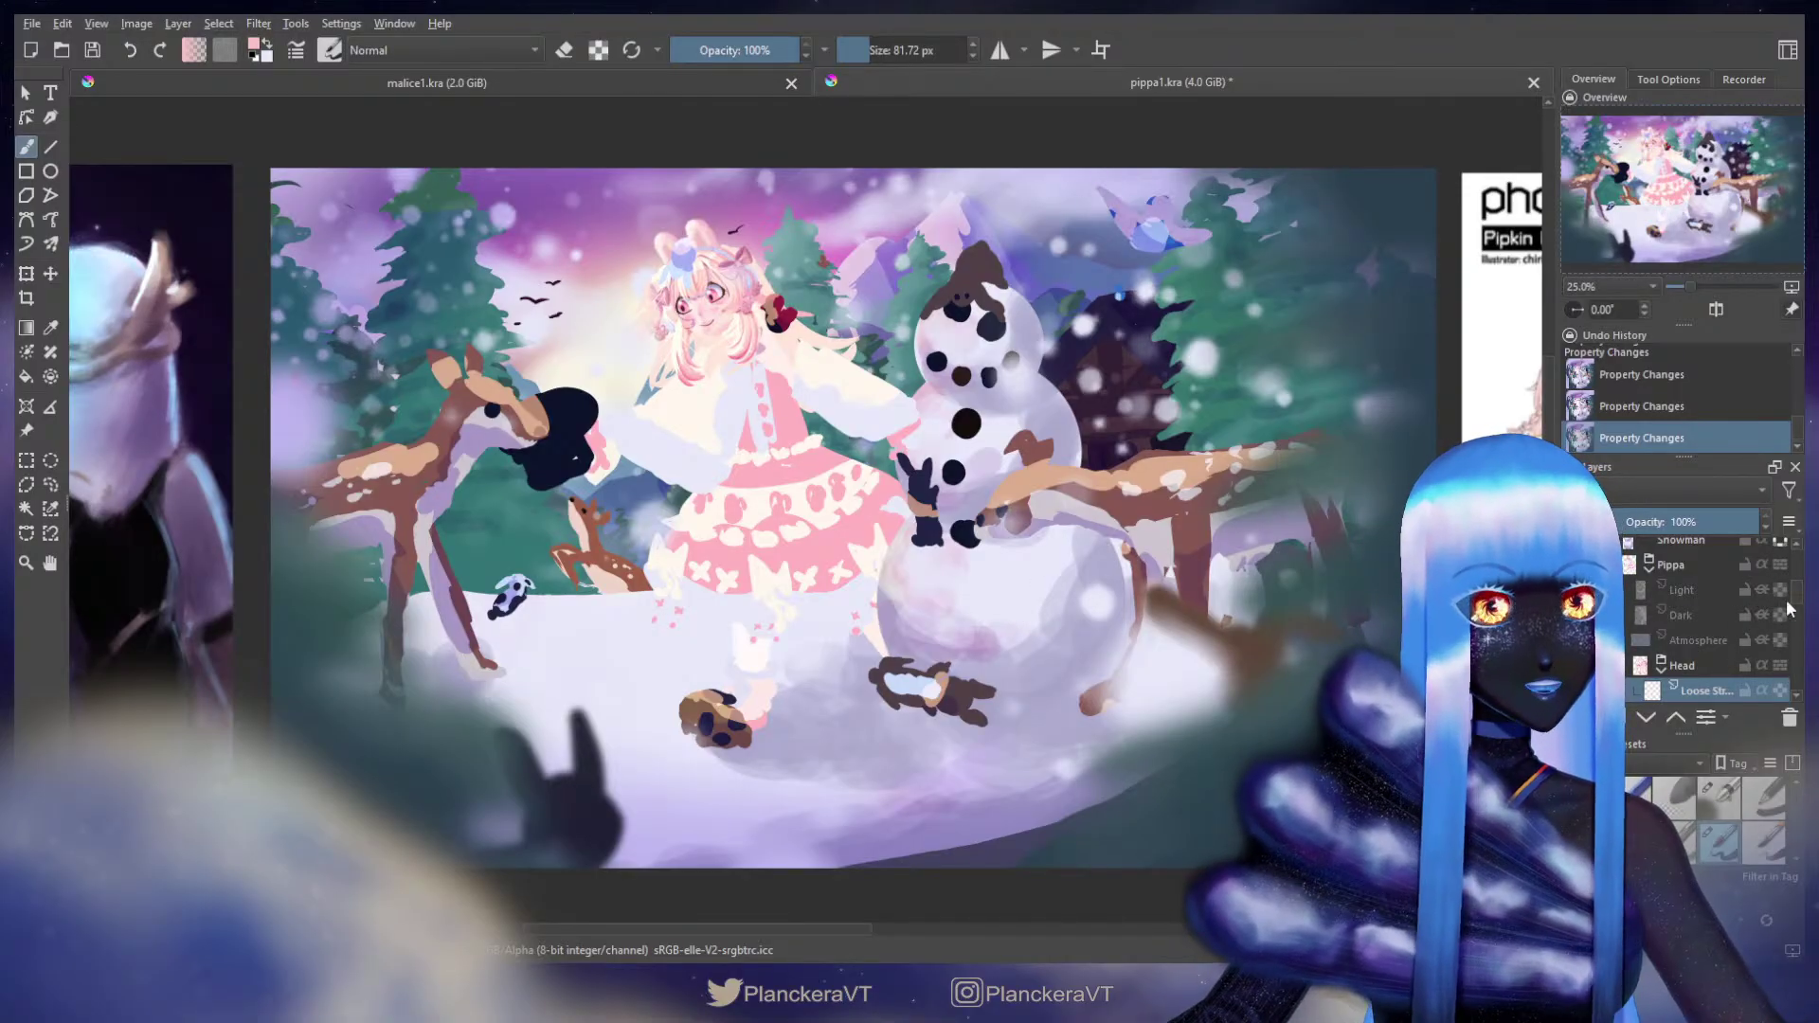
Step: Hide the Animals group that holds the large deer and the creatures around the snowman
{"action": "scroll", "coordinate": [1783, 595], "scroll_direction": "up", "scroll_amount": 3}
{"action": "scroll", "coordinate": [1782, 616], "scroll_direction": "up", "scroll_amount": 5}
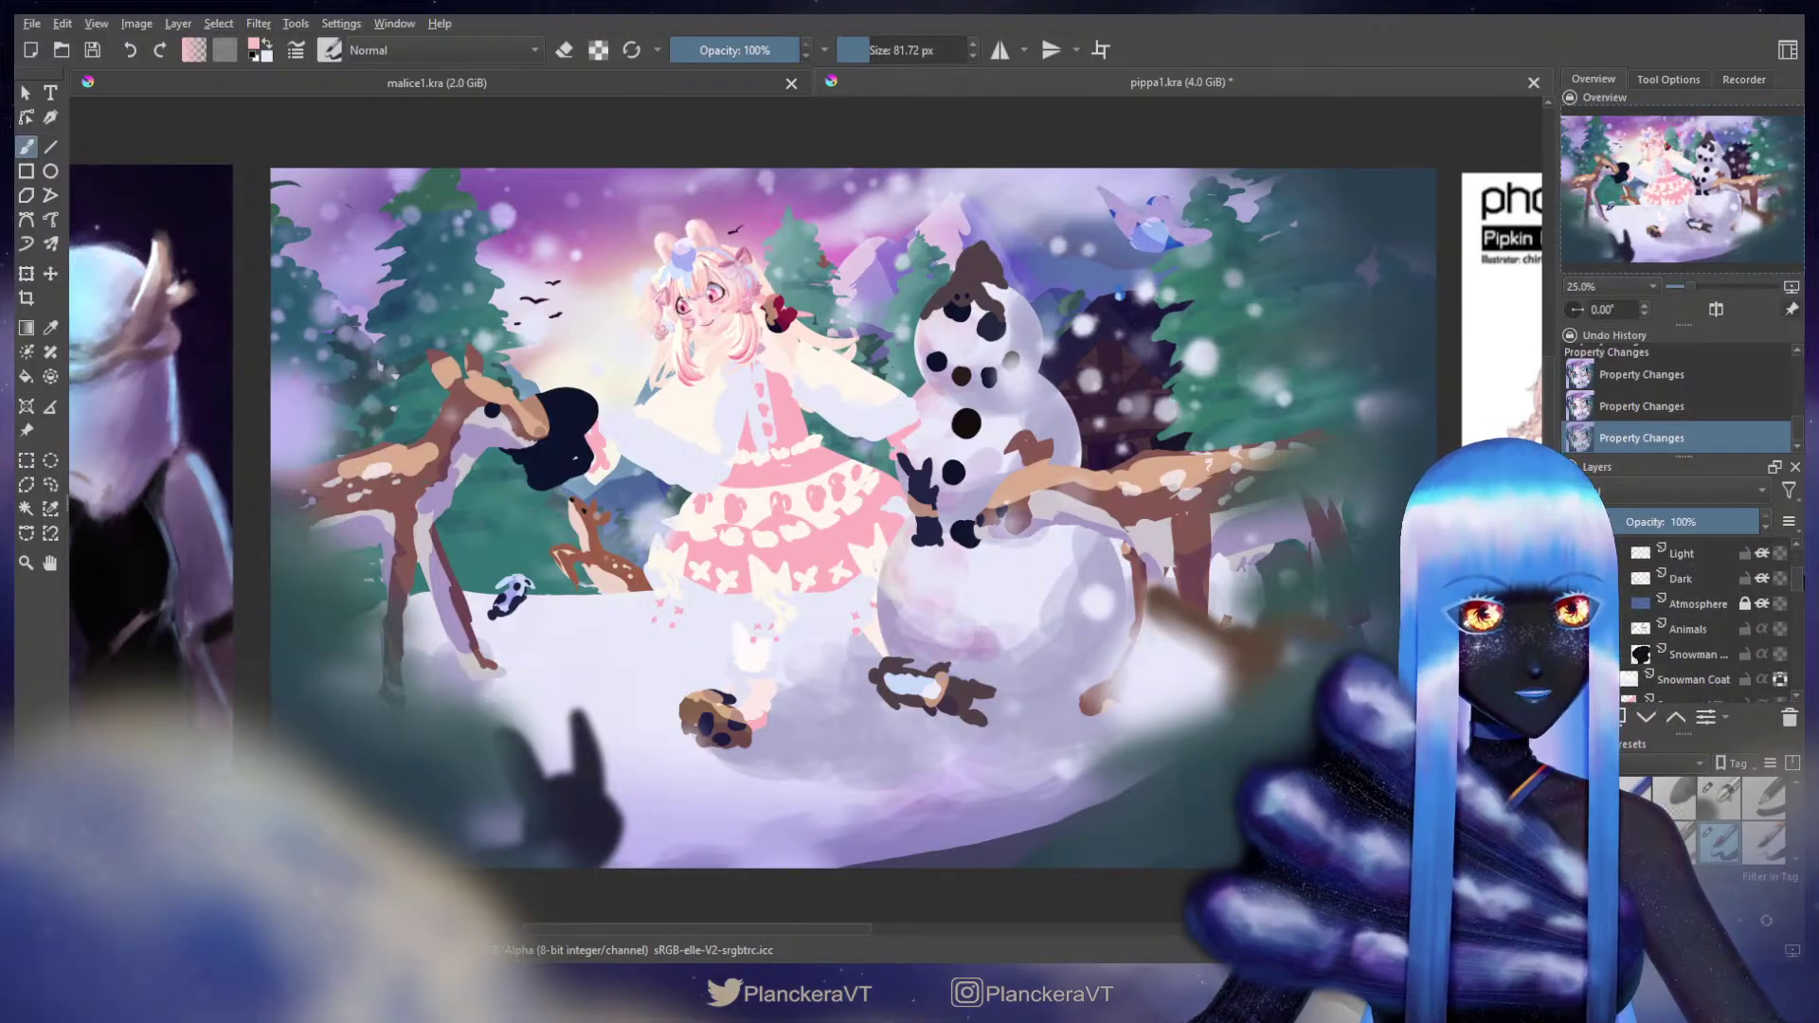
{"action": "left_click", "coordinate": [1578, 584]}
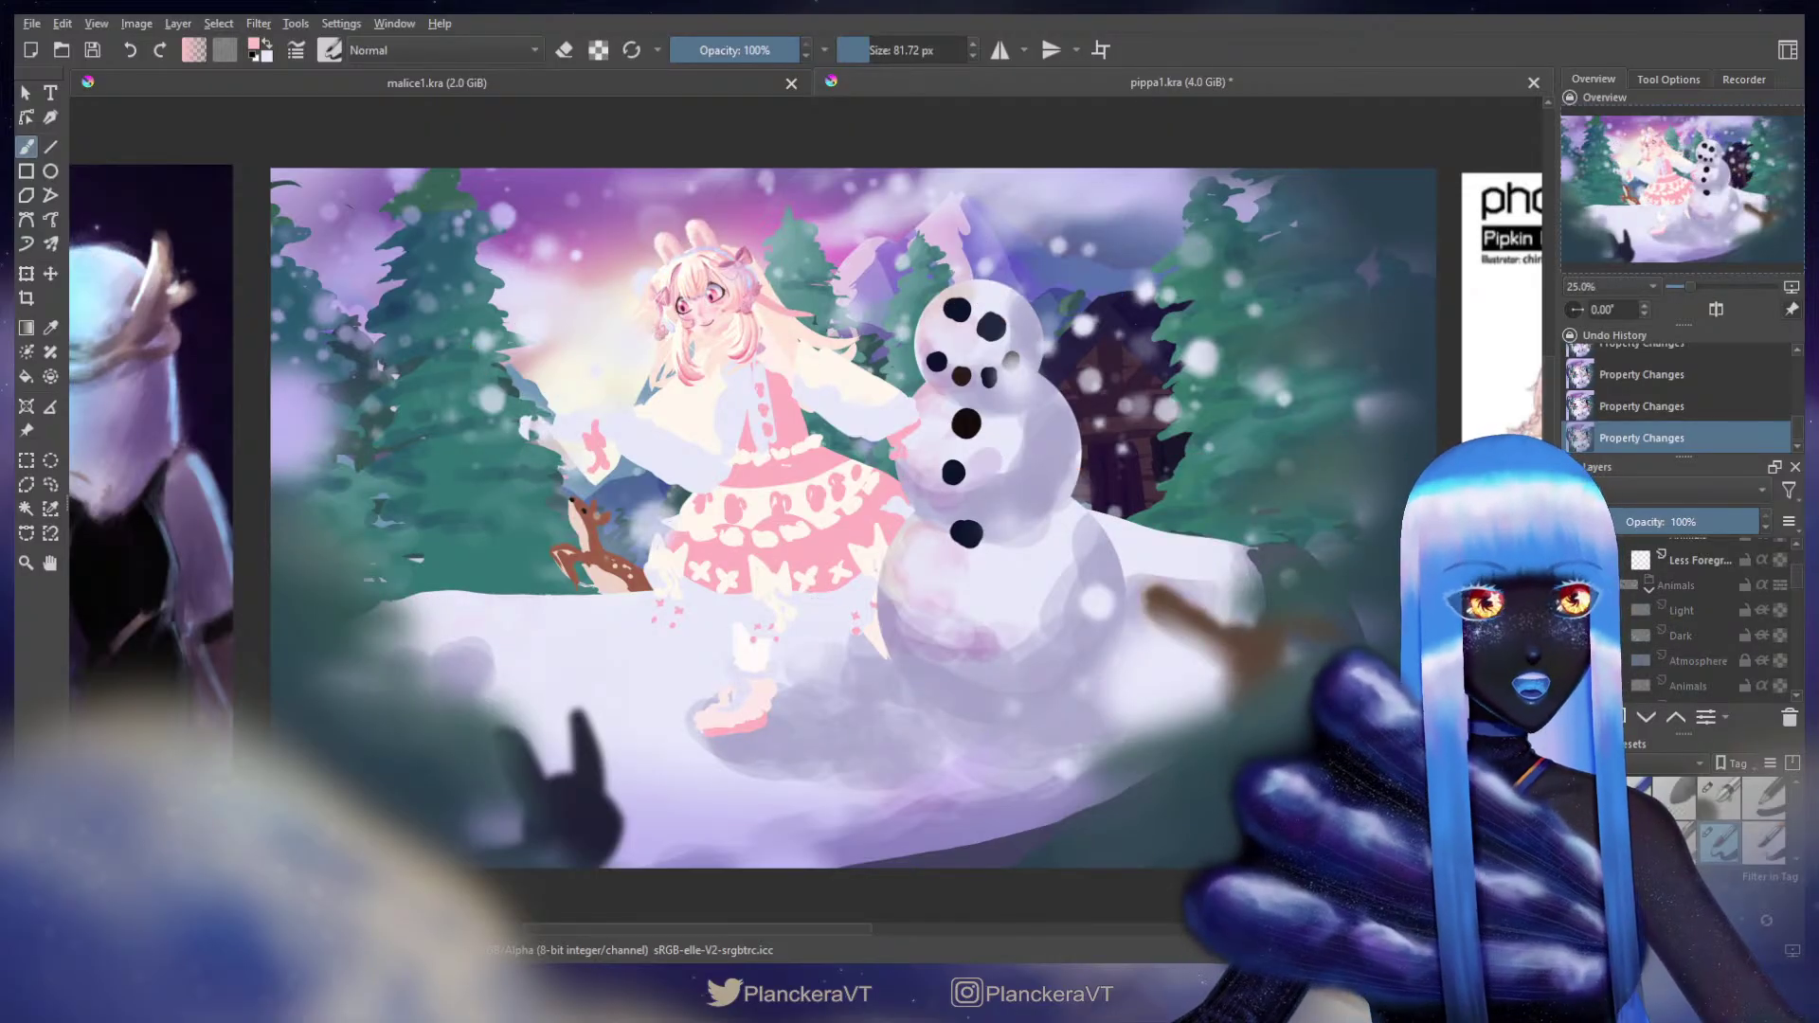
Step: Examine the character's head up close, briefly hiding the Body group to see behind it and showing it again
{"action": "scroll", "coordinate": [1779, 587], "scroll_direction": "down", "scroll_amount": 10}
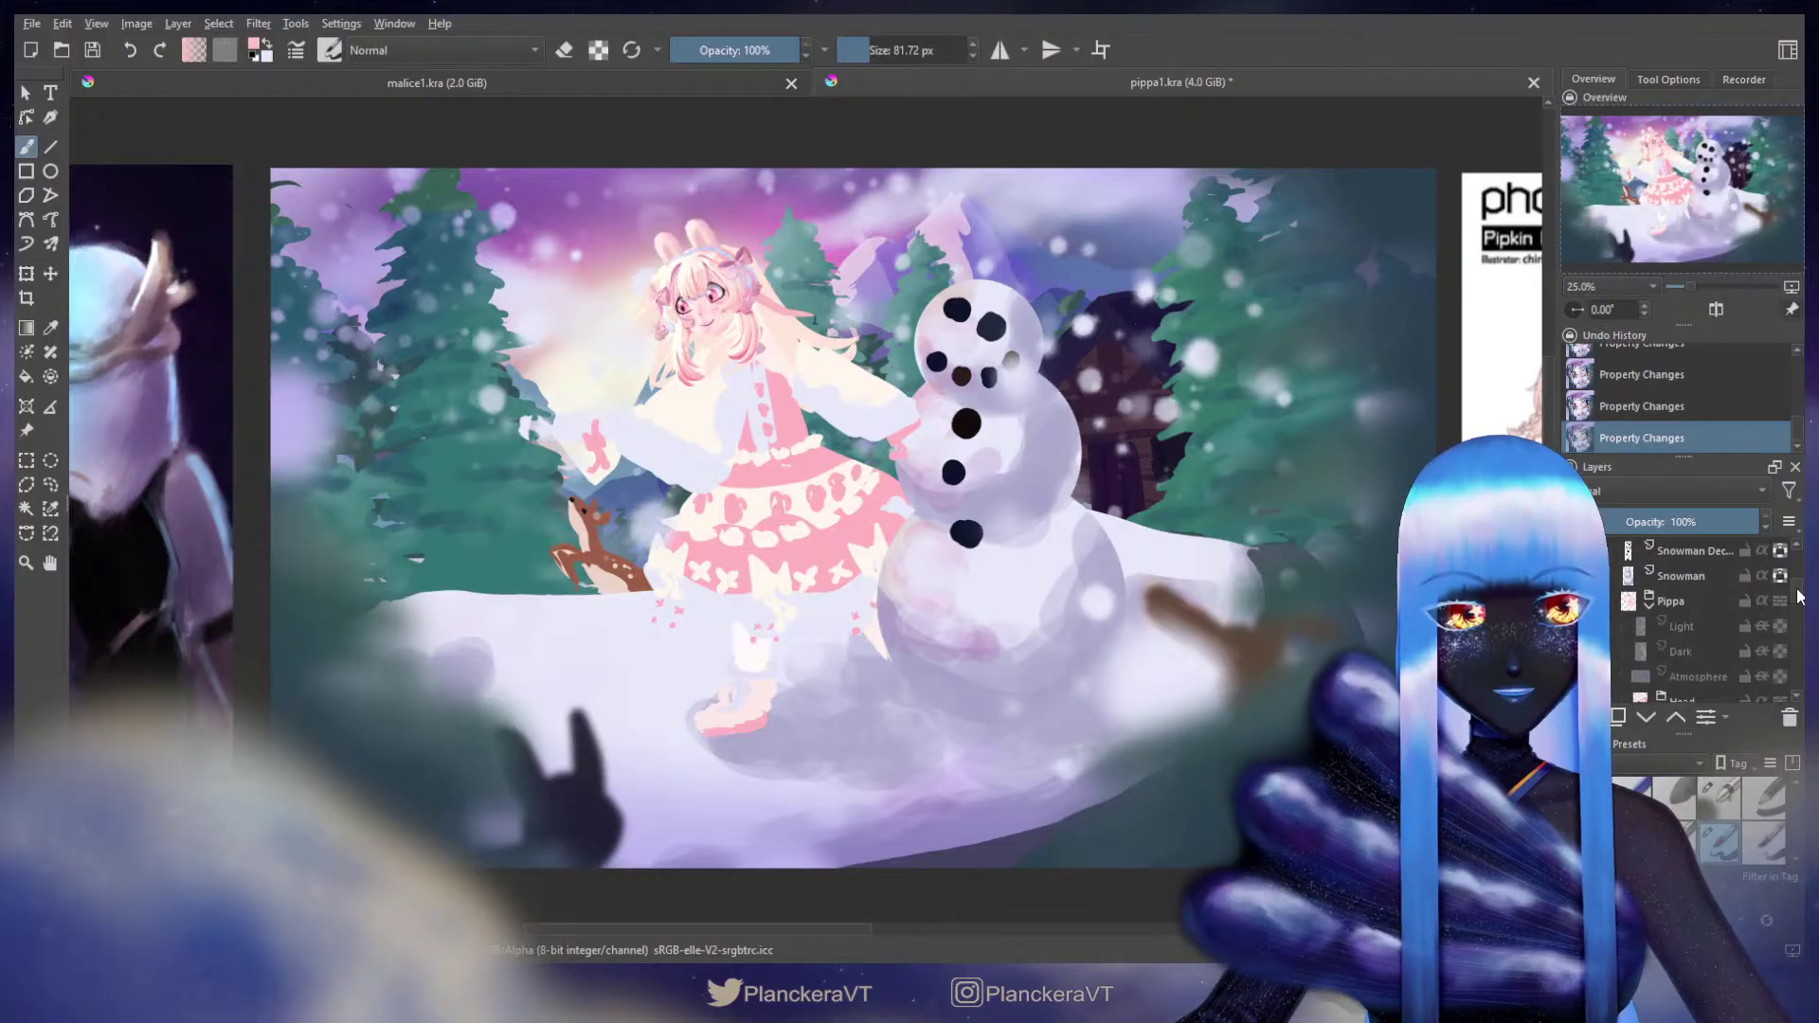
{"action": "scroll", "coordinate": [1798, 606], "scroll_direction": "down", "scroll_amount": 10}
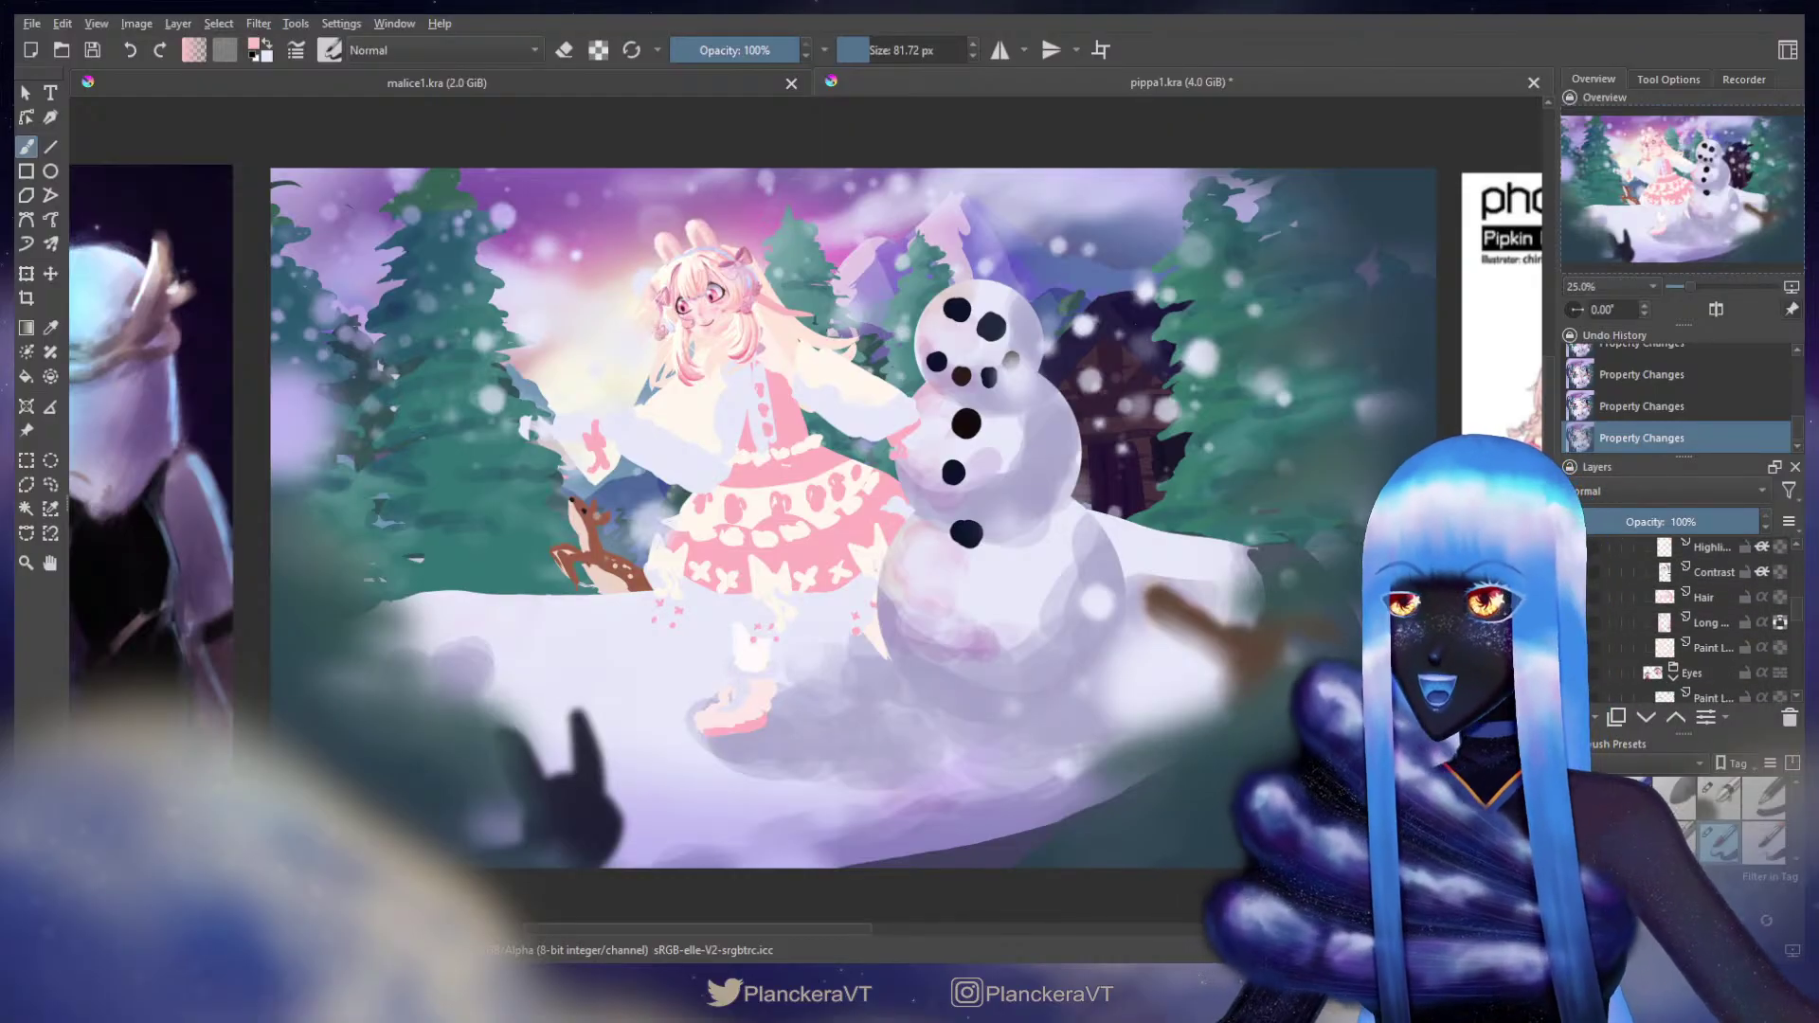
{"action": "left_click", "coordinate": [1574, 647]}
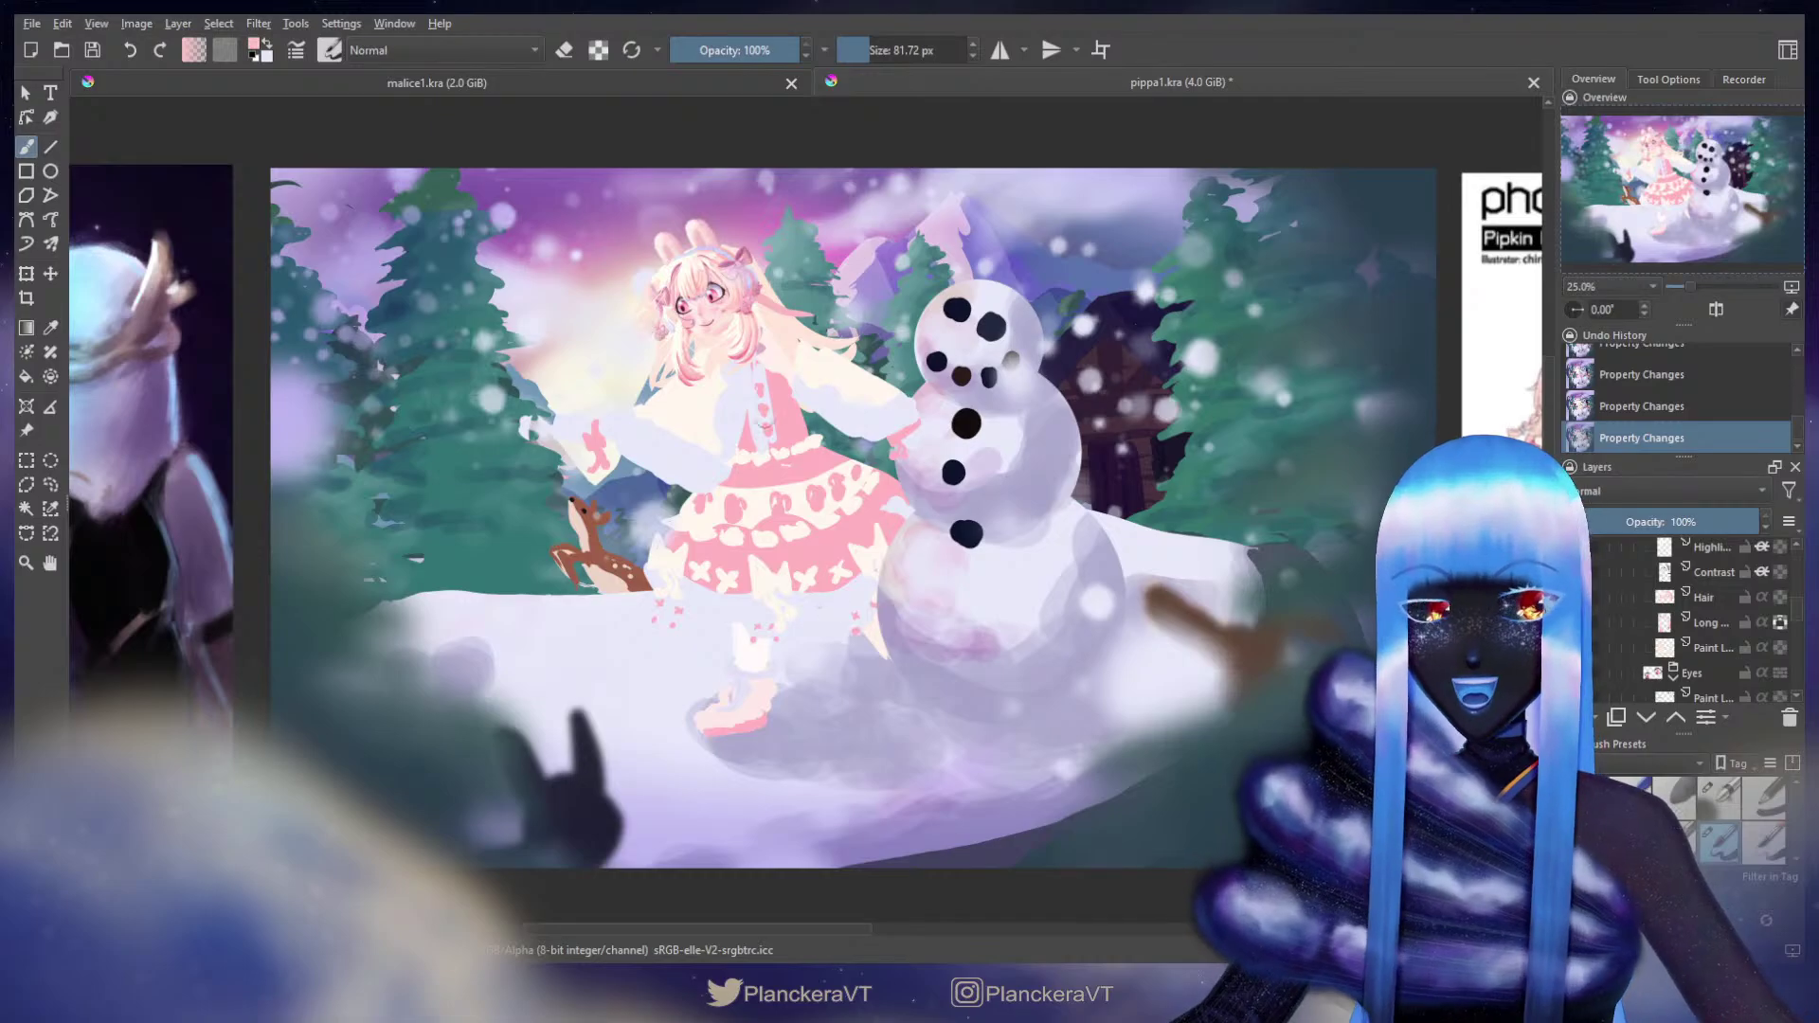
{"action": "scroll", "coordinate": [784, 333], "scroll_direction": "up", "scroll_amount": 2}
{"action": "scroll", "coordinate": [952, 432], "scroll_direction": "up", "scroll_amount": 1}
{"action": "left_click_drag", "start_coordinate": [774, 313], "coordinate": [1079, 535]}
{"action": "scroll", "coordinate": [1080, 536], "scroll_direction": "up", "scroll_amount": 1}
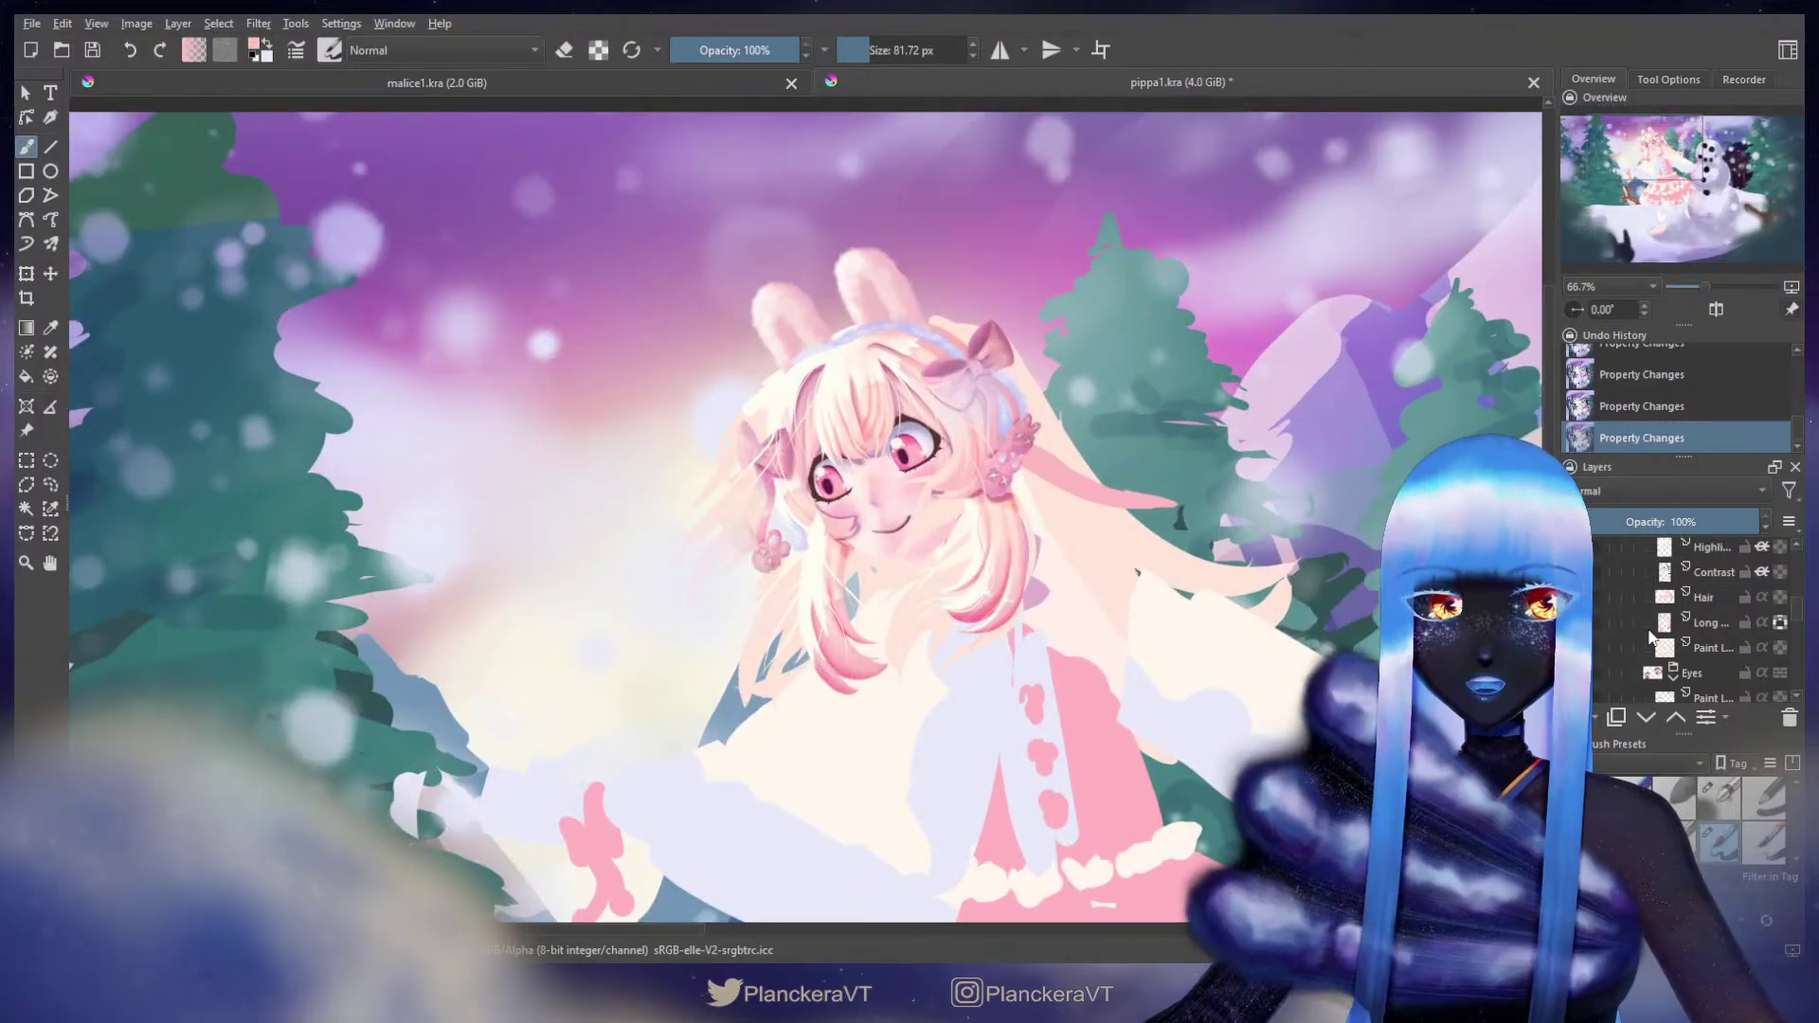
{"action": "scroll", "coordinate": [1625, 640], "scroll_direction": "down", "scroll_amount": 3}
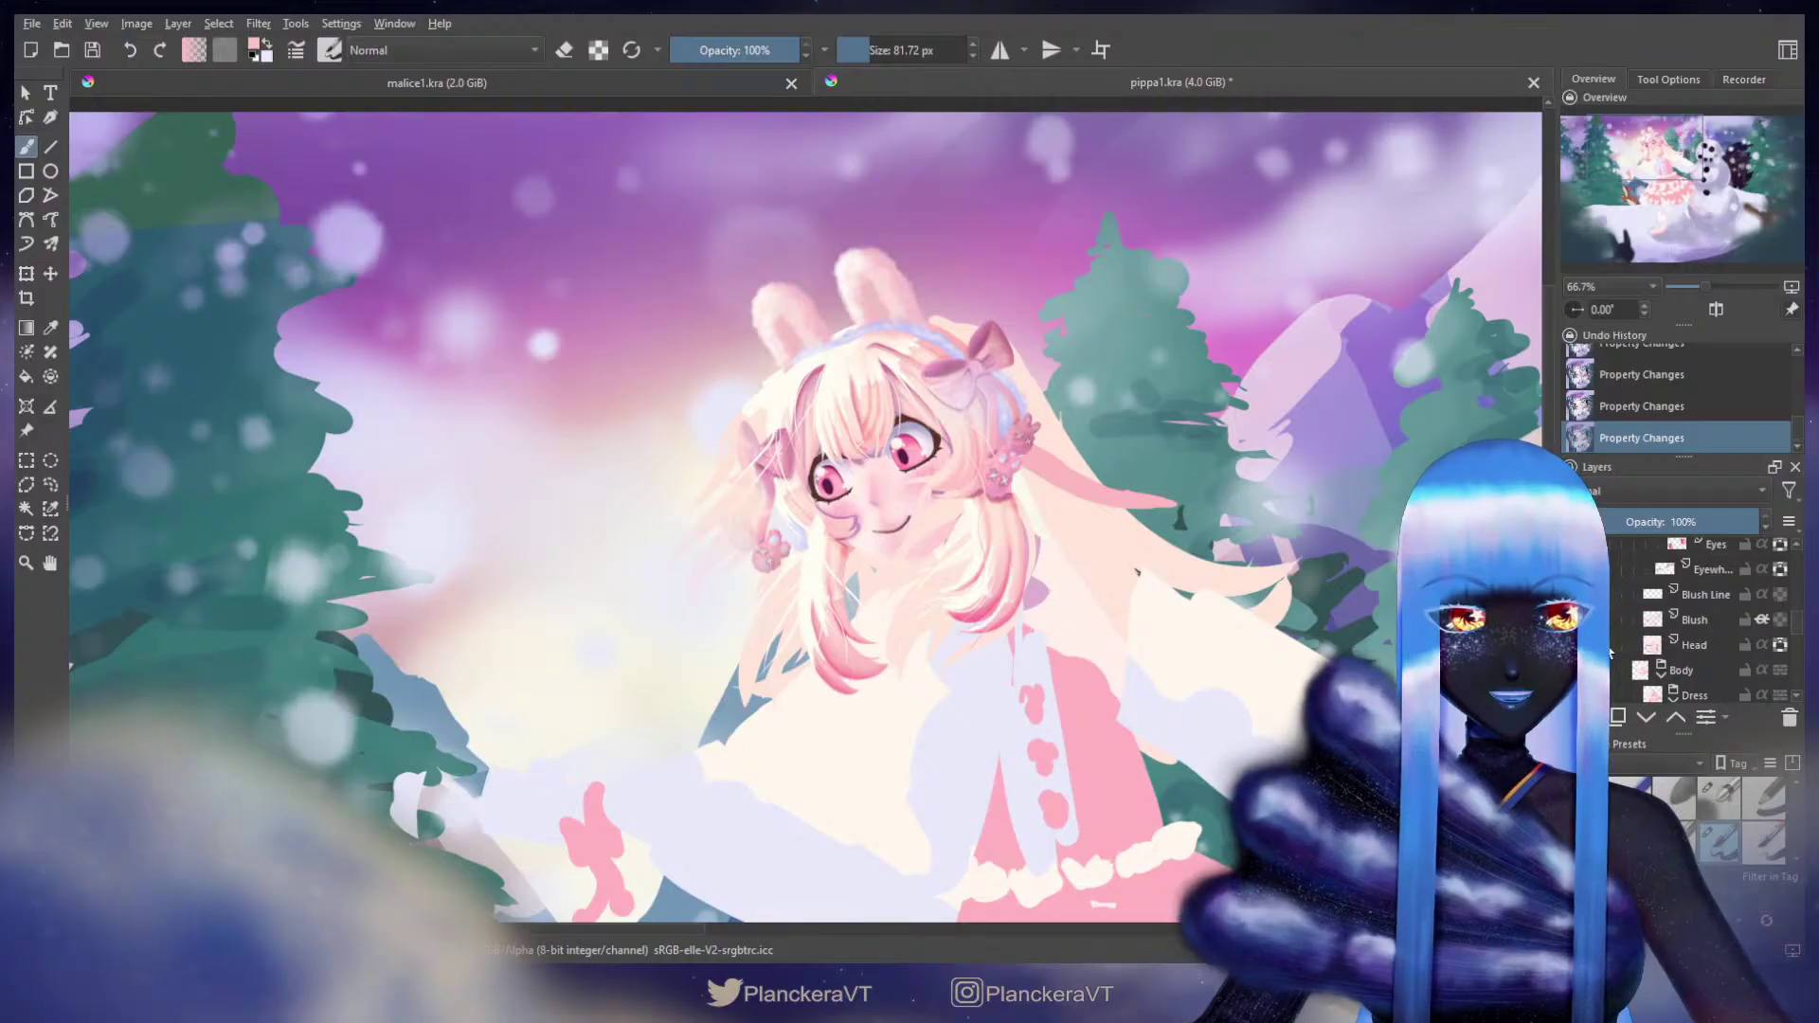
{"action": "left_click", "coordinate": [1602, 669]}
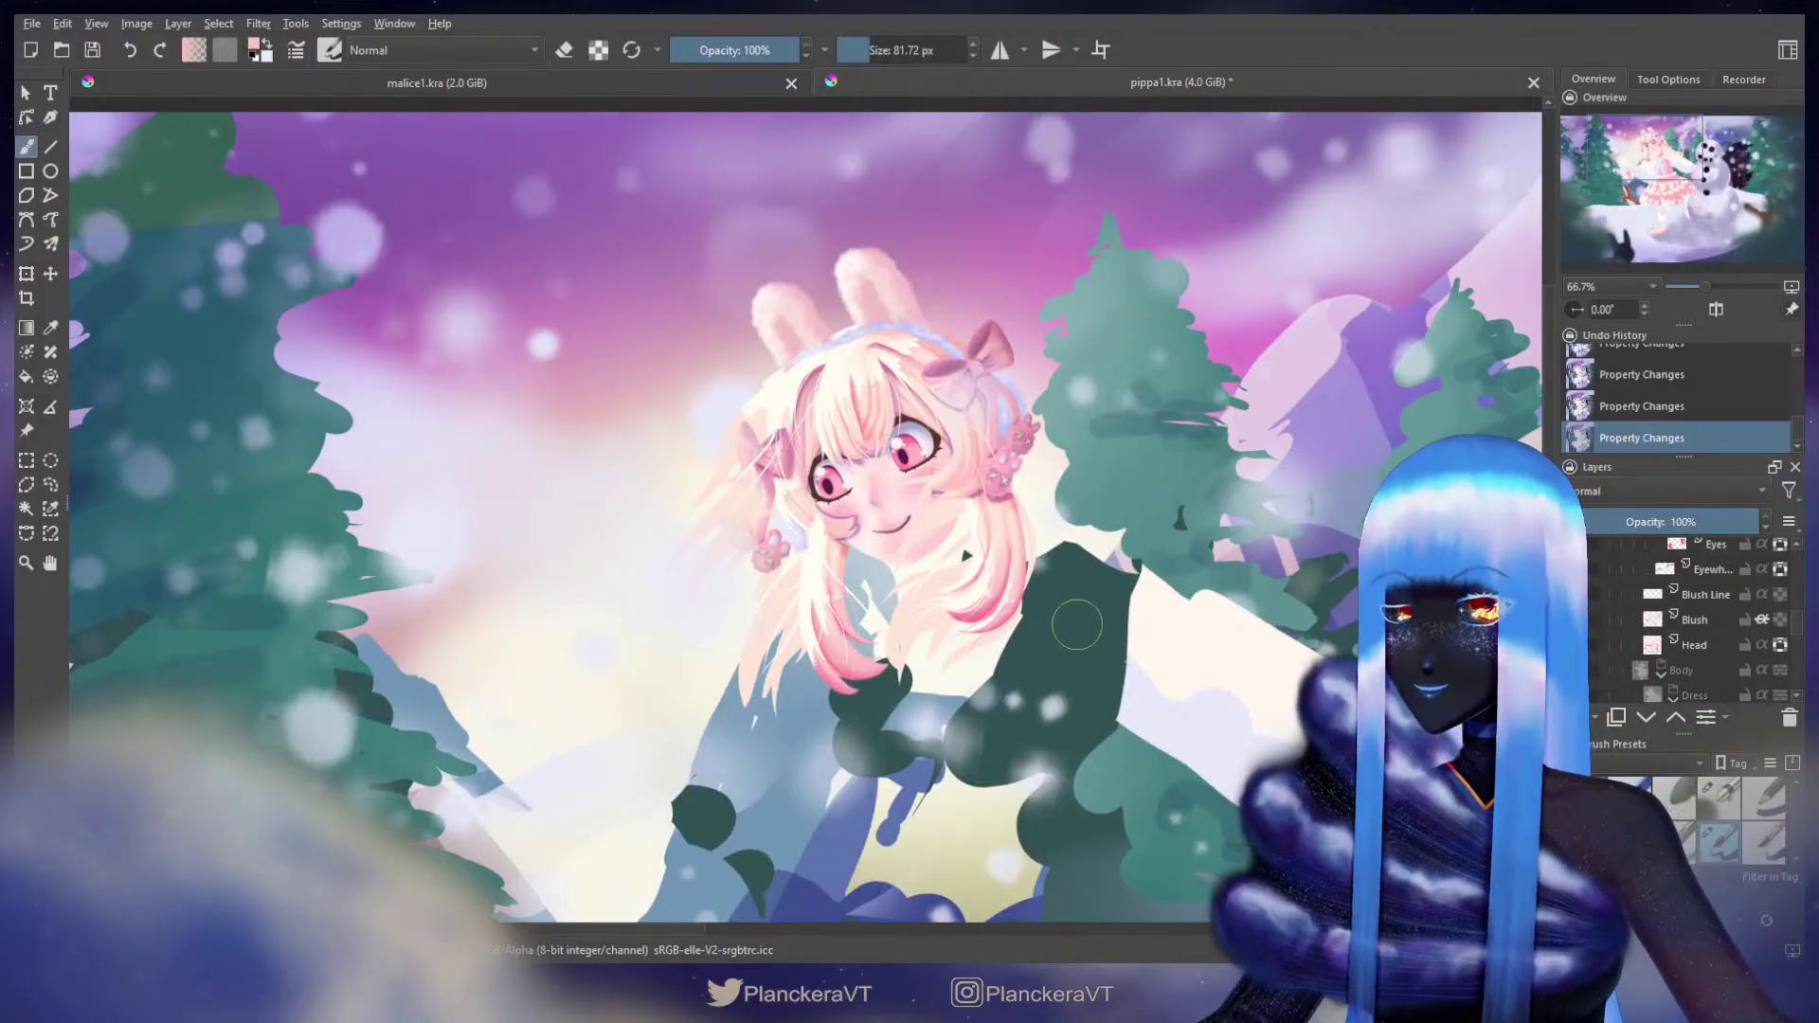
{"action": "left_click_drag", "start_coordinate": [1104, 607], "coordinate": [1246, 557]}
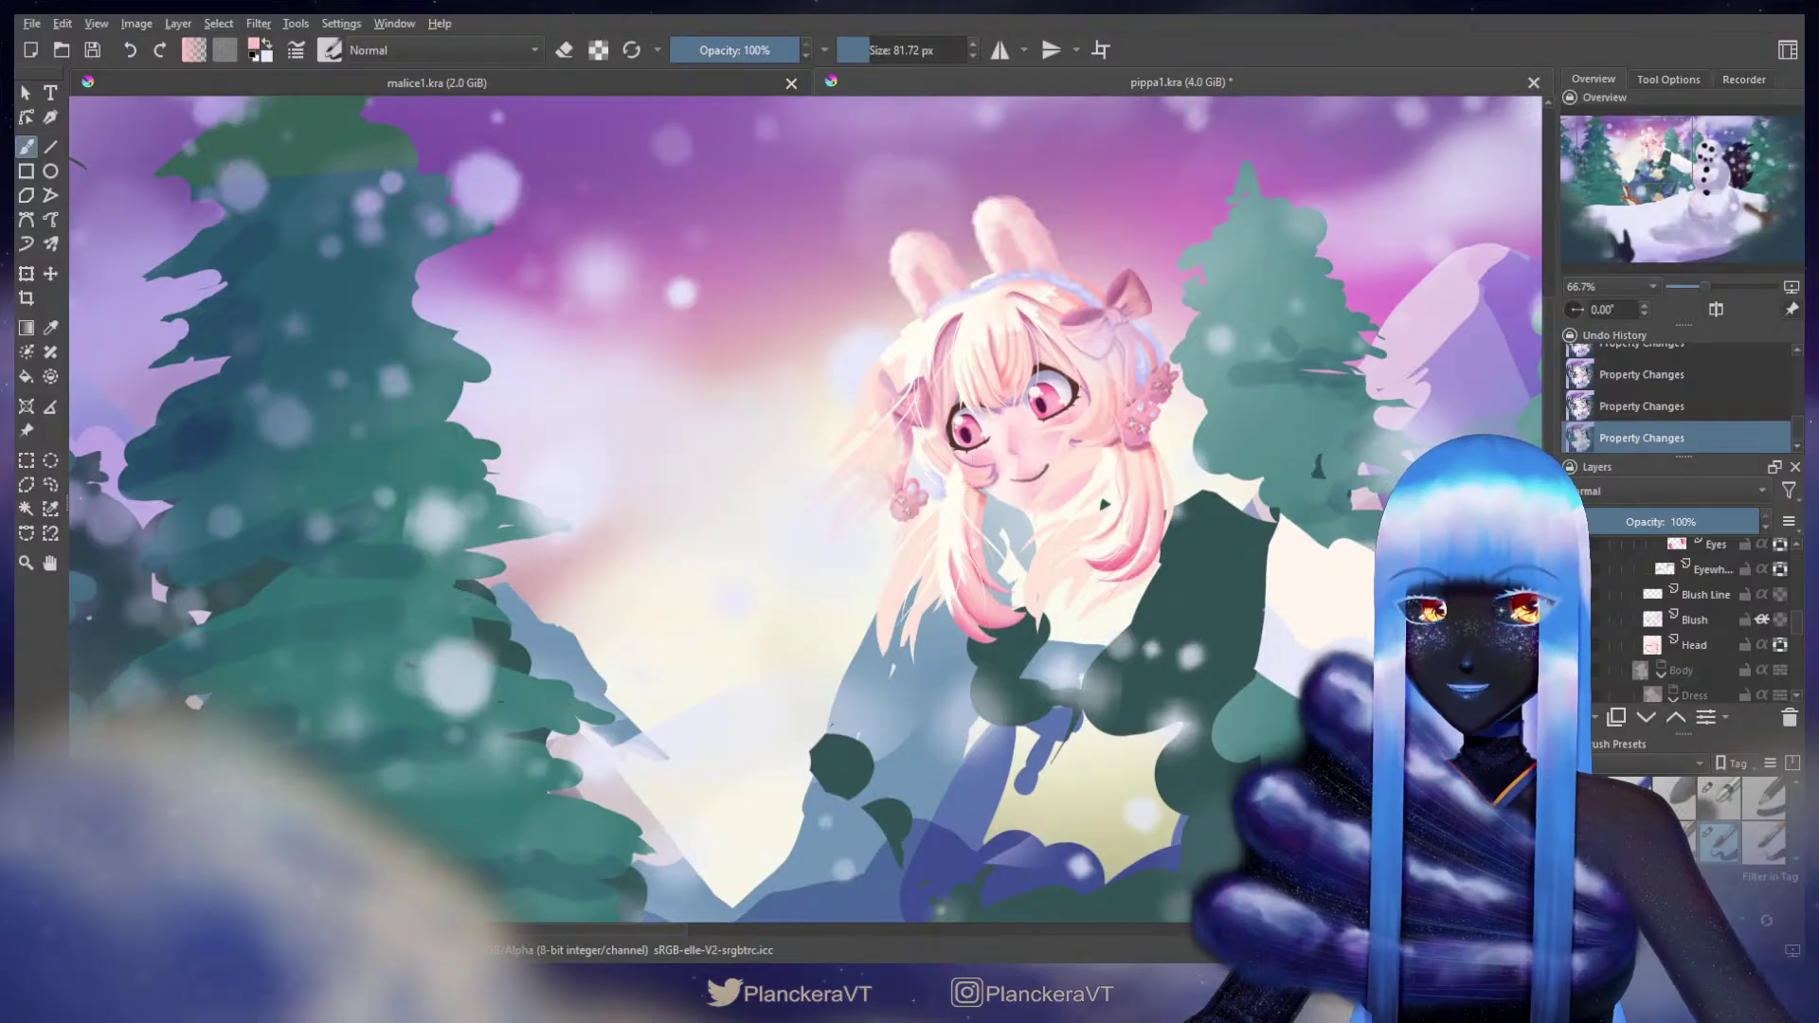
{"action": "left_click", "coordinate": [1603, 670]}
Step: Select the mountain layer directly above More Snow in the Mountains group as the painting target
{"action": "scroll", "coordinate": [1694, 646], "scroll_direction": "down", "scroll_amount": 5}
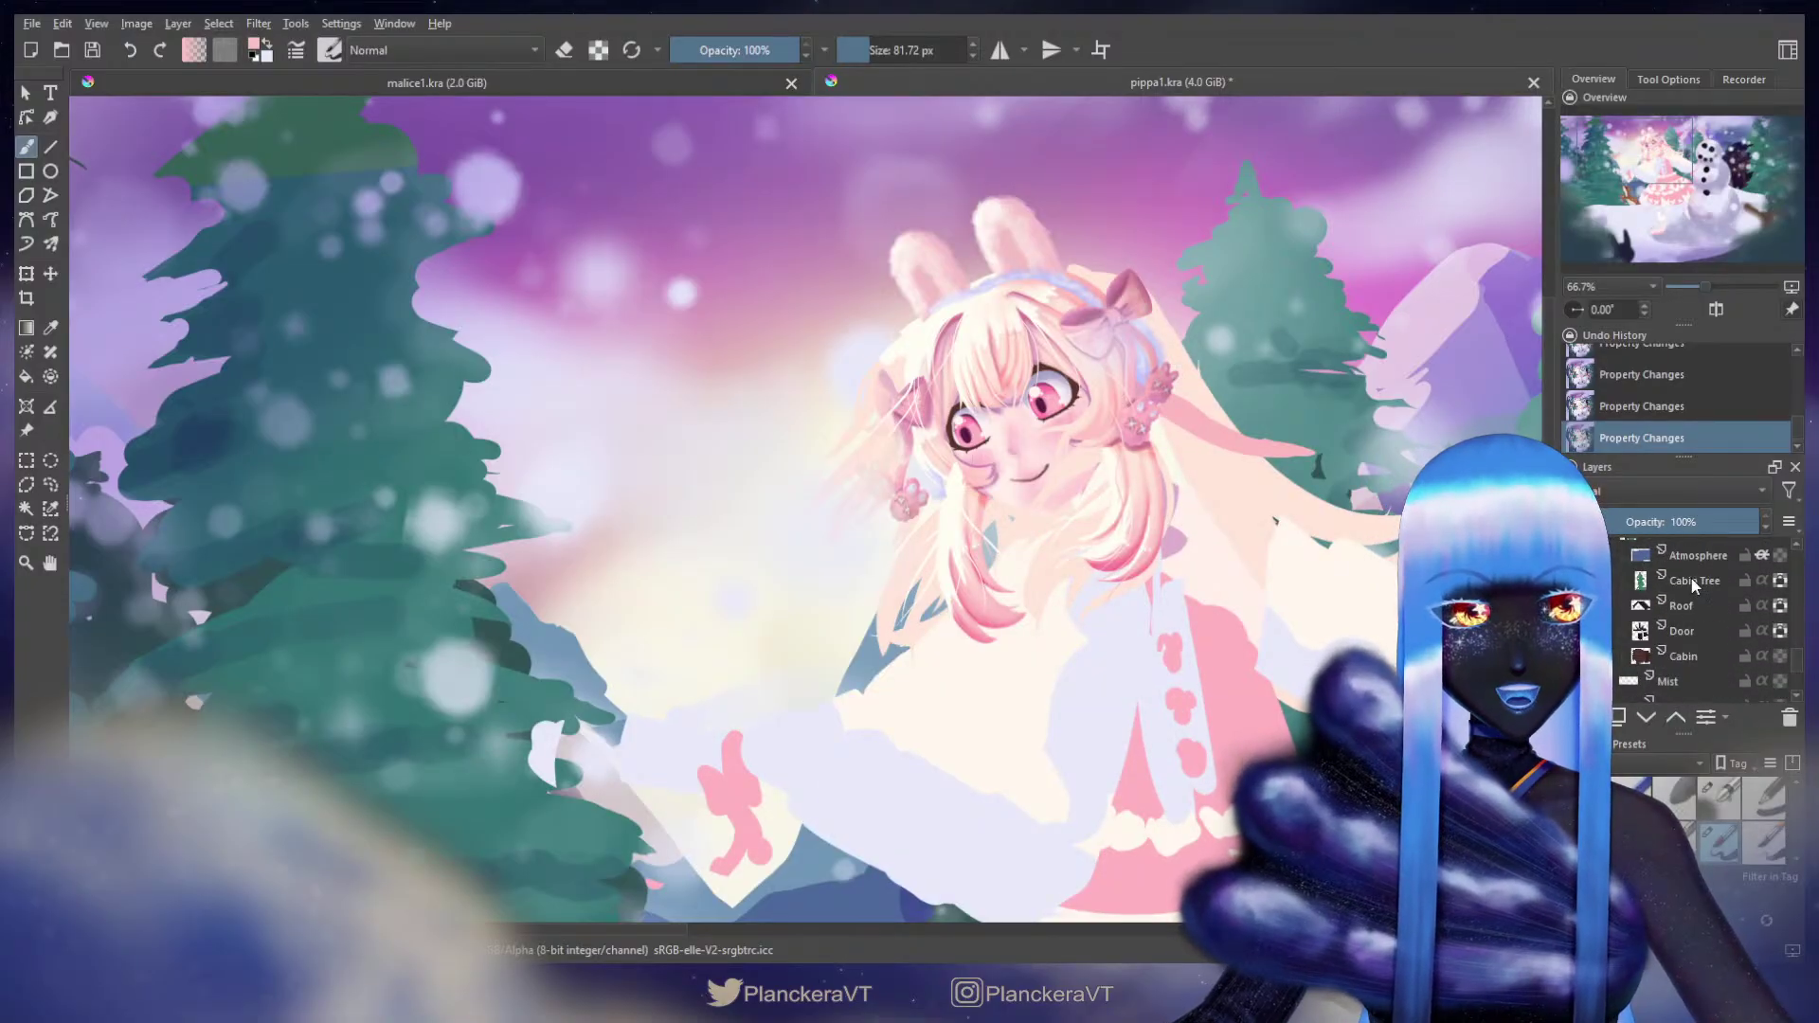
{"action": "scroll", "coordinate": [1710, 644], "scroll_direction": "down", "scroll_amount": 3}
{"action": "scroll", "coordinate": [1722, 655], "scroll_direction": "up", "scroll_amount": 2}
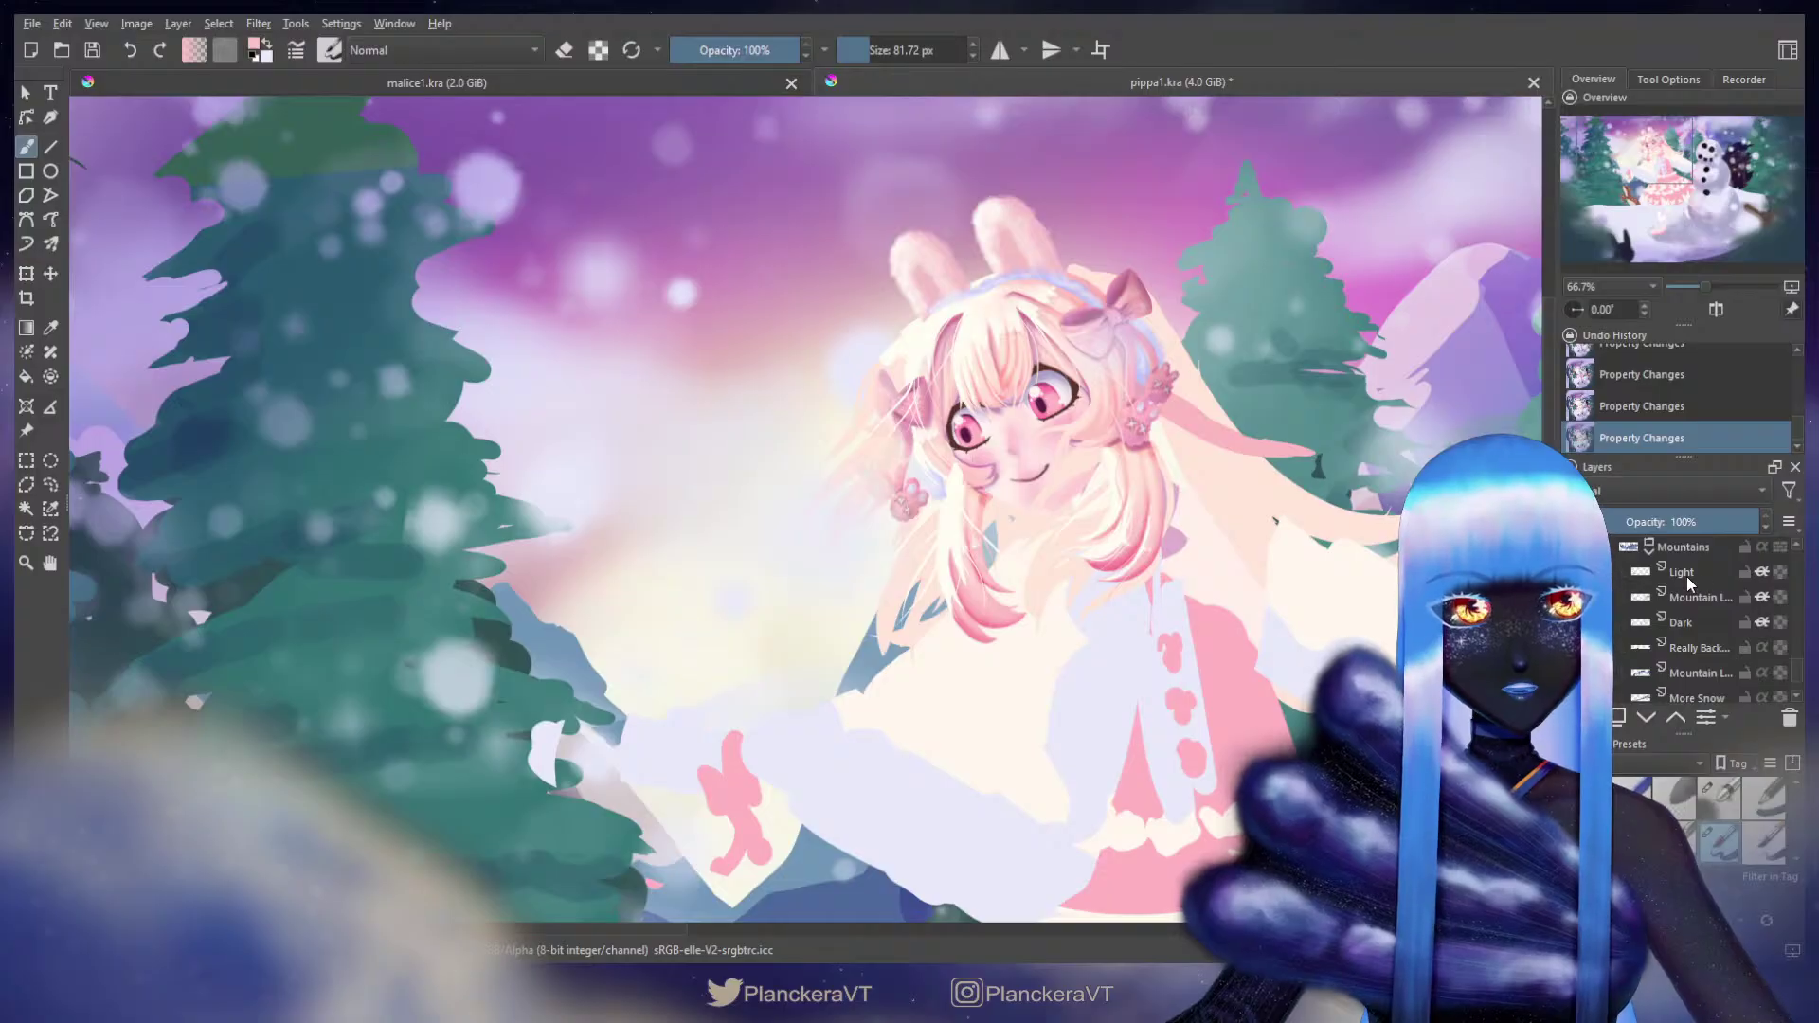
{"action": "left_click", "coordinate": [1693, 672]}
{"action": "scroll", "coordinate": [1693, 664], "scroll_direction": "down", "scroll_amount": 2}
{"action": "scroll", "coordinate": [1329, 582], "scroll_direction": "down", "scroll_amount": 3}
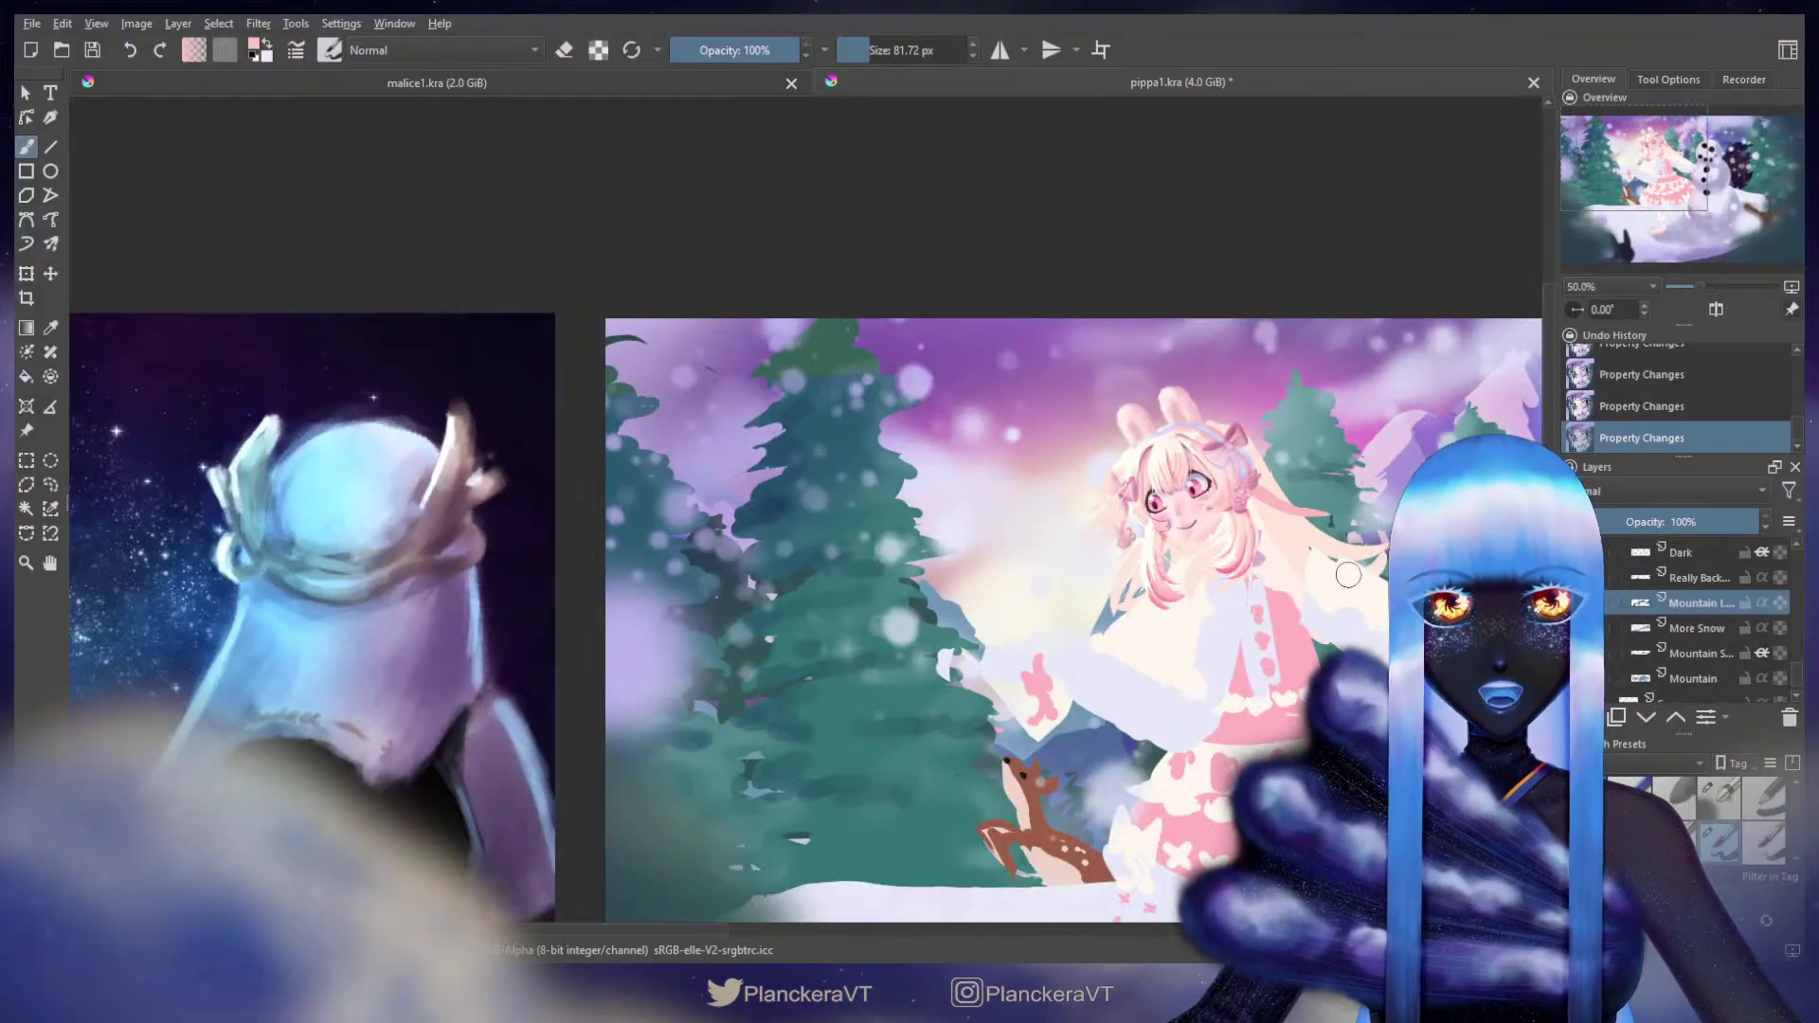
Step: Show the Swatch layer so its palette of colour dots lies over the painting
{"action": "left_click_drag", "start_coordinate": [1329, 582], "coordinate": [1199, 521]}
{"action": "scroll", "coordinate": [1724, 657], "scroll_direction": "up", "scroll_amount": 4}
{"action": "scroll", "coordinate": [1696, 626], "scroll_direction": "up", "scroll_amount": 5}
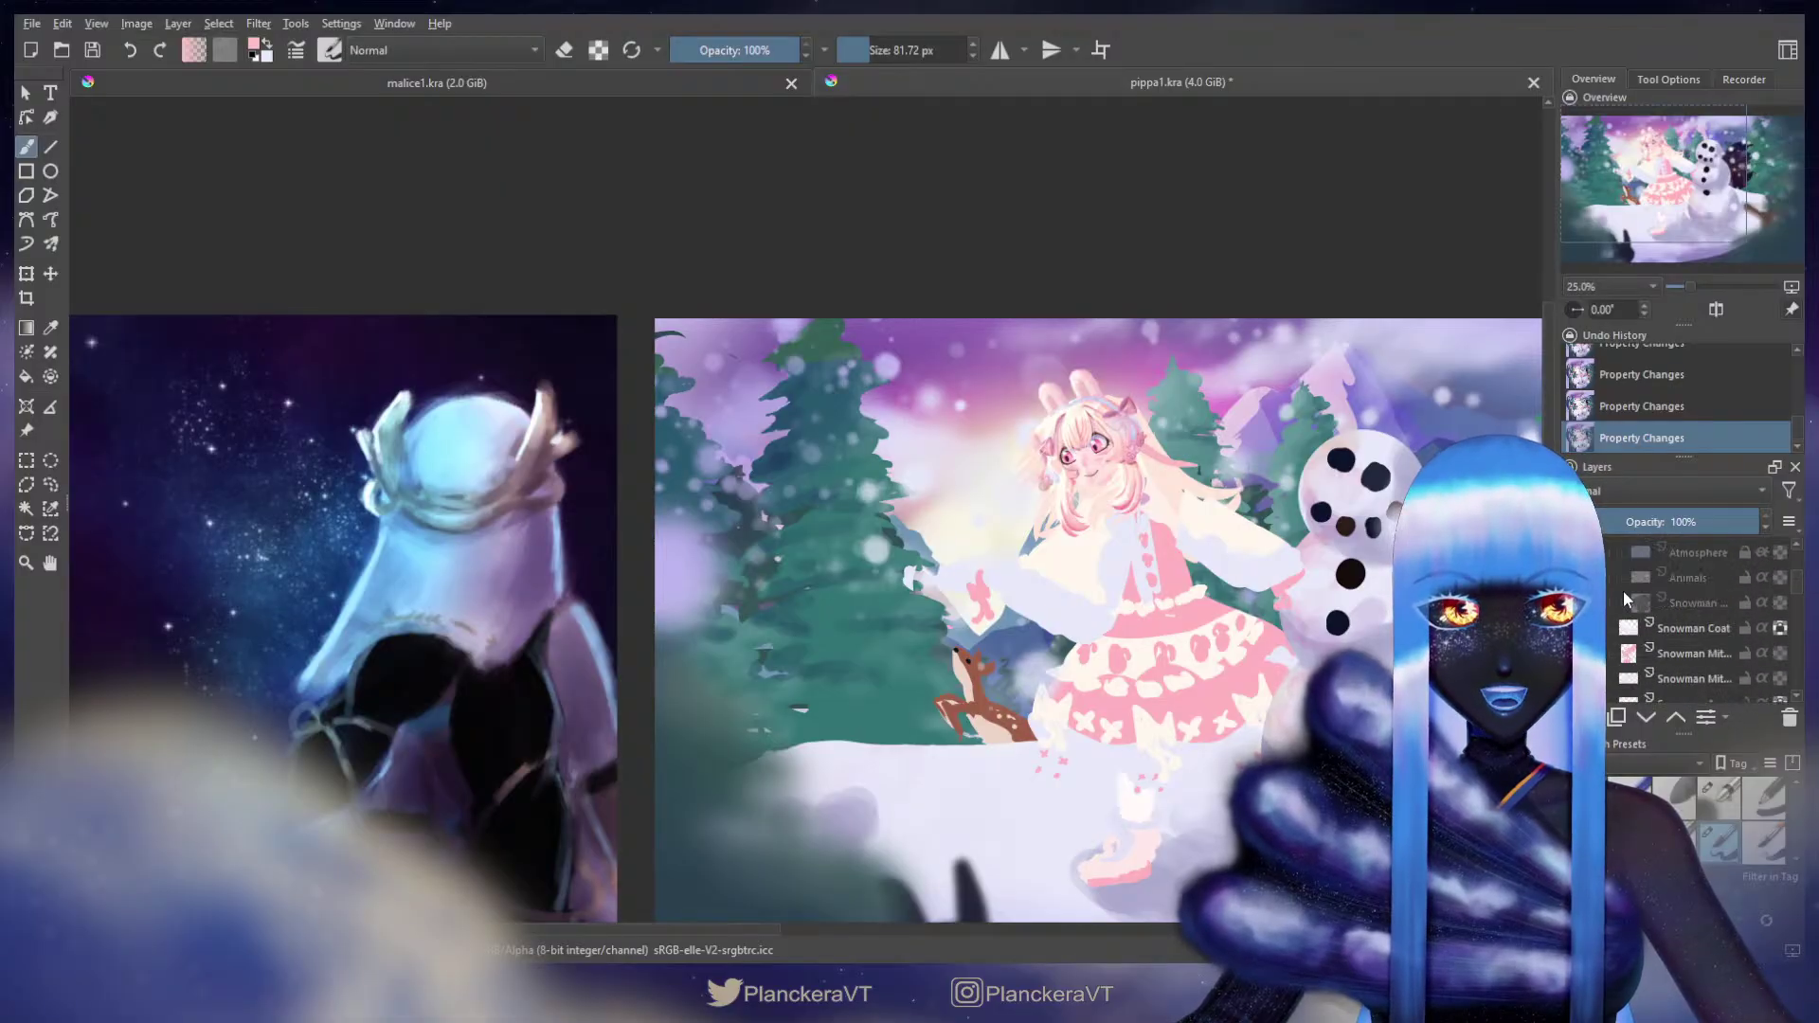
{"action": "scroll", "coordinate": [1623, 590], "scroll_direction": "up", "scroll_amount": 5}
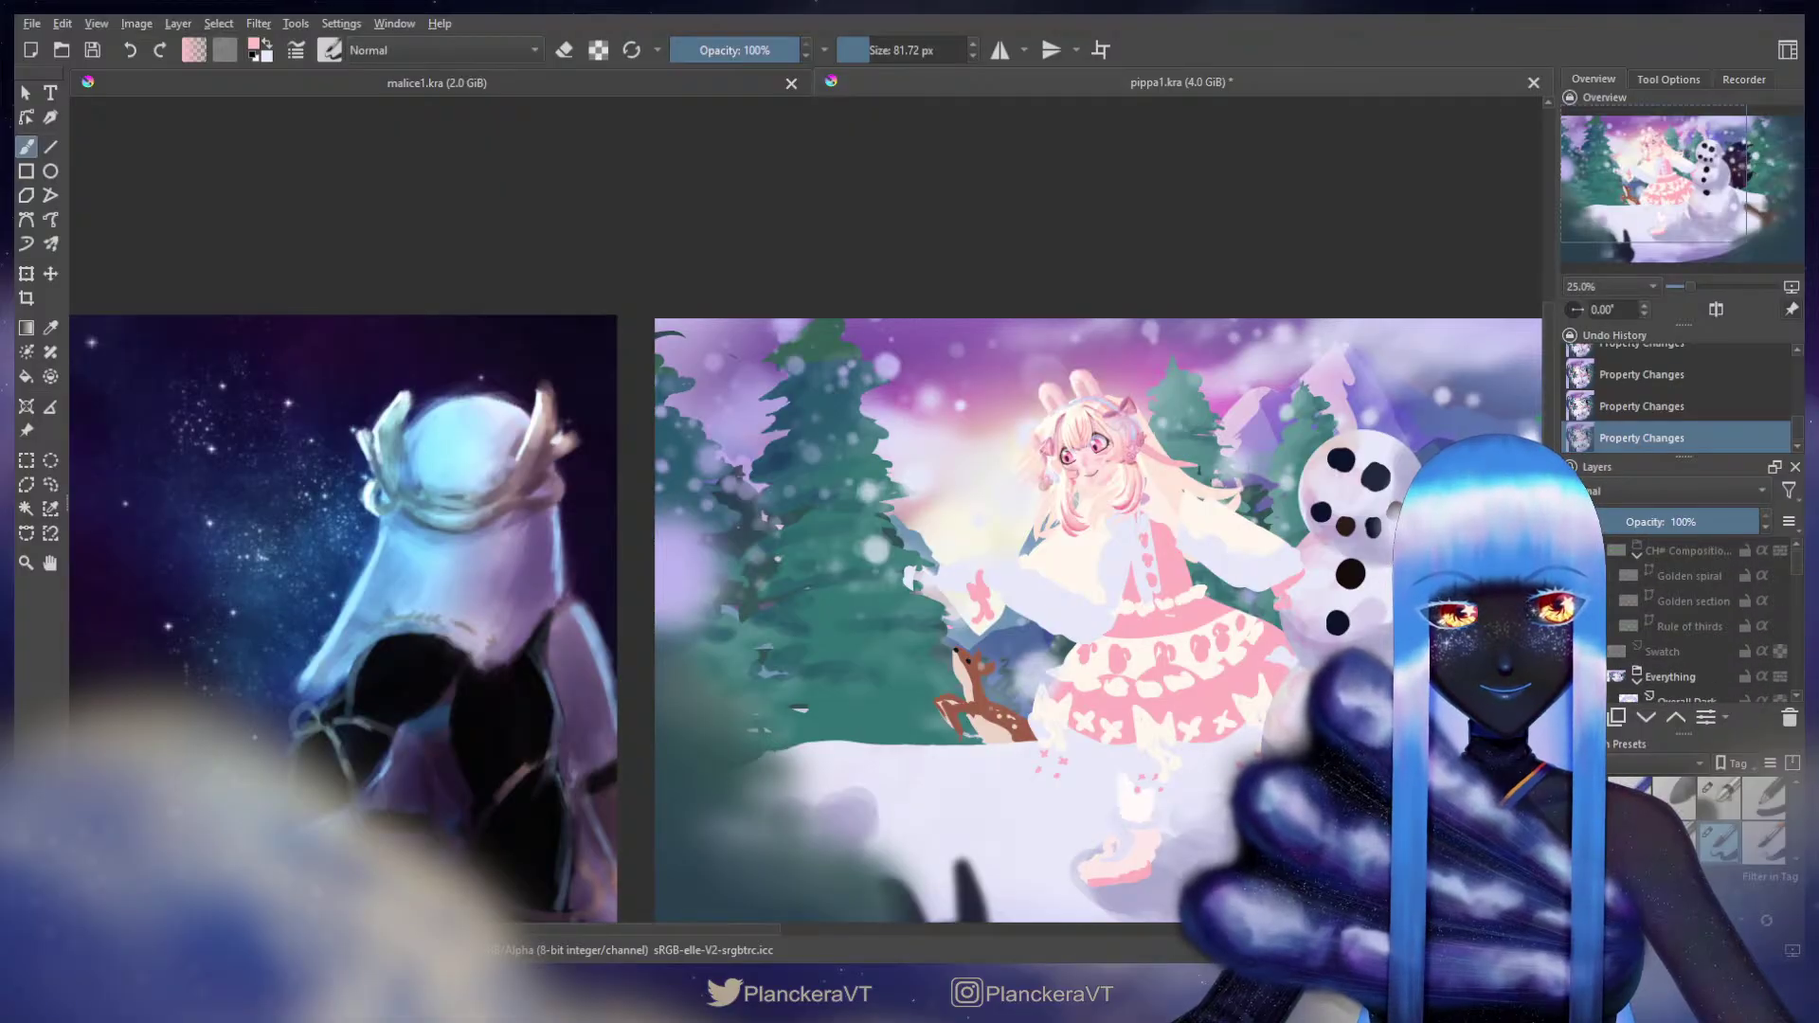
{"action": "left_click", "coordinate": [1594, 651]}
{"action": "left_click_drag", "start_coordinate": [1287, 581], "coordinate": [1014, 469]}
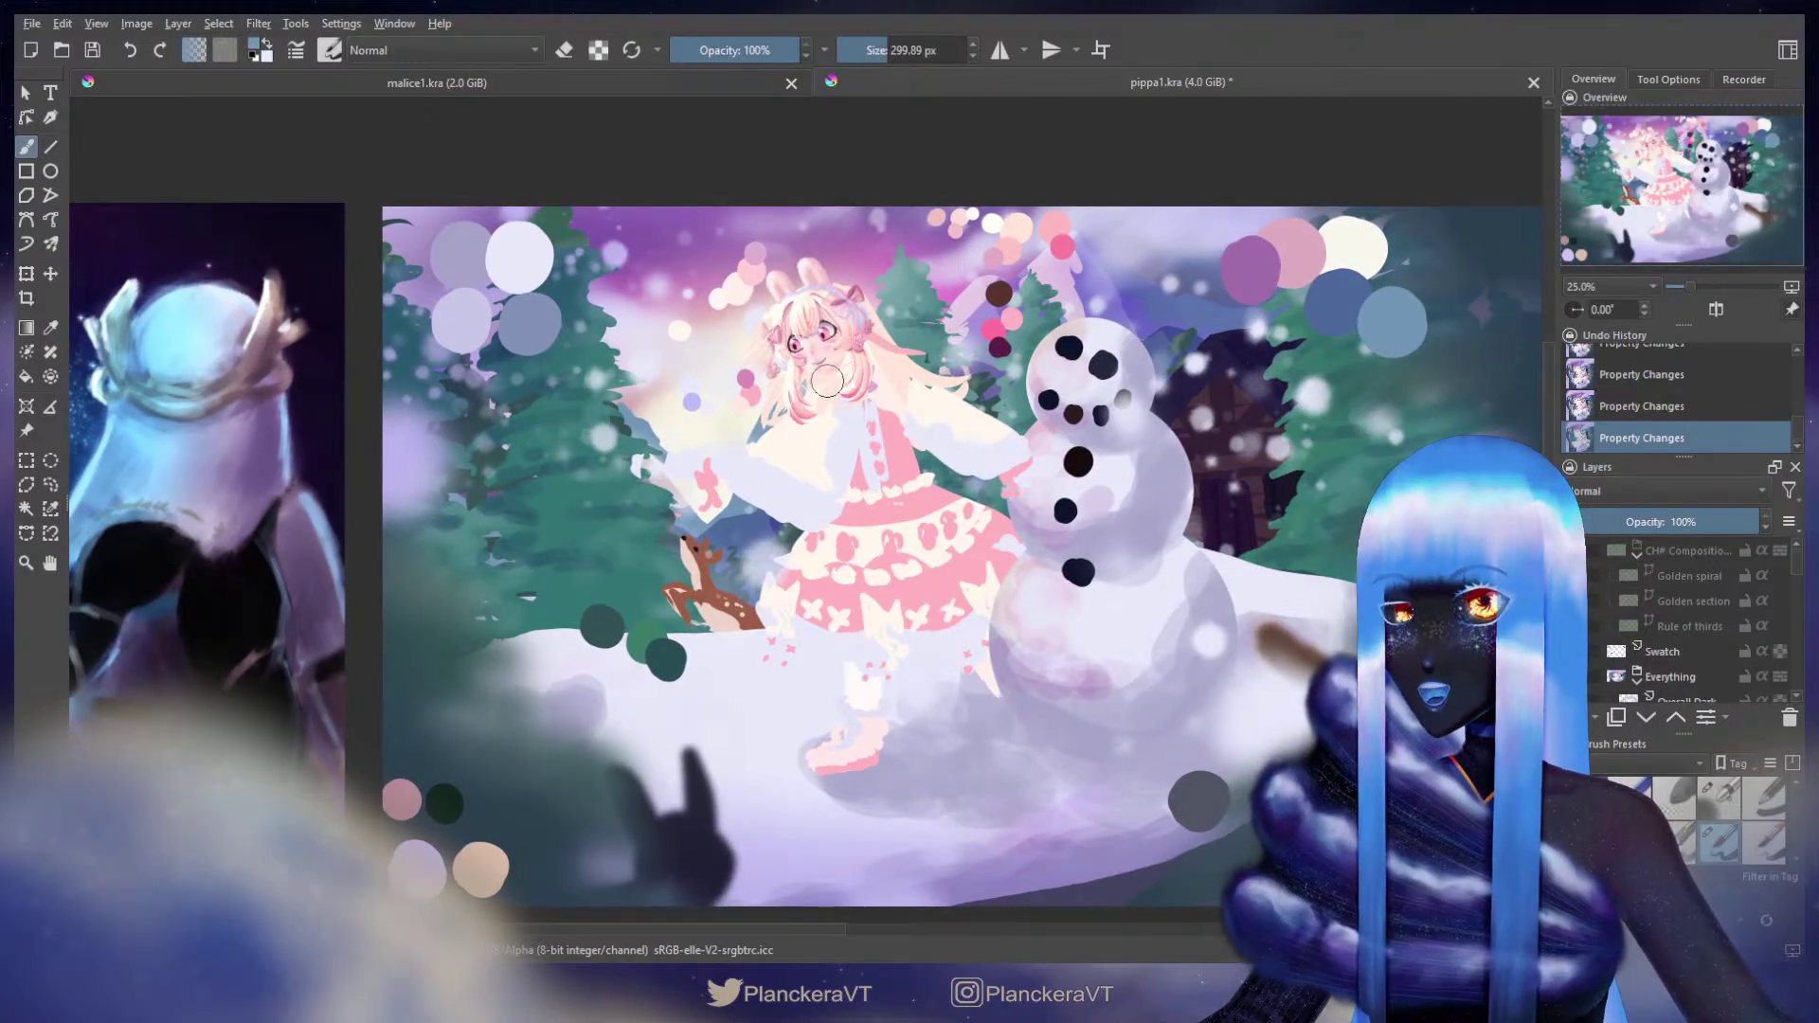
Step: Paint two blue strokes on the mountain layer behind the character's hair with a 299.89 px brush, and hide the Swatch layer
{"action": "left_click_drag", "start_coordinate": [865, 408], "coordinate": [845, 381]}
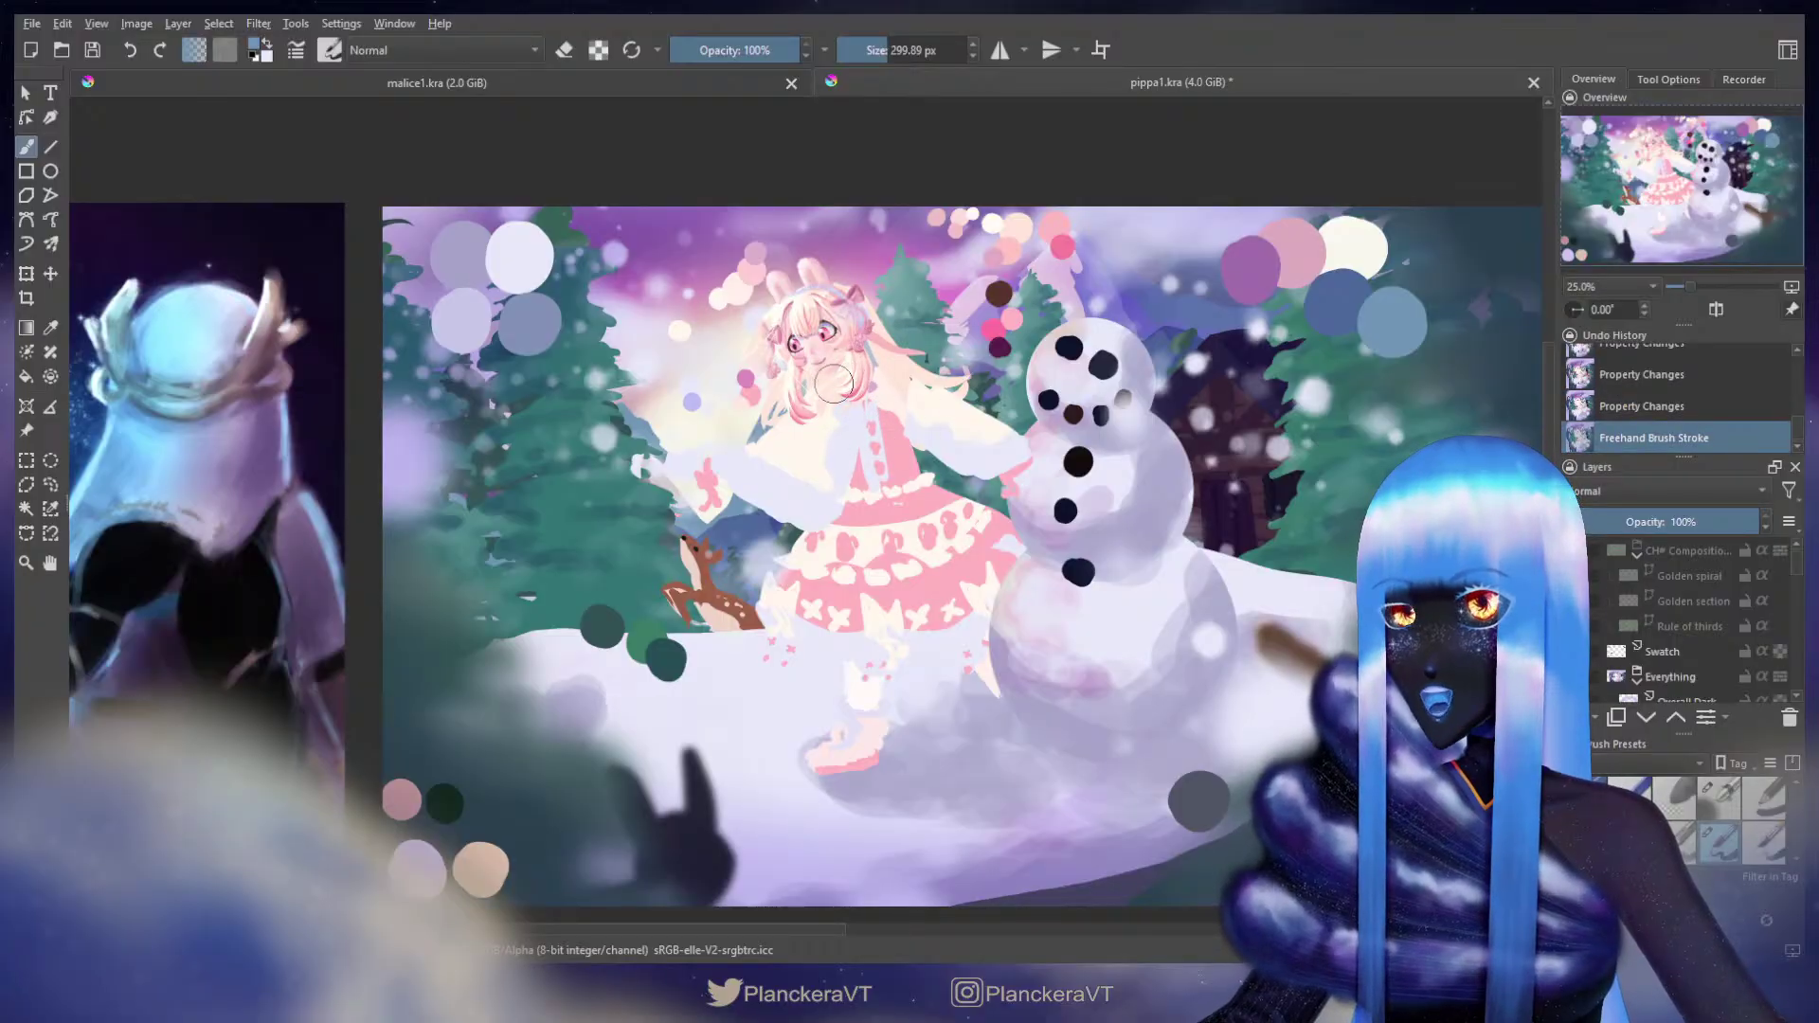
{"action": "left_click_drag", "start_coordinate": [853, 399], "coordinate": [864, 413]}
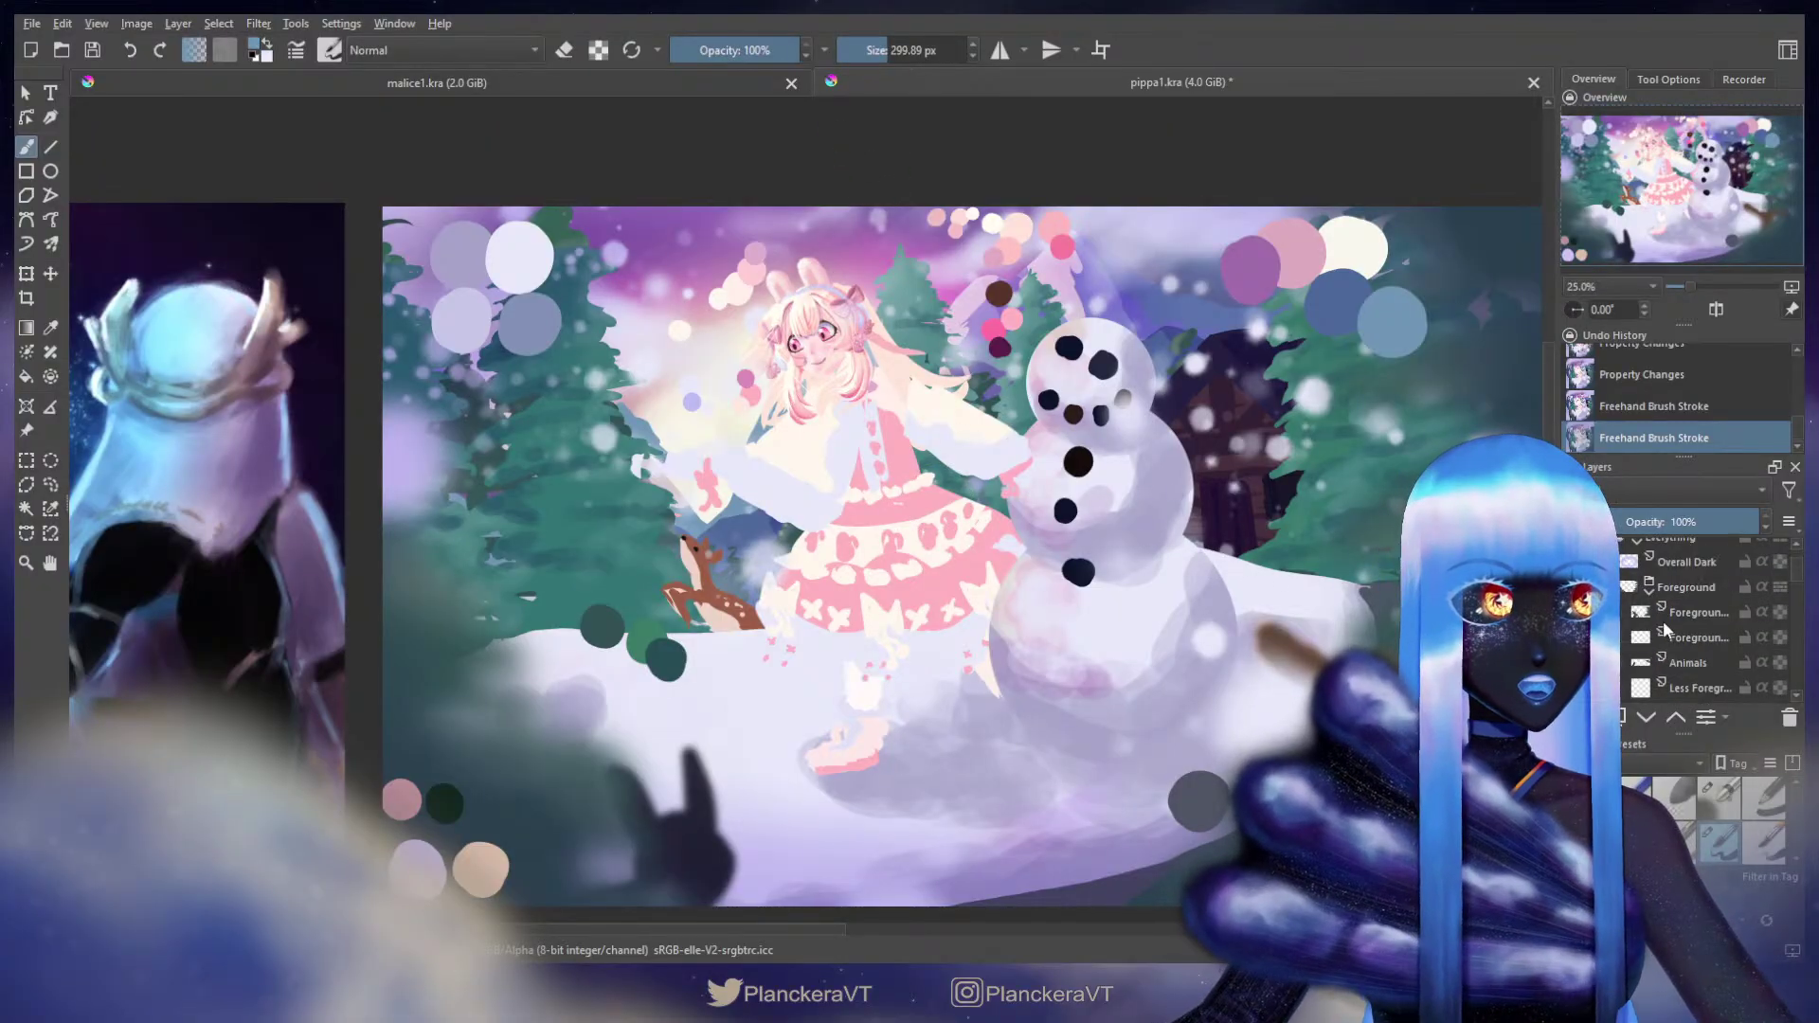
{"action": "scroll", "coordinate": [1663, 622], "scroll_direction": "down", "scroll_amount": 1}
{"action": "left_click", "coordinate": [1577, 581]}
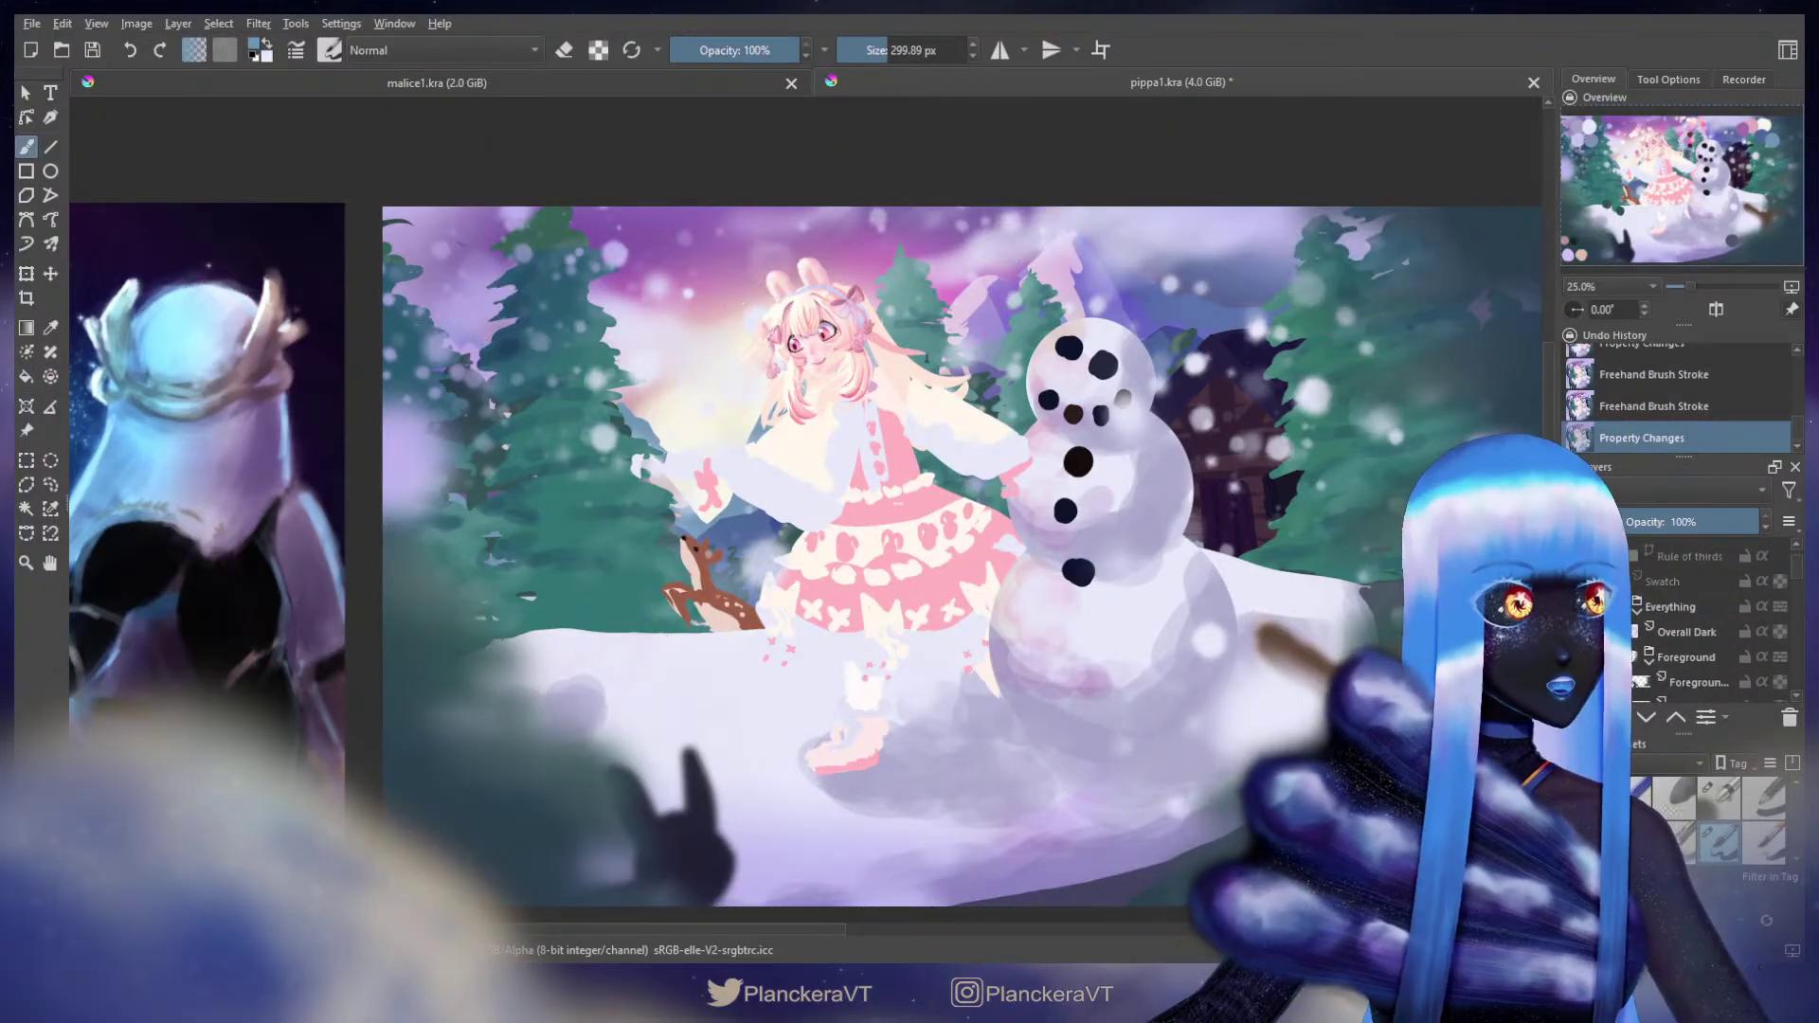
Step: Hide the character's Body group so the background behind the dress and coat is exposed
{"action": "scroll", "coordinate": [1693, 626], "scroll_direction": "down", "scroll_amount": 2}
{"action": "scroll", "coordinate": [1692, 625], "scroll_direction": "down", "scroll_amount": 5}
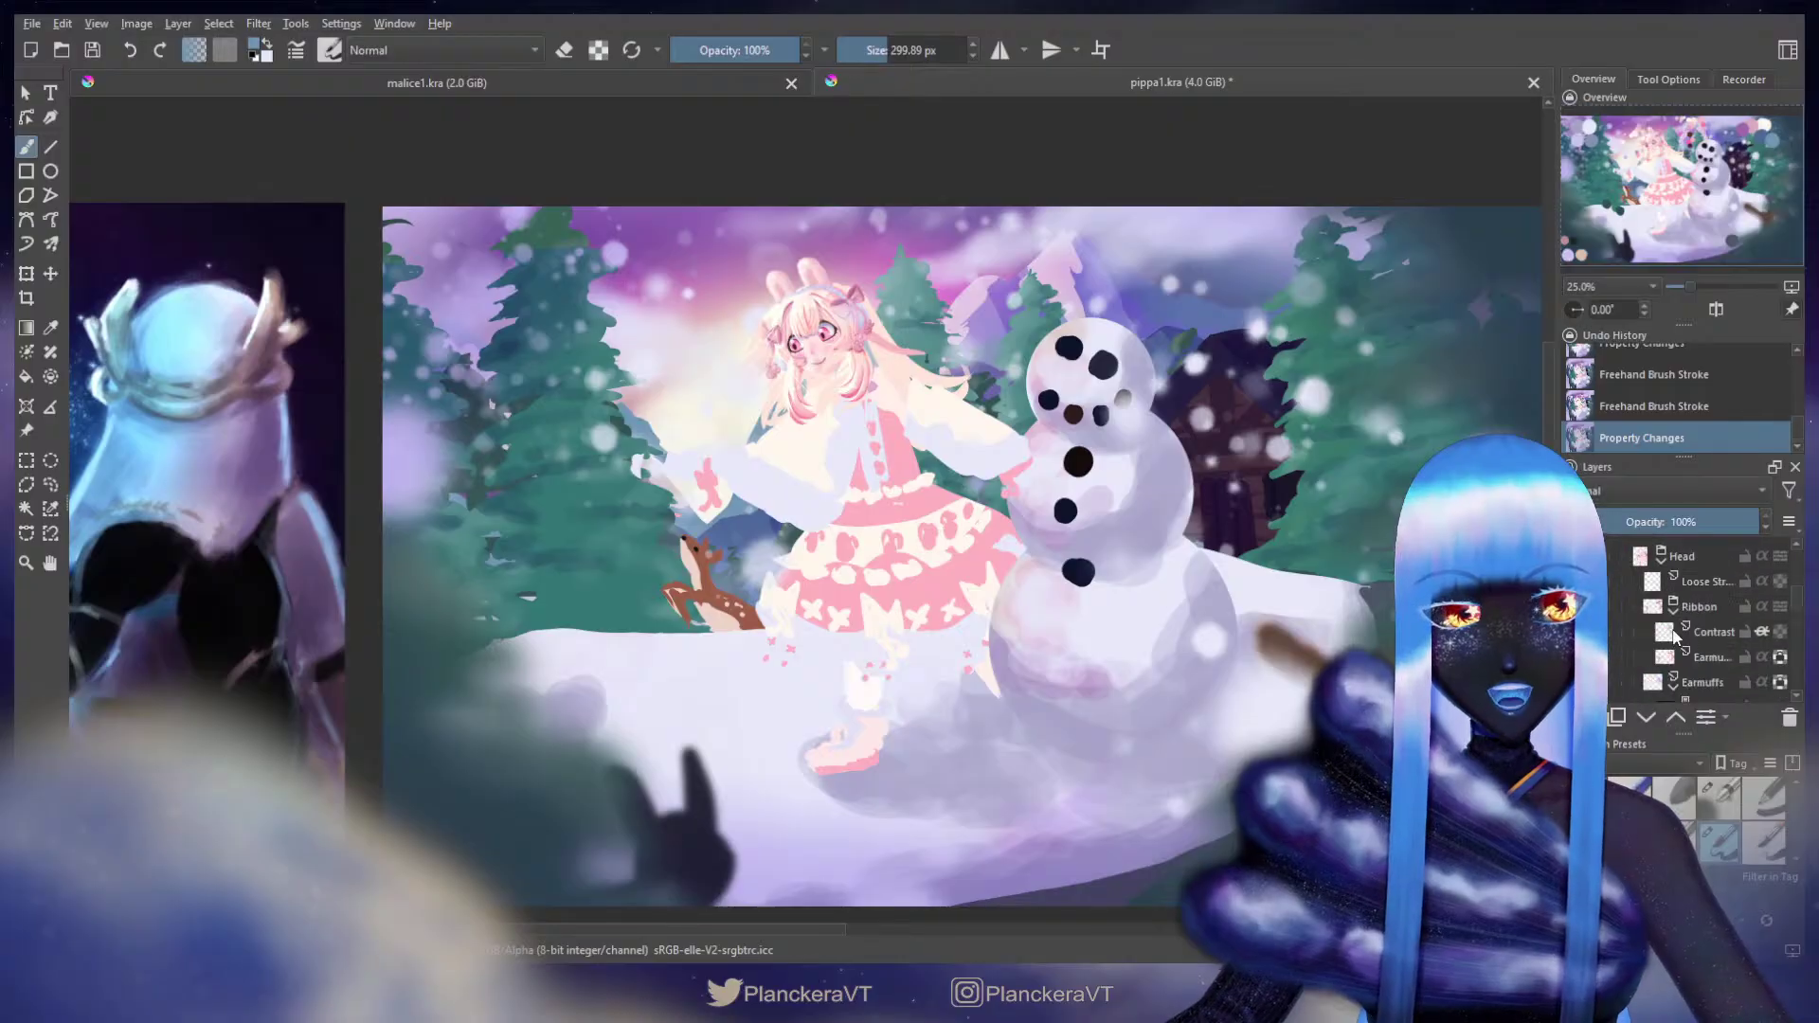
{"action": "scroll", "coordinate": [1618, 631], "scroll_direction": "down", "scroll_amount": 4}
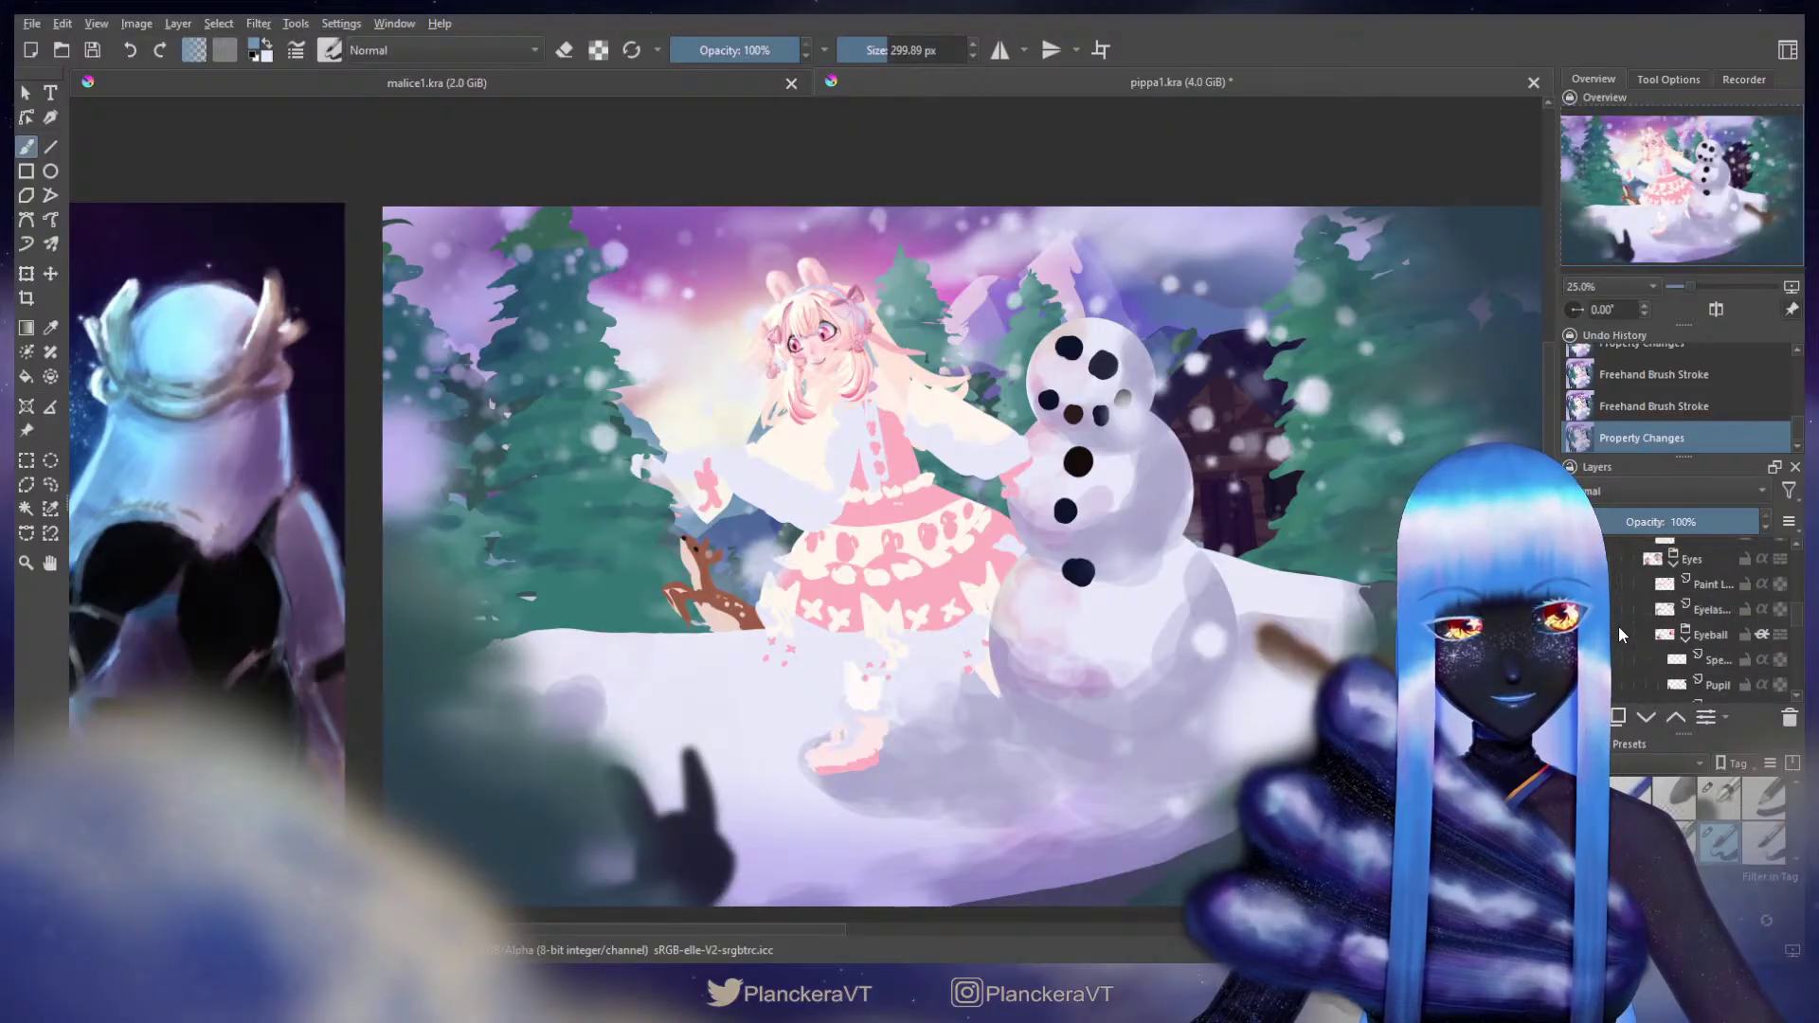
{"action": "scroll", "coordinate": [1613, 622], "scroll_direction": "down", "scroll_amount": 2}
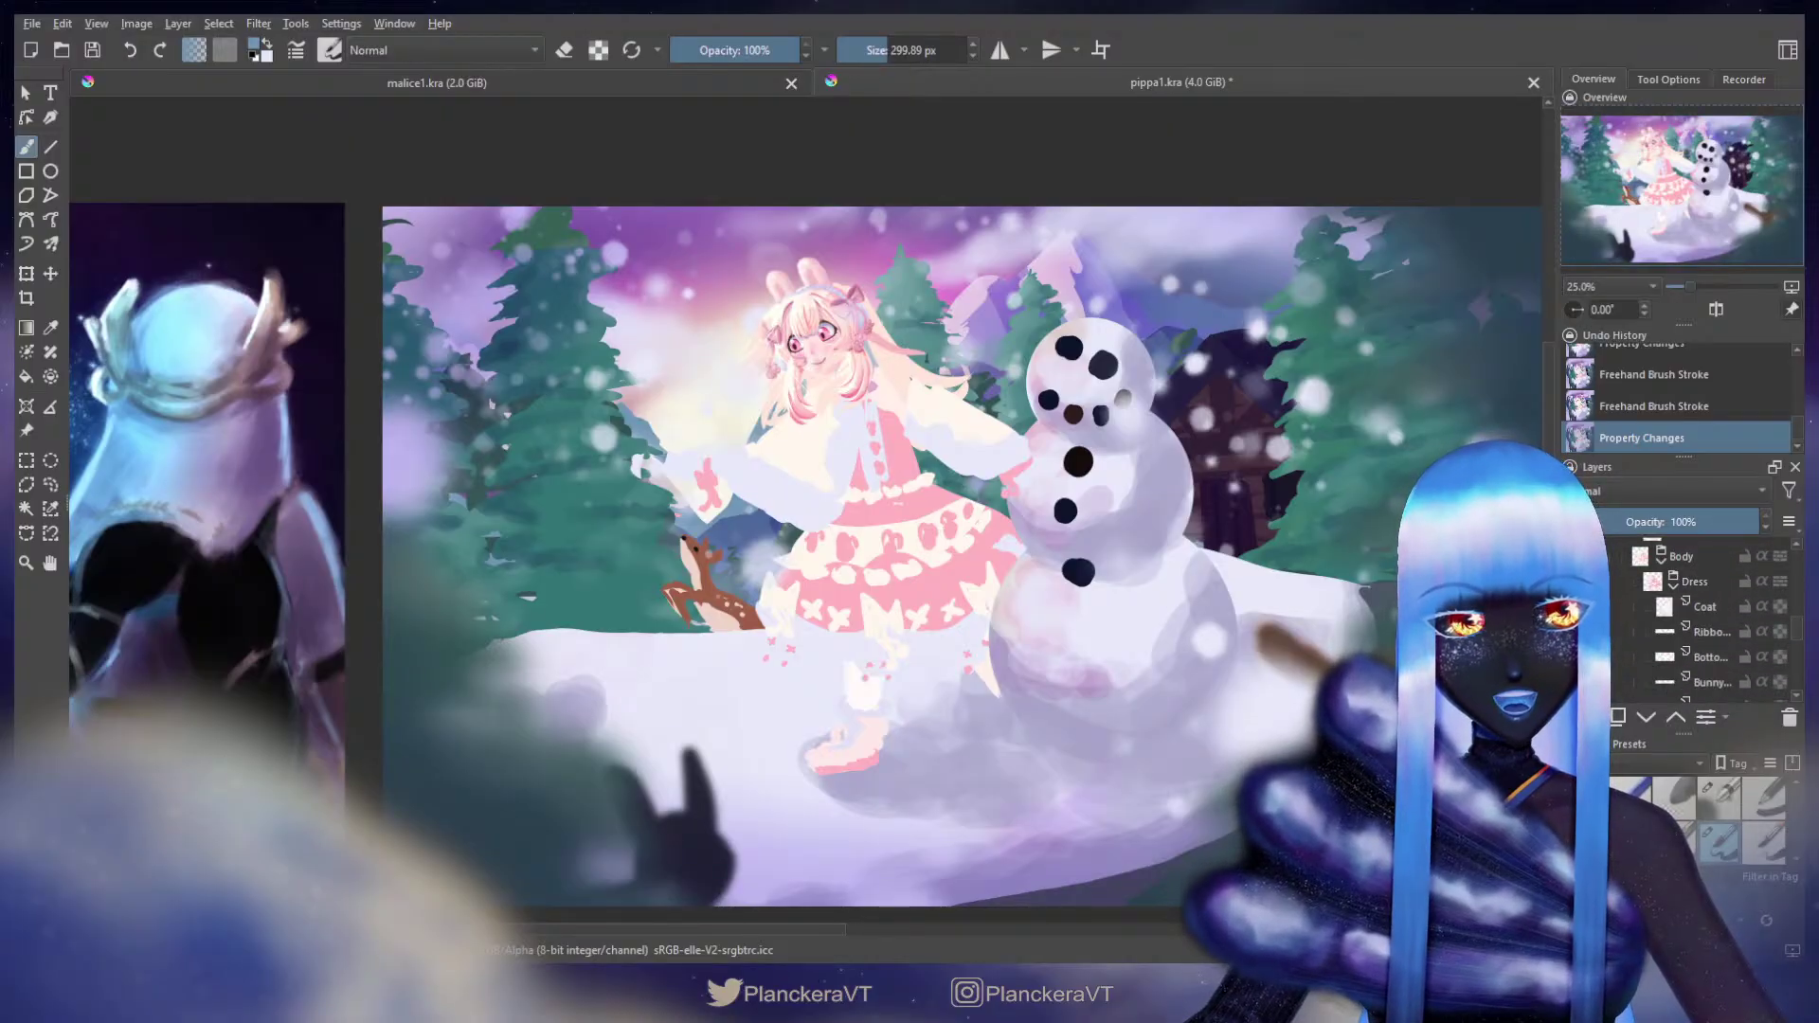
{"action": "left_click", "coordinate": [1577, 556]}
Step: Paint another broad blue stroke on the mountain area behind the character's face and hair
{"action": "scroll", "coordinate": [754, 409], "scroll_direction": "up", "scroll_amount": 2}
{"action": "scroll", "coordinate": [754, 409], "scroll_direction": "up", "scroll_amount": 2}
{"action": "left_click_drag", "start_coordinate": [933, 452], "coordinate": [933, 662]}
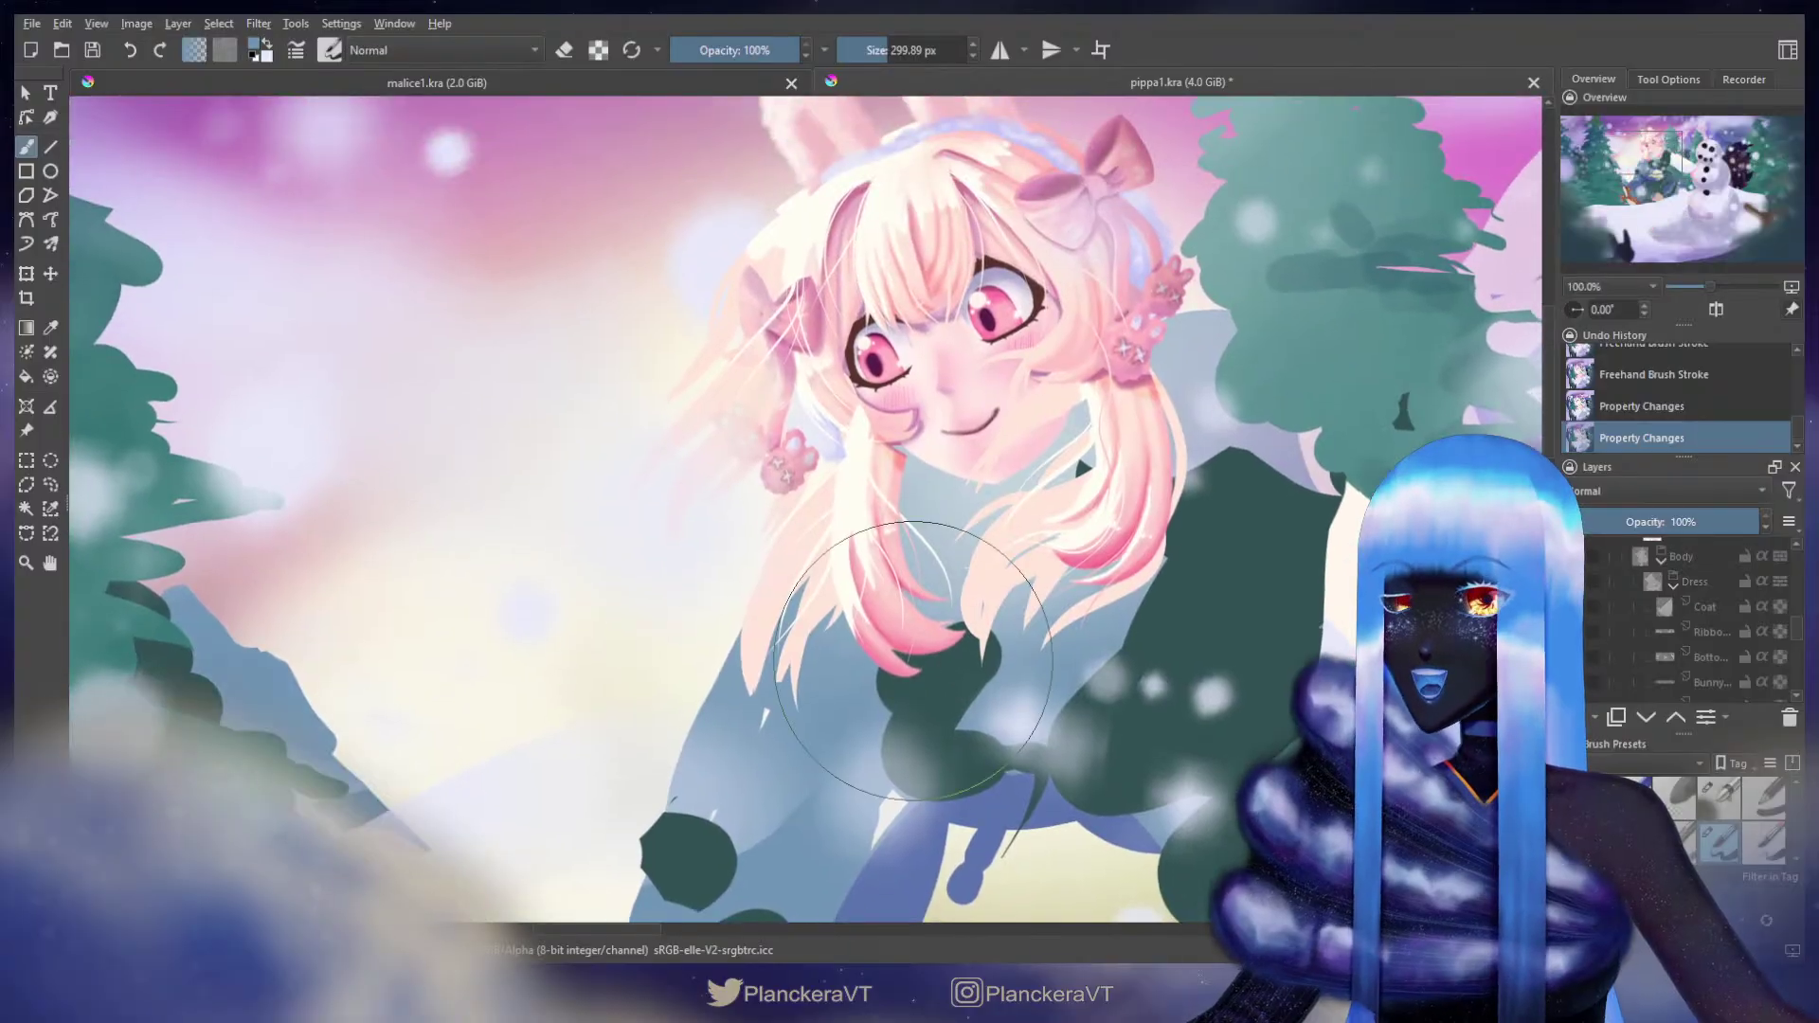
{"action": "left_click_drag", "start_coordinate": [1177, 367], "coordinate": [975, 486]}
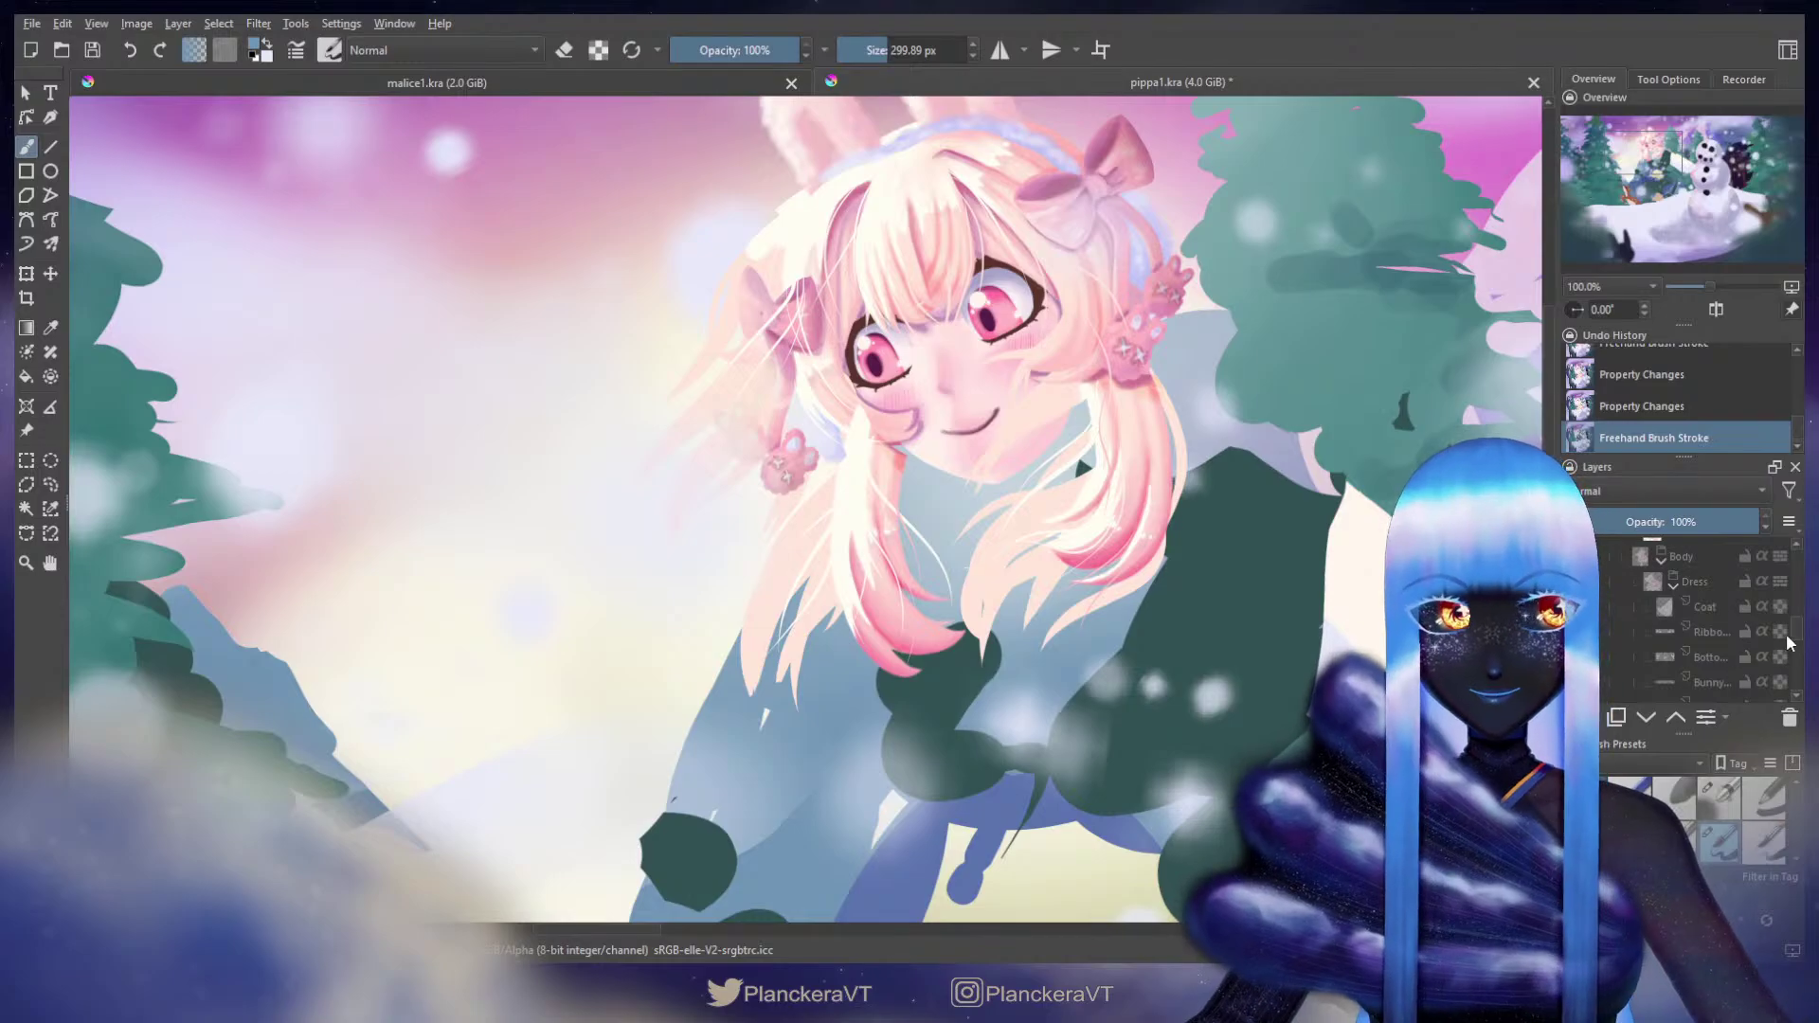
{"action": "left_click_drag", "start_coordinate": [1164, 436], "coordinate": [1247, 505]}
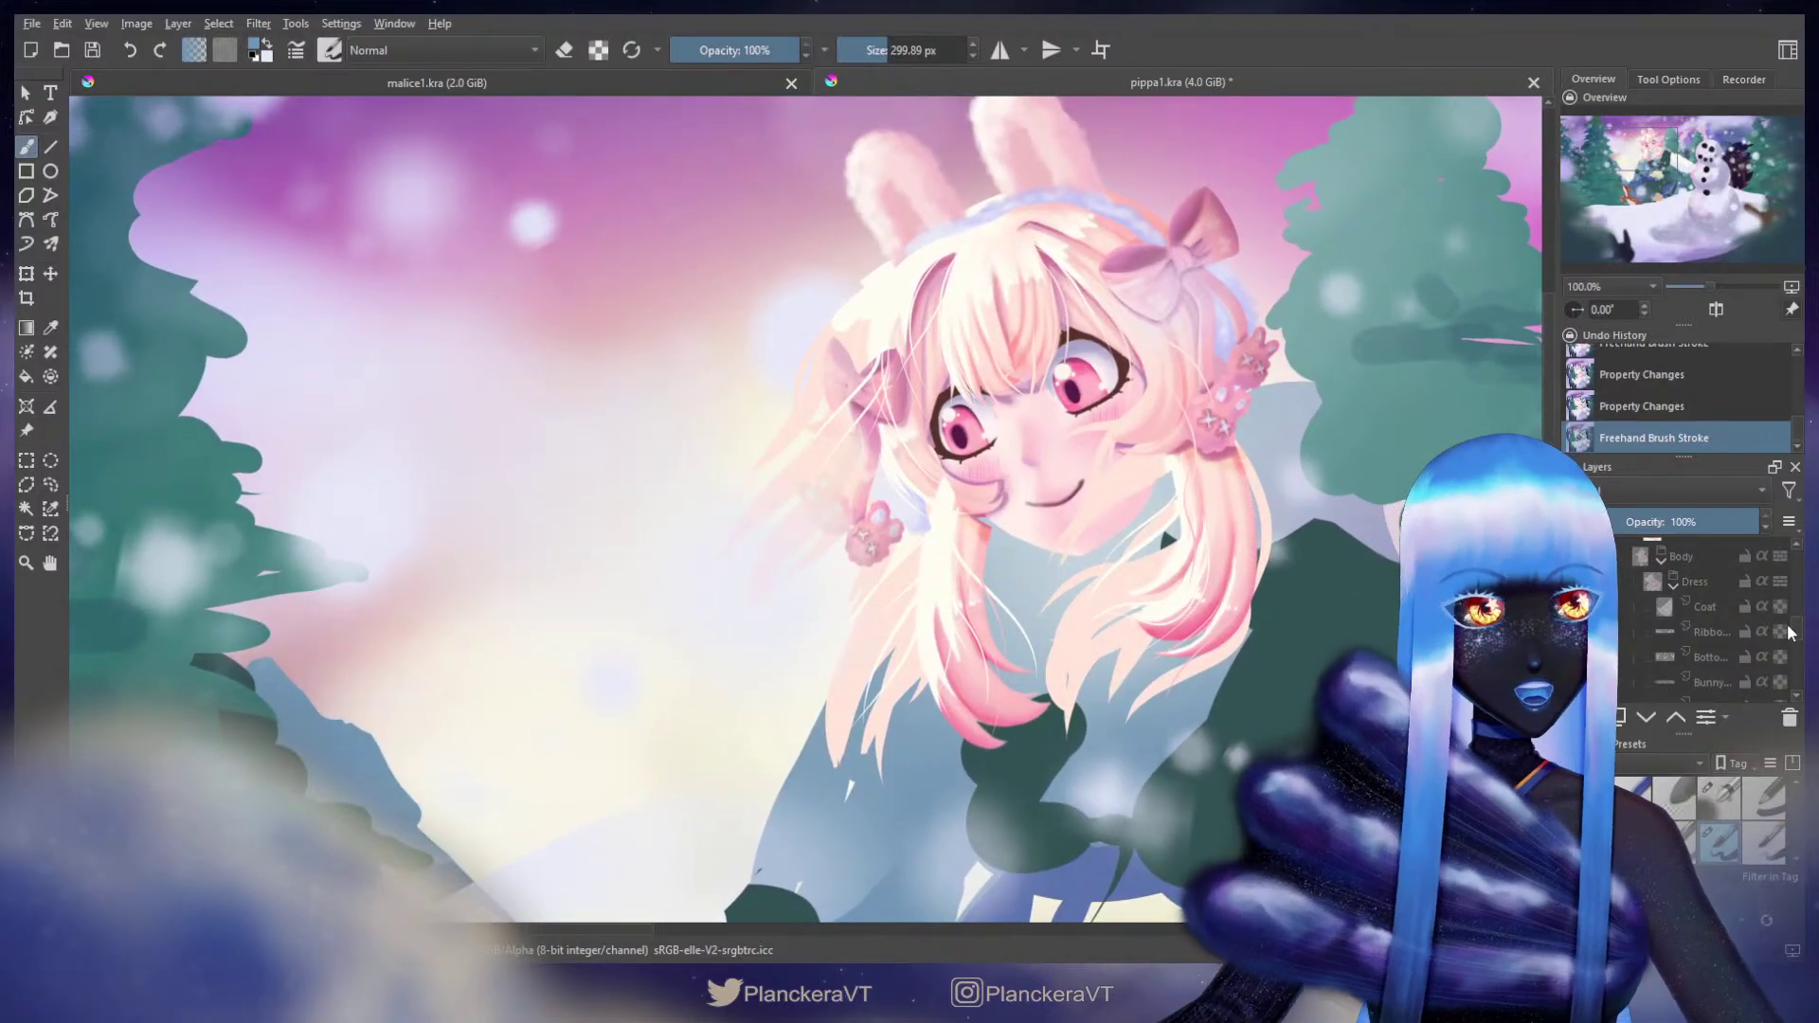
Step: Hide the Sun layer to remove its glow from the sky around the head
{"action": "scroll", "coordinate": [1785, 631], "scroll_direction": "down", "scroll_amount": 5}
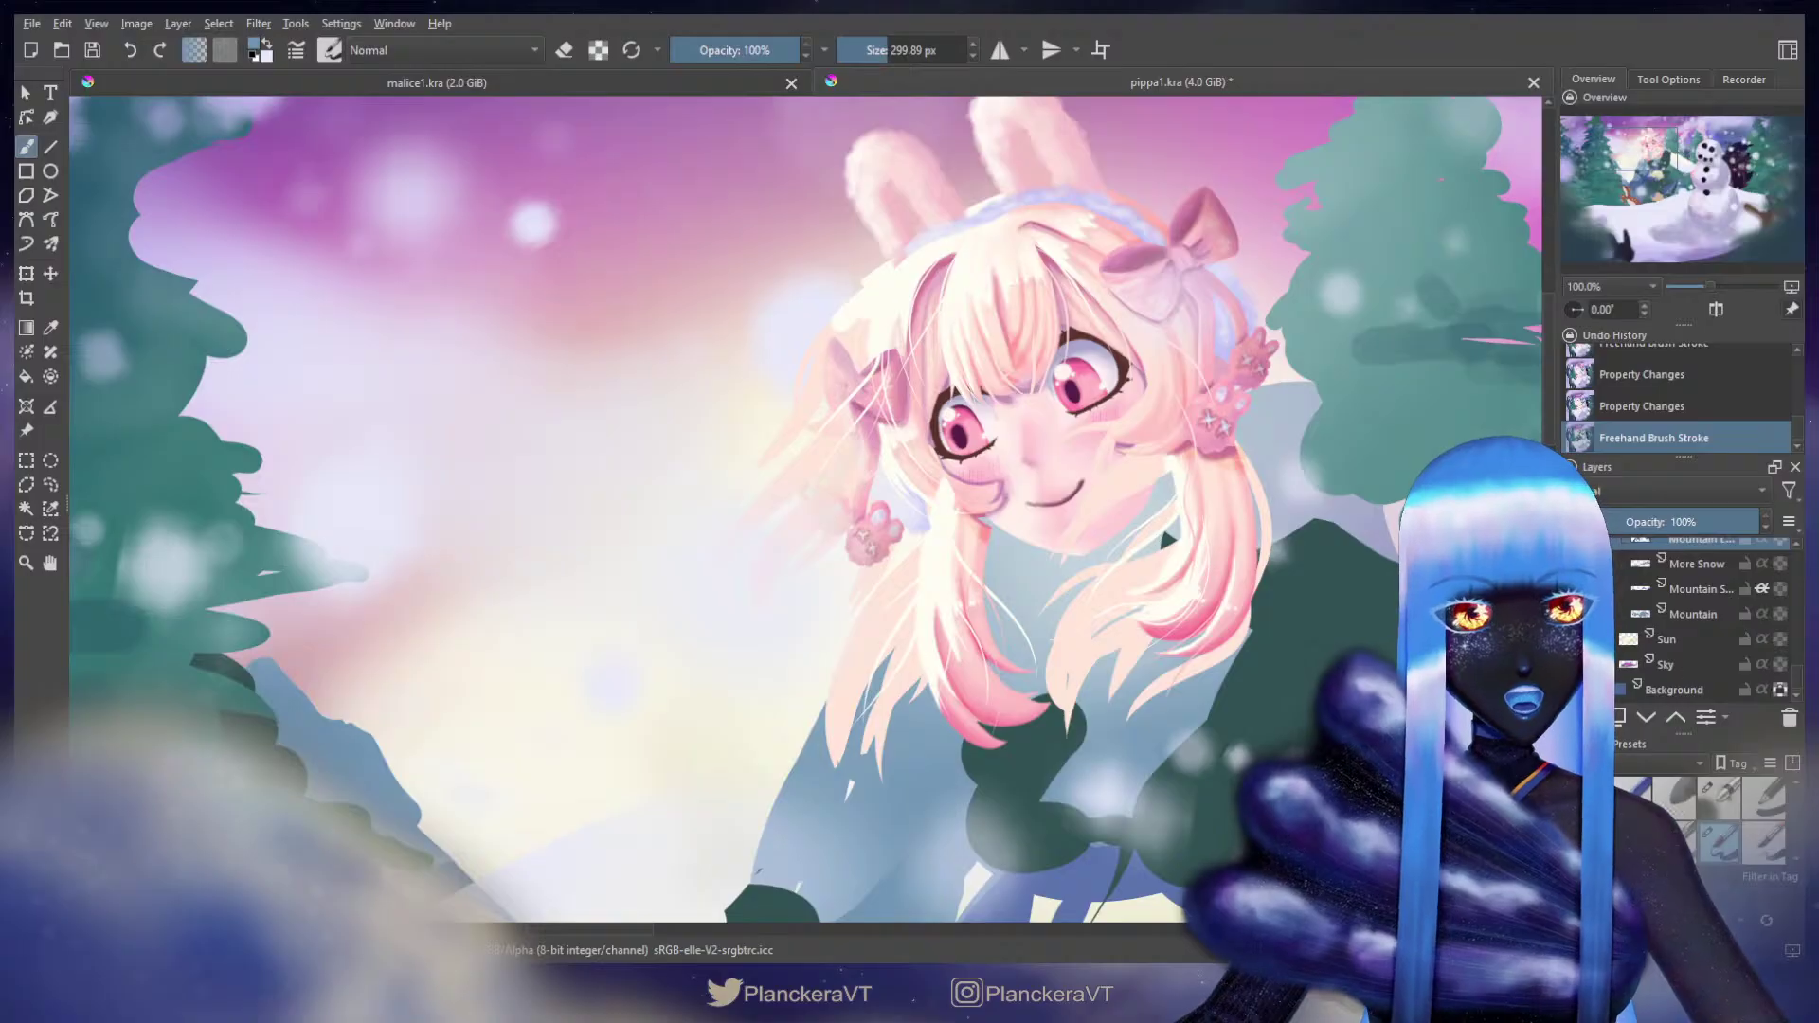
{"action": "left_click", "coordinate": [1578, 640]}
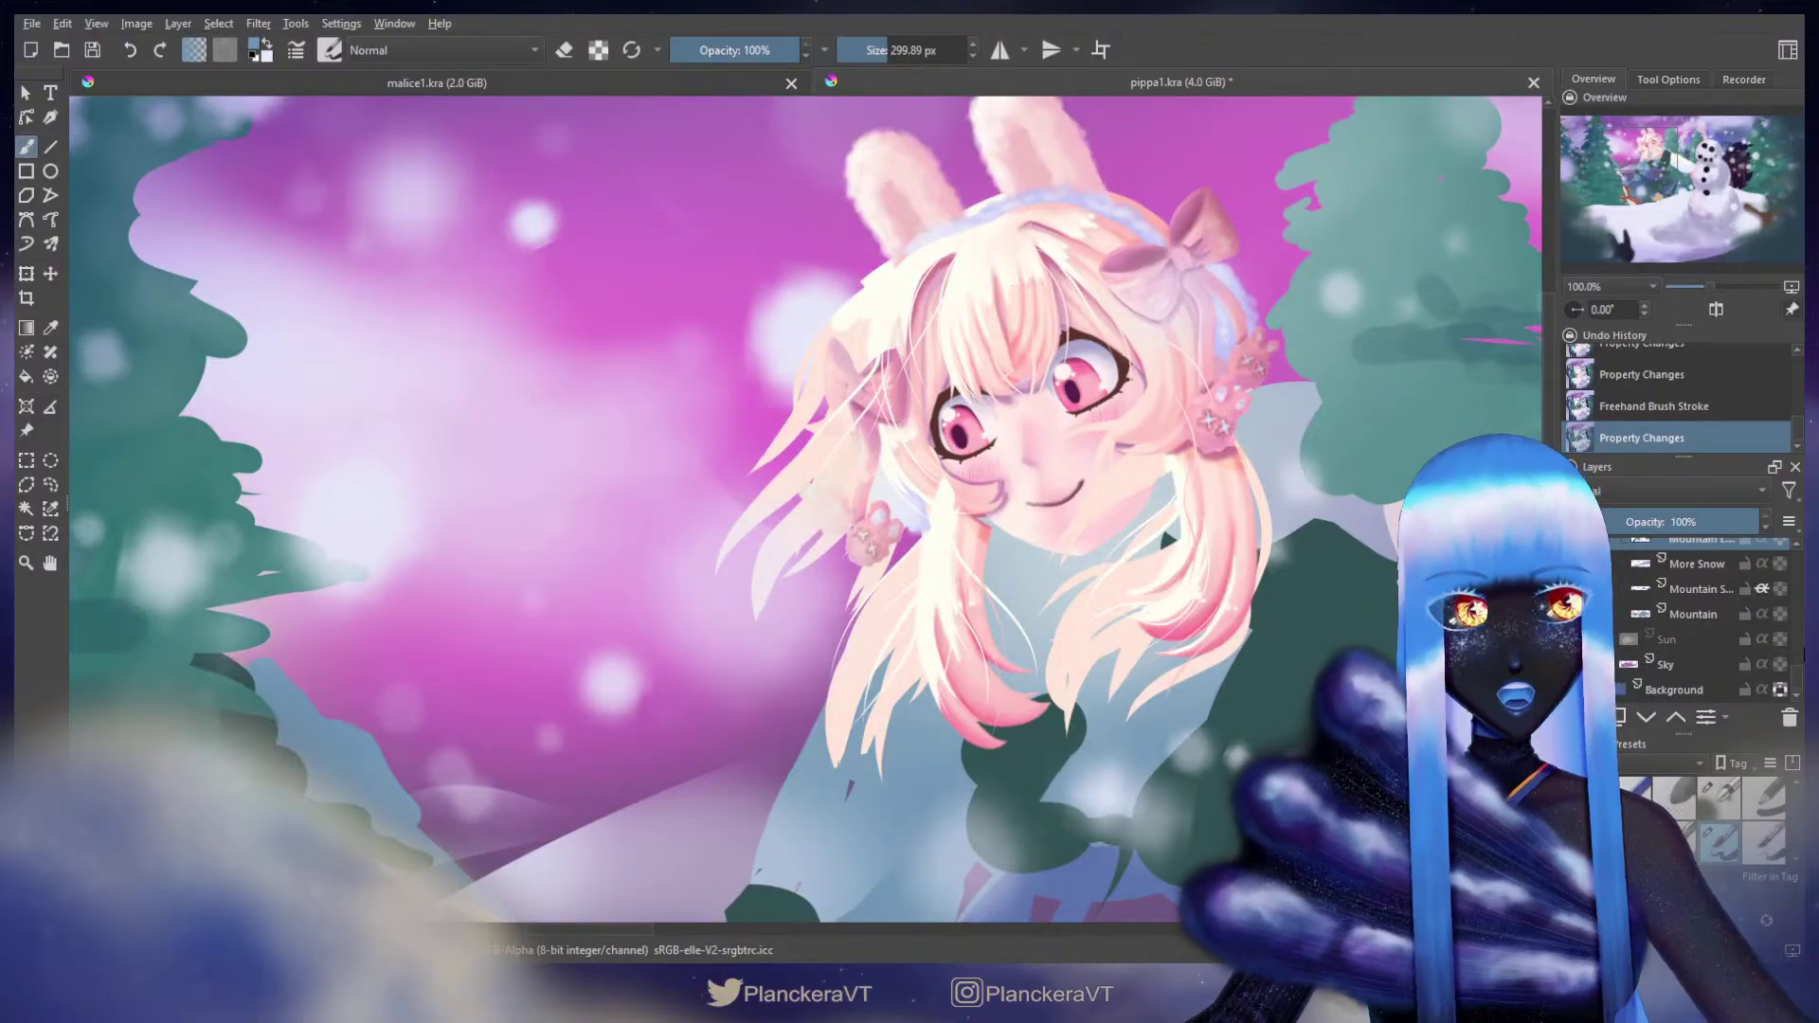
{"action": "scroll", "coordinate": [1695, 616], "scroll_direction": "up", "scroll_amount": 4}
{"action": "scroll", "coordinate": [1696, 615], "scroll_direction": "up", "scroll_amount": 5}
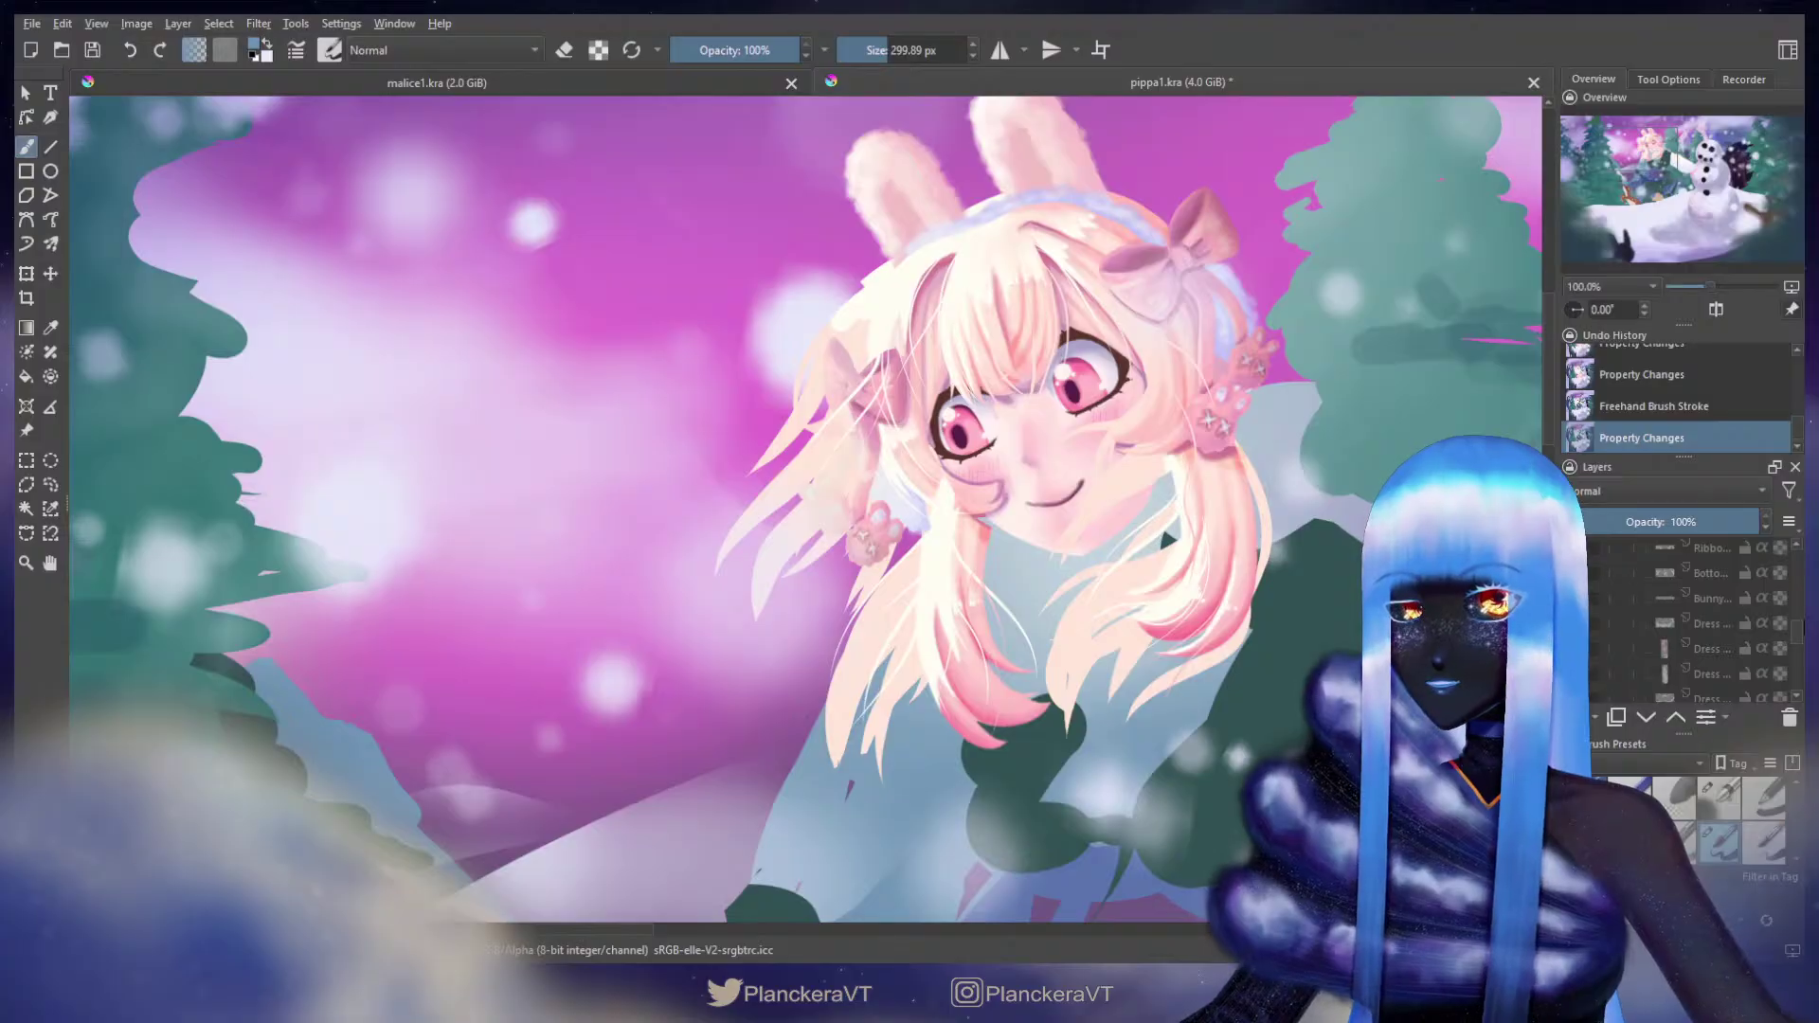
{"action": "left_click_drag", "start_coordinate": [1163, 527], "coordinate": [1080, 507]}
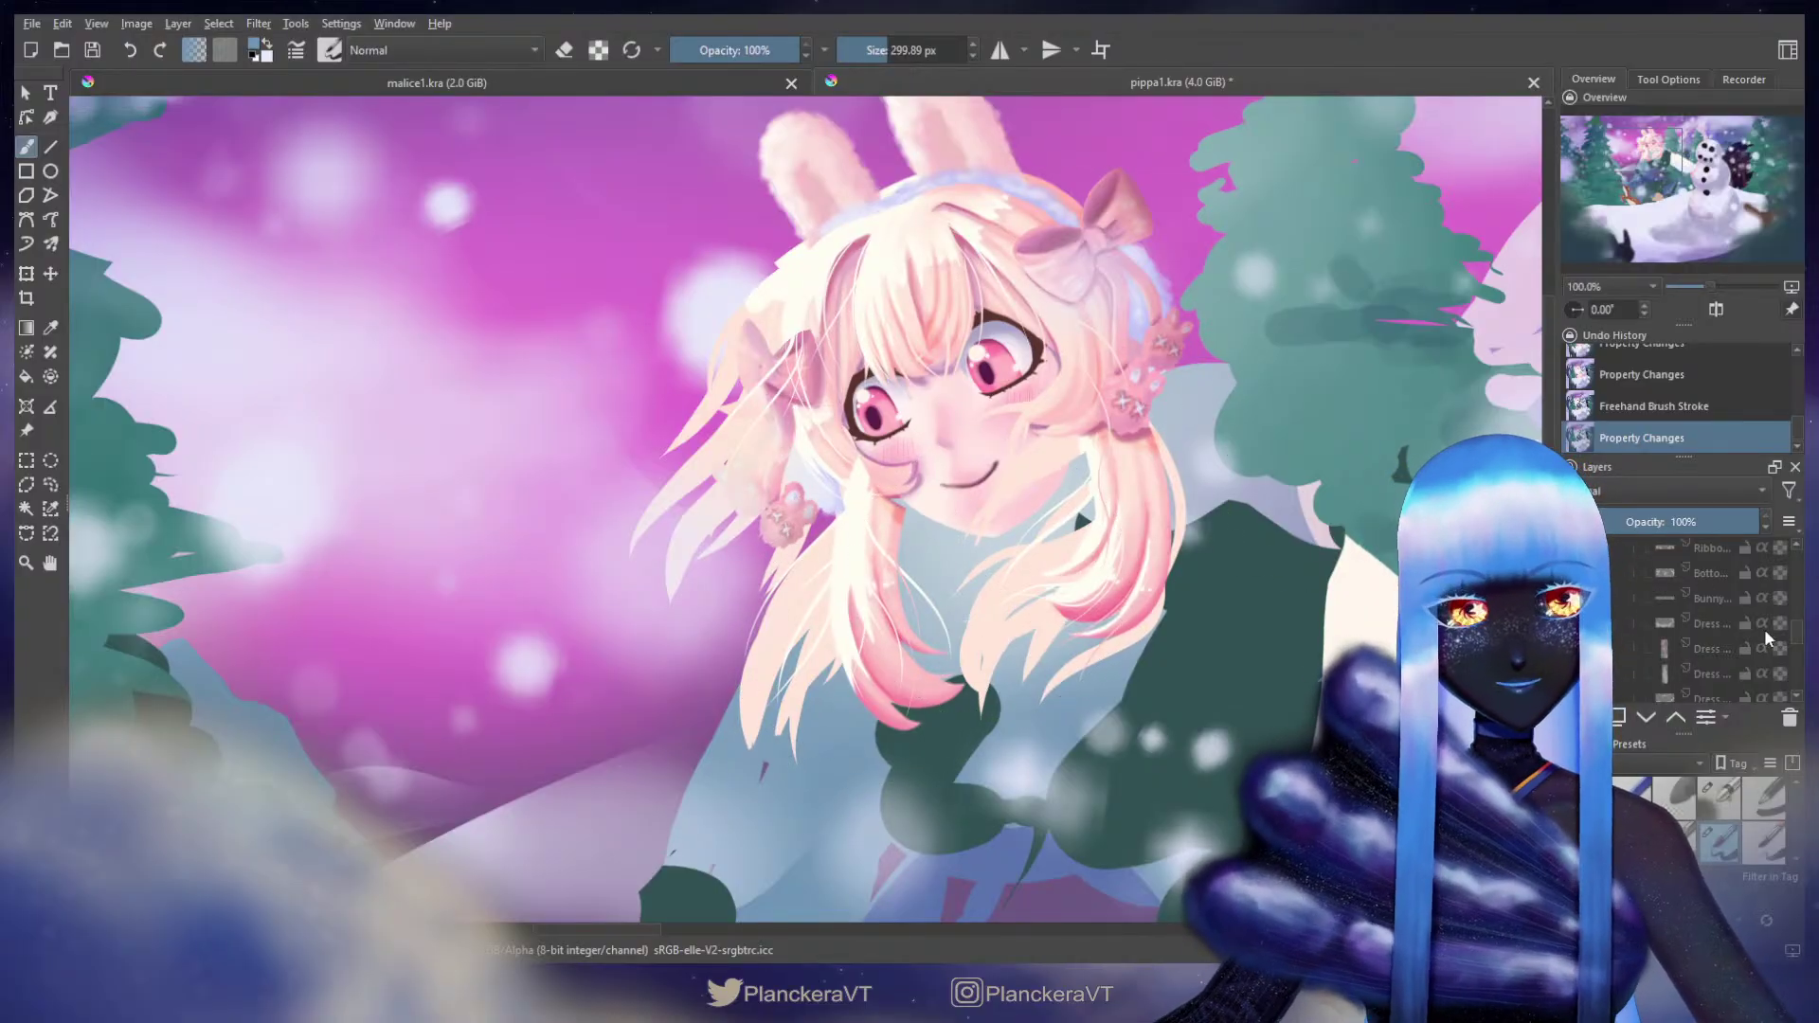
Step: Hide the loose hair strands layer in the character's Head group
{"action": "scroll", "coordinate": [1781, 629], "scroll_direction": "up", "scroll_amount": 1}
{"action": "scroll", "coordinate": [1797, 630], "scroll_direction": "up", "scroll_amount": 3}
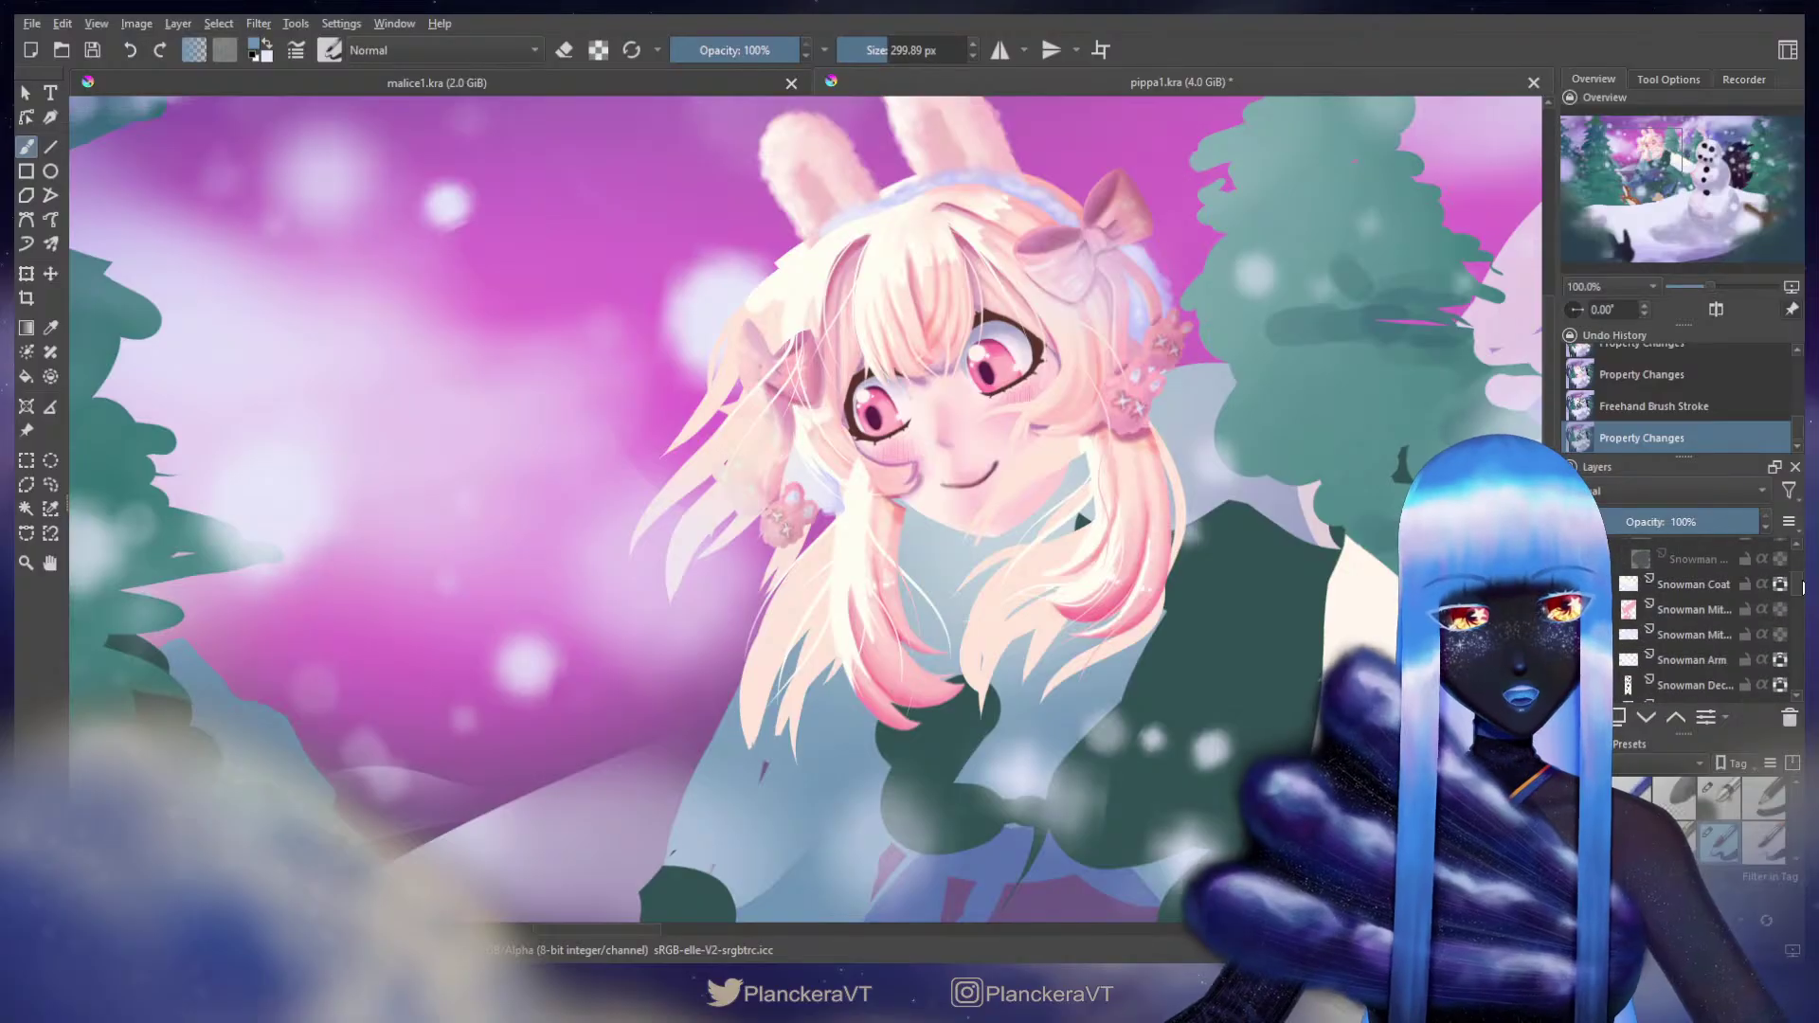
{"action": "scroll", "coordinate": [1800, 597], "scroll_direction": "down", "scroll_amount": 5}
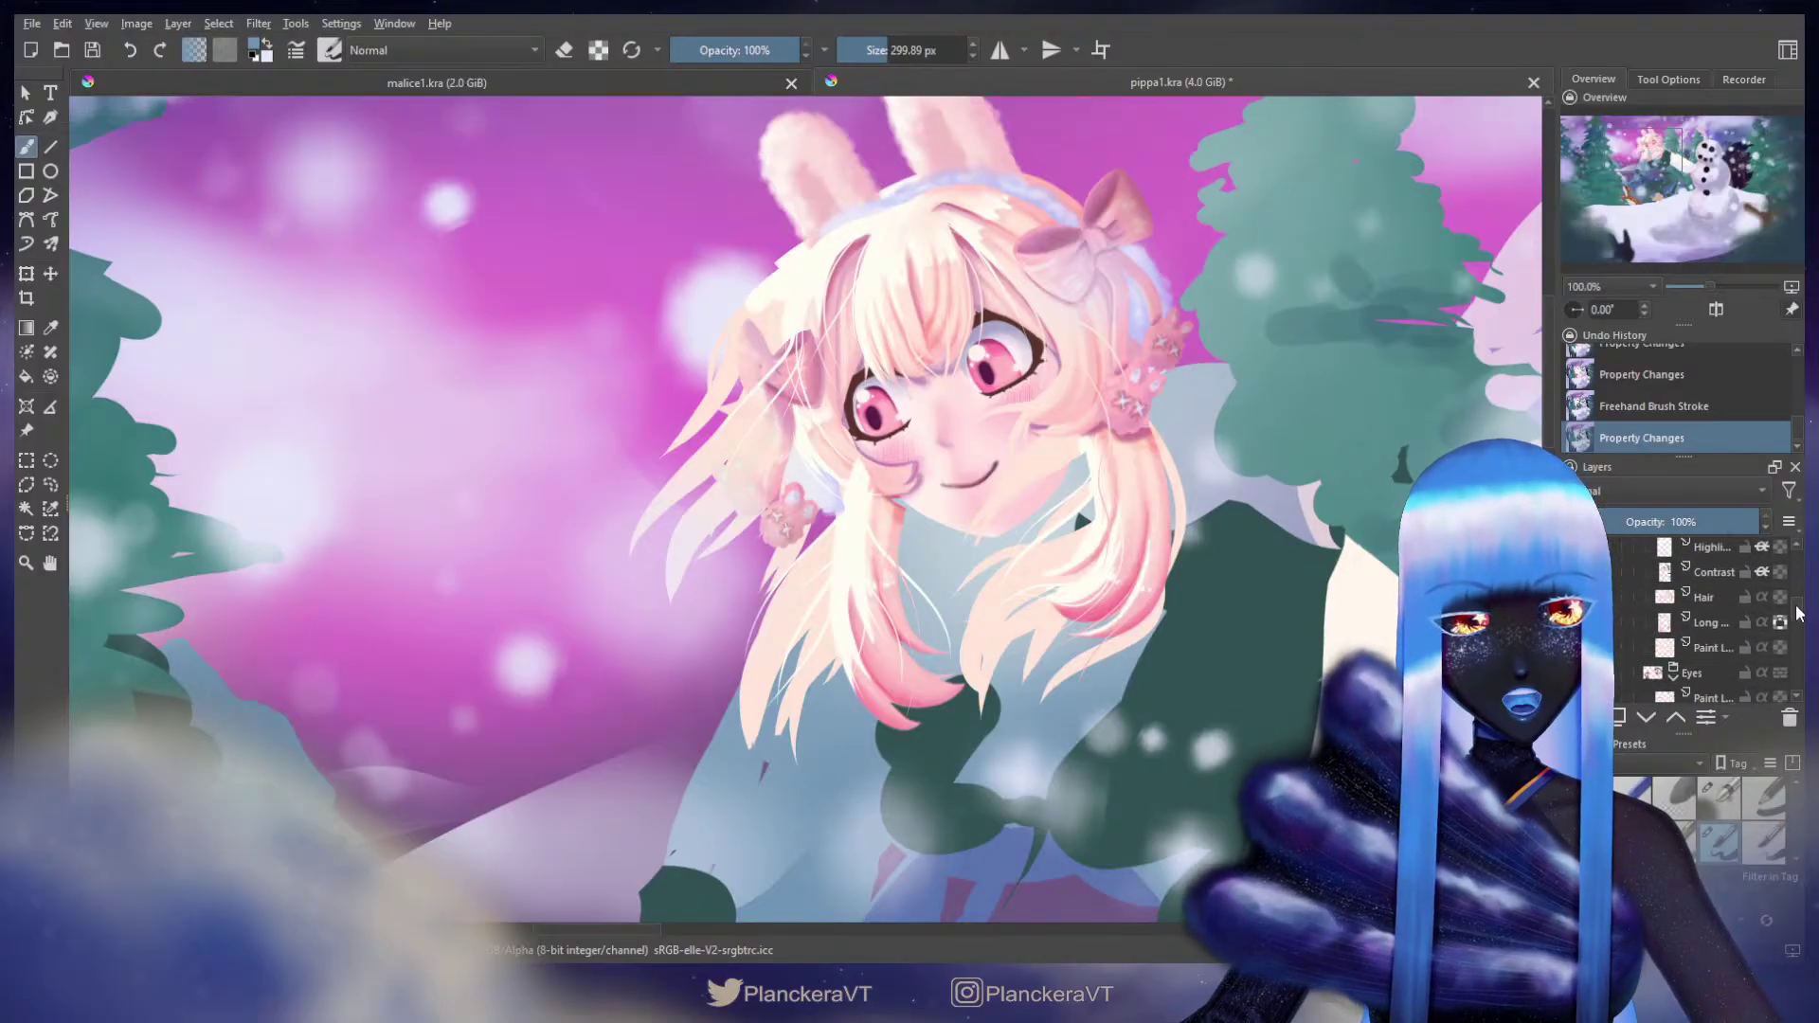
{"action": "scroll", "coordinate": [1799, 618], "scroll_direction": "up", "scroll_amount": 1}
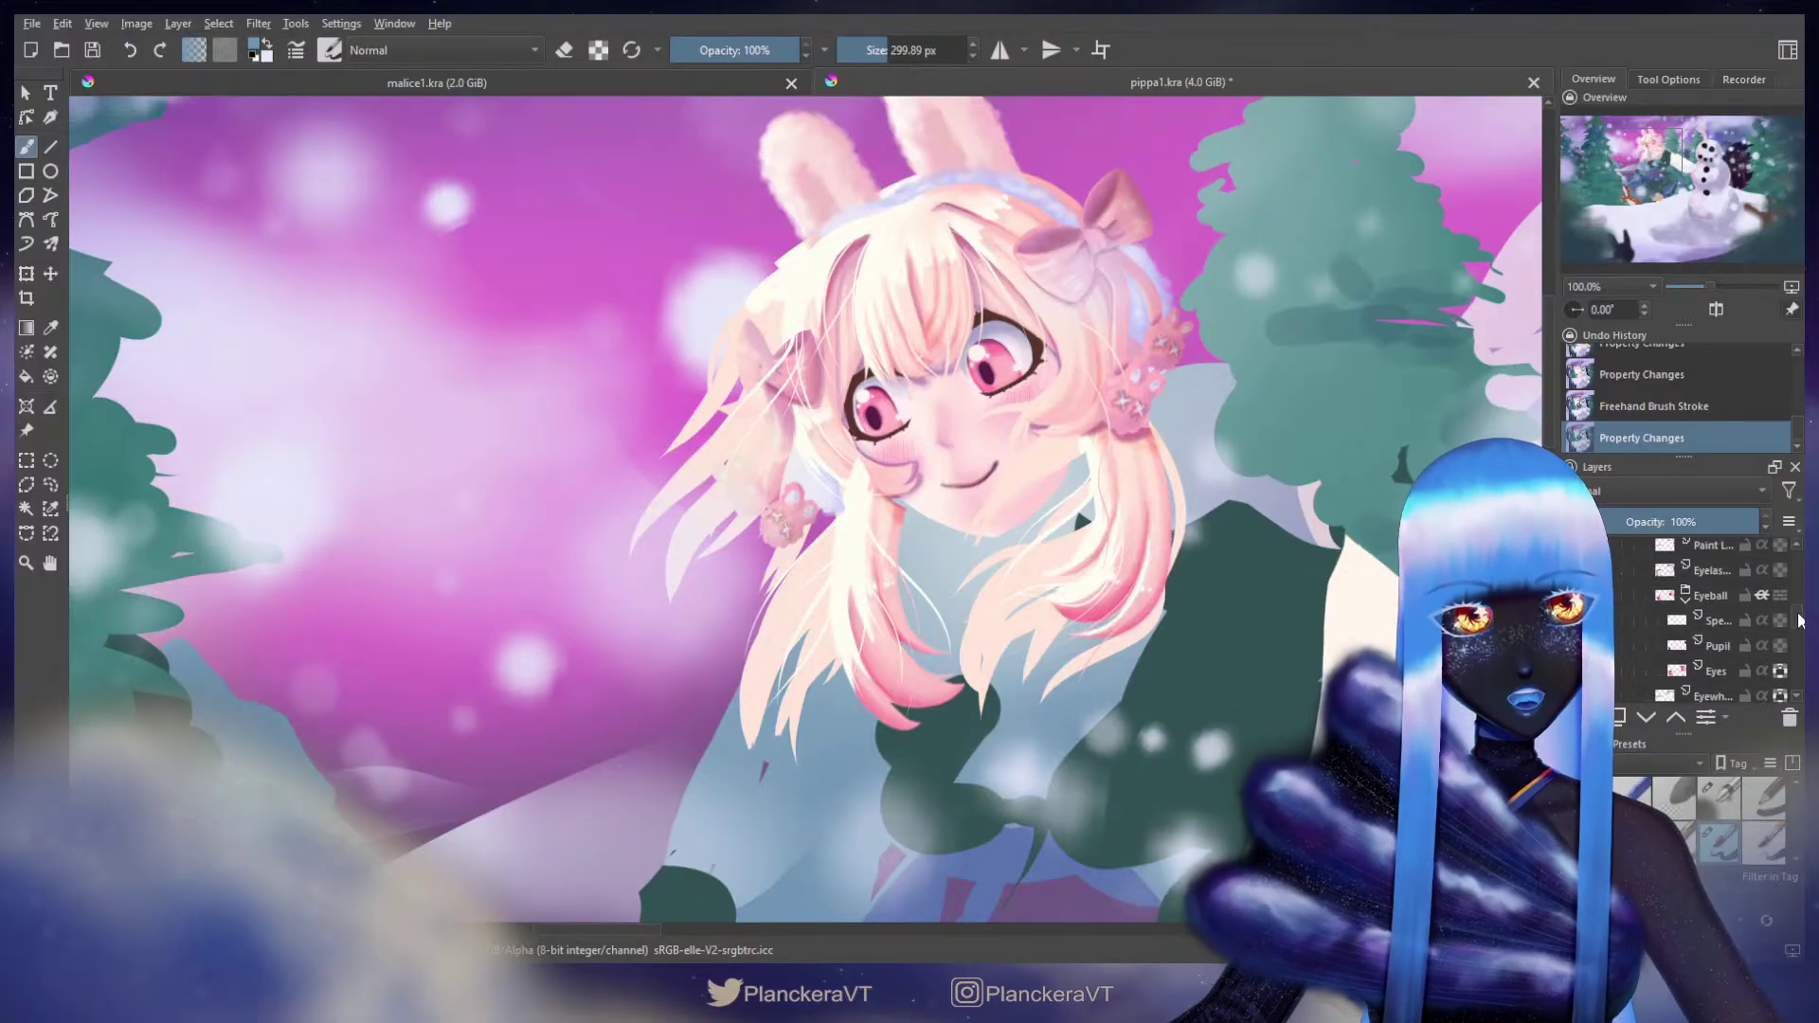
{"action": "scroll", "coordinate": [1799, 618], "scroll_direction": "up", "scroll_amount": 5}
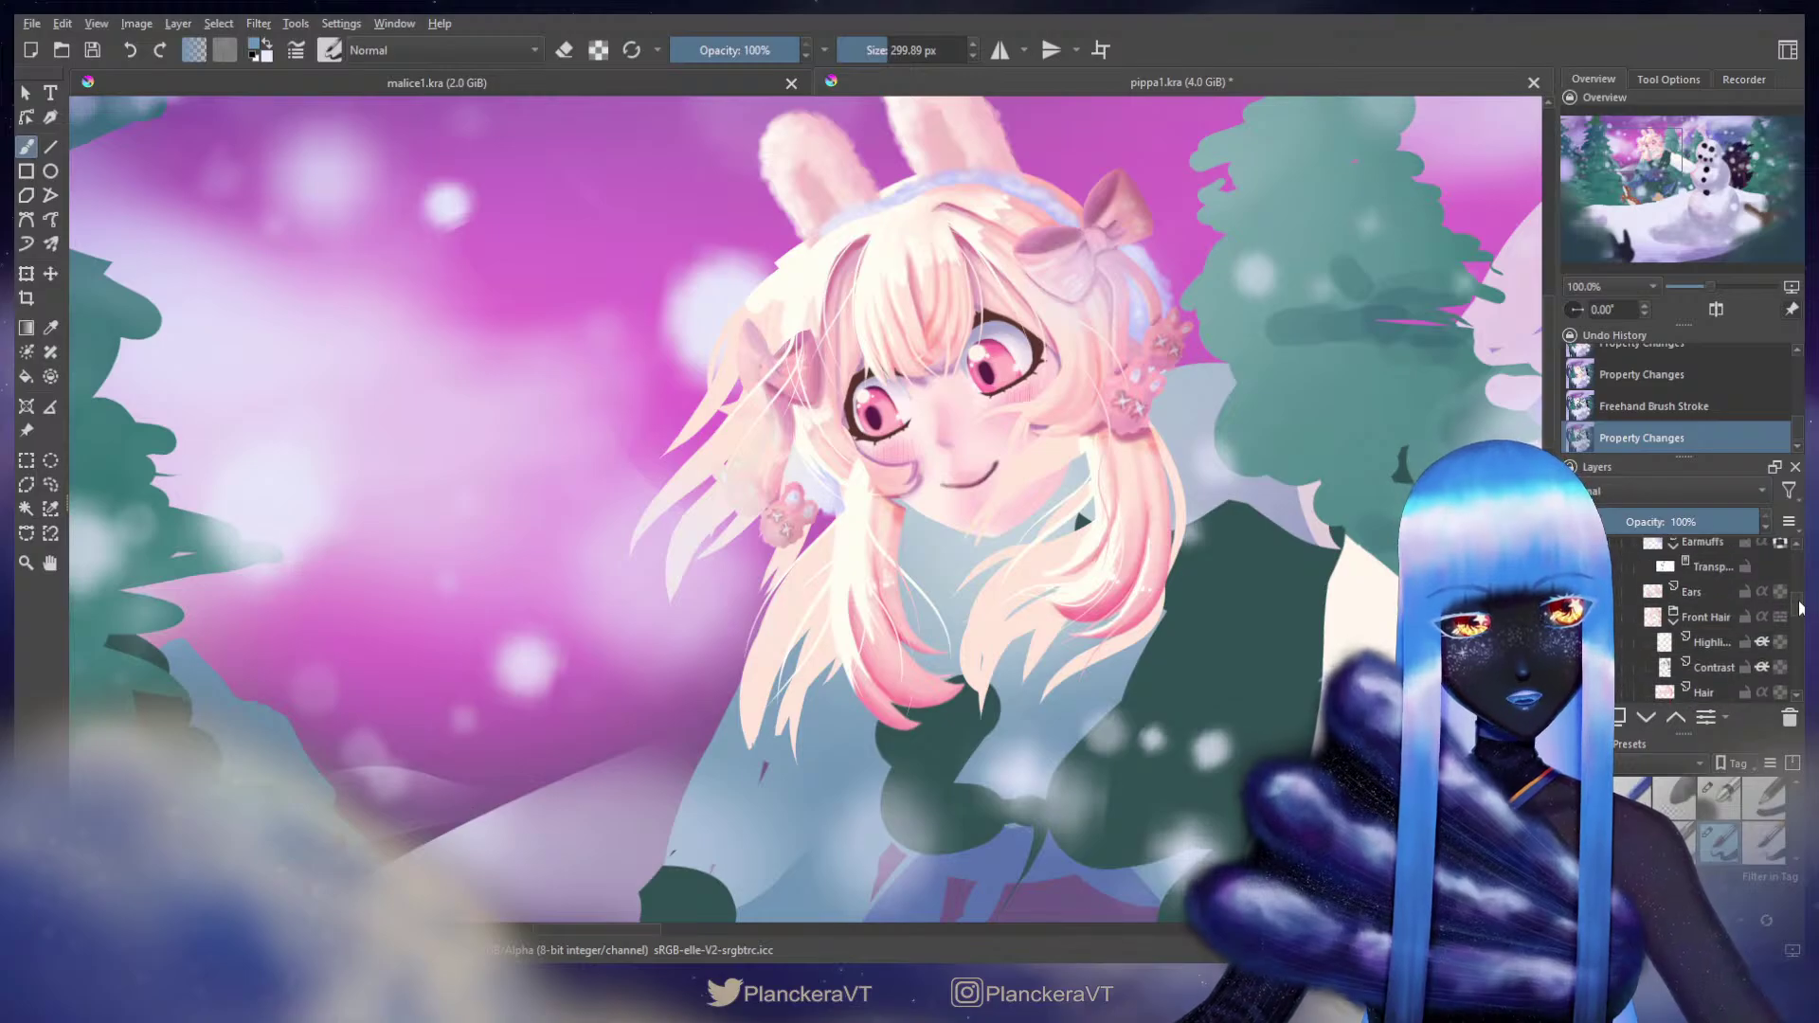
{"action": "scroll", "coordinate": [1795, 611], "scroll_direction": "up", "scroll_amount": 3}
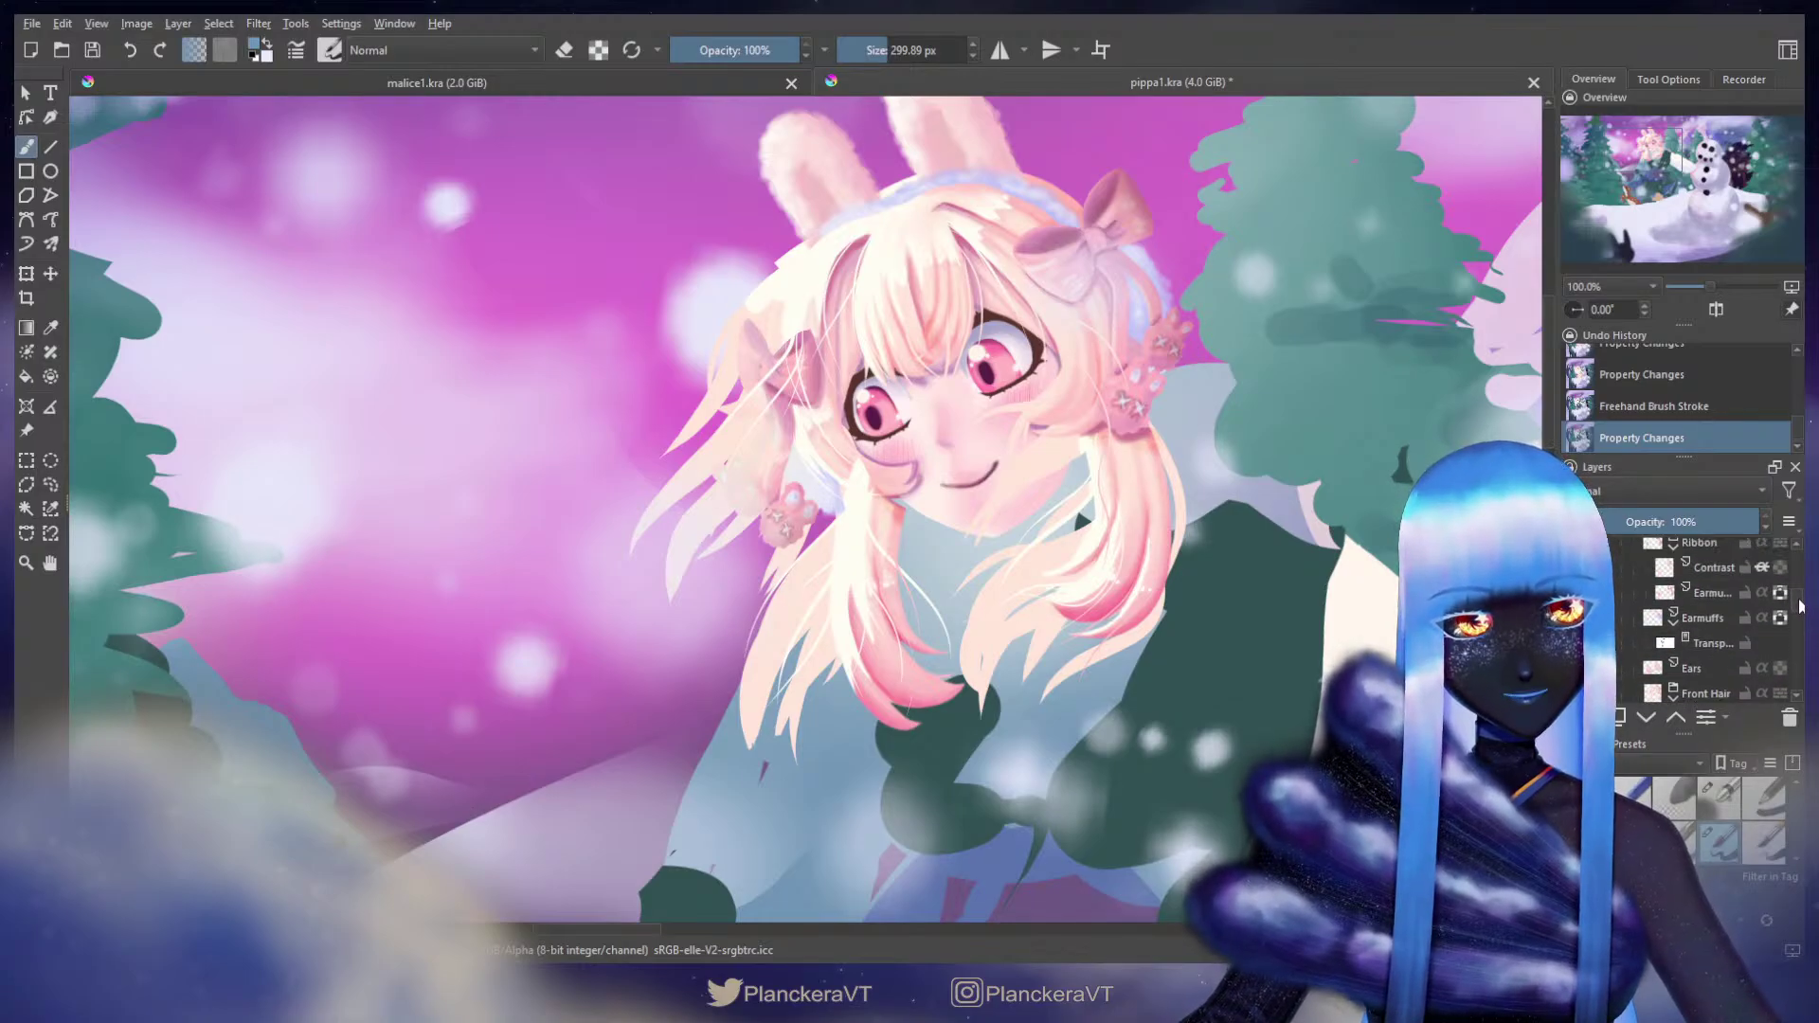
{"action": "scroll", "coordinate": [1799, 605], "scroll_direction": "up", "scroll_amount": 1}
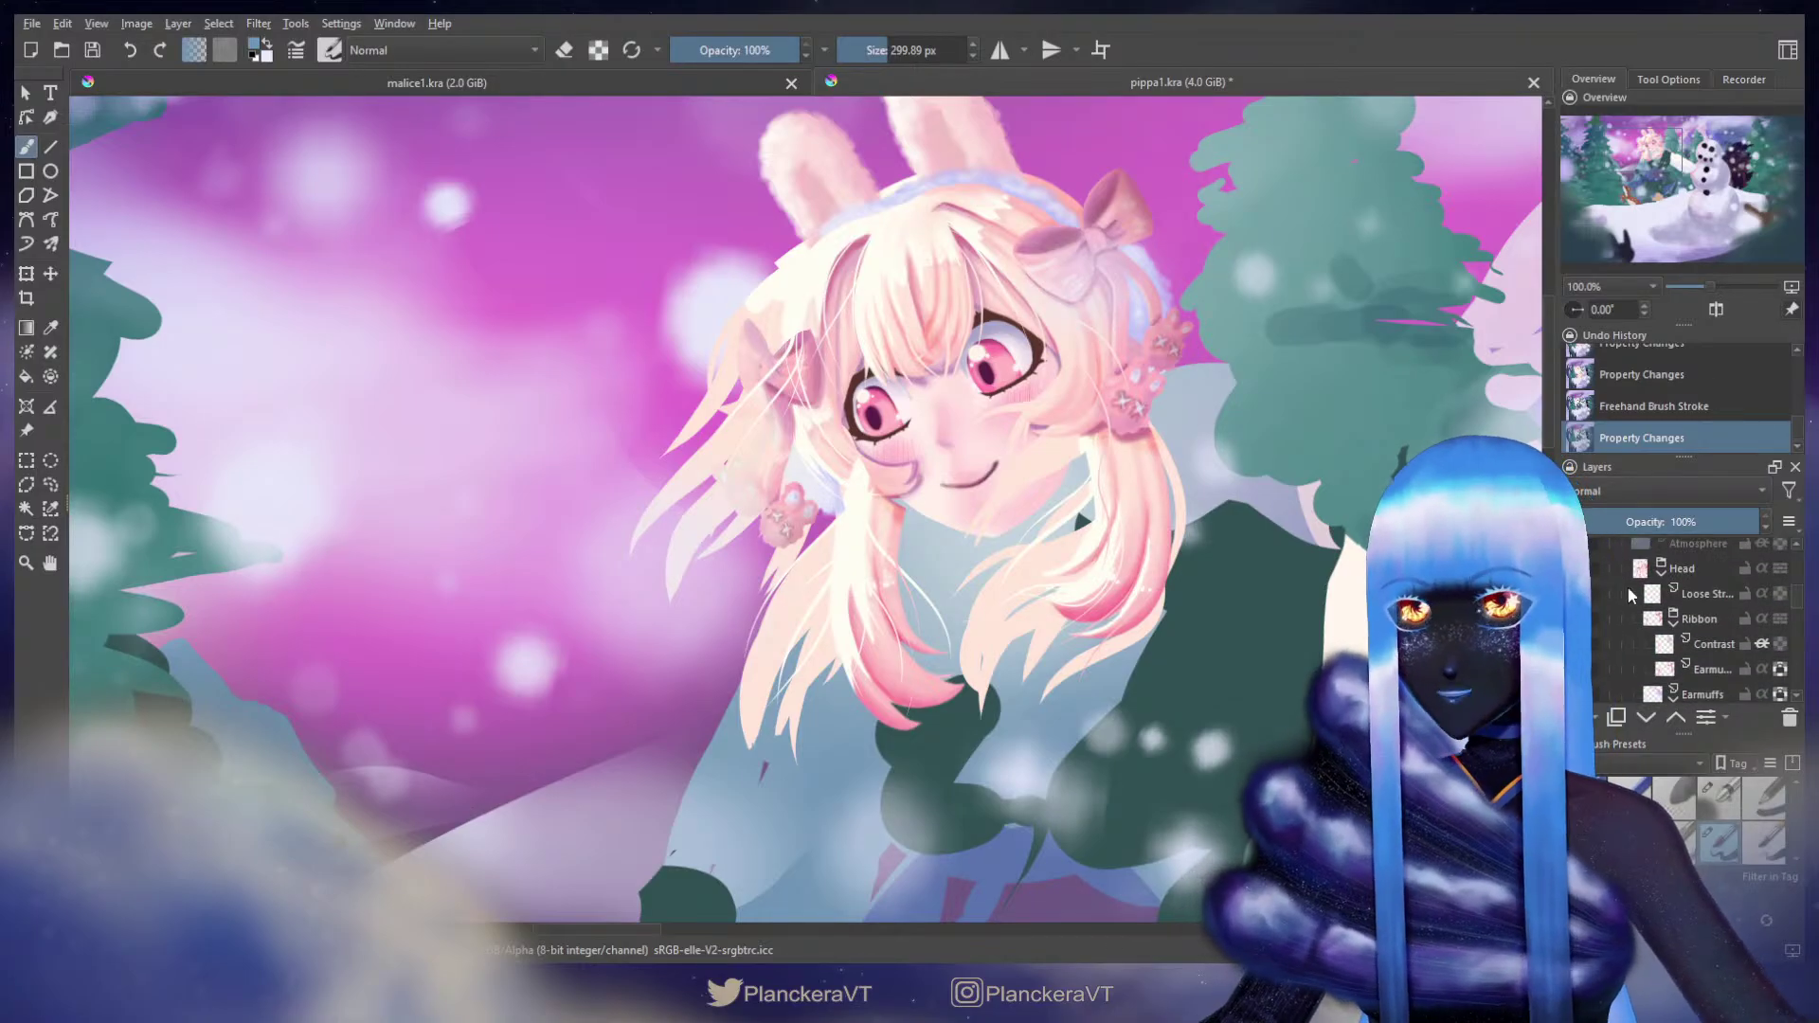
{"action": "left_click", "coordinate": [1577, 593]}
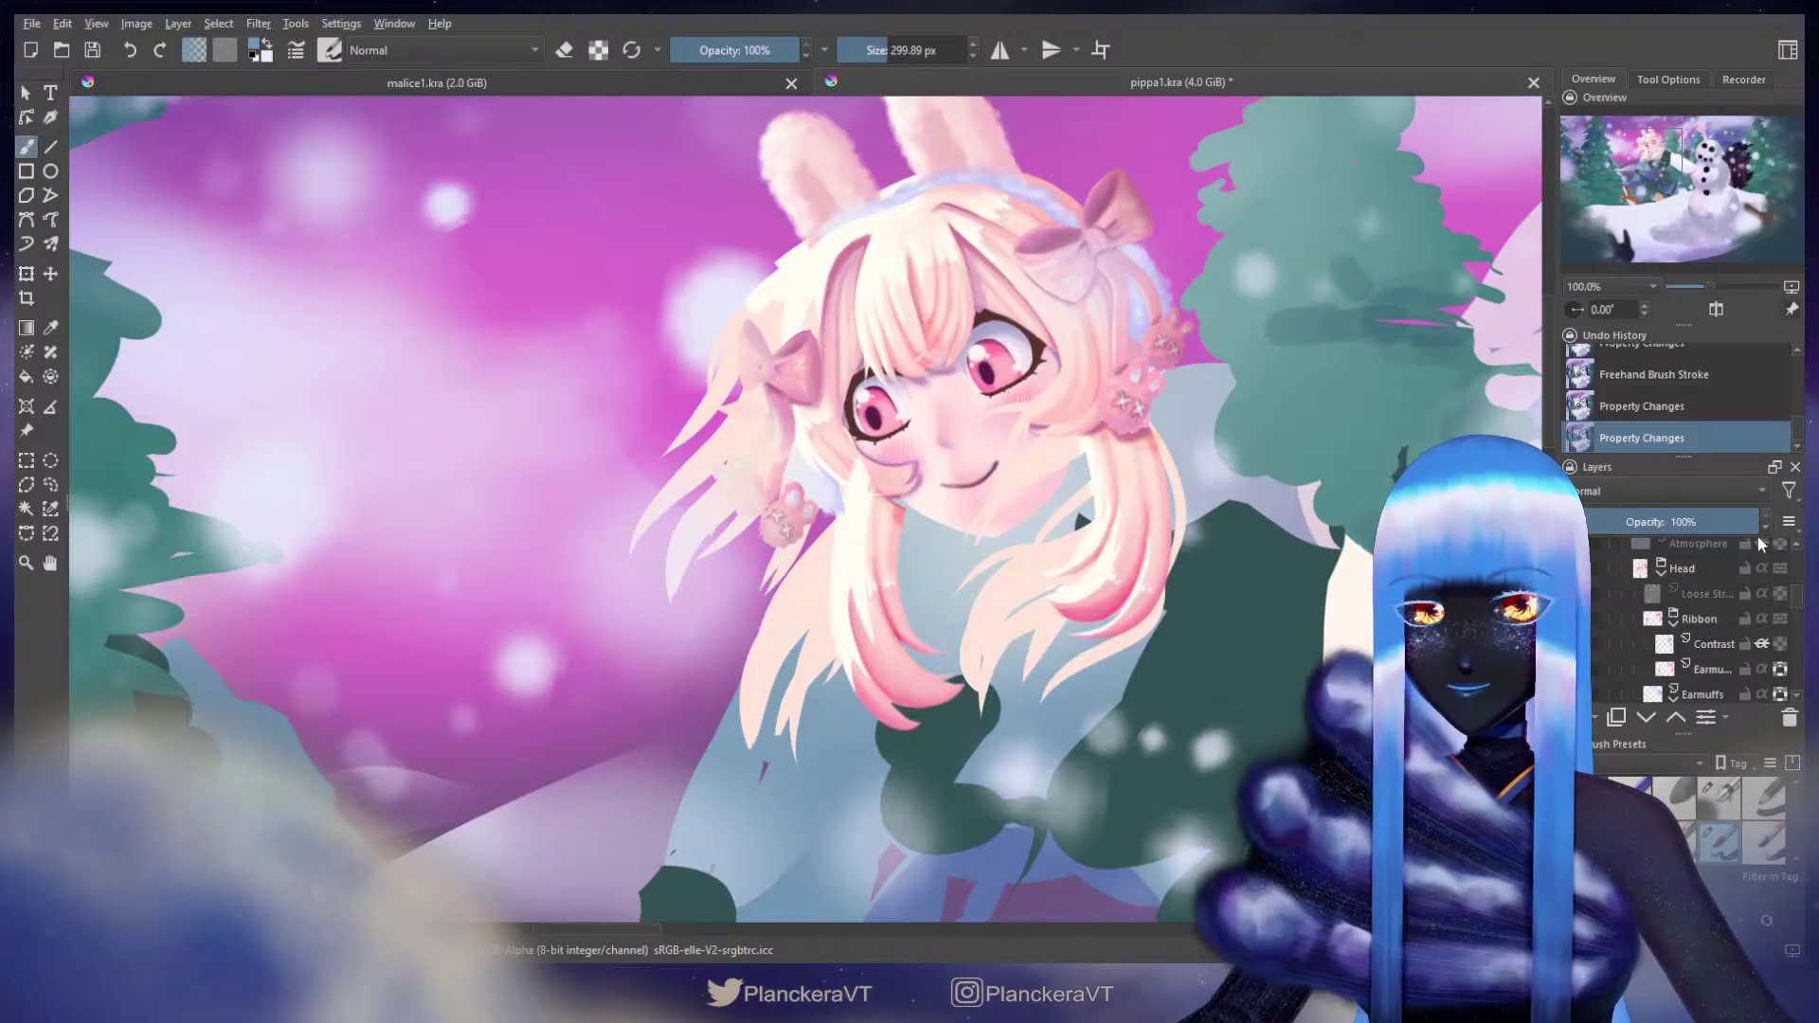
Step: Select the Front Hair group and try a freehand selection around the long lock on the right of the face
{"action": "mouse_move", "coordinate": [1134, 490]}
{"action": "left_mouse_down", "text": "shift"}
{"action": "mouse_move", "coordinate": [987, 532]}
{"action": "mouse_move", "coordinate": [1028, 502]}
{"action": "mouse_move", "coordinate": [996, 498]}
{"action": "mouse_move", "coordinate": [1158, 495]}
{"action": "mouse_move", "coordinate": [1143, 464]}
{"action": "mouse_move", "coordinate": [1089, 493]}
{"action": "left_mouse_up", "text": "shift"}
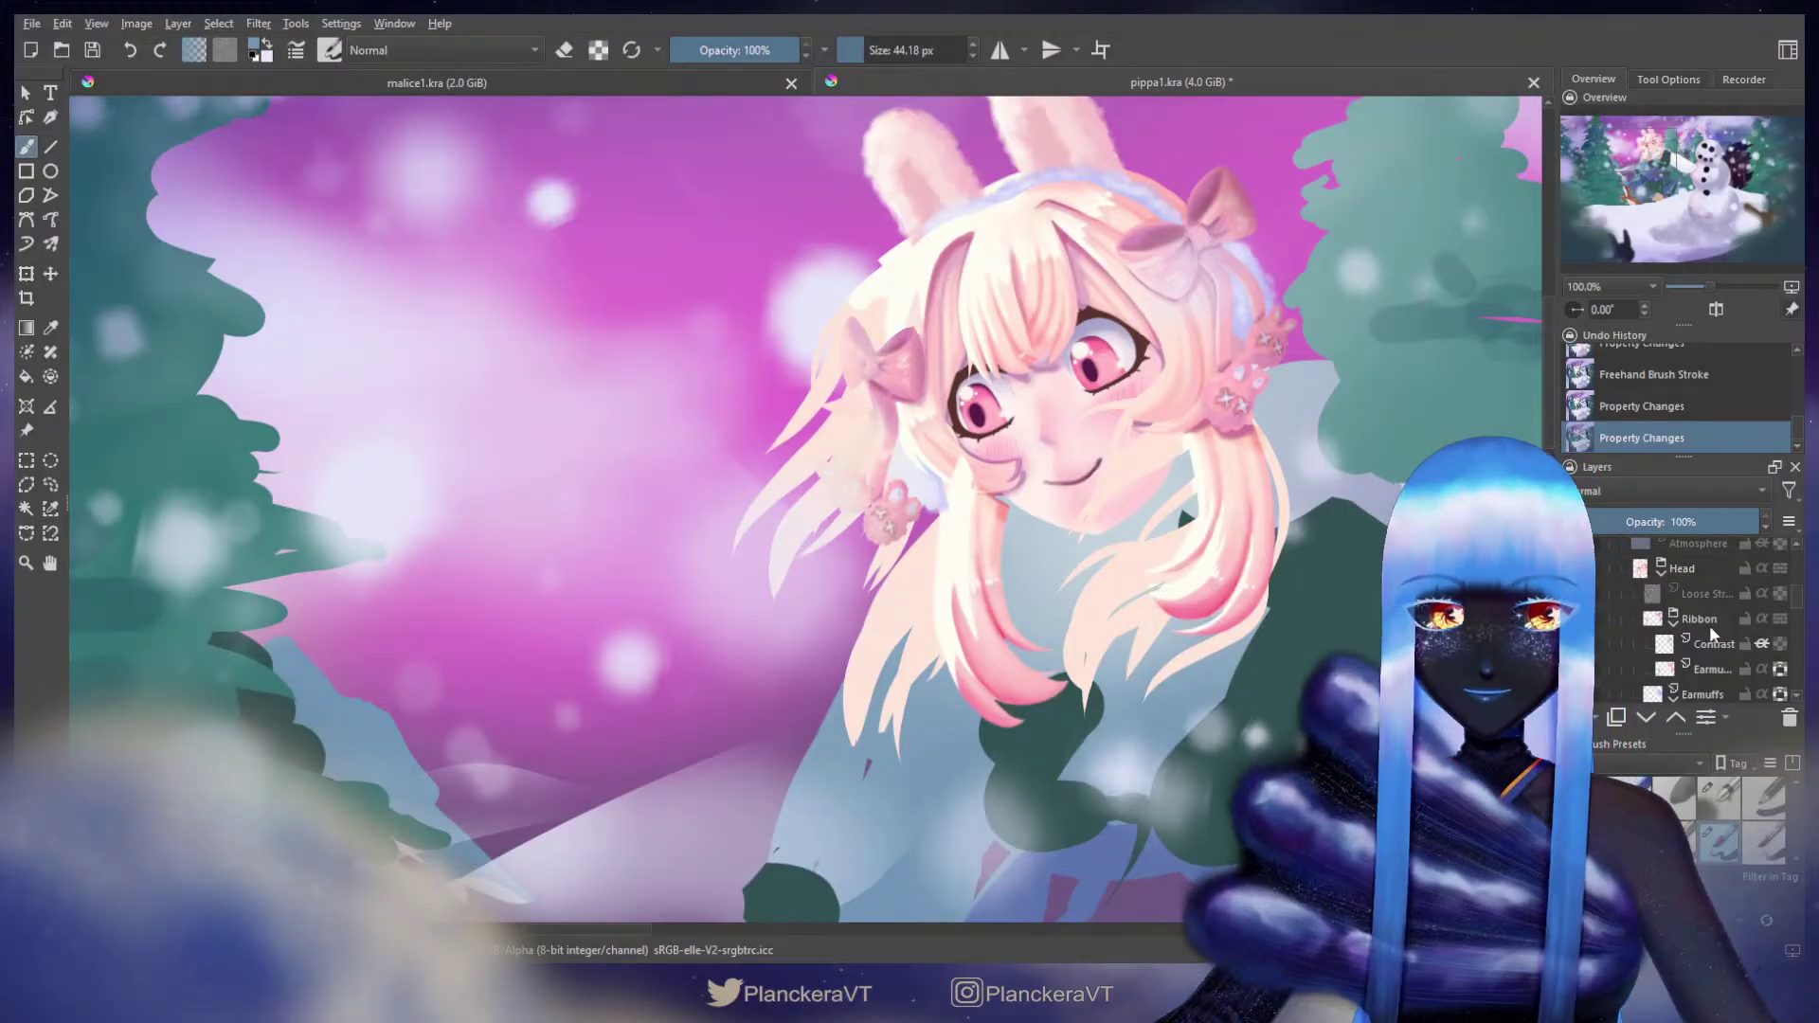
{"action": "scroll", "coordinate": [1799, 603], "scroll_direction": "down", "scroll_amount": 6}
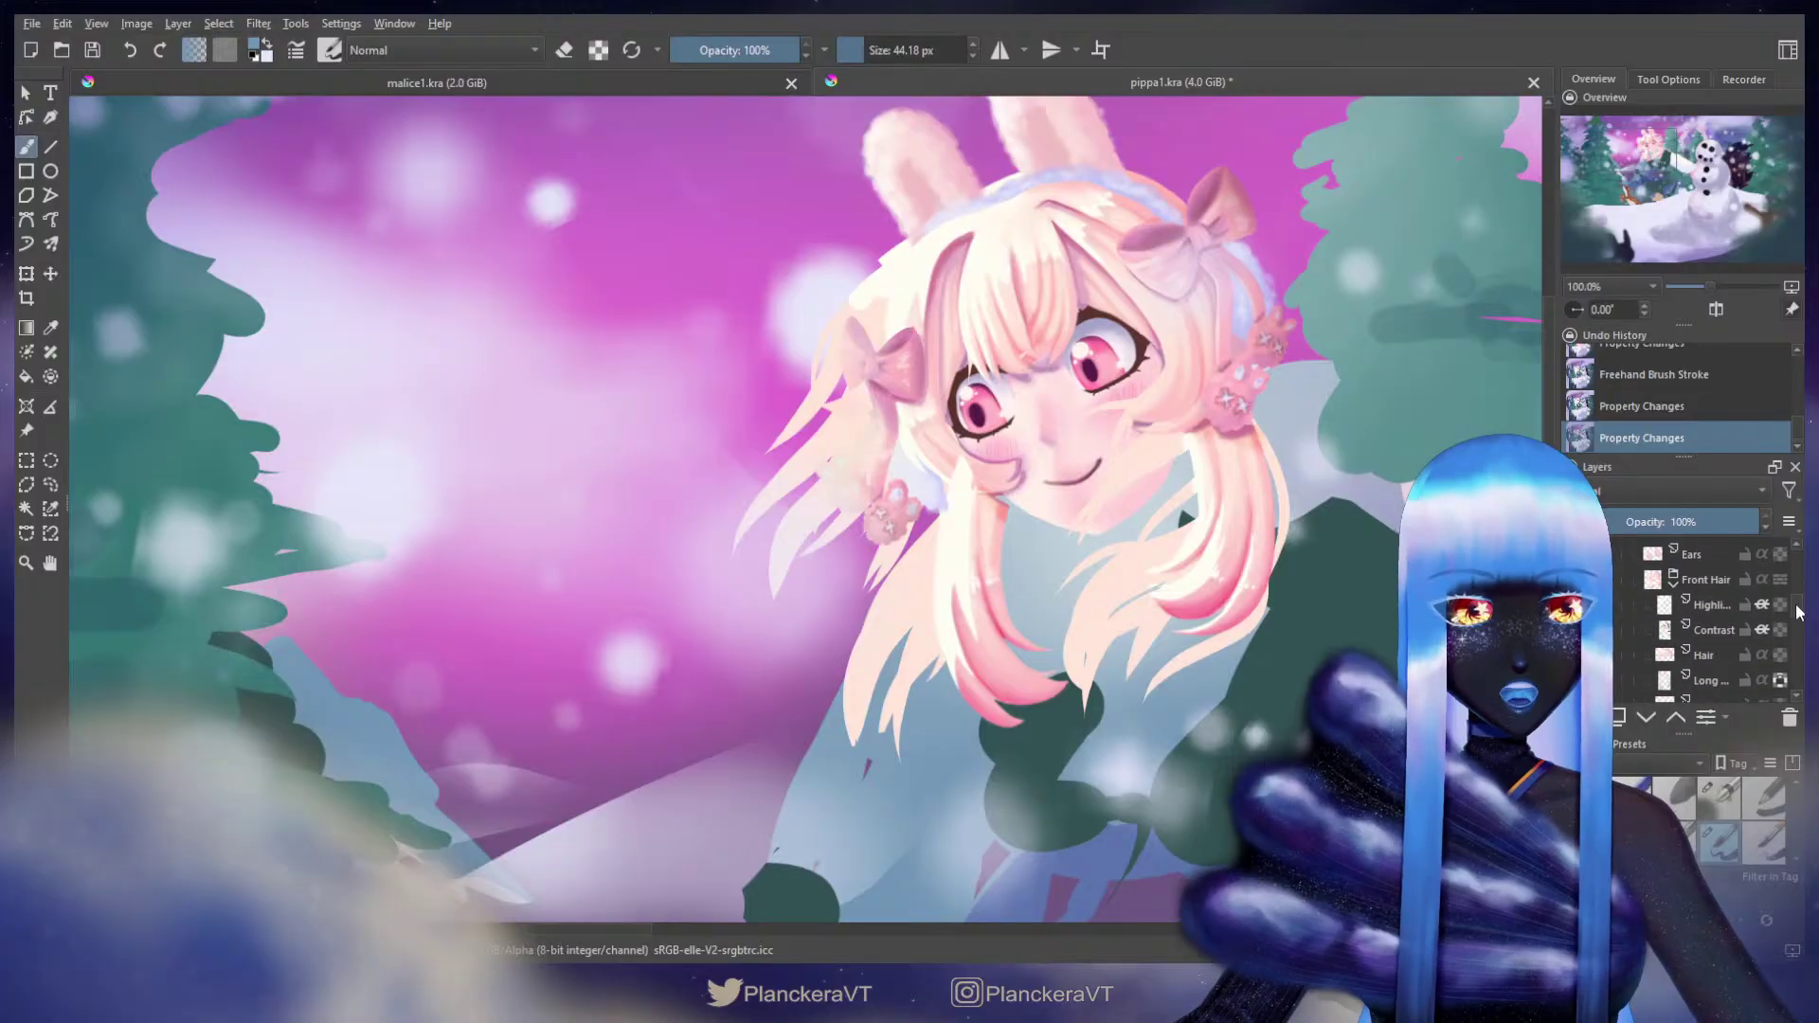
{"action": "scroll", "coordinate": [1799, 612], "scroll_direction": "up", "scroll_amount": 2}
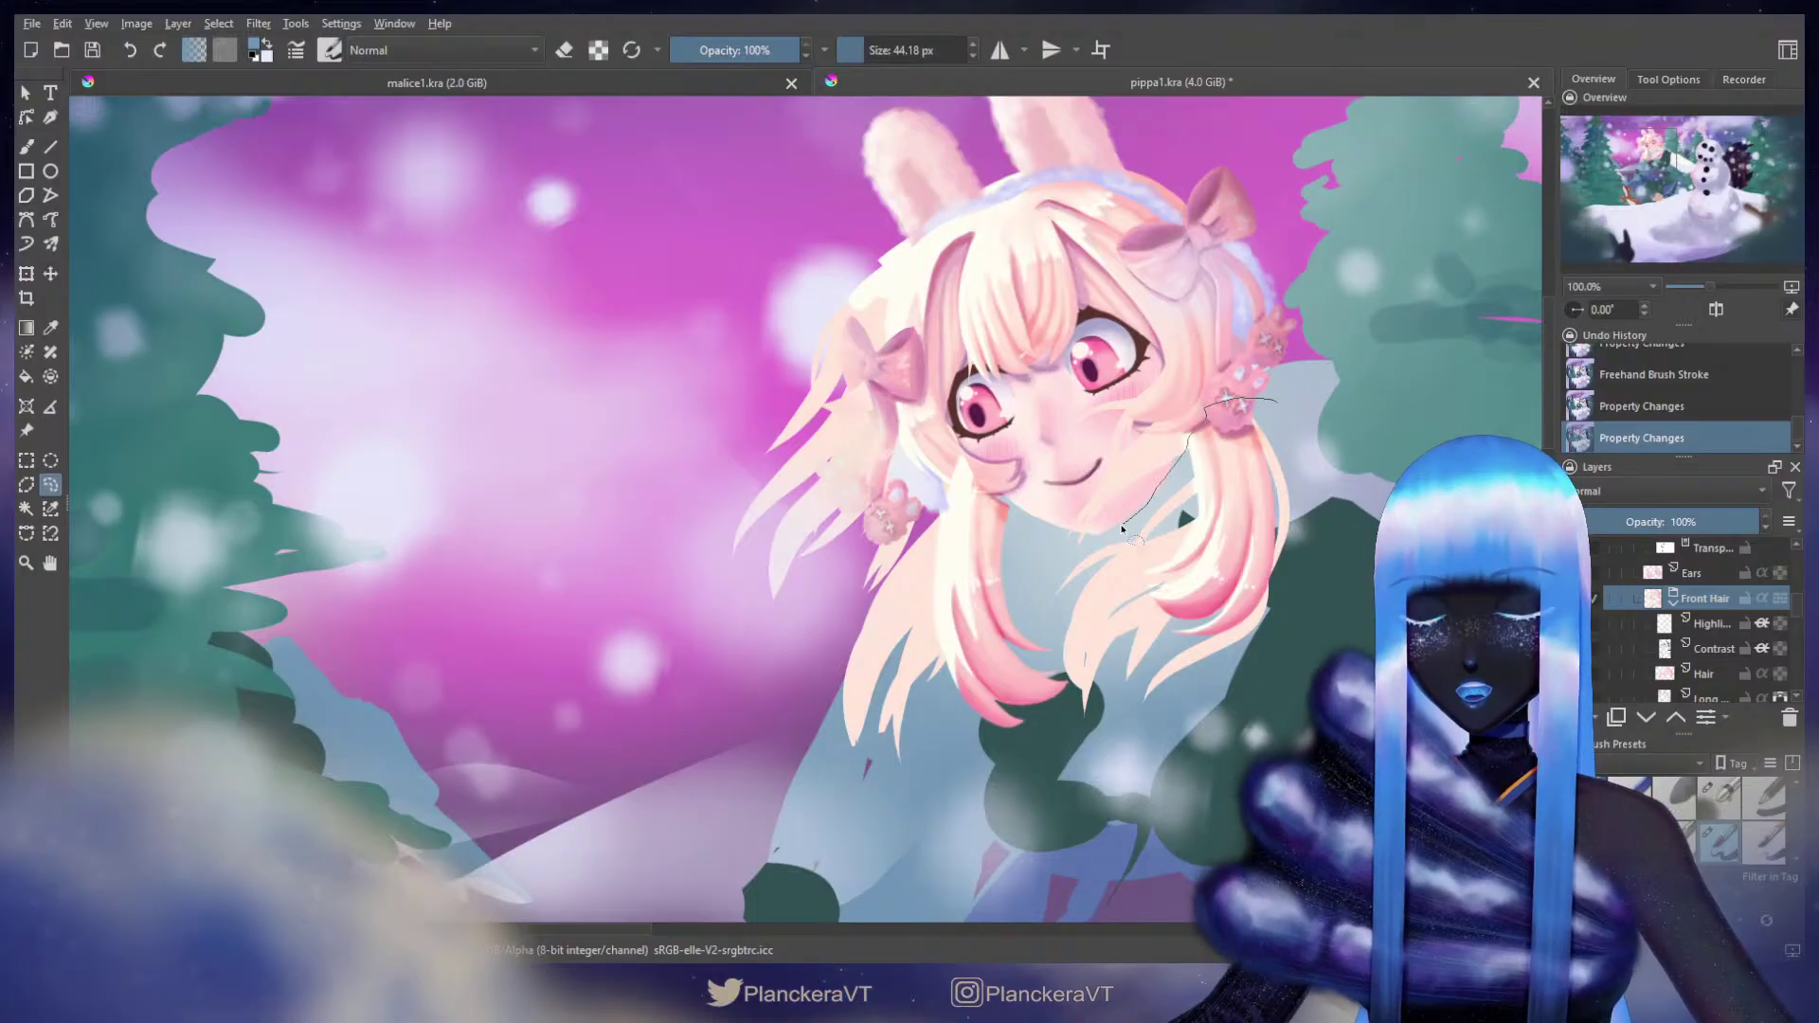
{"action": "left_click_drag", "start_coordinate": [1121, 529], "coordinate": [1116, 532]}
{"action": "key", "text": "ctrl+z"}
Step: Lock the Hair layer and the paint layer below the Long layer inside the Front Hair group
{"action": "left_click_drag", "start_coordinate": [1797, 602], "coordinate": [1797, 623]}
{"action": "scroll", "coordinate": [1799, 623], "scroll_direction": "up", "scroll_amount": 1}
{"action": "left_click", "coordinate": [1745, 611]}
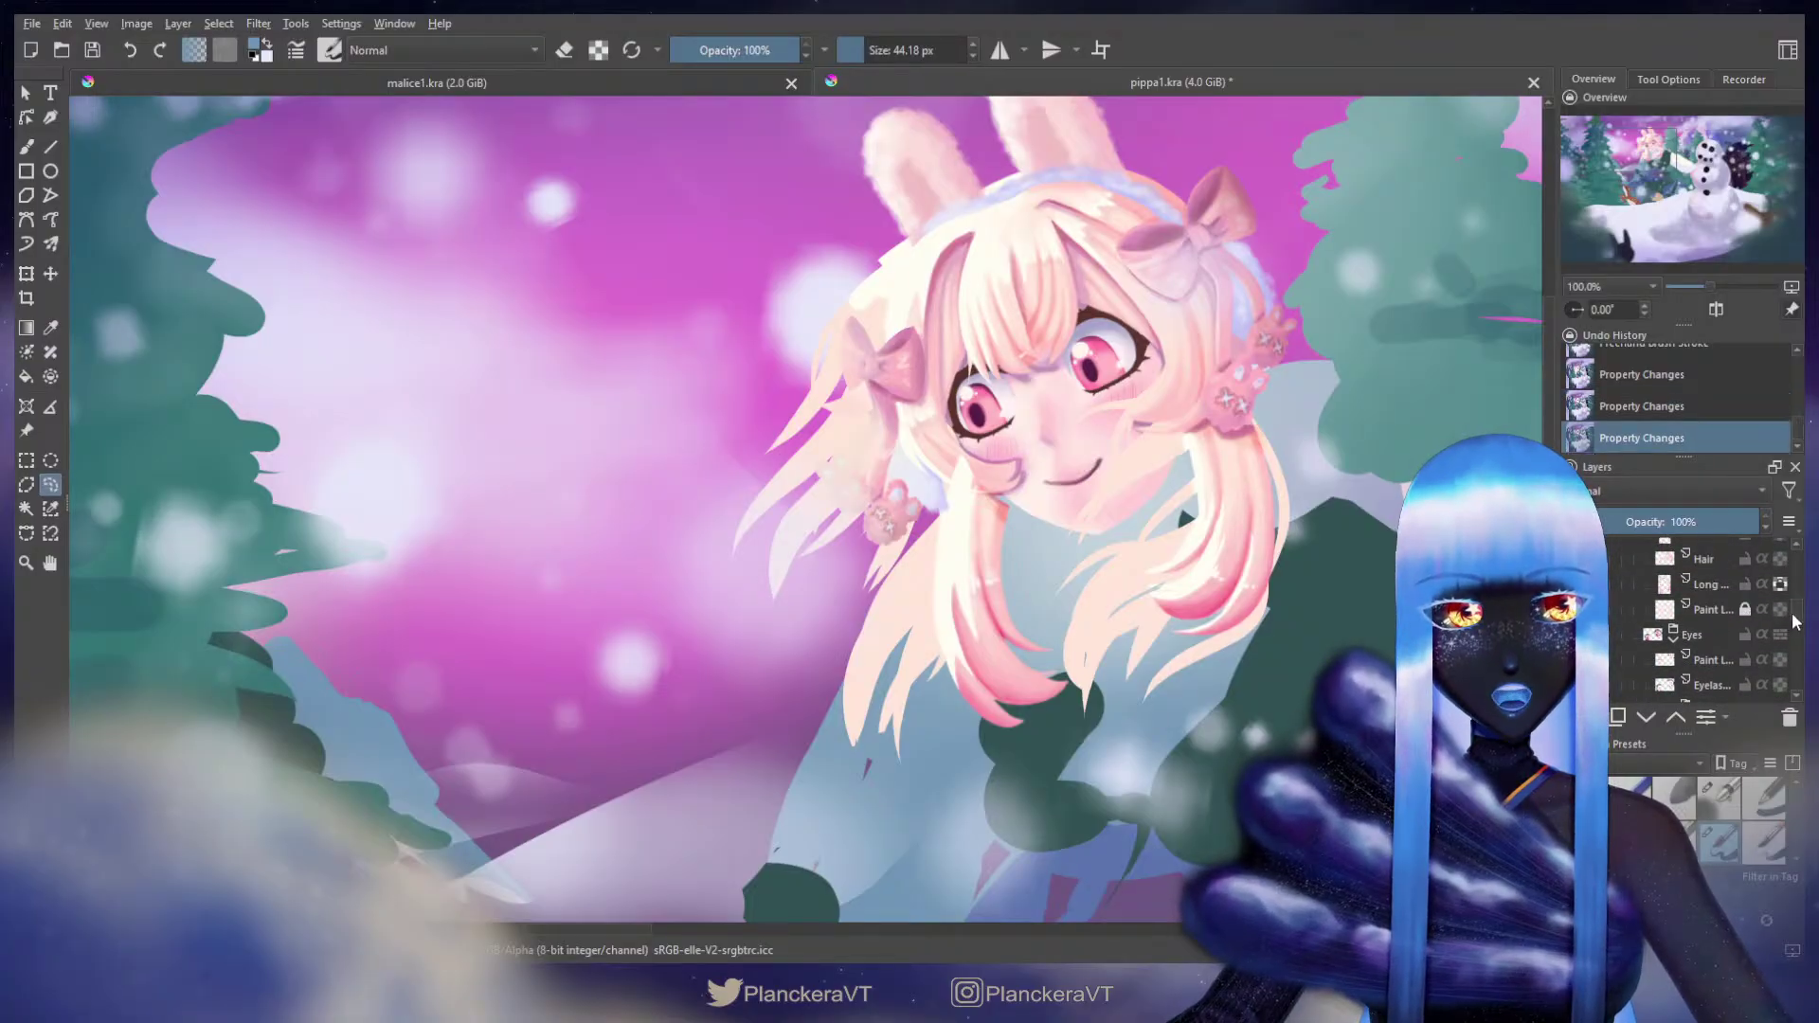
{"action": "scroll", "coordinate": [1789, 614], "scroll_direction": "up", "scroll_amount": 1}
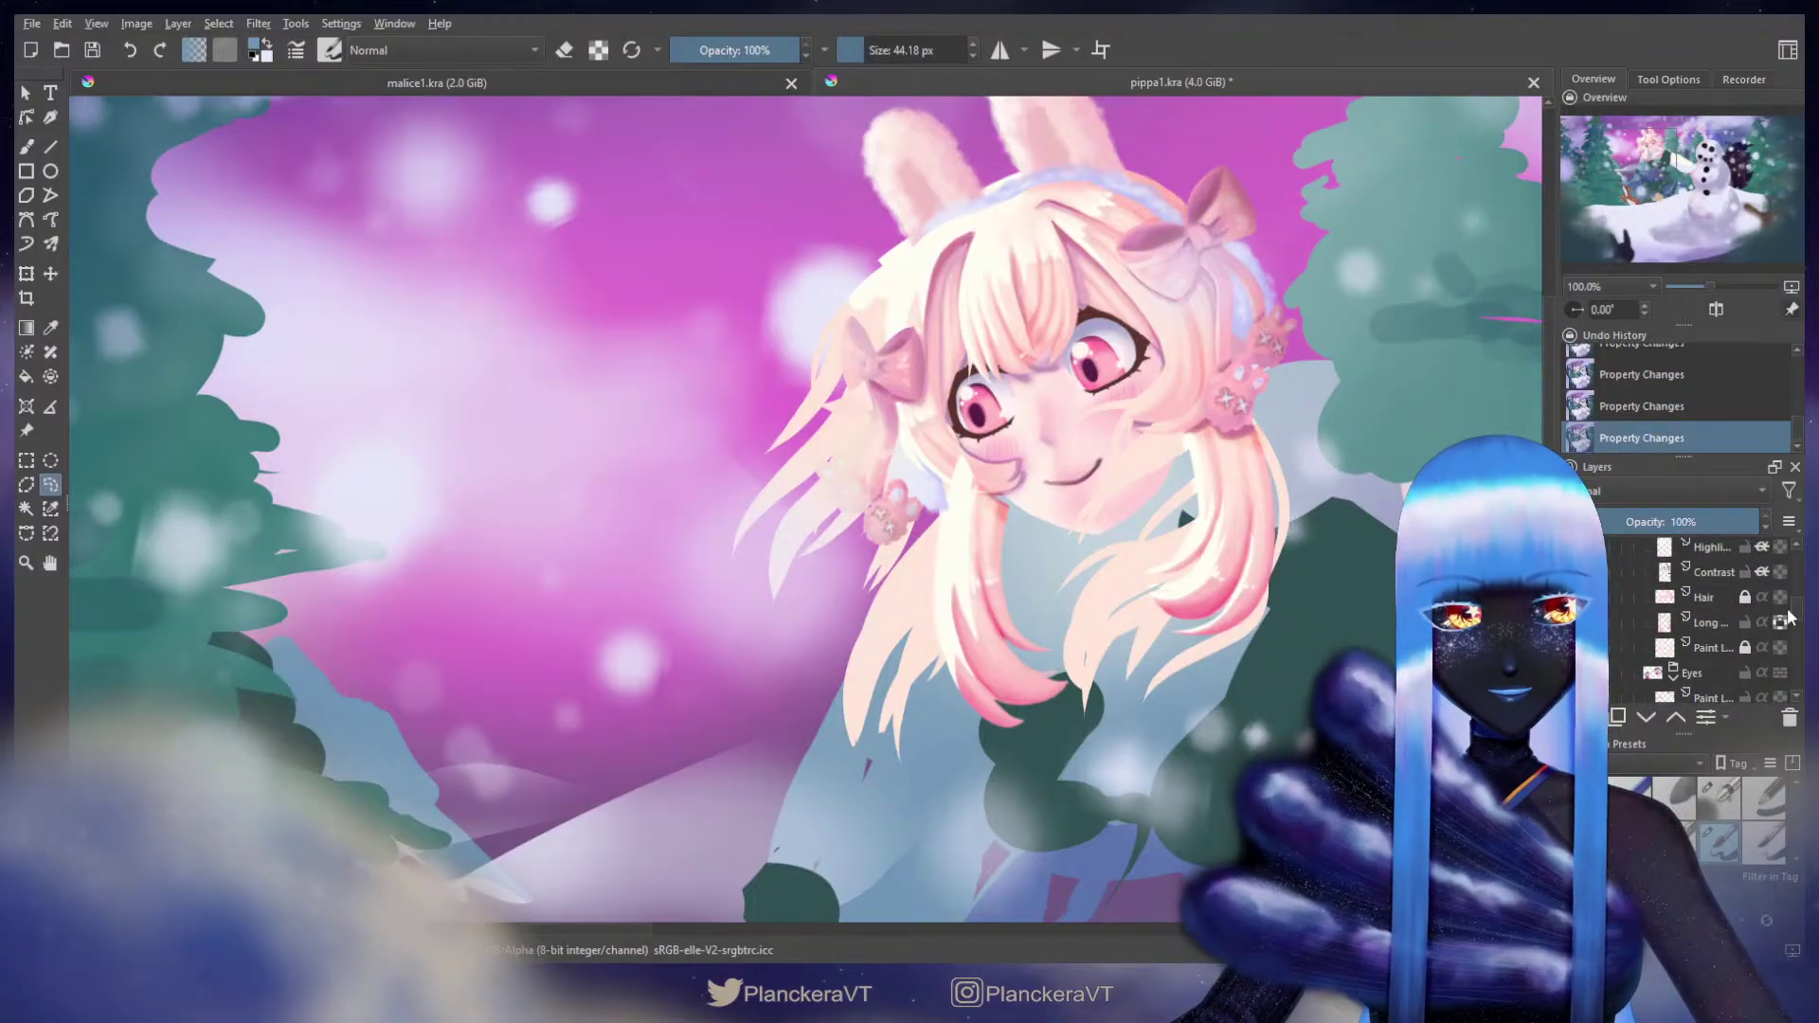
{"action": "scroll", "coordinate": [1799, 617], "scroll_direction": "up", "scroll_amount": 2}
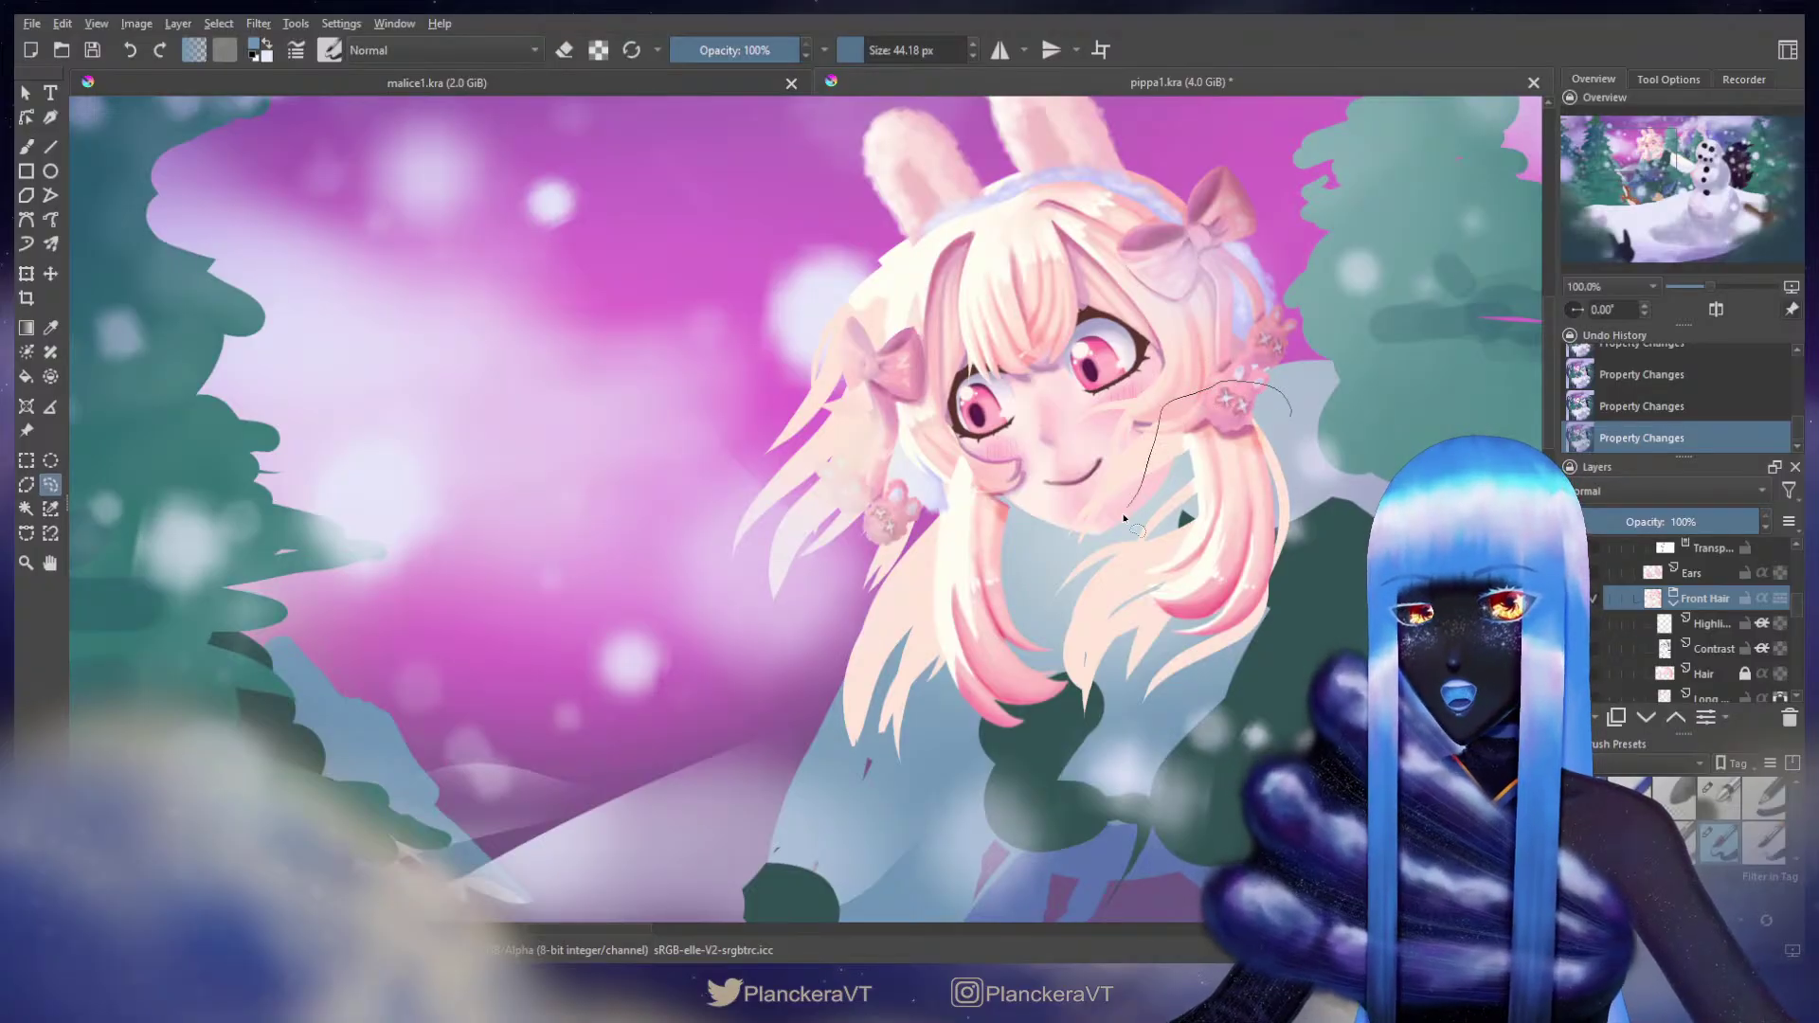
Step: Lasso the long lock on the right of the face, transform it slightly down and inward with a small rotation, and deselect
{"action": "left_click_drag", "start_coordinate": [1362, 531], "coordinate": [1354, 431]}
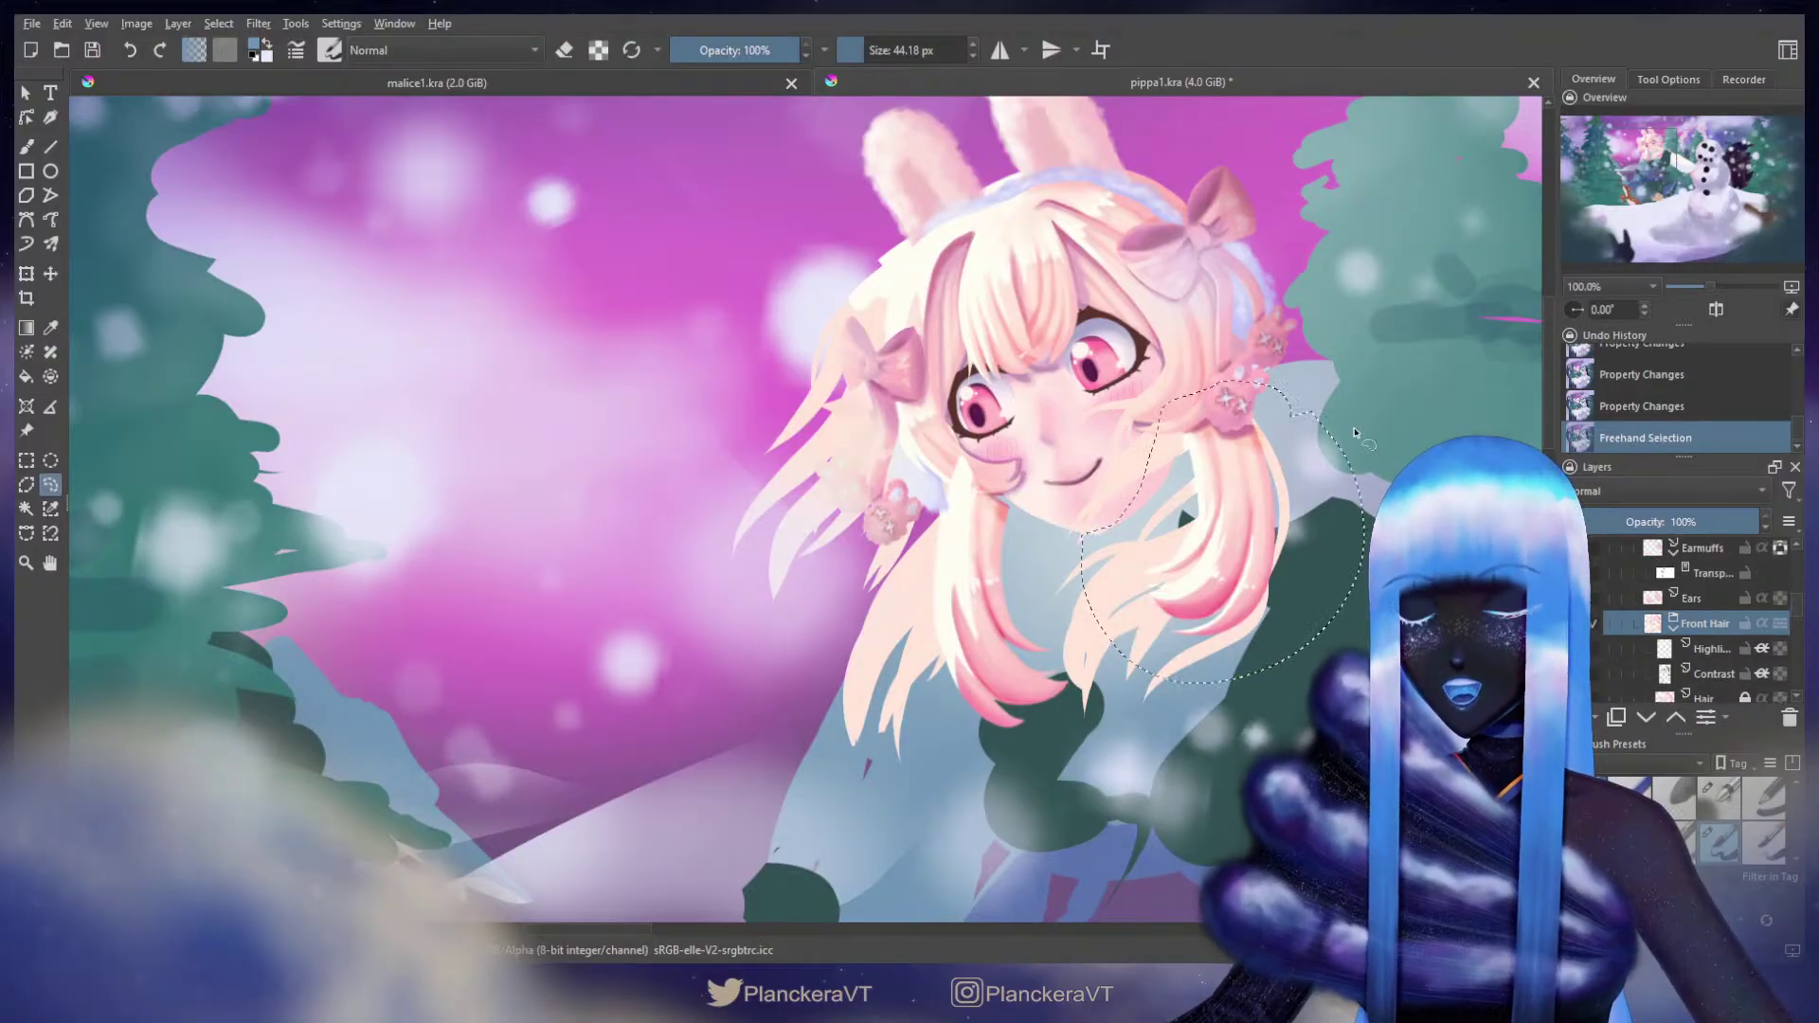
{"action": "key", "text": "ctrl+t"}
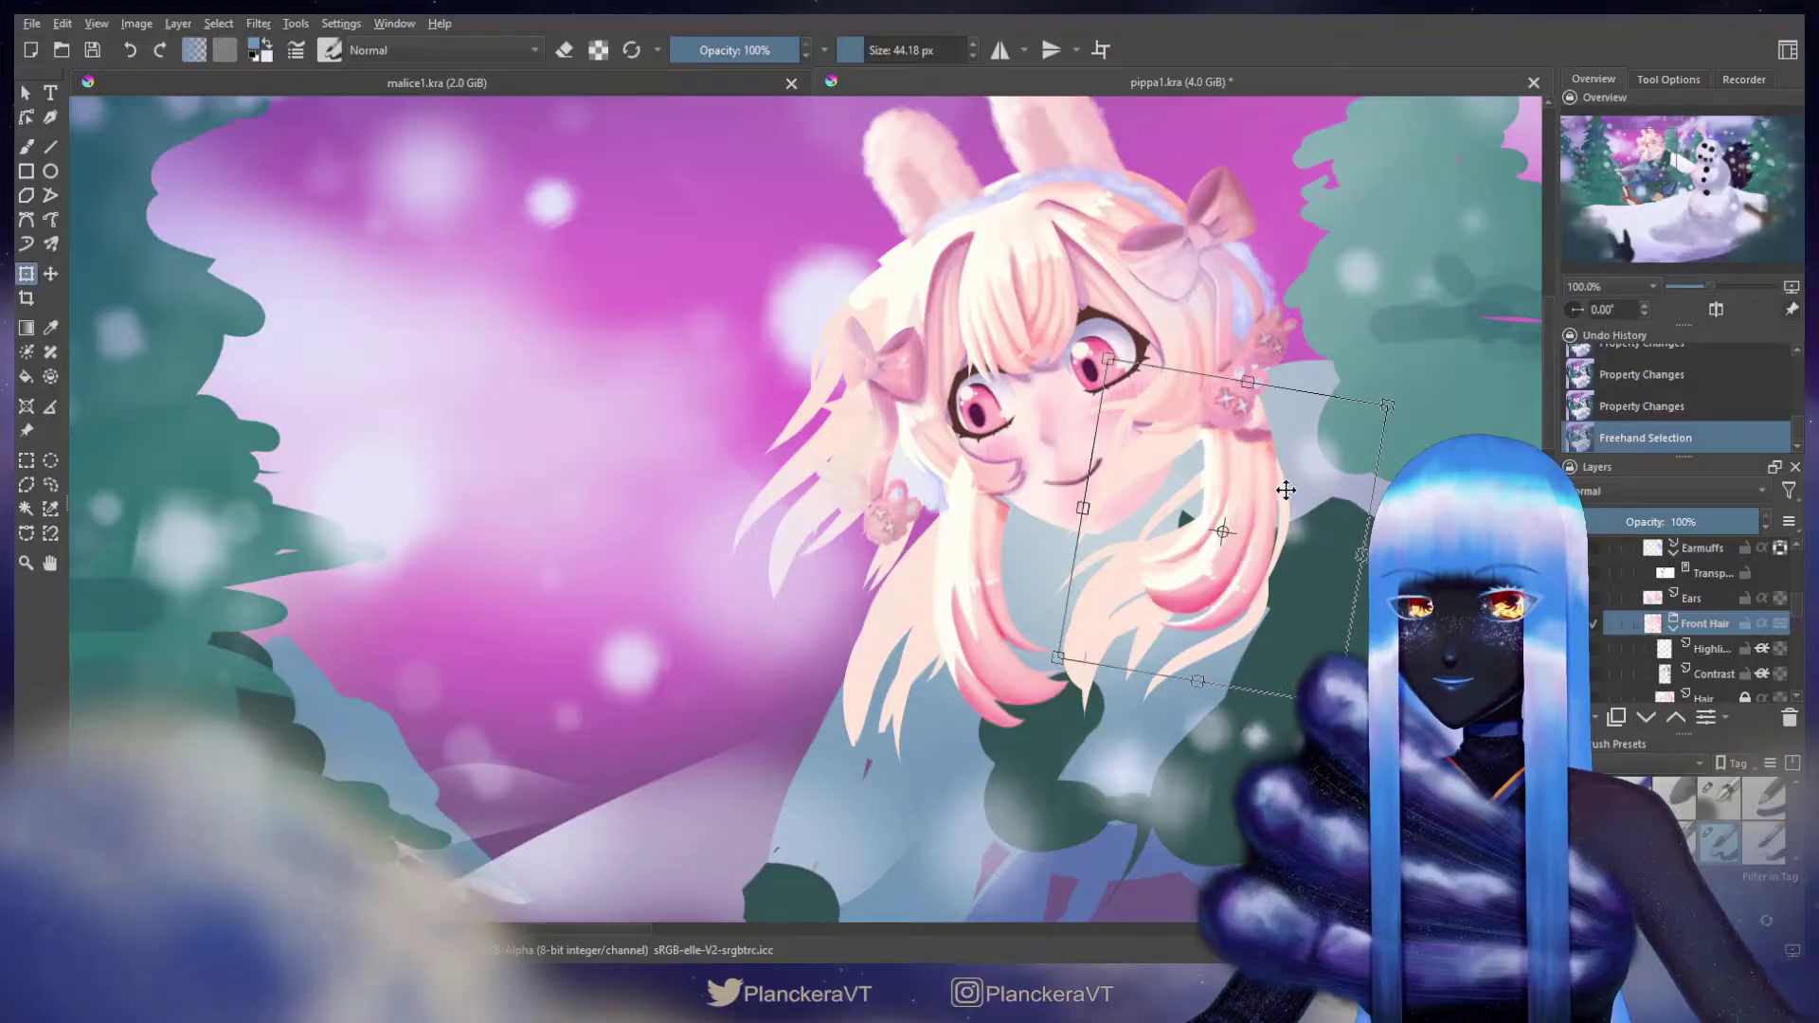
{"action": "left_click_drag", "start_coordinate": [1270, 491], "coordinate": [1266, 489]}
{"action": "left_click_drag", "start_coordinate": [1214, 621], "coordinate": [1194, 642]}
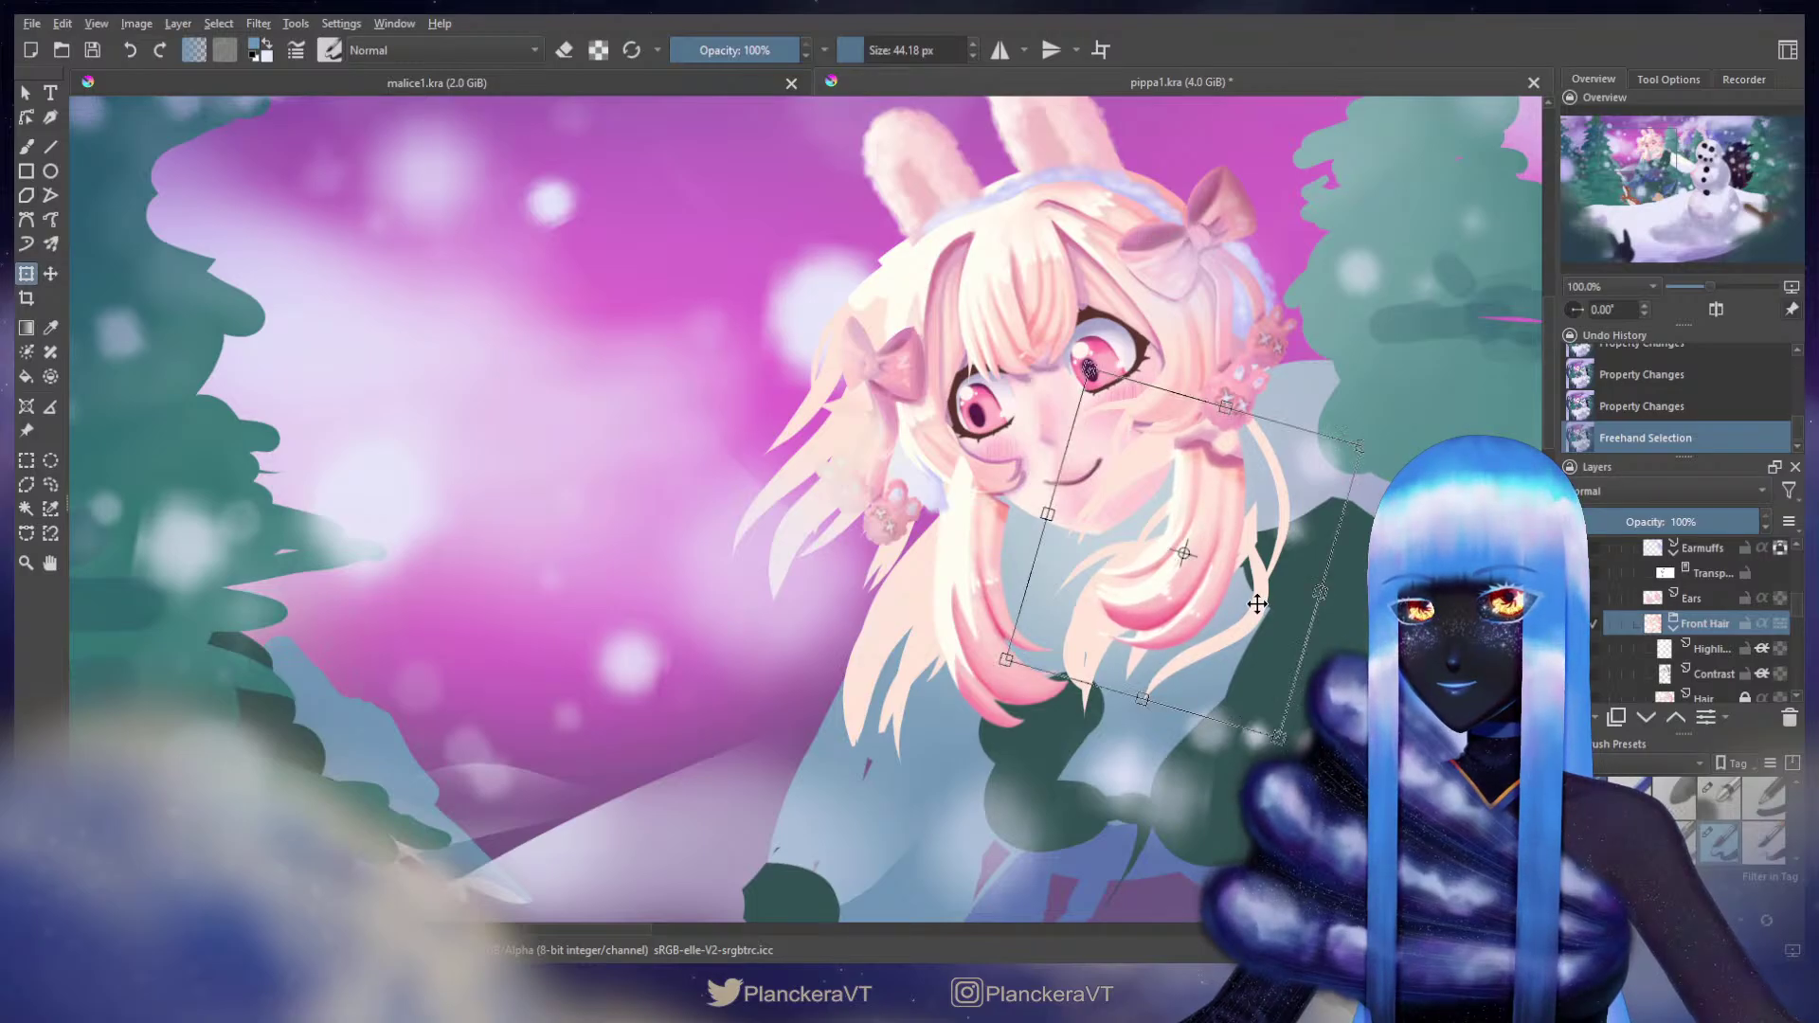
{"action": "key", "text": "Return"}
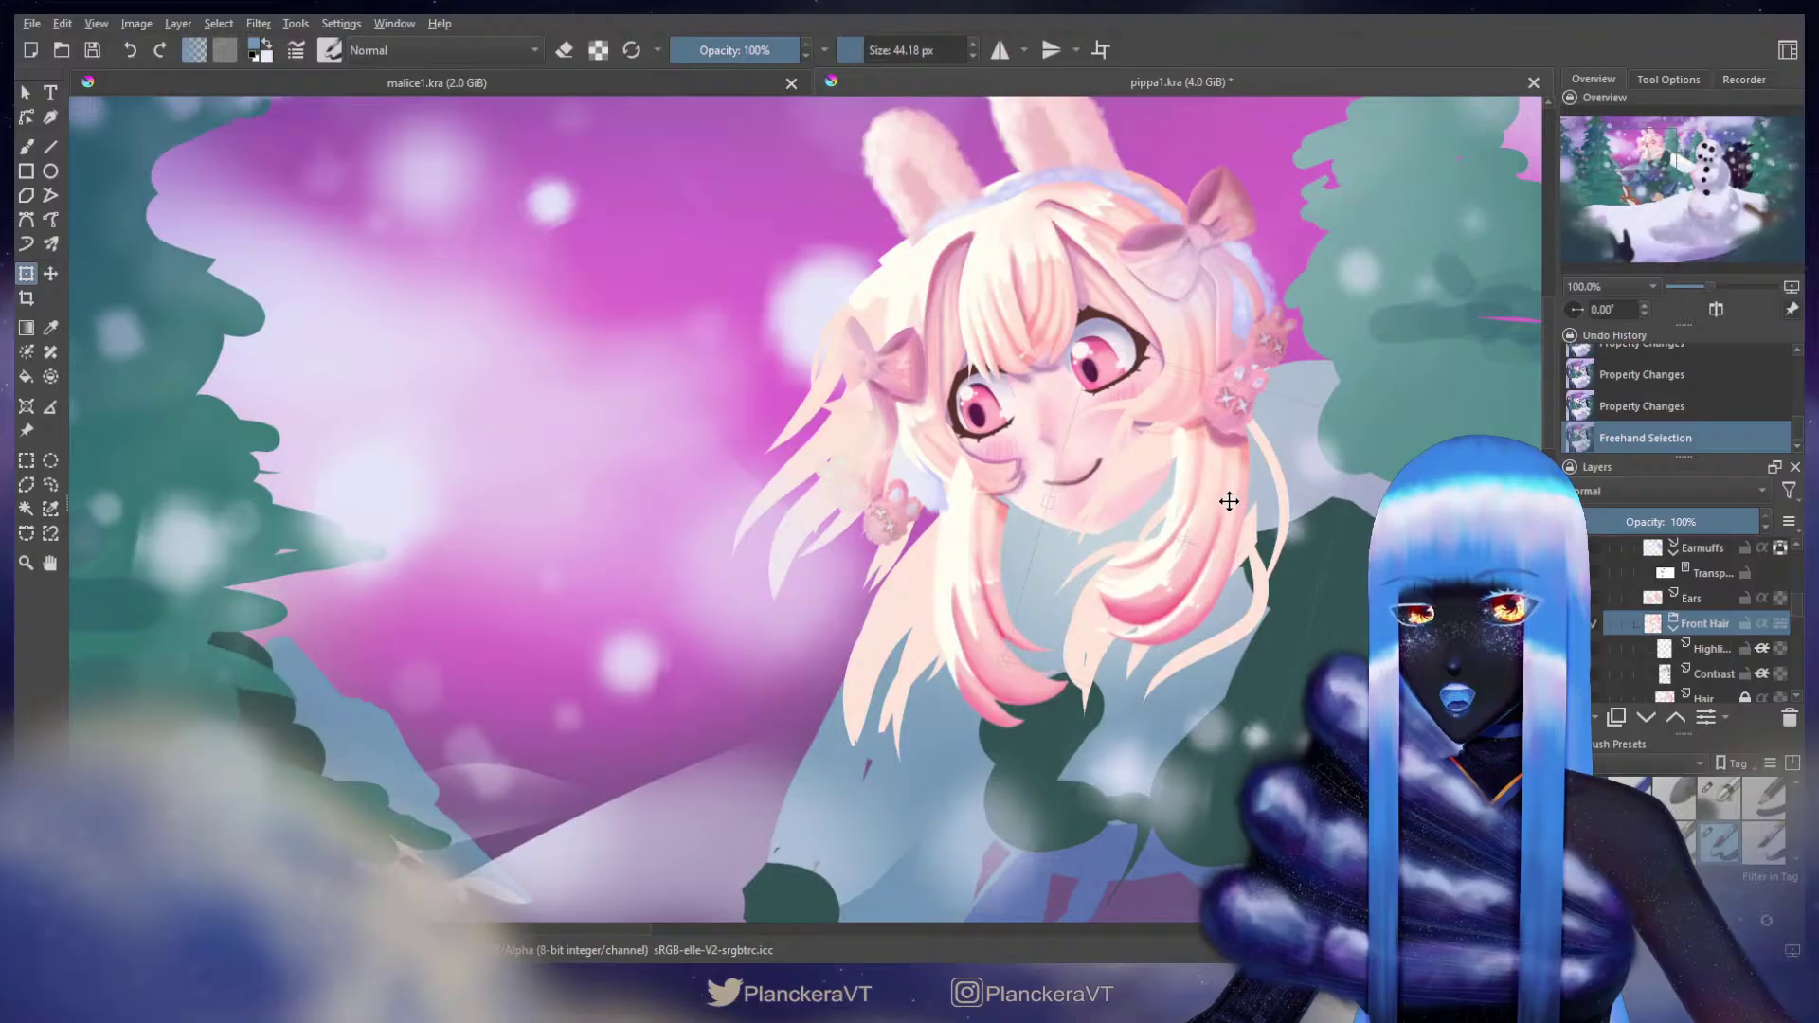
{"action": "key", "text": "Return"}
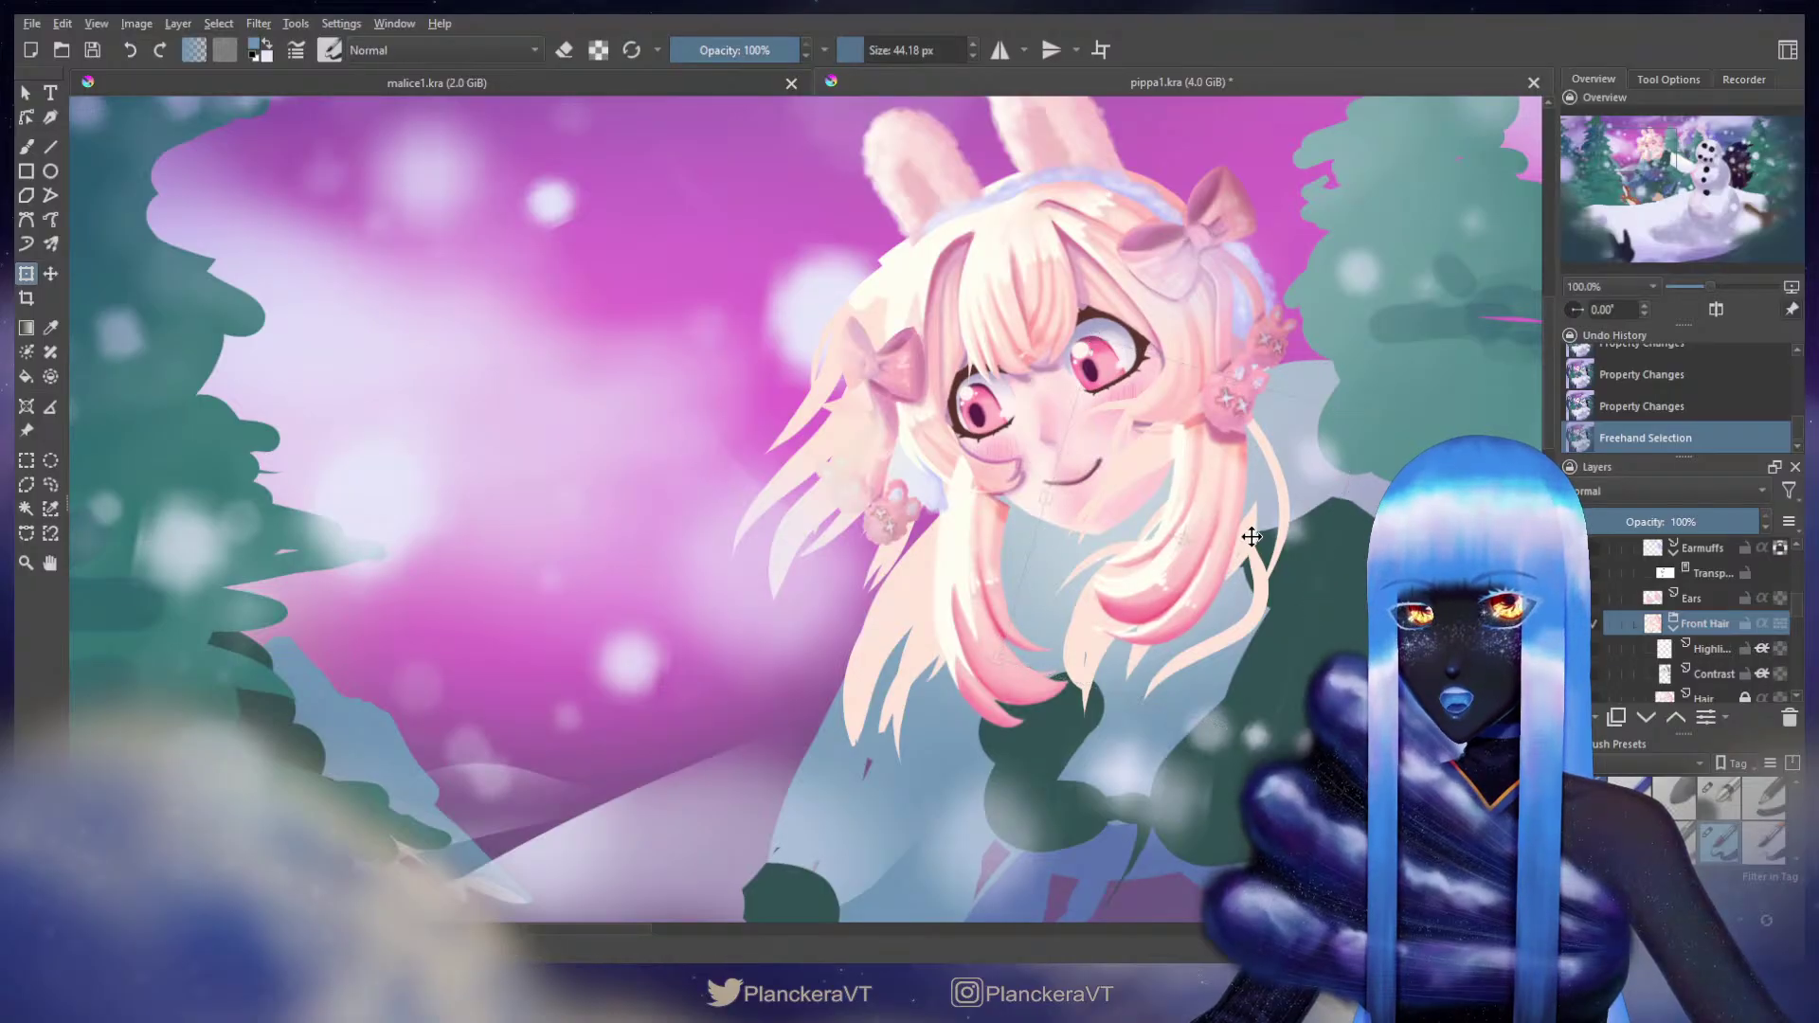
{"action": "key", "text": "b"}
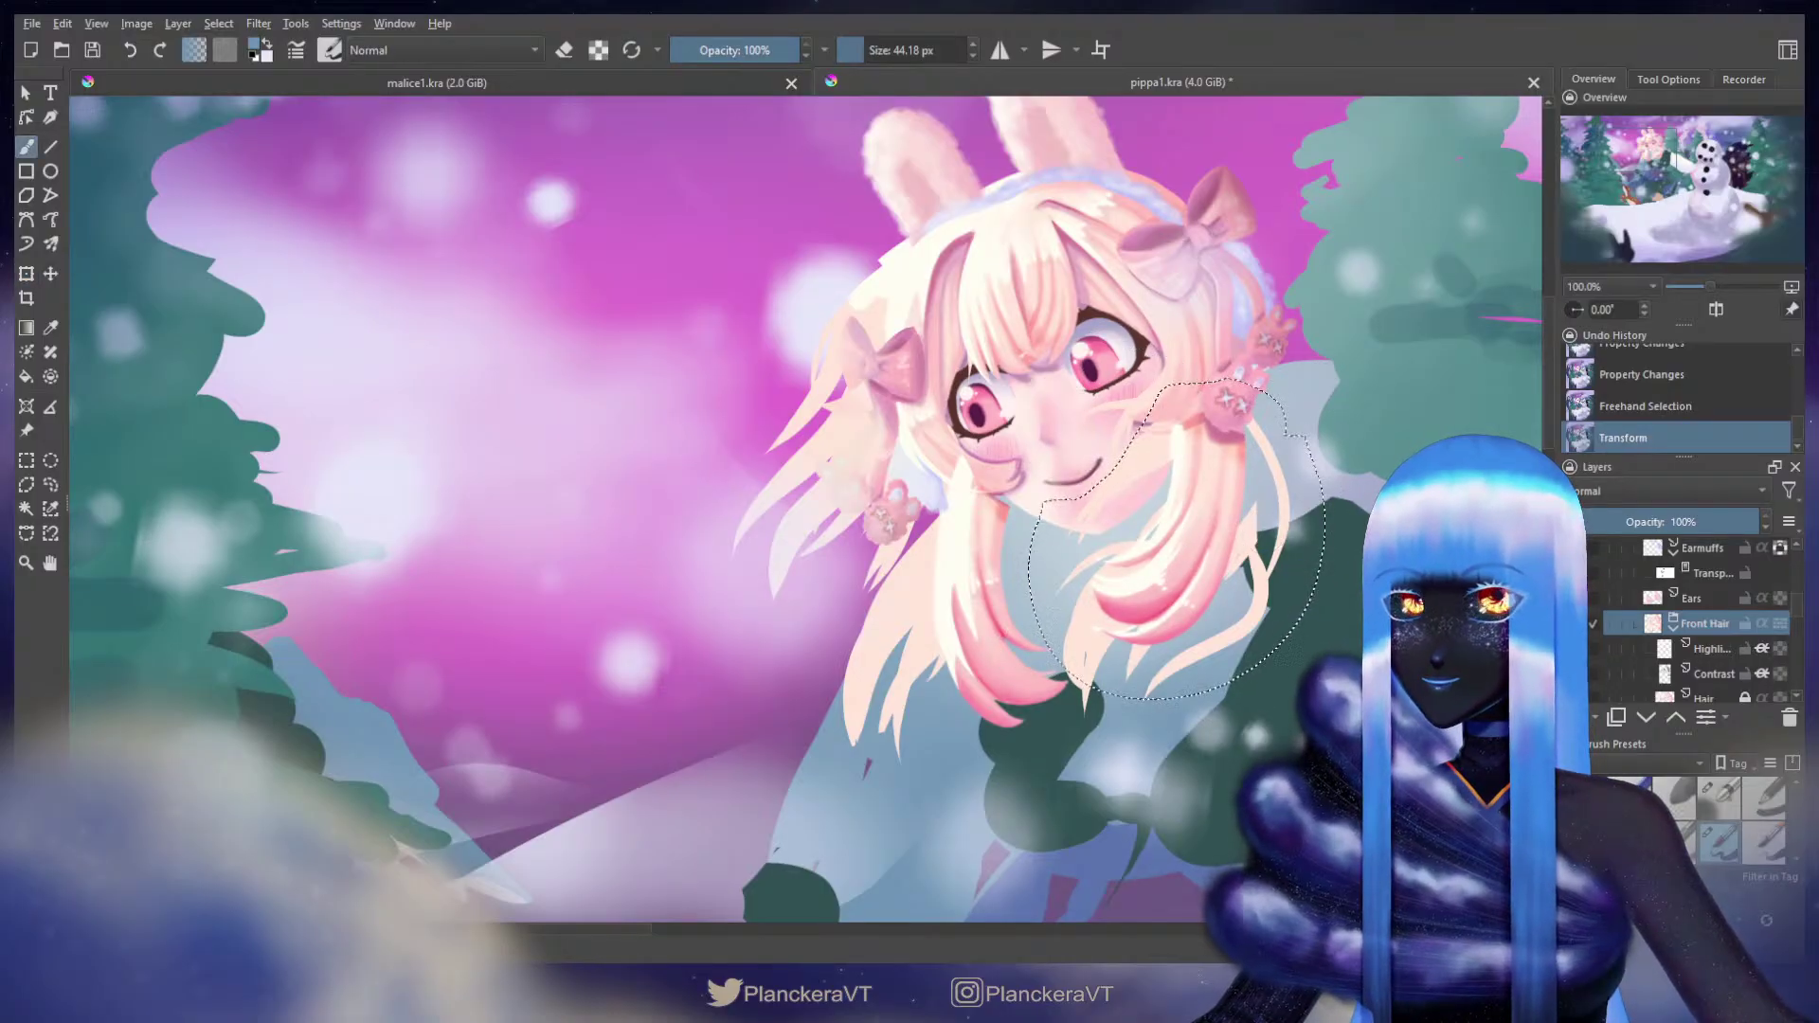
{"action": "key", "text": "ctrl+shift+a"}
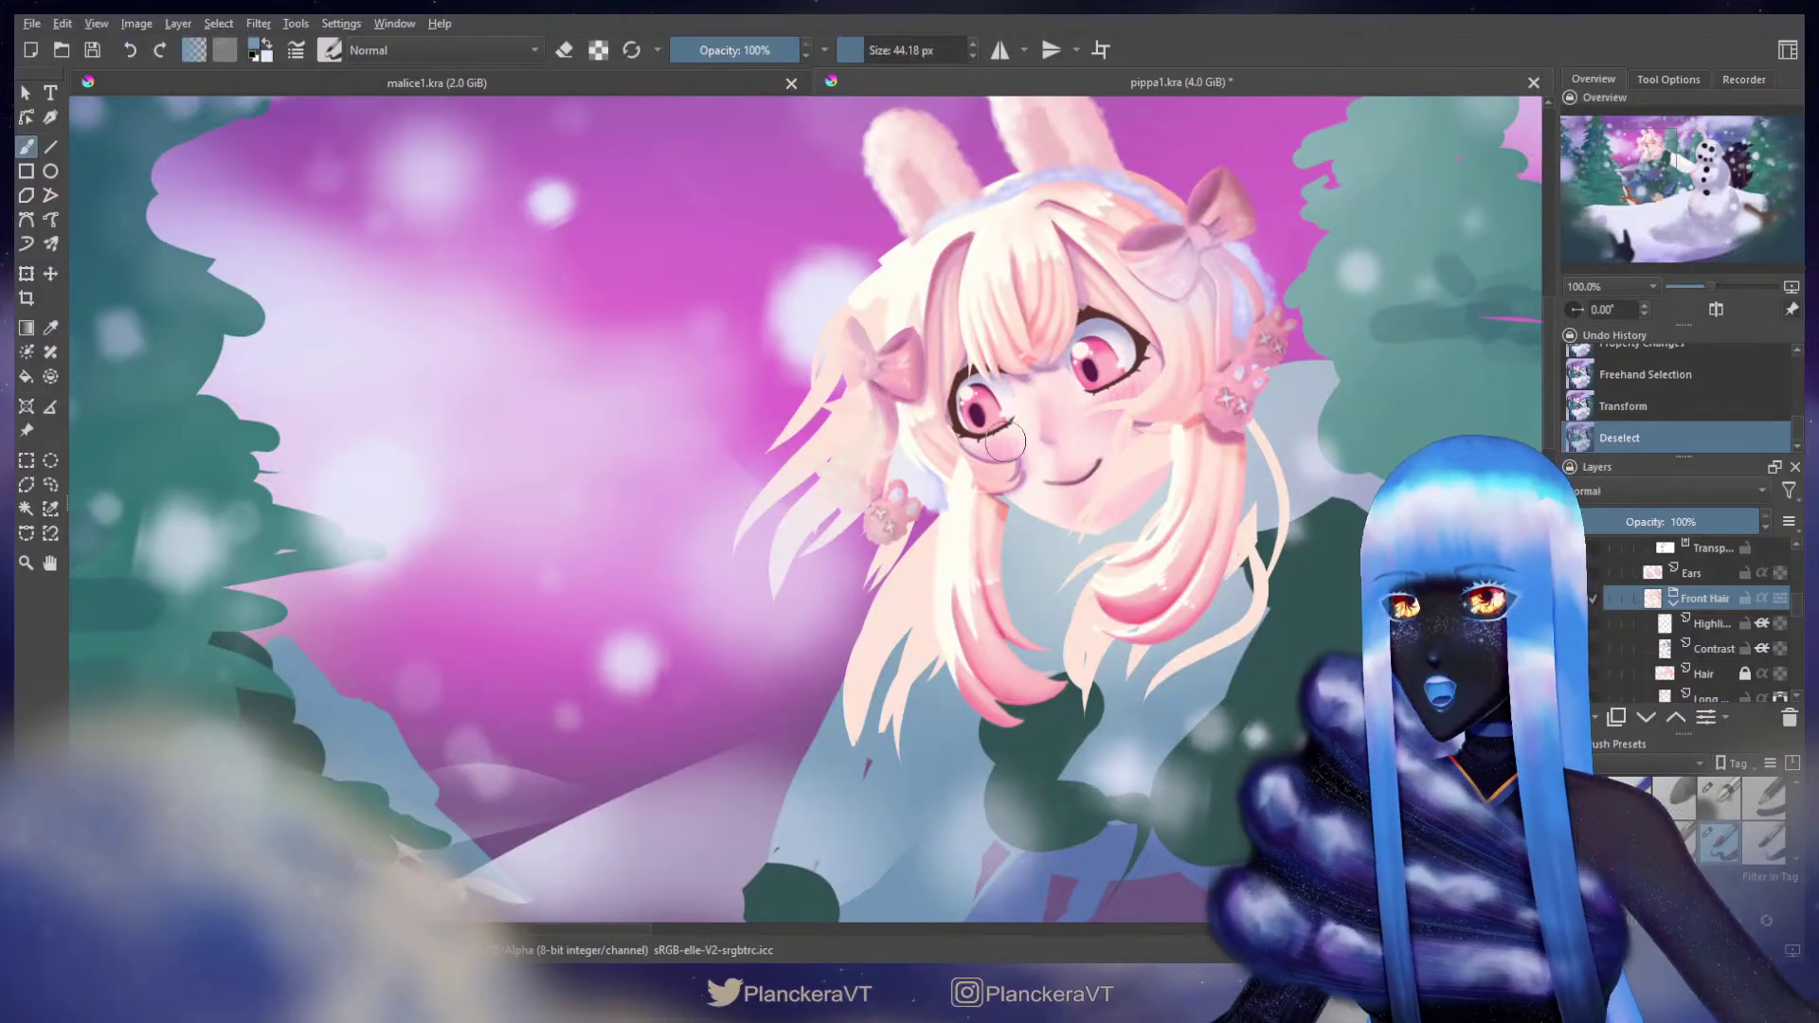
Step: Hide the Earmuffs group in the Head group
{"action": "left_click_drag", "start_coordinate": [976, 416], "coordinate": [1073, 421]}
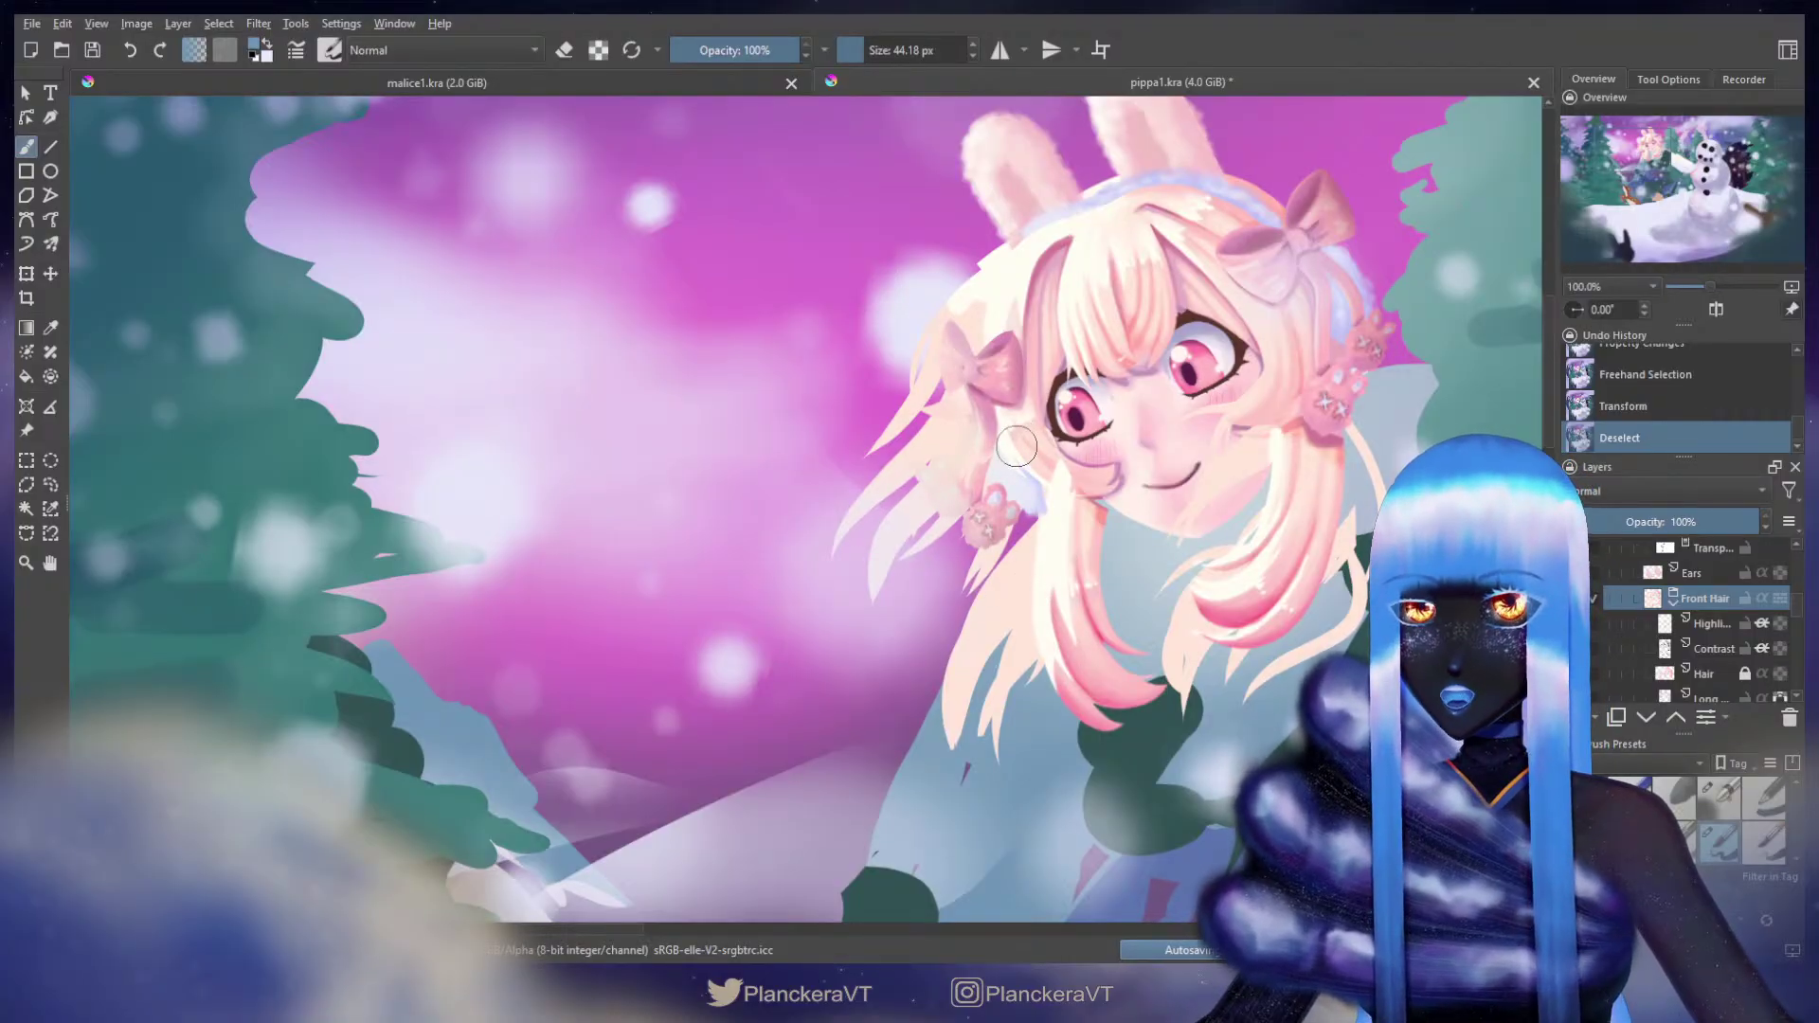
{"action": "left_click_drag", "start_coordinate": [1026, 473], "coordinate": [998, 472]}
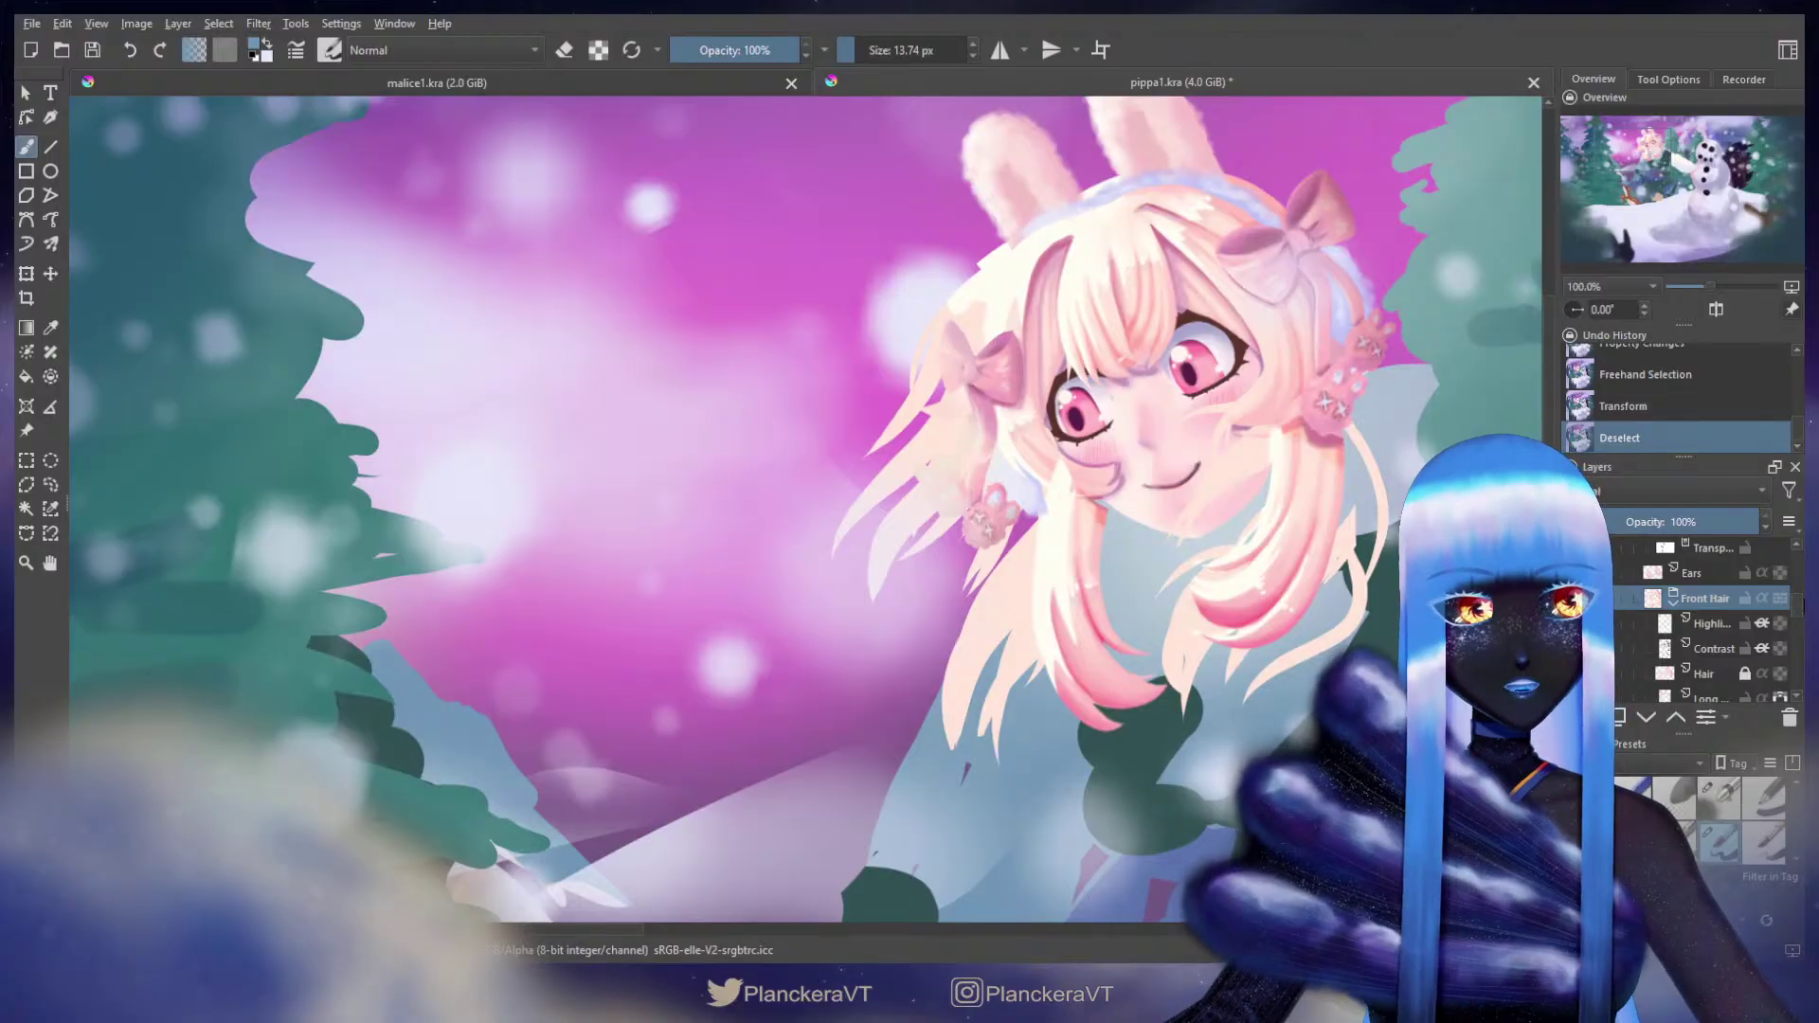
{"action": "scroll", "coordinate": [1802, 611], "scroll_direction": "up", "scroll_amount": 1}
{"action": "left_click_drag", "start_coordinate": [1802, 611], "coordinate": [1799, 603]}
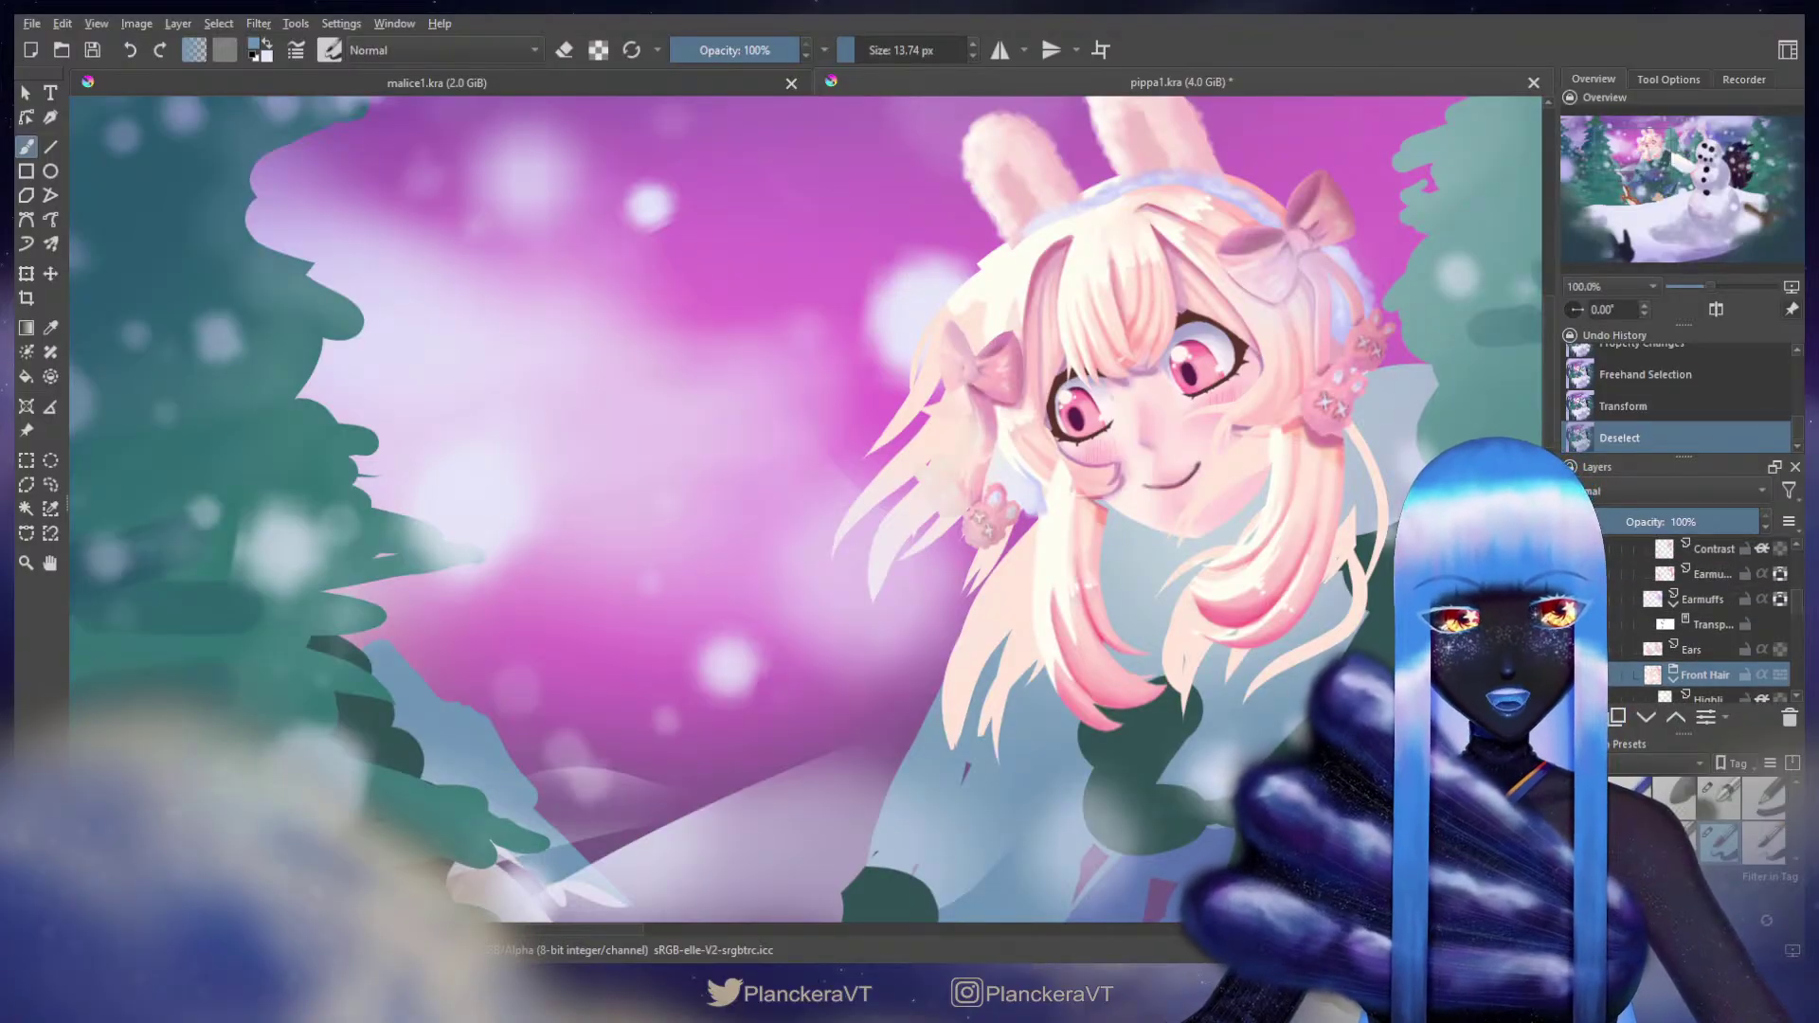
{"action": "left_click", "coordinate": [1582, 598]}
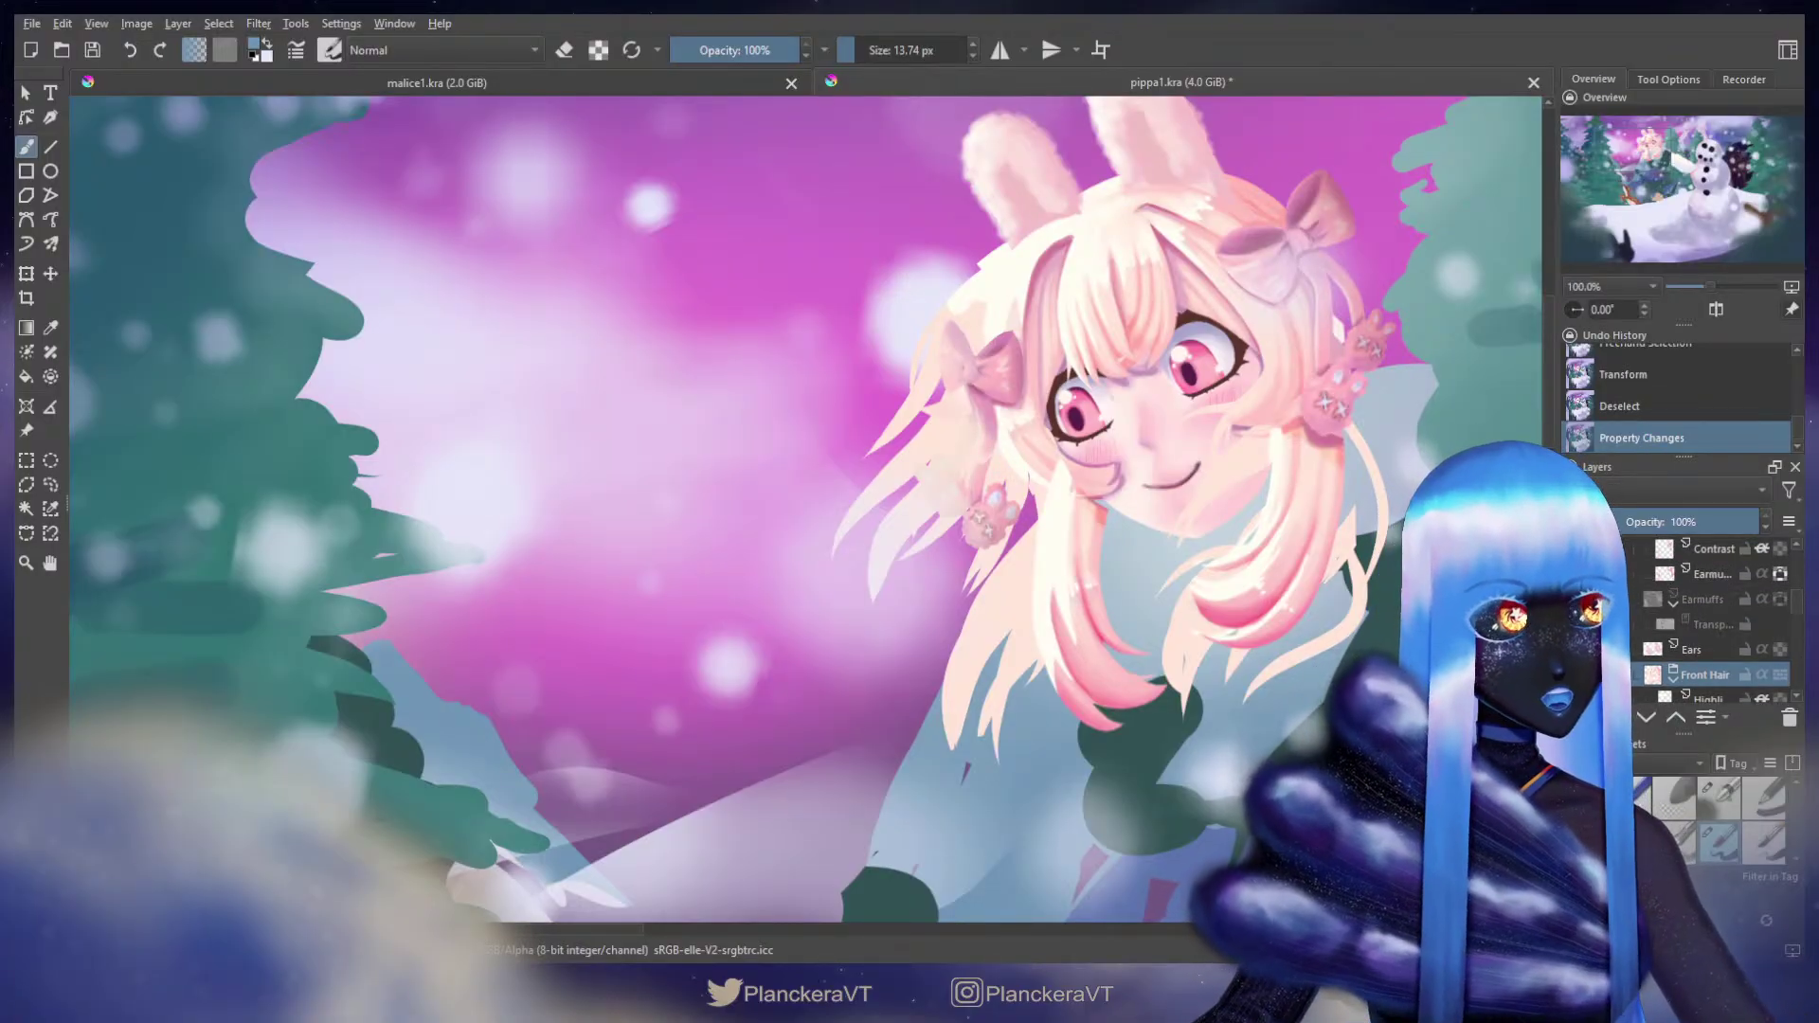
Step: Unlock and select the Hair layer, and hide the highlights layer and the lowest paint layer of the Front Hair group
{"action": "scroll", "coordinate": [1752, 606], "scroll_direction": "down", "scroll_amount": 5}
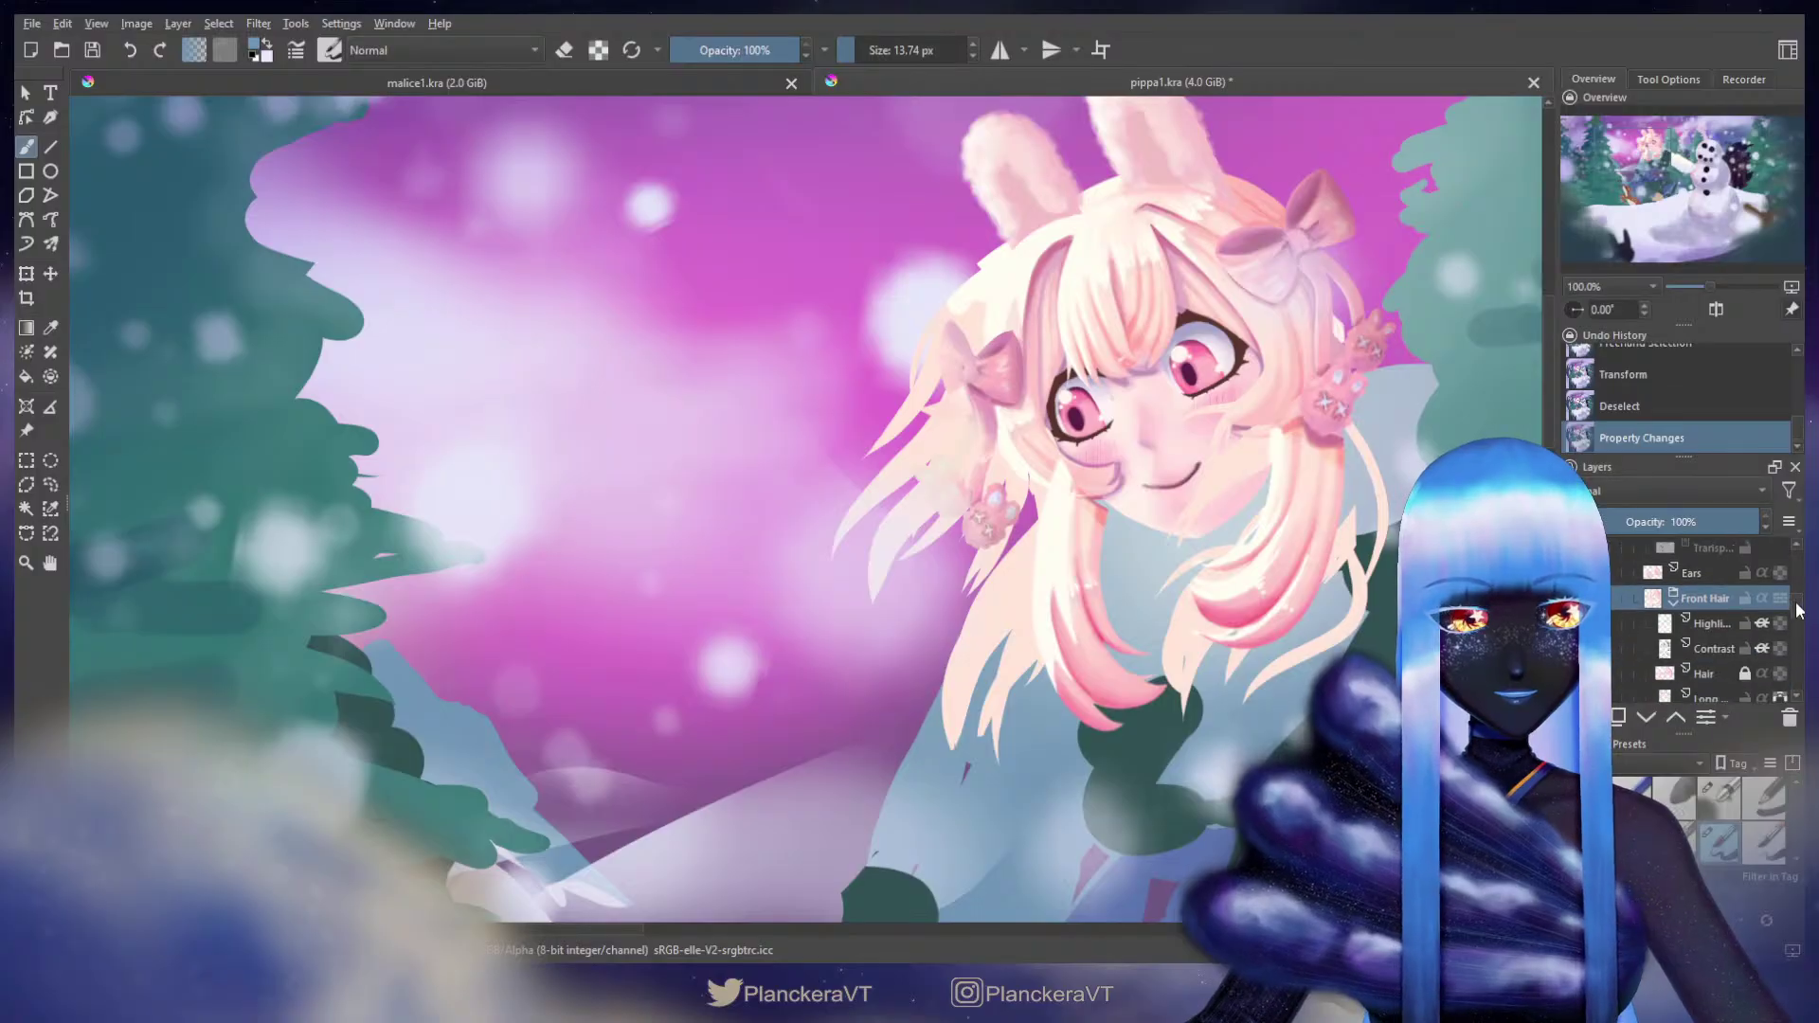
{"action": "left_click", "coordinate": [1744, 578]}
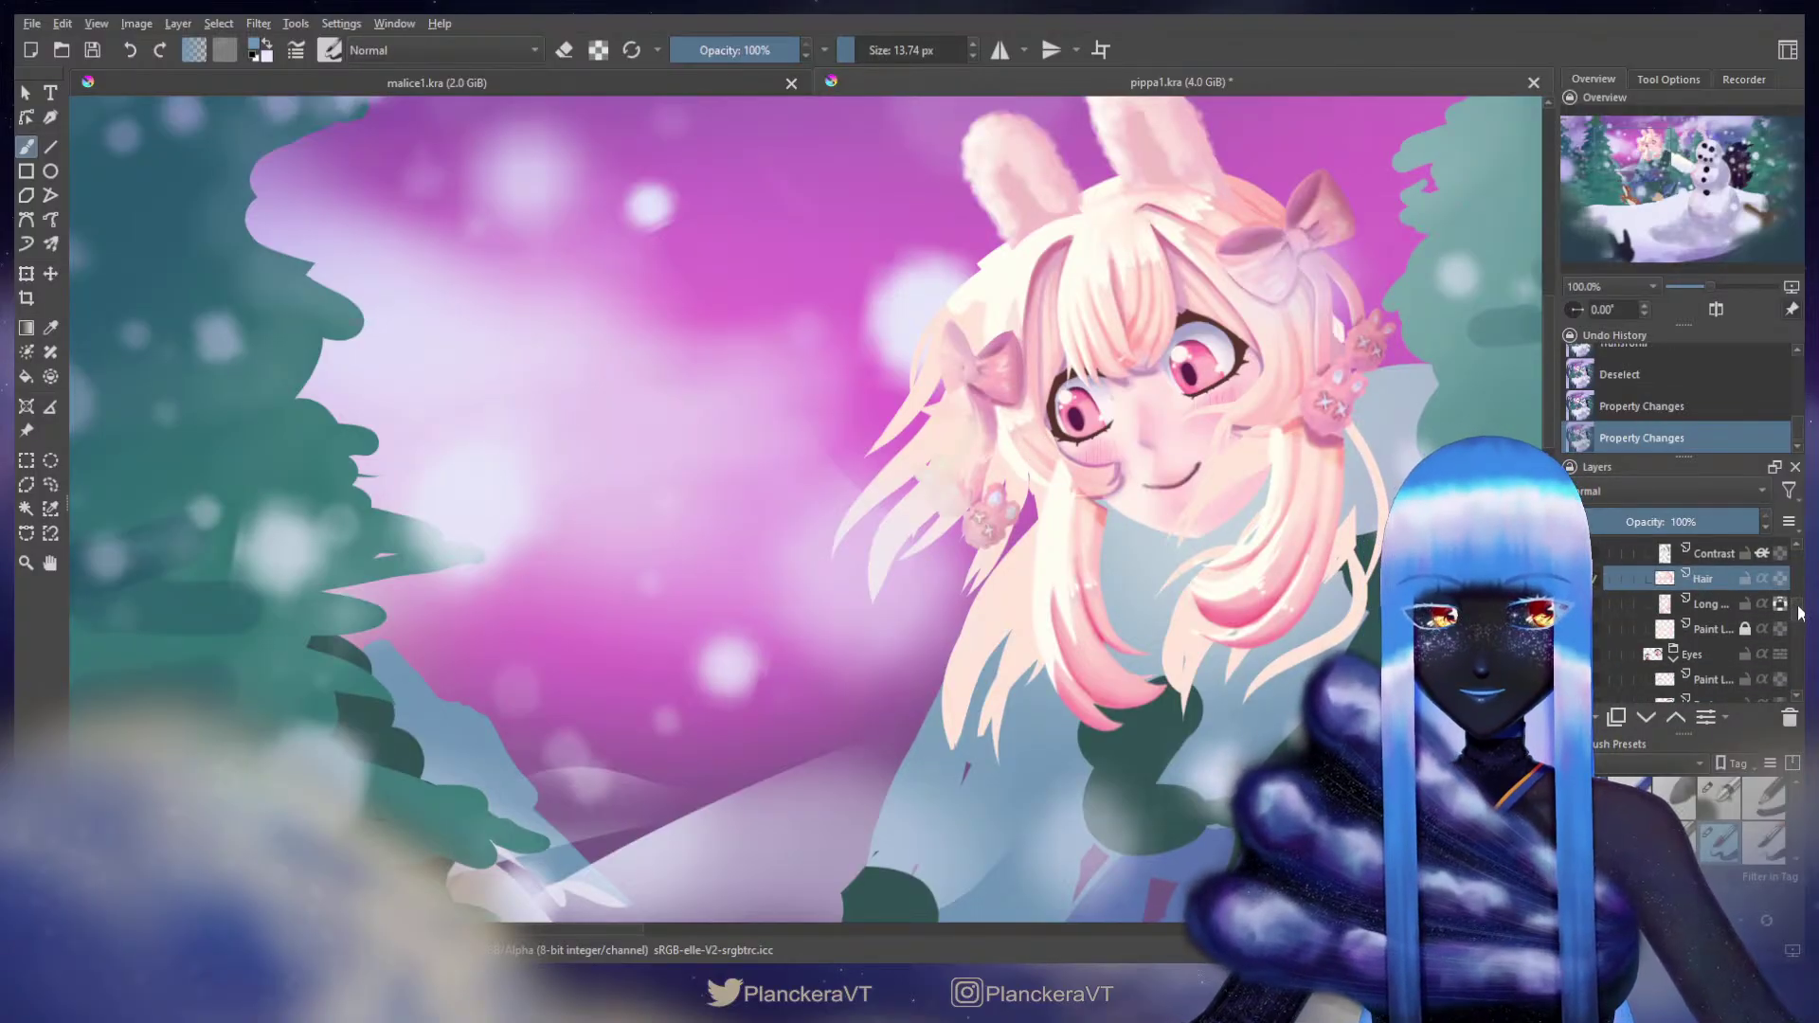
{"action": "scroll", "coordinate": [1800, 609], "scroll_direction": "up", "scroll_amount": 4}
{"action": "left_click", "coordinate": [1584, 624]}
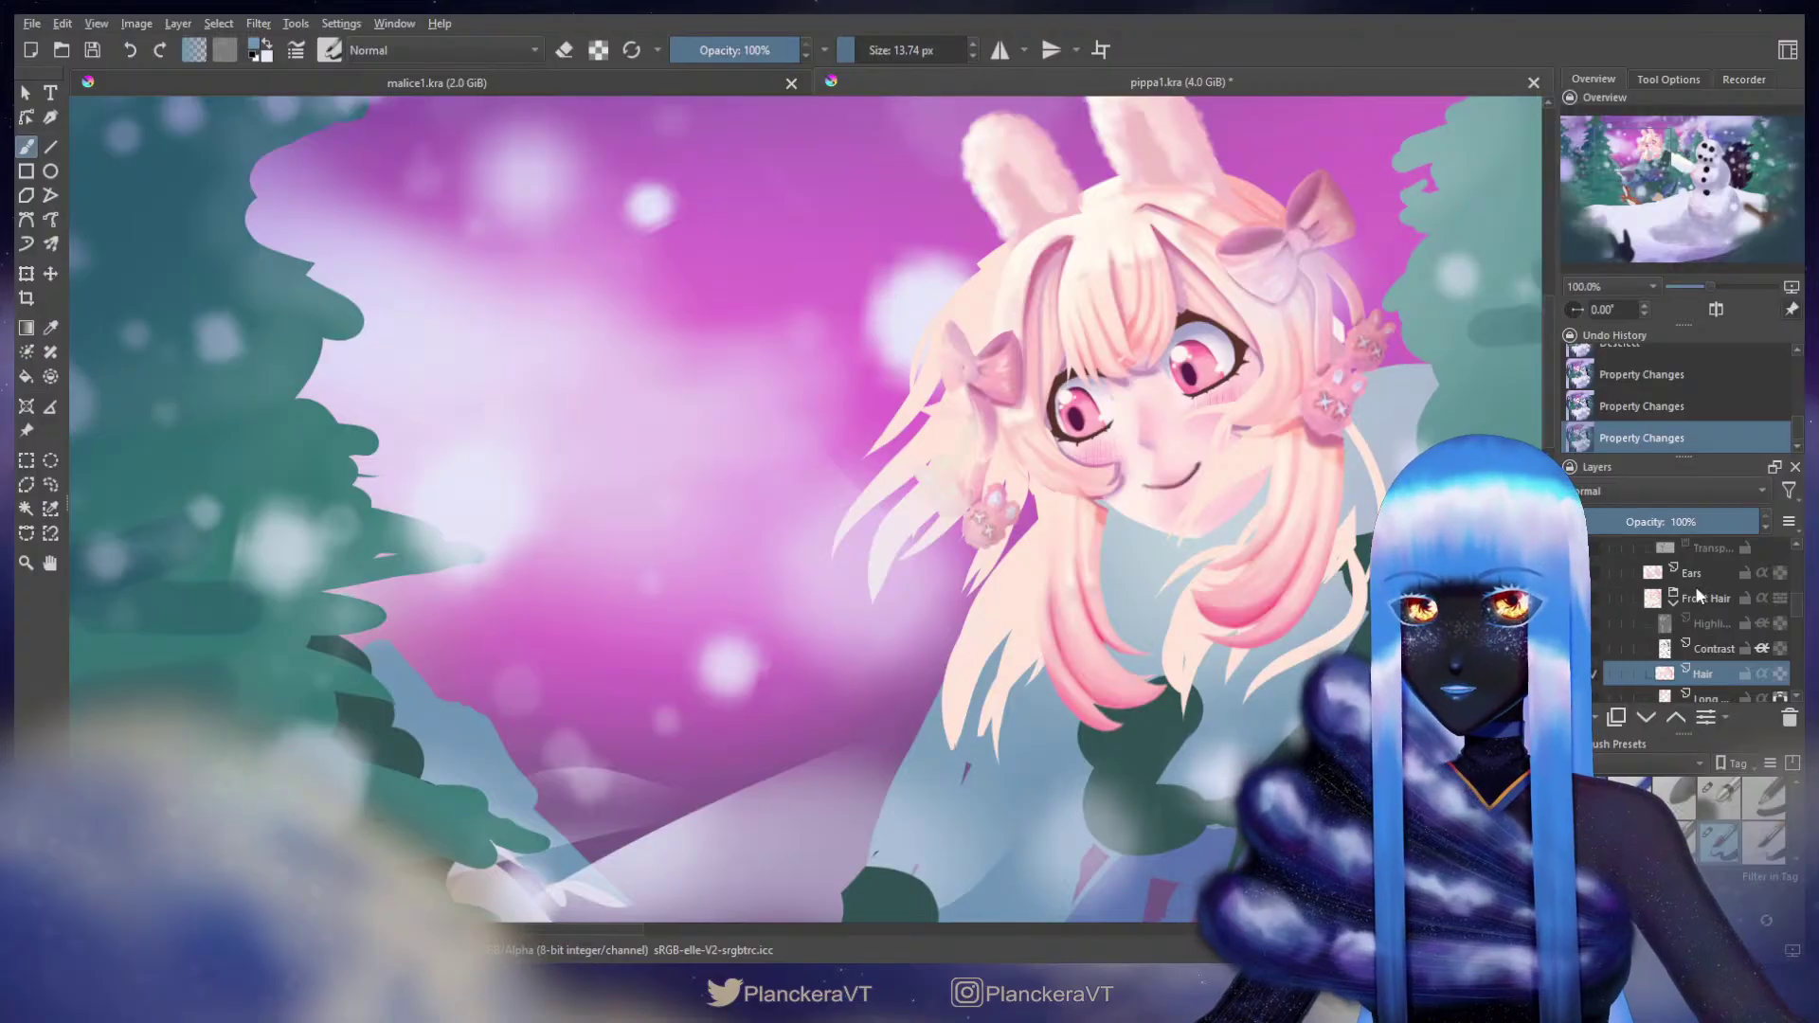
{"action": "scroll", "coordinate": [1789, 611], "scroll_direction": "down", "scroll_amount": 5}
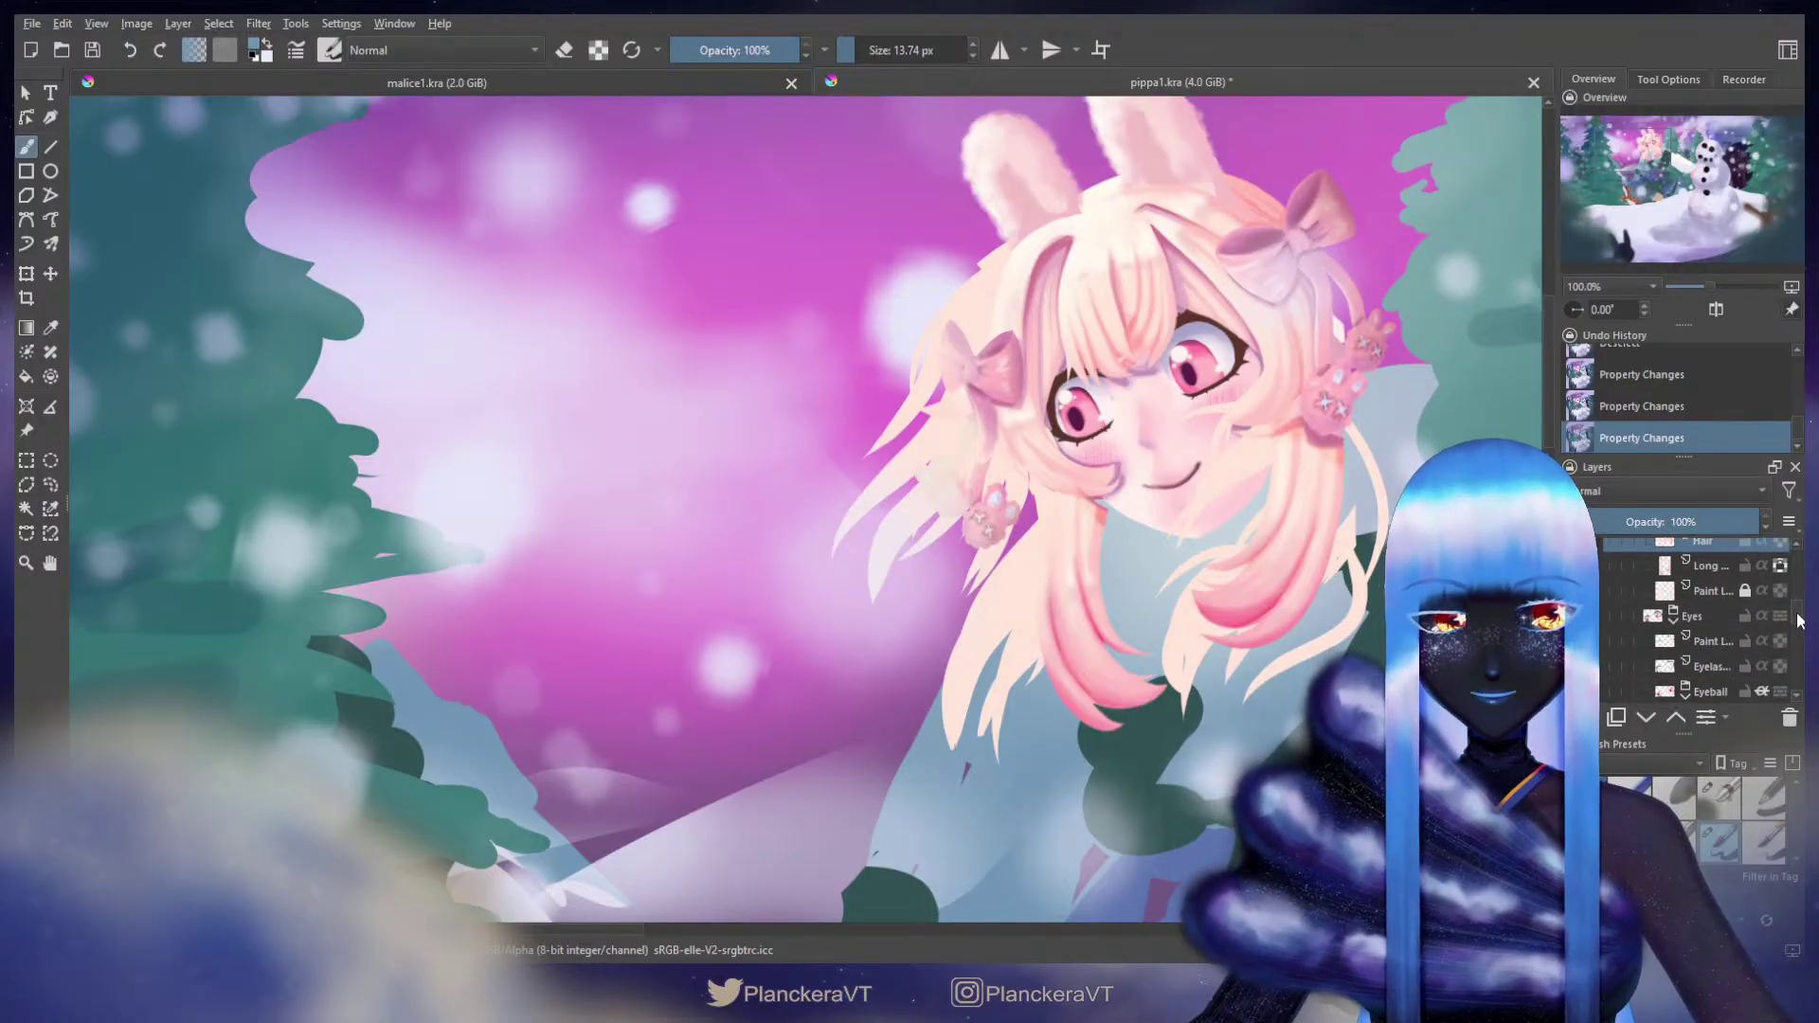
{"action": "left_click", "coordinate": [1781, 609]}
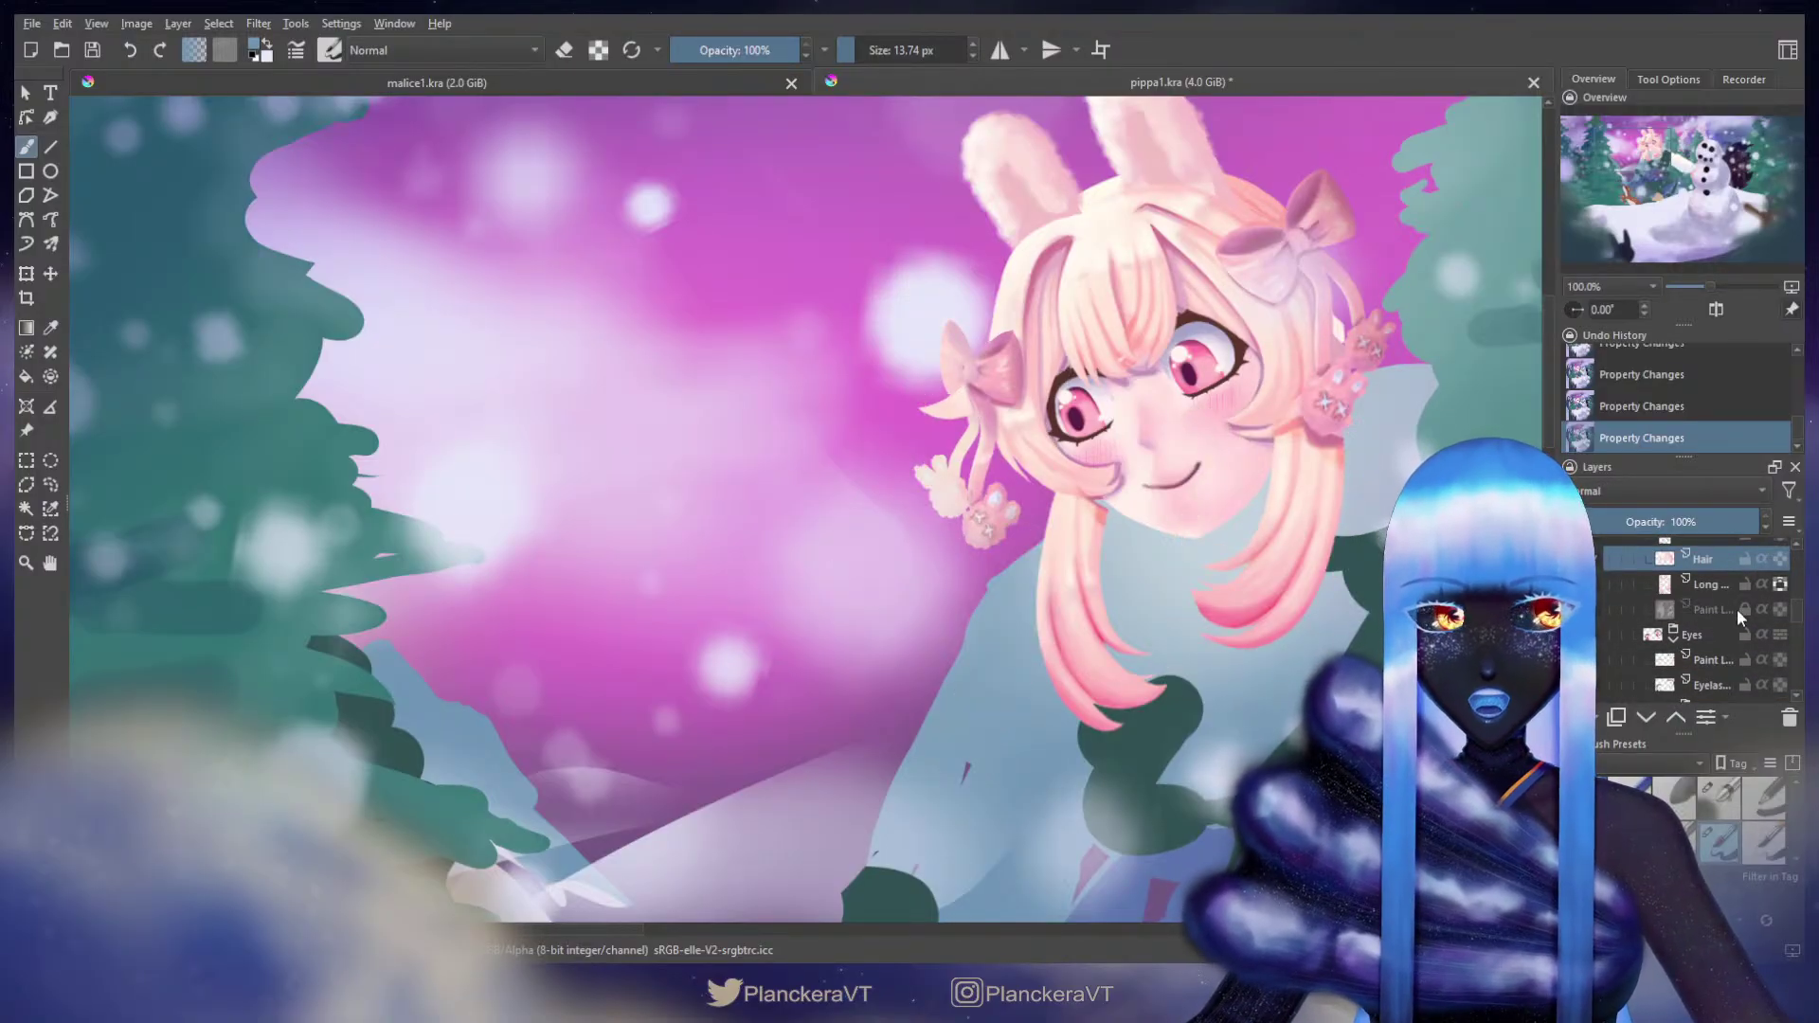
Step: Sample the hair colour and touch up the side hair left of the cheek with small brush and eraser marks on the Hair layer
{"action": "left_click_drag", "start_coordinate": [1796, 612], "coordinate": [1796, 605]}
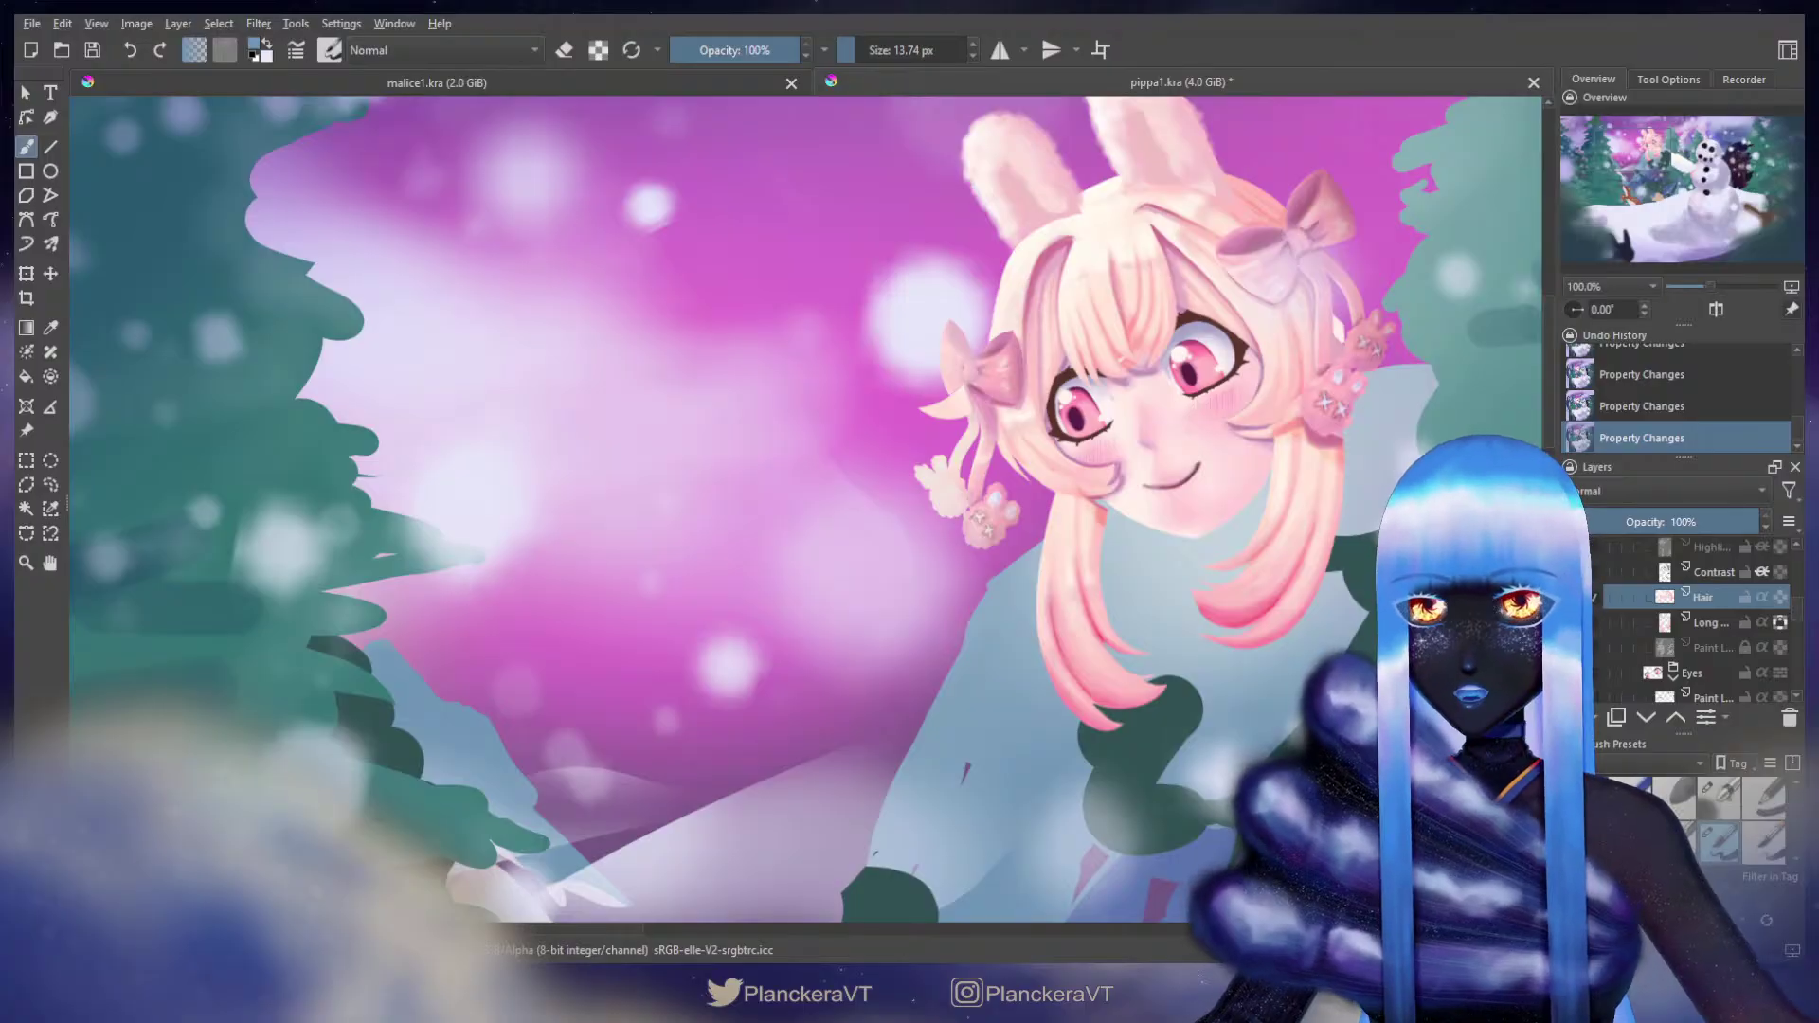
{"action": "left_click", "coordinate": [1002, 449], "text": "ctrl"}
{"action": "mouse_move", "coordinate": [1015, 444]}
{"action": "left_mouse_down", "text": "shift"}
{"action": "mouse_move", "coordinate": [1108, 469]}
{"action": "mouse_move", "coordinate": [1015, 464]}
{"action": "left_mouse_up", "text": "shift"}
{"action": "key", "text": "ctrl+z"}
{"action": "key", "text": "e"}
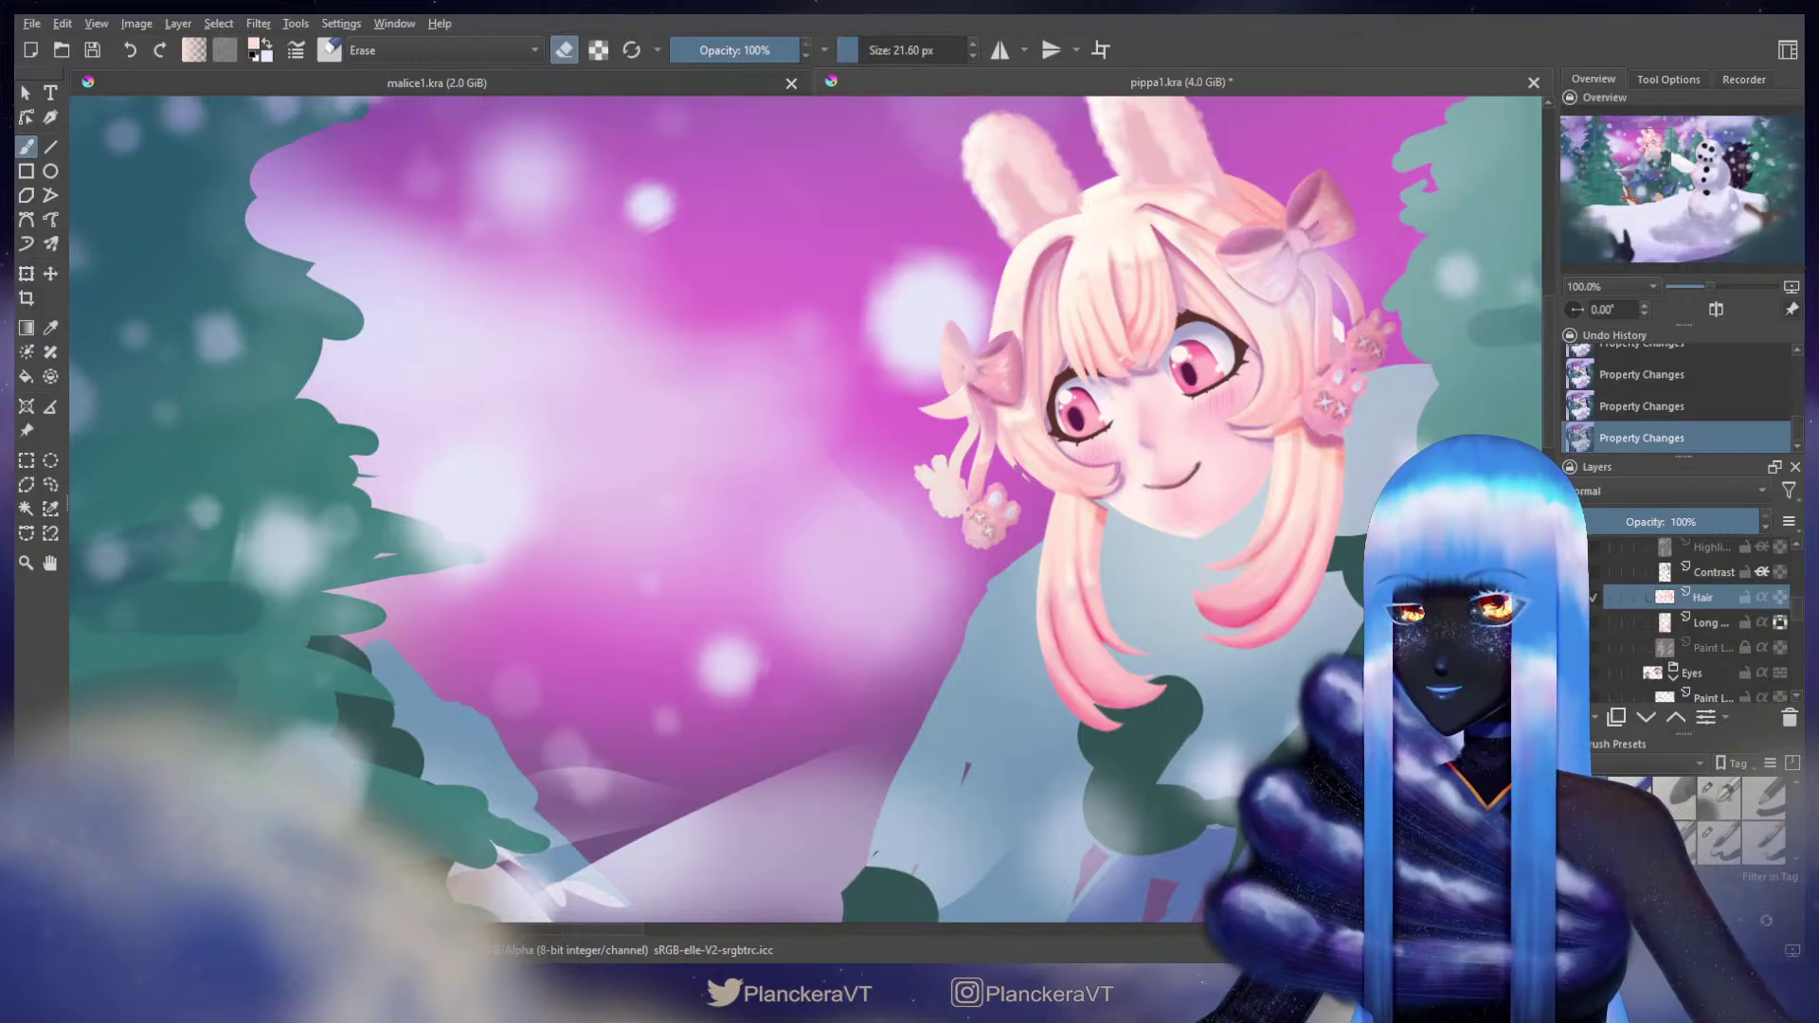
{"action": "left_click", "coordinate": [1028, 479]}
{"action": "key", "text": "e"}
{"action": "left_click_drag", "start_coordinate": [991, 428], "coordinate": [1019, 445], "text": "shift"}
{"action": "left_click_drag", "start_coordinate": [992, 429], "coordinate": [999, 435]}
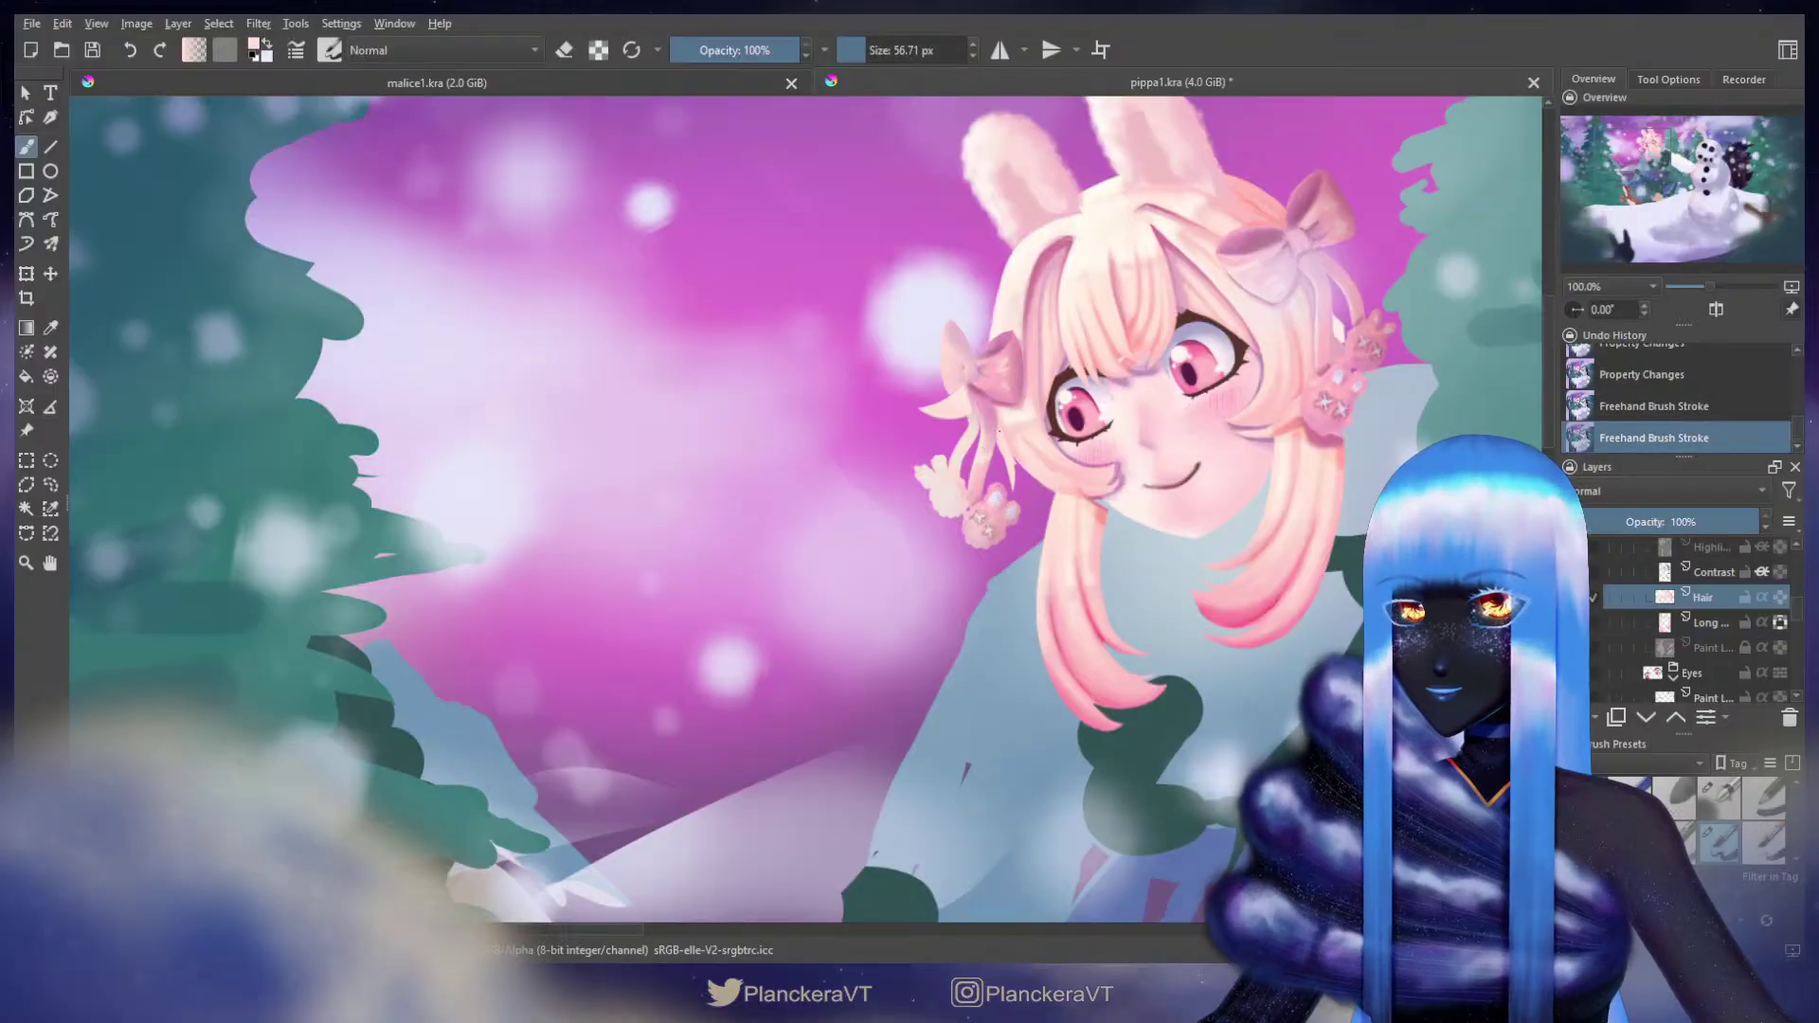
{"action": "key", "text": "ctrl+z"}
Step: Rework the side hair between the left ribbon and the cheek with 53.56 px and 66.22 px brush strokes, undoing unwanted ones
{"action": "left_click_drag", "start_coordinate": [1015, 457], "coordinate": [1011, 479], "text": "shift"}
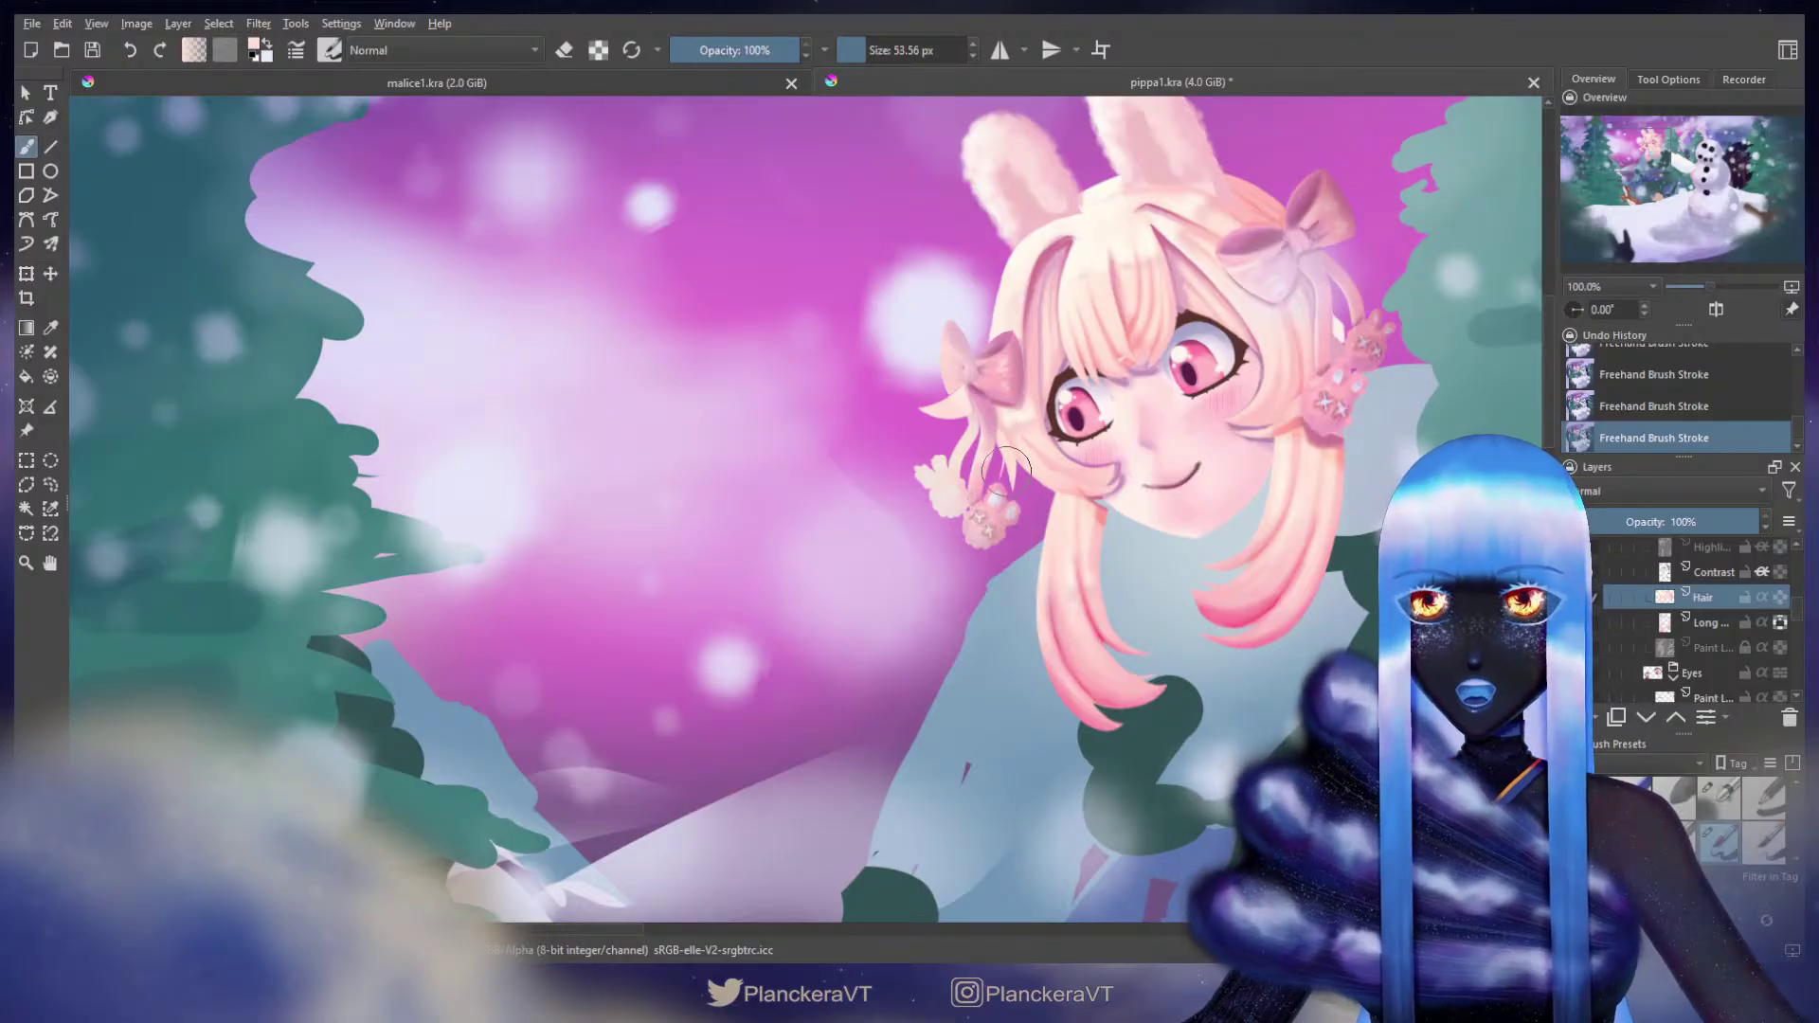
{"action": "key", "text": "ctrl+z"}
{"action": "left_click_drag", "start_coordinate": [1000, 435], "coordinate": [1000, 451]}
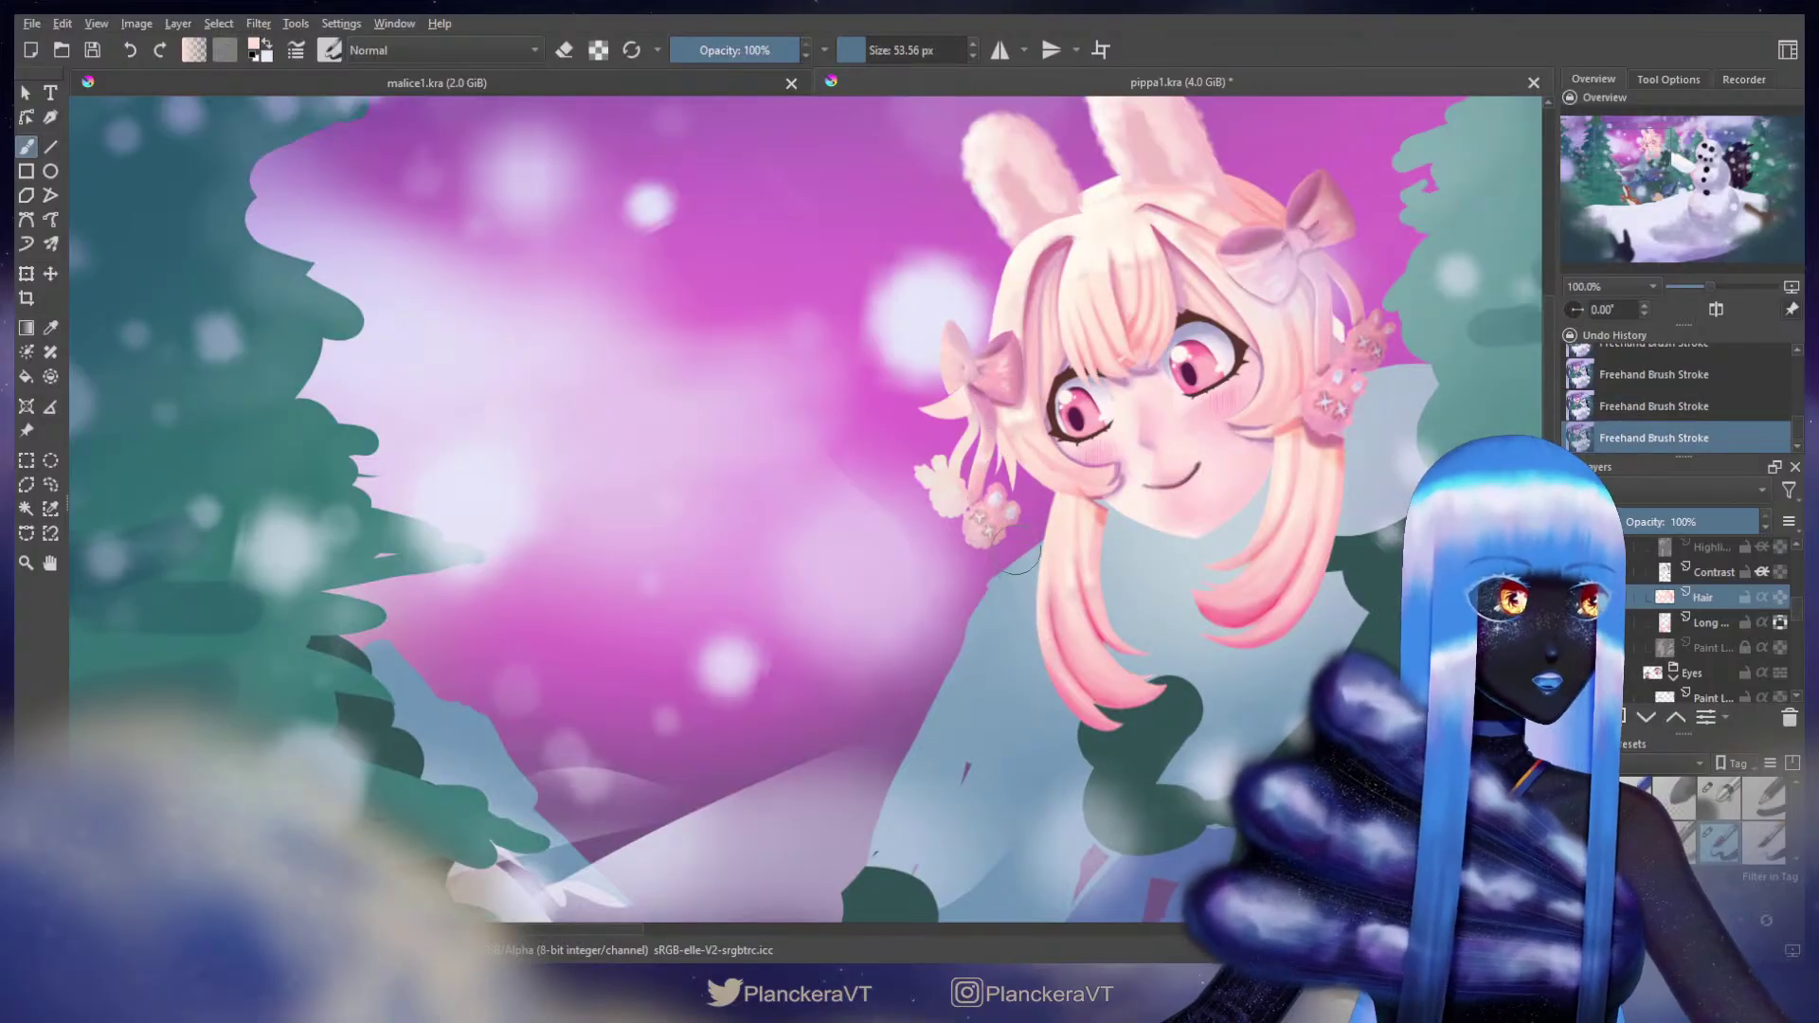
{"action": "left_click_drag", "start_coordinate": [1007, 524], "coordinate": [979, 520]}
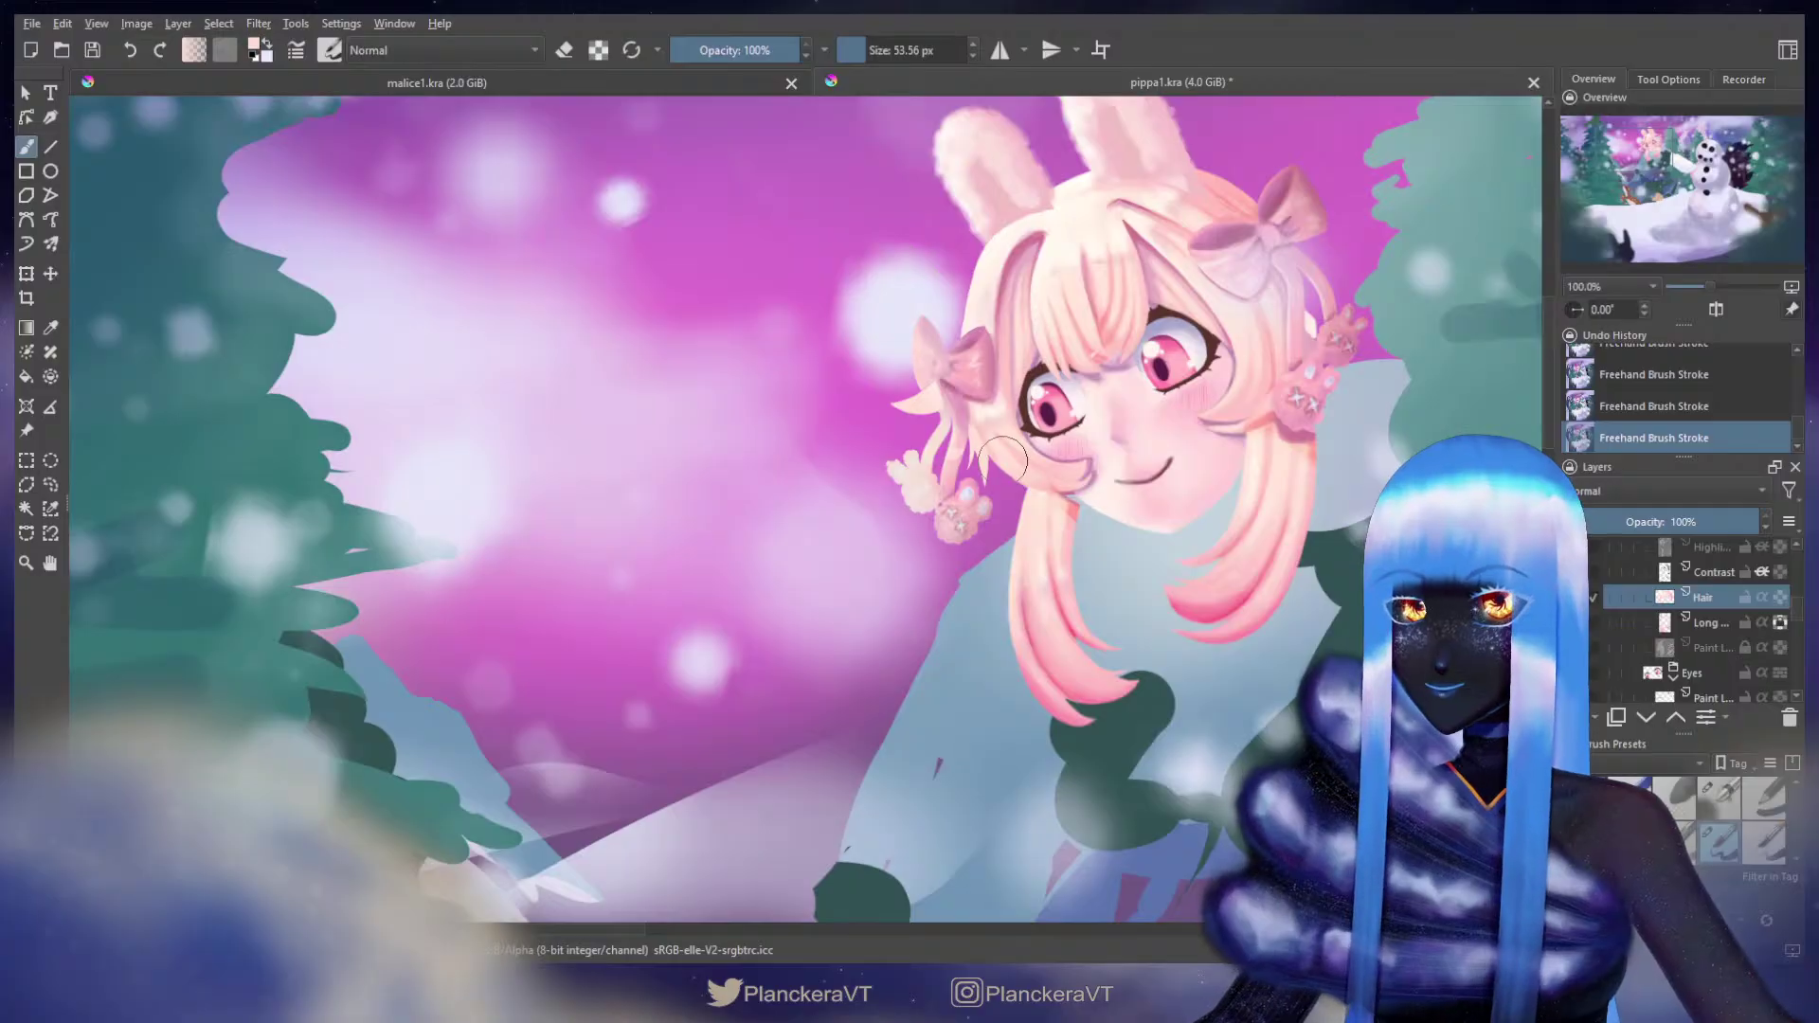
{"action": "key", "text": "ctrl+z"}
{"action": "mouse_move", "coordinate": [970, 419]}
{"action": "left_mouse_down"}
{"action": "mouse_move", "coordinate": [1046, 482]}
{"action": "mouse_move", "coordinate": [981, 429]}
{"action": "mouse_move", "coordinate": [985, 454]}
{"action": "mouse_move", "coordinate": [1049, 475]}
{"action": "mouse_move", "coordinate": [984, 435]}
{"action": "mouse_move", "coordinate": [1035, 490]}
{"action": "left_mouse_up"}
{"action": "key", "text": "ctrl+z"}
{"action": "key", "text": "ctrl+z"}
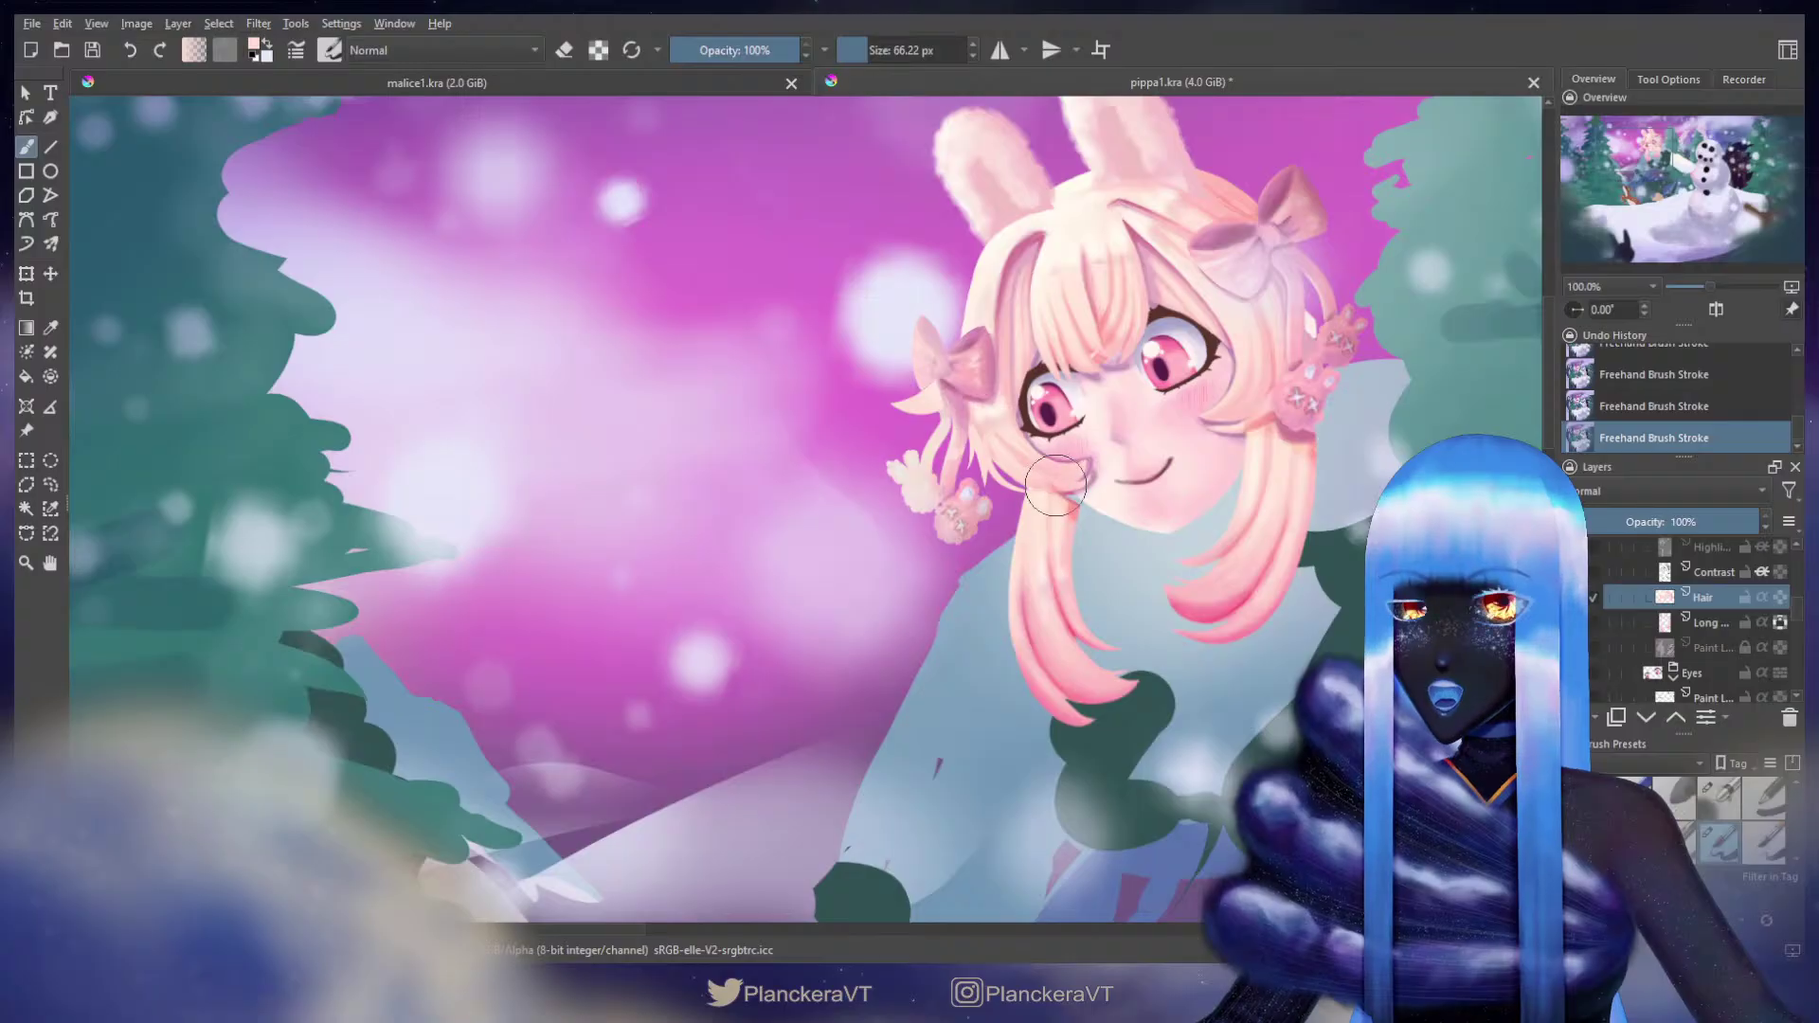
Step: Paint pale hair along the head's edge above the left ribbon with a brush of up to 84.18 px
{"action": "left_click_drag", "start_coordinate": [1043, 335], "coordinate": [1093, 432]}
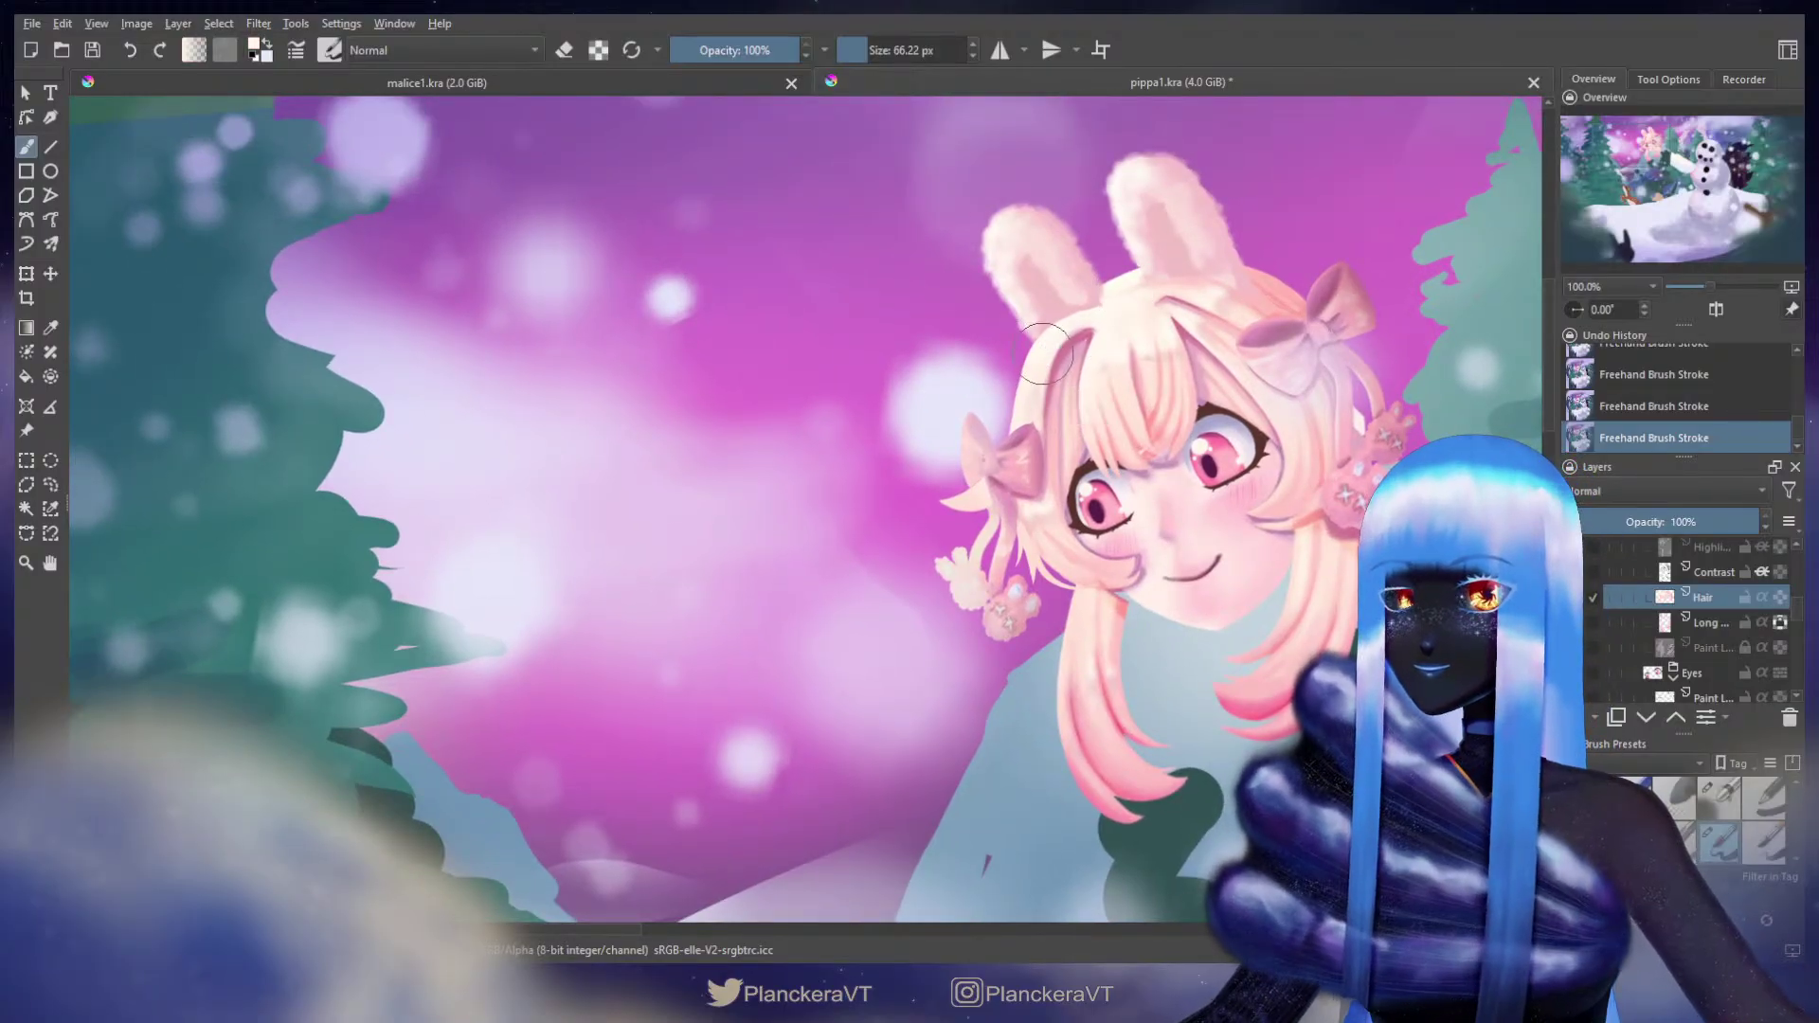
{"action": "key", "text": "ctrl+z"}
{"action": "key", "text": "]"}
{"action": "left_click_drag", "start_coordinate": [1061, 335], "coordinate": [1010, 409]}
{"action": "key", "text": "ctrl+z"}
{"action": "key", "text": "ctrl+z"}
{"action": "key", "text": "["}
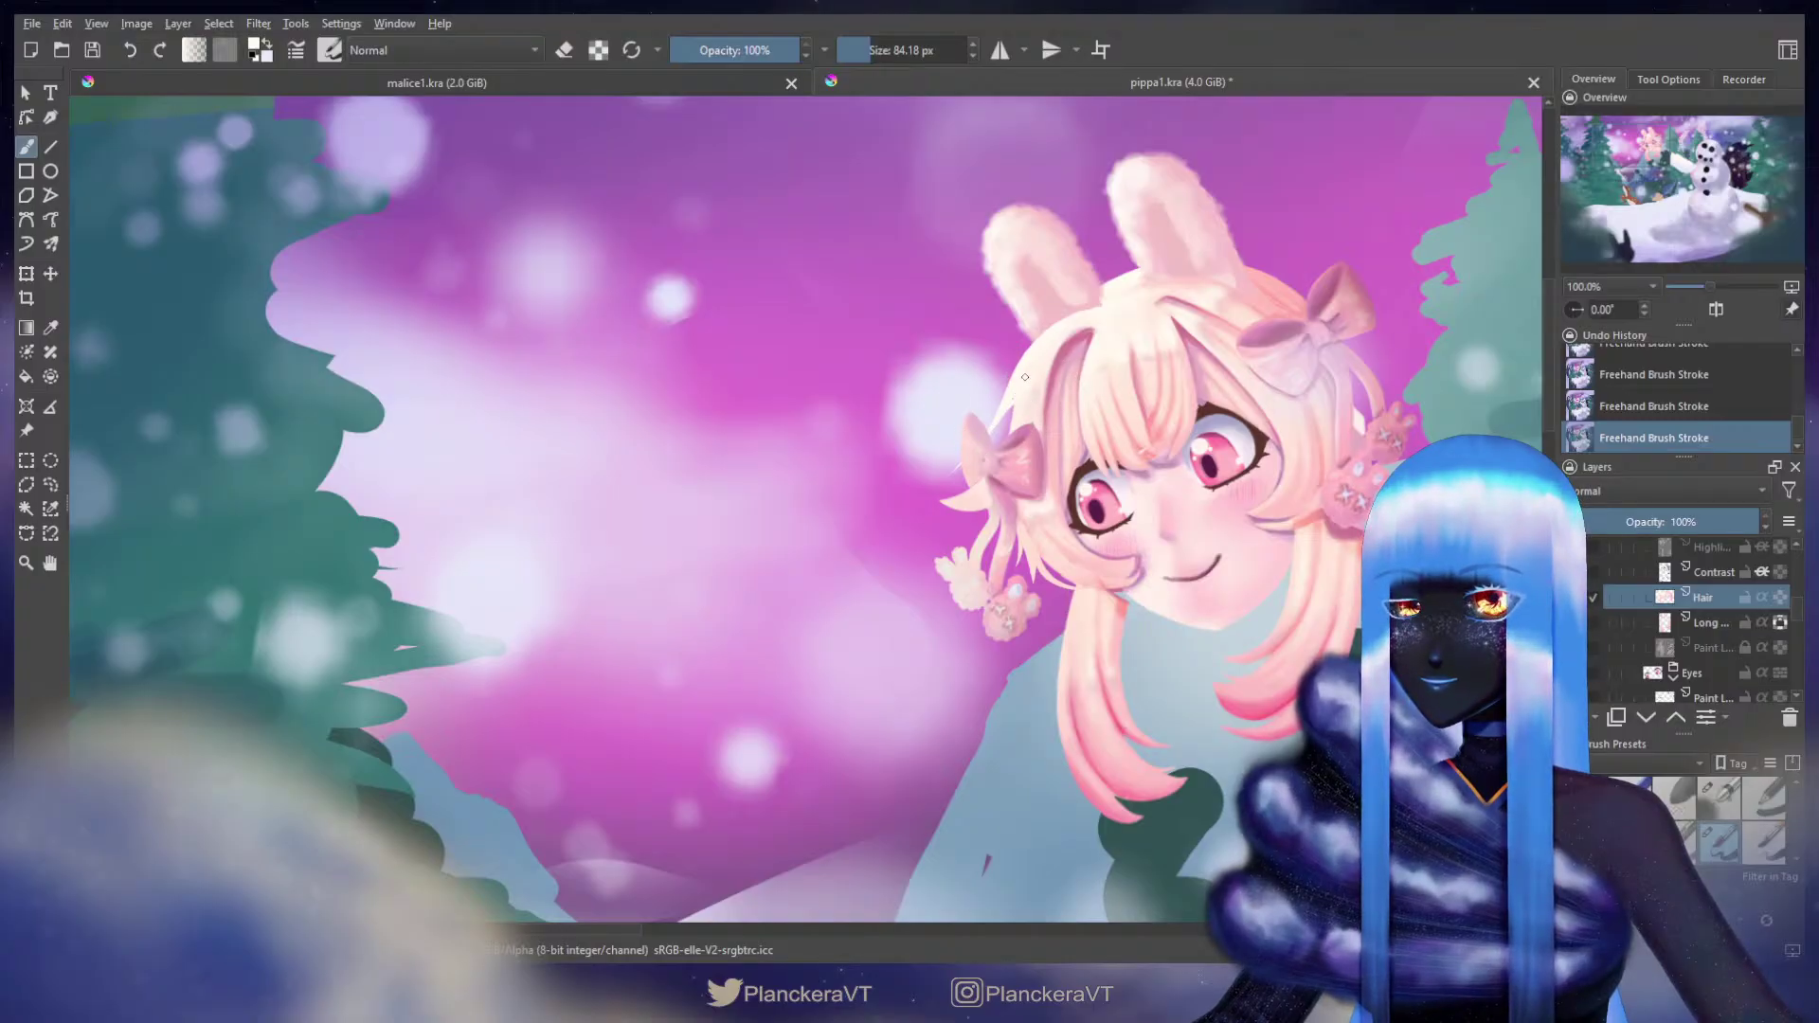
Step: Hide the Contrast layer in the Front Hair group
{"action": "left_click_drag", "start_coordinate": [1170, 499], "coordinate": [1046, 357]}
{"action": "left_click", "coordinate": [1017, 474], "text": "ctrl"}
{"action": "left_click", "coordinate": [1573, 573]}
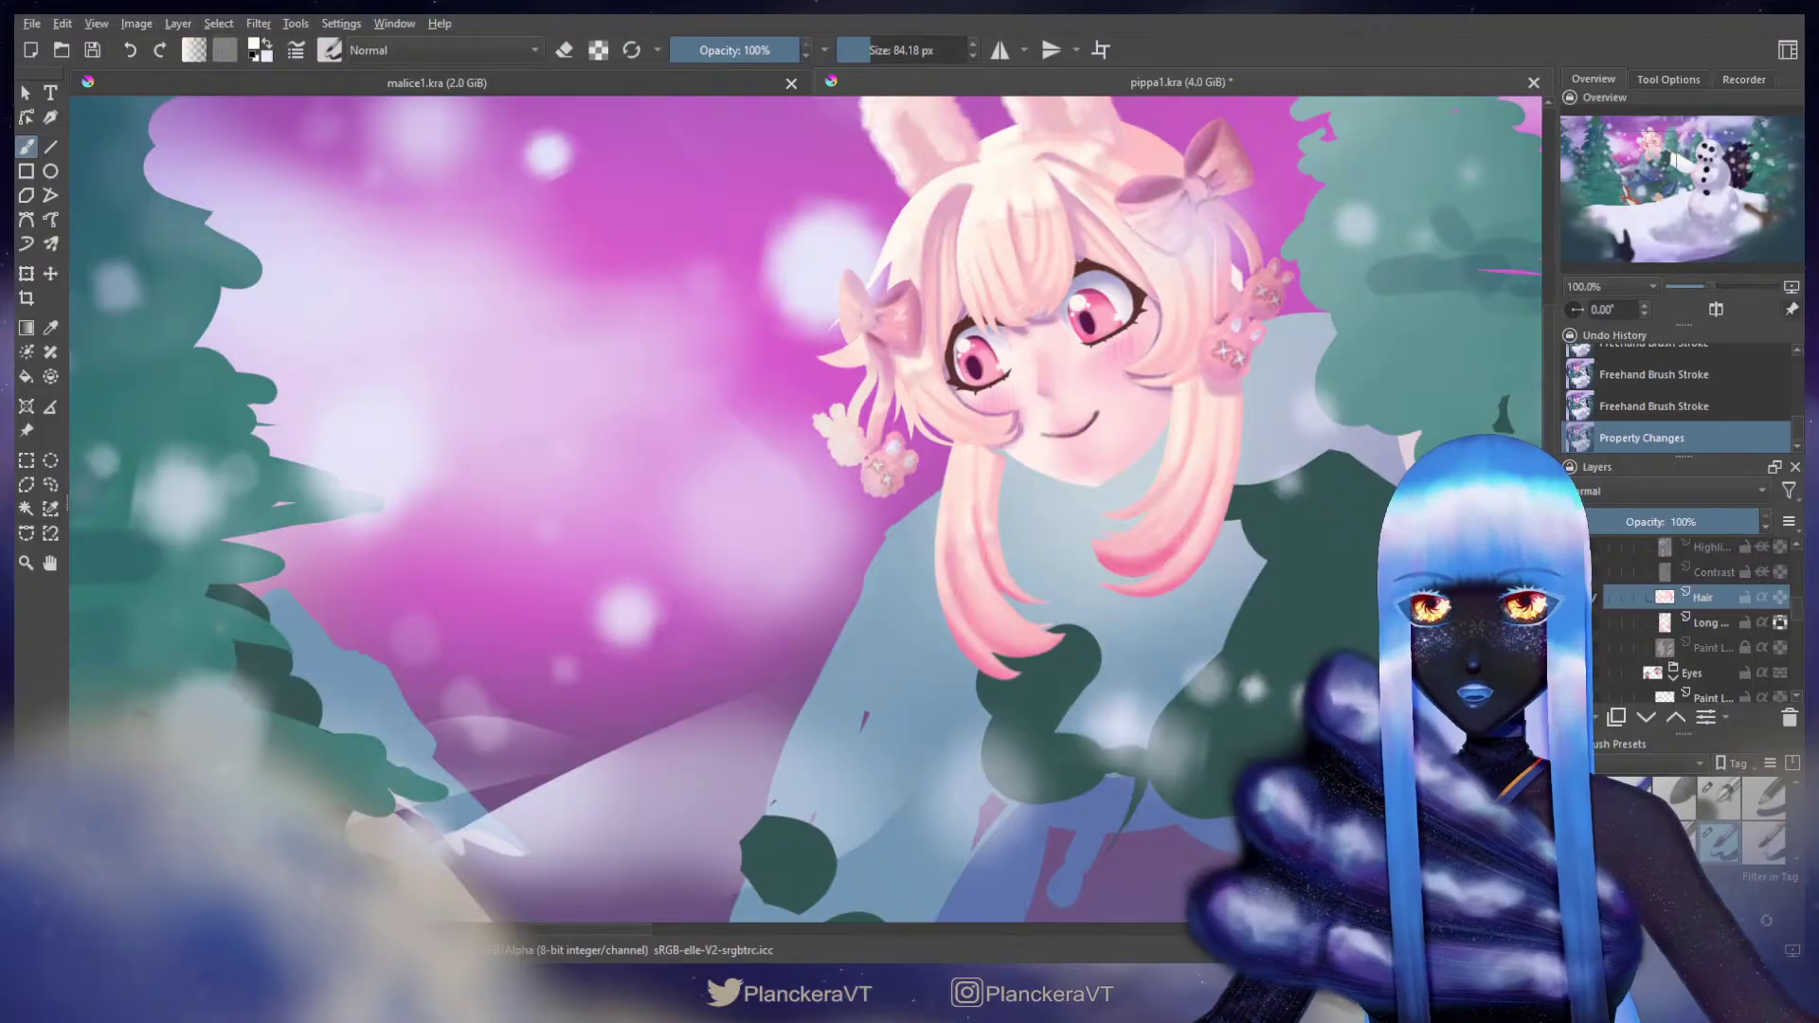
Step: Try 85.85 px strokes in a sampled hair colour at the root of the long left lock on the Hair layer, and undo them
{"action": "left_click", "coordinate": [992, 479], "text": "ctrl"}
{"action": "left_click", "coordinate": [1001, 472], "text": "ctrl"}
{"action": "left_click_drag", "start_coordinate": [1001, 470], "coordinate": [997, 453]}
{"action": "key", "text": "ctrl+z"}
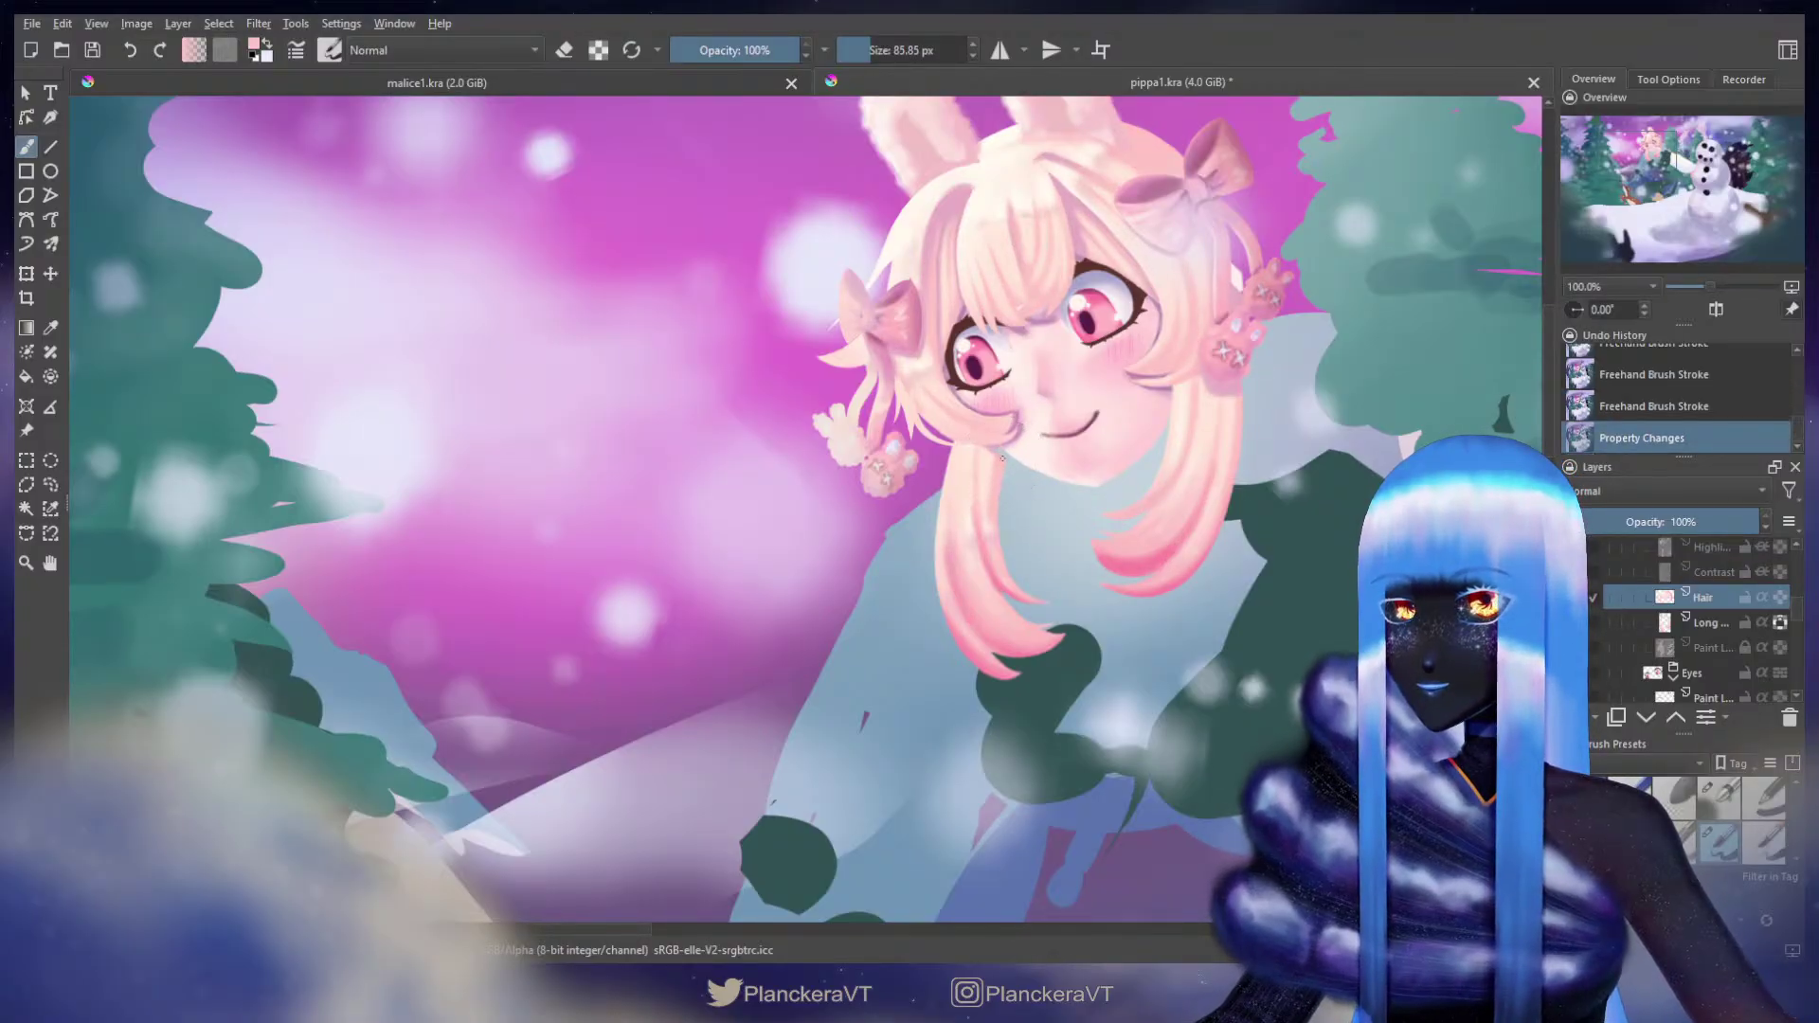
{"action": "left_click_drag", "start_coordinate": [998, 446], "coordinate": [993, 495]}
{"action": "left_click", "coordinate": [985, 452]}
{"action": "key", "text": "ctrl+z"}
{"action": "key", "text": "ctrl+z"}
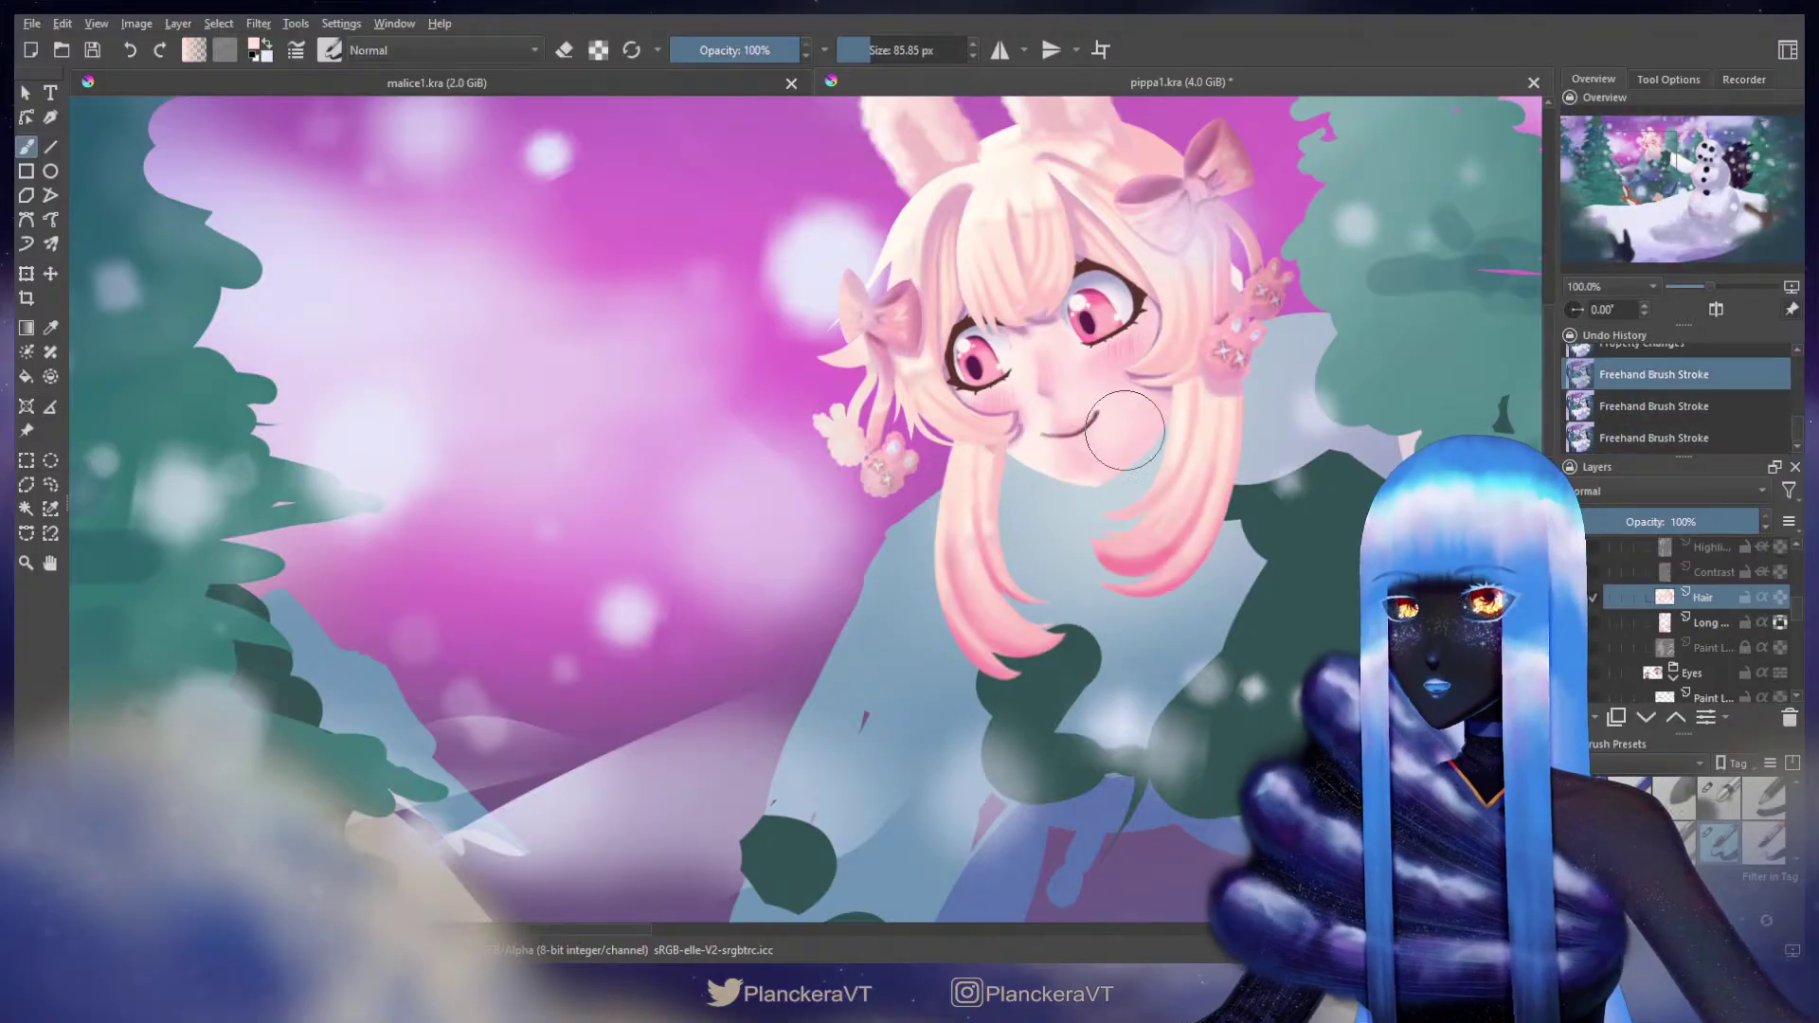
{"action": "key", "text": "ctrl+z"}
Step: Select the Long layer below Hair in the Front Hair group and turn off its alpha lock
{"action": "left_click", "coordinate": [1591, 623]}
{"action": "left_click", "coordinate": [1713, 622]}
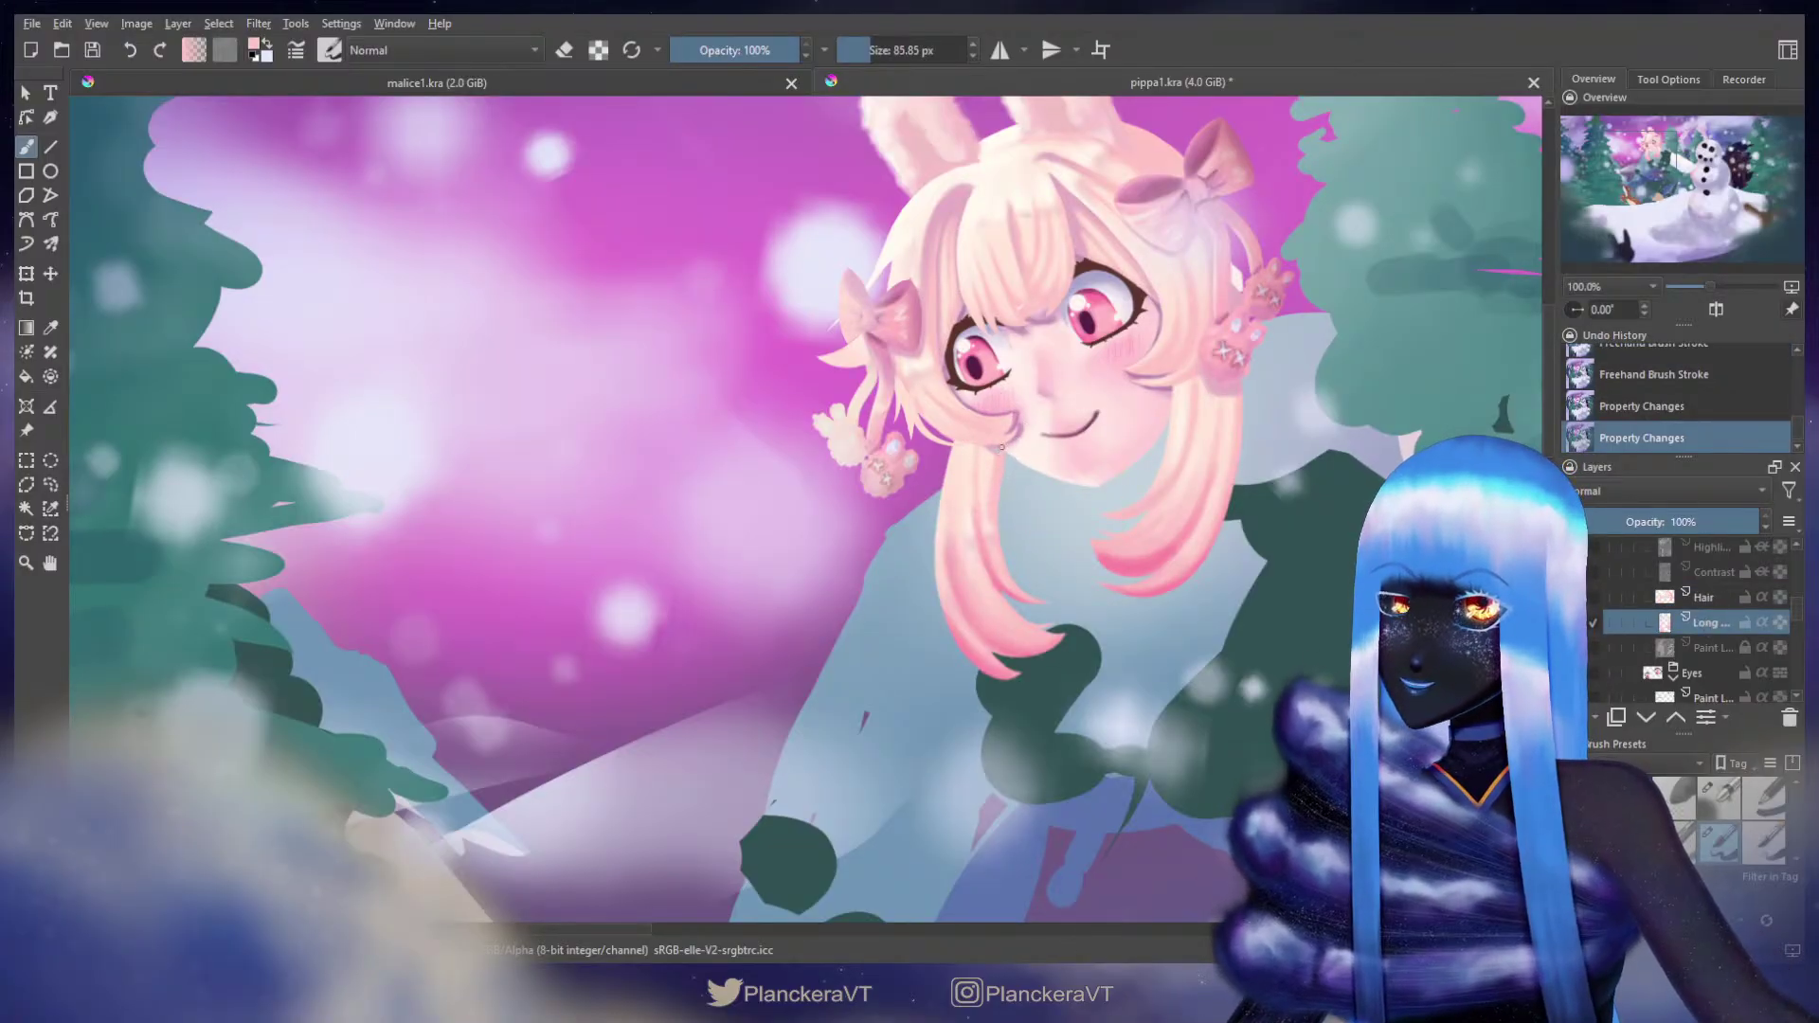
Step: Try pale 85.85 px strokes at the root of the long left lock and in a curve below the chin, and undo them
{"action": "mouse_move", "coordinate": [1000, 449]}
{"action": "left_mouse_down"}
{"action": "mouse_move", "coordinate": [963, 466]}
{"action": "mouse_move", "coordinate": [978, 445]}
{"action": "left_mouse_up"}
{"action": "left_click_drag", "start_coordinate": [1182, 458], "coordinate": [1164, 454]}
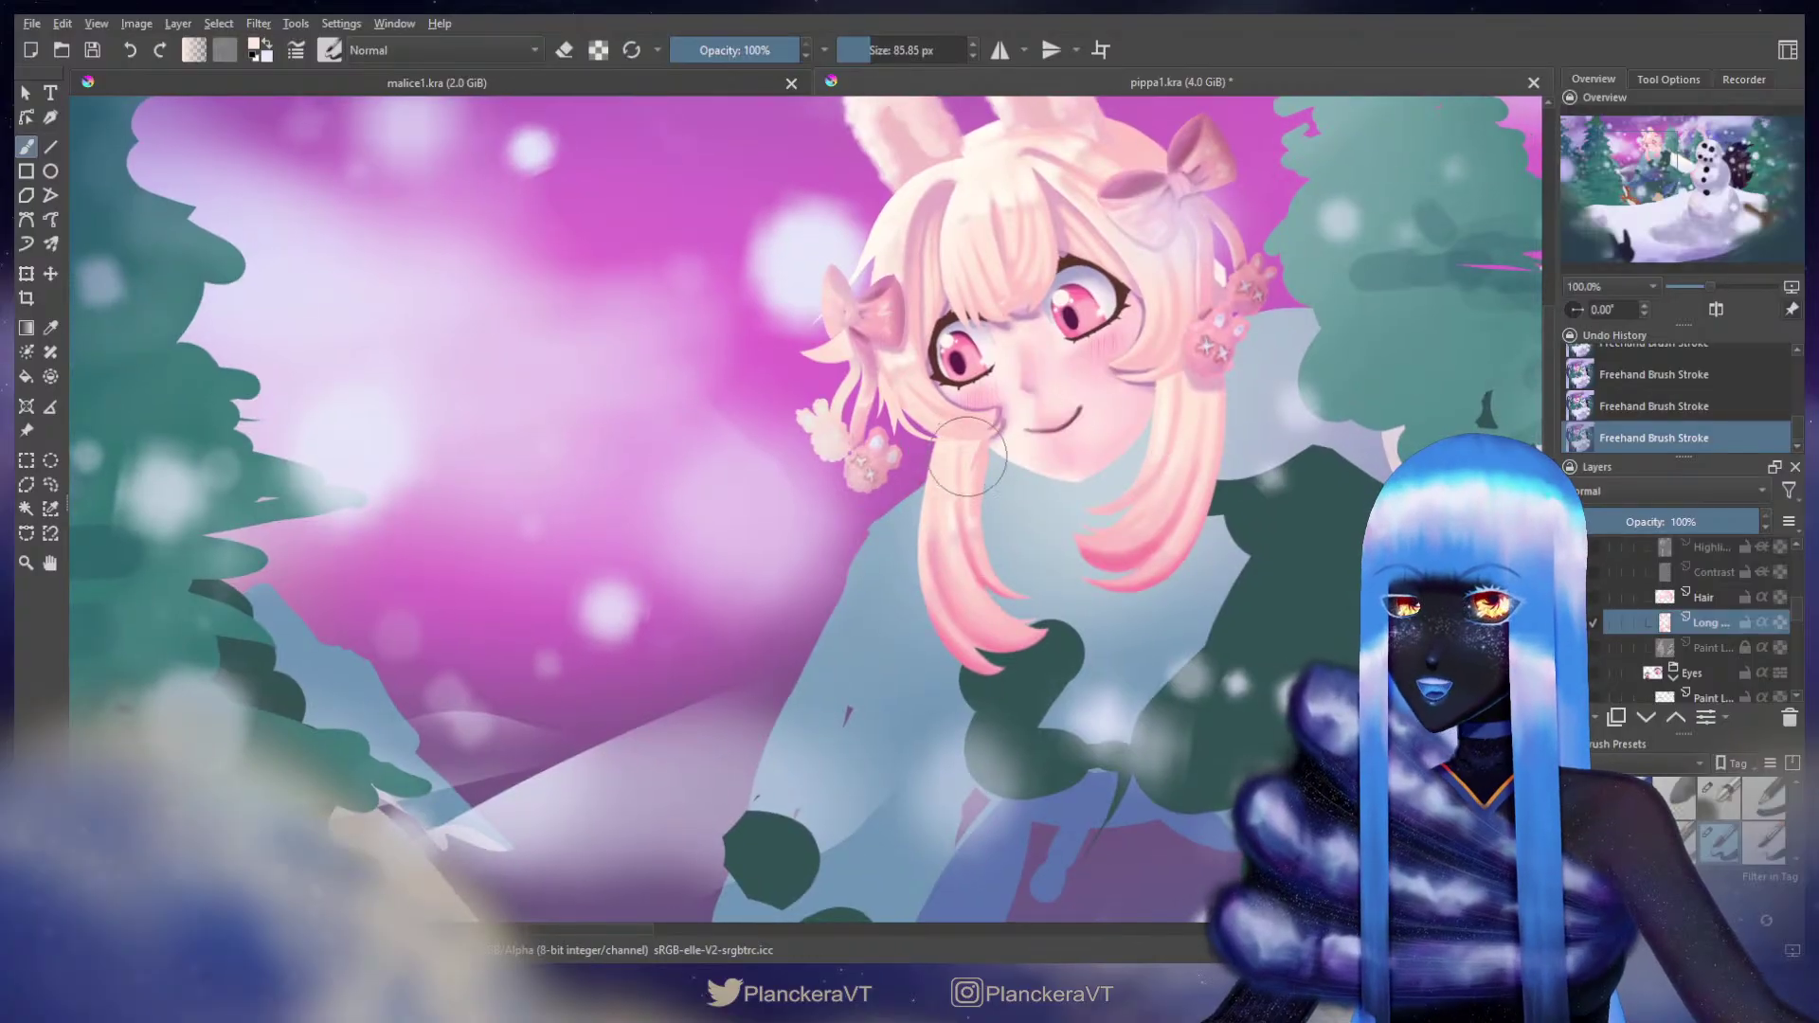
{"action": "left_click_drag", "start_coordinate": [990, 460], "coordinate": [1062, 532]}
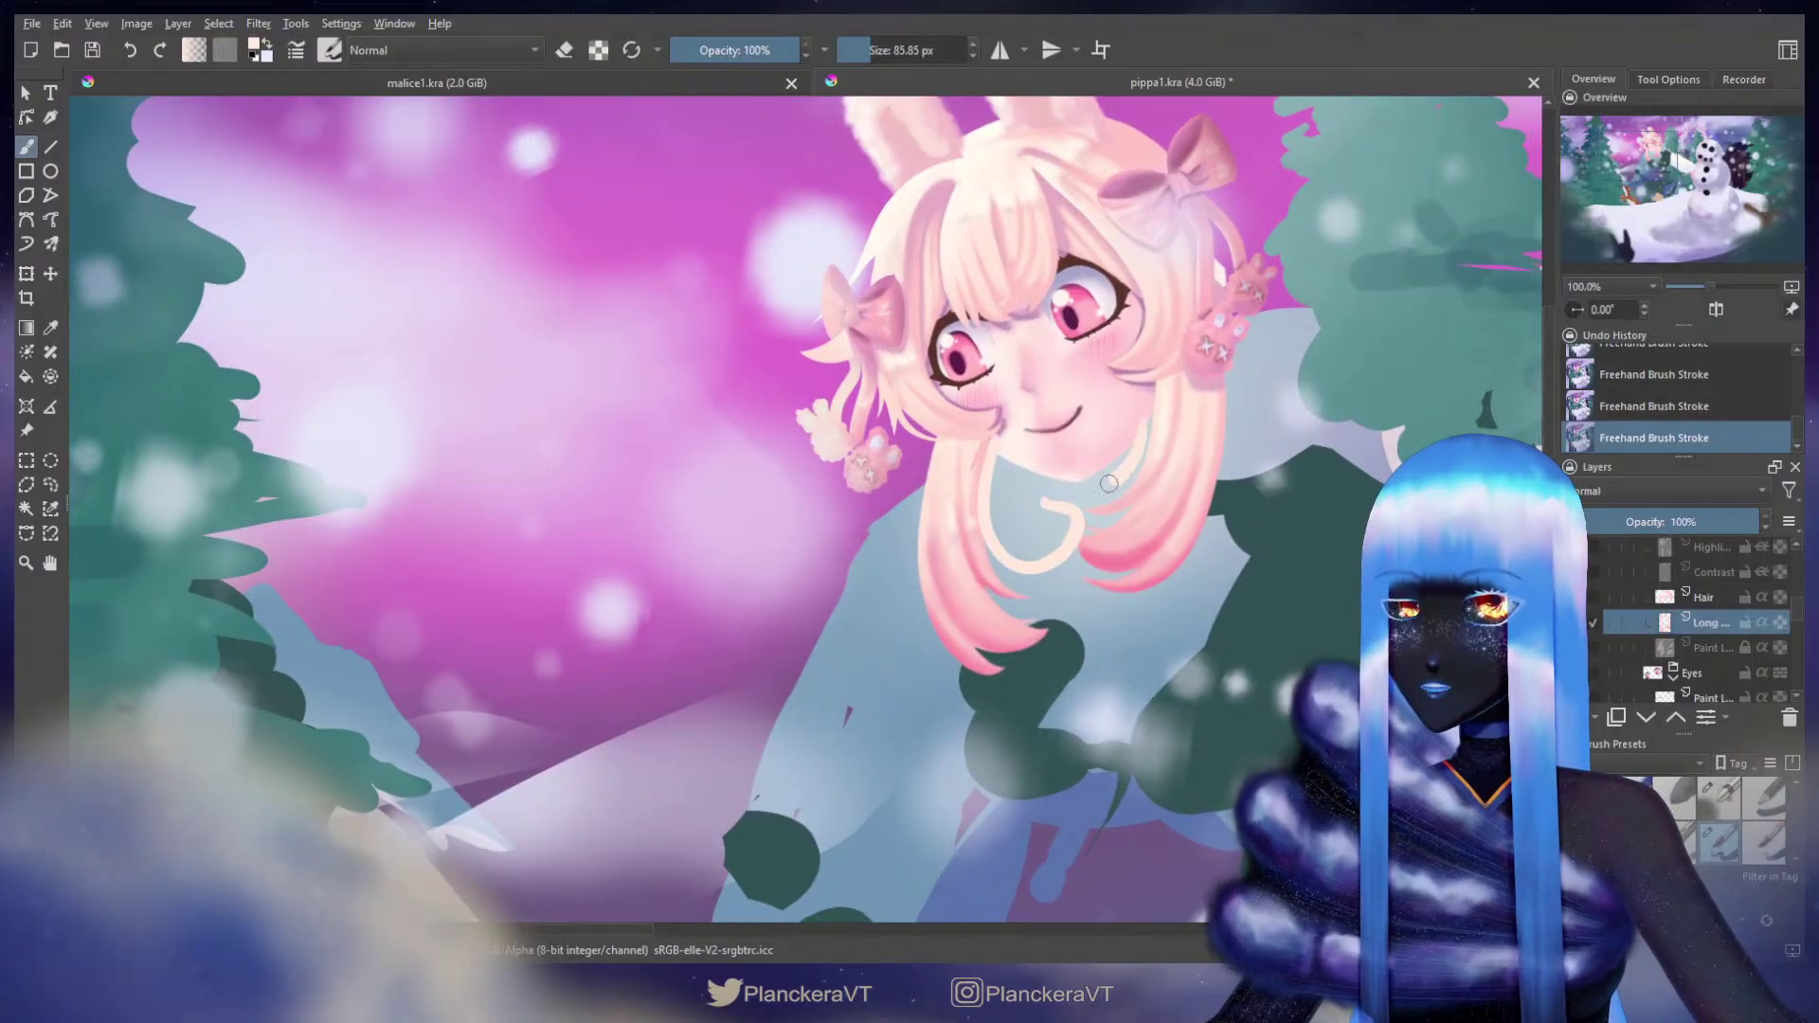
{"action": "key", "text": "ctrl+z"}
{"action": "key", "text": "ctrl+z"}
{"action": "key", "text": "ctrl+z"}
{"action": "key", "text": "ctrl+z"}
{"action": "left_click_drag", "start_coordinate": [958, 497], "coordinate": [1003, 437]}
Step: Sample the long left lock's pink and try strokes down its outer edge at 91.22 px and 85.97 px, undoing each
{"action": "left_click", "coordinate": [987, 554], "text": "ctrl"}
{"action": "mouse_move", "coordinate": [993, 530]}
{"action": "left_mouse_down"}
{"action": "mouse_move", "coordinate": [977, 402]}
{"action": "mouse_move", "coordinate": [972, 459]}
{"action": "mouse_move", "coordinate": [910, 591]}
{"action": "mouse_move", "coordinate": [975, 467]}
{"action": "mouse_move", "coordinate": [1003, 625]}
{"action": "left_mouse_up"}
{"action": "key", "text": "ctrl+z"}
{"action": "key", "text": "ctrl+z"}
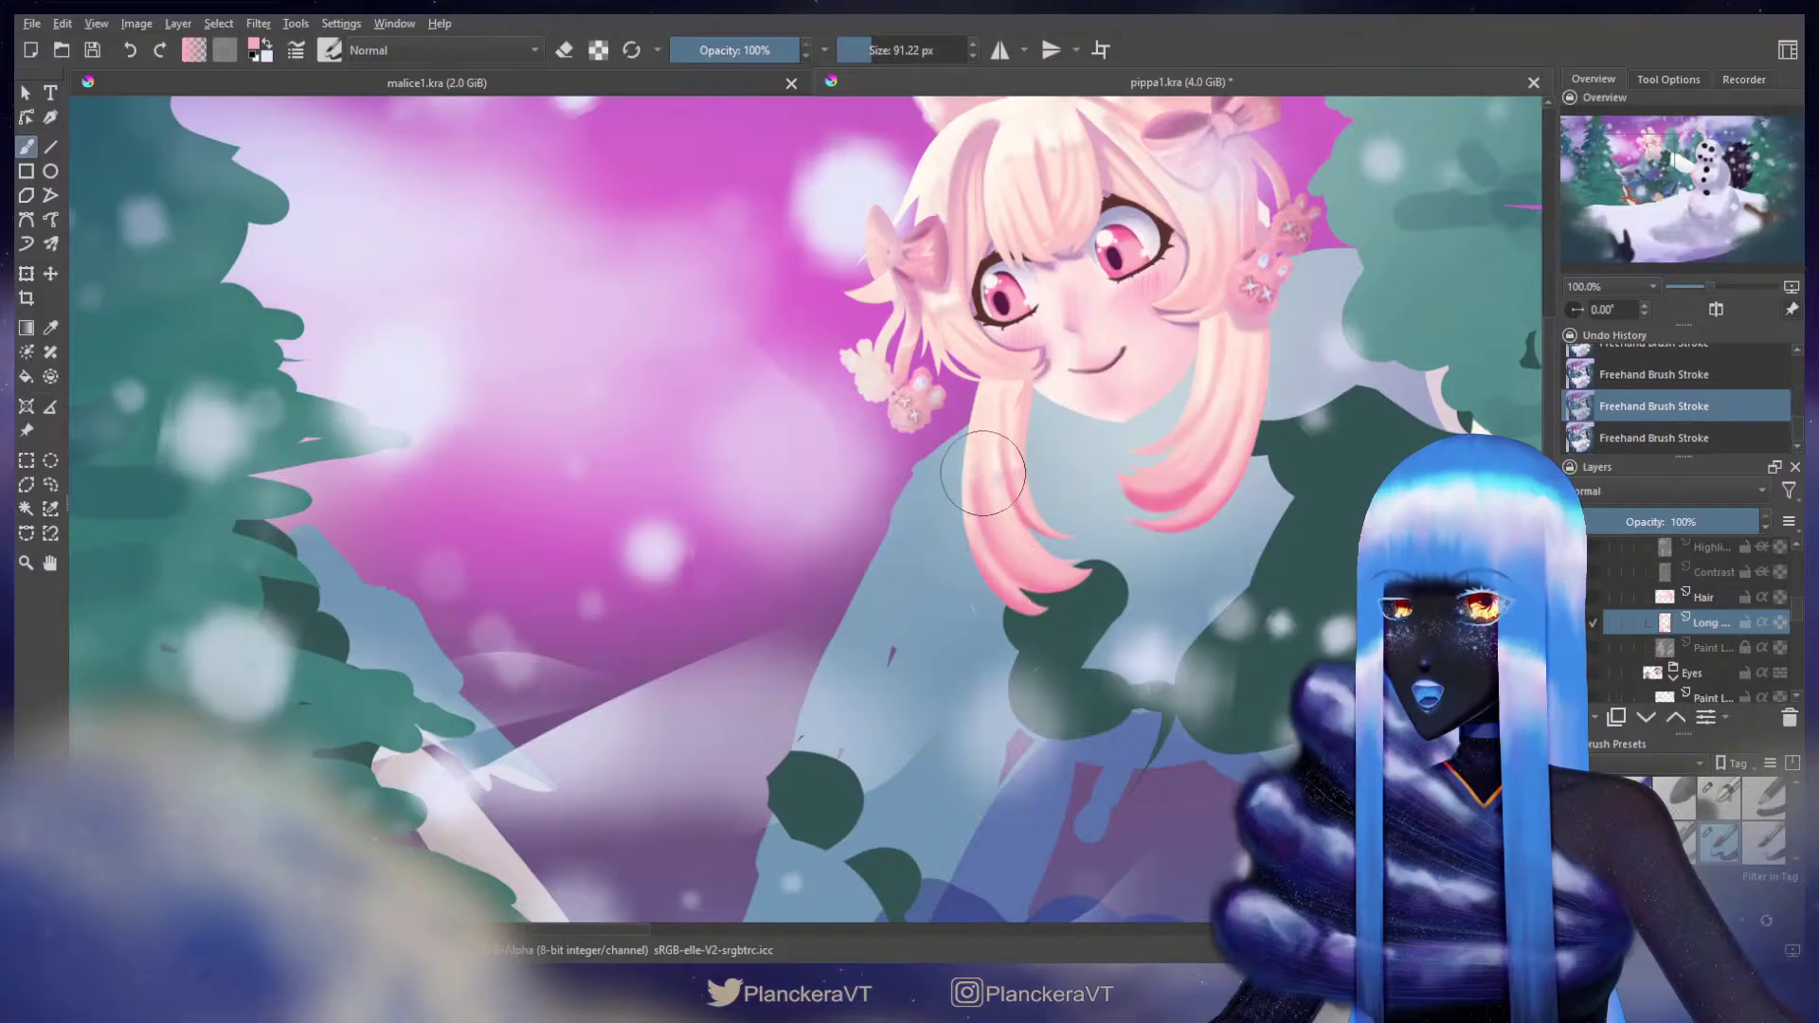
{"action": "left_click_drag", "start_coordinate": [968, 466], "coordinate": [1040, 594]}
{"action": "key", "text": "ctrl+z"}
{"action": "left_click_drag", "start_coordinate": [965, 485], "coordinate": [974, 485], "text": "shift"}
{"action": "left_click_drag", "start_coordinate": [964, 482], "coordinate": [966, 491]}
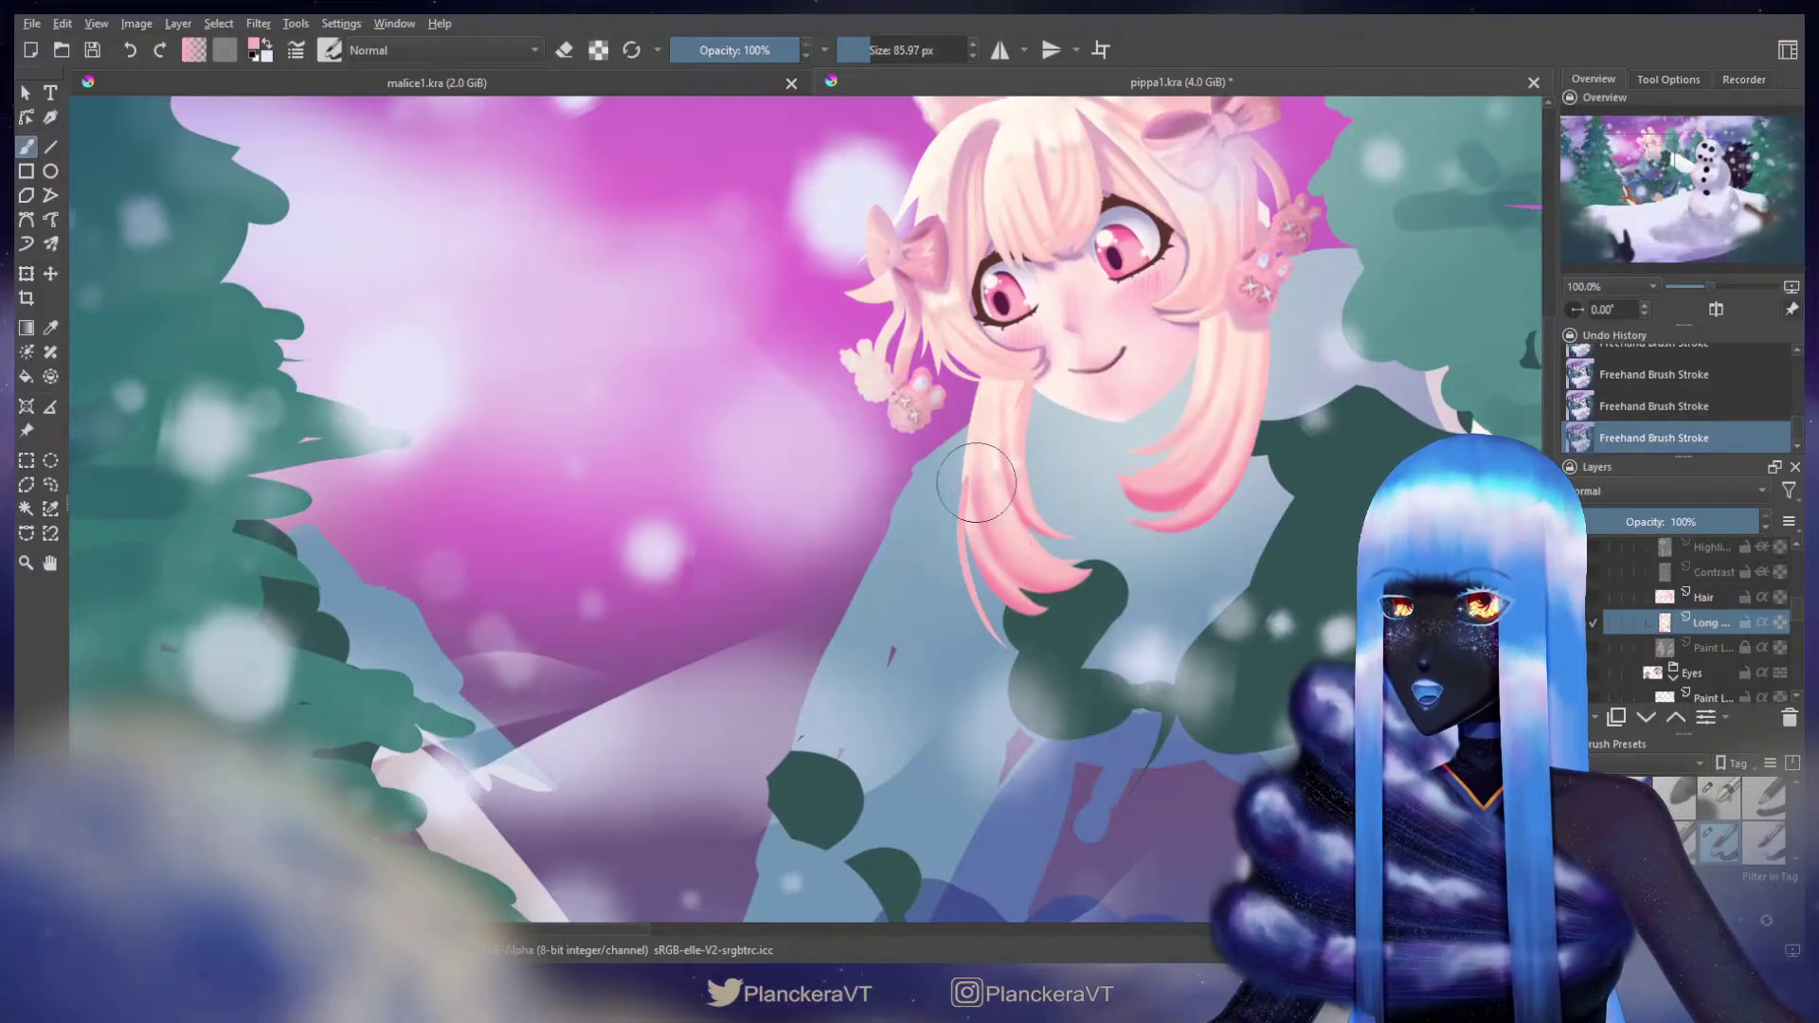
{"action": "key", "text": "ctrl+z"}
Step: Try thinner strands beside the long left lock's pink part with an 81.28 px brush and resampled hair colours, undoing them
{"action": "left_click_drag", "start_coordinate": [968, 475], "coordinate": [958, 554]}
{"action": "key", "text": "ctrl+z"}
{"action": "mouse_move", "coordinate": [969, 479]}
{"action": "left_mouse_down"}
{"action": "mouse_move", "coordinate": [964, 537]}
{"action": "mouse_move", "coordinate": [990, 578]}
{"action": "mouse_move", "coordinate": [969, 510]}
{"action": "mouse_move", "coordinate": [959, 527]}
{"action": "mouse_move", "coordinate": [993, 611]}
{"action": "left_mouse_up"}
{"action": "key", "text": "ctrl+z"}
{"action": "key", "text": "ctrl+z"}
{"action": "left_click_drag", "start_coordinate": [978, 536], "coordinate": [994, 621], "text": "shift"}
{"action": "key", "text": "ctrl+z"}
{"action": "key", "text": "ctrl+z"}
{"action": "left_click_drag", "start_coordinate": [965, 481], "coordinate": [991, 597]}
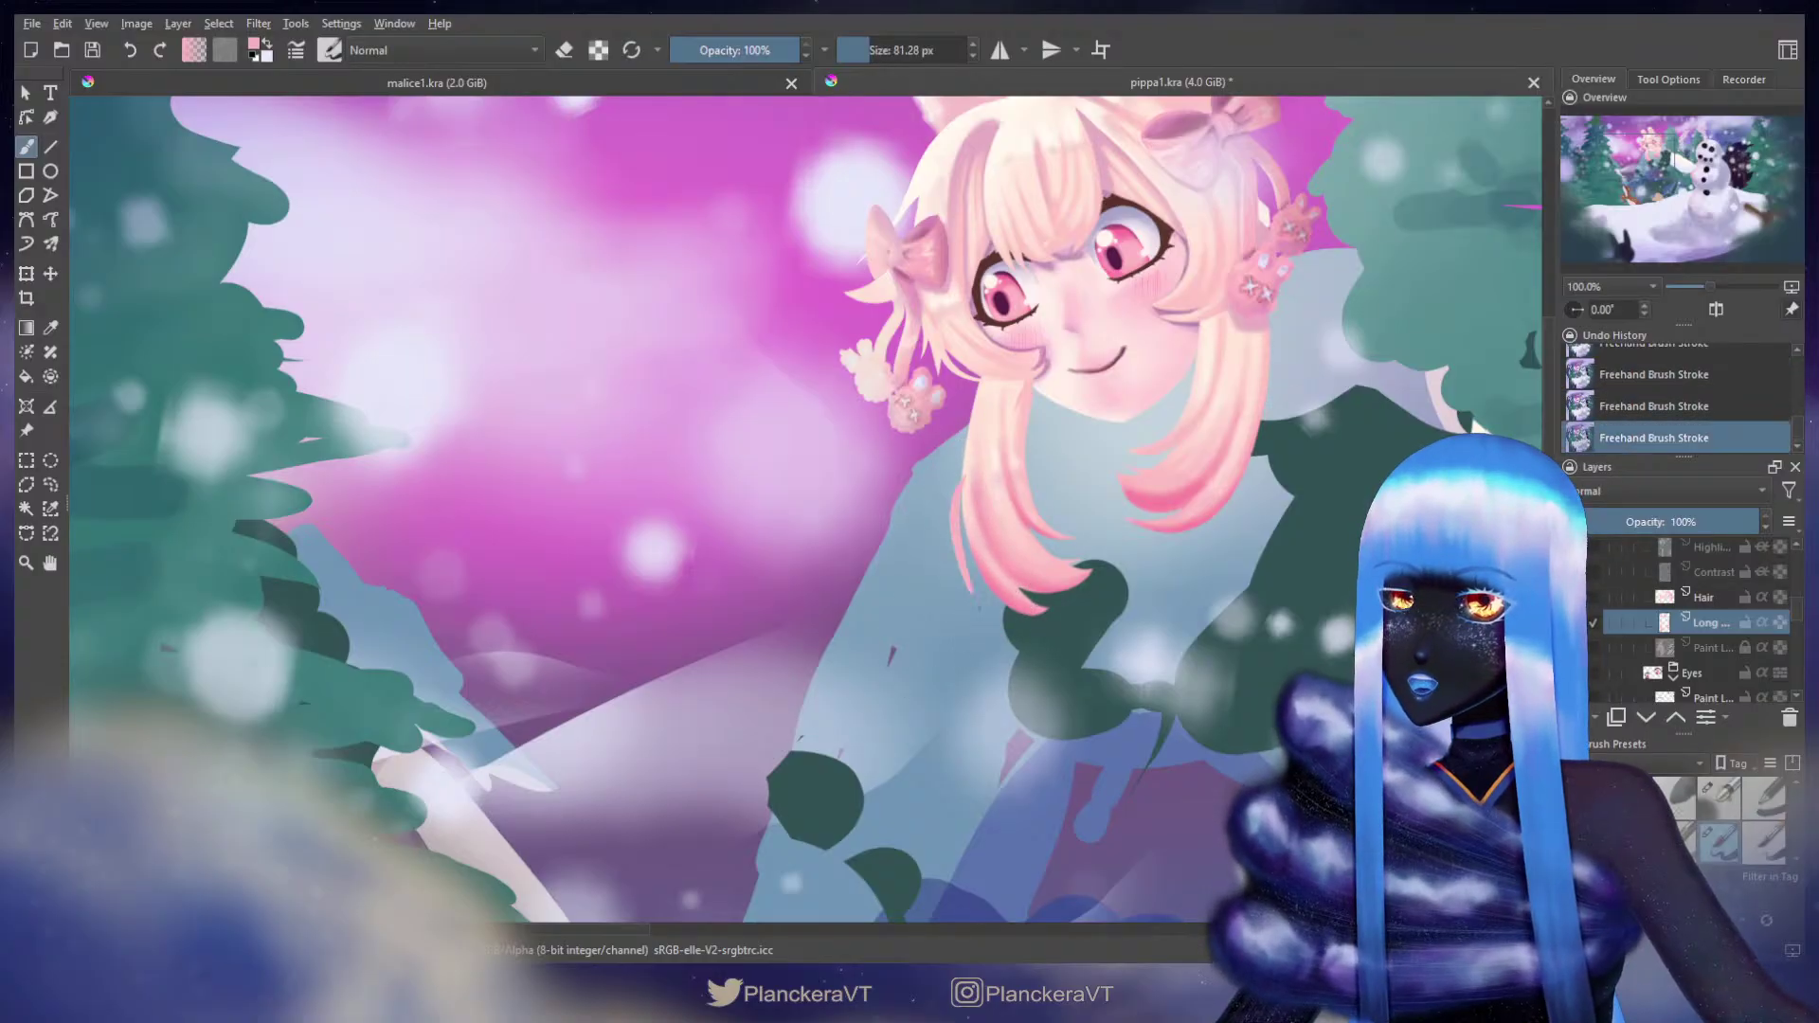
{"action": "key", "text": "ctrl+z"}
{"action": "left_click", "coordinate": [970, 482], "text": "ctrl"}
{"action": "left_click", "coordinate": [967, 487], "text": "ctrl"}
{"action": "left_click_drag", "start_coordinate": [977, 438], "coordinate": [975, 502]}
{"action": "key", "text": "ctrl+z"}
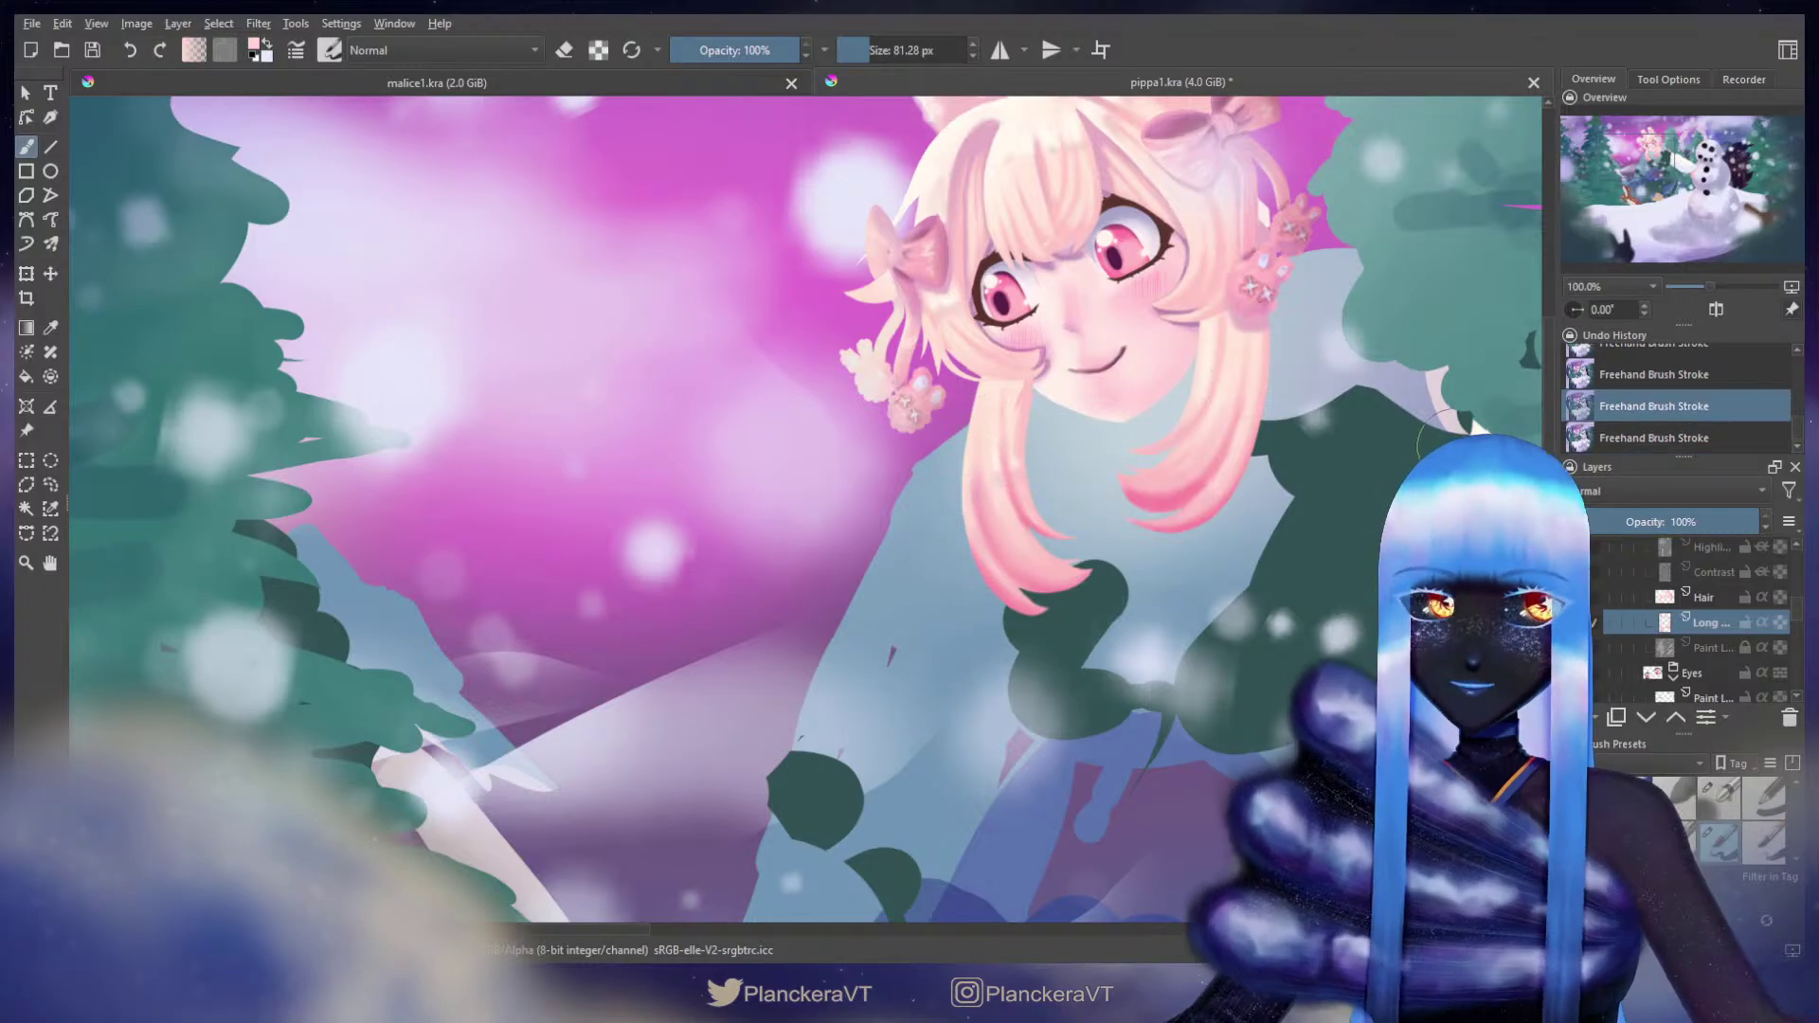
Step: Show the Swatch layer near the start of the layer stack
{"action": "scroll", "coordinate": [1706, 616], "scroll_direction": "up", "scroll_amount": 10}
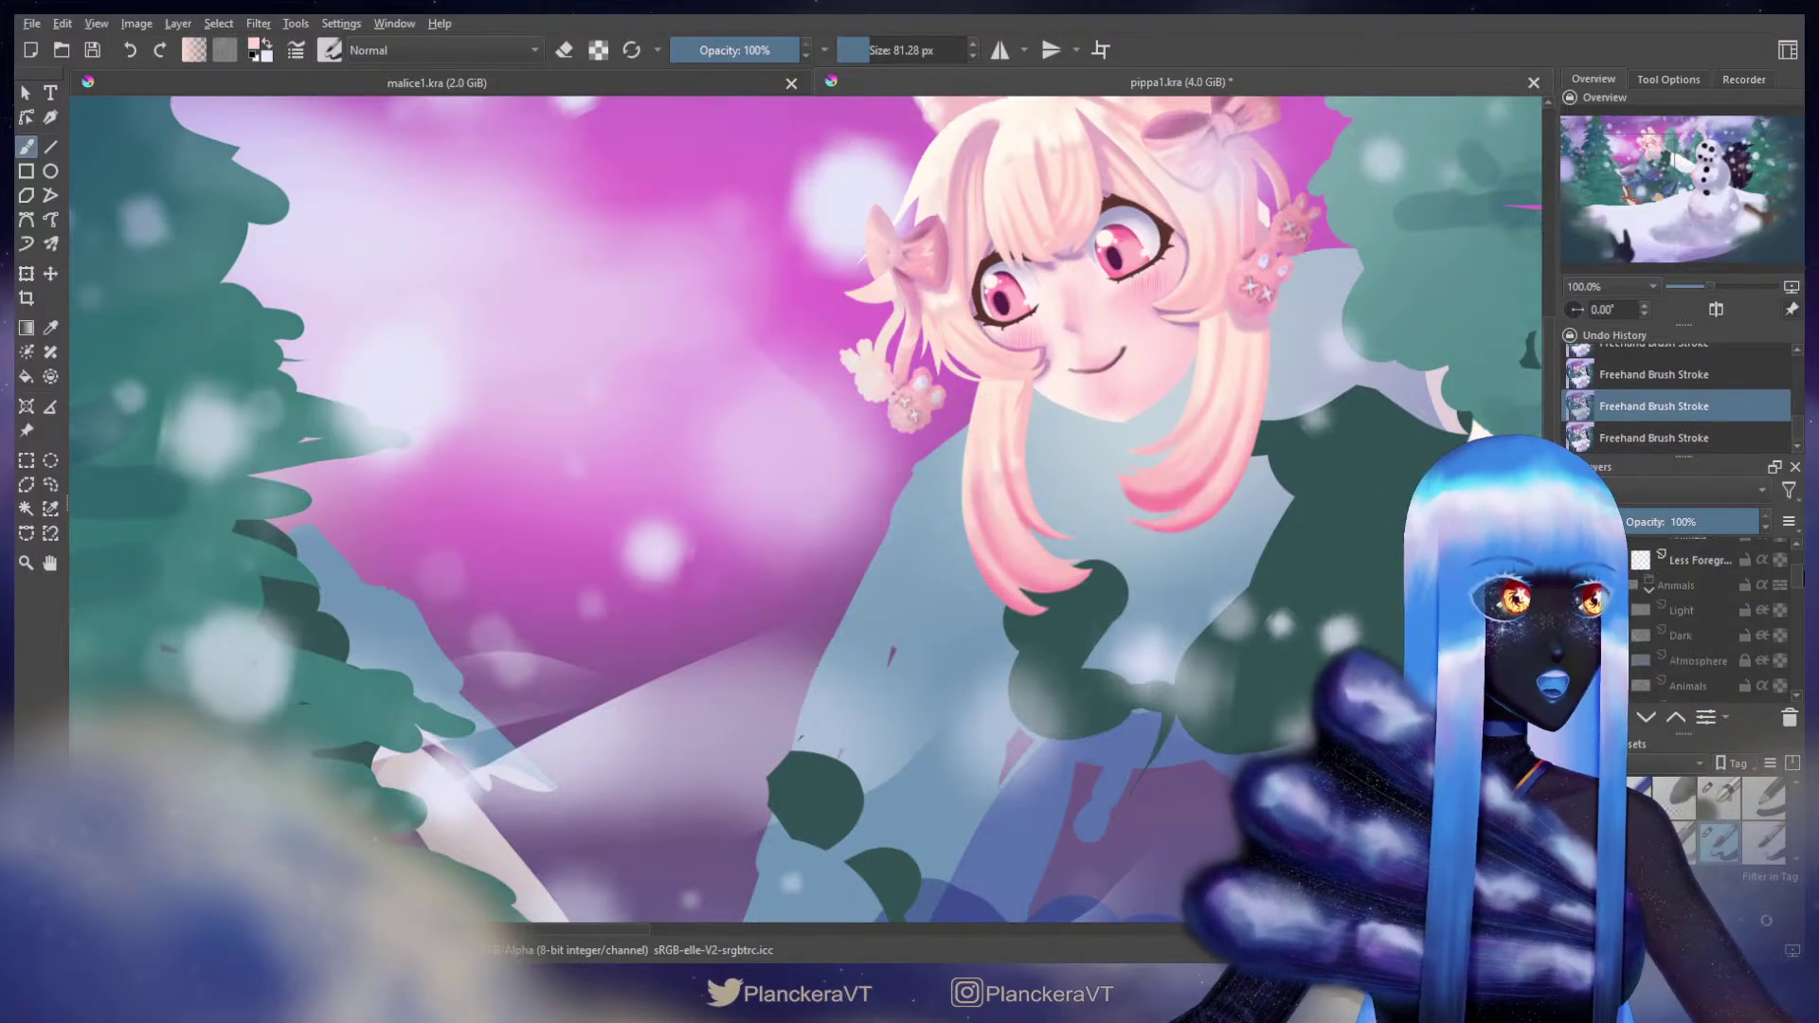
{"action": "scroll", "coordinate": [1706, 616], "scroll_direction": "up", "scroll_amount": 3}
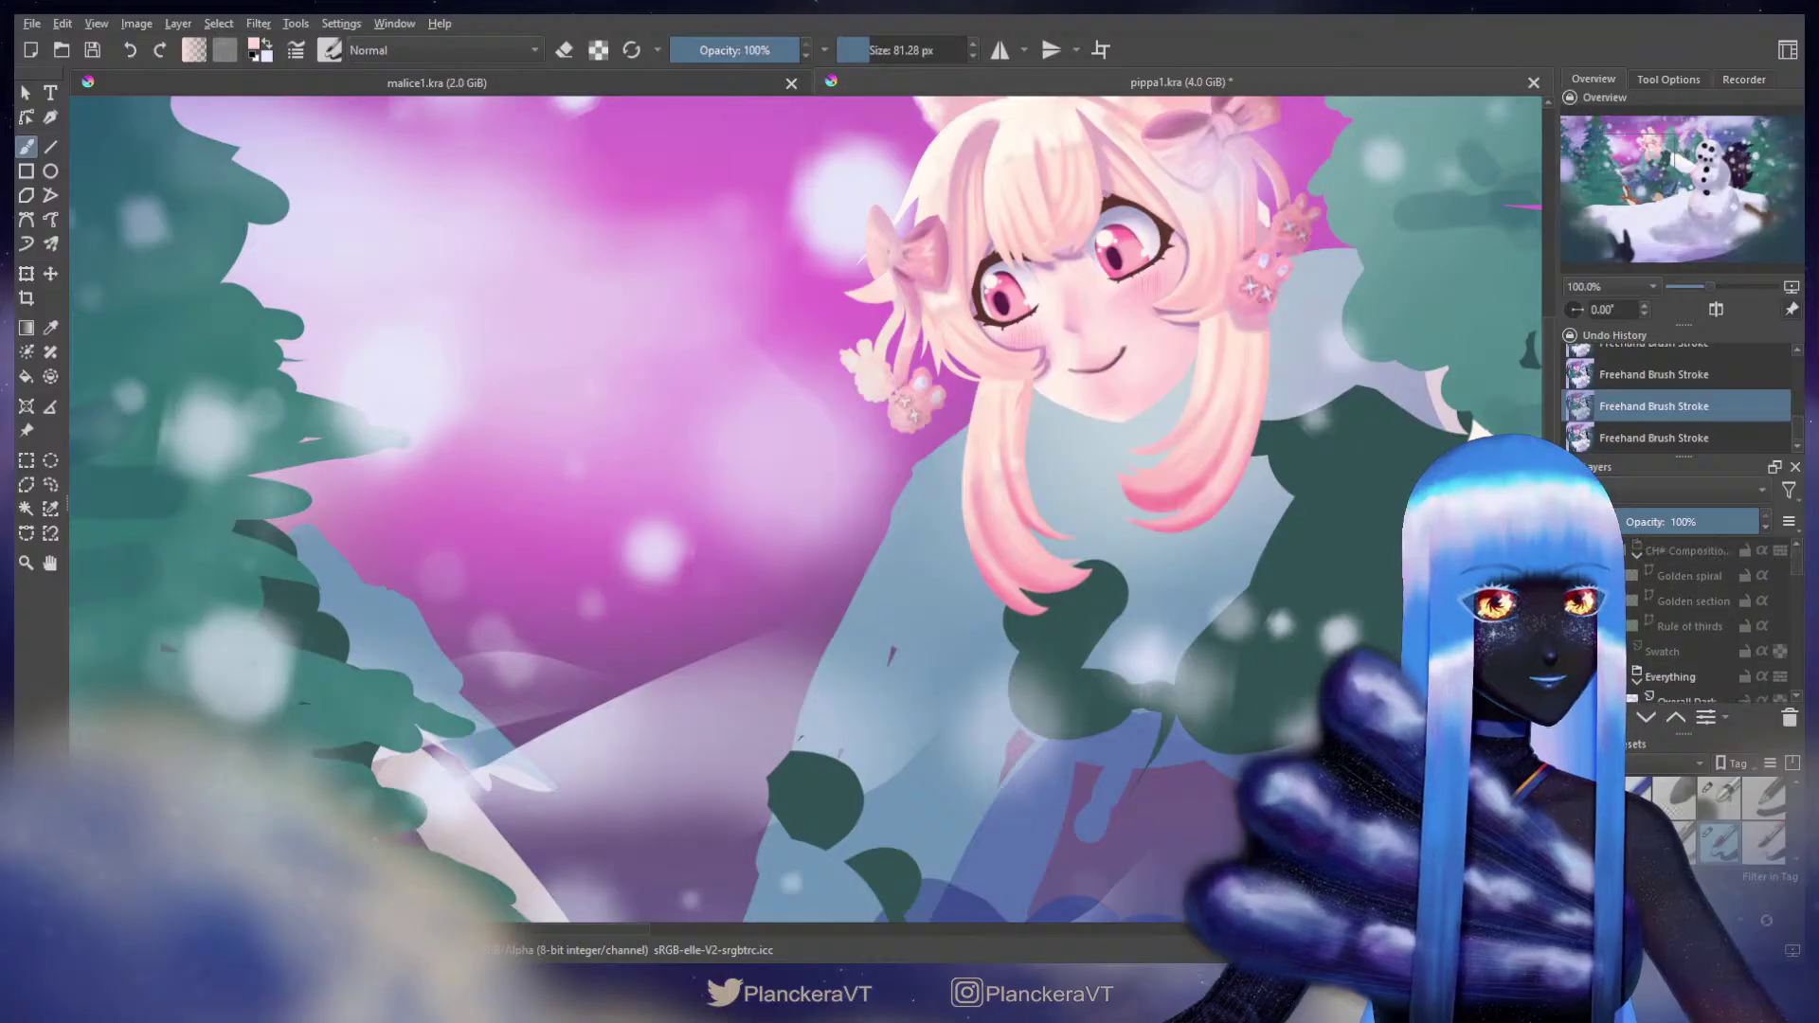
{"action": "left_click", "coordinate": [1590, 650]}
Step: Try pale strands down the outer side of the long left lock with a brush of about 65 px, undoing them
{"action": "mouse_move", "coordinate": [1141, 396]}
{"action": "left_mouse_down"}
{"action": "mouse_move", "coordinate": [1102, 485]}
{"action": "mouse_move", "coordinate": [891, 670]}
{"action": "mouse_move", "coordinate": [809, 865]}
{"action": "mouse_move", "coordinate": [691, 900]}
{"action": "left_mouse_up"}
{"action": "left_click_drag", "start_coordinate": [1302, 335], "coordinate": [1194, 324]}
{"action": "left_click_drag", "start_coordinate": [1030, 580], "coordinate": [1621, 59]}
{"action": "key", "text": "bracketleft"}
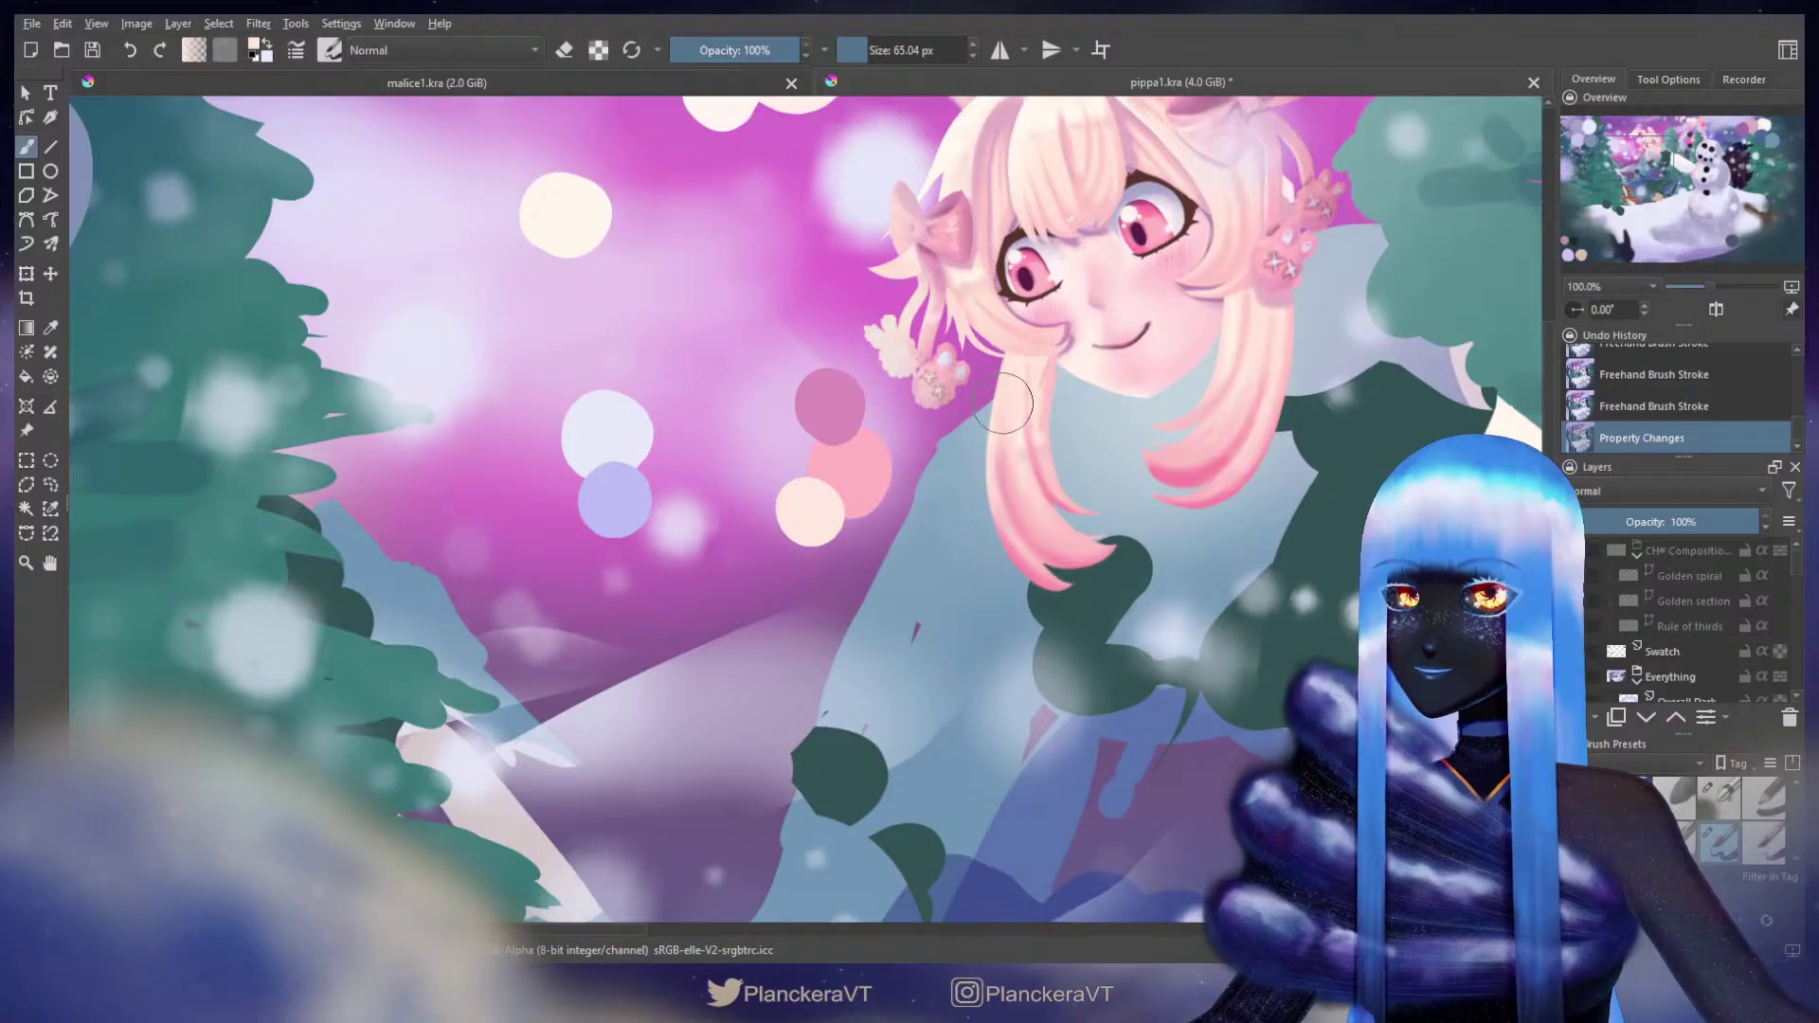
{"action": "left_click", "coordinate": [995, 424]}
{"action": "left_click_drag", "start_coordinate": [988, 413], "coordinate": [995, 611]}
{"action": "key", "text": "ctrl+z"}
{"action": "left_click_drag", "start_coordinate": [1022, 406], "coordinate": [1006, 603]}
{"action": "key", "text": "ctrl+z"}
{"action": "left_click", "coordinate": [1018, 402]}
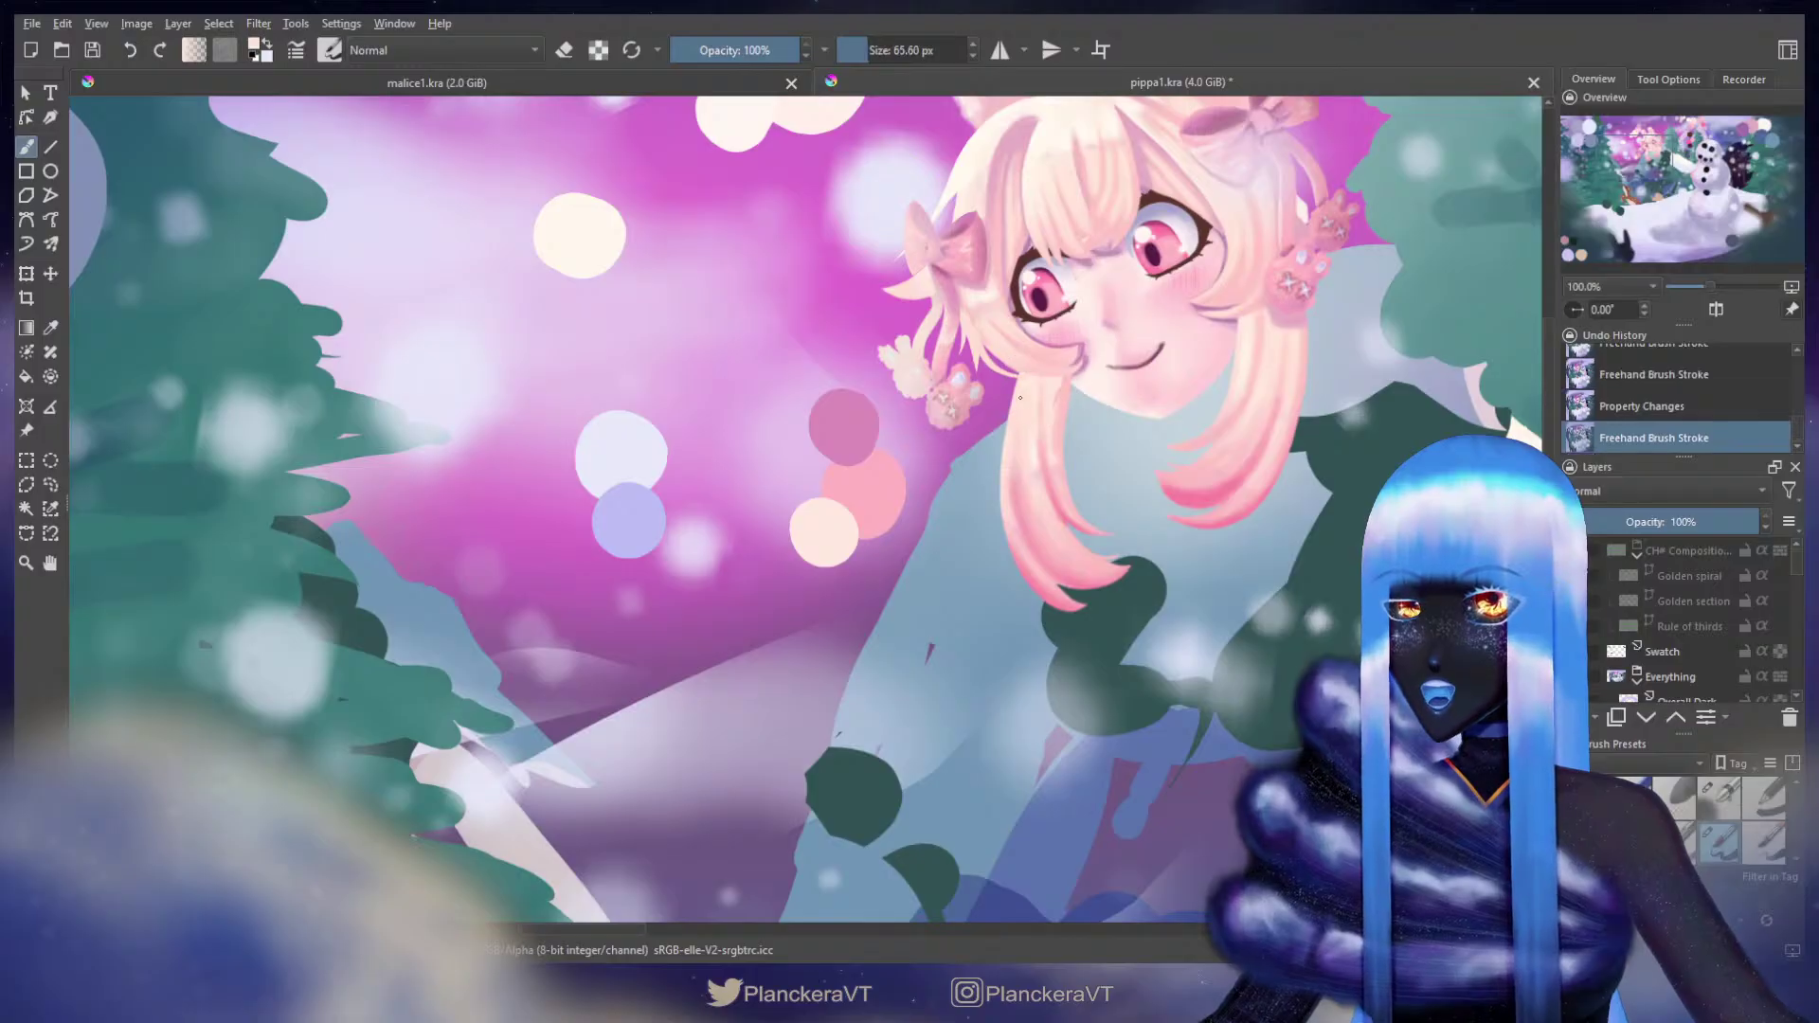
{"action": "left_click_drag", "start_coordinate": [1000, 422], "coordinate": [976, 585]}
{"action": "key", "text": "ctrl+z"}
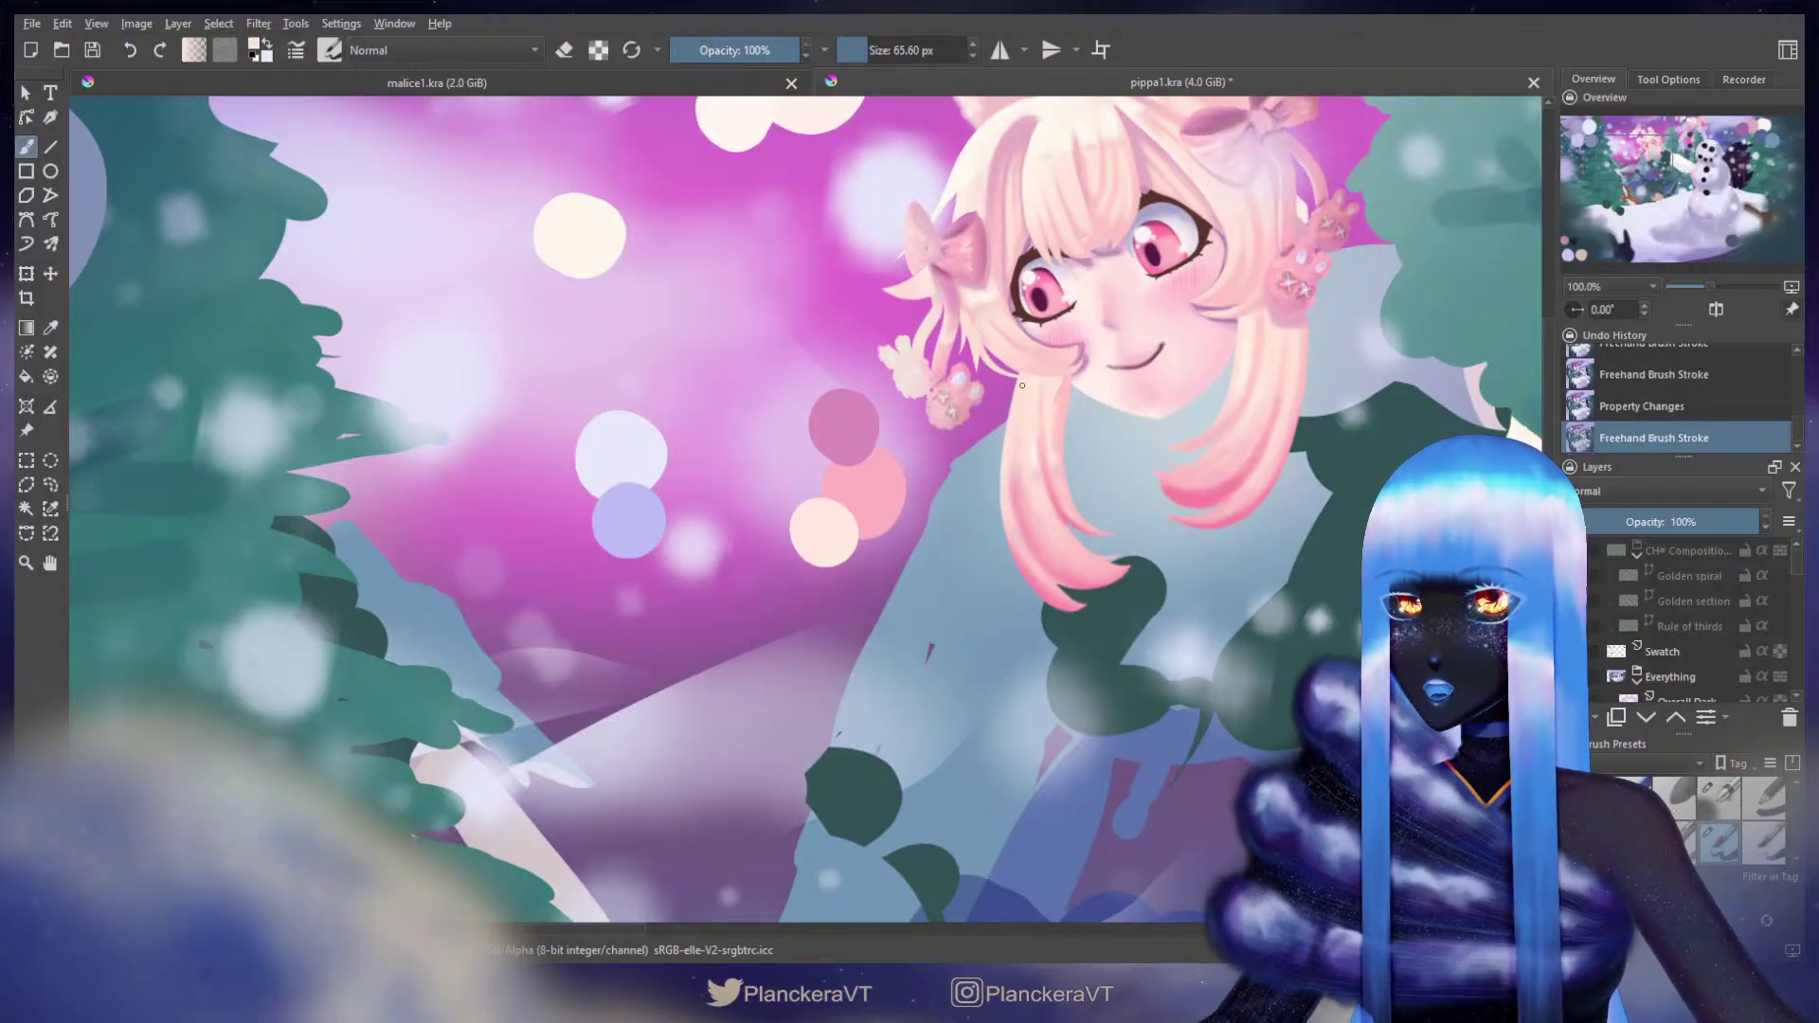
Step: Paint a thin pale strand falling from the long left lock's outer edge onto the shoulder with a 65.60 px brush
{"action": "left_click_drag", "start_coordinate": [999, 431], "coordinate": [973, 614]}
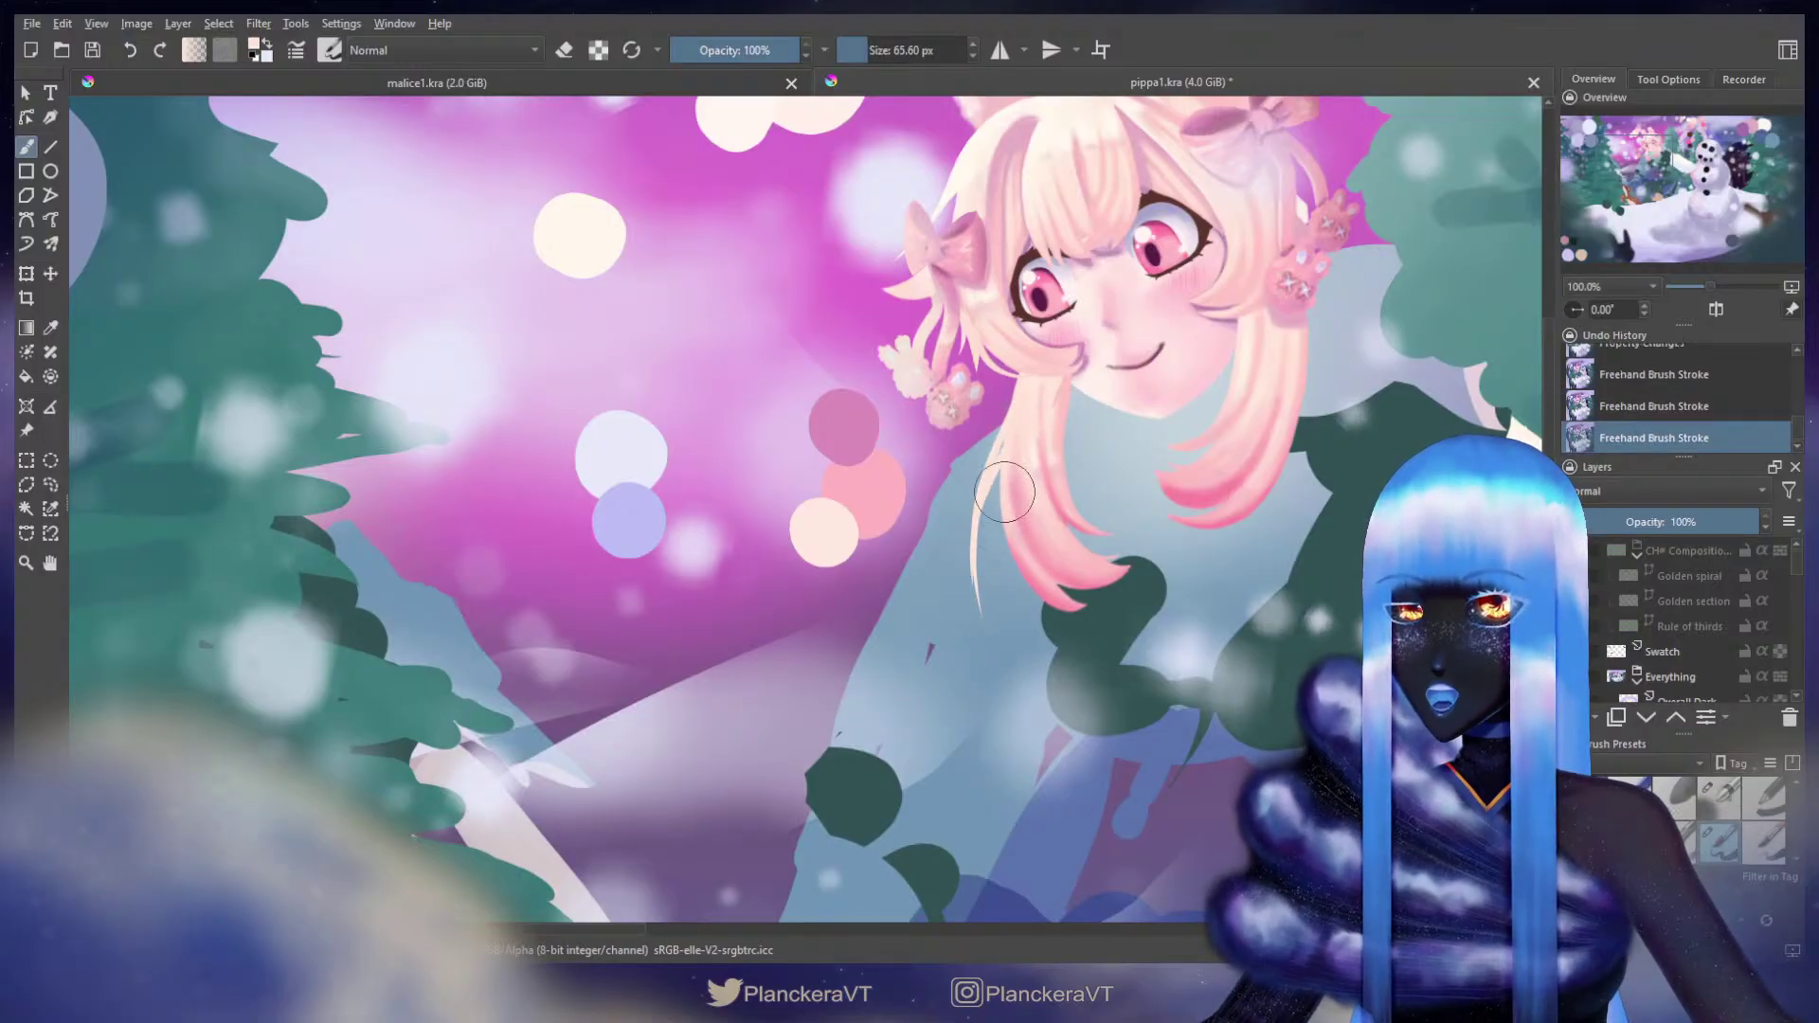
{"action": "key", "text": "ctrl+z"}
{"action": "left_click_drag", "start_coordinate": [1020, 429], "coordinate": [1012, 583]}
{"action": "key", "text": "ctrl+z"}
{"action": "key", "text": "ctrl+z"}
{"action": "key", "text": "ctrl+z"}
{"action": "mouse_move", "coordinate": [1012, 441]}
{"action": "left_mouse_down"}
{"action": "mouse_move", "coordinate": [995, 481]}
{"action": "mouse_move", "coordinate": [1067, 578]}
{"action": "left_mouse_up"}
{"action": "key", "text": "ctrl+z"}
Step: Add a shorter pale strand flicking outward from the long left lock, undoing unwanted strokes
{"action": "mouse_move", "coordinate": [996, 474]}
{"action": "left_mouse_down"}
{"action": "mouse_move", "coordinate": [938, 597]}
{"action": "mouse_move", "coordinate": [997, 452]}
{"action": "mouse_move", "coordinate": [929, 554]}
{"action": "left_mouse_up"}
{"action": "key", "text": "ctrl+z"}
{"action": "key", "text": "ctrl+z"}
{"action": "key", "text": "ctrl+z"}
{"action": "key", "text": "ctrl+z"}
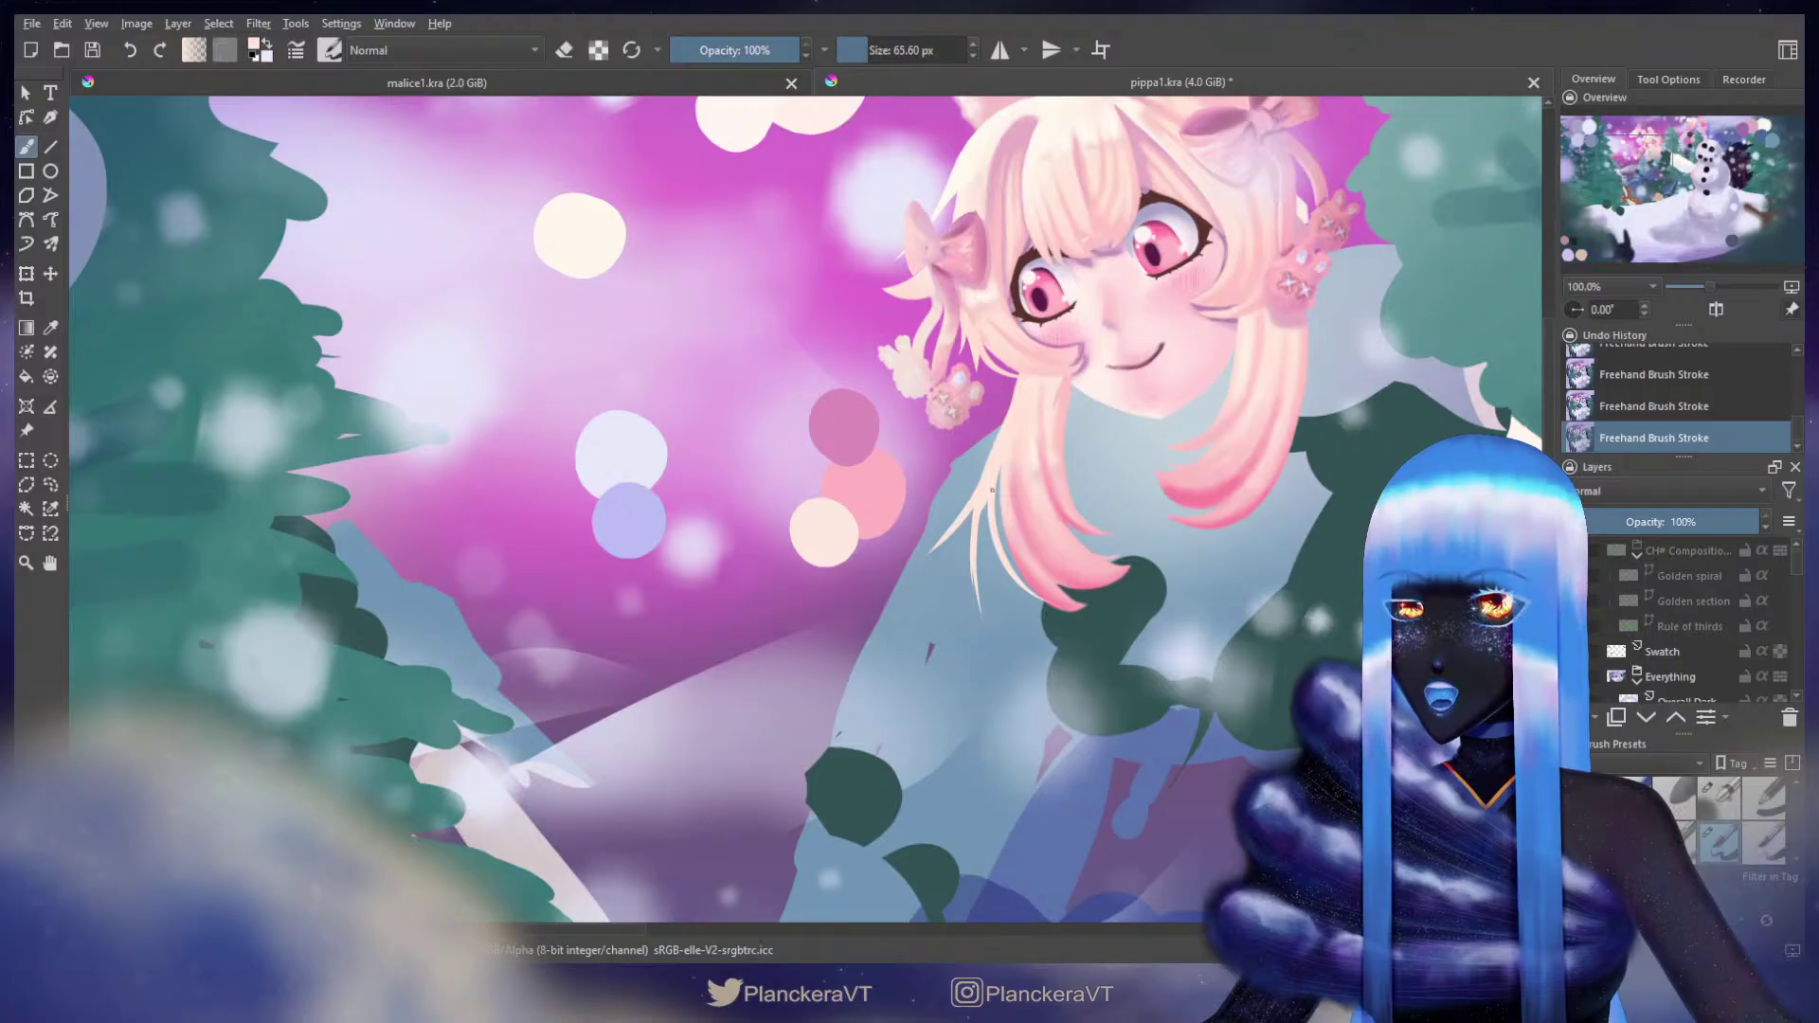
{"action": "key", "text": "ctrl+z"}
{"action": "key", "text": "ctrl+shift+z"}
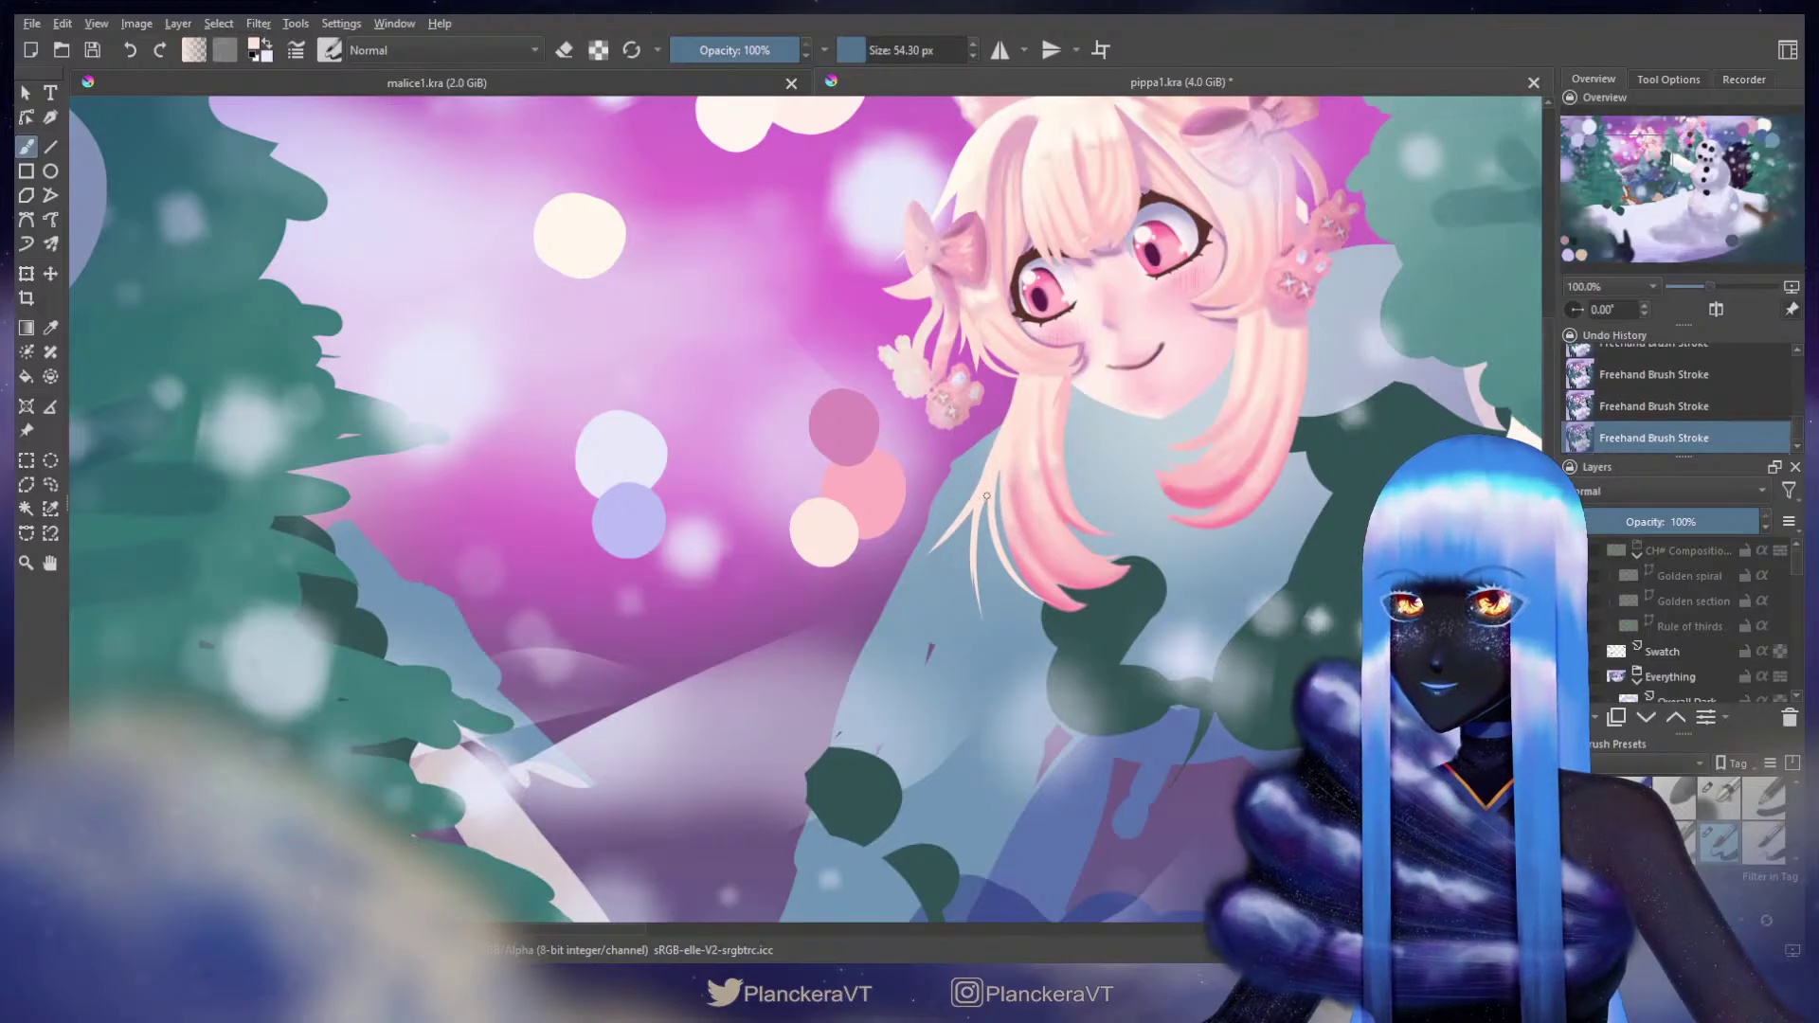
{"action": "key", "text": "ctrl+z"}
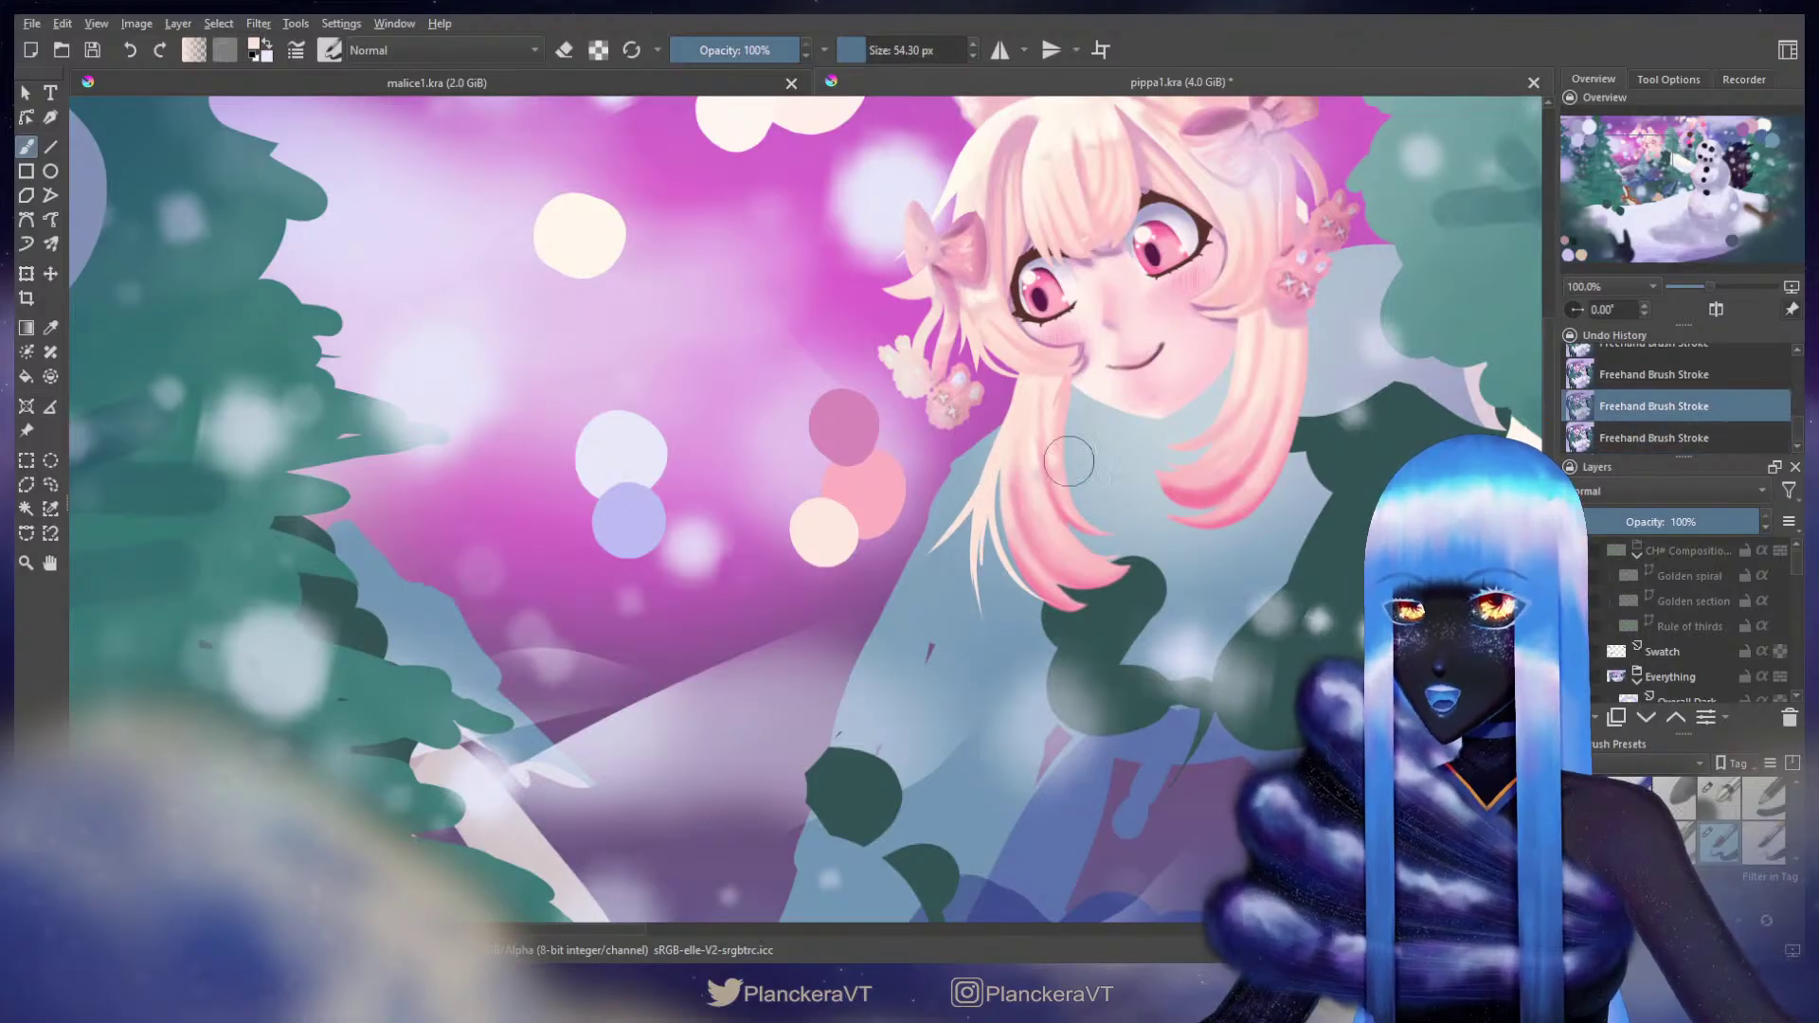
{"action": "key", "text": "ctrl+z"}
Step: Try a thin 54.30 px strand curving from the left lock's inner side below the chin, comparing with and without it
{"action": "left_click_drag", "start_coordinate": [1080, 398], "coordinate": [1150, 542]}
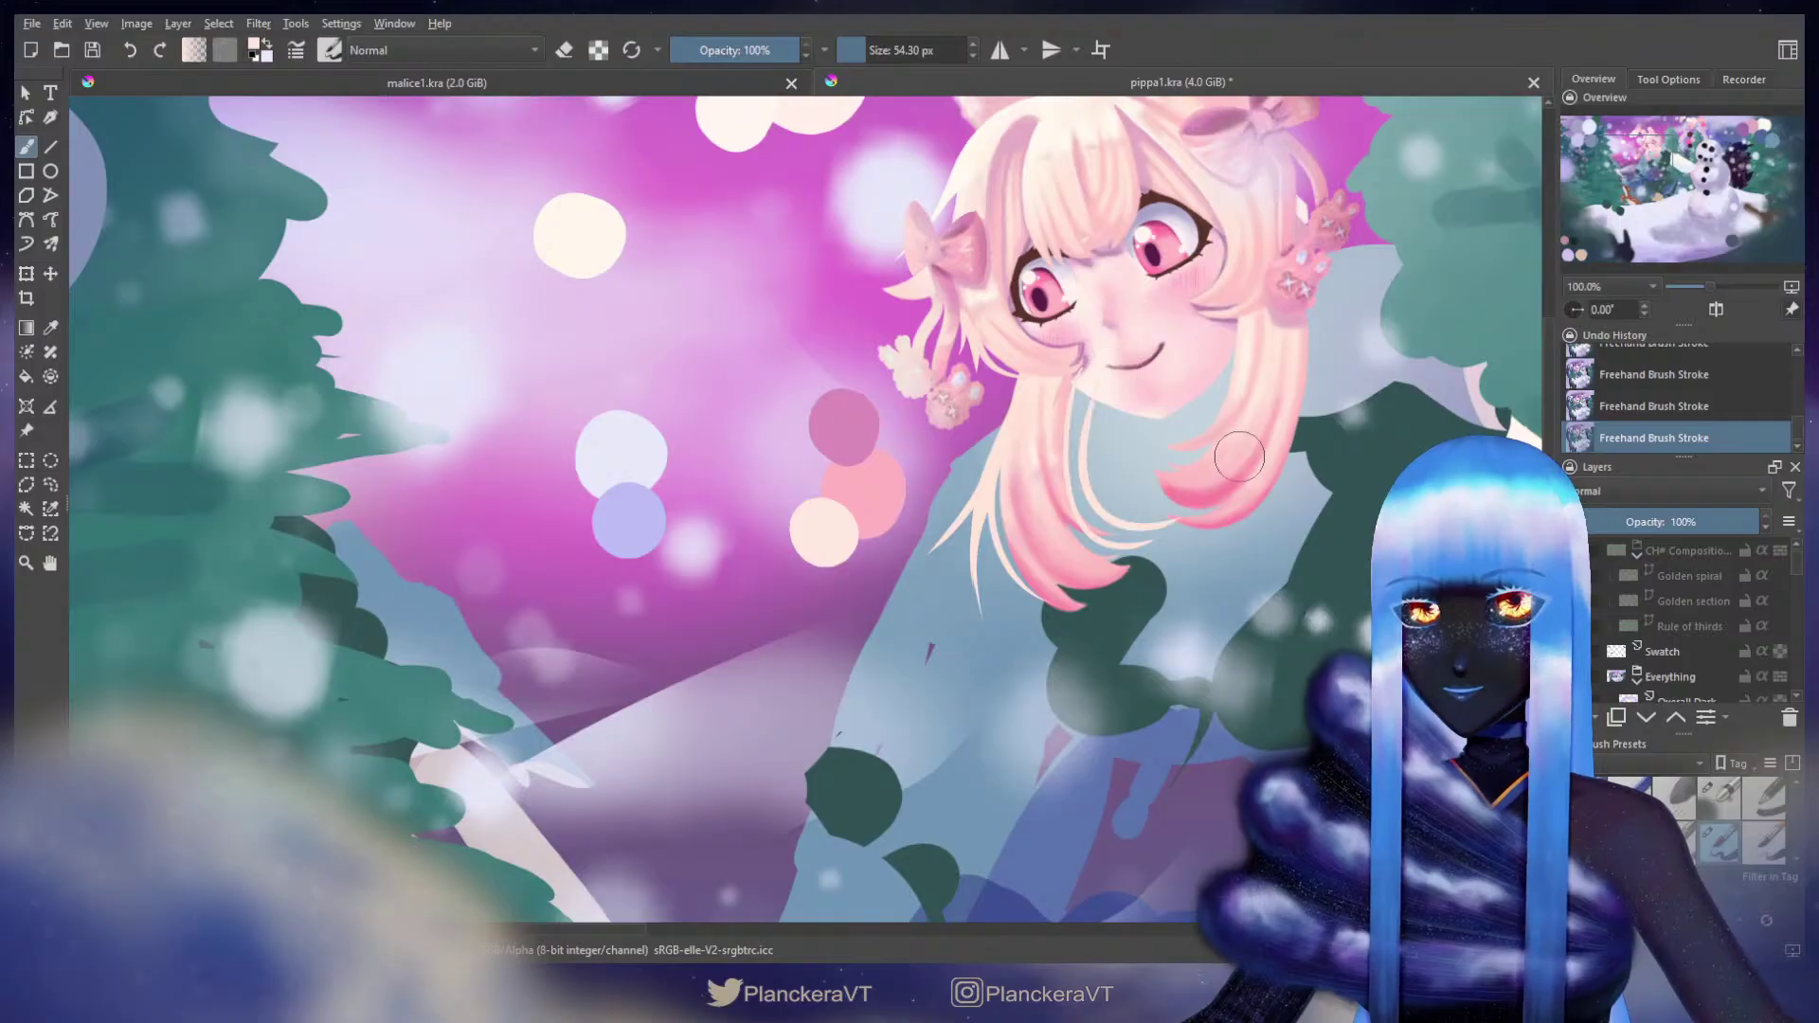
{"action": "key", "text": "ctrl+z"}
{"action": "key", "text": "ctrl+z"}
{"action": "left_click_drag", "start_coordinate": [1084, 458], "coordinate": [1078, 451]}
{"action": "key", "text": "ctrl+shift+z"}
{"action": "key", "text": "ctrl+shift+z"}
{"action": "key", "text": "ctrl+z"}
{"action": "key", "text": "ctrl+shift+z"}
{"action": "key", "text": "ctrl+z"}
{"action": "key", "text": "ctrl+shift+z"}
{"action": "key", "text": "ctrl+z"}
{"action": "key", "text": "ctrl+shift+z"}
{"action": "key", "text": "ctrl+z"}
Step: Try a 48.44 px pale strand sweeping outward from the long left lock's root below the left earmuff
{"action": "mouse_move", "coordinate": [1061, 384]}
{"action": "left_mouse_down"}
{"action": "mouse_move", "coordinate": [938, 701]}
{"action": "mouse_move", "coordinate": [994, 450]}
{"action": "left_mouse_up"}
{"action": "key", "text": "ctrl+z"}
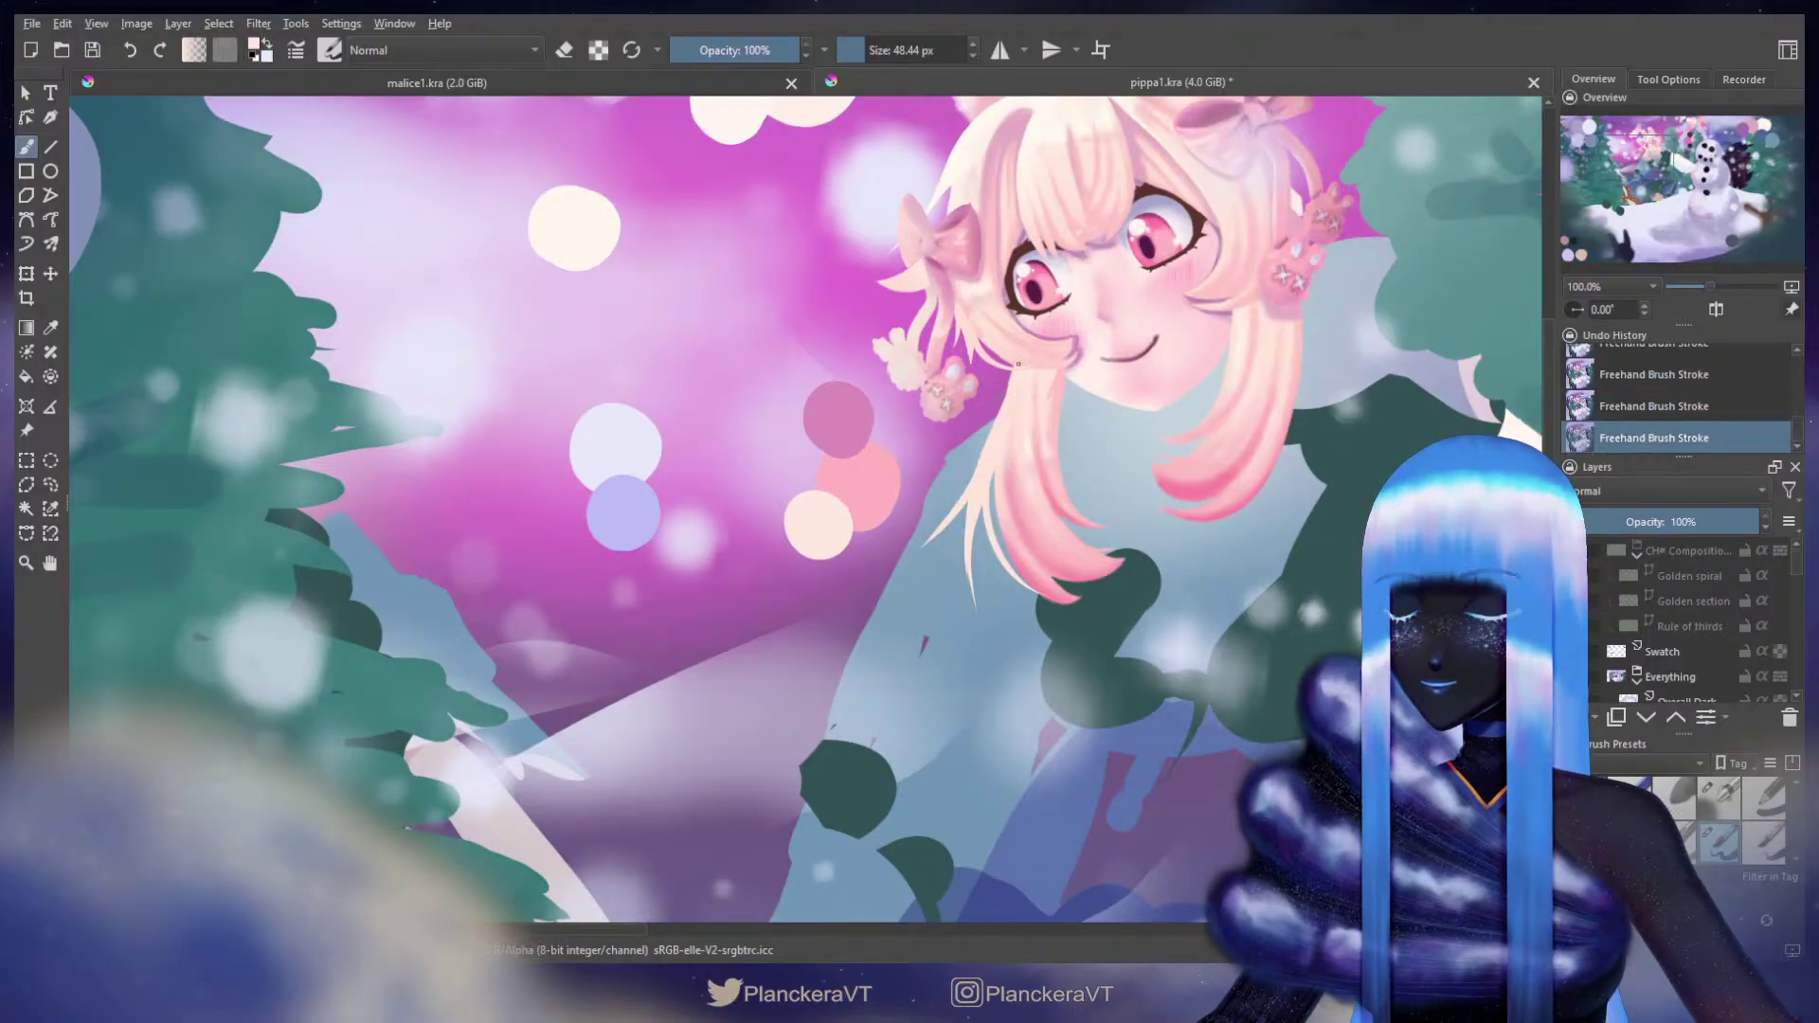
{"action": "key", "text": "ctrl+z"}
{"action": "mouse_move", "coordinate": [1016, 363]}
{"action": "left_mouse_down"}
{"action": "mouse_move", "coordinate": [961, 460]}
{"action": "mouse_move", "coordinate": [924, 497]}
{"action": "left_mouse_up"}
{"action": "key", "text": "ctrl+z"}
{"action": "left_click_drag", "start_coordinate": [1016, 371], "coordinate": [917, 475]}
{"action": "key", "text": "ctrl+z"}
{"action": "key", "text": "ctrl+shift+z"}
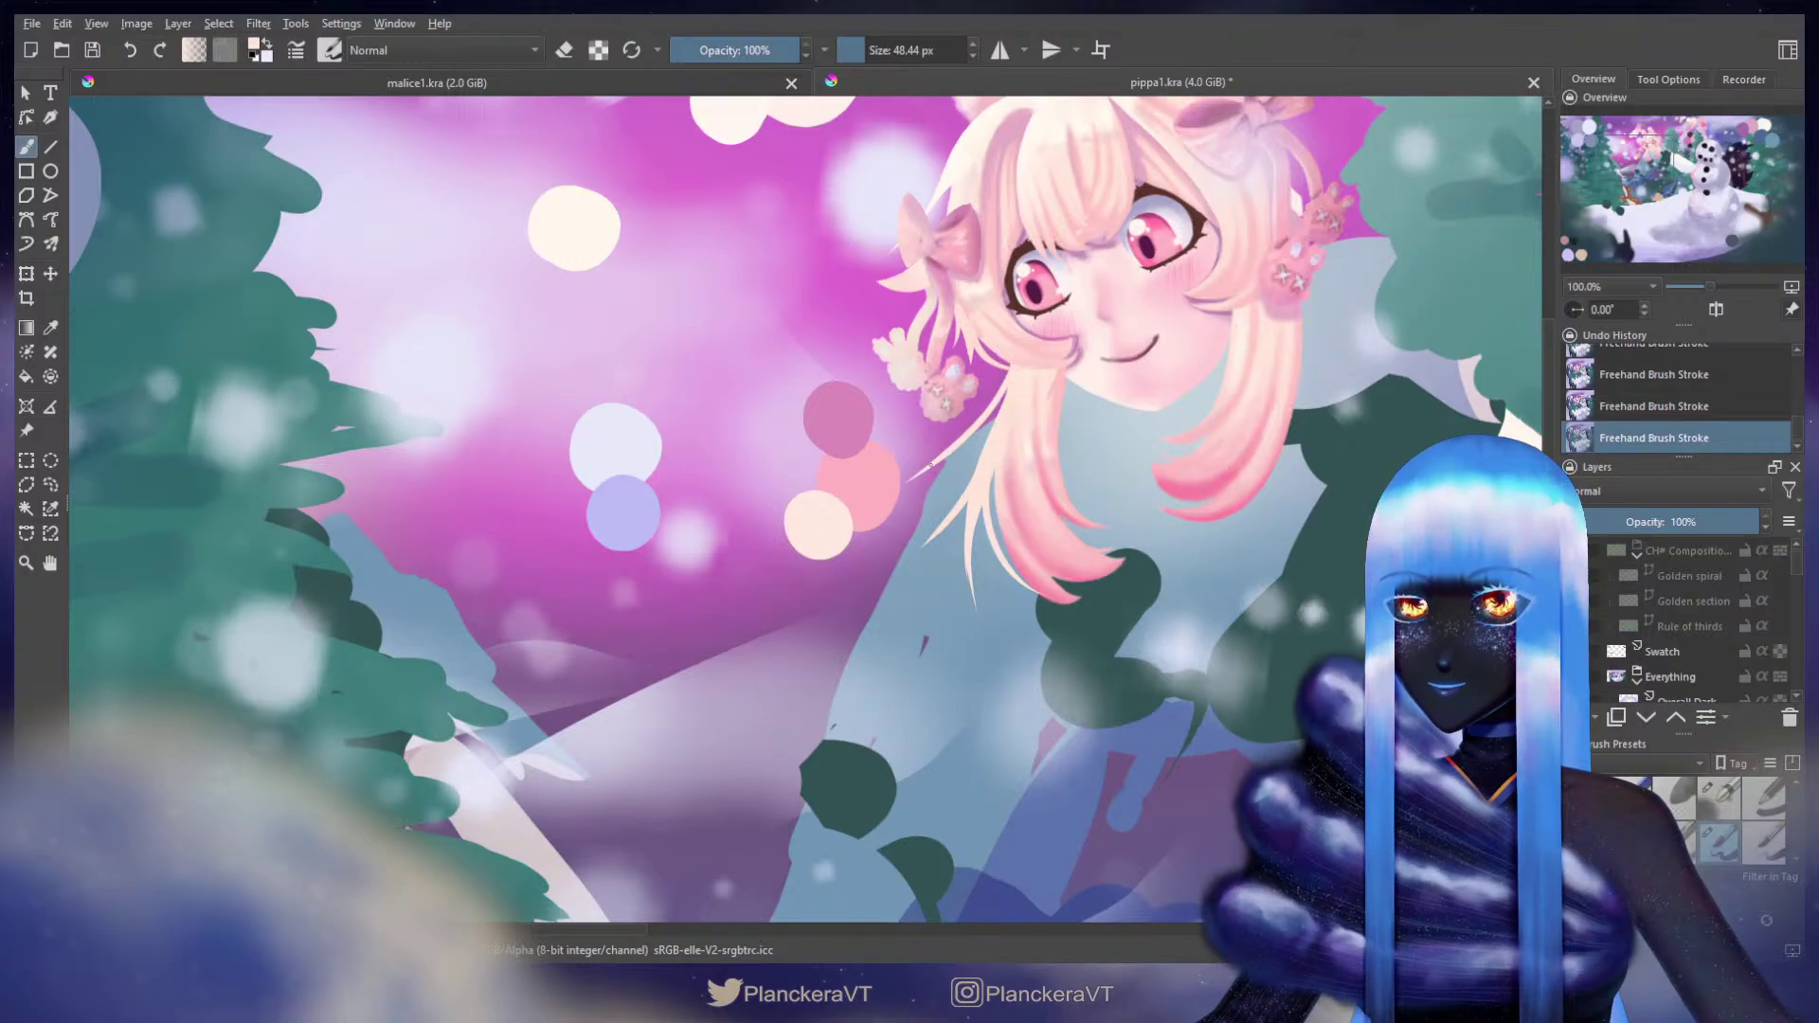
{"action": "key", "text": "ctrl+z"}
{"action": "key", "text": "ctrl+z"}
{"action": "key", "text": "ctrl+z"}
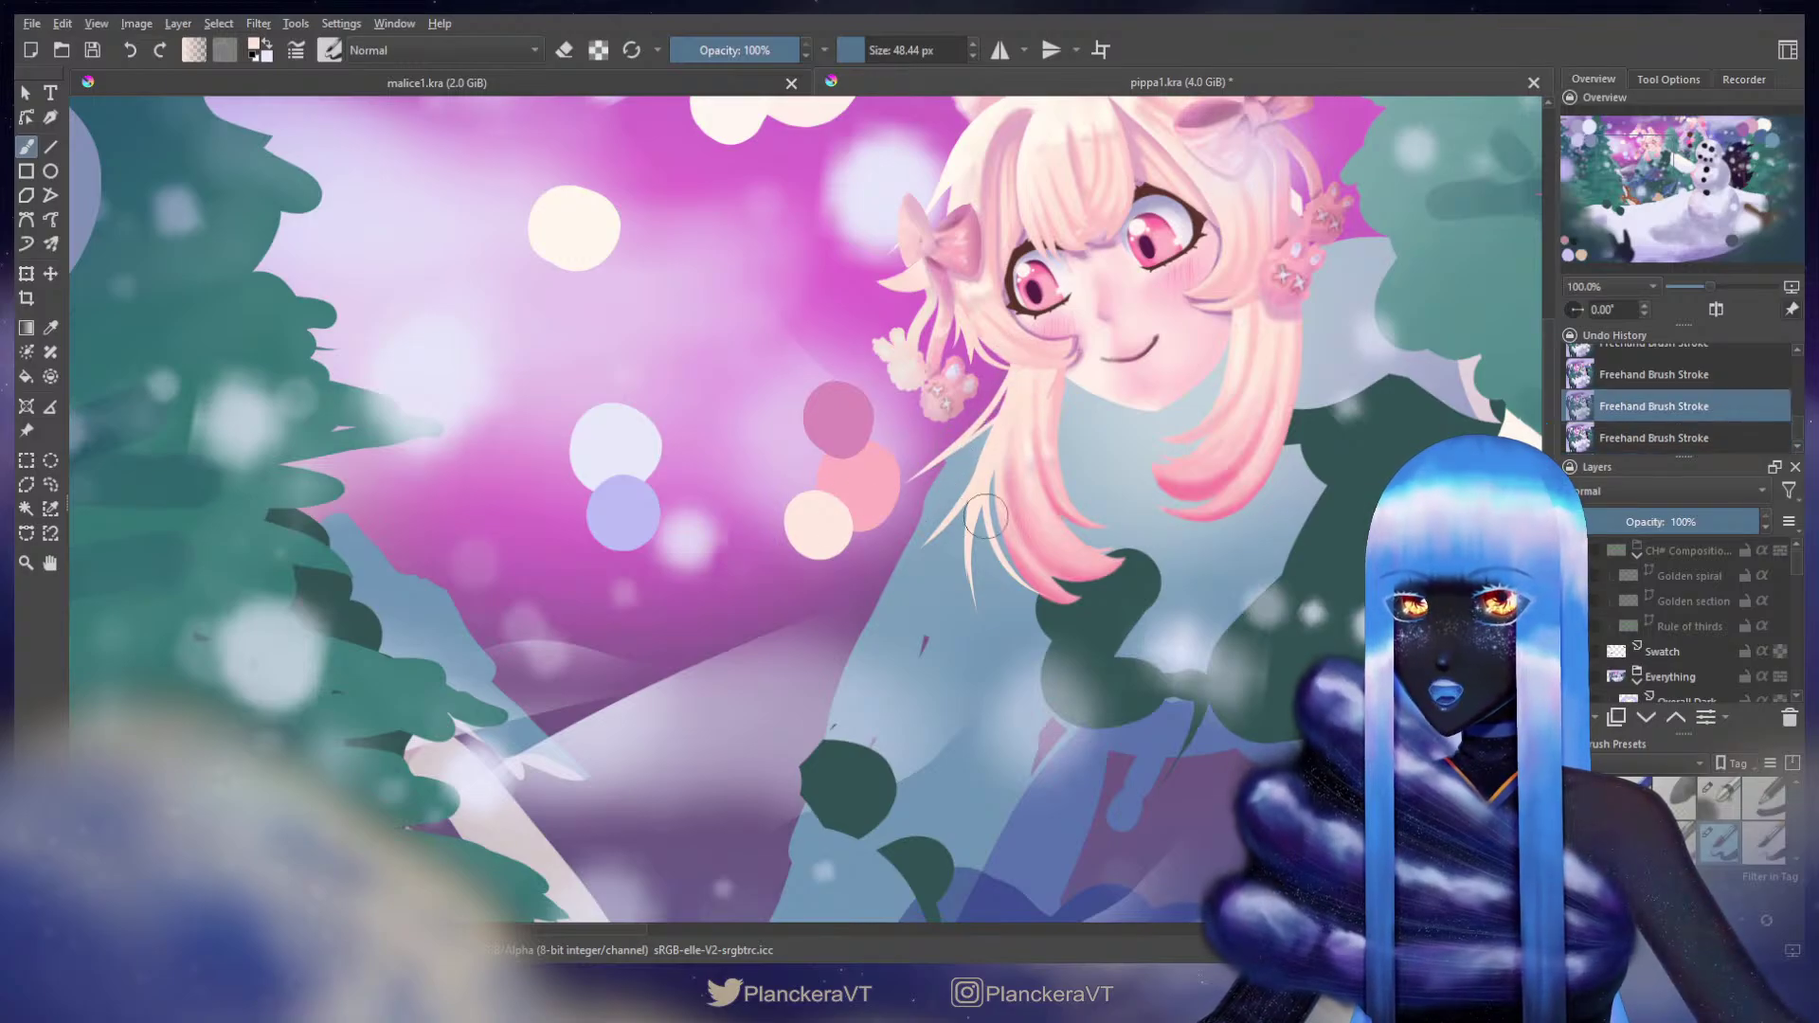
Step: Try short and sweeping 46.95 px strokes on the long left lock's outer edge, undoing them
{"action": "left_click_drag", "start_coordinate": [1007, 410], "coordinate": [998, 422]}
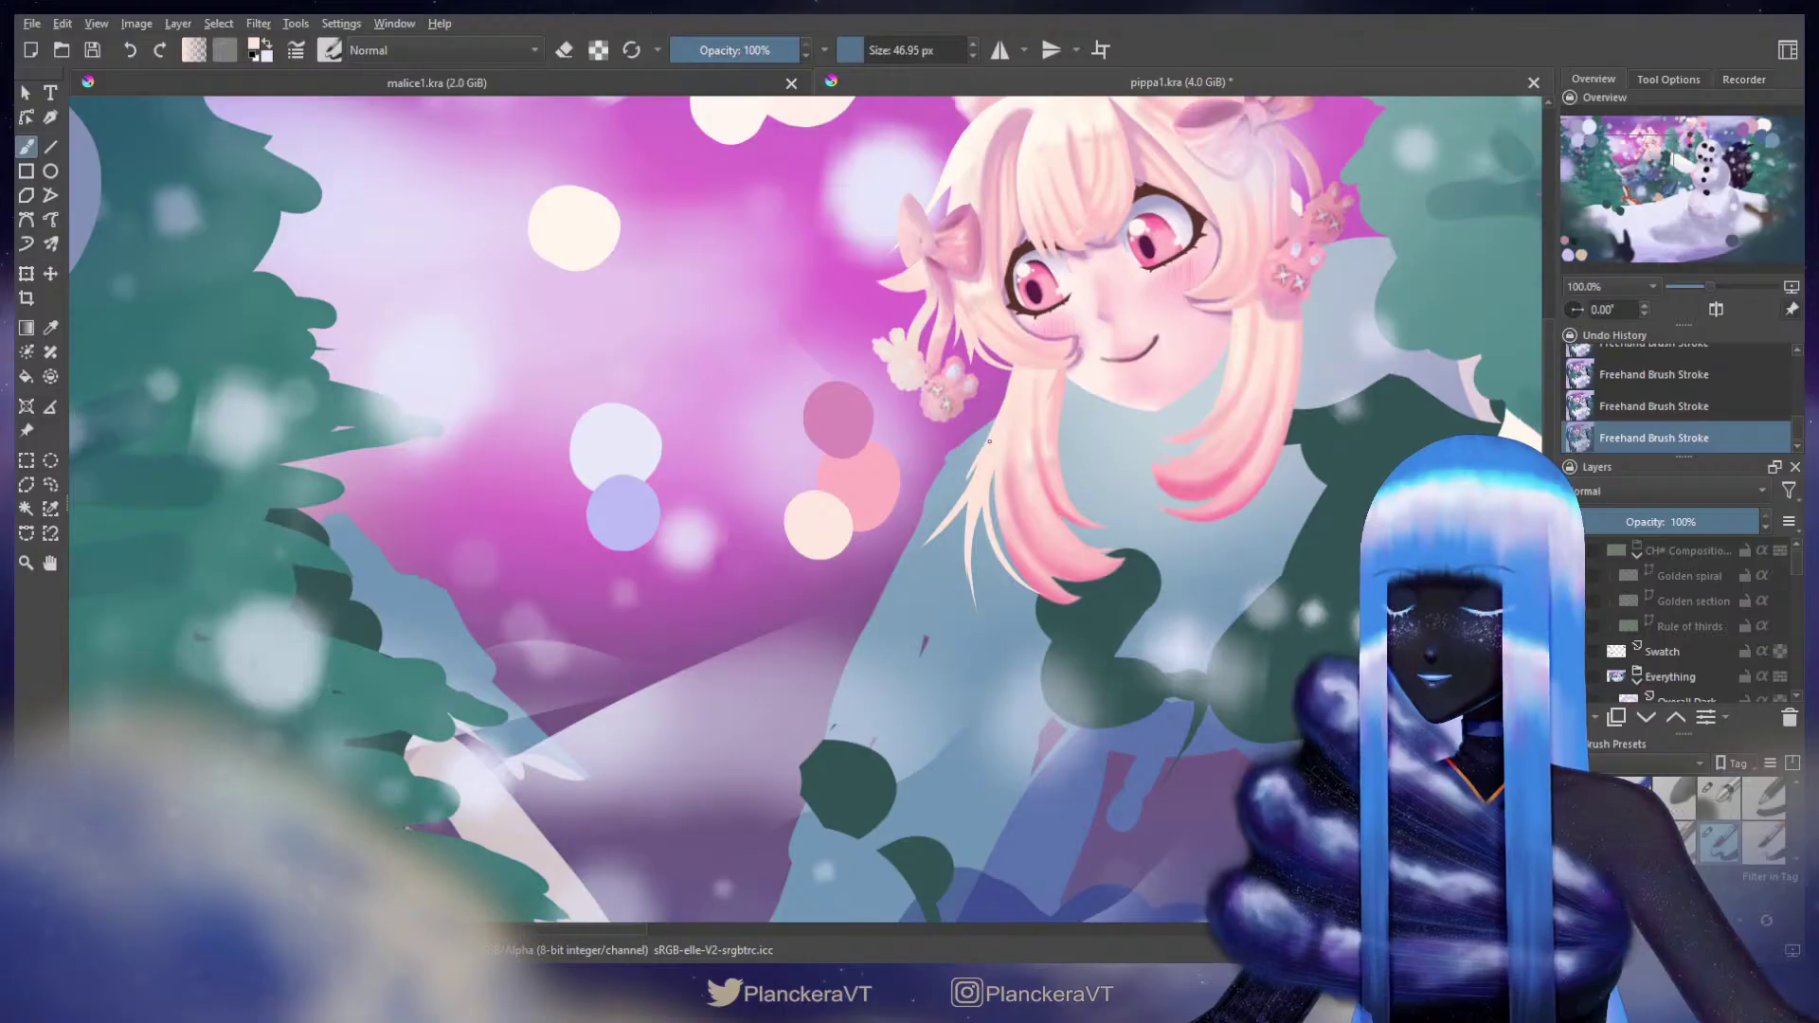
{"action": "key", "text": "ctrl+z"}
{"action": "key", "text": "ctrl+z"}
{"action": "key", "text": "ctrl+z"}
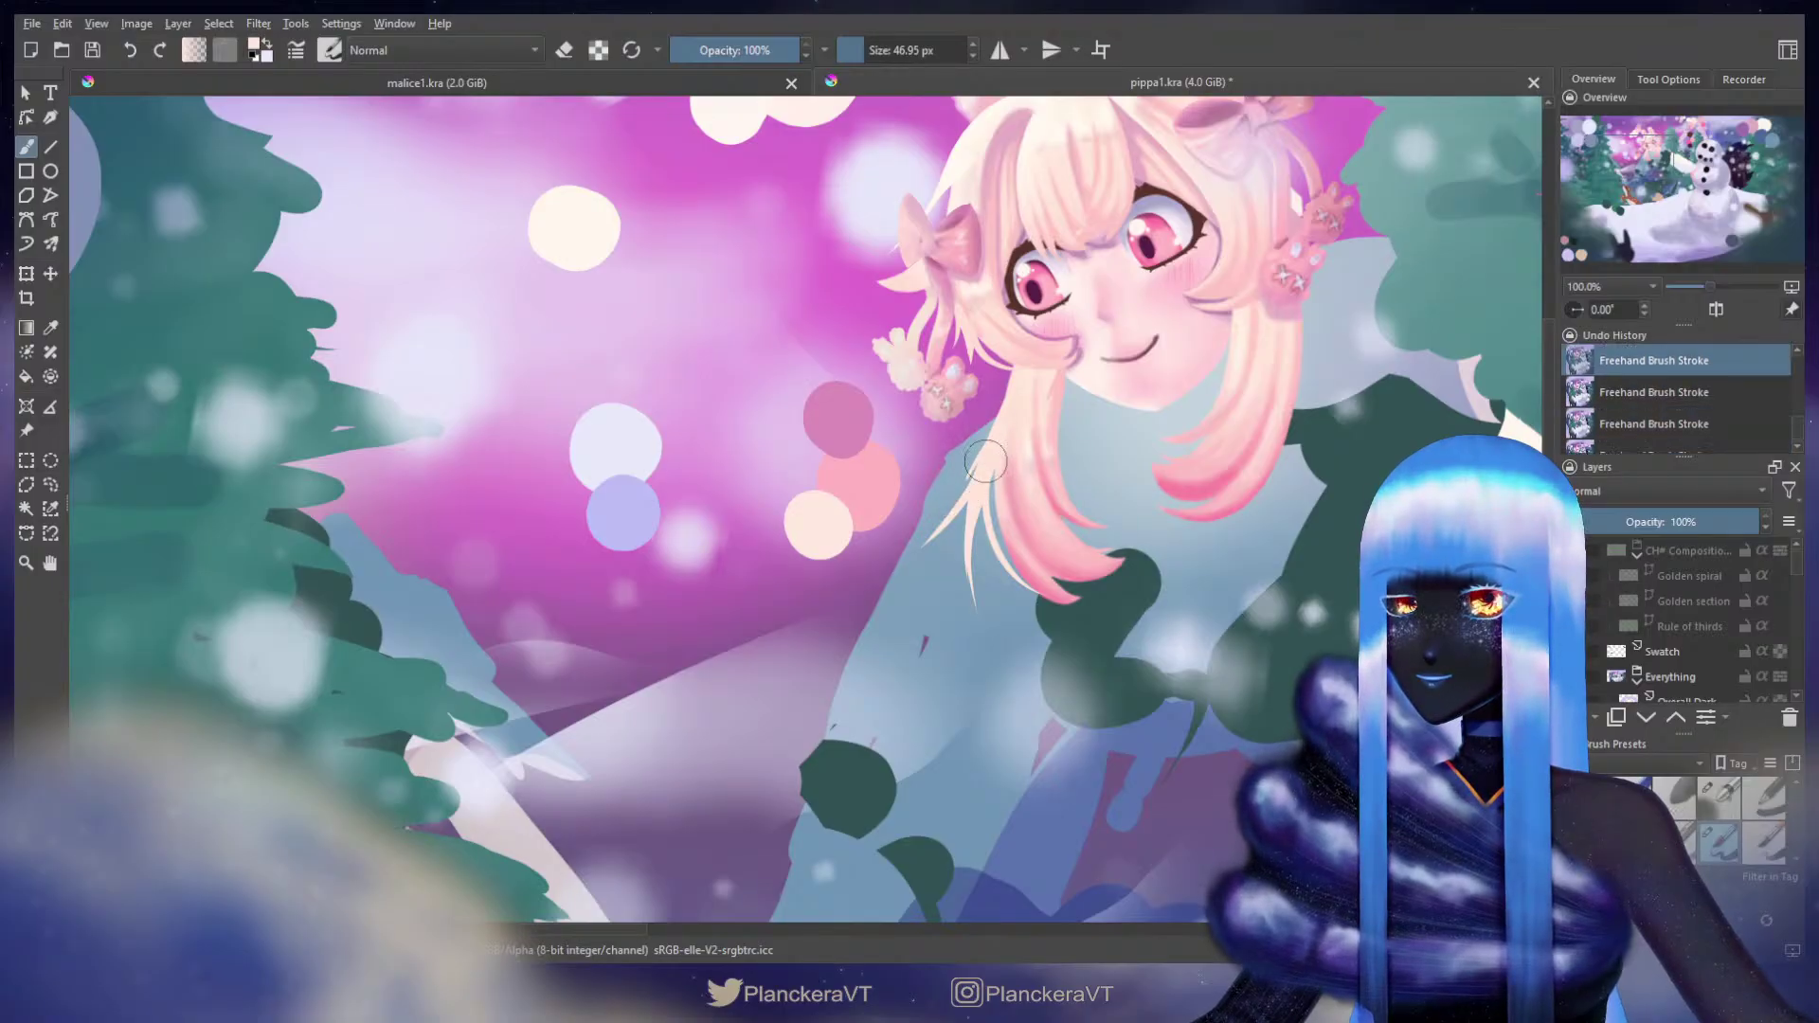
{"action": "left_click_drag", "start_coordinate": [989, 445], "coordinate": [983, 457]}
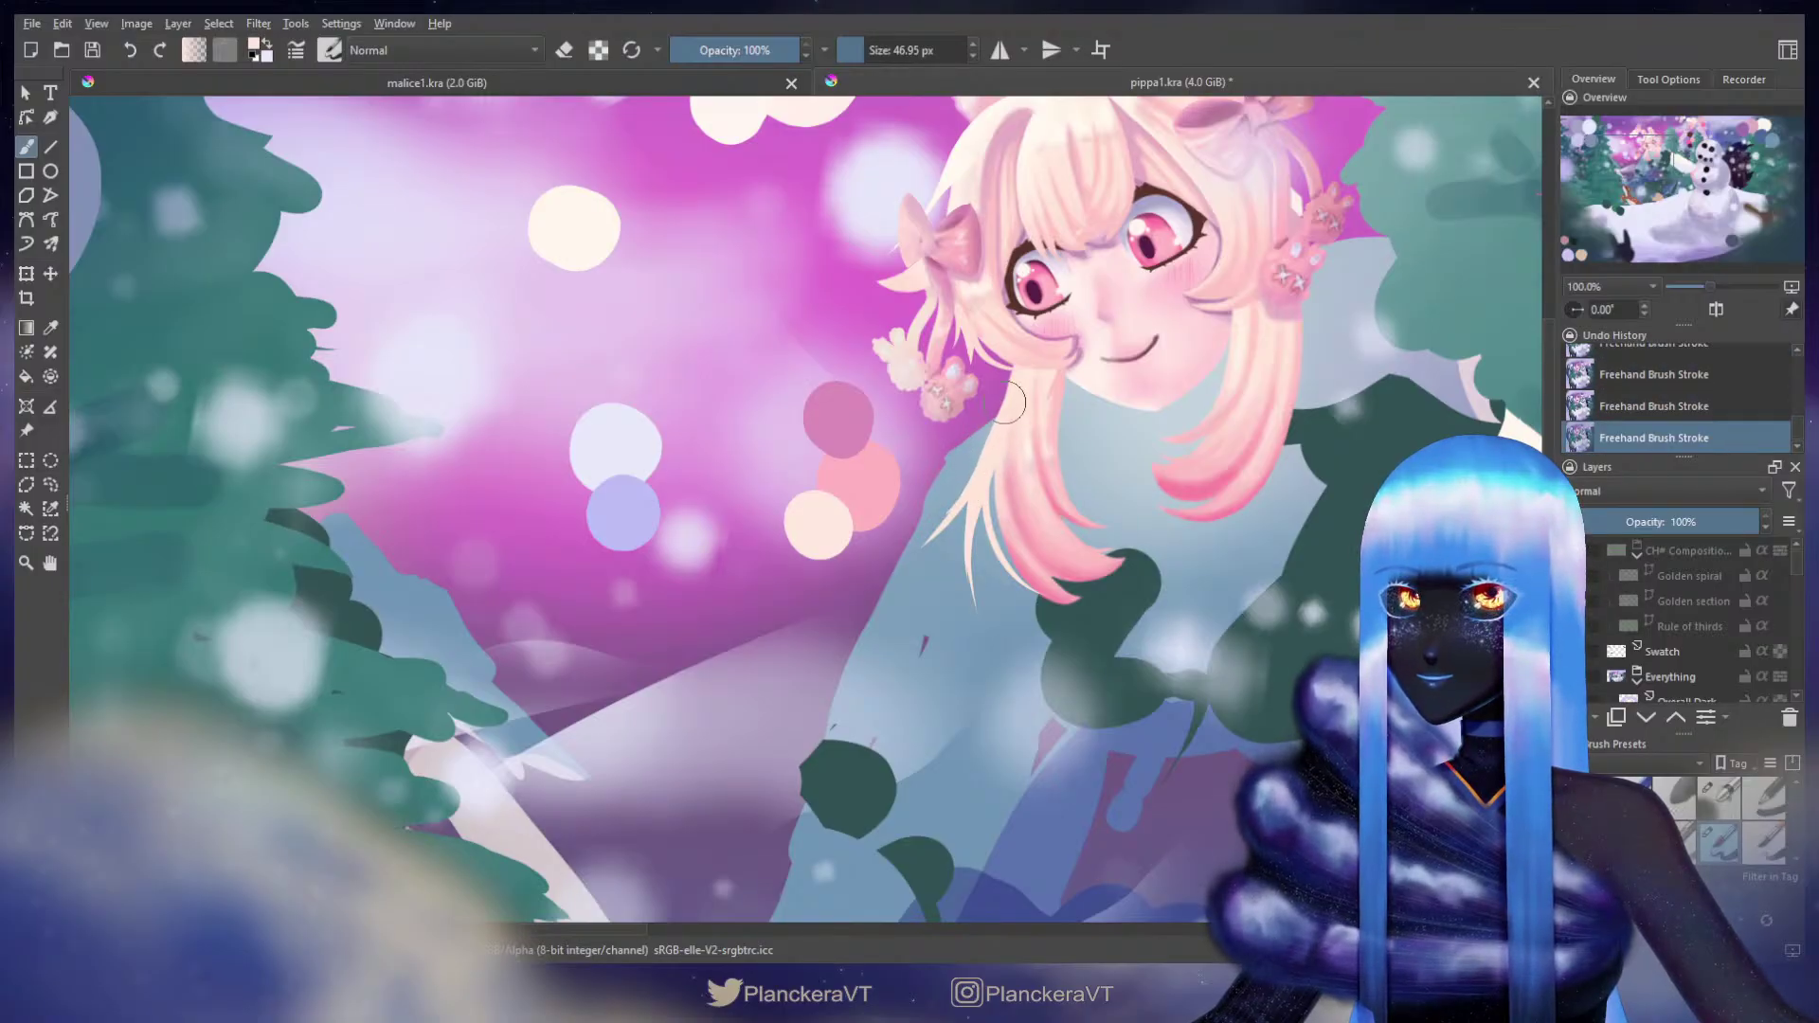
{"action": "key", "text": "ctrl+z"}
{"action": "left_click_drag", "start_coordinate": [992, 421], "coordinate": [925, 481]}
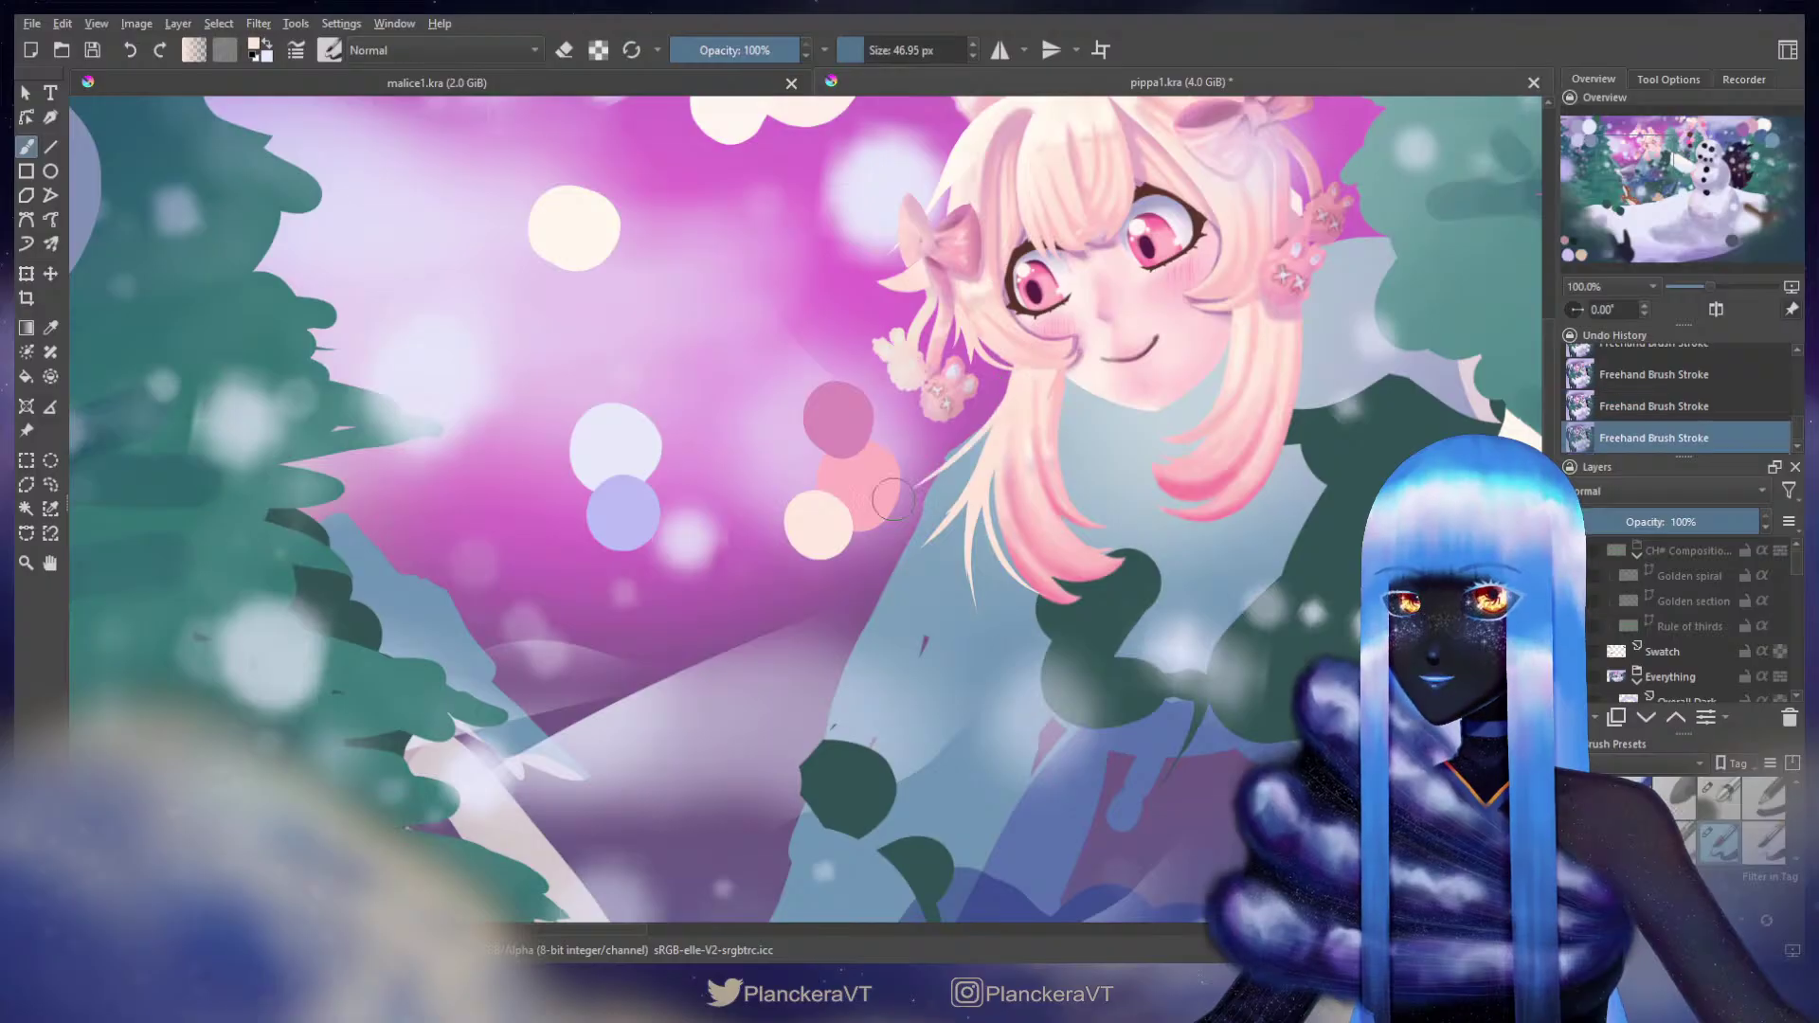
{"action": "key", "text": "ctrl+z"}
Step: Paint short pale strokes along the outer edge of the long left lock's root with a 46.95 px brush
{"action": "left_click_drag", "start_coordinate": [1012, 388], "coordinate": [952, 483]}
{"action": "key", "text": "ctrl+z"}
{"action": "left_click_drag", "start_coordinate": [1013, 384], "coordinate": [995, 435]}
{"action": "left_click_drag", "start_coordinate": [1011, 383], "coordinate": [921, 489]}
{"action": "key", "text": "ctrl+z"}
{"action": "left_click_drag", "start_coordinate": [1018, 374], "coordinate": [1008, 394]}
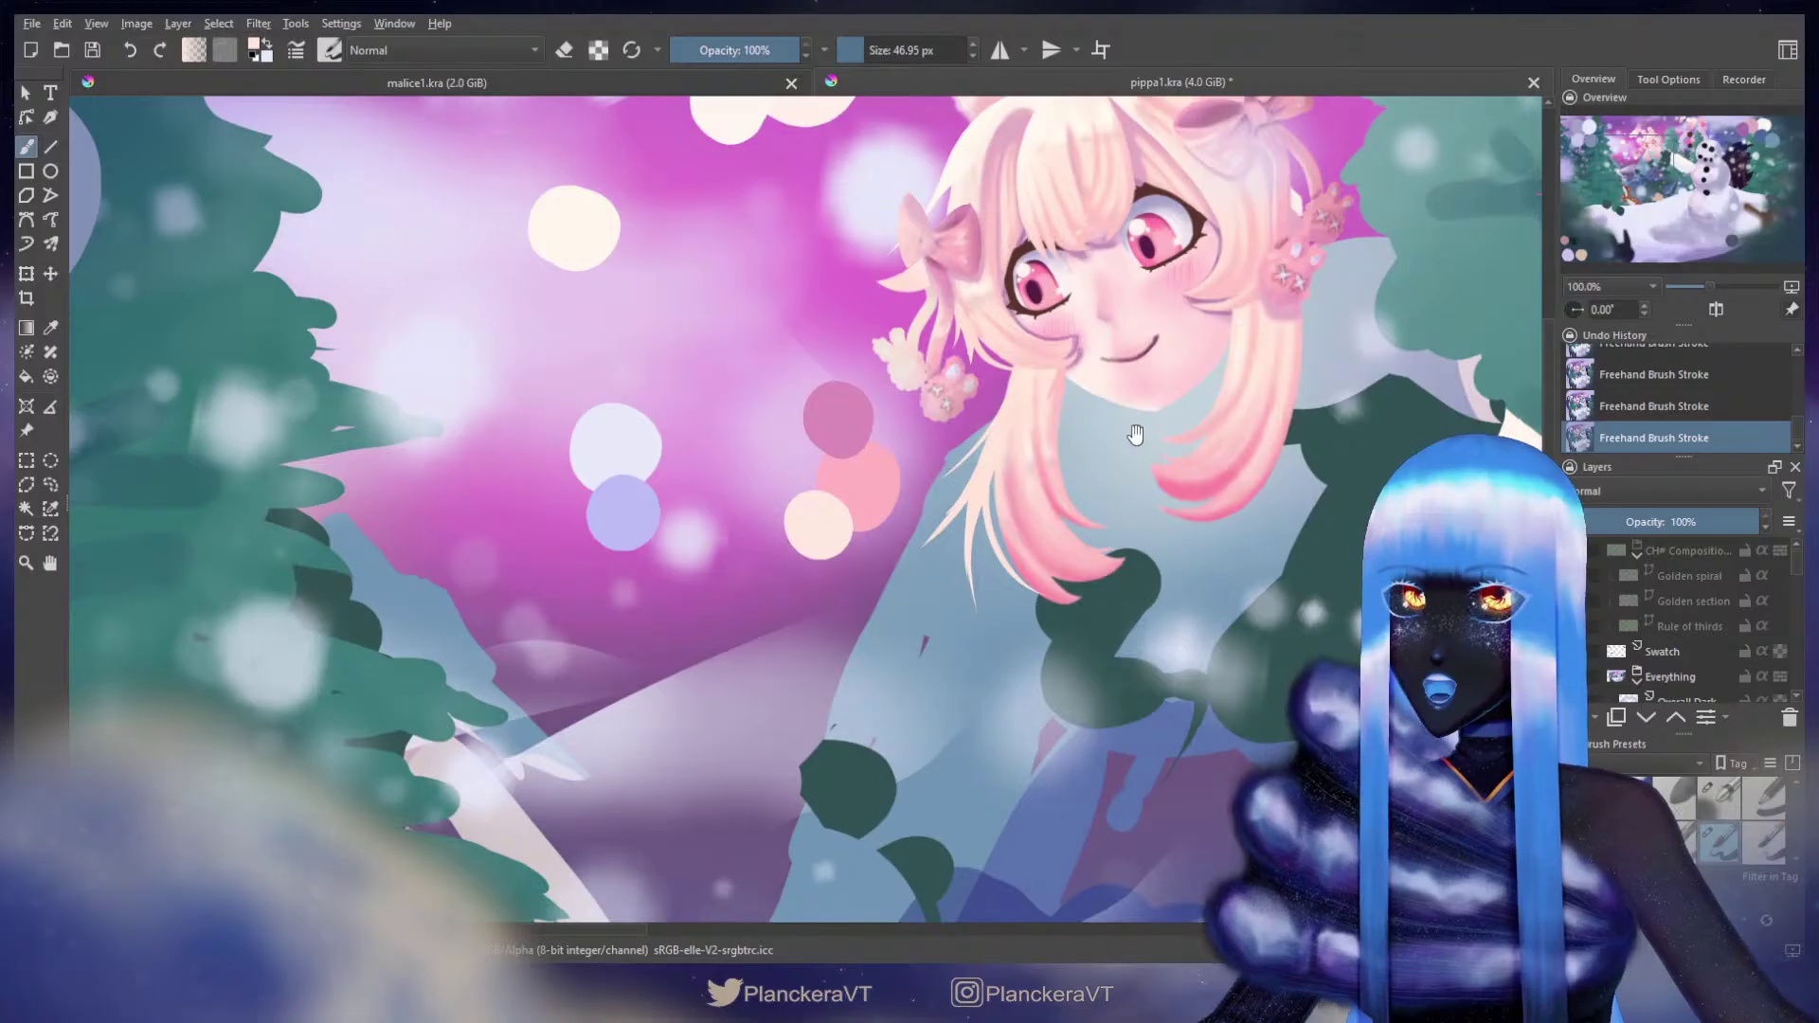
Step: Locate the selected Long layer in the layer stack and compare the latest stroke by undoing and redoing it
{"action": "left_click_drag", "start_coordinate": [1137, 433], "coordinate": [1058, 471]}
{"action": "left_click_drag", "start_coordinate": [952, 333], "coordinate": [945, 343]}
{"action": "left_click_drag", "start_coordinate": [869, 433], "coordinate": [817, 475]}
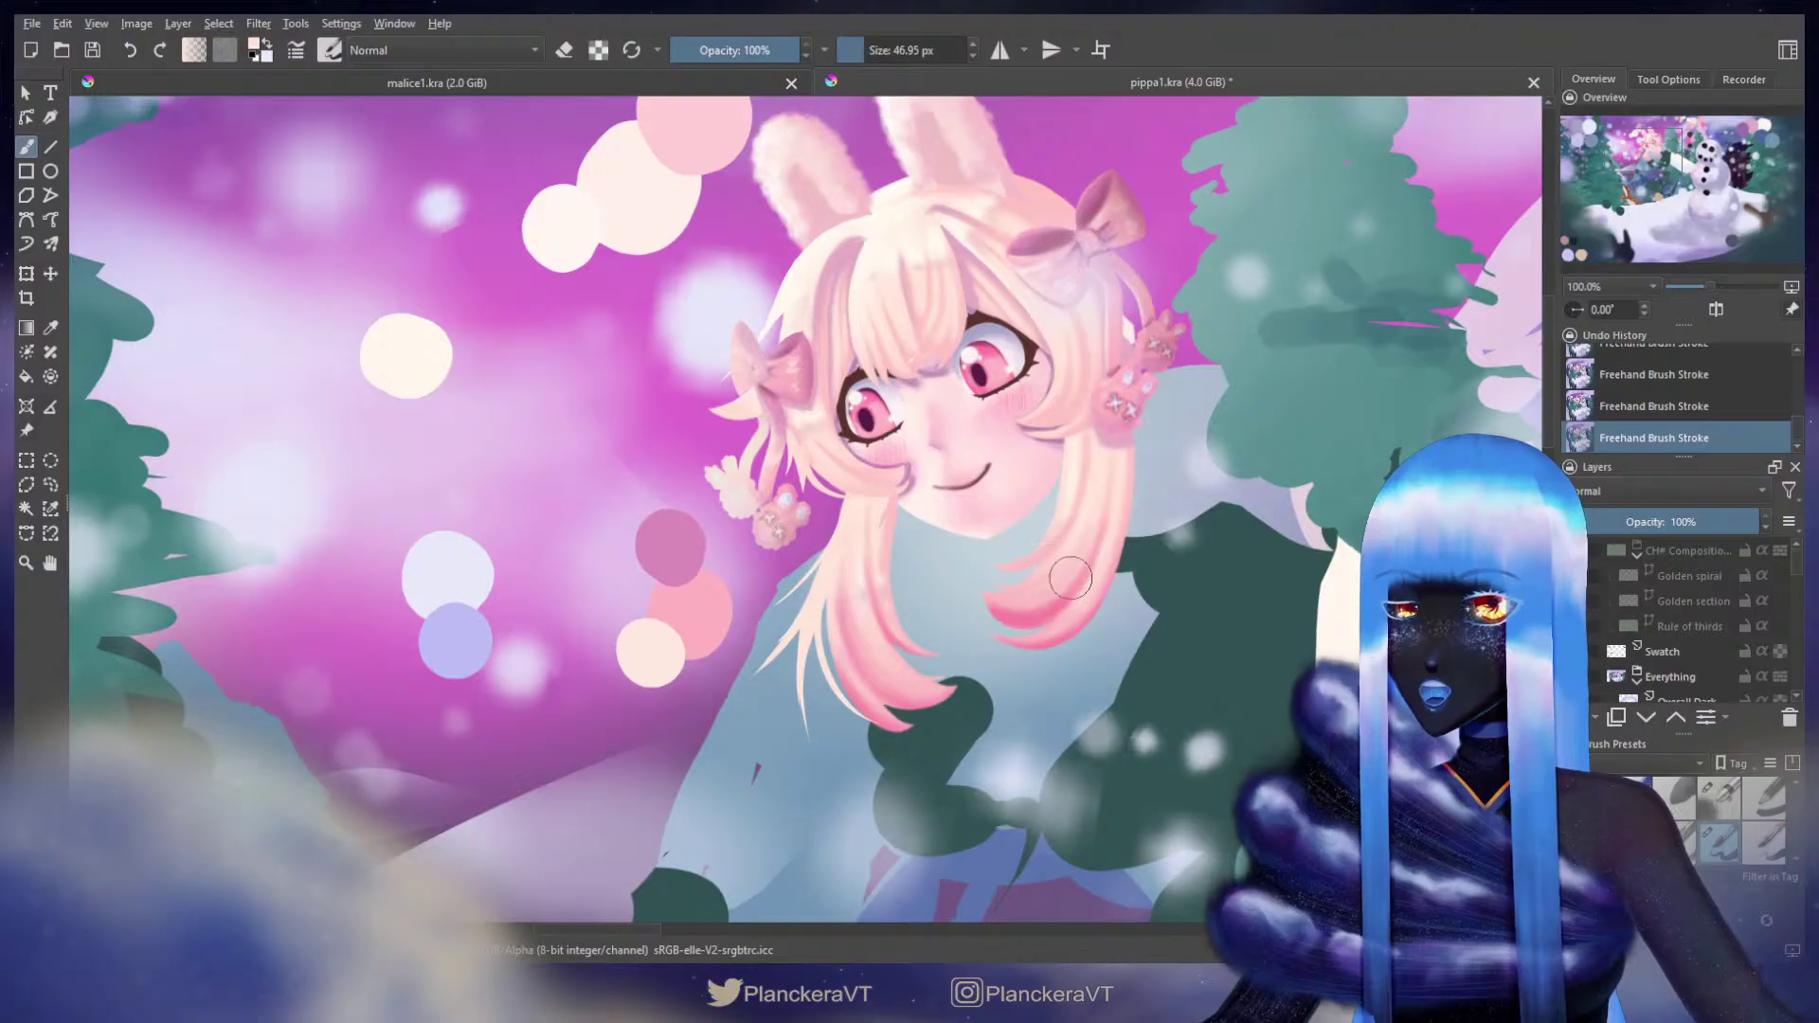
{"action": "left_click_drag", "start_coordinate": [1071, 547], "coordinate": [1117, 470]}
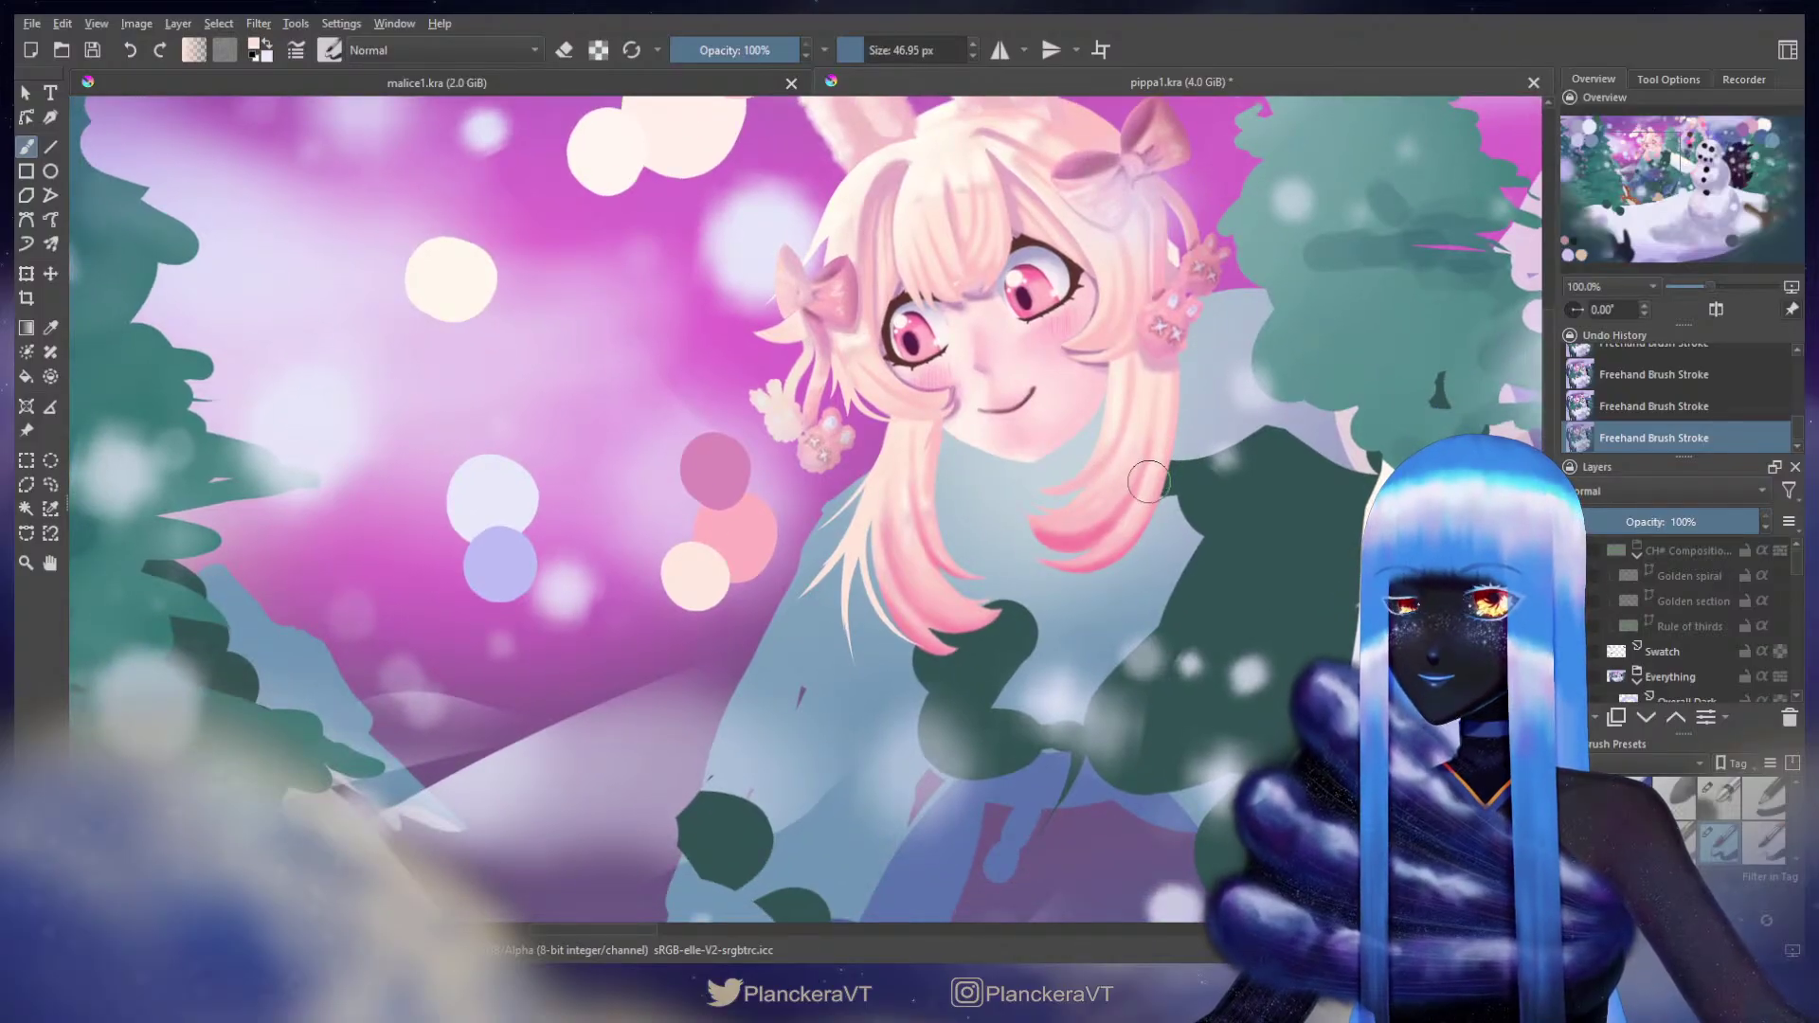
{"action": "left_click_drag", "start_coordinate": [1793, 578], "coordinate": [1795, 627]}
{"action": "left_click", "coordinate": [1578, 628]}
{"action": "key", "text": "ctrl+z"}
{"action": "key", "text": "ctrl+shift+z"}
{"action": "key", "text": "ctrl+z"}
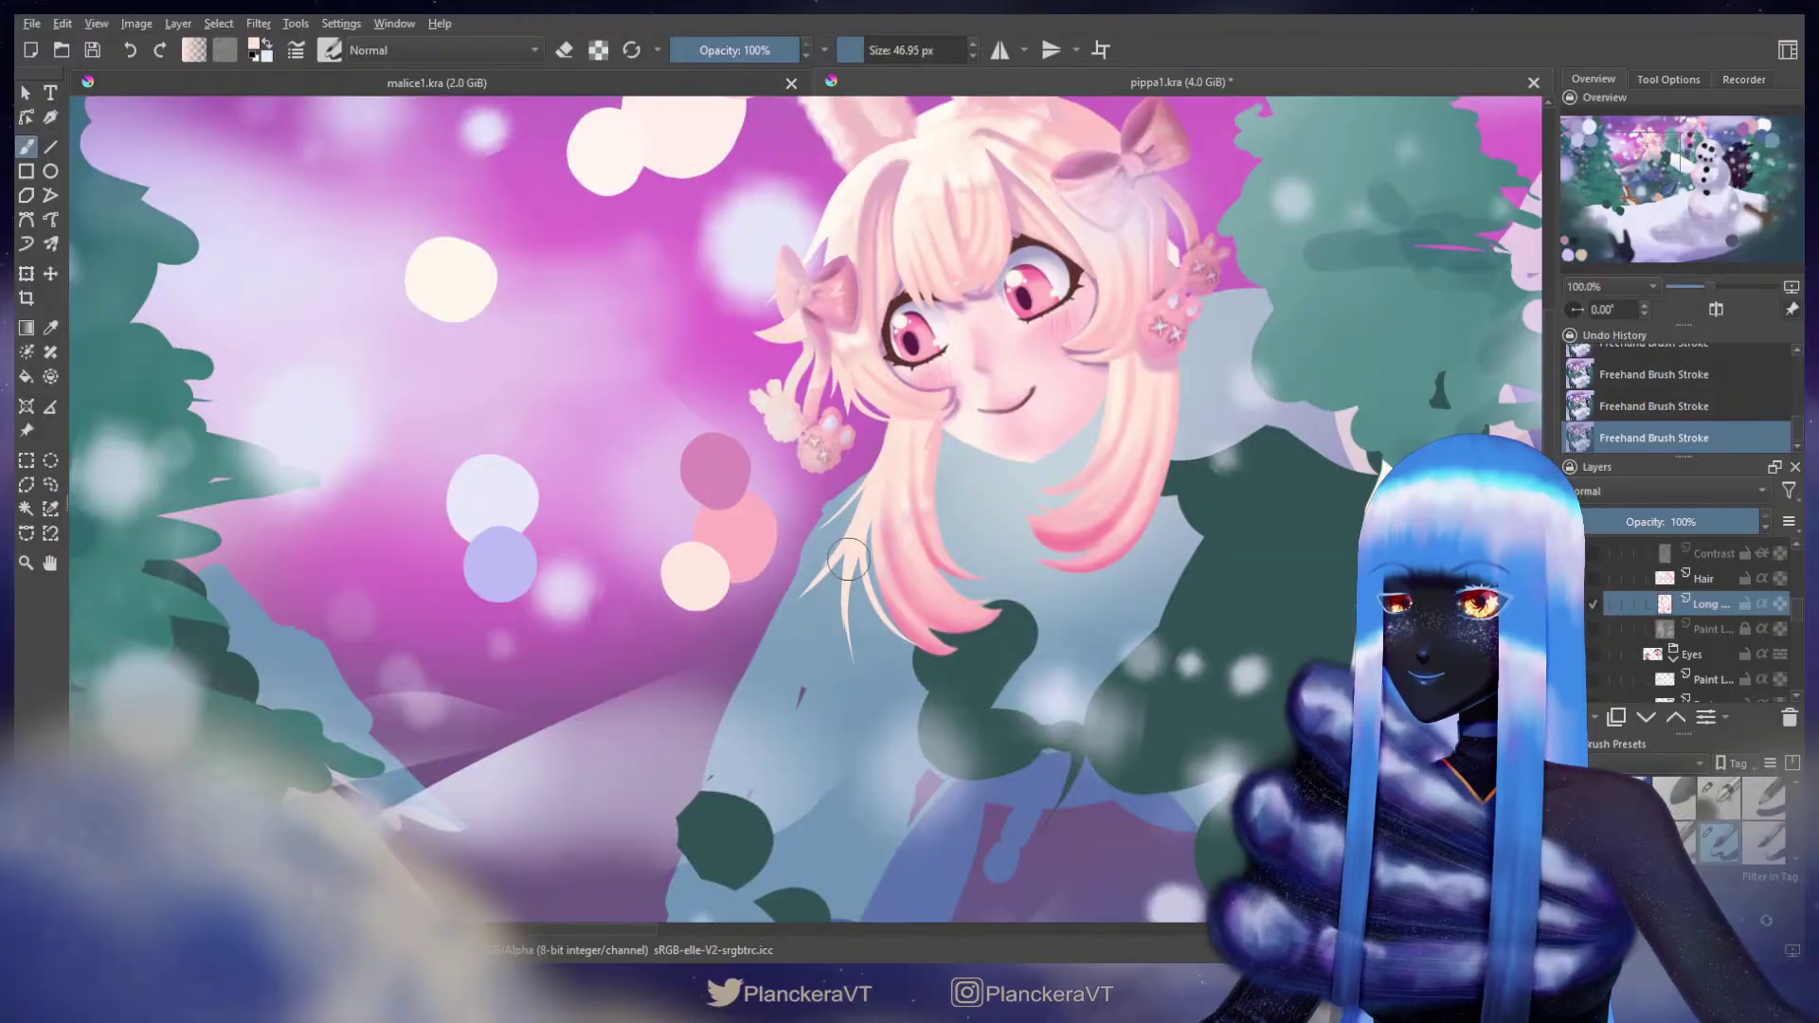
Step: Repaint the thin downward strand beside the long left lock on the Long layer with a brush of about 47 px
{"action": "key", "text": "ctrl+z"}
{"action": "left_click_drag", "start_coordinate": [858, 568], "coordinate": [863, 569]}
{"action": "mouse_move", "coordinate": [860, 559]}
{"action": "left_mouse_down"}
{"action": "mouse_move", "coordinate": [852, 652]}
{"action": "mouse_move", "coordinate": [851, 633]}
{"action": "left_mouse_up"}
{"action": "key", "text": "ctrl+z"}
{"action": "key", "text": "ctrl+z"}
{"action": "mouse_move", "coordinate": [864, 551]}
{"action": "left_mouse_down"}
{"action": "mouse_move", "coordinate": [859, 642]}
{"action": "mouse_move", "coordinate": [866, 542]}
{"action": "left_mouse_up"}
{"action": "left_click_drag", "start_coordinate": [859, 611], "coordinate": [864, 543]}
{"action": "left_click_drag", "start_coordinate": [854, 616], "coordinate": [858, 548]}
{"action": "key", "text": "ctrl+z"}
{"action": "left_click_drag", "start_coordinate": [861, 547], "coordinate": [845, 616]}
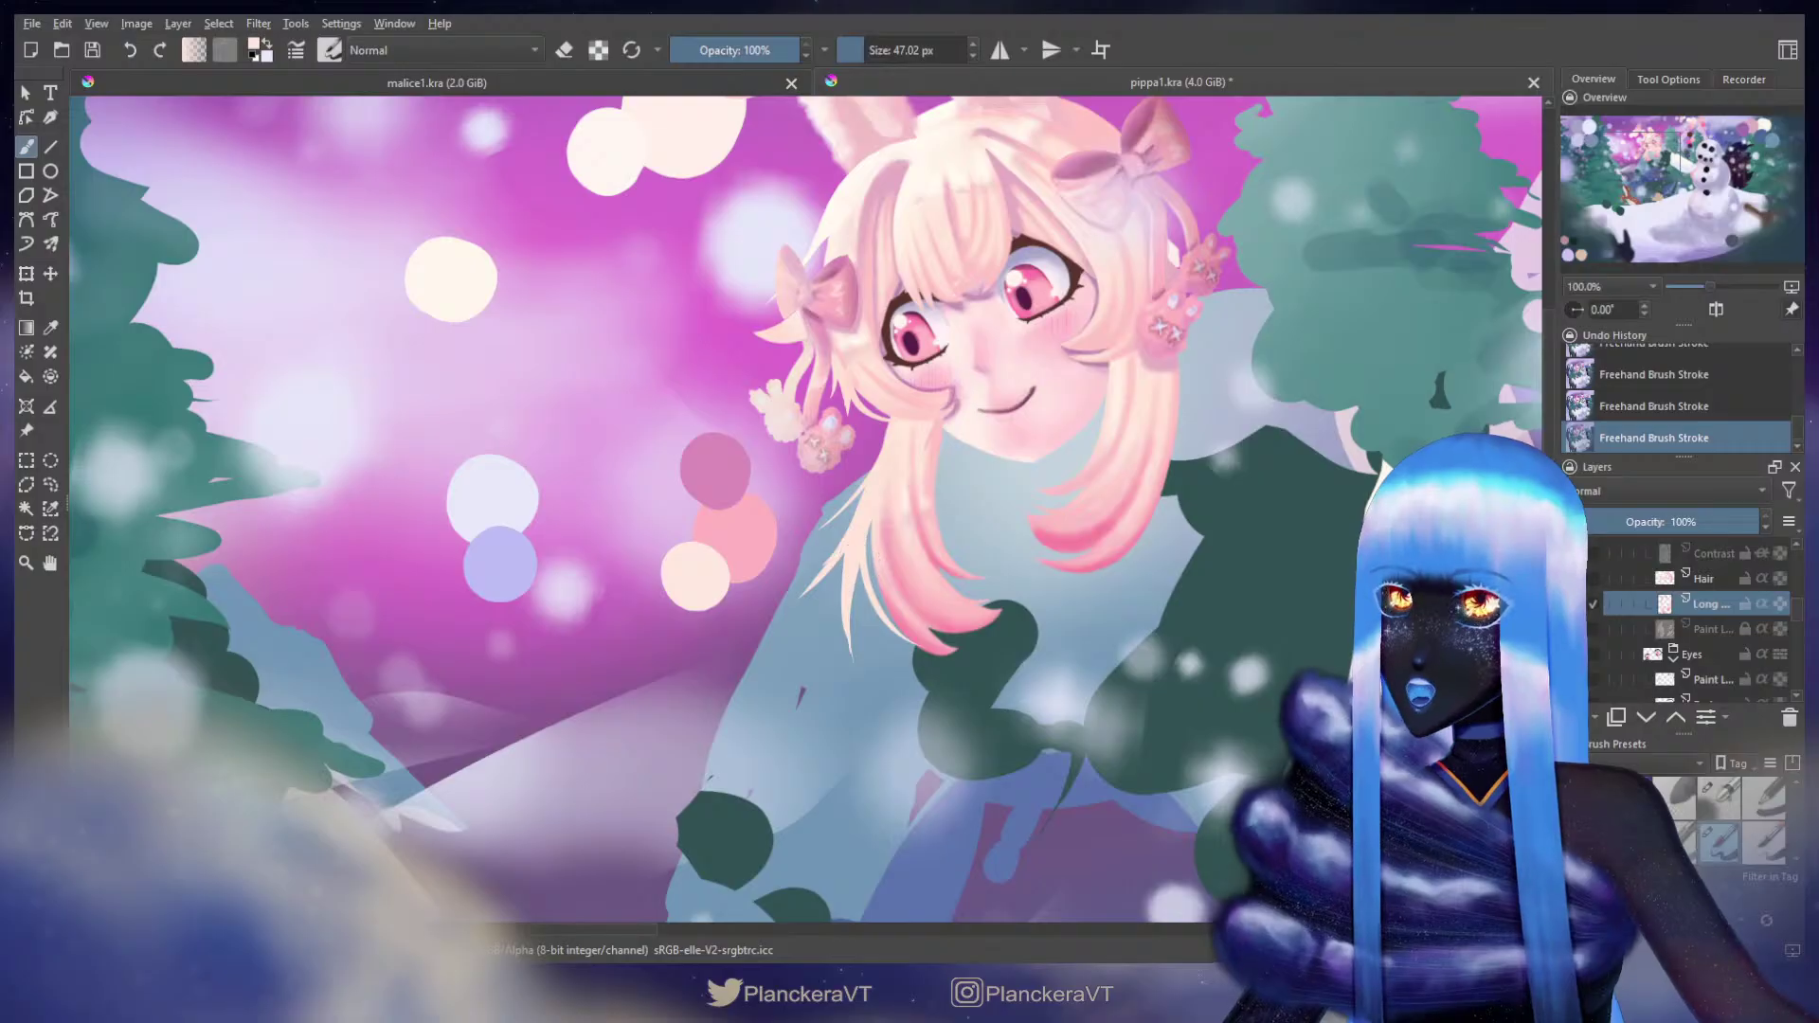
Step: Thicken the outward-flicking strand beside the long left lock with a 47.02 px pale stroke
{"action": "left_click_drag", "start_coordinate": [822, 572], "coordinate": [868, 498]}
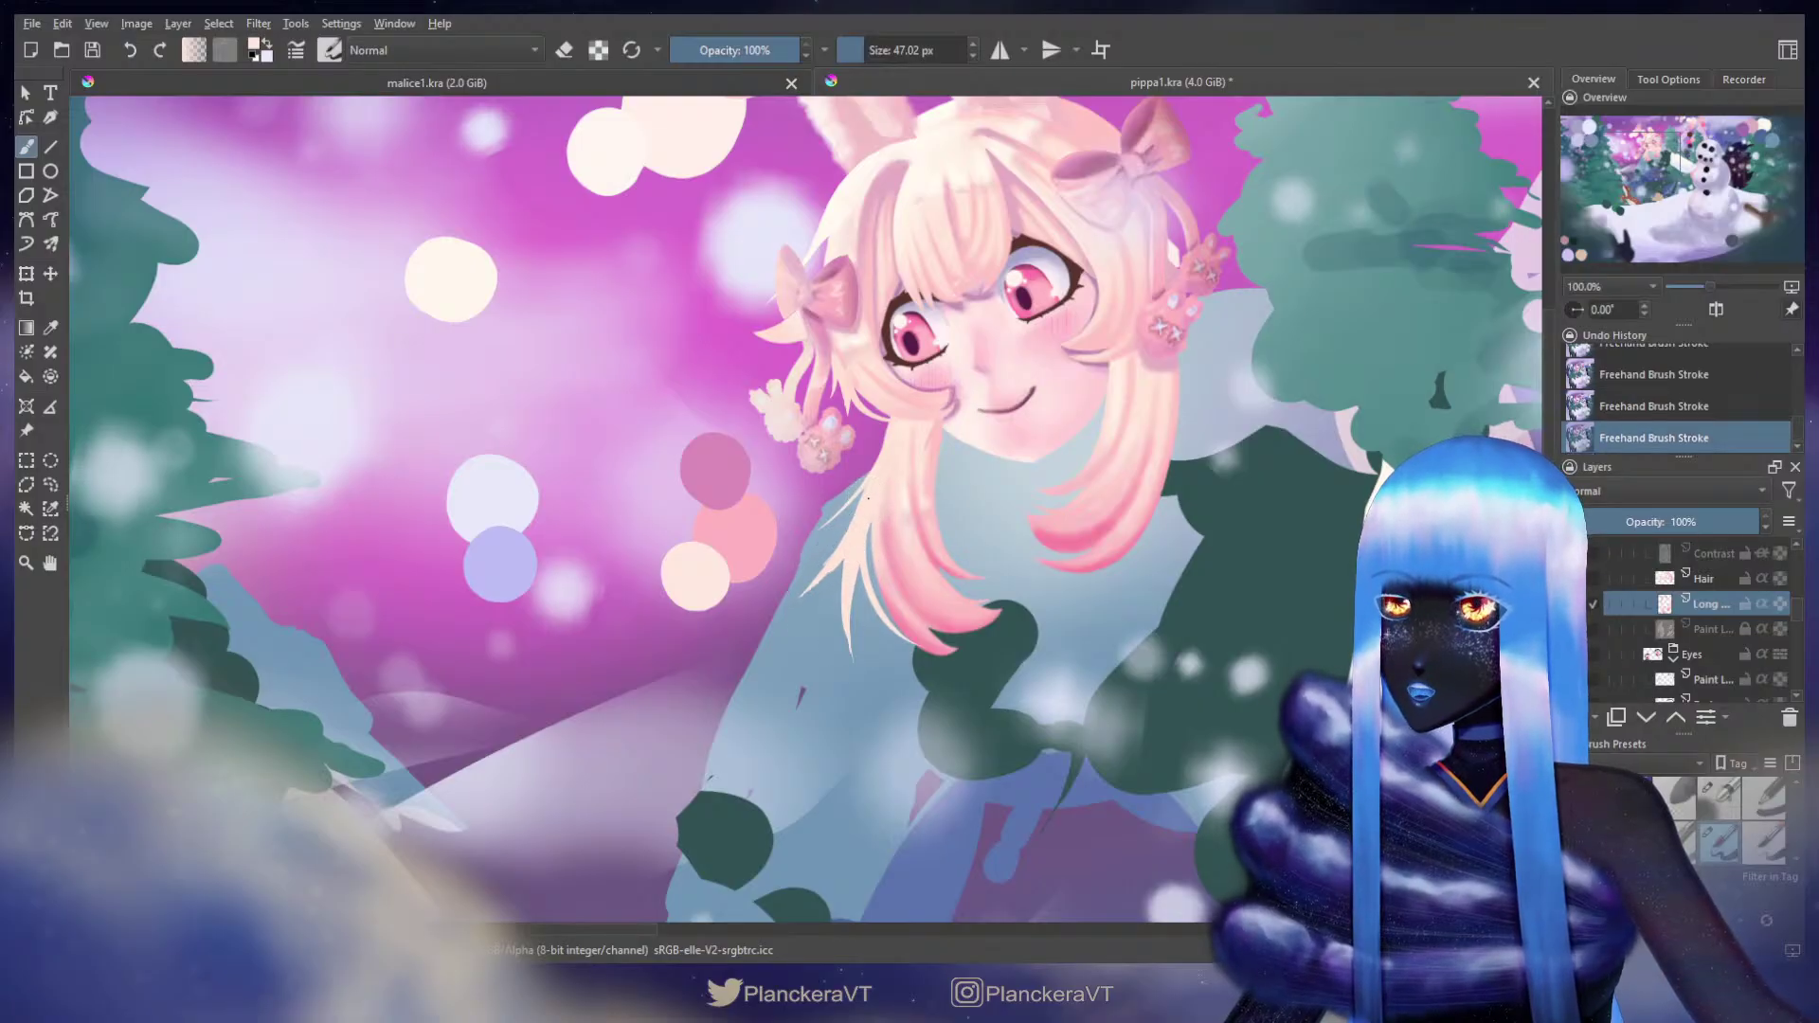
{"action": "key", "text": "ctrl+z"}
{"action": "left_click_drag", "start_coordinate": [831, 559], "coordinate": [867, 516]}
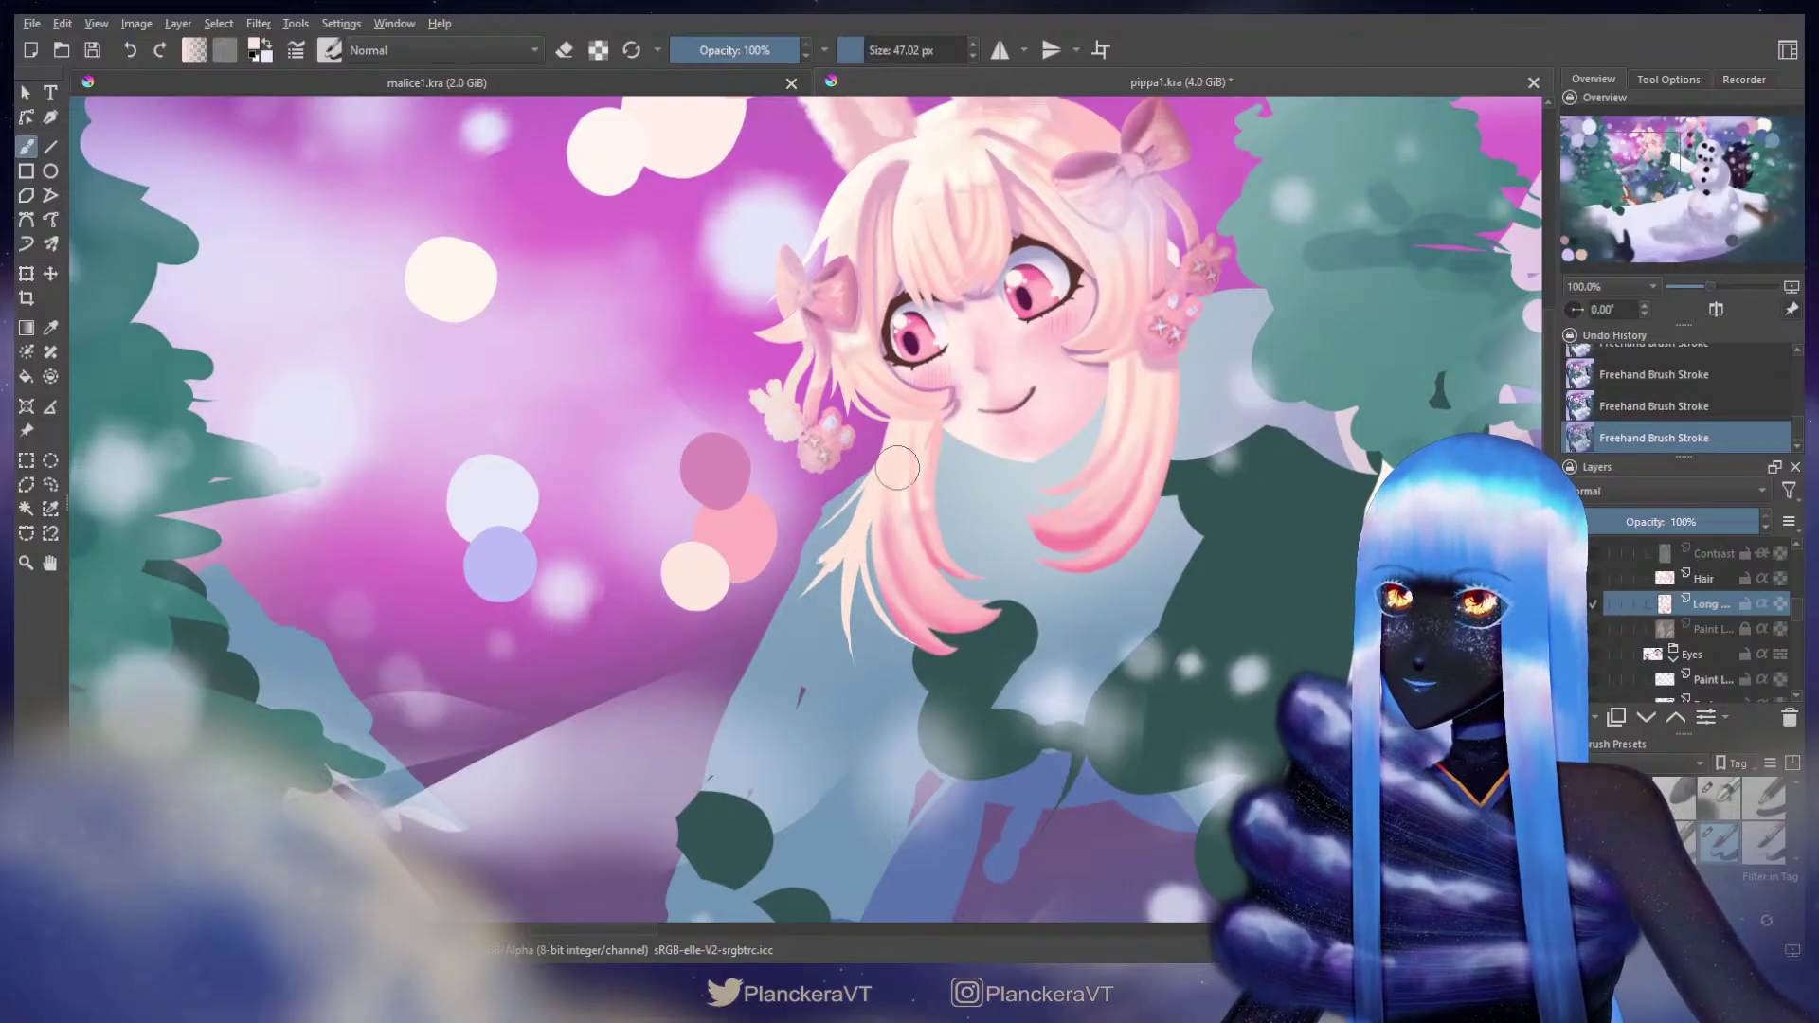
Step: Try wider strands sweeping from the long left lock's root out below the left earmuff, including at 66.77 px, undoing them
{"action": "mouse_move", "coordinate": [900, 428]}
{"action": "left_mouse_down"}
{"action": "mouse_move", "coordinate": [919, 428]}
{"action": "mouse_move", "coordinate": [825, 494]}
{"action": "mouse_move", "coordinate": [798, 559]}
{"action": "mouse_move", "coordinate": [894, 413]}
{"action": "mouse_move", "coordinate": [775, 620]}
{"action": "left_mouse_up"}
{"action": "key", "text": "ctrl+z"}
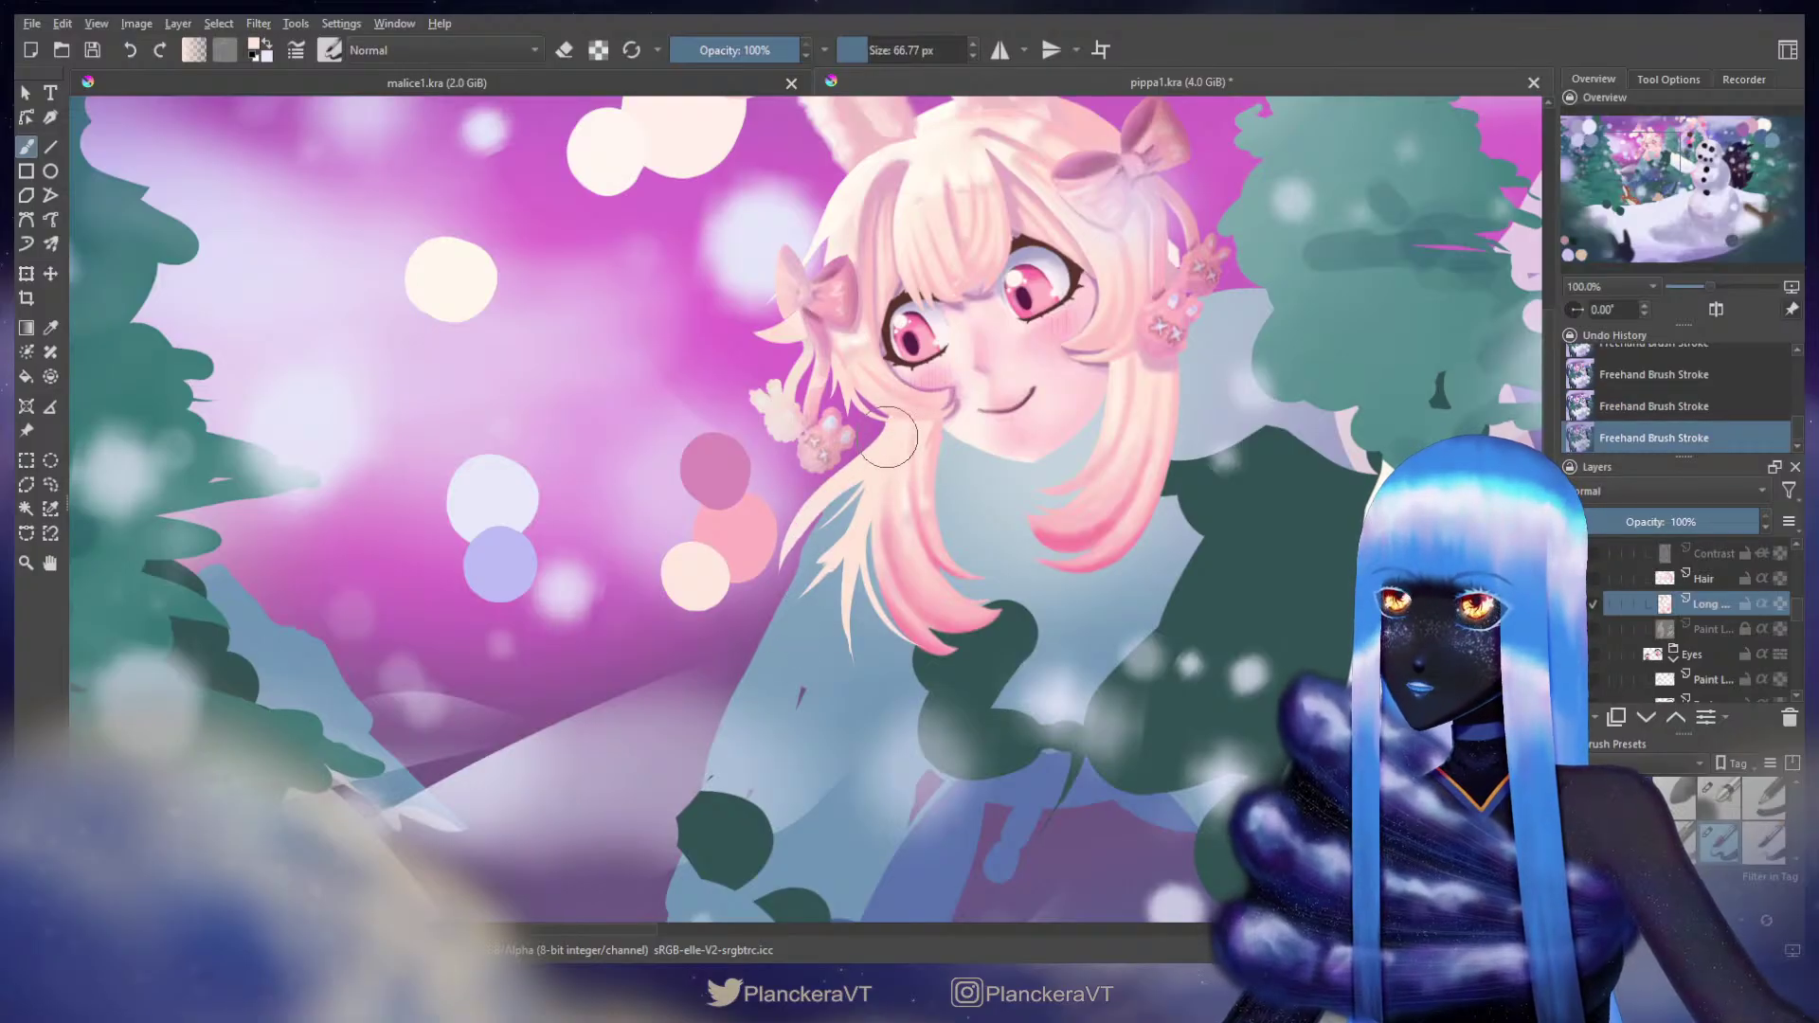
{"action": "key", "text": "ctrl+z"}
{"action": "left_click_drag", "start_coordinate": [895, 426], "coordinate": [897, 422]}
{"action": "left_click_drag", "start_coordinate": [776, 538], "coordinate": [770, 547]}
{"action": "key", "text": "ctrl+z"}
{"action": "left_click_drag", "start_coordinate": [877, 441], "coordinate": [889, 440]}
{"action": "mouse_move", "coordinate": [883, 436]}
{"action": "left_mouse_down"}
{"action": "mouse_move", "coordinate": [790, 587]}
{"action": "mouse_move", "coordinate": [889, 440]}
{"action": "mouse_move", "coordinate": [788, 557]}
{"action": "left_mouse_up"}
{"action": "key", "text": "ctrl+z"}
{"action": "key", "text": "ctrl+z"}
{"action": "key", "text": "ctrl+z"}
Step: Paint a pale strand sweeping outward from the long left lock below the left earmuff with a 78.99 px brush
{"action": "left_click_drag", "start_coordinate": [894, 433], "coordinate": [787, 565]}
{"action": "key", "text": "ctrl+z"}
{"action": "left_click_drag", "start_coordinate": [891, 444], "coordinate": [786, 566]}
{"action": "key", "text": "ctrl+z"}
{"action": "mouse_move", "coordinate": [894, 432]}
{"action": "left_mouse_down"}
{"action": "mouse_move", "coordinate": [807, 510]}
{"action": "mouse_move", "coordinate": [787, 578]}
{"action": "left_mouse_up"}
{"action": "key", "text": "ctrl+z"}
{"action": "left_click_drag", "start_coordinate": [876, 462], "coordinate": [792, 583]}
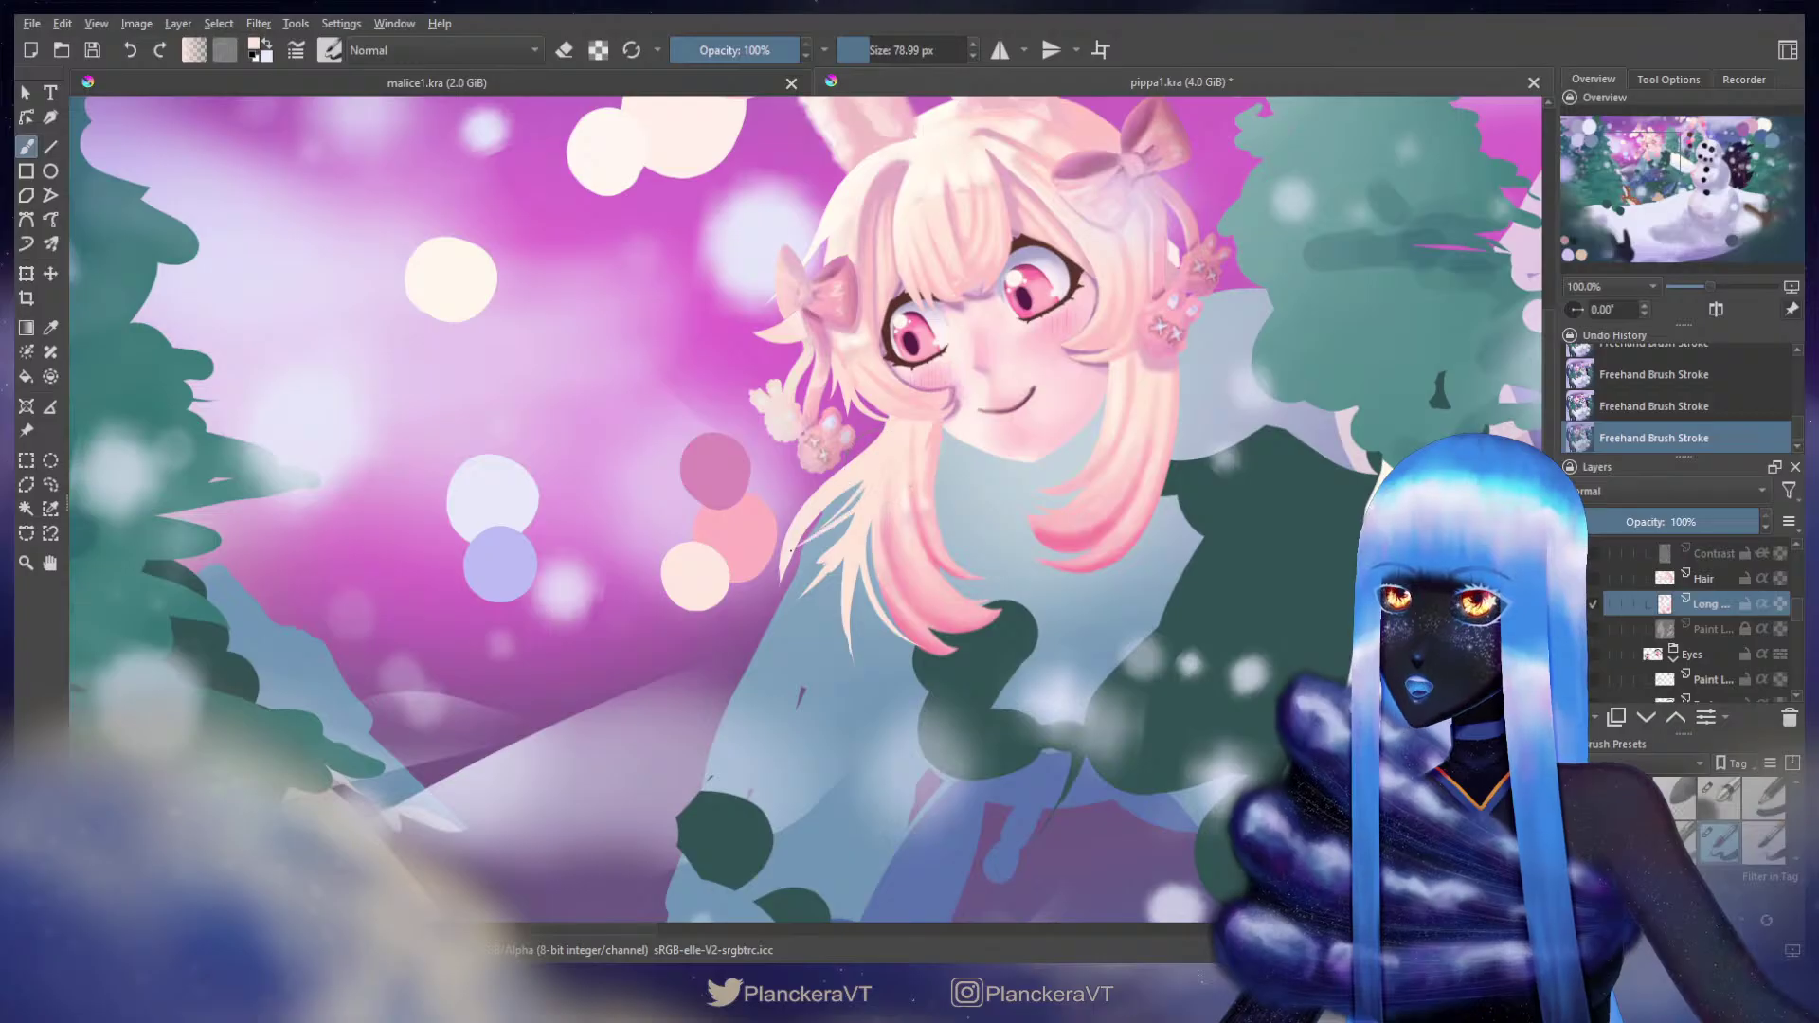
{"action": "key", "text": "ctrl+z"}
{"action": "mouse_move", "coordinate": [878, 464]}
{"action": "left_mouse_down"}
{"action": "mouse_move", "coordinate": [786, 545]}
{"action": "mouse_move", "coordinate": [869, 481]}
{"action": "mouse_move", "coordinate": [810, 535]}
{"action": "mouse_move", "coordinate": [849, 510]}
{"action": "mouse_move", "coordinate": [791, 532]}
{"action": "left_mouse_up"}
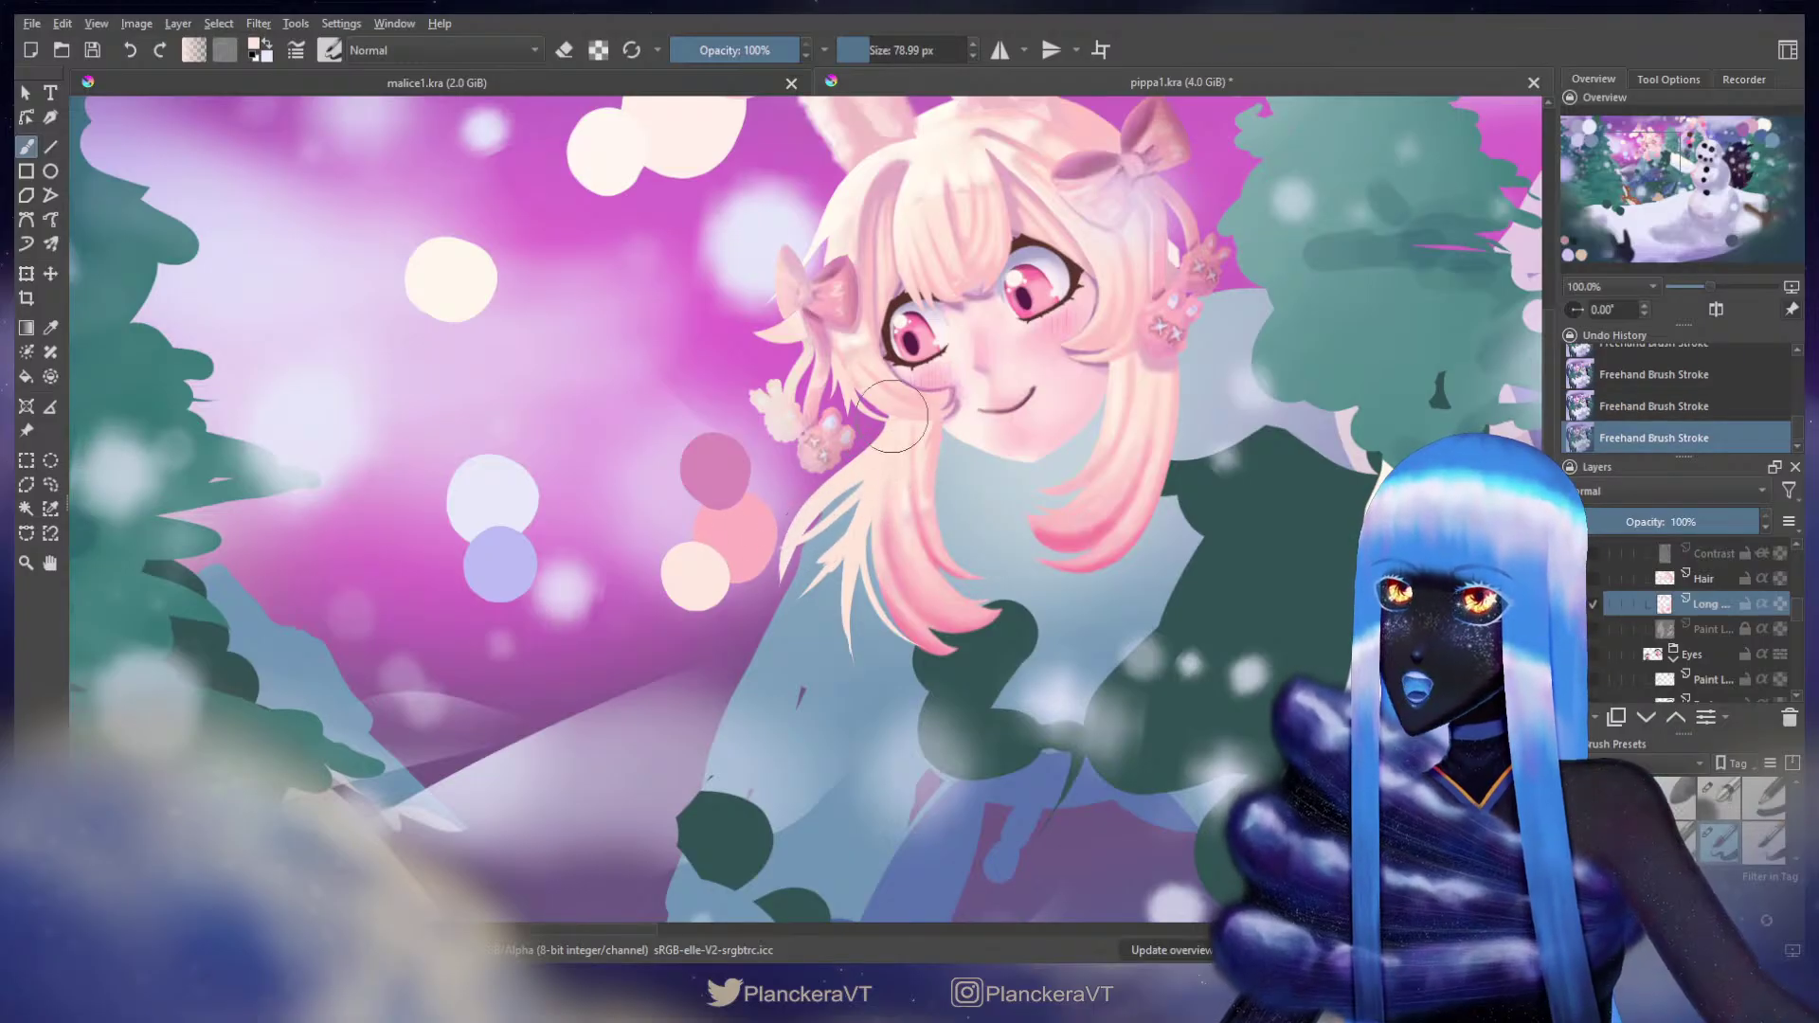
{"action": "key", "text": "ctrl+z"}
Step: Try short 78.99 px strokes joining the sweeping strand to the hair beside the left cheek, and undo them
{"action": "left_click_drag", "start_coordinate": [881, 381], "coordinate": [876, 434]}
{"action": "key", "text": "ctrl+z"}
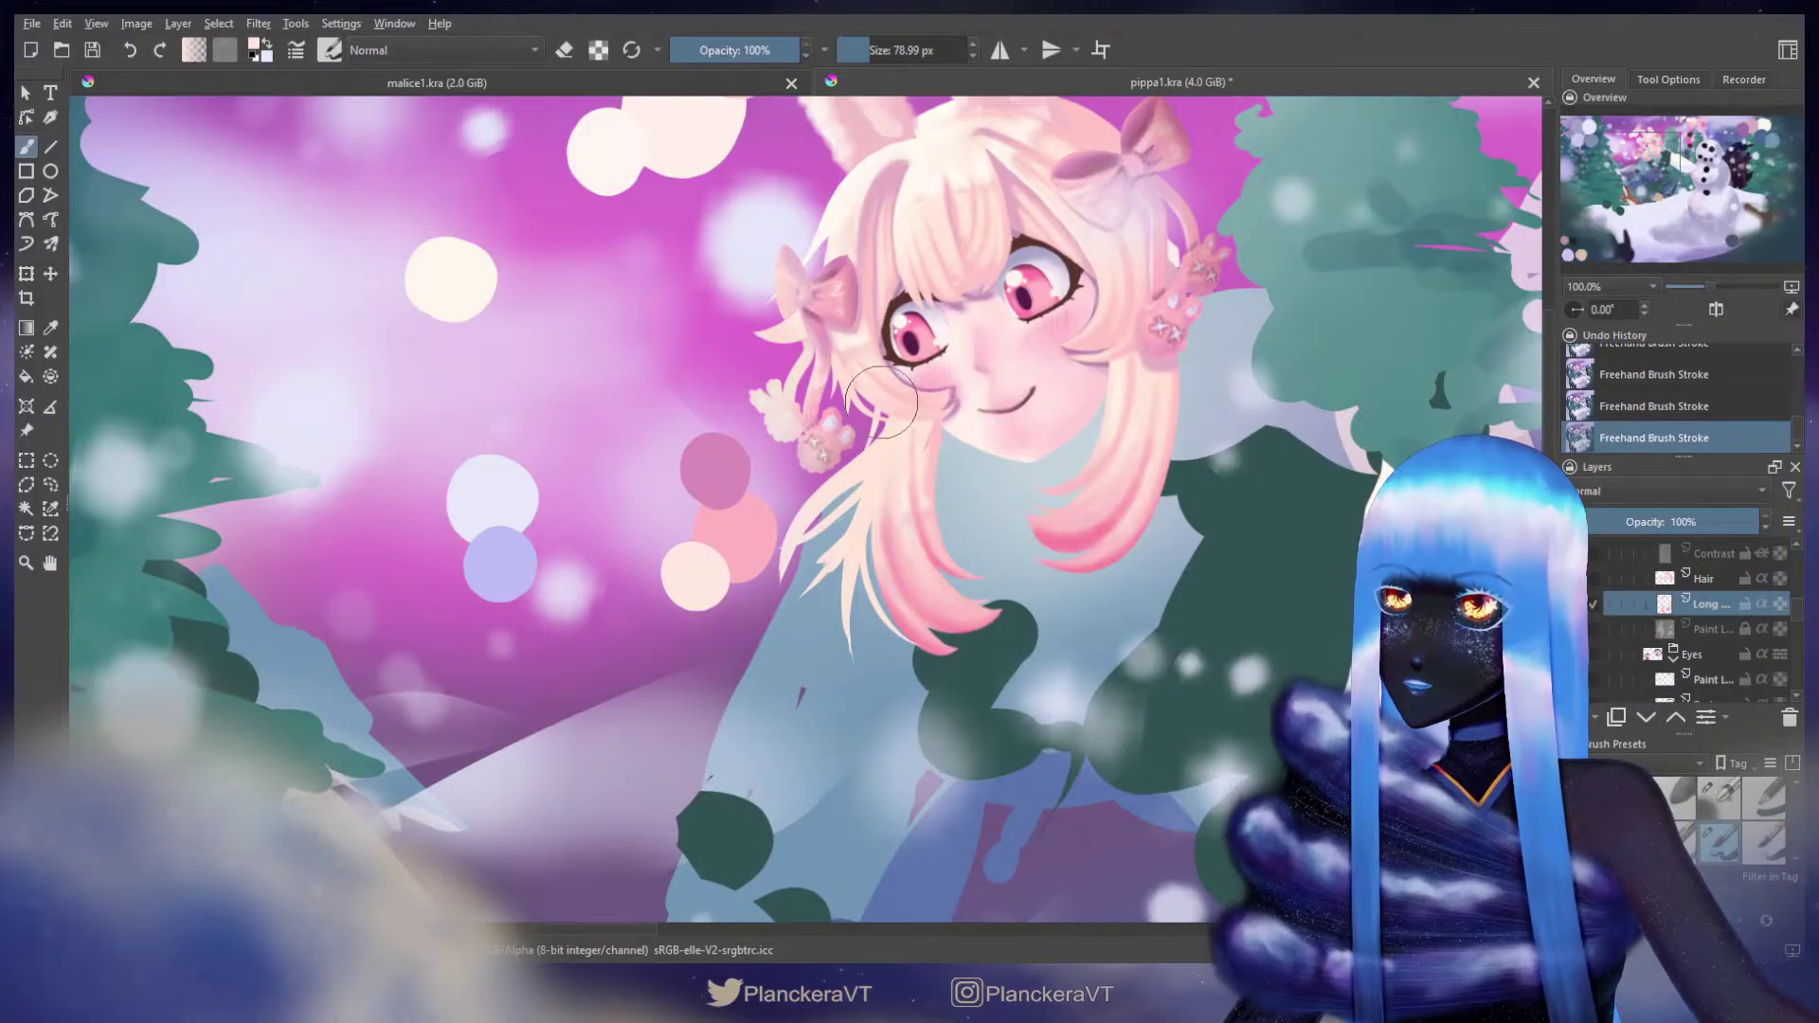
{"action": "mouse_move", "coordinate": [883, 432]}
{"action": "left_mouse_down"}
{"action": "mouse_move", "coordinate": [753, 504]}
{"action": "mouse_move", "coordinate": [857, 468]}
{"action": "left_mouse_up"}
{"action": "key", "text": "ctrl+z"}
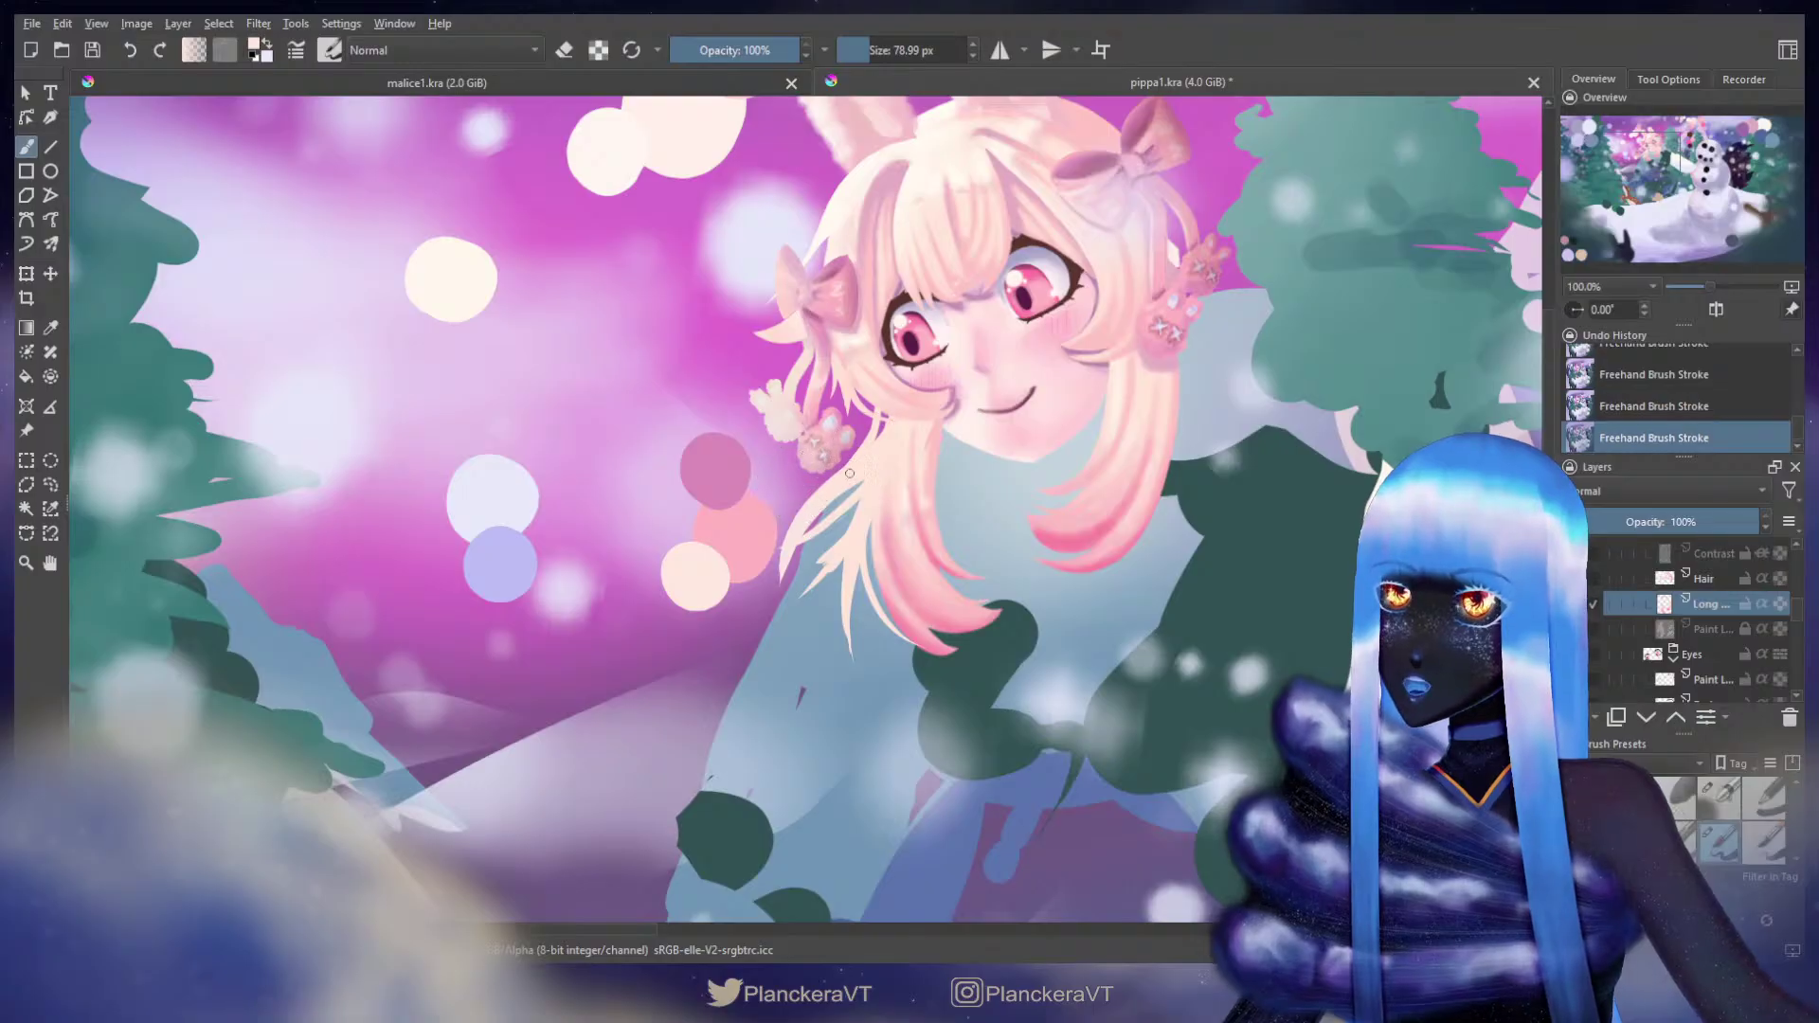
Step: Compare the long left lock with and without the newest strand, and check the paint layer beneath the long hair layer
{"action": "key", "text": "ctrl+z"}
{"action": "key", "text": "ctrl+shift+z"}
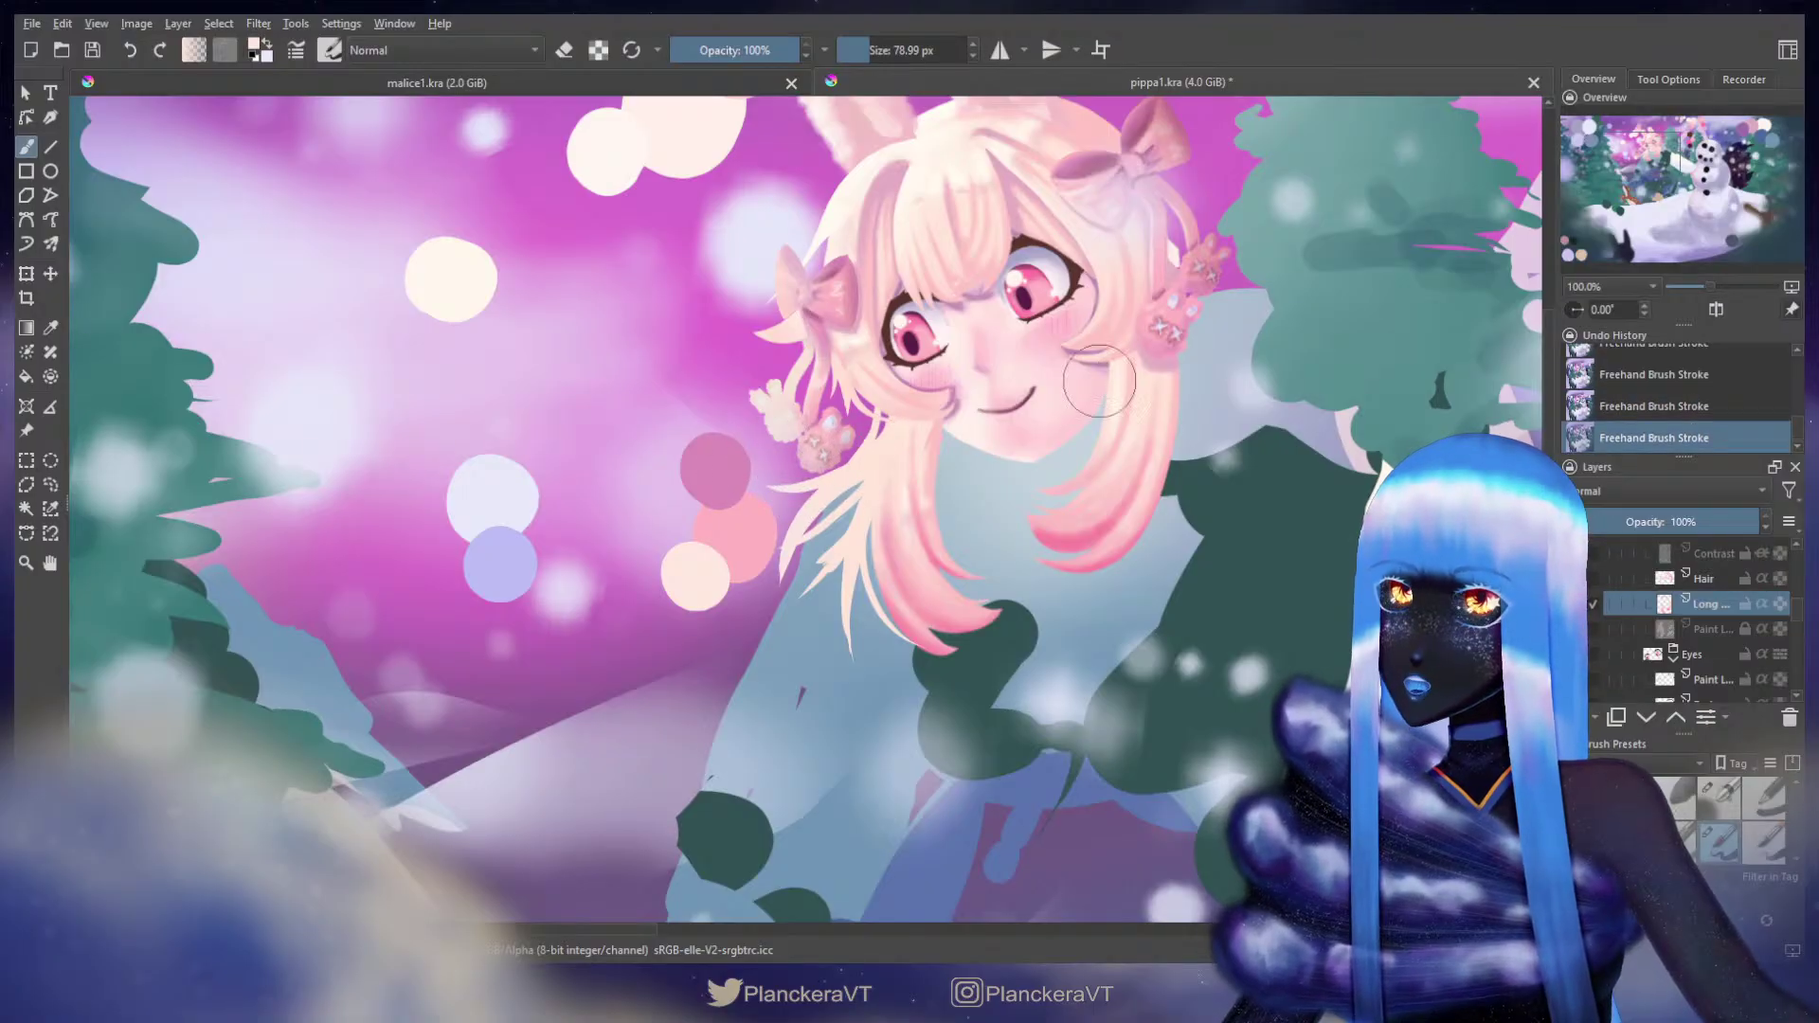
{"action": "left_click_drag", "start_coordinate": [1148, 372], "coordinate": [1120, 390]}
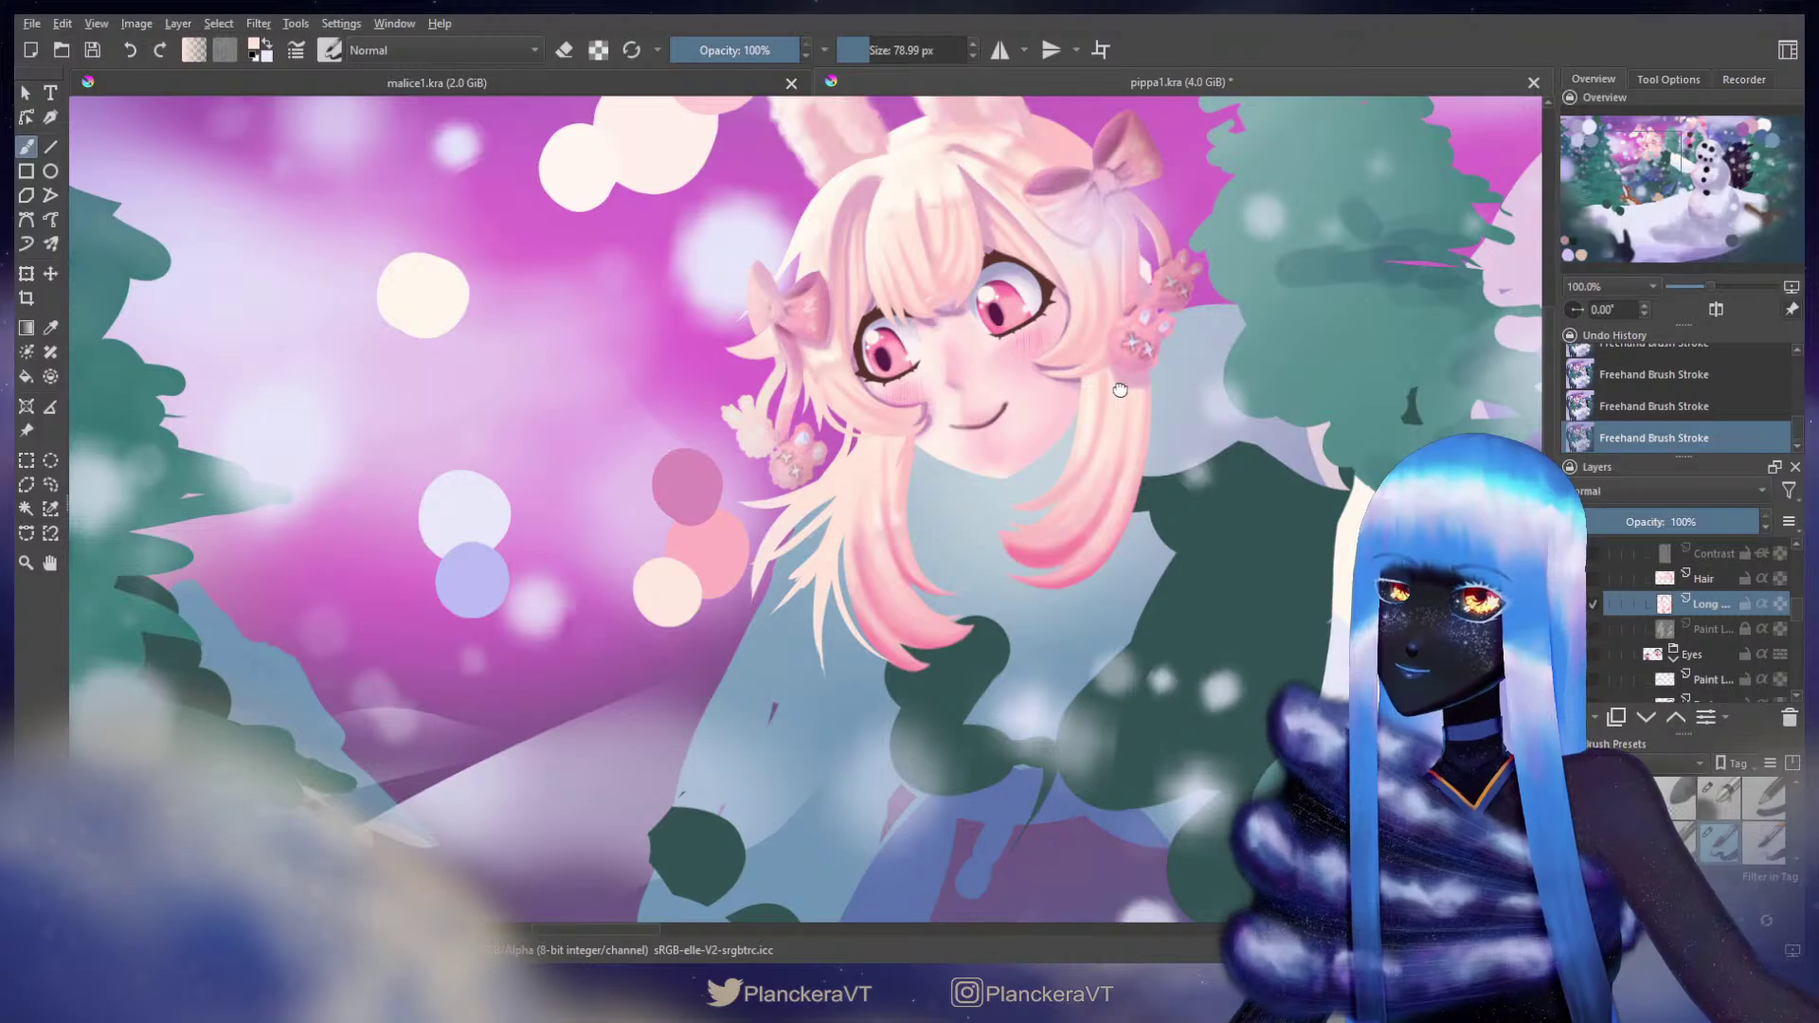
{"action": "left_click_drag", "start_coordinate": [1120, 389], "coordinate": [1119, 394]}
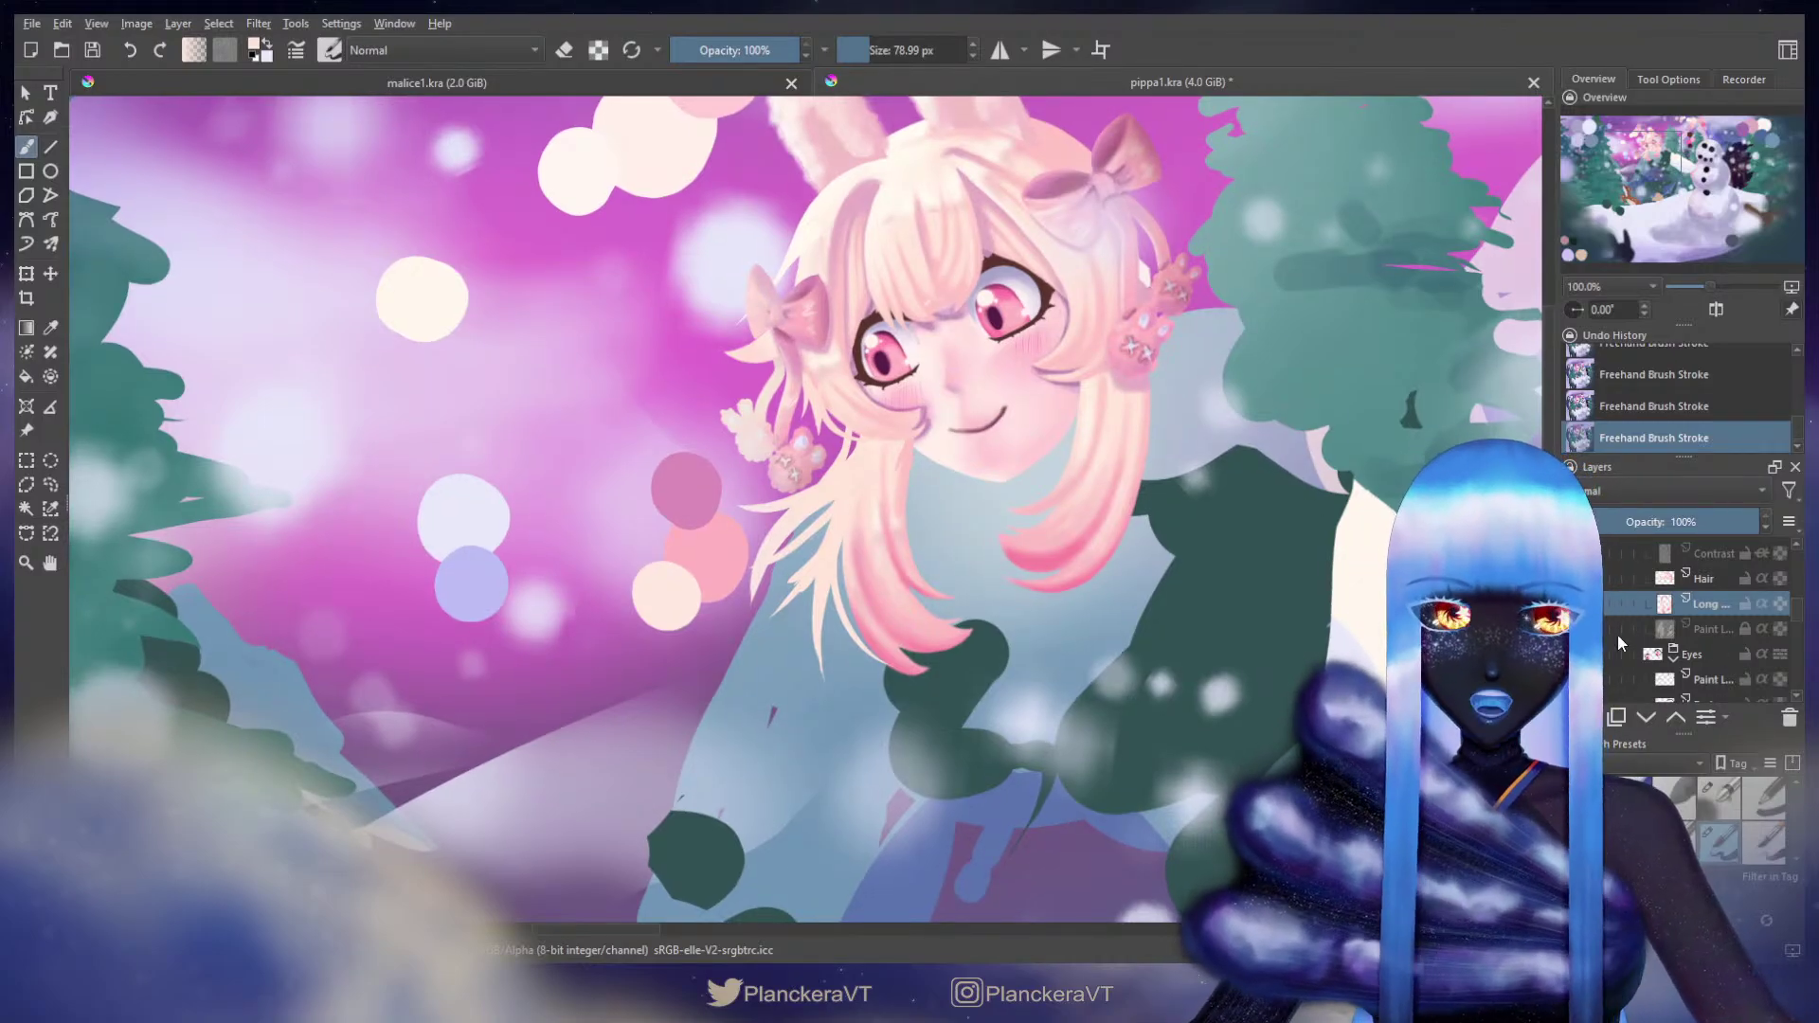
{"action": "left_click", "coordinate": [1593, 628]}
{"action": "left_click", "coordinate": [1574, 628]}
{"action": "left_click", "coordinate": [1574, 628]}
{"action": "left_click", "coordinate": [1574, 628]}
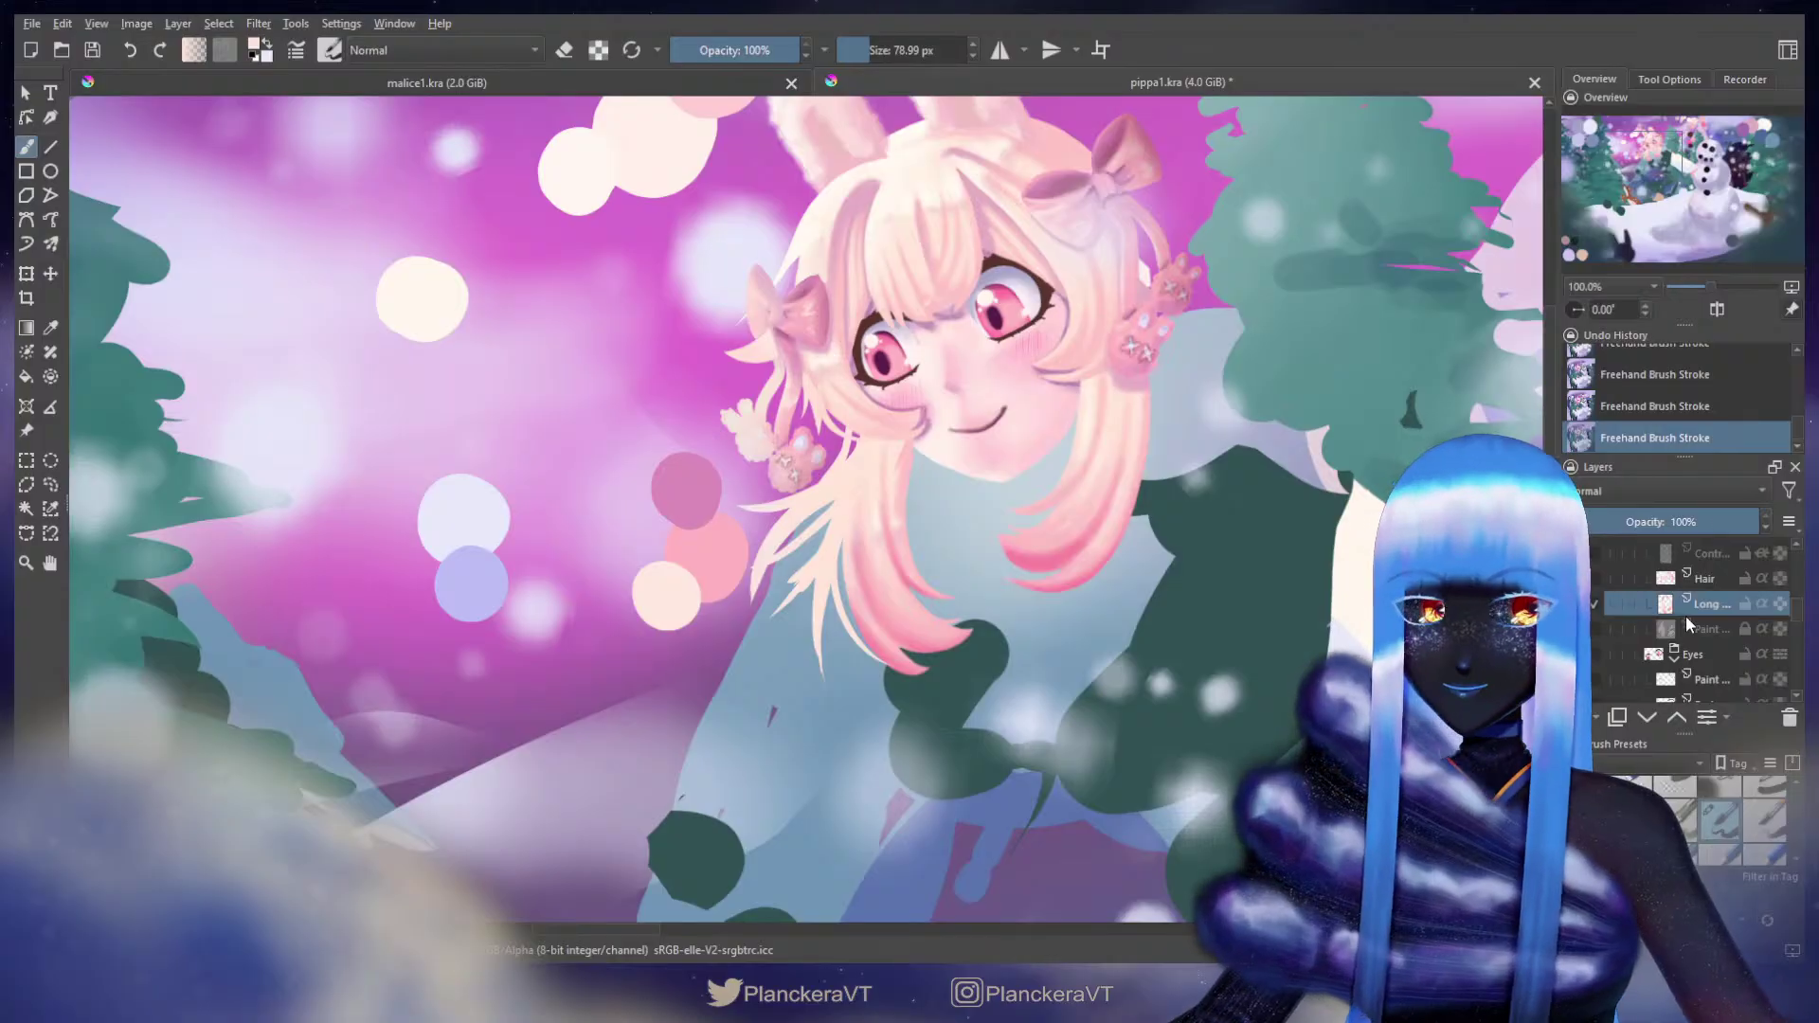
Step: Try loose pale strands sweeping inward from the right lock across the chin with a 50.23 px brush, and undo them
{"action": "key", "text": "e"}
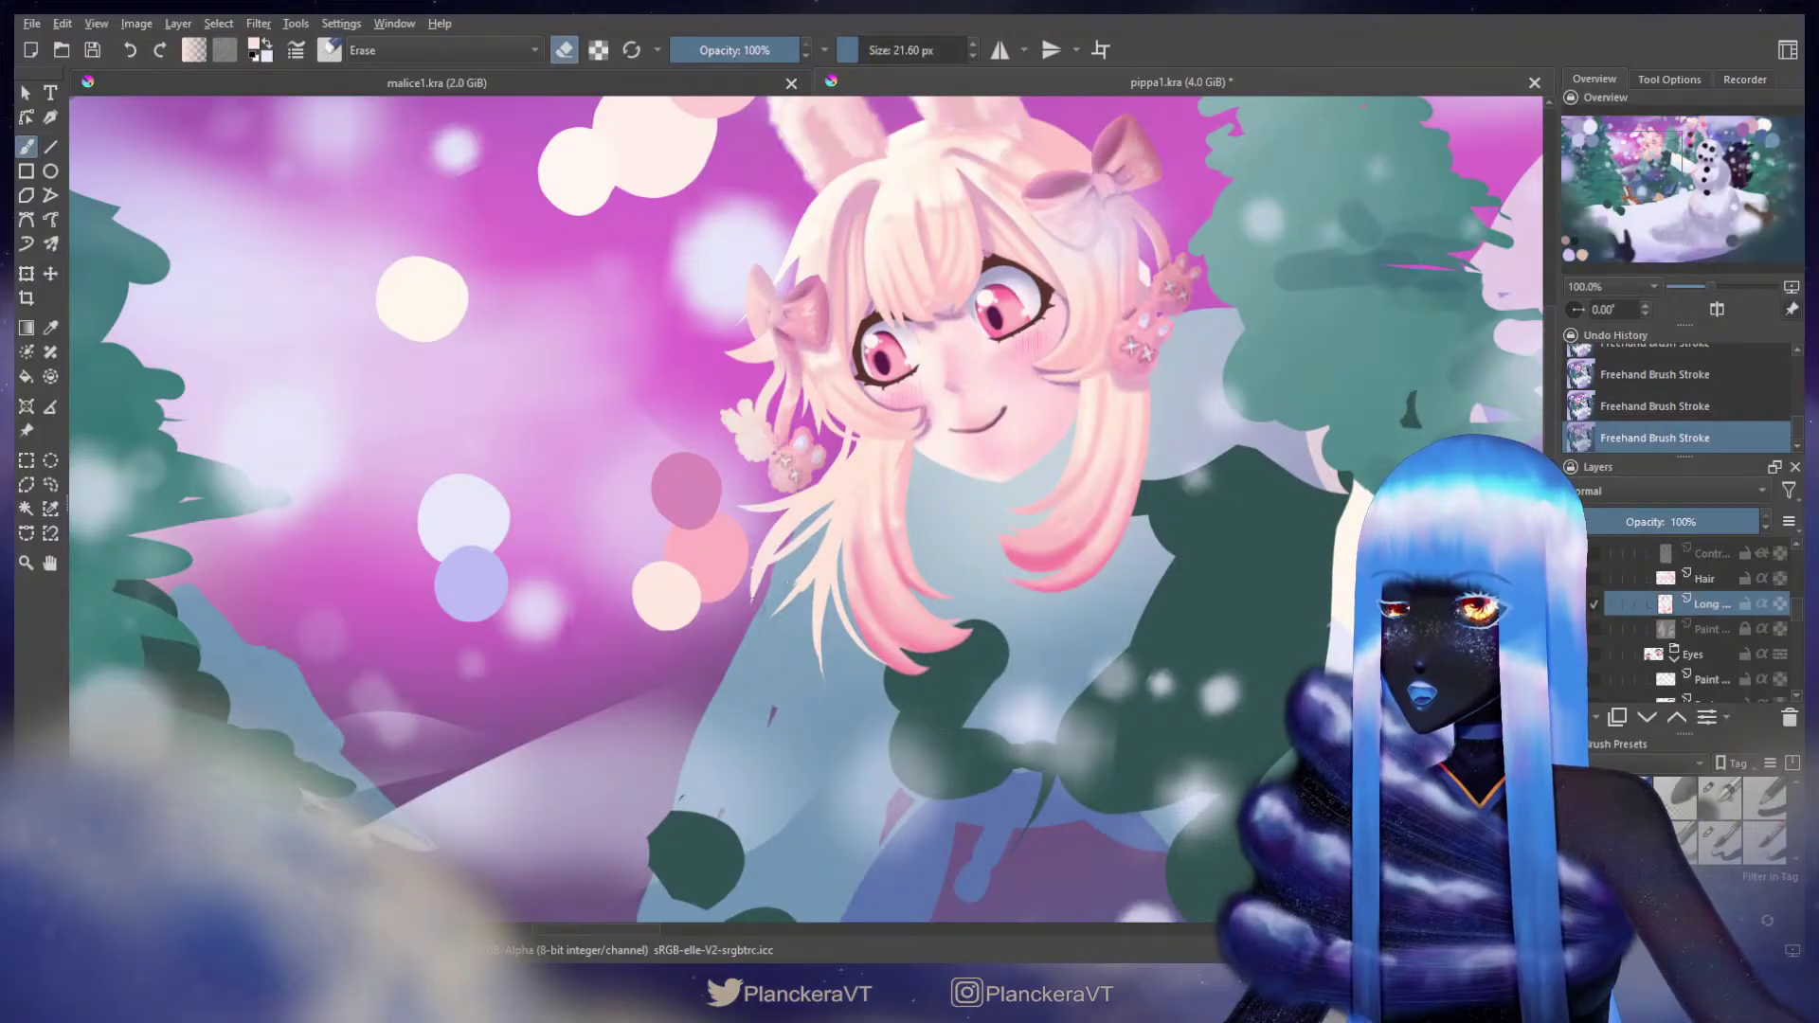
{"action": "key", "text": "e"}
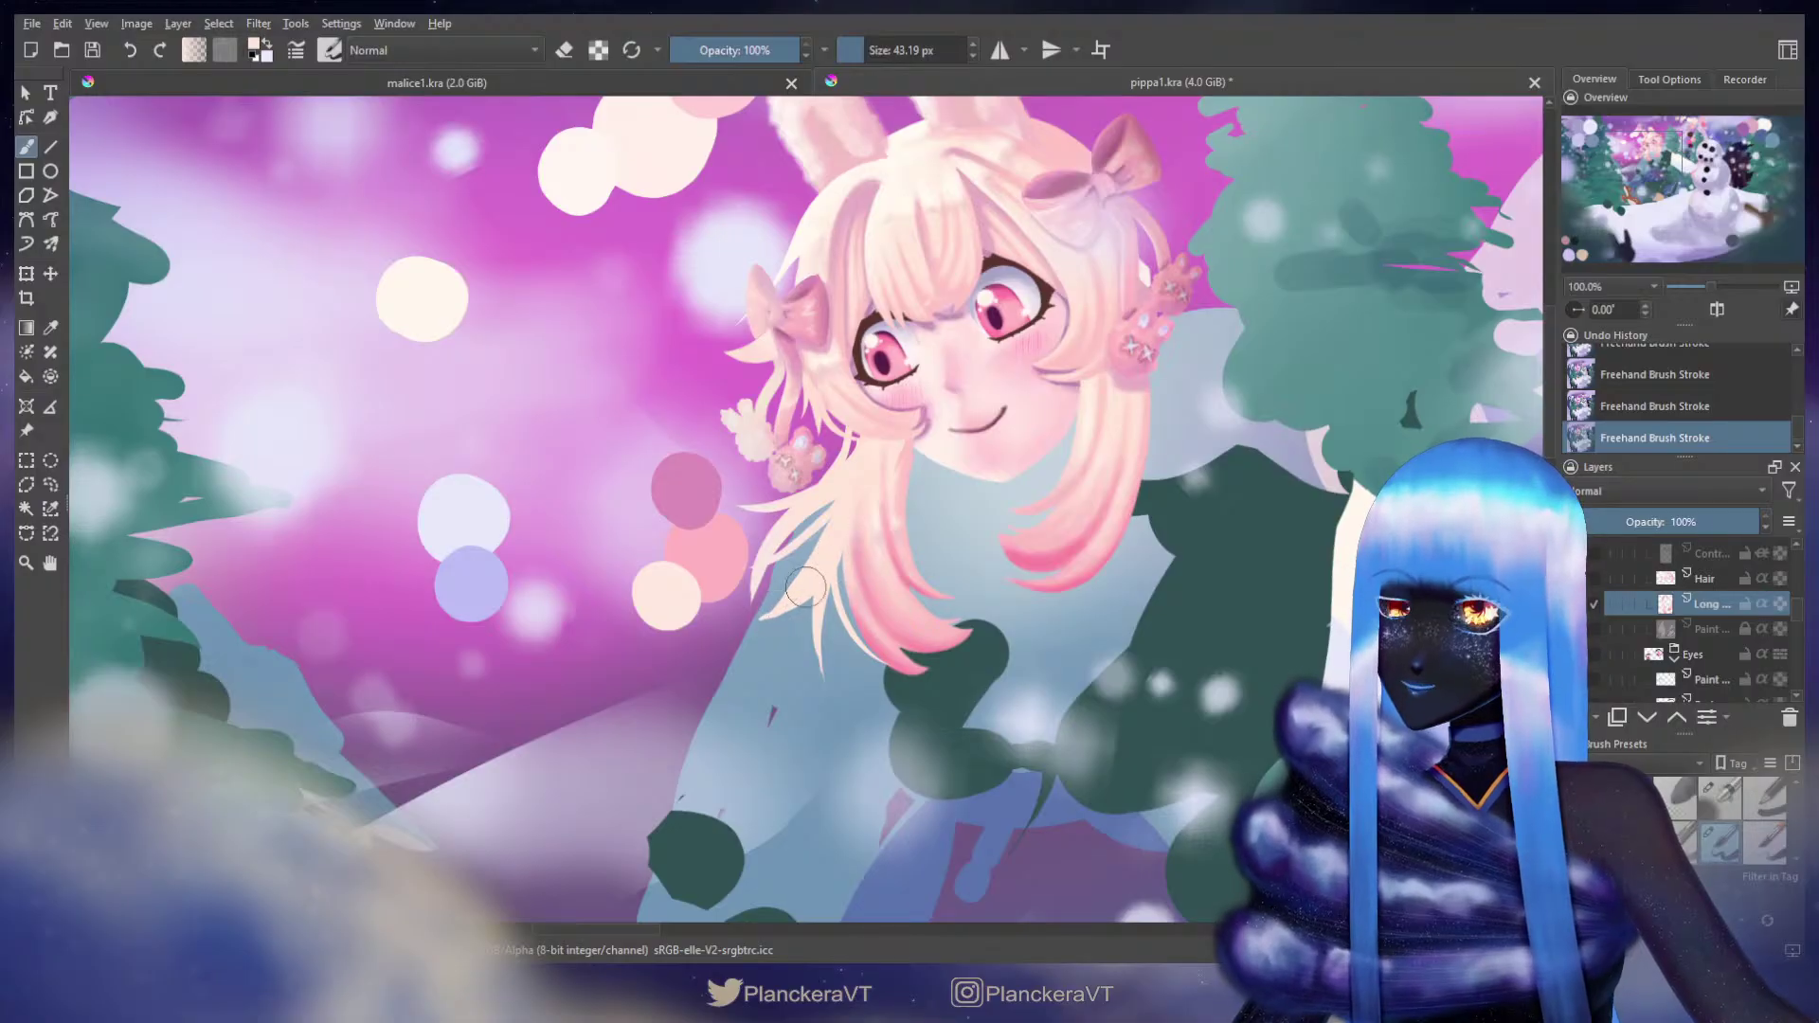
{"action": "left_click_drag", "start_coordinate": [1015, 458], "coordinate": [952, 507]}
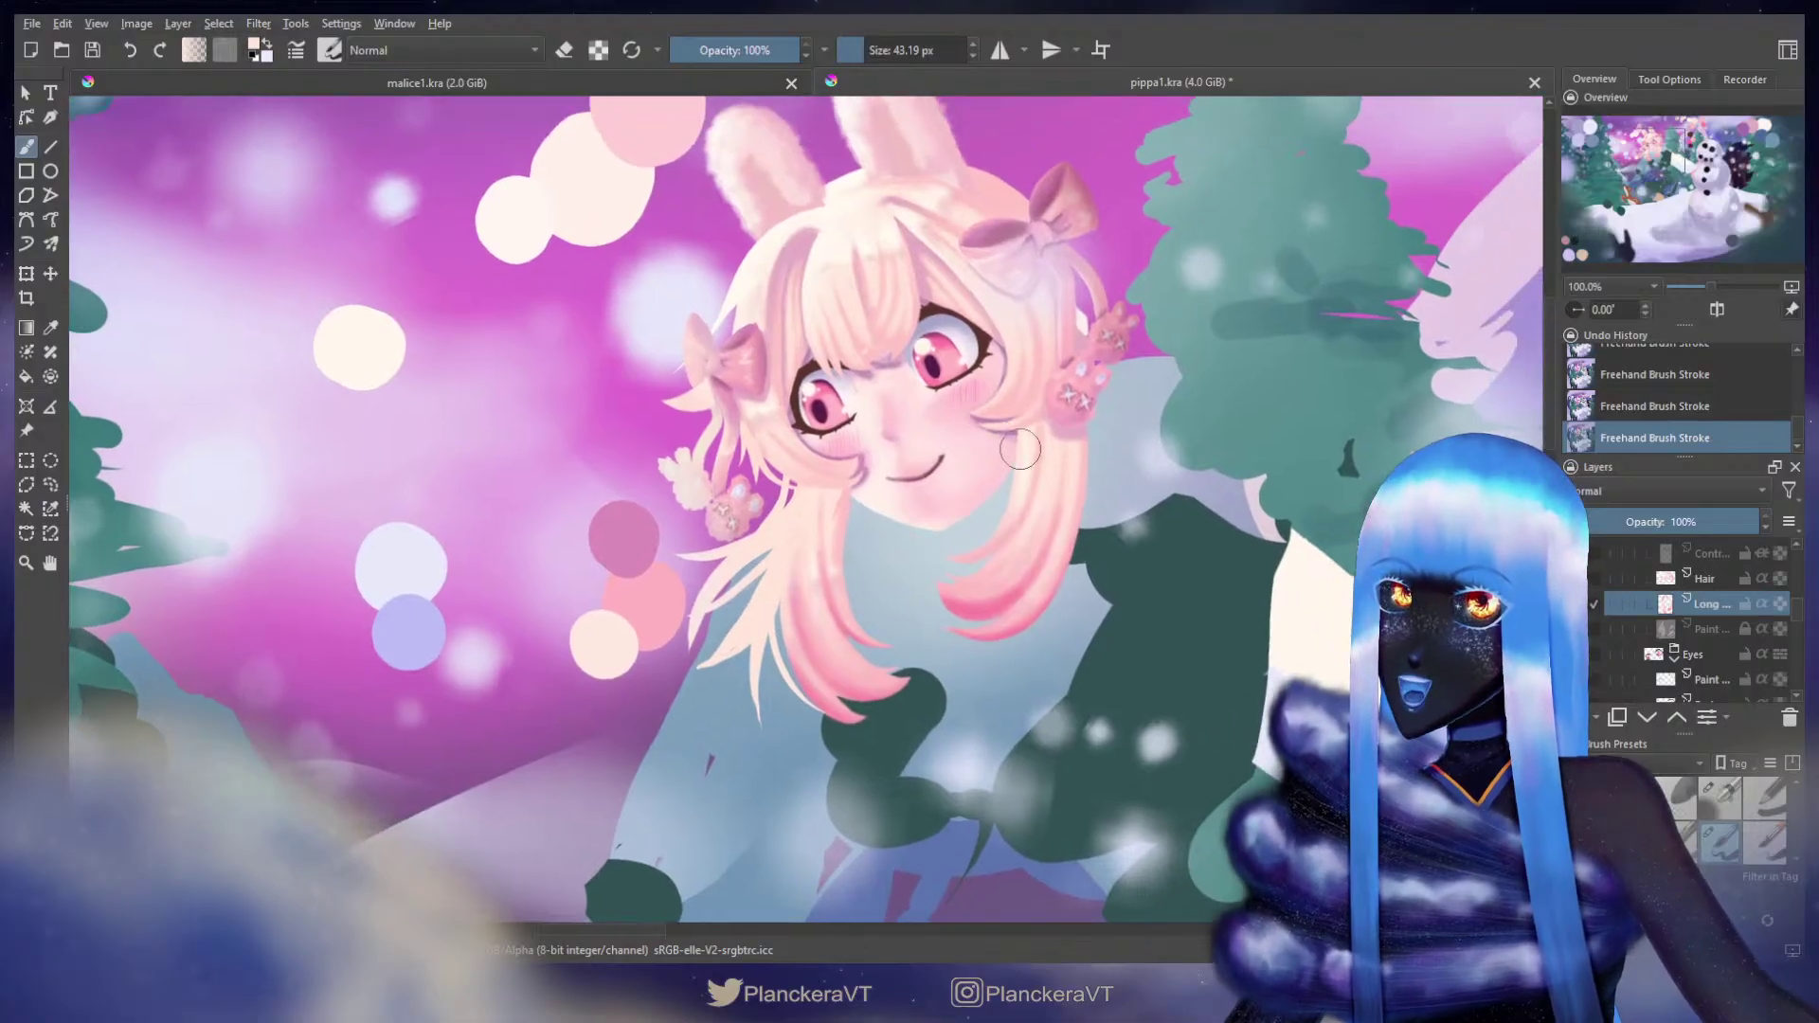
{"action": "key", "text": "ctrl+z"}
{"action": "left_click_drag", "start_coordinate": [1025, 431], "coordinate": [1031, 431], "text": "shift"}
{"action": "left_click_drag", "start_coordinate": [1025, 432], "coordinate": [1019, 445]}
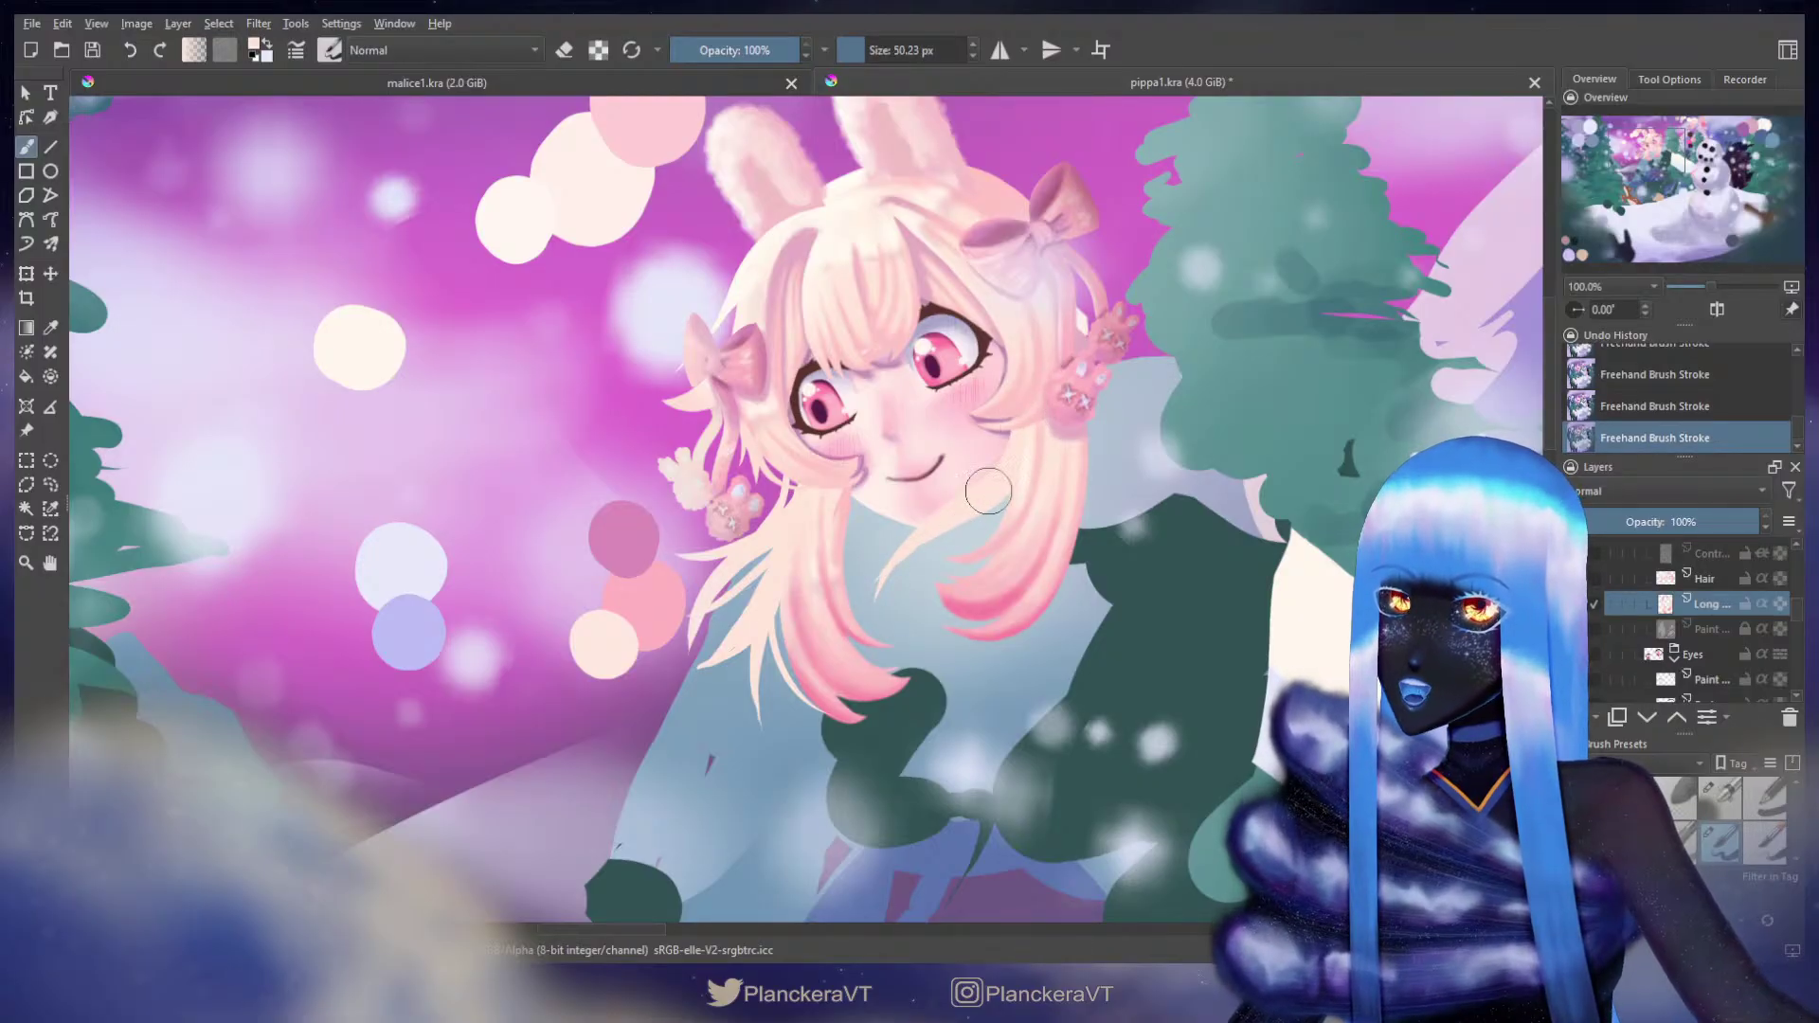
{"action": "key", "text": "ctrl+z"}
{"action": "key", "text": "ctrl+z"}
{"action": "key", "text": "ctrl+z"}
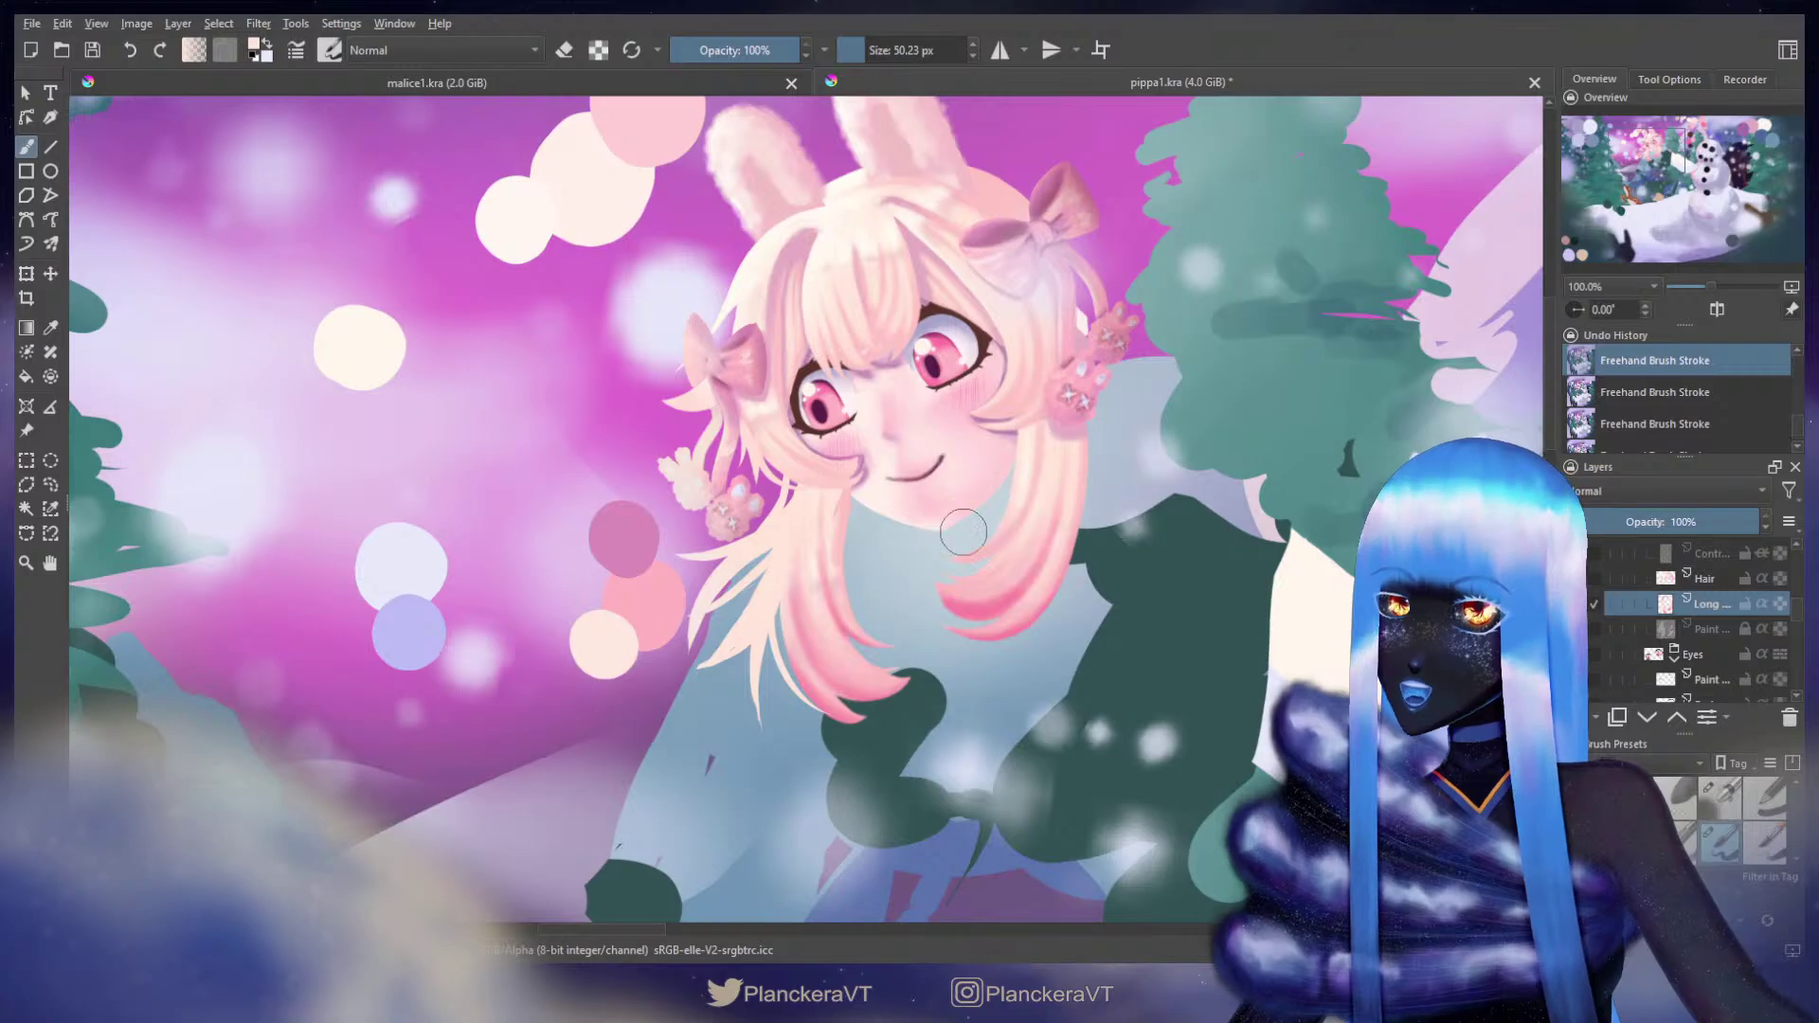
Step: Paint a pale strand sweeping inward from the right lock's root to below the chin with a 50.23 px brush
{"action": "left_click_drag", "start_coordinate": [1015, 438], "coordinate": [888, 557]}
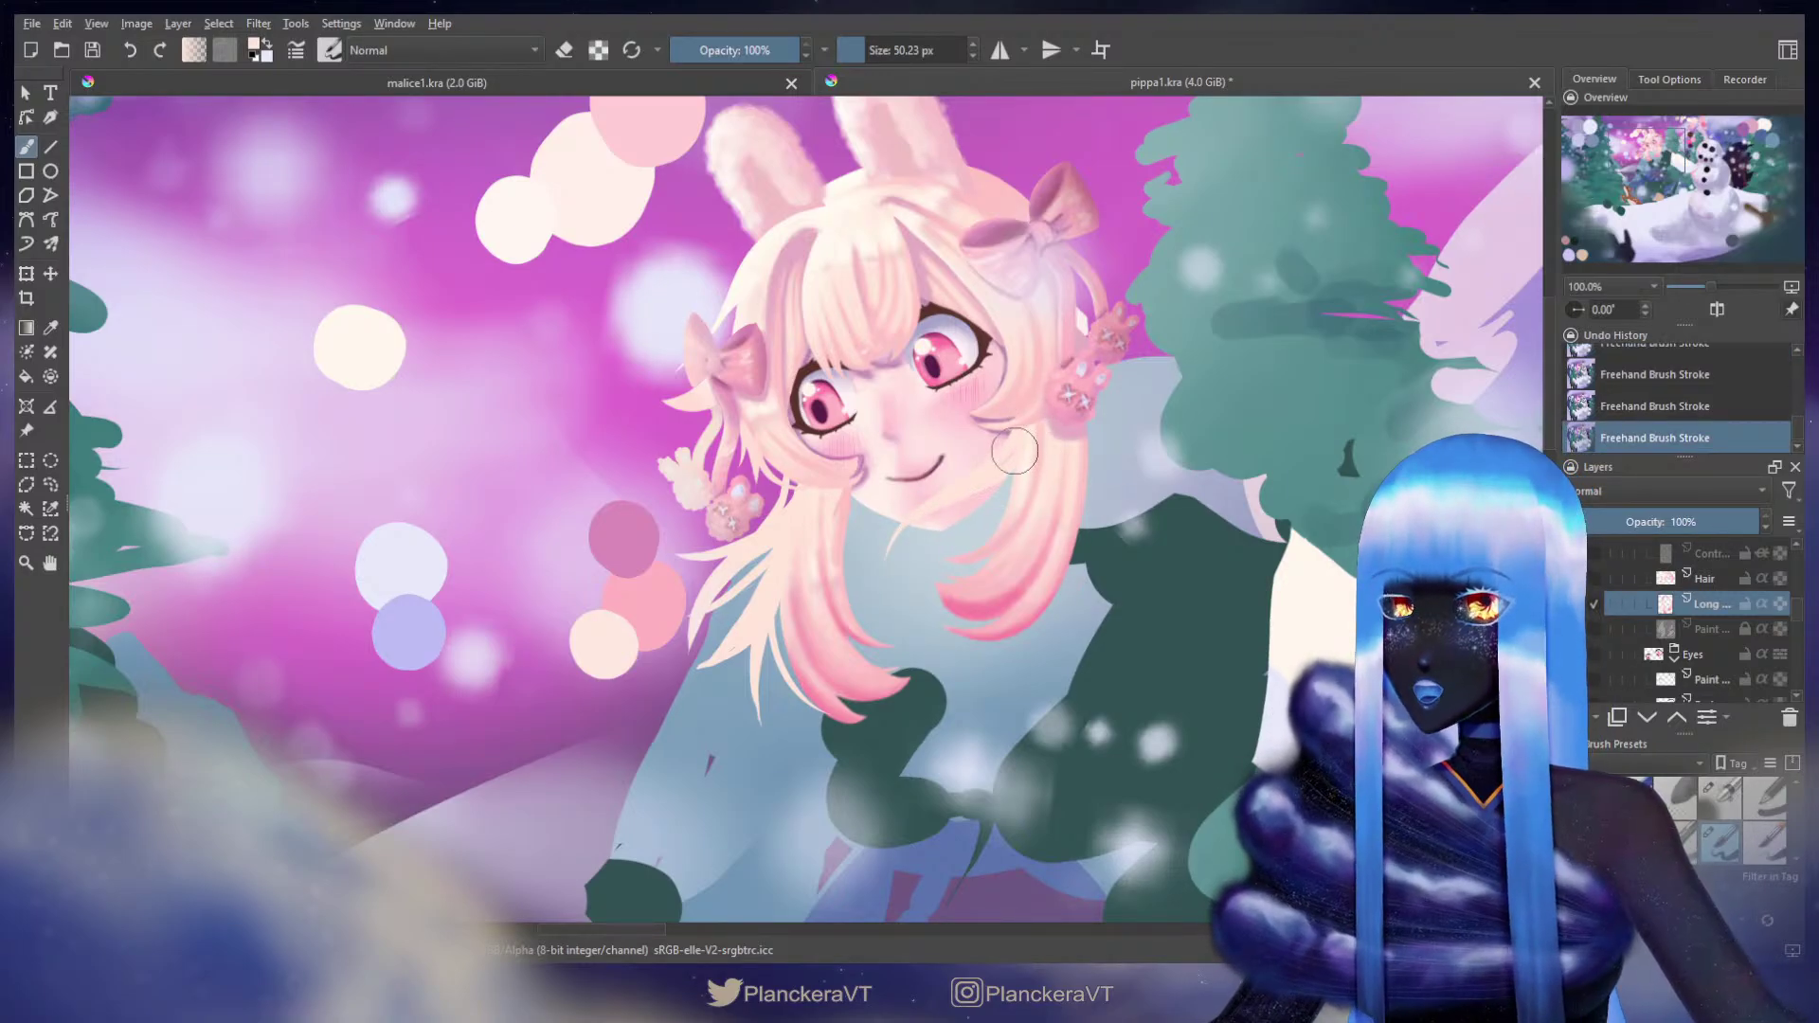
{"action": "left_click_drag", "start_coordinate": [986, 509], "coordinate": [931, 550]}
{"action": "key", "text": "ctrl+z"}
{"action": "left_click_drag", "start_coordinate": [1019, 459], "coordinate": [927, 563]}
{"action": "key", "text": "ctrl+z"}
{"action": "key", "text": "ctrl+shift+z"}
{"action": "key", "text": "ctrl+z"}
{"action": "key", "text": "ctrl+shift+z"}
{"action": "key", "text": "ctrl+z"}
Step: Add shorter pale strands between the chin strand and the inner edge of the right lock
{"action": "left_click_drag", "start_coordinate": [1023, 464], "coordinate": [980, 521]}
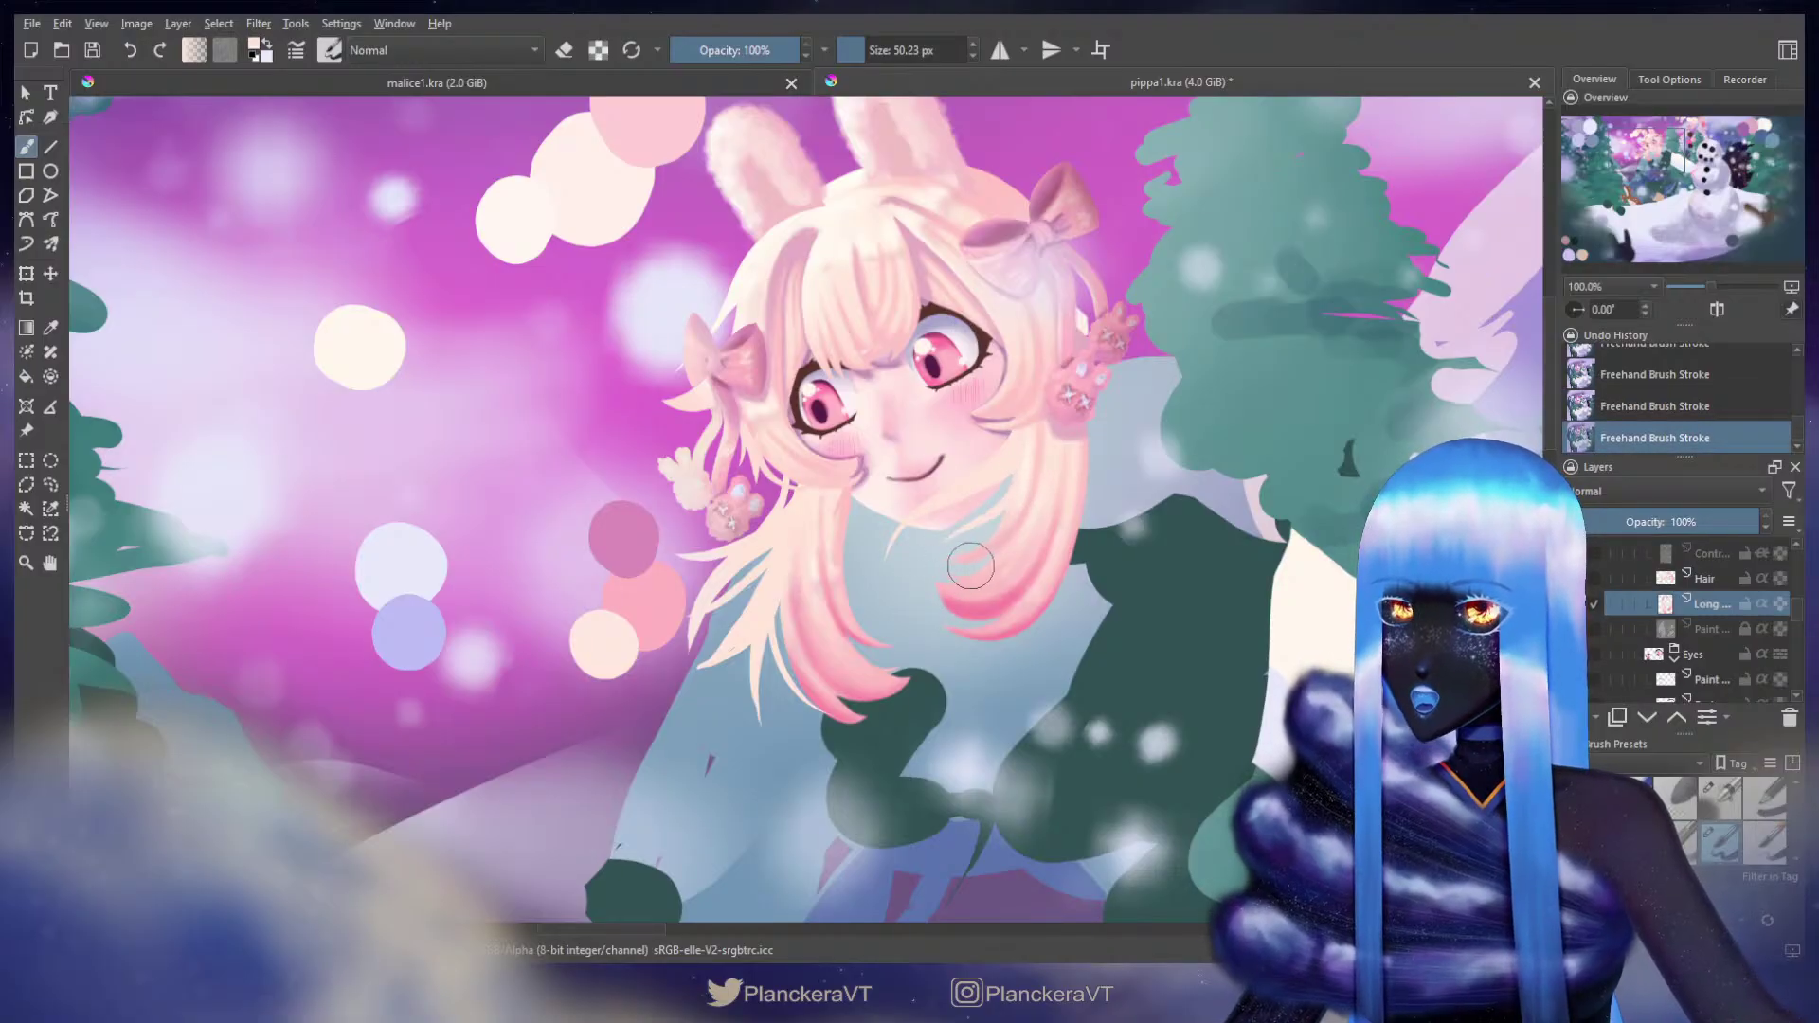
{"action": "key", "text": "ctrl+z"}
{"action": "key", "text": "ctrl+shift+z"}
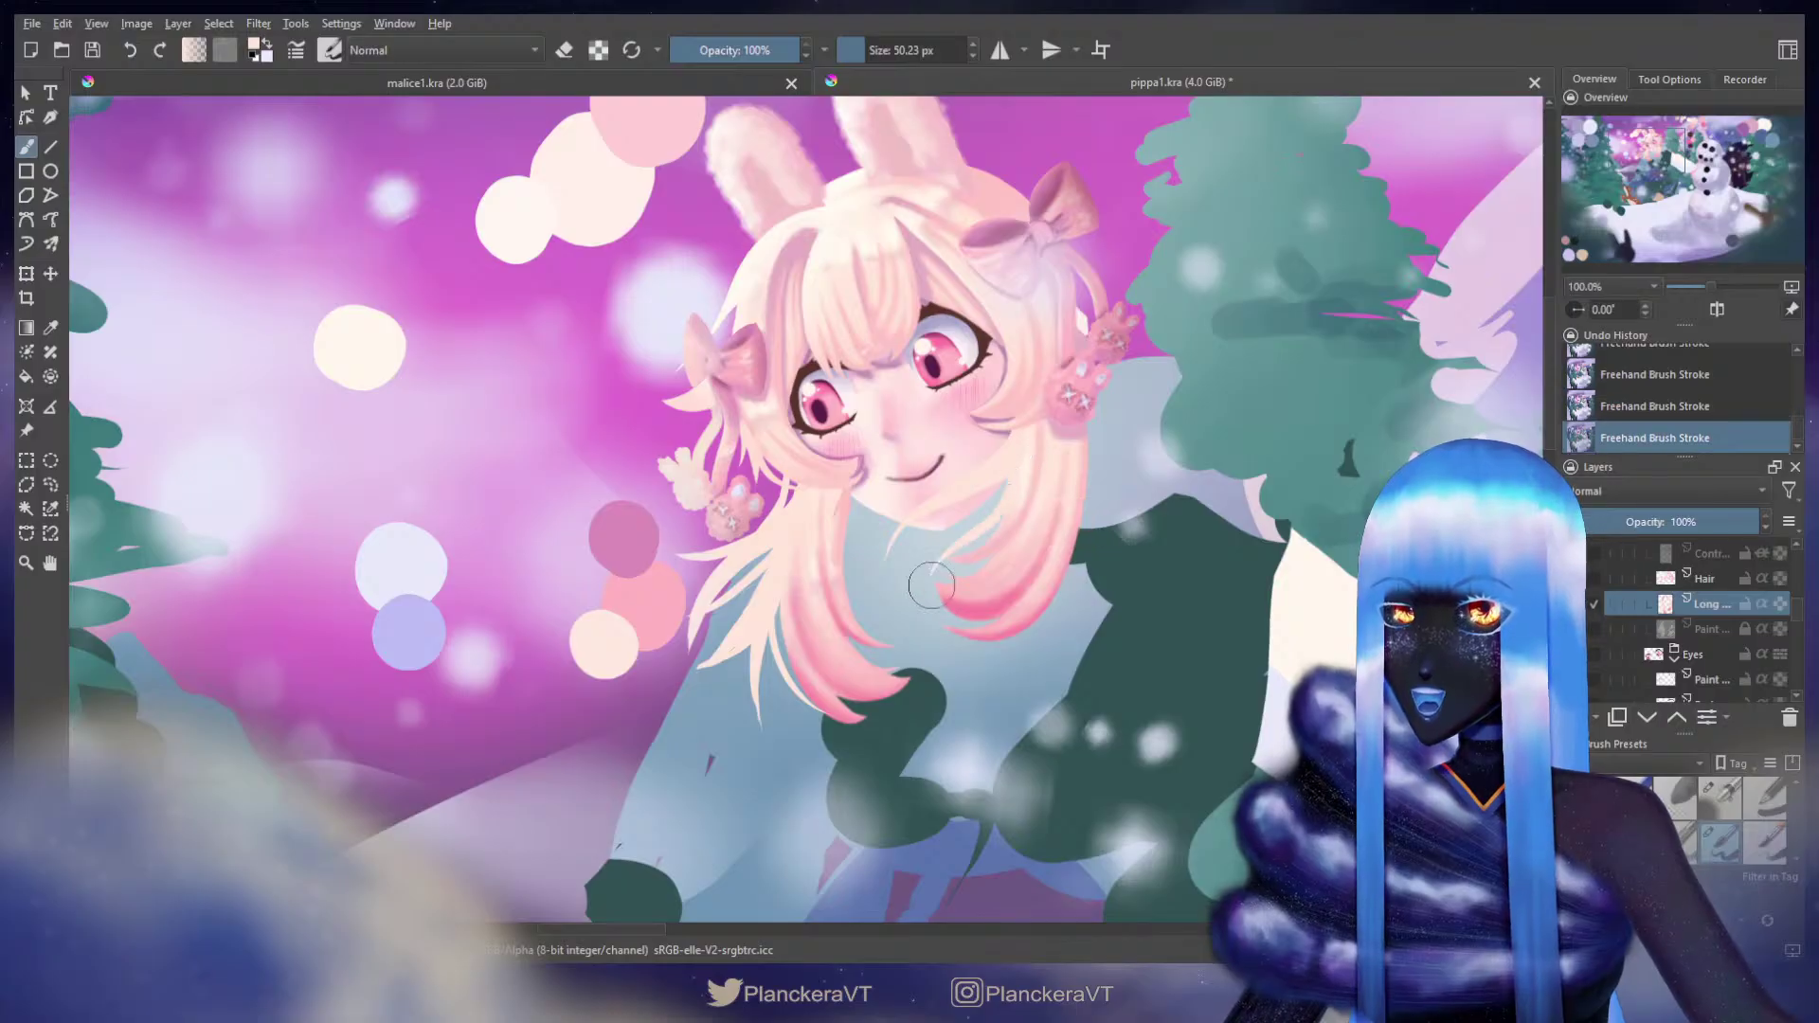
{"action": "left_click_drag", "start_coordinate": [1011, 463], "coordinate": [950, 548]}
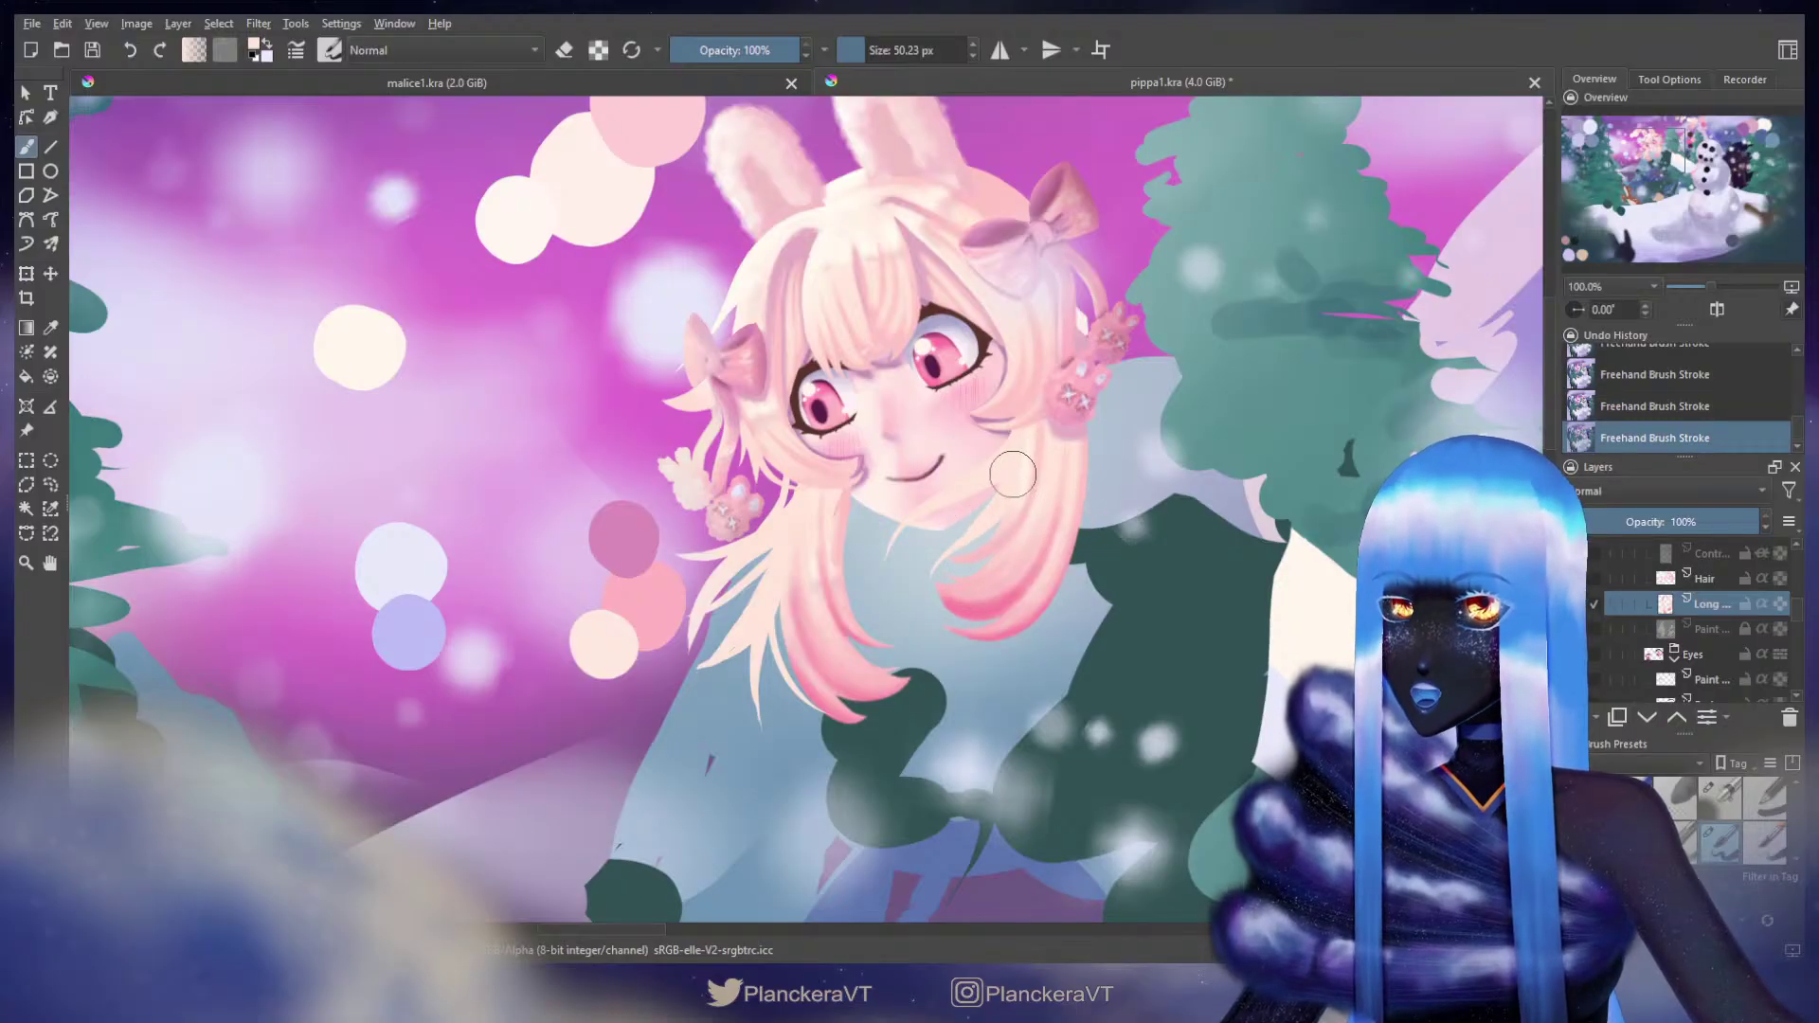
{"action": "key", "text": "ctrl+z"}
{"action": "key", "text": "ctrl+shift+z"}
{"action": "key", "text": "ctrl+z"}
{"action": "key", "text": "ctrl+shift+z"}
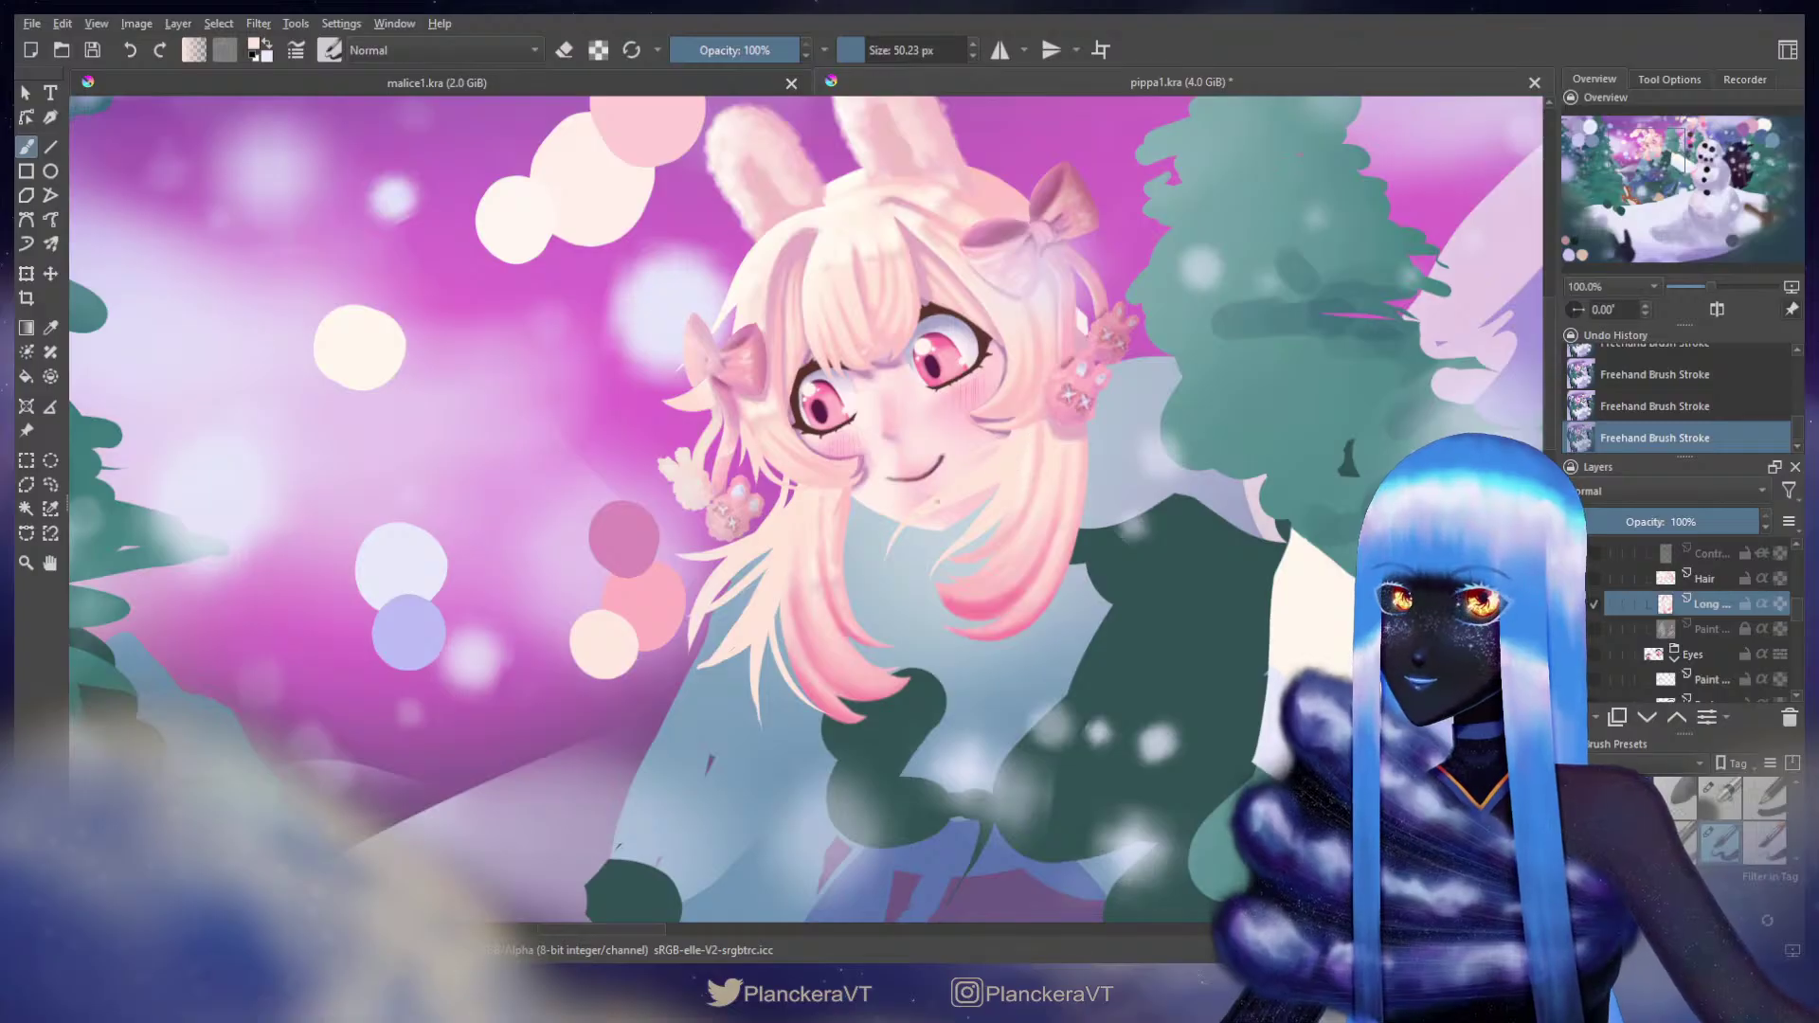
Step: Paint thin pale strands down the outer edge of the right lock, starting below the right earmuff
{"action": "key", "text": "ctrl+z"}
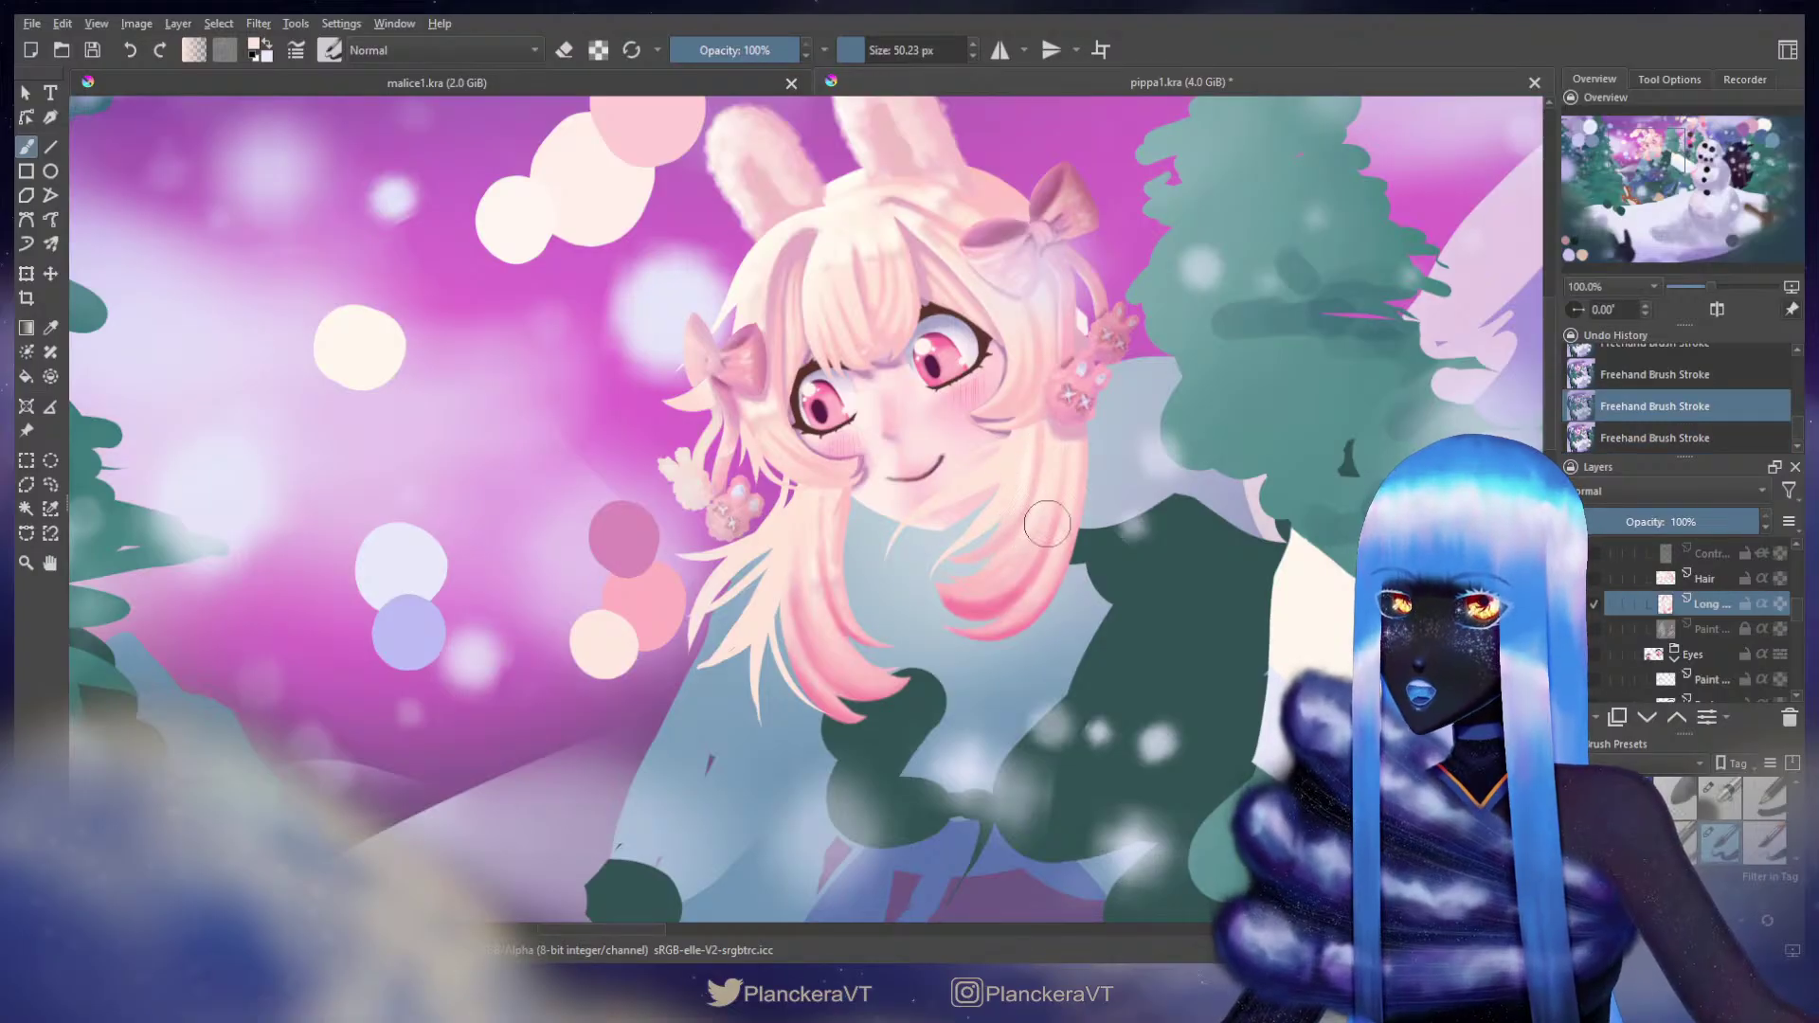
{"action": "key", "text": "ctrl+shift+z"}
{"action": "key", "text": "ctrl+z"}
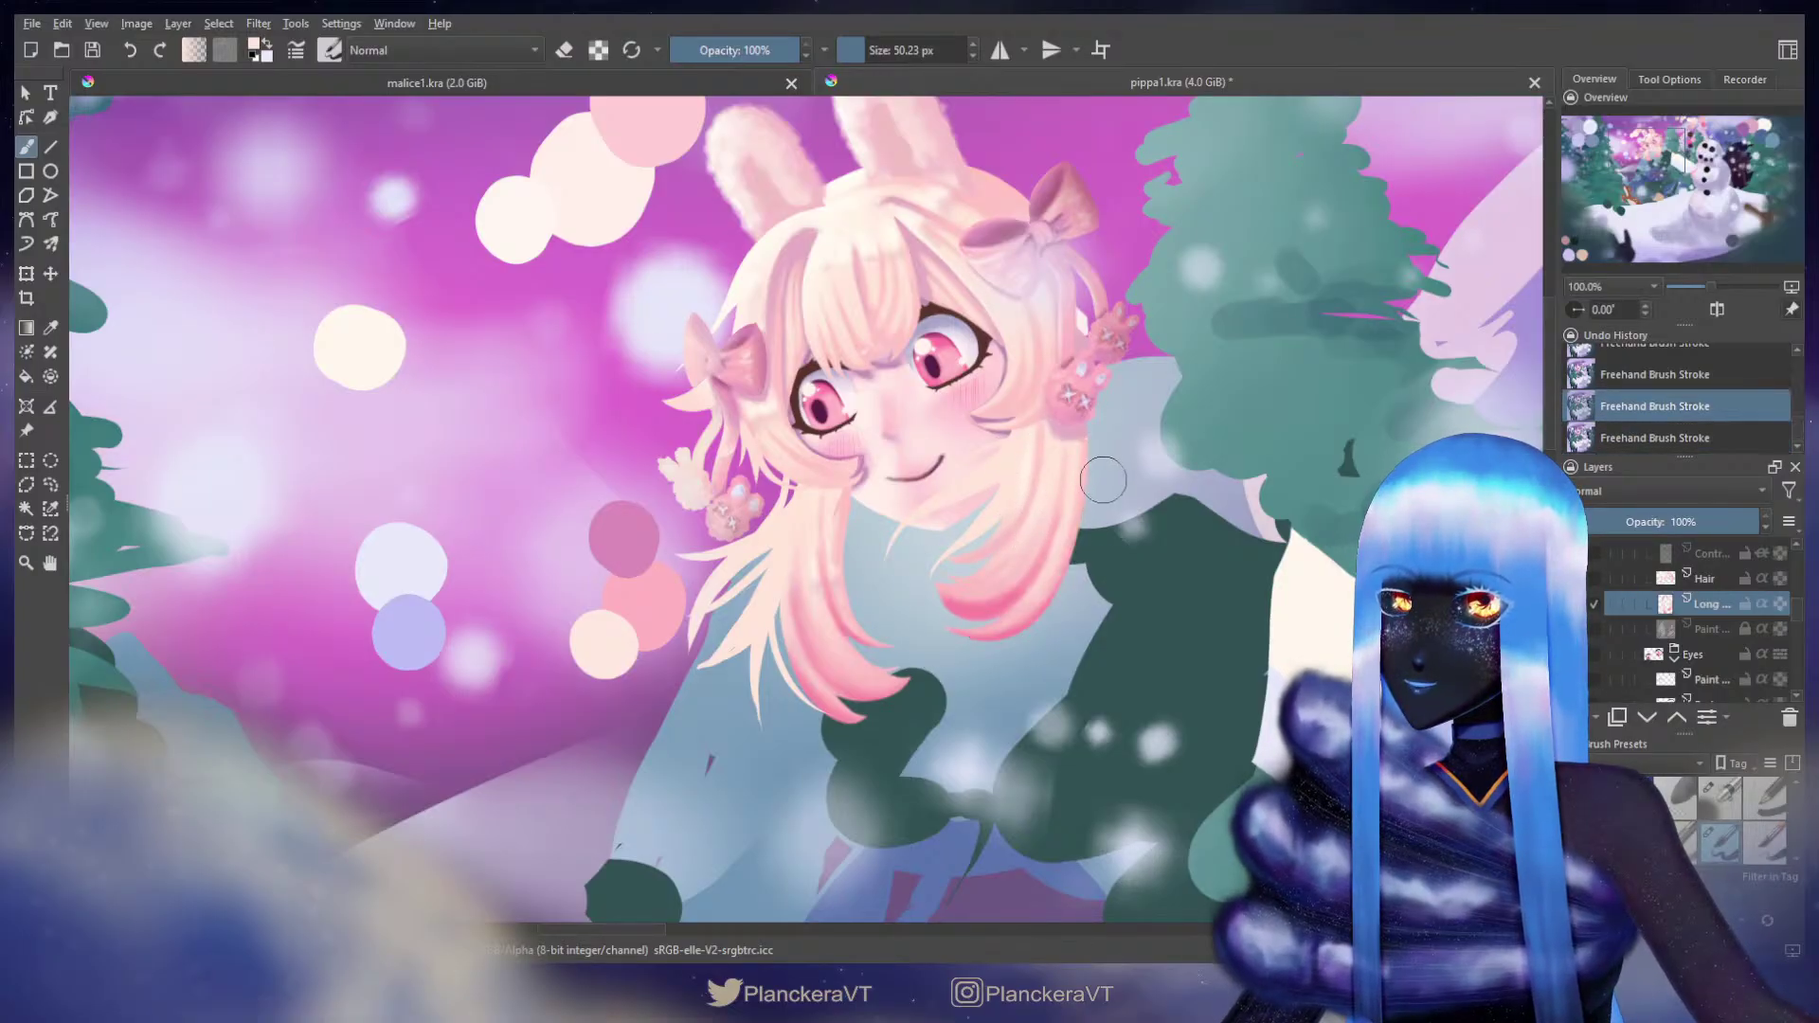
{"action": "key", "text": "ctrl+shift+z"}
{"action": "key", "text": "ctrl+z"}
{"action": "key", "text": "ctrl+shift+z"}
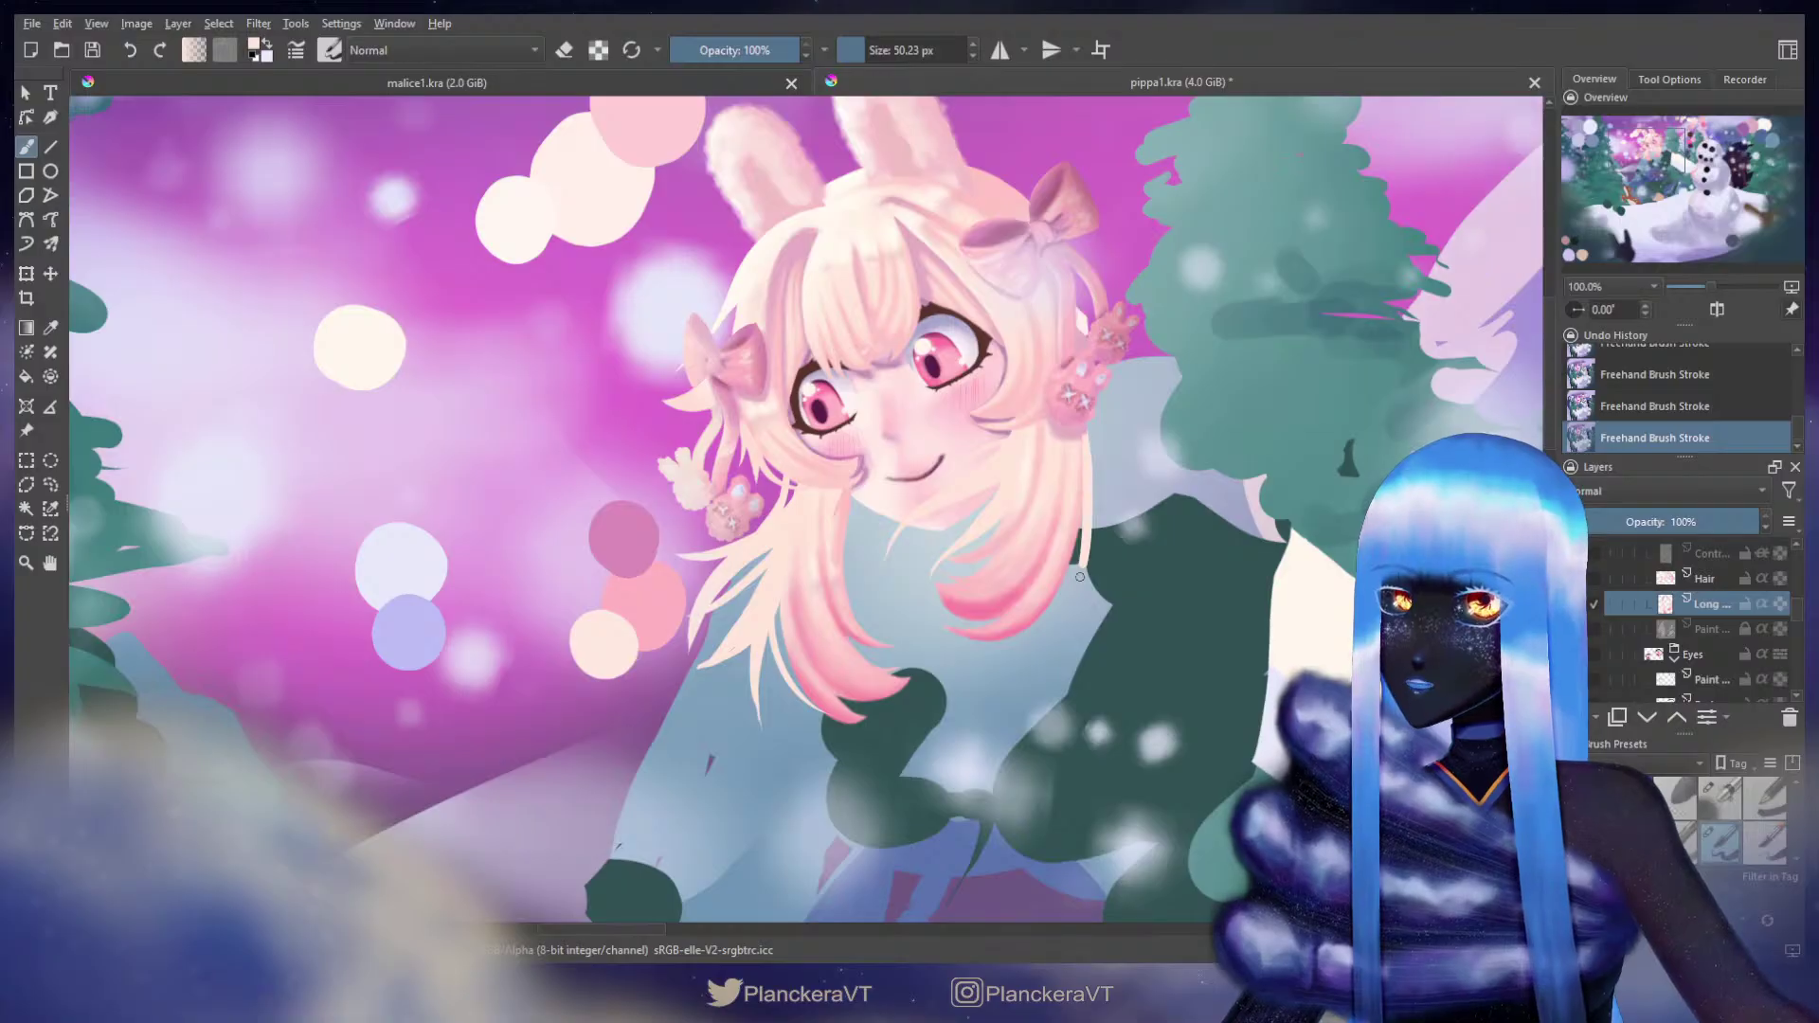
{"action": "key", "text": "ctrl+z"}
{"action": "key", "text": "ctrl+shift+z"}
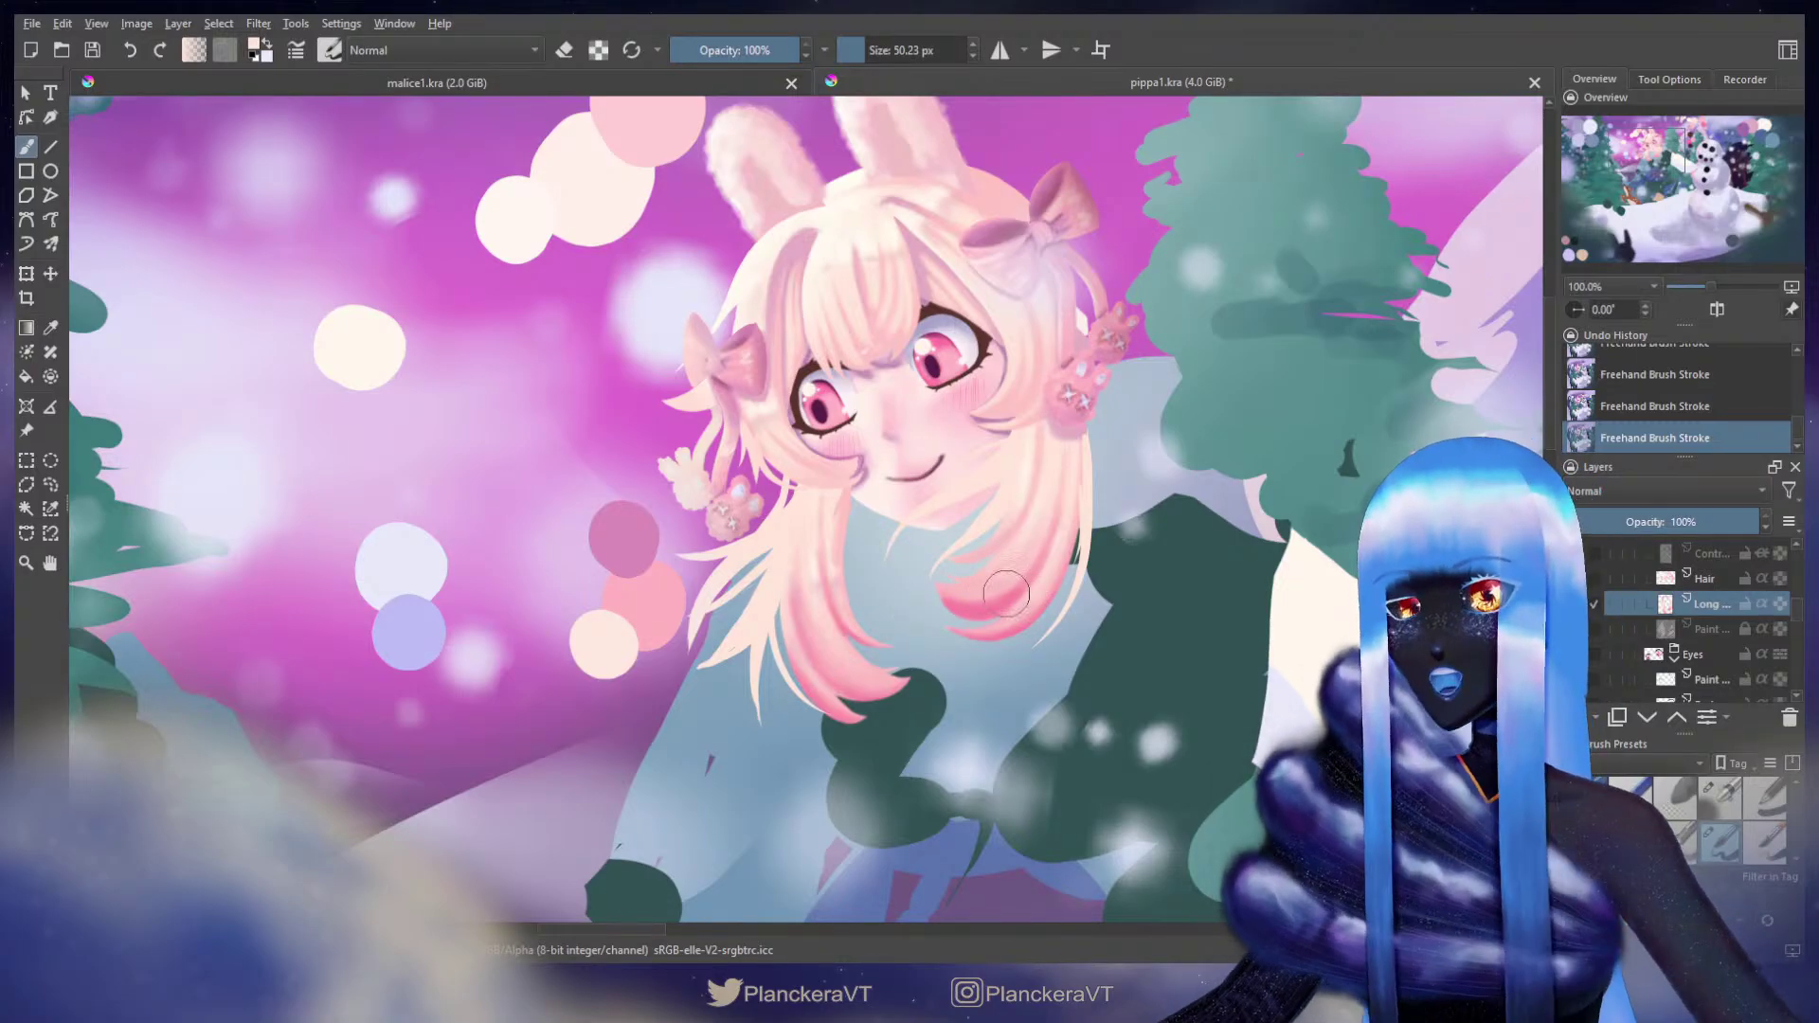
Step: Try short pale strands over the right cheek on the long hair layer, toggling the last stroke to compare
{"action": "left_click_drag", "start_coordinate": [1024, 512], "coordinate": [1024, 575]}
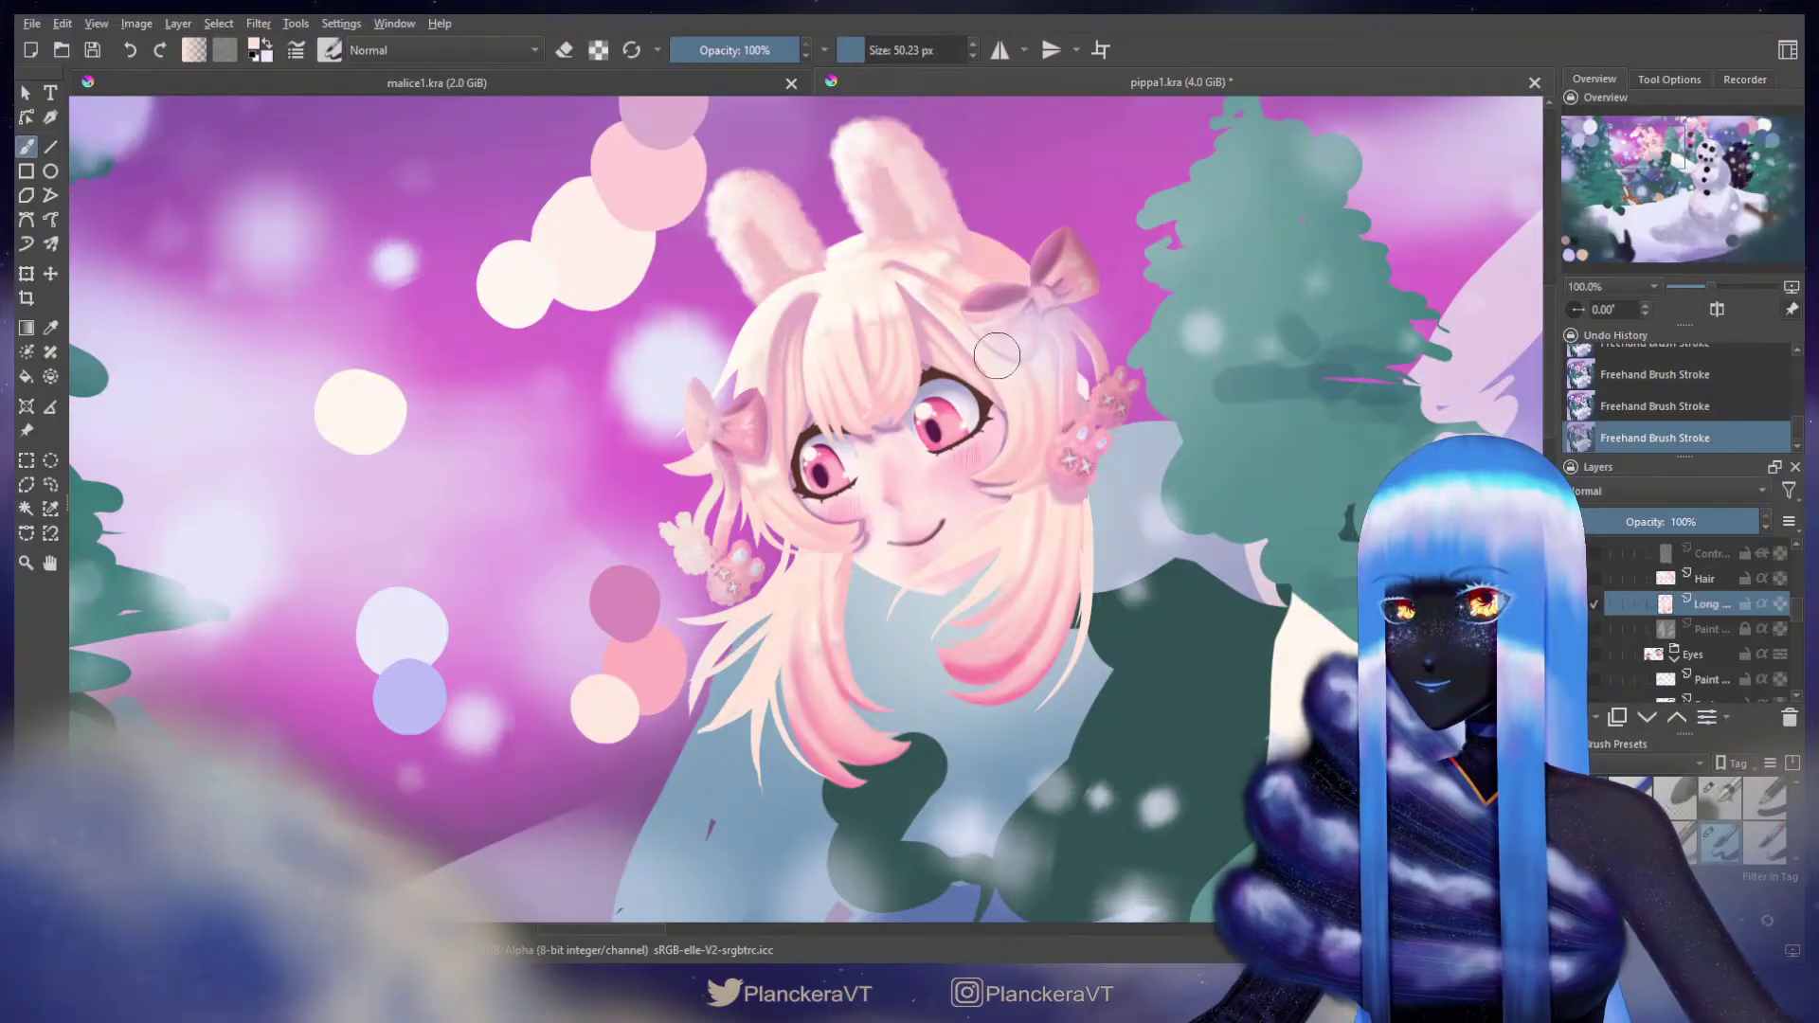
{"action": "key", "text": "ctrl+z"}
{"action": "key", "text": "ctrl+shift+z"}
{"action": "key", "text": "ctrl+z"}
{"action": "key", "text": "ctrl+shift+z"}
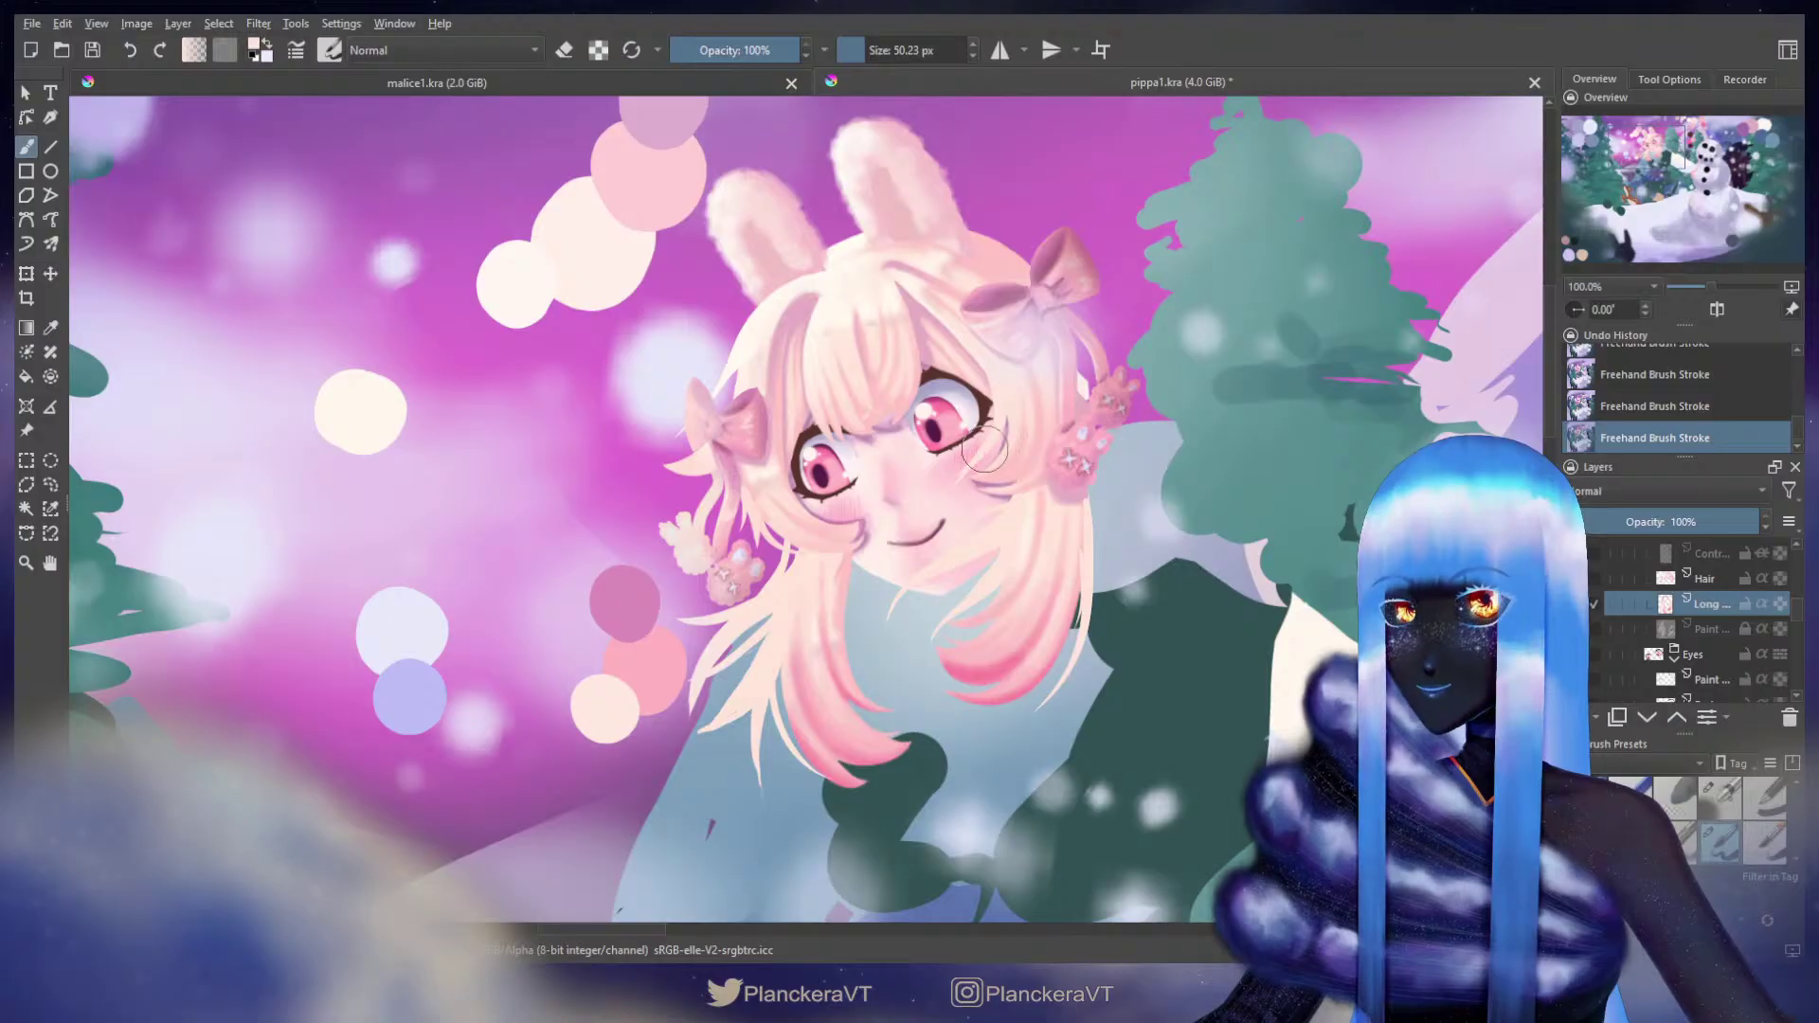
{"action": "key", "text": "ctrl+z"}
{"action": "key", "text": "ctrl+shift+z"}
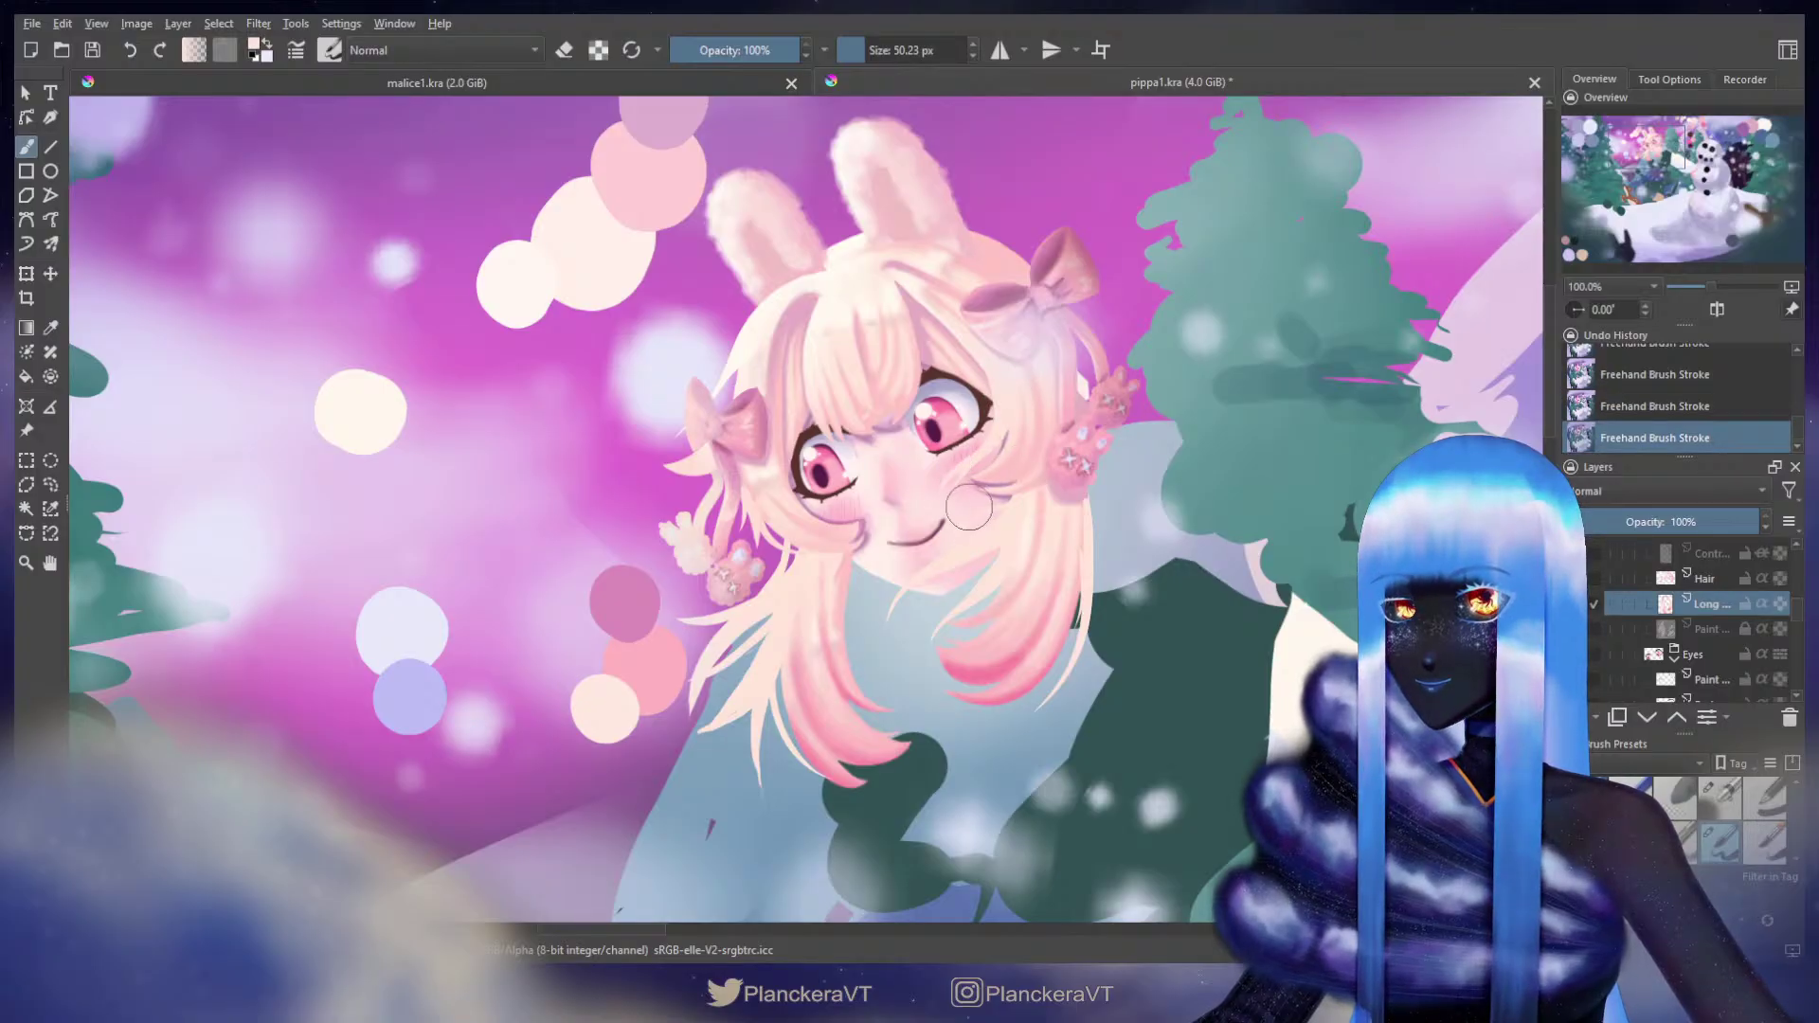
{"action": "key", "text": "ctrl+z"}
{"action": "key", "text": "ctrl+shift+z"}
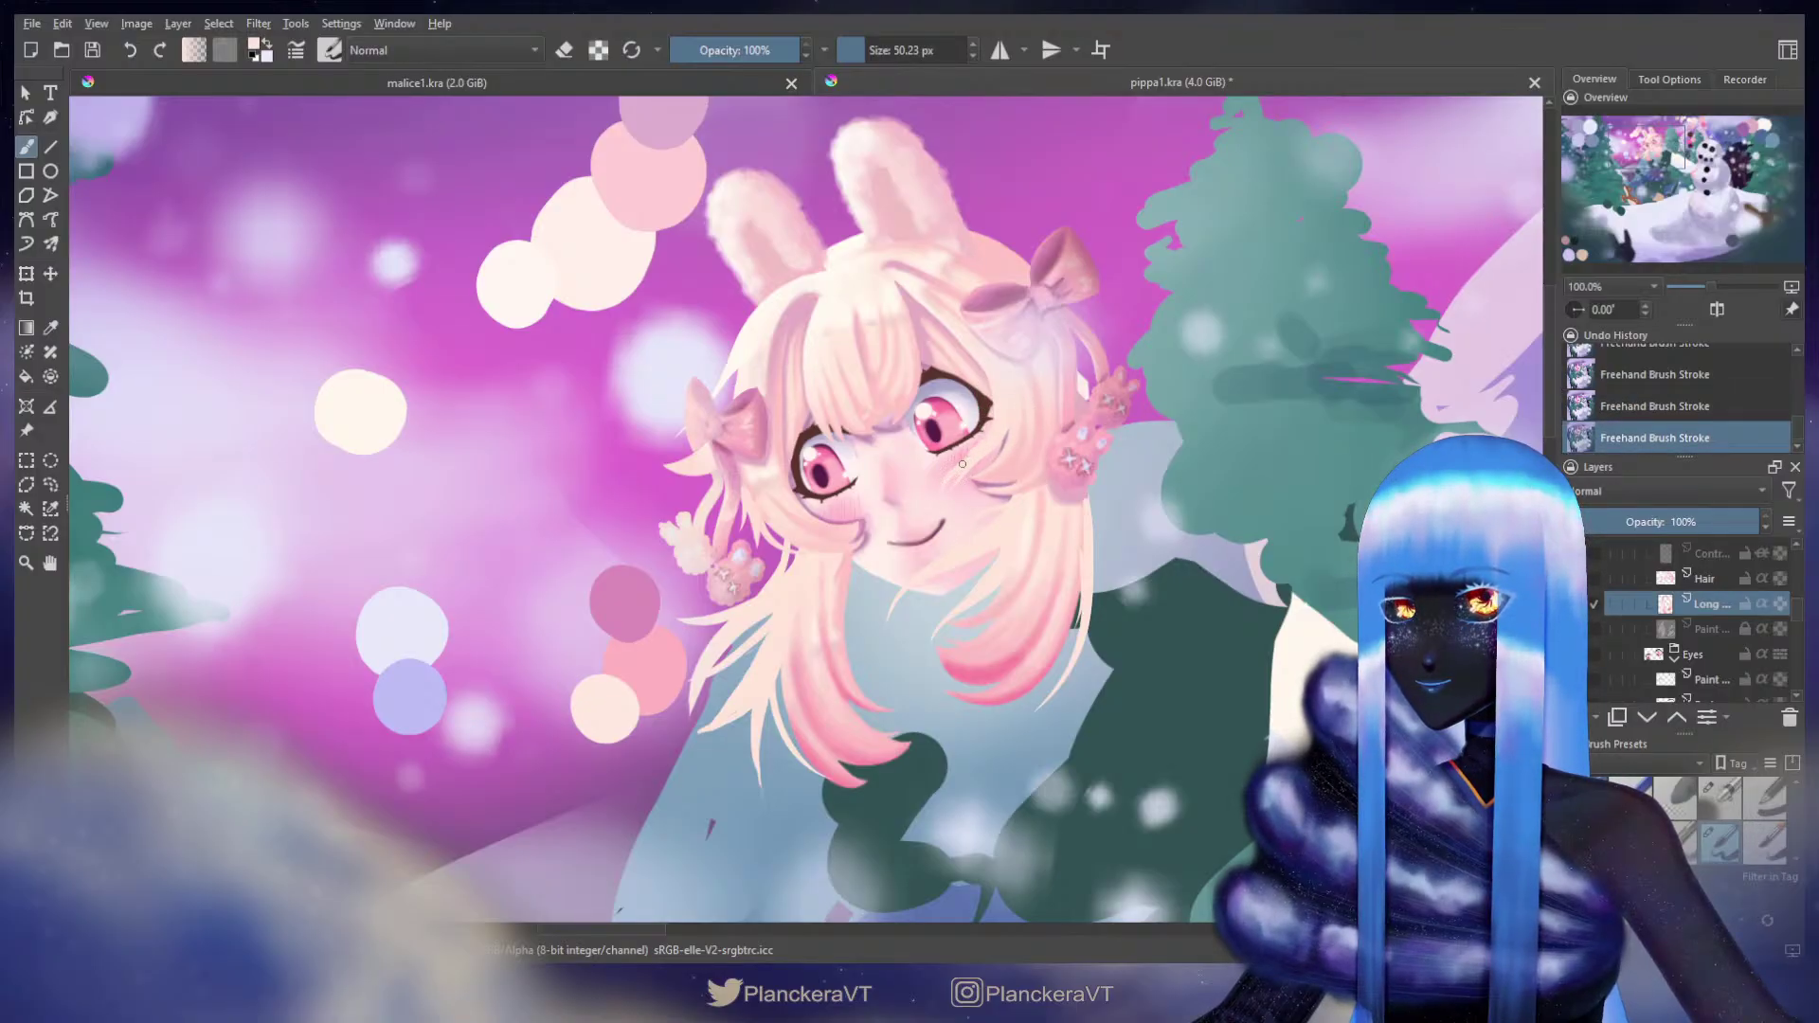
Step: Try erasing hair beside the right eye with a 117.60 px eraser, and undo the recent strokes there
{"action": "key", "text": "e"}
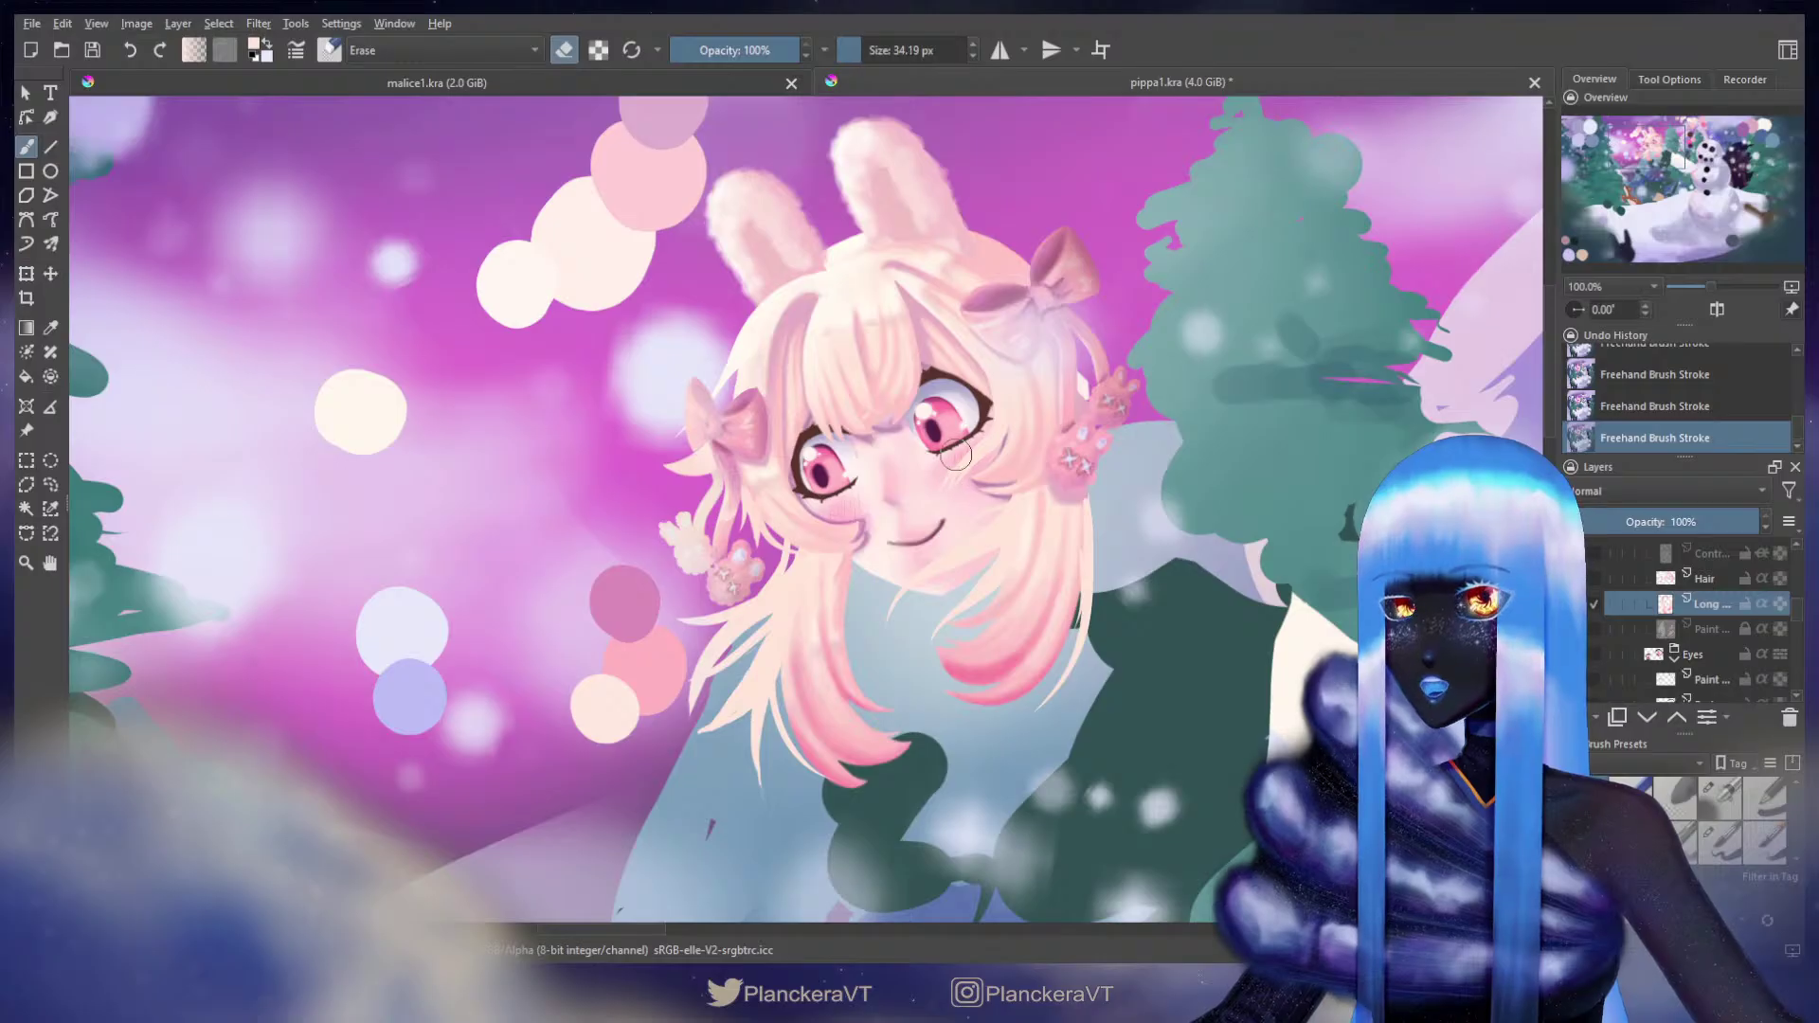
{"action": "left_click_drag", "start_coordinate": [890, 451], "coordinate": [968, 473], "text": "shift"}
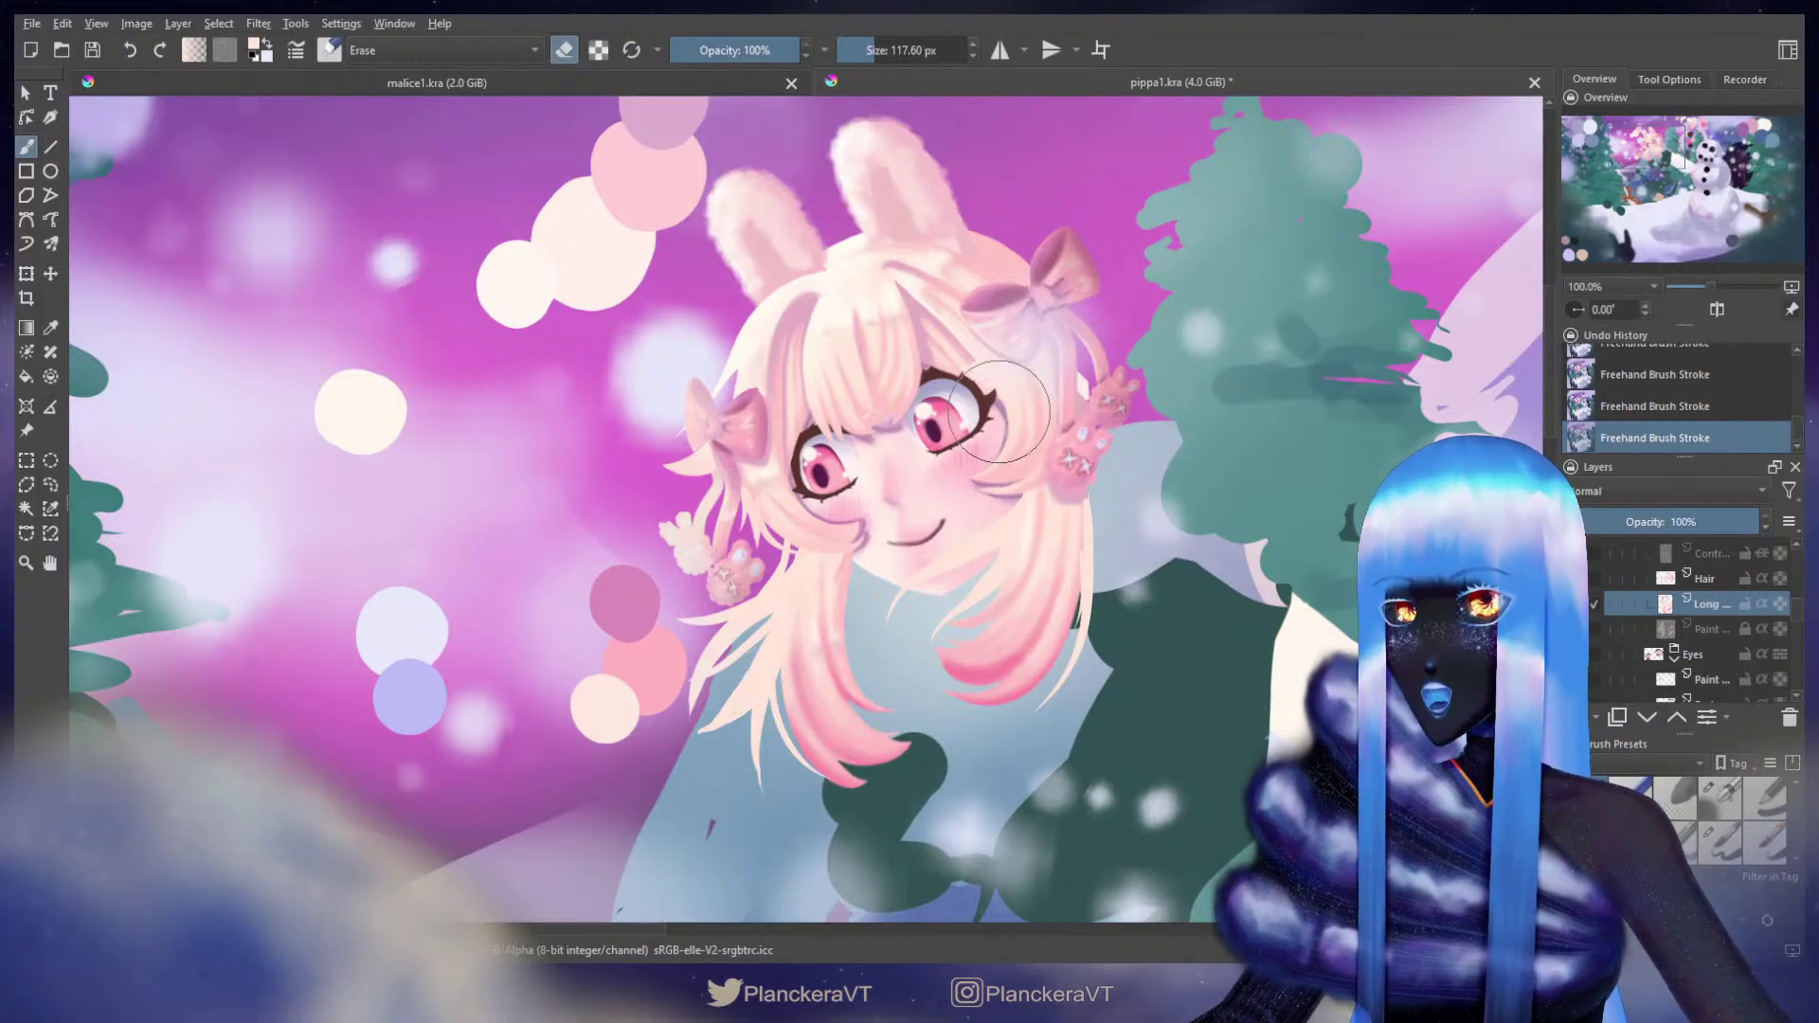
{"action": "key", "text": "ctrl+z"}
{"action": "key", "text": "ctrl+shift+z"}
{"action": "key", "text": "ctrl+z"}
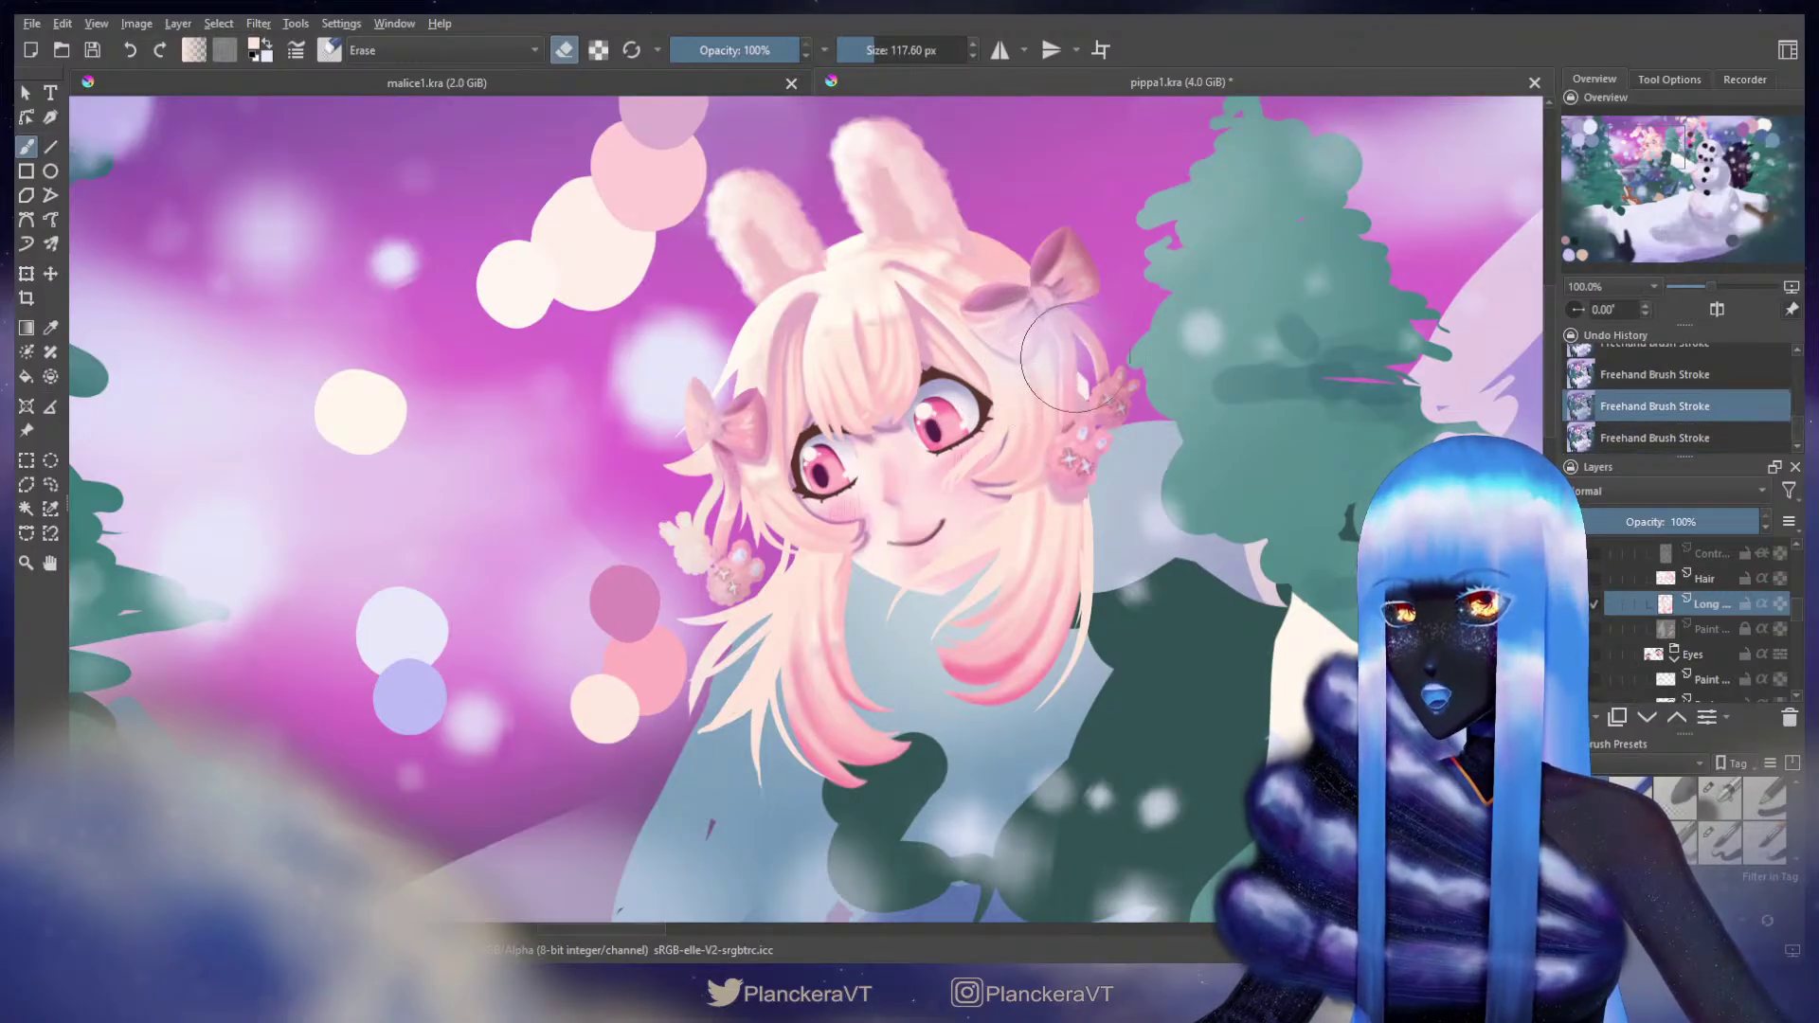
{"action": "key", "text": "ctrl+z"}
{"action": "key", "text": "ctrl+z"}
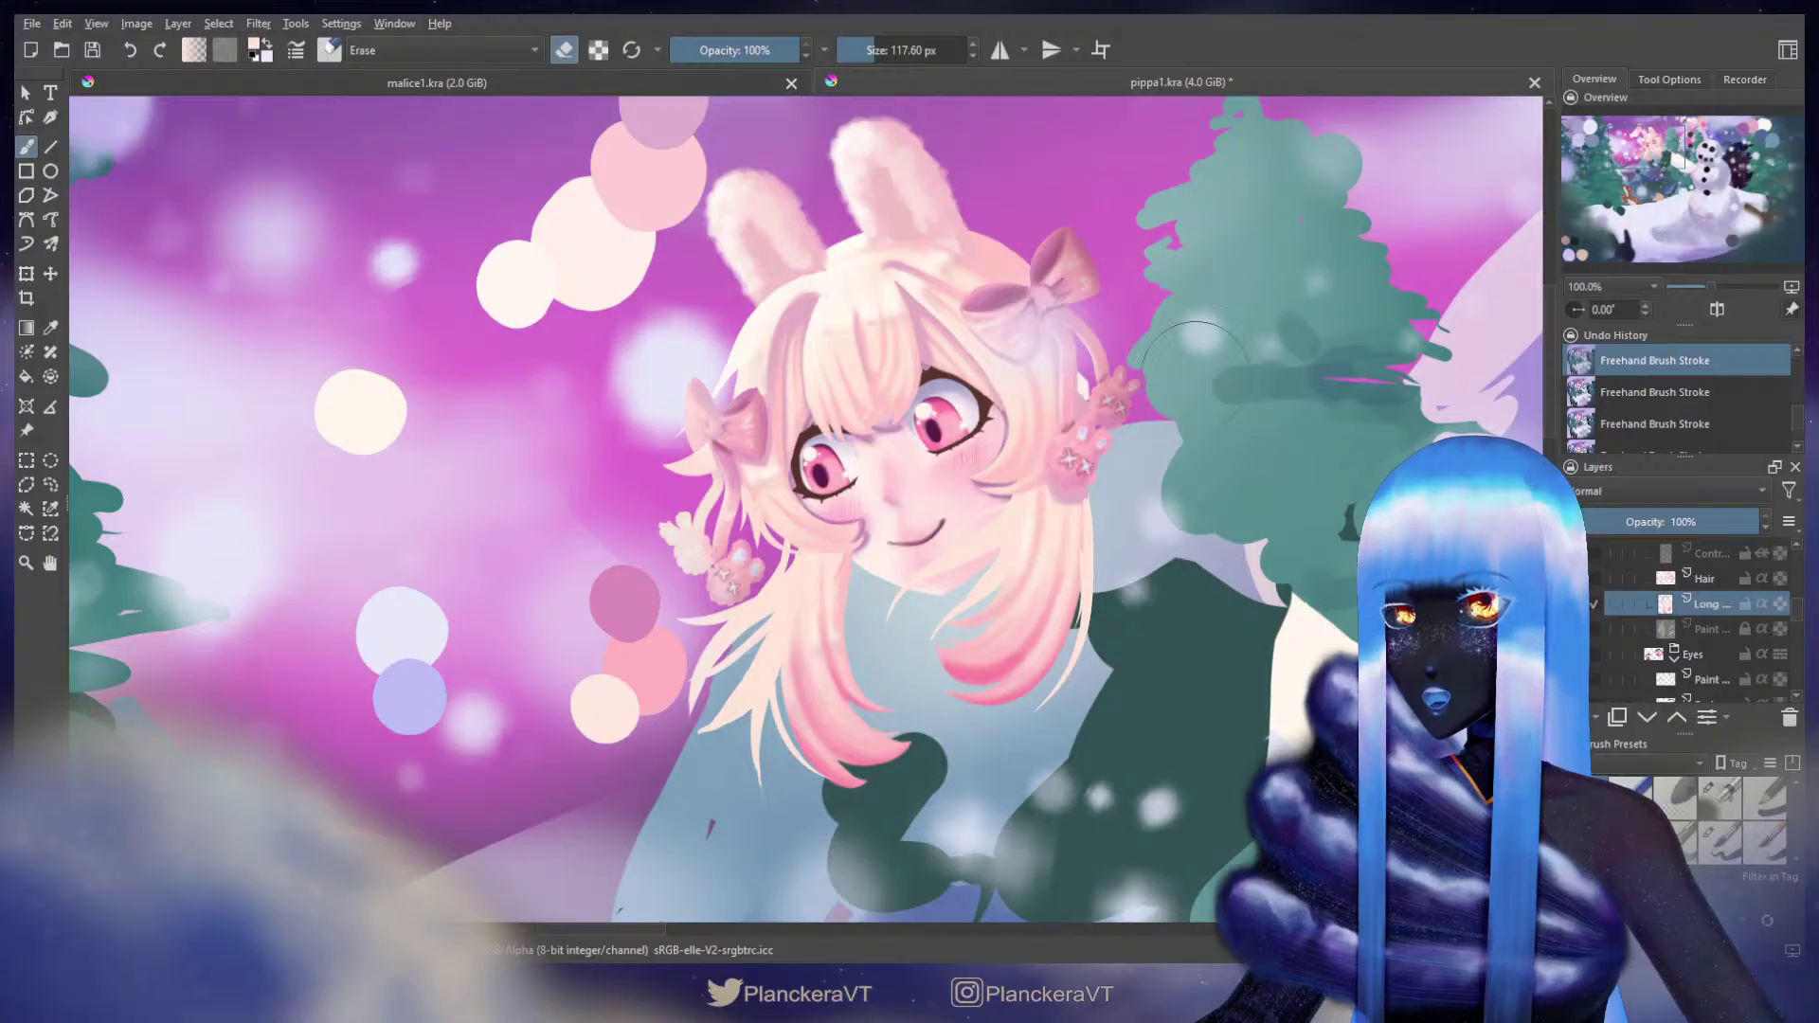
{"action": "key", "text": "e"}
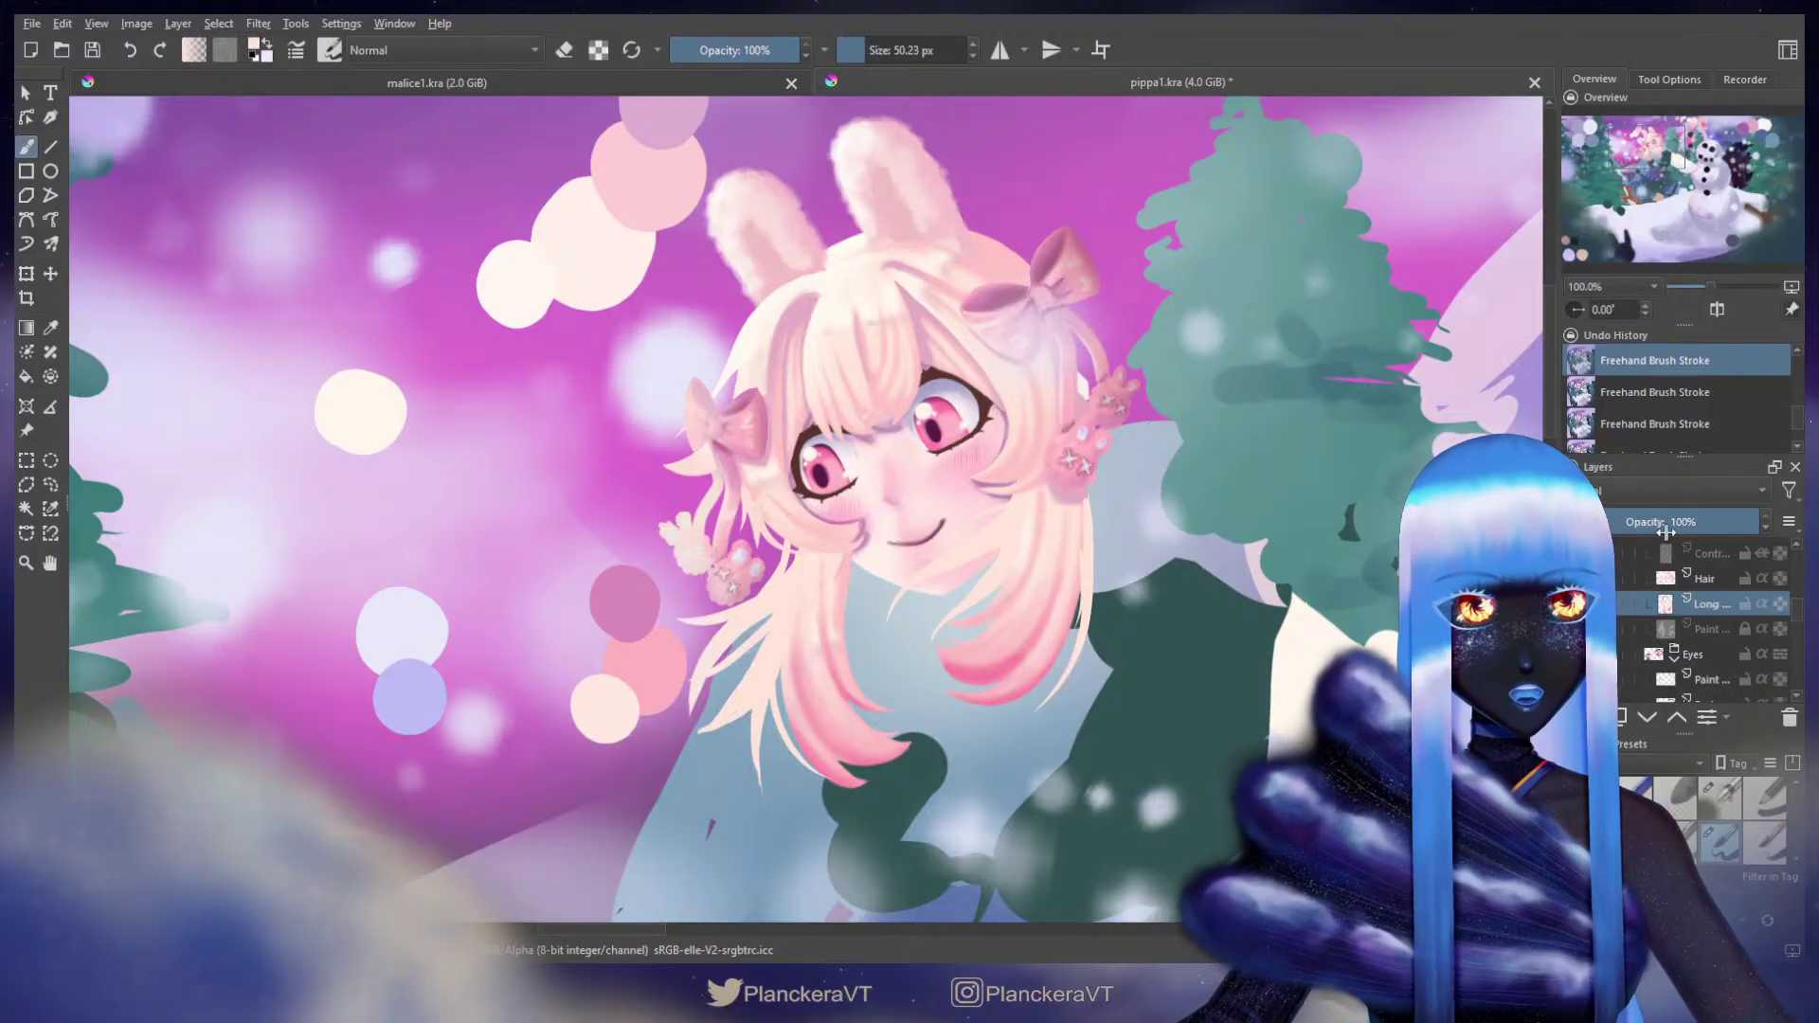
Step: On the Hair layer, paint pale strands curving from below the right bow past the eye onto the right cheek
{"action": "left_click", "coordinate": [1710, 579]}
{"action": "key", "text": "ctrl+shift+z"}
{"action": "key", "text": "ctrl+shift+z"}
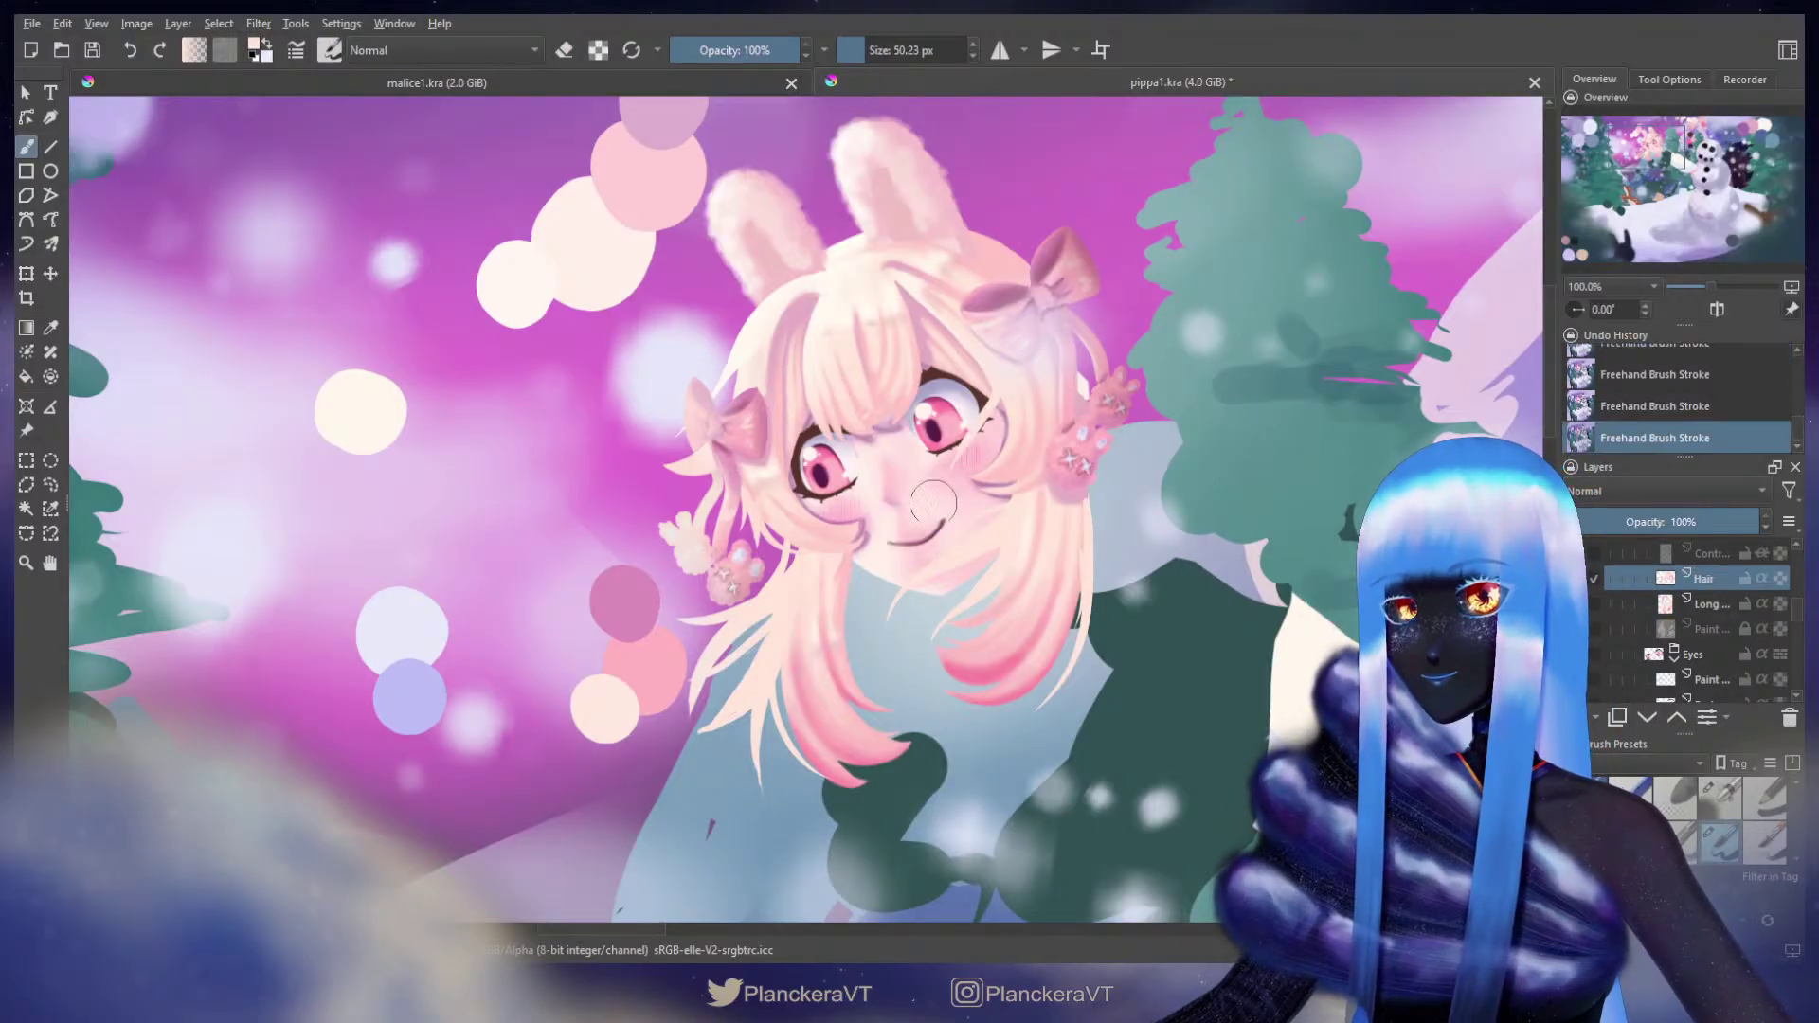
{"action": "key", "text": "ctrl+shift+z"}
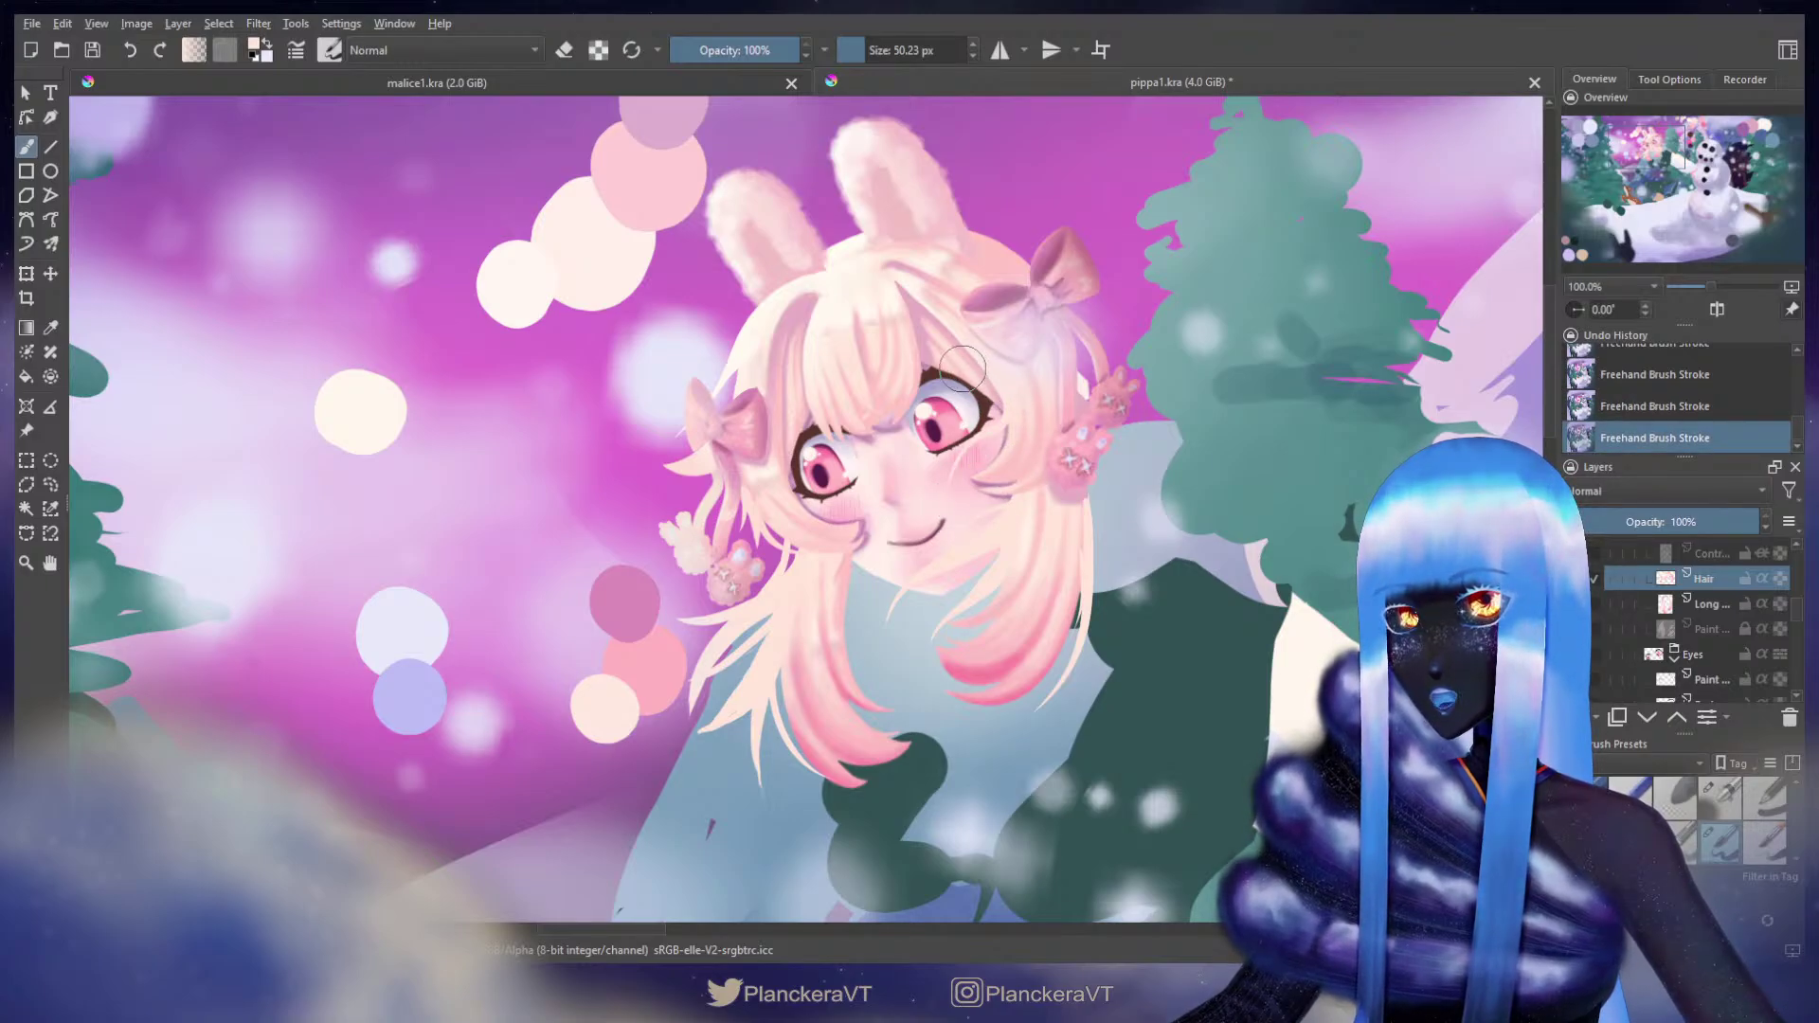
{"action": "key", "text": "ctrl+z"}
{"action": "left_click_drag", "start_coordinate": [997, 368], "coordinate": [990, 459]}
{"action": "key", "text": "ctrl+z"}
{"action": "key", "text": "ctrl+shift+z"}
{"action": "key", "text": "ctrl+z"}
{"action": "key", "text": "ctrl+shift+z"}
{"action": "key", "text": "ctrl+z"}
{"action": "key", "text": "ctrl+shift+z"}
{"action": "key", "text": "ctrl+z"}
{"action": "key", "text": "ctrl+shift+z"}
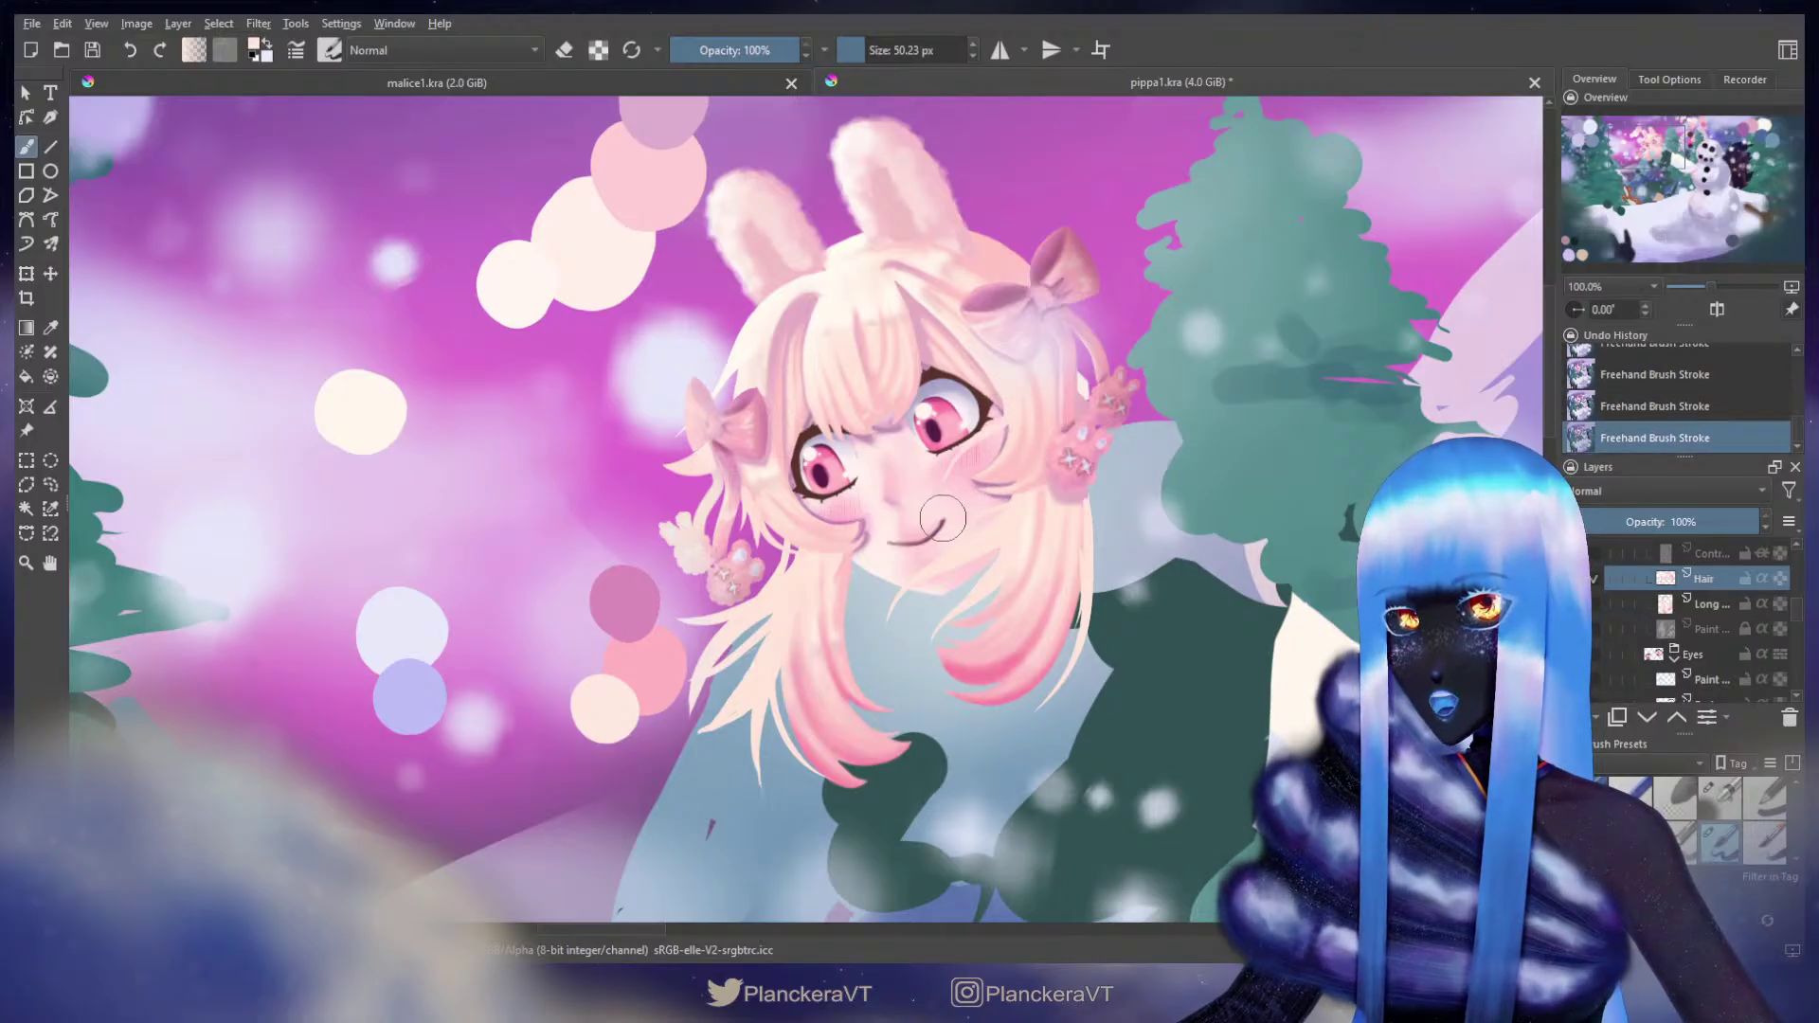
Step: Refine the fine strands over the right cheek with the 50.23 px brush and a 44.75 px eraser
{"action": "key", "text": "ctrl+z"}
{"action": "key", "text": "ctrl+shift+z"}
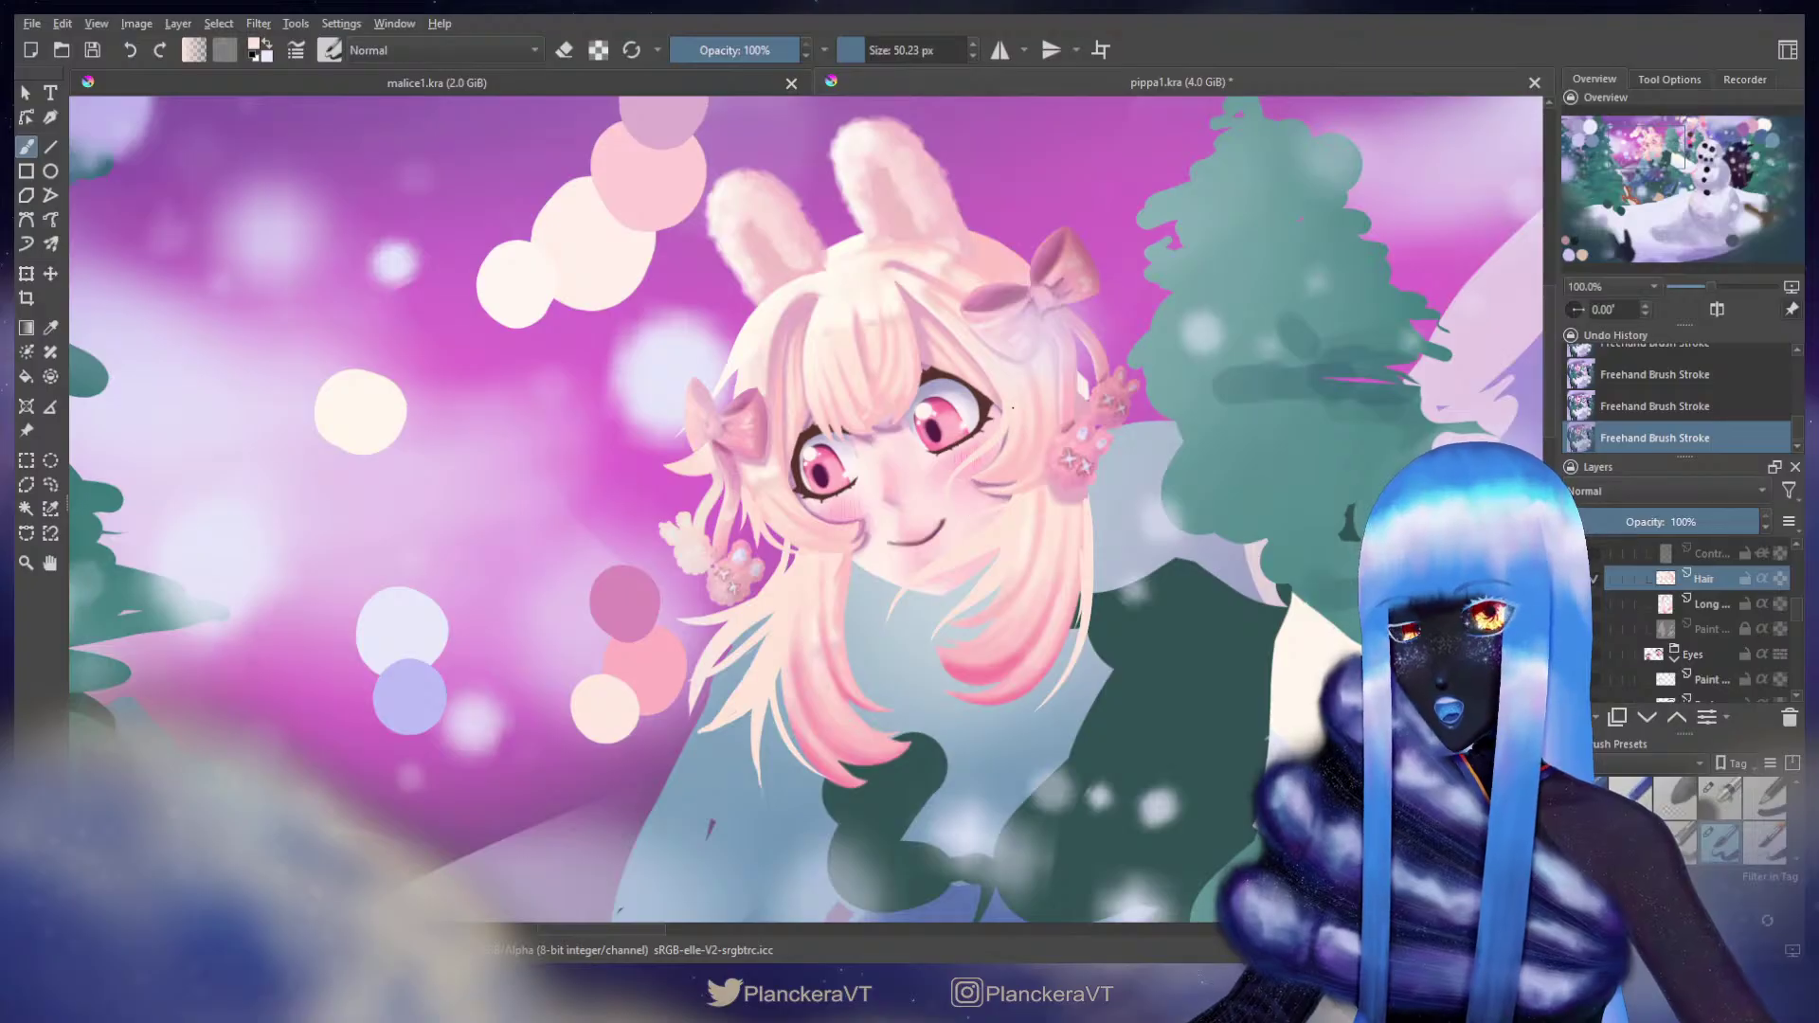
{"action": "key", "text": "ctrl+z"}
{"action": "key", "text": "ctrl+shift+z"}
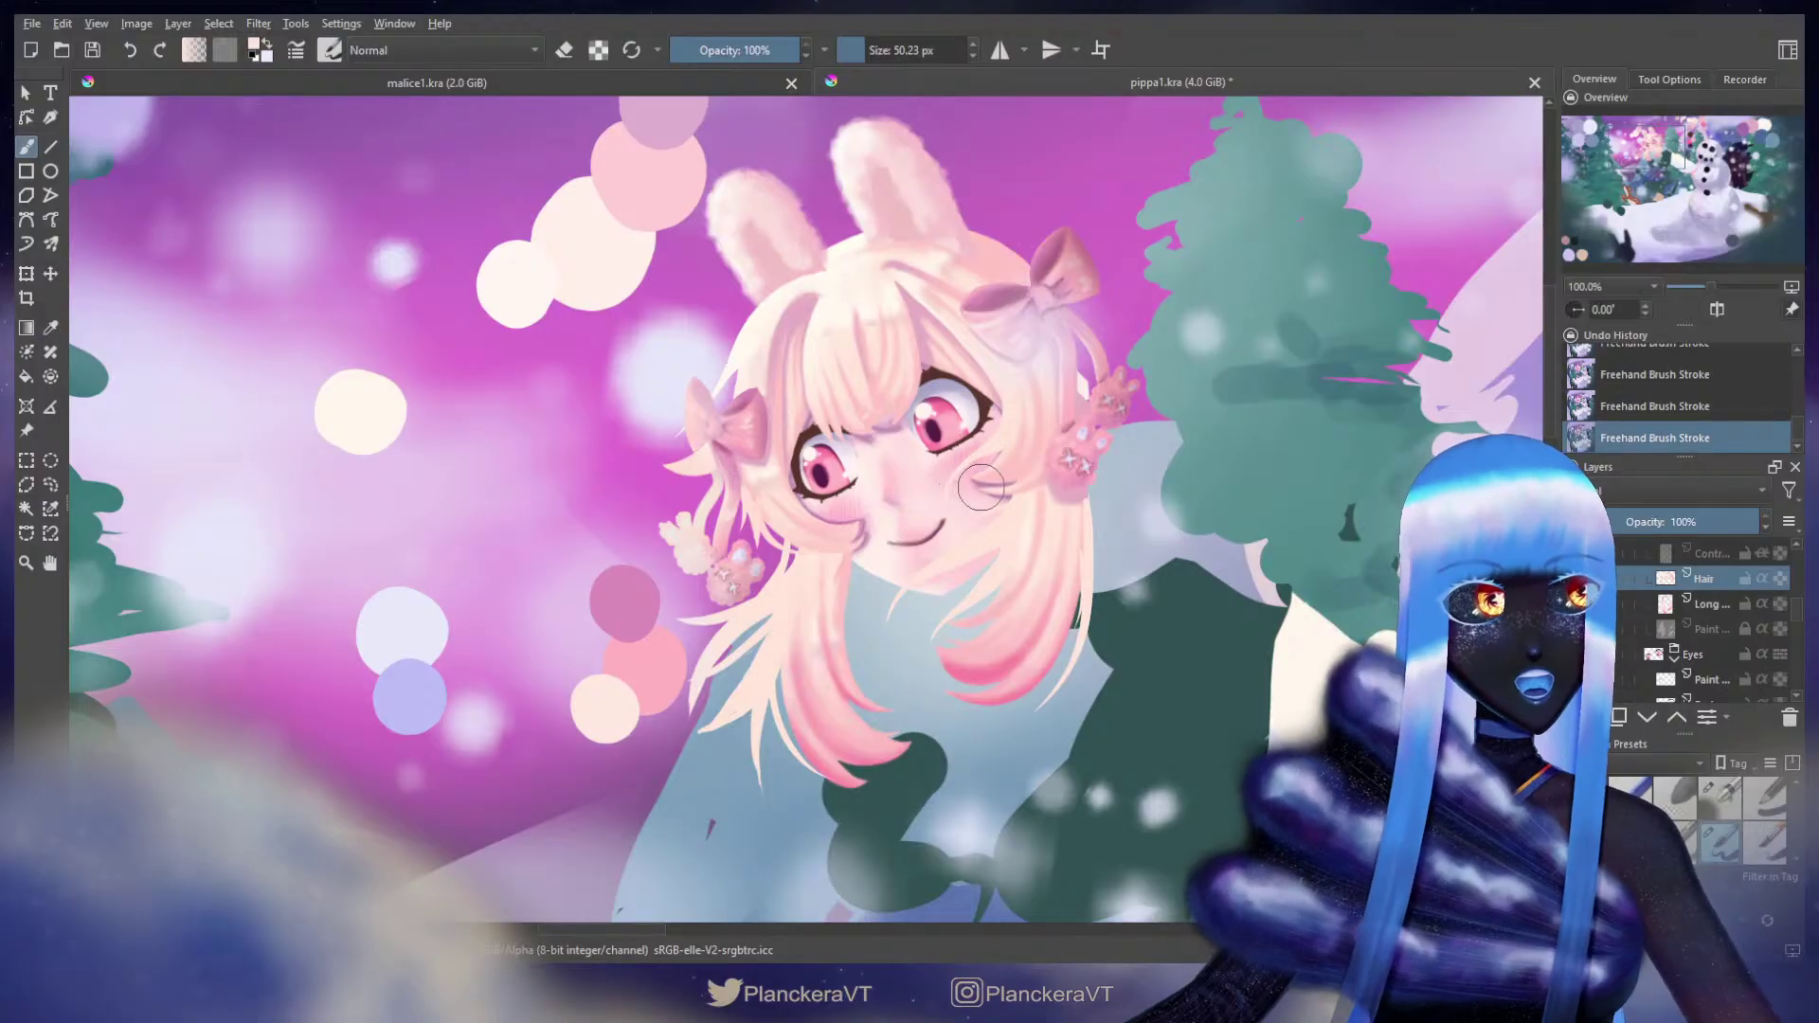
{"action": "key", "text": "e"}
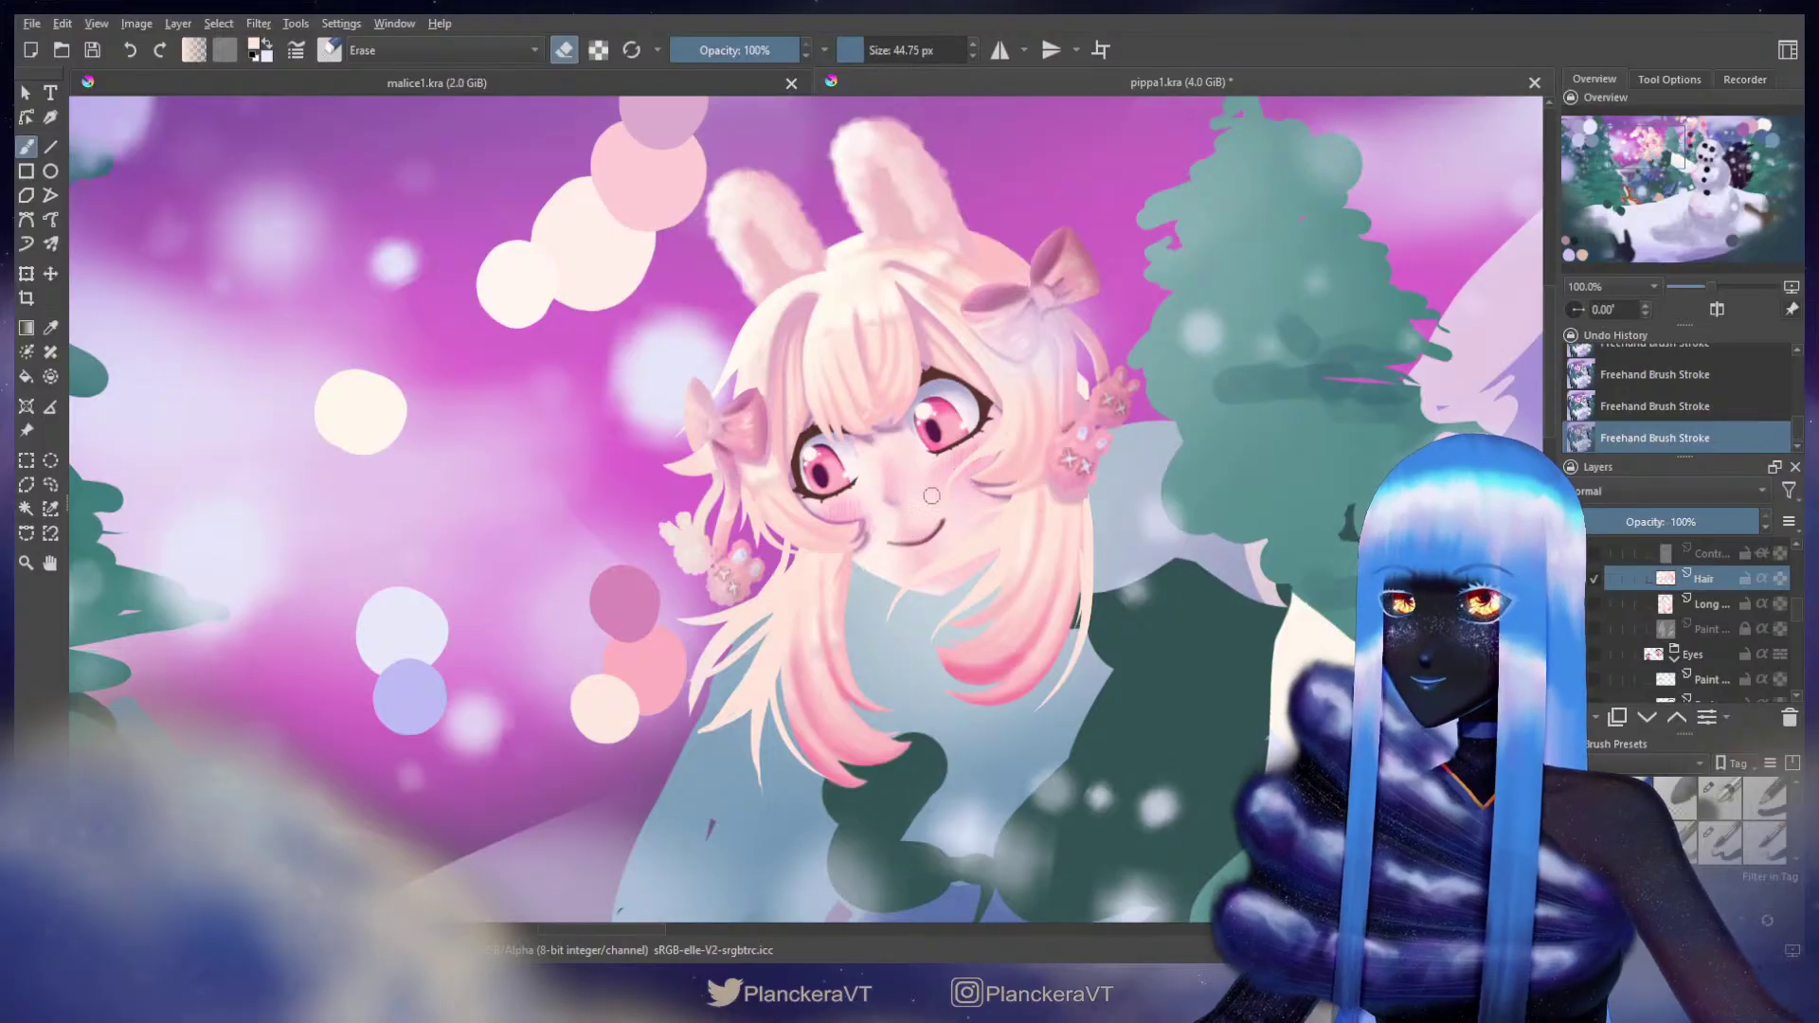
{"action": "key", "text": "e"}
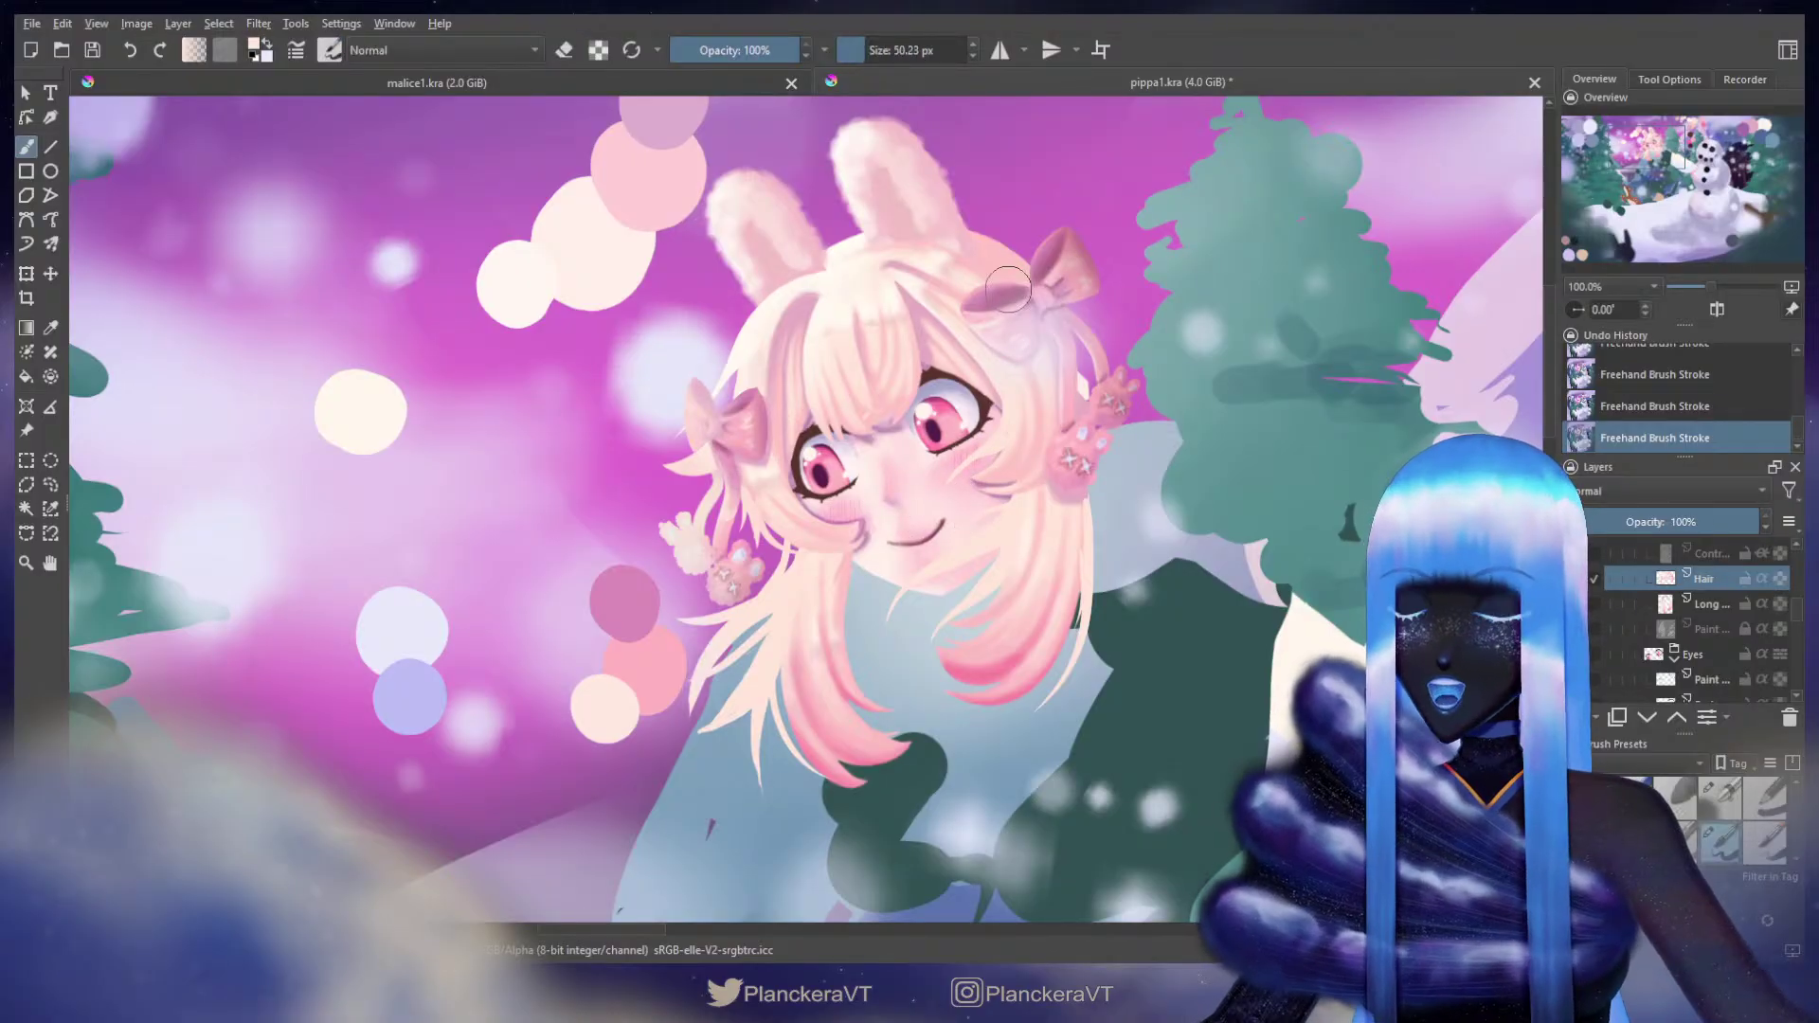
Step: Replace the last cheek stroke with a short pale strand running from beside the right eye down onto the cheek
{"action": "key", "text": "ctrl+z"}
{"action": "key", "text": "ctrl+shift+z"}
{"action": "key", "text": "ctrl+z"}
{"action": "left_click_drag", "start_coordinate": [1006, 431], "coordinate": [967, 474]}
{"action": "key", "text": "ctrl+z"}
{"action": "key", "text": "ctrl+shift+z"}
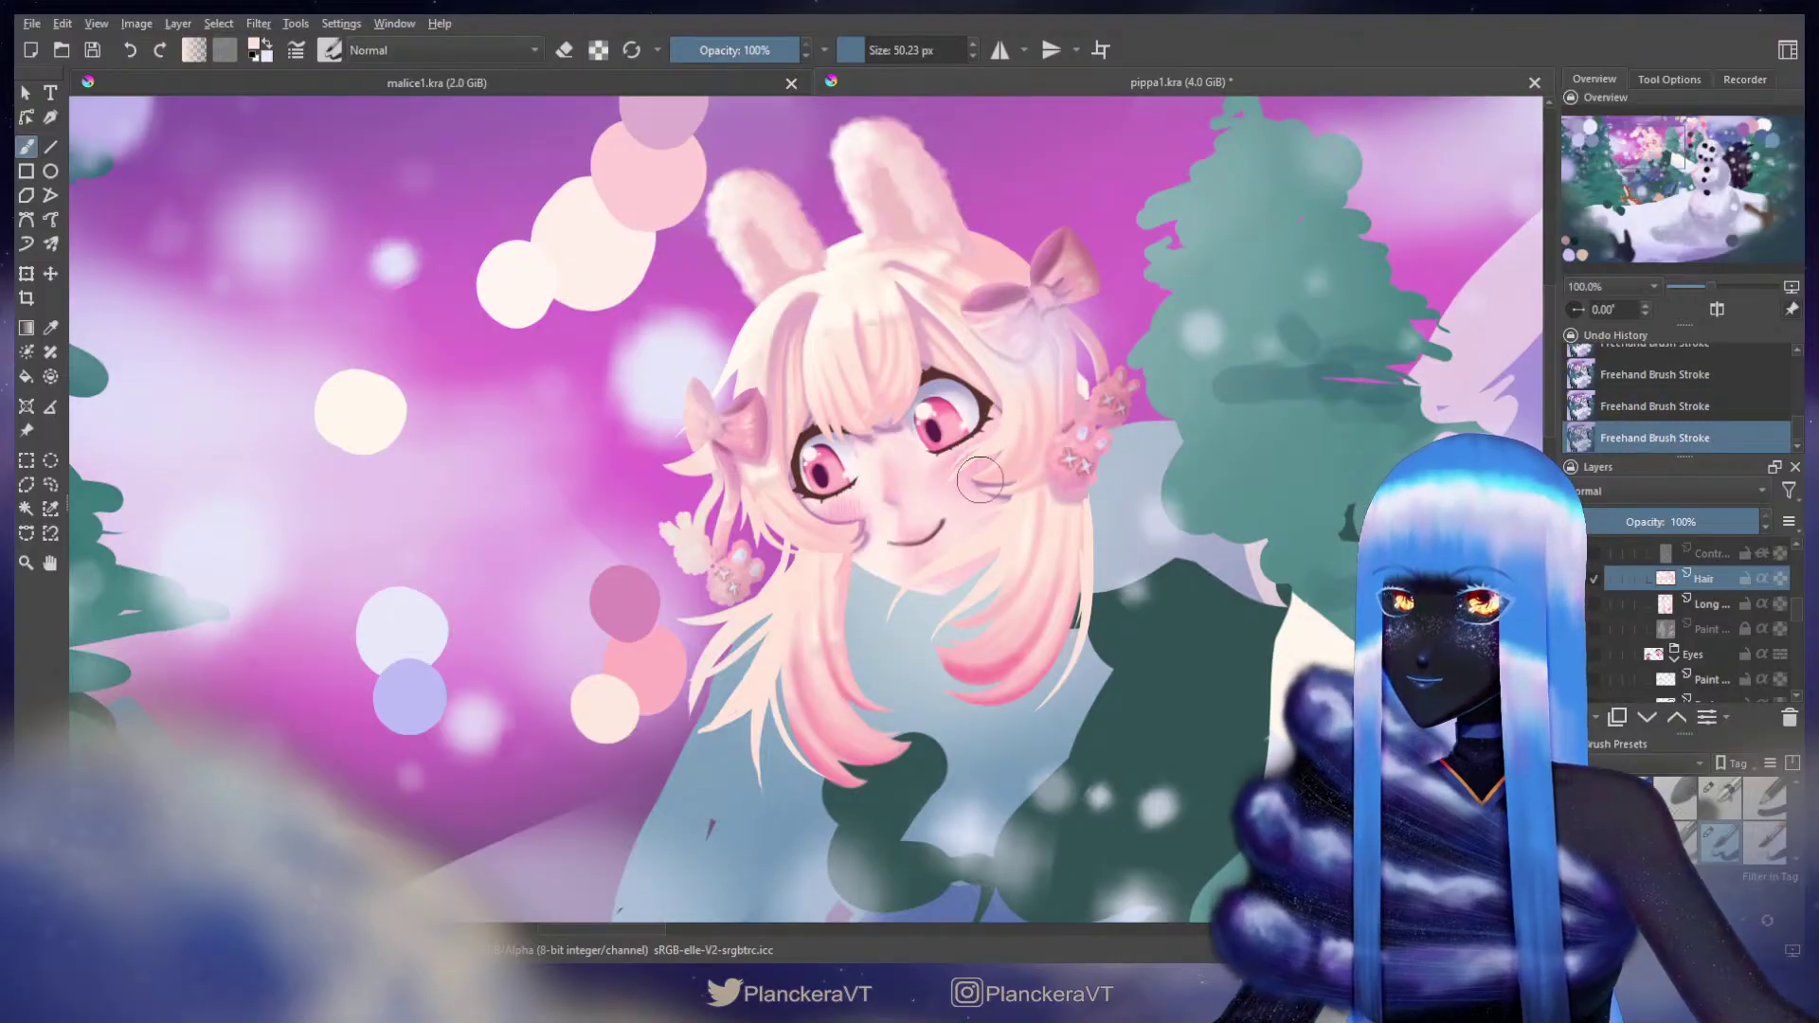
Step: Paint a thin pale strand from the parting down over the upper edge of the right eye, redoing it until it sits well
{"action": "left_click_drag", "start_coordinate": [947, 373], "coordinate": [955, 455]}
{"action": "key", "text": "ctrl+z"}
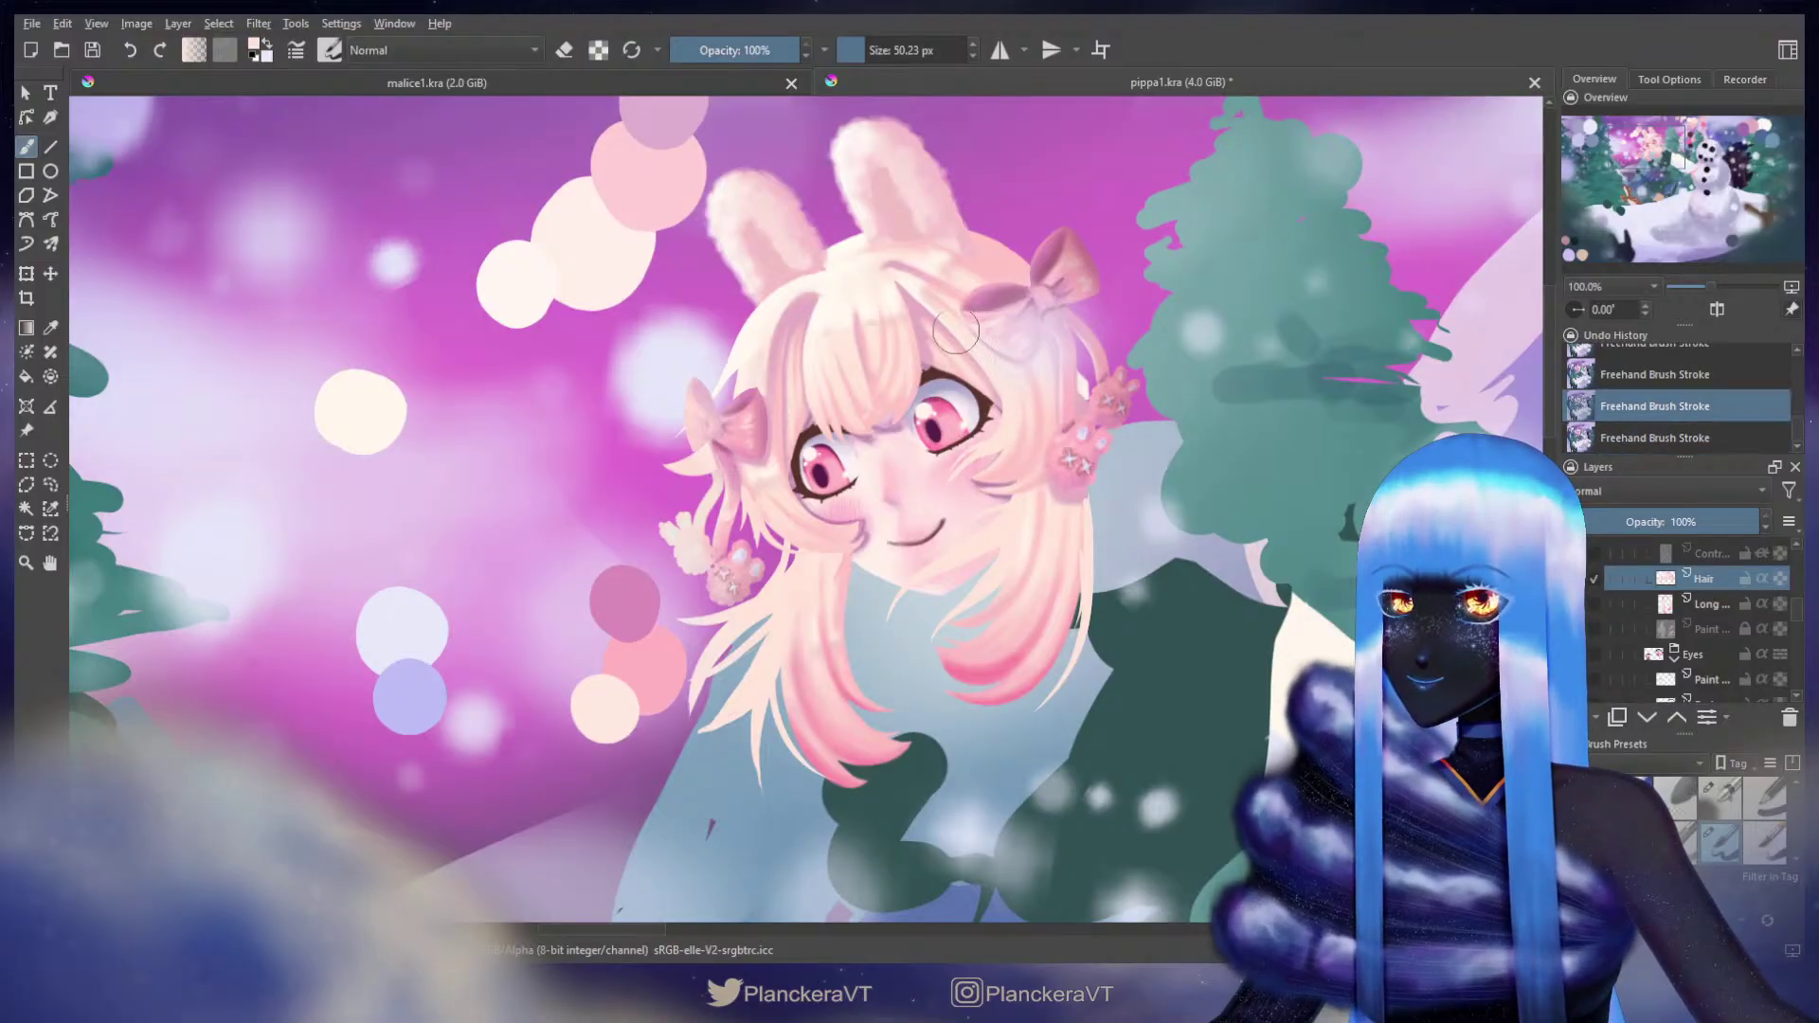
{"action": "left_click_drag", "start_coordinate": [919, 298], "coordinate": [948, 431]}
{"action": "key", "text": "ctrl+z"}
{"action": "key", "text": "ctrl+shift+z"}
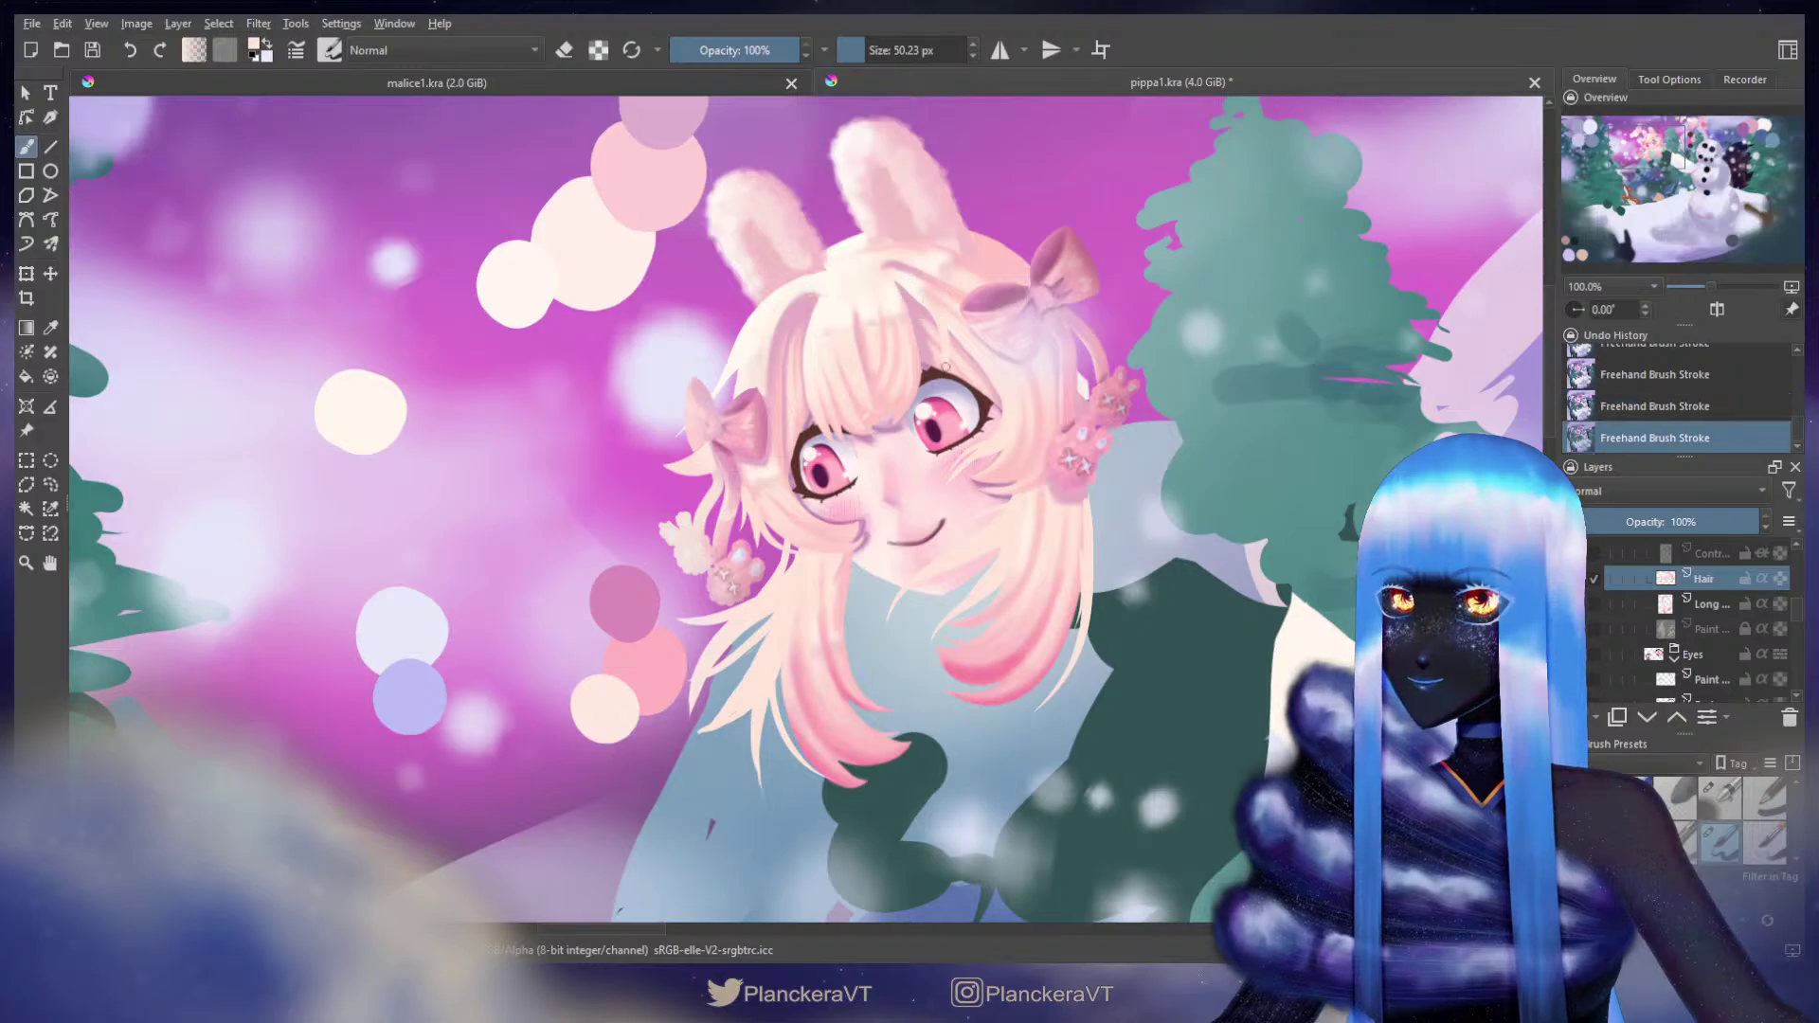
{"action": "key", "text": "ctrl+z"}
{"action": "mouse_move", "coordinate": [930, 303]}
{"action": "left_mouse_down"}
{"action": "mouse_move", "coordinate": [953, 396]}
{"action": "mouse_move", "coordinate": [943, 316]}
{"action": "left_mouse_up"}
{"action": "key", "text": "ctrl+z"}
{"action": "key", "text": "ctrl+z"}
{"action": "key", "text": "ctrl+shift+z"}
{"action": "key", "text": "ctrl+z"}
{"action": "key", "text": "ctrl+shift+z"}
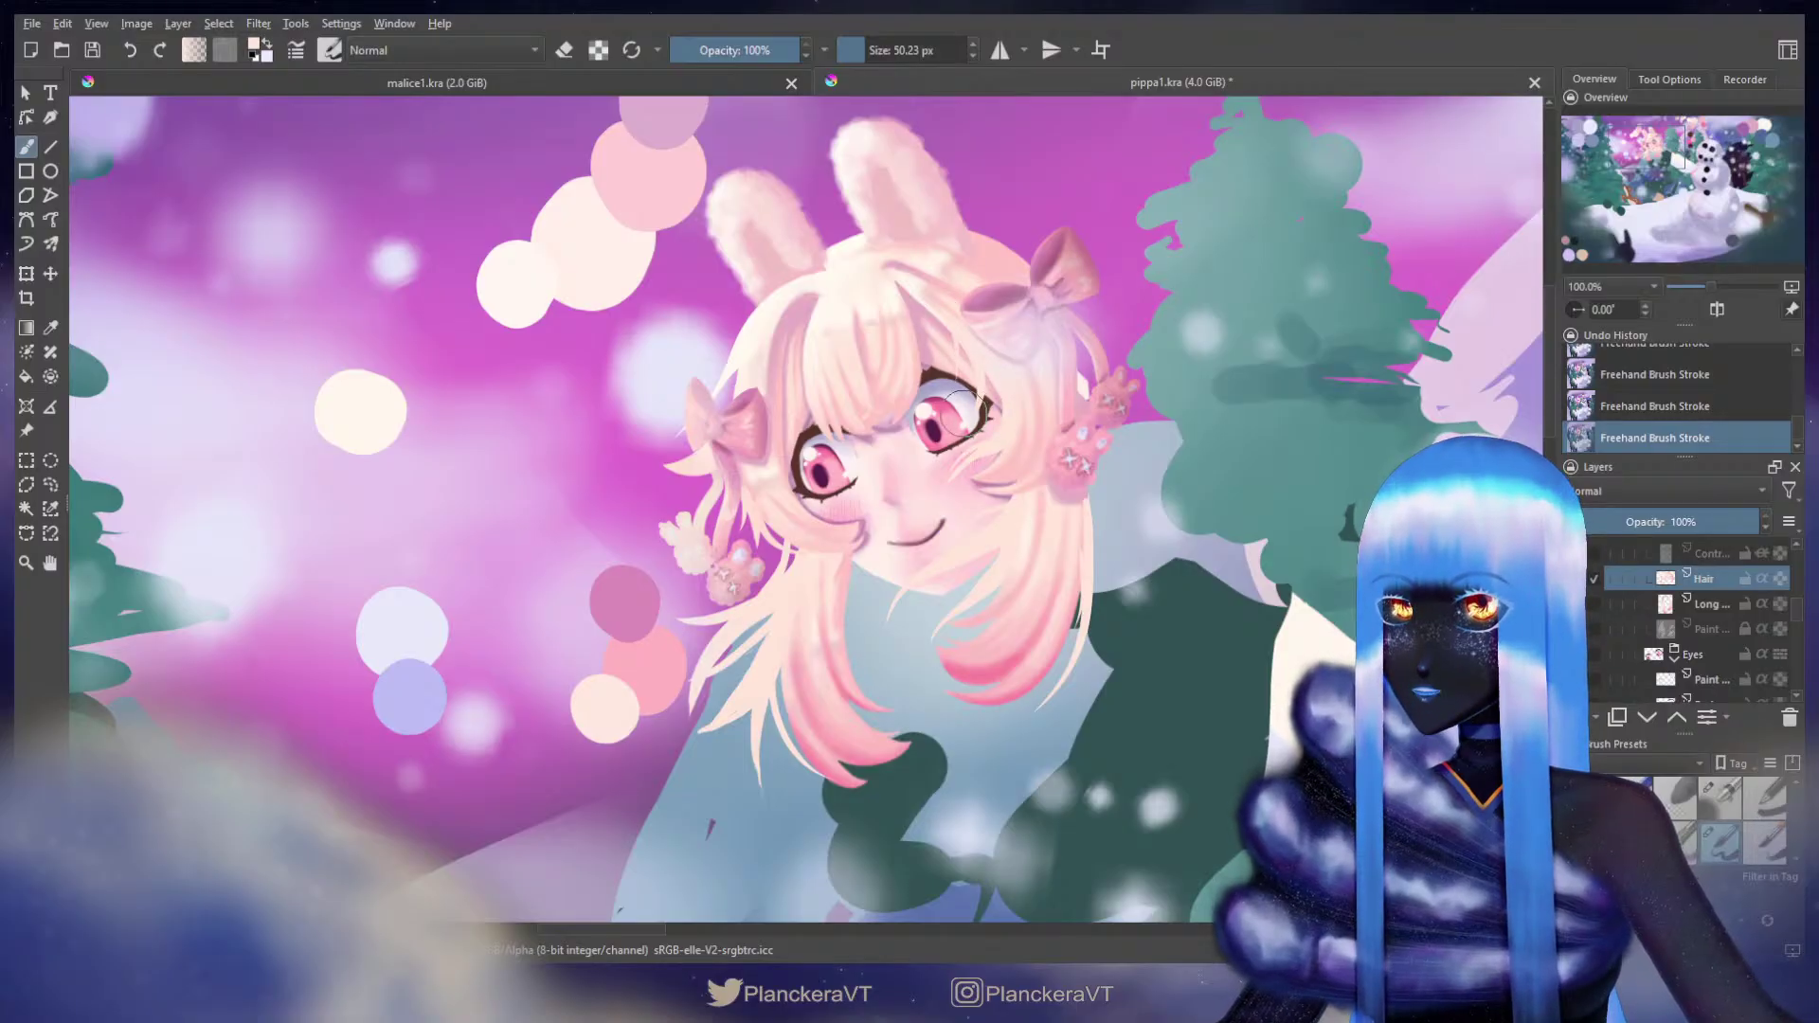
Step: Paint fine pale strands in the side hair between the left bow and the left eye
{"action": "mouse_move", "coordinate": [820, 296]}
{"action": "left_mouse_down"}
{"action": "mouse_move", "coordinate": [919, 293]}
{"action": "mouse_move", "coordinate": [904, 327]}
{"action": "mouse_move", "coordinate": [908, 306]}
{"action": "left_mouse_up"}
{"action": "key", "text": "ctrl+z"}
{"action": "key", "text": "ctrl+z"}
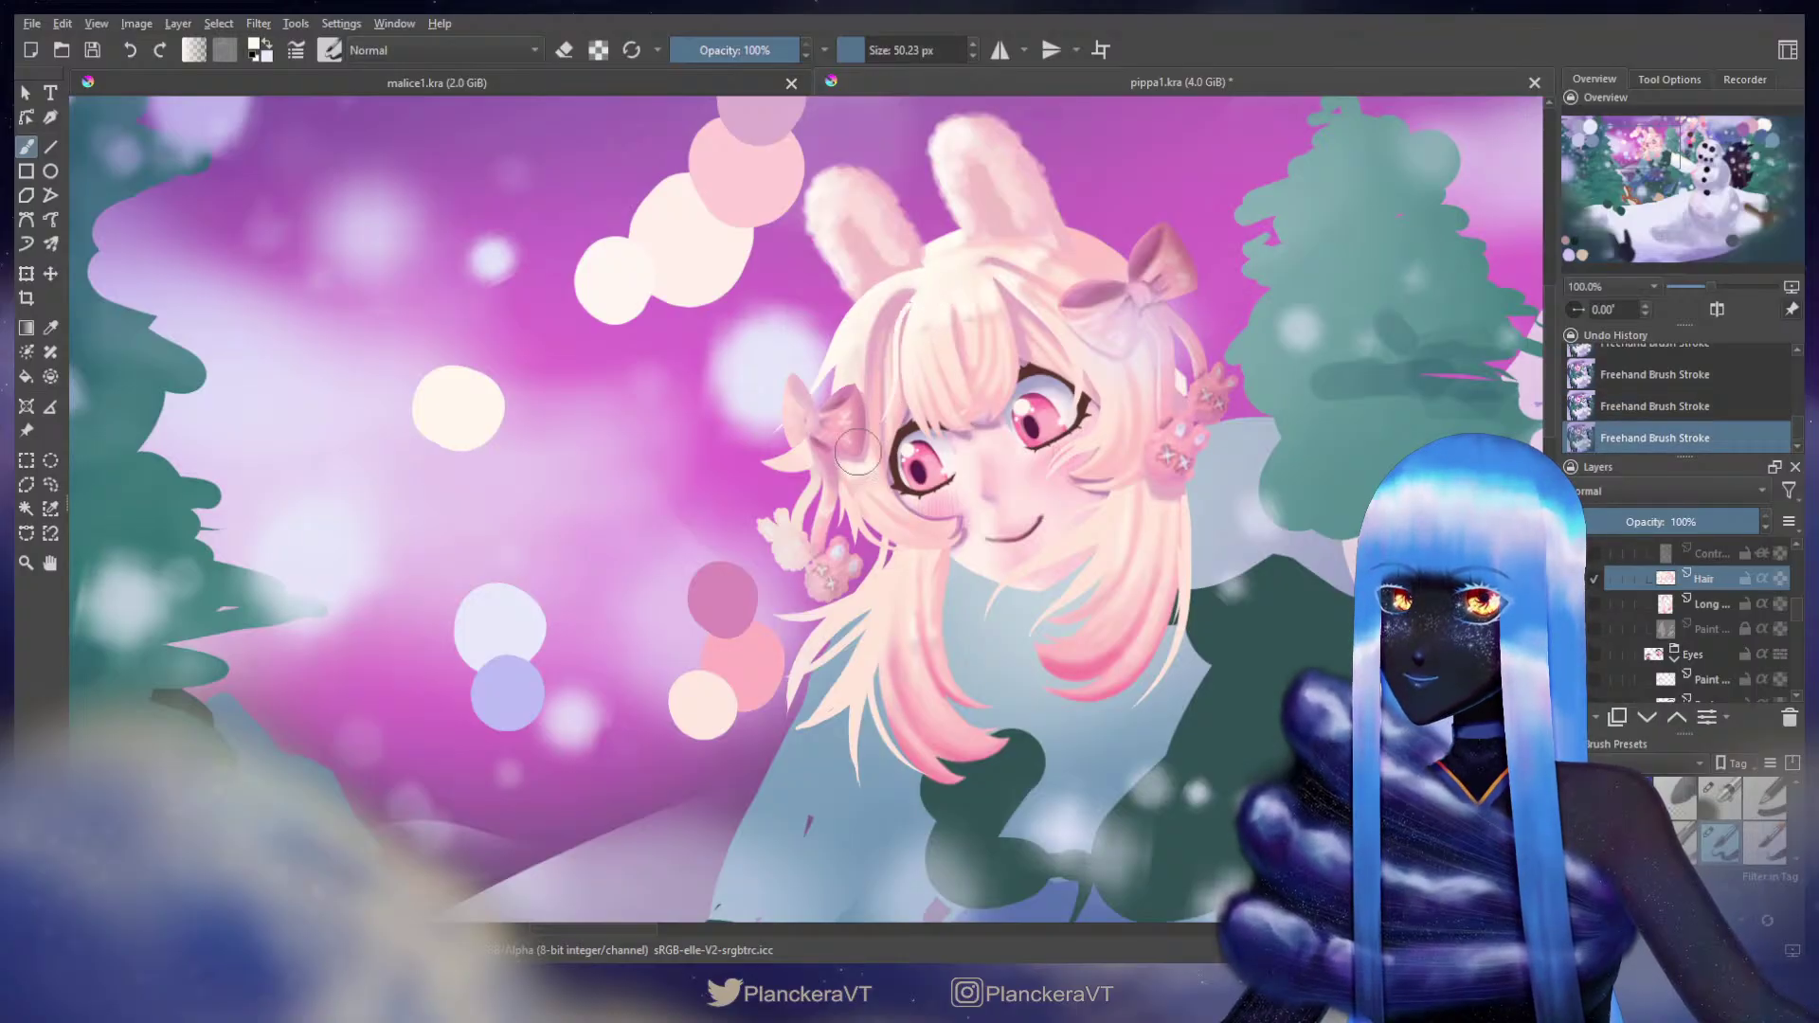
{"action": "key", "text": "ctrl+z"}
{"action": "key", "text": "ctrl+shift+z"}
{"action": "key", "text": "ctrl+z"}
{"action": "key", "text": "ctrl+shift+z"}
{"action": "key", "text": "ctrl+z"}
{"action": "key", "text": "ctrl+shift+z"}
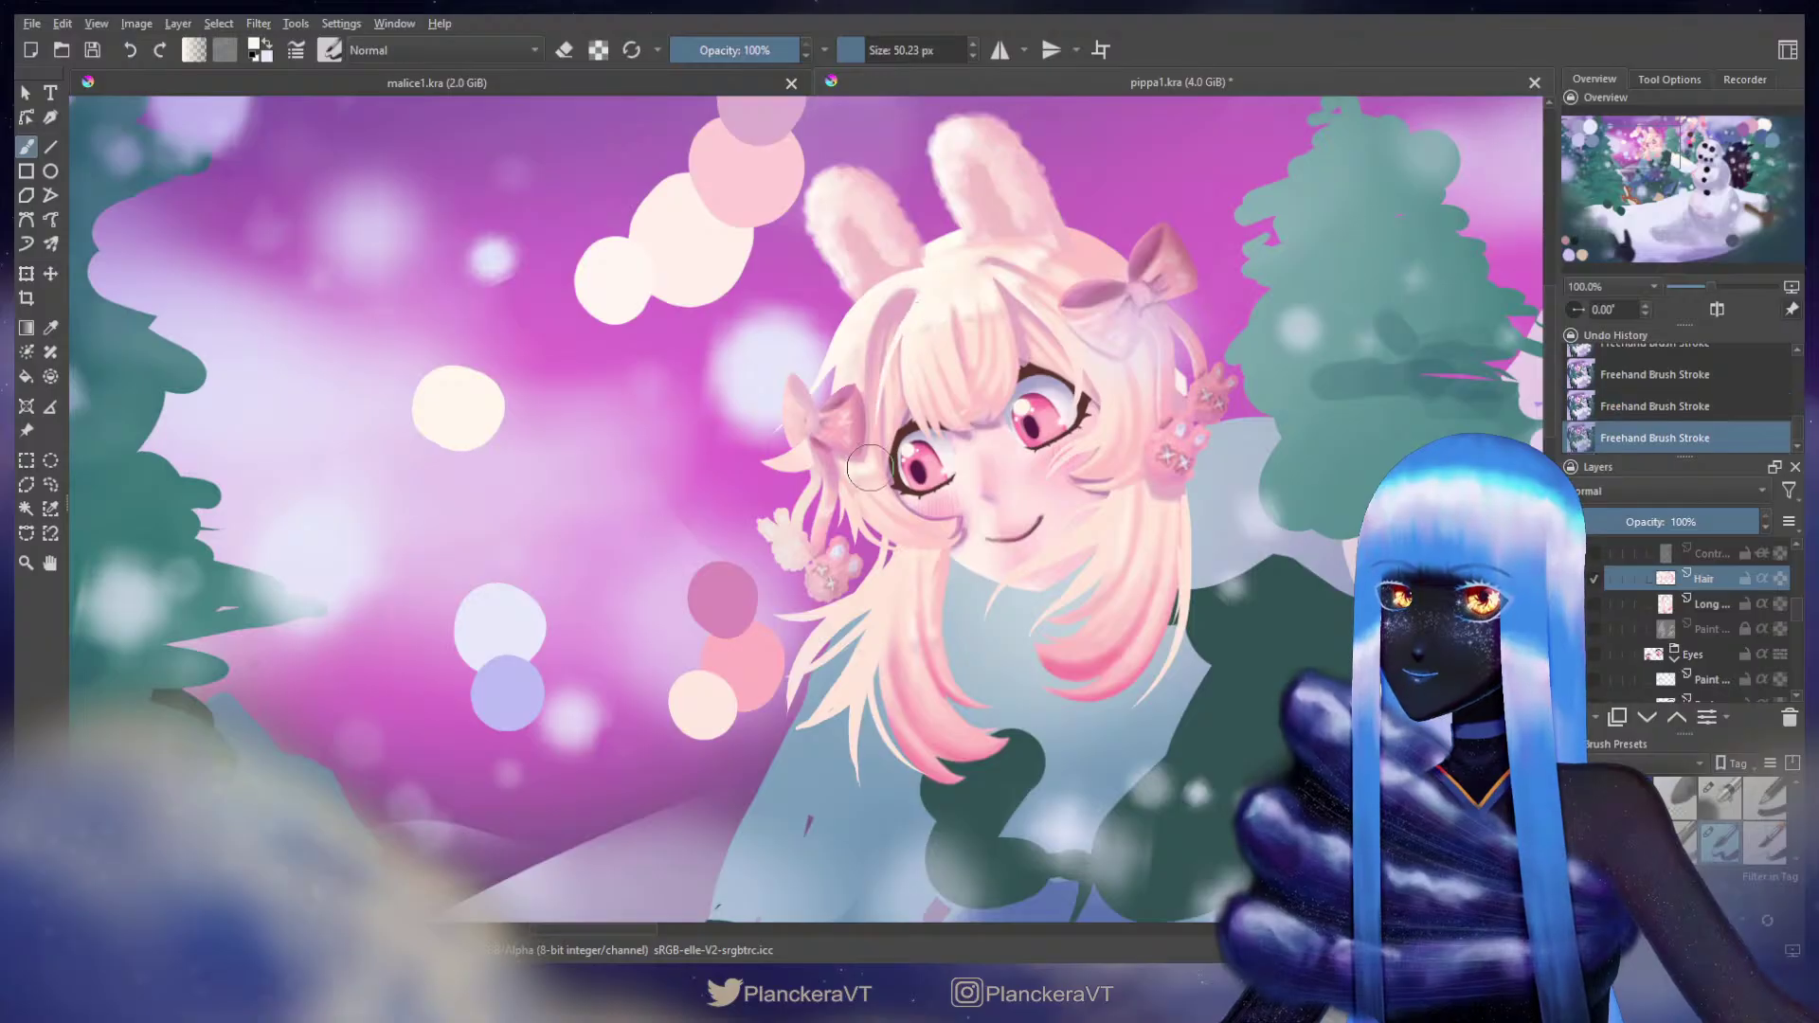
{"action": "key", "text": "ctrl+z"}
{"action": "key", "text": "ctrl+shift+z"}
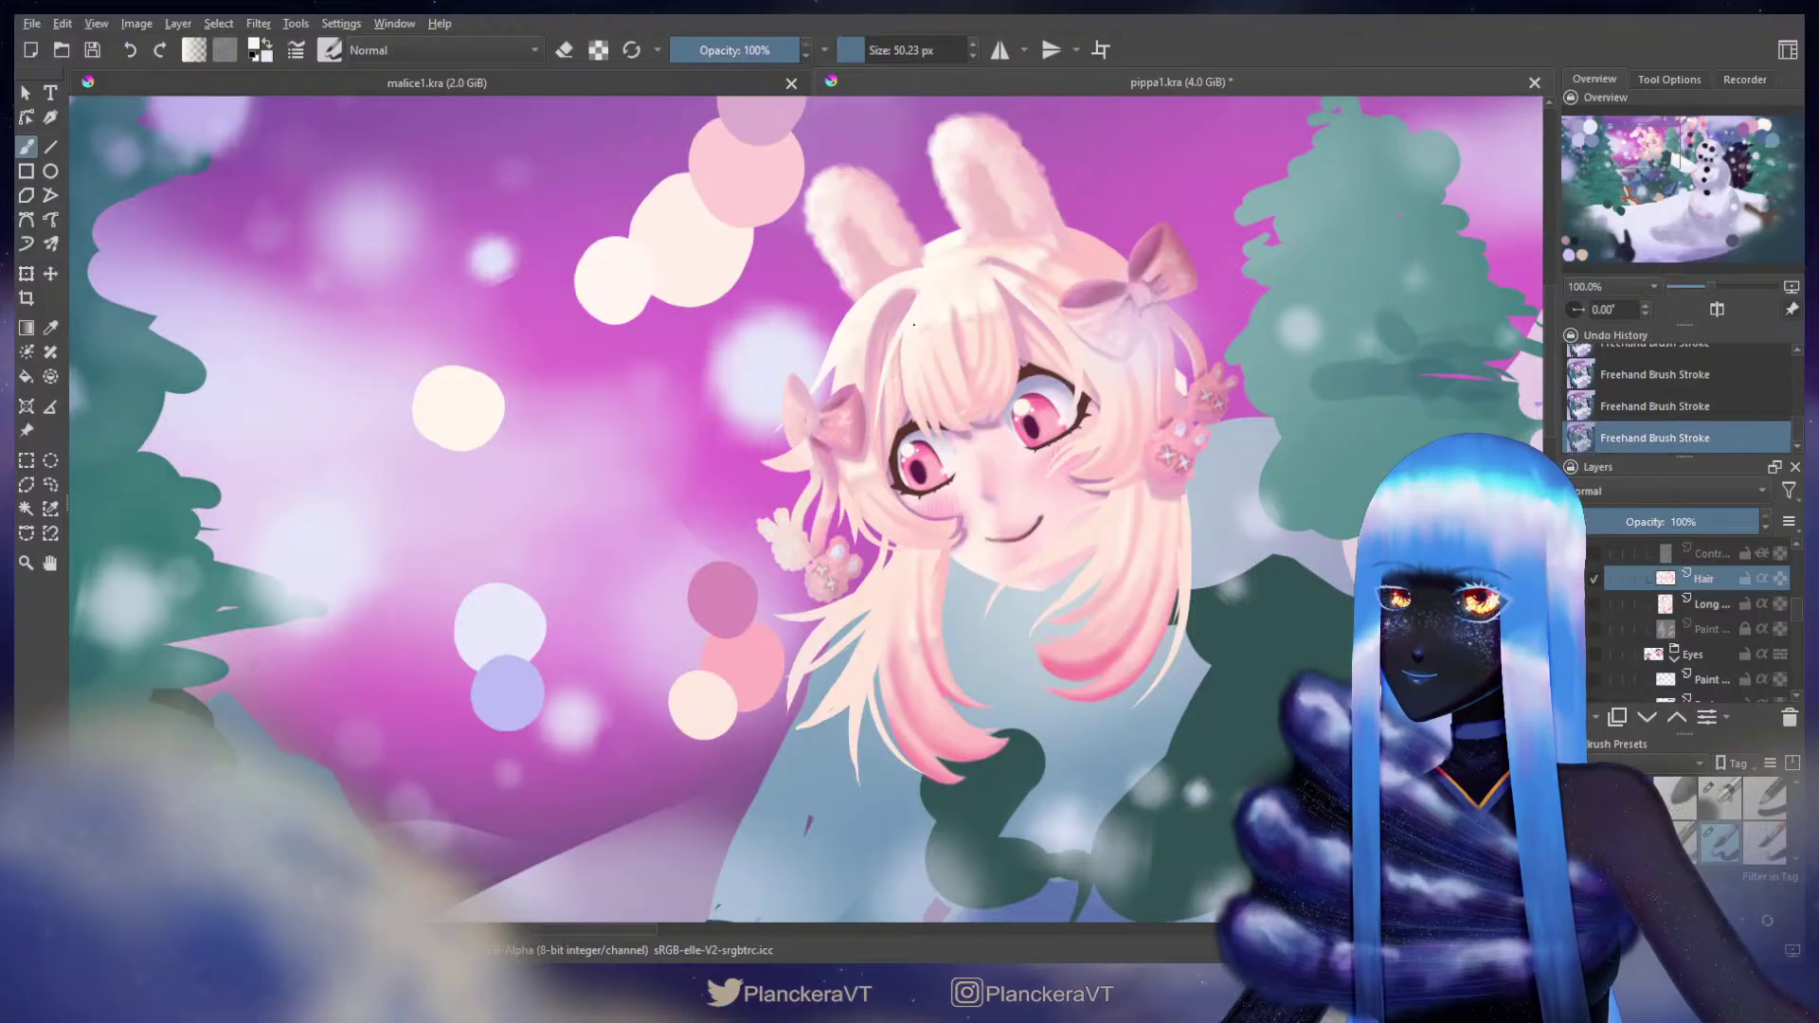
Step: Rework the latest pale strands at the left edge of the fringe, above the left eye
{"action": "key", "text": "ctrl+z"}
{"action": "key", "text": "ctrl+z"}
{"action": "key", "text": "ctrl+z"}
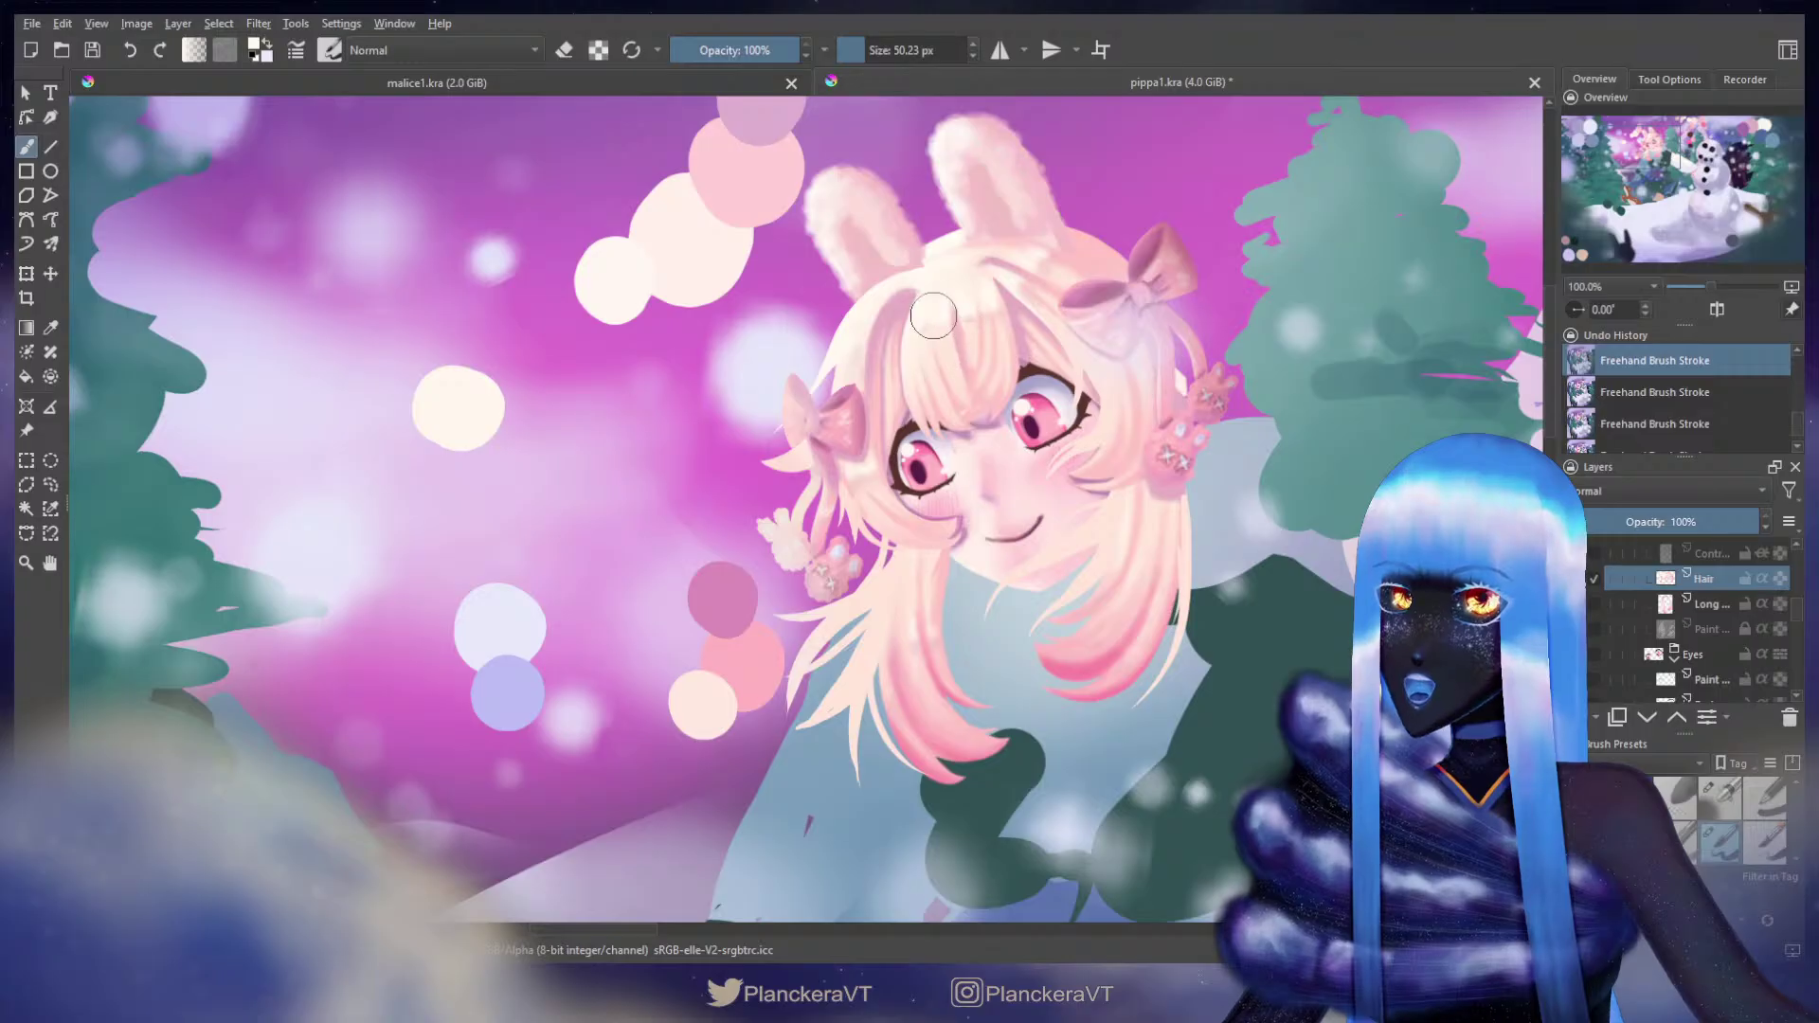
{"action": "key", "text": "ctrl+shift+z"}
{"action": "key", "text": "ctrl+shift+z"}
{"action": "key", "text": "ctrl+shift+z"}
{"action": "key", "text": "ctrl+z"}
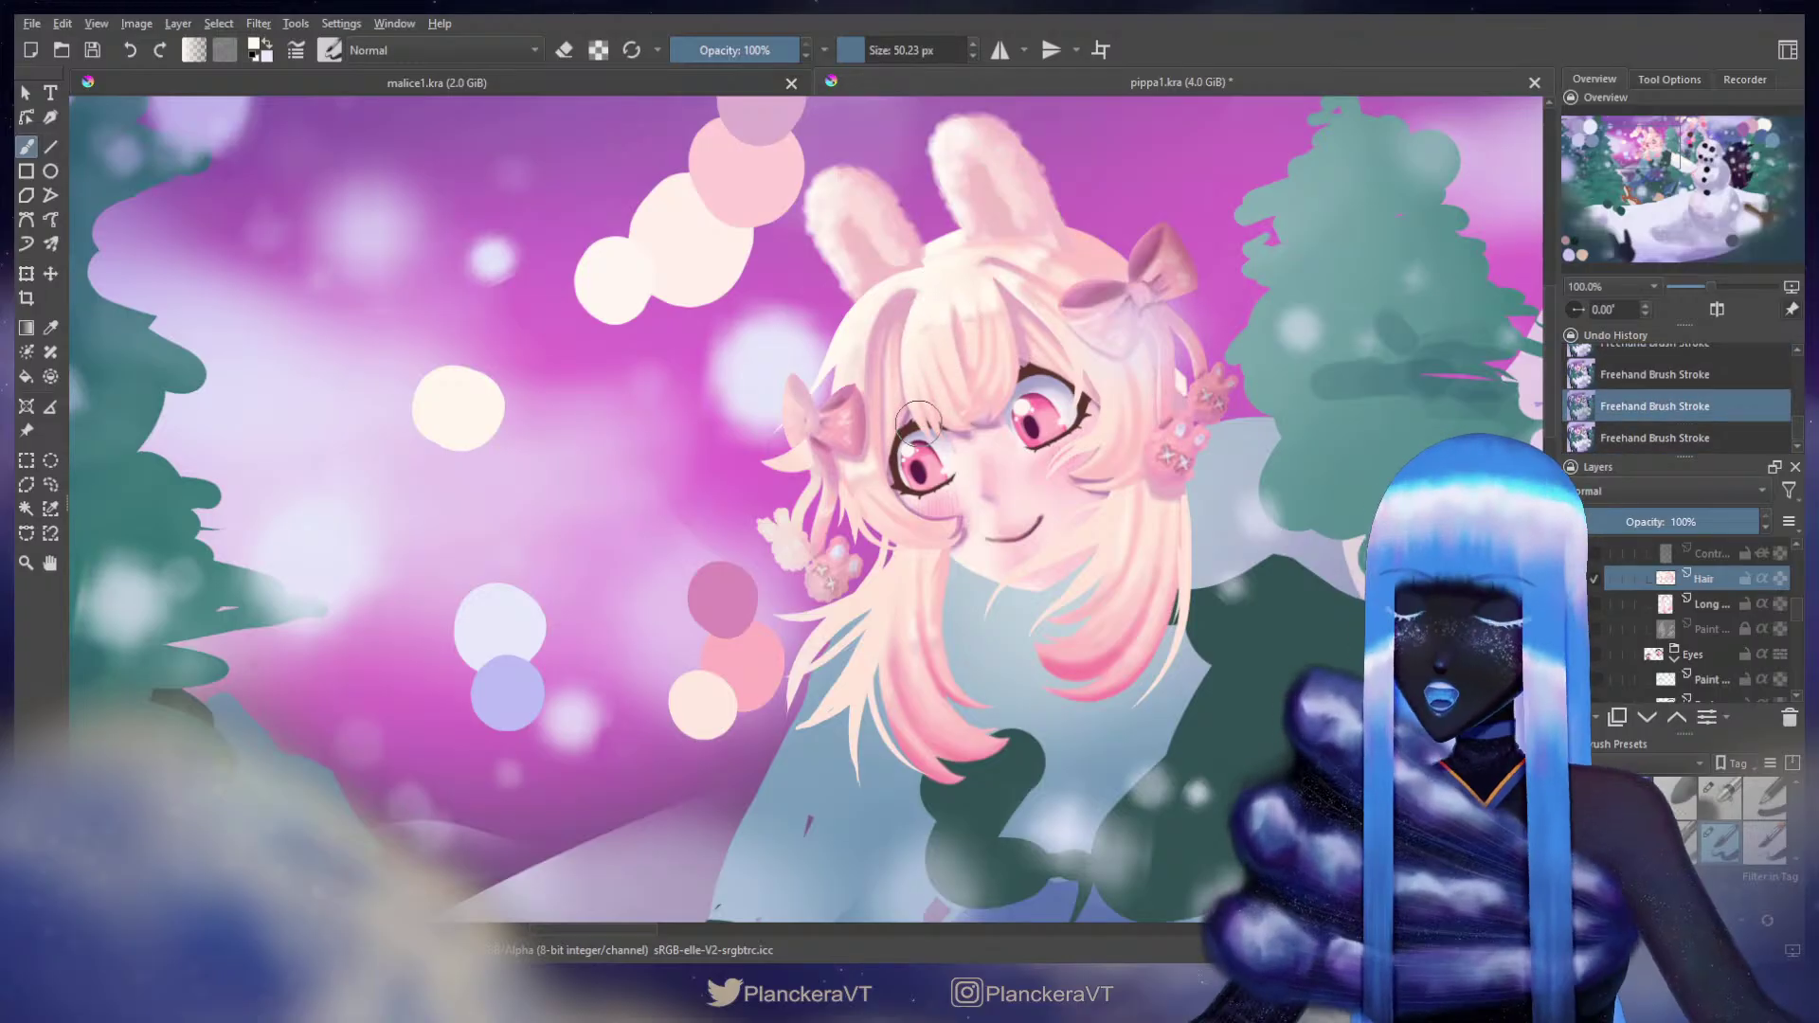
Step: With a 61.71 px brush, paint pale strands from the parting down the fringe's left edge toward the left eye
{"action": "left_click_drag", "start_coordinate": [965, 343], "coordinate": [1002, 389]}
{"action": "left_click_drag", "start_coordinate": [968, 377], "coordinate": [989, 324]}
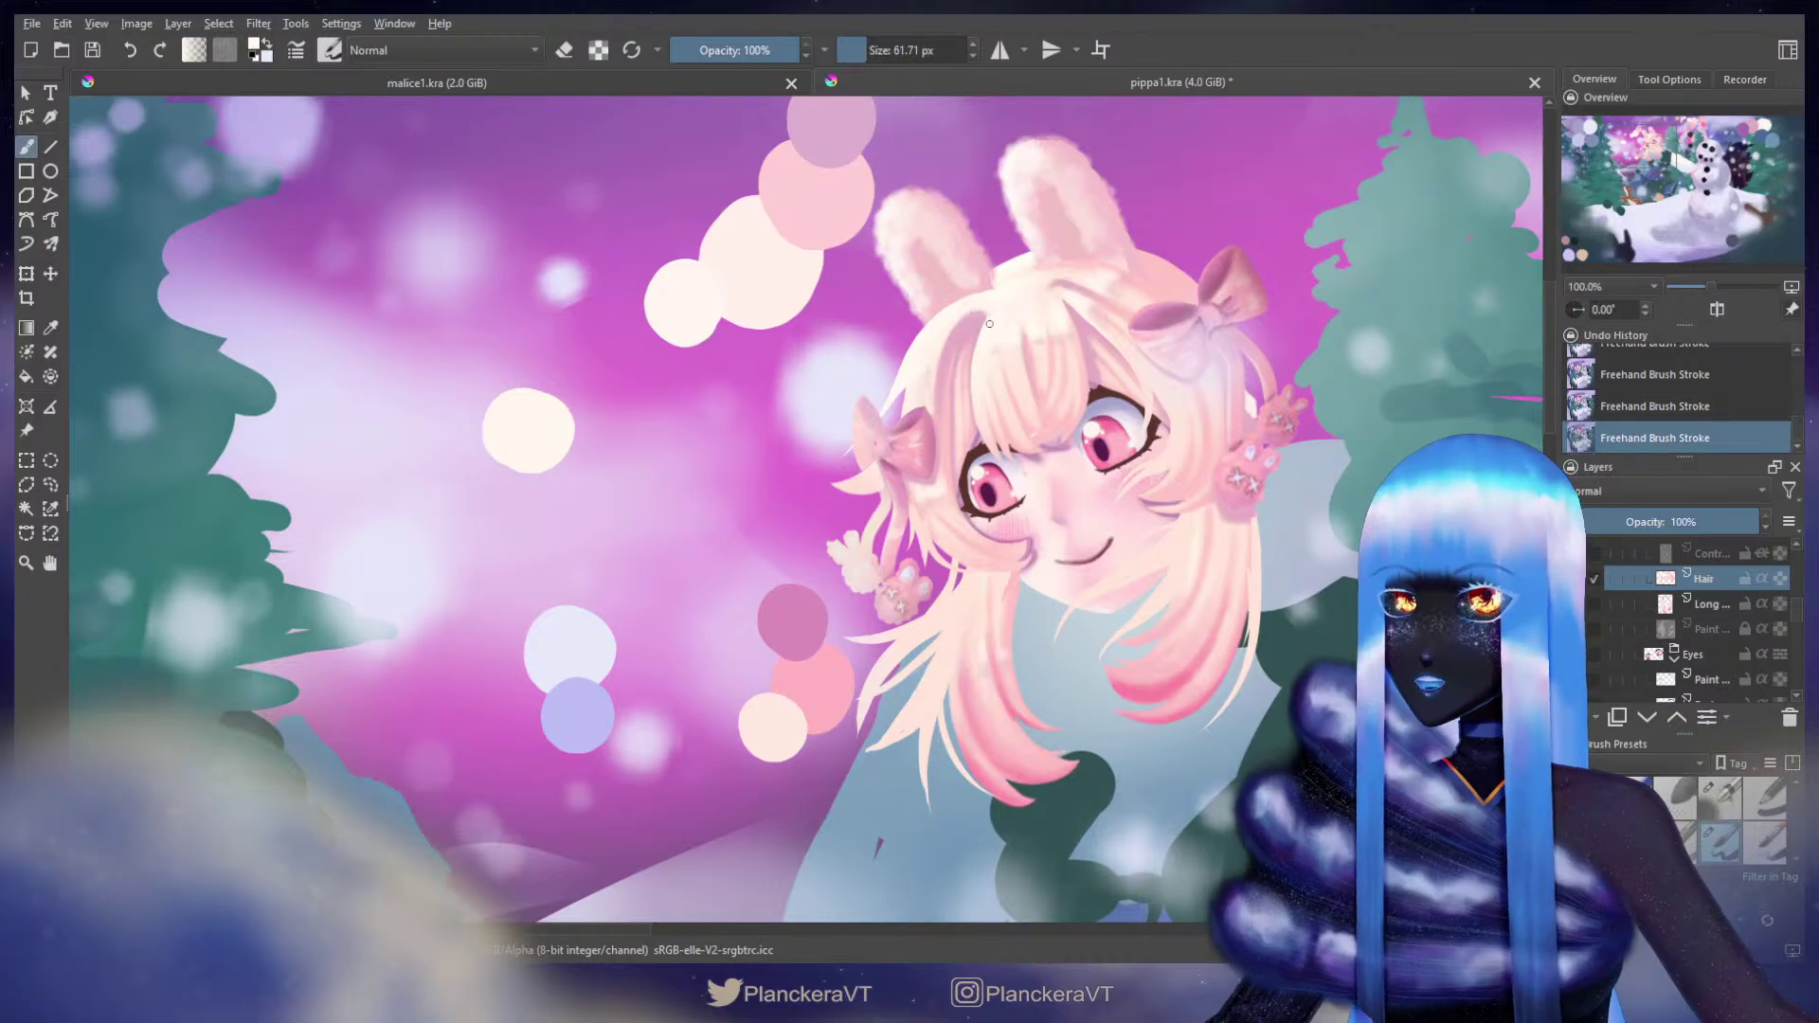
{"action": "left_click_drag", "start_coordinate": [965, 396], "coordinate": [962, 426]}
{"action": "mouse_move", "coordinate": [993, 325]}
{"action": "left_mouse_down"}
{"action": "mouse_move", "coordinate": [925, 454]}
{"action": "mouse_move", "coordinate": [992, 332]}
{"action": "mouse_move", "coordinate": [933, 448]}
{"action": "mouse_move", "coordinate": [977, 399]}
{"action": "left_mouse_up"}
{"action": "key", "text": "ctrl+z"}
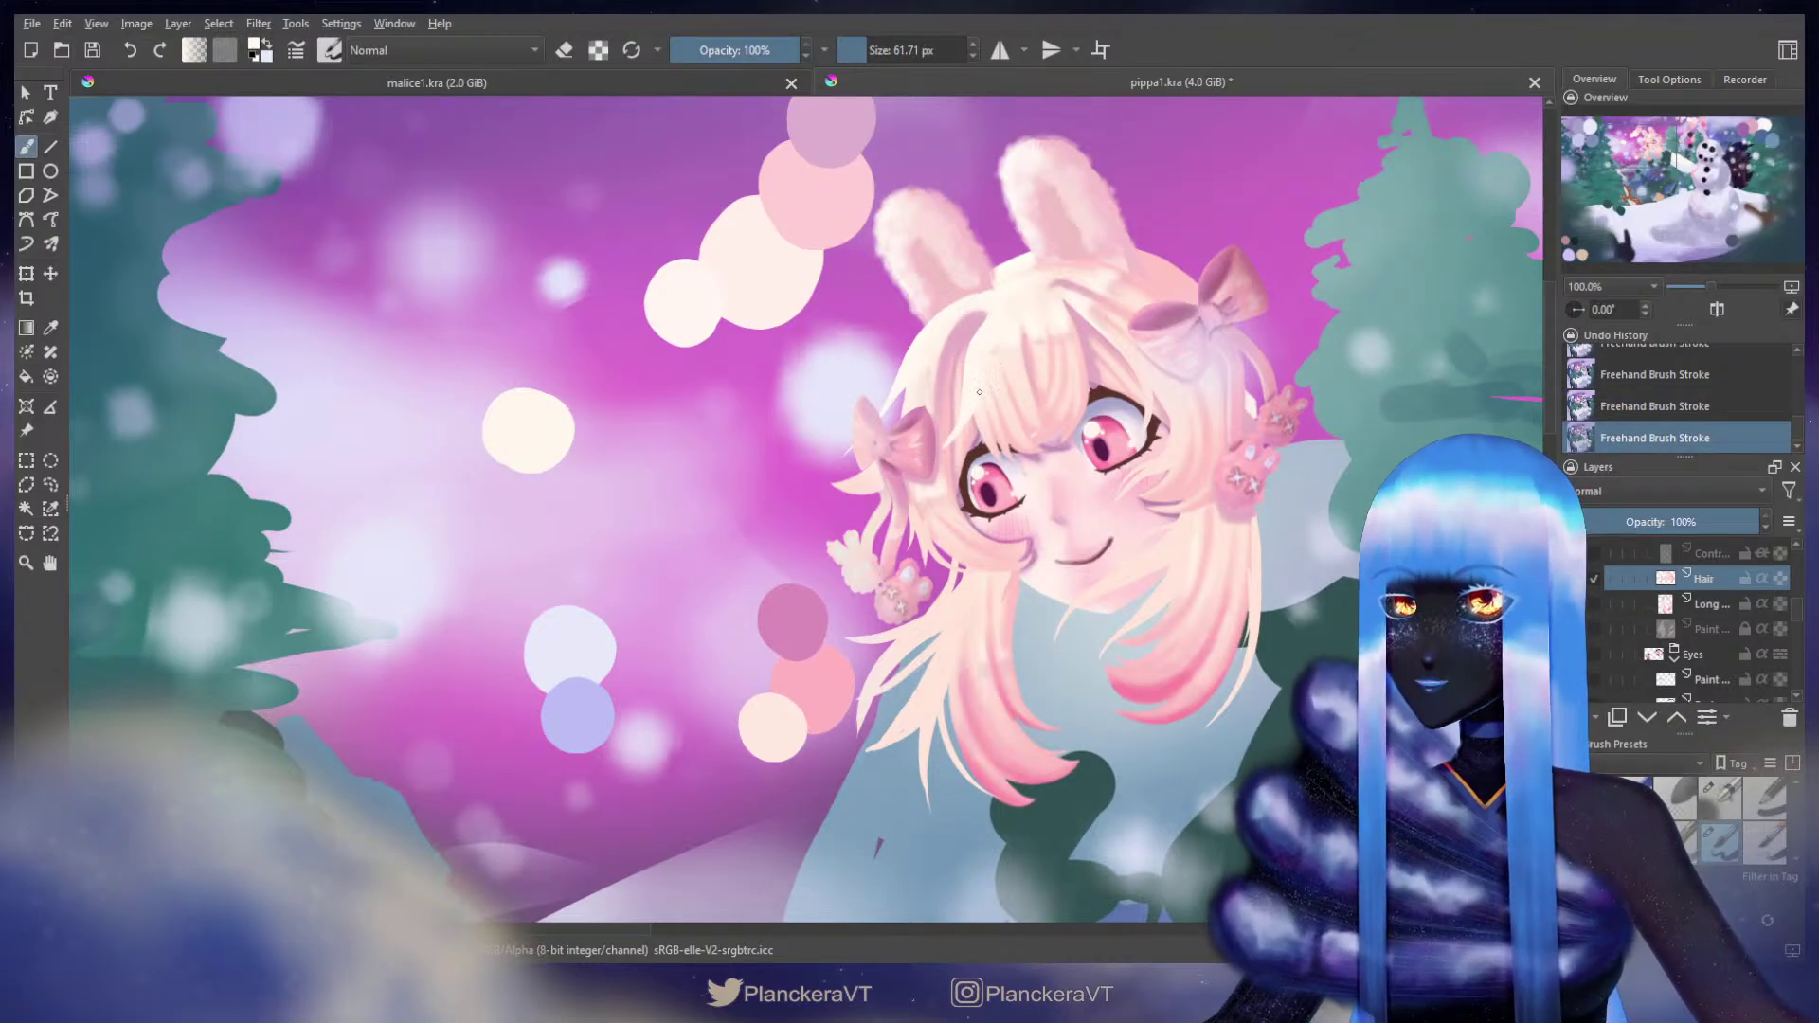
{"action": "key", "text": "ctrl+z"}
{"action": "mouse_move", "coordinate": [983, 325]}
{"action": "left_mouse_down"}
{"action": "mouse_move", "coordinate": [956, 442]}
{"action": "mouse_move", "coordinate": [995, 322]}
{"action": "mouse_move", "coordinate": [956, 396]}
{"action": "left_mouse_up"}
{"action": "key", "text": "ctrl+z"}
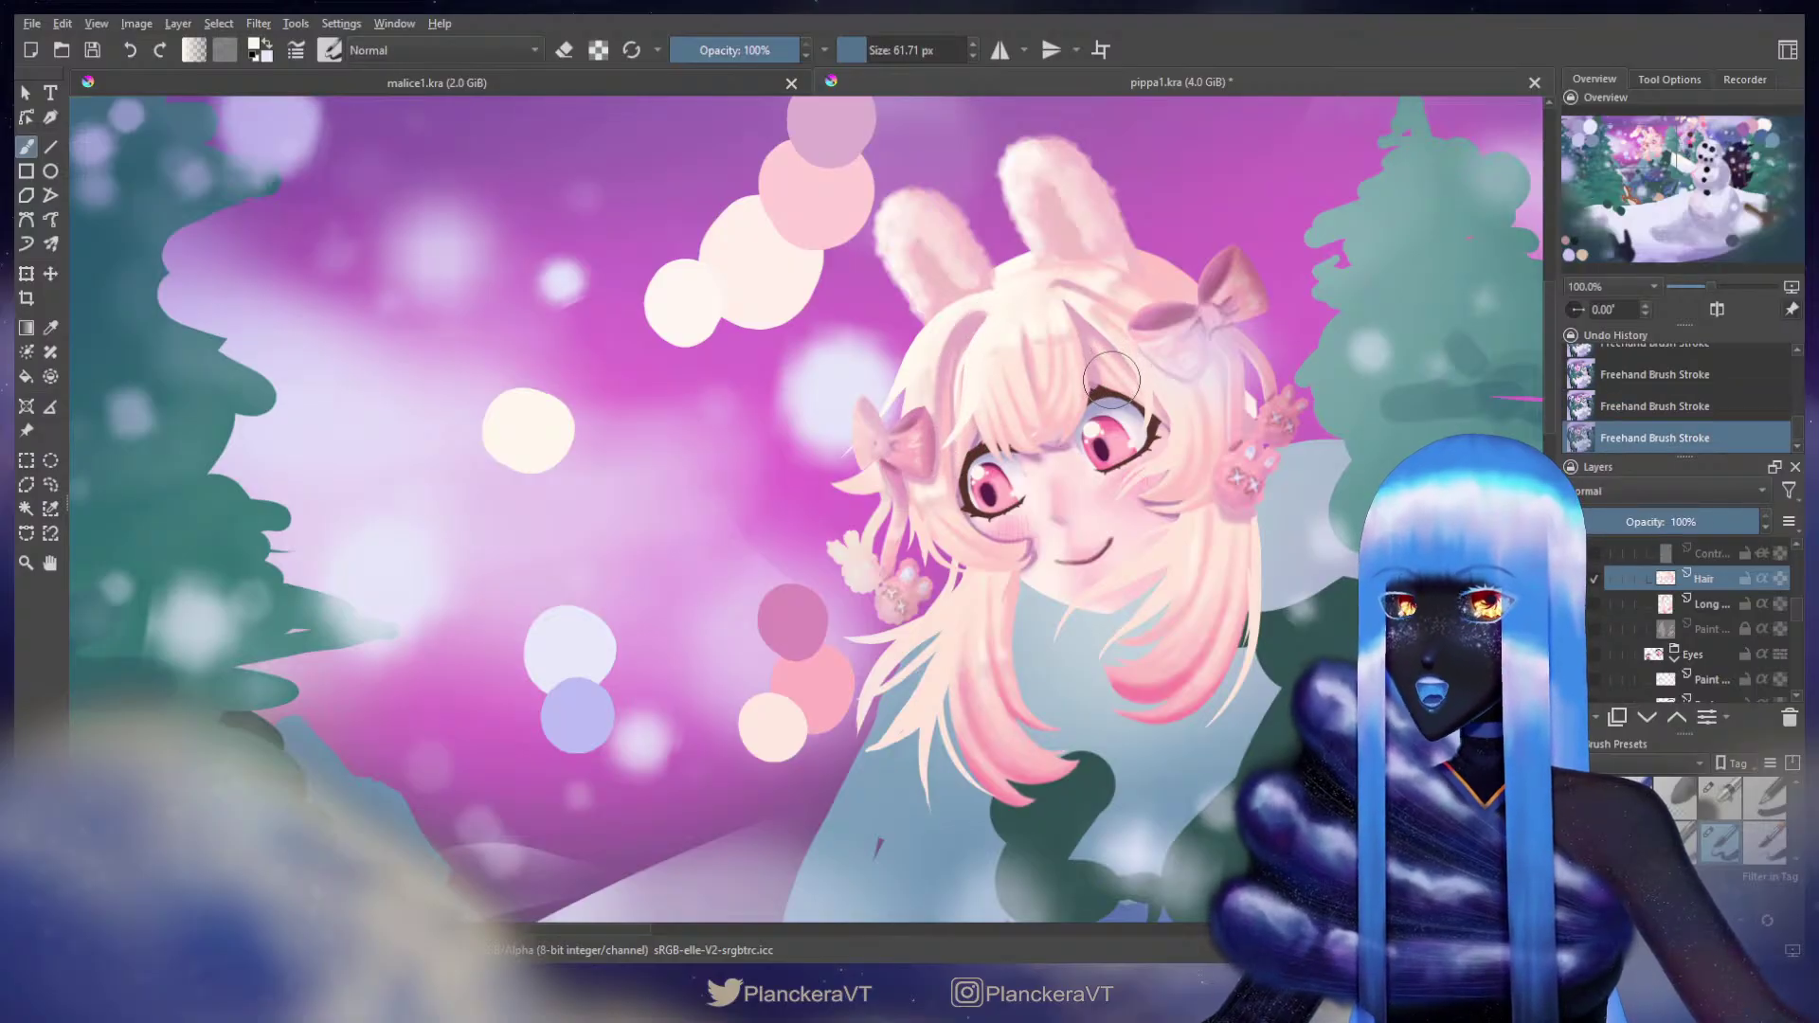
Step: Paint a short pale strand from the top of the parting toward the inner corner of the right eye
{"action": "left_click_drag", "start_coordinate": [1095, 352], "coordinate": [1094, 396]}
{"action": "key", "text": "ctrl+z"}
{"action": "left_click_drag", "start_coordinate": [1076, 299], "coordinate": [1088, 322]}
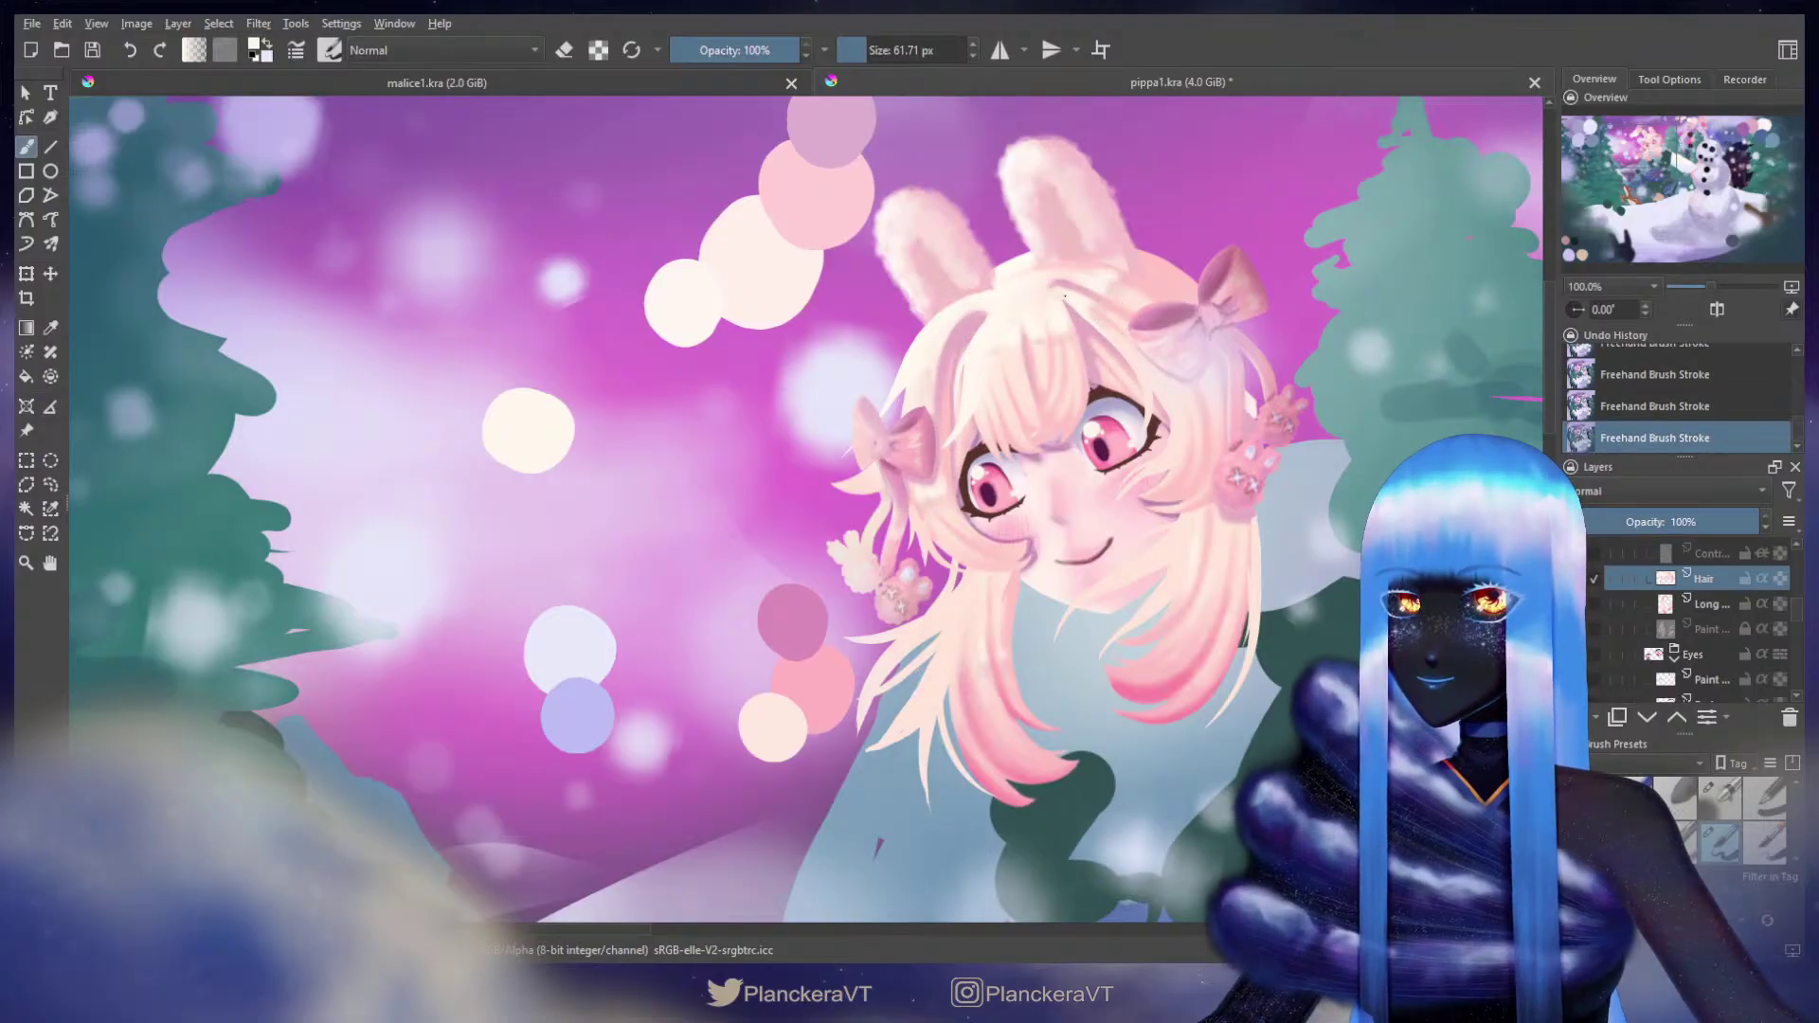
{"action": "key", "text": "ctrl+z"}
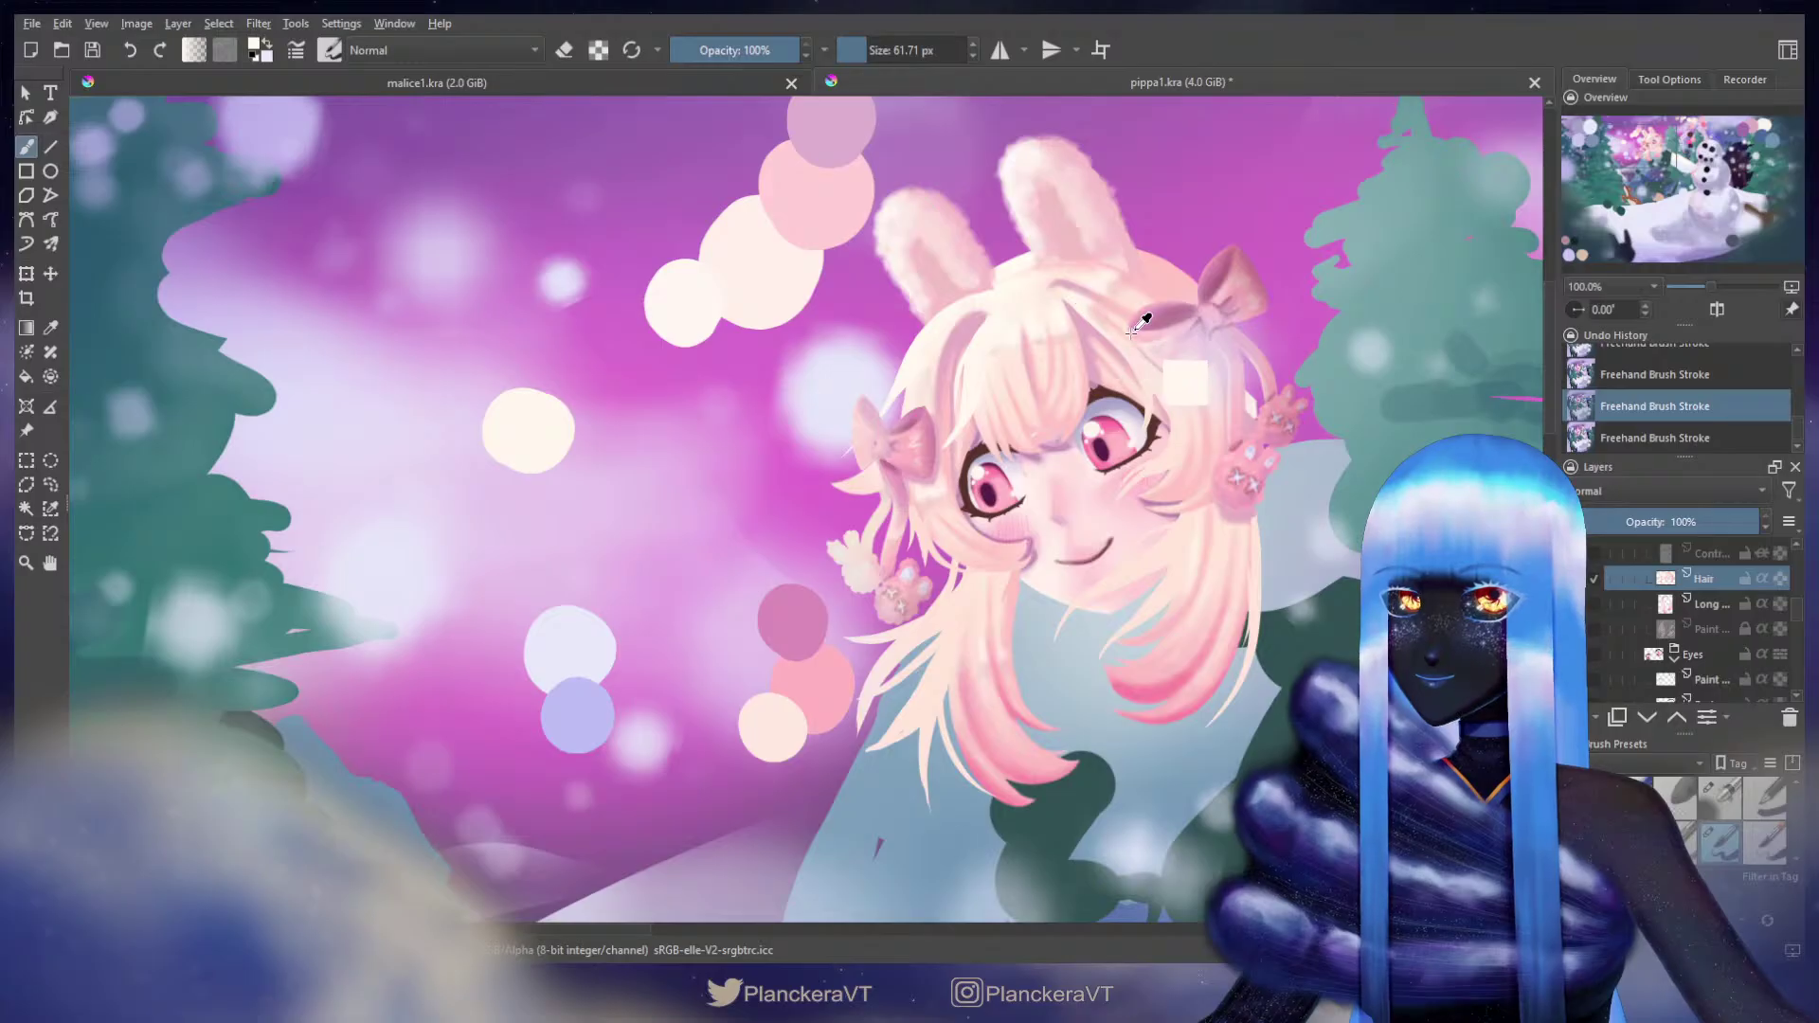
Step: Sample hair colour near the right bow and refine the strands between the parting, the right eye and the bow
{"action": "key", "text": "ctrl+shift+z"}
{"action": "key", "text": "ctrl+z"}
{"action": "key", "text": "ctrl+shift+z"}
{"action": "key", "text": "ctrl+z"}
{"action": "key", "text": "ctrl+shift+z"}
{"action": "key", "text": "ctrl+z"}
{"action": "key", "text": "ctrl+shift+z"}
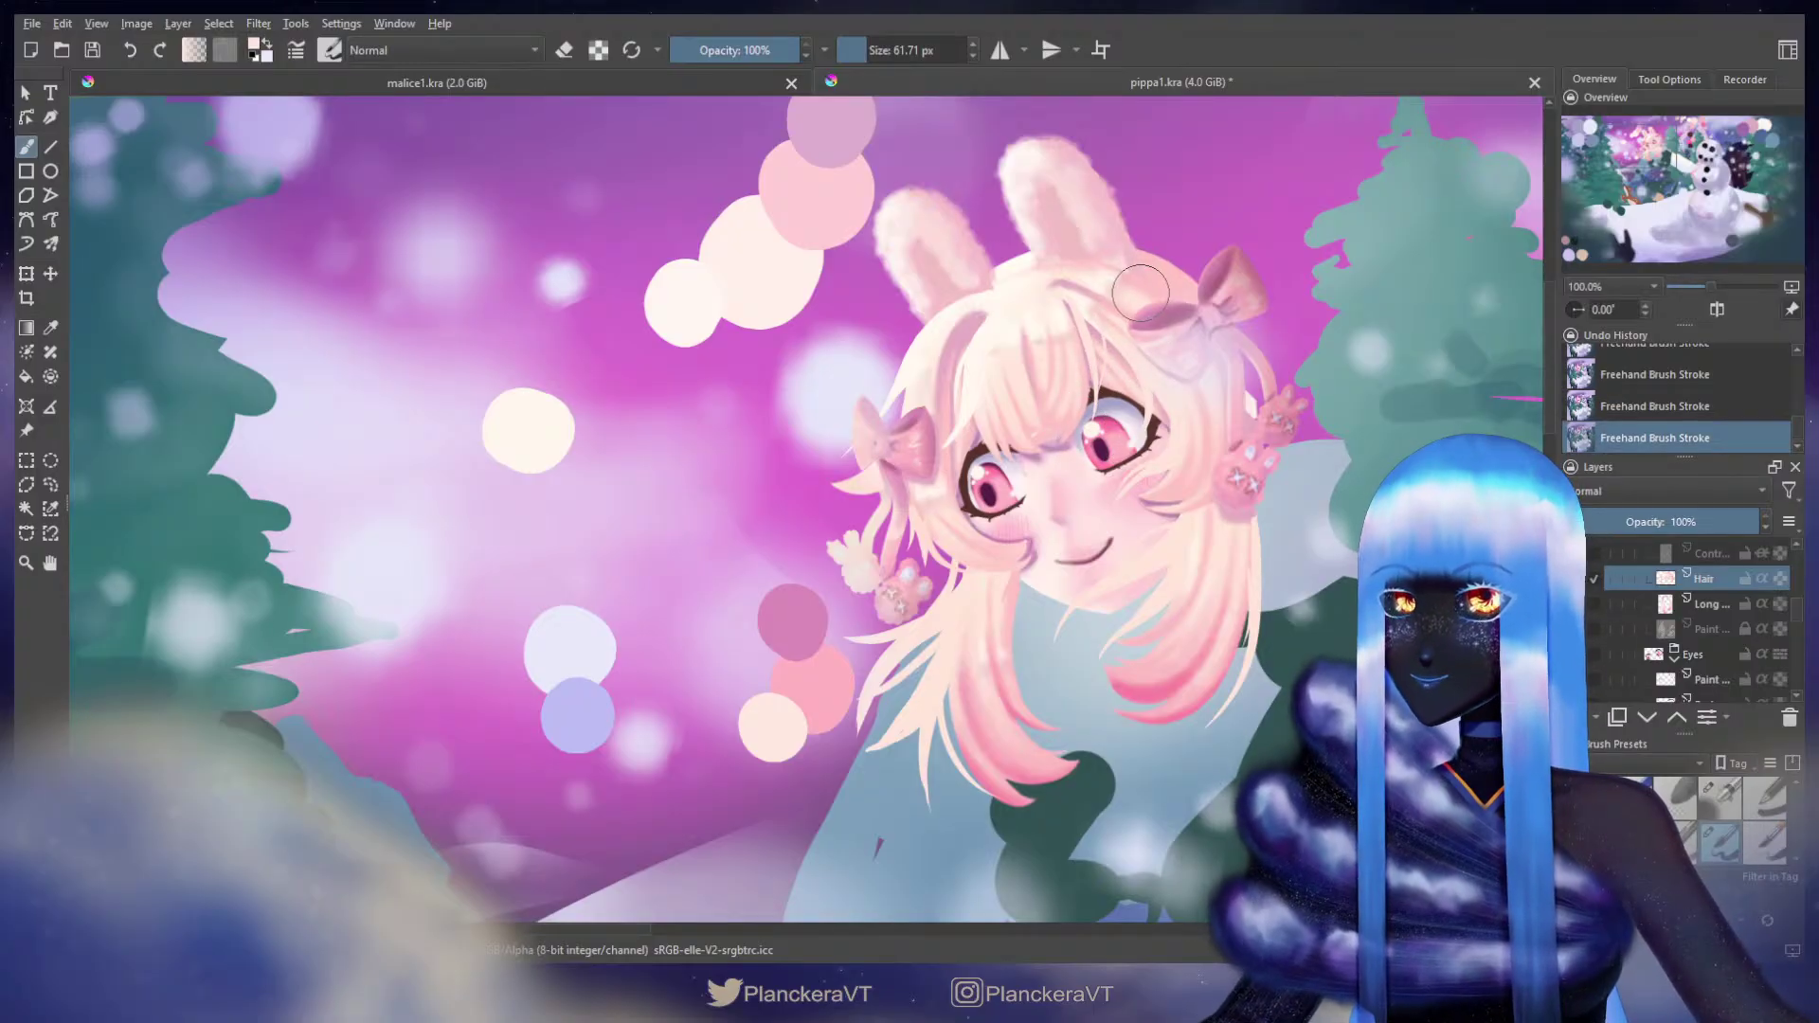
{"action": "key", "text": "ctrl+z"}
{"action": "key", "text": "ctrl+shift+z"}
{"action": "key", "text": "ctrl+z"}
{"action": "key", "text": "ctrl+shift+z"}
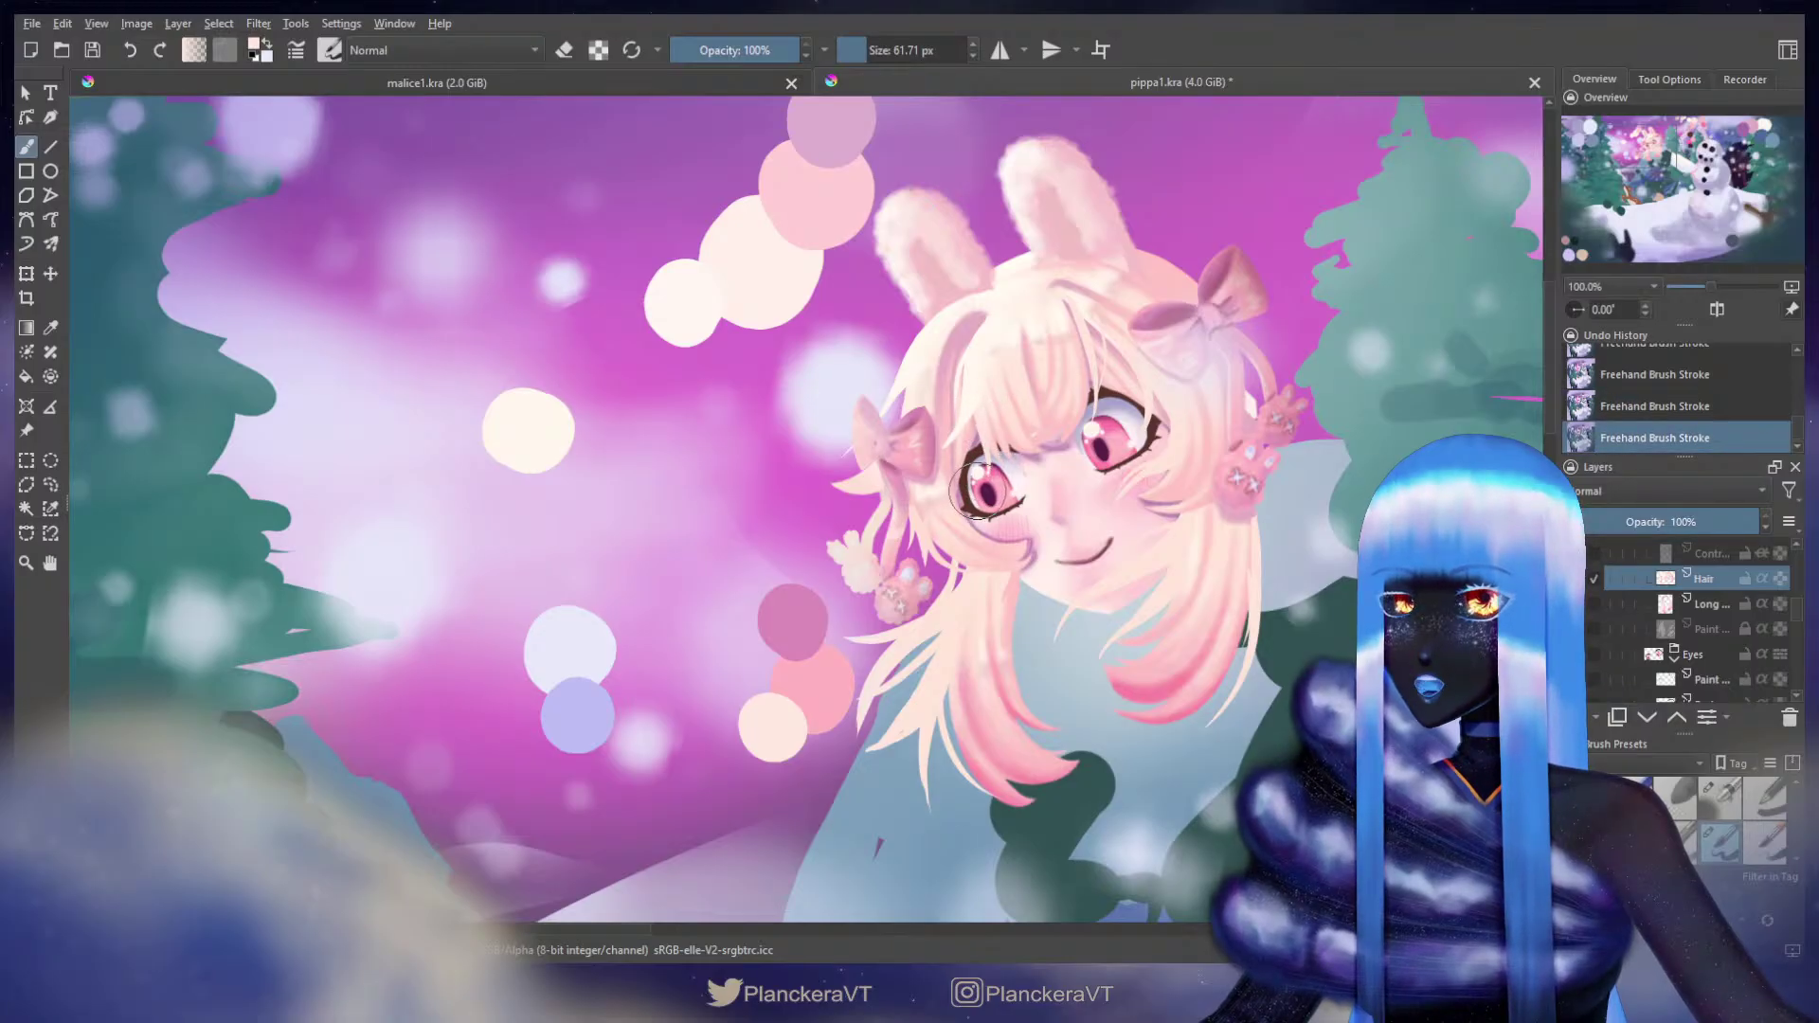
Step: Reduce the brush to 55.10 px and paint fine strands from the left part of the fringe over the left eye
{"action": "key", "text": "ctrl+z"}
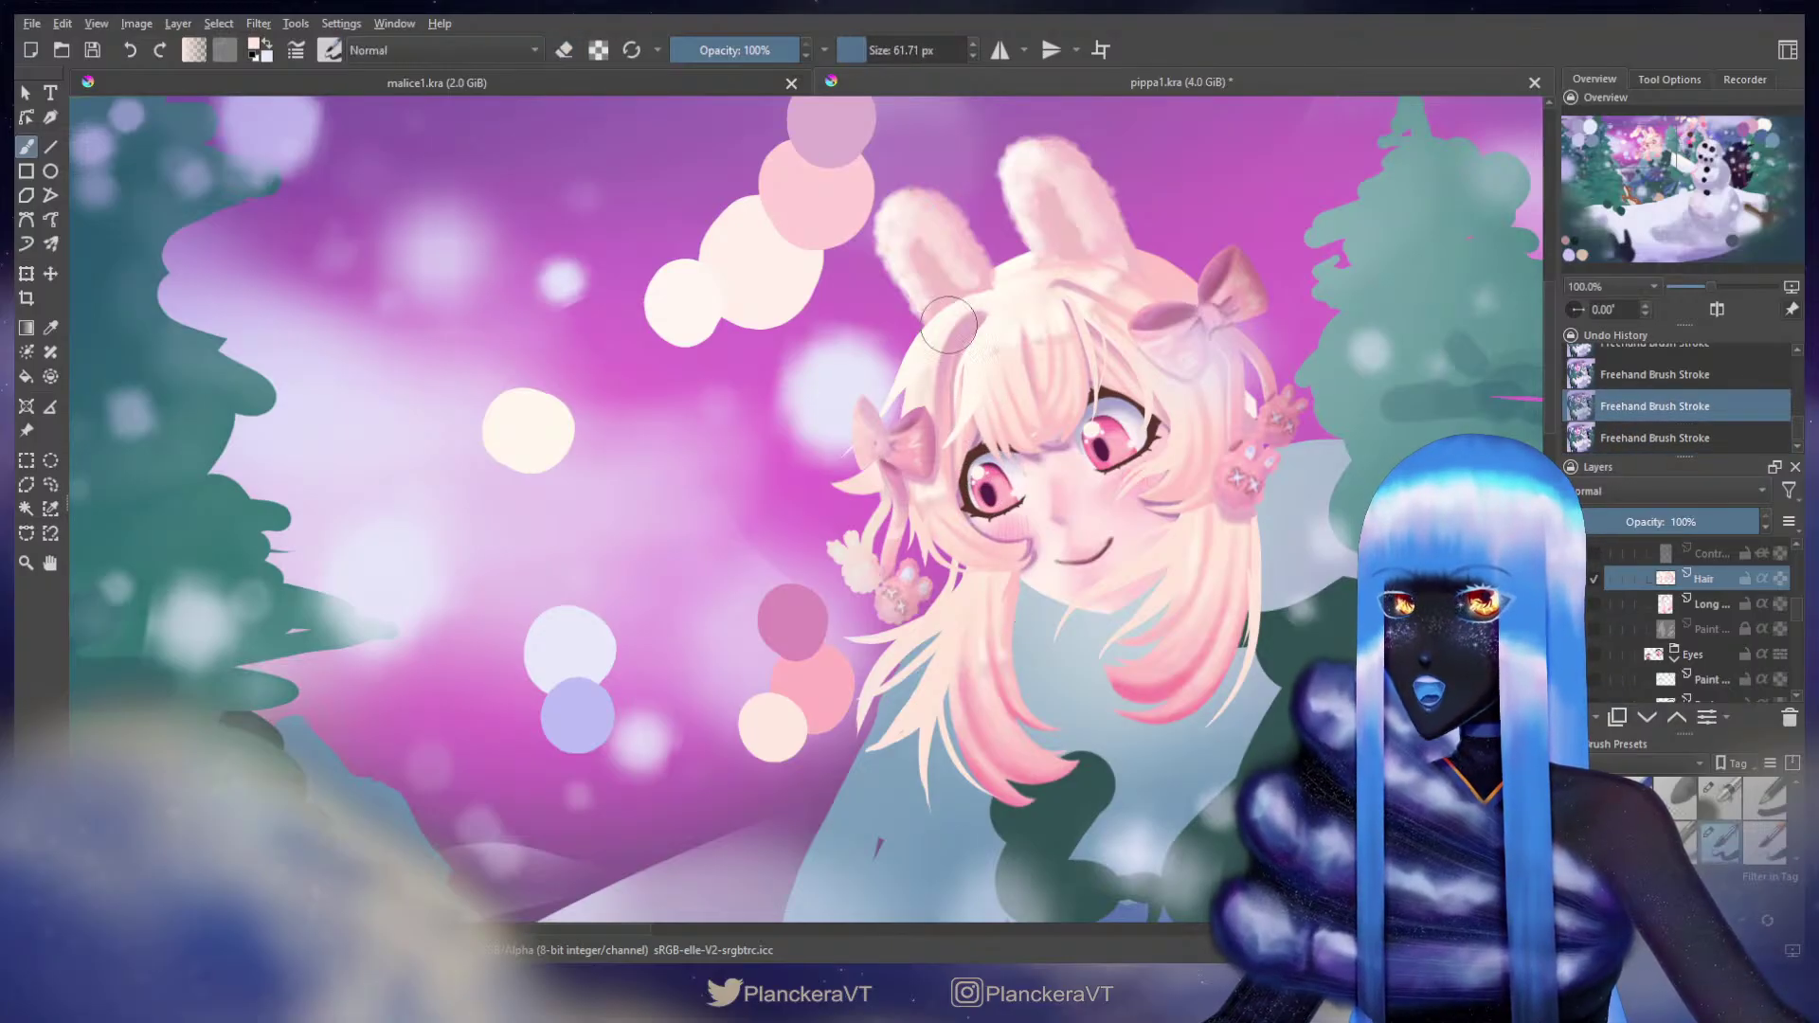
{"action": "key", "text": "["}
{"action": "mouse_move", "coordinate": [977, 431]}
{"action": "left_mouse_down"}
{"action": "mouse_move", "coordinate": [977, 414]}
{"action": "mouse_move", "coordinate": [985, 455]}
{"action": "left_mouse_up"}
{"action": "key", "text": "ctrl+z"}
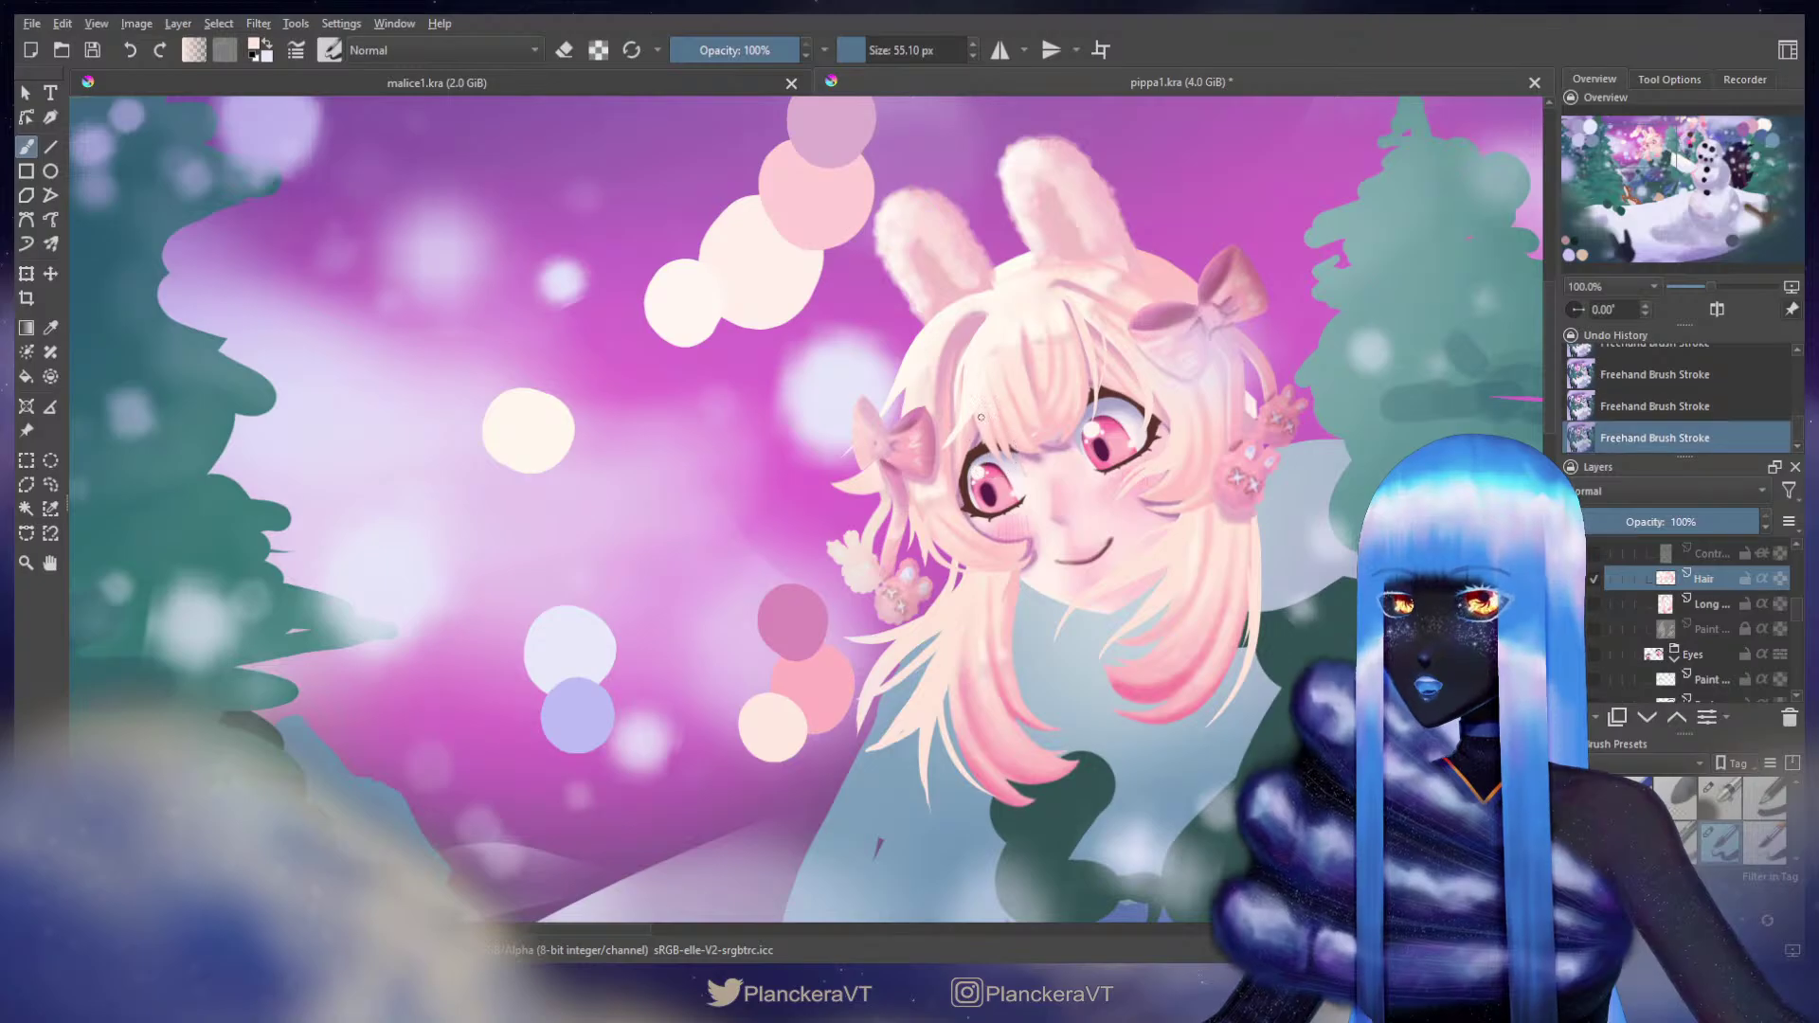
{"action": "key", "text": "ctrl+z"}
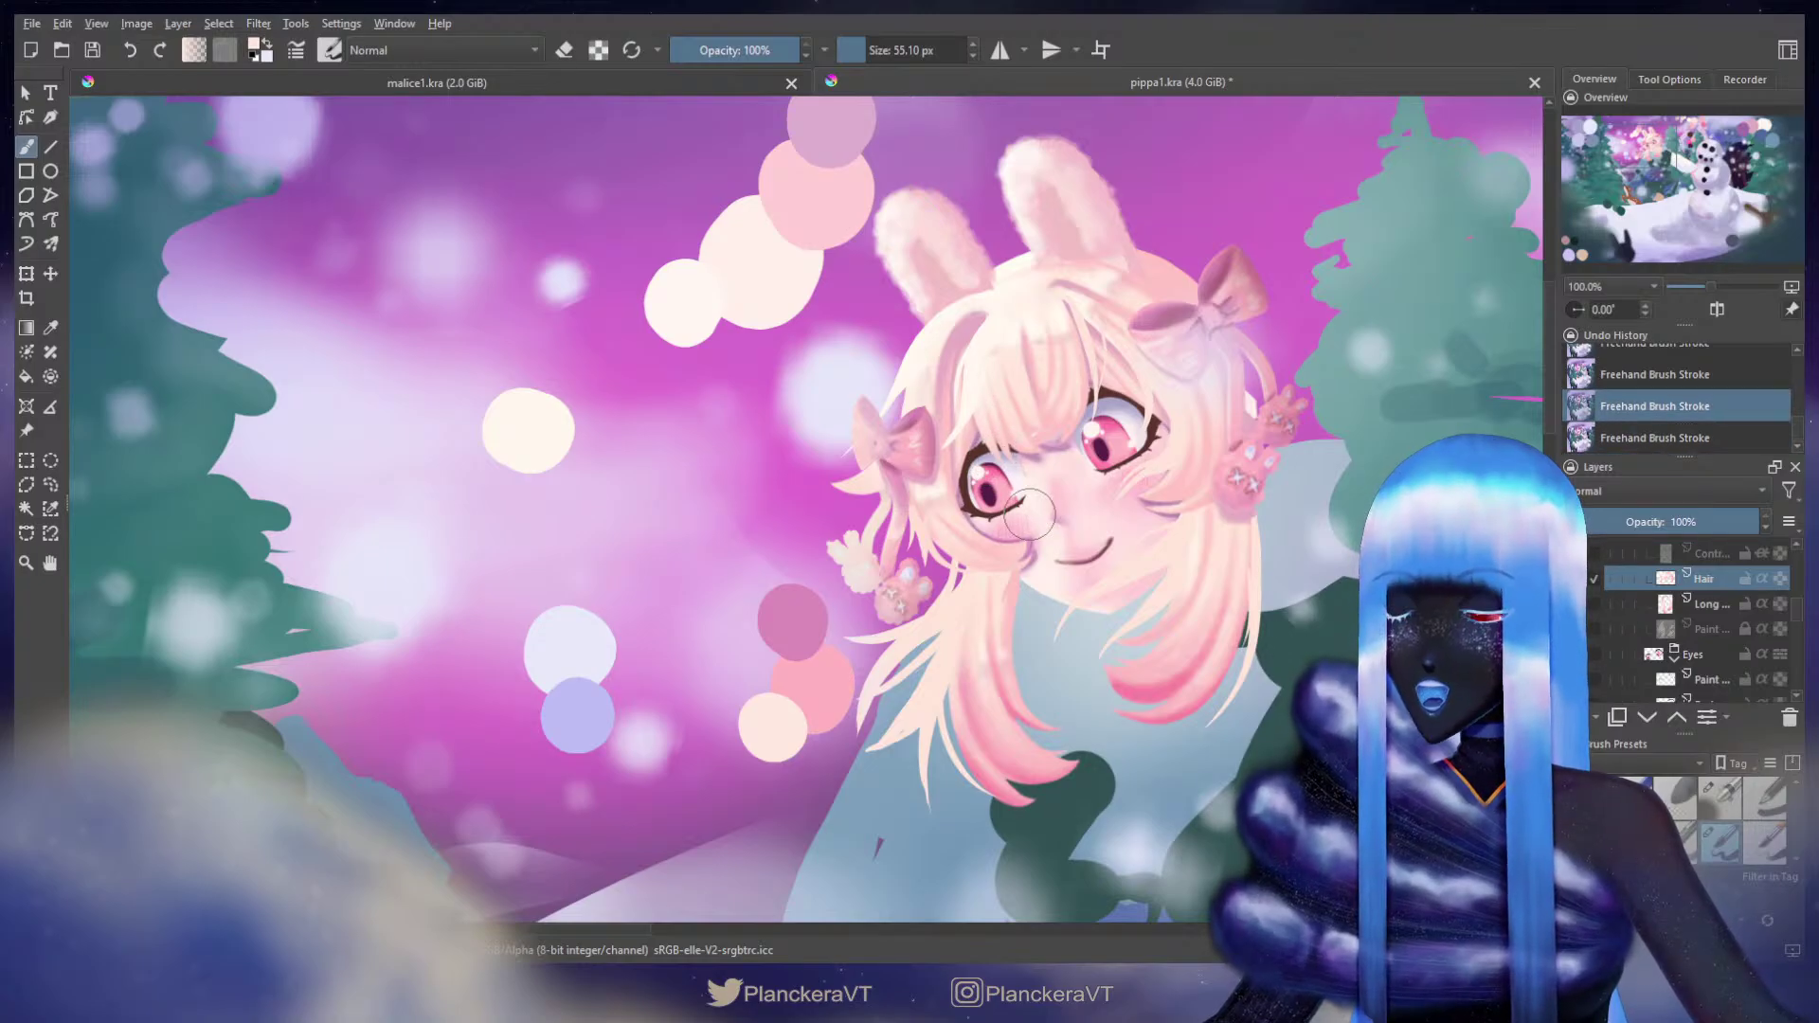
{"action": "key", "text": "ctrl+shift+z"}
{"action": "key", "text": "ctrl+z"}
{"action": "key", "text": "ctrl+shift+z"}
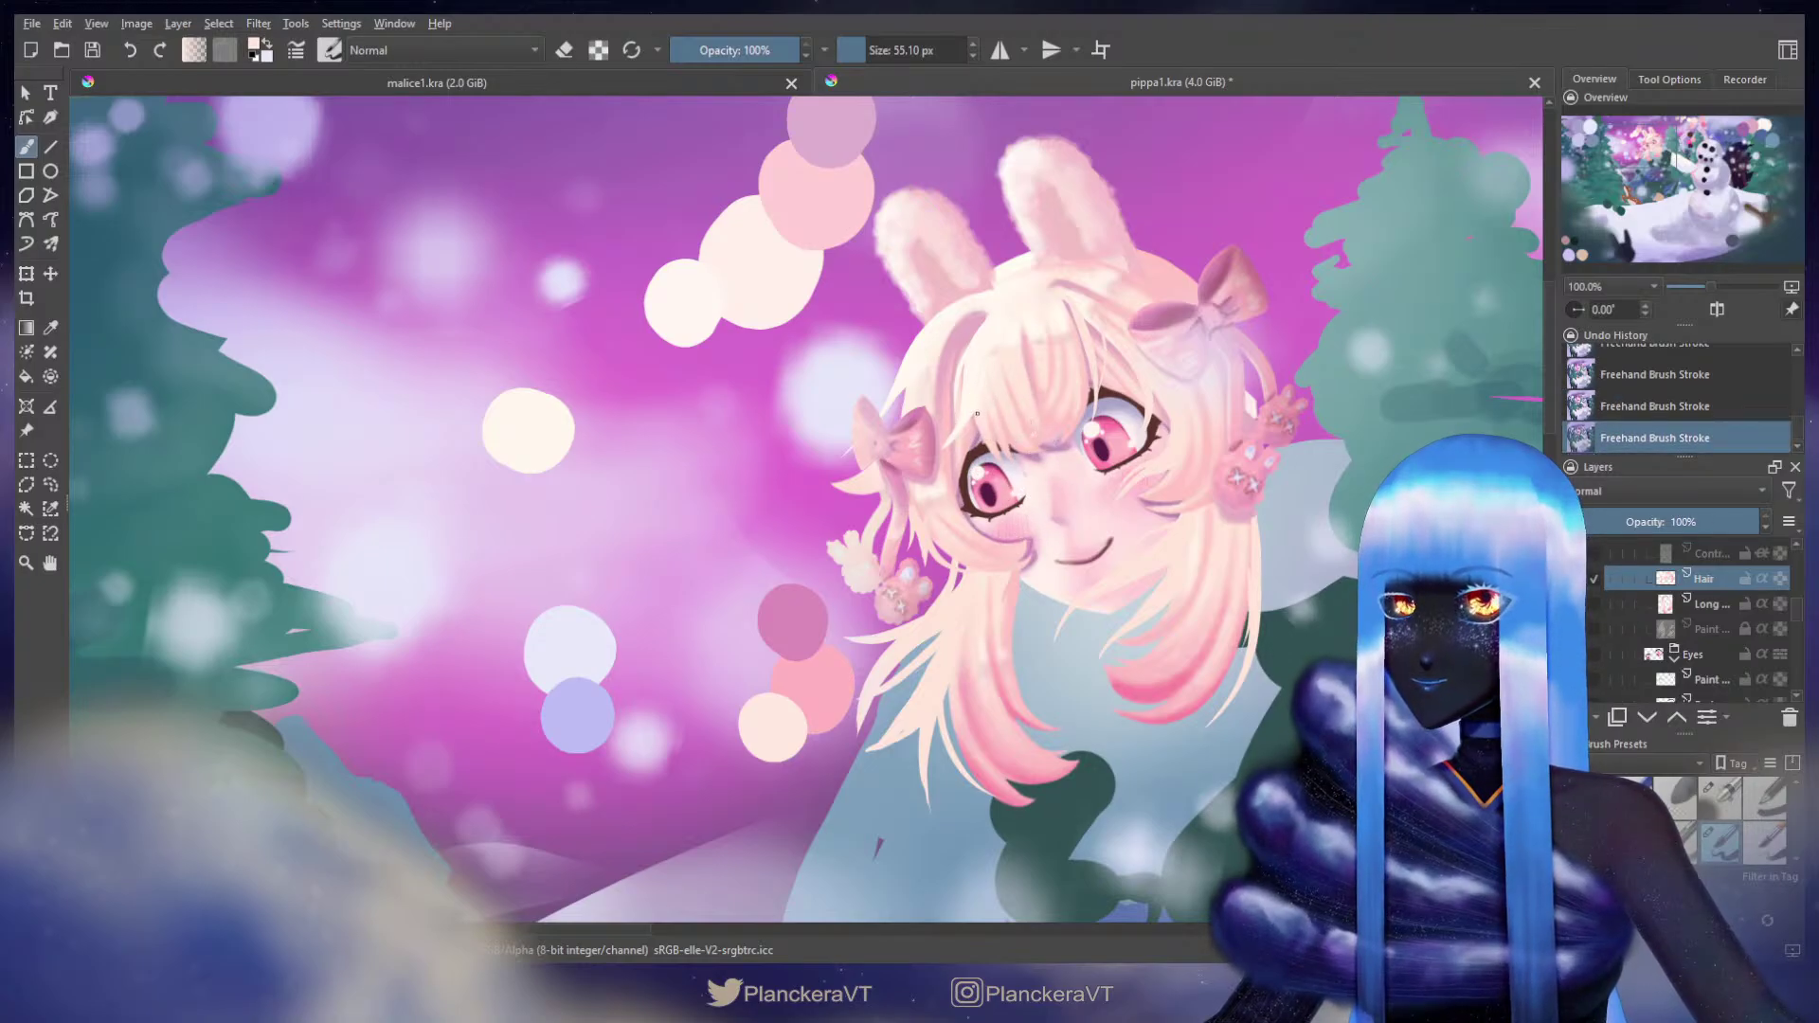
Step: Clean up the thin strands around the left eye and left cheek with an 18.08 px eraser
{"action": "key", "text": "e"}
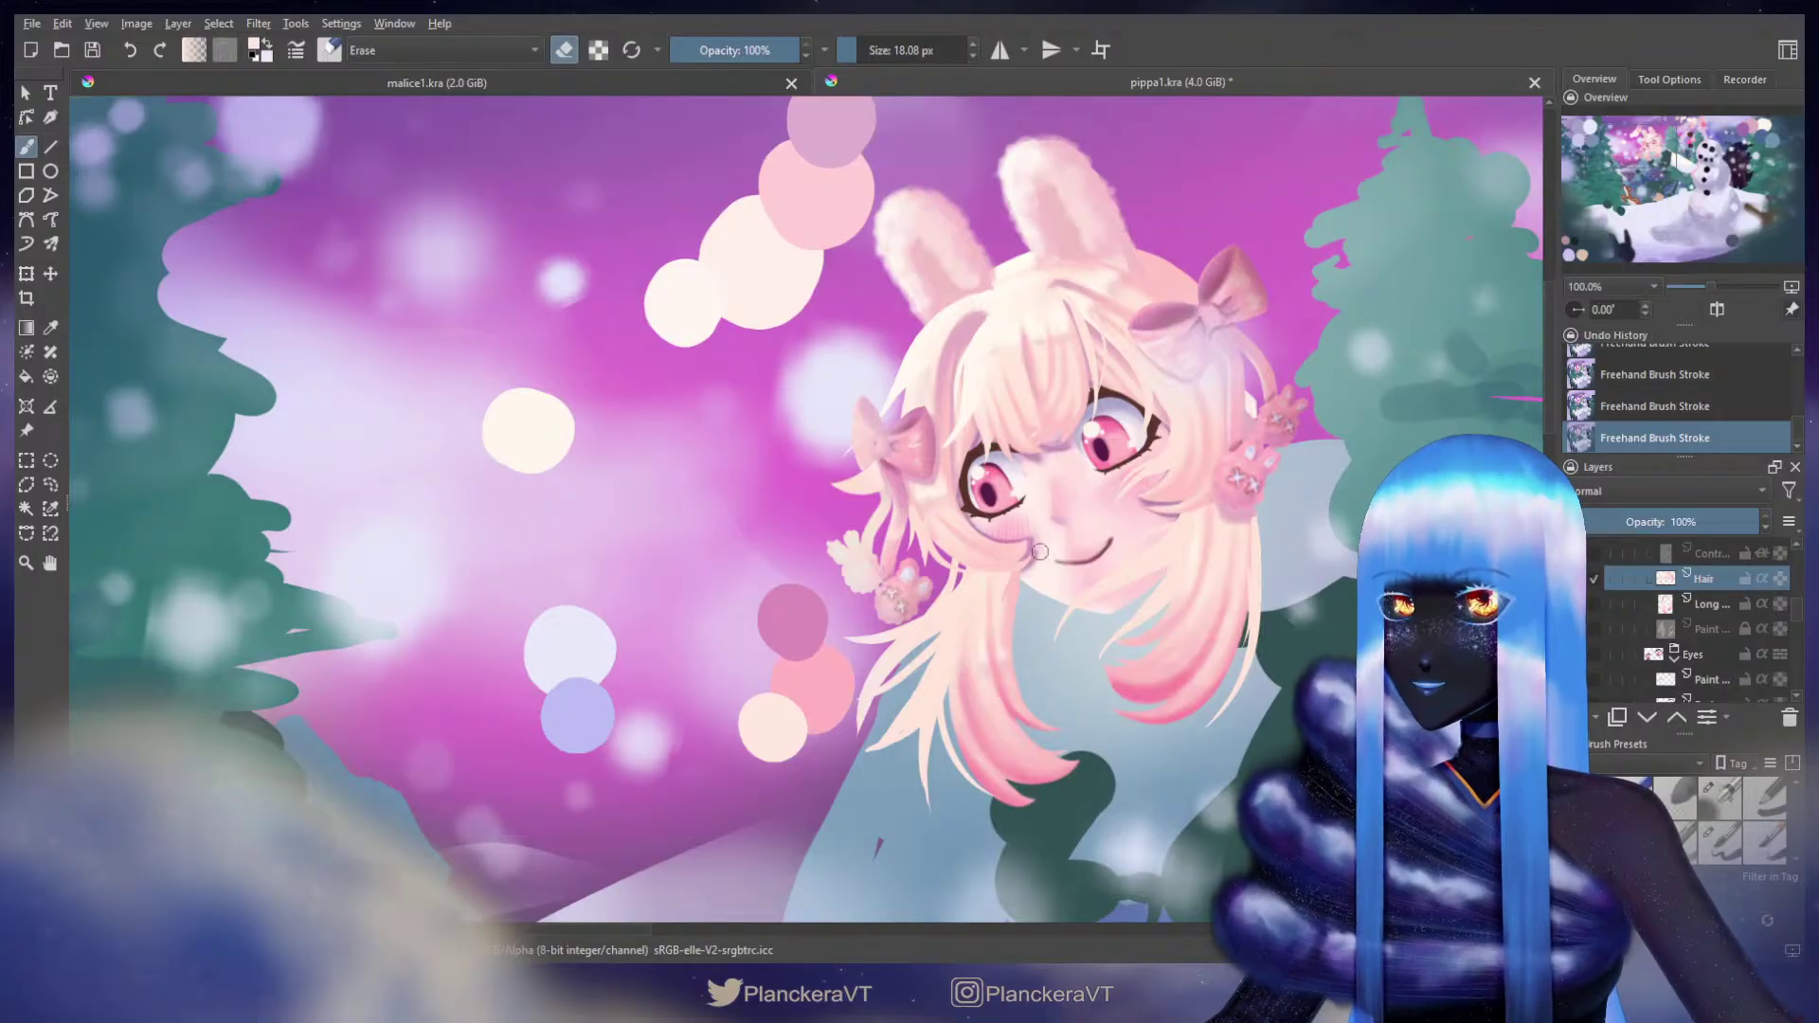
{"action": "key", "text": "e"}
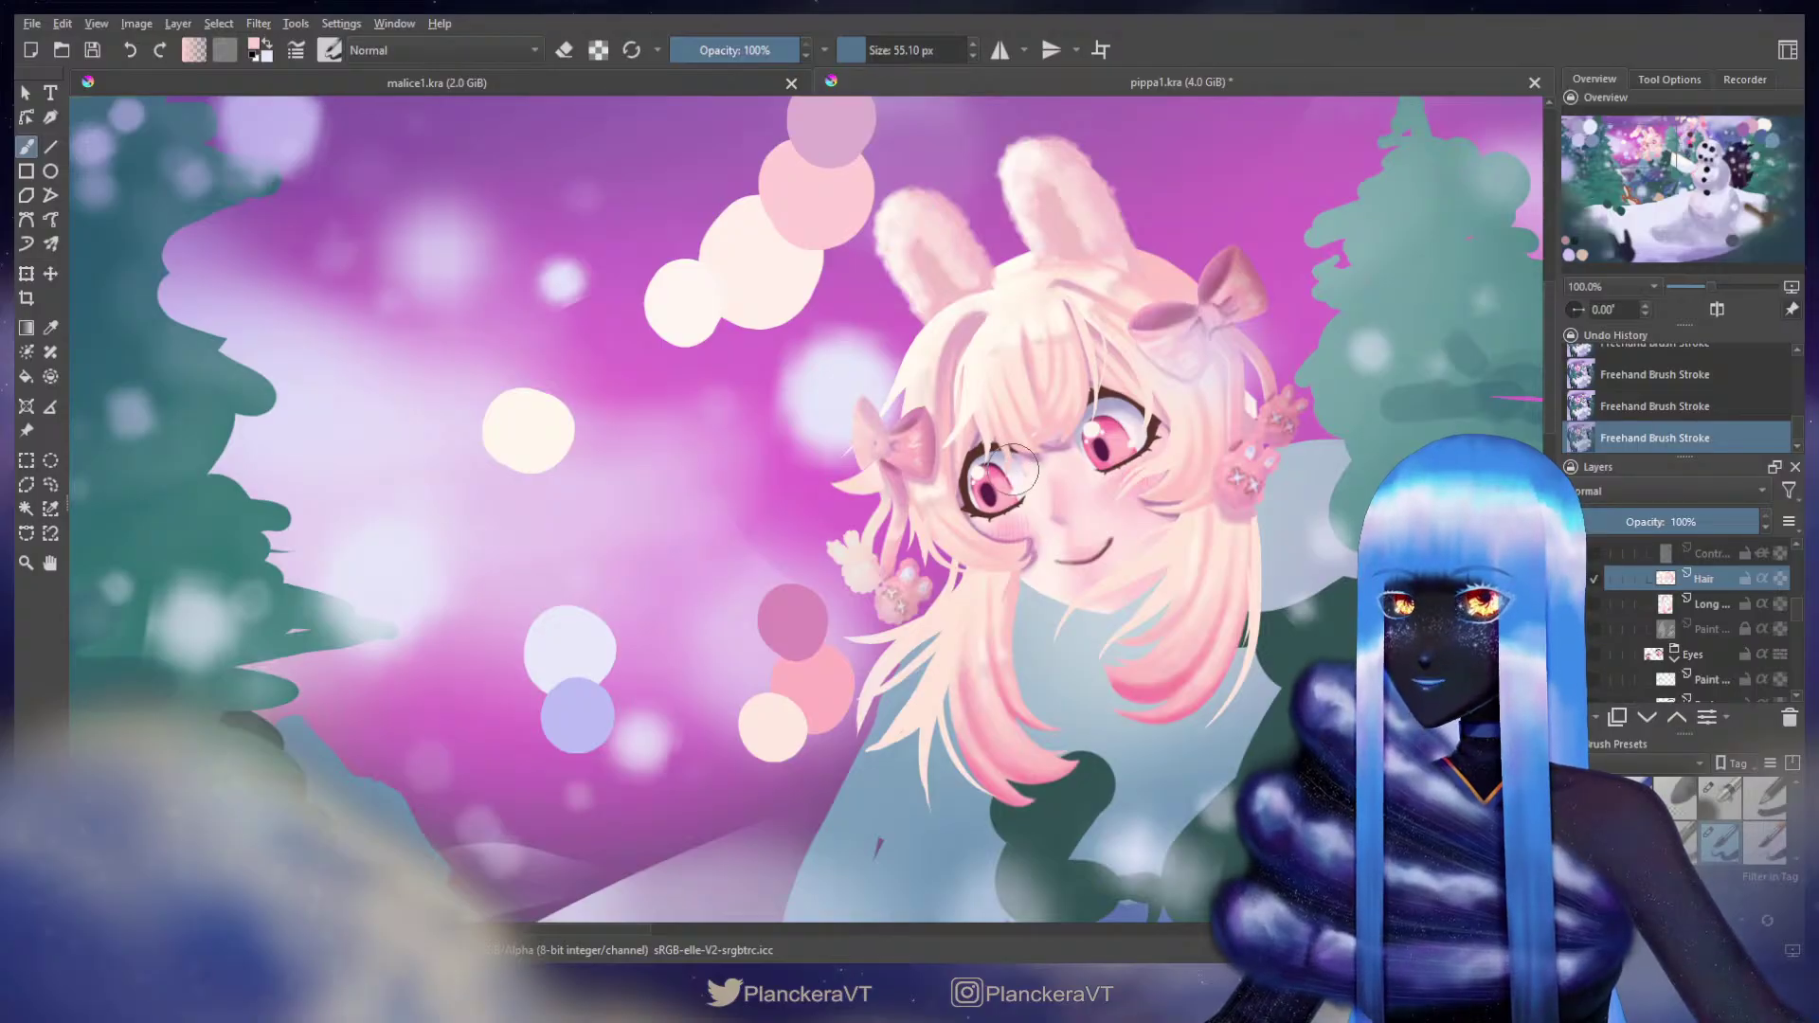
{"action": "key", "text": "e"}
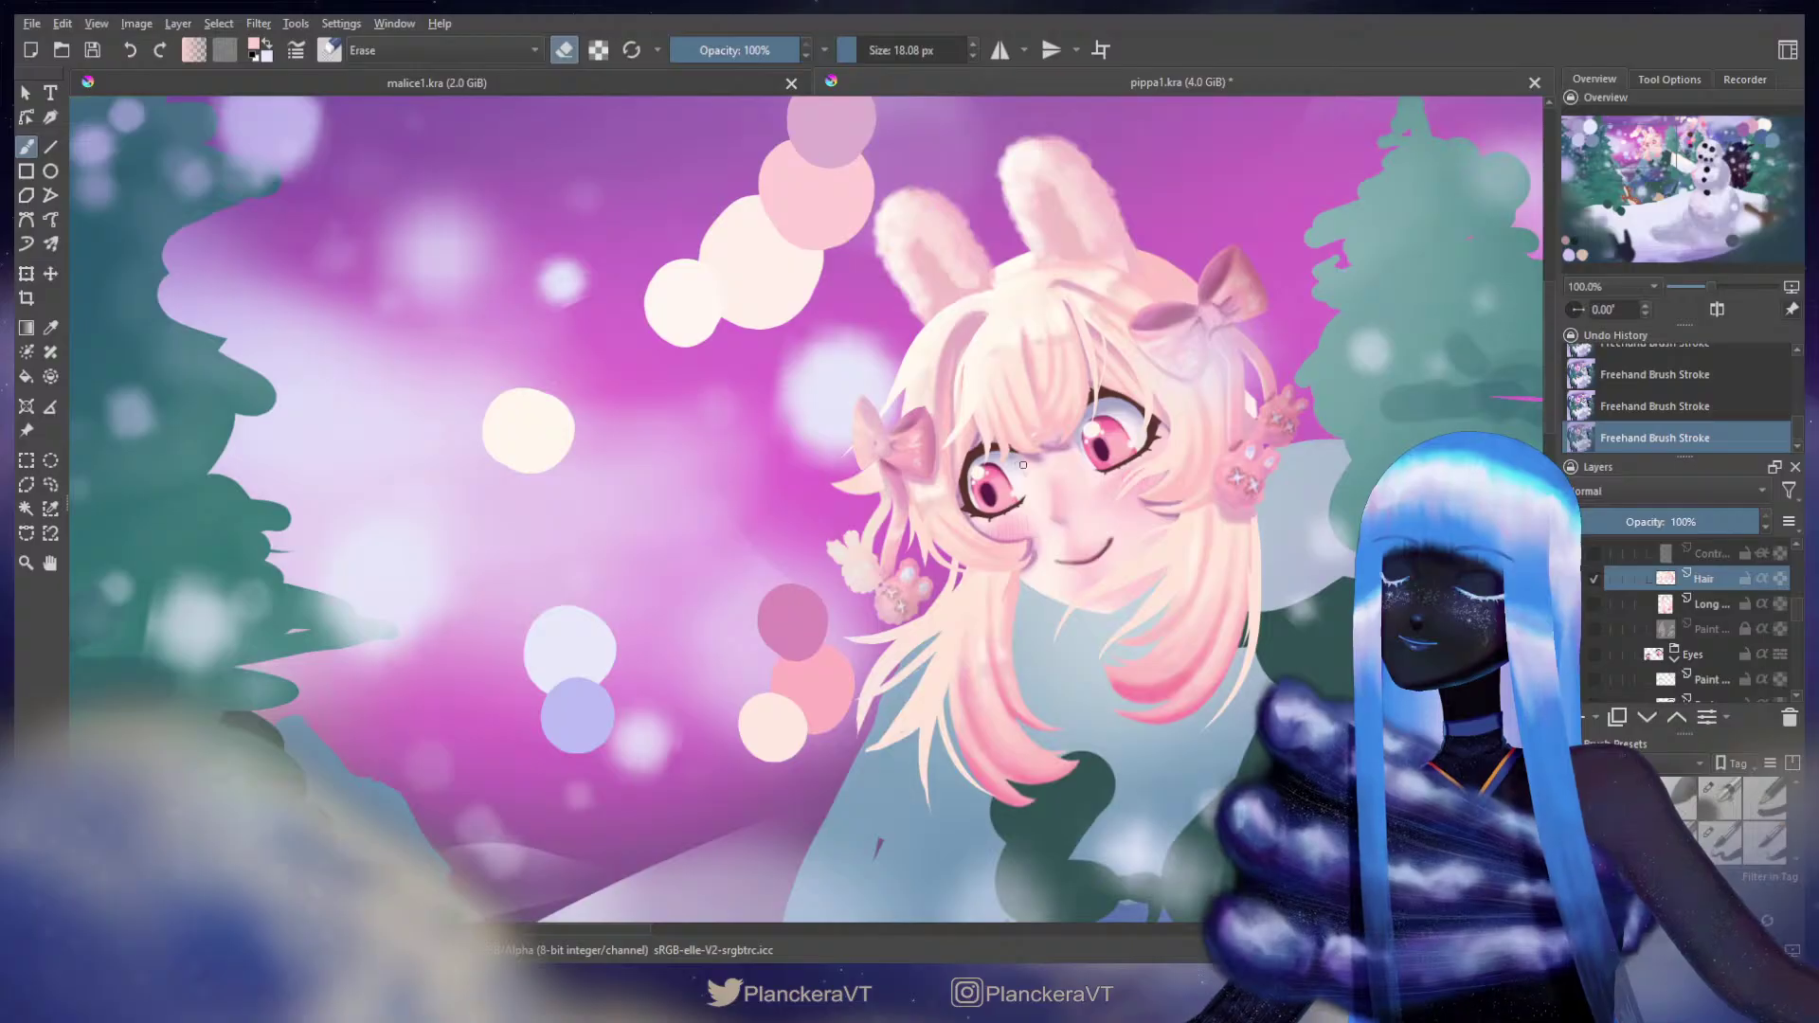
{"action": "key", "text": "e"}
Step: Try short strands over the inner corner of the left eye, and undo the attempts
{"action": "key", "text": "ctrl+z"}
{"action": "left_click_drag", "start_coordinate": [1021, 444], "coordinate": [1028, 482]}
{"action": "key", "text": "ctrl+z"}
{"action": "key", "text": "ctrl+z"}
{"action": "key", "text": "ctrl+z"}
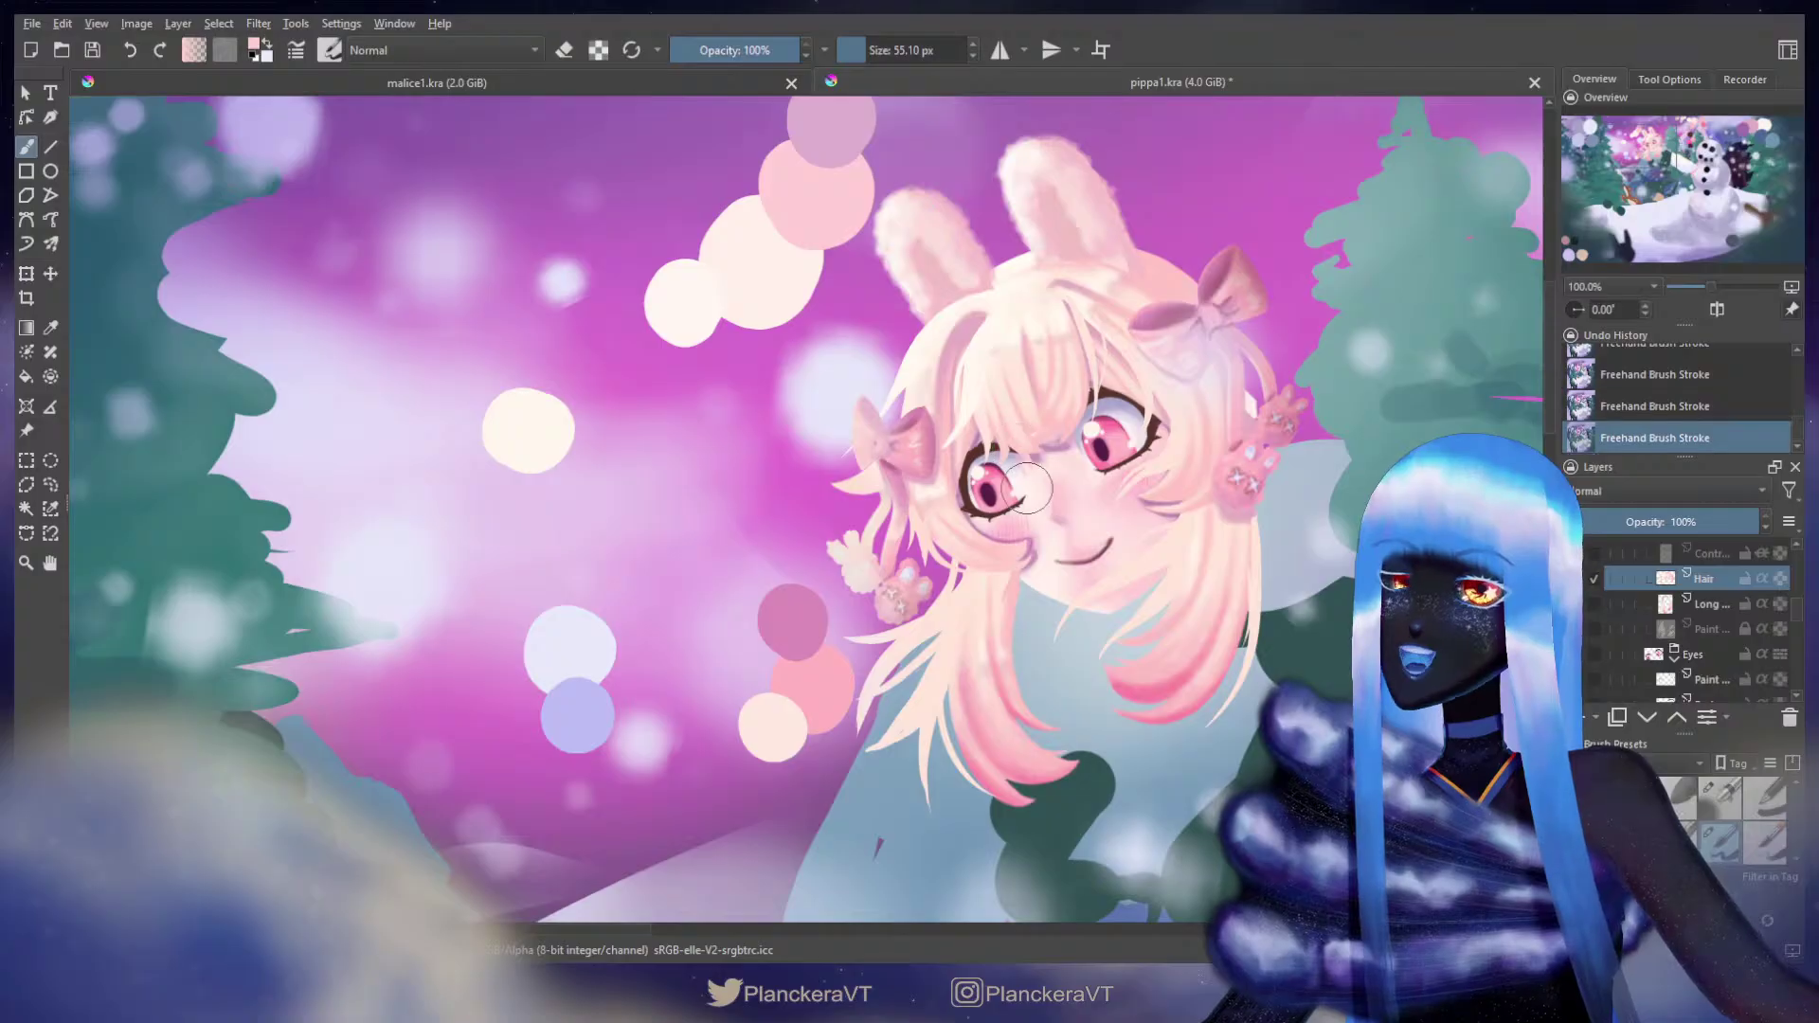
{"action": "left_click", "coordinate": [1025, 447]}
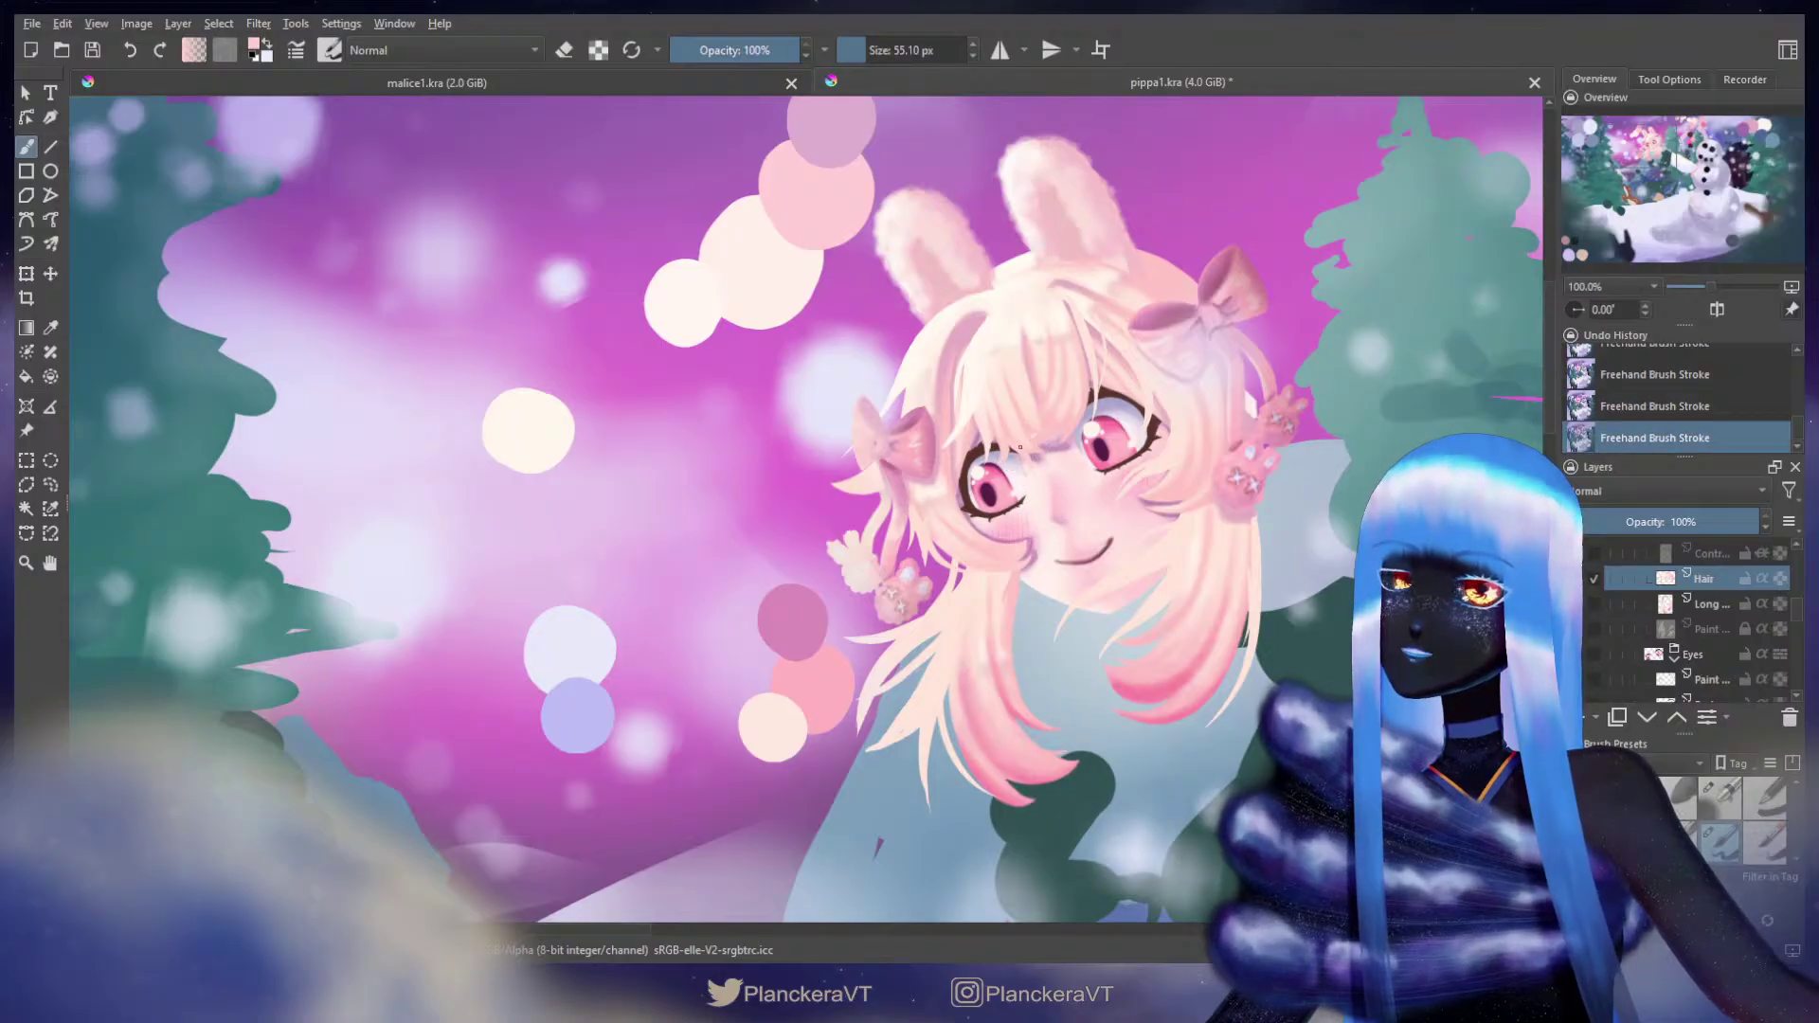
{"action": "key", "text": "ctrl+z"}
Step: Paint a strand from the parting down the fringe's left edge, and another in sampled hair colour beside the right eye
{"action": "left_click_drag", "start_coordinate": [992, 336], "coordinate": [957, 409]}
{"action": "key", "text": "ctrl+z"}
{"action": "left_click_drag", "start_coordinate": [990, 317], "coordinate": [955, 398]}
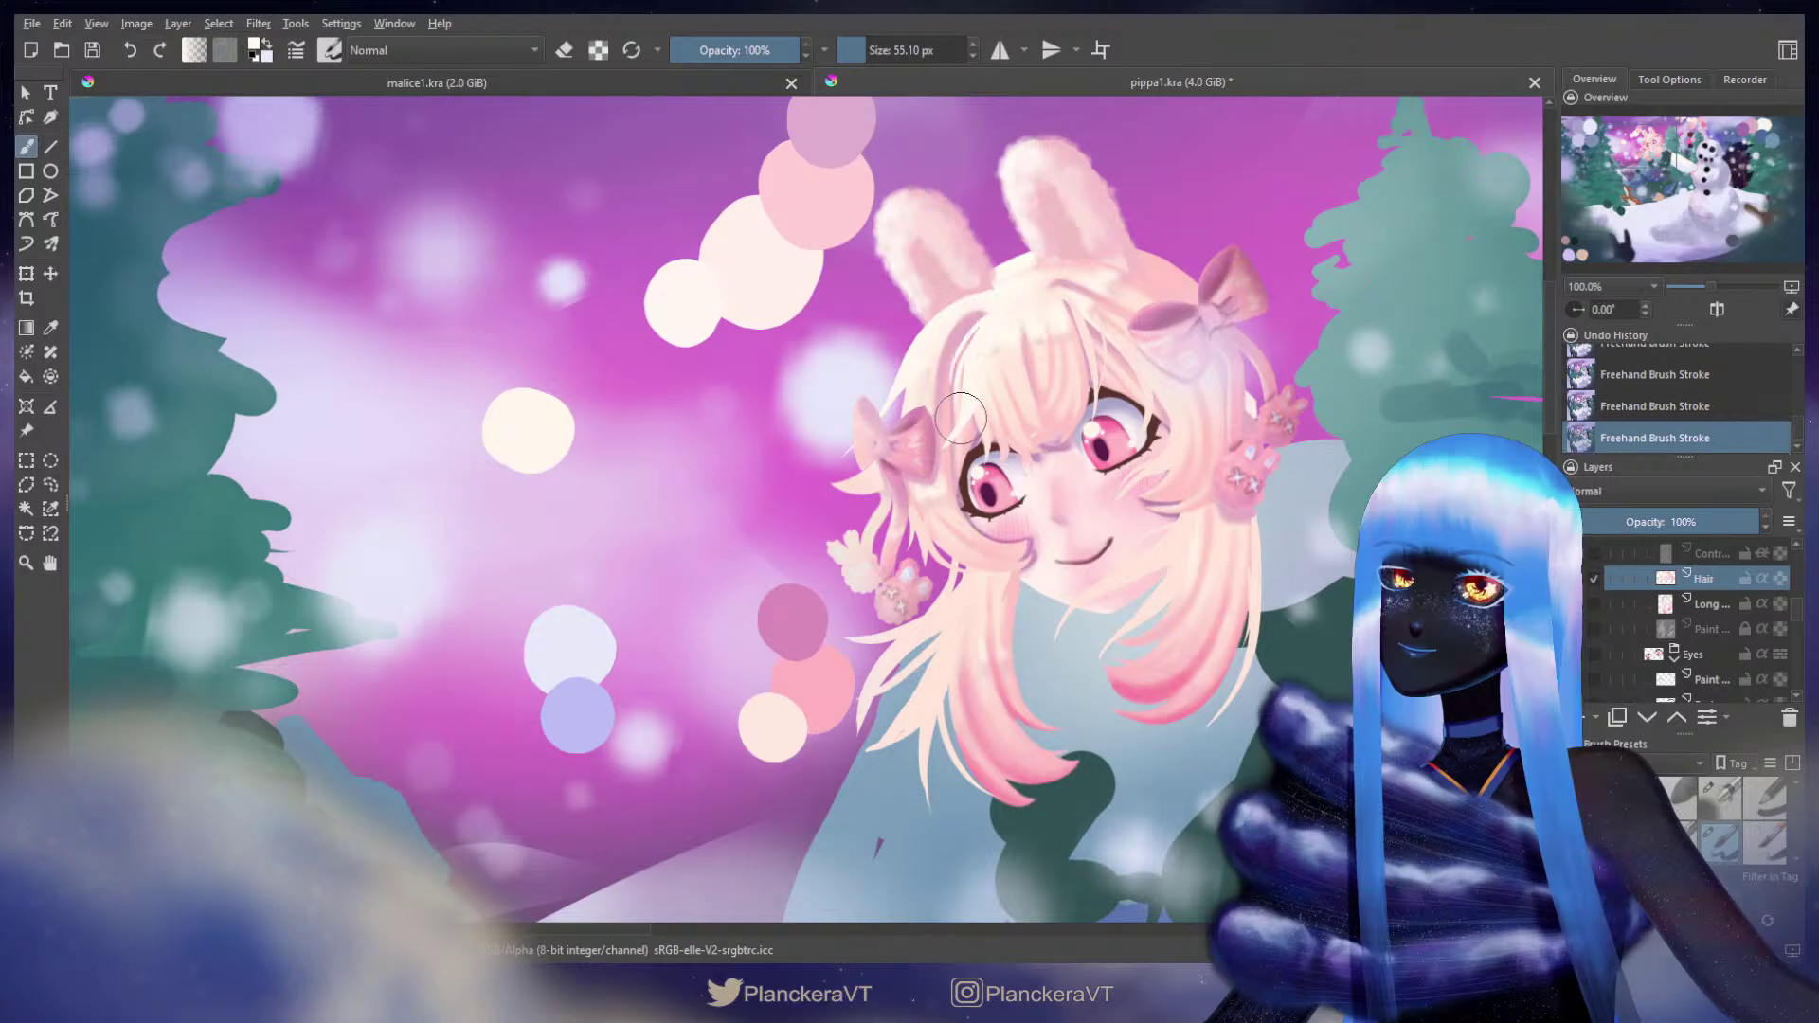
{"action": "left_click", "coordinate": [1082, 366], "text": "ctrl"}
{"action": "key", "text": "ctrl+z"}
{"action": "left_click_drag", "start_coordinate": [1087, 377], "coordinate": [1064, 456]}
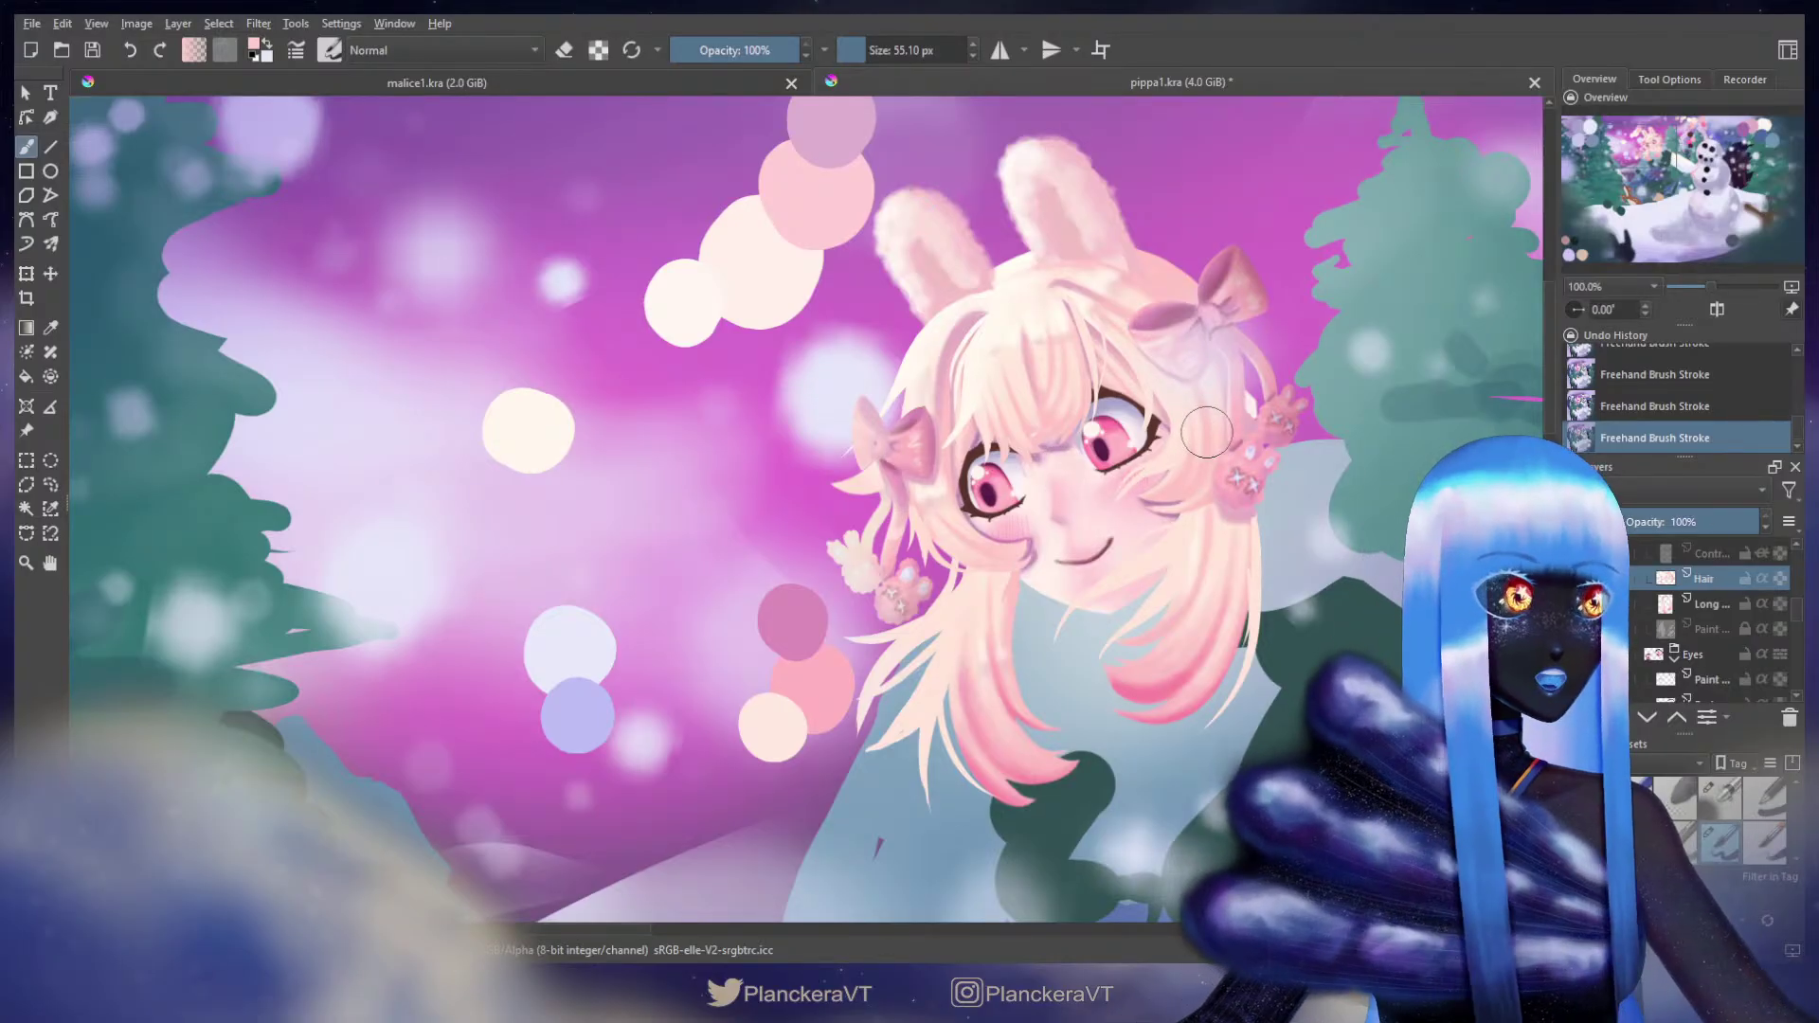
Step: Paint thin strands from the right ear's base around behind the right bow, and clean up near the hair ornament with a 33.57 px eraser
{"action": "left_click_drag", "start_coordinate": [1207, 432], "coordinate": [1052, 509]}
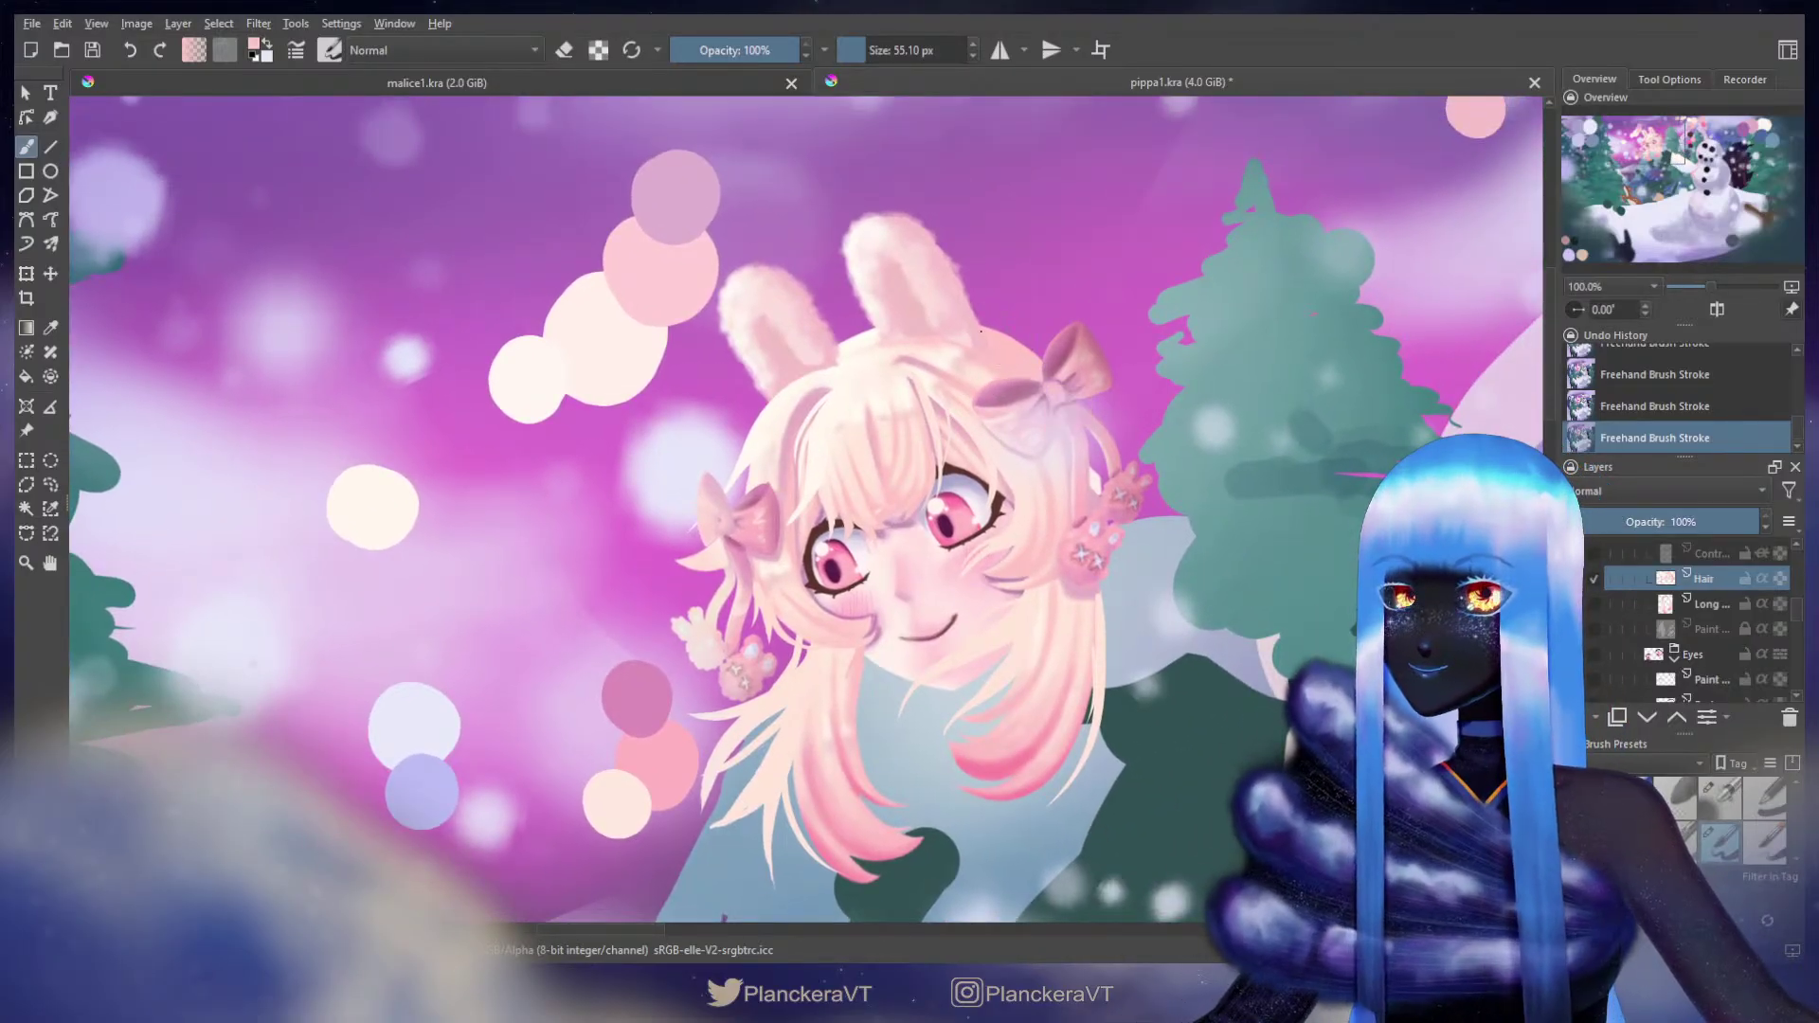
{"action": "key", "text": "ctrl+z"}
{"action": "key", "text": "ctrl+shift+z"}
{"action": "key", "text": "ctrl+z"}
{"action": "key", "text": "ctrl+shift+z"}
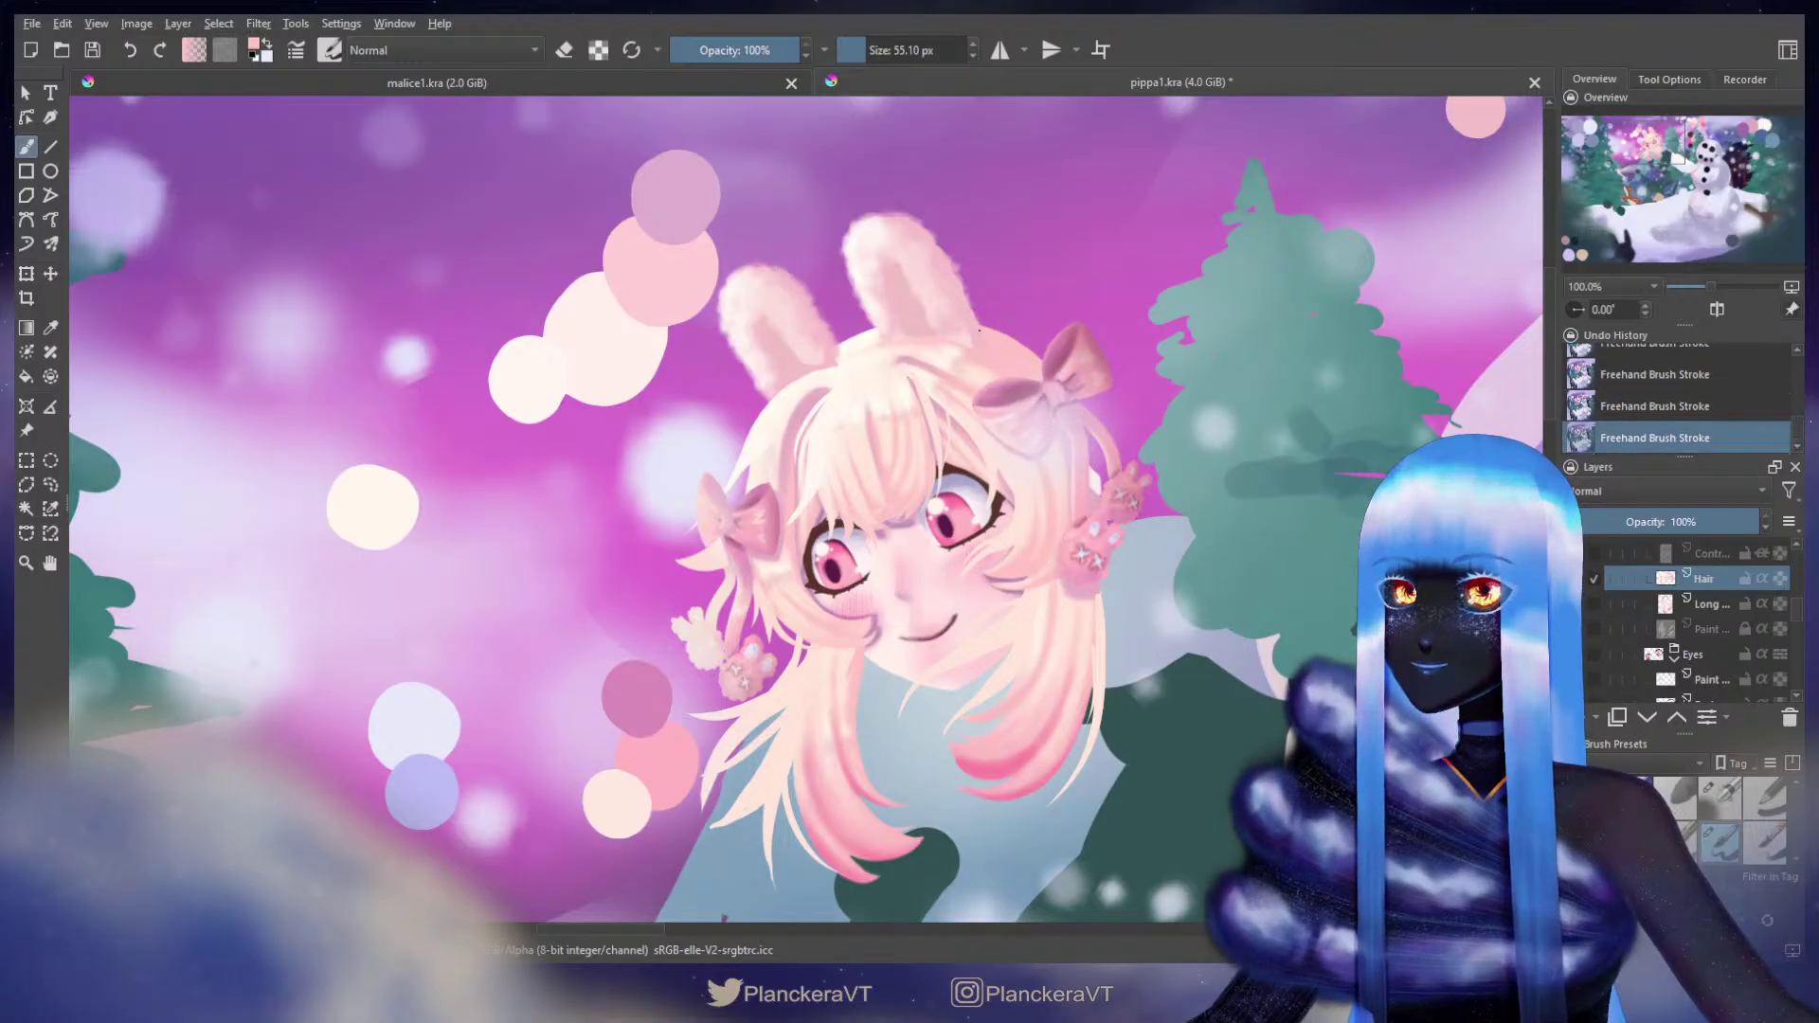
{"action": "key", "text": "ctrl+z"}
{"action": "key", "text": "ctrl+shift+z"}
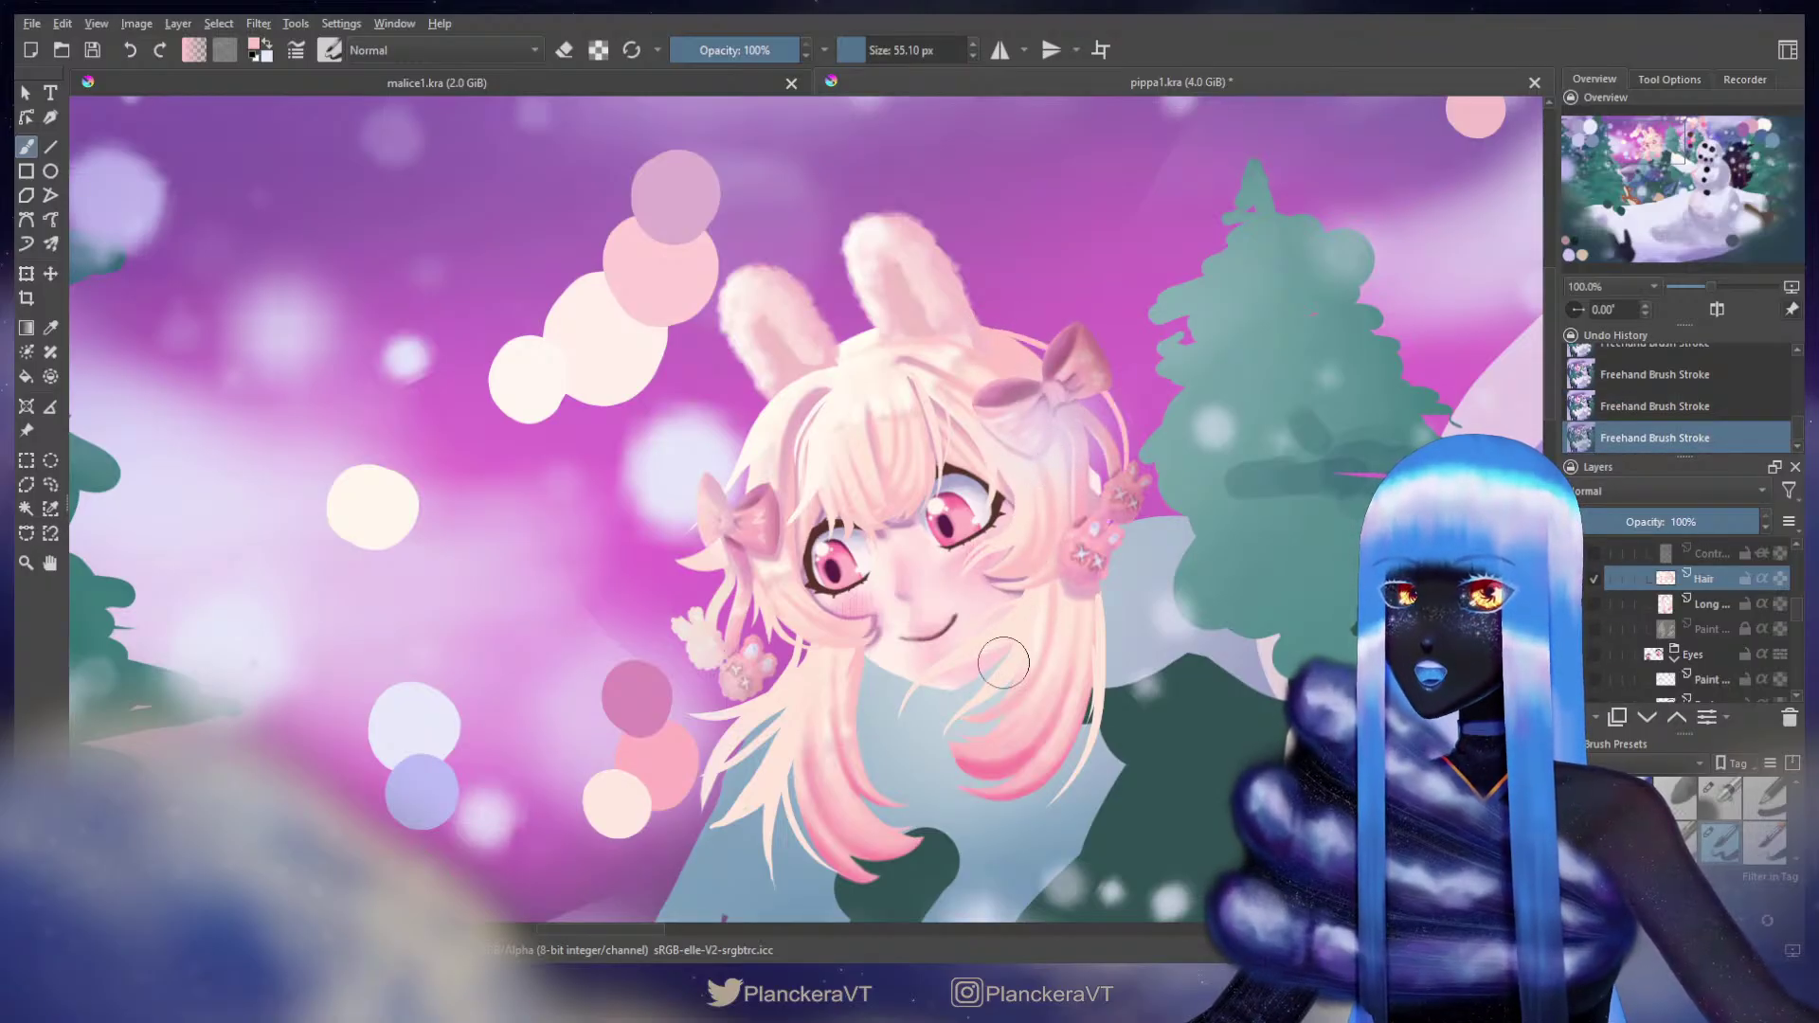
{"action": "key", "text": "ctrl+z"}
{"action": "key", "text": "ctrl+shift+z"}
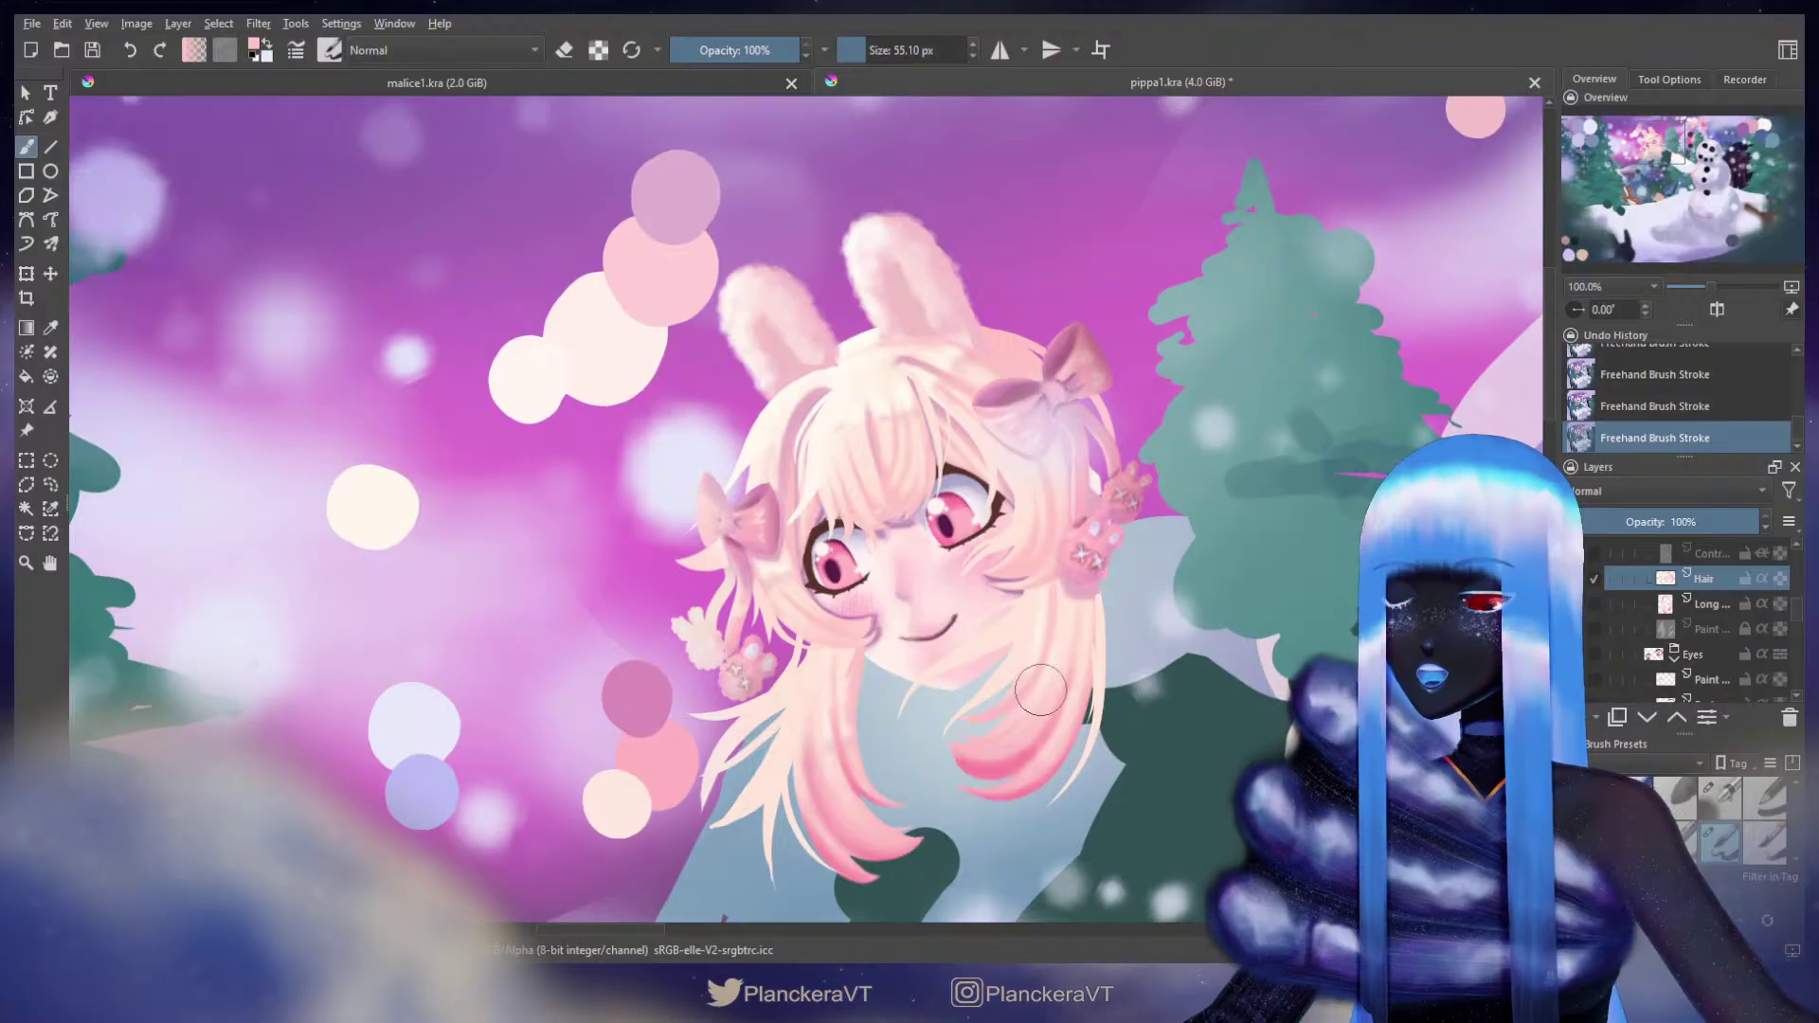
{"action": "key", "text": "e"}
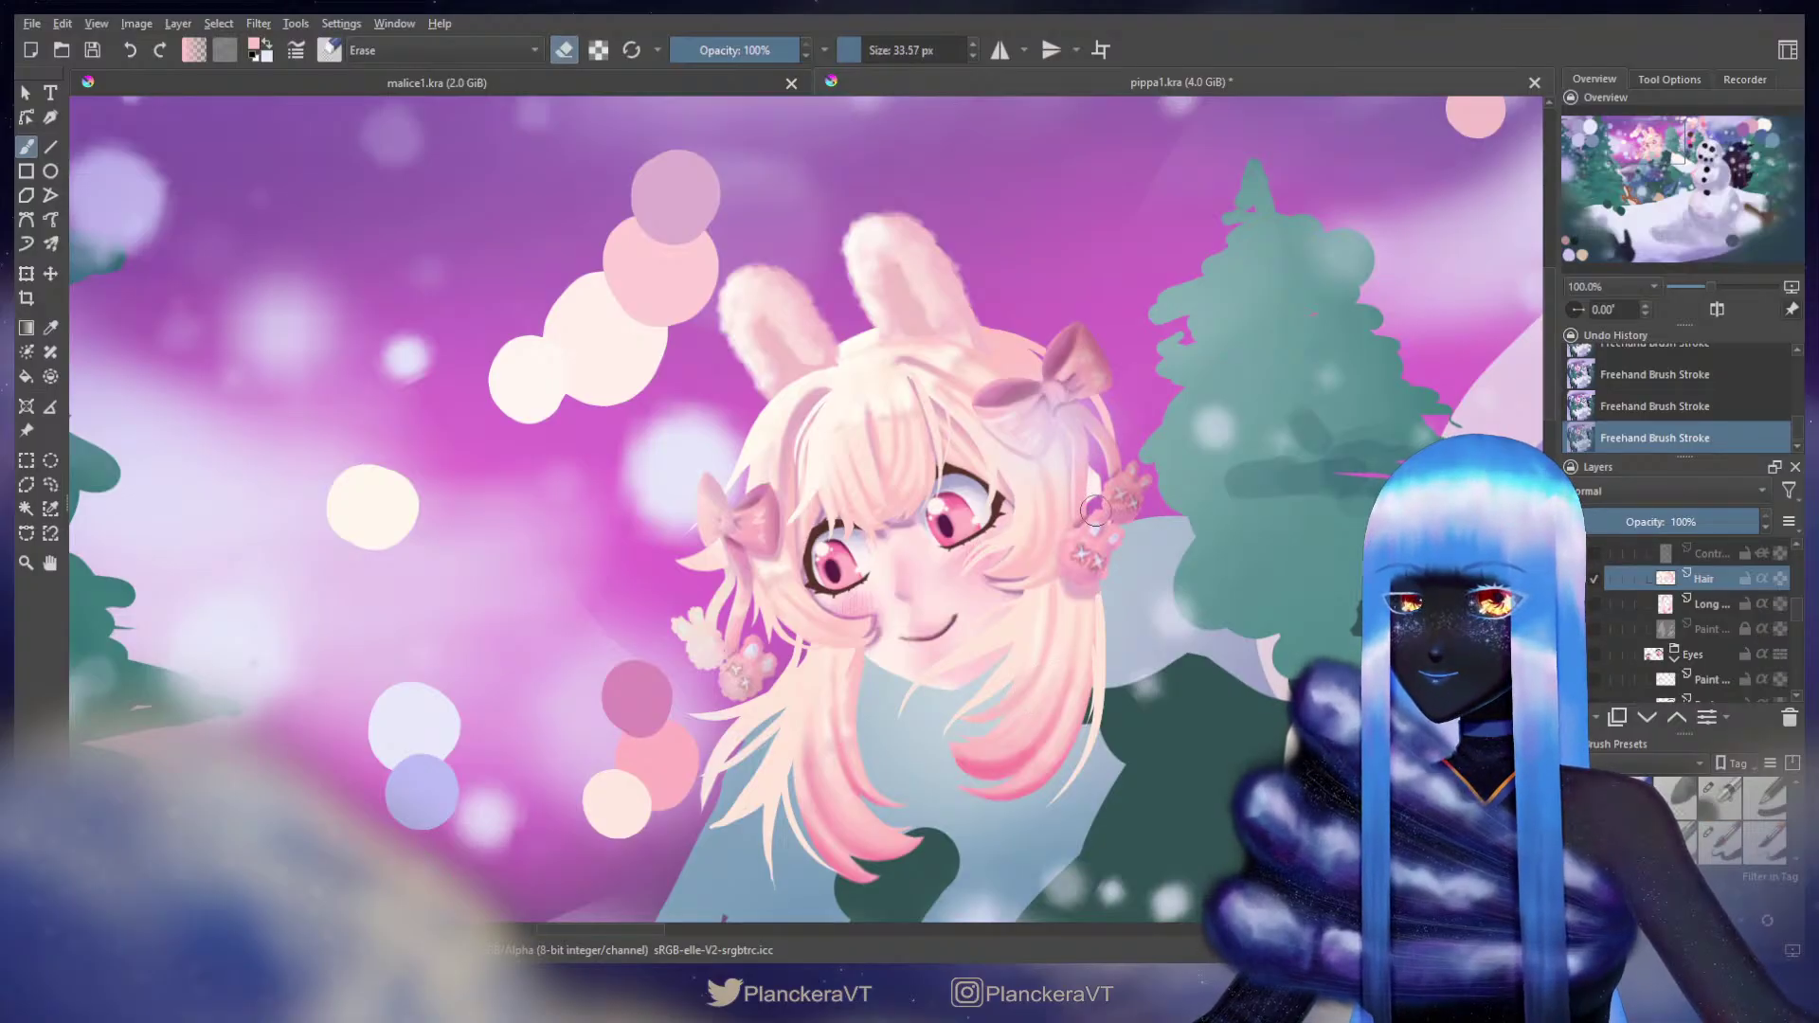
{"action": "key", "text": "e"}
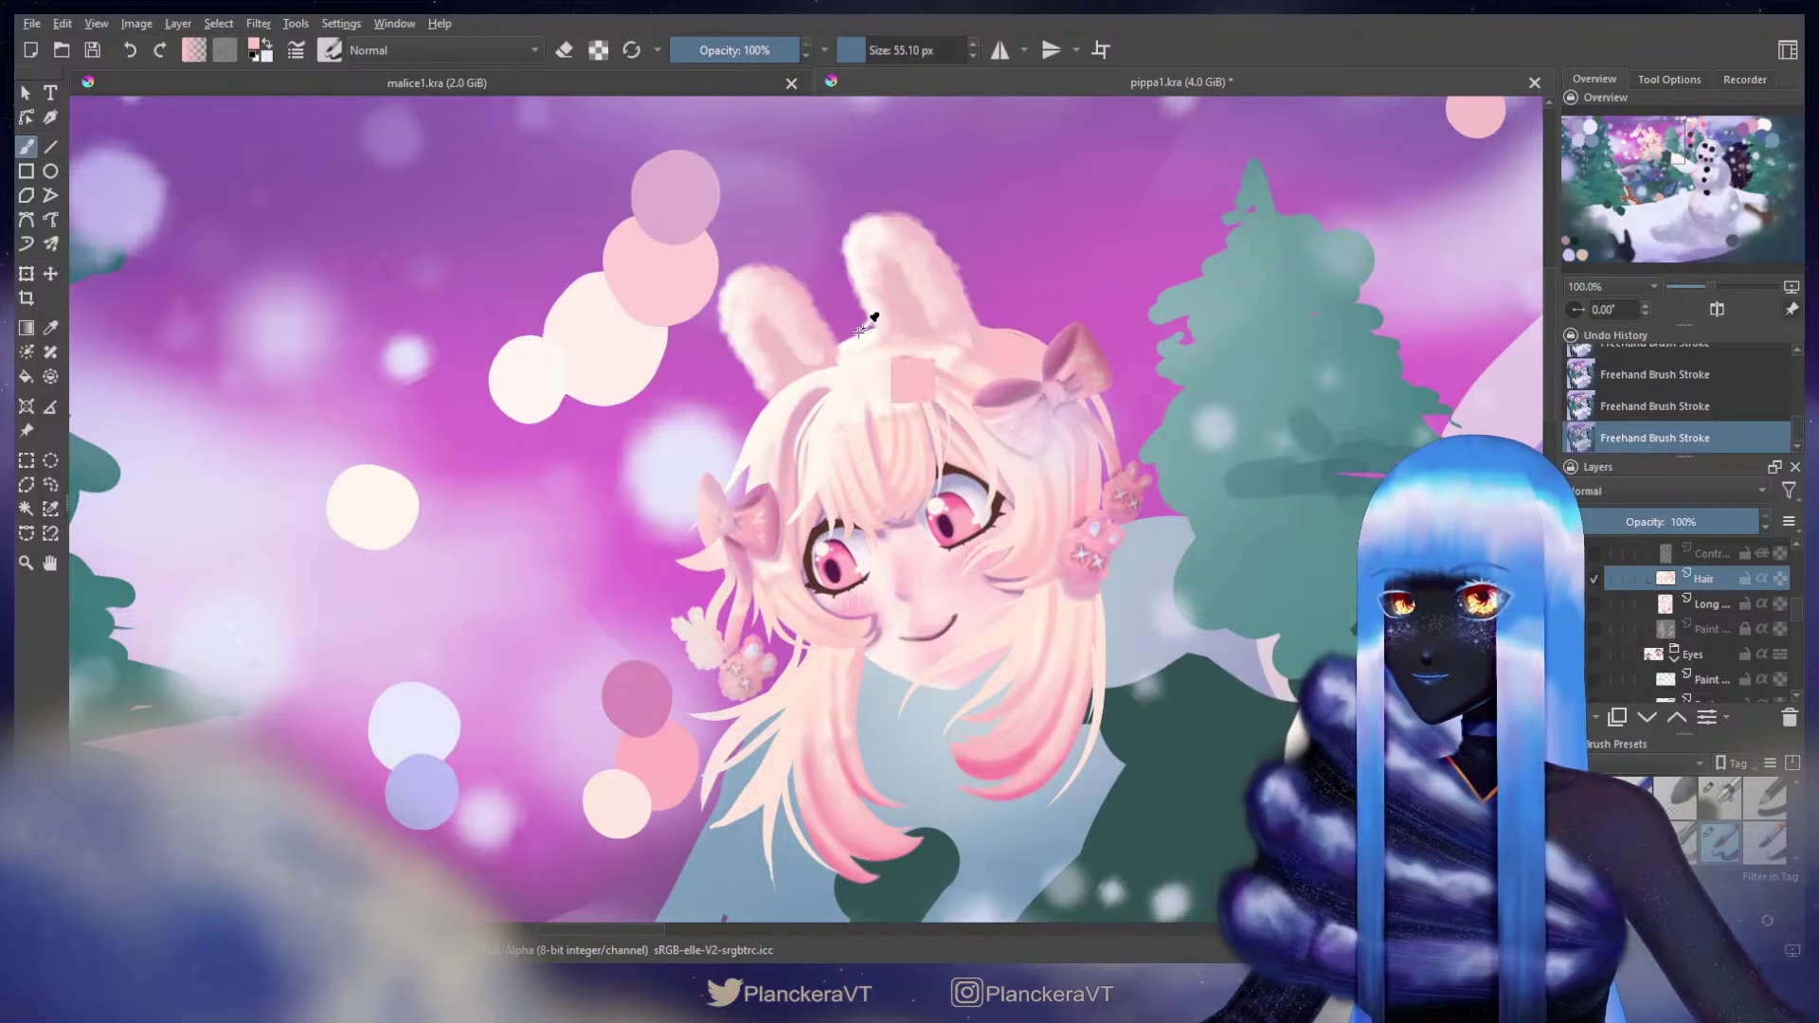
Step: With a 69.98 px brush and a sampled pale colour, paint a thin strand curving from the left ear's base to the left bow
{"action": "key", "text": "ctrl+z"}
{"action": "left_click_drag", "start_coordinate": [781, 392], "coordinate": [963, 409]}
{"action": "left_click_drag", "start_coordinate": [1025, 348], "coordinate": [832, 478]}
{"action": "key", "text": "ctrl+z"}
{"action": "left_click_drag", "start_coordinate": [1047, 363], "coordinate": [826, 466]}
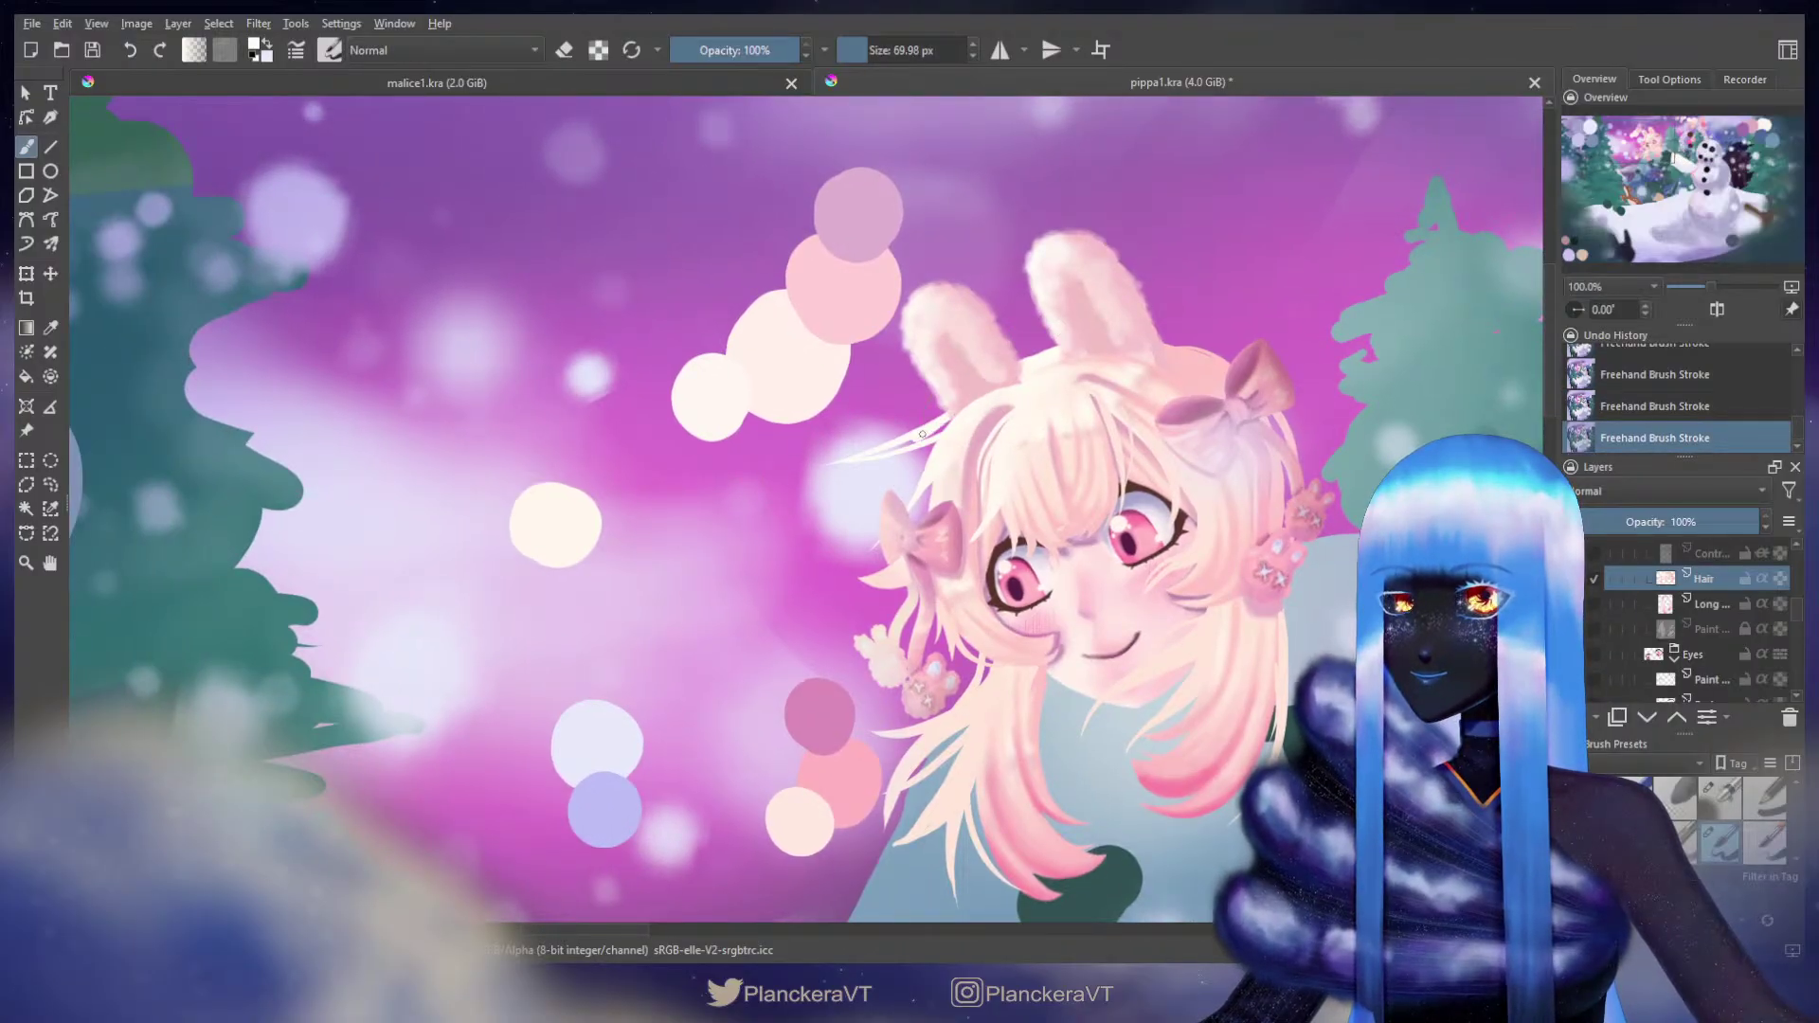
{"action": "key", "text": "ctrl+z"}
{"action": "key", "text": "ctrl+z"}
{"action": "key", "text": "ctrl+z"}
{"action": "mouse_move", "coordinate": [1025, 371]}
{"action": "left_mouse_down"}
{"action": "mouse_move", "coordinate": [947, 414]}
{"action": "mouse_move", "coordinate": [898, 488]}
{"action": "left_mouse_up"}
{"action": "key", "text": "ctrl+z"}
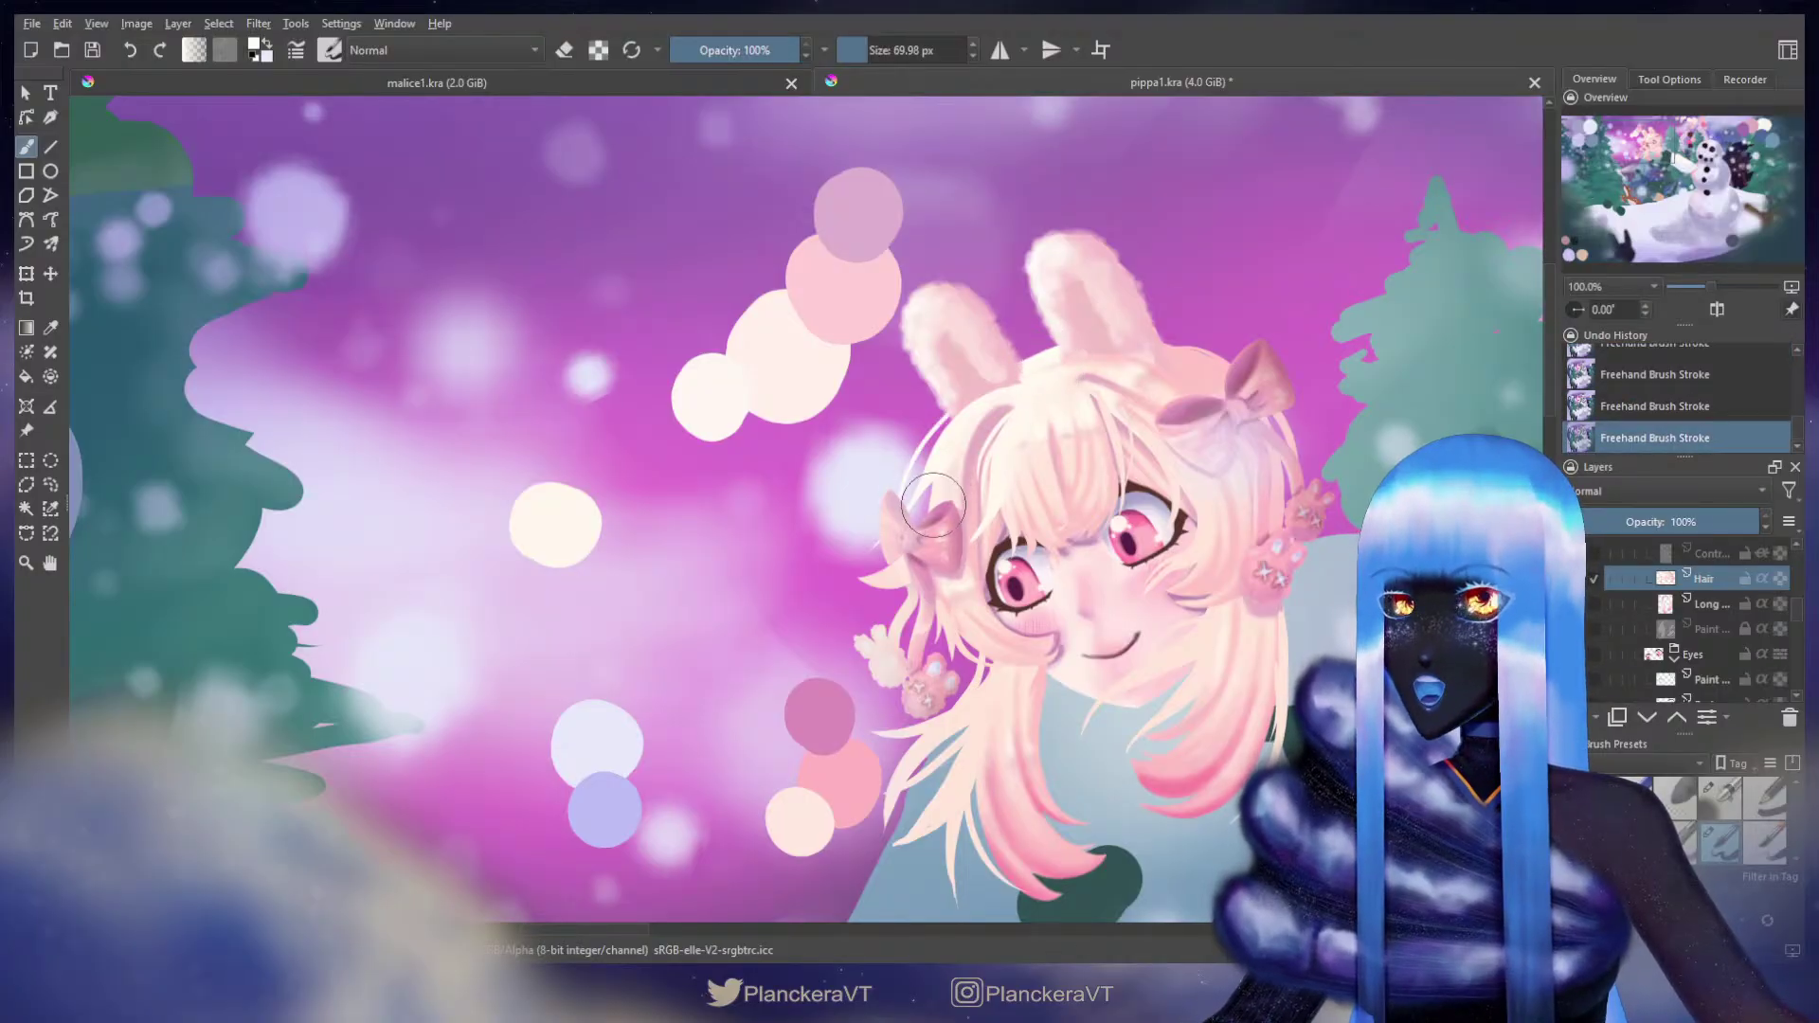
{"action": "key", "text": "ctrl+shift+z"}
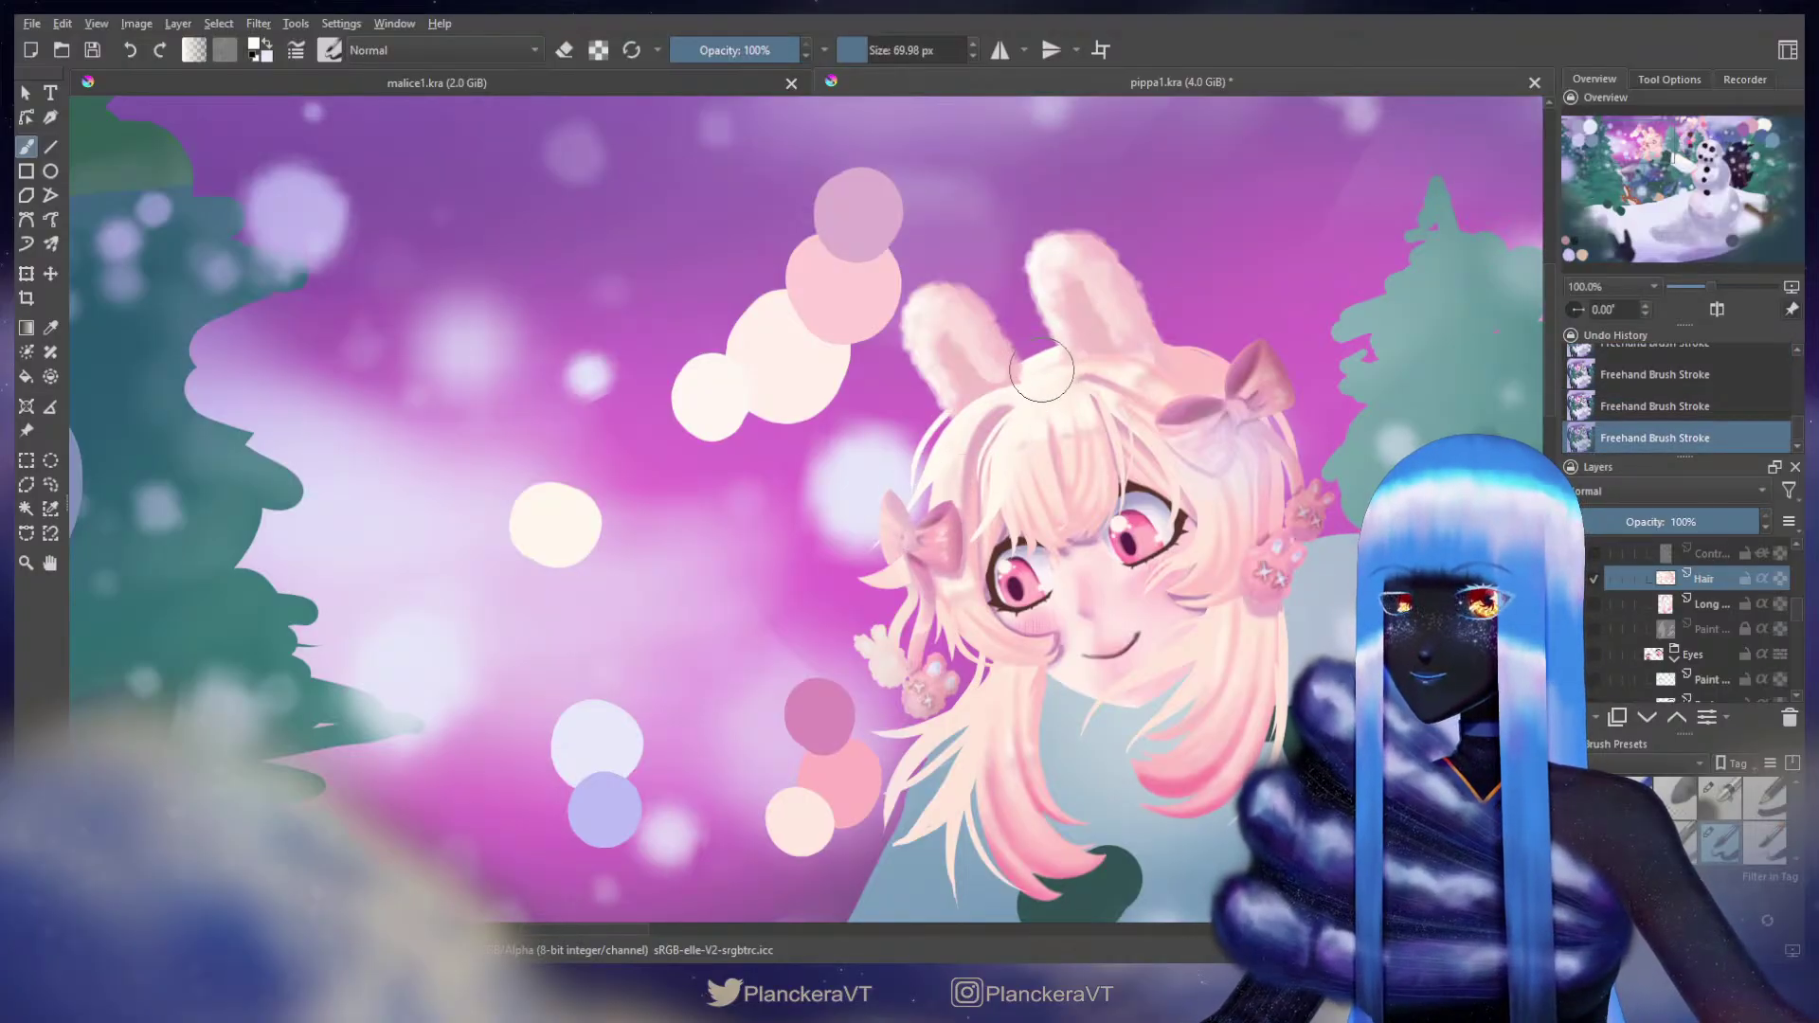
Step: Compare the hair with and without the most recent pale strand between ear and bow, and undo that strand
{"action": "key", "text": "ctrl+z"}
{"action": "key", "text": "ctrl+z"}
{"action": "key", "text": "ctrl+shift+z"}
{"action": "key", "text": "ctrl+shift+z"}
{"action": "key", "text": "ctrl+z"}
{"action": "key", "text": "ctrl+shift+z"}
{"action": "key", "text": "ctrl+z"}
{"action": "key", "text": "ctrl+shift+z"}
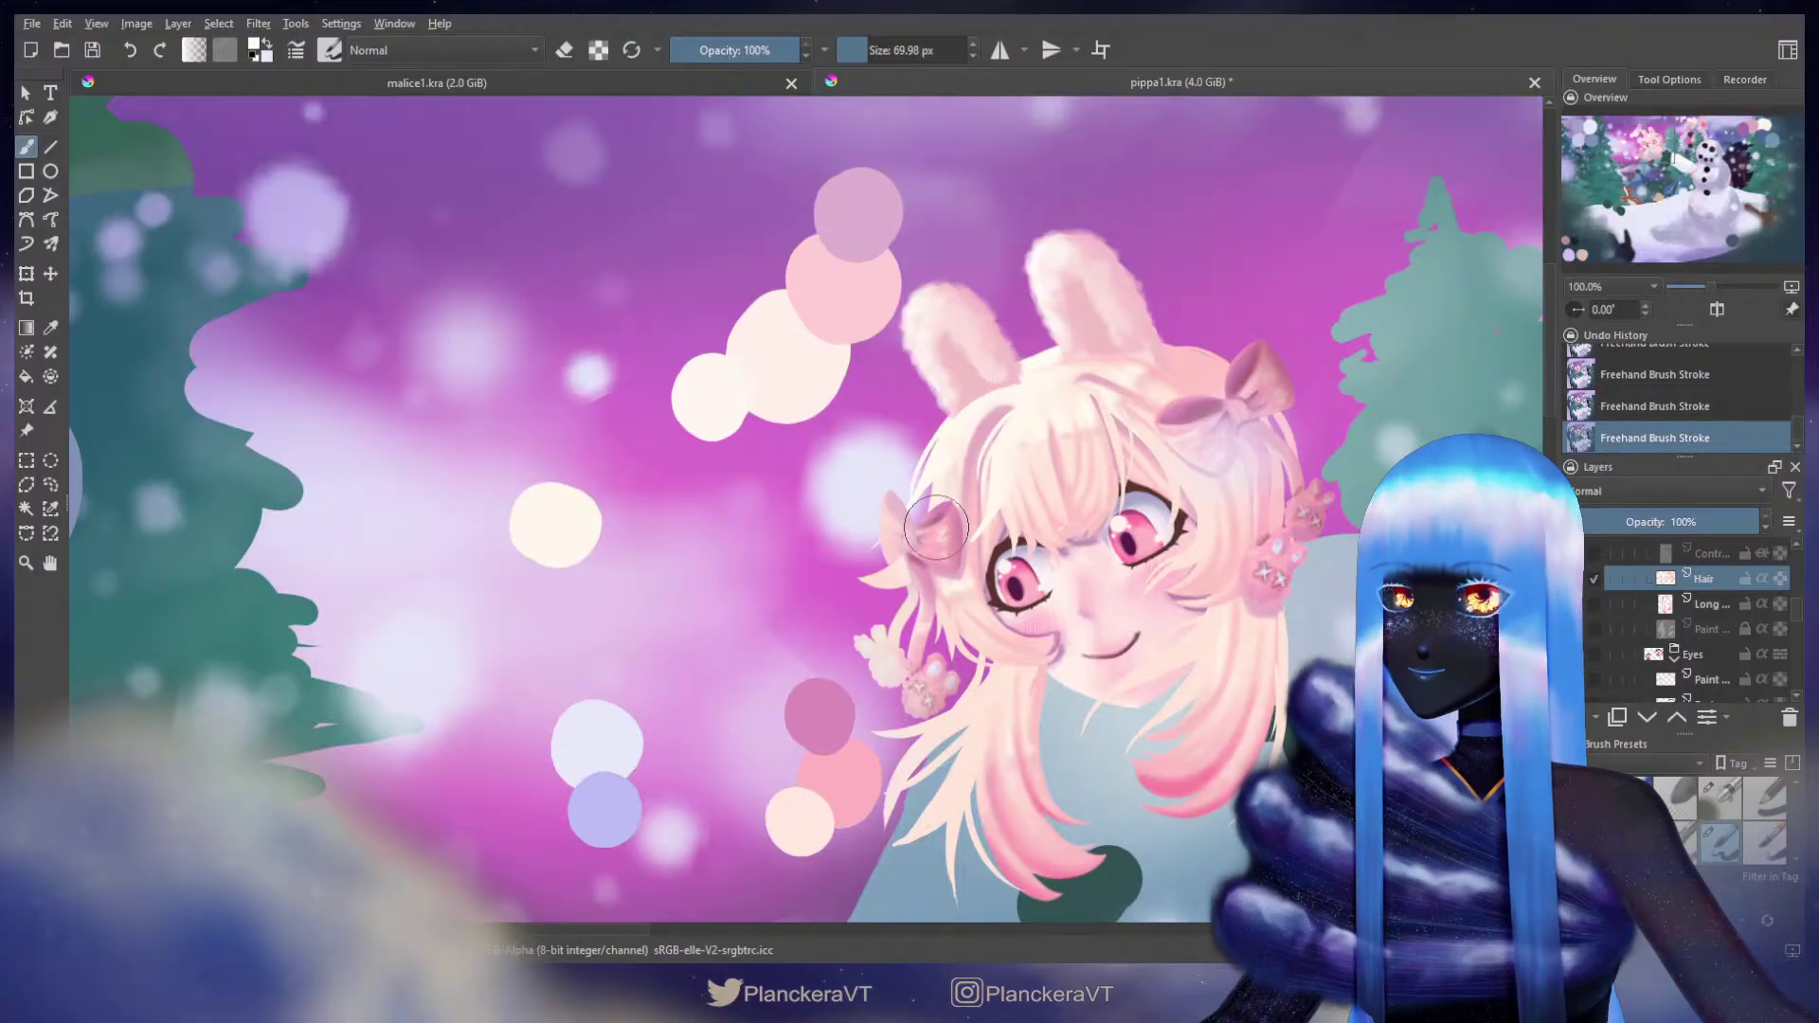
{"action": "key", "text": "ctrl+z"}
{"action": "key", "text": "ctrl+shift+z"}
{"action": "key", "text": "ctrl+z"}
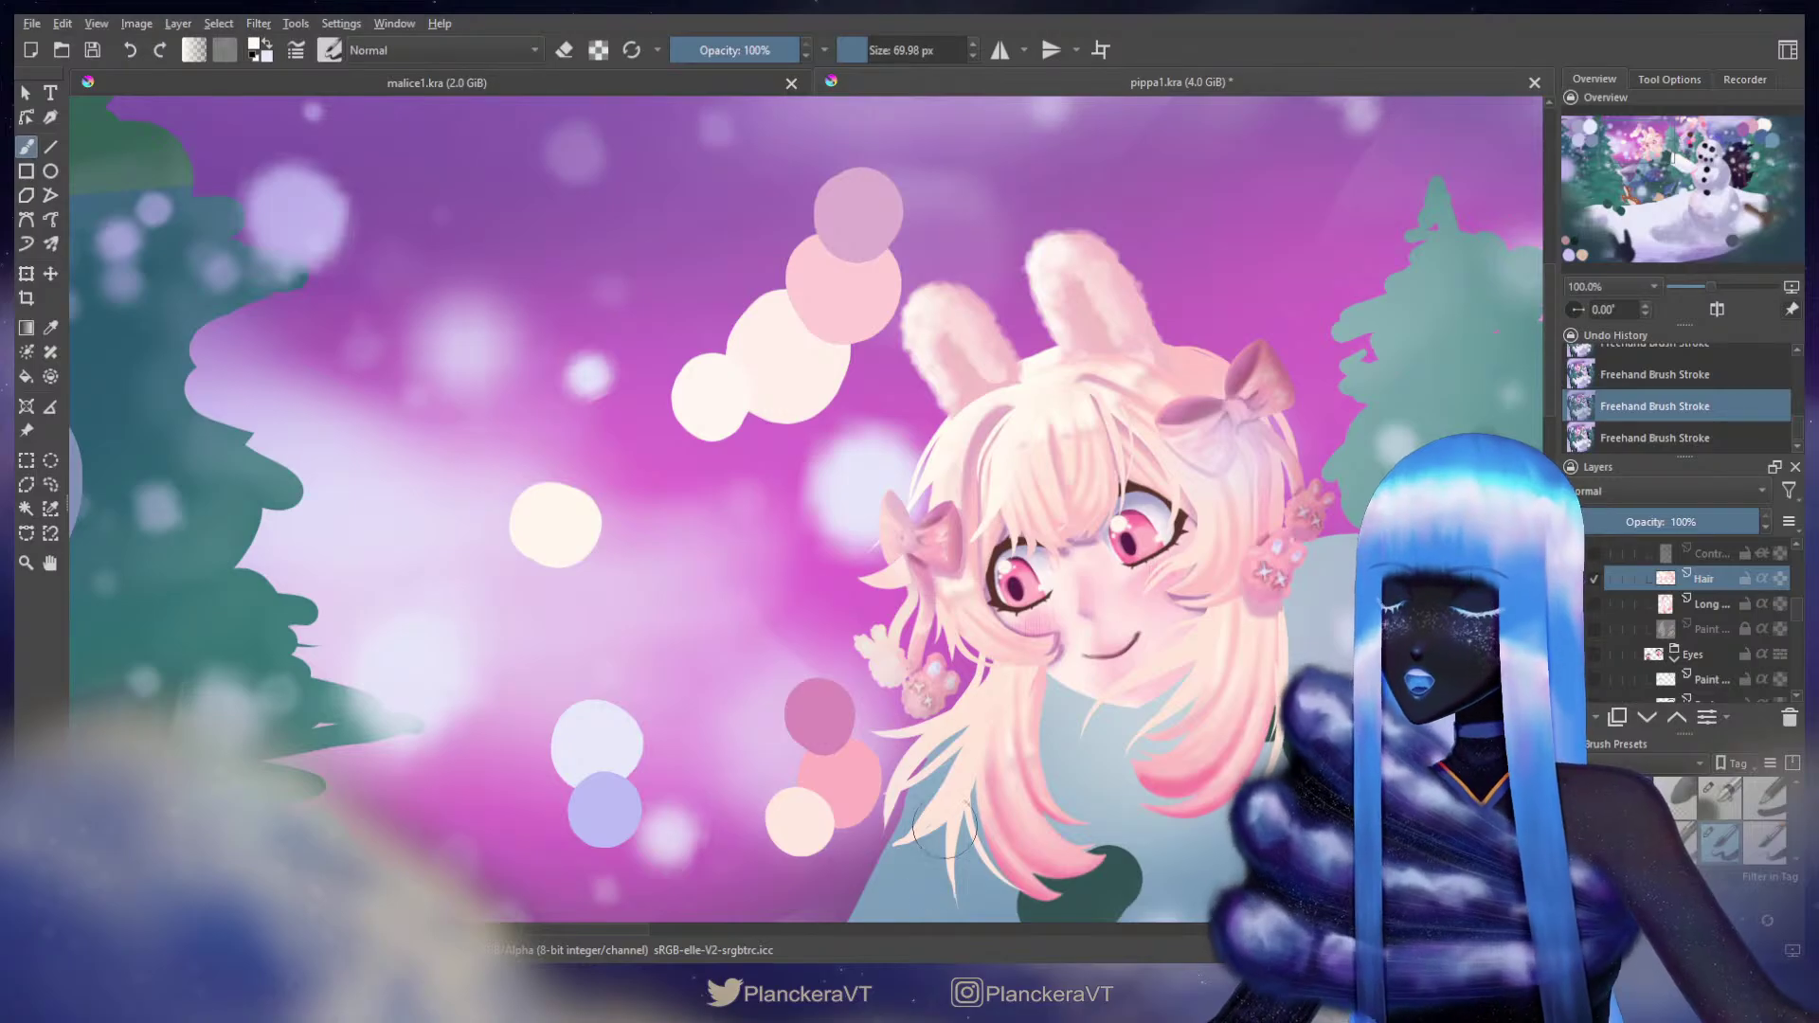
Step: Show the locked paint layer beneath the long hair for comparison, and hide it again
{"action": "mouse_move", "coordinate": [1163, 375]}
{"action": "left_mouse_down"}
{"action": "mouse_move", "coordinate": [1155, 350]}
{"action": "mouse_move", "coordinate": [1135, 367]}
{"action": "left_mouse_up"}
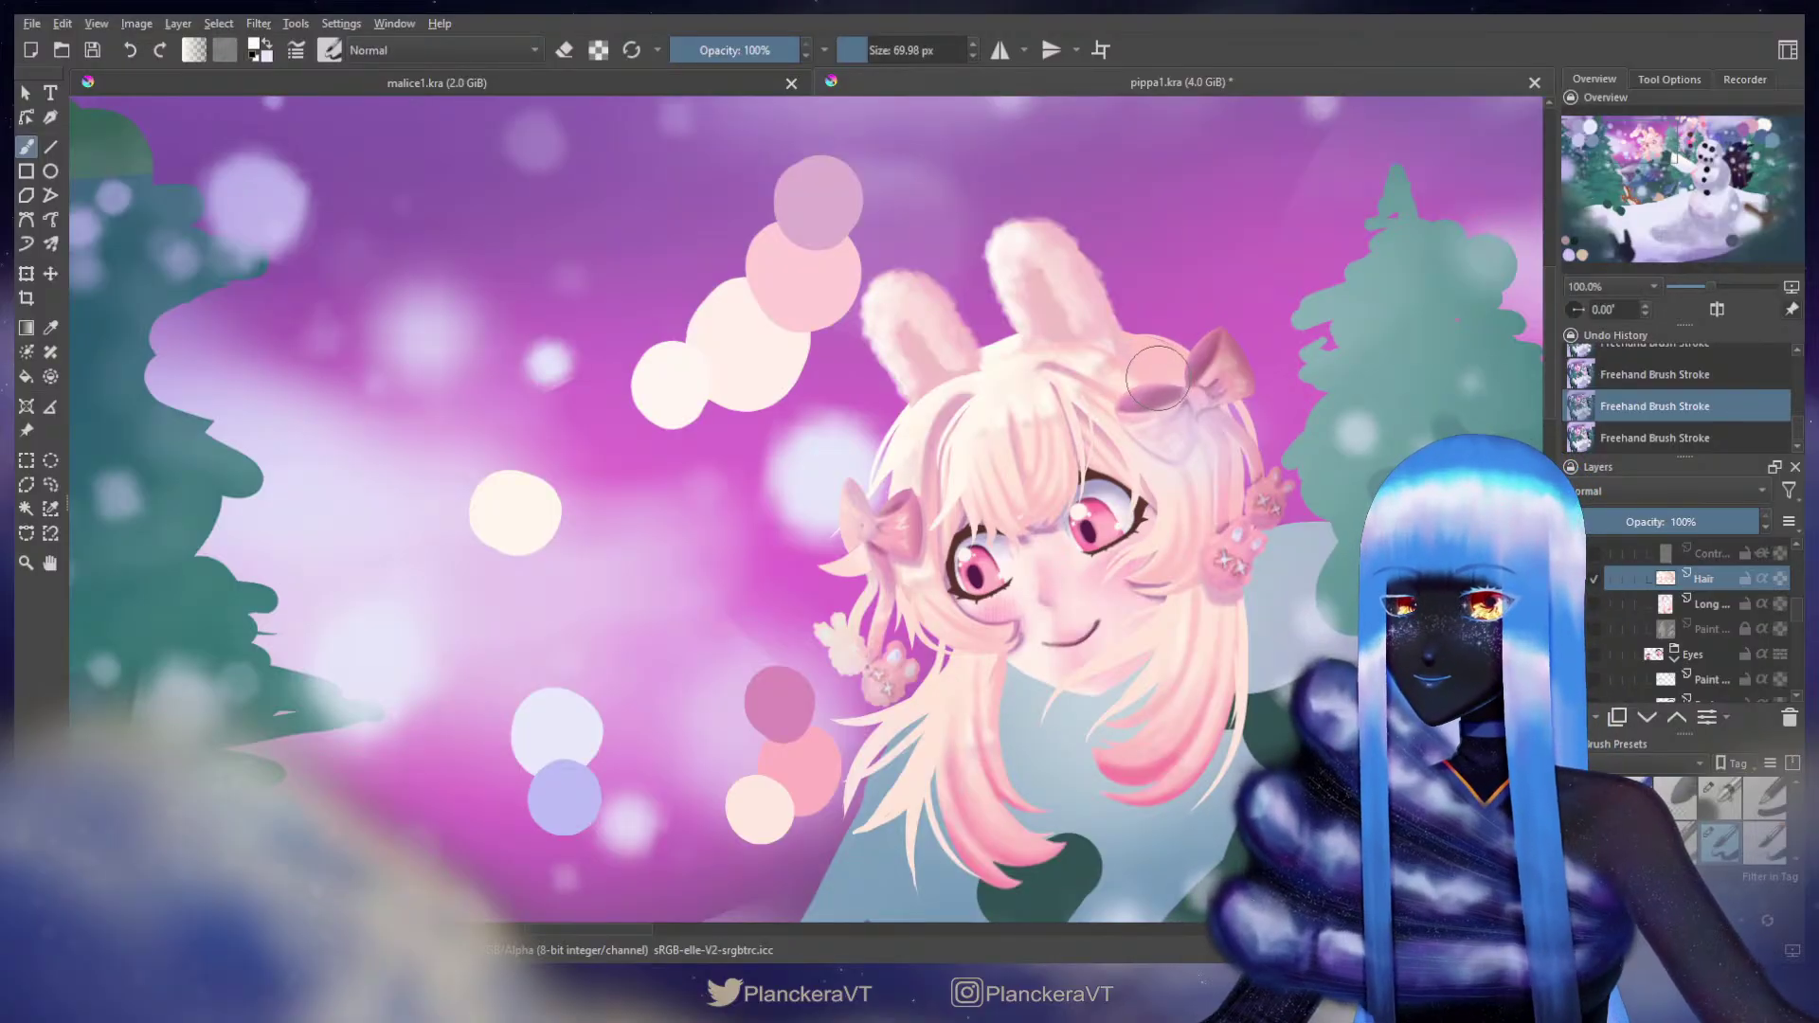
{"action": "left_click_drag", "start_coordinate": [1155, 346], "coordinate": [1149, 317]}
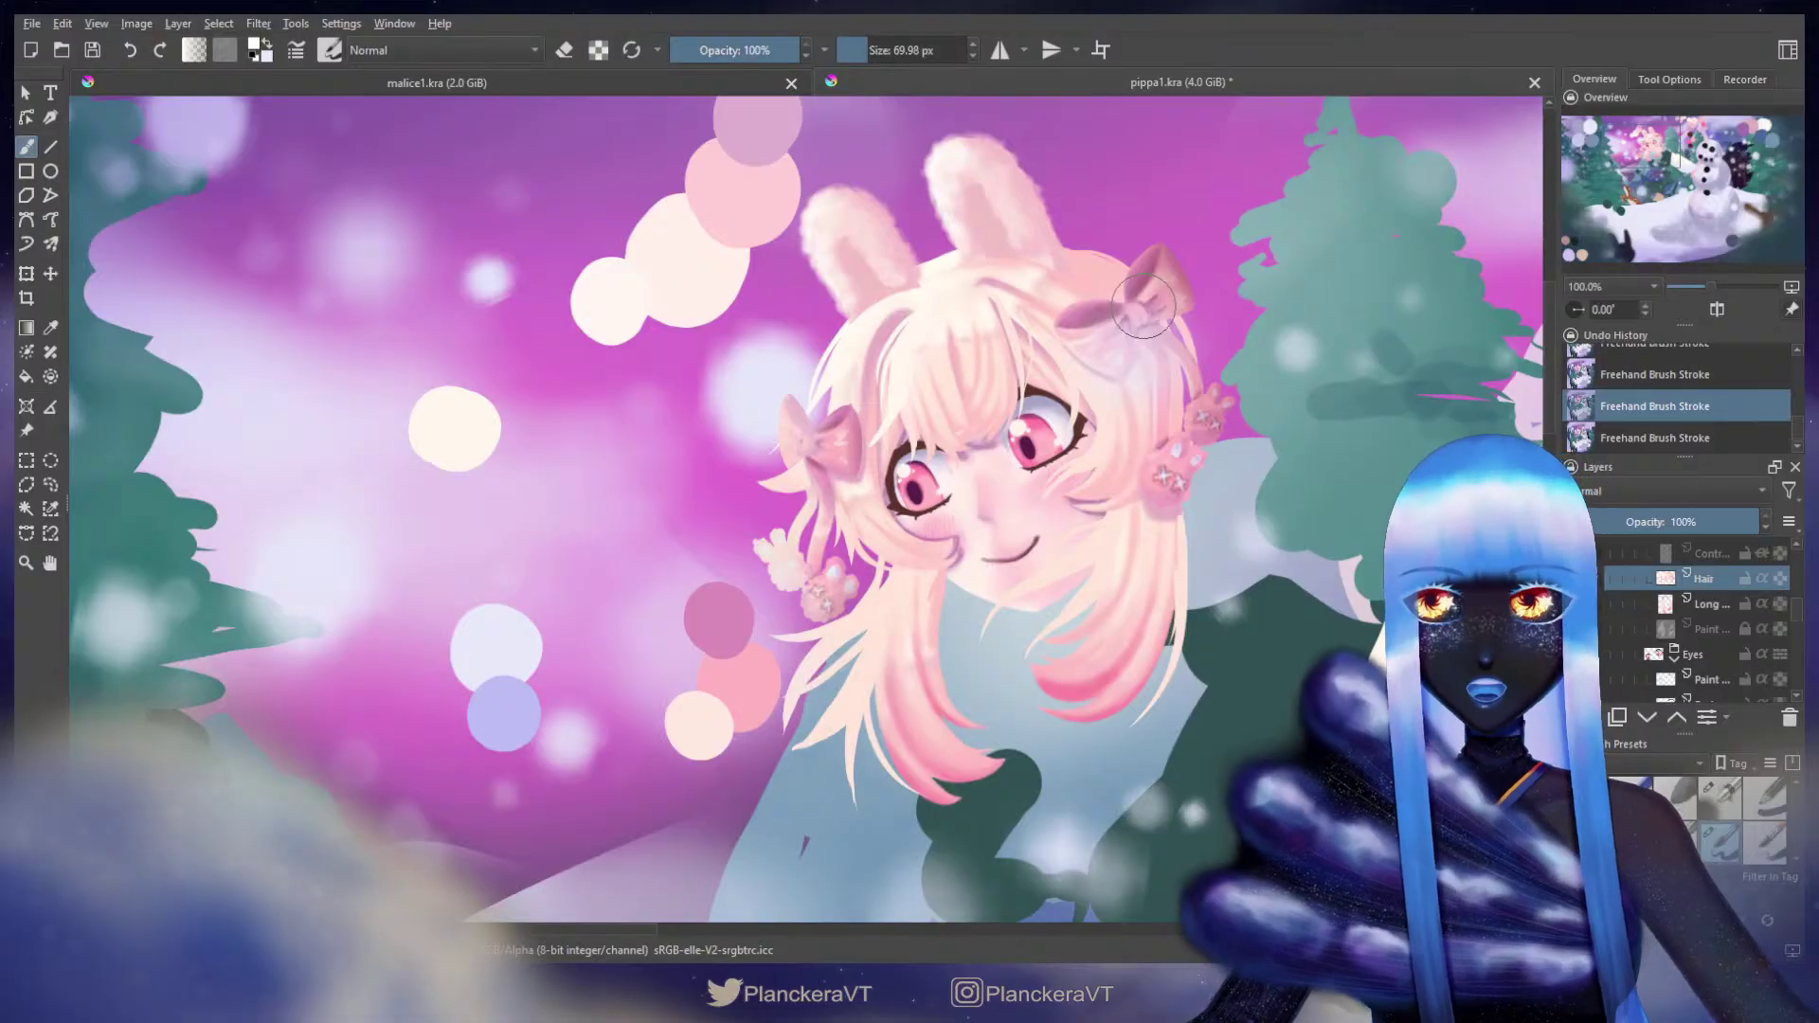
{"action": "left_click", "coordinate": [1574, 630]}
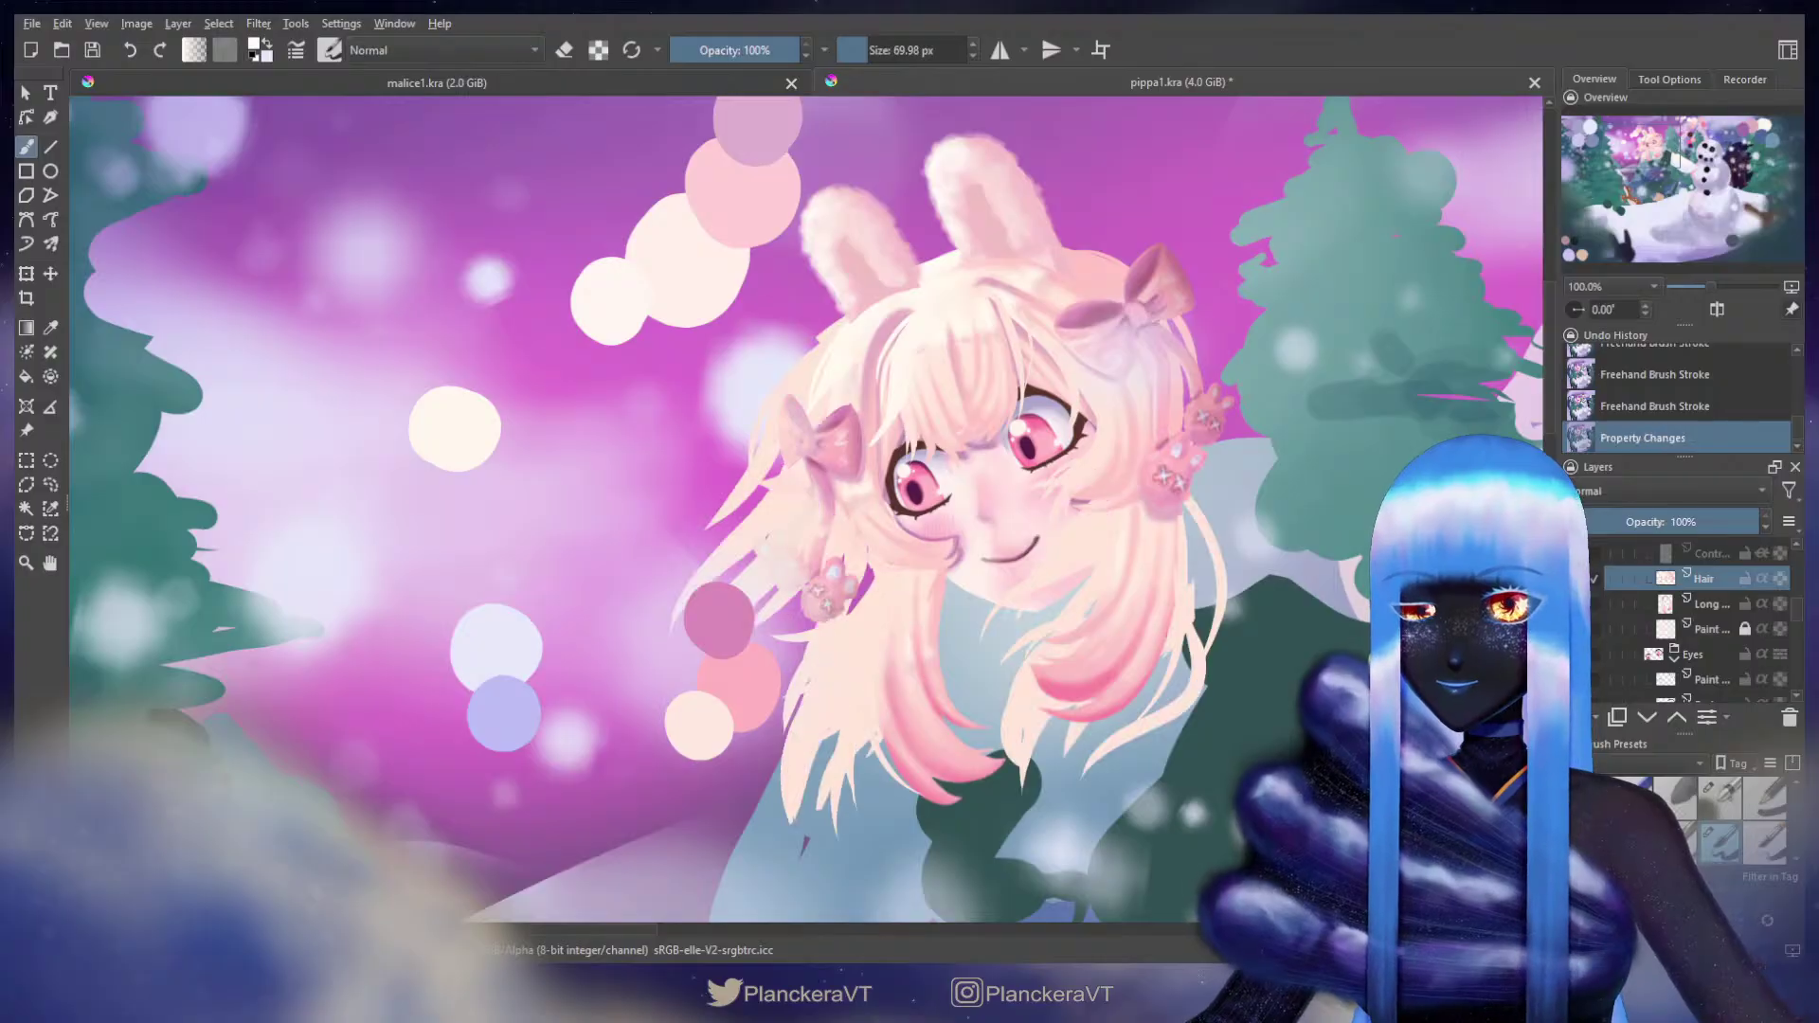
{"action": "key", "text": "ctrl+z"}
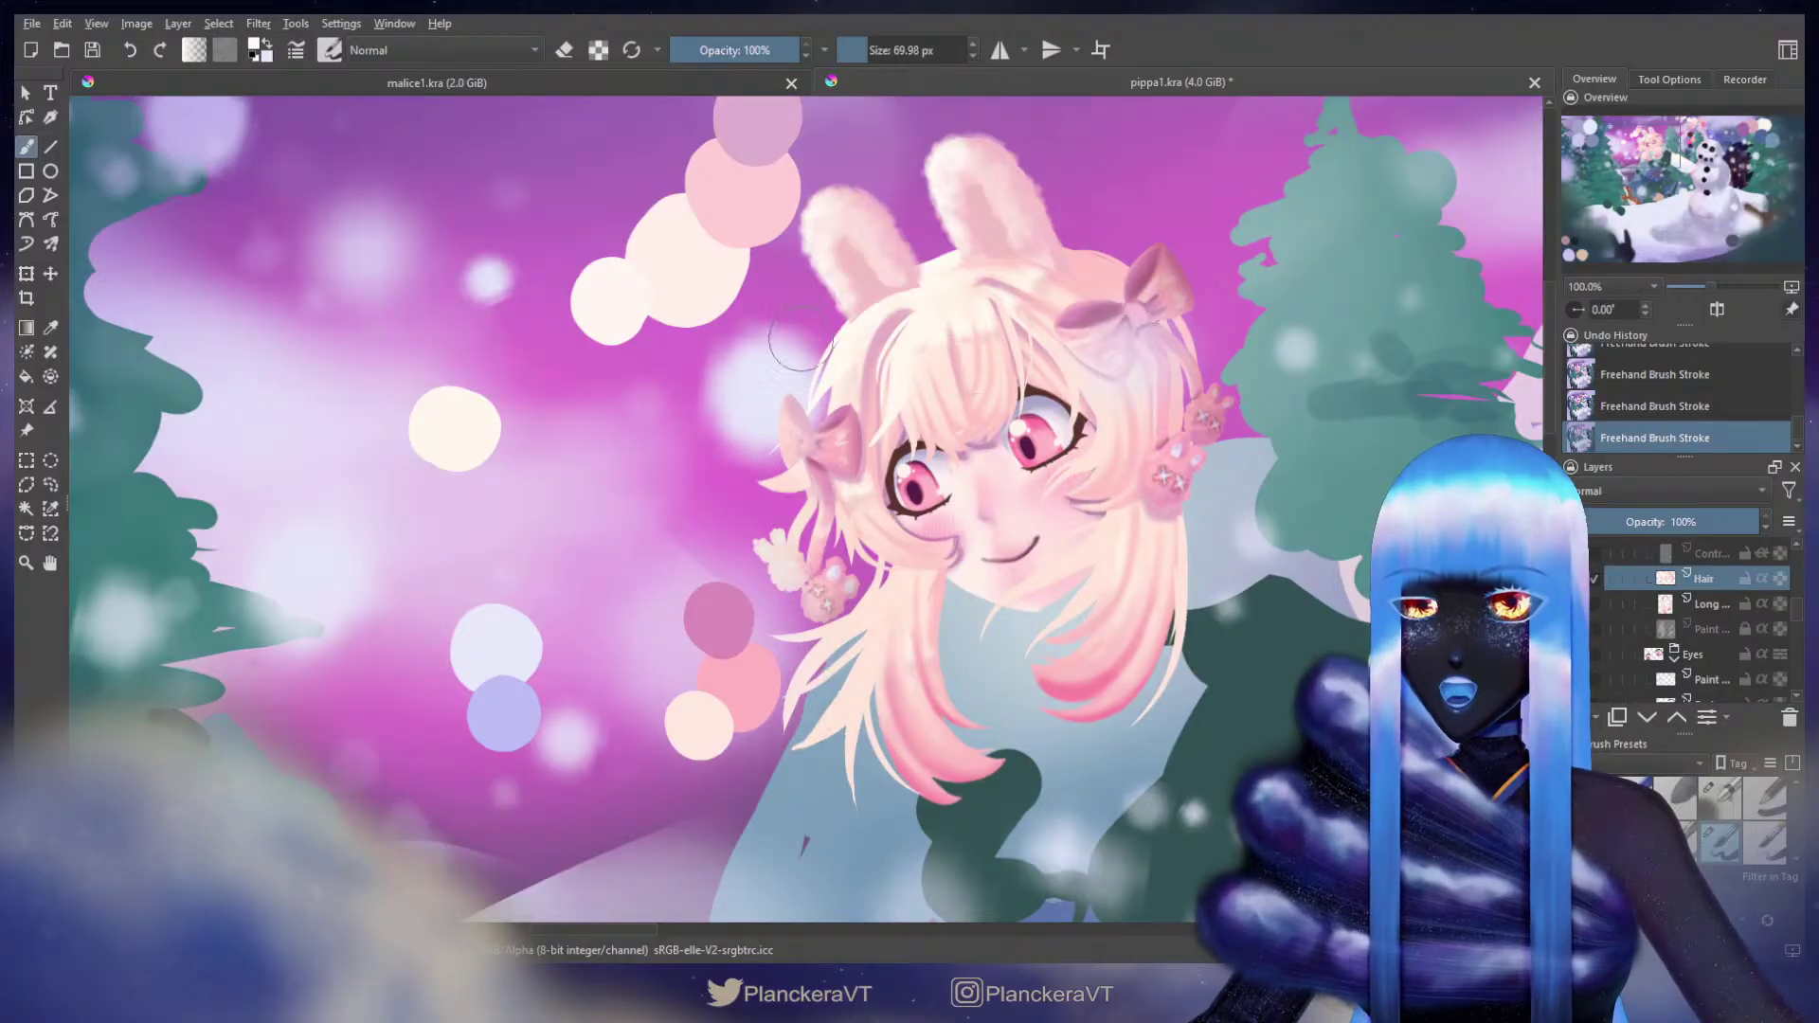
{"action": "mouse_move", "coordinate": [801, 414]}
{"action": "left_mouse_down"}
{"action": "mouse_move", "coordinate": [663, 566]}
{"action": "mouse_move", "coordinate": [481, 552]}
{"action": "mouse_move", "coordinate": [701, 521]}
{"action": "mouse_move", "coordinate": [729, 564]}
{"action": "left_mouse_up"}
{"action": "key", "text": "ctrl+z"}
{"action": "left_click", "coordinate": [1577, 629]}
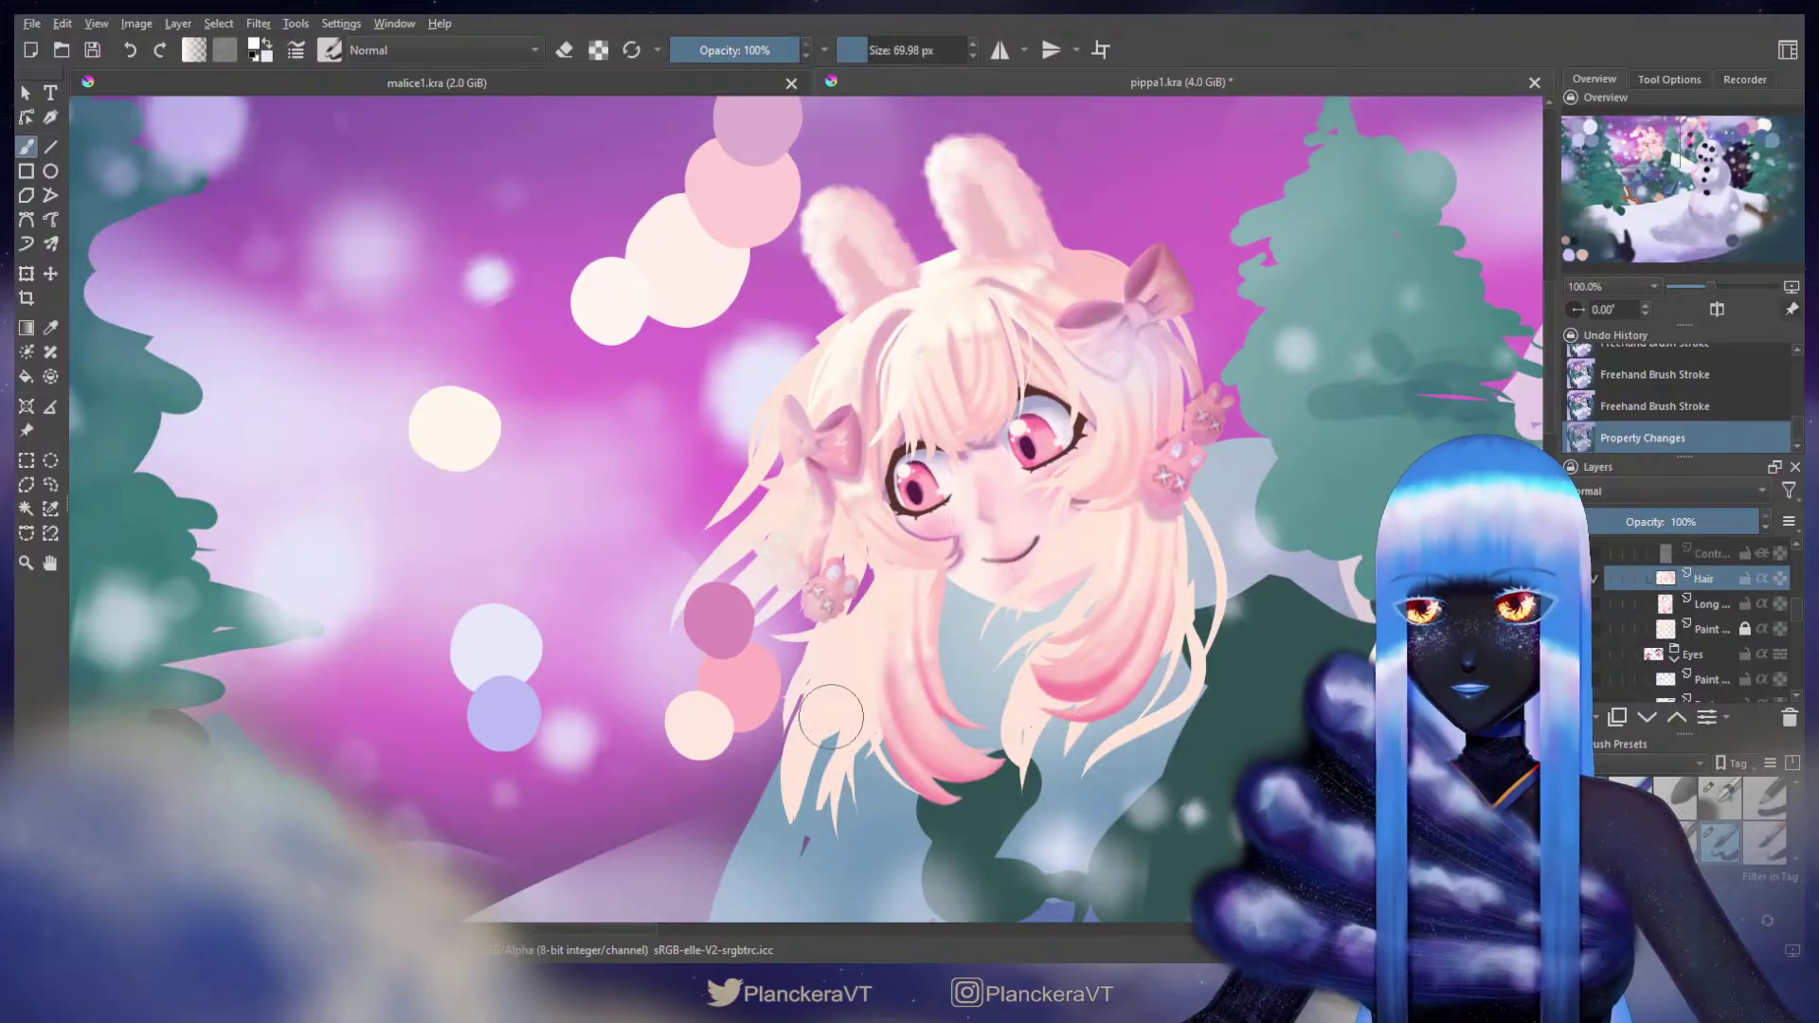
{"action": "key", "text": "ctrl+z"}
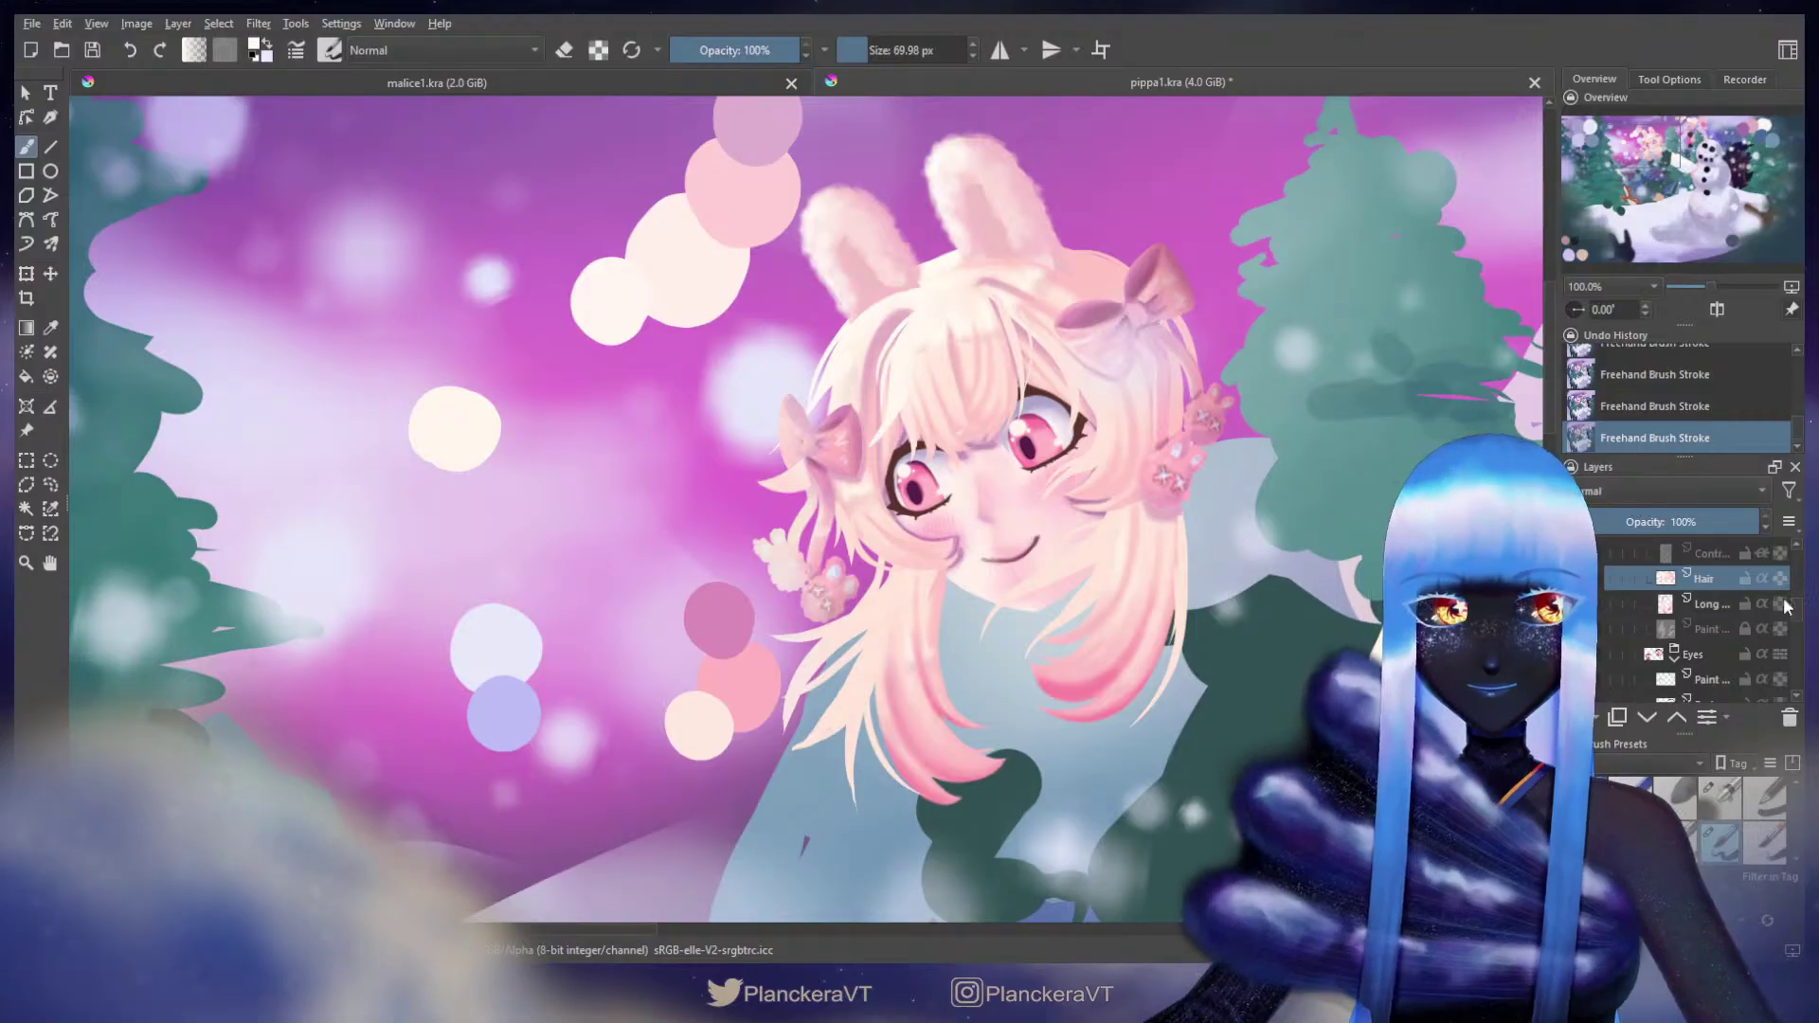
Step: Try showing the Sun and Earmuffs layers, and undo both visibility changes
{"action": "left_click_drag", "start_coordinate": [1795, 617], "coordinate": [1797, 692]}
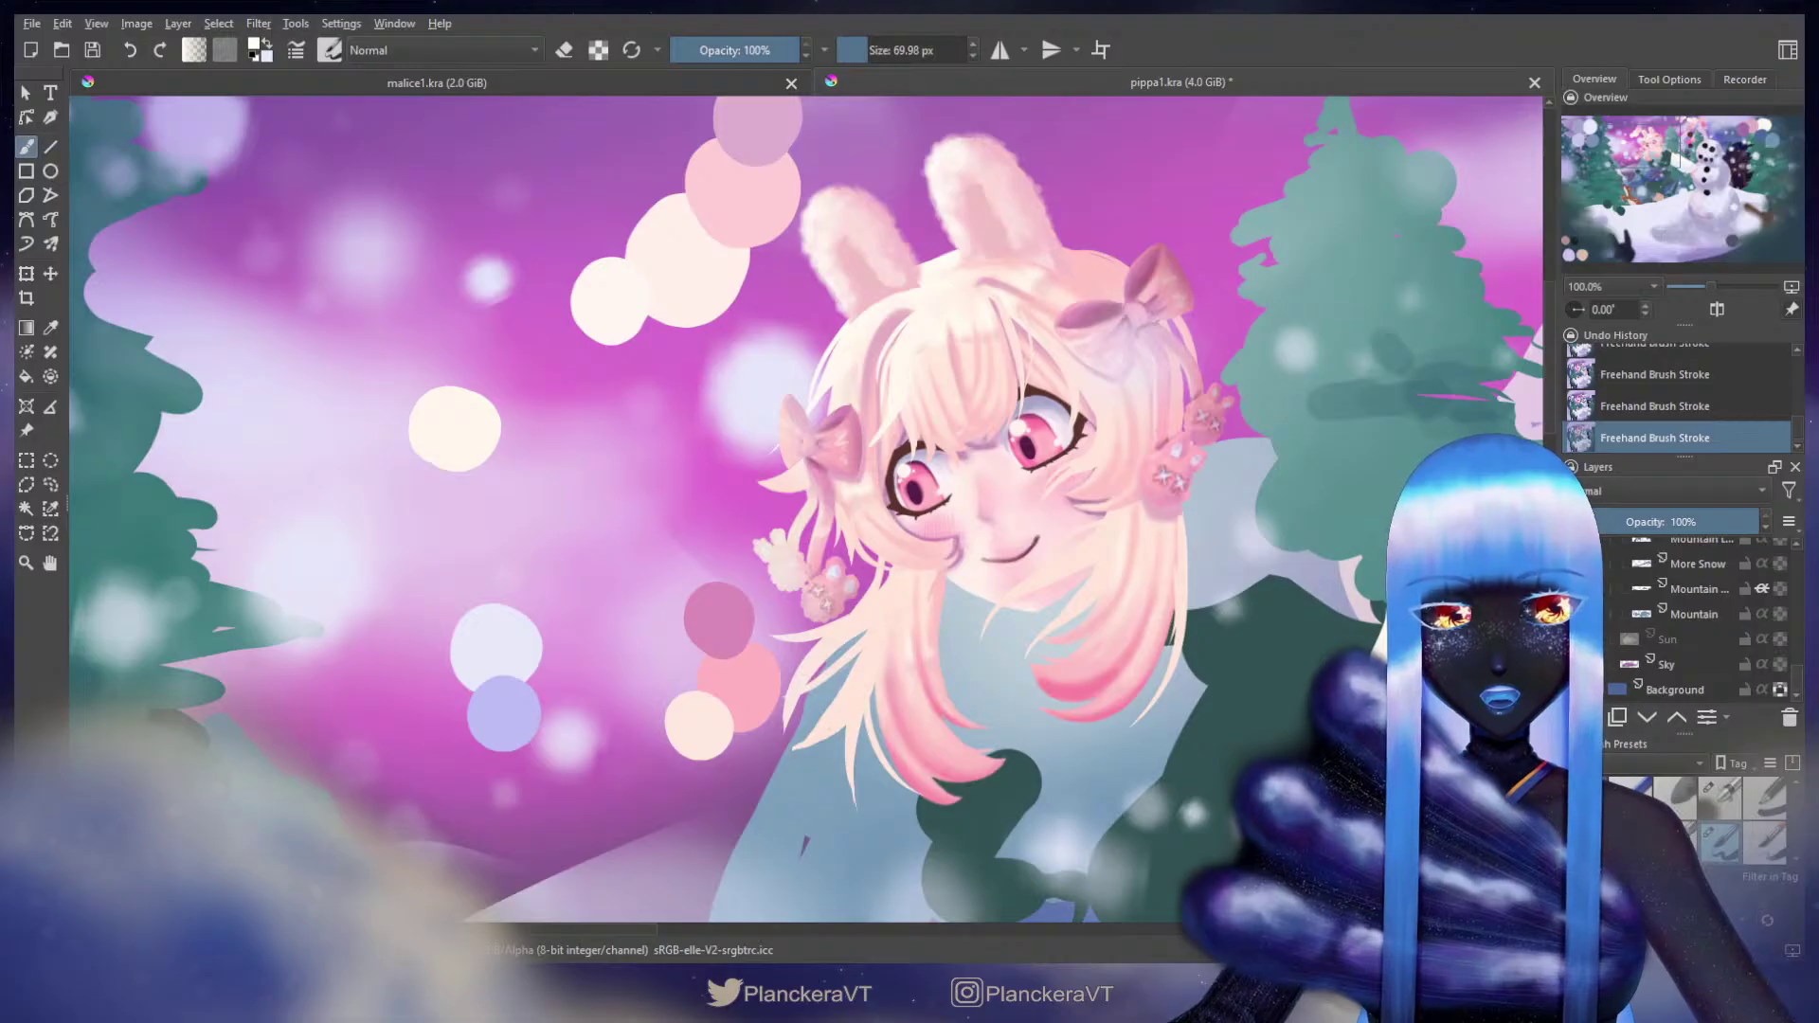
{"action": "left_click", "coordinate": [1573, 640]}
{"action": "mouse_move", "coordinate": [1802, 668]}
{"action": "left_mouse_down"}
{"action": "mouse_move", "coordinate": [1803, 583]}
{"action": "mouse_move", "coordinate": [1803, 604]}
{"action": "left_mouse_up"}
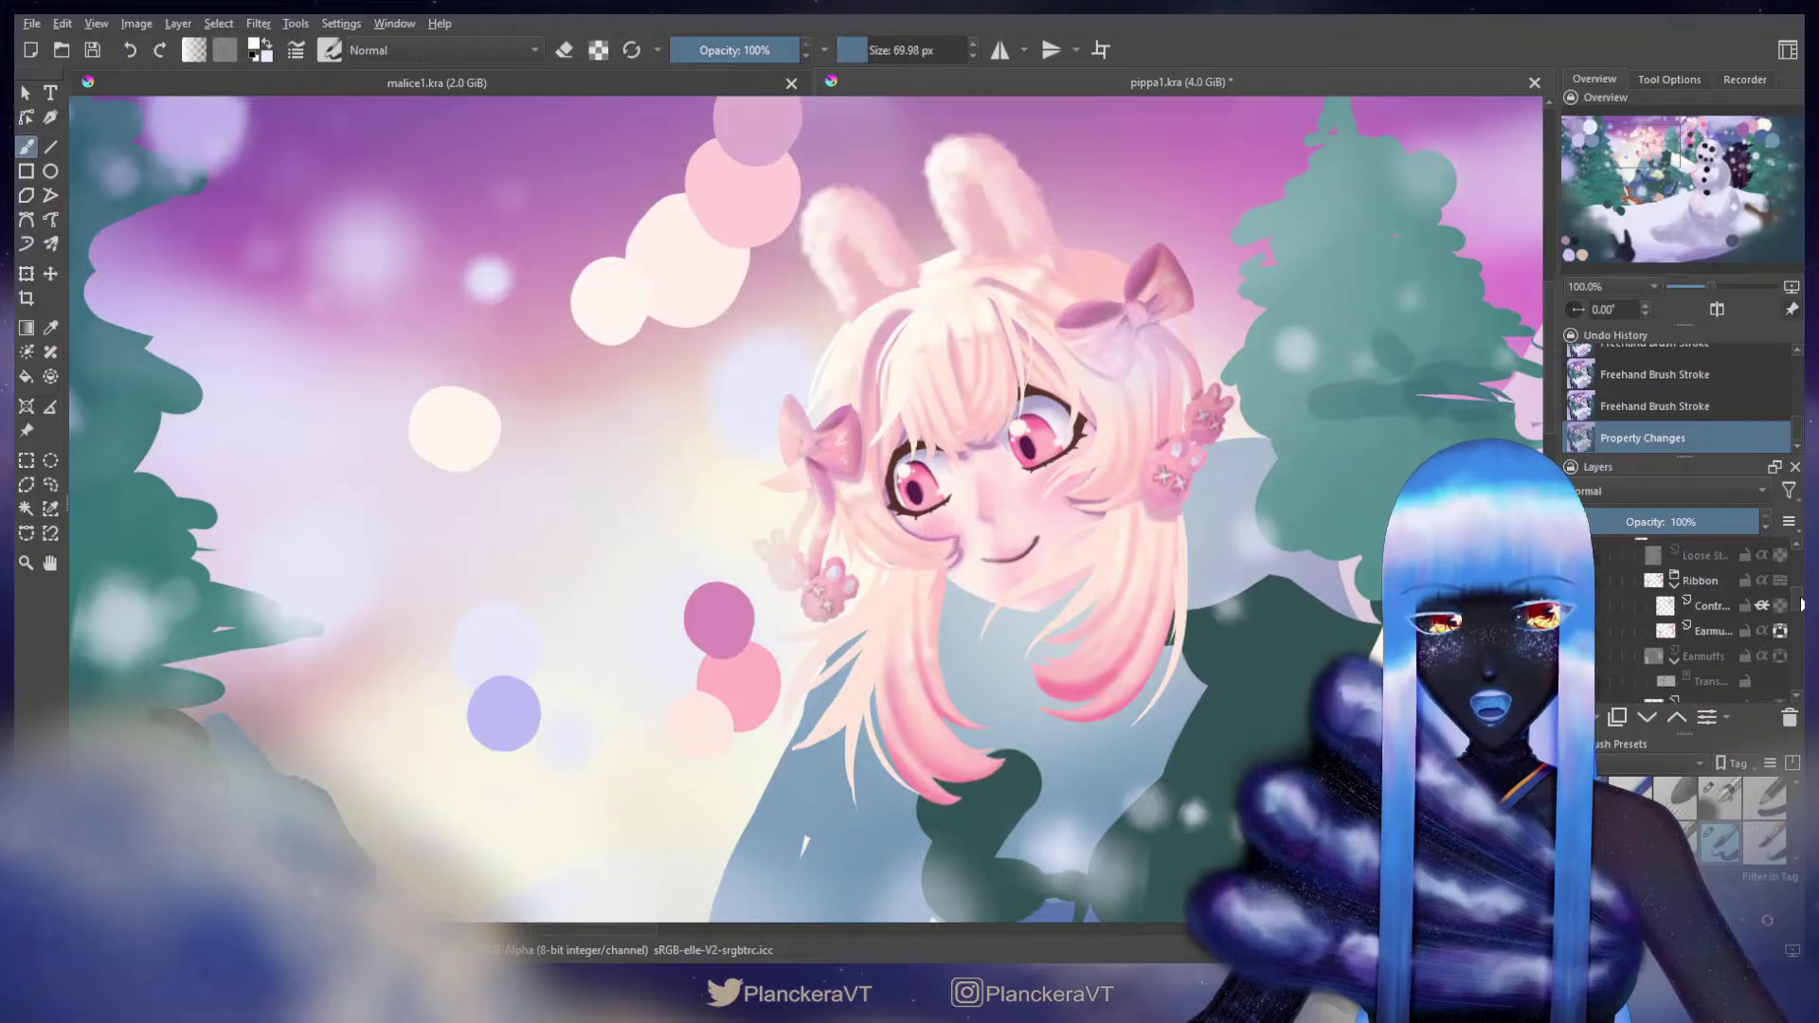
{"action": "left_click", "coordinate": [1573, 656]}
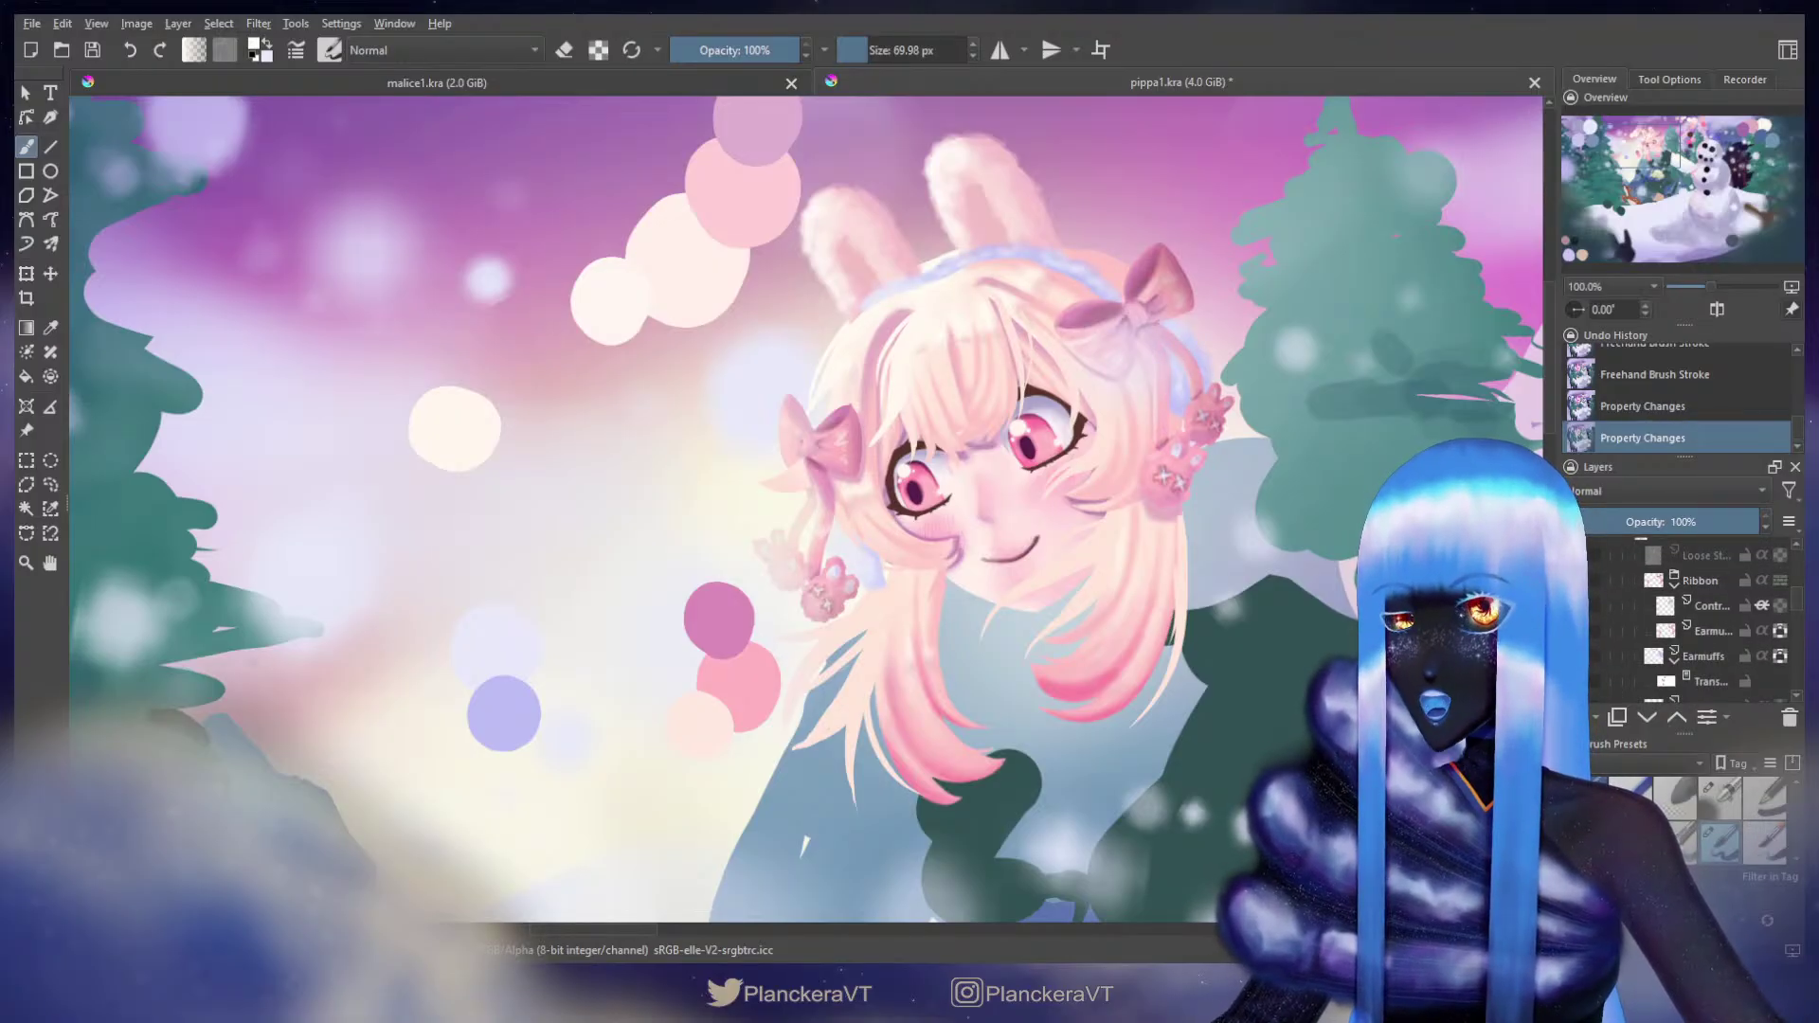
{"action": "key", "text": "ctrl+z"}
{"action": "key", "text": "ctrl+z"}
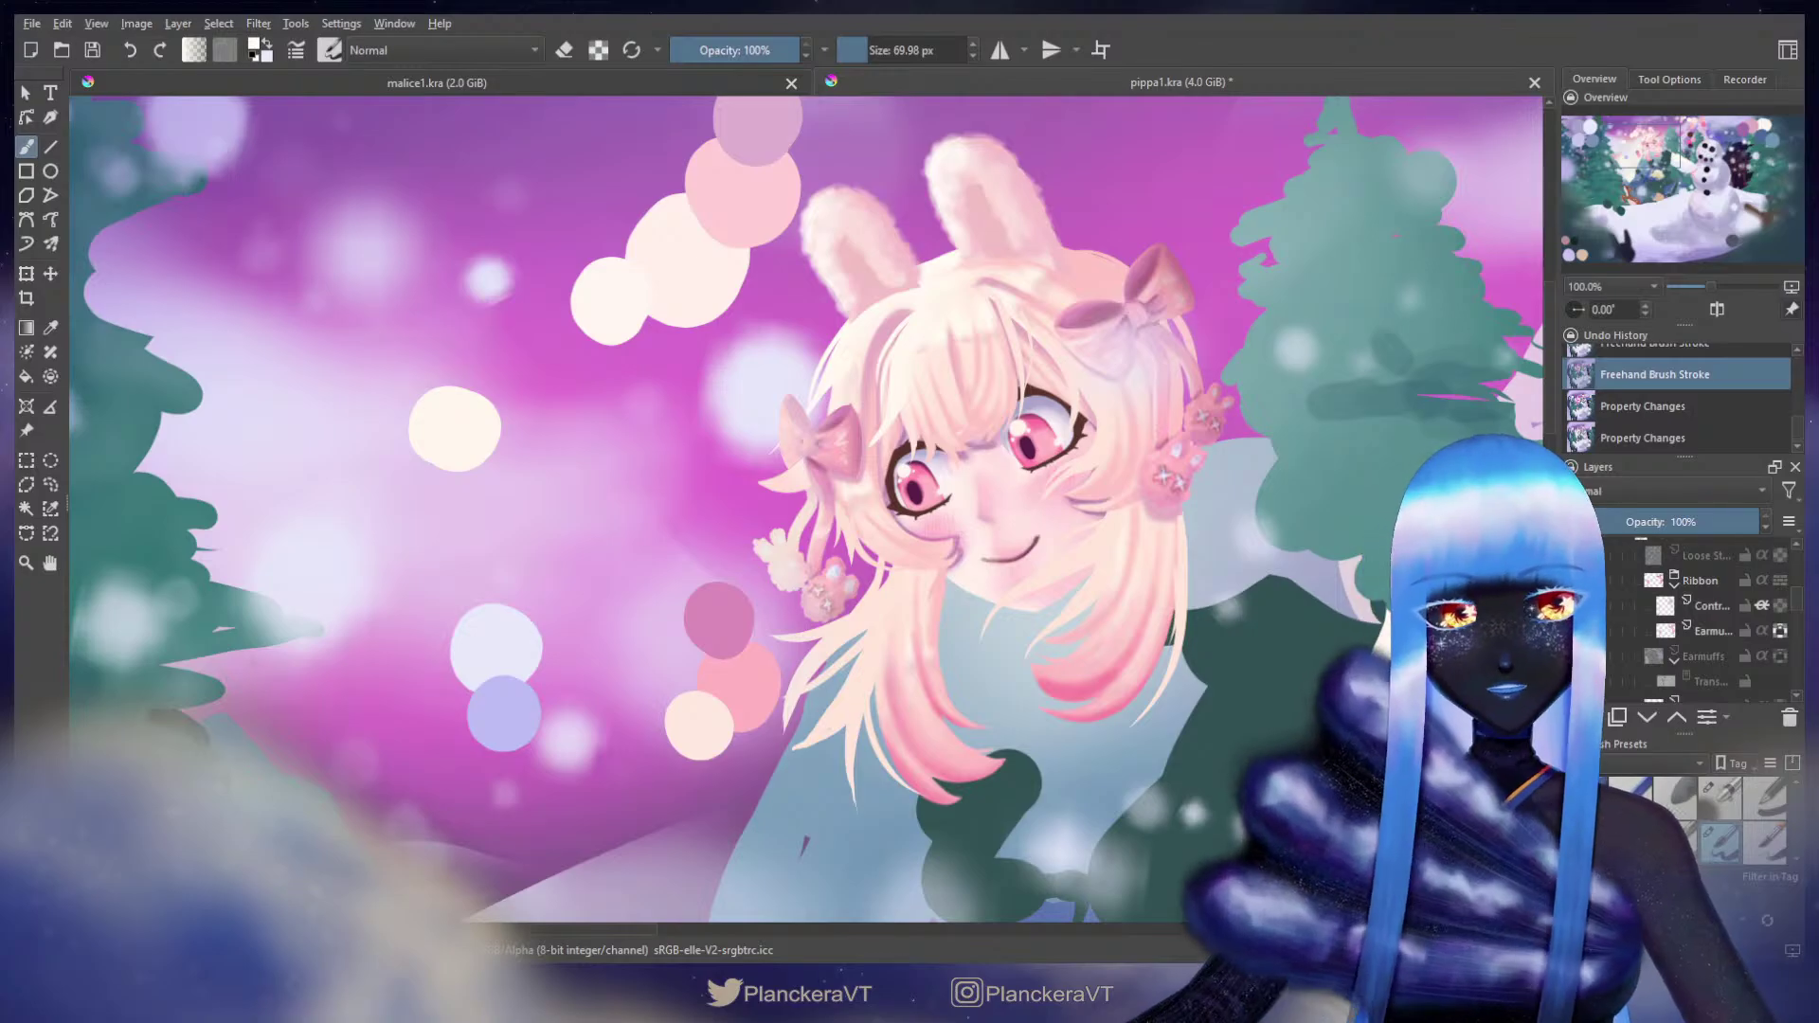
Step: Make the Earmuffs layer visible and set its opacity to 50%
{"action": "left_click", "coordinate": [1578, 656]}
{"action": "left_click", "coordinate": [1720, 680]}
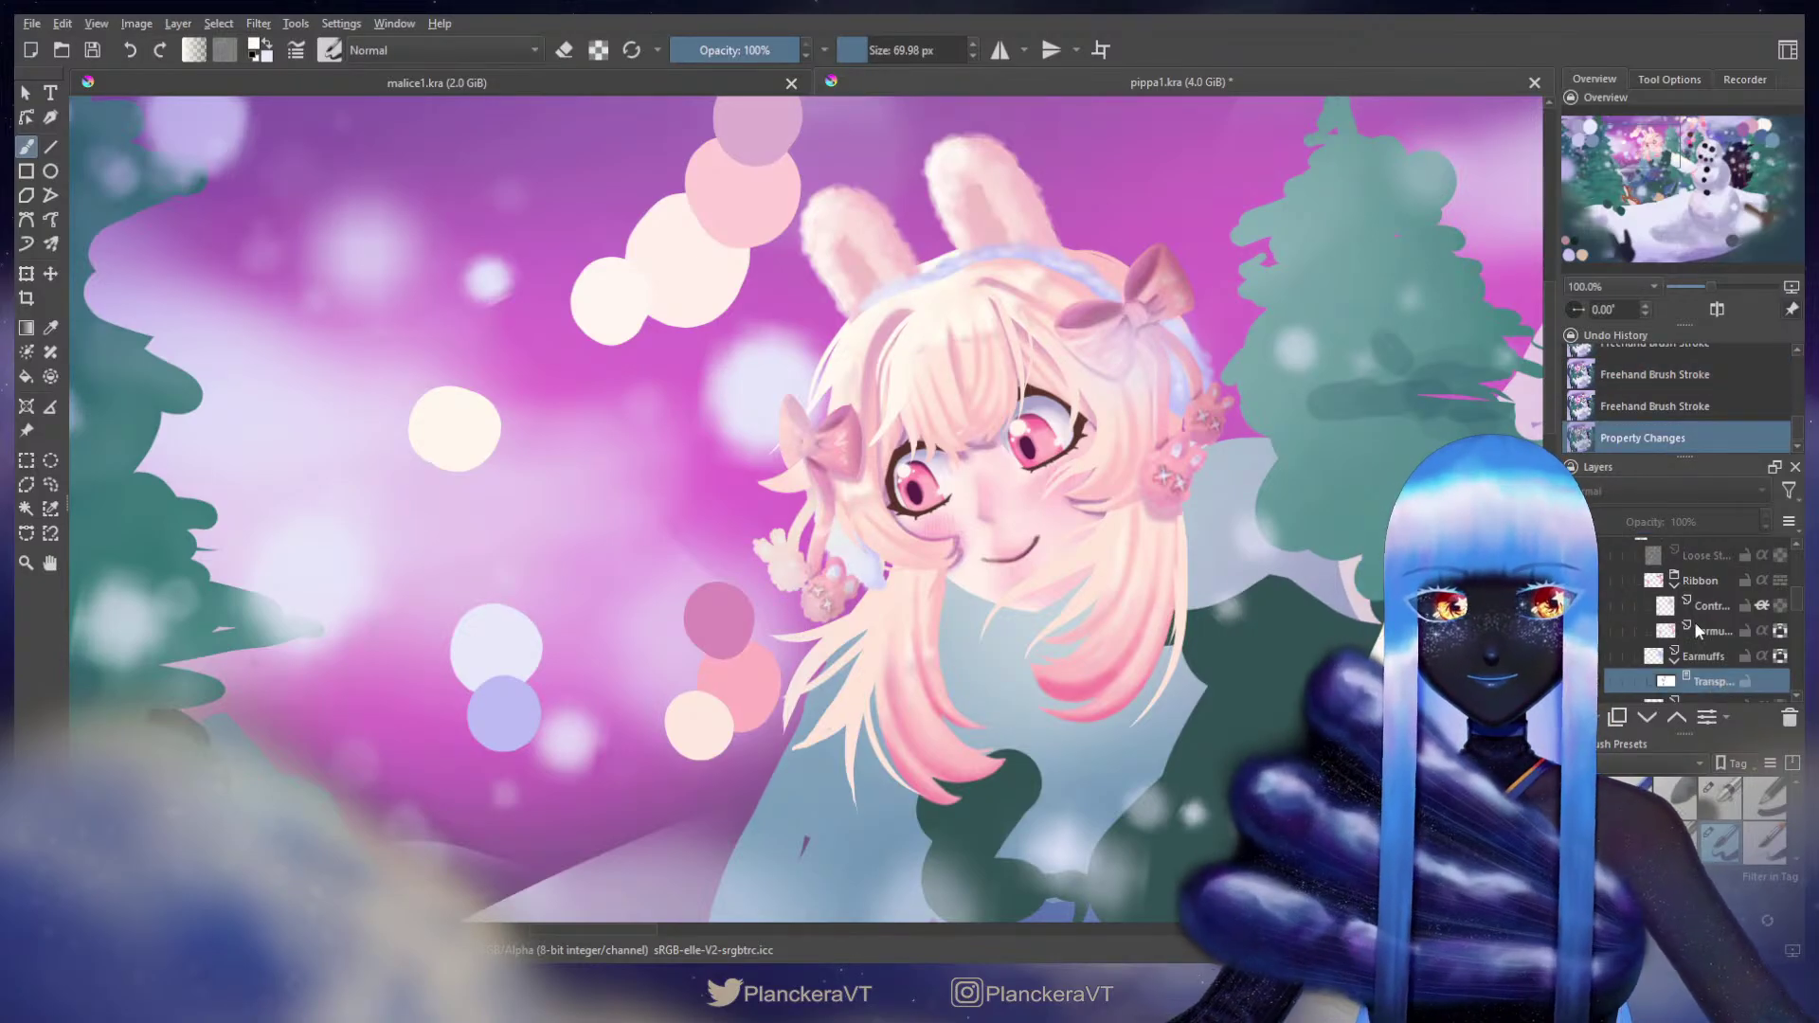
{"action": "left_click", "coordinate": [1705, 656]}
{"action": "left_click", "coordinate": [1661, 519]}
{"action": "left_click_drag", "start_coordinate": [1661, 519], "coordinate": [1654, 520]}
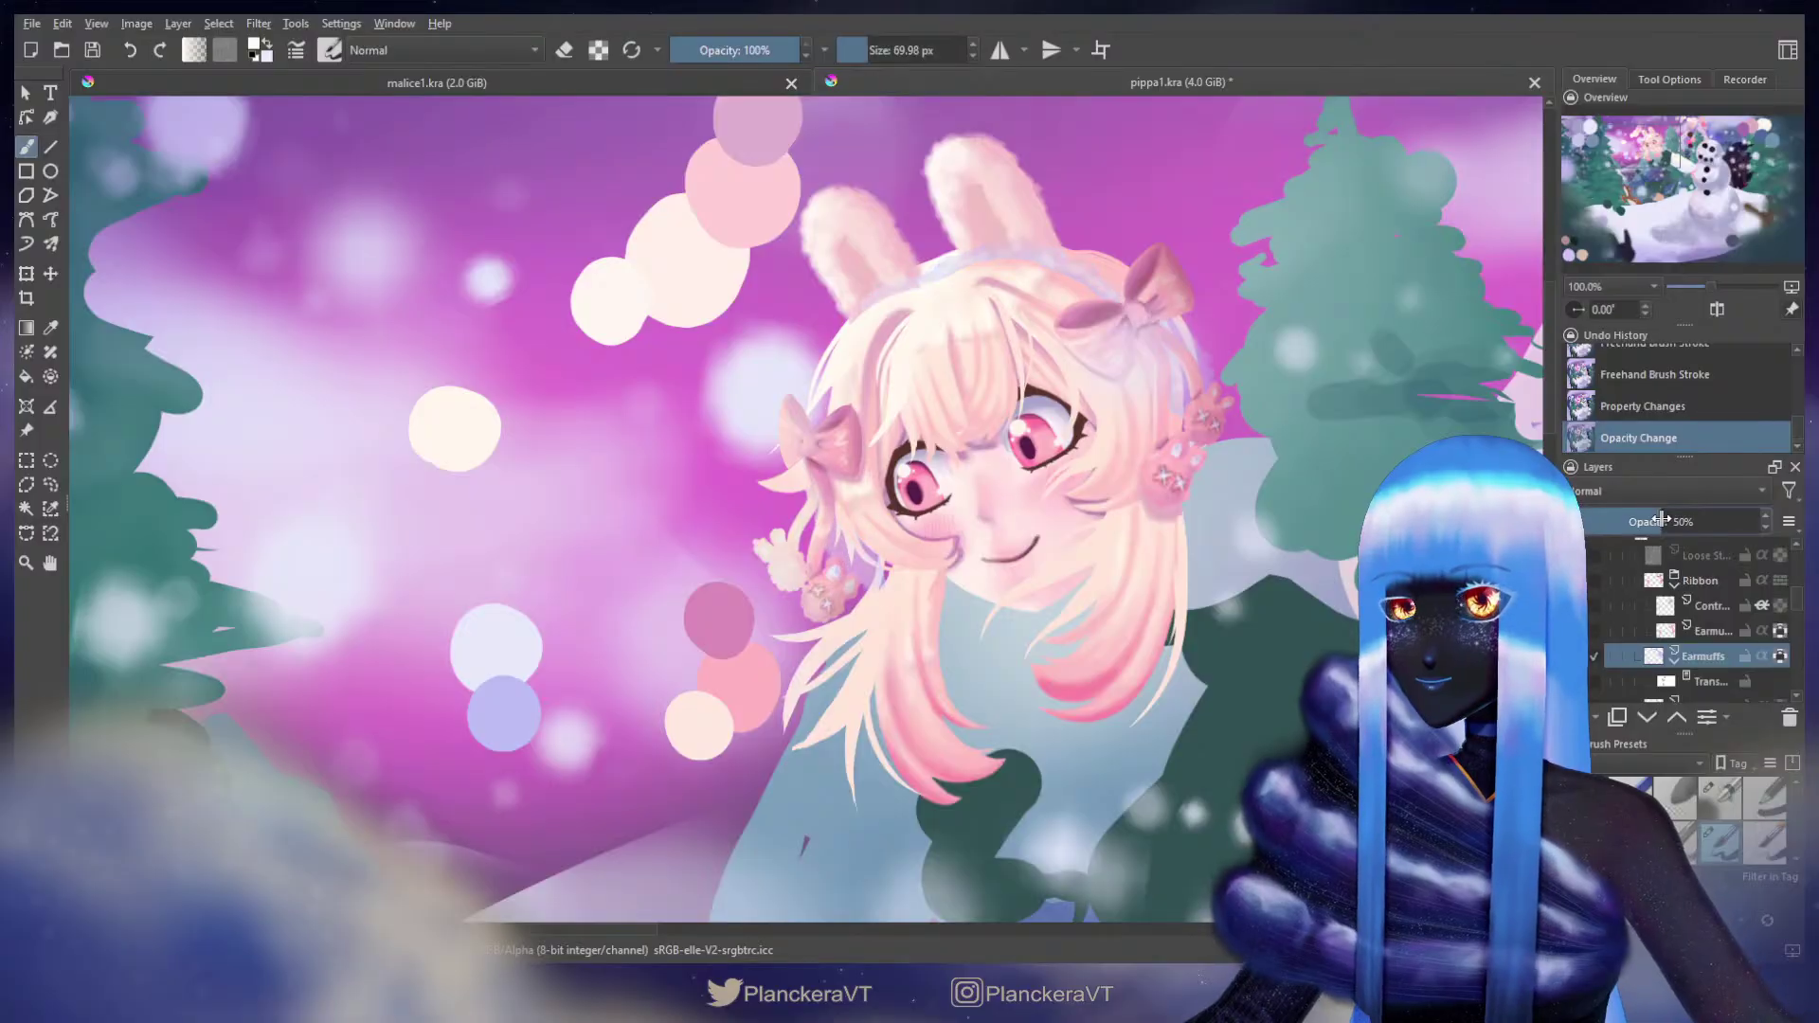
Step: Activate the Earmuffs transparency mask with black as the paint colour, and select the opaque pixels of the Front Hair group
{"action": "left_click", "coordinate": [1710, 681]}
{"action": "key", "text": "d"}
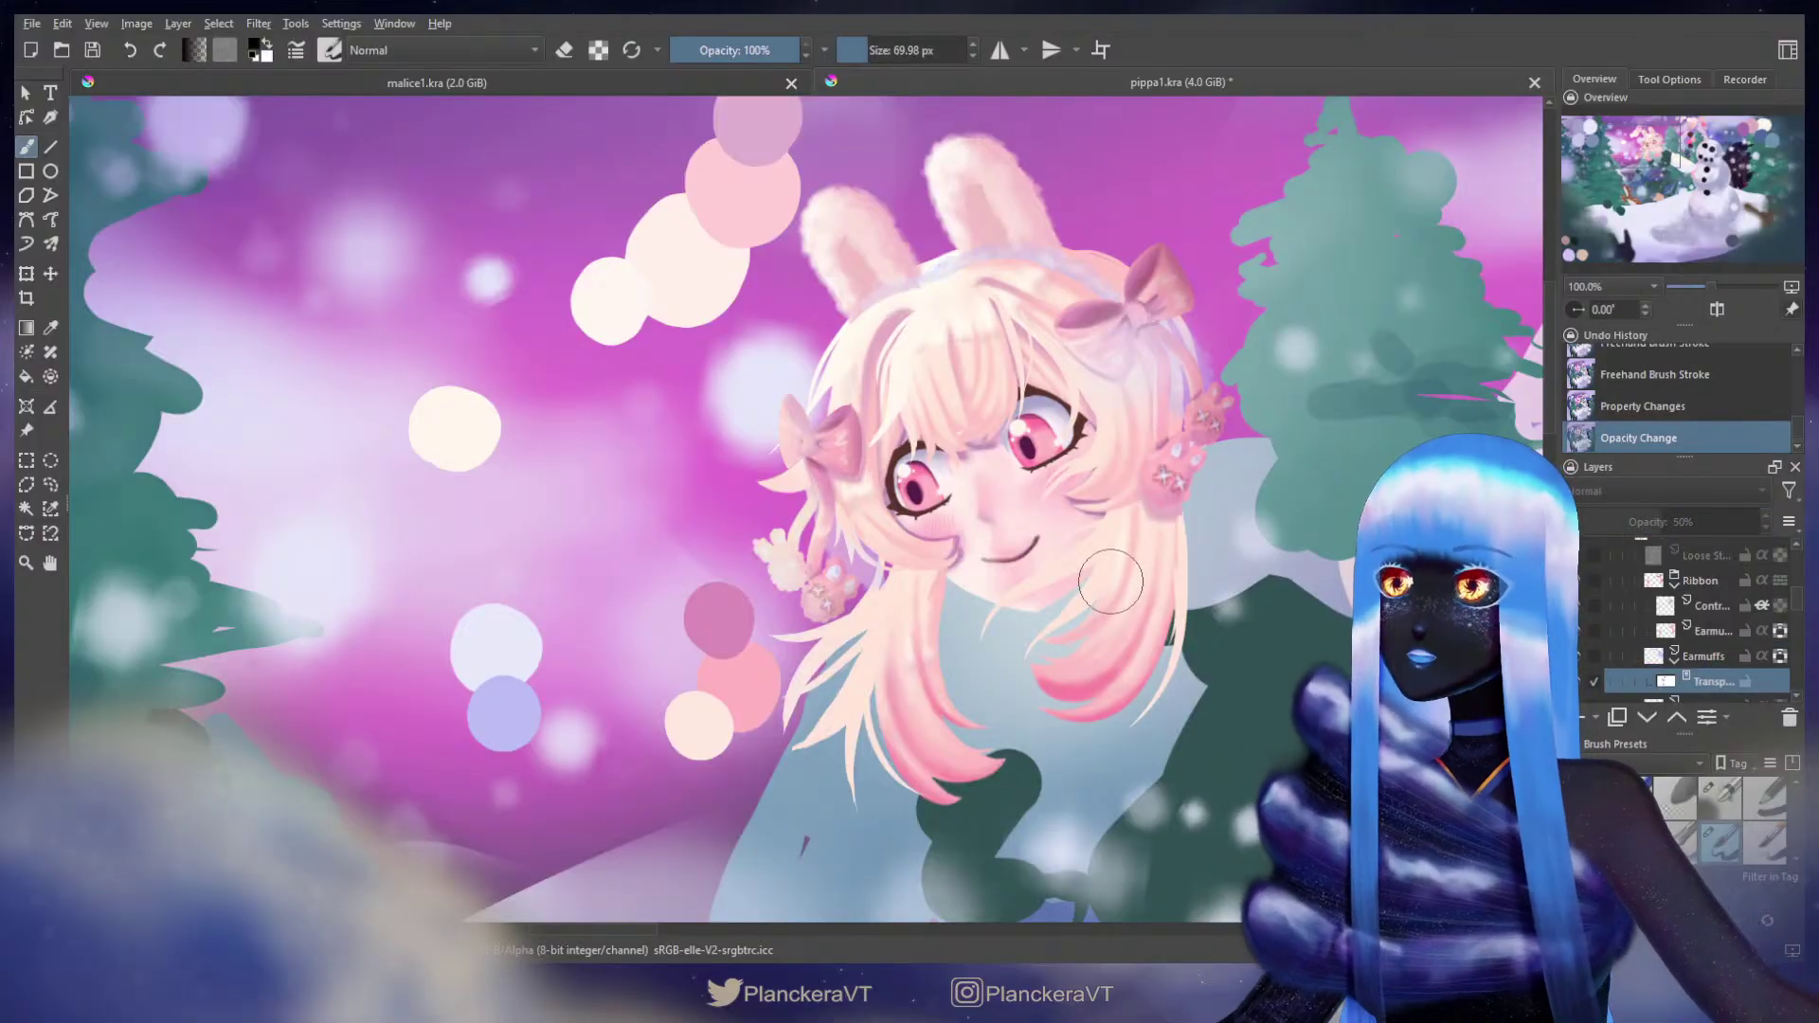
{"action": "left_click_drag", "start_coordinate": [877, 525], "coordinate": [862, 520]}
{"action": "key", "text": "bracketleft"}
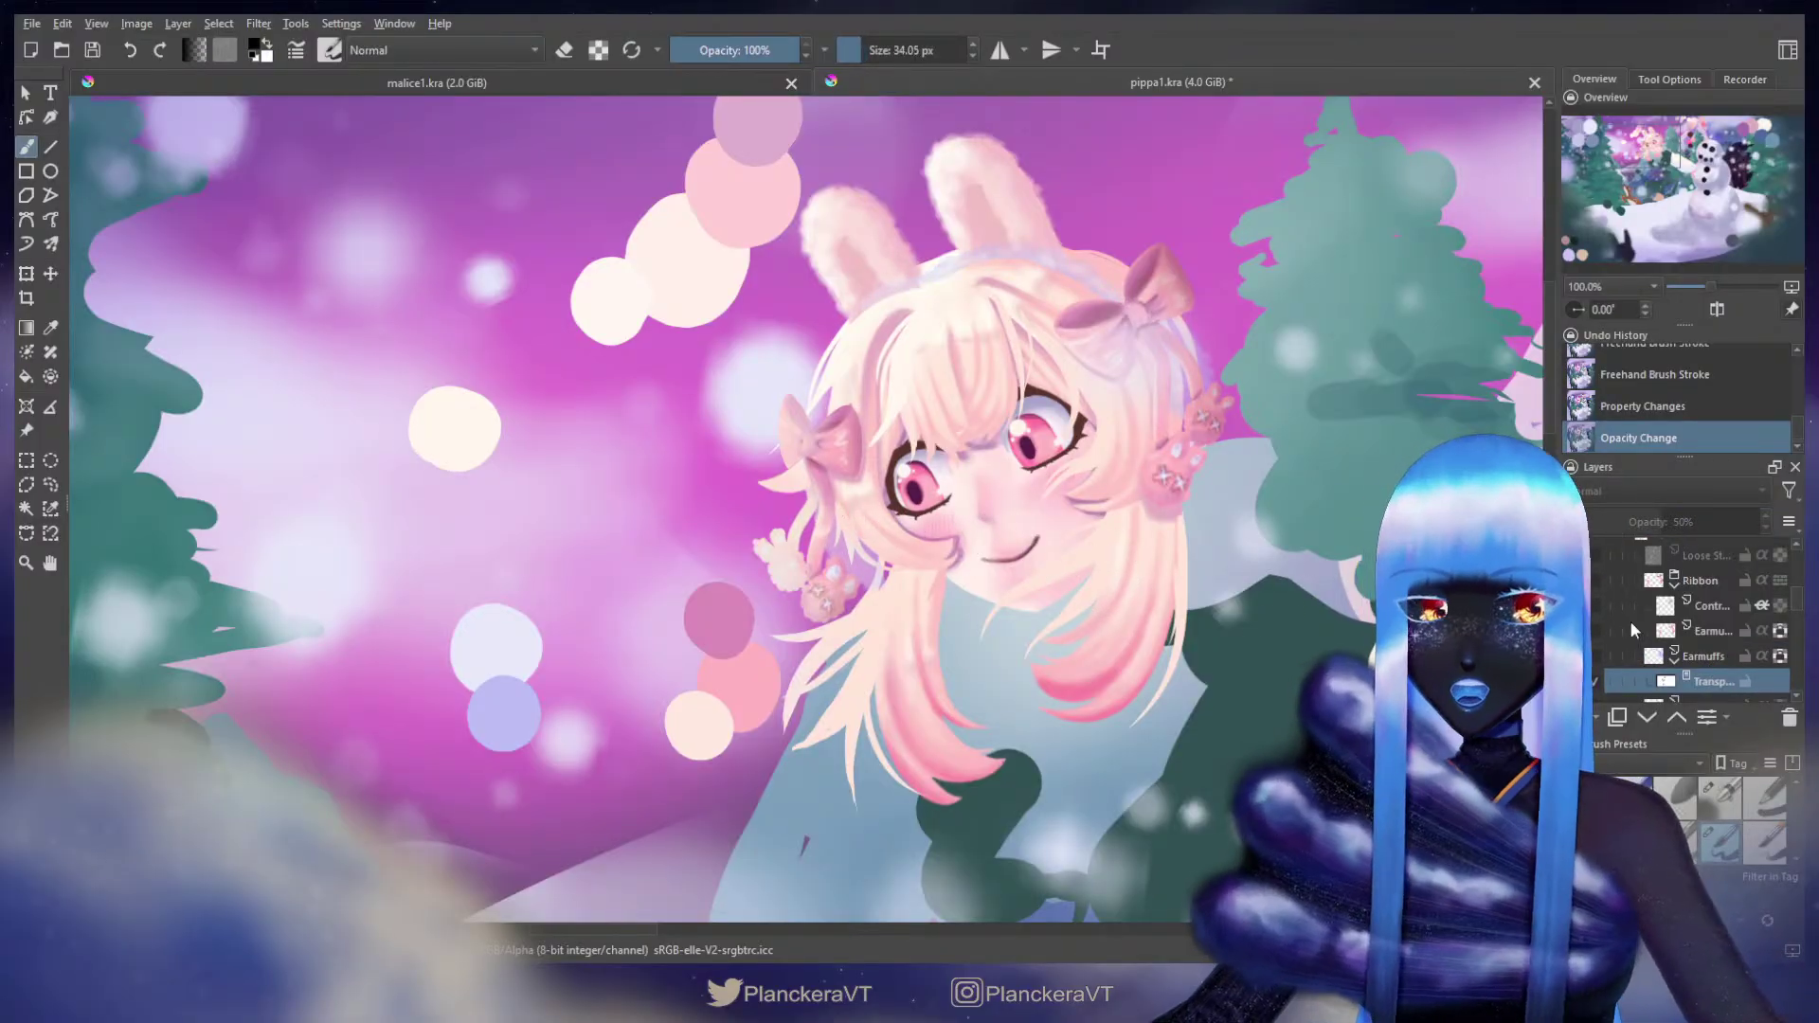
{"action": "scroll", "coordinate": [1797, 611], "scroll_direction": "down", "scroll_amount": 2}
{"action": "scroll", "coordinate": [1791, 607], "scroll_direction": "down", "scroll_amount": 3}
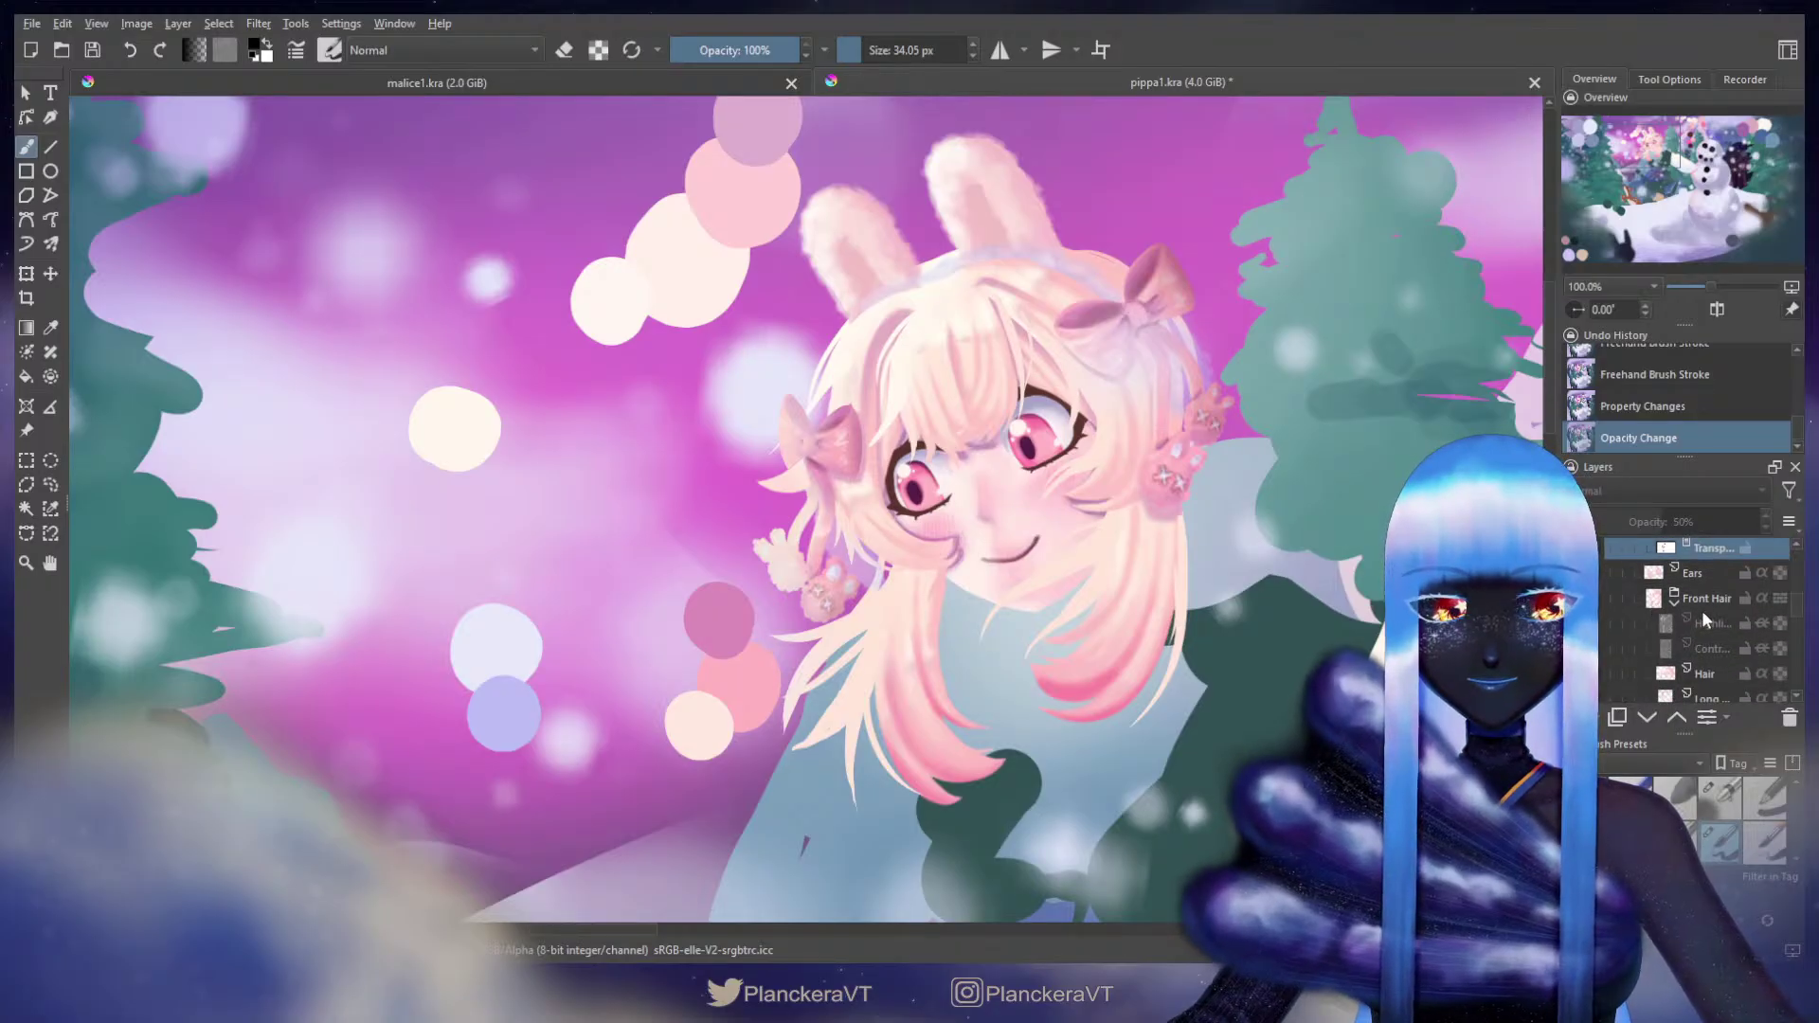
{"action": "left_click", "coordinate": [1653, 598], "text": "ctrl"}
Step: Within the hair selection, mask out the earmuff around the left bow using a 75.41 px black brush, and deselect
{"action": "left_click_drag", "start_coordinate": [811, 527], "coordinate": [855, 542]}
{"action": "key", "text": "ctrl+z"}
{"action": "key", "text": "ctrl+z"}
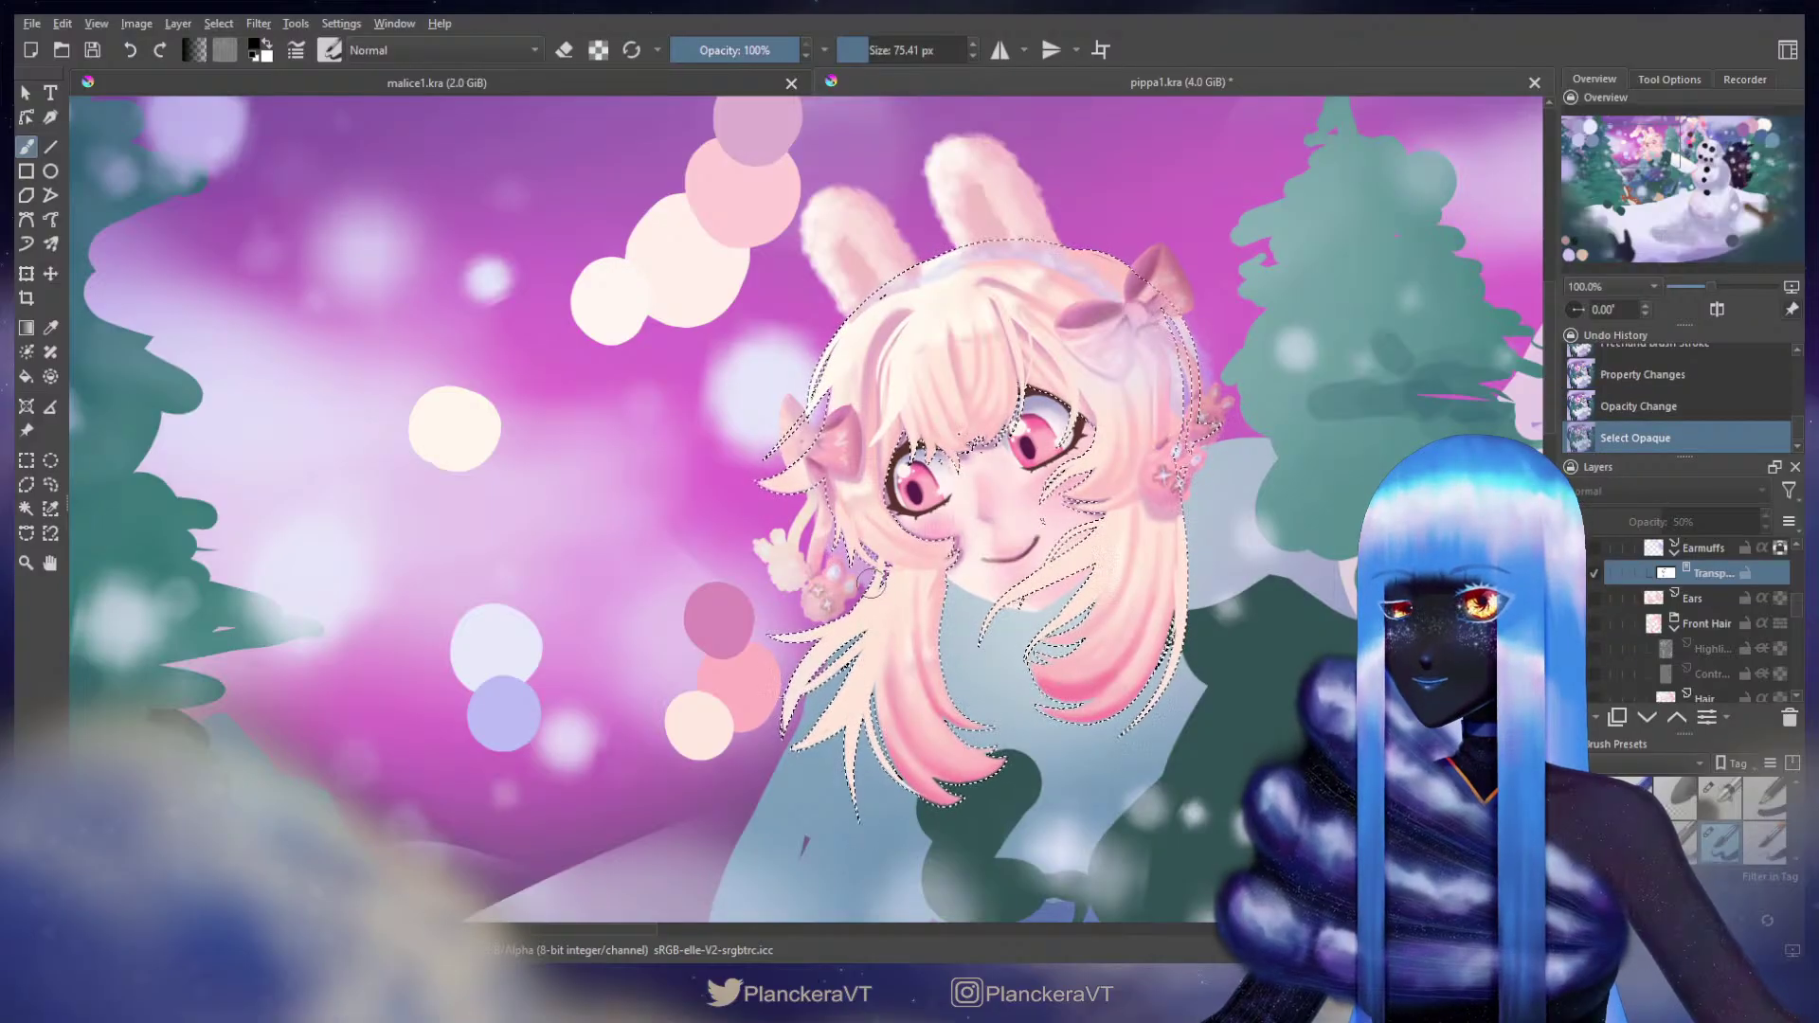
{"action": "left_click_drag", "start_coordinate": [848, 533], "coordinate": [869, 434]}
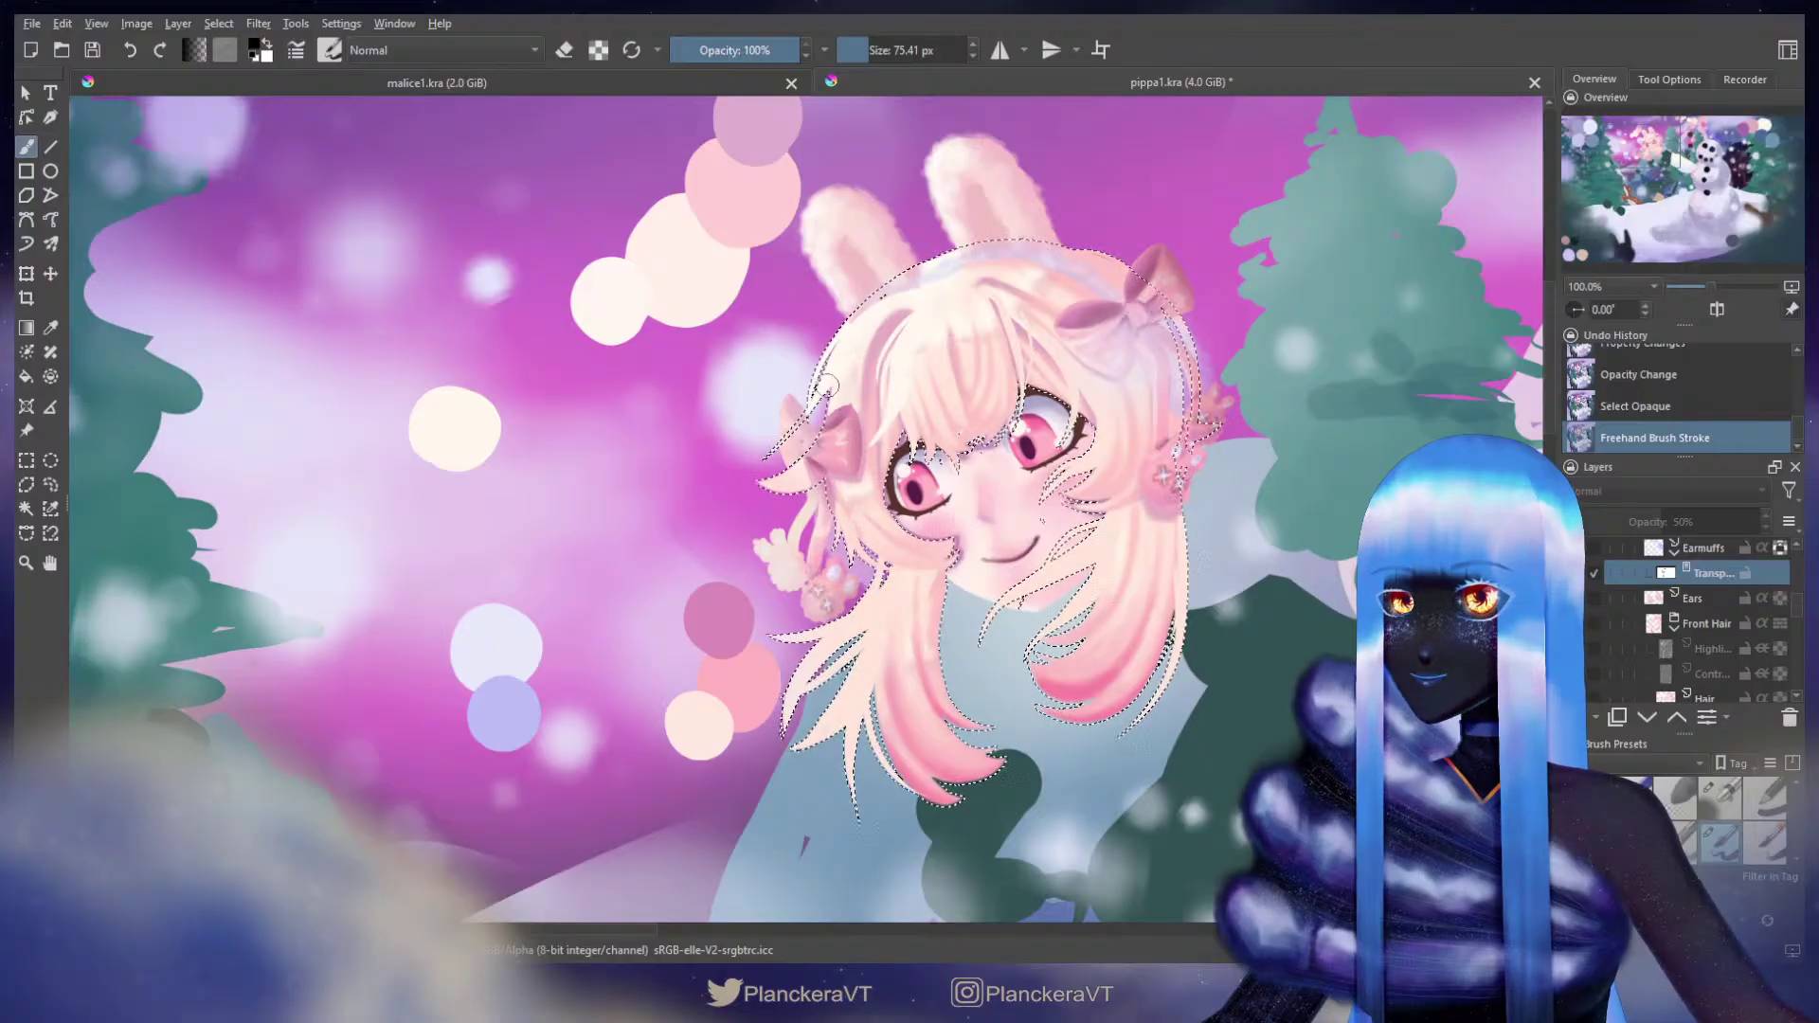
{"action": "left_click_drag", "start_coordinate": [825, 471], "coordinate": [867, 559]}
{"action": "key", "text": "ctrl+shift+a"}
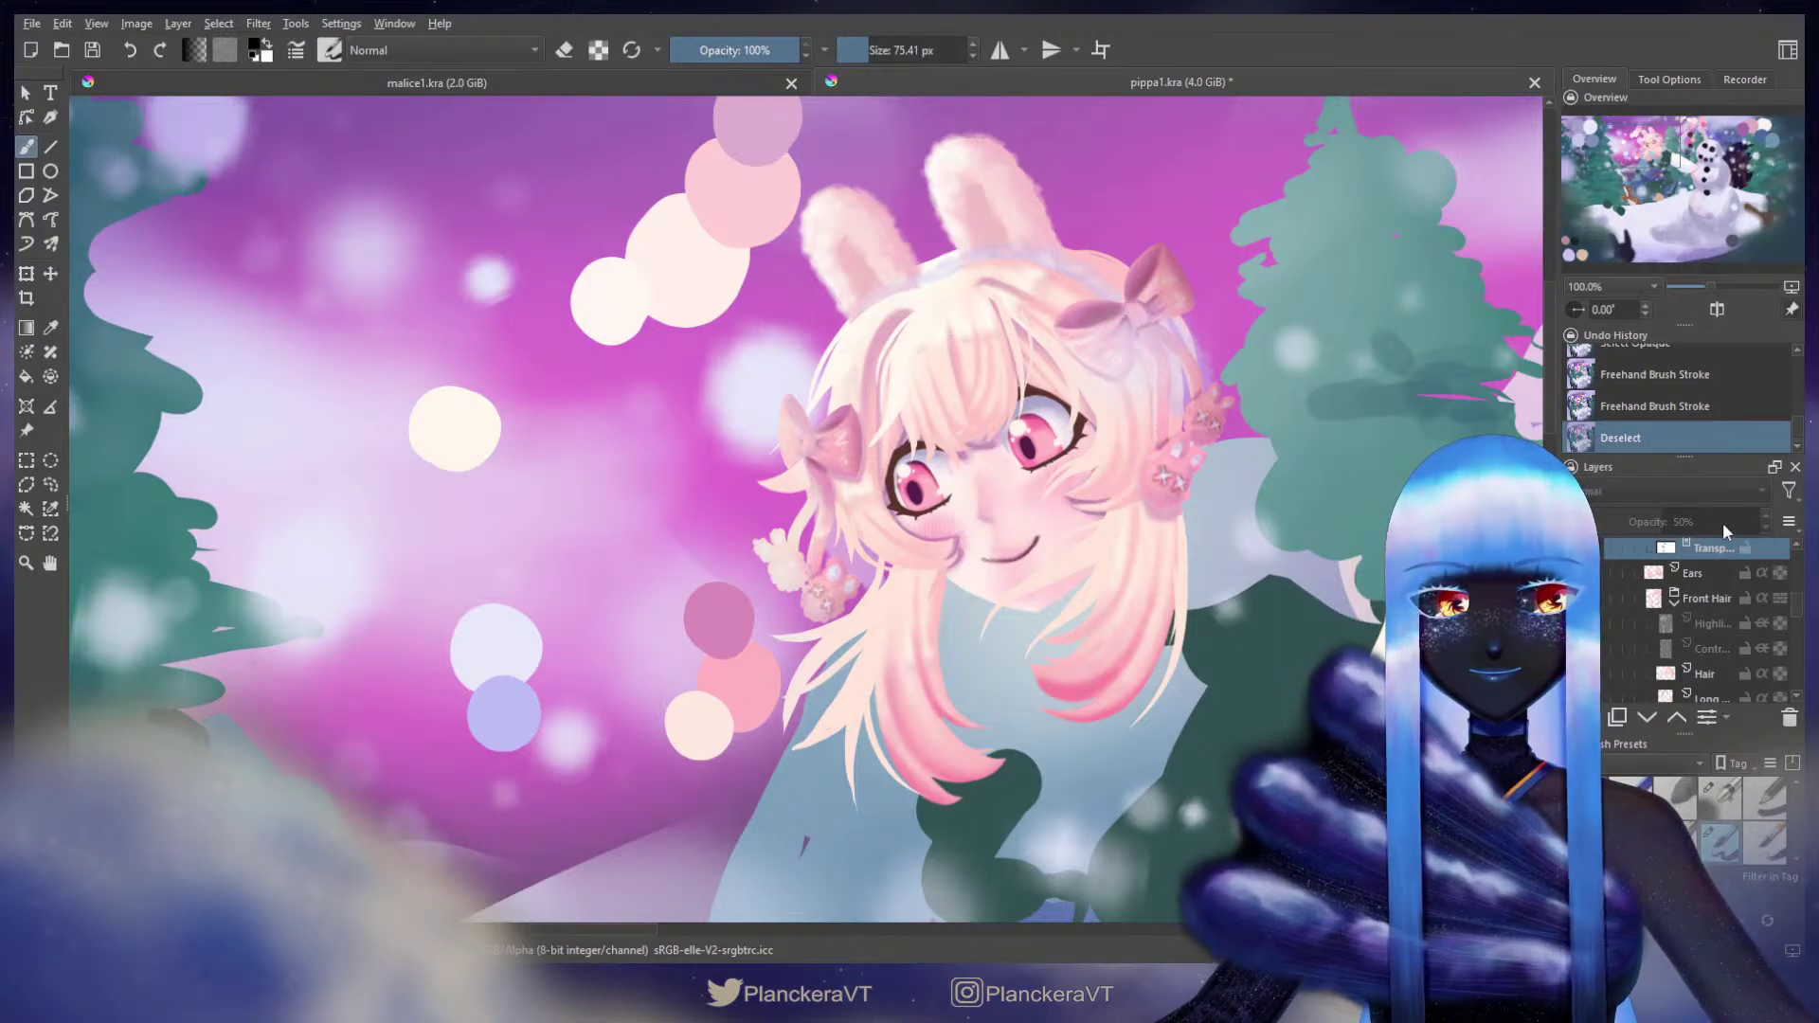
Step: Set the Earmuffs layer's opacity to 100%
{"action": "scroll", "coordinate": [1775, 601], "scroll_direction": "up", "scroll_amount": 2}
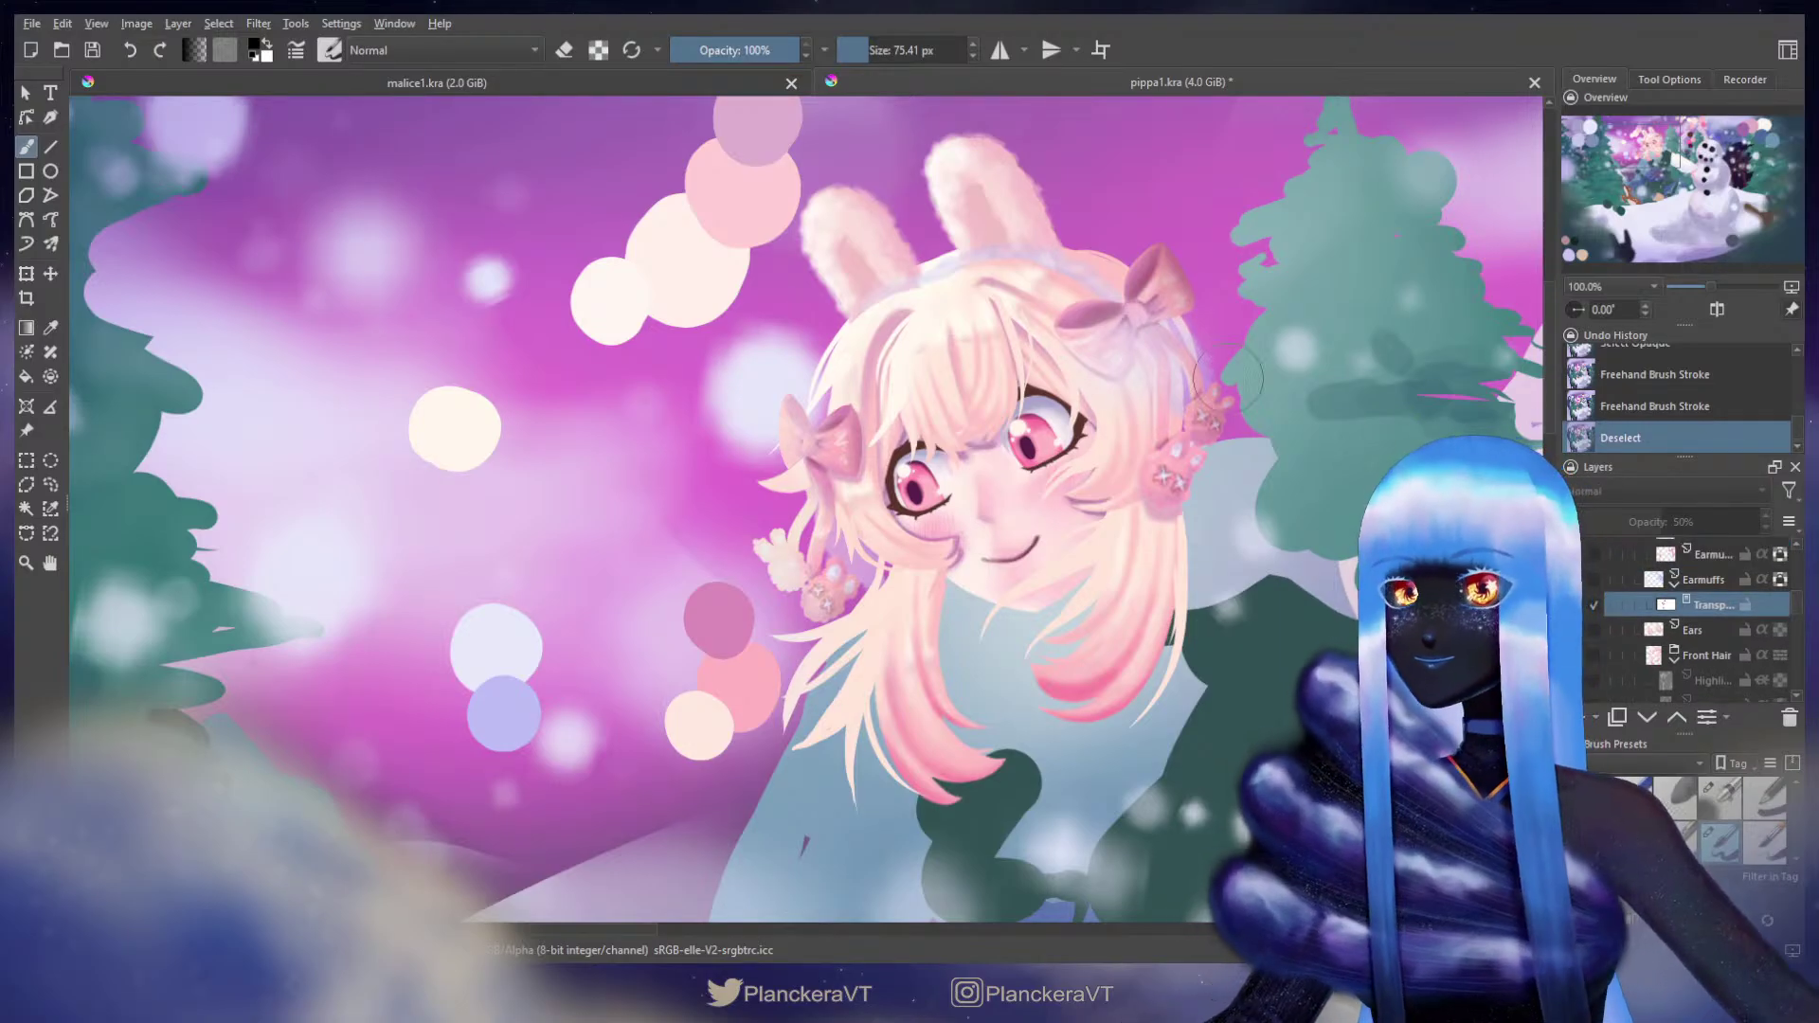
{"action": "left_click", "coordinate": [1708, 579]}
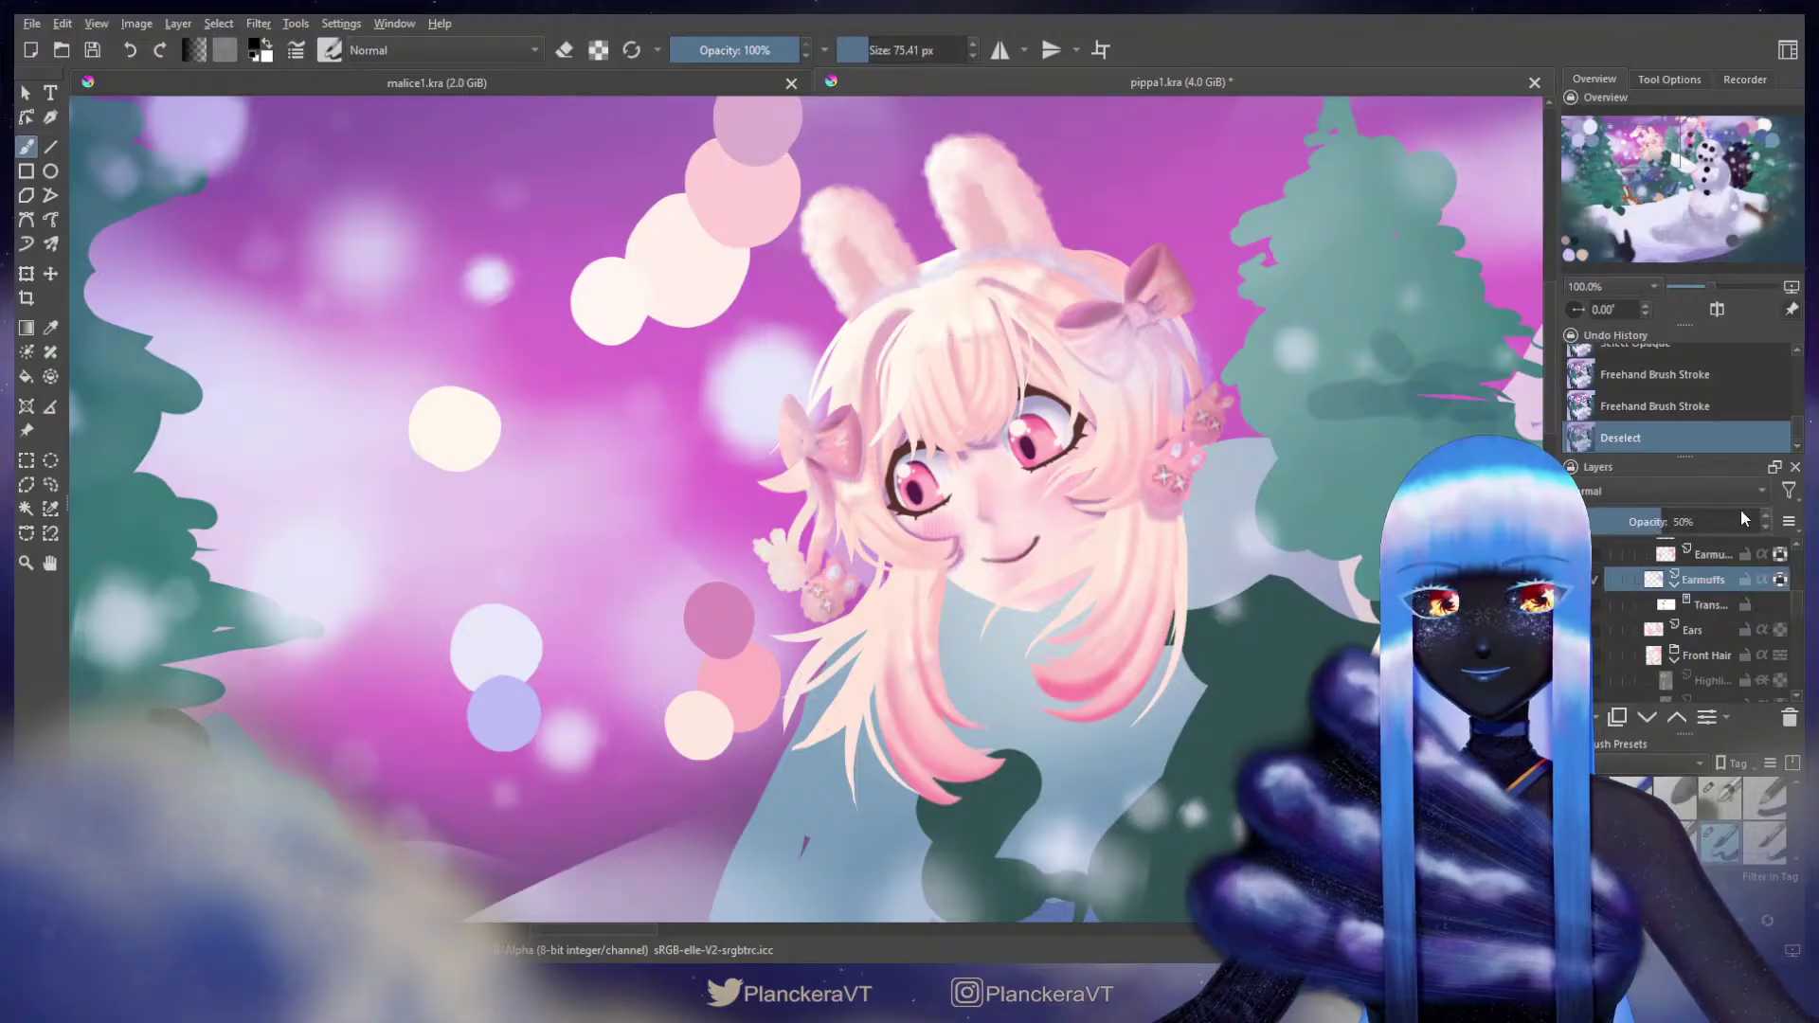
{"action": "left_click_drag", "start_coordinate": [1774, 524], "coordinate": [1784, 519]}
{"action": "left_click_drag", "start_coordinate": [1129, 435], "coordinate": [1239, 563]}
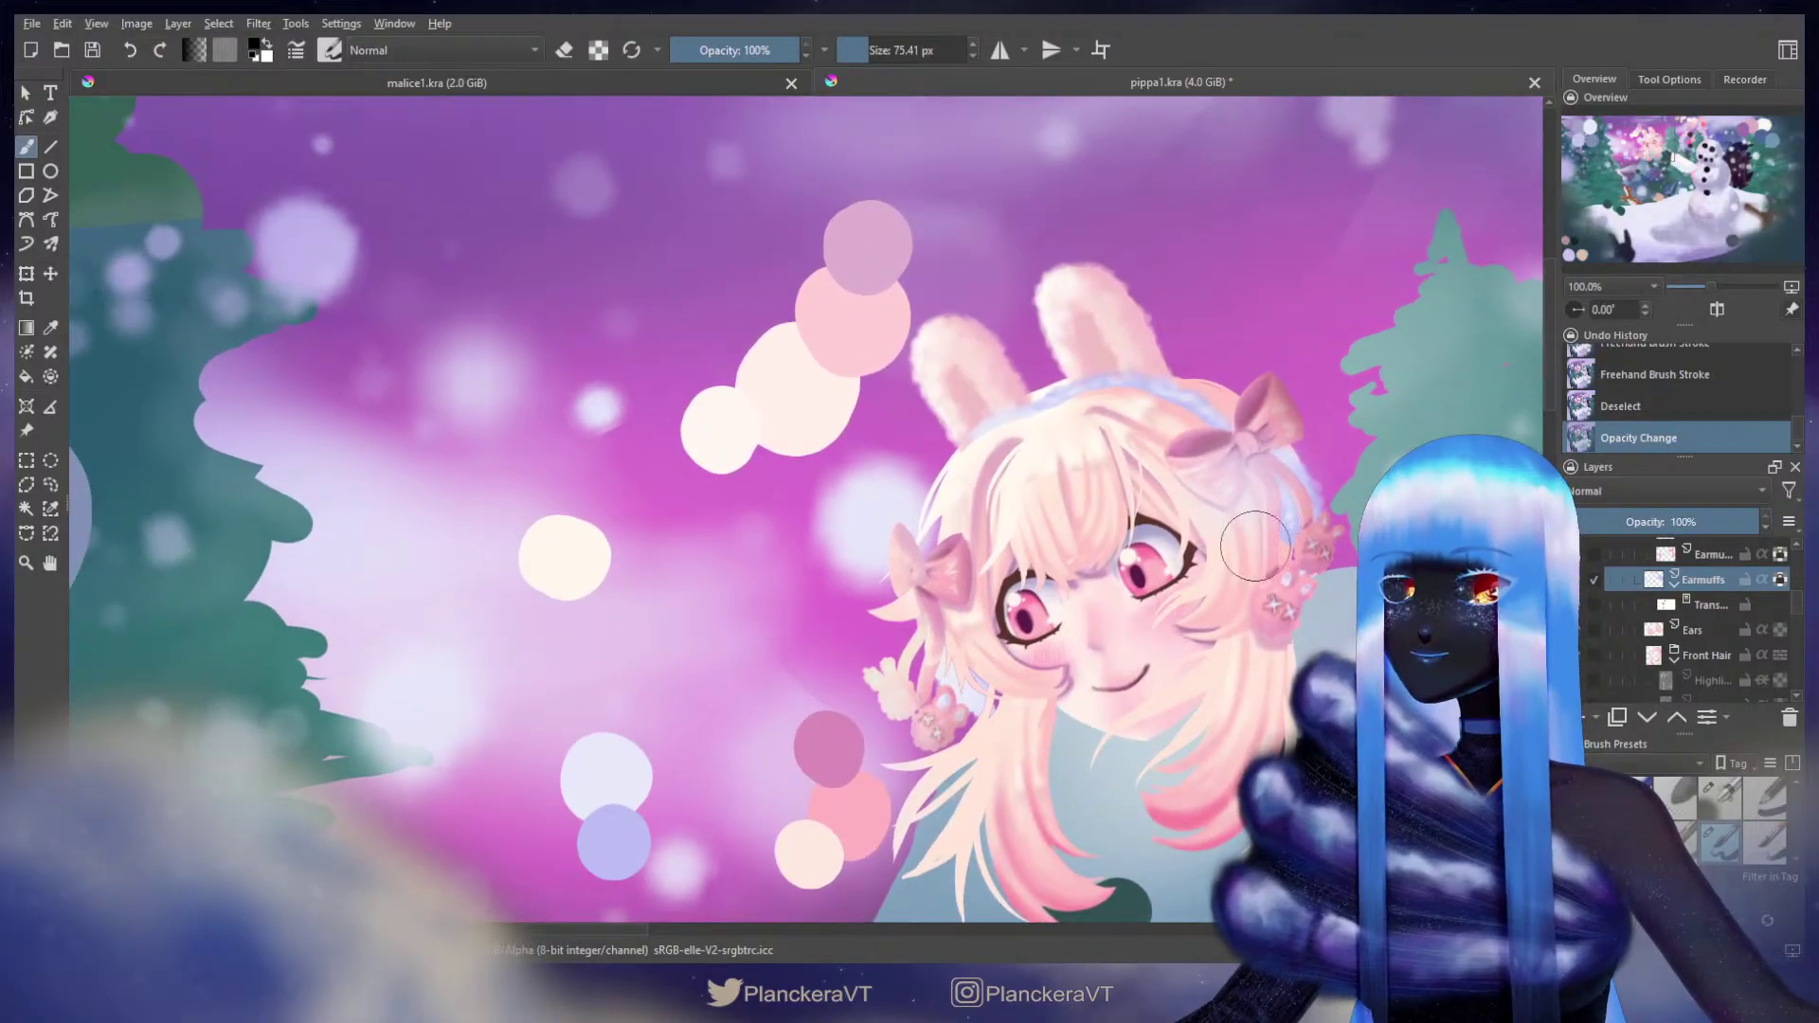
Step: Refine the Earmuffs transparency mask in black with a different brush preset at 89.59 px
{"action": "left_click", "coordinate": [1713, 605]}
{"action": "mouse_move", "coordinate": [976, 416]}
{"action": "left_mouse_down", "text": "shift"}
{"action": "mouse_move", "coordinate": [958, 416]}
{"action": "mouse_move", "coordinate": [982, 425]}
{"action": "mouse_move", "coordinate": [955, 453]}
{"action": "mouse_move", "coordinate": [1033, 399]}
{"action": "mouse_move", "coordinate": [952, 405]}
{"action": "mouse_move", "coordinate": [961, 431]}
{"action": "mouse_move", "coordinate": [957, 397]}
{"action": "mouse_move", "coordinate": [938, 449]}
{"action": "left_mouse_up", "text": "shift"}
{"action": "key", "text": "ctrl+z"}
{"action": "key", "text": "ctrl+z"}
{"action": "left_click", "coordinate": [1720, 798]}
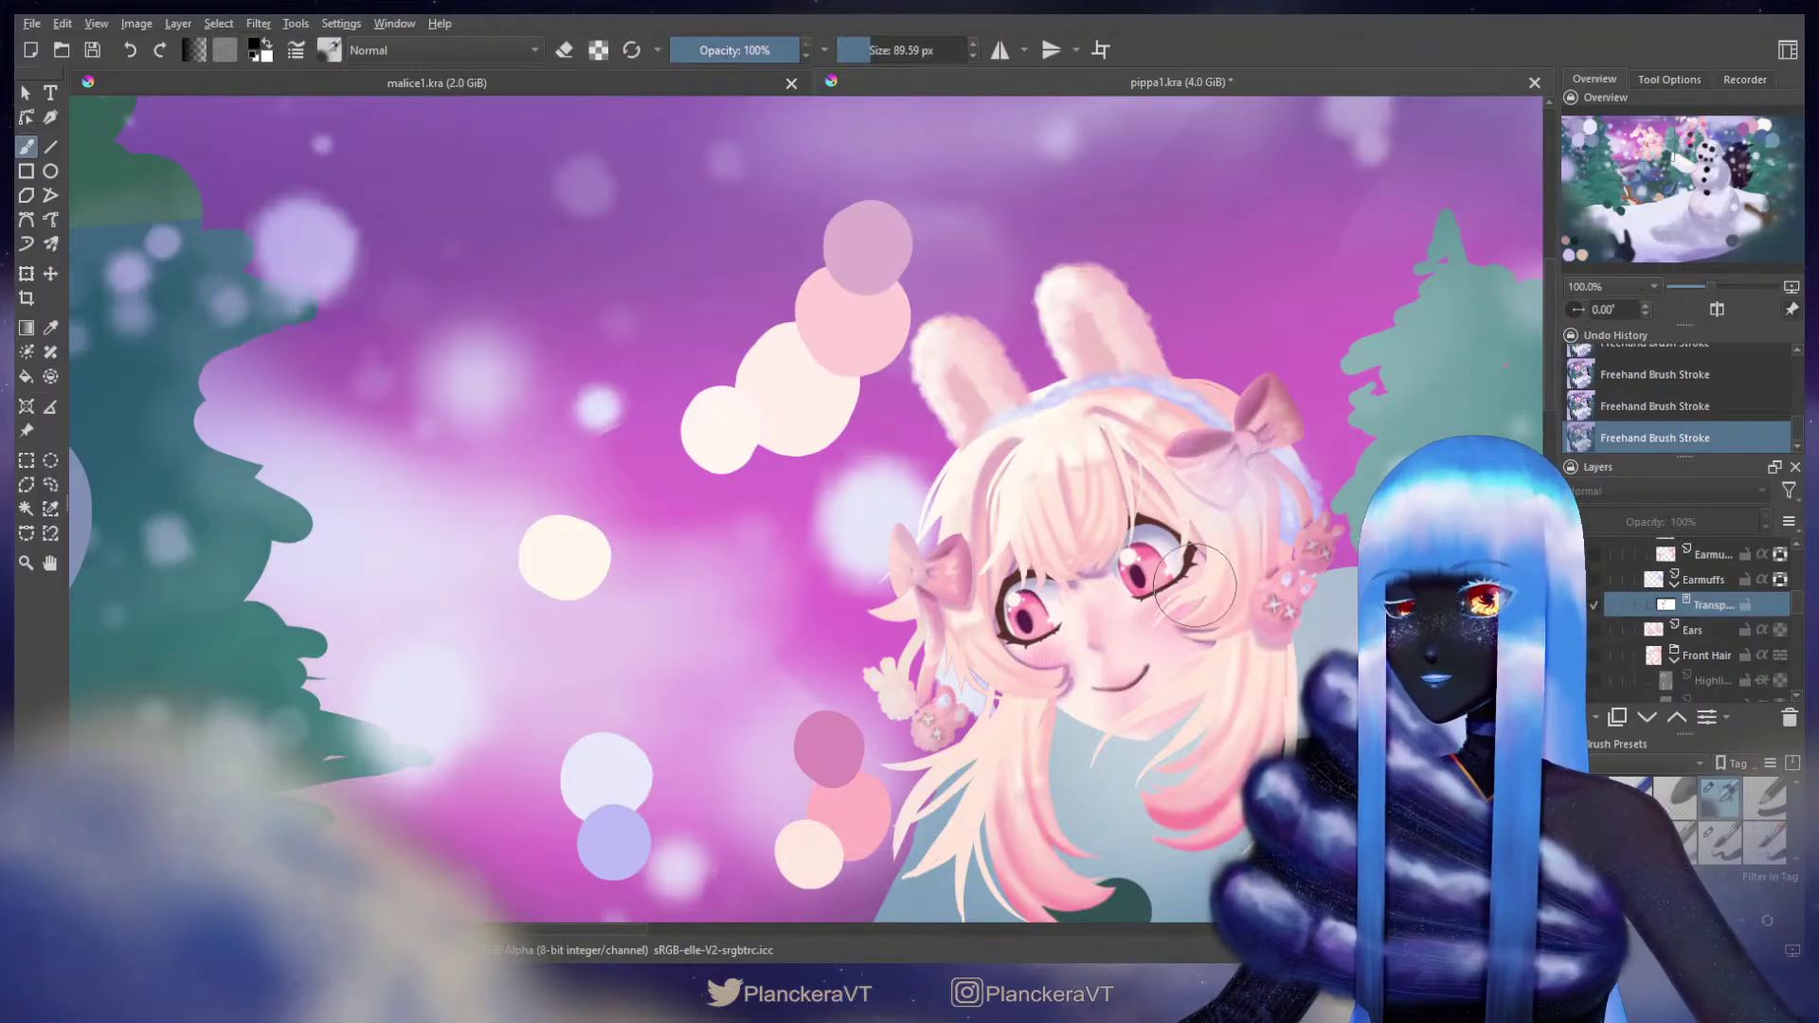
{"action": "left_click_drag", "start_coordinate": [1195, 585], "coordinate": [1222, 446]}
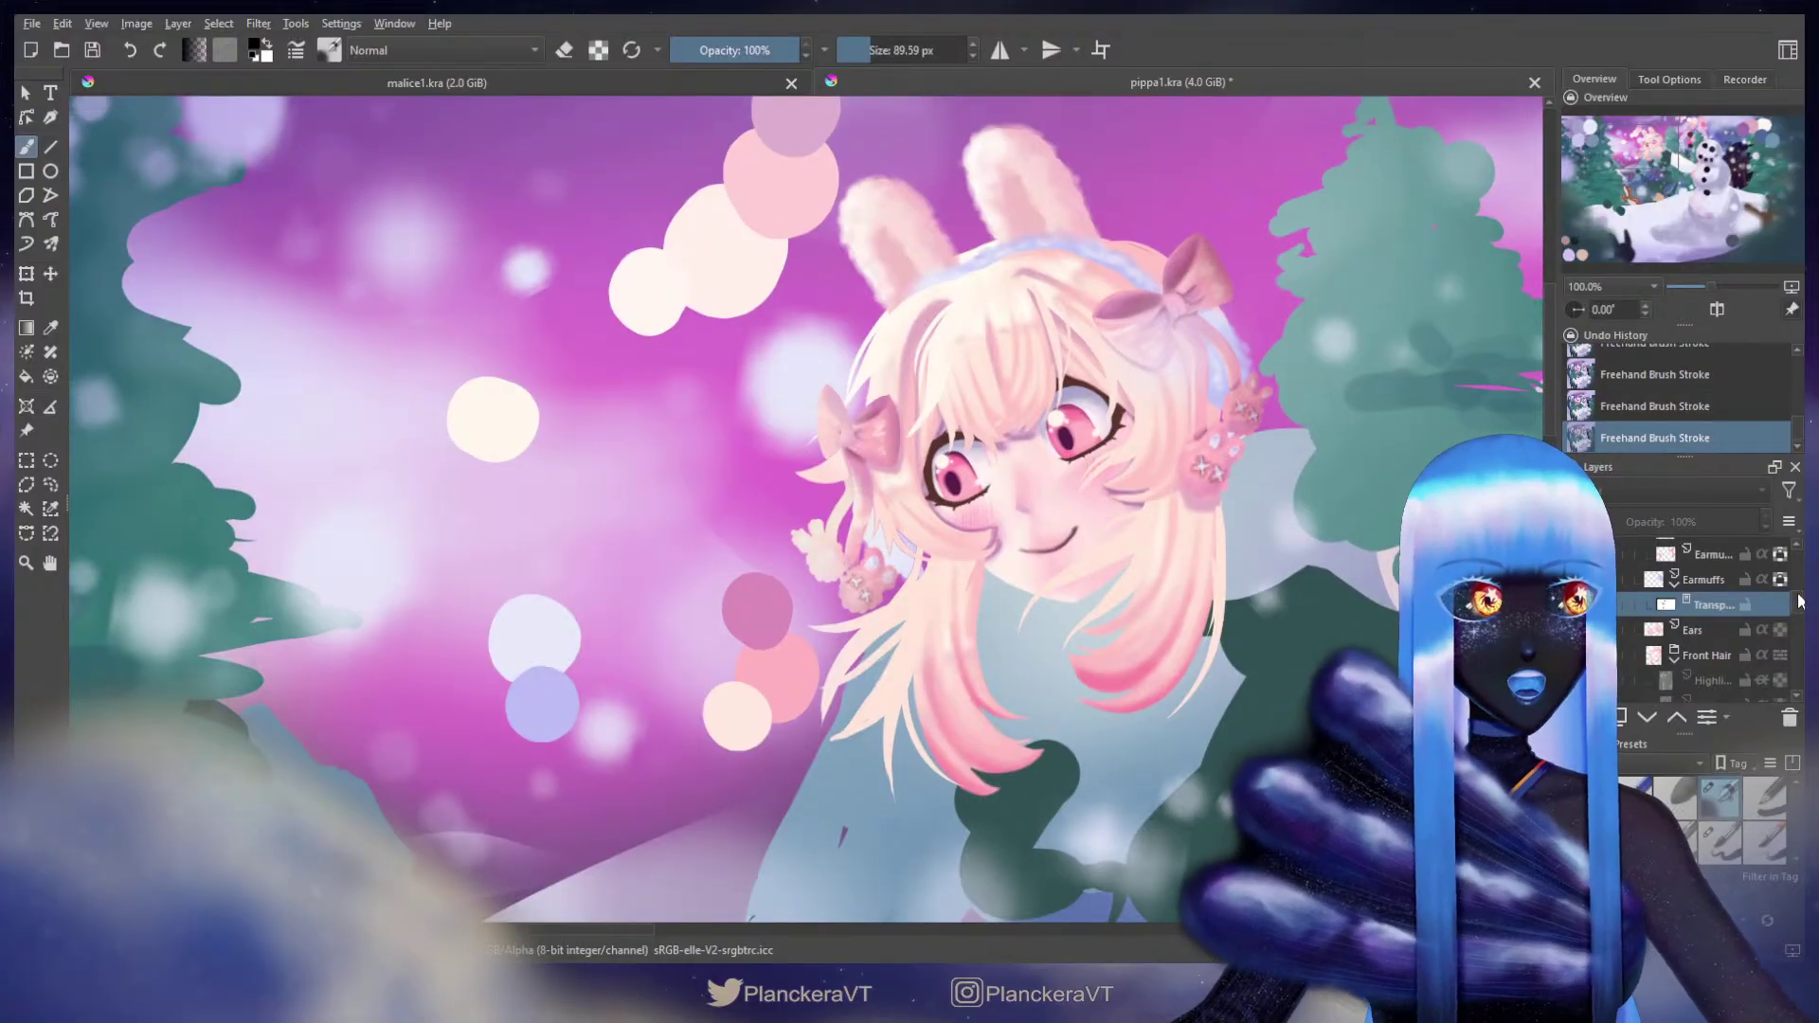
Step: Make the Sun layer above the sky visible
{"action": "scroll", "coordinate": [1762, 606], "scroll_direction": "down", "scroll_amount": 1}
{"action": "scroll", "coordinate": [1781, 616], "scroll_direction": "down", "scroll_amount": 3}
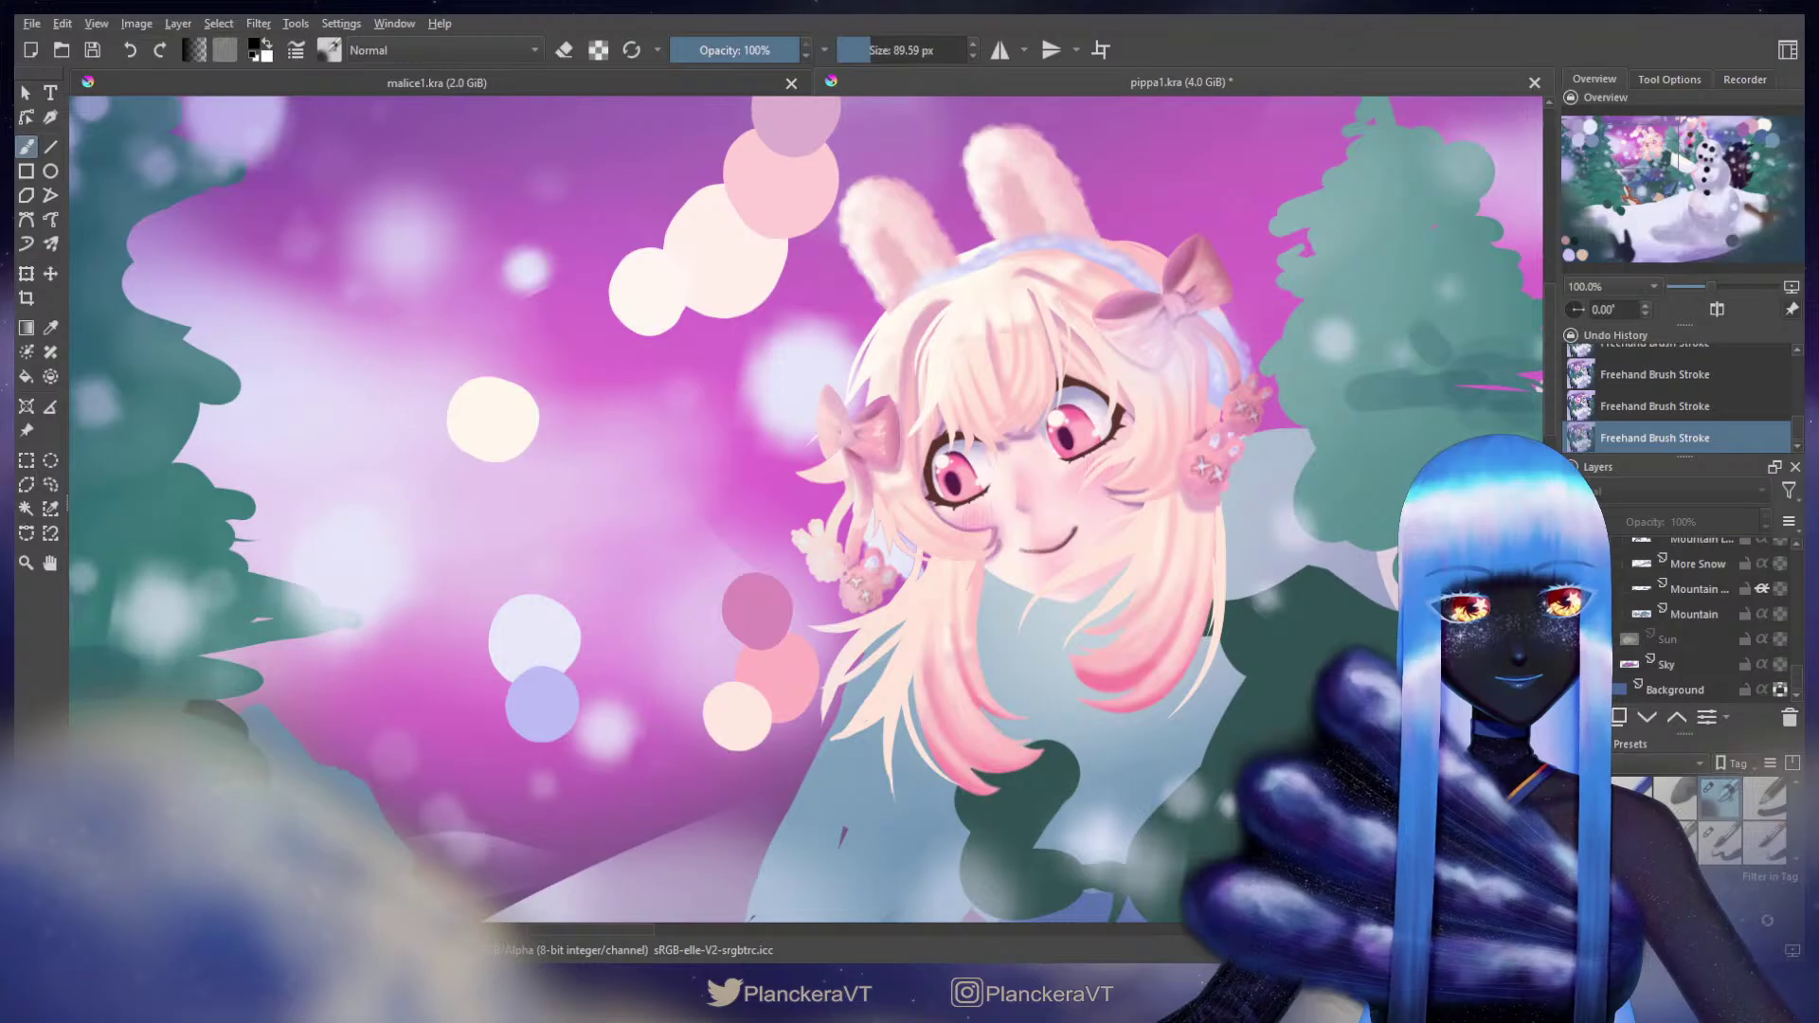
{"action": "left_click", "coordinate": [1763, 664]}
{"action": "scroll", "coordinate": [1790, 678], "scroll_direction": "up", "scroll_amount": 5}
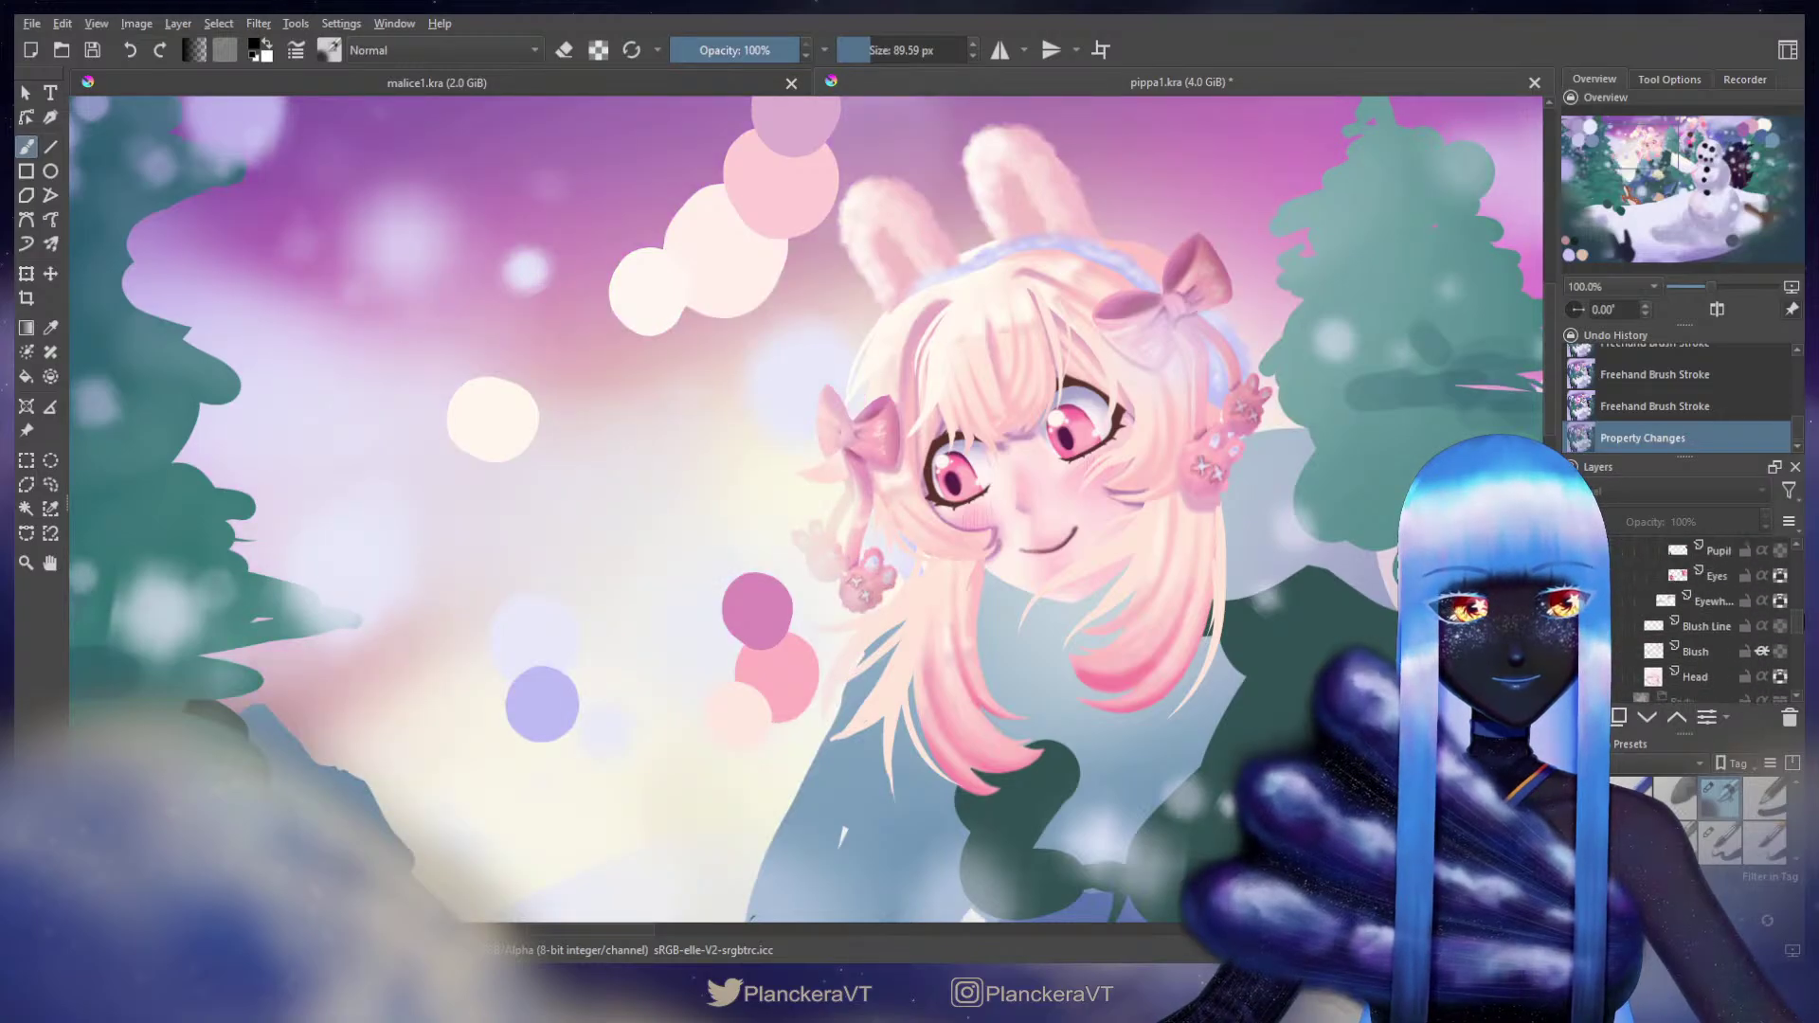
{"action": "scroll", "coordinate": [1705, 616], "scroll_direction": "up", "scroll_amount": 4}
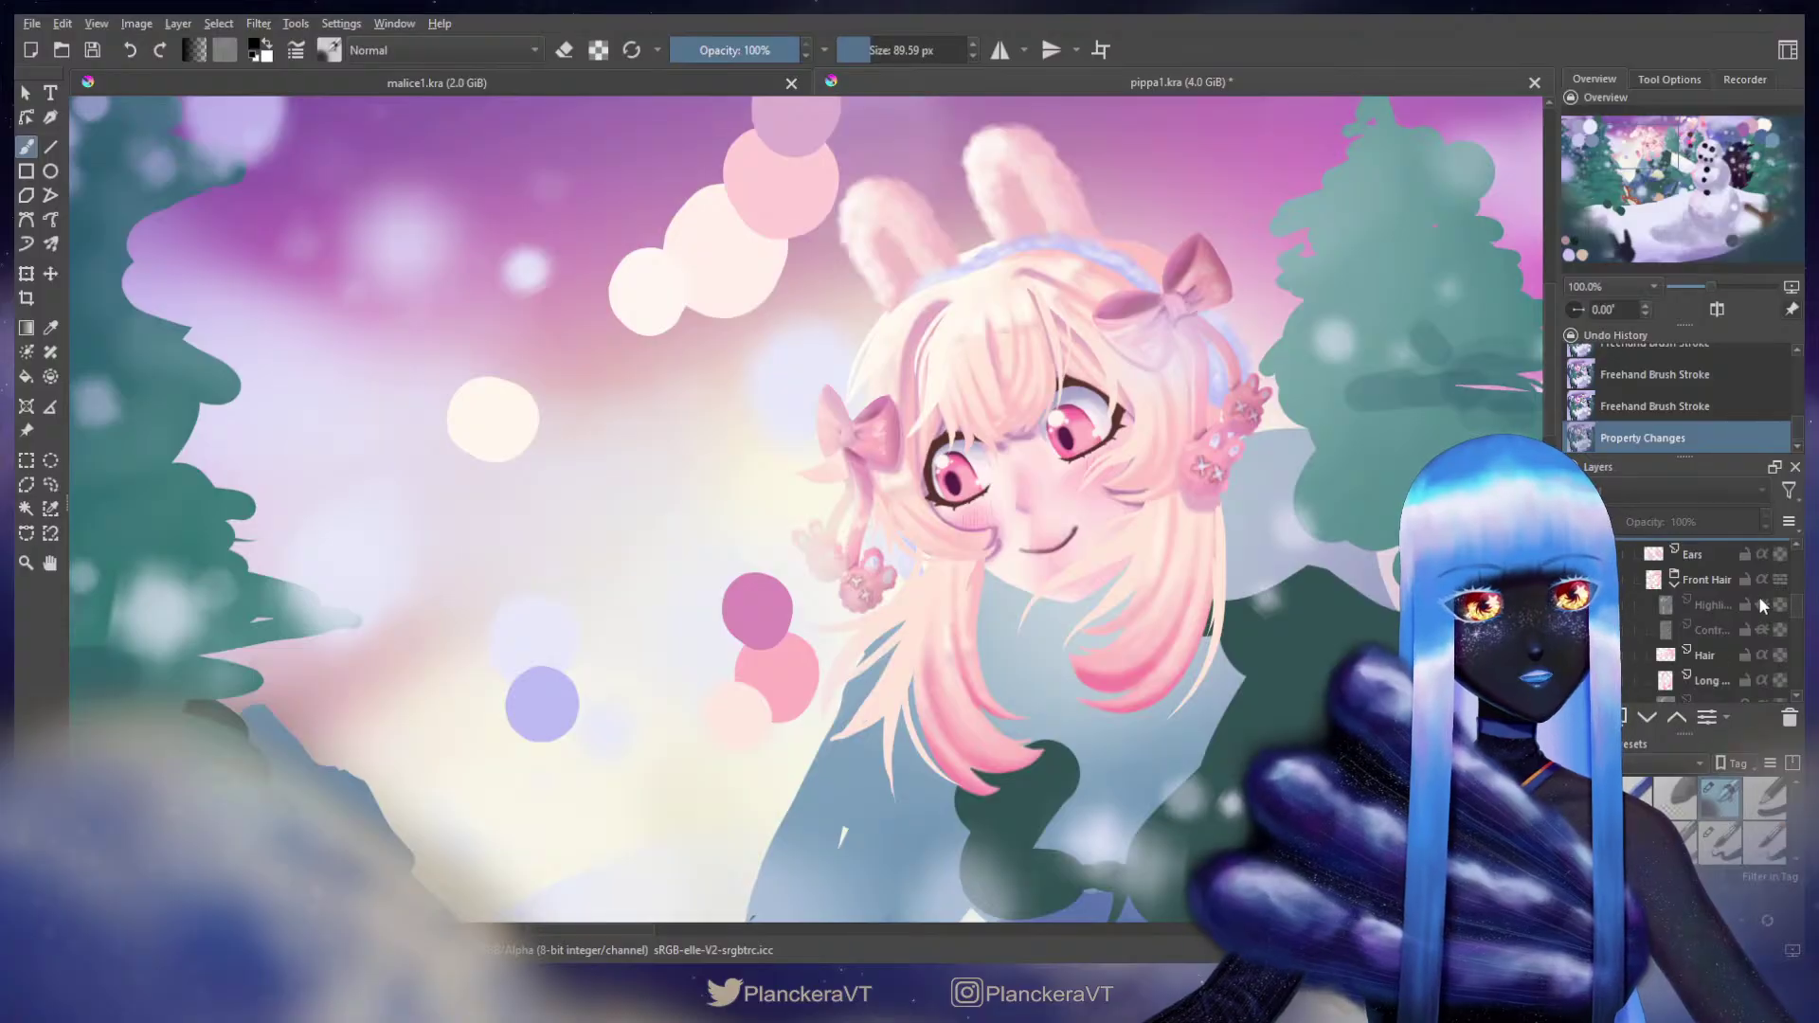
Step: Activate the long hair layer and sample the mauve-pink from the reference swatches above the brown circle
{"action": "scroll", "coordinate": [1793, 607], "scroll_direction": "down", "scroll_amount": 1}
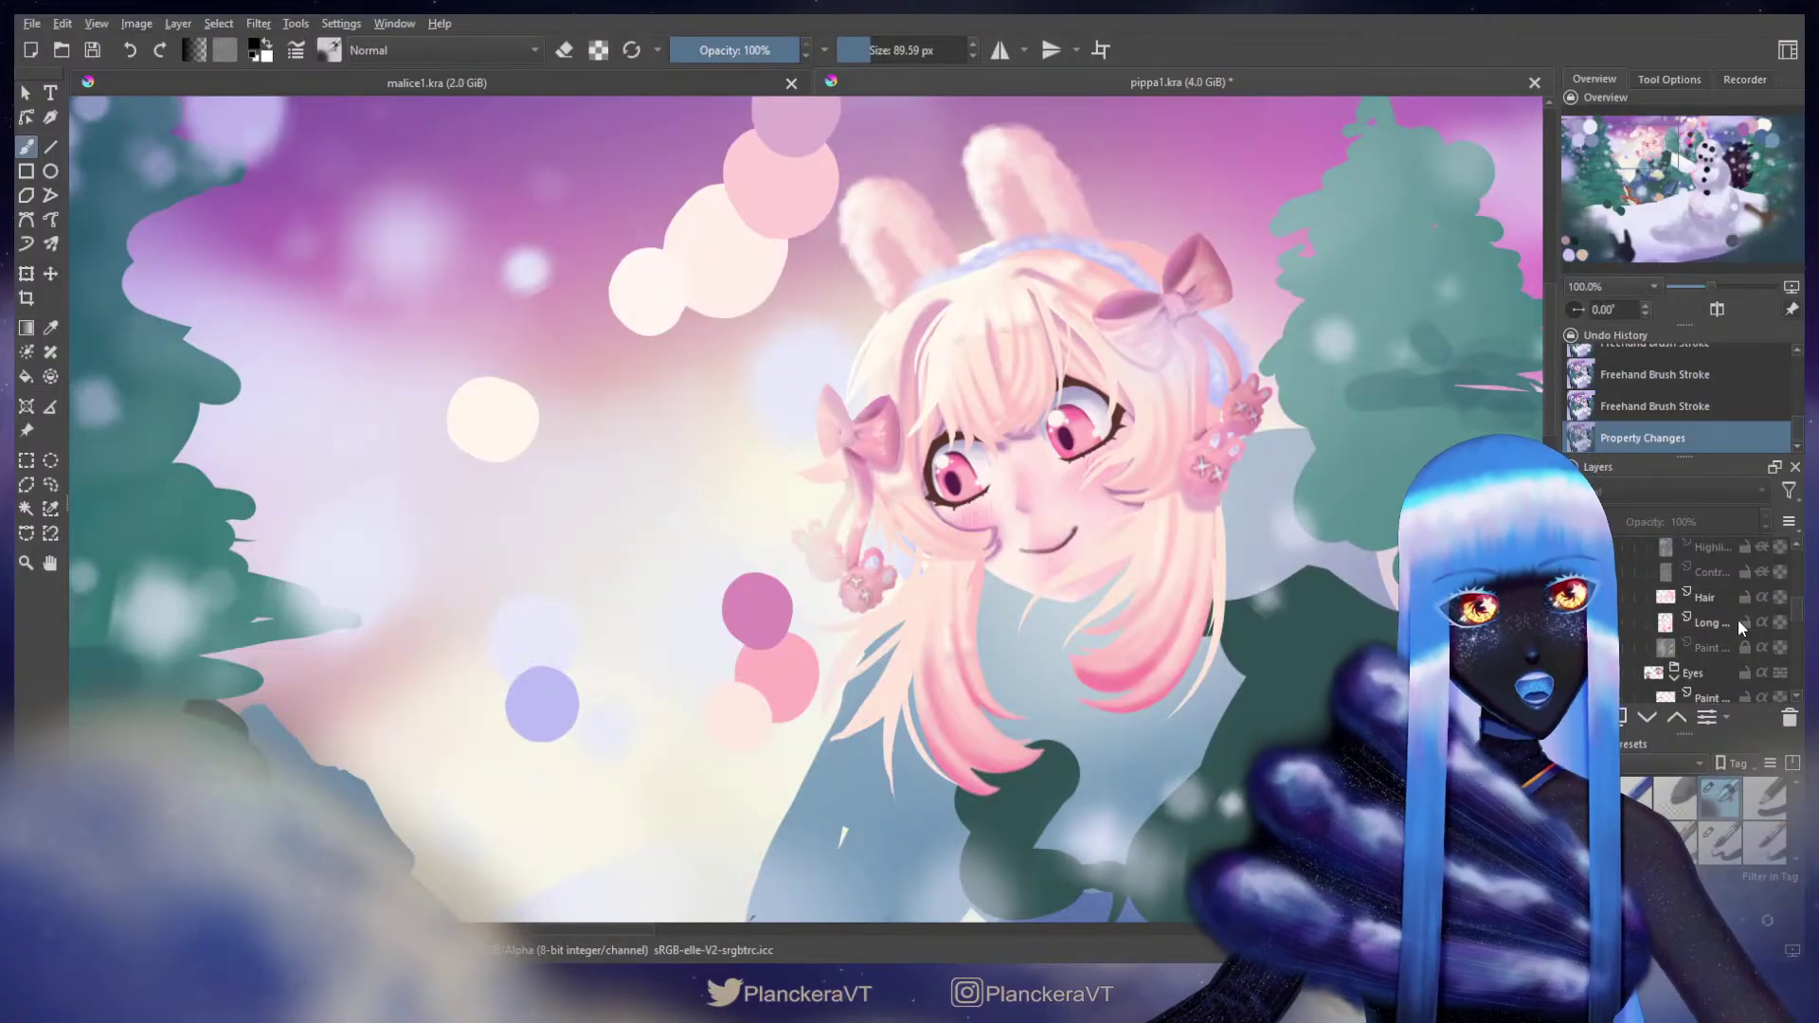
{"action": "left_click", "coordinate": [1706, 627]}
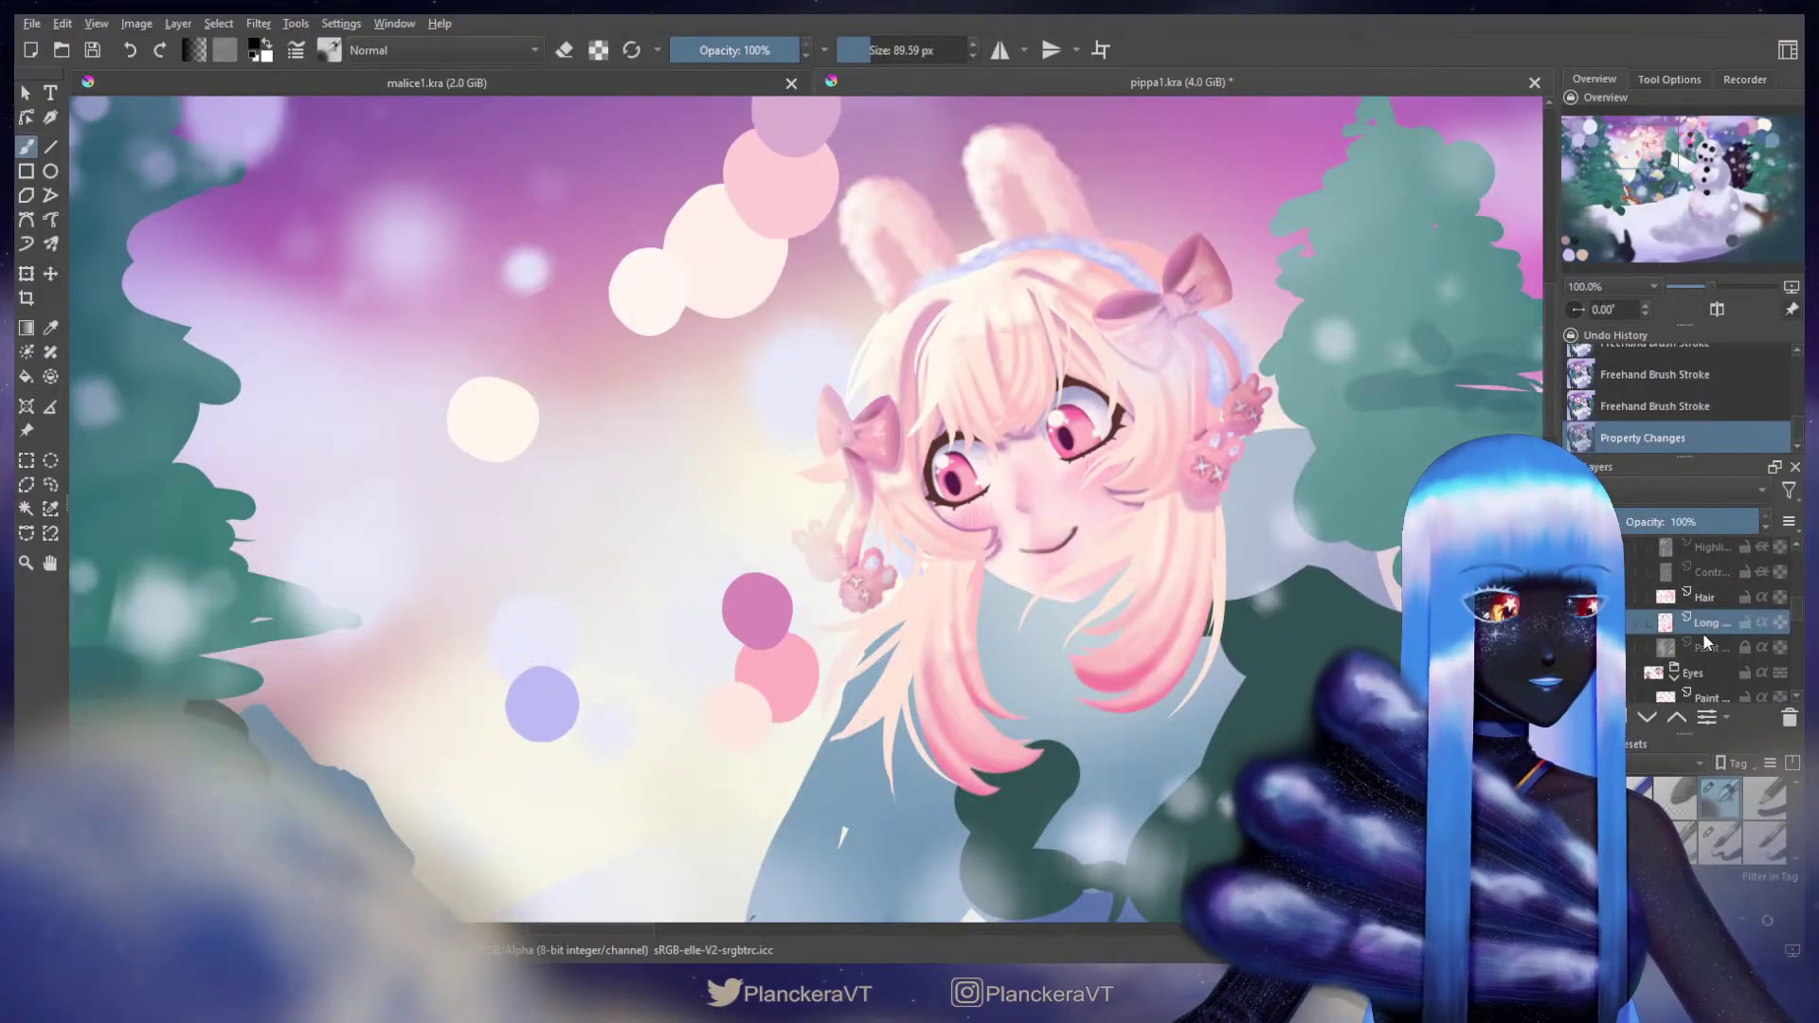
{"action": "mouse_move", "coordinate": [1223, 303]}
{"action": "left_mouse_down"}
{"action": "mouse_move", "coordinate": [1171, 422]}
{"action": "mouse_move", "coordinate": [938, 532]}
{"action": "left_mouse_up"}
{"action": "left_click_drag", "start_coordinate": [1039, 463], "coordinate": [1001, 389]}
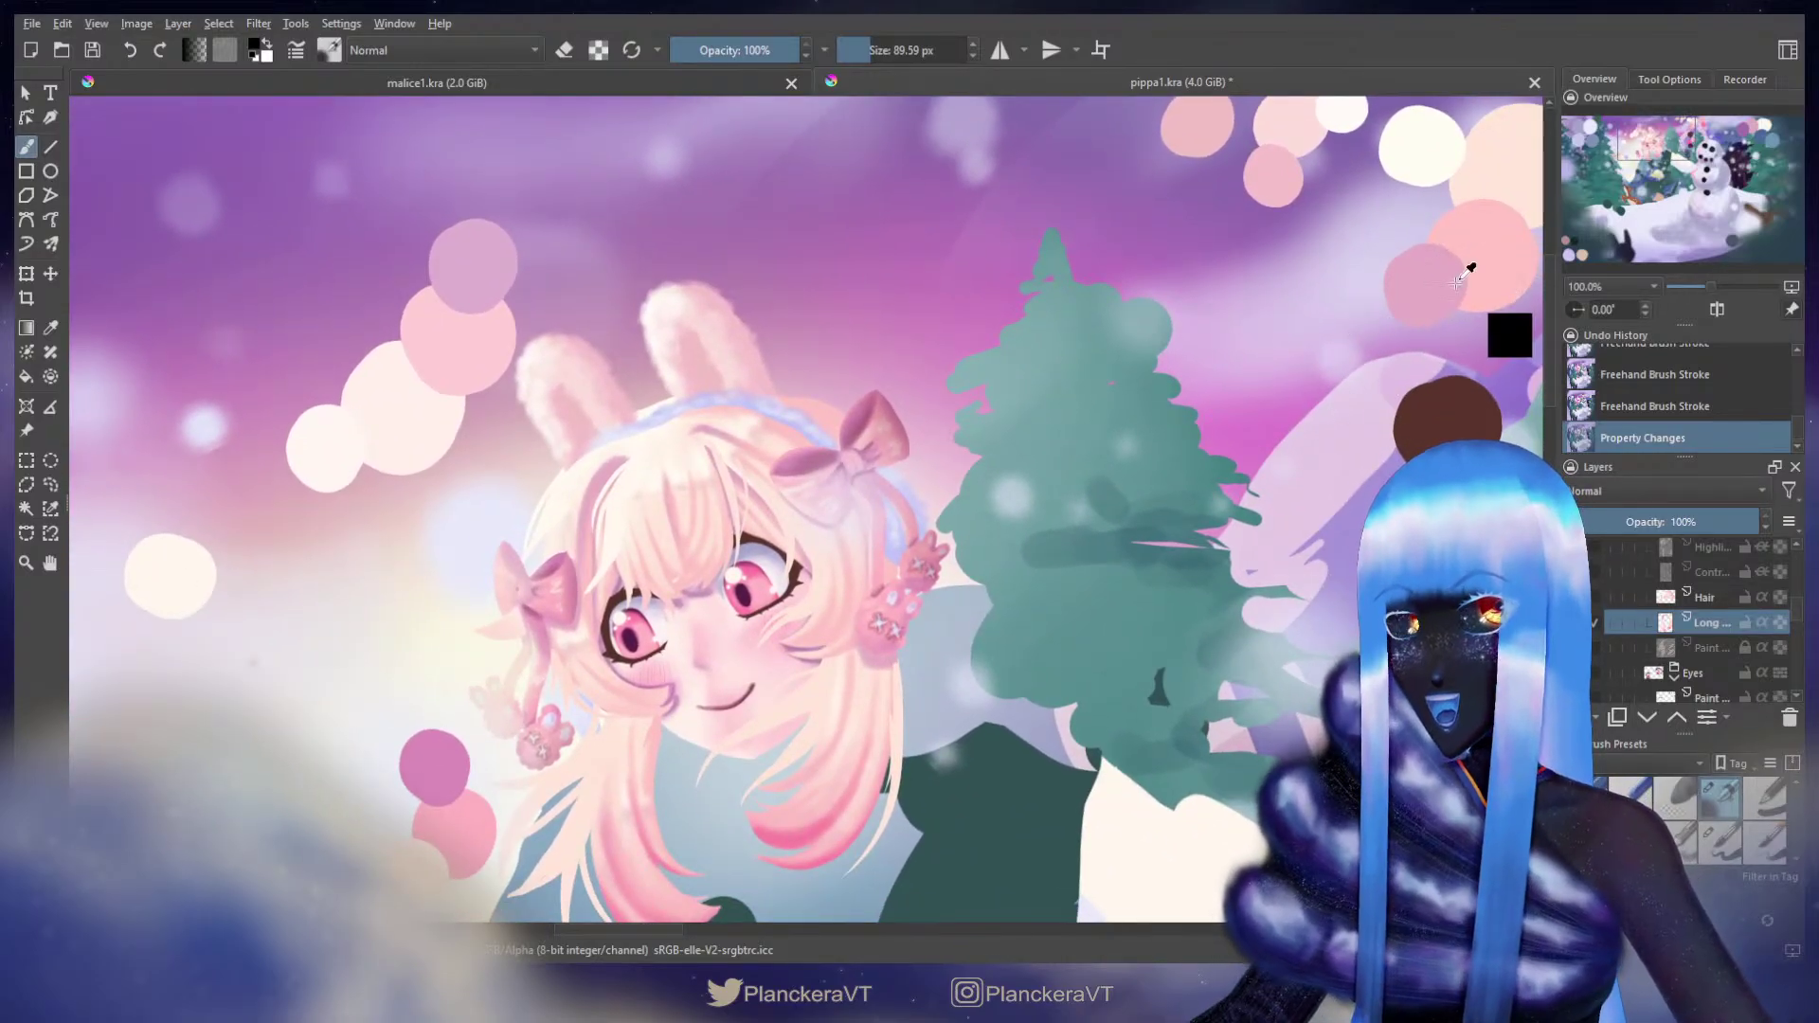
{"action": "left_click", "coordinate": [1404, 292], "text": "ctrl"}
Step: Try short mauve-pink strokes on the hair with a 14.33 px brush, and undo them
{"action": "left_click_drag", "start_coordinate": [798, 517], "coordinate": [889, 475]}
{"action": "mouse_move", "coordinate": [768, 447]}
{"action": "left_mouse_down", "text": "shift"}
{"action": "mouse_move", "coordinate": [695, 447]}
{"action": "mouse_move", "coordinate": [762, 471]}
{"action": "left_mouse_up", "text": "shift"}
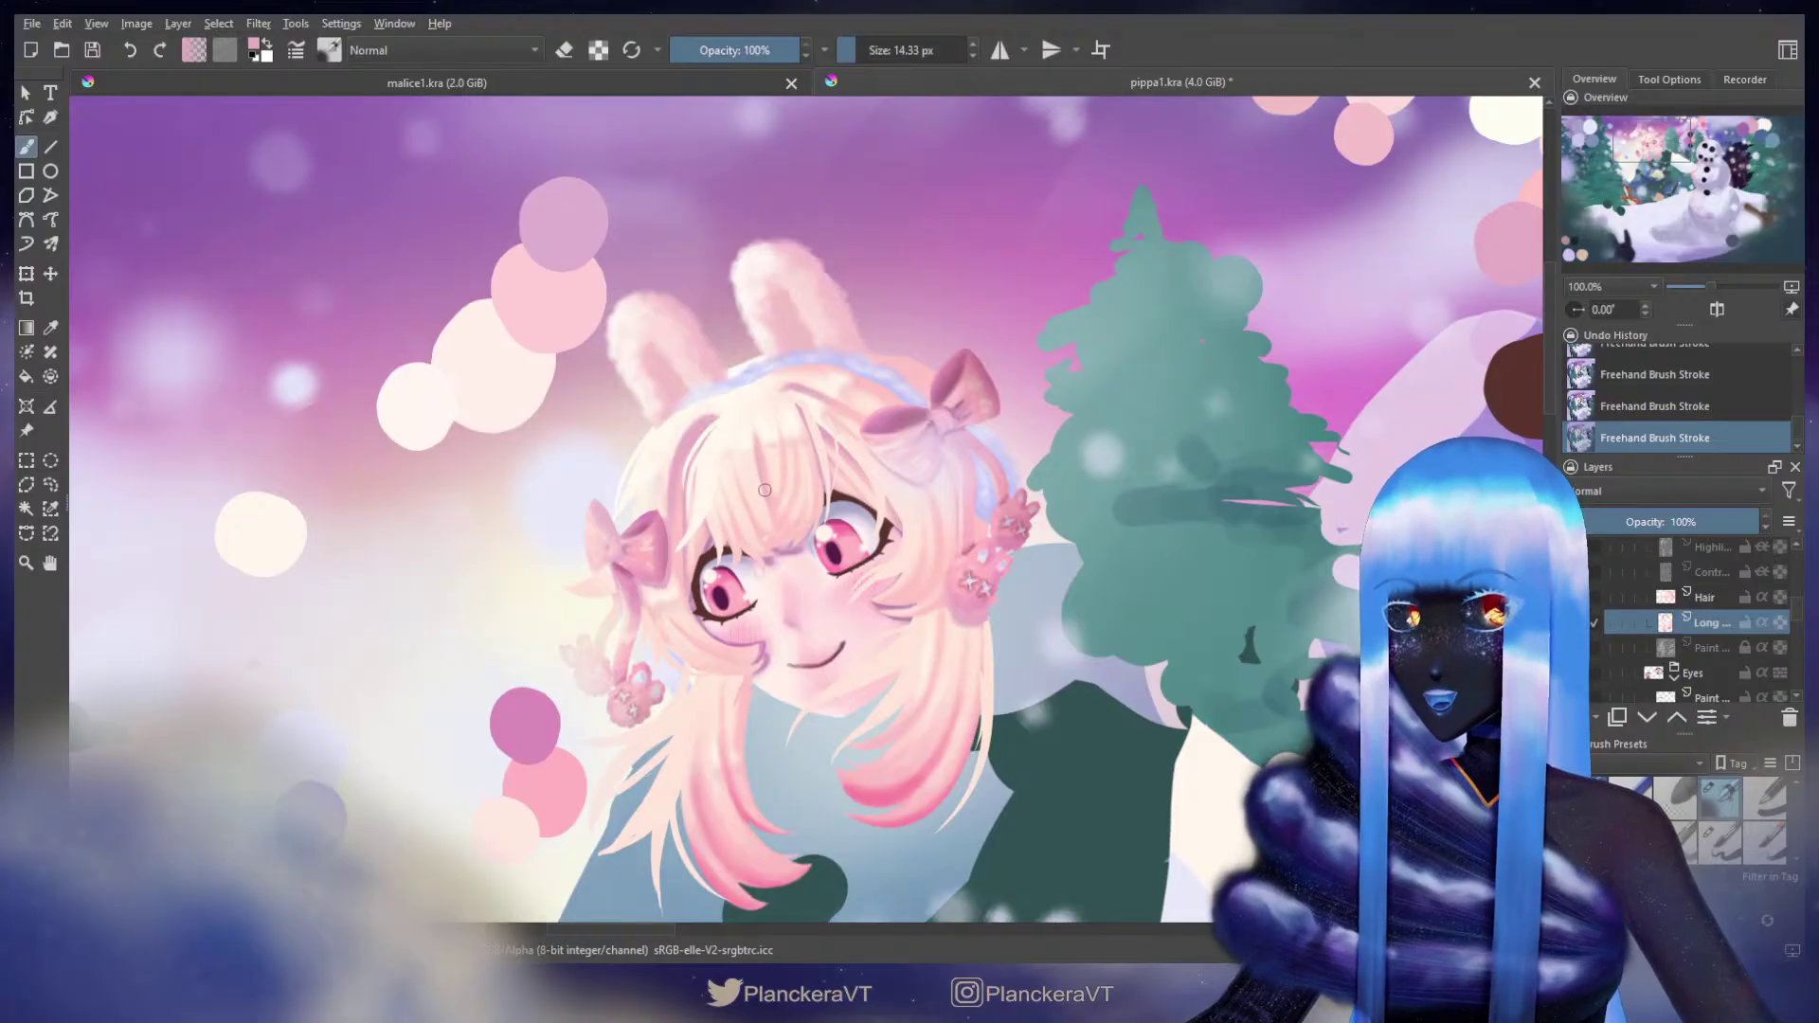
{"action": "key", "text": "ctrl+z"}
{"action": "key", "text": "ctrl+z"}
{"action": "key", "text": "ctrl+z"}
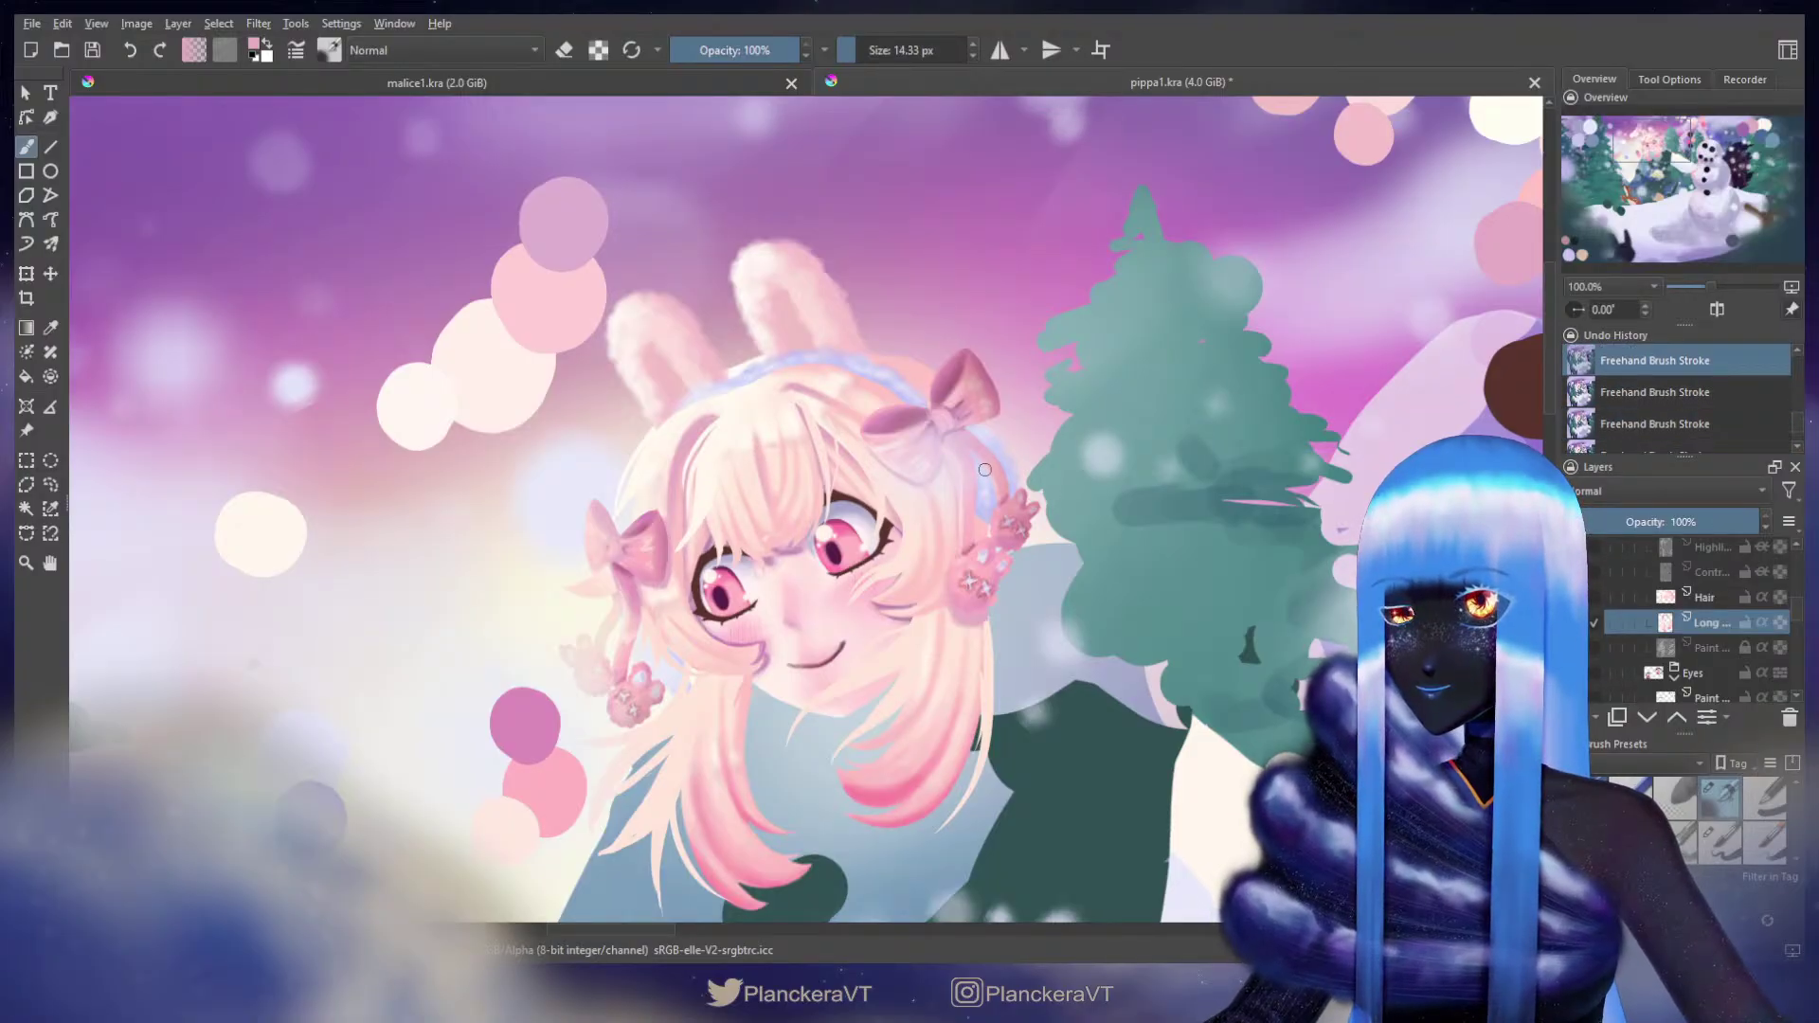
Step: Activate the Hair layer and paint small strands in the fringe at about 11 px, sampling the light hair colour
{"action": "left_click", "coordinate": [1709, 598]}
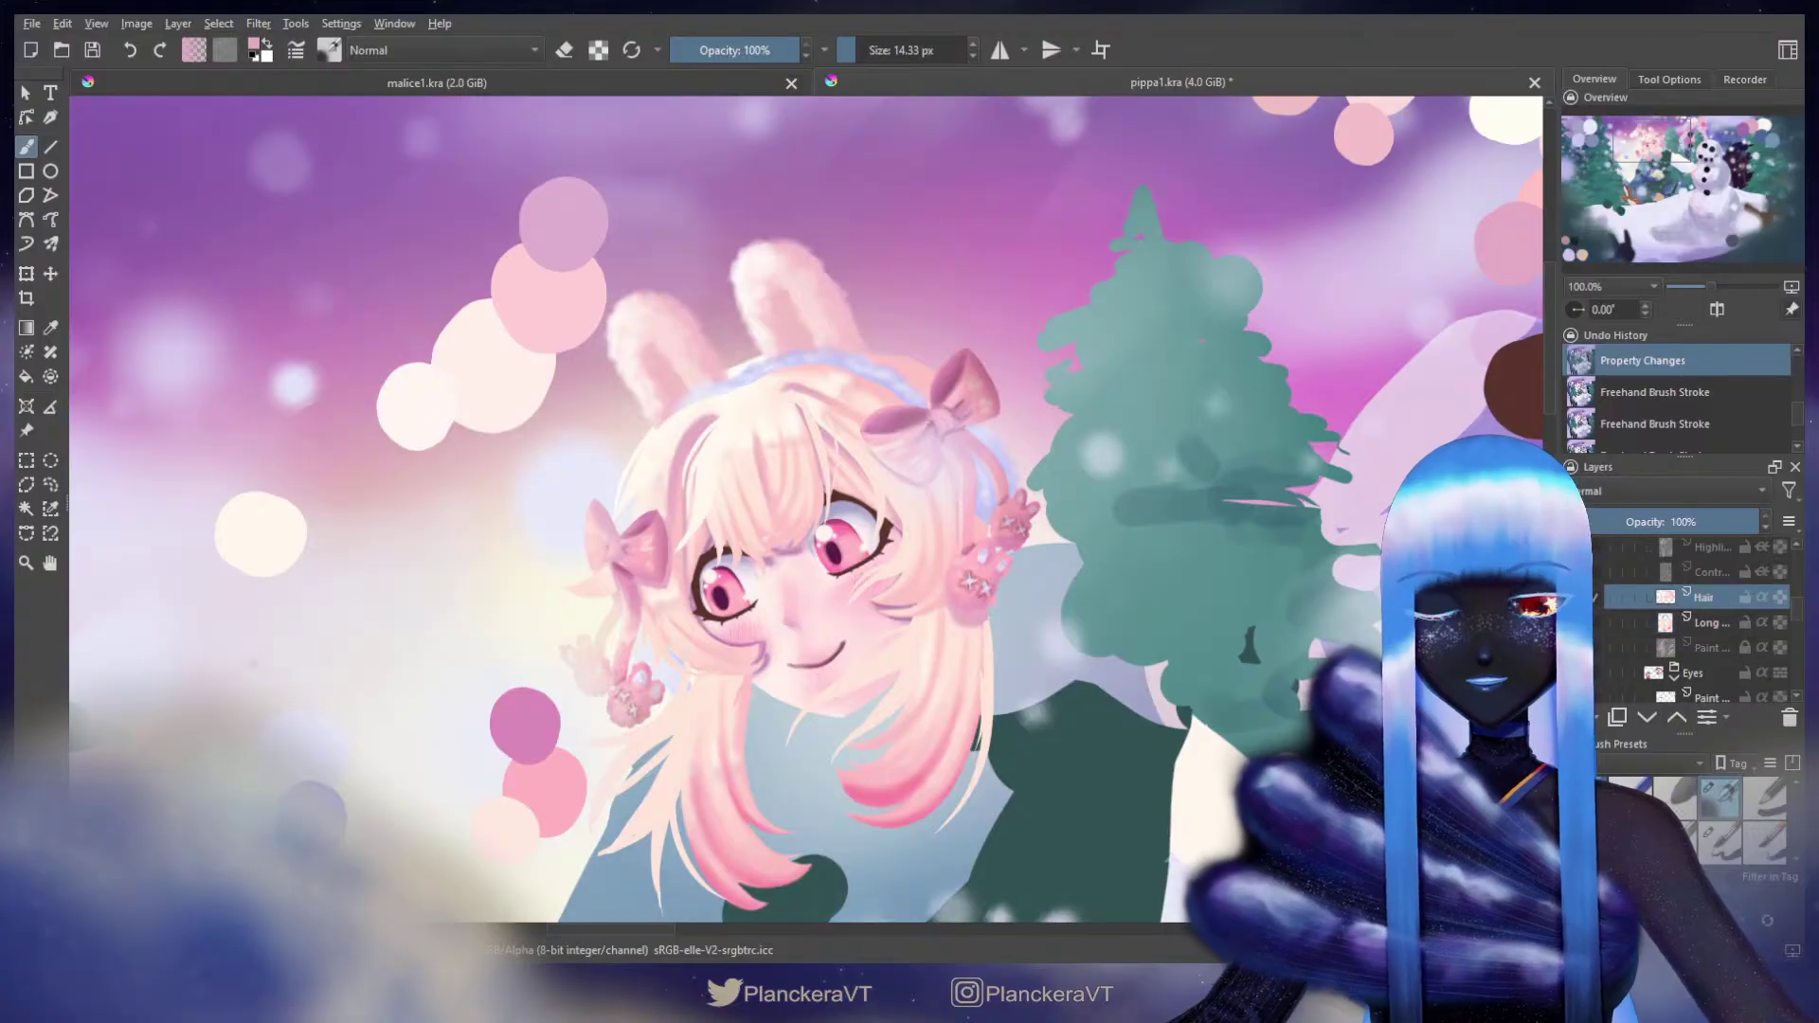
{"action": "mouse_move", "coordinate": [774, 445]}
{"action": "left_mouse_down"}
{"action": "mouse_move", "coordinate": [775, 517]}
{"action": "mouse_move", "coordinate": [754, 445]}
{"action": "left_mouse_up"}
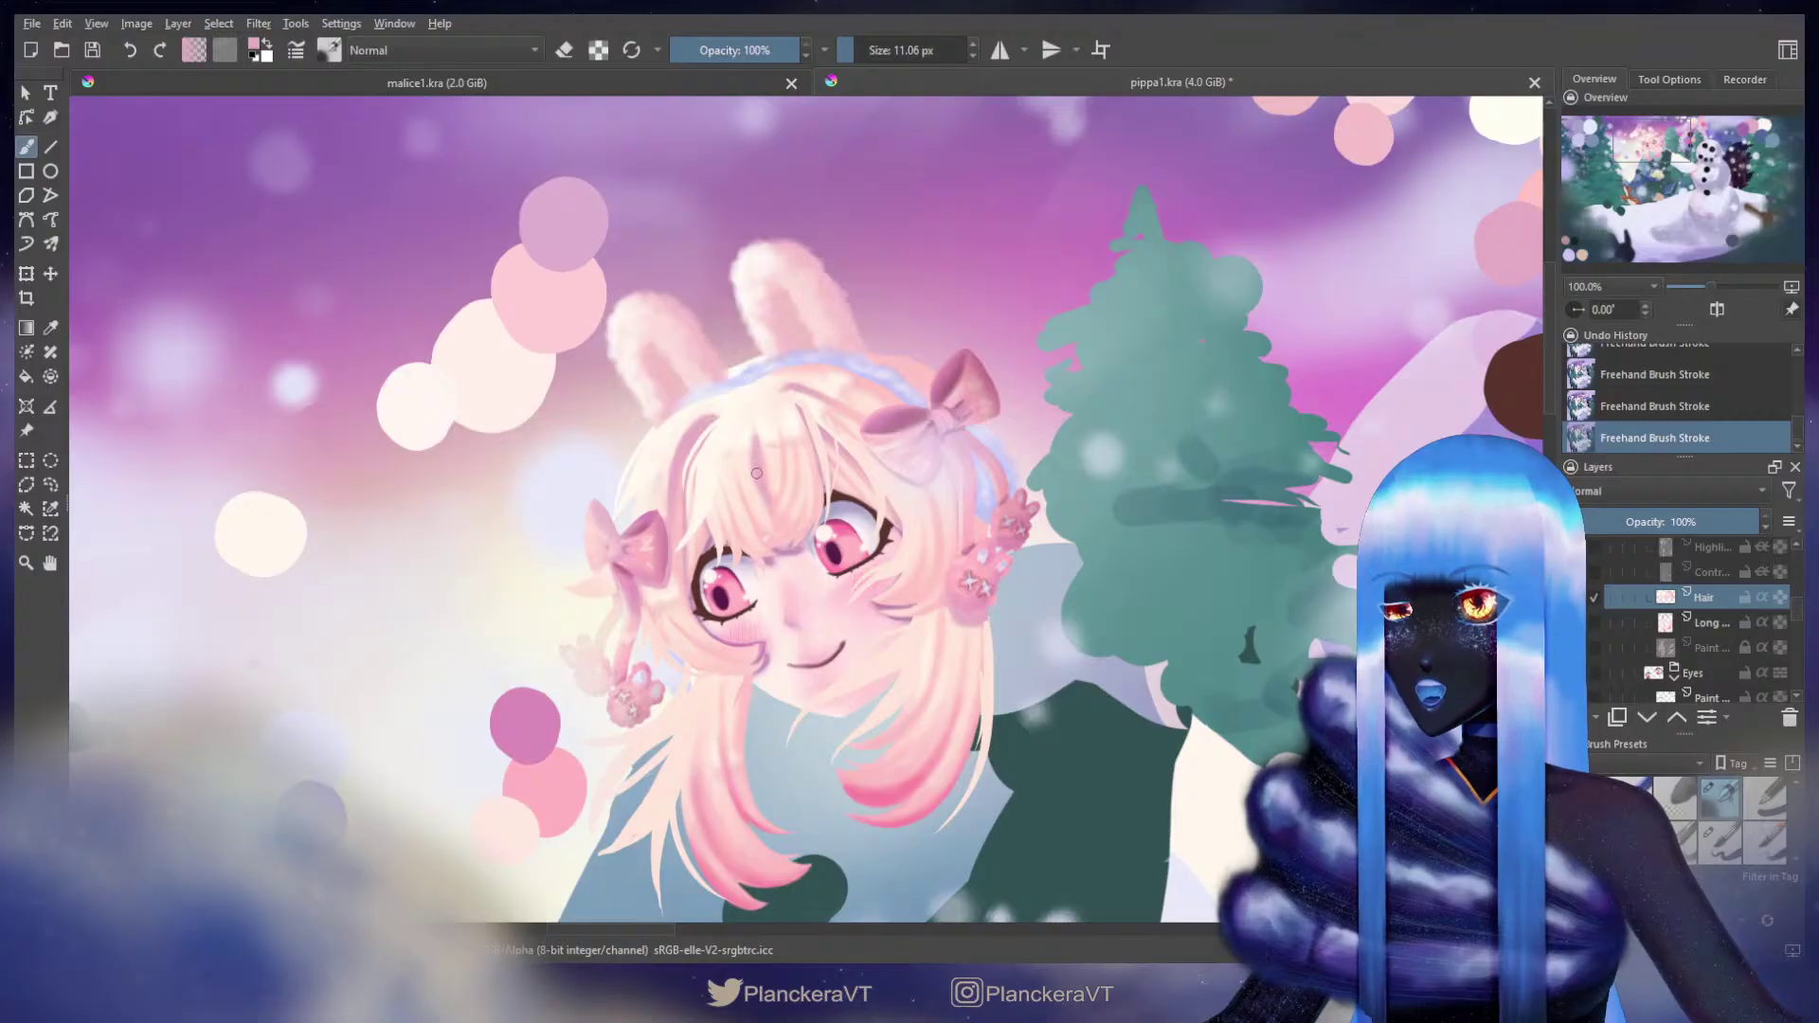
{"action": "left_click", "coordinate": [744, 470], "text": "ctrl"}
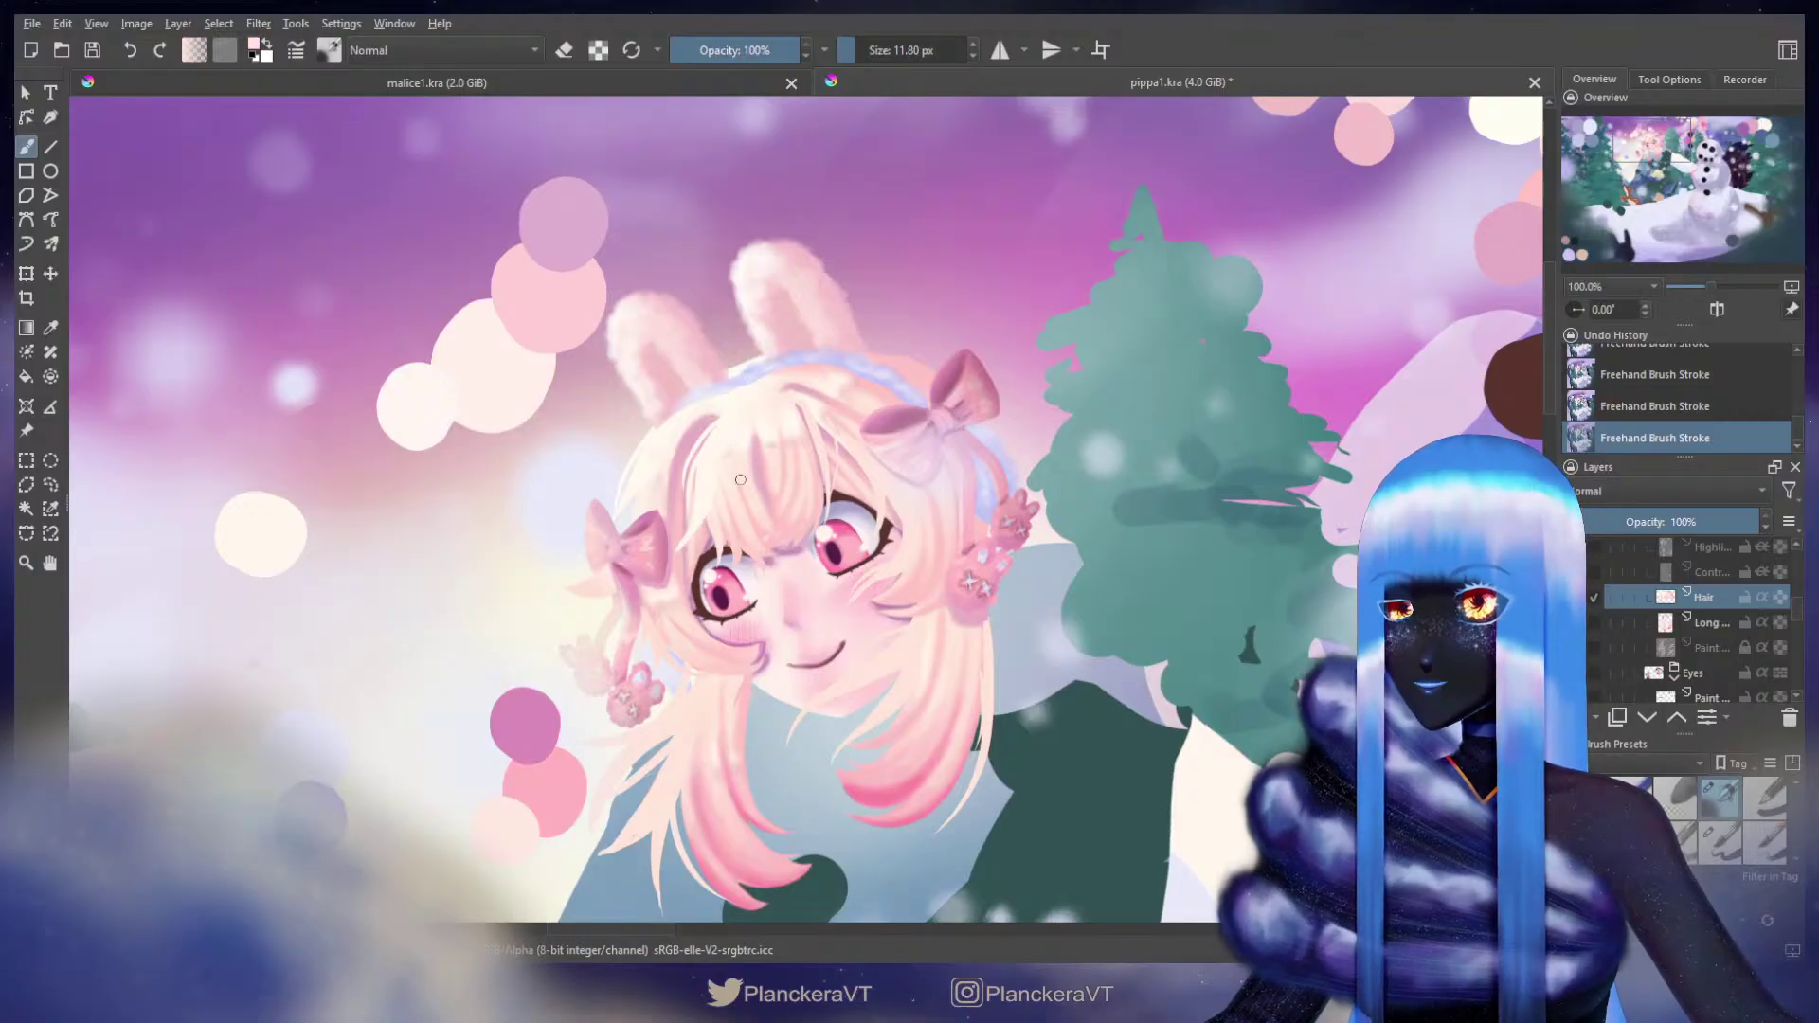
{"action": "key", "text": "x"}
Step: Sample pink from the reference swatches near the brown circle and paint fine strands over the fringe with a 9.64 to 12.73 px brush
{"action": "left_click_drag", "start_coordinate": [1268, 348], "coordinate": [1042, 486]}
{"action": "left_click", "coordinate": [1389, 353], "text": "ctrl"}
{"action": "left_click_drag", "start_coordinate": [513, 601], "coordinate": [671, 464]}
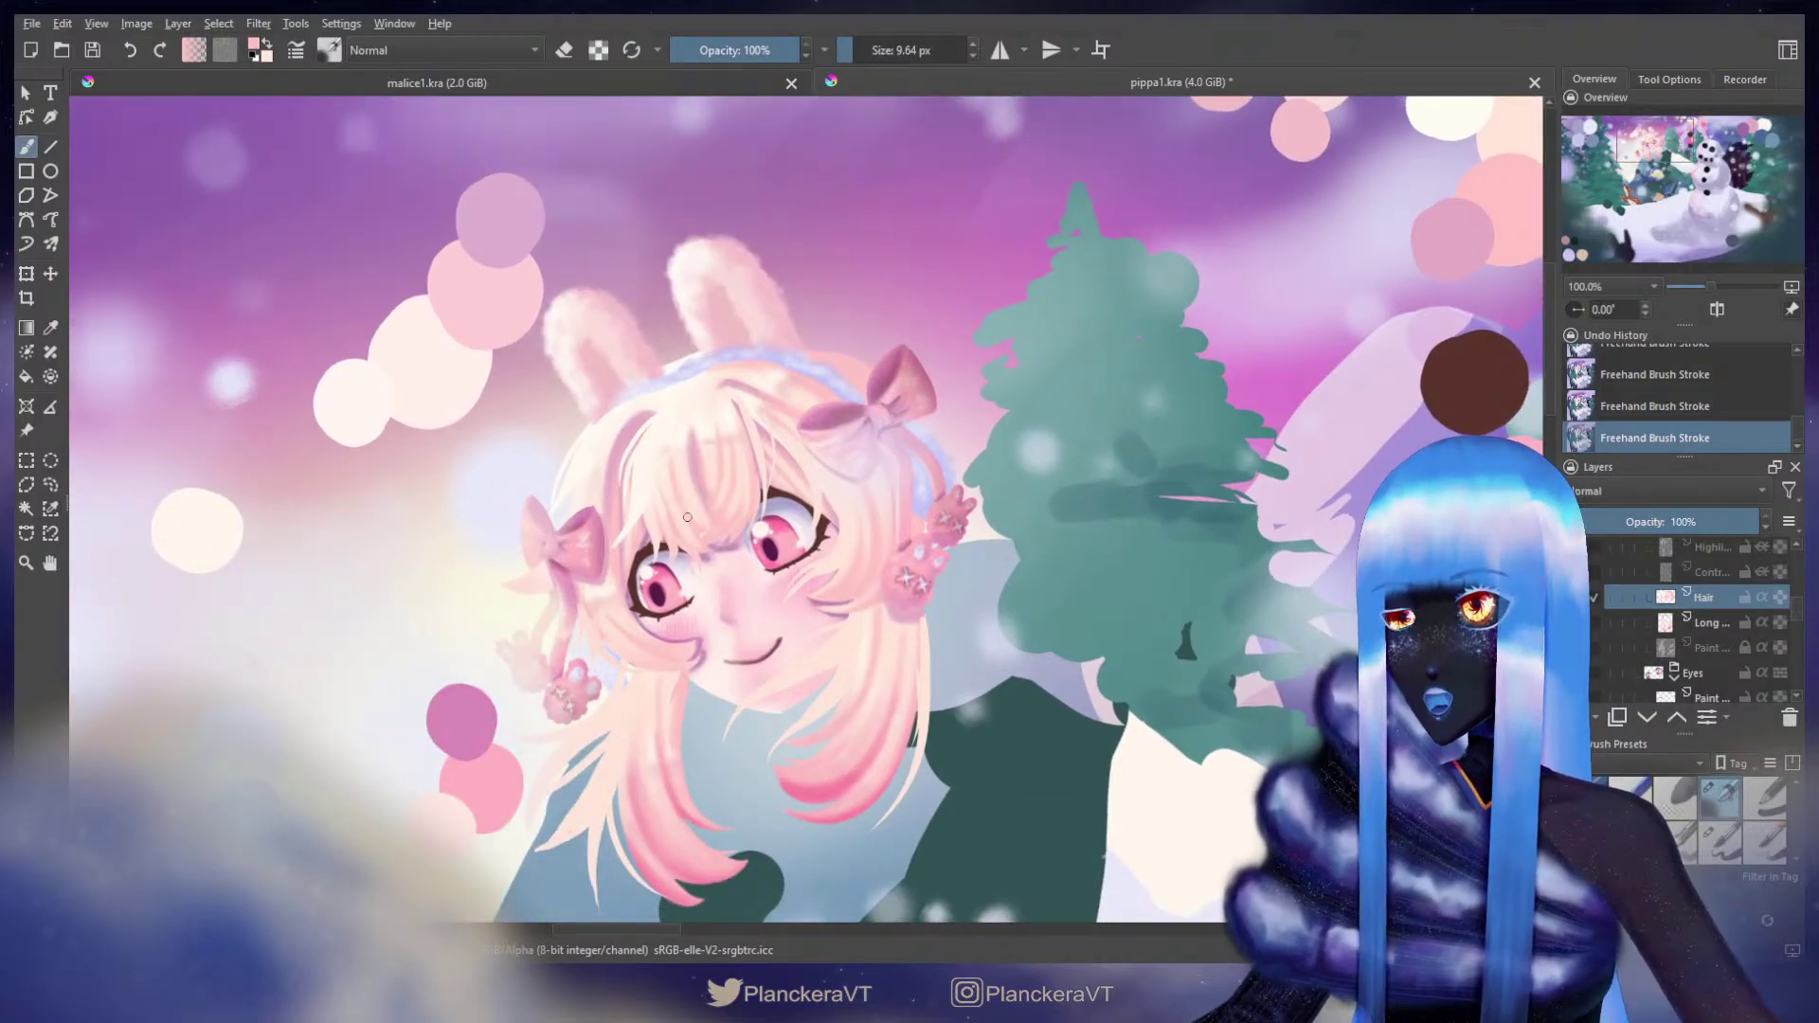
{"action": "key", "text": "x"}
{"action": "left_click_drag", "start_coordinate": [679, 476], "coordinate": [682, 475], "text": "shift"}
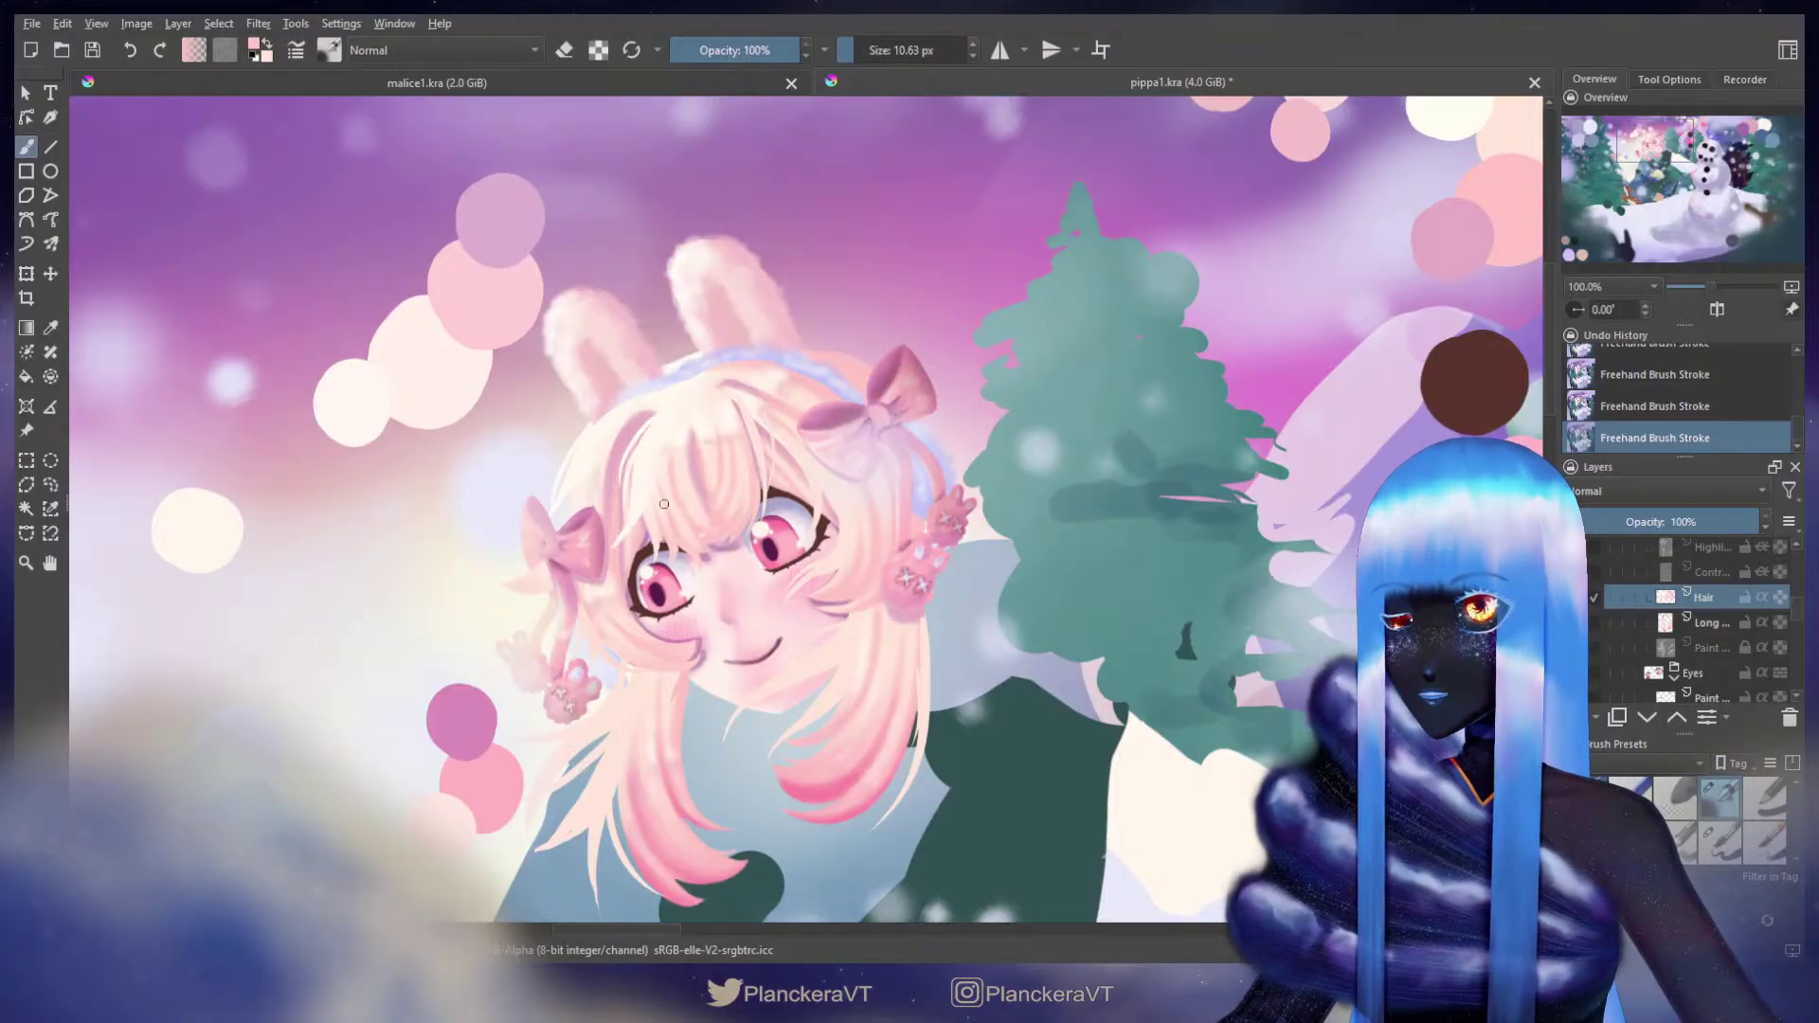
{"action": "left_click_drag", "start_coordinate": [674, 524], "coordinate": [667, 478]}
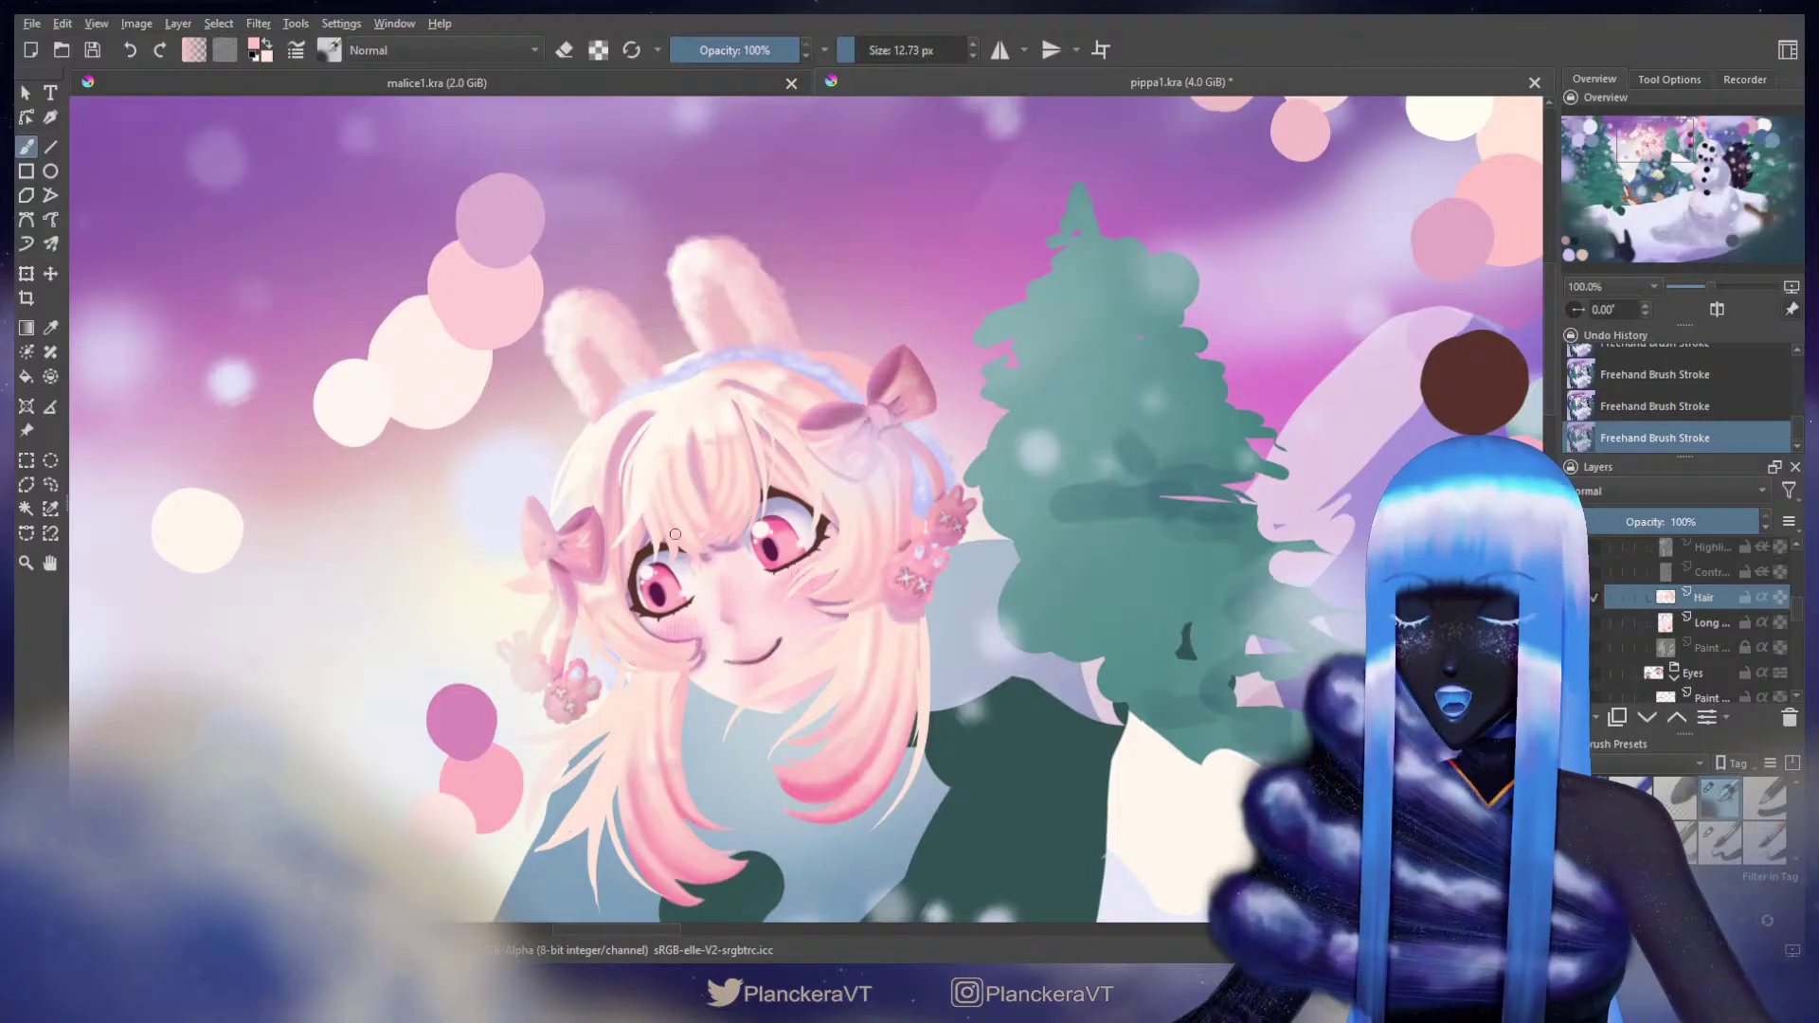
{"action": "mouse_move", "coordinate": [662, 496]}
{"action": "left_mouse_down"}
{"action": "mouse_move", "coordinate": [865, 468]}
{"action": "mouse_move", "coordinate": [864, 439]}
{"action": "left_mouse_up"}
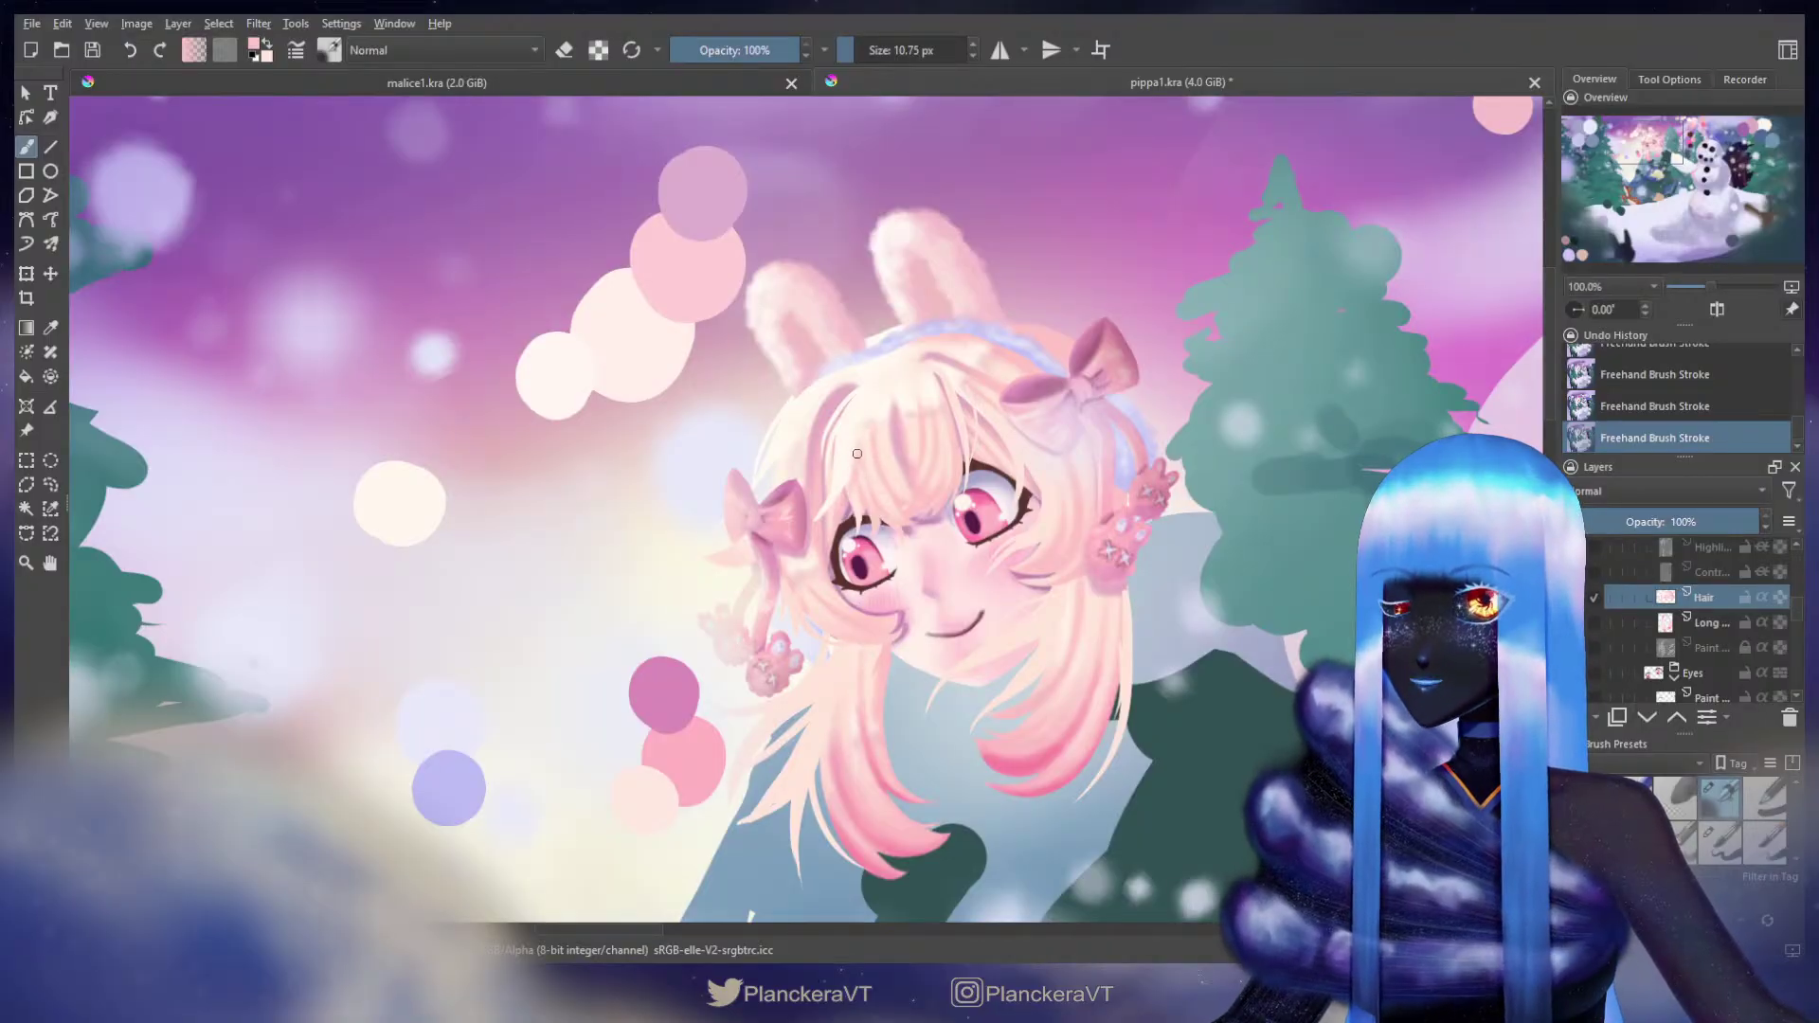
Step: Undo the latest fringe stroke and turn on alpha lock for the Hair layer
{"action": "key", "text": "ctrl+z"}
{"action": "key", "text": "ctrl+z"}
{"action": "key", "text": "ctrl+z"}
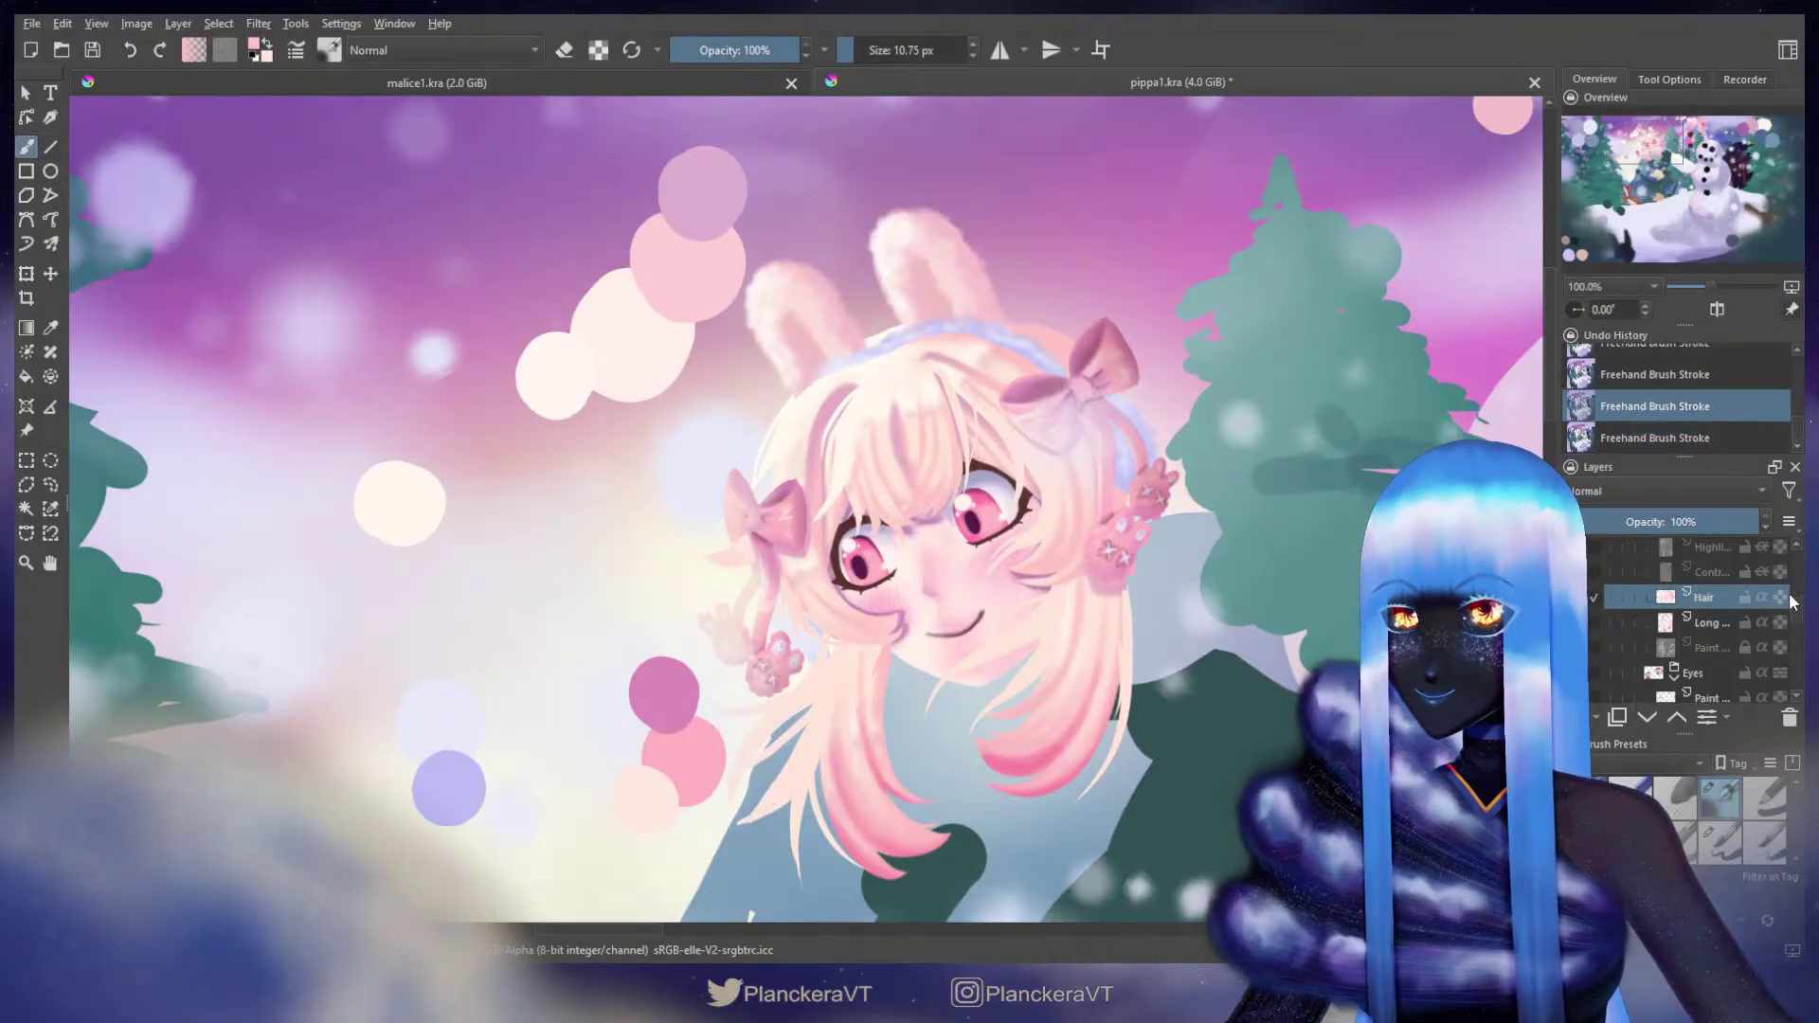
{"action": "left_click", "coordinate": [1780, 598]}
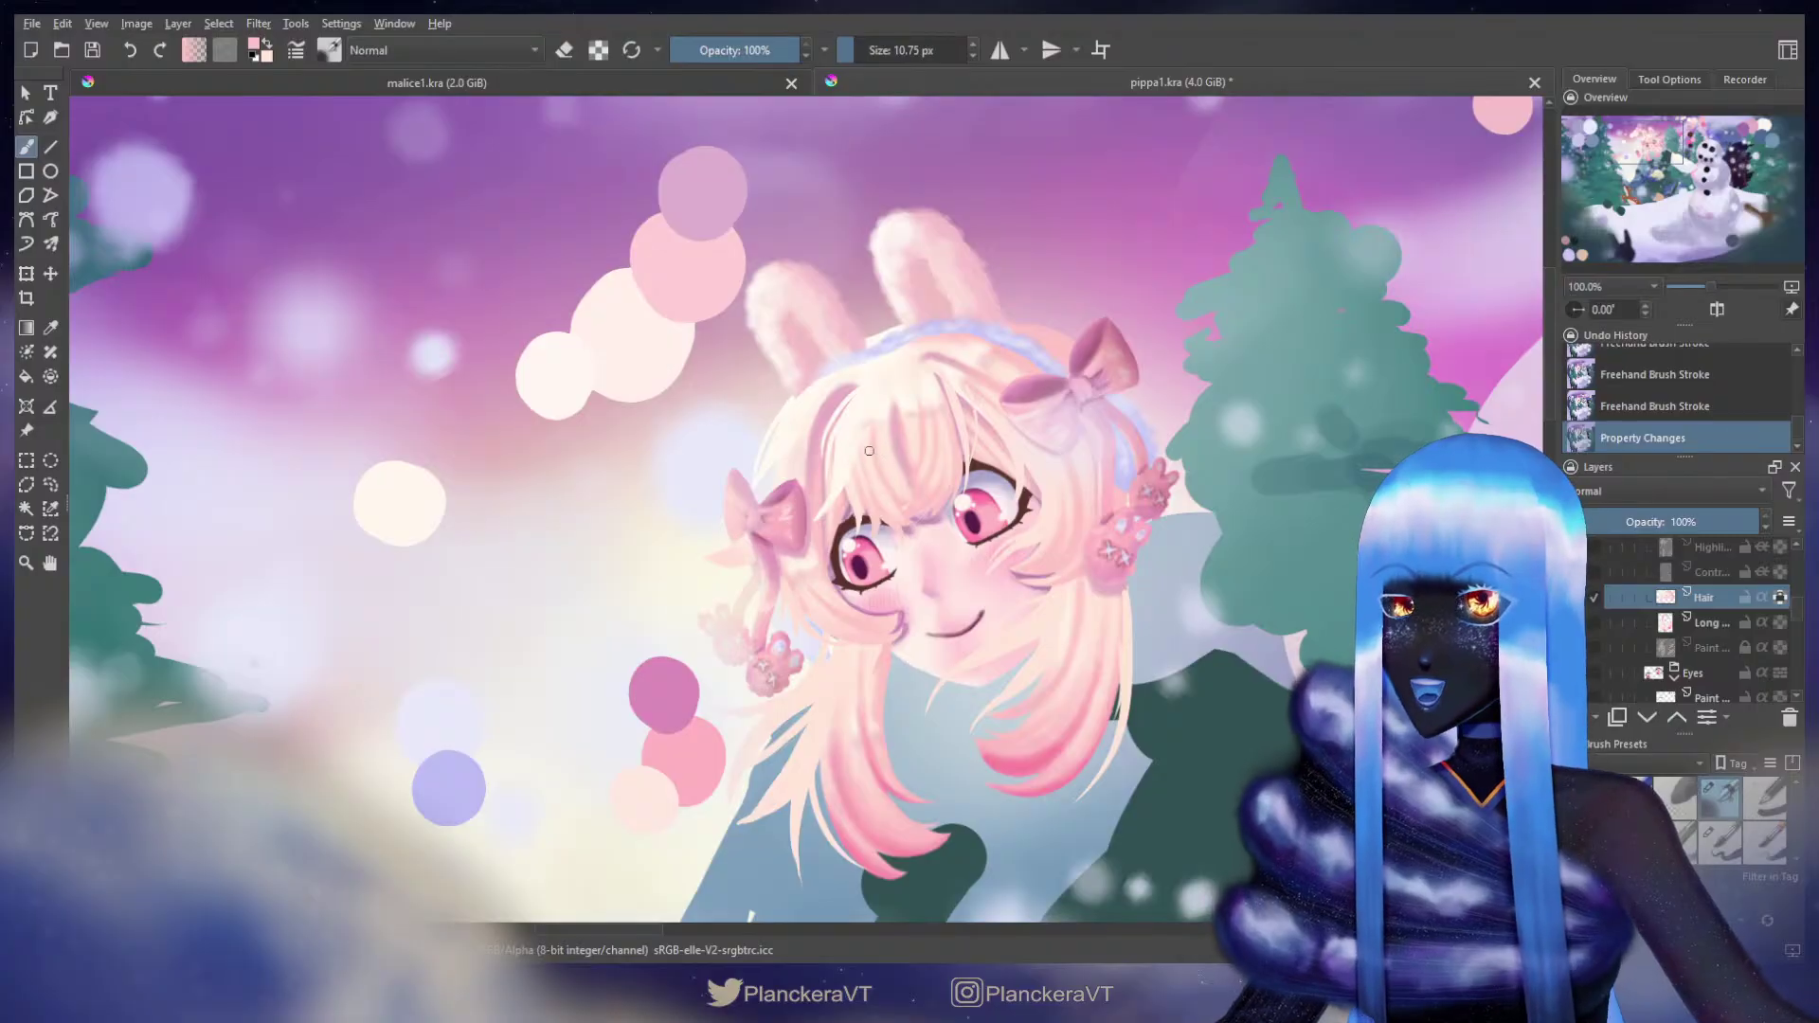
Step: Shade the fringe's parted strands, alternating pink with a sampled light hair tone at 10.75 to 18.96 px
{"action": "left_click_drag", "start_coordinate": [864, 432], "coordinate": [855, 477]}
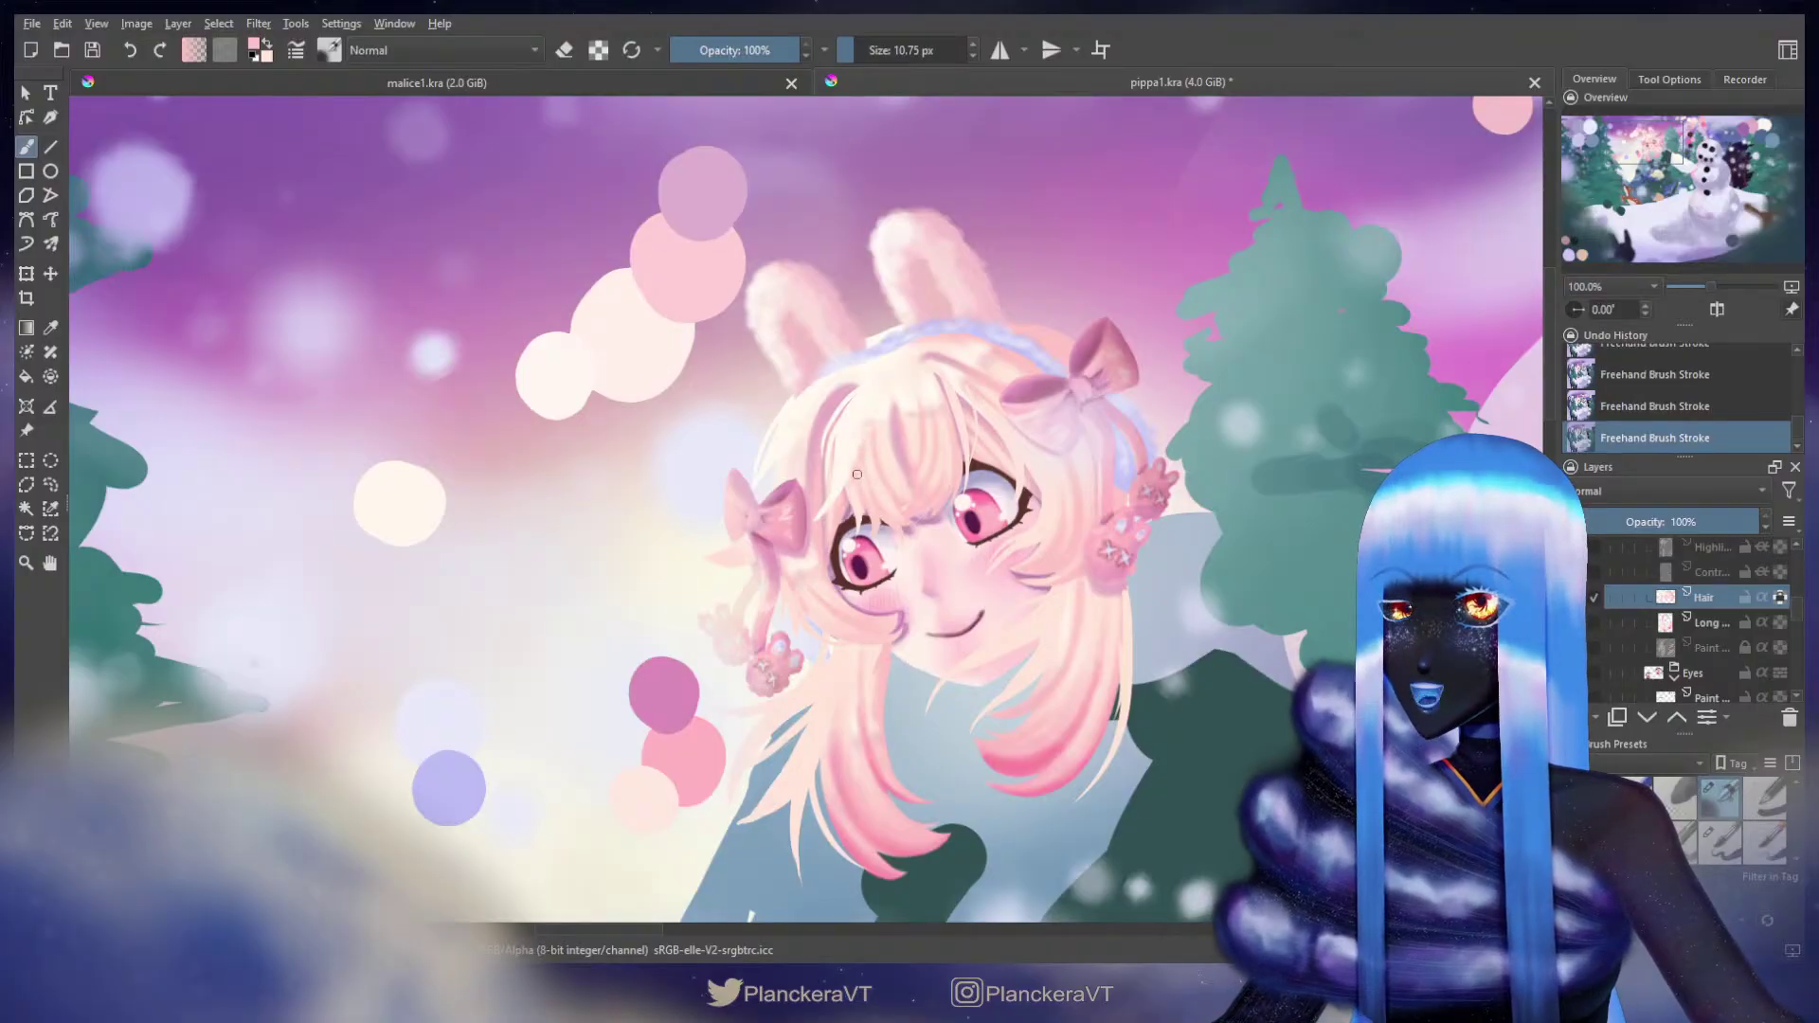
{"action": "key", "text": "x"}
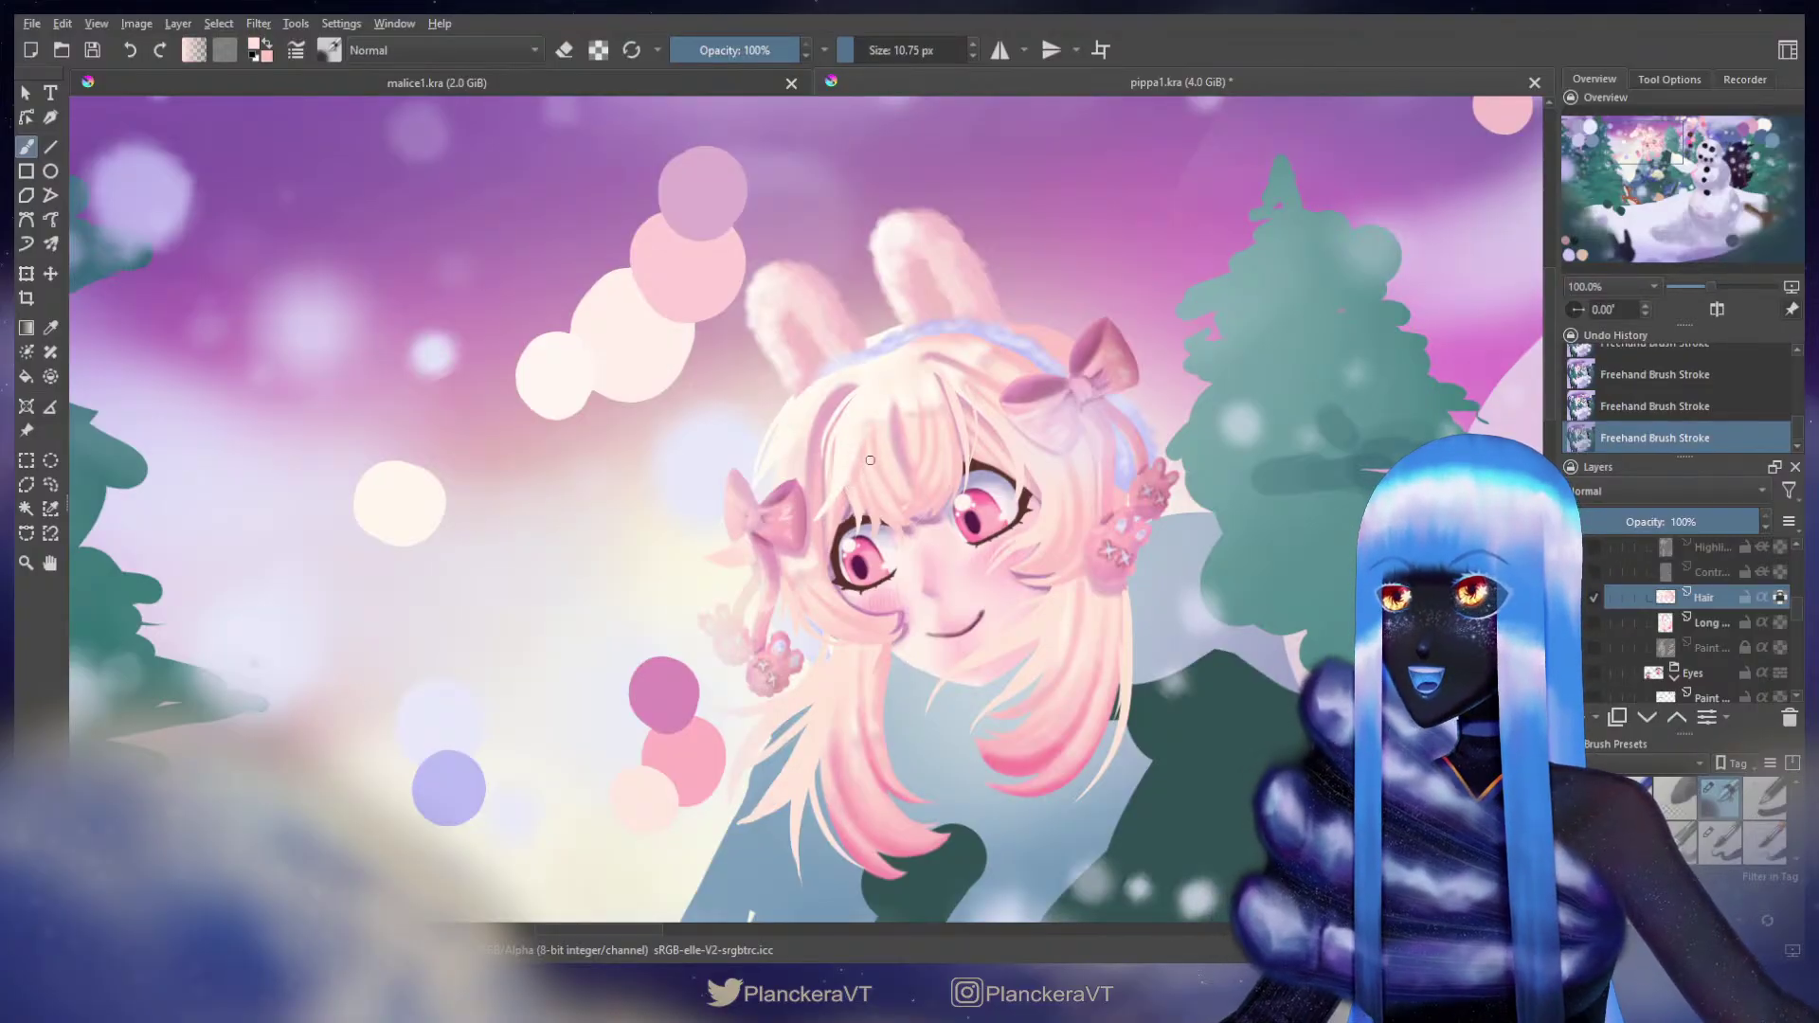
{"action": "left_click_drag", "start_coordinate": [850, 438], "coordinate": [852, 445], "text": "shift"}
{"action": "left_click", "coordinate": [847, 425], "text": "ctrl"}
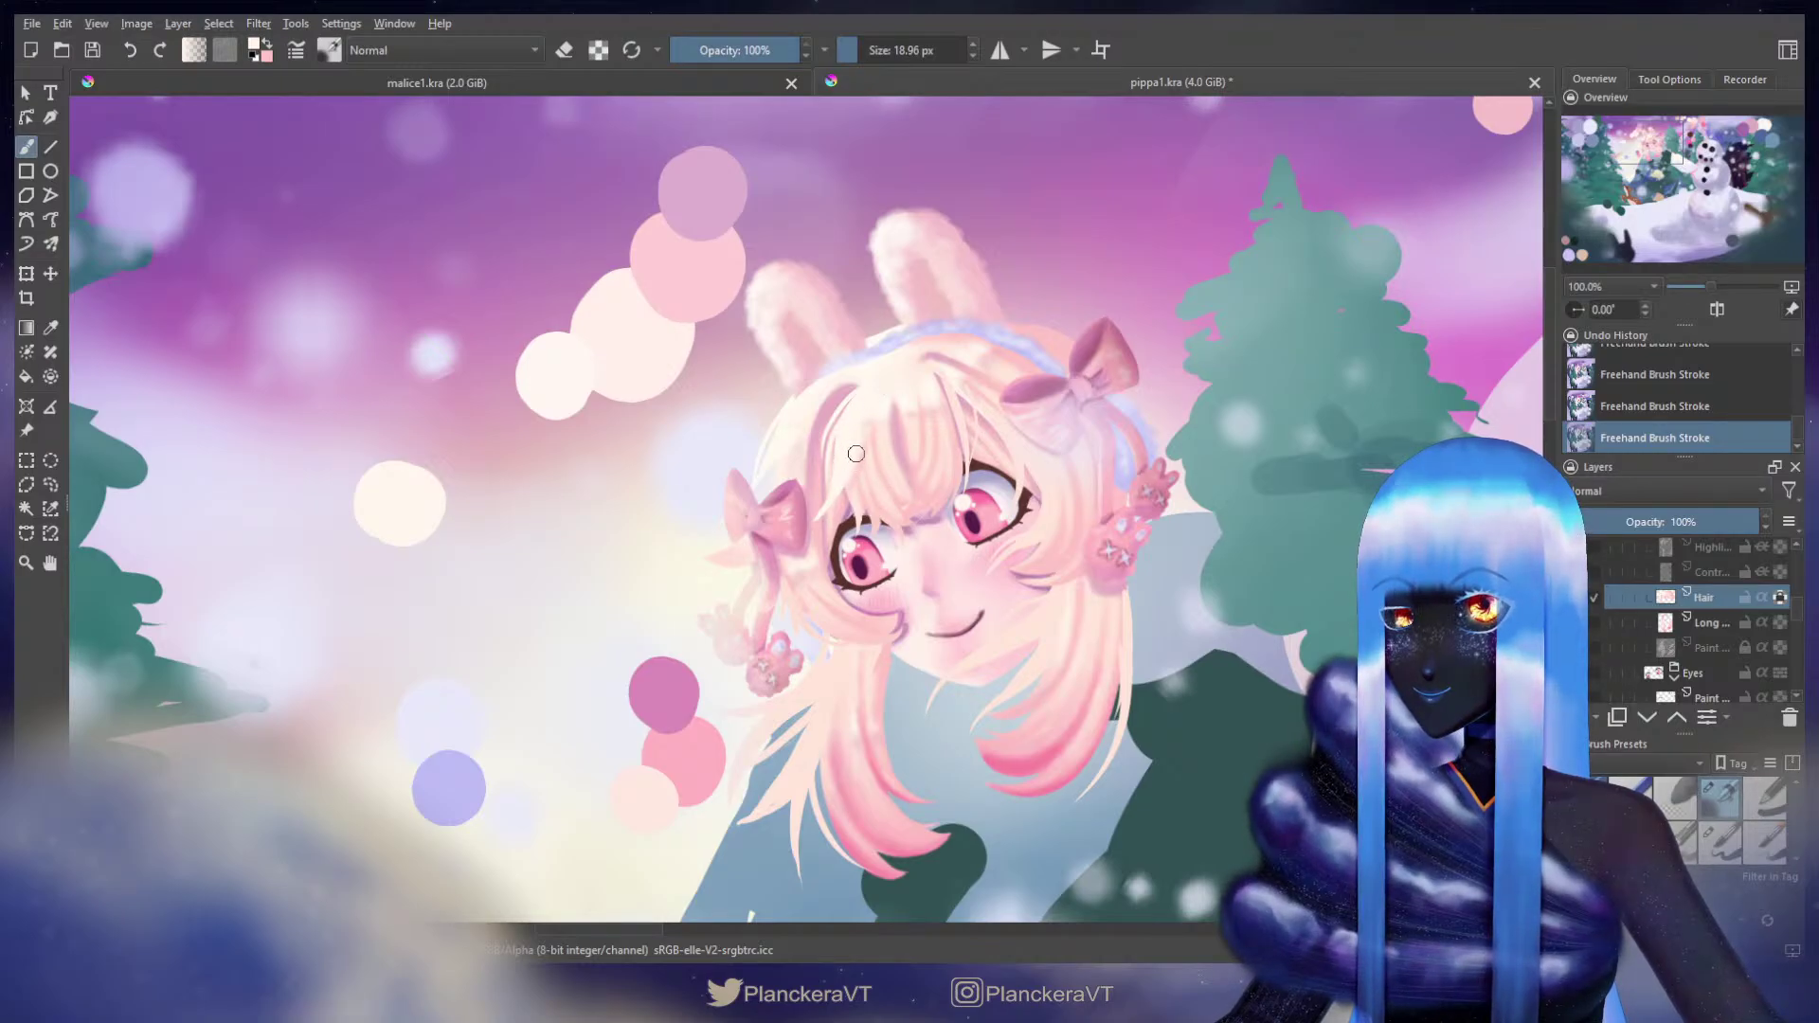
{"action": "left_click_drag", "start_coordinate": [927, 428], "coordinate": [881, 462]}
{"action": "key", "text": "x"}
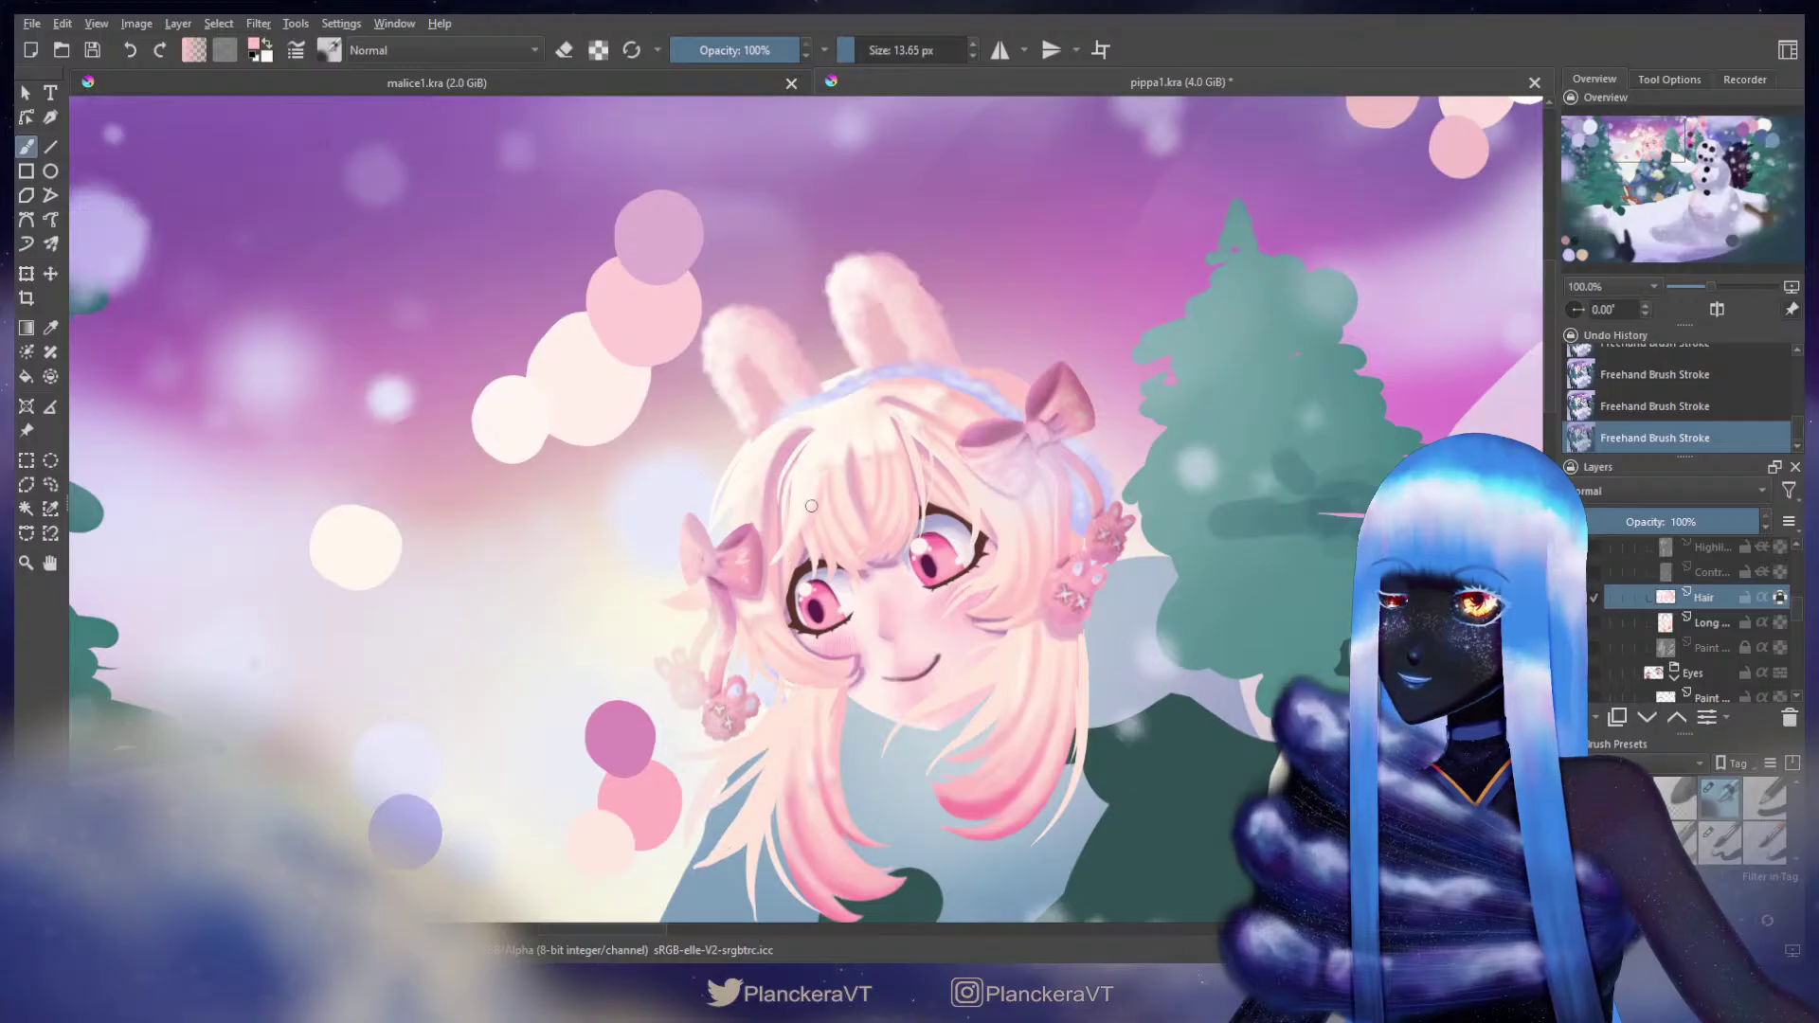
Step: Add thinner strands near the fringe parting at 8.28 and 5.50 px, switching between pink and the sampled cream
{"action": "left_click_drag", "start_coordinate": [815, 480], "coordinate": [790, 486], "text": "shift"}
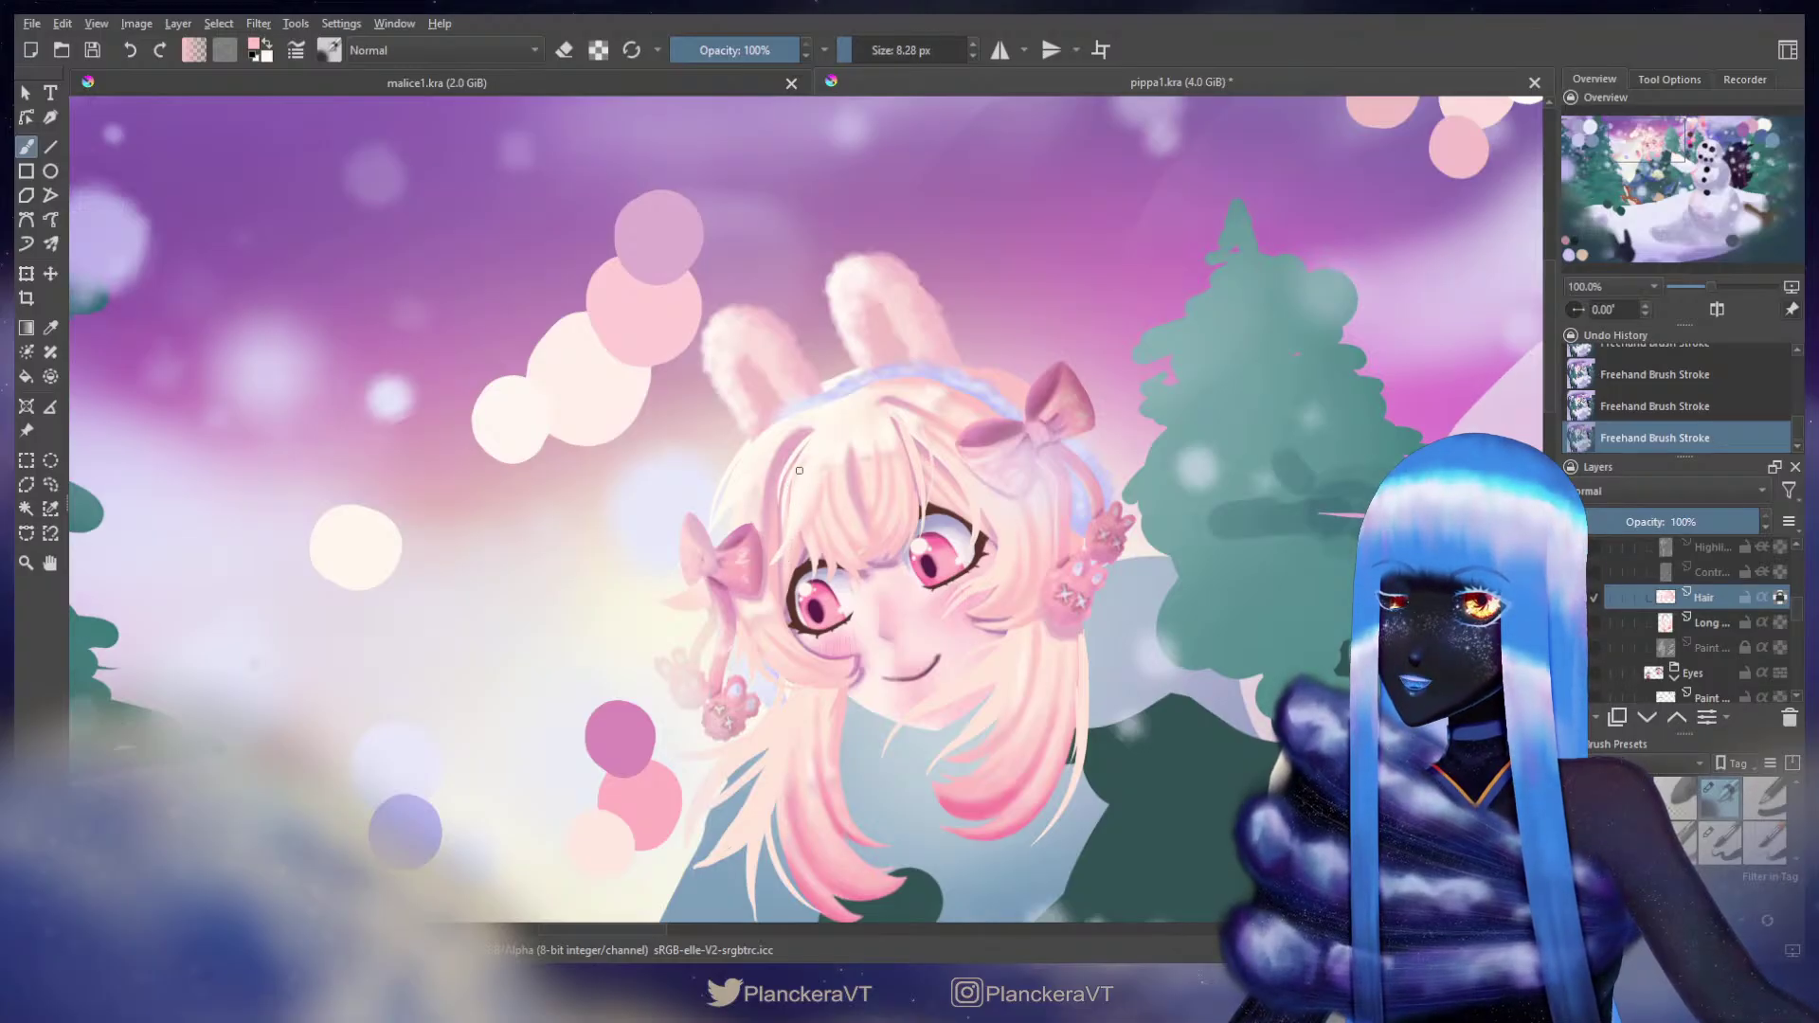
{"action": "key", "text": "x"}
{"action": "left_click", "coordinate": [824, 456], "text": "ctrl"}
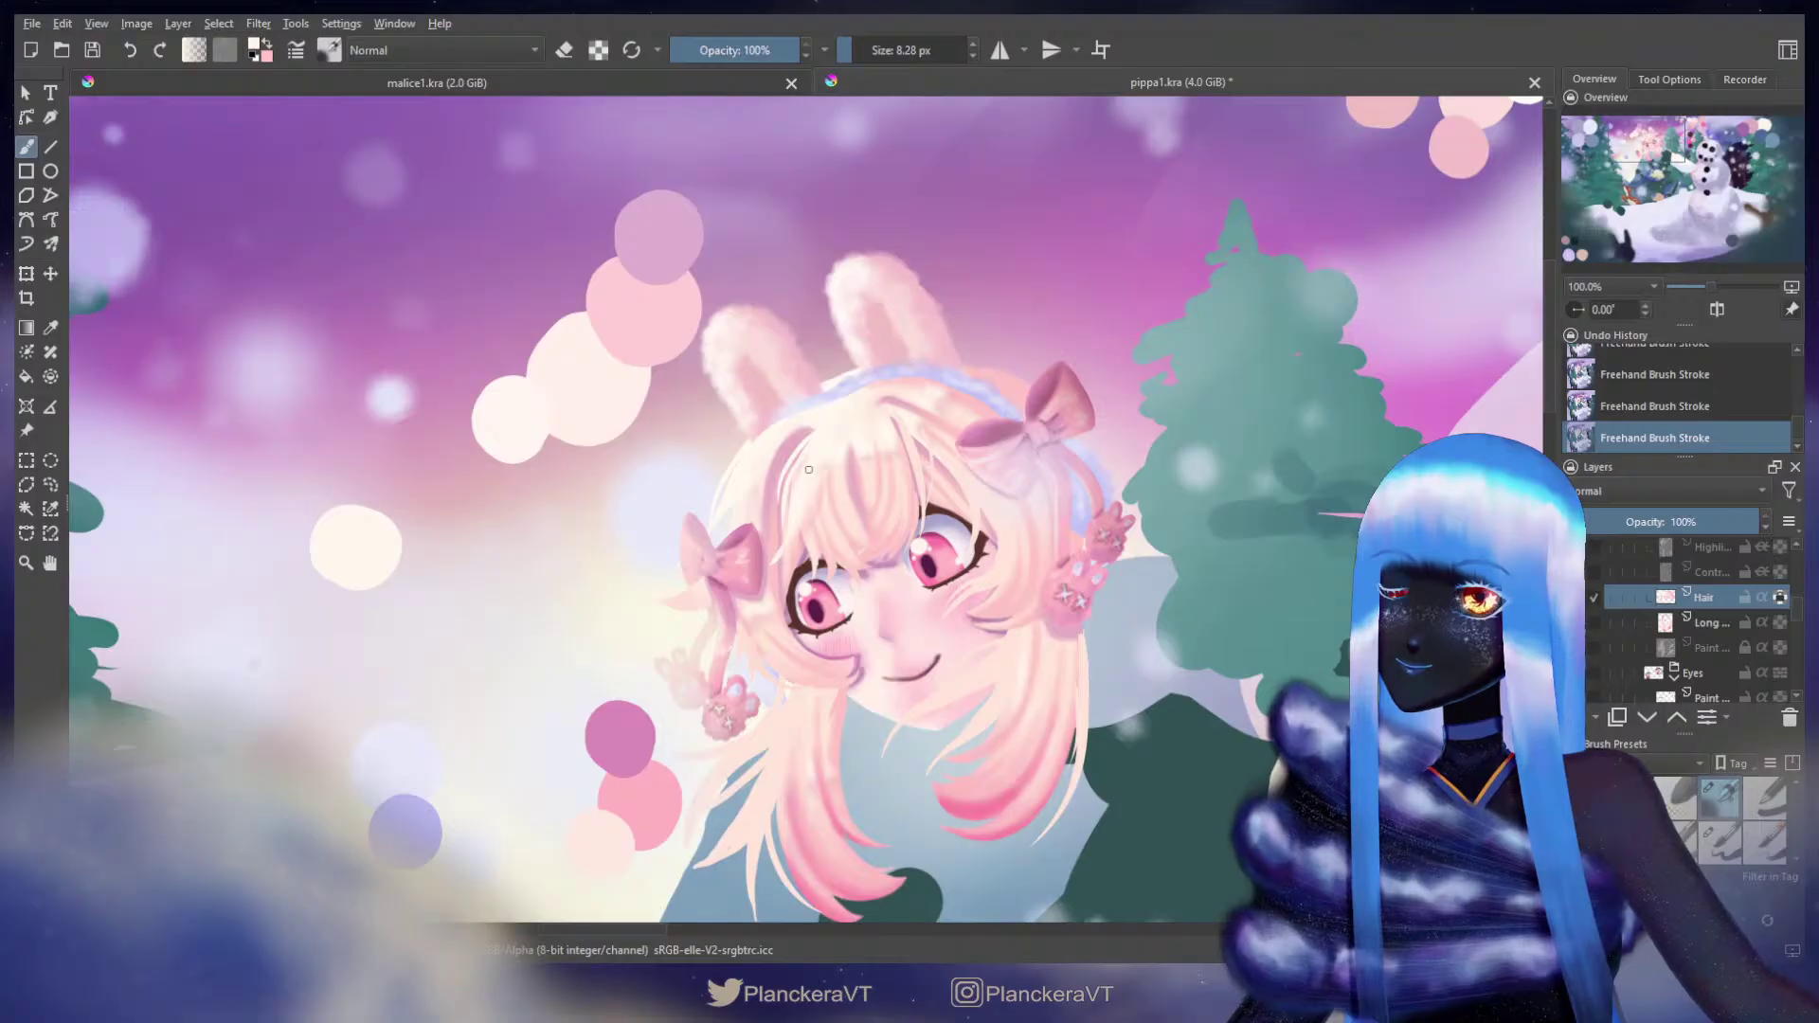
{"action": "key", "text": "x"}
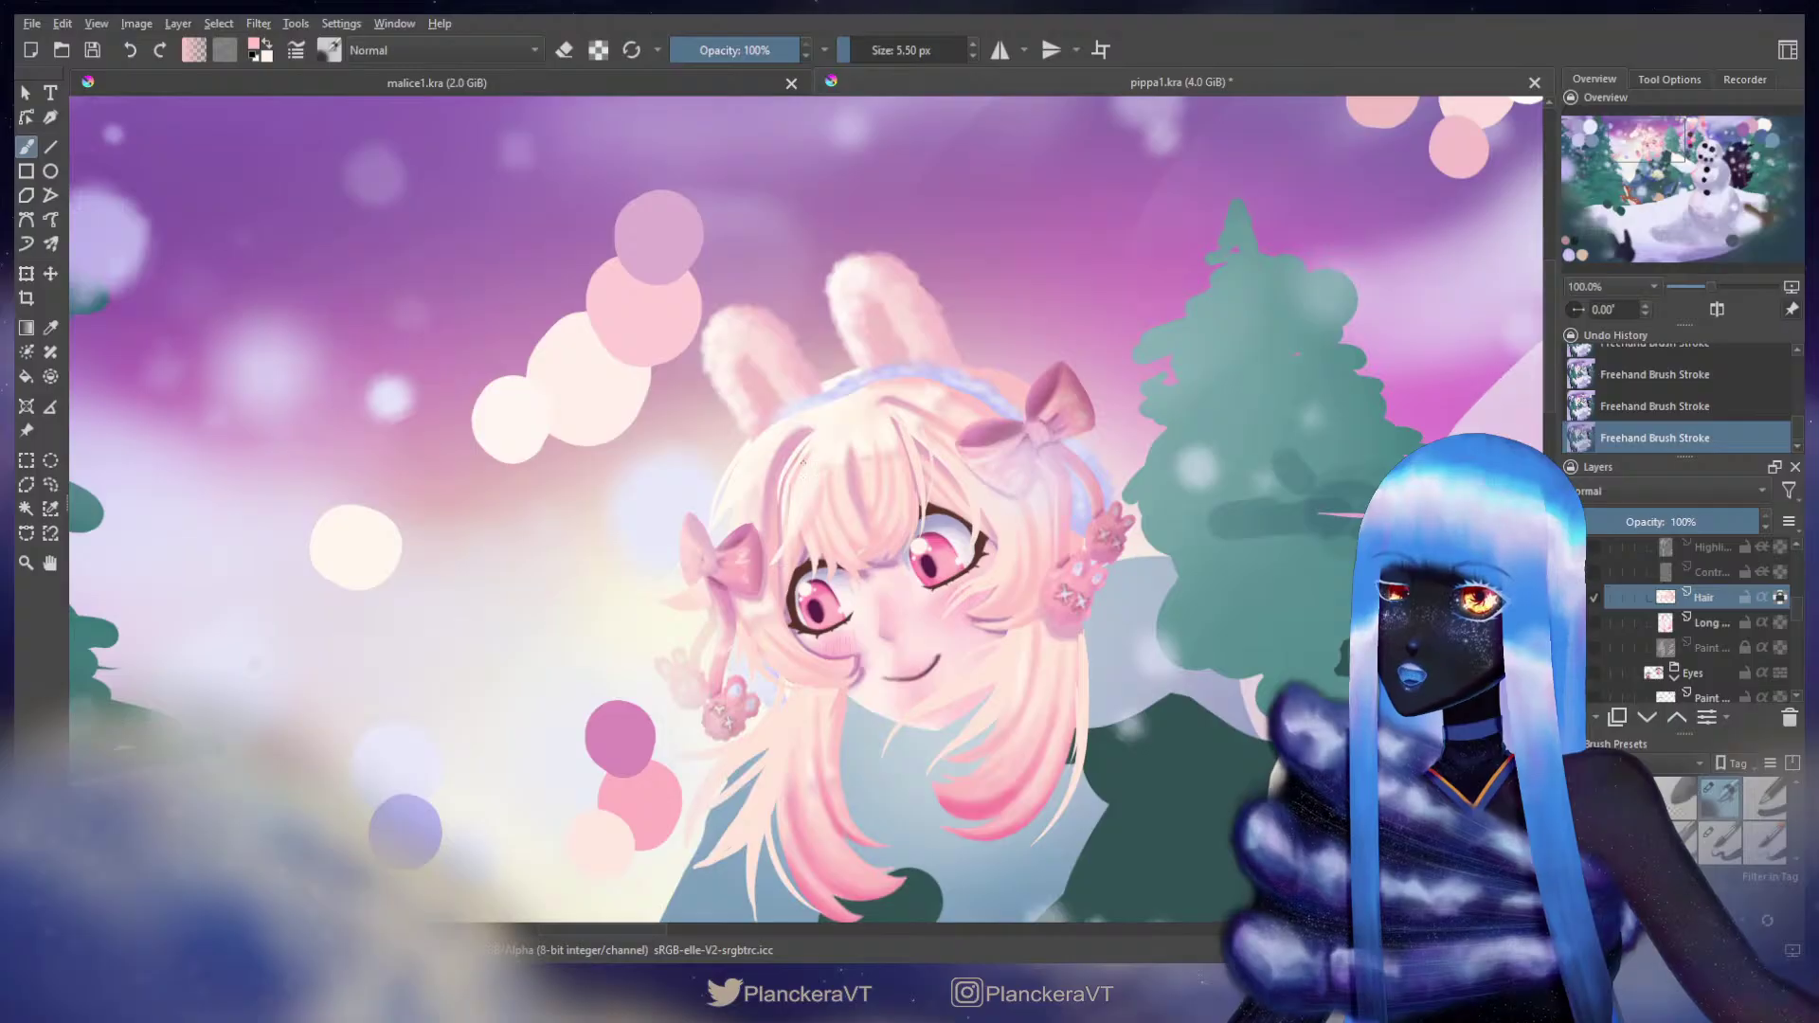
Step: Soften the strands beside the fringe parting with the light hair colour, varying the brush between 8.84 and 16.74 px
{"action": "key", "text": "x"}
{"action": "left_click_drag", "start_coordinate": [819, 449], "coordinate": [834, 449], "text": "shift"}
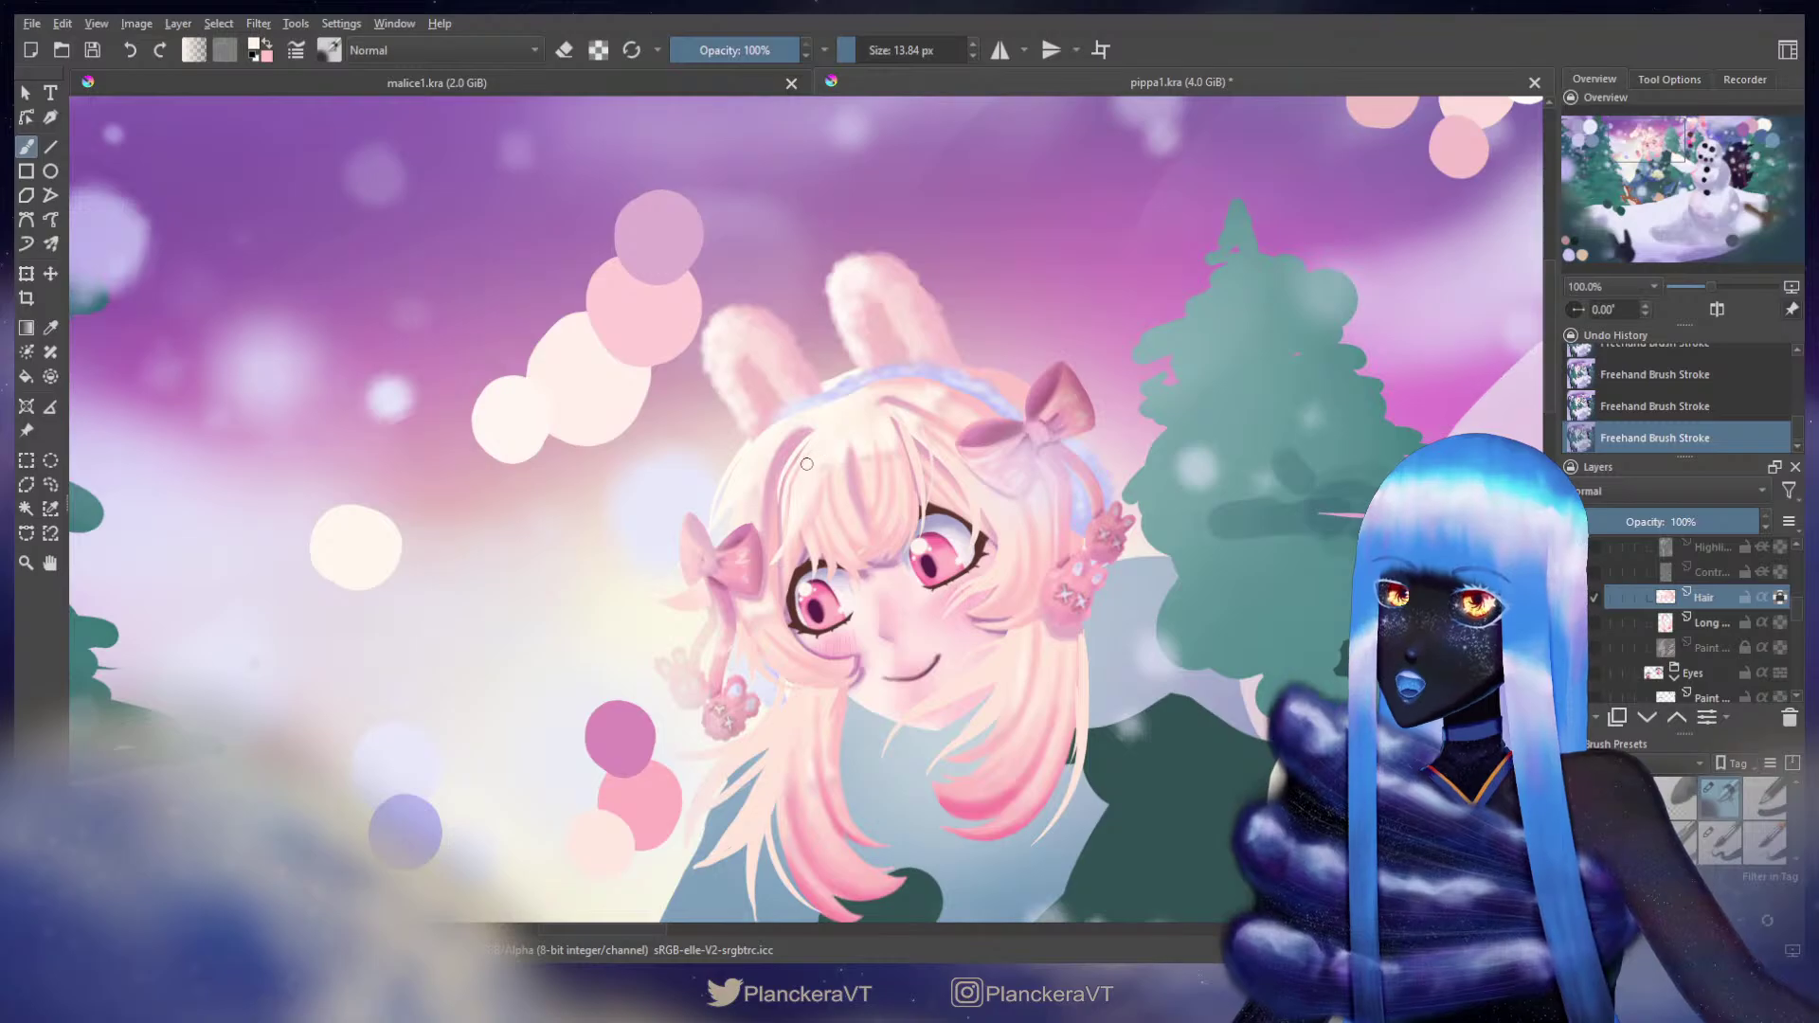
{"action": "key", "text": "x"}
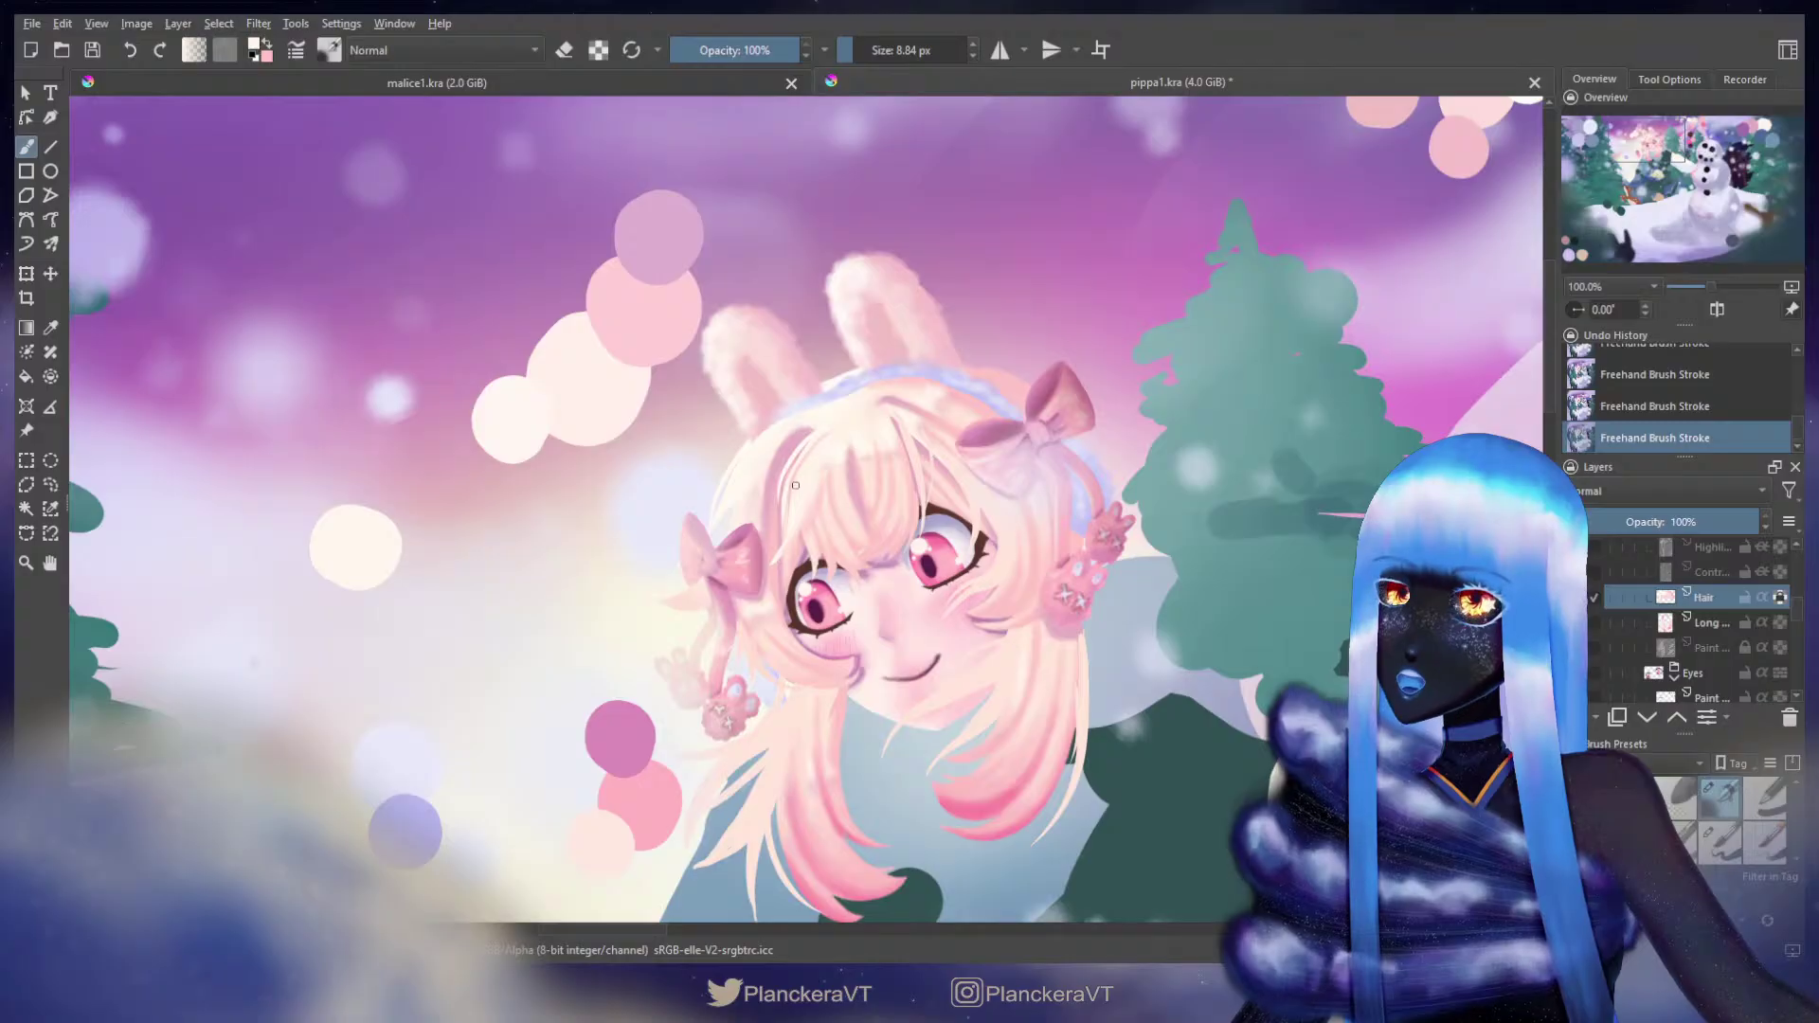
{"action": "left_click_drag", "start_coordinate": [822, 434], "coordinate": [833, 425], "text": "shift"}
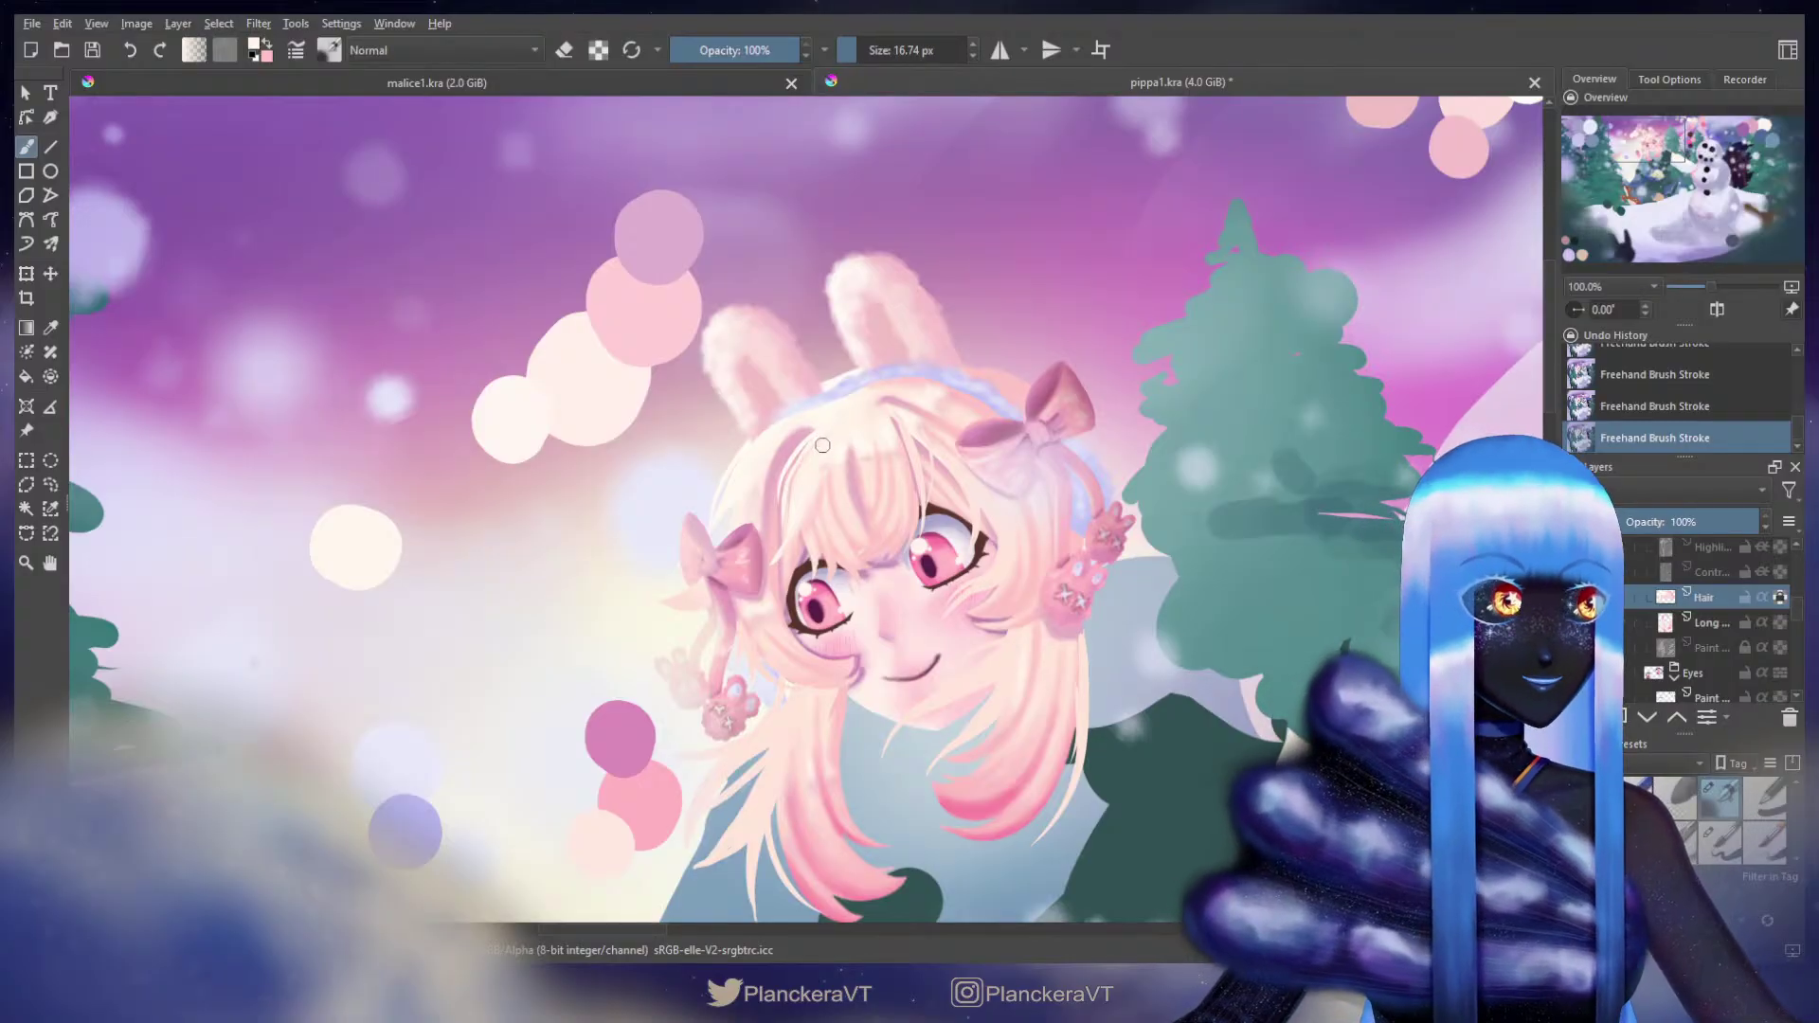
Step: Paint the outer hair above the left bow with a 24.33 px brush, sampling nearby hair tones
{"action": "mouse_move", "coordinate": [812, 442]}
{"action": "left_mouse_down", "text": "shift"}
{"action": "mouse_move", "coordinate": [753, 442]}
{"action": "mouse_move", "coordinate": [763, 431]}
{"action": "mouse_move", "coordinate": [794, 474]}
{"action": "mouse_move", "coordinate": [942, 432]}
{"action": "left_mouse_up", "text": "shift"}
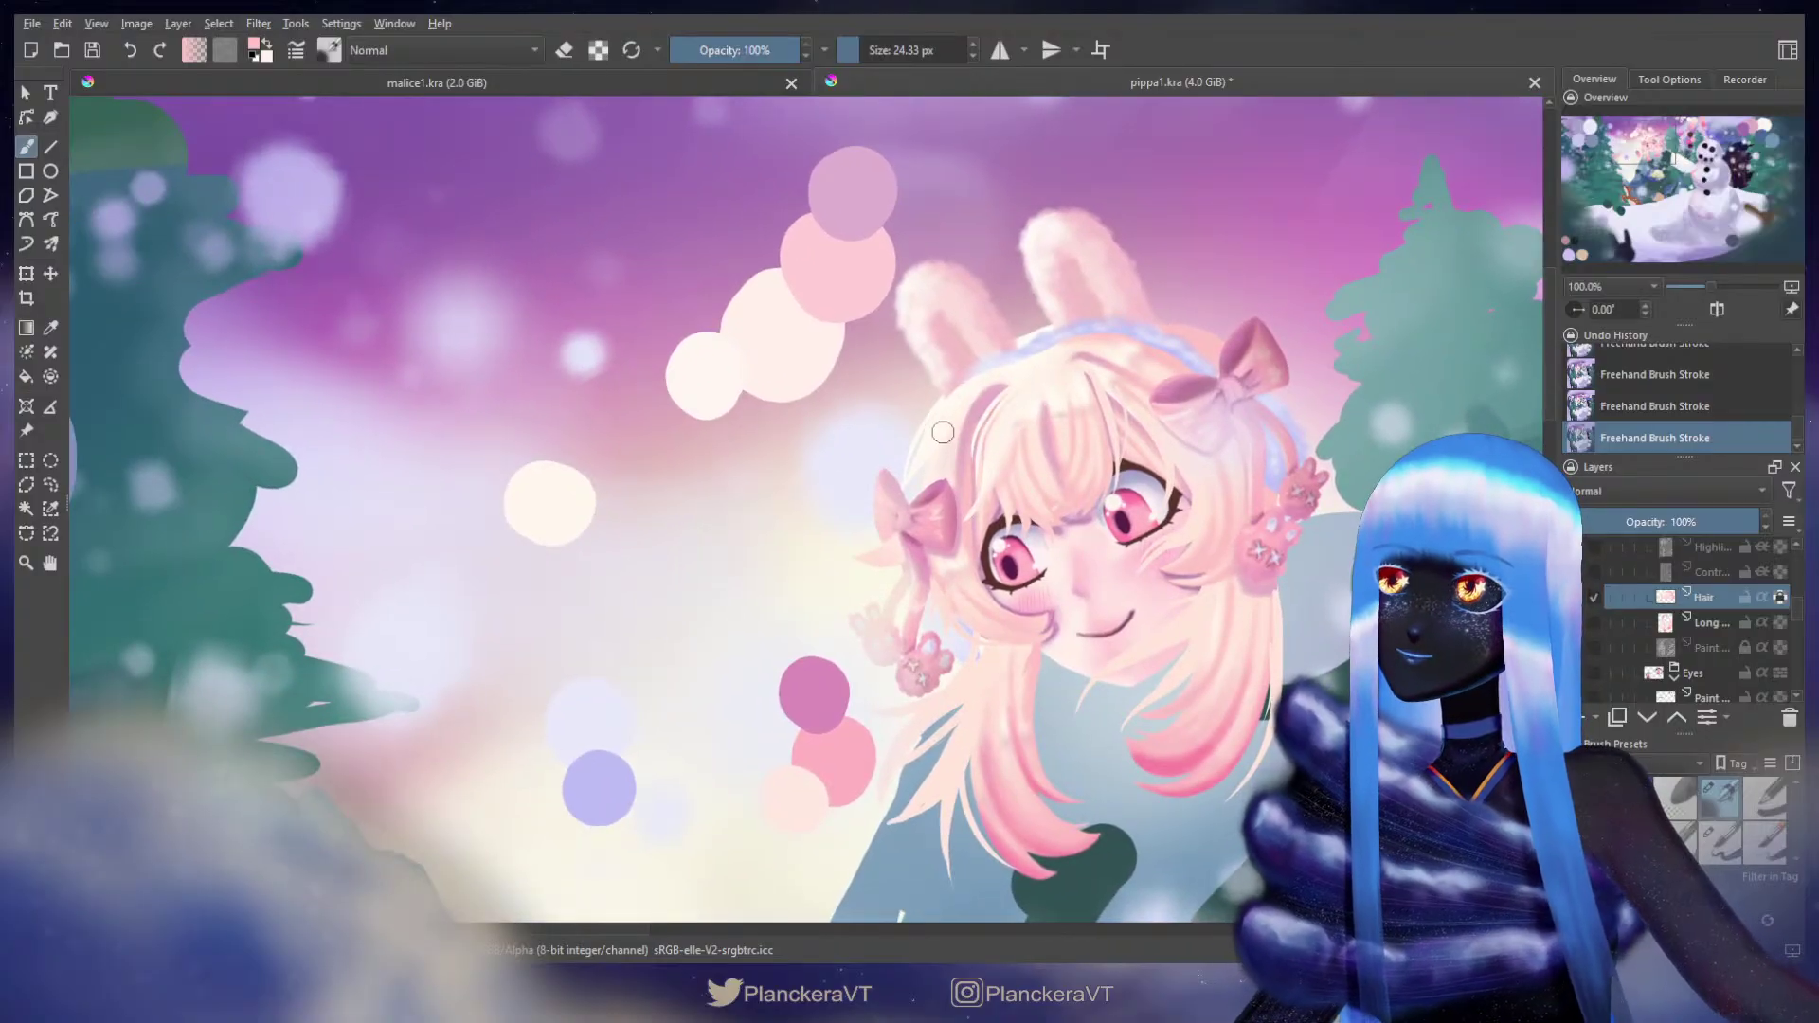
{"action": "left_click", "coordinate": [950, 451], "text": "ctrl"}
{"action": "left_click_drag", "start_coordinate": [939, 461], "coordinate": [951, 409]}
{"action": "left_click", "coordinate": [946, 432], "text": "ctrl"}
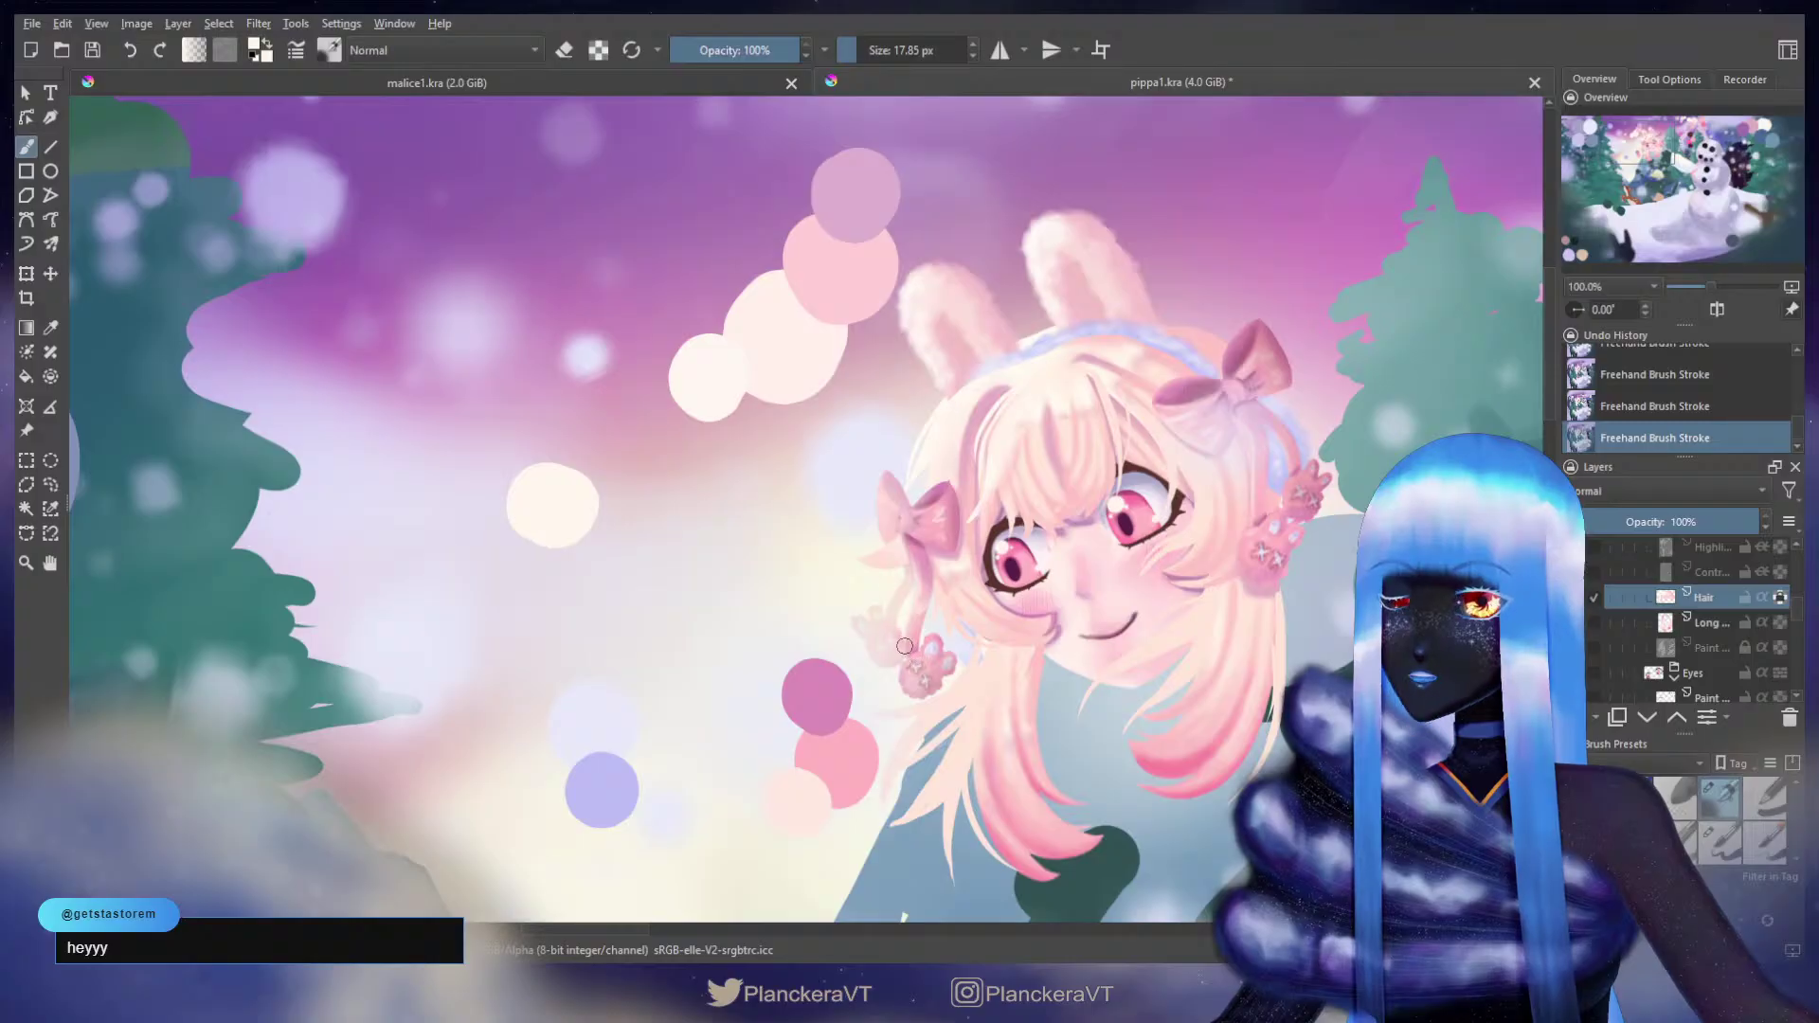
Step: Paint fine pink strands in the fringe above the right eye with a brush between 8.16 and 14.58 px
{"action": "left_click_drag", "start_coordinate": [856, 543], "coordinate": [869, 462]}
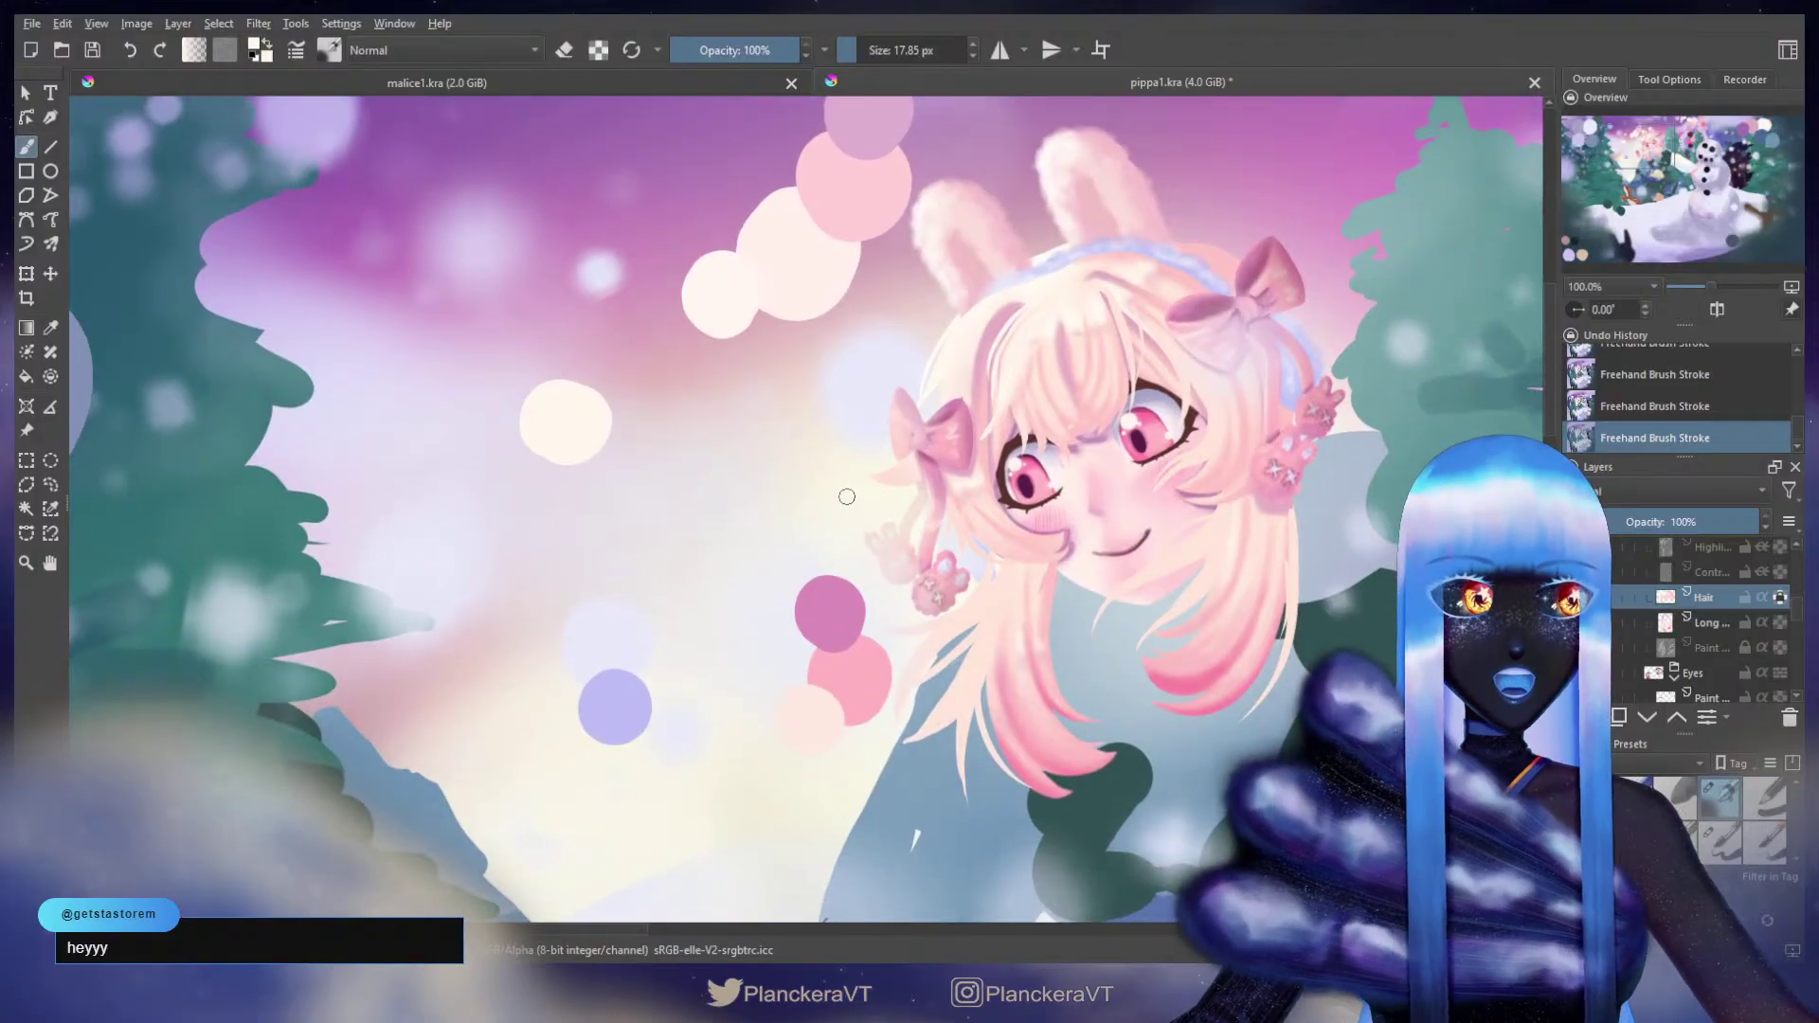
{"action": "left_click_drag", "start_coordinate": [886, 451], "coordinate": [714, 517]}
{"action": "mouse_move", "coordinate": [1080, 407]}
{"action": "left_mouse_down"}
{"action": "mouse_move", "coordinate": [910, 550]}
{"action": "mouse_move", "coordinate": [701, 559]}
{"action": "left_mouse_up"}
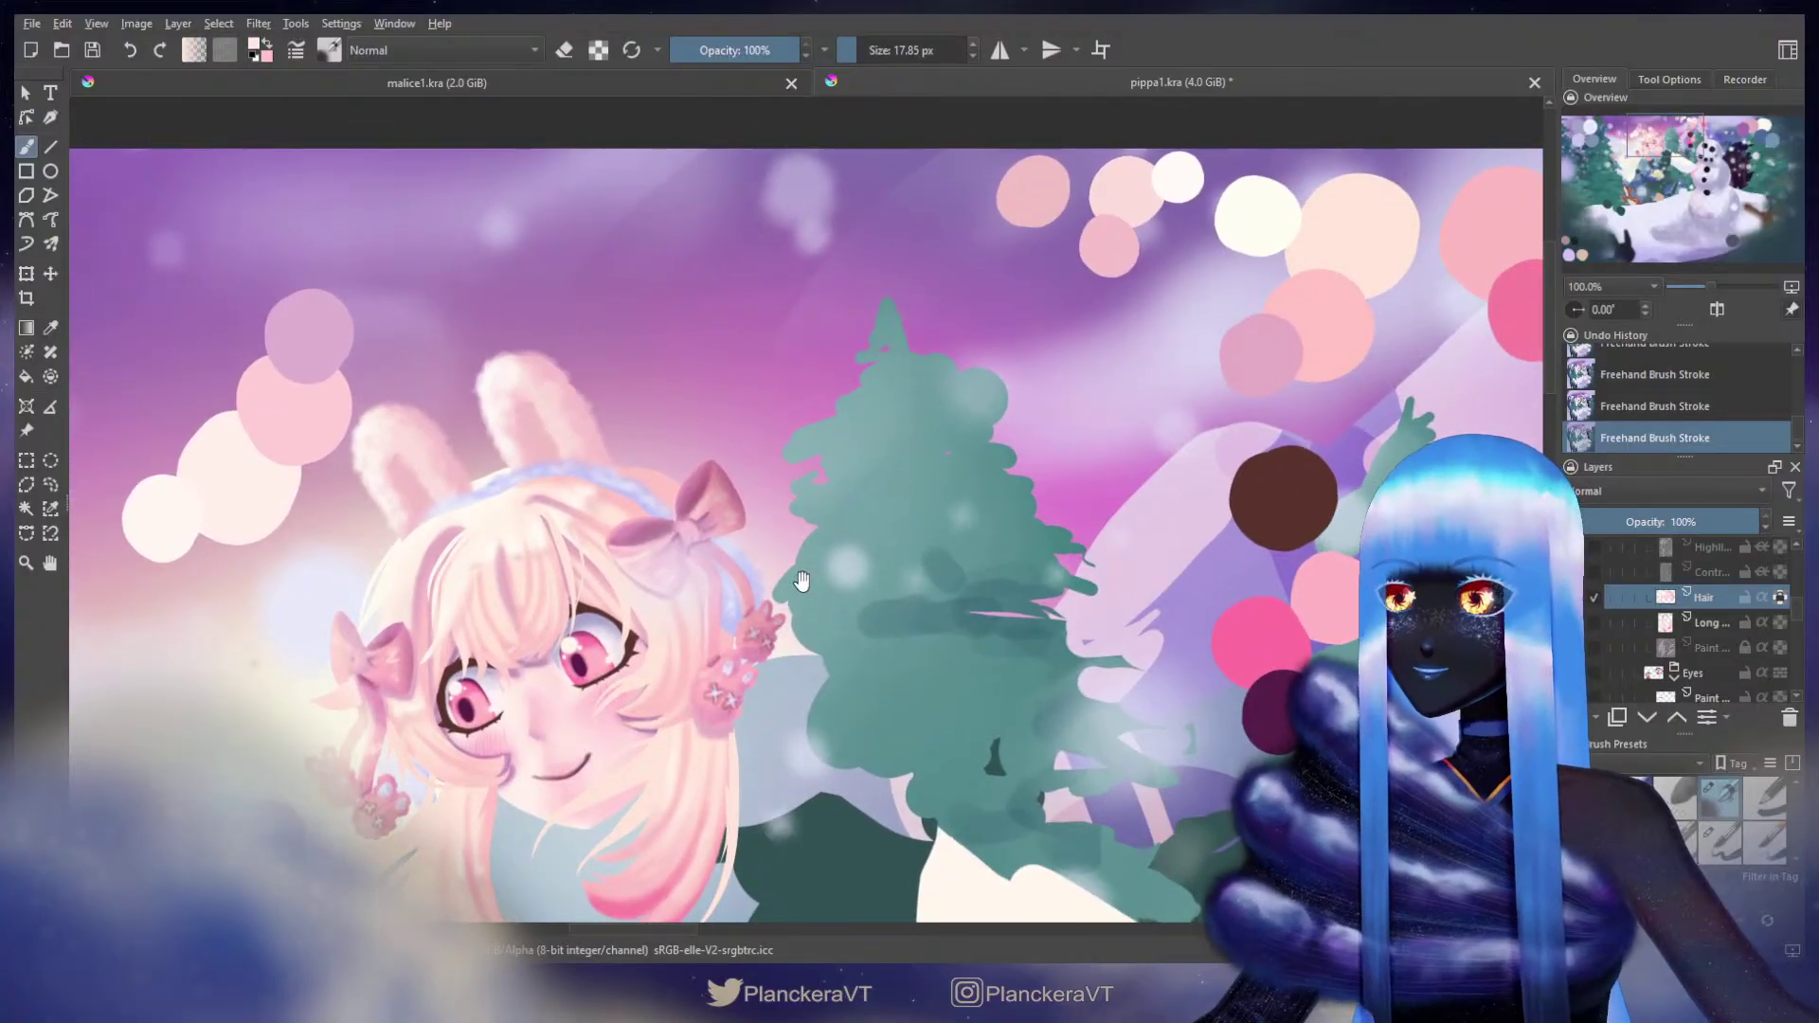
{"action": "left_click_drag", "start_coordinate": [637, 661], "coordinate": [960, 444]}
{"action": "key", "text": "bracketleft"}
{"action": "key", "text": "bracketleft"}
{"action": "key", "text": "bracketleft"}
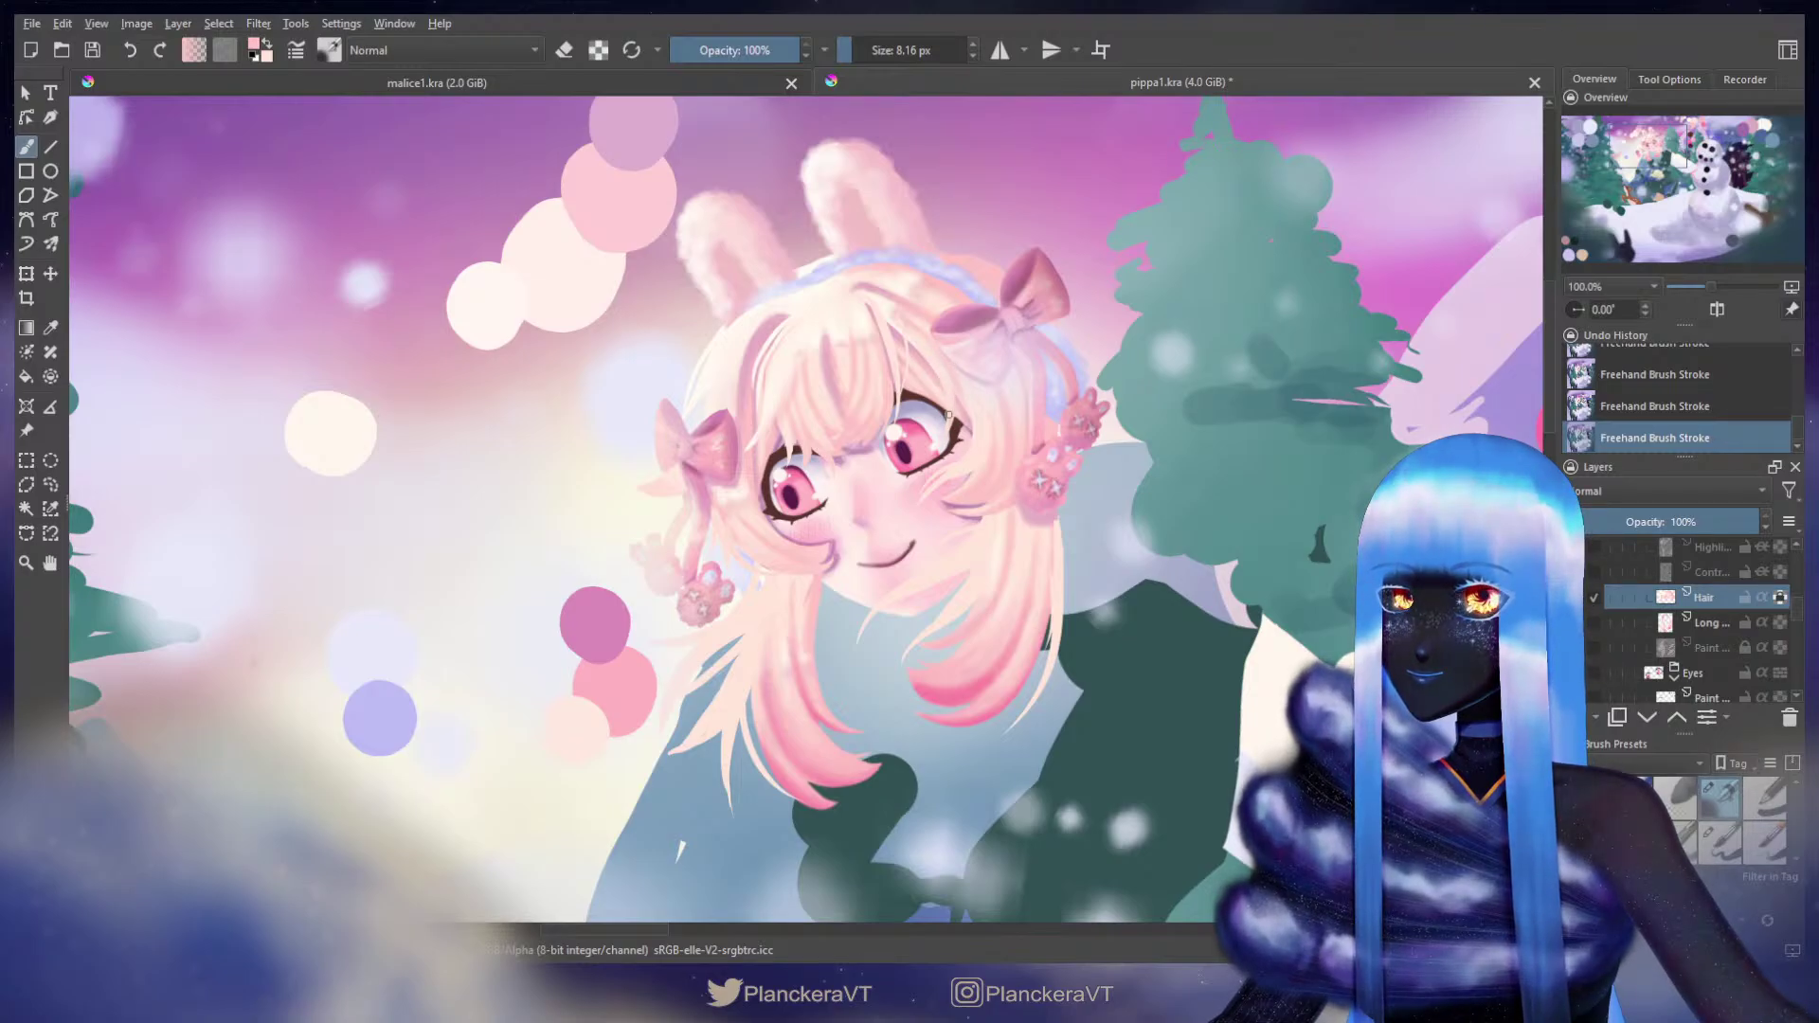
{"action": "key", "text": "bracketright"}
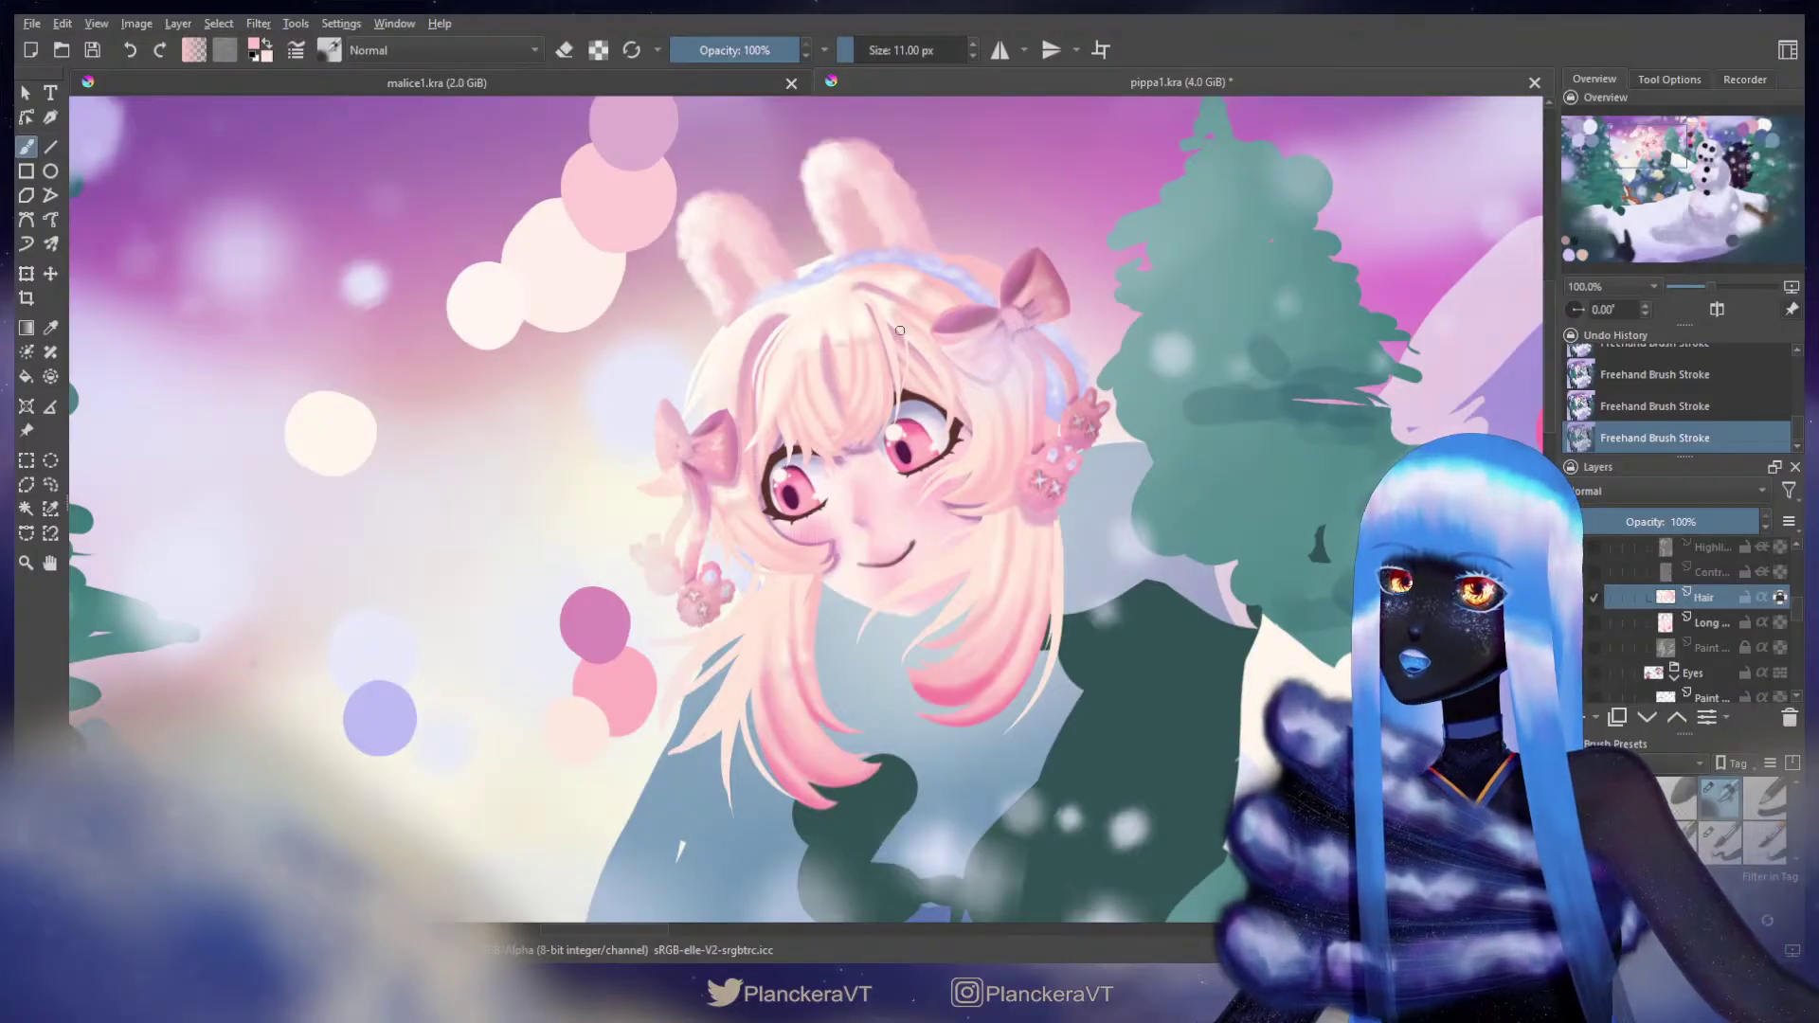
{"action": "key", "text": "bracketright"}
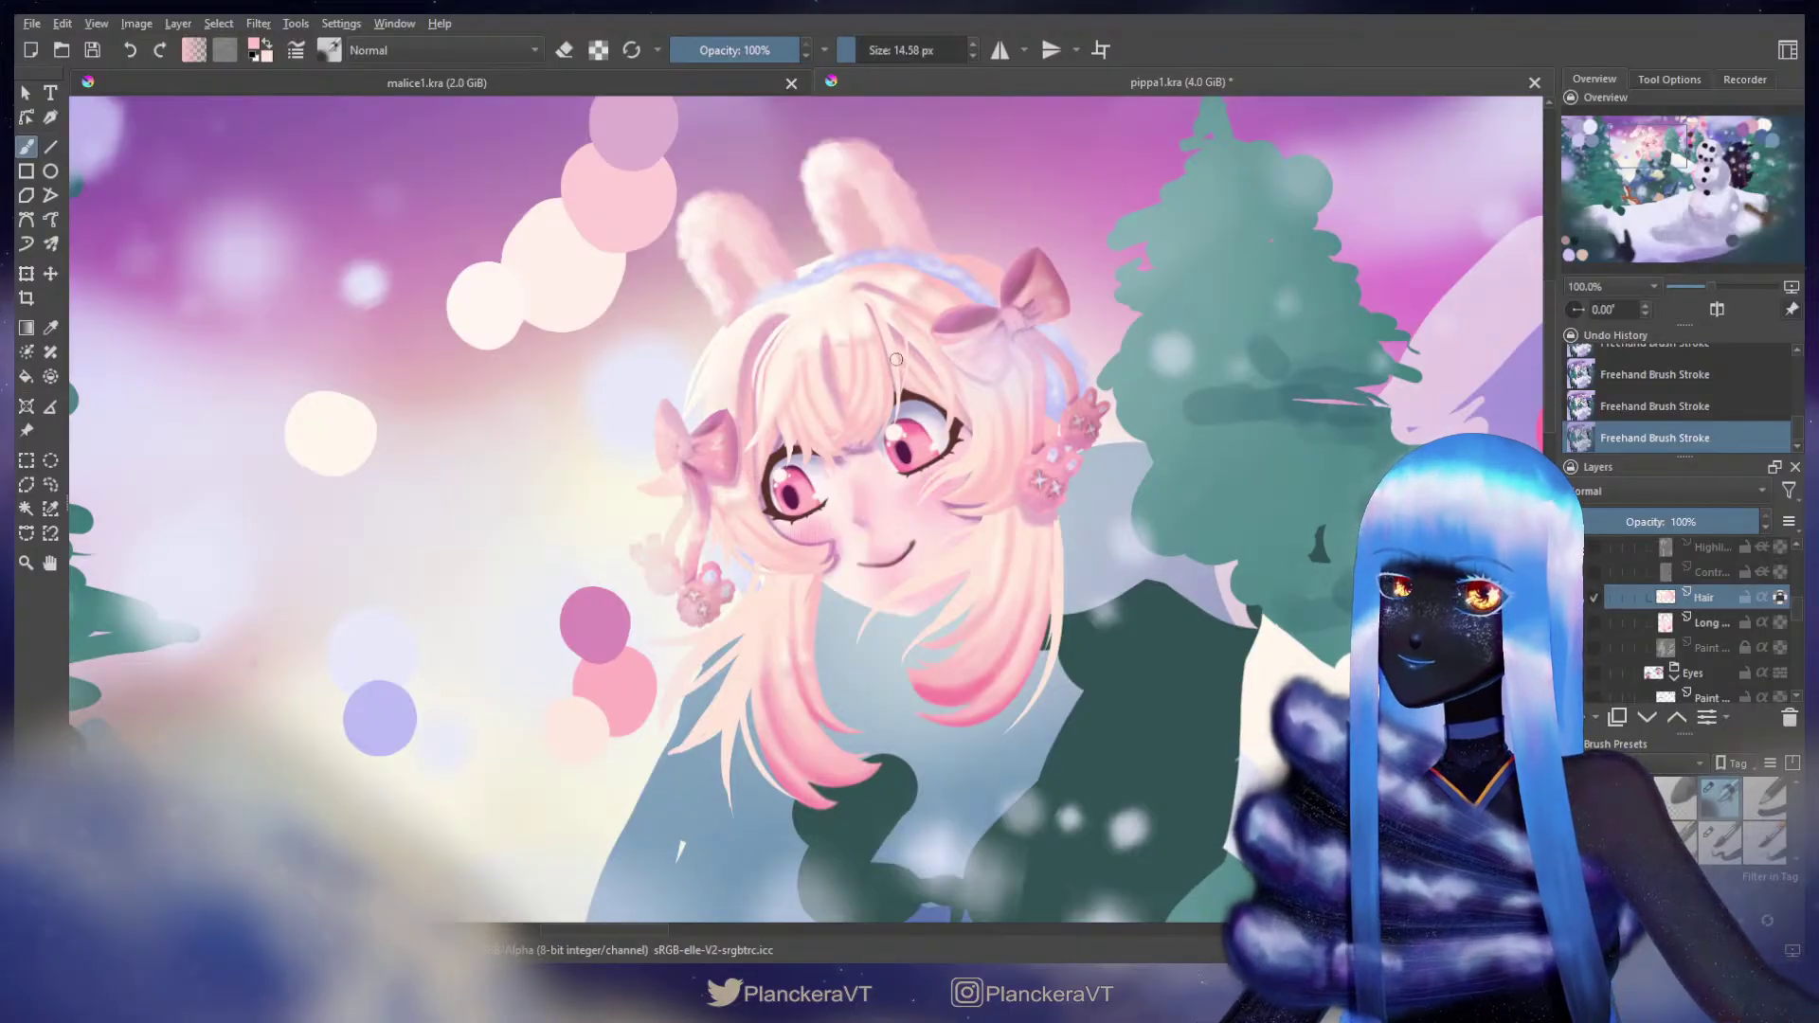
{"action": "key", "text": "bracketleft"}
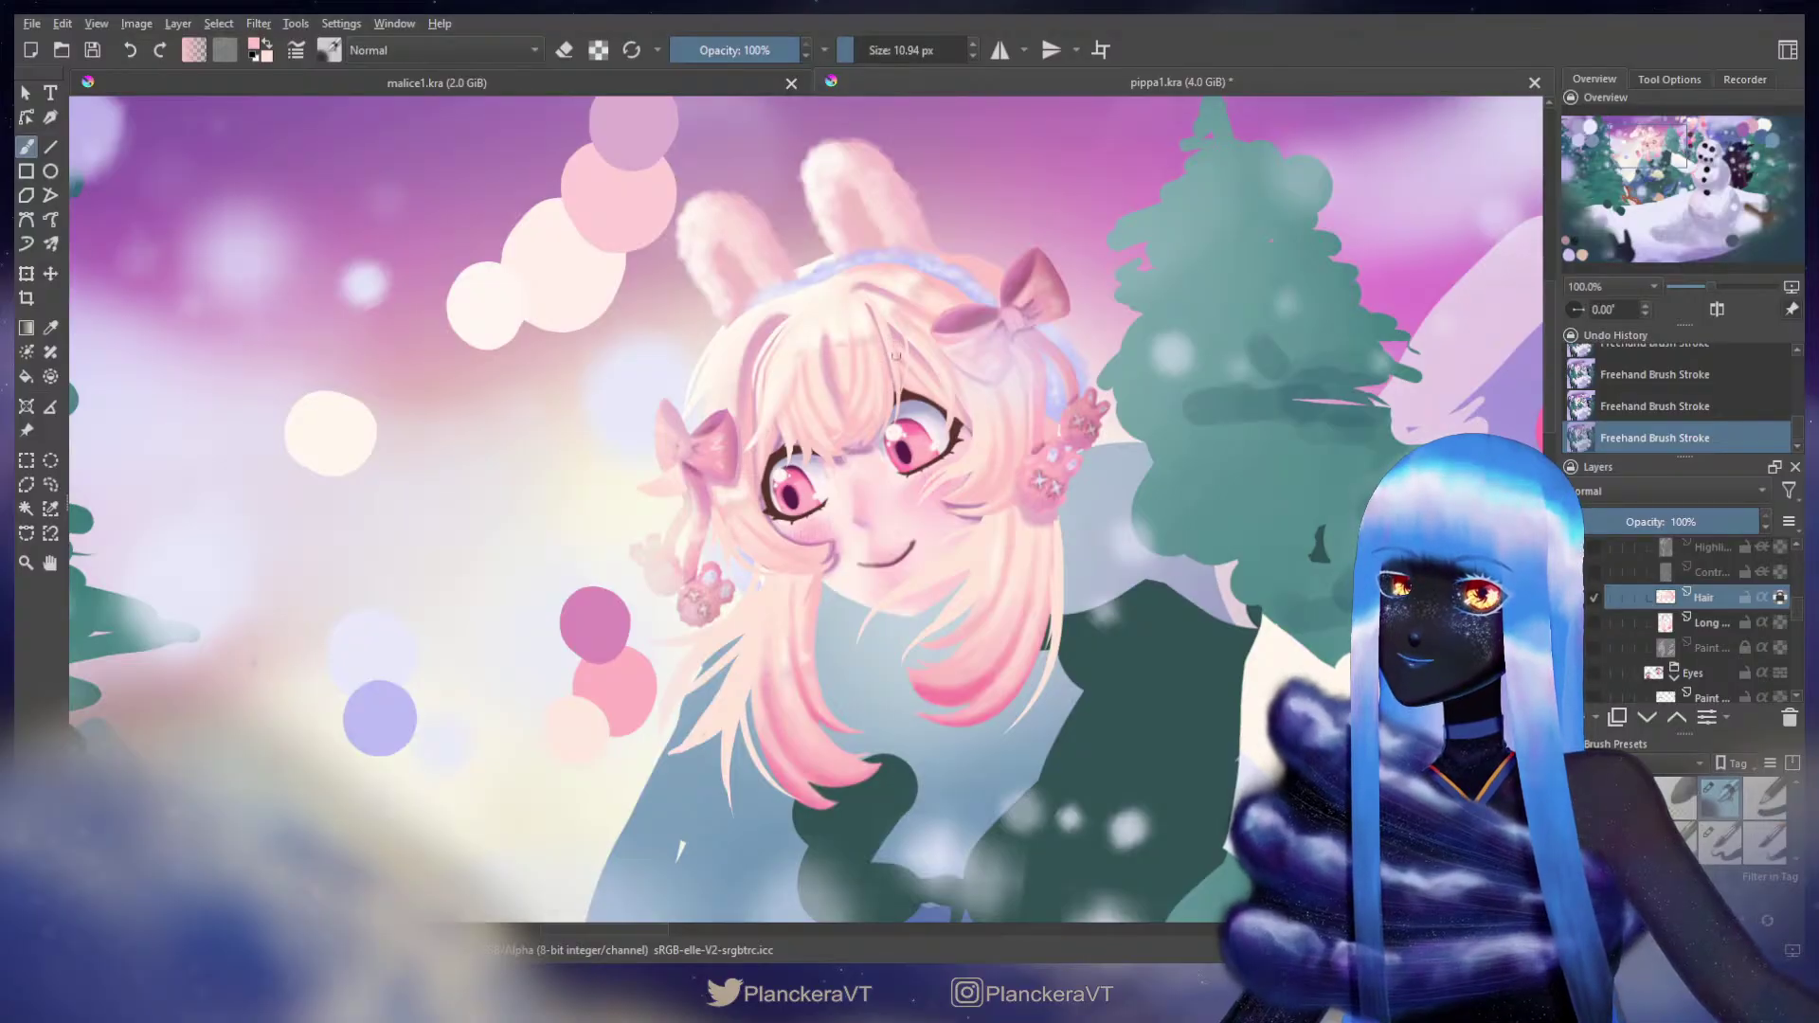
{"action": "key", "text": "bracketleft"}
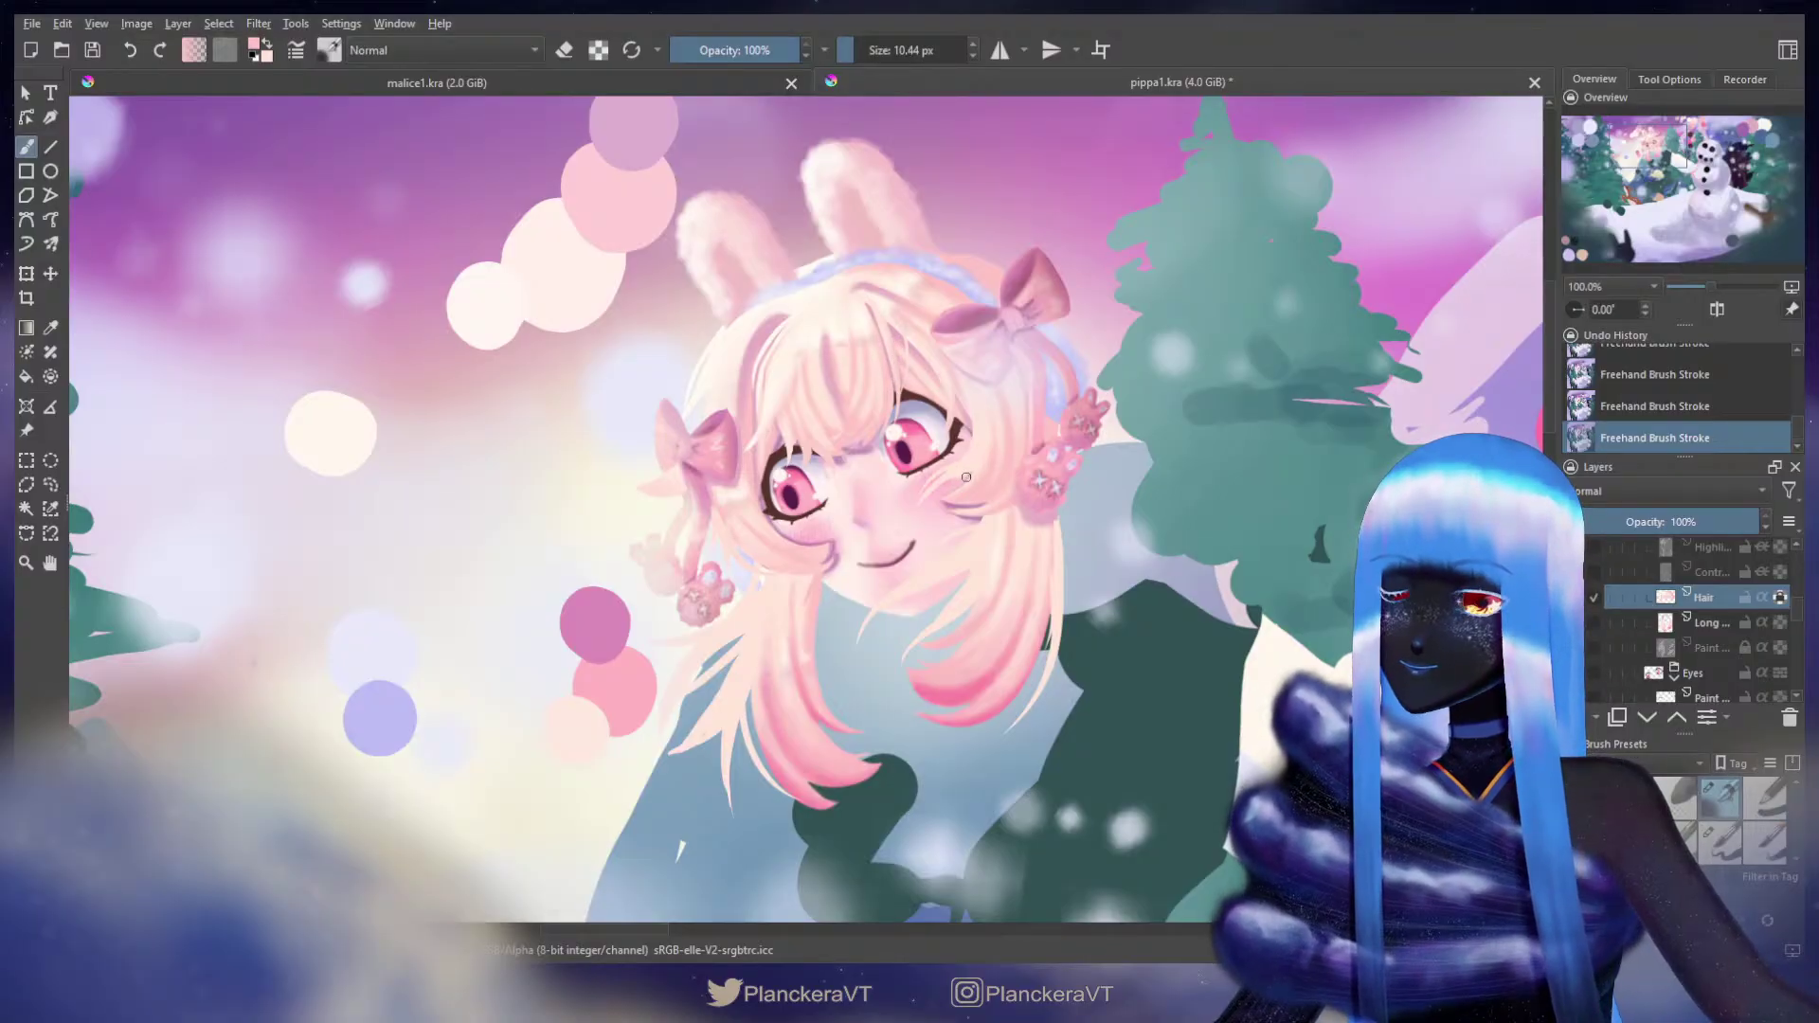
Step: Refine the hair strands over the right cheek with pink and light tones, using a 6.06 to 17.05 px brush
{"action": "key", "text": "bracketleft"}
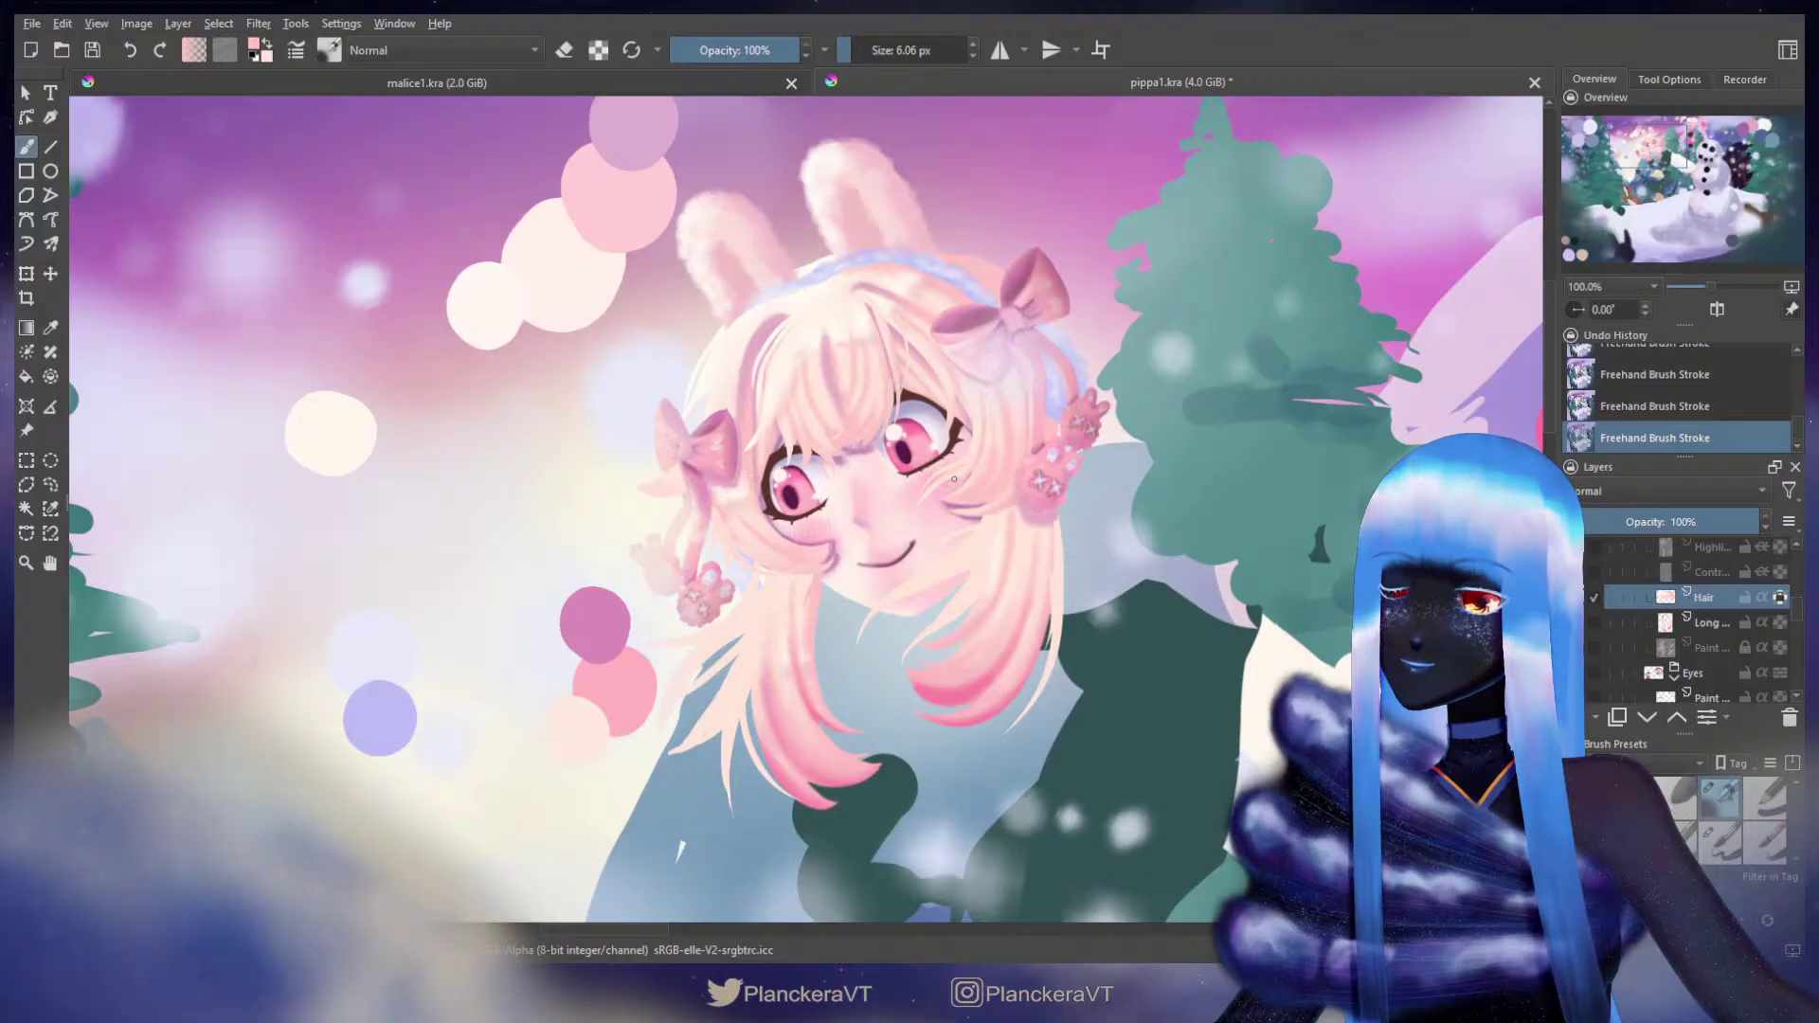
{"action": "key", "text": "bracketright"}
{"action": "key", "text": "bracketright"}
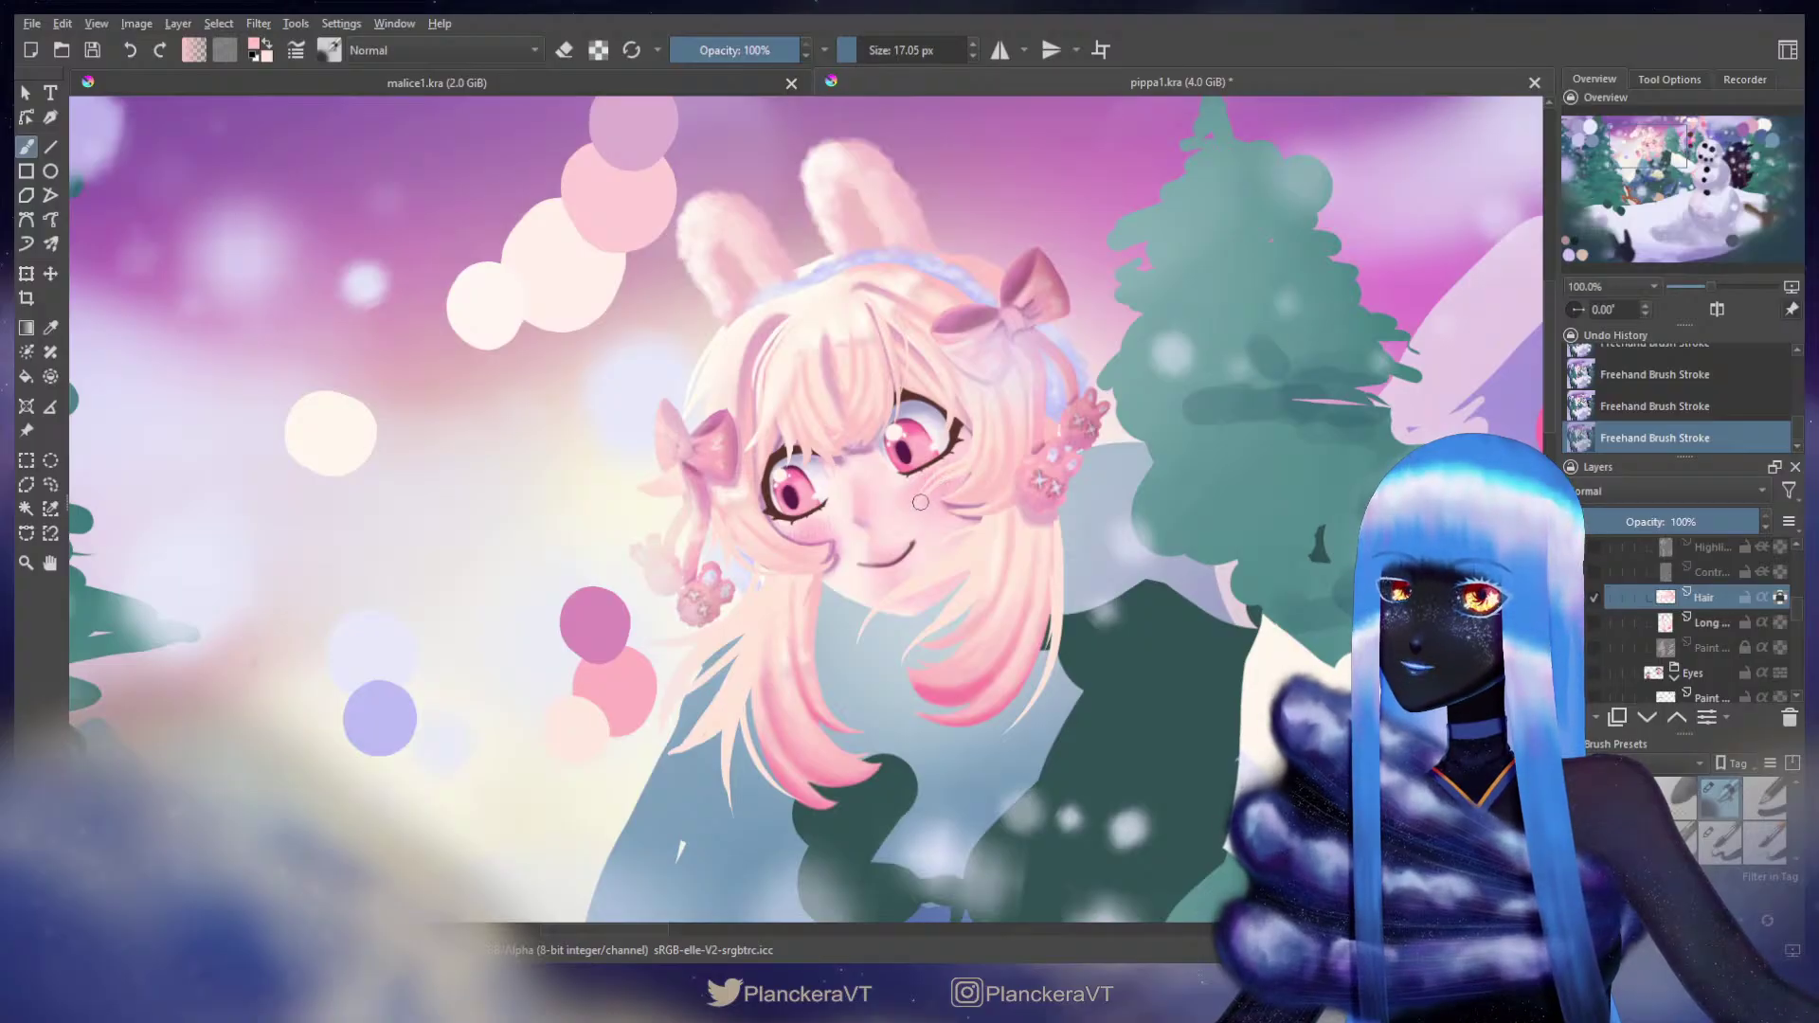
{"action": "key", "text": "bracketleft"}
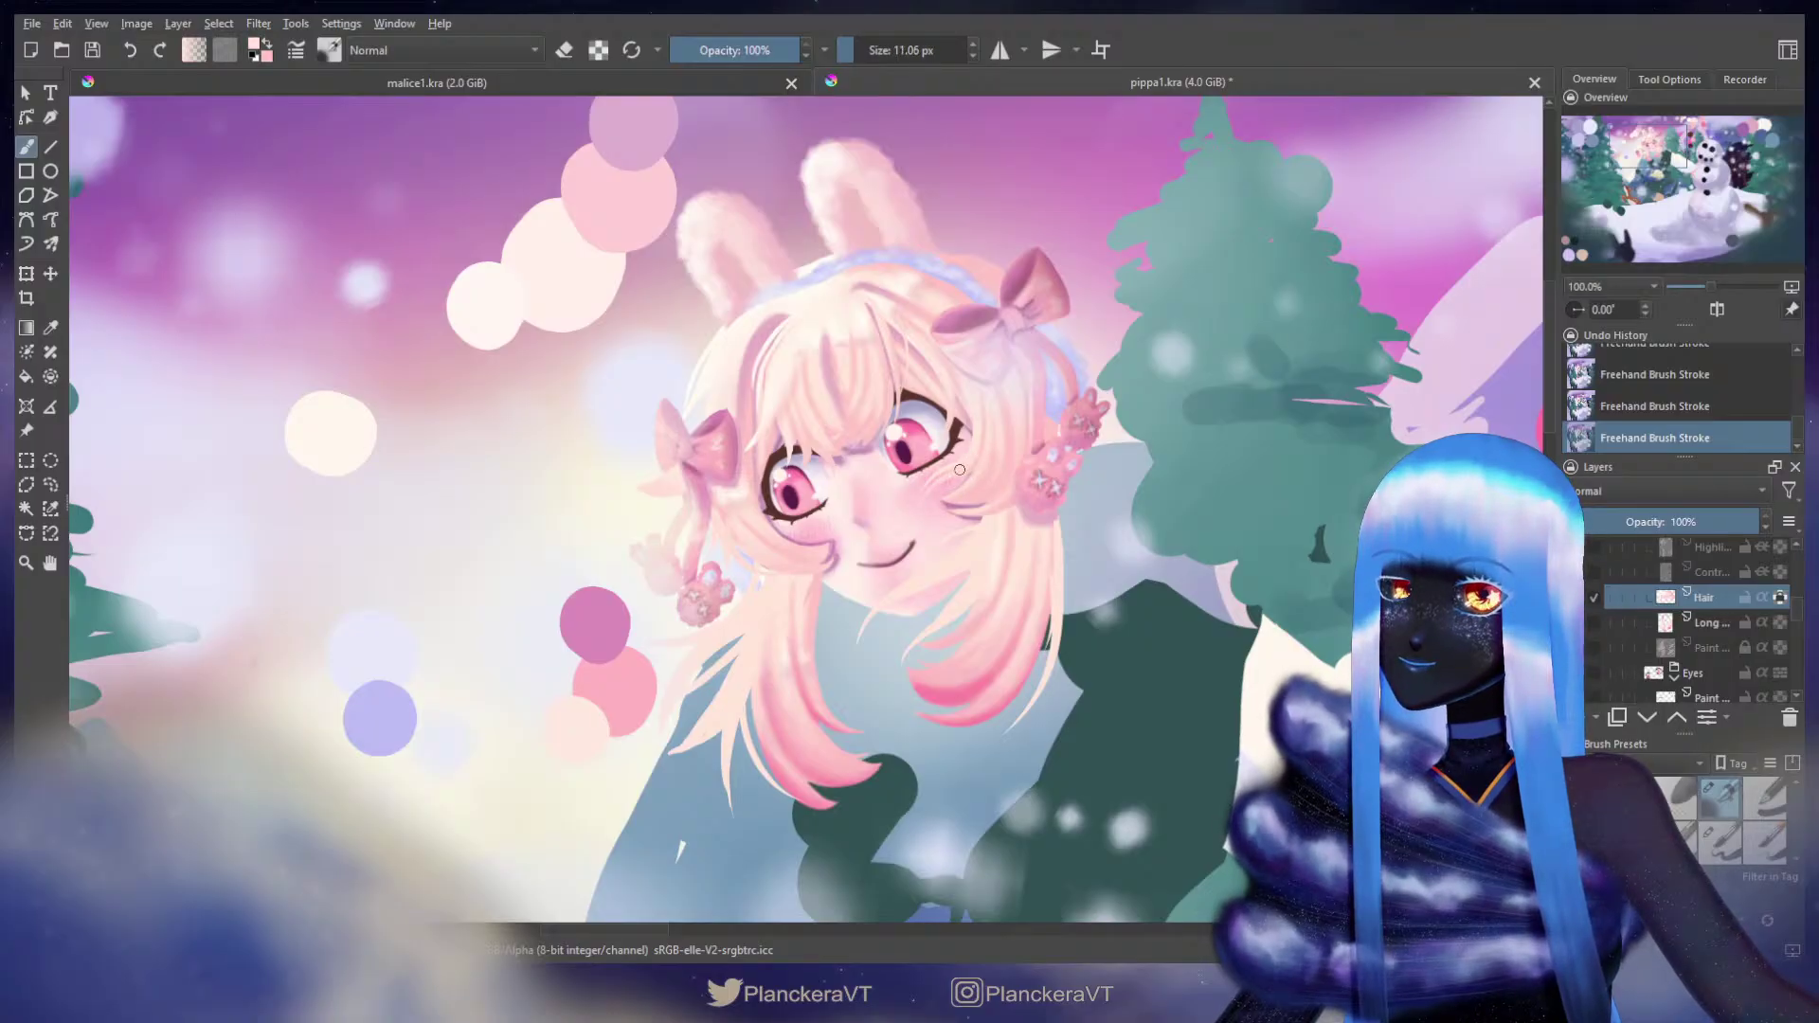
{"action": "key", "text": "bracketleft"}
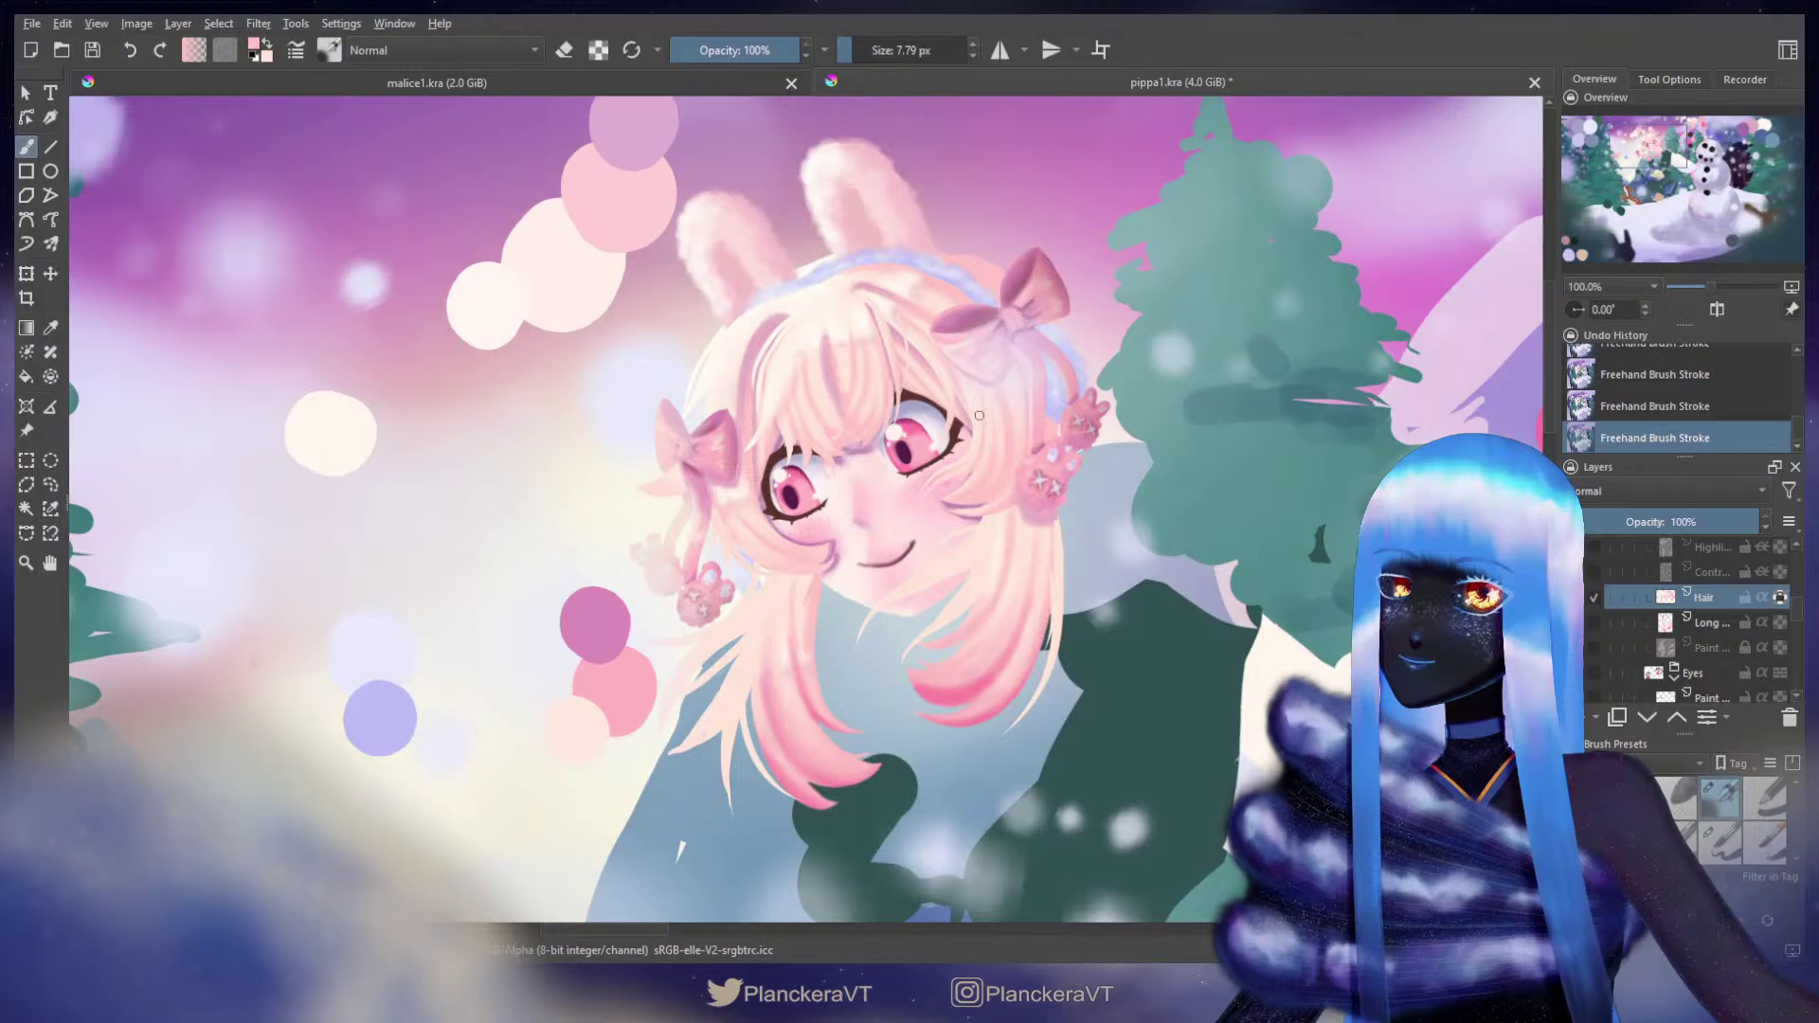
Step: Refine the hair strands beside the right eye with light and pink tones, varying the brush between 4.76 and 17.23 px
{"action": "key", "text": "bracketright"}
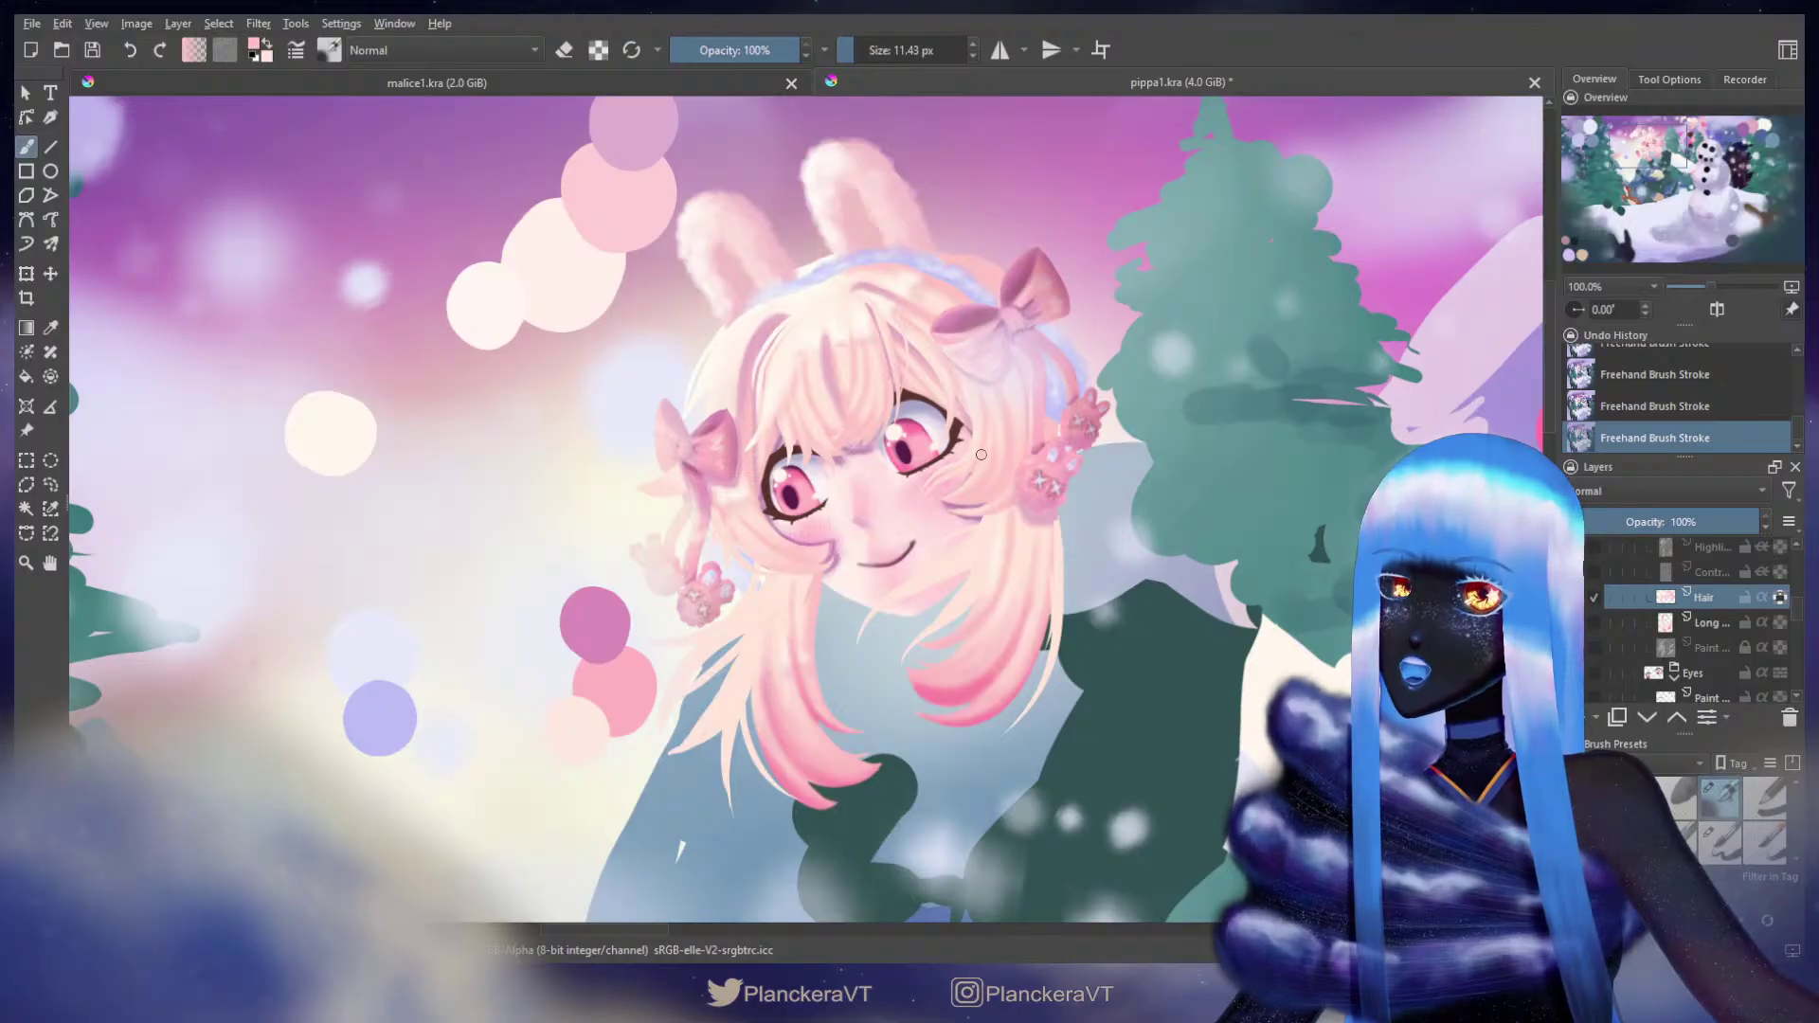
{"action": "key", "text": "bracketright"}
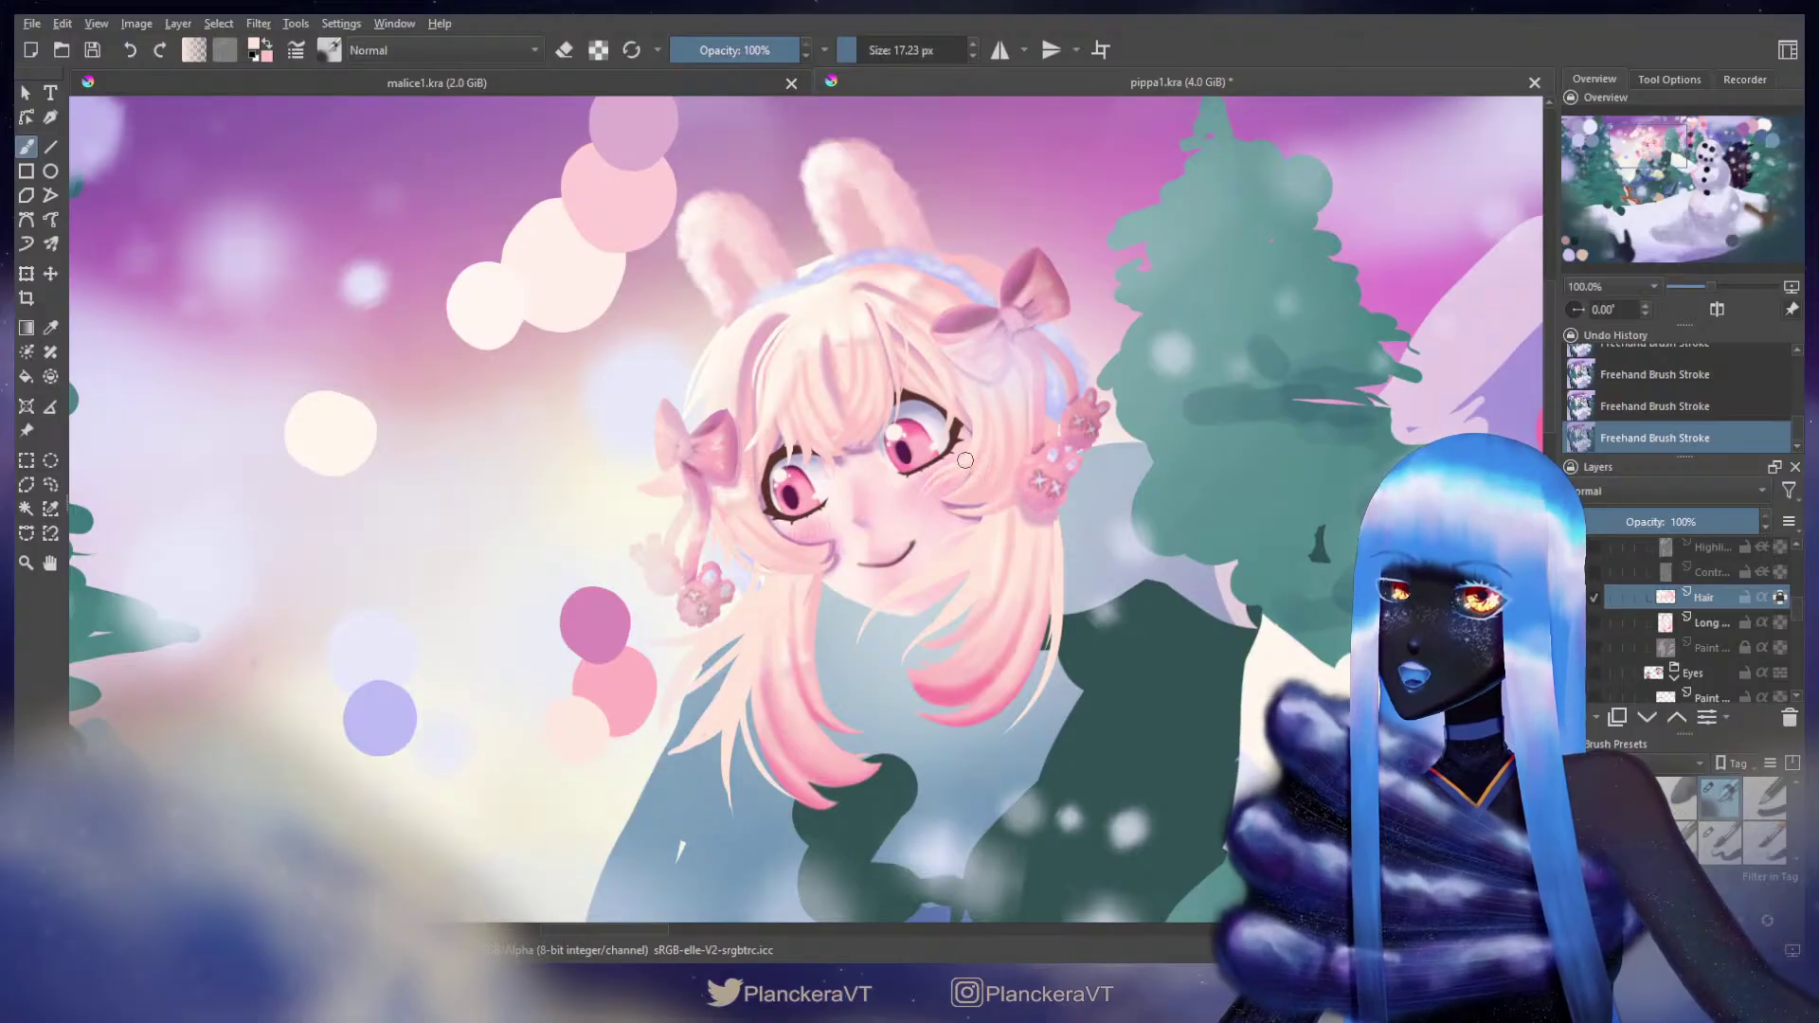
{"action": "key", "text": "bracketleft"}
{"action": "key", "text": "bracketleft"}
{"action": "key", "text": "bracketleft"}
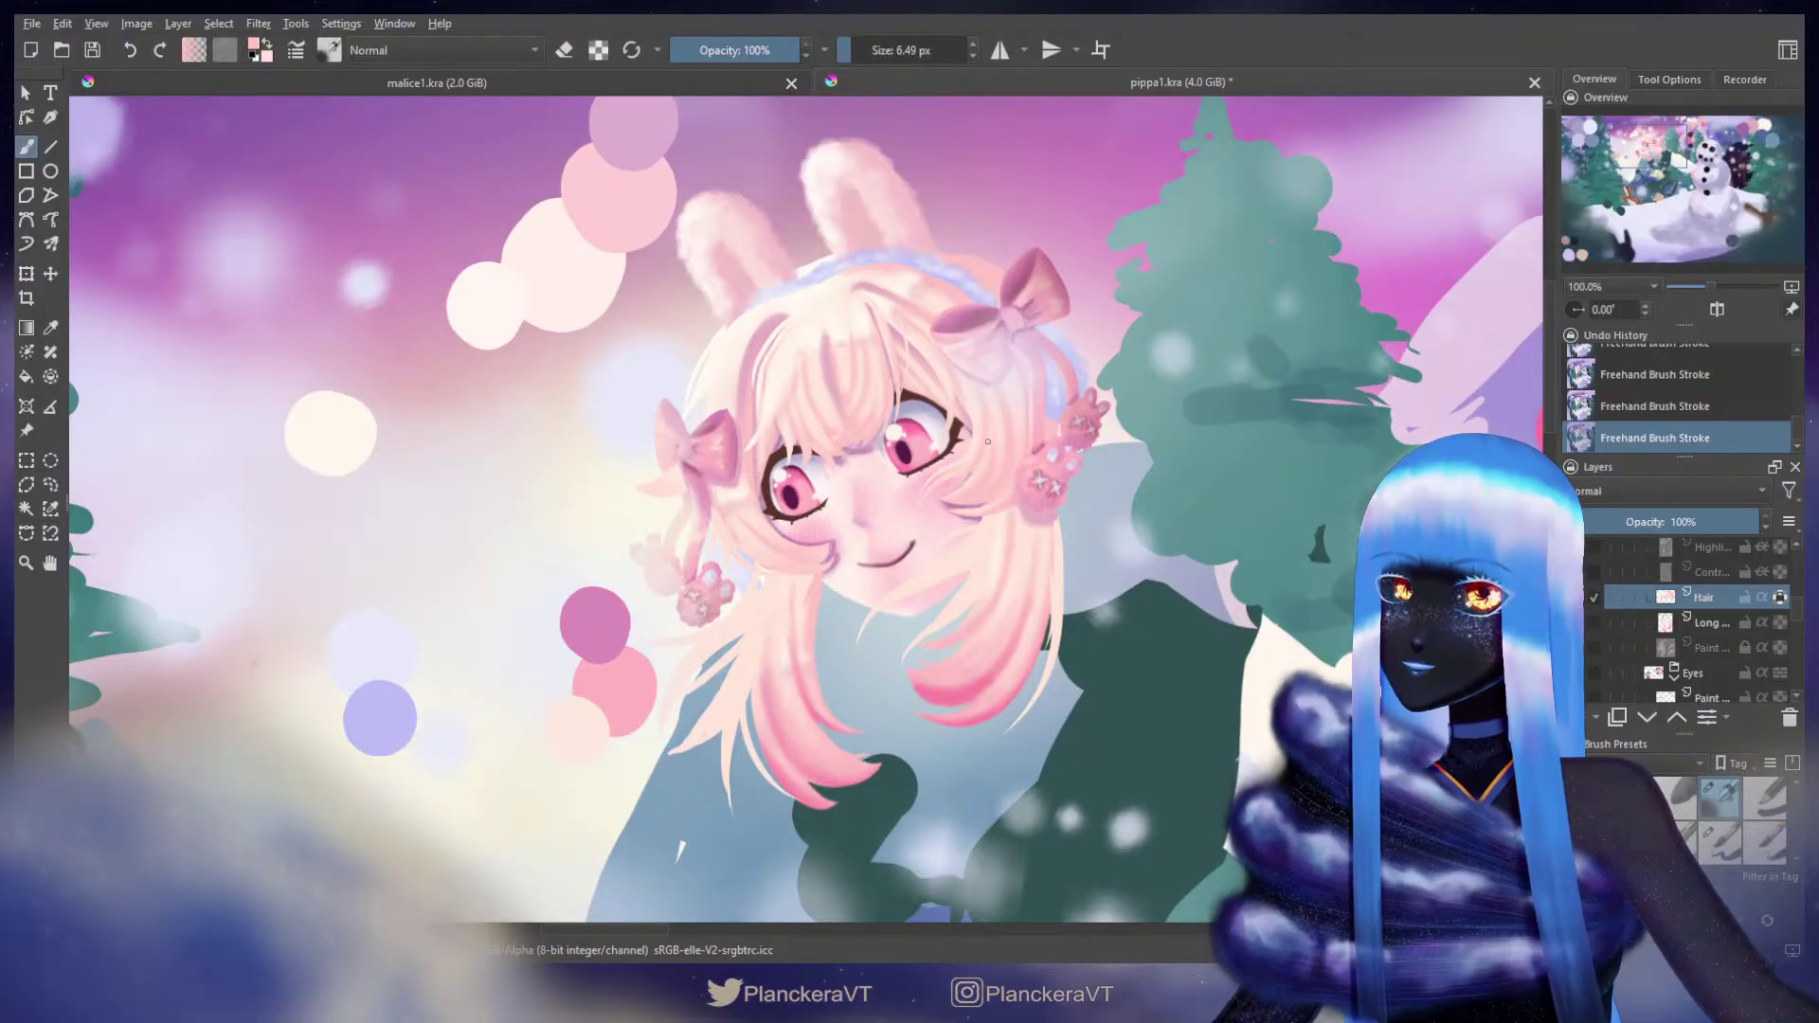
{"action": "key", "text": "bracketright"}
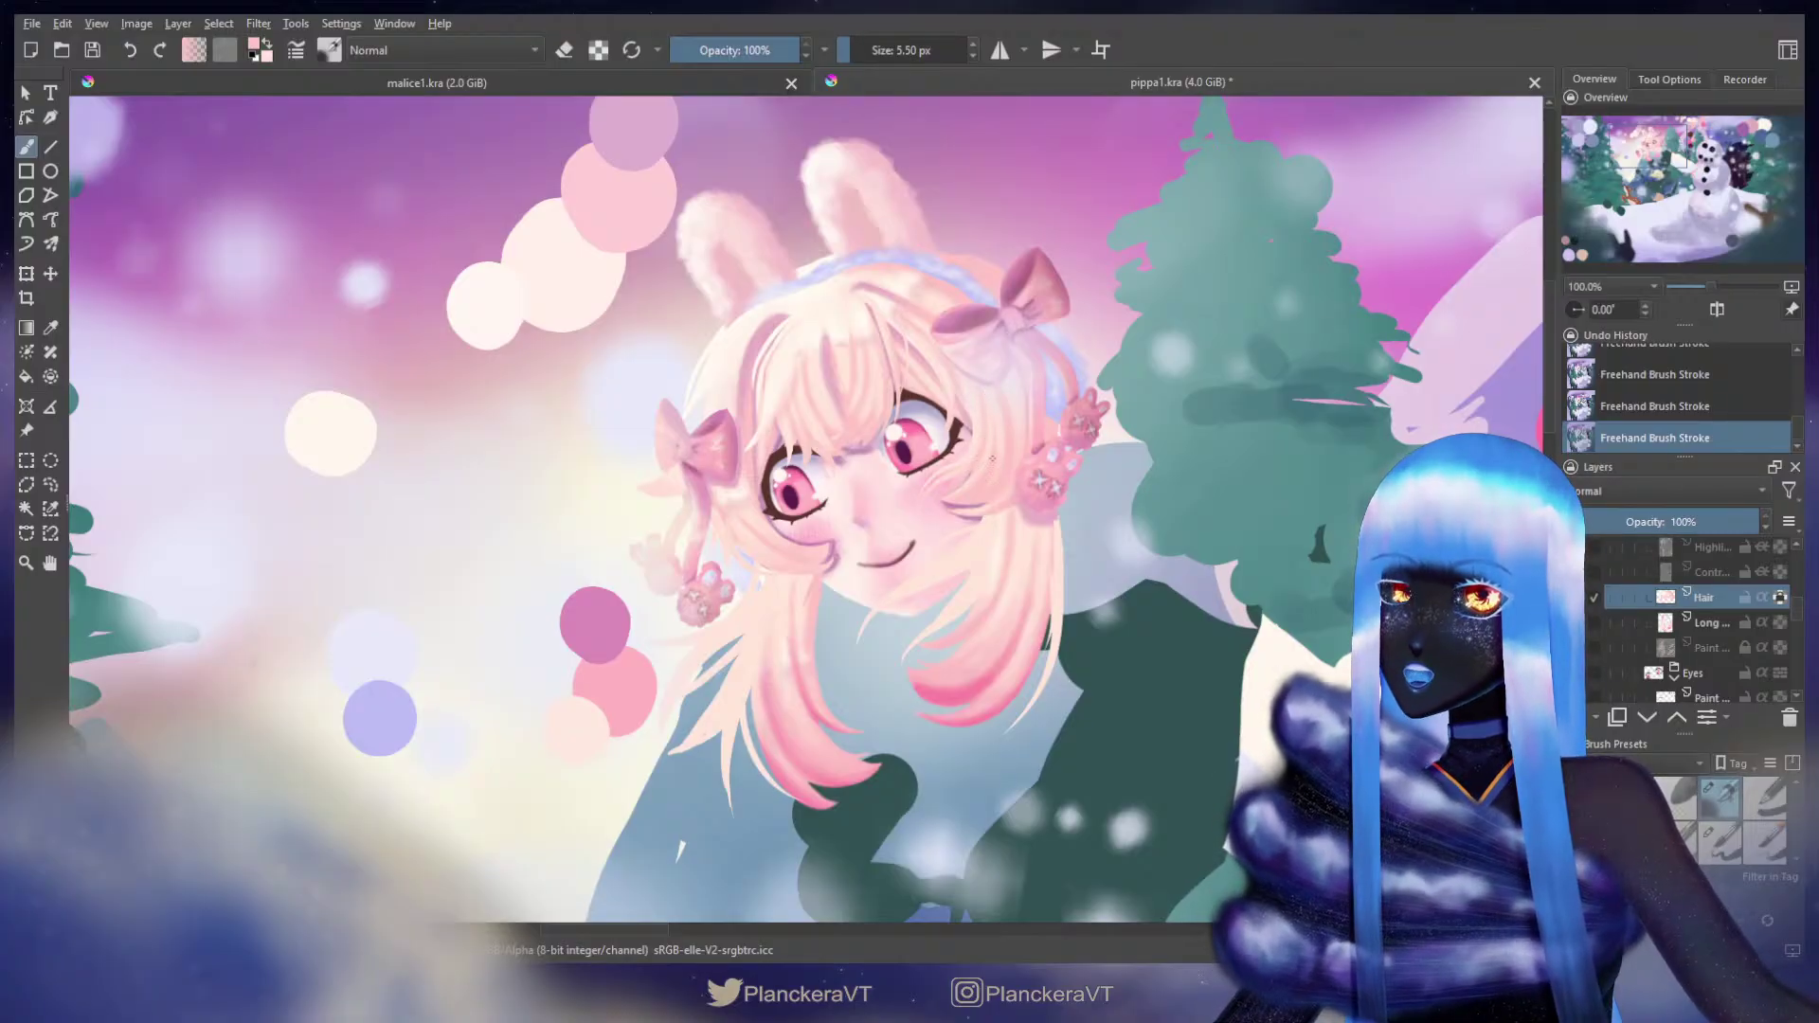
{"action": "key", "text": "bracketright"}
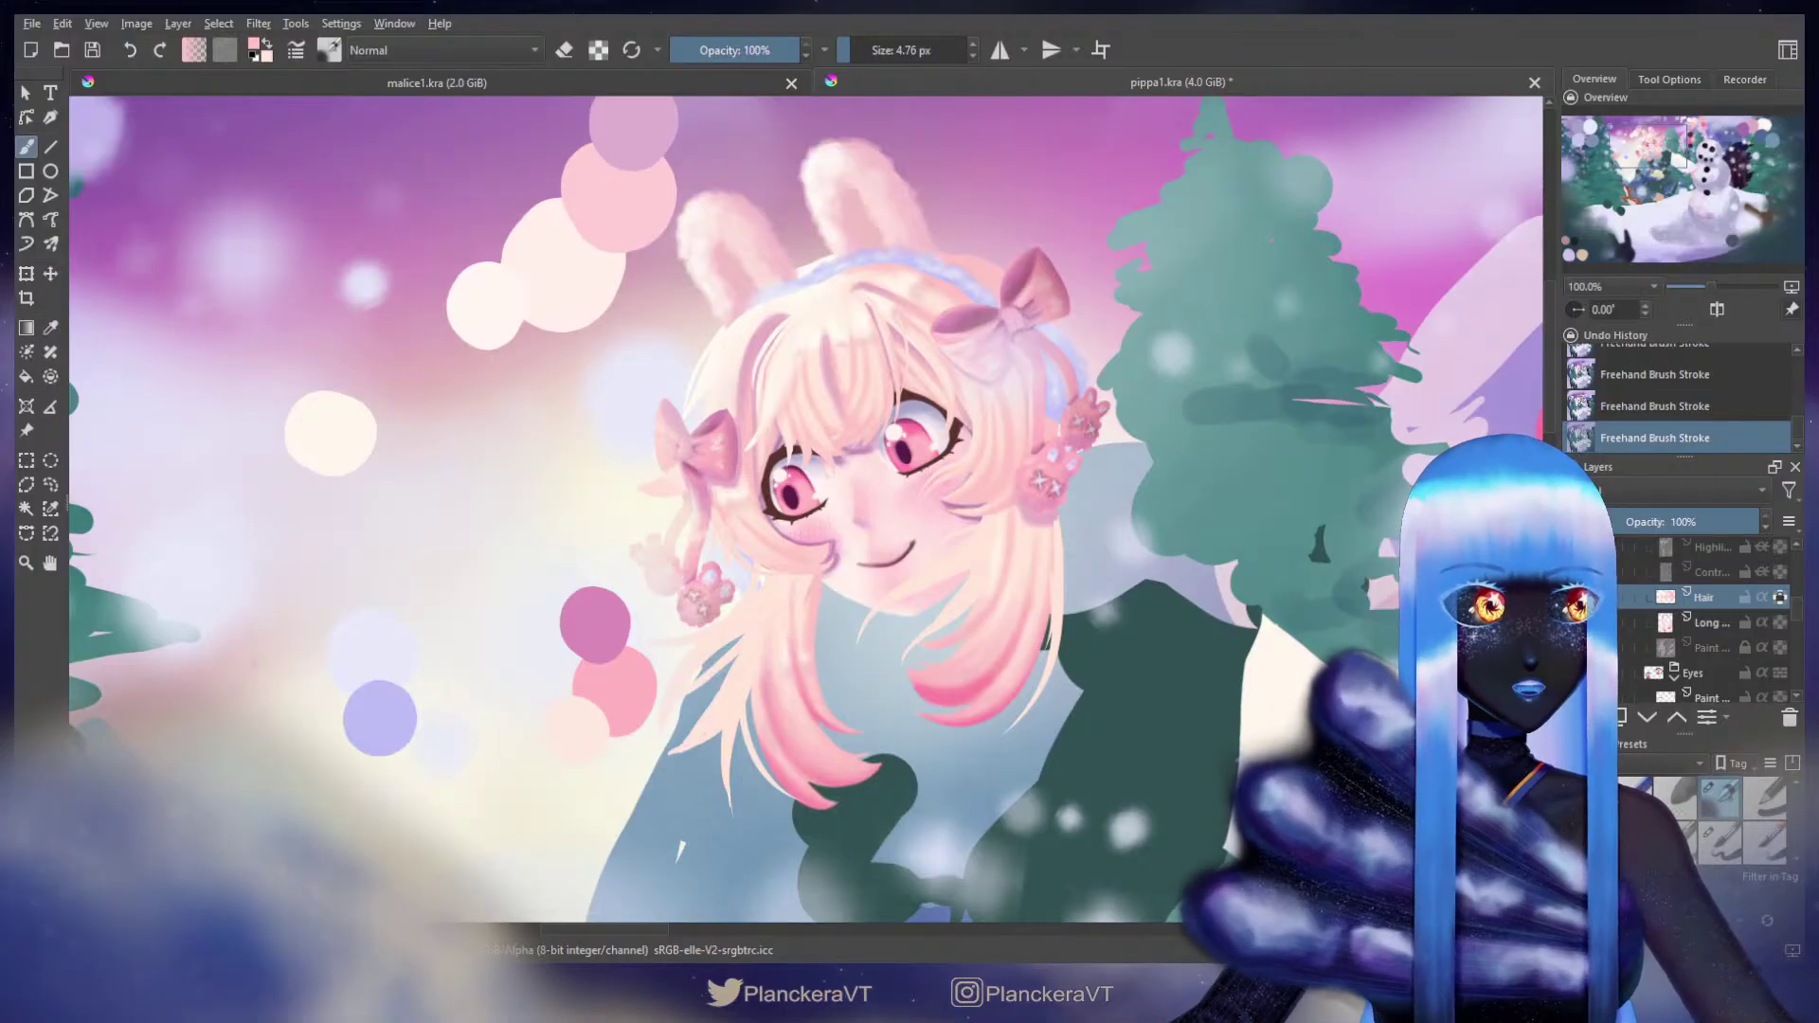
Step: Paint fine strands in the side lock next to the right eye's outer corner, using a 3.96 to 13.41 px brush
{"action": "key", "text": "bracketright"}
{"action": "key", "text": "bracketright"}
{"action": "key", "text": "bracketright"}
{"action": "key", "text": "bracketright"}
{"action": "key", "text": "bracketright"}
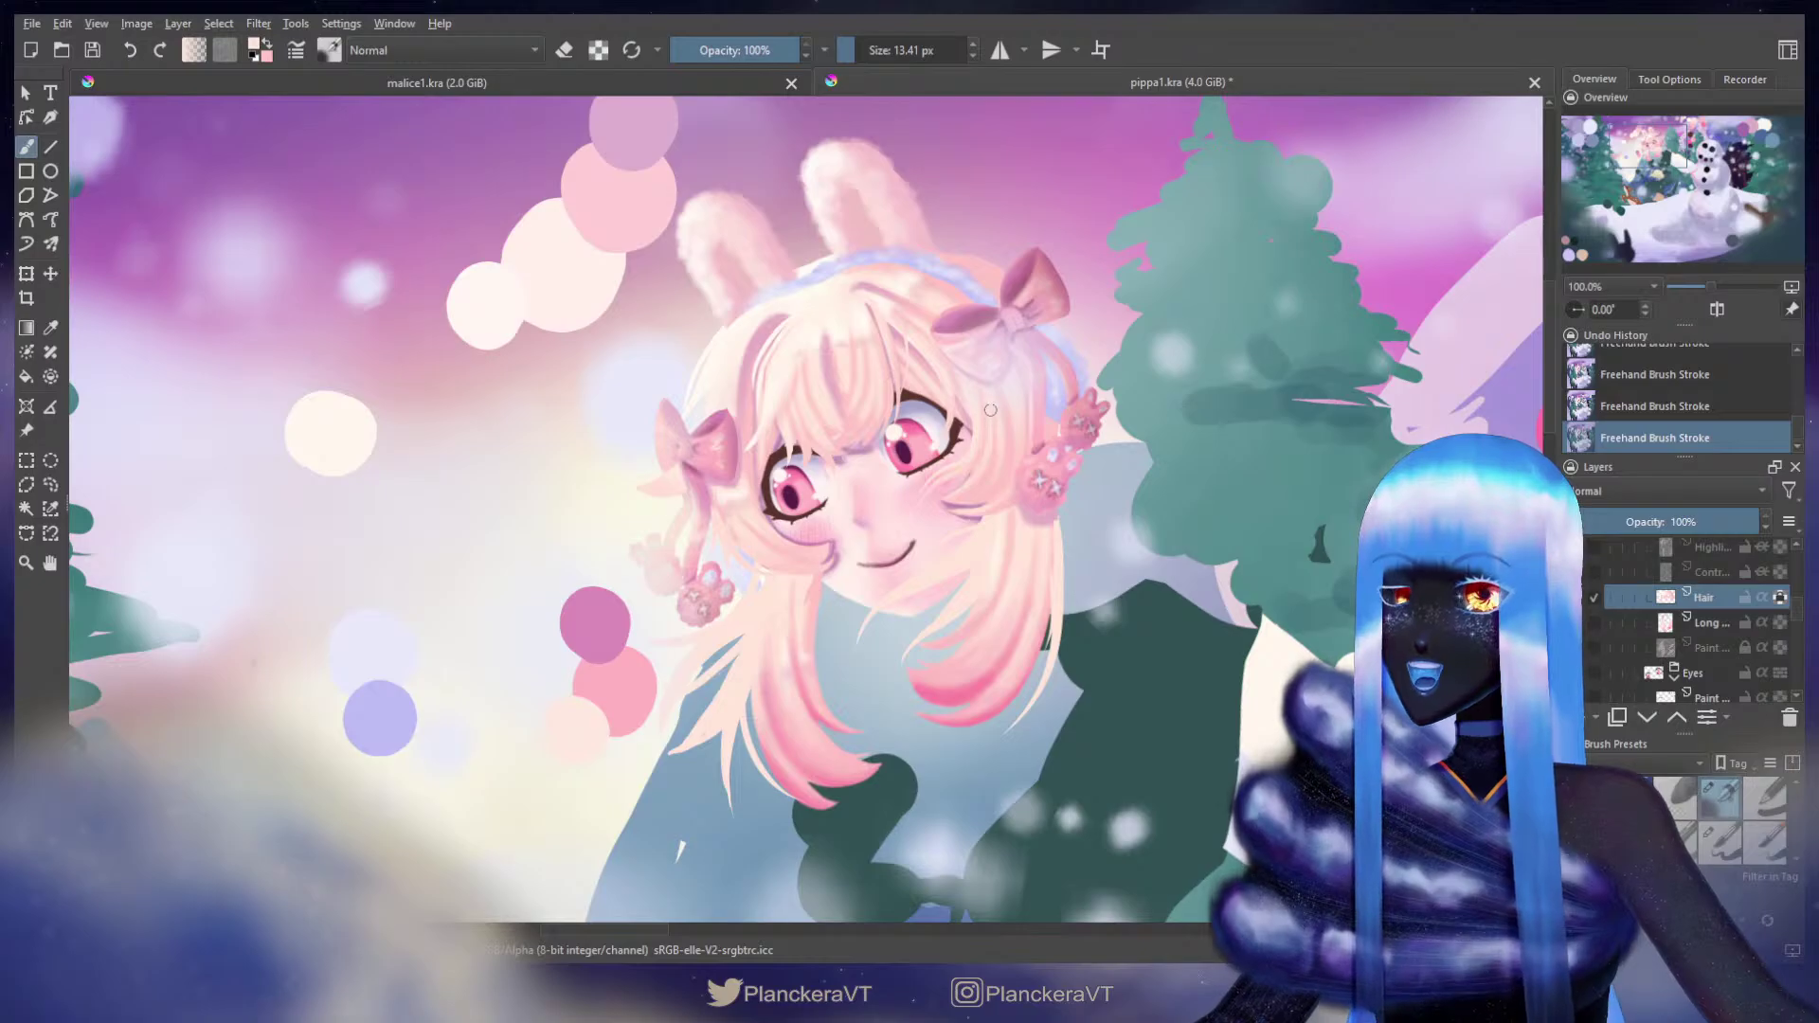
{"action": "key", "text": "bracketleft"}
{"action": "key", "text": "bracketleft"}
{"action": "key", "text": "bracketleft"}
{"action": "key", "text": "bracketleft"}
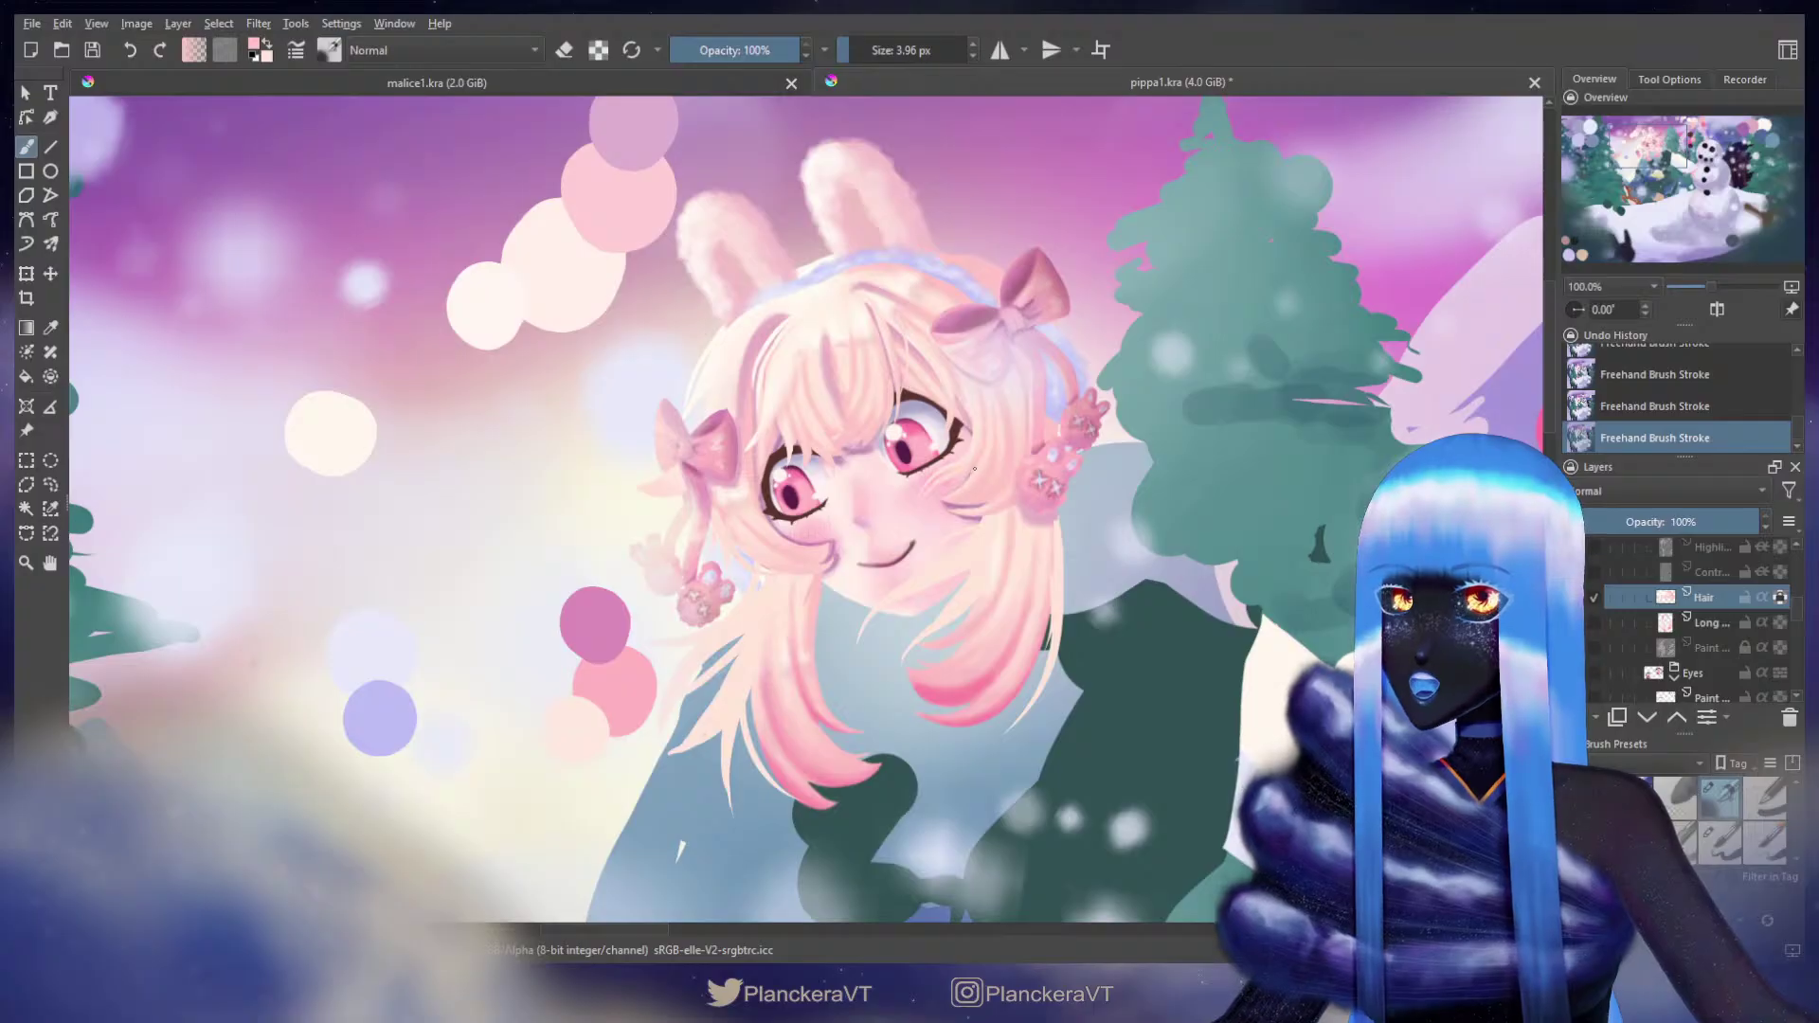
Step: Turn off the Hair layer's alpha lock and reshape the fringe tips above the left eye with a 13.92 px brush and 22.28 px eraser
{"action": "left_click_drag", "start_coordinate": [950, 485], "coordinate": [1005, 448]}
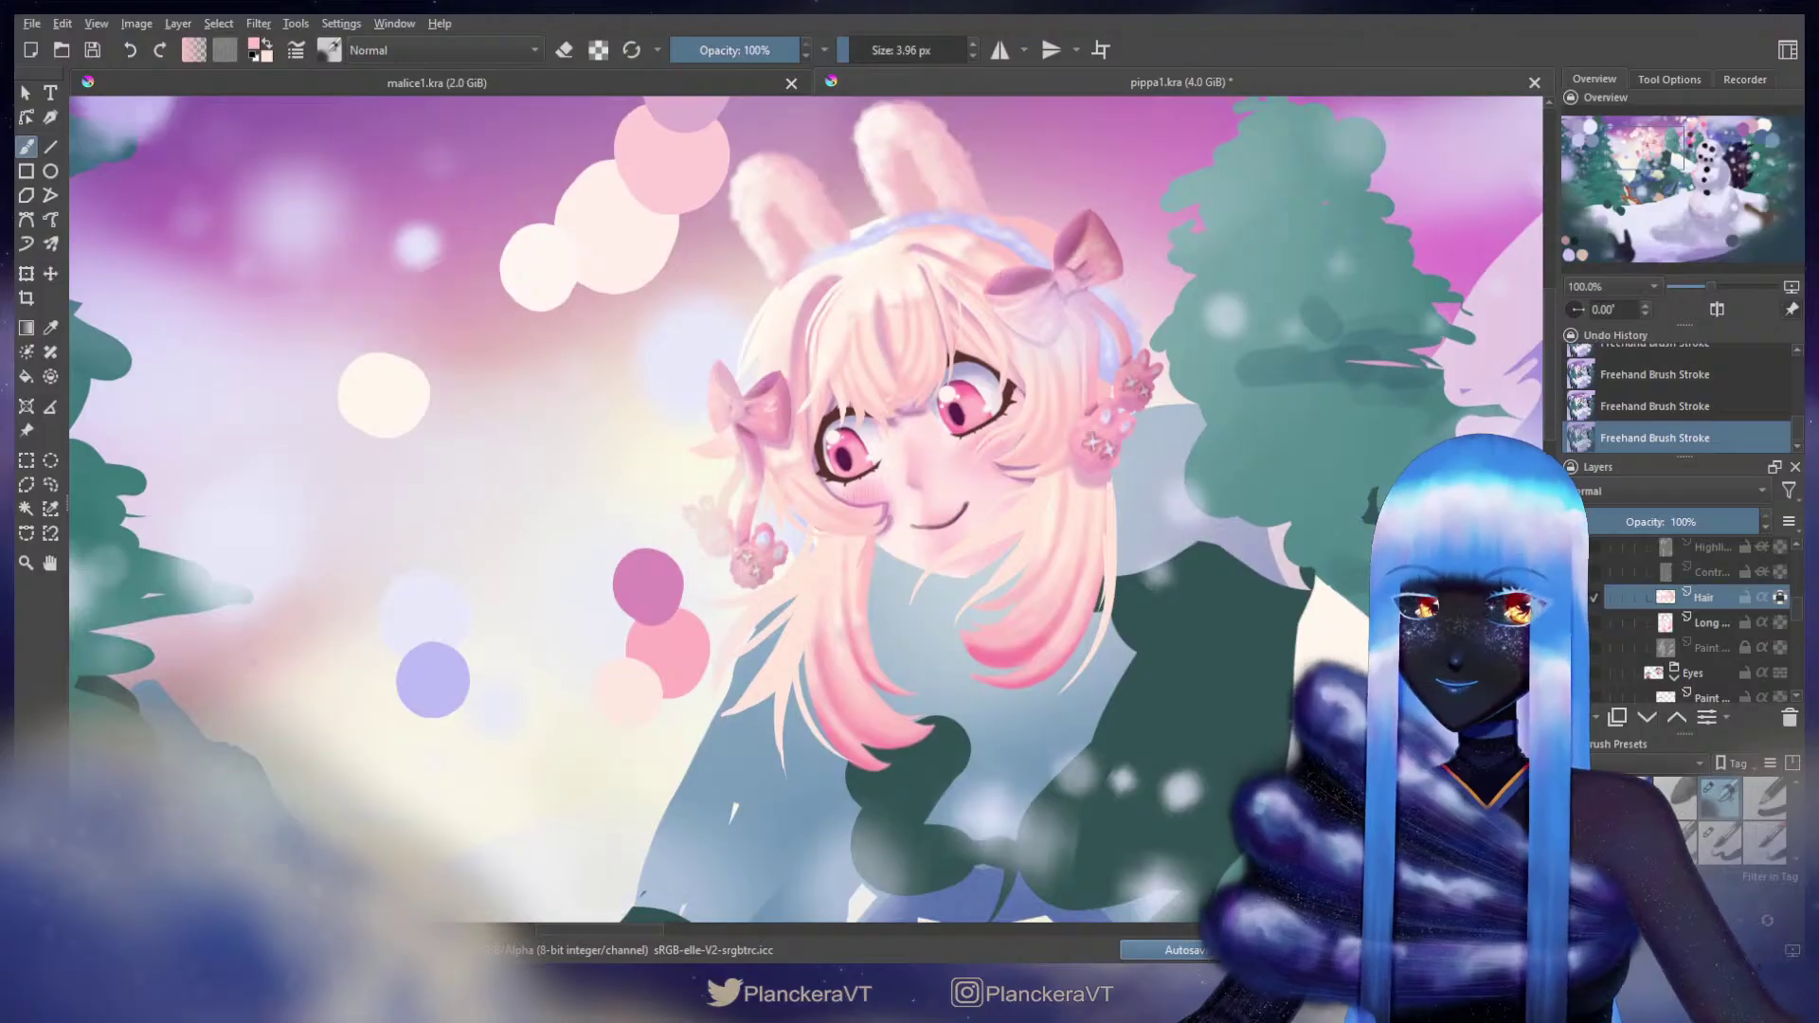
{"action": "scroll", "coordinate": [1356, 538], "scroll_direction": "up", "scroll_amount": 3}
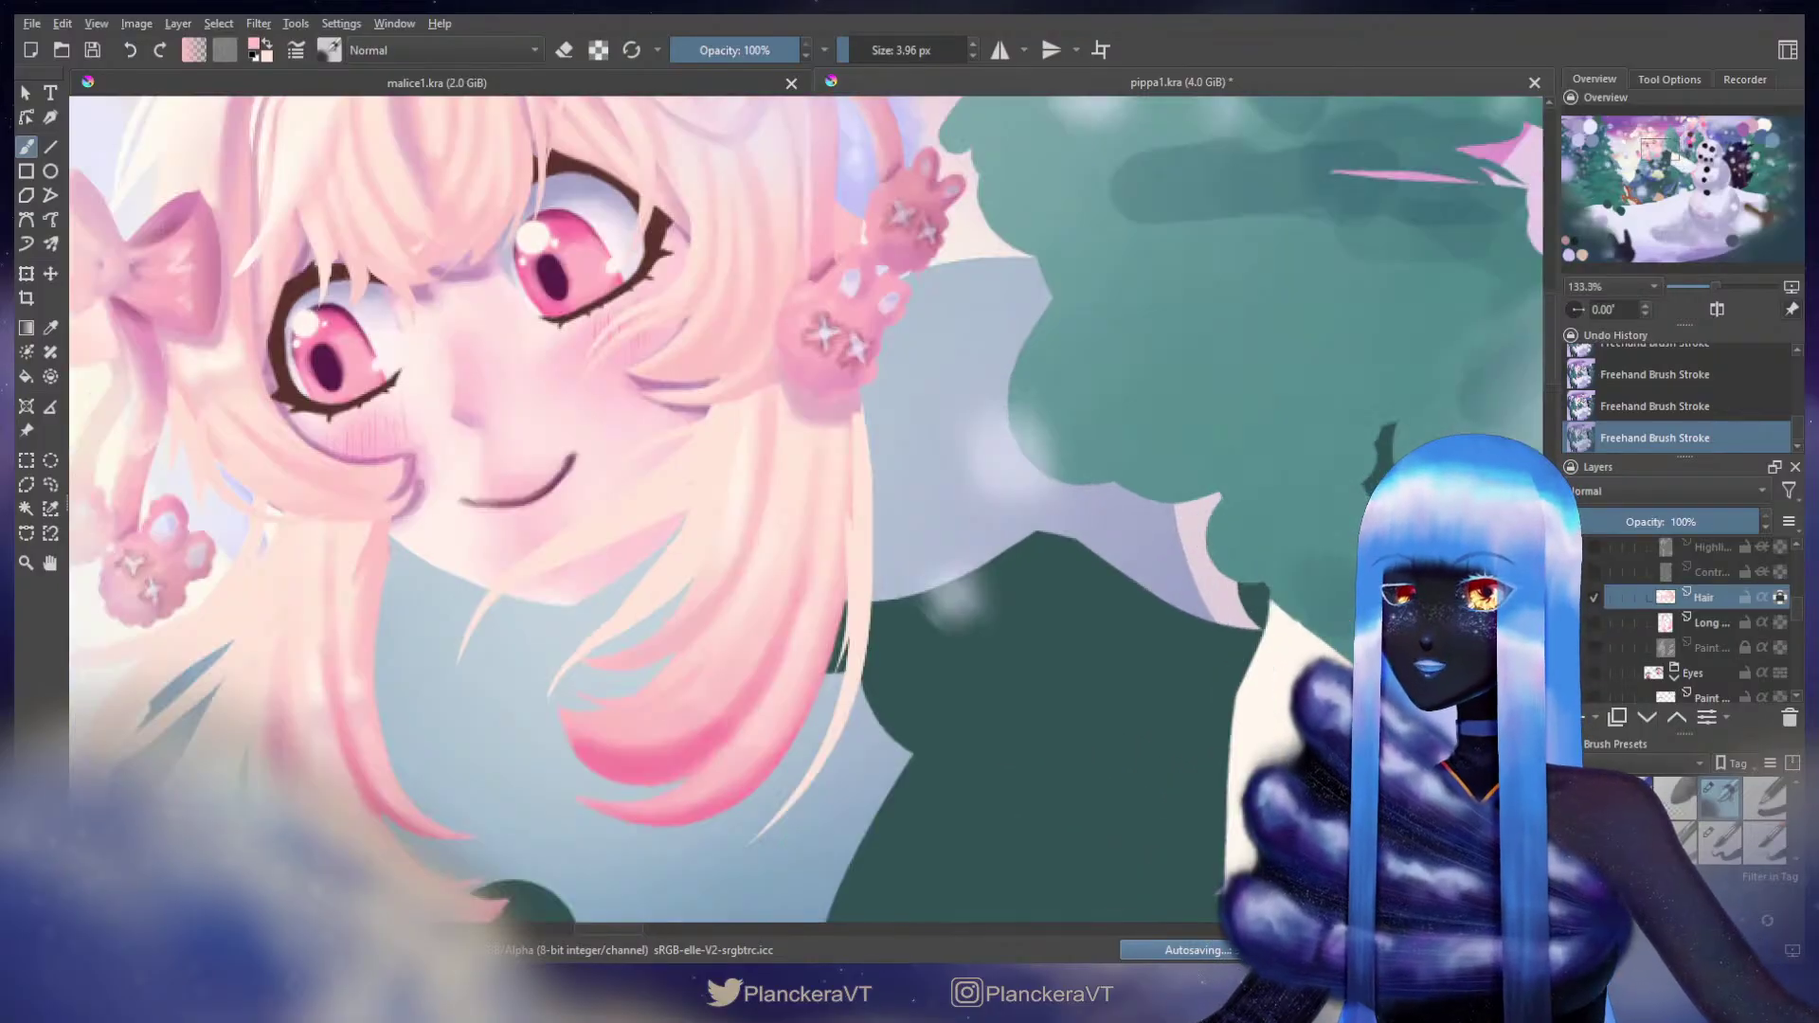
{"action": "scroll", "coordinate": [1357, 538], "scroll_direction": "down", "scroll_amount": 2}
{"action": "scroll", "coordinate": [1356, 538], "scroll_direction": "up", "scroll_amount": 1}
{"action": "left_click_drag", "start_coordinate": [725, 384], "coordinate": [1260, 555]}
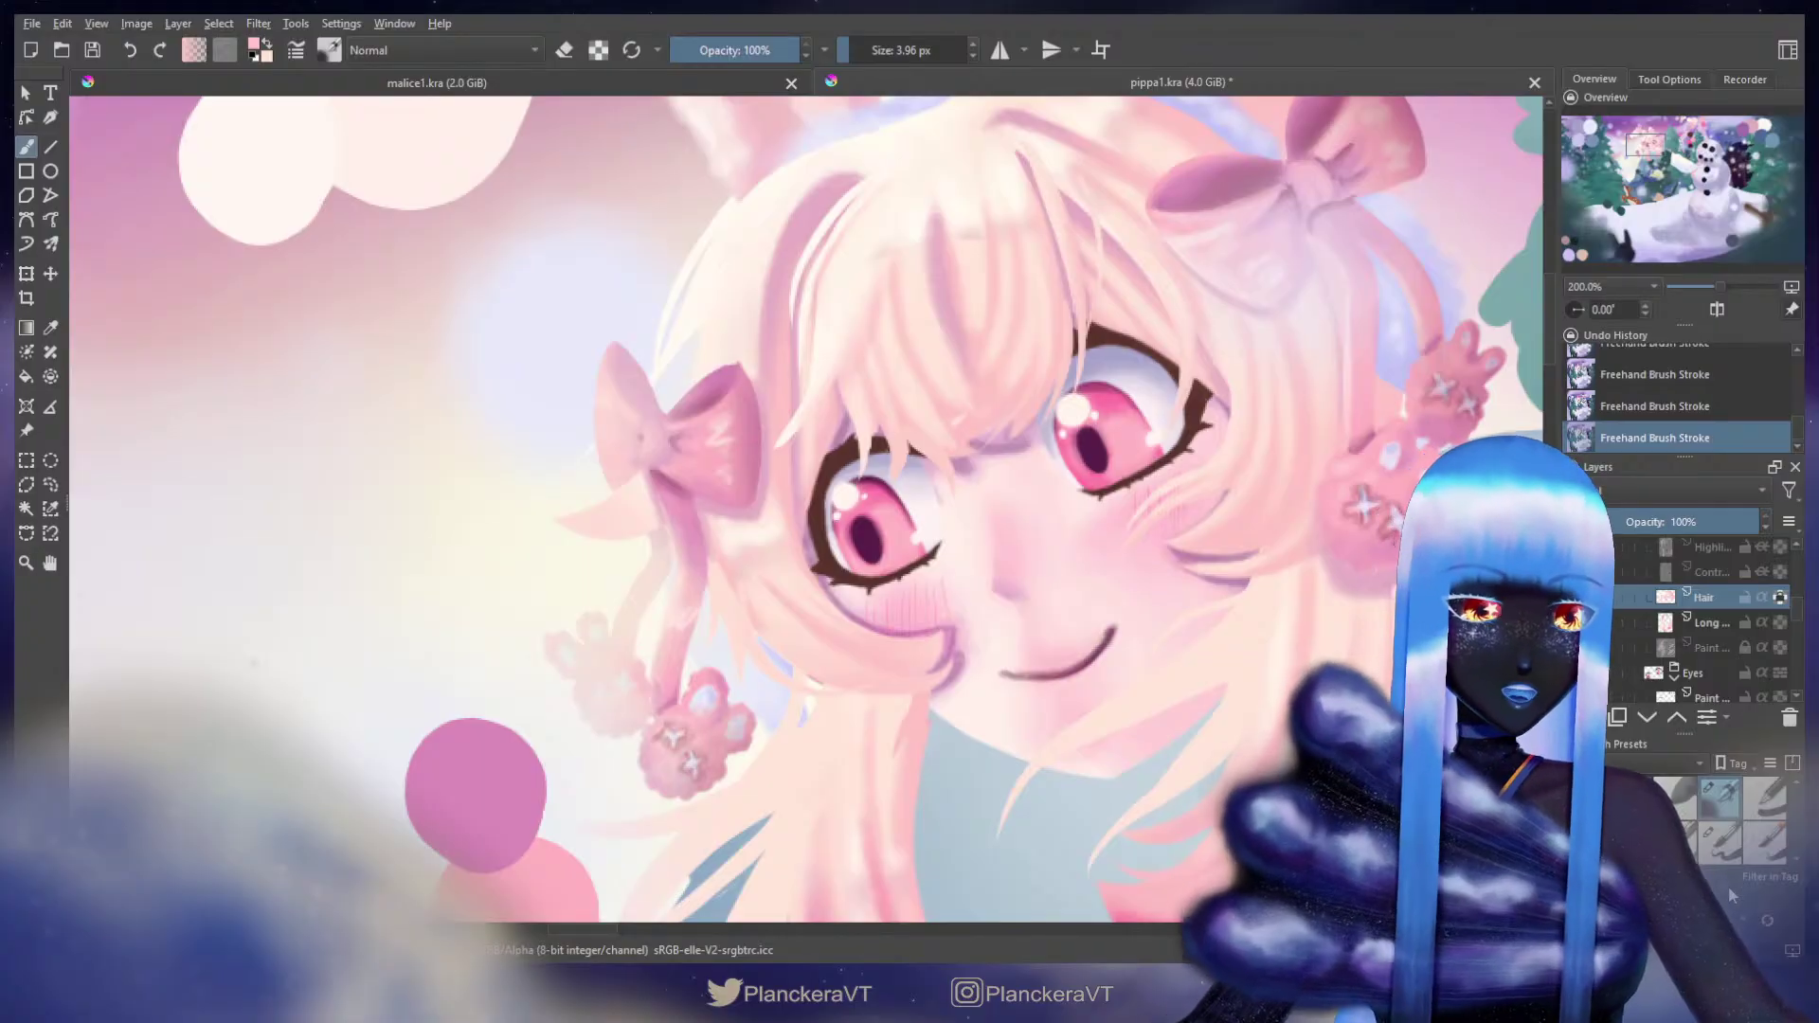
{"action": "left_click", "coordinate": [1720, 842]}
{"action": "left_click", "coordinate": [1779, 597]}
{"action": "mouse_move", "coordinate": [881, 432]}
{"action": "left_mouse_down", "text": "shift"}
{"action": "mouse_move", "coordinate": [863, 424]}
{"action": "mouse_move", "coordinate": [872, 442]}
{"action": "left_mouse_up", "text": "shift"}
{"action": "key", "text": "bracketleft"}
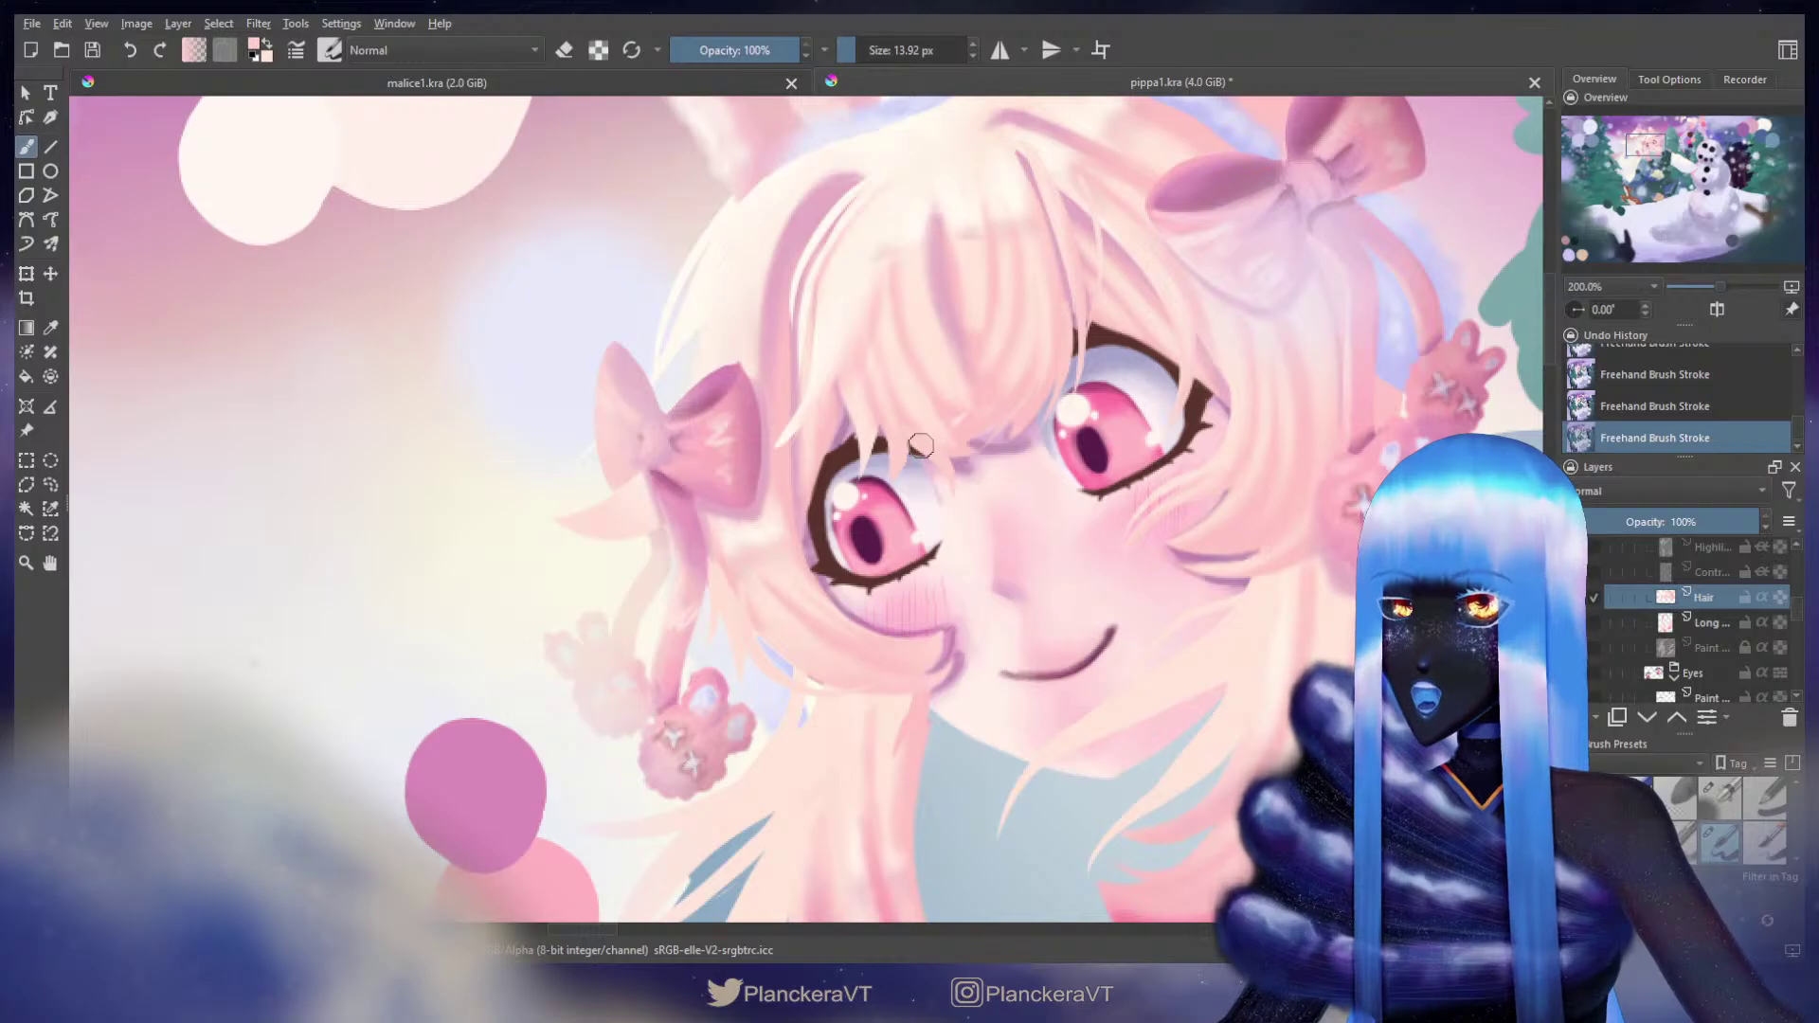
{"action": "left_click_drag", "start_coordinate": [966, 503], "coordinate": [1098, 533]}
{"action": "key", "text": "e"}
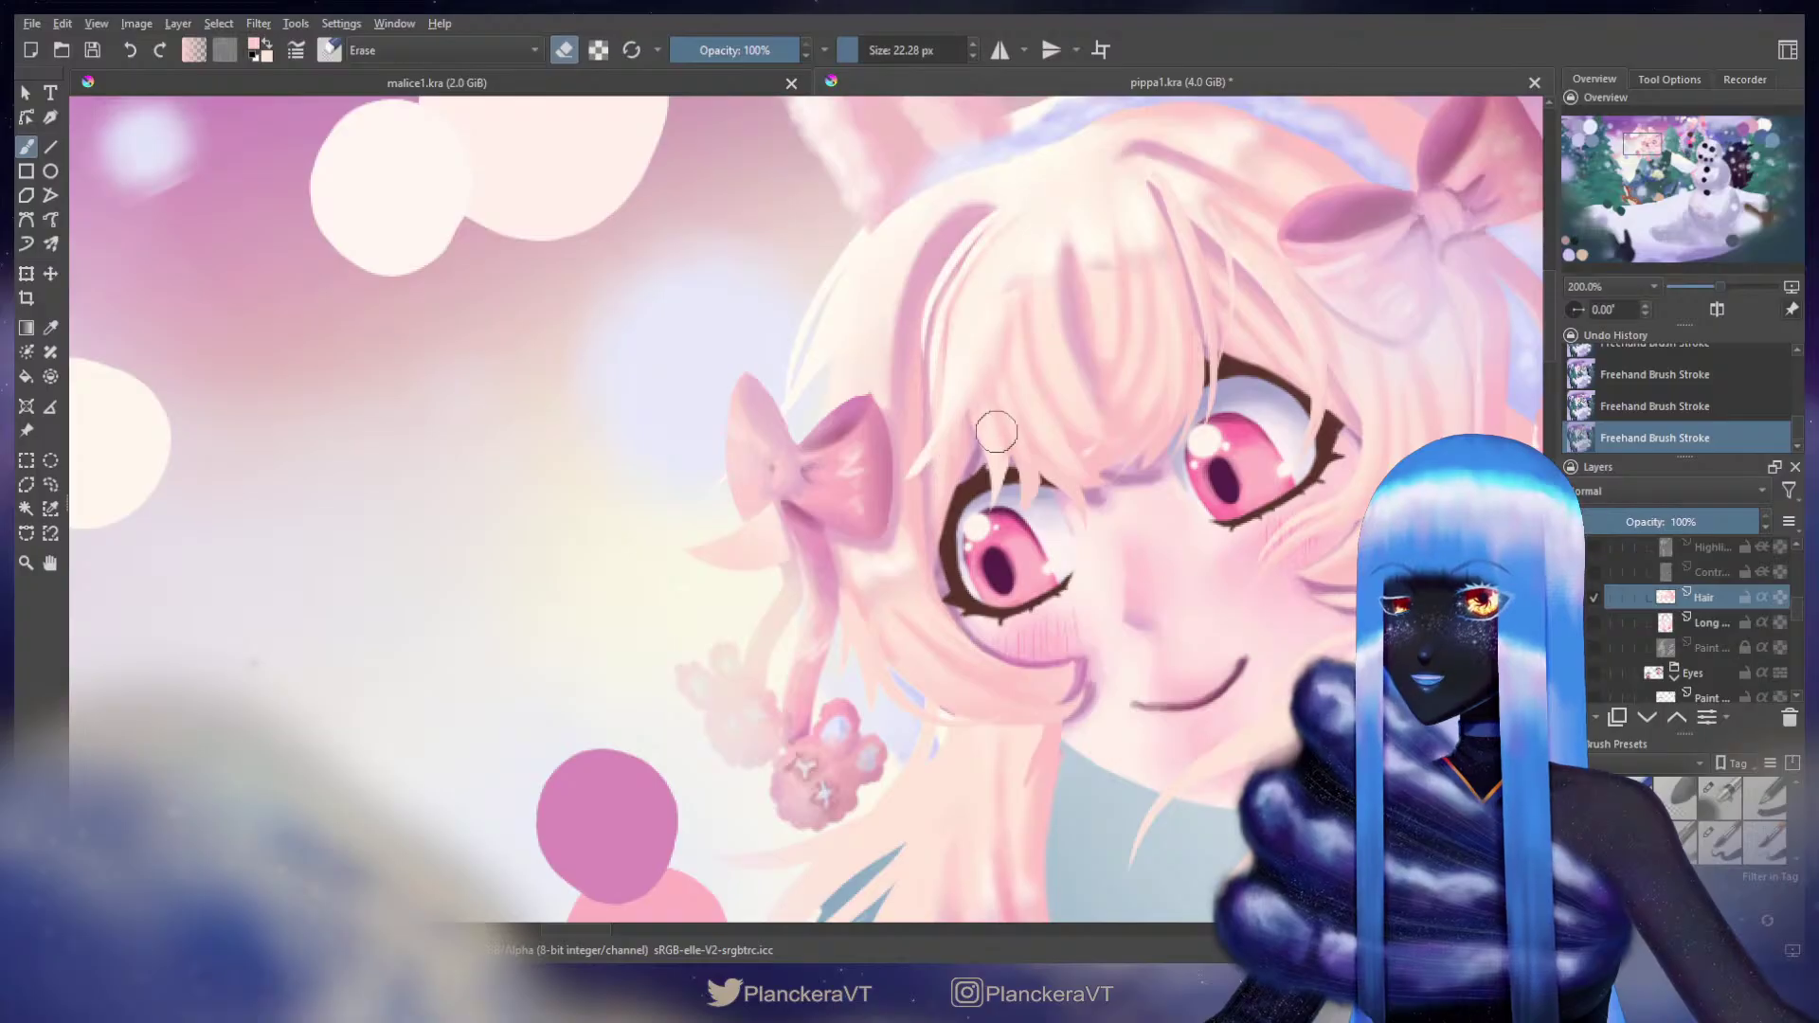
Step: Paint the fringe's left edge with a 16.58 px brush in a sampled hair colour, and re-enable the Hair layer's alpha lock
{"action": "key", "text": "e"}
{"action": "key", "text": "bracketright"}
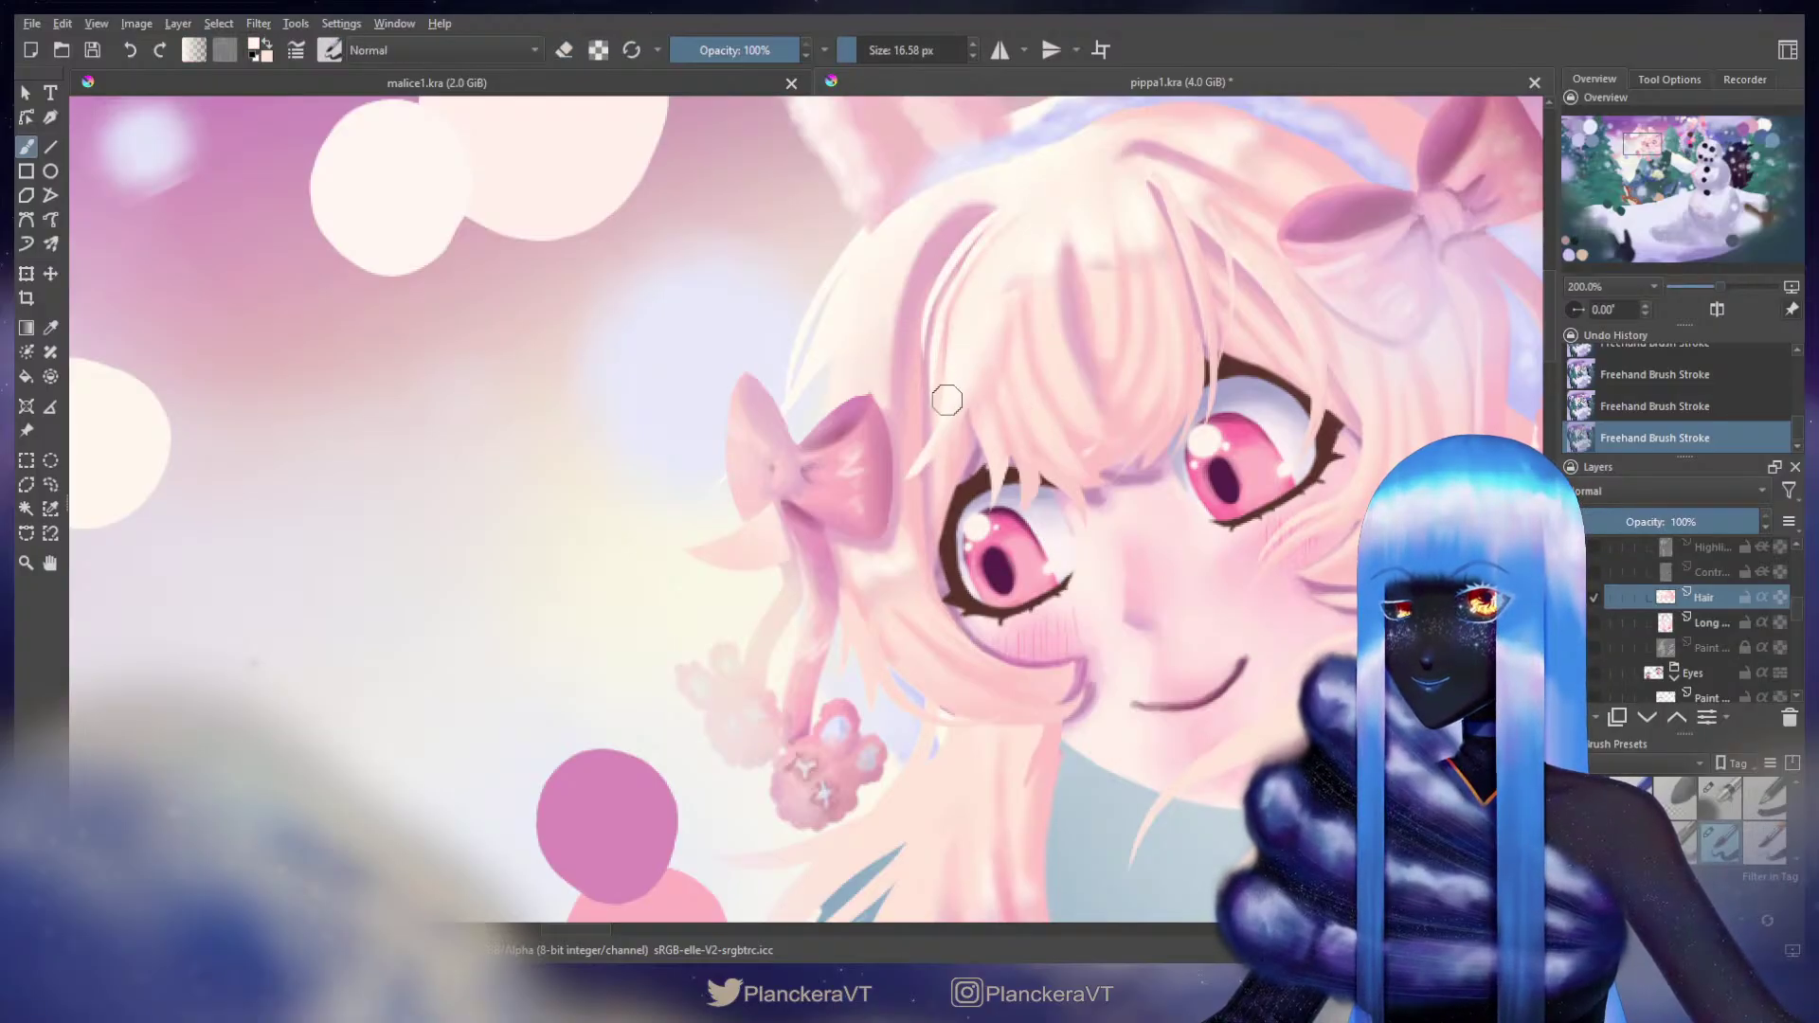
{"action": "mouse_move", "coordinate": [891, 362]}
{"action": "left_mouse_down"}
{"action": "mouse_move", "coordinate": [939, 486]}
{"action": "mouse_move", "coordinate": [881, 330]}
{"action": "left_mouse_up"}
{"action": "left_click", "coordinate": [924, 450], "text": "ctrl"}
{"action": "mouse_move", "coordinate": [921, 522]}
{"action": "left_mouse_down"}
{"action": "mouse_move", "coordinate": [903, 432]}
{"action": "mouse_move", "coordinate": [871, 462]}
{"action": "left_mouse_up"}
{"action": "mouse_move", "coordinate": [1056, 443]}
{"action": "left_mouse_down"}
{"action": "mouse_move", "coordinate": [820, 577]}
{"action": "mouse_move", "coordinate": [901, 645]}
{"action": "mouse_move", "coordinate": [898, 577]}
{"action": "mouse_move", "coordinate": [1054, 459]}
{"action": "left_mouse_up"}
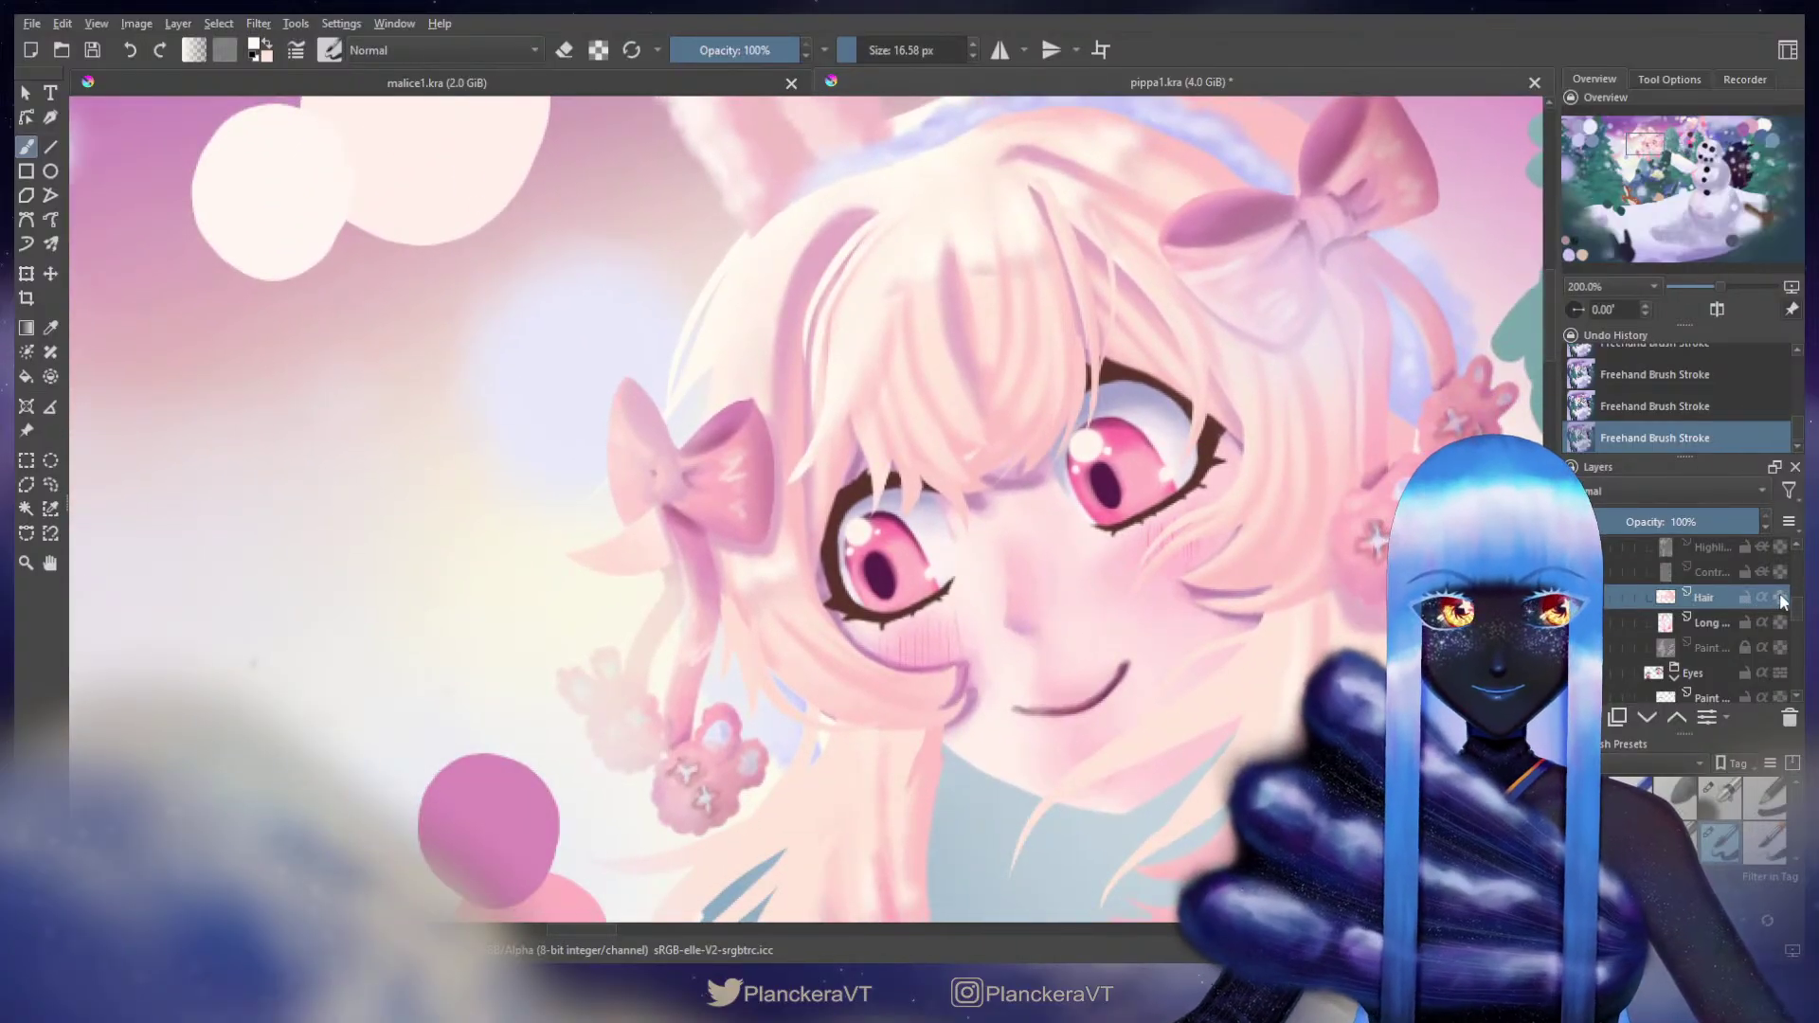
{"action": "left_click", "coordinate": [1779, 597]}
Step: Return to the soft shading brush and paint strands in the lock over the left cheek at 7.97 to 11.40 px
{"action": "left_click_drag", "start_coordinate": [1183, 580], "coordinate": [816, 508]}
{"action": "left_click_drag", "start_coordinate": [1284, 441], "coordinate": [742, 759]}
{"action": "left_click", "coordinate": [856, 491], "text": "ctrl"}
{"action": "left_click_drag", "start_coordinate": [741, 571], "coordinate": [1232, 331]}
{"action": "left_click_drag", "start_coordinate": [606, 606], "coordinate": [1260, 379]}
{"action": "left_click_drag", "start_coordinate": [635, 512], "coordinate": [1297, 227]}
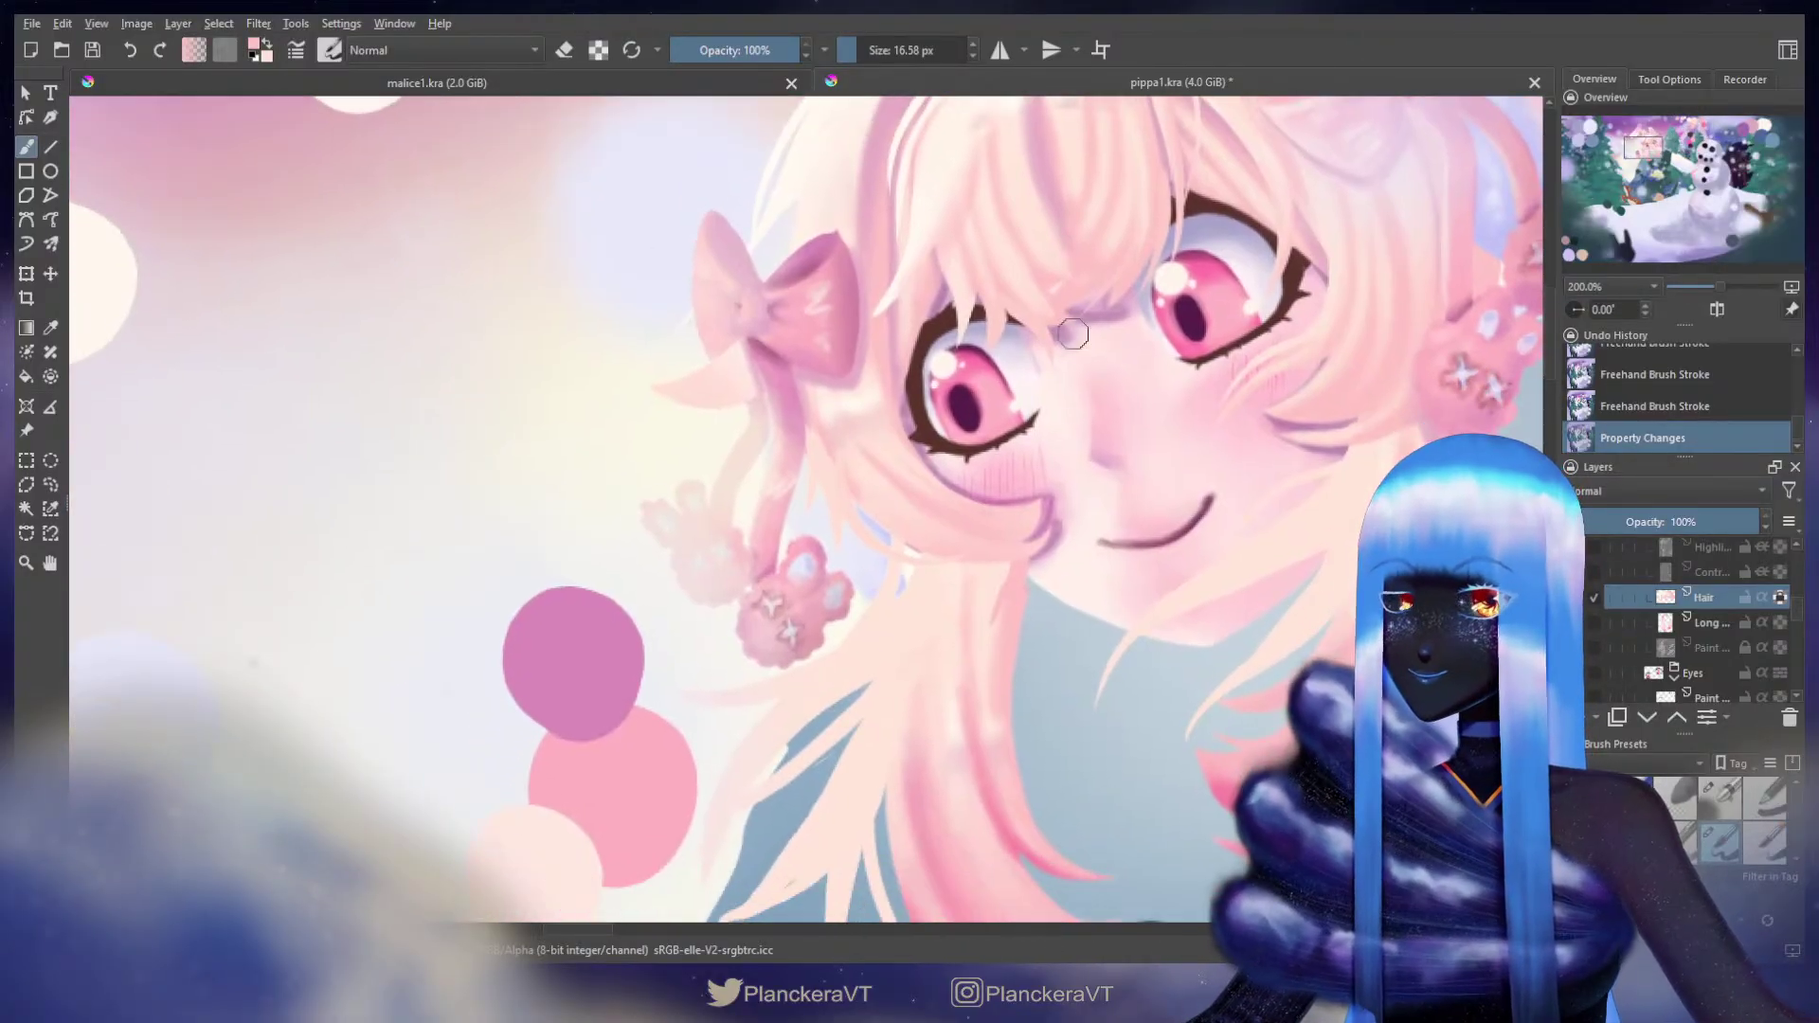
{"action": "left_click", "coordinate": [1719, 799]}
{"action": "mouse_move", "coordinate": [853, 509]}
{"action": "left_mouse_down"}
{"action": "mouse_move", "coordinate": [905, 556]}
{"action": "mouse_move", "coordinate": [834, 497]}
{"action": "mouse_move", "coordinate": [852, 534]}
{"action": "mouse_move", "coordinate": [910, 562]}
{"action": "left_mouse_up"}
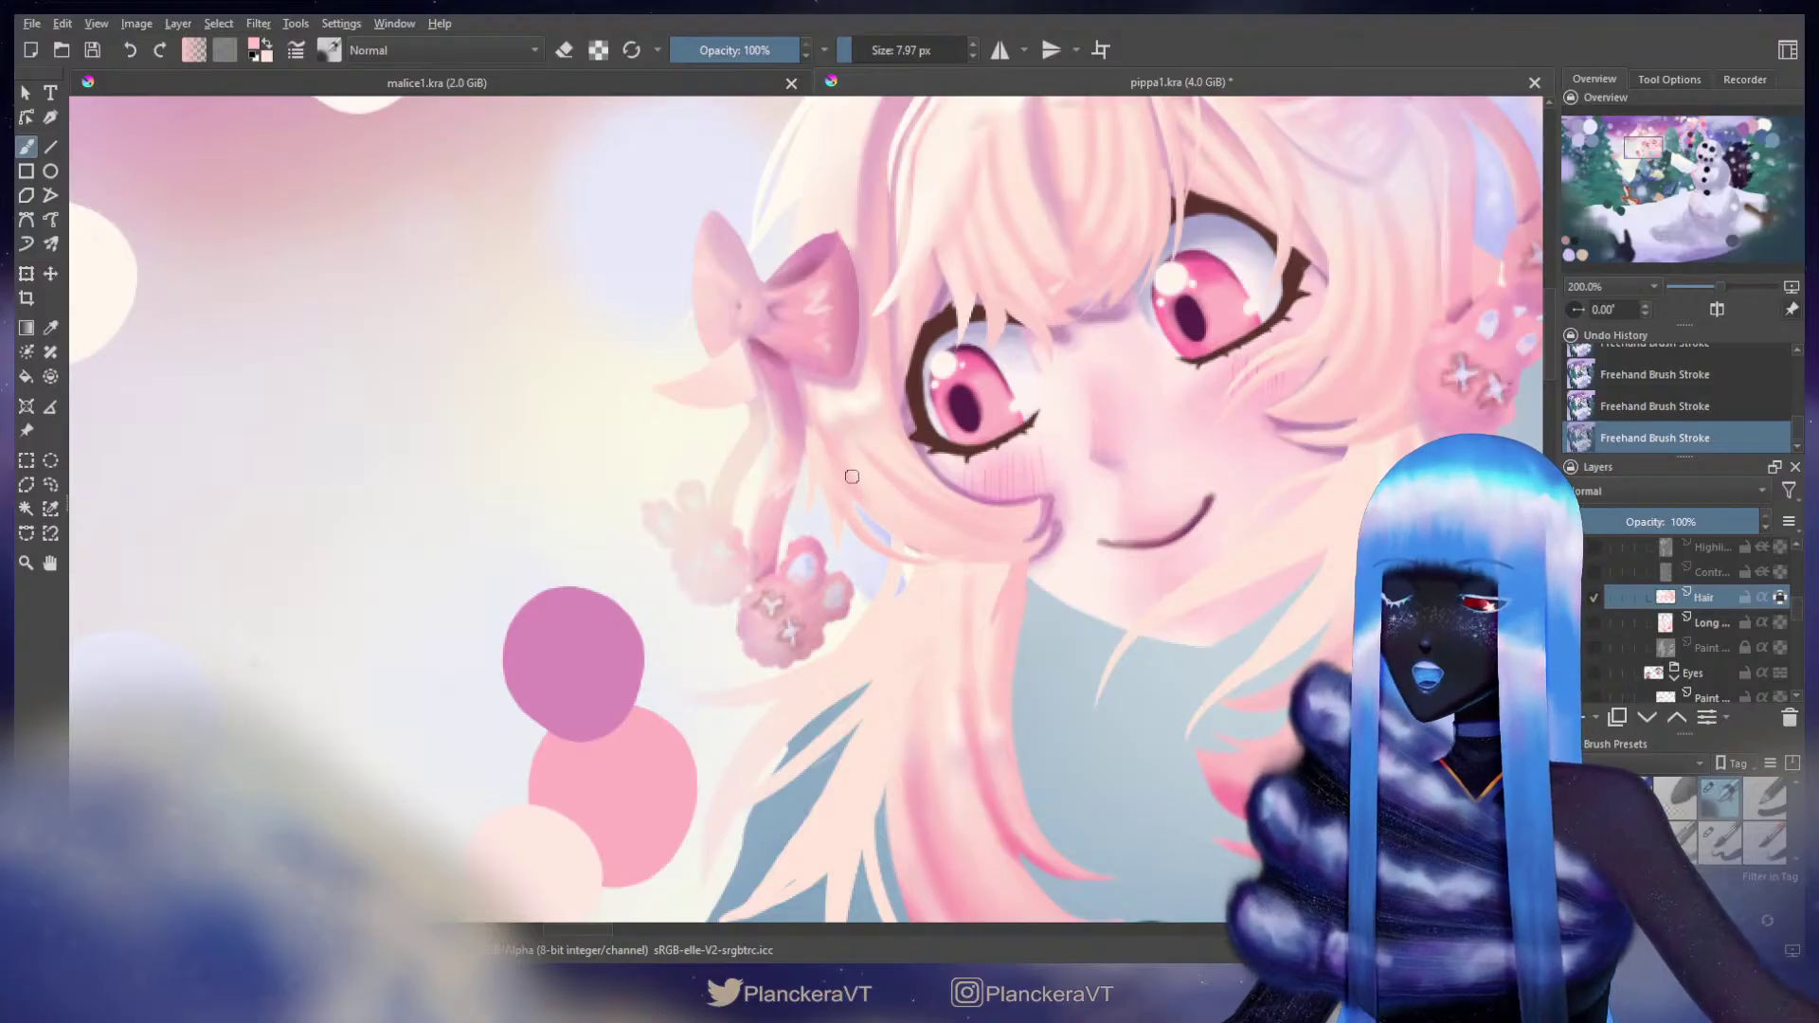
{"action": "left_click_drag", "start_coordinate": [809, 437], "coordinate": [817, 436], "text": "shift"}
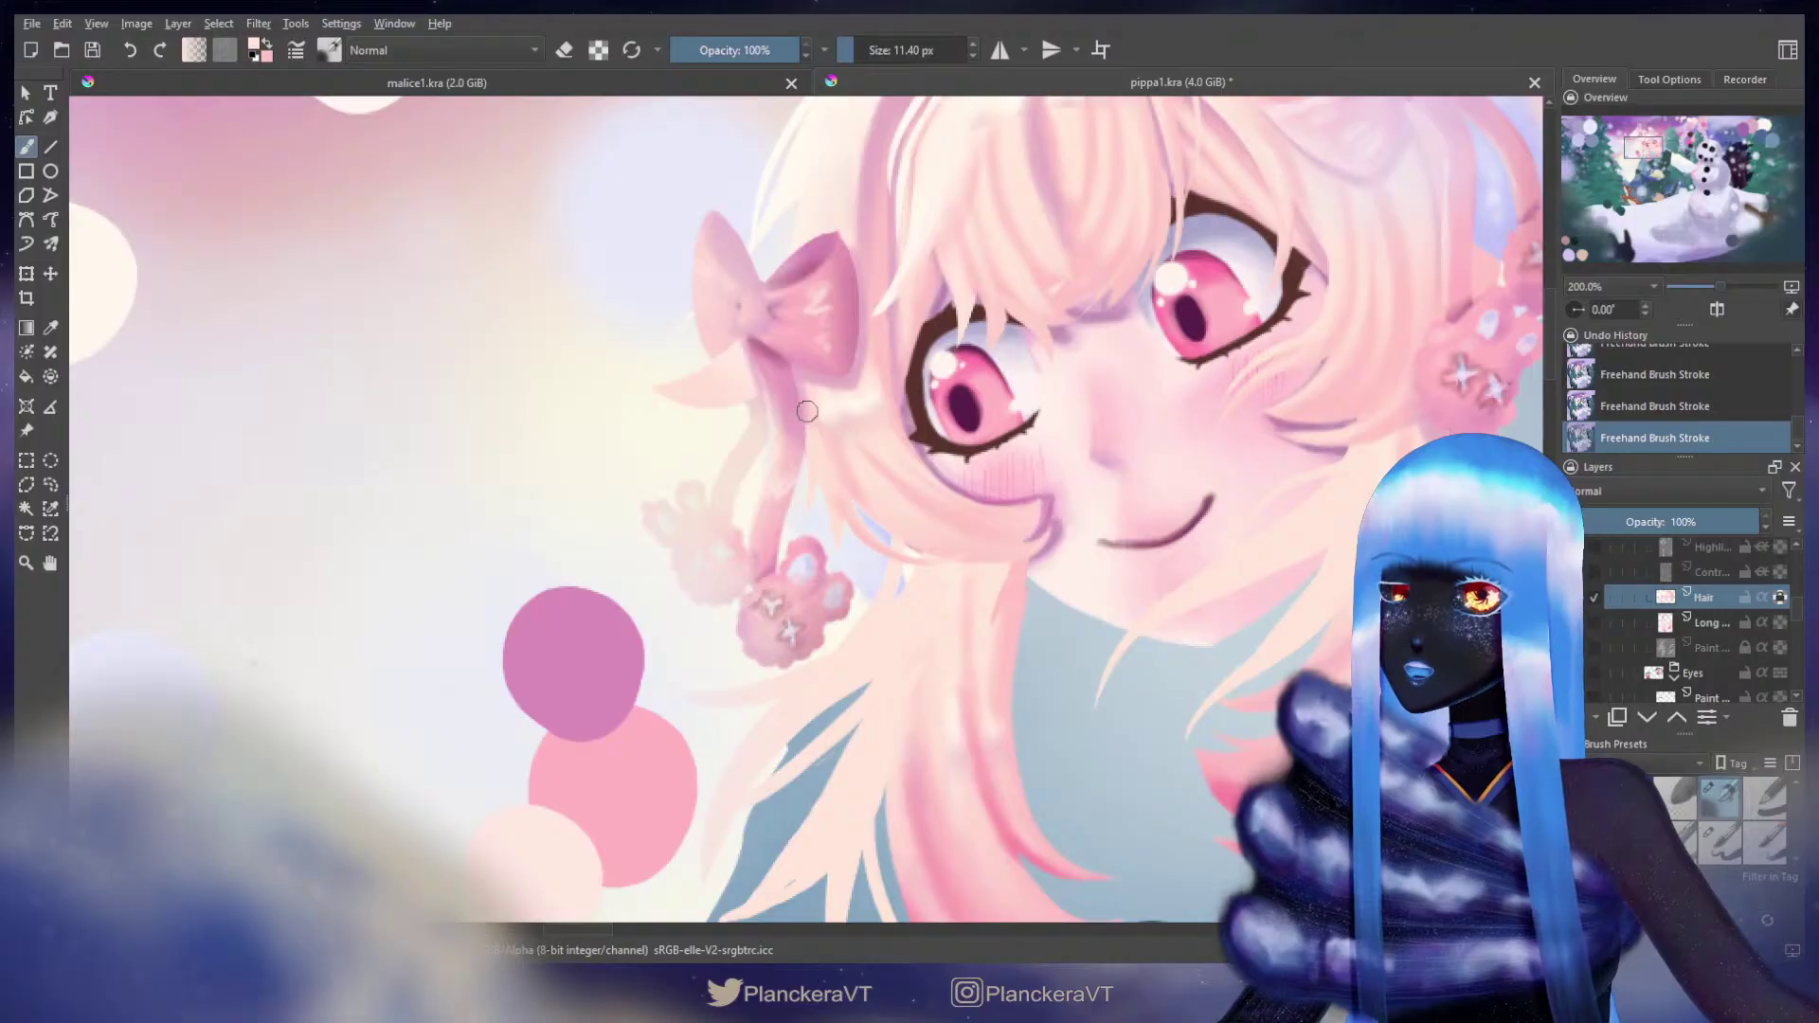
Step: Blend the side hair below the left bow with pink and light tones, varying the brush between 3.28 and 29.70 px
{"action": "key", "text": "bracketleft"}
{"action": "key", "text": "bracketright"}
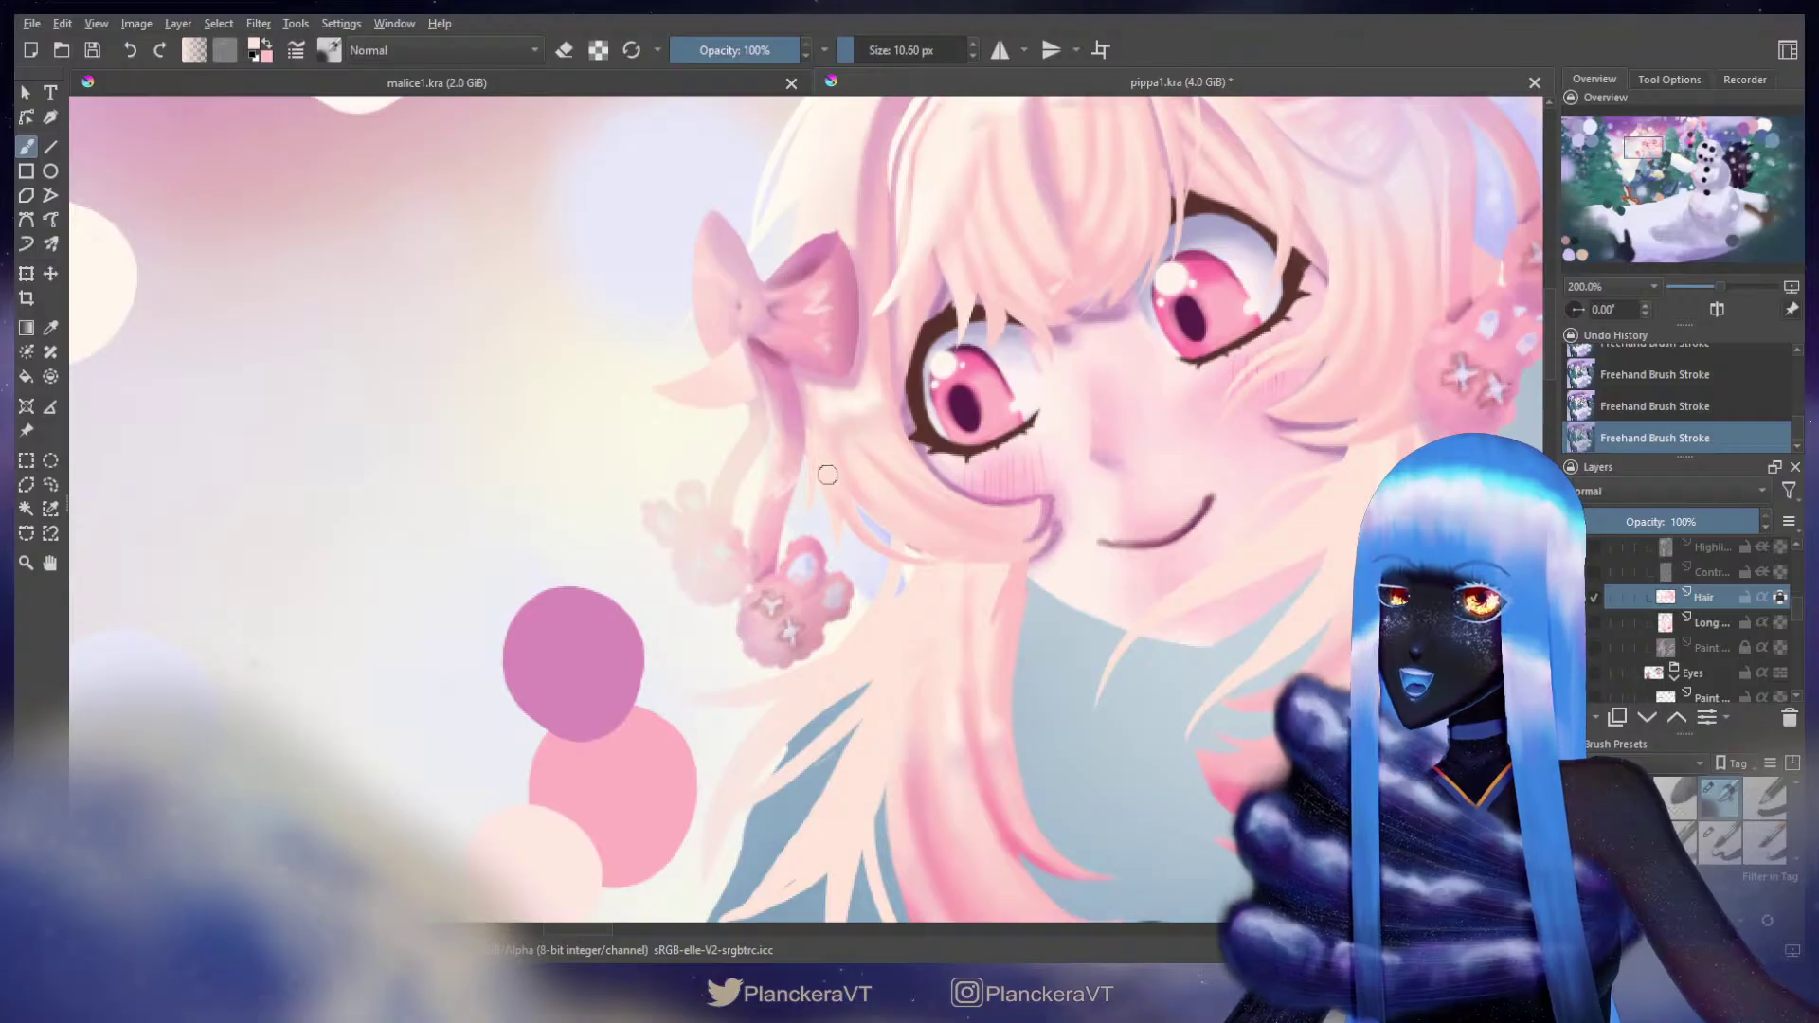
{"action": "key", "text": "bracketleft"}
{"action": "key", "text": "bracketleft"}
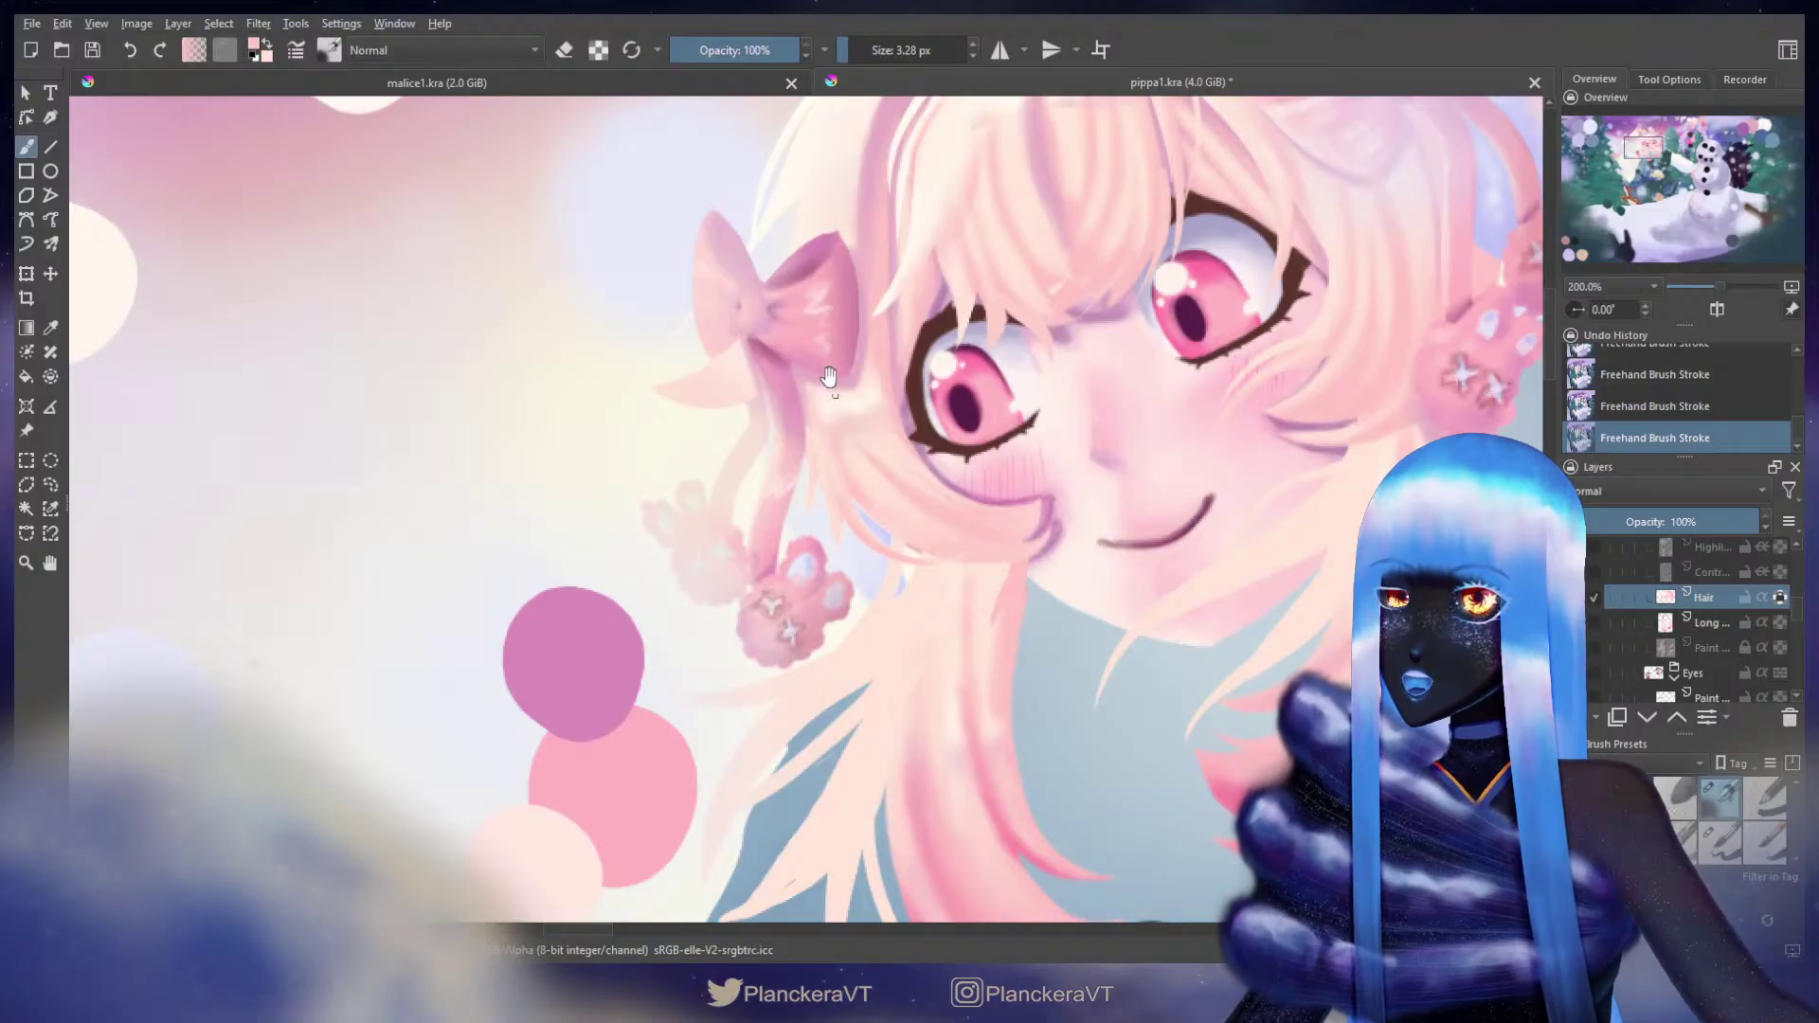
{"action": "scroll", "coordinate": [812, 451], "scroll_direction": "up", "scroll_amount": 3}
{"action": "left_click_drag", "start_coordinate": [811, 540], "coordinate": [924, 340]}
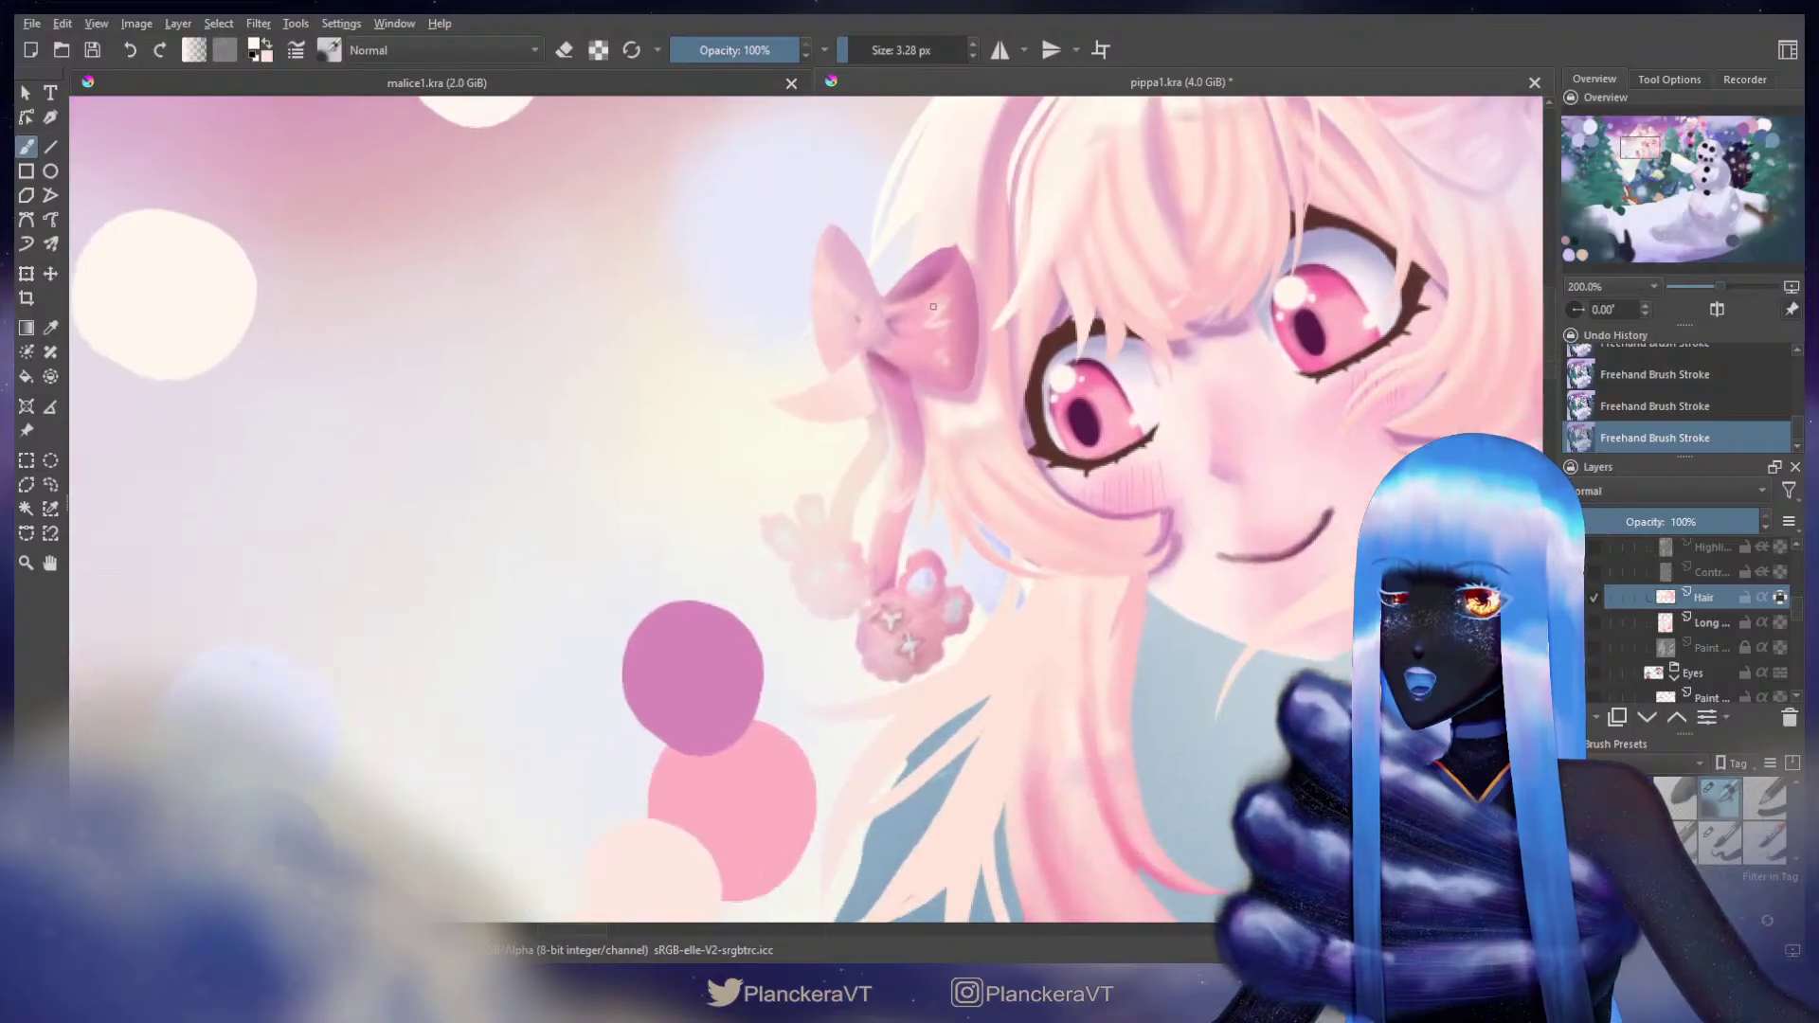
{"action": "left_click_drag", "start_coordinate": [858, 451], "coordinate": [912, 451], "text": "shift"}
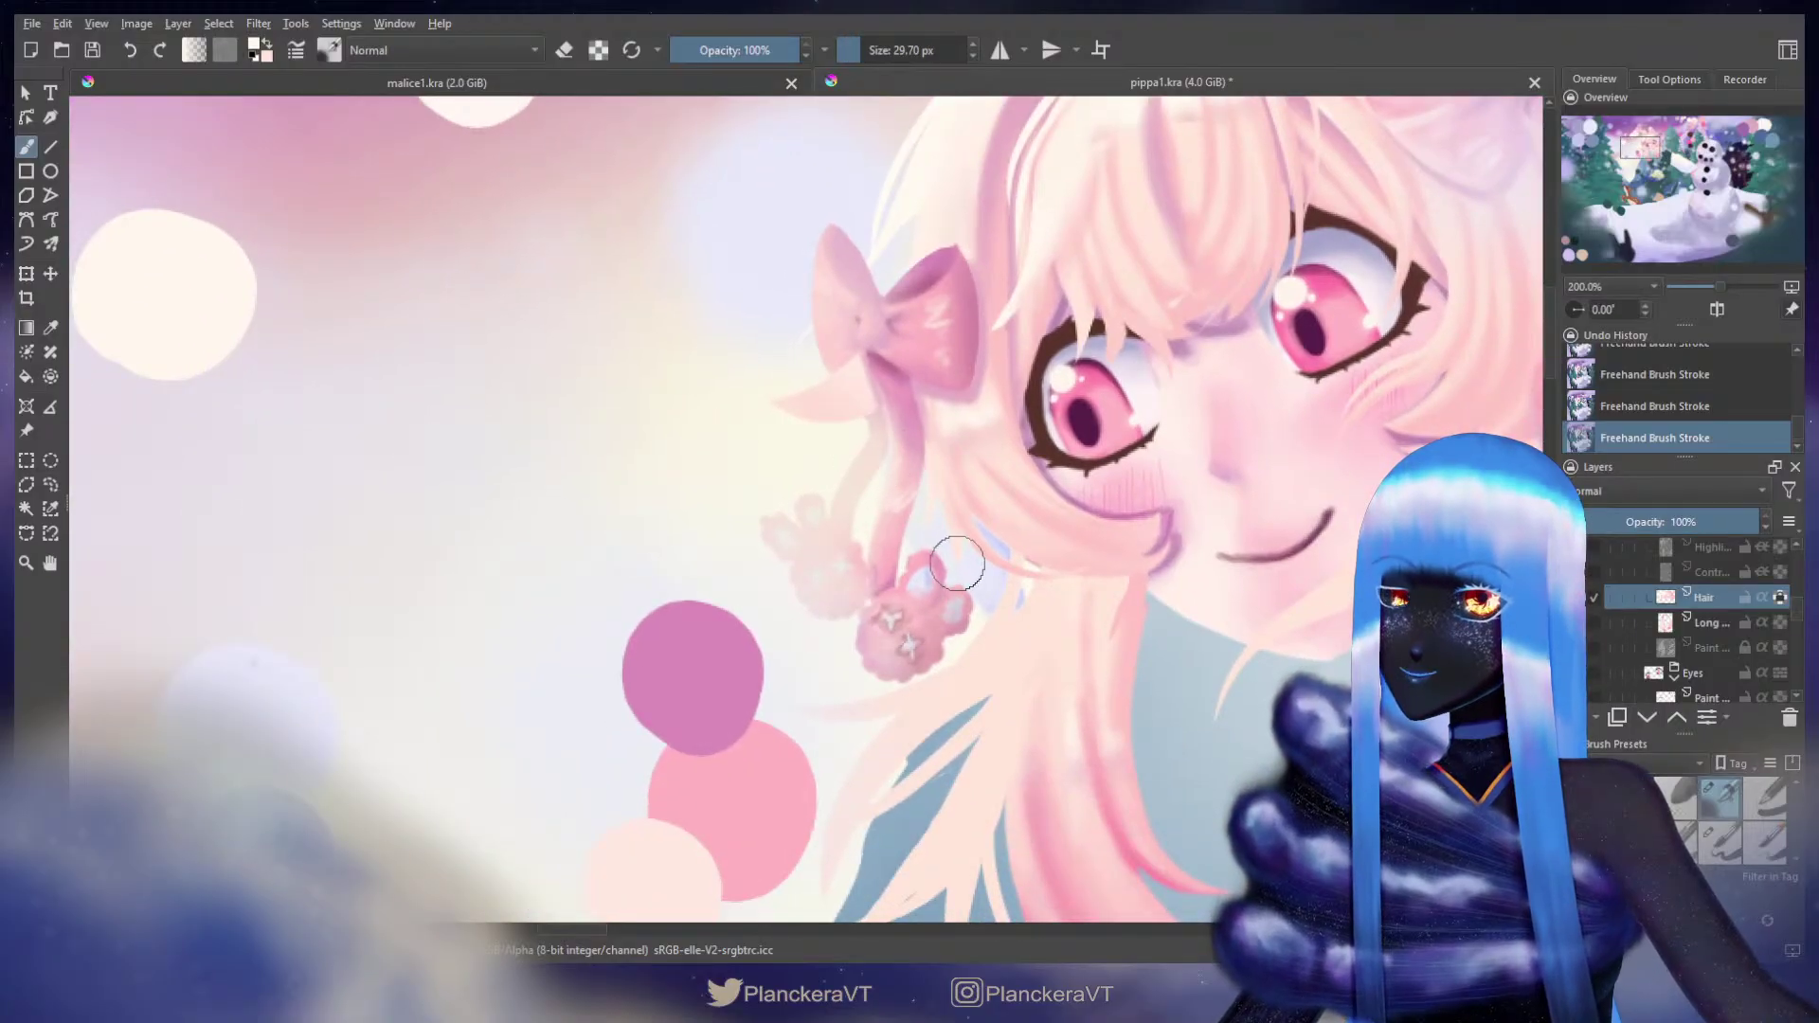
{"action": "key", "text": "bracketleft"}
{"action": "key", "text": "bracketleft"}
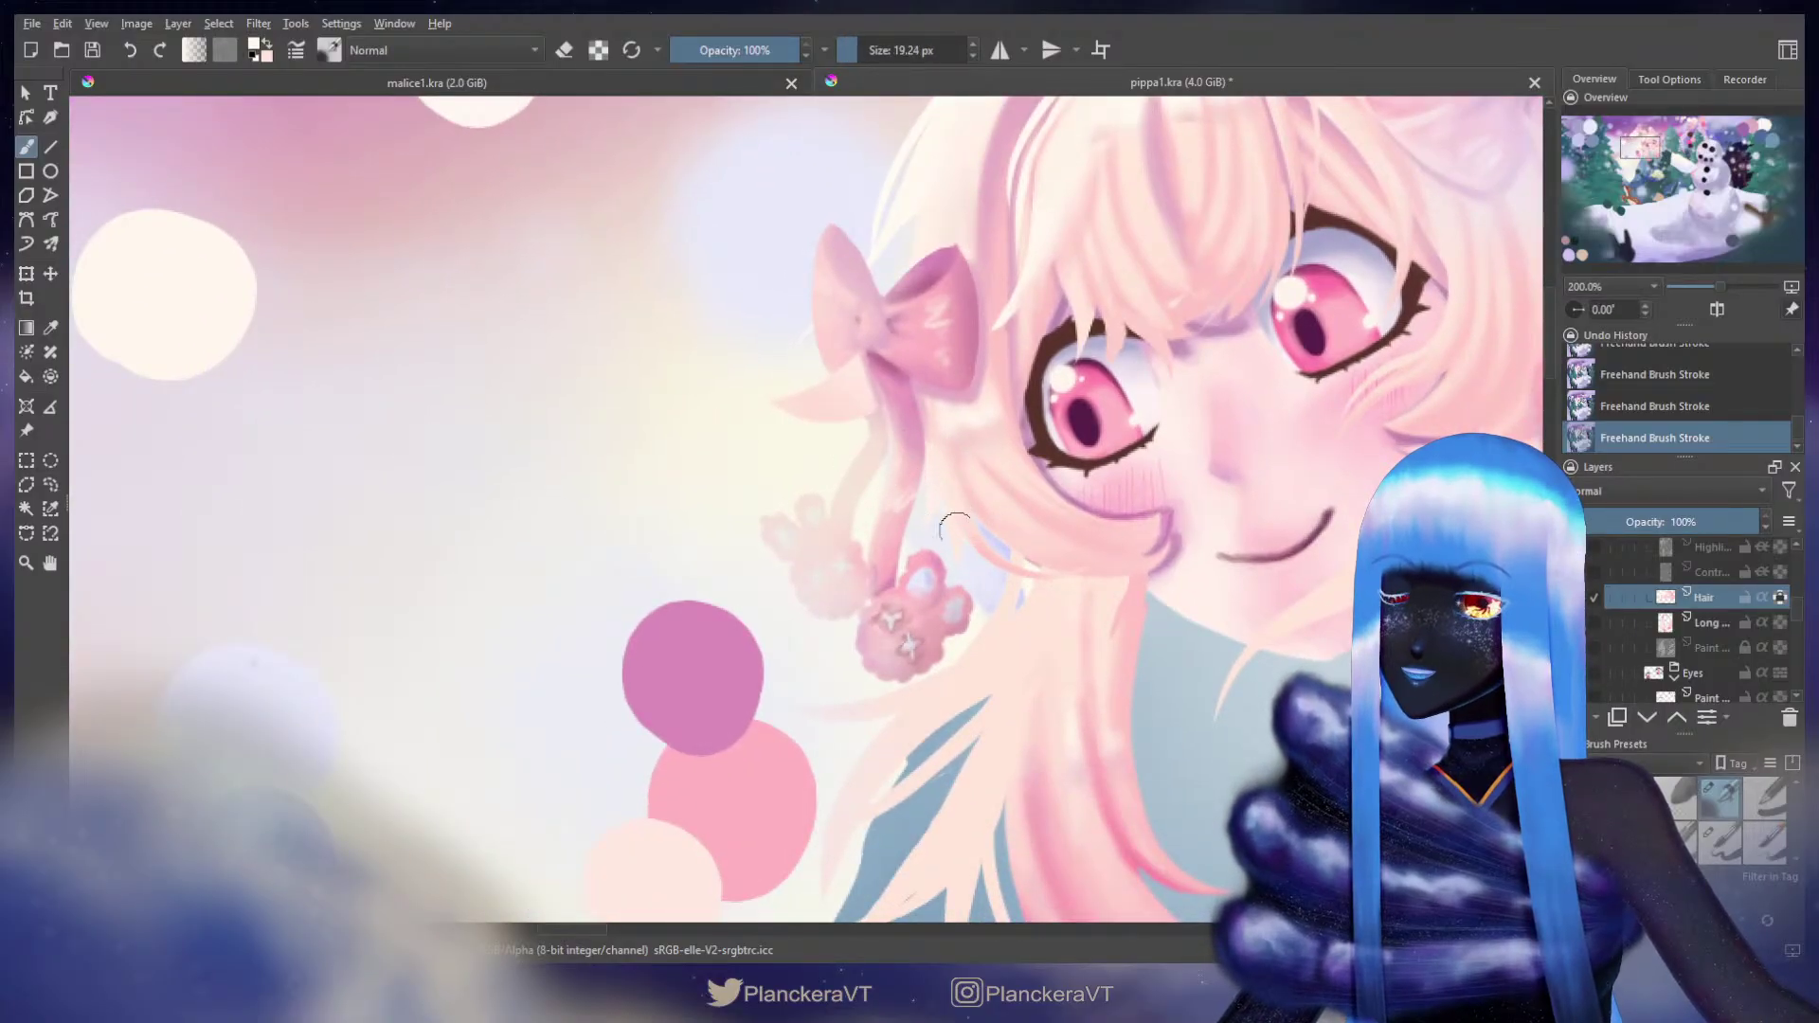
Step: Shade the strands in the middle of the fringe with sampled hair tones, using a brush of about 7.7 to 7.8 px
{"action": "left_click_drag", "start_coordinate": [1068, 388], "coordinate": [881, 568]}
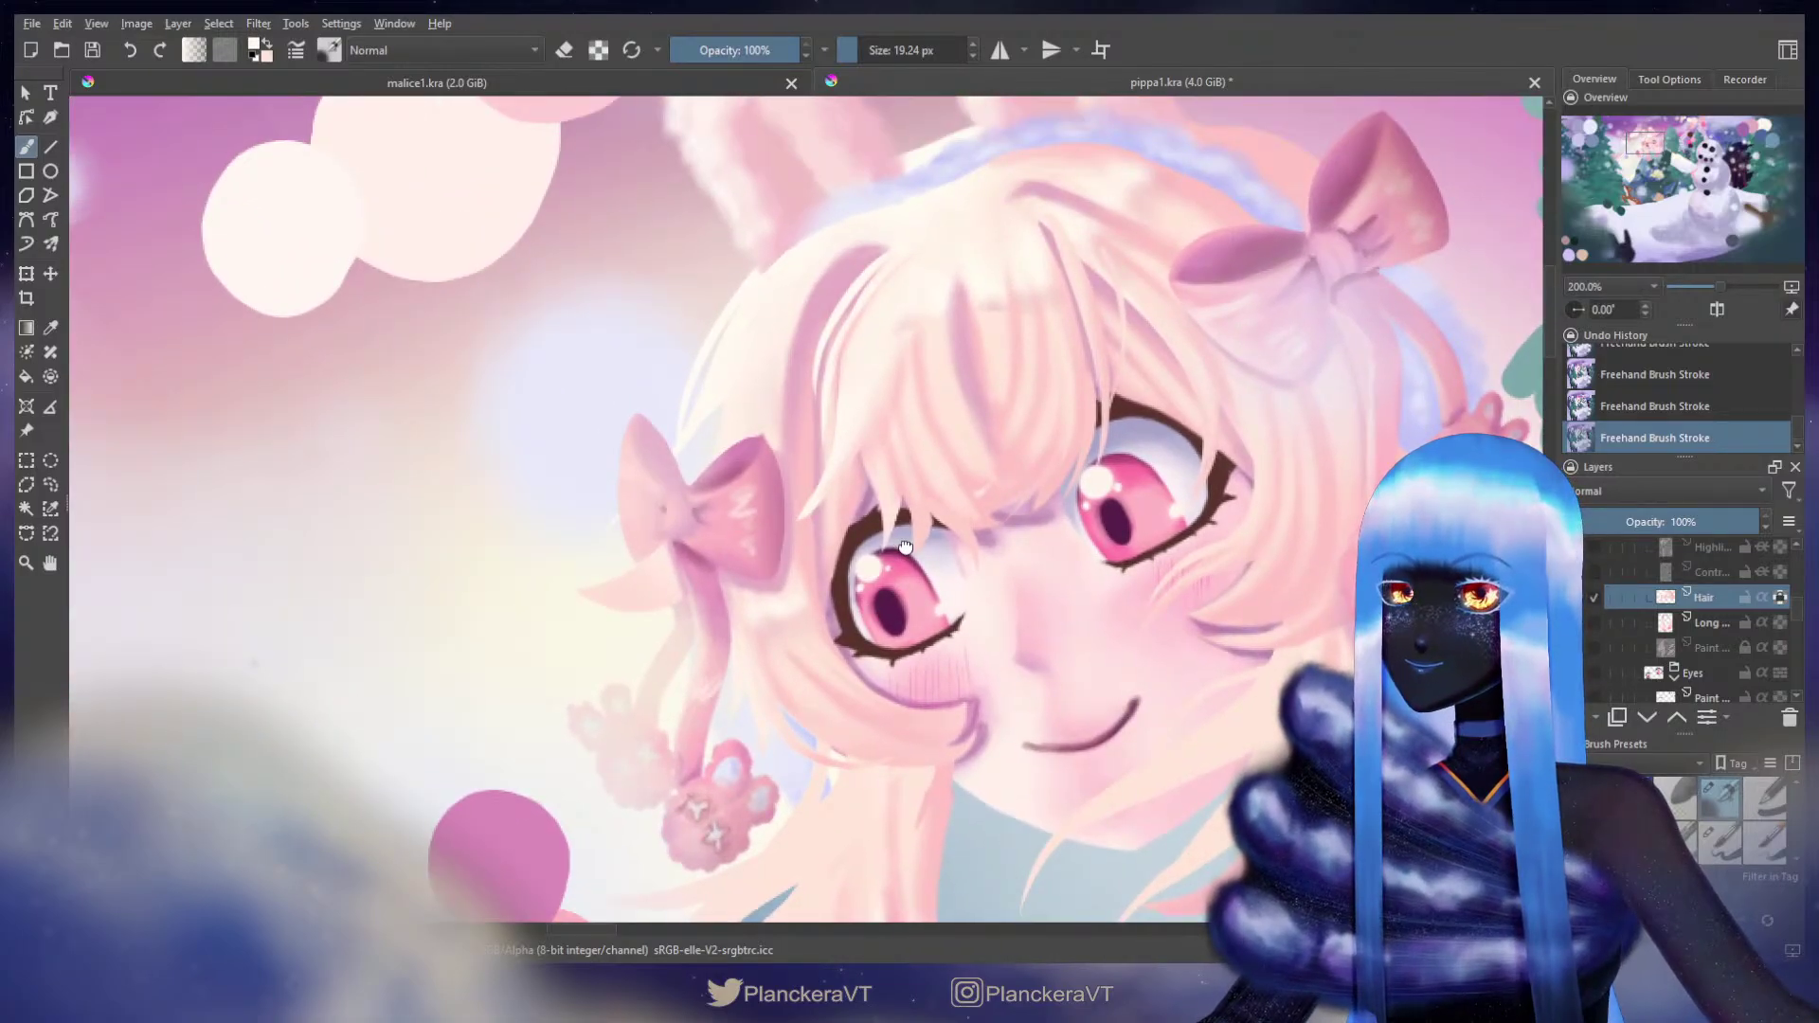
{"action": "left_click_drag", "start_coordinate": [905, 547], "coordinate": [902, 579]}
{"action": "left_click", "coordinate": [965, 412], "text": "ctrl"}
{"action": "left_click_drag", "start_coordinate": [953, 353], "coordinate": [934, 353], "text": "shift"}
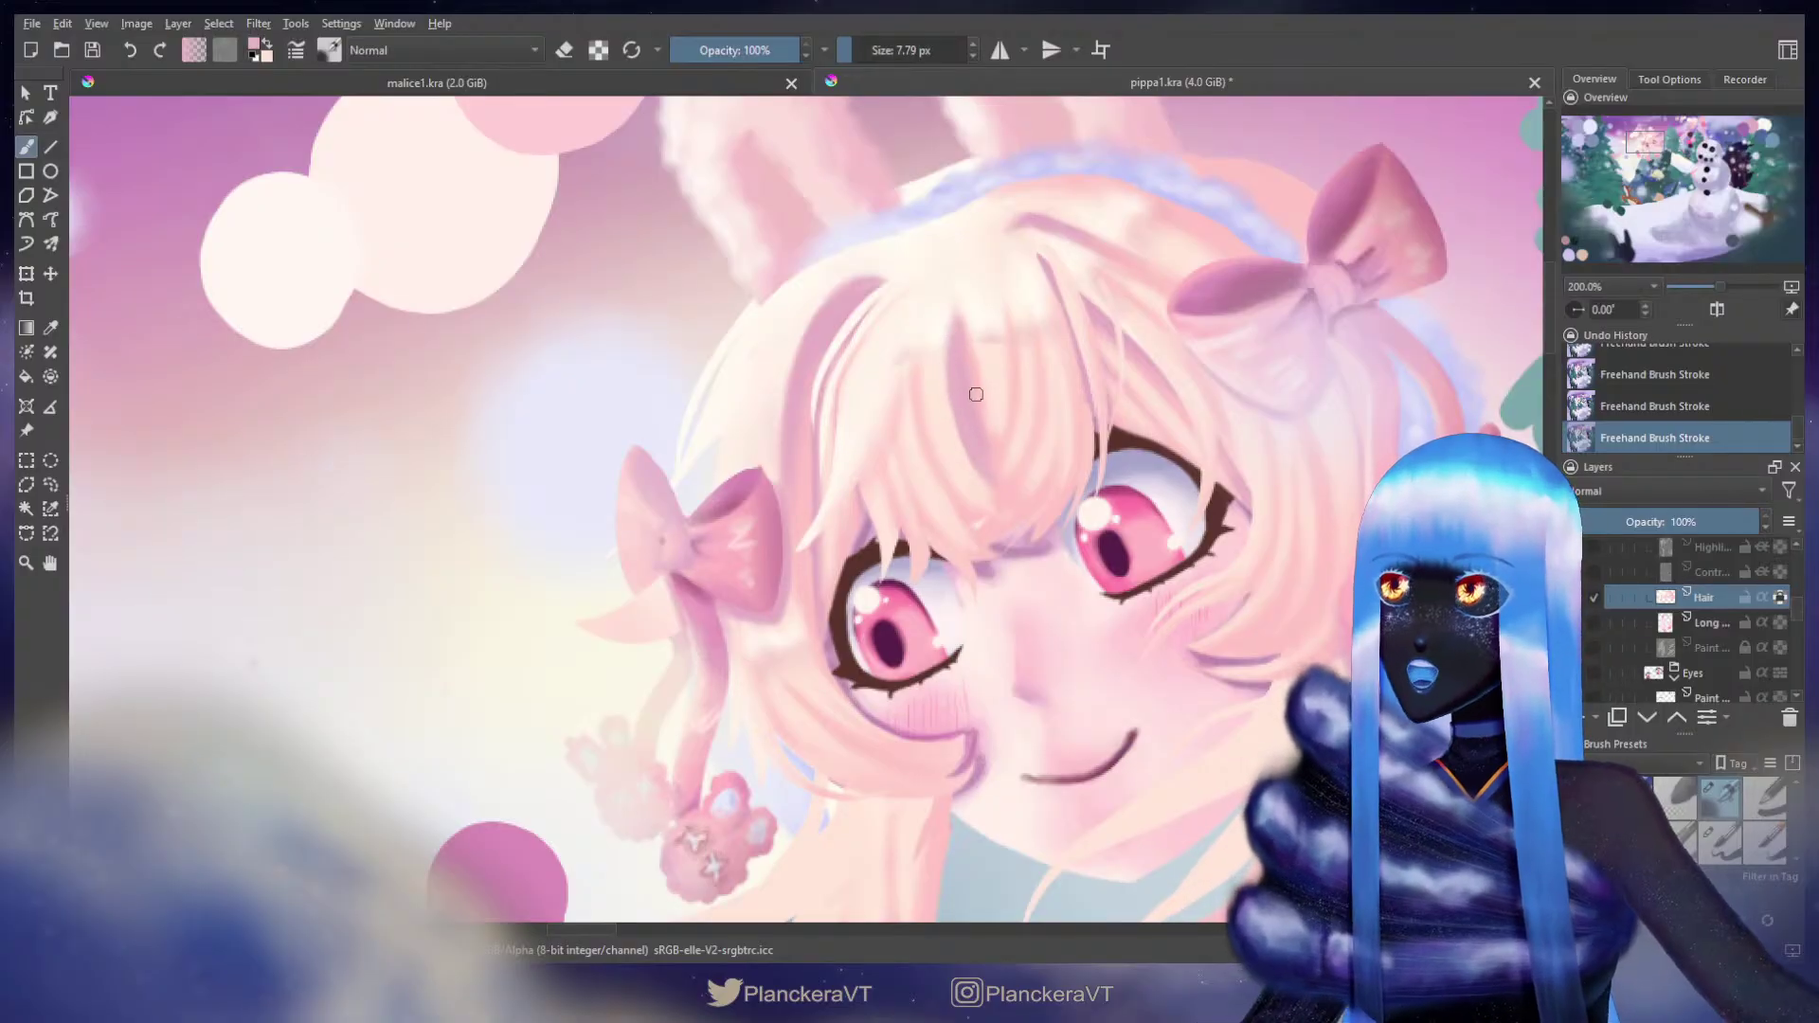
{"action": "left_click_drag", "start_coordinate": [1291, 345], "coordinate": [1010, 437]}
{"action": "left_click_drag", "start_coordinate": [1500, 340], "coordinate": [767, 503]}
{"action": "left_click_drag", "start_coordinate": [957, 442], "coordinate": [912, 468]}
{"action": "left_click", "coordinate": [1246, 284], "text": "ctrl"}
{"action": "left_click_drag", "start_coordinate": [615, 540], "coordinate": [1516, 341]}
{"action": "left_click_drag", "start_coordinate": [747, 455], "coordinate": [1109, 338]}
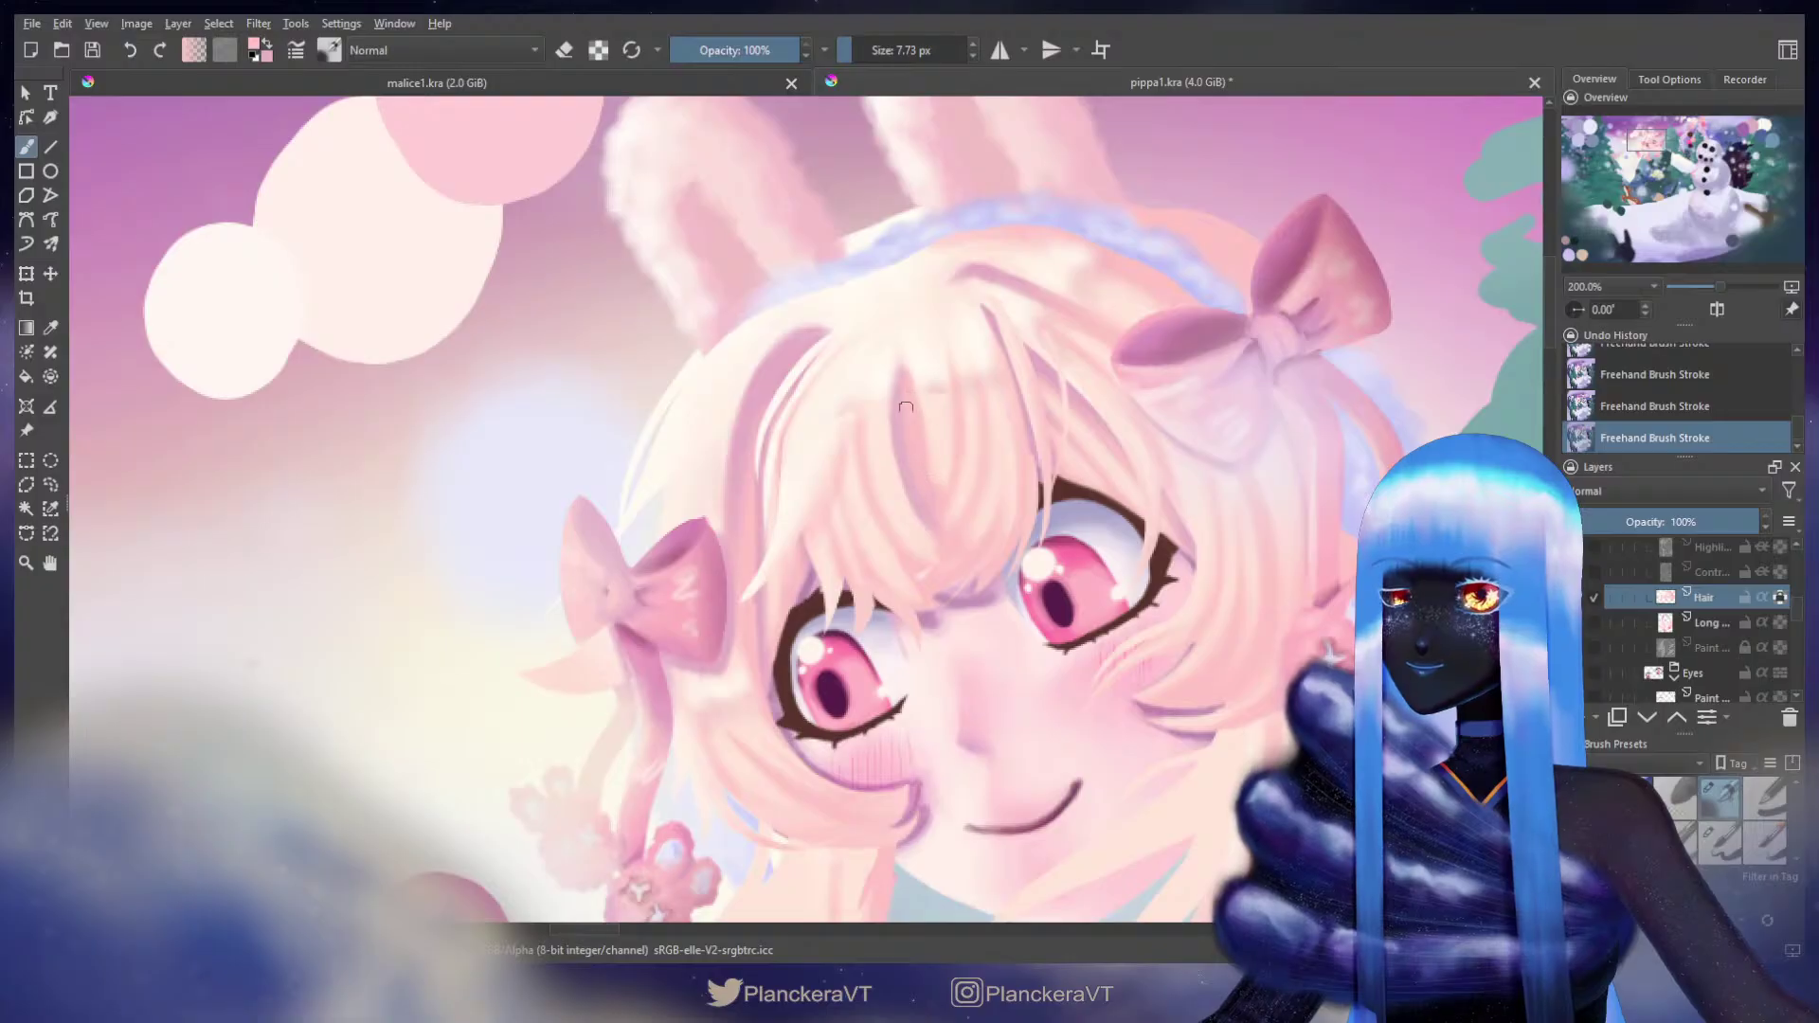
Step: Thin the dark central fringe strand with a sampled light hair colour and a 5.38 px brush
{"action": "left_click_drag", "start_coordinate": [1252, 336], "coordinate": [599, 583]}
{"action": "left_click_drag", "start_coordinate": [1379, 270], "coordinate": [724, 504]}
{"action": "left_click", "coordinate": [1312, 327], "text": "ctrl"}
{"action": "left_click_drag", "start_coordinate": [268, 719], "coordinate": [1475, 250]}
{"action": "left_click_drag", "start_coordinate": [877, 453], "coordinate": [852, 453]}
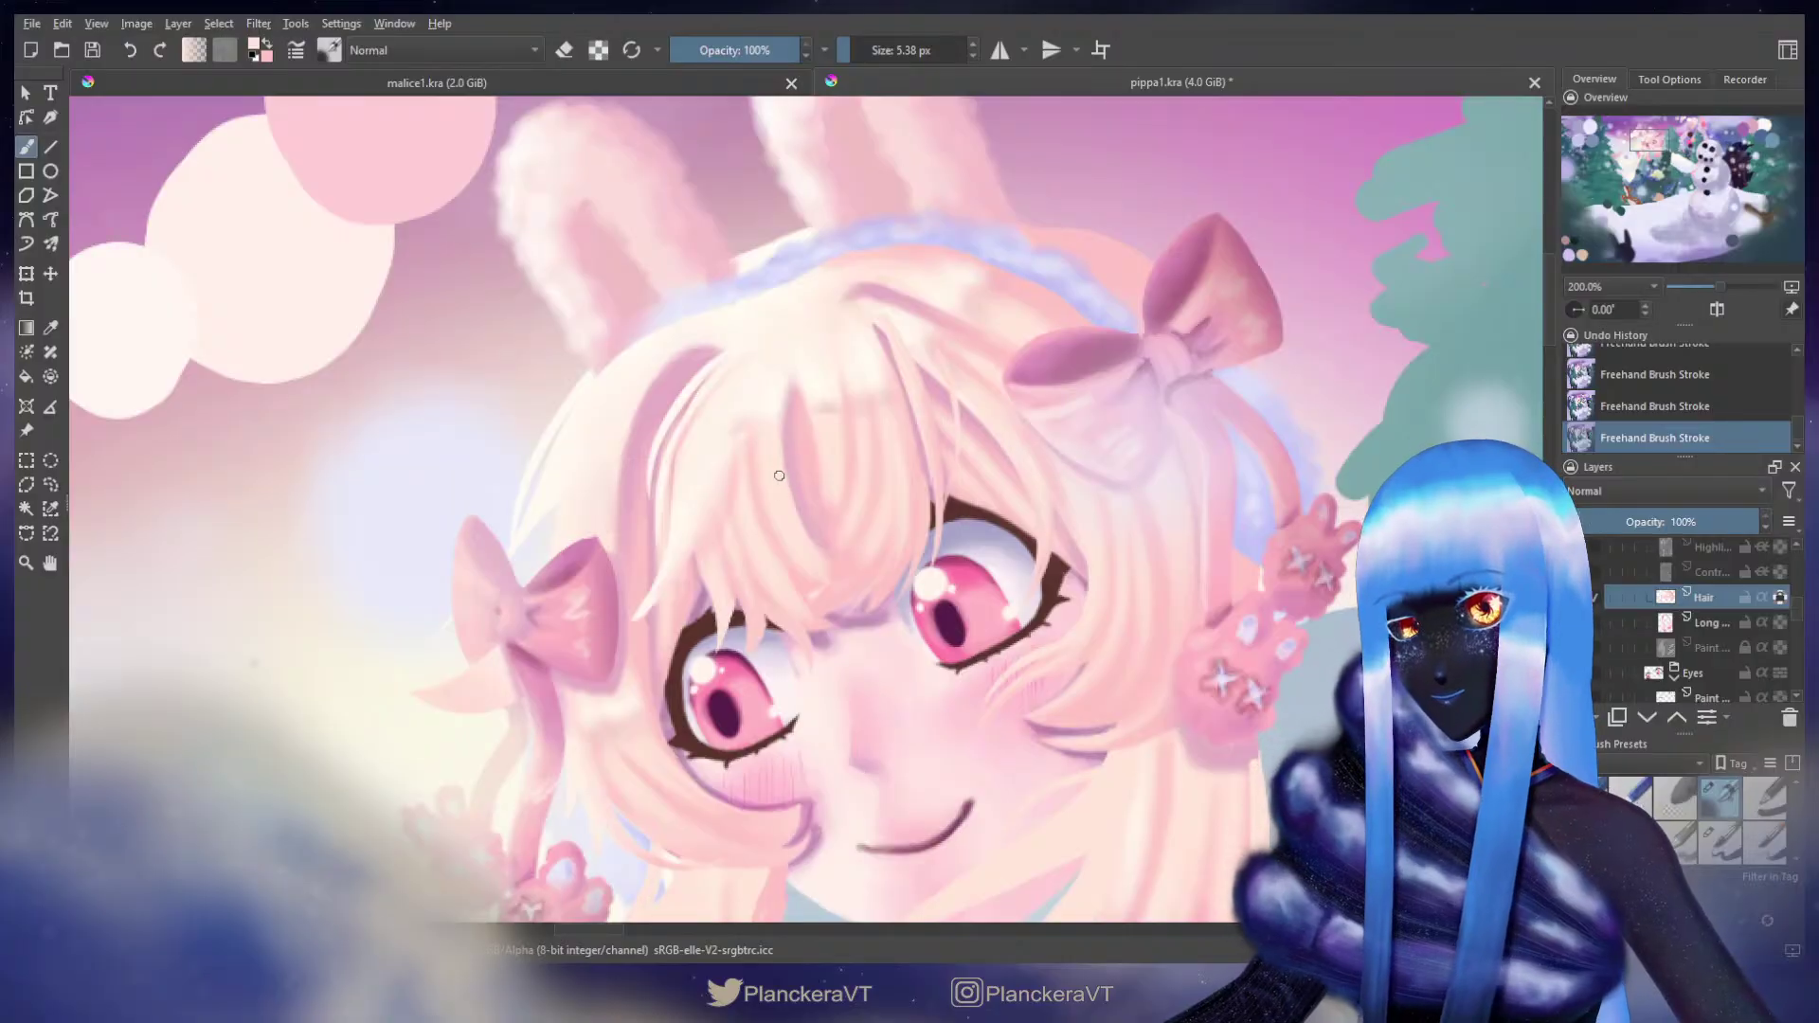
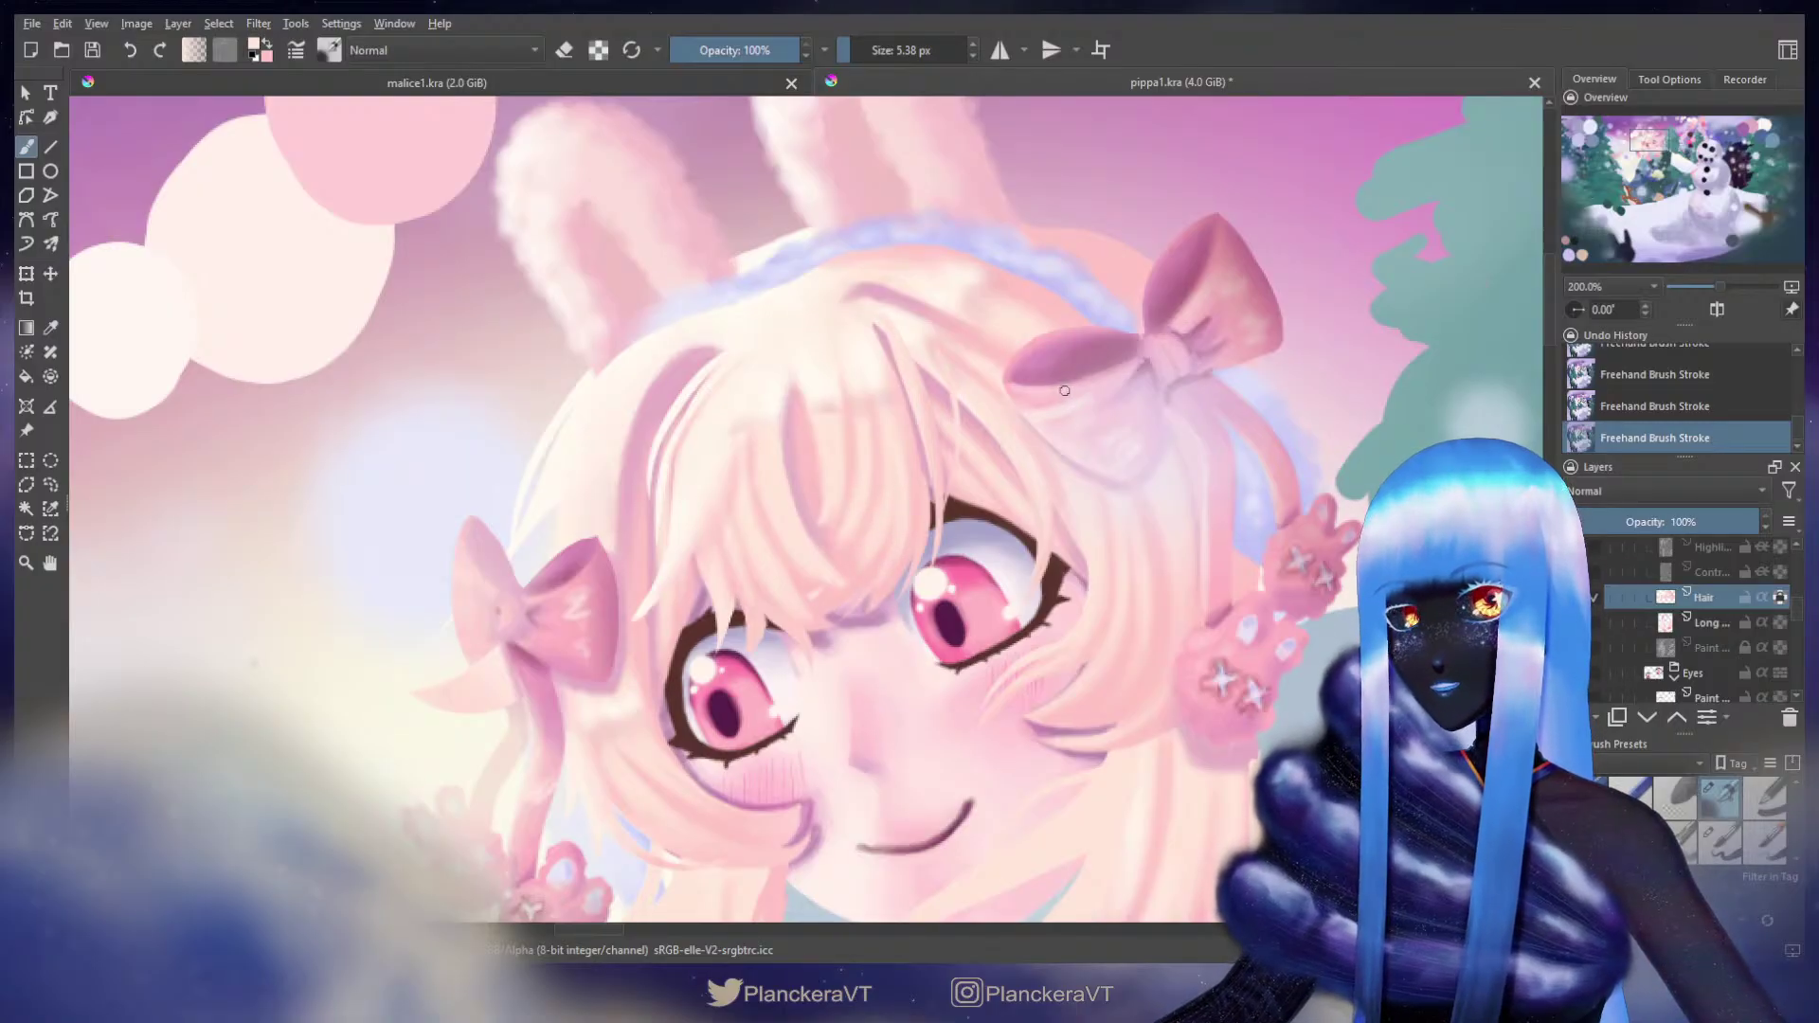
Step: Soften the strands between the fringe parting and the right bow with sampled light hair tones and a 10.07 px brush
{"action": "left_click", "coordinate": [983, 366], "text": "ctrl"}
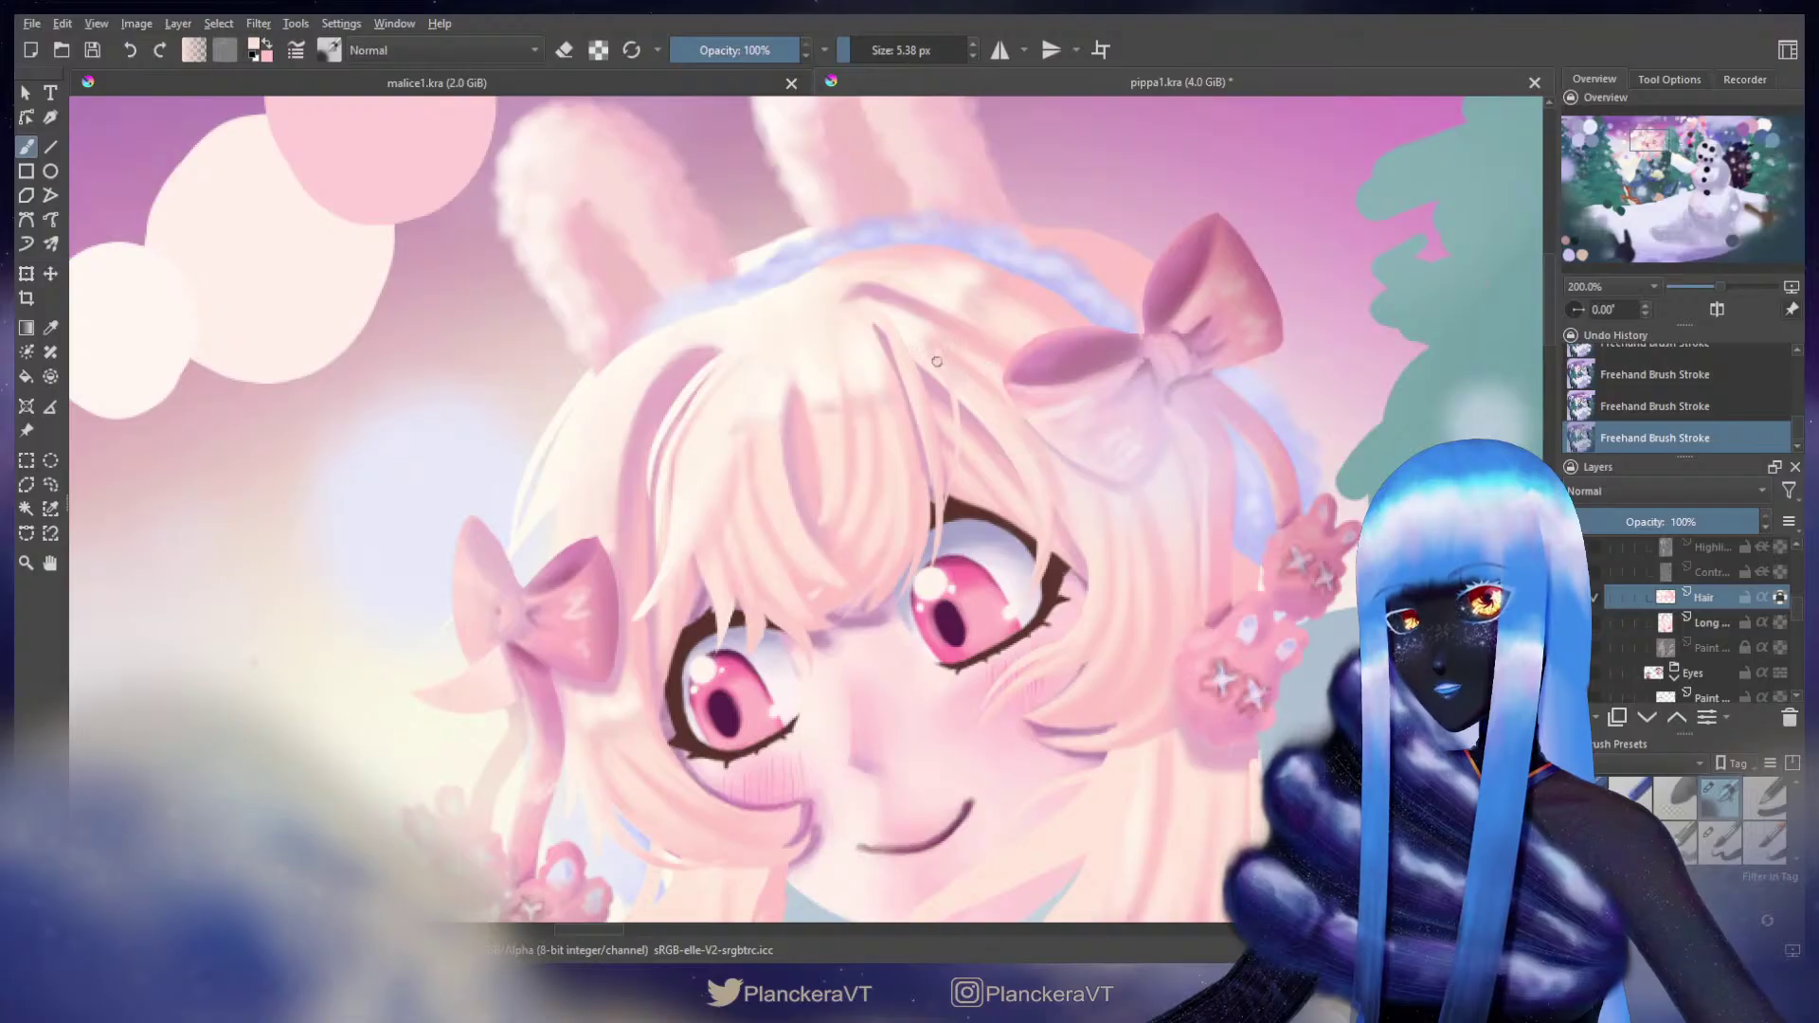
{"action": "left_click_drag", "start_coordinate": [937, 352], "coordinate": [946, 351], "text": "shift"}
{"action": "left_click", "coordinate": [918, 331], "text": "ctrl"}
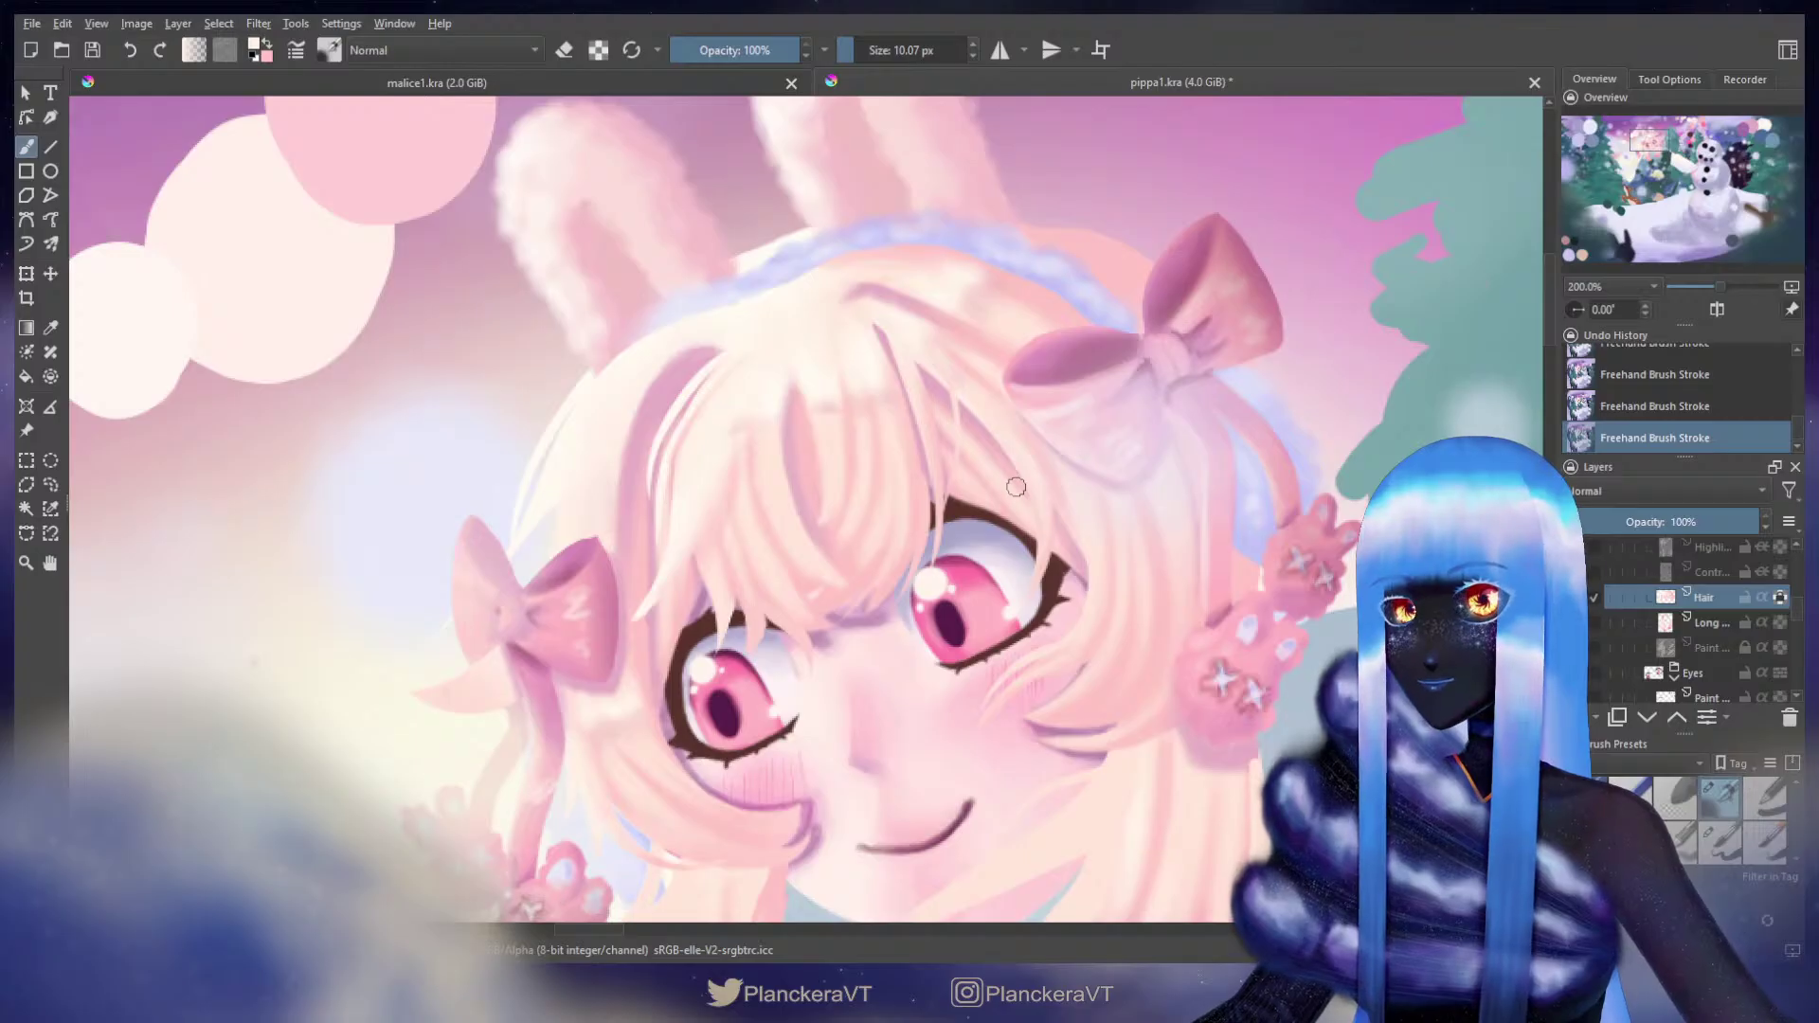
Step: On the long-hair layer, erase between the outer strands below the left paw charm, reducing the eraser from 22.28 to 16.63 px
{"action": "mouse_move", "coordinate": [1023, 521]}
{"action": "left_mouse_down"}
{"action": "mouse_move", "coordinate": [1071, 374]}
{"action": "mouse_move", "coordinate": [1190, 300]}
{"action": "left_mouse_up"}
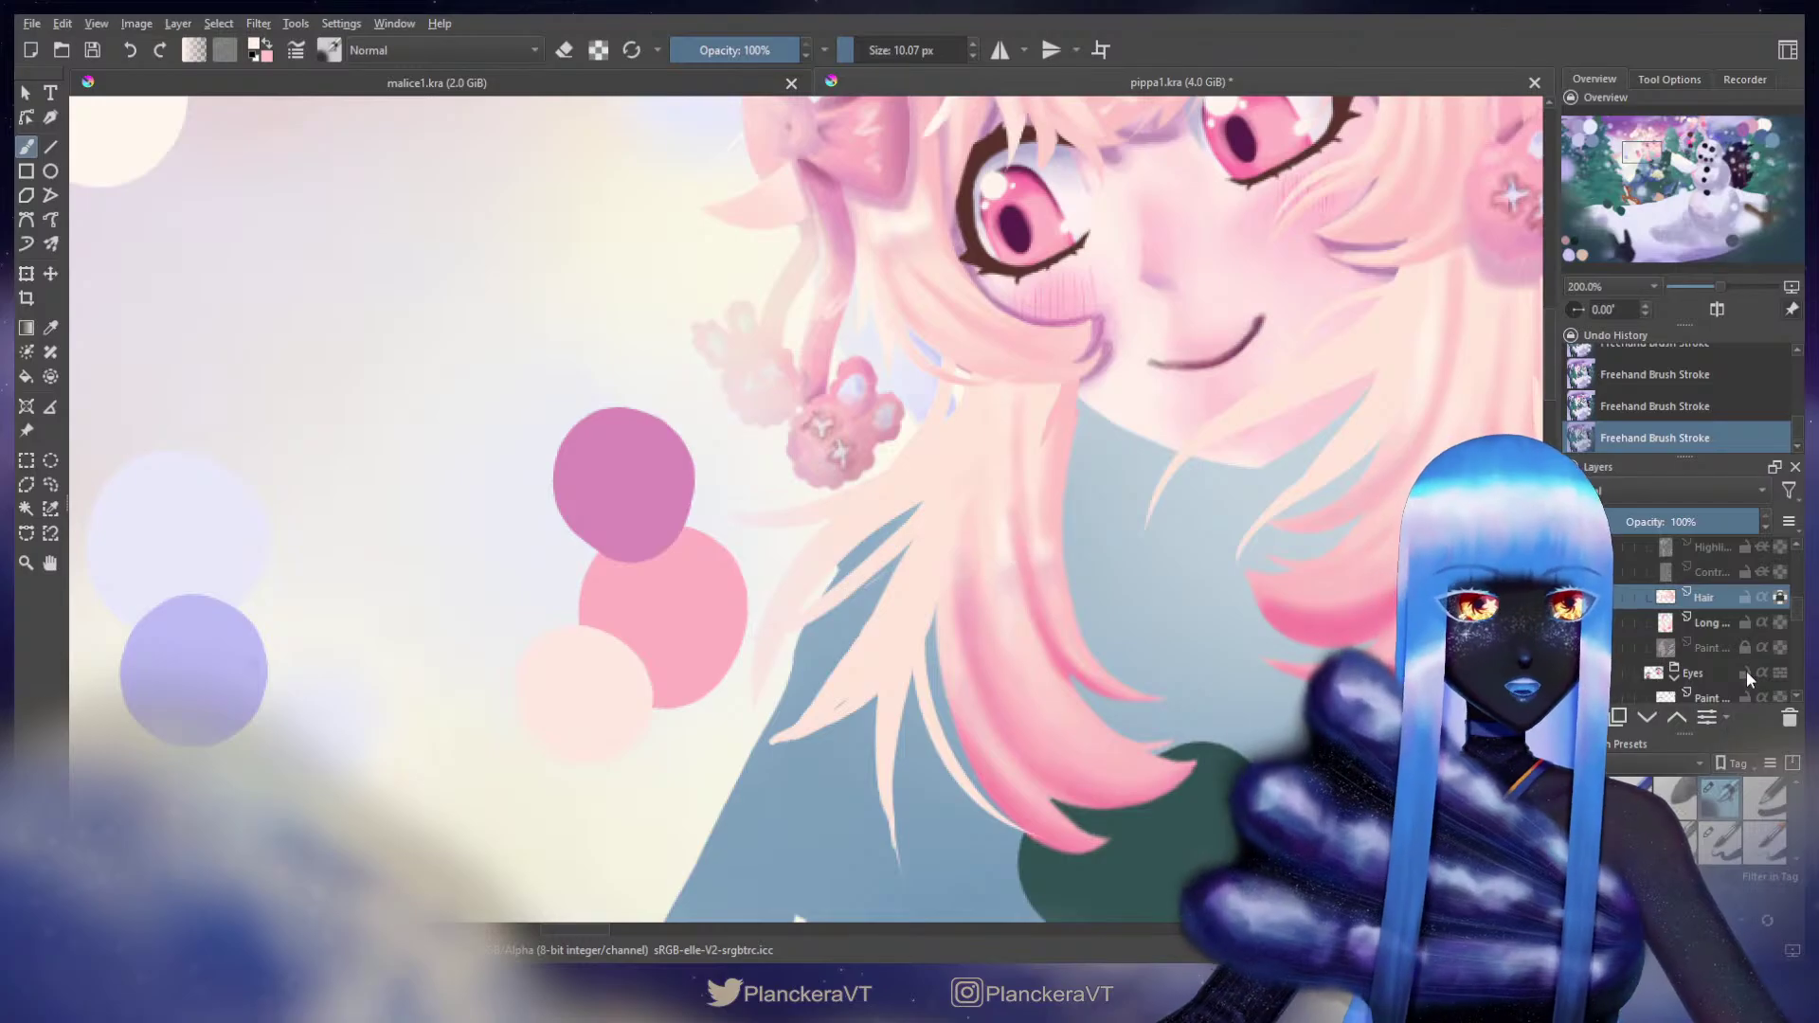
{"action": "left_click", "coordinate": [1710, 623]}
{"action": "left_click", "coordinate": [1720, 840]}
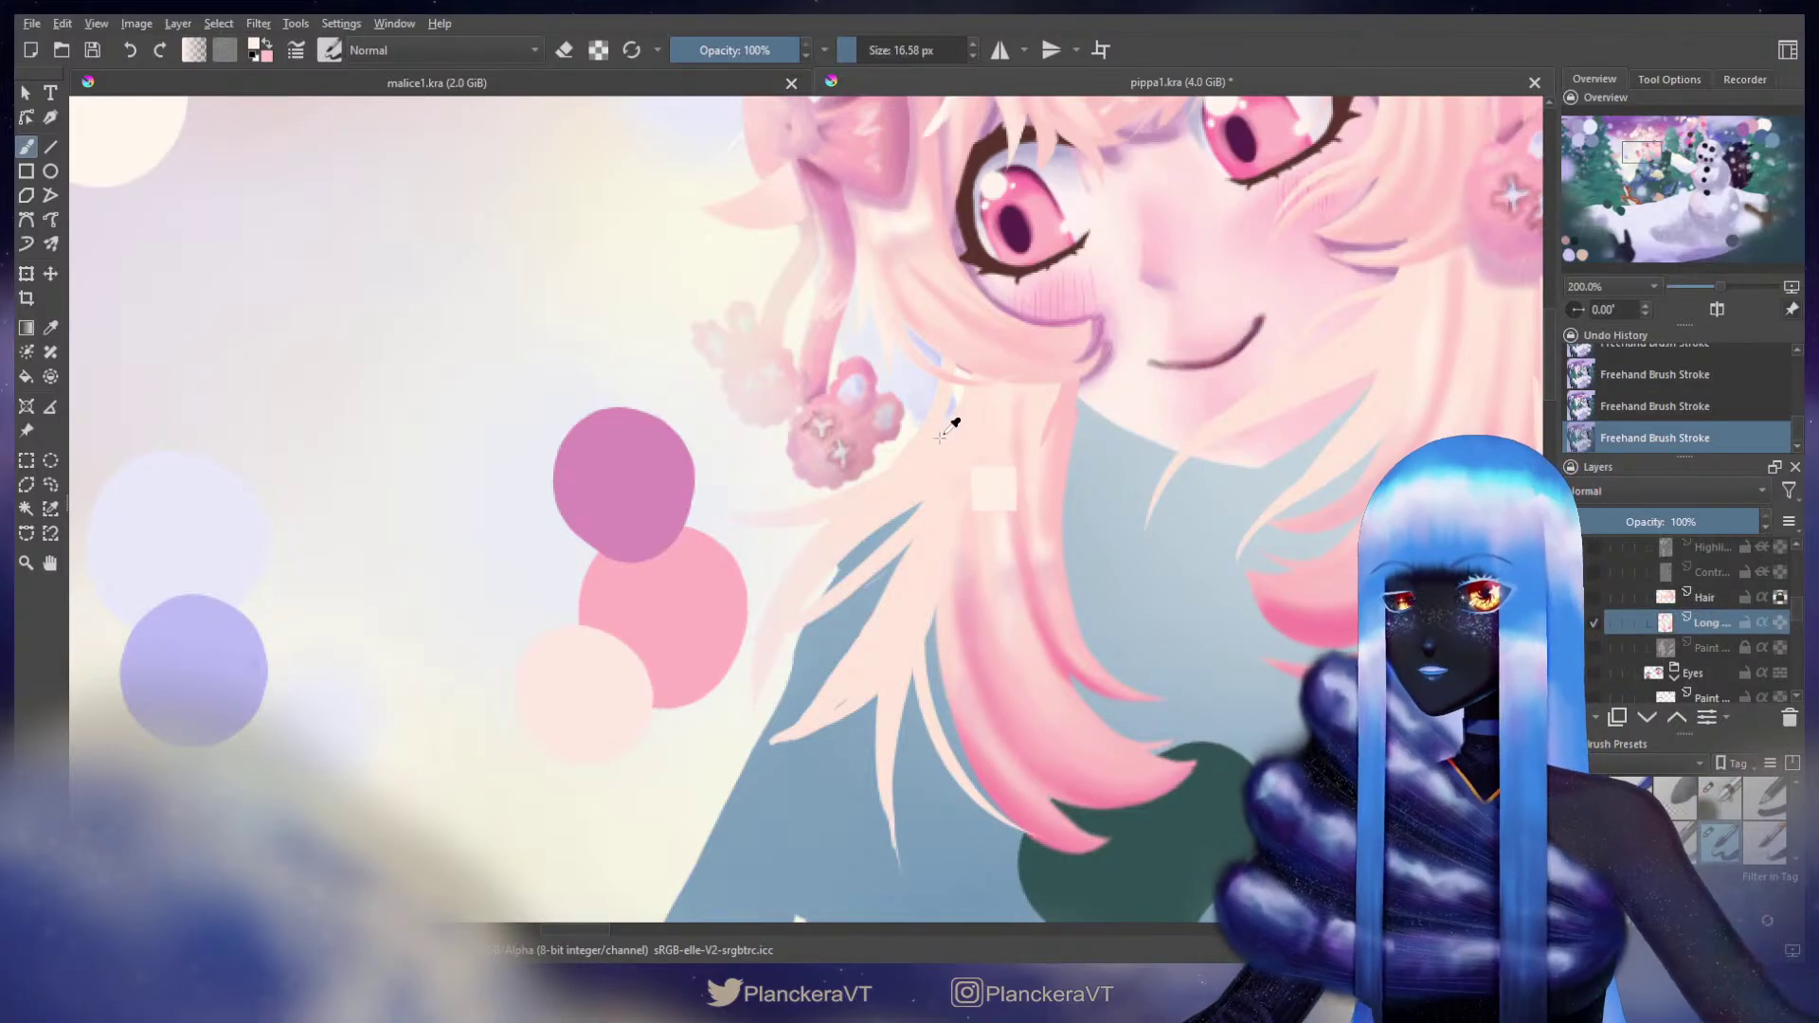
{"action": "left_click_drag", "start_coordinate": [930, 463], "coordinate": [1049, 335]}
{"action": "key", "text": "e"}
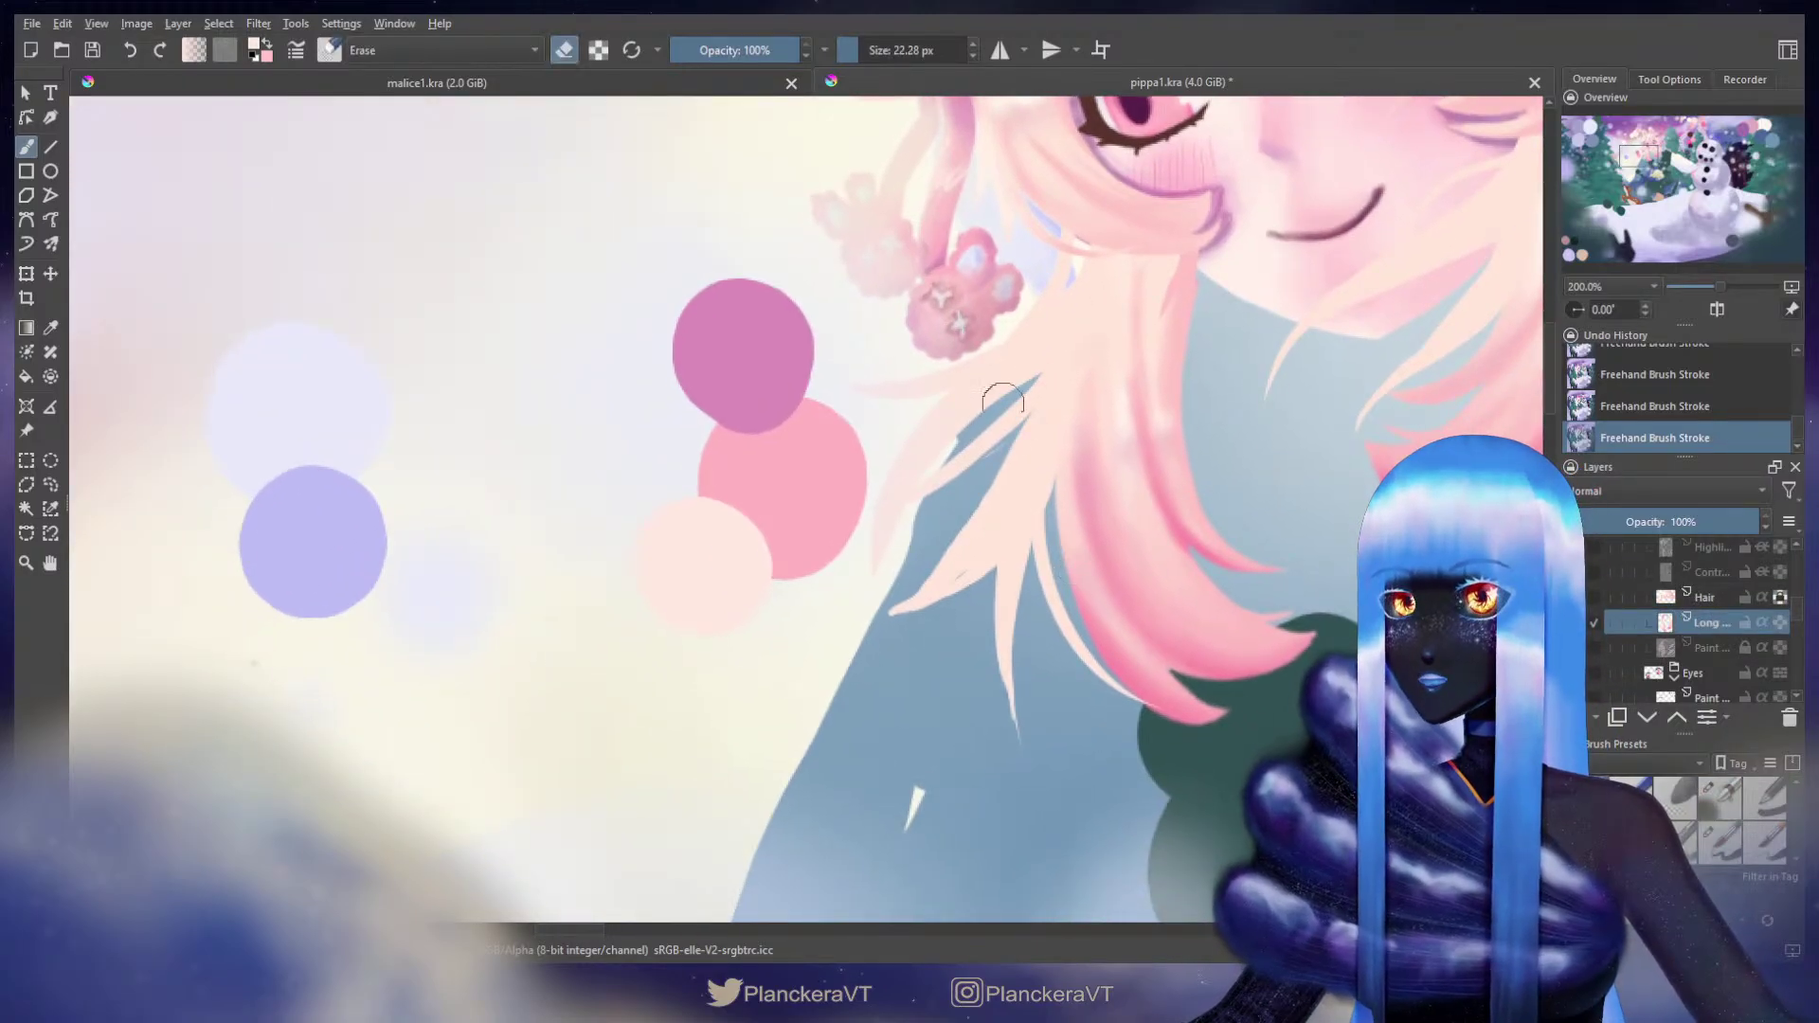
{"action": "key", "text": "ctrl+z"}
{"action": "left_click_drag", "start_coordinate": [1009, 443], "coordinate": [1000, 450]}
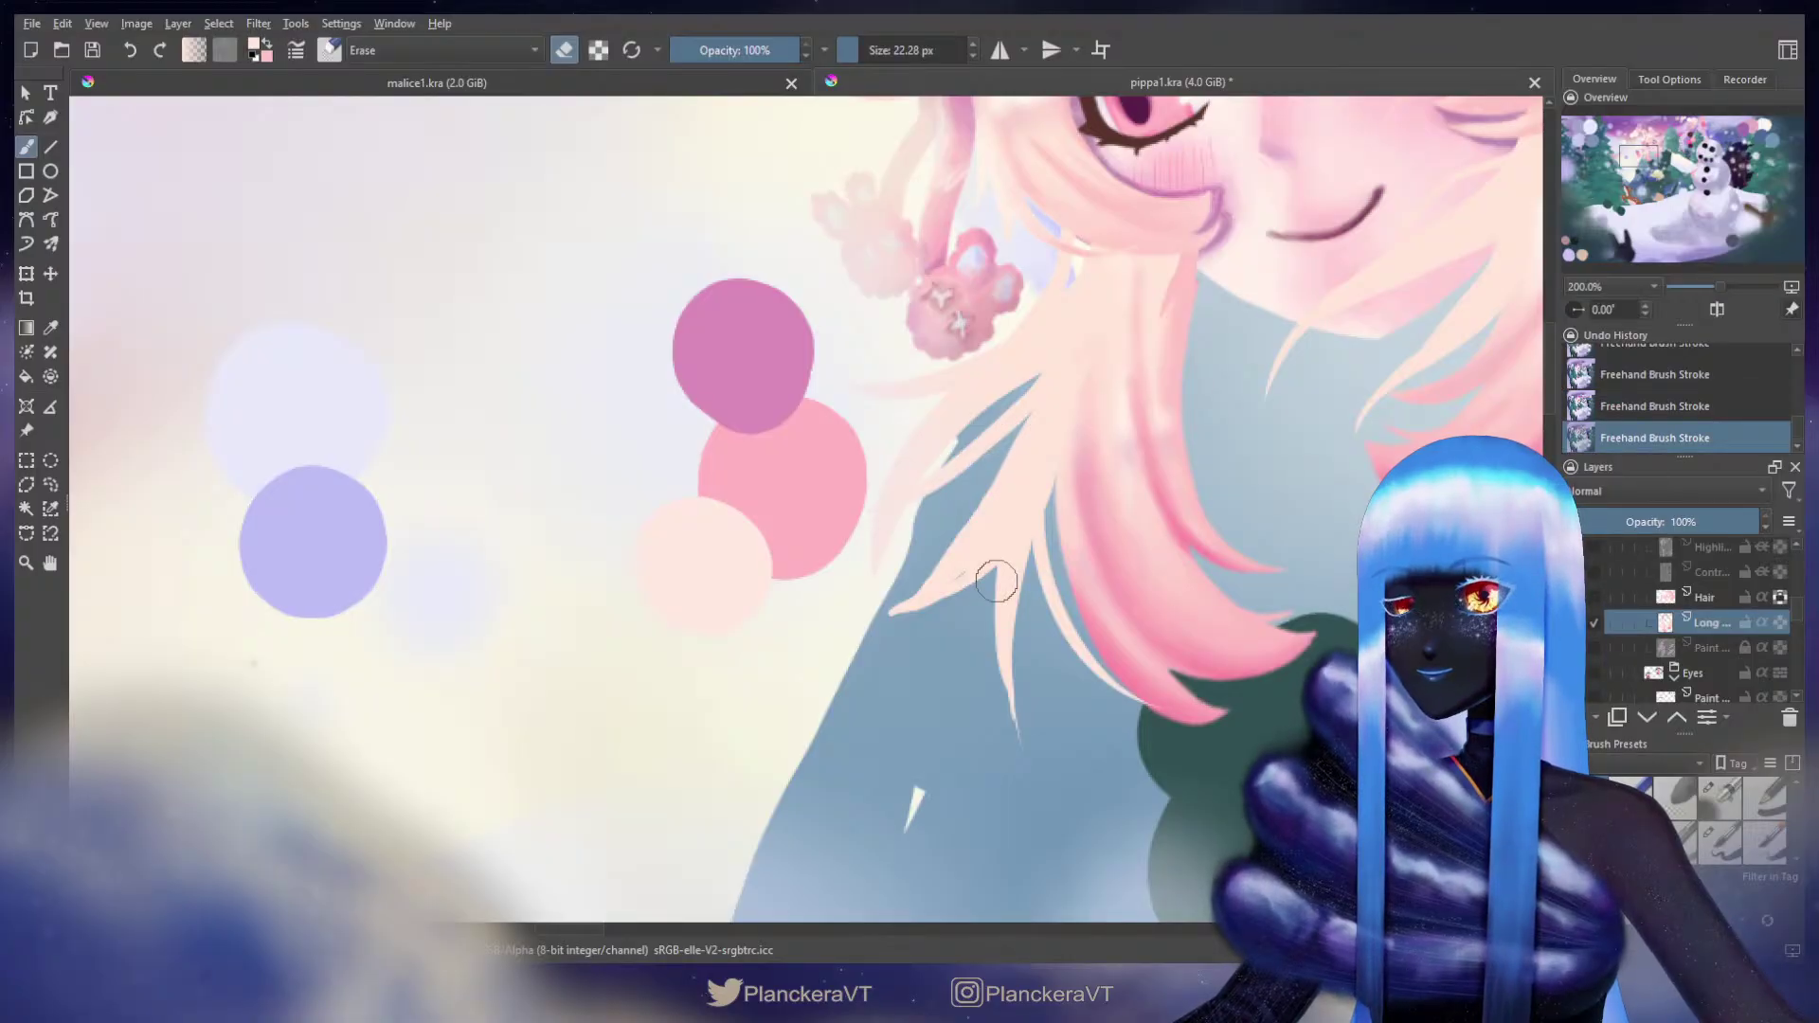
{"action": "key", "text": "bracketleft"}
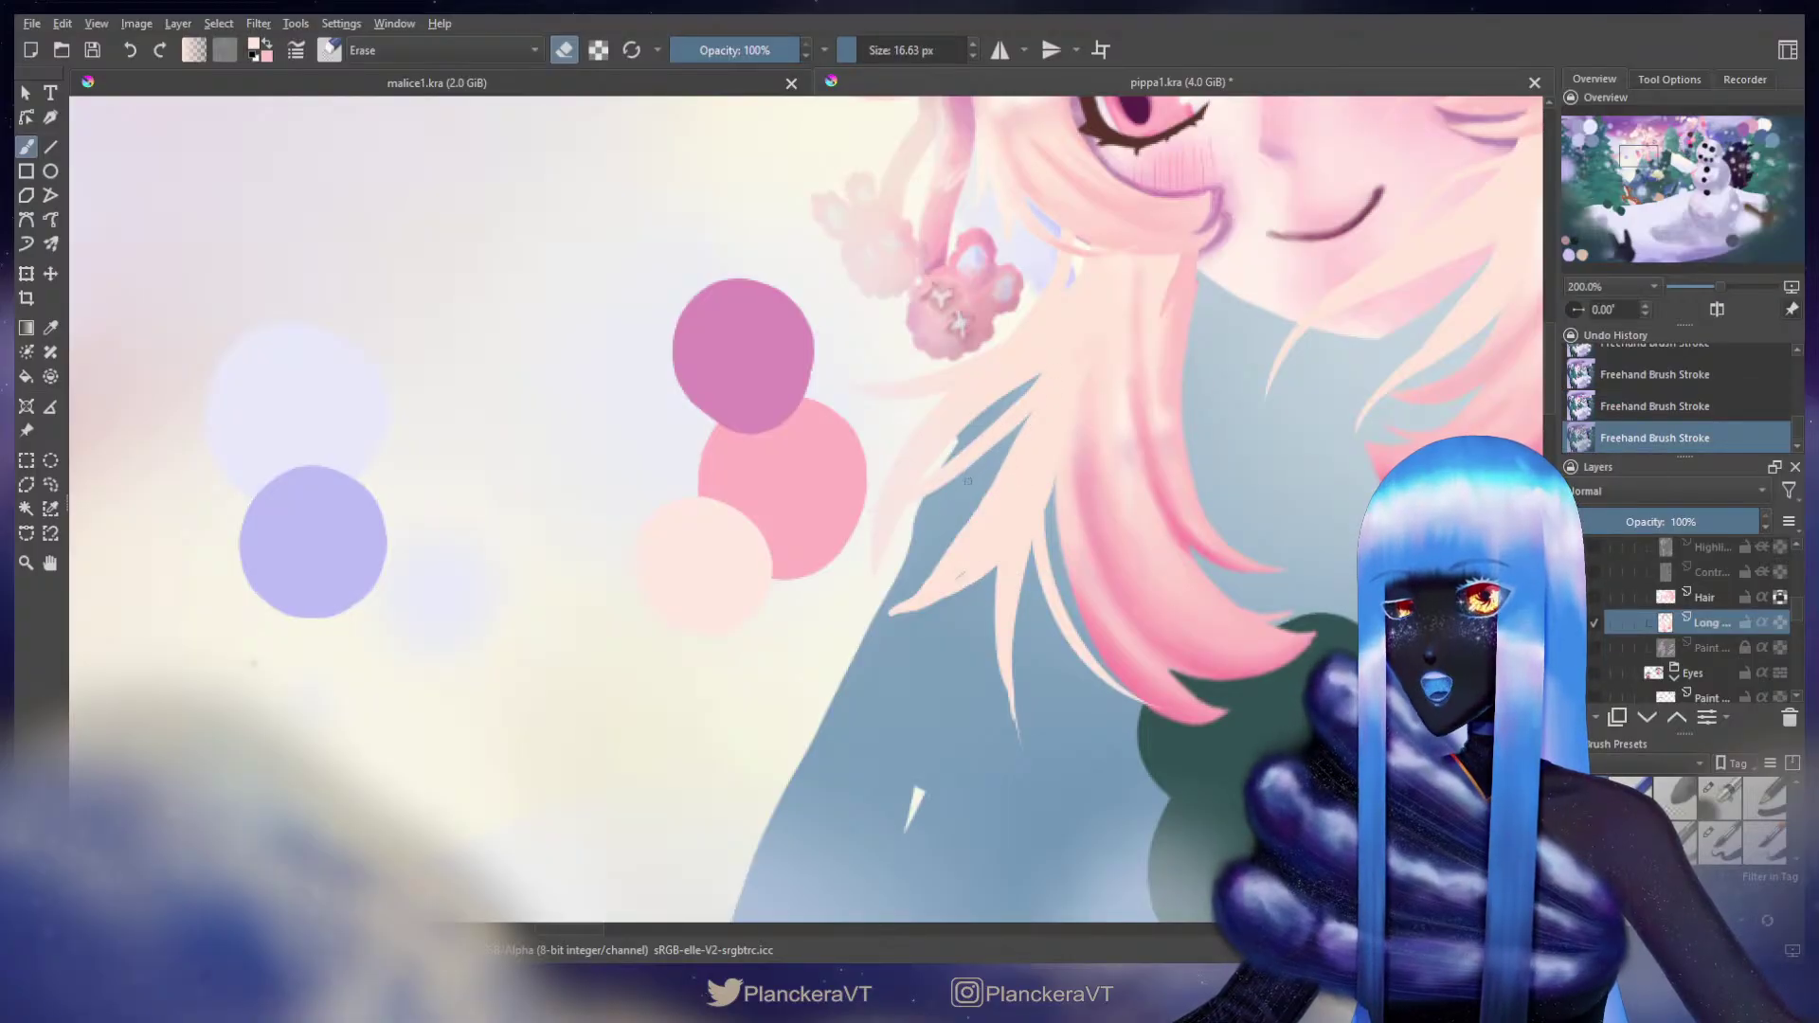
Step: Repaint the pointed outer strand of the left lock in the light hair colour, with a brush of 16.58 to 20.53 px
{"action": "key", "text": "e"}
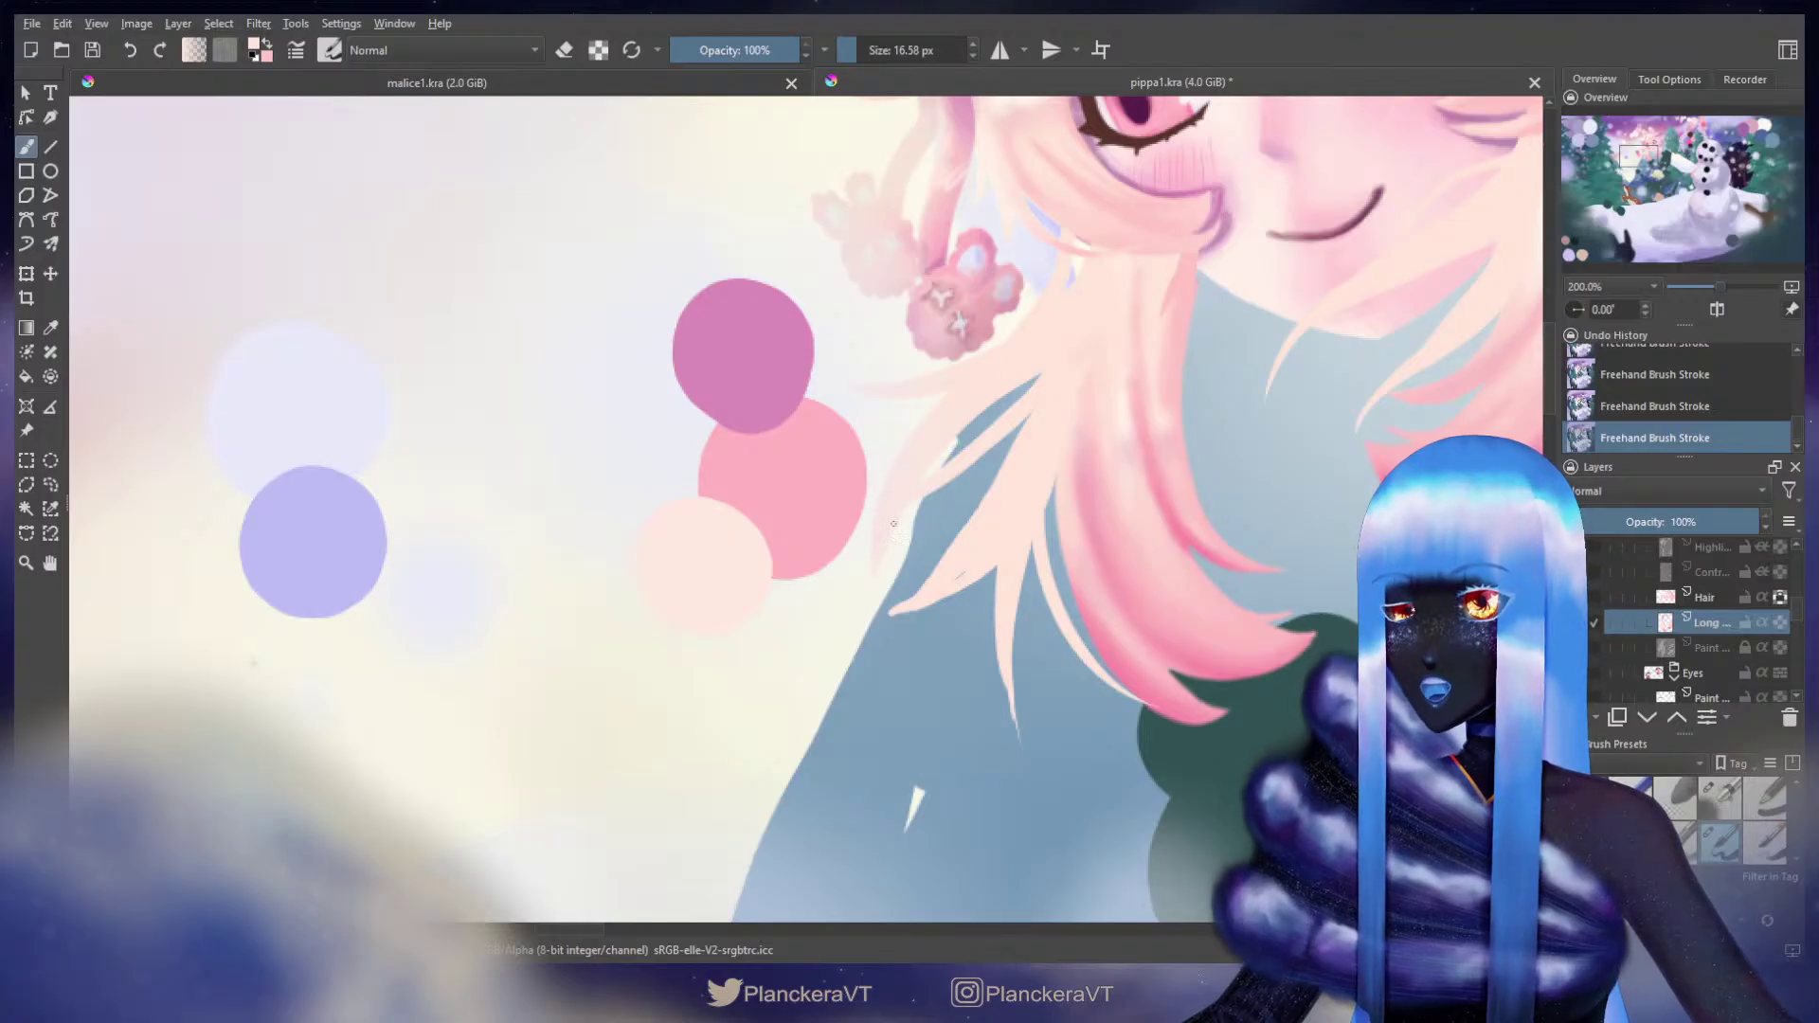
{"action": "key", "text": "bracketright"}
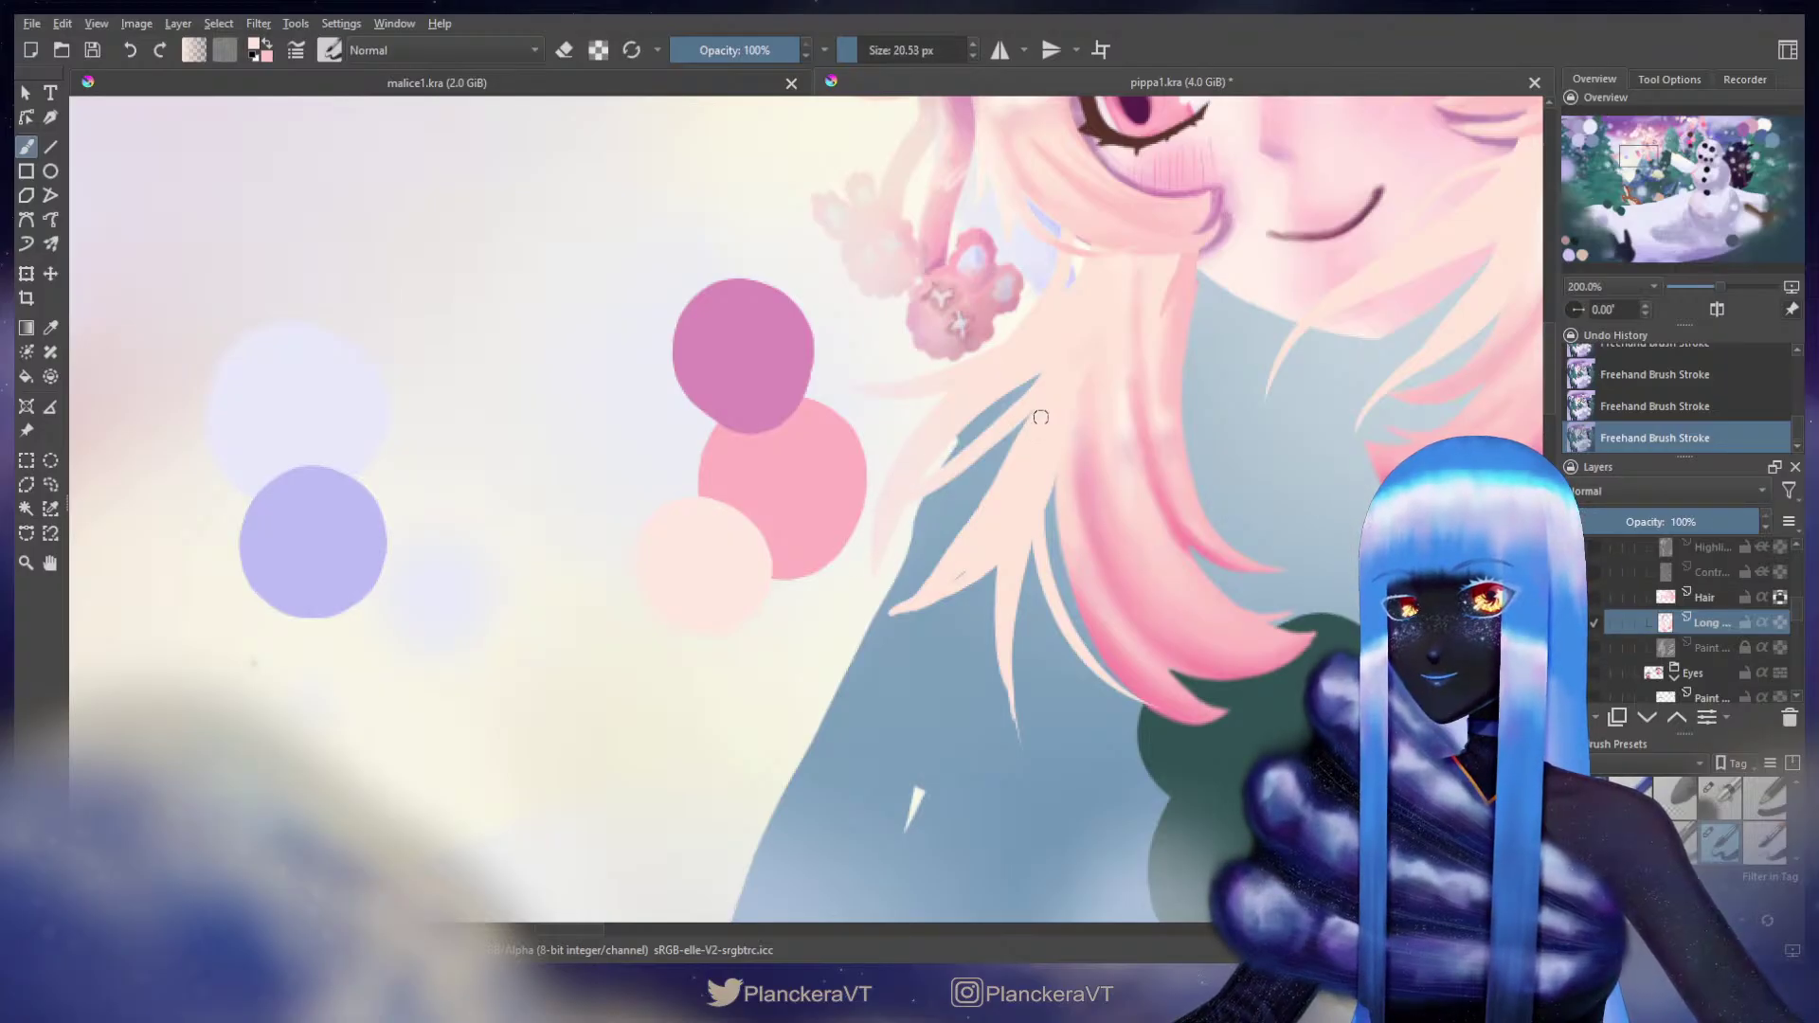
{"action": "key", "text": "bracketleft"}
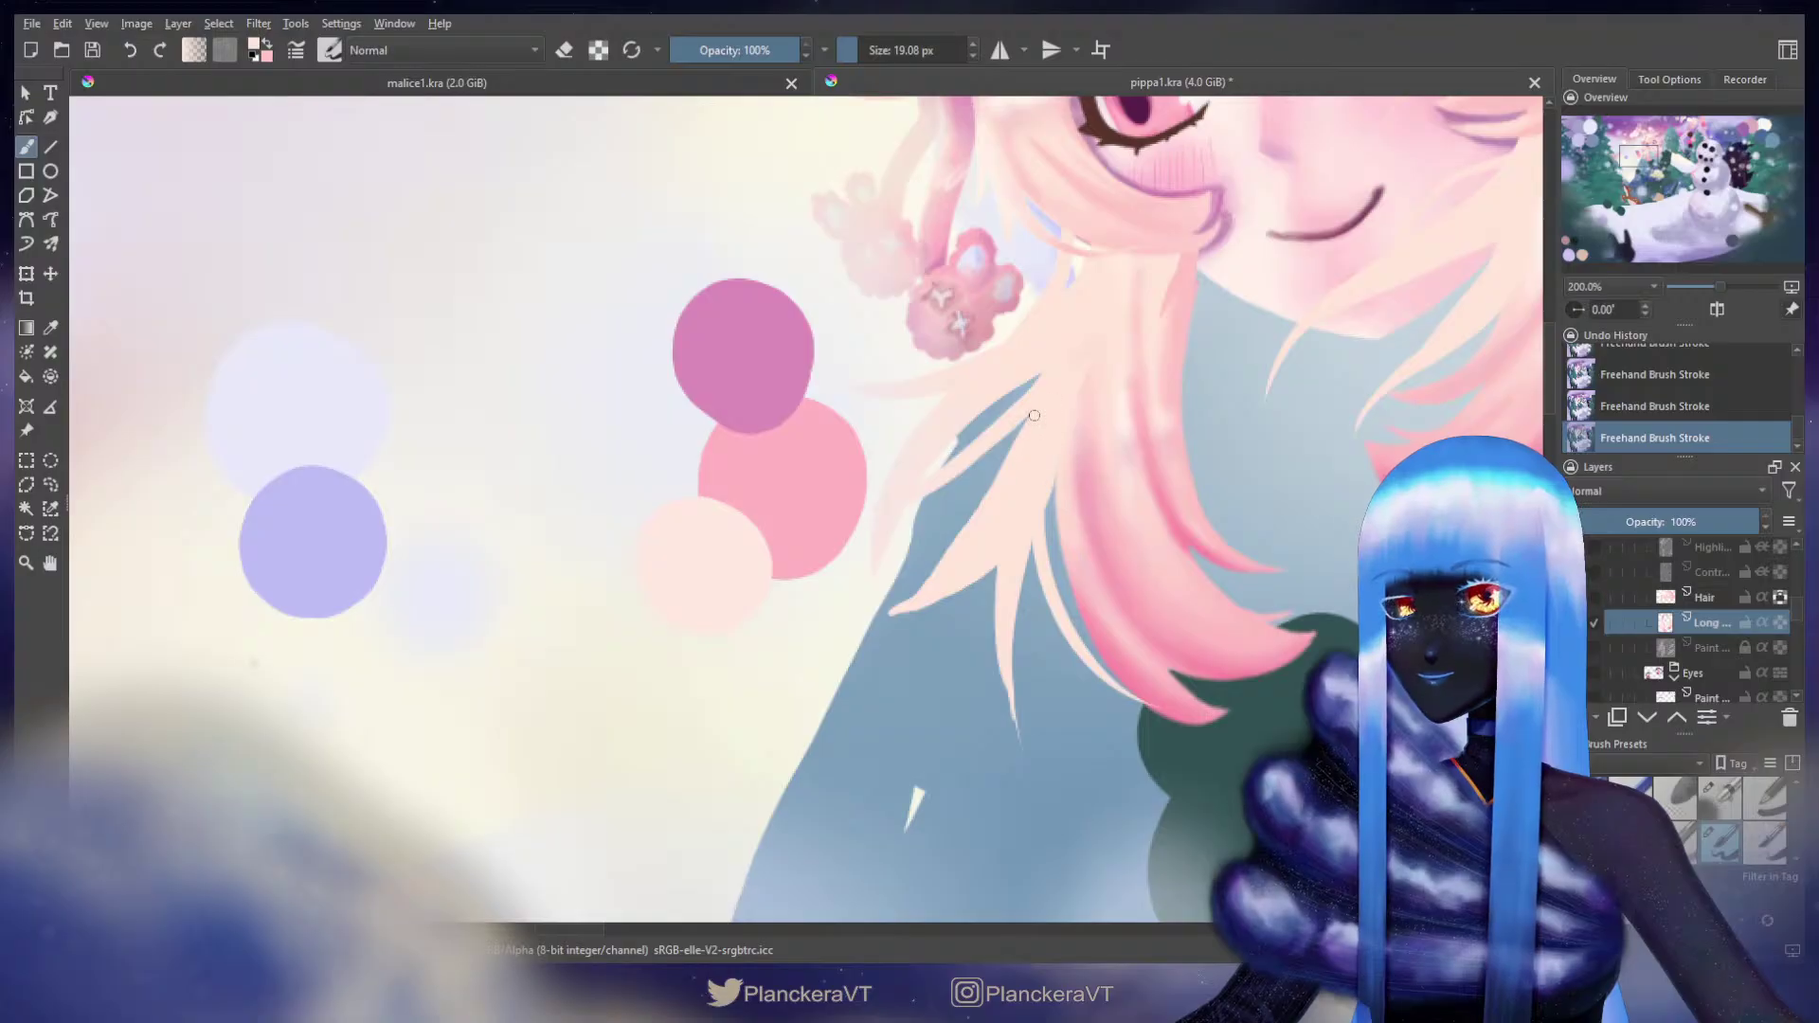
{"action": "left_click_drag", "start_coordinate": [909, 598], "coordinate": [889, 612]}
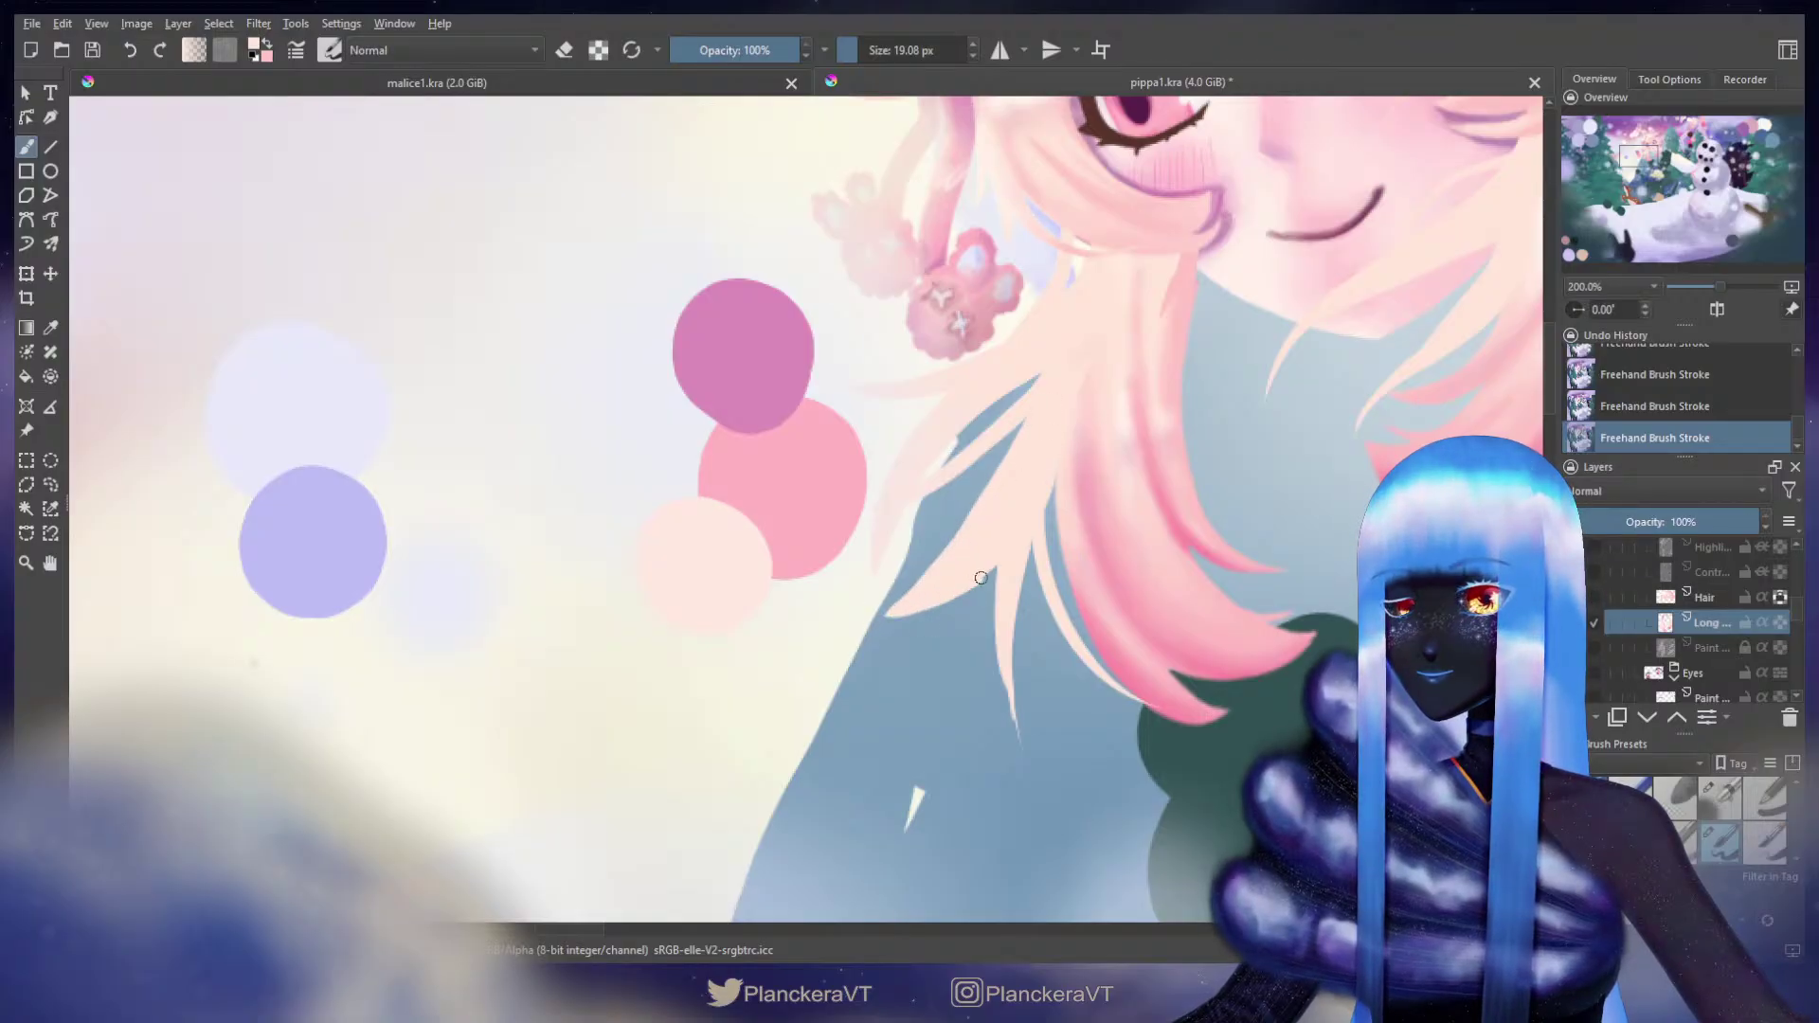
Step: Trim the edges of the left lock's outer strands with an eraser of 17.61 down to 13.82 px
{"action": "key", "text": "e"}
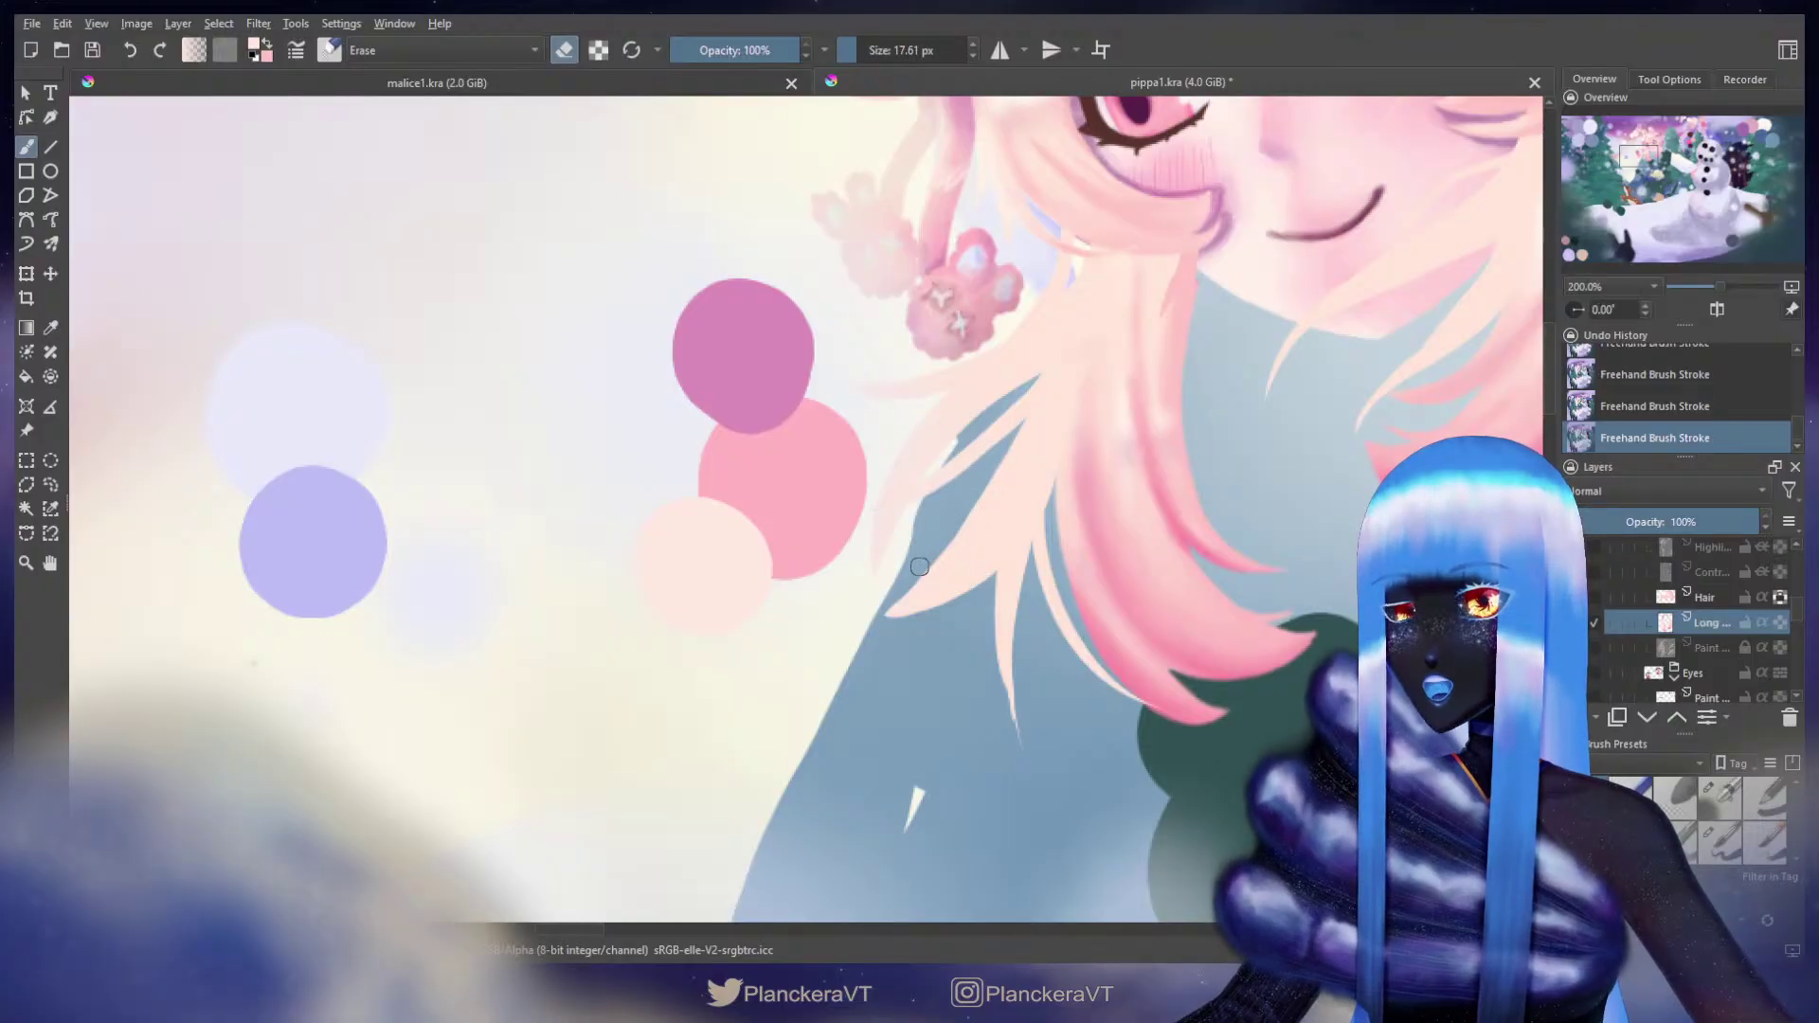
{"action": "key", "text": "bracketleft"}
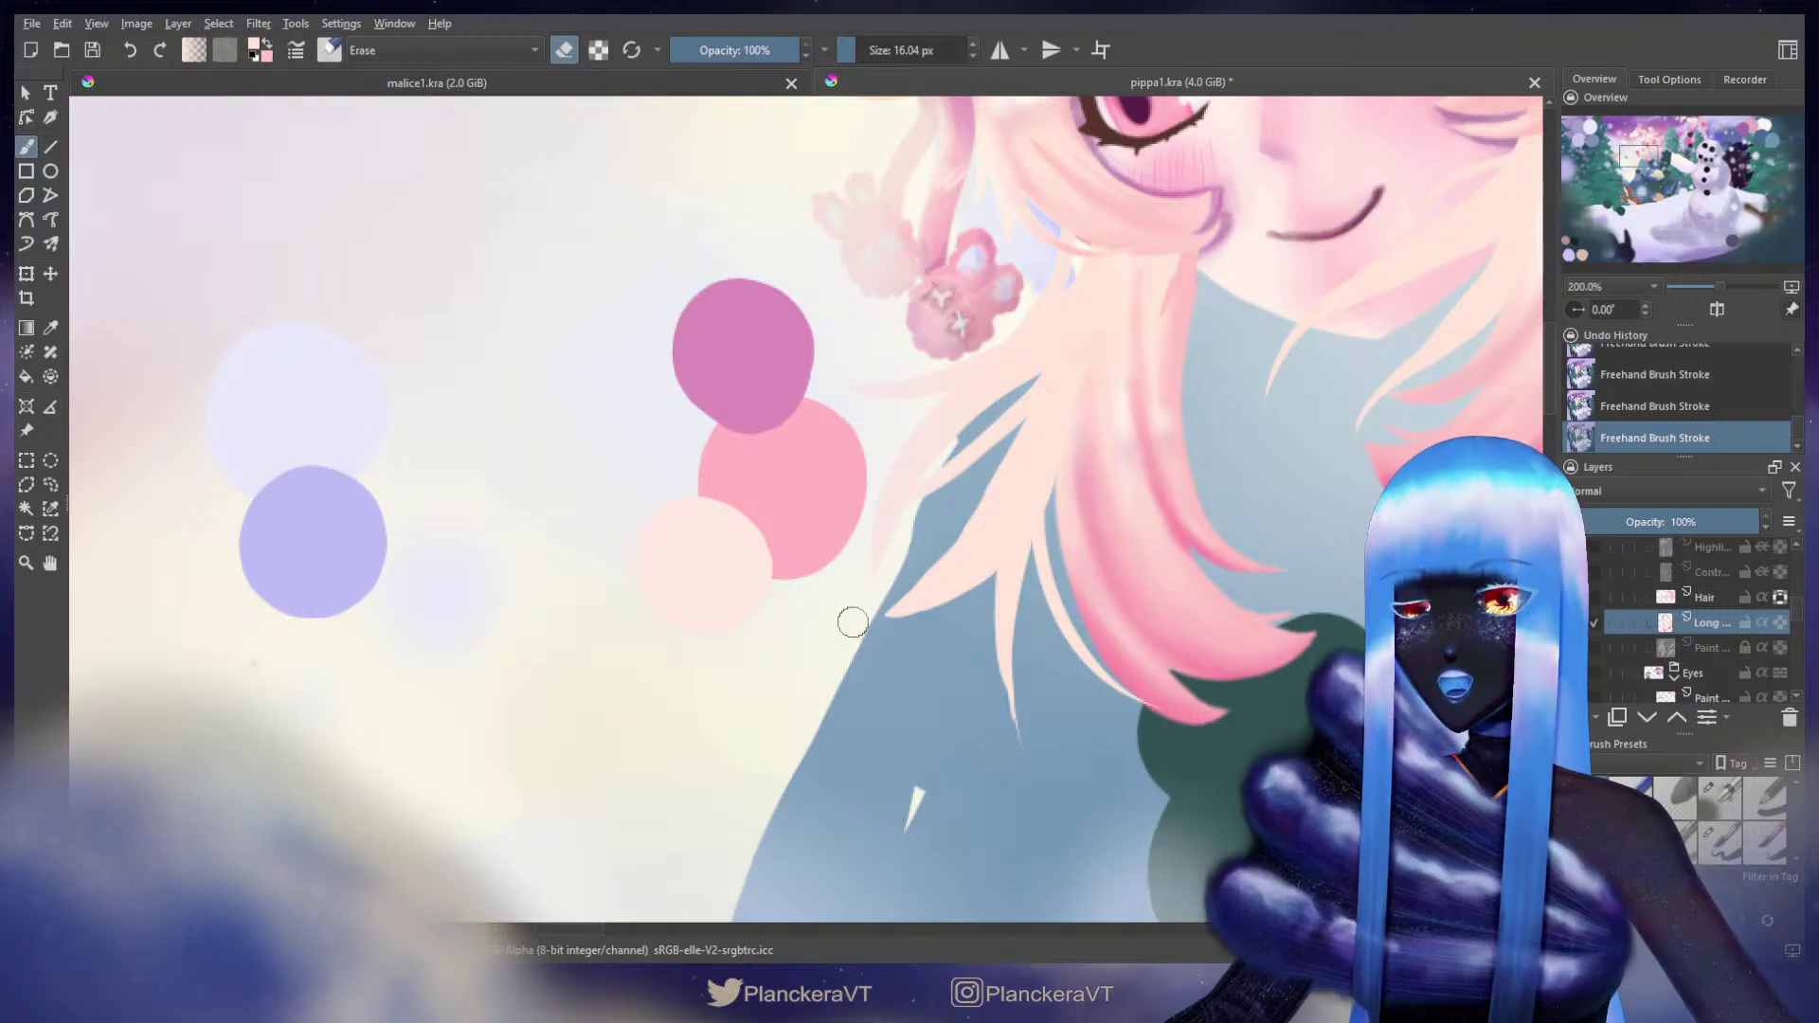
{"action": "left_click_drag", "start_coordinate": [1020, 468], "coordinate": [1132, 426]}
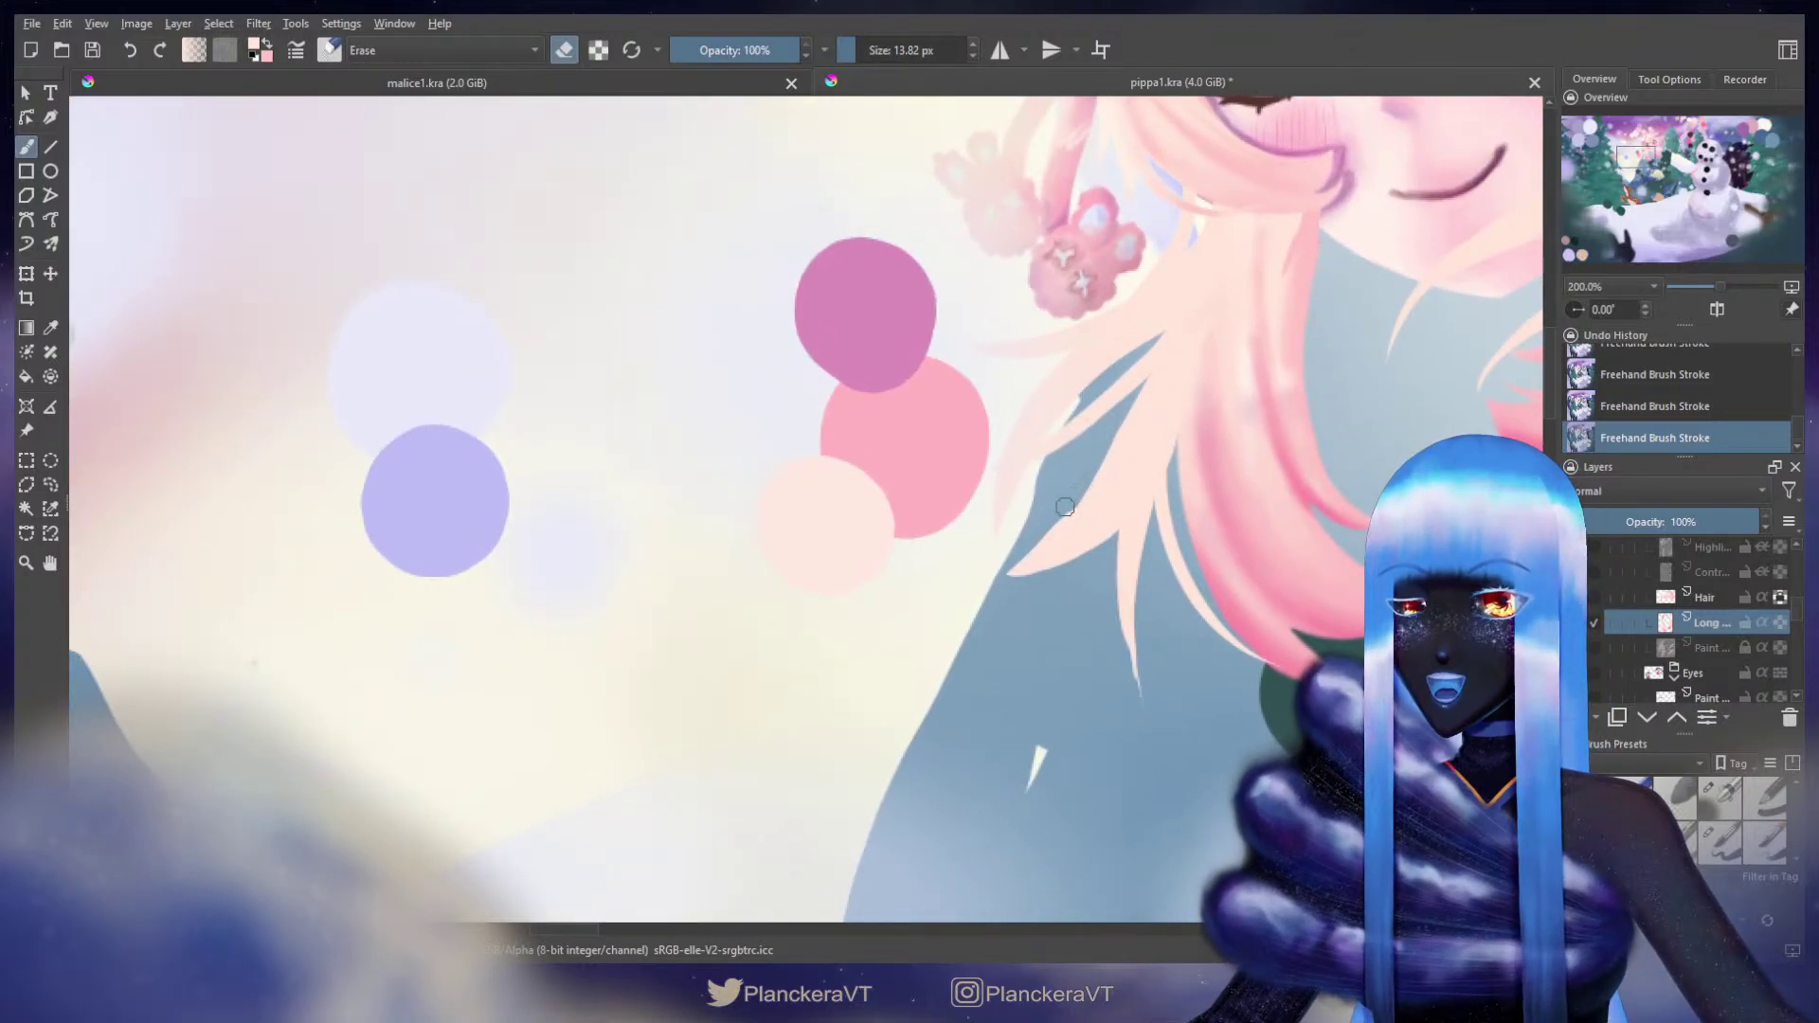
{"action": "key", "text": "e"}
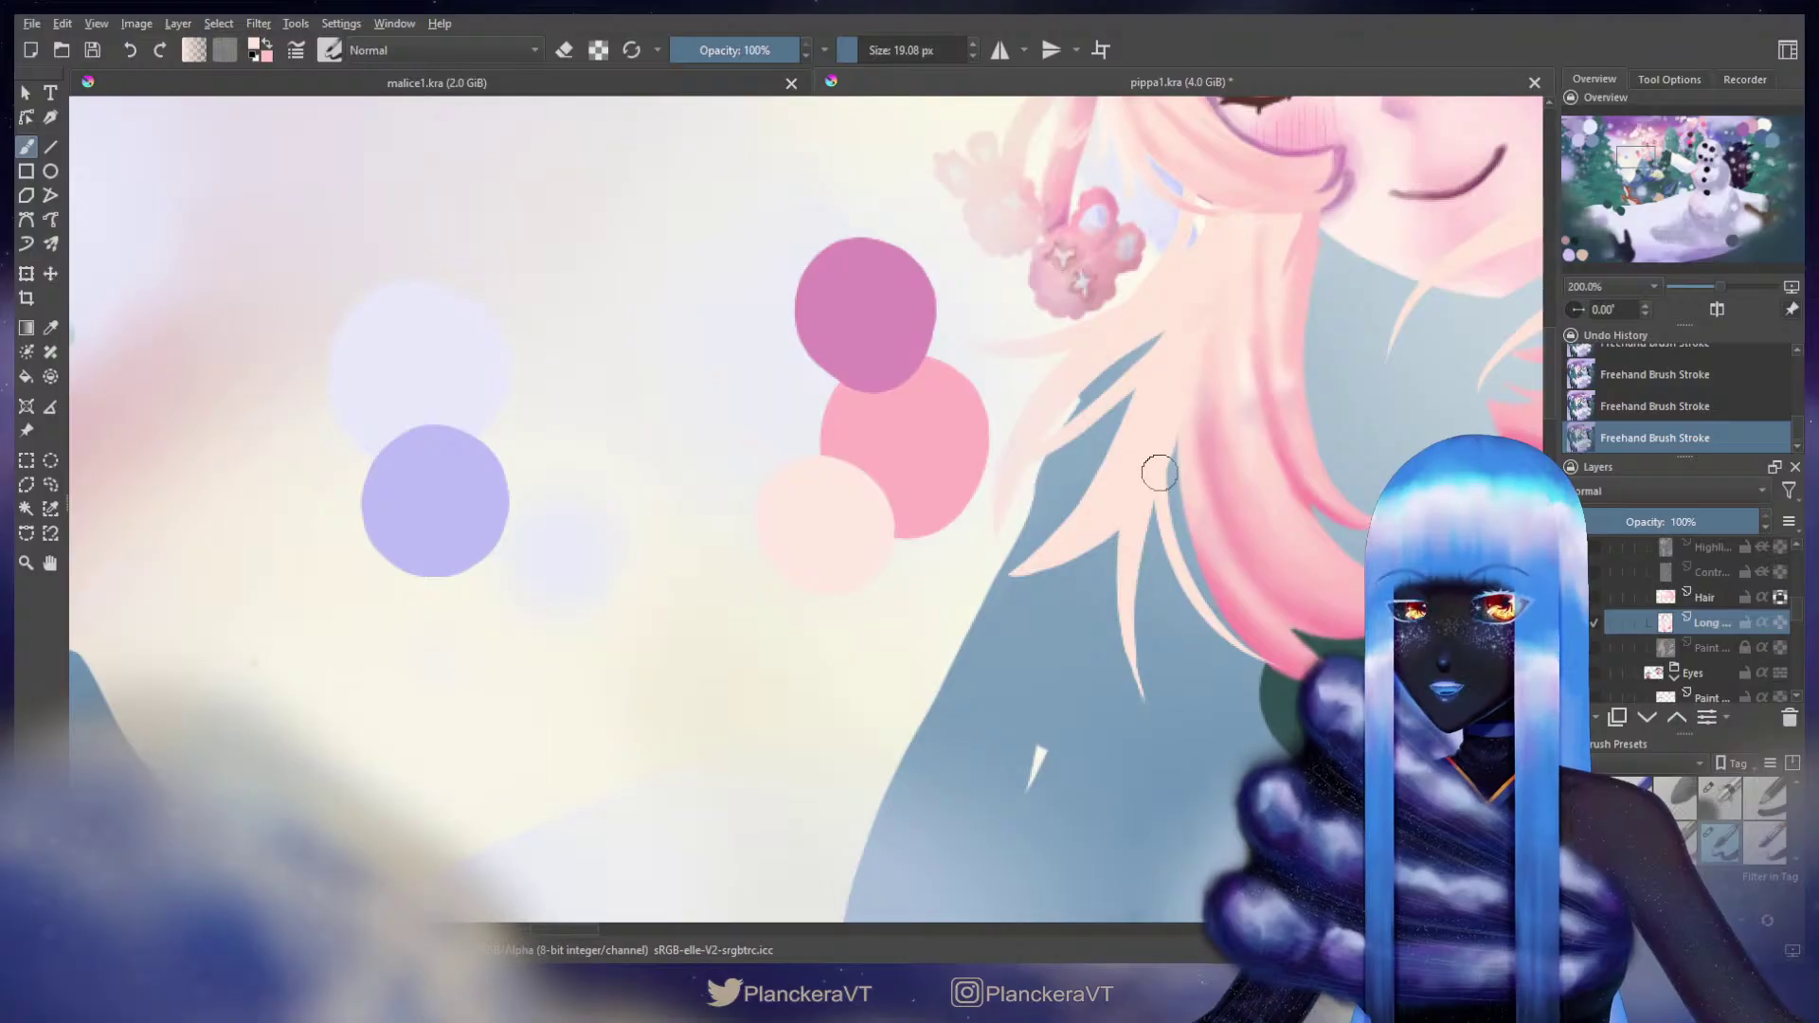
Step: Refine the thin strands beside the left lock's curled end, alternating a 13.82 px eraser and a 19.08 px brush
{"action": "mouse_move", "coordinate": [1247, 622]}
{"action": "left_mouse_down"}
{"action": "mouse_move", "coordinate": [998, 570]}
{"action": "mouse_move", "coordinate": [1063, 626]}
{"action": "left_mouse_up"}
{"action": "key", "text": "e"}
{"action": "key", "text": "ctrl+z"}
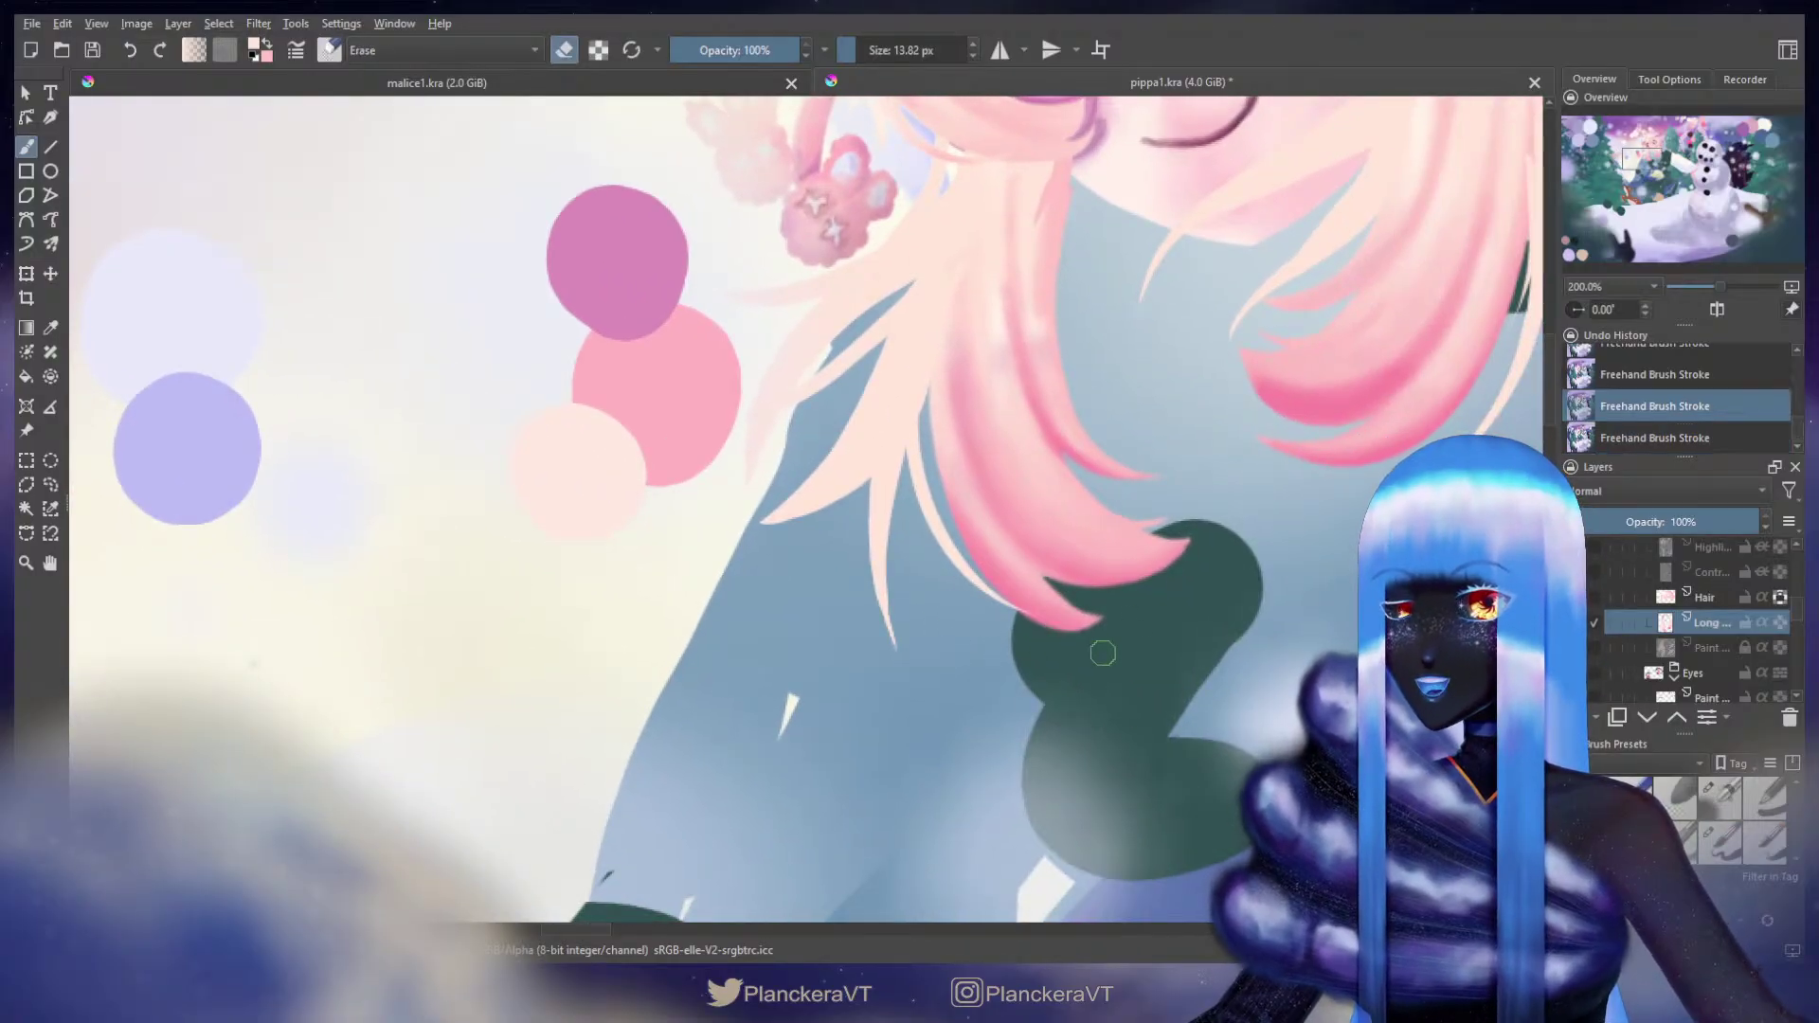
{"action": "key", "text": "e"}
{"action": "key", "text": "ctrl+shift+z"}
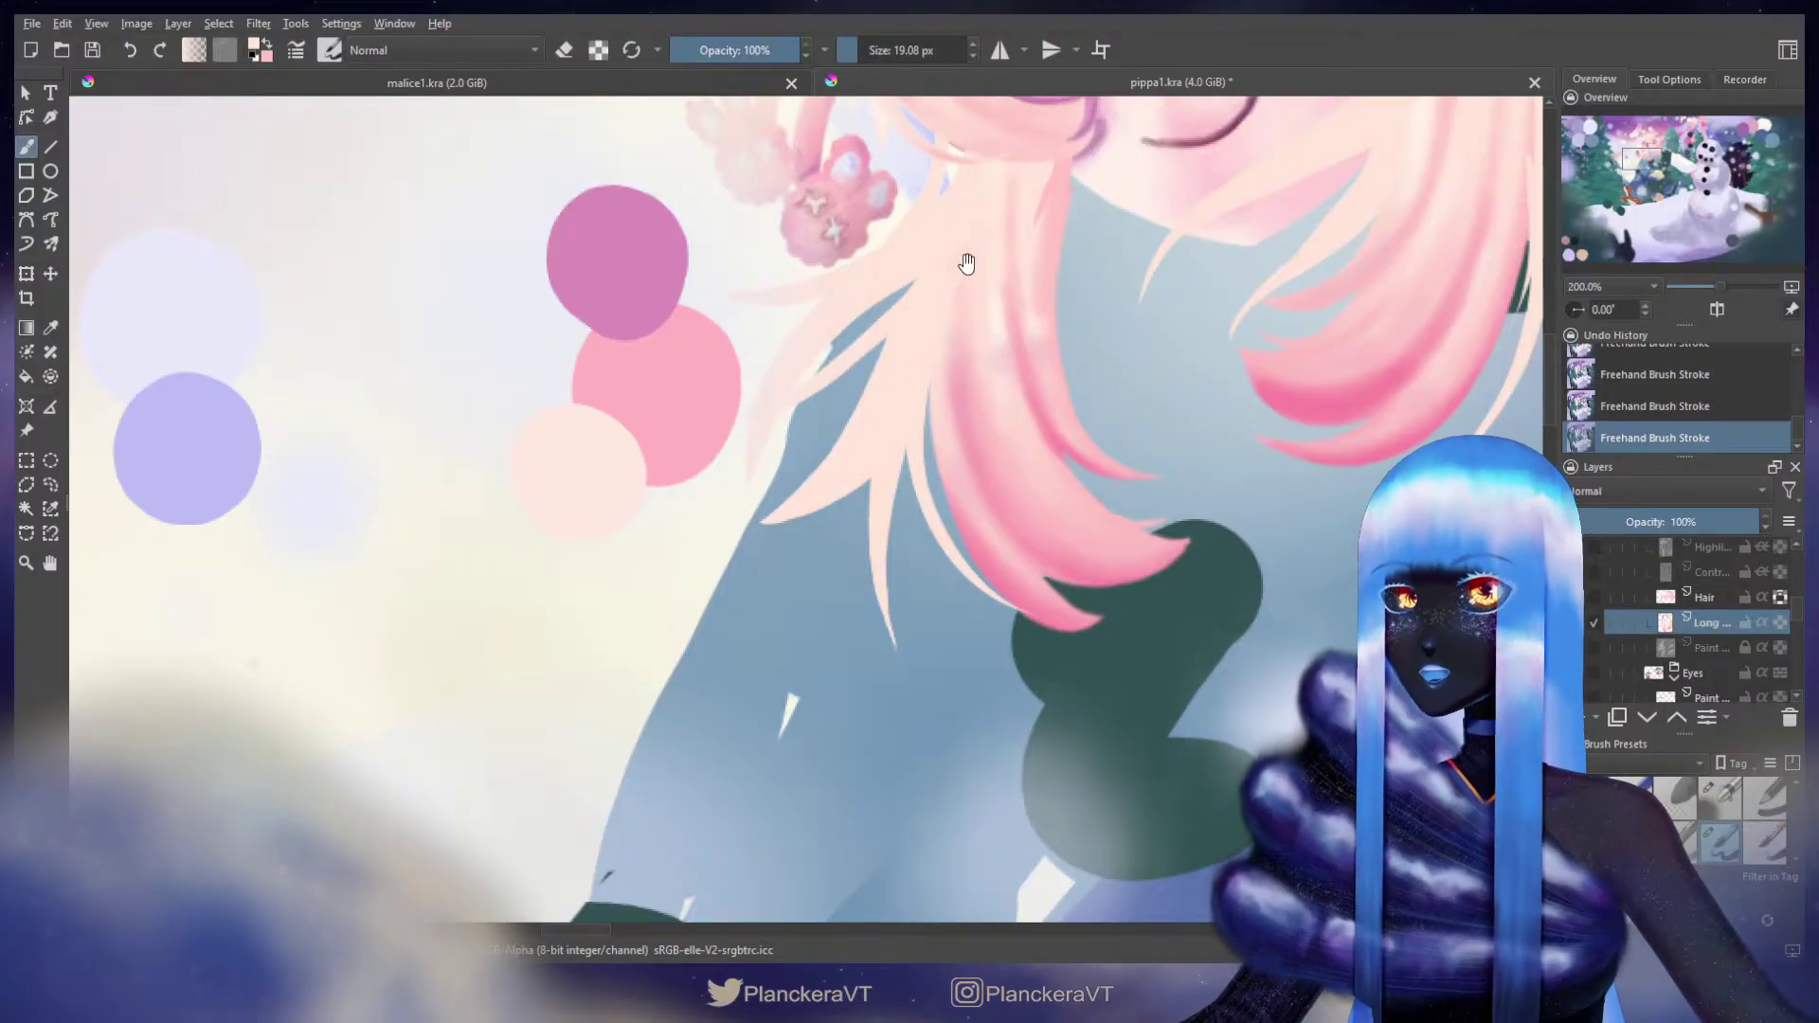
Step: Rework the light strands on the inner edge of the right lock with a brush of about 19.14 px
{"action": "left_click_drag", "start_coordinate": [966, 260], "coordinate": [811, 467]}
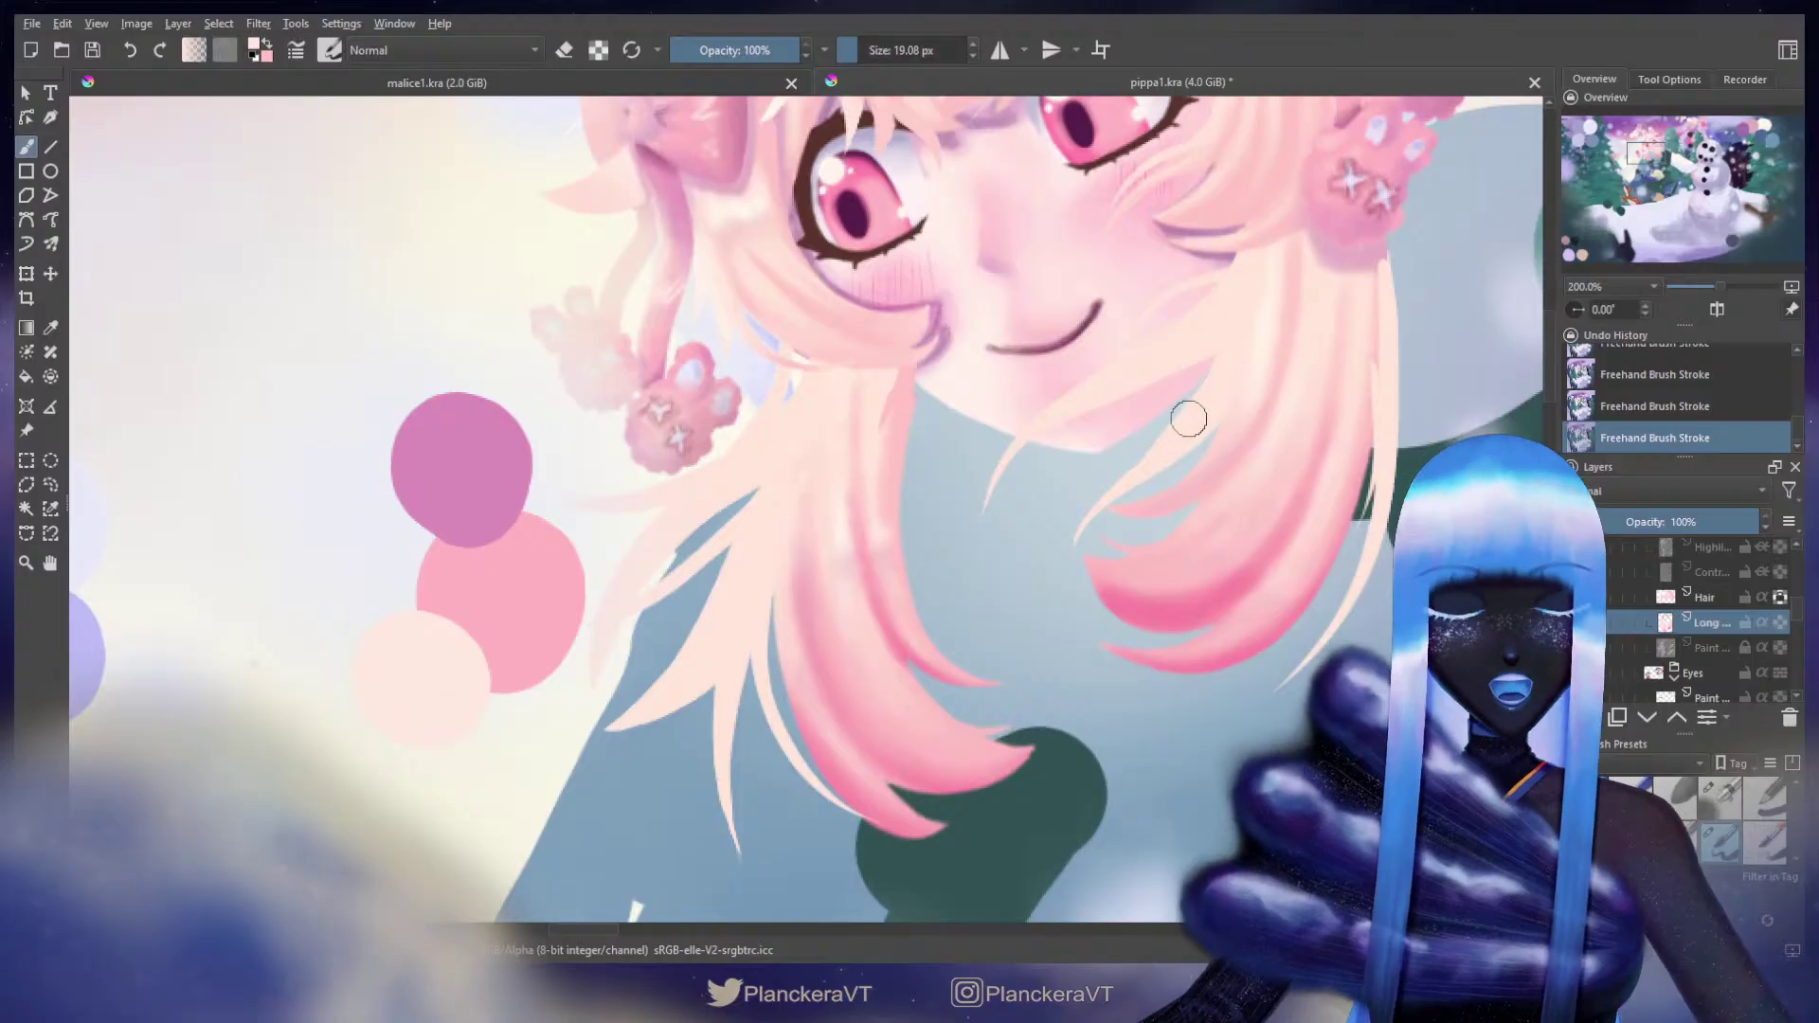
{"action": "left_click_drag", "start_coordinate": [1169, 419], "coordinate": [1280, 410]}
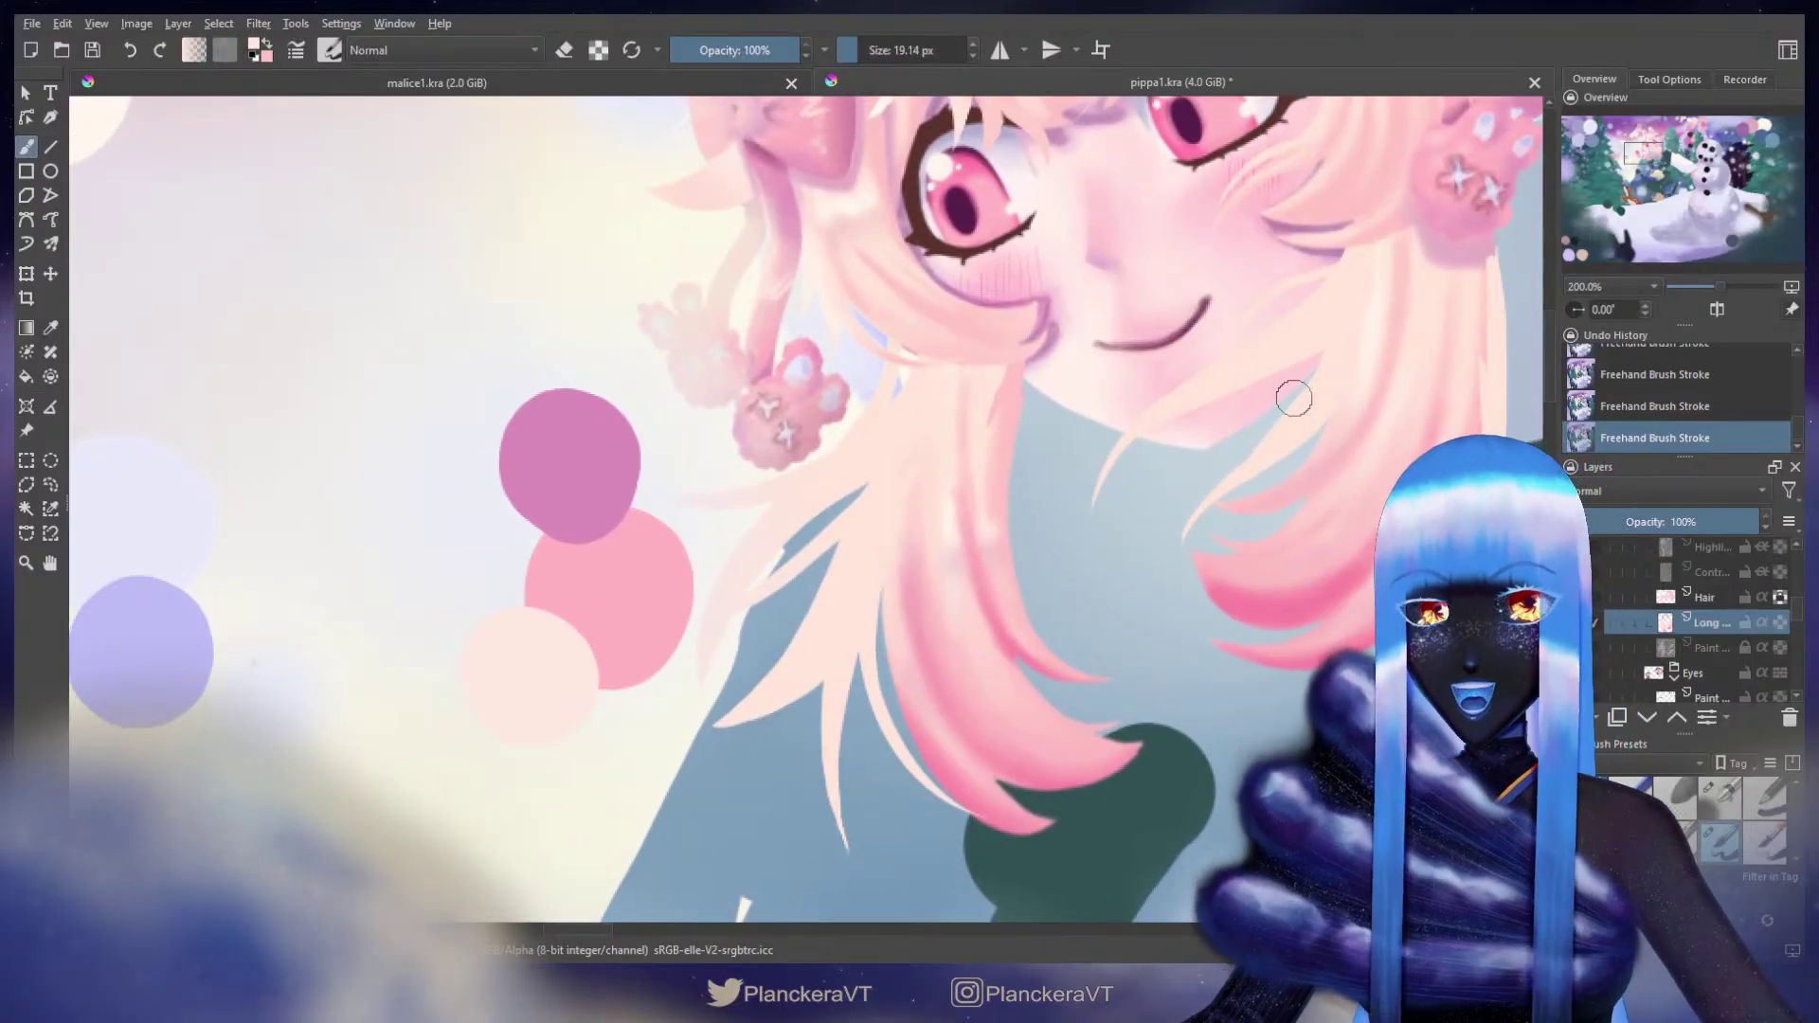
{"action": "key", "text": "ctrl+z"}
{"action": "key", "text": "ctrl+z"}
{"action": "left_click_drag", "start_coordinate": [1284, 427], "coordinate": [1043, 538]}
{"action": "left_click_drag", "start_coordinate": [1153, 418], "coordinate": [1031, 441]}
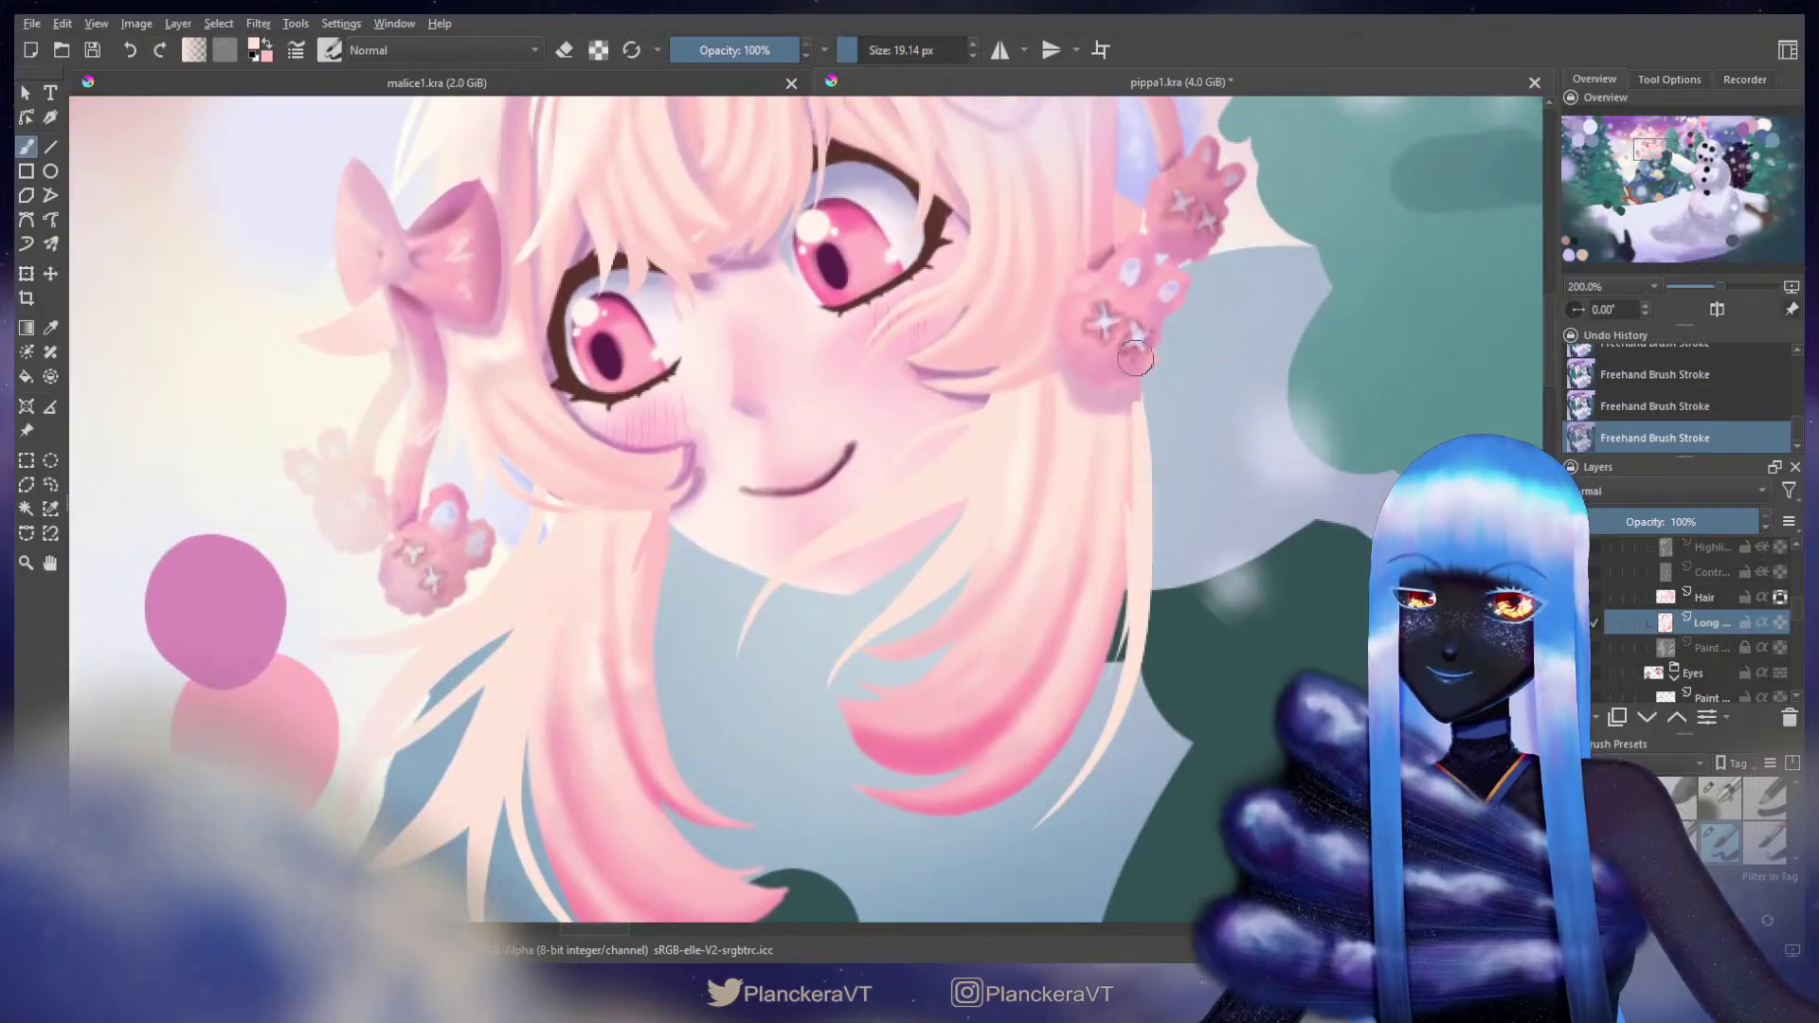
{"action": "key", "text": "ctrl+z"}
{"action": "key", "text": "ctrl+shift+z"}
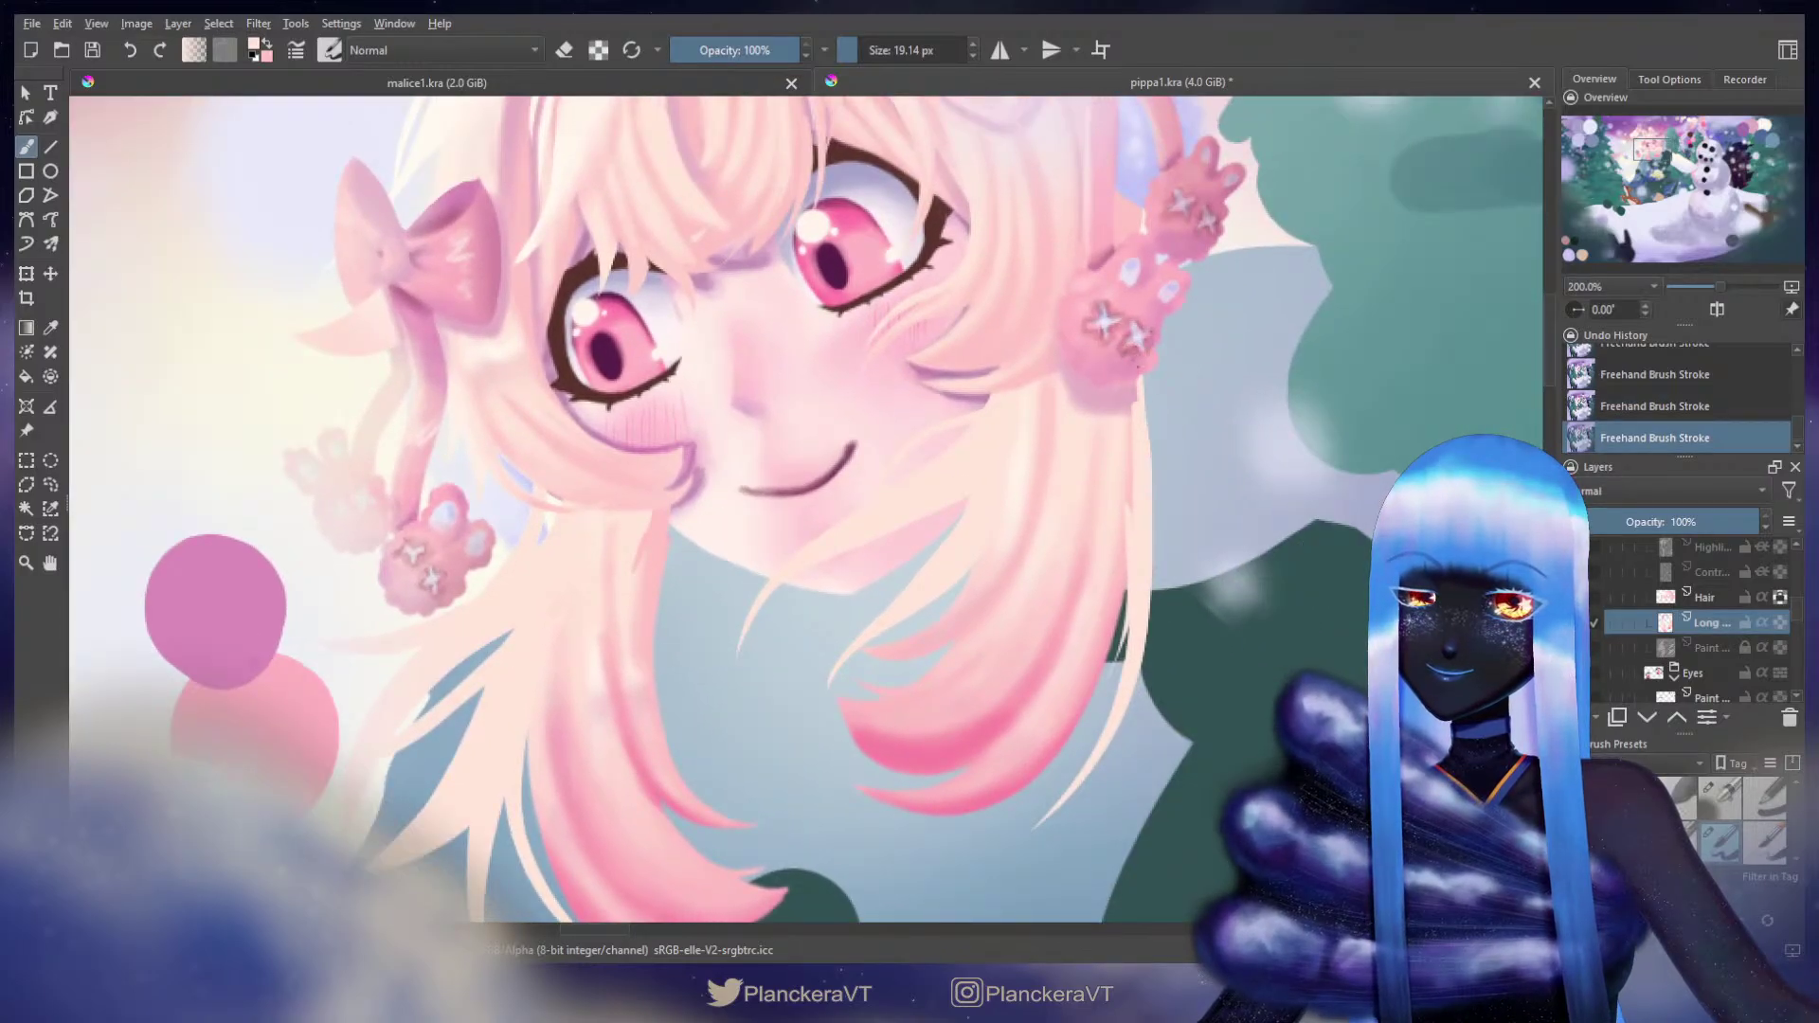
Step: Paint a thin light strand along the outer edge of the right lock with the 19.14 px brush
{"action": "scroll", "coordinate": [1130, 516], "scroll_direction": "down", "scroll_amount": 3}
{"action": "key", "text": "ctrl+z"}
{"action": "key", "text": "ctrl+shift+z"}
{"action": "left_click_drag", "start_coordinate": [1119, 521], "coordinate": [1063, 585]}
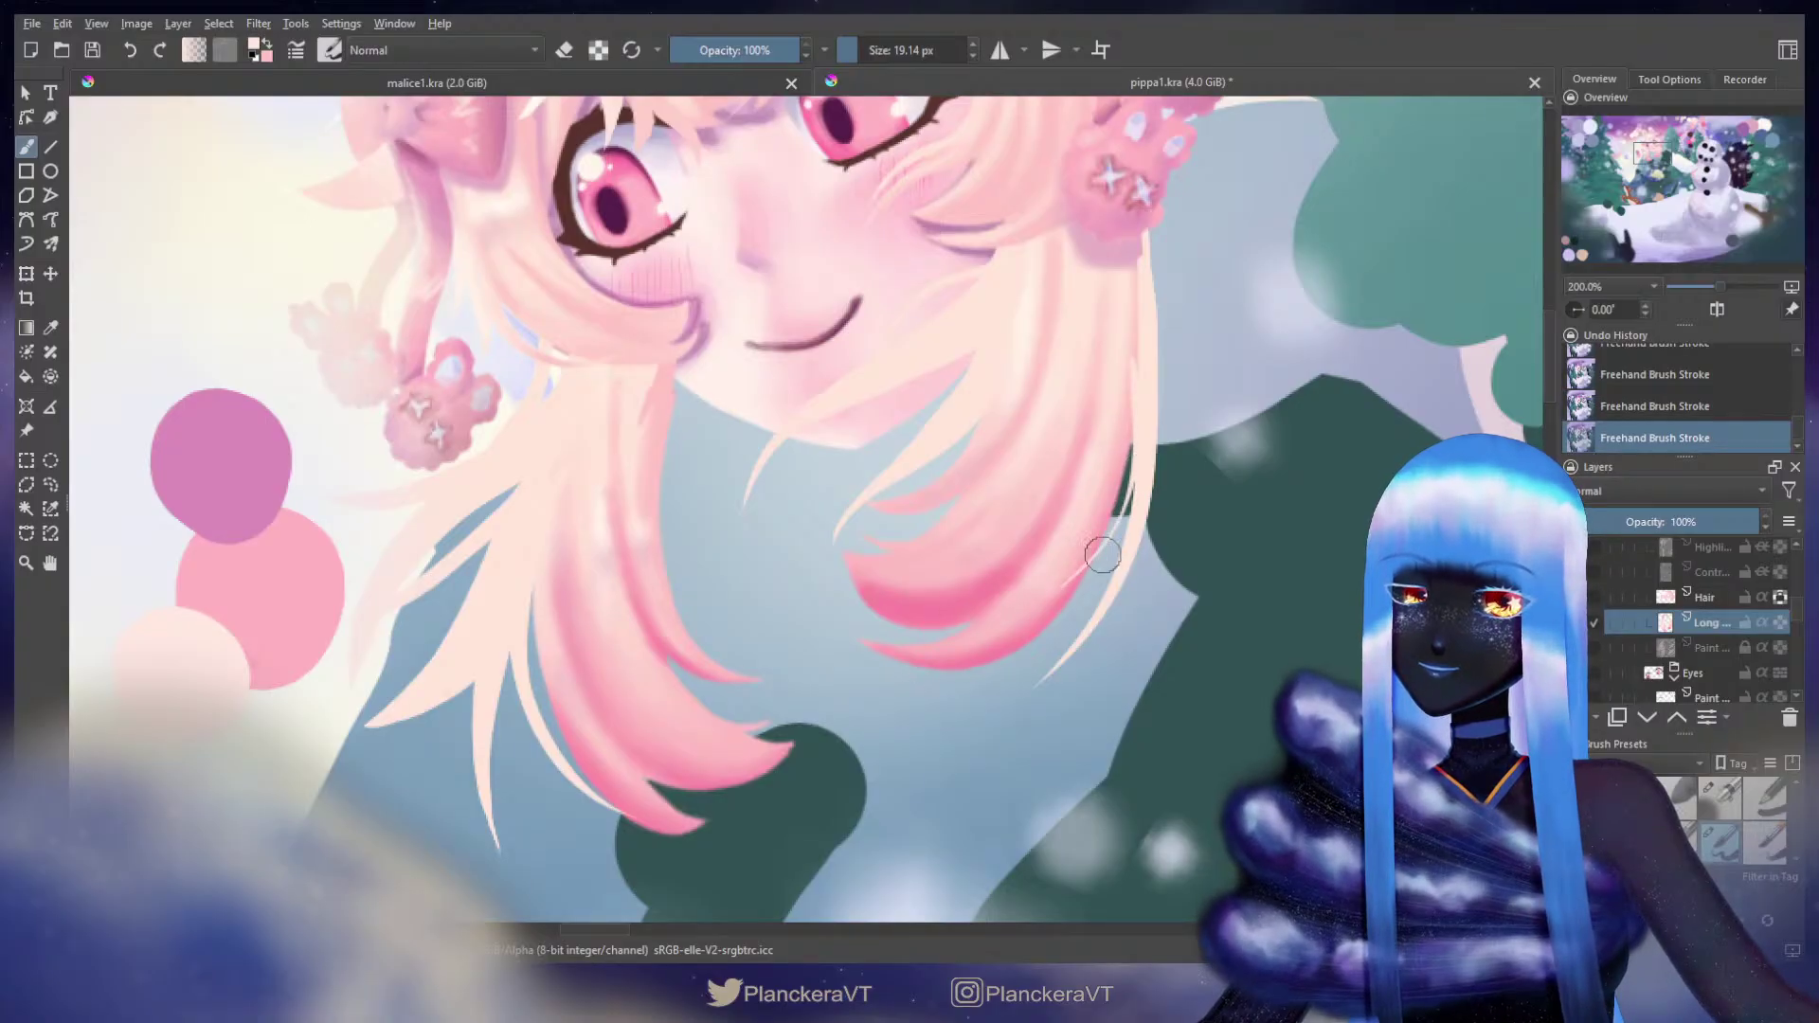
{"action": "mouse_move", "coordinate": [1188, 348]}
{"action": "left_mouse_down"}
{"action": "mouse_move", "coordinate": [1225, 503]}
{"action": "mouse_move", "coordinate": [1013, 643]}
{"action": "mouse_move", "coordinate": [816, 673]}
{"action": "mouse_move", "coordinate": [1140, 430]}
{"action": "mouse_move", "coordinate": [828, 690]}
{"action": "mouse_move", "coordinate": [1106, 485]}
{"action": "left_mouse_up"}
Step: Lock the long-hair layer's transparency and shade the outer strands beside the left paw charm with a blending brush starting at 15.29 px
{"action": "left_click", "coordinate": [1780, 622]}
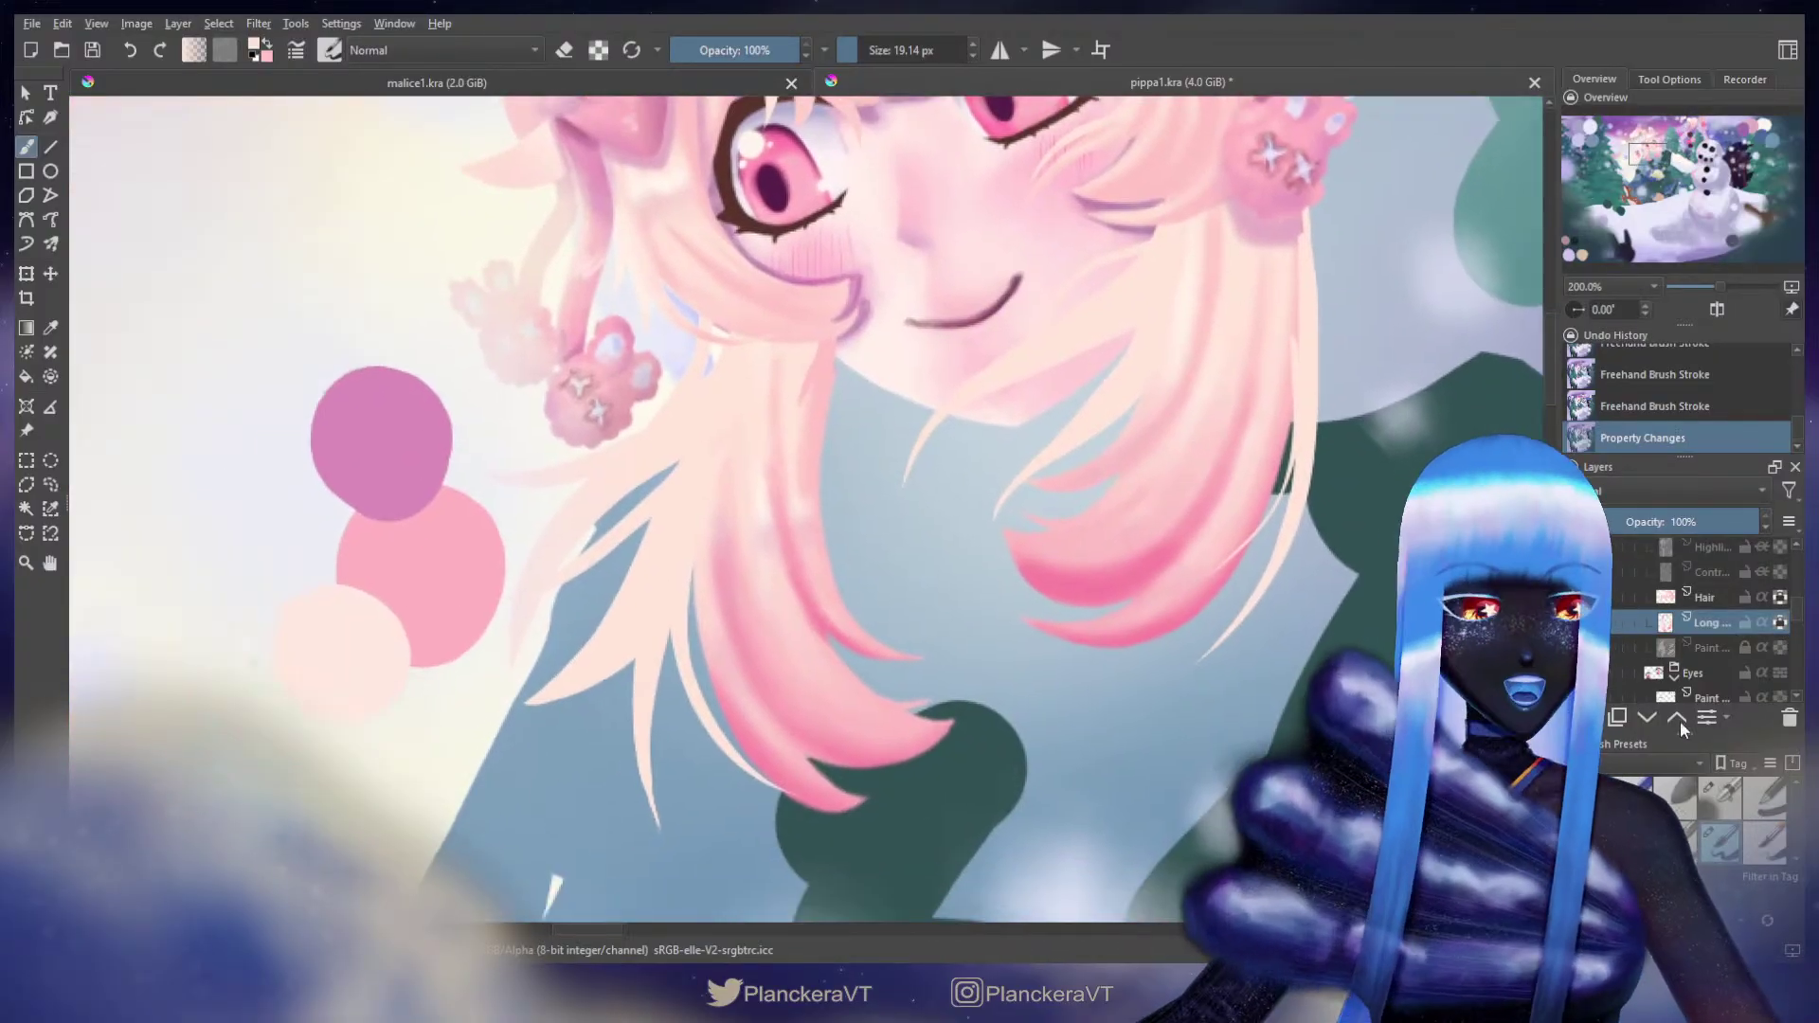
{"action": "left_click", "coordinate": [1719, 798]}
{"action": "left_click_drag", "start_coordinate": [844, 441], "coordinate": [1070, 463]}
{"action": "left_click_drag", "start_coordinate": [930, 410], "coordinate": [954, 410], "text": "shift"}
{"action": "key", "text": "["}
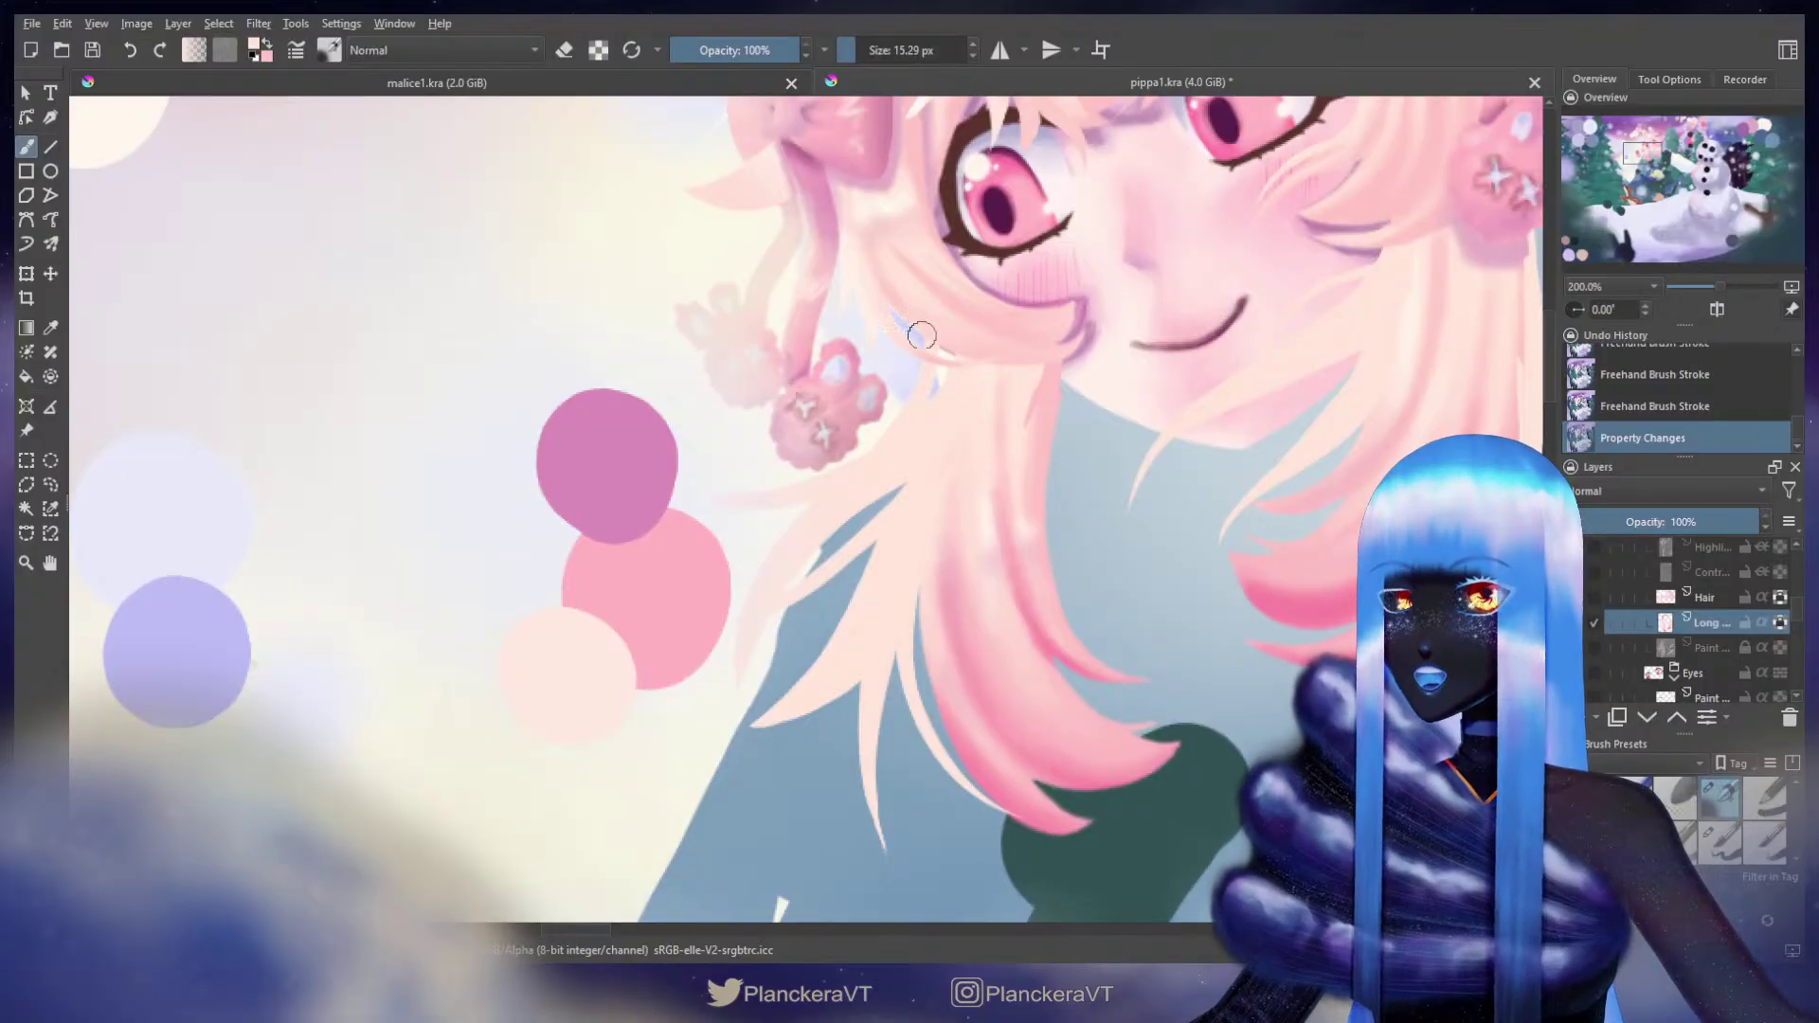
{"action": "key", "text": "]"}
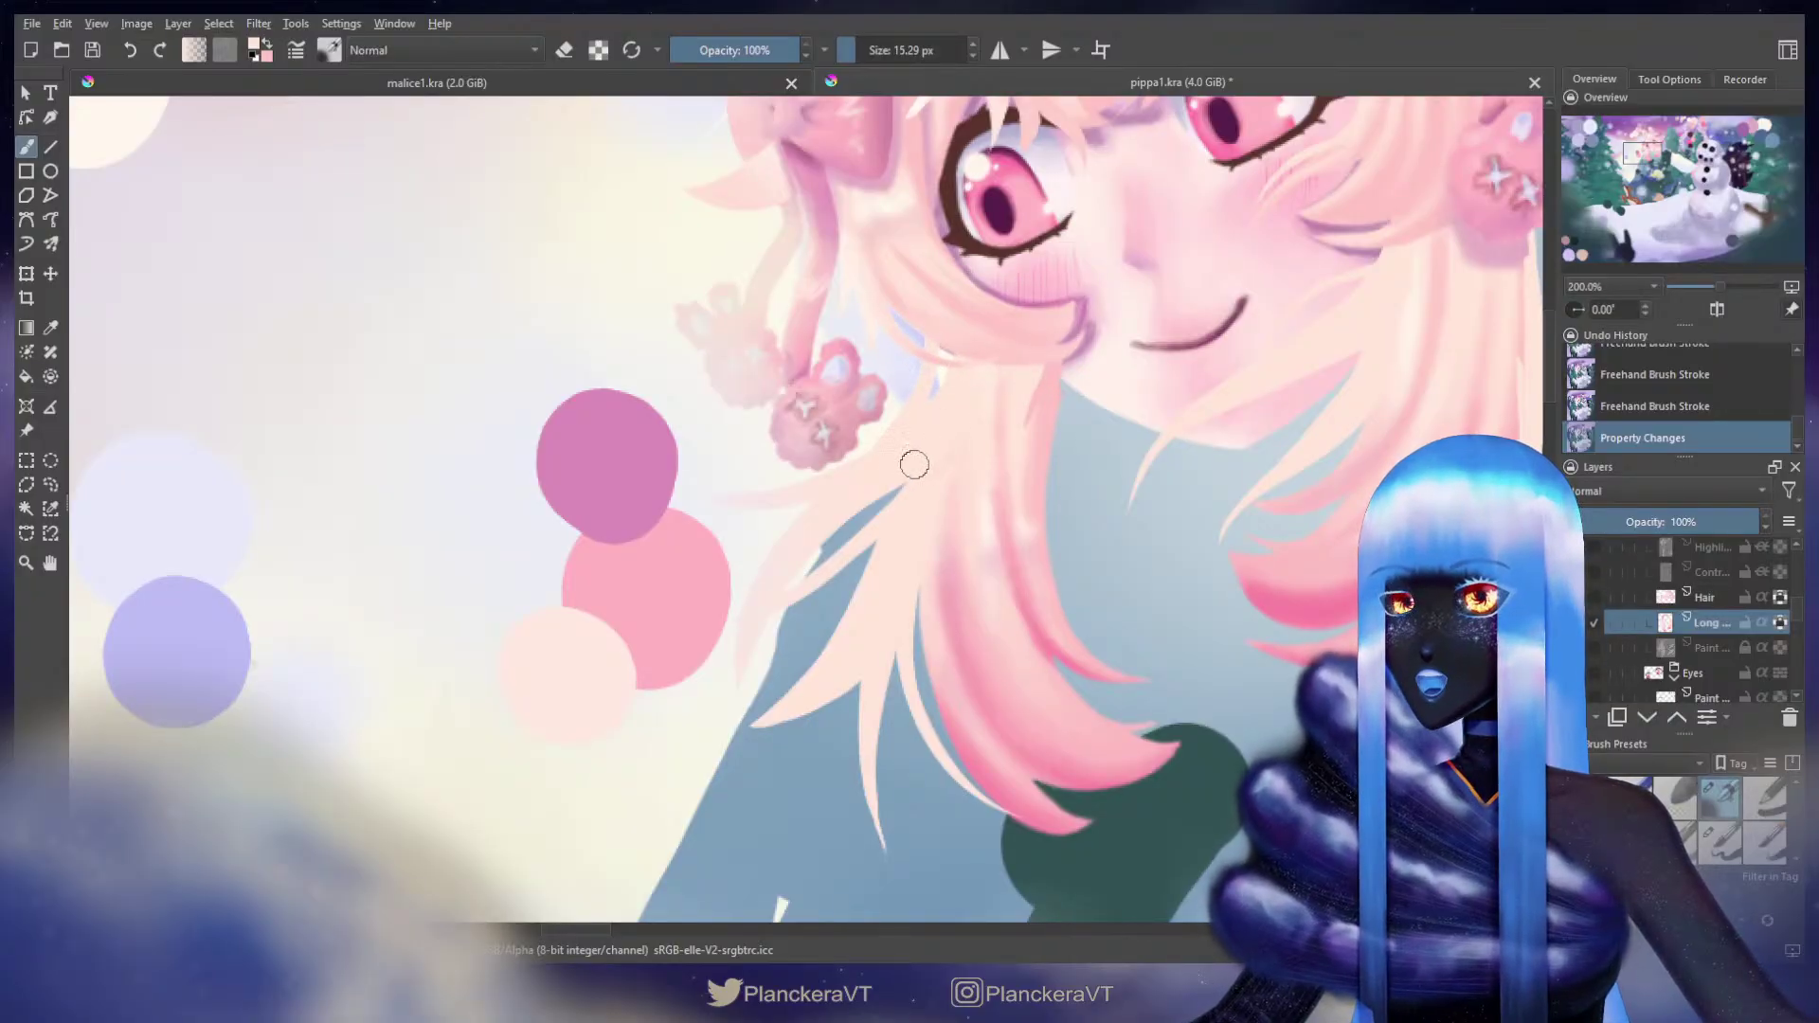
{"action": "key", "text": "["}
{"action": "key", "text": "["}
{"action": "left_click_drag", "start_coordinate": [879, 494], "coordinate": [862, 509]}
{"action": "left_click_drag", "start_coordinate": [885, 488], "coordinate": [831, 524]}
Step: Switch to the pink colour and accent the upper outer strand of the left lock with a 7.60 px brush
{"action": "key", "text": "x"}
{"action": "key", "text": "["}
{"action": "key", "text": "["}
{"action": "key", "text": "["}
{"action": "key", "text": "["}
{"action": "key", "text": "["}
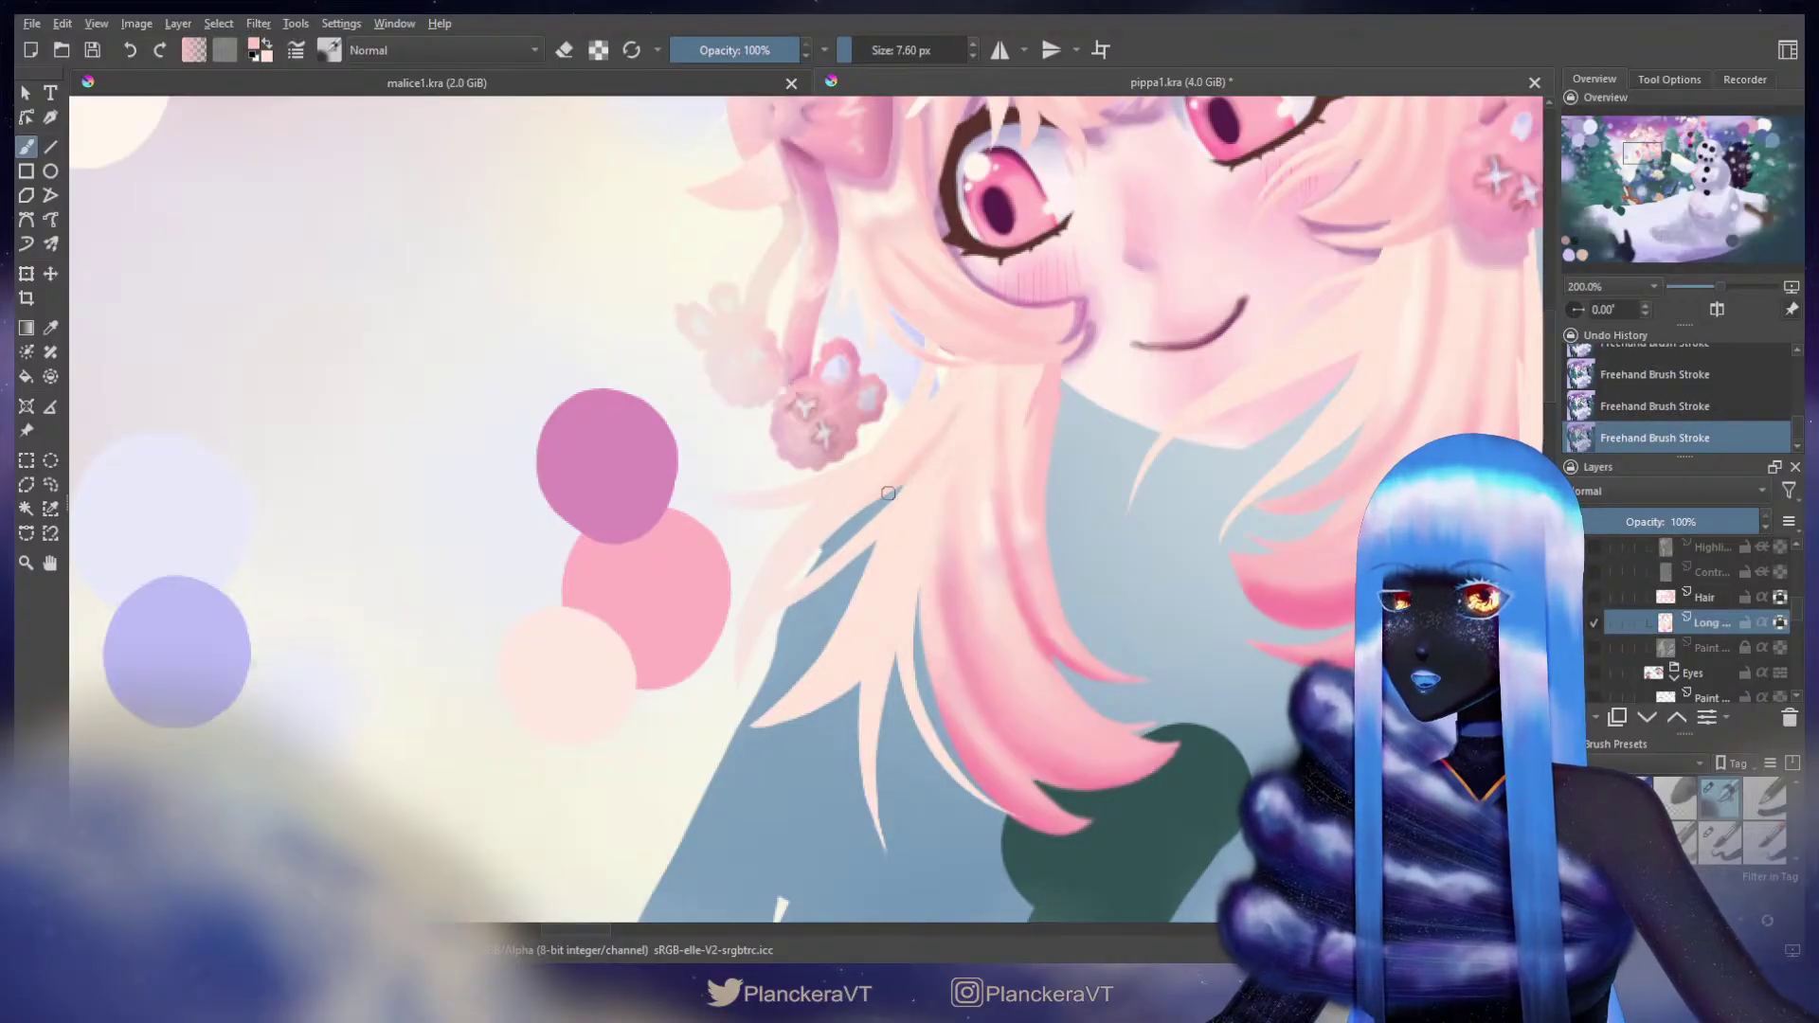
{"action": "left_click_drag", "start_coordinate": [853, 478], "coordinate": [925, 486]}
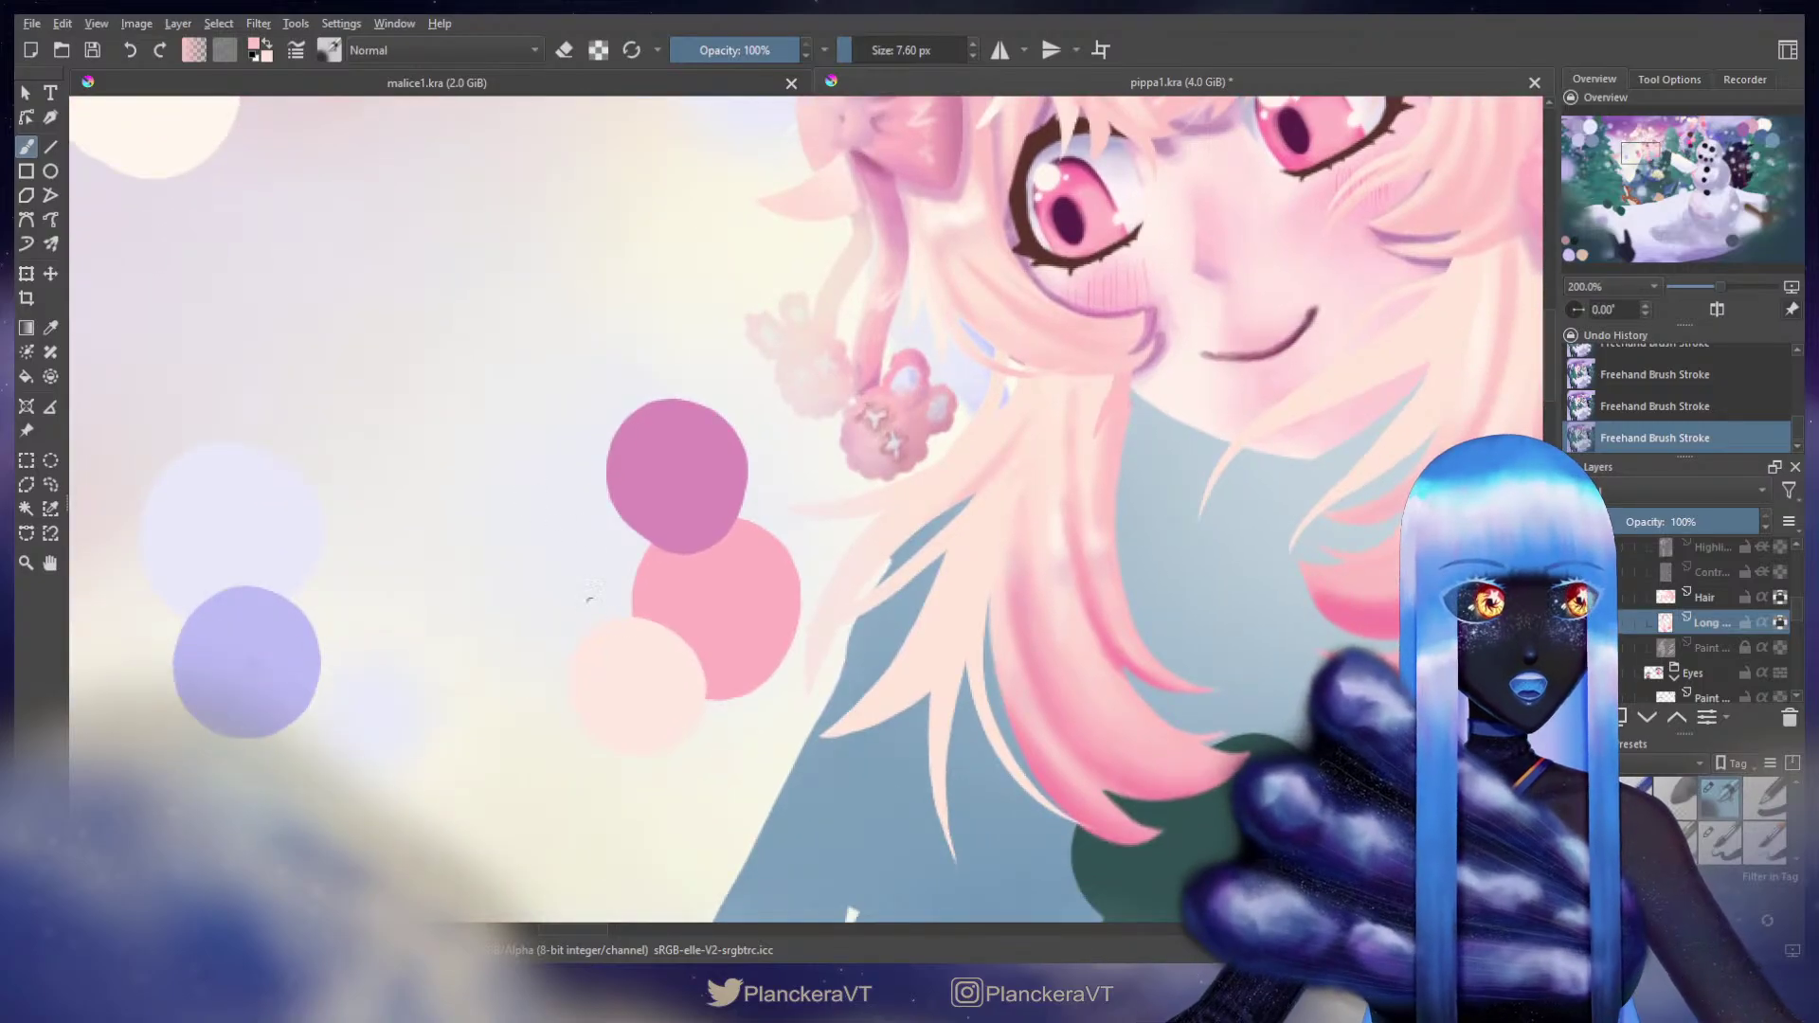
Step: Blend fine pink shading where the left lock's outer strands branch off, varying the brush between 4.79 and 9.39 px
{"action": "key", "text": "["}
{"action": "key", "text": "["}
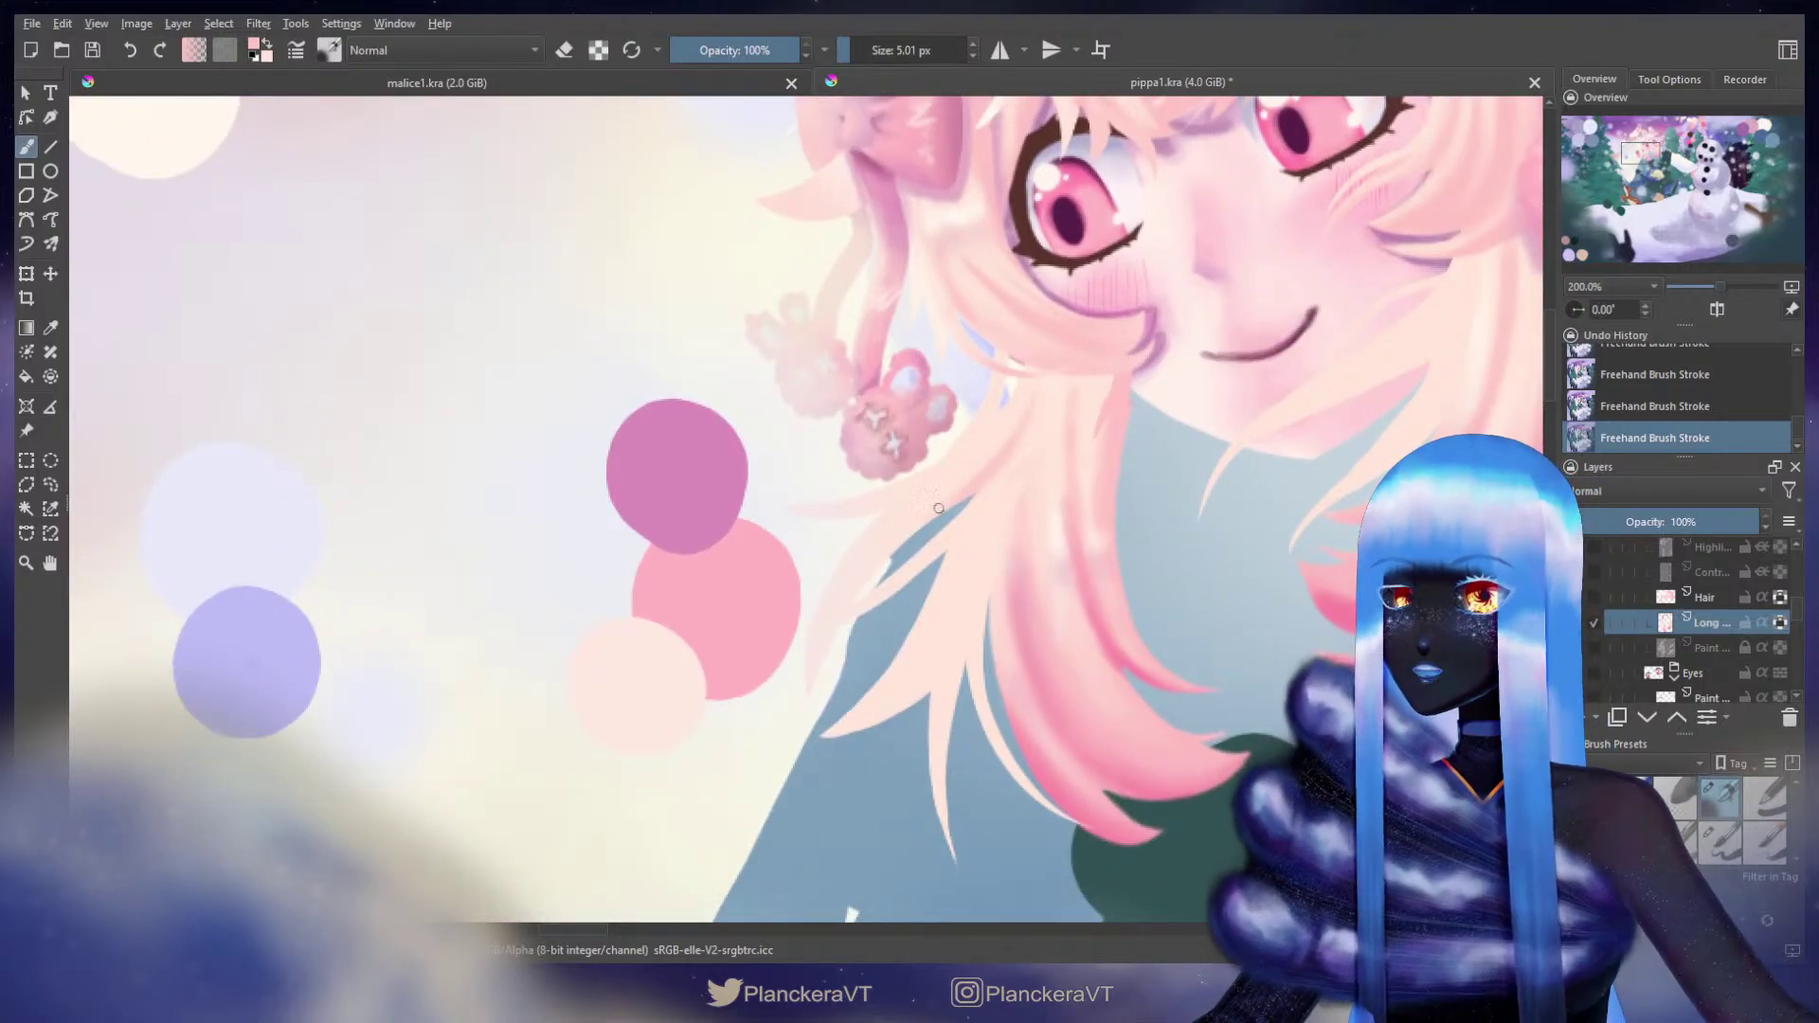
{"action": "key", "text": "]"}
{"action": "key", "text": "]"}
{"action": "key", "text": "]"}
{"action": "key", "text": "["}
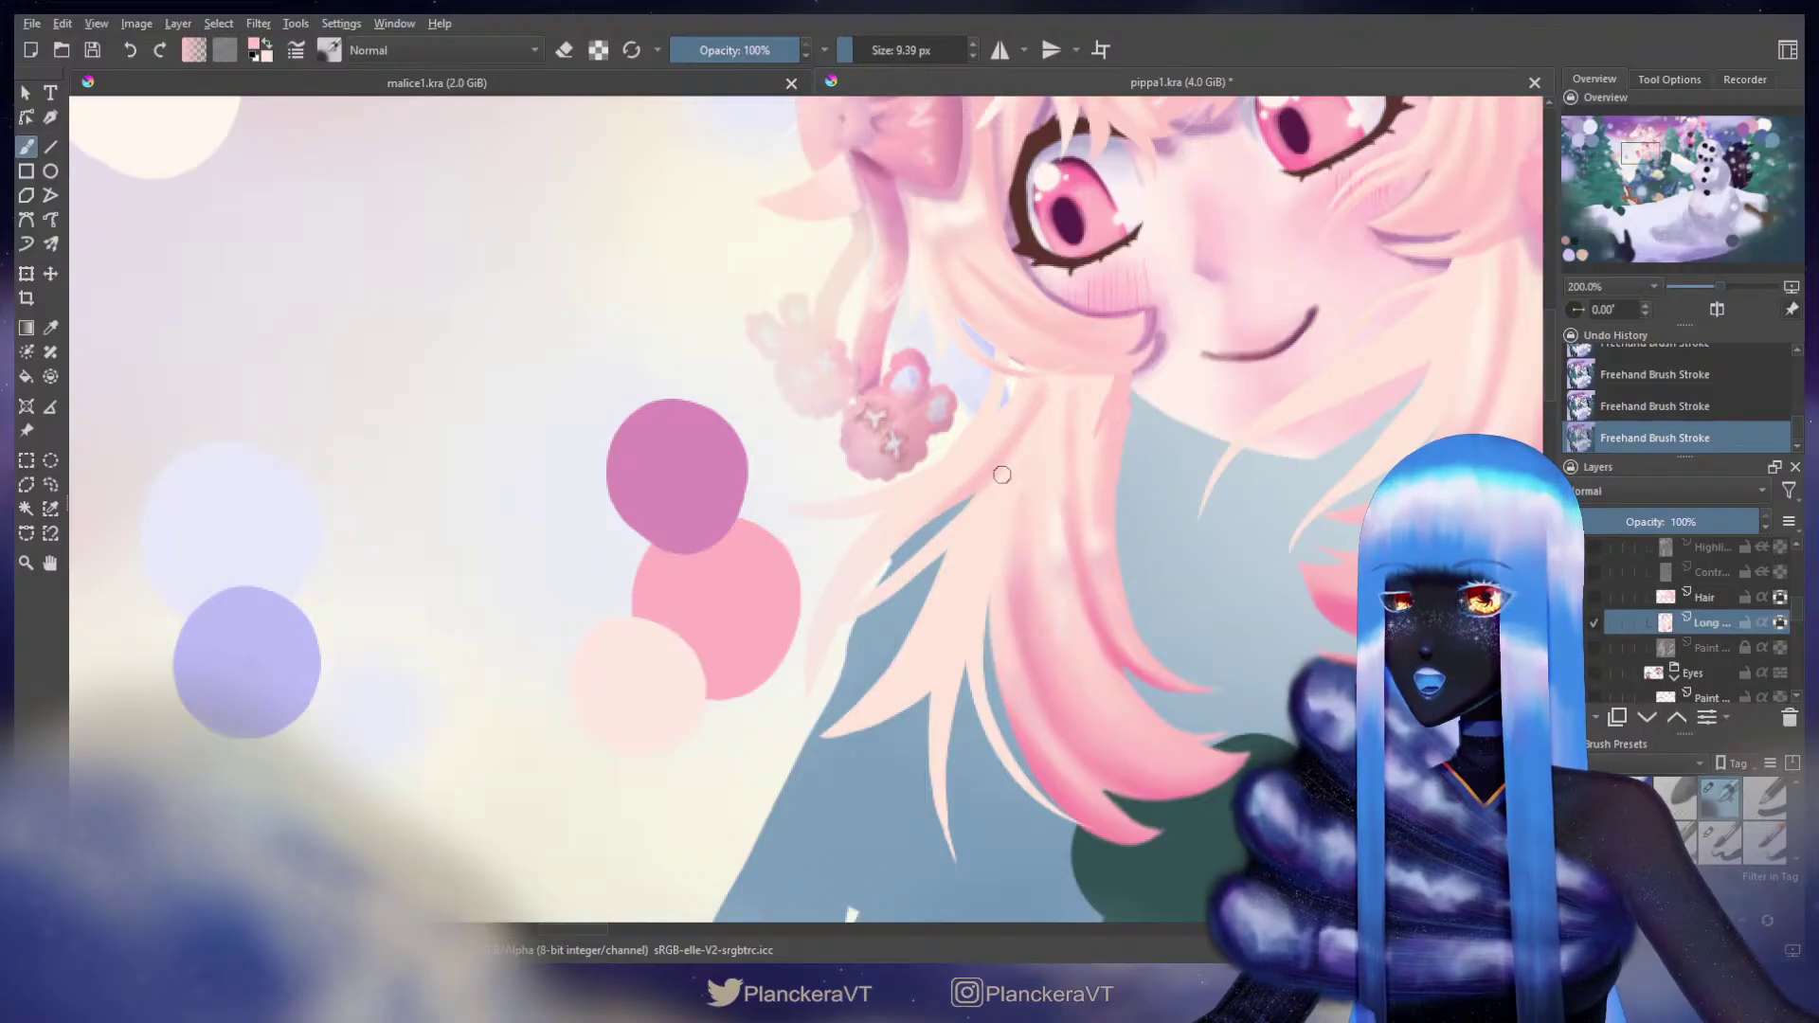
{"action": "key", "text": "["}
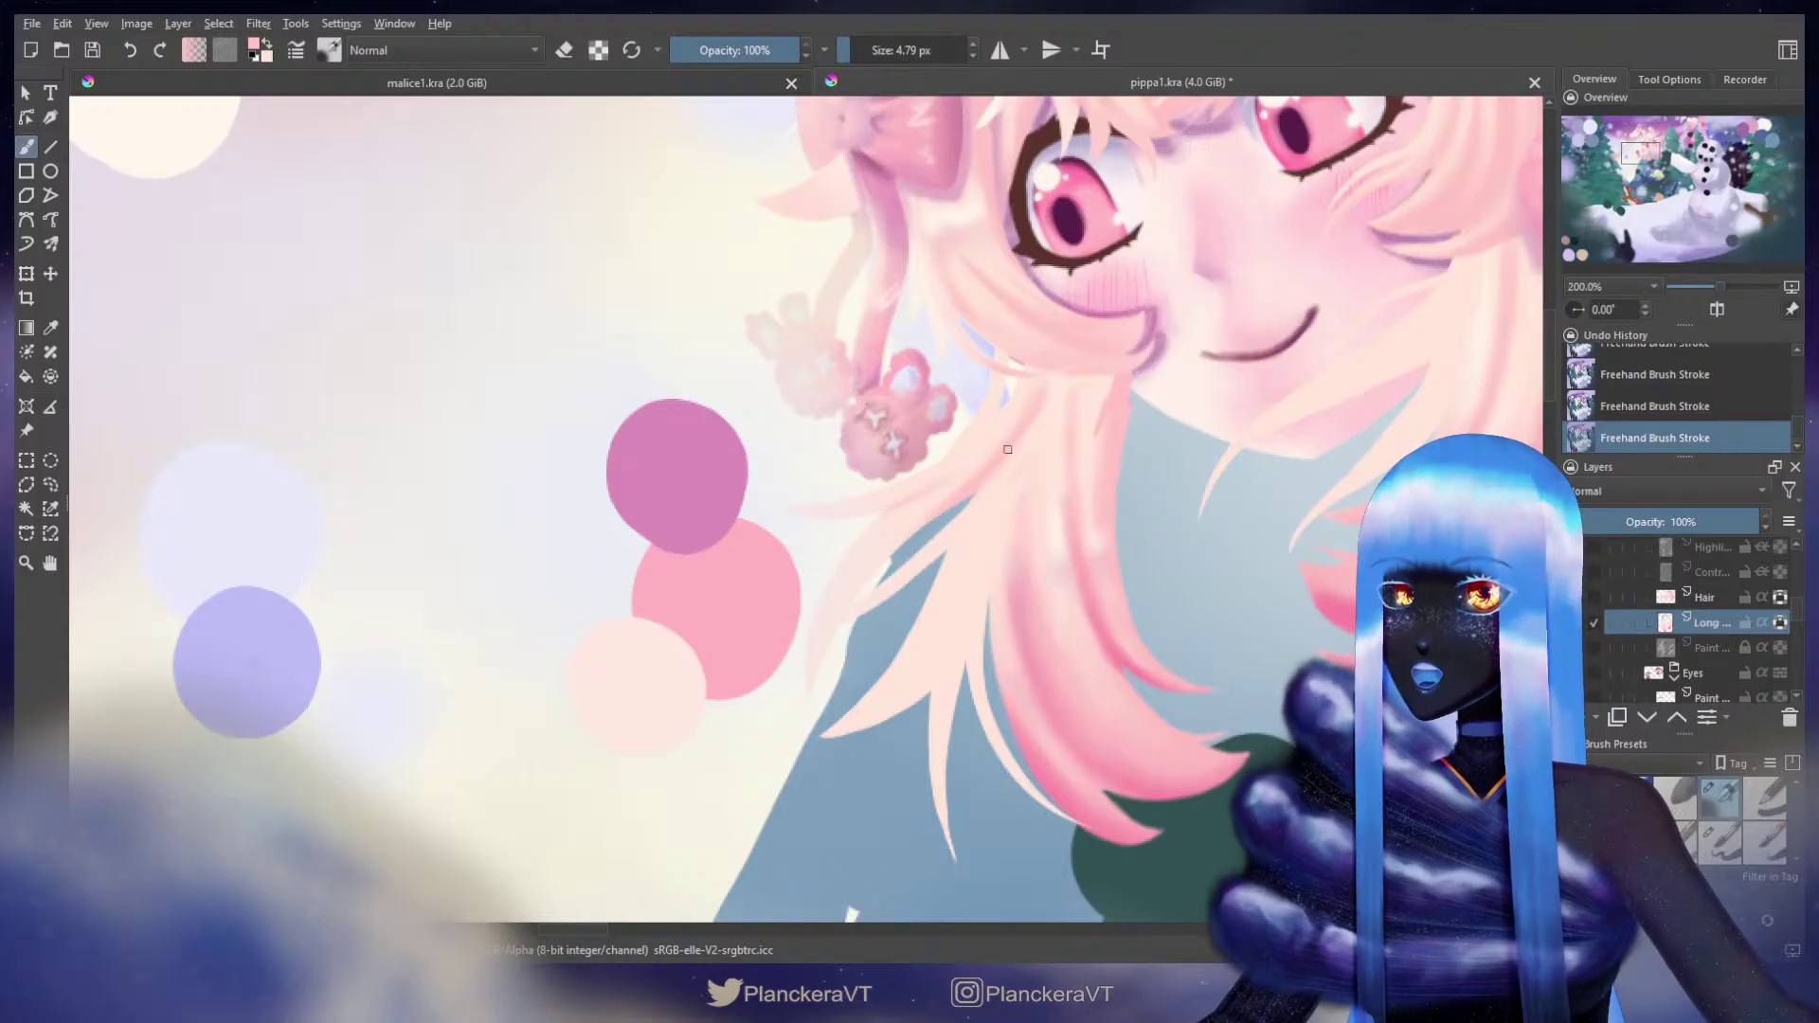
Step: Define the split between the left lock's lower strands with light and pink strokes, using a brush of 5.57 to 5.66 px
{"action": "left_click_drag", "start_coordinate": [964, 624], "coordinate": [978, 540]}
{"action": "key", "text": "]"}
{"action": "key", "text": "]"}
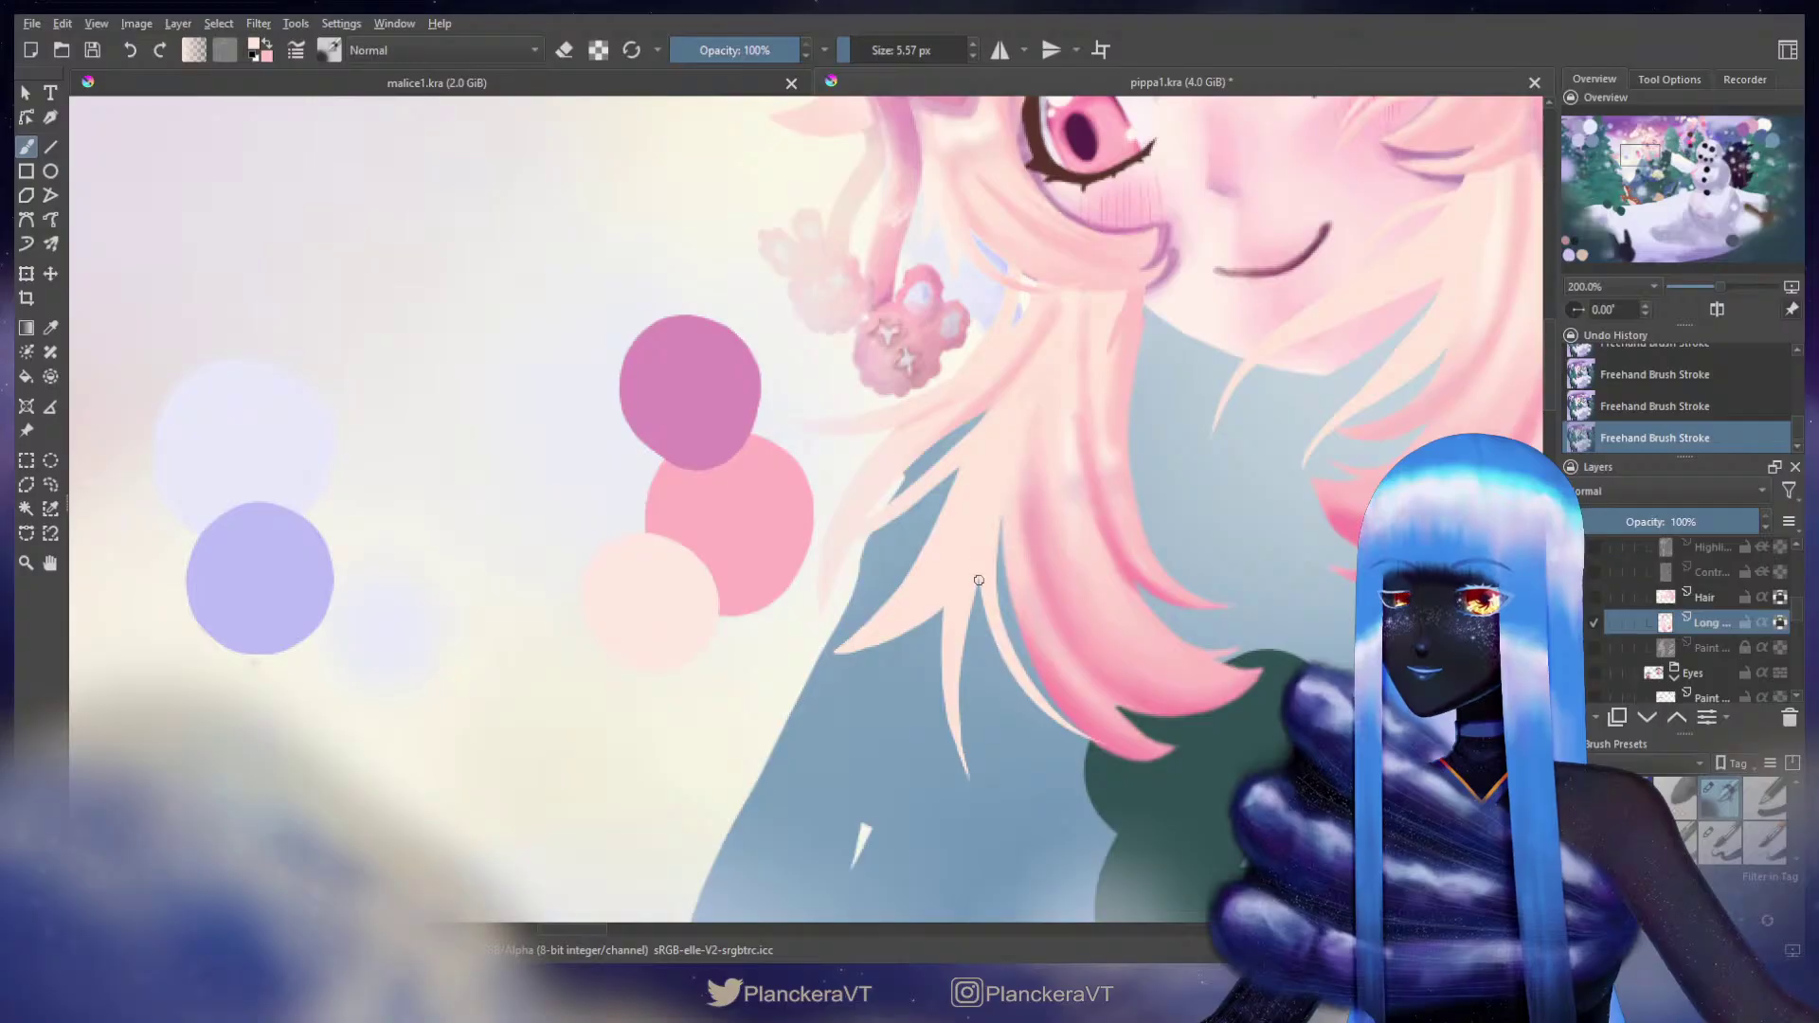
{"action": "key", "text": "x"}
{"action": "left_click_drag", "start_coordinate": [977, 574], "coordinate": [987, 502]}
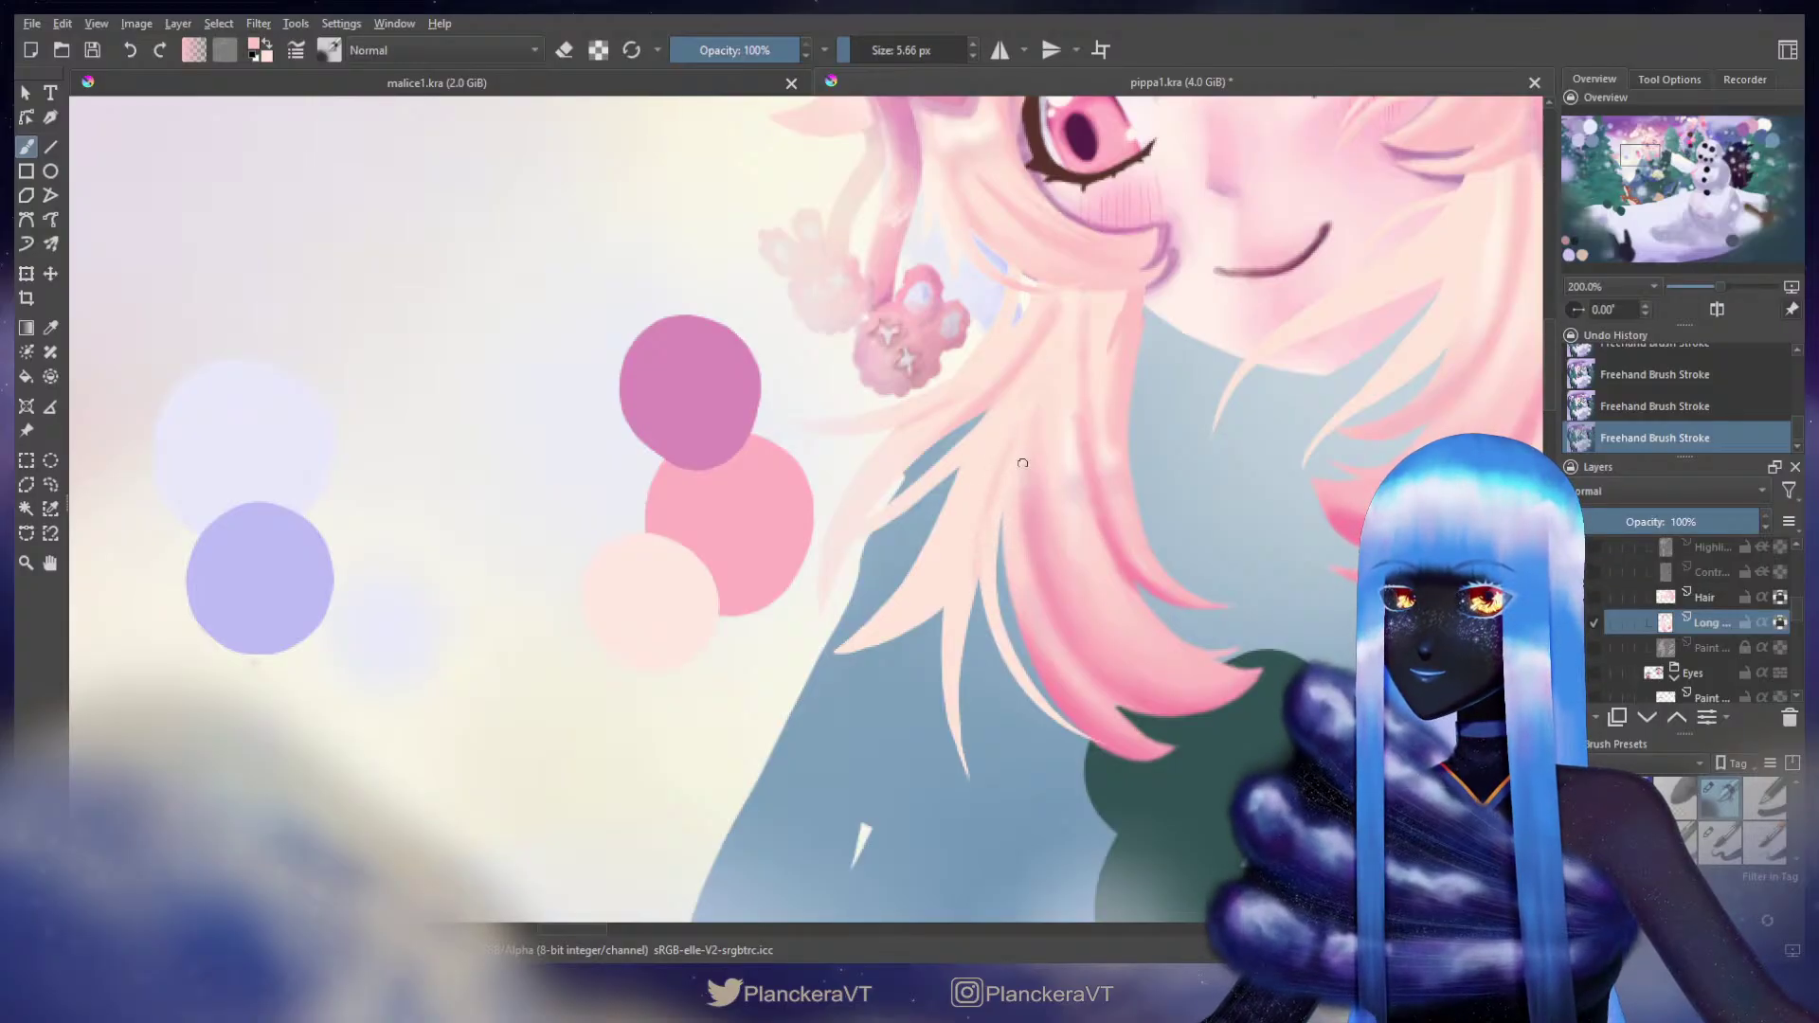
Step: Shade the left lock's lower pointed strands and upper part in pink, with a brush of 8.65 to 12.36 px
{"action": "left_click_drag", "start_coordinate": [1017, 454], "coordinate": [1024, 455], "text": "shift"}
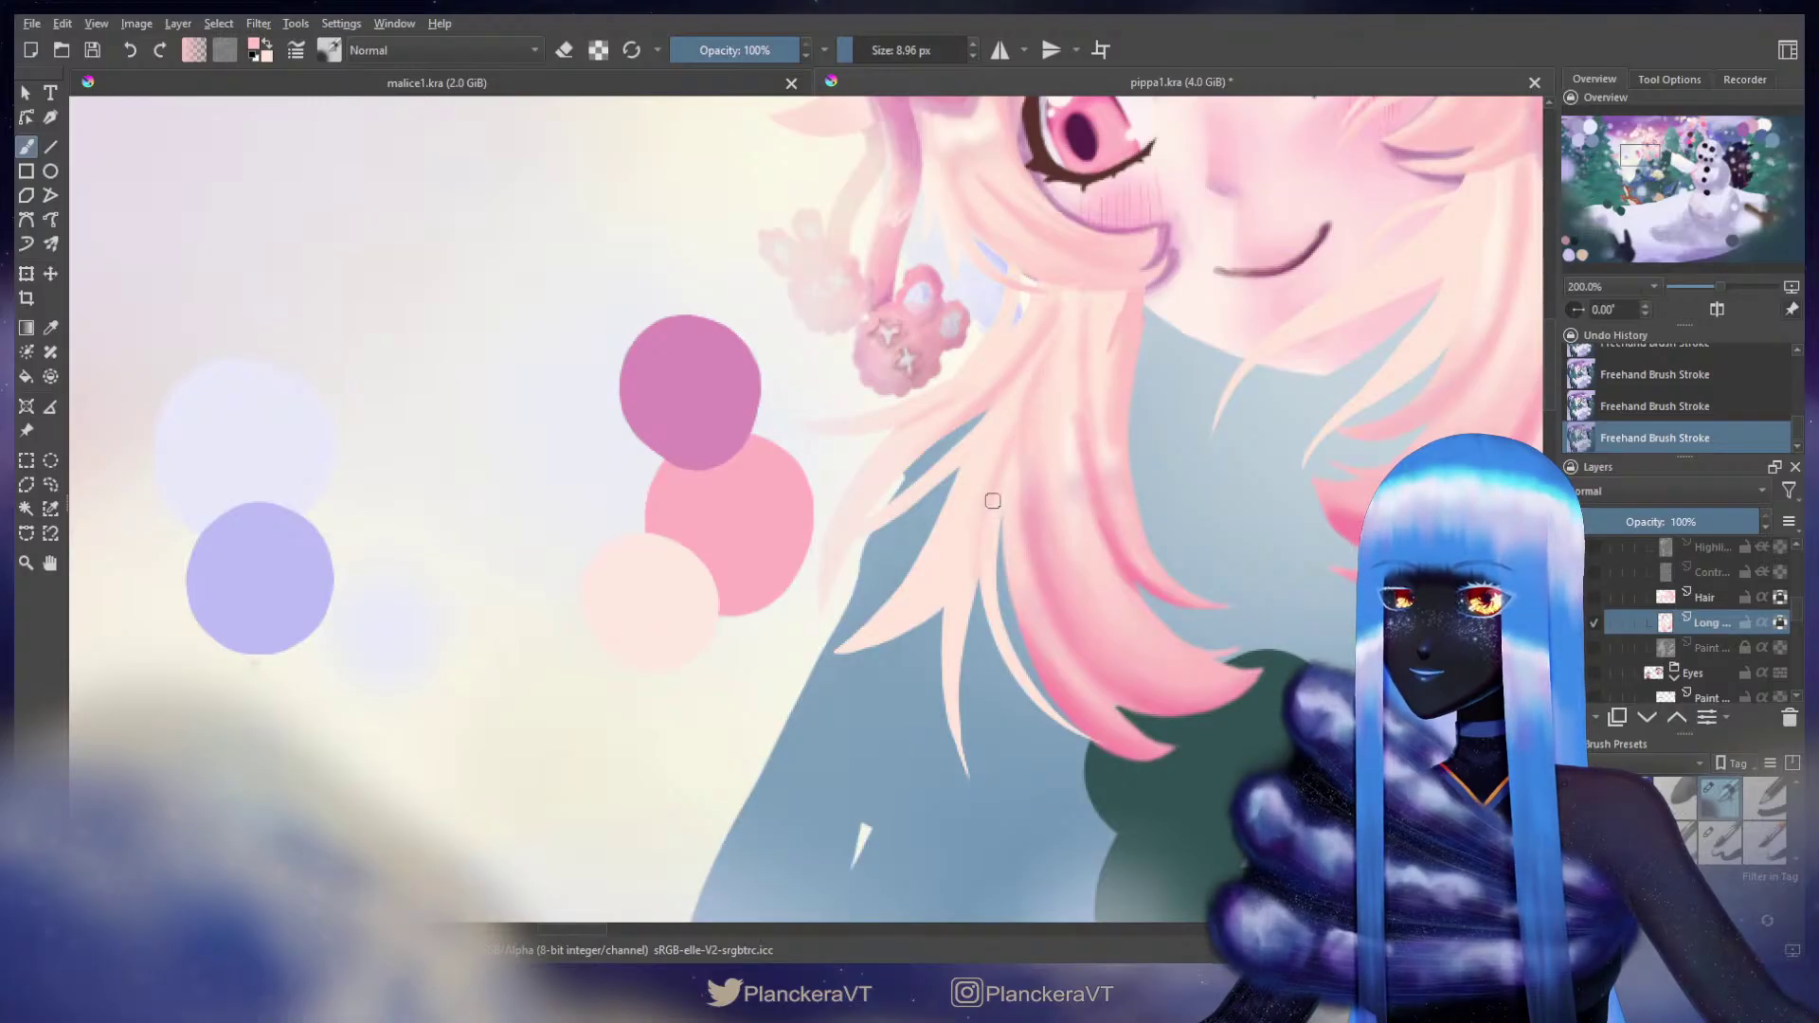
{"action": "left_click_drag", "start_coordinate": [938, 618], "coordinate": [929, 621], "text": "shift"}
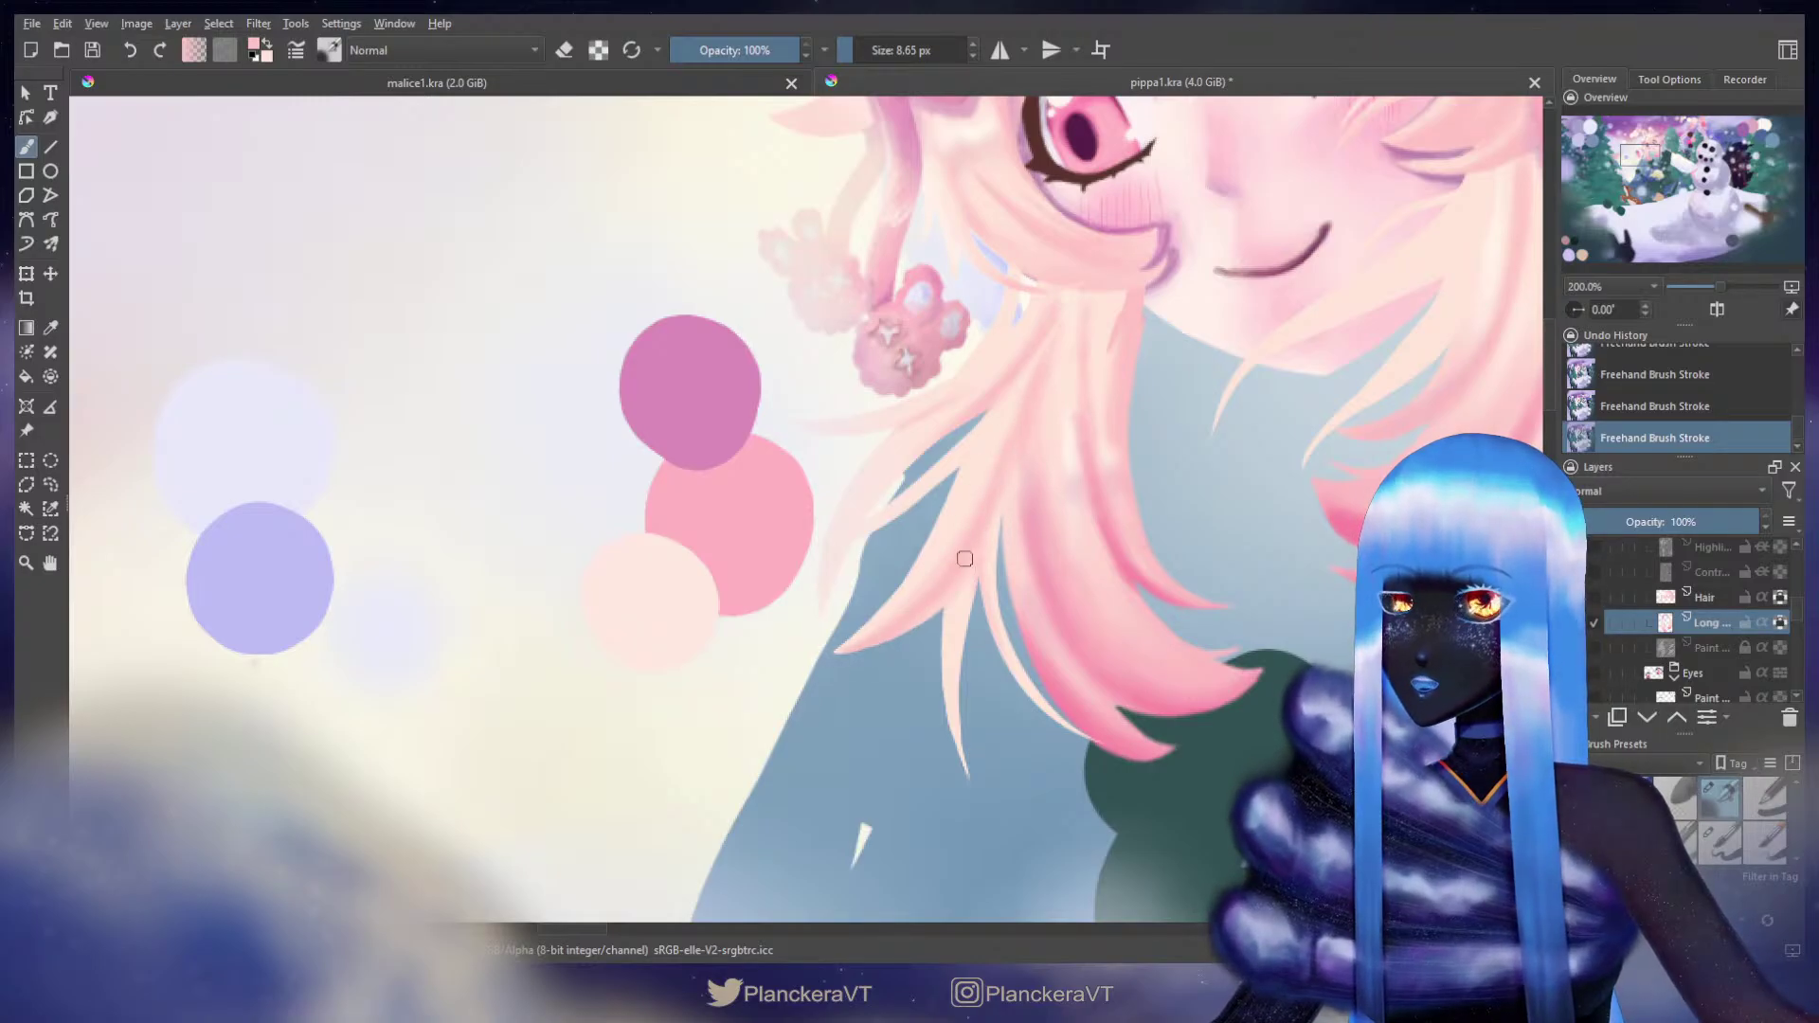
{"action": "left_click_drag", "start_coordinate": [973, 590], "coordinate": [980, 590], "text": "shift"}
{"action": "left_click_drag", "start_coordinate": [978, 583], "coordinate": [955, 727]}
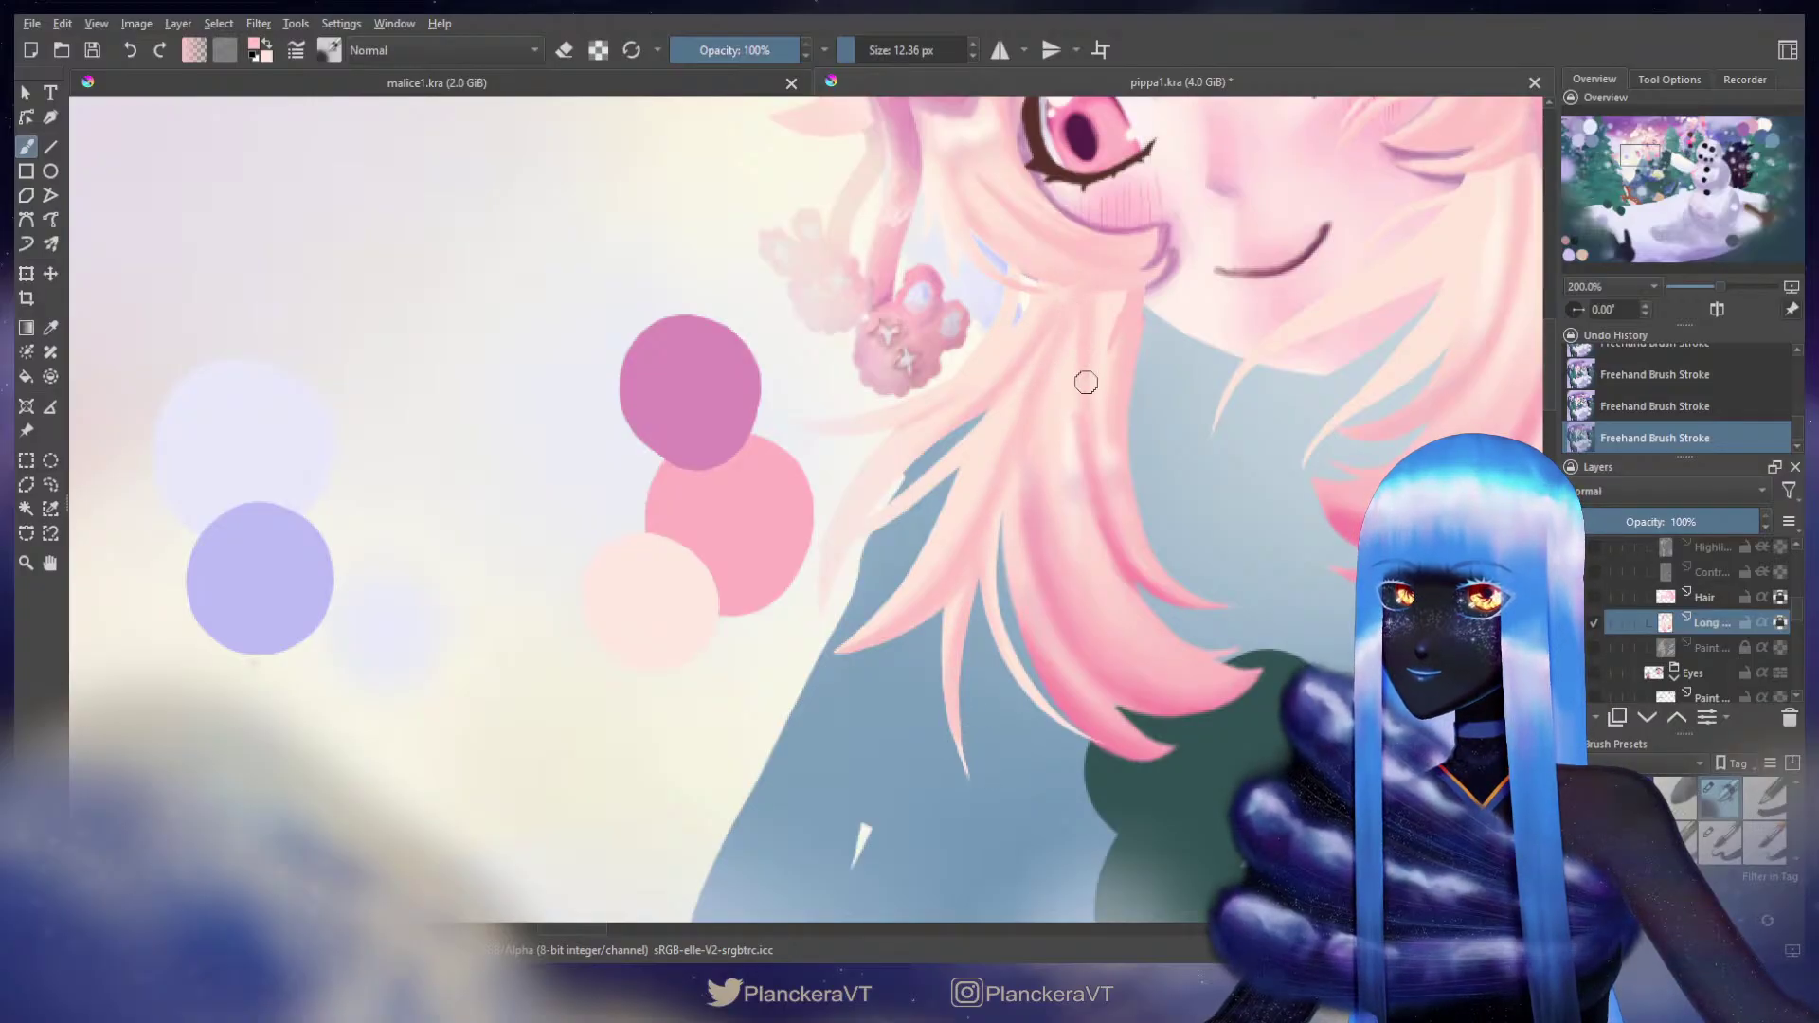
{"action": "key", "text": "e"}
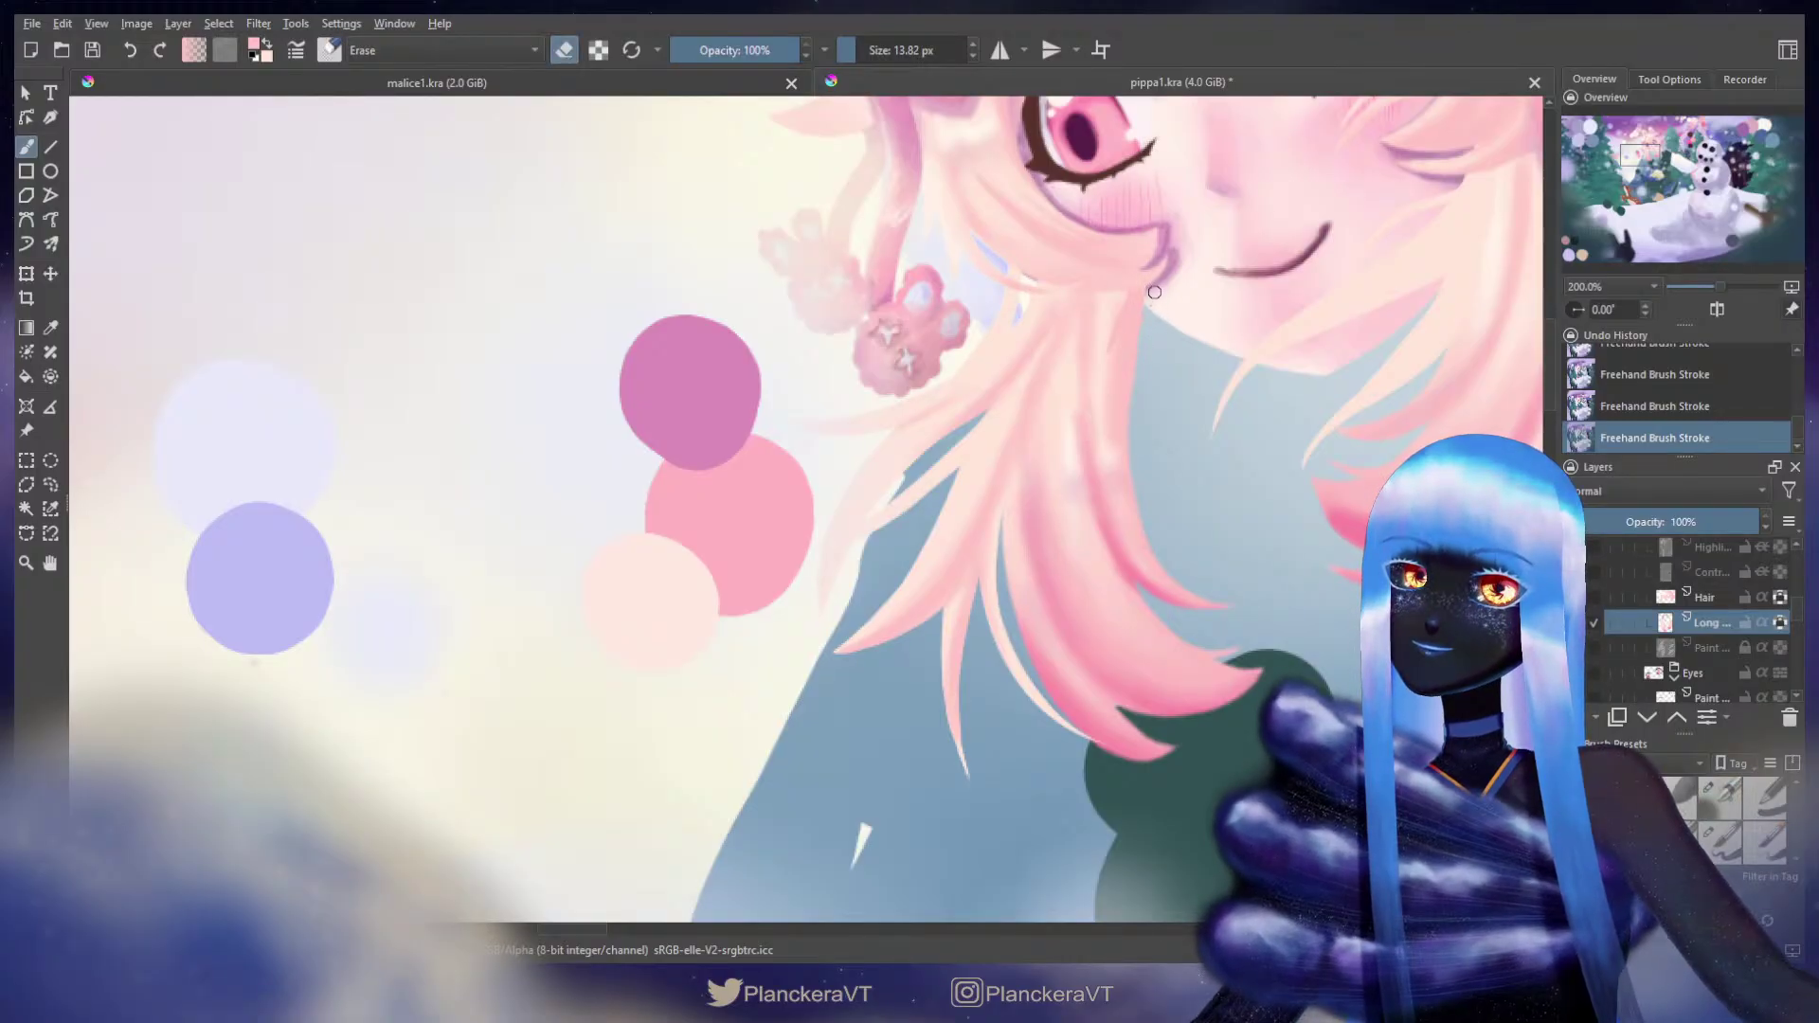
{"action": "key", "text": "e"}
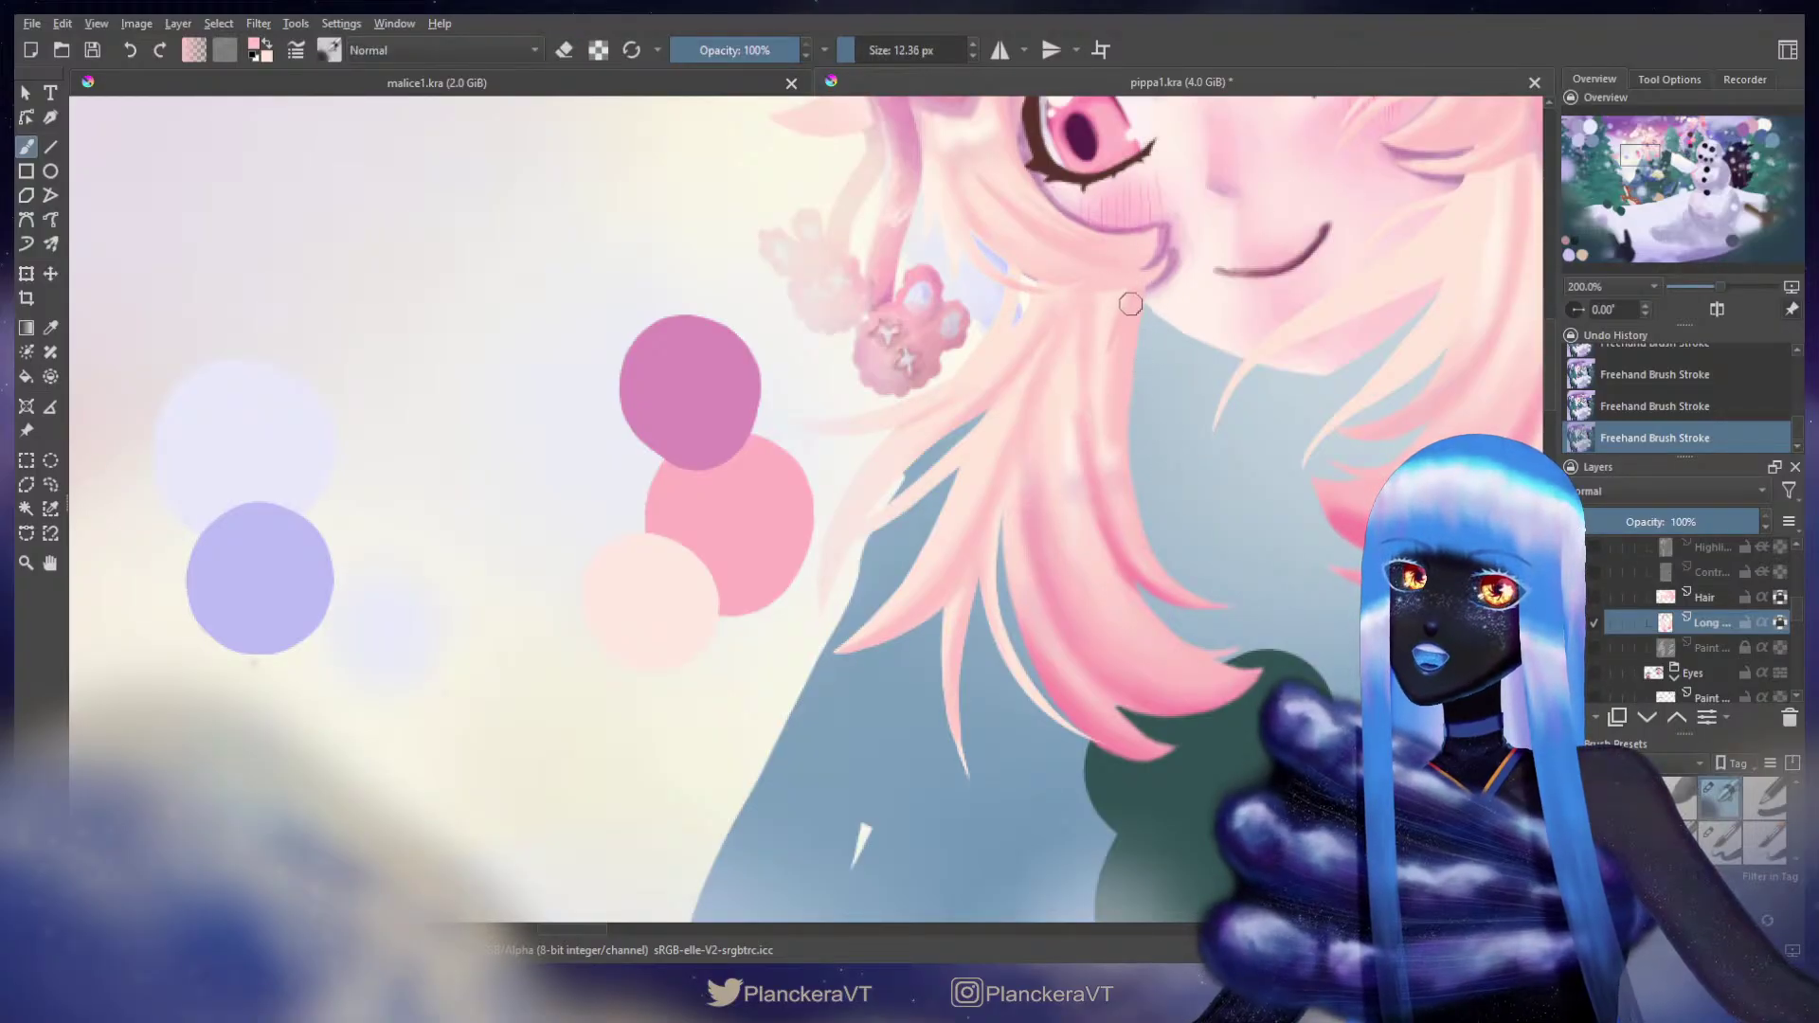
Step: Shade the upper part of the left lock below the cheek hair, sampling its colour and varying the brush between 9.45 and 11.00 px
{"action": "key", "text": "x"}
{"action": "left_click_drag", "start_coordinate": [1103, 316], "coordinate": [1117, 317], "text": "shift"}
{"action": "mouse_move", "coordinate": [1117, 300]}
{"action": "left_mouse_down"}
{"action": "mouse_move", "coordinate": [1097, 386]}
{"action": "mouse_move", "coordinate": [1110, 317]}
{"action": "mouse_move", "coordinate": [1103, 430]}
{"action": "mouse_move", "coordinate": [1118, 290]}
{"action": "mouse_move", "coordinate": [1114, 479]}
{"action": "mouse_move", "coordinate": [1113, 330]}
{"action": "mouse_move", "coordinate": [1082, 348]}
{"action": "mouse_move", "coordinate": [1084, 297]}
{"action": "mouse_move", "coordinate": [1081, 443]}
{"action": "mouse_move", "coordinate": [1076, 399]}
{"action": "left_mouse_up"}
{"action": "key", "text": "x"}
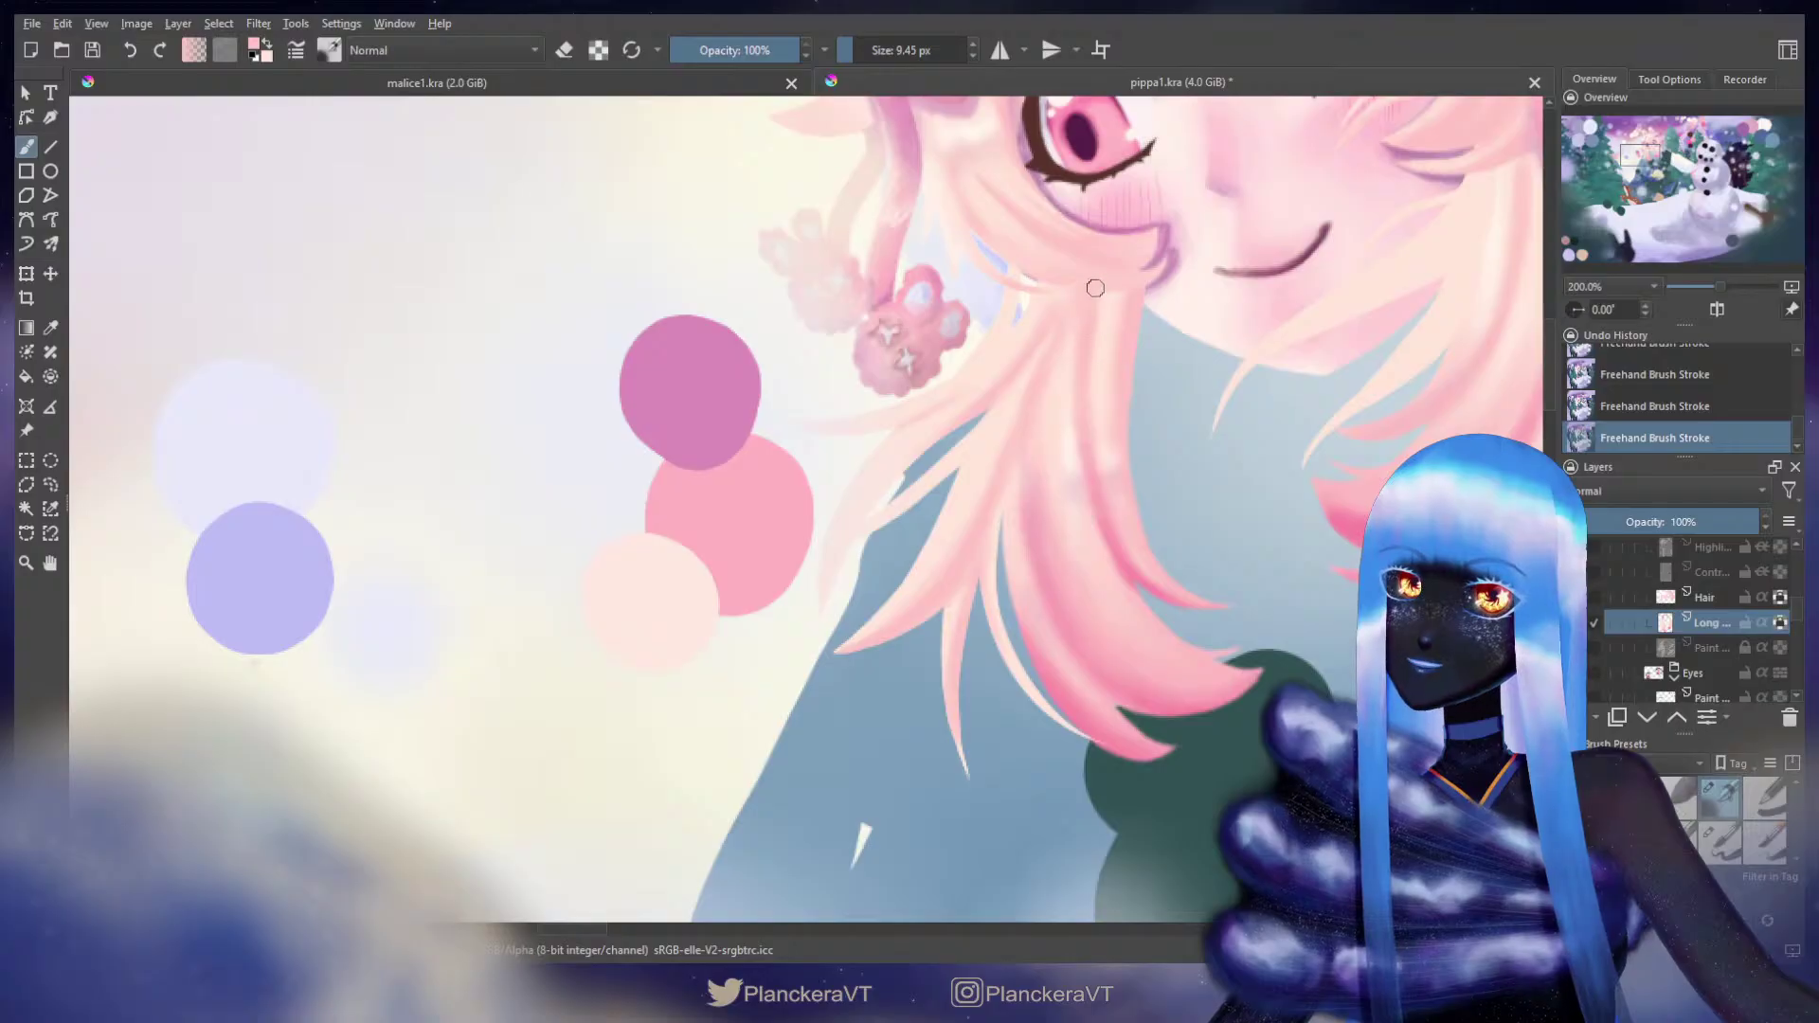
{"action": "left_click", "coordinate": [1069, 387], "text": "ctrl"}
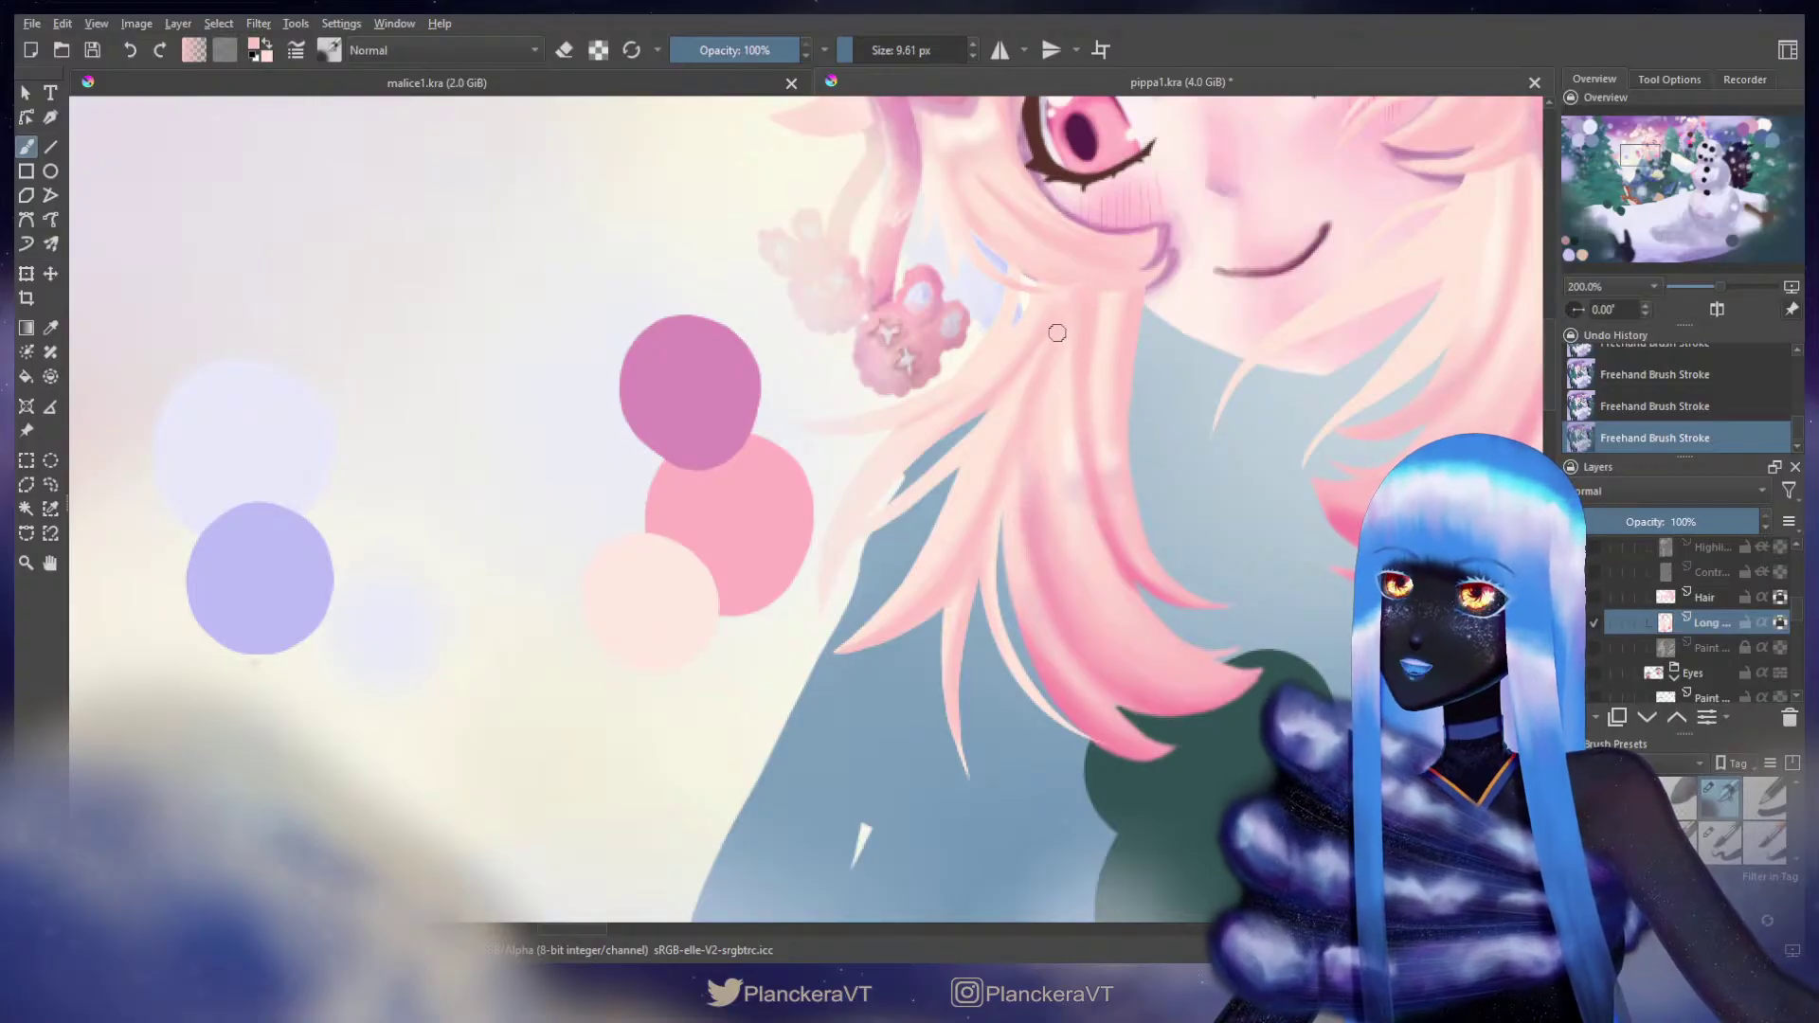
{"action": "key", "text": "bracketright"}
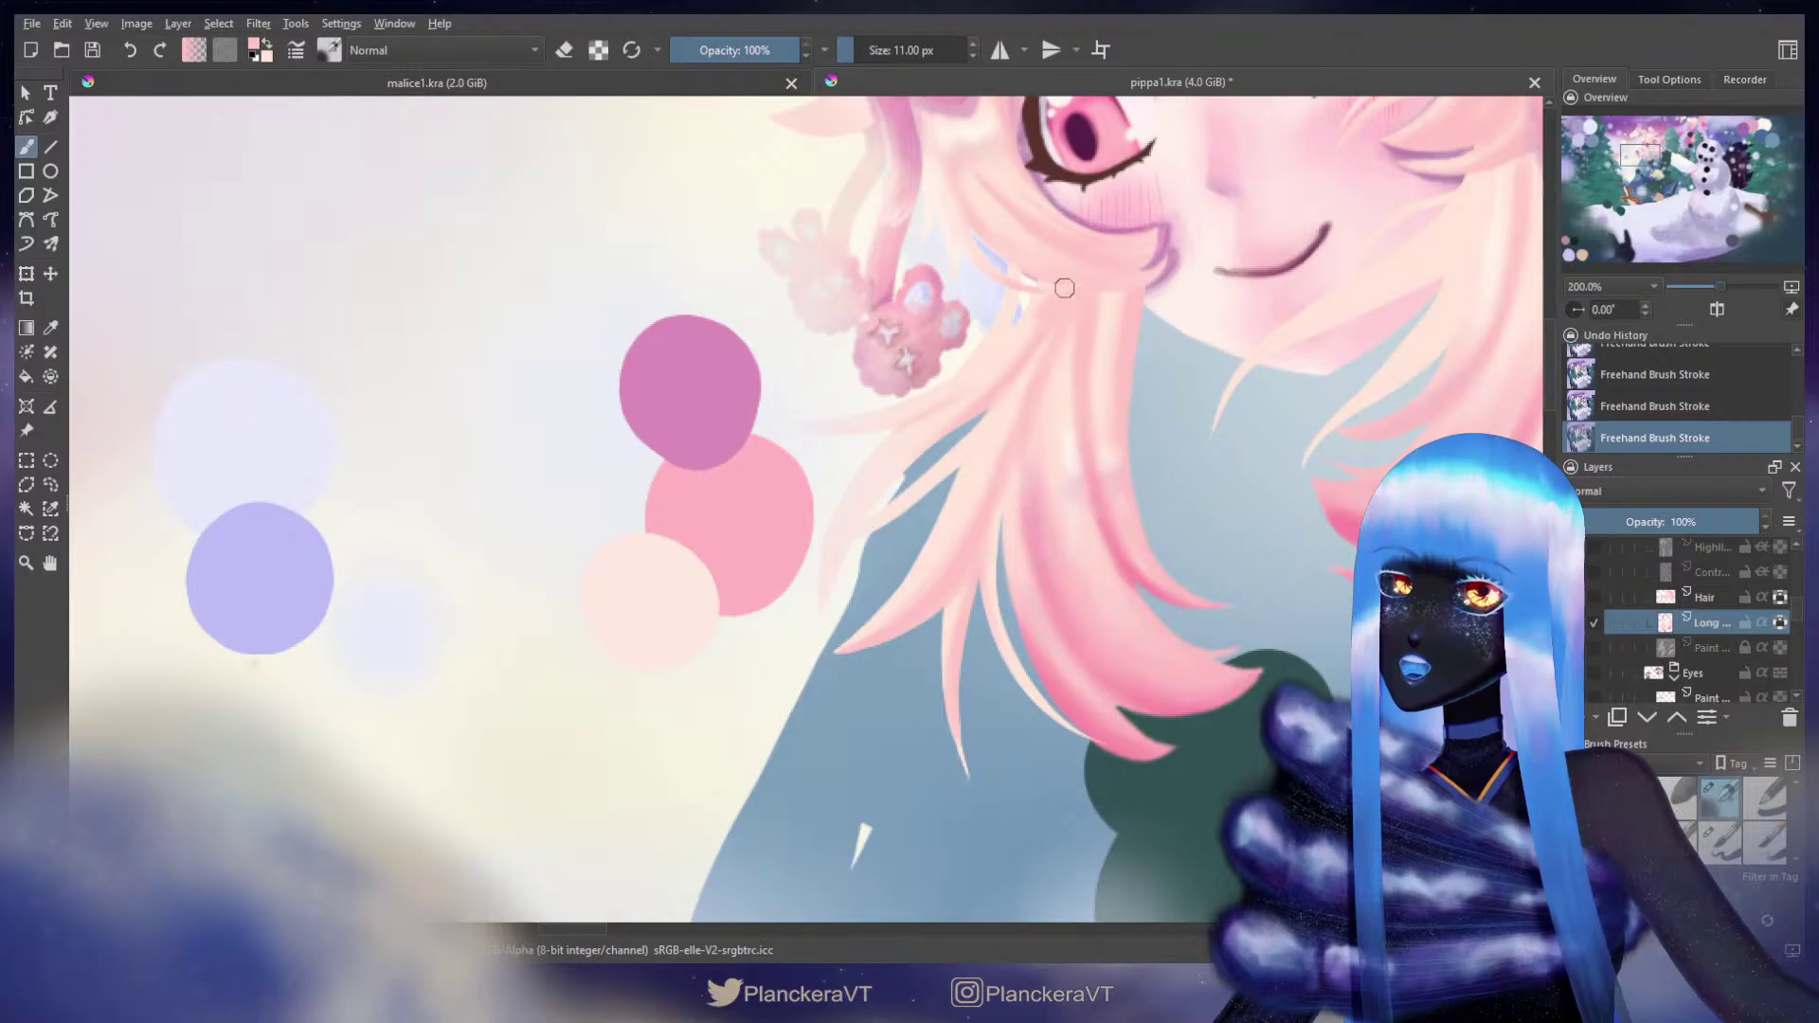
{"action": "key", "text": "ctrl+z"}
{"action": "key", "text": "ctrl+z"}
{"action": "left_click_drag", "start_coordinate": [969, 410], "coordinate": [925, 460]}
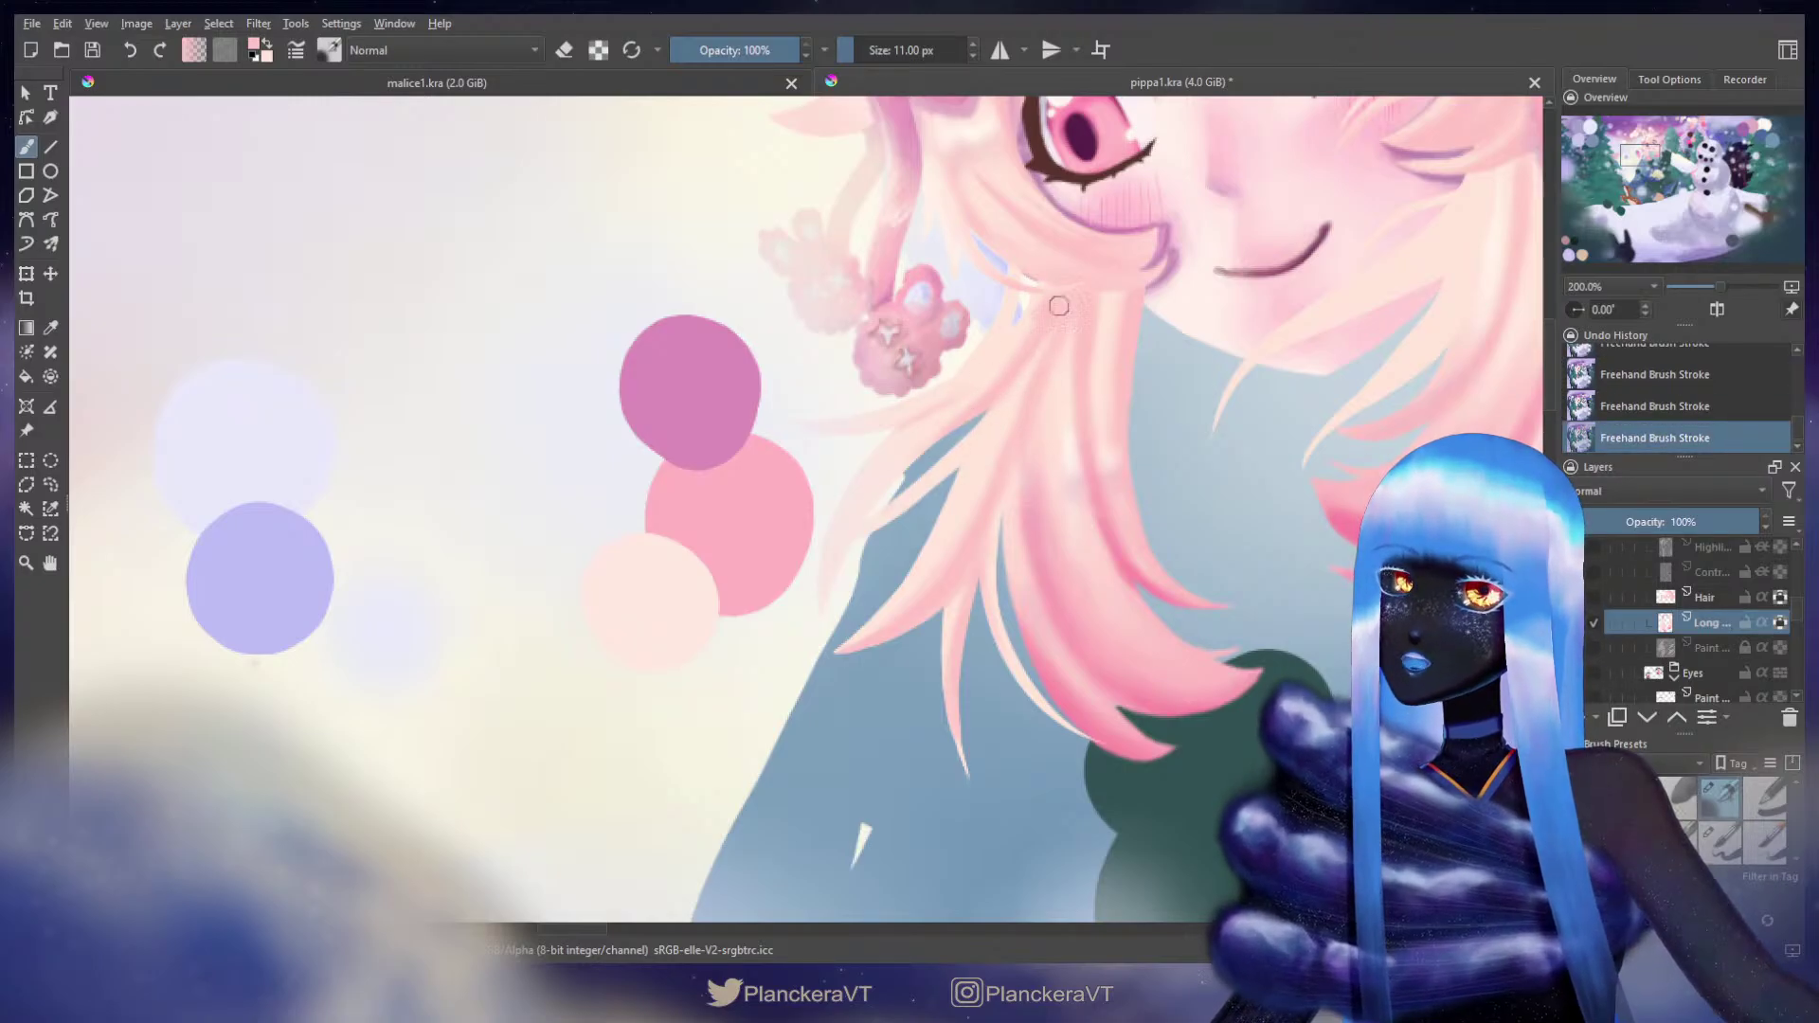
Step: Refine the left lock's outer branching strands with fine strokes, using a brush of 5.38 to 6.40 px
{"action": "key", "text": "bracketleft"}
{"action": "key", "text": "bracketleft"}
{"action": "key", "text": "bracketleft"}
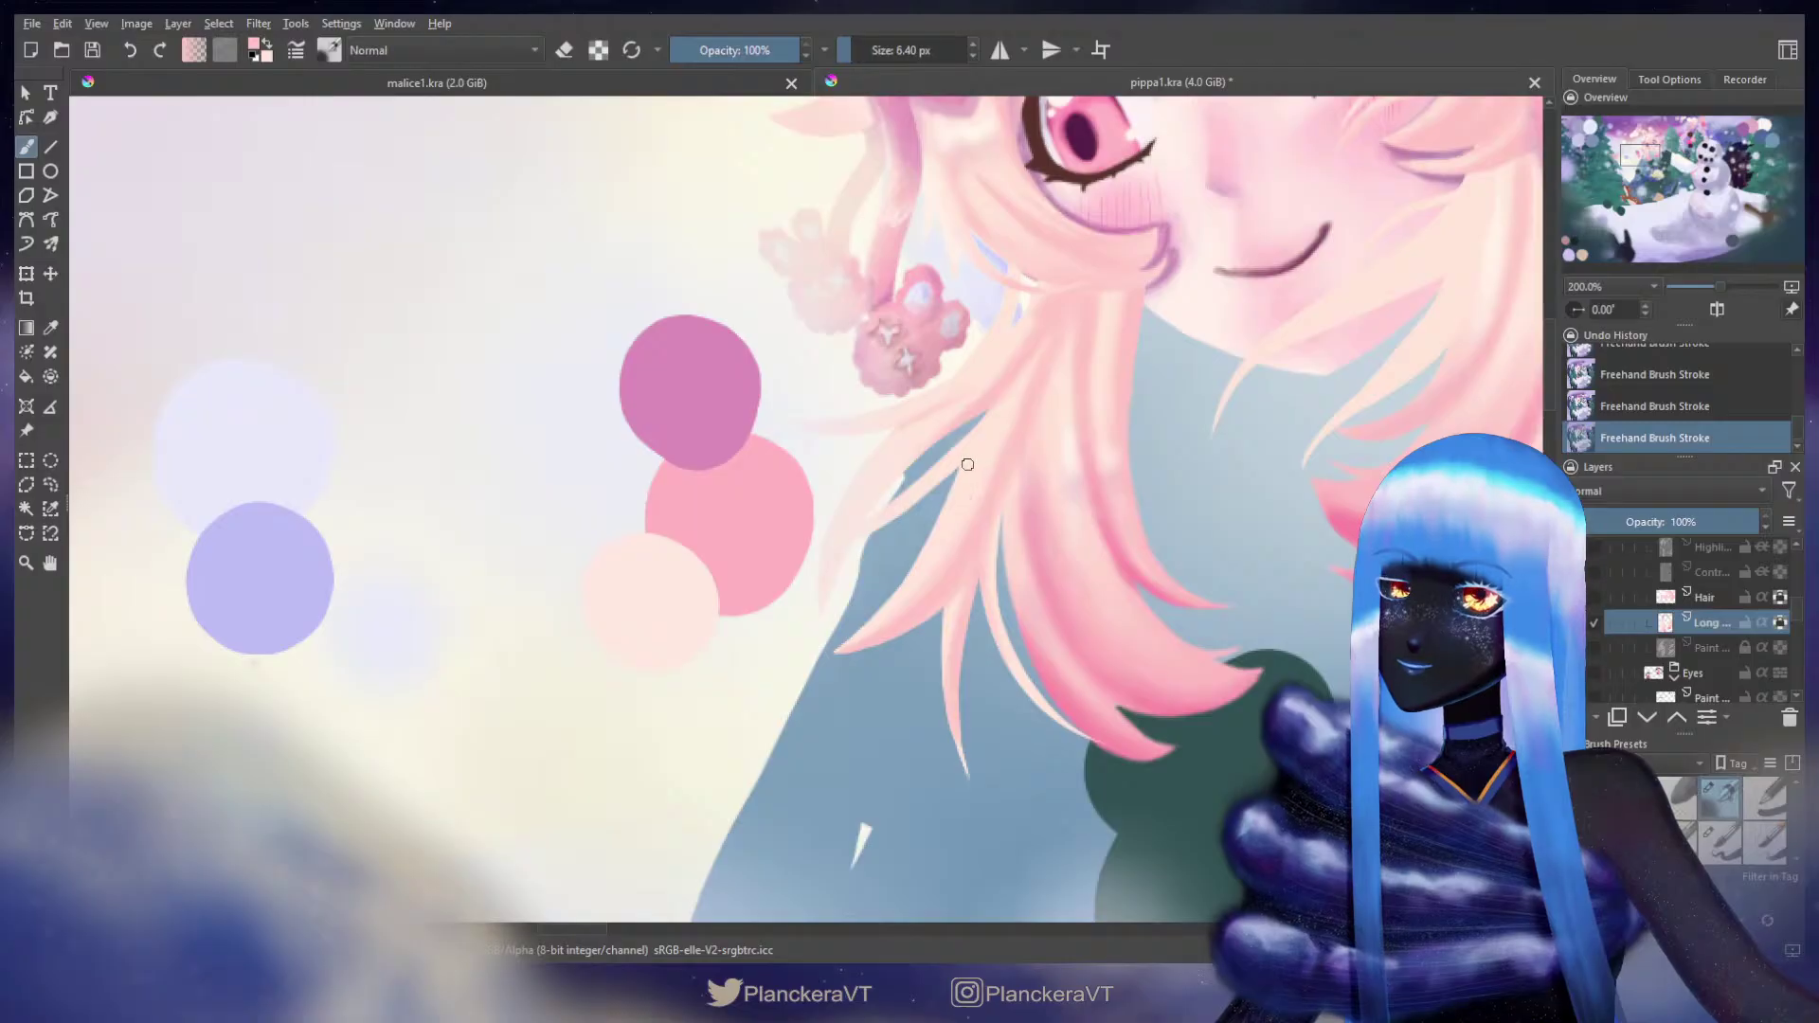
{"action": "left_click_drag", "start_coordinate": [966, 461], "coordinate": [963, 460], "text": "shift"}
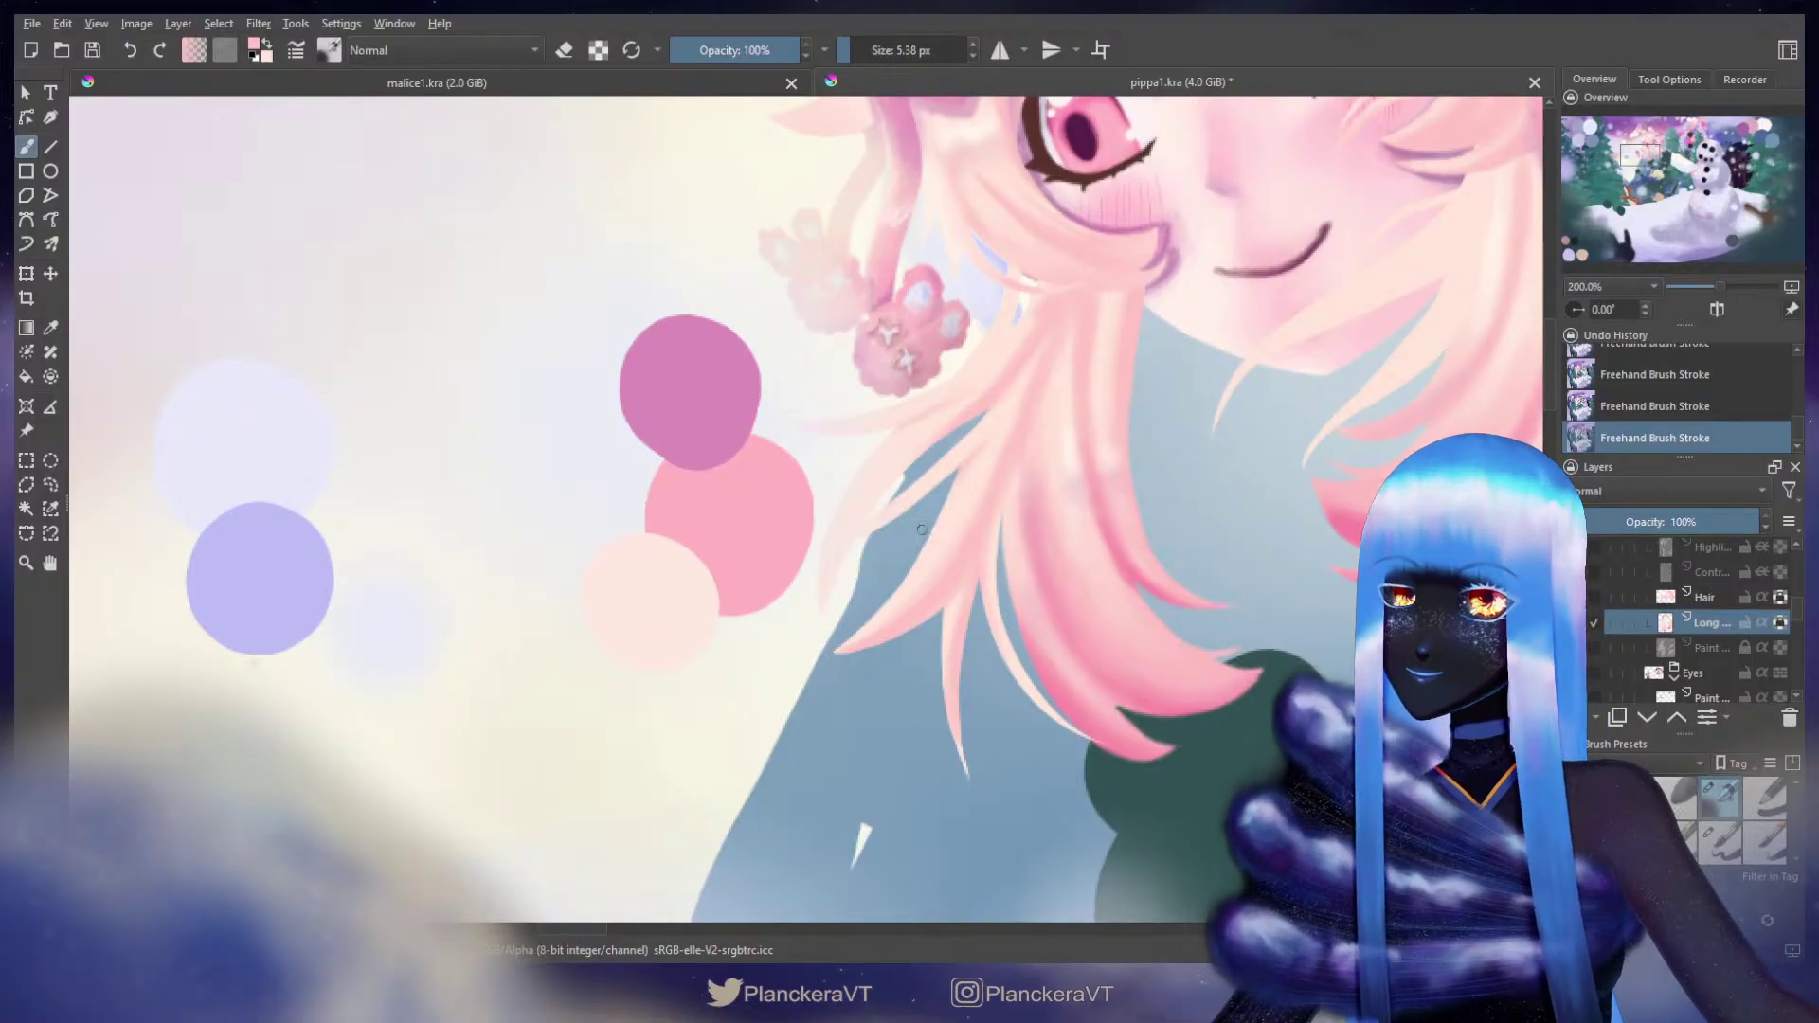
{"action": "left_click_drag", "start_coordinate": [985, 437], "coordinate": [1008, 410]}
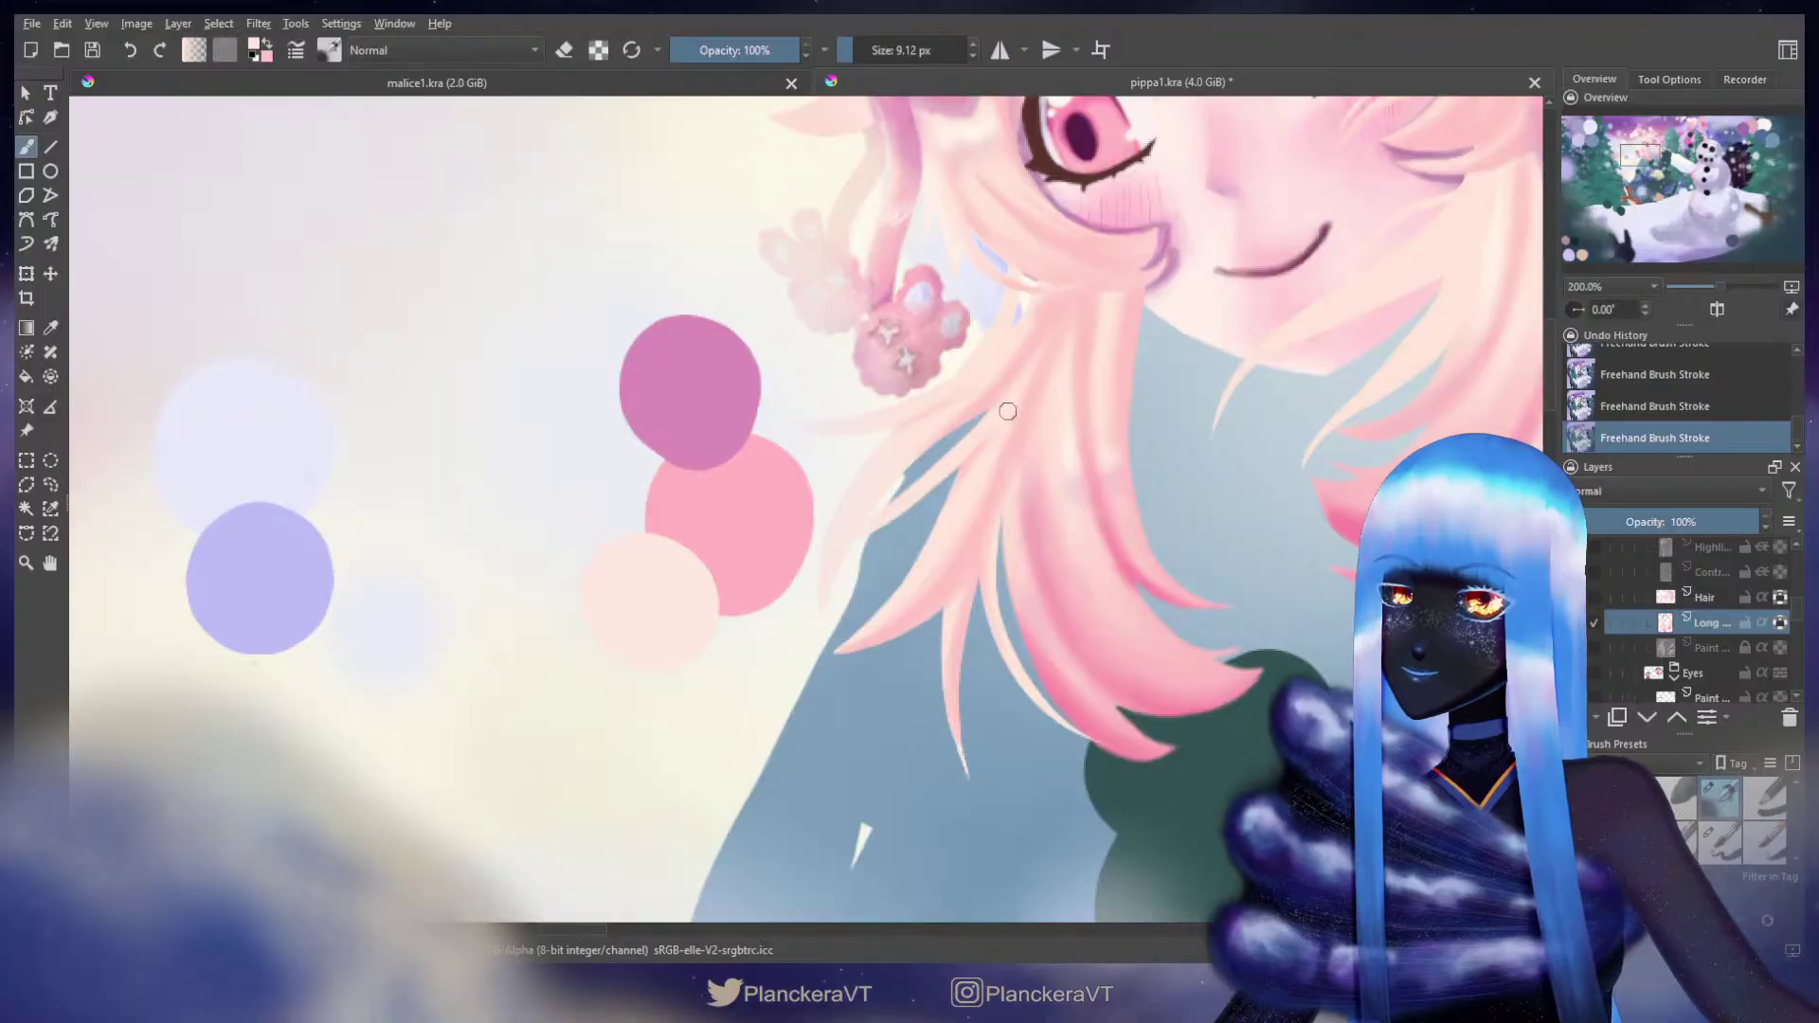
Step: Deepen the pink on the left lock's lower pointed strands and root with a brush of 13.41 to 14.49 px
{"action": "key", "text": "bracketright"}
{"action": "key", "text": "bracketright"}
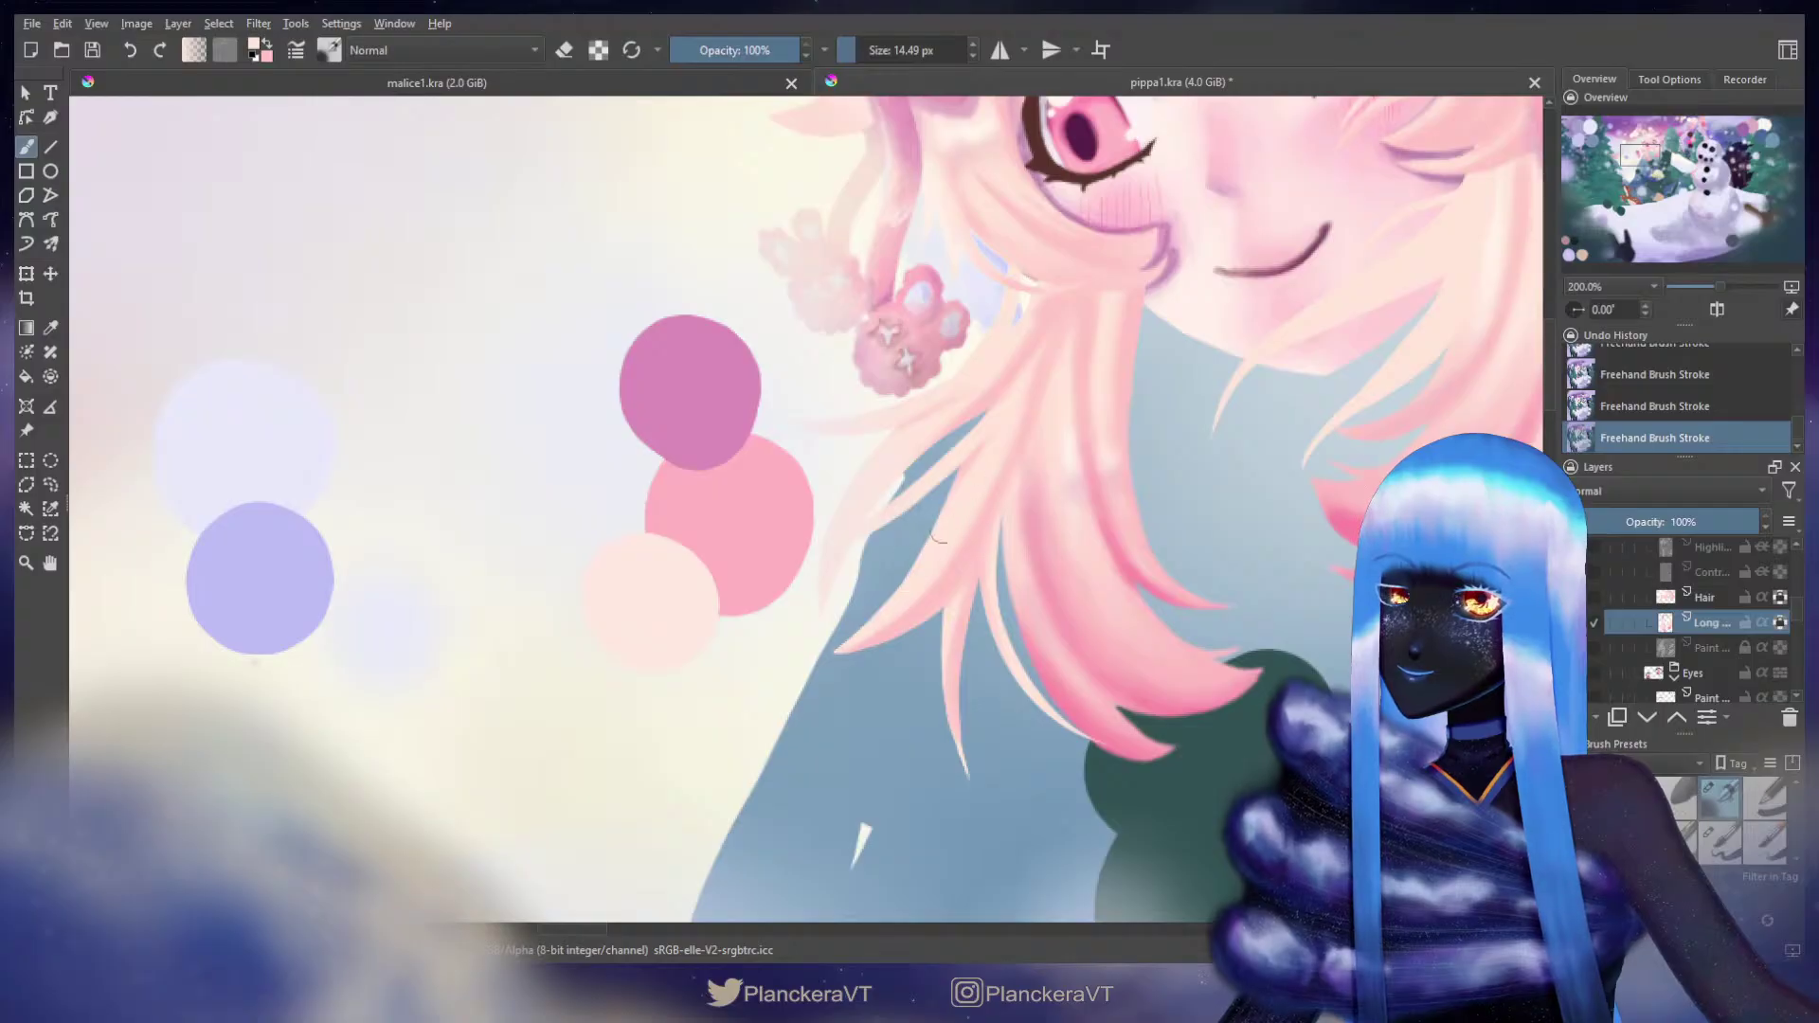
{"action": "key", "text": "x"}
{"action": "left_click_drag", "start_coordinate": [891, 640], "coordinate": [886, 641]}
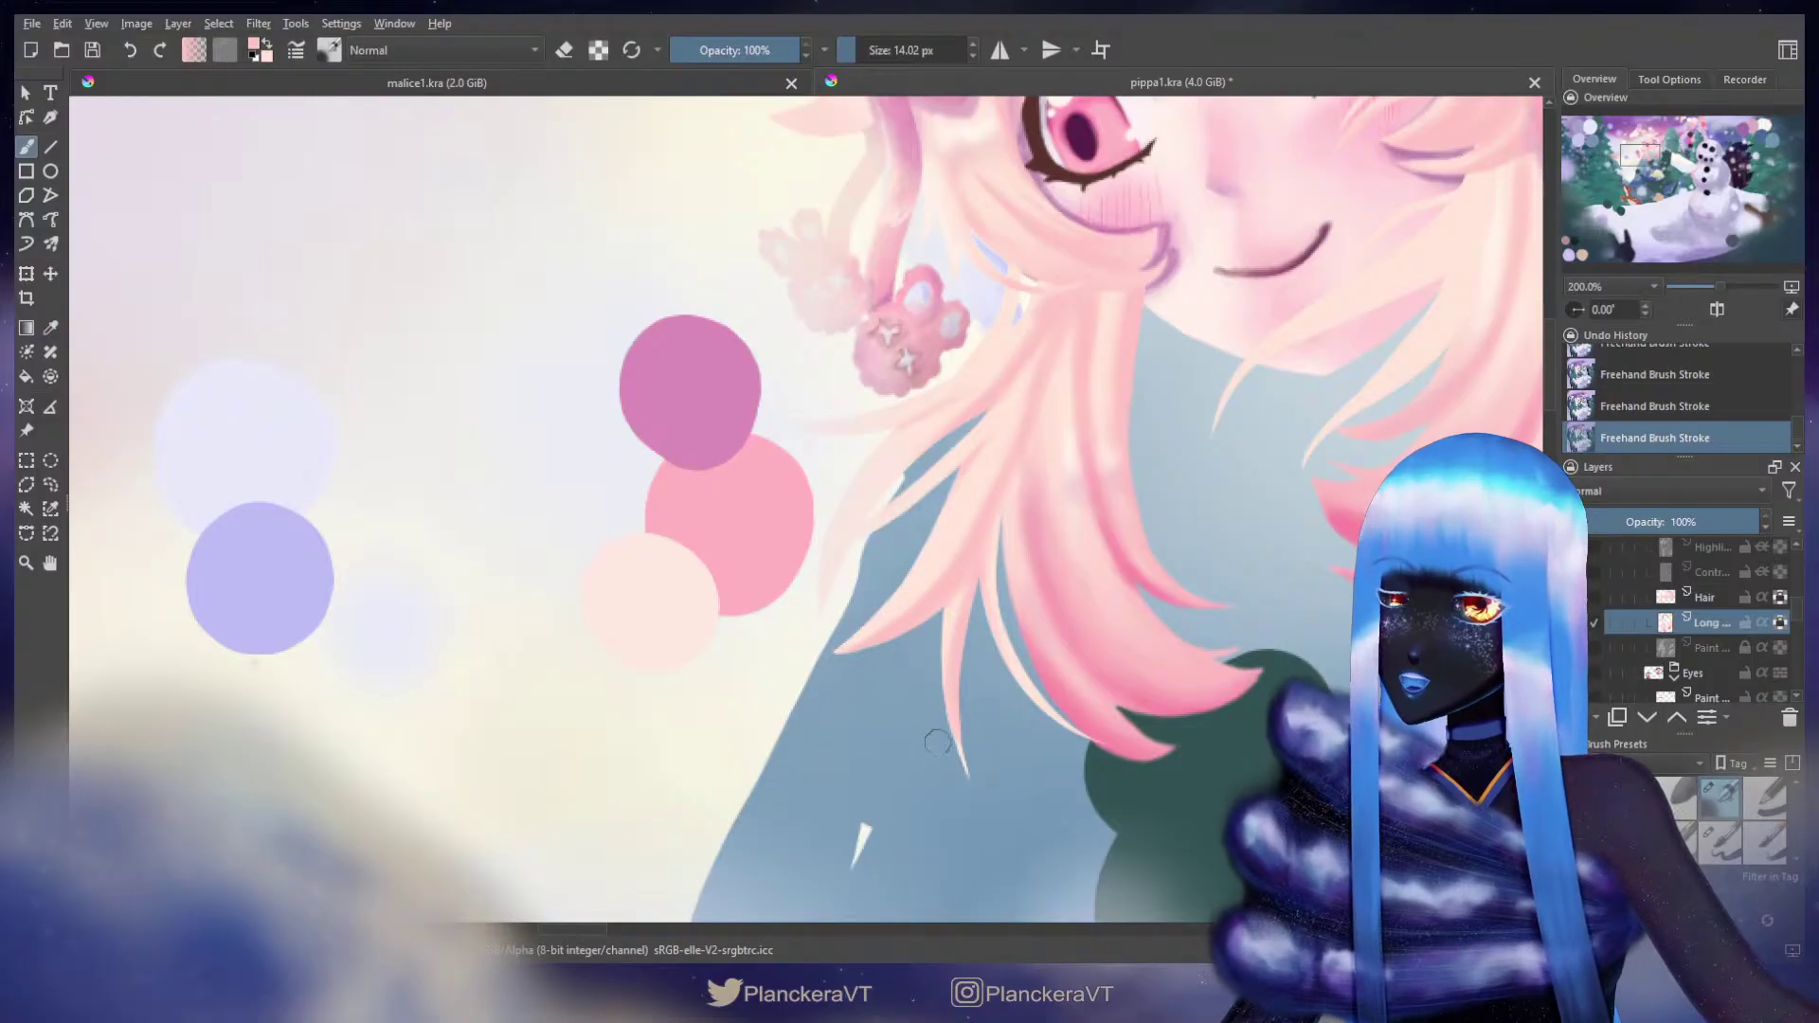
{"action": "left_click_drag", "start_coordinate": [955, 716], "coordinate": [966, 771]}
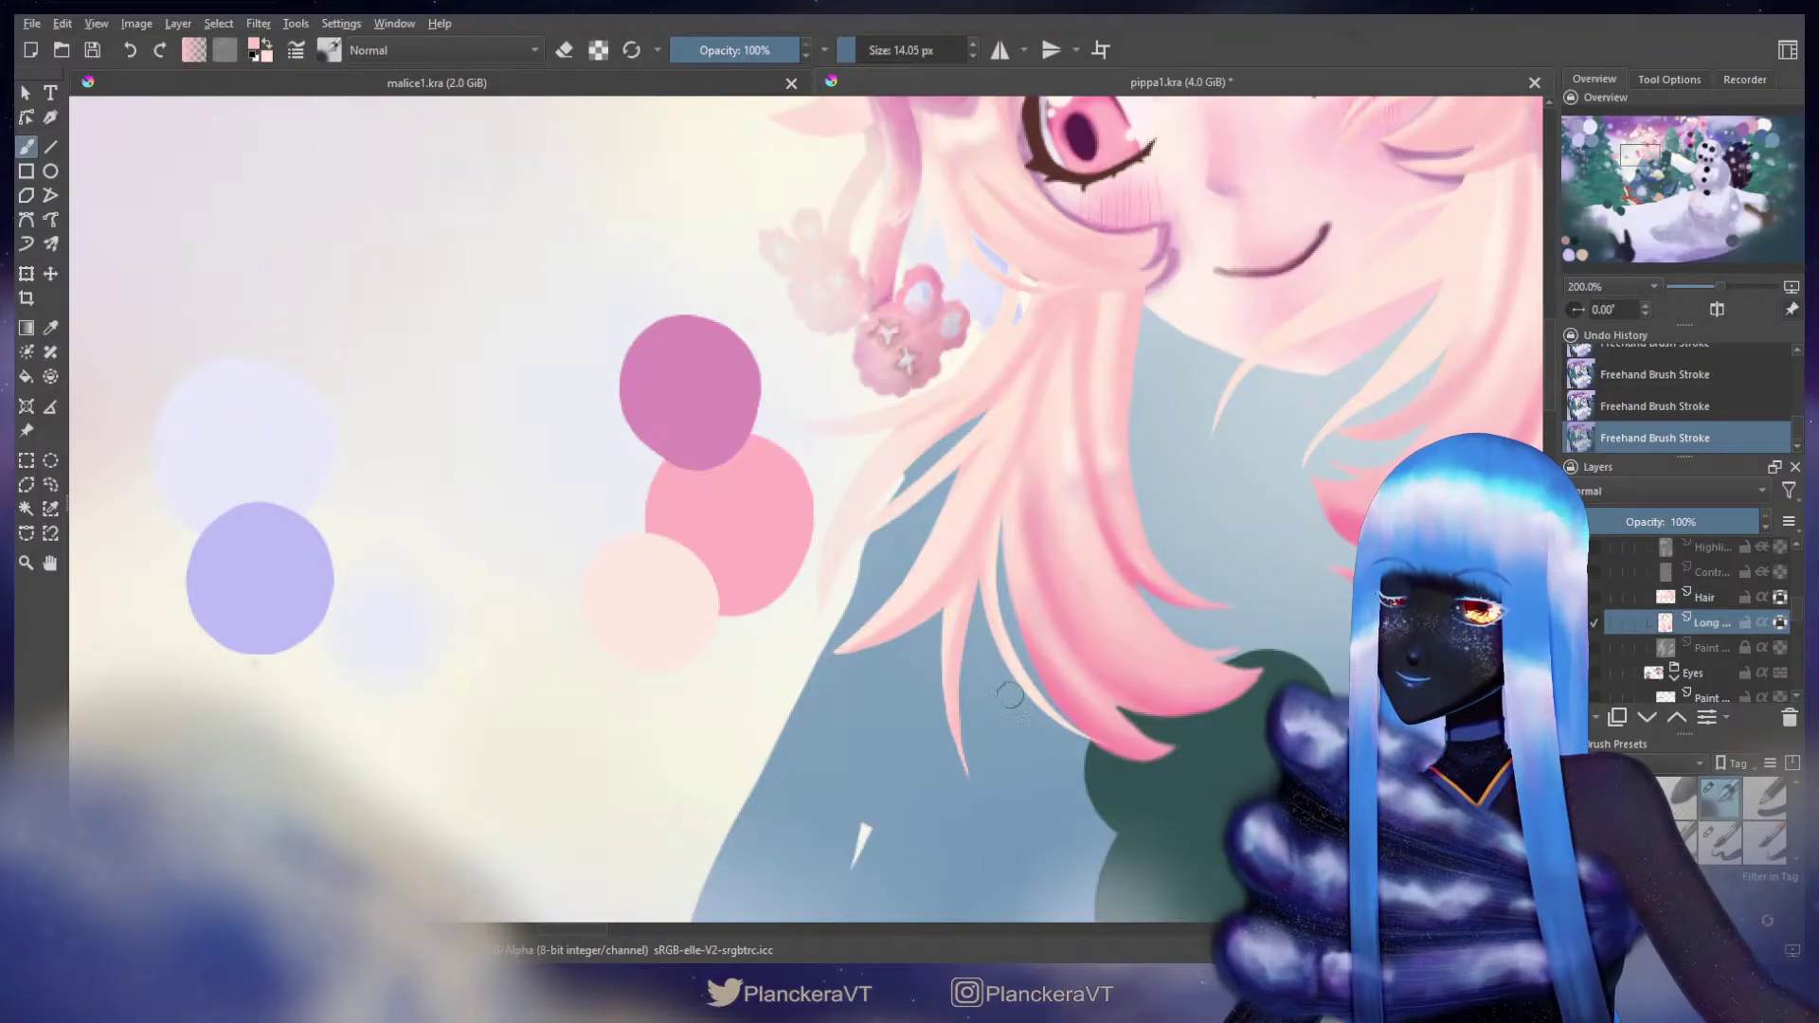
{"action": "left_click_drag", "start_coordinate": [981, 593], "coordinate": [987, 558]}
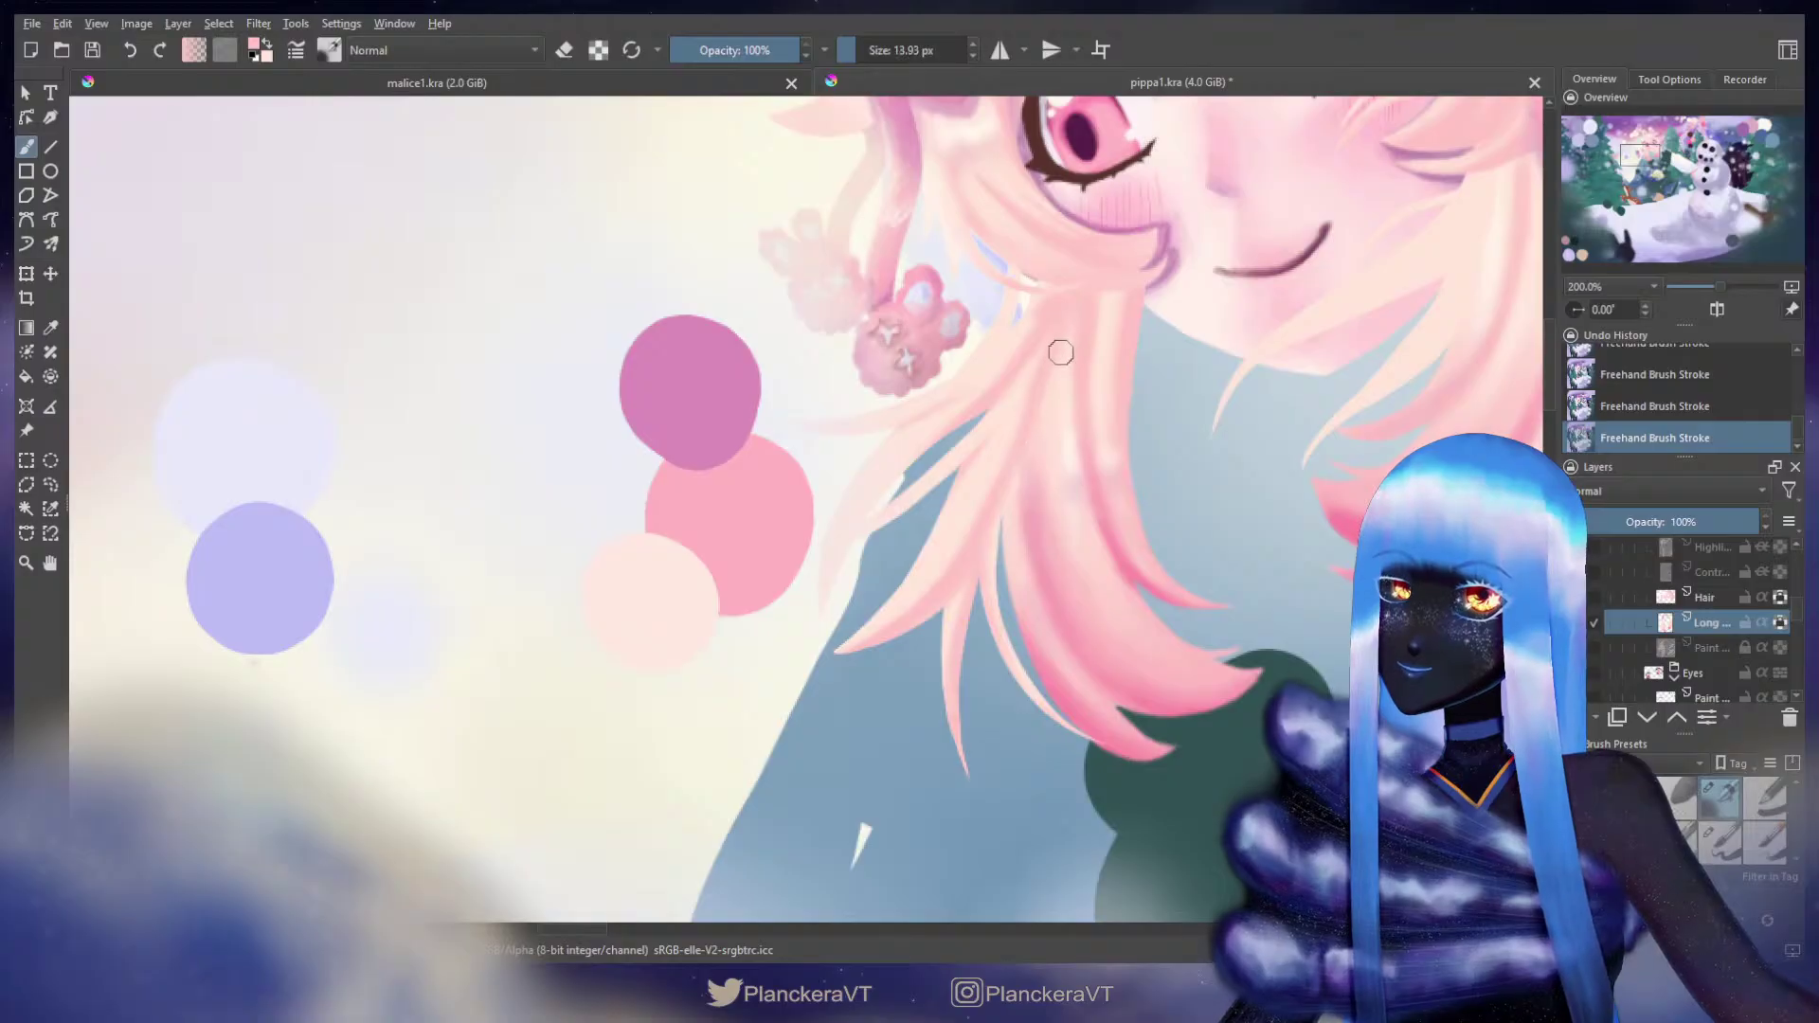
{"action": "left_click_drag", "start_coordinate": [1063, 298], "coordinate": [1052, 300]}
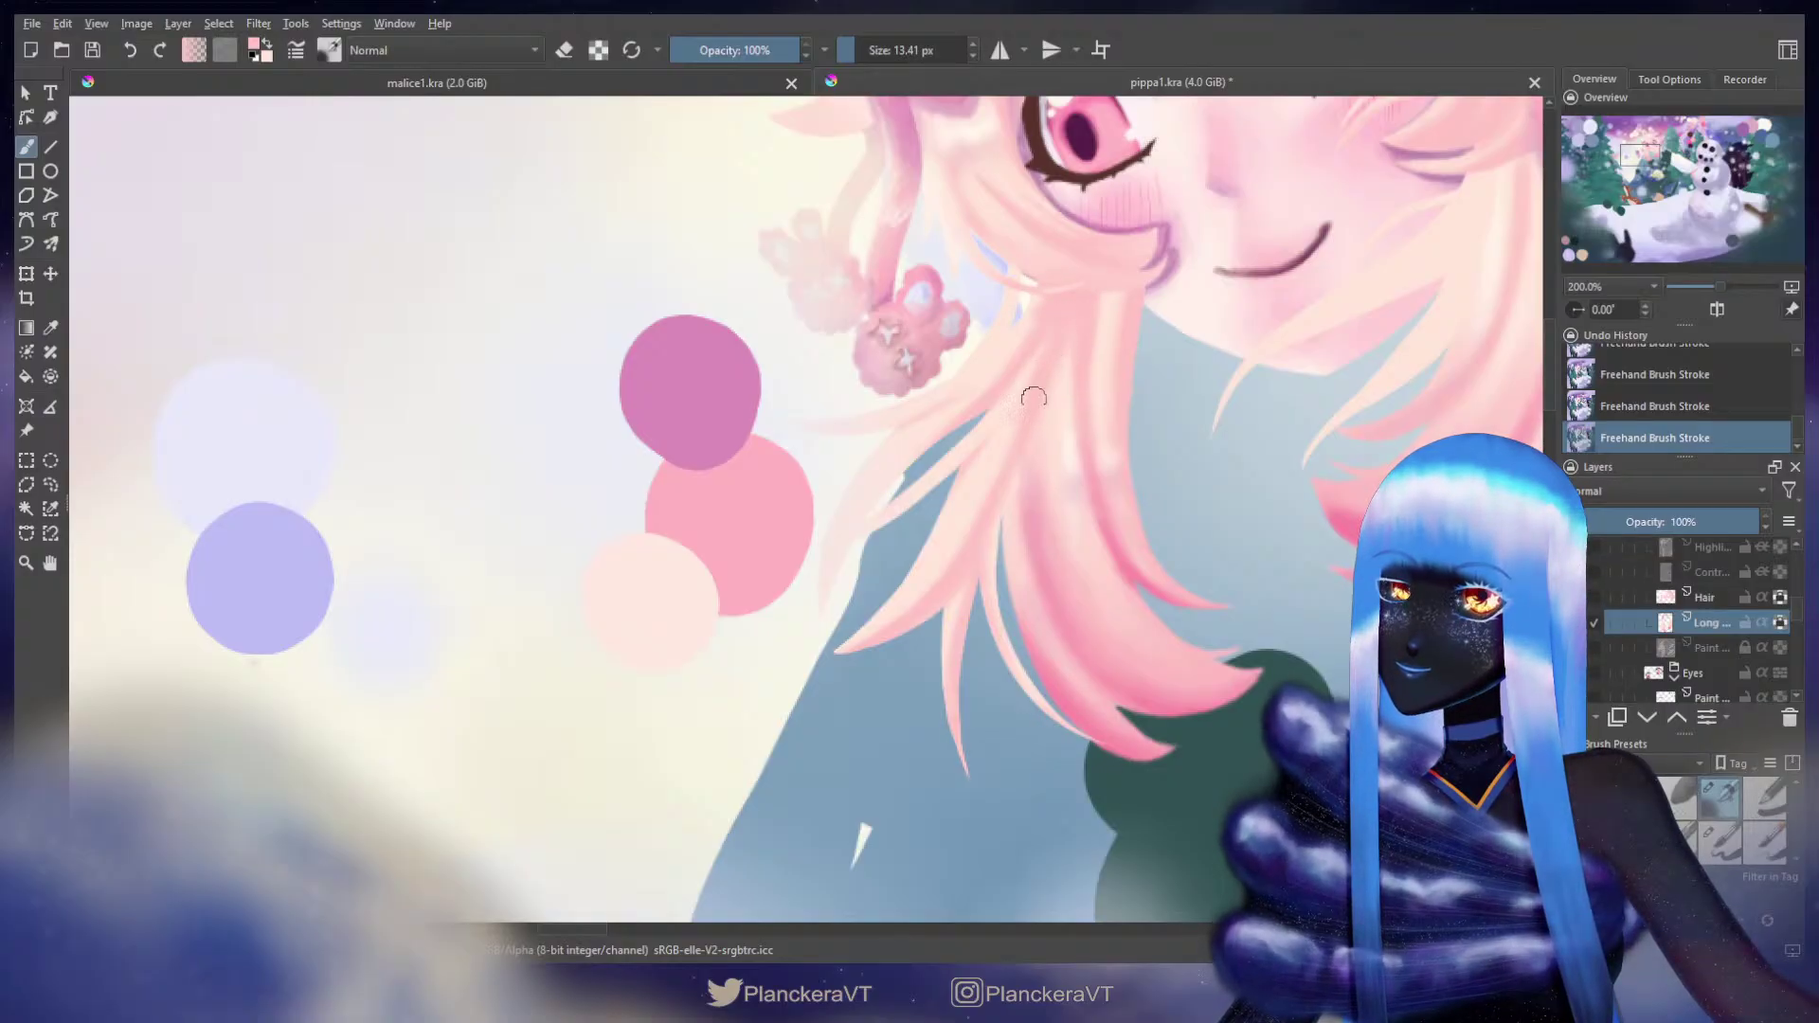
Step: Shade the right lock's inner strands beside the chin in pink, undoing unwanted strokes and using a brush of 10.38 to 11.55 px
{"action": "left_click_drag", "start_coordinate": [1156, 425], "coordinate": [1077, 483]}
{"action": "mouse_move", "coordinate": [1243, 397]}
{"action": "left_mouse_down"}
{"action": "mouse_move", "coordinate": [954, 511]}
{"action": "mouse_move", "coordinate": [959, 542]}
{"action": "left_mouse_up"}
{"action": "mouse_move", "coordinate": [1079, 479]}
{"action": "left_mouse_down"}
{"action": "mouse_move", "coordinate": [1064, 479]}
{"action": "mouse_move", "coordinate": [1133, 393]}
{"action": "left_mouse_up"}
{"action": "key", "text": "ctrl+z"}
{"action": "mouse_move", "coordinate": [1083, 468]}
{"action": "left_mouse_down"}
{"action": "mouse_move", "coordinate": [1125, 378]}
{"action": "mouse_move", "coordinate": [1088, 464]}
{"action": "mouse_move", "coordinate": [1123, 381]}
{"action": "mouse_move", "coordinate": [1044, 486]}
{"action": "mouse_move", "coordinate": [1091, 458]}
{"action": "mouse_move", "coordinate": [1045, 500]}
{"action": "left_mouse_up"}
{"action": "key", "text": "ctrl+z"}
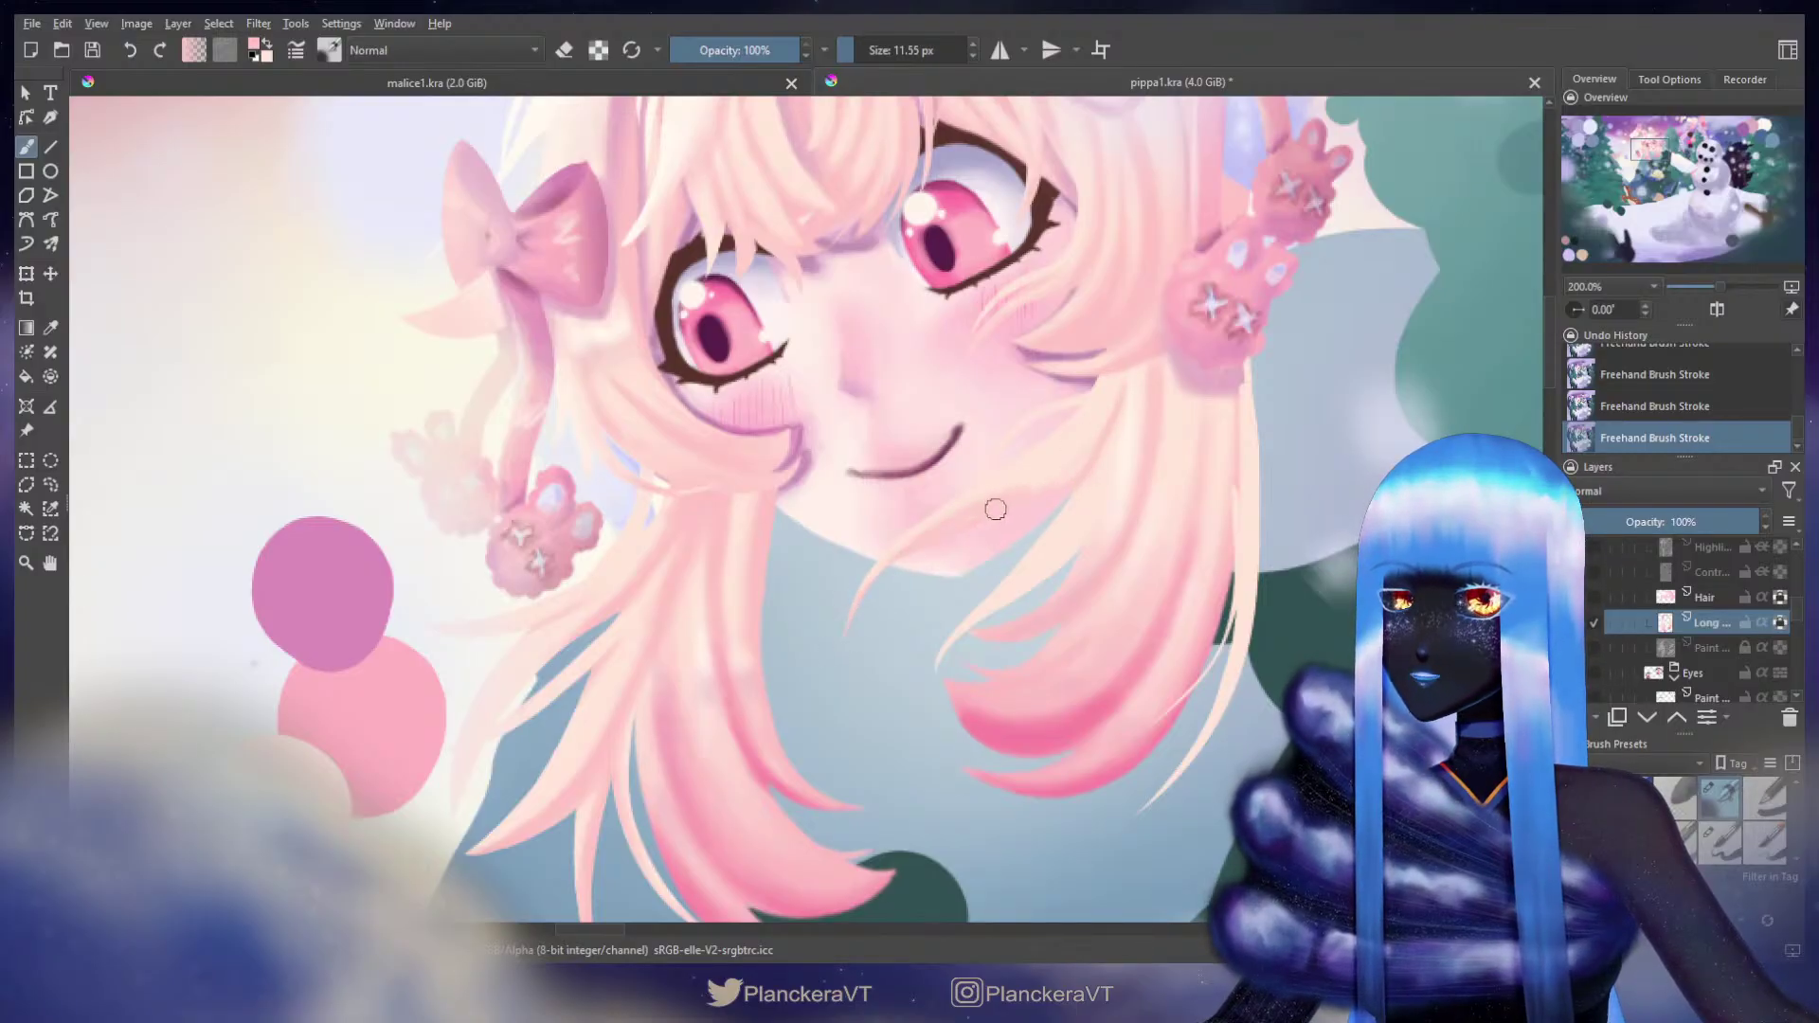
{"action": "key", "text": "ctrl+z"}
{"action": "key", "text": "ctrl+z"}
{"action": "key", "text": "ctrl+shift+z"}
{"action": "key", "text": "ctrl+shift+z"}
{"action": "key", "text": "bracketleft"}
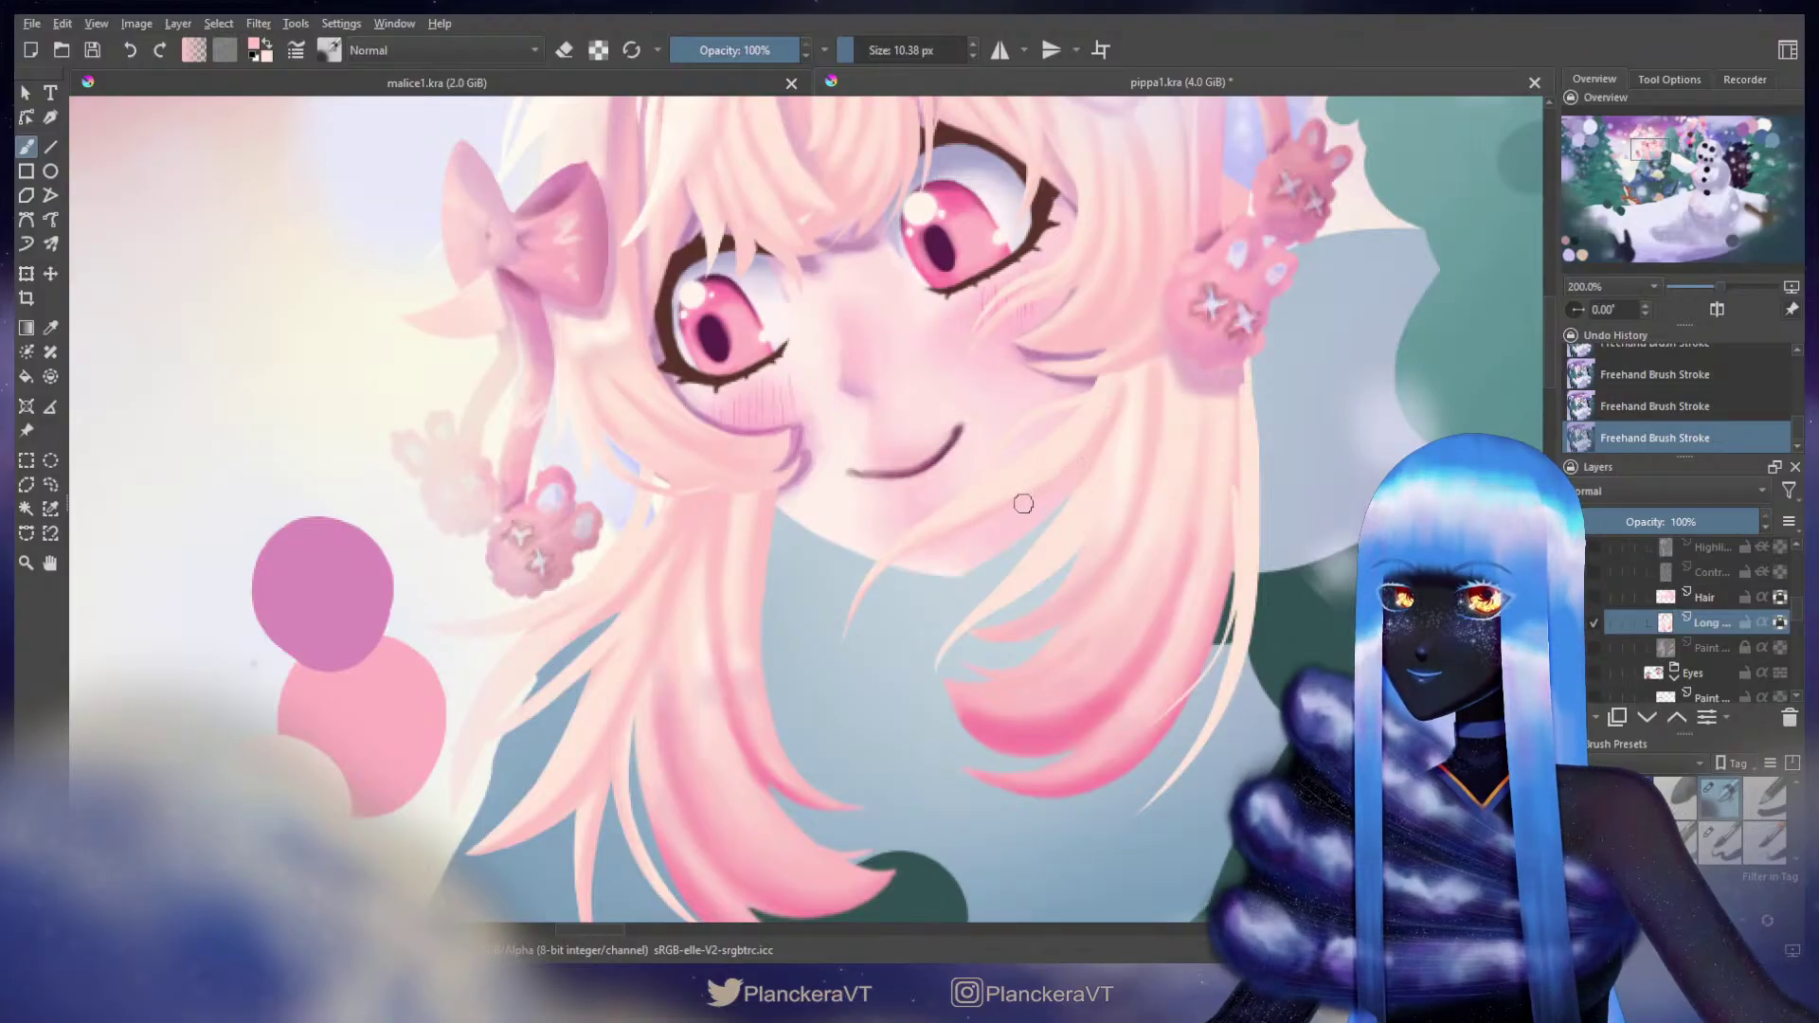
Step: Blend pink and light tones along the right lock's inner and middle strands, varying the brush between 9.21 and 17.30 px
{"action": "key", "text": "bracketleft"}
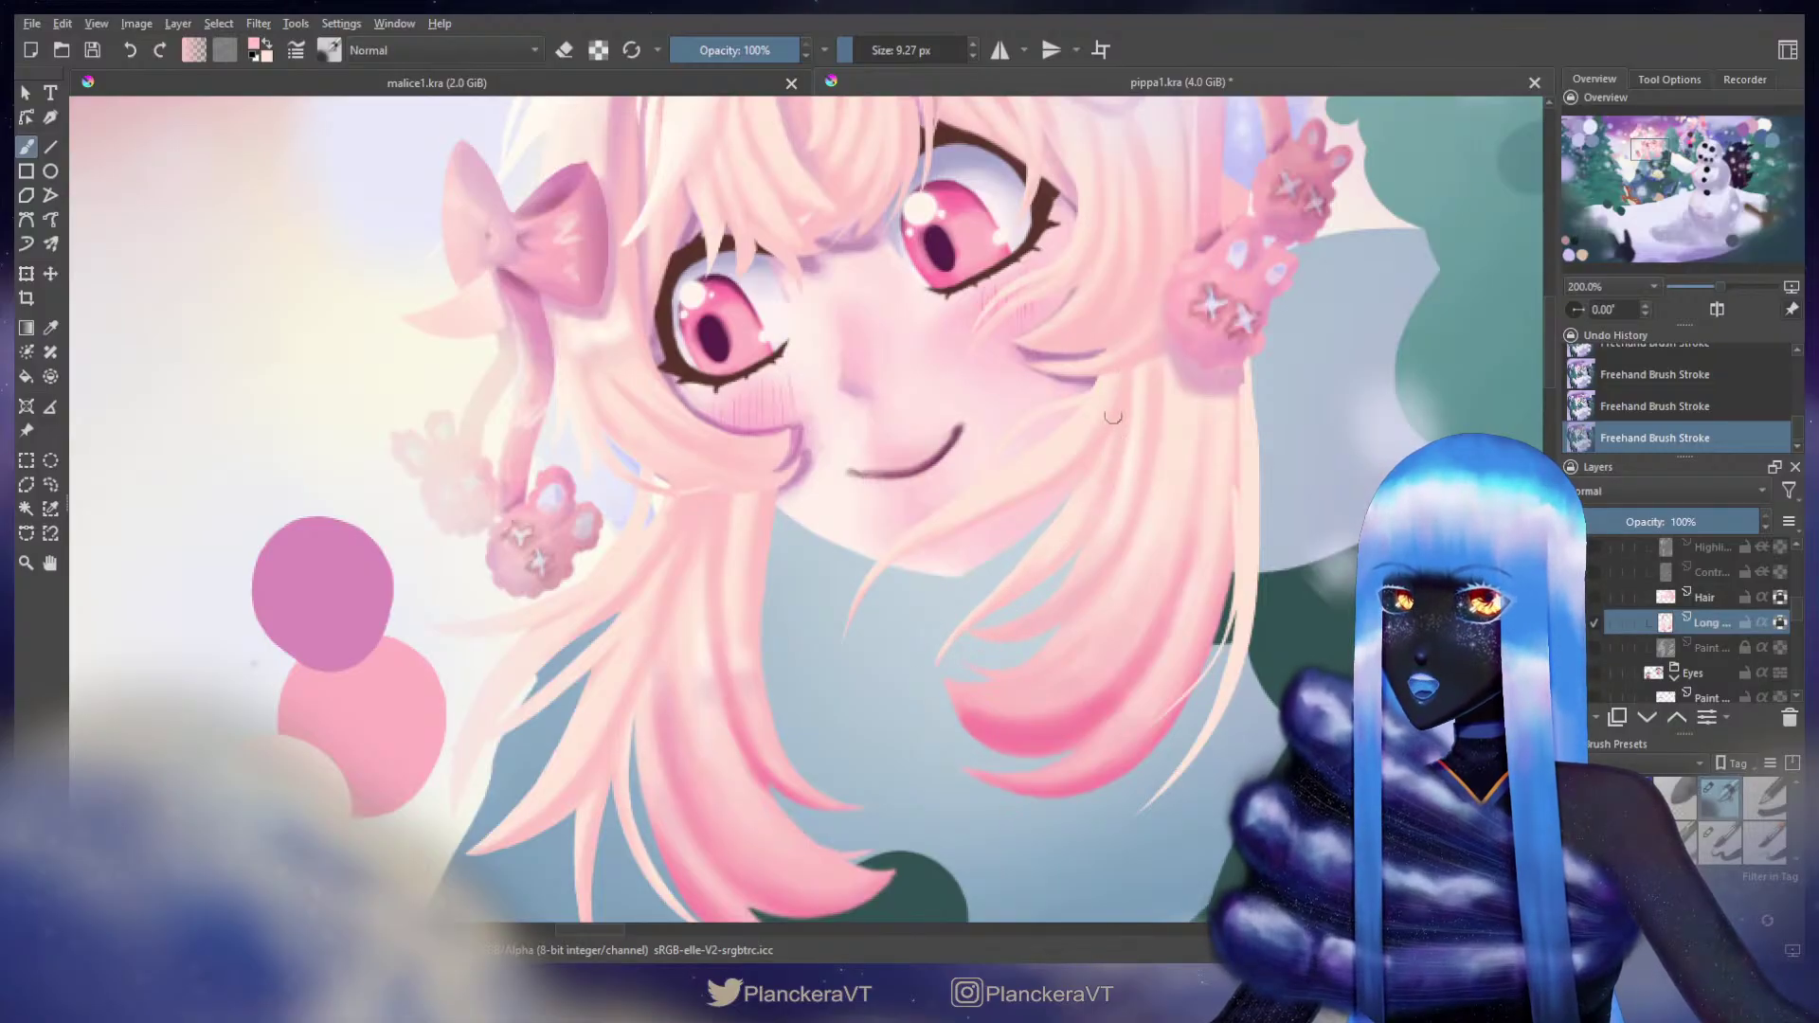
{"action": "key", "text": "bracketright"}
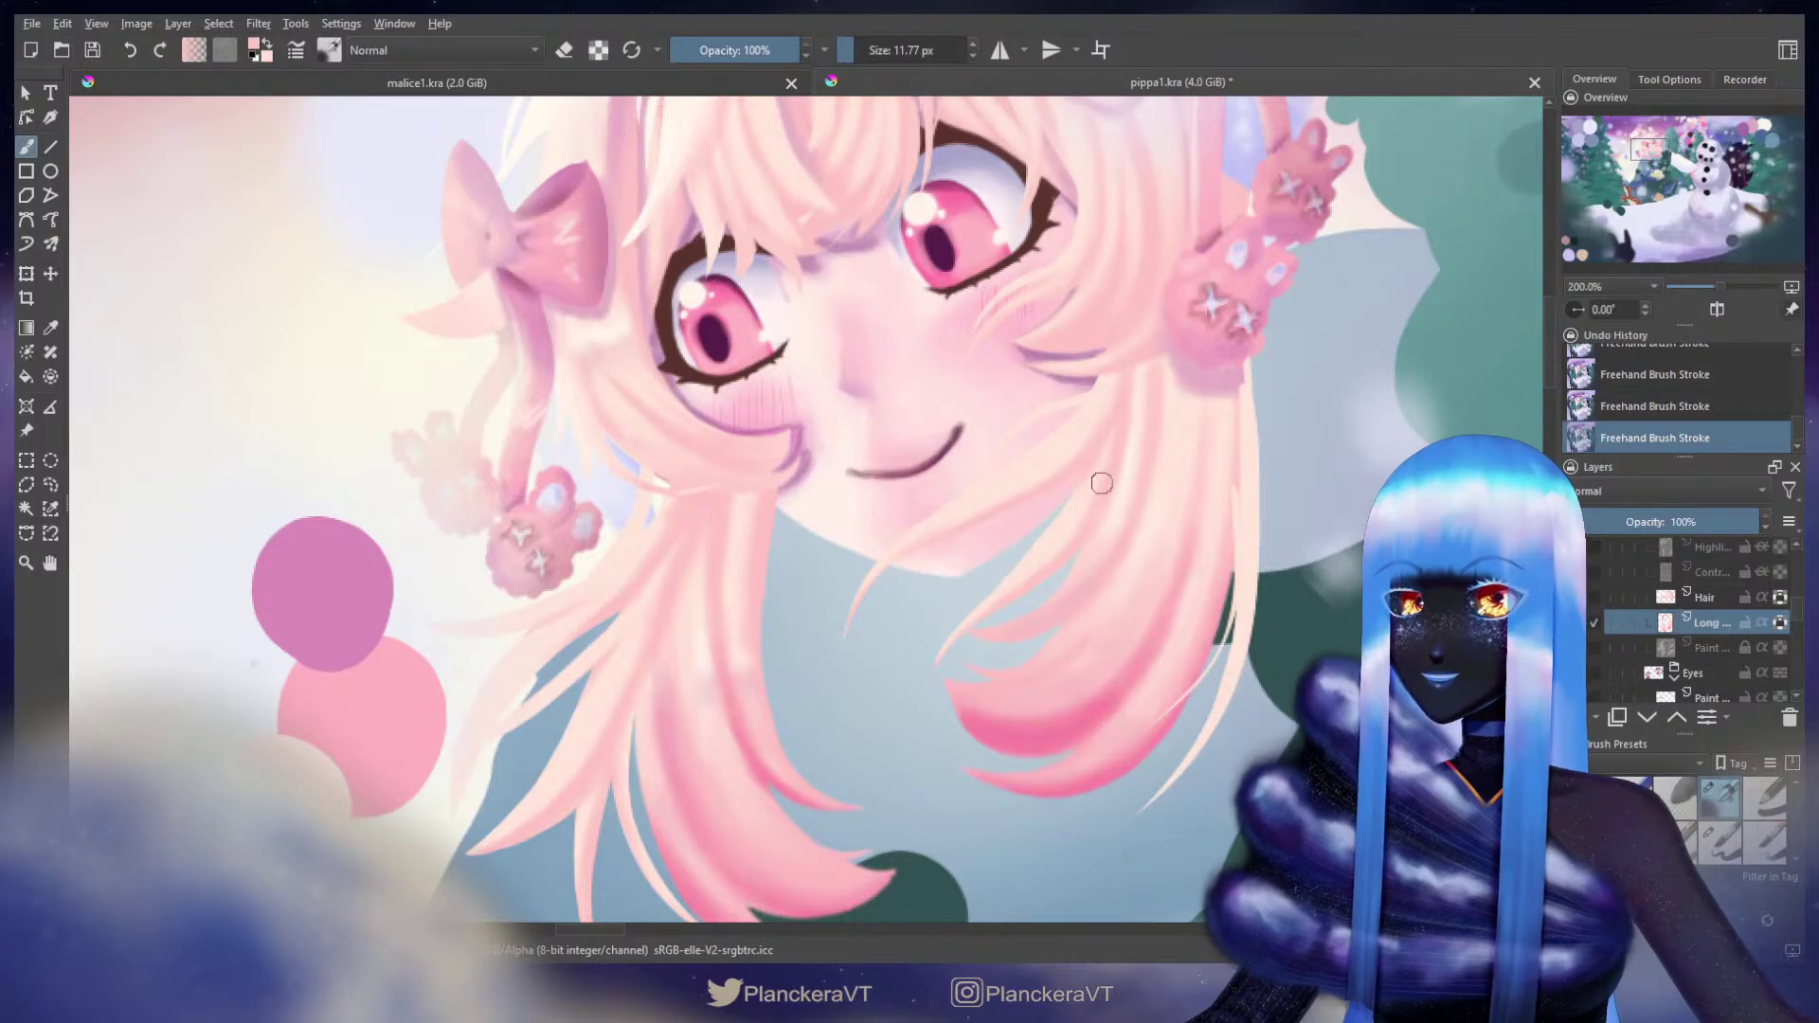
{"action": "key", "text": "bracketleft"}
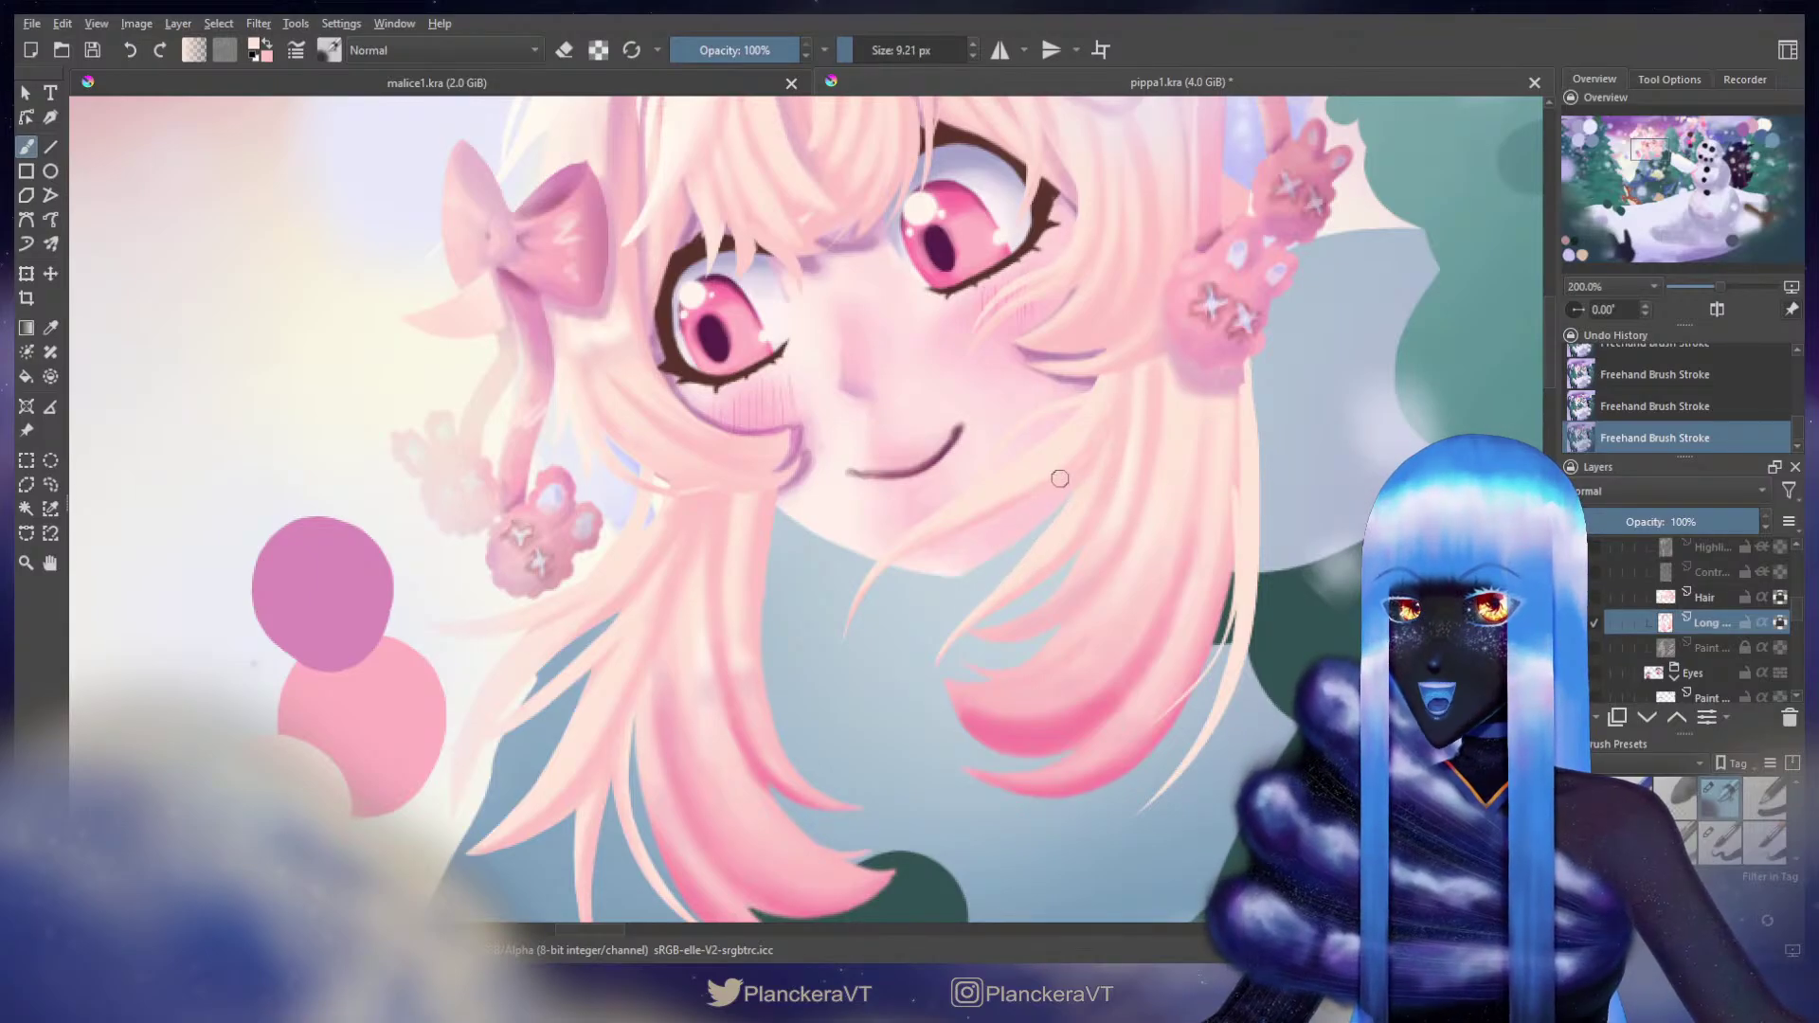
{"action": "key", "text": "bracketright"}
{"action": "key", "text": "bracketright"}
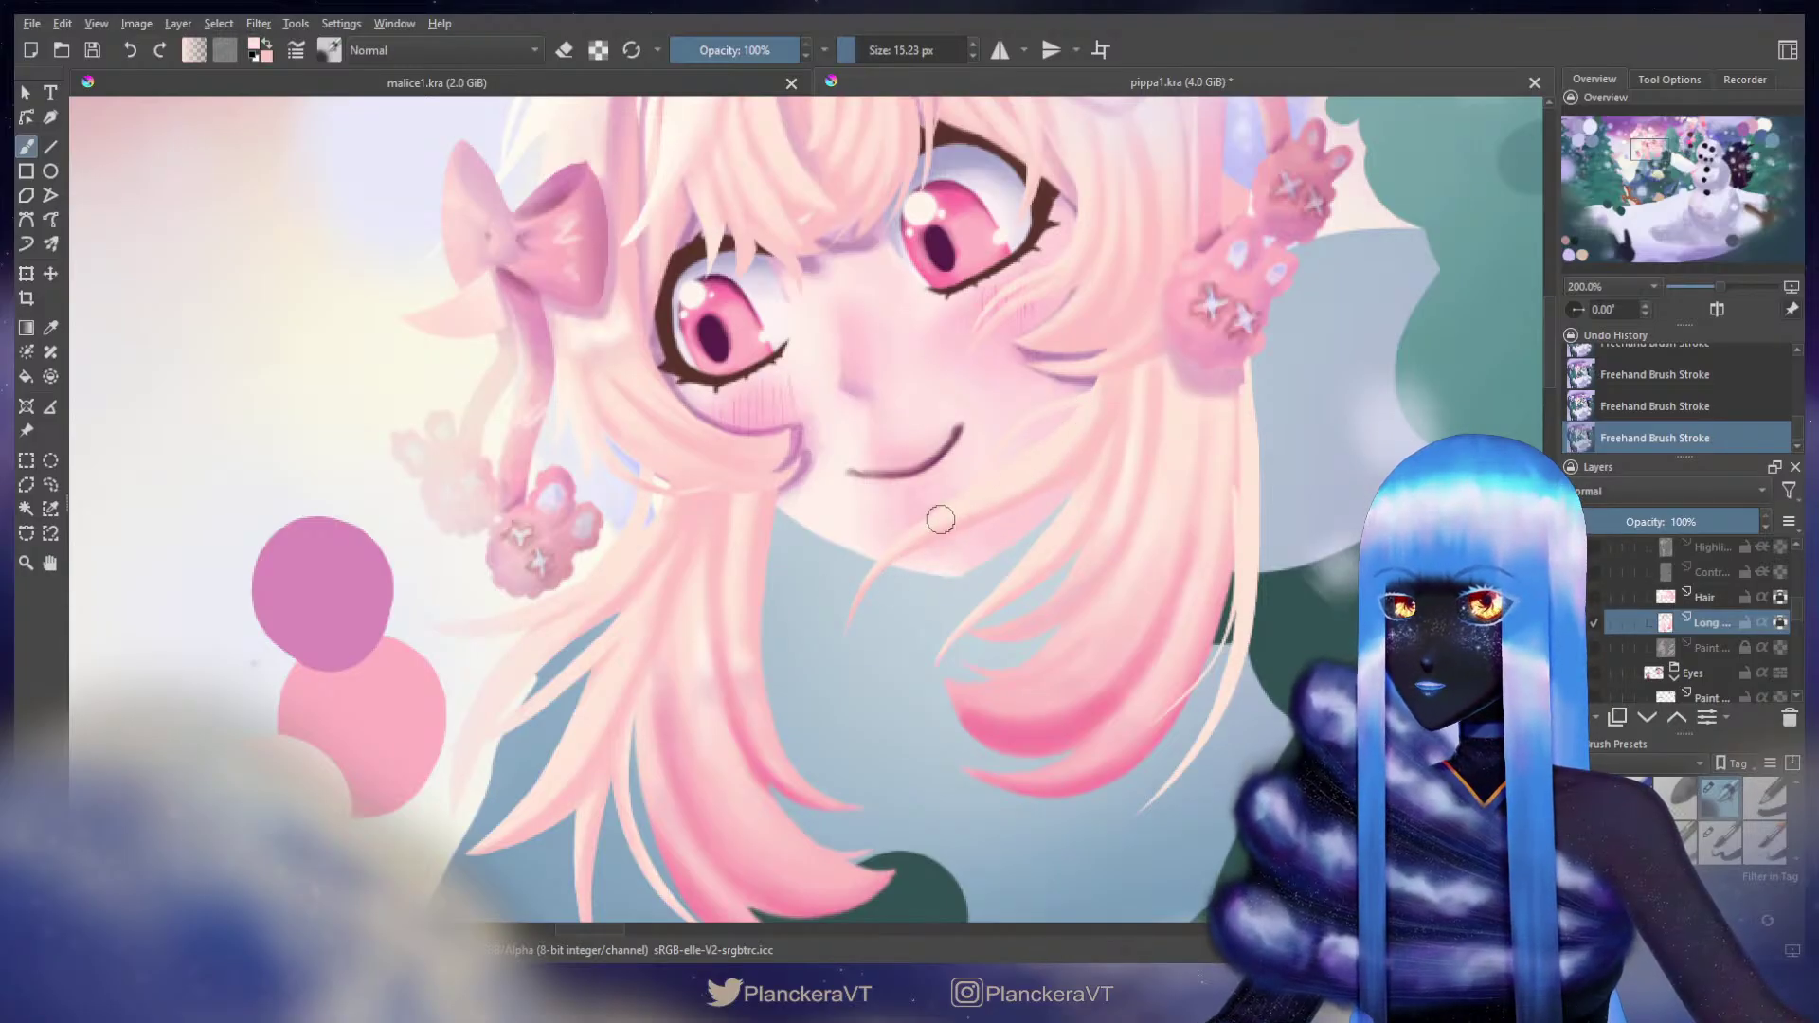
{"action": "key", "text": "bracketleft"}
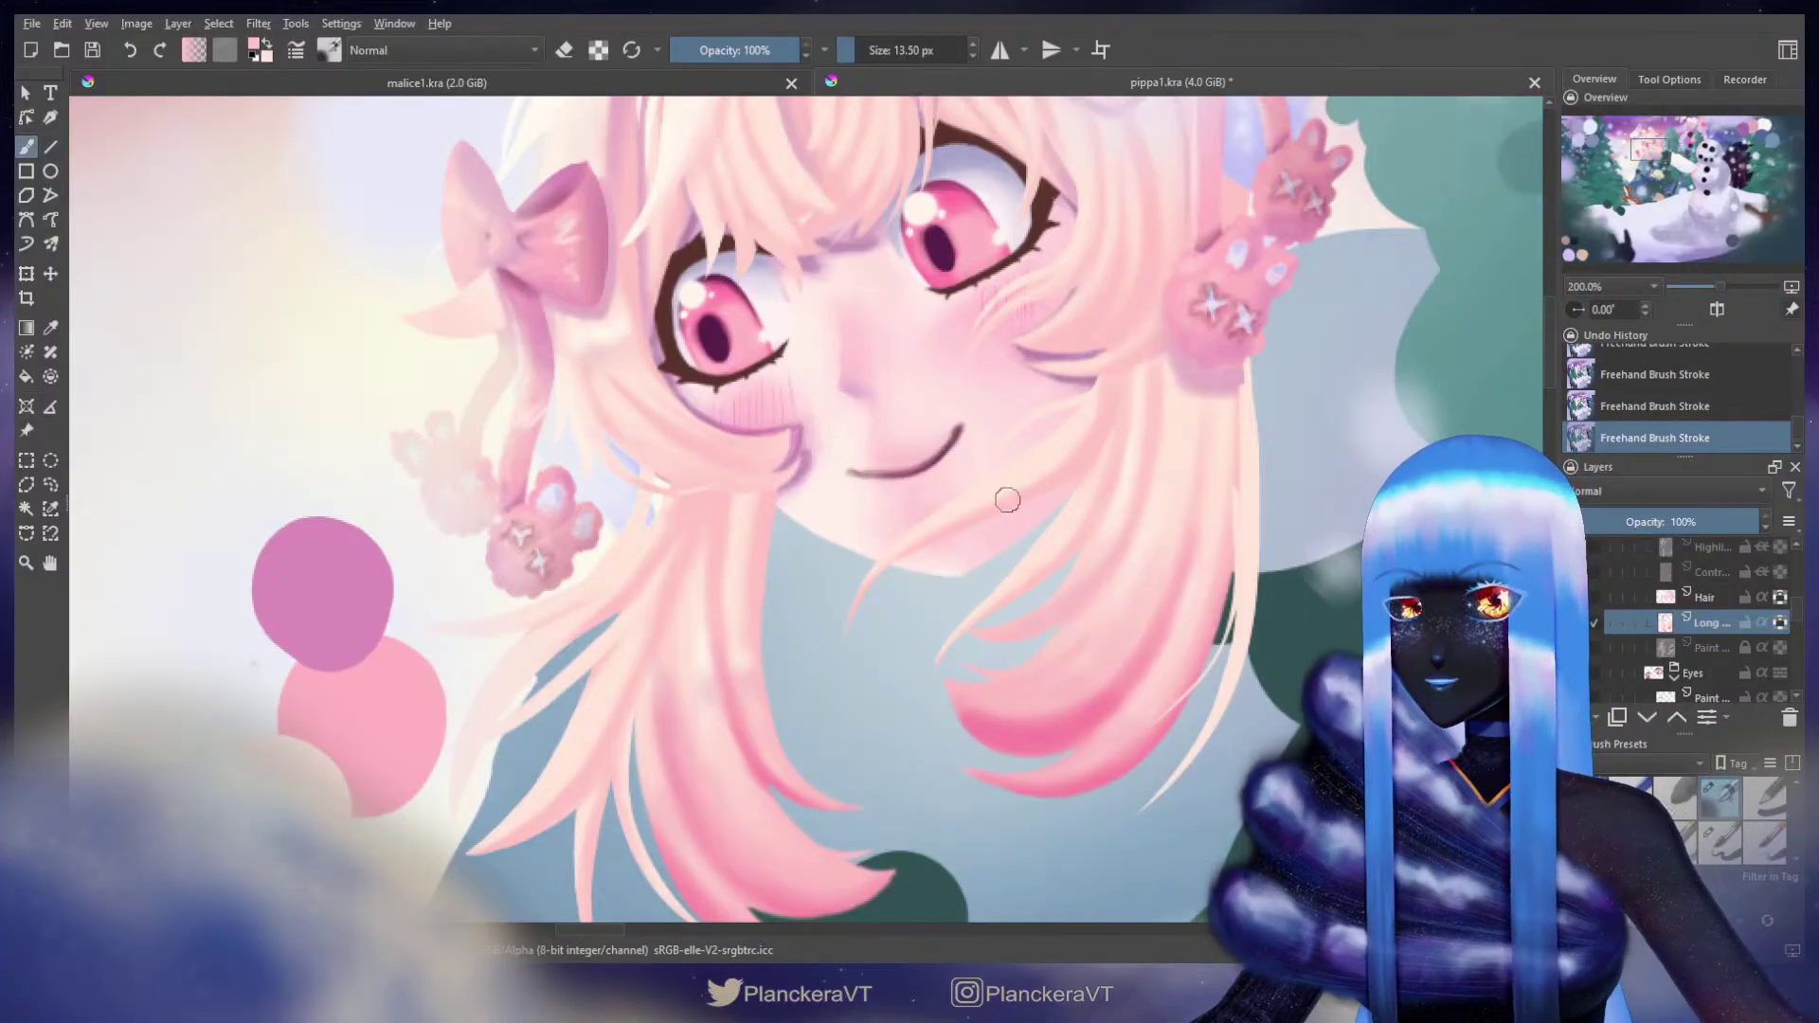
{"action": "key", "text": "bracketright"}
{"action": "key", "text": "bracketright"}
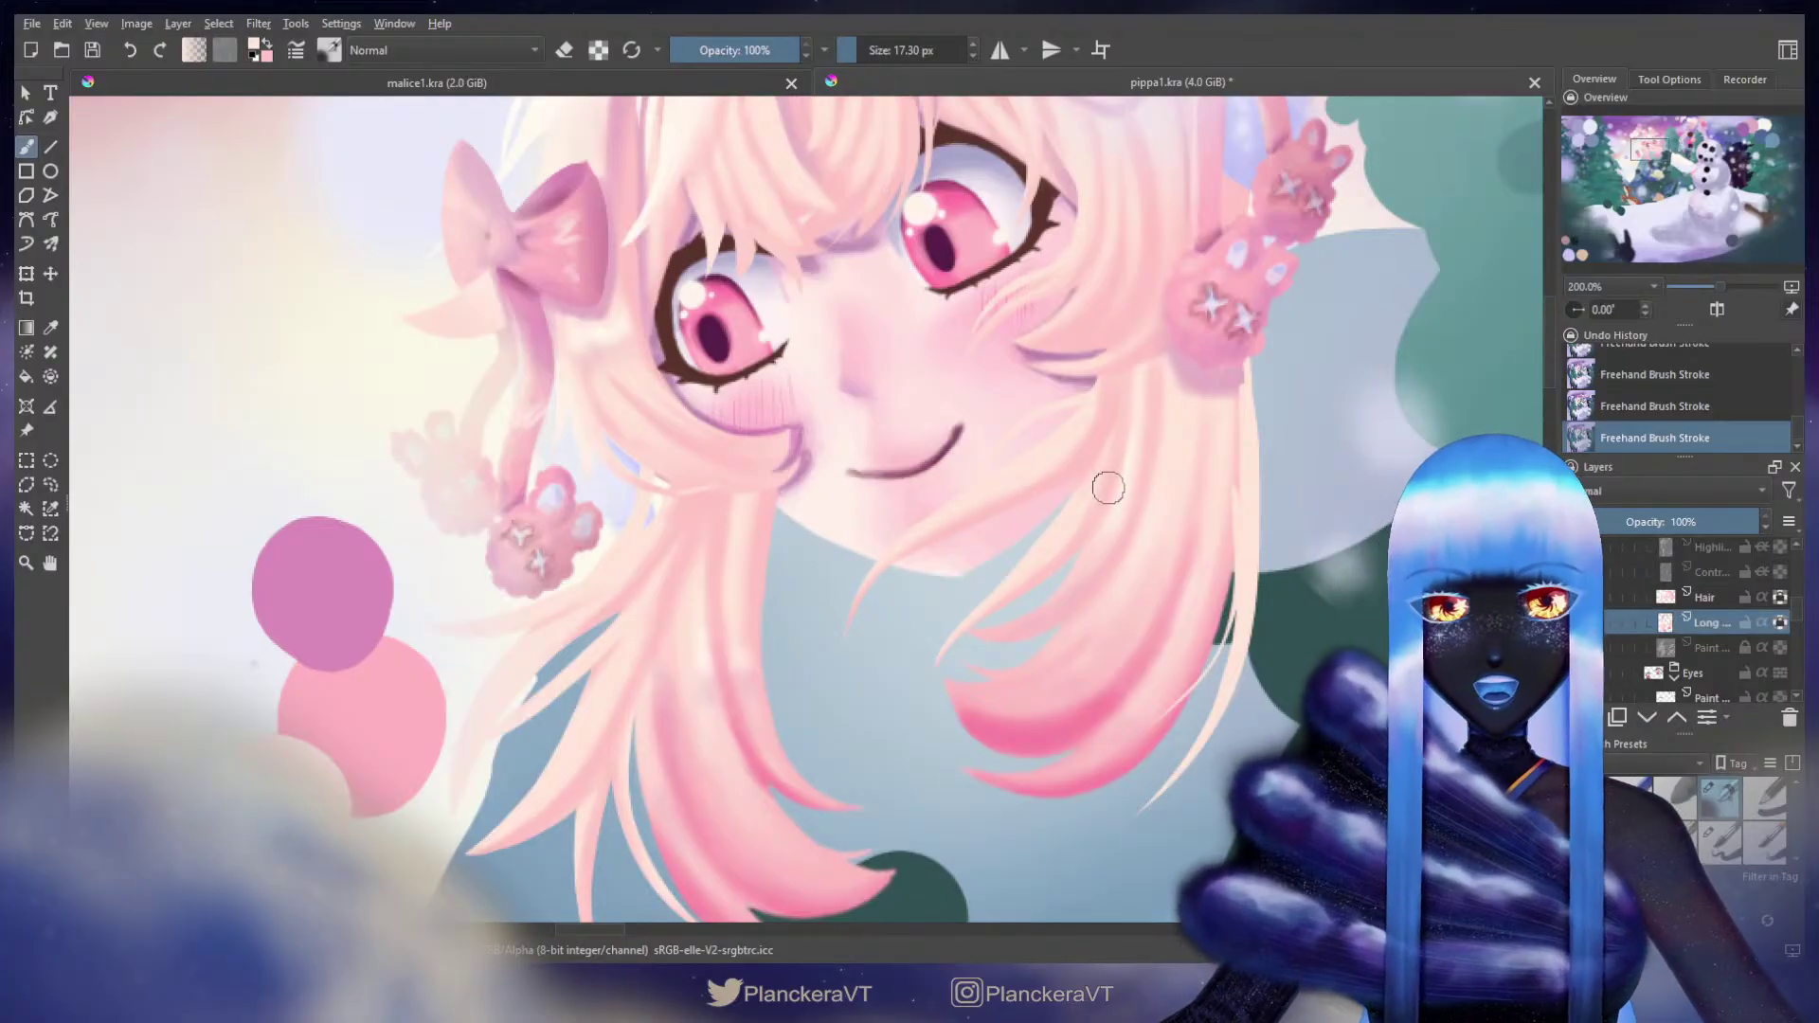
Step: Add fine light strokes near the right lock's outer edge below the earmuff charm with a 3.19 px brush
{"action": "key", "text": "bracketleft"}
{"action": "key", "text": "bracketleft"}
{"action": "key", "text": "bracketleft"}
{"action": "key", "text": "bracketleft"}
{"action": "key", "text": "bracketleft"}
{"action": "key", "text": "bracketleft"}
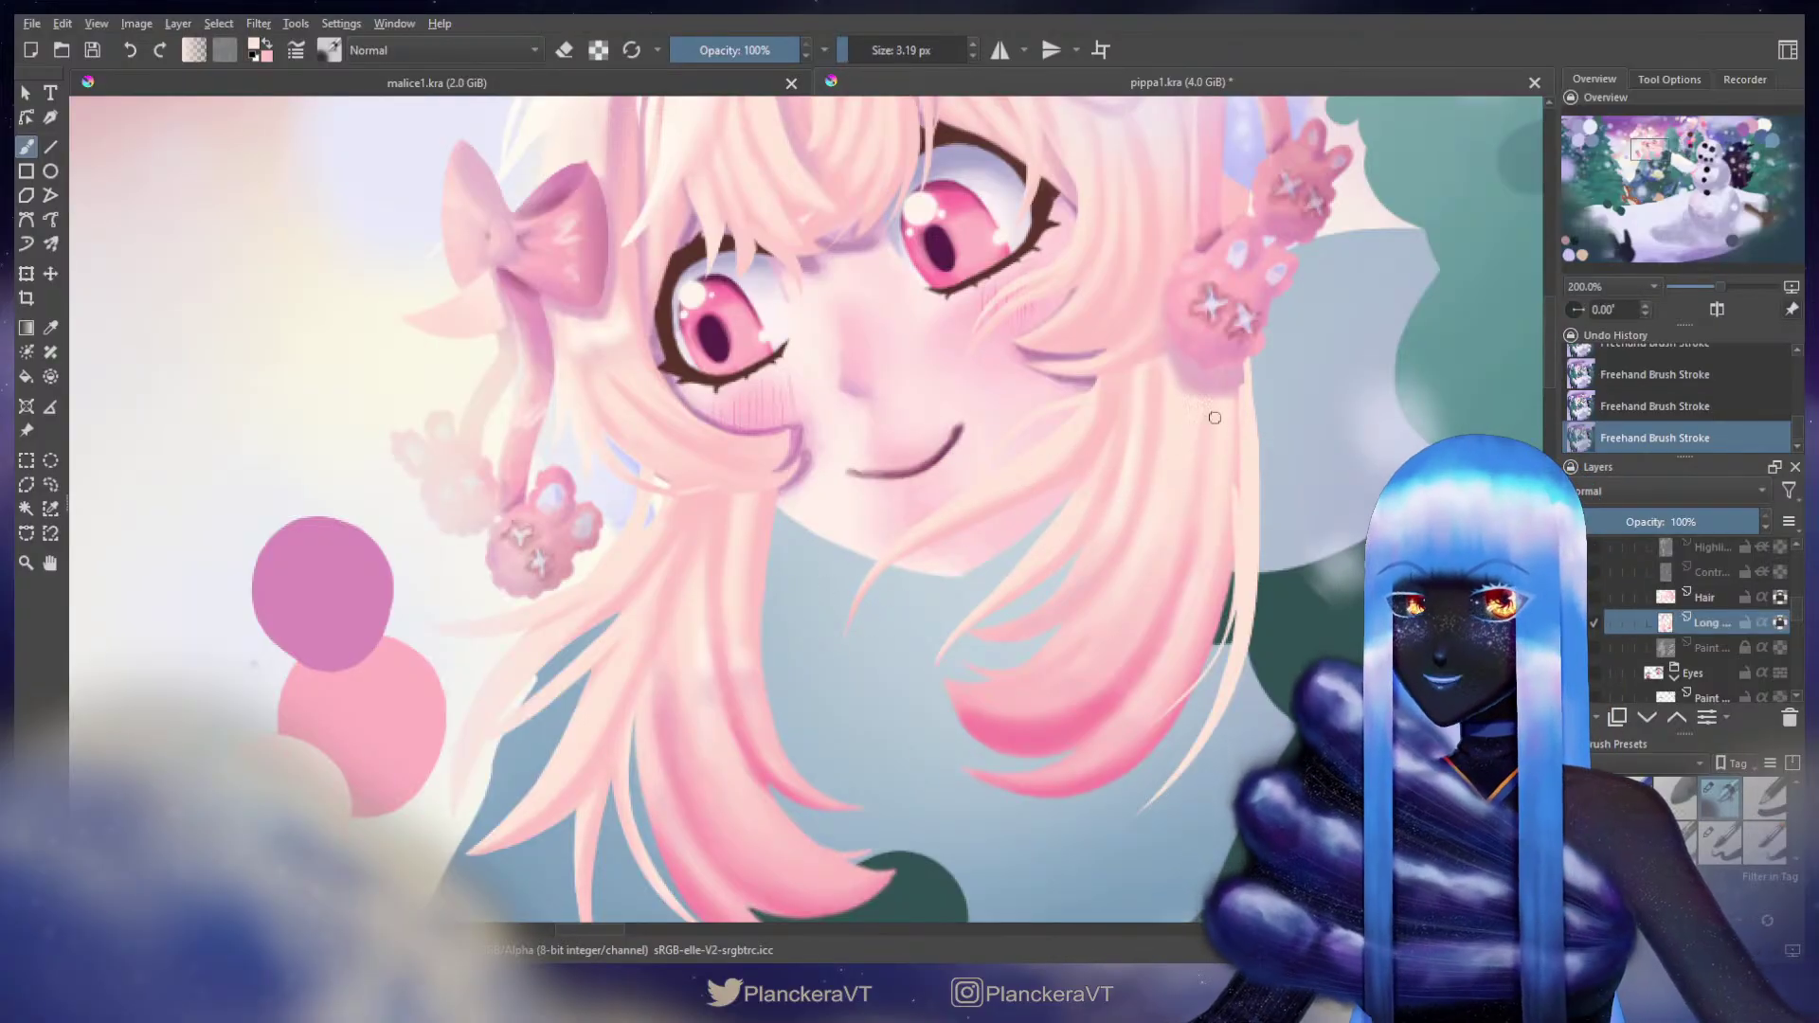
Step: Sample the colour under the earmuff charm and tint the right lock's thin outer strand pink with a brush of 20.85 to 23.56 px
{"action": "key", "text": "bracketright"}
{"action": "key", "text": "bracketright"}
{"action": "key", "text": "bracketright"}
{"action": "key", "text": "bracketright"}
{"action": "key", "text": "bracketright"}
{"action": "key", "text": "bracketright"}
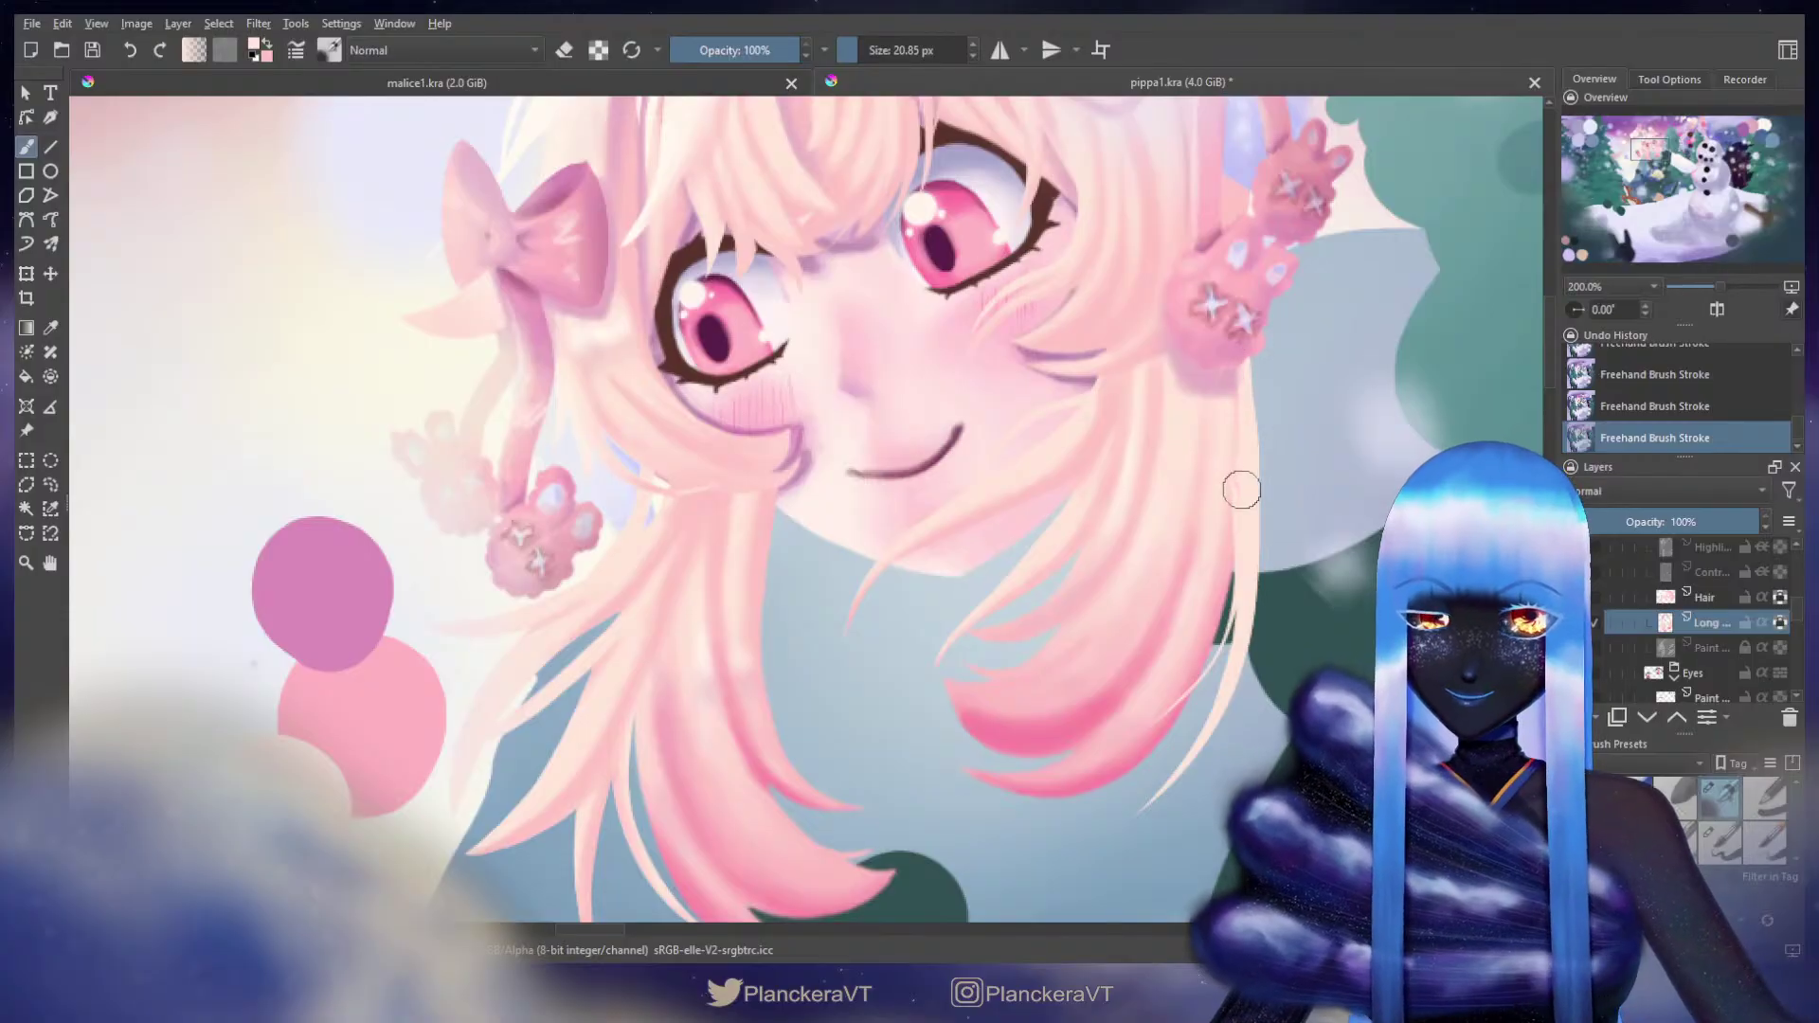
{"action": "left_click", "coordinate": [1248, 398], "text": "ctrl"}
{"action": "mouse_move", "coordinate": [1247, 398]}
{"action": "left_mouse_down", "text": "shift"}
{"action": "mouse_move", "coordinate": [1237, 362]}
{"action": "mouse_move", "coordinate": [1254, 387]}
{"action": "mouse_move", "coordinate": [1235, 632]}
{"action": "left_mouse_up", "text": "shift"}
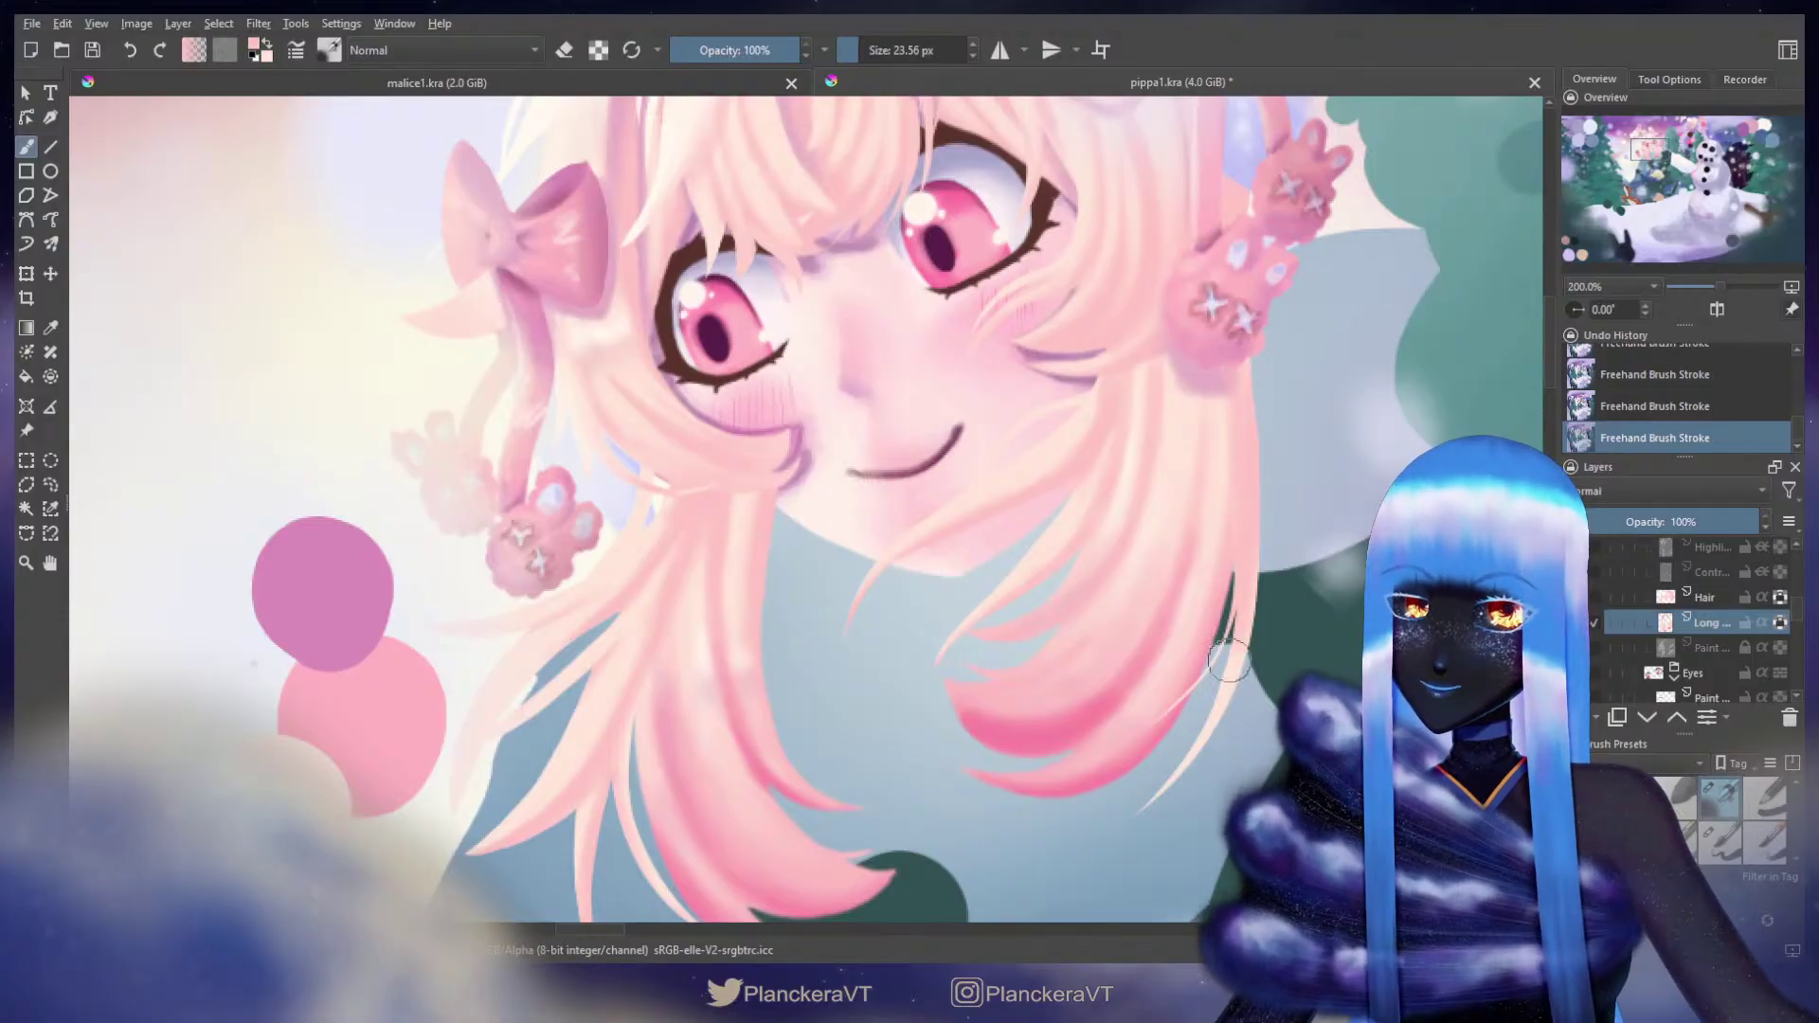
Step: Lighten the right lock's outer strands with the light colour, reducing the brush from 14.95 to 11.25 px
{"action": "key", "text": "bracketleft"}
{"action": "key", "text": "bracketleft"}
{"action": "key", "text": "bracketleft"}
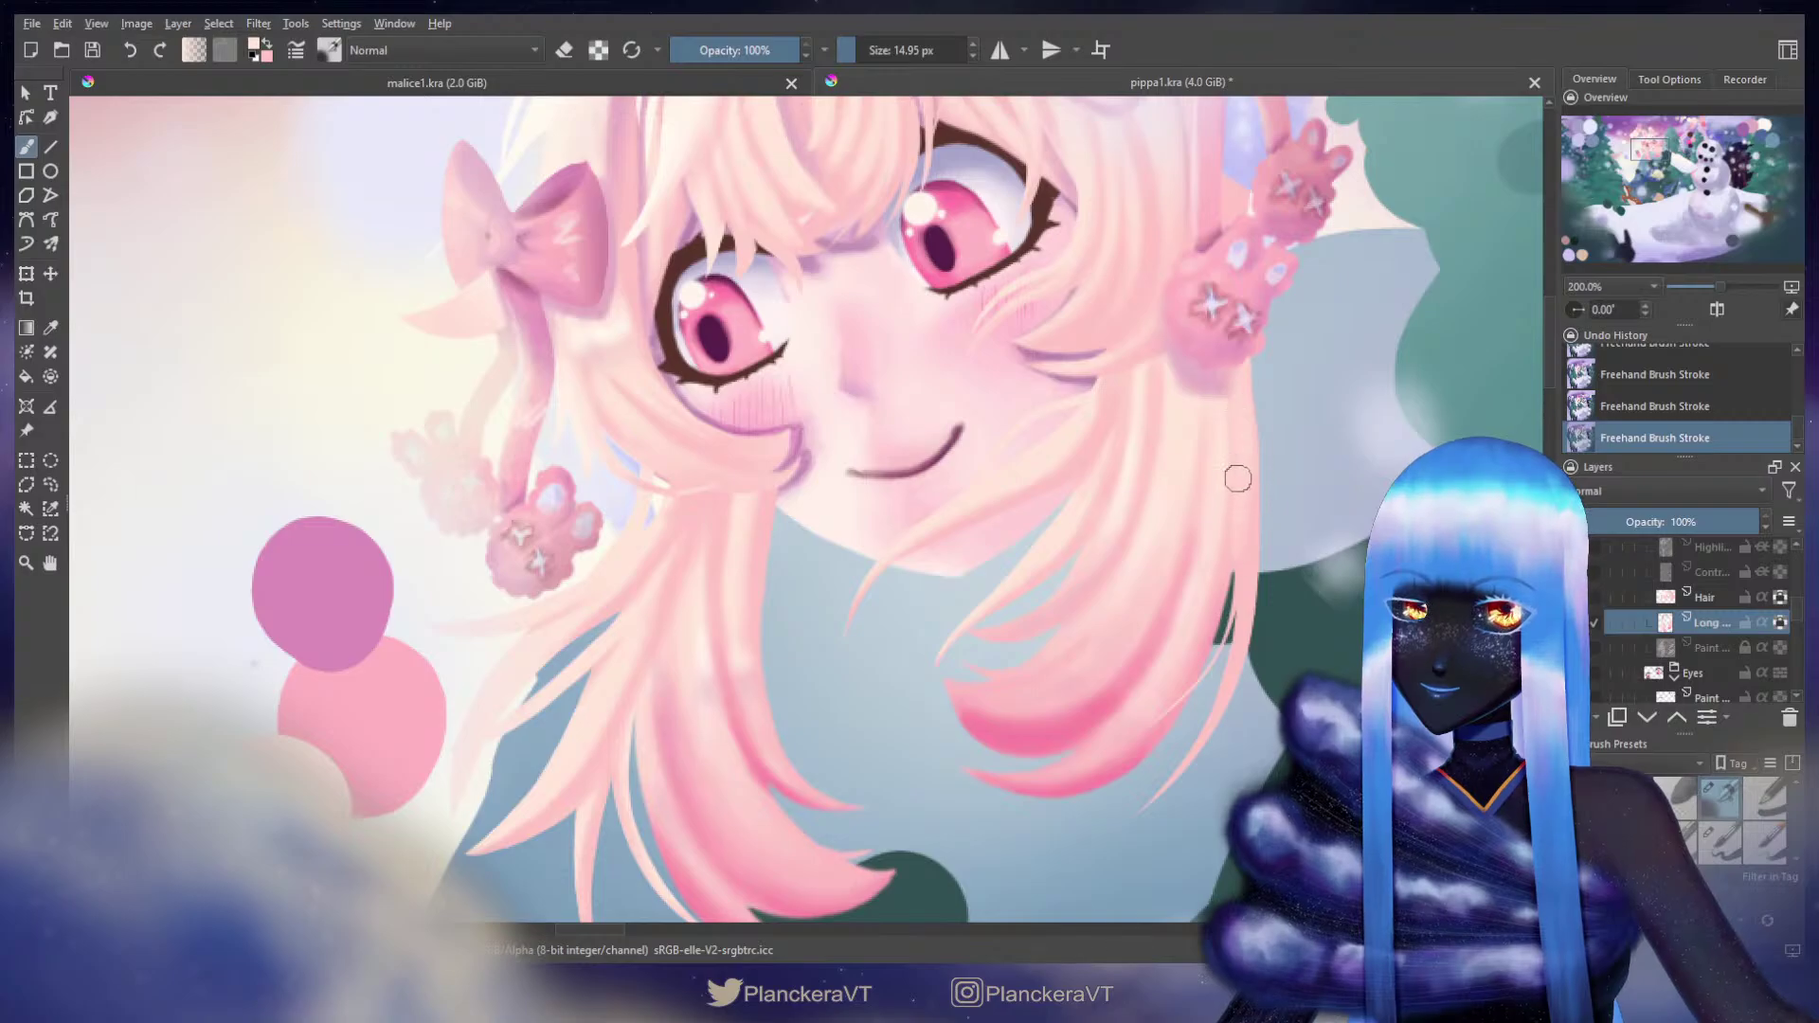
{"action": "key", "text": "bracketleft"}
{"action": "key", "text": "bracketleft"}
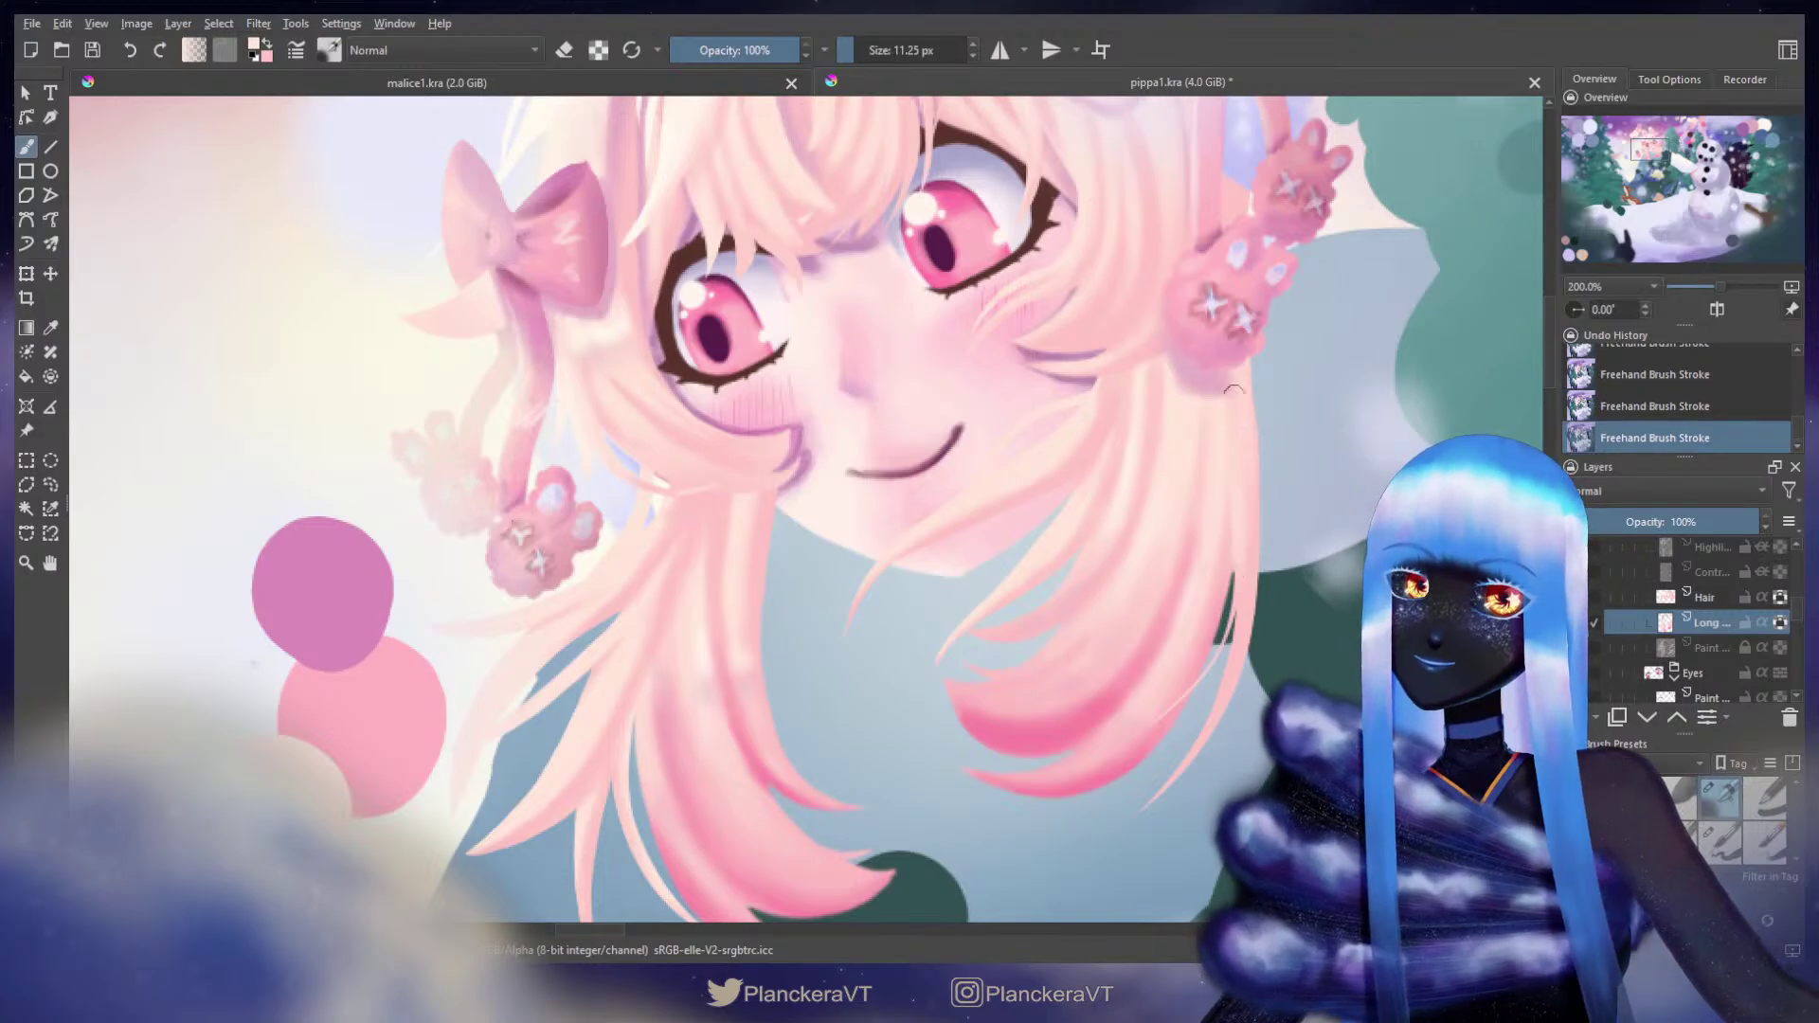
Step: Undo the last strokes and redraw the division beside the right lock's outer strand with a brush of 8.93 to 10.23 px
{"action": "key", "text": "bracketleft"}
{"action": "key", "text": "ctrl+z"}
{"action": "key", "text": "ctrl+z"}
{"action": "left_click_drag", "start_coordinate": [1226, 467], "coordinate": [1233, 538]}
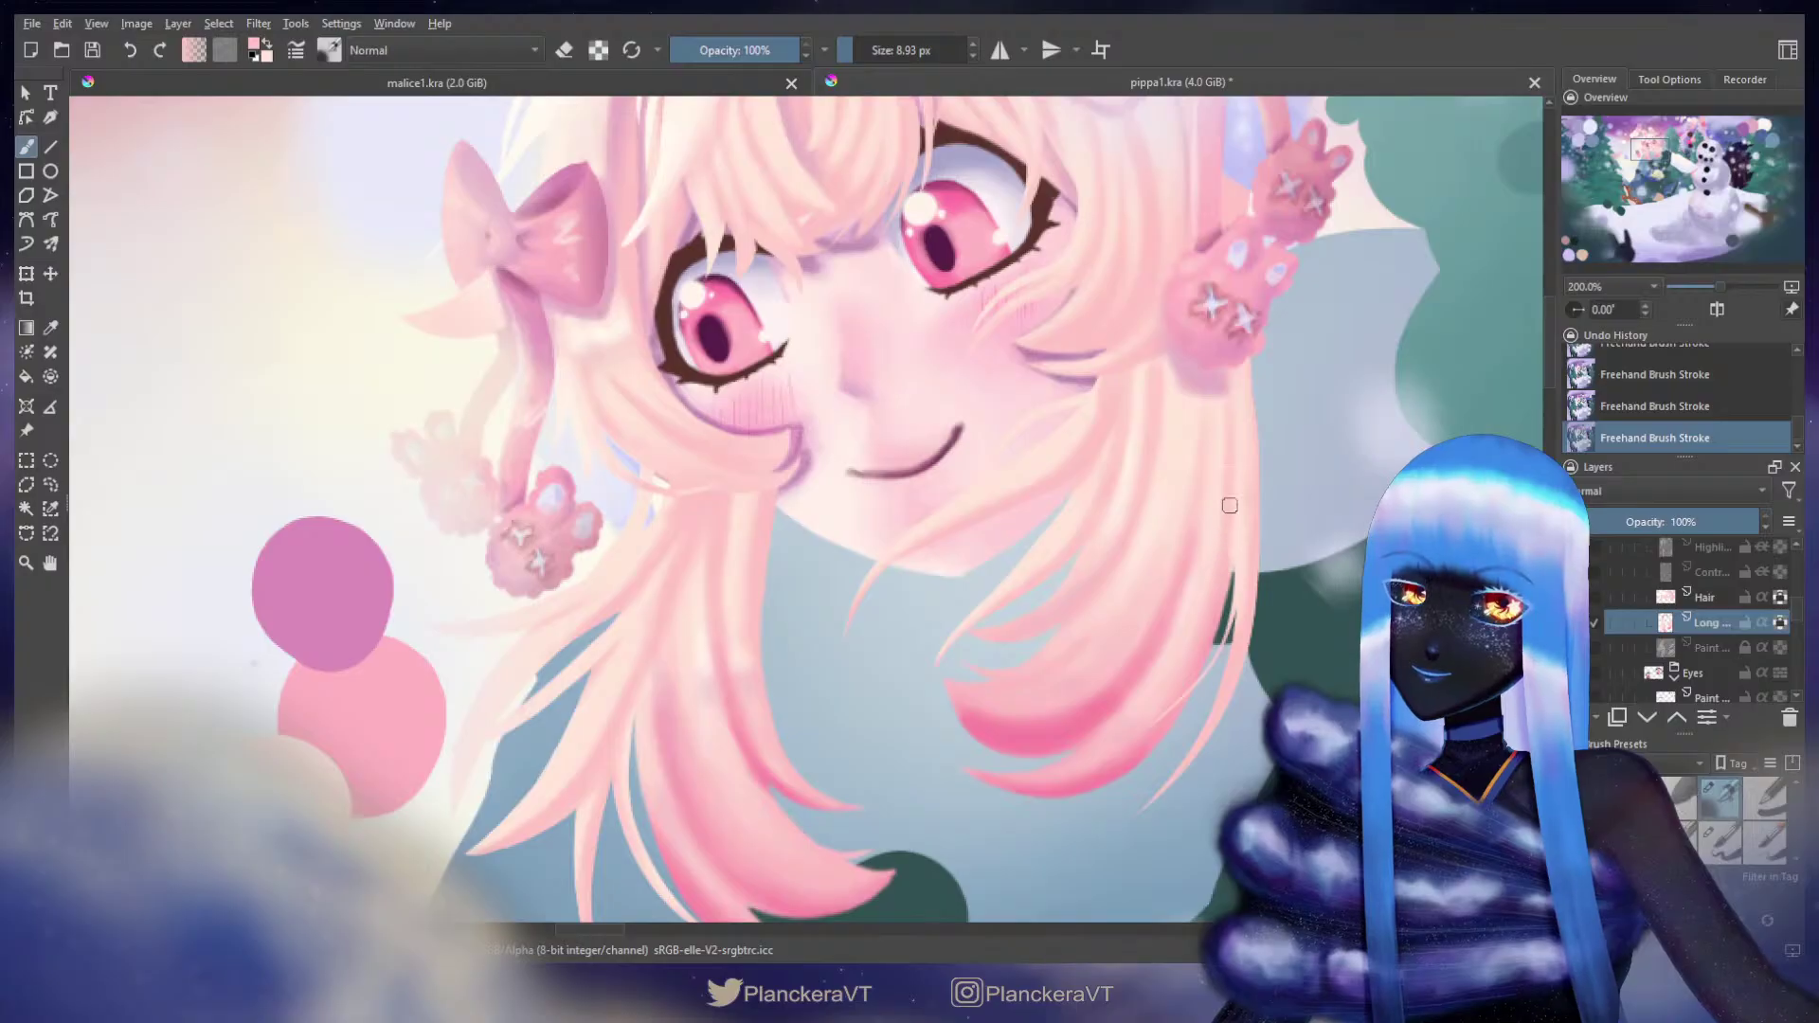
{"action": "key", "text": "bracketright"}
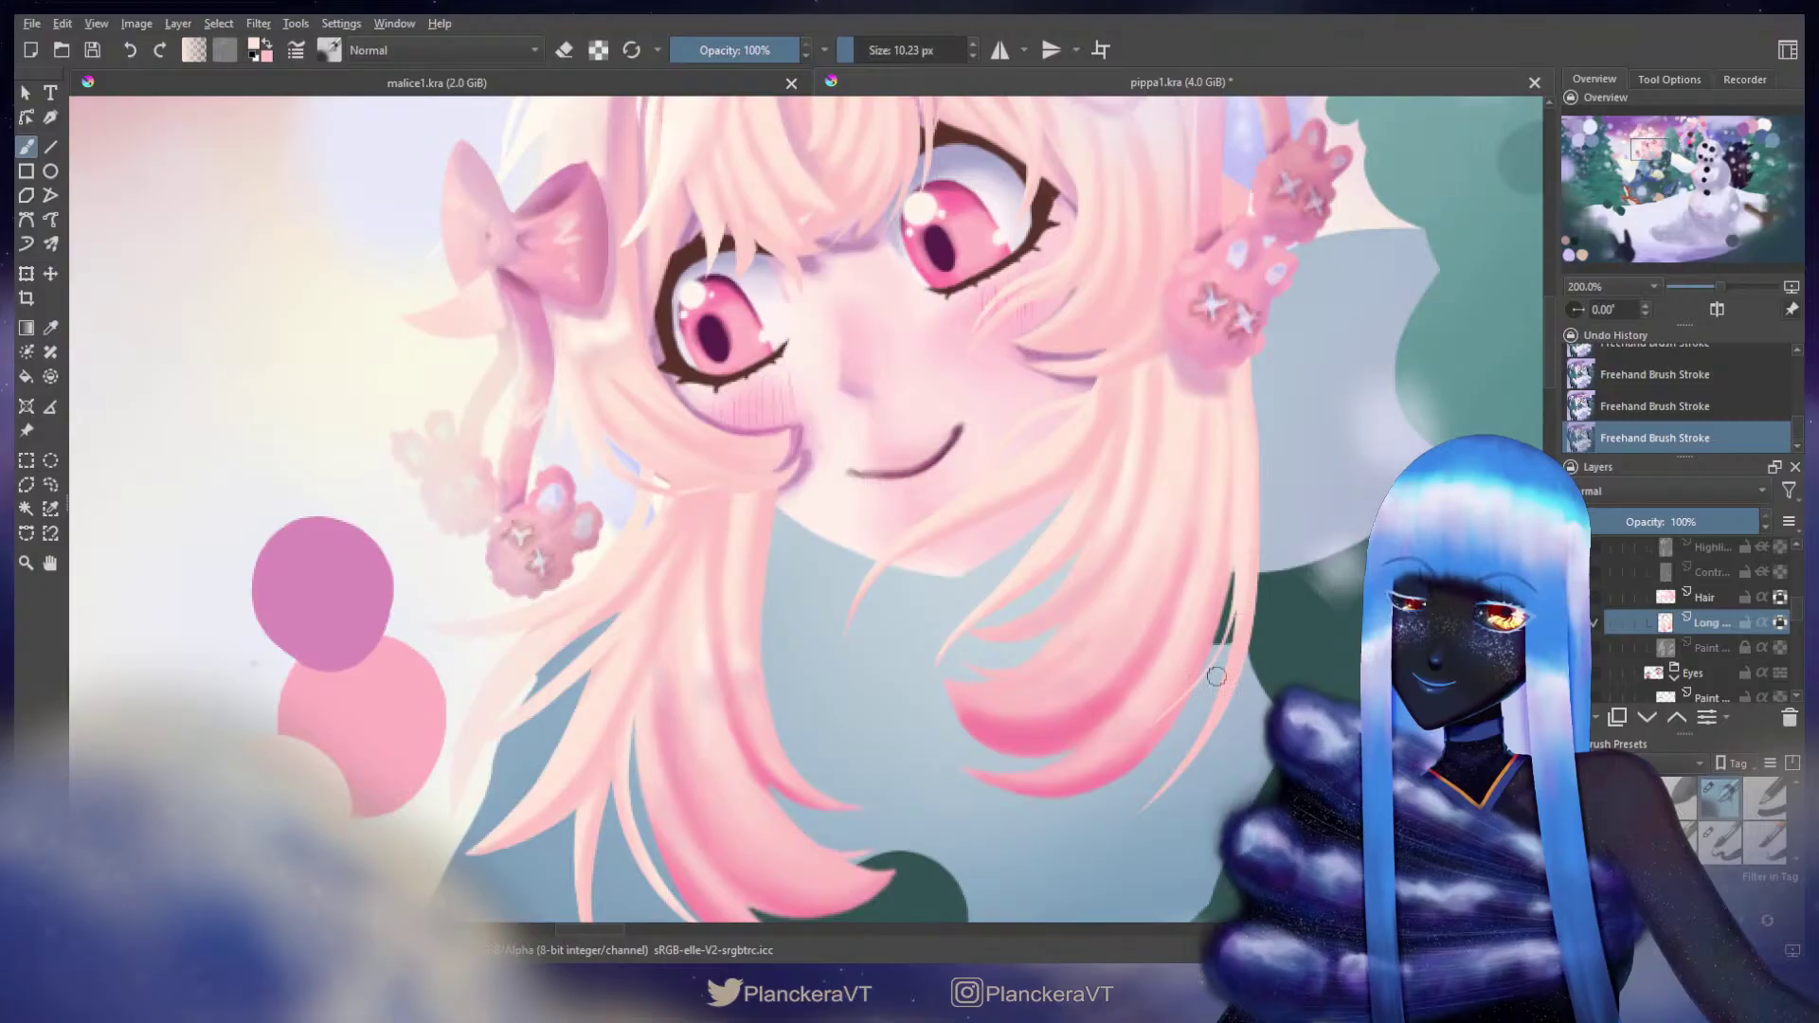
Step: Sharpen the split between the right lock's thin outer strand and main body with fine strokes of 4.05 to 6.80 px
{"action": "key", "text": "bracketleft"}
{"action": "key", "text": "bracketleft"}
{"action": "key", "text": "bracketleft"}
{"action": "key", "text": "bracketleft"}
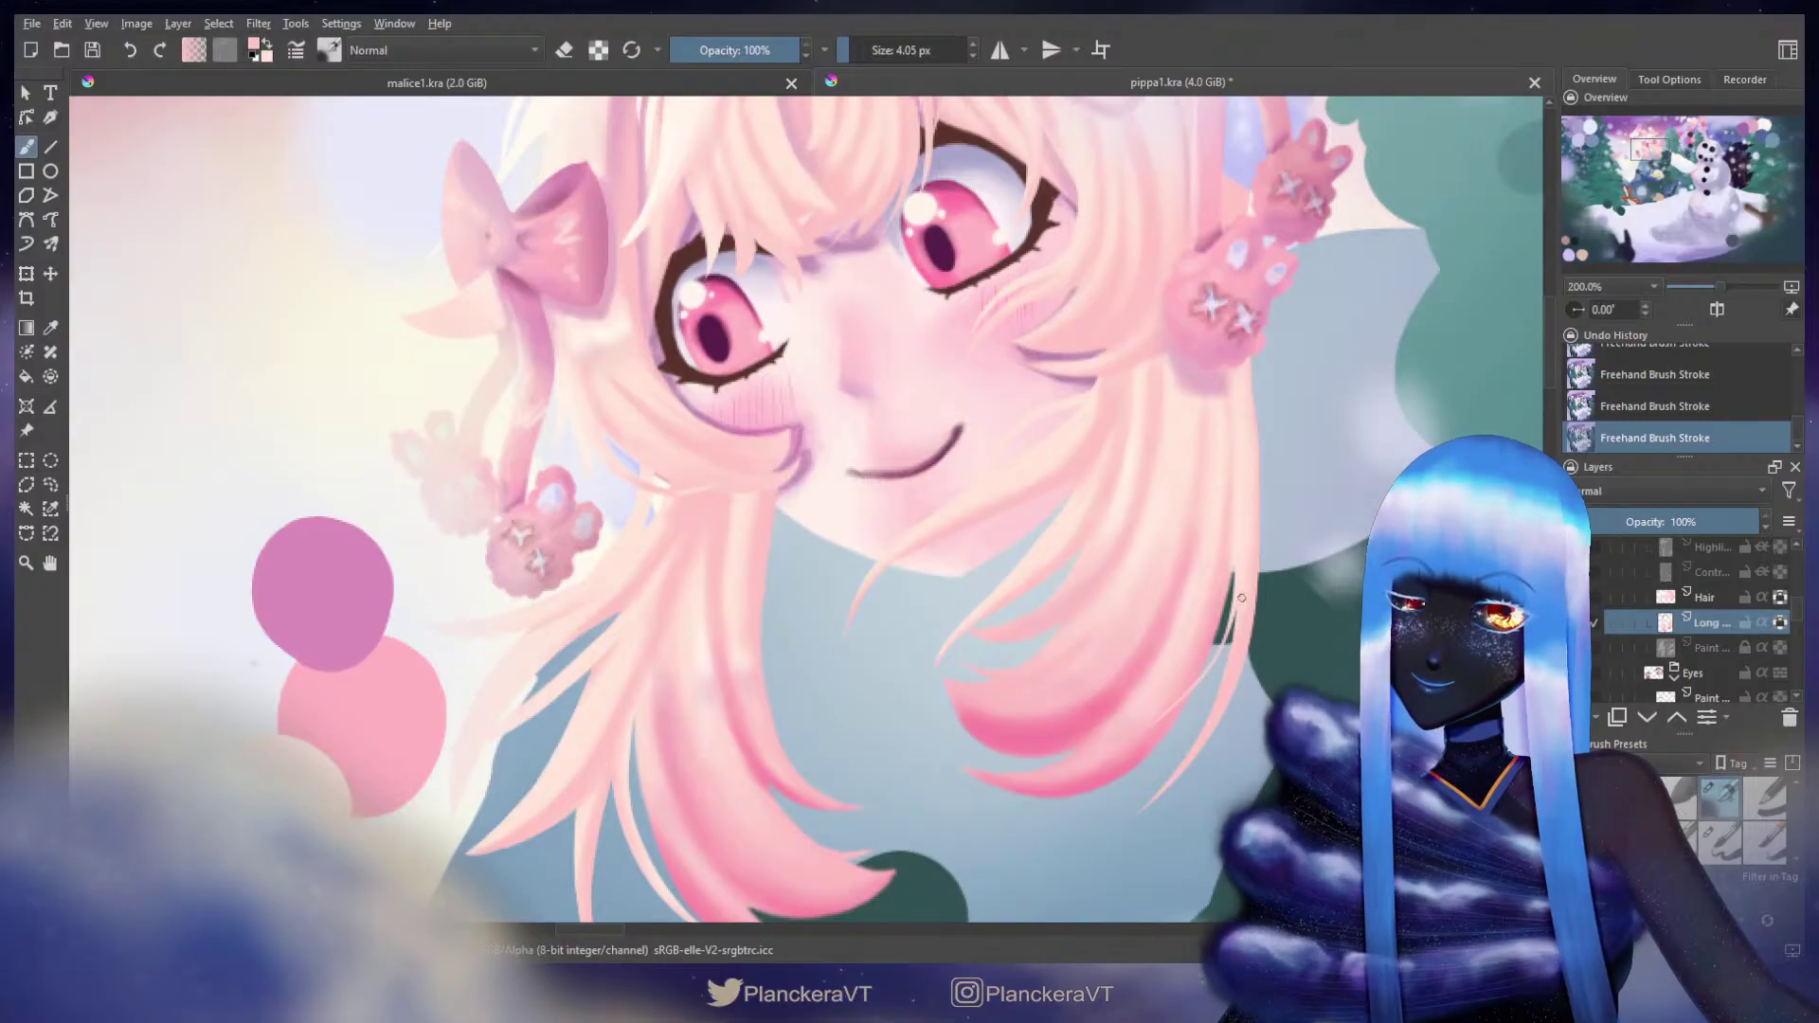
{"action": "key", "text": "bracketright"}
{"action": "key", "text": "bracketright"}
{"action": "key", "text": "bracketright"}
{"action": "key", "text": "bracketright"}
{"action": "key", "text": "bracketright"}
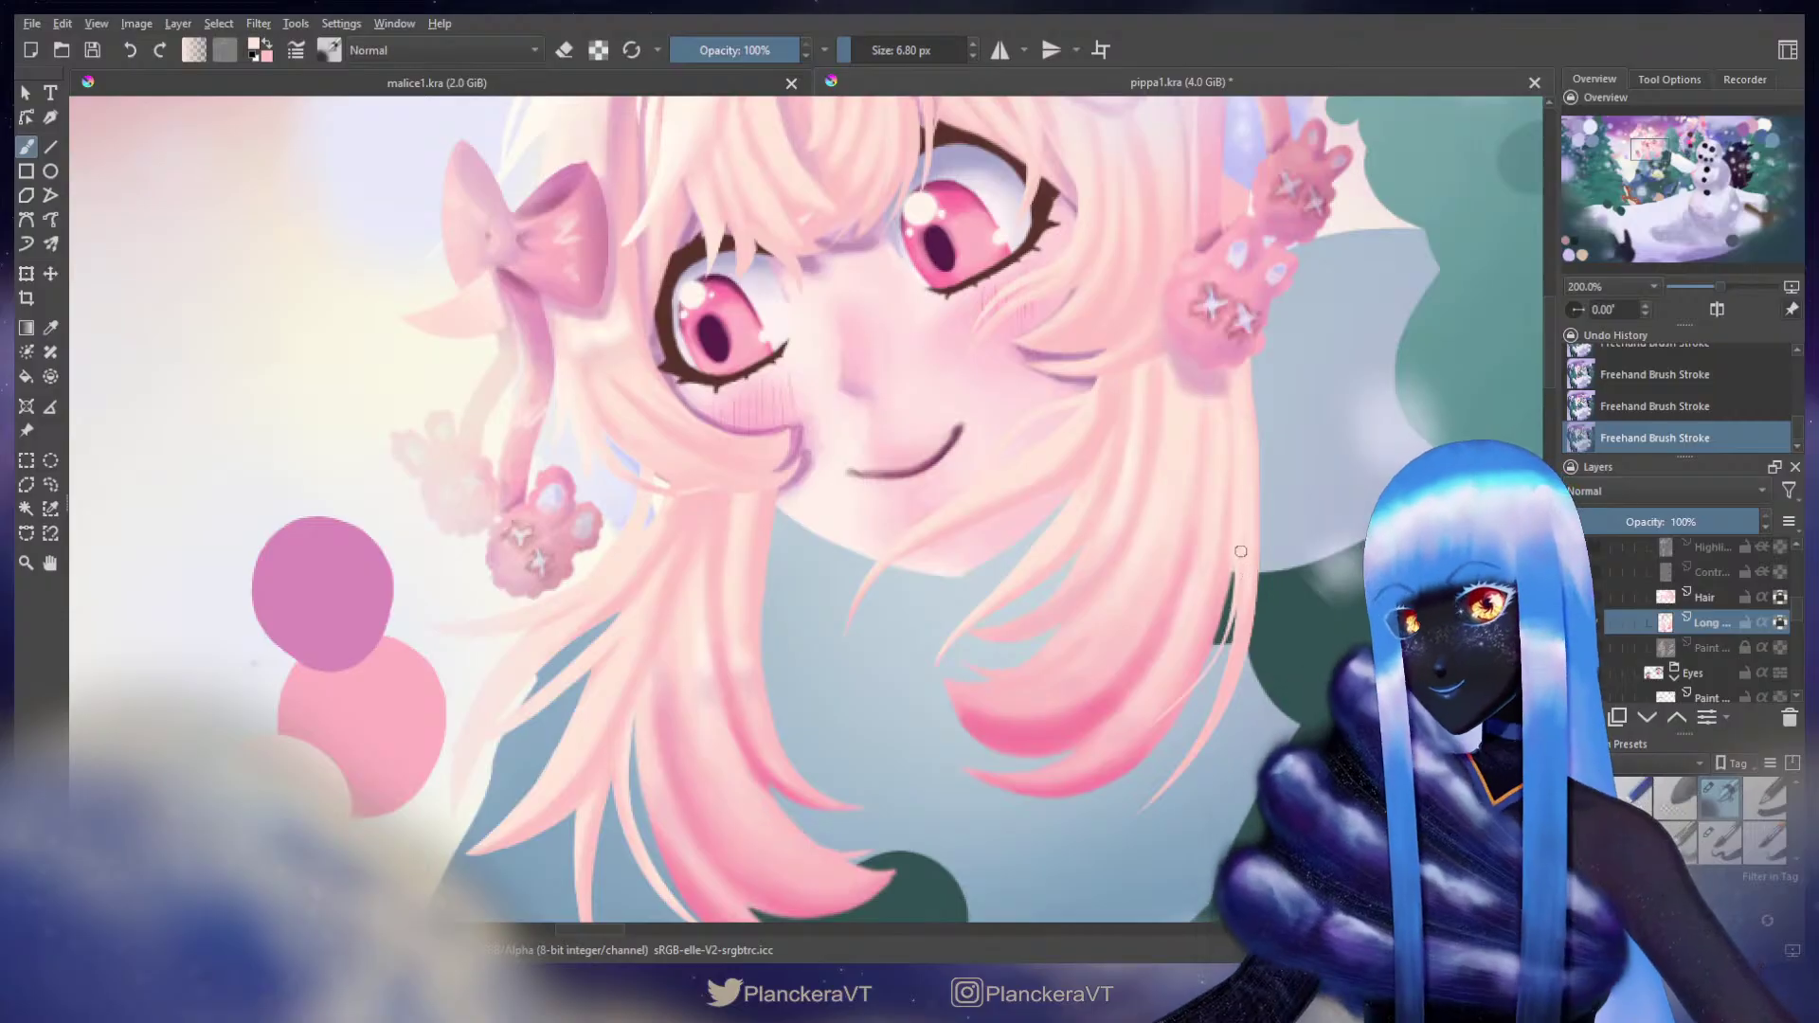
Step: Sample a darker pink and shade the top of the right lock beneath the earmuff charm with an 11.06 px brush
{"action": "left_click_drag", "start_coordinate": [1058, 514], "coordinate": [767, 653]}
{"action": "left_click_drag", "start_coordinate": [1075, 498], "coordinate": [606, 734]}
{"action": "left_click_drag", "start_coordinate": [1342, 336], "coordinate": [724, 631]}
{"action": "left_click", "coordinate": [1055, 385], "text": "ctrl"}
{"action": "left_click_drag", "start_coordinate": [569, 739], "coordinate": [1013, 417]}
{"action": "left_click_drag", "start_coordinate": [575, 682], "coordinate": [897, 512]}
{"action": "left_click_drag", "start_coordinate": [611, 602], "coordinate": [1004, 425]}
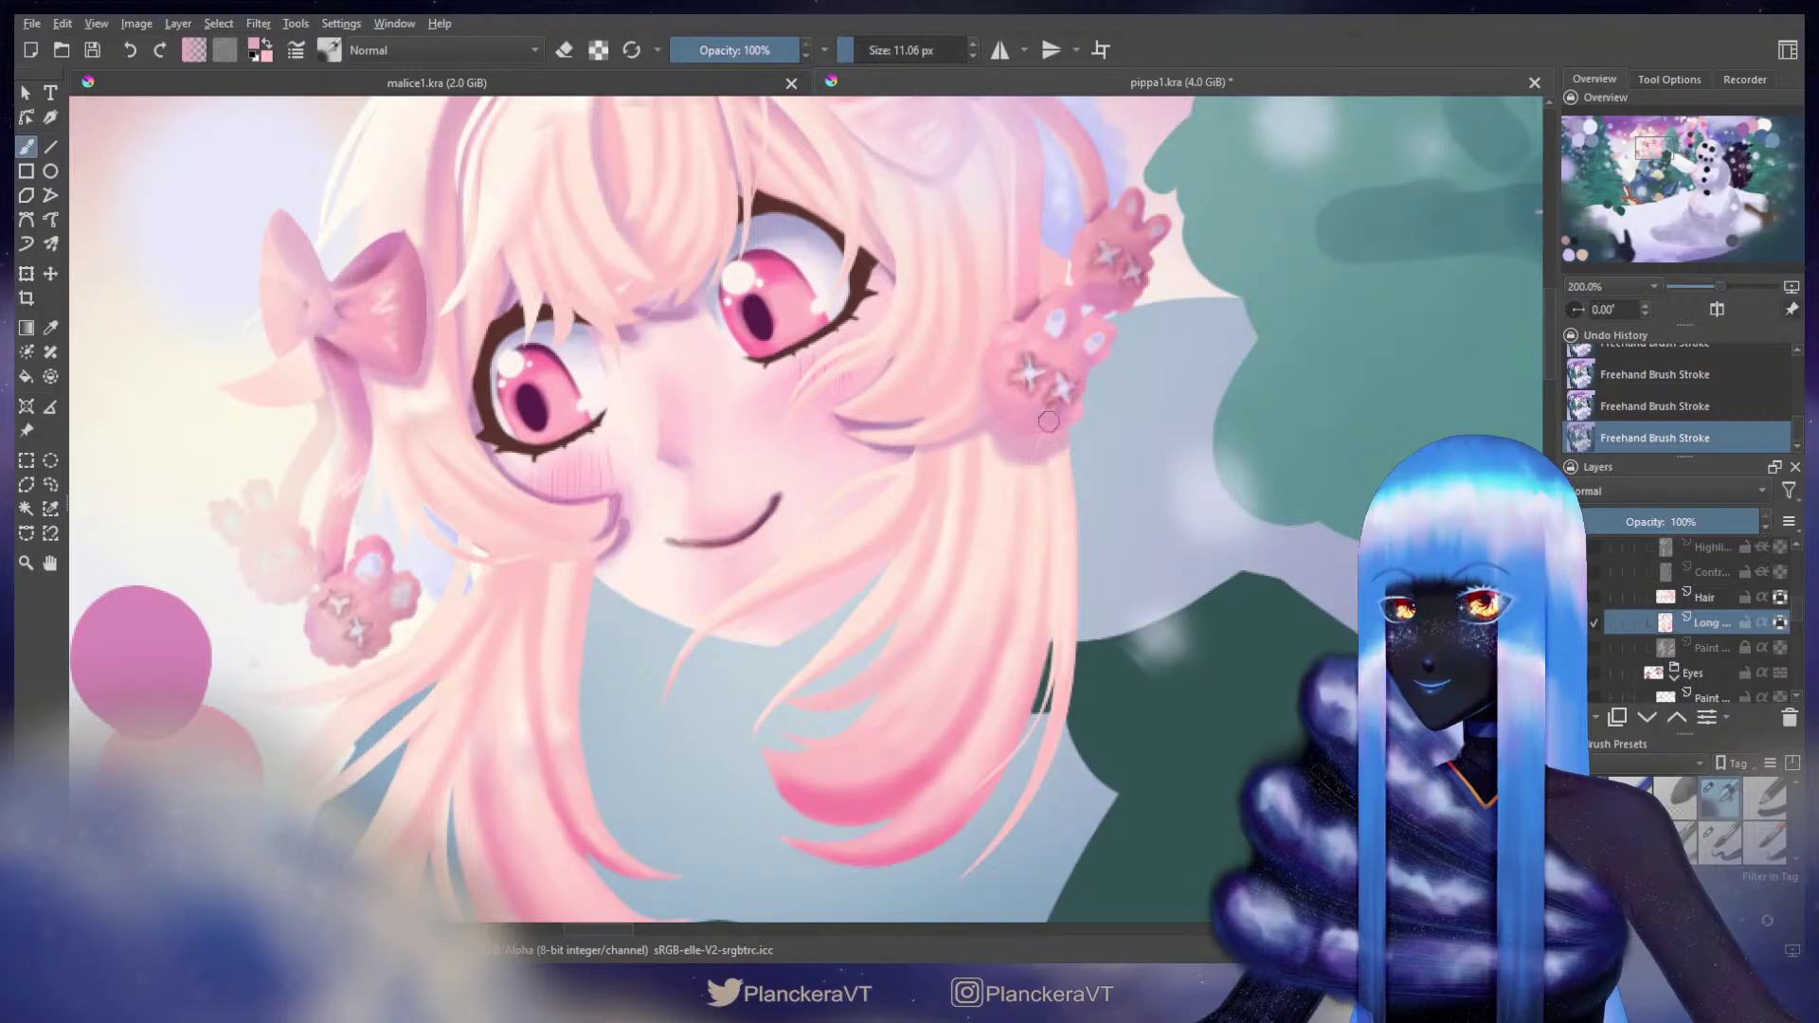
Step: Darken the left lock's root beneath the cheek hair with the darker pink, using a brush of 11.06 to 6.25 px
{"action": "left_click_drag", "start_coordinate": [985, 488], "coordinate": [1369, 474]}
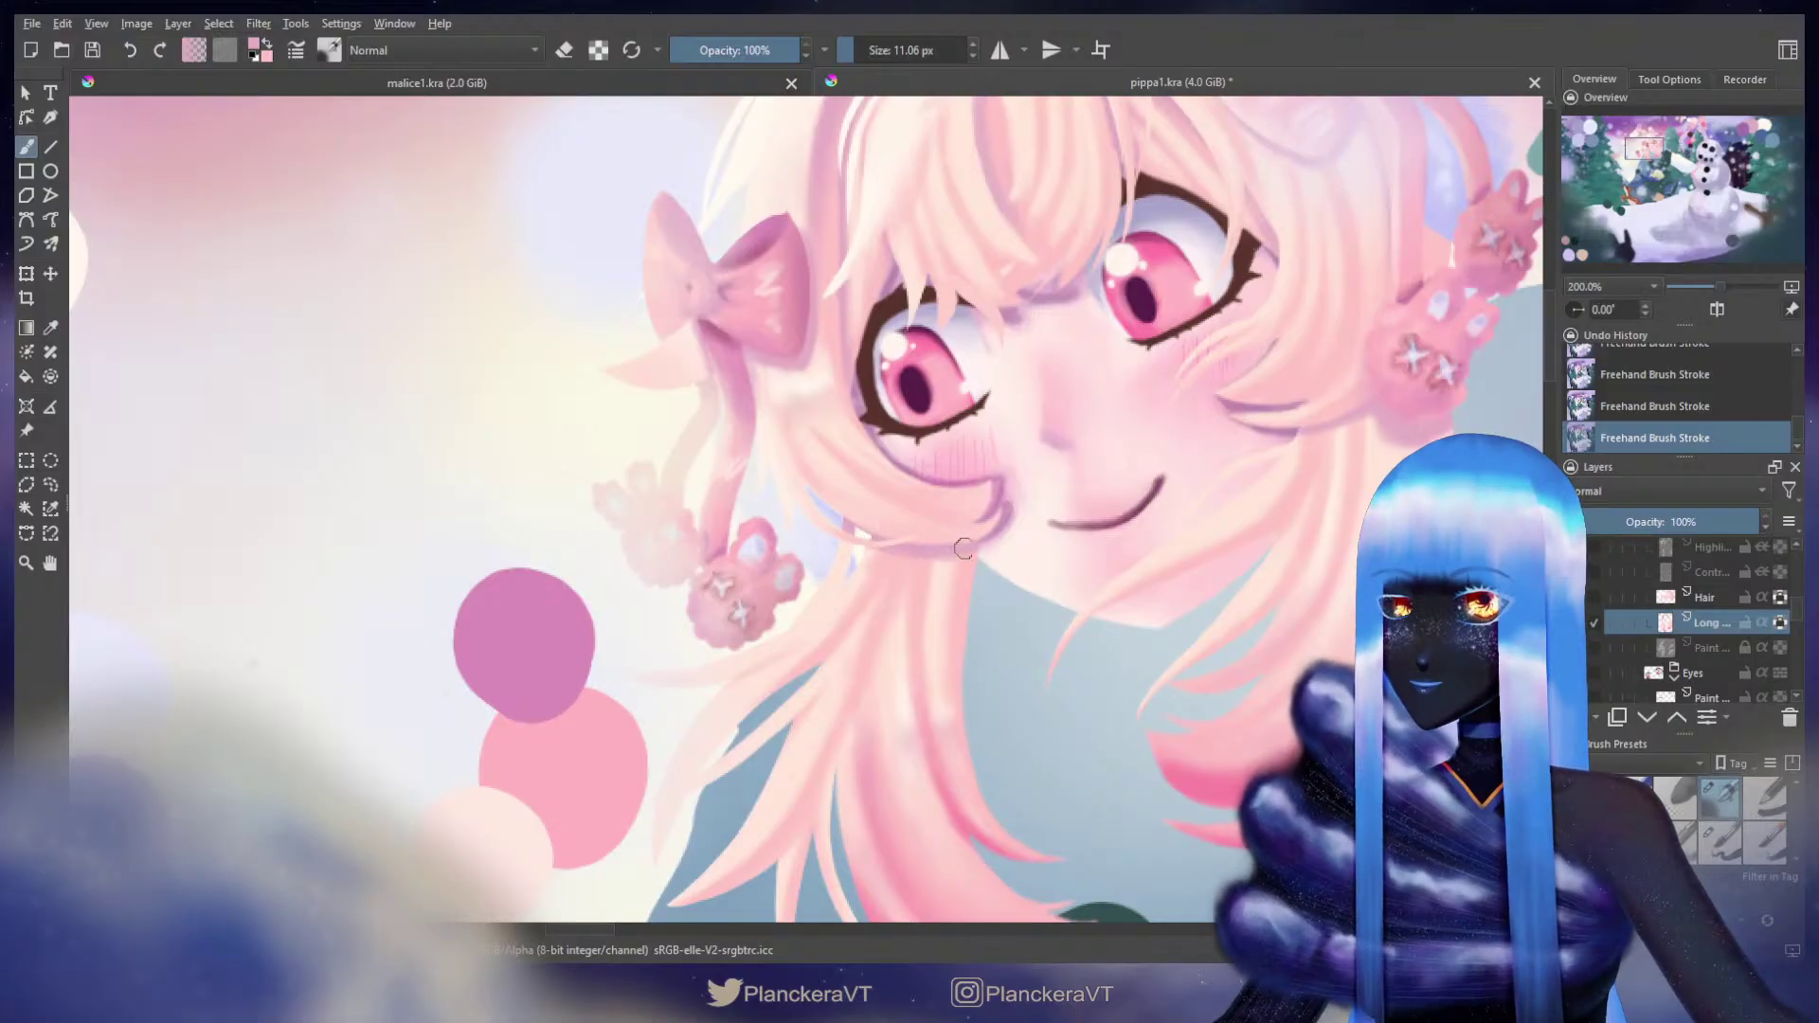
{"action": "left_click_drag", "start_coordinate": [859, 528], "coordinate": [850, 533]}
{"action": "left_click_drag", "start_coordinate": [852, 535], "coordinate": [844, 536], "text": "shift"}
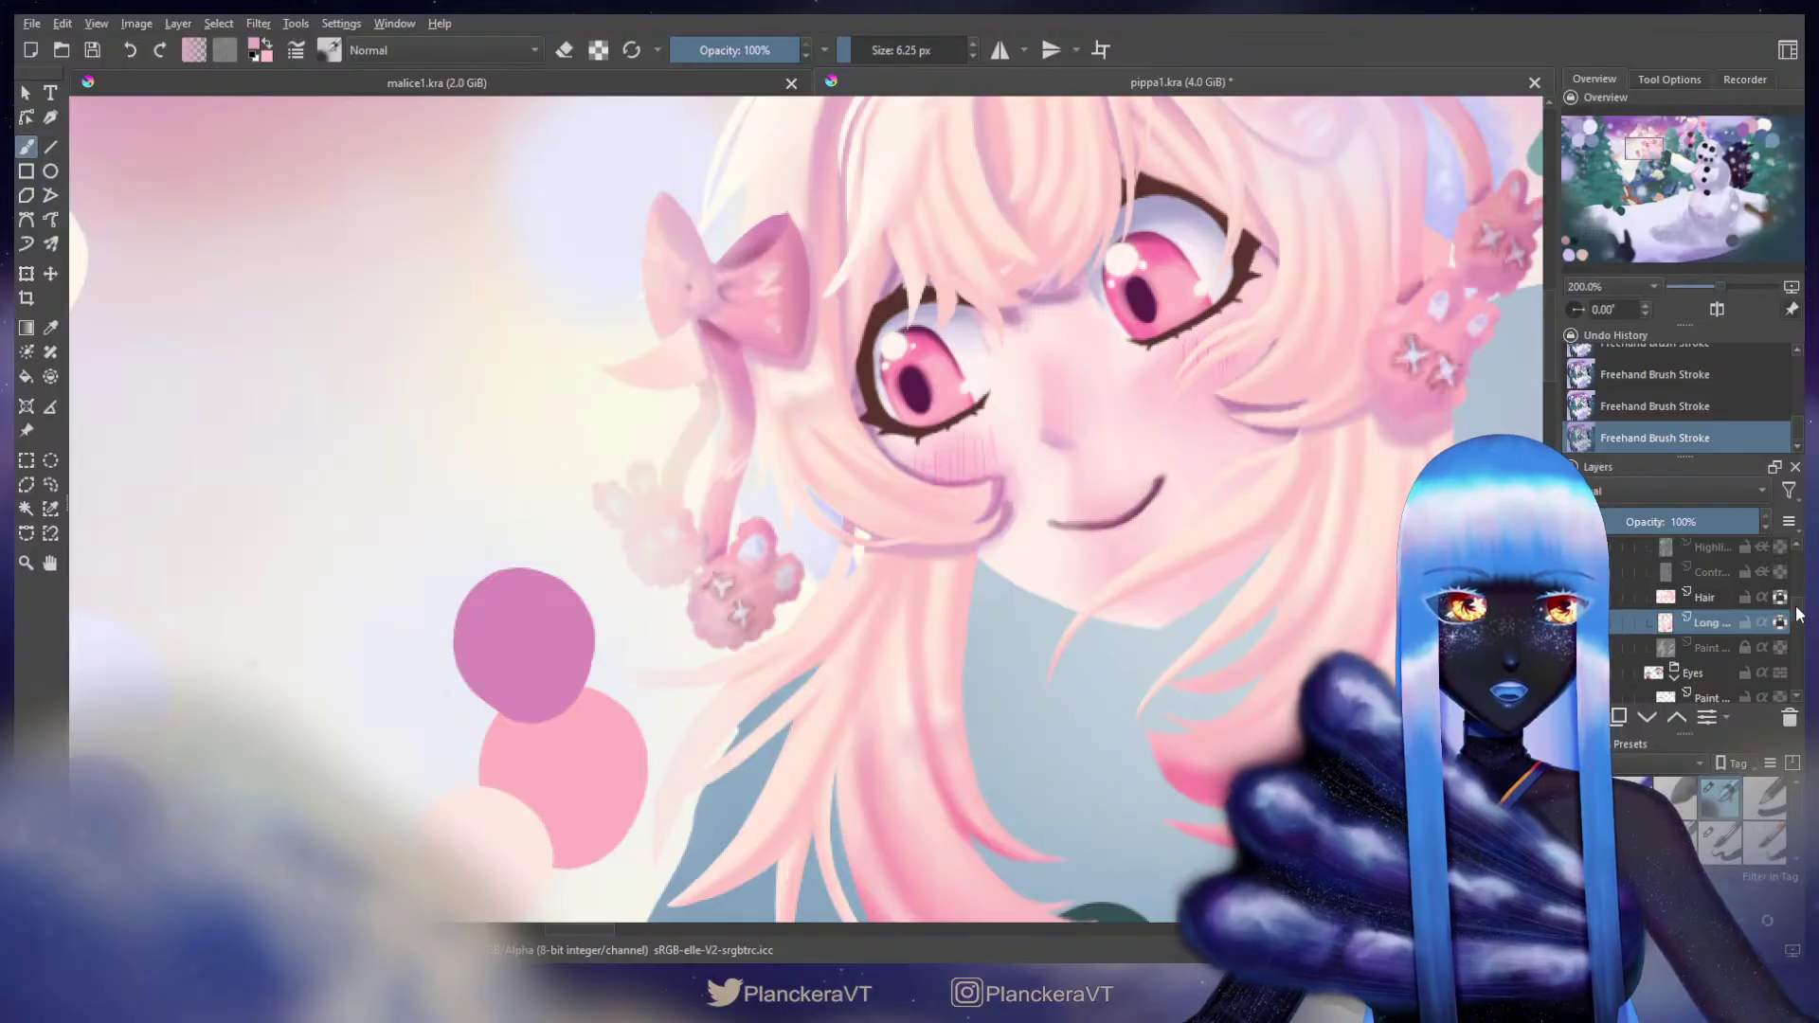
Step: Select the Earmuffs transparency mask and touch up the small gap beside the left cheek hair with a 19.14 px brush
{"action": "scroll", "coordinate": [1800, 609], "scroll_direction": "up", "scroll_amount": 2}
{"action": "left_click", "coordinate": [1717, 586]}
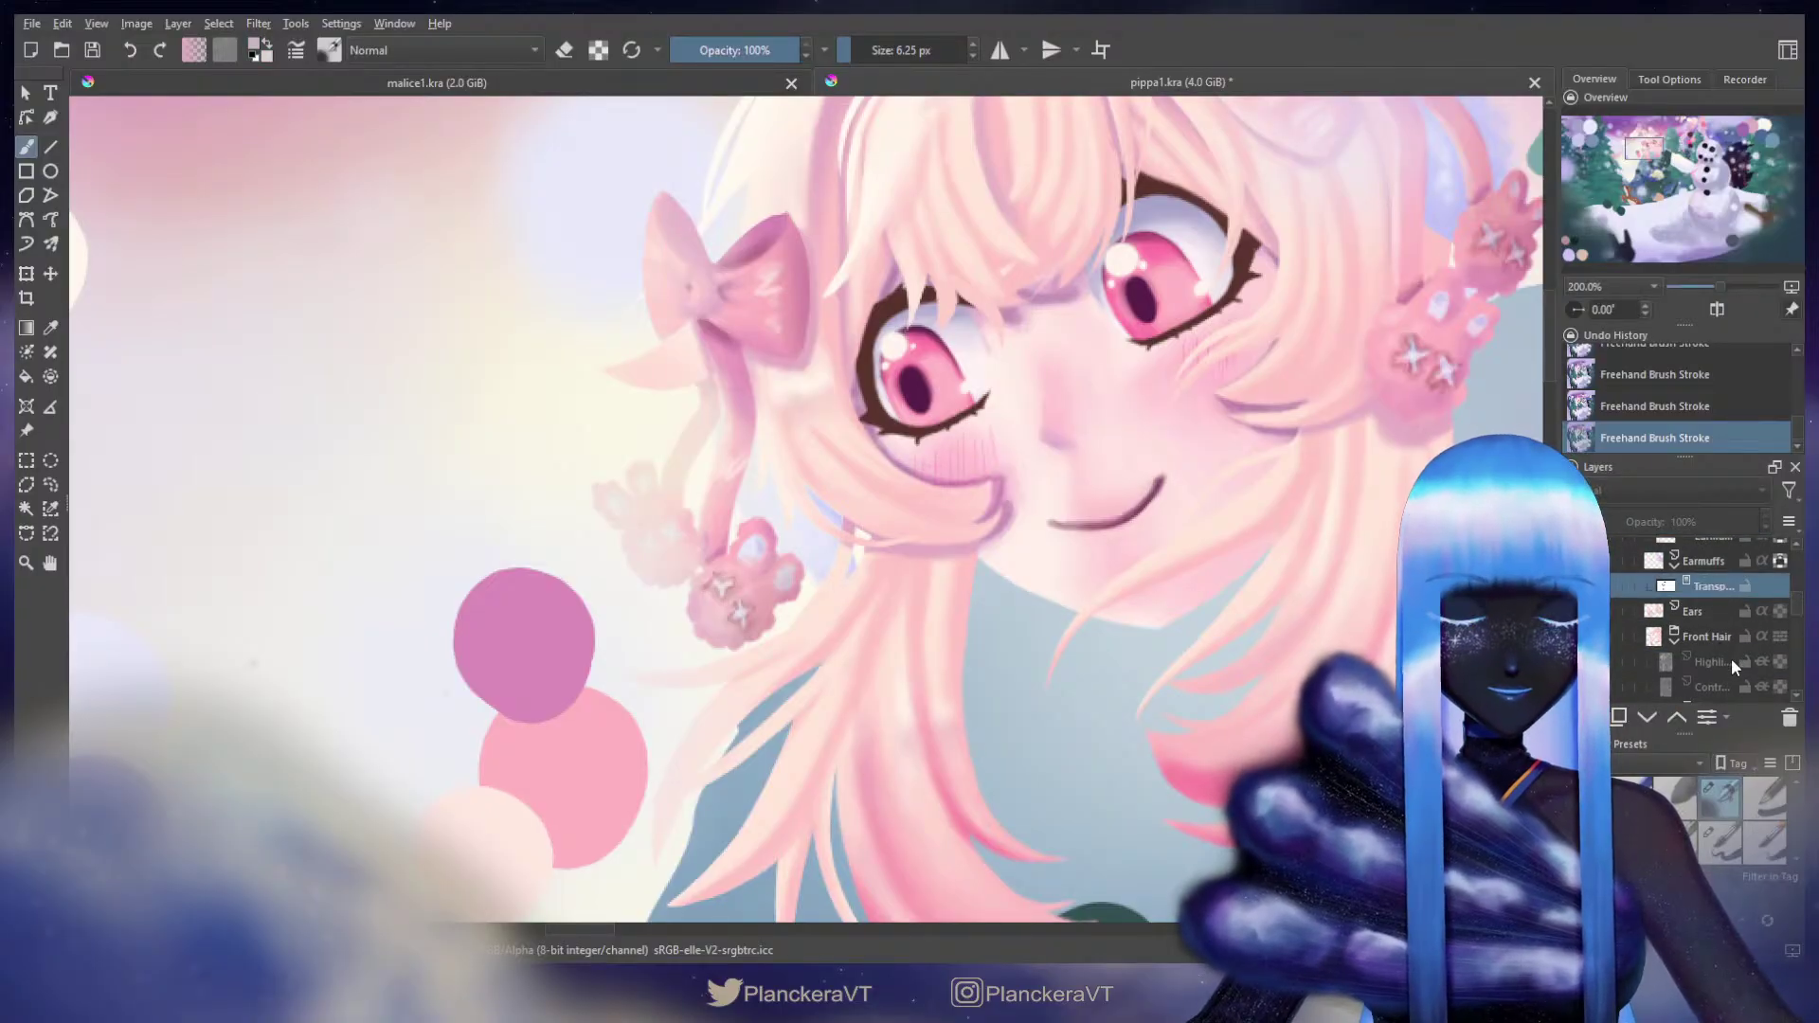
{"action": "key", "text": "bracketright"}
{"action": "key", "text": "bracketright"}
{"action": "key", "text": "bracketright"}
{"action": "key", "text": "bracketright"}
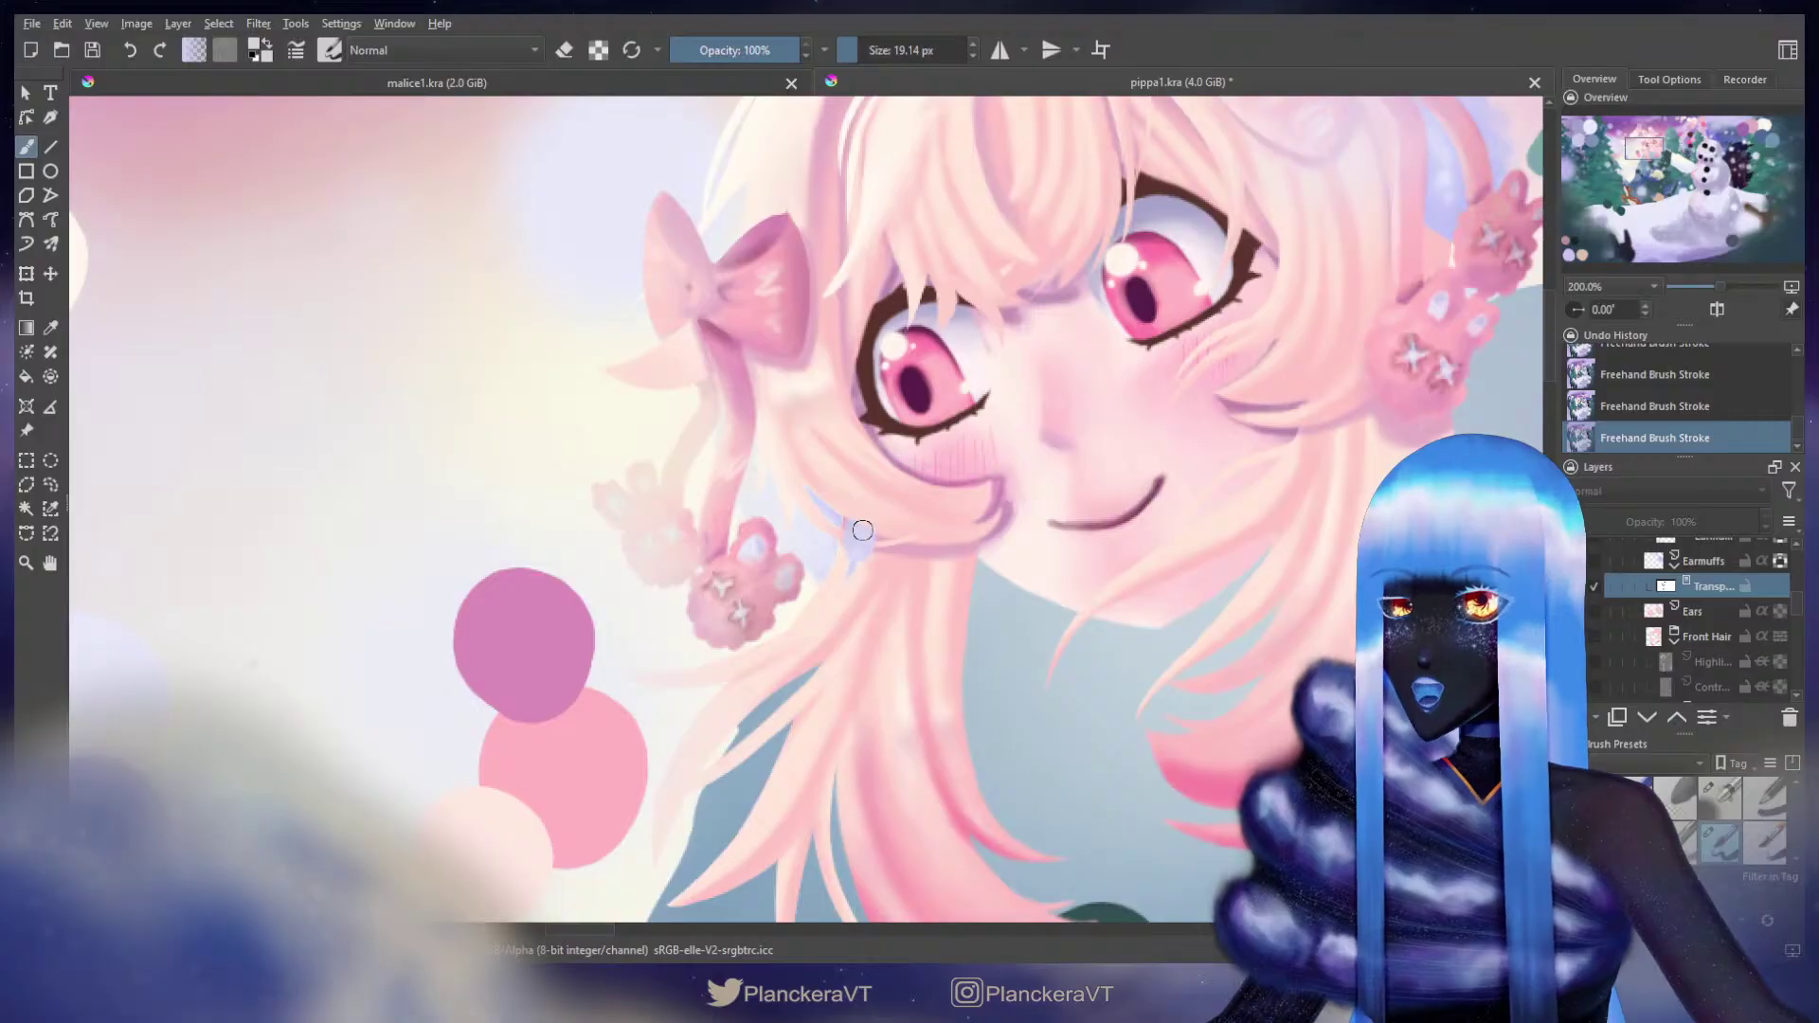
{"action": "key", "text": "ctrl+z"}
{"action": "left_click_drag", "start_coordinate": [861, 531], "coordinate": [859, 540]}
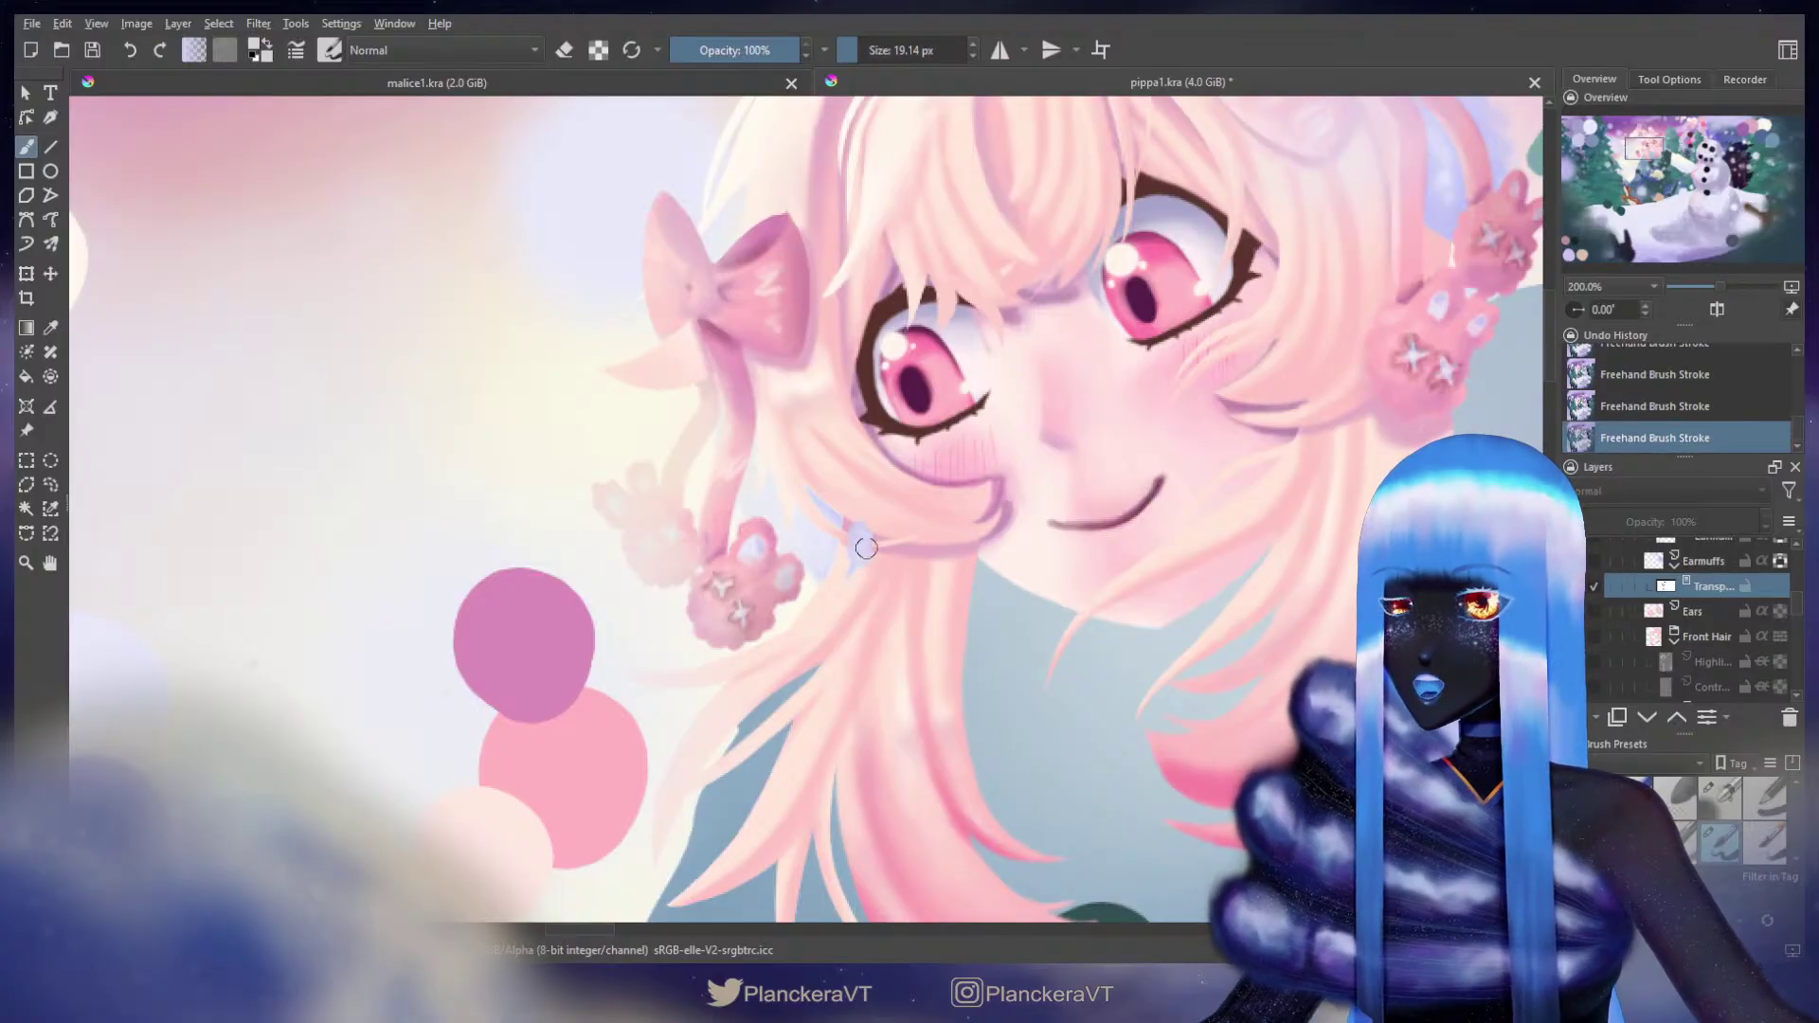
Step: Undo the last mask stroke, turn off alpha lock on the Earmuffs layer and dab colour into the gap beside the left cheek hair
{"action": "key", "text": "ctrl+z"}
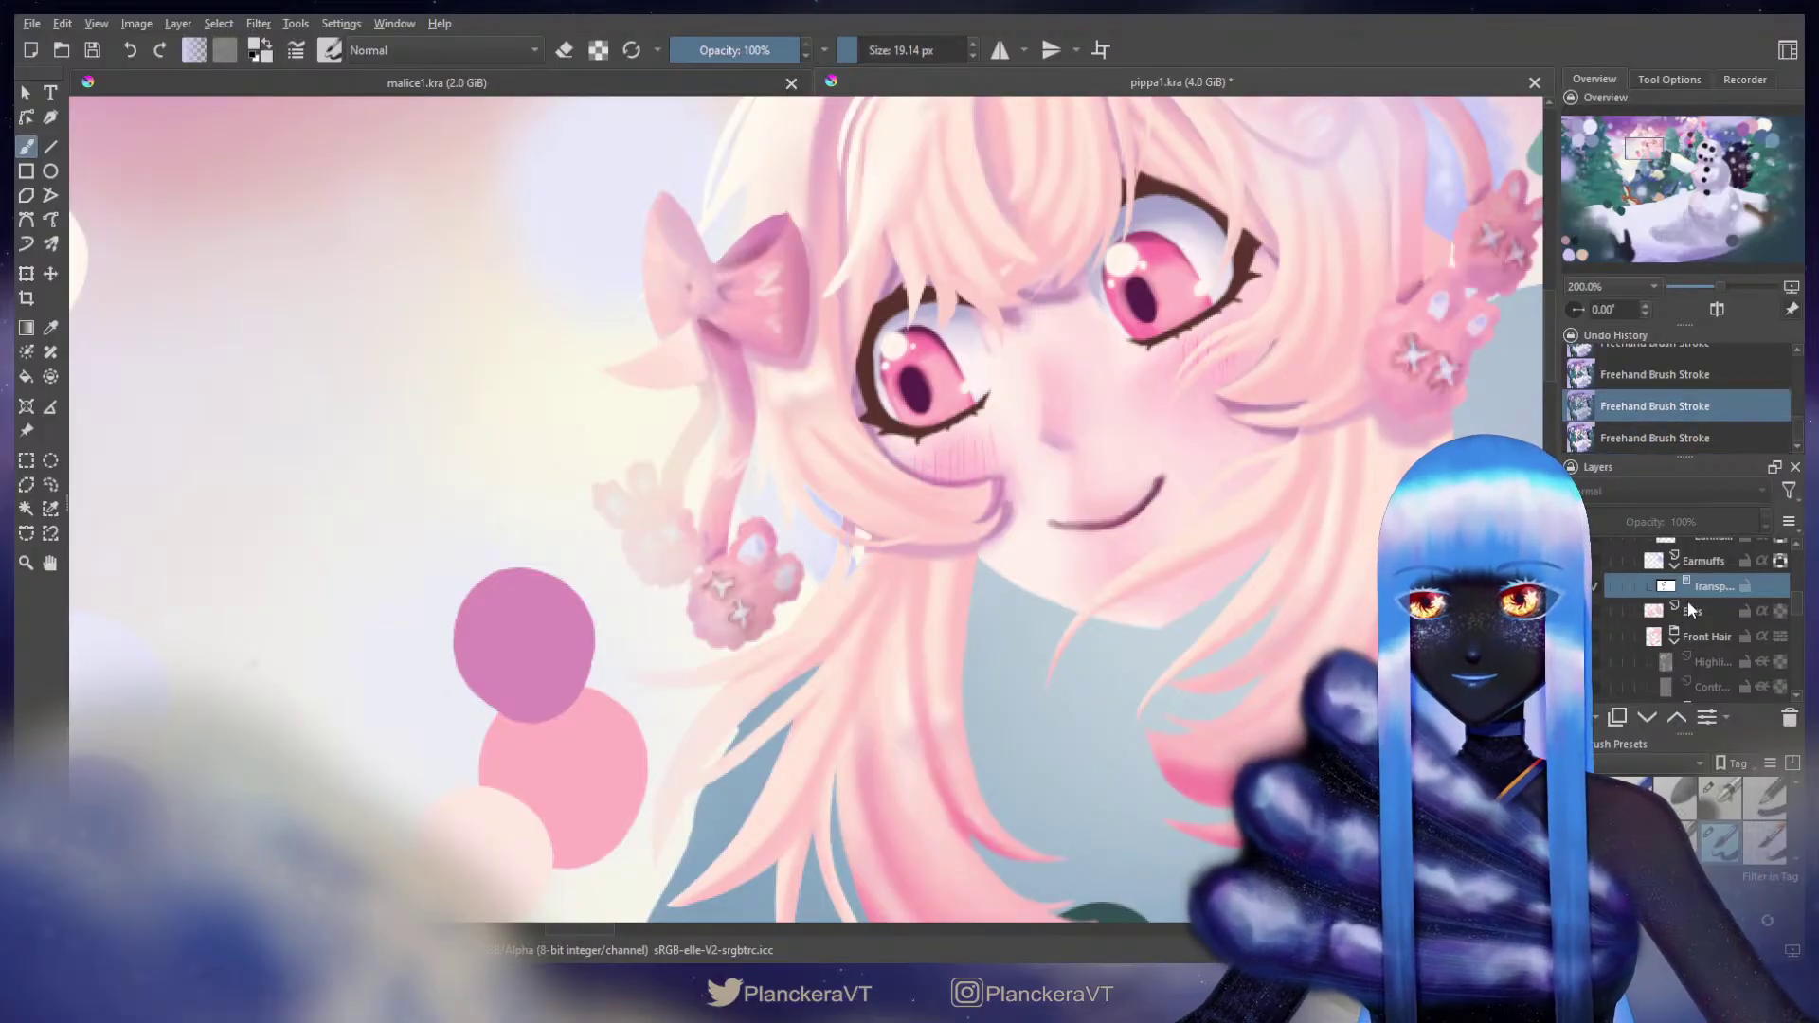
{"action": "left_click", "coordinate": [1724, 566]}
{"action": "left_click", "coordinate": [1780, 561]}
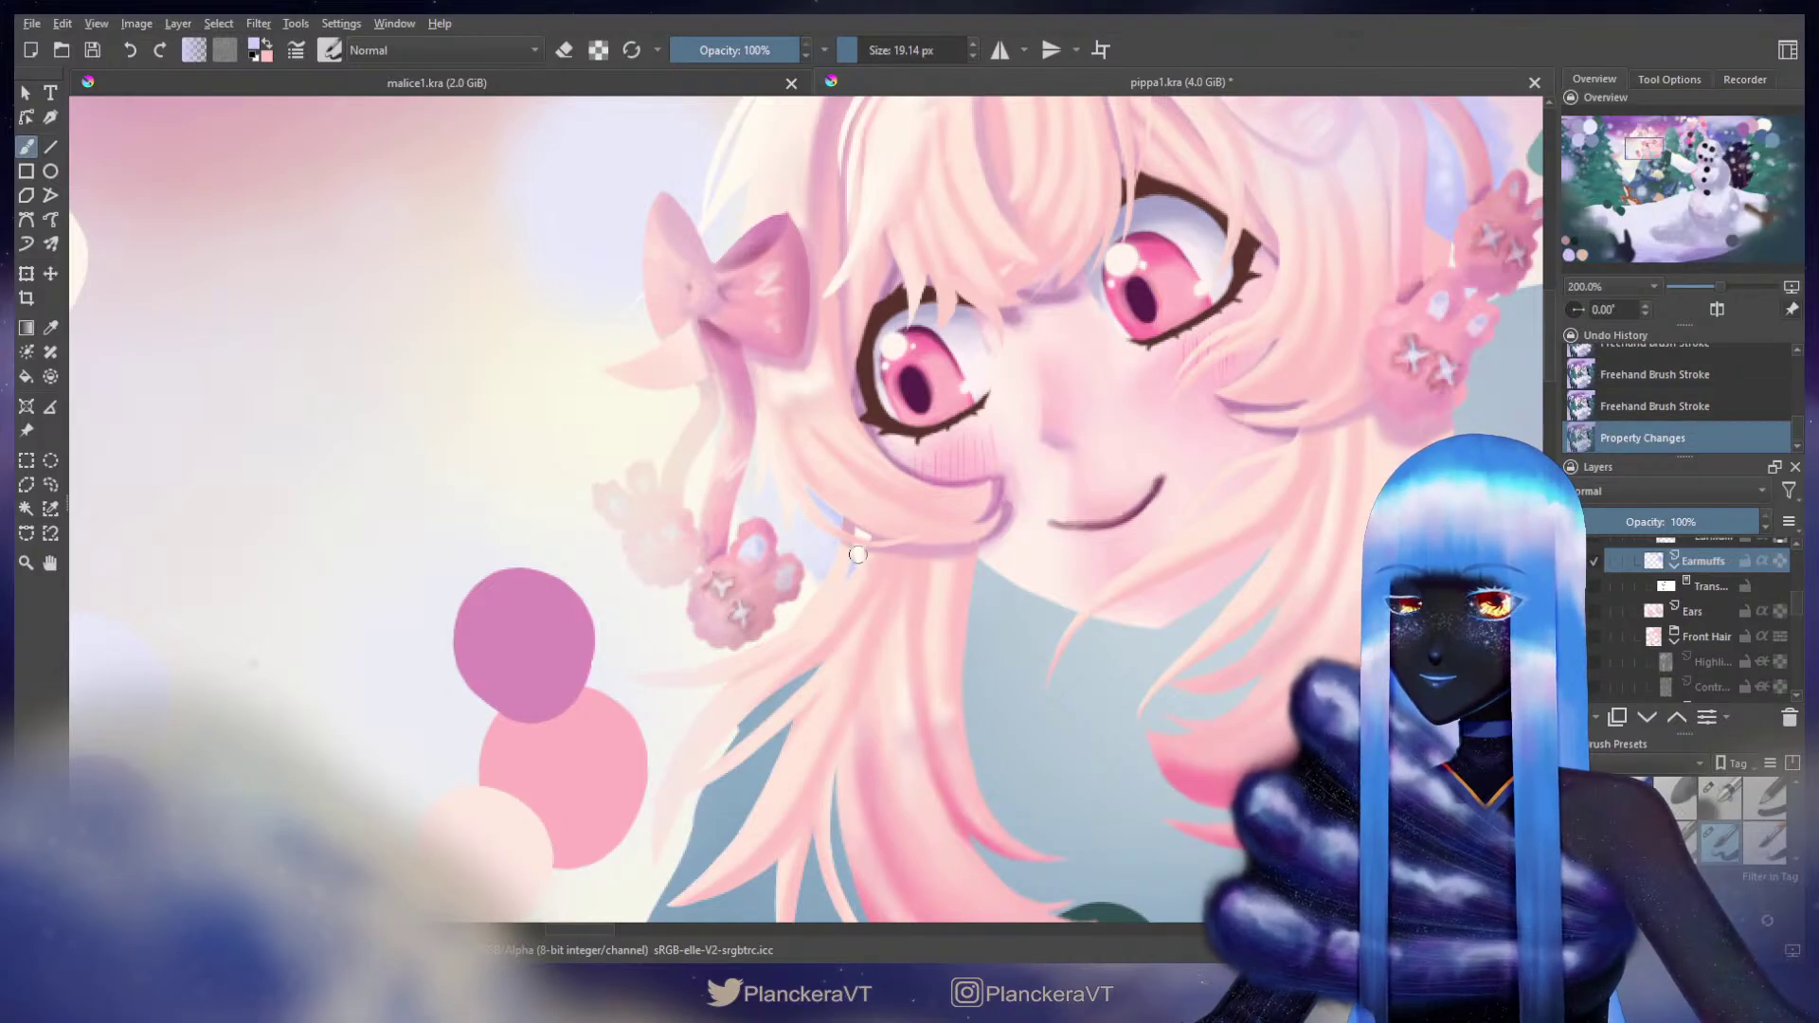
{"action": "left_click_drag", "start_coordinate": [856, 556], "coordinate": [858, 535]}
Step: Rework the Earmuffs transparency mask at the left cheek gap with a 19.14 px brush, revealing the earmuff there
{"action": "left_click", "coordinate": [1709, 586]}
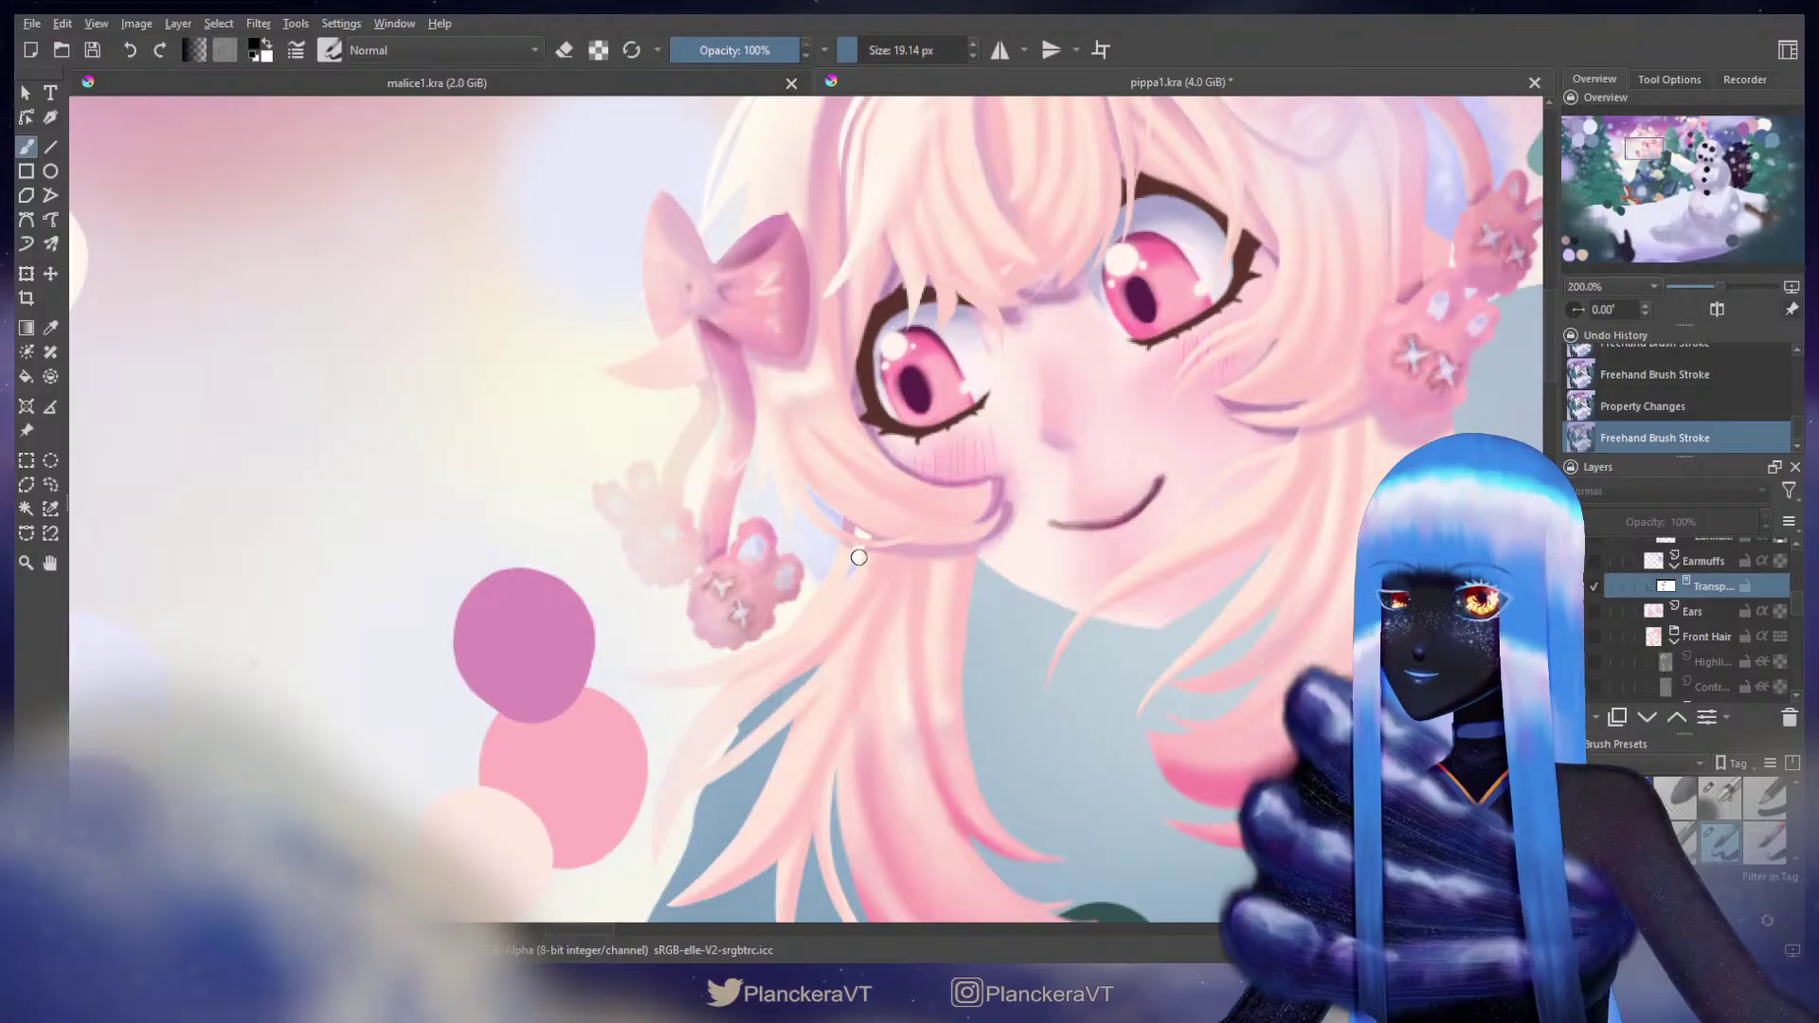
{"action": "key", "text": "ctrl+z"}
{"action": "key", "text": "x"}
{"action": "left_click_drag", "start_coordinate": [859, 542], "coordinate": [870, 541]}
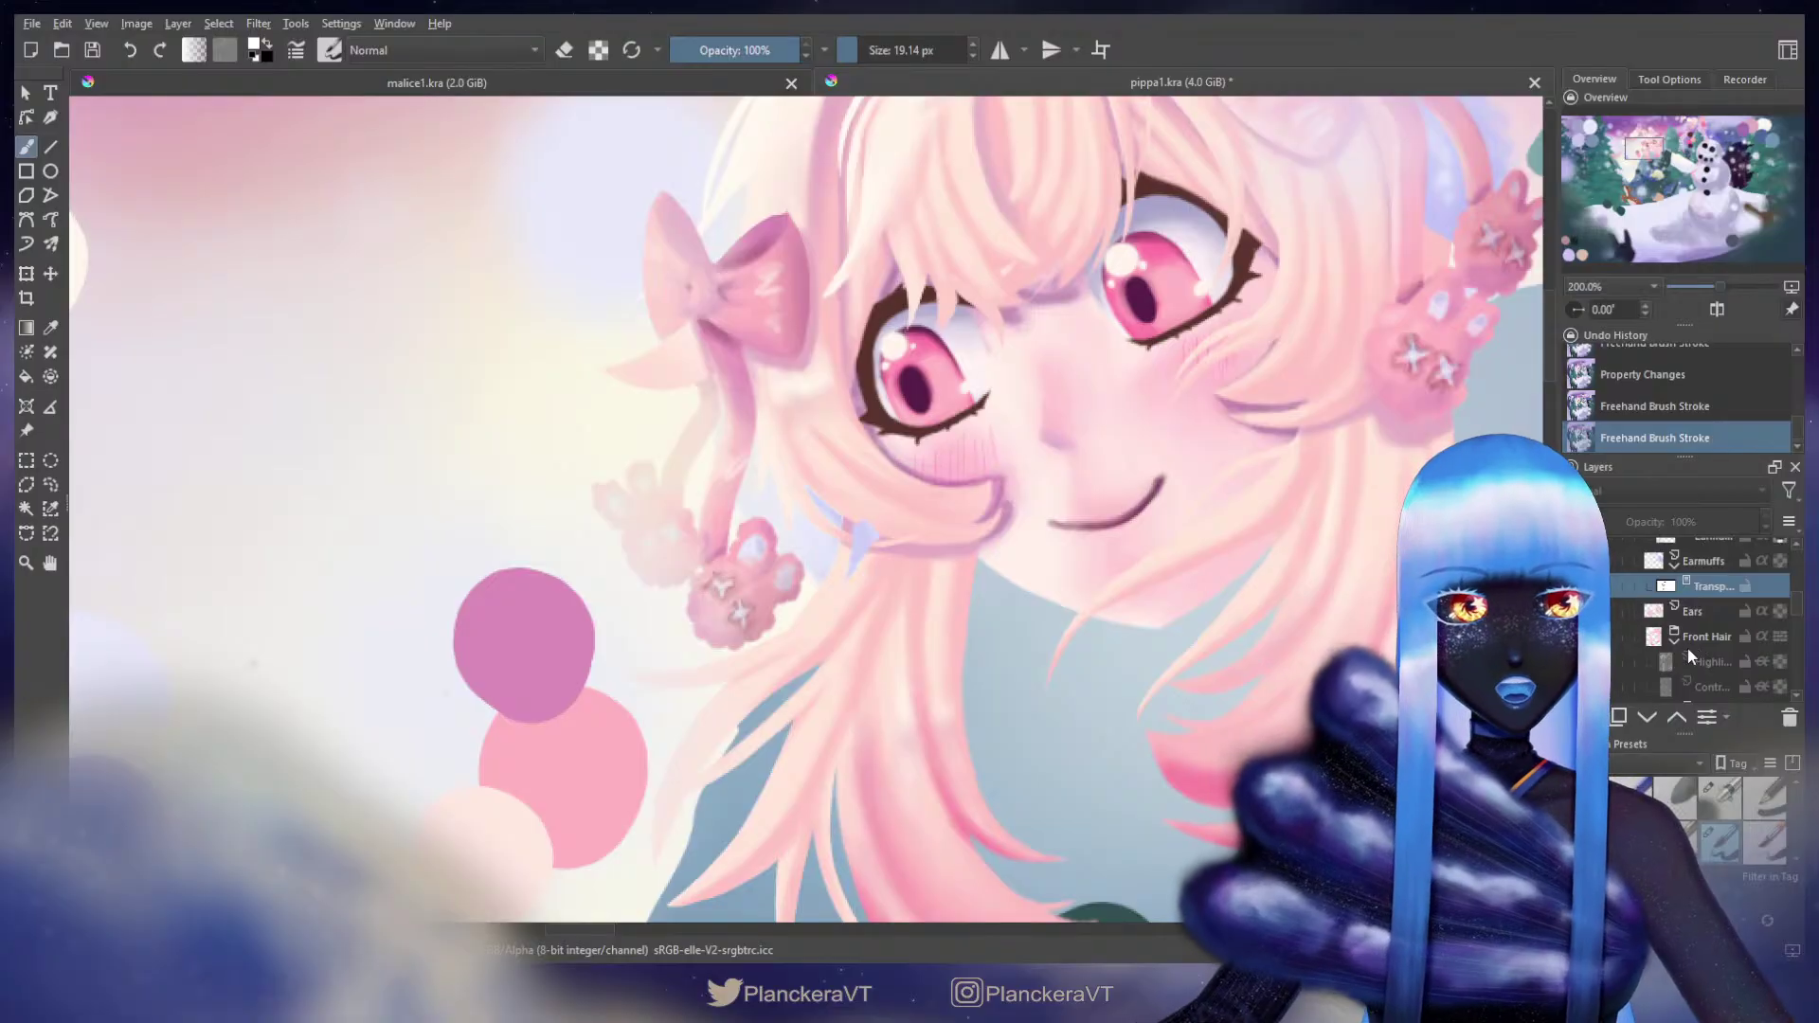
Step: Select the Front Hair group's opaque area, mask the earmuff inside it with a 44.55 px brush, and clear the selection
{"action": "left_click", "coordinate": [1654, 636], "text": "ctrl"}
{"action": "mouse_move", "coordinate": [810, 496]}
{"action": "left_mouse_down", "text": "shift"}
{"action": "mouse_move", "coordinate": [857, 496]}
{"action": "mouse_move", "coordinate": [833, 538]}
{"action": "left_mouse_up", "text": "shift"}
{"action": "key", "text": "x"}
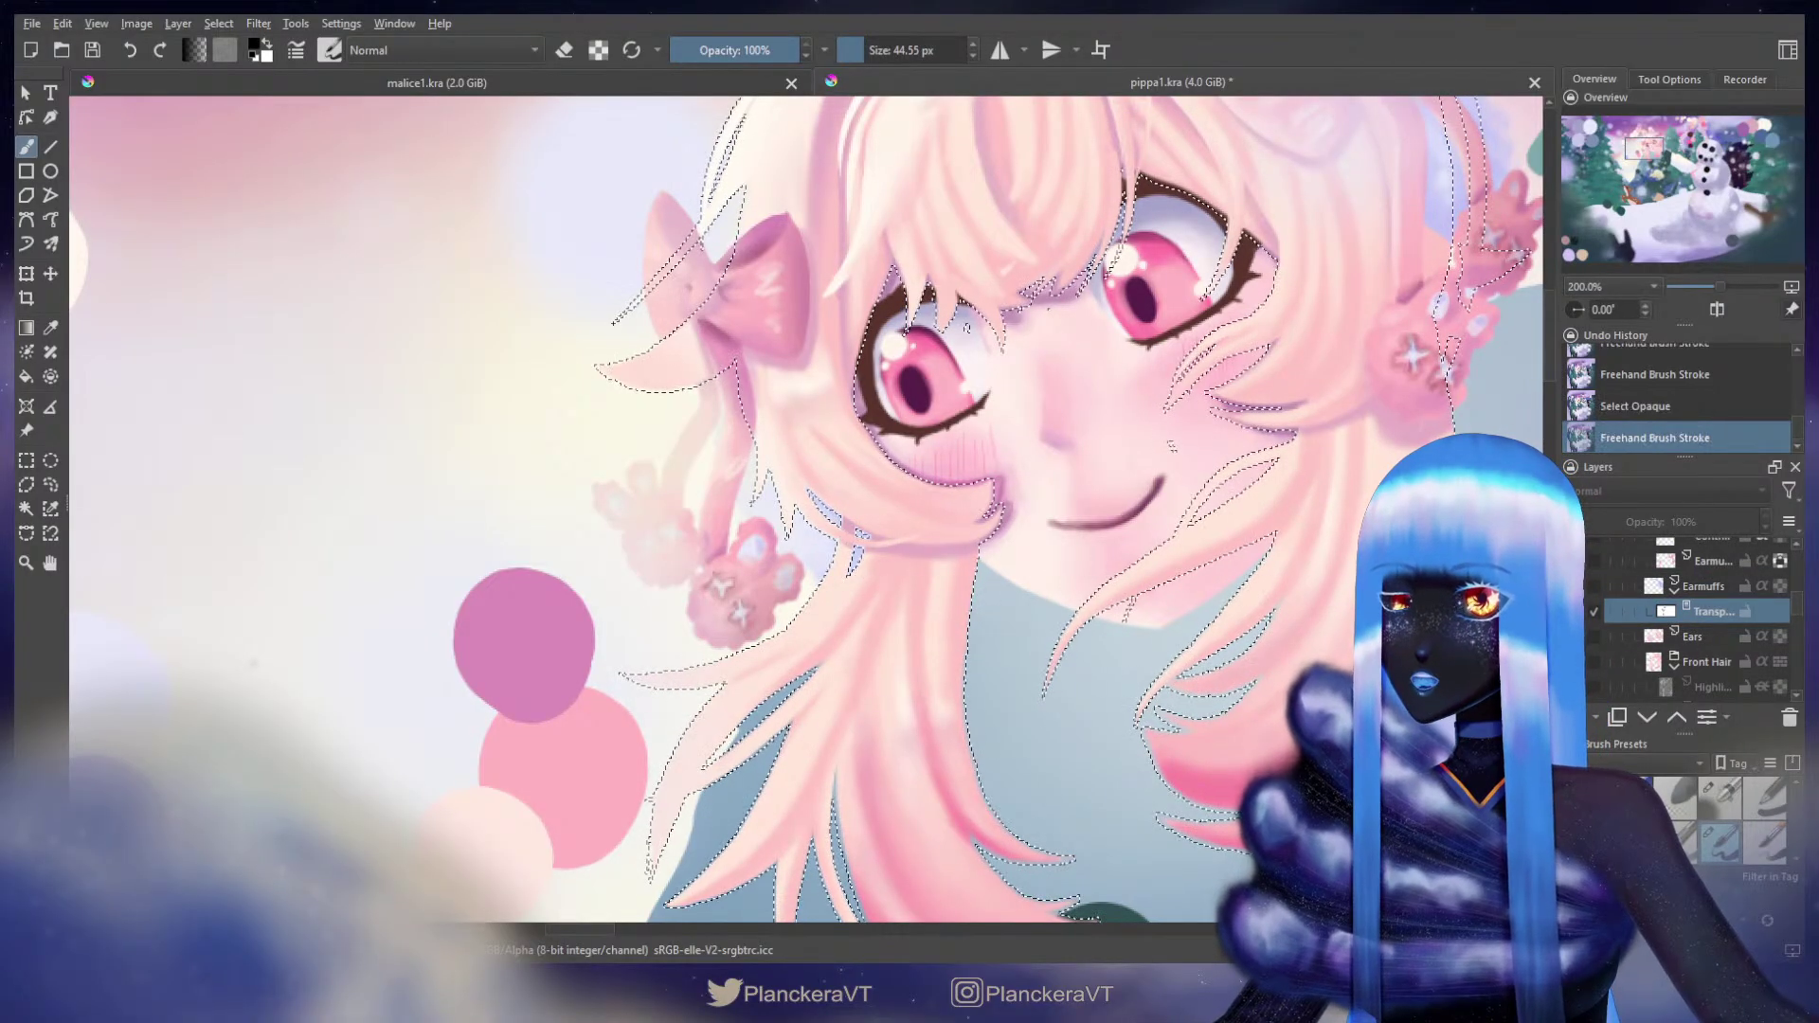
{"action": "key", "text": "ctrl+shift+a"}
Step: On the long hair layer, sample a light tone and brighten the left lock's outer wisps with a brush of about 21 px
{"action": "left_click_drag", "start_coordinate": [1009, 614], "coordinate": [961, 439]}
{"action": "left_click_drag", "start_coordinate": [970, 540], "coordinate": [990, 657]}
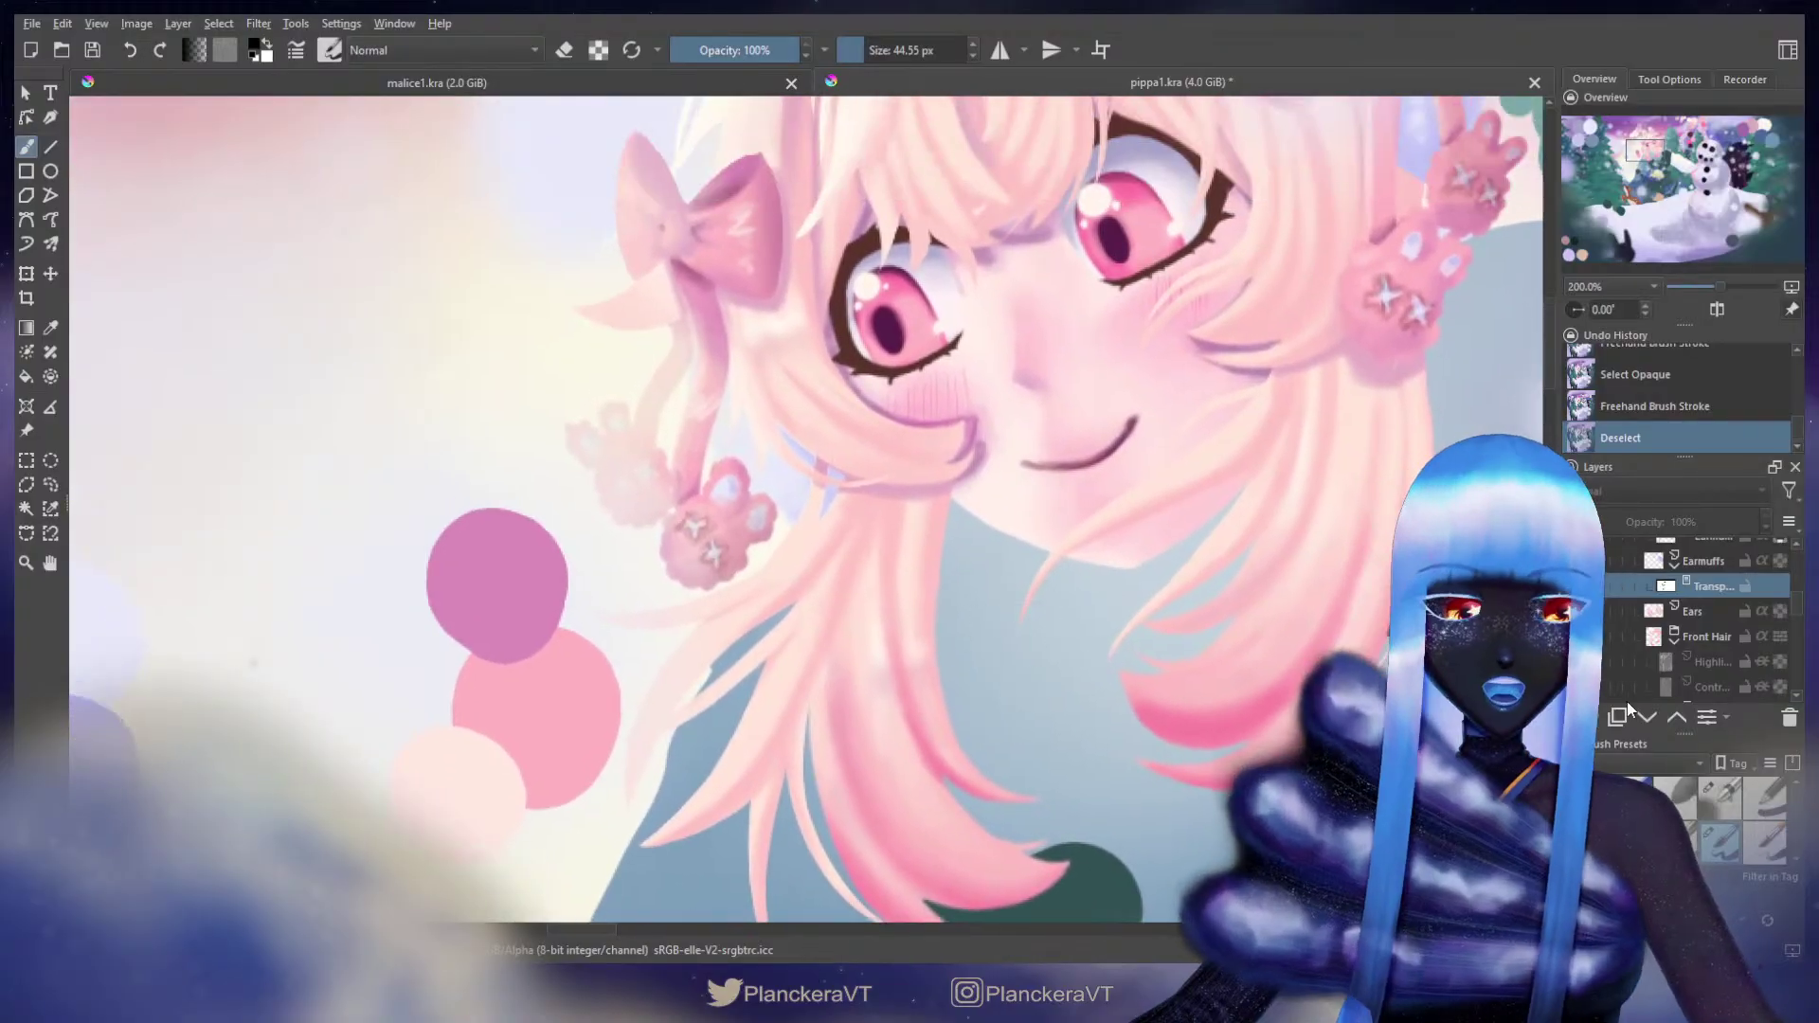
{"action": "key", "text": "/"}
{"action": "scroll", "coordinate": [1781, 614], "scroll_direction": "down", "scroll_amount": 2}
{"action": "scroll", "coordinate": [1722, 611], "scroll_direction": "down", "scroll_amount": 3}
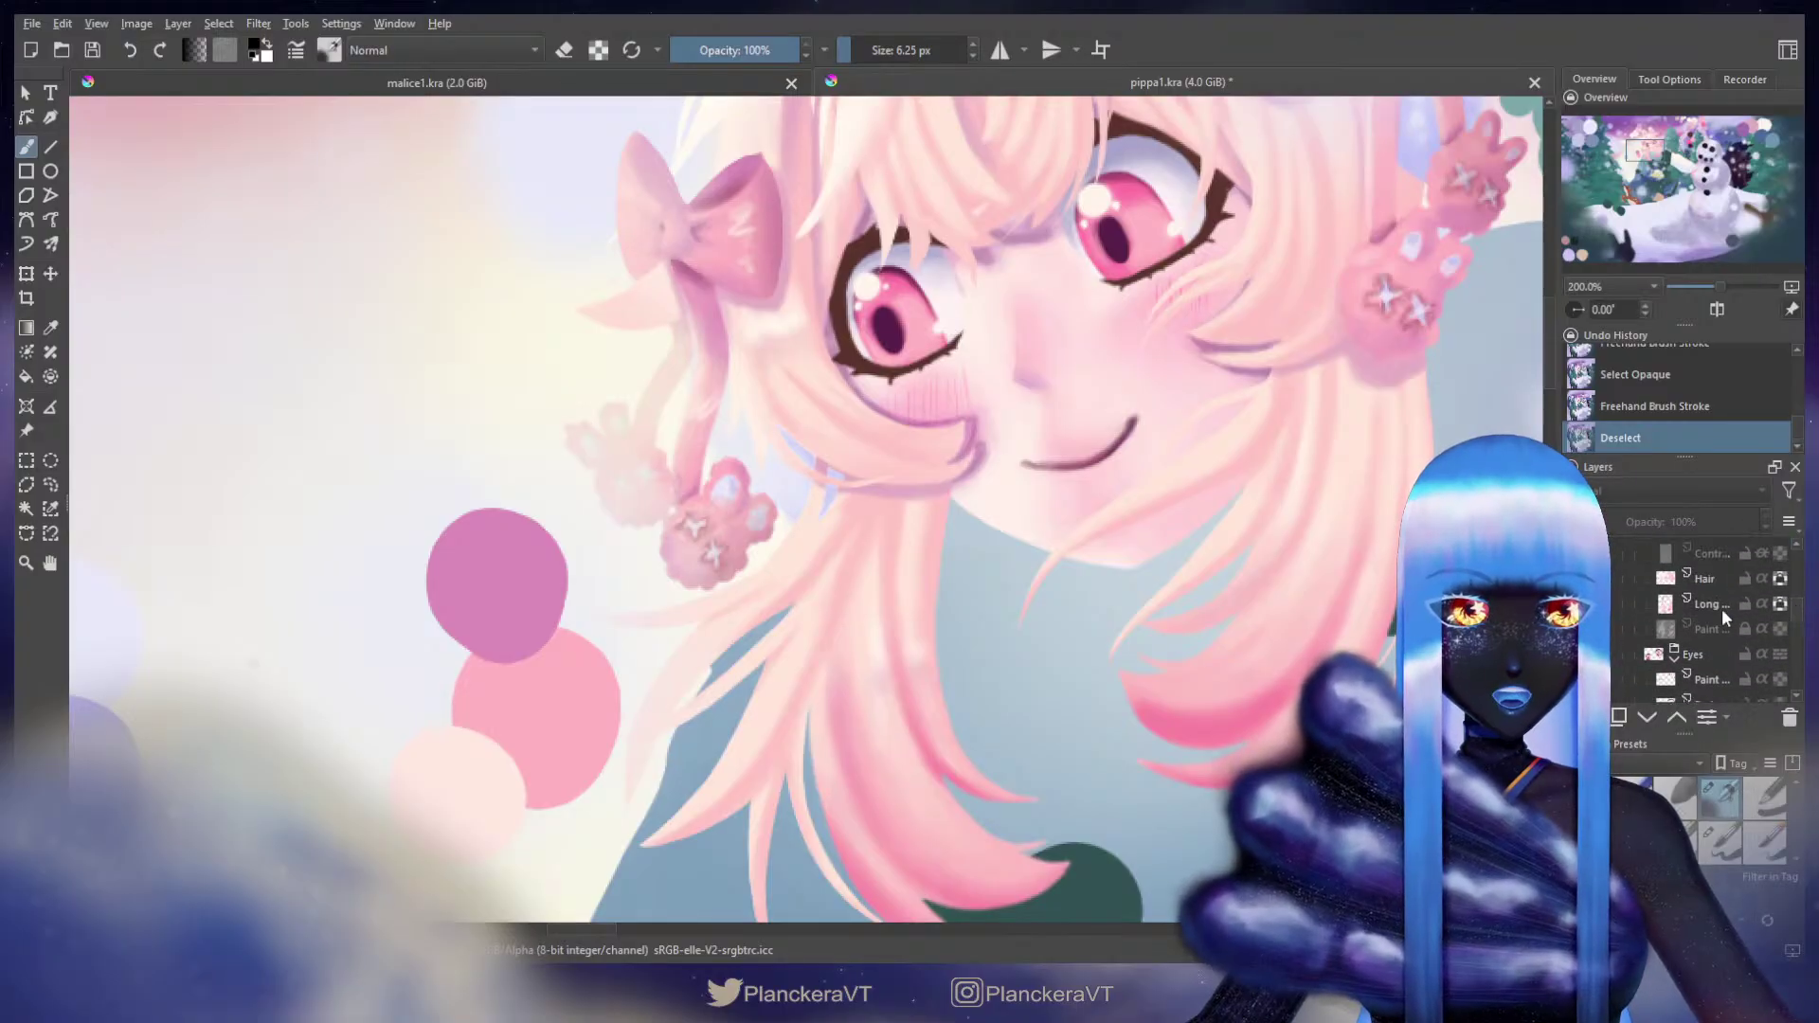
{"action": "left_click", "coordinate": [1722, 610]}
{"action": "mouse_move", "coordinate": [865, 386]}
{"action": "left_mouse_down"}
{"action": "mouse_move", "coordinate": [893, 668]}
{"action": "mouse_move", "coordinate": [935, 289]}
{"action": "left_mouse_up"}
{"action": "left_click", "coordinate": [776, 324], "text": "ctrl"}
{"action": "mouse_move", "coordinate": [947, 423]}
{"action": "left_mouse_down", "text": "shift"}
{"action": "mouse_move", "coordinate": [916, 393]}
{"action": "mouse_move", "coordinate": [899, 450]}
{"action": "mouse_move", "coordinate": [815, 459]}
{"action": "mouse_move", "coordinate": [859, 470]}
{"action": "mouse_move", "coordinate": [732, 468]}
{"action": "left_mouse_up", "text": "shift"}
{"action": "left_click_drag", "start_coordinate": [838, 492], "coordinate": [755, 466]}
{"action": "mouse_move", "coordinate": [895, 466]}
{"action": "left_mouse_down", "text": "shift"}
{"action": "mouse_move", "coordinate": [826, 466]}
{"action": "mouse_move", "coordinate": [941, 430]}
{"action": "mouse_move", "coordinate": [955, 401]}
{"action": "left_mouse_up", "text": "shift"}
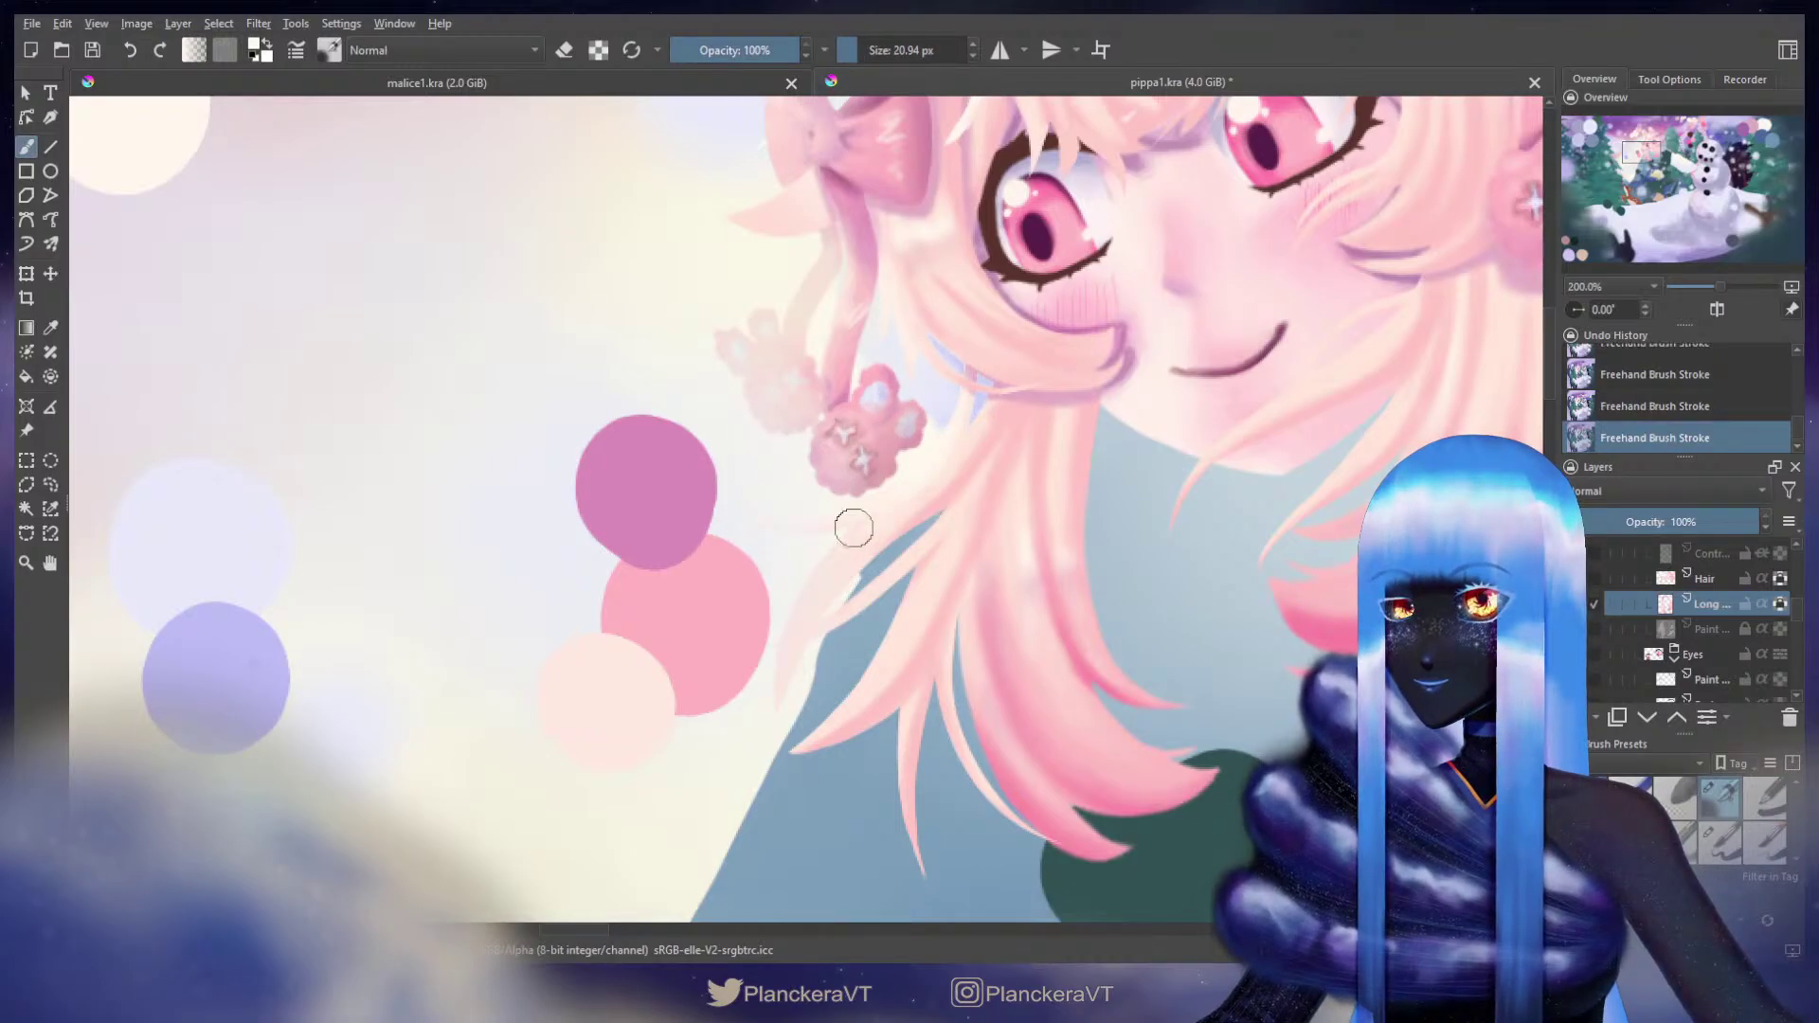
Step: Fade the left lock's outer edge and lighten its upper strands with a brush of 44.00 down to 19.40 px
{"action": "left_click_drag", "start_coordinate": [872, 522], "coordinate": [847, 548], "text": "shift"}
{"action": "left_click_drag", "start_coordinate": [788, 611], "coordinate": [858, 539], "text": "shift"}
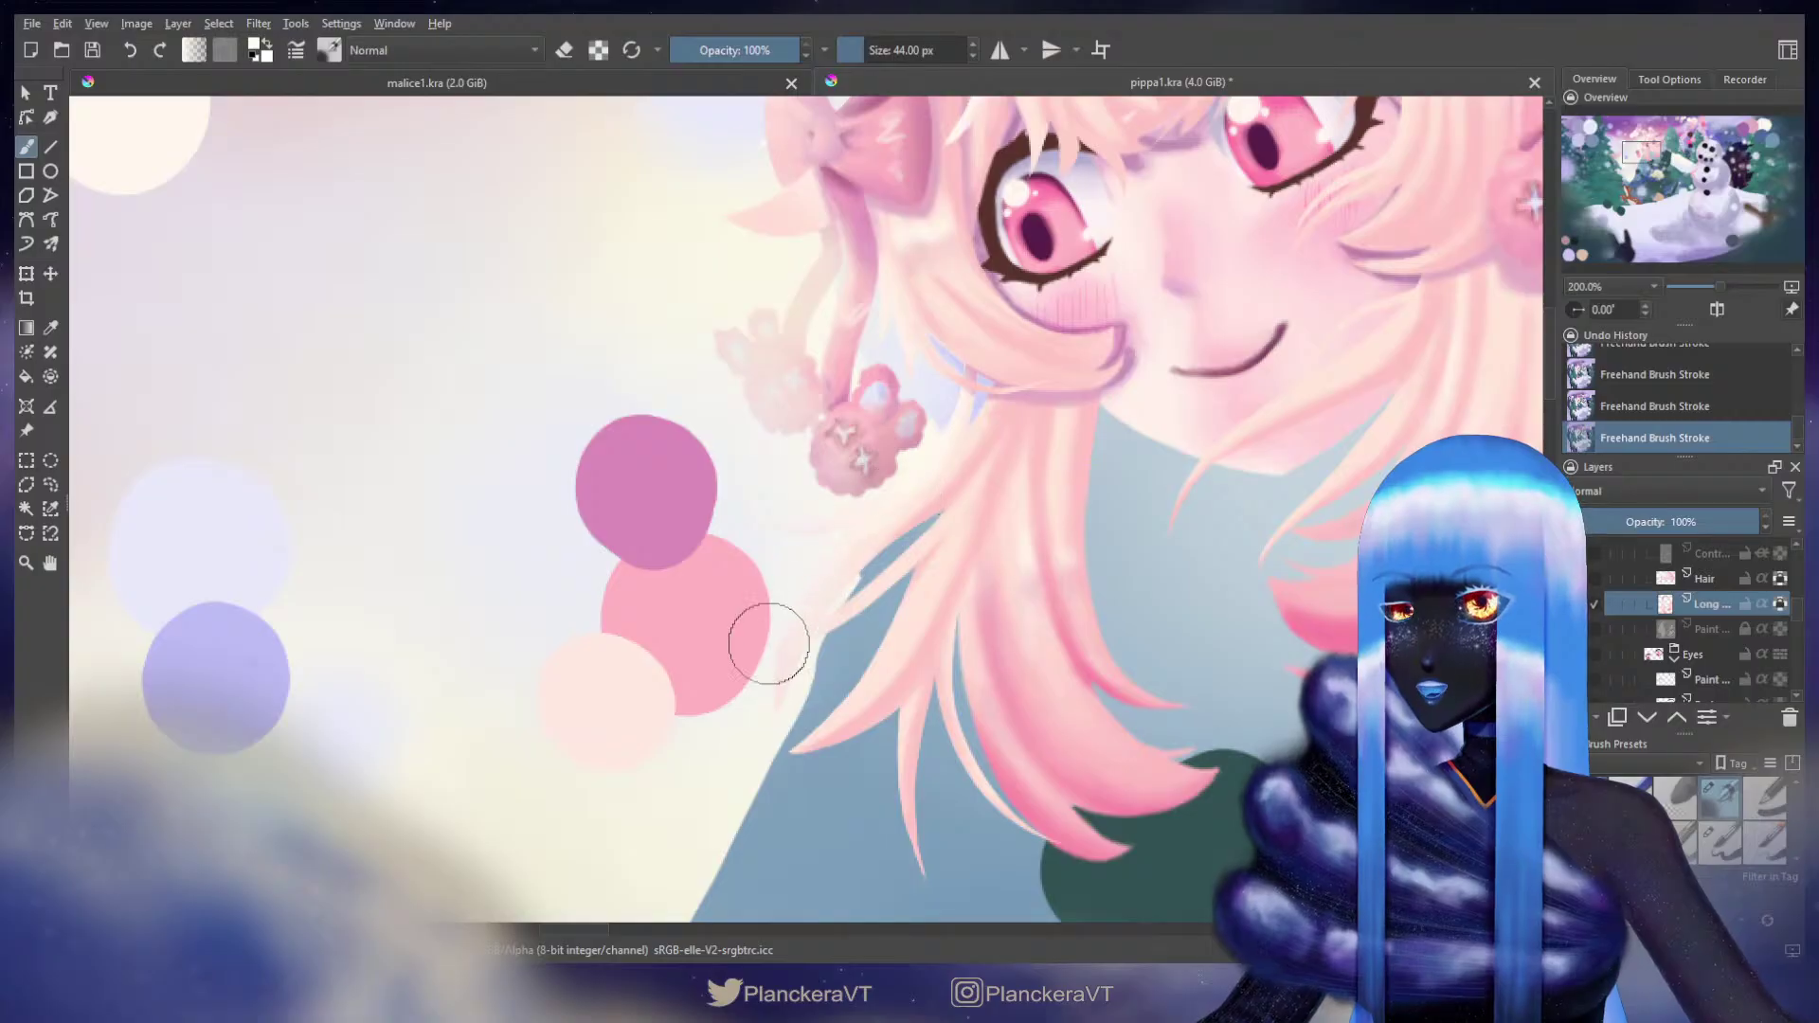
{"action": "key", "text": "bracketleft"}
{"action": "key", "text": "bracketleft"}
{"action": "key", "text": "bracketleft"}
{"action": "key", "text": "bracketleft"}
{"action": "key", "text": "bracketleft"}
{"action": "key", "text": "bracketleft"}
{"action": "key", "text": "bracketleft"}
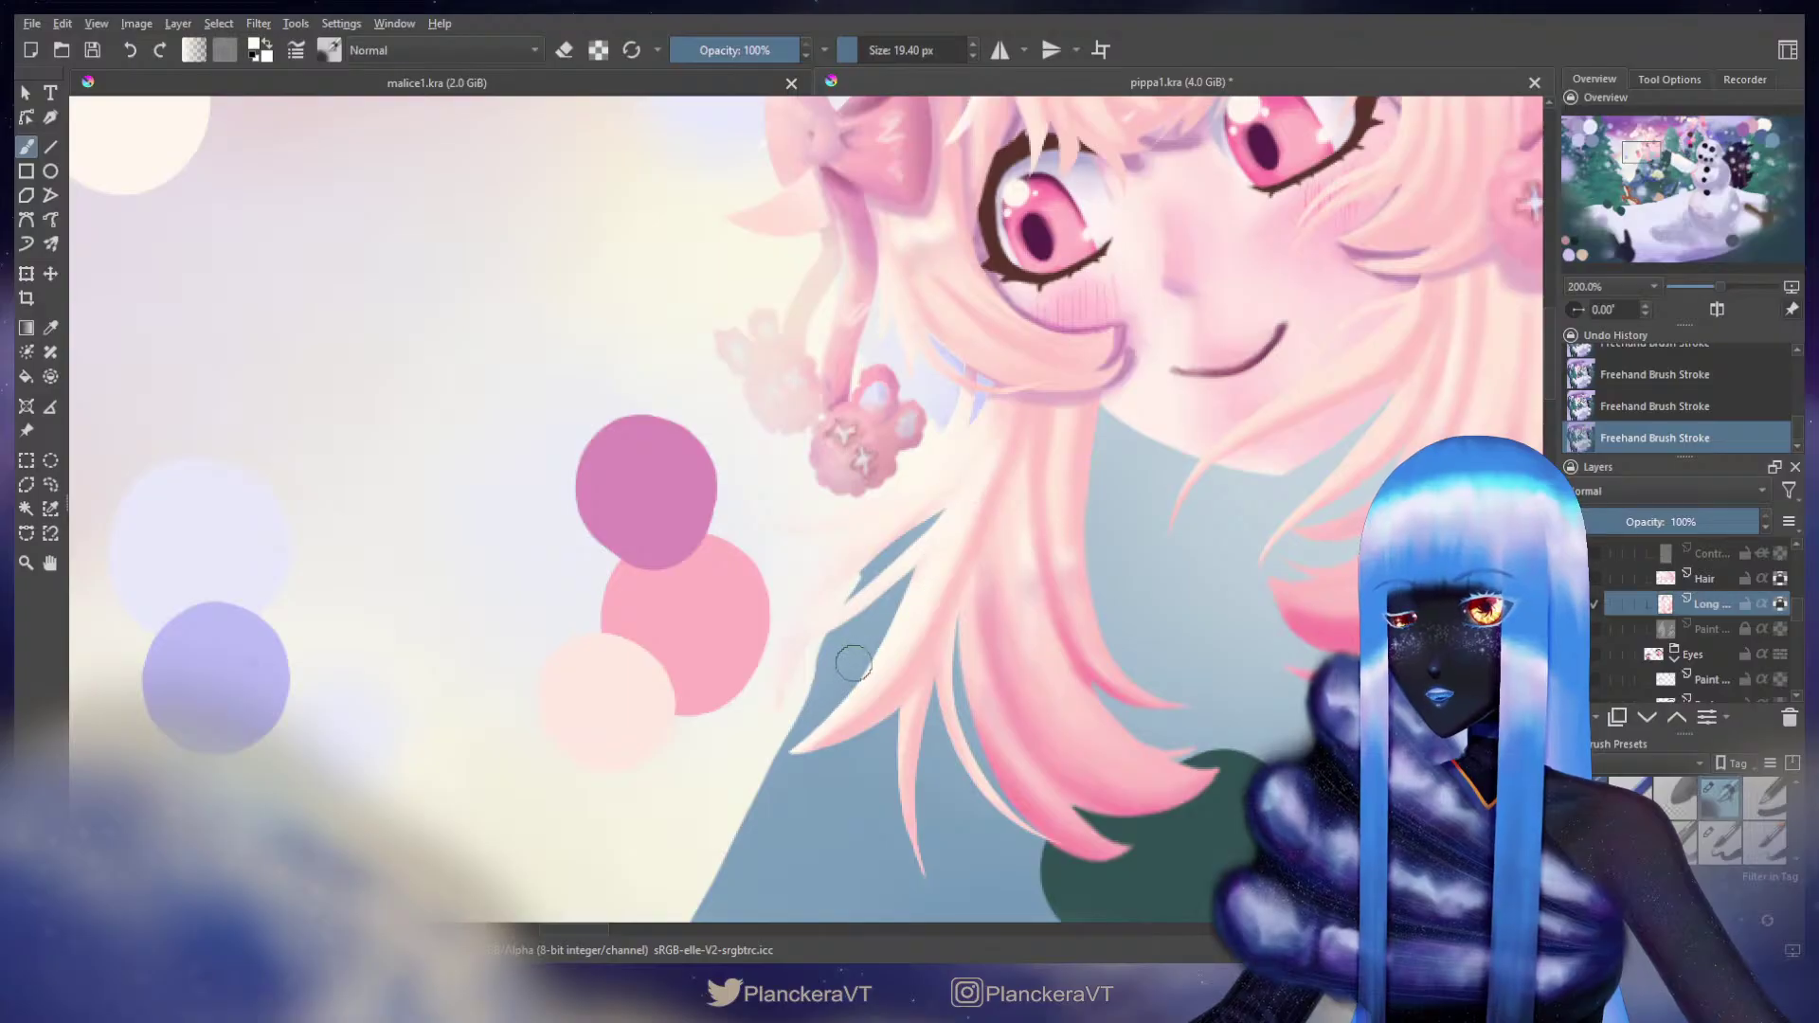
Step: On the Hair layer, lighten the left cheek hair strands with the light tone, using a brush of 19.40 to 11.09 px
{"action": "left_click_drag", "start_coordinate": [1021, 520], "coordinate": [1005, 623]}
{"action": "left_click", "coordinate": [1698, 578]}
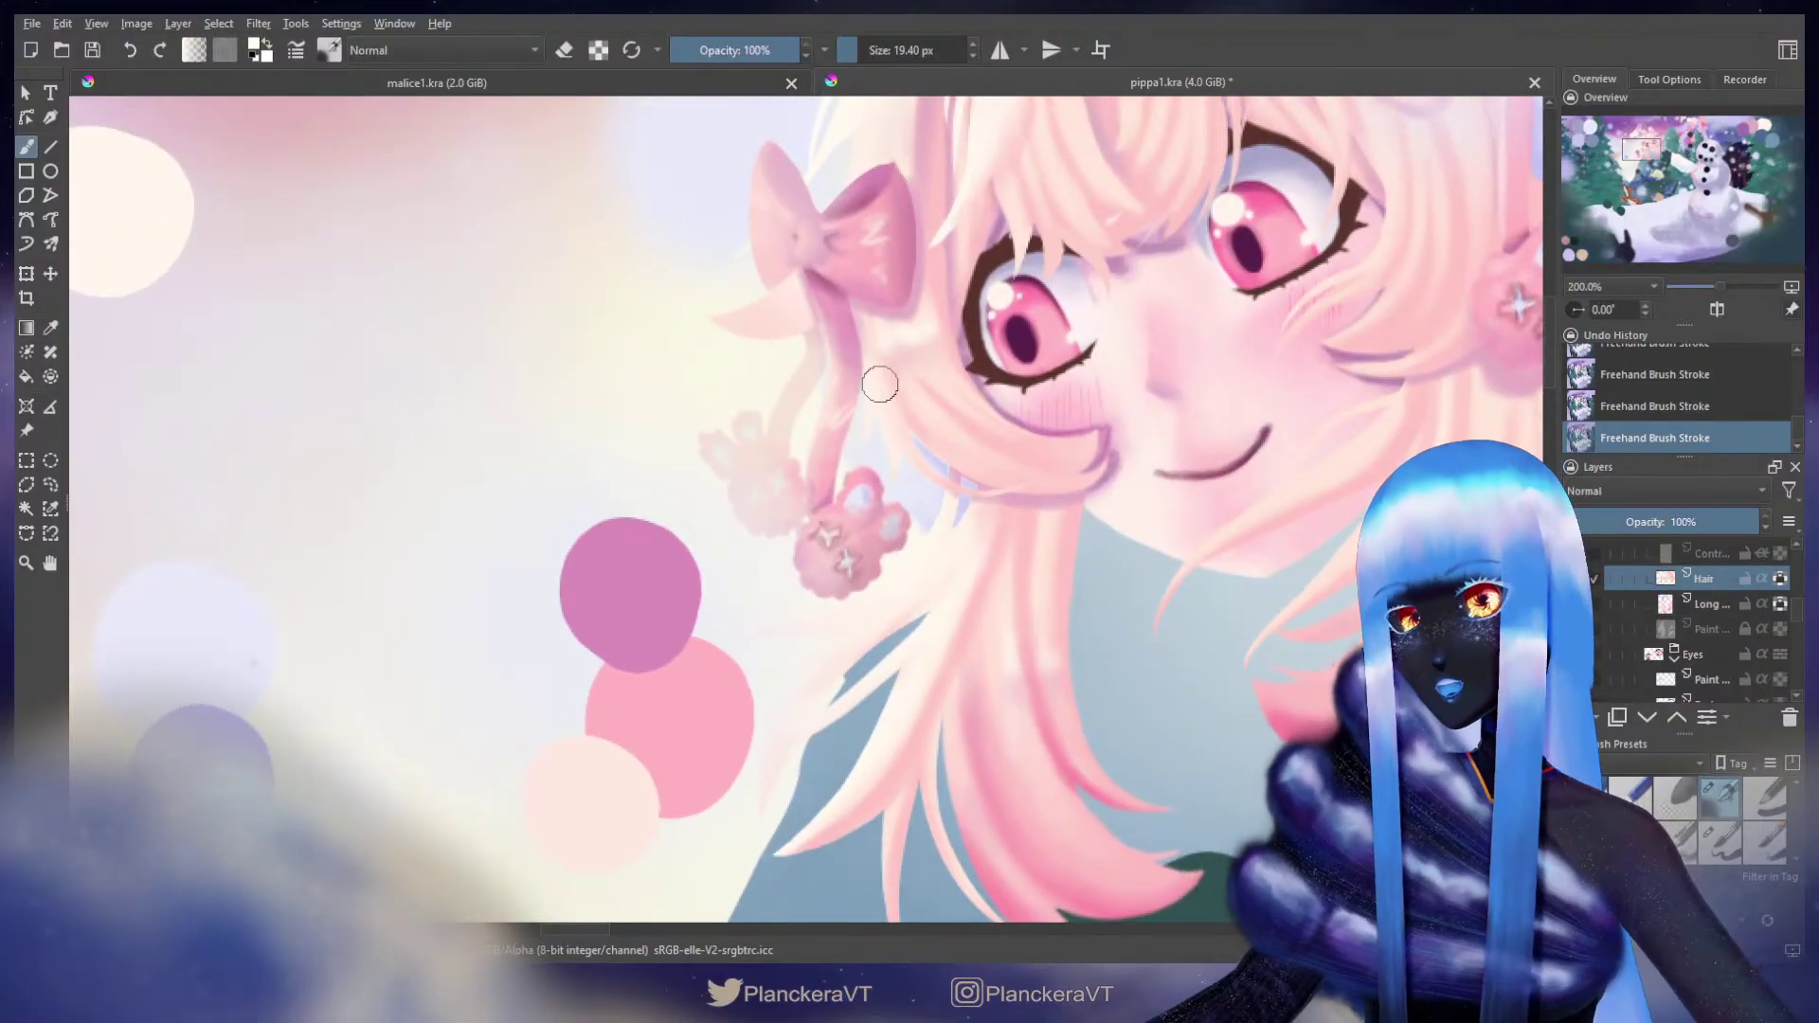
{"action": "left_click_drag", "start_coordinate": [896, 390], "coordinate": [980, 475]}
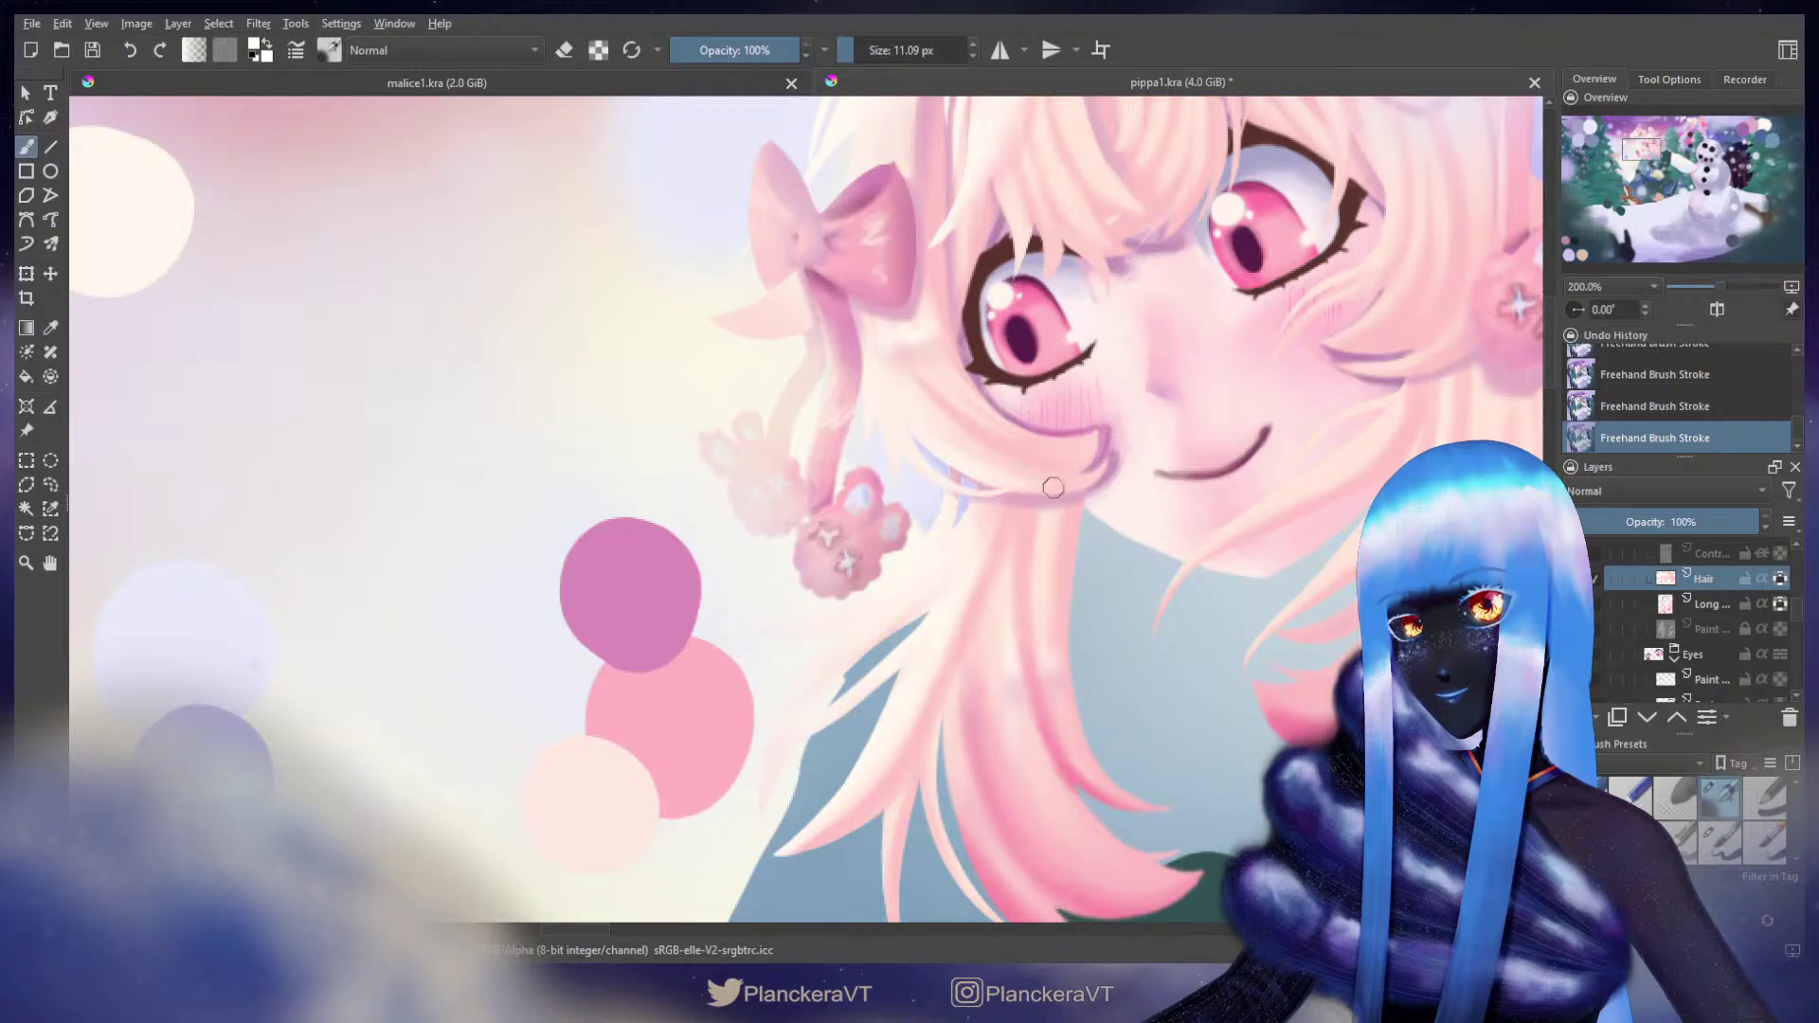
{"action": "mouse_move", "coordinate": [1170, 455]}
{"action": "left_mouse_down"}
{"action": "mouse_move", "coordinate": [1072, 454]}
{"action": "mouse_move", "coordinate": [1072, 370]}
{"action": "left_mouse_up"}
{"action": "left_click_drag", "start_coordinate": [1081, 474], "coordinate": [1073, 456]}
Step: Sample the bright pink palette swatch and deepen the right lock's outer strand tips on the long hair layer at 32.39 px
{"action": "left_click_drag", "start_coordinate": [1270, 593], "coordinate": [1124, 668]}
{"action": "left_click_drag", "start_coordinate": [1371, 583], "coordinate": [796, 578]}
{"action": "mouse_move", "coordinate": [1418, 274]}
{"action": "left_mouse_down"}
{"action": "mouse_move", "coordinate": [938, 705]}
{"action": "mouse_move", "coordinate": [1007, 515]}
{"action": "mouse_move", "coordinate": [852, 735]}
{"action": "mouse_move", "coordinate": [822, 563]}
{"action": "left_mouse_up"}
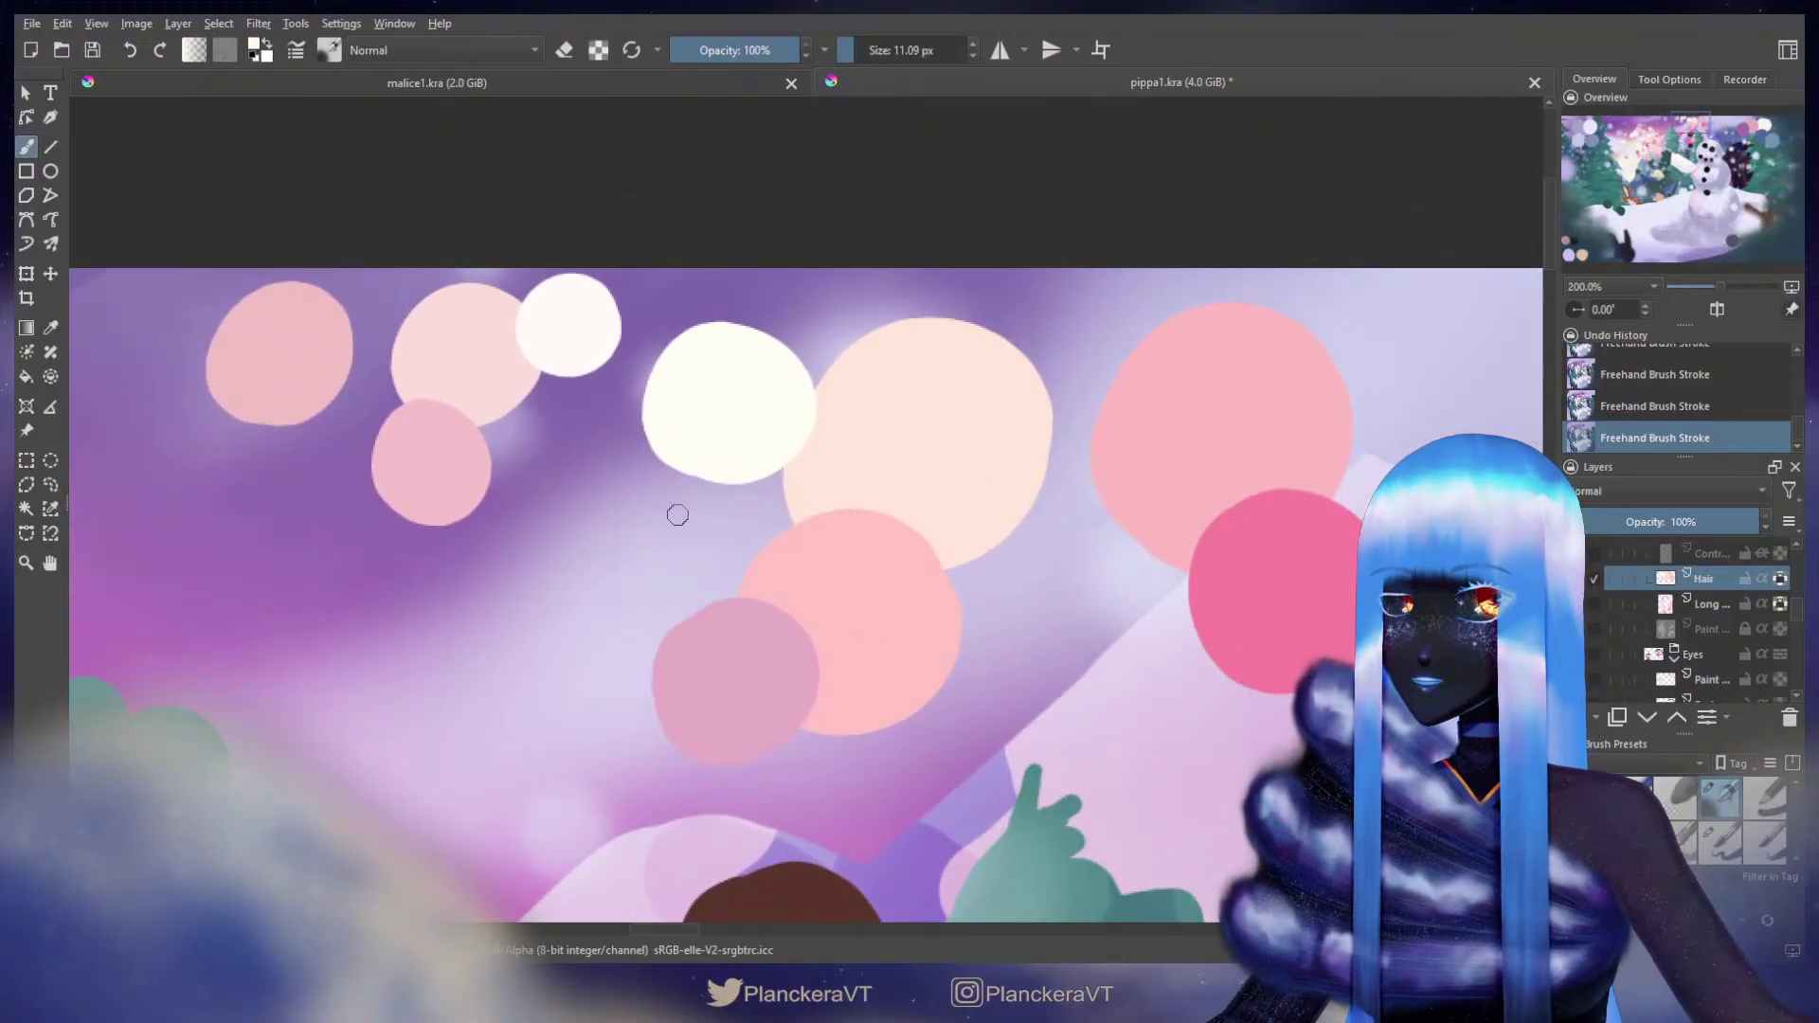
{"action": "left_click", "coordinate": [1301, 584], "text": "ctrl"}
{"action": "left_click_drag", "start_coordinate": [665, 612], "coordinate": [1184, 114]}
{"action": "left_click_drag", "start_coordinate": [487, 710], "coordinate": [1269, 114]}
{"action": "left_click_drag", "start_coordinate": [952, 398], "coordinate": [1058, 258]}
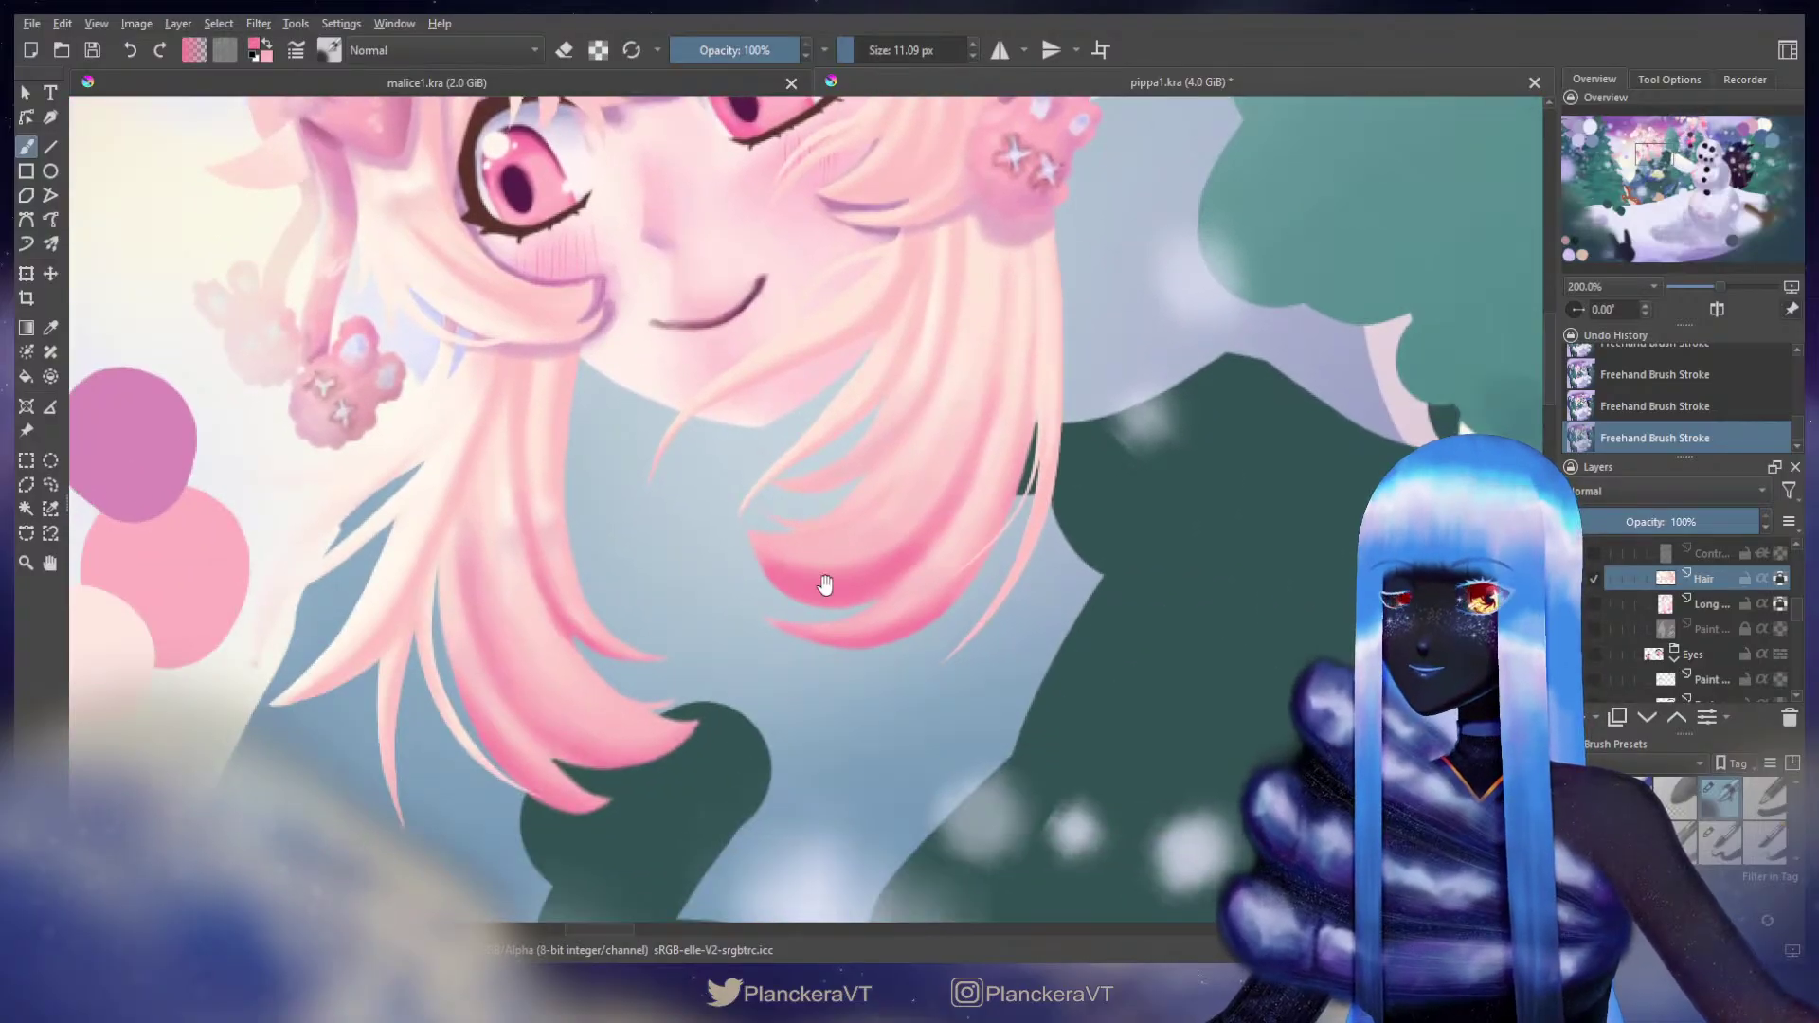
{"action": "left_click_drag", "start_coordinate": [825, 587], "coordinate": [844, 577]}
{"action": "left_click_drag", "start_coordinate": [997, 566], "coordinate": [1067, 547], "text": "shift"}
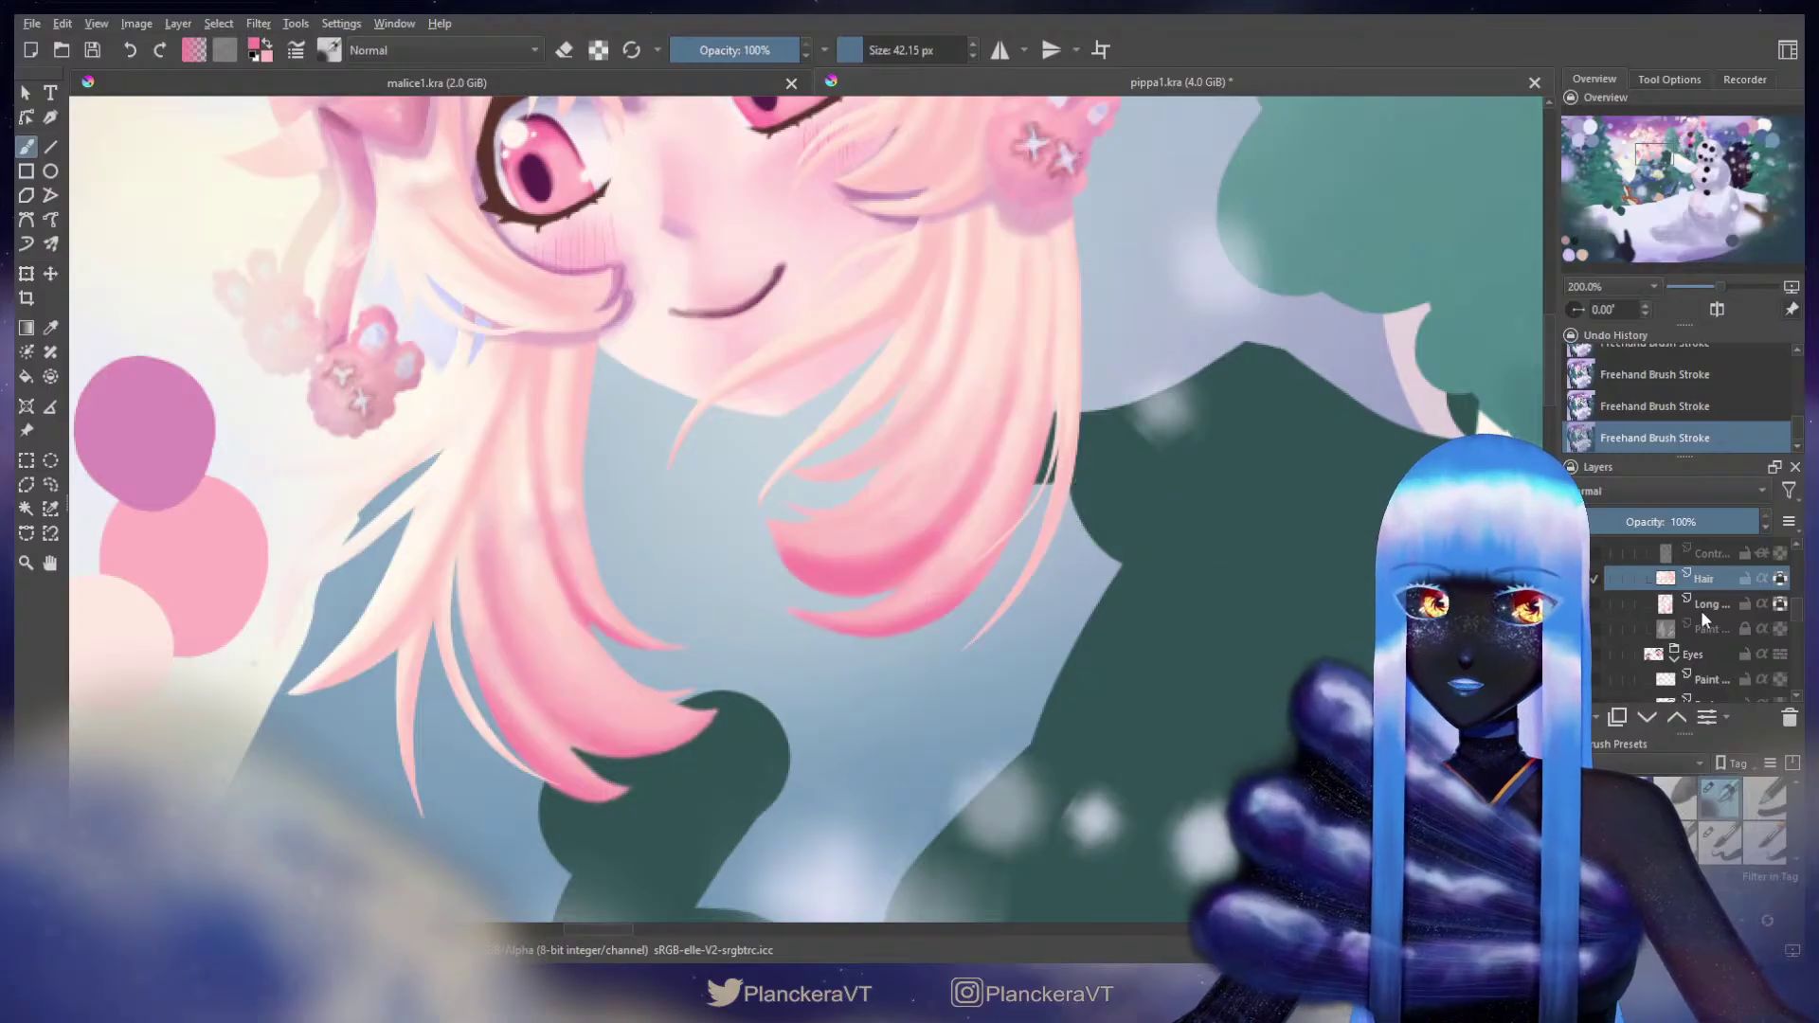
{"action": "left_click", "coordinate": [1702, 607]}
{"action": "key", "text": "bracketleft"}
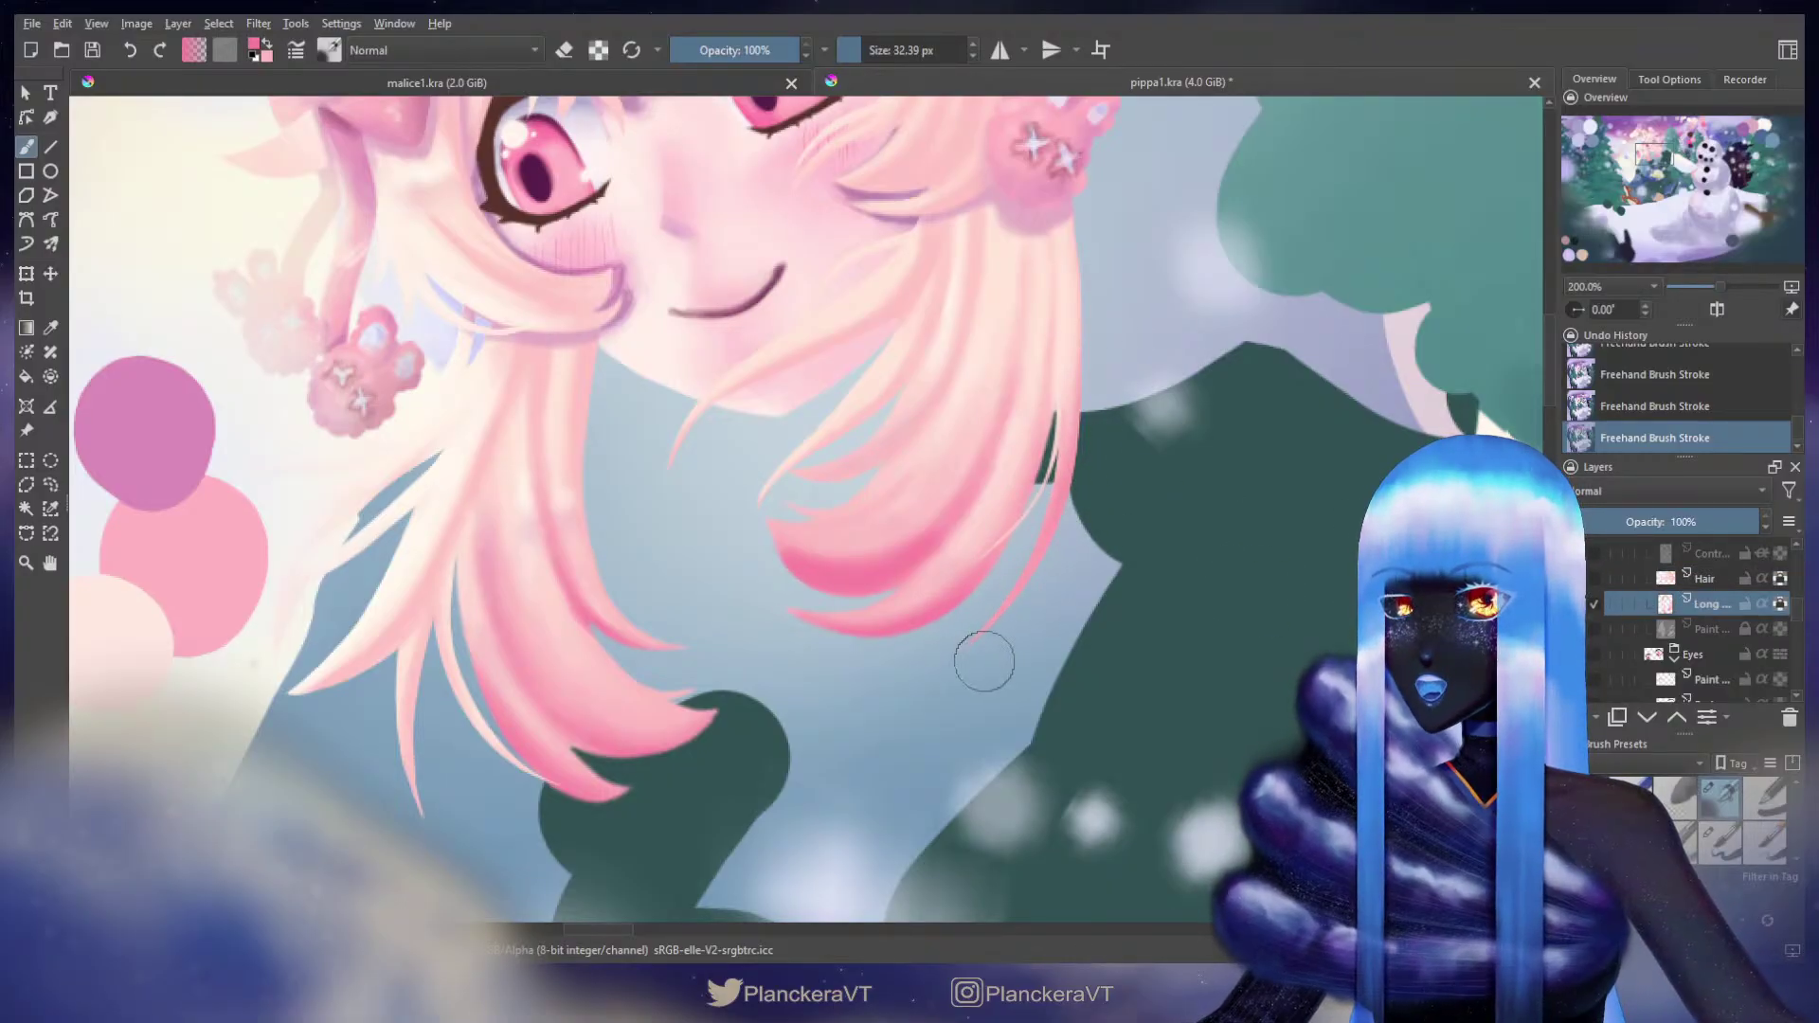
{"action": "left_click_drag", "start_coordinate": [784, 507], "coordinate": [824, 571]}
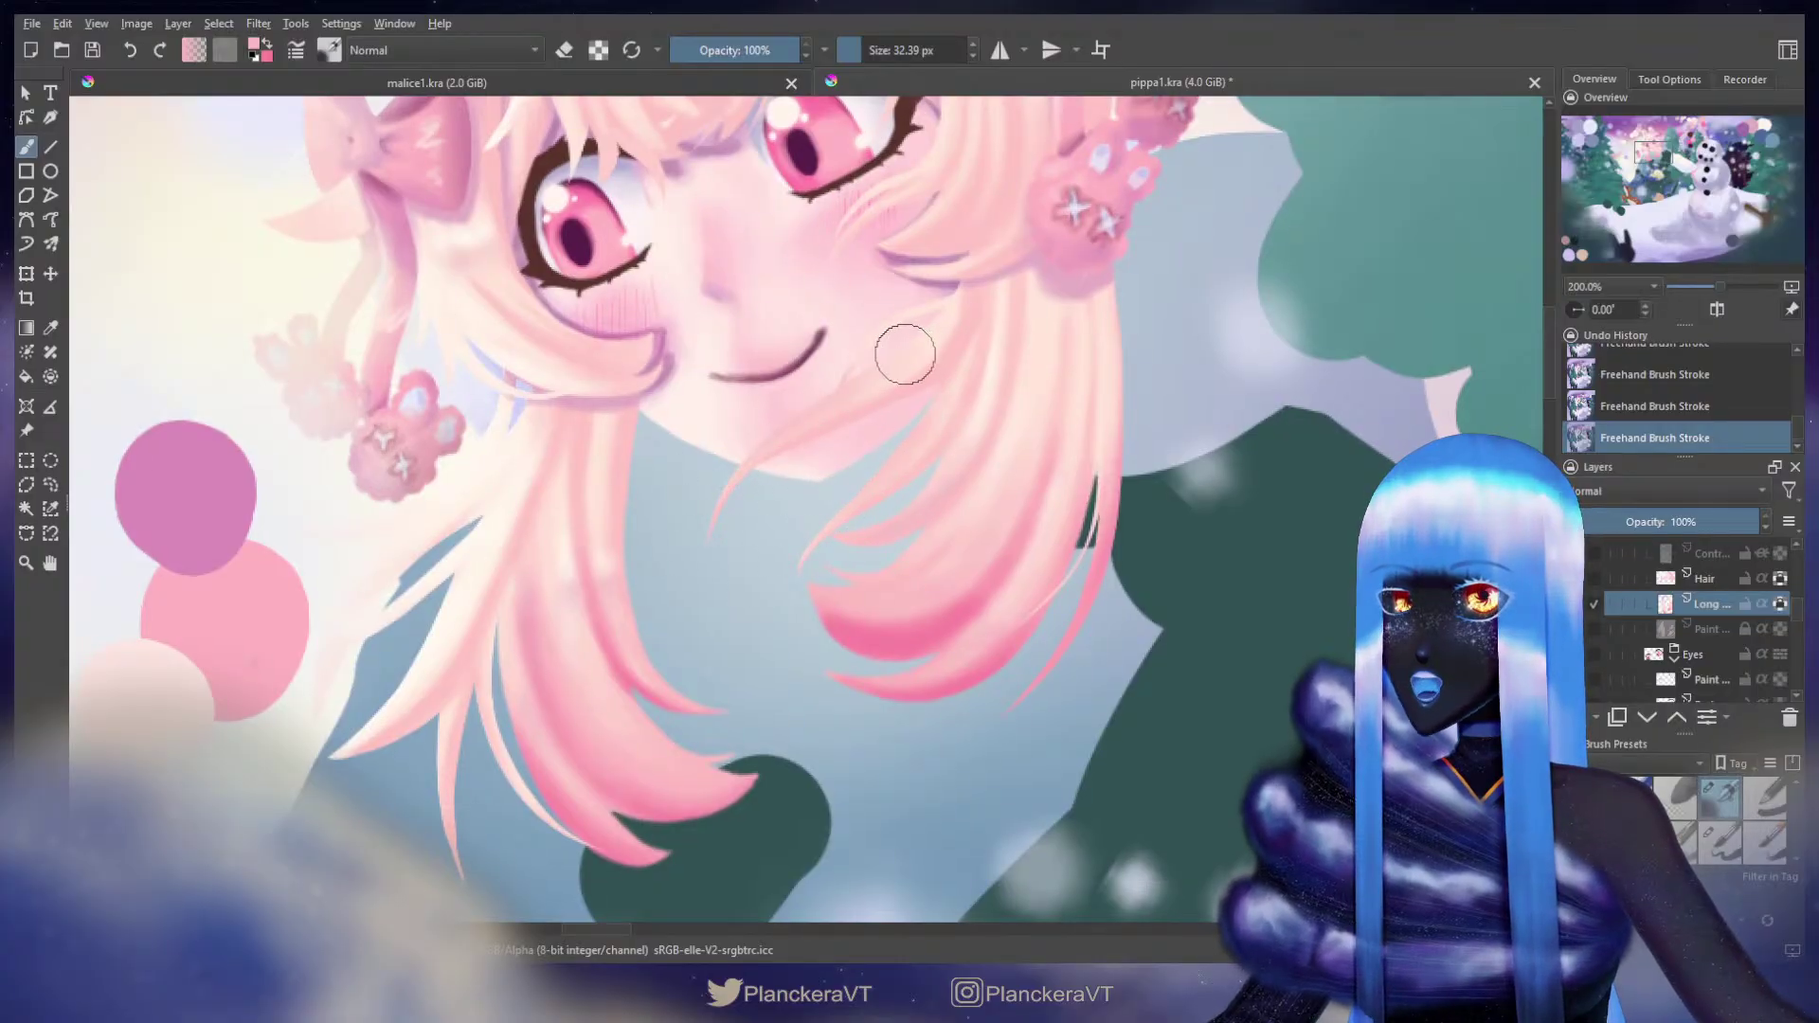
Step: Shade the right lock's inner strands and curled tips with the bright pink, using brush sizes of 17.42, 13.56 and 19.55 px
{"action": "key", "text": "x"}
{"action": "left_click_drag", "start_coordinate": [904, 382], "coordinate": [875, 382], "text": "shift"}
{"action": "left_click_drag", "start_coordinate": [938, 360], "coordinate": [791, 447]}
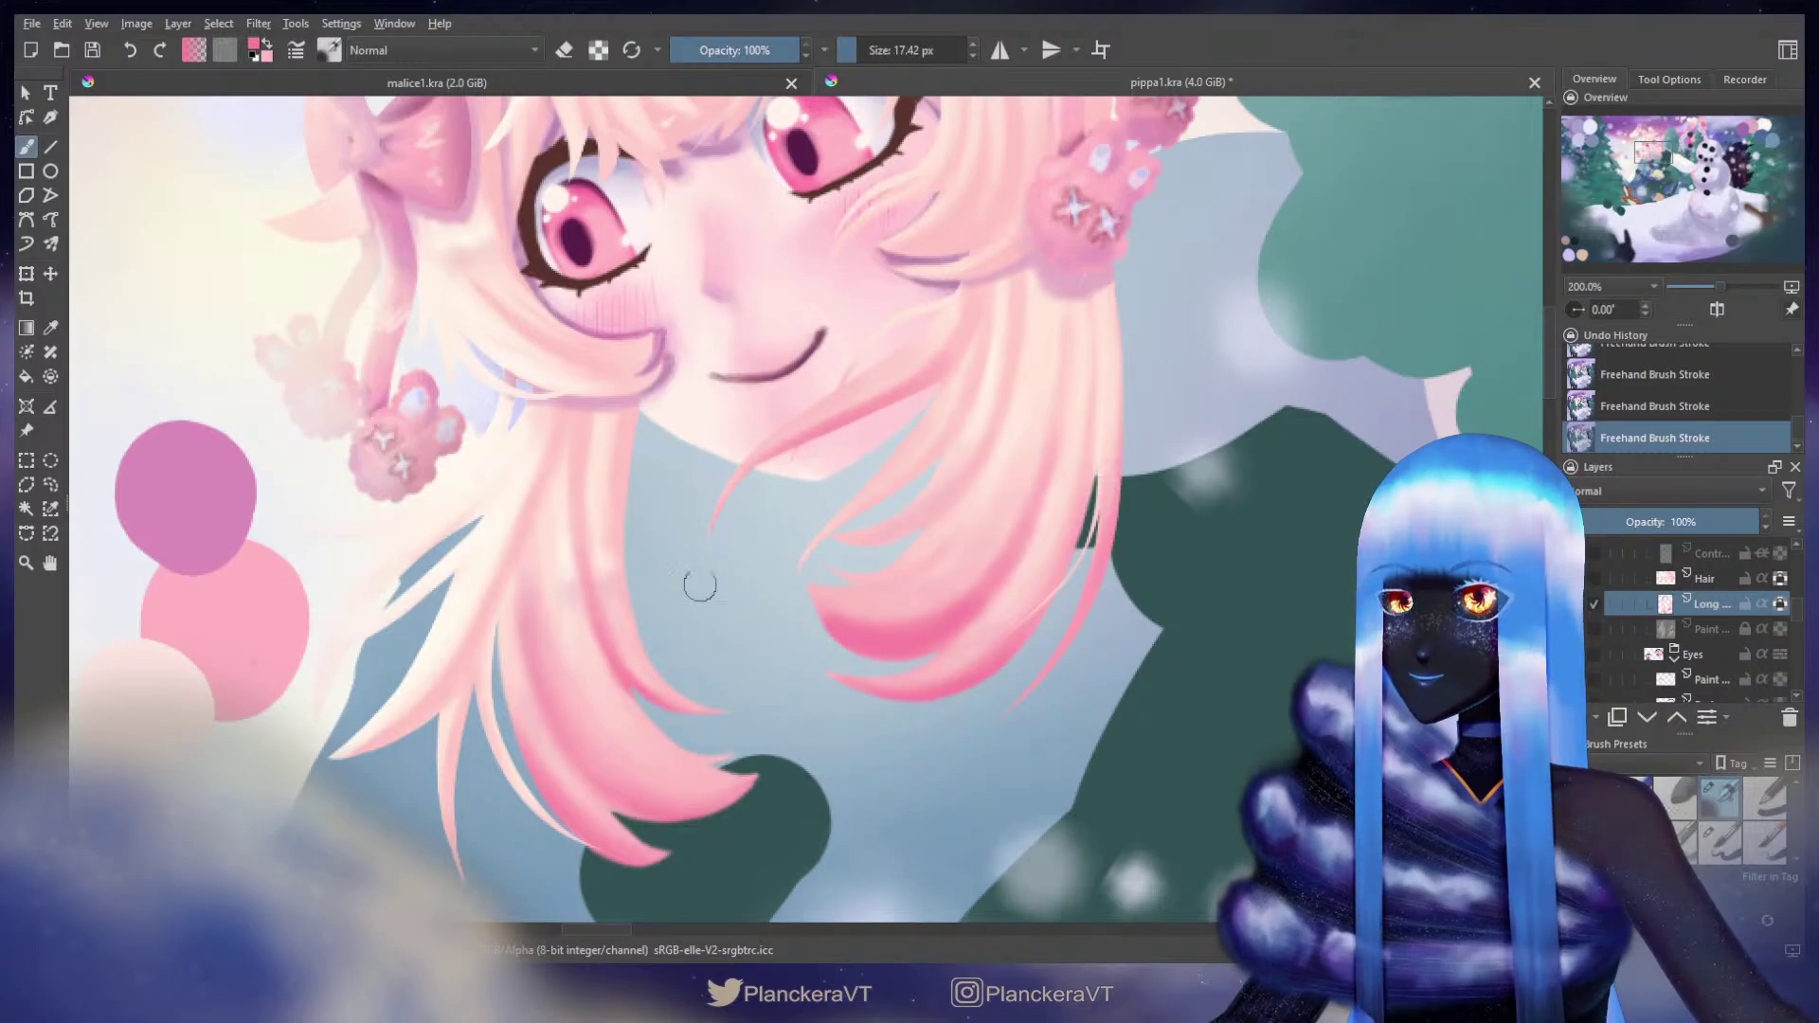
{"action": "left_click_drag", "start_coordinate": [939, 438], "coordinate": [955, 416], "text": "shift"}
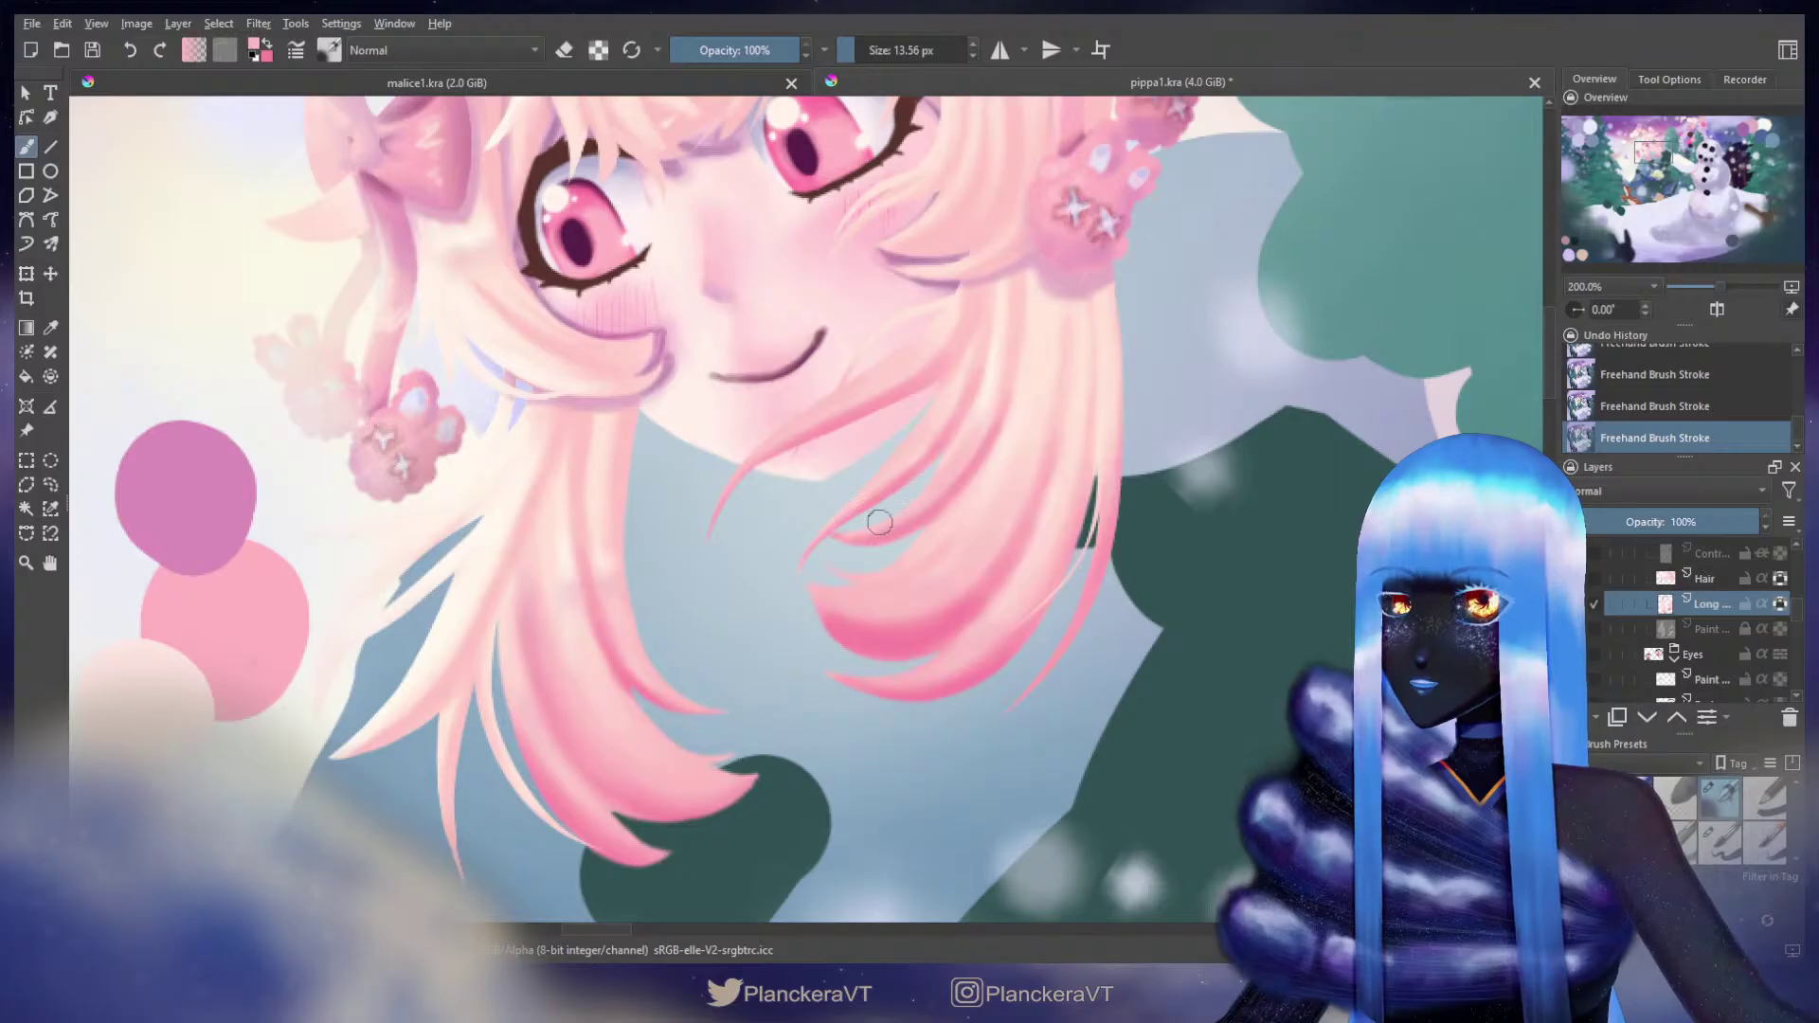
{"action": "left_click_drag", "start_coordinate": [870, 572], "coordinate": [888, 572], "text": "shift"}
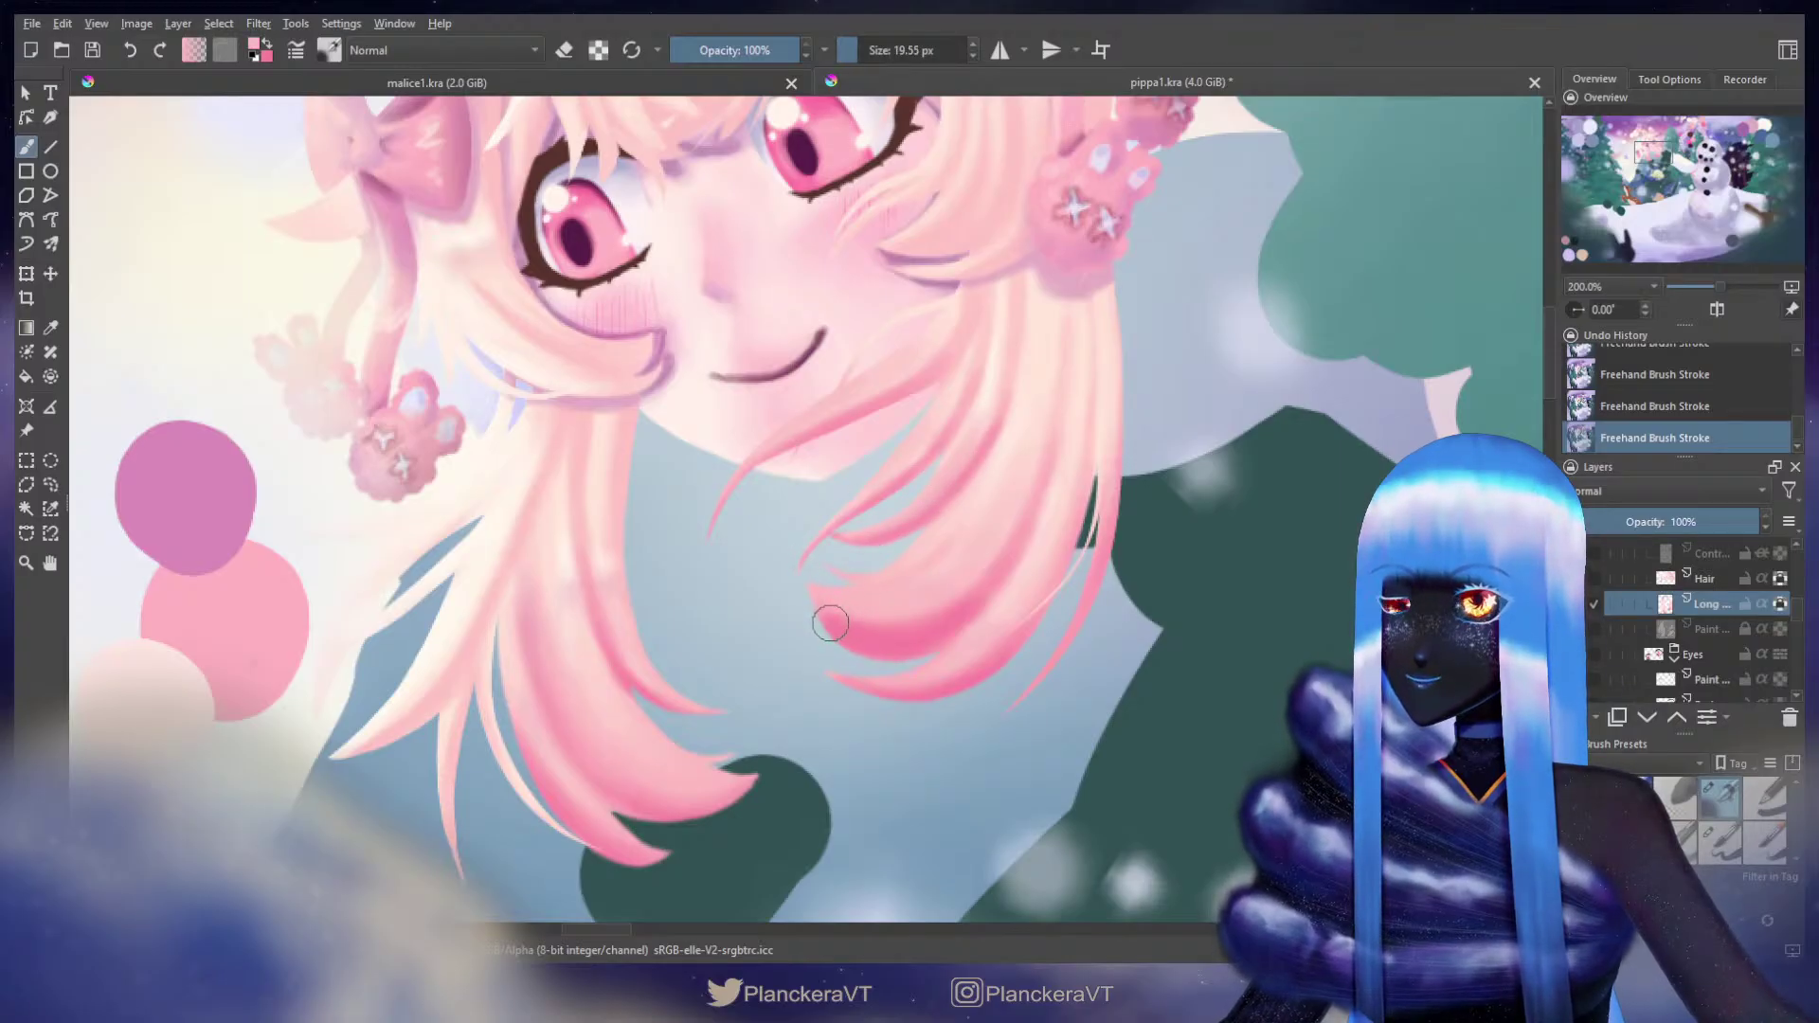
Step: Shade the left lock's pointed tips with pink at 16.28 px and lighten its upper strands at 29.64 px
{"action": "left_click_drag", "start_coordinate": [759, 588], "coordinate": [1052, 498]}
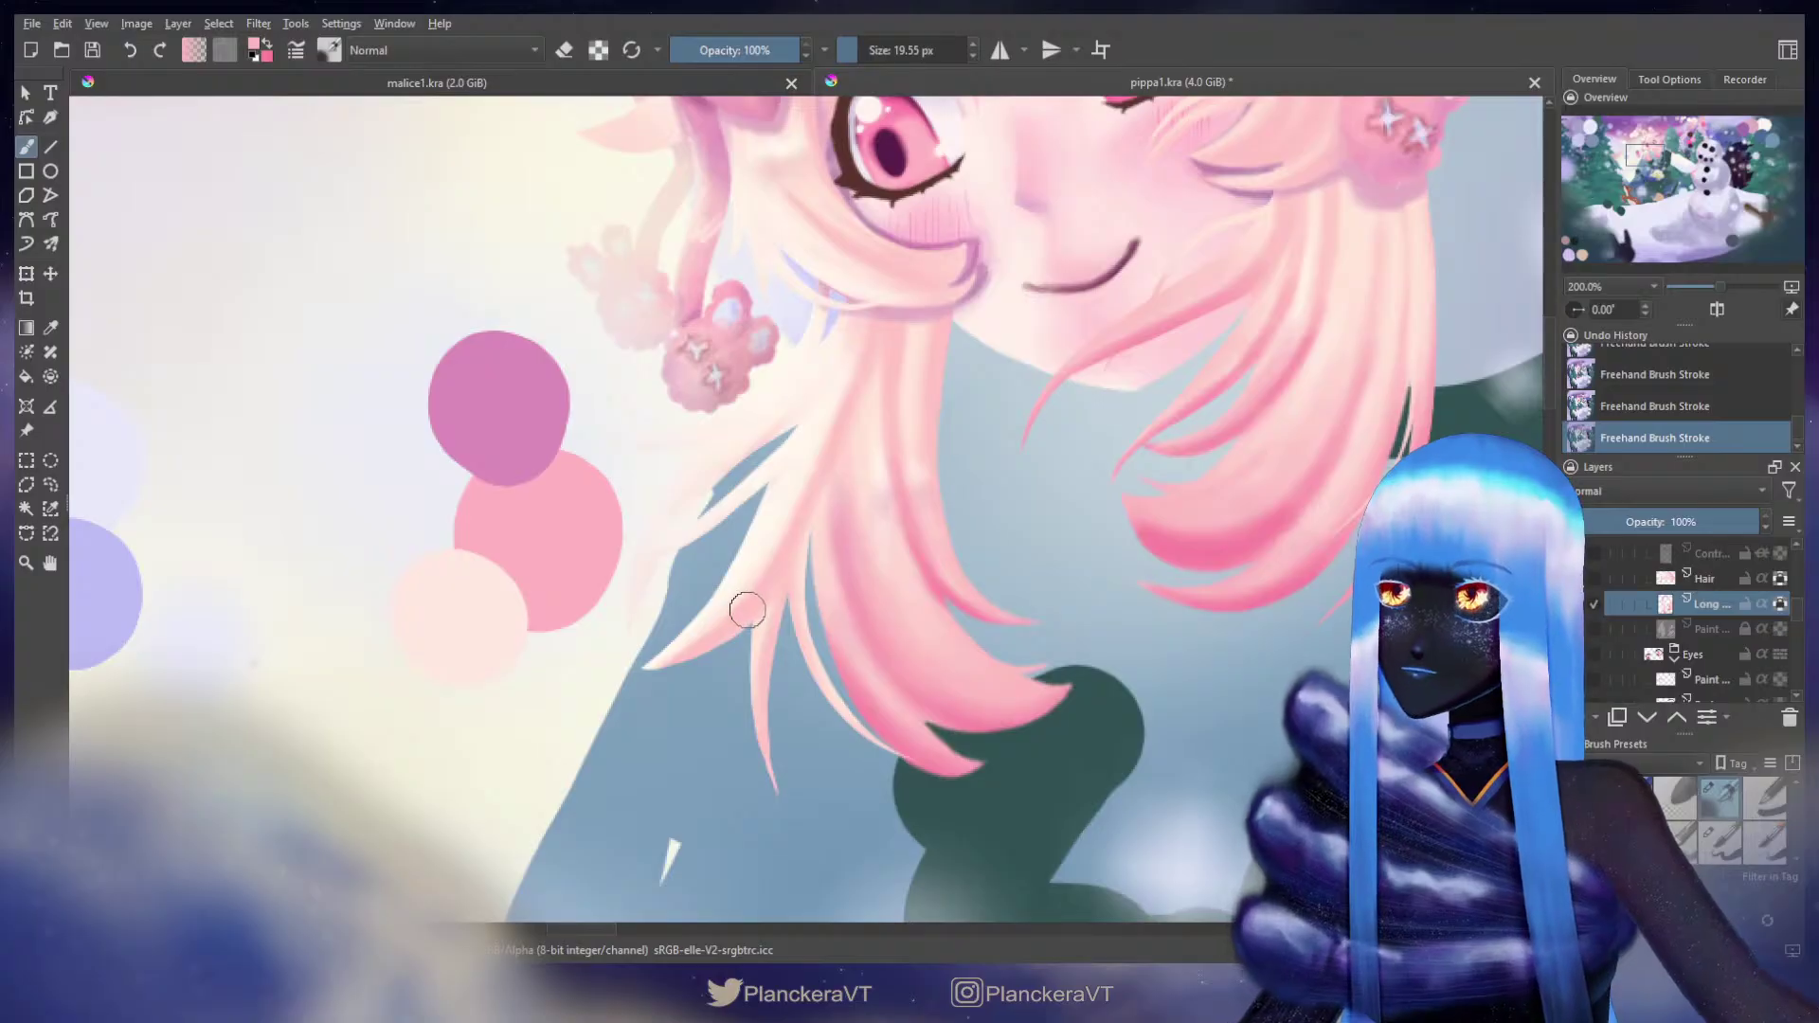
{"action": "mouse_move", "coordinate": [787, 644]}
{"action": "left_mouse_down", "text": "shift"}
{"action": "mouse_move", "coordinate": [787, 596]}
{"action": "mouse_move", "coordinate": [763, 733]}
{"action": "mouse_move", "coordinate": [767, 664]}
{"action": "mouse_move", "coordinate": [772, 766]}
{"action": "left_mouse_up", "text": "shift"}
{"action": "left_click_drag", "start_coordinate": [810, 629], "coordinate": [877, 751]}
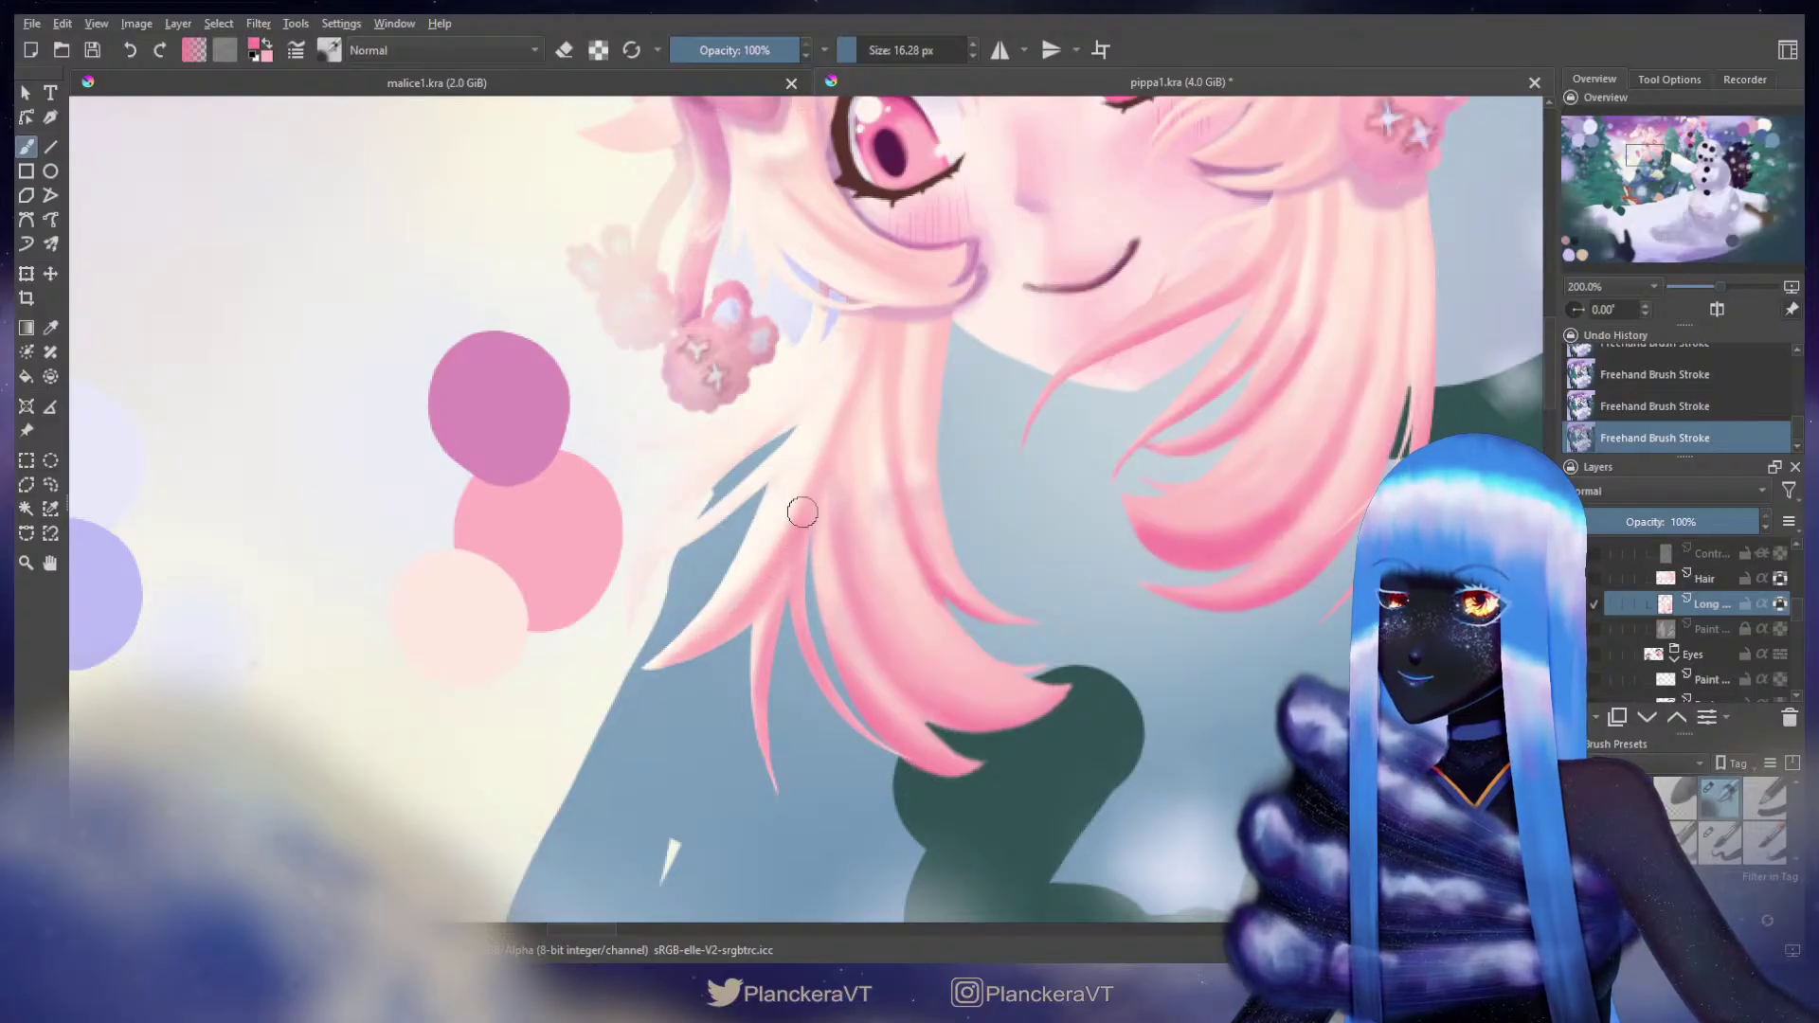
{"action": "key", "text": "x"}
{"action": "left_click_drag", "start_coordinate": [785, 475], "coordinate": [811, 474], "text": "shift"}
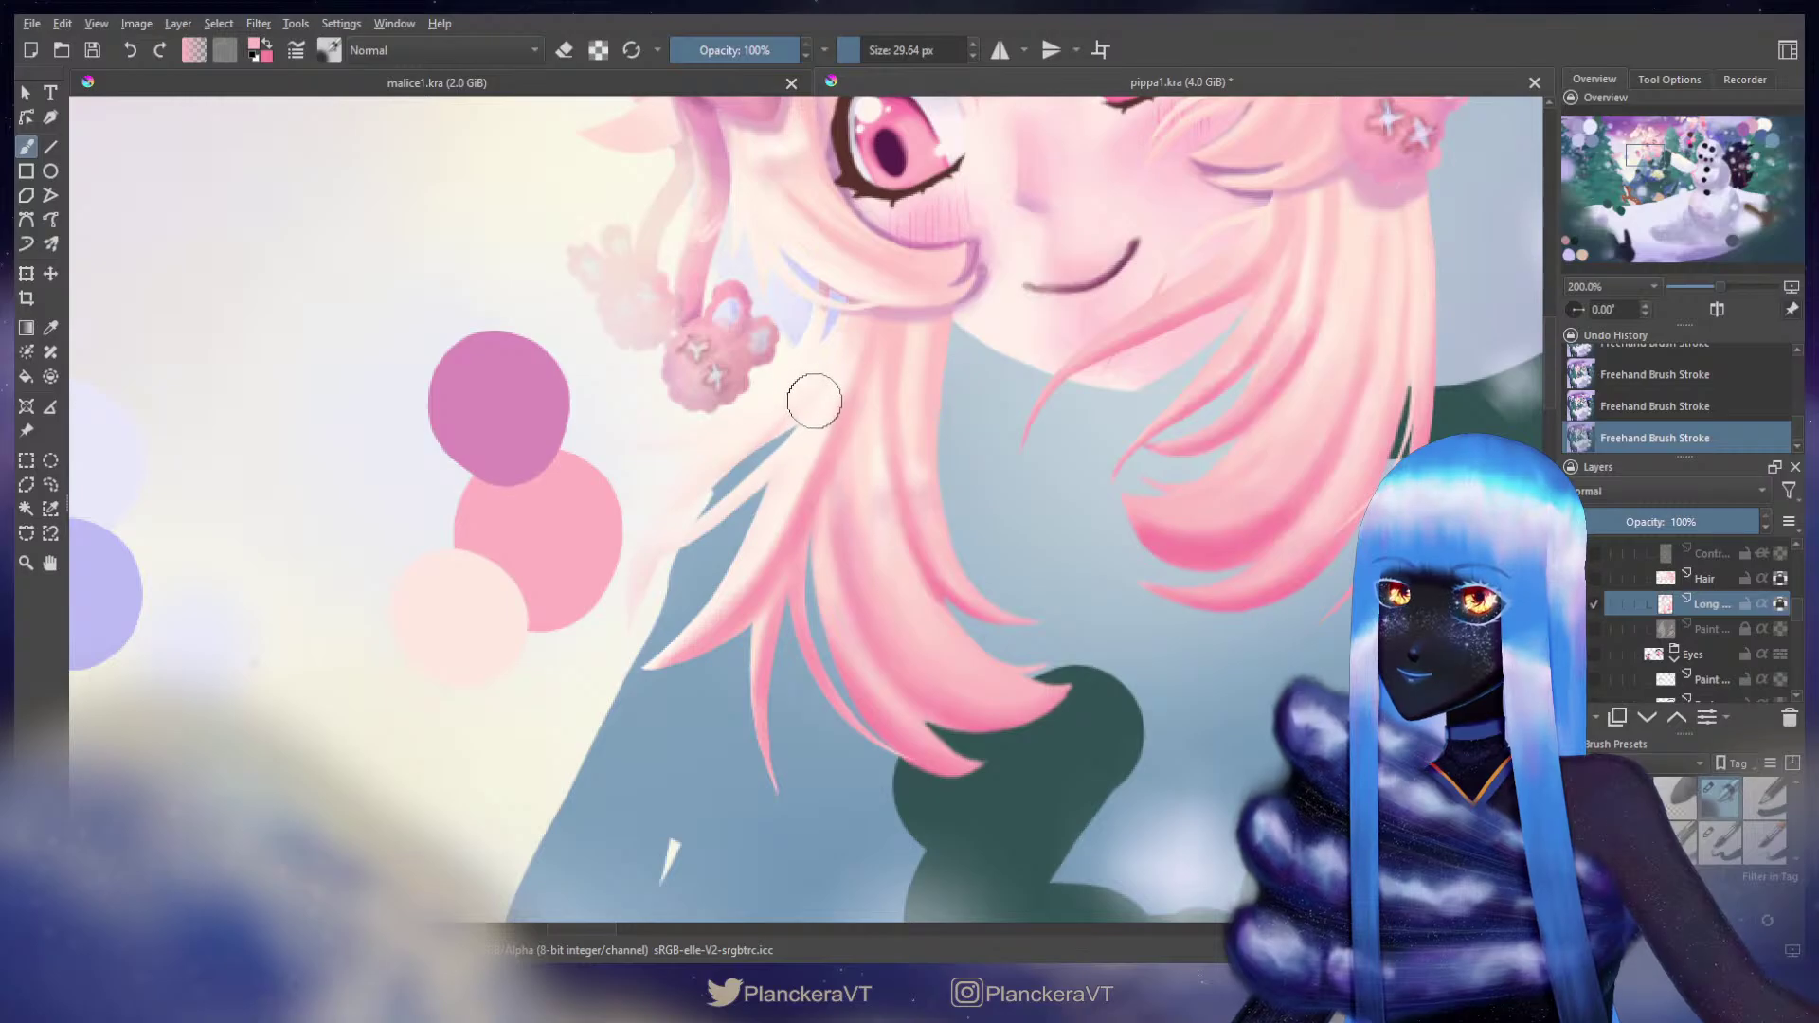
Step: Show the highlights layer in the Front Hair group and check it on the character
{"action": "scroll", "coordinate": [965, 593], "scroll_direction": "down", "scroll_amount": 2}
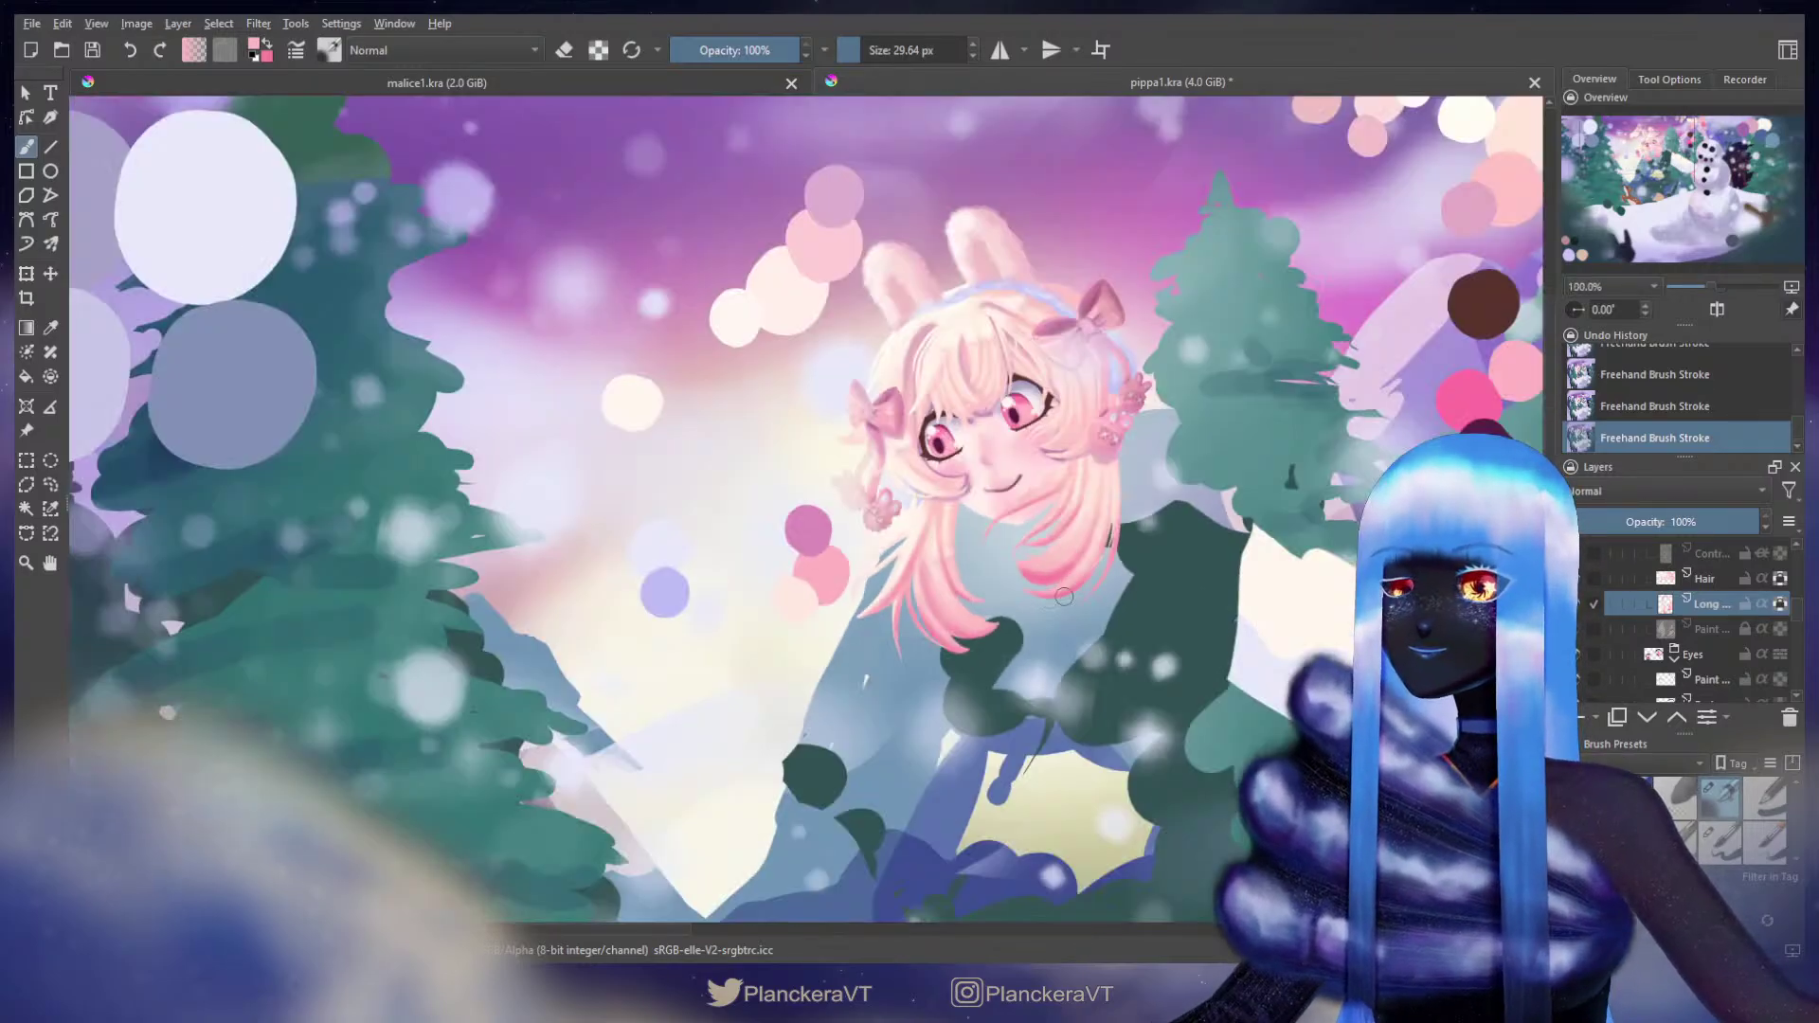
{"action": "scroll", "coordinate": [1048, 599], "scroll_direction": "down", "scroll_amount": 3}
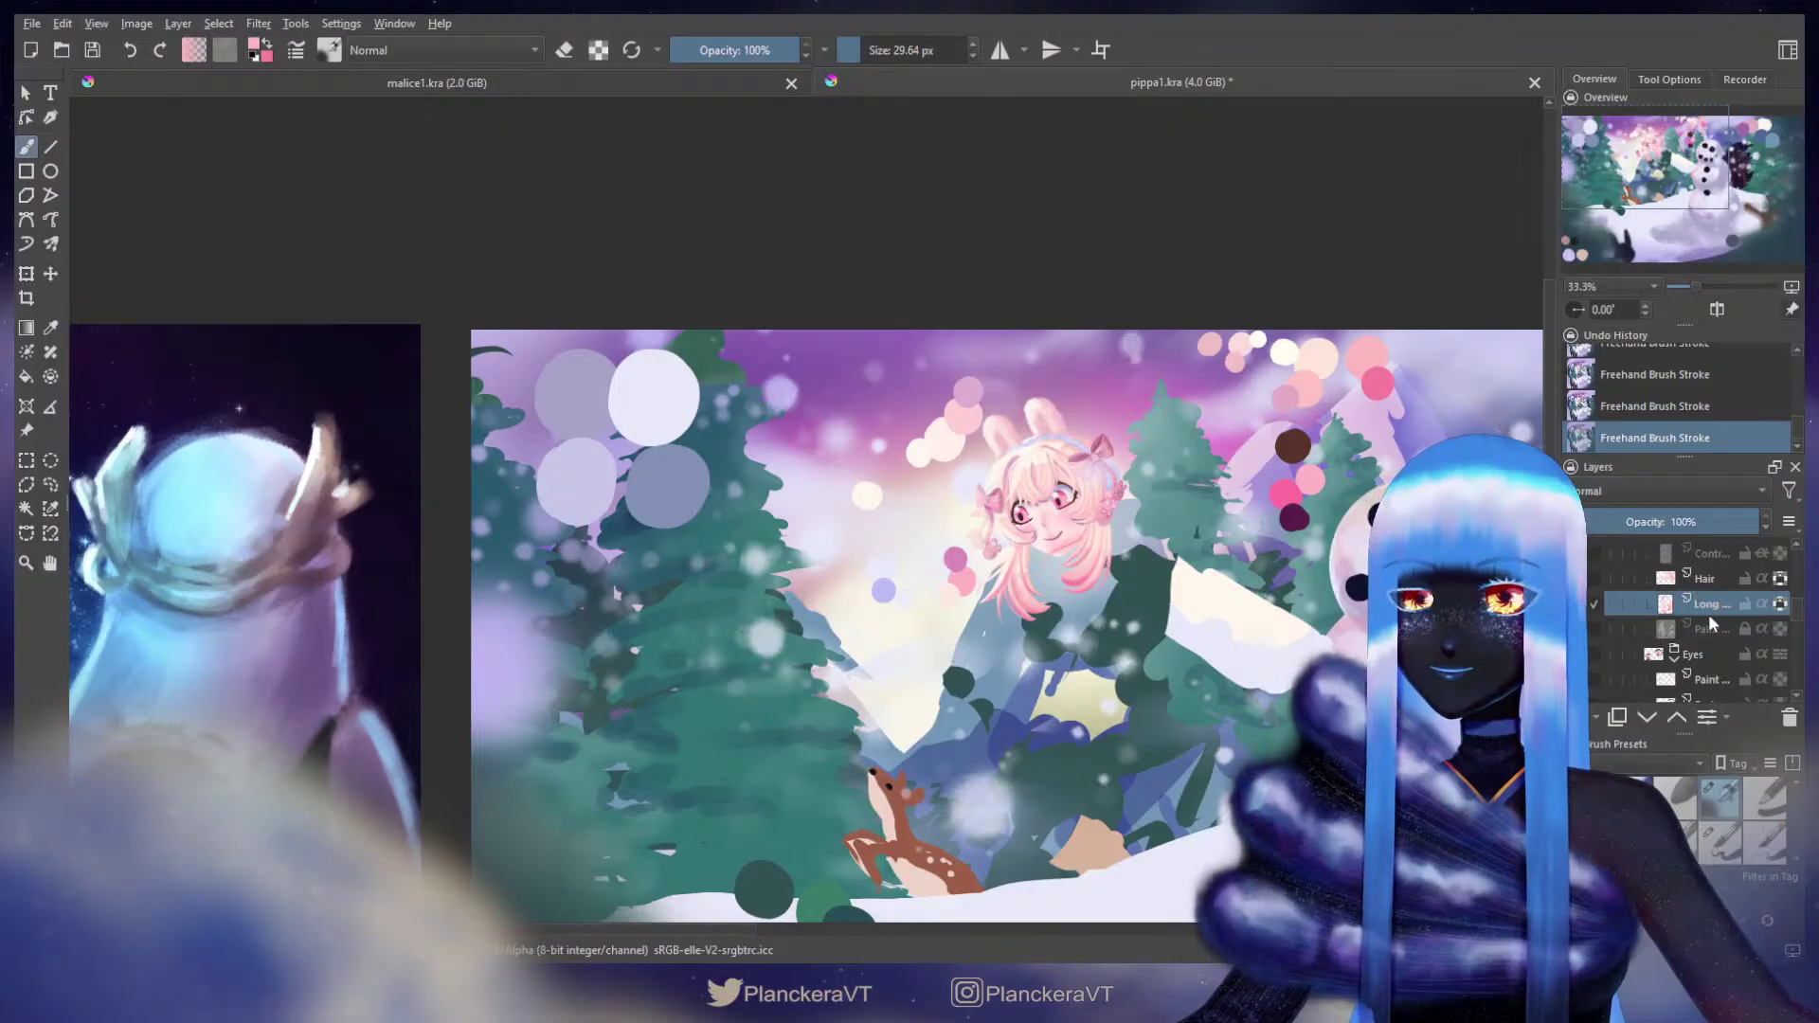
{"action": "scroll", "coordinate": [1710, 625], "scroll_direction": "up", "scroll_amount": 1}
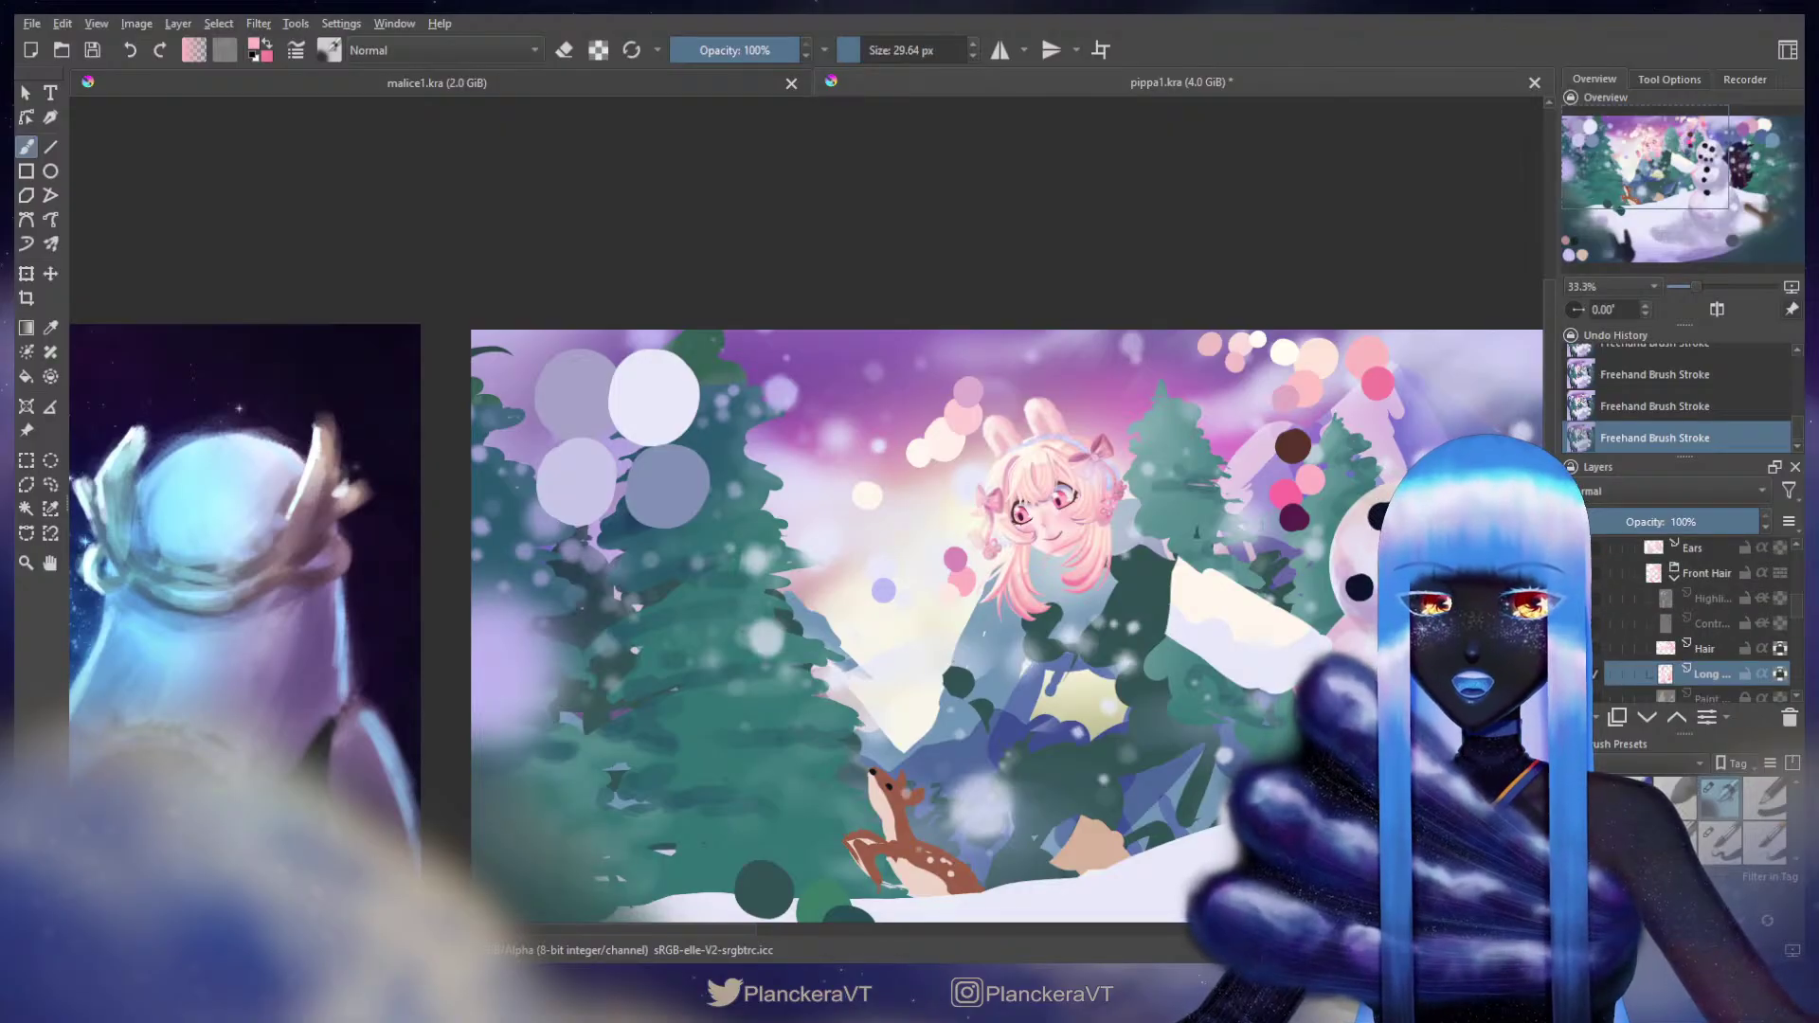
{"action": "left_click", "coordinate": [1574, 598]}
{"action": "scroll", "coordinate": [1003, 544], "scroll_direction": "up", "scroll_amount": 4}
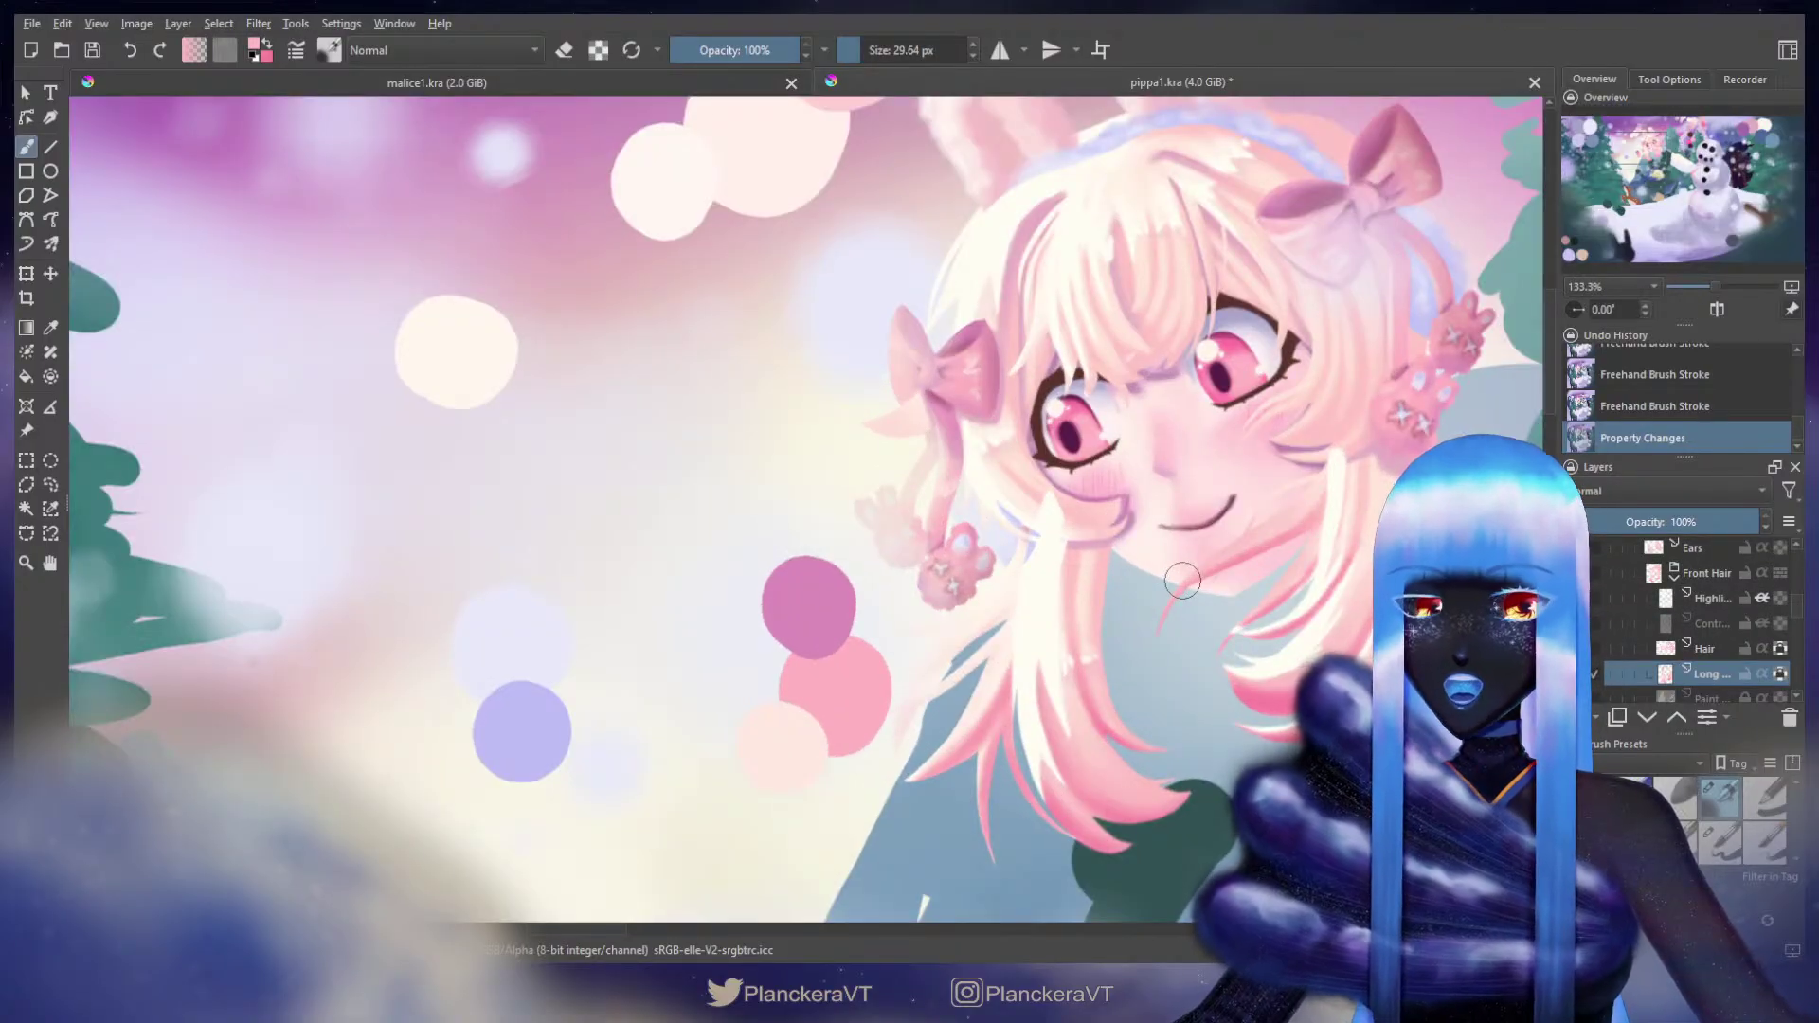
Step: Select the Front Hair group's highlight layer and erase small areas of the side lock beside the cheek with a 16.85 px eraser
{"action": "left_click", "coordinate": [1707, 596]}
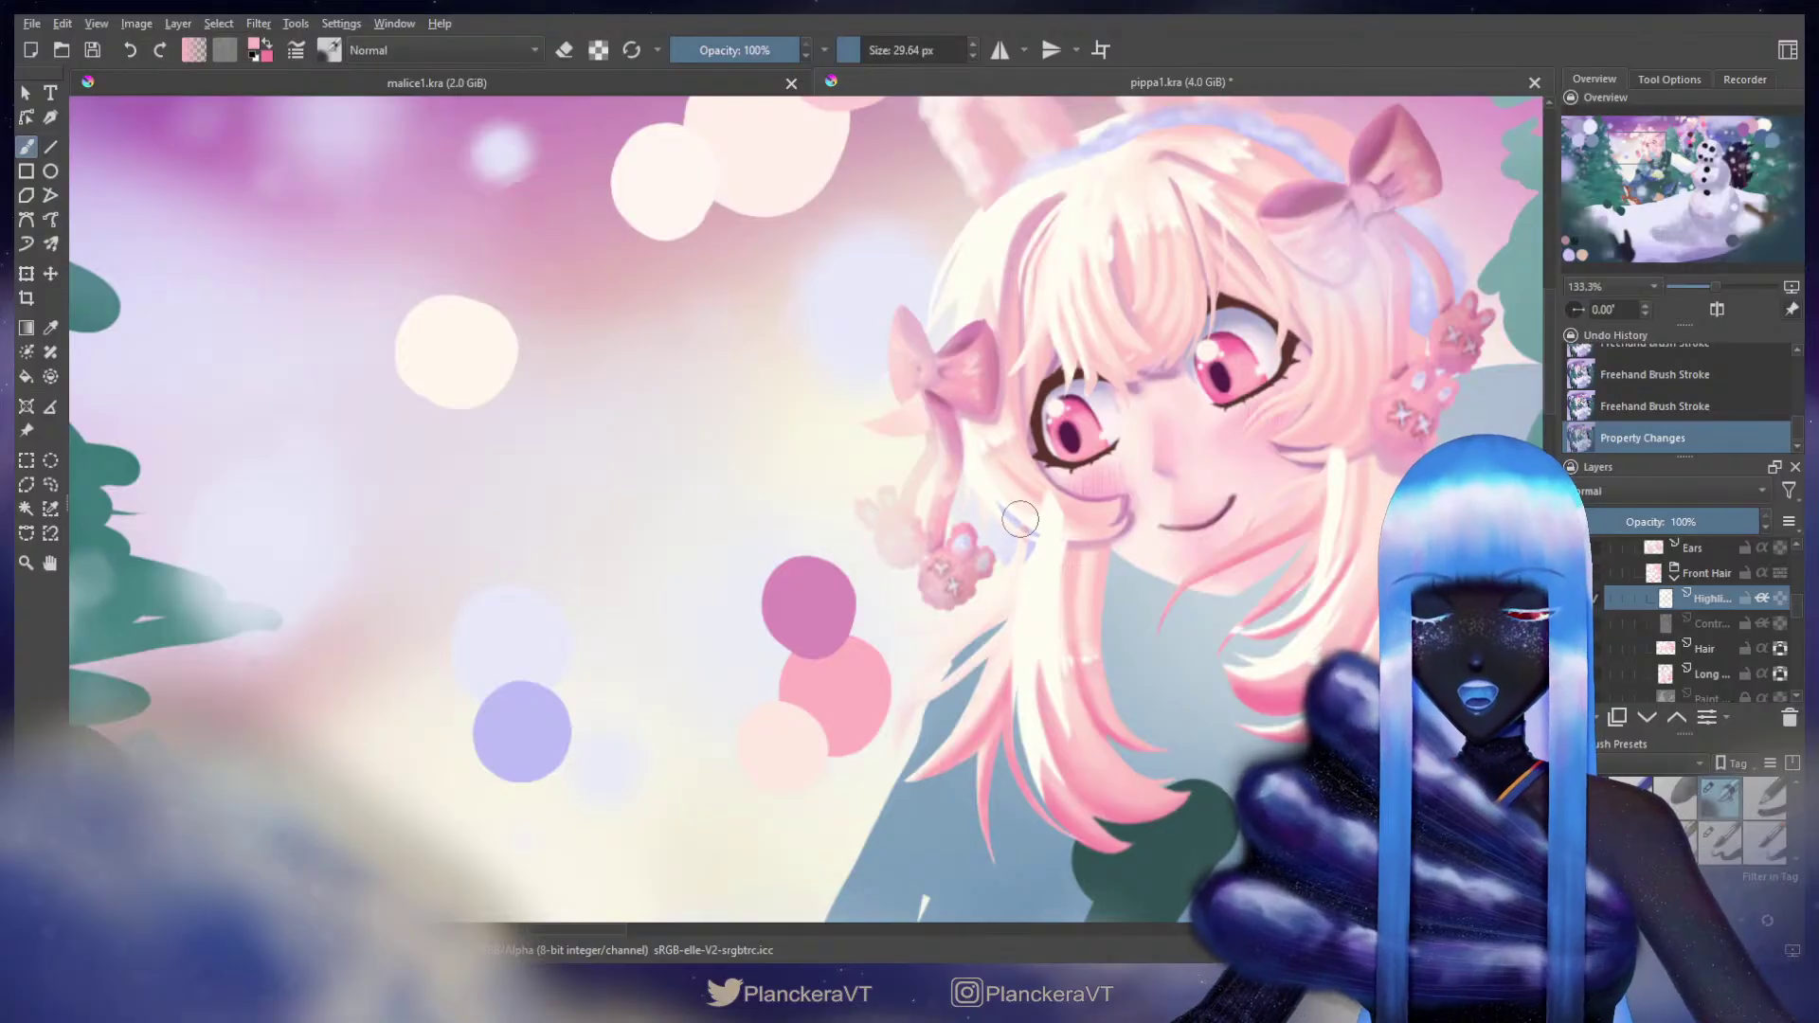
{"action": "key", "text": "e"}
{"action": "mouse_move", "coordinate": [1029, 511]}
{"action": "left_mouse_down"}
{"action": "mouse_move", "coordinate": [892, 430]}
{"action": "mouse_move", "coordinate": [938, 413]}
{"action": "left_mouse_up"}
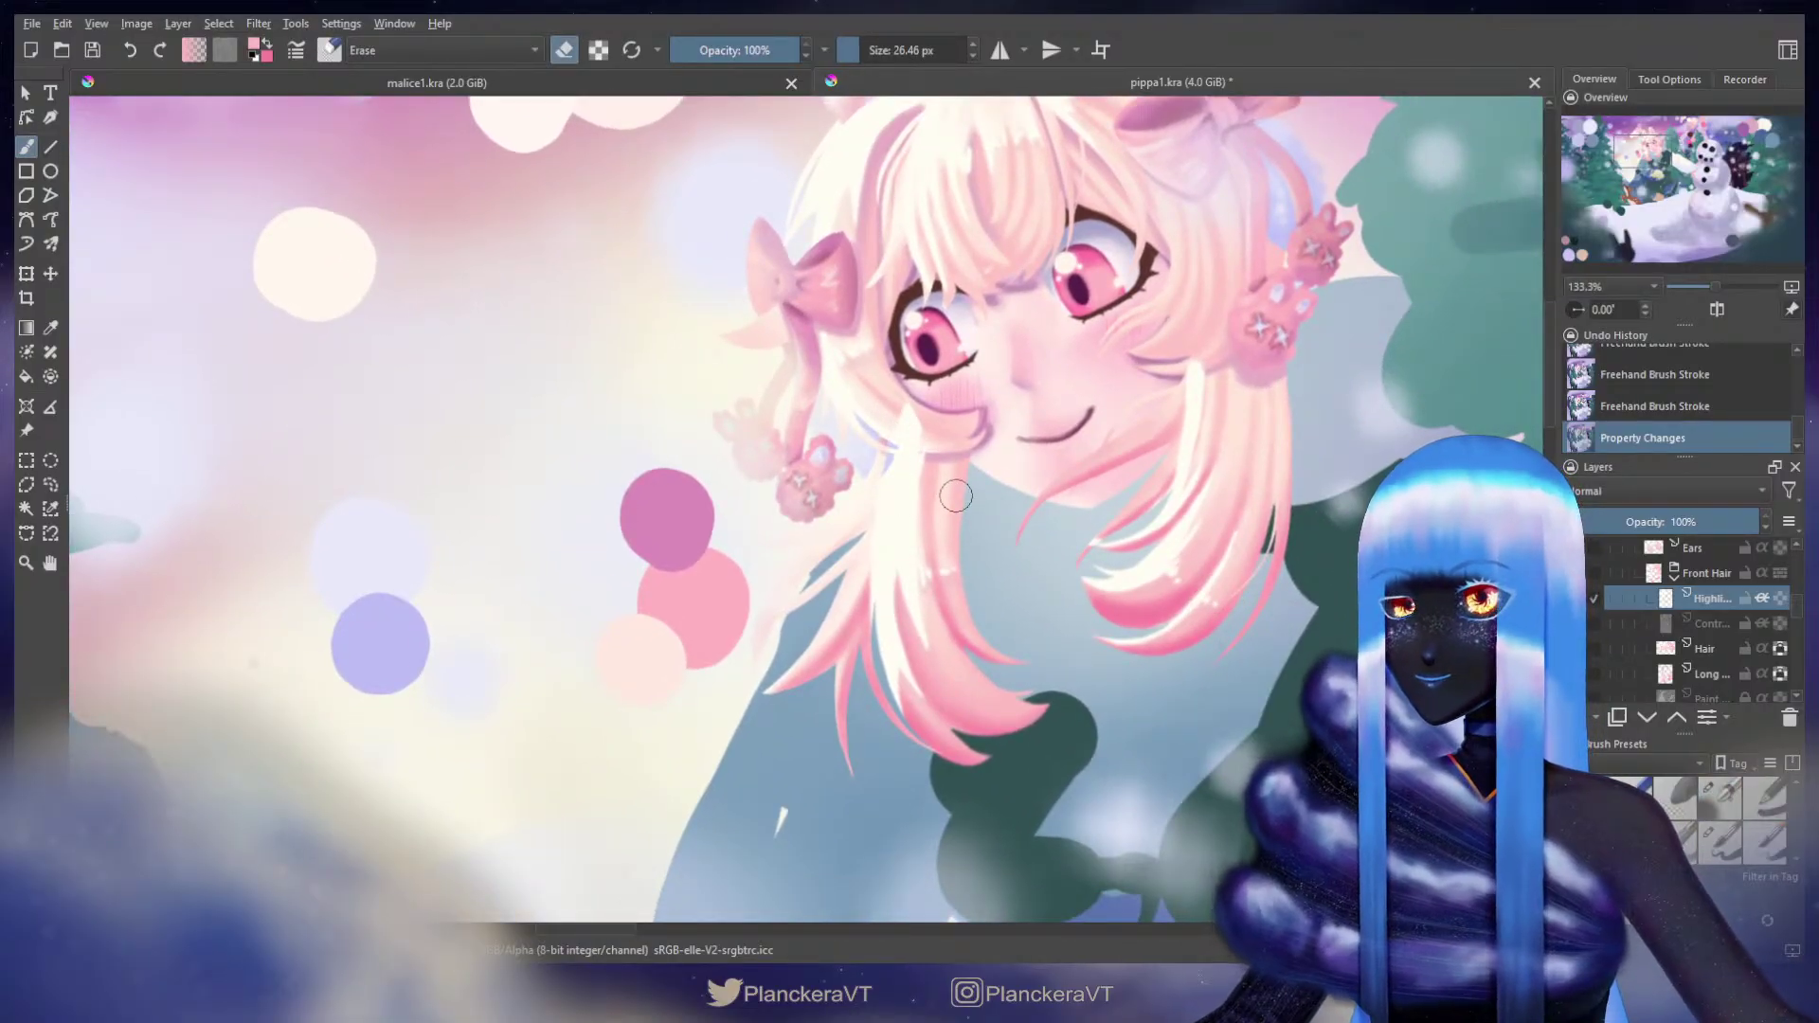
{"action": "scroll", "coordinate": [1799, 614], "scroll_direction": "down", "scroll_amount": 1}
{"action": "left_click_drag", "start_coordinate": [1799, 614], "coordinate": [1799, 624]}
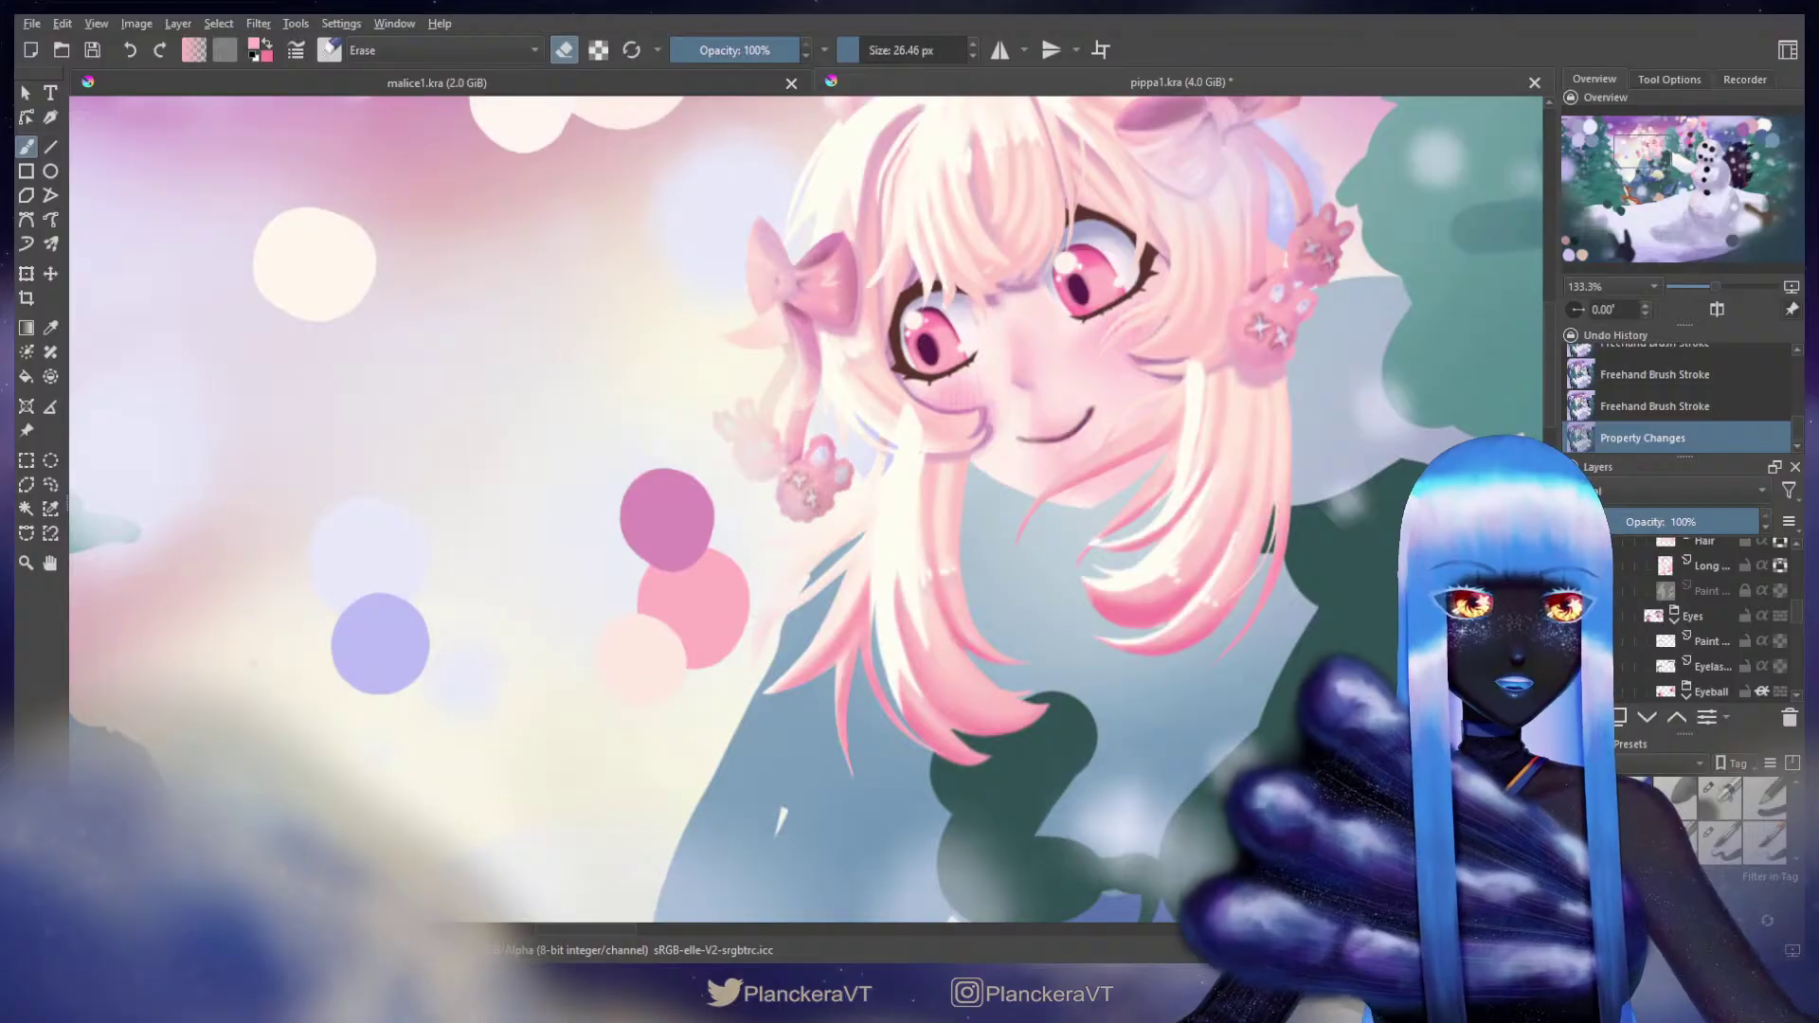
{"action": "left_click", "coordinate": [1577, 590]}
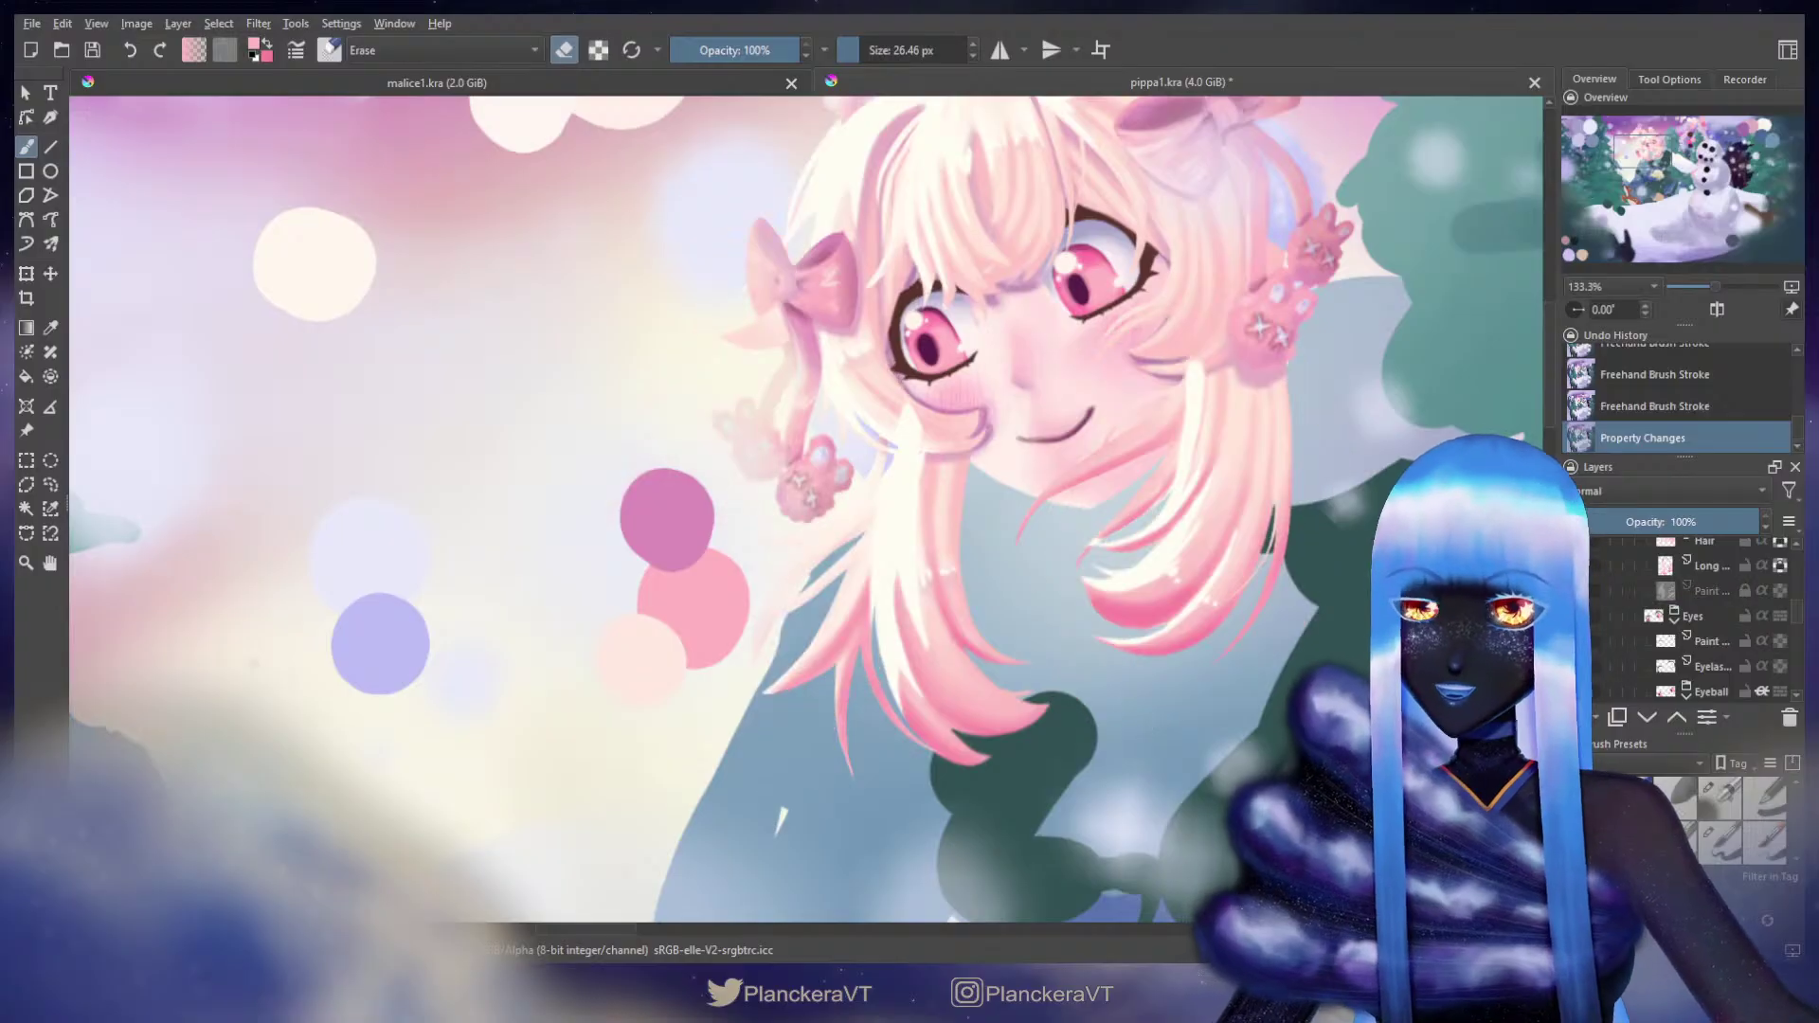
{"action": "mouse_move", "coordinate": [1051, 429]}
{"action": "left_mouse_down"}
{"action": "mouse_move", "coordinate": [1028, 524]}
{"action": "mouse_move", "coordinate": [1196, 656]}
{"action": "mouse_move", "coordinate": [1192, 675]}
{"action": "mouse_move", "coordinate": [1019, 482]}
{"action": "left_mouse_up"}
{"action": "left_click_drag", "start_coordinate": [878, 308], "coordinate": [894, 308], "text": "shift"}
{"action": "mouse_move", "coordinate": [873, 446]}
{"action": "left_mouse_down"}
{"action": "mouse_move", "coordinate": [897, 473]}
{"action": "mouse_move", "coordinate": [819, 481]}
{"action": "left_mouse_up"}
{"action": "scroll", "coordinate": [888, 467], "scroll_direction": "up", "scroll_amount": 2}
{"action": "mouse_move", "coordinate": [723, 467]}
{"action": "left_mouse_down", "text": "shift"}
{"action": "mouse_move", "coordinate": [688, 467]}
{"action": "mouse_move", "coordinate": [853, 548]}
{"action": "left_mouse_up", "text": "shift"}
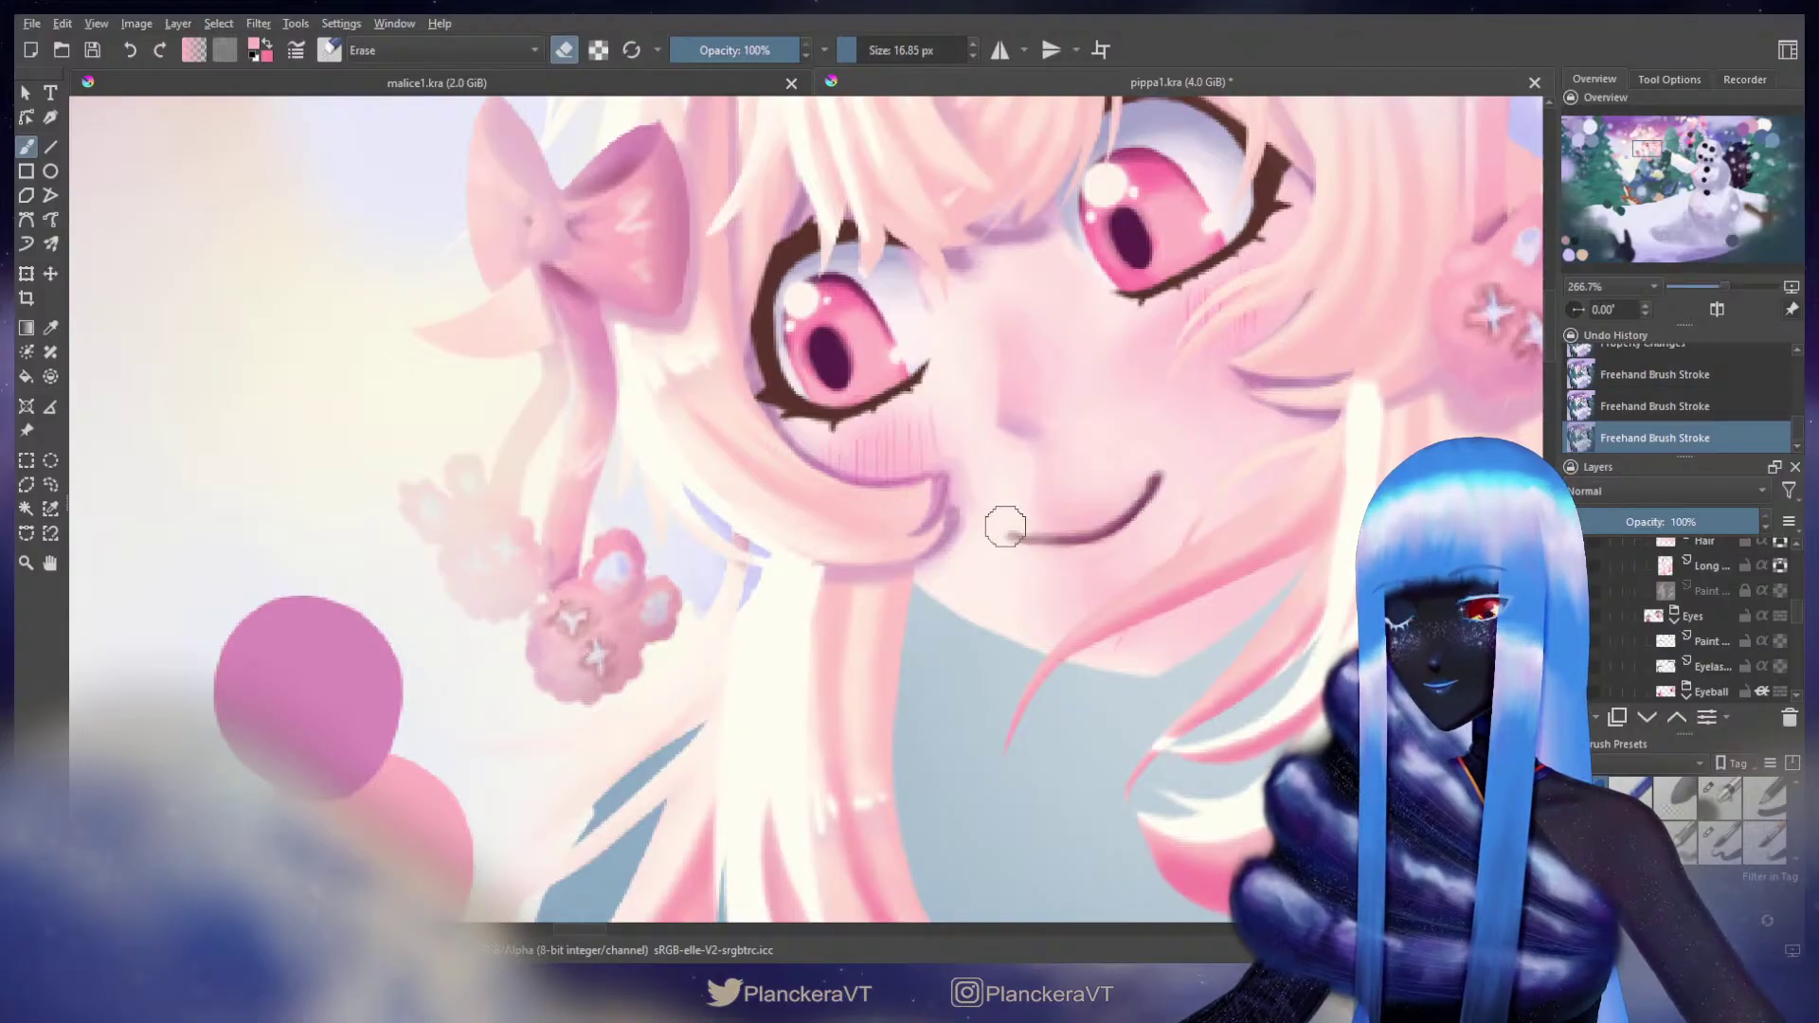
{"action": "key", "text": "e"}
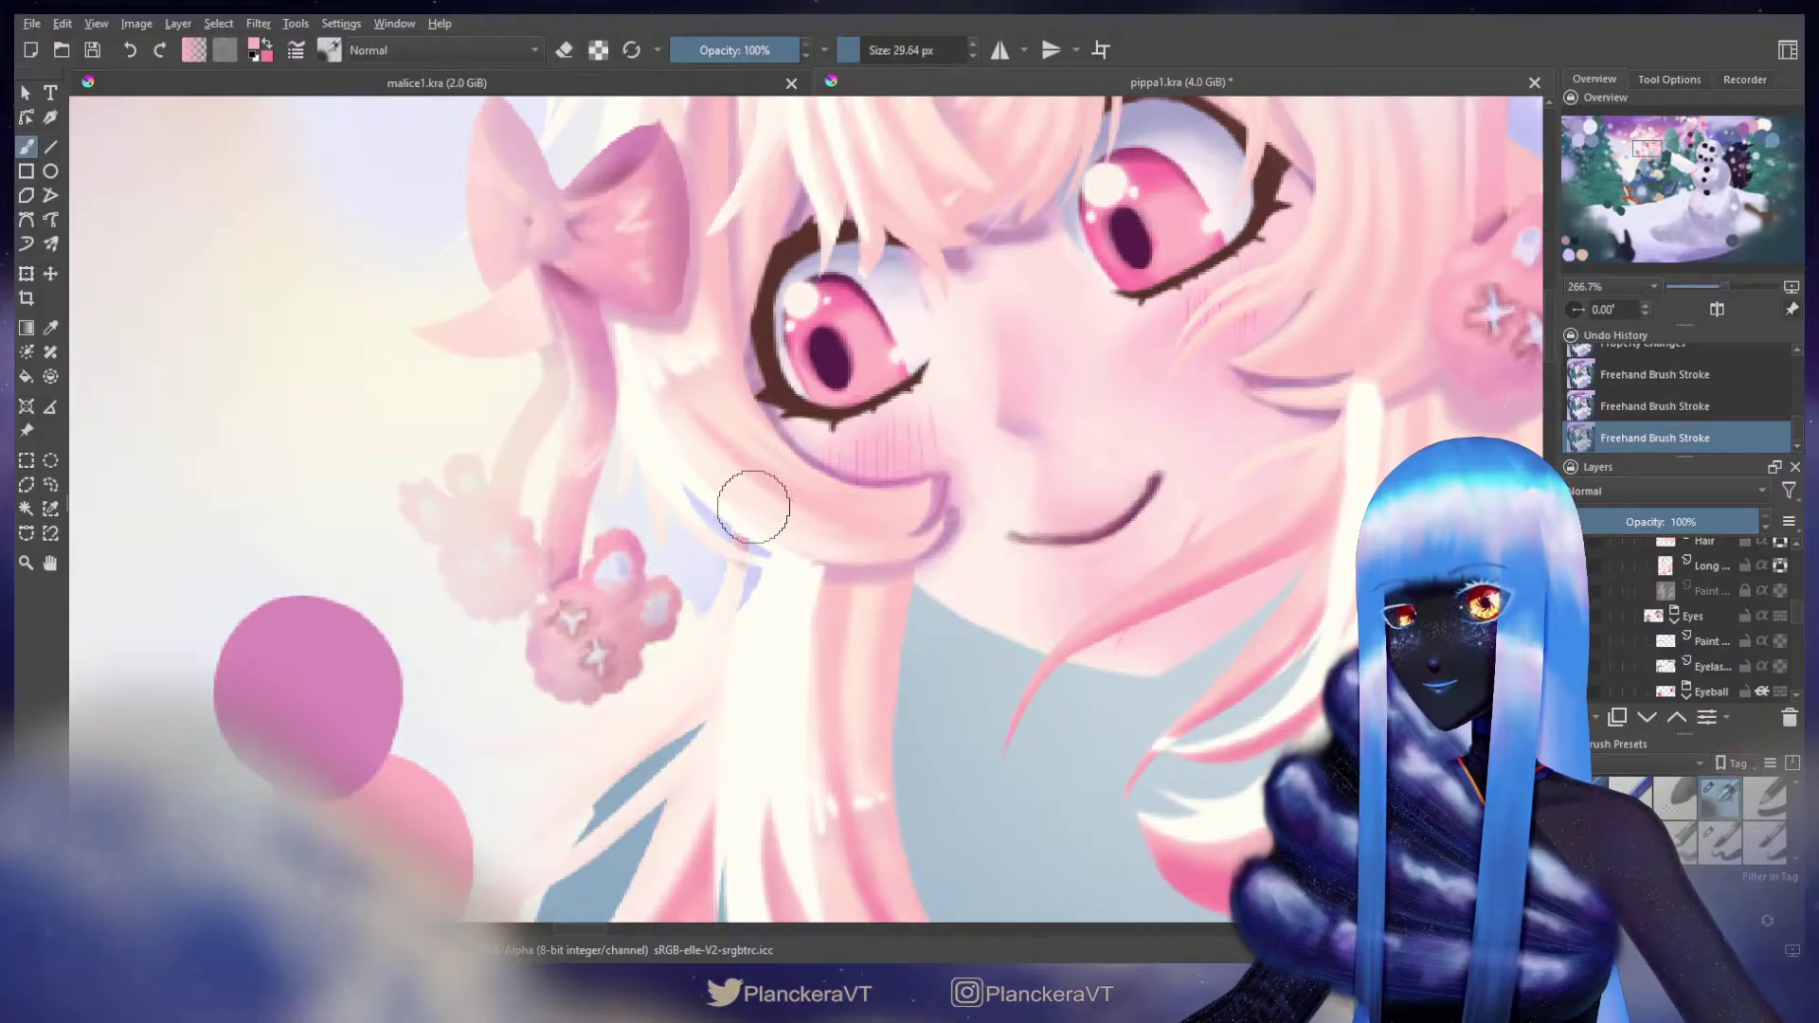
{"action": "mouse_move", "coordinate": [794, 576]}
{"action": "left_mouse_down"}
{"action": "mouse_move", "coordinate": [658, 477]}
{"action": "mouse_move", "coordinate": [625, 463]}
{"action": "mouse_move", "coordinate": [616, 481]}
{"action": "left_mouse_up"}
{"action": "key", "text": "ctrl+z"}
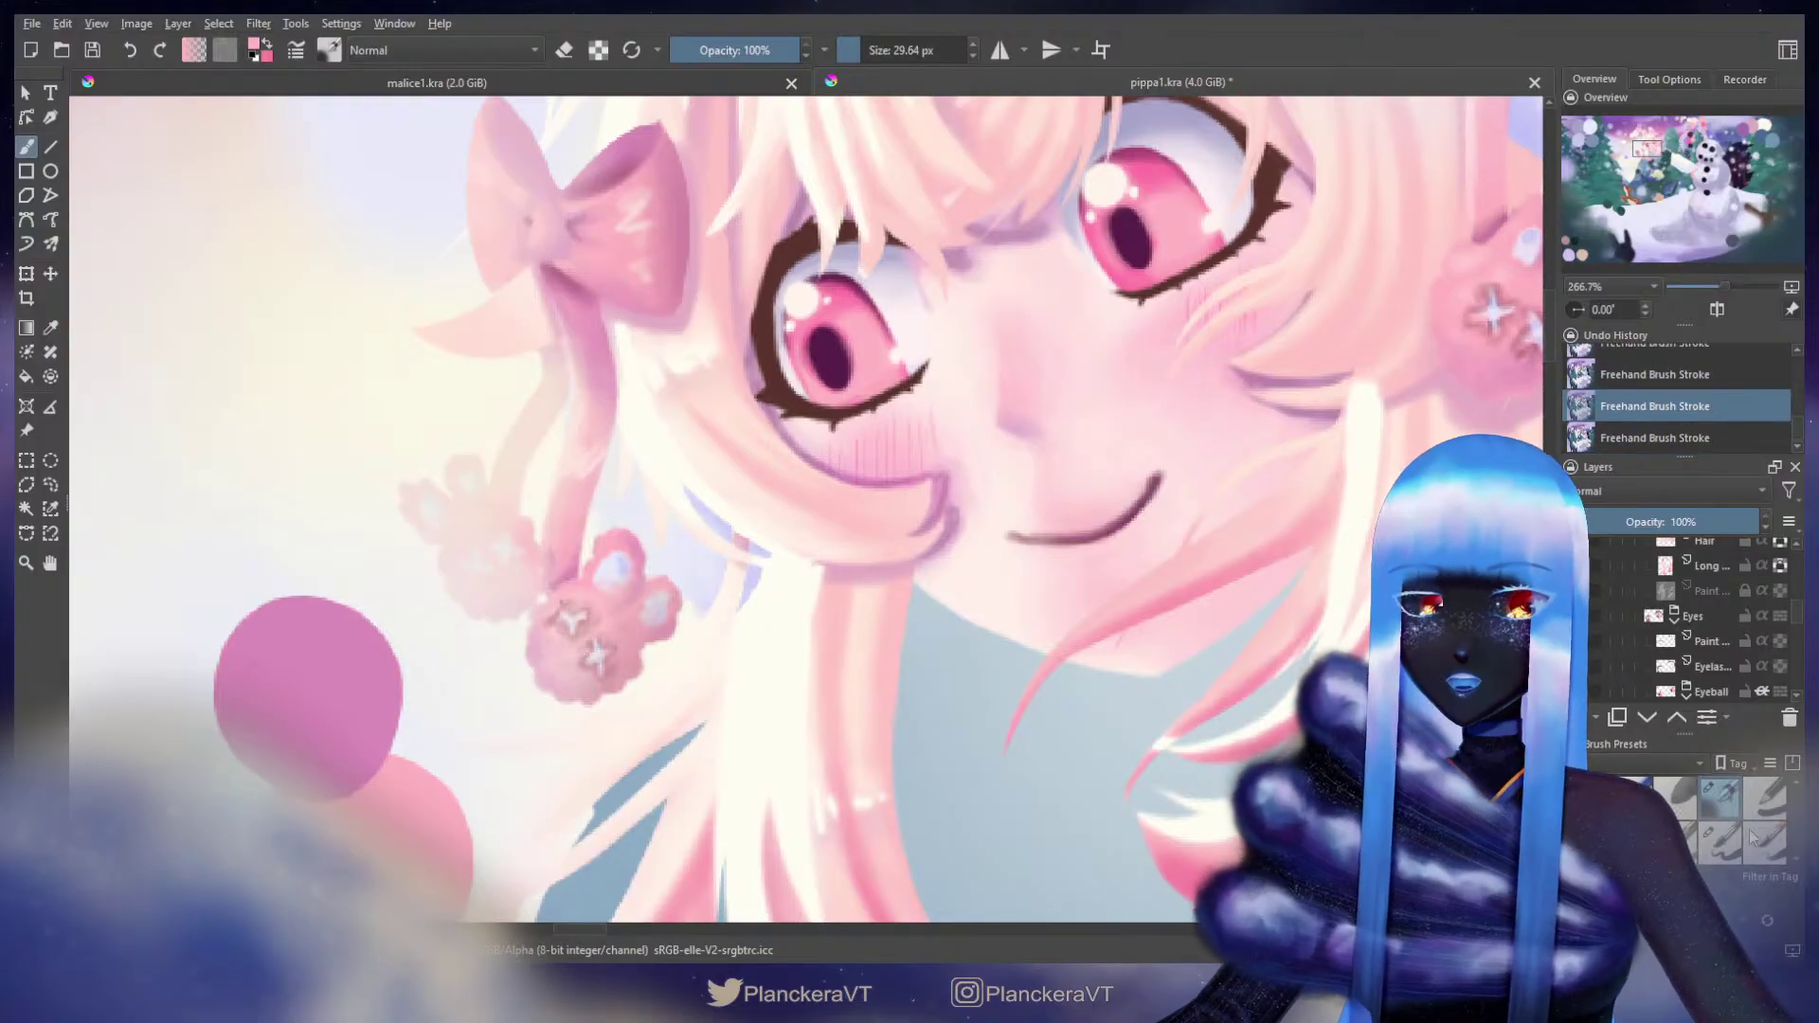
Step: Switch to another brush preset, sample the near-white highlight colour and paint fine strands beside the cheek at 44.55 px
{"action": "left_click", "coordinate": [1701, 831]}
{"action": "scroll", "coordinate": [1127, 519], "scroll_direction": "down", "scroll_amount": 1}
{"action": "left_click_drag", "start_coordinate": [1307, 267], "coordinate": [598, 812]}
{"action": "left_click", "coordinate": [1326, 343], "text": "ctrl"}
{"action": "left_click_drag", "start_coordinate": [738, 669], "coordinate": [737, 664]}
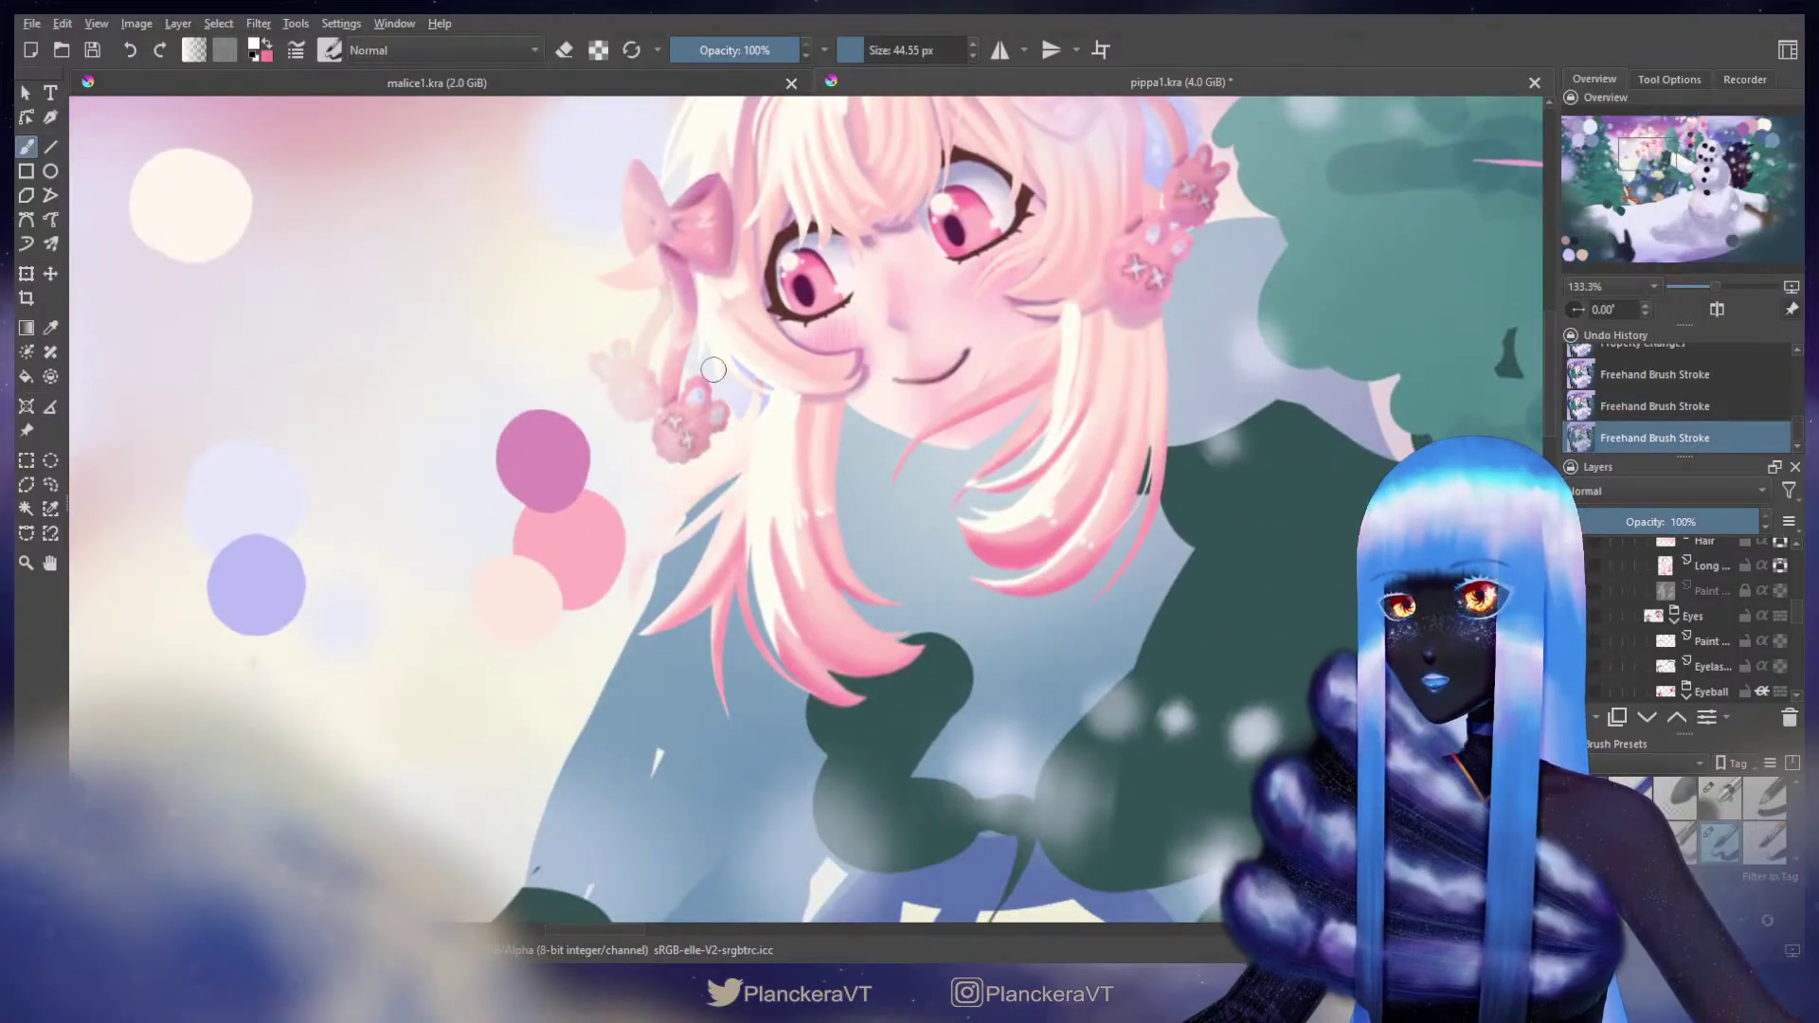
{"action": "left_click_drag", "start_coordinate": [714, 369], "coordinate": [755, 382]}
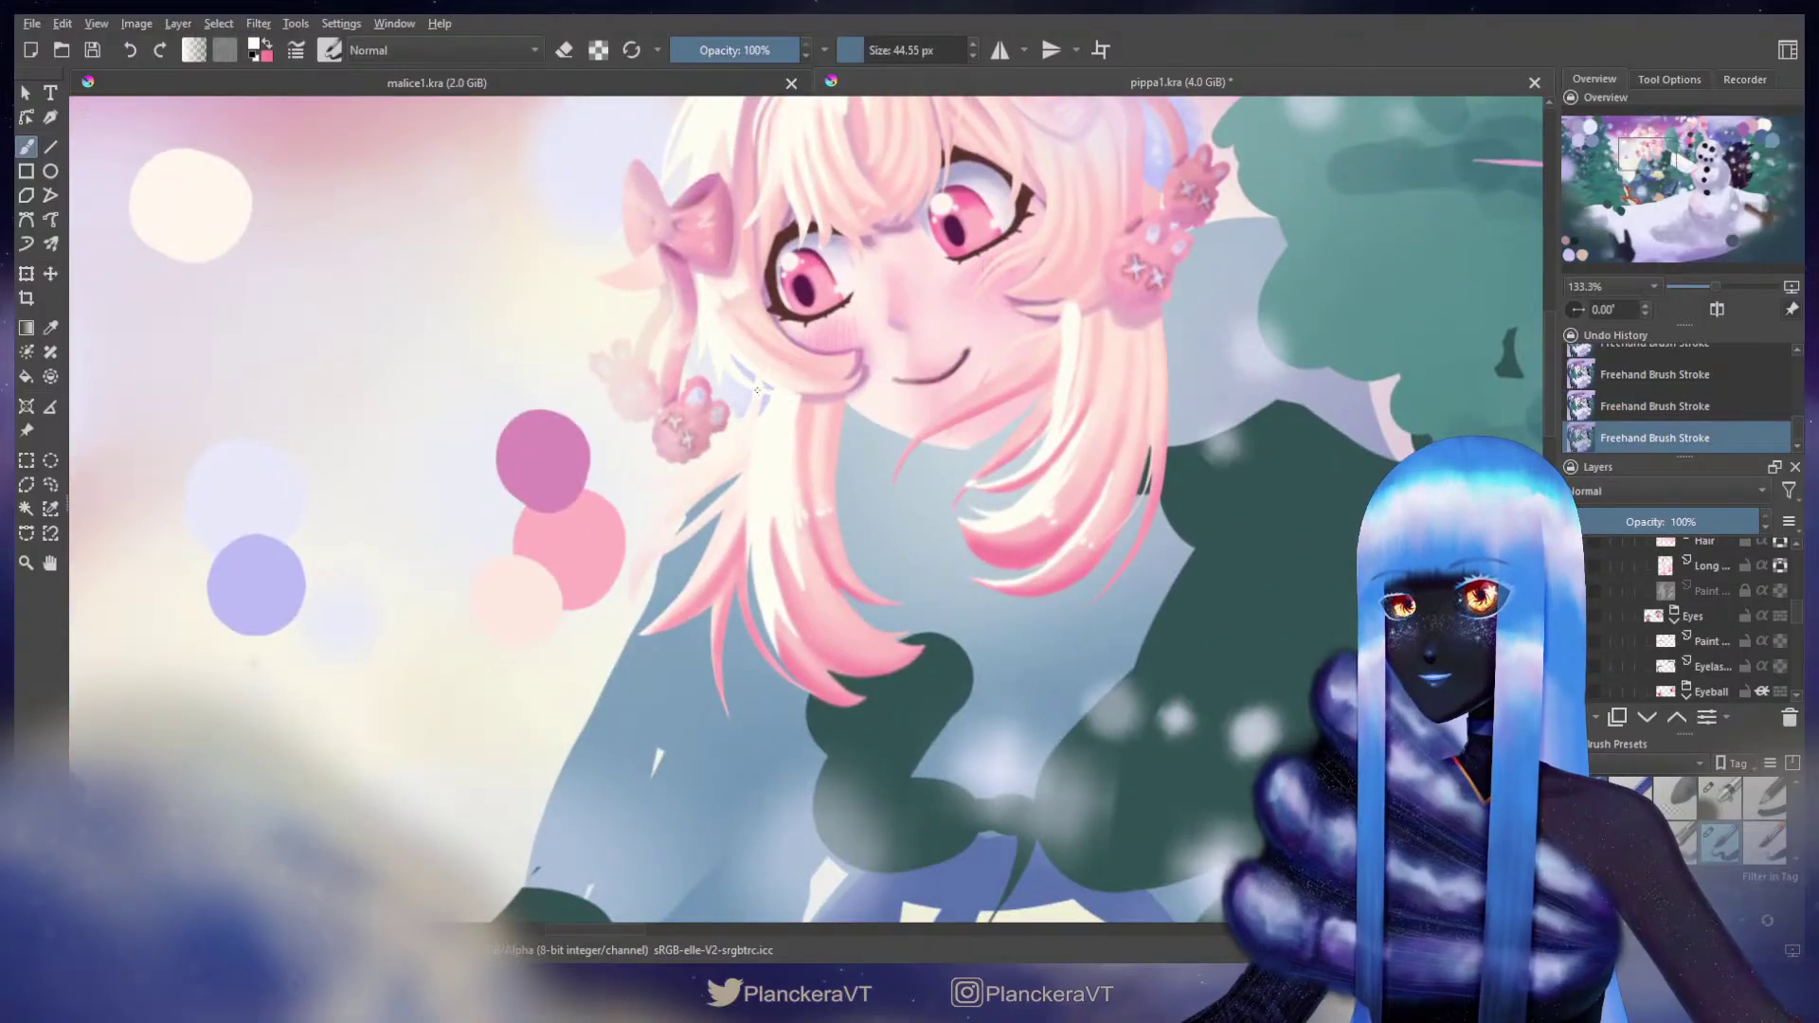
{"action": "left_click_drag", "start_coordinate": [910, 274], "coordinate": [955, 527]}
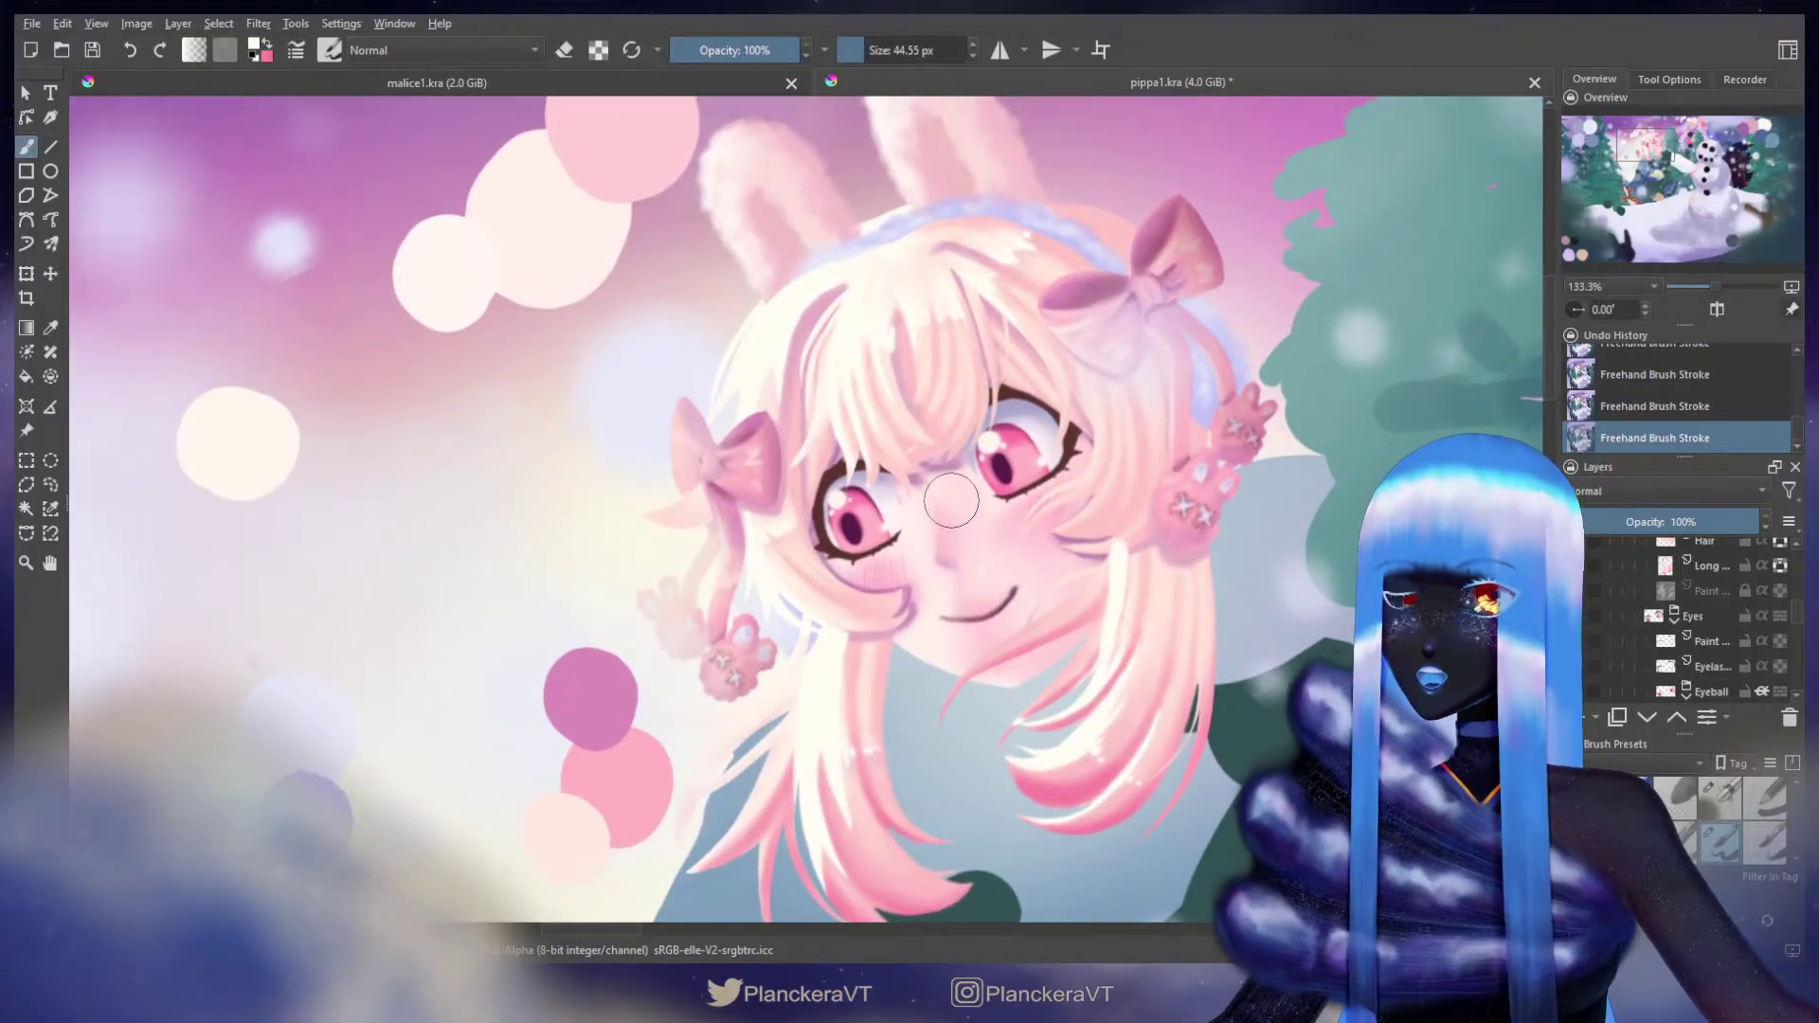
{"action": "scroll", "coordinate": [975, 537], "scroll_direction": "up", "scroll_amount": 2}
{"action": "scroll", "coordinate": [975, 520], "scroll_direction": "up", "scroll_amount": 1}
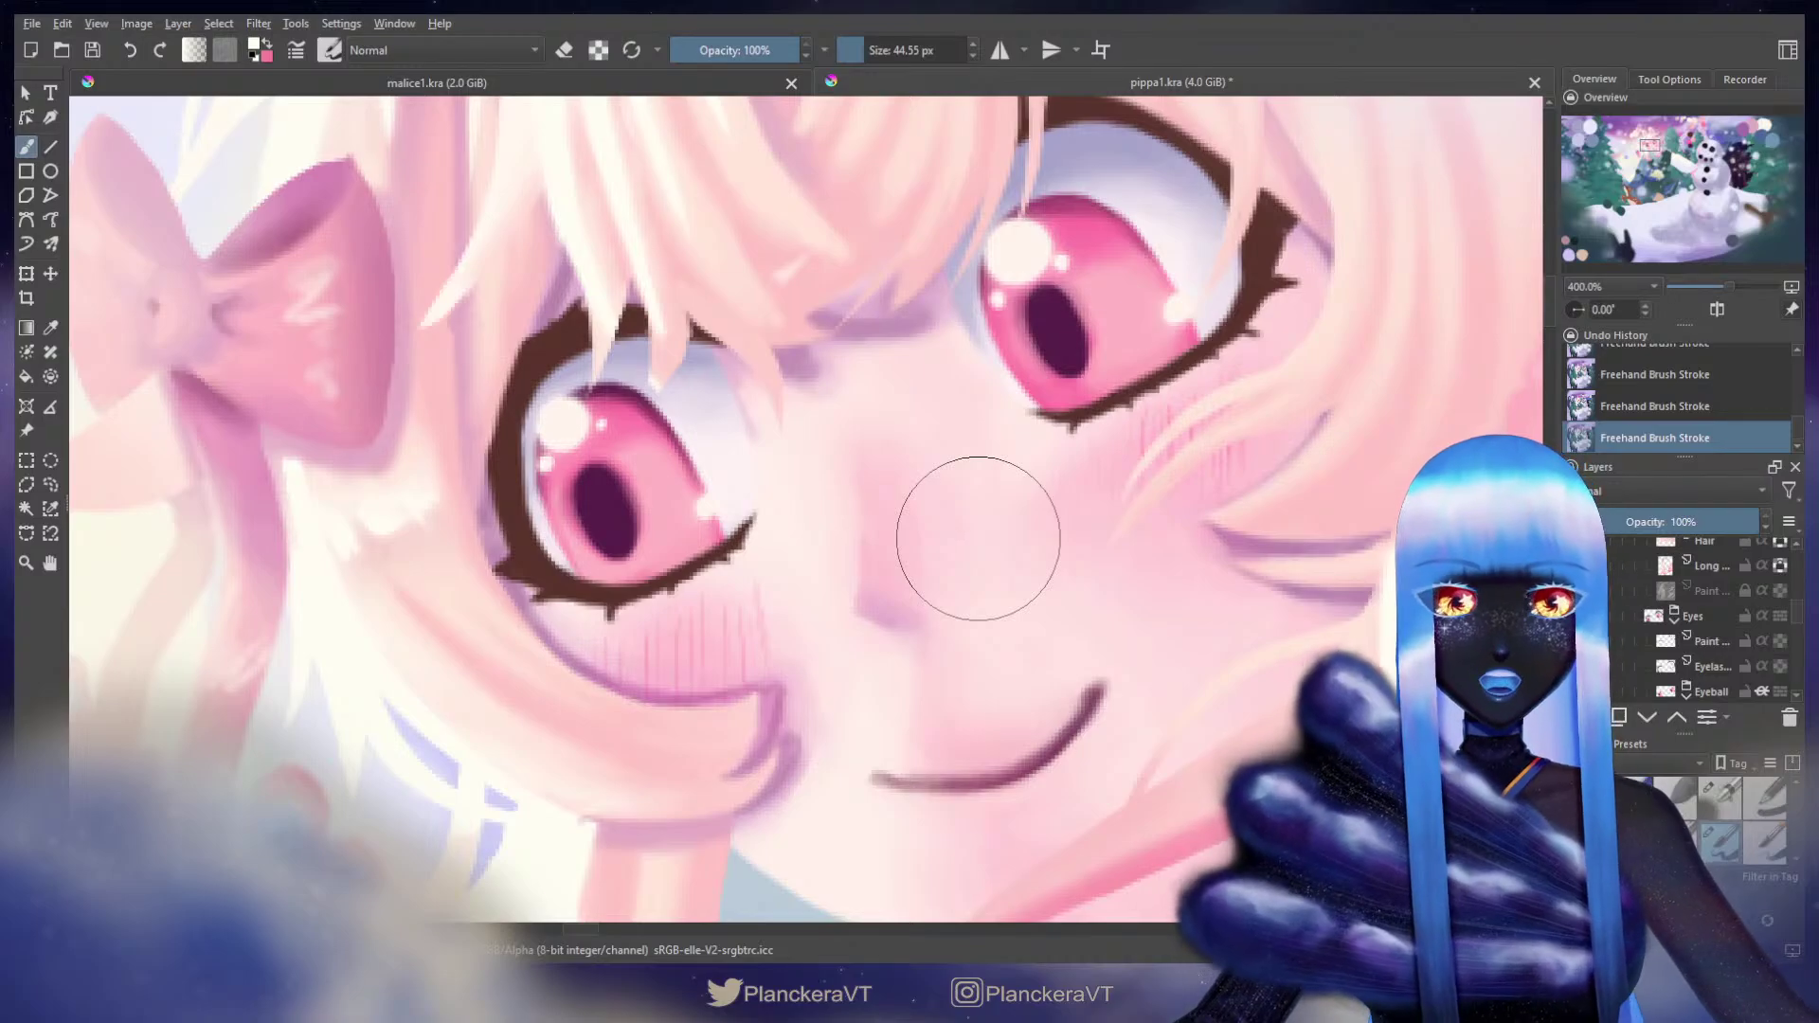
{"action": "key", "text": "e"}
{"action": "scroll", "coordinate": [1067, 418], "scroll_direction": "up", "scroll_amount": 1}
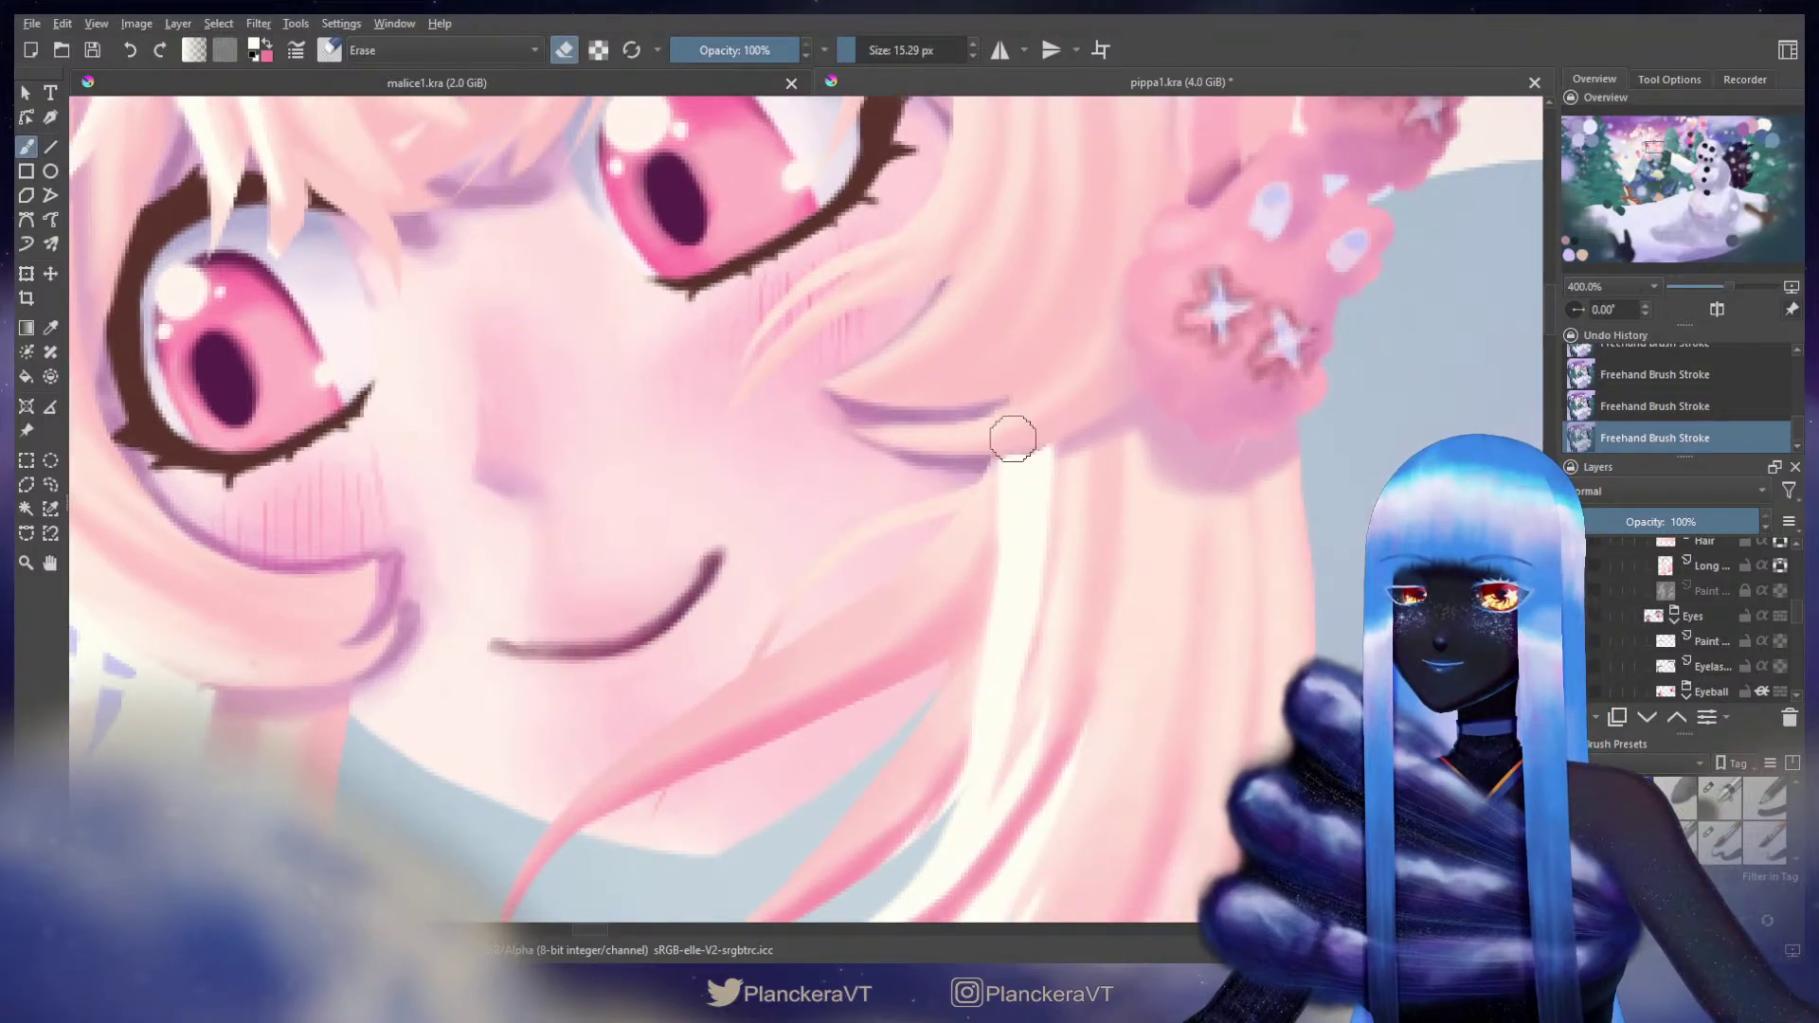
{"action": "scroll", "coordinate": [942, 448], "scroll_direction": "down", "scroll_amount": 5}
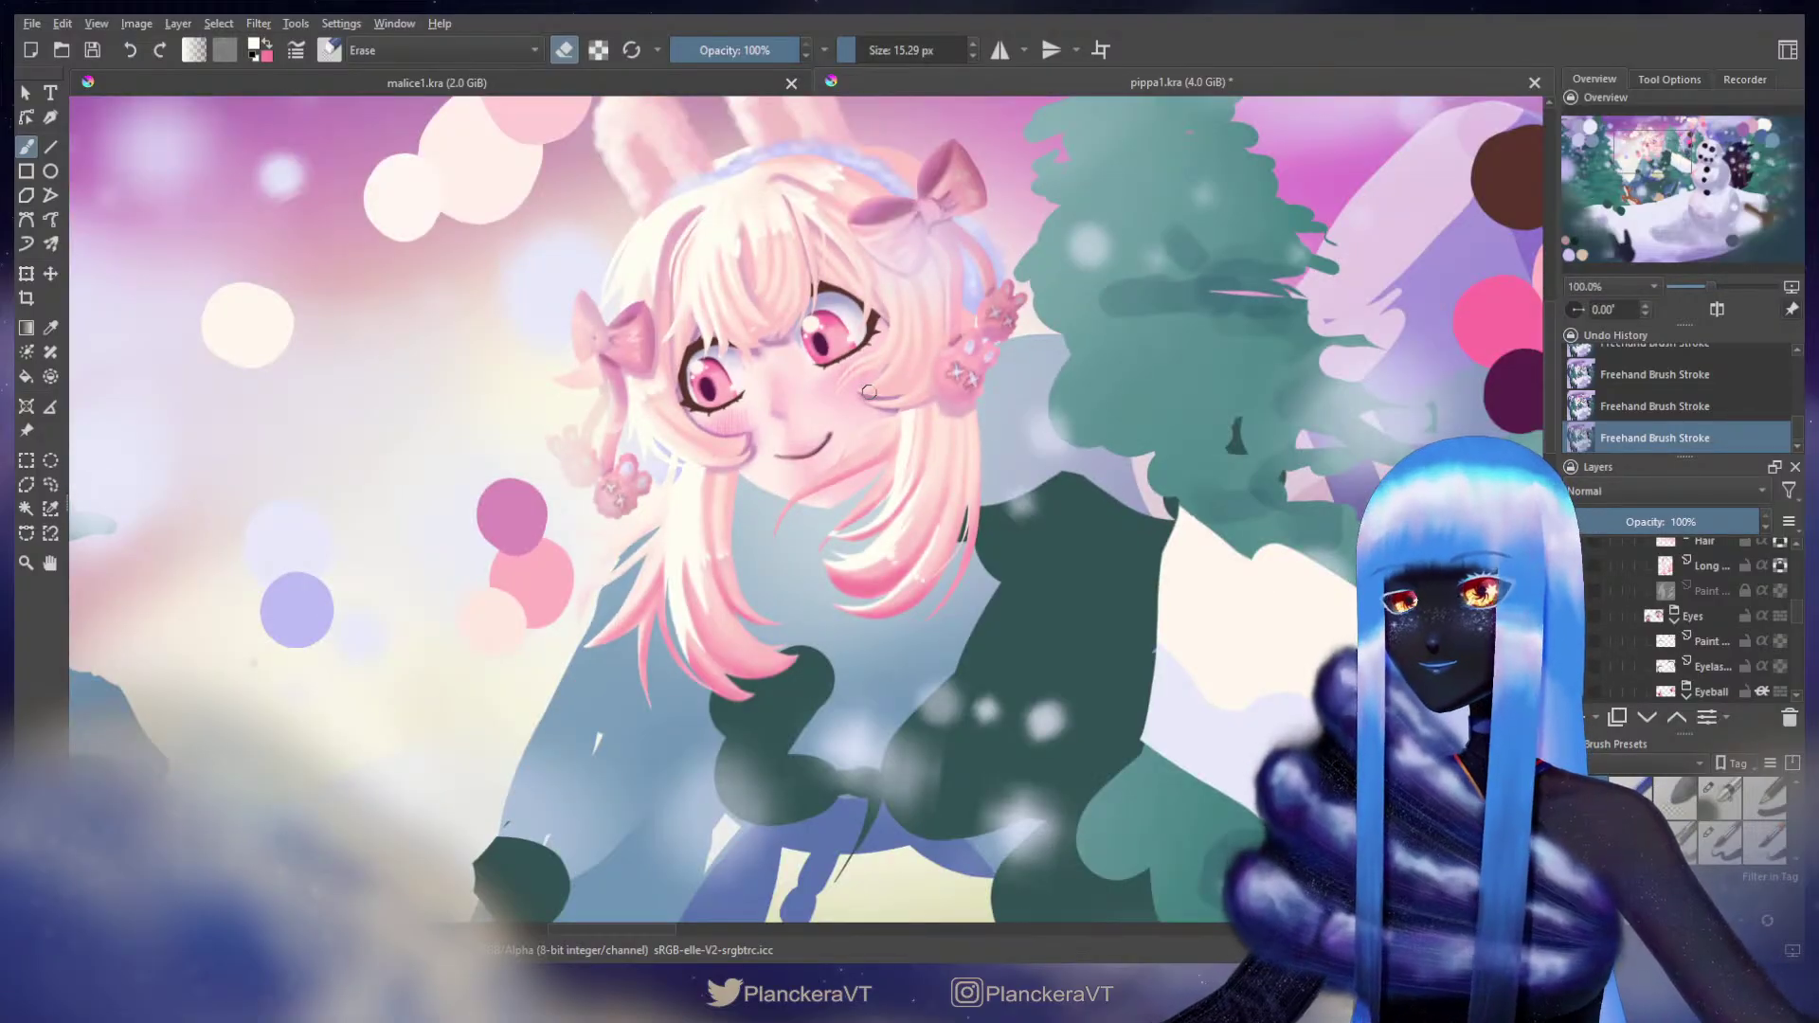
{"action": "left_click_drag", "start_coordinate": [854, 489], "coordinate": [1048, 552]}
{"action": "key", "text": "/"}
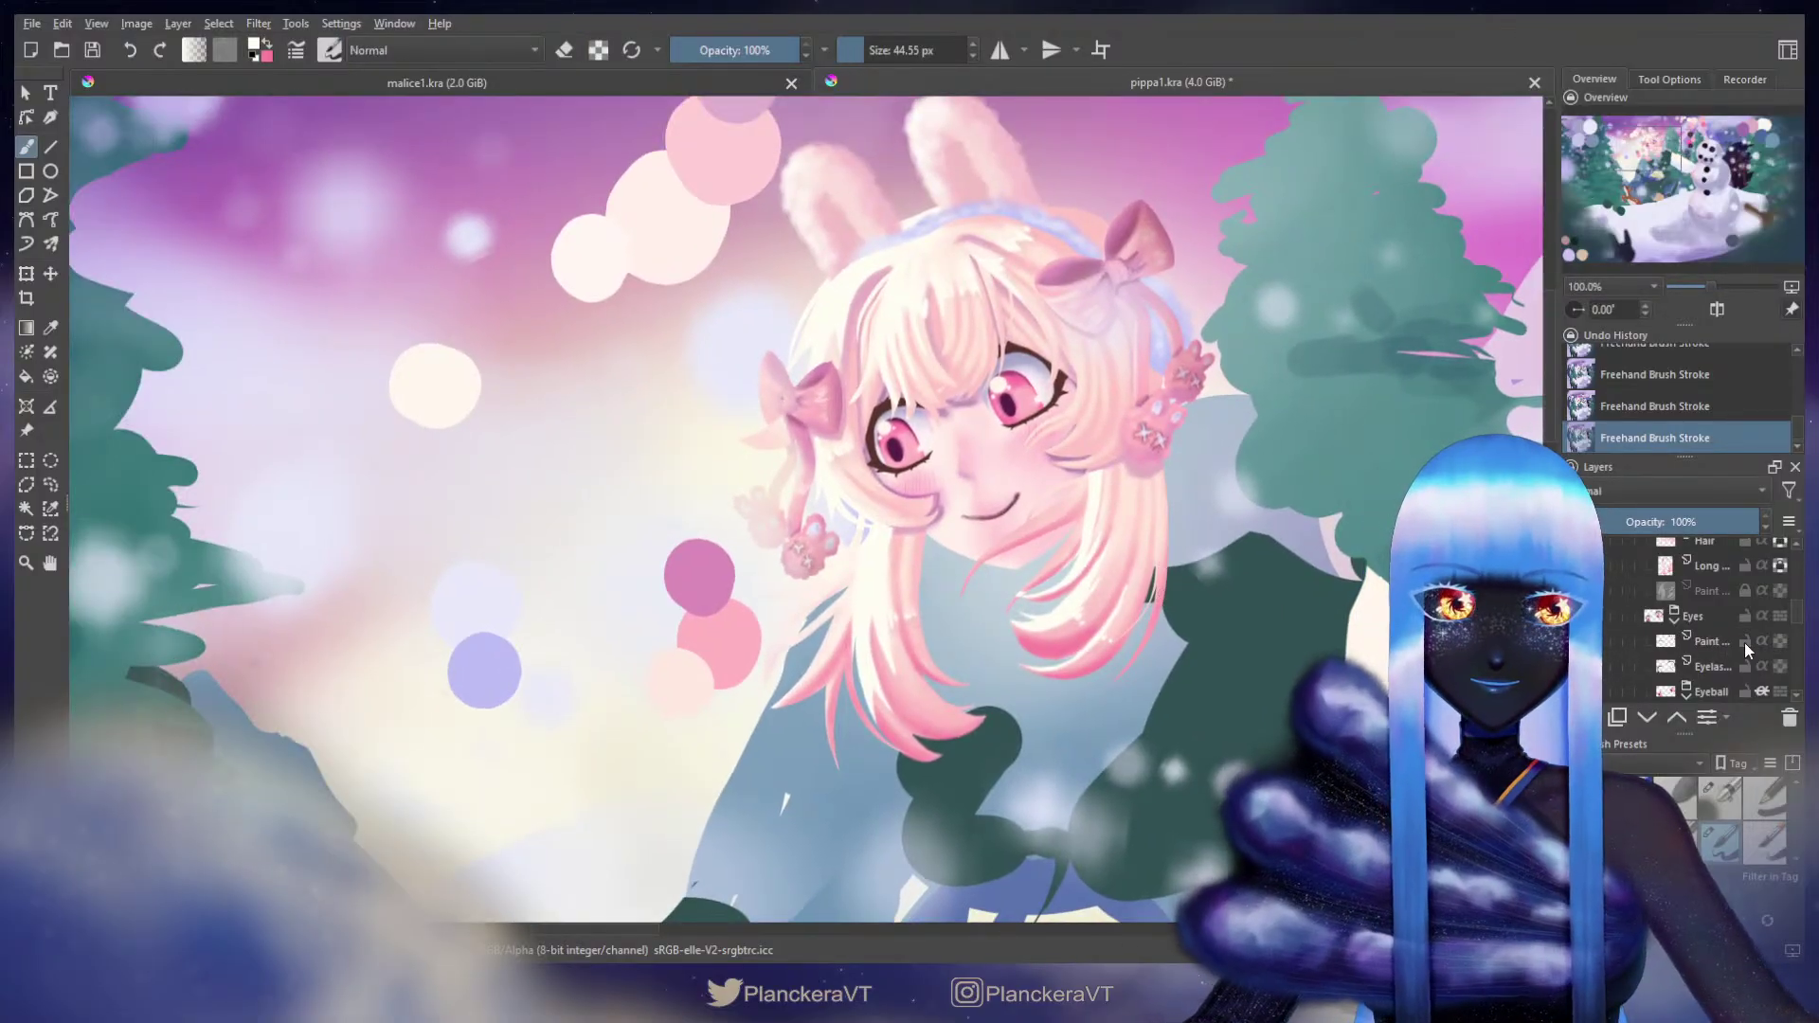
Step: Add a paint layer above the highlight layer in the Front Hair group and paint near-white strands beside the flower ornament at 31.61 px
{"action": "scroll", "coordinate": [1799, 601], "scroll_direction": "up", "scroll_amount": 3}
{"action": "left_click", "coordinate": [1599, 720]}
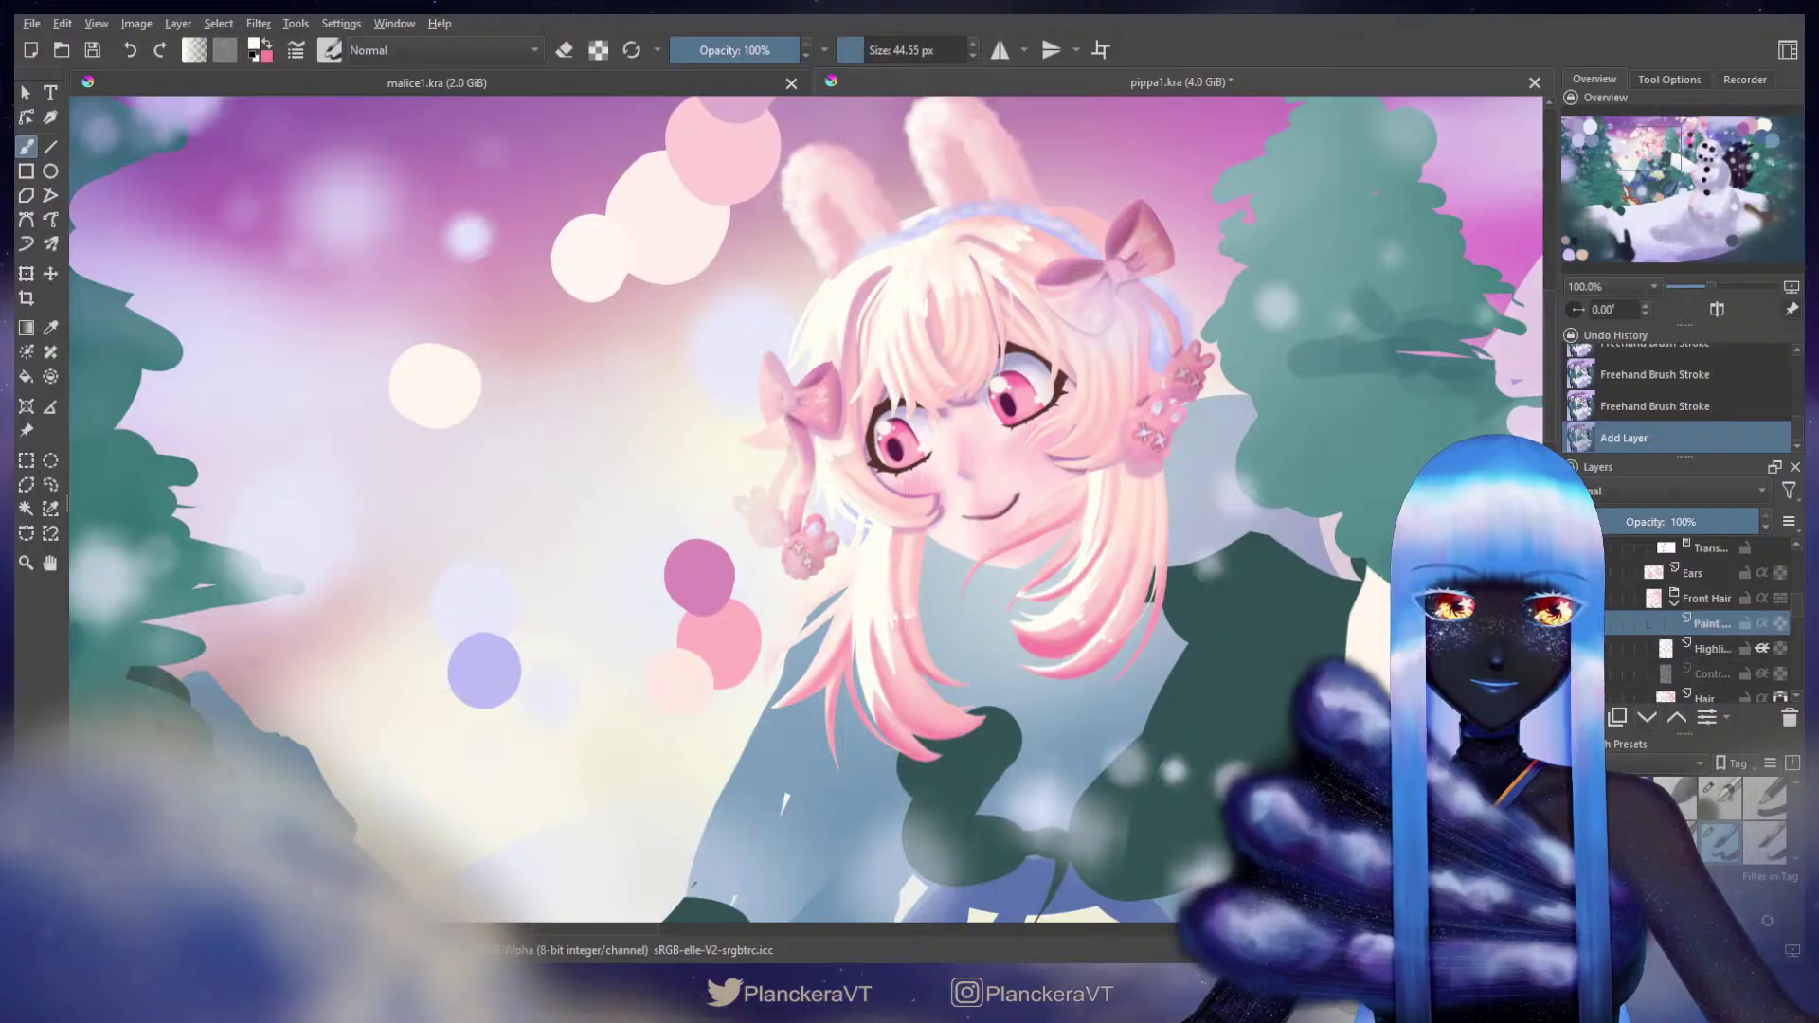
{"action": "scroll", "coordinate": [1134, 587], "scroll_direction": "up", "scroll_amount": 4}
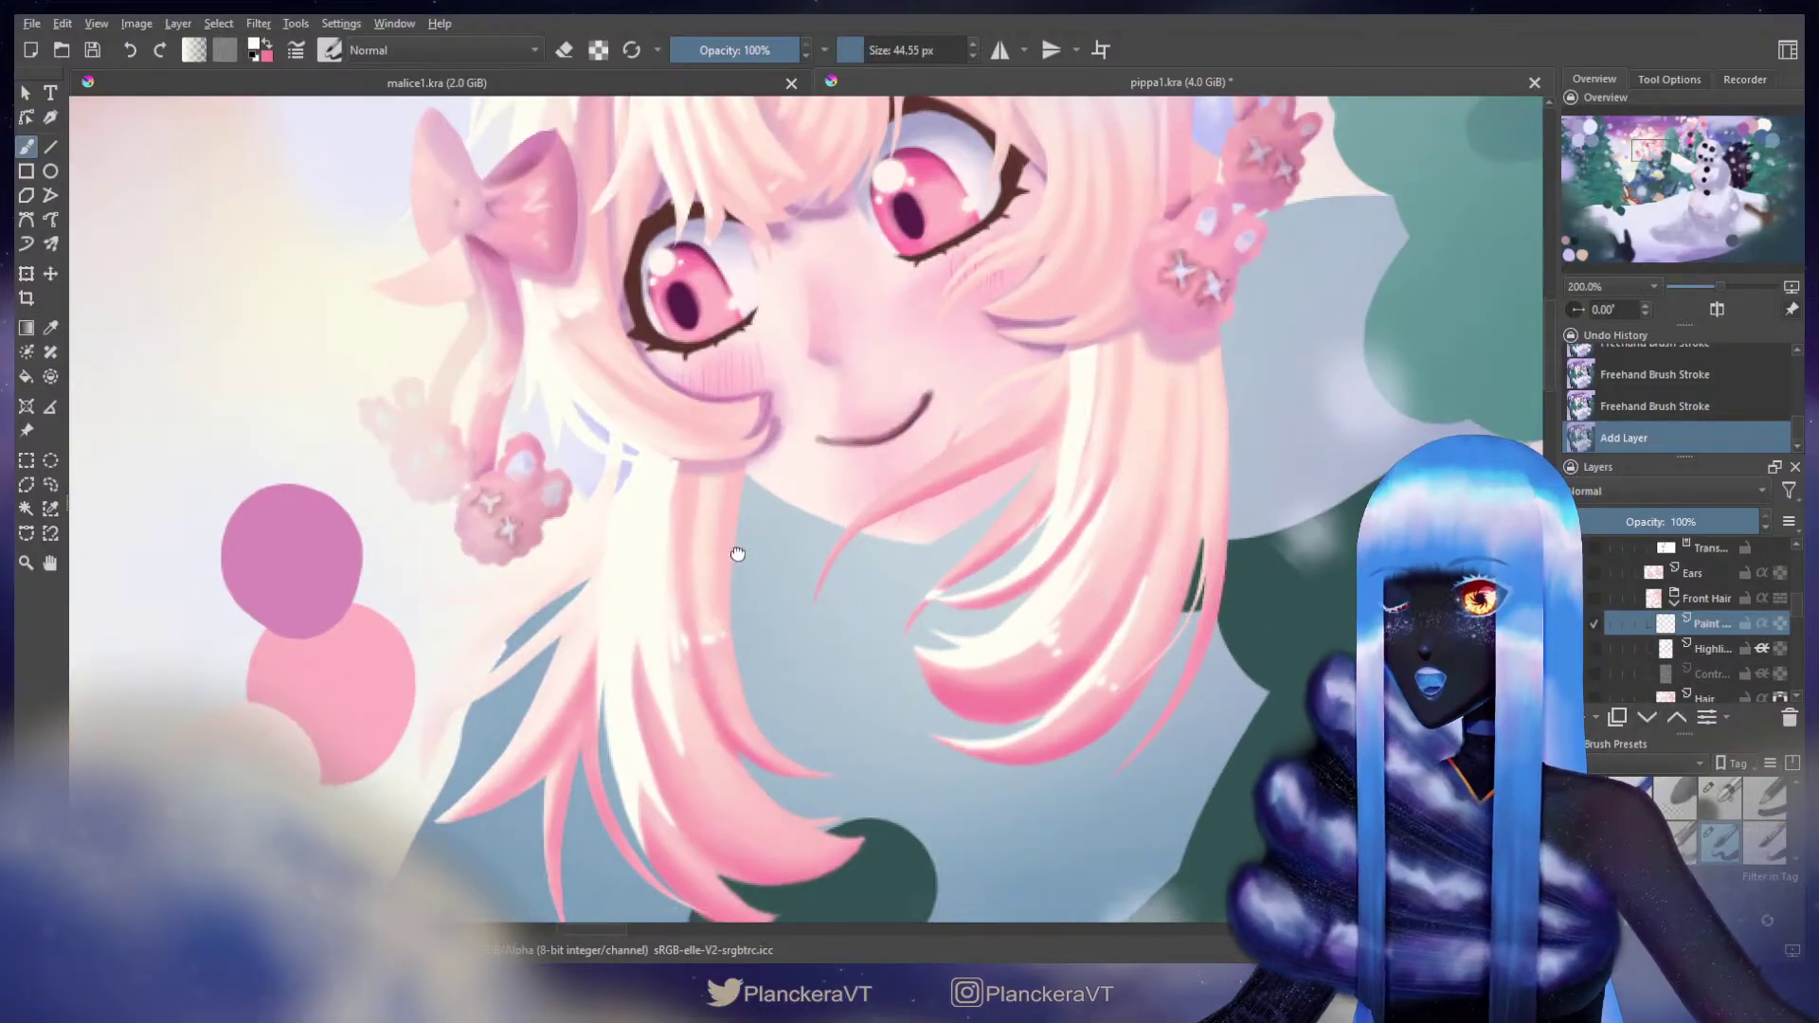
{"action": "key", "text": "bracketleft"}
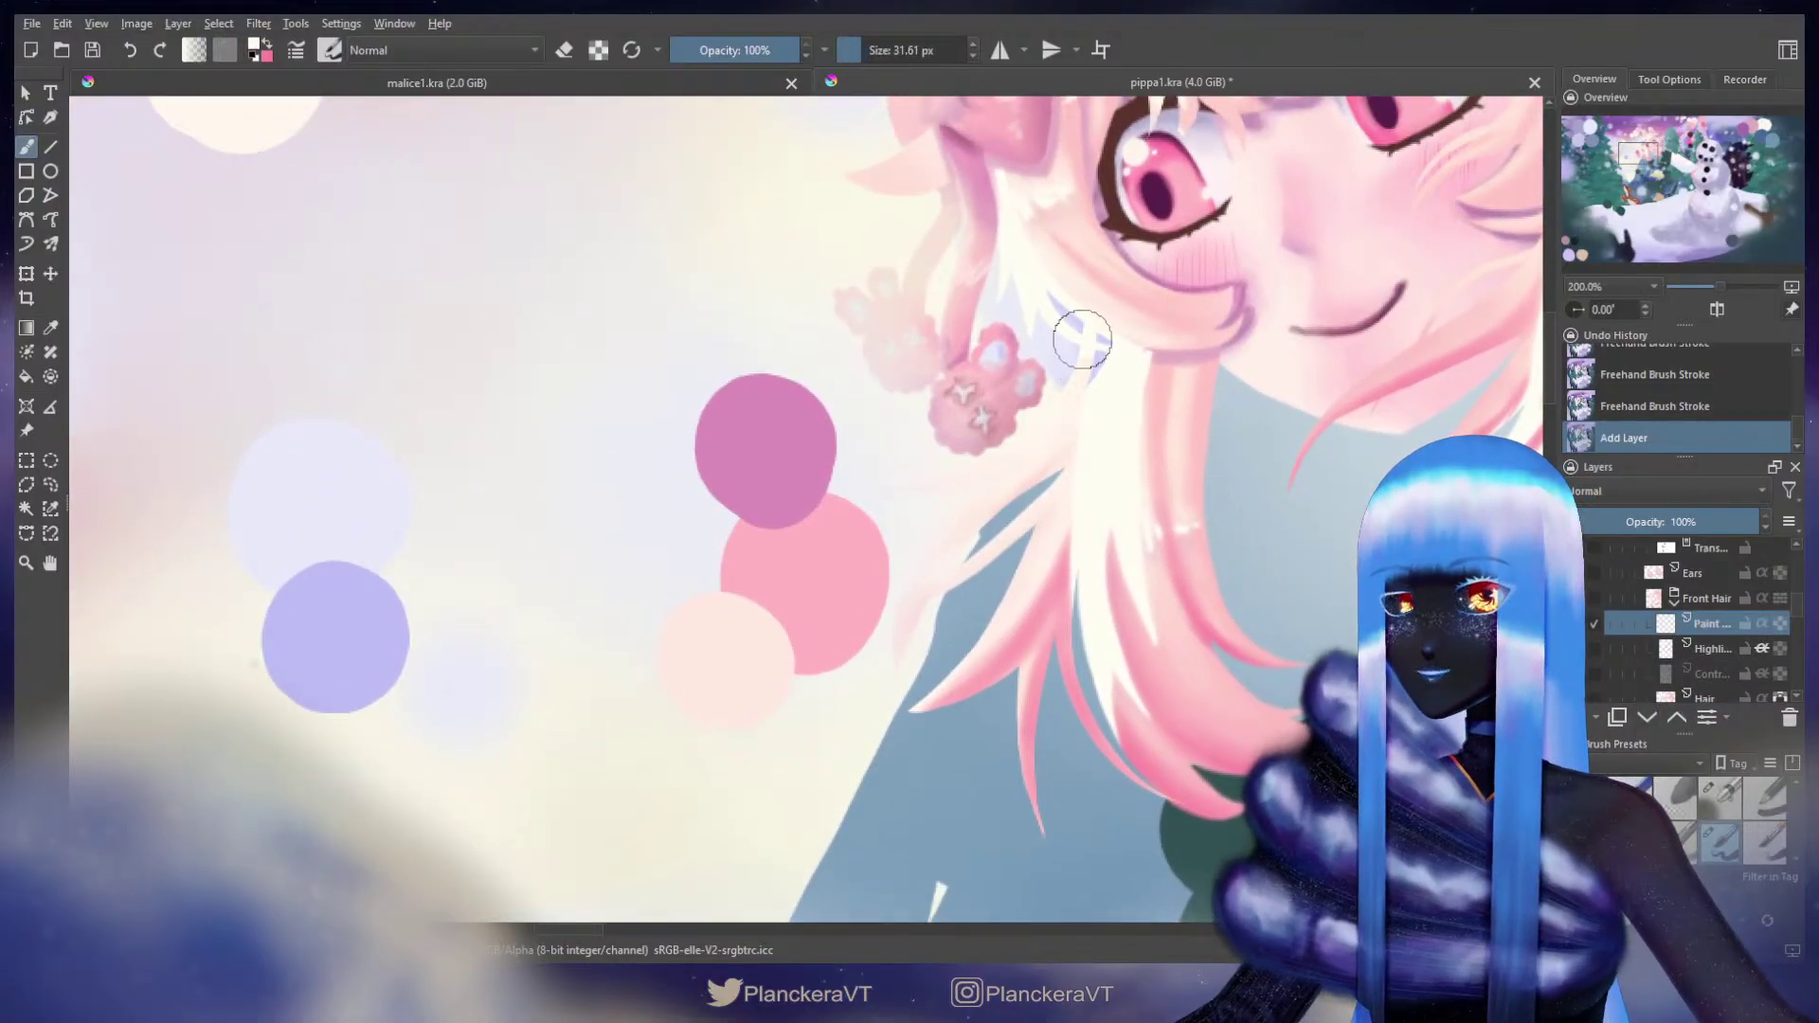
{"action": "mouse_move", "coordinate": [1078, 358]}
{"action": "left_mouse_down"}
{"action": "mouse_move", "coordinate": [1041, 420]}
{"action": "mouse_move", "coordinate": [987, 448]}
{"action": "mouse_move", "coordinate": [1051, 419]}
{"action": "mouse_move", "coordinate": [995, 446]}
{"action": "left_mouse_up"}
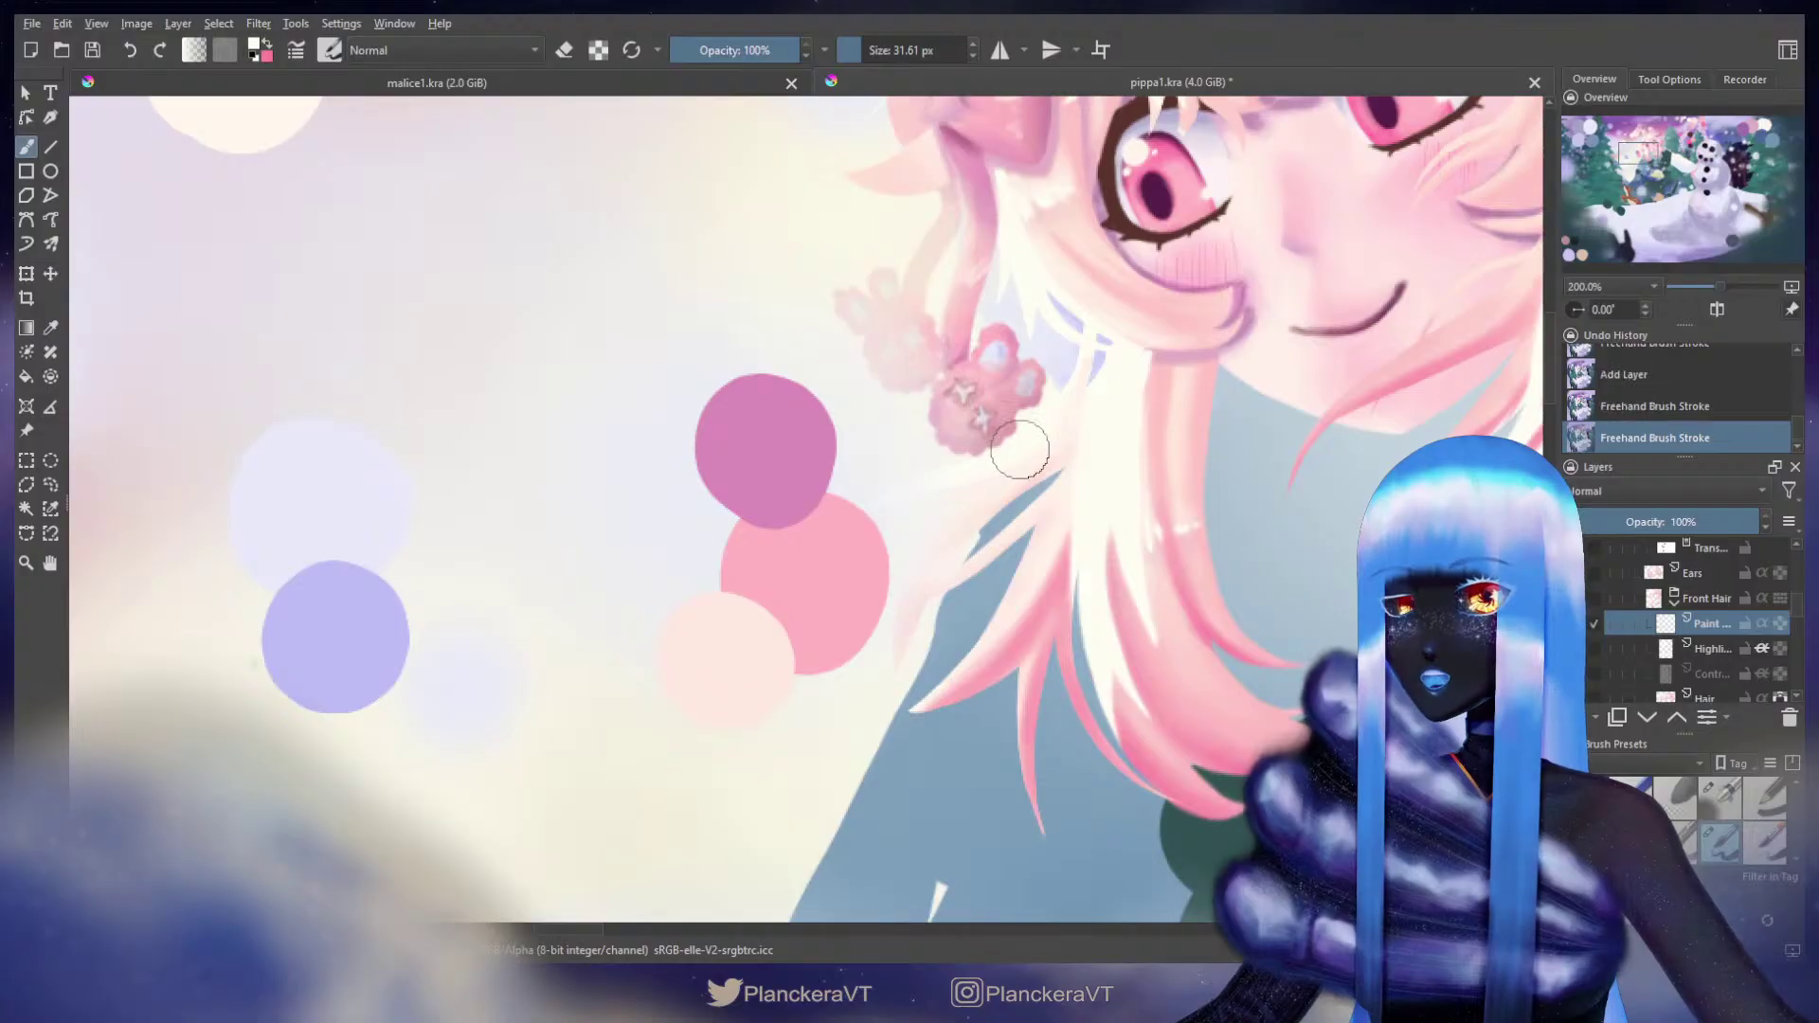
Step: Turn on inherit alpha for the new paint layer and paint near-white highlights over the side lock below the flower ornament
{"action": "left_click", "coordinate": [1762, 623]}
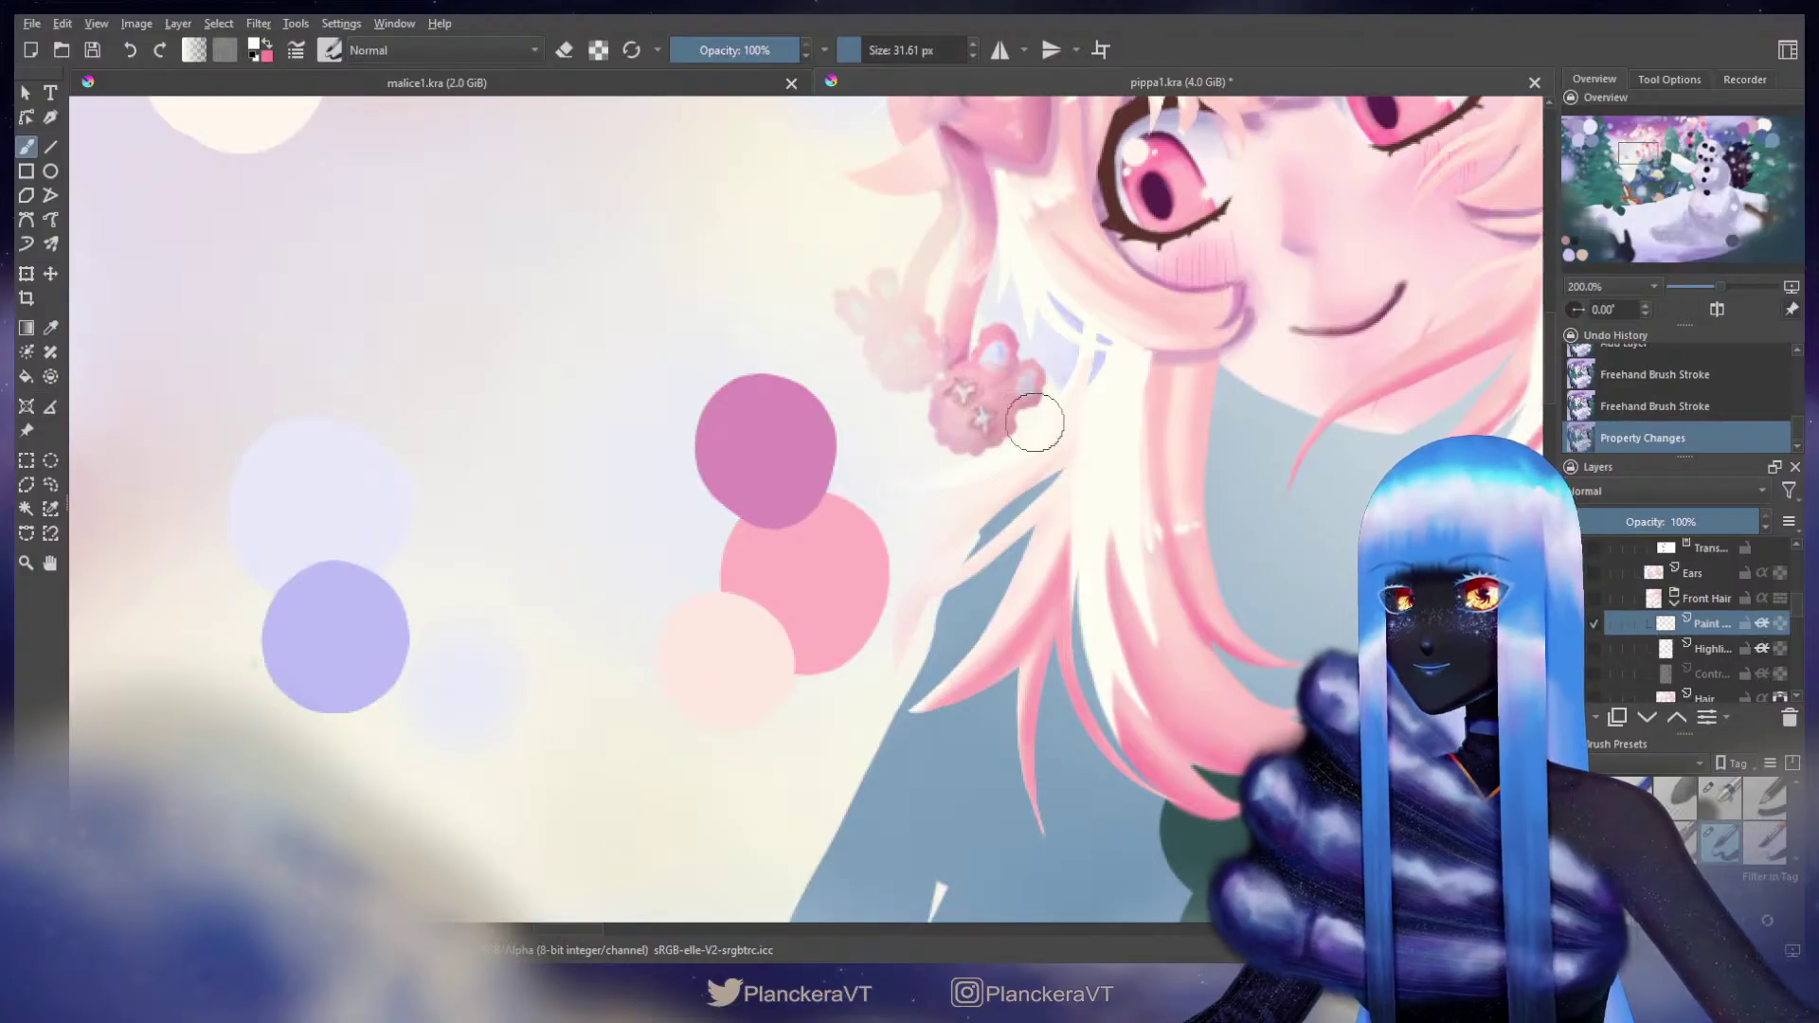
{"action": "mouse_move", "coordinate": [857, 632]}
{"action": "left_mouse_down"}
{"action": "mouse_move", "coordinate": [1039, 451]}
{"action": "mouse_move", "coordinate": [1096, 373]}
{"action": "mouse_move", "coordinate": [1090, 352]}
{"action": "mouse_move", "coordinate": [971, 512]}
{"action": "mouse_move", "coordinate": [1058, 440]}
{"action": "mouse_move", "coordinate": [911, 585]}
{"action": "mouse_move", "coordinate": [979, 490]}
{"action": "left_mouse_up"}
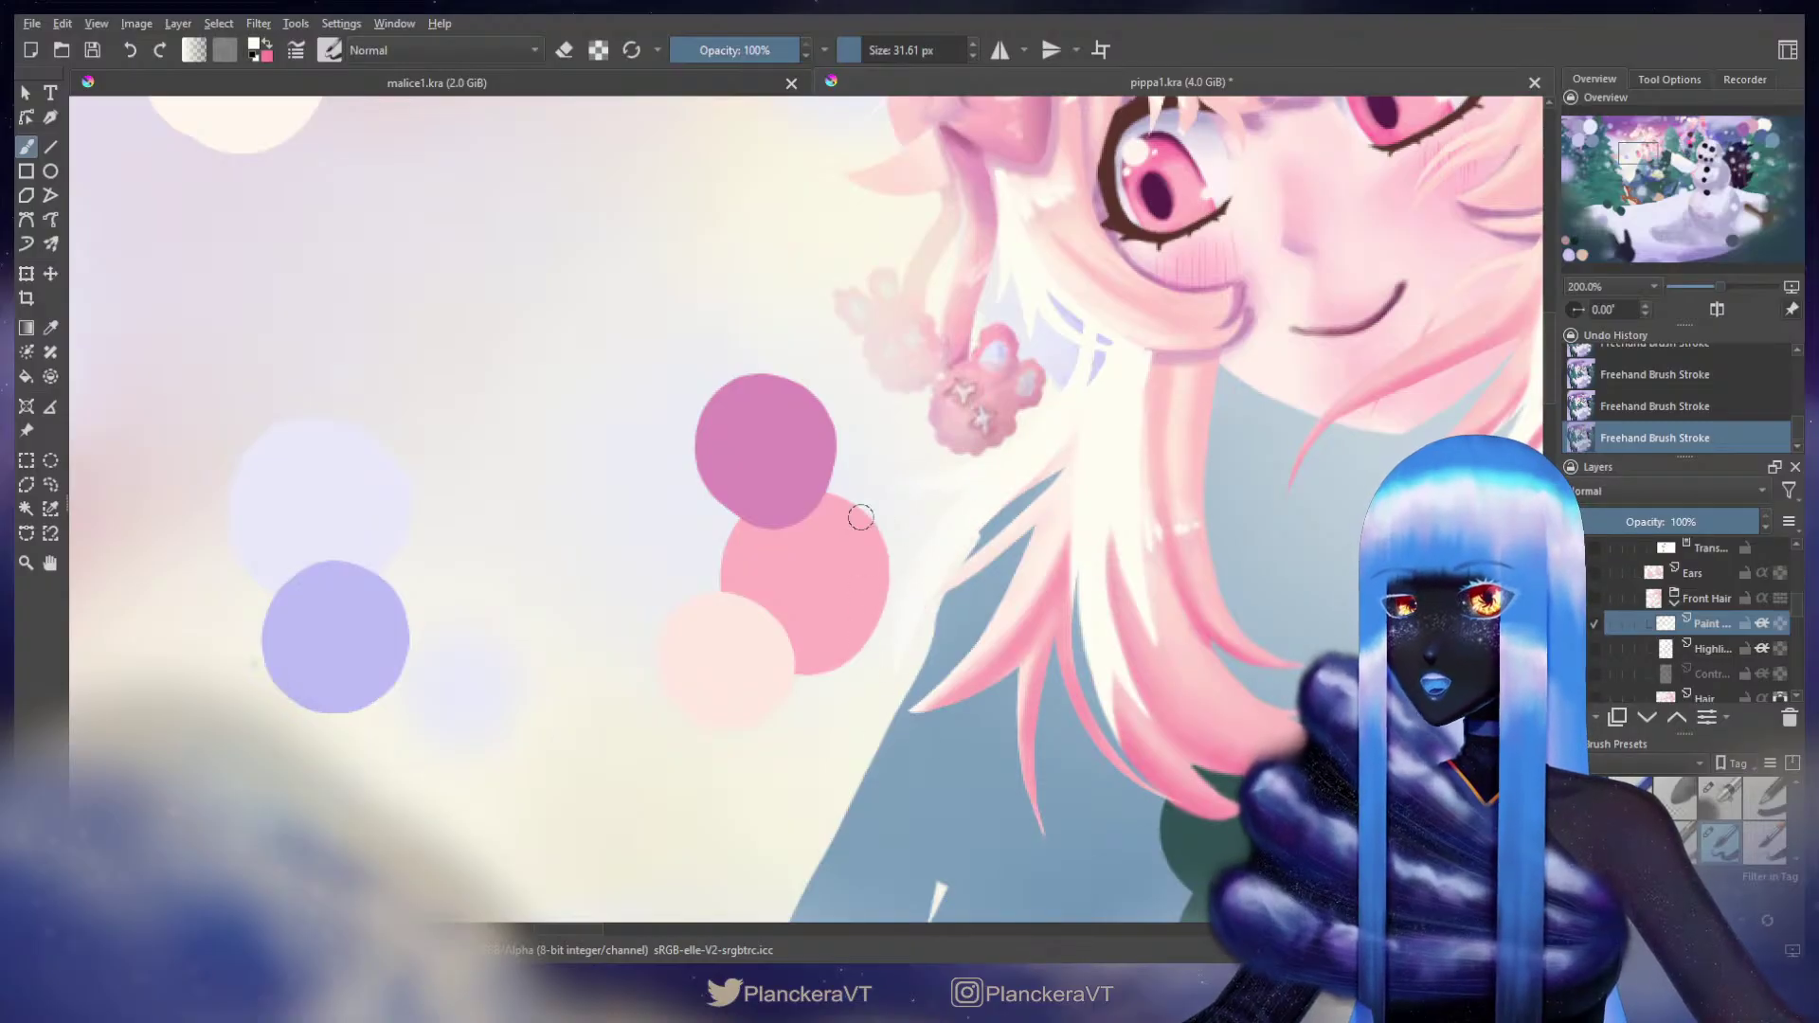
{"action": "left_click_drag", "start_coordinate": [1064, 441], "coordinate": [968, 520]}
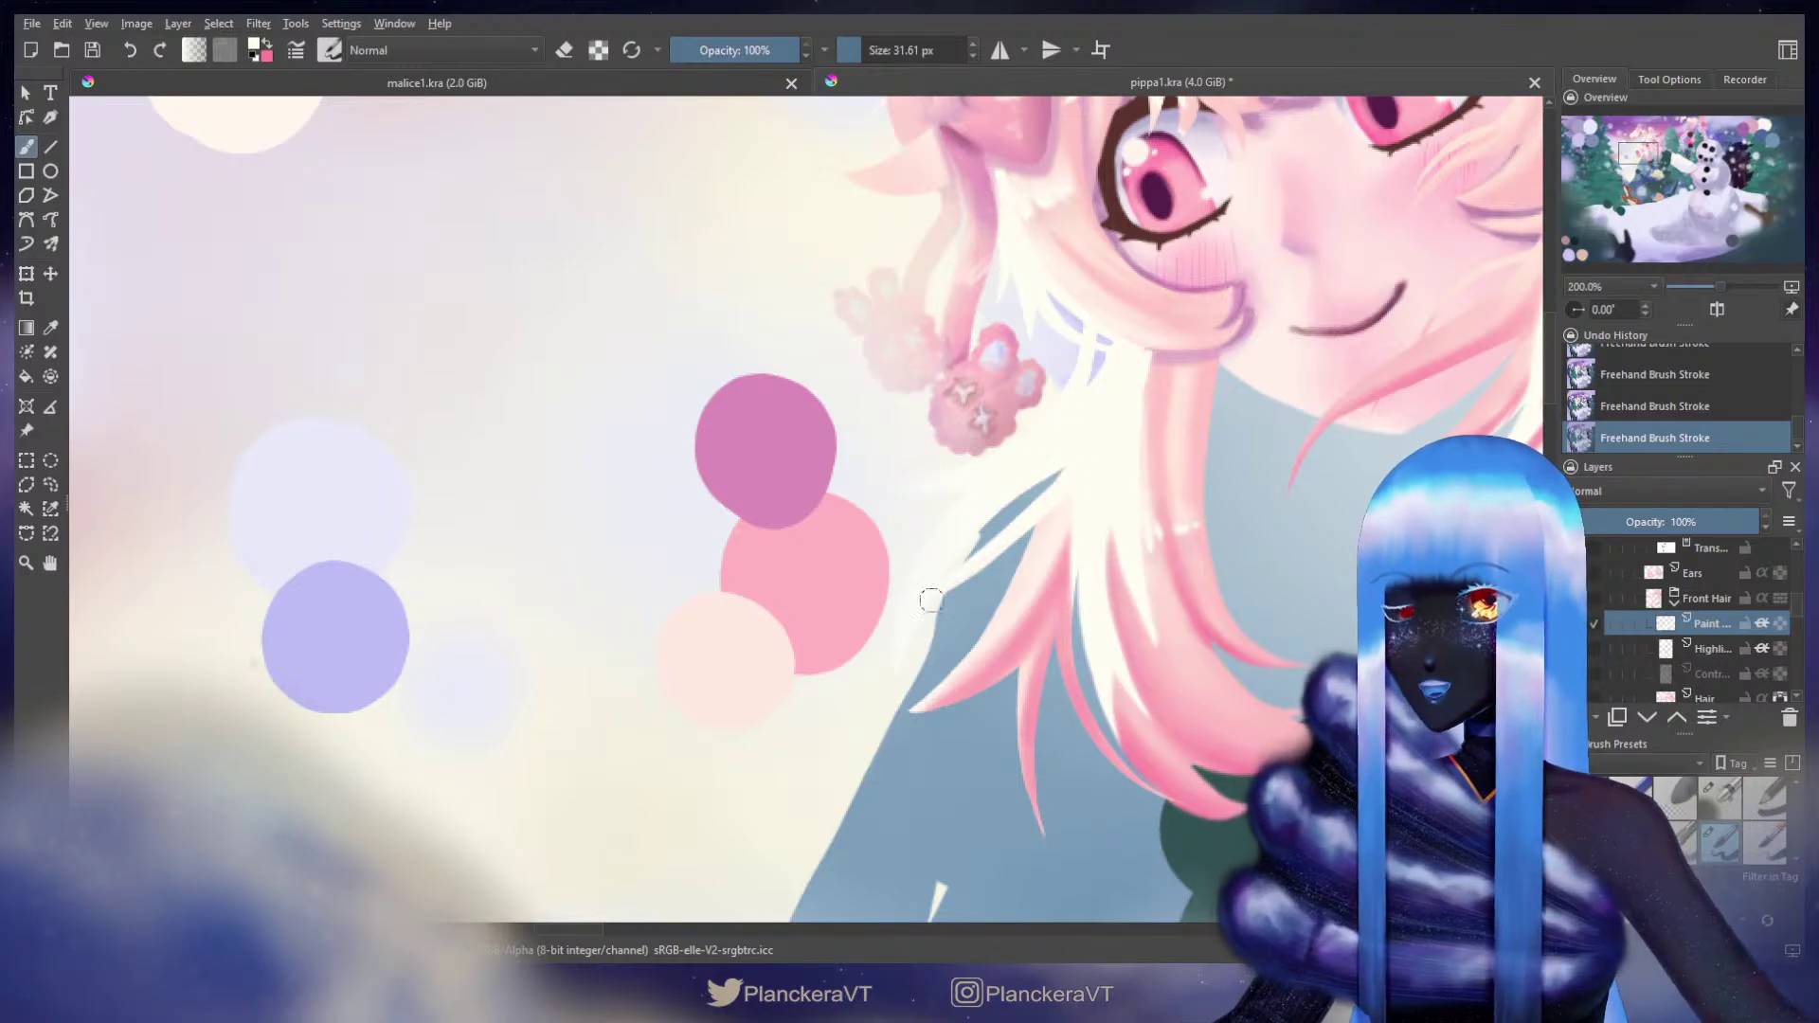
{"action": "left_click_drag", "start_coordinate": [1053, 501], "coordinate": [1003, 572]}
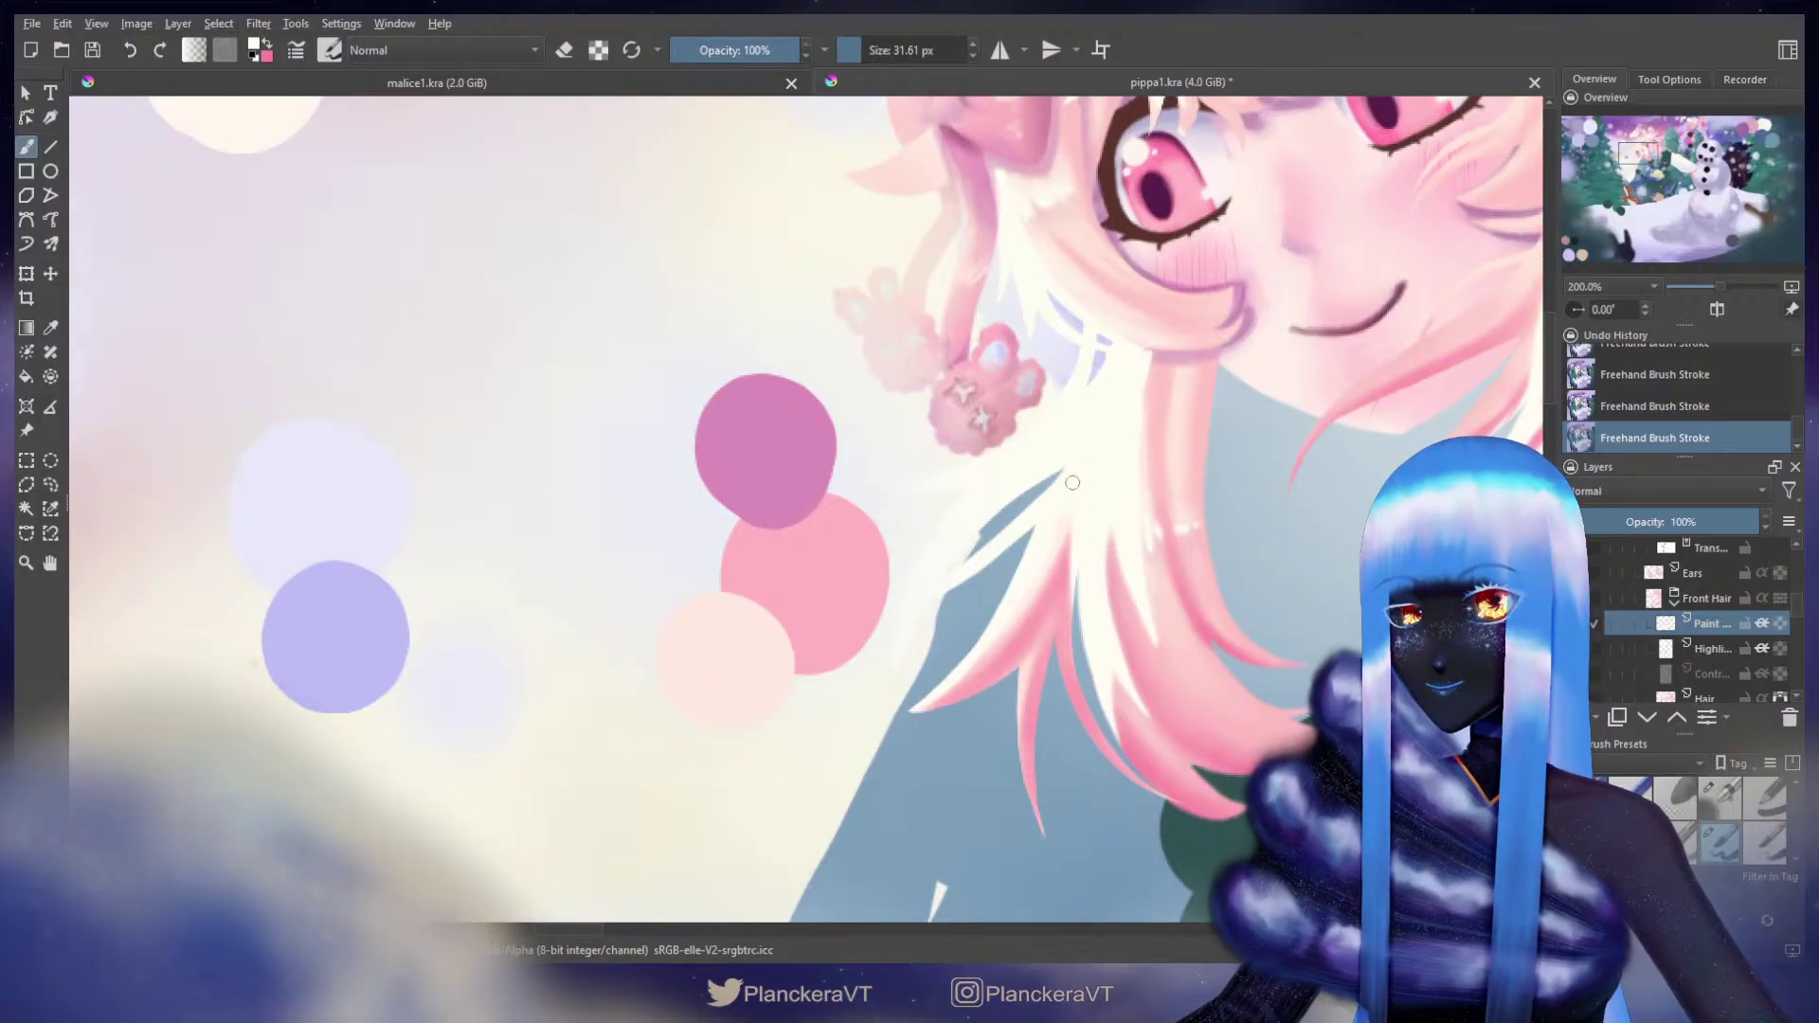
{"action": "left_click_drag", "start_coordinate": [1065, 514], "coordinate": [1021, 618]}
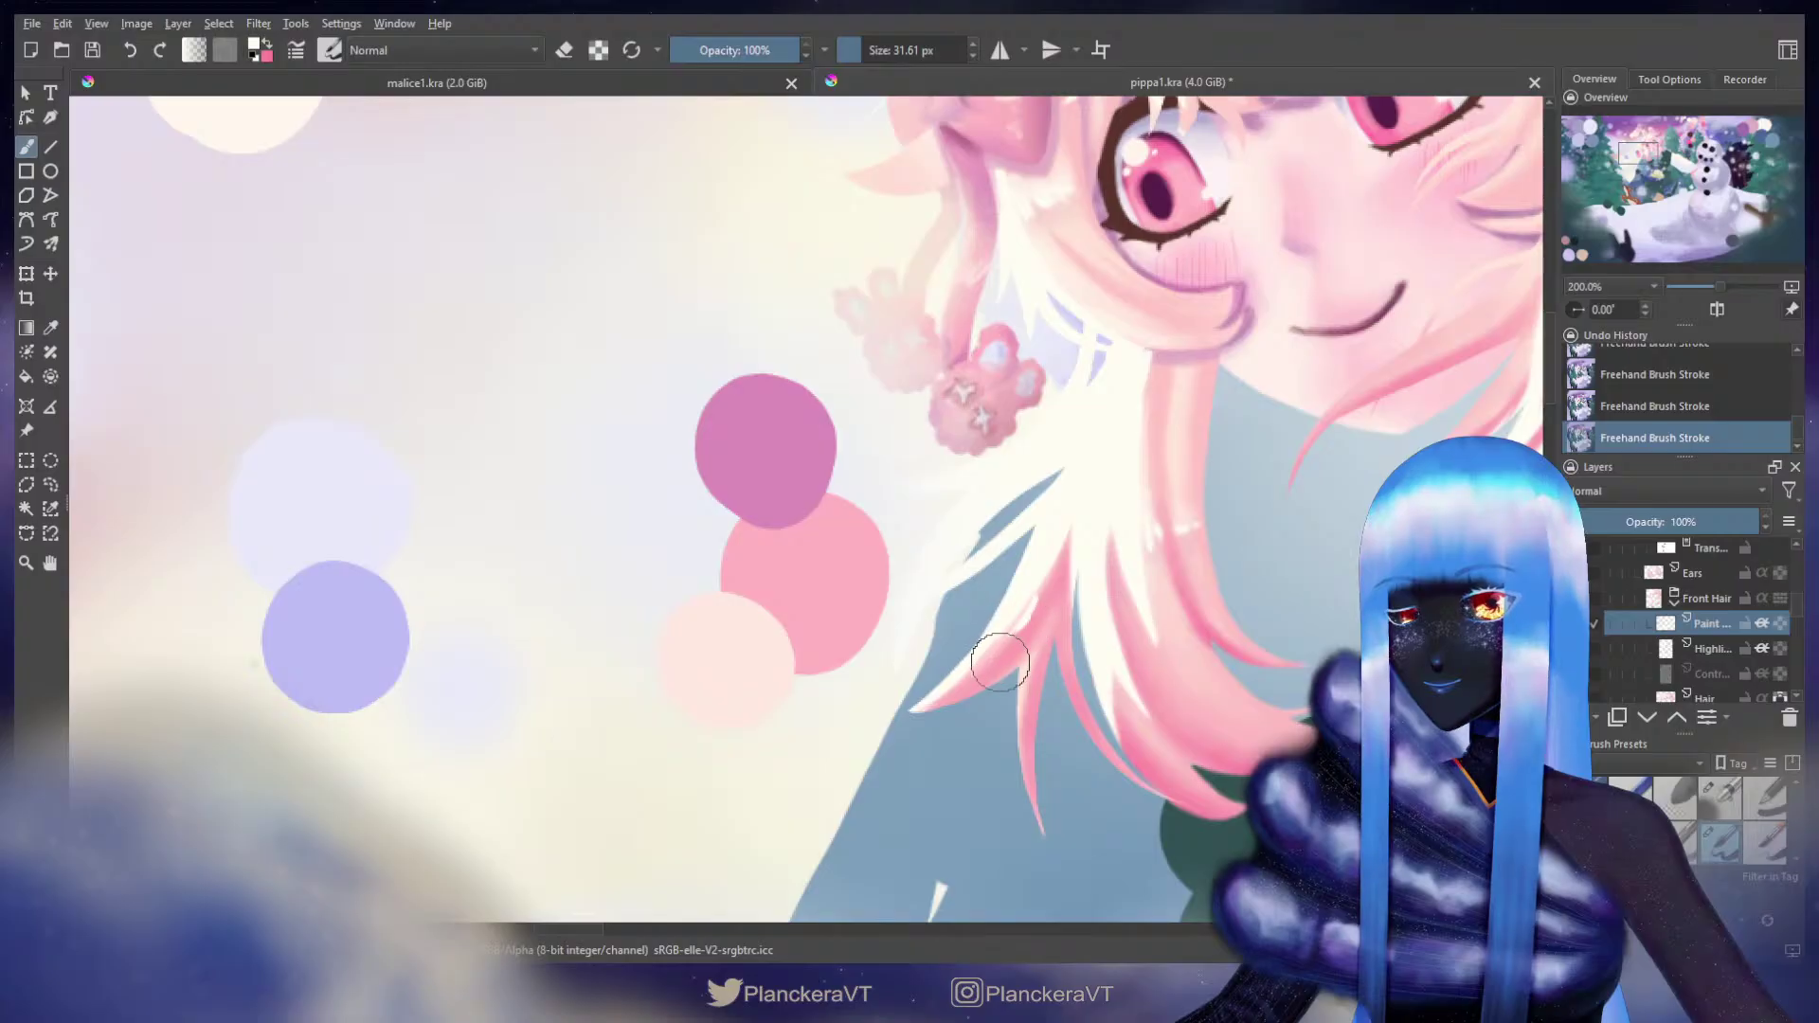
{"action": "mouse_move", "coordinate": [1091, 688]}
{"action": "left_mouse_down"}
{"action": "mouse_move", "coordinate": [1064, 632]}
{"action": "mouse_move", "coordinate": [991, 642]}
{"action": "mouse_move", "coordinate": [989, 720]}
{"action": "left_mouse_up"}
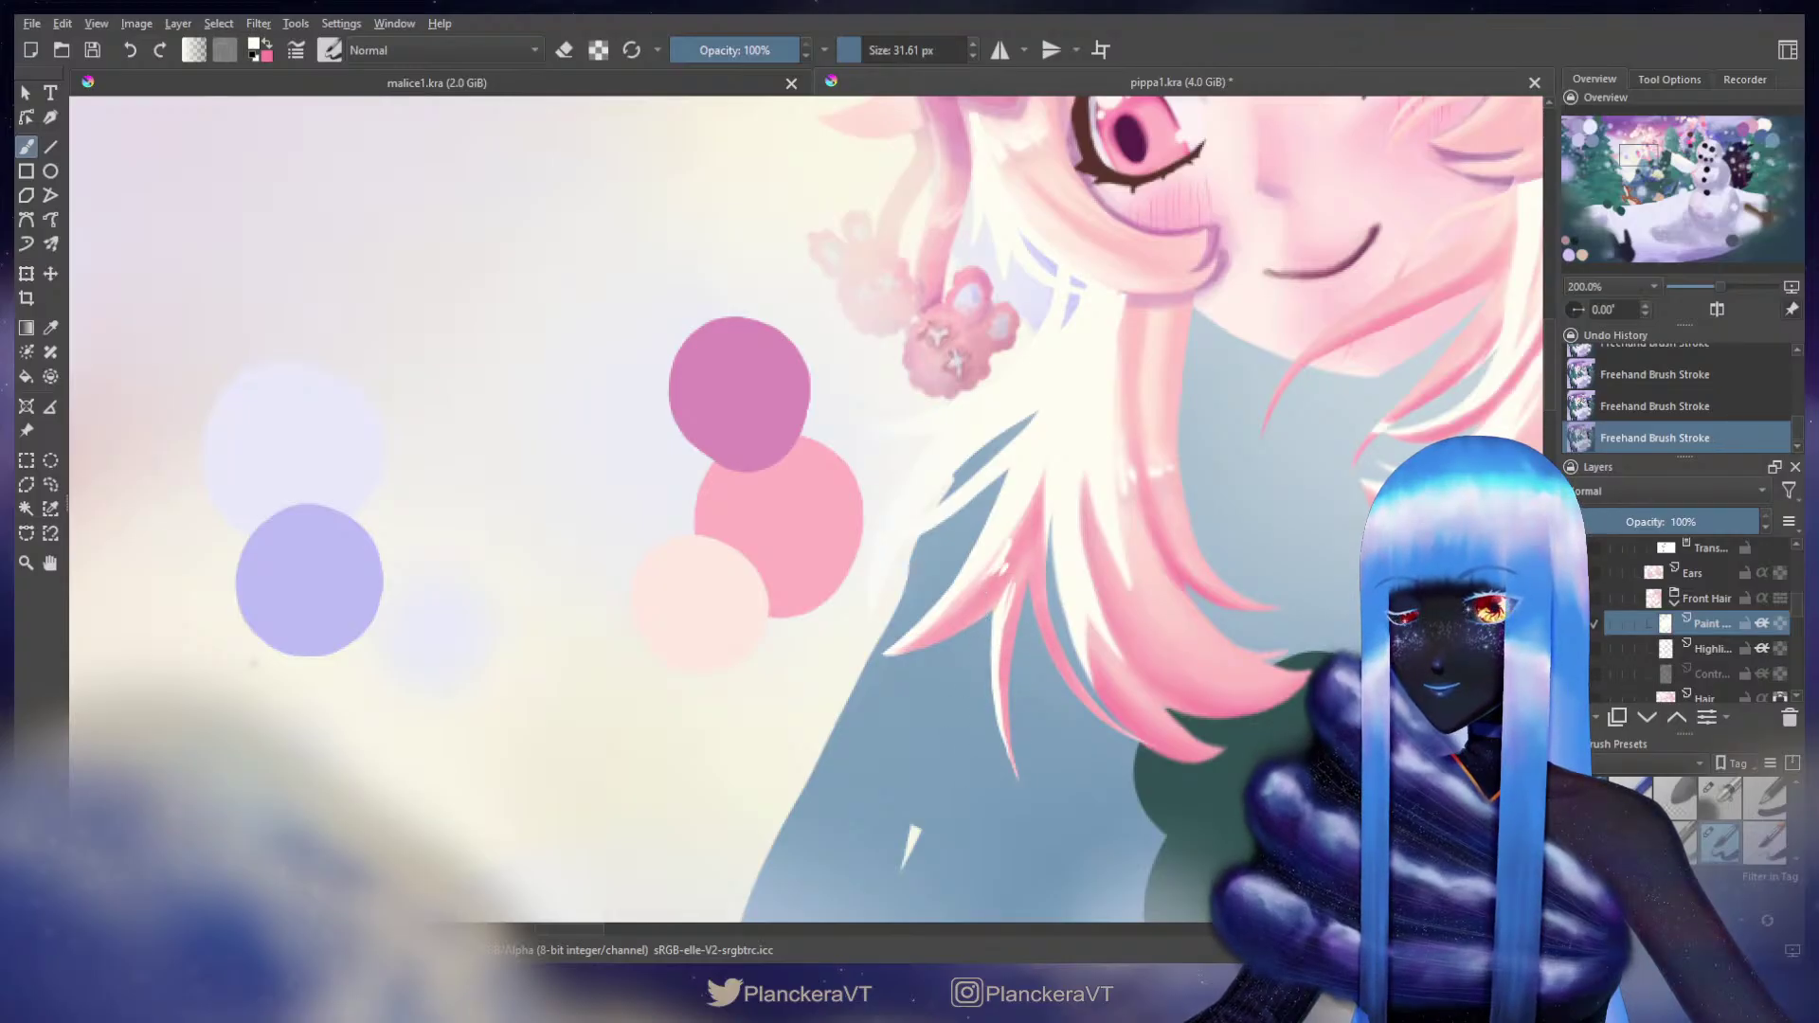
{"action": "left_click_drag", "start_coordinate": [1108, 540], "coordinate": [993, 637]}
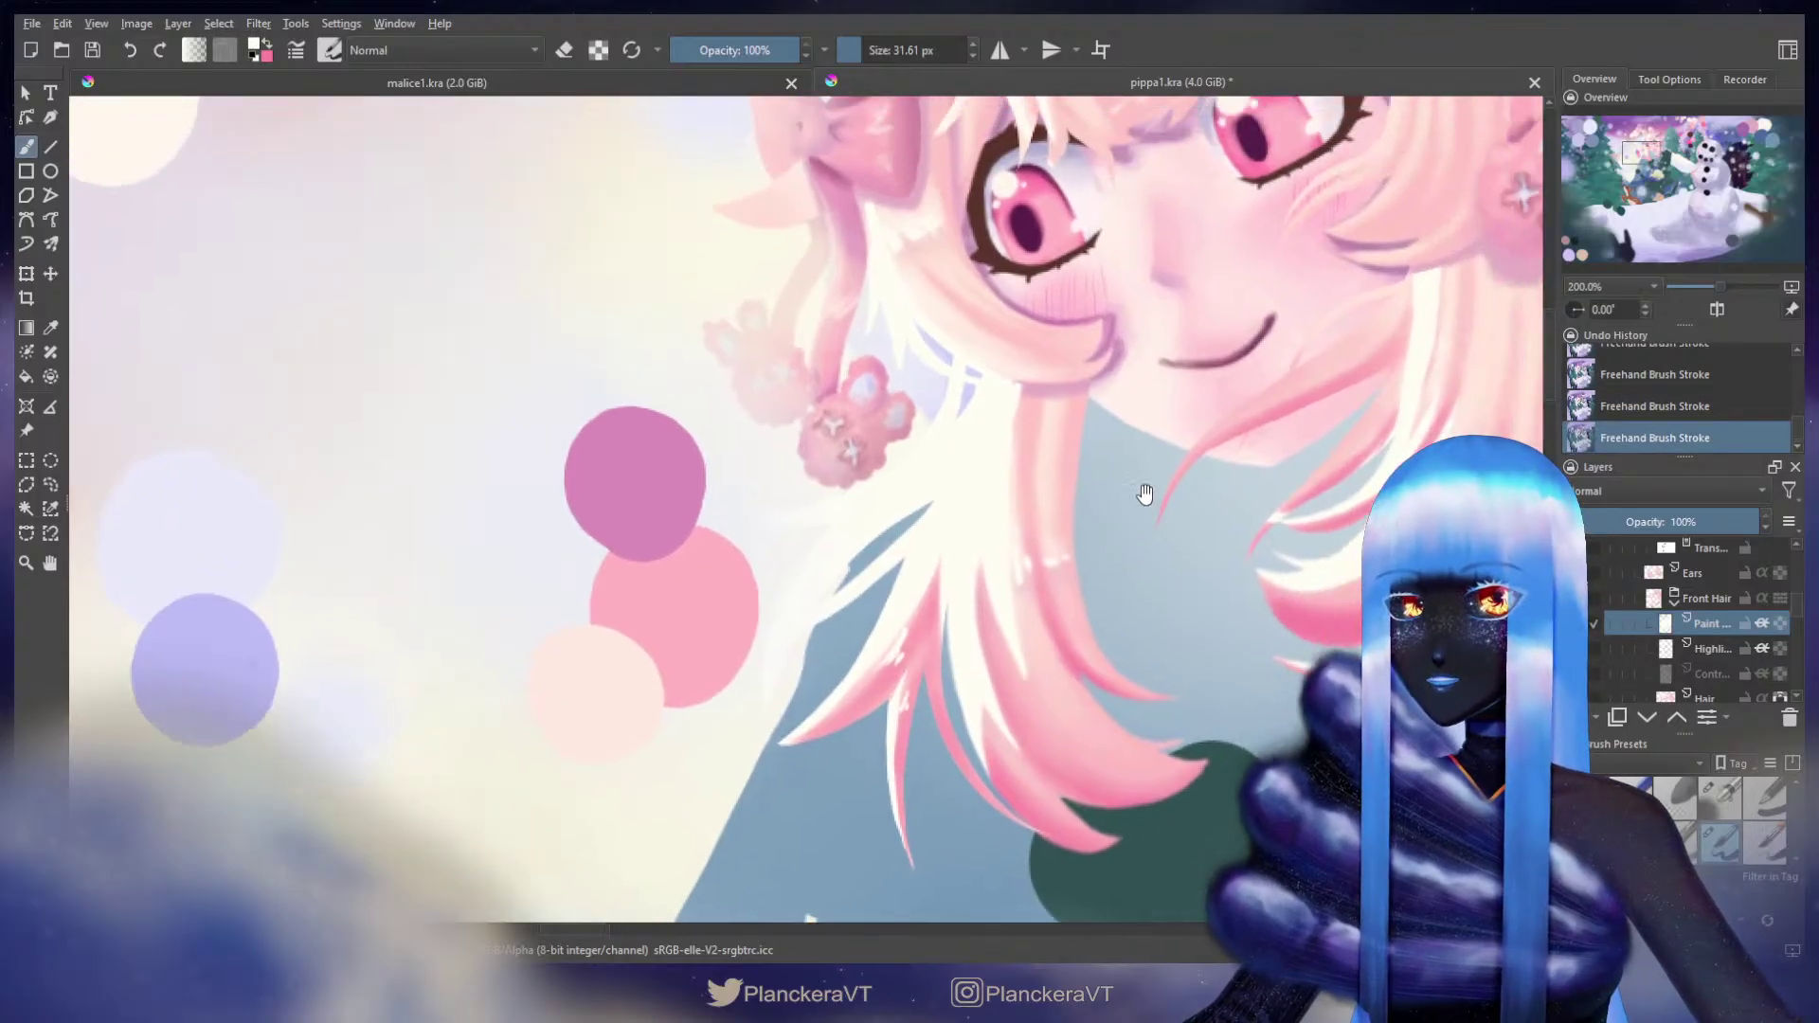
{"action": "left_click_drag", "start_coordinate": [1161, 487], "coordinate": [903, 655]}
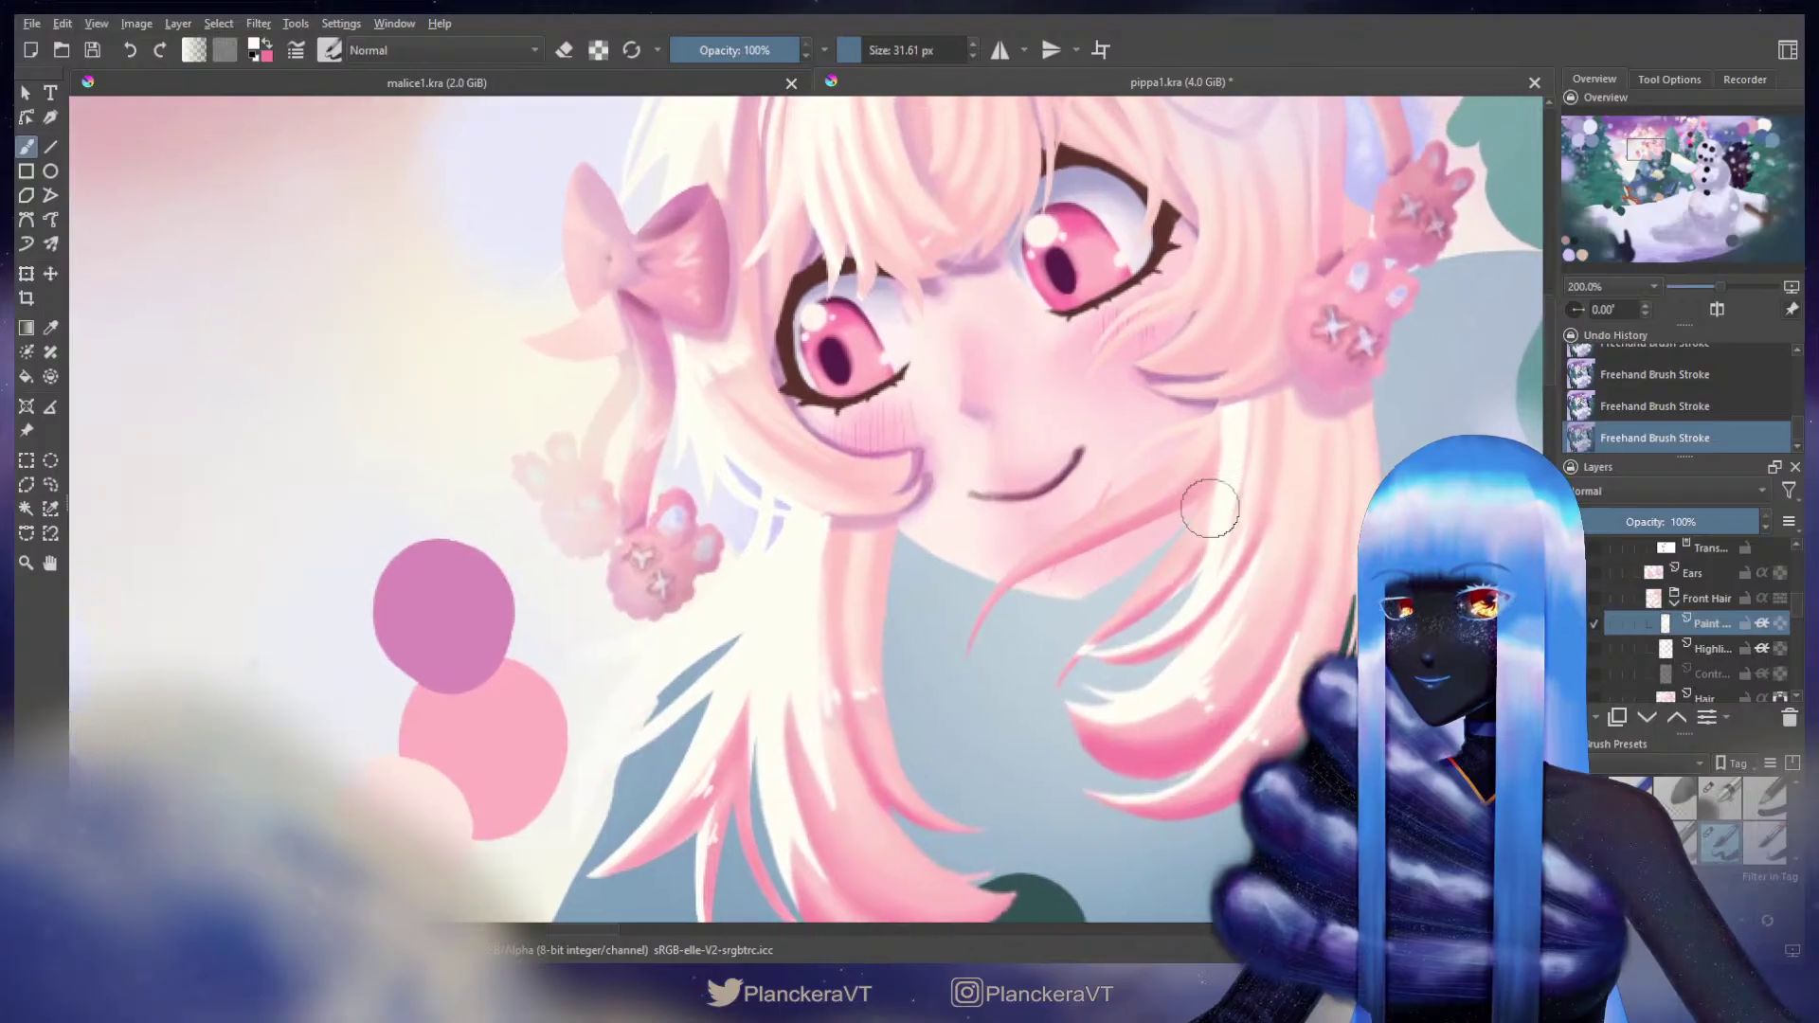
{"action": "key", "text": "e"}
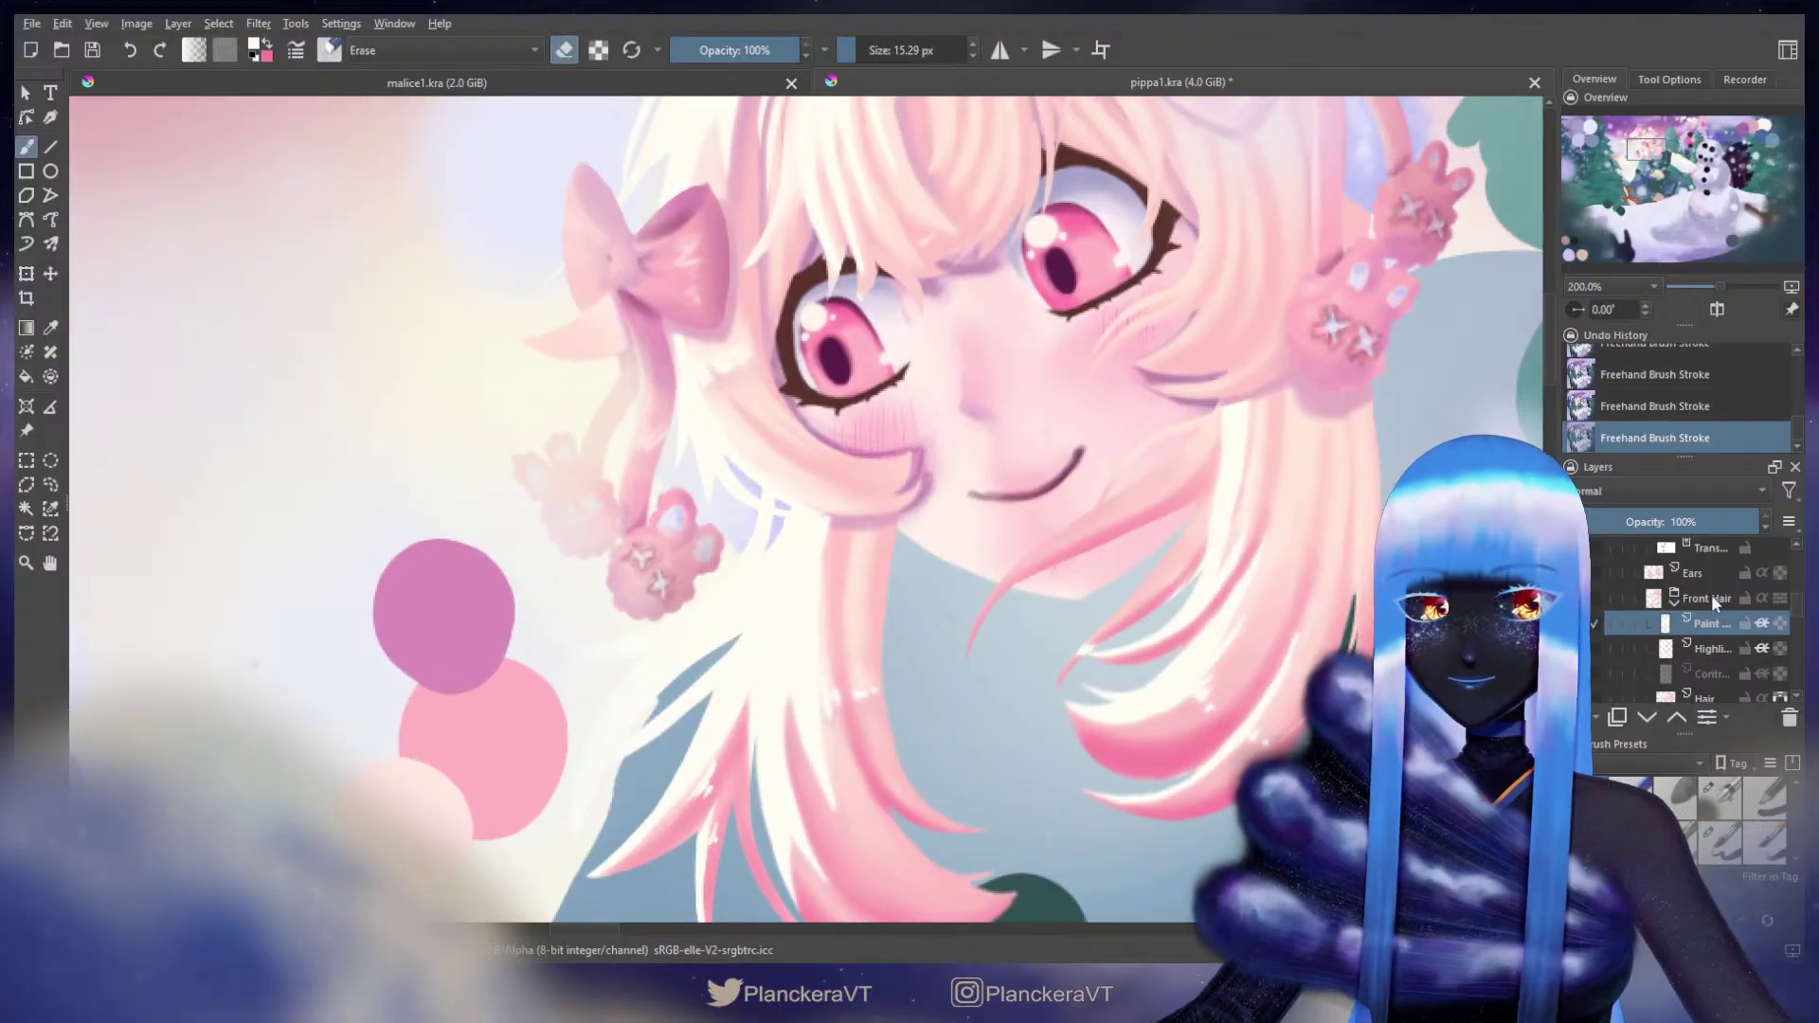
{"action": "key", "text": "Page_Down"}
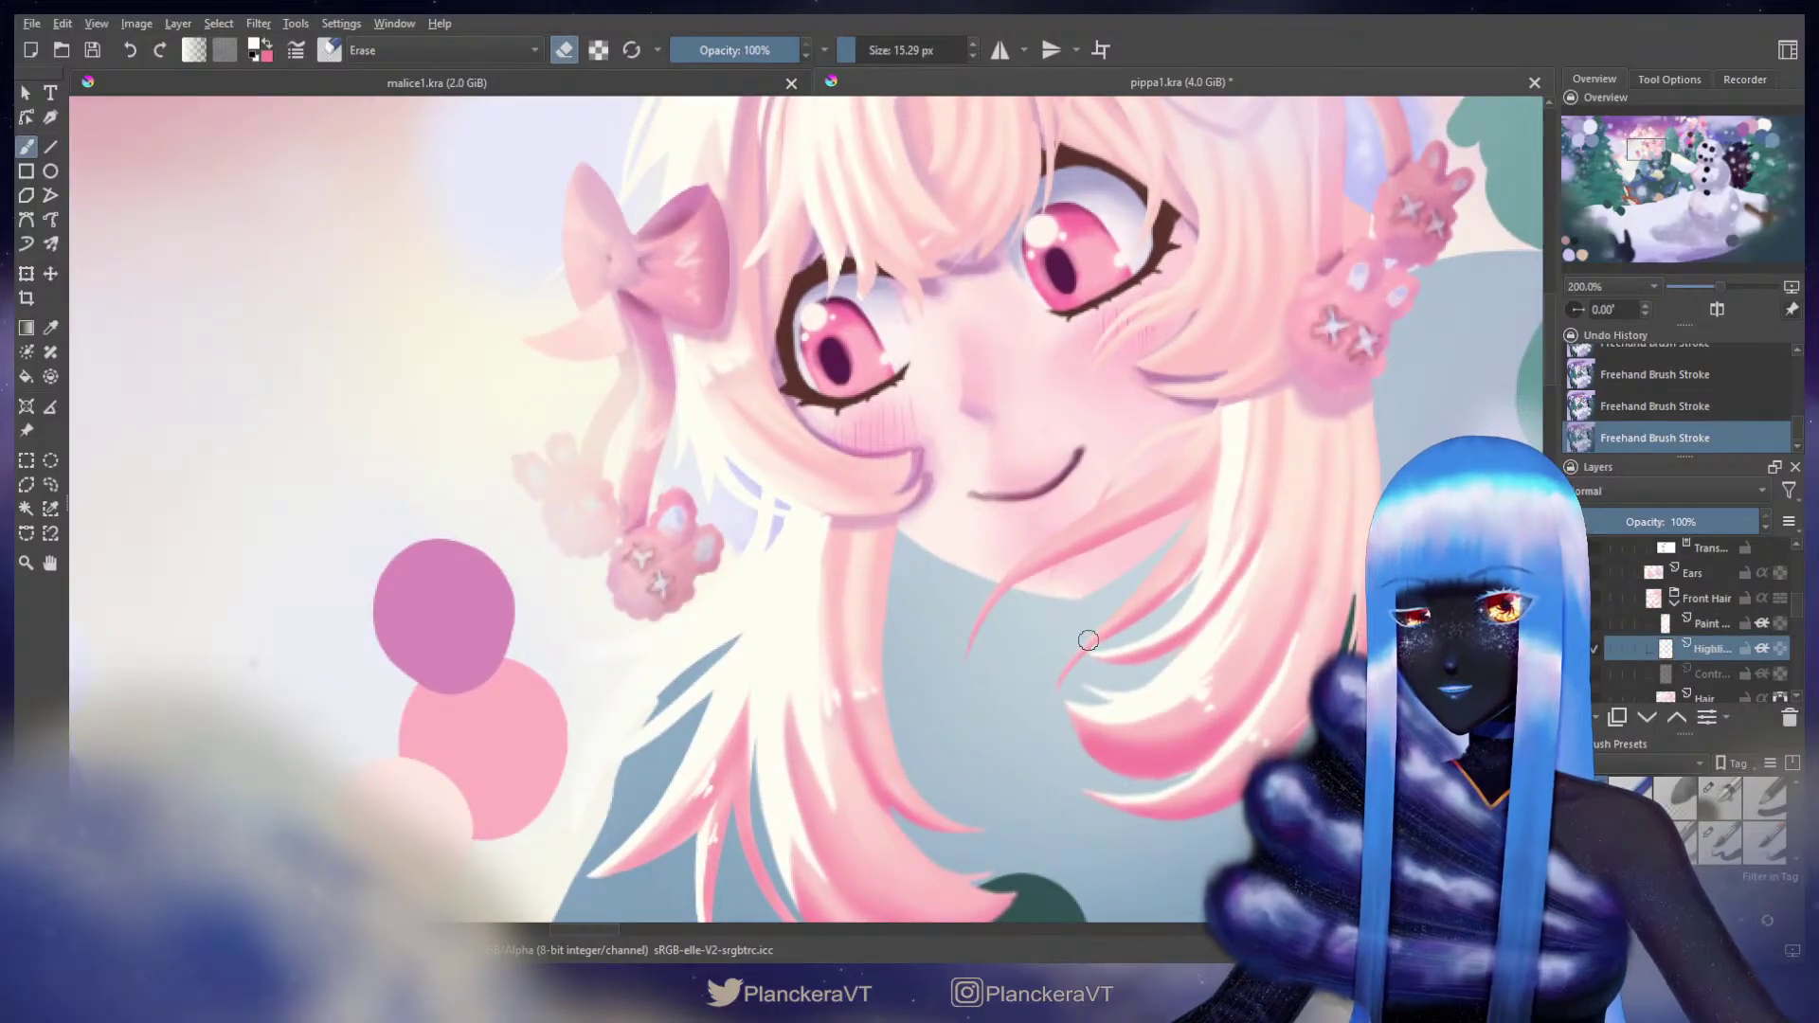
{"action": "key", "text": "slash"}
{"action": "left_click", "coordinate": [1713, 623]}
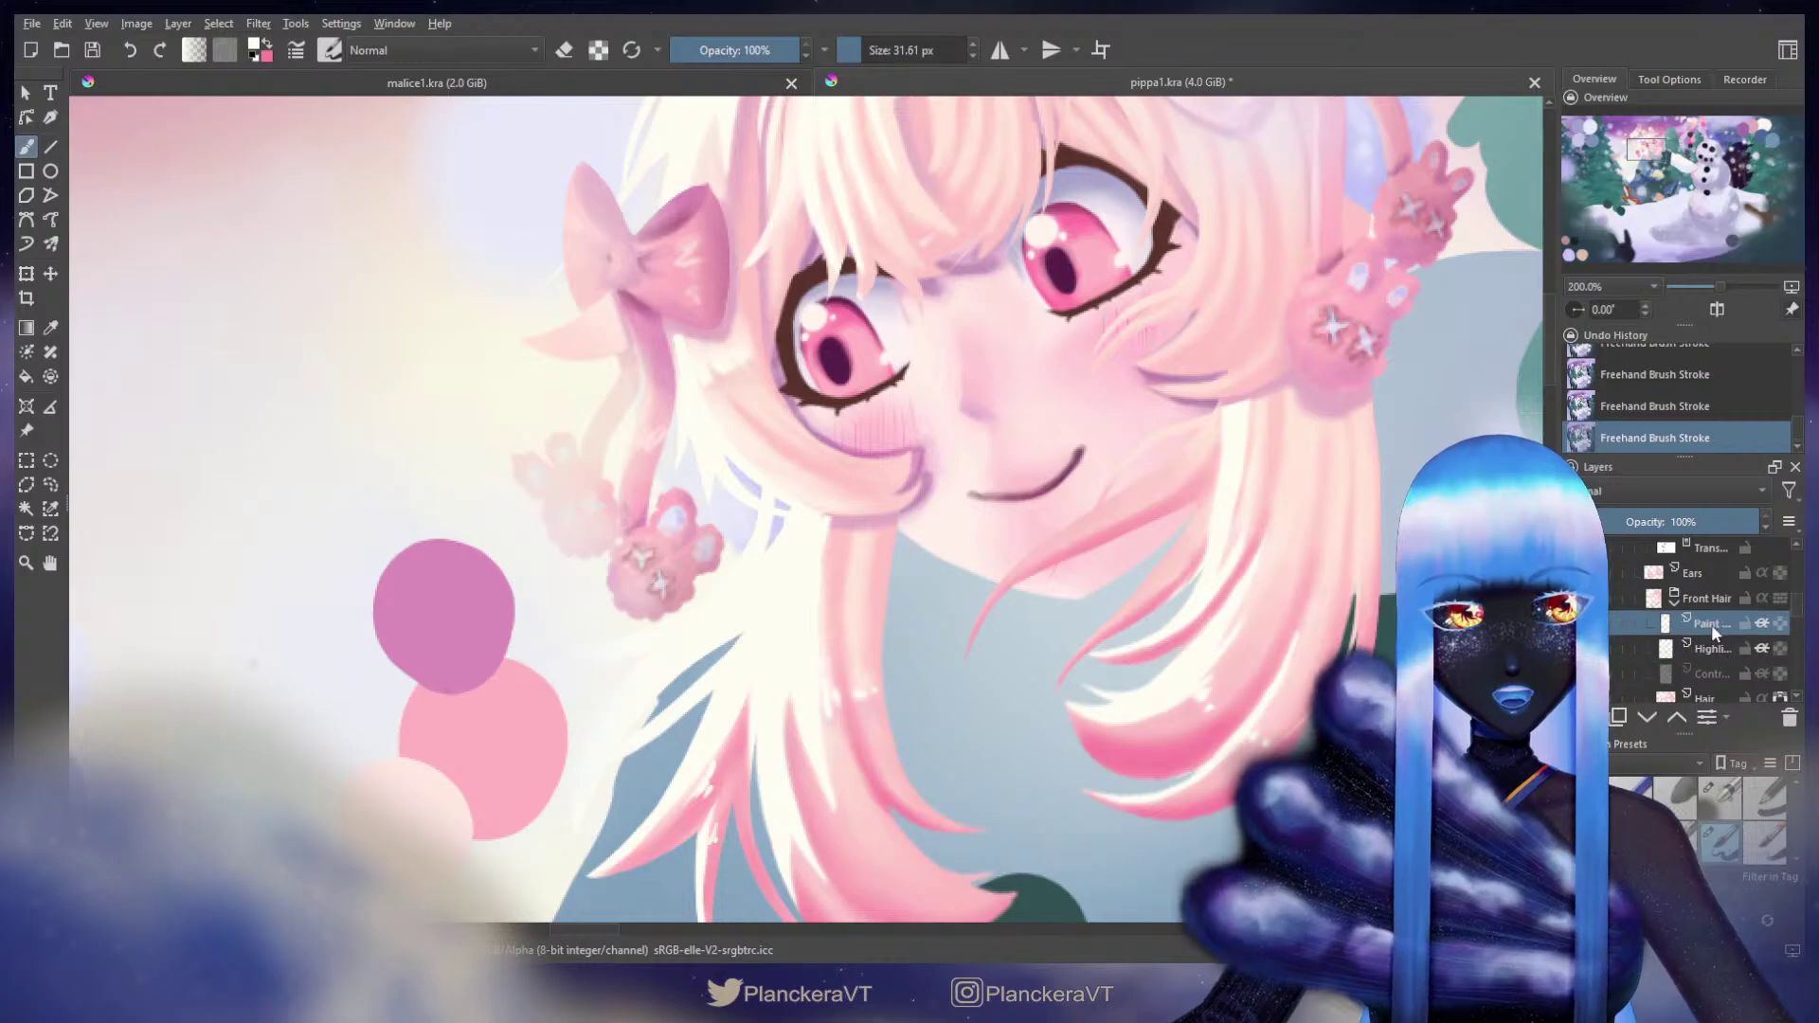
Step: Paint near-white highlights on the pink strands crossing the jaw with a 28.37 px brush, undoing the unwanted strokes
{"action": "left_click_drag", "start_coordinate": [1210, 431], "coordinate": [1056, 540]}
{"action": "key", "text": "ctrl+z"}
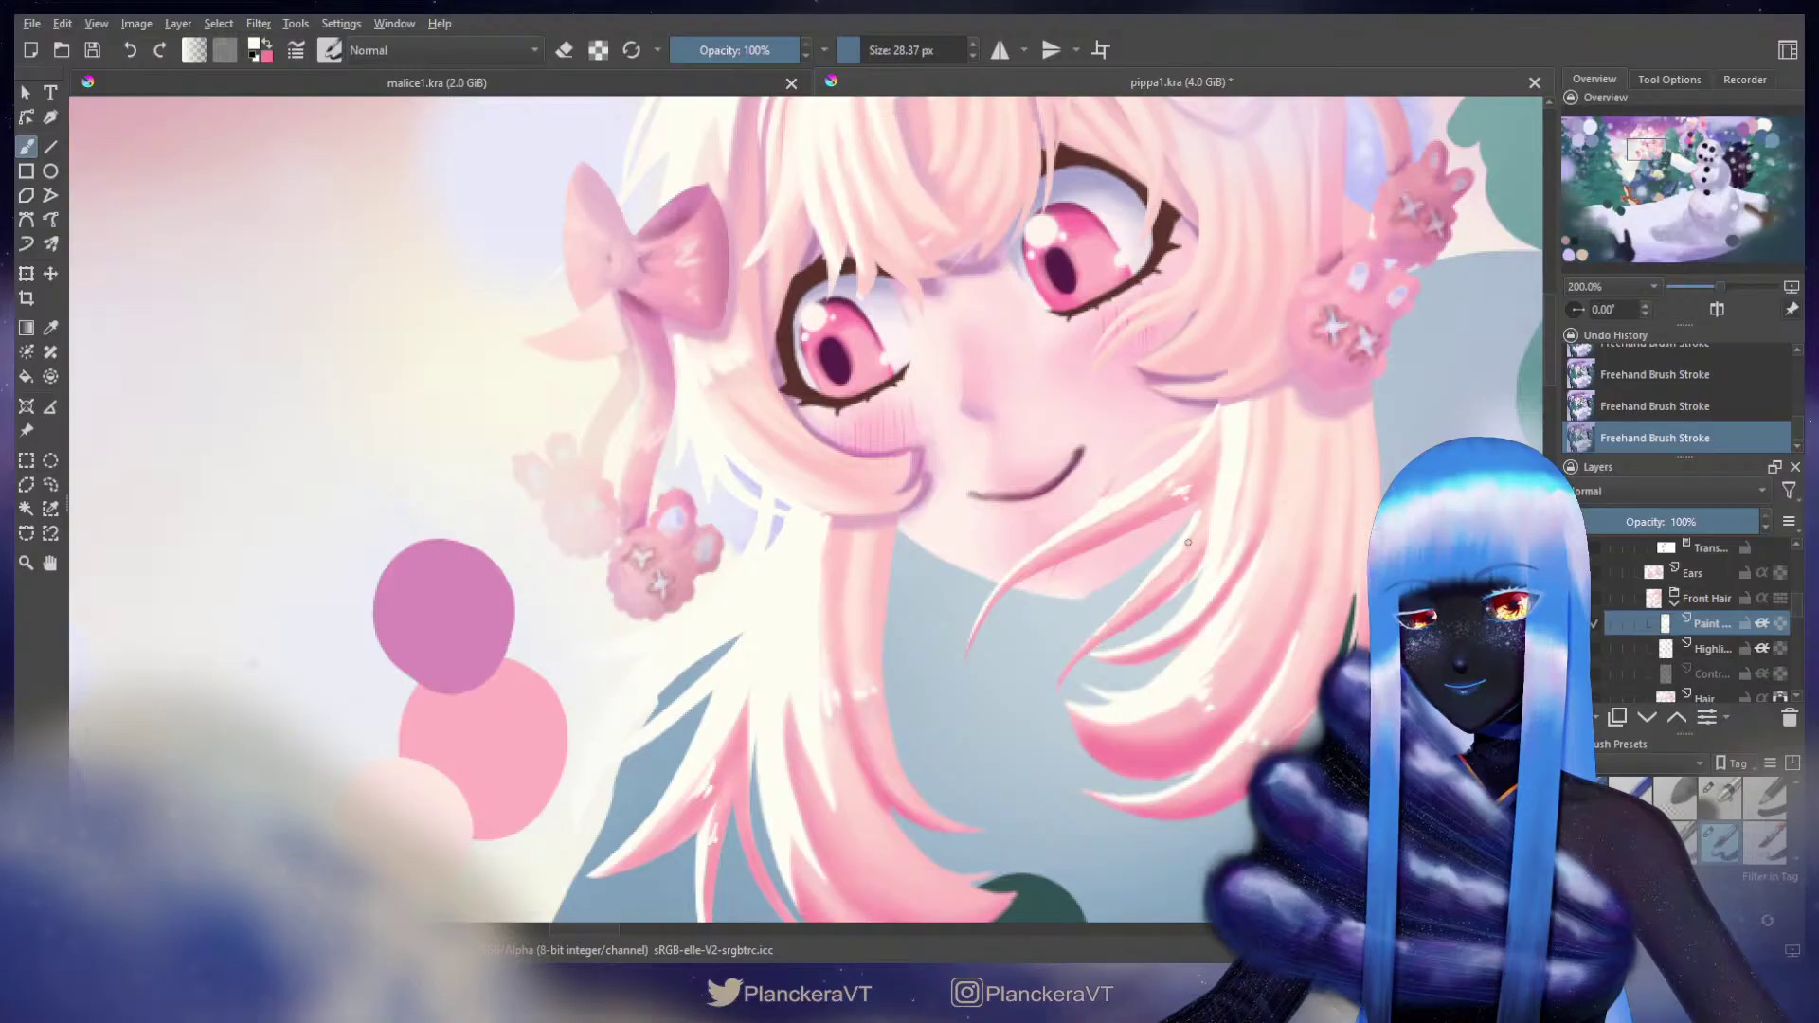
{"action": "left_click_drag", "start_coordinate": [1179, 553], "coordinate": [1225, 461]}
{"action": "key", "text": "ctrl+z"}
{"action": "key", "text": "ctrl+z"}
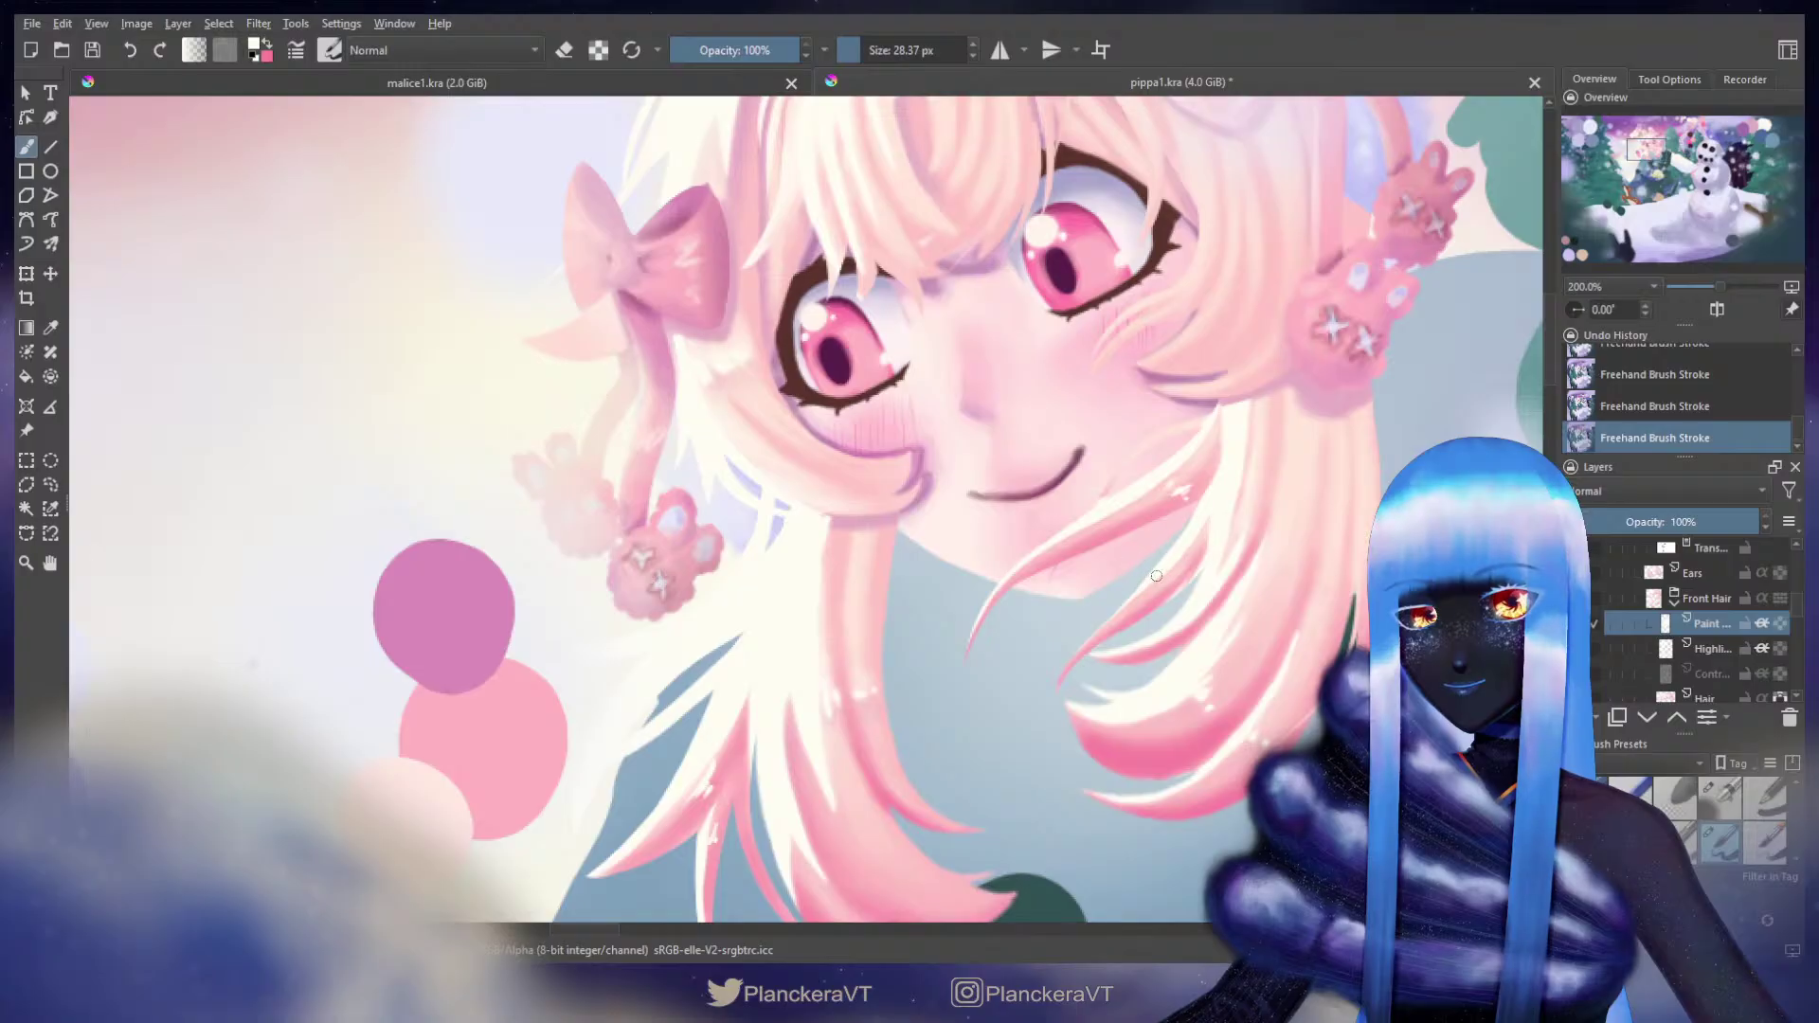
{"action": "mouse_move", "coordinate": [1156, 574]}
{"action": "left_mouse_down"}
{"action": "mouse_move", "coordinate": [1087, 637]}
{"action": "mouse_move", "coordinate": [1110, 621]}
{"action": "left_mouse_up"}
{"action": "key", "text": "ctrl+z"}
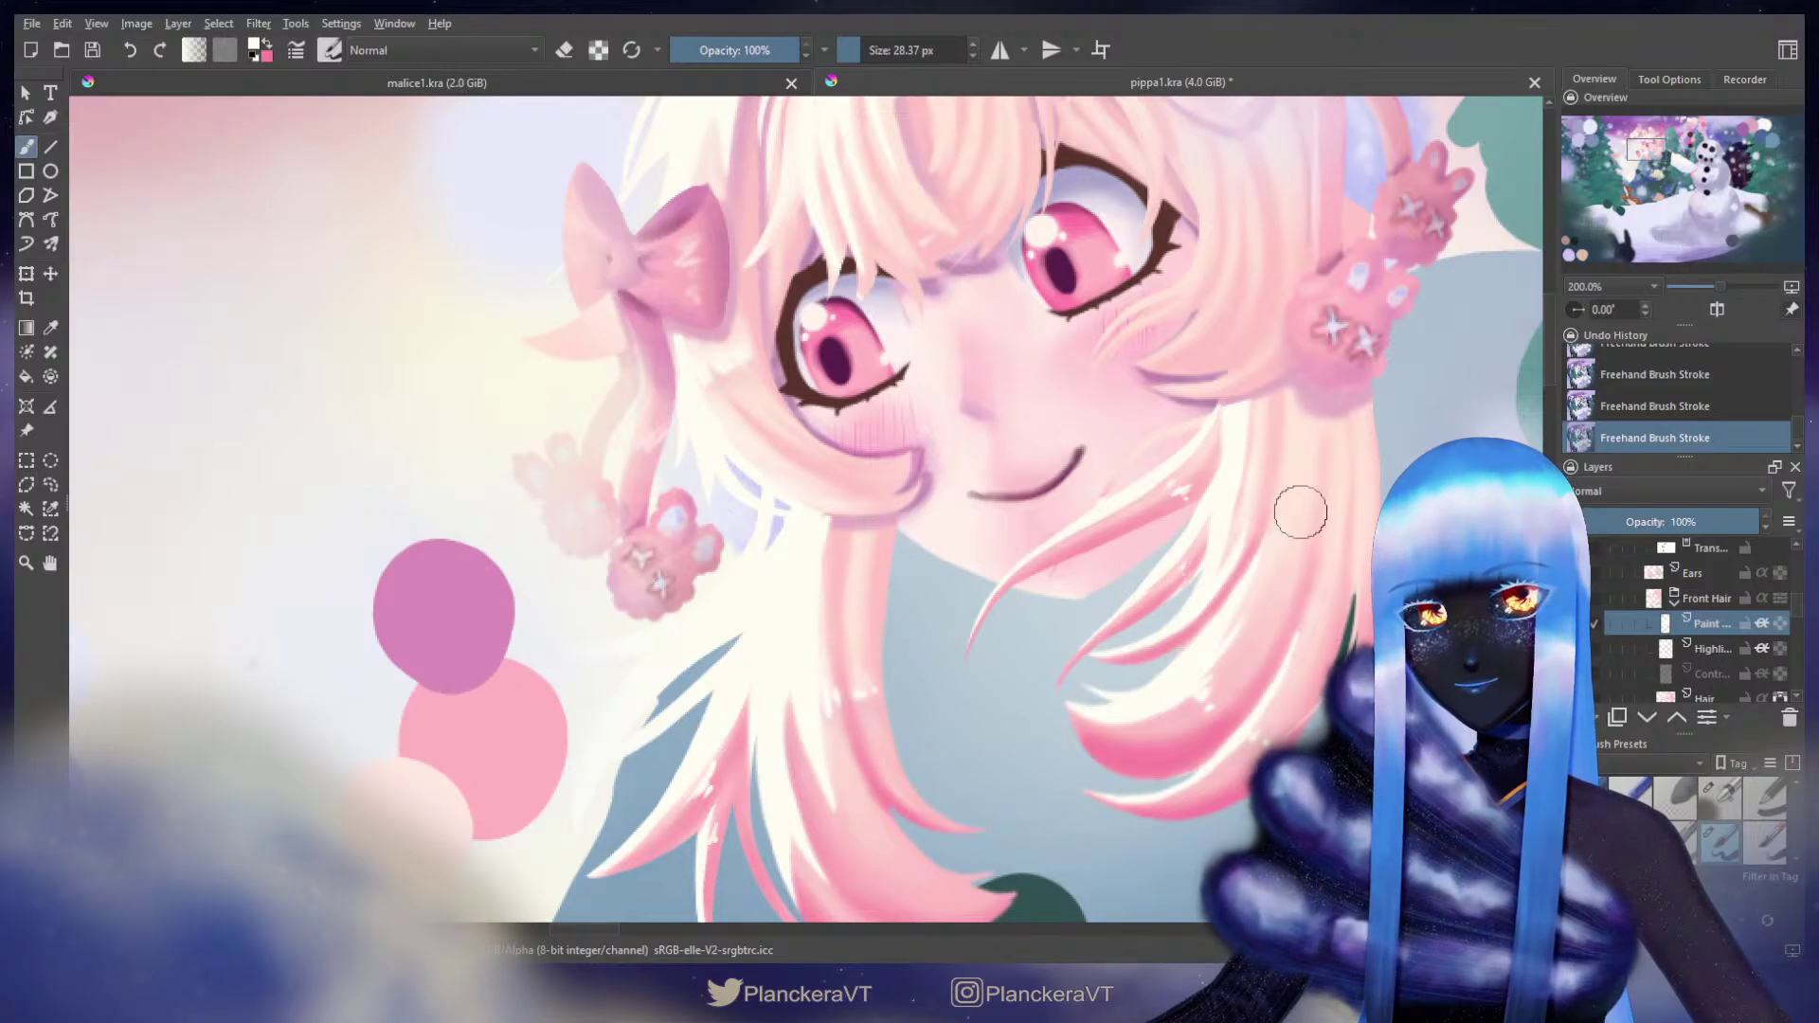
Step: Reduce the brush to 25.41 px and paint near-white highlights over the crown and bangs of the front hair
{"action": "mouse_move", "coordinate": [1345, 562]}
{"action": "left_mouse_down"}
{"action": "mouse_move", "coordinate": [1332, 492]}
{"action": "mouse_move", "coordinate": [1267, 689]}
{"action": "left_mouse_up"}
{"action": "left_click_drag", "start_coordinate": [1217, 565], "coordinate": [1327, 613]}
{"action": "key", "text": "bracketleft"}
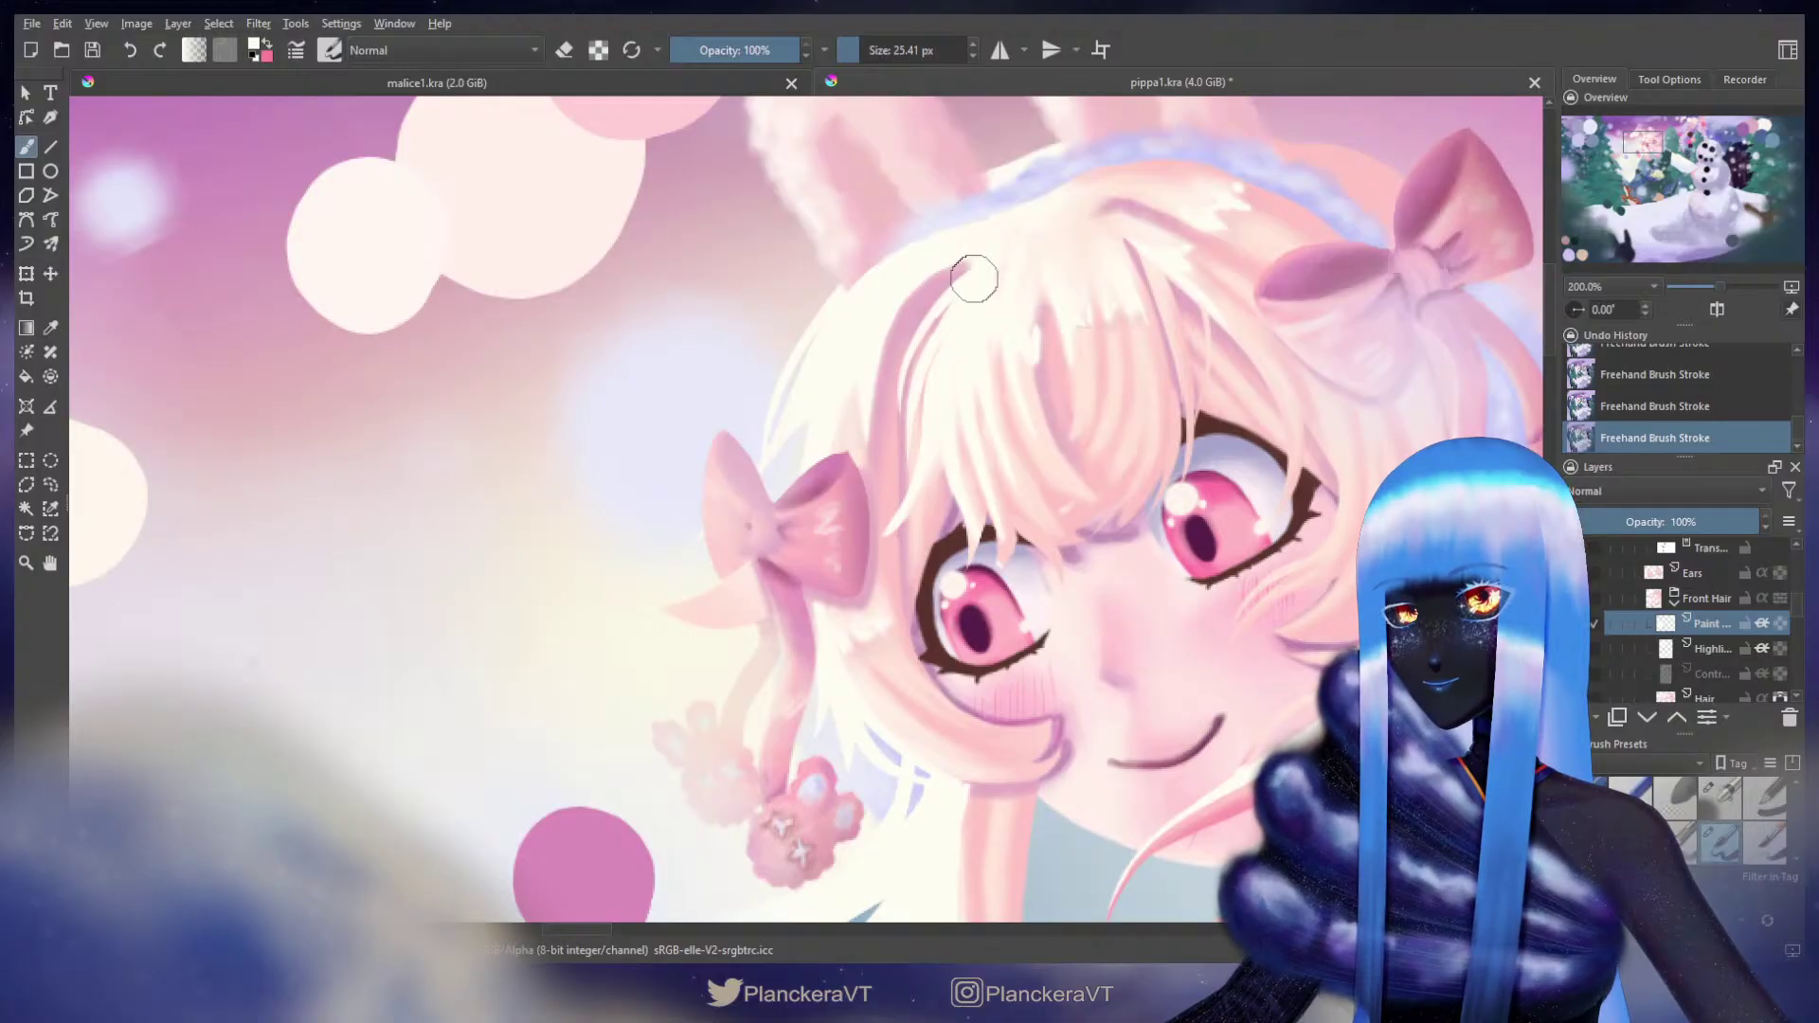
{"action": "mouse_move", "coordinate": [1043, 358]}
{"action": "left_mouse_down"}
{"action": "mouse_move", "coordinate": [1036, 377]}
{"action": "mouse_move", "coordinate": [958, 393]}
{"action": "left_mouse_up"}
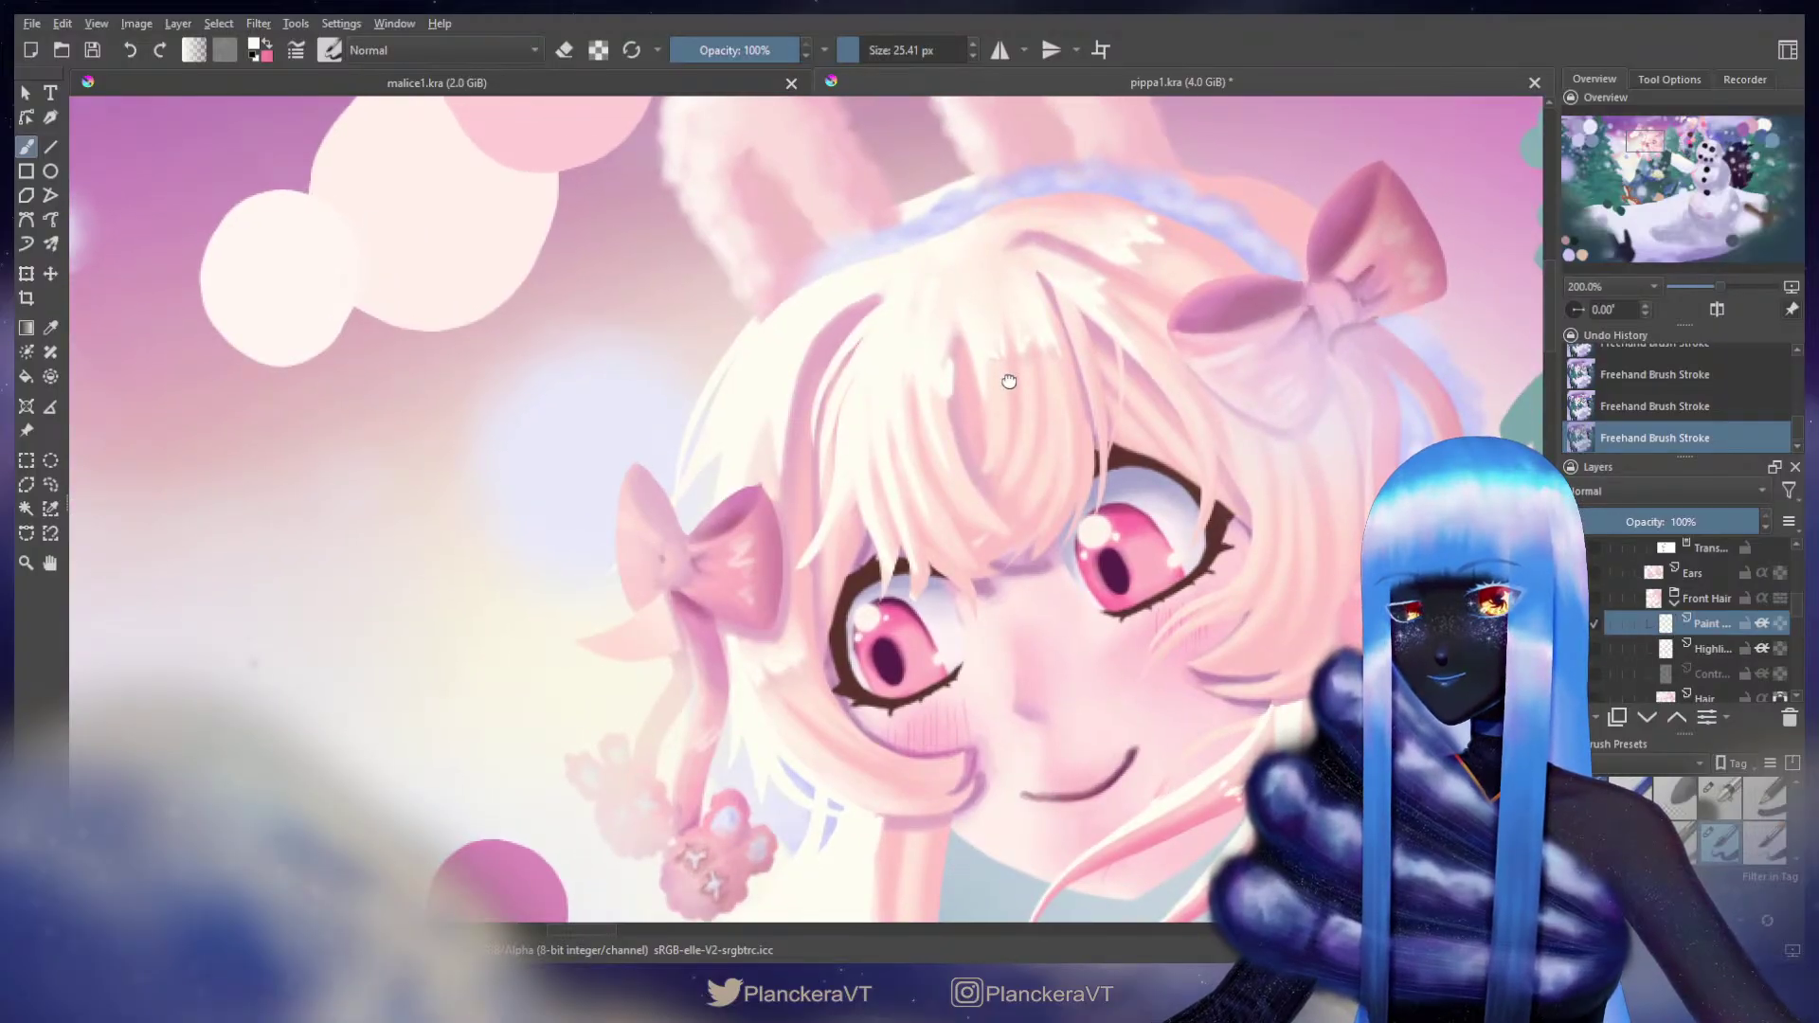
{"action": "left_click_drag", "start_coordinate": [1009, 380], "coordinate": [974, 316]}
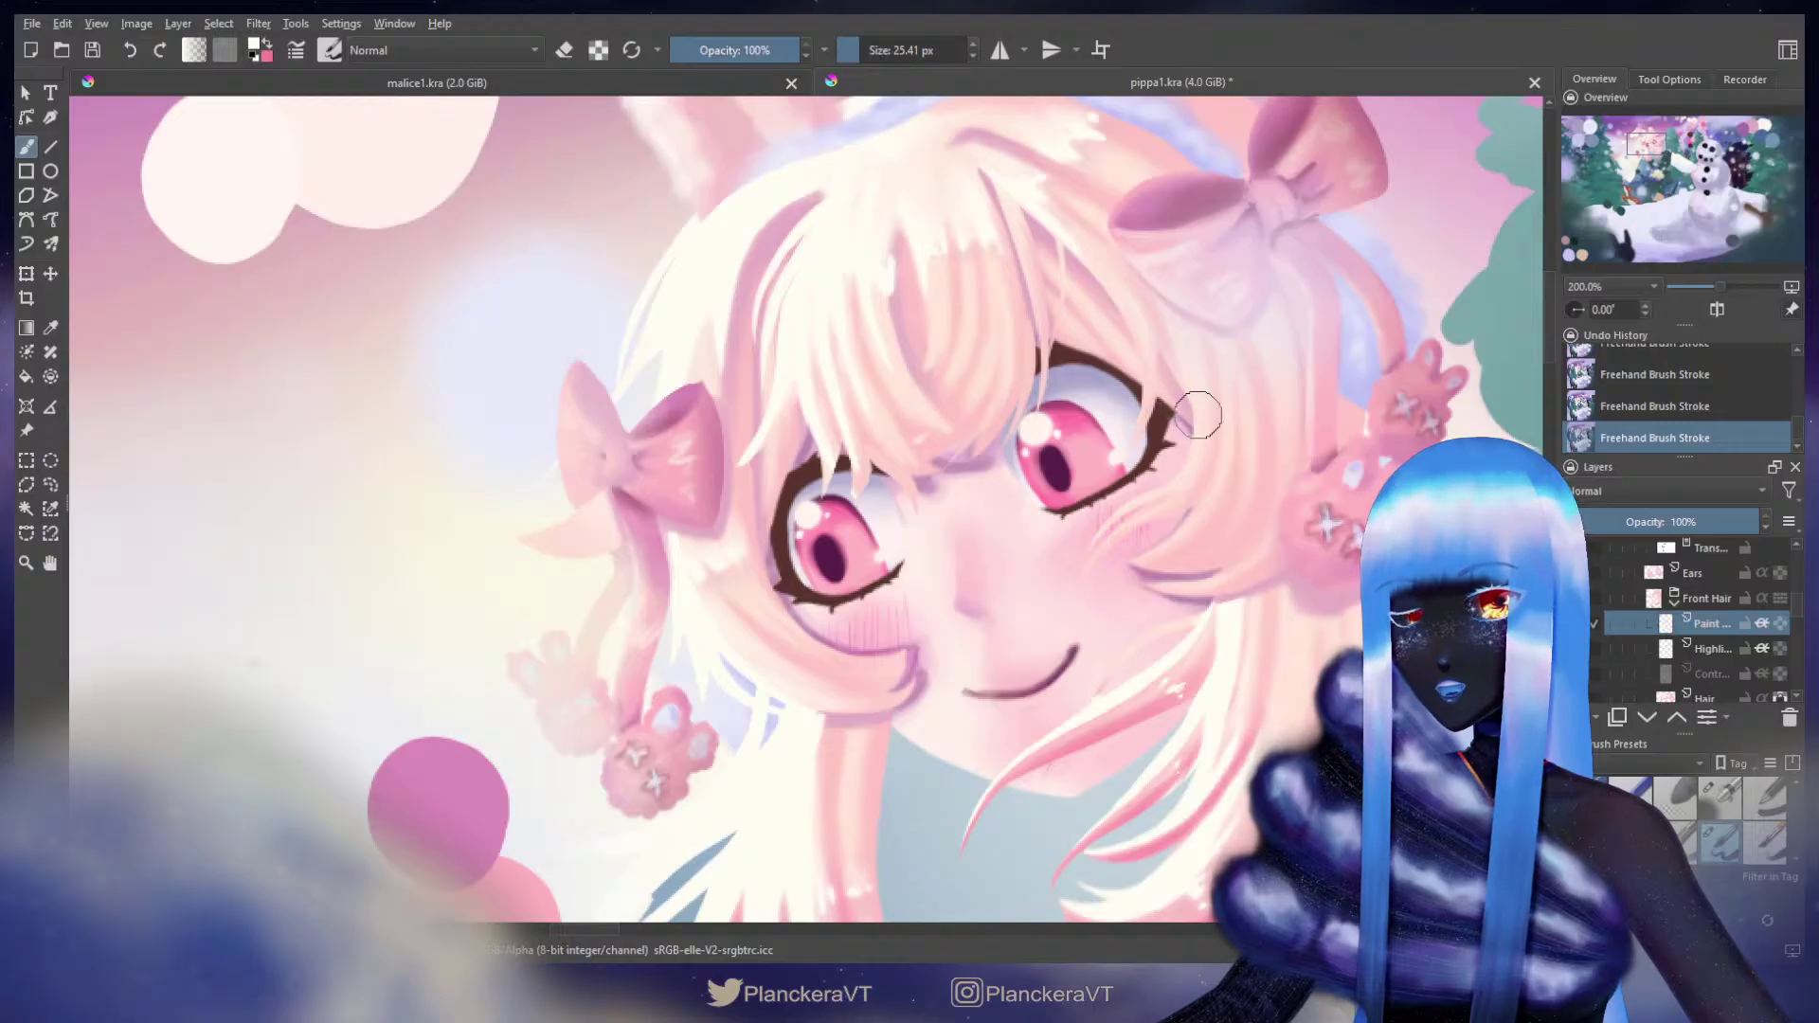
Step: Duplicate the paint layer in the Front Hair group and apply a Gaussian Blur to the lower of the two layers
{"action": "scroll", "coordinate": [1225, 457], "scroll_direction": "down", "scroll_amount": 3}
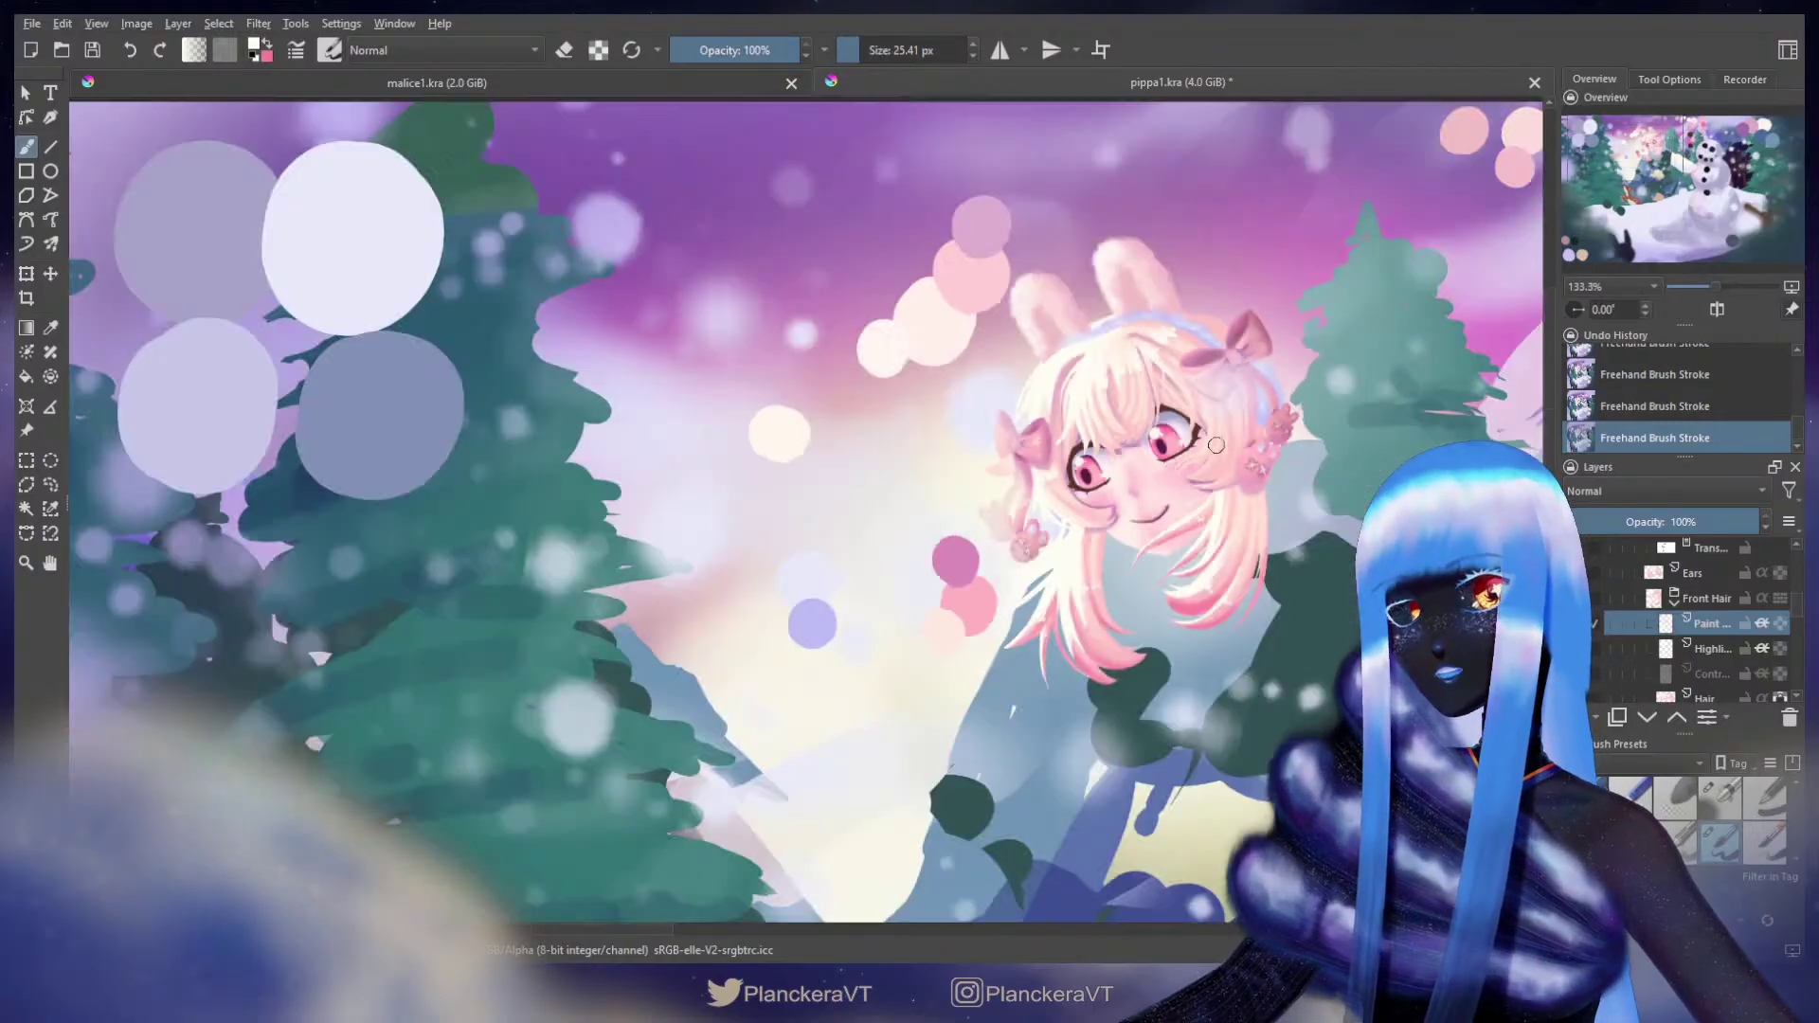
{"action": "scroll", "coordinate": [1151, 603], "scroll_direction": "down", "scroll_amount": 1}
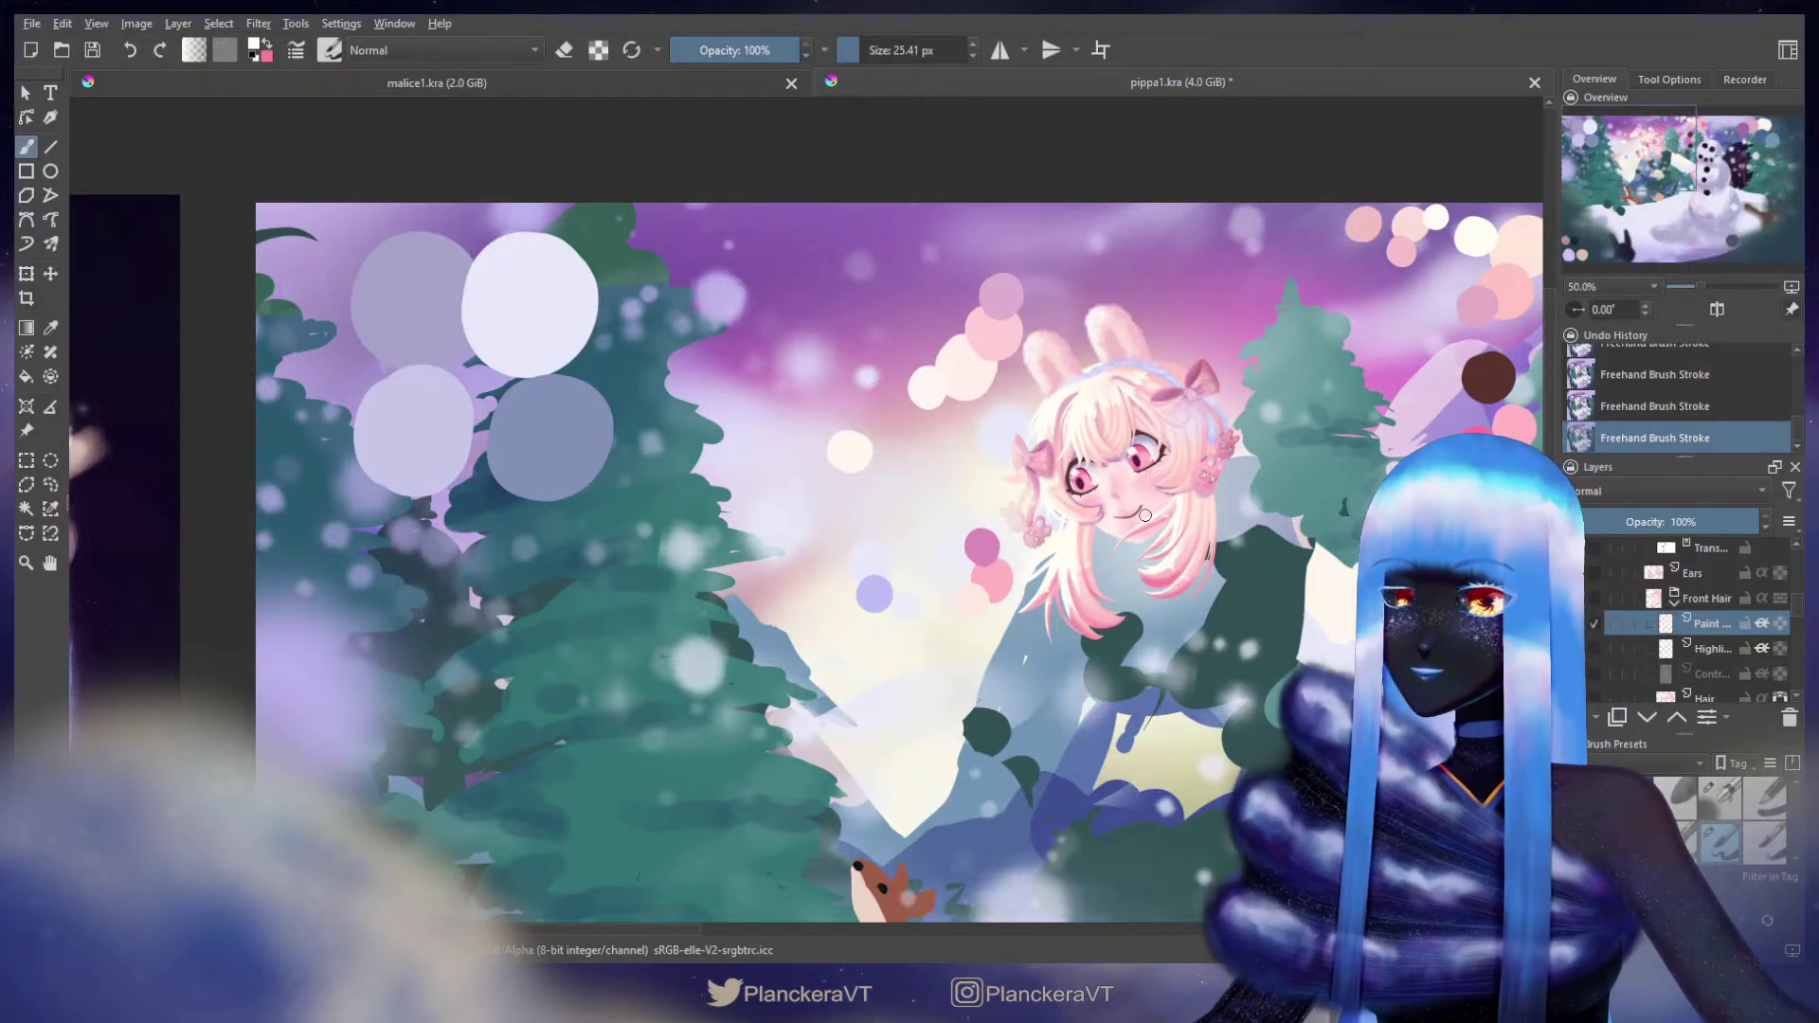
{"action": "scroll", "coordinate": [1145, 515], "scroll_direction": "up", "scroll_amount": 1}
{"action": "left_click_drag", "start_coordinate": [1253, 557], "coordinate": [1202, 568]}
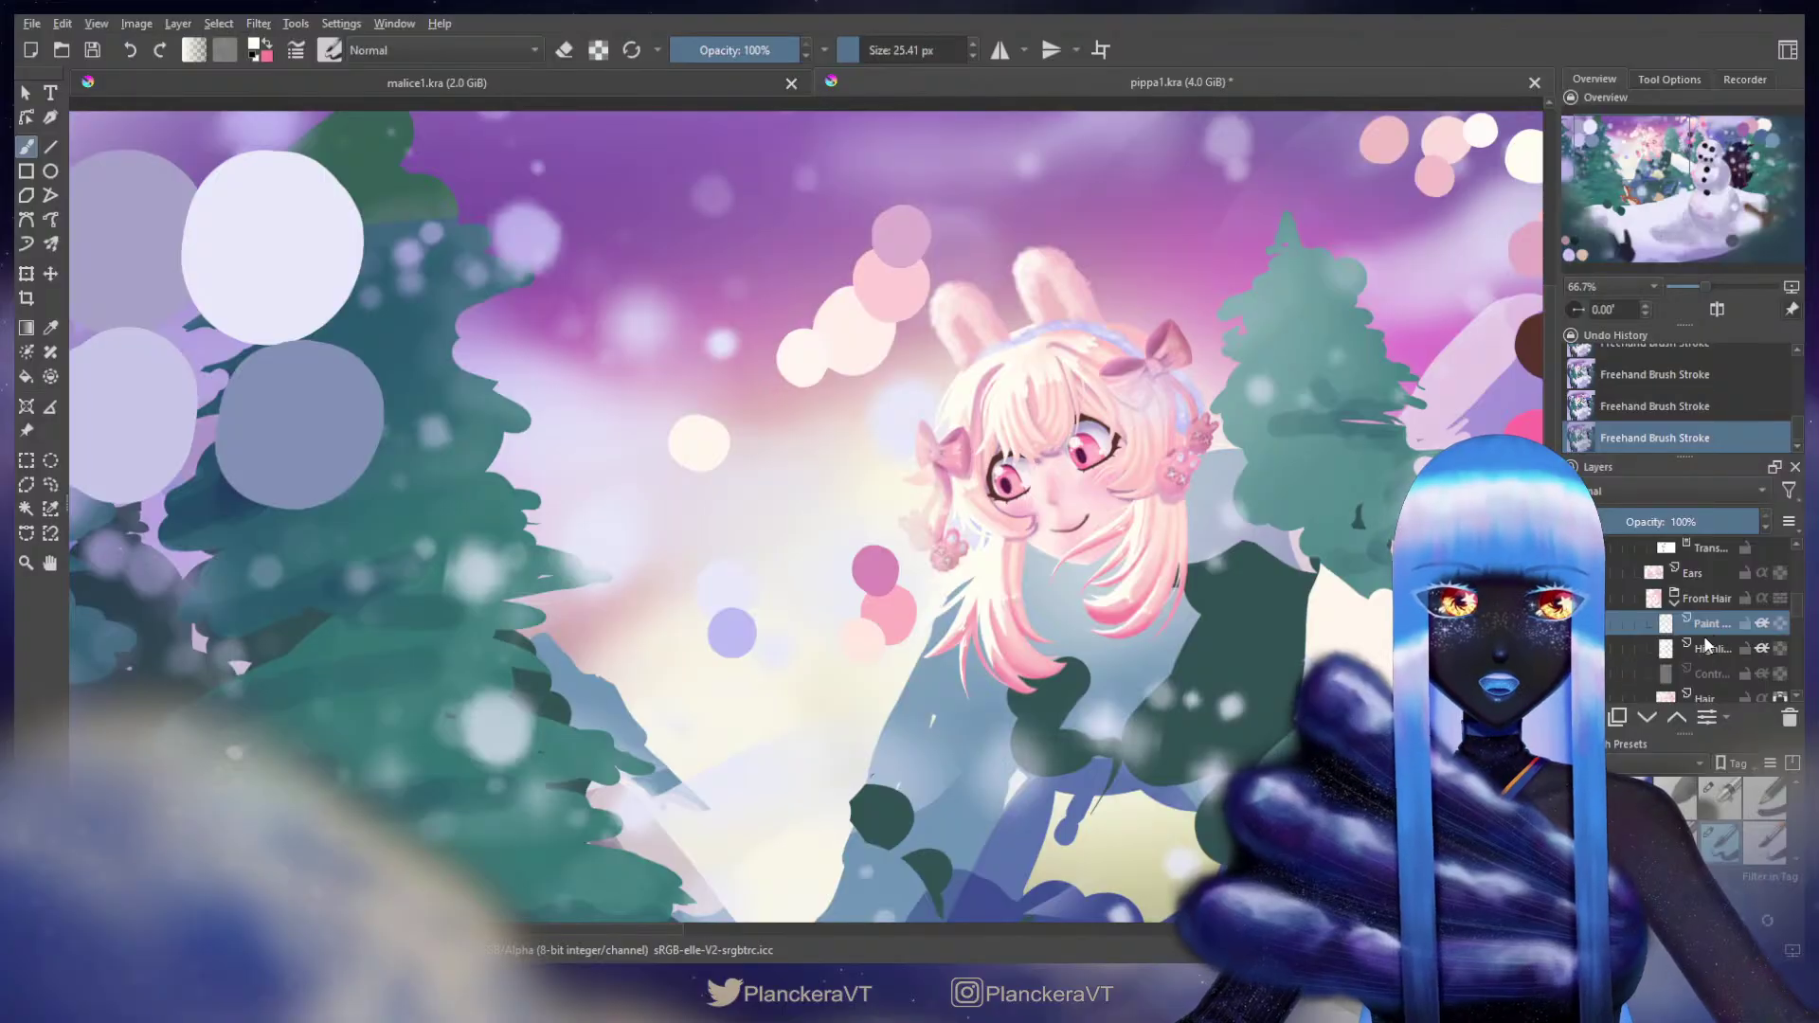
{"action": "key", "text": "ctrl+j"}
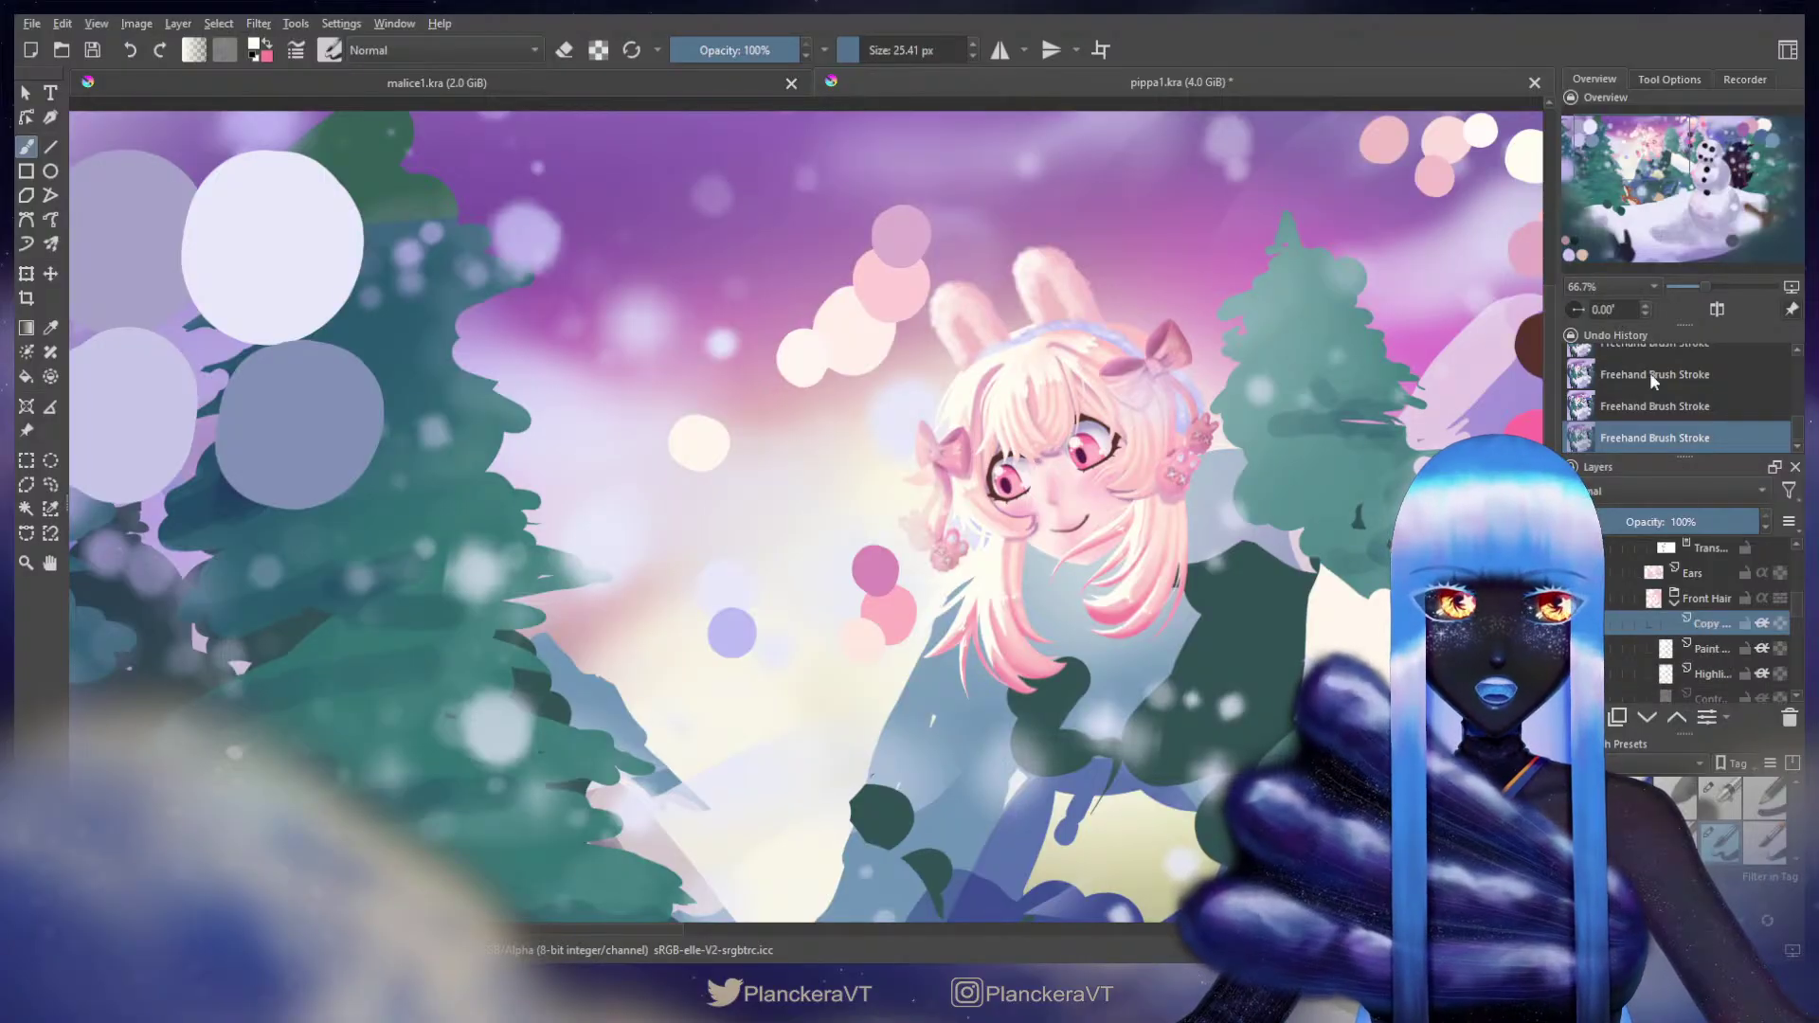
{"action": "left_click", "coordinate": [1720, 653]}
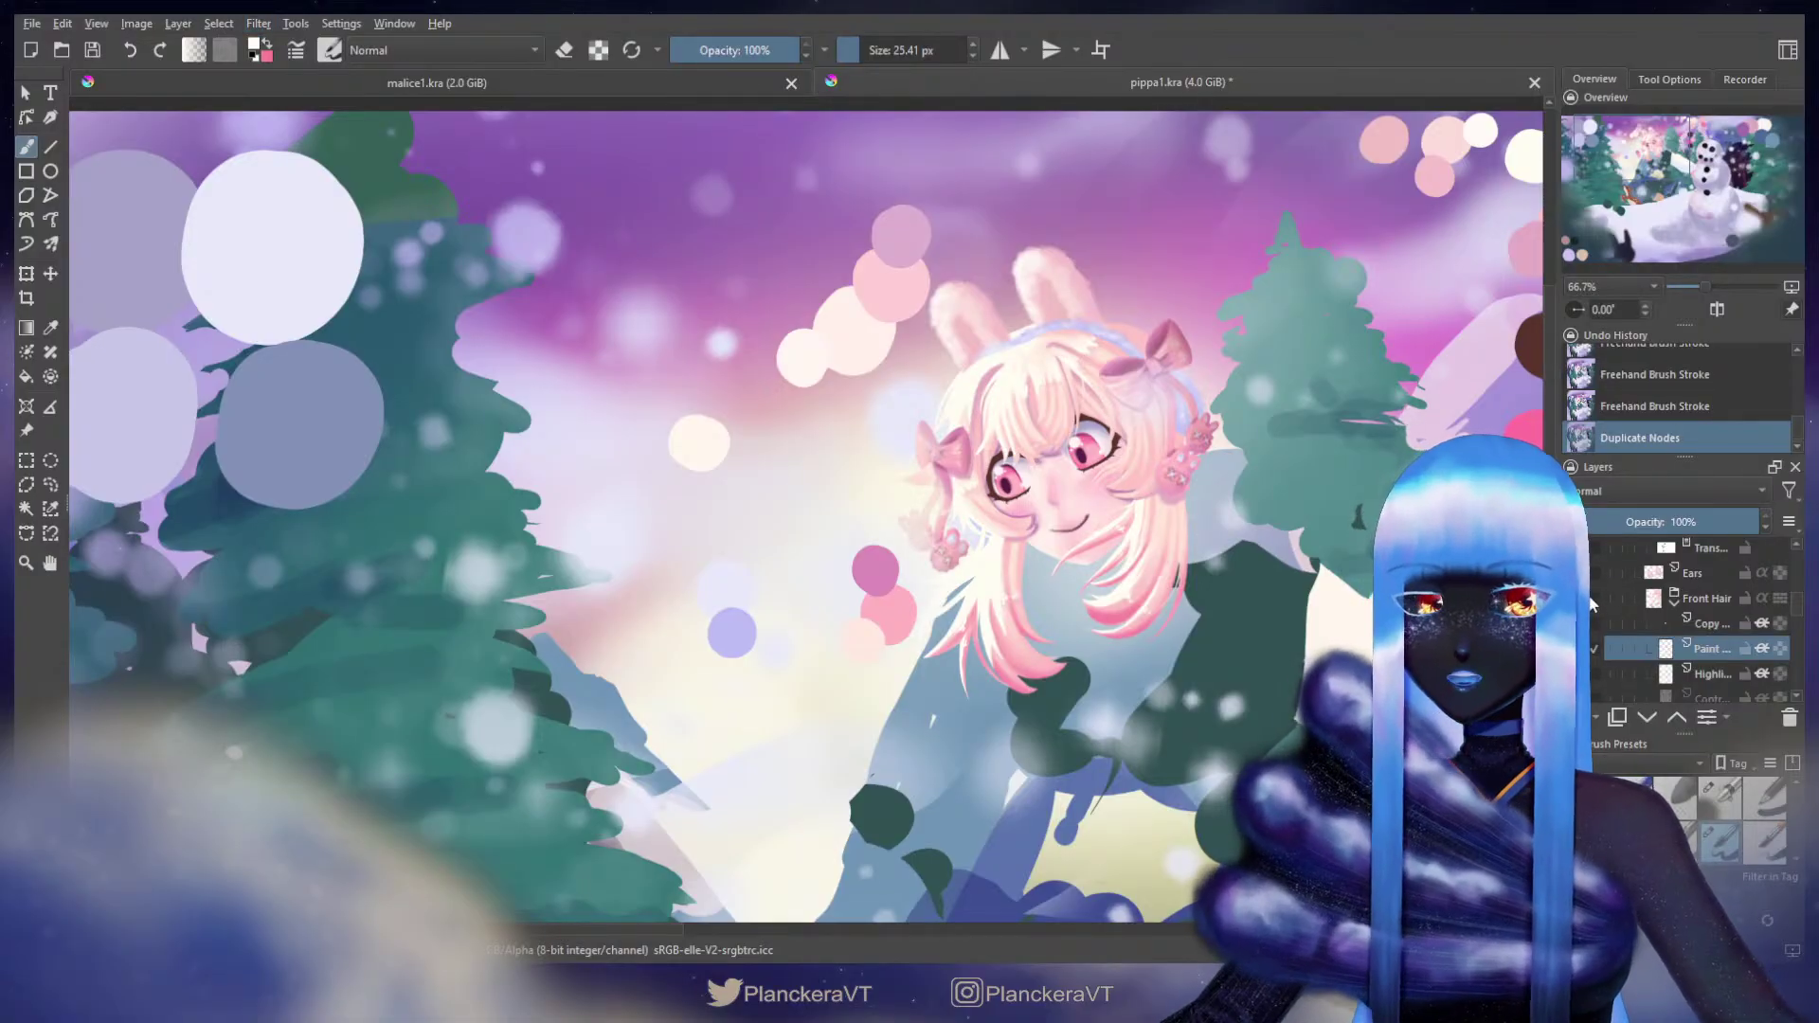
{"action": "key", "text": "ctrl+f"}
Step: Merge the duplicate and the blurred paint layer down into the highlight layer, checking the hair up close and from afar
{"action": "left_click", "coordinate": [1717, 628]}
{"action": "key", "text": "ctrl+e"}
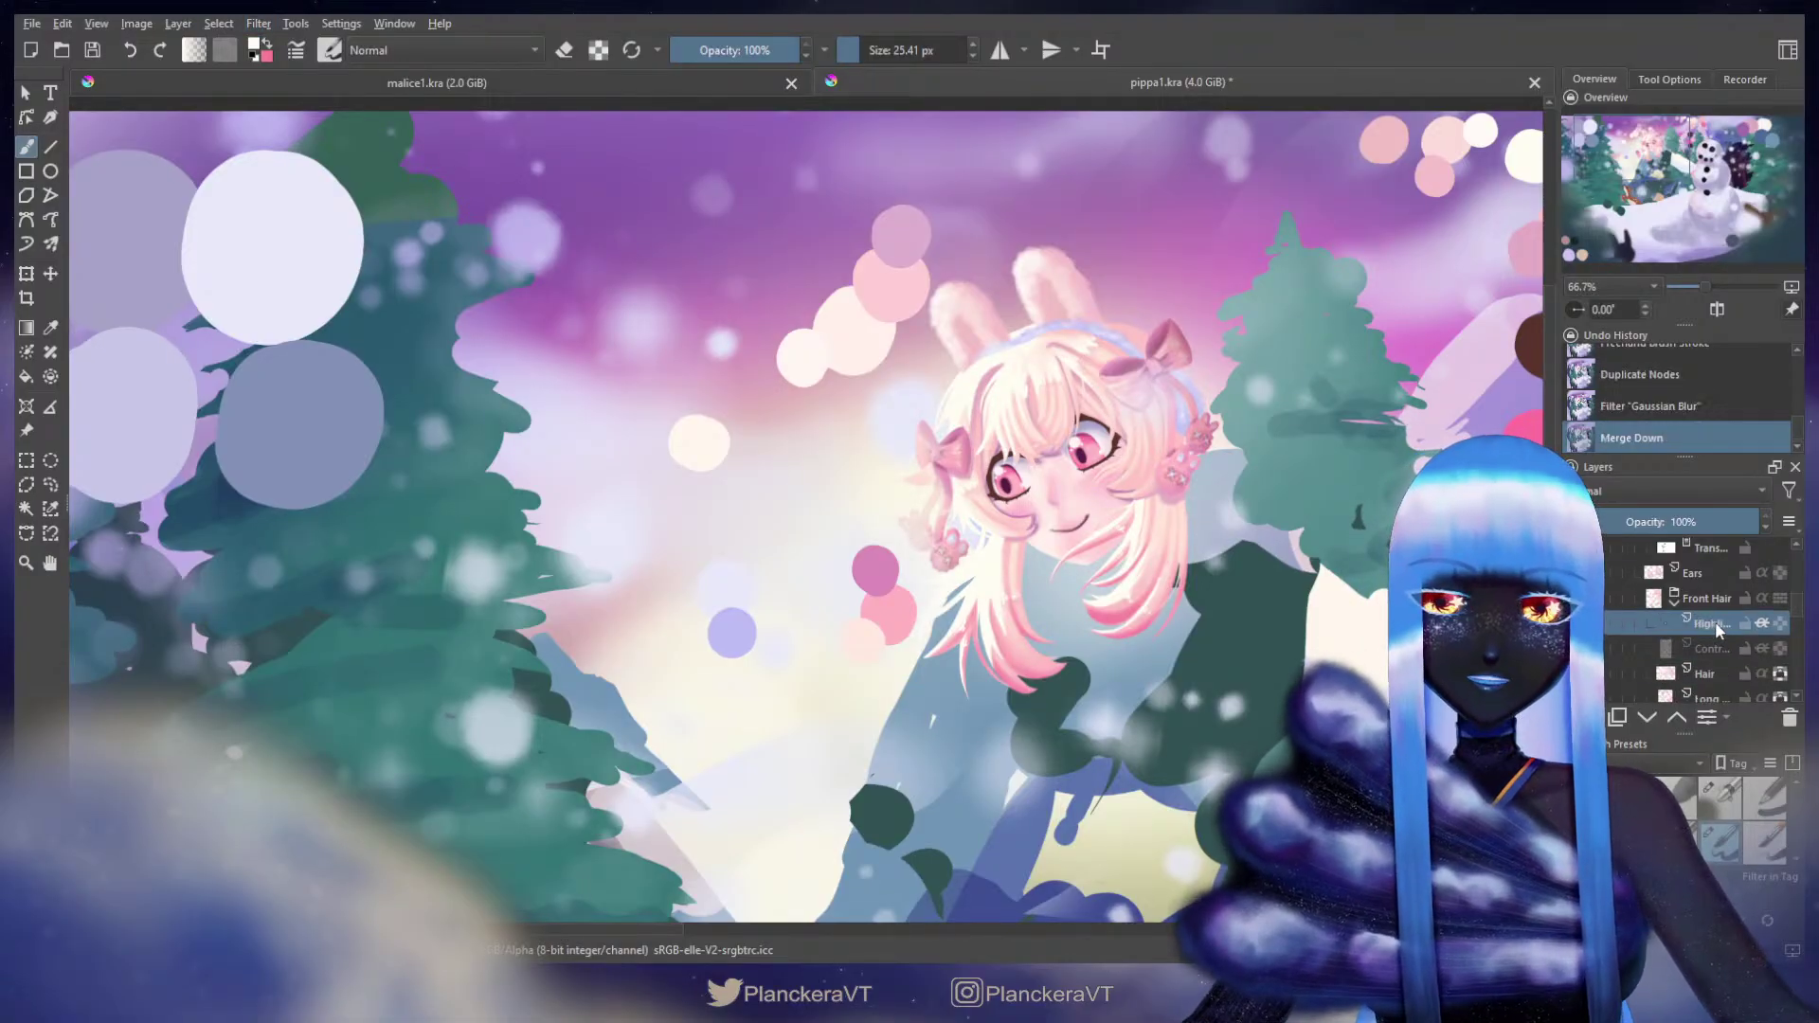
{"action": "key", "text": "ctrl+e"}
{"action": "scroll", "coordinate": [947, 426], "scroll_direction": "up", "scroll_amount": 5}
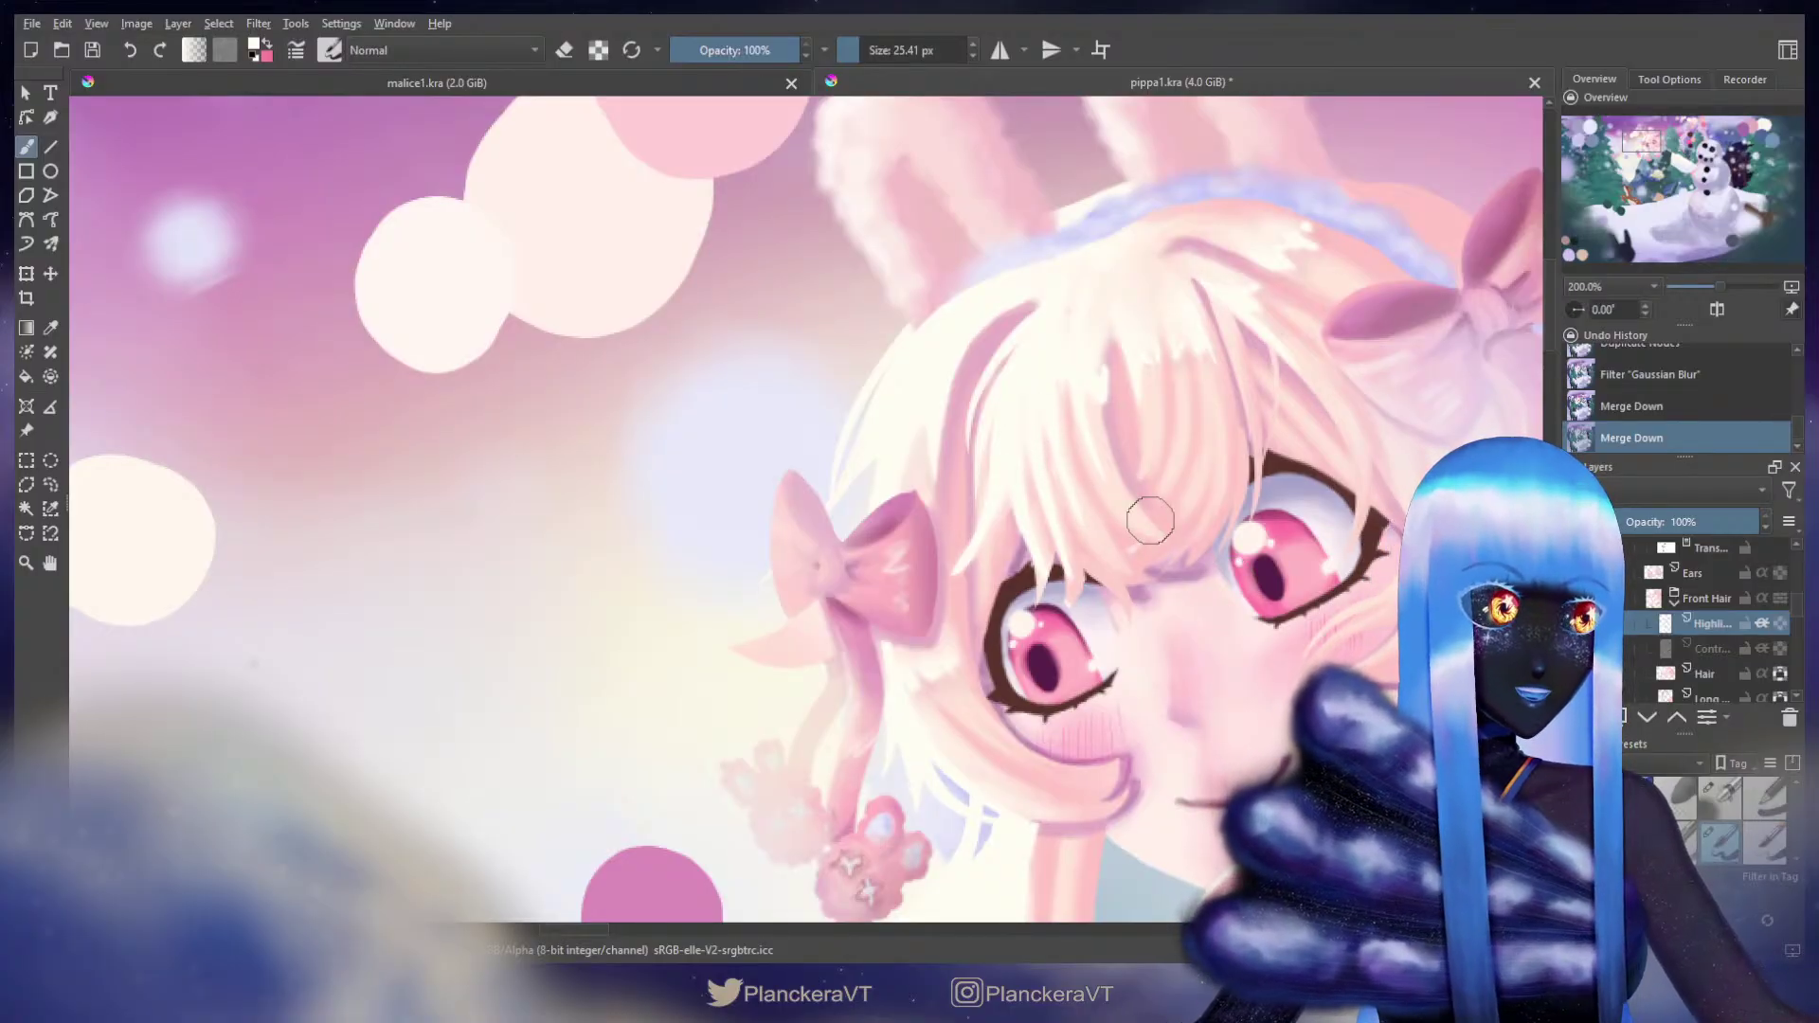
{"action": "scroll", "coordinate": [1150, 520], "scroll_direction": "down", "scroll_amount": 4}
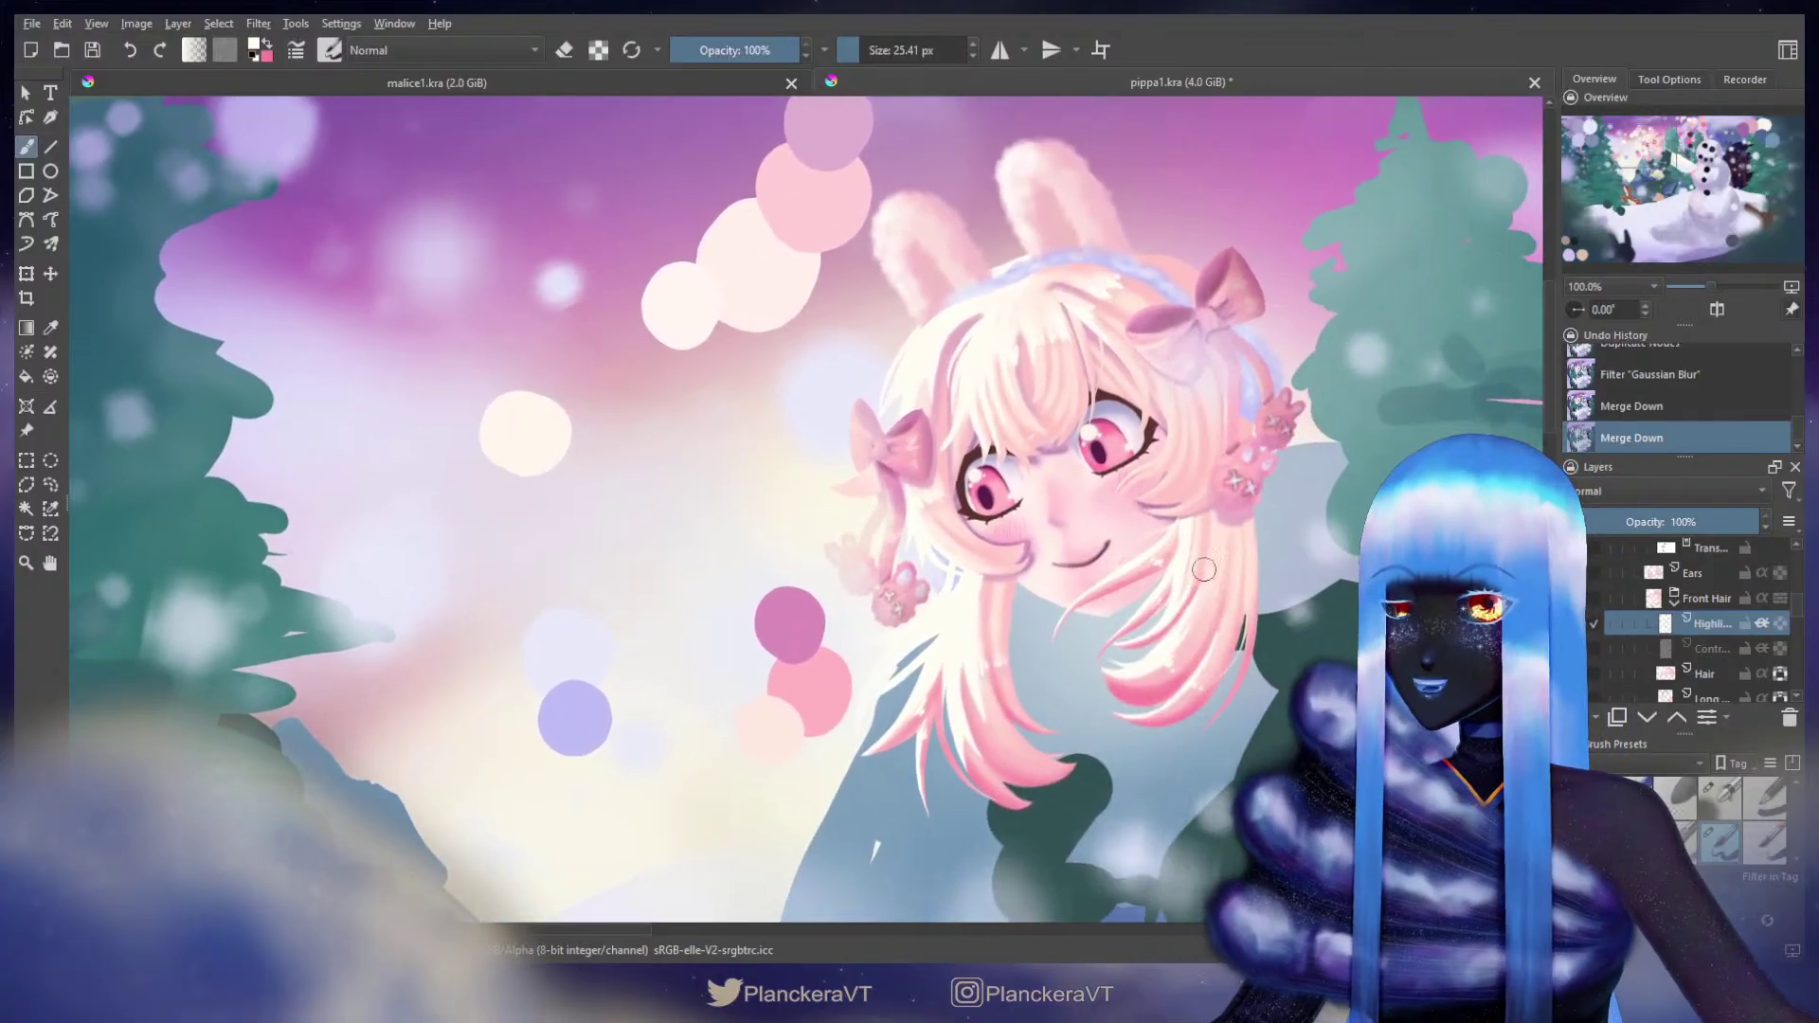
{"action": "scroll", "coordinate": [1212, 583], "scroll_direction": "down", "scroll_amount": 2}
{"action": "left_click_drag", "start_coordinate": [1272, 644], "coordinate": [1235, 600]}
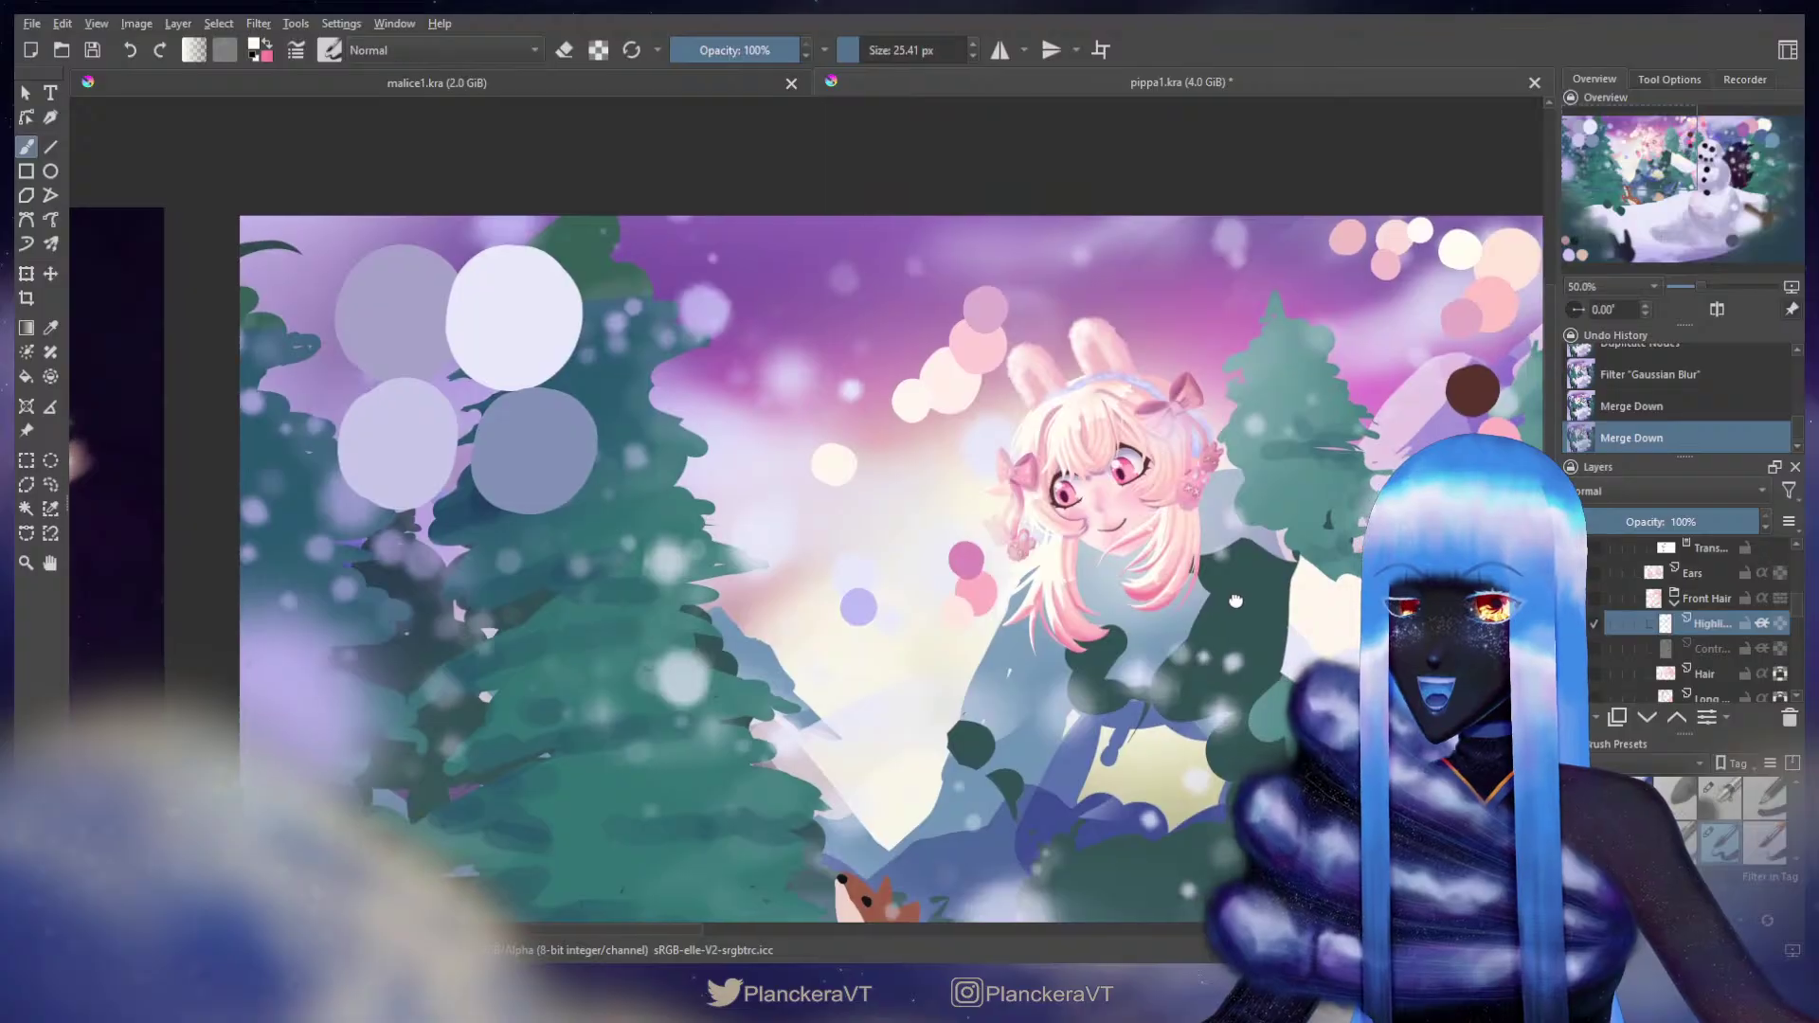
Step: Show the hidden contrast layer beneath the front hair's highlight layer and make it the active layer
{"action": "scroll", "coordinate": [1696, 615], "scroll_direction": "down", "scroll_amount": 1}
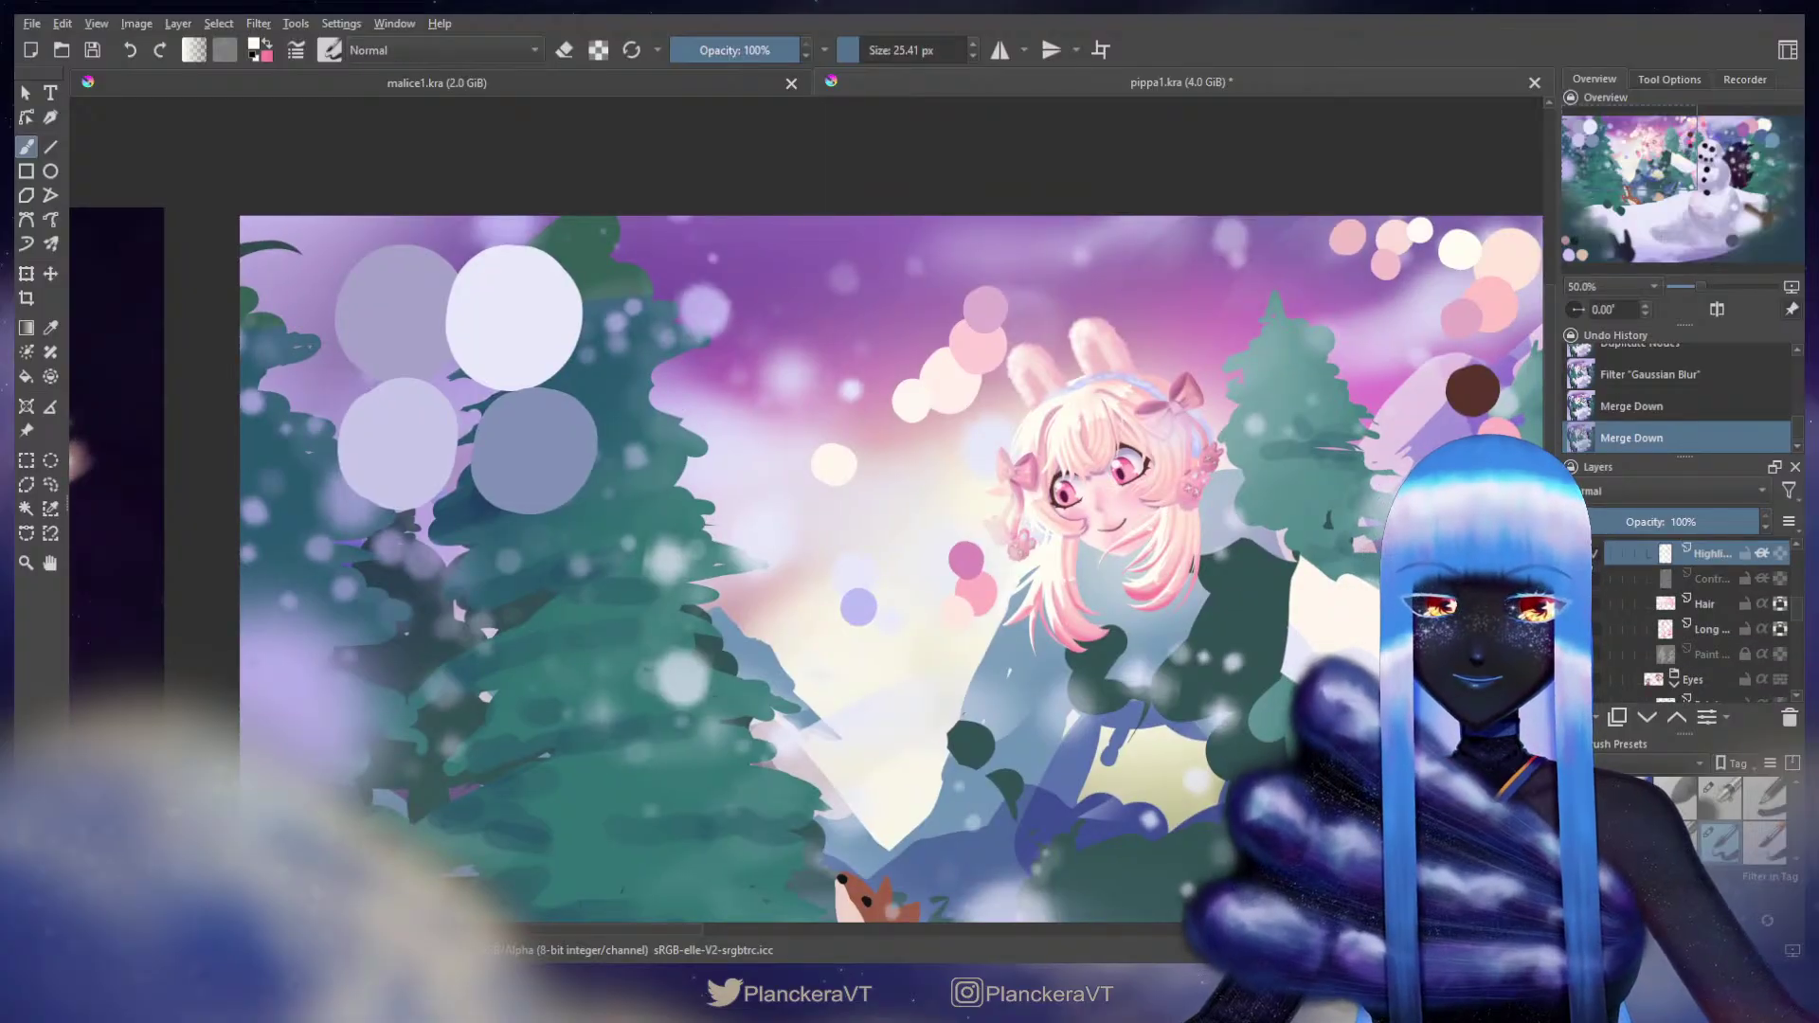
{"action": "left_click", "coordinate": [1594, 578]}
{"action": "scroll", "coordinate": [1124, 610], "scroll_direction": "up", "scroll_amount": 3}
{"action": "left_click_drag", "start_coordinate": [1266, 538], "coordinate": [1233, 677]}
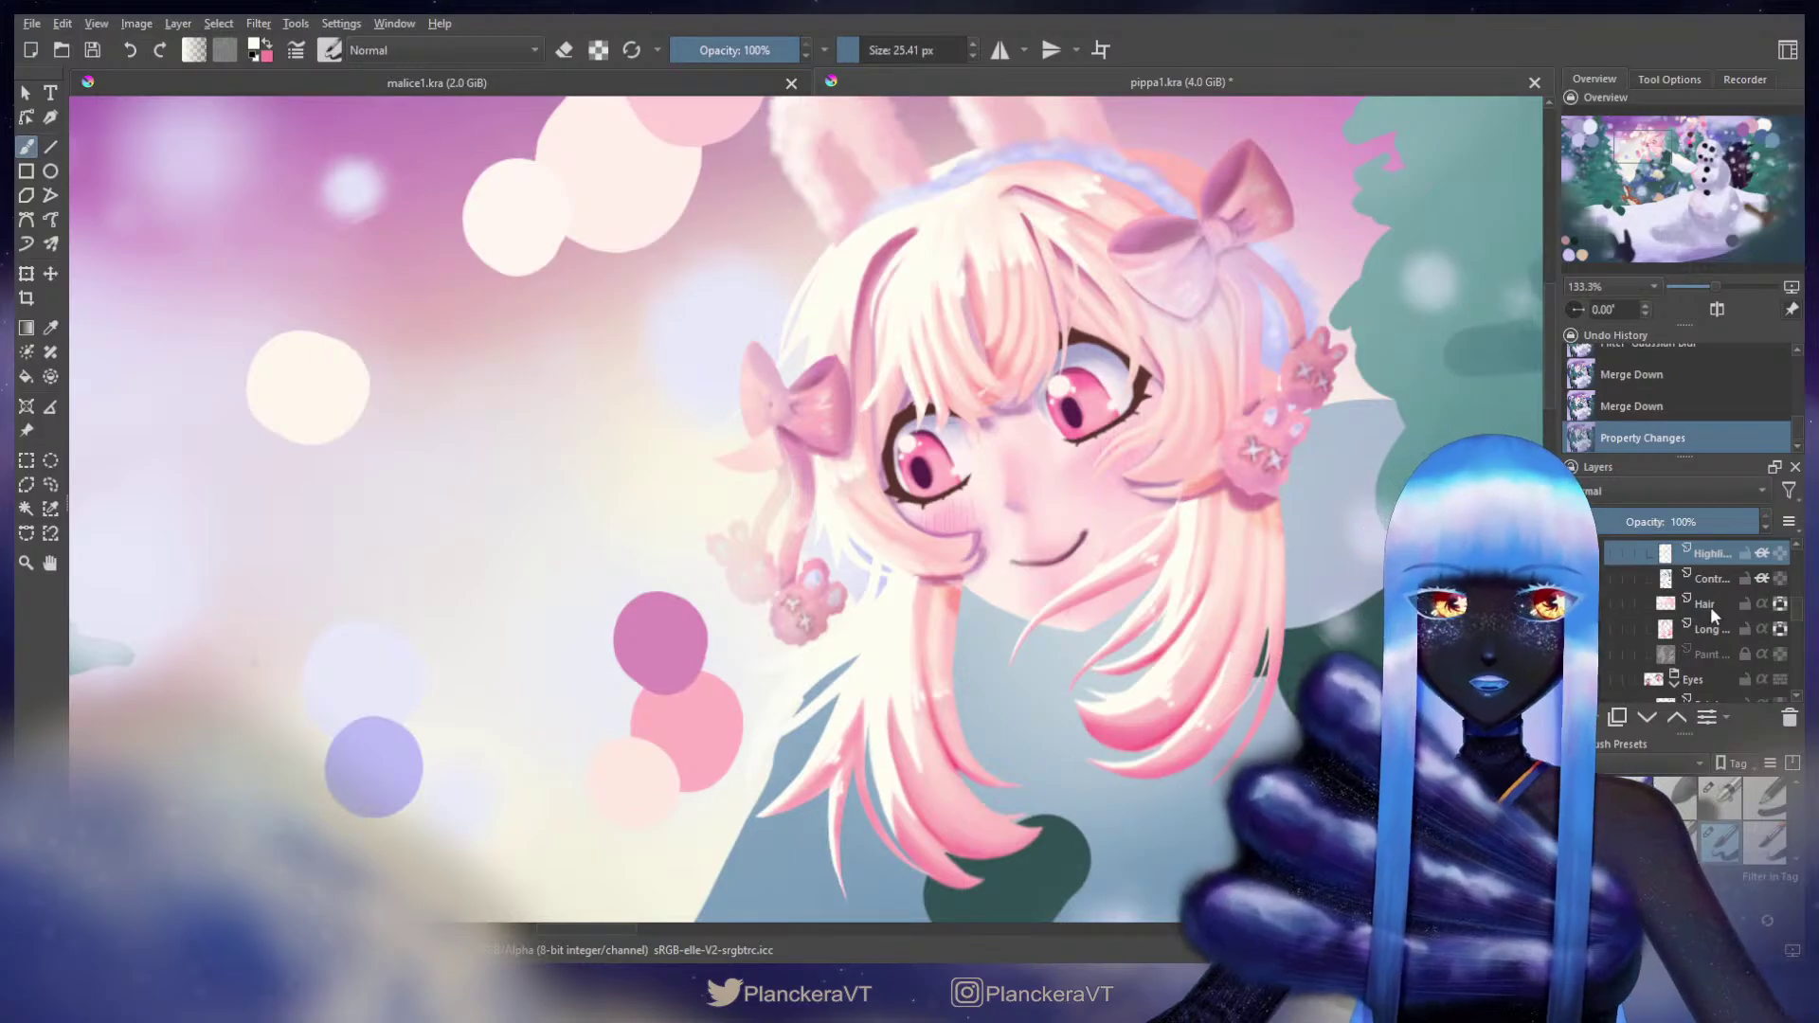
{"action": "left_click", "coordinate": [1713, 577]}
{"action": "scroll", "coordinate": [1686, 587], "scroll_direction": "up", "scroll_amount": 8}
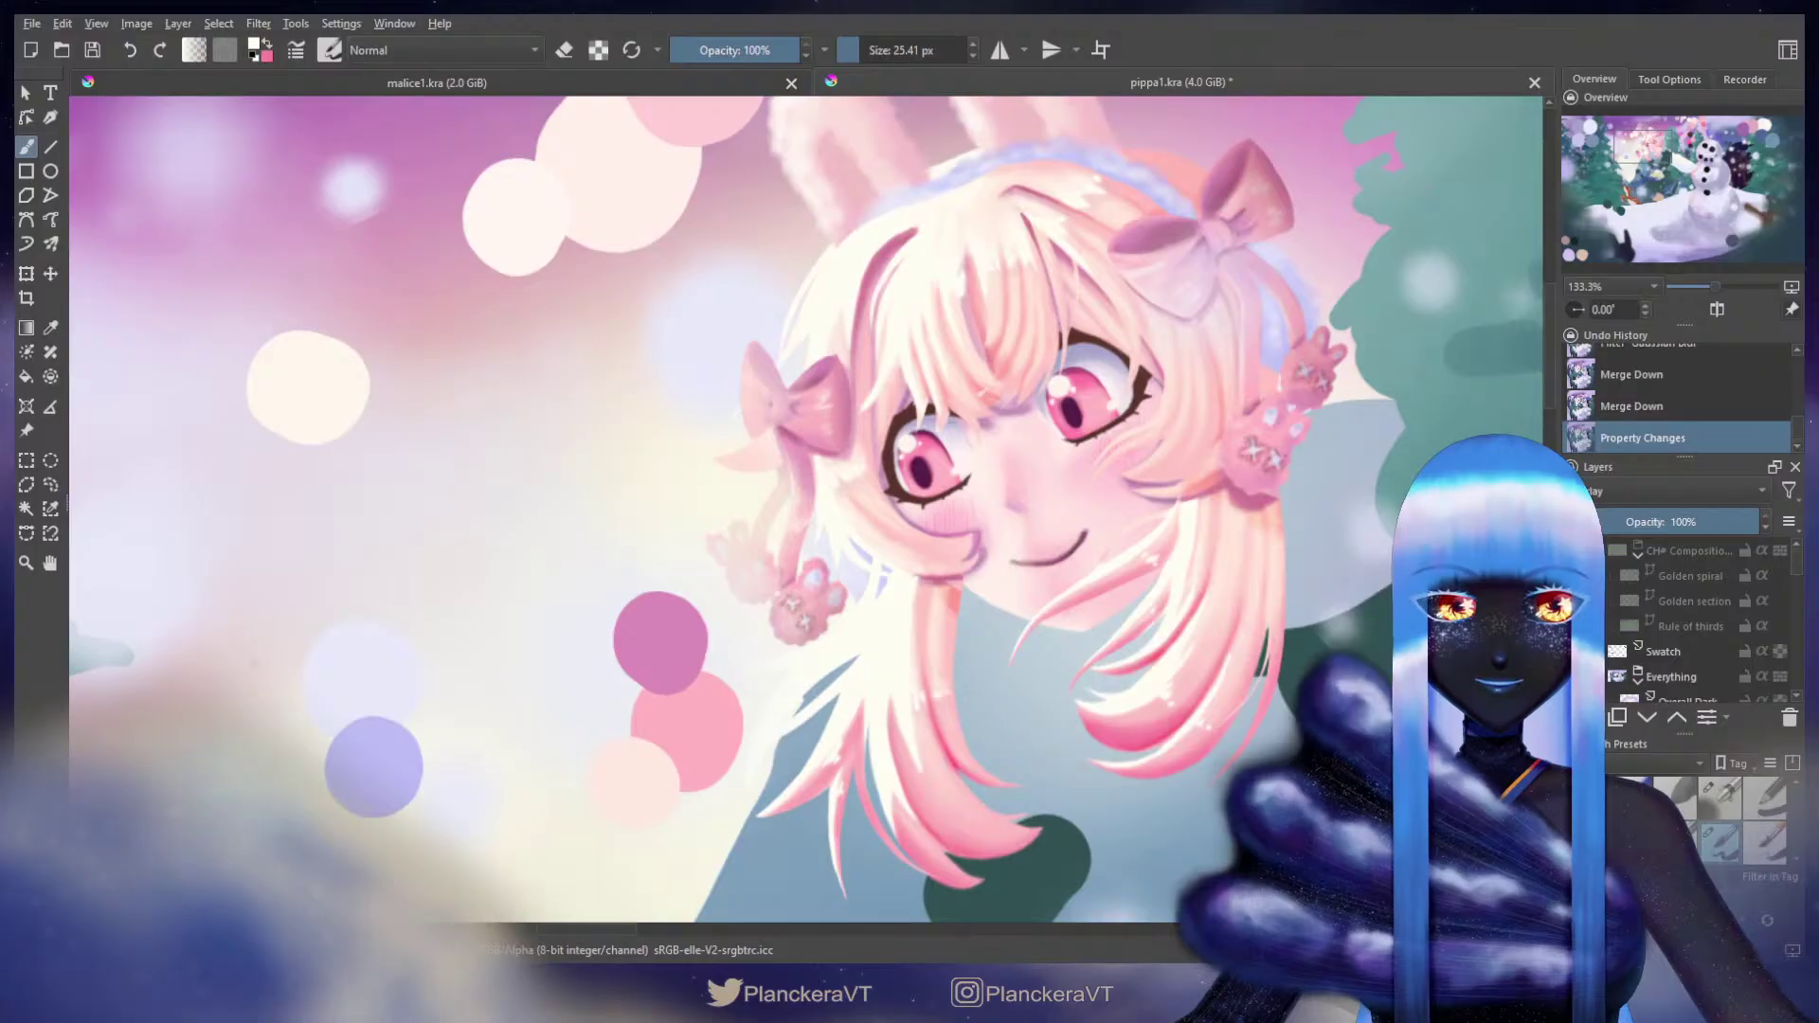
Step: Sample dark green from the foliage and shade the top of the long lock beneath the cheek curl, erasing the excess with a 29.64 px eraser
{"action": "scroll", "coordinate": [1213, 638], "scroll_direction": "down", "scroll_amount": 4}
{"action": "left_click_drag", "start_coordinate": [1214, 639], "coordinate": [1286, 337]}
{"action": "left_click_drag", "start_coordinate": [1025, 797], "coordinate": [1052, 625]}
{"action": "left_click", "coordinate": [790, 726], "text": "ctrl"}
{"action": "left_click_drag", "start_coordinate": [1384, 432], "coordinate": [1177, 788]}
{"action": "scroll", "coordinate": [1161, 588], "scroll_direction": "up", "scroll_amount": 5}
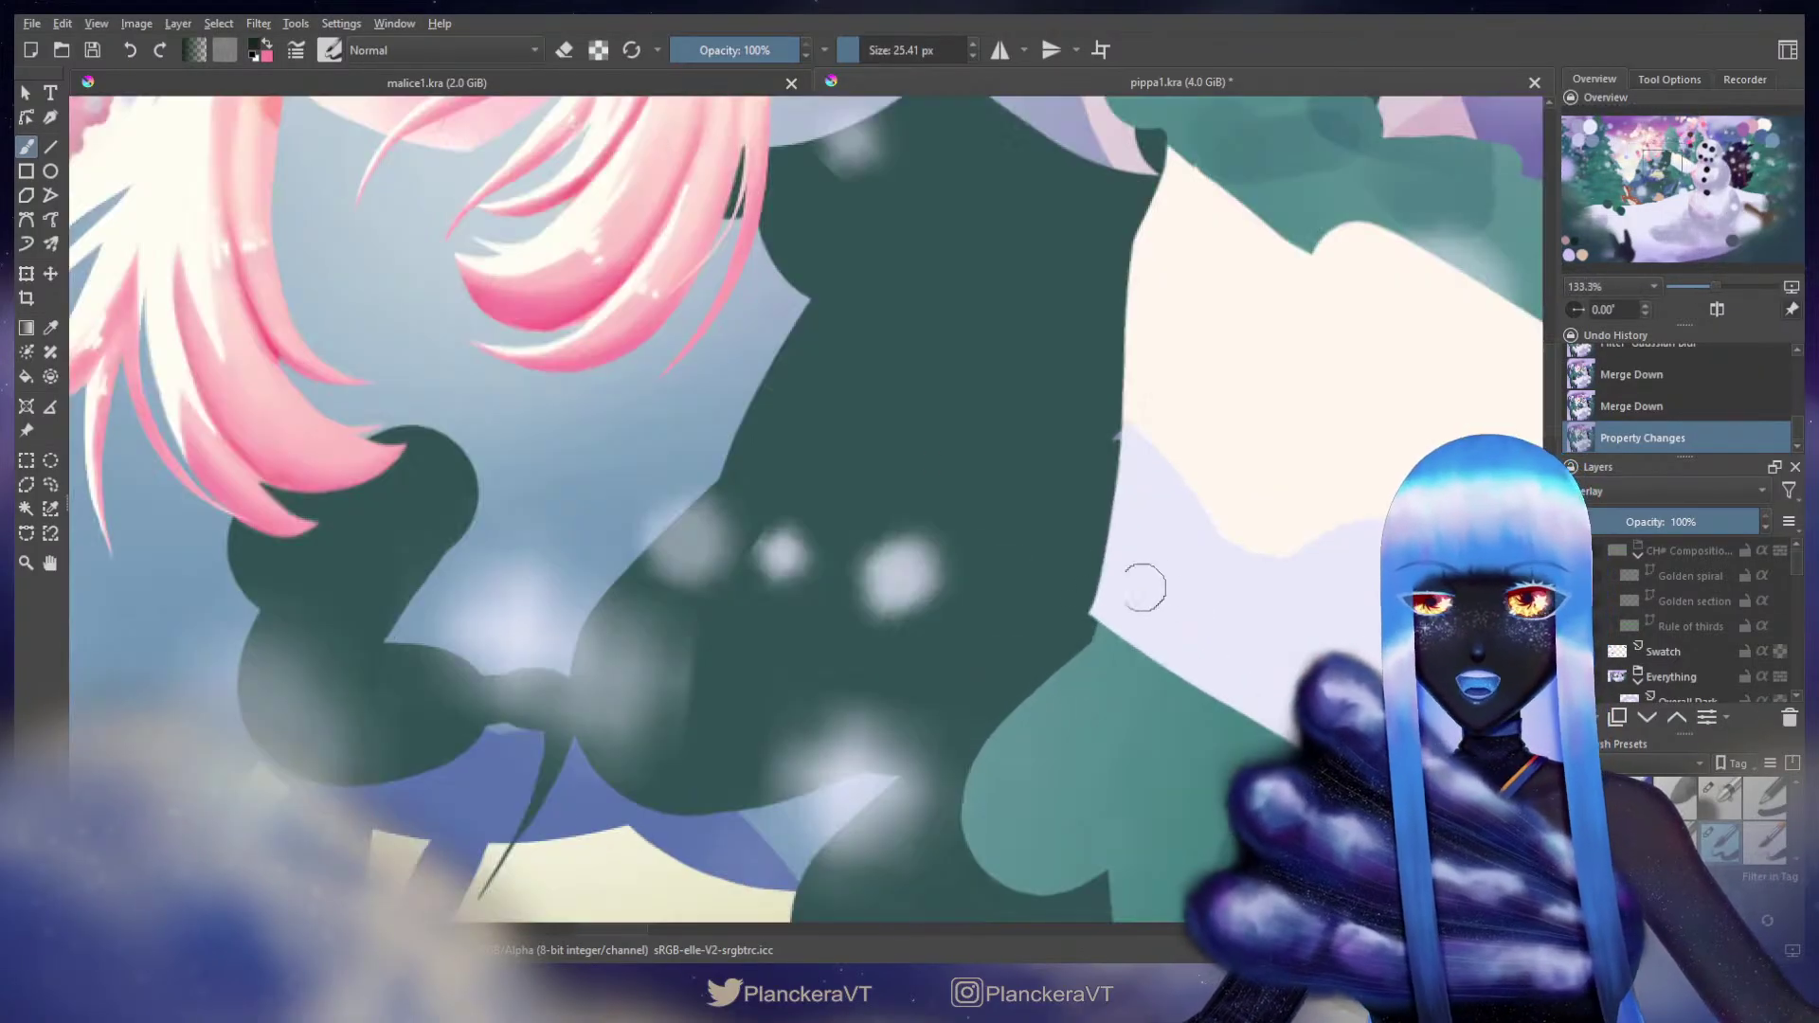
{"action": "left_click_drag", "start_coordinate": [853, 397], "coordinate": [1506, 905]}
{"action": "key", "text": "e"}
{"action": "mouse_move", "coordinate": [866, 557]}
{"action": "left_mouse_down"}
{"action": "mouse_move", "coordinate": [910, 415]}
{"action": "mouse_move", "coordinate": [937, 398]}
{"action": "mouse_move", "coordinate": [909, 418]}
{"action": "left_mouse_up"}
{"action": "key", "text": "e"}
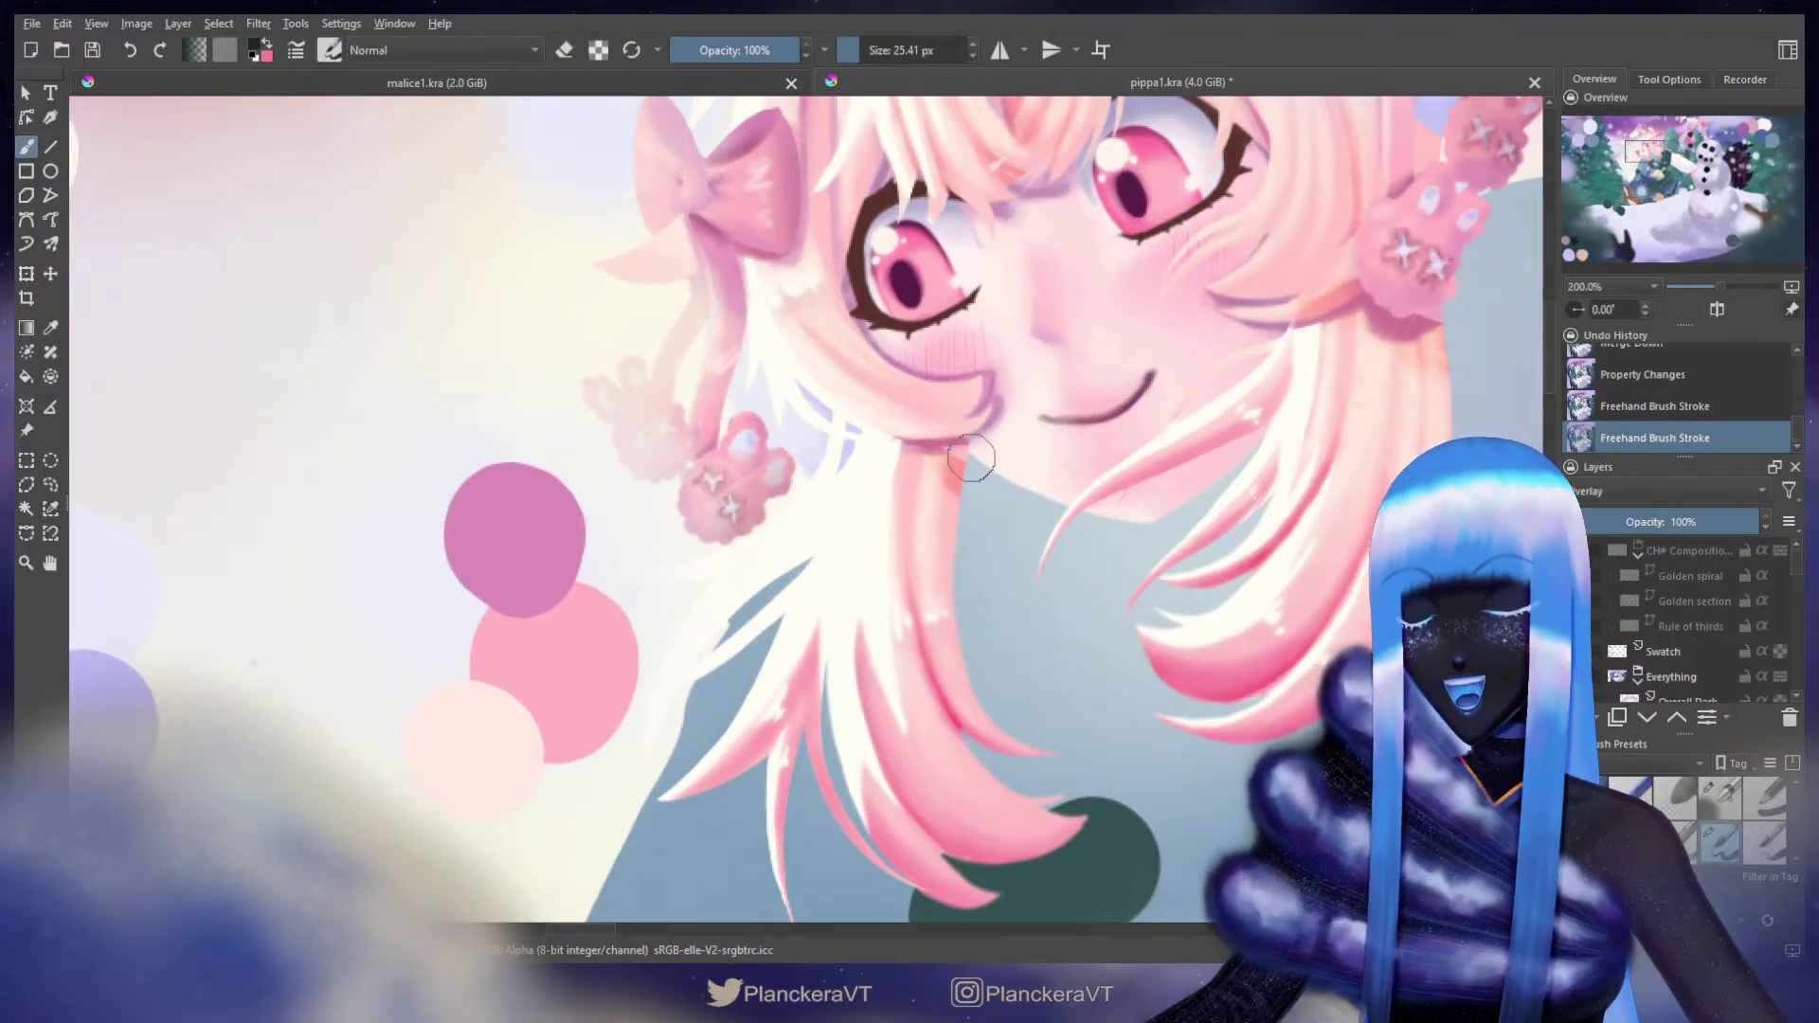
{"action": "mouse_move", "coordinate": [945, 458]}
{"action": "left_mouse_down"}
{"action": "mouse_move", "coordinate": [990, 433]}
{"action": "mouse_move", "coordinate": [928, 455]}
{"action": "left_mouse_up"}
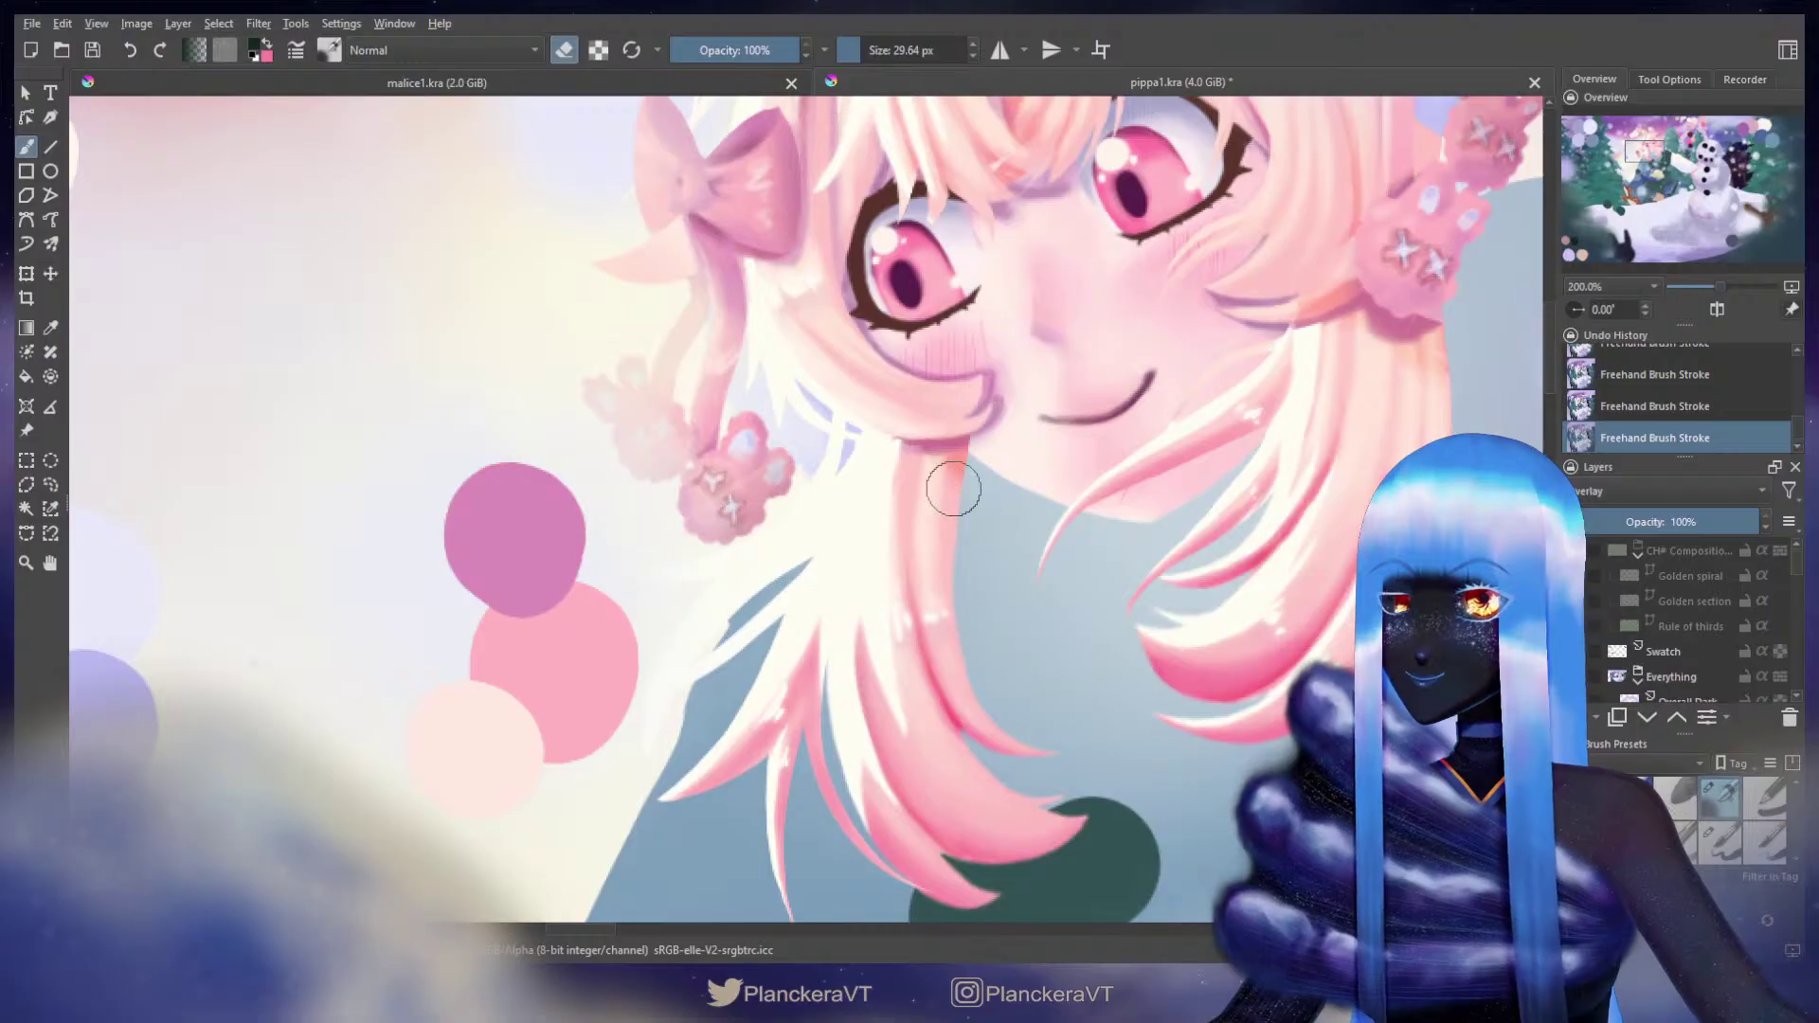
{"action": "key", "text": "e"}
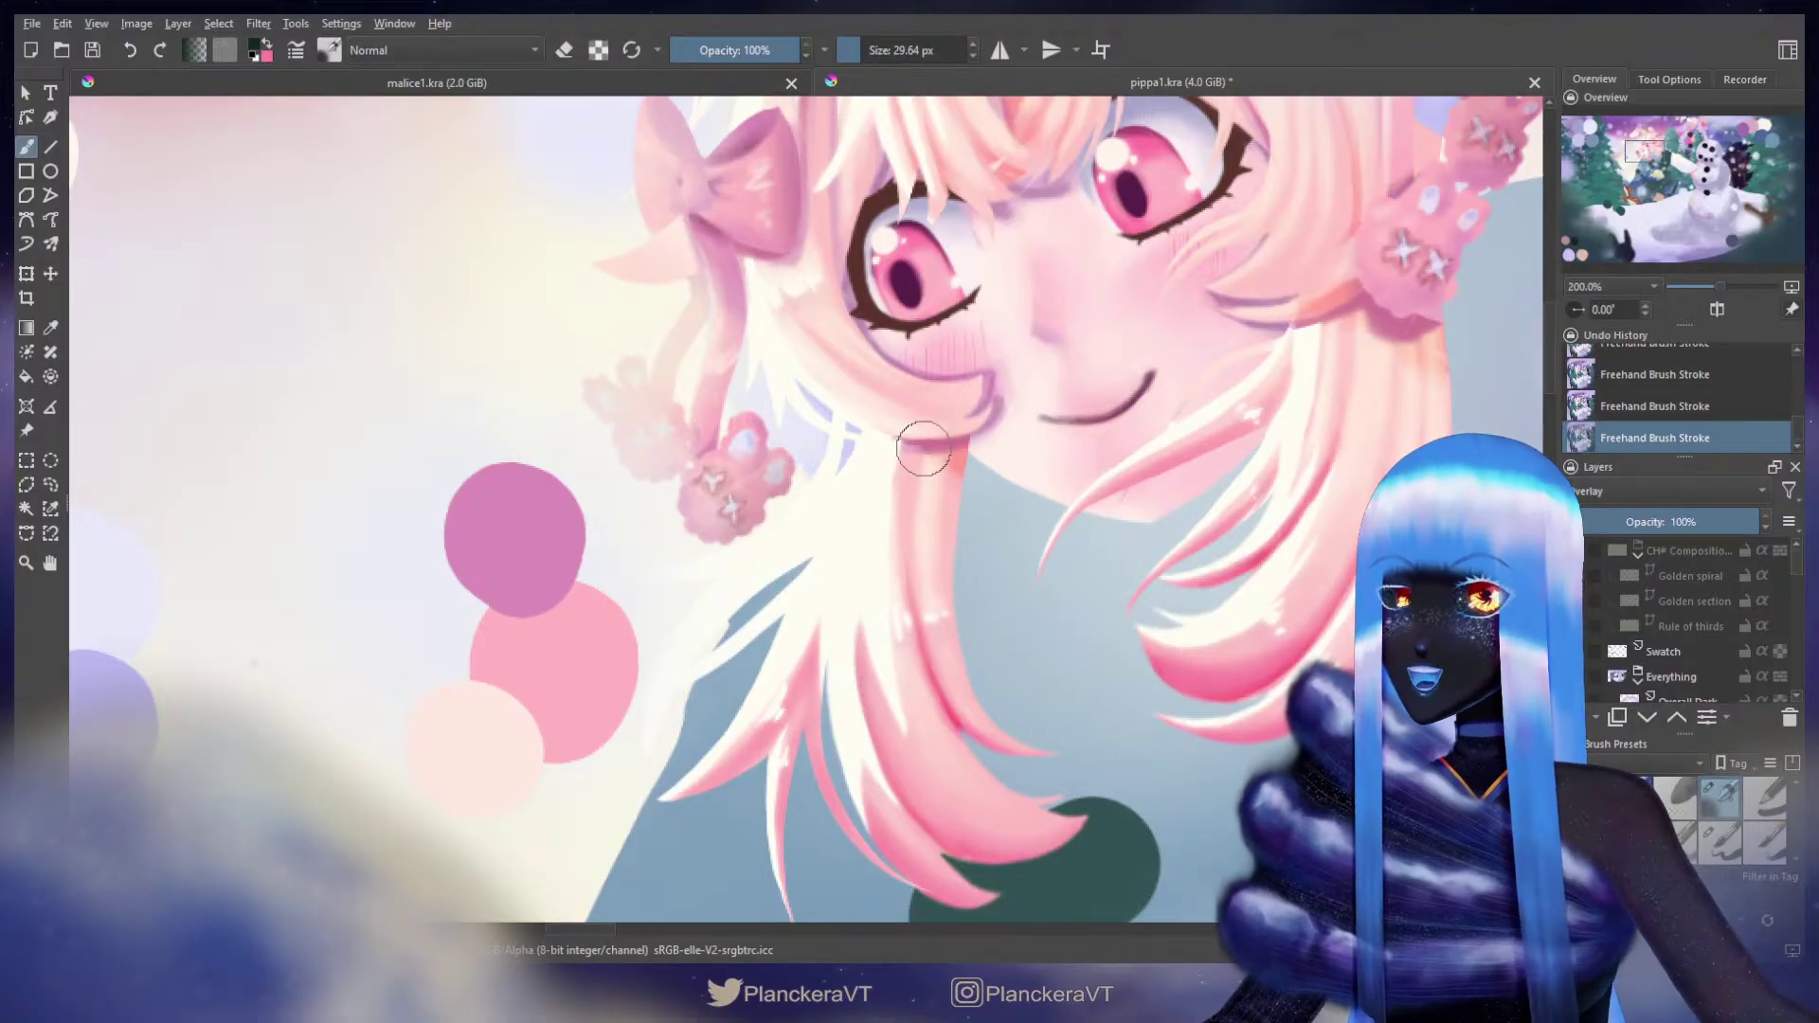
Step: Compare the shading under the cheek curl with and without the last two strokes, and reduce the brush to 13.22 px
{"action": "key", "text": "bracketleft"}
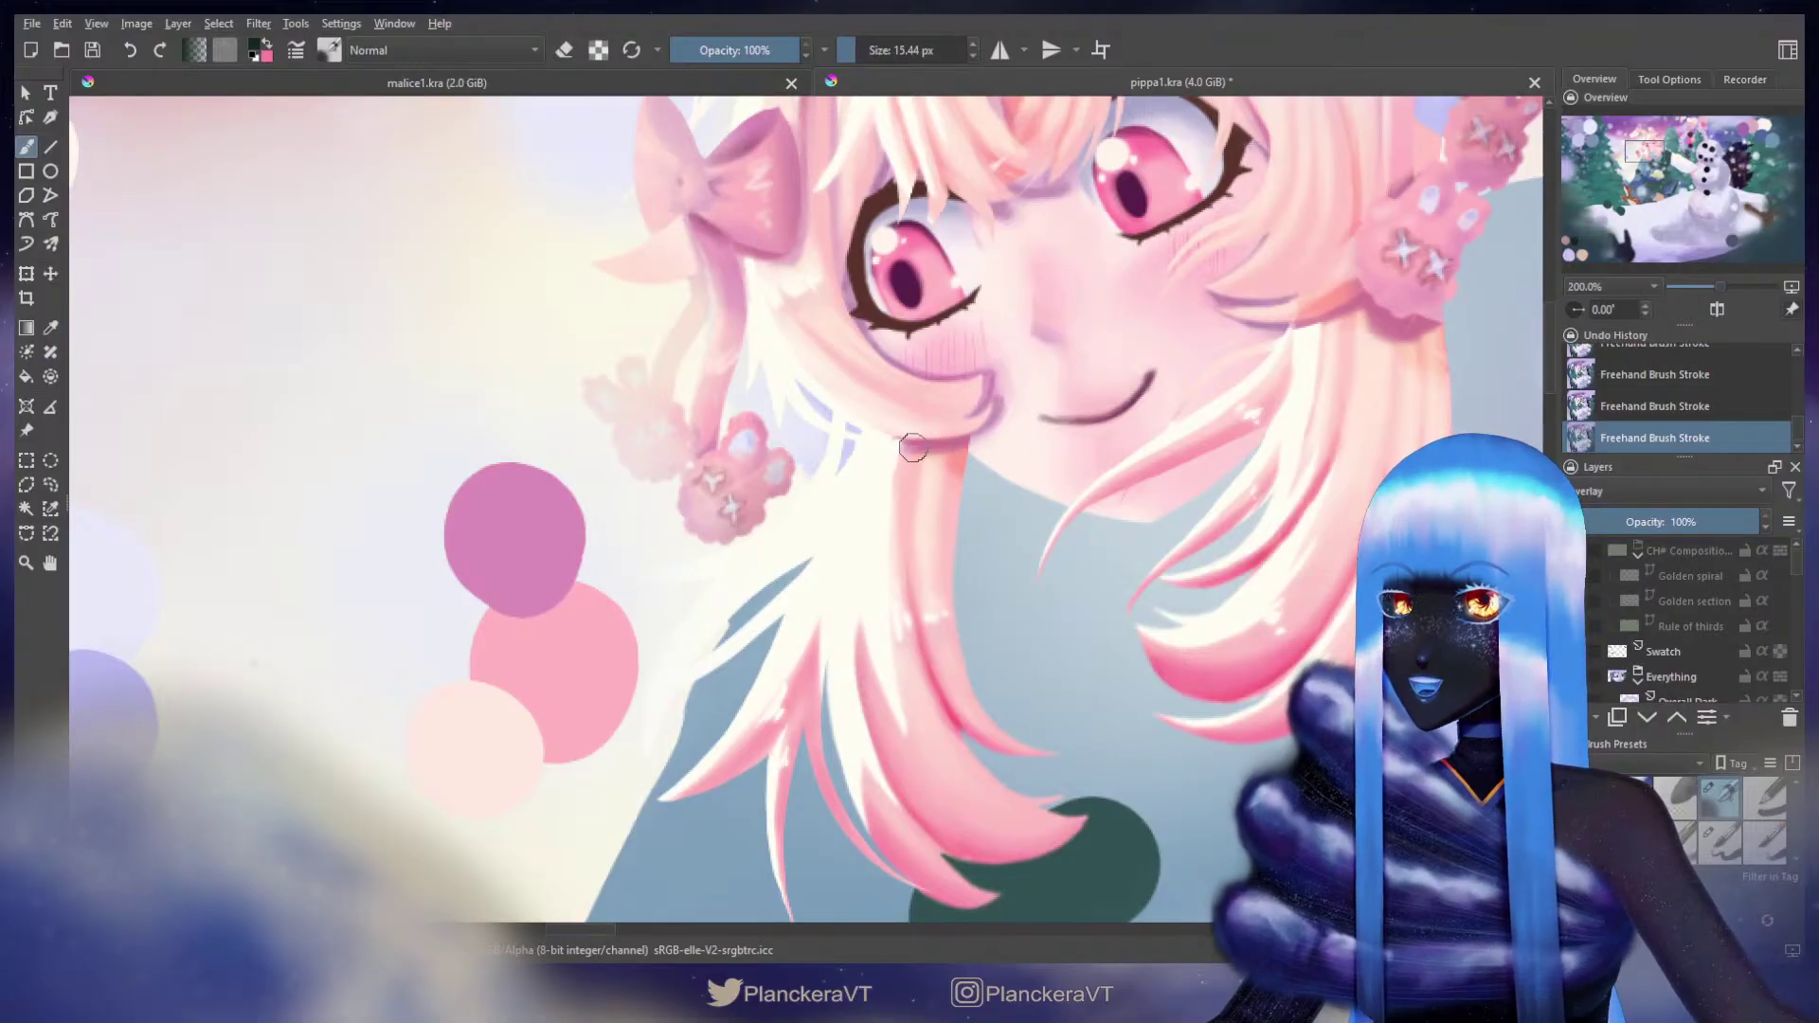
{"action": "key", "text": "ctrl+z"}
{"action": "key", "text": "ctrl+z"}
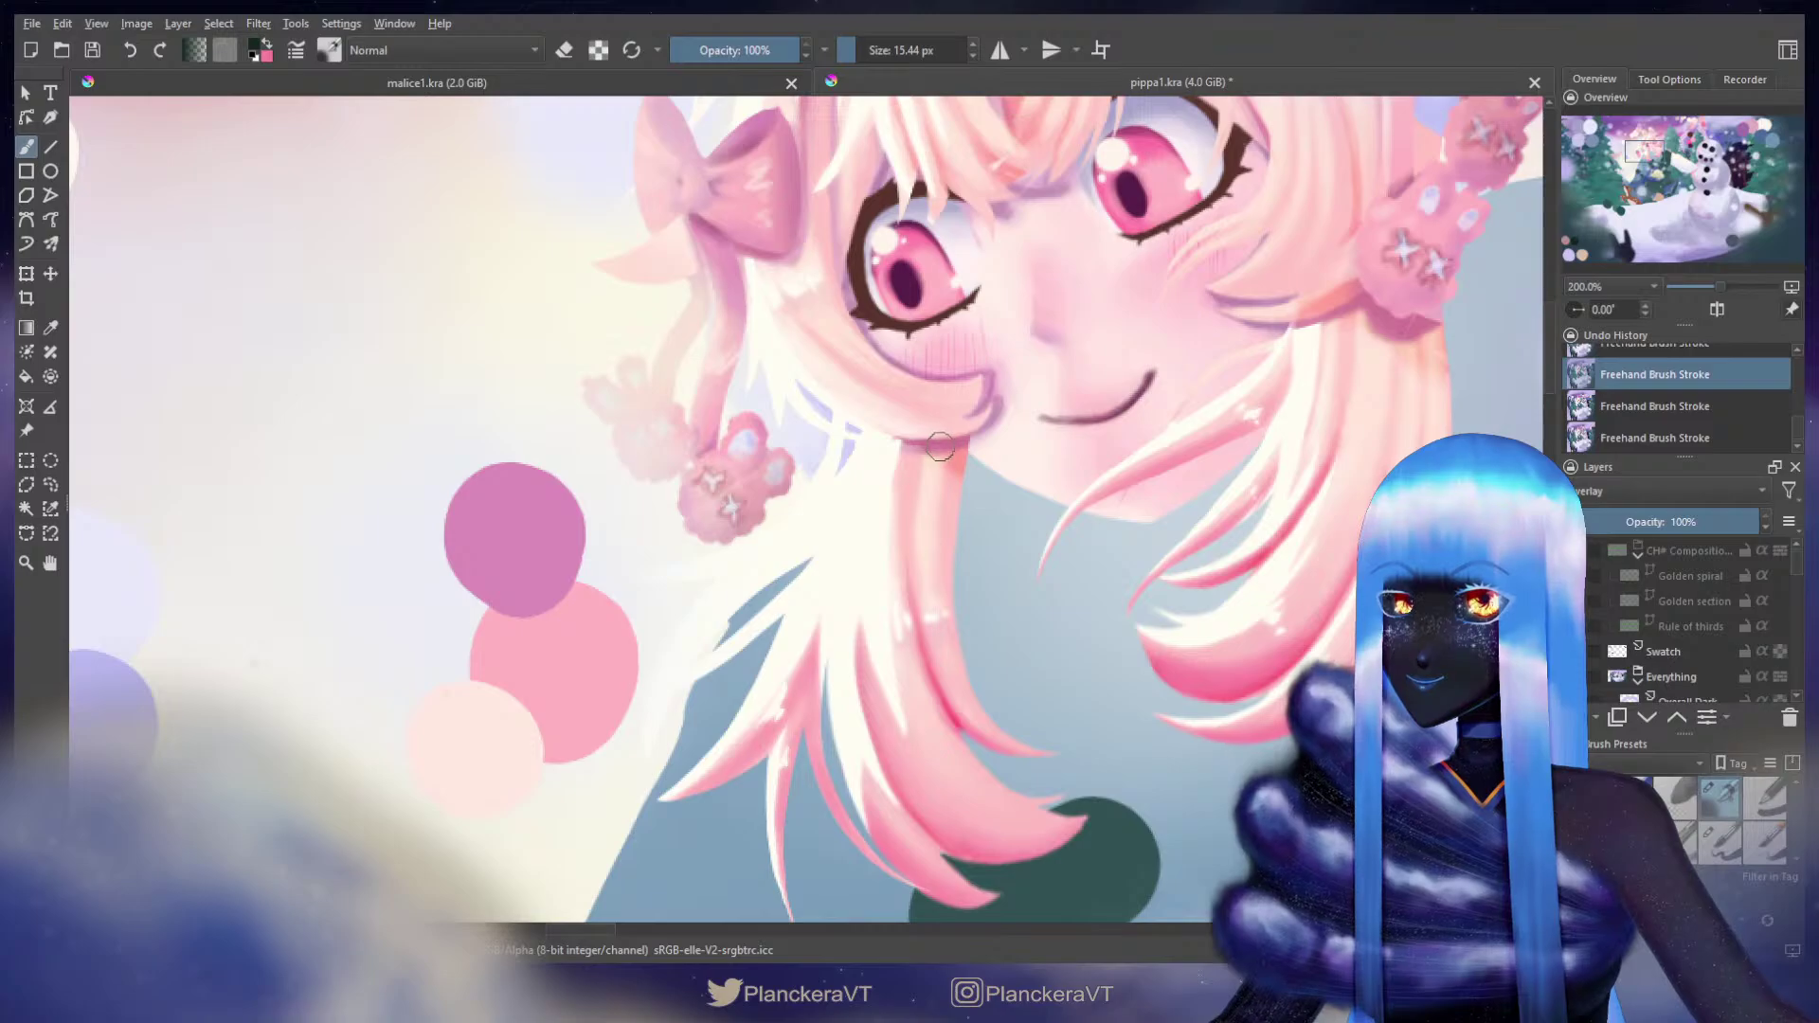
{"action": "key", "text": "ctrl+shift+z"}
{"action": "key", "text": "ctrl+shift+z"}
{"action": "key", "text": "bracketleft"}
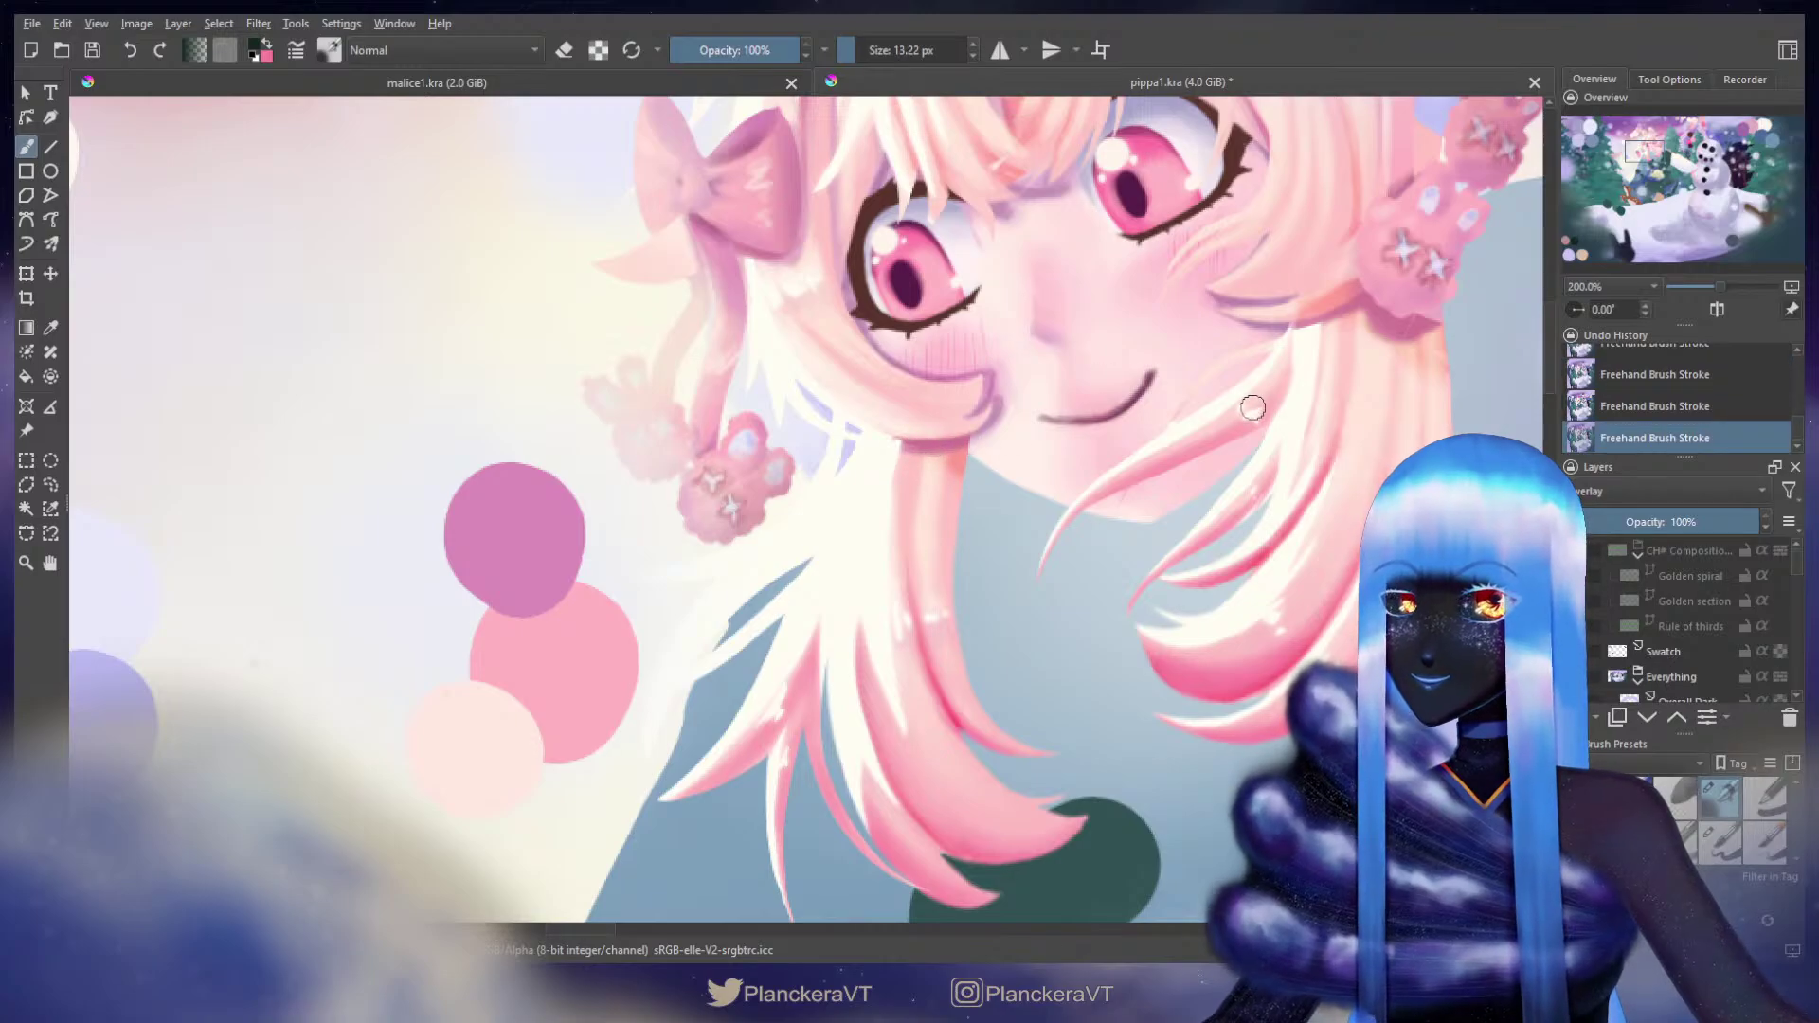
Step: Paint thin dark accents between the pink tips of the long lock with a 5.07 to 5.94 px brush, undoing unwanted strokes
{"action": "scroll", "coordinate": [952, 450], "scroll_direction": "down", "scroll_amount": 3}
{"action": "key", "text": "bracketleft"}
{"action": "key", "text": "bracketleft"}
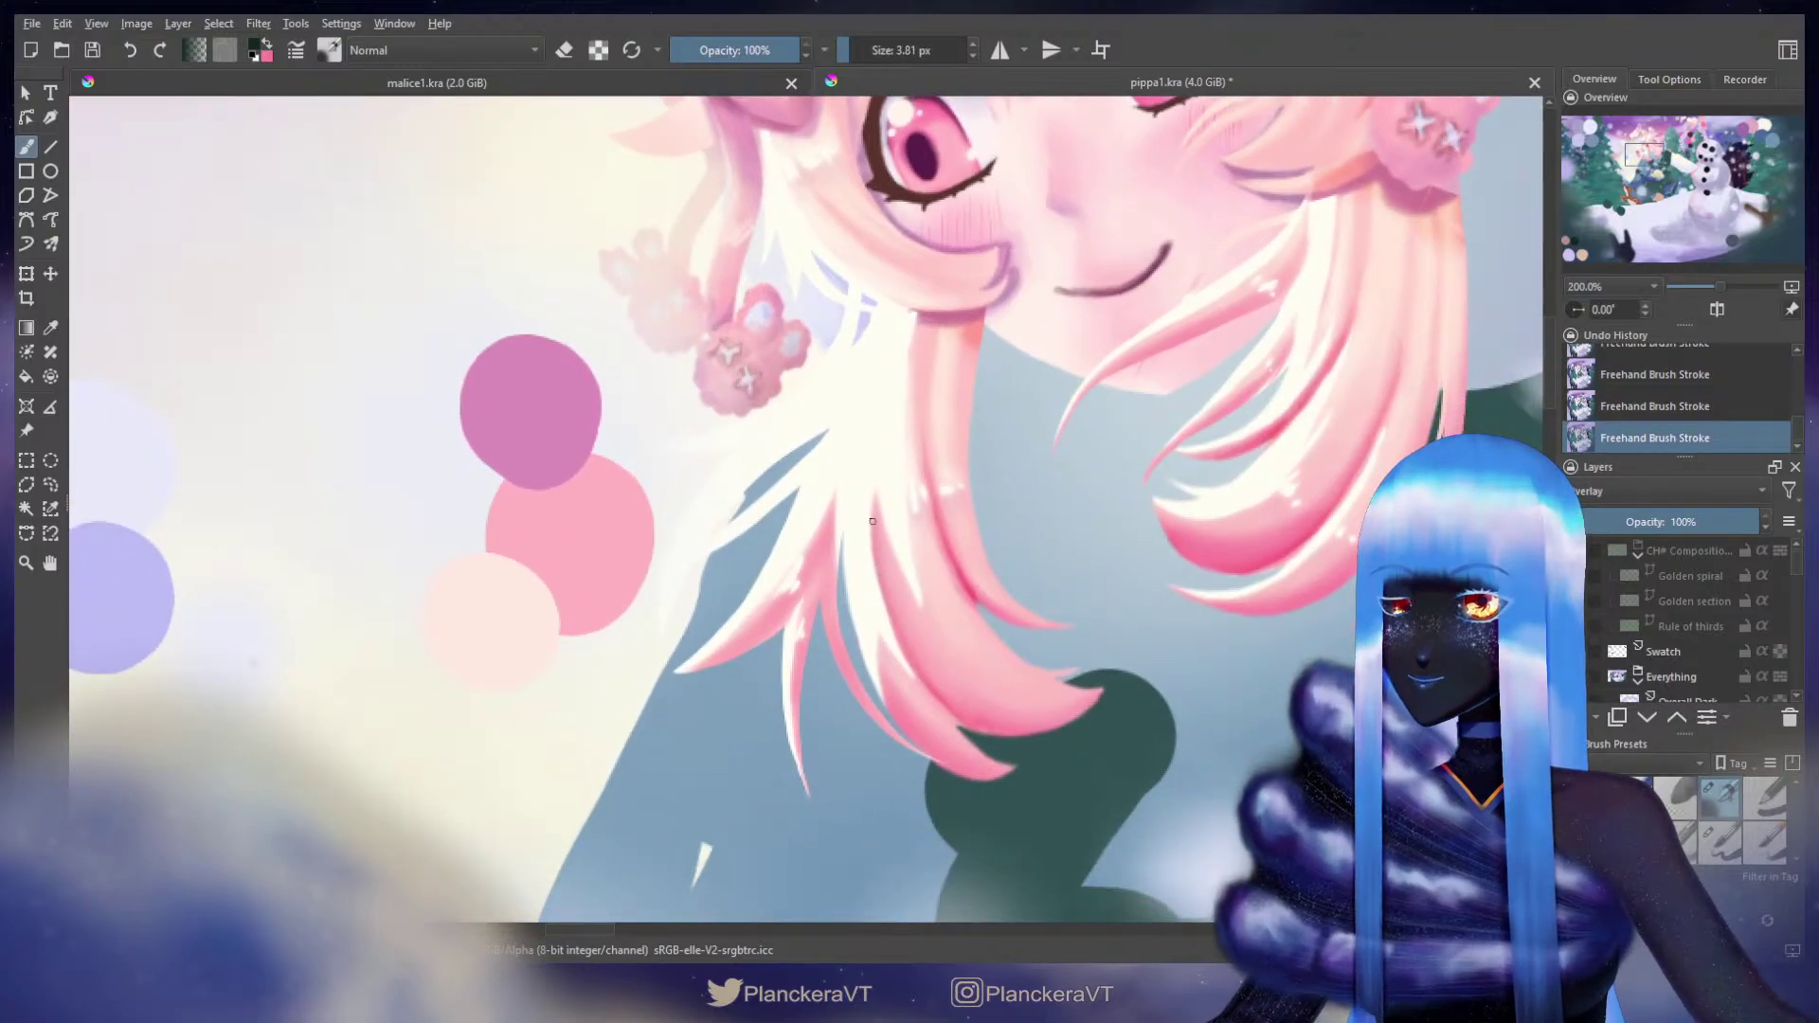
{"action": "key", "text": "ctrl+z"}
{"action": "key", "text": "bracketright"}
{"action": "left_click_drag", "start_coordinate": [882, 572], "coordinate": [870, 518]}
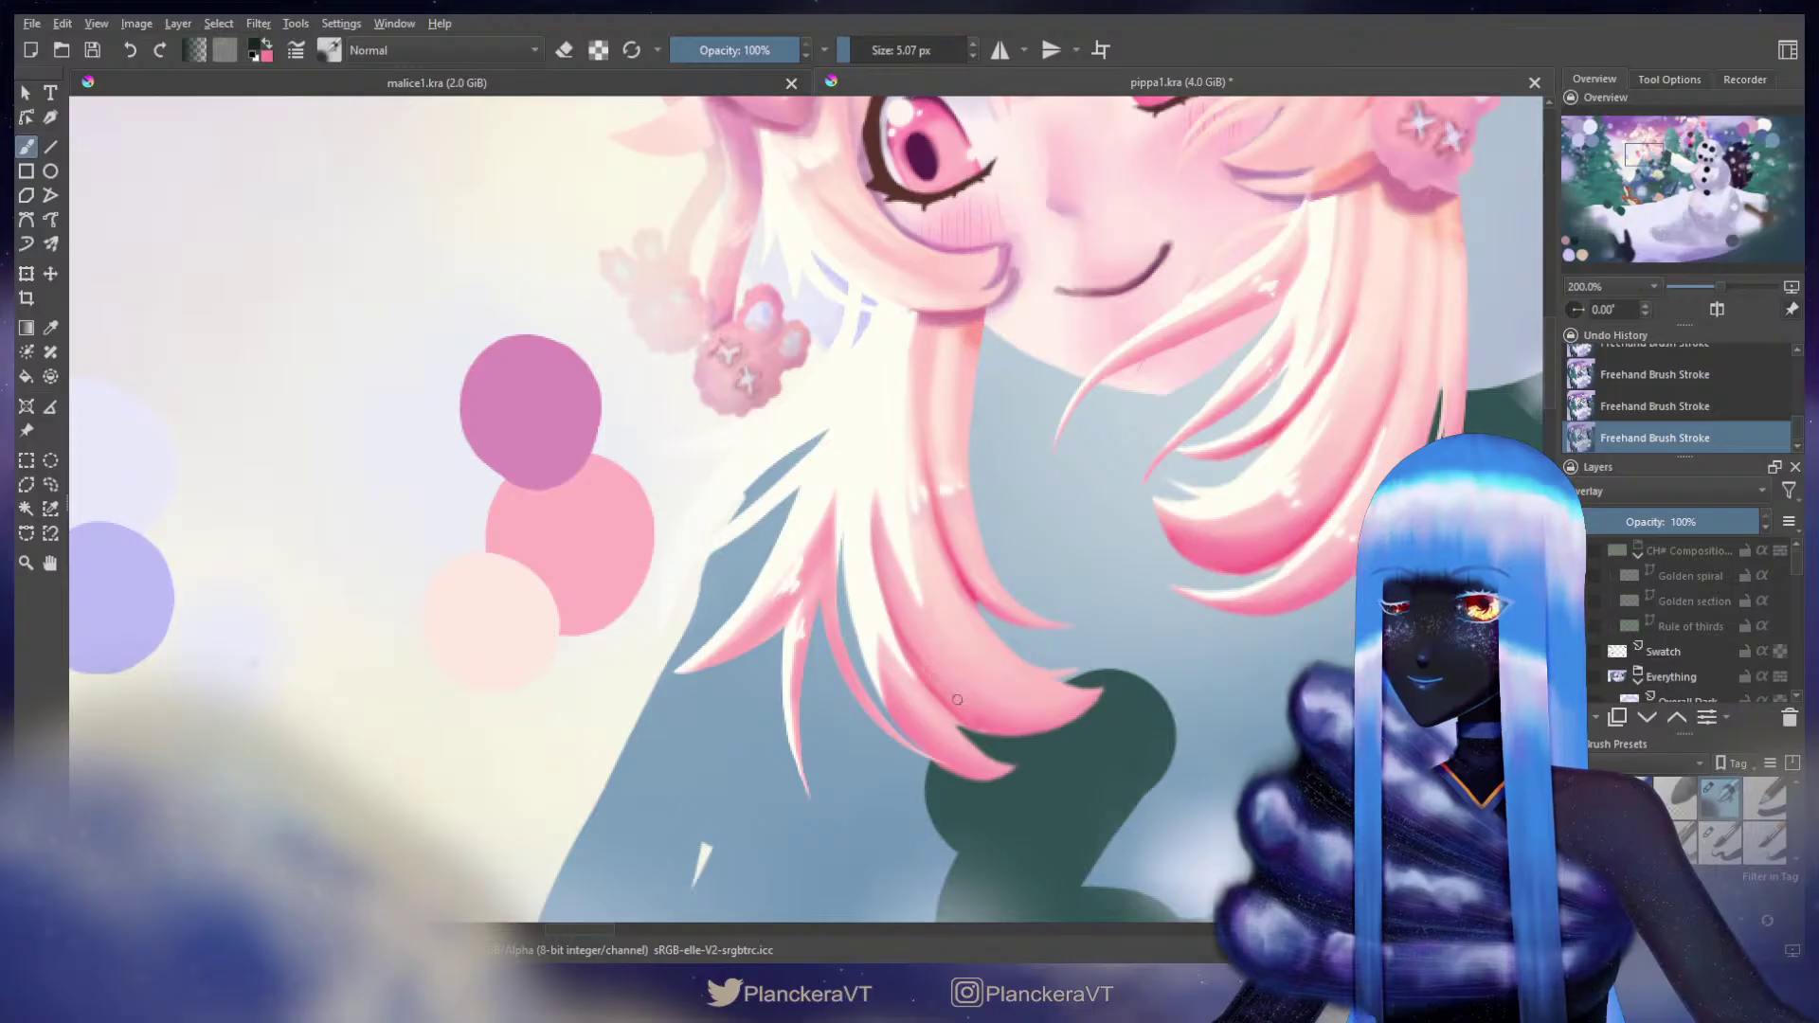
{"action": "key", "text": "ctrl+z"}
{"action": "mouse_move", "coordinate": [899, 598]}
{"action": "left_mouse_down", "text": "shift"}
{"action": "mouse_move", "coordinate": [878, 520]}
{"action": "mouse_move", "coordinate": [943, 695]}
{"action": "left_mouse_up", "text": "shift"}
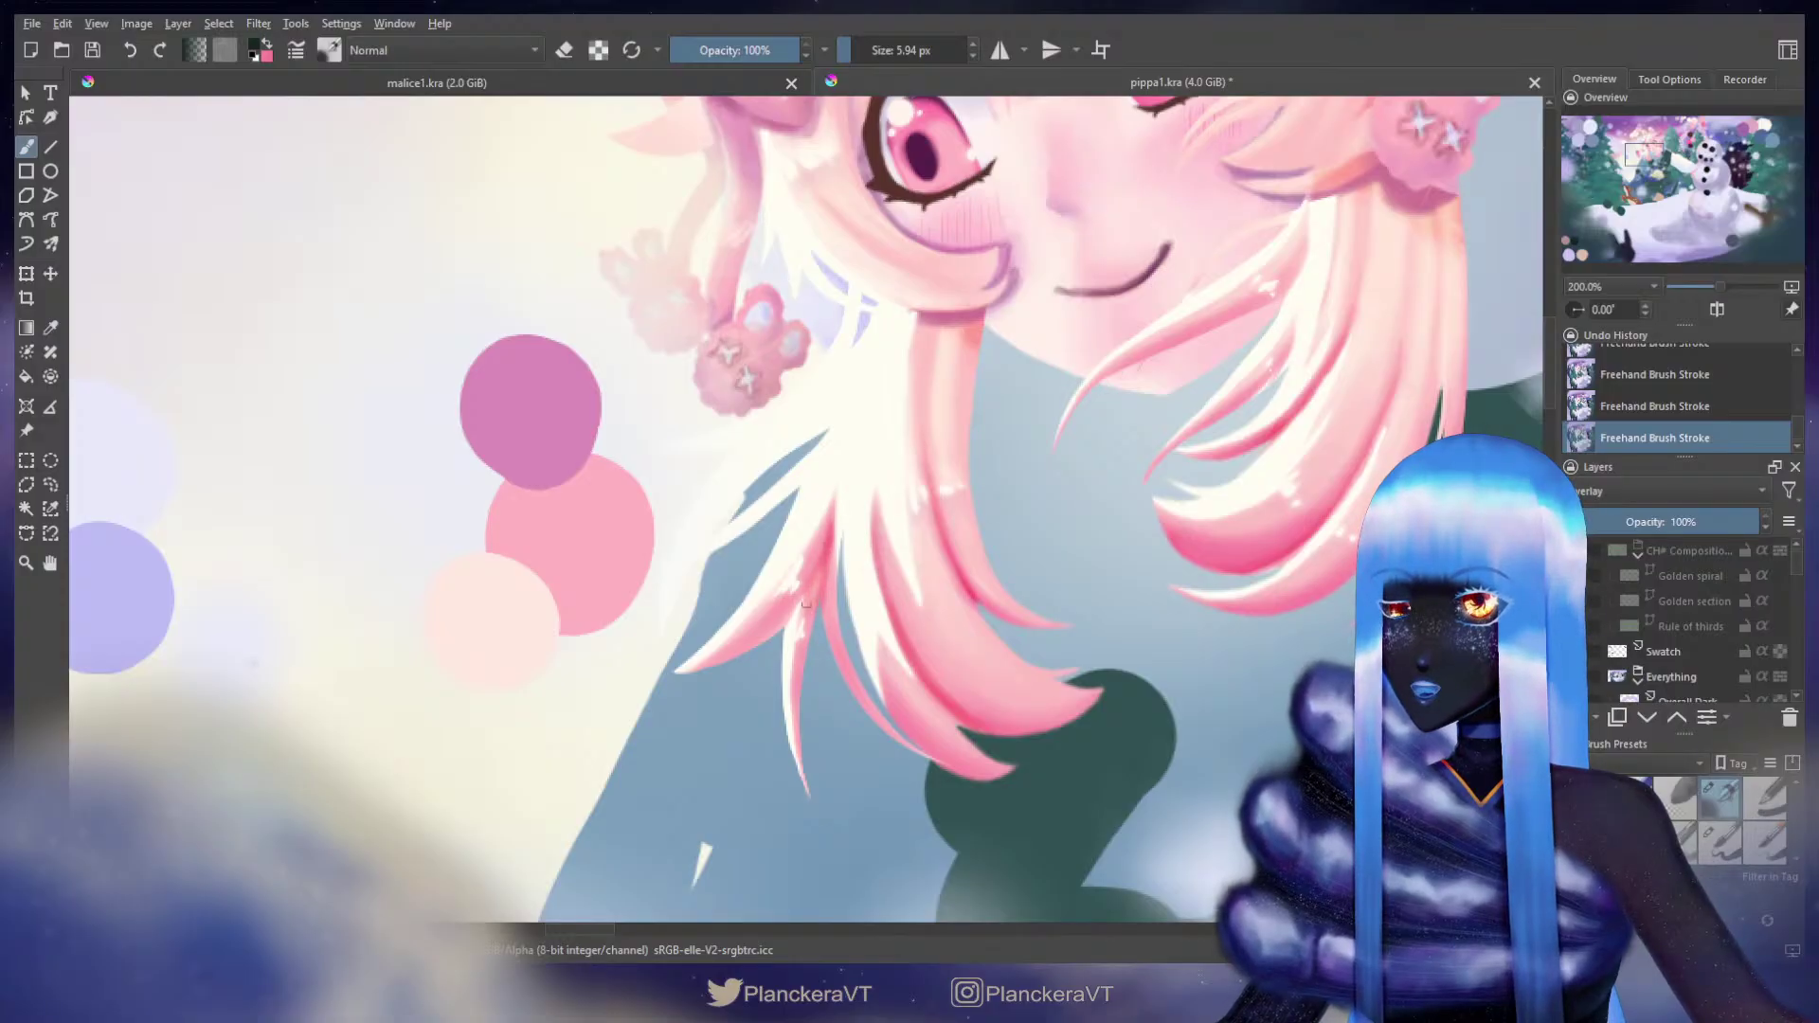
Step: Shade the vertical strand of the long lock with a 9.02 px brush and soften it with a 30.35 px eraser
{"action": "left_click_drag", "start_coordinate": [1073, 431], "coordinate": [1036, 543]}
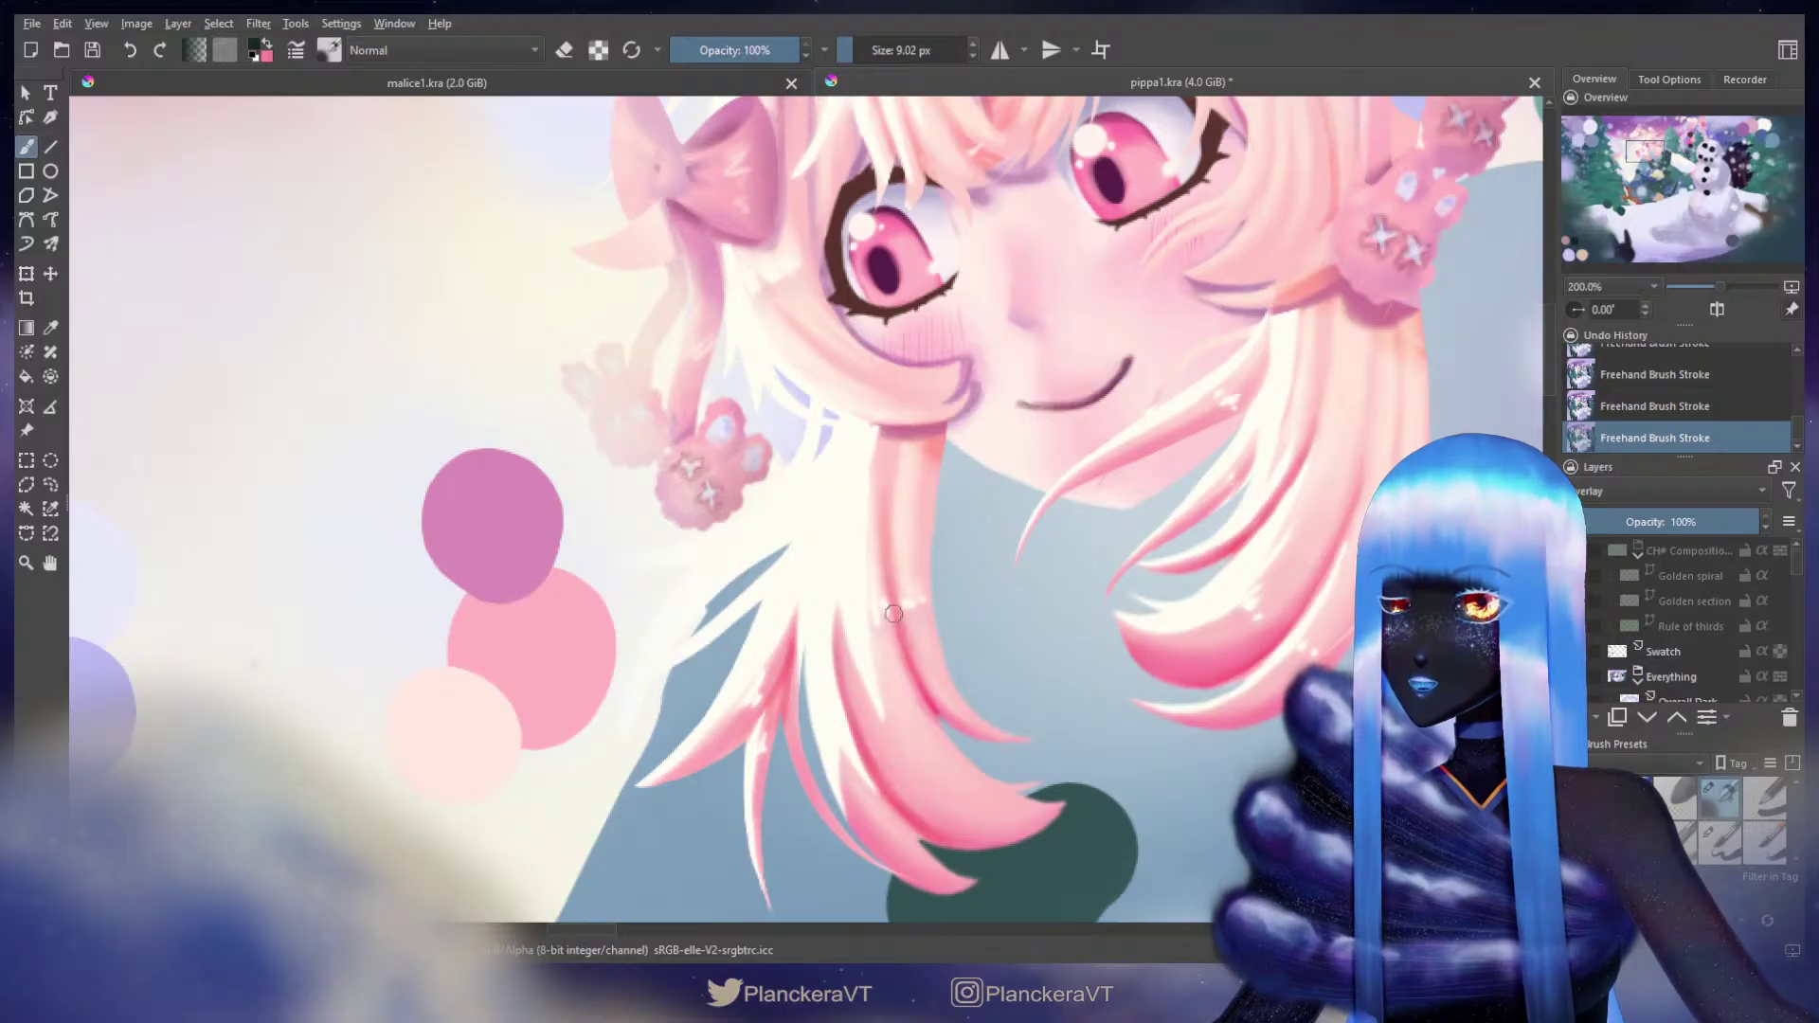
{"action": "key", "text": "e"}
{"action": "left_click_drag", "start_coordinate": [885, 446], "coordinate": [905, 558]}
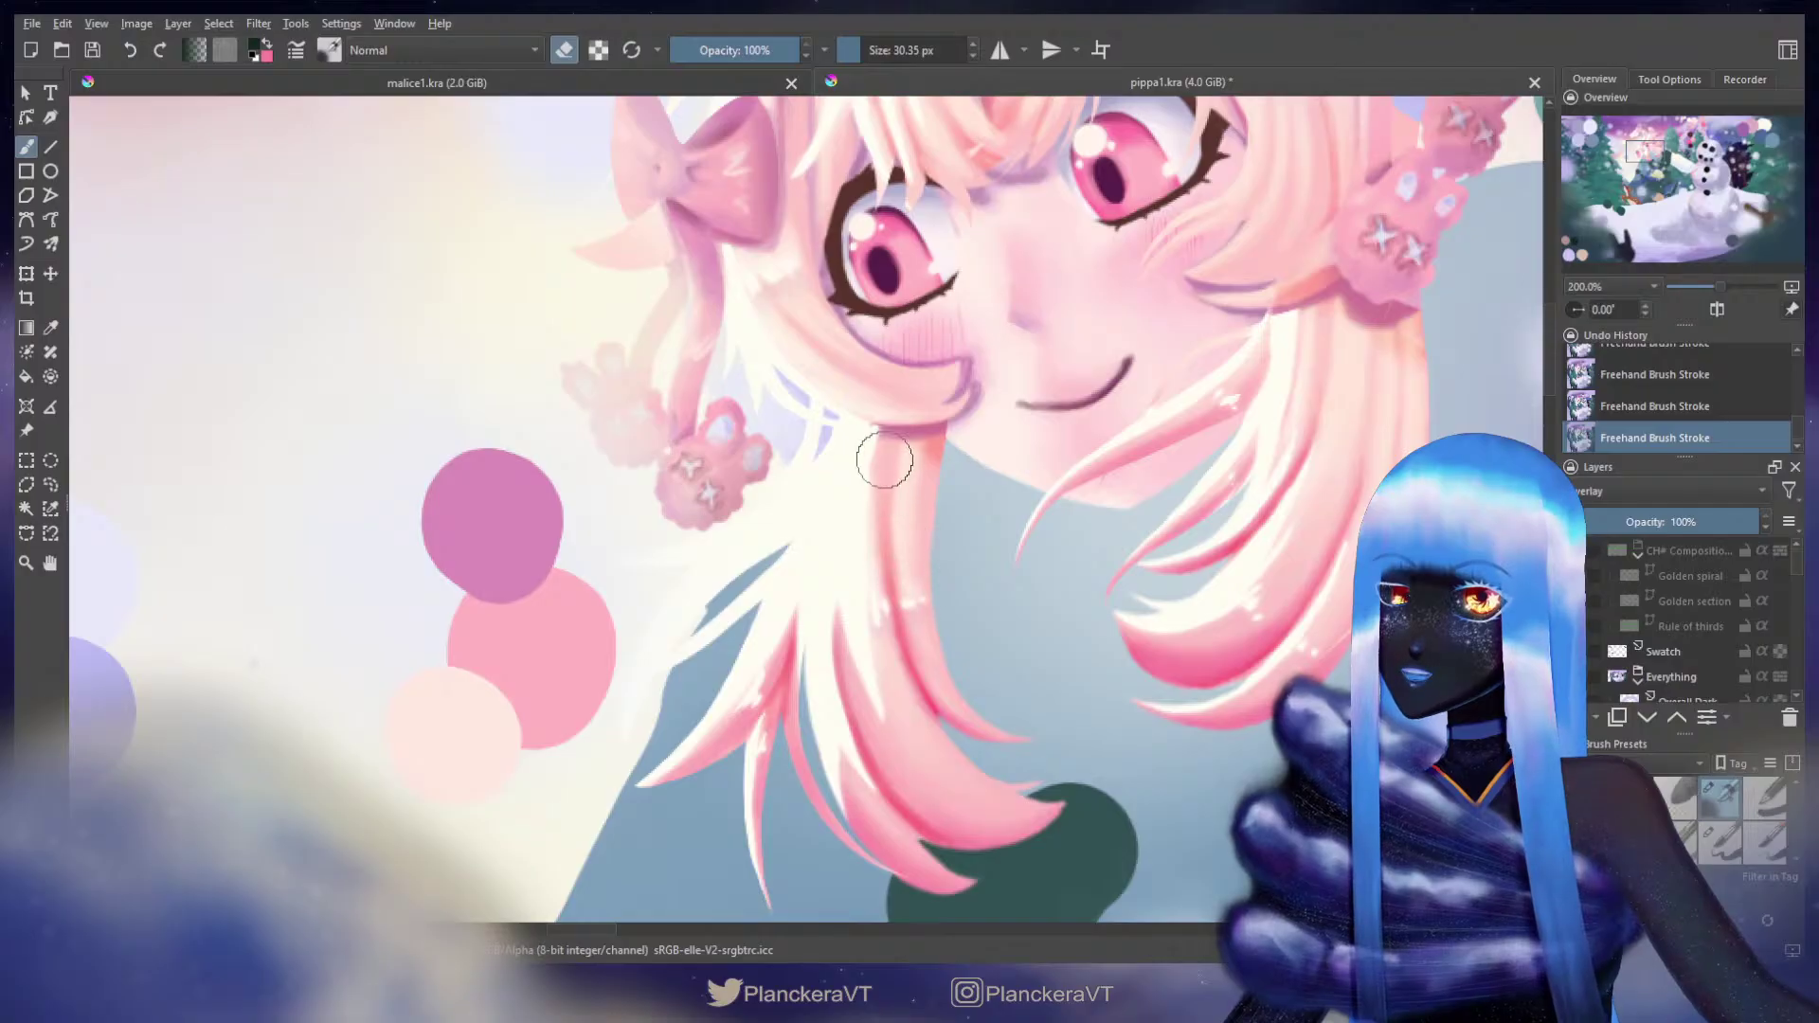
Step: Switch from erasing to painting and shade the top of the lock below the flower ornament with a 14.55 px brush
{"action": "left_click_drag", "start_coordinate": [1012, 491], "coordinate": [841, 594]}
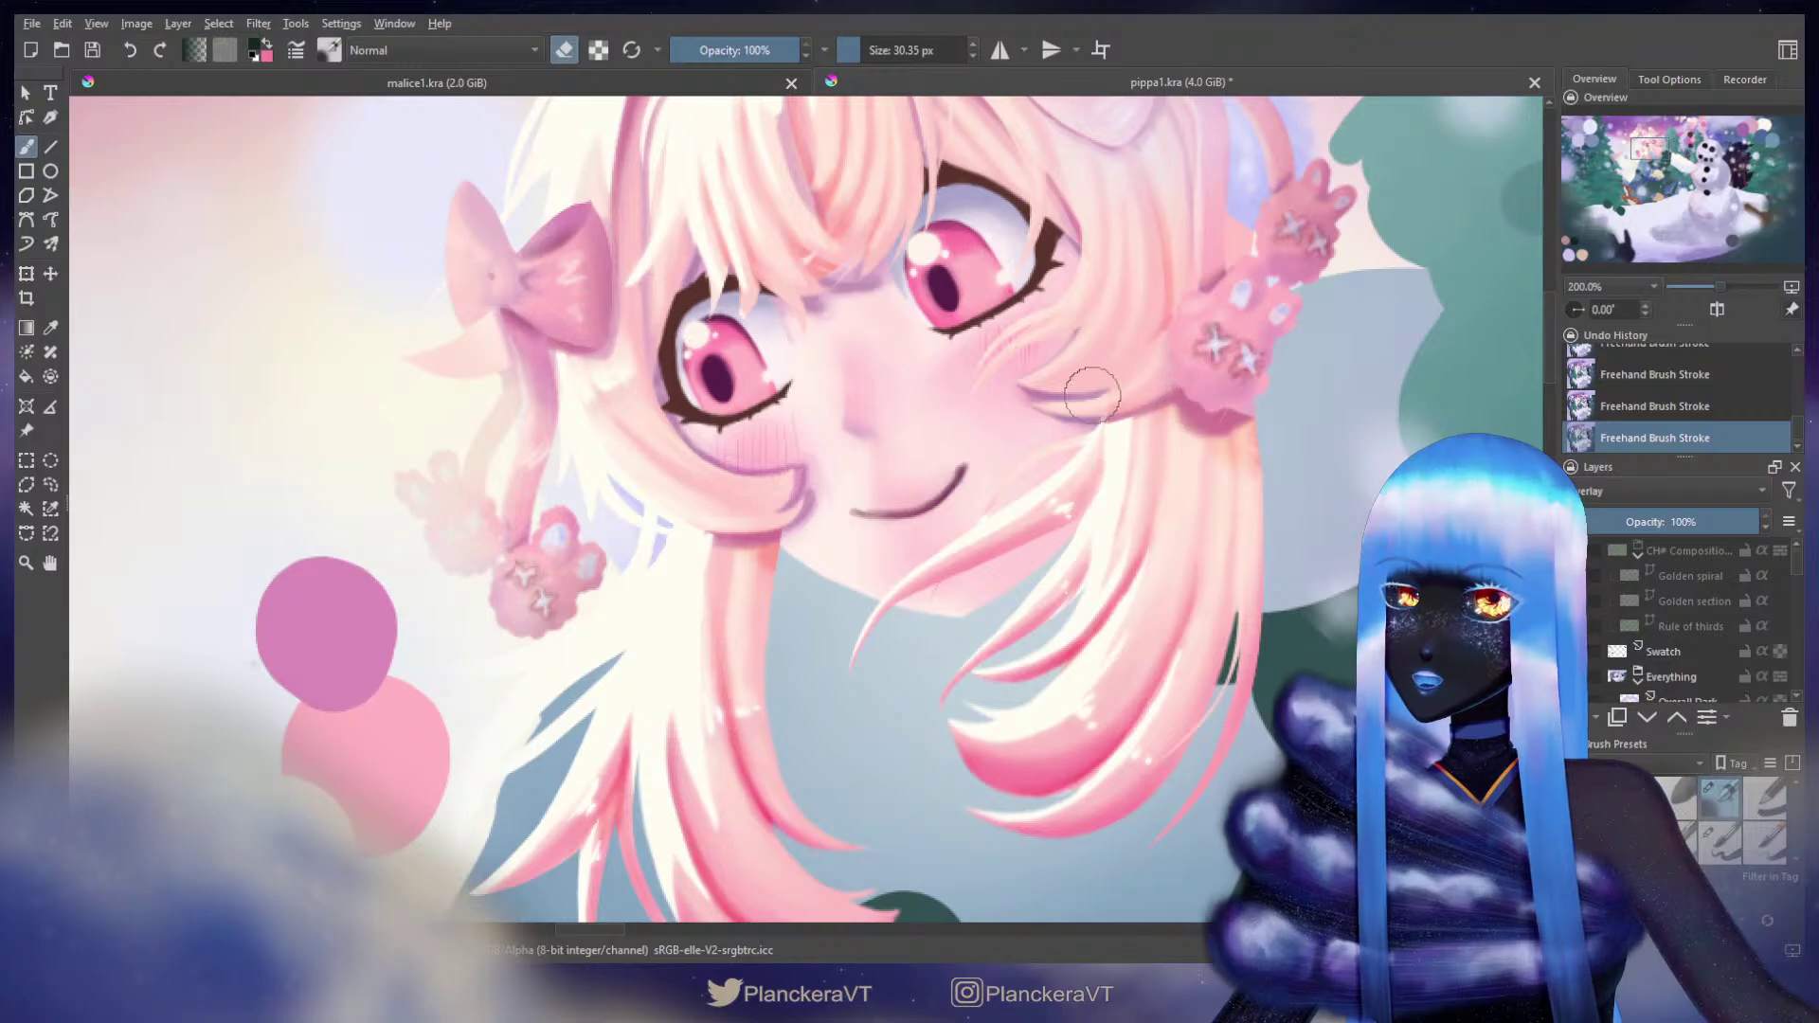
{"action": "left_click", "coordinate": [565, 48]}
{"action": "left_click_drag", "start_coordinate": [1149, 413], "coordinate": [1189, 395]}
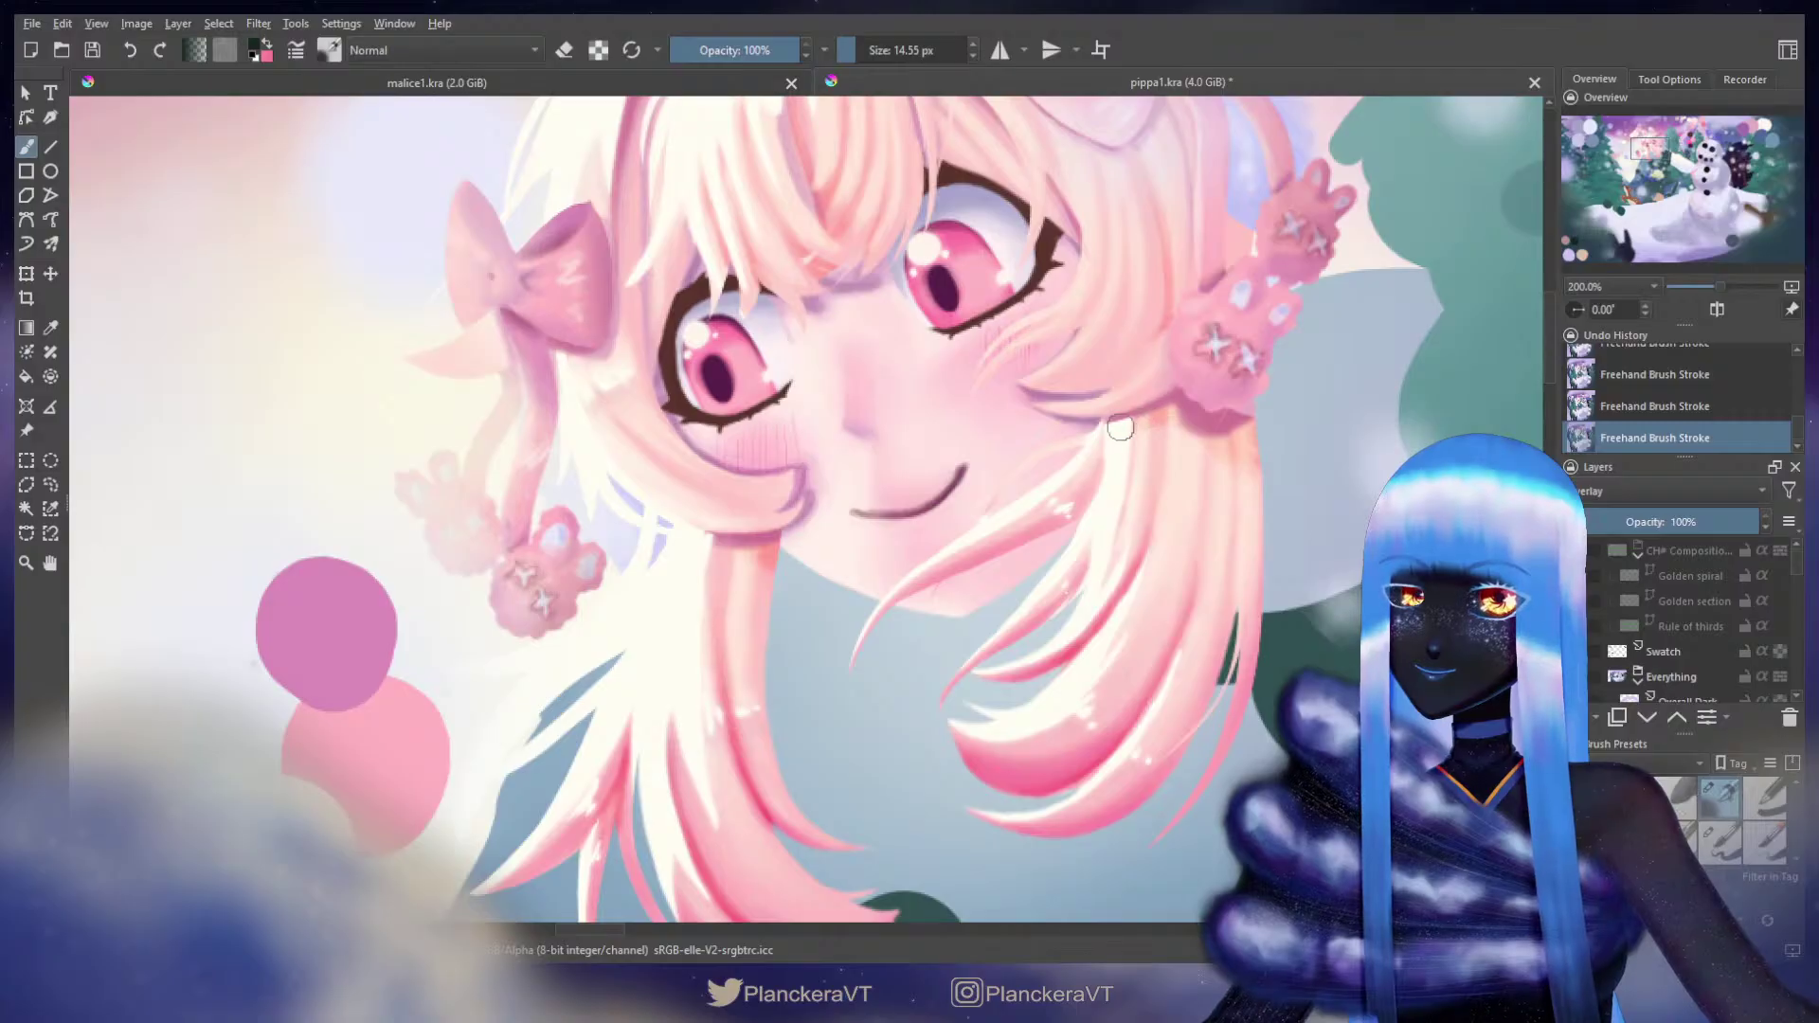
{"action": "mouse_move", "coordinate": [1108, 469]}
{"action": "left_mouse_down"}
{"action": "mouse_move", "coordinate": [1210, 483]}
{"action": "mouse_move", "coordinate": [1287, 459]}
{"action": "mouse_move", "coordinate": [1253, 521]}
{"action": "mouse_move", "coordinate": [1244, 437]}
{"action": "left_mouse_up"}
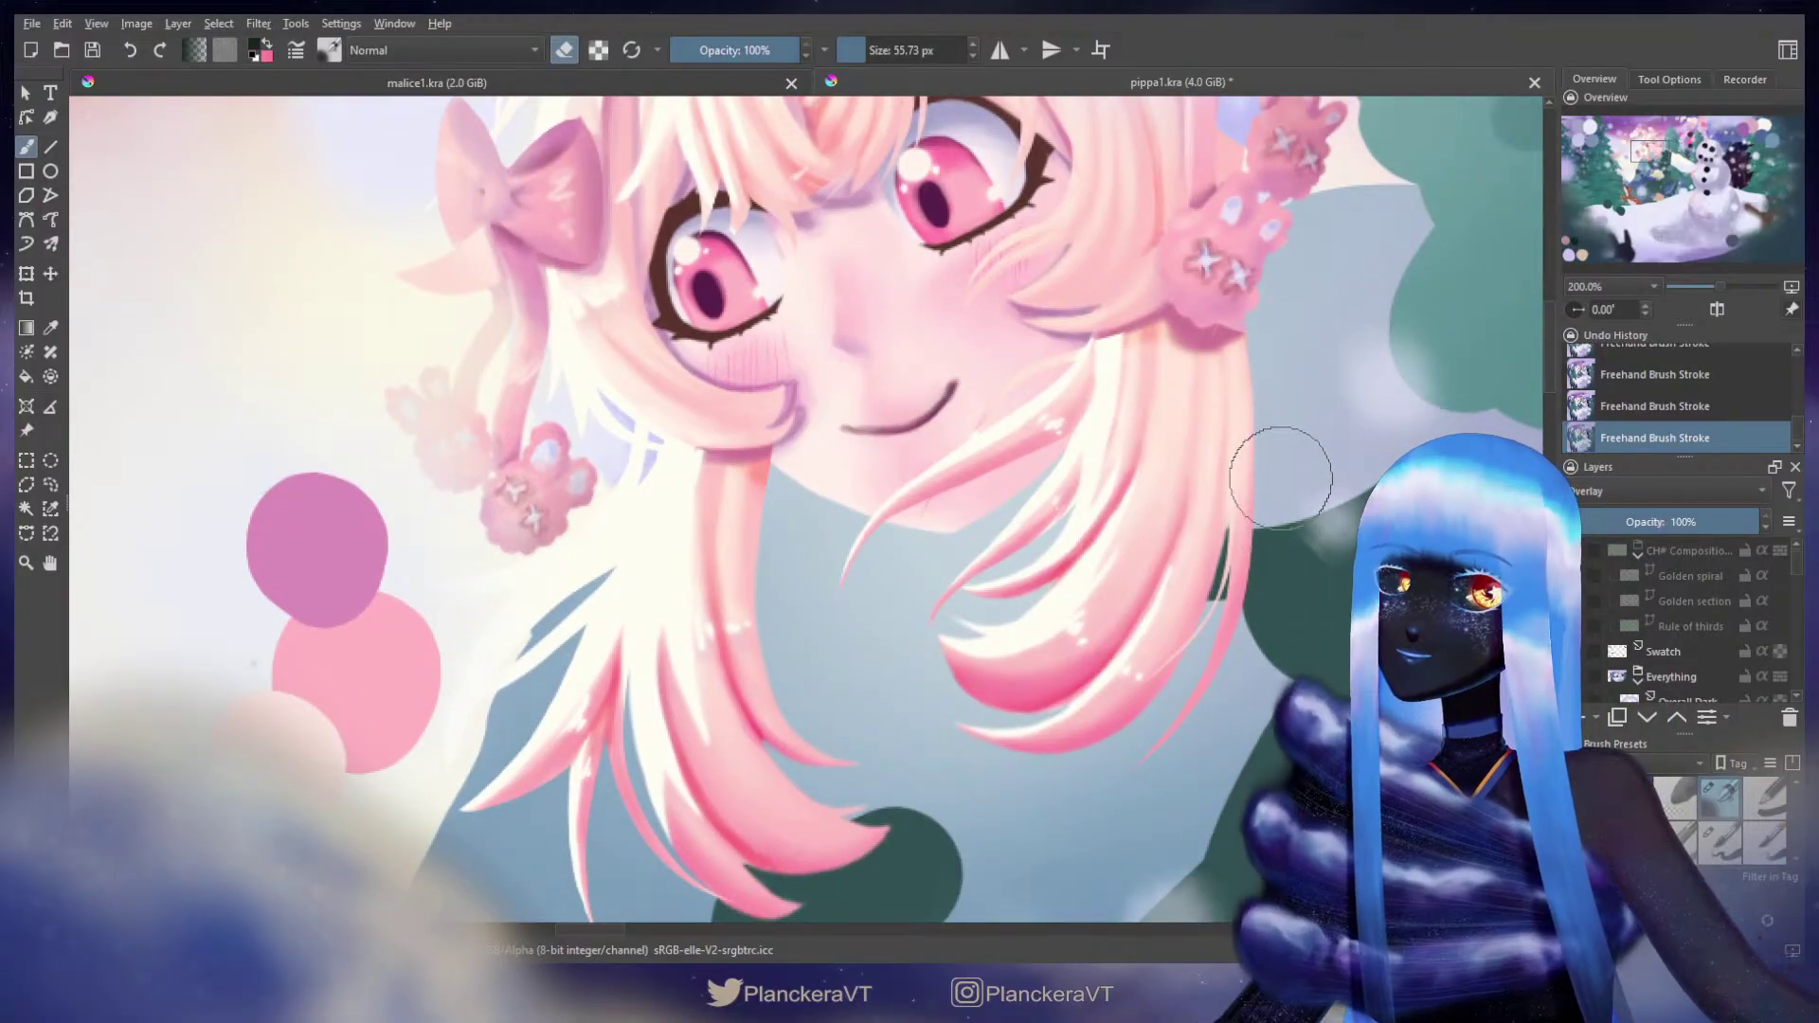
Step: Clean up the outer strands below the flower ornament with an 8.01 px eraser and deepen their shading with a 5.88 px brush
{"action": "key", "text": "bracketleft"}
{"action": "key", "text": "bracketleft"}
{"action": "key", "text": "bracketleft"}
{"action": "key", "text": "bracketleft"}
{"action": "key", "text": "bracketleft"}
{"action": "key", "text": "bracketleft"}
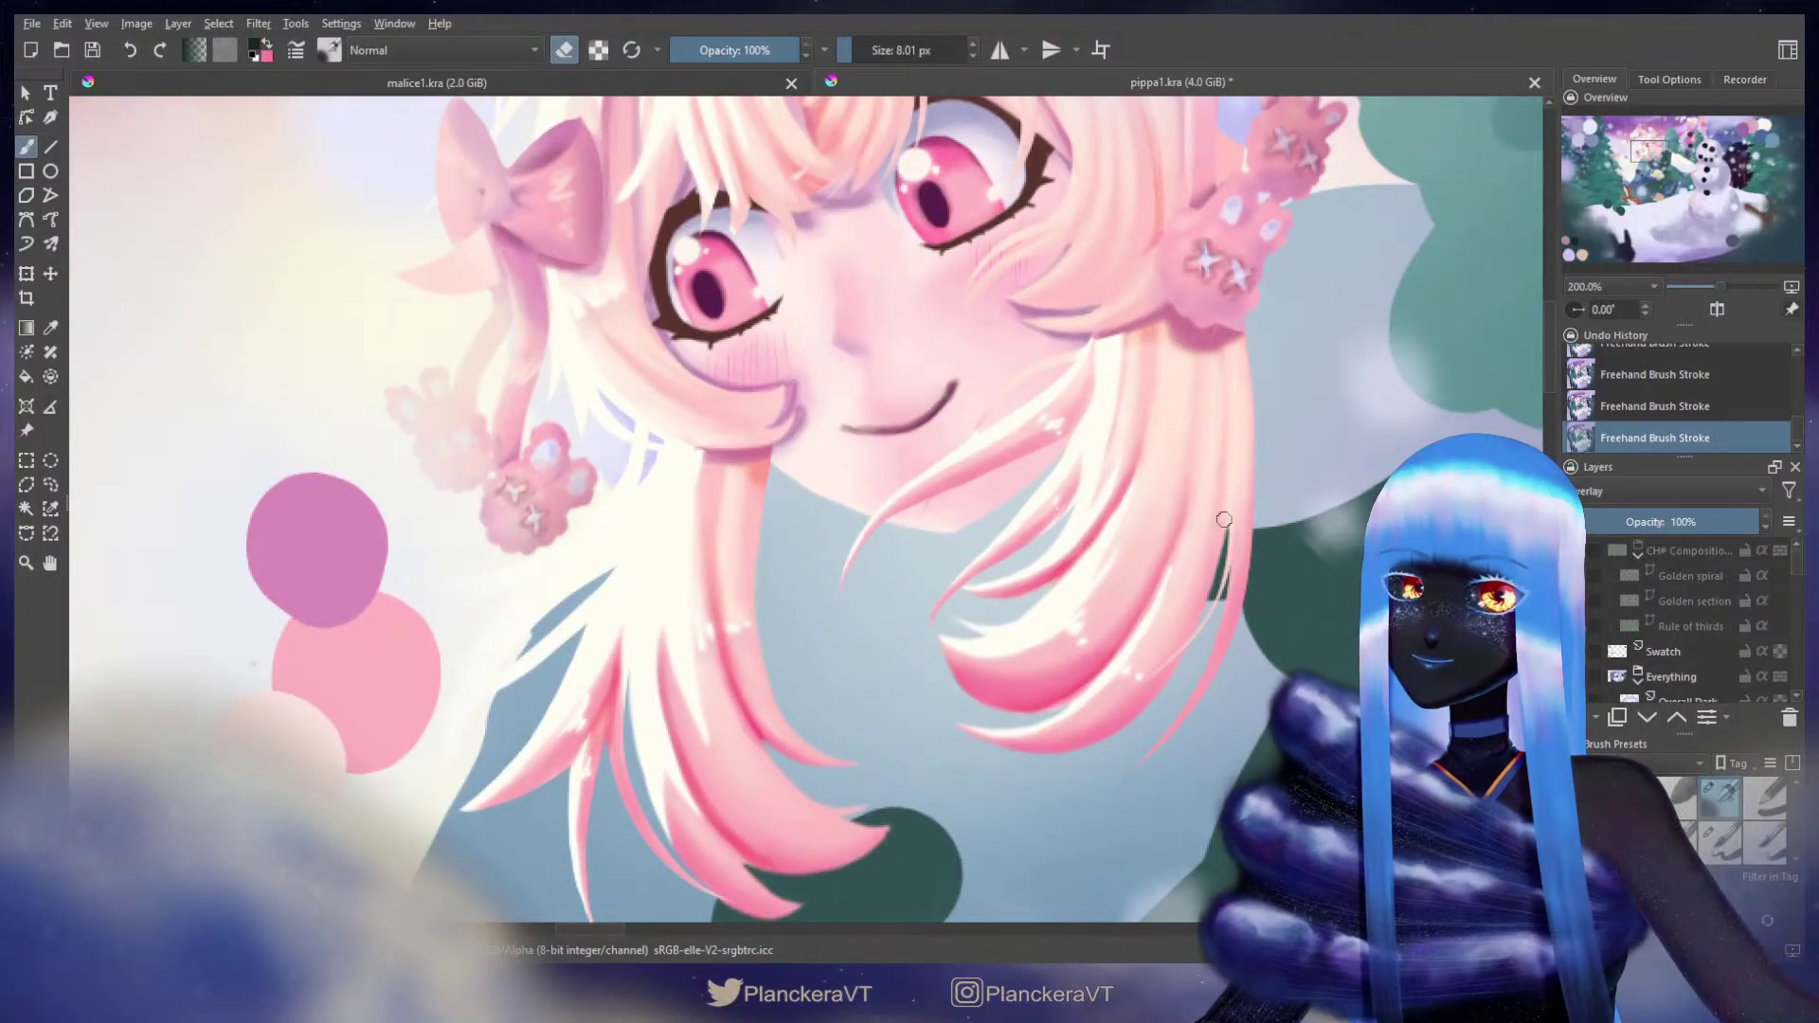
{"action": "left_click", "coordinate": [564, 49]}
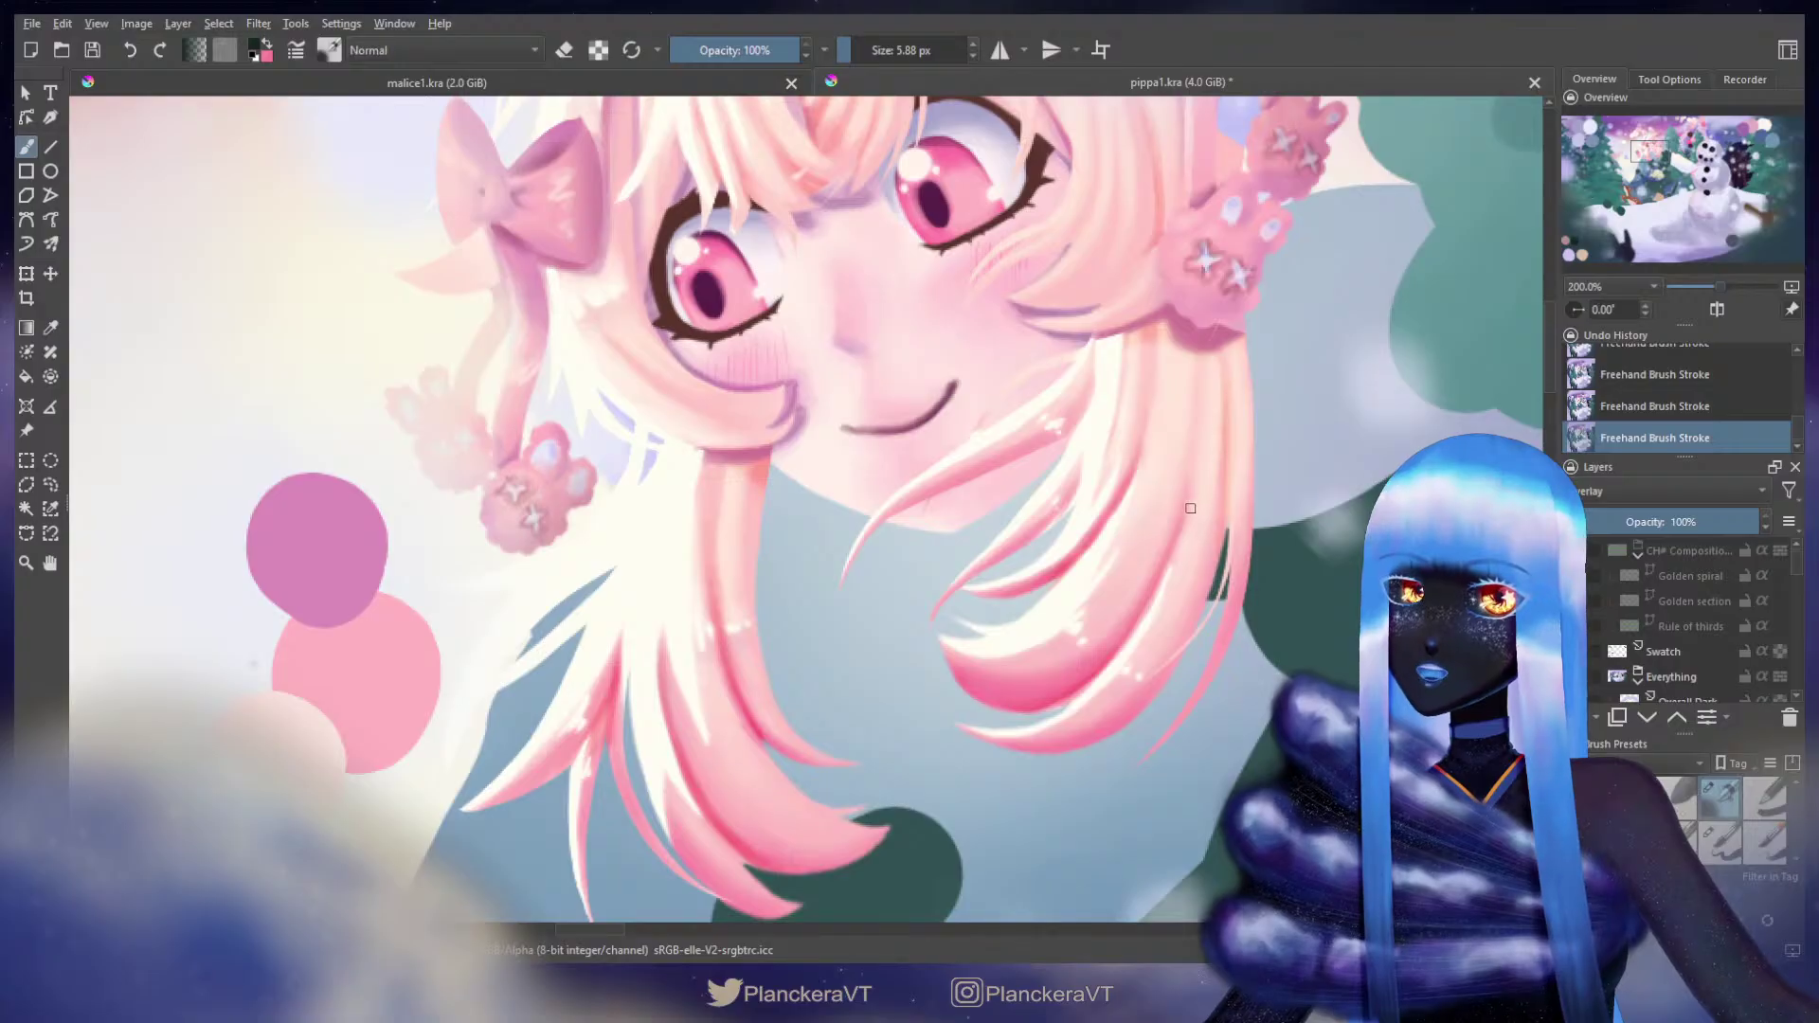
Step: Enlarge the brush from 7.54 to 12.51 px and shade the hair strands beside the bow and around the nearby eye
{"action": "left_click_drag", "start_coordinate": [1193, 442], "coordinate": [1118, 764]}
{"action": "key", "text": "bracketright"}
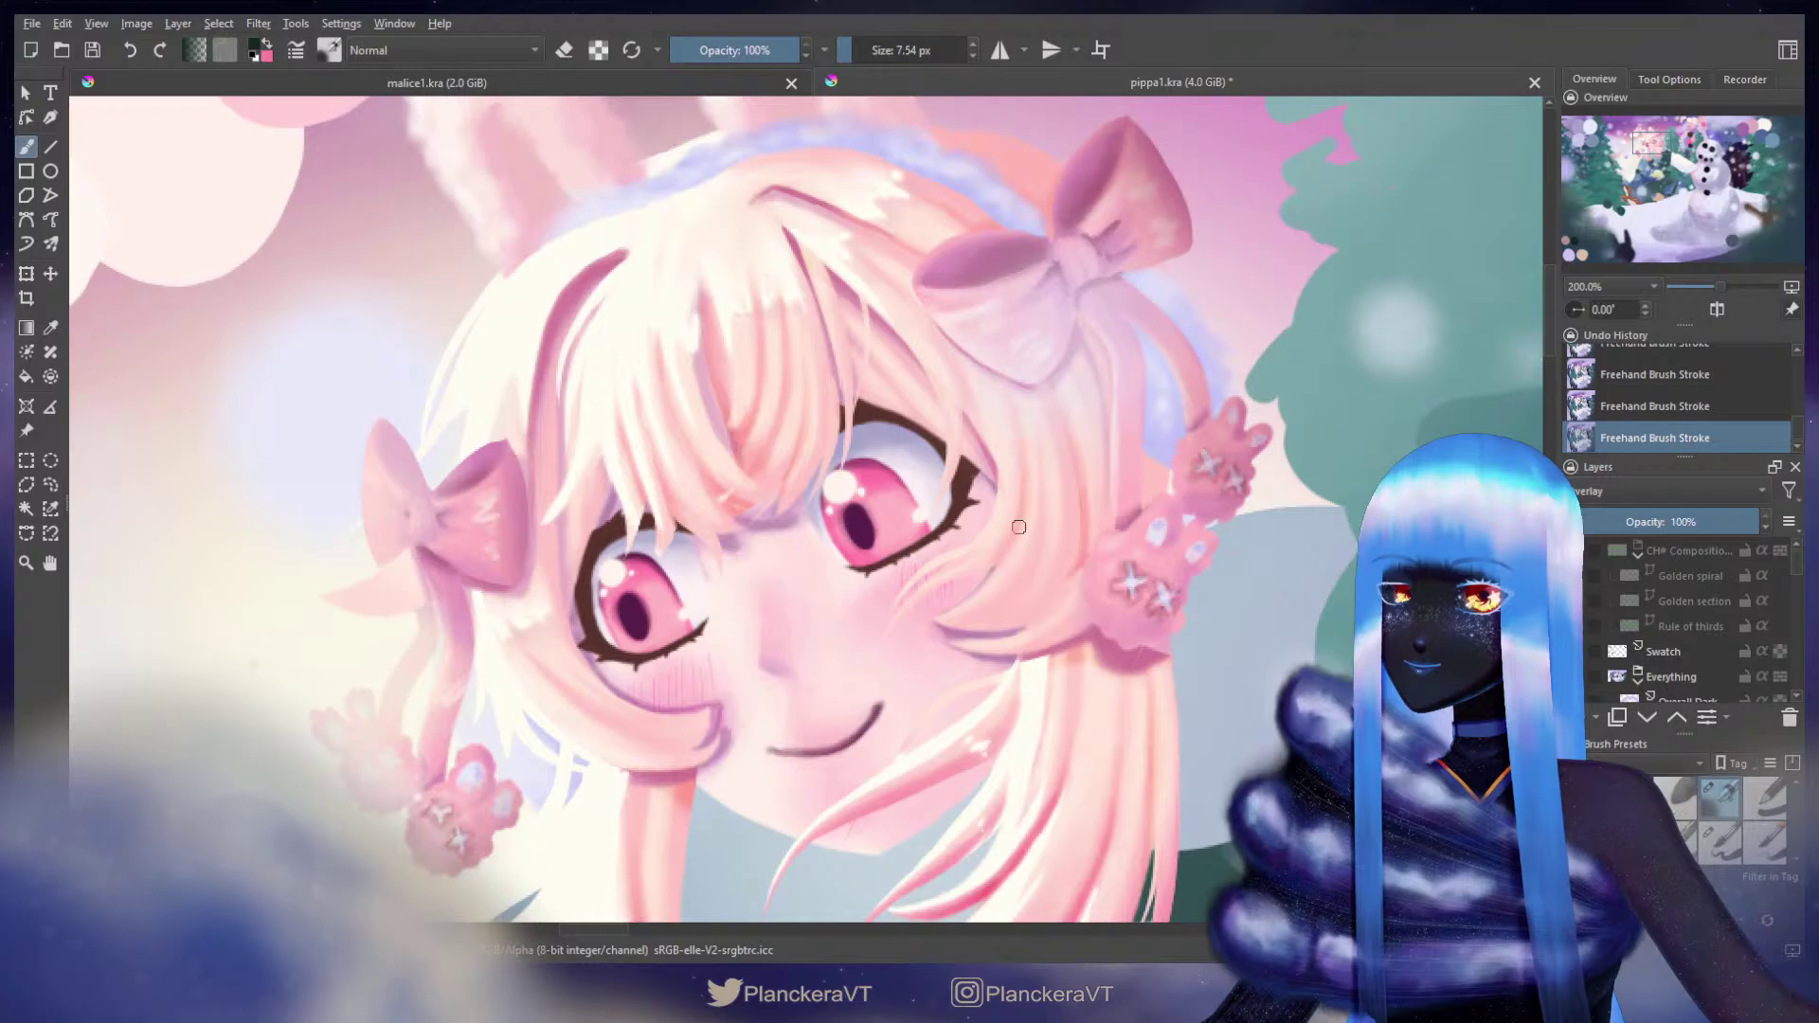
{"action": "key", "text": "bracketright"}
{"action": "key", "text": "bracketright"}
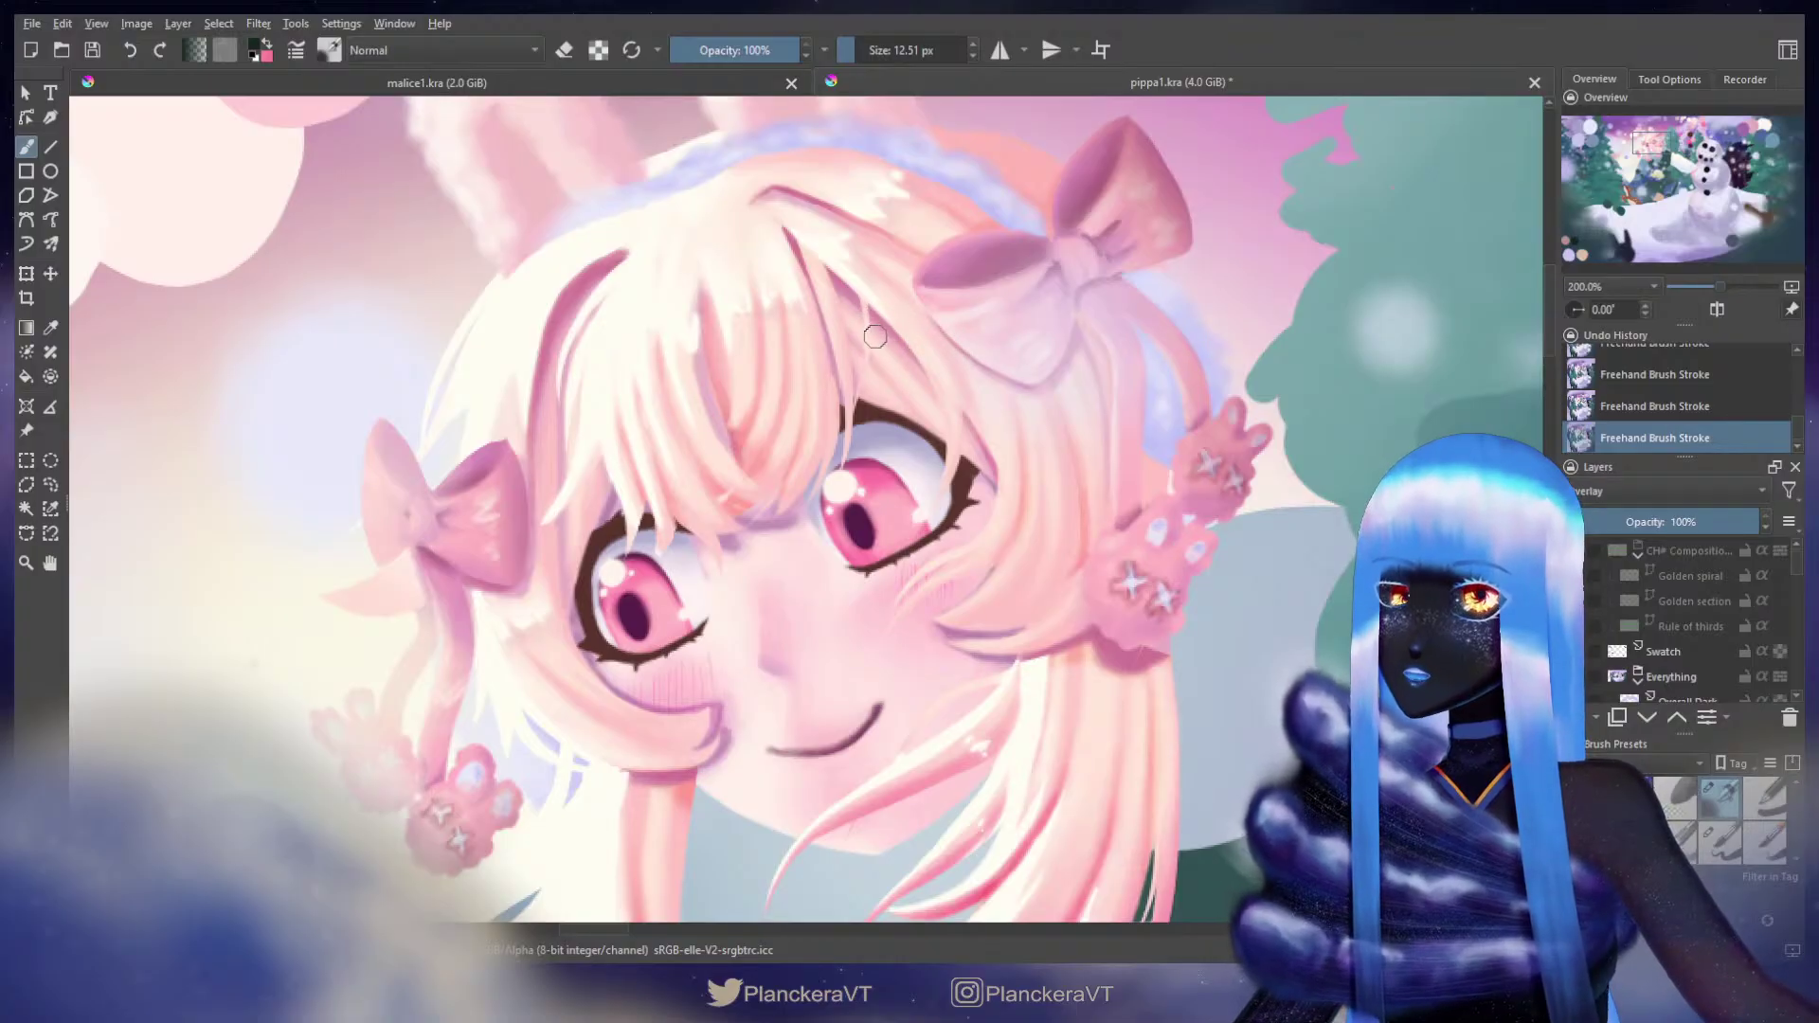
Step: Shade the central bangs with a 14.30 px brush, undo the last stroke, and repaint the tips between the eyes at 12.33 px
{"action": "left_click_drag", "start_coordinate": [706, 390], "coordinate": [820, 428]}
{"action": "key", "text": "bracketright"}
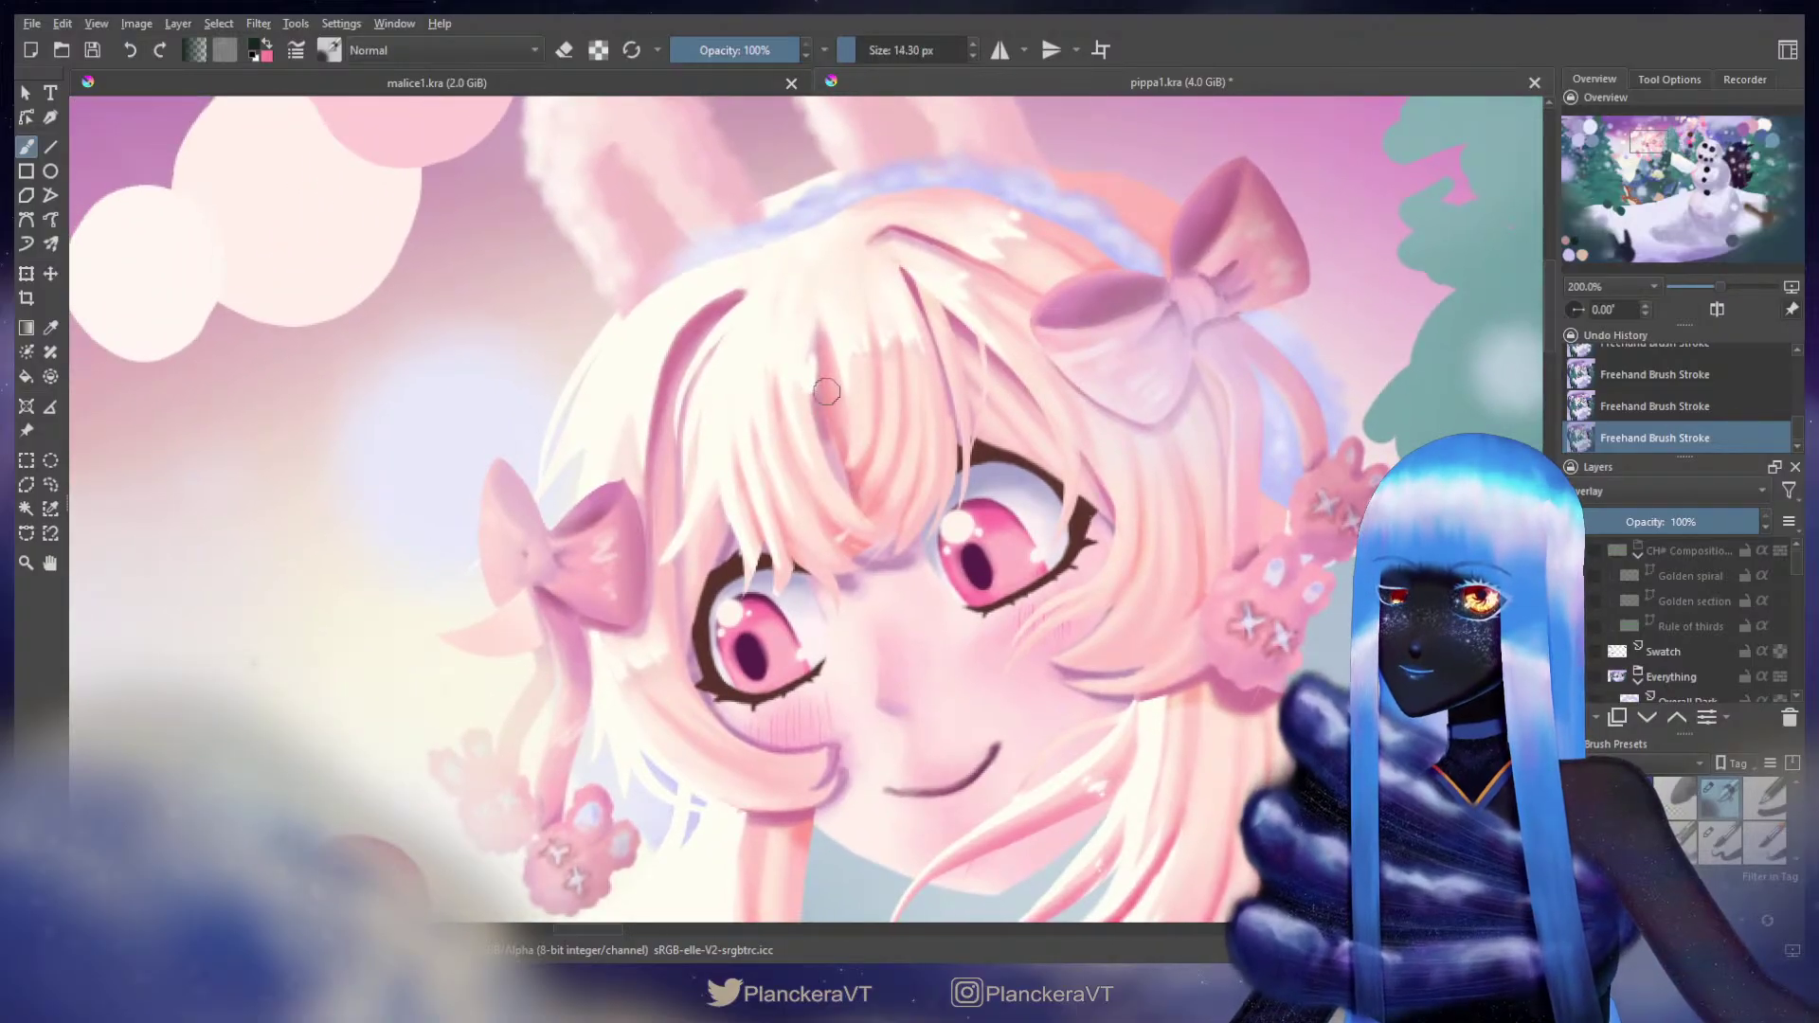
{"action": "left_click", "coordinate": [563, 49]}
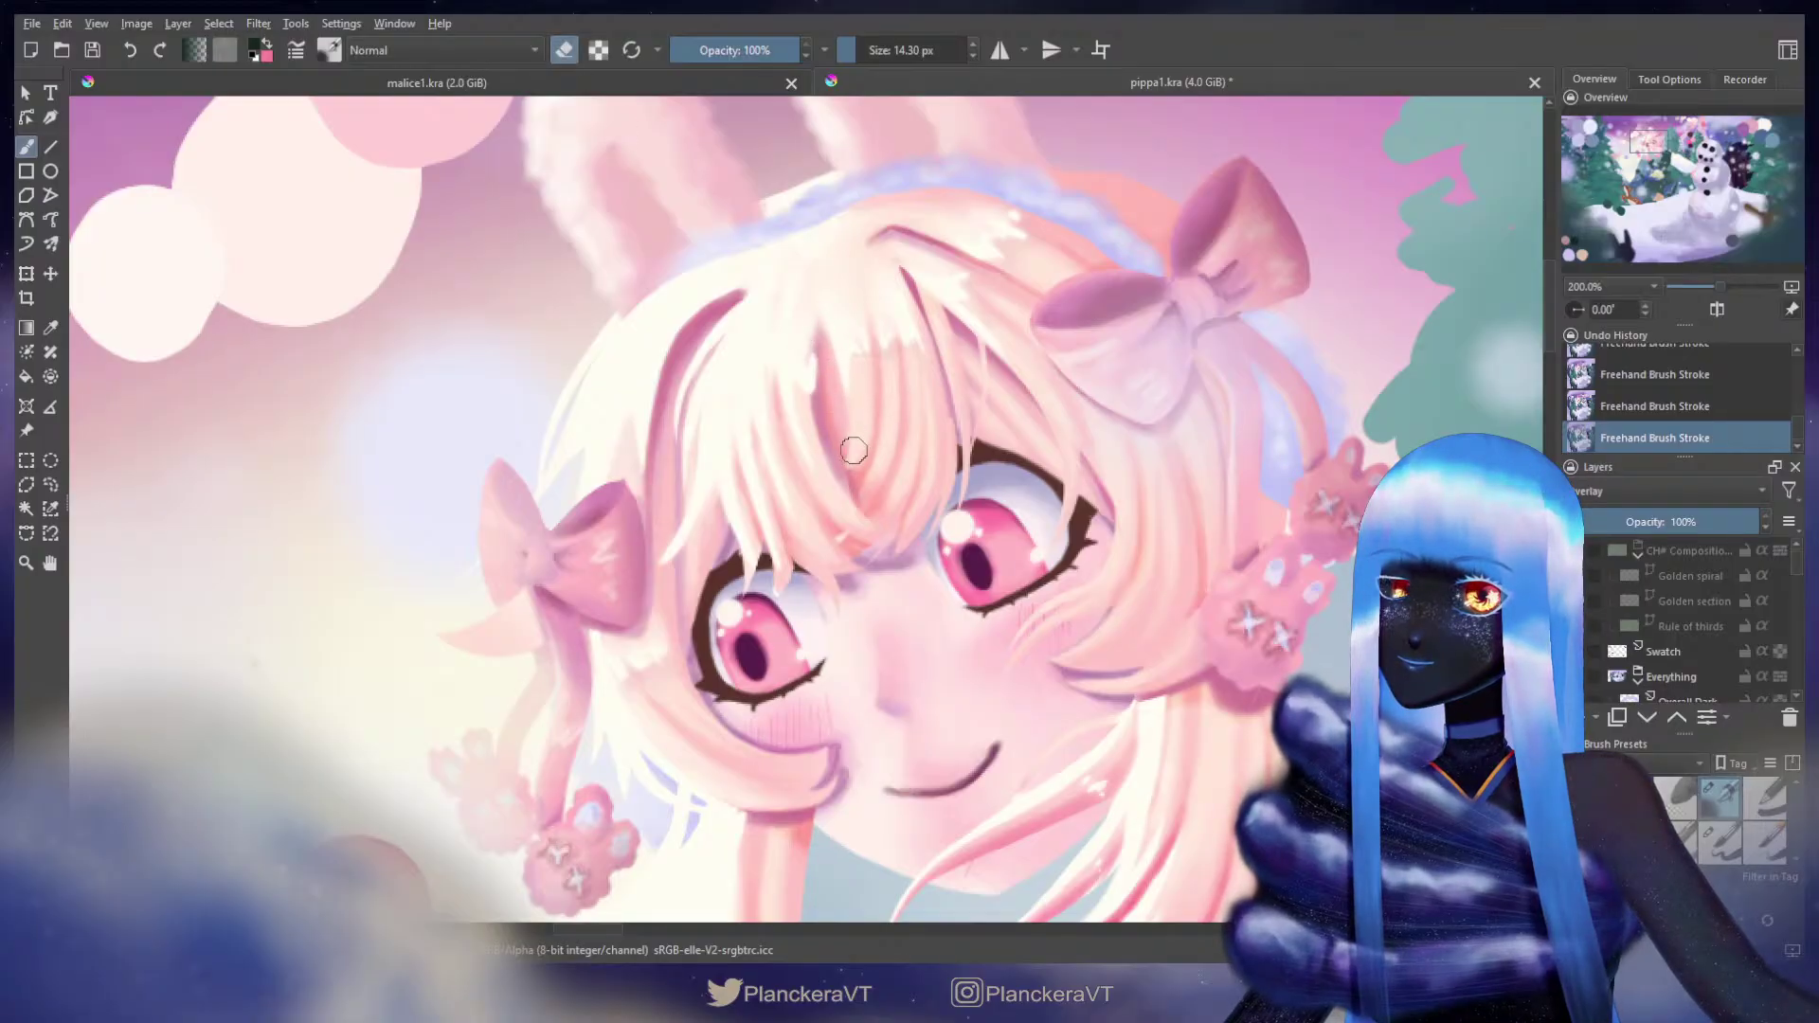
{"action": "key", "text": "ctrl+z"}
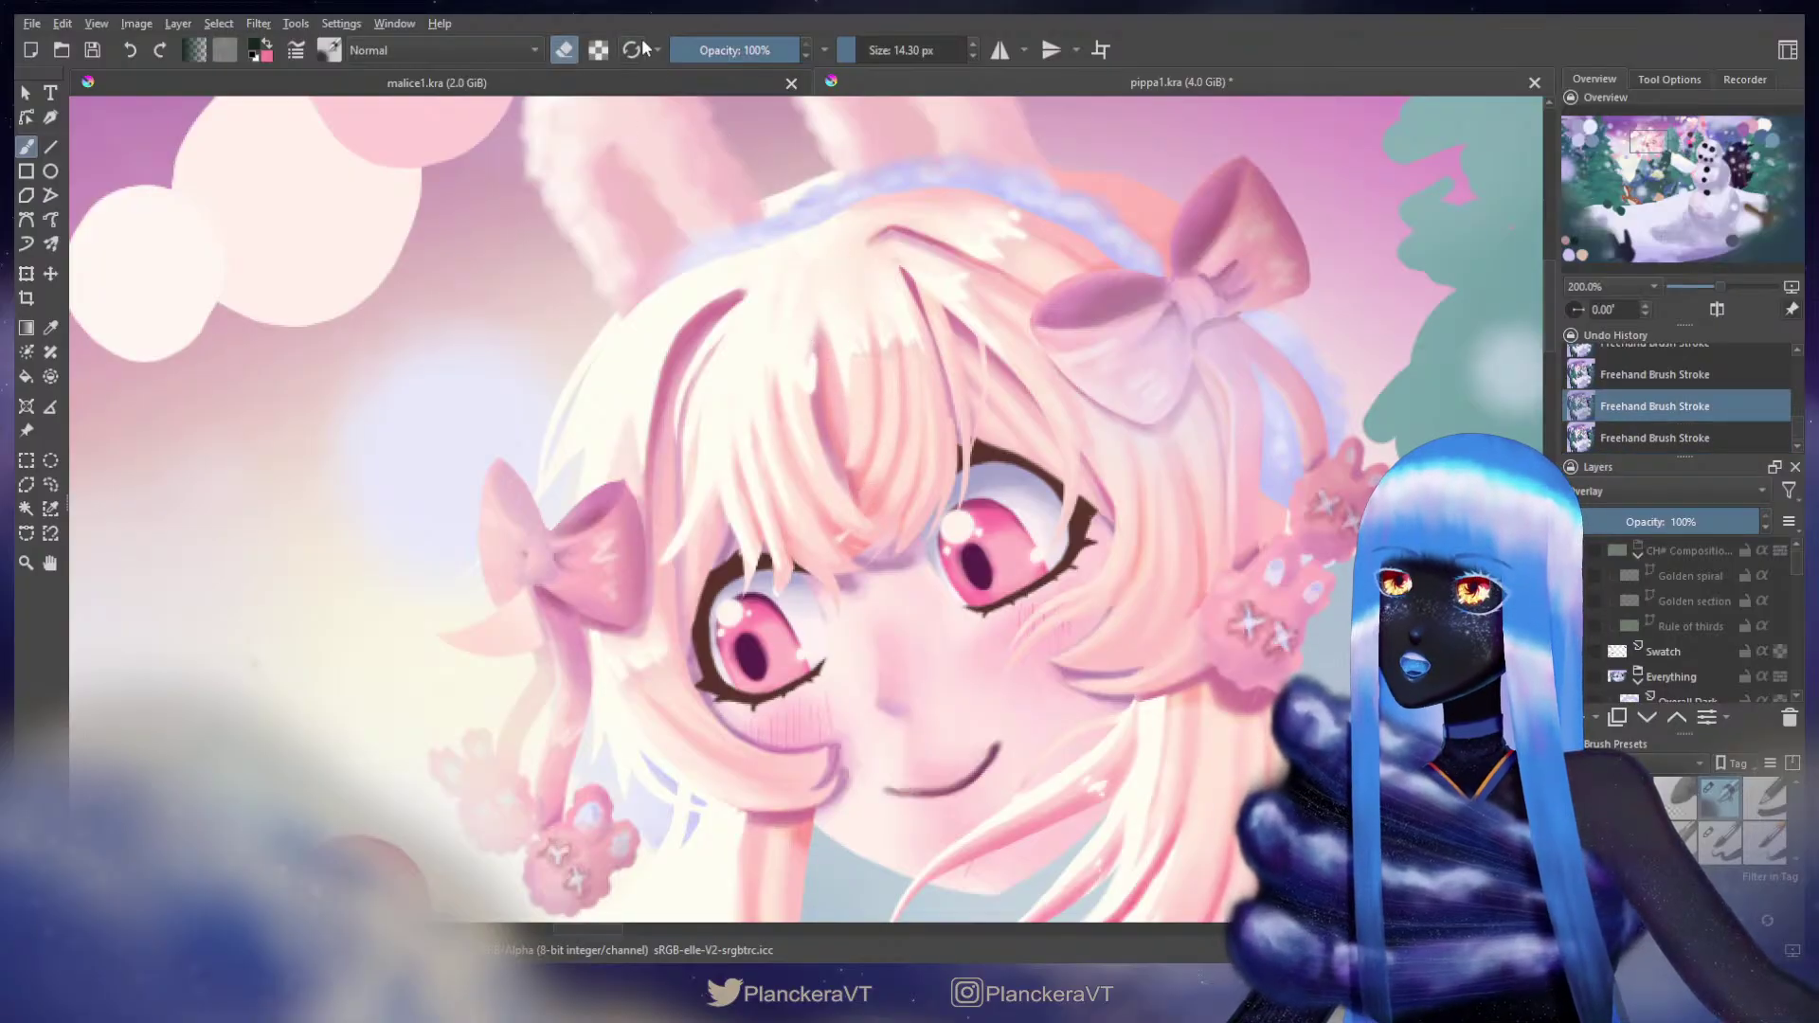
{"action": "left_click", "coordinate": [573, 51]}
{"action": "left_click_drag", "start_coordinate": [832, 502], "coordinate": [847, 542]}
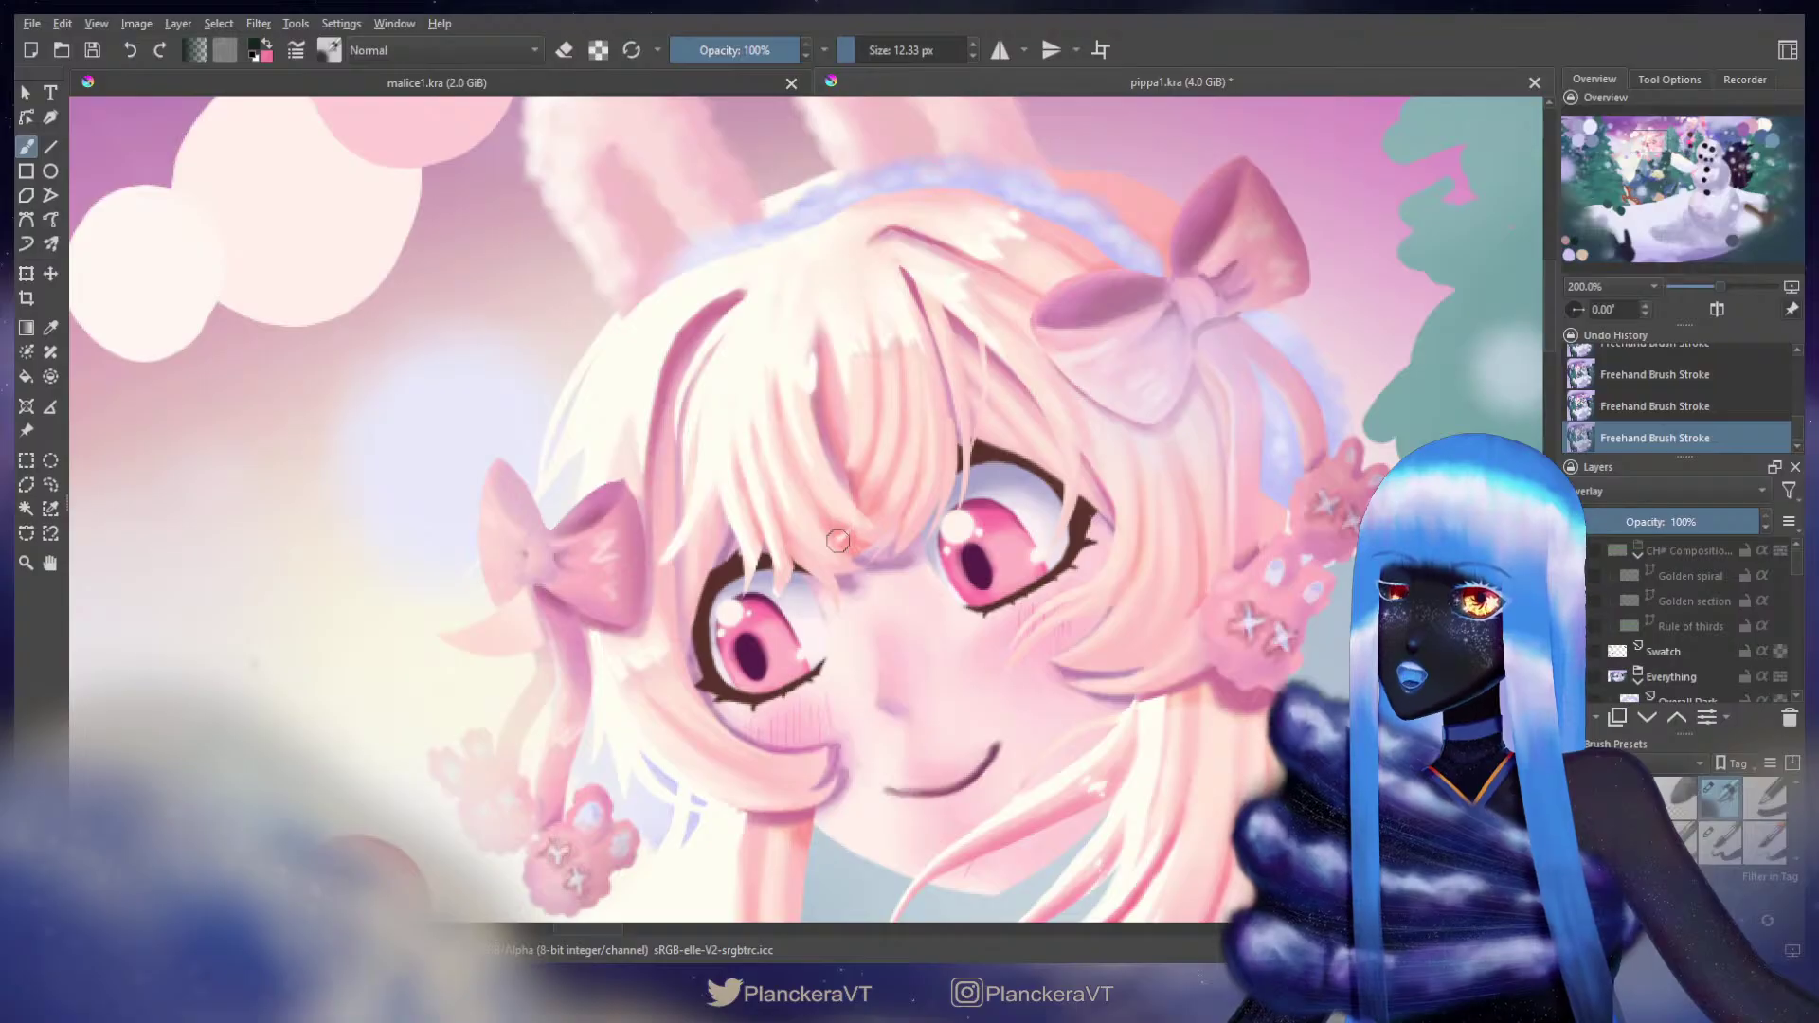
Step: Compare the bangs with and without the last stroke and undo the last two strokes at the tips between the eyes
{"action": "key", "text": "ctrl+z"}
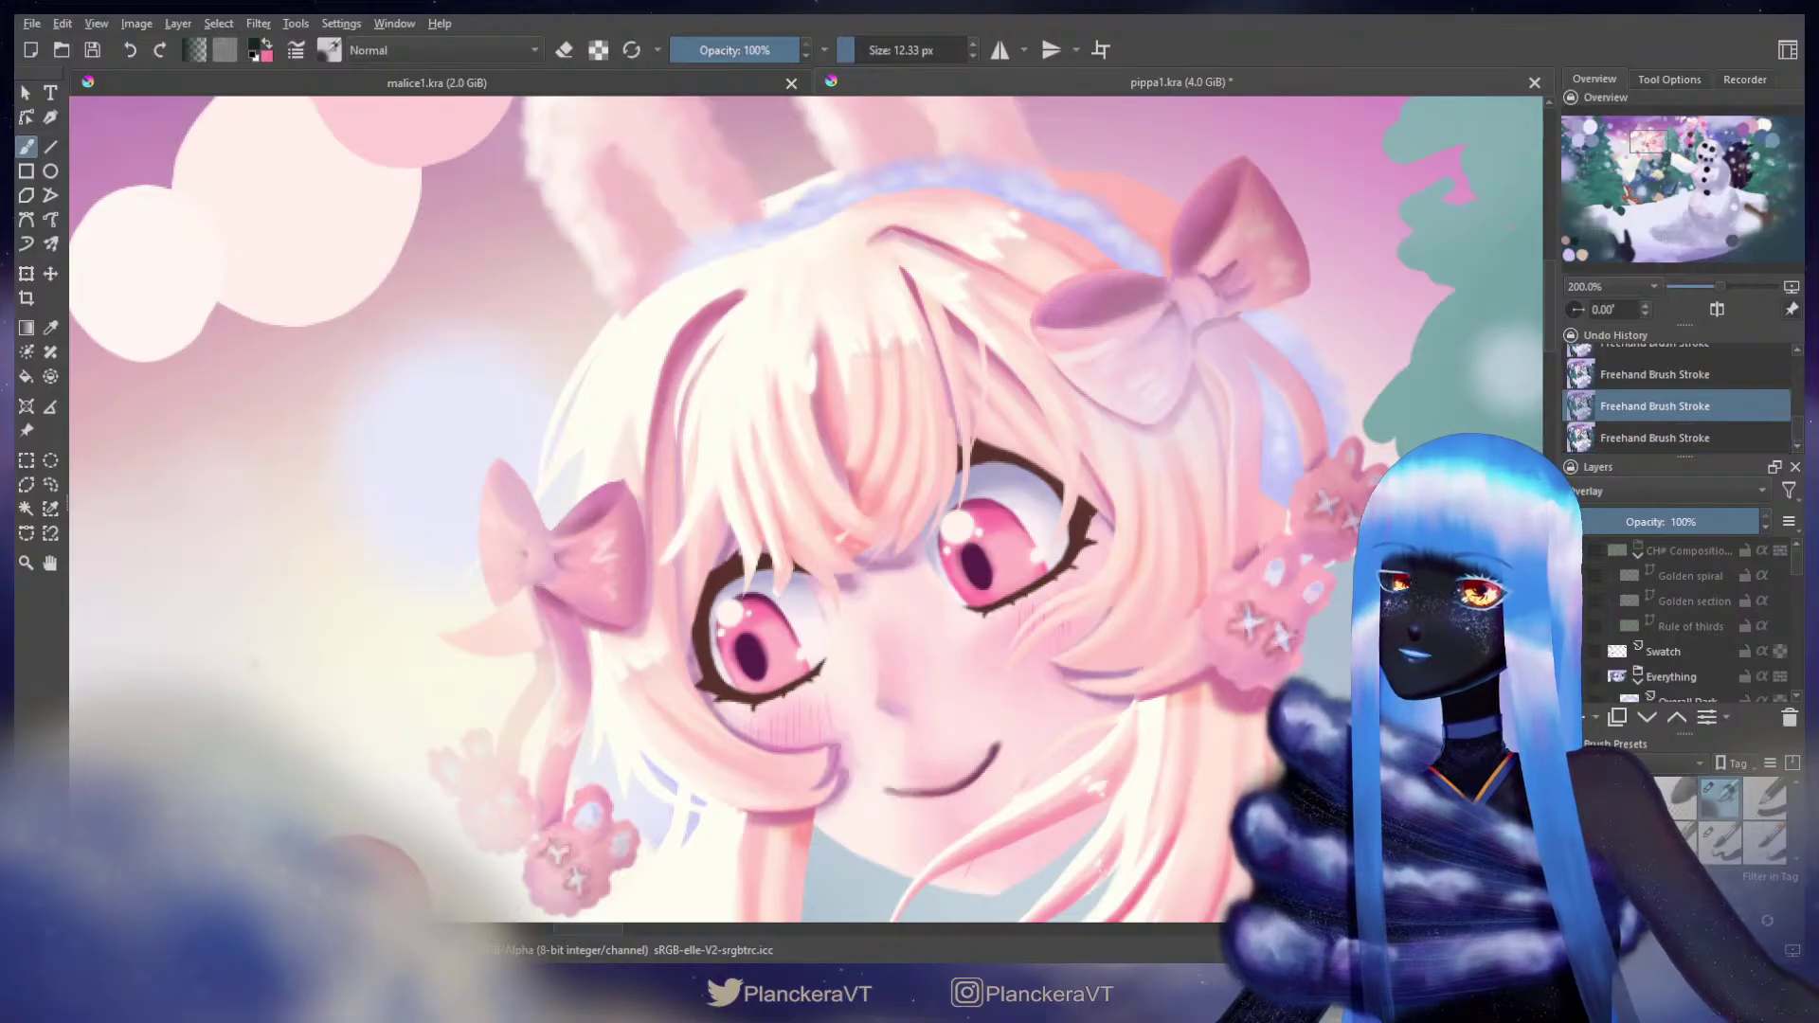
{"action": "key", "text": "ctrl+shift+z"}
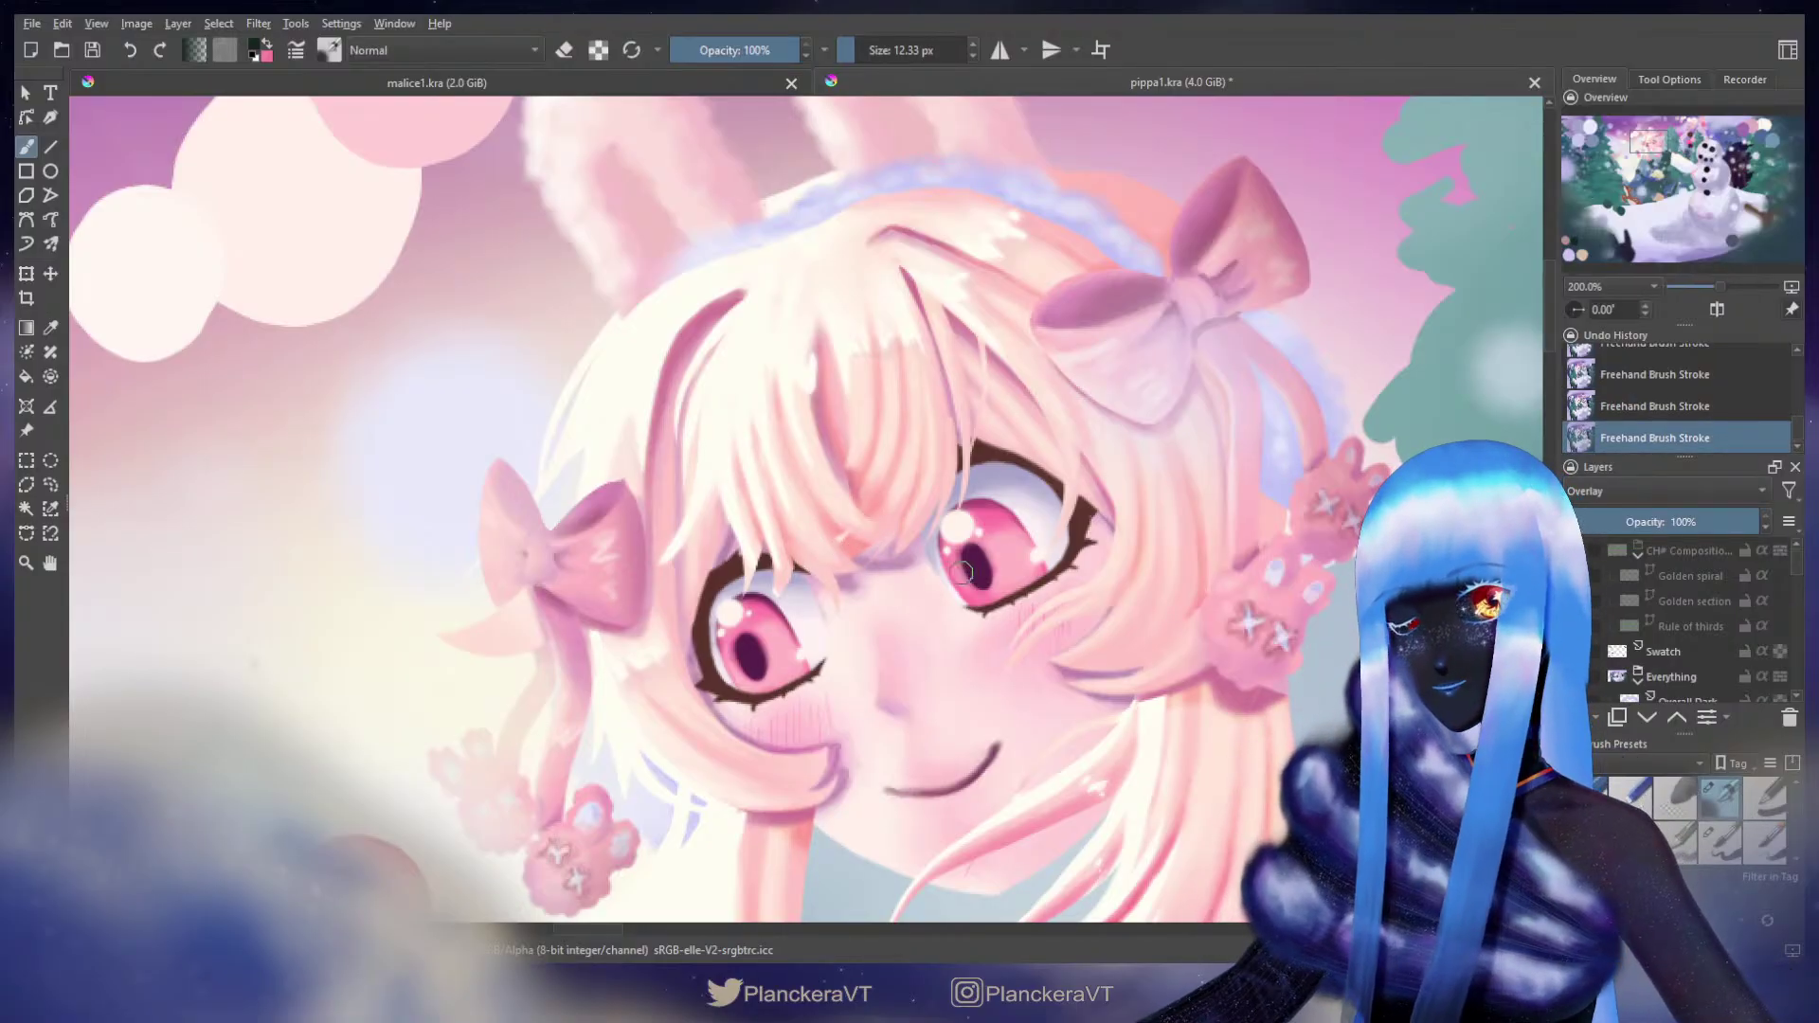
{"action": "left_click_drag", "start_coordinate": [844, 586], "coordinate": [1032, 446]}
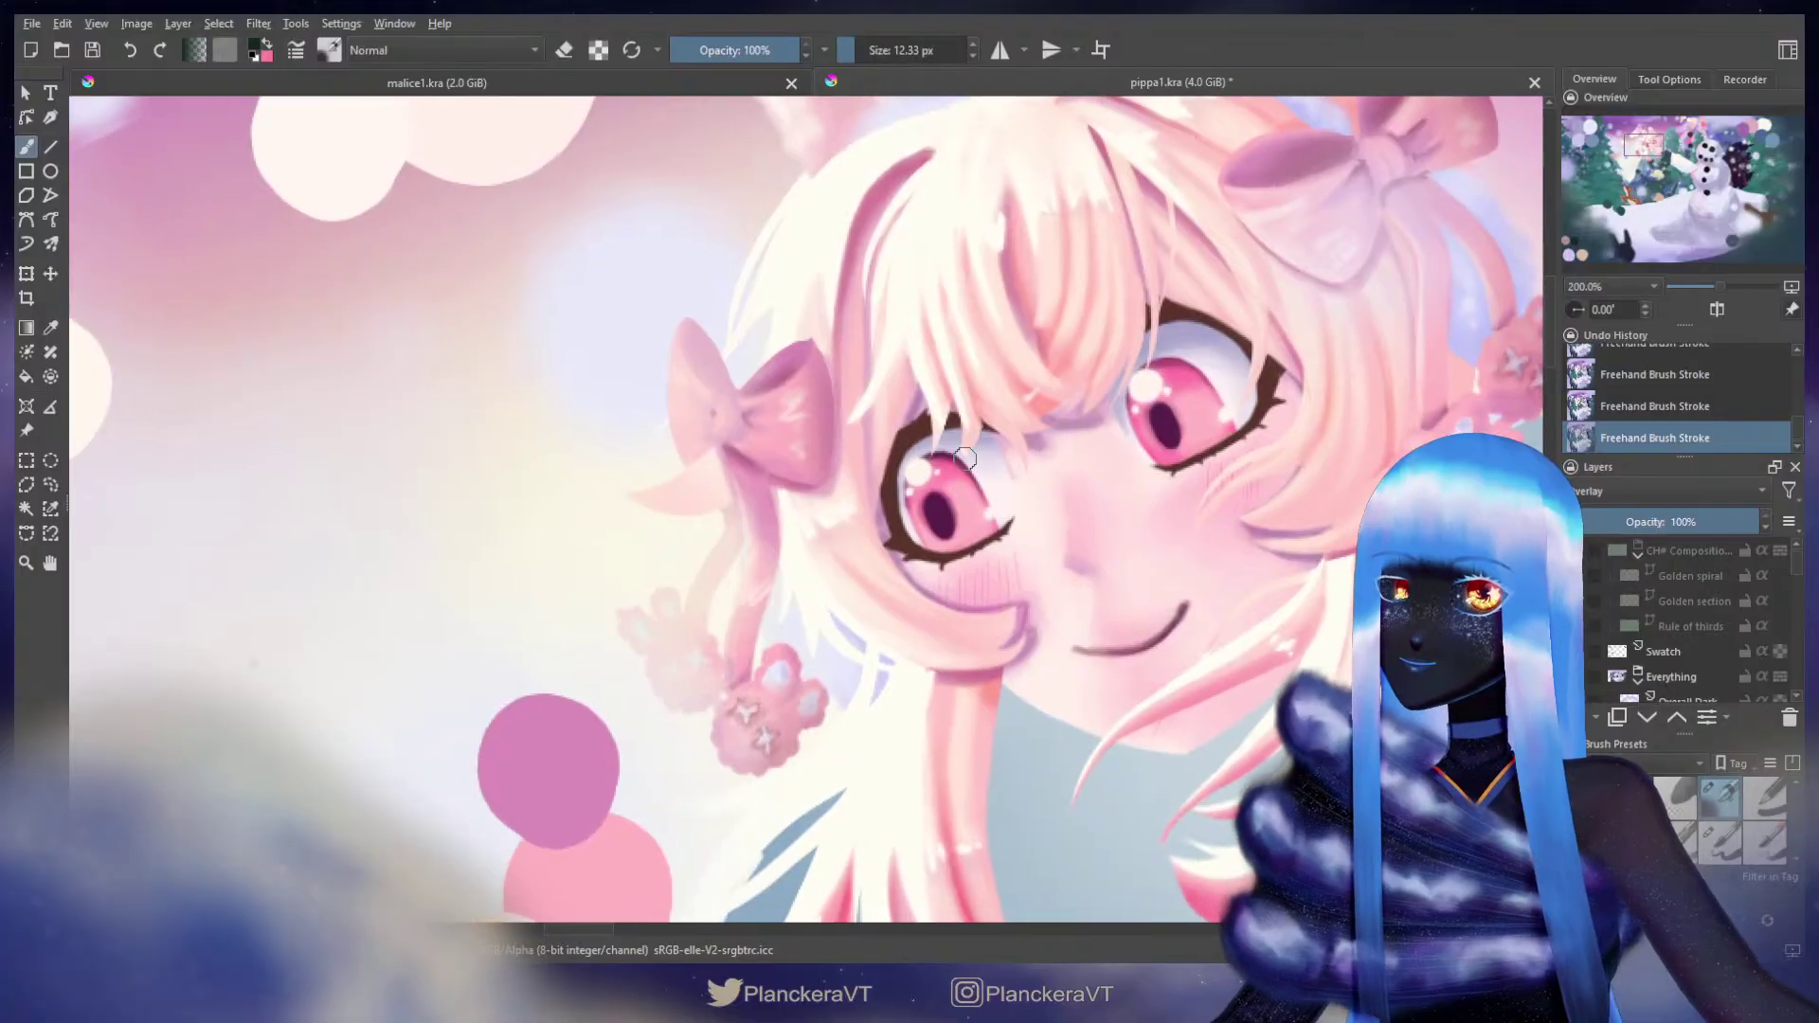
{"action": "key", "text": "ctrl+z"}
{"action": "key", "text": "ctrl+z"}
Step: On the Hair layer of the Front Hair group, erase the stray strand tips over the eye beside the lower bow at 16.25 px
{"action": "key", "text": "e"}
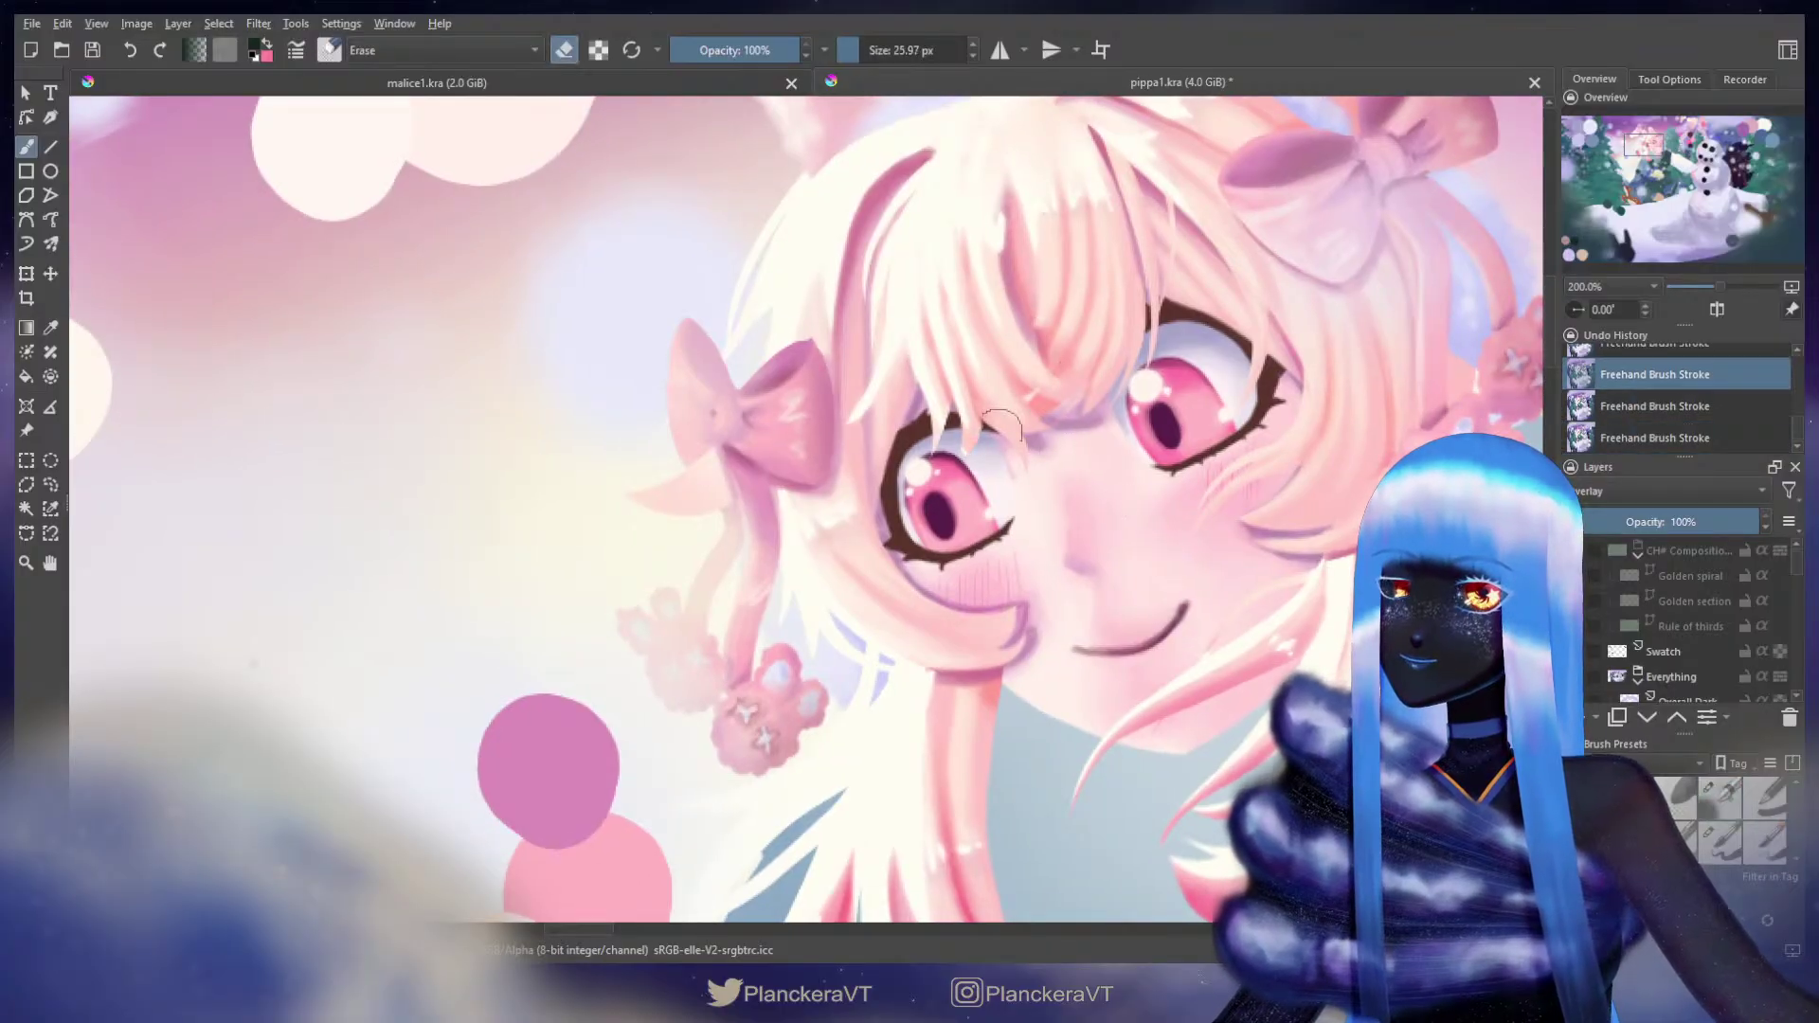
{"action": "scroll", "coordinate": [1801, 578], "scroll_direction": "down", "scroll_amount": 8}
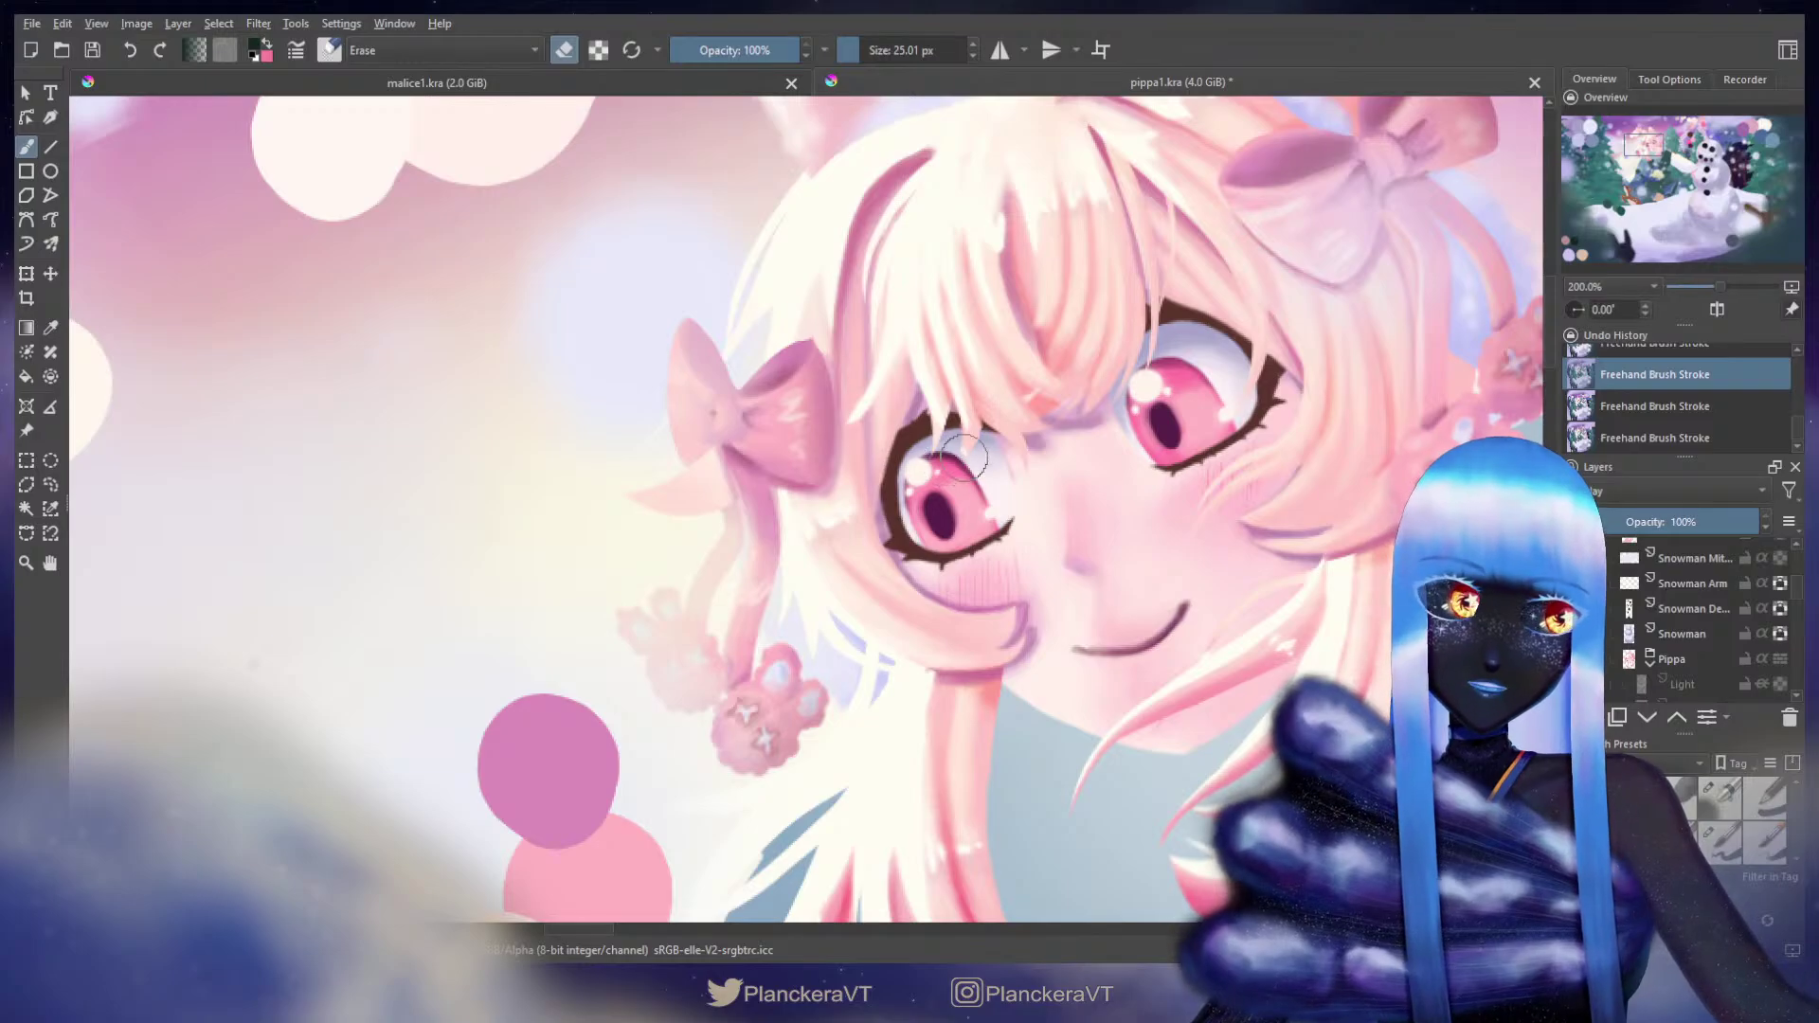
{"action": "scroll", "coordinate": [1790, 620], "scroll_direction": "down", "scroll_amount": 5}
{"action": "scroll", "coordinate": [1796, 616], "scroll_direction": "down", "scroll_amount": 1}
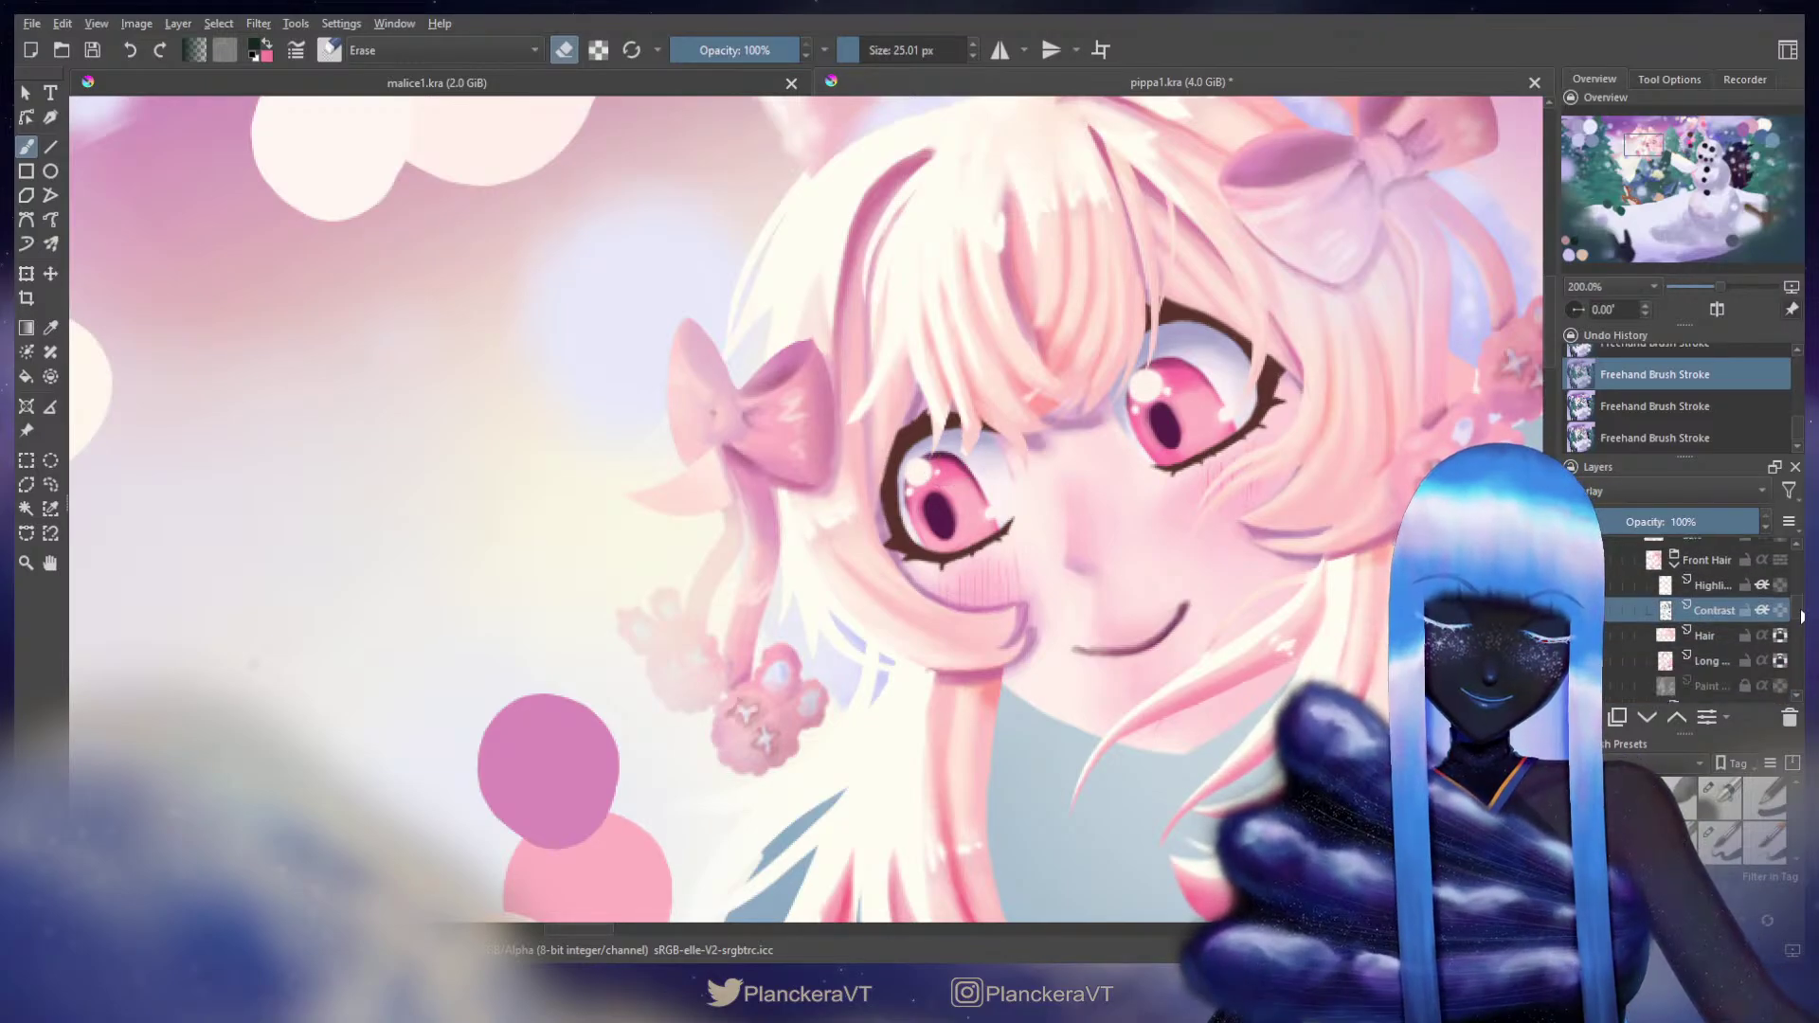
{"action": "left_click", "coordinate": [1703, 635]}
{"action": "left_click_drag", "start_coordinate": [983, 456], "coordinate": [966, 457], "text": "shift"}
{"action": "left_click_drag", "start_coordinate": [983, 452], "coordinate": [984, 426]}
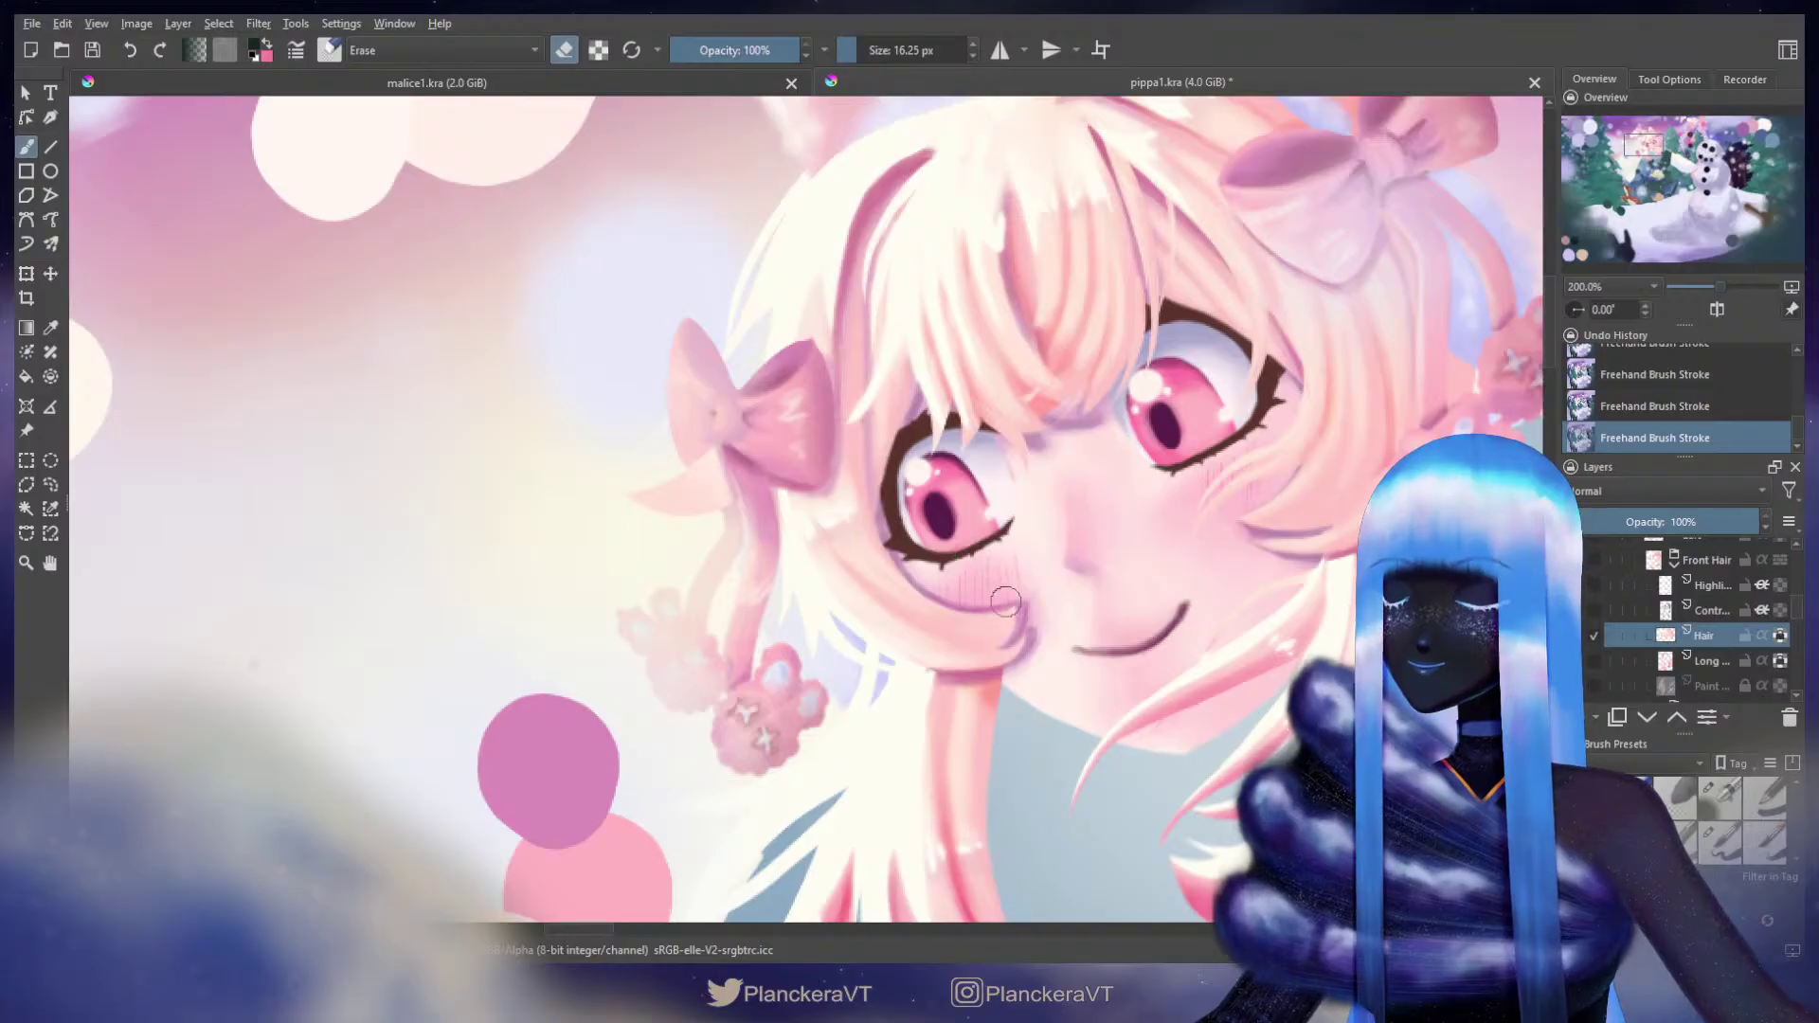
Step: On the Front Hair highlights layer, sample a near-white hair colour and add highlights to the bangs and long locks at 19.17 px
{"action": "key", "text": "e"}
{"action": "key", "text": "bracketleft"}
{"action": "left_click_drag", "start_coordinate": [1145, 515], "coordinate": [1115, 581]}
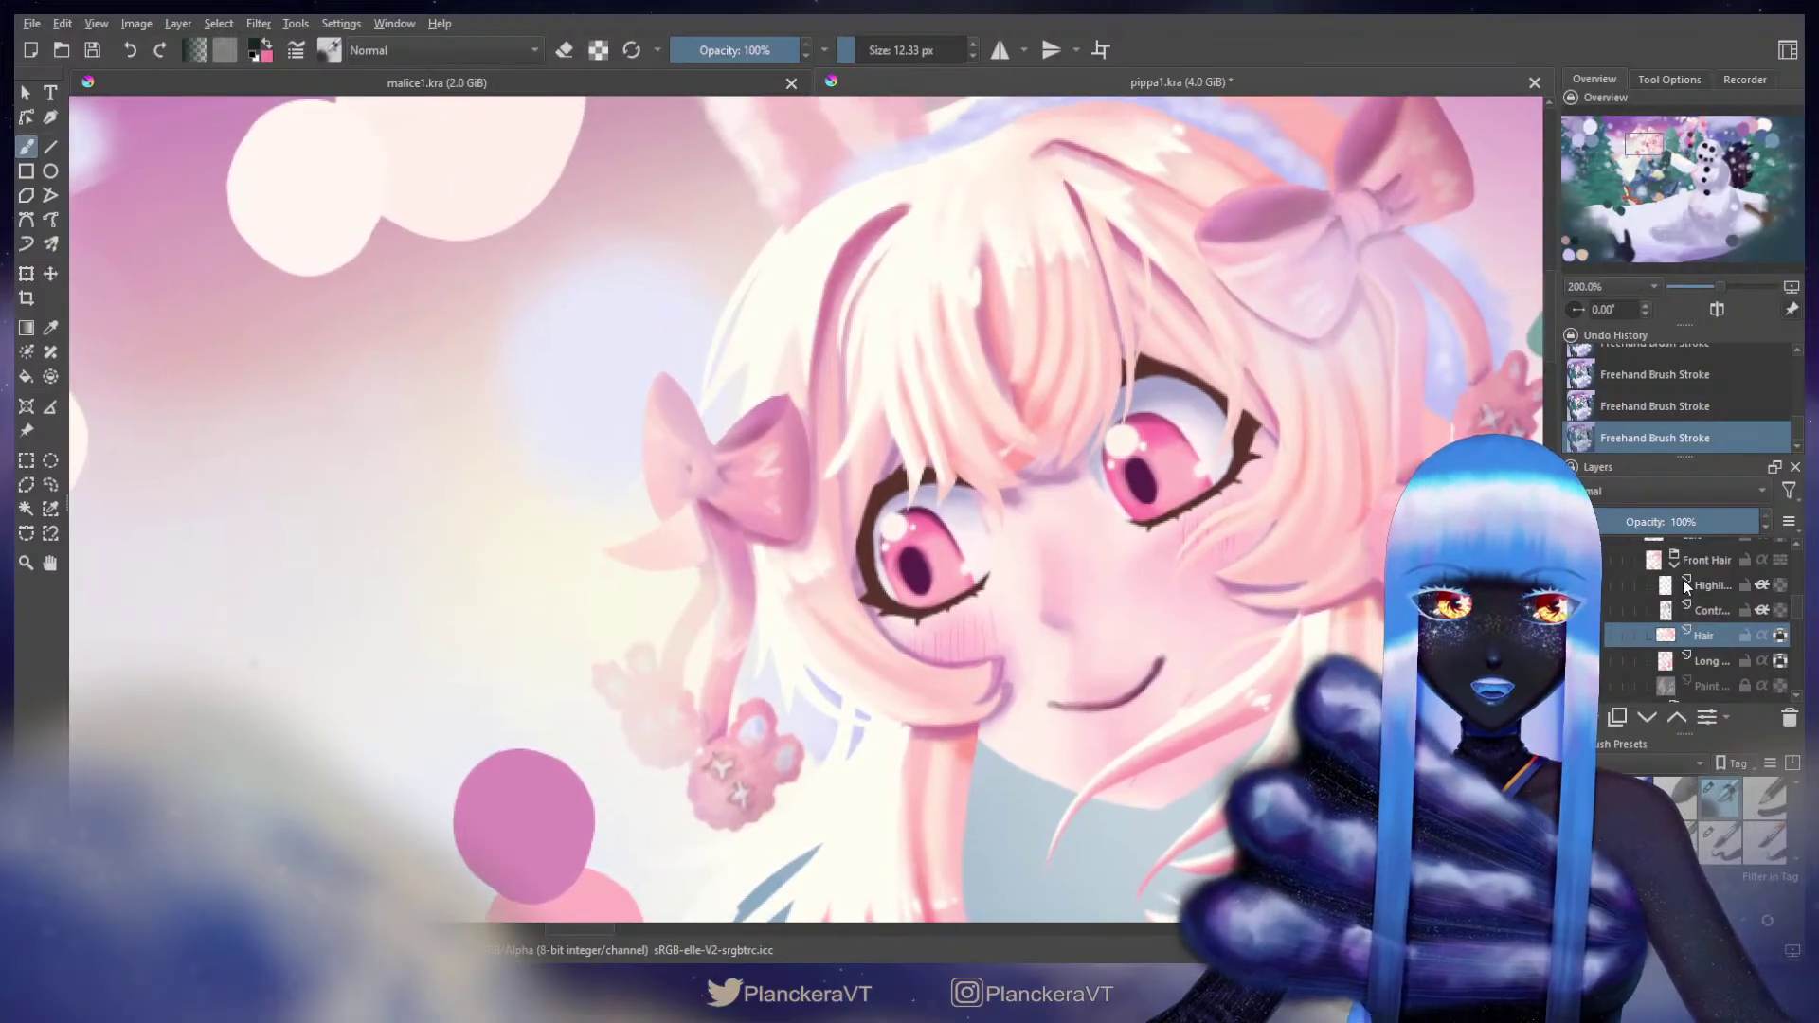
{"action": "left_click", "coordinate": [1710, 584]}
{"action": "left_click", "coordinate": [1720, 842]}
{"action": "left_click_drag", "start_coordinate": [1087, 462], "coordinate": [995, 682]}
{"action": "left_click", "coordinate": [1019, 417], "text": "ctrl"}
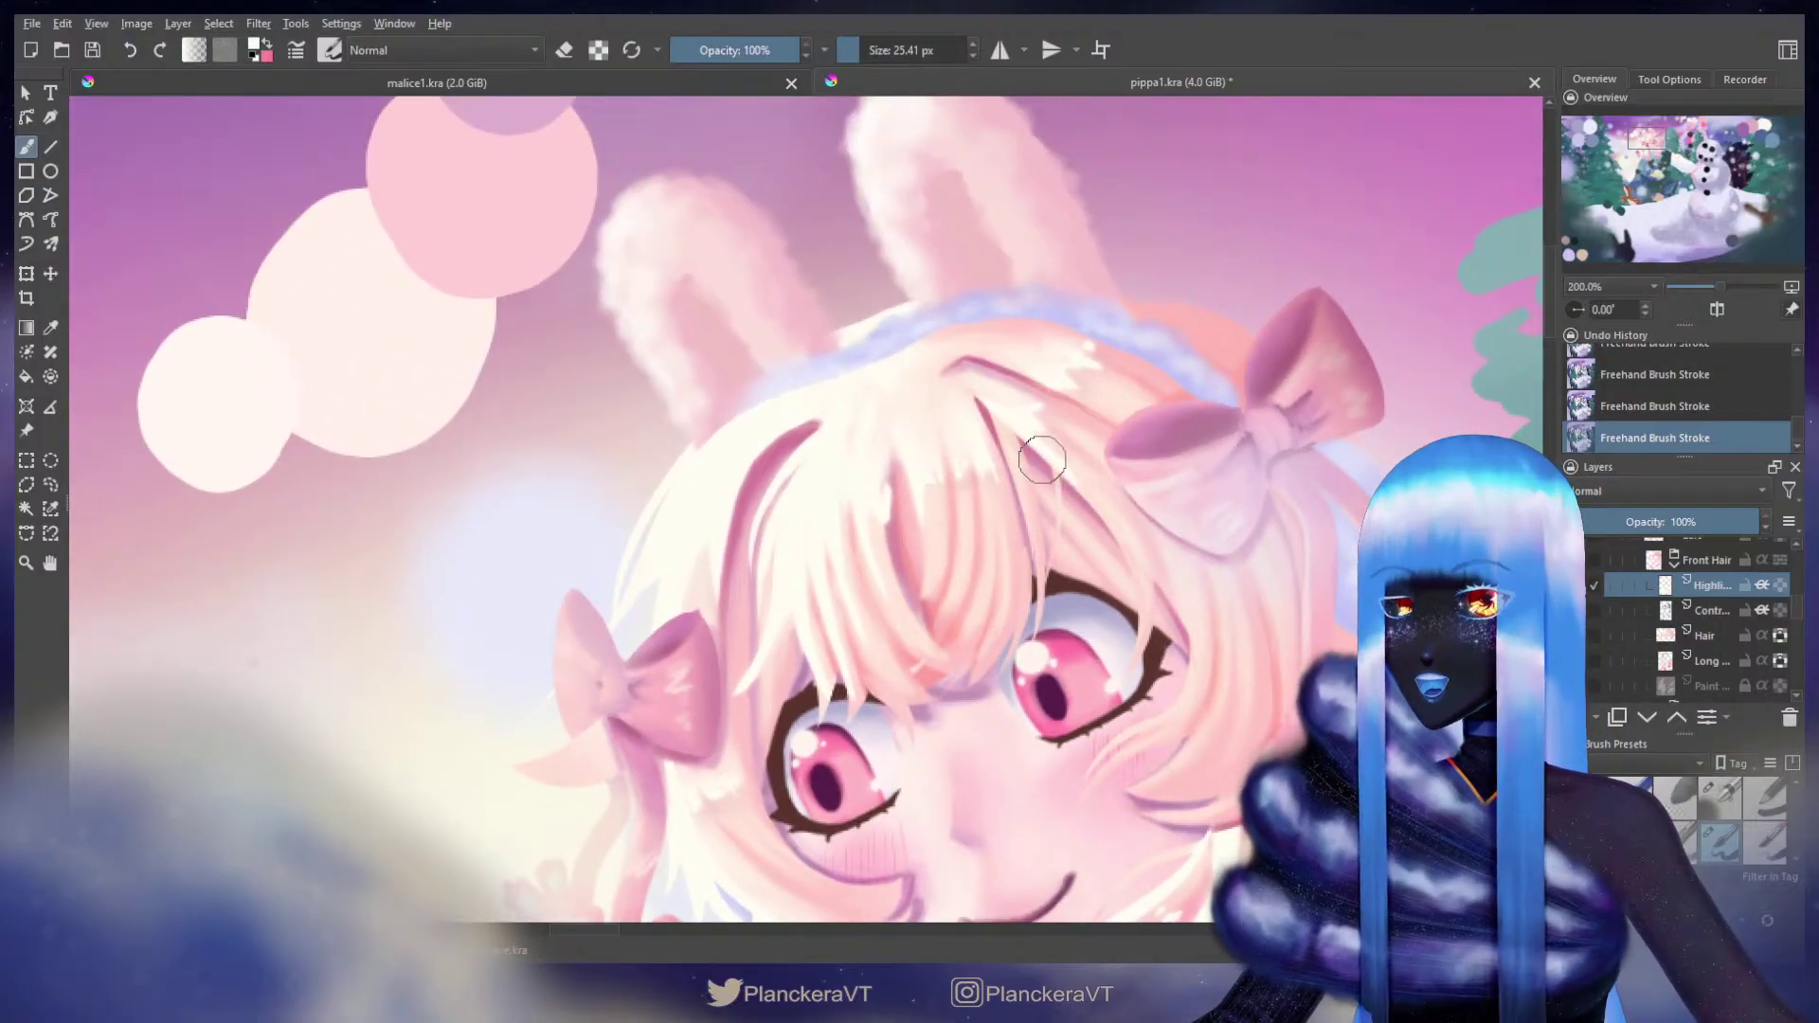
{"action": "key", "text": "bracketleft"}
{"action": "key", "text": "bracketleft"}
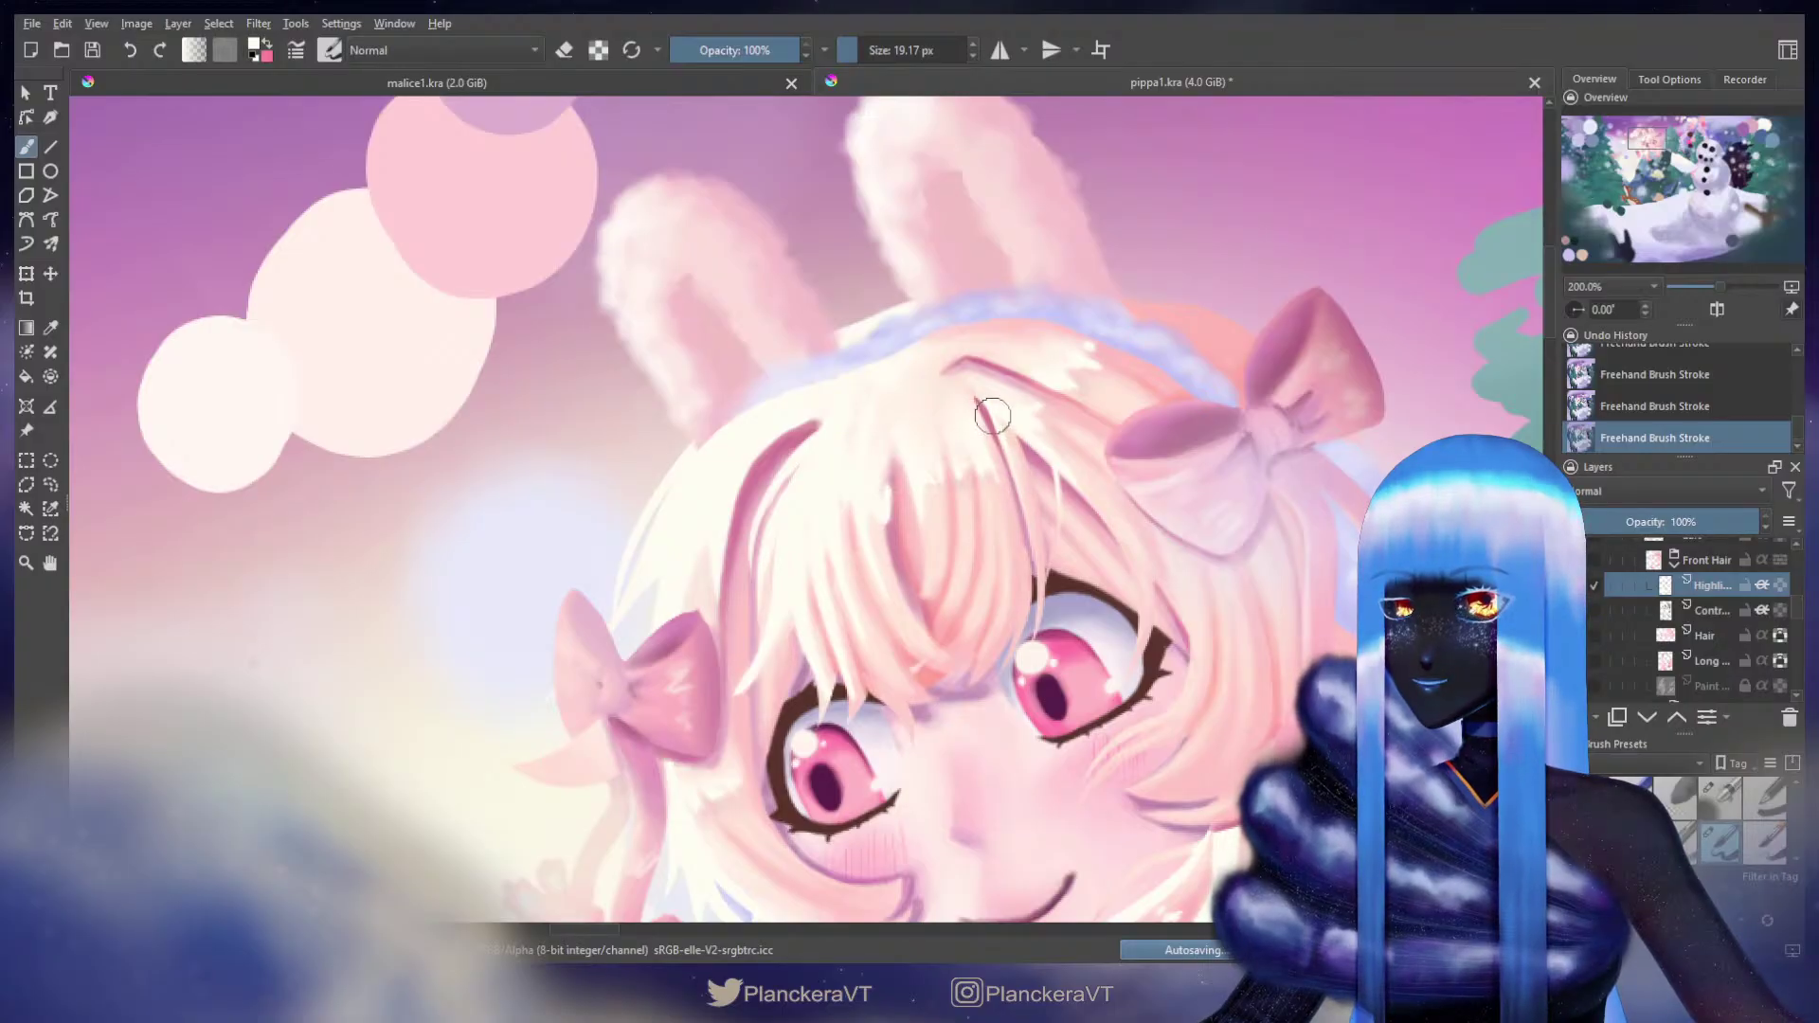
{"action": "left_click_drag", "start_coordinate": [1038, 568], "coordinate": [1250, 208]}
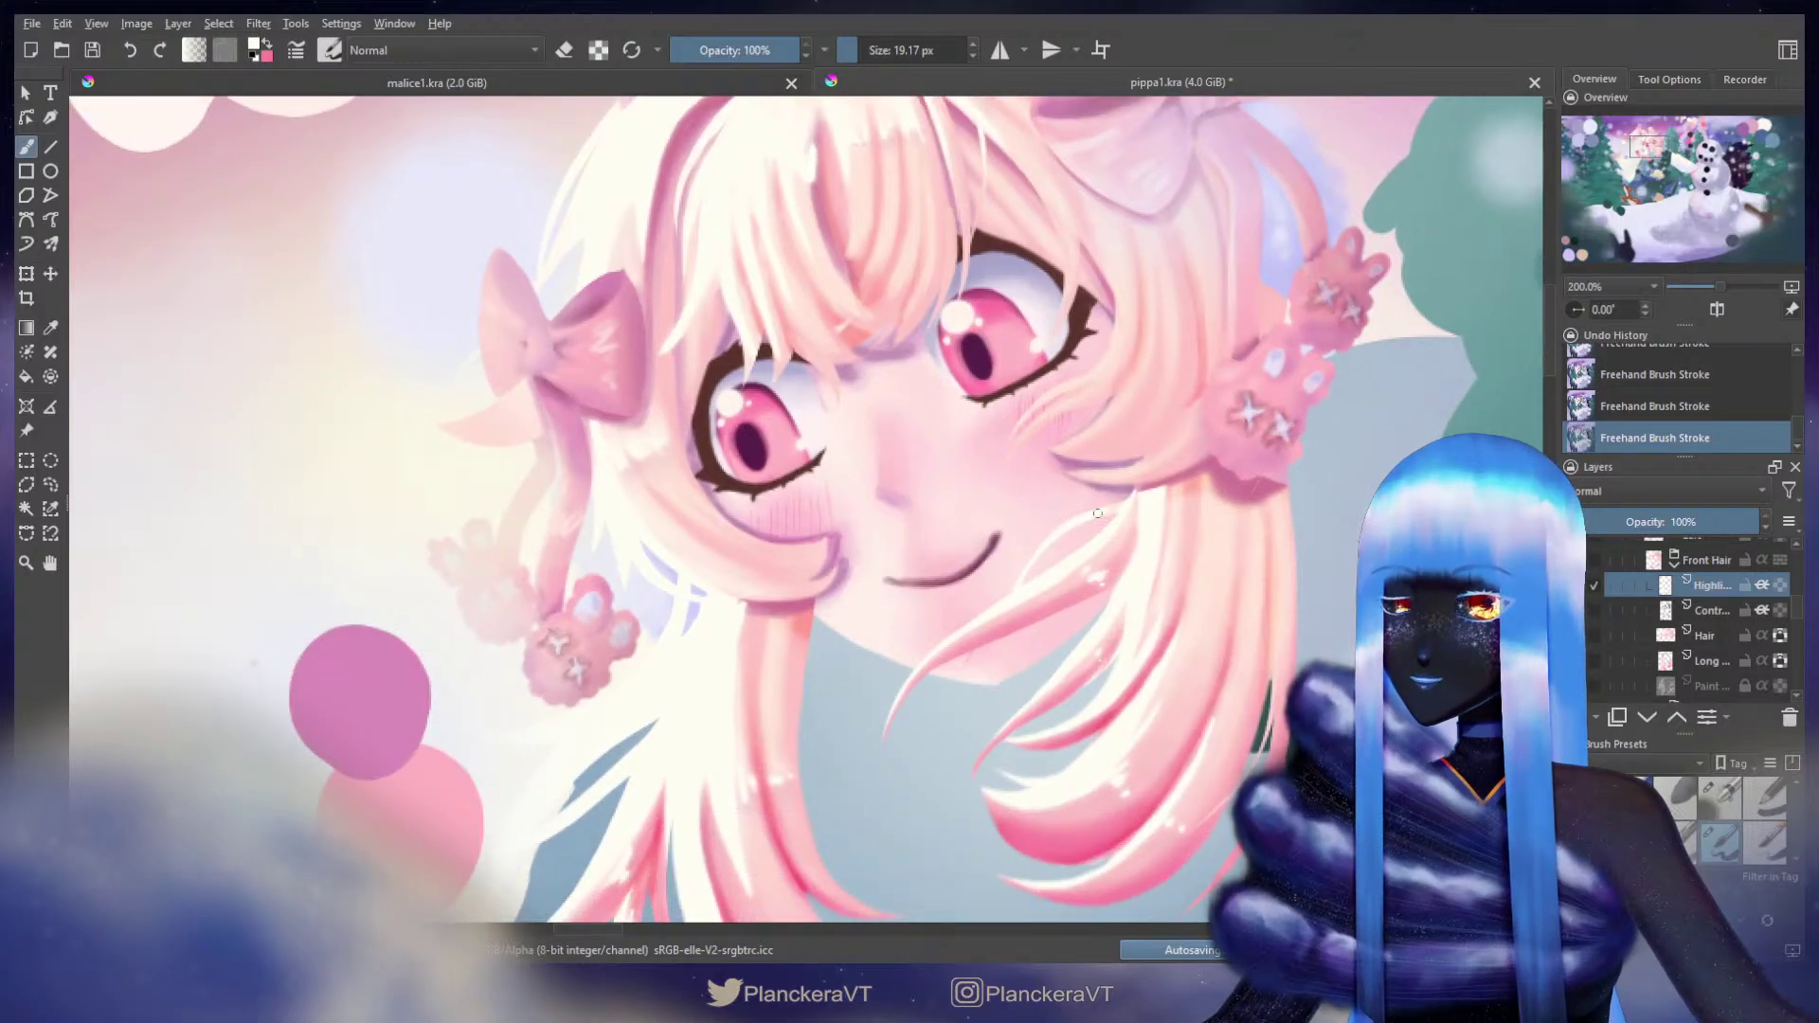
{"action": "left_click_drag", "start_coordinate": [1039, 426], "coordinate": [1053, 584]}
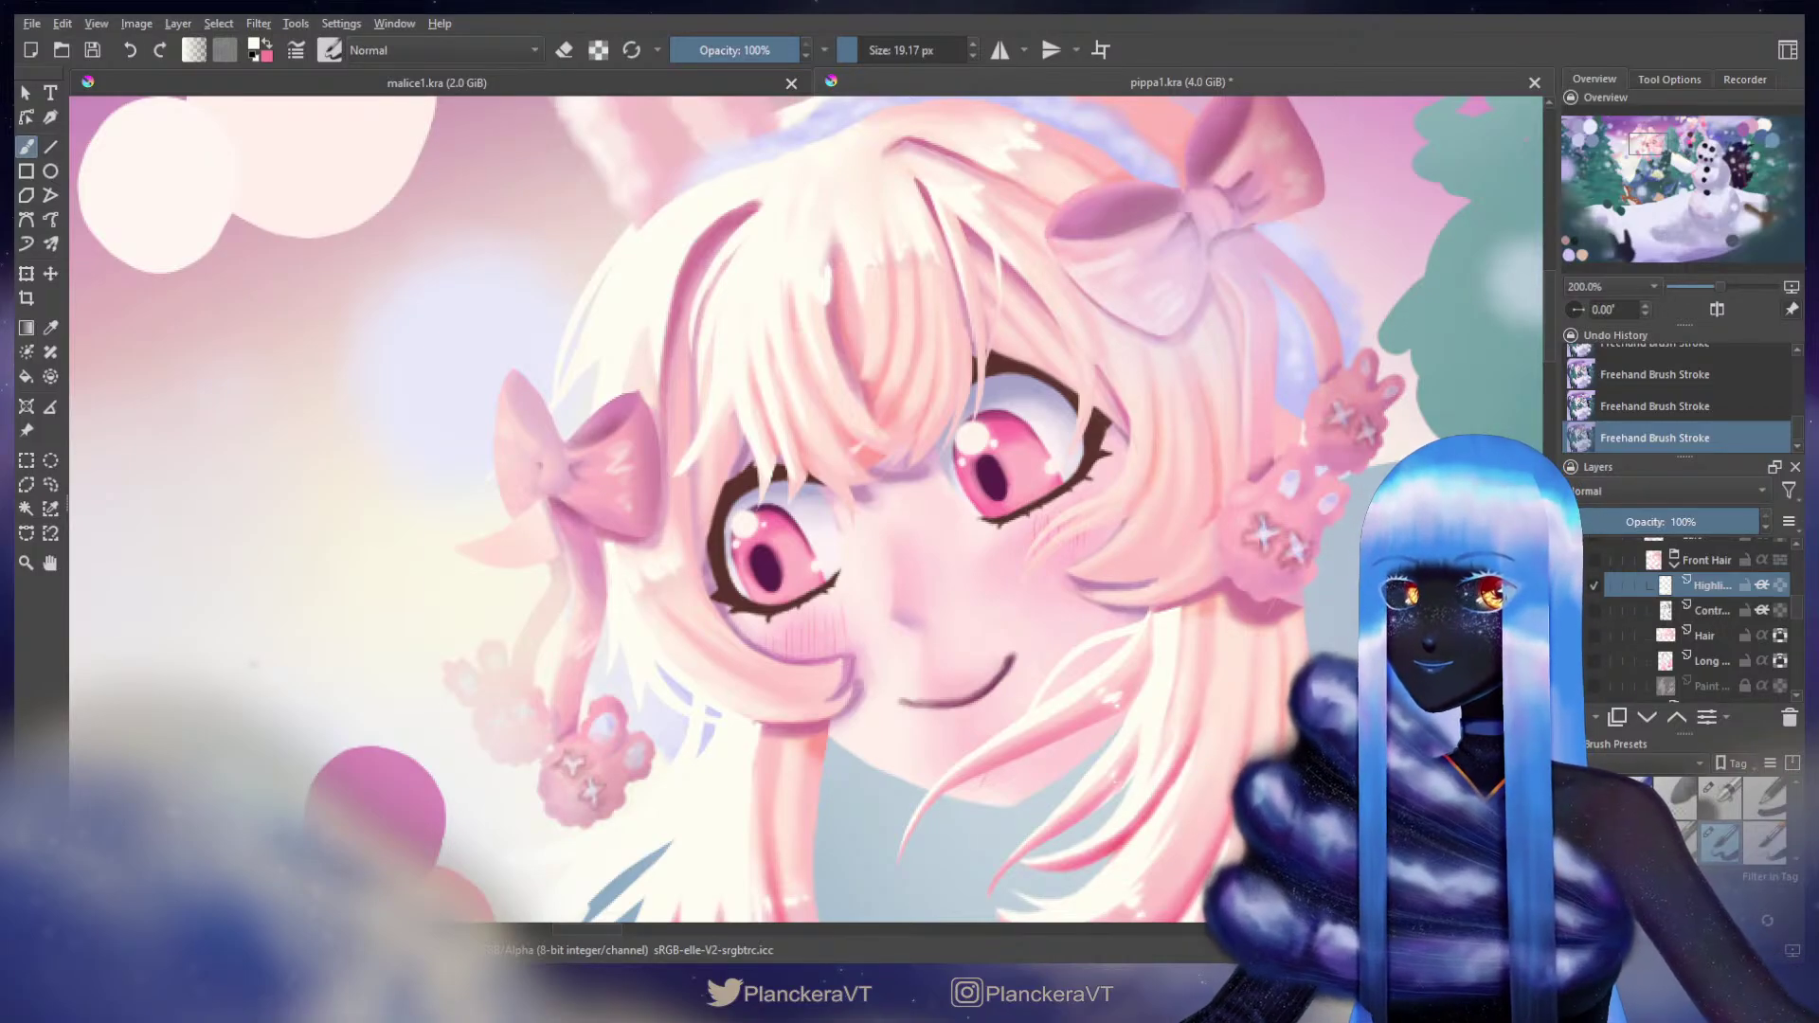
Step: Sample the pale hair colour and paint over the pink tuft behind the lower bow with a 57.54 px brush
{"action": "key", "text": "ctrl+c"}
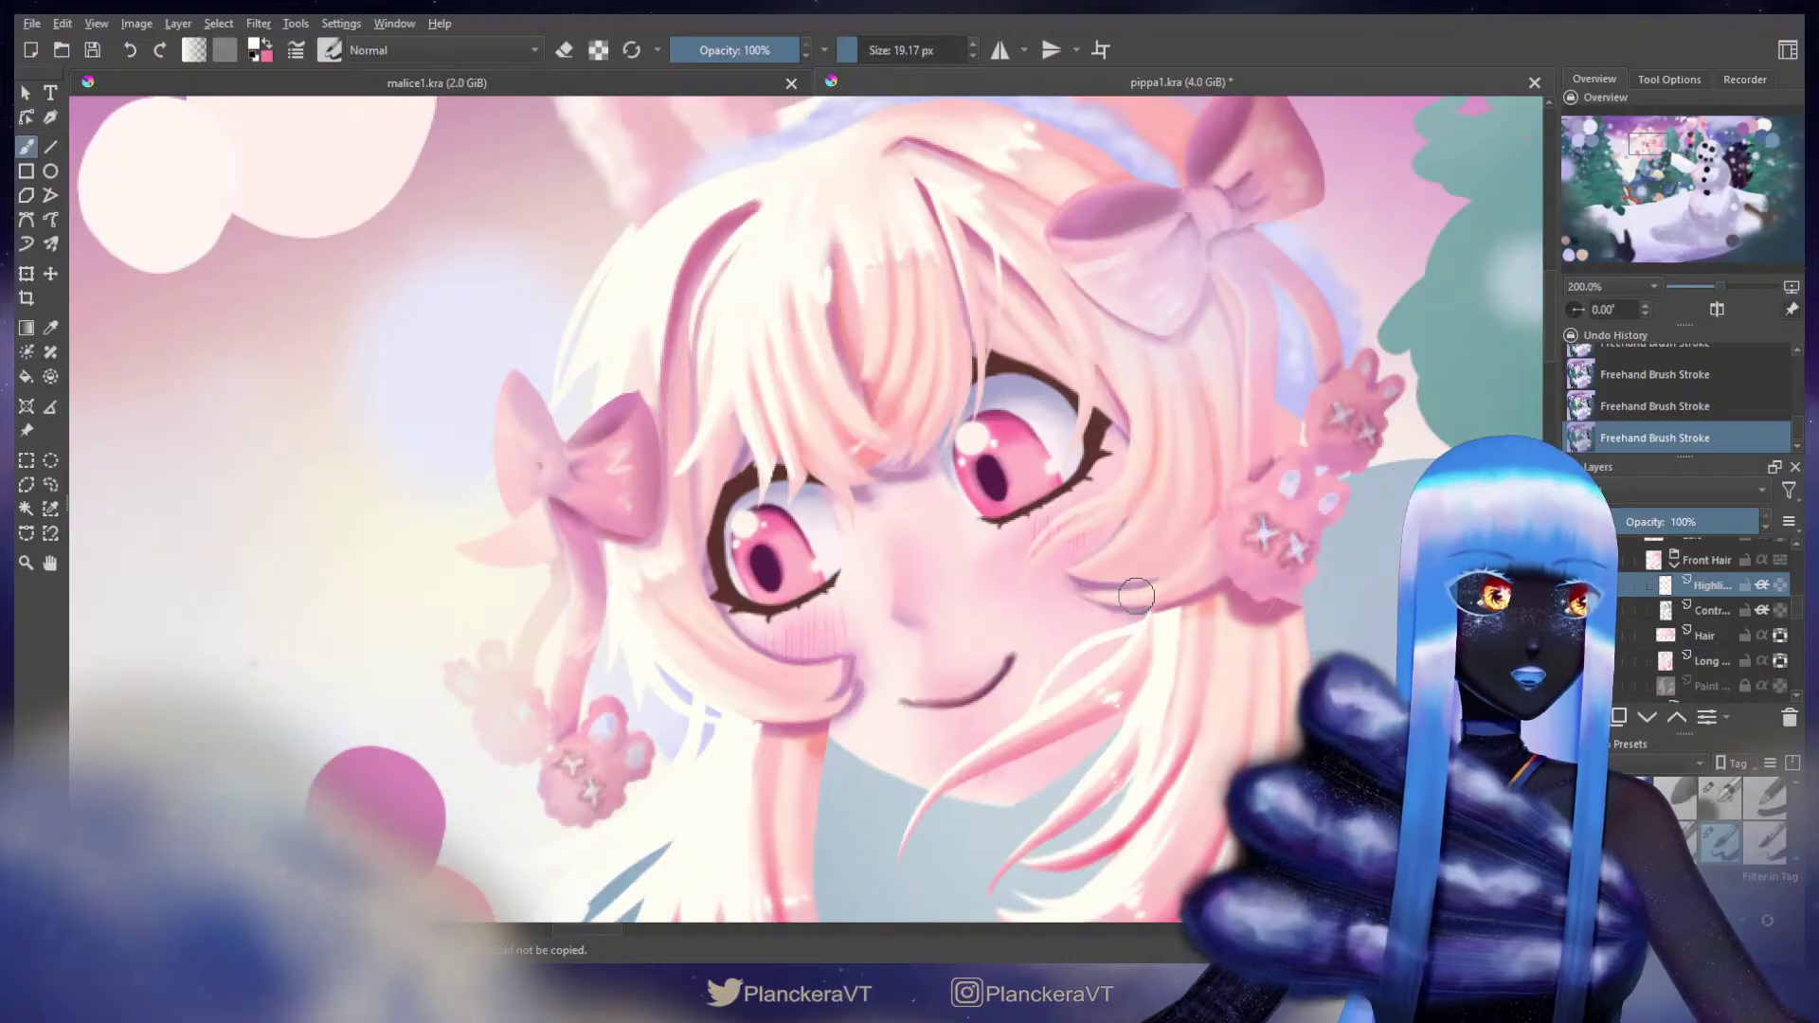
{"action": "left_click_drag", "start_coordinate": [953, 510], "coordinate": [940, 532]}
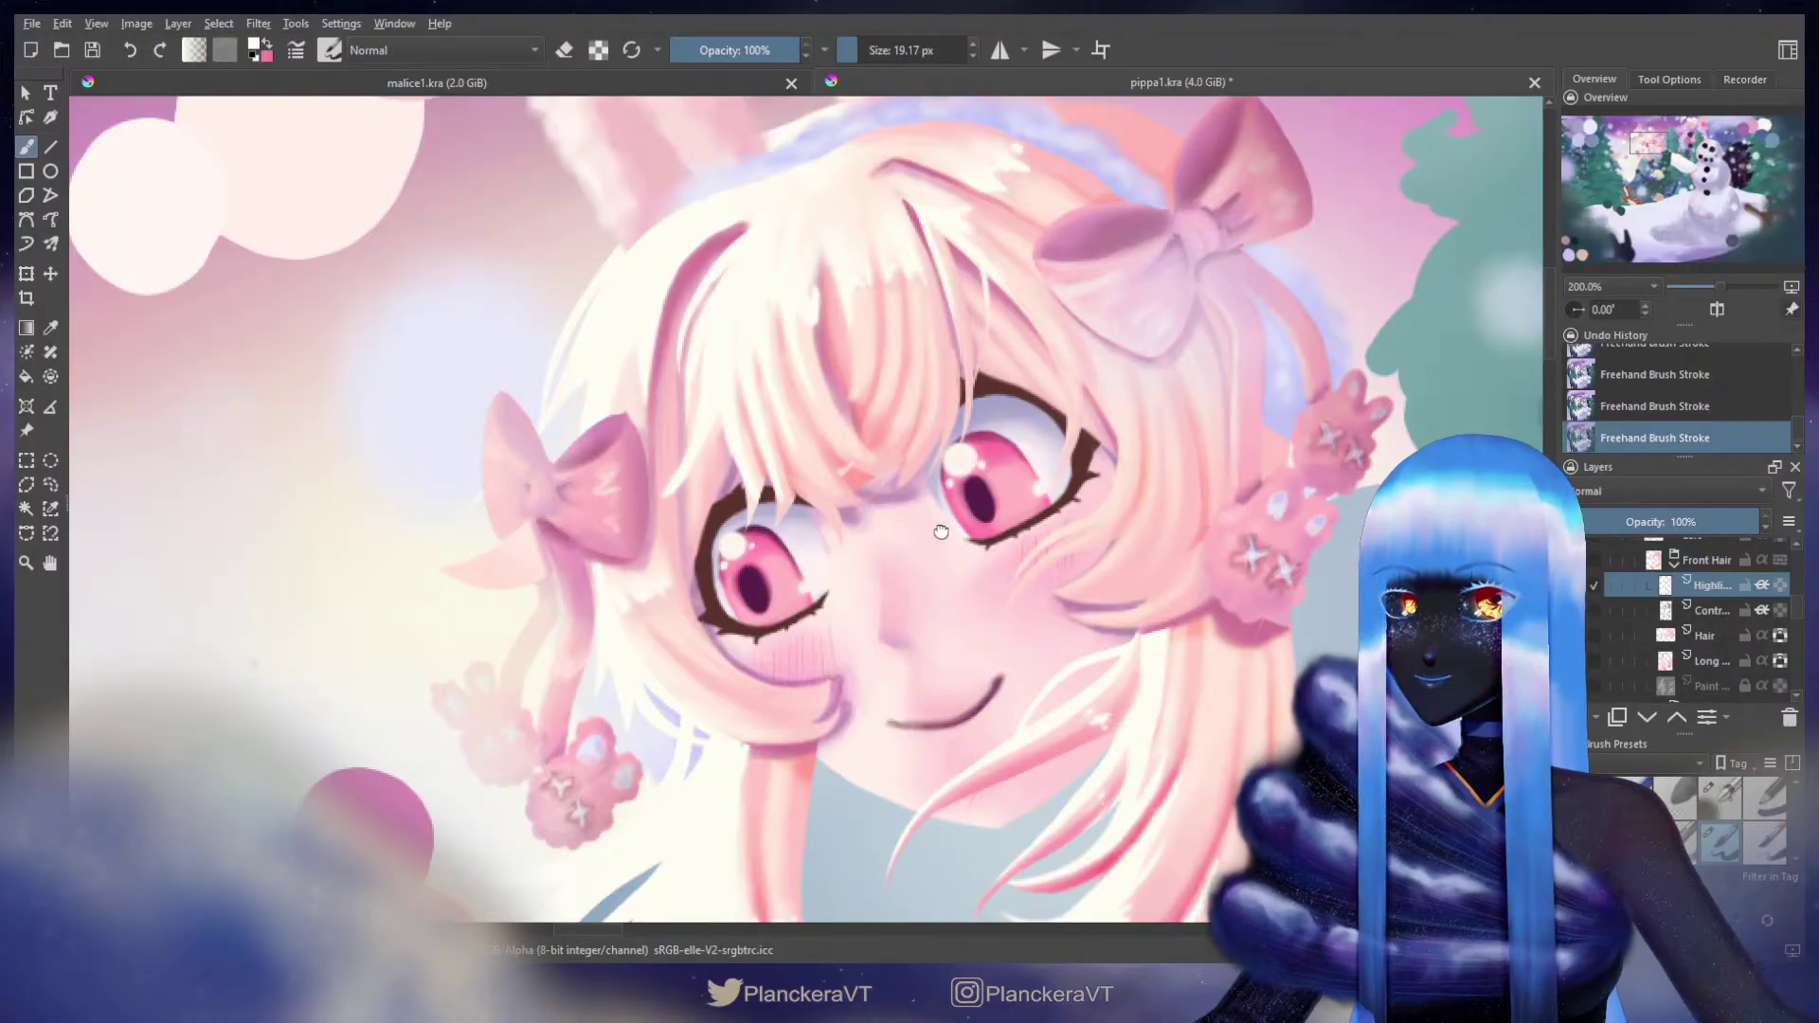
{"action": "left_click_drag", "start_coordinate": [941, 531], "coordinate": [937, 534]}
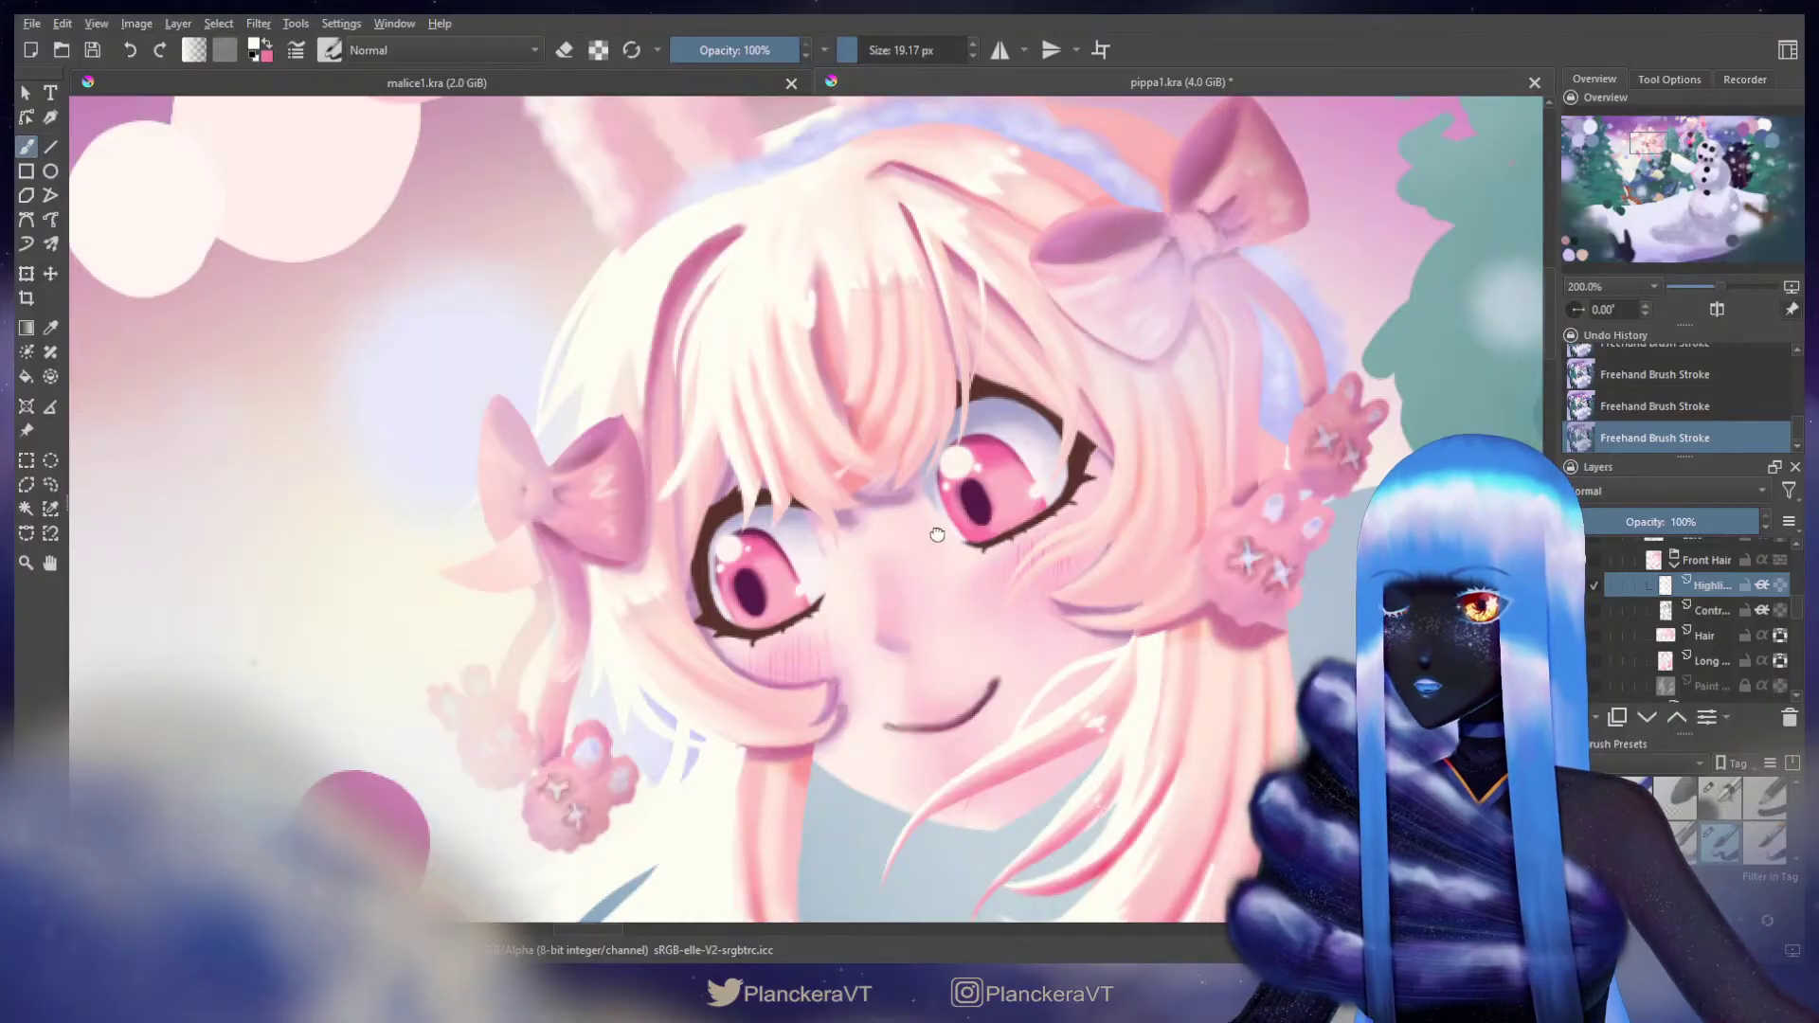
{"action": "left_click_drag", "start_coordinate": [937, 536], "coordinate": [1272, 458]}
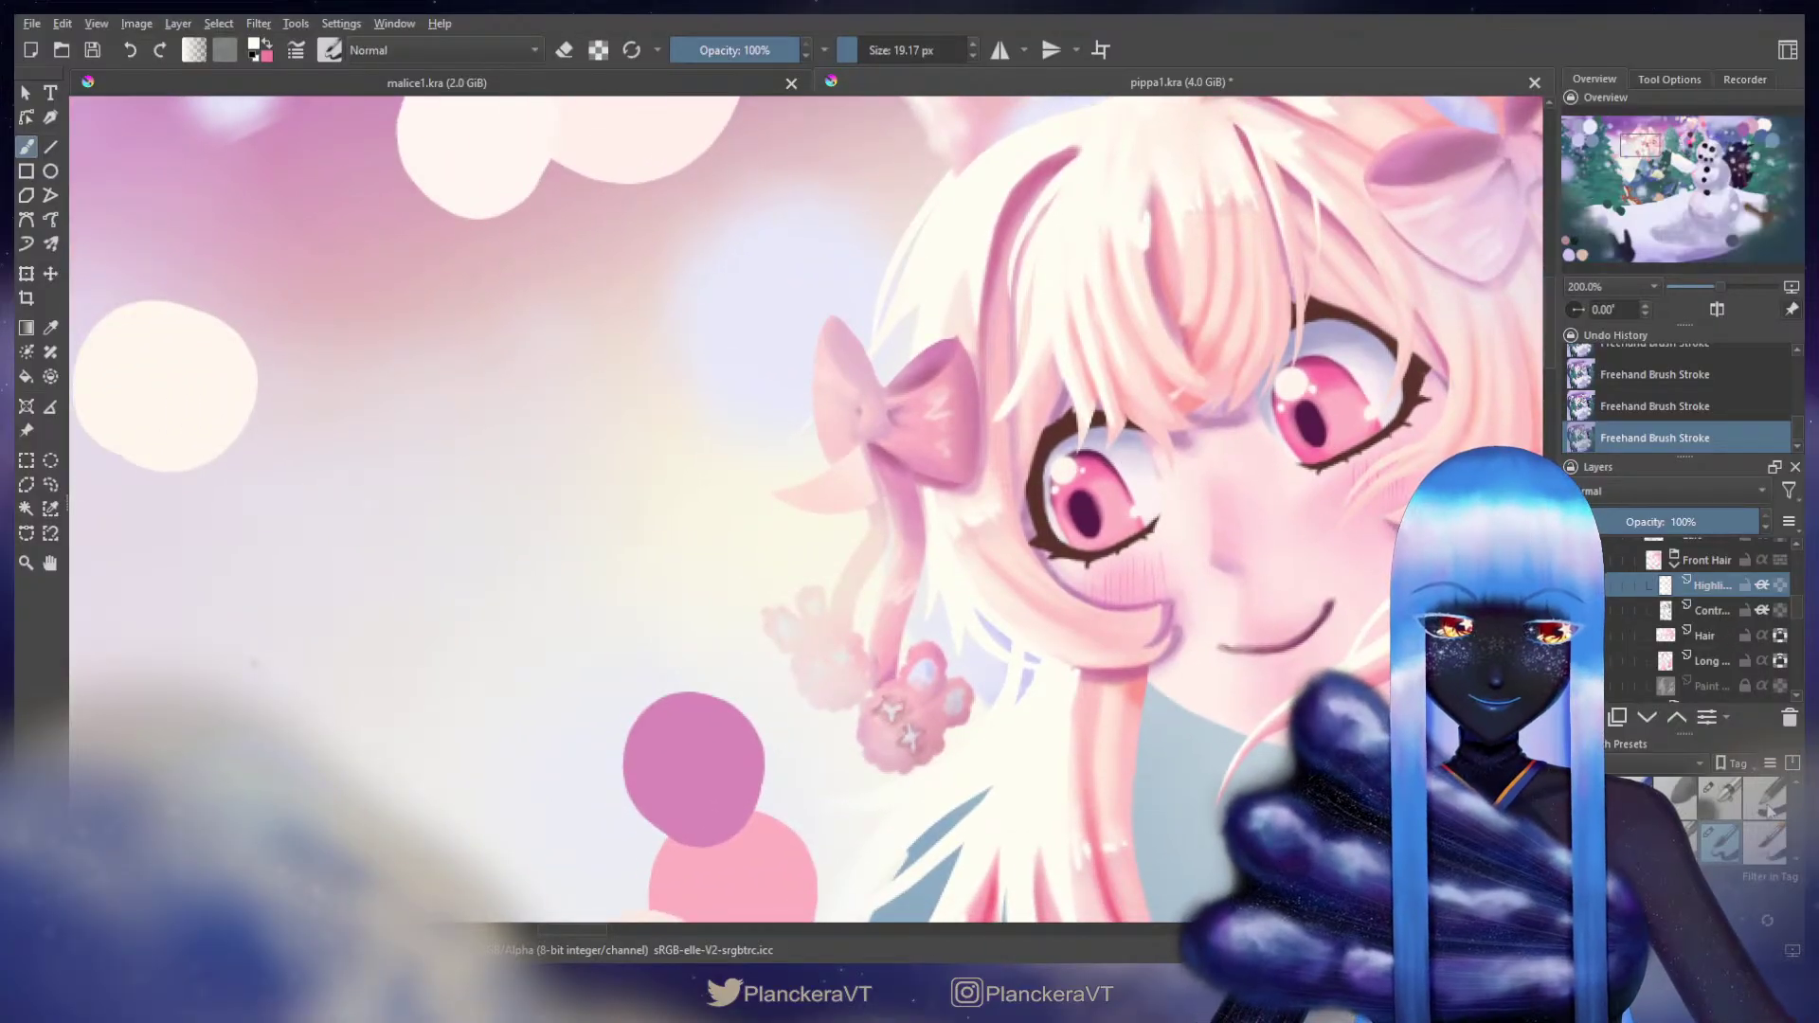
{"action": "left_click", "coordinate": [933, 313], "text": "ctrl"}
{"action": "left_click_drag", "start_coordinate": [897, 447], "coordinate": [970, 447], "text": "shift"}
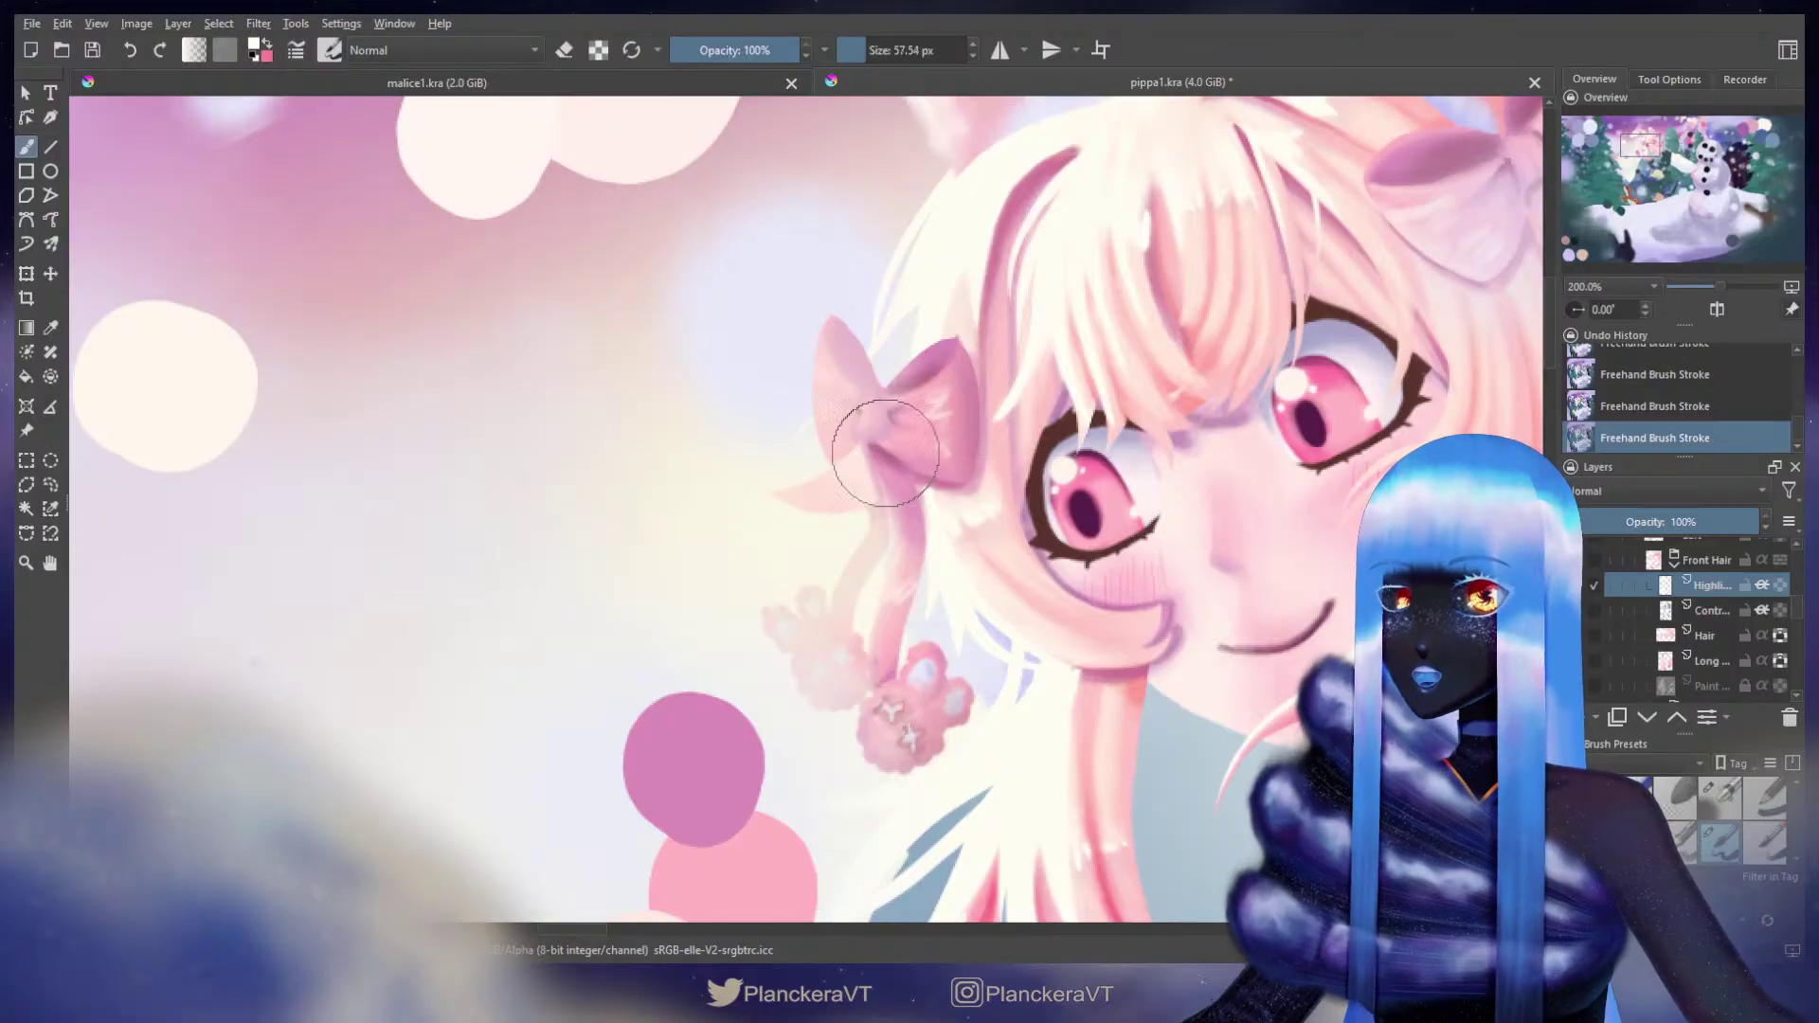
{"action": "left_click_drag", "start_coordinate": [857, 479], "coordinate": [823, 463]}
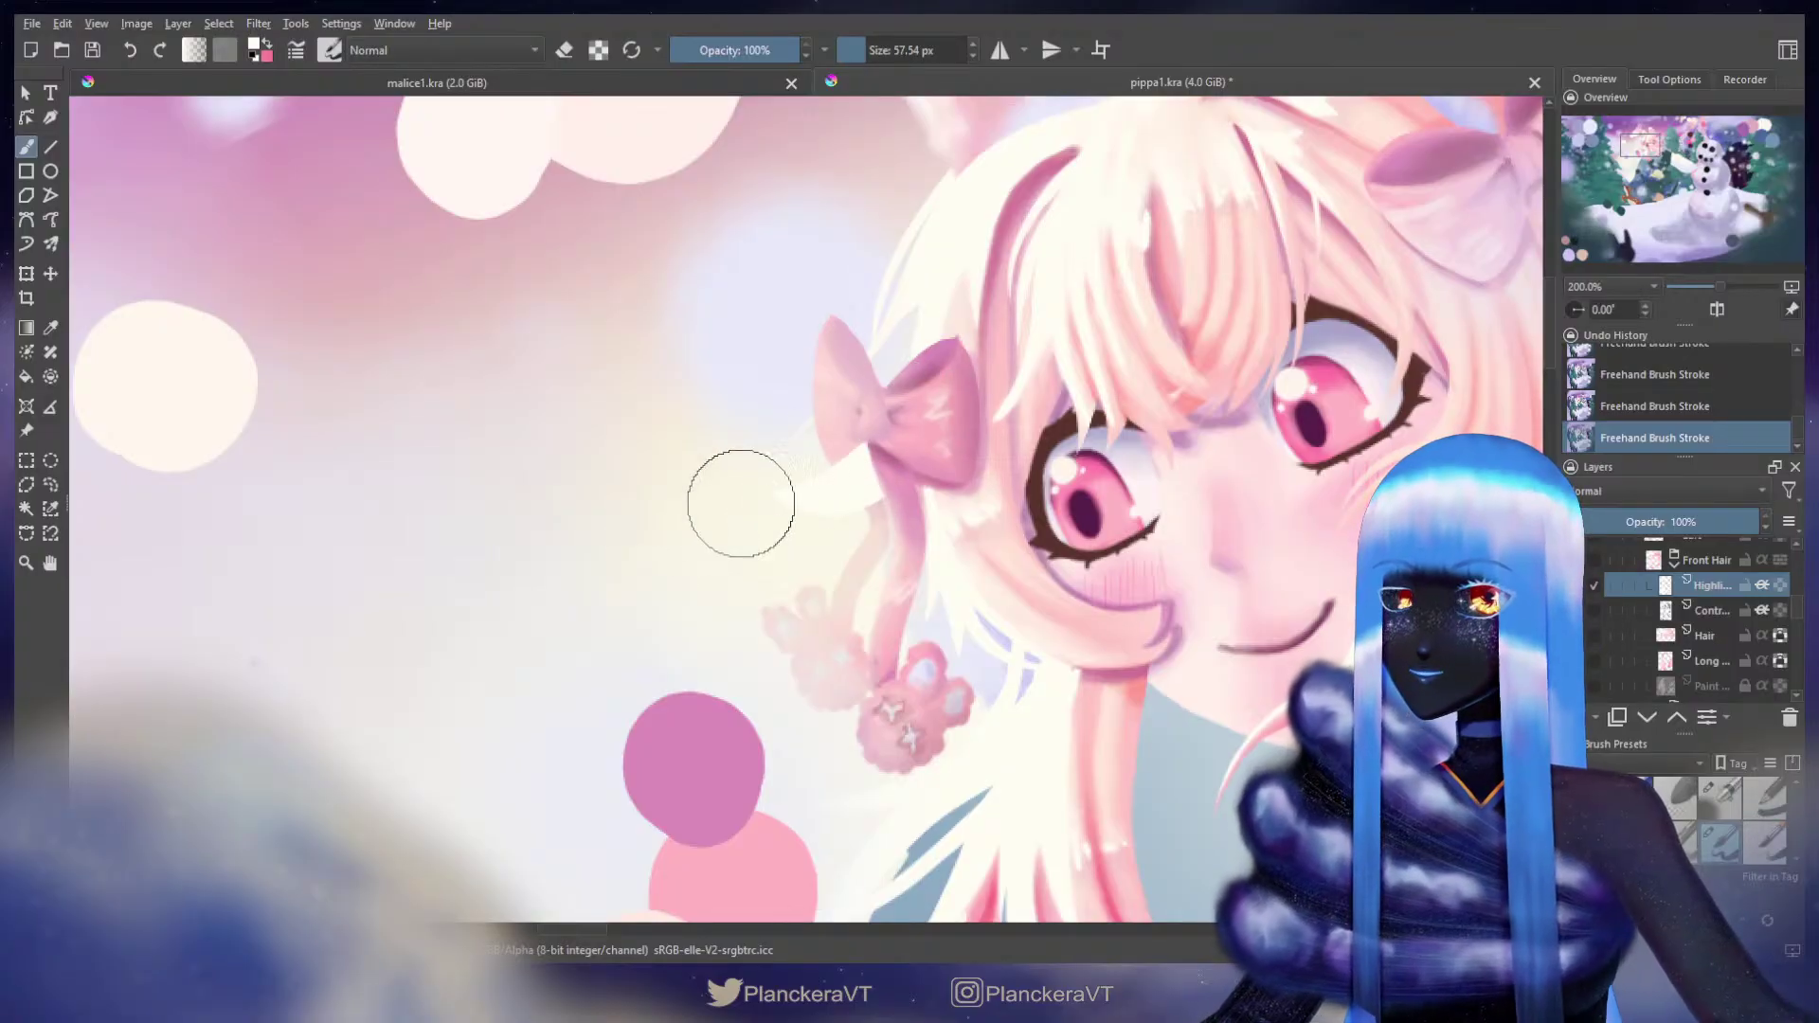
{"action": "mouse_move", "coordinate": [1183, 376]}
{"action": "left_mouse_down"}
{"action": "mouse_move", "coordinate": [1168, 362]}
{"action": "mouse_move", "coordinate": [1085, 403]}
{"action": "mouse_move", "coordinate": [908, 444]}
{"action": "mouse_move", "coordinate": [917, 217]}
{"action": "left_mouse_up"}
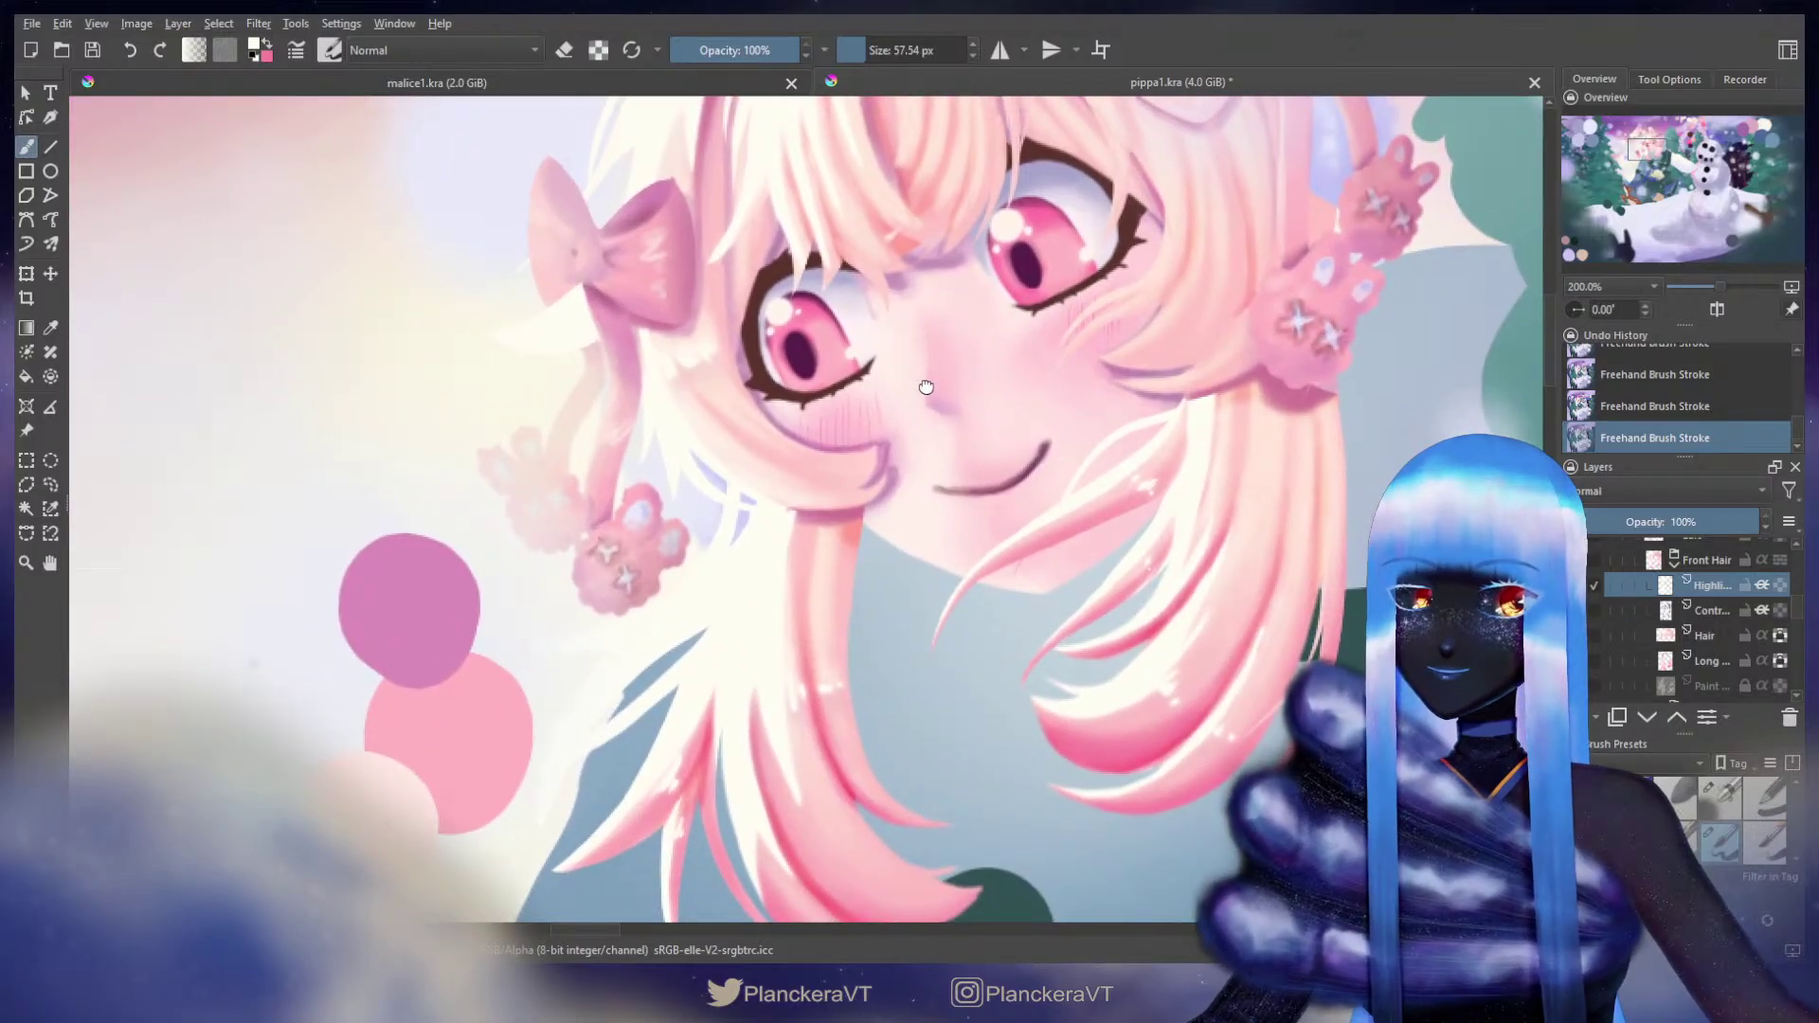
{"action": "left_click_drag", "start_coordinate": [928, 391], "coordinate": [981, 663]}
Step: Trim the highlights on the bangs in erase mode with a 12.73 px brush
{"action": "key", "text": "e"}
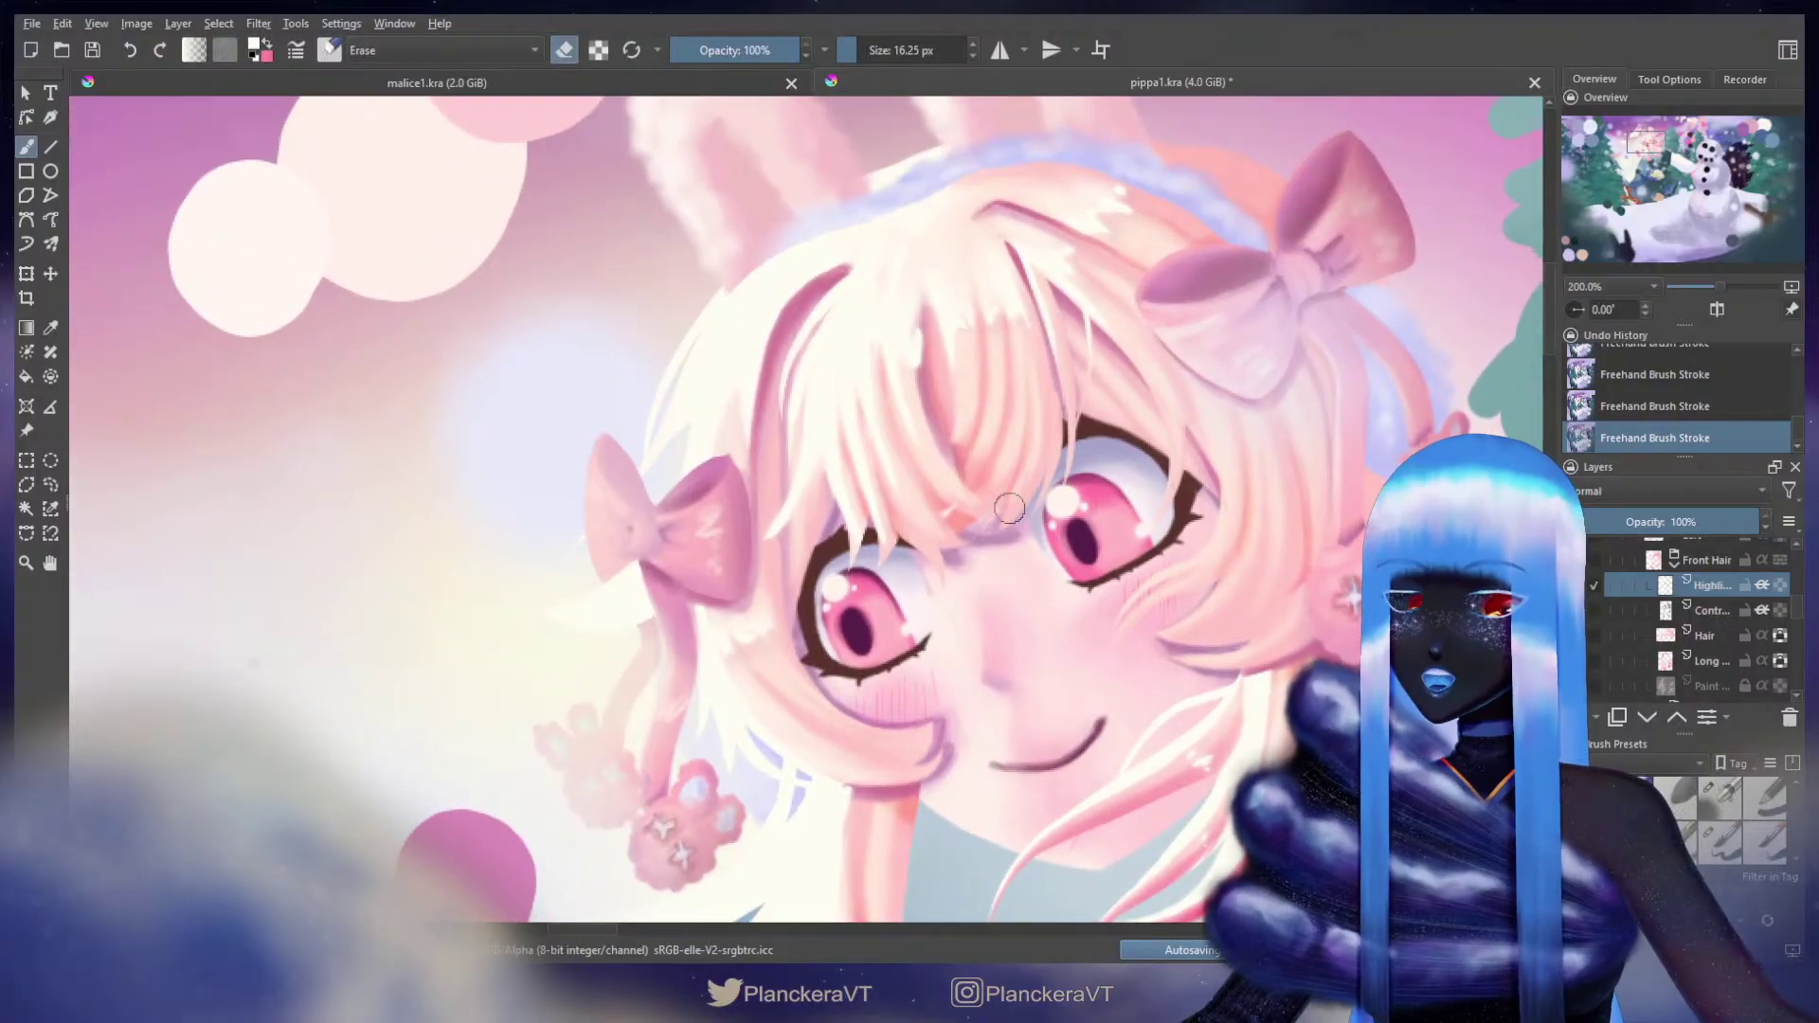
{"action": "key", "text": "e"}
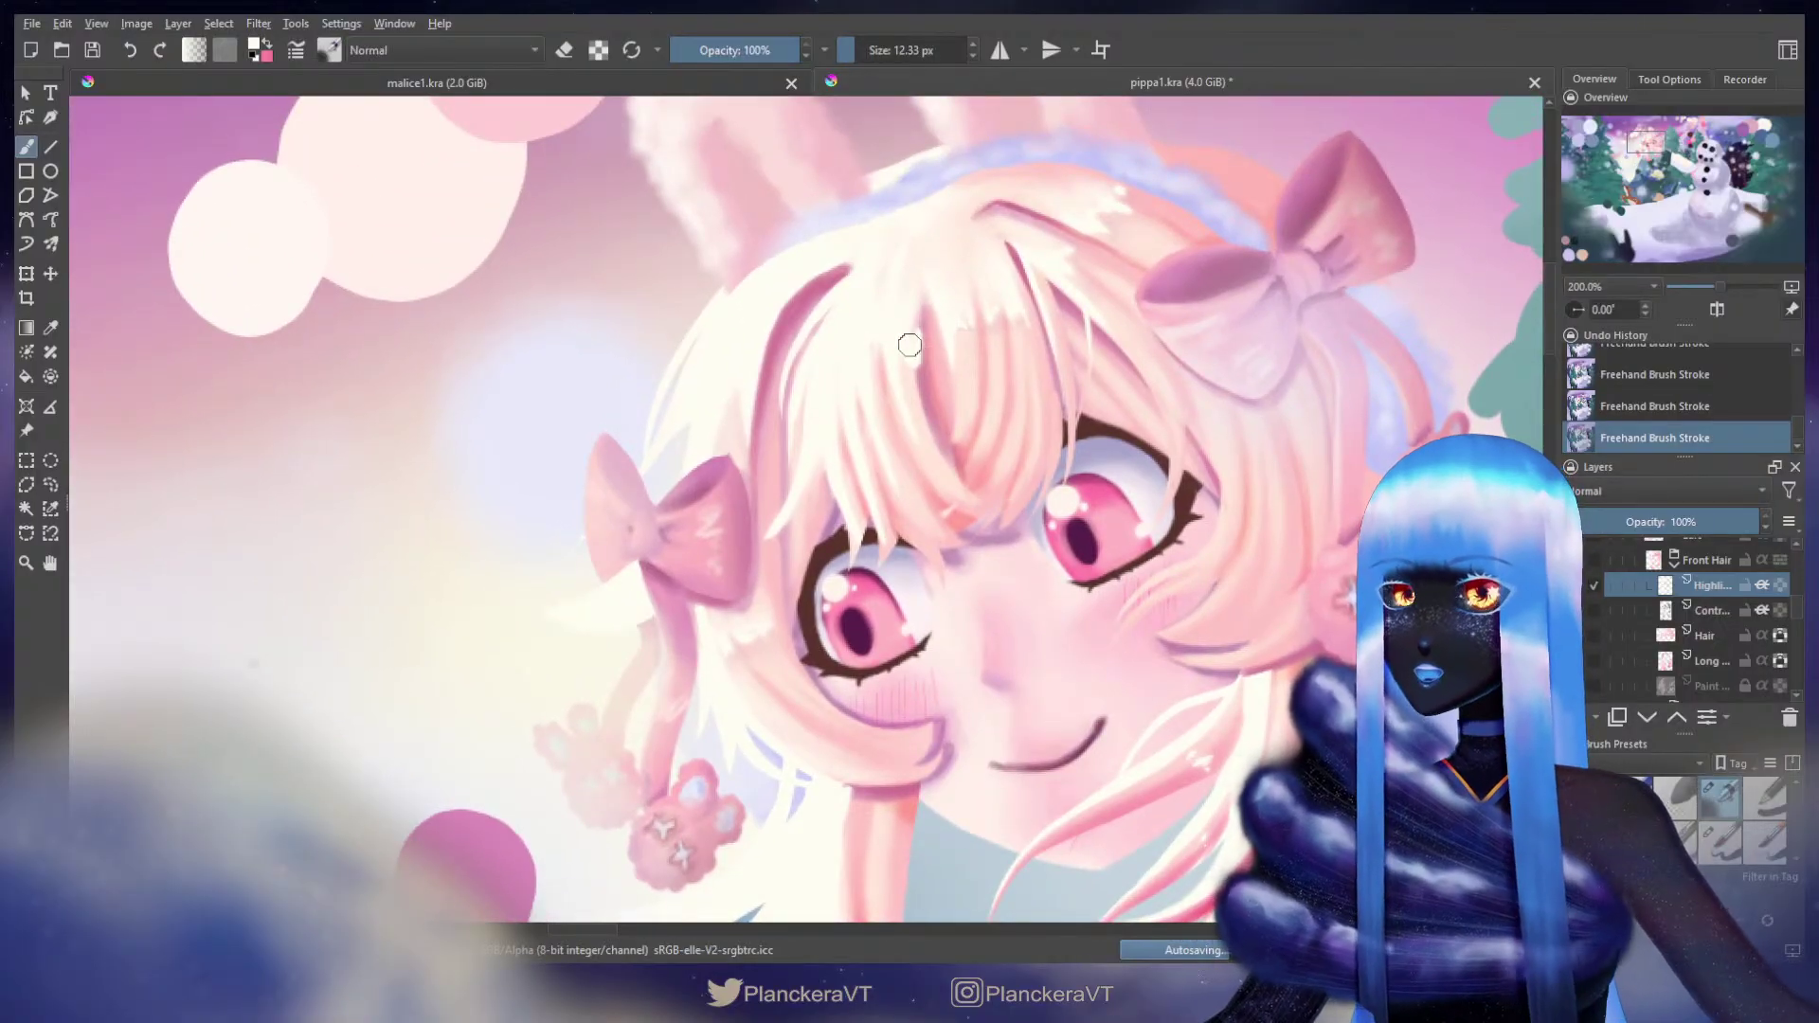
{"action": "left_click", "coordinate": [564, 50]}
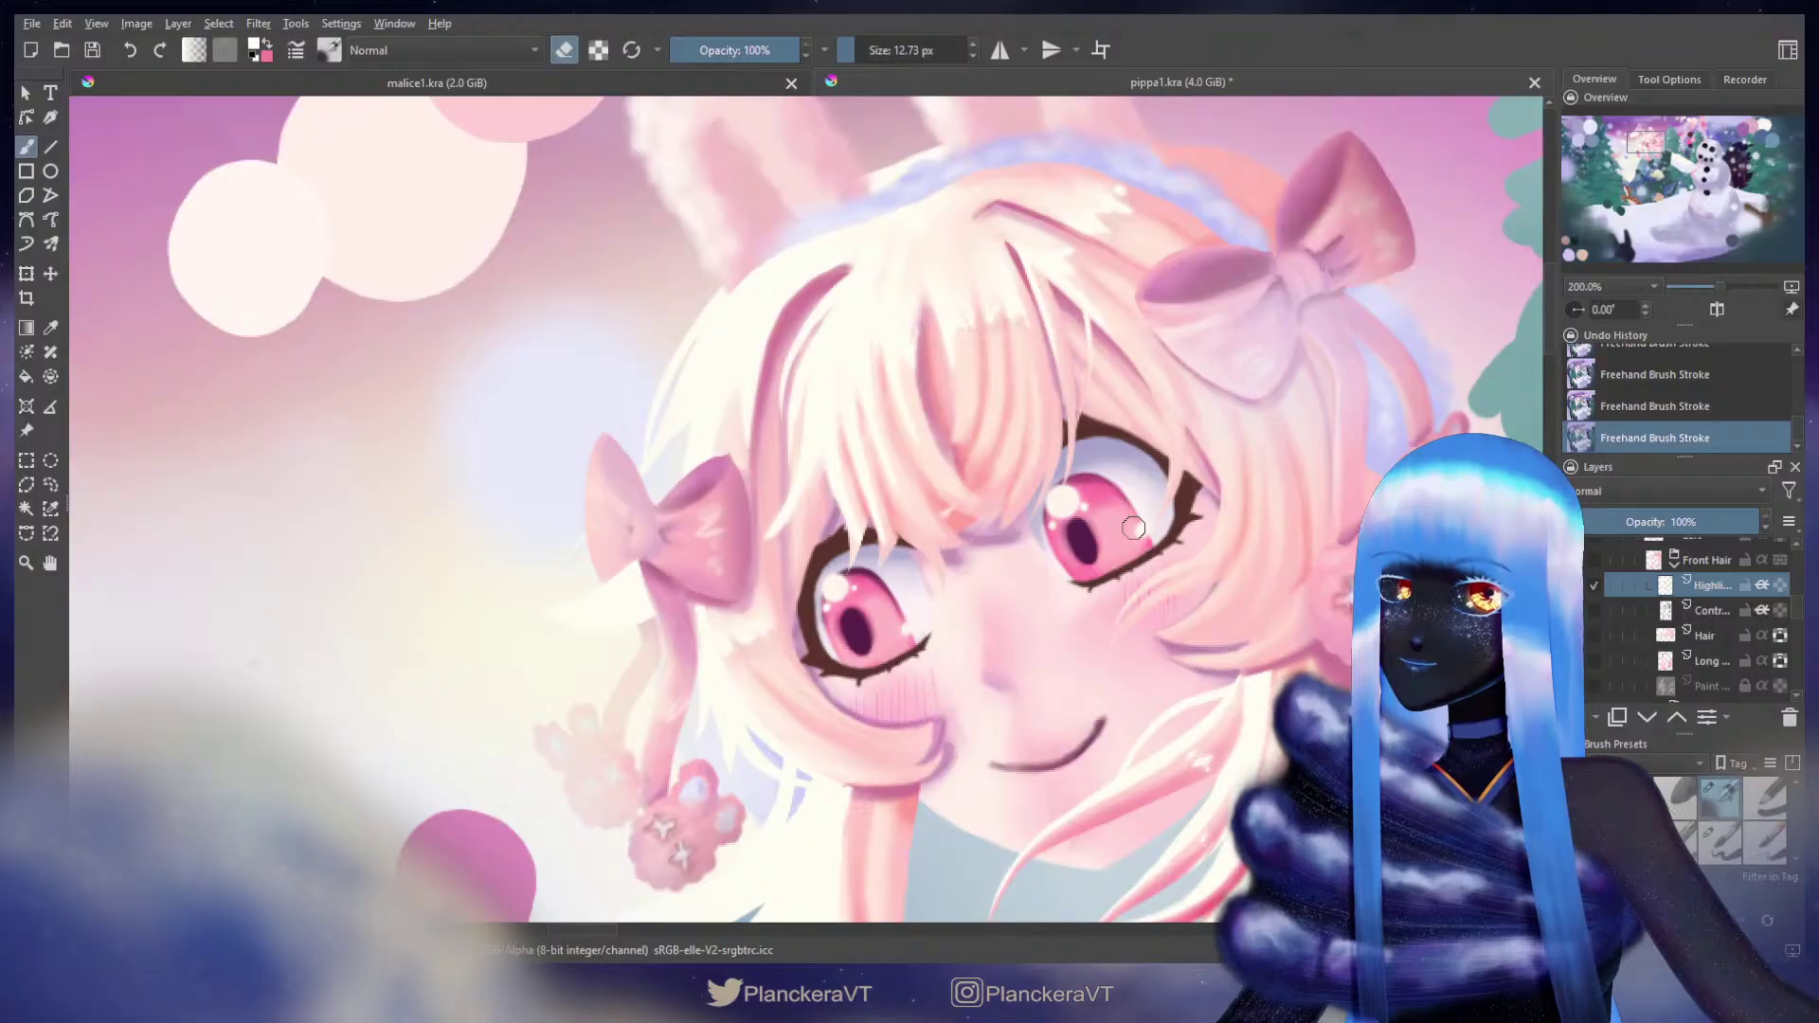
{"action": "mouse_move", "coordinate": [1135, 633]}
{"action": "left_mouse_down"}
{"action": "mouse_move", "coordinate": [1034, 414]}
{"action": "mouse_move", "coordinate": [1029, 295]}
{"action": "mouse_move", "coordinate": [1068, 450]}
{"action": "left_mouse_up"}
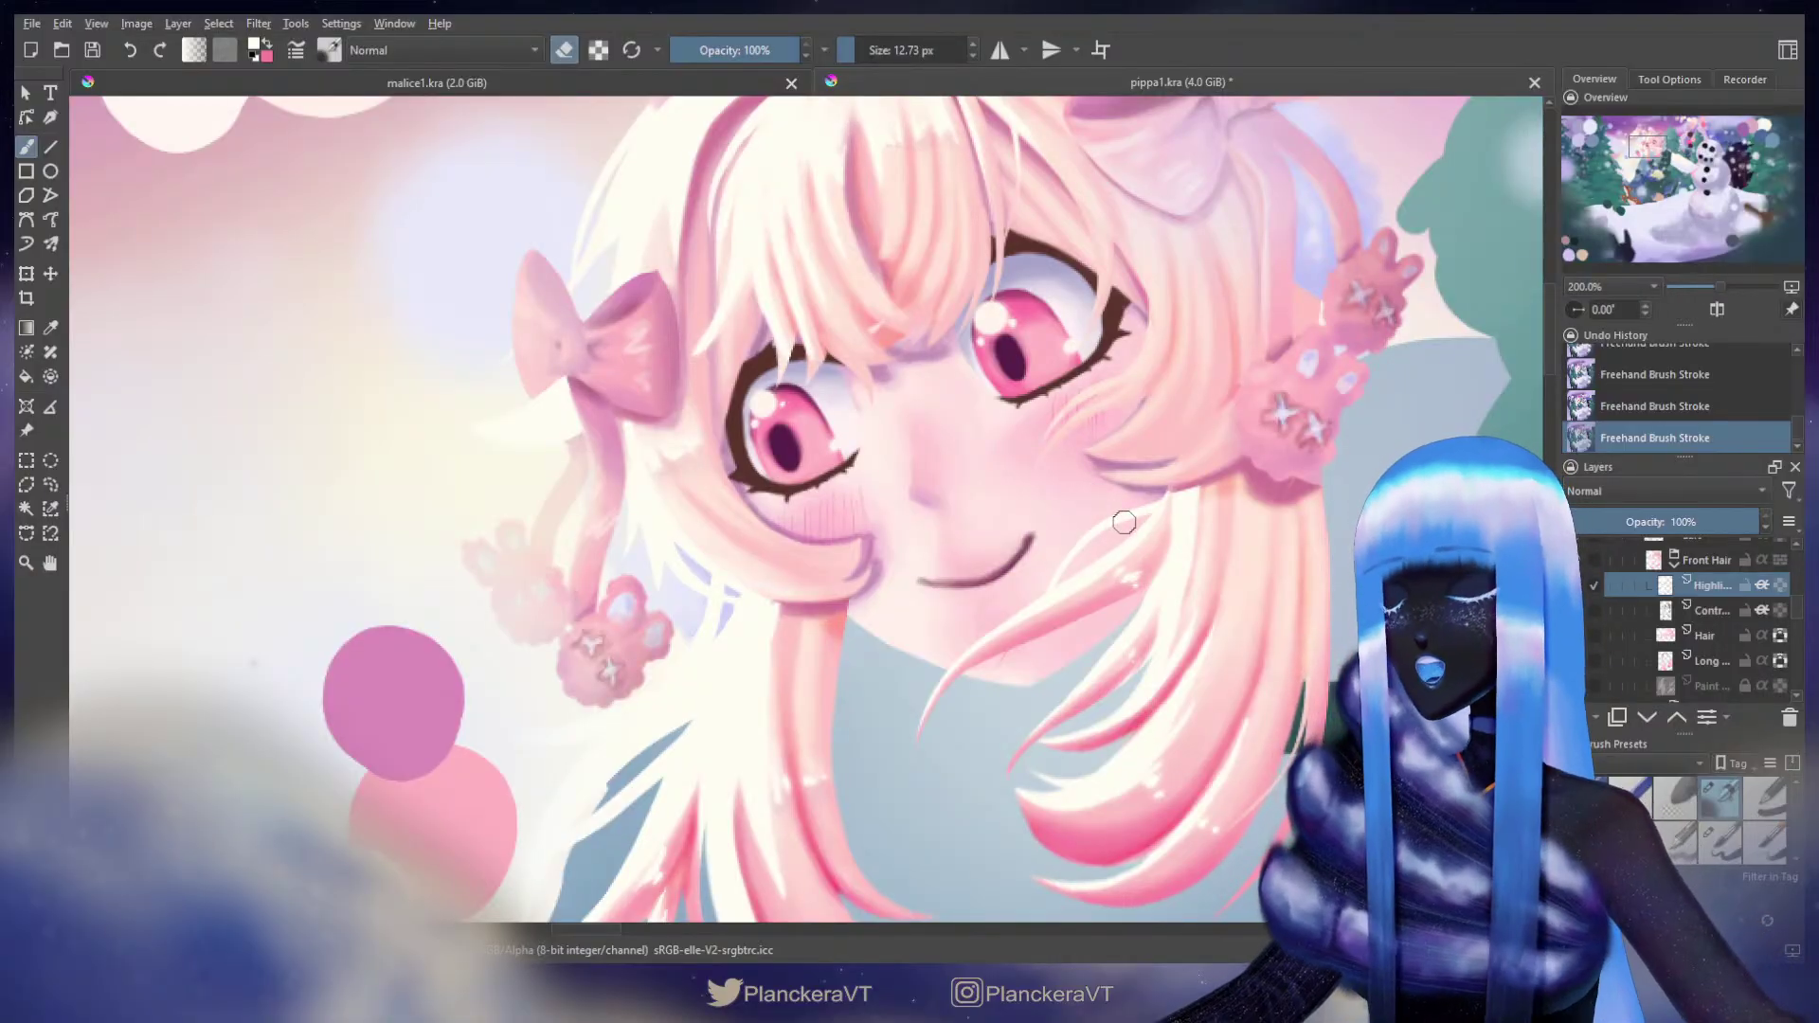
Step: Show the hidden paint layer at the base of the Front Hair group, select it, and unlock it
{"action": "scroll", "coordinate": [1124, 522], "scroll_direction": "down", "scroll_amount": 2}
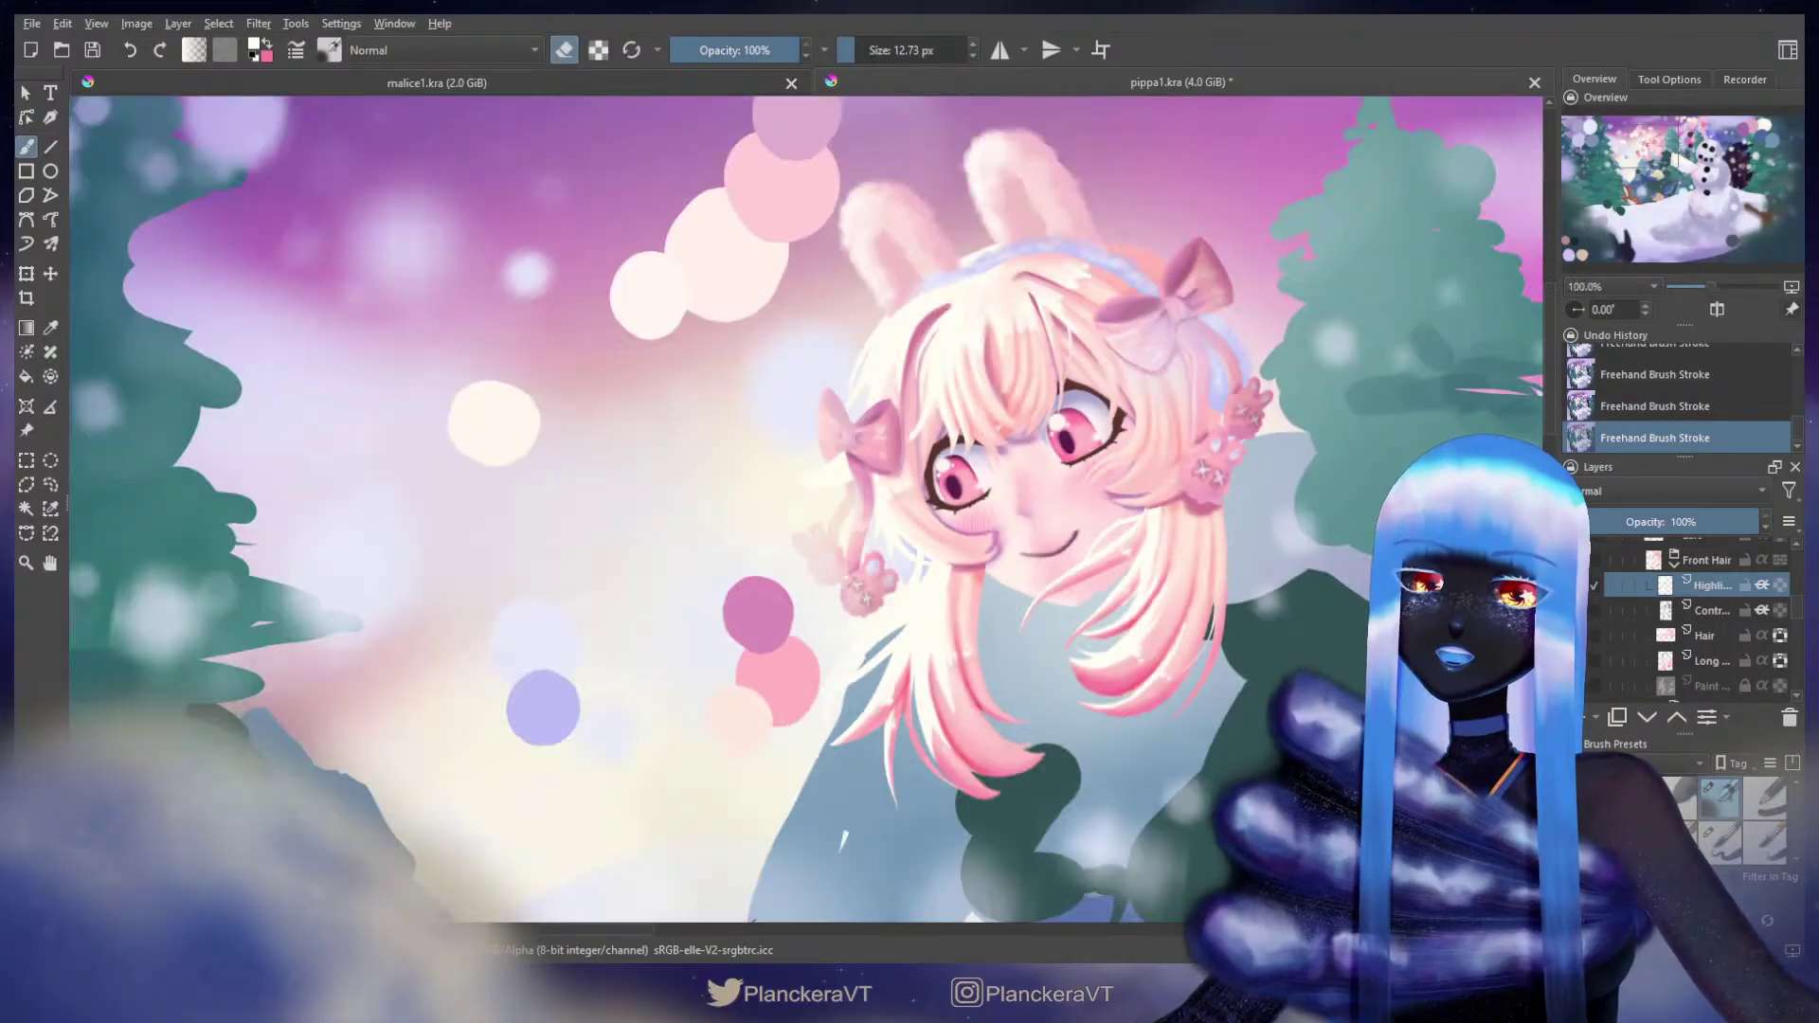
{"action": "scroll", "coordinate": [1634, 640], "scroll_direction": "down", "scroll_amount": 1}
{"action": "left_click", "coordinate": [1579, 616]}
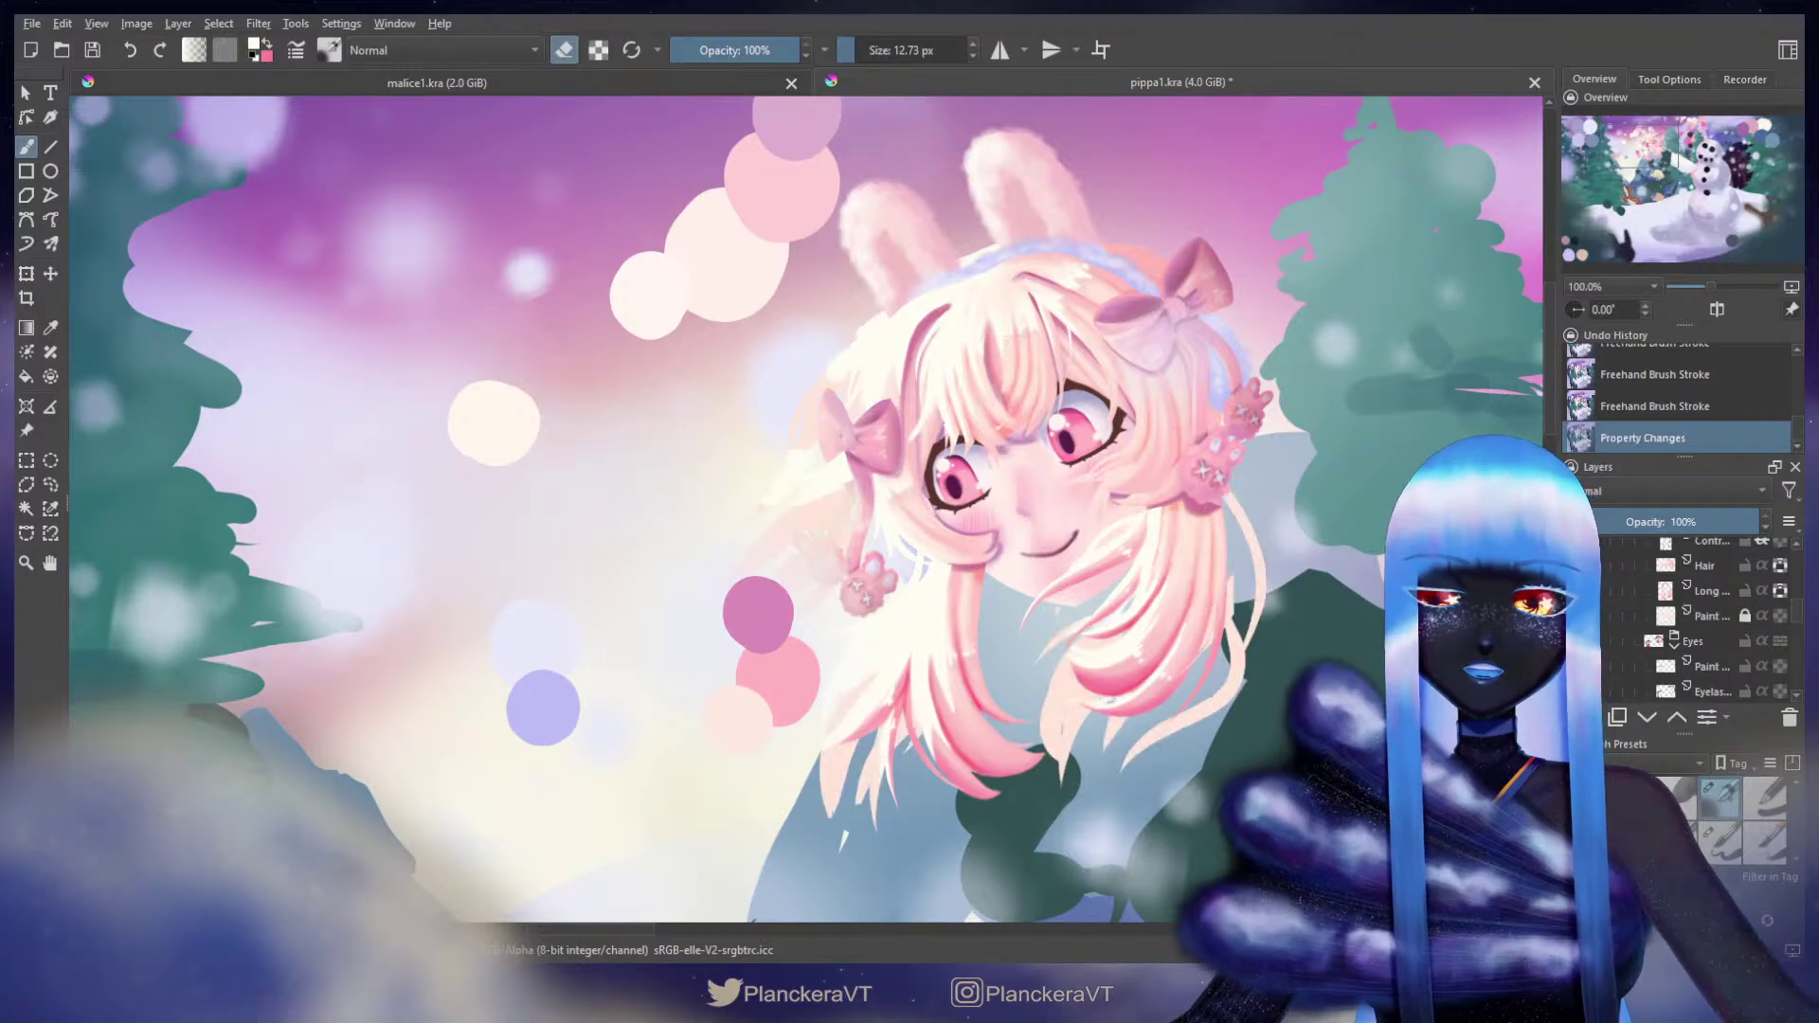
{"action": "left_click", "coordinate": [1708, 621]}
{"action": "left_click", "coordinate": [1744, 615]}
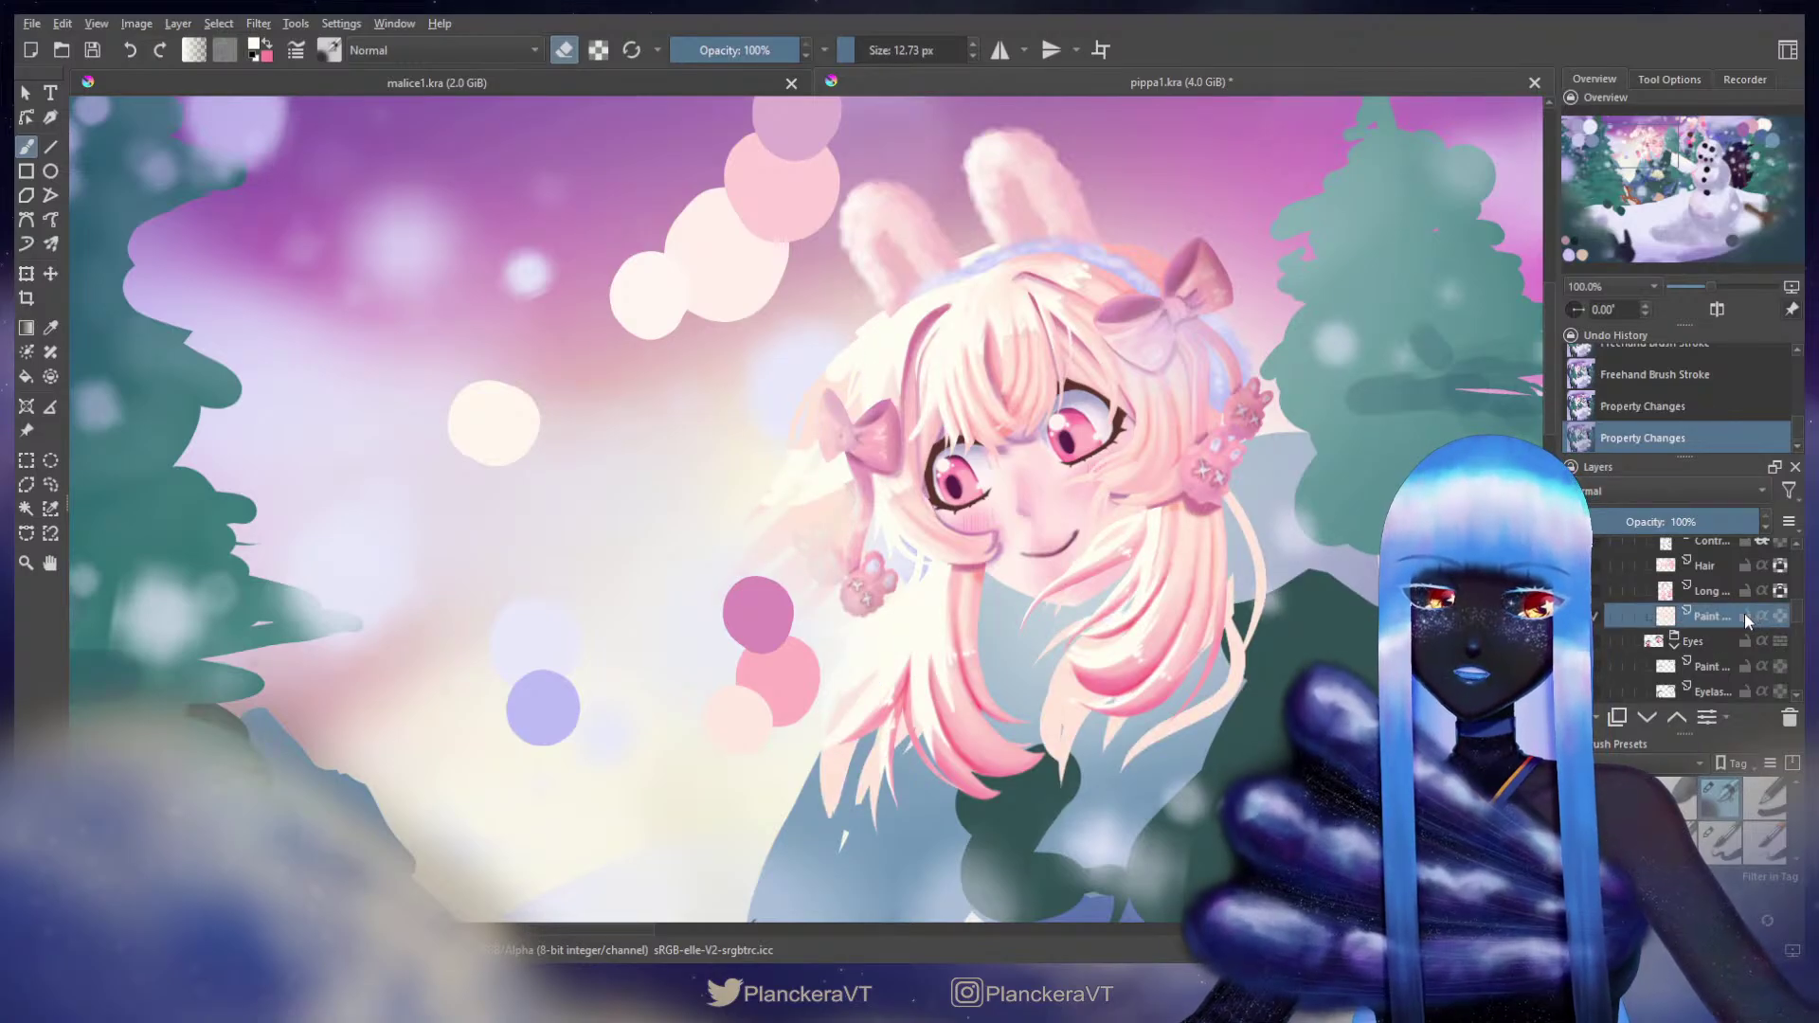
Step: Erase the loose pale strand hanging between the two long locks with an 82.74 px eraser
{"action": "left_click", "coordinate": [1719, 842]}
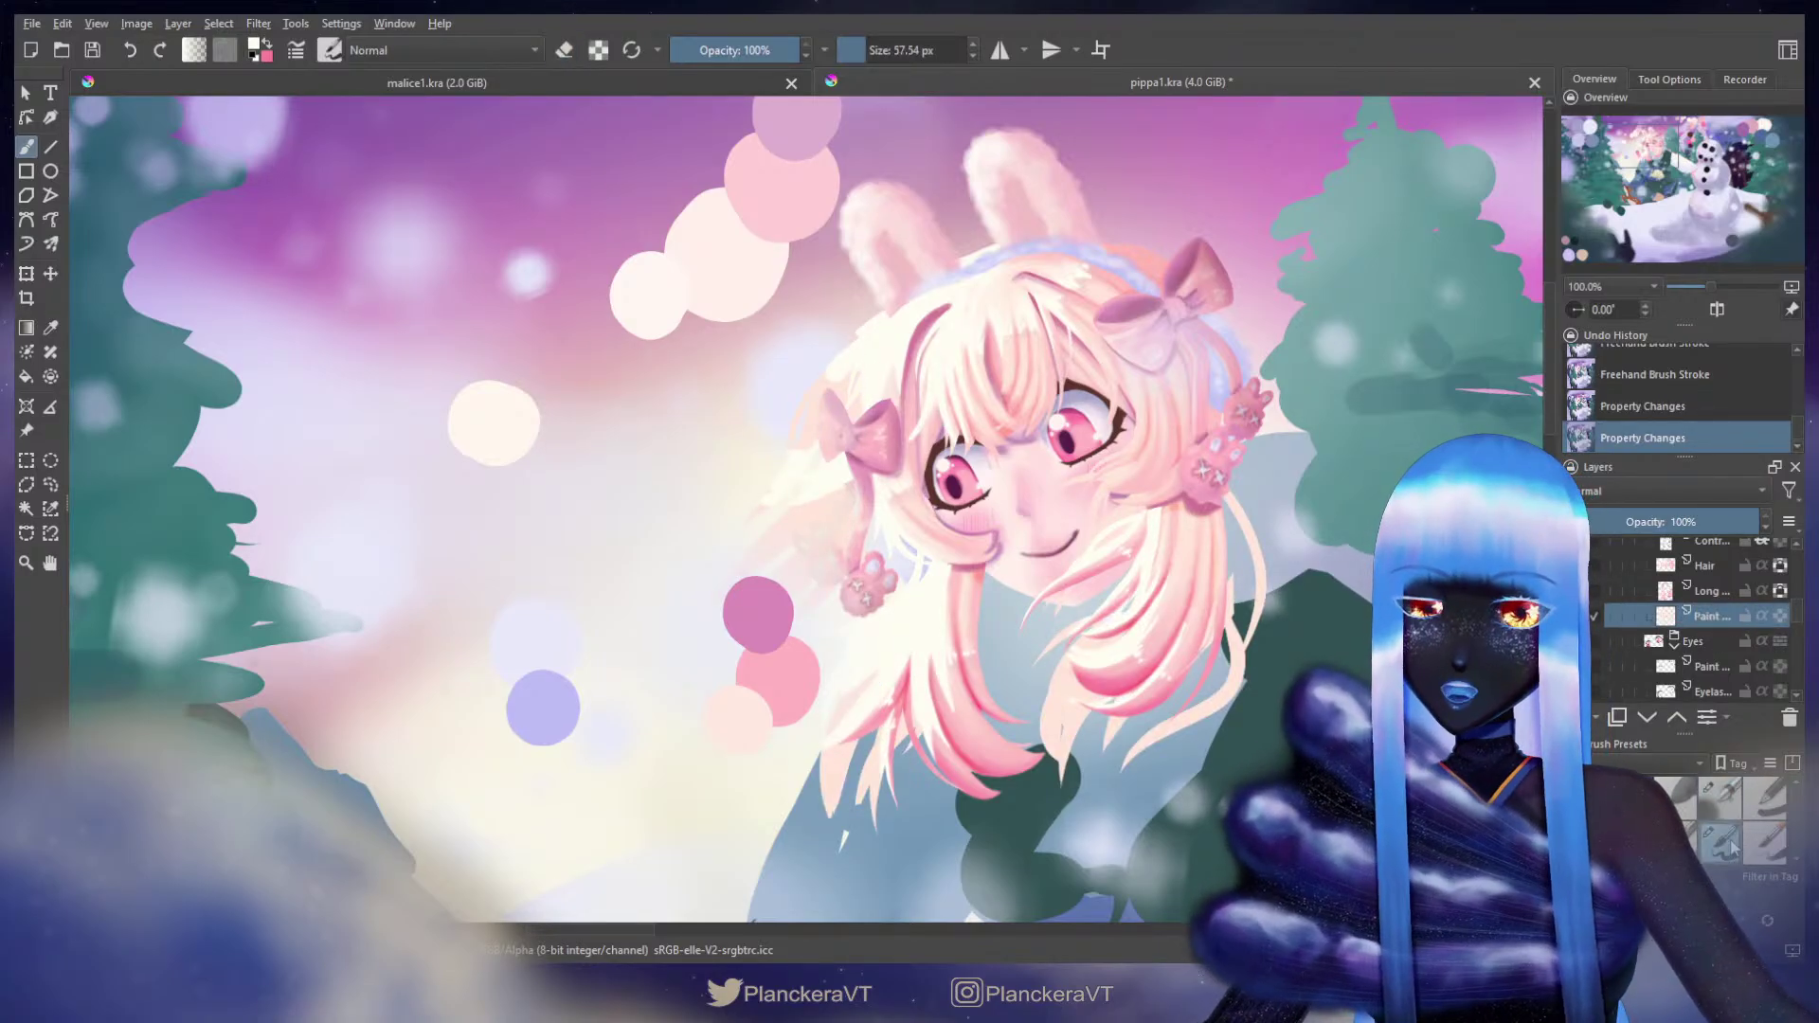
{"action": "left_click", "coordinate": [1585, 797]}
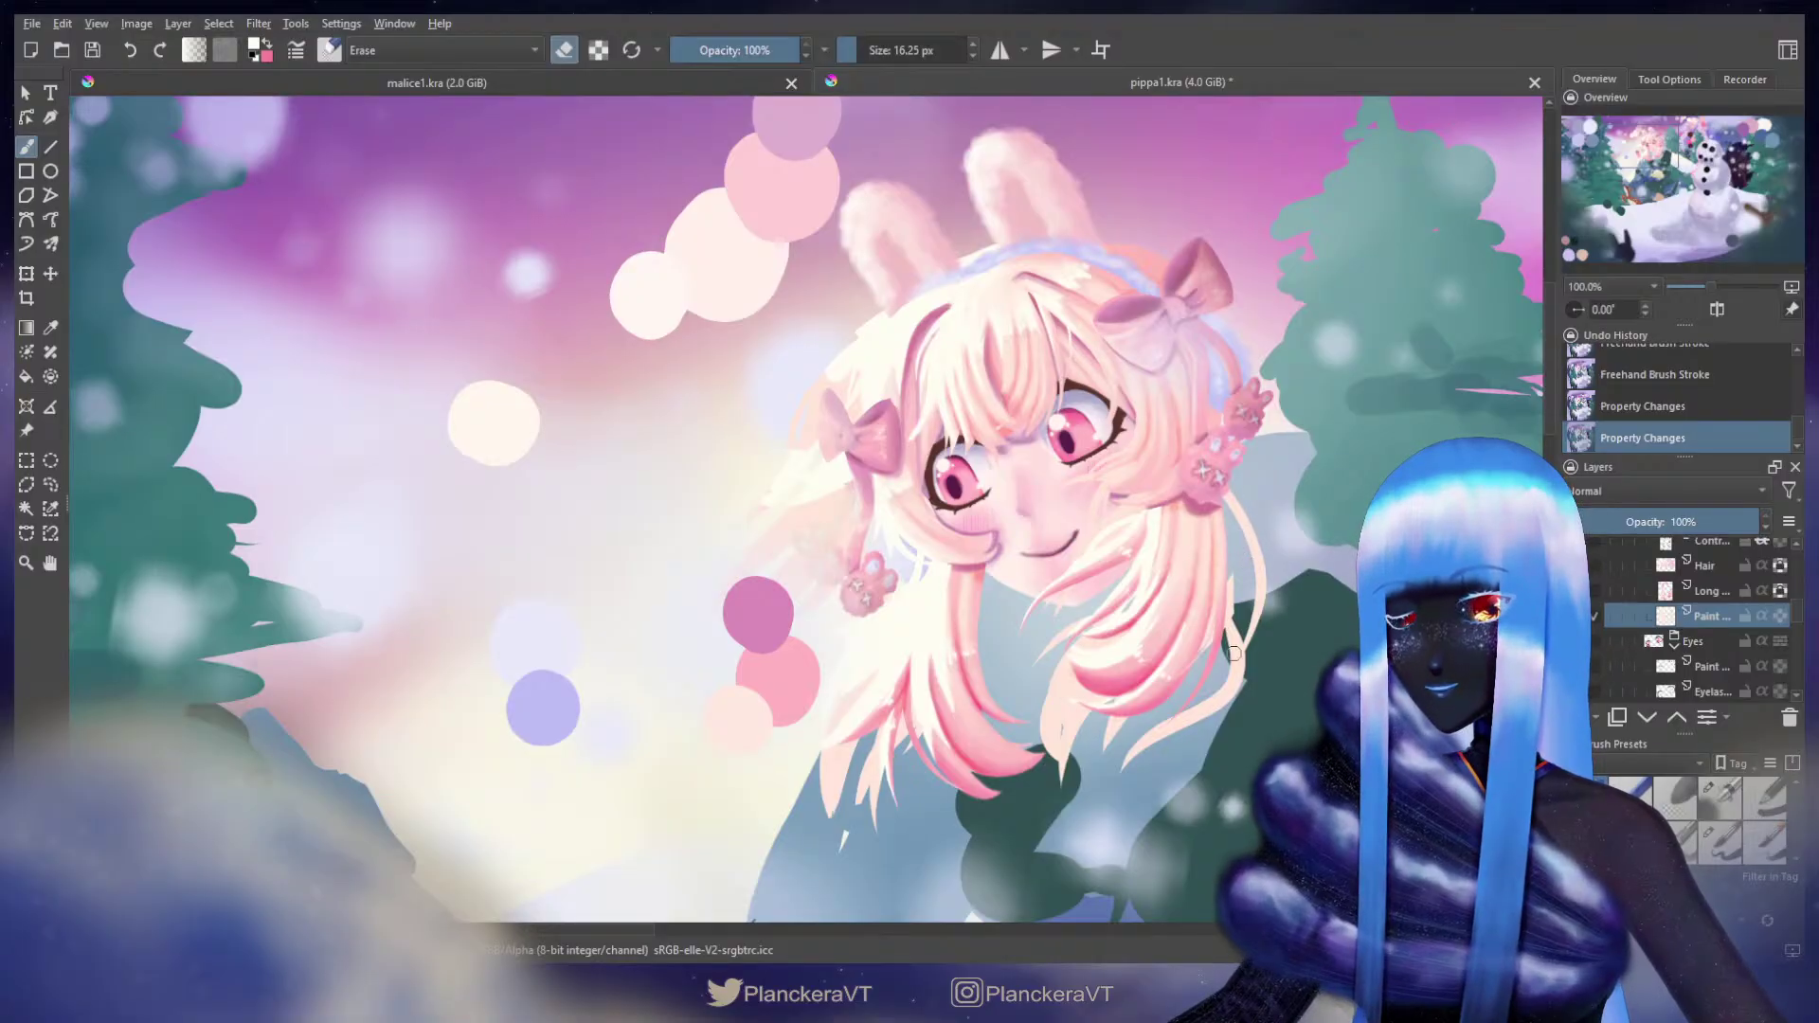
{"action": "left_click_drag", "start_coordinate": [1130, 532], "coordinate": [1192, 531], "text": "shift"}
{"action": "mouse_move", "coordinate": [1129, 532]}
{"action": "left_mouse_down"}
{"action": "mouse_move", "coordinate": [1077, 572]}
{"action": "mouse_move", "coordinate": [1103, 590]}
{"action": "mouse_move", "coordinate": [1077, 713]}
{"action": "mouse_move", "coordinate": [1107, 696]}
{"action": "mouse_move", "coordinate": [1120, 603]}
{"action": "mouse_move", "coordinate": [1151, 581]}
{"action": "mouse_move", "coordinate": [1174, 618]}
{"action": "left_mouse_up"}
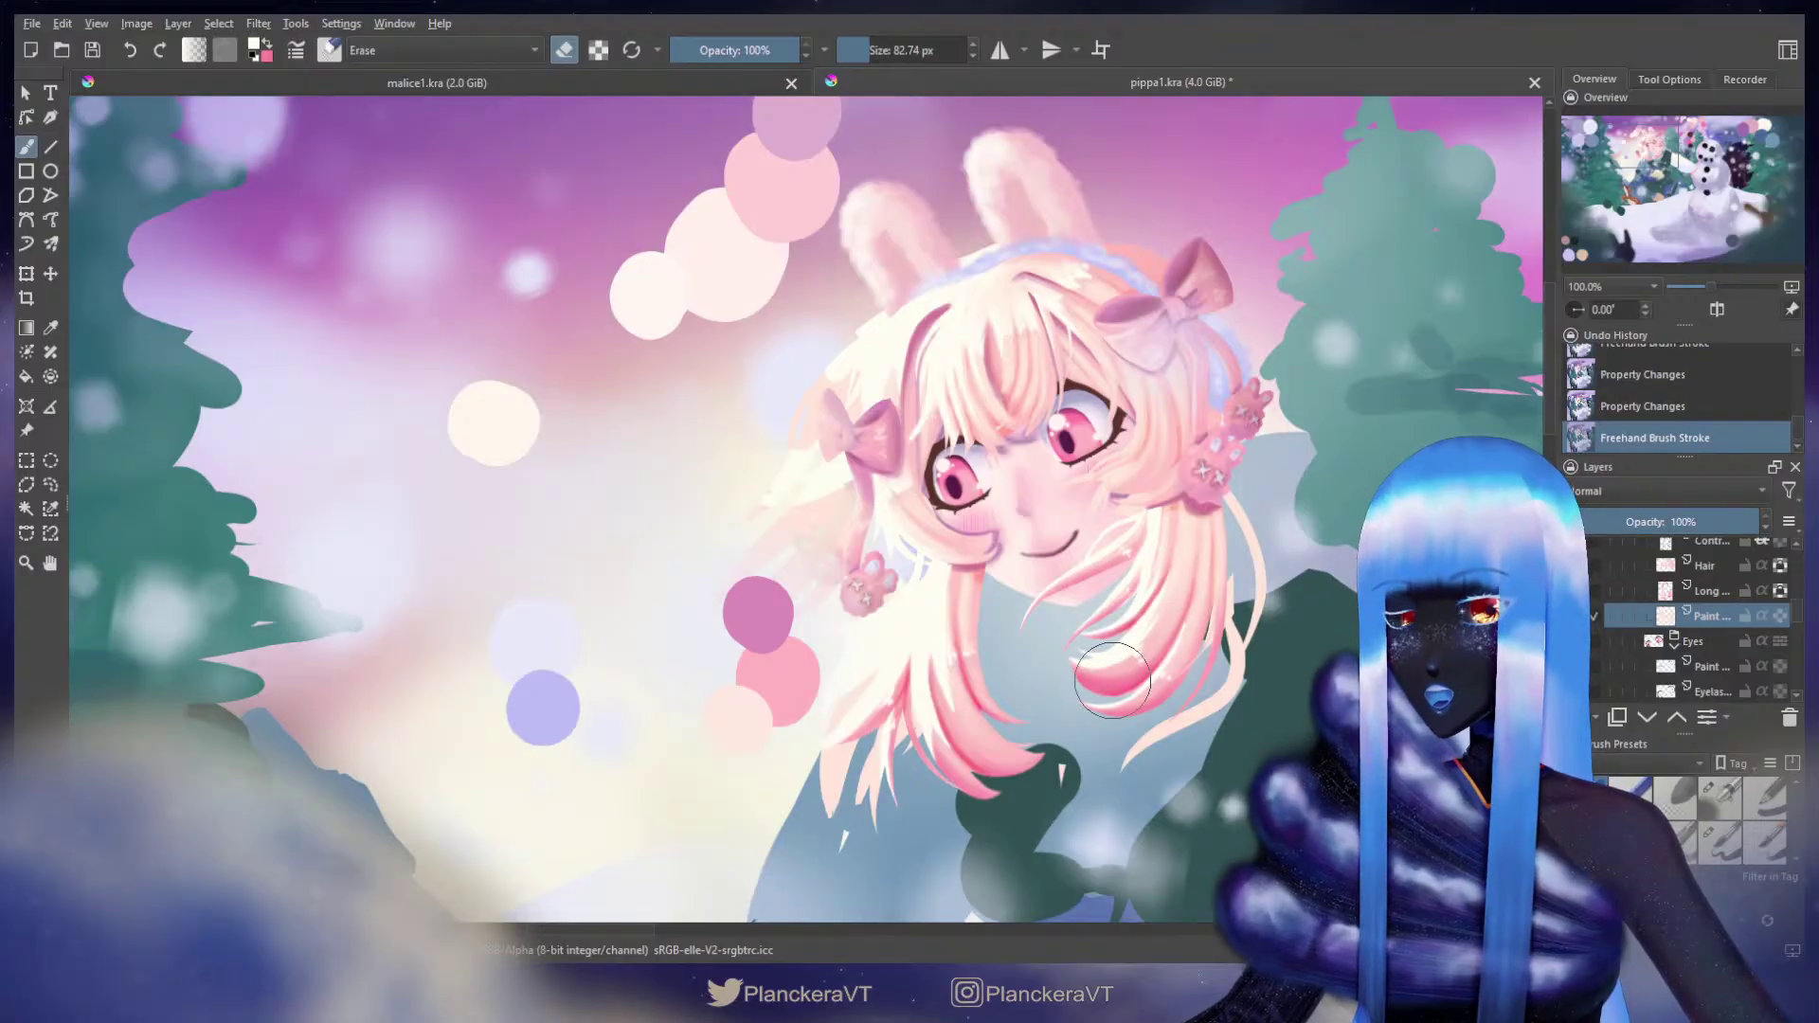
Step: Lasso the loose strand beside the long lock below the flower ornaments, move it closer to the lock, and deselect
{"action": "key", "text": "/"}
{"action": "left_click", "coordinate": [50, 484]}
{"action": "left_click_drag", "start_coordinate": [1237, 549], "coordinate": [1120, 691]}
{"action": "mouse_move", "coordinate": [1249, 648]}
{"action": "left_mouse_down"}
{"action": "mouse_move", "coordinate": [1234, 564]}
{"action": "mouse_move", "coordinate": [1209, 606]}
{"action": "mouse_move", "coordinate": [1221, 570]}
{"action": "left_mouse_up"}
{"action": "key", "text": "t"}
{"action": "key", "text": "ctrl+shift+a"}
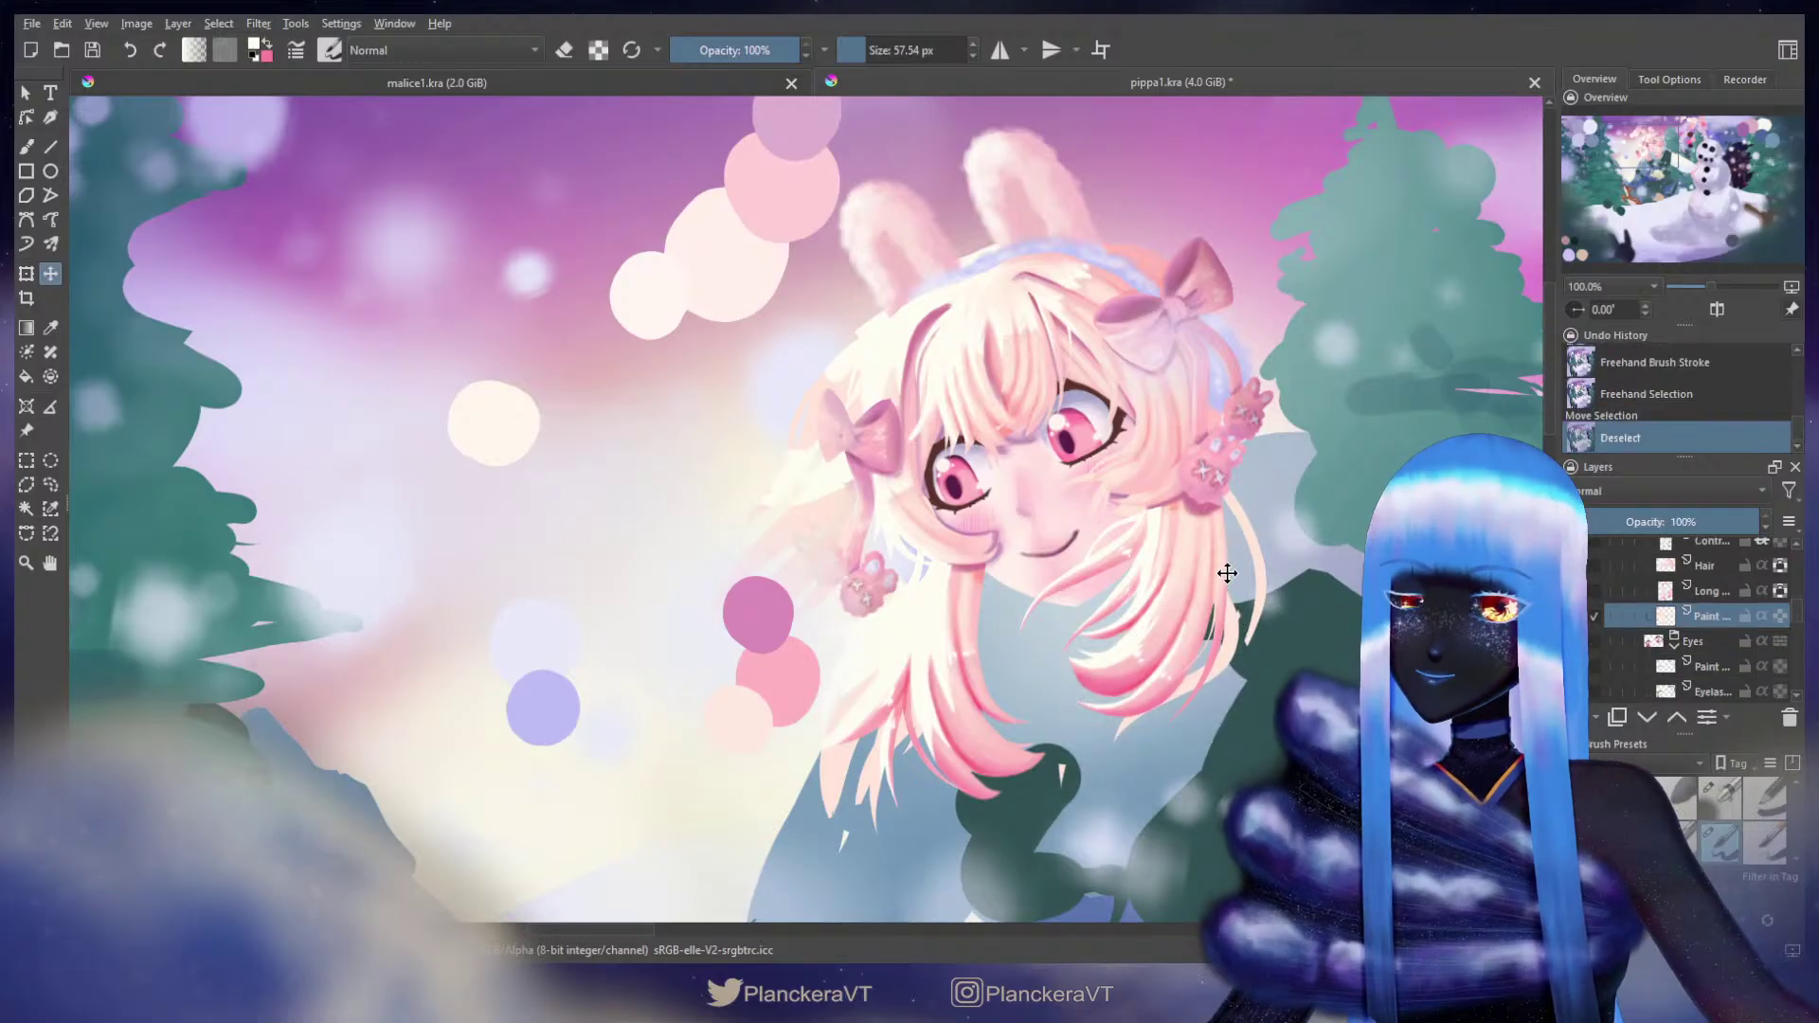
Step: Paint the loose outer strand below the flower ornaments near-white with a 45.26 px brush and undo the last stroke
{"action": "key", "text": "b"}
{"action": "key", "text": "bracketleft"}
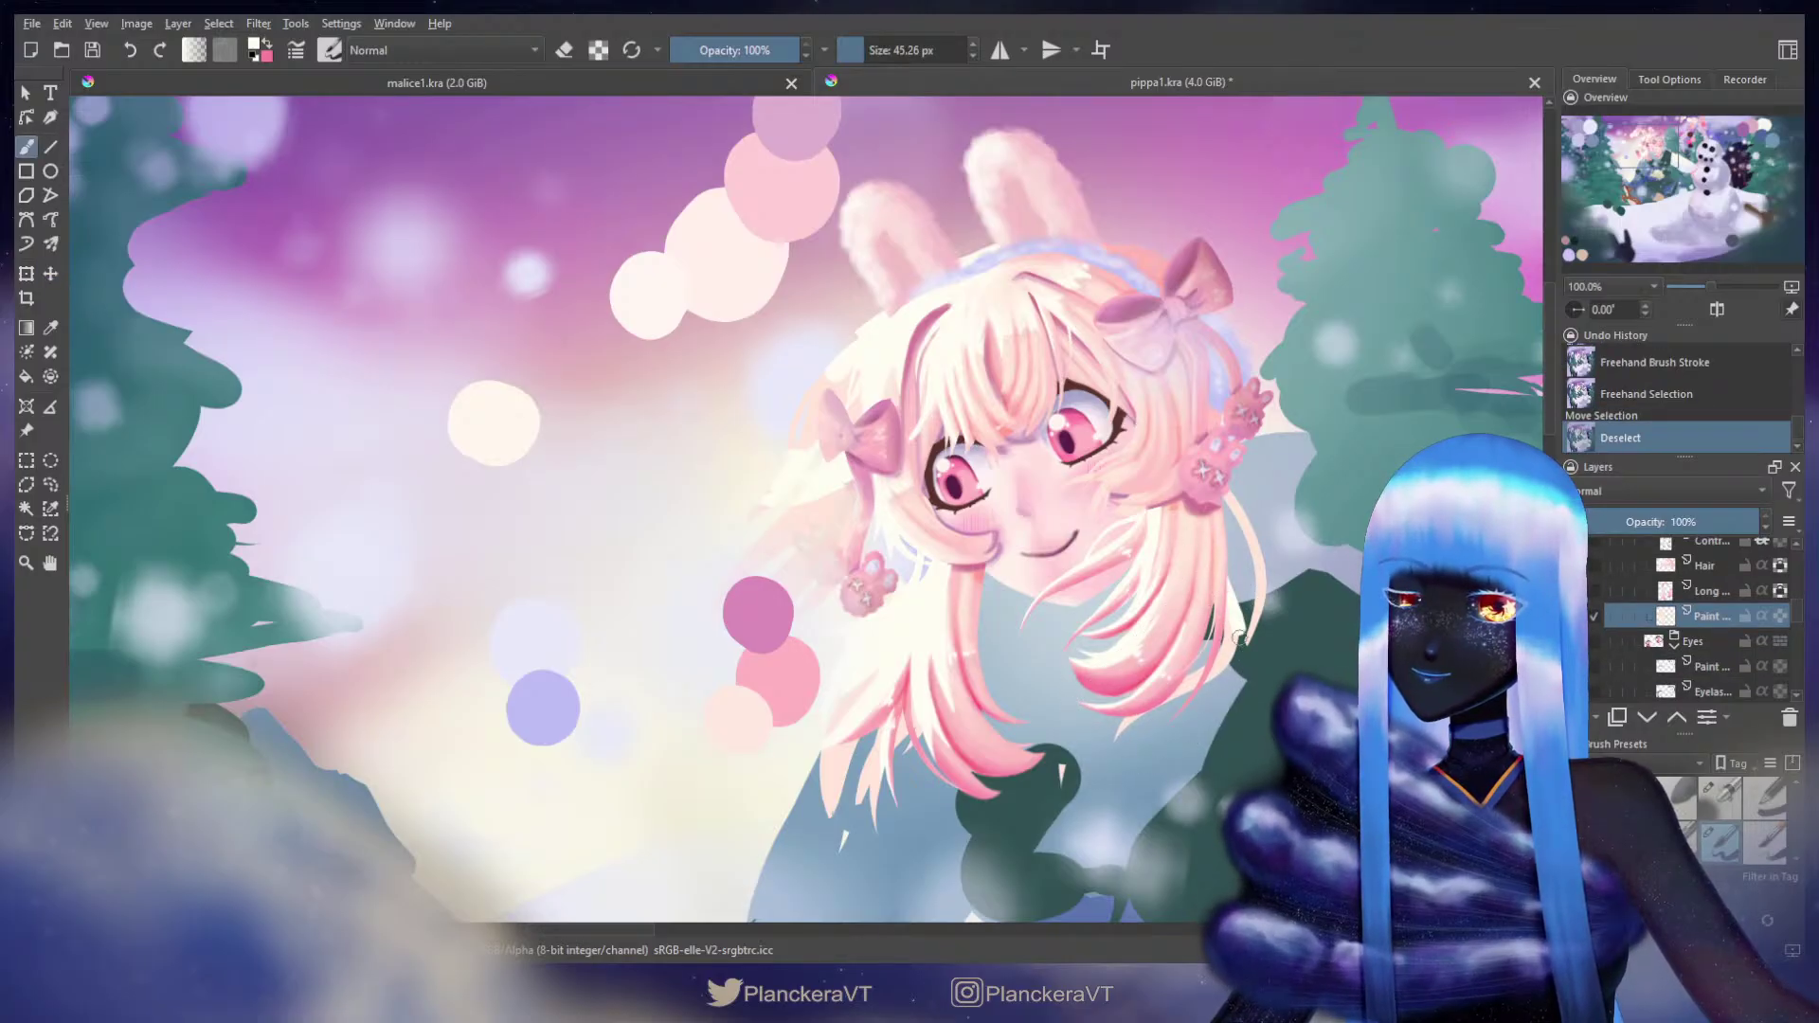
{"action": "left_click_drag", "start_coordinate": [1237, 627], "coordinate": [1215, 710]}
{"action": "key", "text": "ctrl+z"}
{"action": "mouse_move", "coordinate": [1229, 575]}
{"action": "left_mouse_down"}
{"action": "mouse_move", "coordinate": [872, 703]}
{"action": "mouse_move", "coordinate": [646, 833]}
{"action": "mouse_move", "coordinate": [1114, 273]}
{"action": "left_mouse_up"}
Step: Sample a pale pink from the hair, resize the brush, and repaint the loose outer strands, undoing the unwanted strokes
{"action": "left_click", "coordinate": [1268, 278], "text": "ctrl"}
{"action": "mouse_move", "coordinate": [1108, 378]}
{"action": "left_mouse_down", "text": "shift"}
{"action": "mouse_move", "coordinate": [1067, 335]}
{"action": "mouse_move", "coordinate": [999, 511]}
{"action": "left_mouse_up", "text": "shift"}
{"action": "key", "text": "ctrl+z"}
{"action": "mouse_move", "coordinate": [1054, 322]}
{"action": "left_mouse_down"}
{"action": "mouse_move", "coordinate": [1068, 343]}
{"action": "mouse_move", "coordinate": [987, 504]}
{"action": "left_mouse_up"}
{"action": "key", "text": "ctrl+z"}
{"action": "mouse_move", "coordinate": [1054, 326]}
{"action": "left_mouse_down"}
{"action": "mouse_move", "coordinate": [997, 493]}
{"action": "mouse_move", "coordinate": [1032, 490]}
{"action": "mouse_move", "coordinate": [1060, 436]}
{"action": "mouse_move", "coordinate": [1064, 360]}
{"action": "mouse_move", "coordinate": [1065, 405]}
{"action": "left_mouse_up"}
{"action": "mouse_move", "coordinate": [1052, 284]}
{"action": "left_mouse_down"}
{"action": "mouse_move", "coordinate": [1071, 377]}
{"action": "mouse_move", "coordinate": [1148, 492]}
{"action": "left_mouse_up"}
{"action": "left_click_drag", "start_coordinate": [982, 479], "coordinate": [1119, 437]}
Step: Clean up the loose hair around the long locks with a 177.56 px eraser
{"action": "key", "text": "e"}
{"action": "left_click_drag", "start_coordinate": [902, 516], "coordinate": [952, 516], "text": "shift"}
{"action": "mouse_move", "coordinate": [933, 559]}
{"action": "left_mouse_down"}
{"action": "mouse_move", "coordinate": [969, 501]}
{"action": "mouse_move", "coordinate": [1010, 439]}
{"action": "left_mouse_up"}
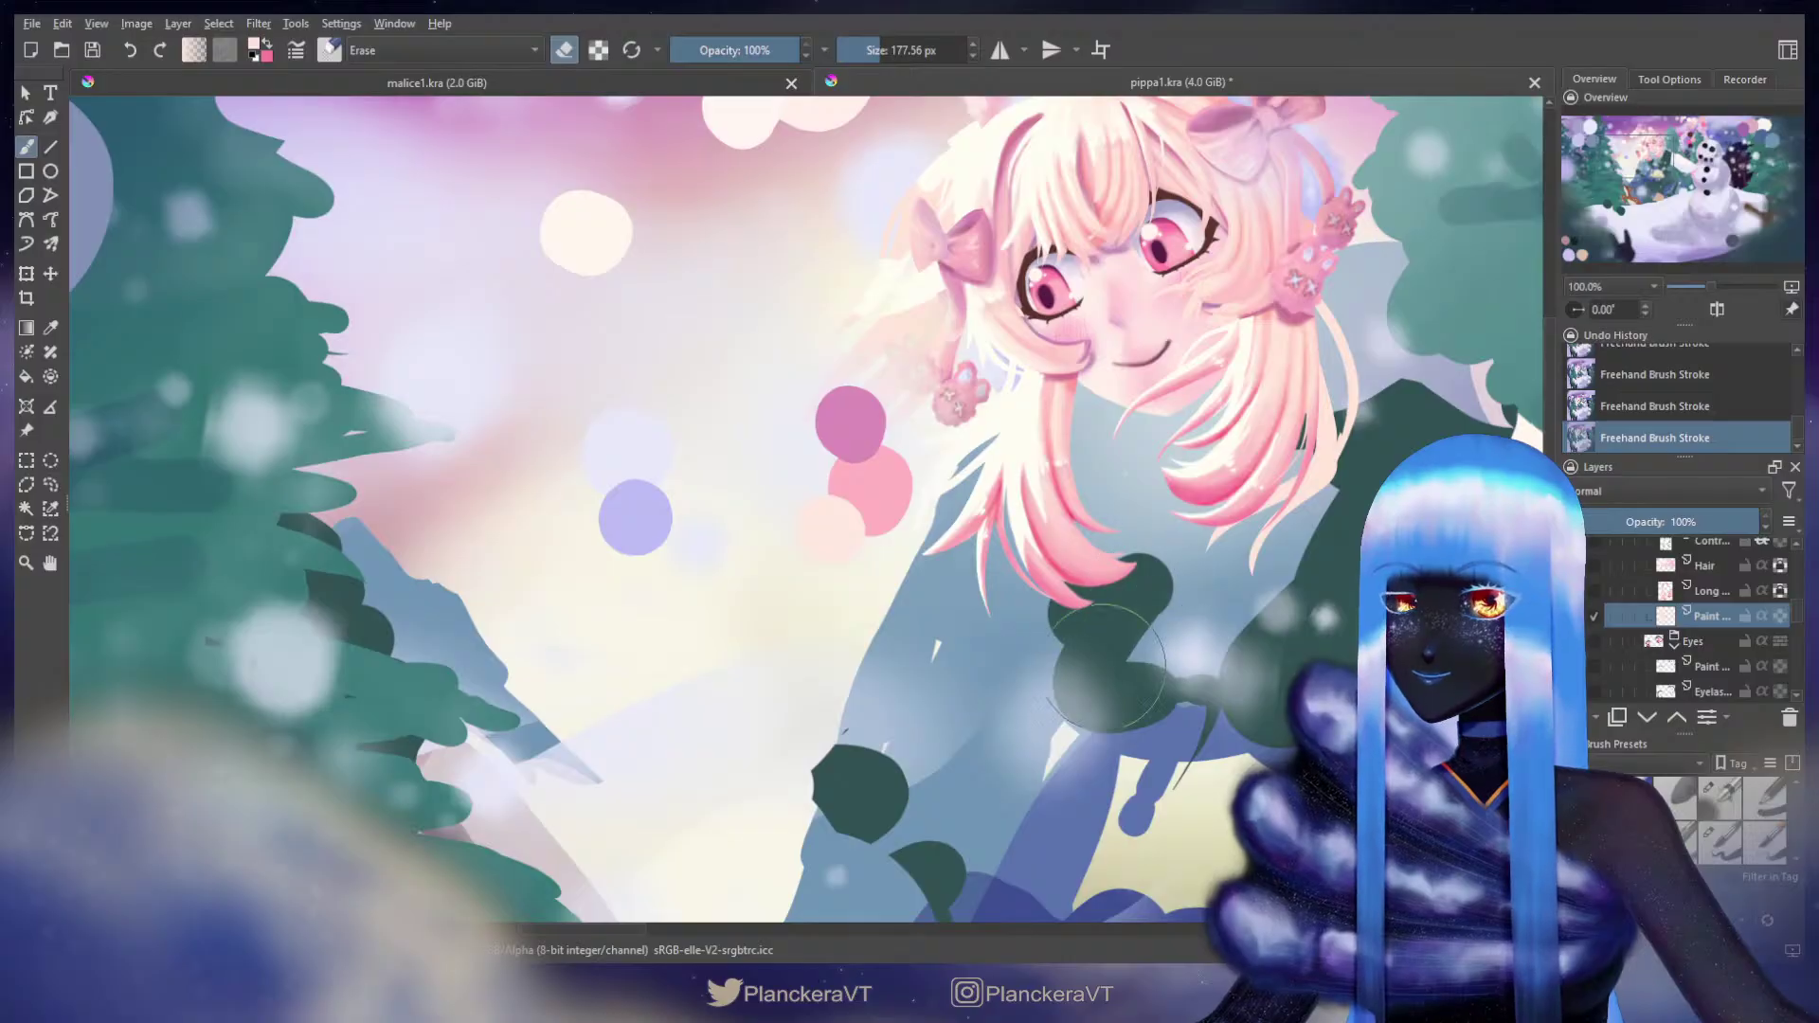
{"action": "left_click_drag", "start_coordinate": [1078, 423], "coordinate": [1064, 573]}
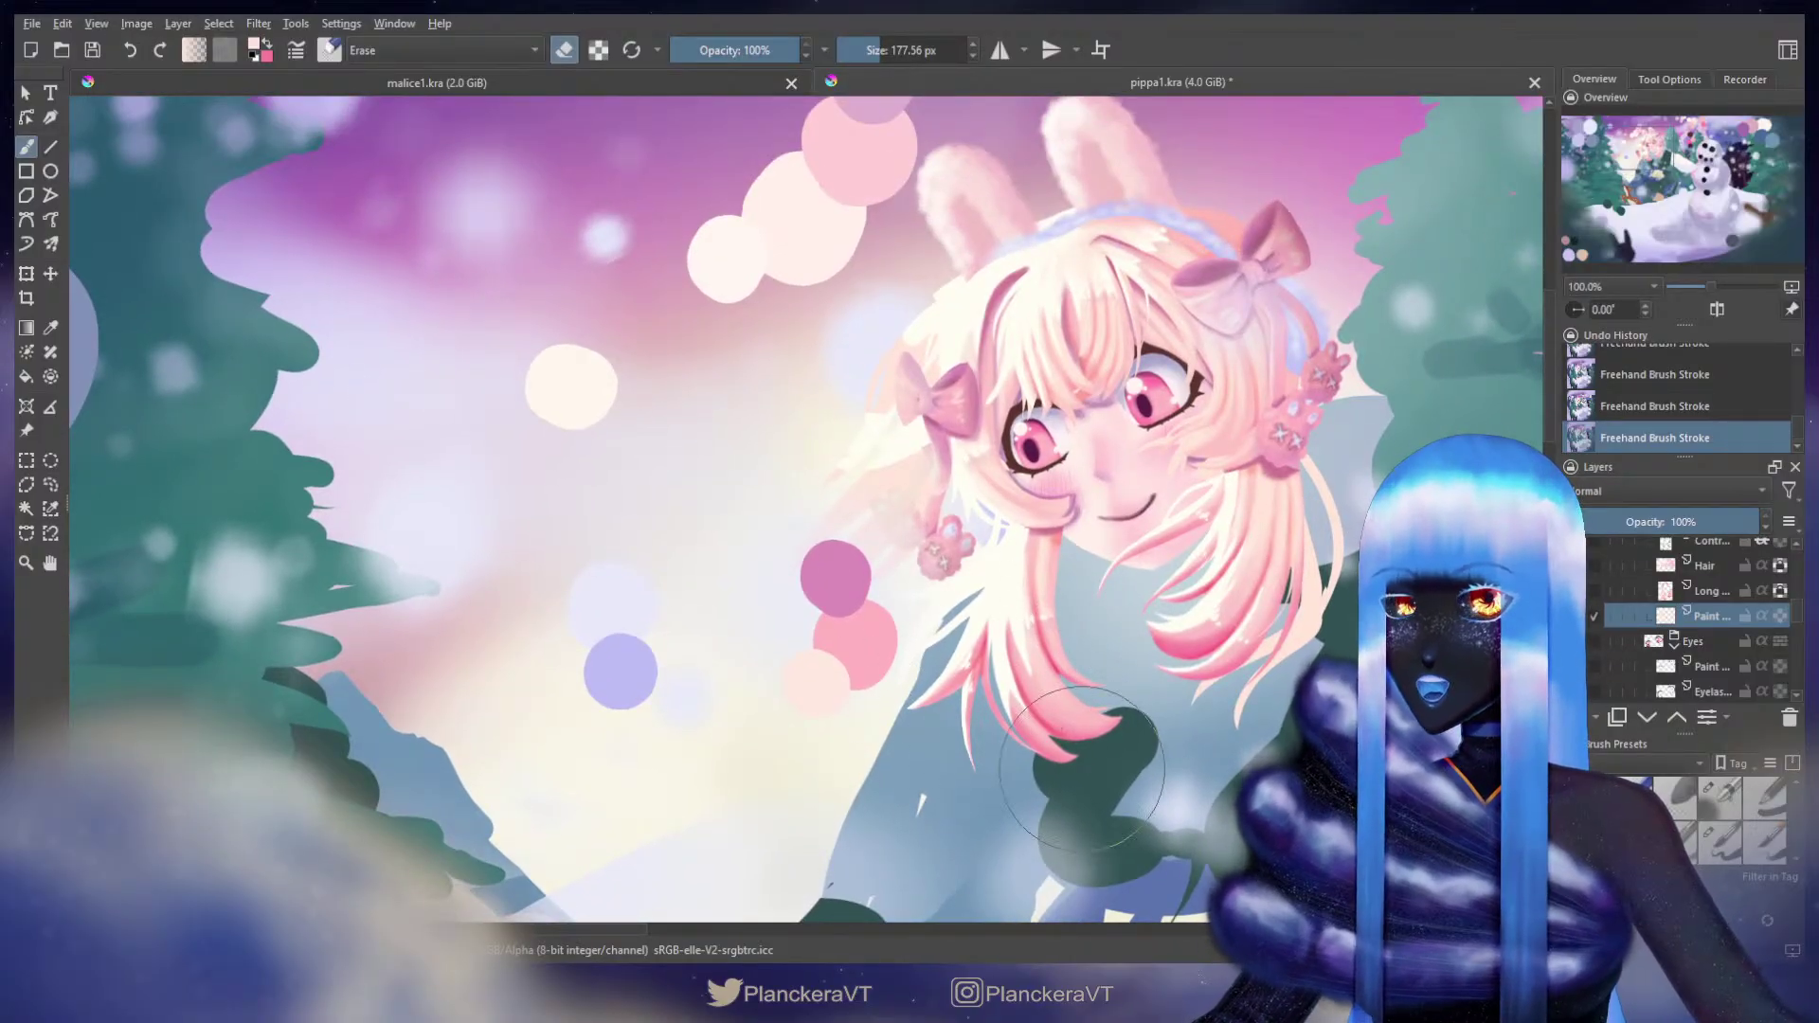
Step: Switch the eraser back to the brush and hide the Sun and Swatch layers
{"action": "key", "text": "slash"}
{"action": "left_click_drag", "start_coordinate": [1047, 663], "coordinate": [1174, 693]}
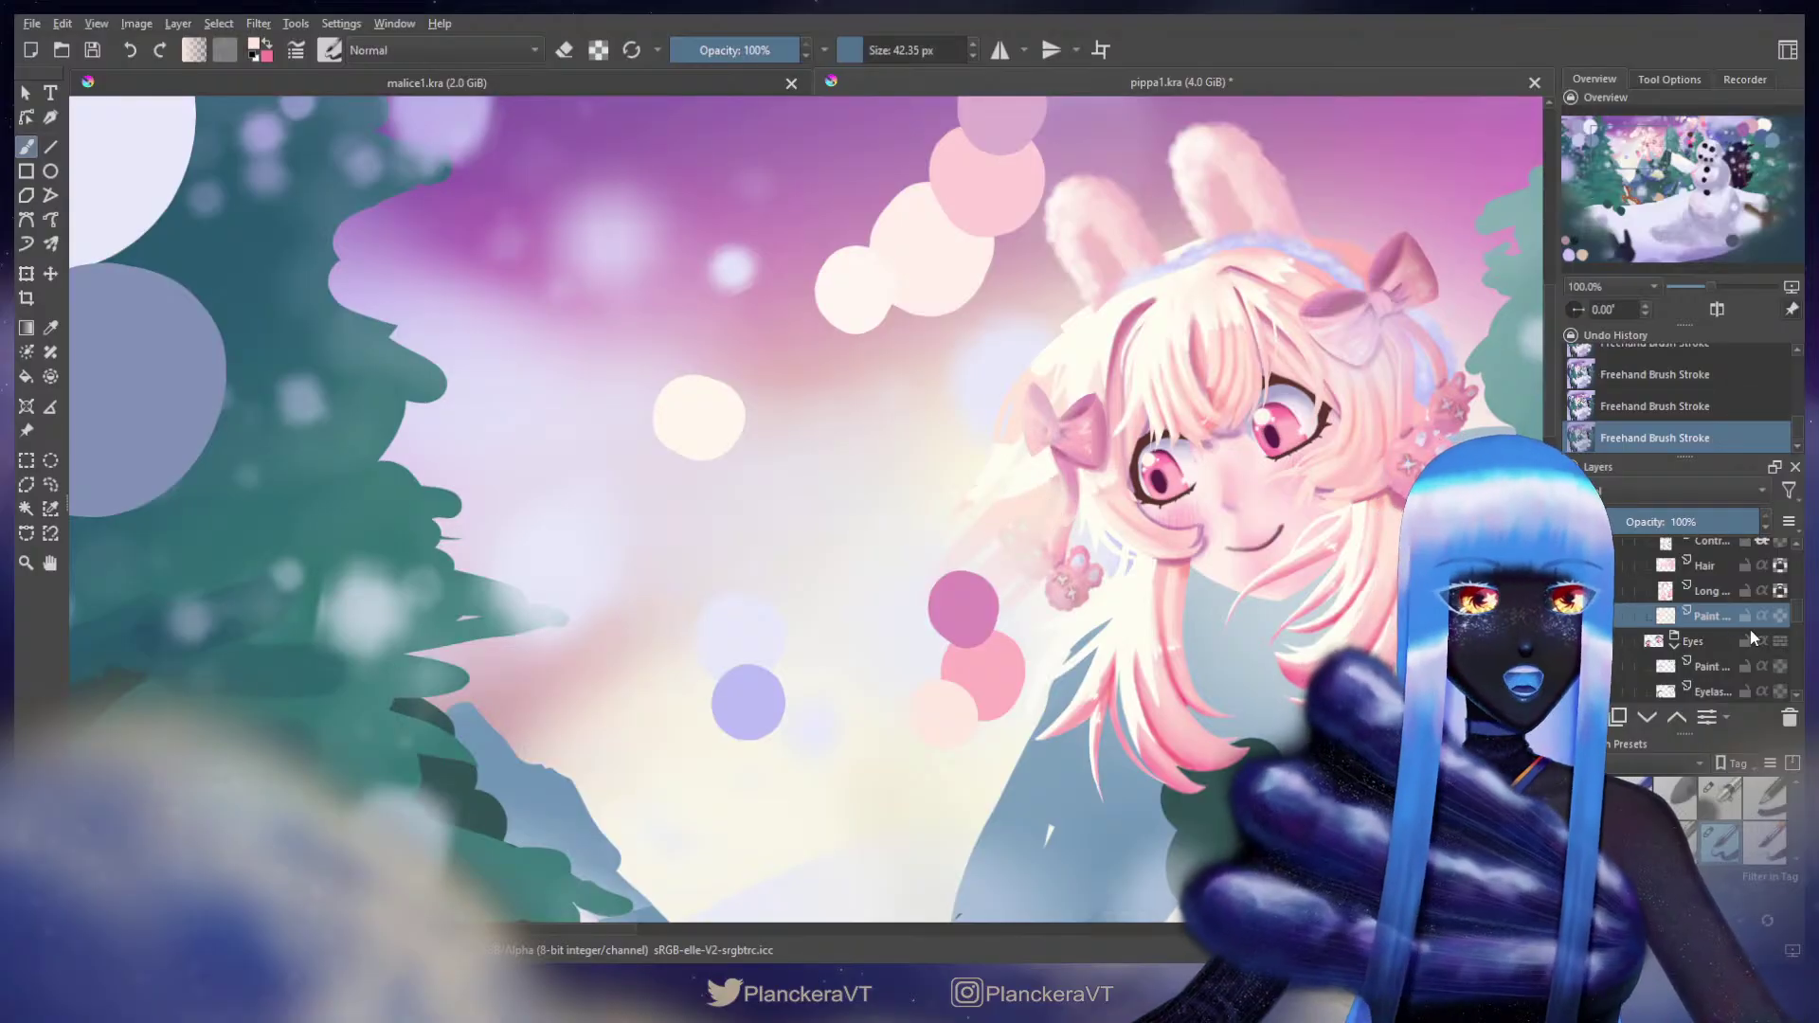
{"action": "left_click_drag", "start_coordinate": [1798, 620], "coordinate": [1798, 670]}
{"action": "scroll", "coordinate": [1798, 670], "scroll_direction": "down", "scroll_amount": 5}
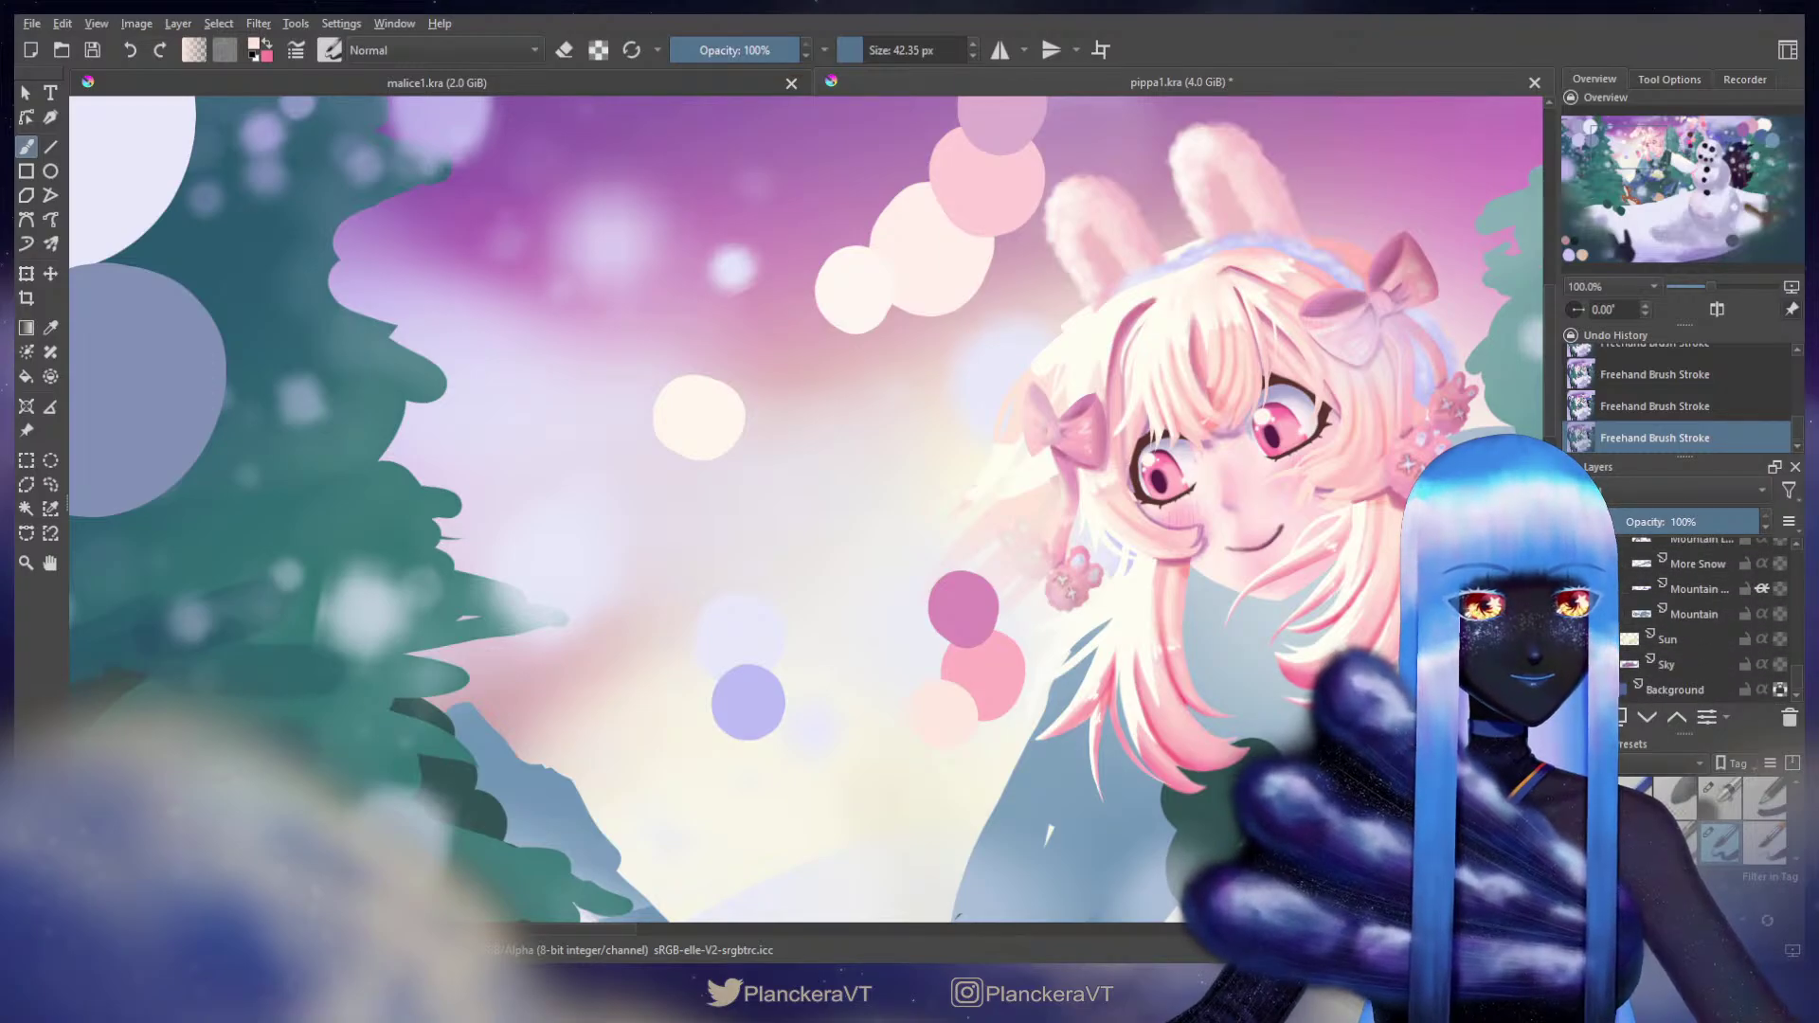
{"action": "left_click", "coordinate": [1780, 639]}
{"action": "left_click_drag", "start_coordinate": [1797, 673], "coordinate": [1799, 563]}
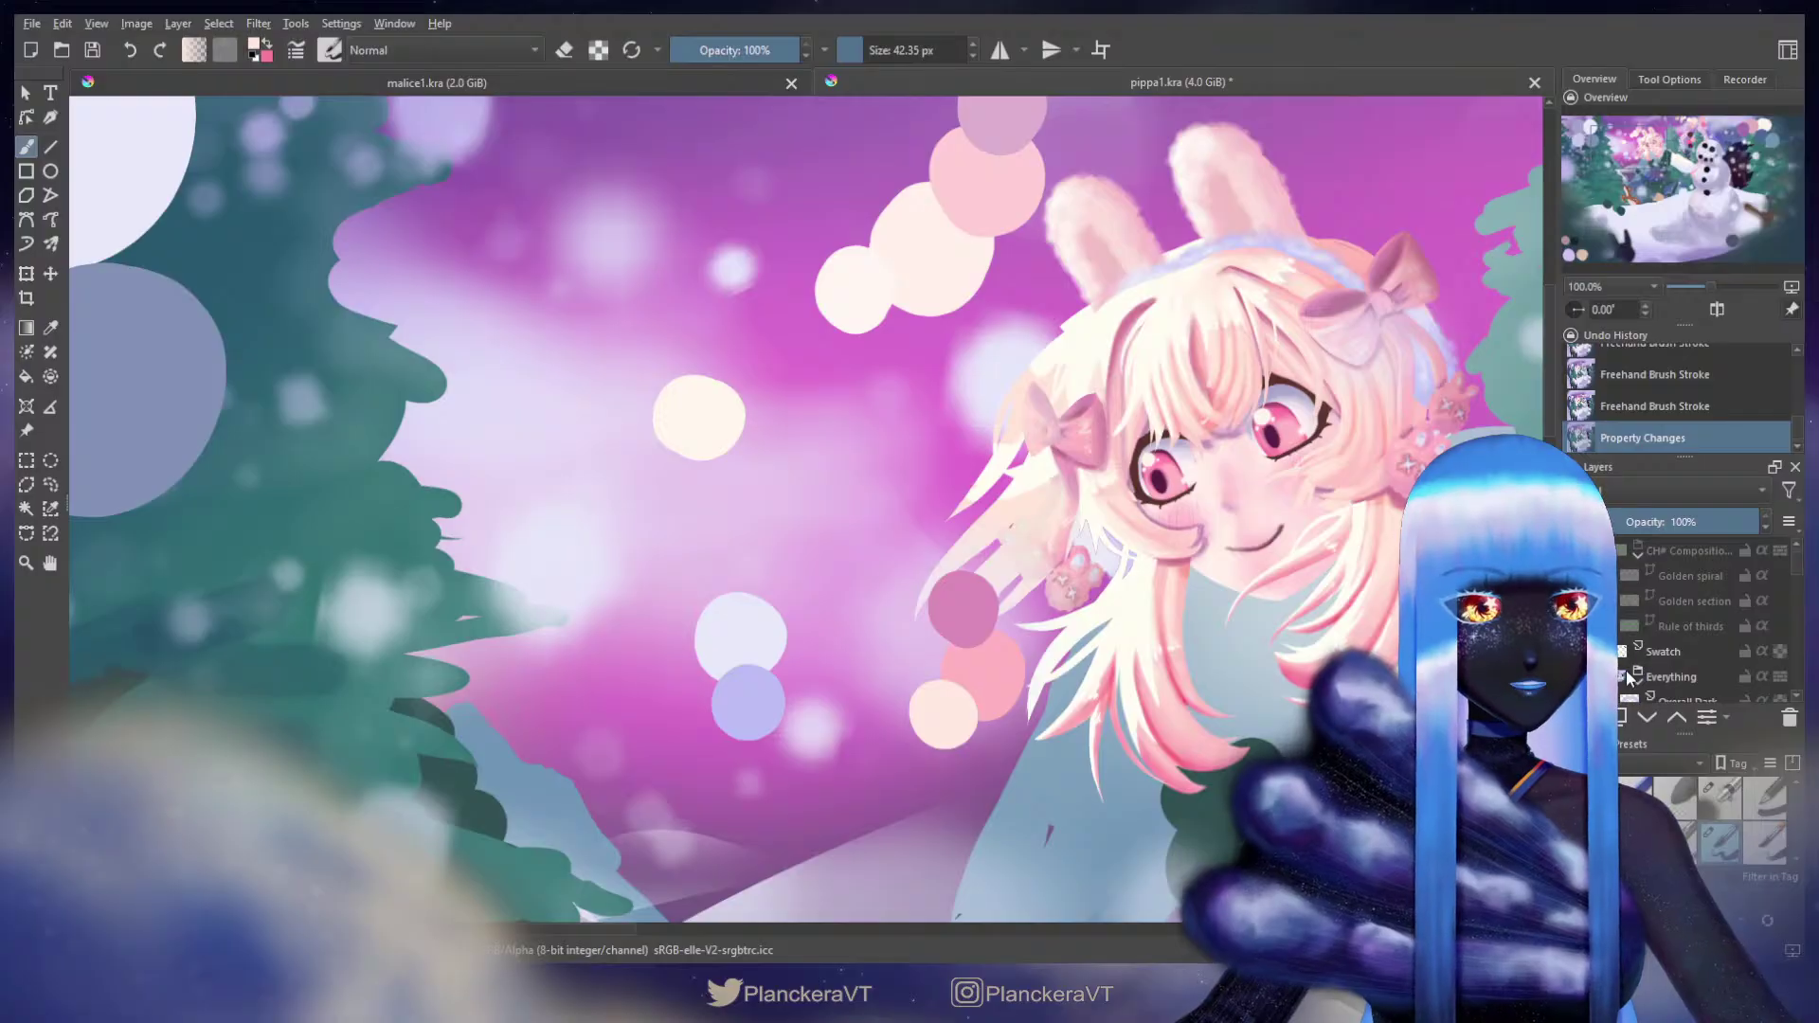
{"action": "left_click", "coordinate": [1584, 651]}
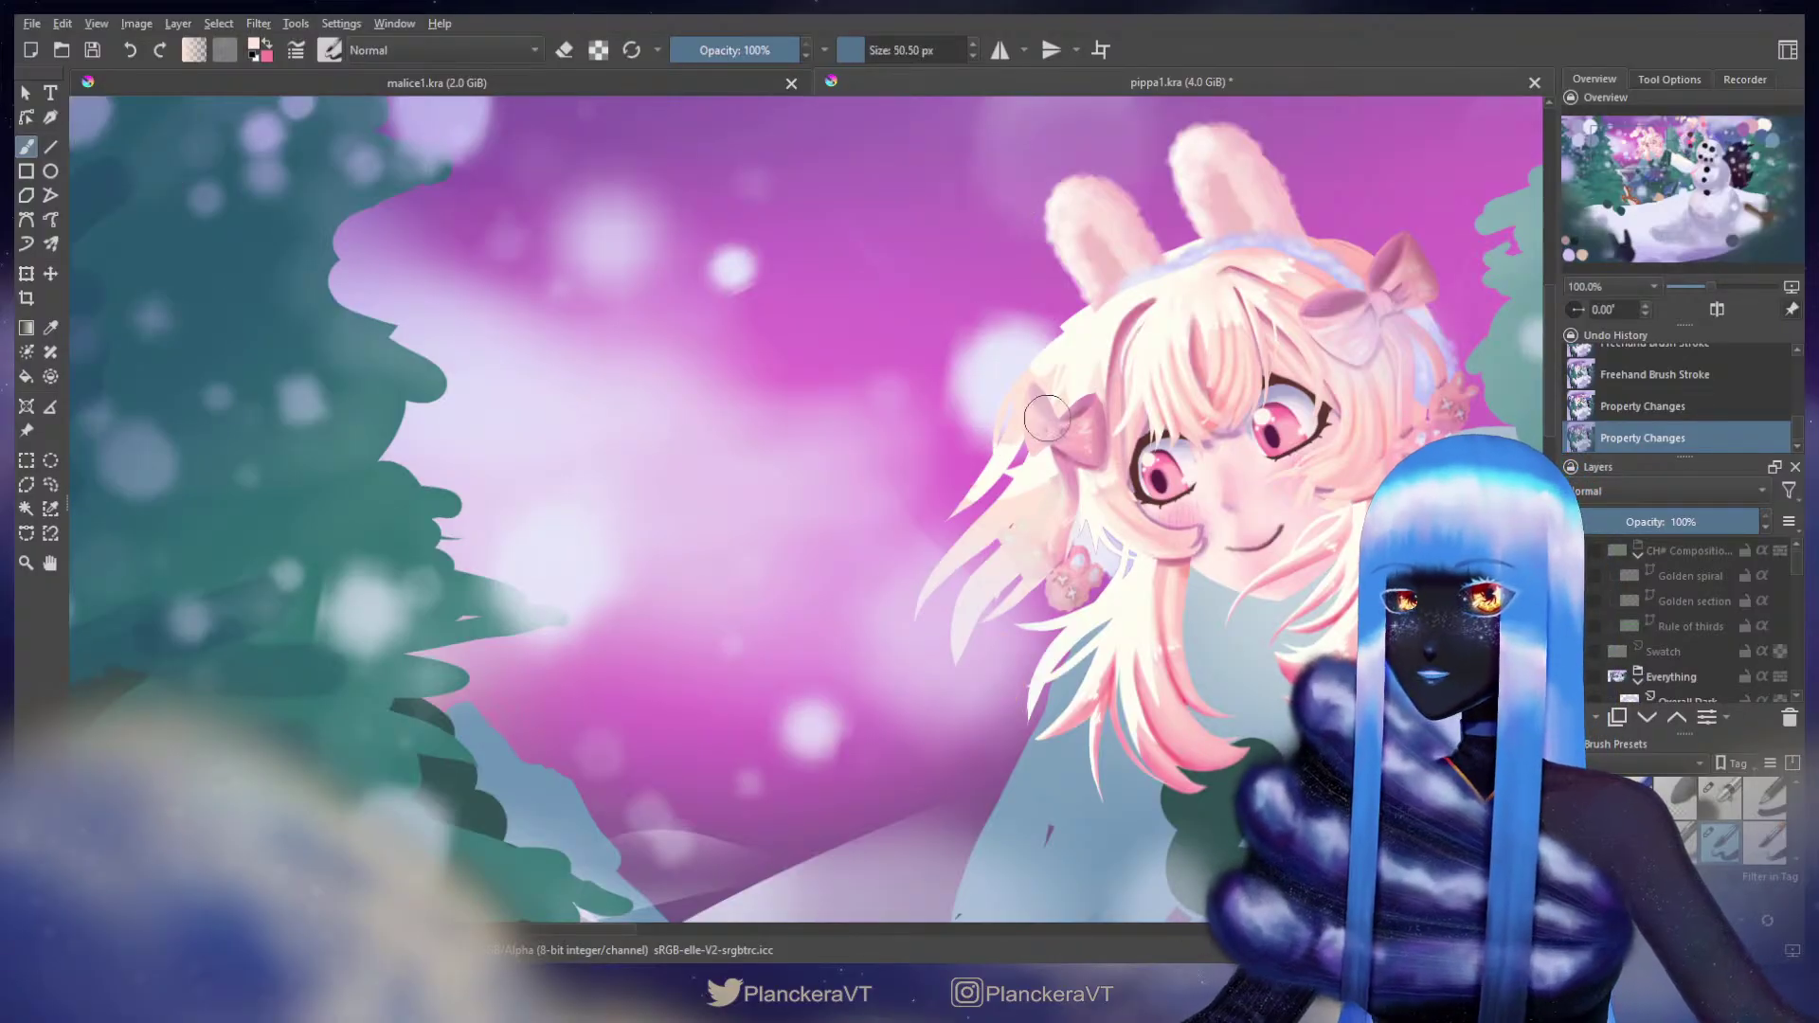
Step: Try painting extra loose hair strands behind the left bow with brush sizes up to 82.91 px, undoing the unwanted strokes
{"action": "key", "text": "ctrl+z"}
{"action": "mouse_move", "coordinate": [1022, 458]}
{"action": "left_mouse_down"}
{"action": "mouse_move", "coordinate": [963, 505]}
{"action": "mouse_move", "coordinate": [1028, 460]}
{"action": "mouse_move", "coordinate": [1037, 423]}
{"action": "mouse_move", "coordinate": [981, 516]}
{"action": "left_mouse_up"}
{"action": "key", "text": "ctrl+z"}
{"action": "mouse_move", "coordinate": [1035, 402]}
{"action": "left_mouse_down"}
{"action": "mouse_move", "coordinate": [1026, 455]}
{"action": "mouse_move", "coordinate": [938, 555]}
{"action": "mouse_move", "coordinate": [1036, 396]}
{"action": "left_mouse_up"}
{"action": "key", "text": "ctrl+z"}
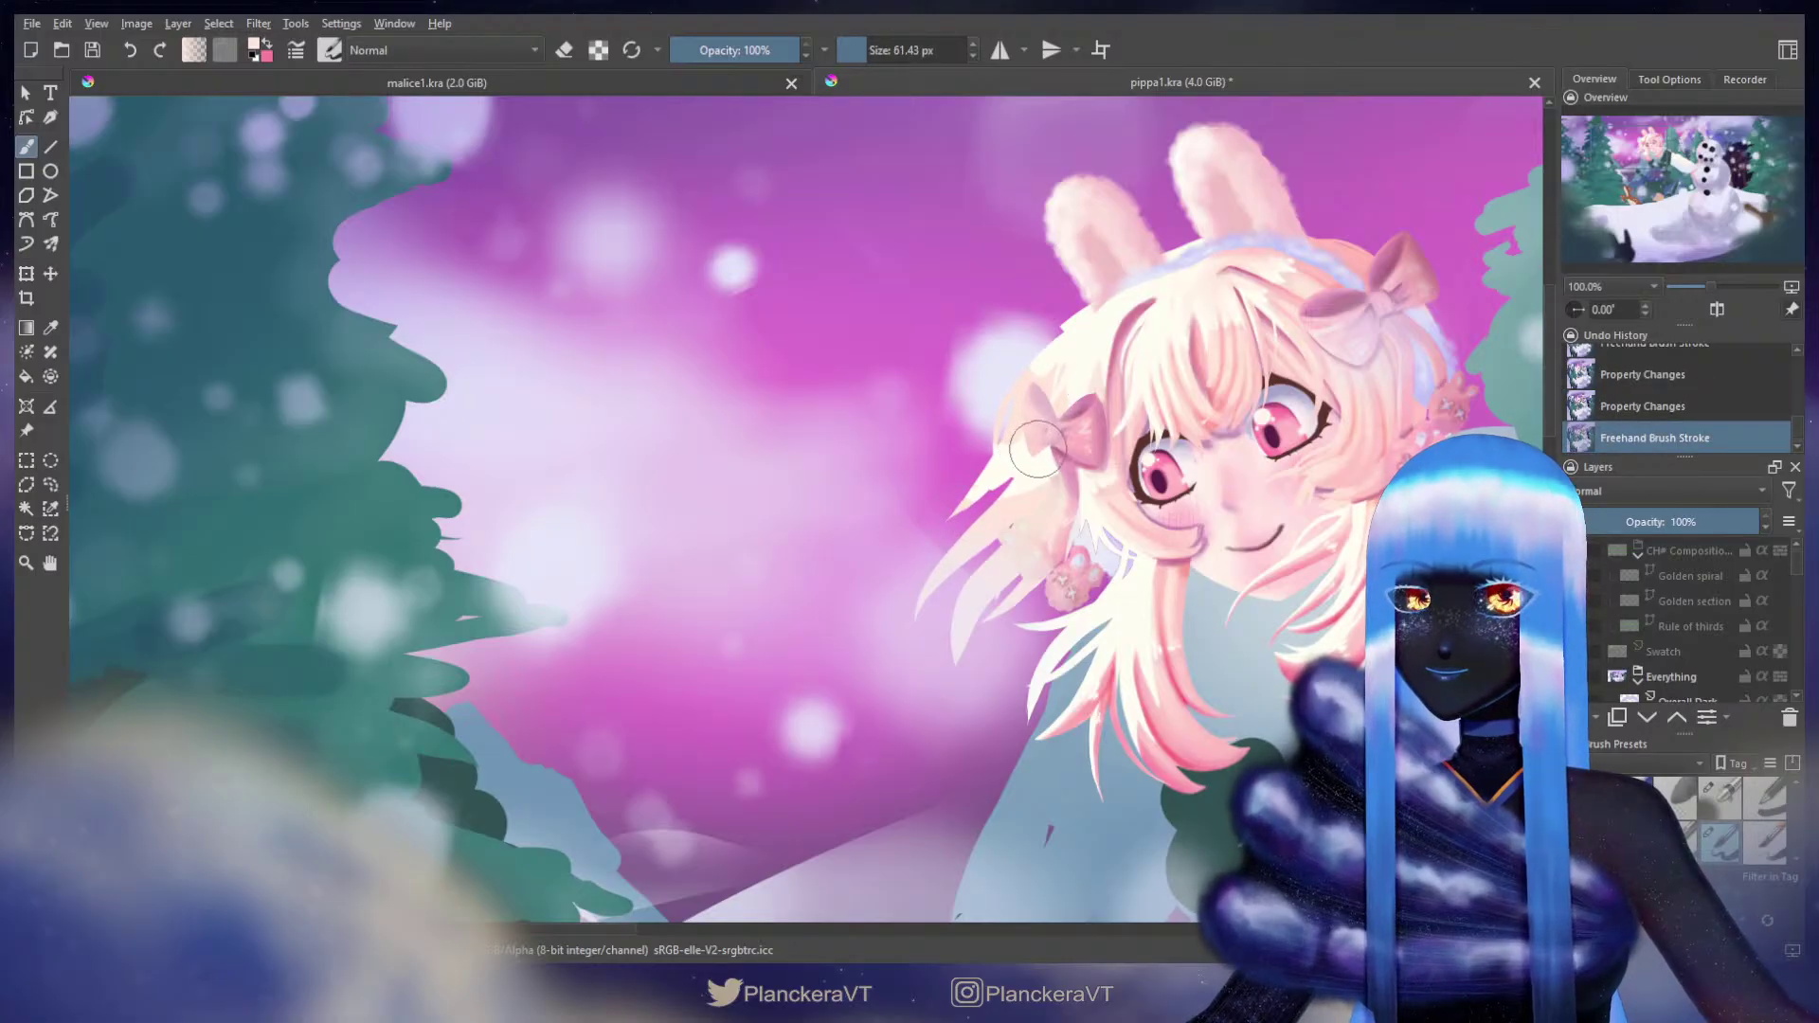
{"action": "mouse_move", "coordinate": [996, 487]}
{"action": "left_mouse_down"}
{"action": "mouse_move", "coordinate": [932, 544]}
{"action": "mouse_move", "coordinate": [1050, 440]}
{"action": "mouse_move", "coordinate": [905, 652]}
{"action": "left_mouse_up"}
{"action": "key", "text": "ctrl+z"}
{"action": "left_click_drag", "start_coordinate": [1070, 472], "coordinate": [900, 648]}
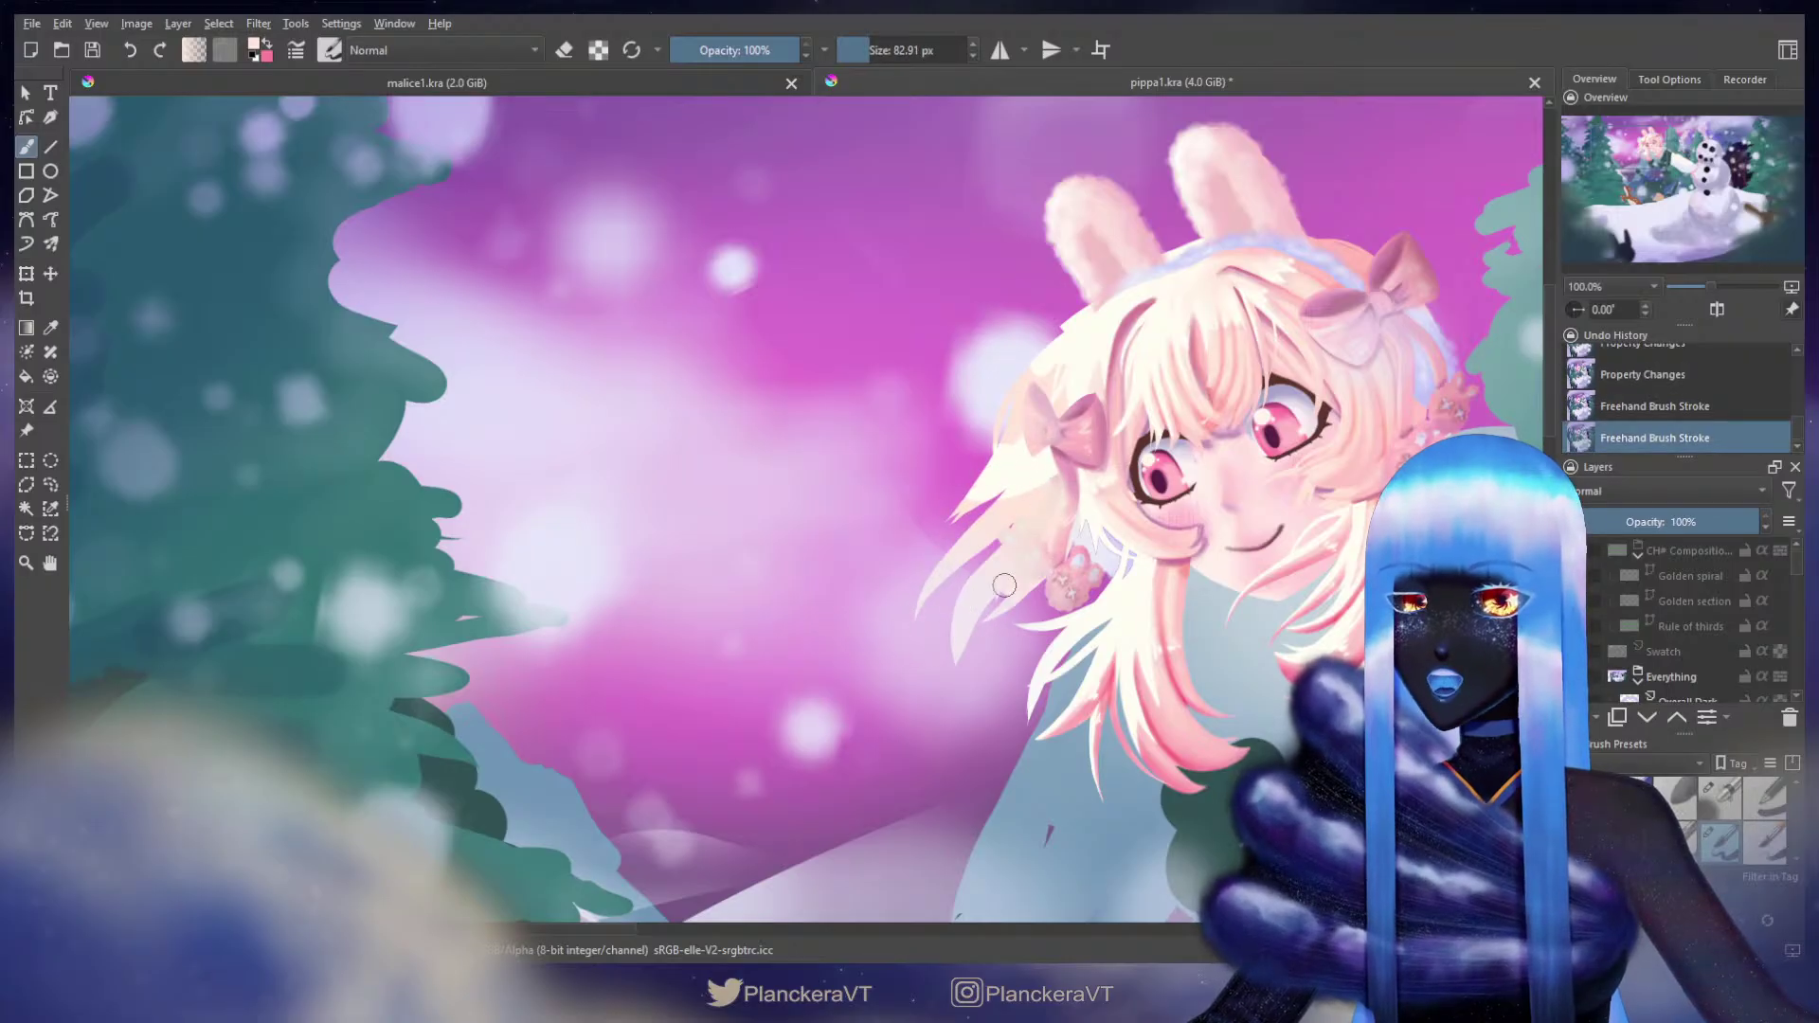
{"action": "key", "text": "ctrl+z"}
{"action": "left_click_drag", "start_coordinate": [1060, 472], "coordinate": [936, 625]}
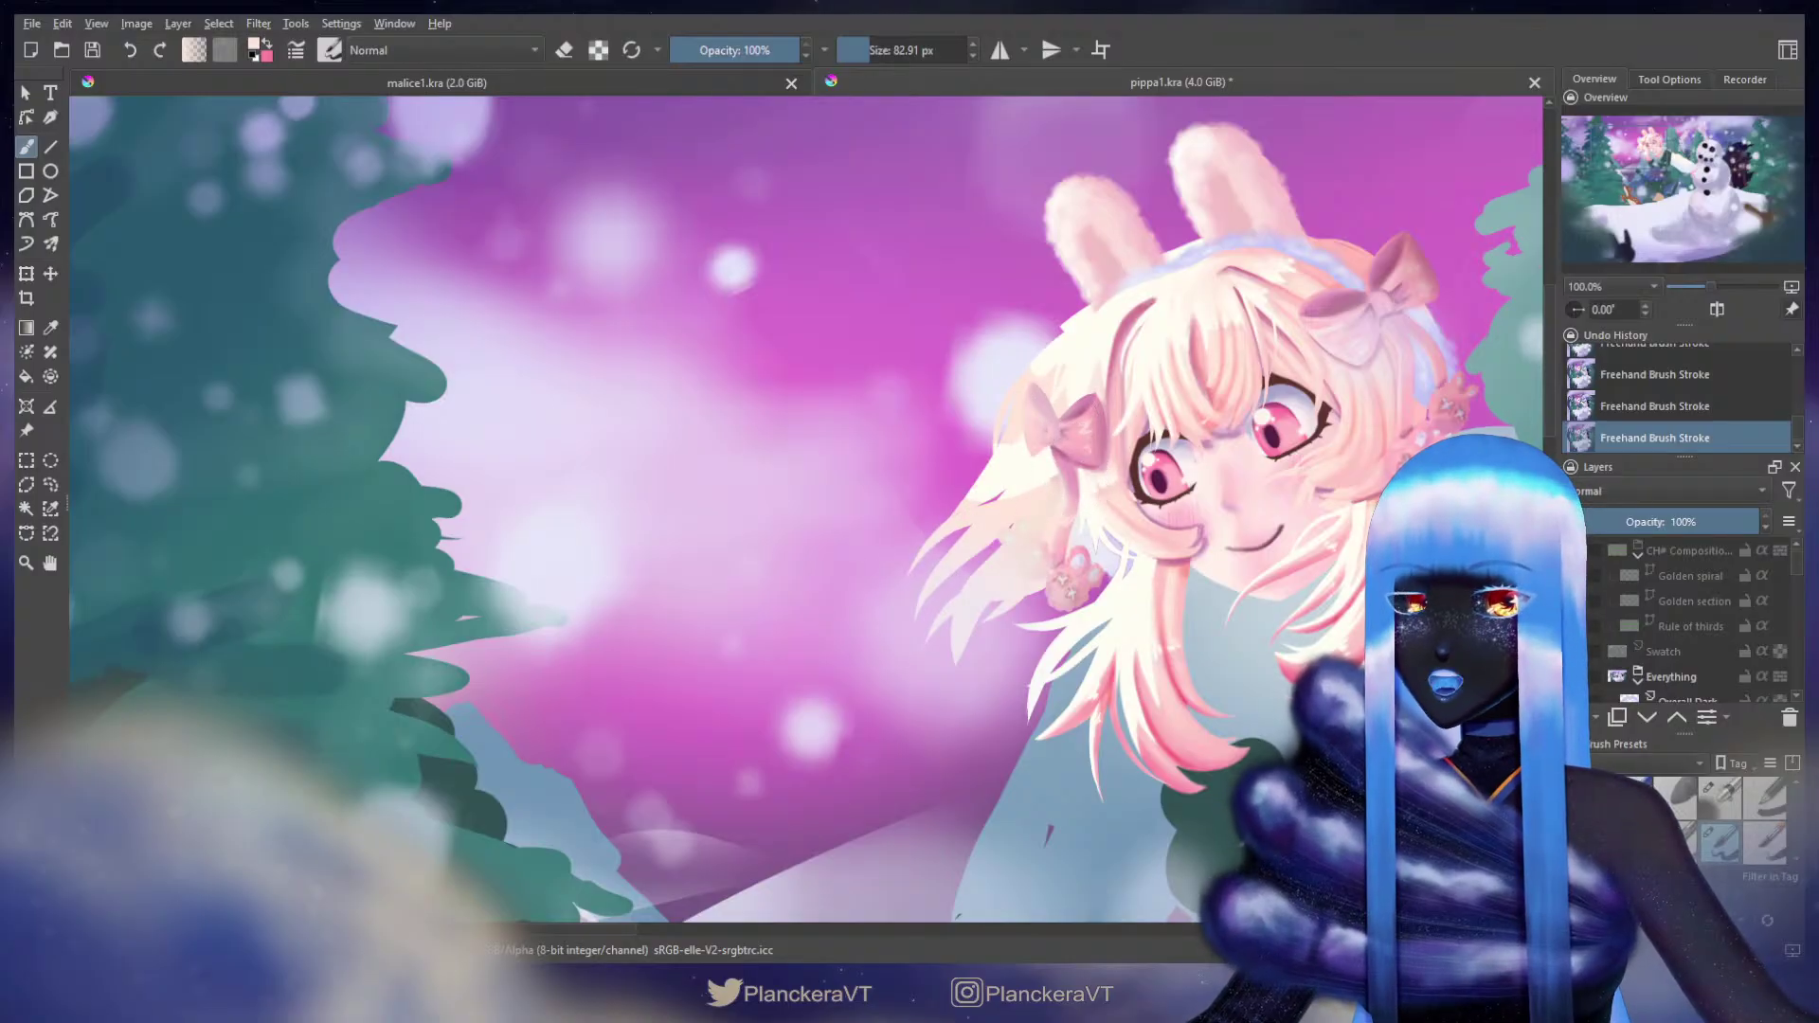
{"action": "left_click_drag", "start_coordinate": [1041, 501], "coordinate": [1014, 519]}
Step: Erase the loose strands trailing behind the left bow and flower ornament with a 319.25 px eraser
{"action": "key", "text": "/"}
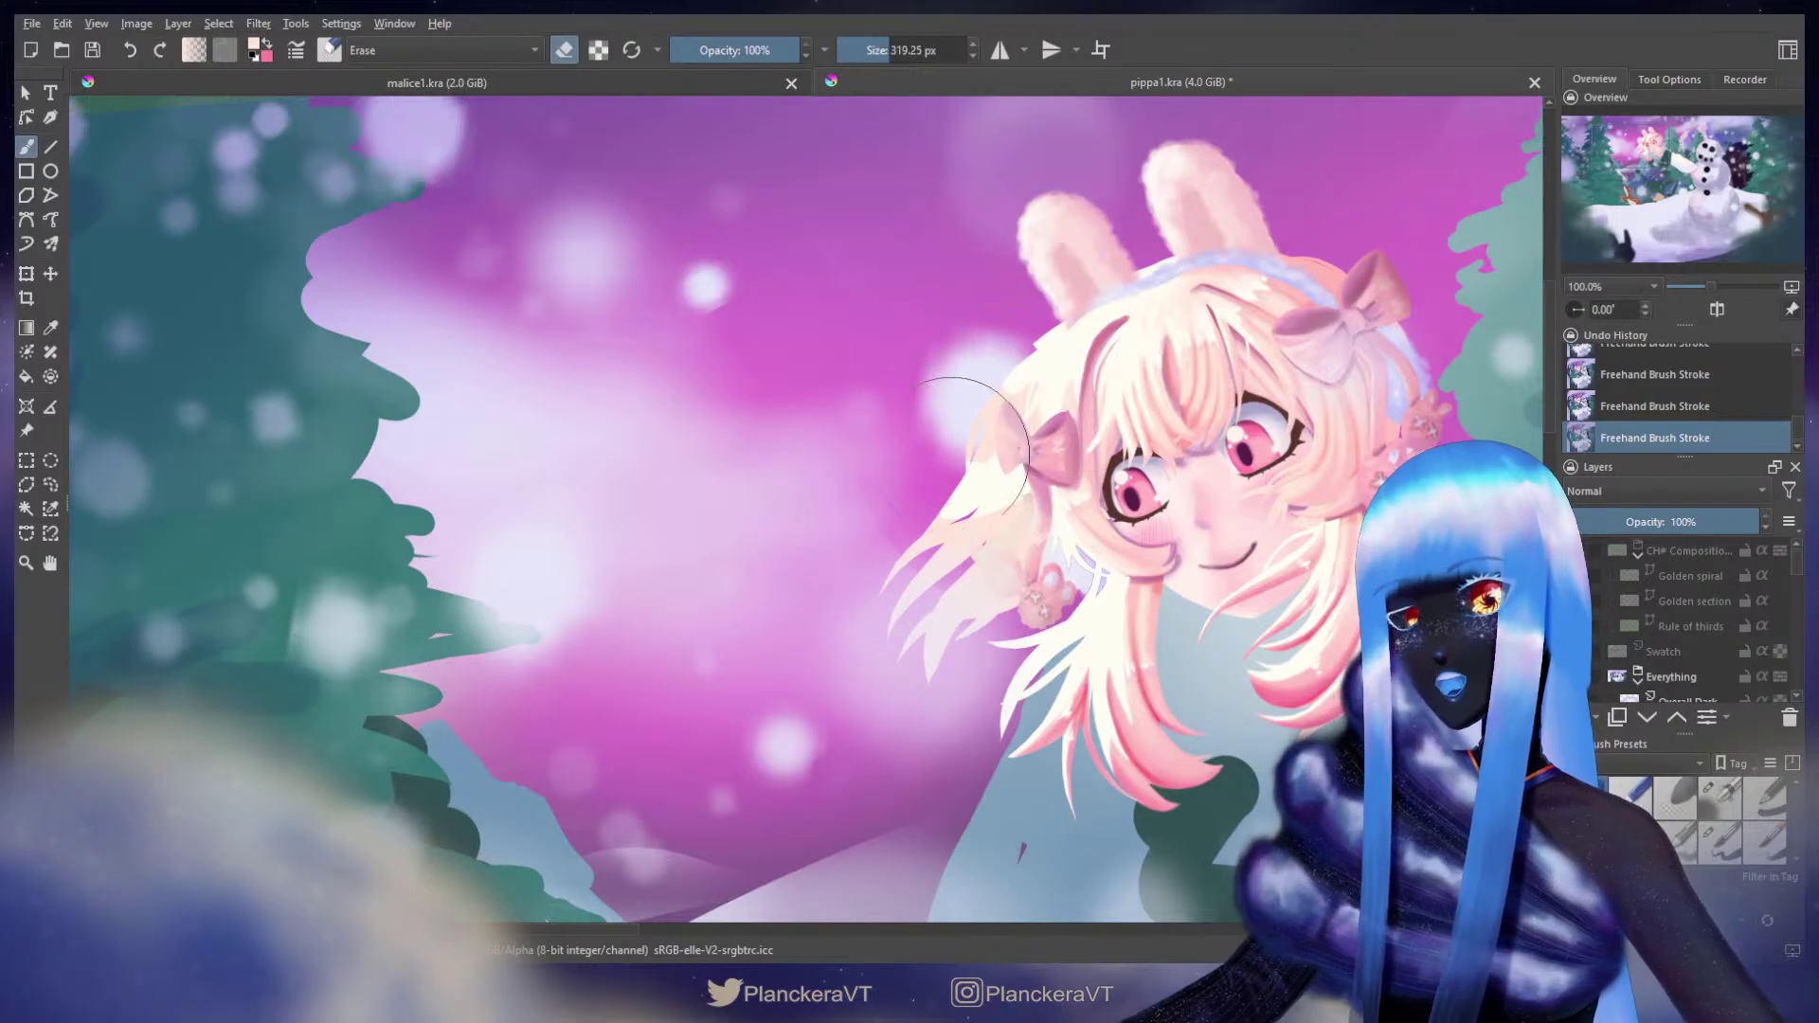
{"action": "left_click_drag", "start_coordinate": [957, 443], "coordinate": [933, 596]}
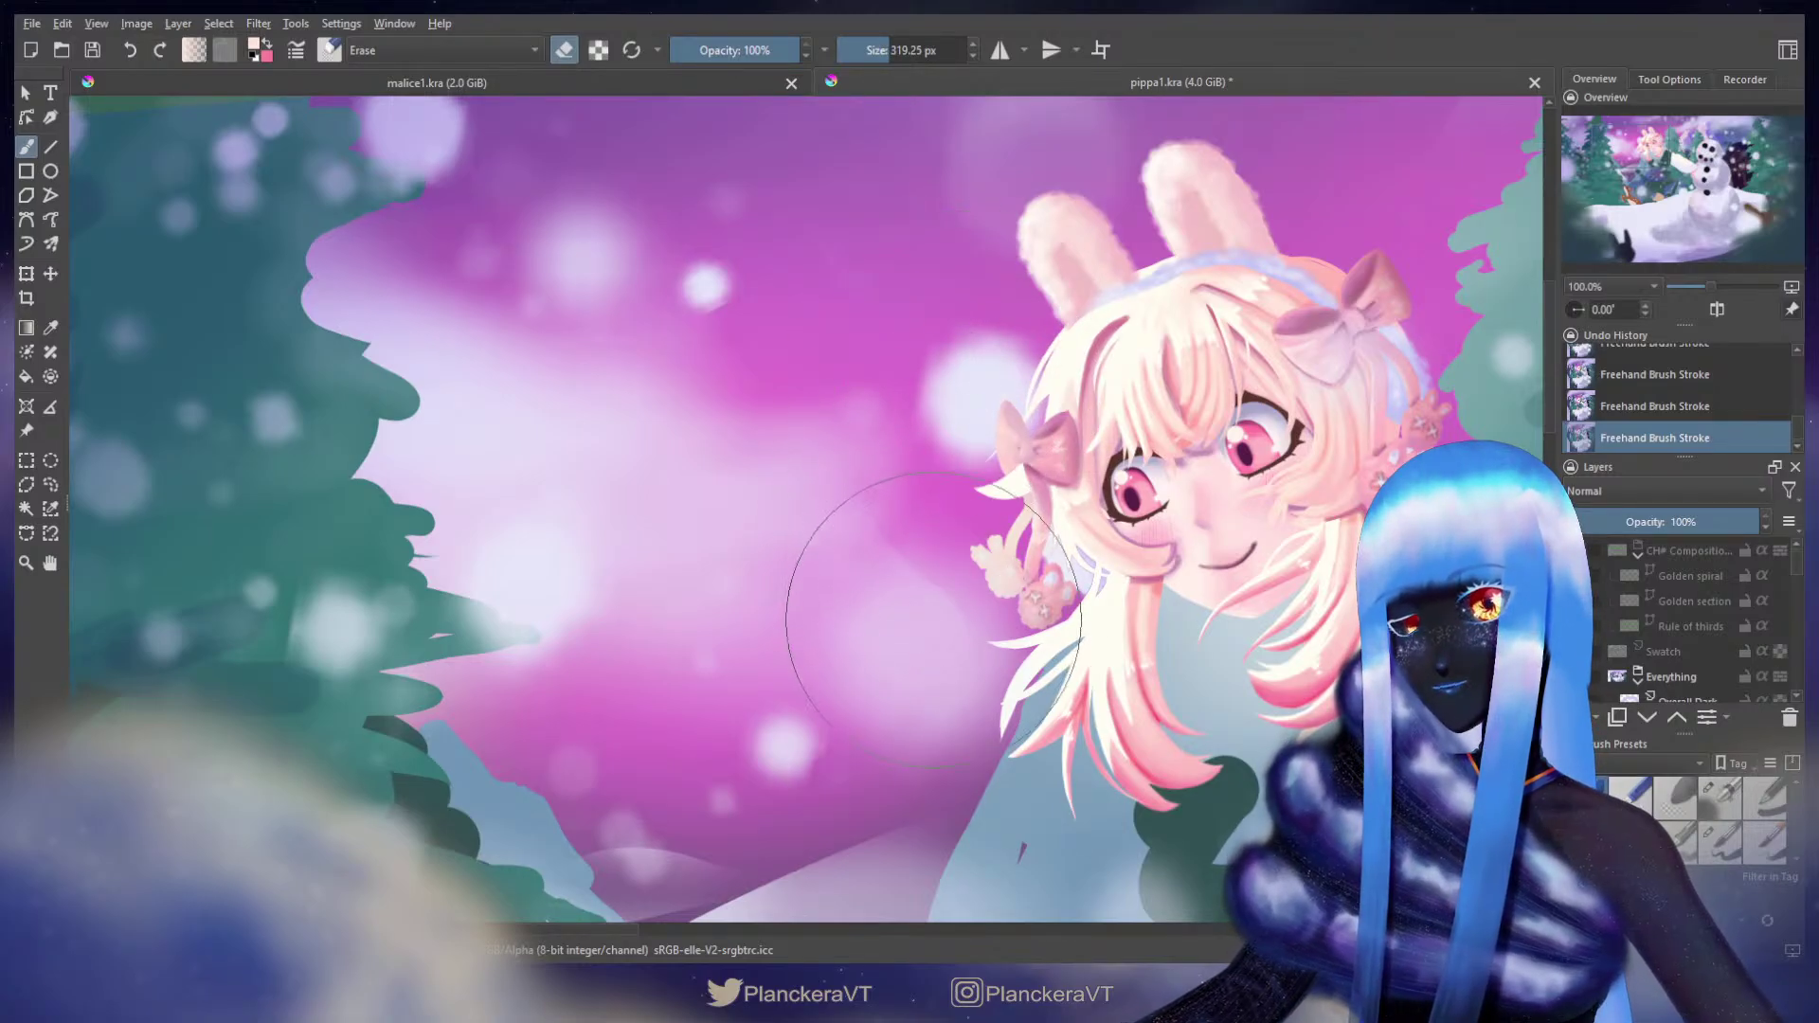
{"action": "key", "text": "e"}
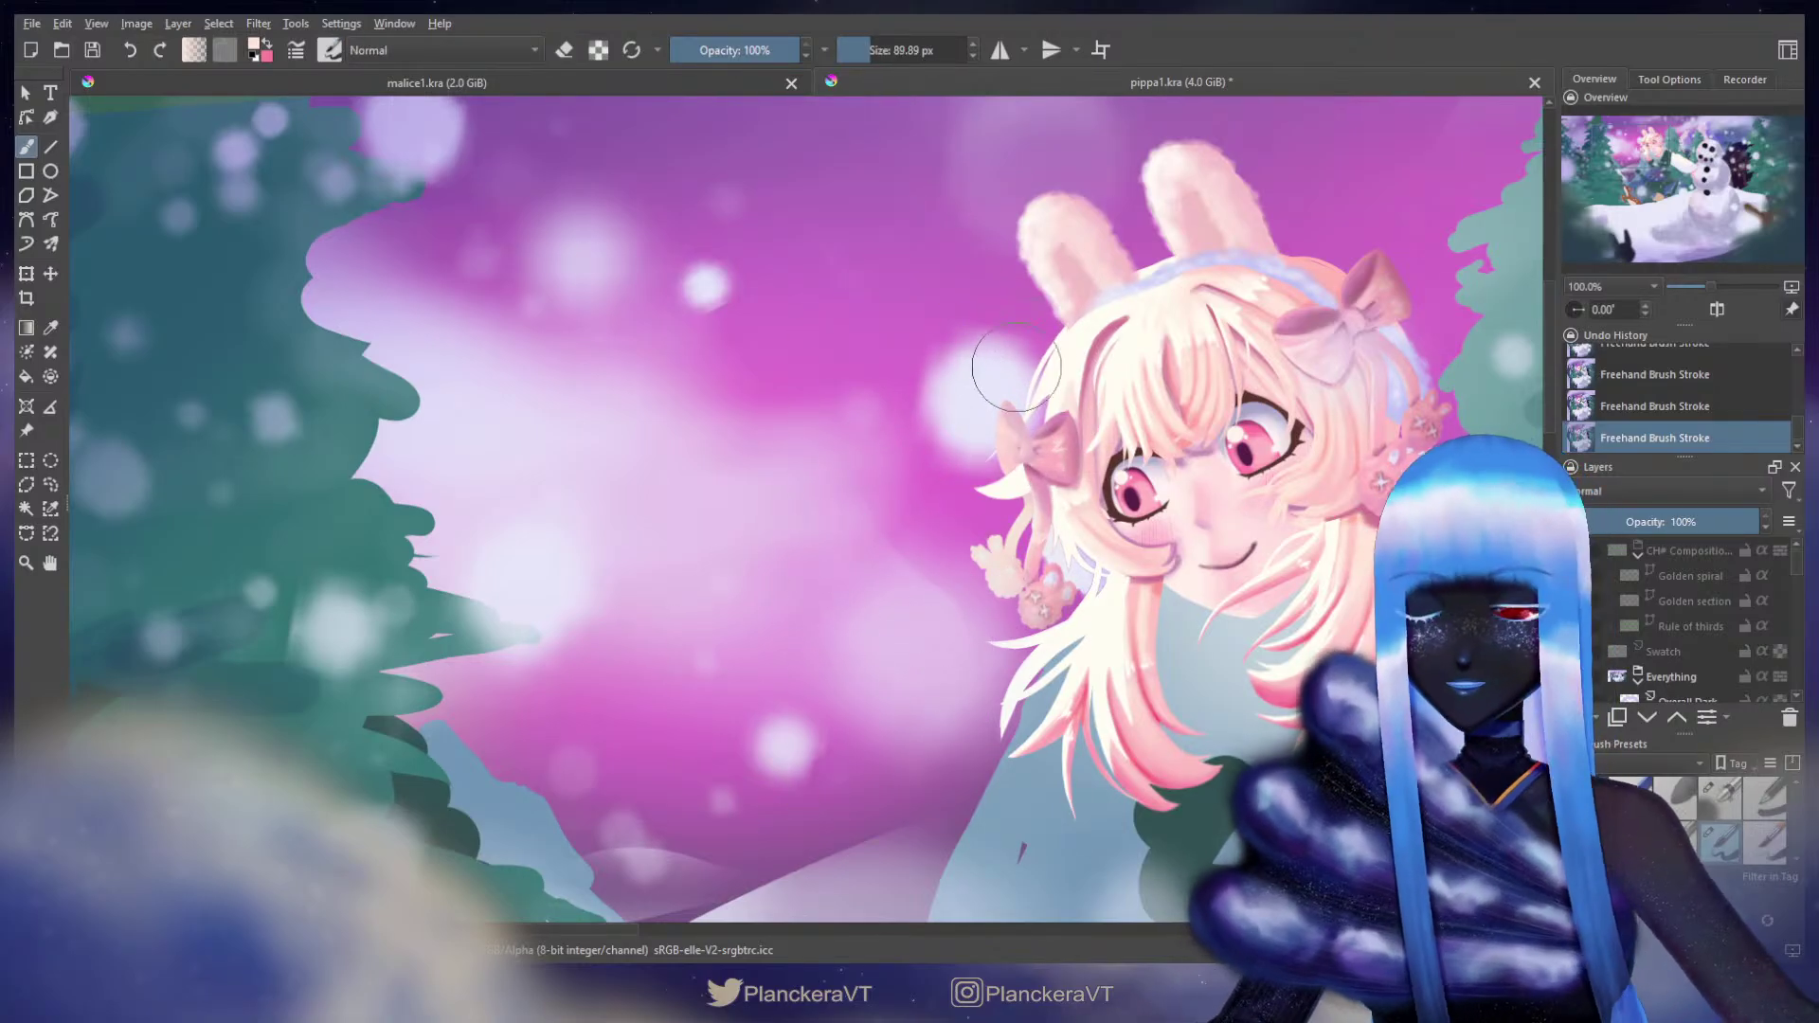
Step: Paint a tapered loose strand sweeping down and outward from above the left flower ornament with a 74.58 px brush, undoing unwanted attempts
{"action": "key", "text": "["}
{"action": "key", "text": "["}
{"action": "key", "text": "["}
{"action": "mouse_move", "coordinate": [1012, 504]}
{"action": "left_mouse_down"}
{"action": "mouse_move", "coordinate": [905, 592]}
{"action": "mouse_move", "coordinate": [891, 639]}
{"action": "left_mouse_up"}
{"action": "key", "text": "ctrl+z"}
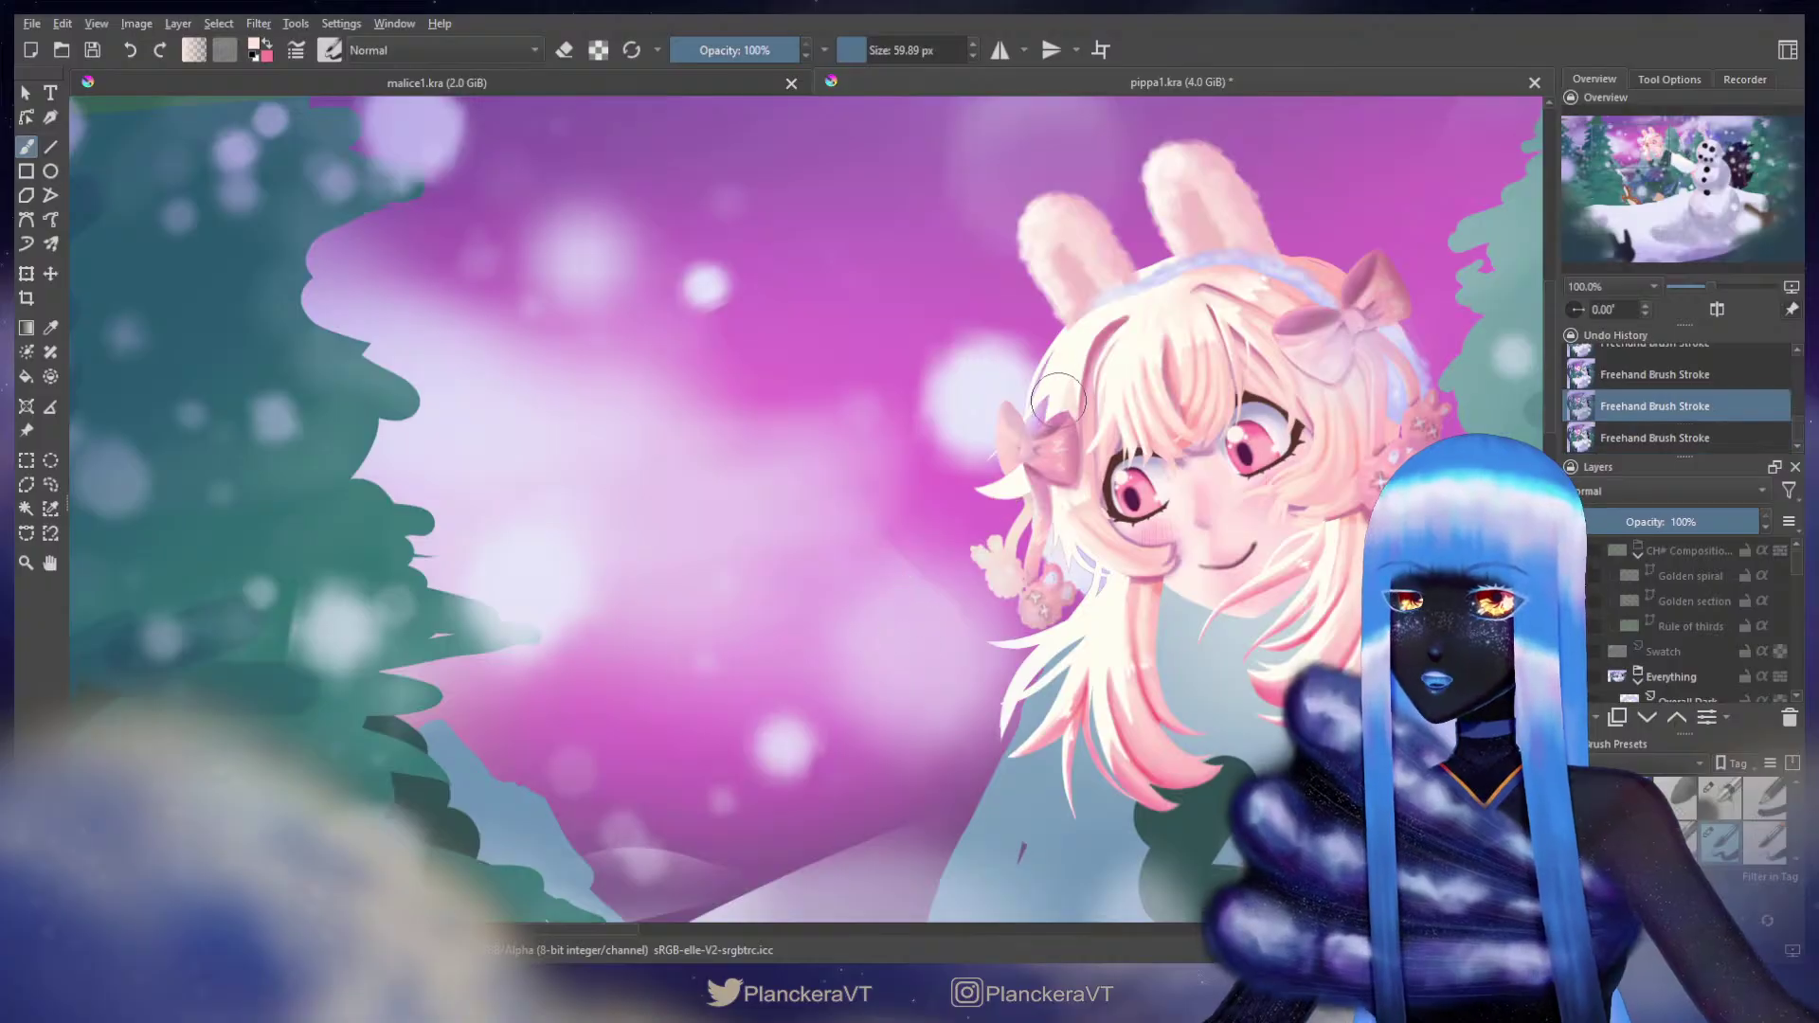
{"action": "key", "text": "bracketright"}
{"action": "left_click_drag", "start_coordinate": [1012, 502], "coordinate": [912, 661]}
{"action": "left_click_drag", "start_coordinate": [1022, 548], "coordinate": [937, 690]}
{"action": "key", "text": "ctrl+z"}
{"action": "left_click", "coordinate": [1074, 367]}
{"action": "left_click_drag", "start_coordinate": [1025, 546], "coordinate": [895, 693]}
{"action": "key", "text": "ctrl+z"}
{"action": "left_click_drag", "start_coordinate": [1025, 542], "coordinate": [938, 639]}
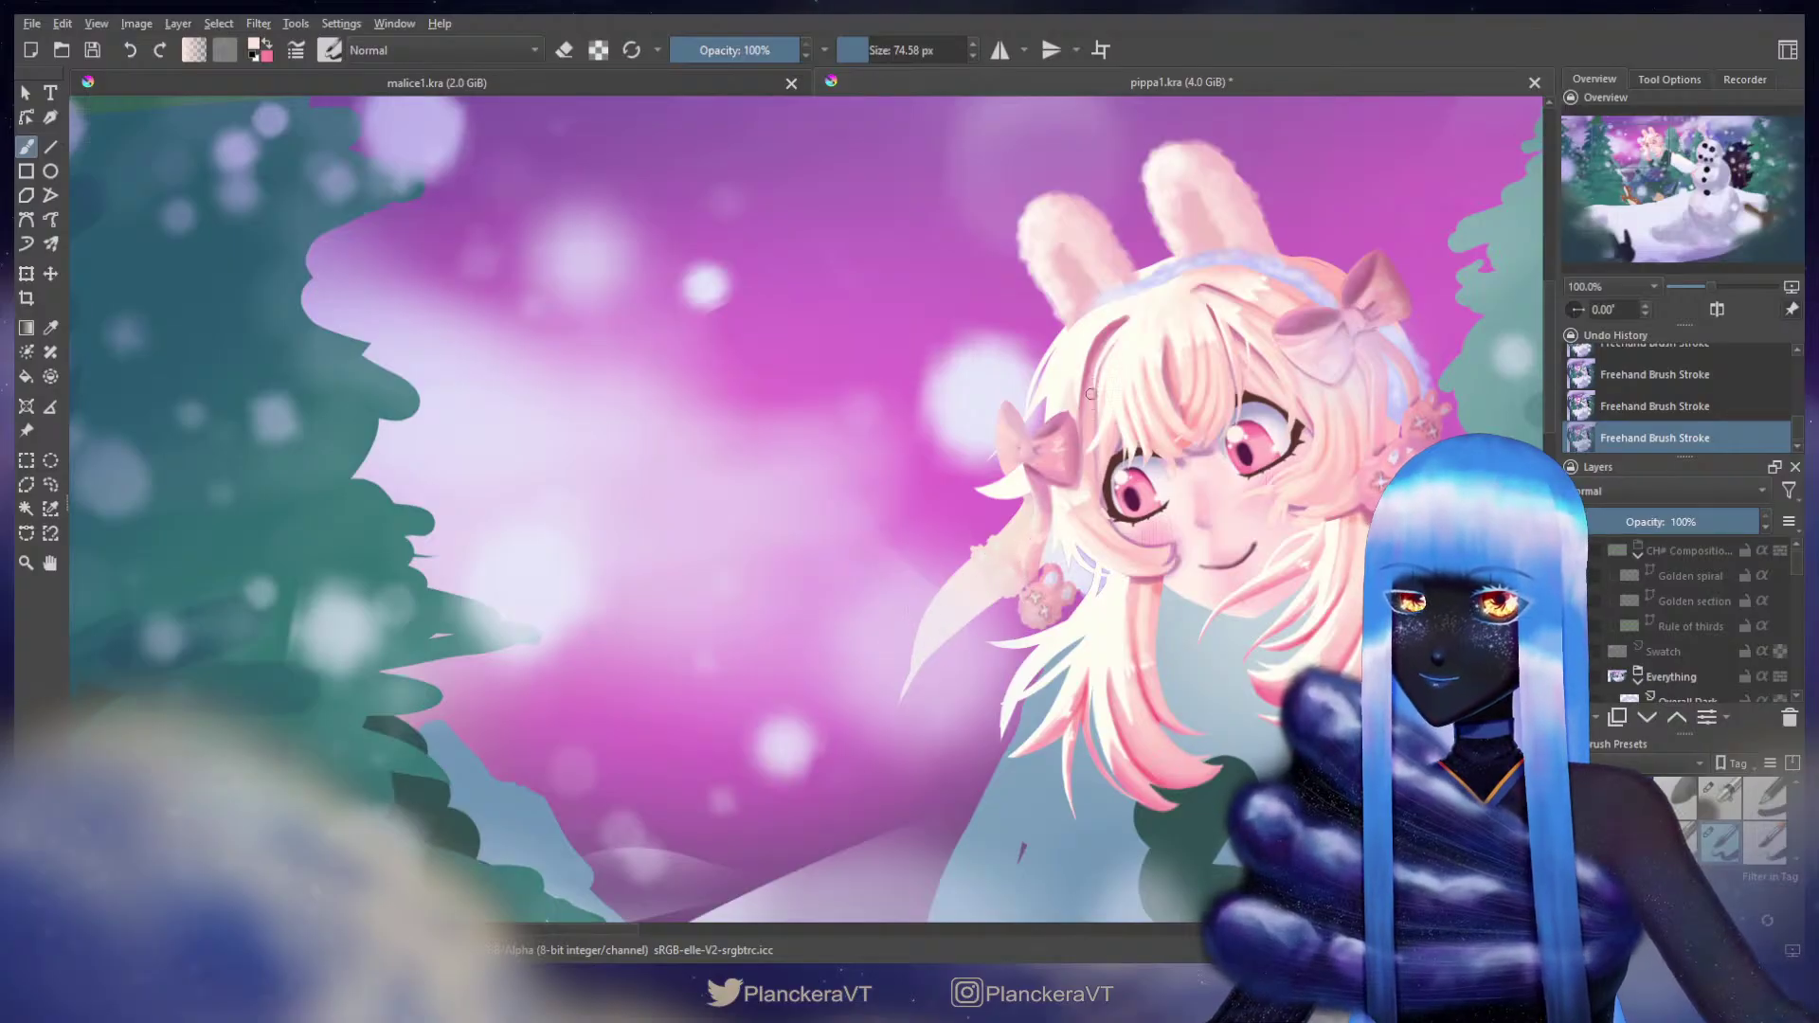
Step: Add long curved strands sweeping outward below and behind the left bow with the 74.58 px brush, undoing the unsatisfactory strokes
{"action": "key", "text": "ctrl+z"}
{"action": "left_click_drag", "start_coordinate": [1027, 498], "coordinate": [857, 597]}
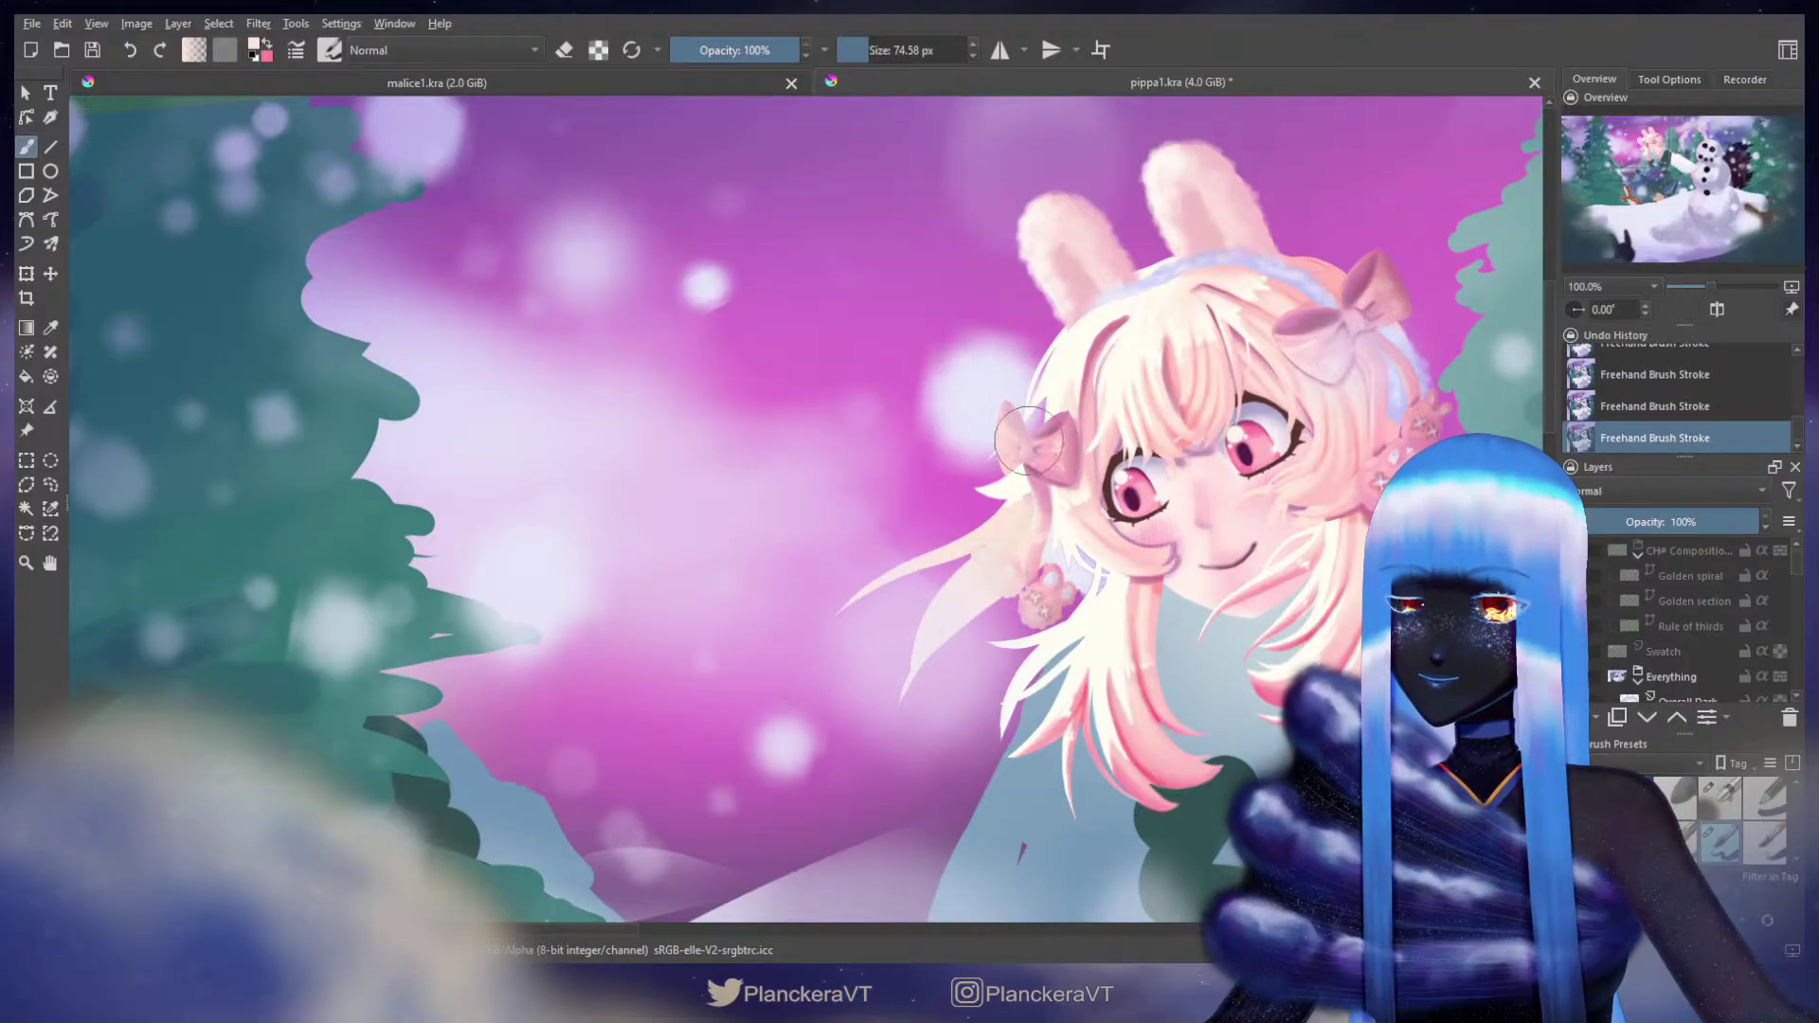
{"action": "left_click_drag", "start_coordinate": [1086, 336], "coordinate": [851, 570]}
{"action": "key", "text": "ctrl+z"}
{"action": "mouse_move", "coordinate": [1086, 335]}
{"action": "left_mouse_down"}
{"action": "mouse_move", "coordinate": [962, 442]}
{"action": "mouse_move", "coordinate": [879, 577]}
{"action": "left_mouse_up"}
{"action": "key", "text": "ctrl+z"}
{"action": "left_click_drag", "start_coordinate": [1042, 413], "coordinate": [873, 641]}
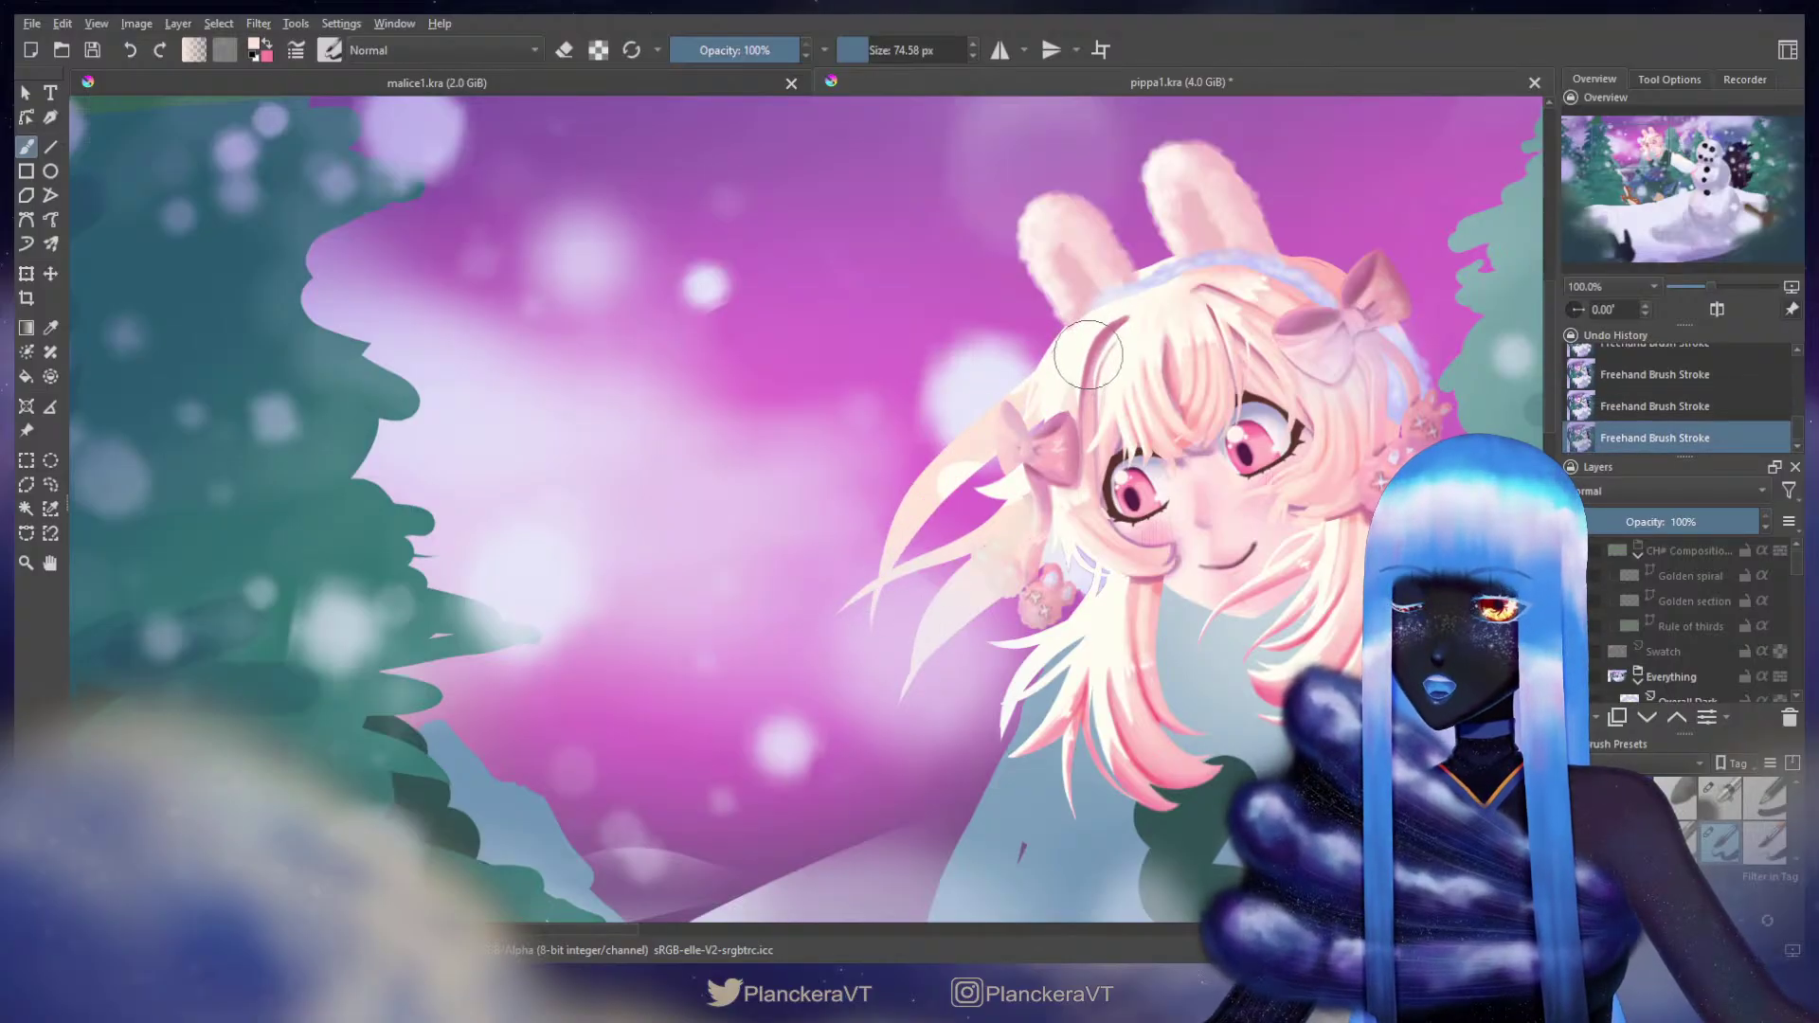
{"action": "key", "text": "ctrl+z"}
{"action": "key", "text": "ctrl+shift+z"}
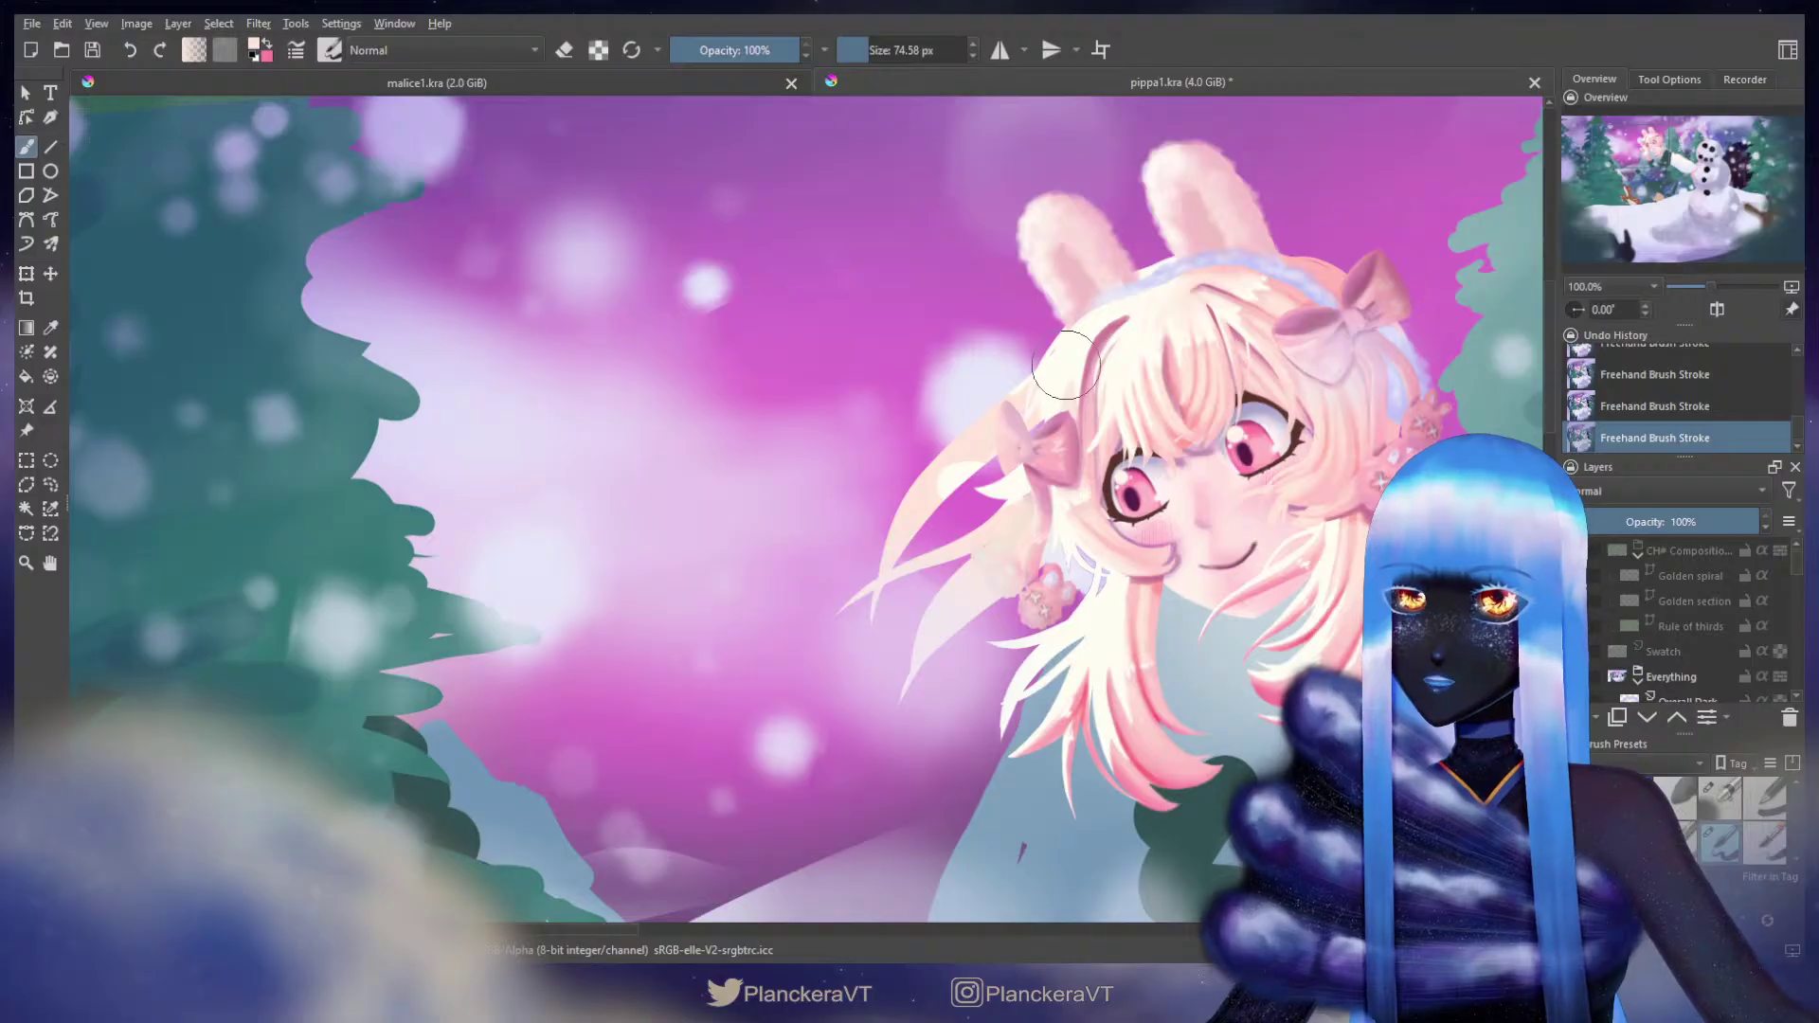
{"action": "key", "text": "ctrl+z"}
{"action": "mouse_move", "coordinate": [1111, 334]}
{"action": "left_mouse_down"}
{"action": "mouse_move", "coordinate": [757, 604]}
{"action": "mouse_move", "coordinate": [945, 478]}
{"action": "mouse_move", "coordinate": [1109, 294]}
{"action": "left_mouse_up"}
{"action": "key", "text": "ctrl+z"}
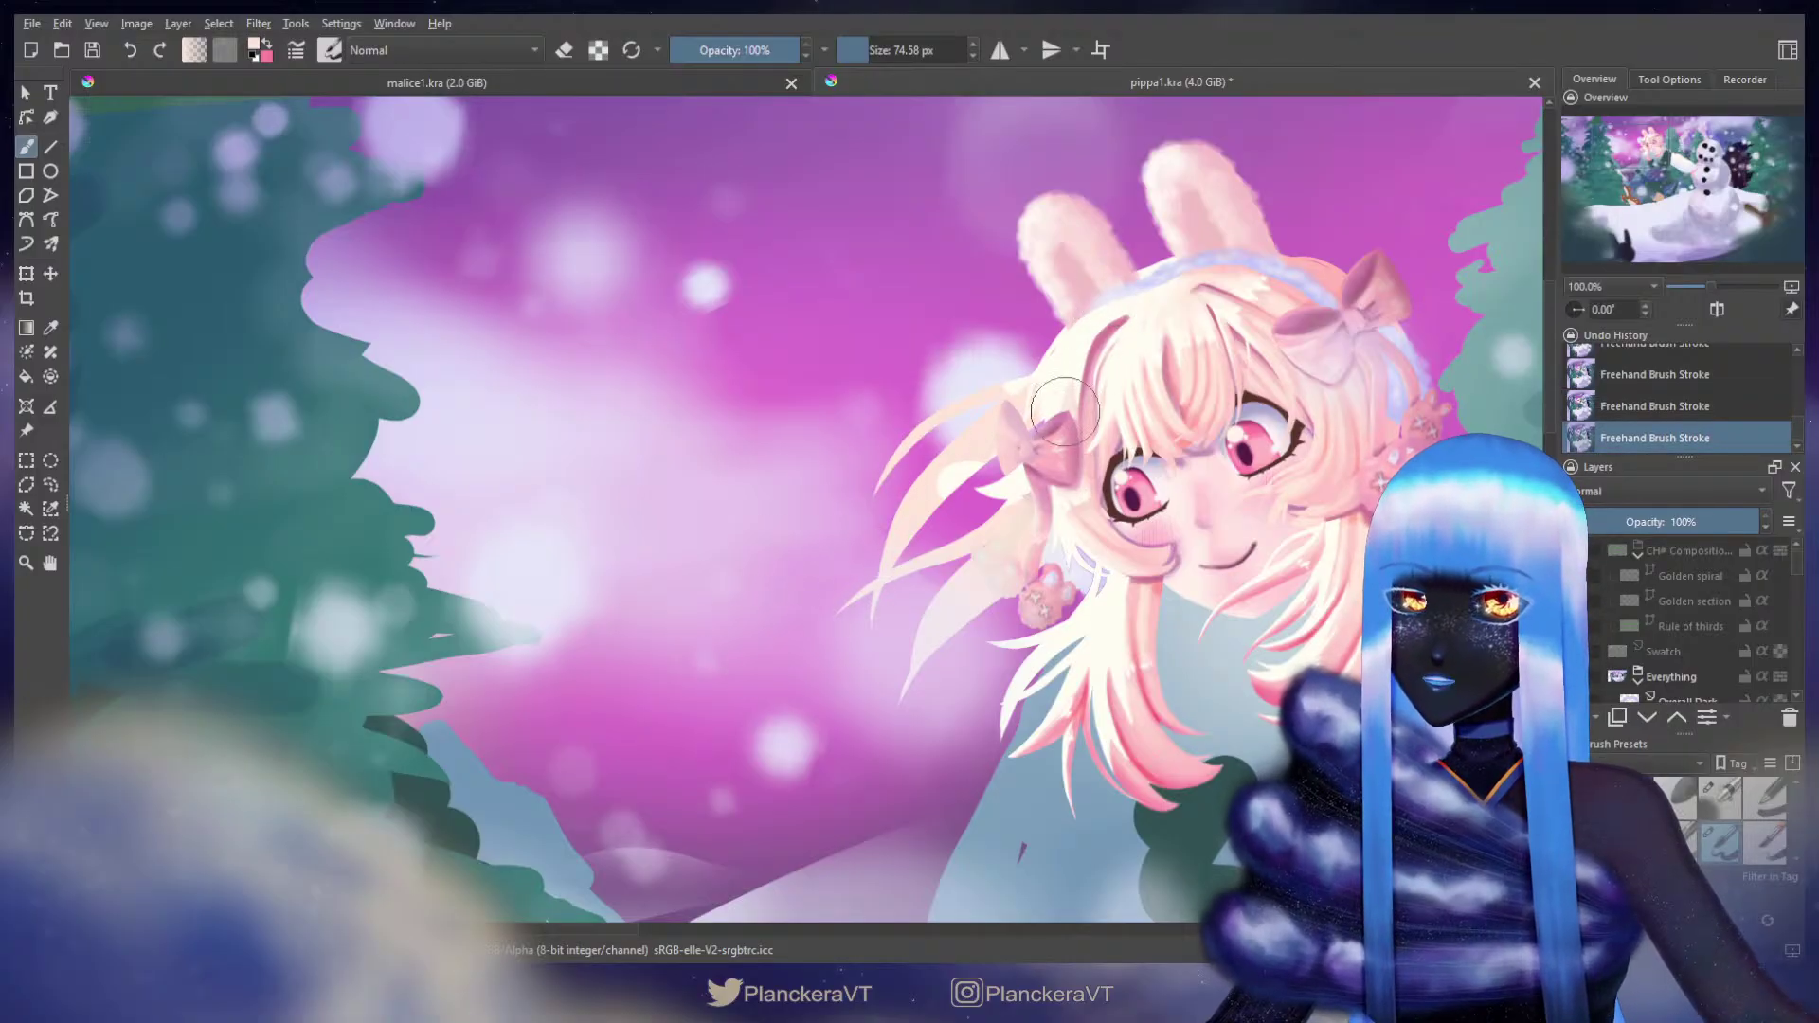
Step: Paint a windswept strand reaching outward above the left bow with an 81.19 px brush after undoing the unwanted attempts
{"action": "key", "text": "ctrl+z"}
{"action": "left_click_drag", "start_coordinate": [1094, 322], "coordinate": [804, 454]}
{"action": "key", "text": "ctrl+z"}
{"action": "left_click_drag", "start_coordinate": [1115, 305], "coordinate": [796, 457]}
{"action": "key", "text": "ctrl+z"}
{"action": "left_click_drag", "start_coordinate": [1014, 374], "coordinate": [791, 459]}
{"action": "key", "text": "ctrl+z"}
{"action": "mouse_move", "coordinate": [1136, 276]}
{"action": "left_mouse_down"}
{"action": "mouse_move", "coordinate": [1056, 354]}
{"action": "mouse_move", "coordinate": [1077, 328]}
{"action": "left_mouse_up"}
{"action": "key", "text": "ctrl+z"}
{"action": "key", "text": "ctrl+z"}
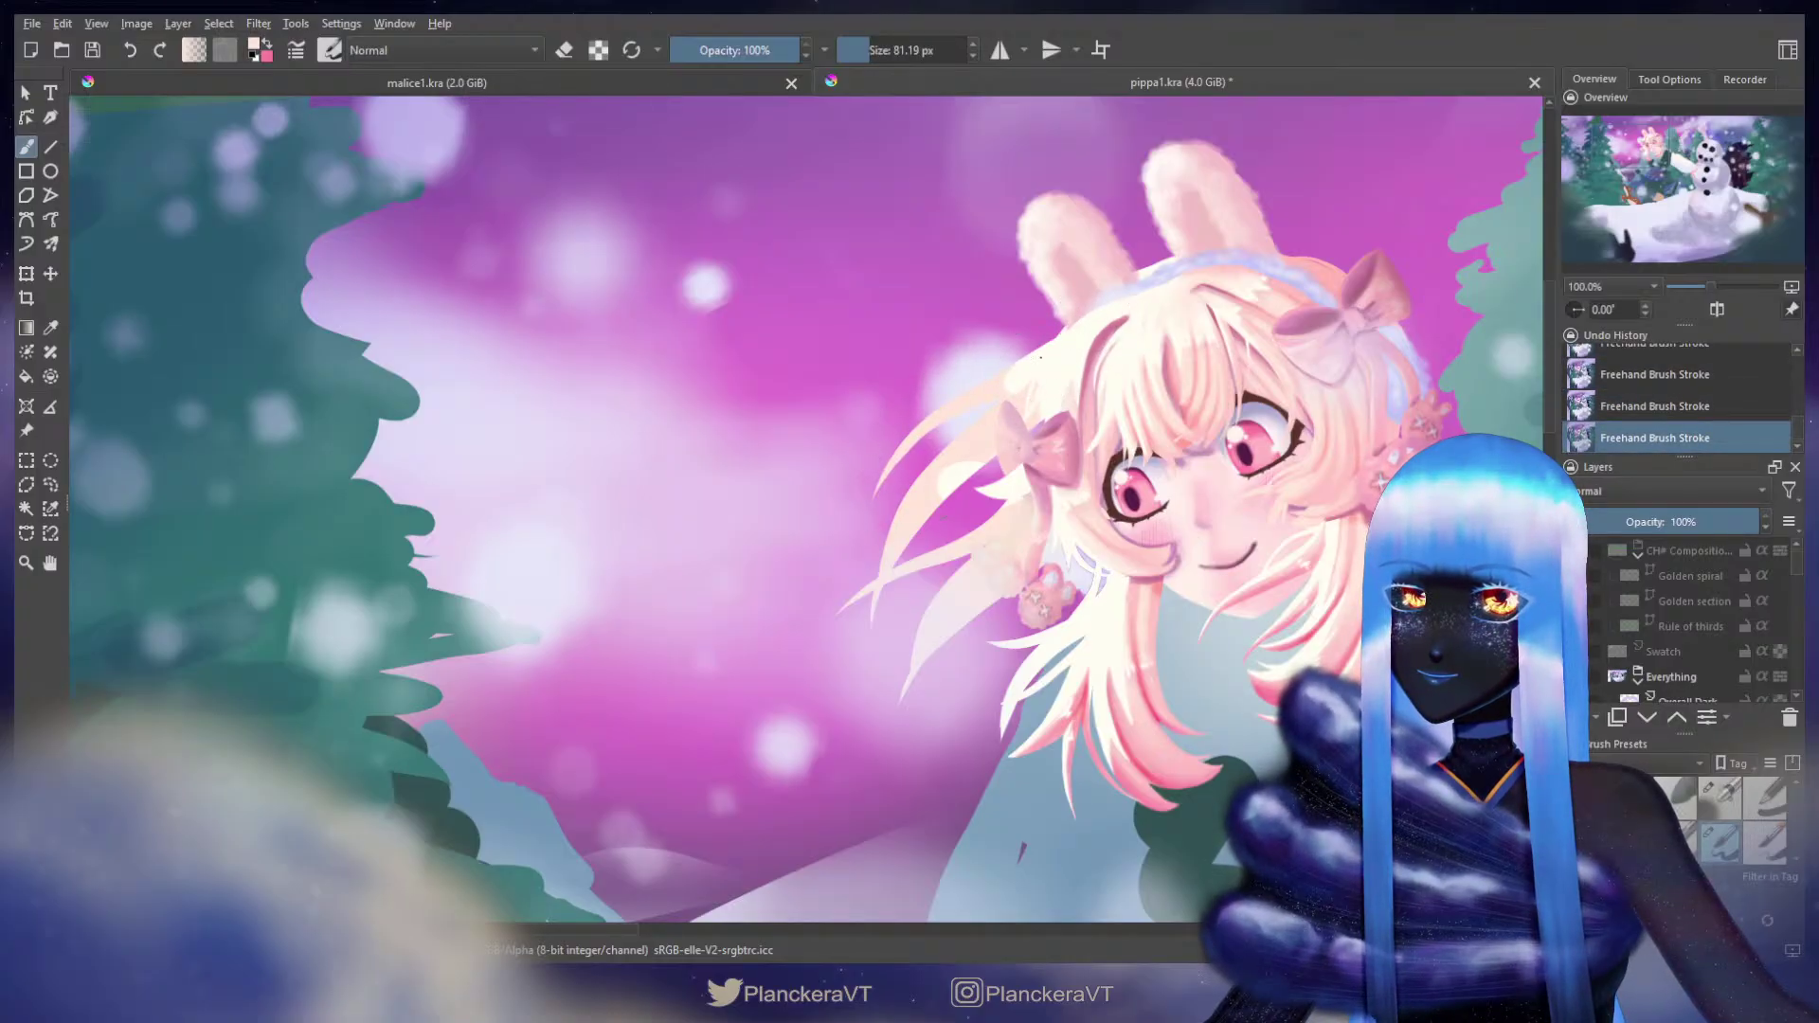
{"action": "key", "text": "ctrl+z"}
{"action": "left_click_drag", "start_coordinate": [1097, 316], "coordinate": [866, 367]}
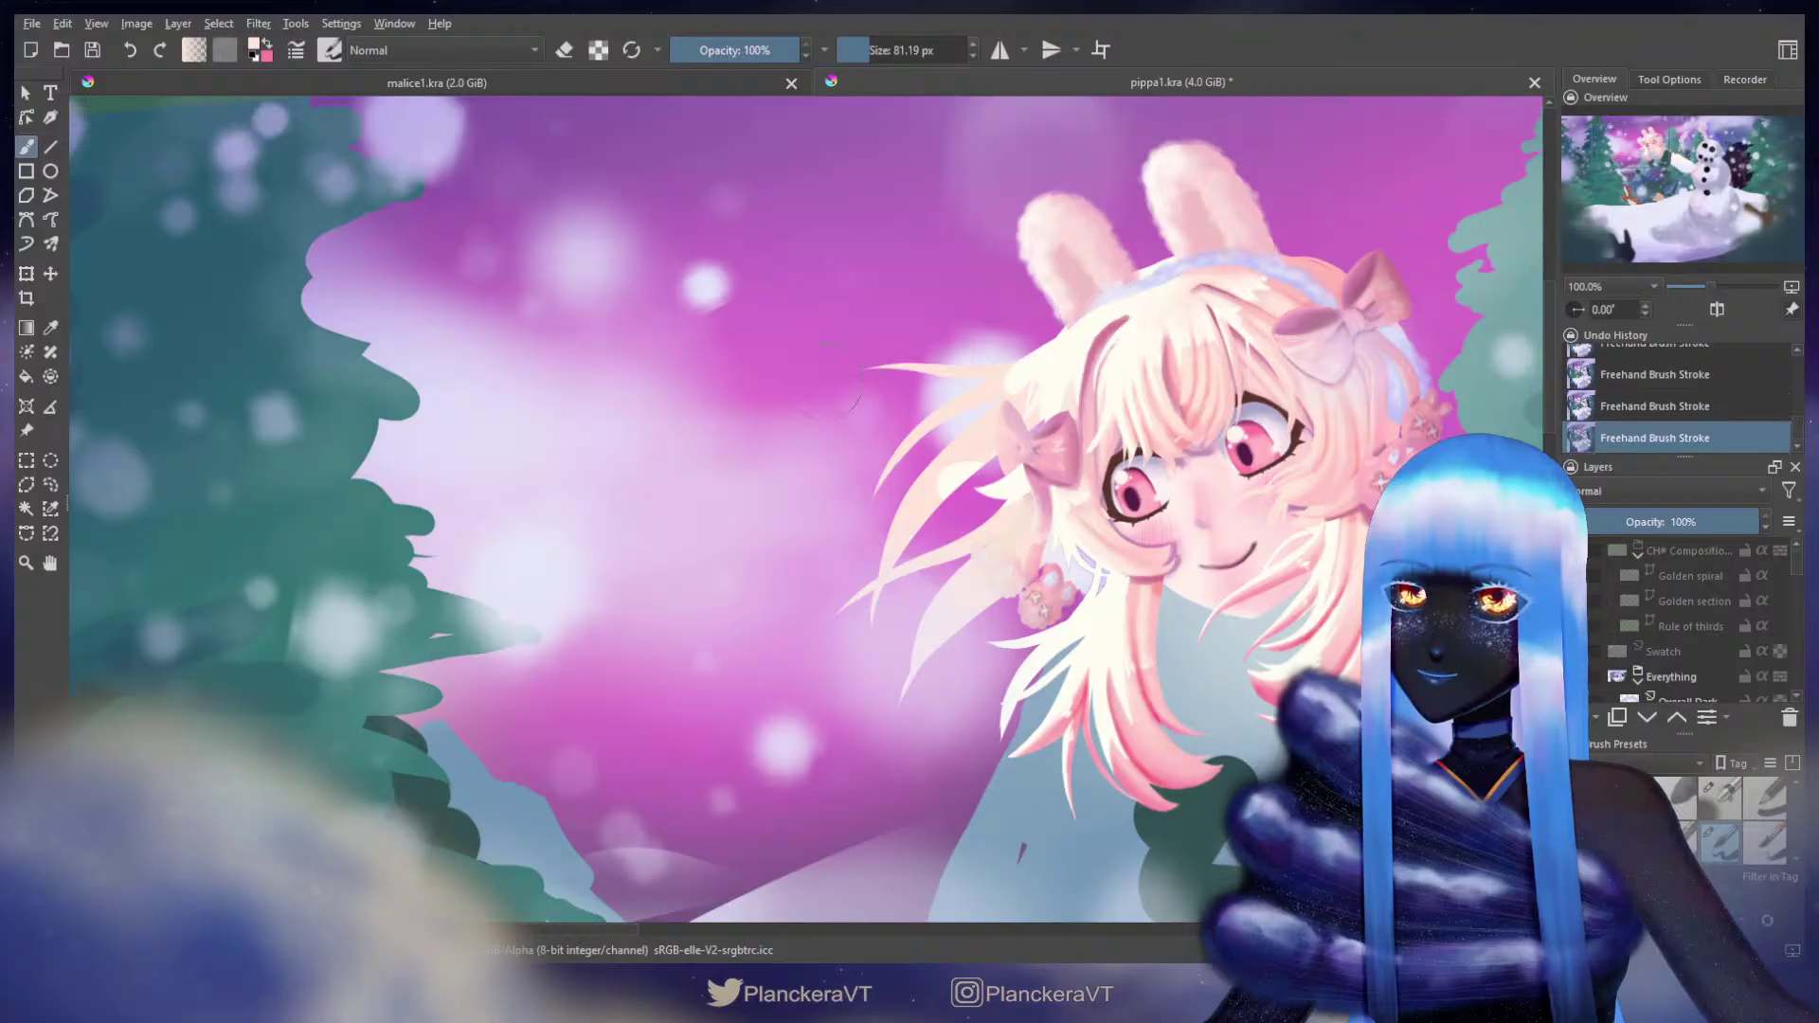
Step: Fill in the lower windswept hair beside the left flower ornament with a 97.42 px brush, comparing the last stroke by undoing and redoing it
{"action": "mouse_move", "coordinate": [1026, 522]}
{"action": "left_mouse_down"}
{"action": "mouse_move", "coordinate": [1063, 374]}
{"action": "mouse_move", "coordinate": [890, 474]}
{"action": "left_mouse_up"}
{"action": "key", "text": "ctrl+z"}
{"action": "left_click_drag", "start_coordinate": [1118, 406], "coordinate": [1048, 459]}
{"action": "key", "text": "ctrl+z"}
{"action": "left_click_drag", "start_coordinate": [1088, 341], "coordinate": [858, 525]}
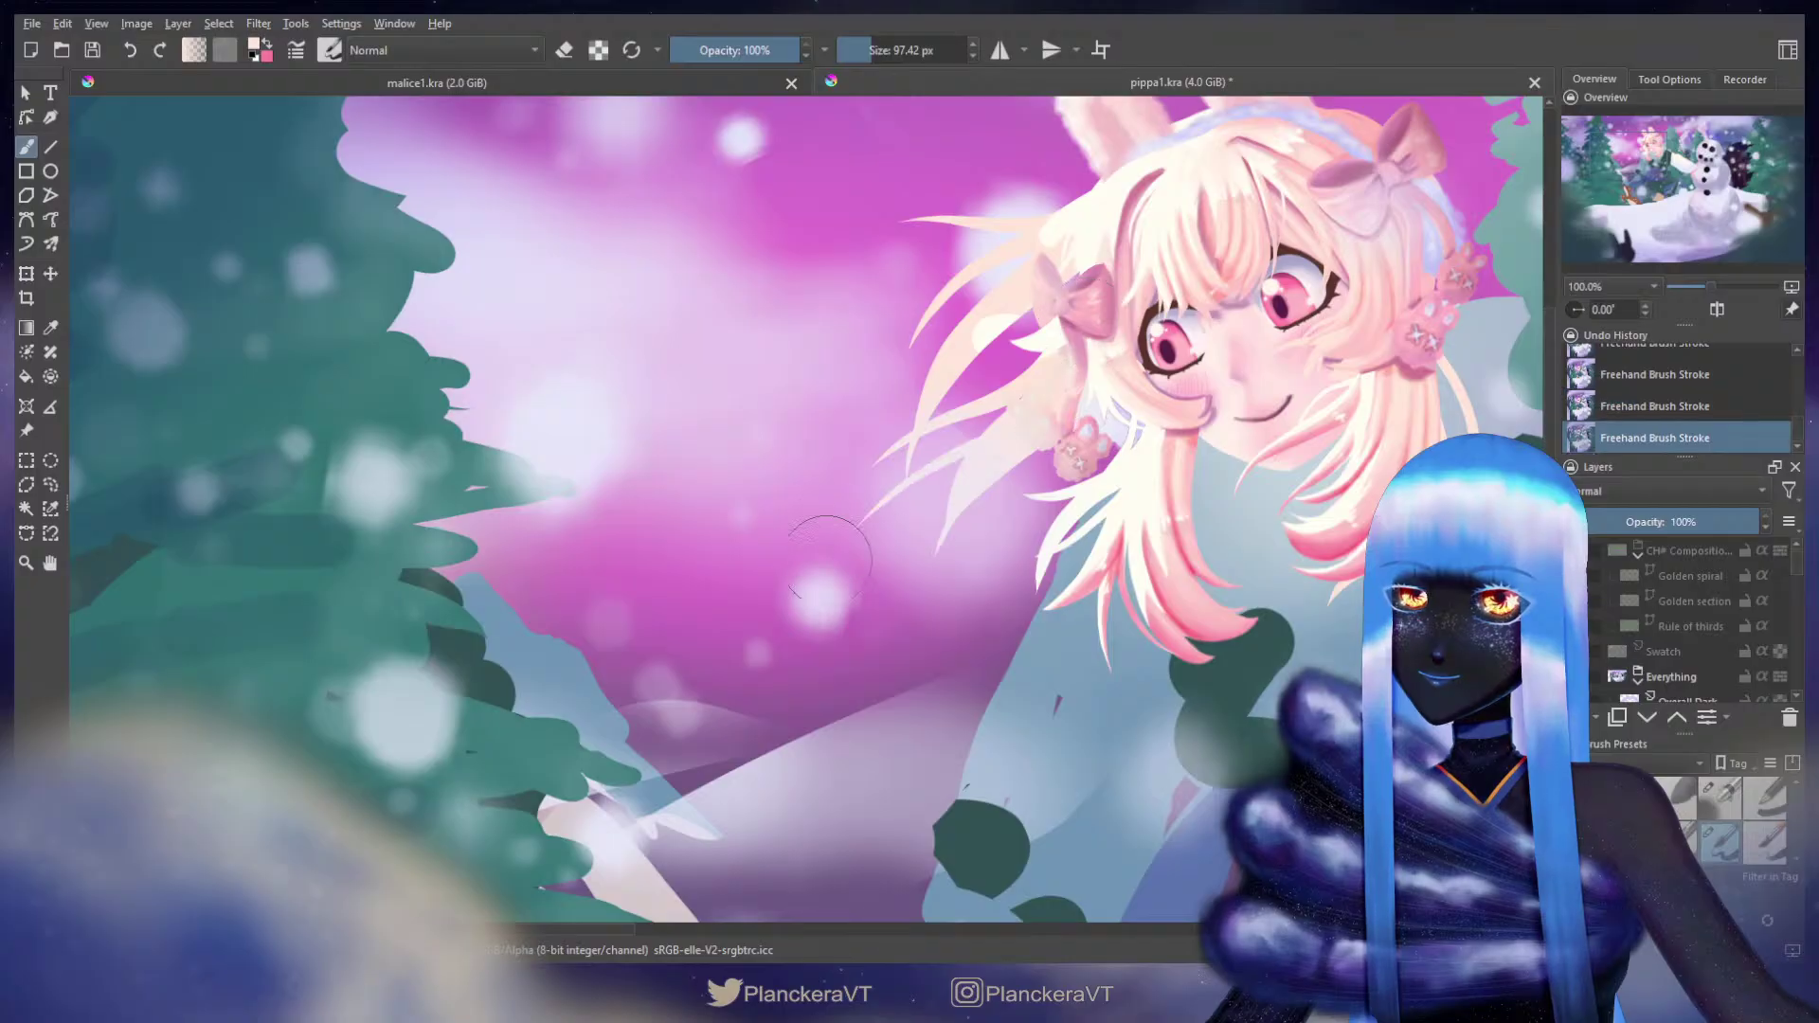
{"action": "key", "text": "ctrl+z"}
{"action": "mouse_move", "coordinate": [1124, 289]}
{"action": "left_mouse_down"}
{"action": "mouse_move", "coordinate": [1113, 368]}
{"action": "mouse_move", "coordinate": [849, 548]}
{"action": "left_mouse_up"}
{"action": "key", "text": "ctrl+z"}
{"action": "key", "text": "ctrl+z"}
{"action": "key", "text": "ctrl+shift+z"}
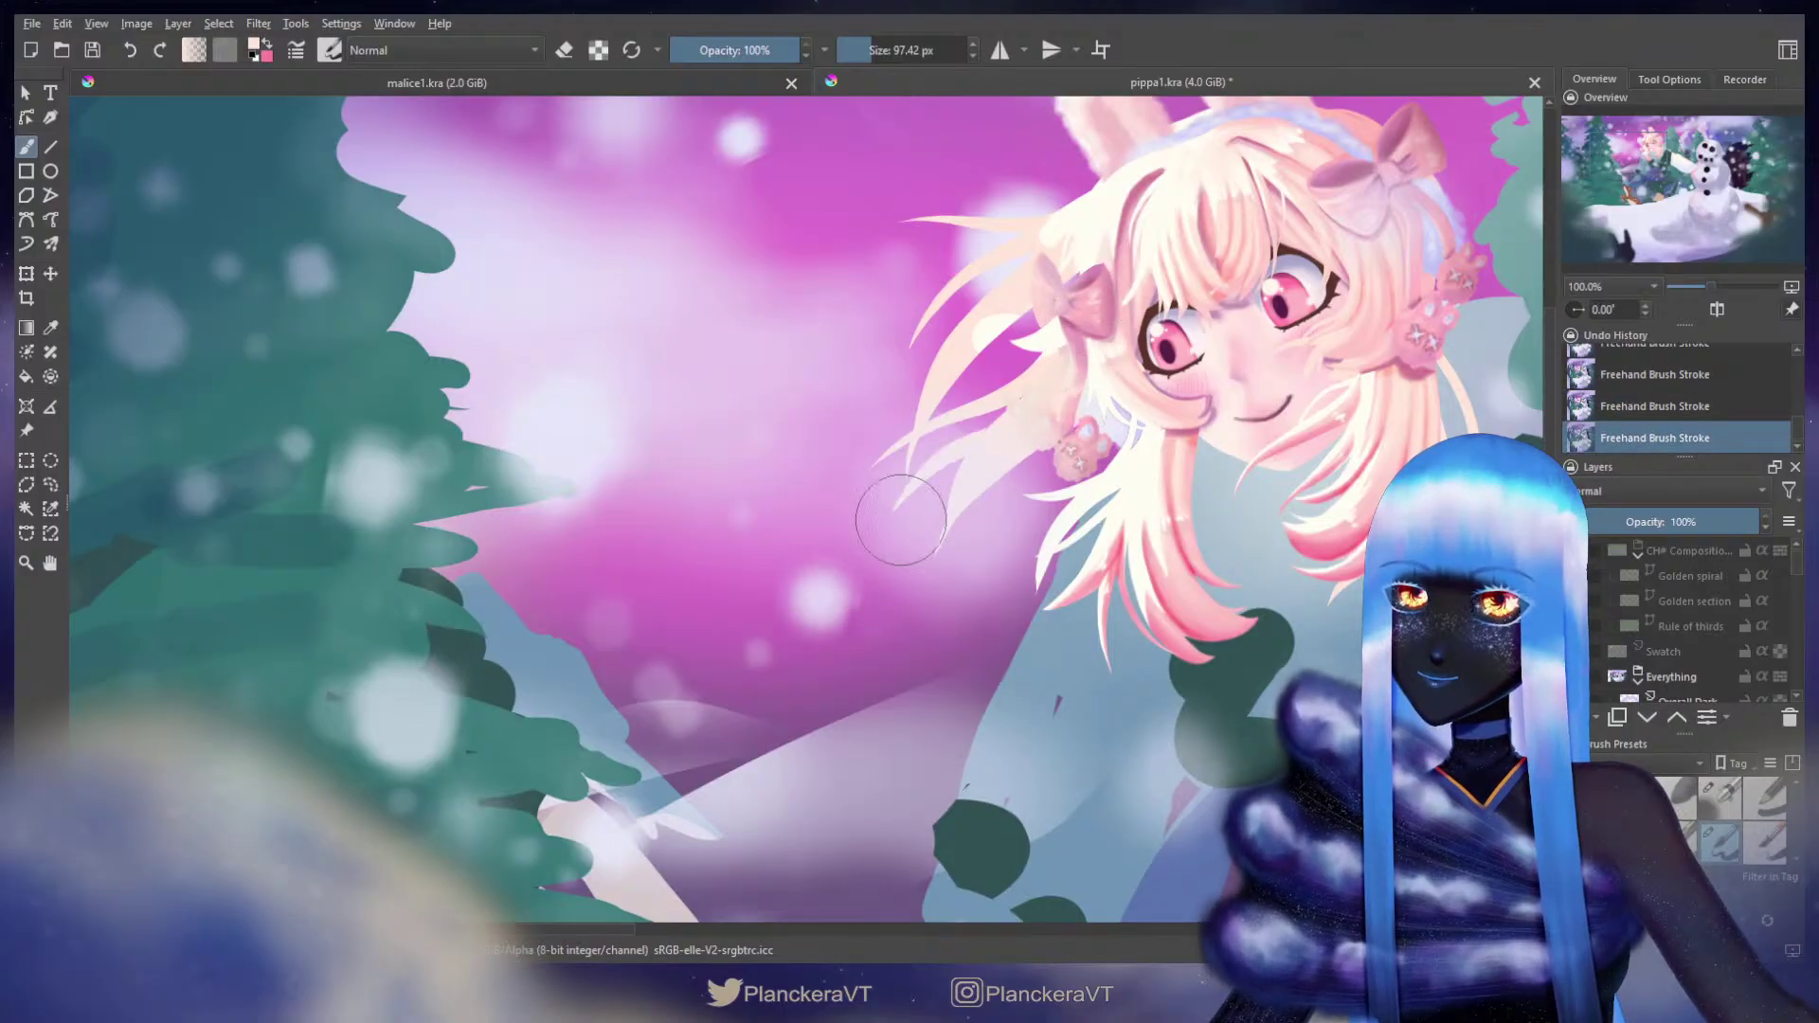
{"action": "key", "text": "ctrl+z"}
{"action": "key", "text": "ctrl+shift+z"}
{"action": "key", "text": "ctrl+z"}
{"action": "key", "text": "ctrl+shift+z"}
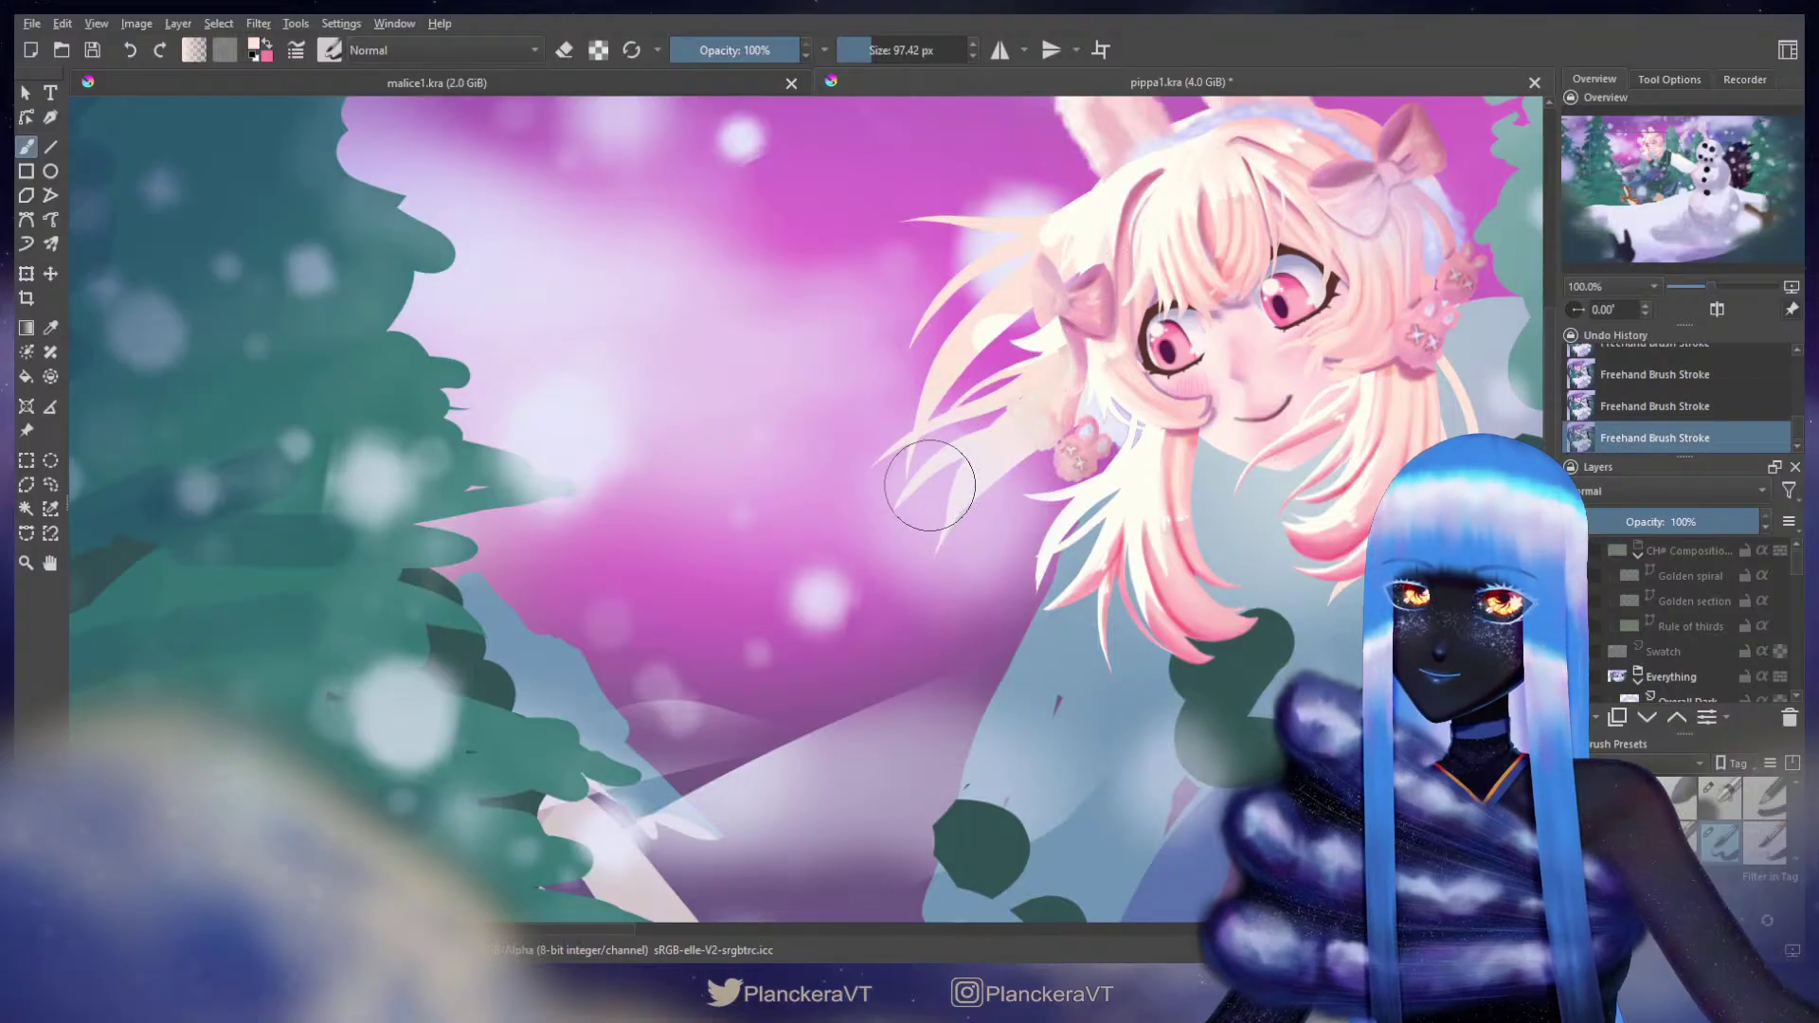
Step: Lasso the loose hair around the long right lock and cut it onto a new layer
{"action": "left_click_drag", "start_coordinate": [1041, 328], "coordinate": [1072, 390]}
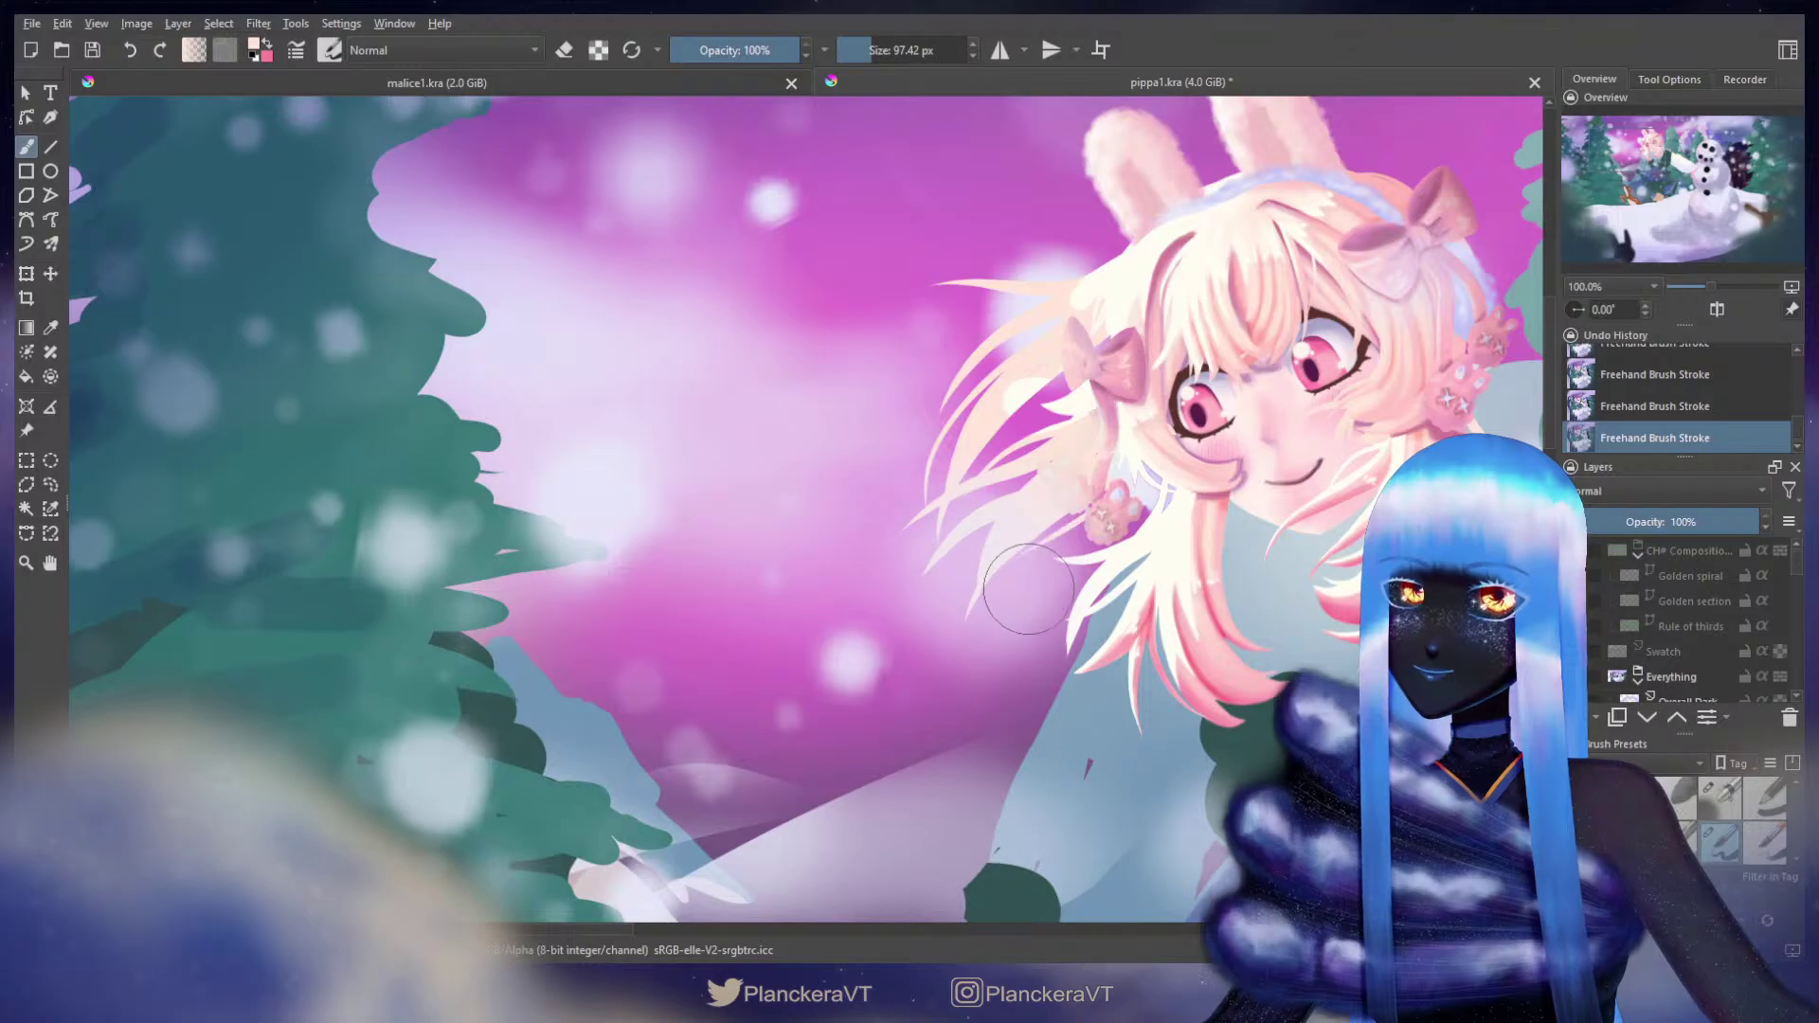
{"action": "left_click_drag", "start_coordinate": [1031, 614], "coordinate": [832, 621]}
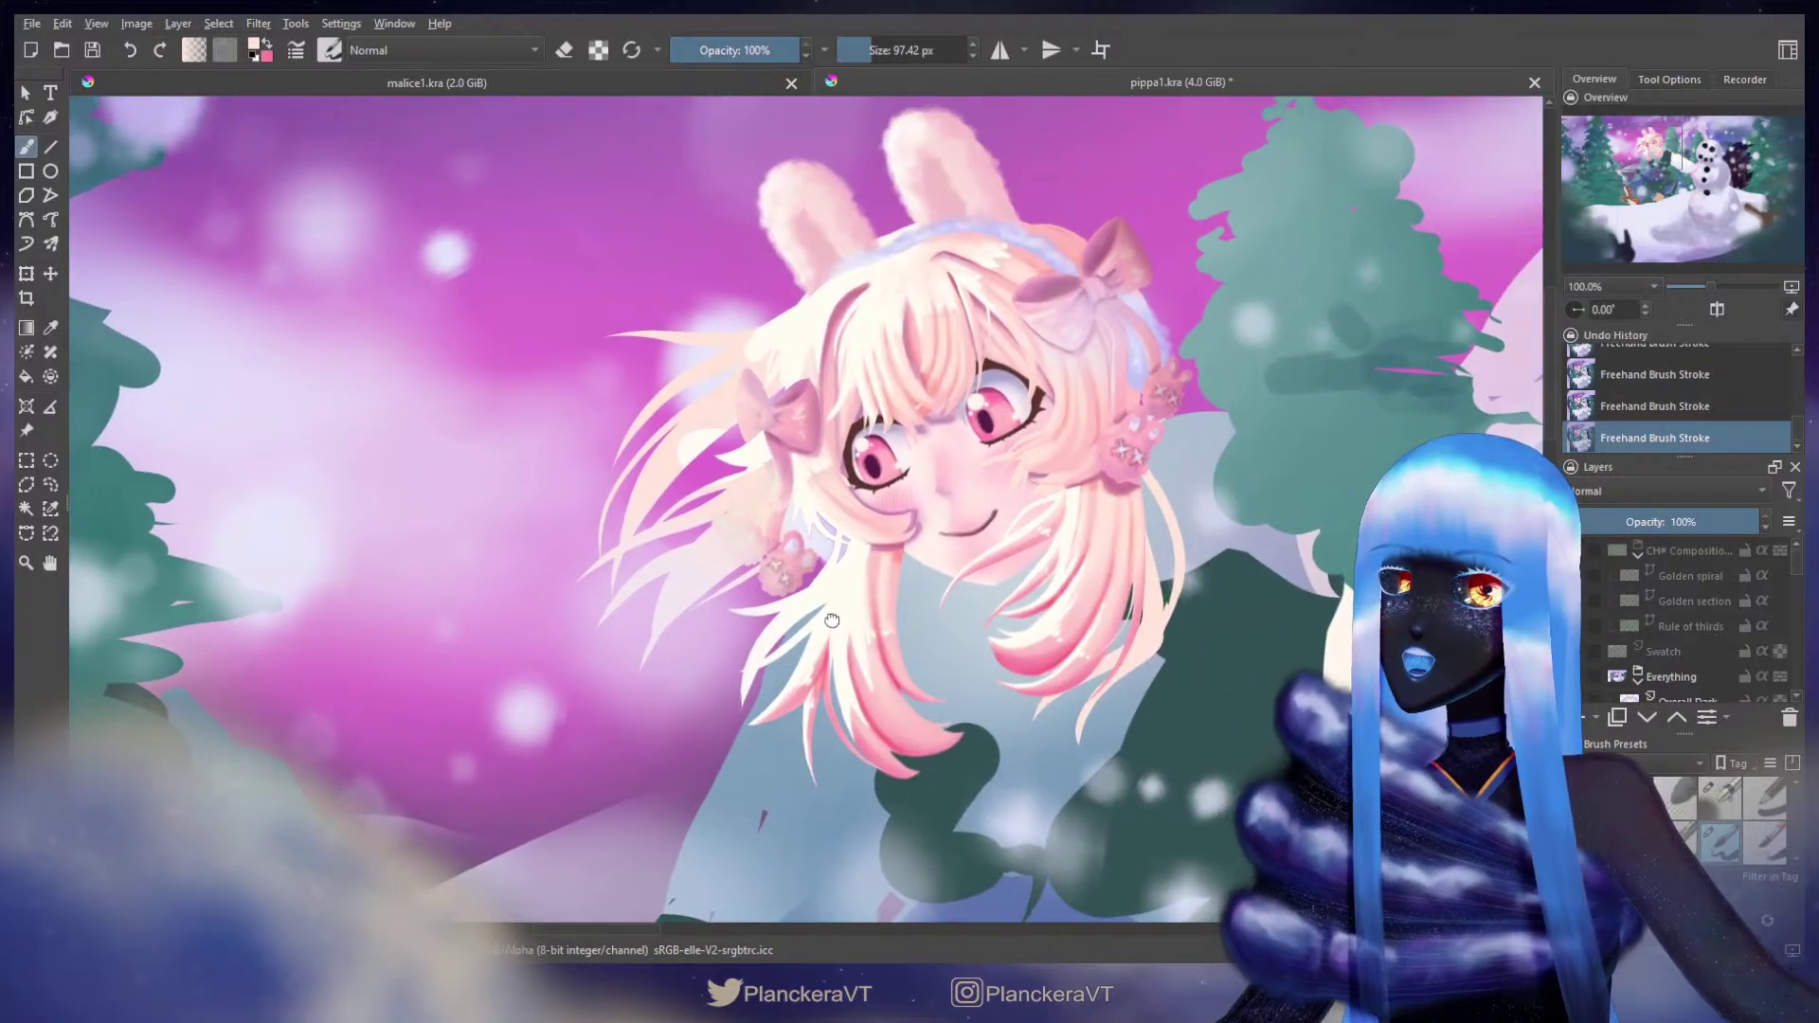
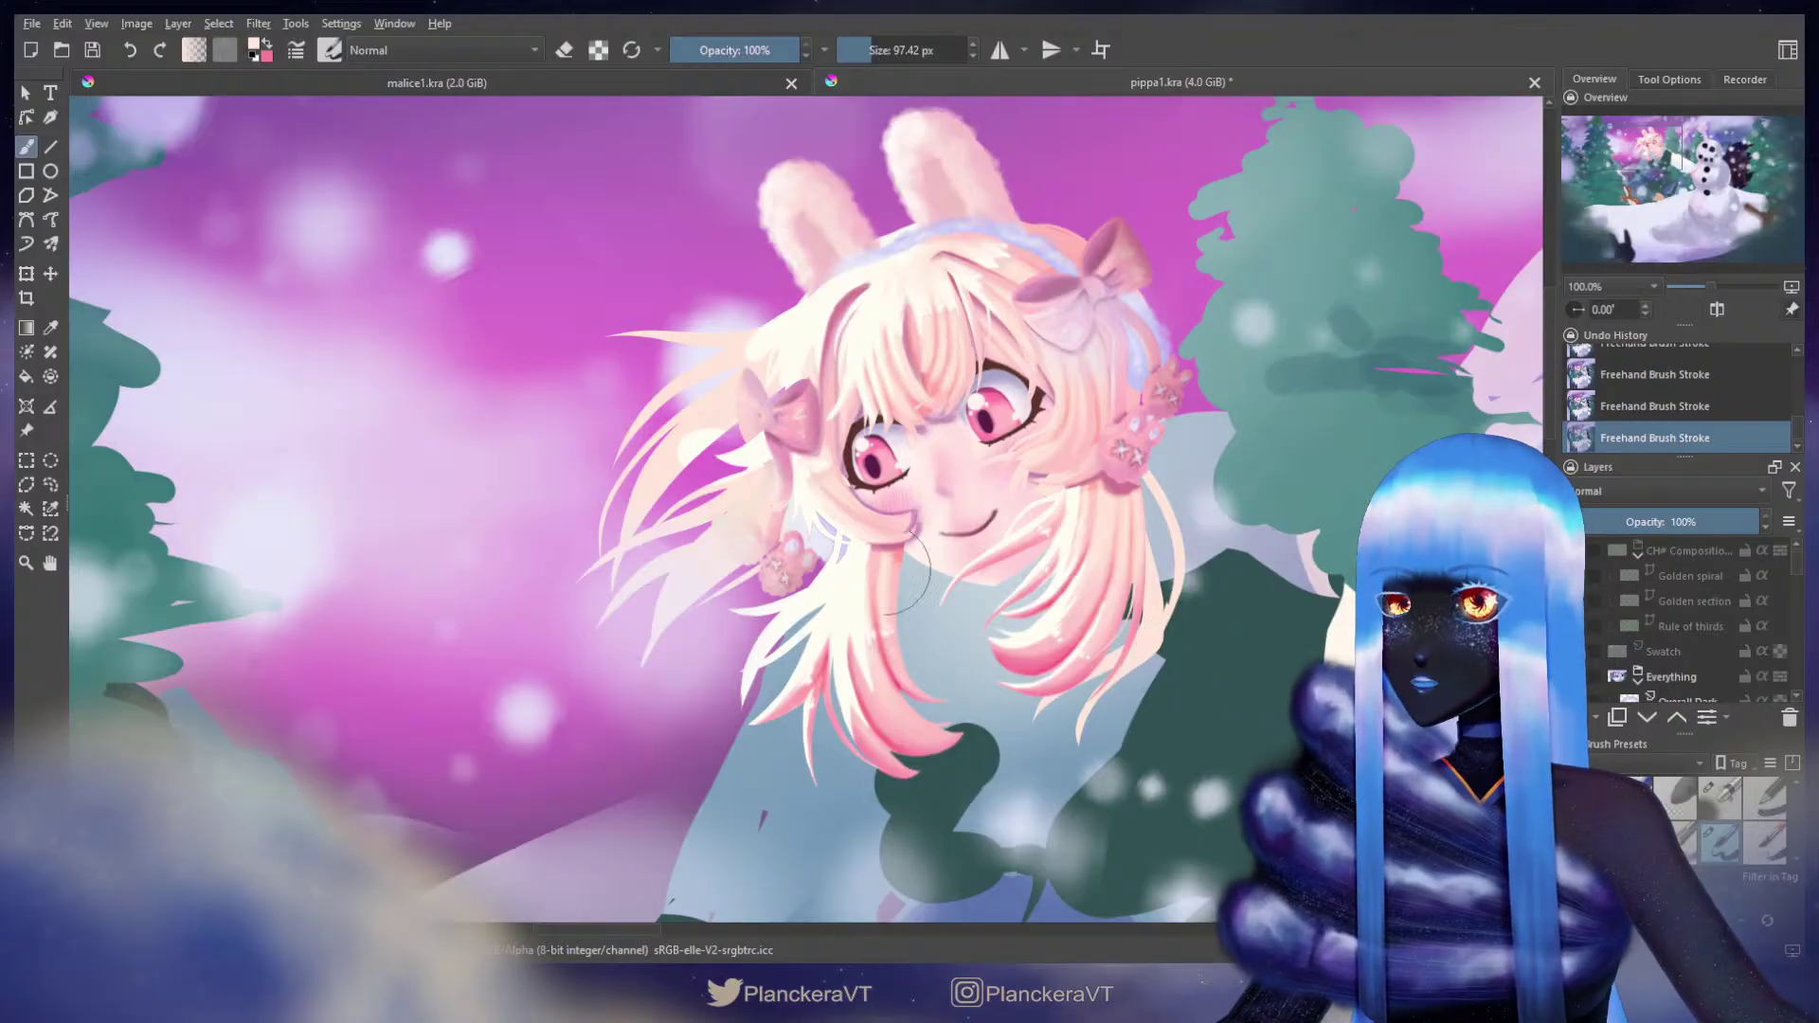
{"action": "left_click", "coordinate": [50, 485]}
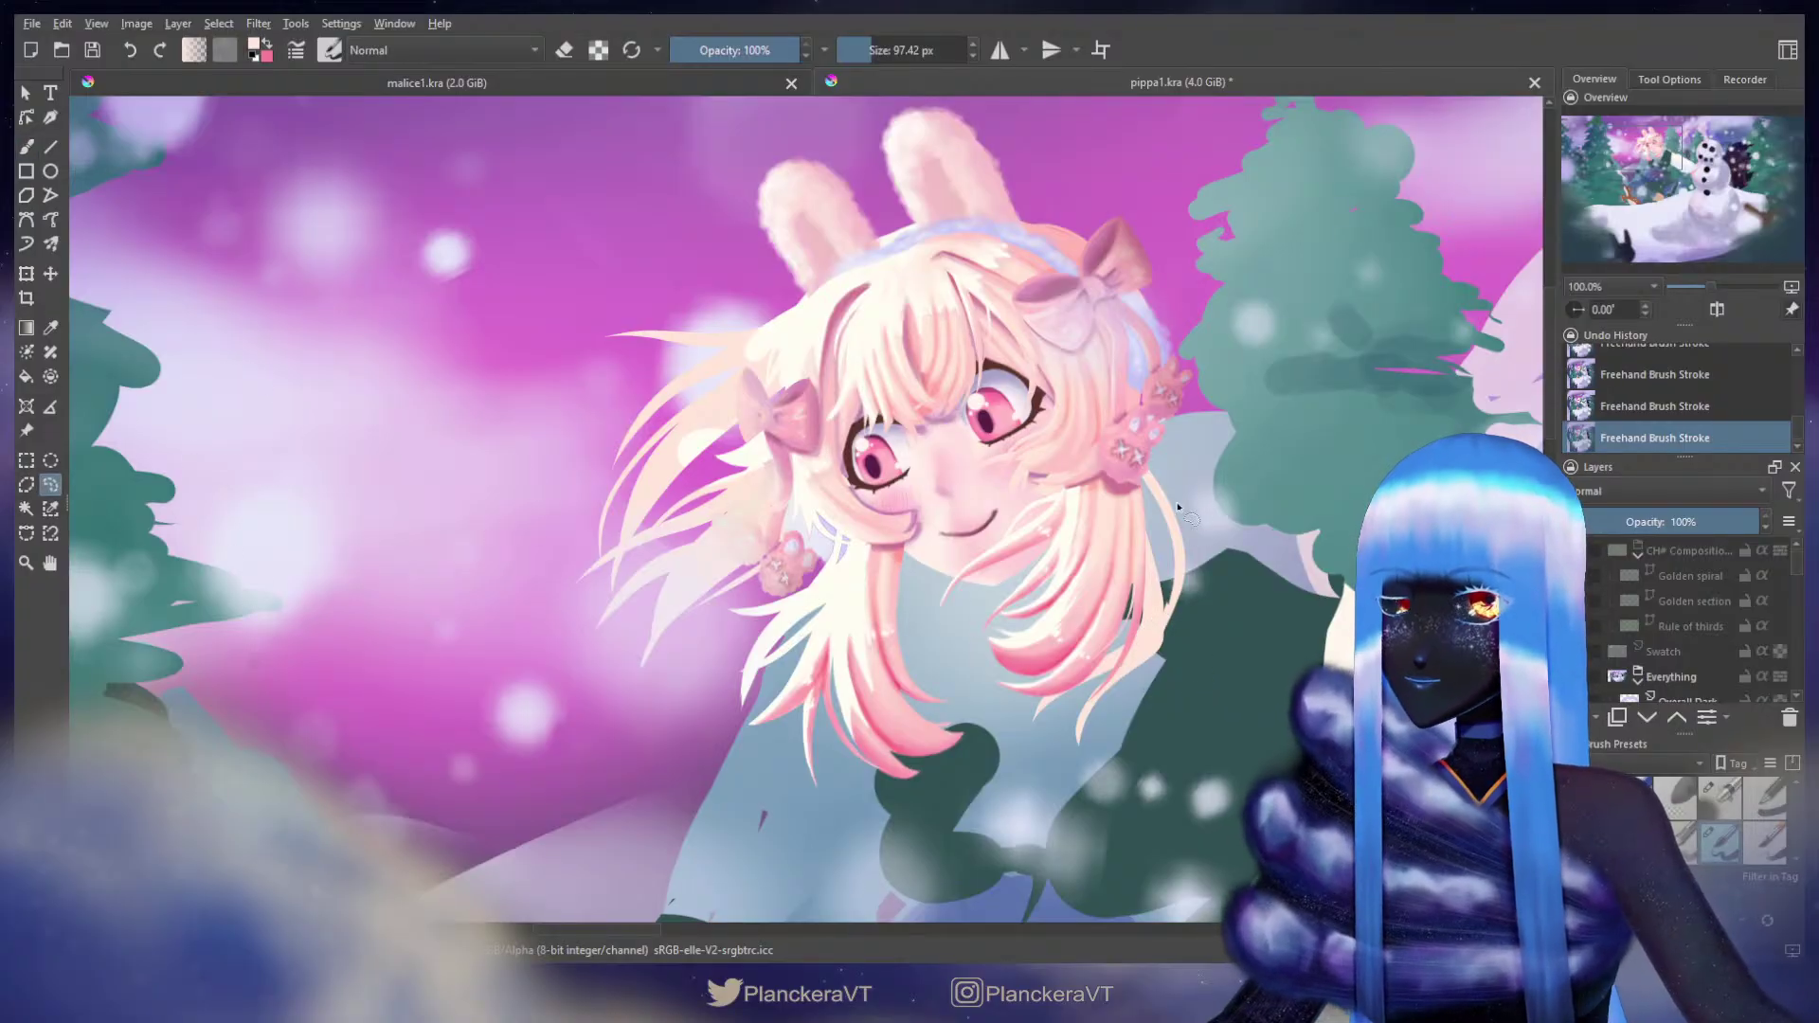
{"action": "mouse_move", "coordinate": [1217, 534]}
{"action": "left_mouse_down"}
{"action": "mouse_move", "coordinate": [1191, 448]}
{"action": "mouse_move", "coordinate": [1126, 417]}
{"action": "mouse_move", "coordinate": [1029, 446]}
{"action": "mouse_move", "coordinate": [962, 513]}
{"action": "left_mouse_up"}
{"action": "mouse_move", "coordinate": [921, 639]}
{"action": "left_mouse_down"}
{"action": "mouse_move", "coordinate": [1099, 803]}
{"action": "mouse_move", "coordinate": [1217, 532]}
{"action": "left_mouse_up"}
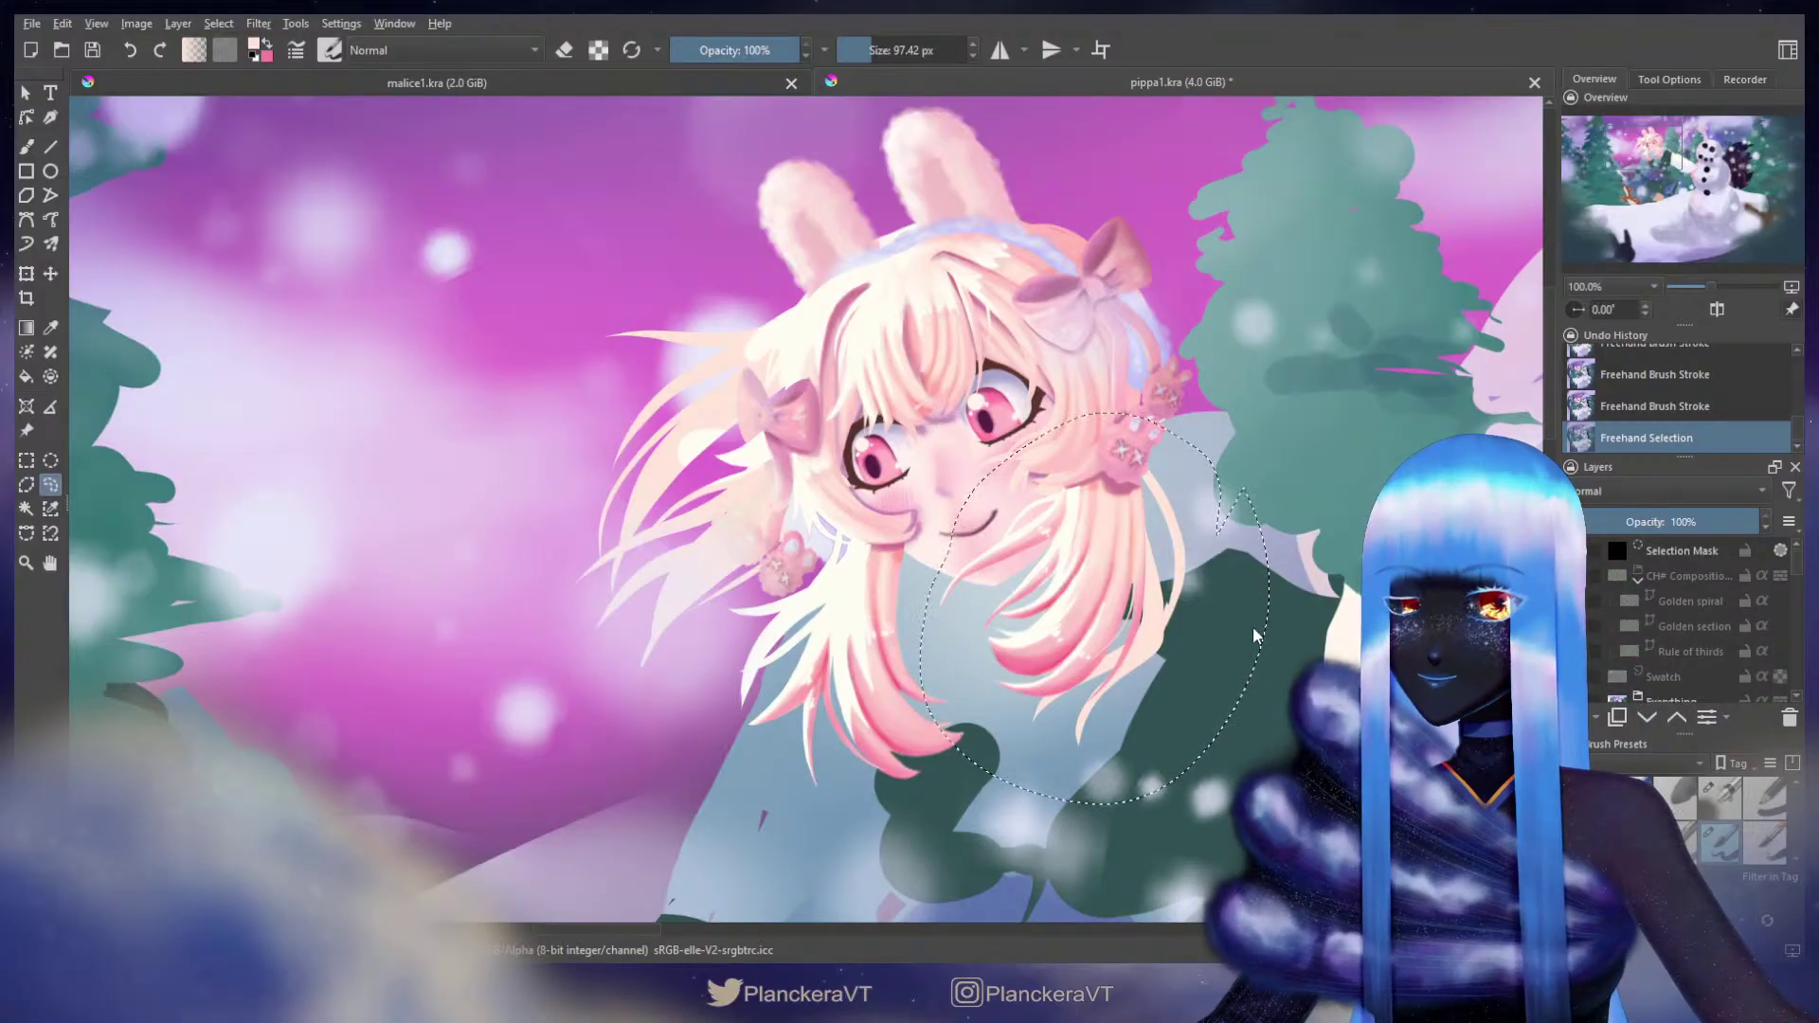
{"action": "key", "text": "ctrl+shift+j"}
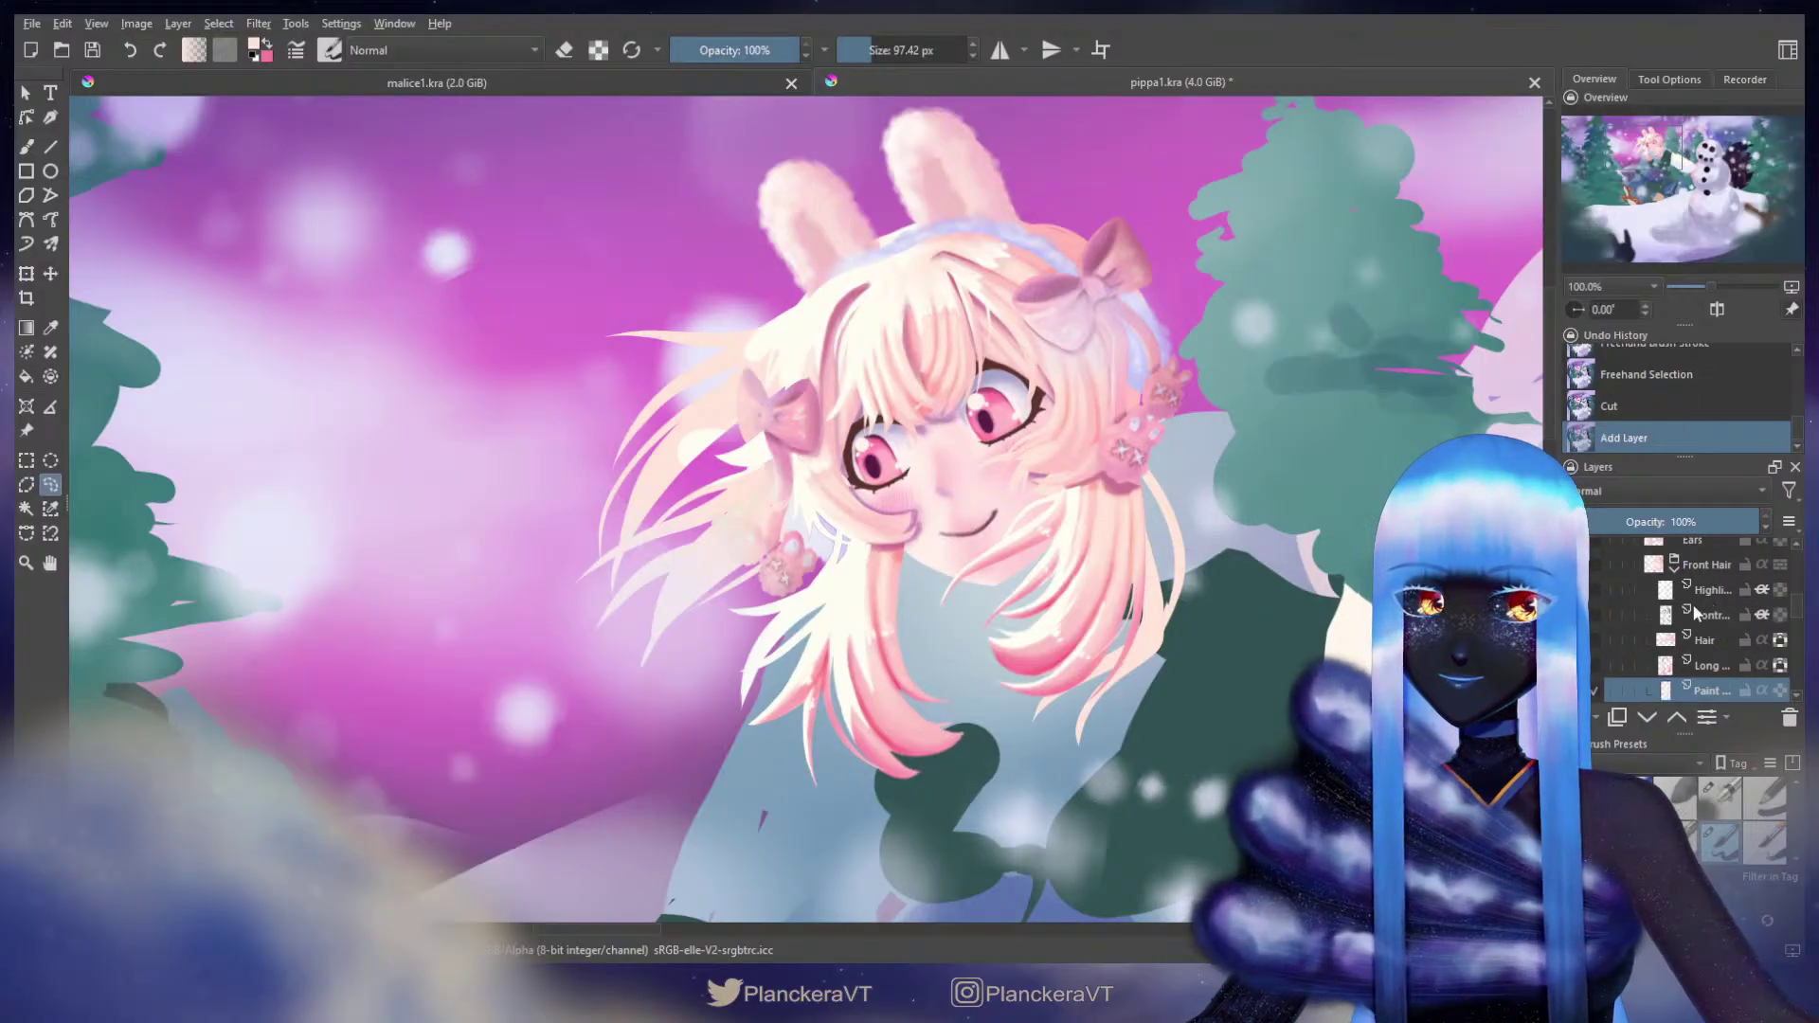
Step: Paint behind the right lock with a 27.11 px brush, lock the new layer's alpha, and undo the last change
{"action": "scroll", "coordinate": [1303, 618], "scroll_direction": "up", "scroll_amount": 2}
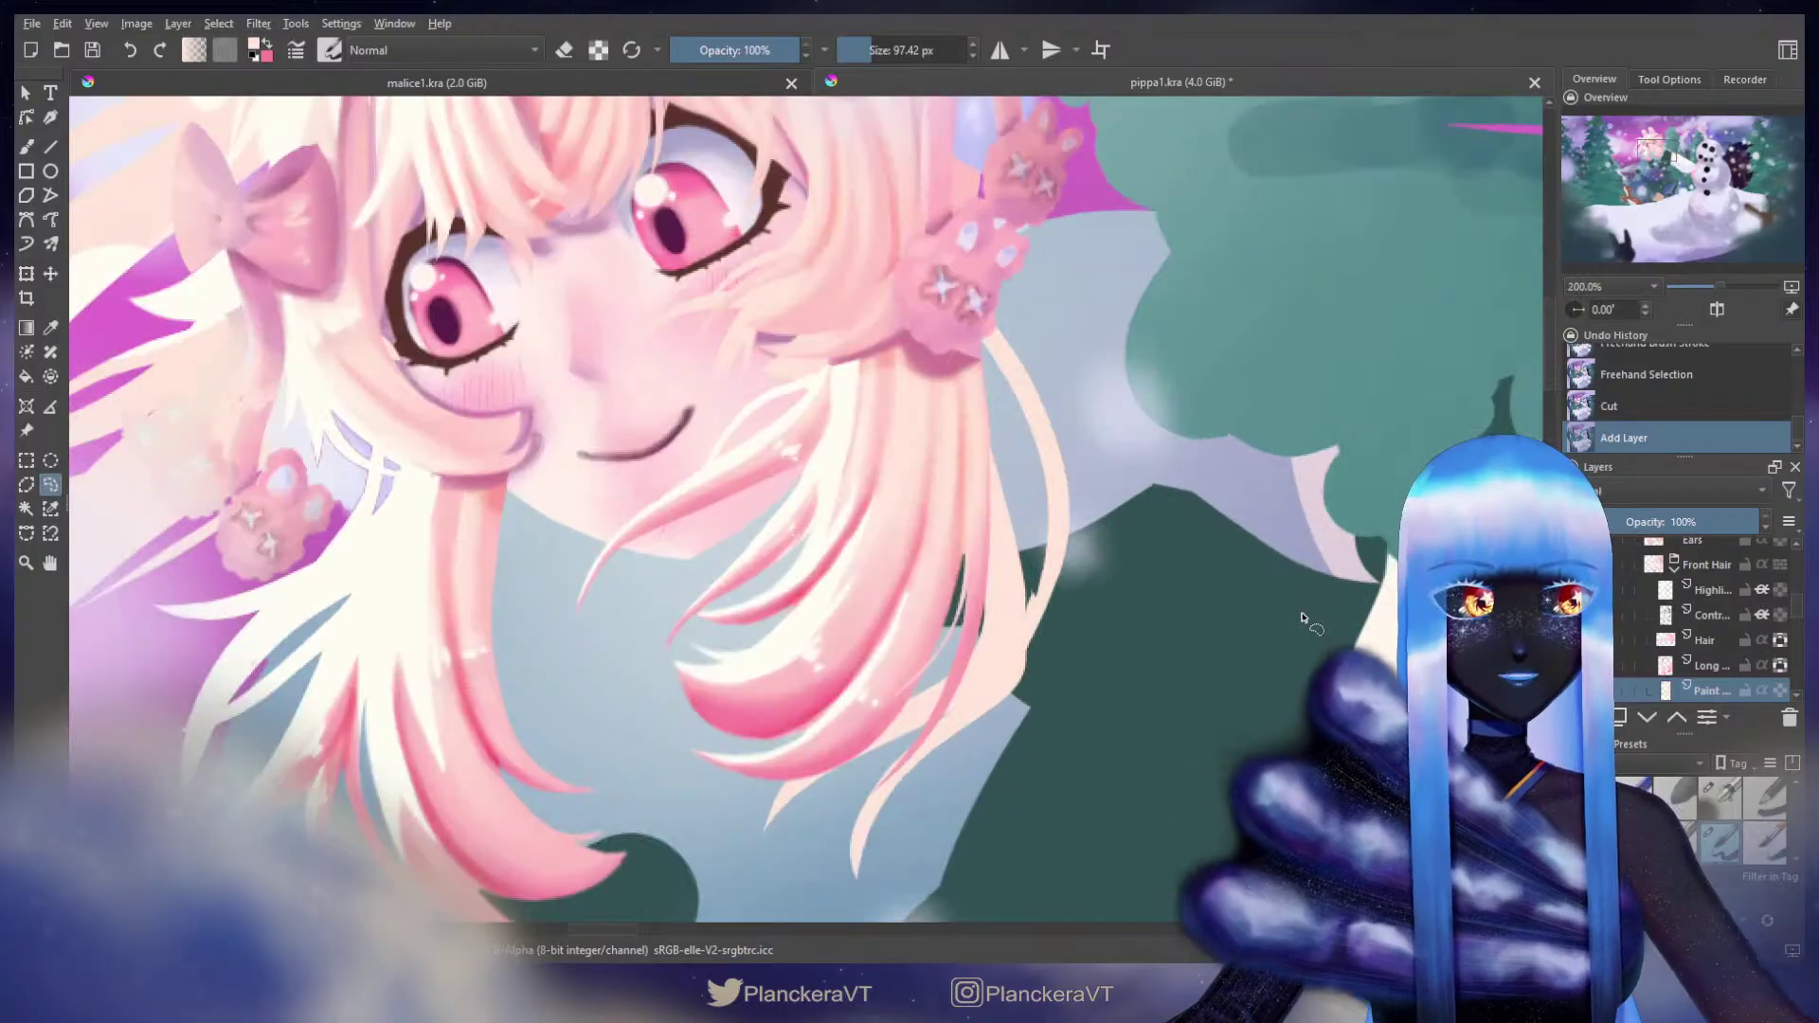
{"action": "left_click_drag", "start_coordinate": [1036, 512], "coordinate": [1011, 401]}
{"action": "key", "text": "b"}
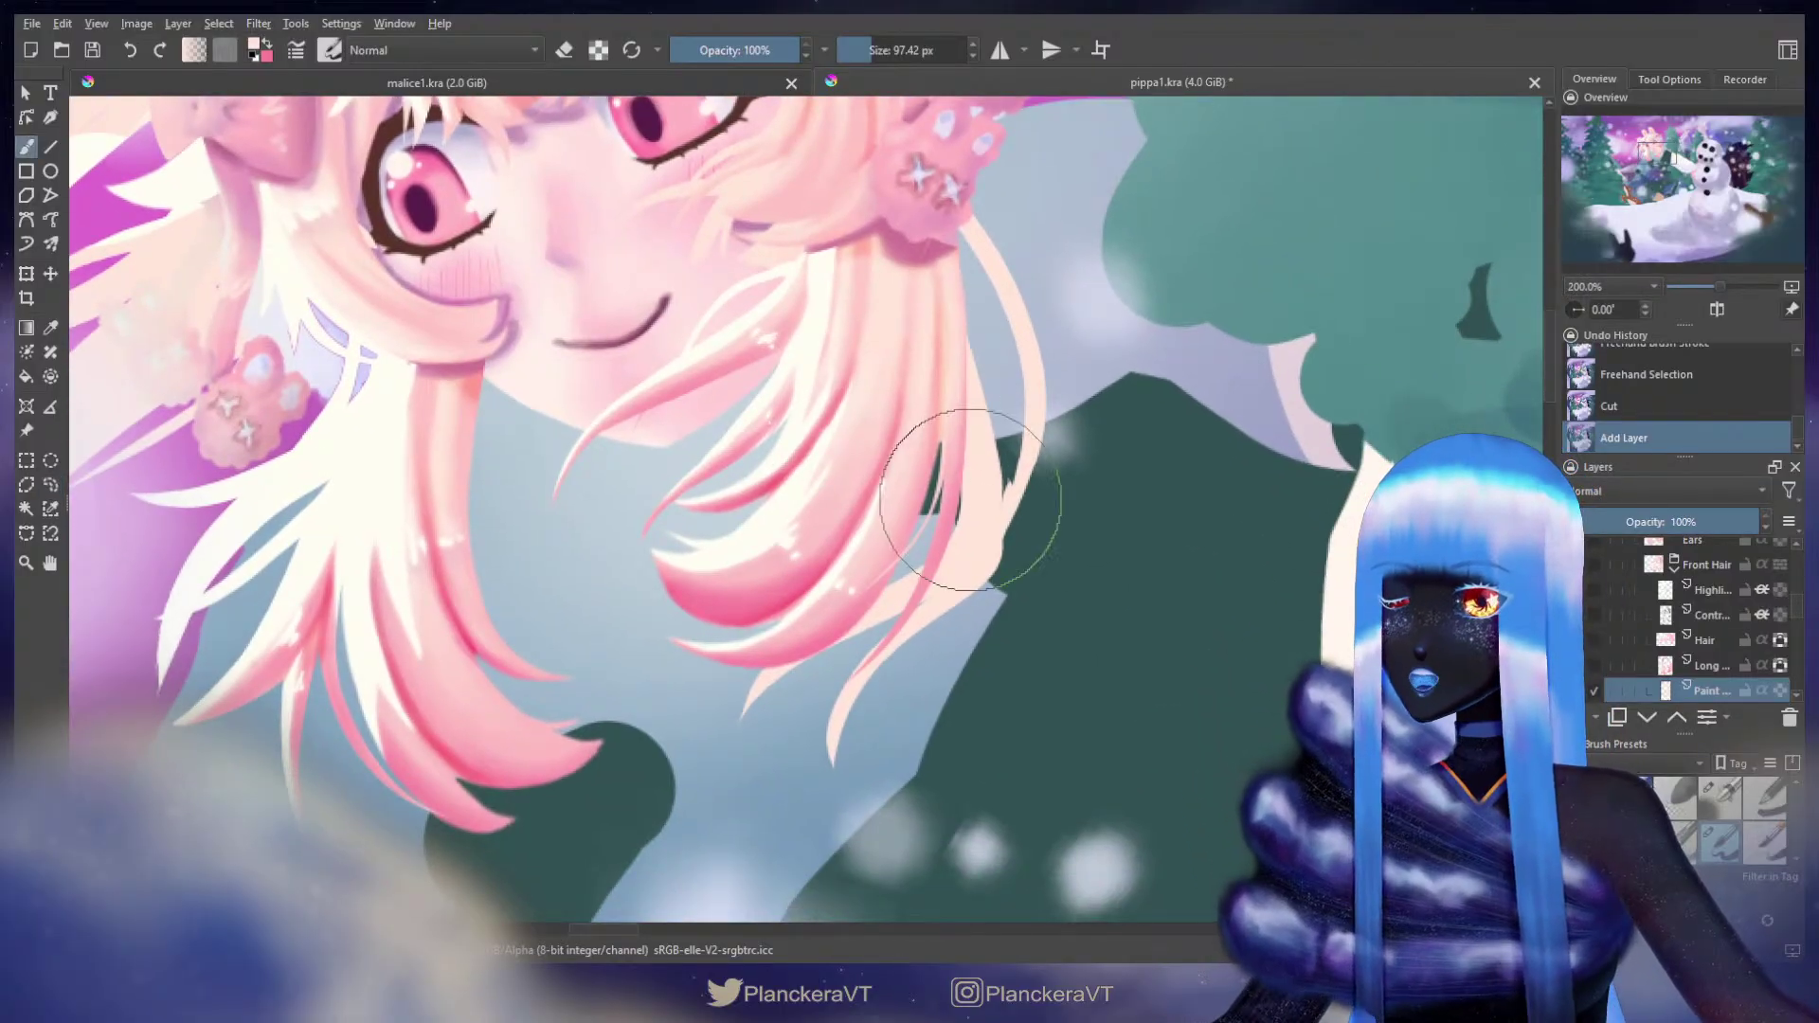
{"action": "left_click_drag", "start_coordinate": [984, 507], "coordinate": [851, 502], "text": "shift"}
{"action": "left_click_drag", "start_coordinate": [936, 288], "coordinate": [946, 316]}
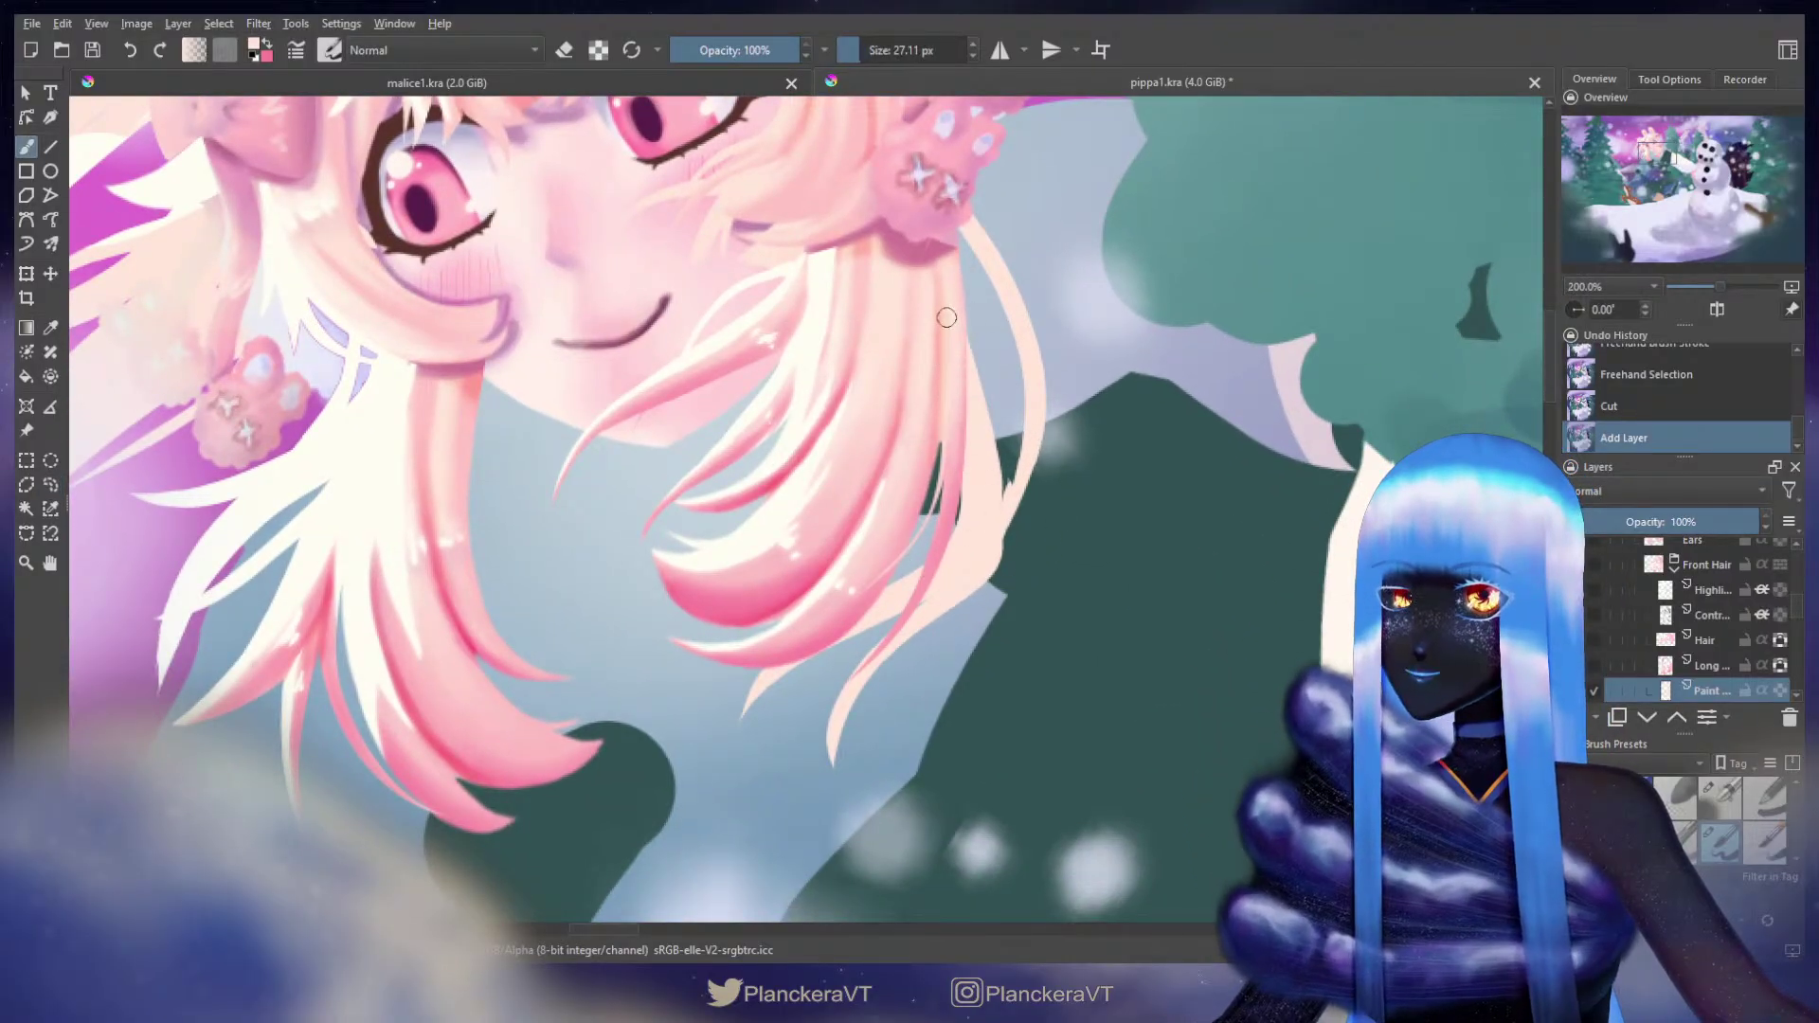
{"action": "left_click", "coordinate": [946, 315]}
{"action": "left_click", "coordinate": [1778, 691]}
{"action": "left_click_drag", "start_coordinate": [1715, 688], "coordinate": [1737, 667]}
{"action": "key", "text": "ctrl+z"}
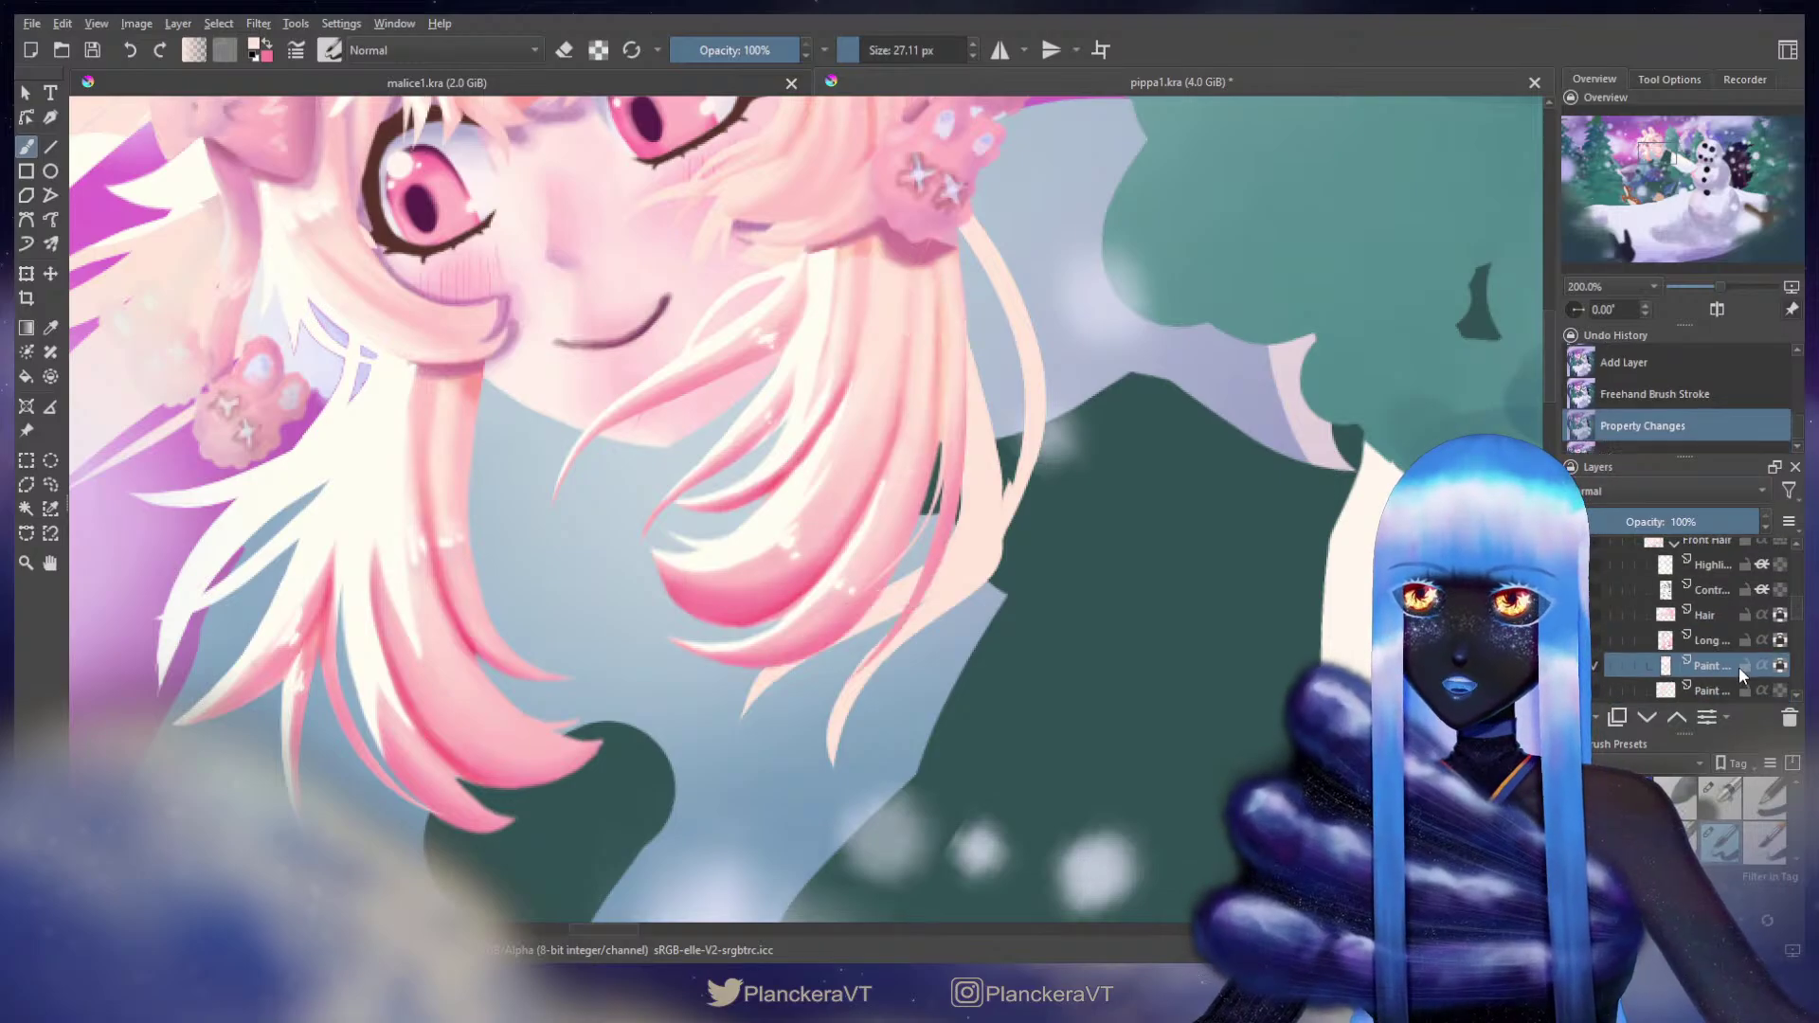
Step: Copy the name of the long hair layer and rename the new paint layer below it Long Front Hair
{"action": "double_click", "coordinate": [1712, 642]}
{"action": "key", "text": "ctrl+c"}
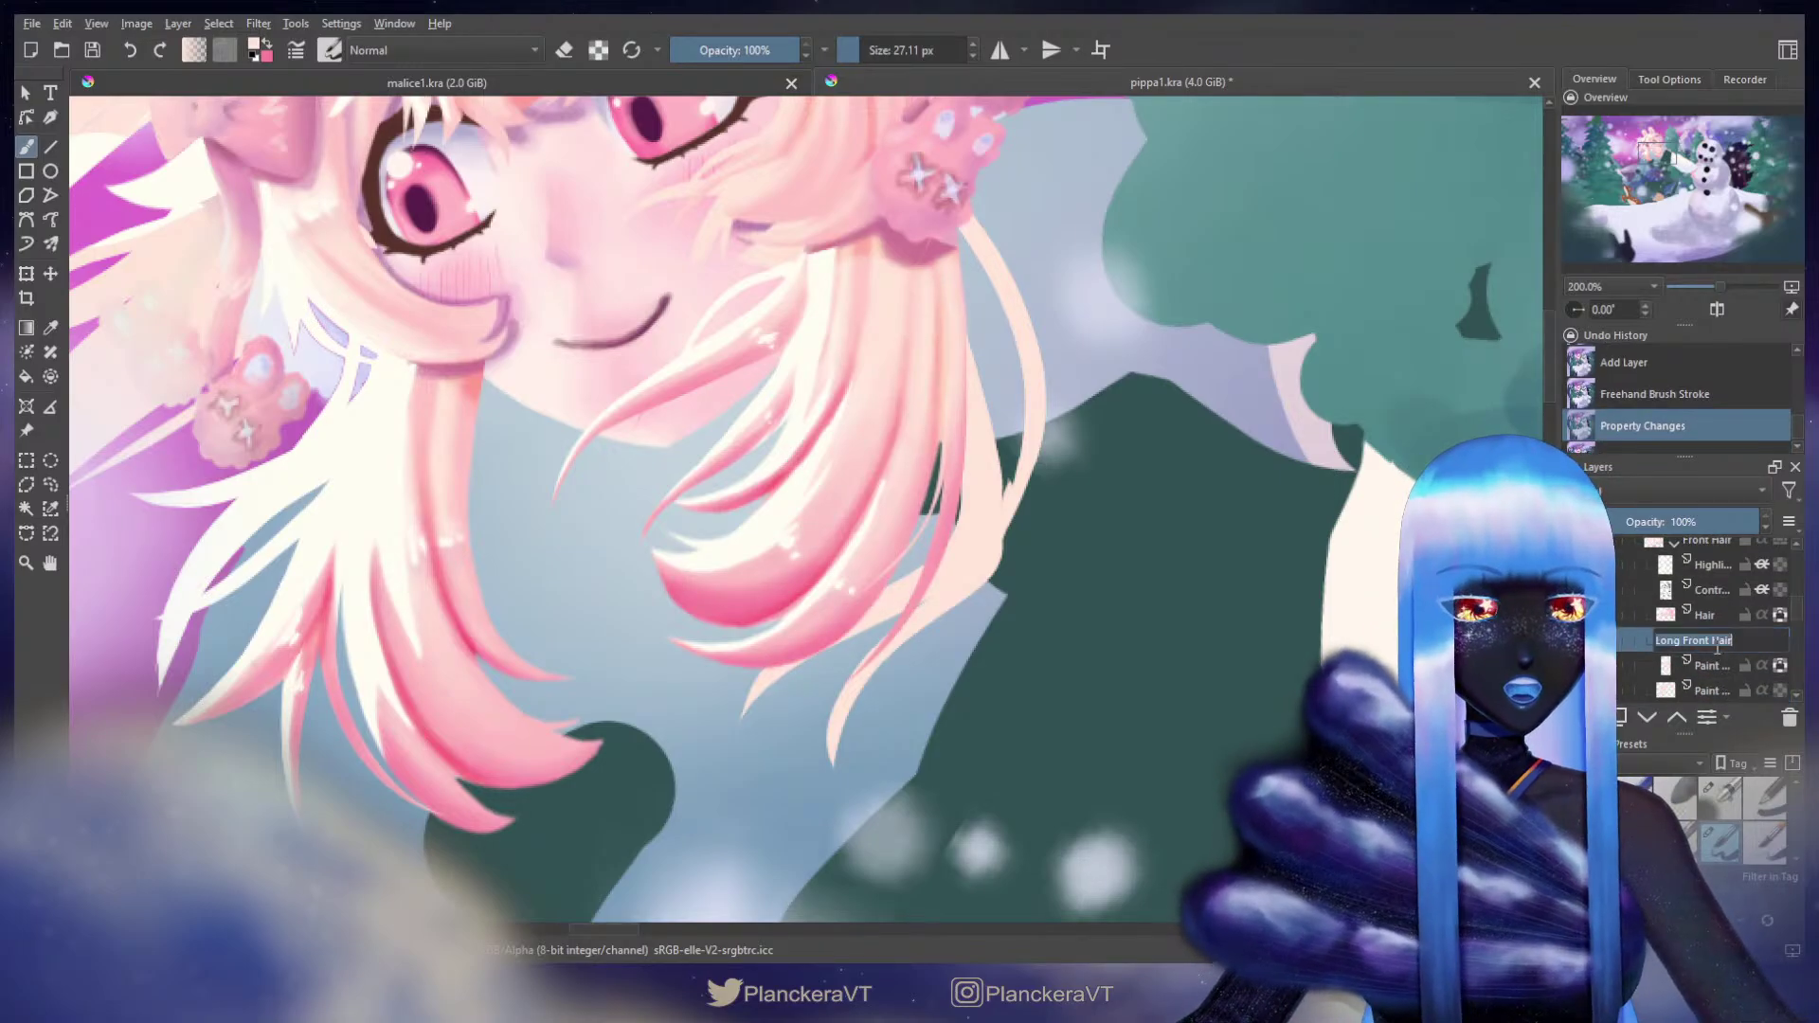
{"action": "double_click", "coordinate": [1712, 667]}
{"action": "key", "text": "ctrl+v"}
{"action": "left_click", "coordinate": [1734, 636]}
{"action": "left_click", "coordinate": [1712, 667]}
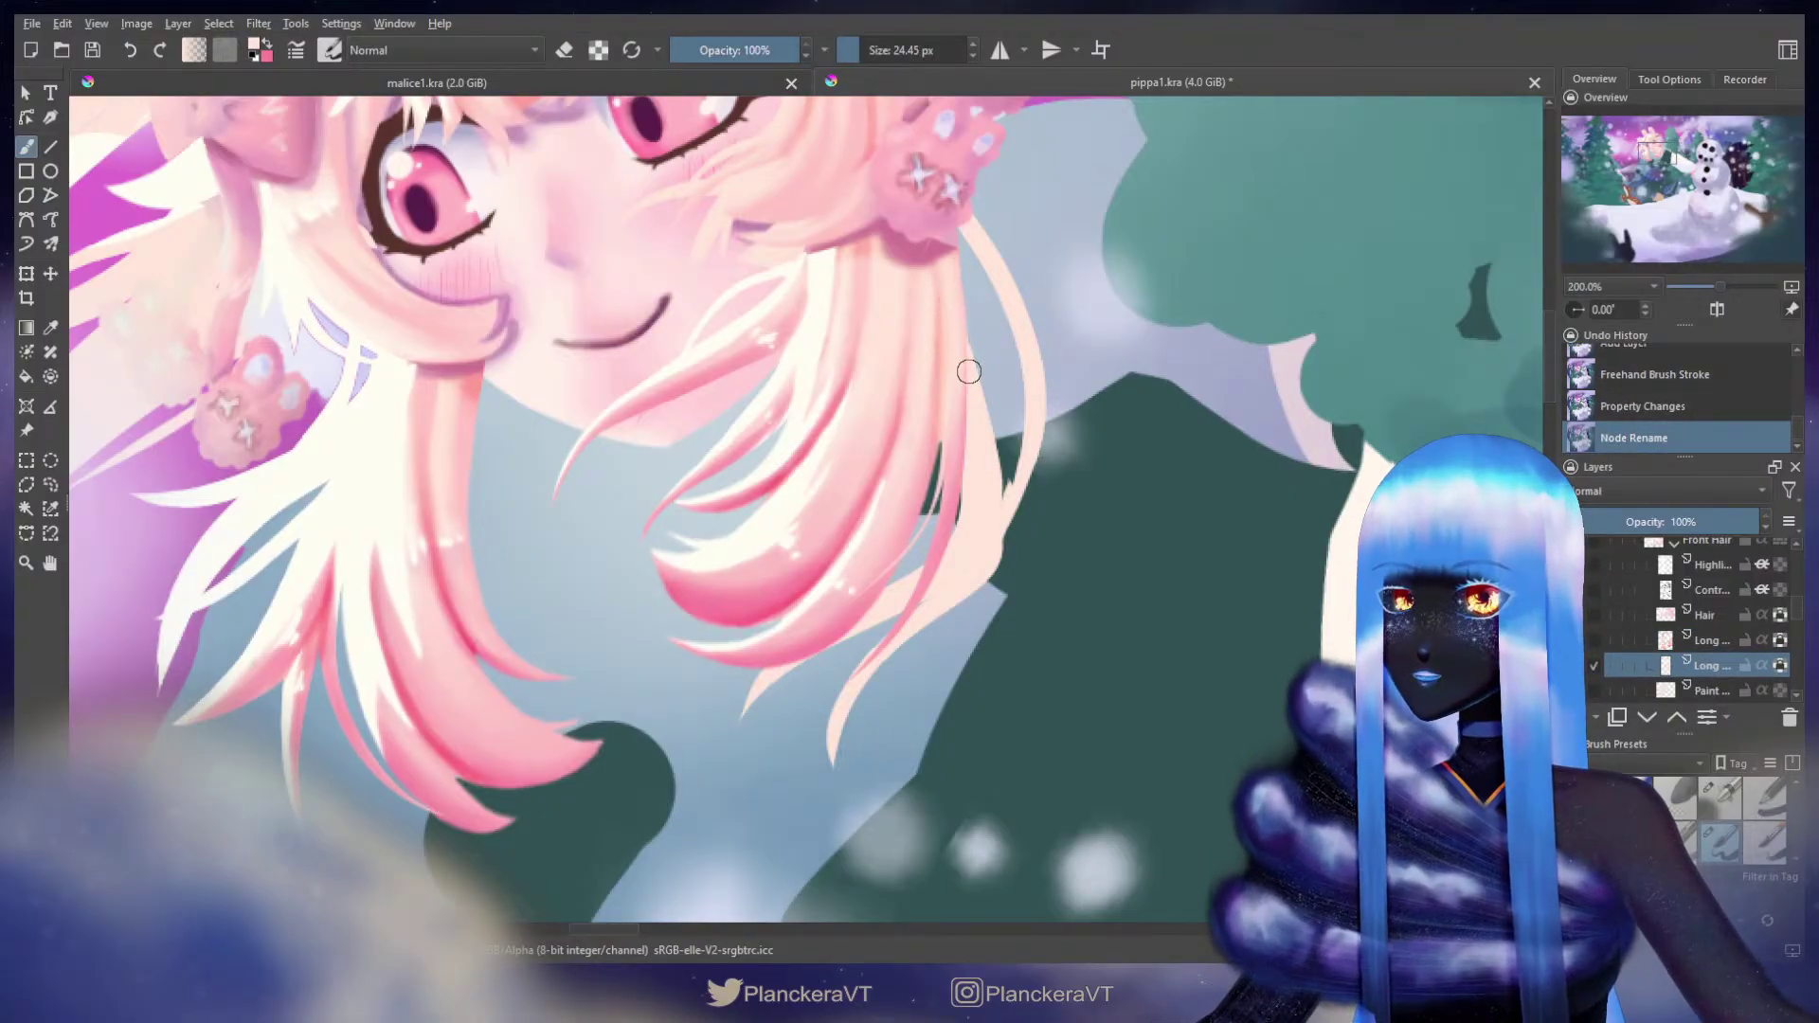
Step: Unlock the Long Front Hair layer's alpha and extend the loose strands behind the right lock with a 22.57 px brush
{"action": "left_click_drag", "start_coordinate": [968, 370], "coordinate": [974, 407]}
{"action": "left_click", "coordinate": [1780, 665]}
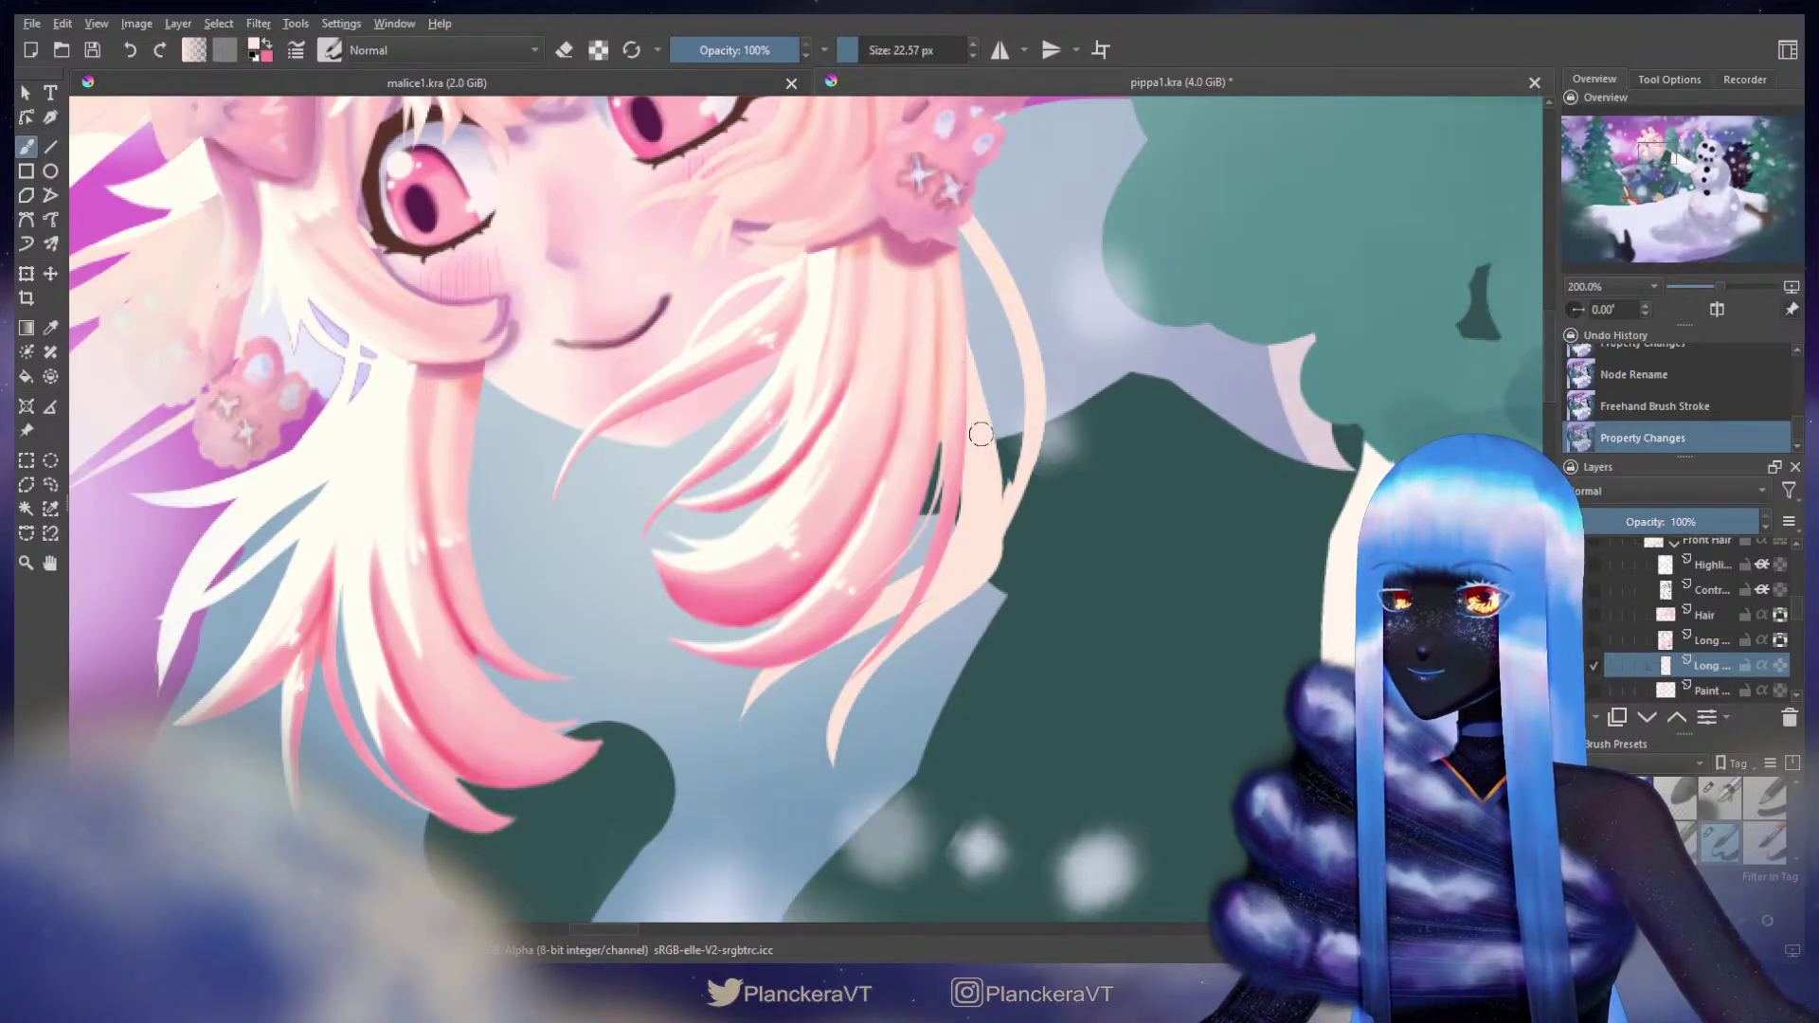
{"action": "left_click_drag", "start_coordinate": [980, 432], "coordinate": [967, 378]}
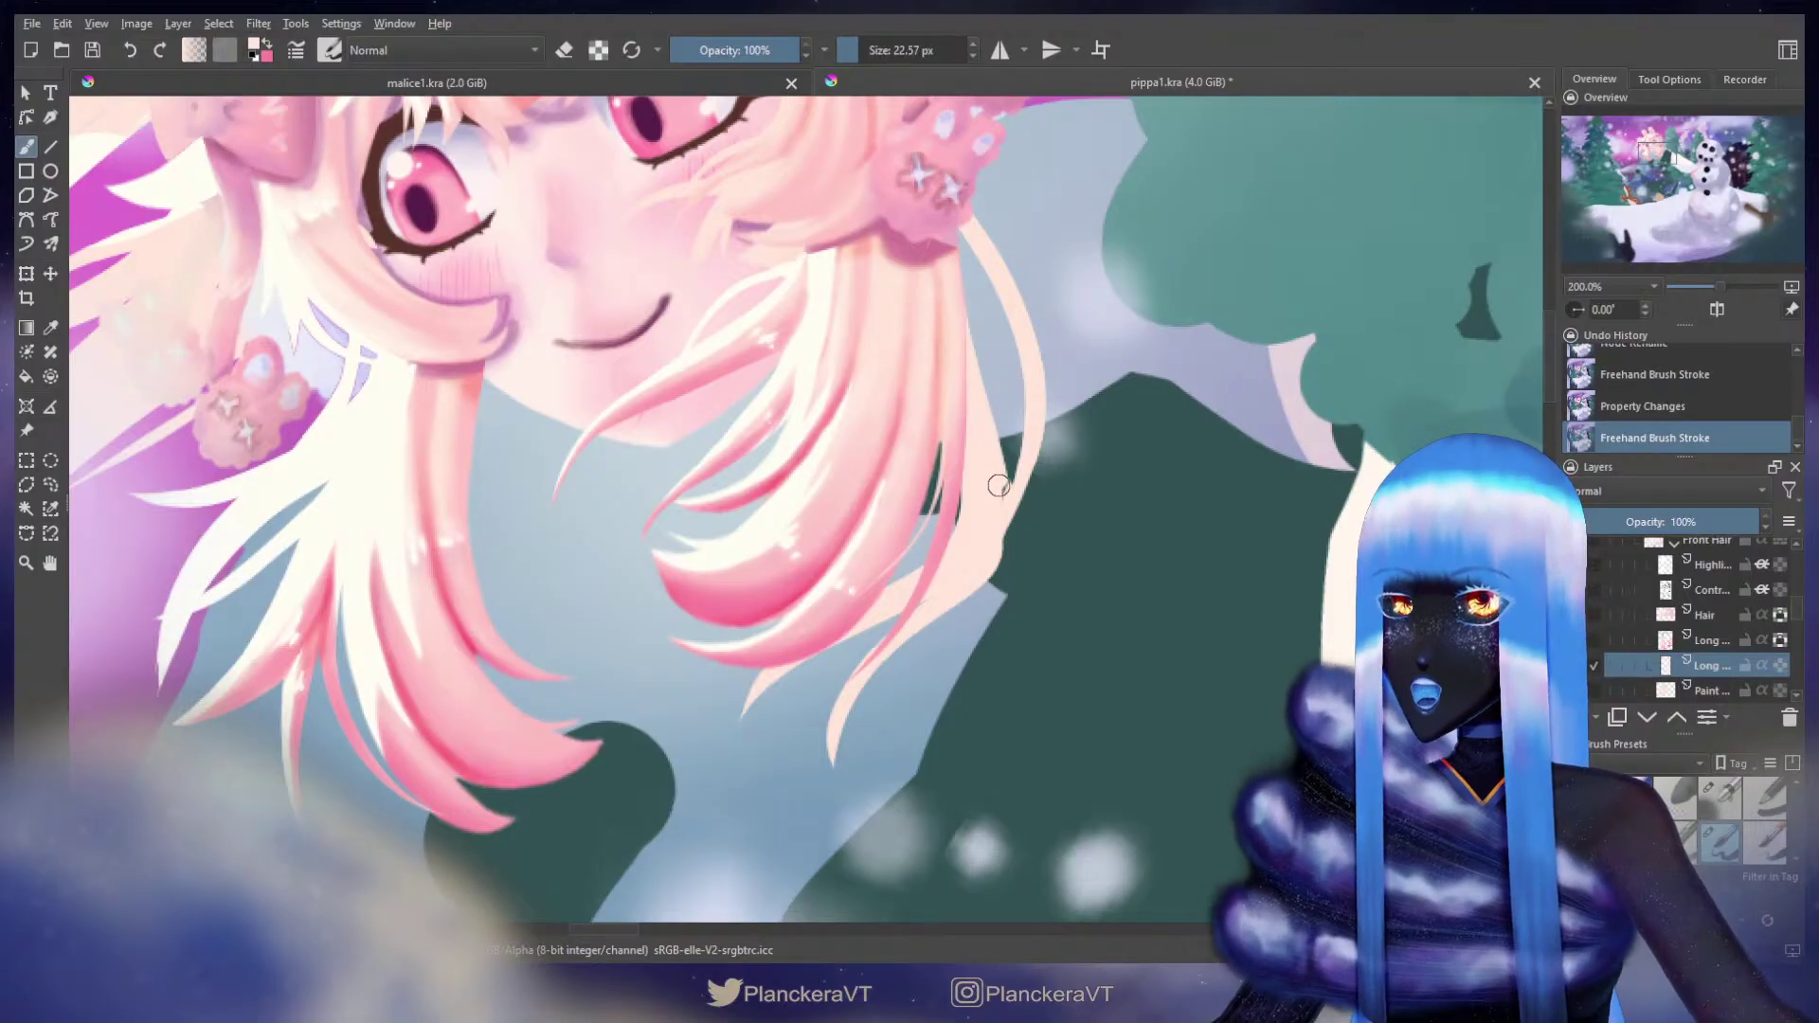
{"action": "left_click_drag", "start_coordinate": [901, 639], "coordinate": [813, 772]}
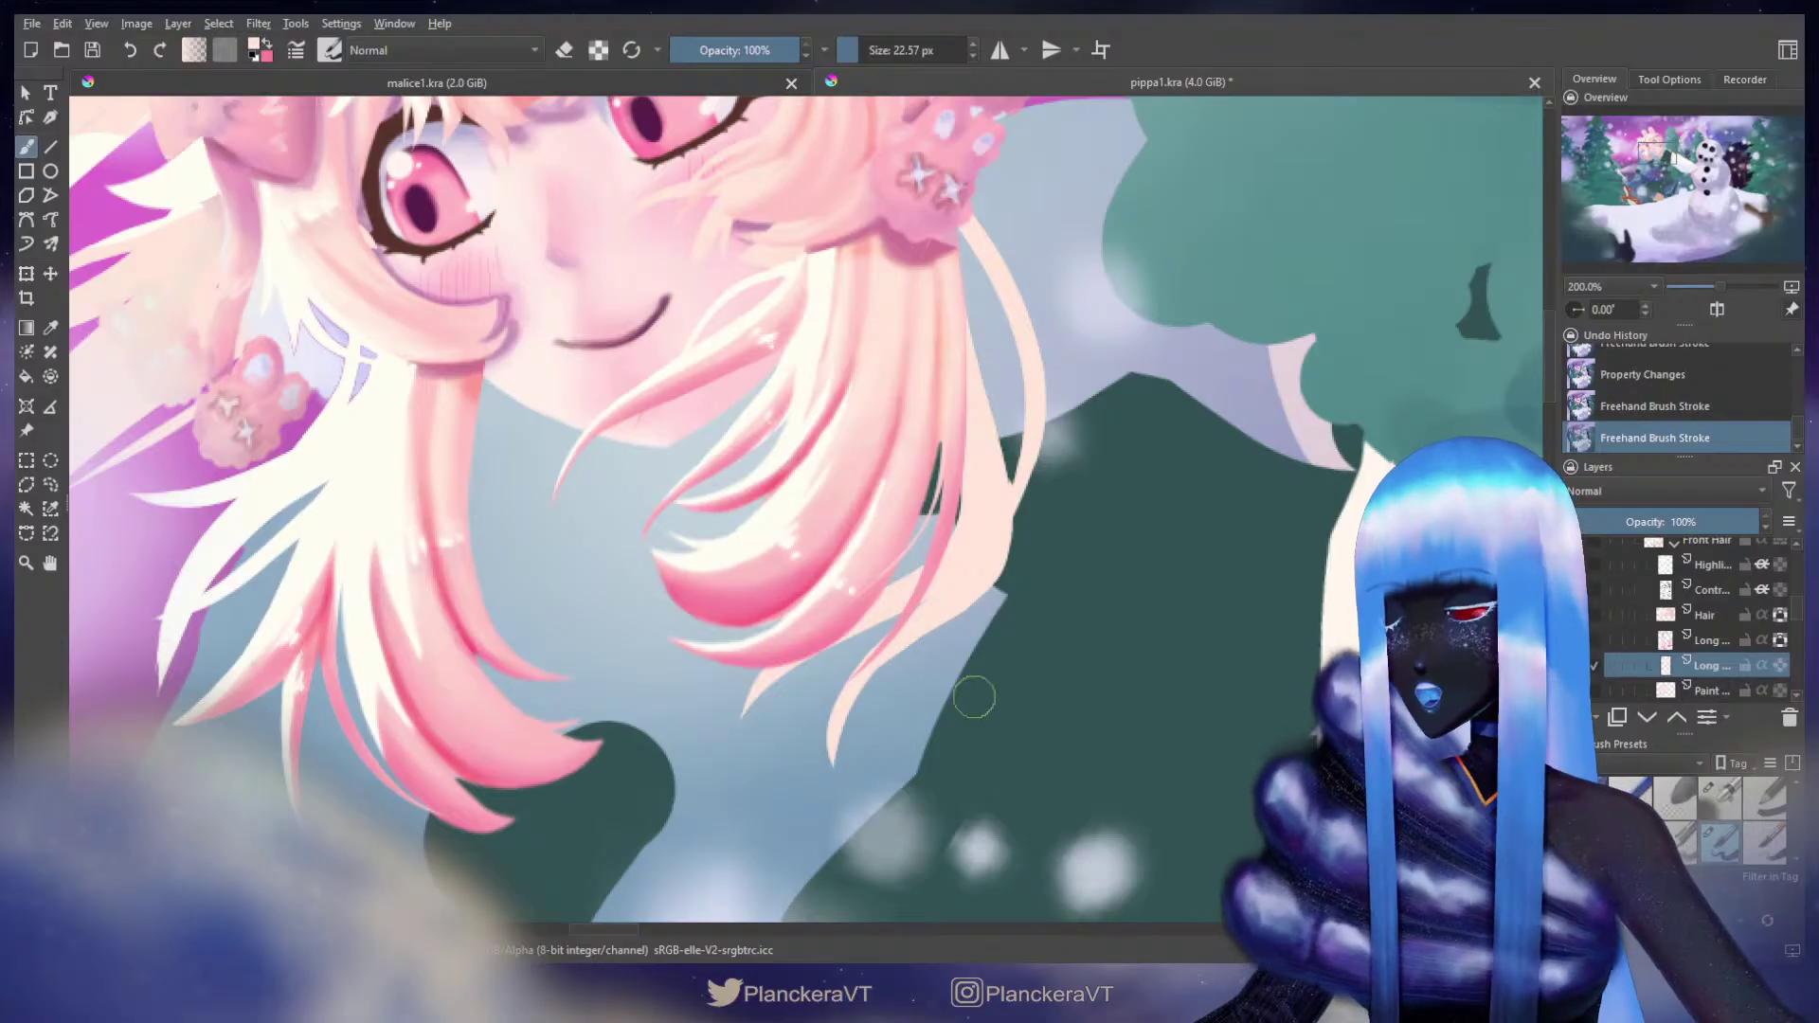
Step: Transform the Long Front Hair layer, pushing the lower tip of the outer loose strand downward and outward
{"action": "key", "text": "/"}
{"action": "mouse_move", "coordinate": [975, 591]}
{"action": "left_mouse_down"}
{"action": "mouse_move", "coordinate": [1071, 487]}
{"action": "mouse_move", "coordinate": [986, 509]}
{"action": "mouse_move", "coordinate": [1017, 478]}
{"action": "mouse_move", "coordinate": [1073, 562]}
{"action": "left_mouse_up"}
{"action": "key", "text": "e"}
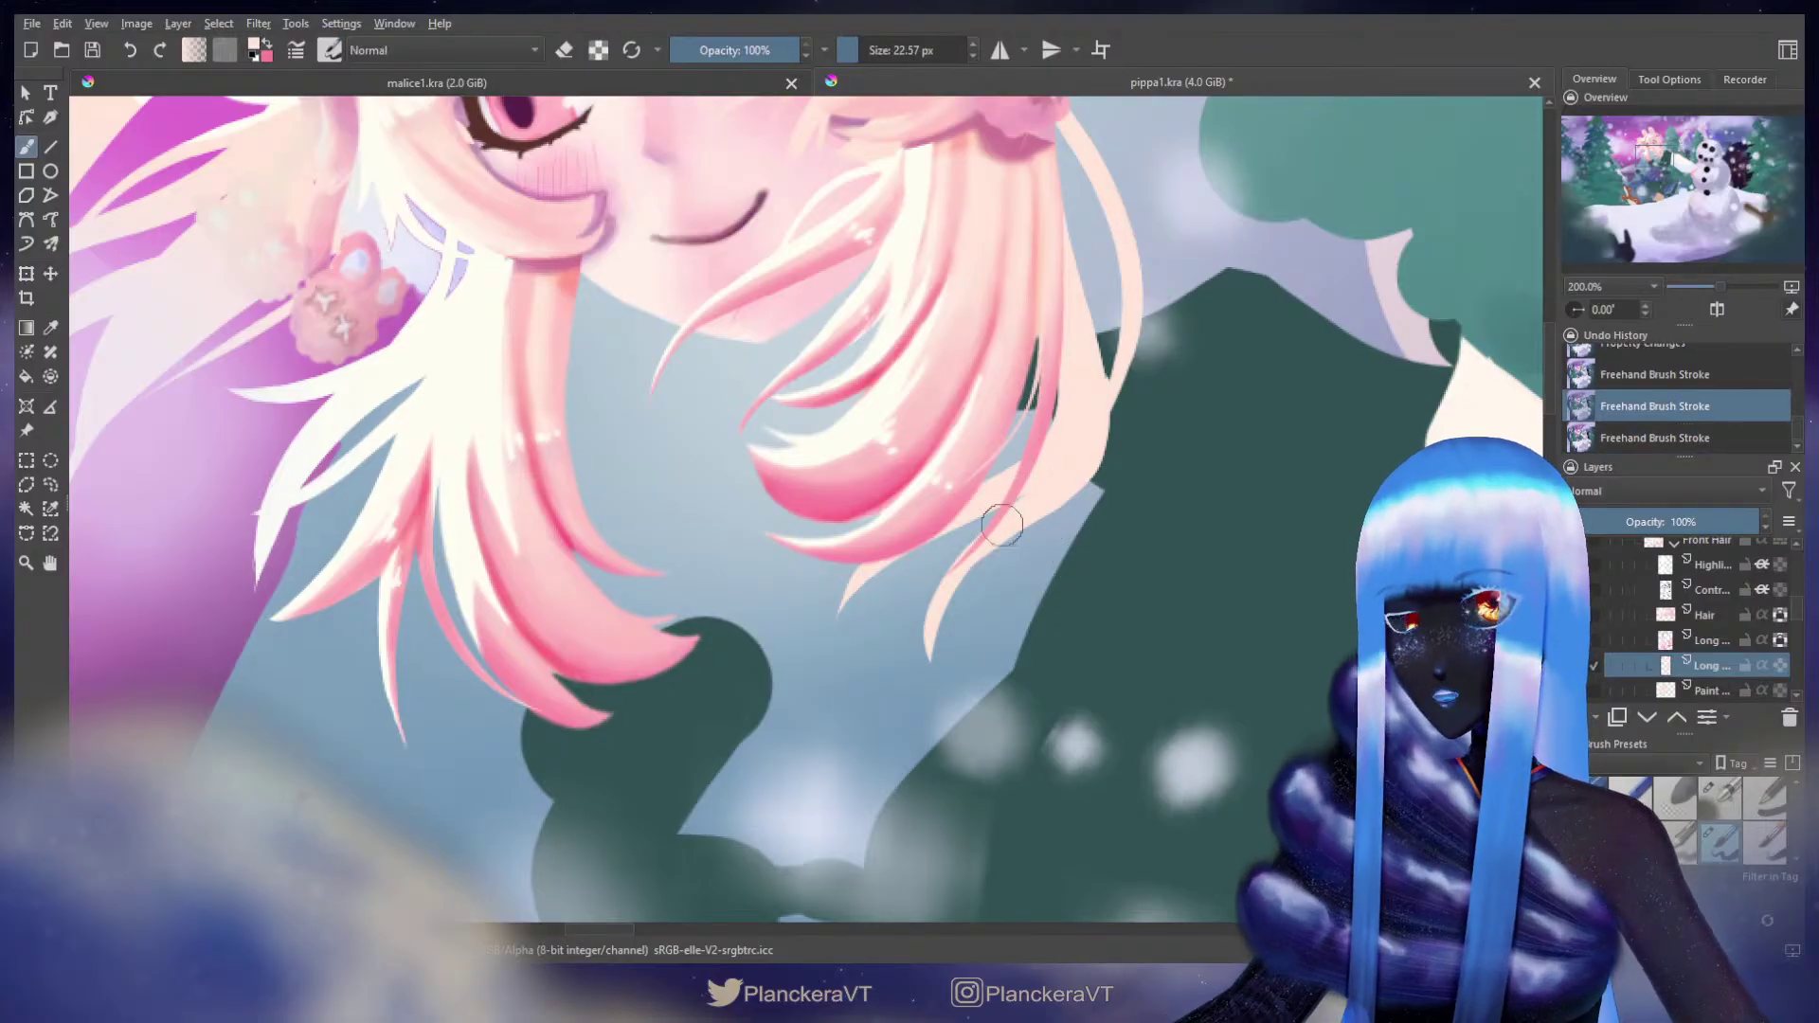
{"action": "key", "text": "ctrl+t"}
{"action": "left_click", "coordinate": [1114, 616]}
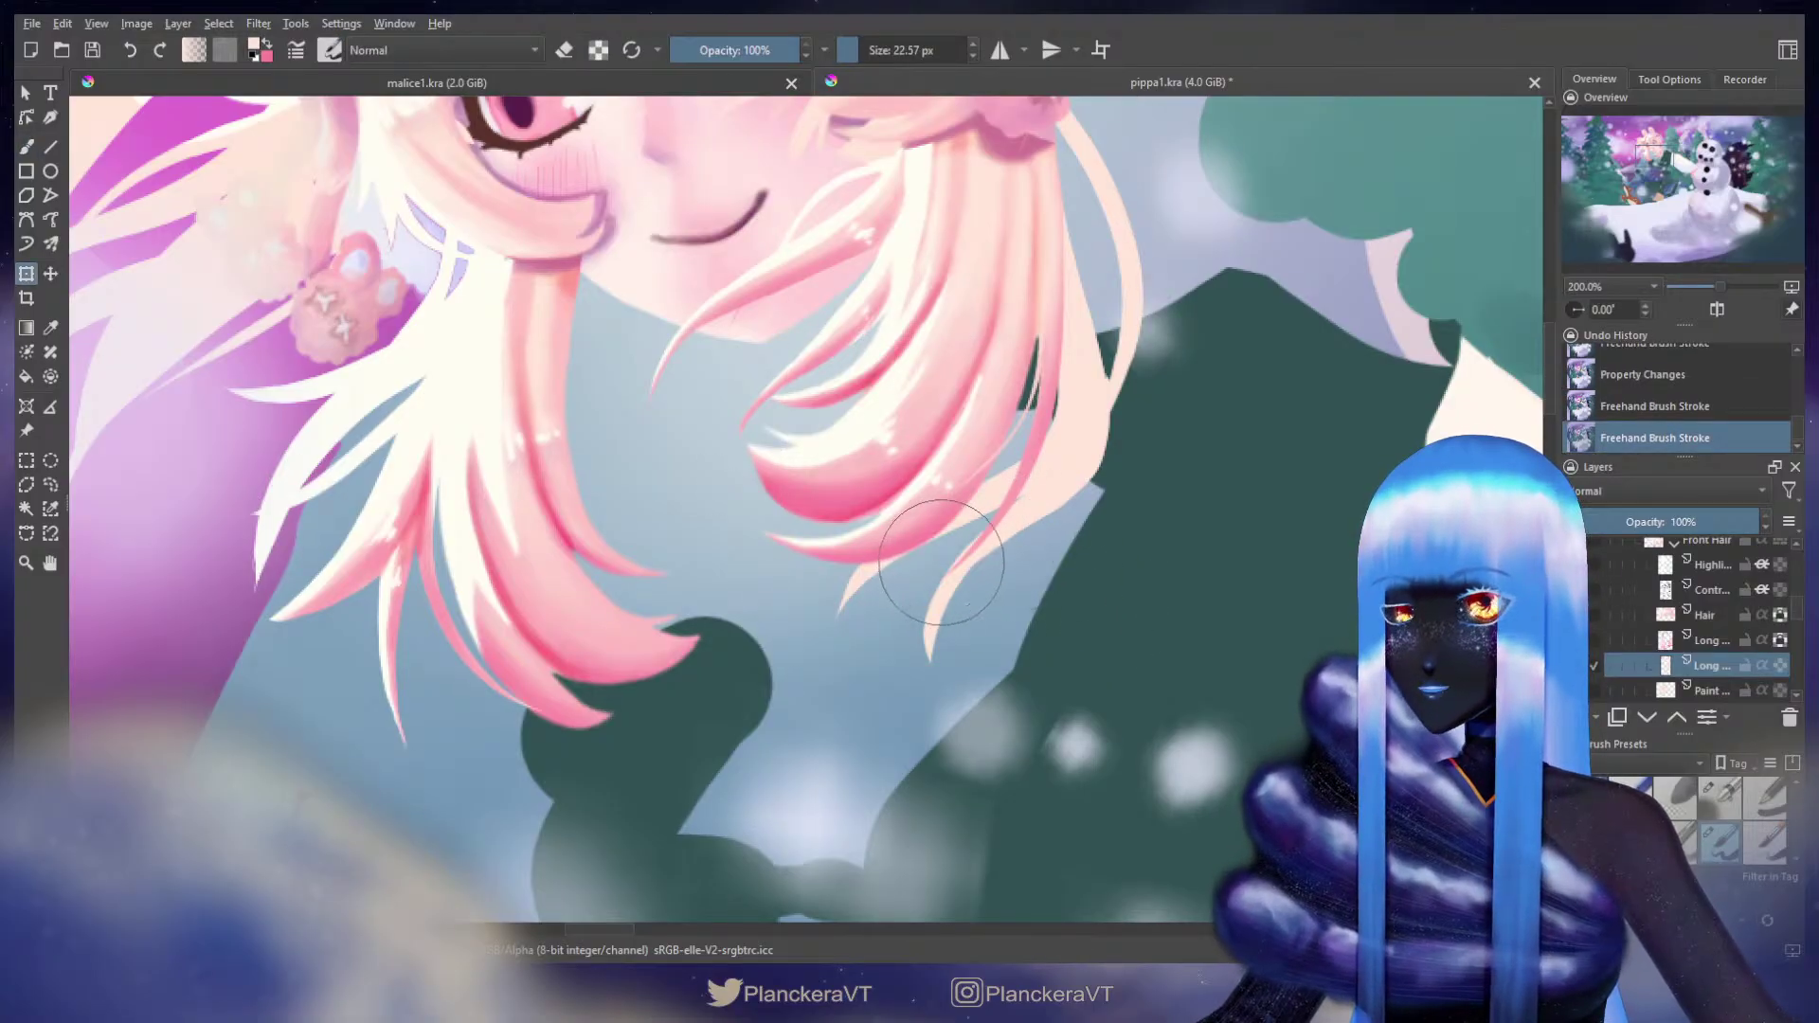
{"action": "left_click_drag", "start_coordinate": [992, 561], "coordinate": [1015, 588]}
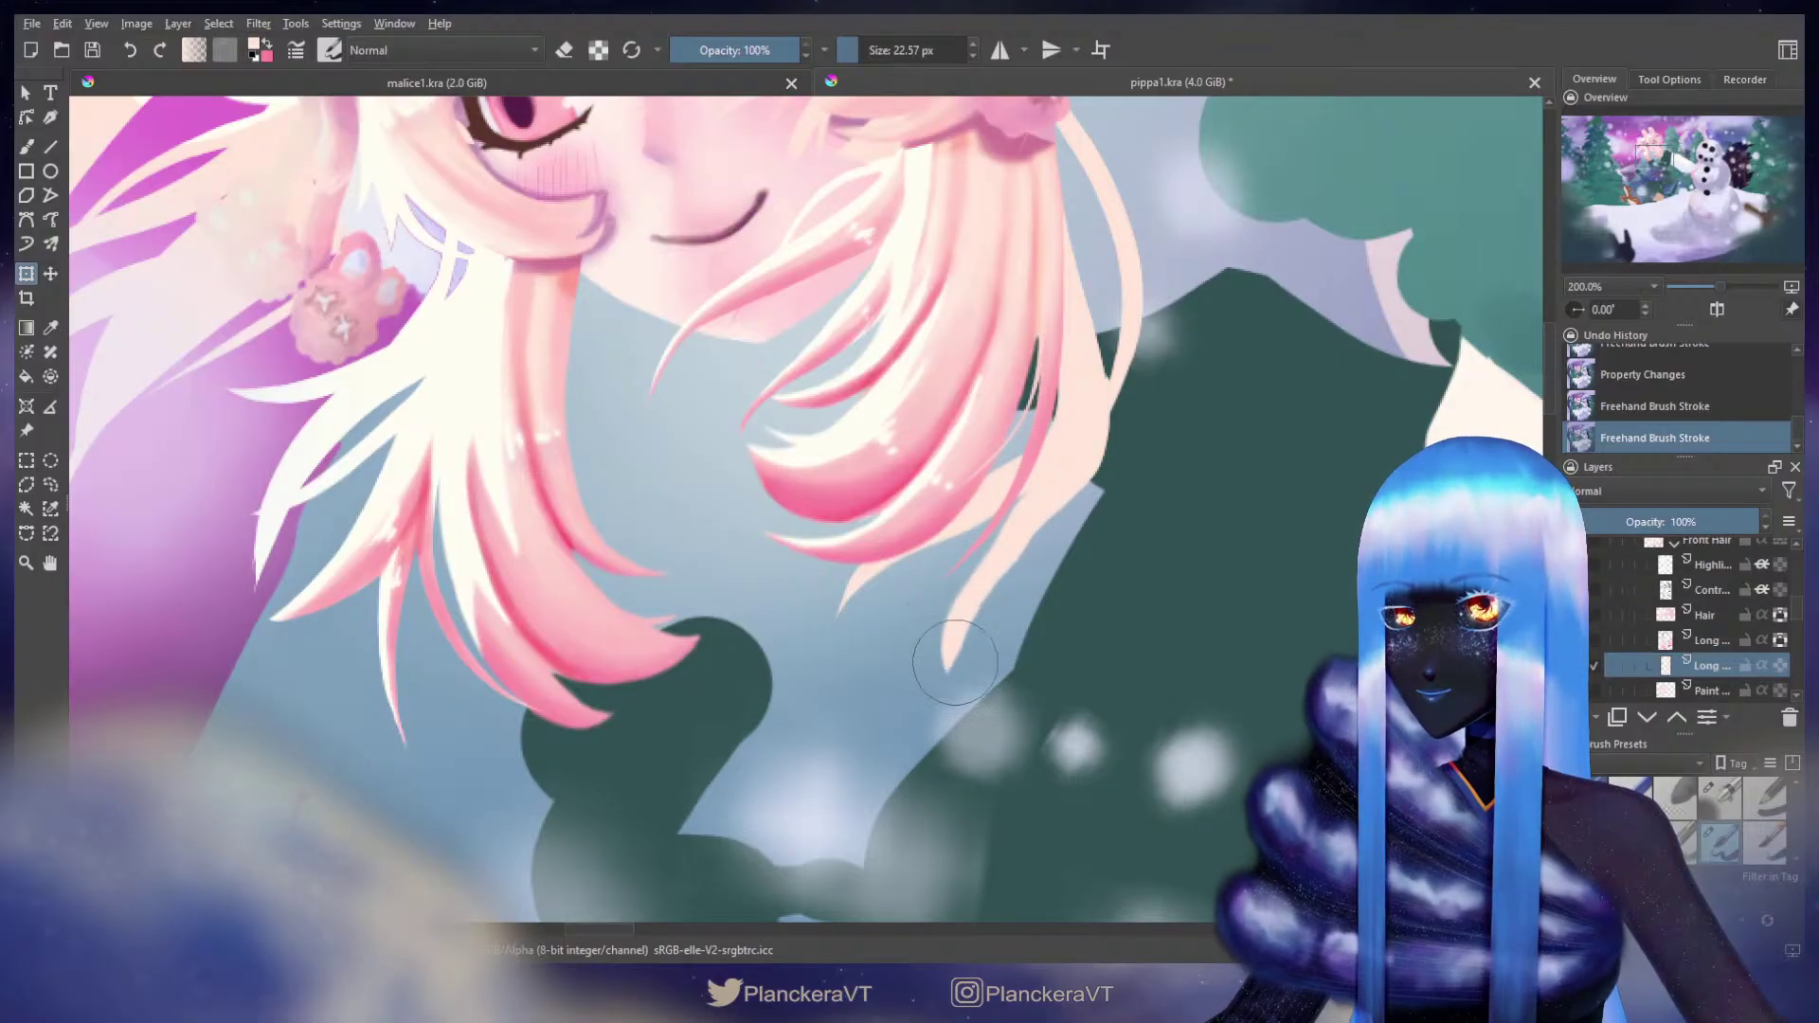
{"action": "key", "text": "b"}
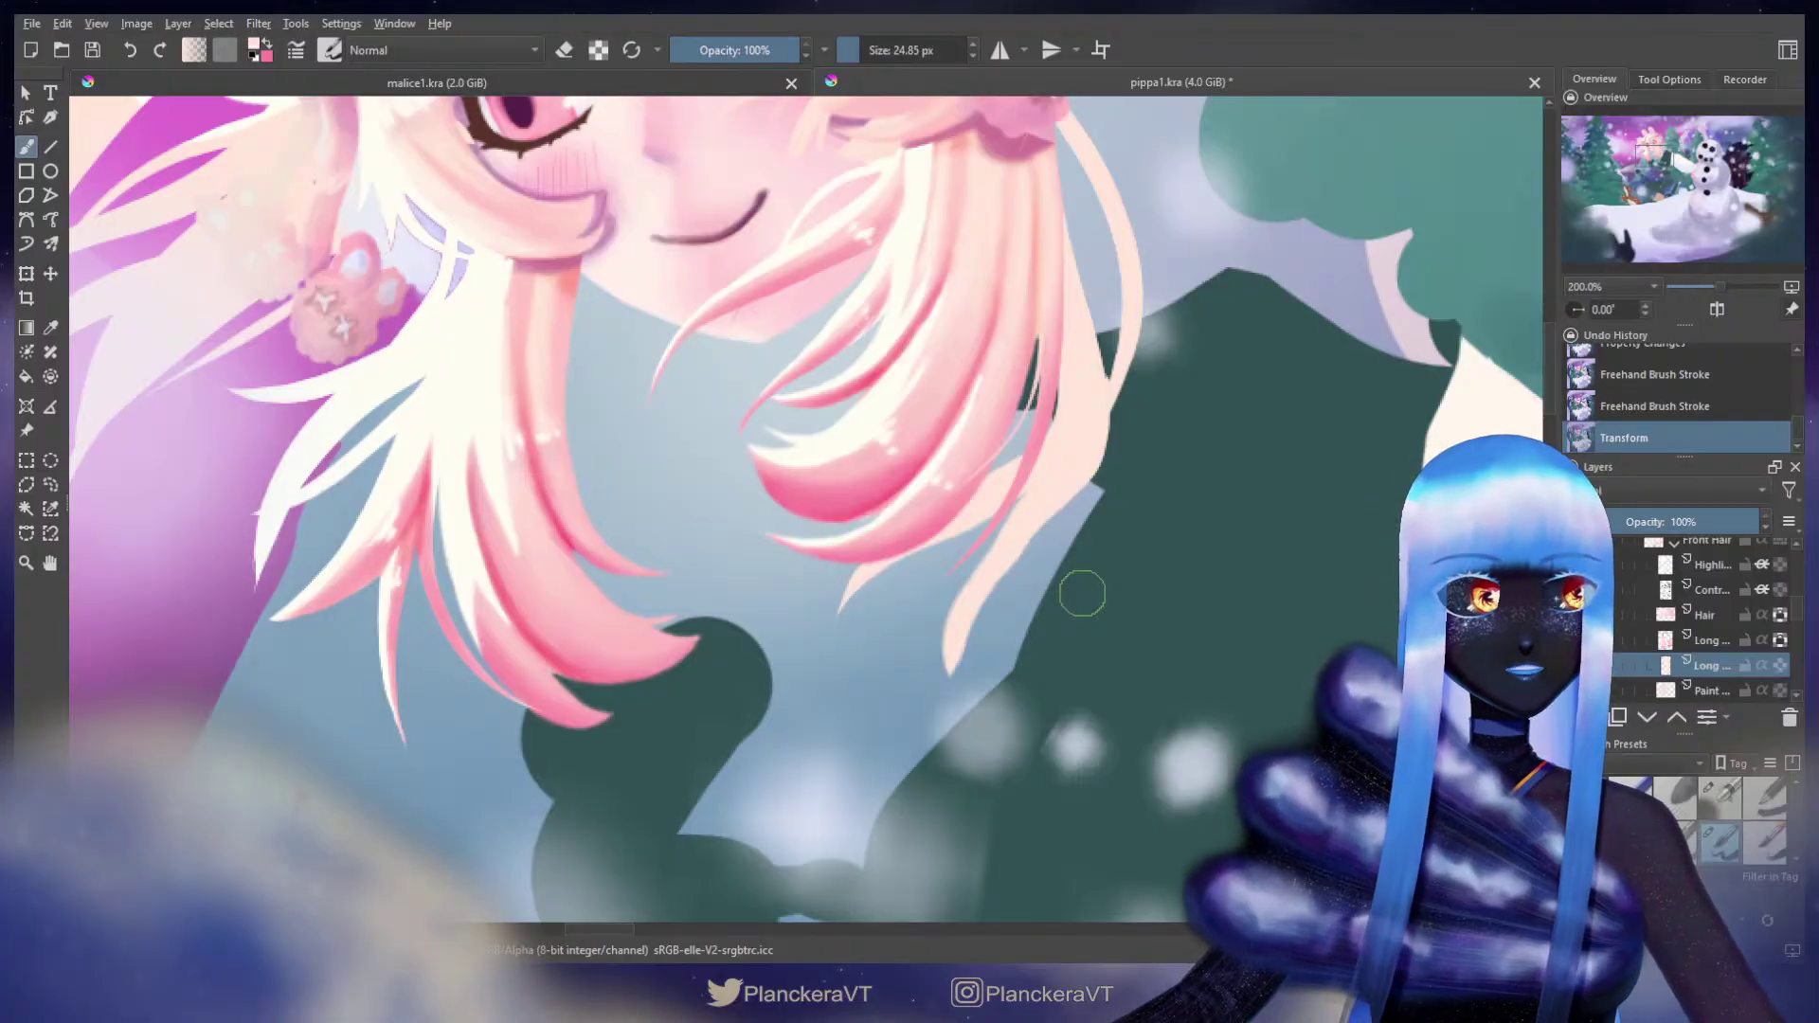
Step: Trim the inner edge and tip of the outer loose strand with a 26 px eraser
{"action": "key", "text": "e"}
{"action": "left_click_drag", "start_coordinate": [1014, 499], "coordinate": [1051, 453]}
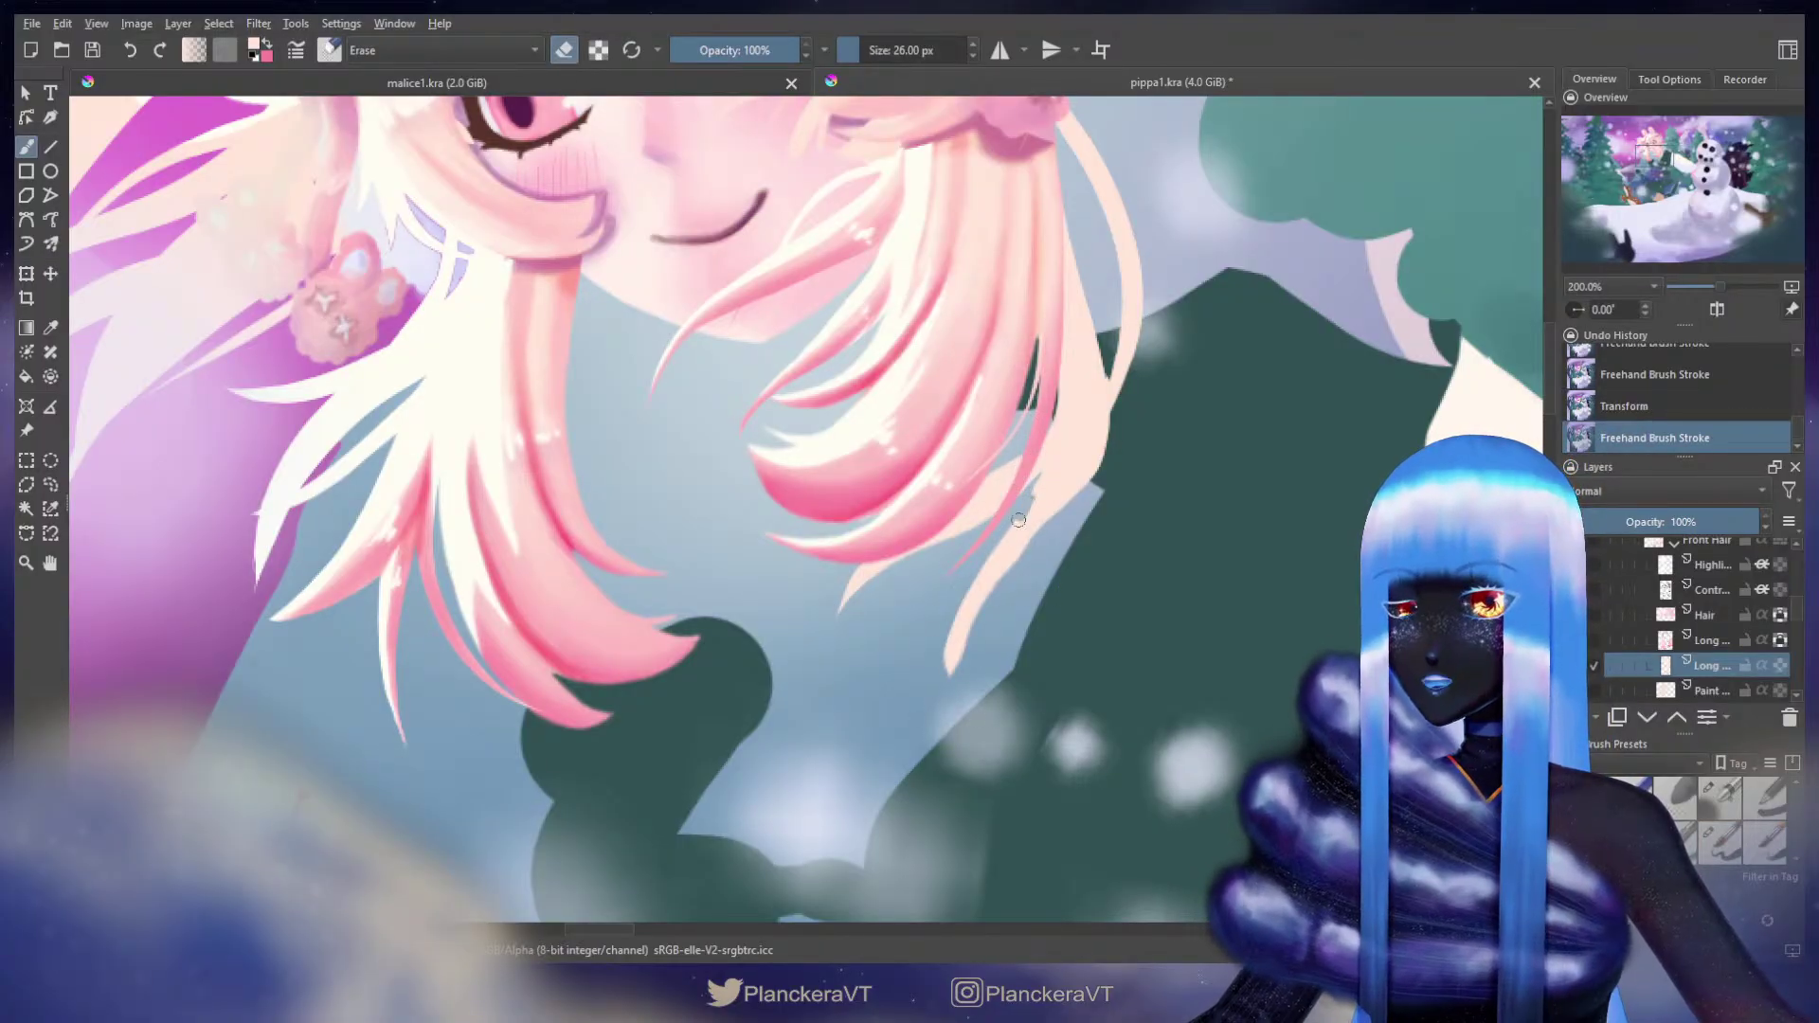
{"action": "left_click_drag", "start_coordinate": [1021, 516], "coordinate": [967, 671]}
{"action": "left_click_drag", "start_coordinate": [979, 555], "coordinate": [949, 670]}
{"action": "key", "text": "e"}
Step: Repaint the outer loose strand's tip as a tapered curve with a 24.70 px brush, undoing unwanted strokes
{"action": "left_click_drag", "start_coordinate": [1001, 587], "coordinate": [1013, 668]}
{"action": "key", "text": "ctrl+z"}
{"action": "left_click_drag", "start_coordinate": [1066, 445], "coordinate": [999, 666]}
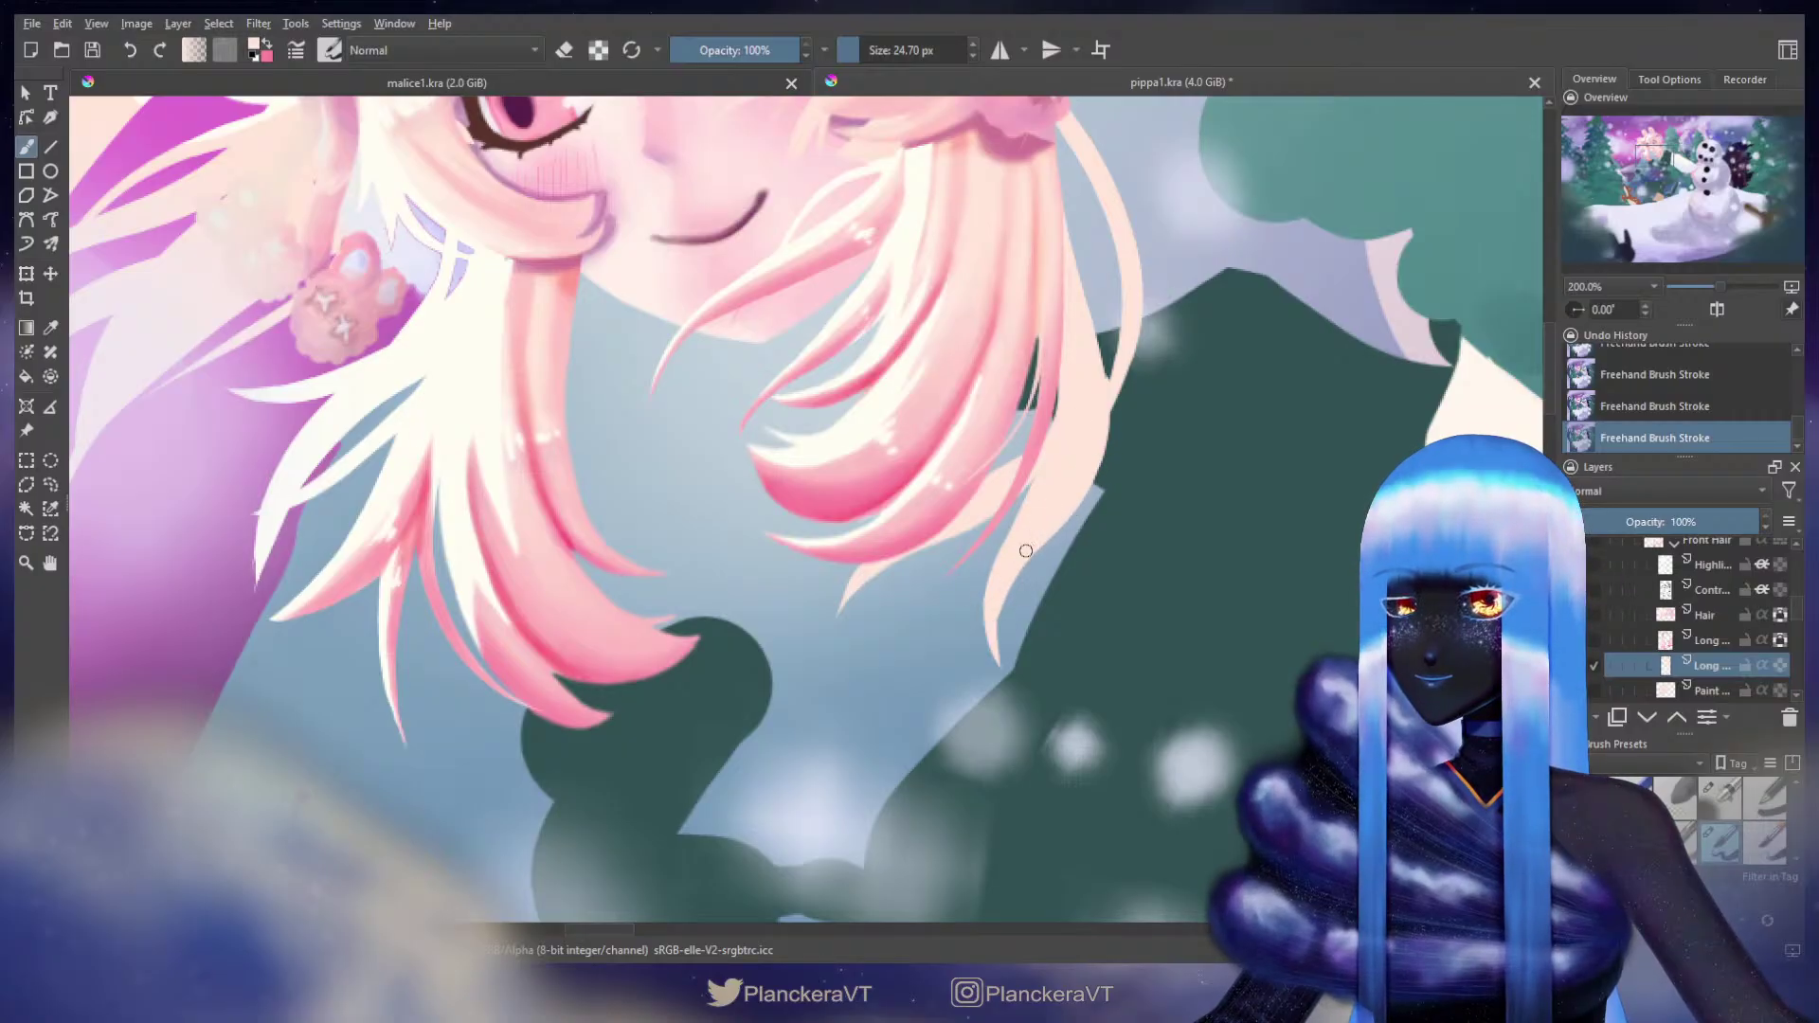
{"action": "key", "text": "ctrl+z"}
{"action": "left_click_drag", "start_coordinate": [1070, 497], "coordinate": [1065, 497], "text": "shift"}
{"action": "left_click_drag", "start_coordinate": [1069, 497], "coordinate": [1039, 490]}
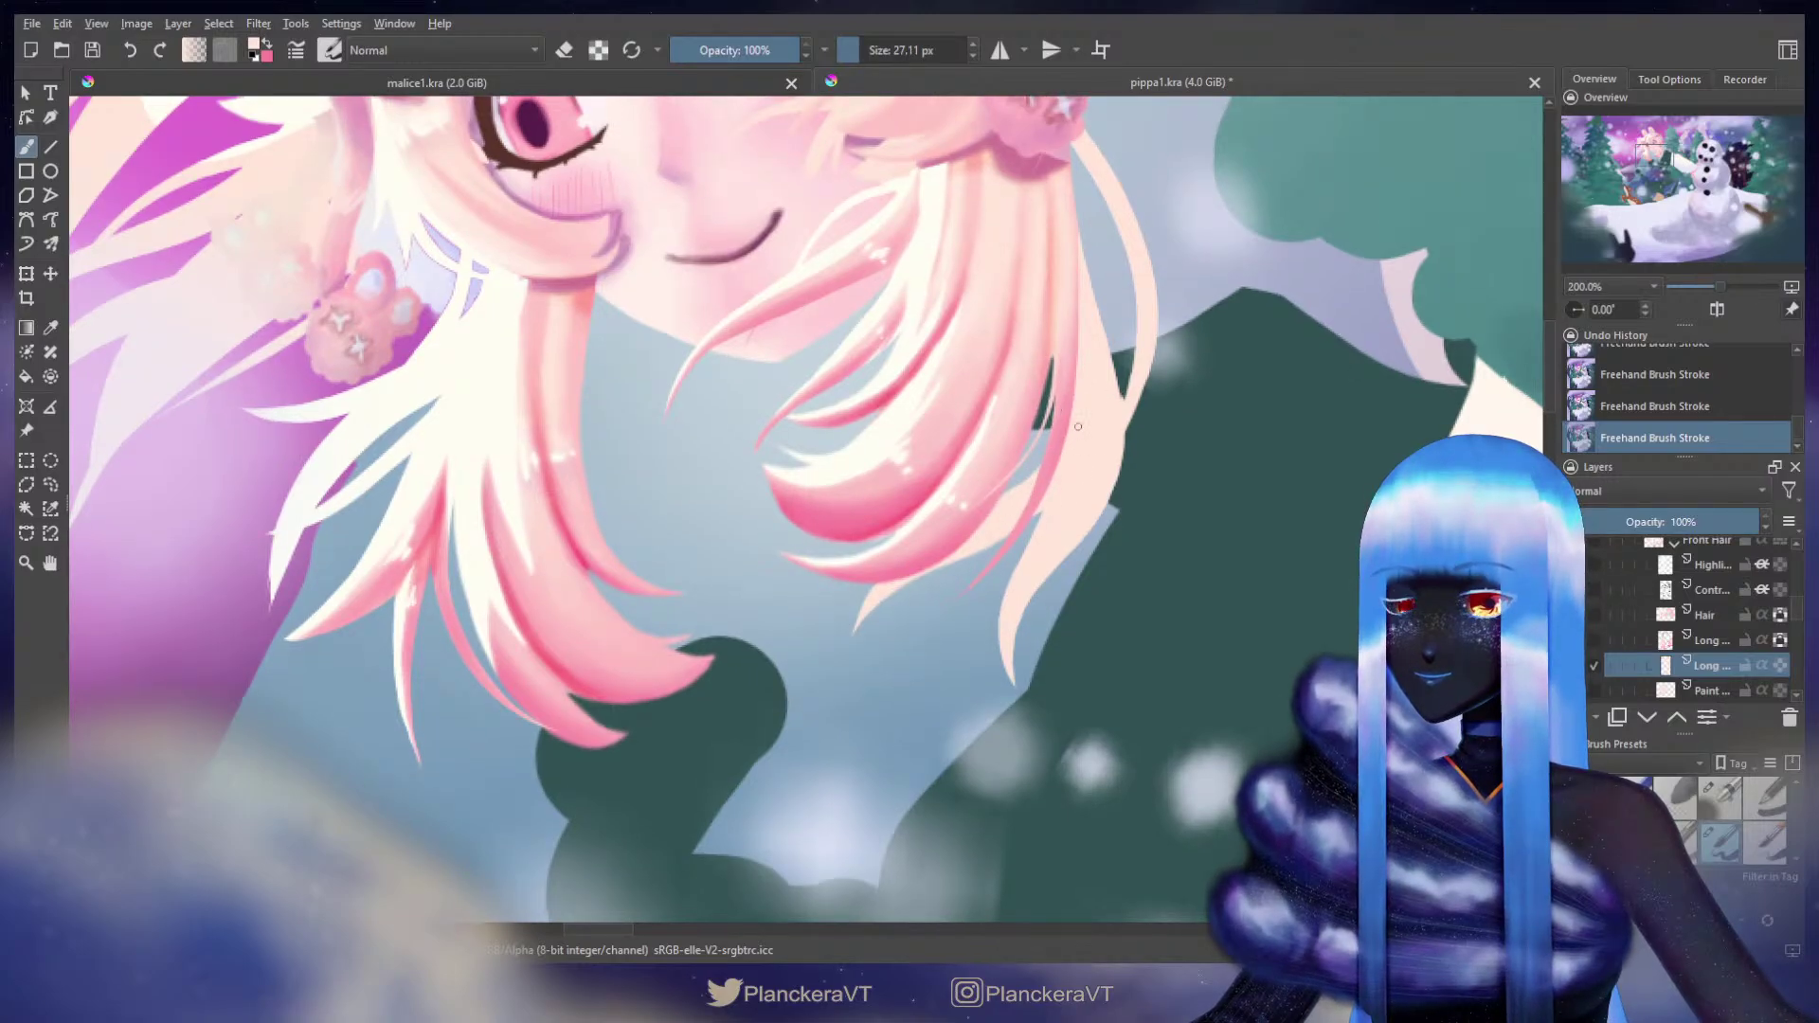
Step: Retry the inner loose strand beneath the right lock and trim its tip with a 30.54 px eraser
{"action": "left_click_drag", "start_coordinate": [1024, 495], "coordinate": [1050, 470]}
{"action": "key", "text": "ctrl+z"}
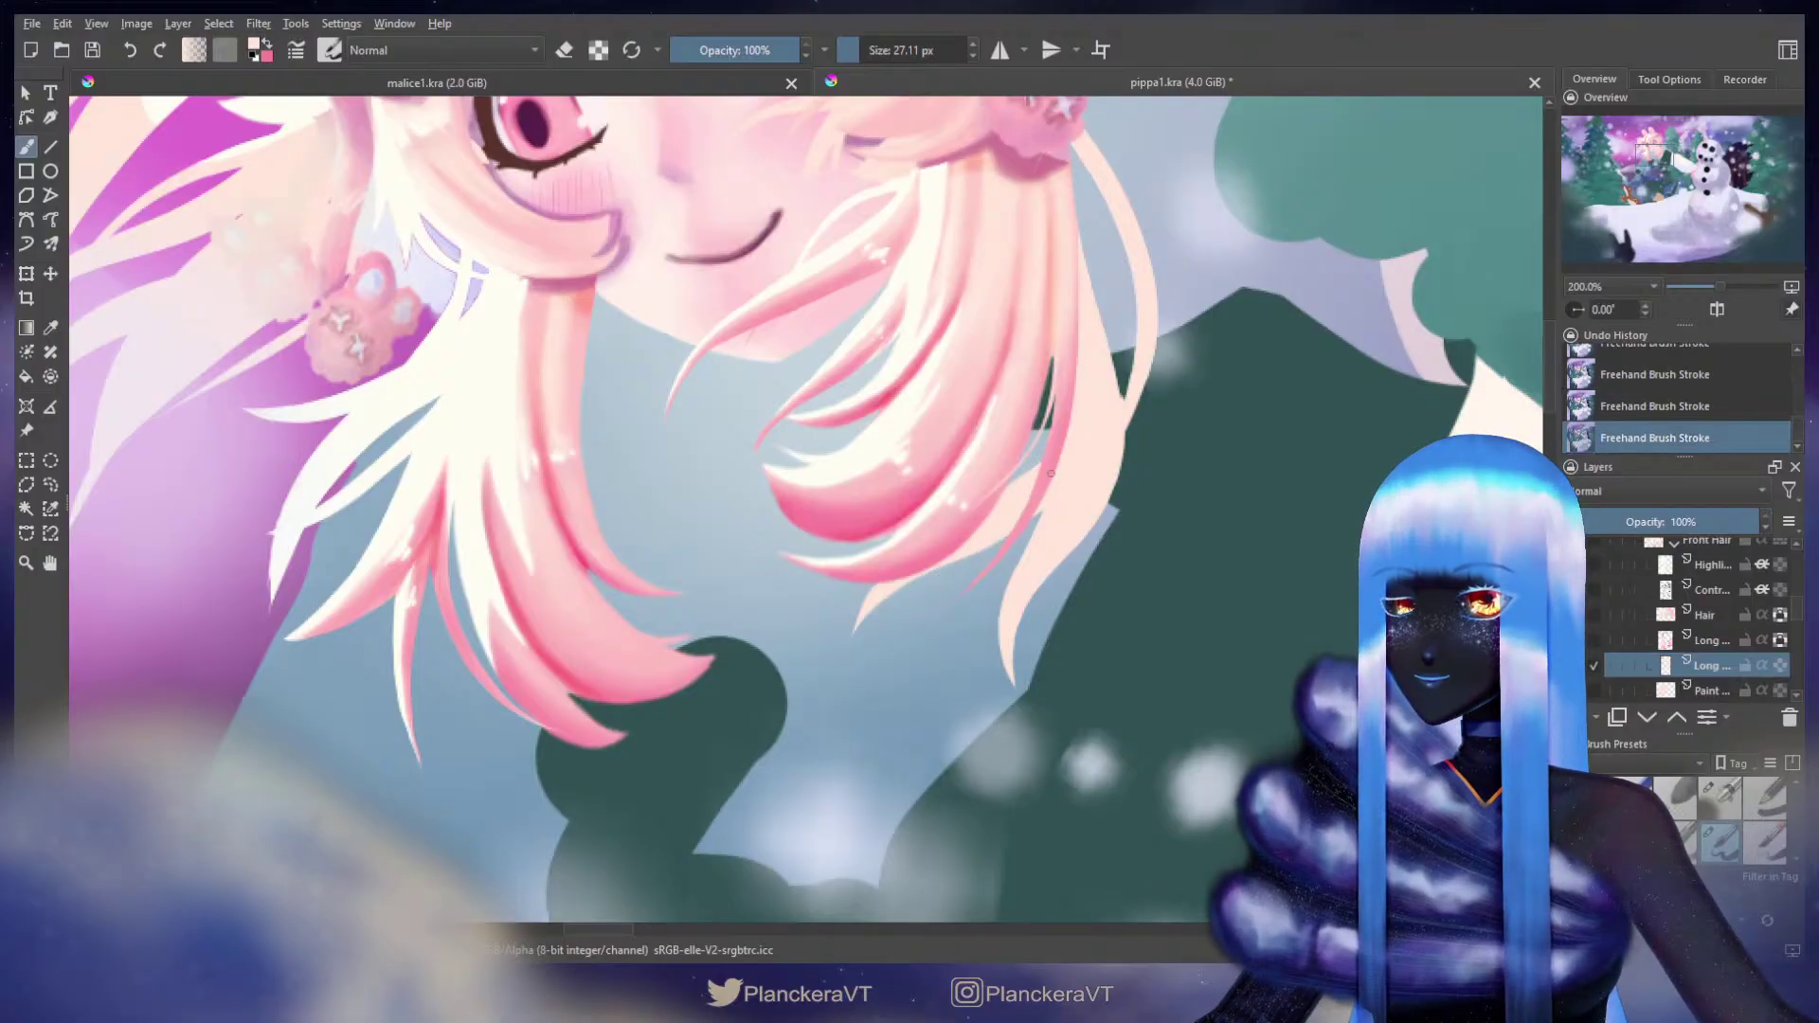
{"action": "key", "text": "e"}
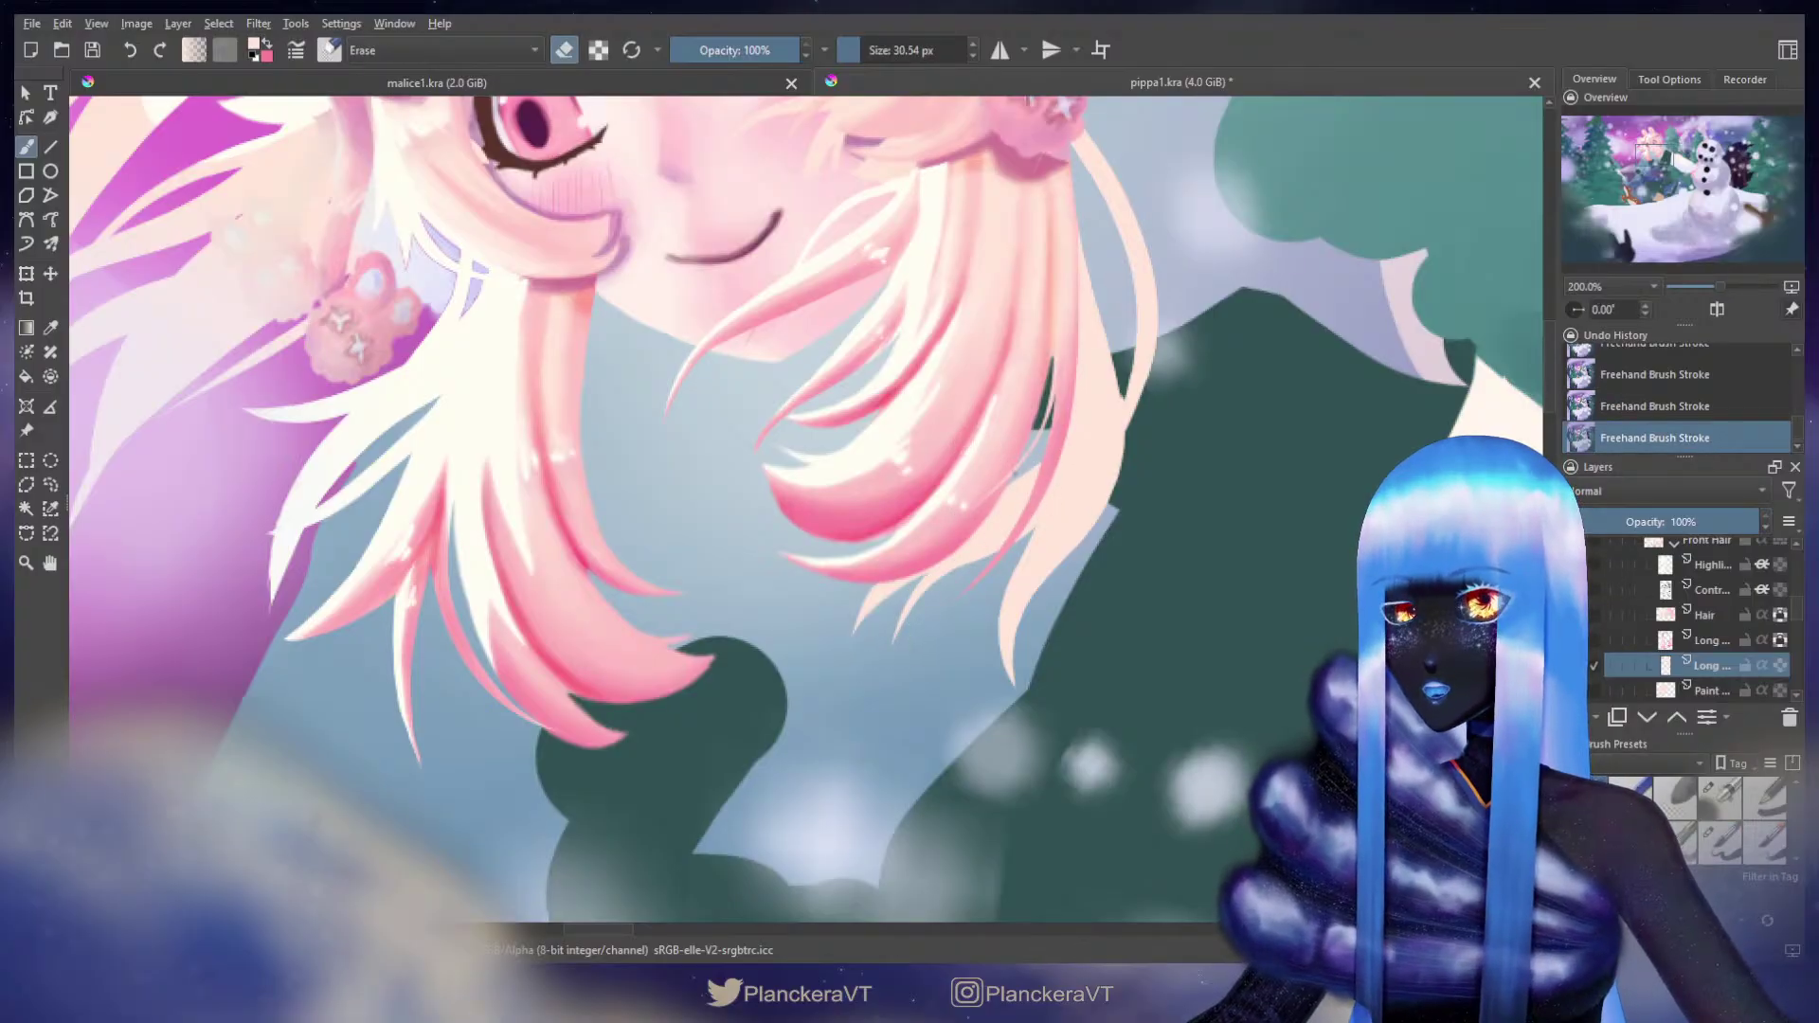
{"action": "left_click_drag", "start_coordinate": [907, 561], "coordinate": [876, 606]}
{"action": "left_click_drag", "start_coordinate": [1028, 440], "coordinate": [975, 486]}
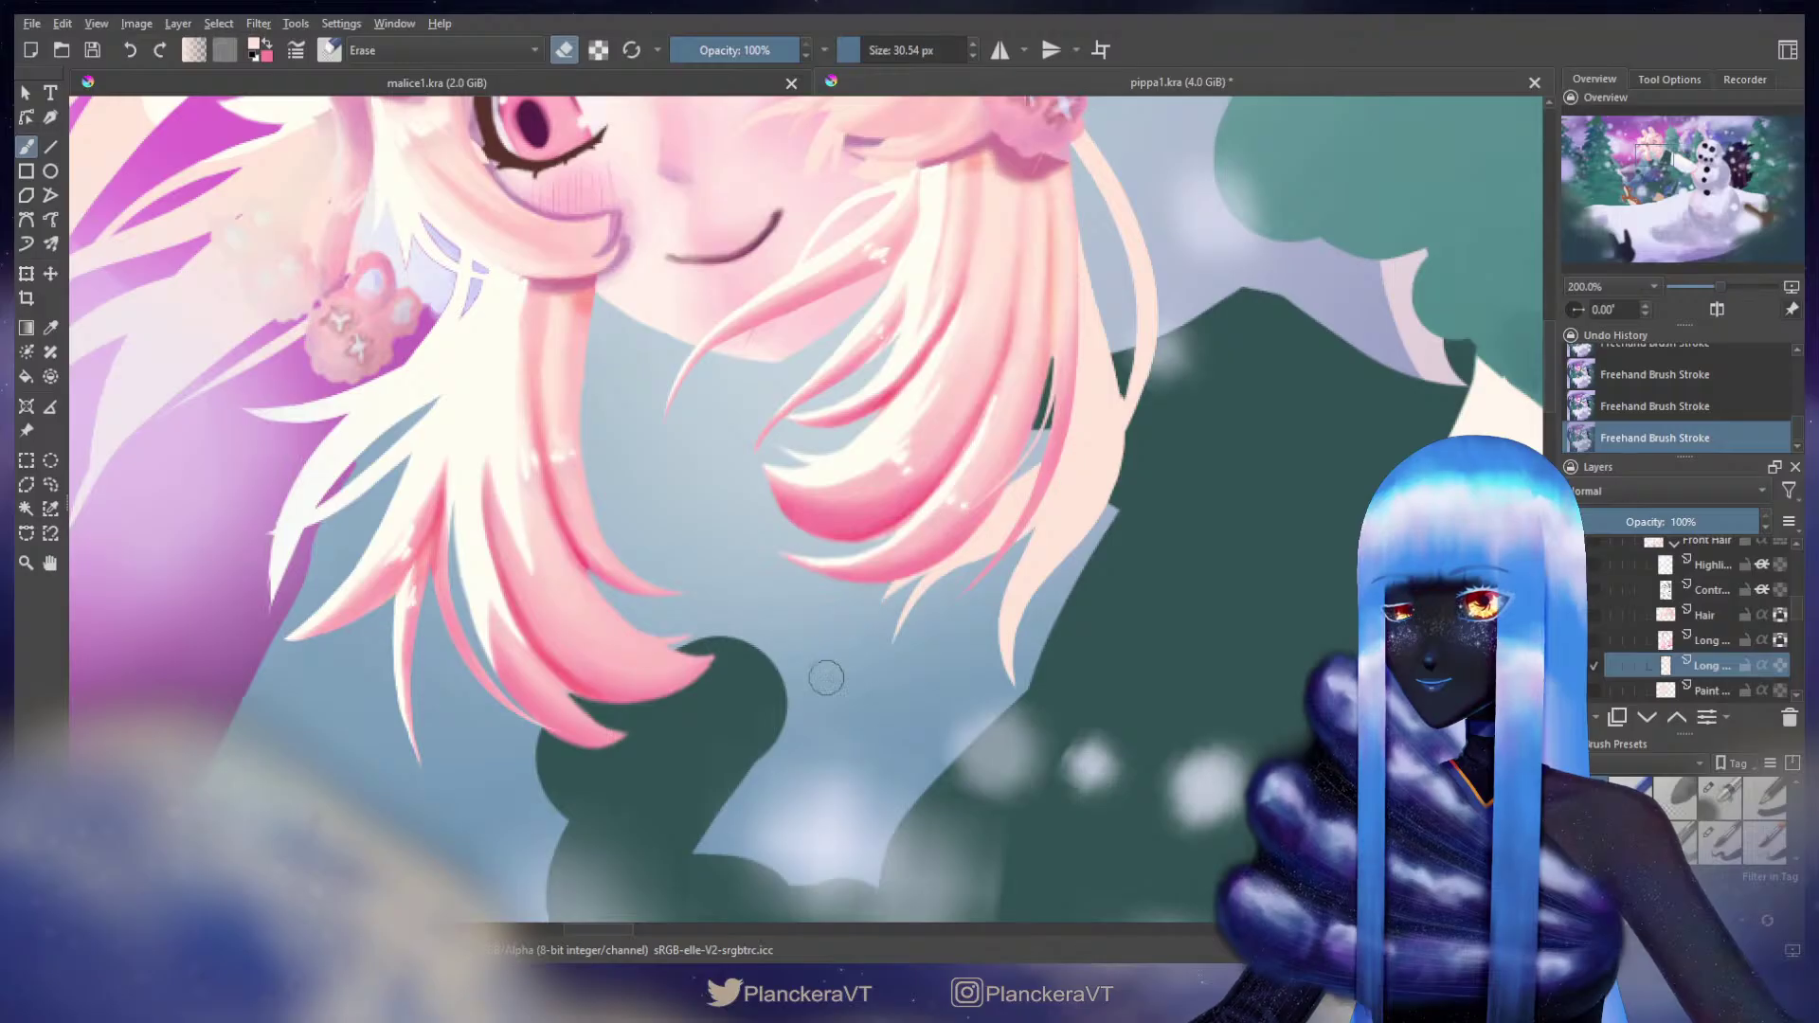
Step: Repaint the inner loose strand with a 27.11 px brush and add a small forked tip, undoing unwanted strokes
{"action": "key", "text": "e"}
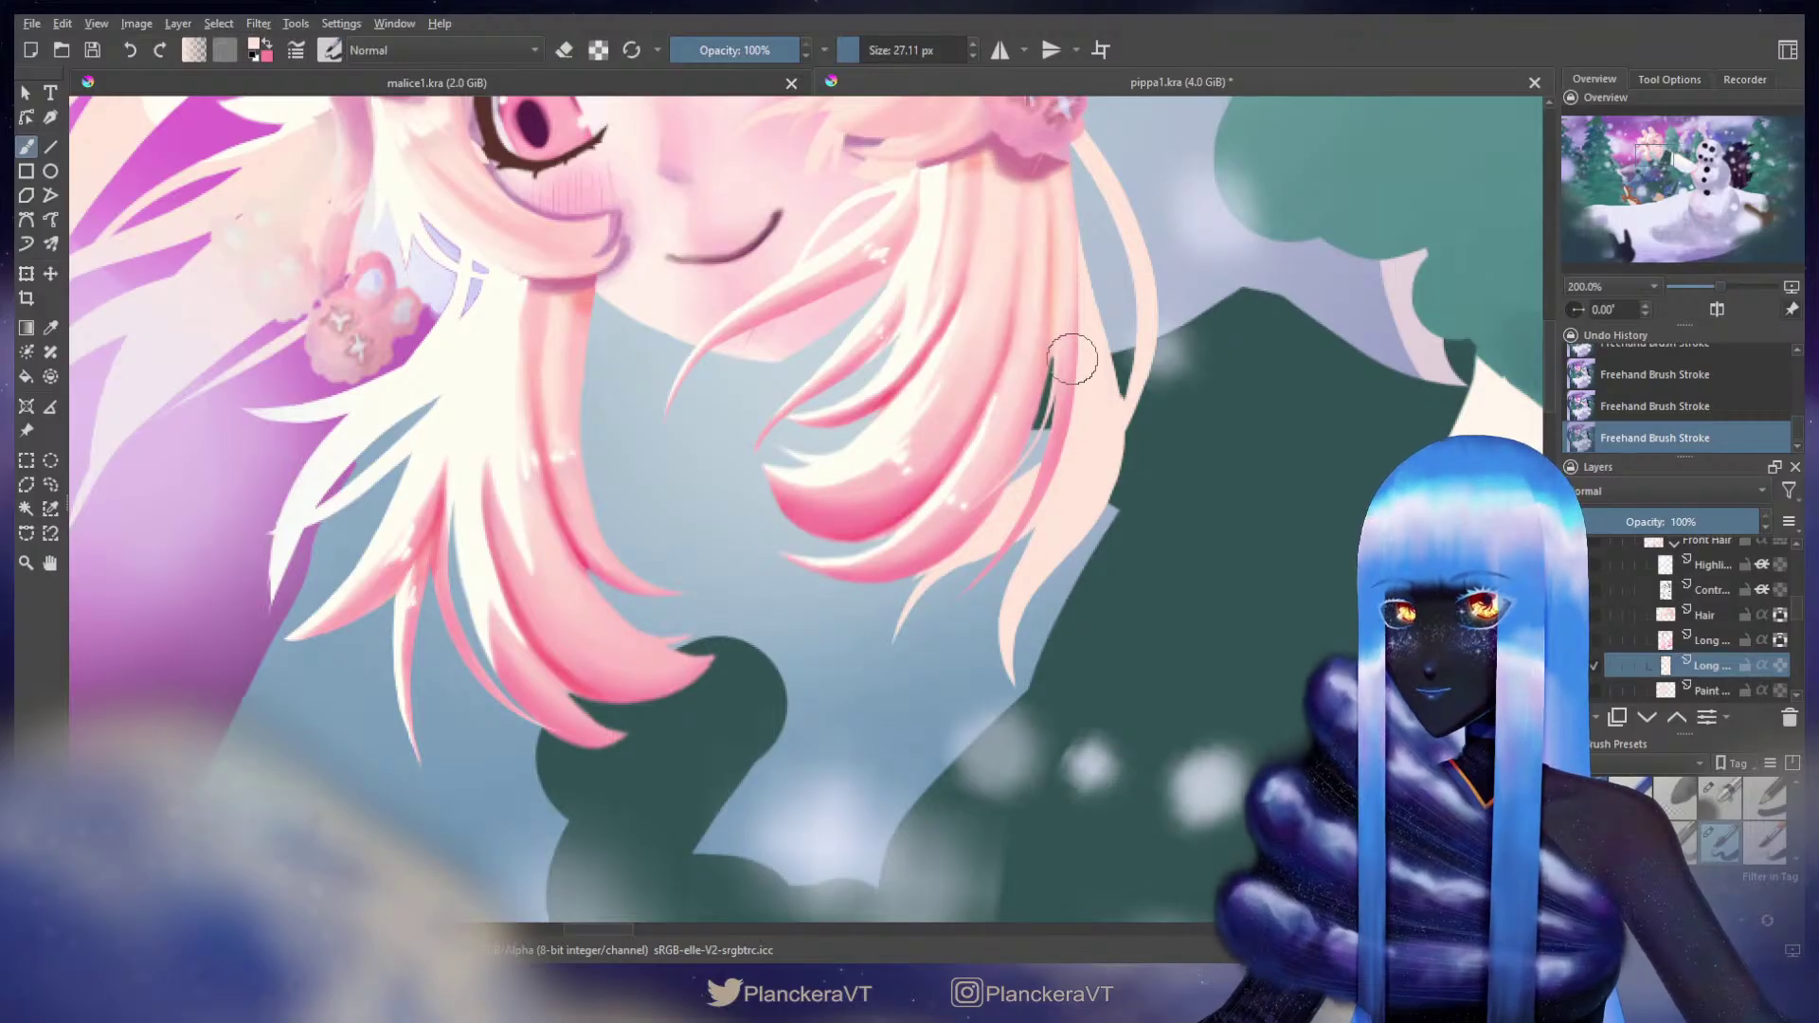
{"action": "key", "text": "ctrl+z"}
{"action": "left_click_drag", "start_coordinate": [1028, 471], "coordinate": [1055, 452]}
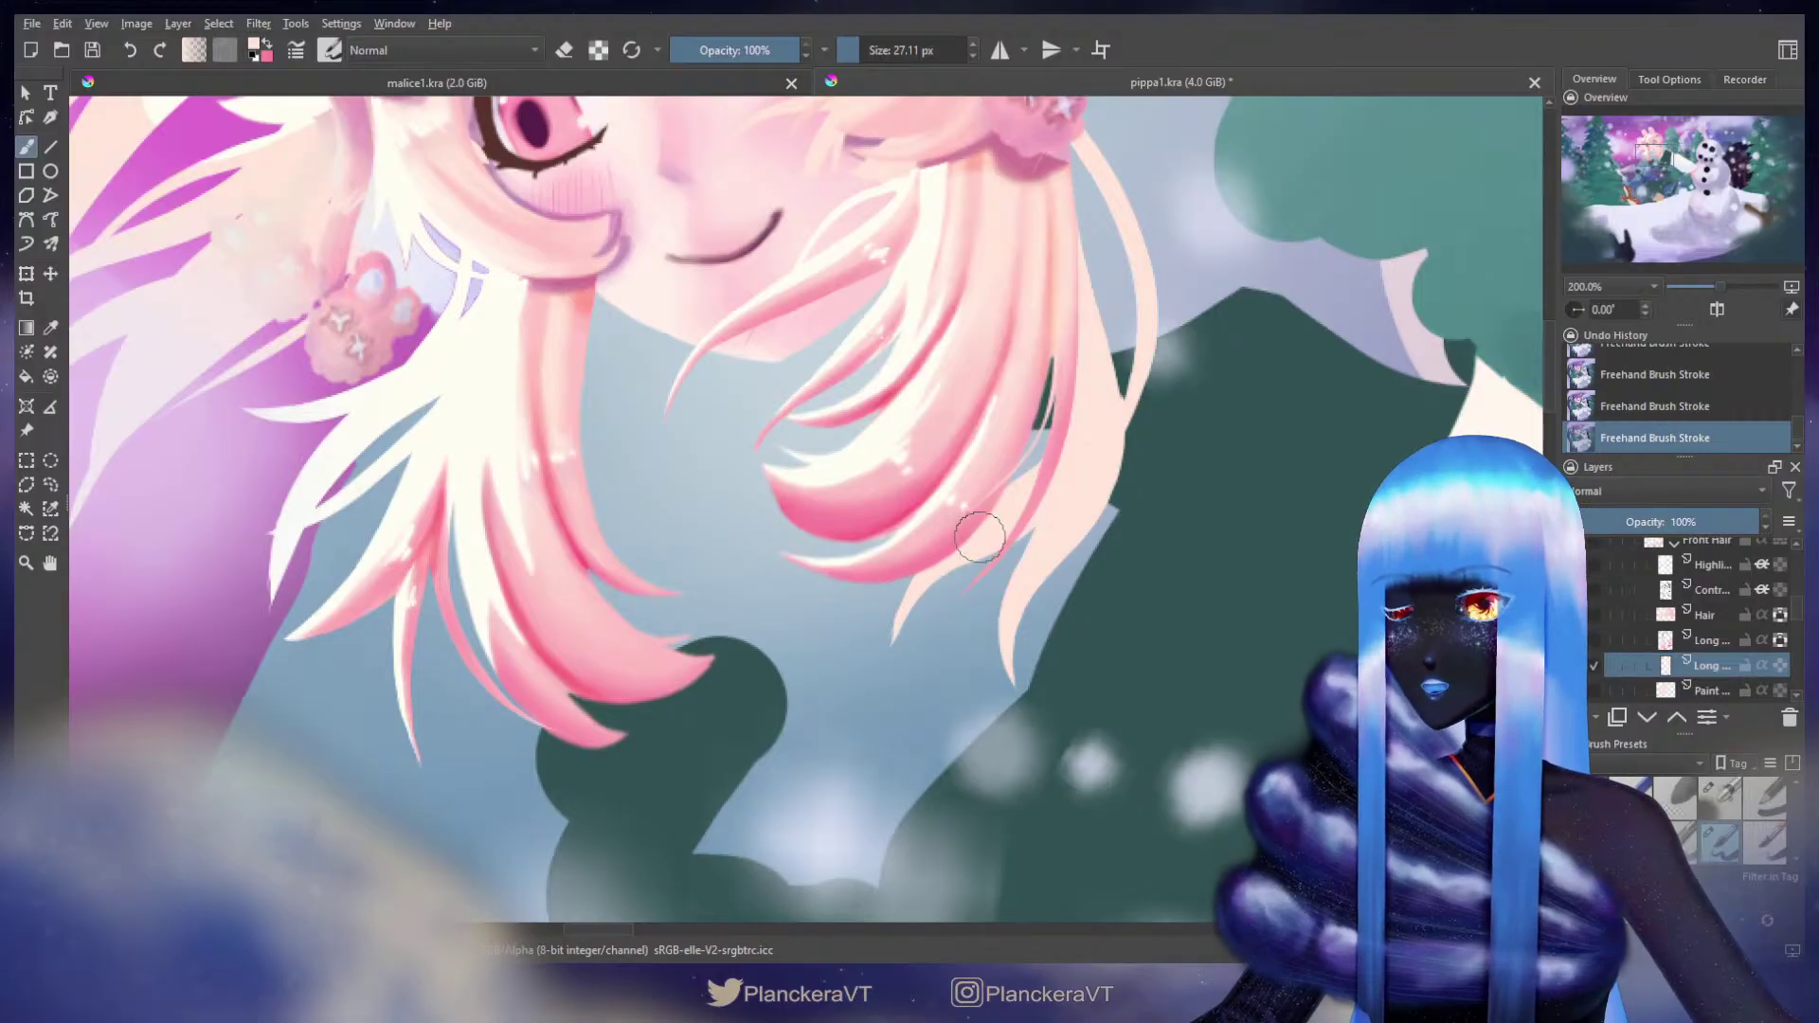
{"action": "left_click_drag", "start_coordinate": [914, 577], "coordinate": [867, 636]}
{"action": "key", "text": "ctrl+z"}
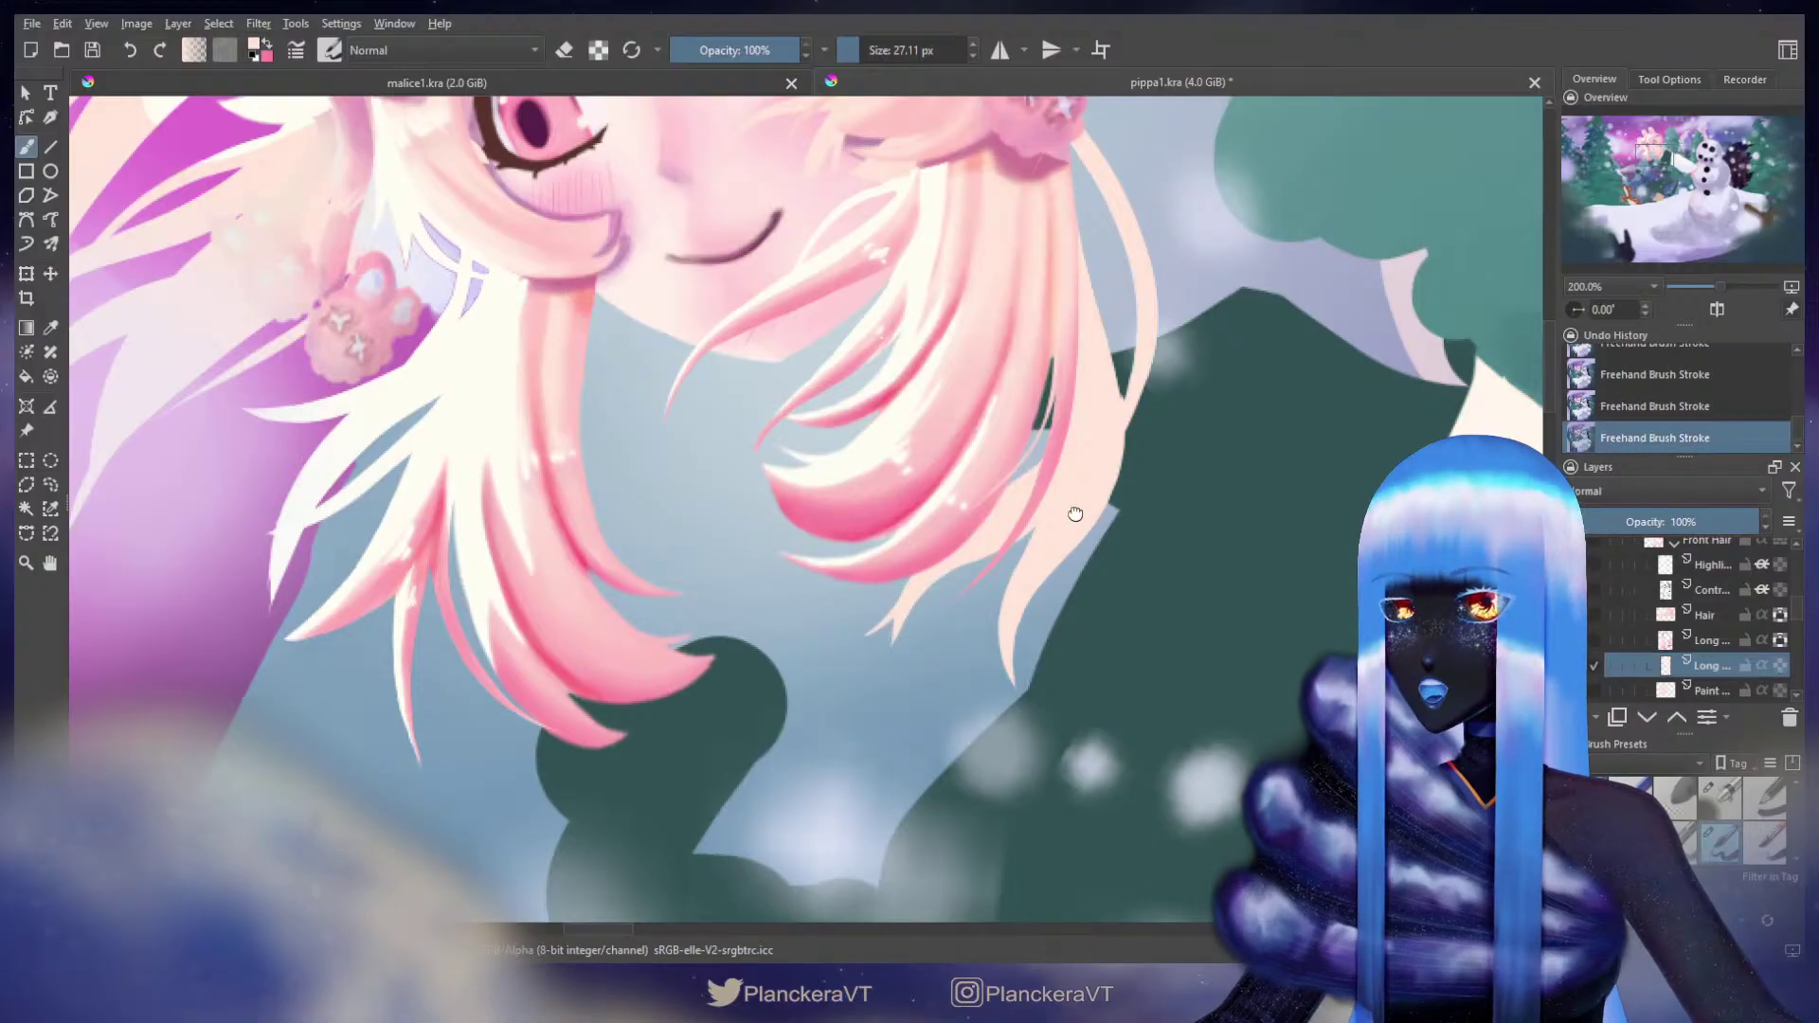
{"action": "left_click_drag", "start_coordinate": [1076, 515], "coordinate": [1091, 484]}
{"action": "left_click_drag", "start_coordinate": [1080, 402], "coordinate": [977, 567]}
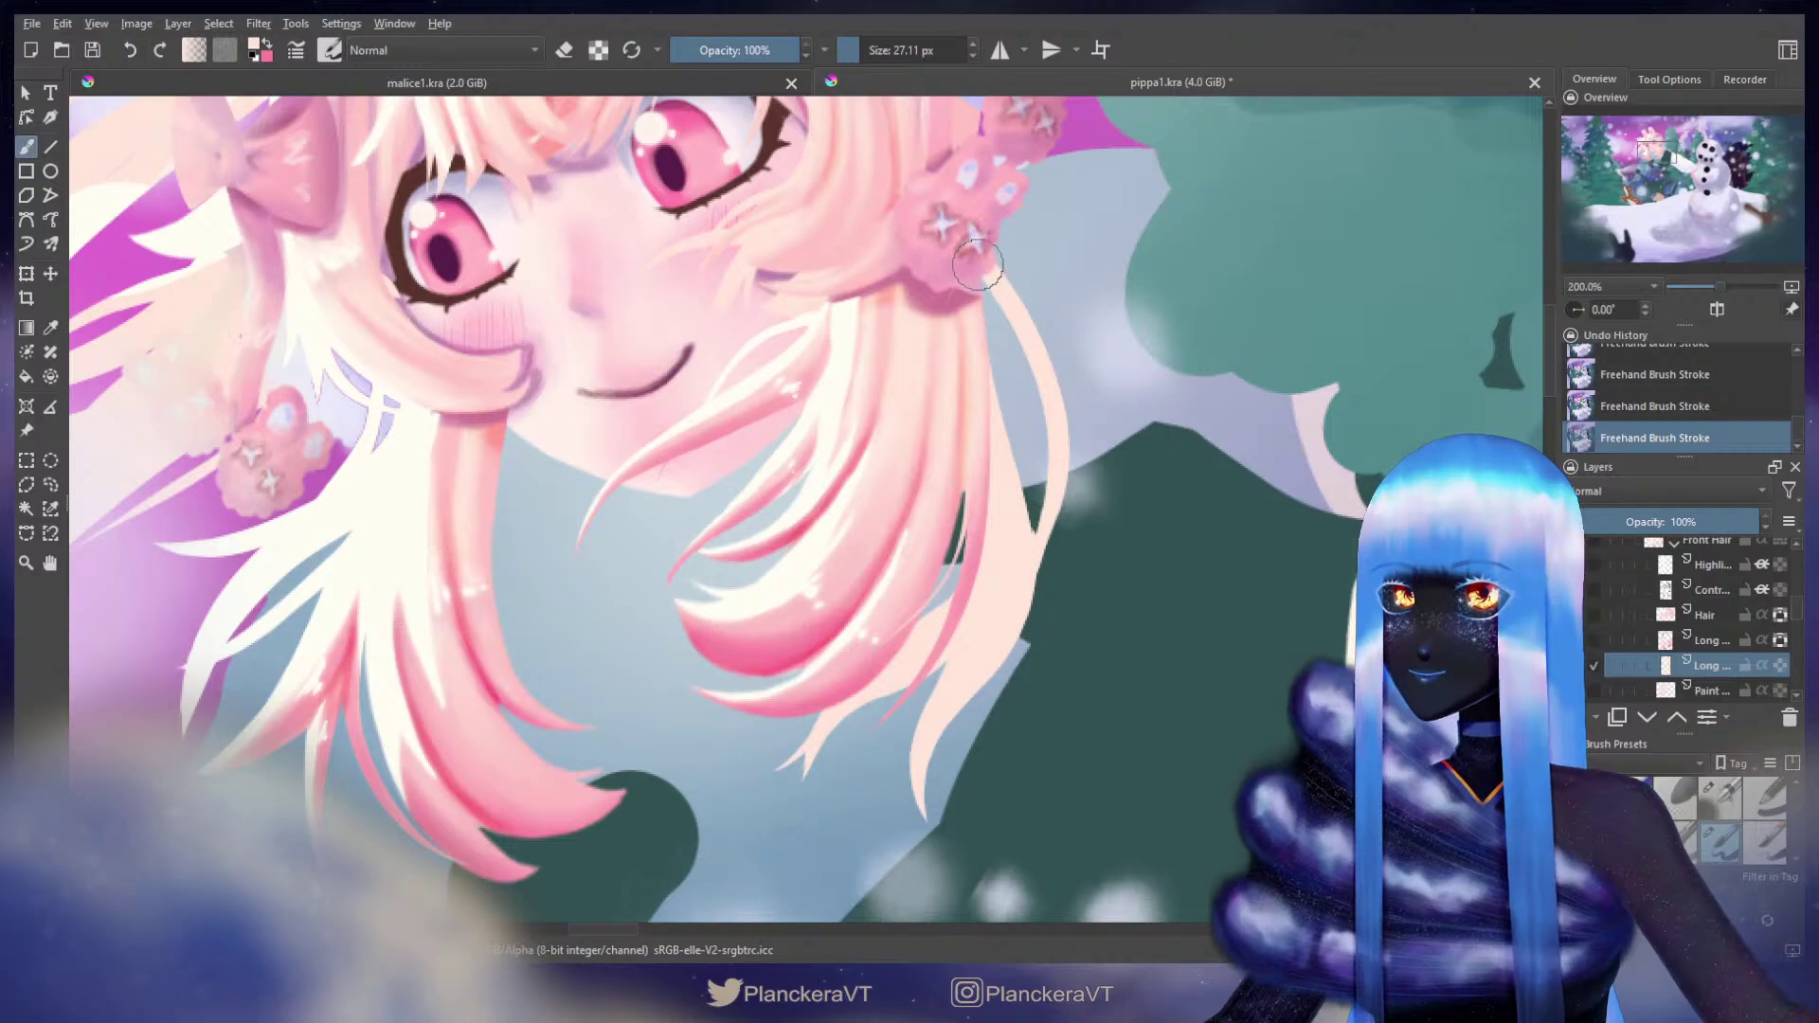
{"action": "mouse_move", "coordinate": [985, 284]}
{"action": "left_mouse_down"}
{"action": "mouse_move", "coordinate": [1025, 495]}
{"action": "mouse_move", "coordinate": [1048, 463]}
{"action": "mouse_move", "coordinate": [999, 644]}
{"action": "left_mouse_up"}
{"action": "key", "text": "ctrl+z"}
{"action": "left_click_drag", "start_coordinate": [1073, 565], "coordinate": [1268, 395]}
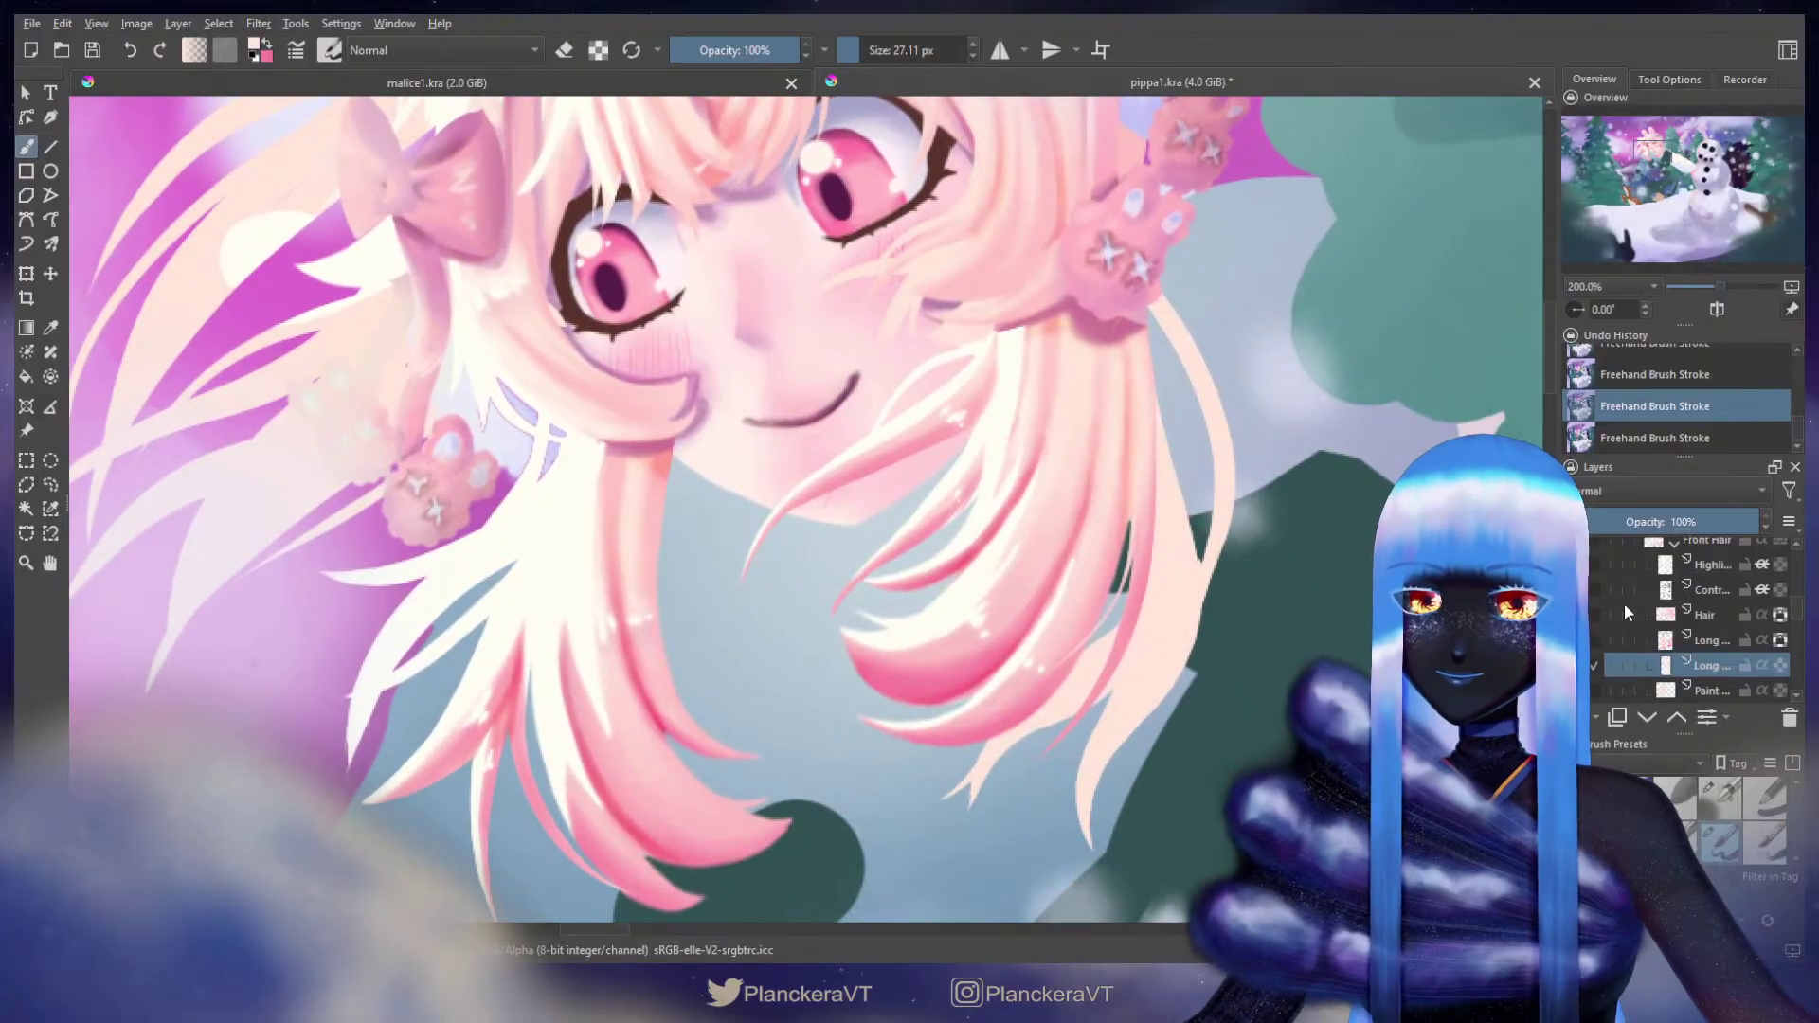
Step: Lock the Long Front Hair layer's alpha, switch to a 12.73 px brush preset and show the Swatch layer
{"action": "left_click", "coordinate": [1778, 664]}
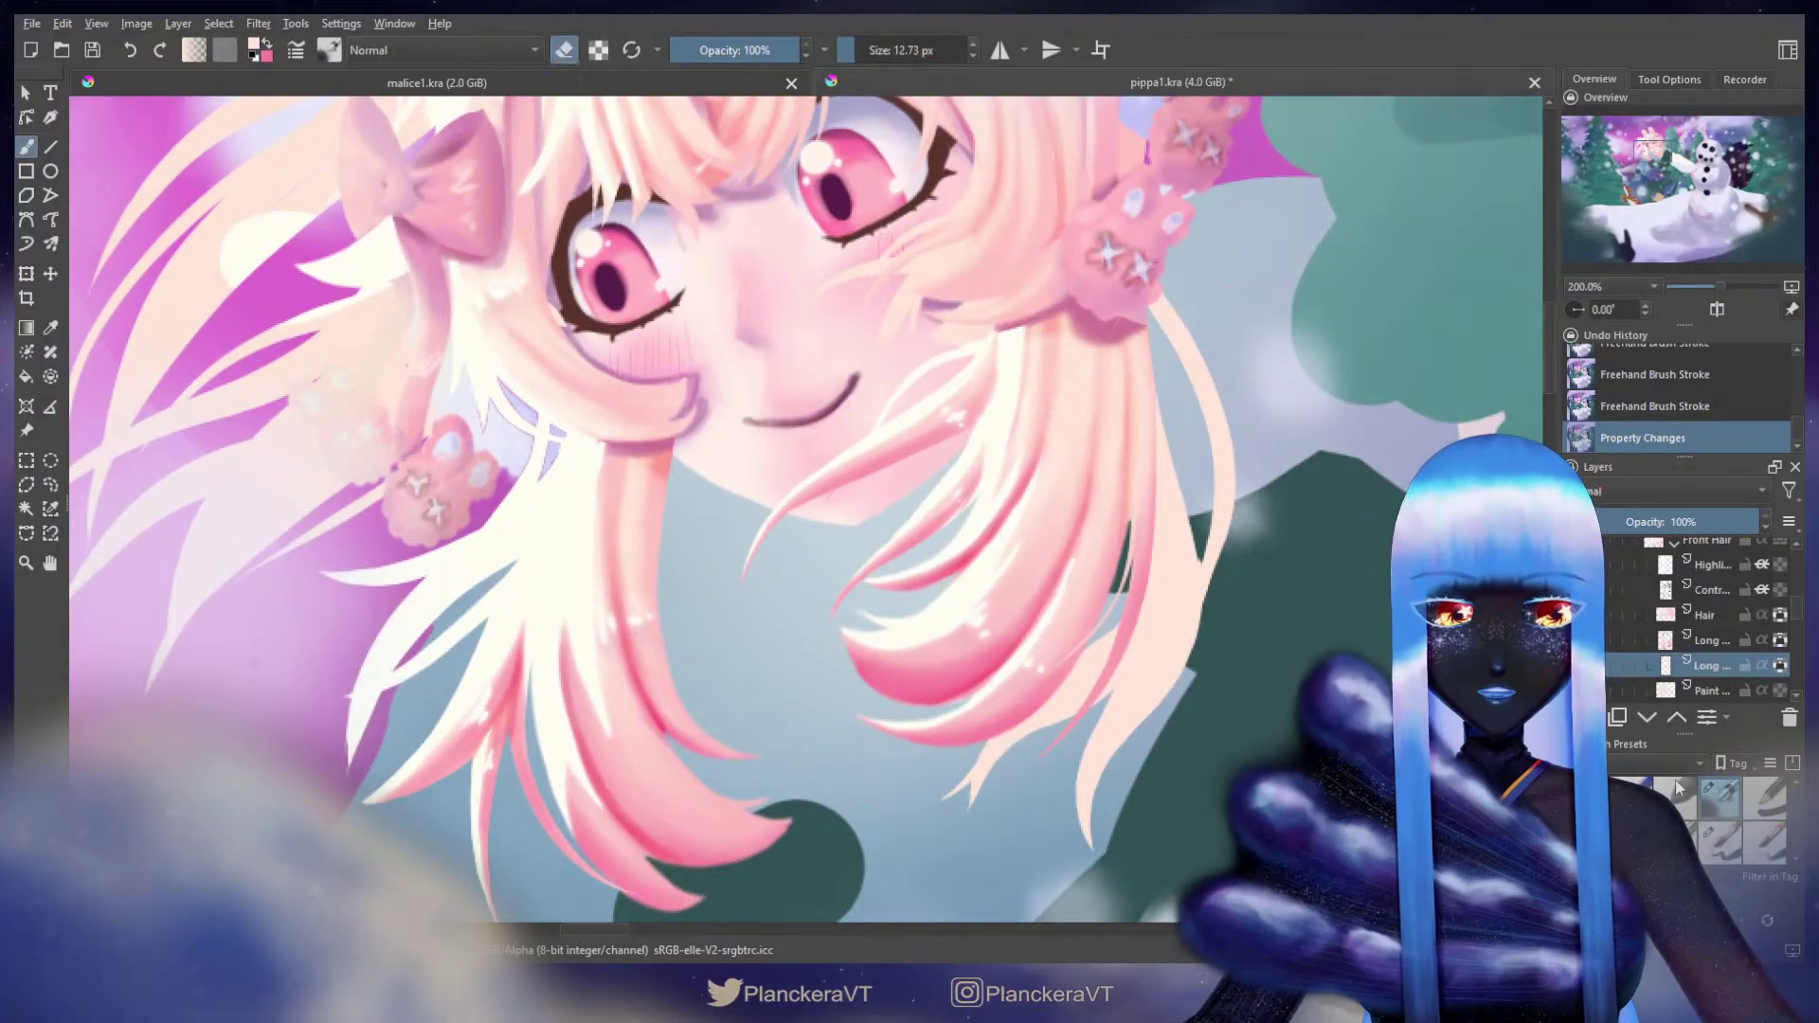
{"action": "key", "text": "e"}
{"action": "left_click_drag", "start_coordinate": [1234, 516], "coordinate": [1152, 548]}
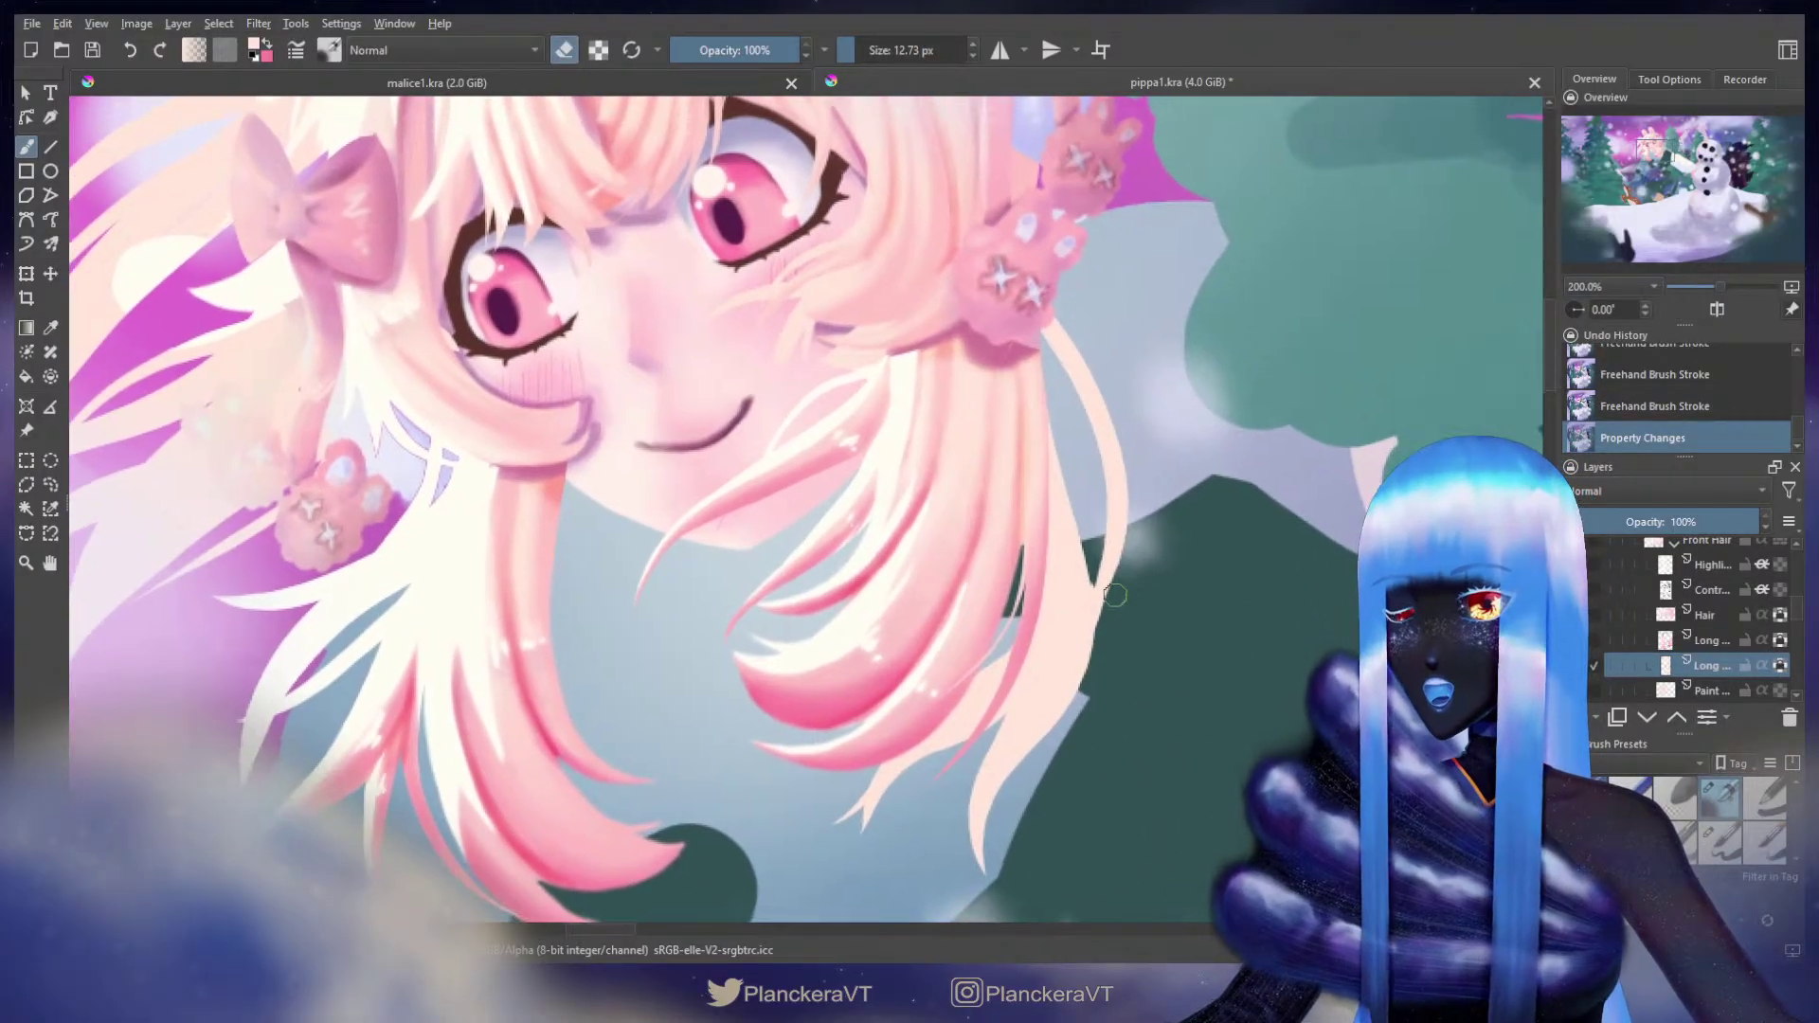
{"action": "left_click_drag", "start_coordinate": [1431, 264], "coordinate": [773, 779]}
{"action": "left_click_drag", "start_coordinate": [1198, 280], "coordinate": [675, 710]}
{"action": "left_click_drag", "start_coordinate": [1371, 515], "coordinate": [830, 520]}
{"action": "scroll", "coordinate": [843, 544], "scroll_direction": "down", "scroll_amount": 3}
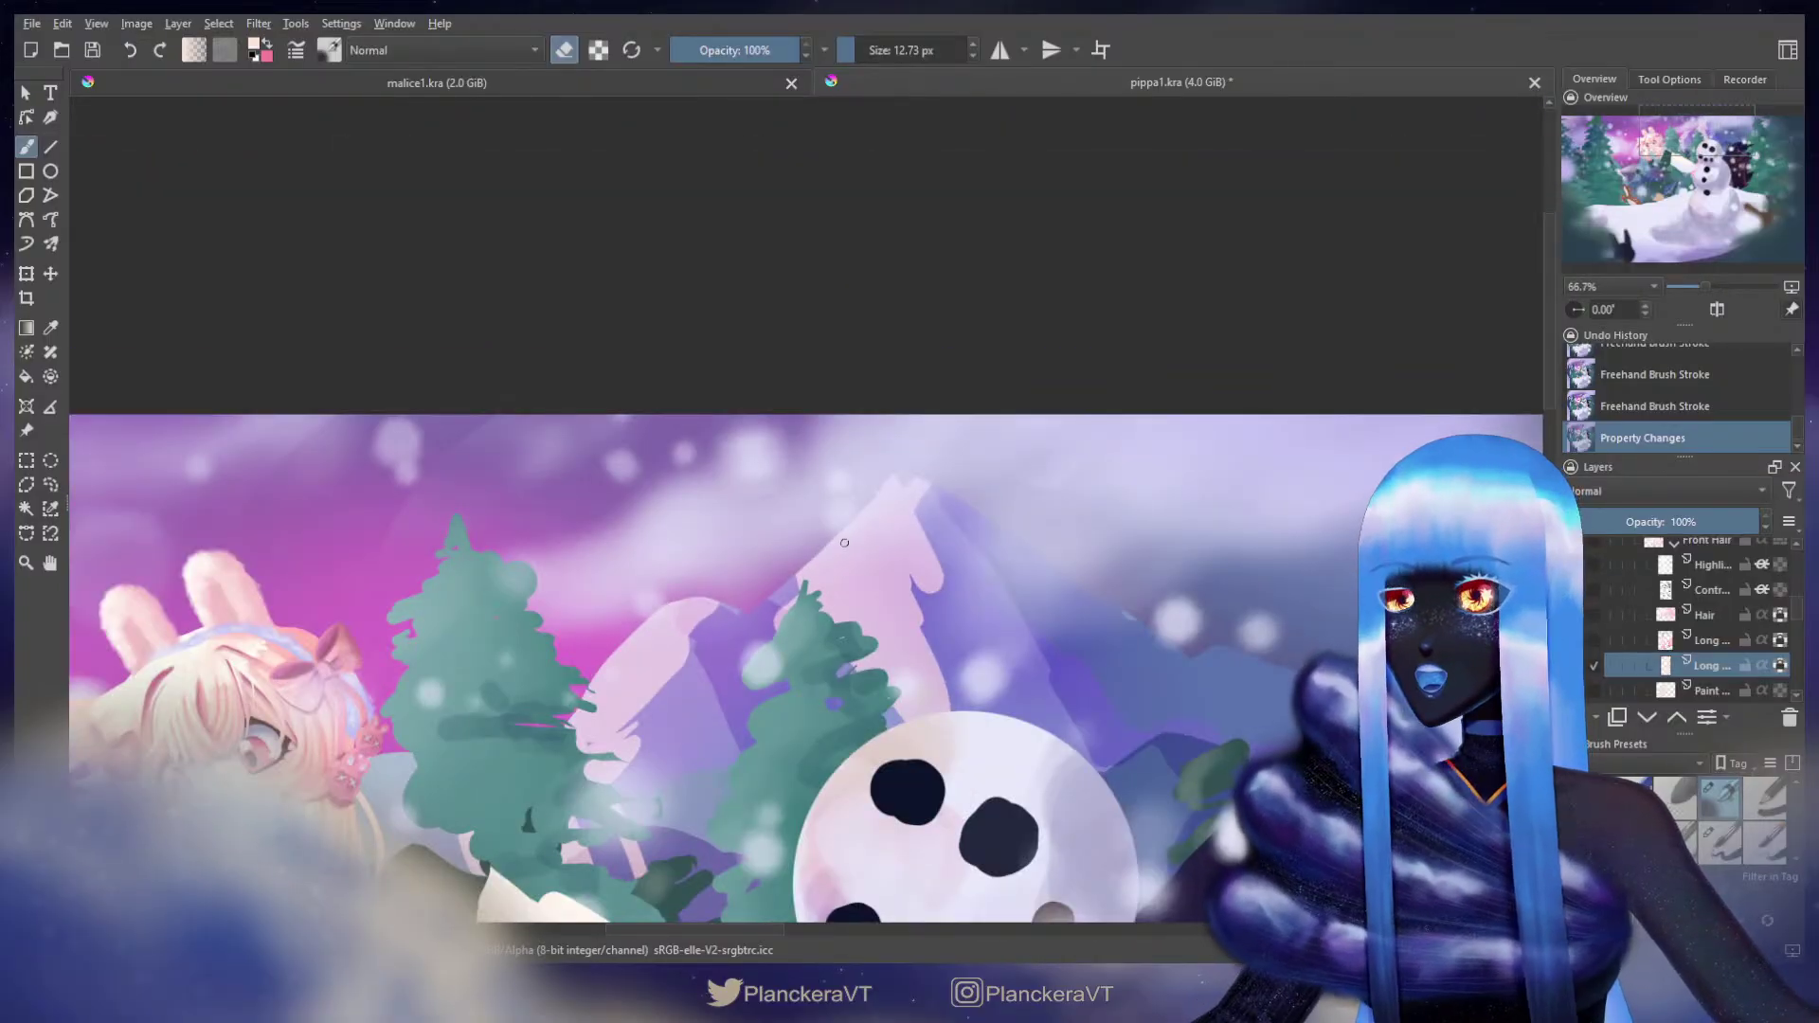
{"action": "scroll", "coordinate": [1781, 611], "scroll_direction": "up", "scroll_amount": 5}
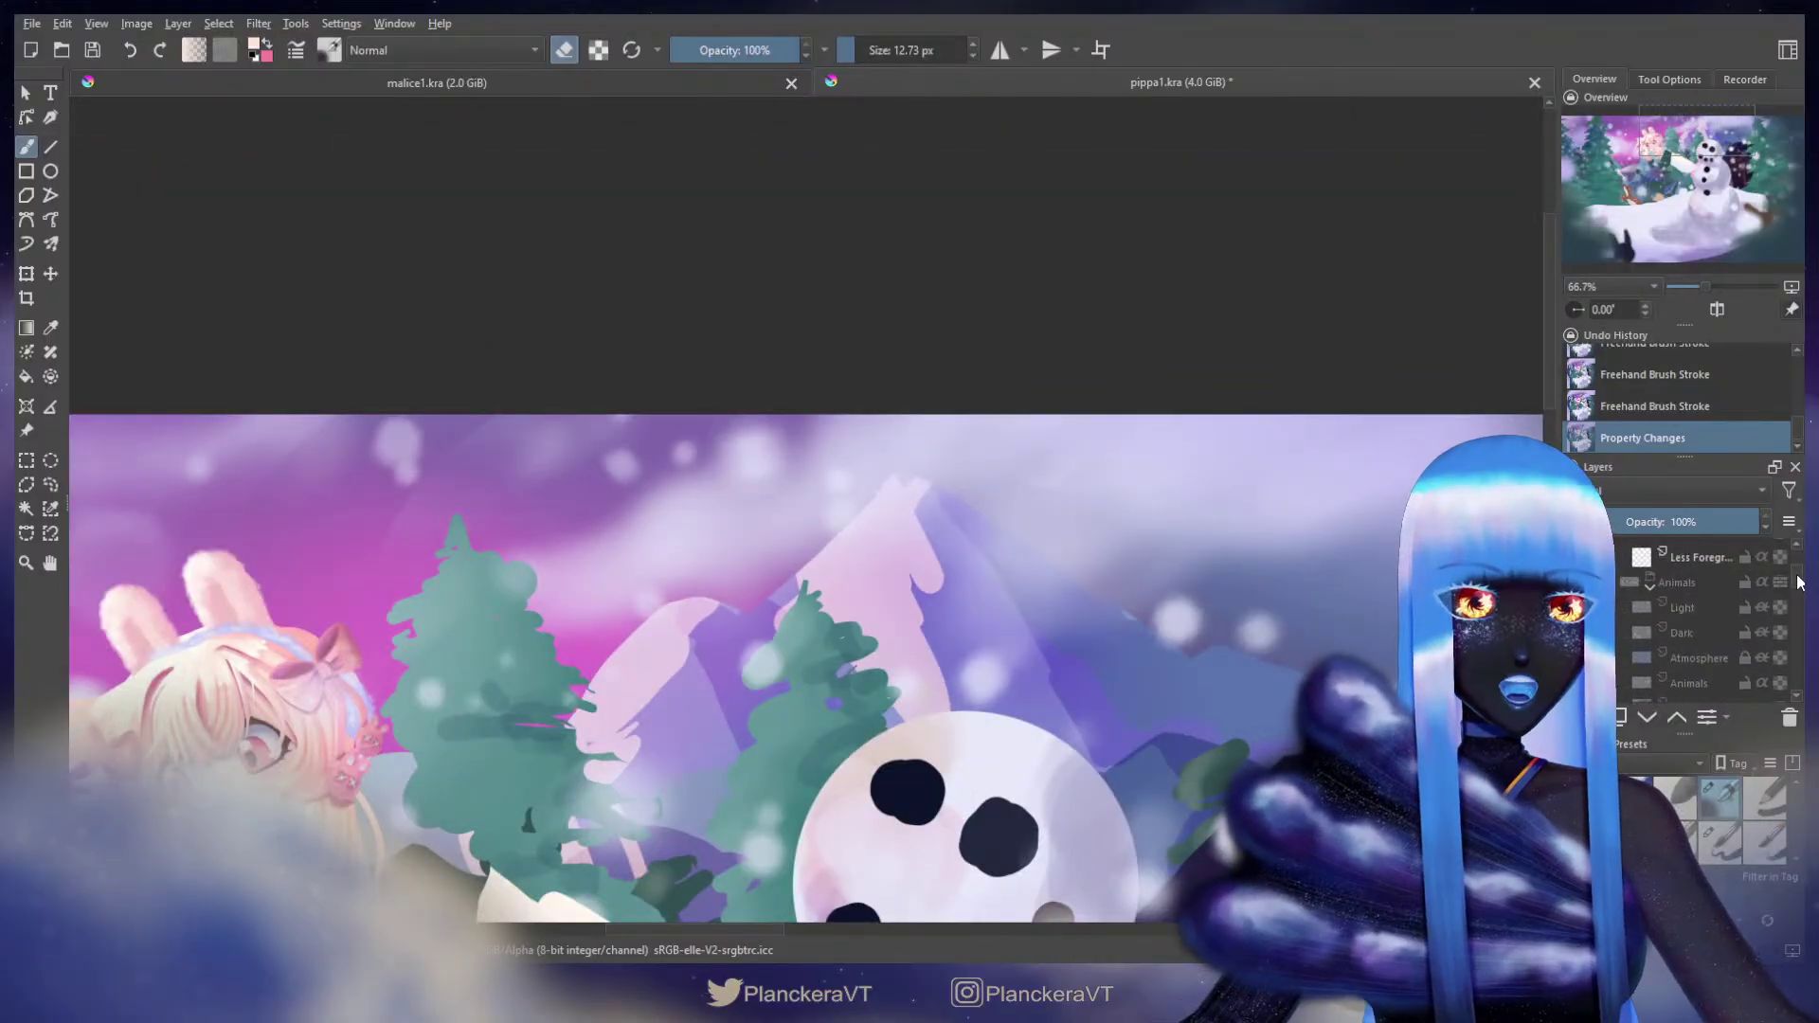
{"action": "scroll", "coordinate": [1743, 609], "scroll_direction": "up", "scroll_amount": 5}
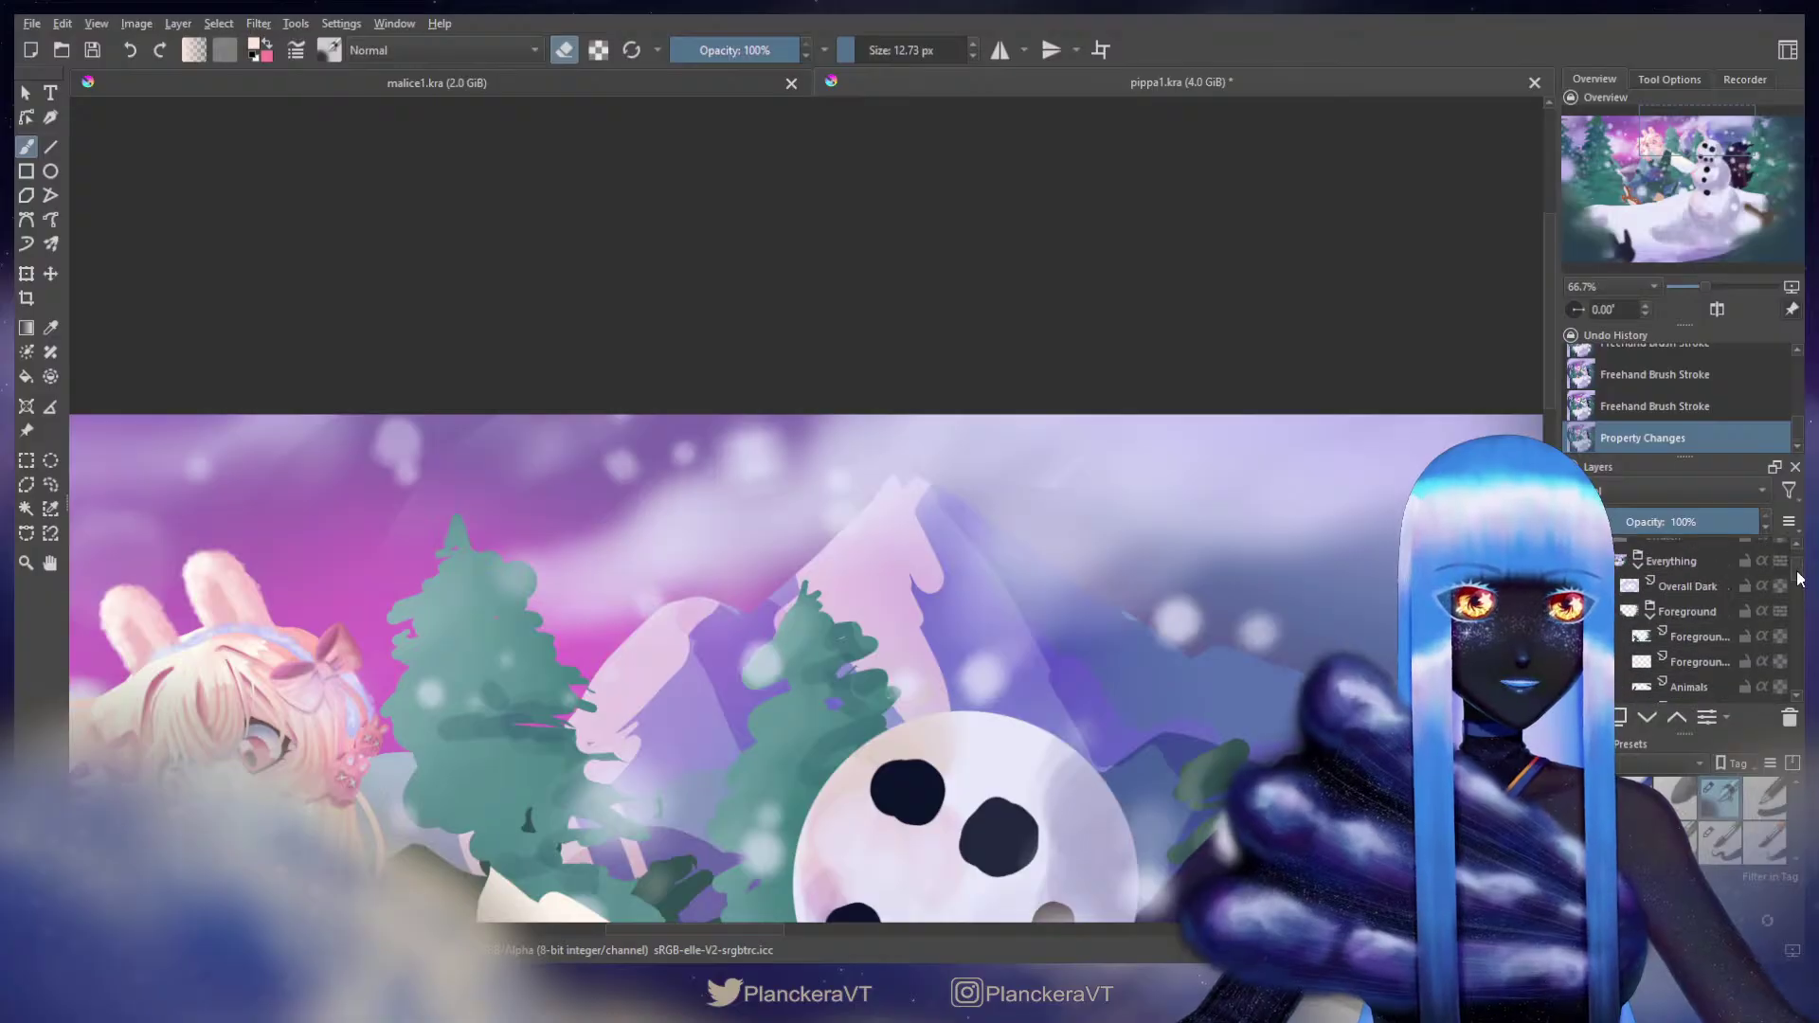
{"action": "left_click", "coordinate": [1593, 613]}
Step: Sample the hair's shading pink from the swatches above the snowman and turn off eraser mode
{"action": "left_click_drag", "start_coordinate": [967, 569], "coordinate": [1188, 424]}
{"action": "left_click", "coordinate": [1089, 309], "text": "ctrl"}
{"action": "key", "text": "e"}
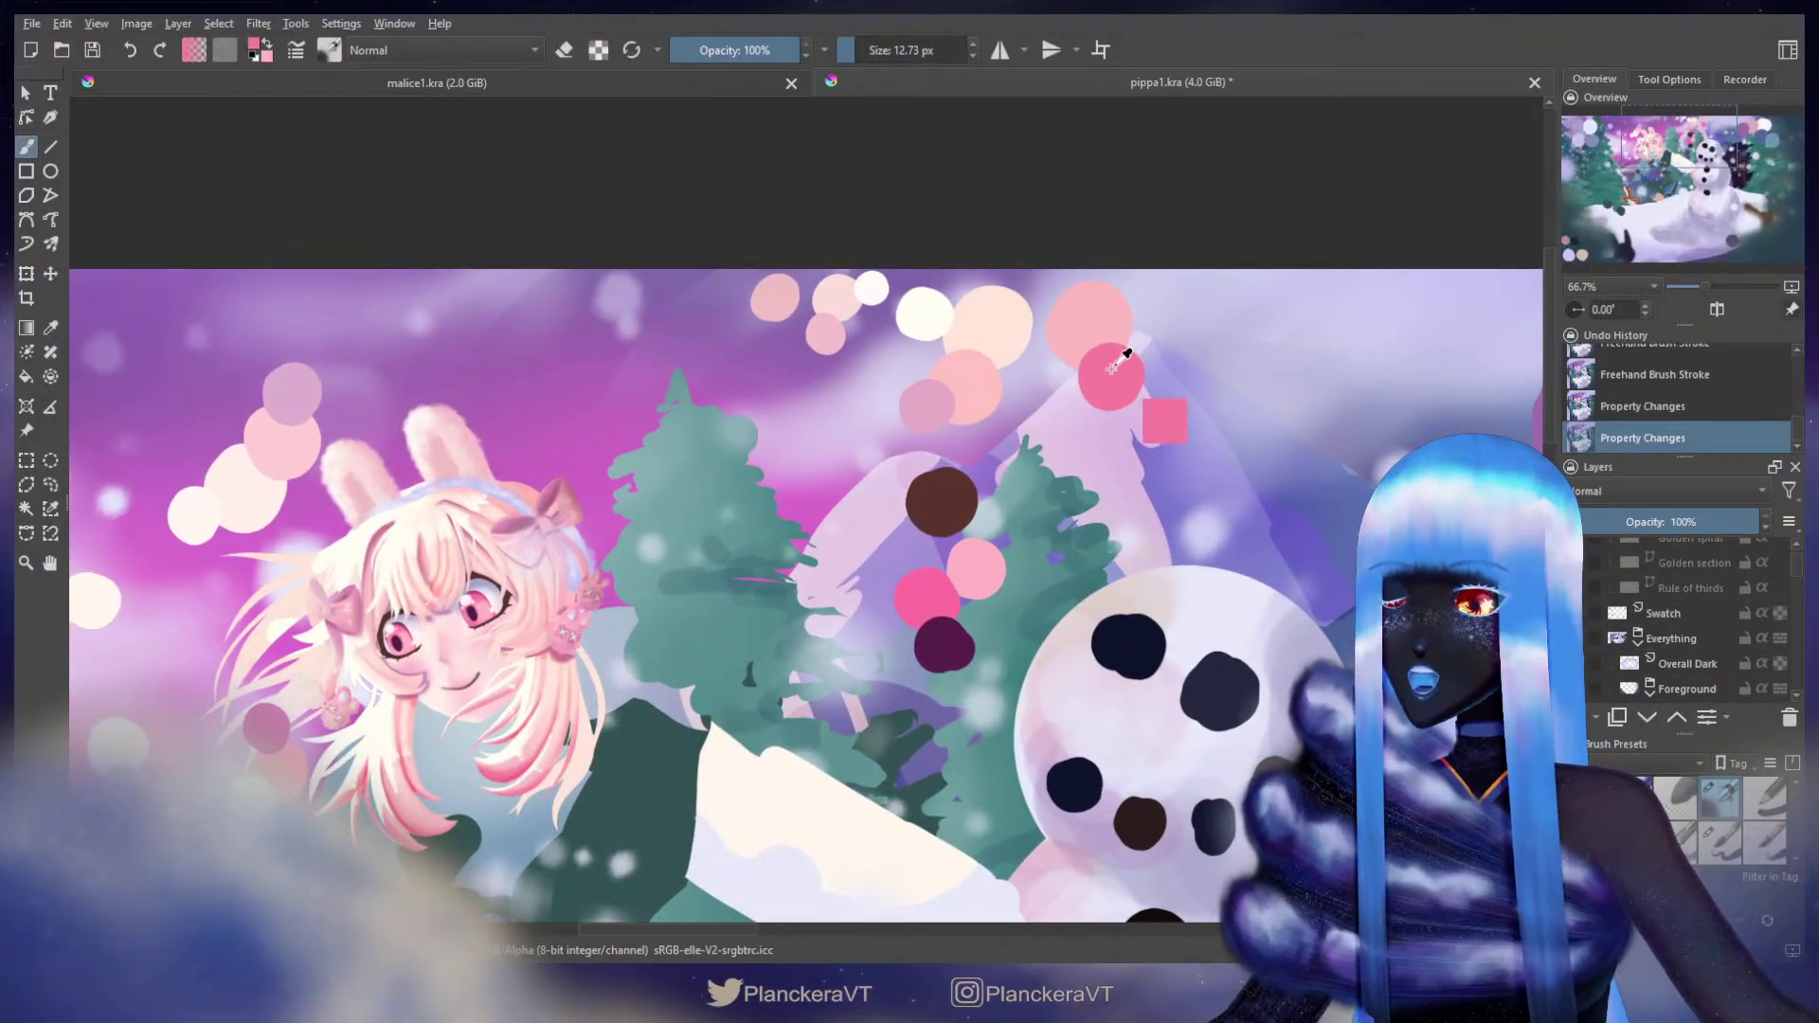
{"action": "left_click_drag", "start_coordinate": [891, 673], "coordinate": [1086, 442]}
{"action": "scroll", "coordinate": [863, 583], "scroll_direction": "up", "scroll_amount": 6}
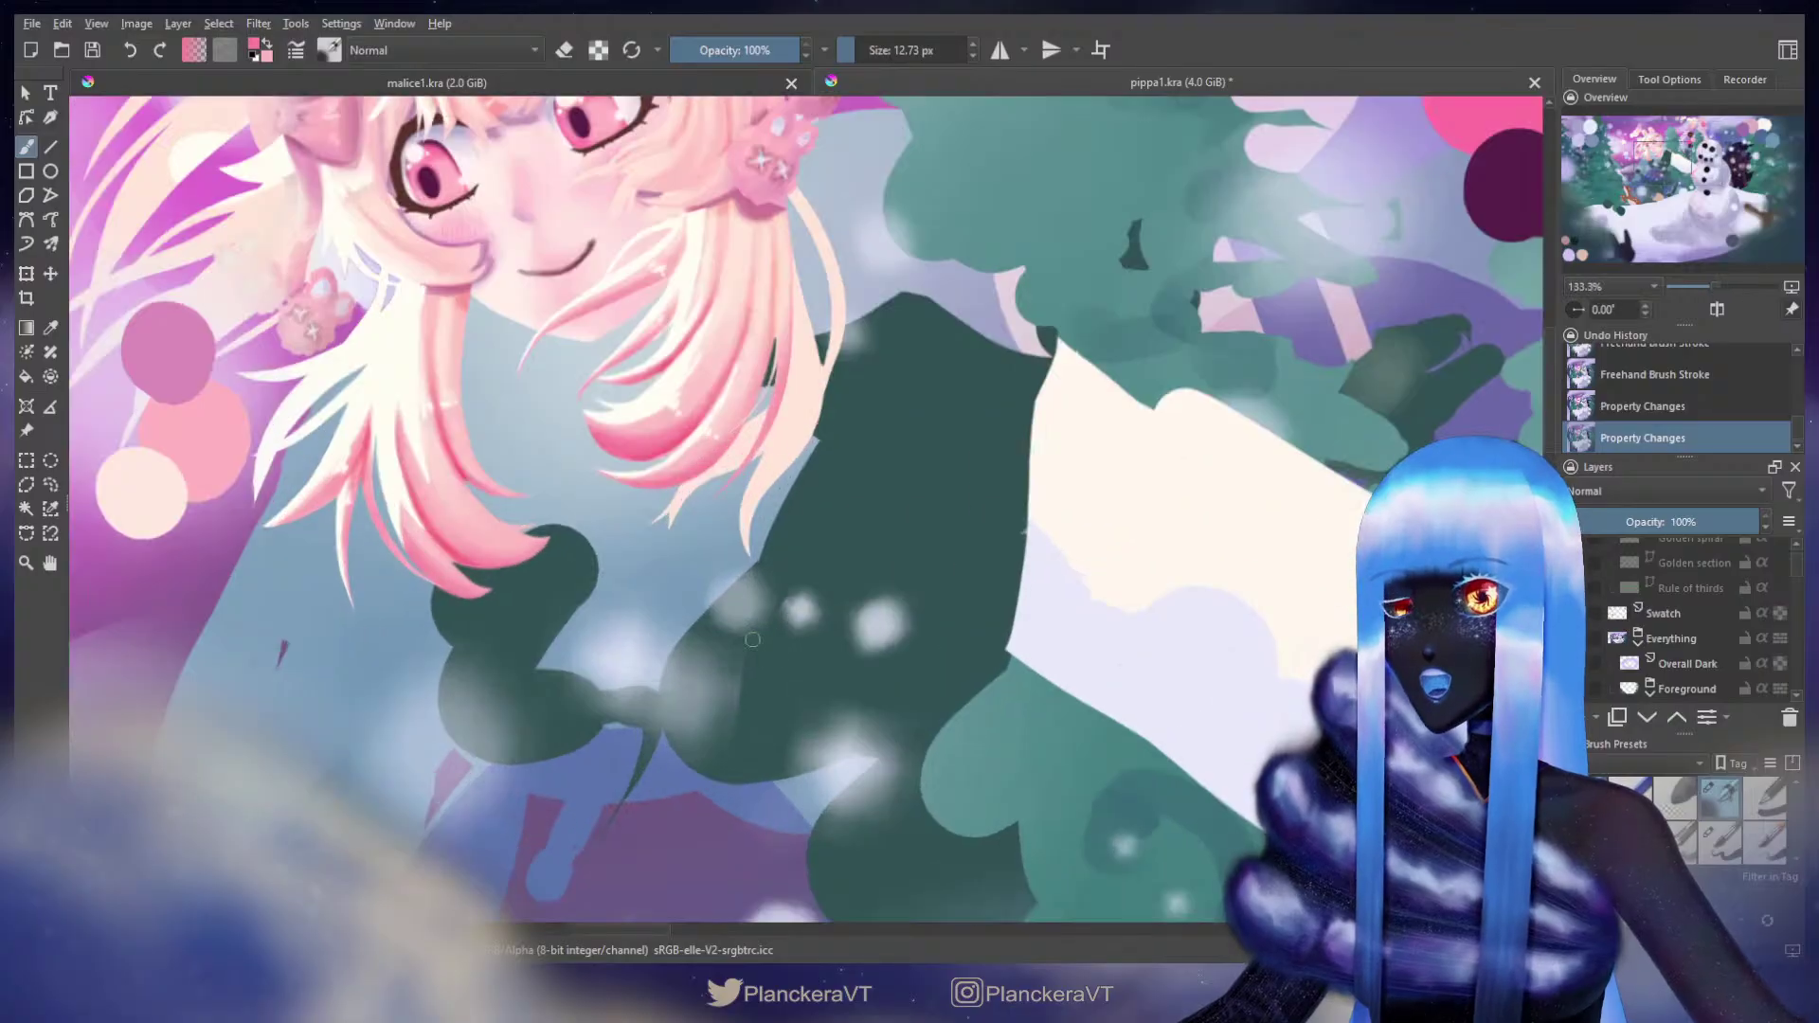
{"action": "scroll", "coordinate": [1019, 557], "scroll_direction": "down", "scroll_amount": 1}
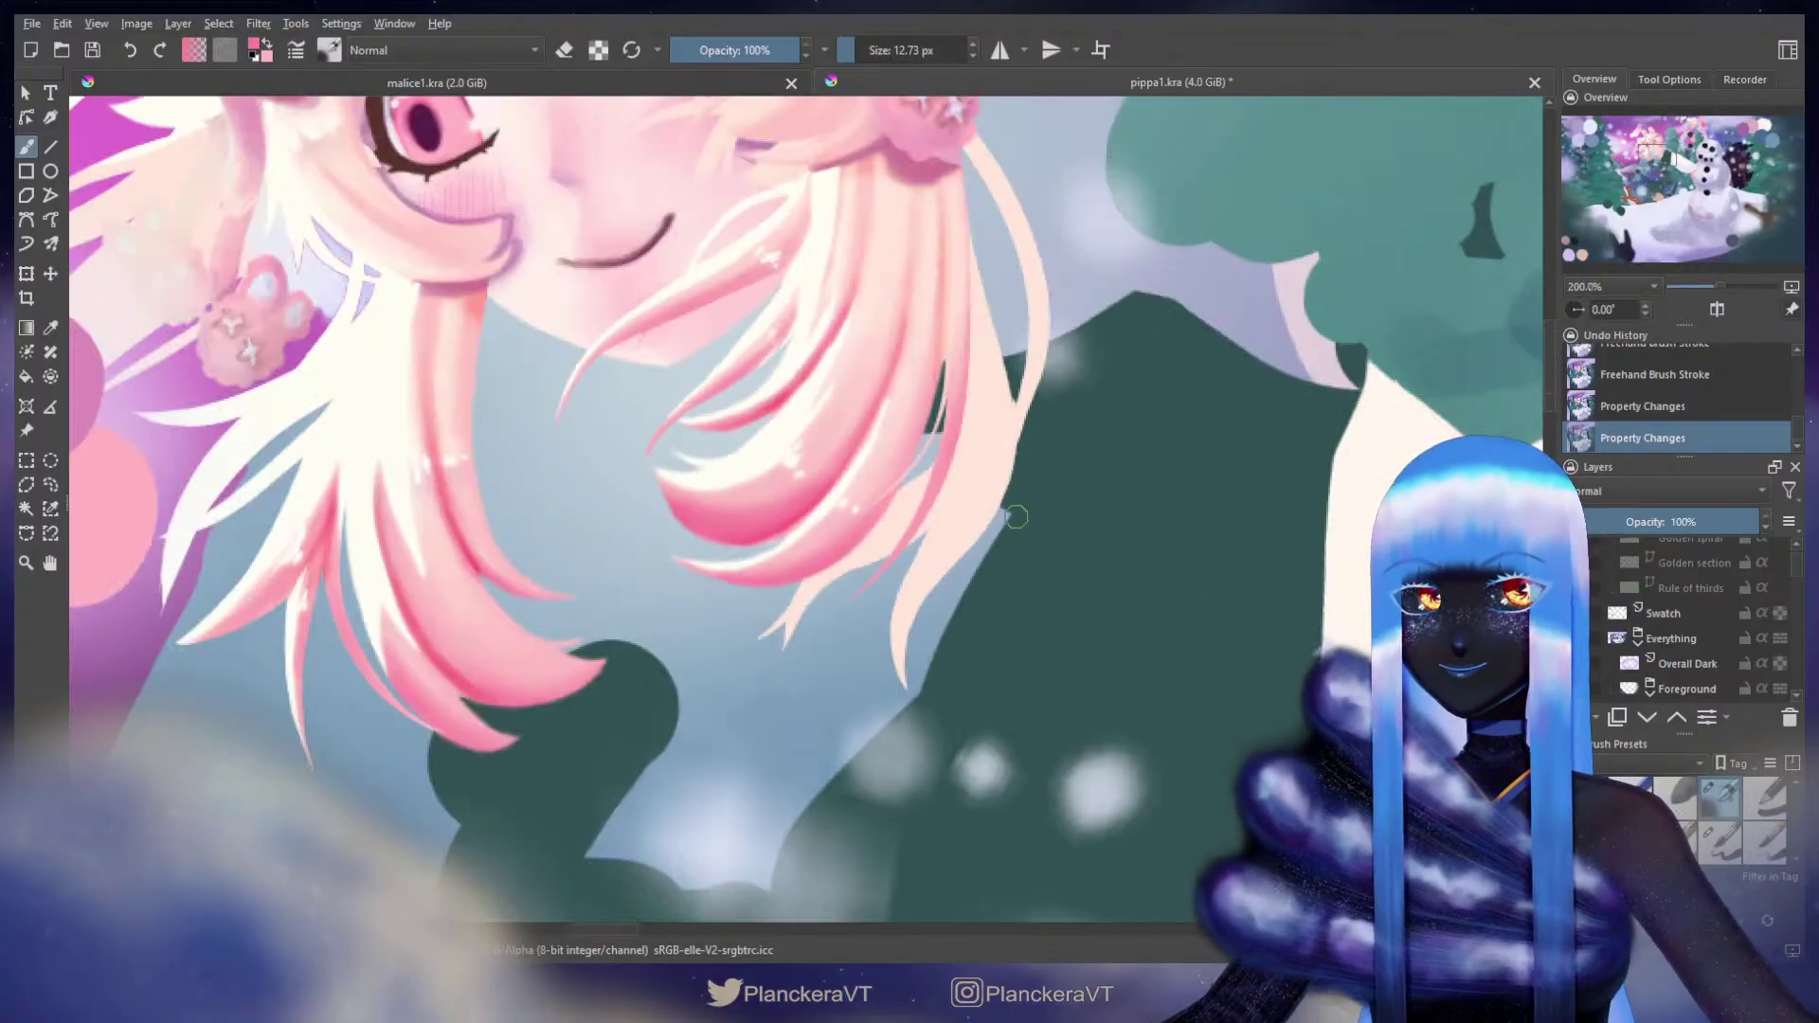
Step: Shade the loose strands behind the right lock in pink, deepening toward the tips, with a 21.62 px brush
{"action": "left_click_drag", "start_coordinate": [848, 575], "coordinate": [1090, 521], "text": "shift"}
{"action": "mouse_move", "coordinate": [898, 526]}
{"action": "left_mouse_down"}
{"action": "mouse_move", "coordinate": [872, 613]}
{"action": "mouse_move", "coordinate": [873, 537]}
{"action": "mouse_move", "coordinate": [913, 520]}
{"action": "mouse_move", "coordinate": [904, 670]}
{"action": "mouse_move", "coordinate": [991, 548]}
{"action": "mouse_move", "coordinate": [937, 620]}
{"action": "left_mouse_up"}
{"action": "mouse_move", "coordinate": [1043, 438]}
{"action": "left_mouse_down"}
{"action": "mouse_move", "coordinate": [1055, 481]}
{"action": "mouse_move", "coordinate": [888, 466]}
{"action": "left_mouse_up"}
{"action": "left_click_drag", "start_coordinate": [1031, 469], "coordinate": [998, 570]}
{"action": "left_click_drag", "start_coordinate": [1024, 497], "coordinate": [930, 665]}
{"action": "left_click_drag", "start_coordinate": [995, 558], "coordinate": [936, 746]}
{"action": "left_click_drag", "start_coordinate": [938, 635], "coordinate": [918, 729]}
{"action": "mouse_move", "coordinate": [947, 608]}
{"action": "left_mouse_down"}
{"action": "mouse_move", "coordinate": [1004, 545]}
{"action": "mouse_move", "coordinate": [1020, 470]}
{"action": "mouse_move", "coordinate": [1013, 487]}
{"action": "left_mouse_up"}
{"action": "left_click_drag", "start_coordinate": [1011, 411], "coordinate": [1001, 395]}
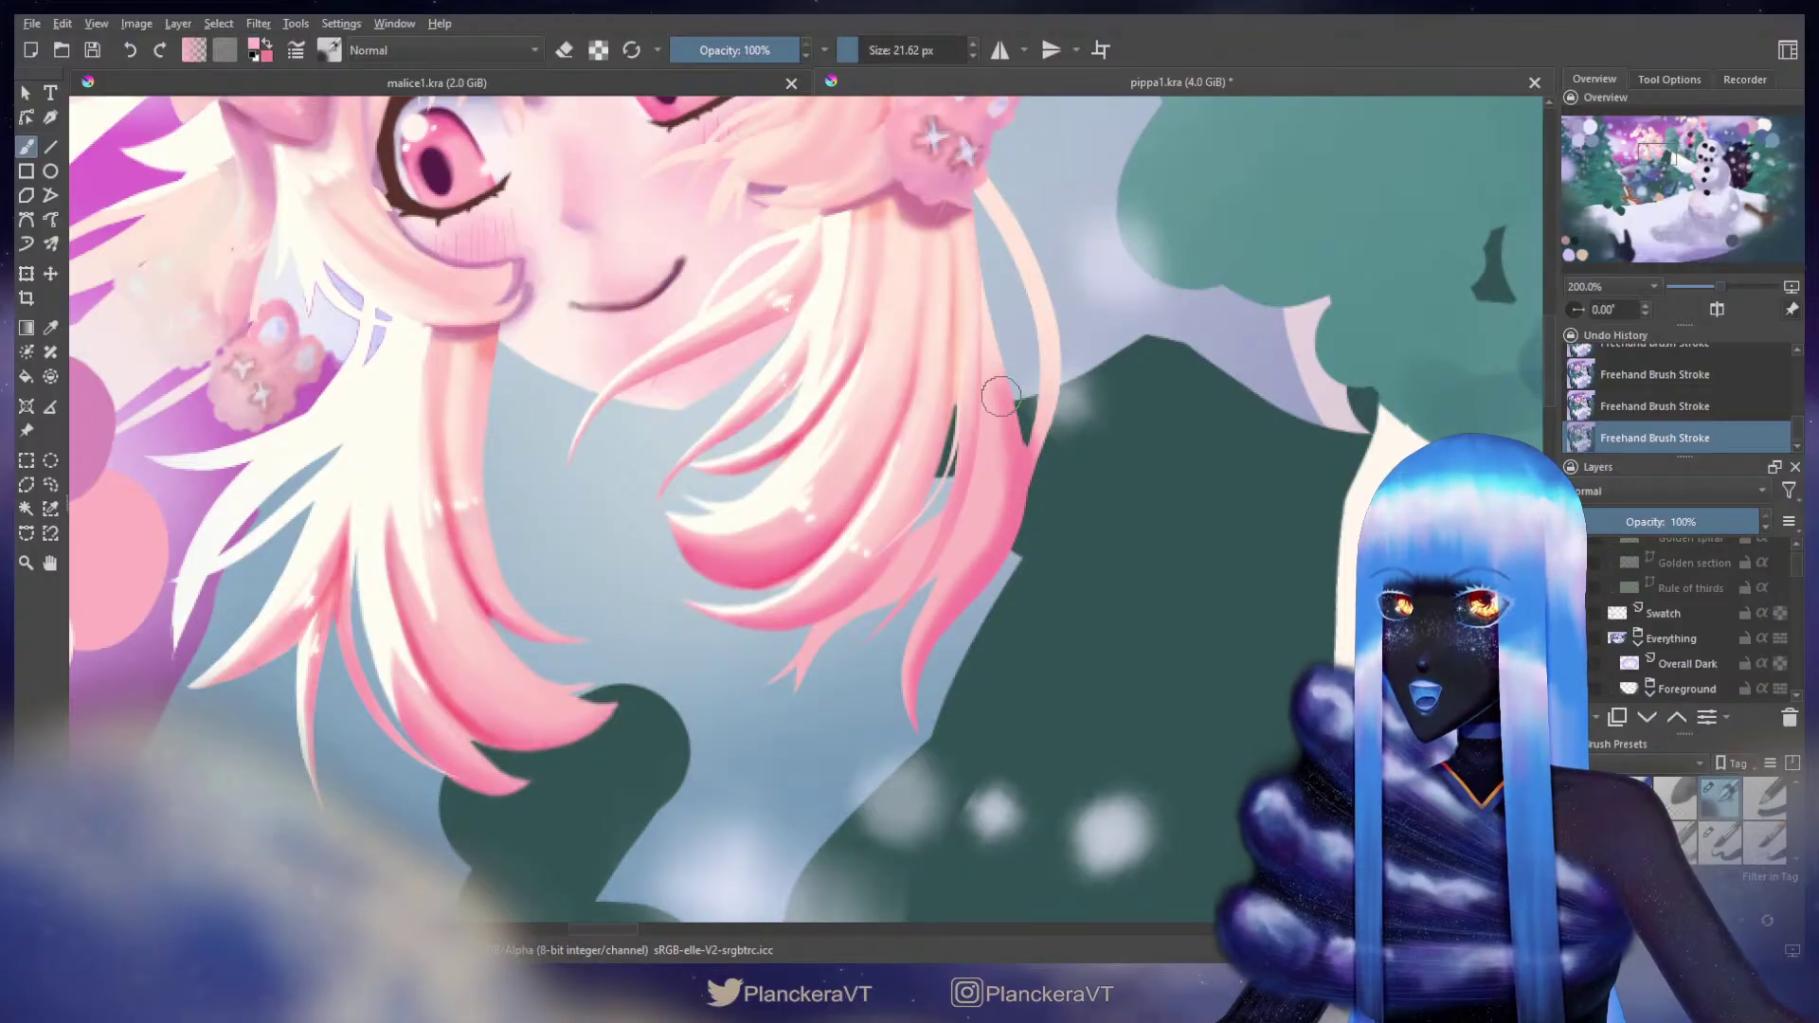
Step: Deepen the pink on the inner strand with a 15.57 px brush and tint the base of the curved loose strand
{"action": "left_click_drag", "start_coordinate": [971, 509], "coordinate": [836, 636]}
{"action": "left_click_drag", "start_coordinate": [910, 563], "coordinate": [959, 503]}
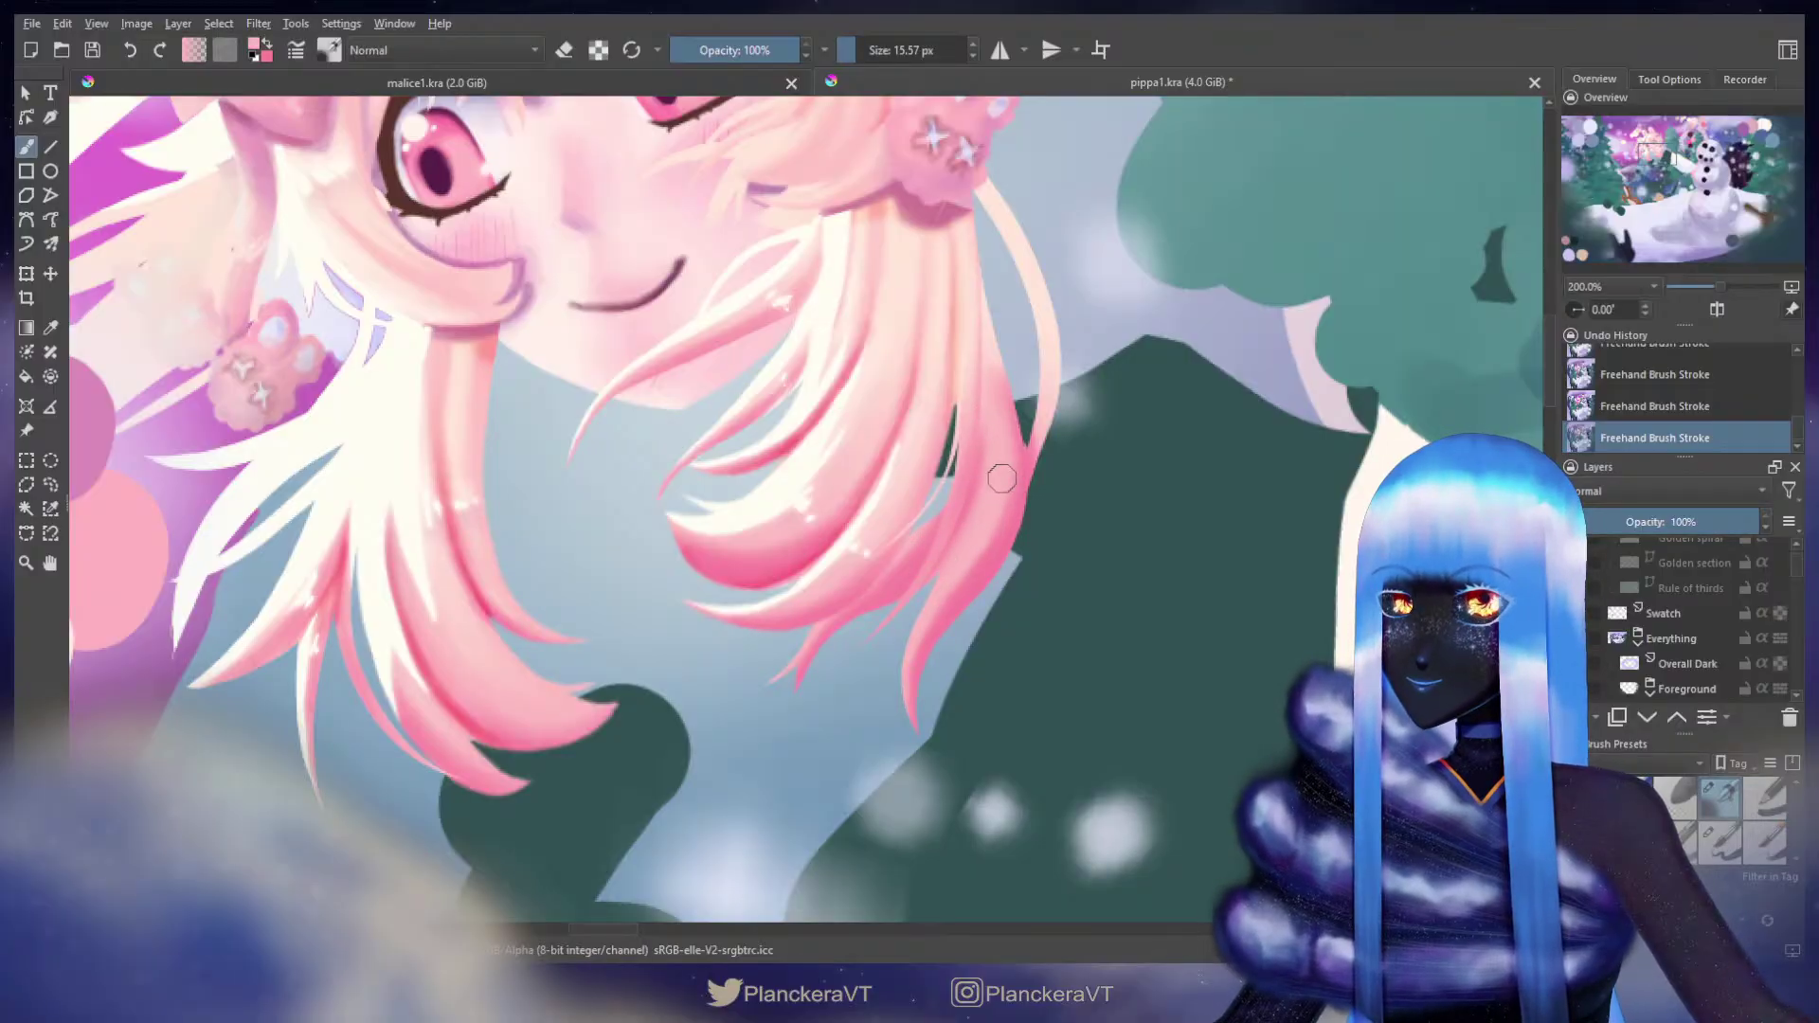
{"action": "left_click_drag", "start_coordinate": [1036, 458], "coordinate": [1057, 345]}
{"action": "key", "text": "x"}
{"action": "left_click_drag", "start_coordinate": [1070, 419], "coordinate": [1092, 419], "text": "shift"}
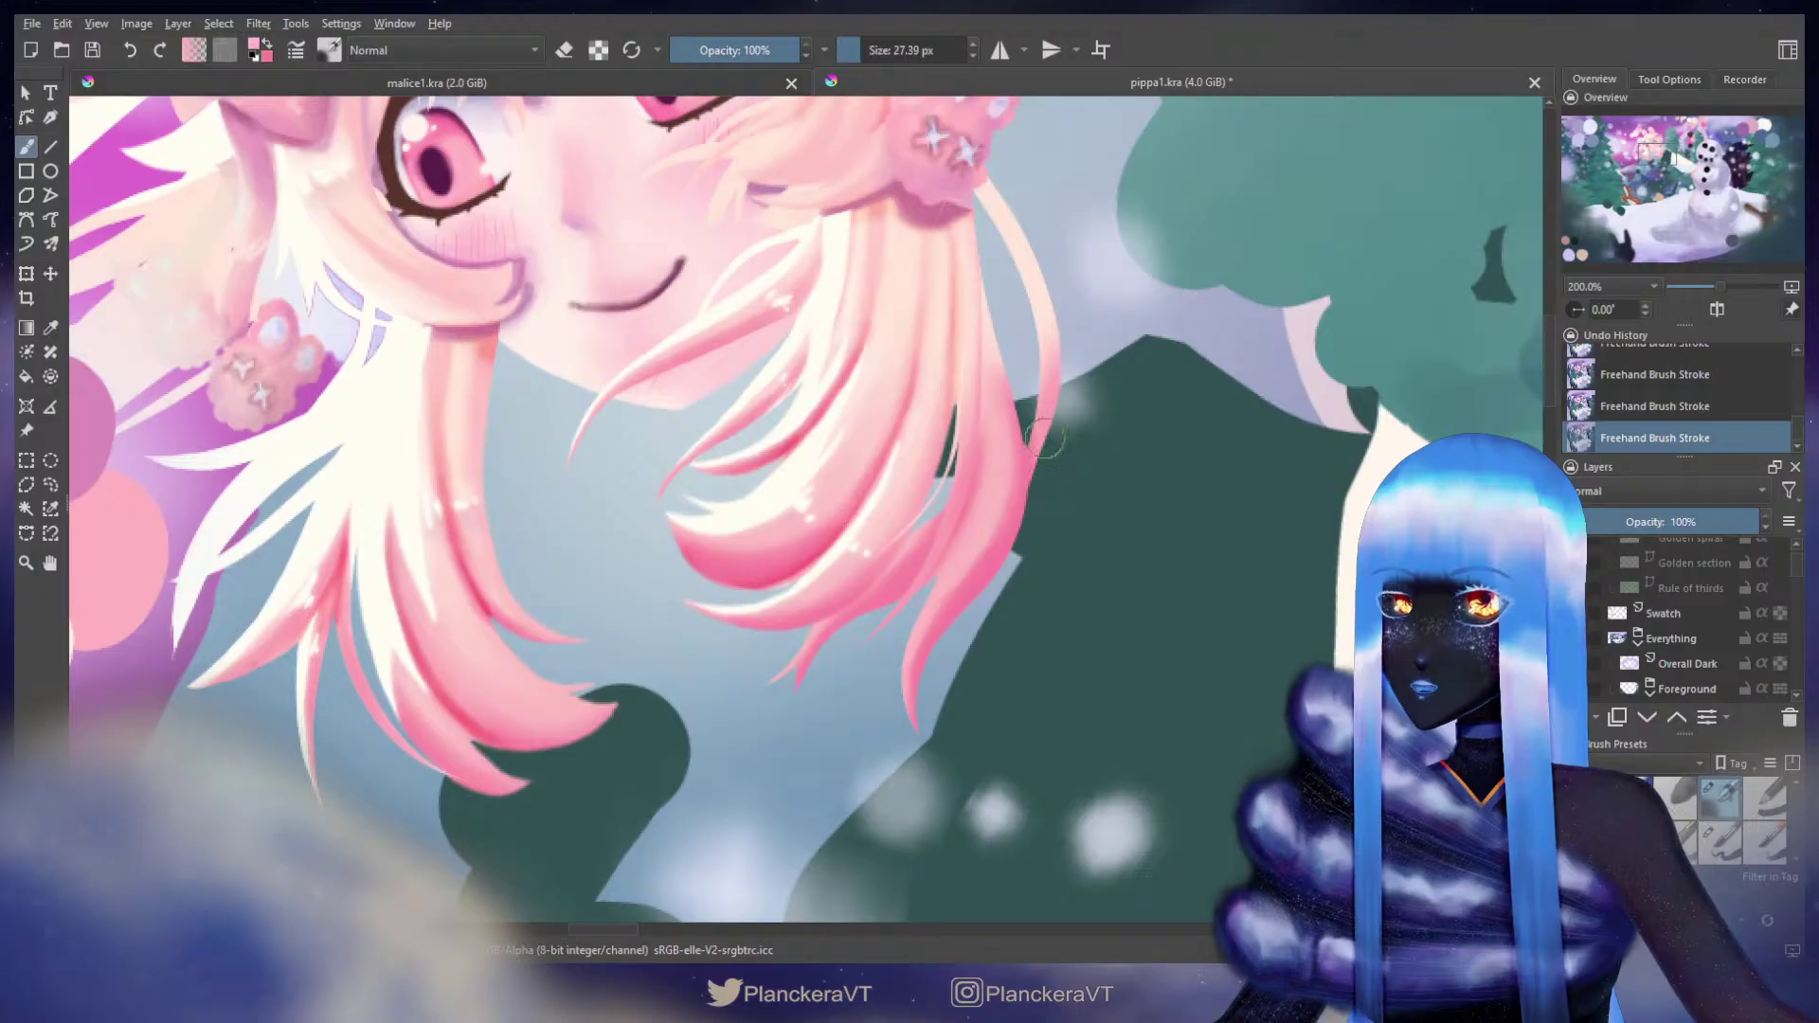
Step: Sample the peach and light pink swatches in the sky for the strands beside the right lock
{"action": "left_click_drag", "start_coordinate": [1291, 255], "coordinate": [934, 588]}
{"action": "left_click_drag", "start_coordinate": [1239, 270], "coordinate": [907, 617]}
{"action": "left_click_drag", "start_coordinate": [1392, 106], "coordinate": [1004, 500]}
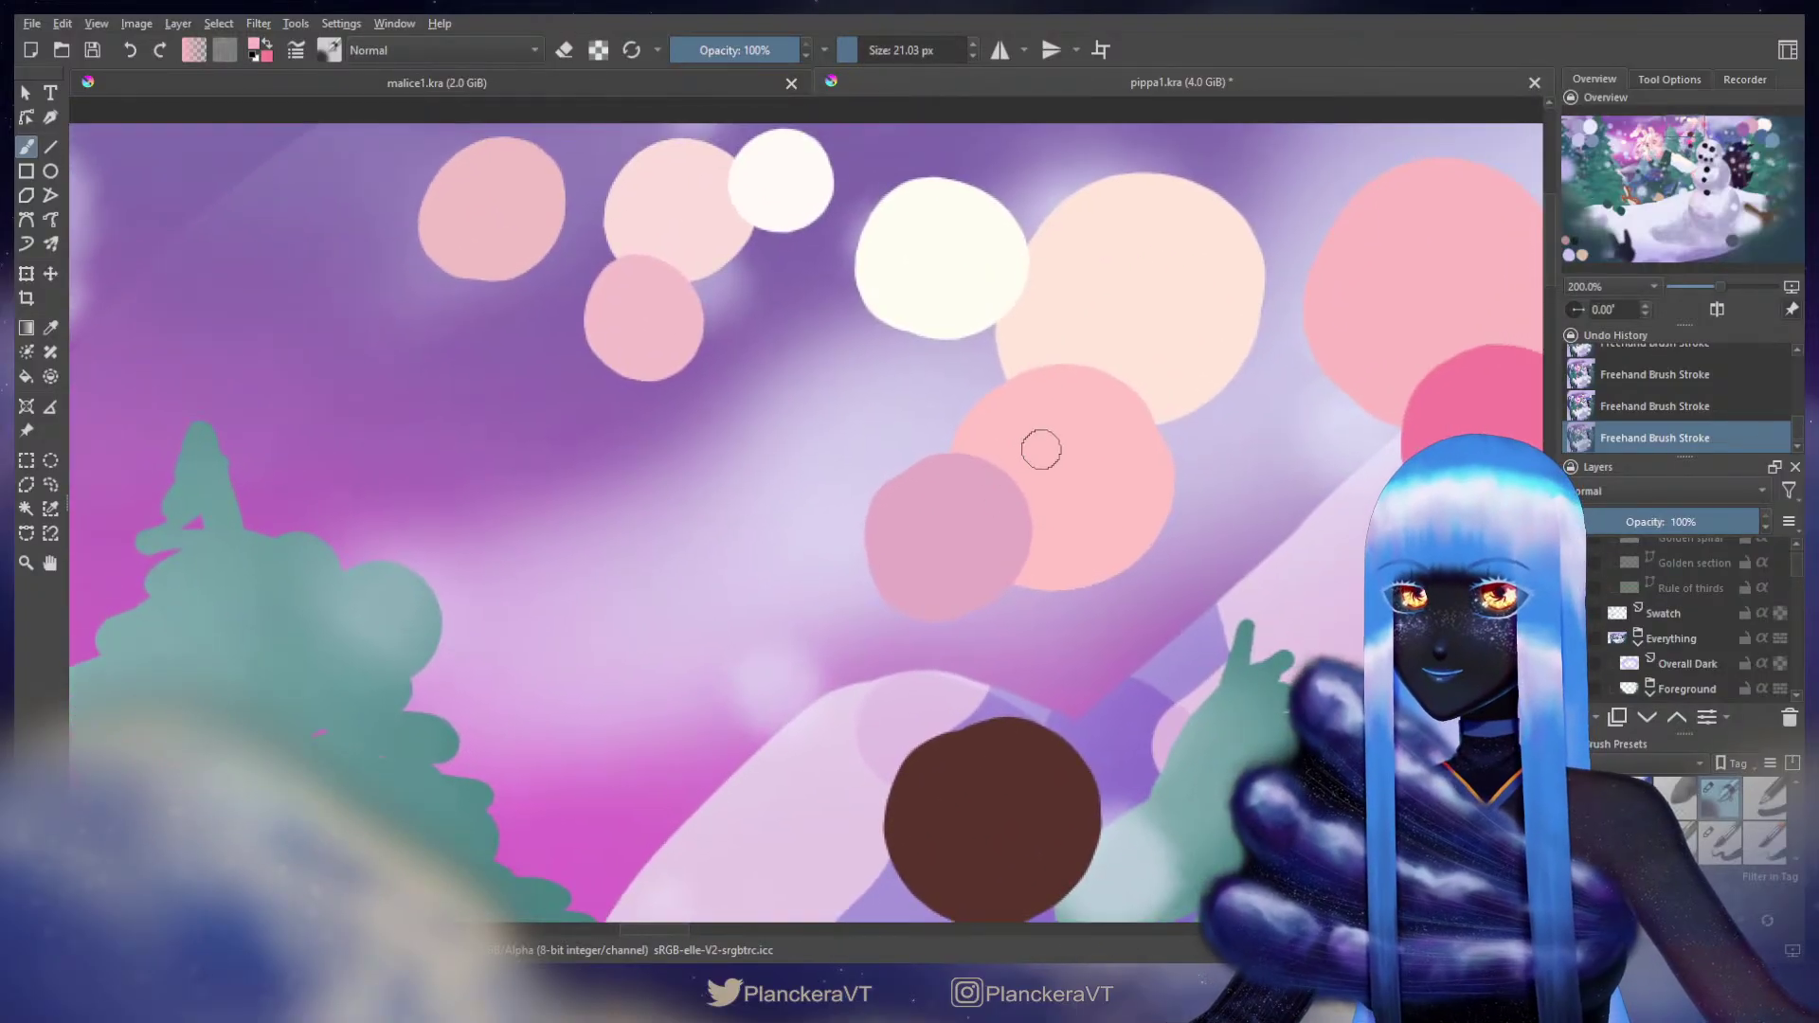
{"action": "left_click", "coordinate": [1140, 309], "text": "ctrl"}
{"action": "left_click", "coordinate": [1030, 395], "text": "ctrl"}
{"action": "left_click_drag", "start_coordinate": [720, 710], "coordinate": [1004, 384]}
{"action": "left_click_drag", "start_coordinate": [530, 777], "coordinate": [833, 459]}
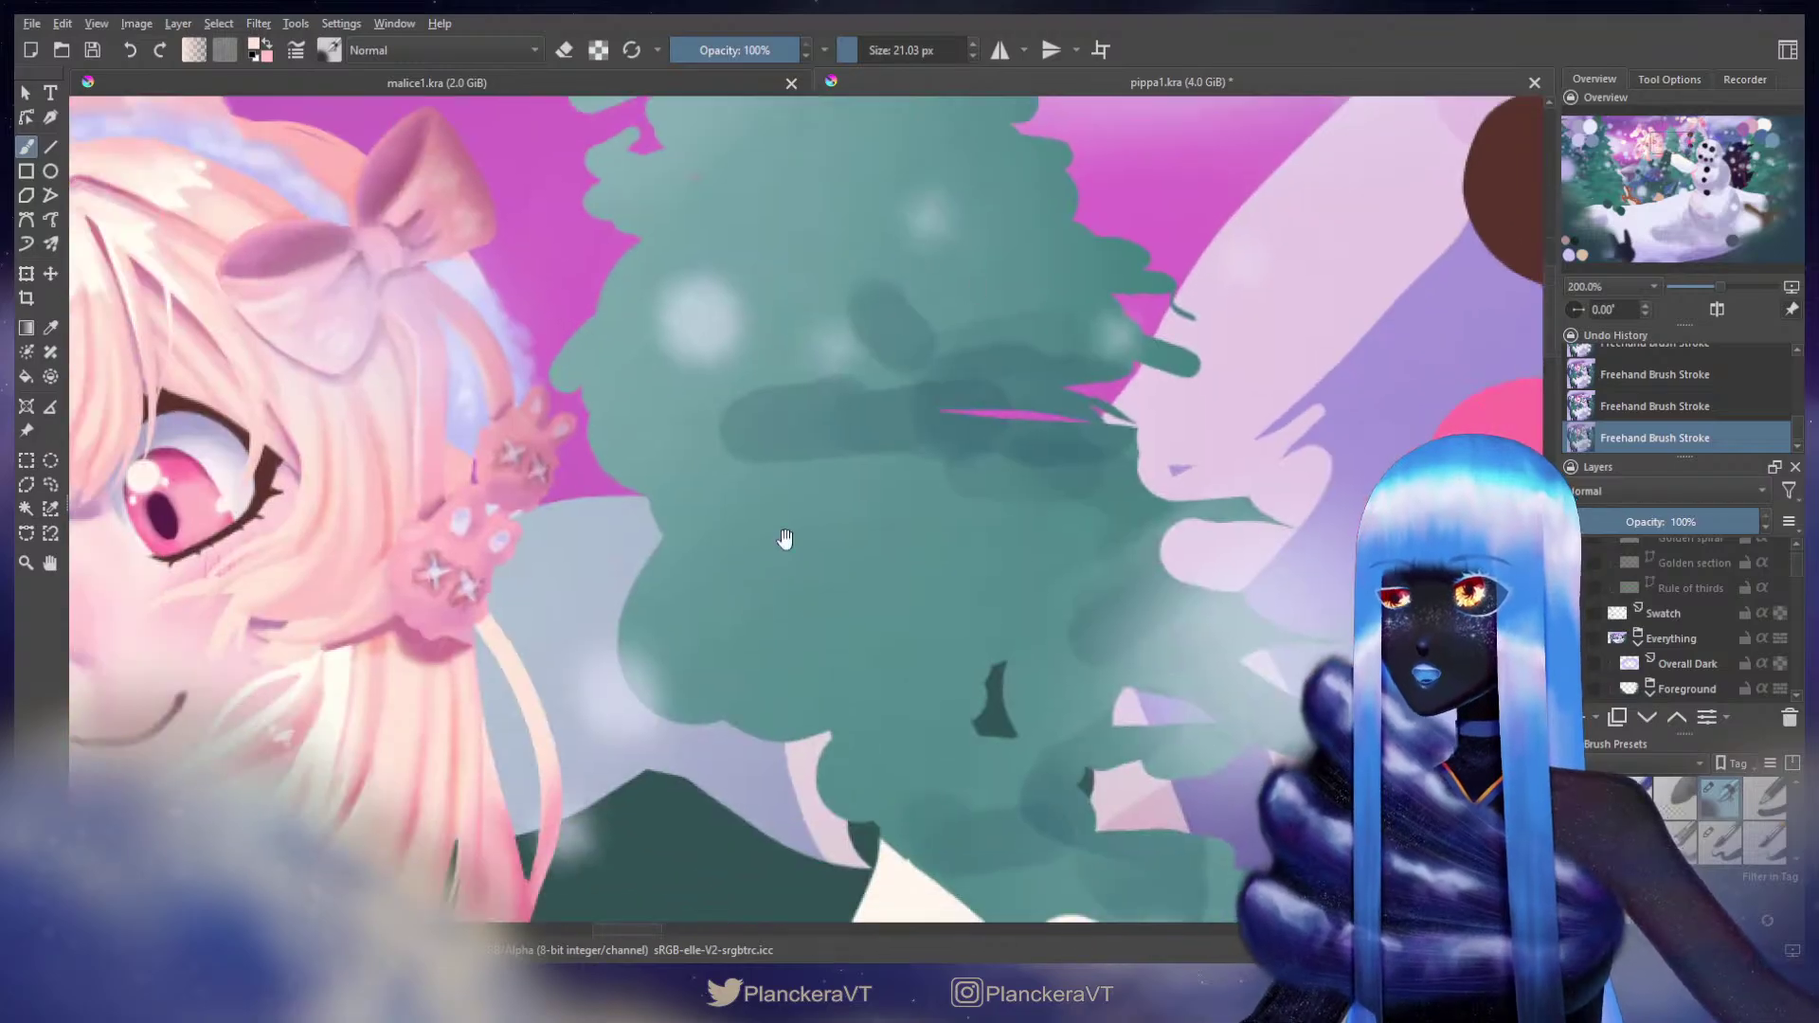
{"action": "left_click_drag", "start_coordinate": [609, 537], "coordinate": [884, 332]}
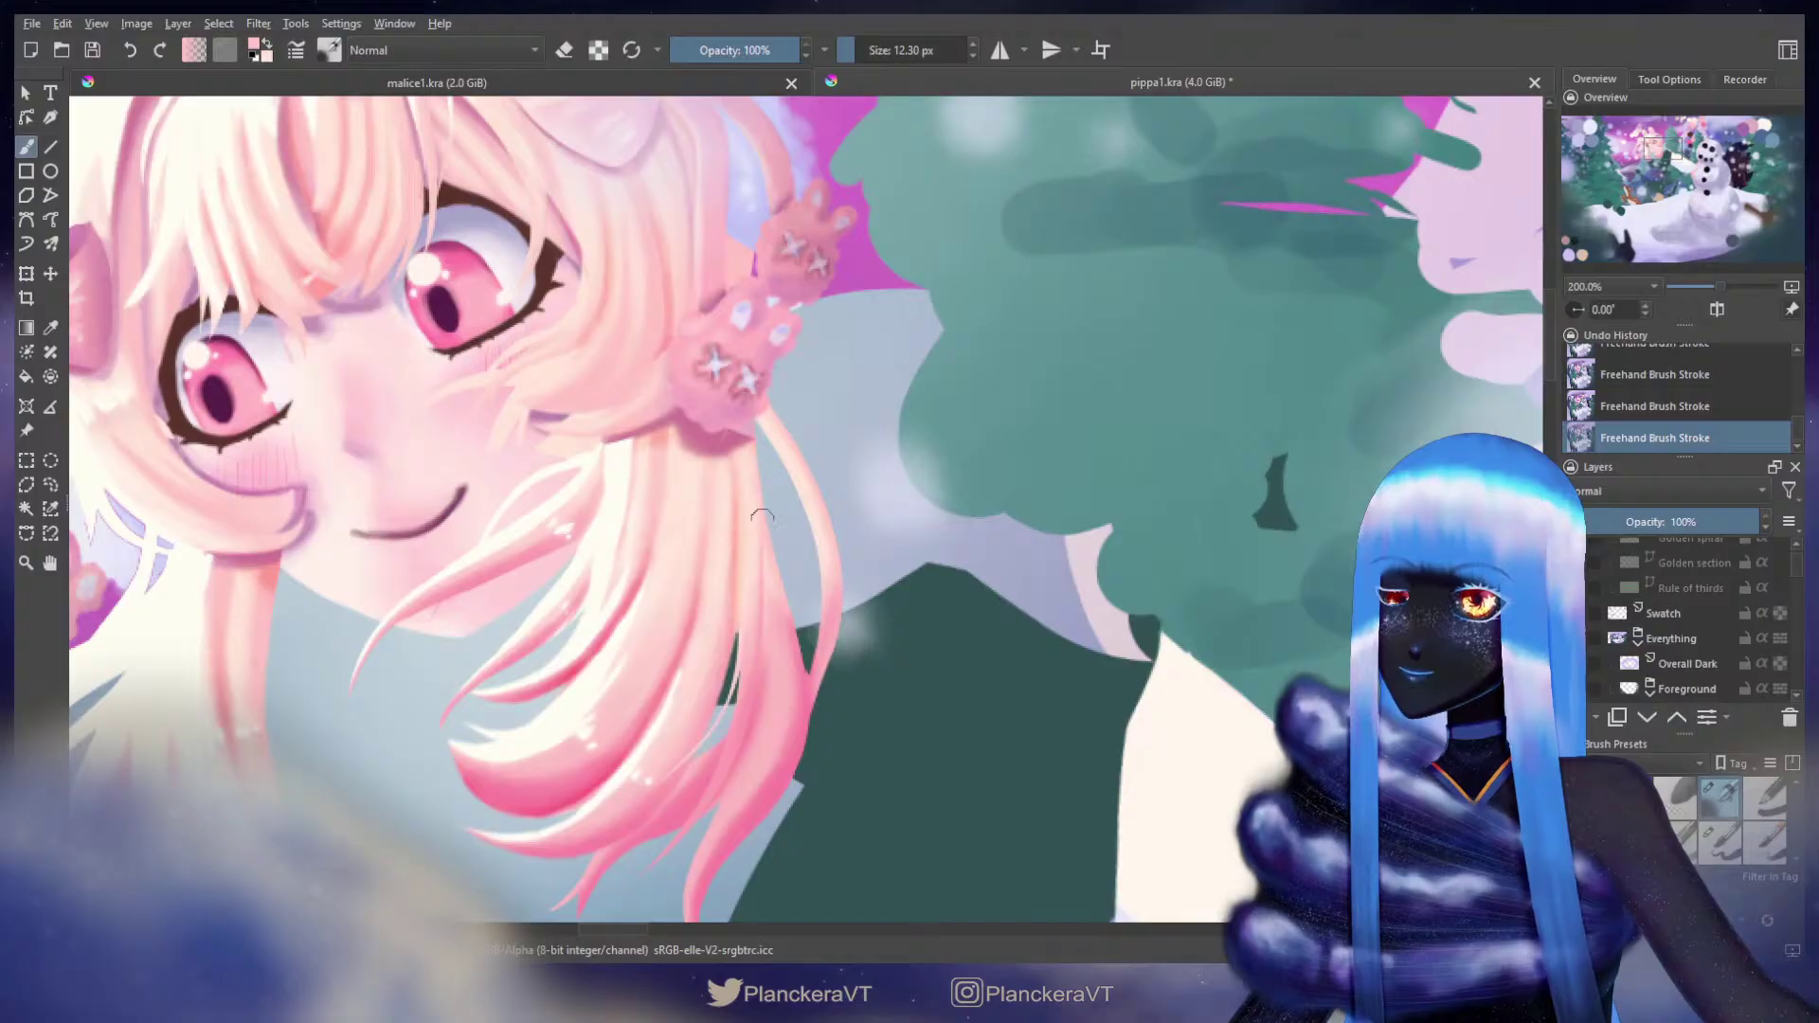
Step: Sample the dusky pink swatch and shade the hair roots beneath the right flower ornament with a 19.86 px brush
{"action": "left_click_drag", "start_coordinate": [1193, 305], "coordinate": [715, 741]}
{"action": "left_click_drag", "start_coordinate": [841, 527], "coordinate": [636, 836]}
{"action": "left_click", "coordinate": [1157, 431], "text": "ctrl"}
{"action": "left_click_drag", "start_coordinate": [630, 691], "coordinate": [1298, 663]}
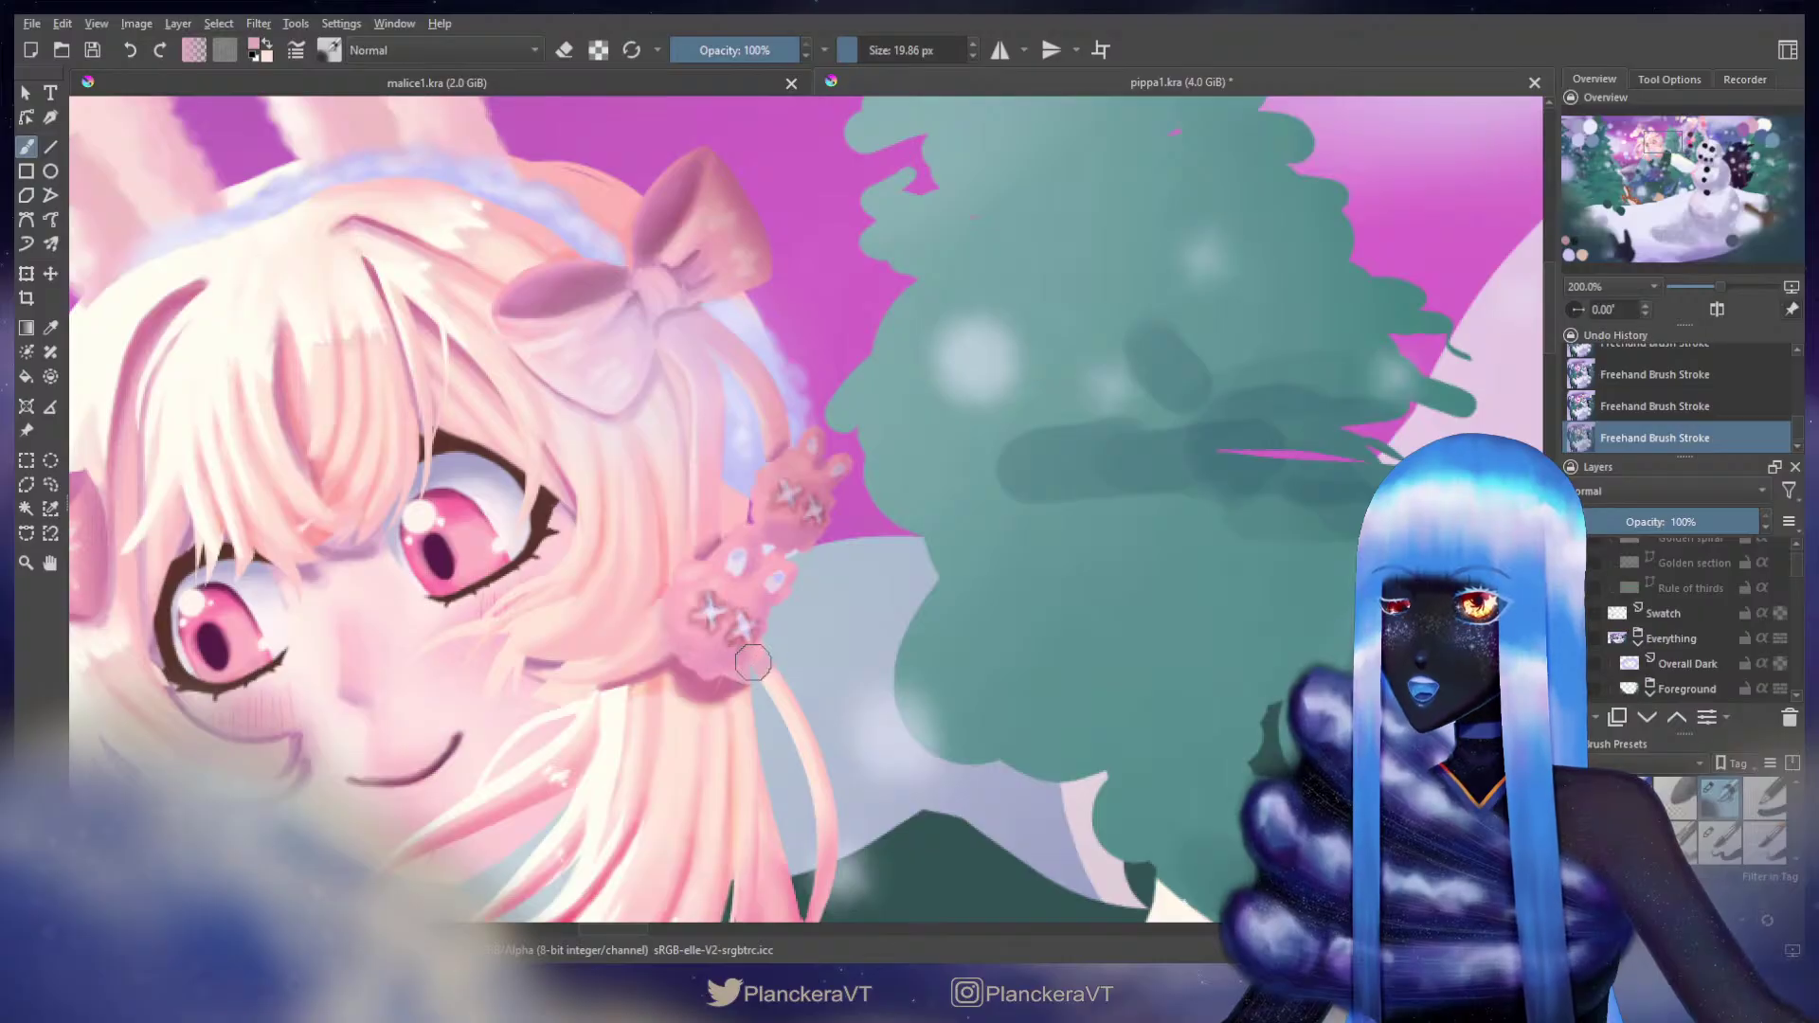
{"action": "scroll", "coordinate": [787, 645], "scroll_direction": "down", "scroll_amount": 1}
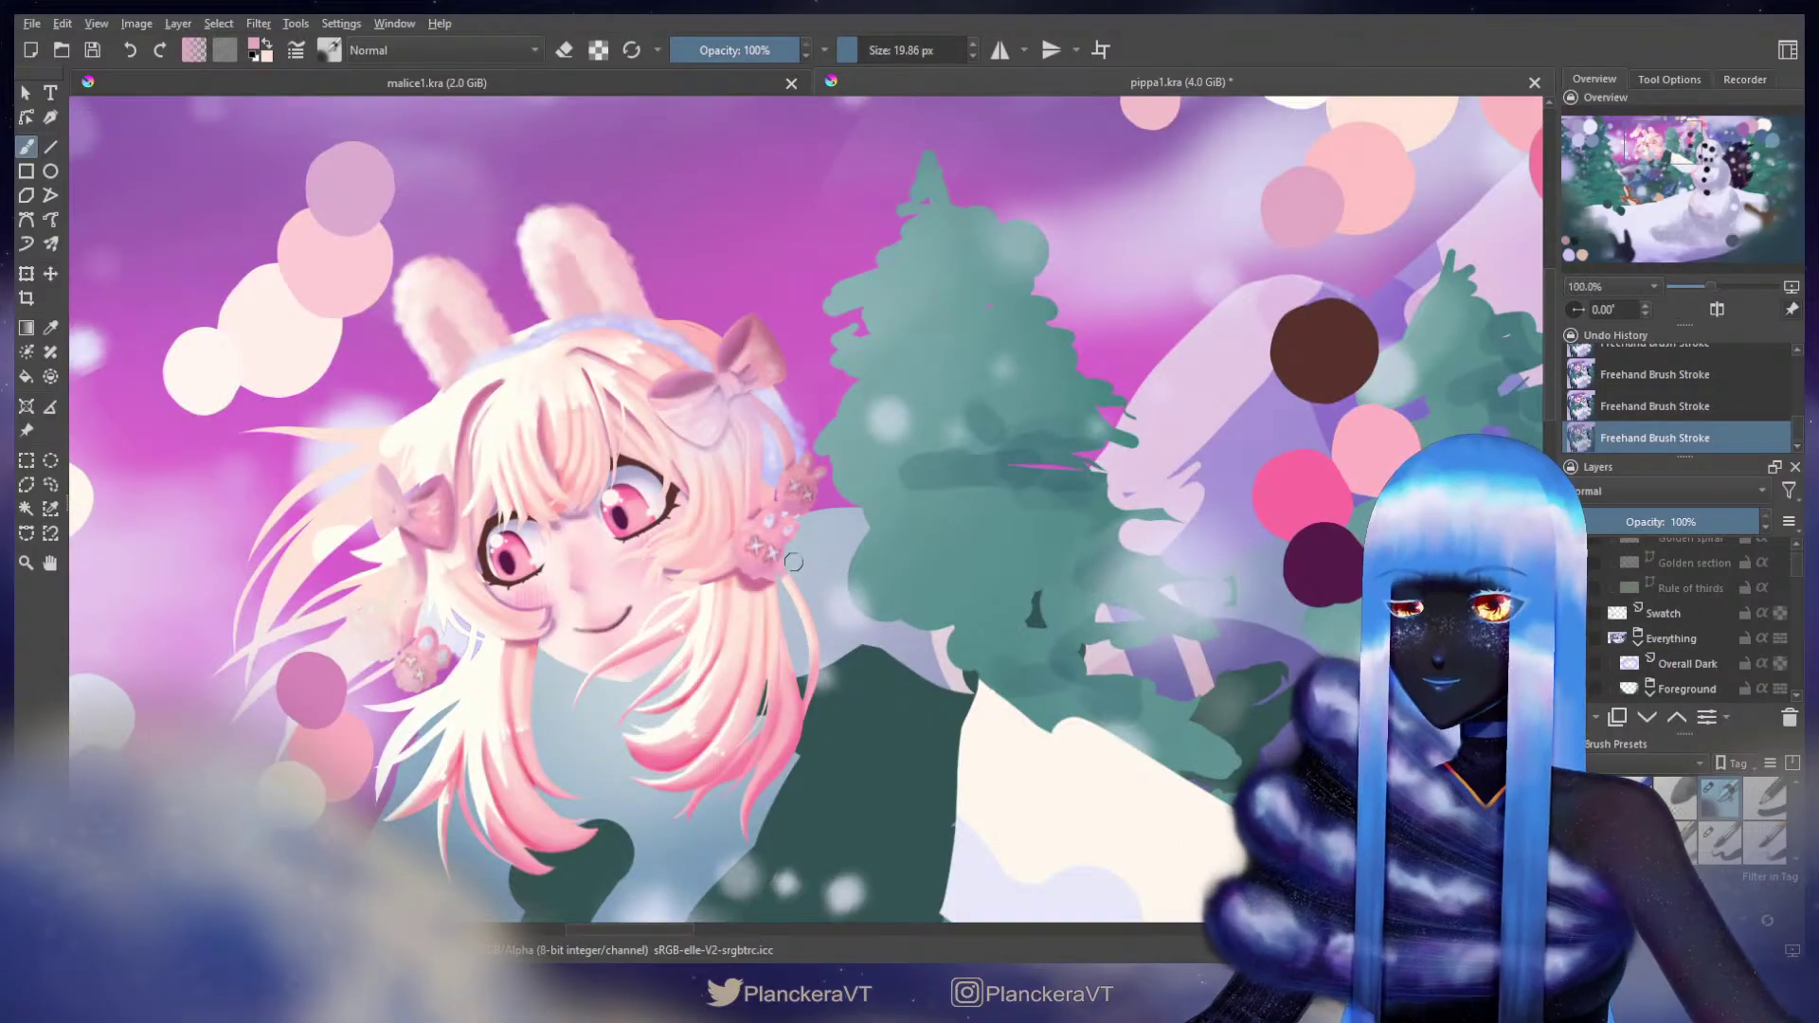
{"action": "scroll", "coordinate": [716, 664], "scroll_direction": "down", "scroll_amount": 1}
{"action": "left_click_drag", "start_coordinate": [773, 848], "coordinate": [1188, 700]}
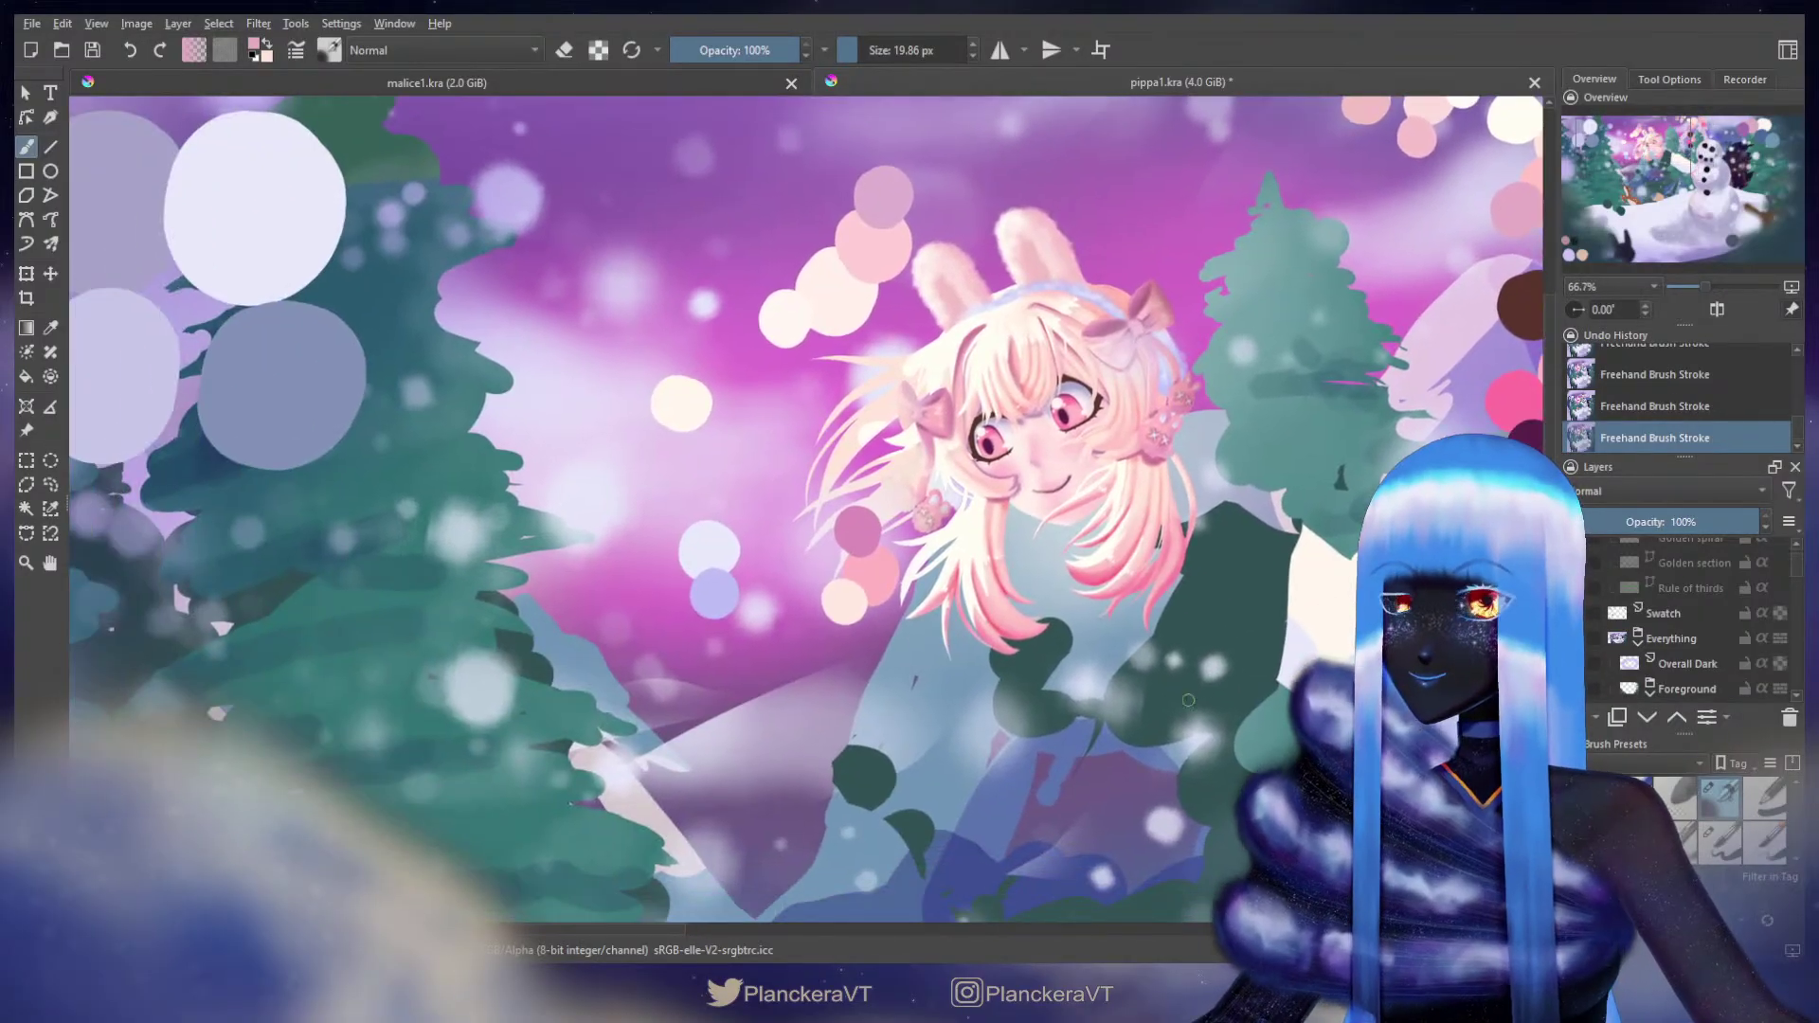
Step: Merge the selected pair of long front-lock layers below the Hair layer into one
{"action": "scroll", "coordinate": [1735, 643], "scroll_direction": "down", "scroll_amount": 5}
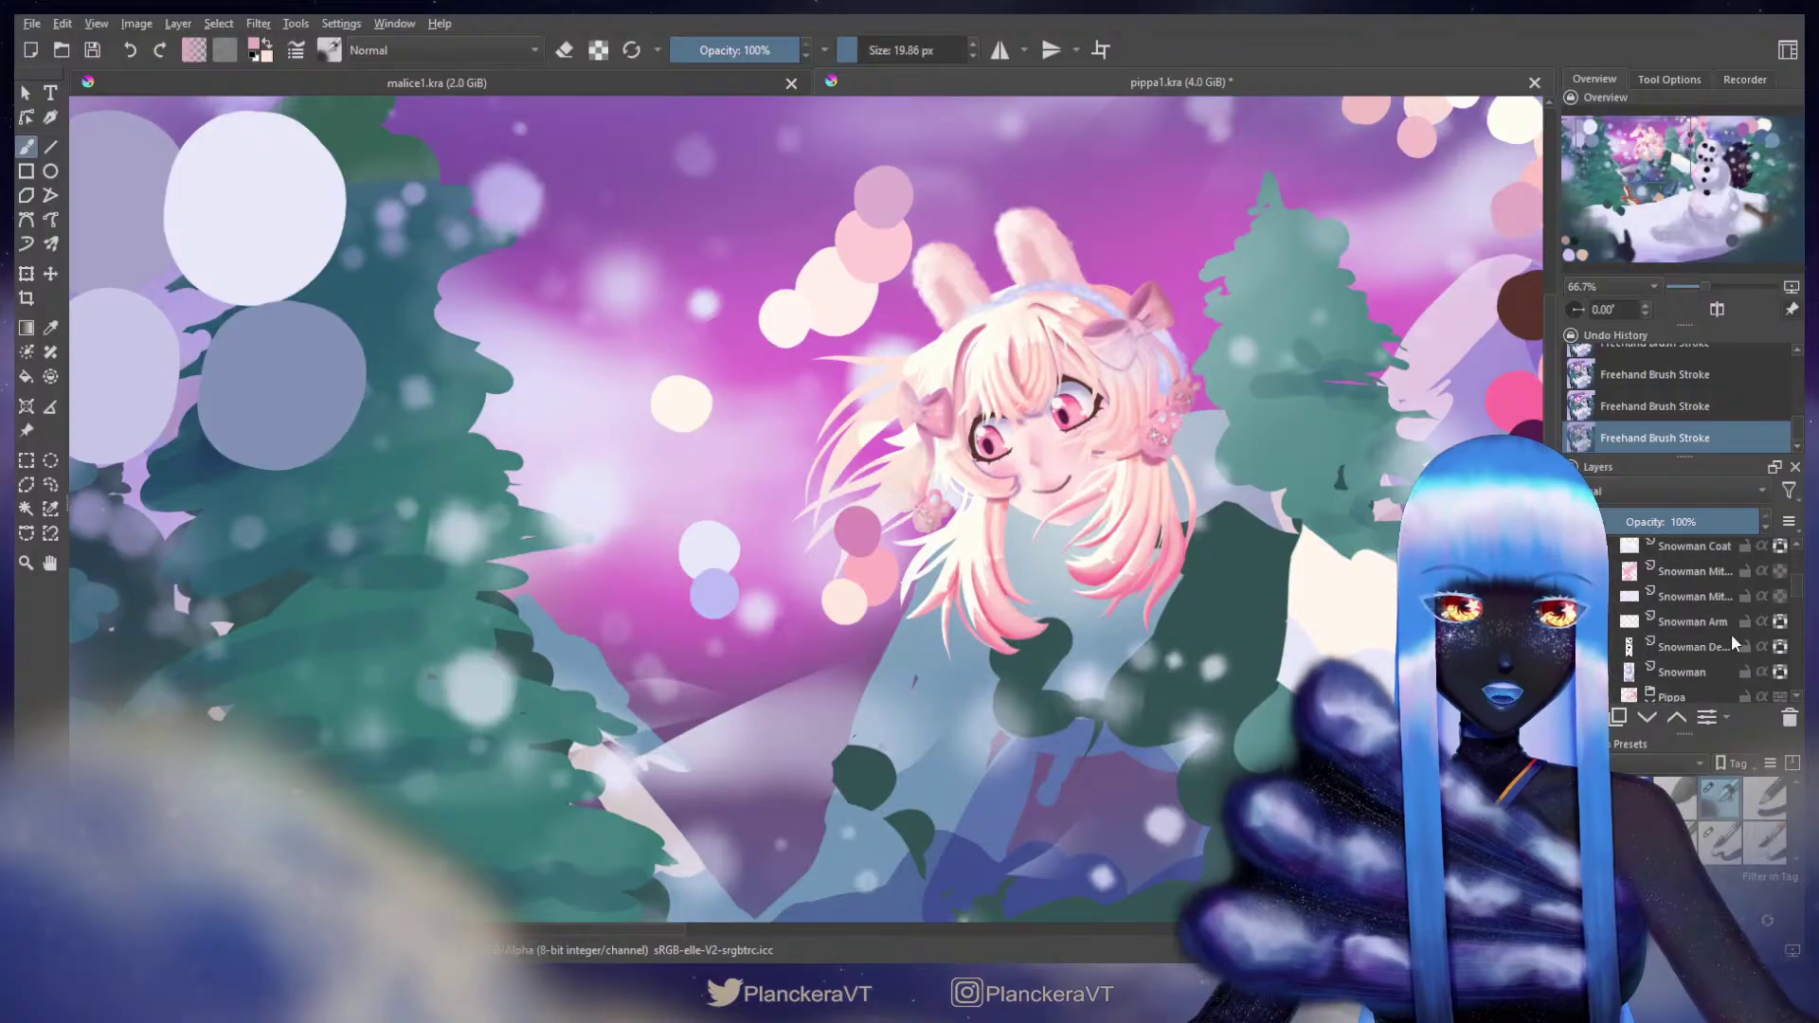
{"action": "scroll", "coordinate": [1735, 642], "scroll_direction": "down", "scroll_amount": 5}
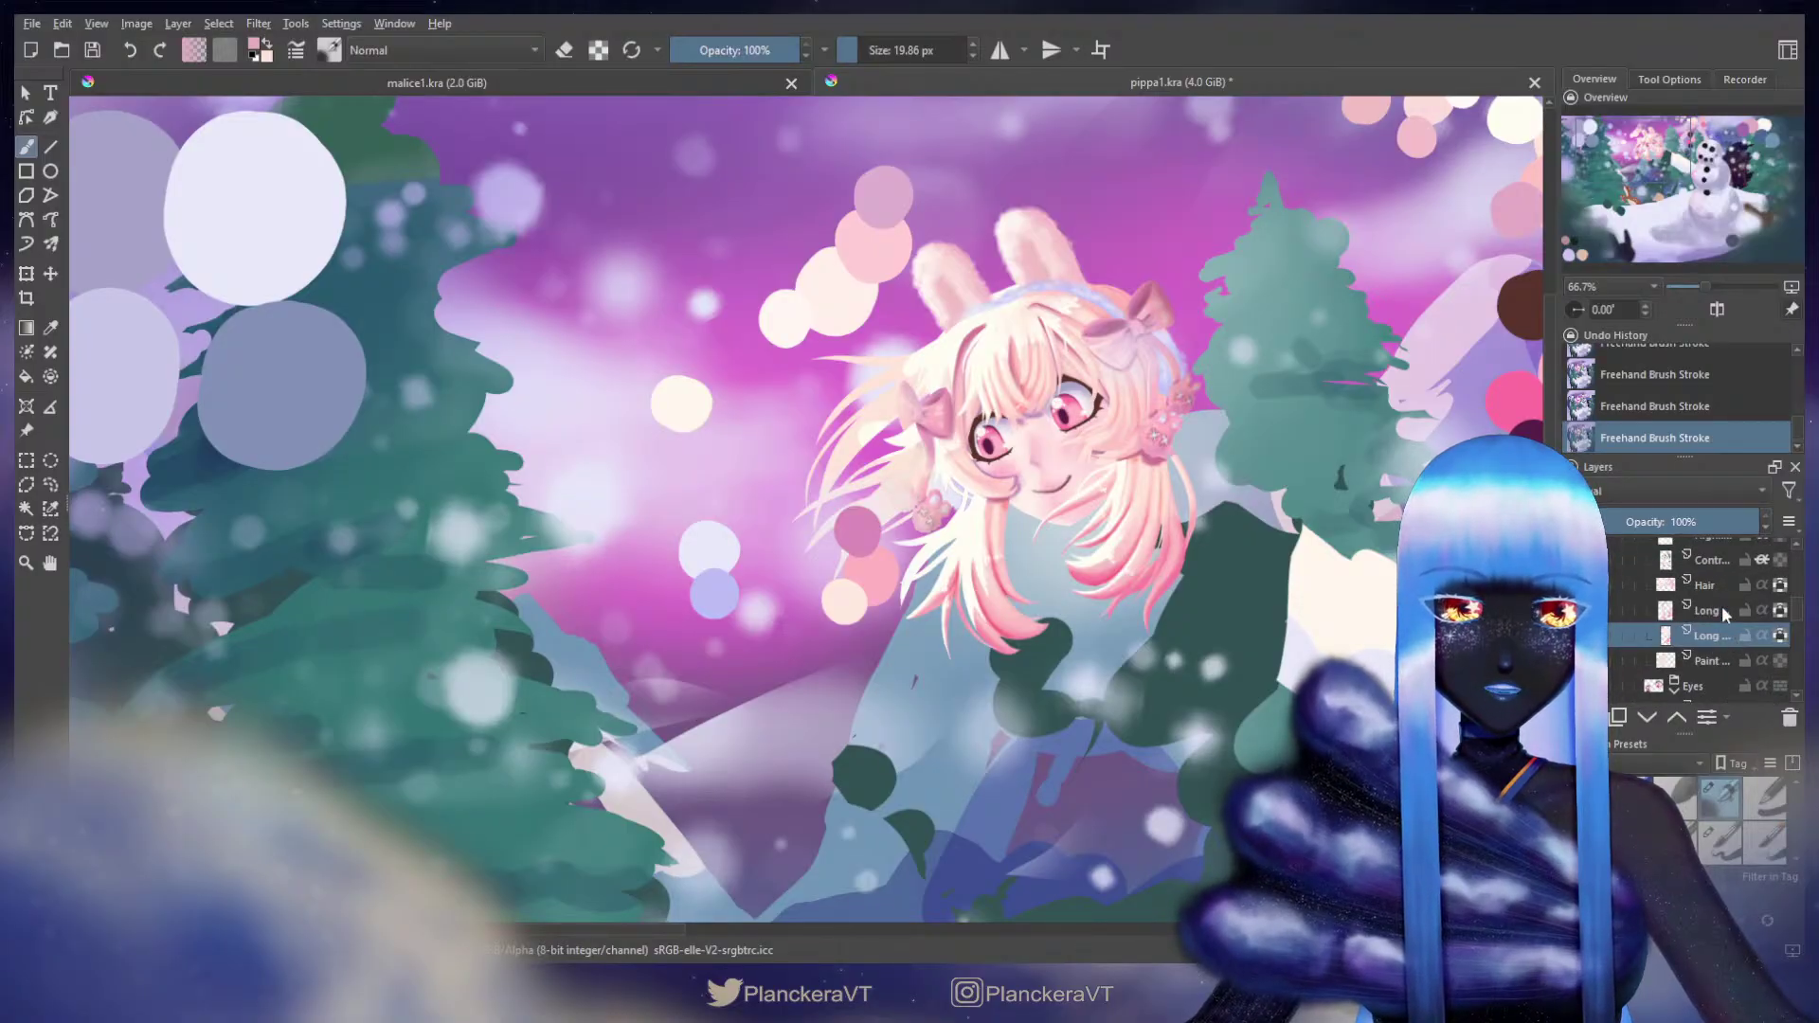
{"action": "left_click", "coordinate": [1722, 612]}
{"action": "key", "text": "ctrl+e"}
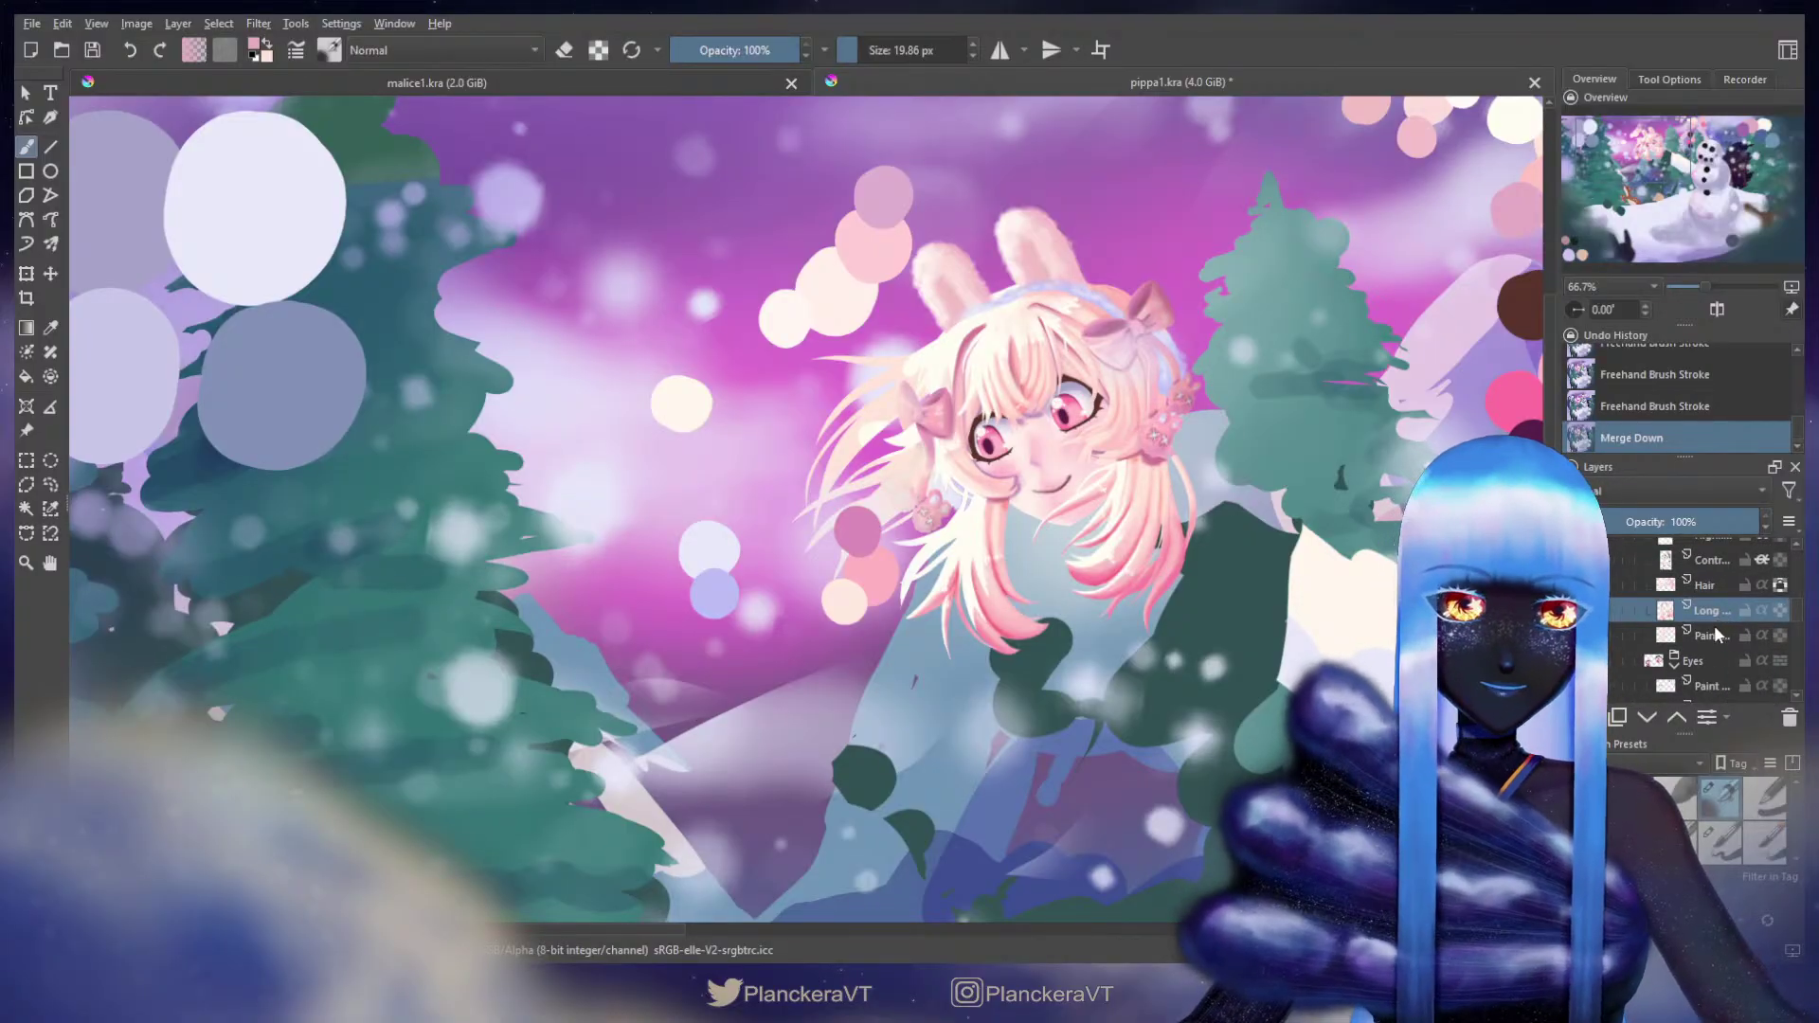
Step: Place the paint layer above the merged long-lock layer and rename it Hair
{"action": "left_click_drag", "start_coordinate": [1717, 644], "coordinate": [1724, 618]}
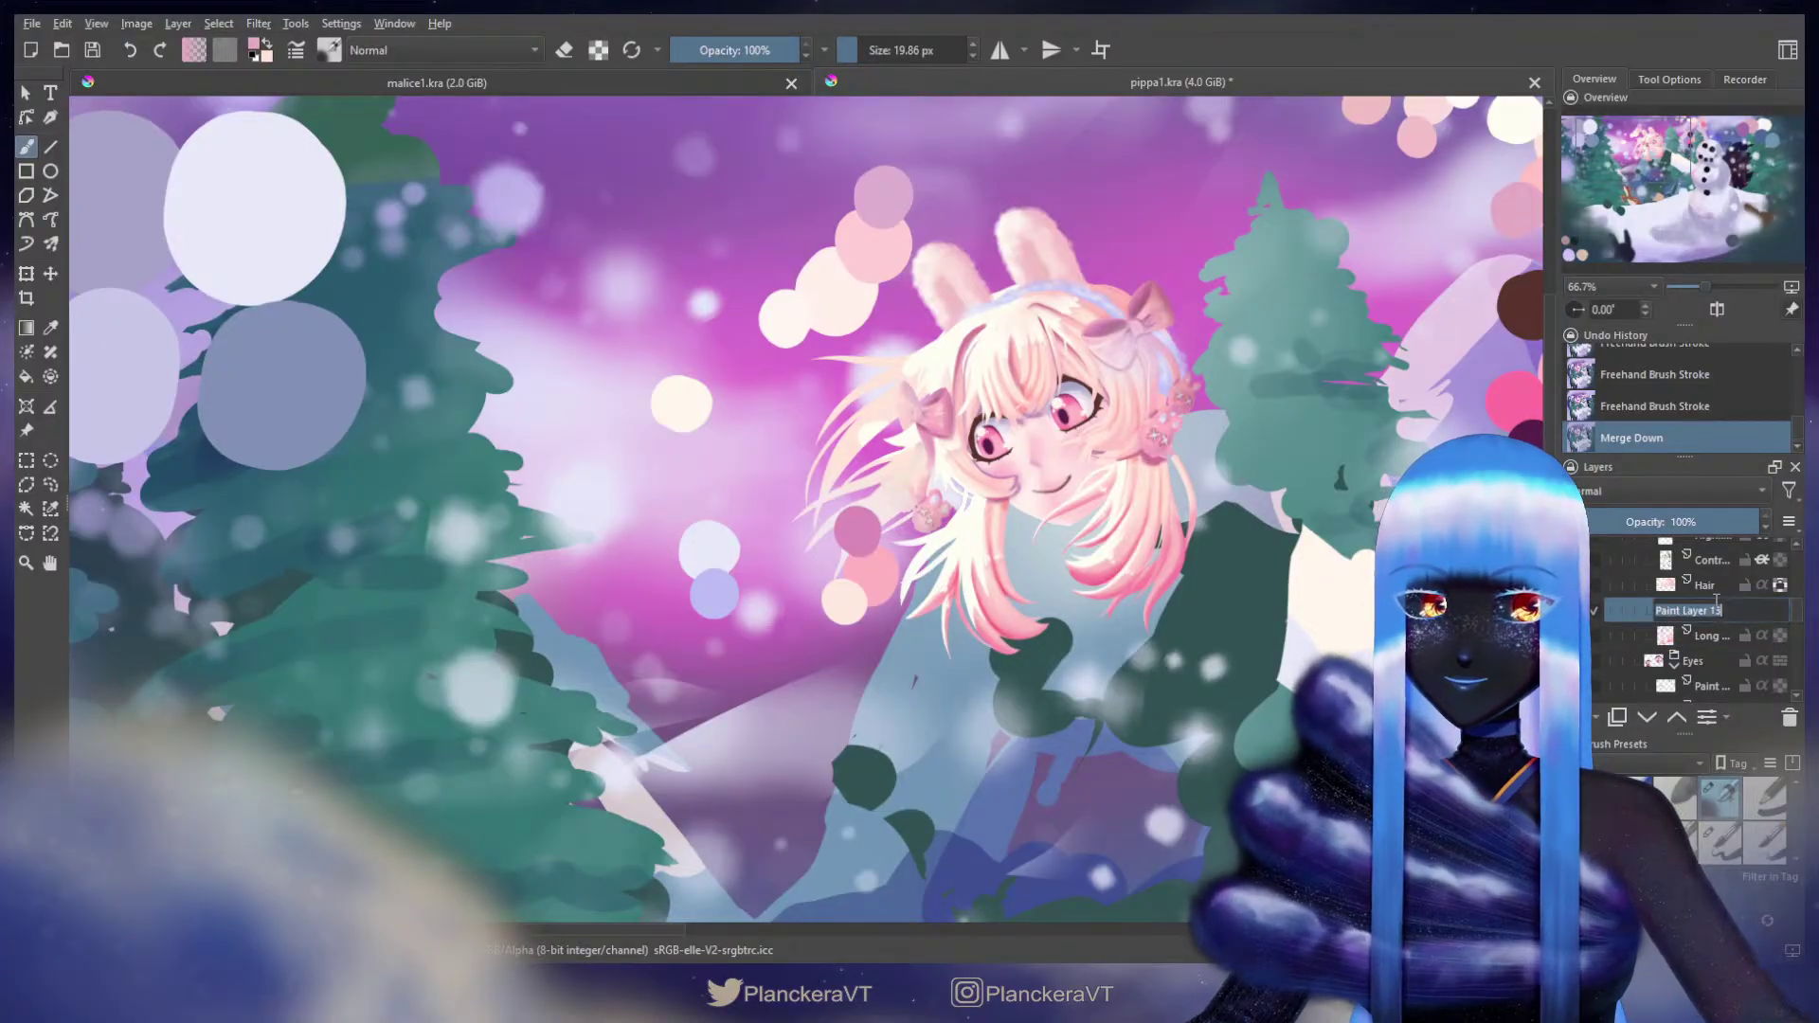
{"action": "double_click", "coordinate": [1710, 584]}
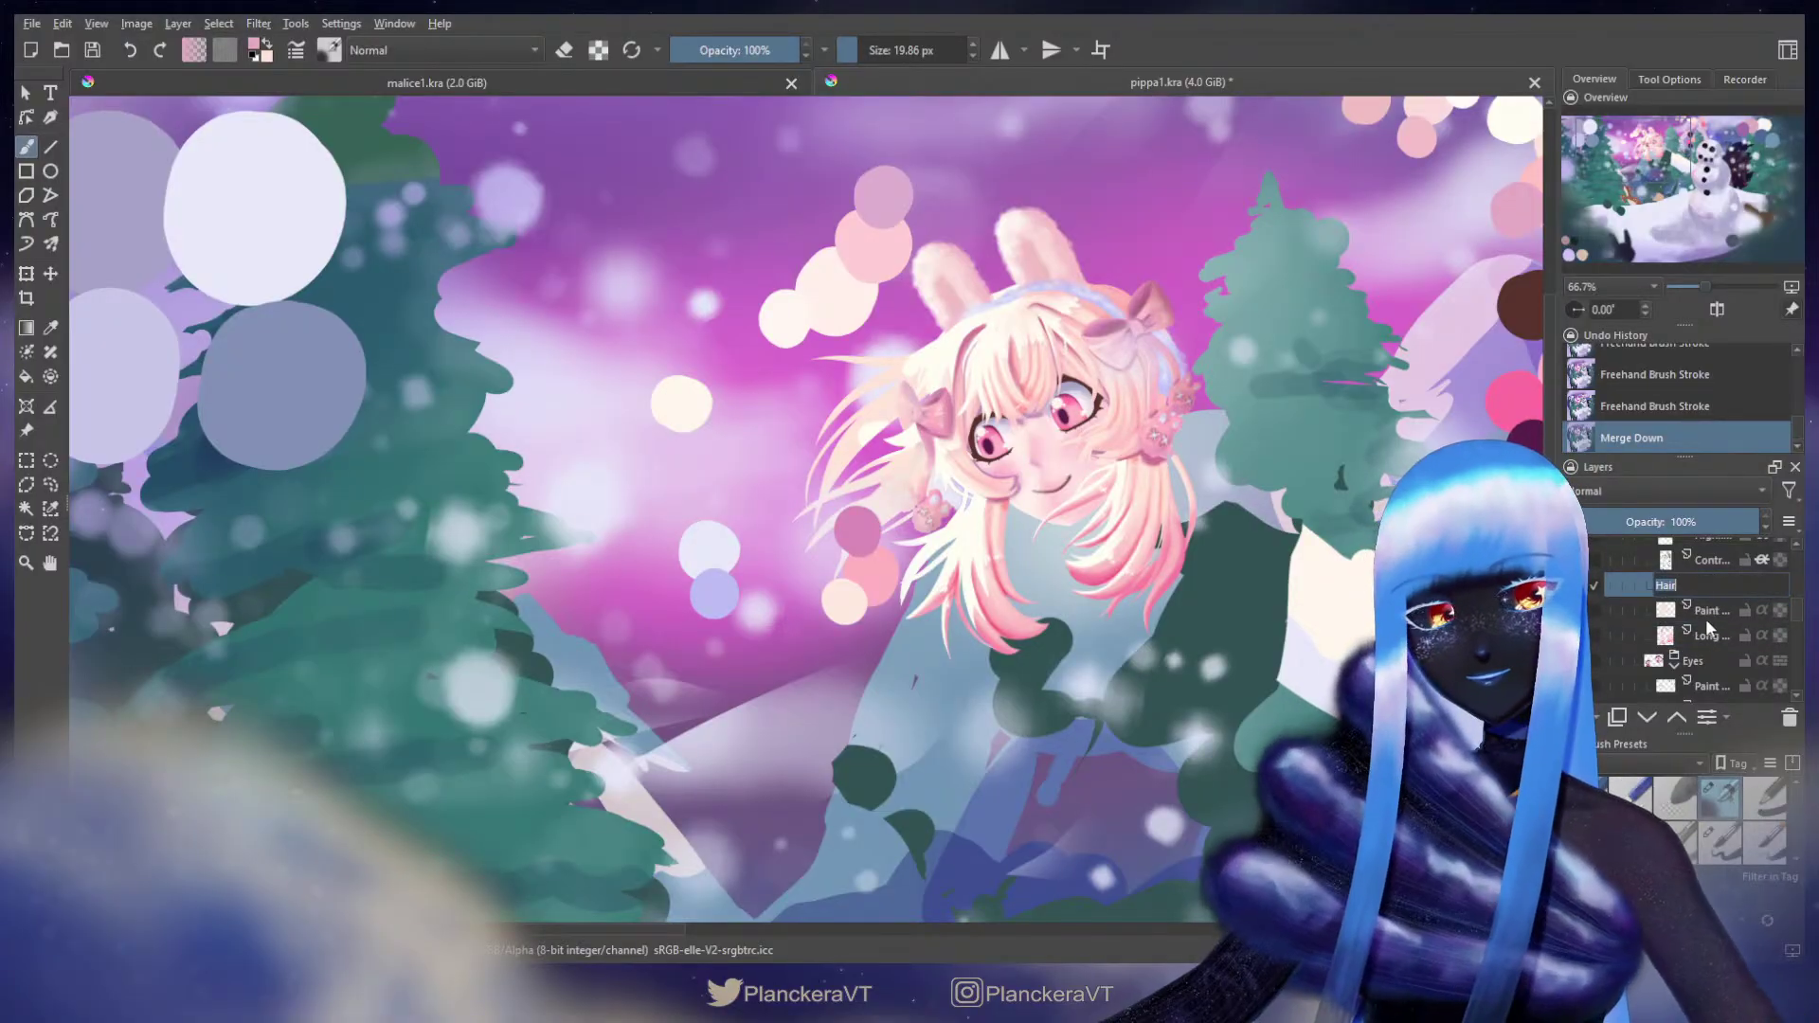
{"action": "double_click", "coordinate": [1708, 611]}
{"action": "left_click", "coordinate": [1713, 635]}
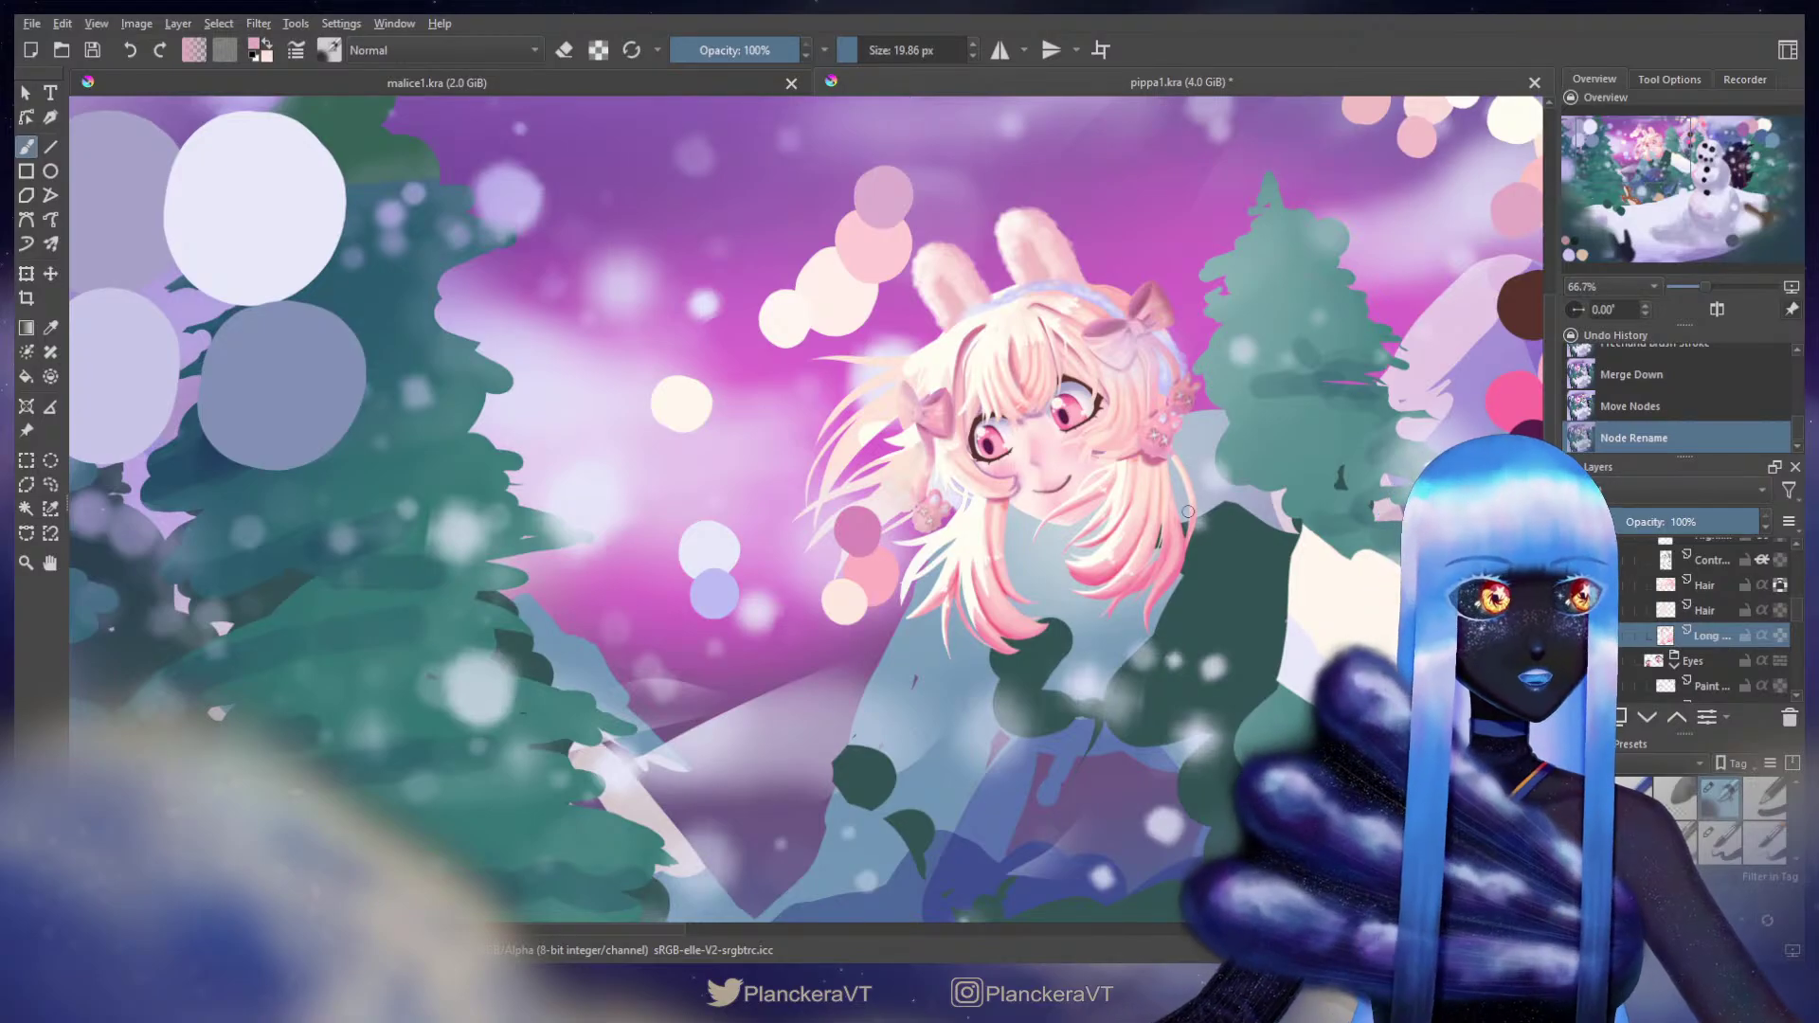
Step: Sample the cream and light pink swatches at the upper edge of the sky for the hair
{"action": "scroll", "coordinate": [904, 451], "scroll_direction": "up", "scroll_amount": 2}
{"action": "mouse_move", "coordinate": [904, 451]}
{"action": "left_mouse_down"}
{"action": "mouse_move", "coordinate": [1031, 566]}
{"action": "mouse_move", "coordinate": [914, 596]}
{"action": "mouse_move", "coordinate": [997, 529]}
{"action": "left_mouse_up"}
{"action": "left_click_drag", "start_coordinate": [1801, 621], "coordinate": [1801, 617]}
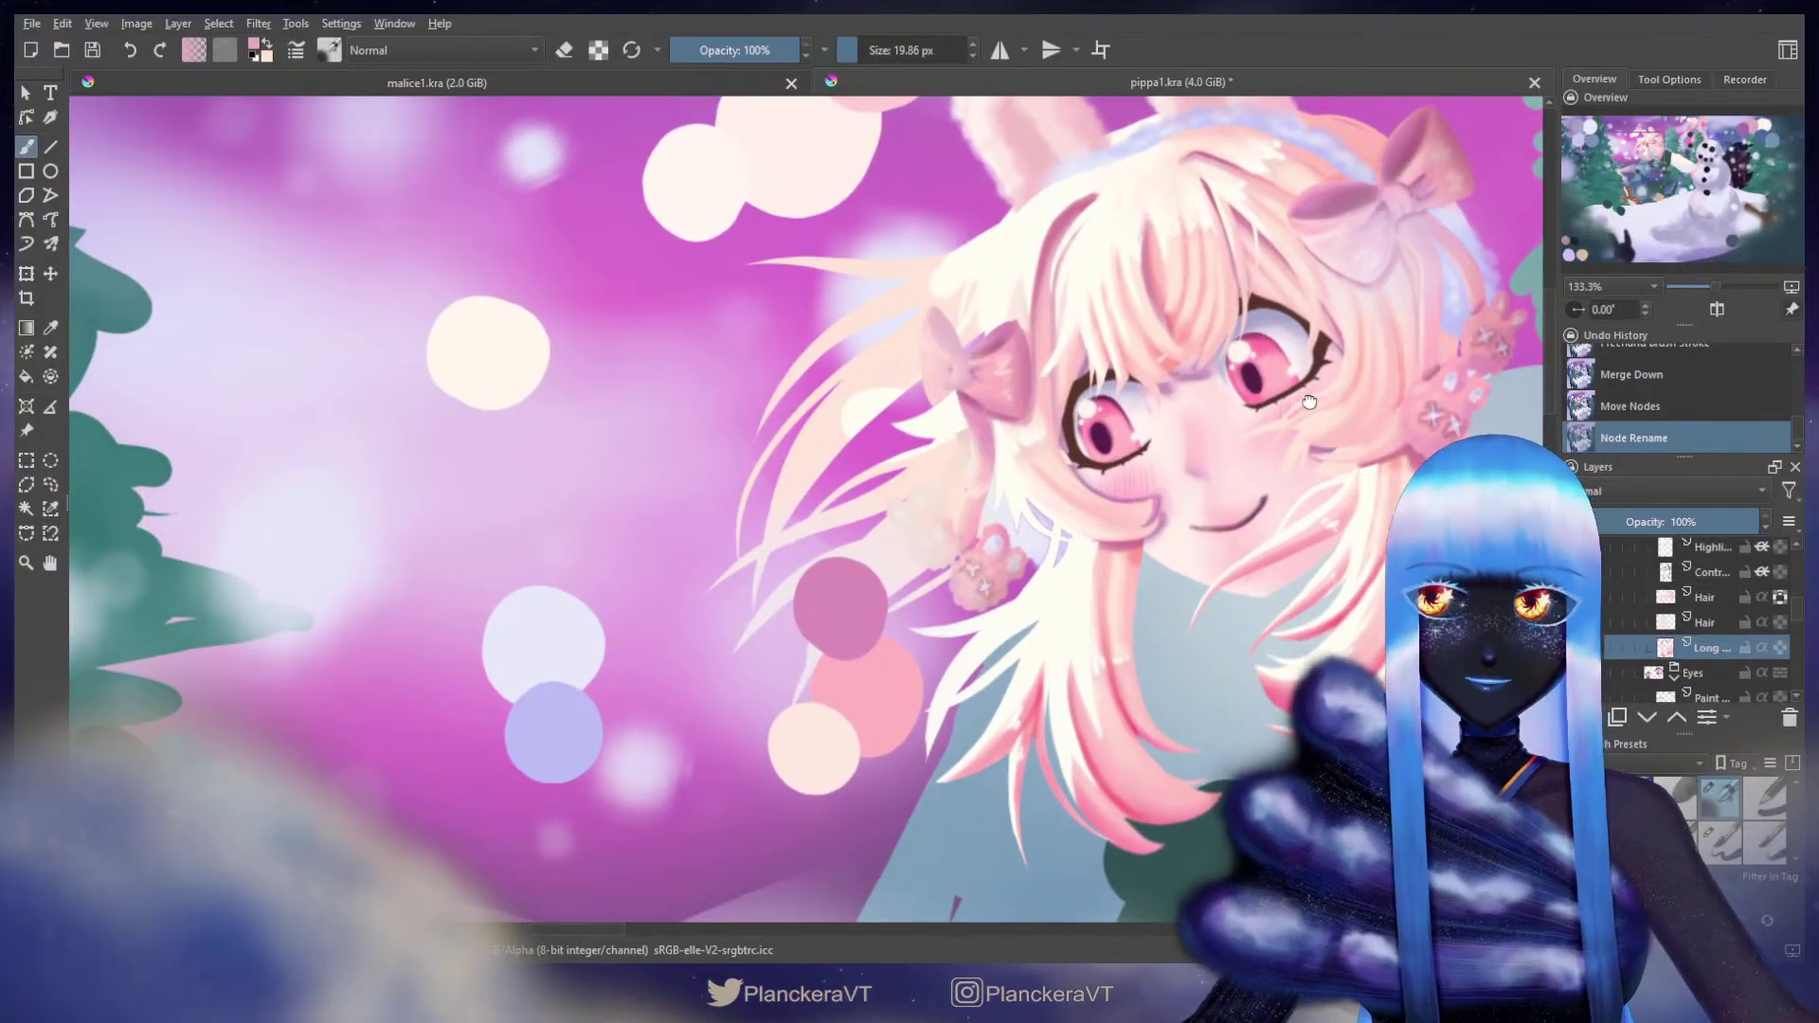
{"action": "left_click_drag", "start_coordinate": [1324, 401], "coordinate": [836, 751]}
{"action": "left_click_drag", "start_coordinate": [1177, 378], "coordinate": [614, 707]}
{"action": "left_click_drag", "start_coordinate": [929, 488], "coordinate": [777, 426]}
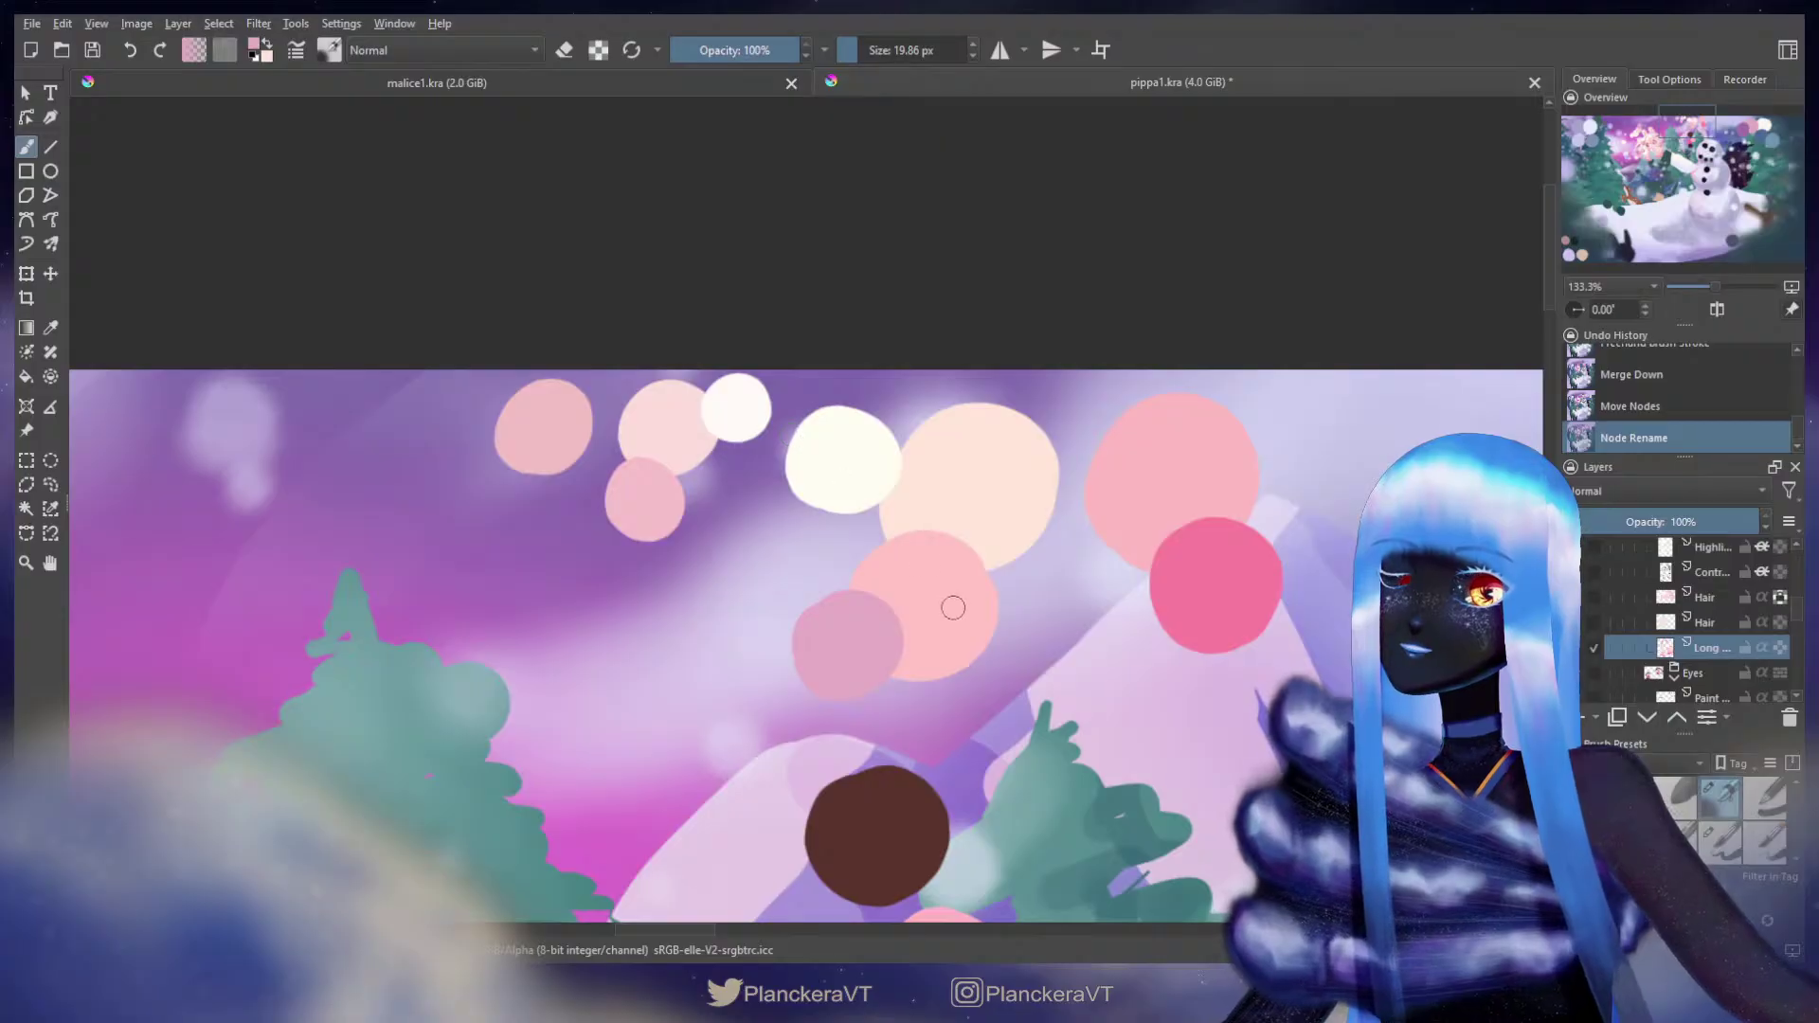
{"action": "left_click", "coordinate": [858, 480], "text": "ctrl"}
{"action": "left_click_drag", "start_coordinate": [493, 900], "coordinate": [1146, 302]}
{"action": "left_click_drag", "start_coordinate": [592, 585], "coordinate": [1049, 490]}
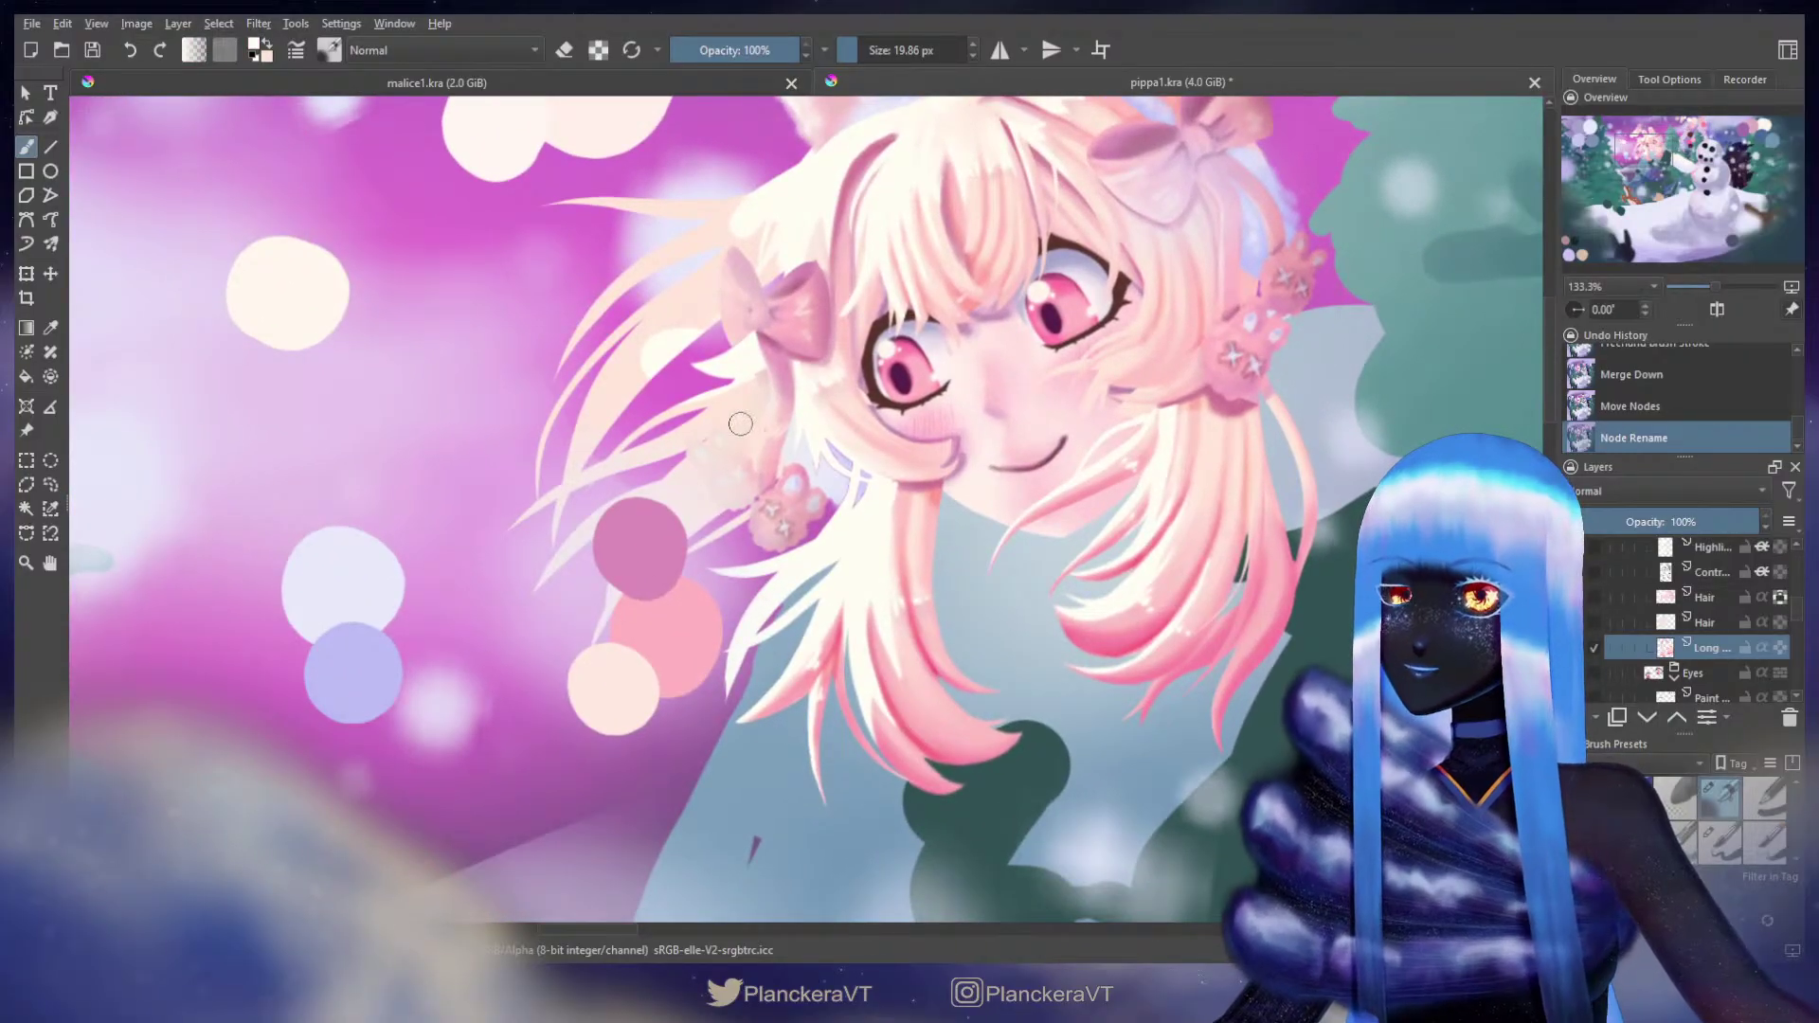
{"action": "left_click_drag", "start_coordinate": [1189, 381], "coordinate": [485, 757]}
{"action": "left_click_drag", "start_coordinate": [1088, 378], "coordinate": [781, 550]}
{"action": "left_click", "coordinate": [1069, 424], "text": "ctrl"}
{"action": "left_click_drag", "start_coordinate": [739, 650], "coordinate": [1128, 534]}
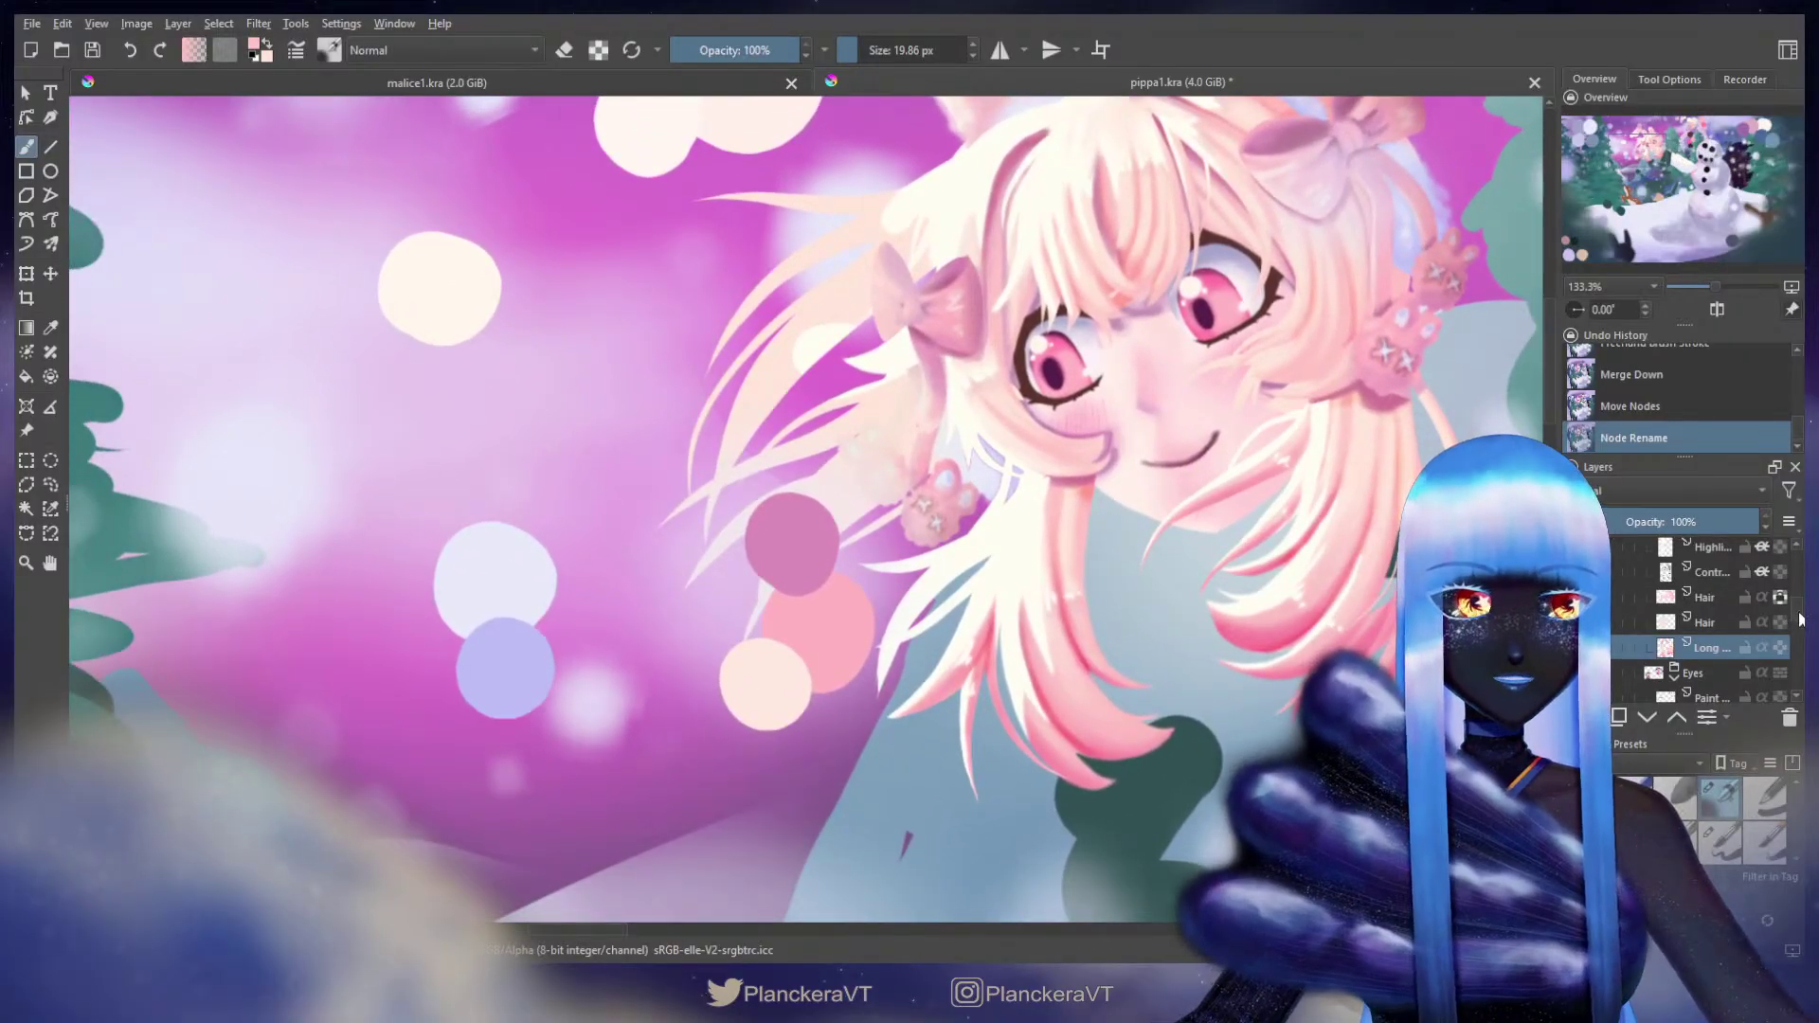
Step: Hide the Swatch layer and the highlights layer of the Front Hair group
{"action": "scroll", "coordinate": [1802, 617], "scroll_direction": "up", "scroll_amount": 1}
{"action": "left_click_drag", "start_coordinate": [1801, 618], "coordinate": [1797, 565]}
{"action": "left_click", "coordinate": [1579, 633]}
{"action": "scroll", "coordinate": [1800, 623], "scroll_direction": "down", "scroll_amount": 5}
{"action": "left_click_drag", "start_coordinate": [1800, 623], "coordinate": [1799, 617]}
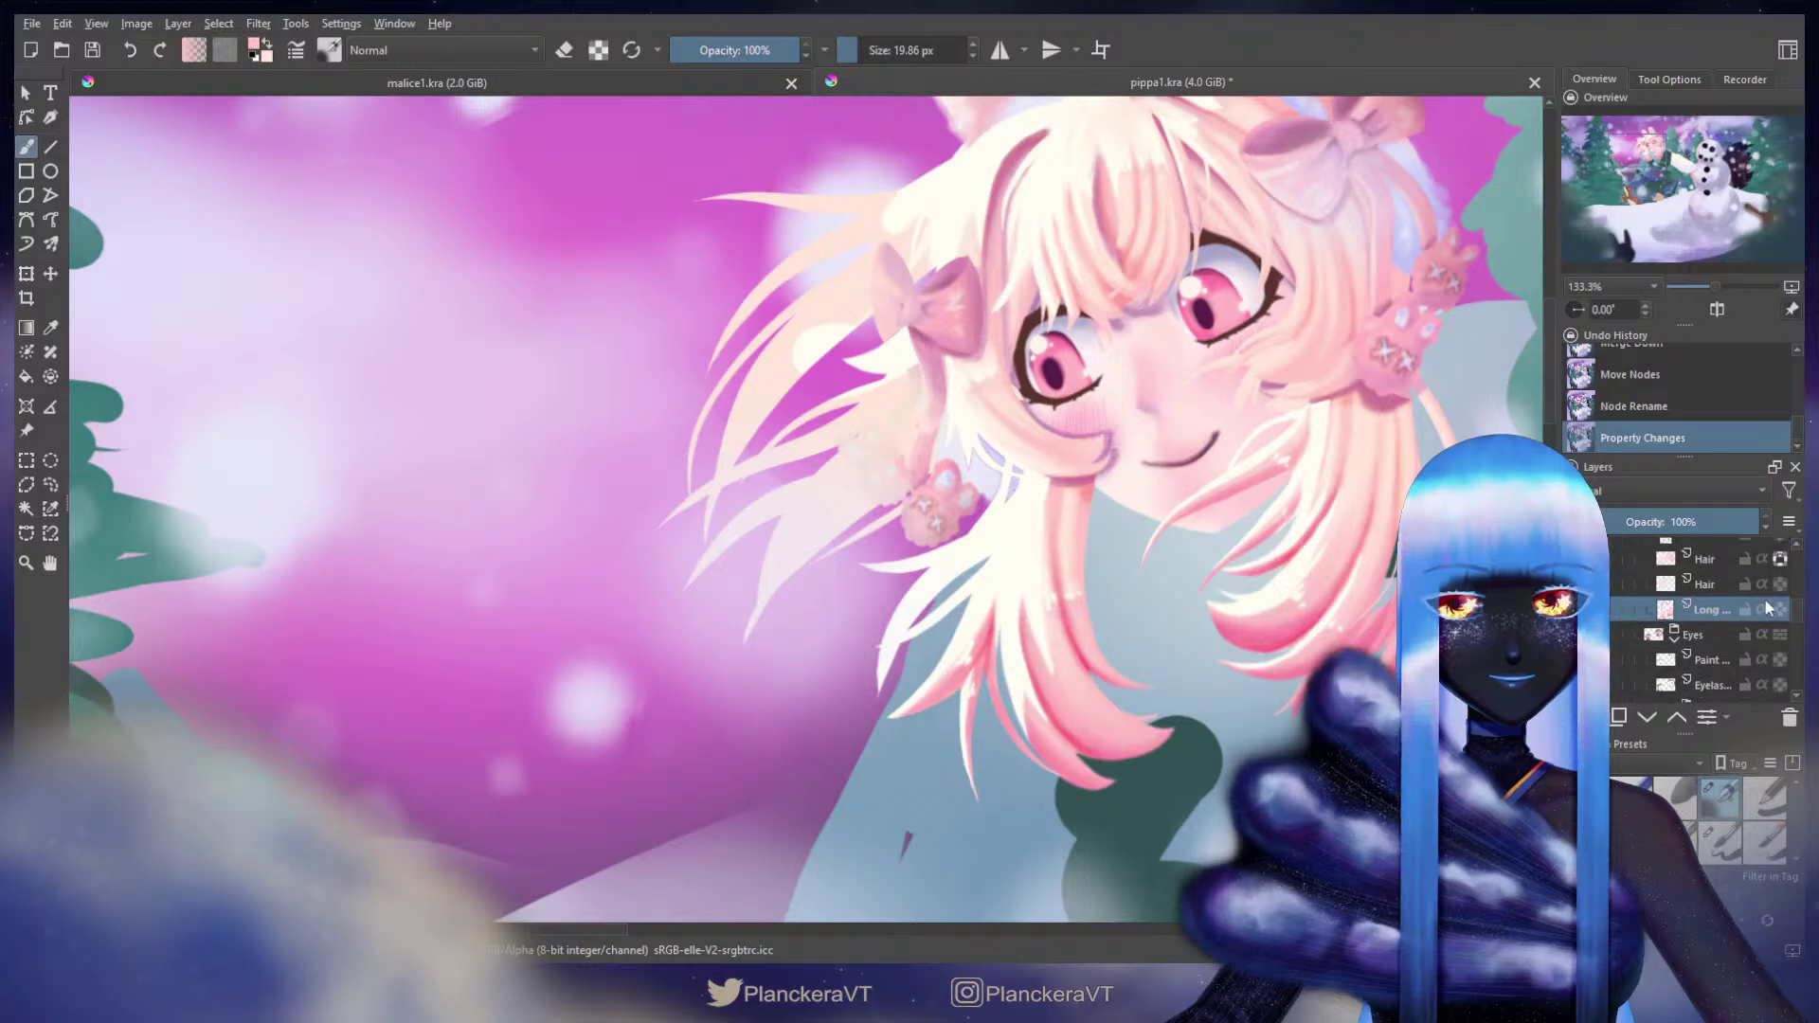
{"action": "left_click_drag", "start_coordinate": [957, 395], "coordinate": [1090, 521]}
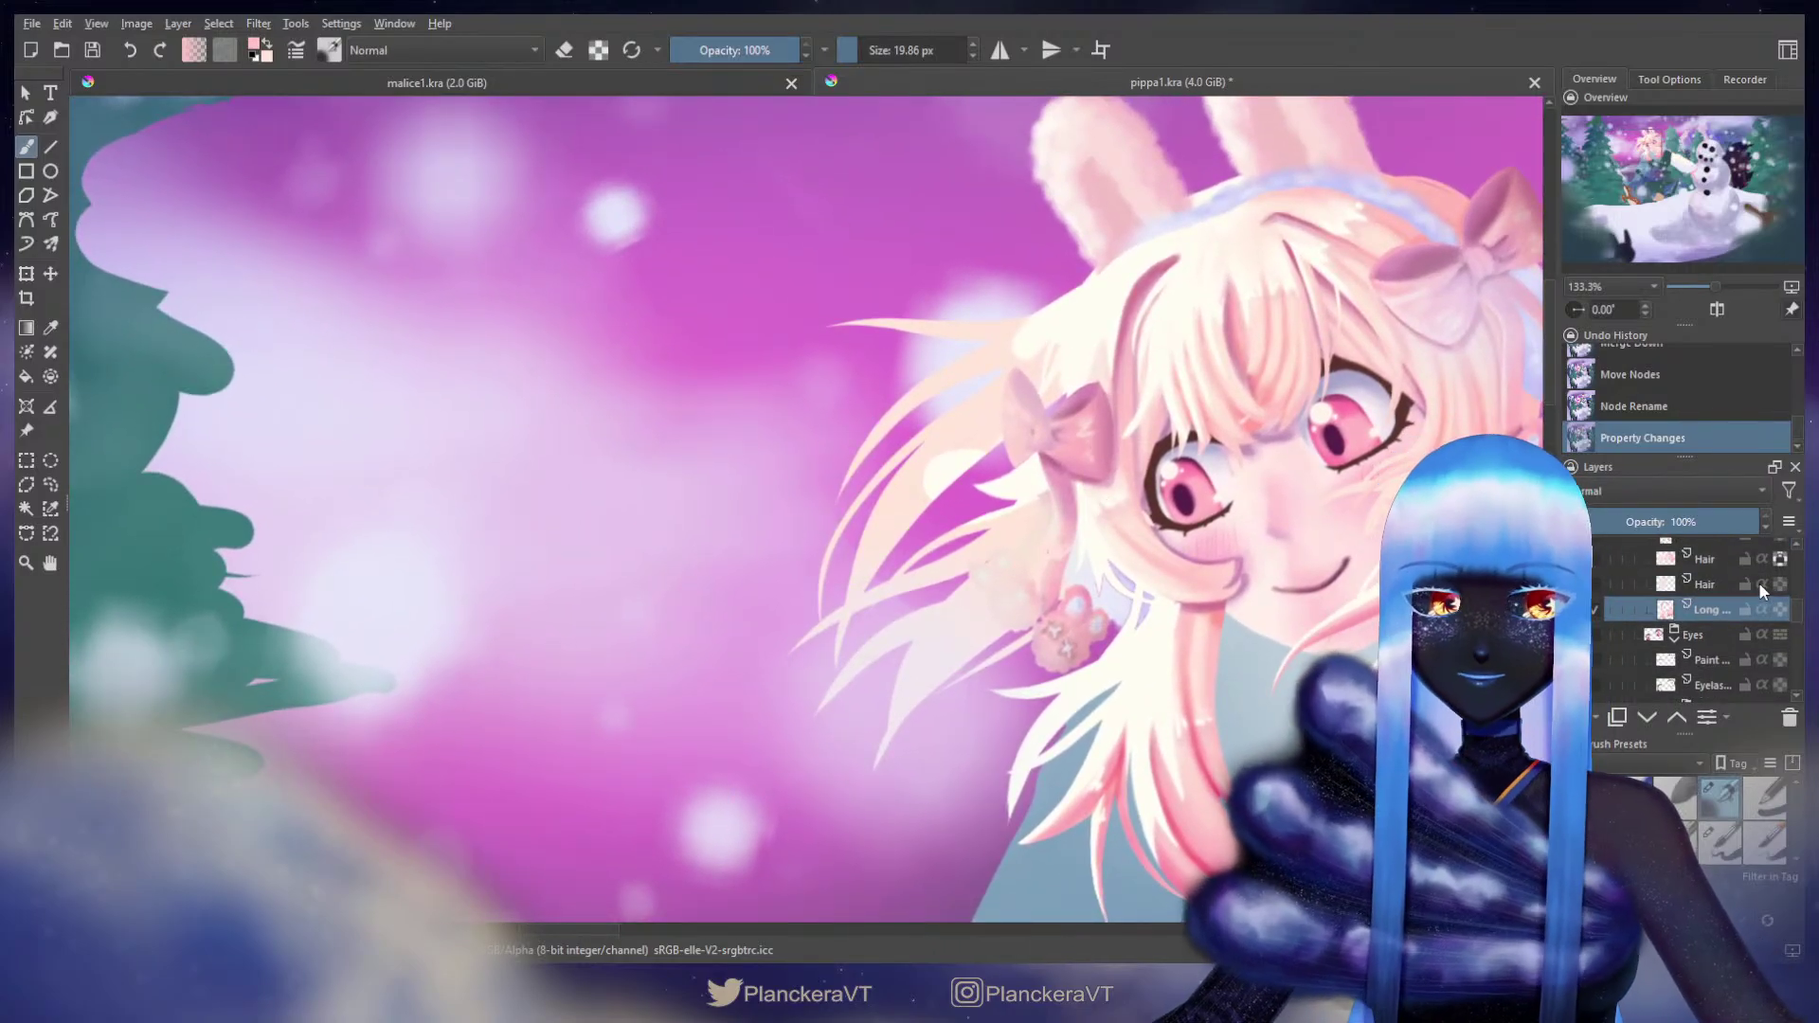
{"action": "scroll", "coordinate": [1686, 590], "scroll_direction": "up", "scroll_amount": 2}
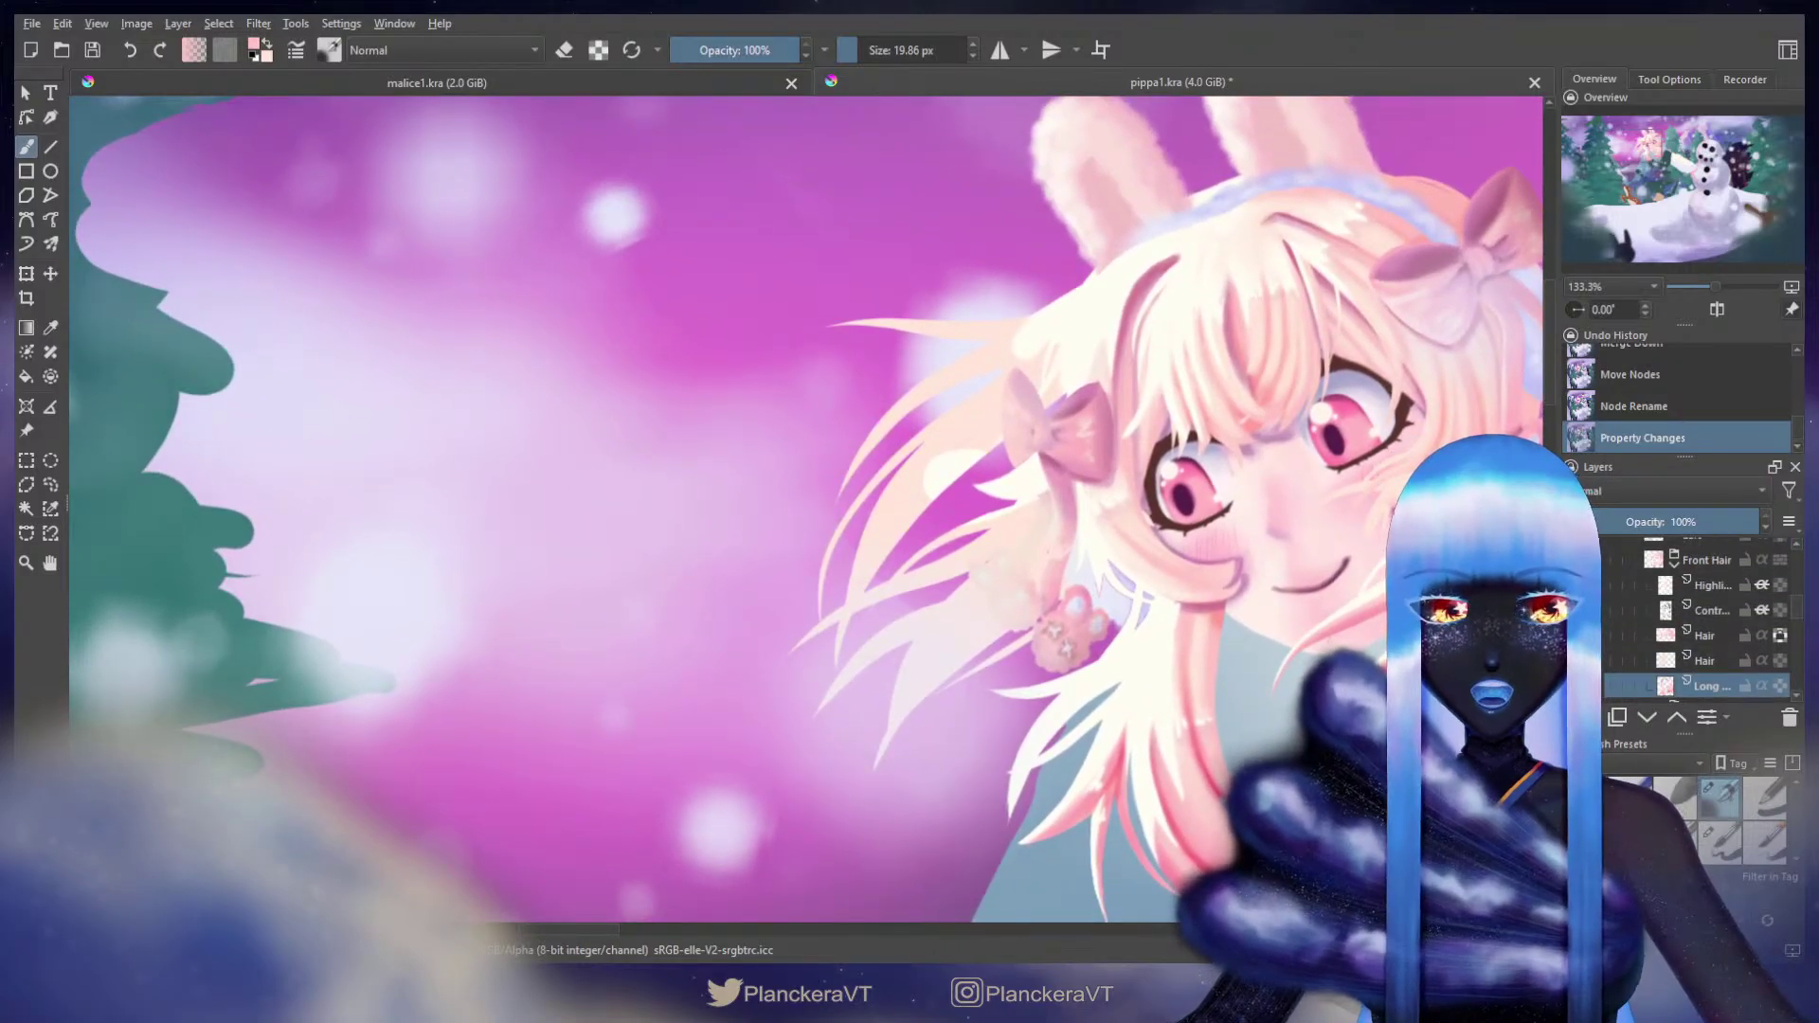
{"action": "left_click", "coordinate": [1762, 584]}
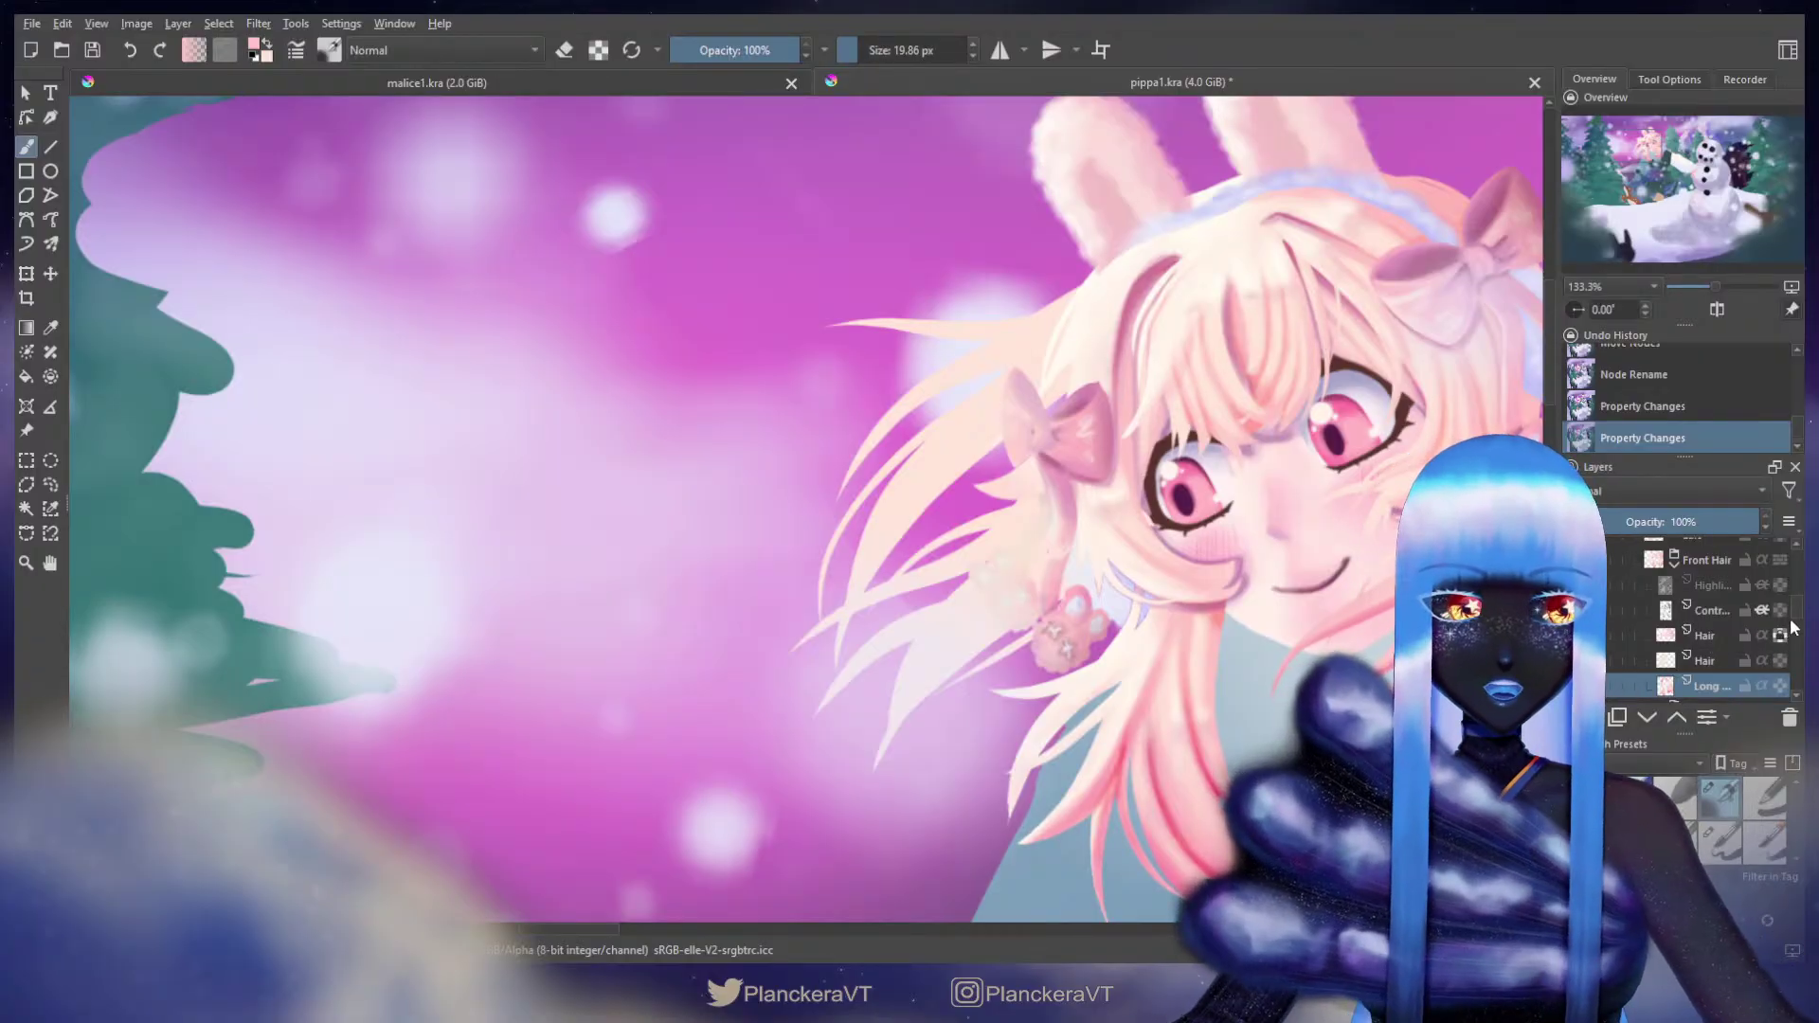
{"action": "scroll", "coordinate": [1771, 654], "scroll_direction": "down", "scroll_amount": 2}
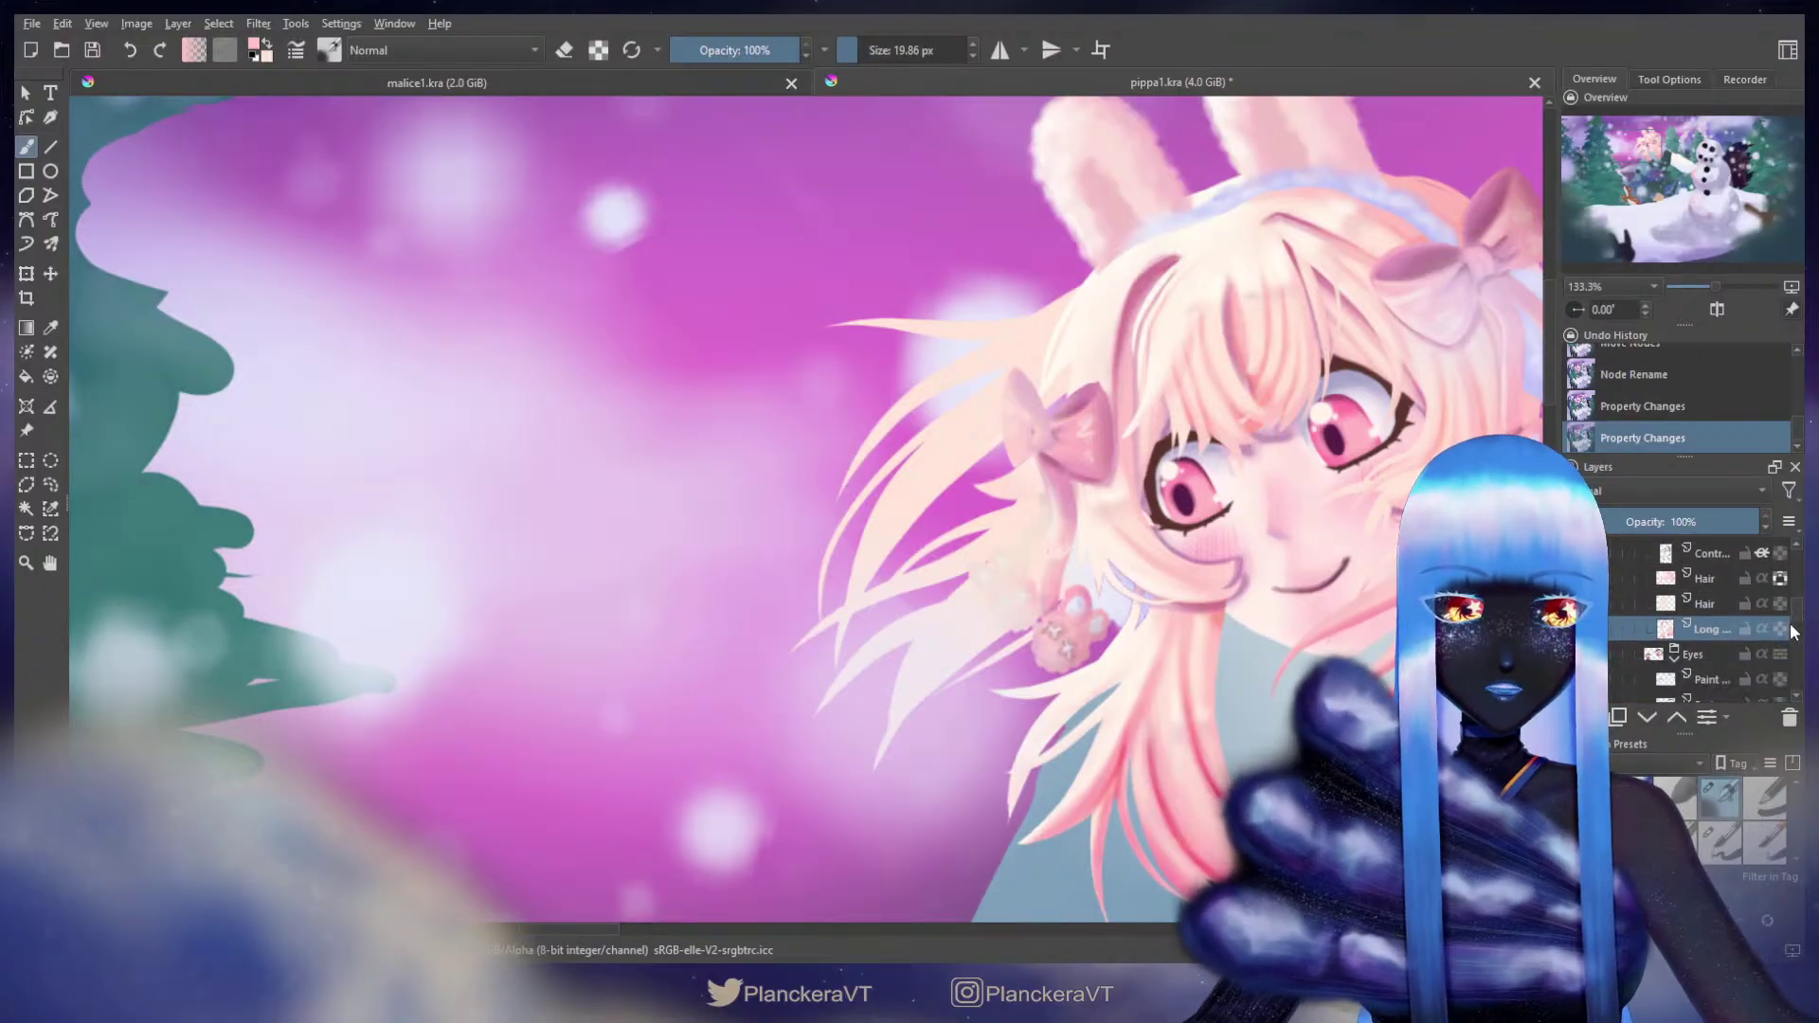
Step: On the lower Hair layer, paint over the loose strands beside the left bow in cream with a 33.77 px brush
{"action": "left_click", "coordinate": [1719, 602]}
{"action": "left_click", "coordinate": [1724, 838]}
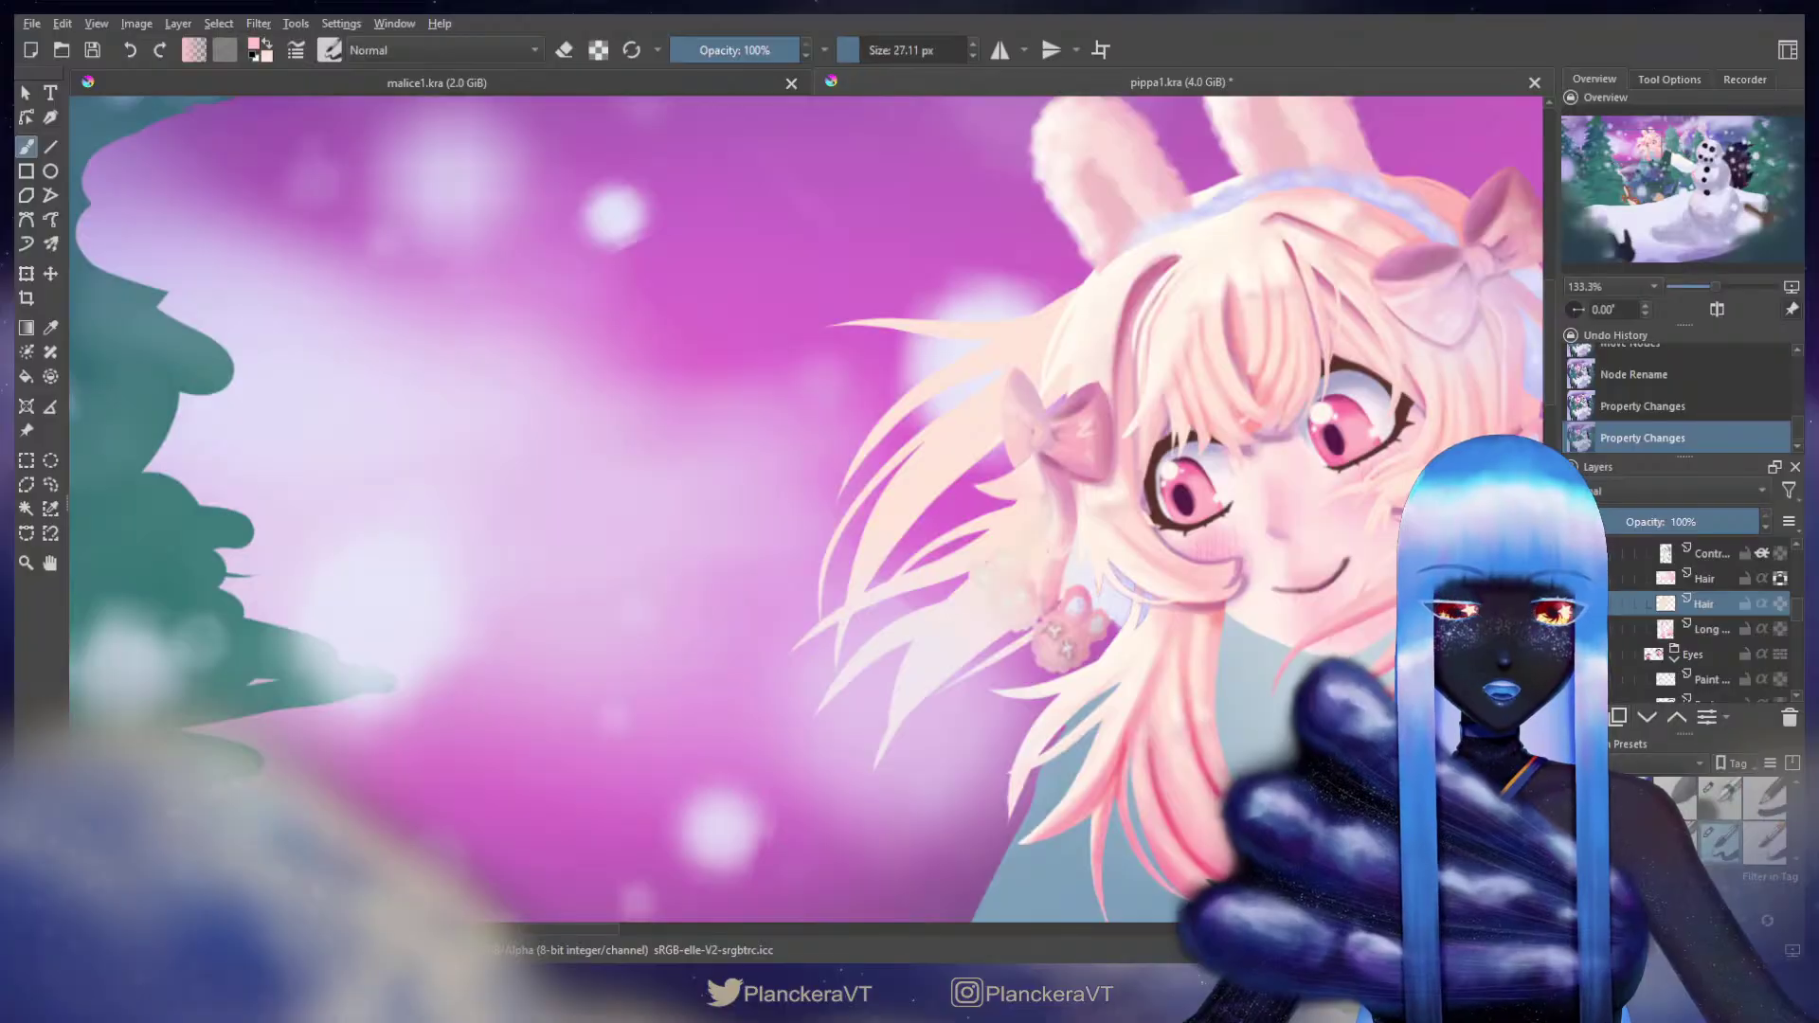
{"action": "left_click_drag", "start_coordinate": [985, 424], "coordinate": [1003, 389]}
{"action": "mouse_move", "coordinate": [940, 457]}
{"action": "left_mouse_down"}
{"action": "mouse_move", "coordinate": [889, 535]}
{"action": "mouse_move", "coordinate": [992, 474]}
{"action": "left_mouse_up"}
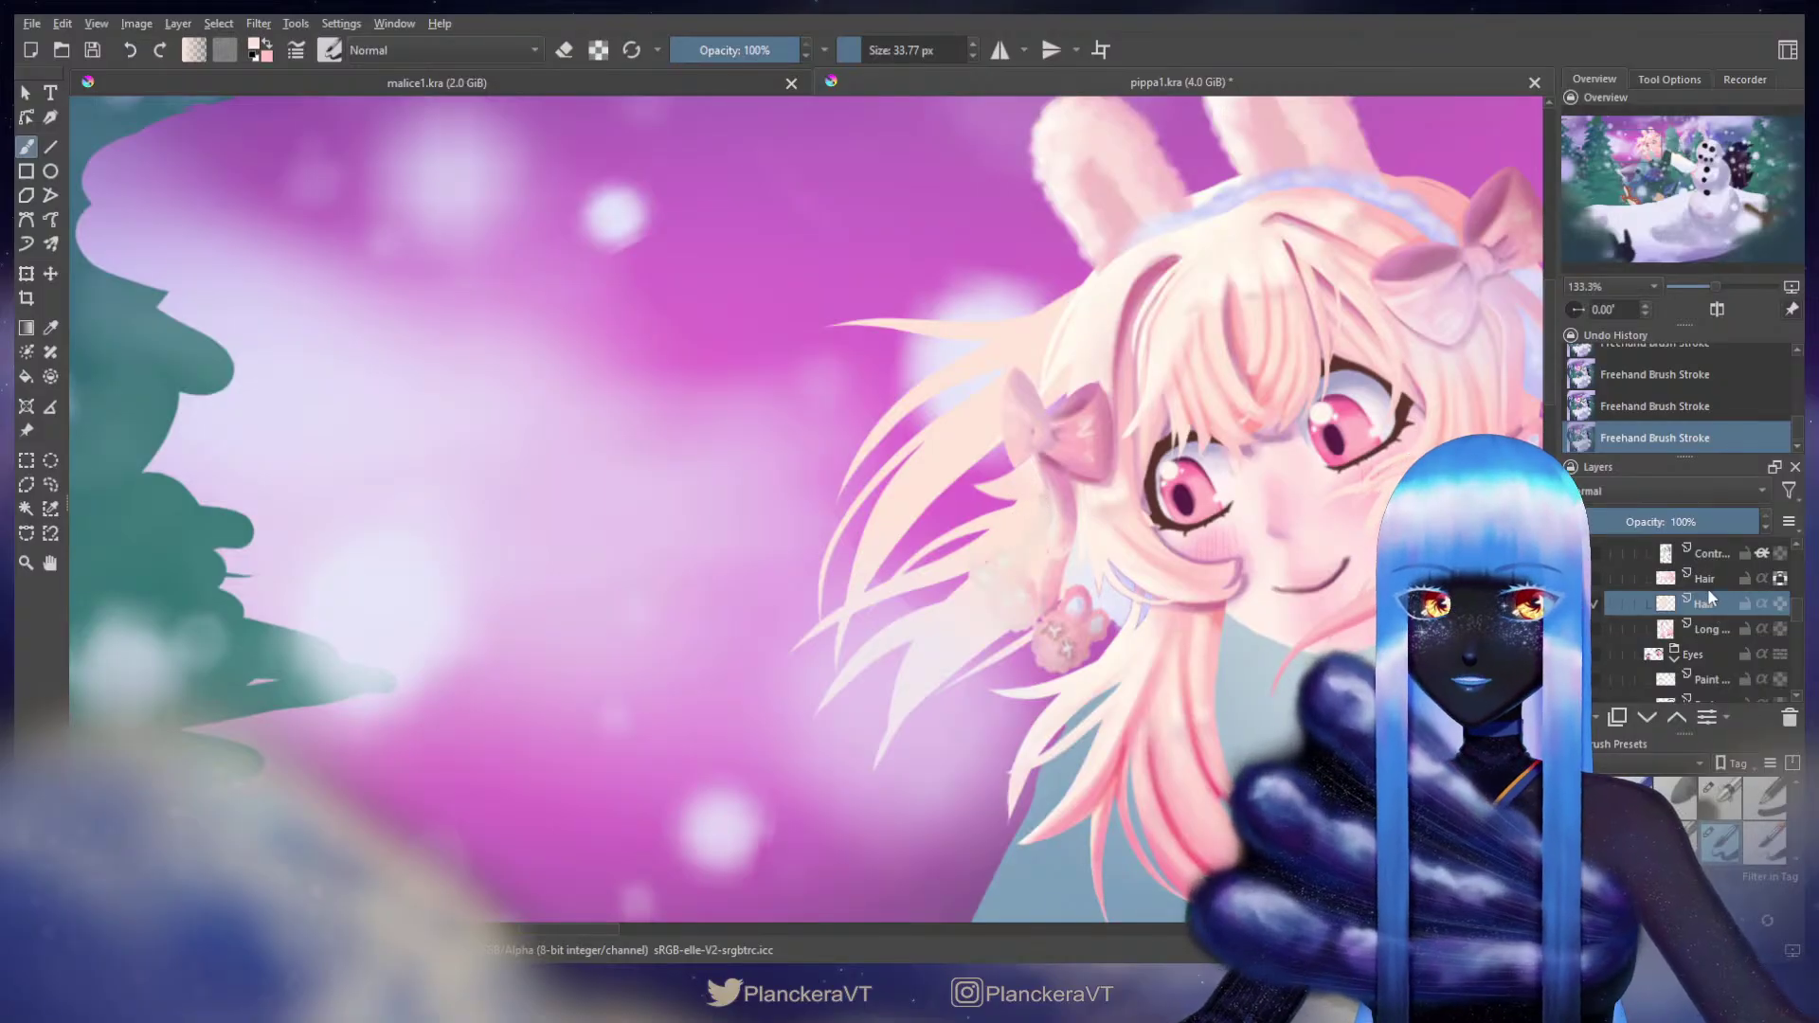
Step: Unlock the upper Hair layer's alpha and retouch the strands beneath the left bow with brush and eraser
{"action": "left_click", "coordinate": [1743, 575]}
{"action": "left_click", "coordinate": [1780, 579]}
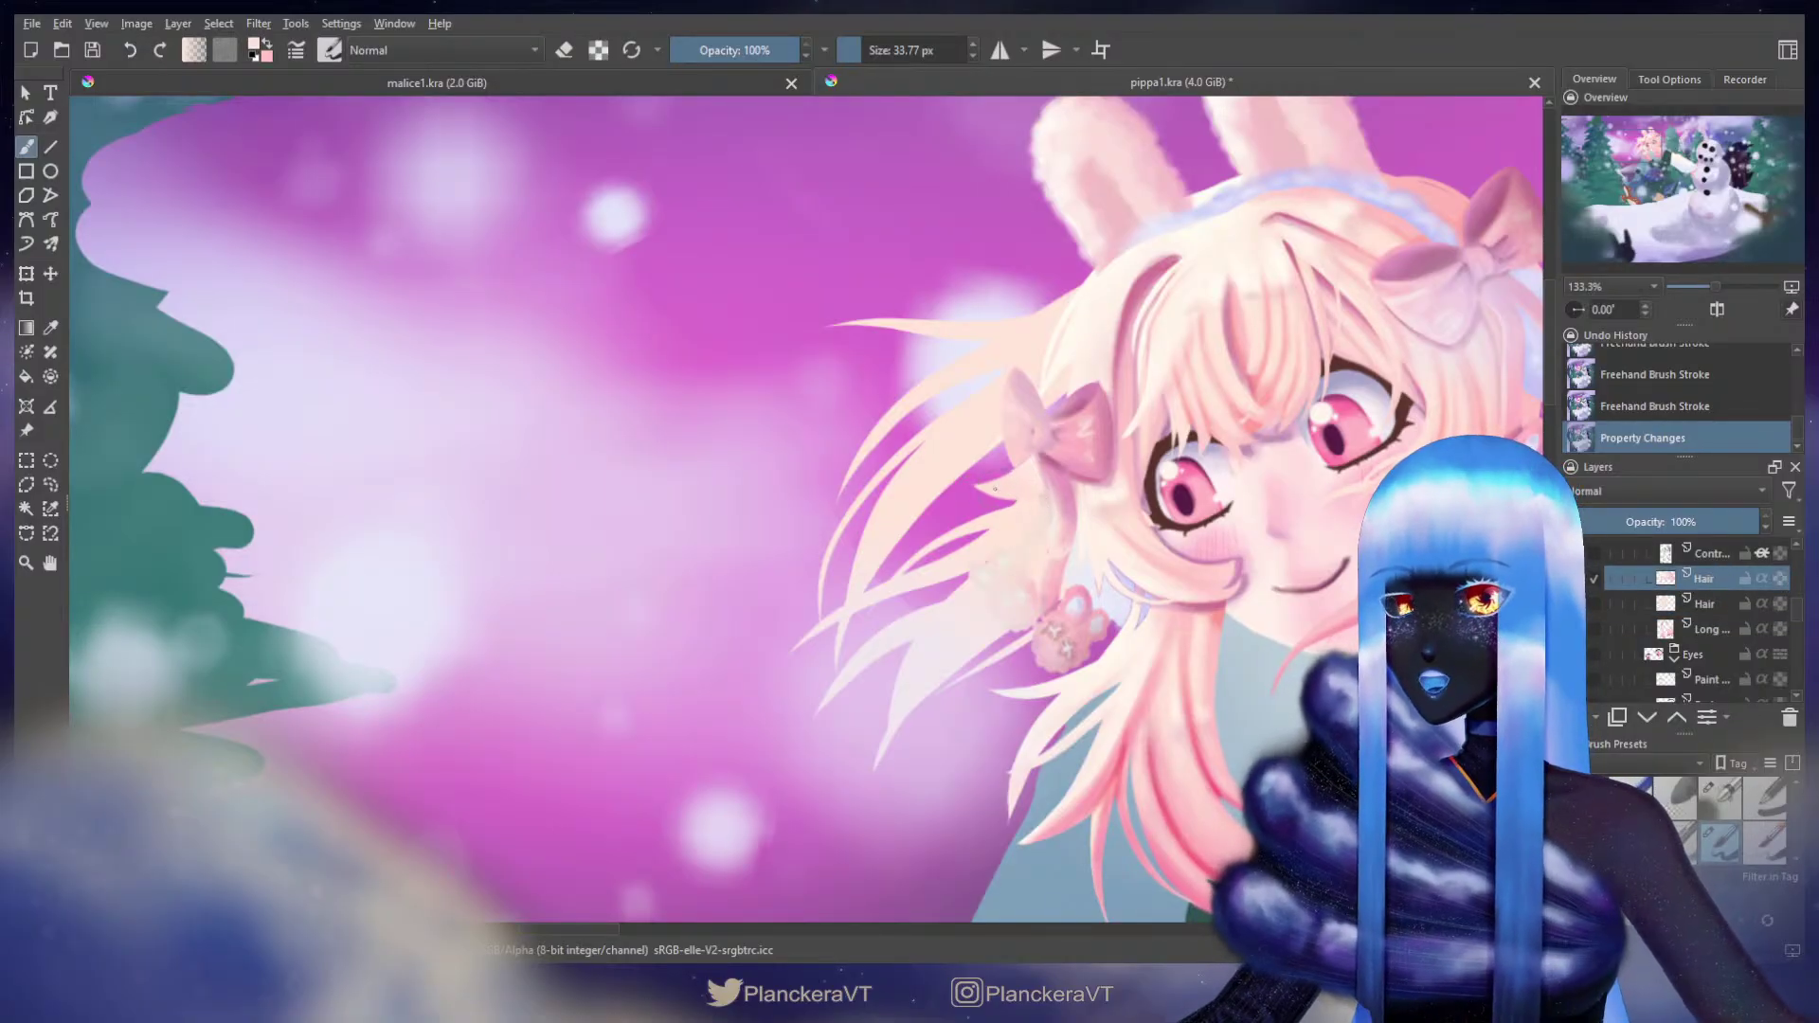
{"action": "left_click_drag", "start_coordinate": [1003, 472], "coordinate": [981, 487]}
{"action": "key", "text": "ctrl+z"}
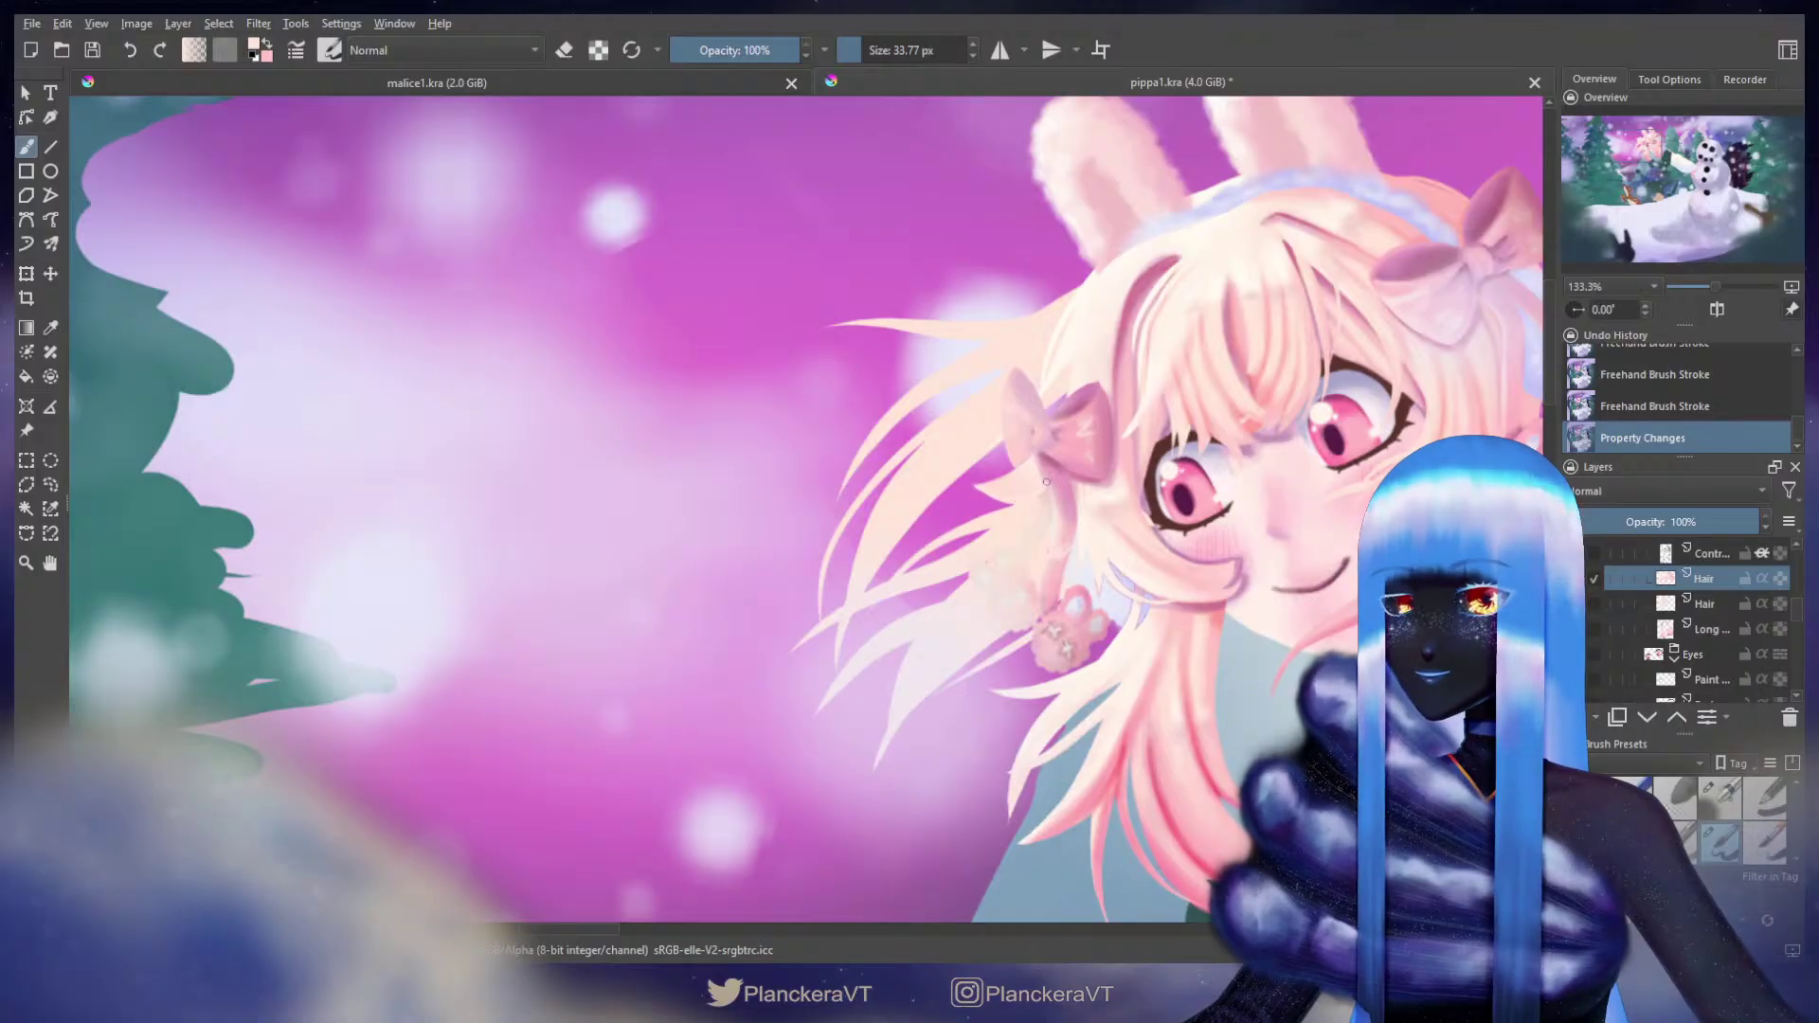
{"action": "left_click_drag", "start_coordinate": [974, 490], "coordinate": [965, 467]}
{"action": "key", "text": "e"}
{"action": "left_click_drag", "start_coordinate": [1015, 559], "coordinate": [1025, 574]}
{"action": "key", "text": "slash"}
Step: Refine the pale strands left of the flower ornament on the lower Hair layer with a 31.92 px brush and 29.66 px eraser
{"action": "left_click", "coordinate": [1703, 606]}
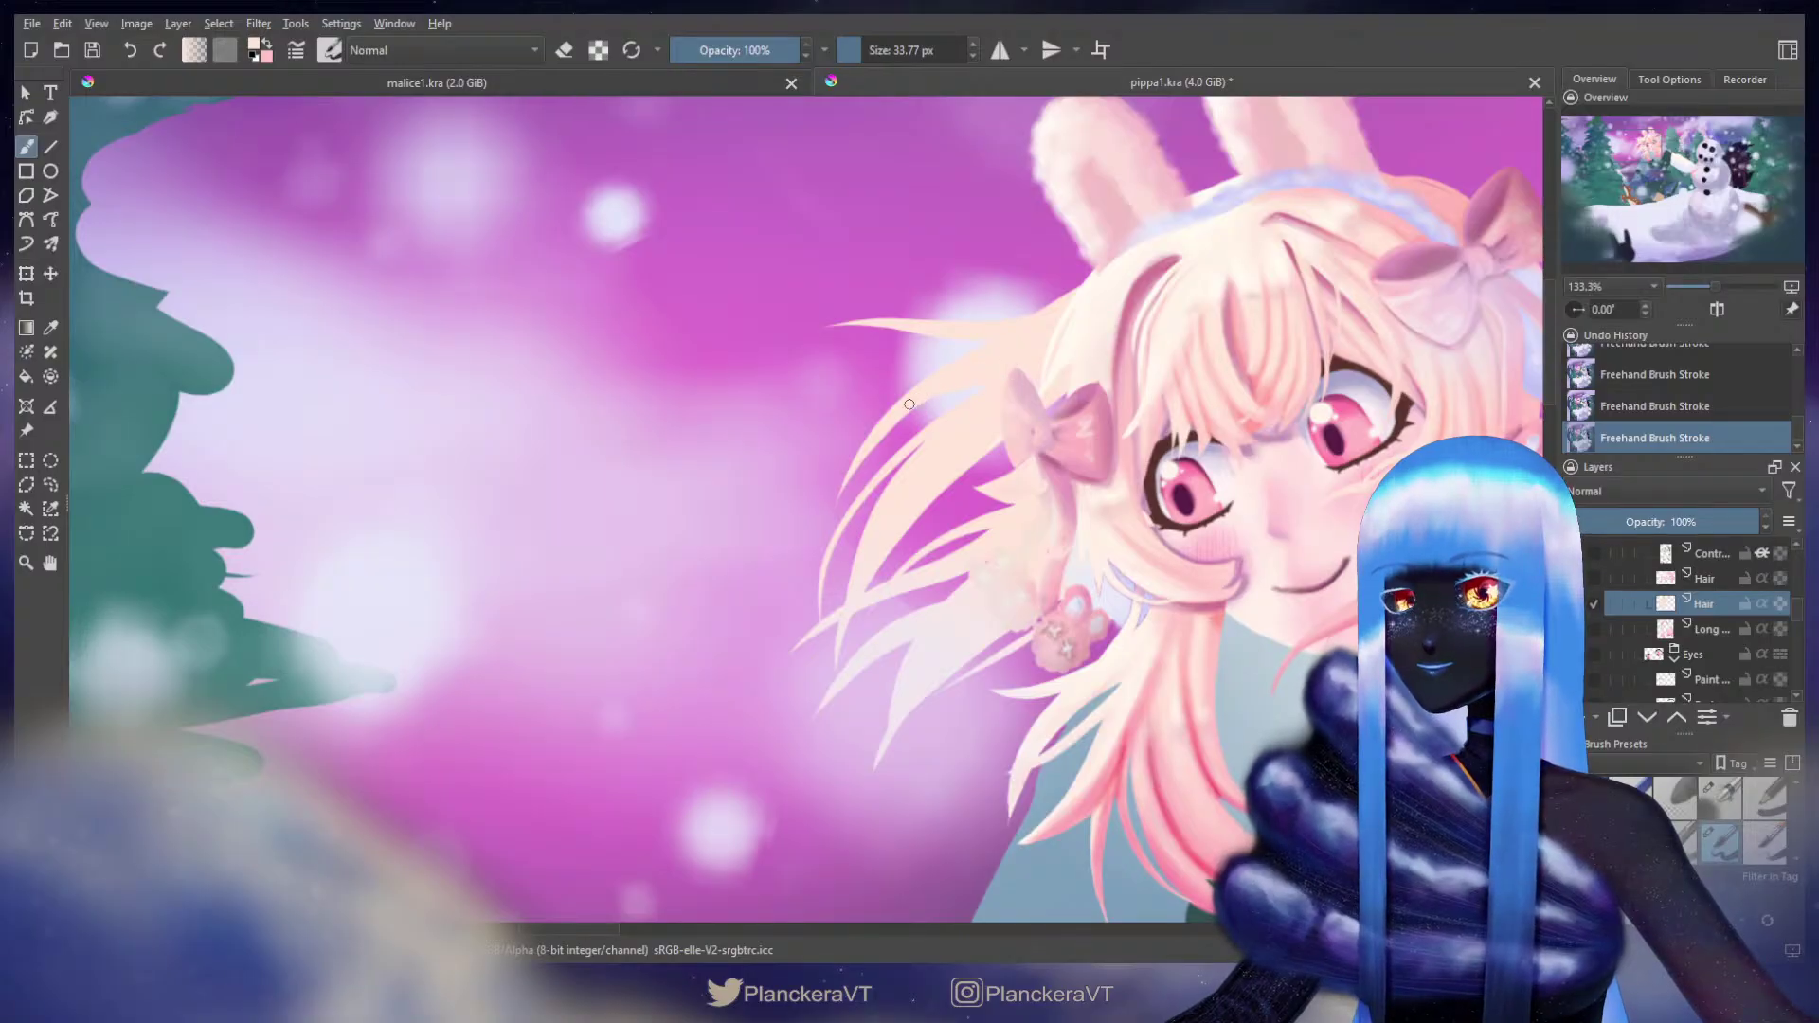
{"action": "key", "text": "e"}
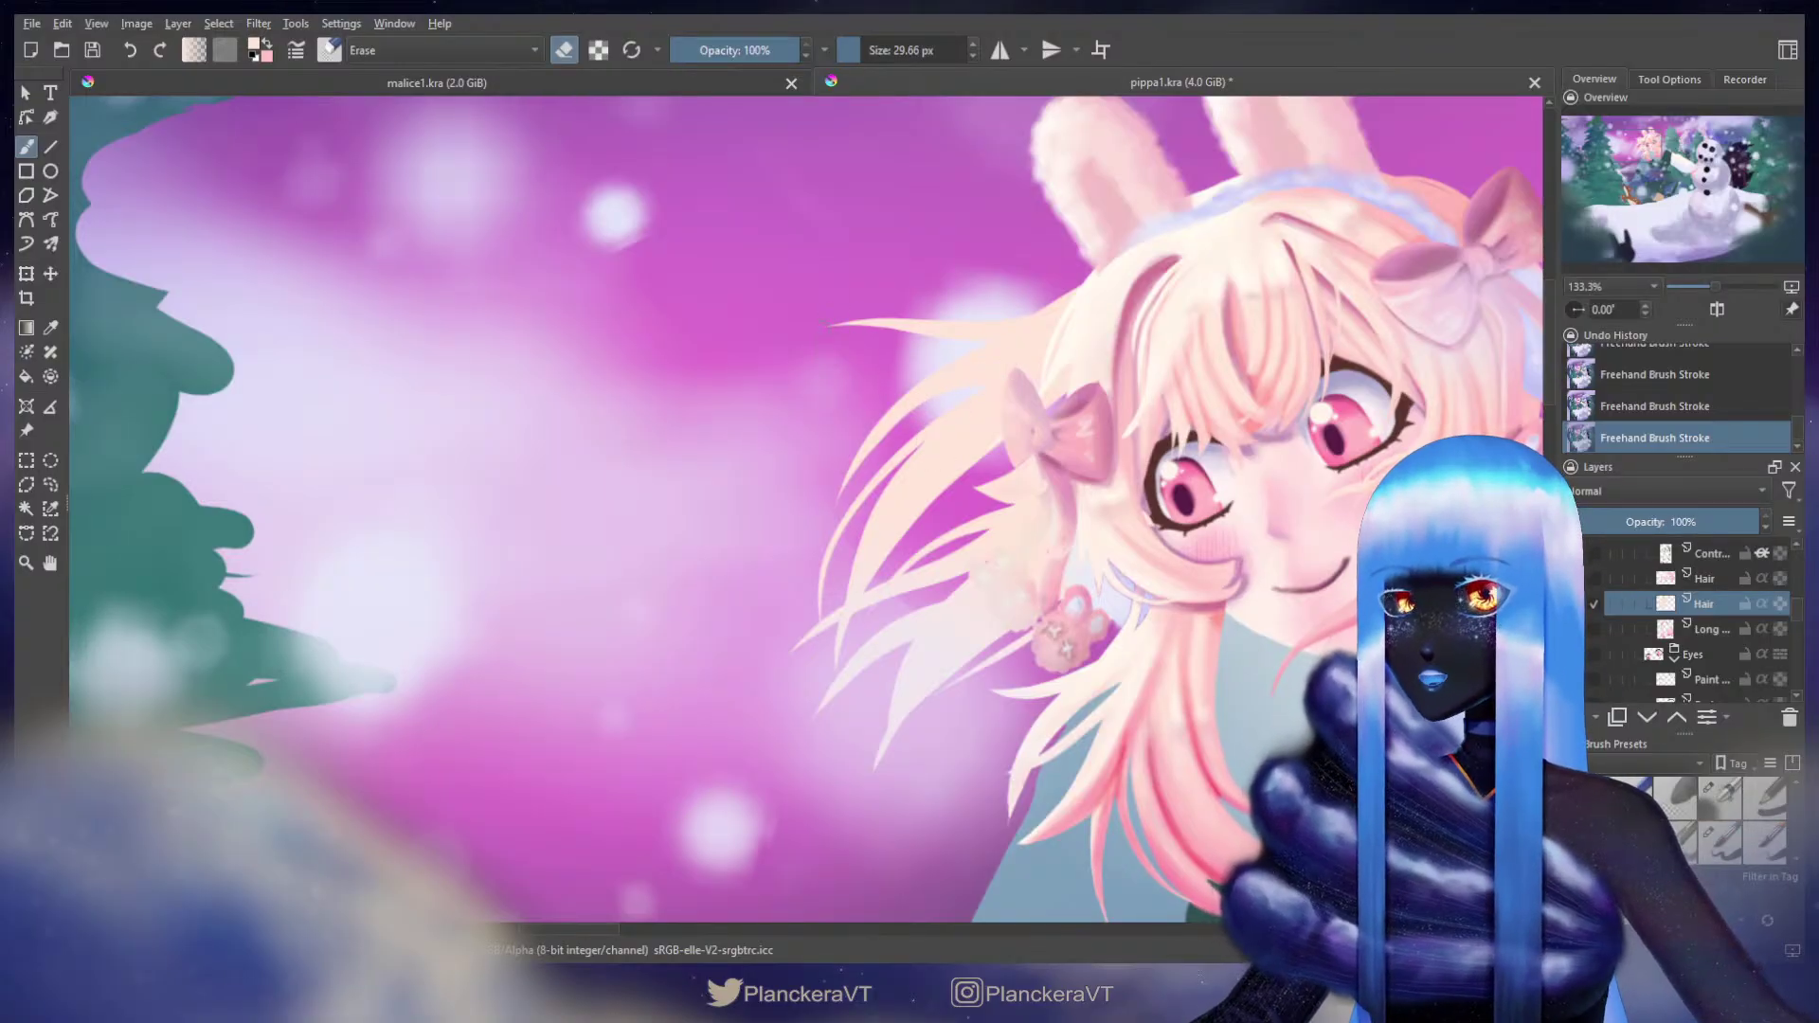
{"action": "key", "text": "slash"}
{"action": "left_click_drag", "start_coordinate": [1011, 484], "coordinate": [1099, 356]}
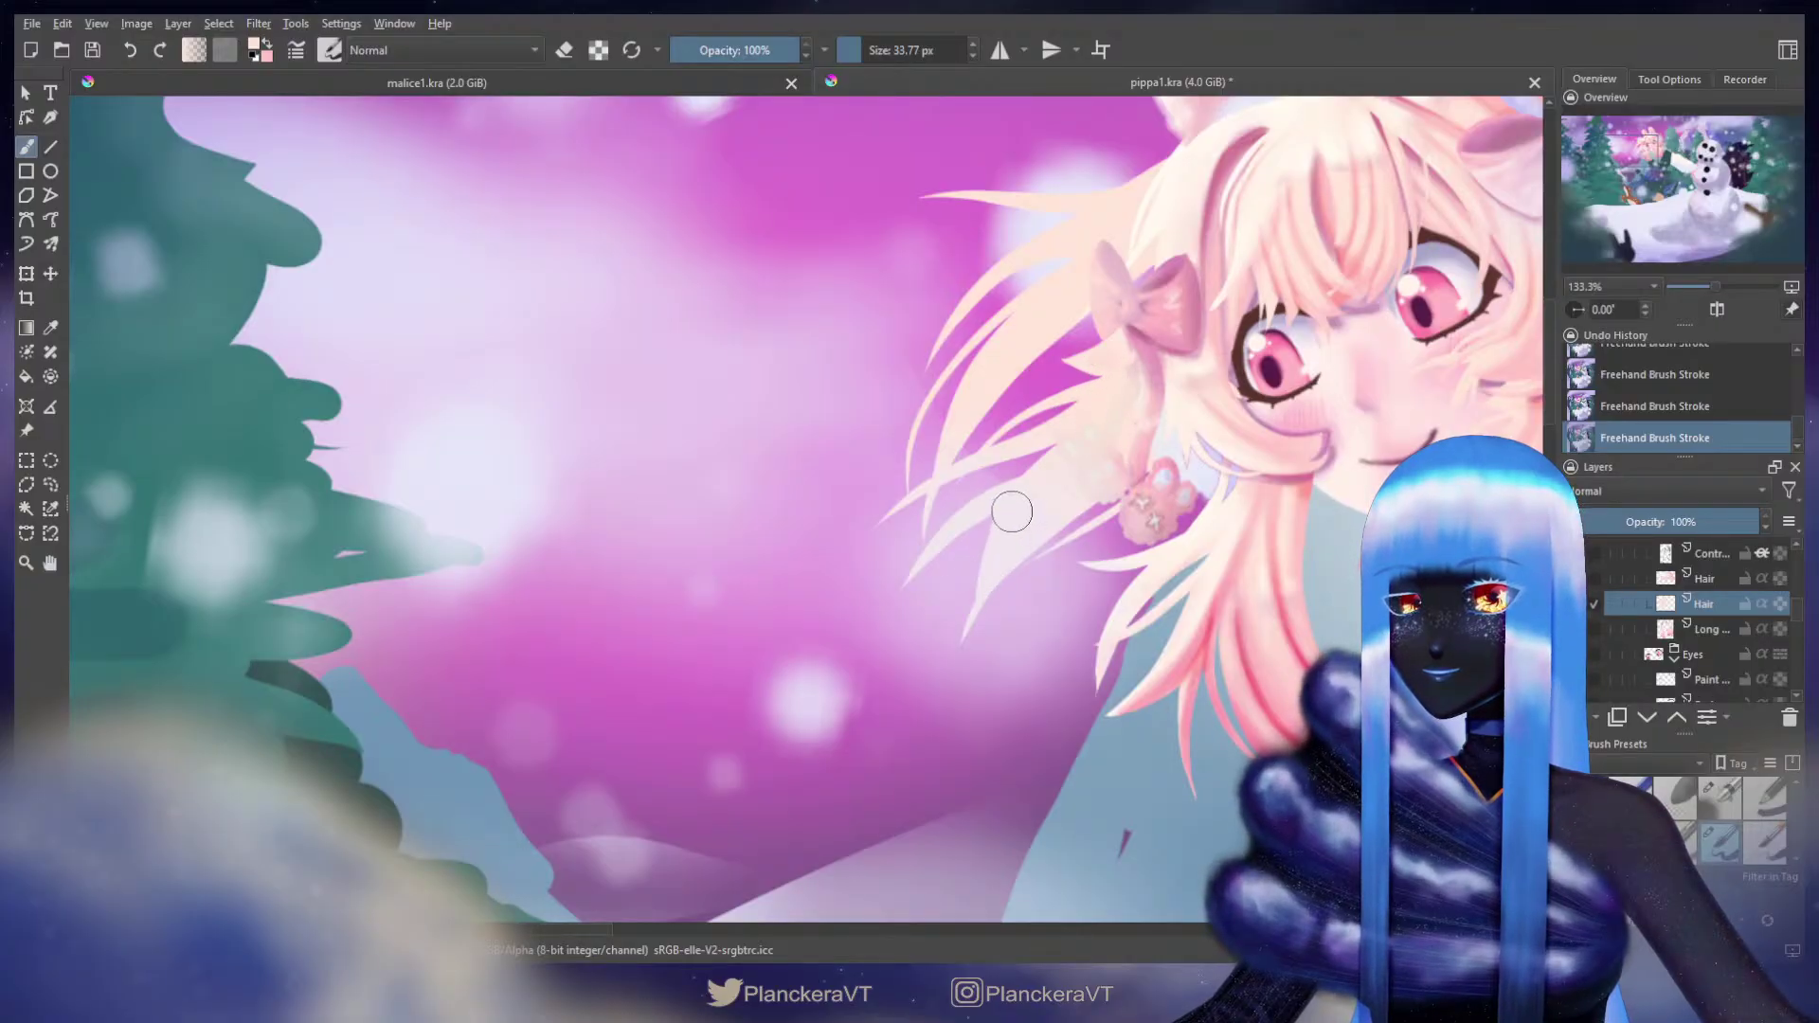
{"action": "key", "text": "ctrl+z"}
{"action": "left_click_drag", "start_coordinate": [999, 536], "coordinate": [985, 565], "text": "shift"}
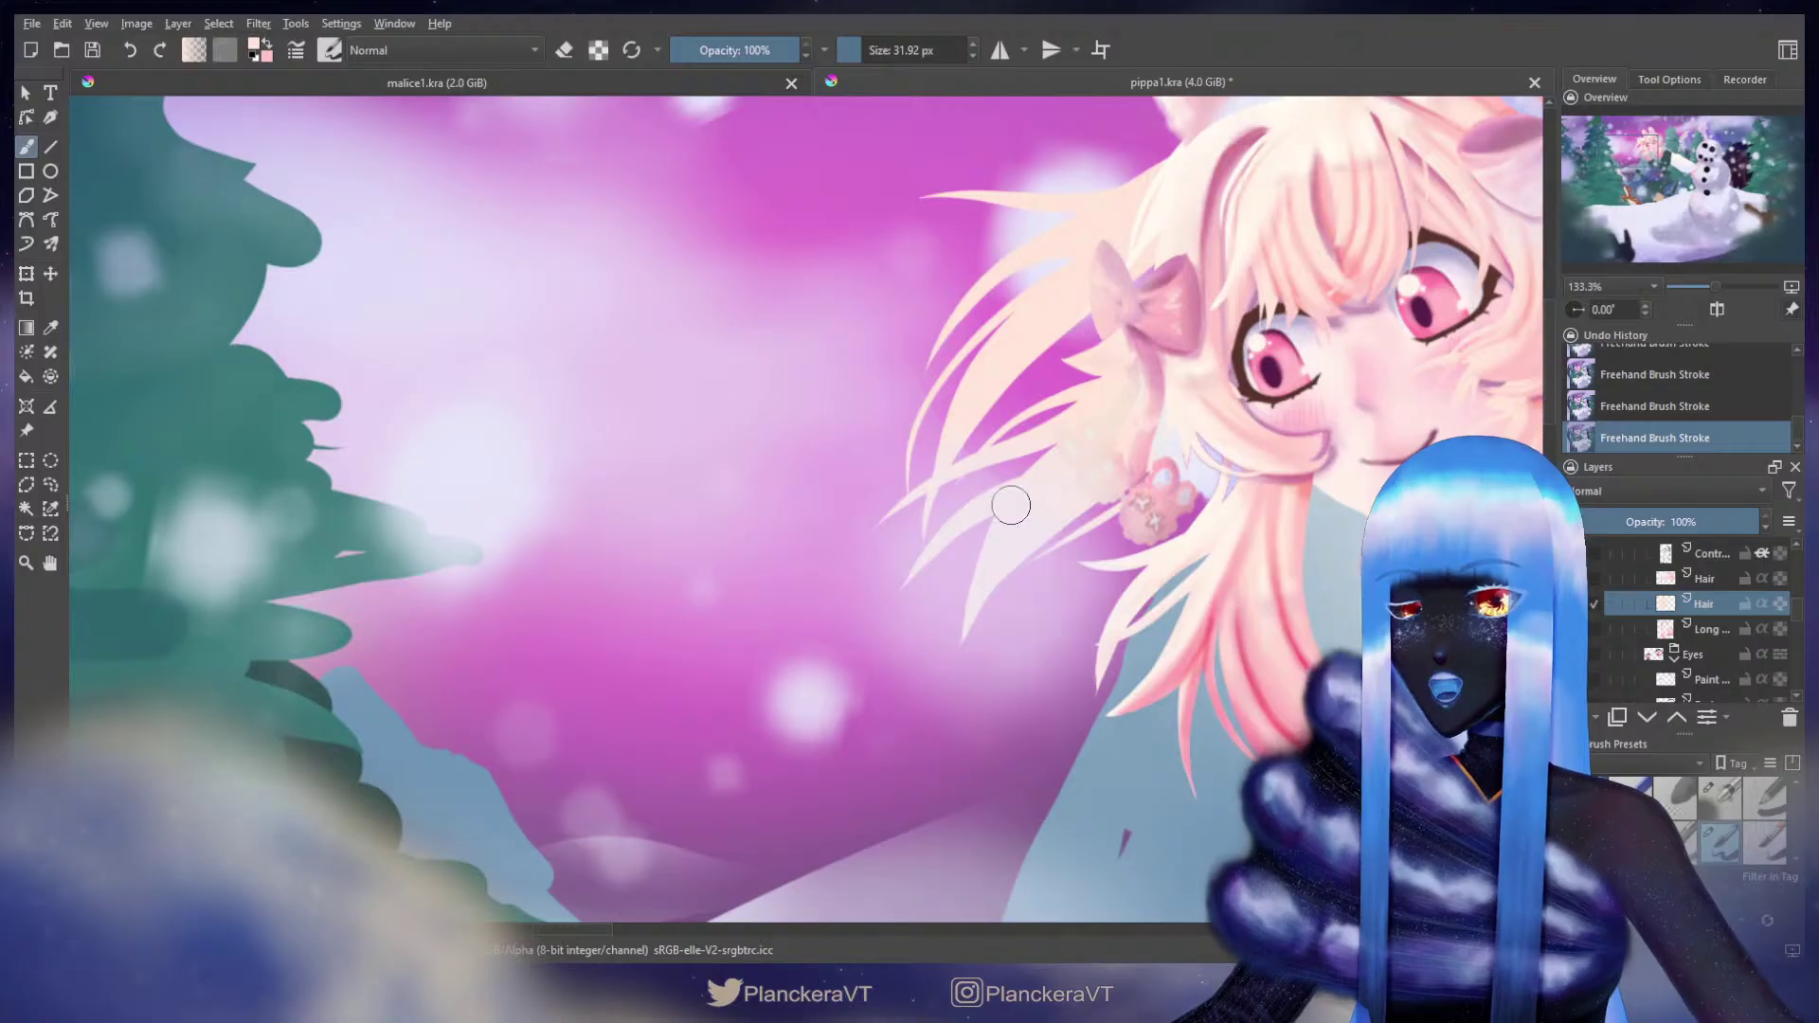
{"action": "key", "text": "e"}
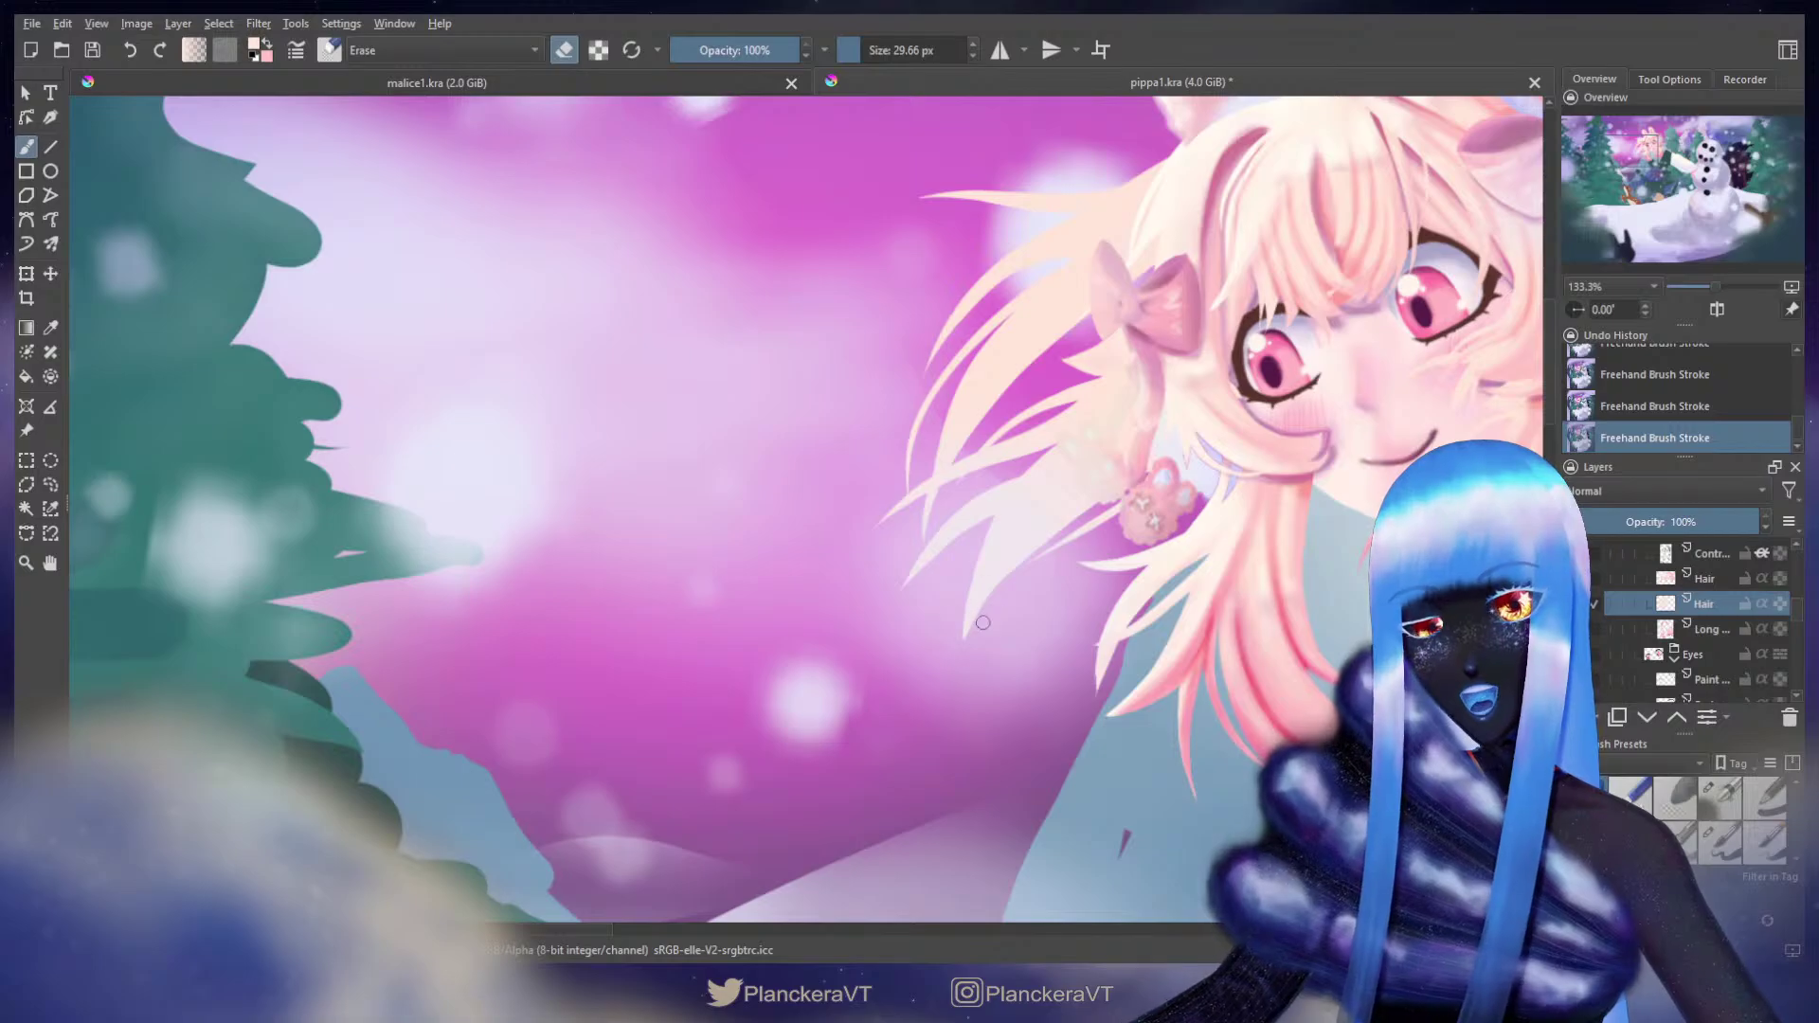
{"action": "key", "text": "e"}
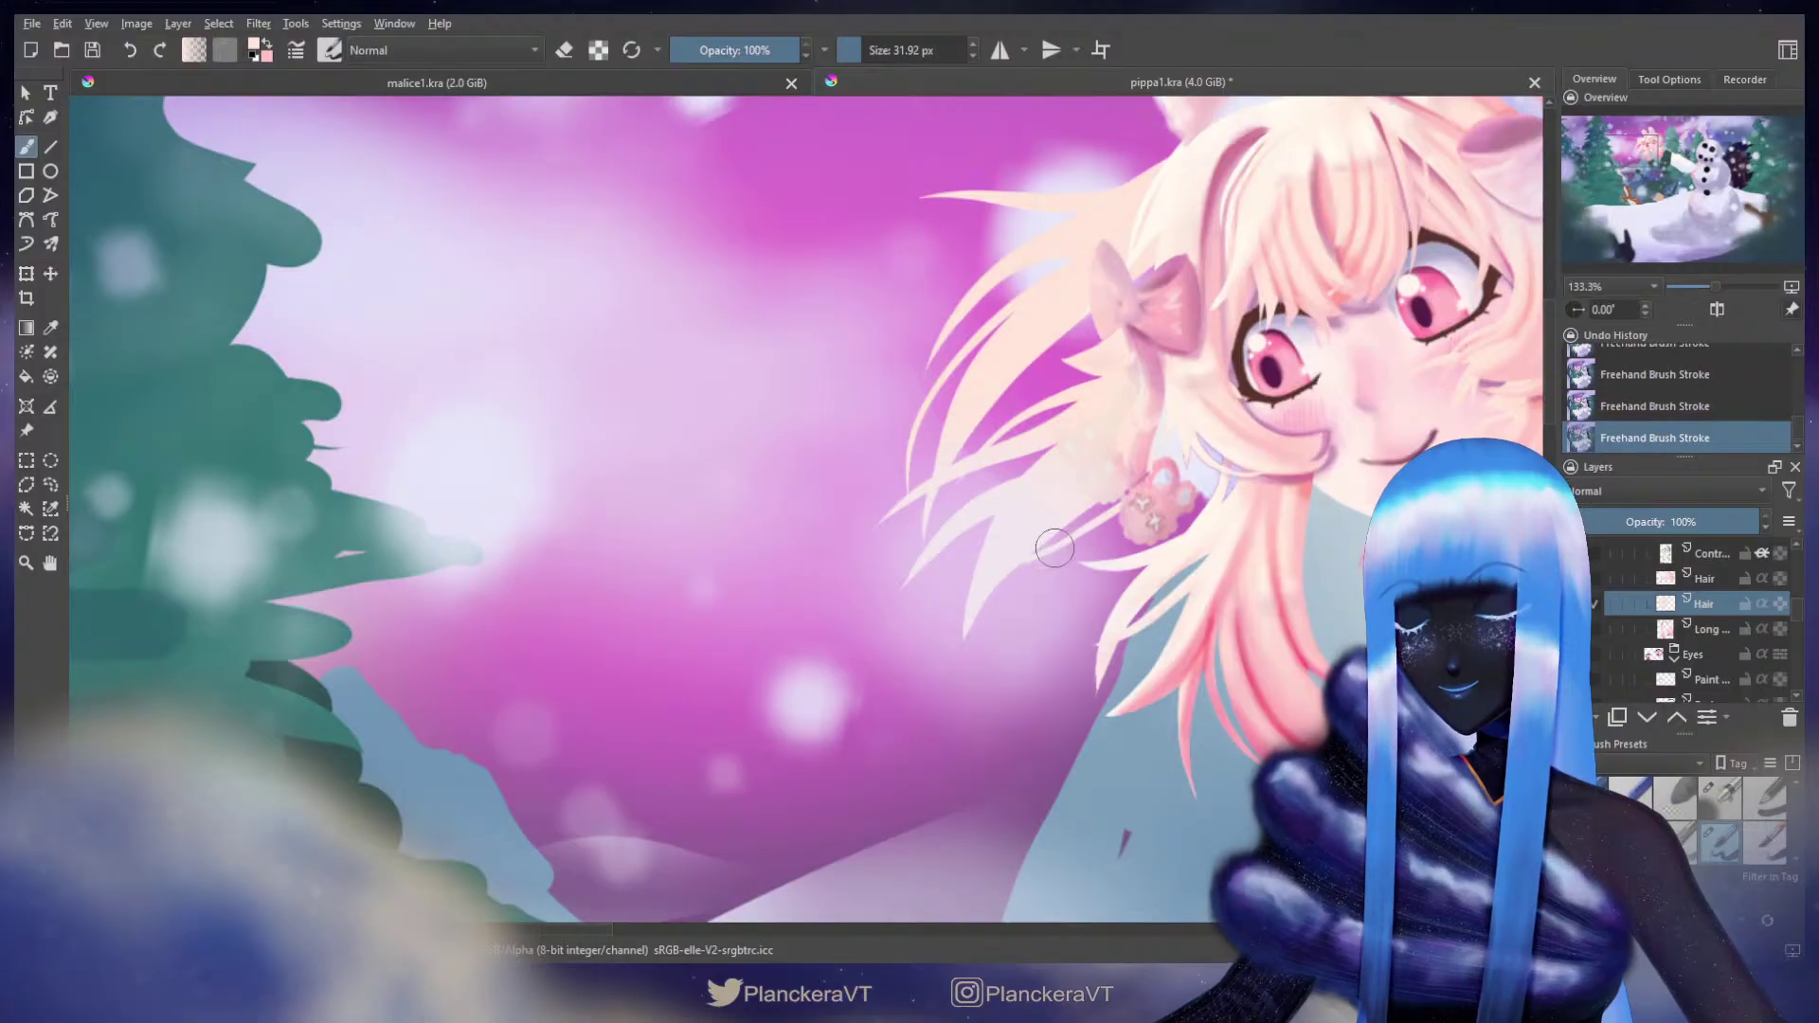
Step: Sharpen the pale strand tips below the left bow with a 13.79 px eraser and a 23.76 px brush
{"action": "key", "text": "bracketleft"}
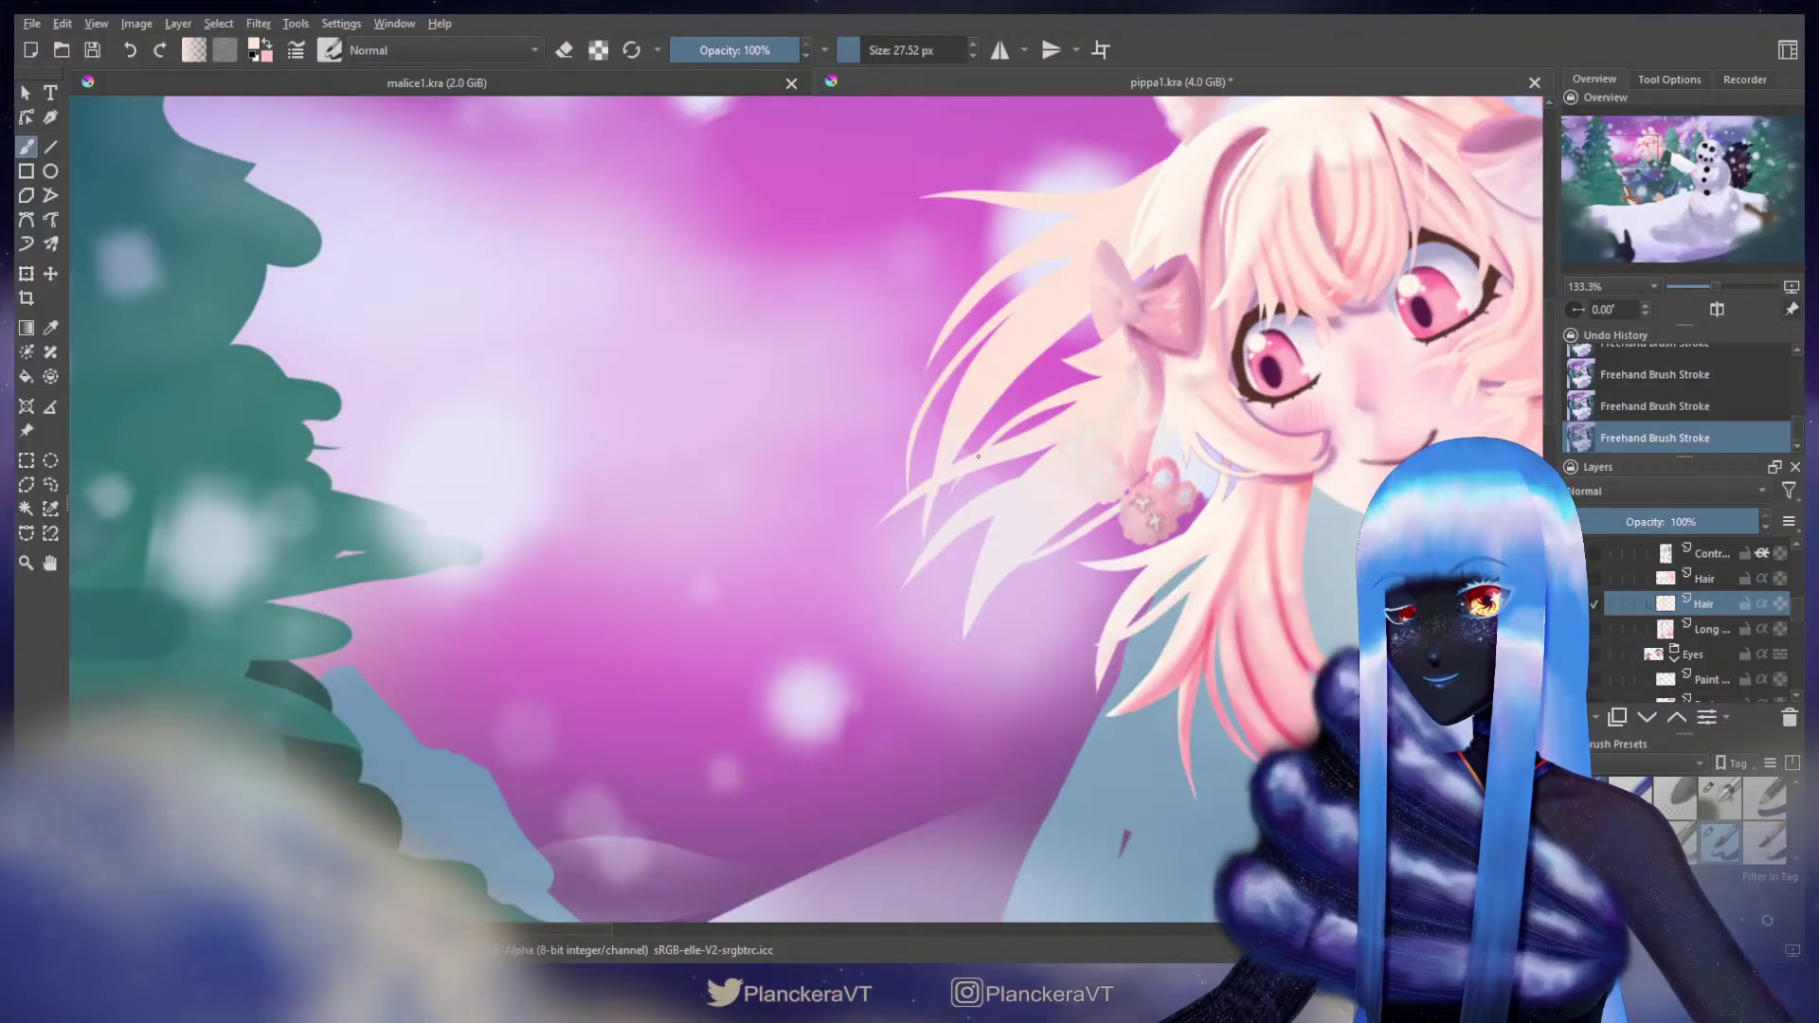
{"action": "left_click_drag", "start_coordinate": [996, 441], "coordinate": [950, 572]}
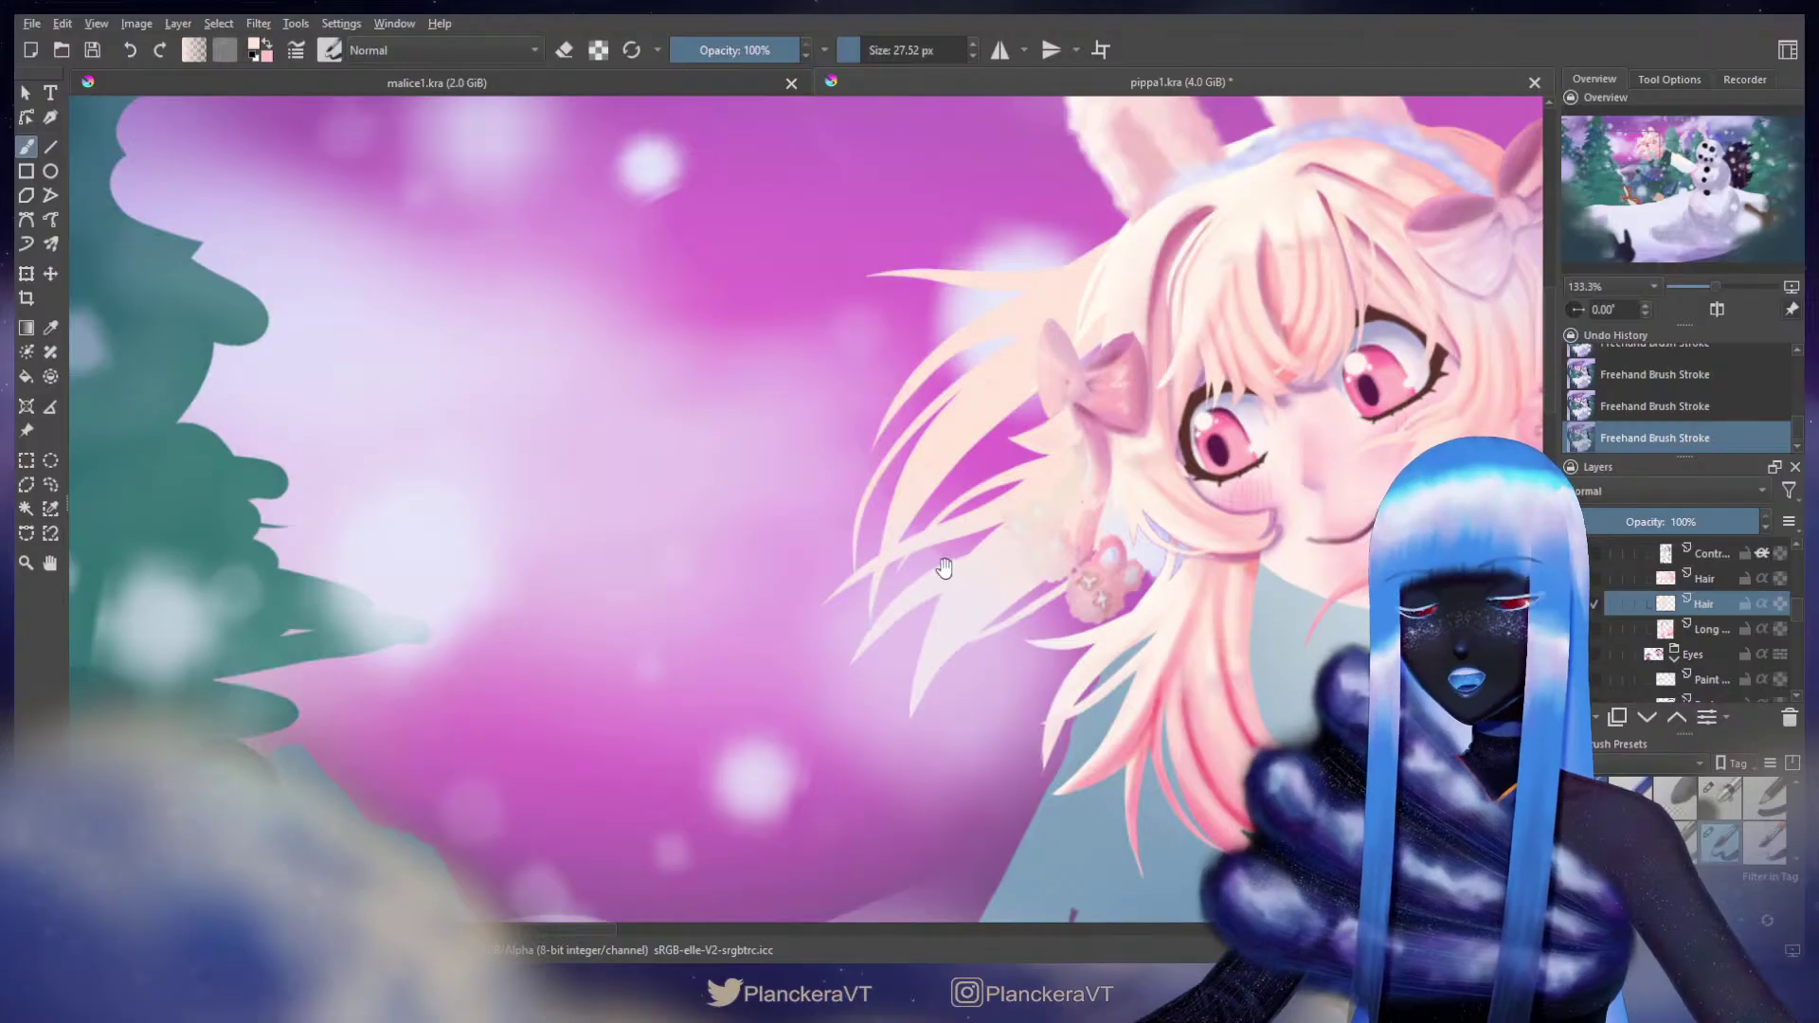
{"action": "scroll", "coordinate": [1001, 533], "scroll_direction": "up", "scroll_amount": 2}
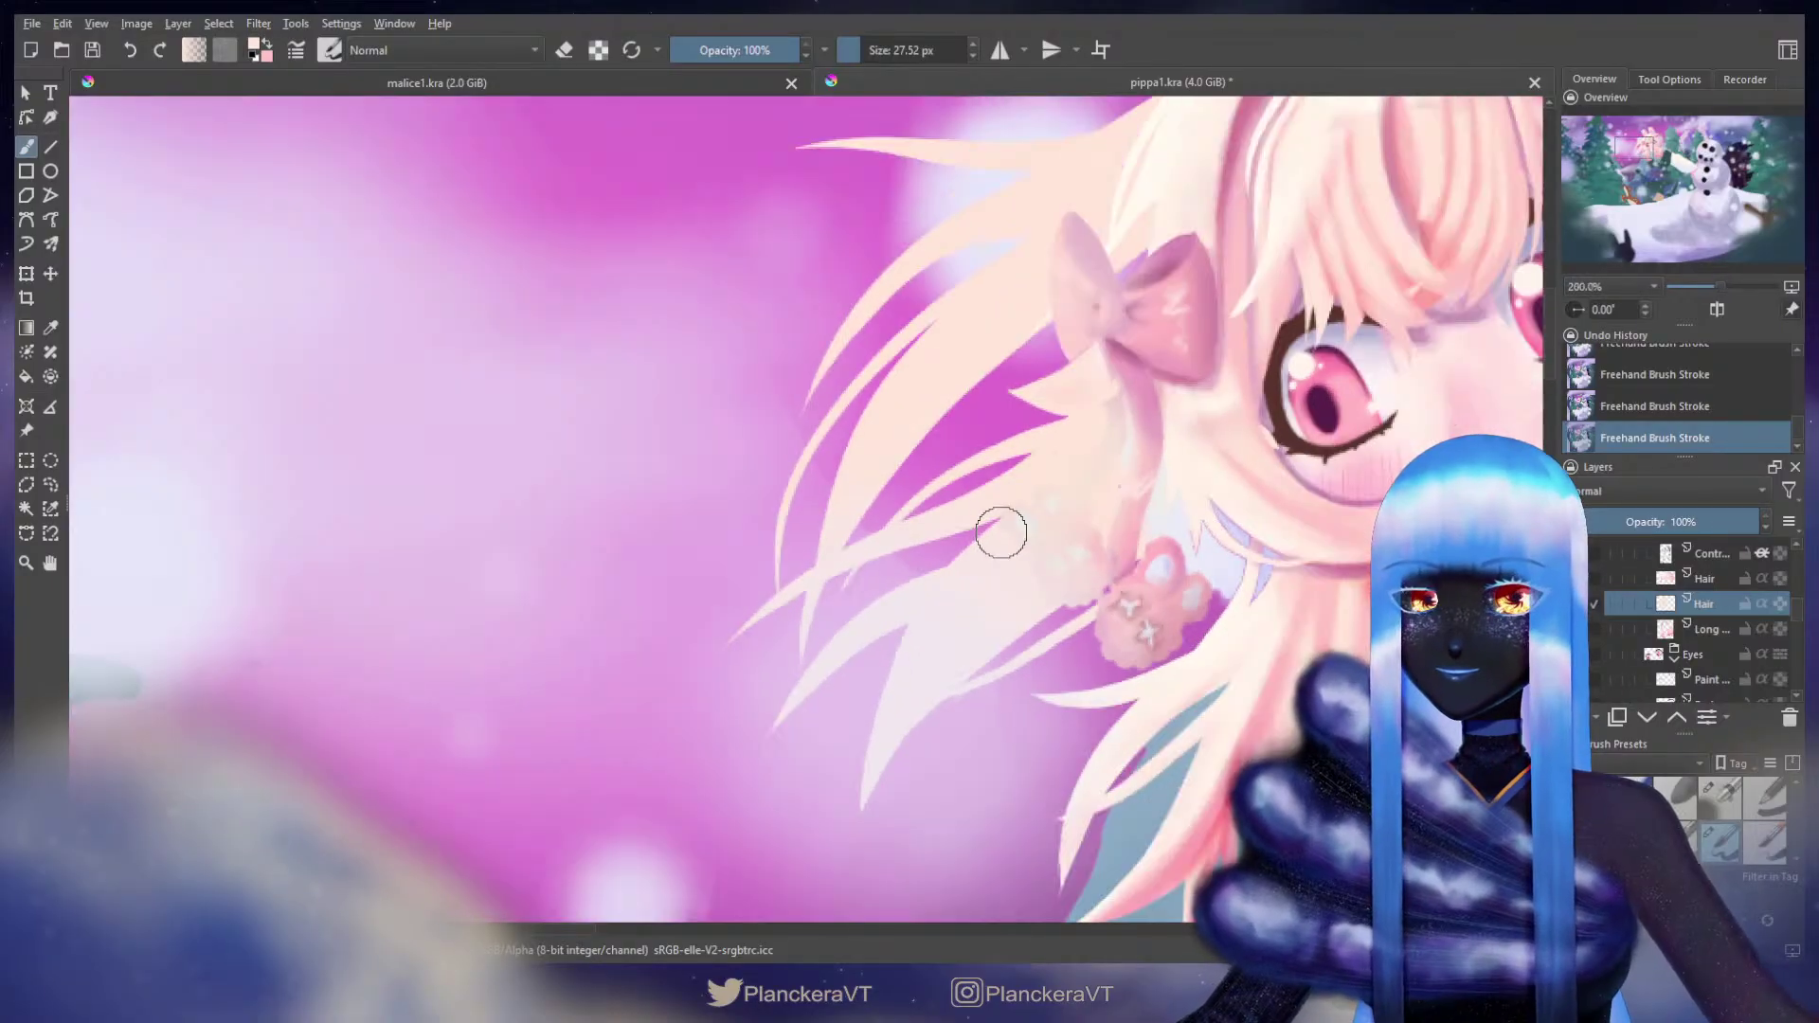
{"action": "mouse_move", "coordinate": [1097, 557]}
{"action": "left_mouse_down"}
{"action": "mouse_move", "coordinate": [1096, 471]}
{"action": "mouse_move", "coordinate": [1122, 459]}
{"action": "mouse_move", "coordinate": [1114, 474]}
{"action": "left_mouse_up"}
{"action": "key", "text": "e"}
{"action": "key", "text": "ctrl+z"}
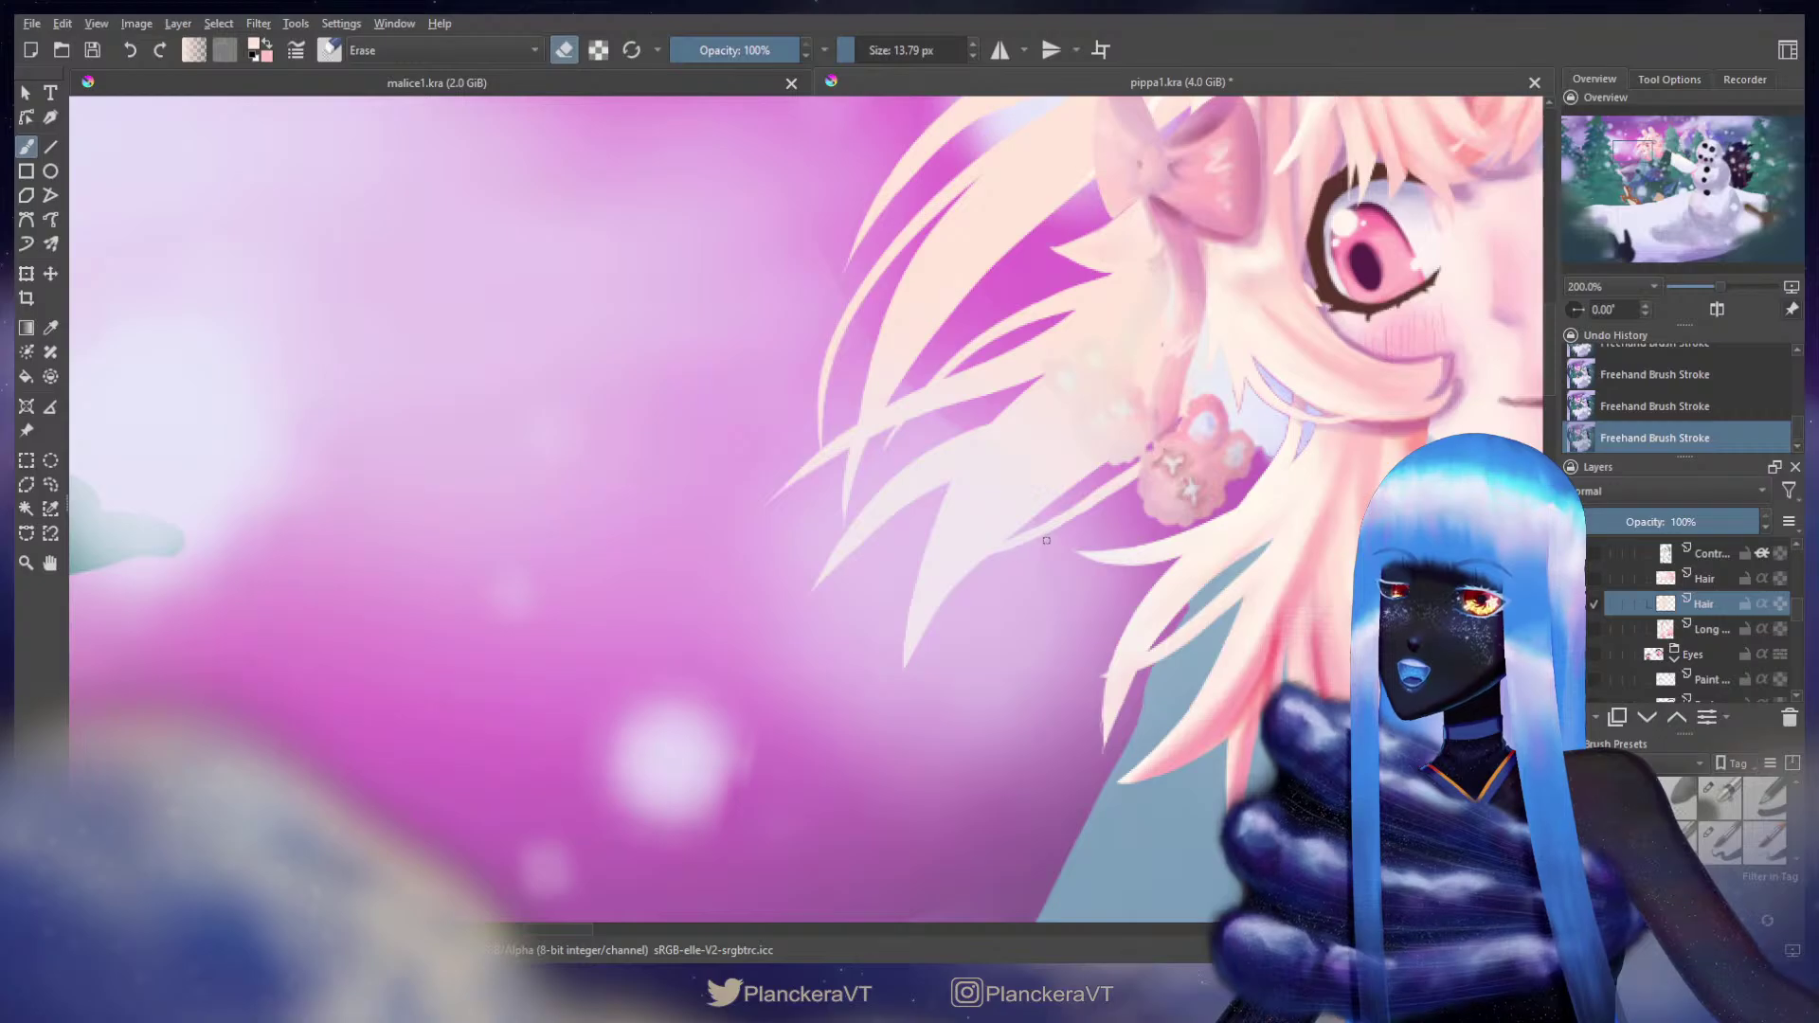
{"action": "key", "text": "slash"}
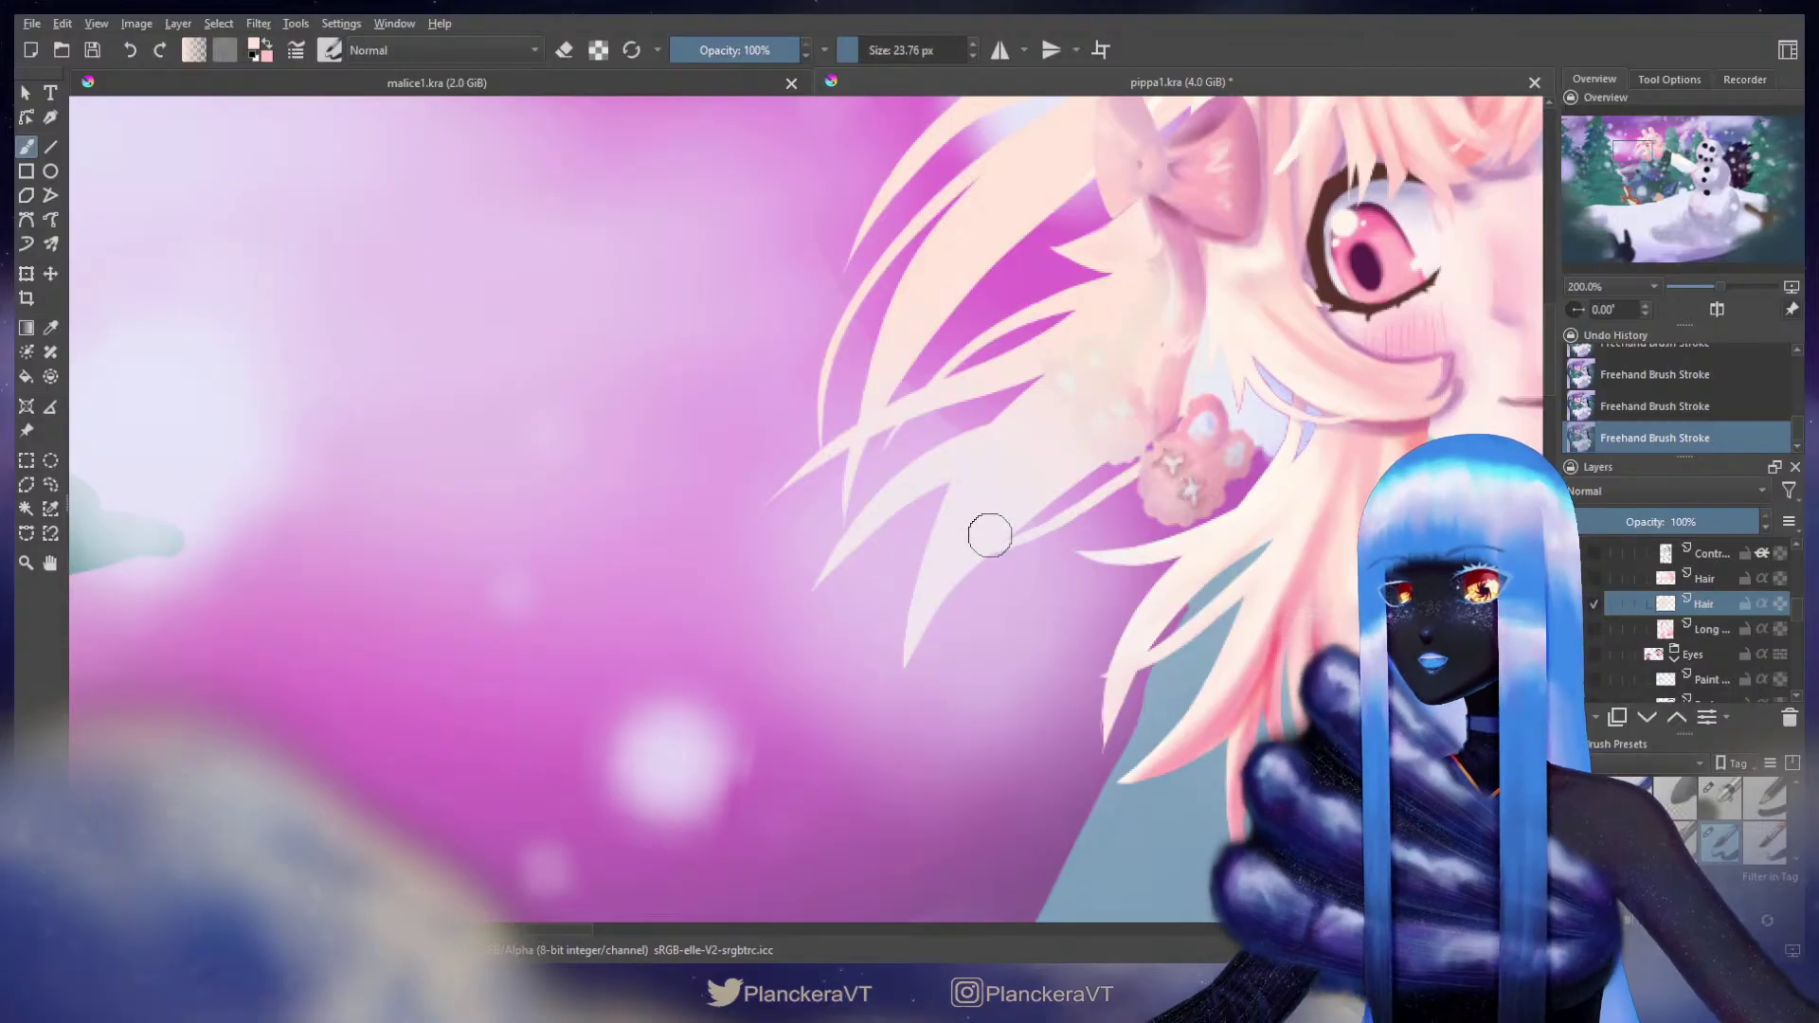
Step: Lock the lower Hair layer's alpha and tint the pale strands beside the left flower ornament pink with a 21.96 px brush
{"action": "key", "text": "minus"}
{"action": "key", "text": "minus"}
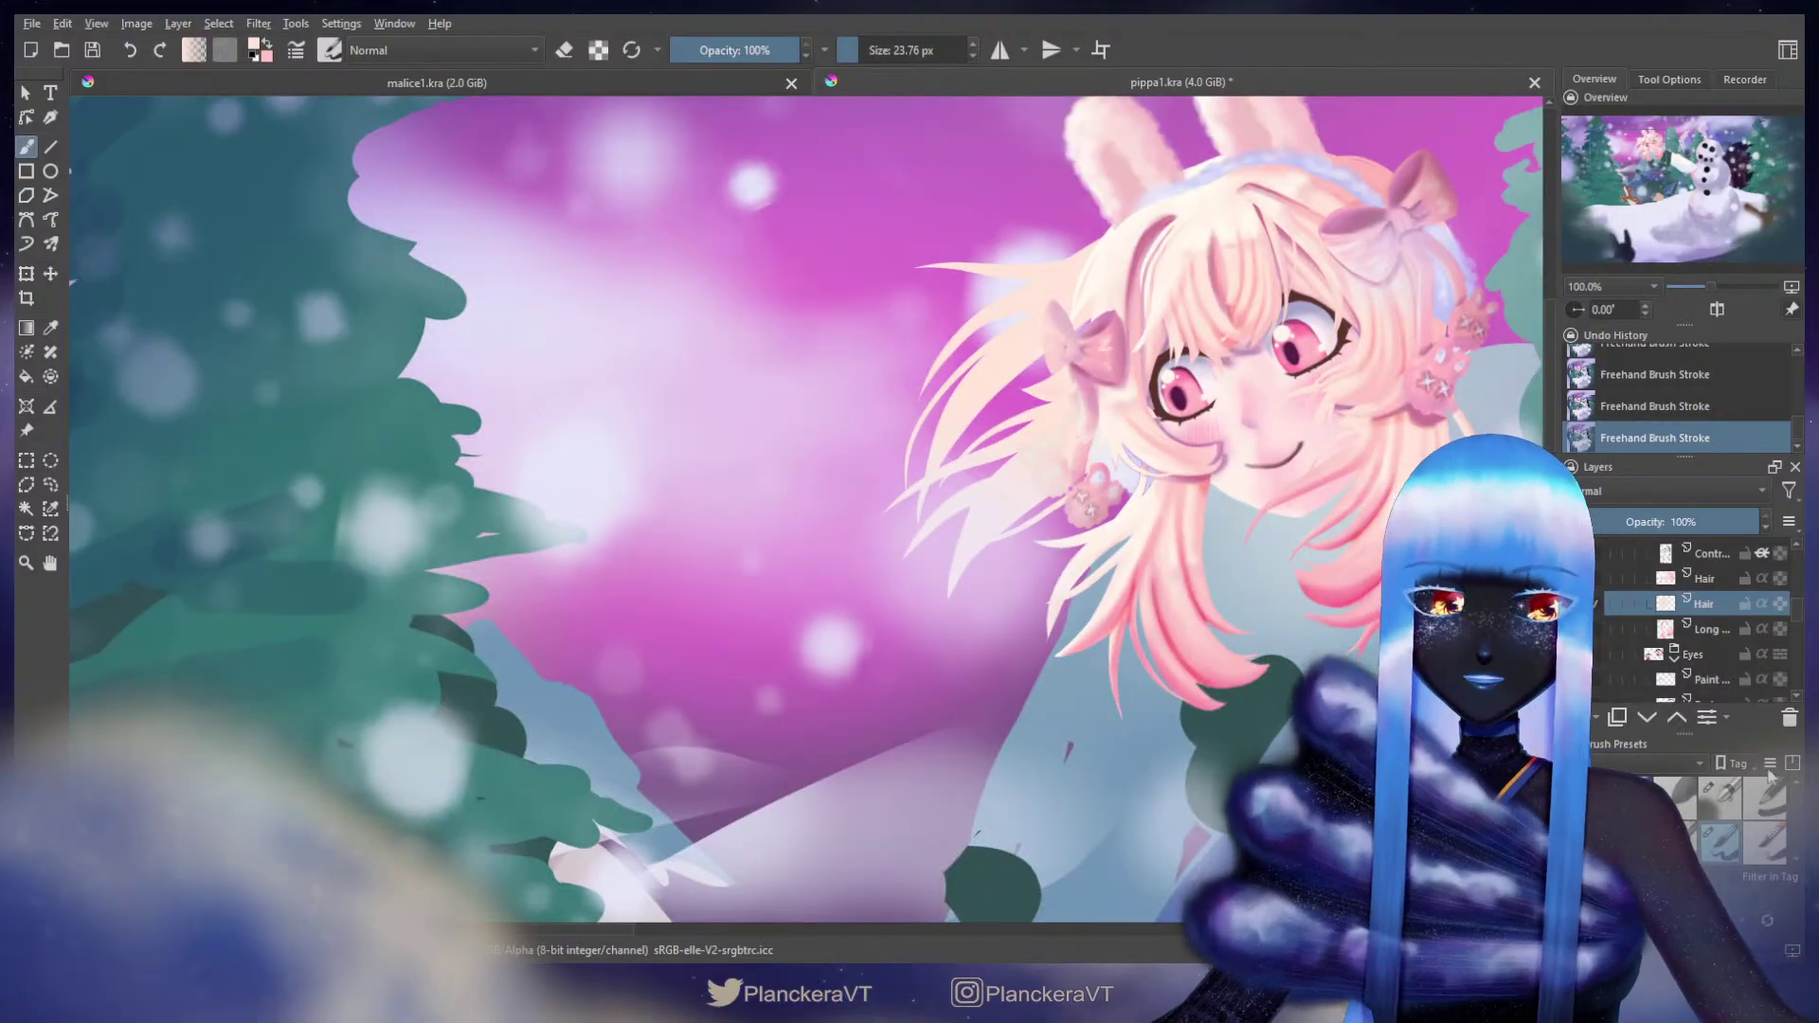
{"action": "left_click", "coordinate": [1722, 798]}
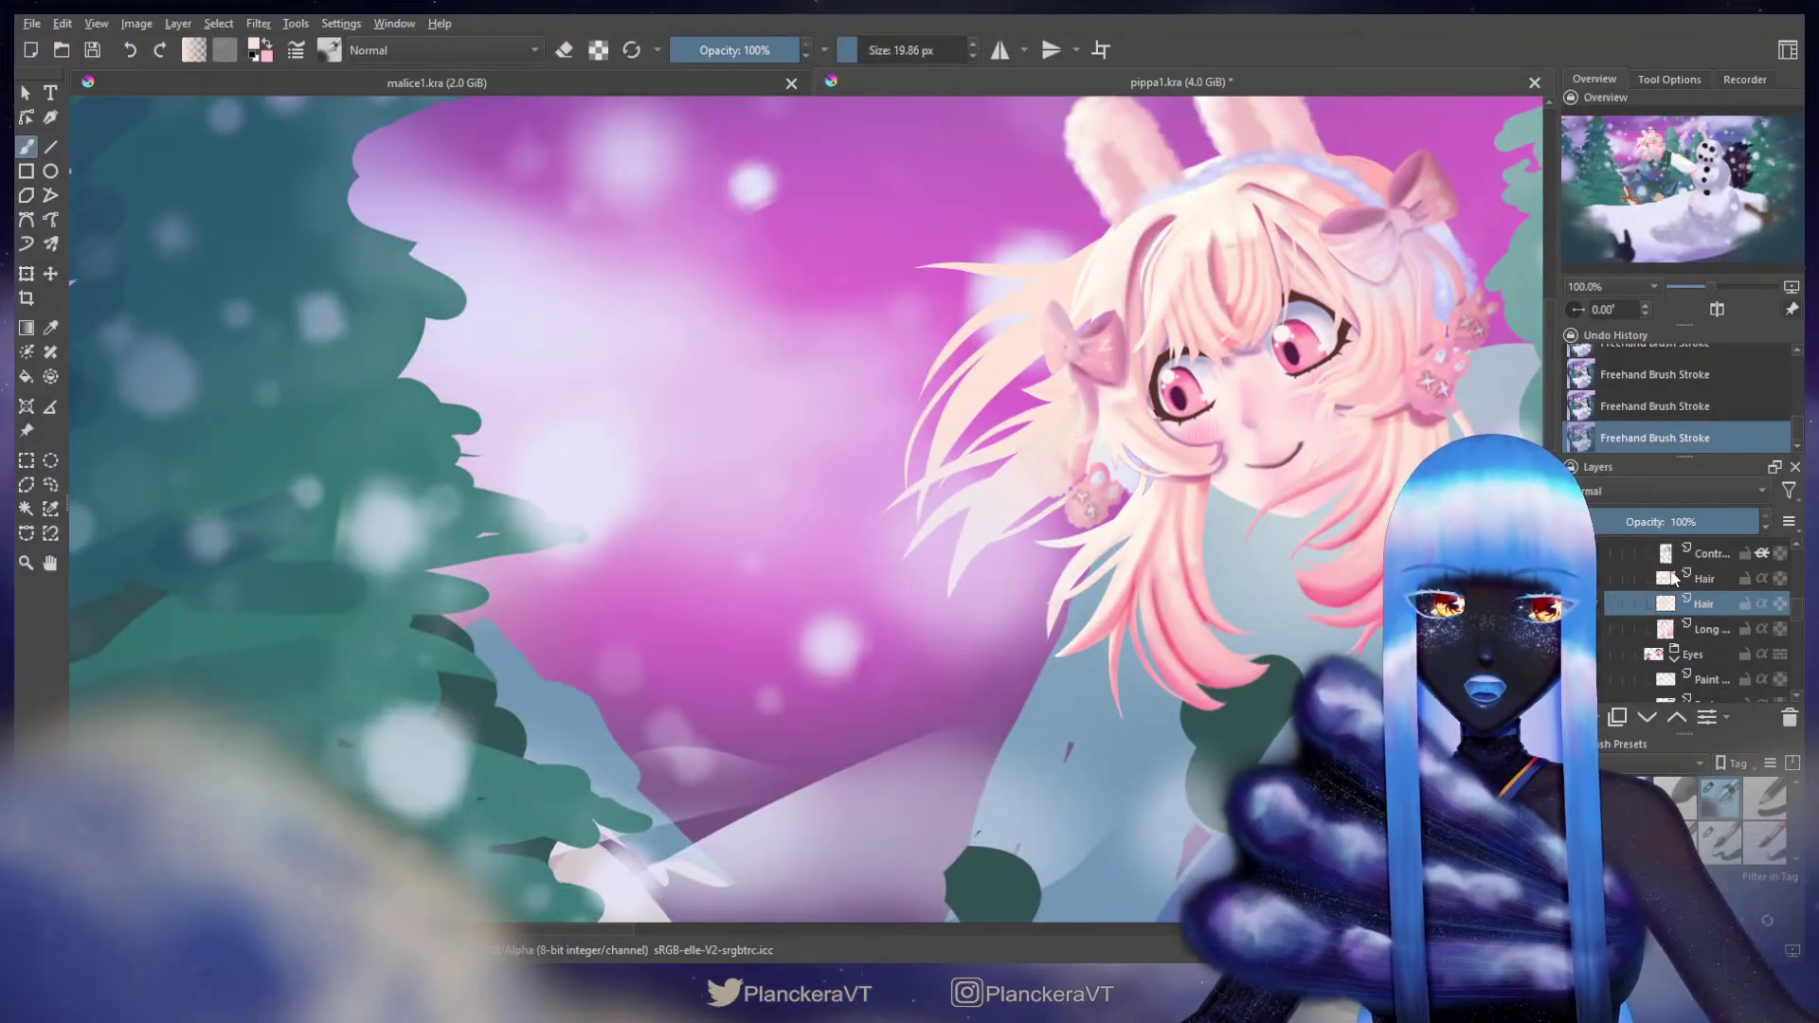
{"action": "left_click", "coordinate": [1779, 603]}
{"action": "key", "text": "x"}
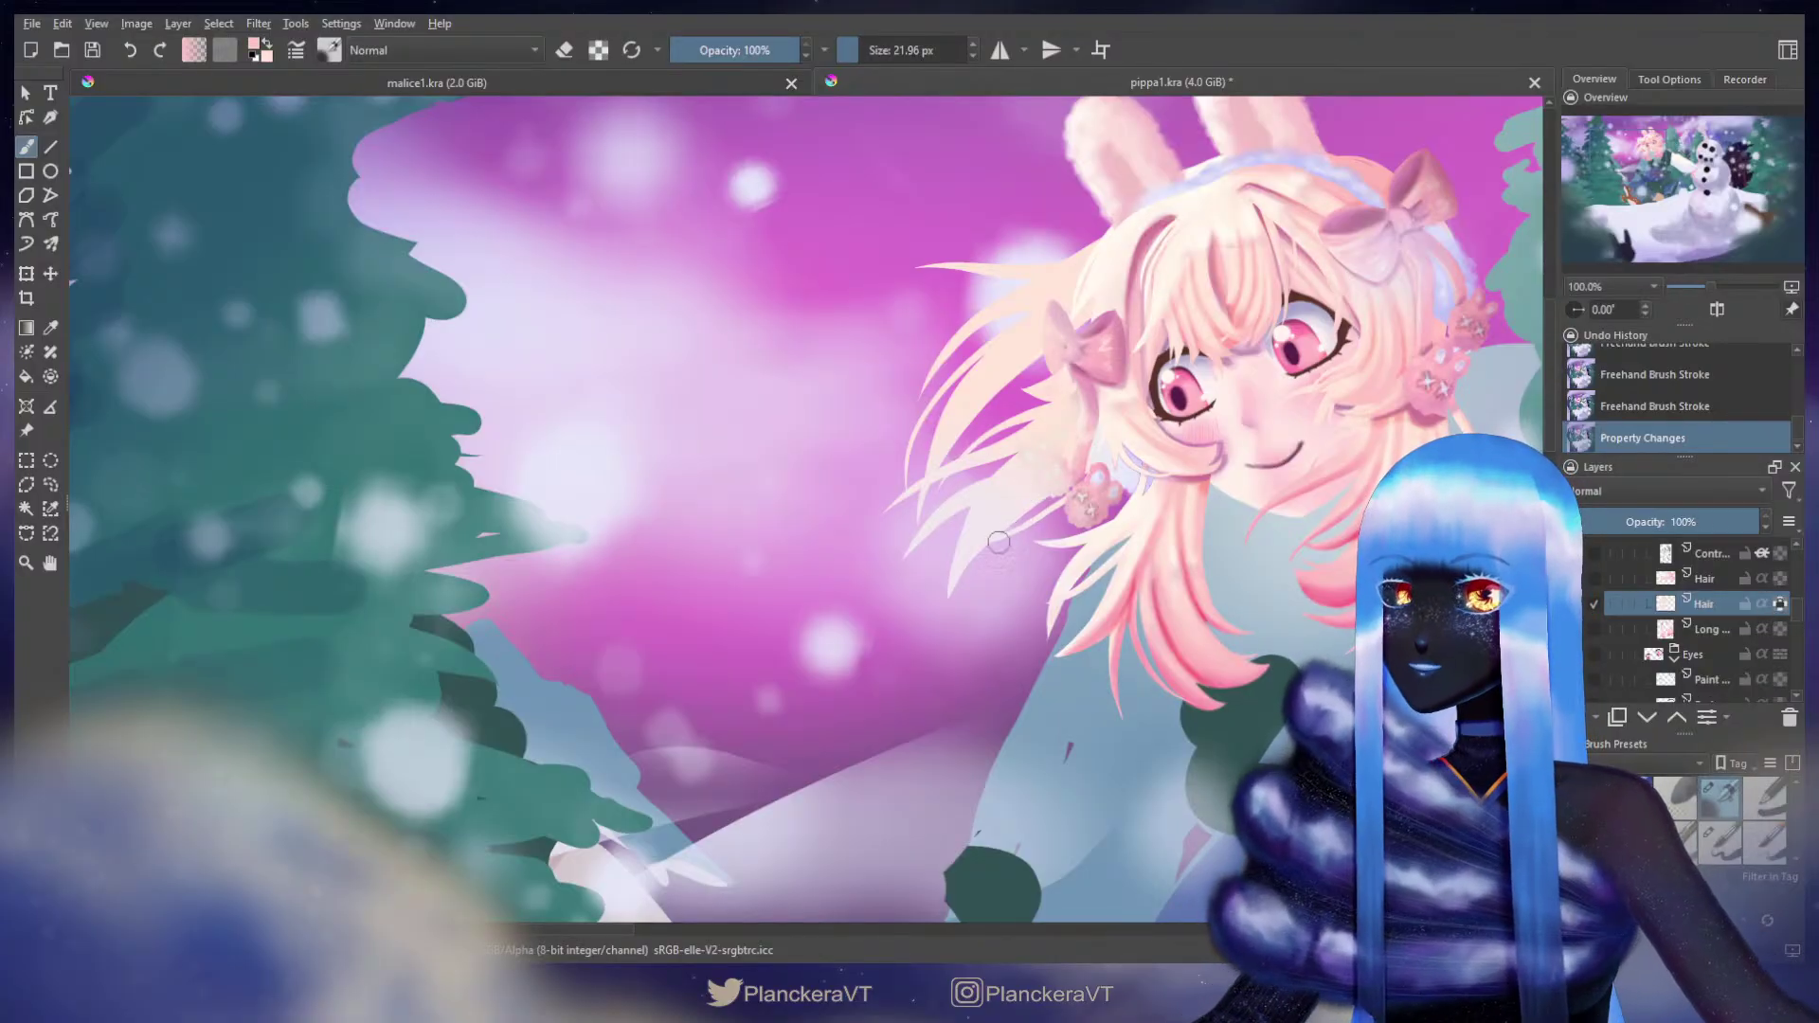
{"action": "left_click_drag", "start_coordinate": [962, 584], "coordinate": [994, 544], "text": "shift"}
{"action": "mouse_move", "coordinate": [1041, 492]}
{"action": "left_mouse_down"}
{"action": "mouse_move", "coordinate": [1010, 526]}
{"action": "mouse_move", "coordinate": [1065, 479]}
{"action": "mouse_move", "coordinate": [979, 567]}
{"action": "left_mouse_up"}
Step: Shade the loose strands around the left bow in pink, varying the brush between 17.64 and 19.74 px
{"action": "key", "text": "bracketleft"}
{"action": "key", "text": "bracketleft"}
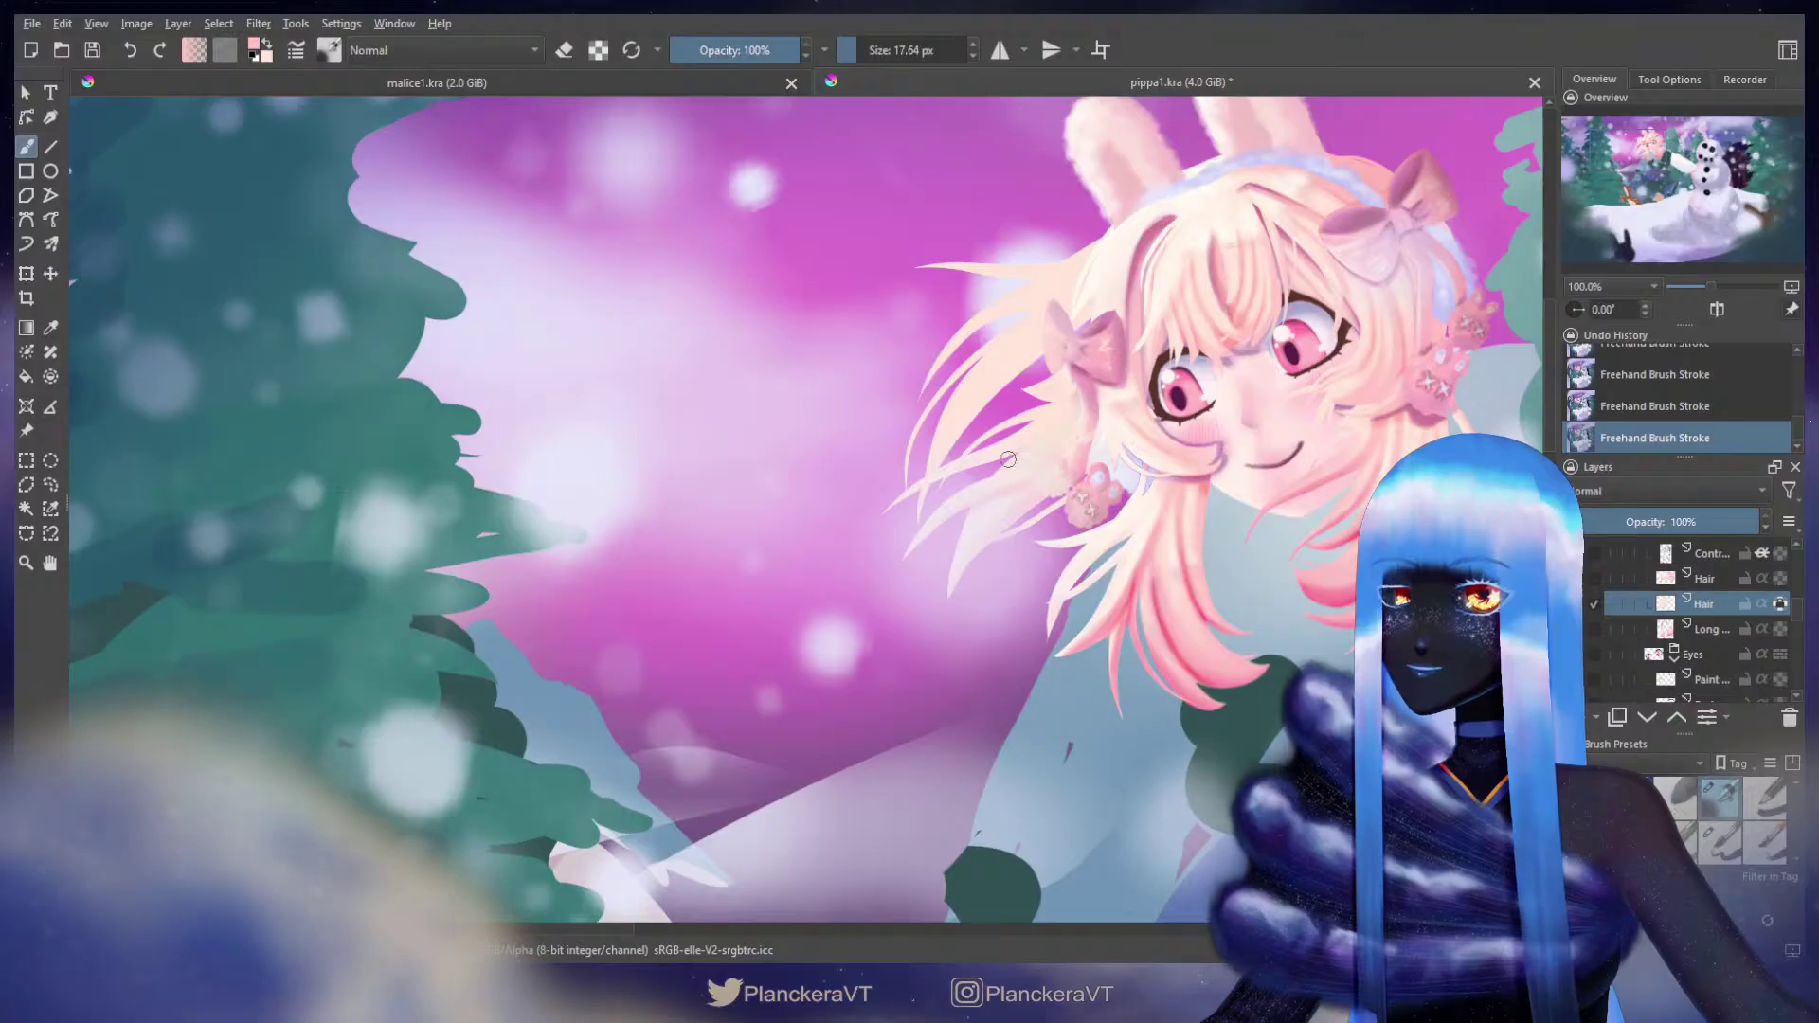
{"action": "key", "text": "bracketright"}
{"action": "key", "text": "bracketright"}
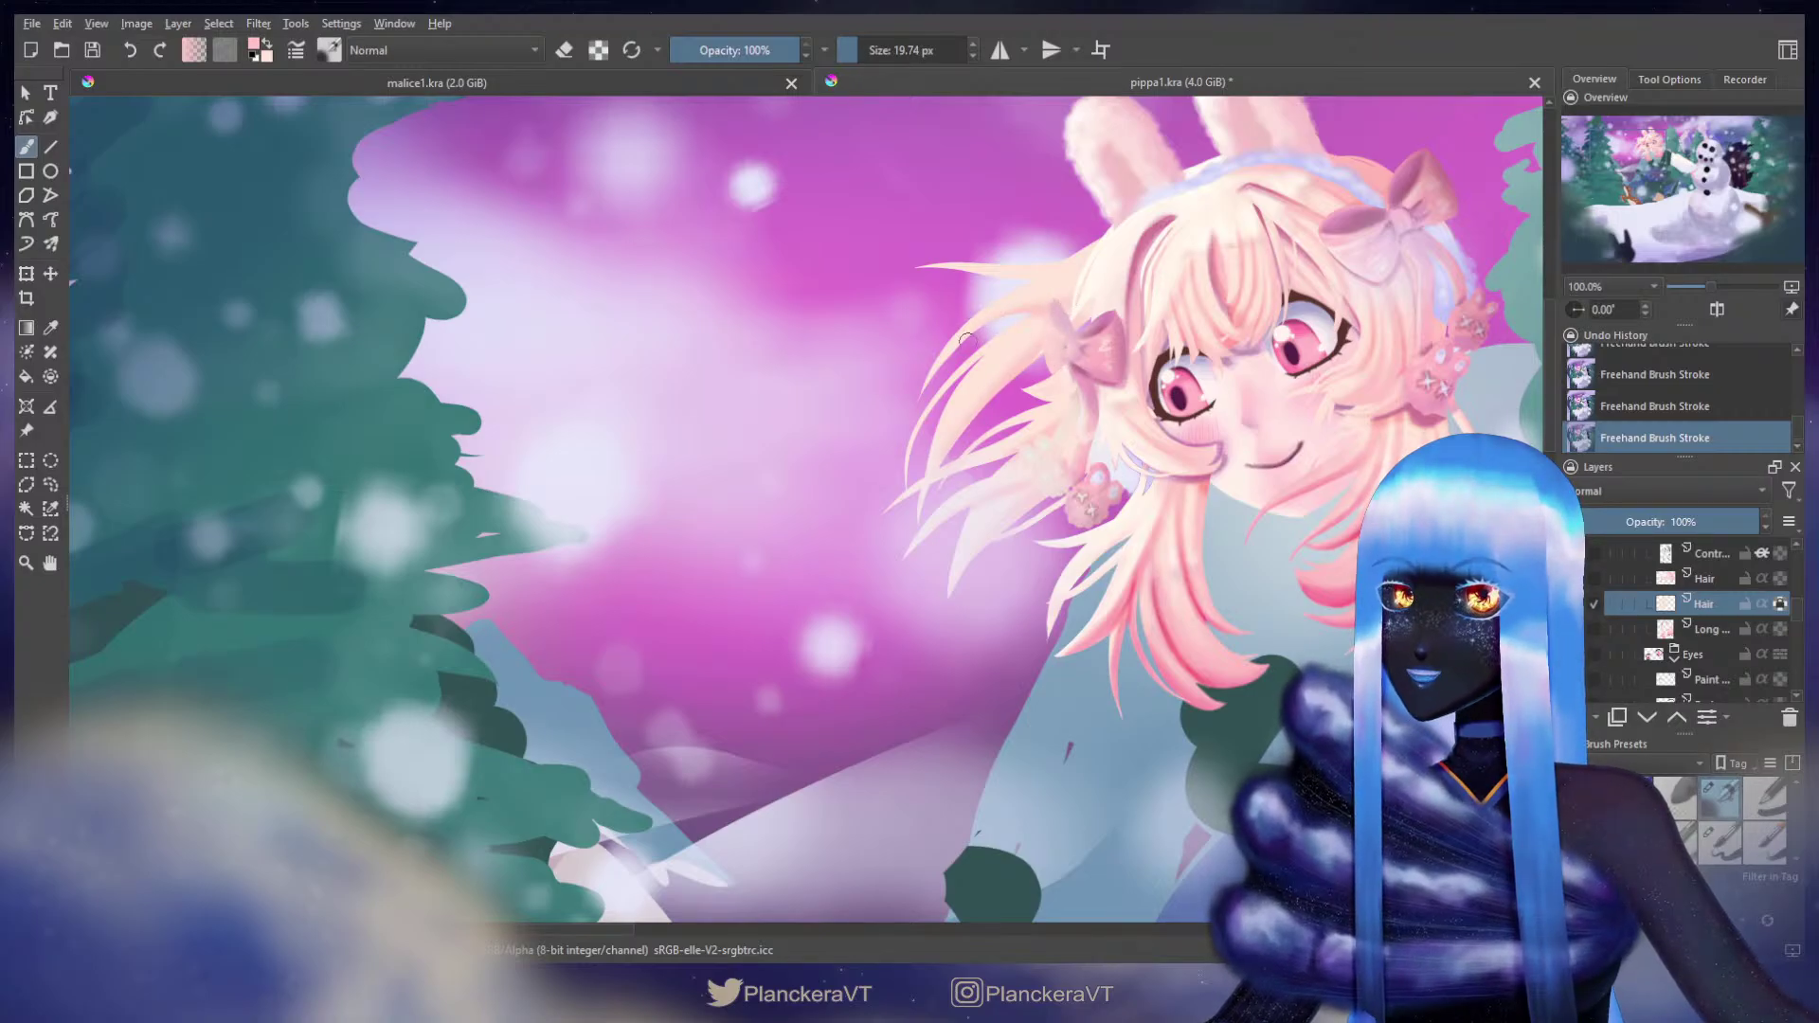
Step: Sample the pale hair colour and retouch the loose strands around the left bow, reducing the brush to 16.83 px
{"action": "key", "text": "bracketleft"}
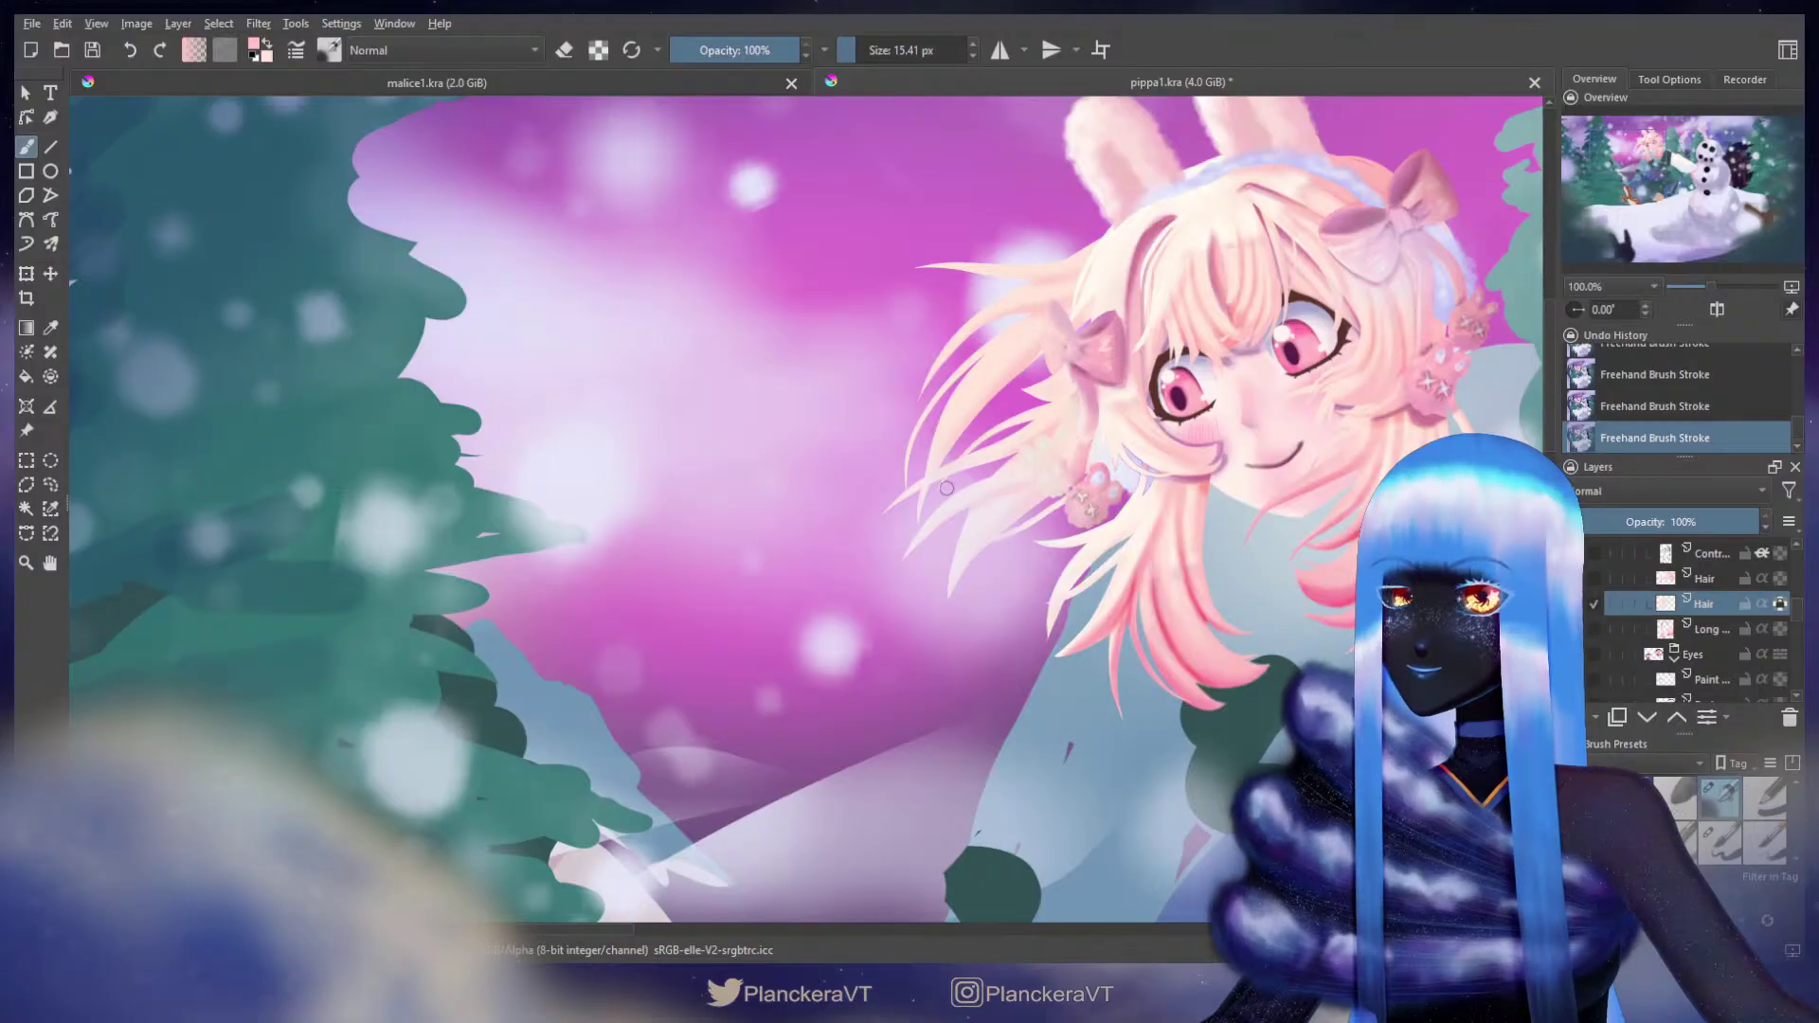
{"action": "scroll", "coordinate": [1013, 422], "scroll_direction": "up", "scroll_amount": 2}
{"action": "left_click", "coordinate": [1097, 362], "text": "ctrl"}
{"action": "key", "text": "bracketright"}
{"action": "key", "text": "bracketright"}
{"action": "key", "text": "bracketright"}
{"action": "key", "text": "bracketright"}
{"action": "key", "text": "bracketright"}
{"action": "key", "text": "bracketright"}
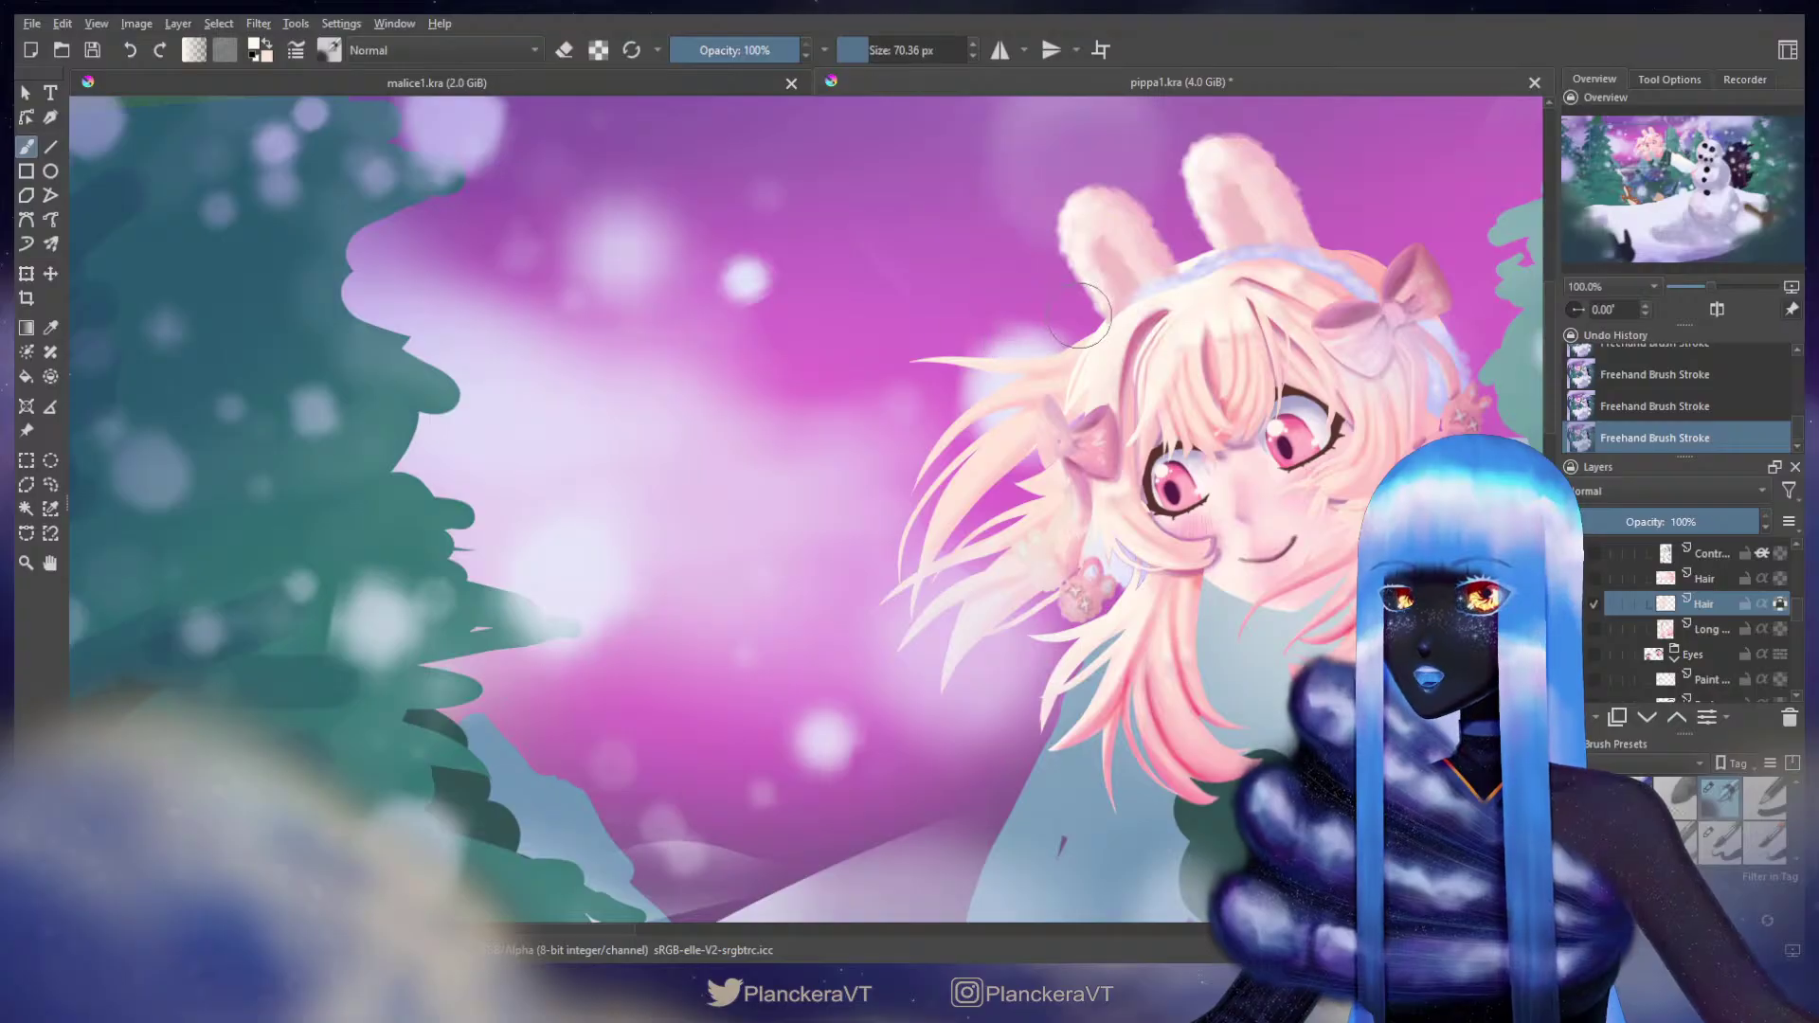
{"action": "left_click_drag", "start_coordinate": [1011, 373], "coordinate": [992, 373], "text": "shift"}
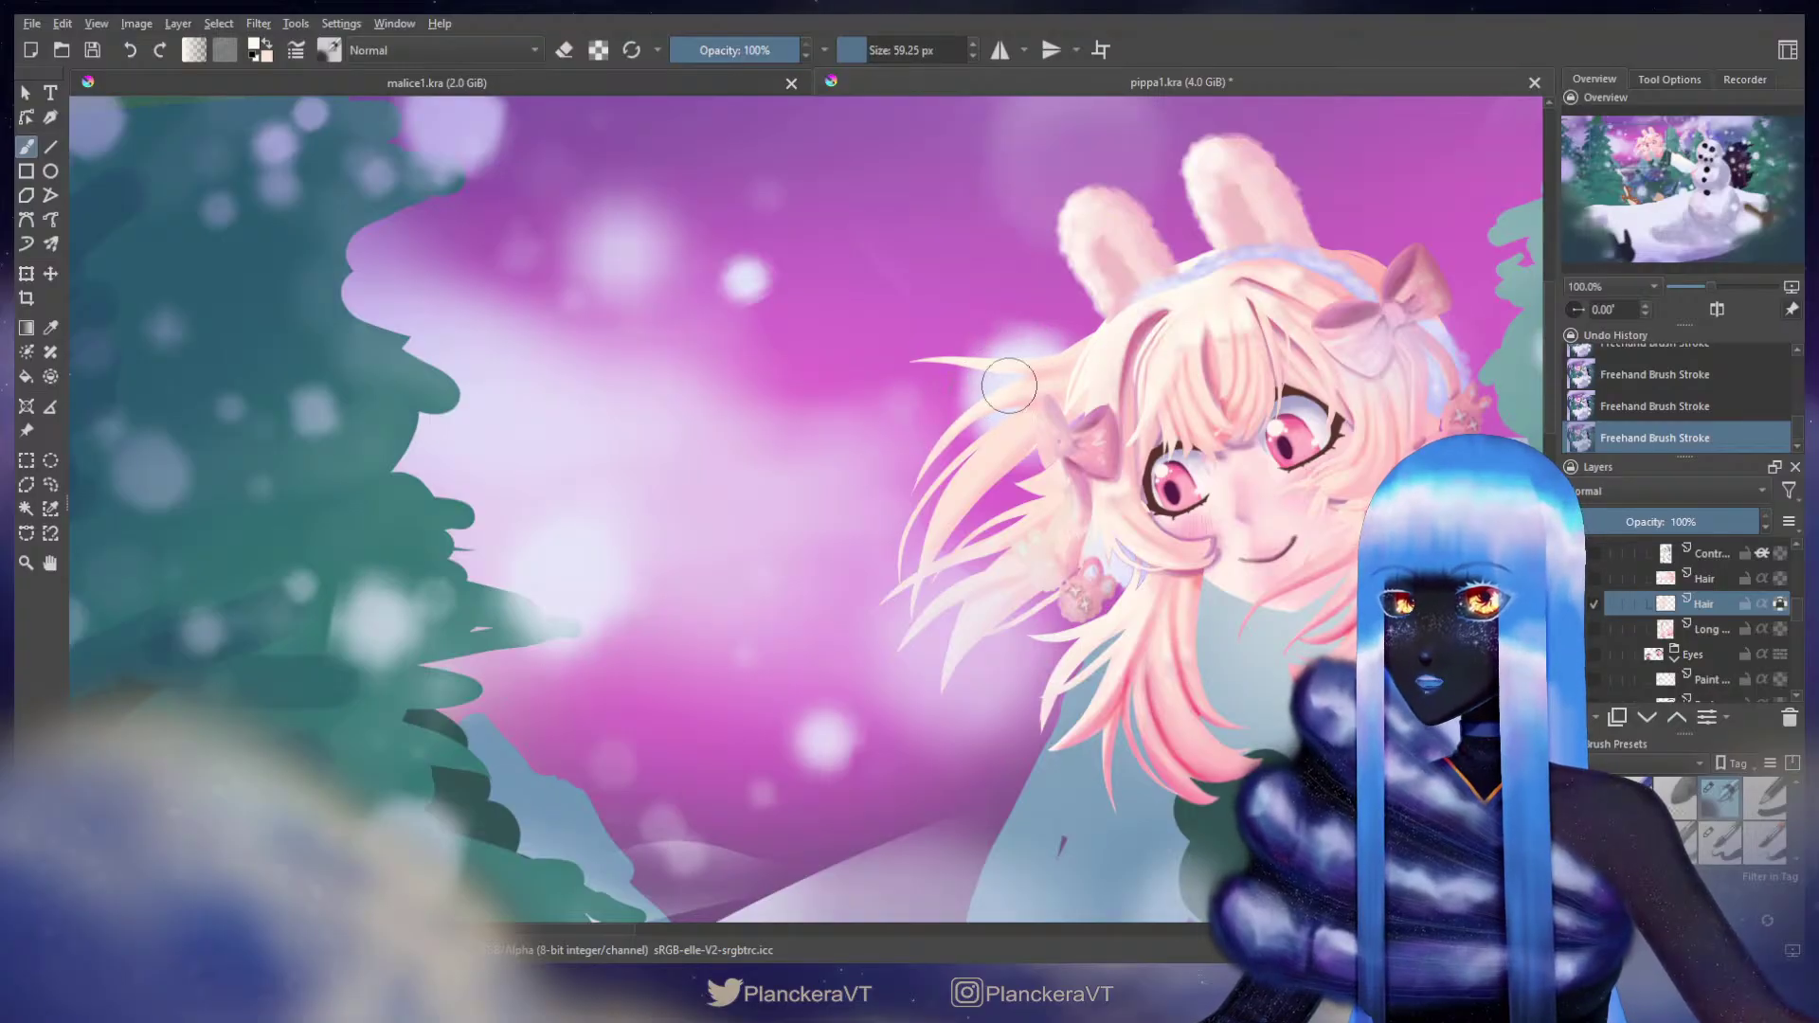
{"action": "key", "text": "bracketleft"}
{"action": "key", "text": "bracketleft"}
{"action": "key", "text": "bracketleft"}
{"action": "key", "text": "bracketleft"}
{"action": "key", "text": "bracketleft"}
{"action": "key", "text": "bracketleft"}
{"action": "key", "text": "bracketleft"}
{"action": "key", "text": "bracketleft"}
{"action": "key", "text": "bracketleft"}
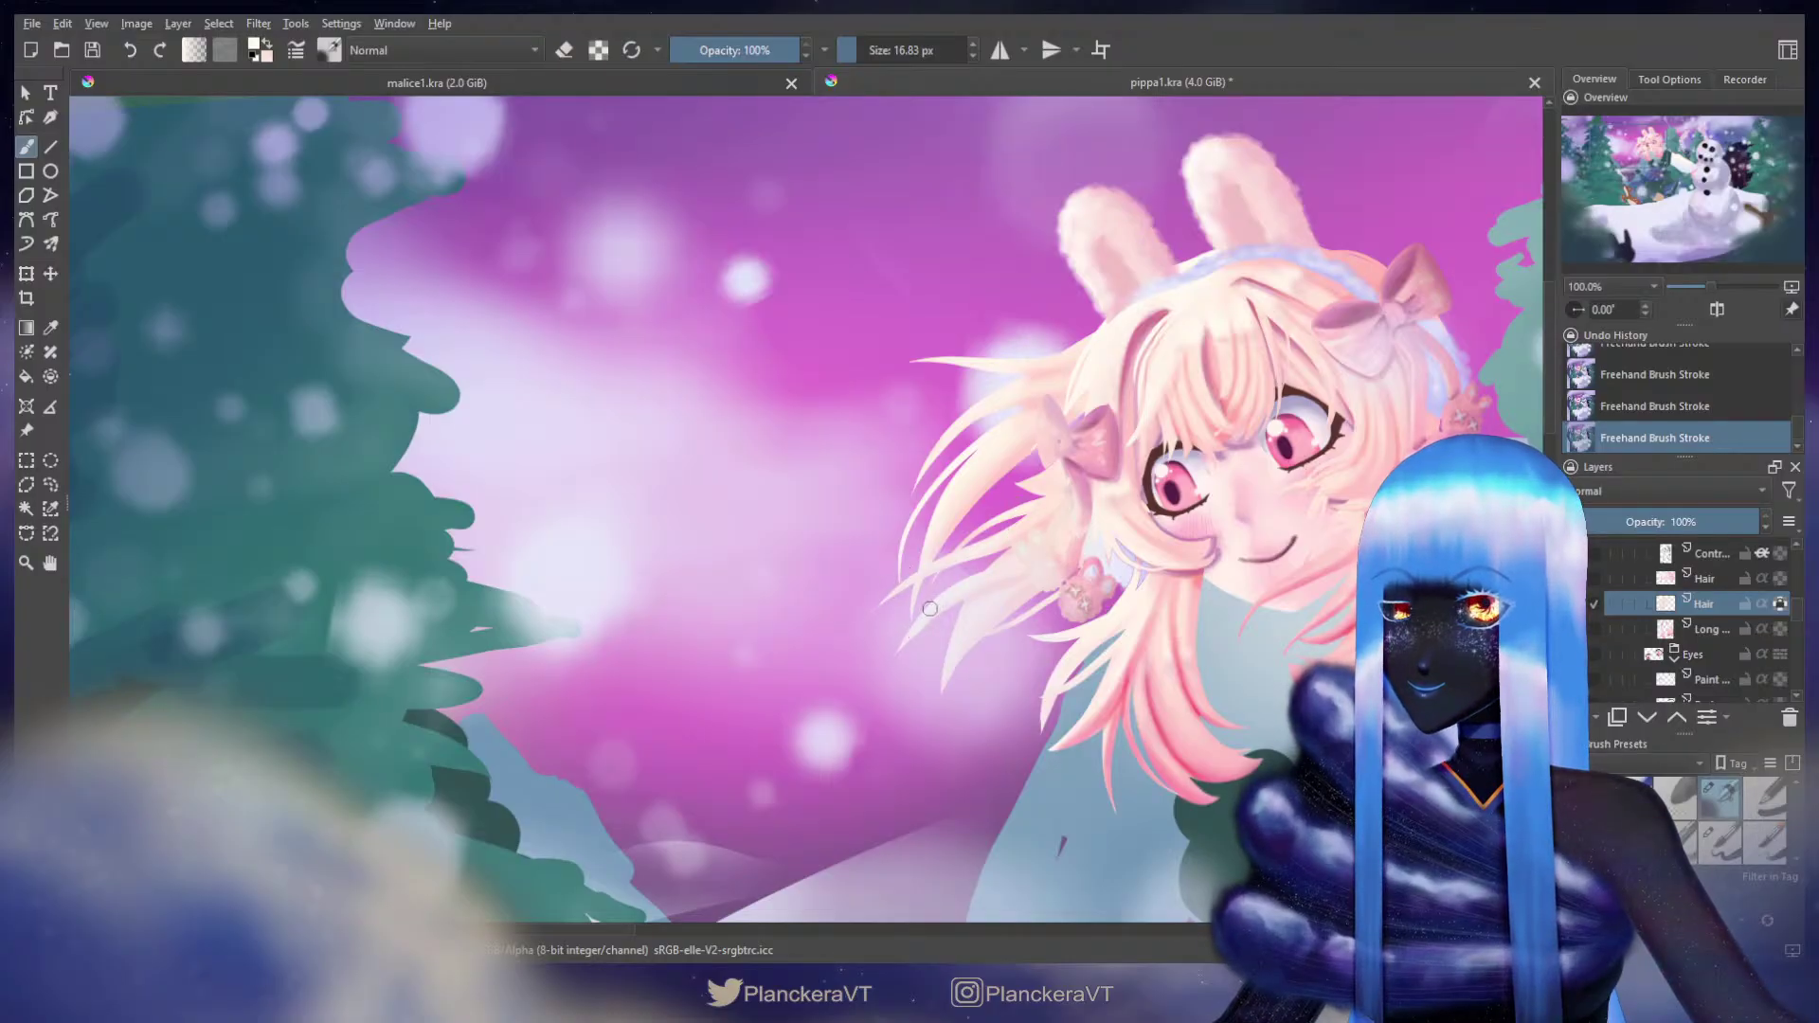
{"action": "left_click_drag", "start_coordinate": [1405, 586], "coordinate": [1334, 588]}
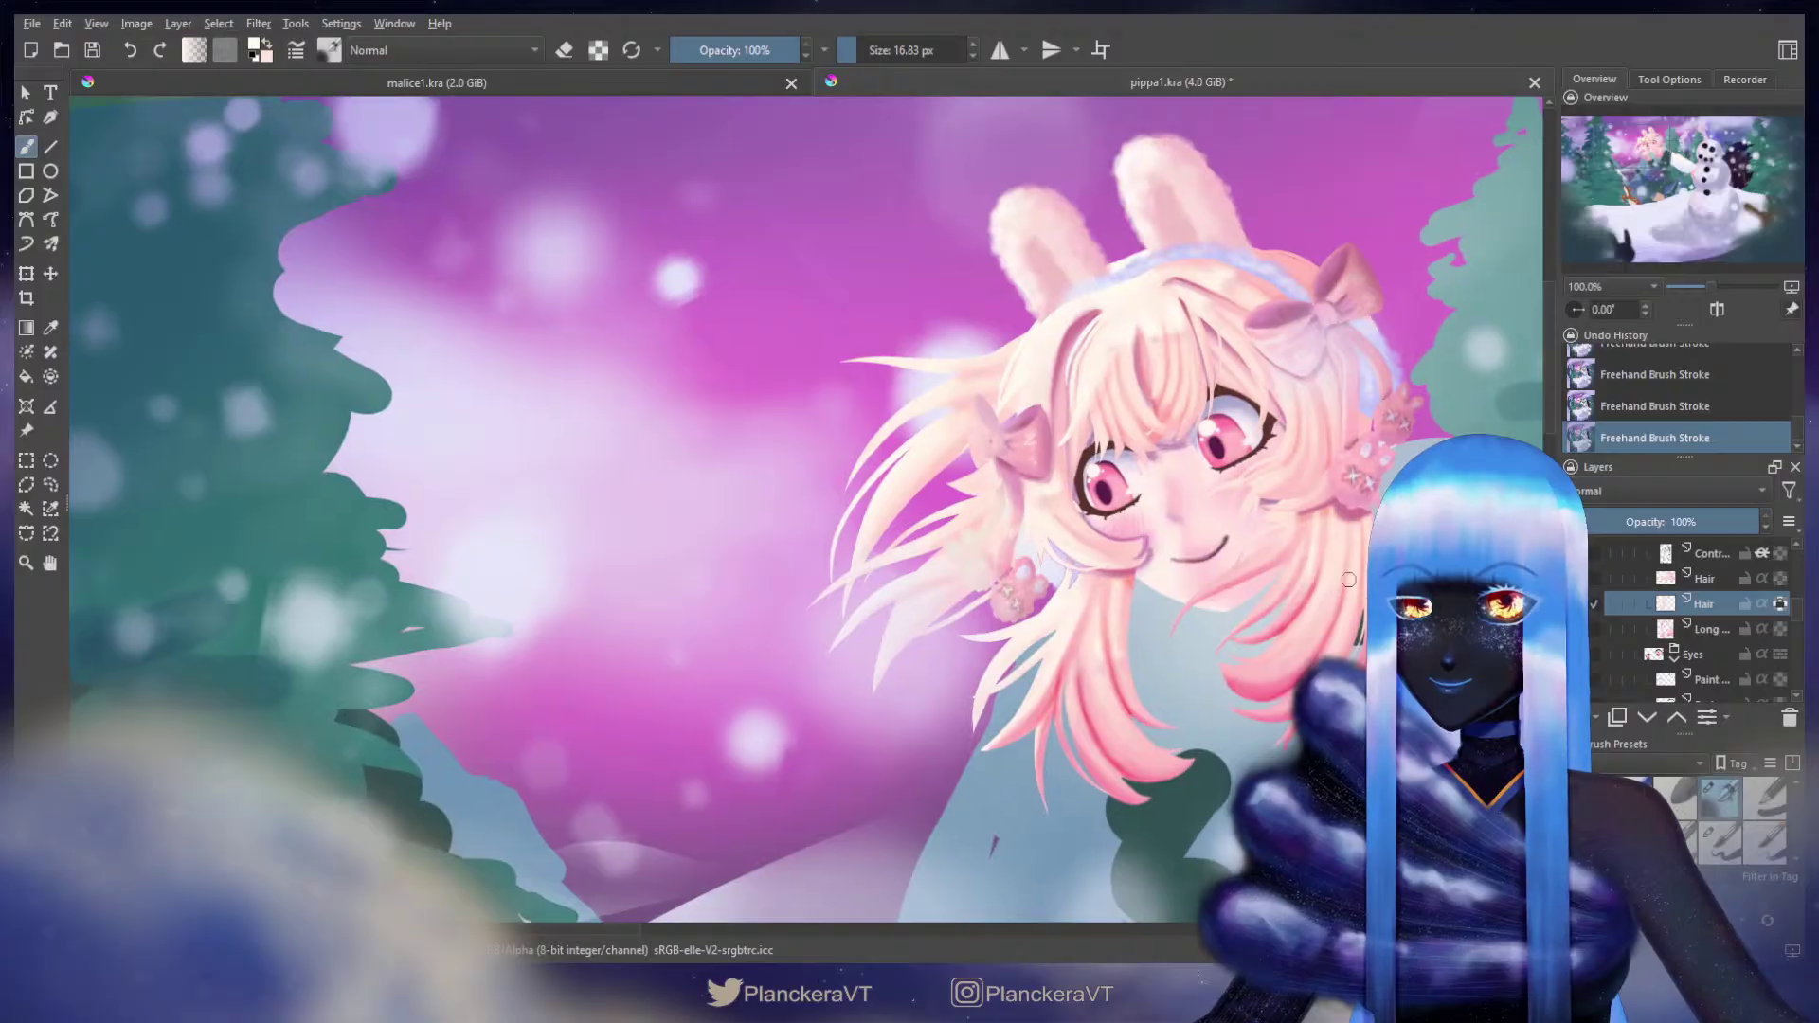
Step: Show the Highlight layer in the Front Hair group and erase its highlights over the loose strands beside the left bow with a 57.20 px eraser
{"action": "scroll", "coordinate": [1759, 606], "scroll_direction": "up", "scroll_amount": 1}
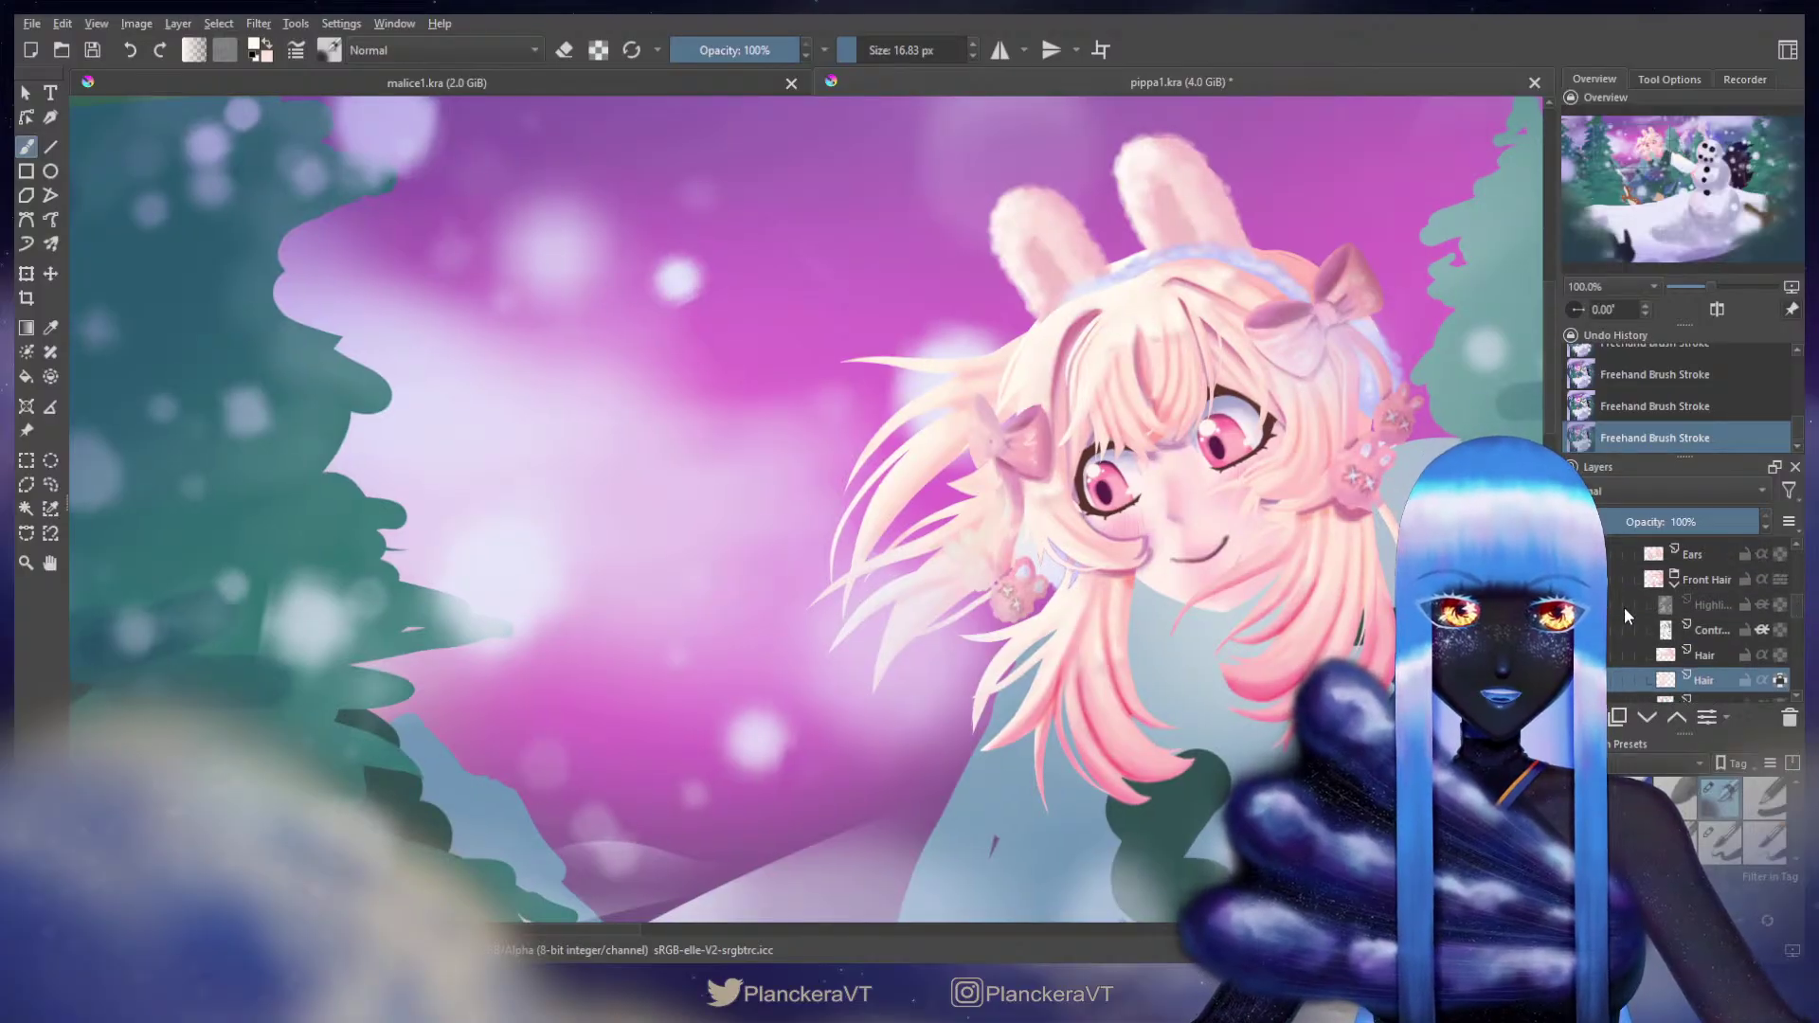
{"action": "left_click", "coordinate": [1760, 605]}
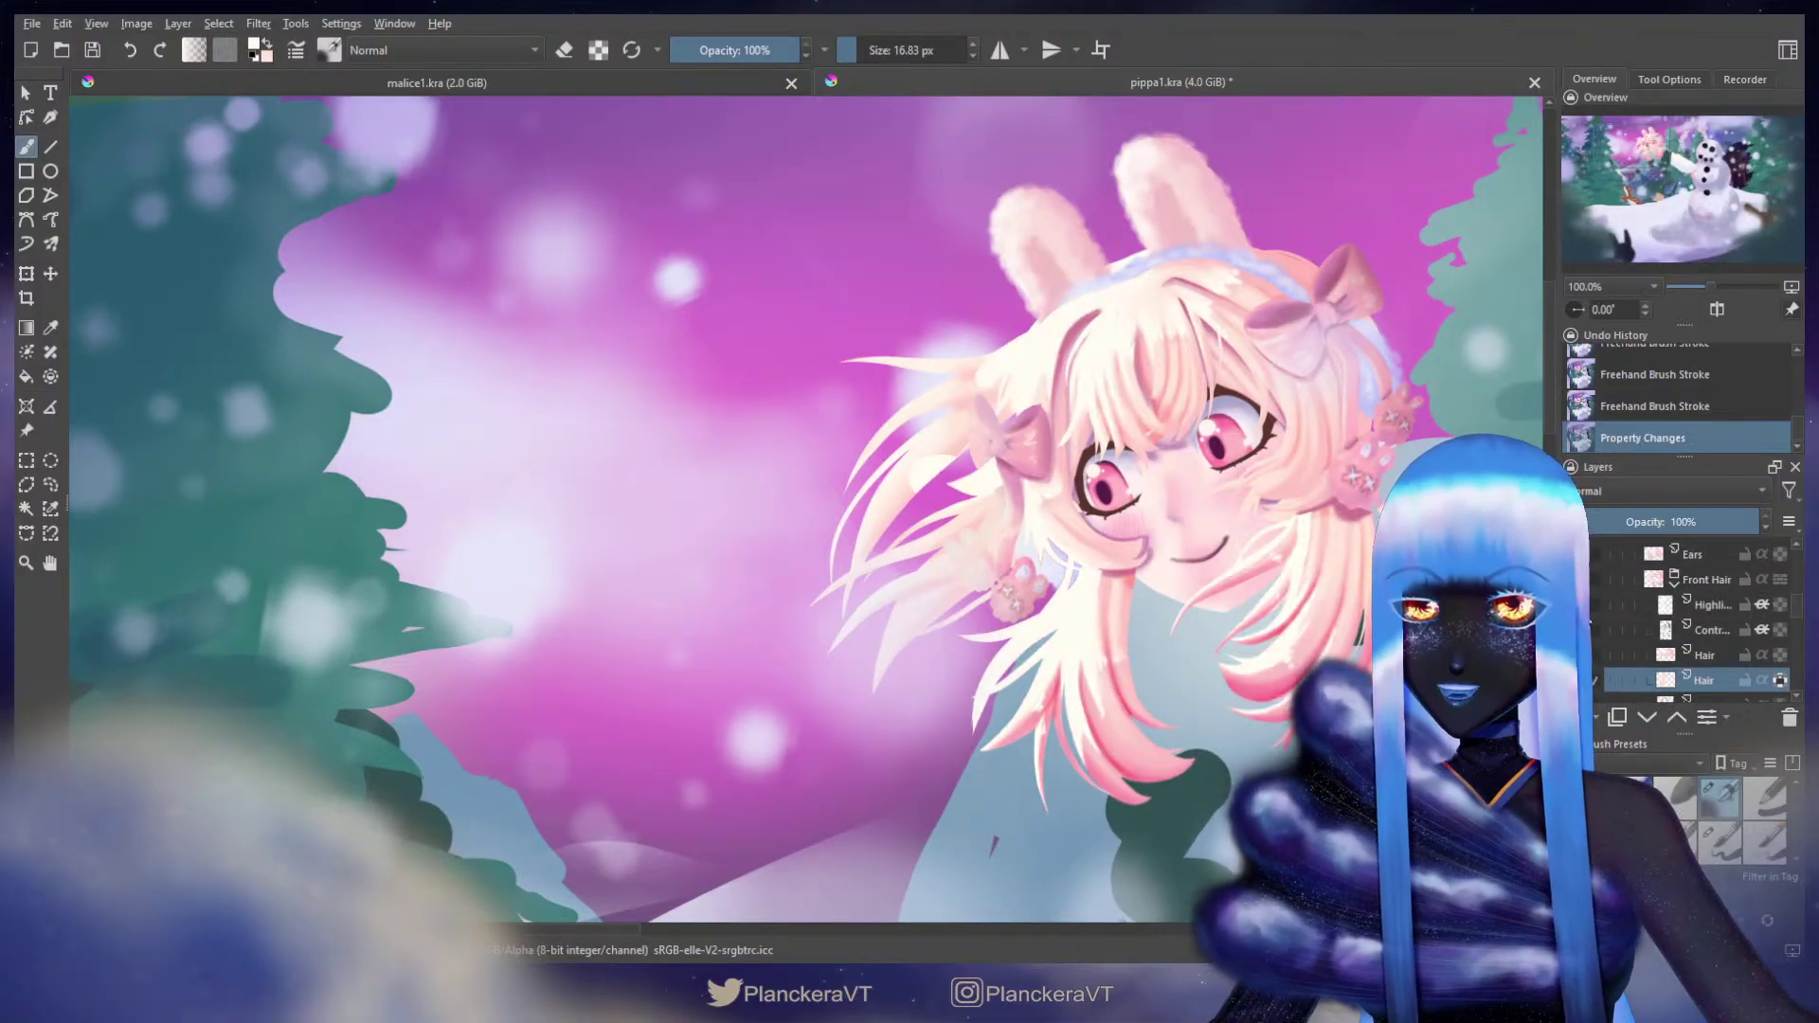
{"action": "left_click", "coordinate": [1721, 840]}
{"action": "key", "text": "e"}
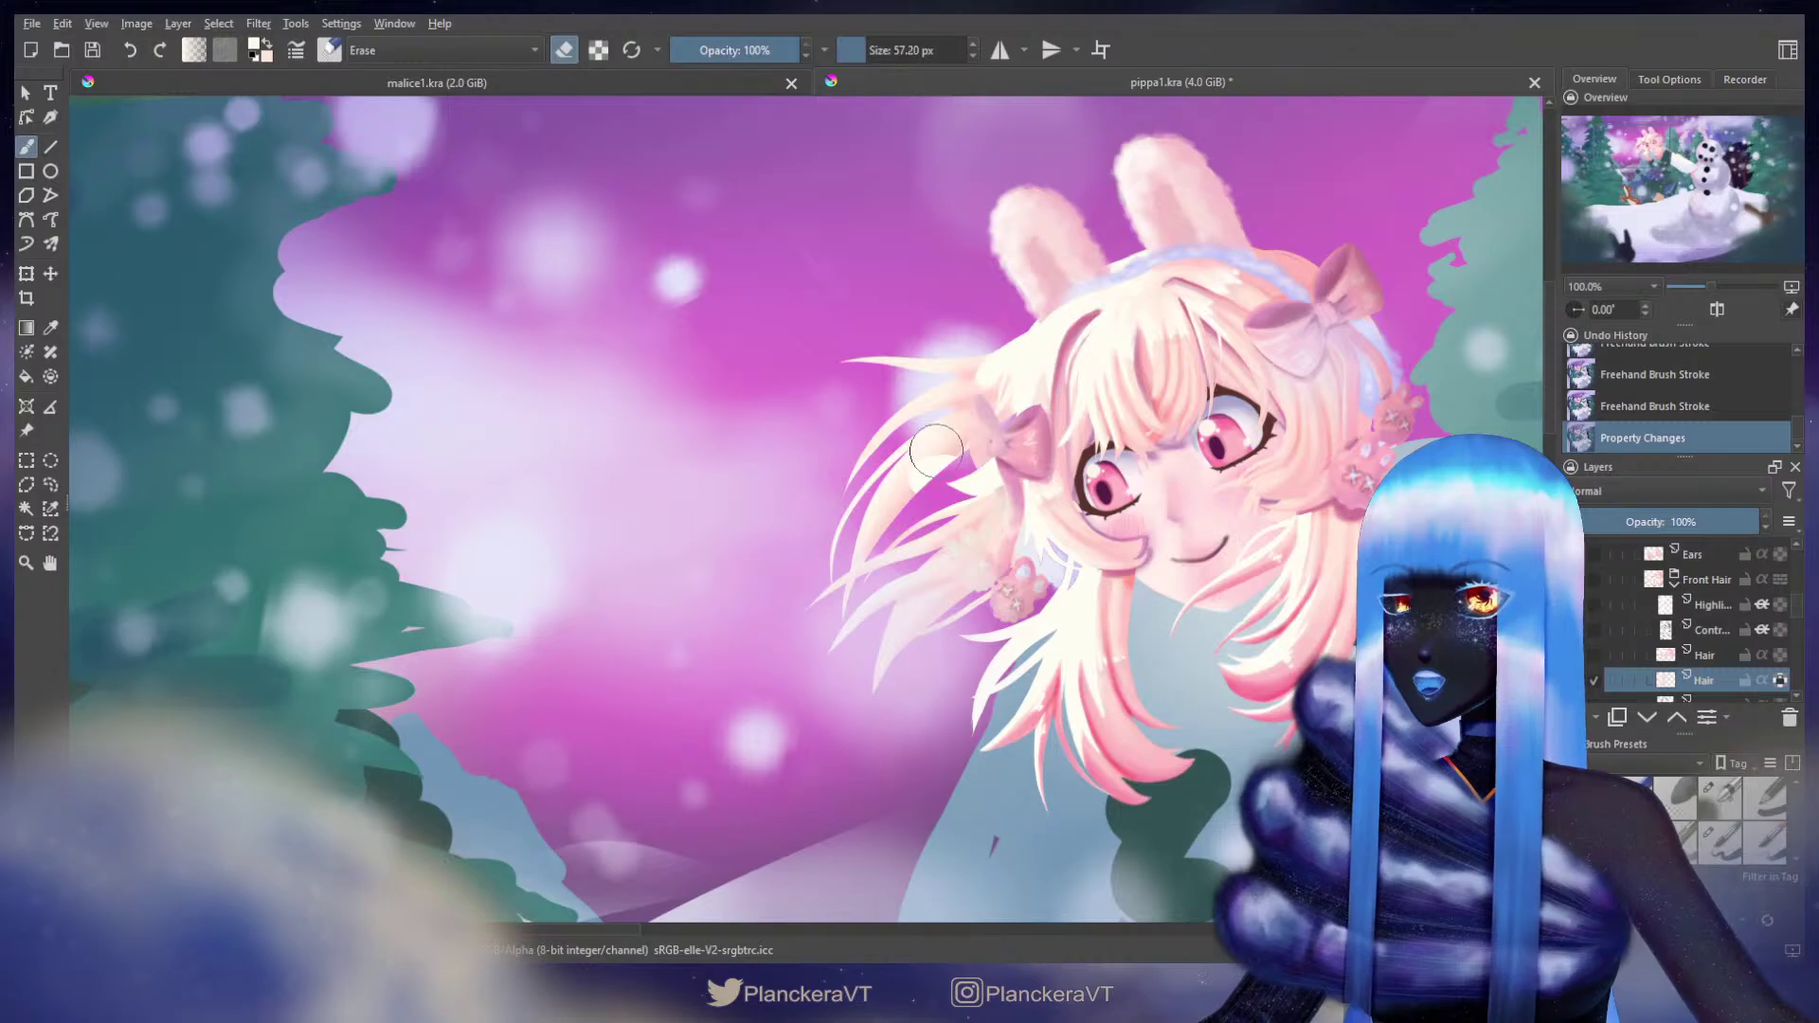
{"action": "key", "text": "ctrl+z"}
{"action": "left_click", "coordinate": [1711, 604]}
{"action": "mouse_move", "coordinate": [953, 466]}
{"action": "left_mouse_down"}
{"action": "mouse_move", "coordinate": [903, 480]}
{"action": "mouse_move", "coordinate": [914, 469]}
{"action": "left_mouse_up"}
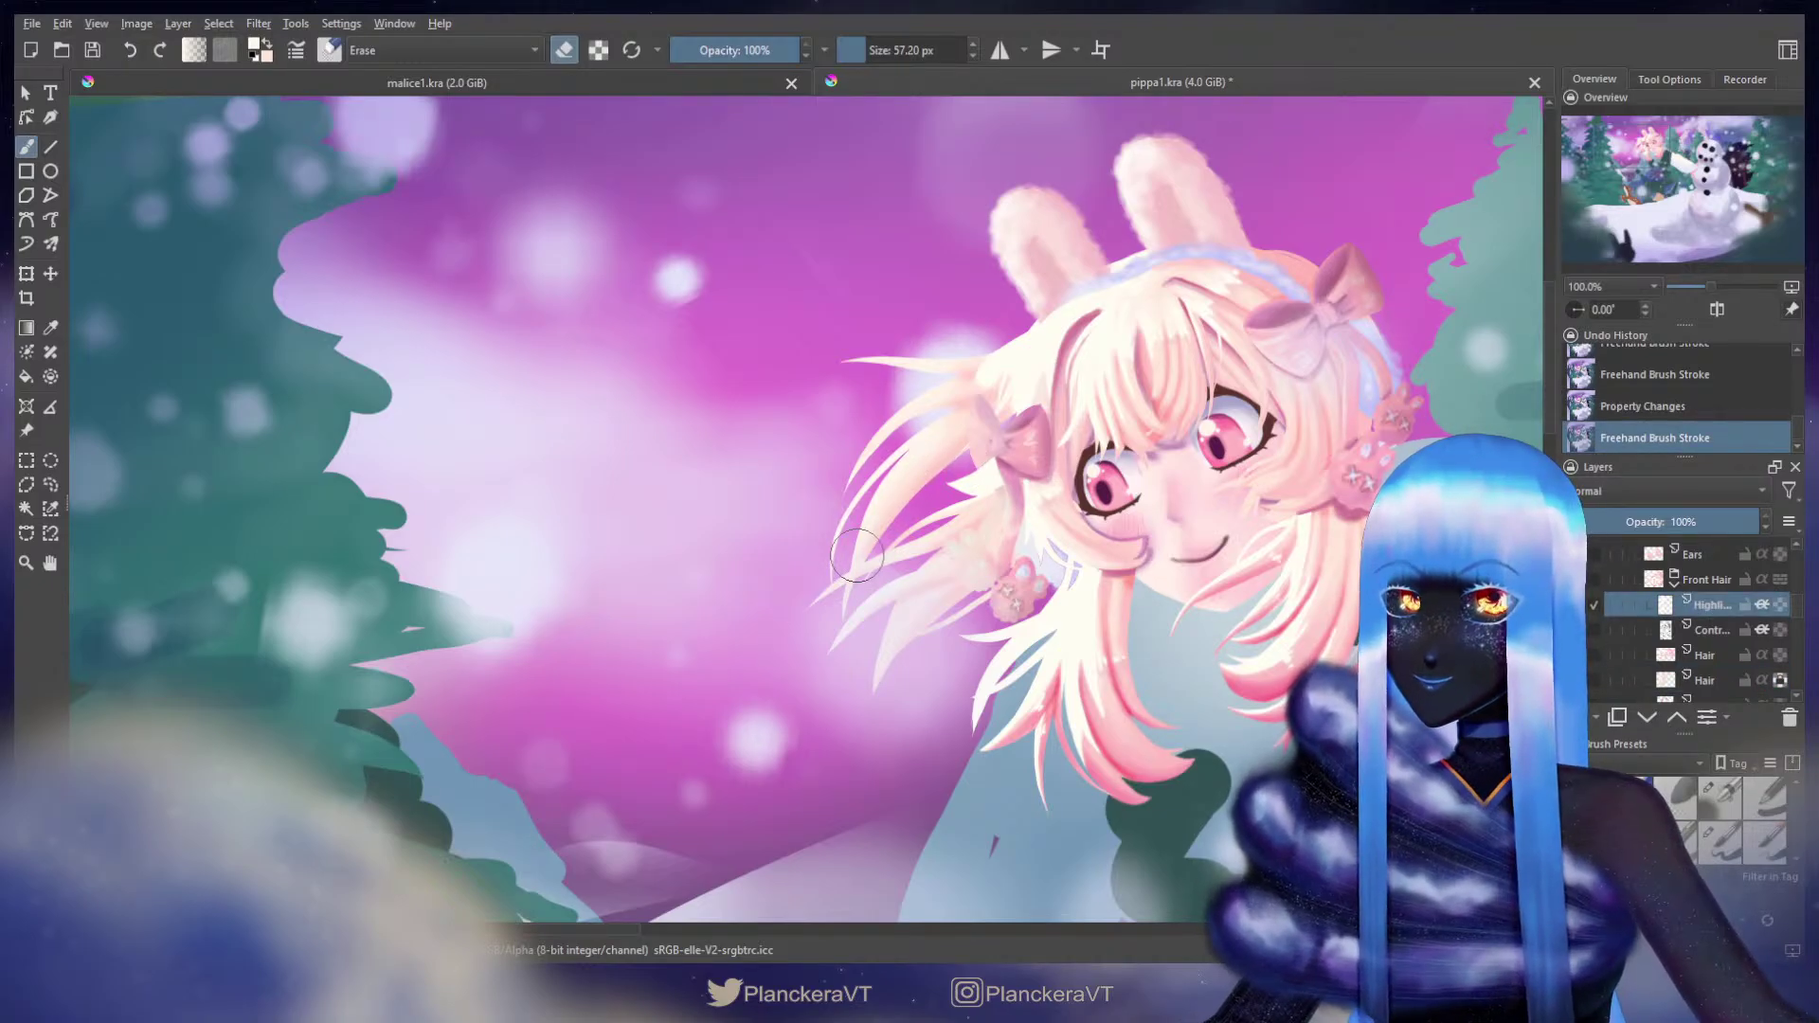
{"action": "mouse_move", "coordinate": [1015, 336]}
{"action": "left_mouse_down"}
{"action": "mouse_move", "coordinate": [991, 335]}
{"action": "mouse_move", "coordinate": [986, 394]}
{"action": "left_mouse_up"}
Step: Add a paint layer above the Highlight layer and paint bright highlights on the strands around the left bow with a 37.34 px brush
{"action": "key", "text": "e"}
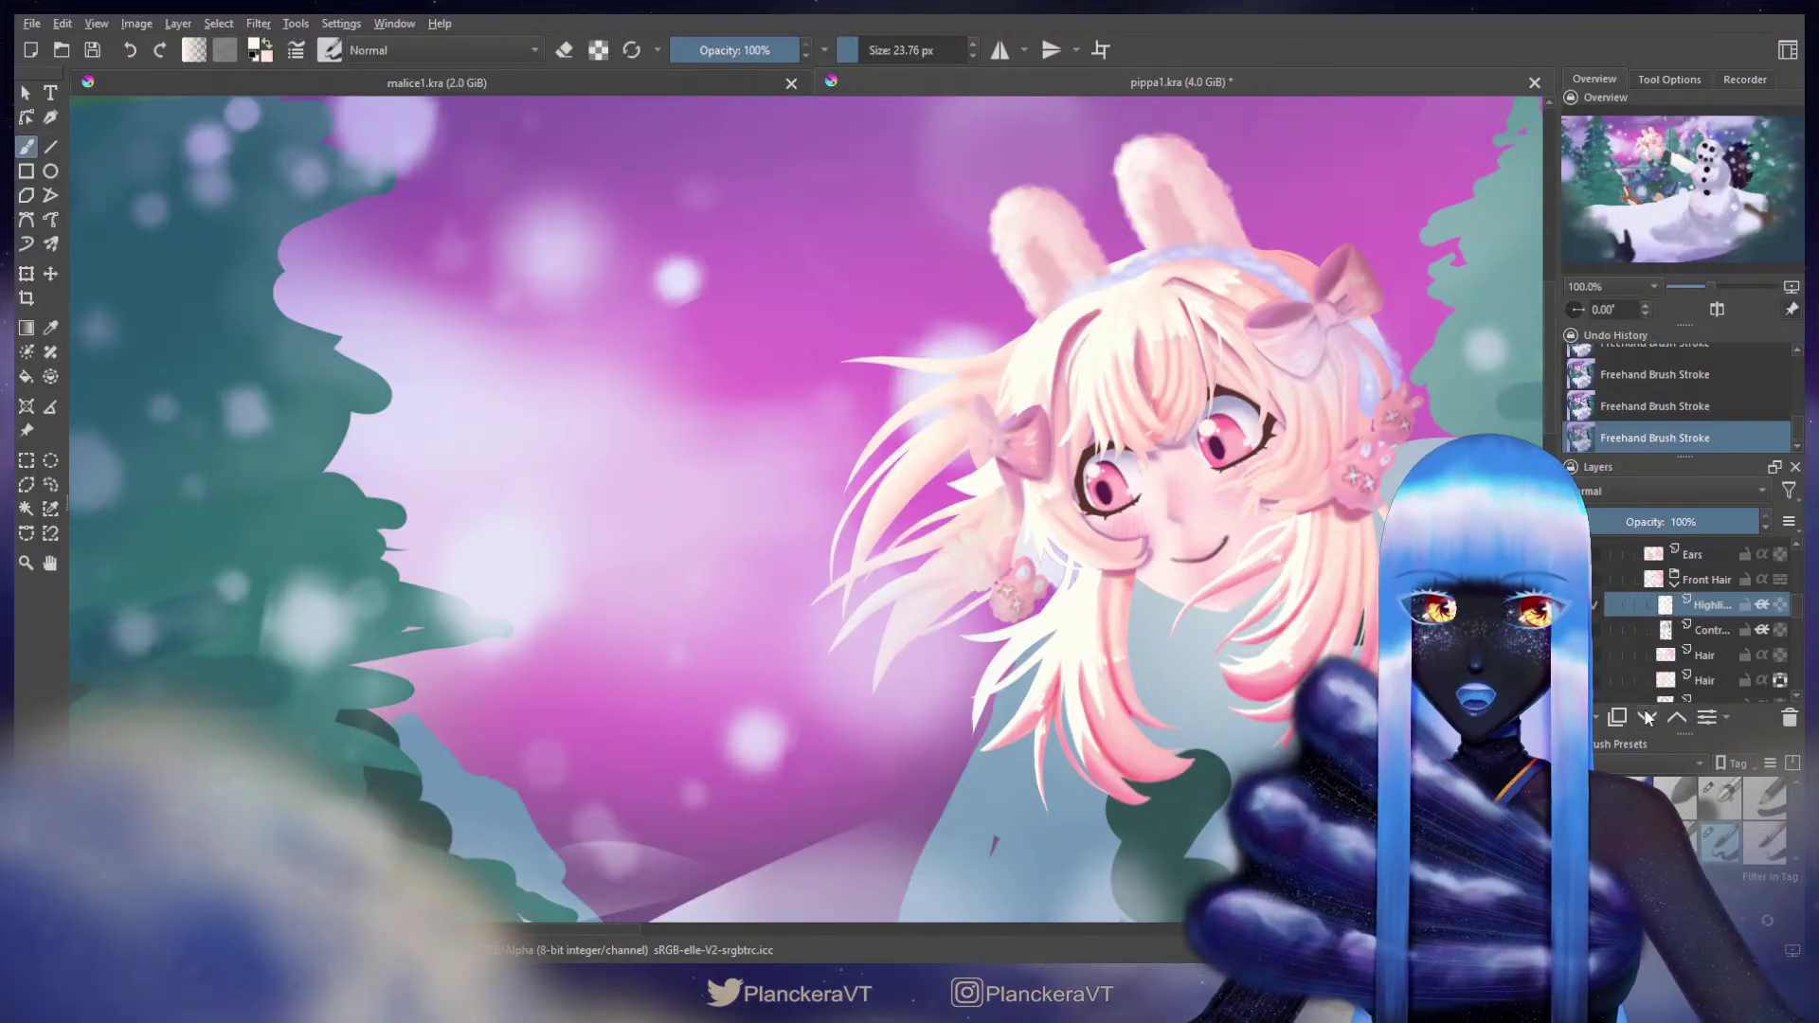
{"action": "left_click", "coordinate": [1575, 717]}
{"action": "mouse_move", "coordinate": [951, 370]}
{"action": "left_mouse_down", "text": "shift"}
{"action": "mouse_move", "coordinate": [1019, 339]}
{"action": "mouse_move", "coordinate": [978, 360]}
{"action": "mouse_move", "coordinate": [1040, 358]}
{"action": "mouse_move", "coordinate": [908, 356]}
{"action": "left_mouse_up", "text": "shift"}
{"action": "key", "text": "ctrl+z"}
{"action": "left_click", "coordinate": [1761, 605]}
{"action": "key", "text": "ctrl+z"}
{"action": "left_click_drag", "start_coordinate": [1028, 328], "coordinate": [977, 362]}
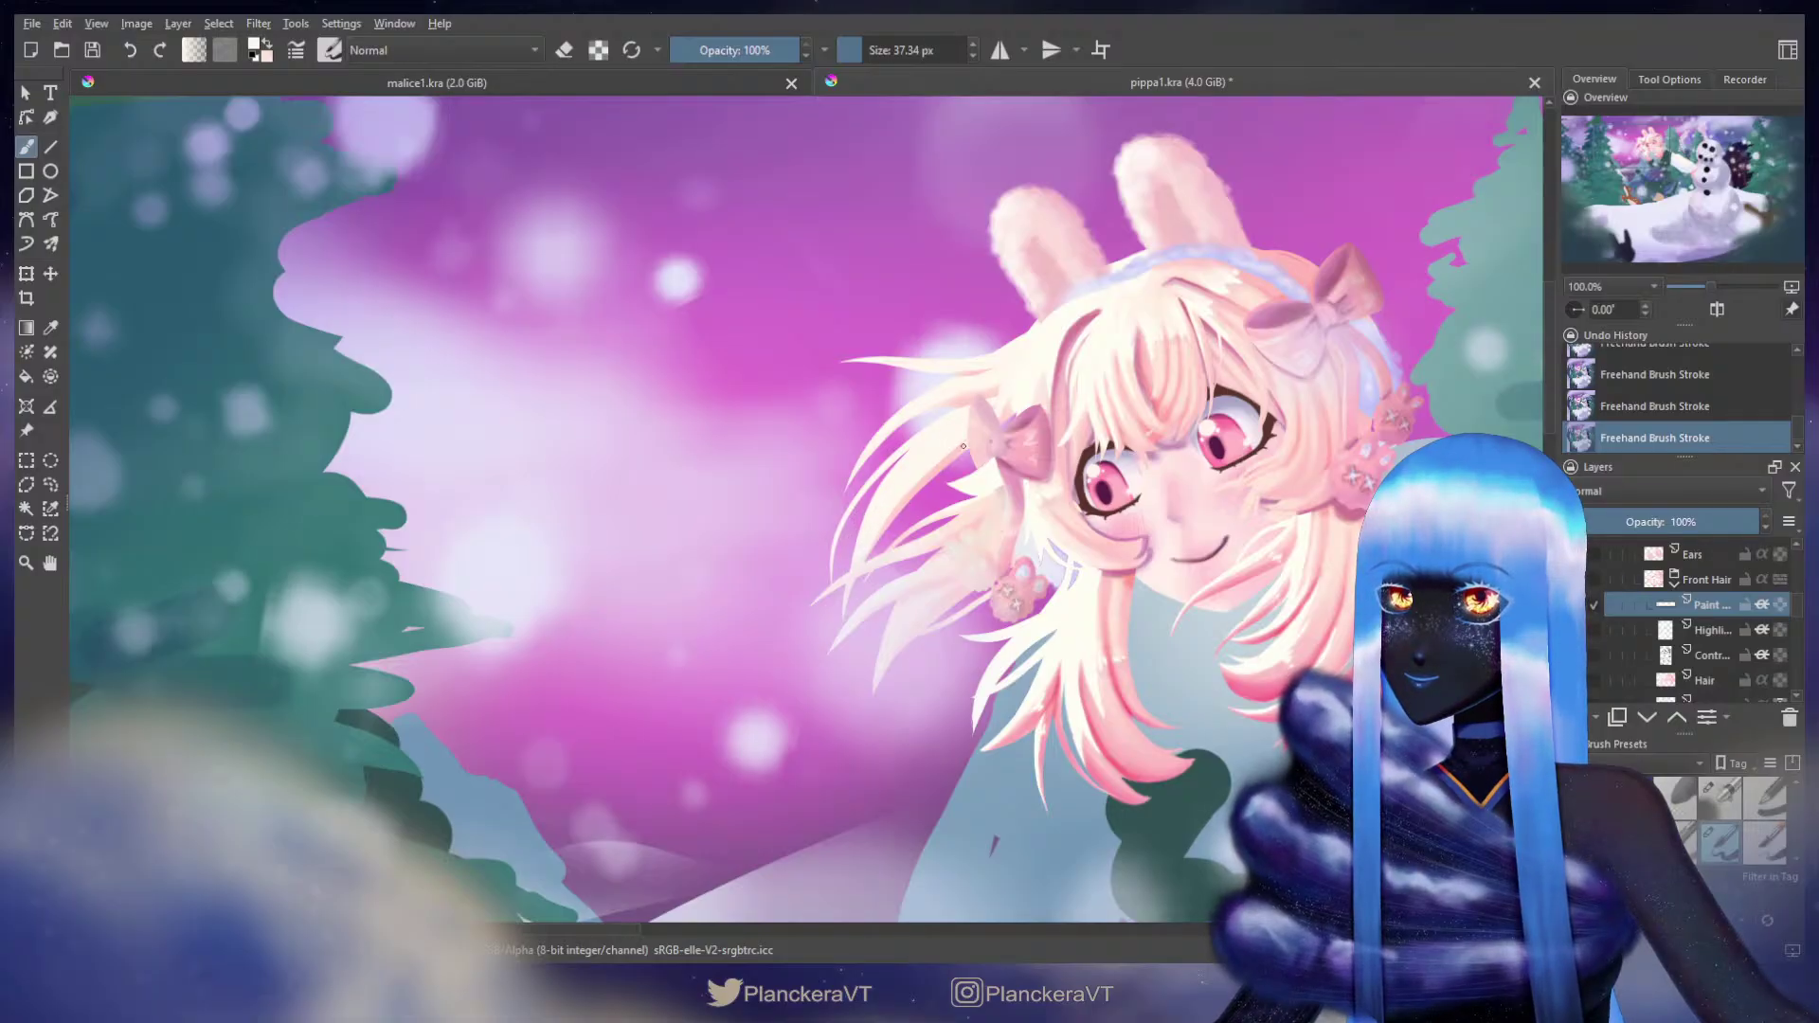
{"action": "key", "text": "ctrl+z"}
{"action": "left_click_drag", "start_coordinate": [944, 458], "coordinate": [940, 467]}
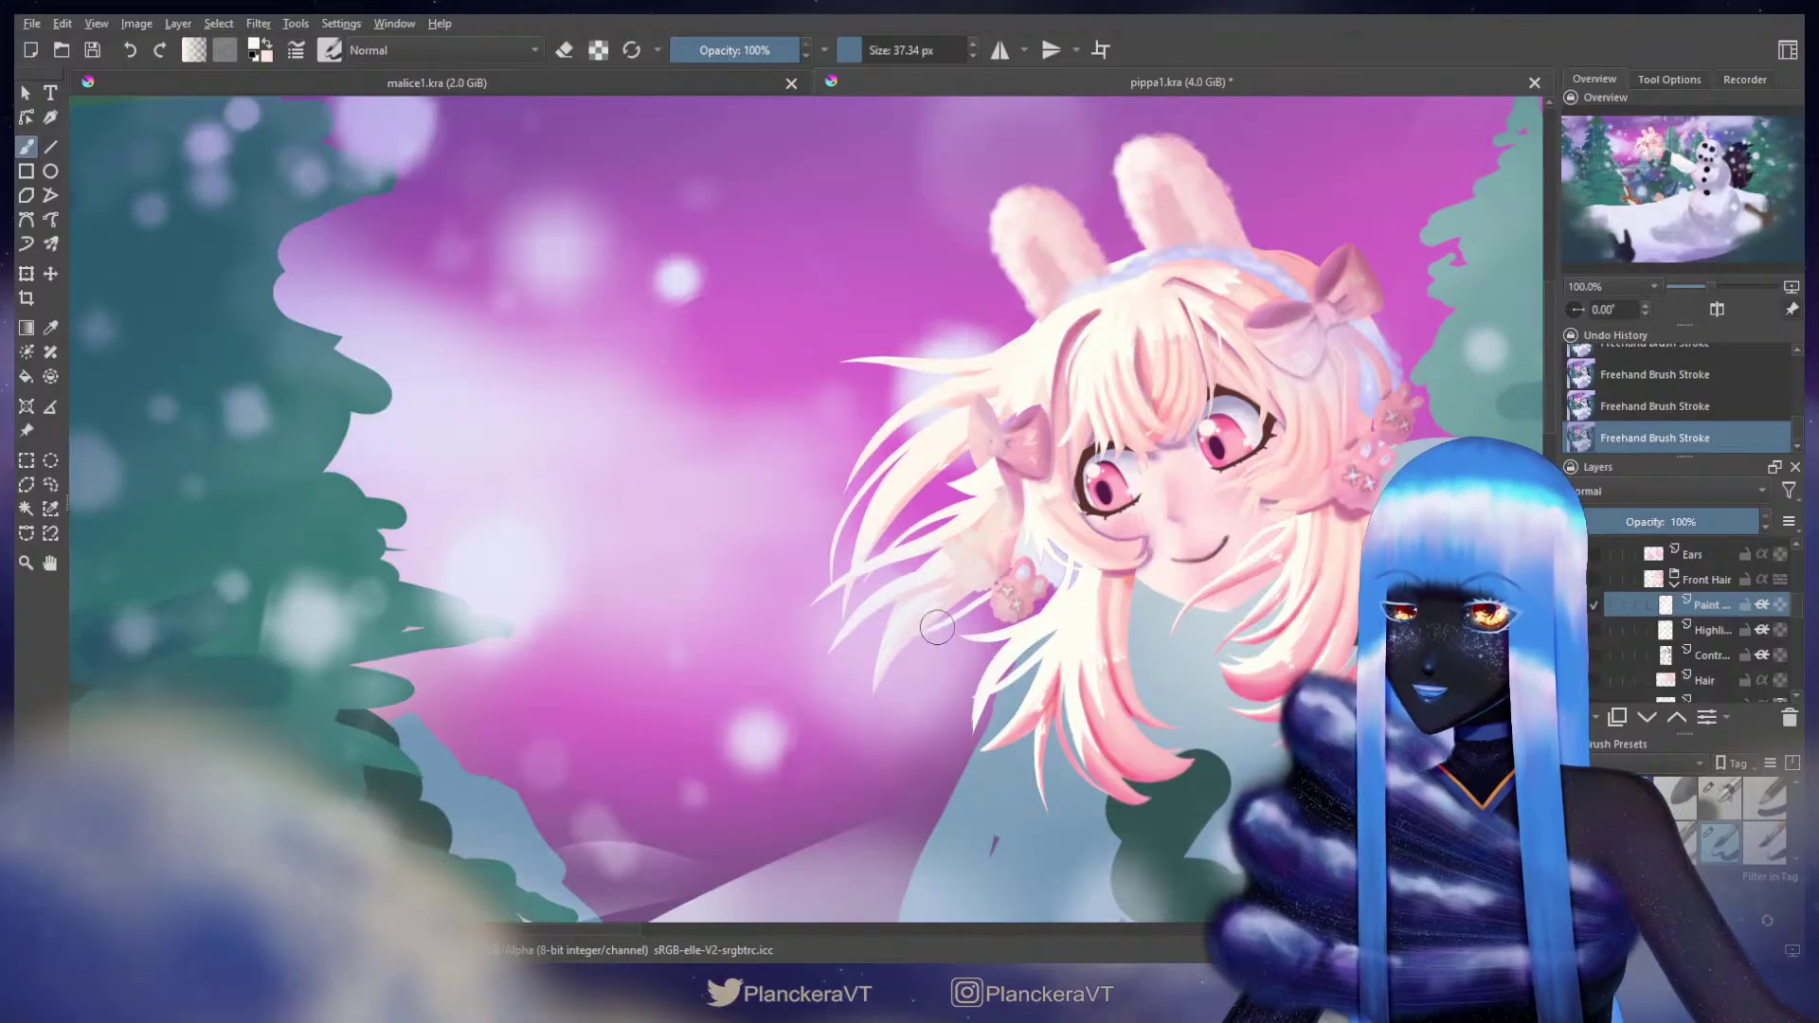
Step: Soften the new strand highlights with a Gaussian-blurred duplicate and merge both layers down into the Highlight layer
{"action": "left_click_drag", "start_coordinate": [899, 701], "coordinate": [857, 724]}
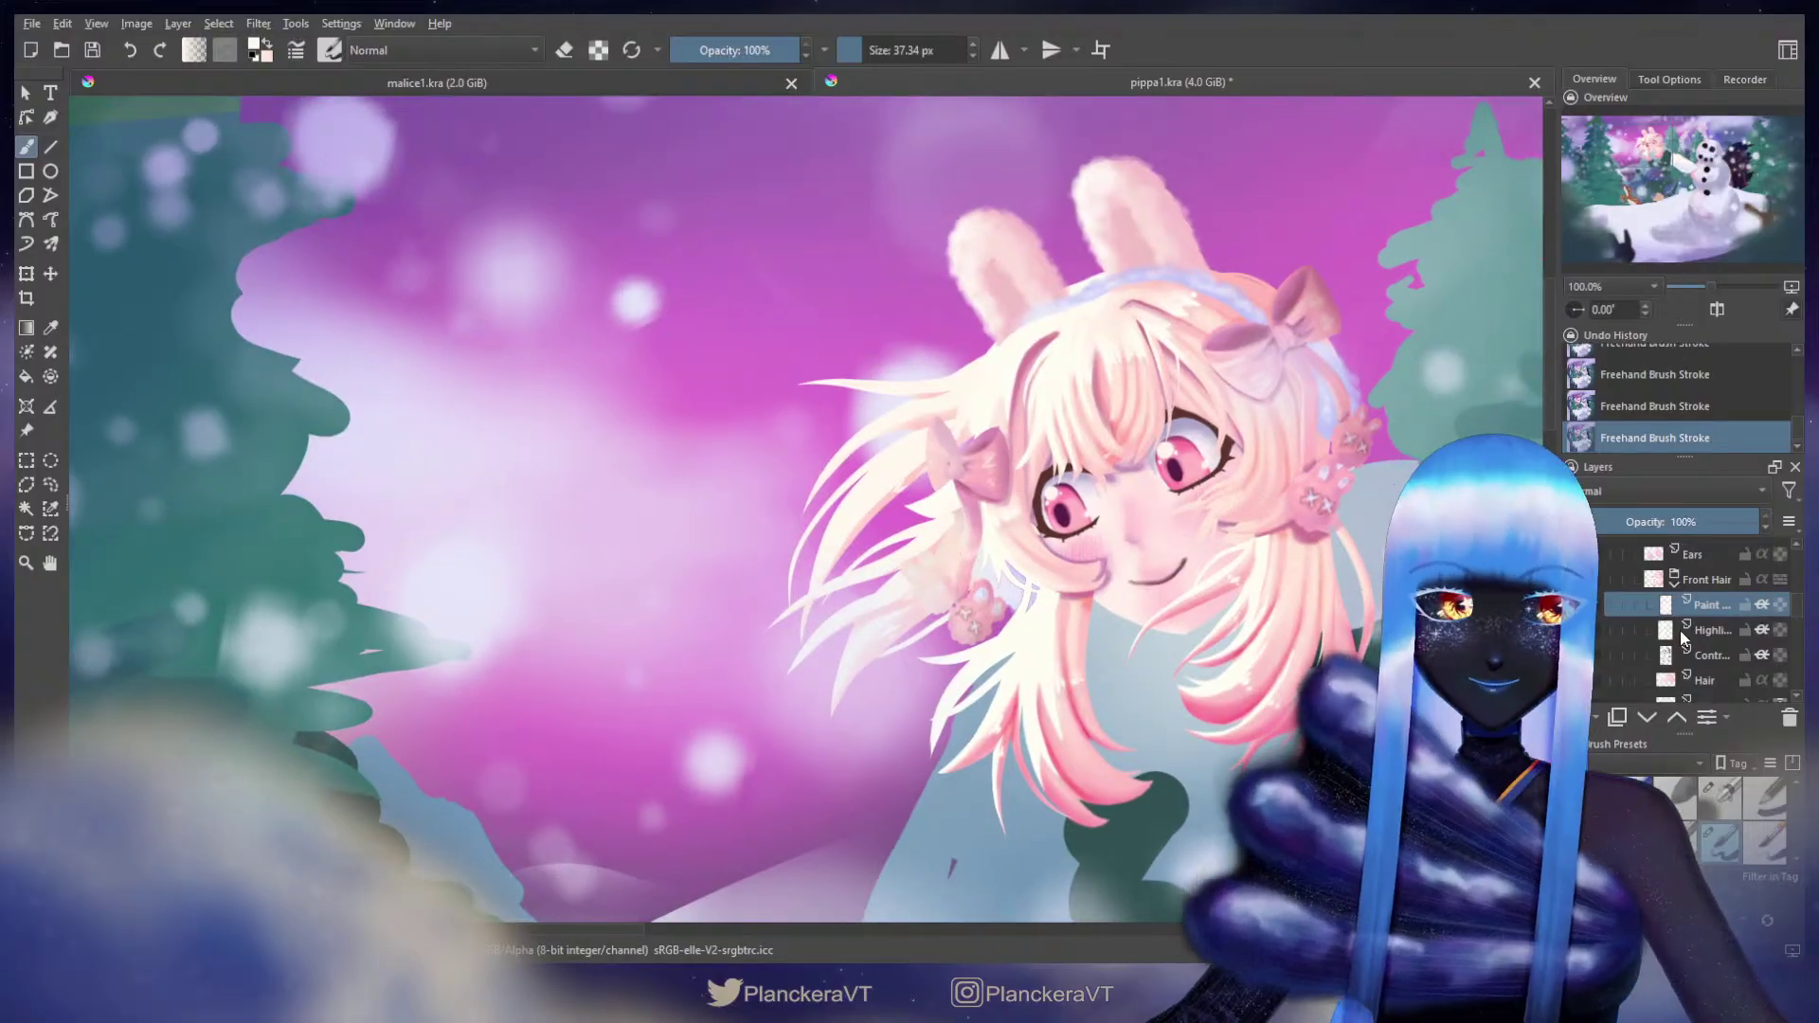
{"action": "key", "text": "ctrl+j"}
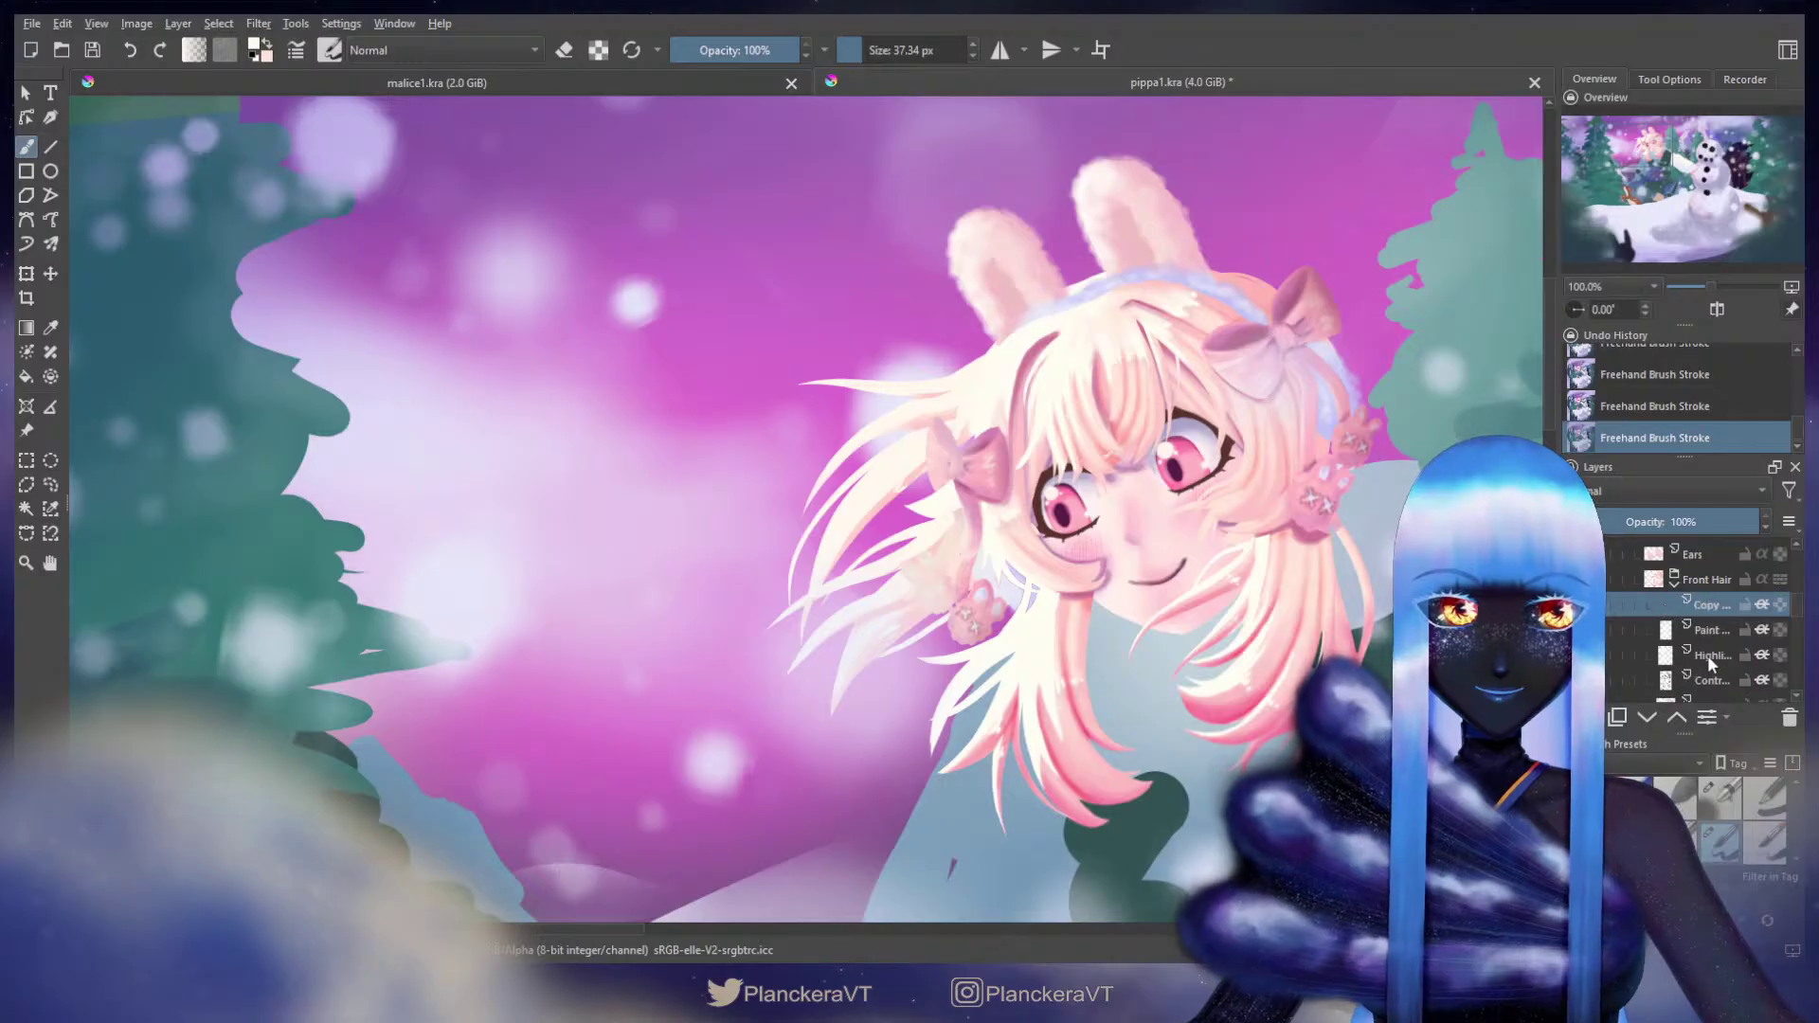
{"action": "key", "text": "ctrl+f"}
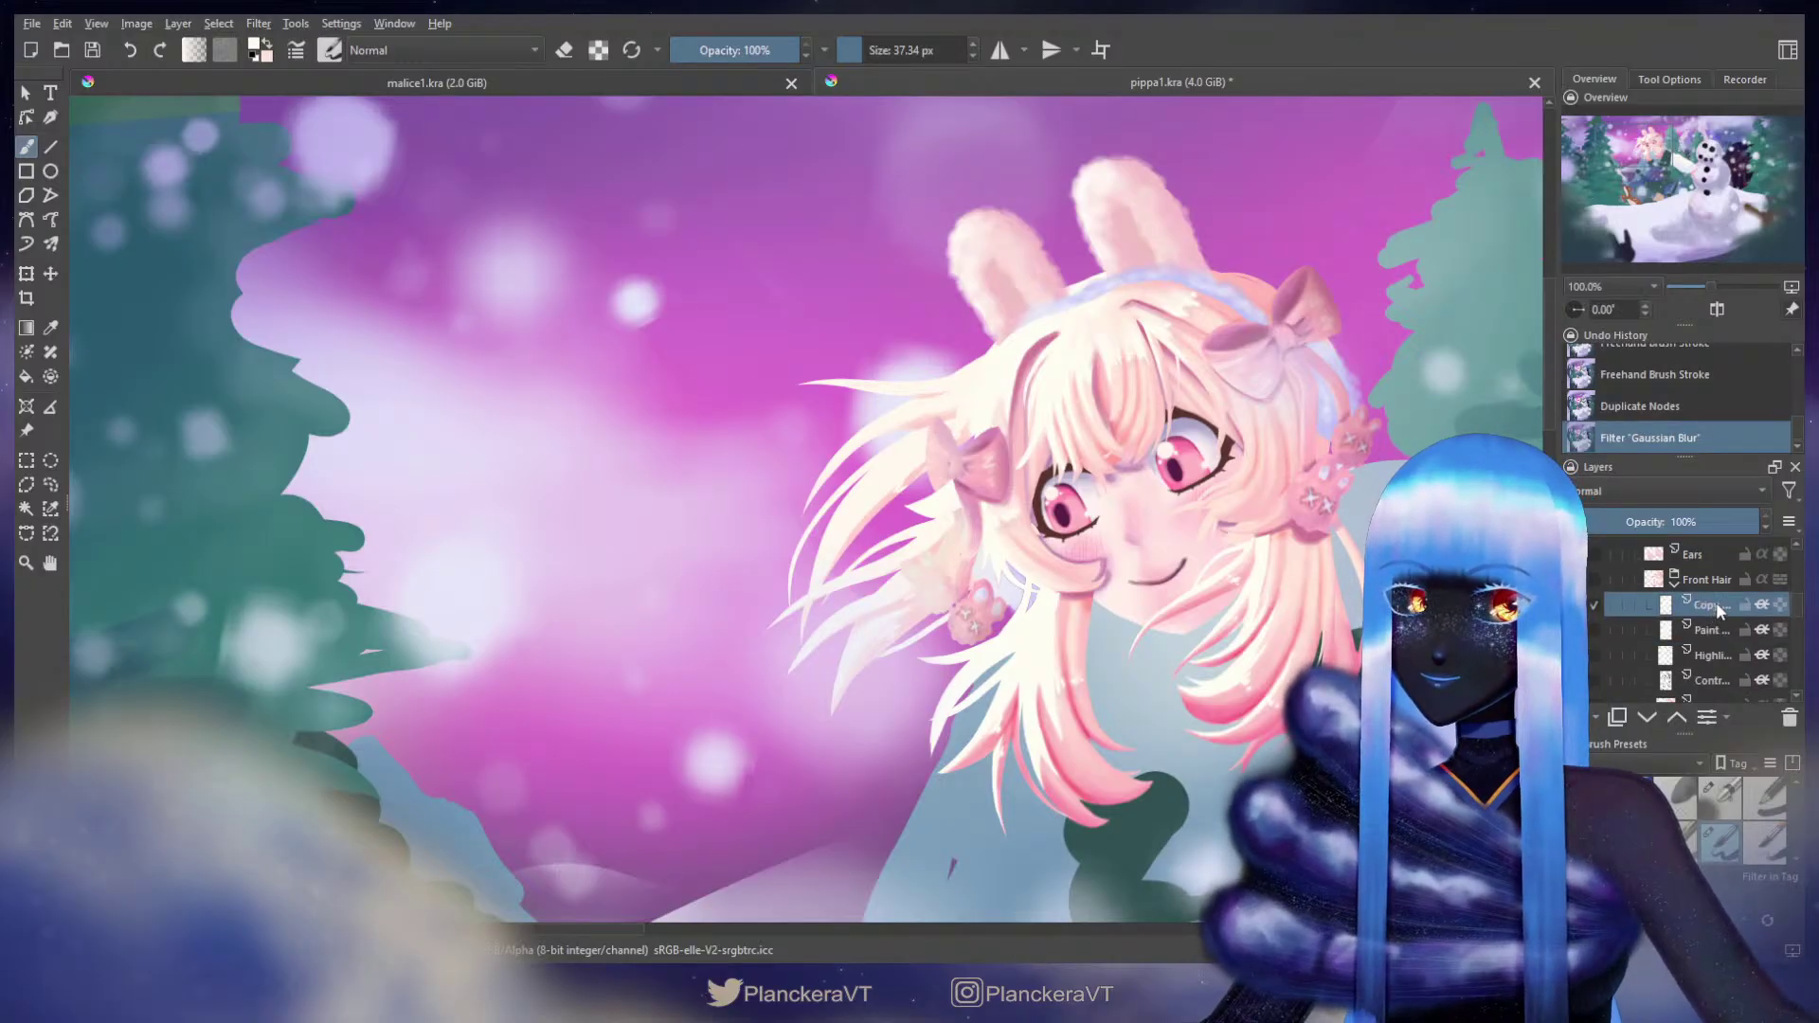
{"action": "key", "text": "ctrl+e"}
{"action": "key", "text": "ctrl+e"}
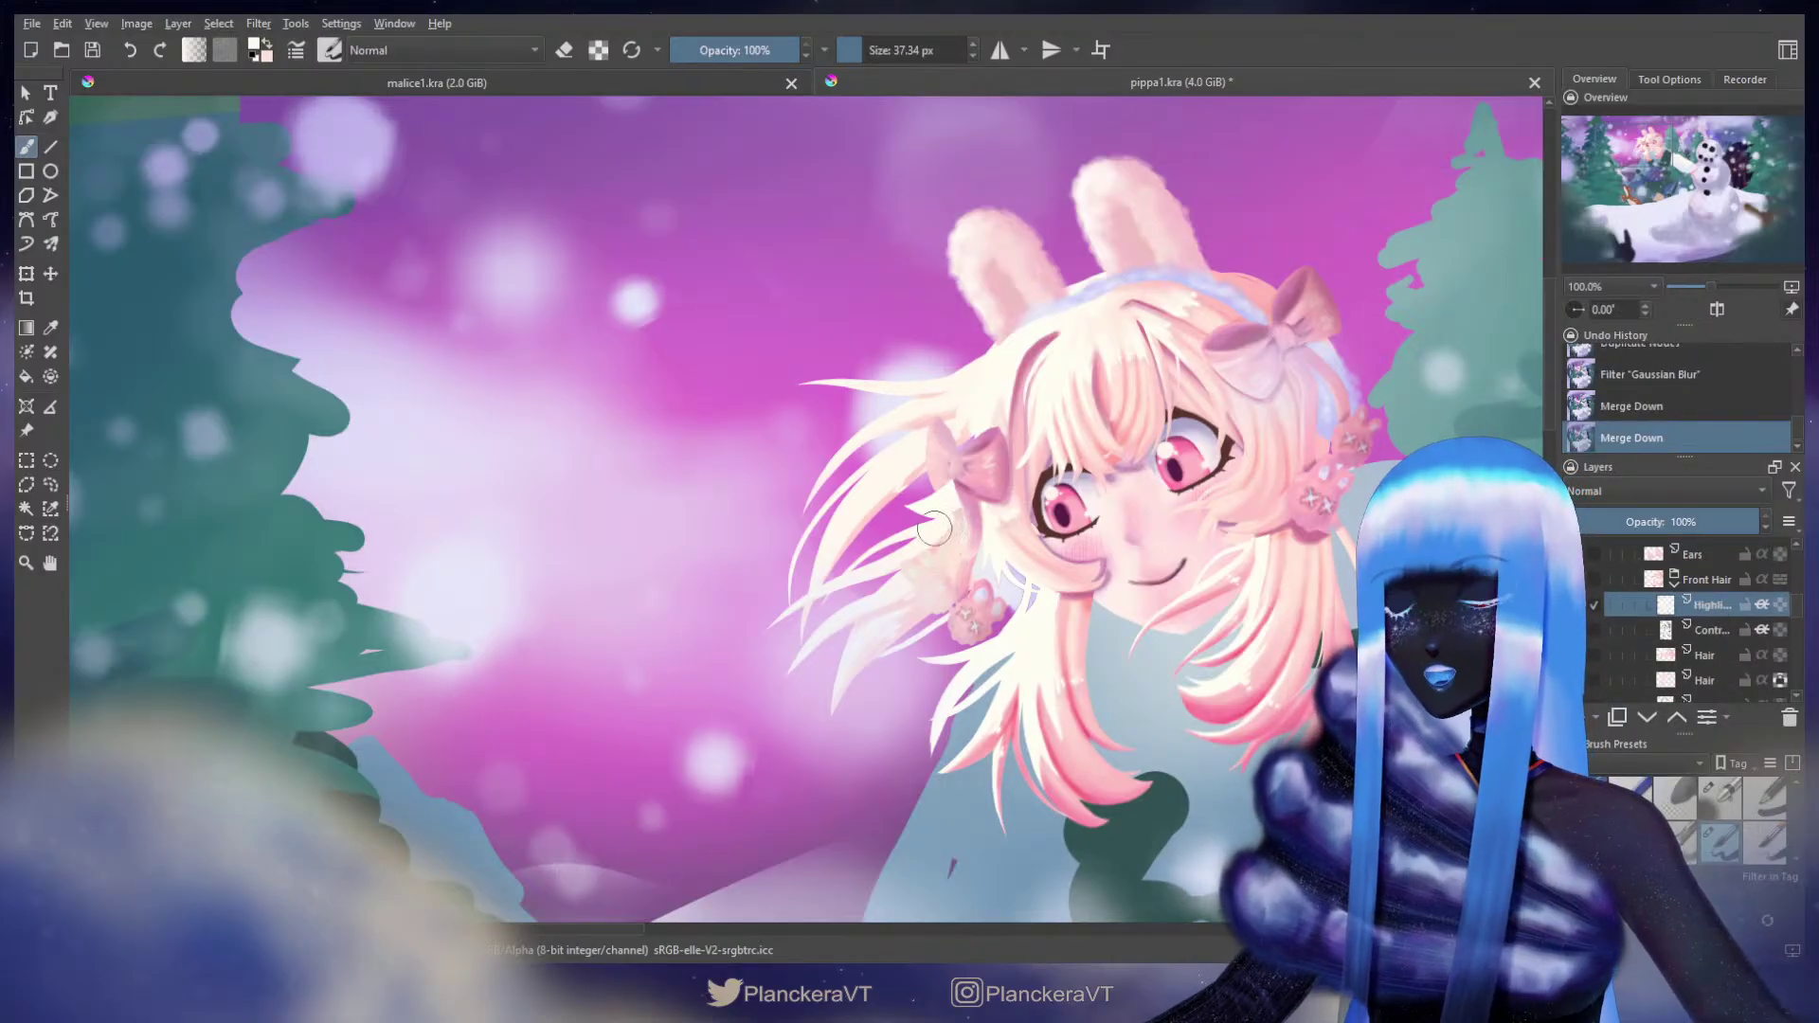
Step: Show the Body layer group and check the hair against the full figure and winter scene
{"action": "scroll", "coordinate": [1198, 595], "scroll_direction": "down", "scroll_amount": 2}
{"action": "left_click_drag", "start_coordinate": [1301, 623], "coordinate": [1261, 509]}
{"action": "scroll", "coordinate": [1646, 663], "scroll_direction": "down", "scroll_amount": 3}
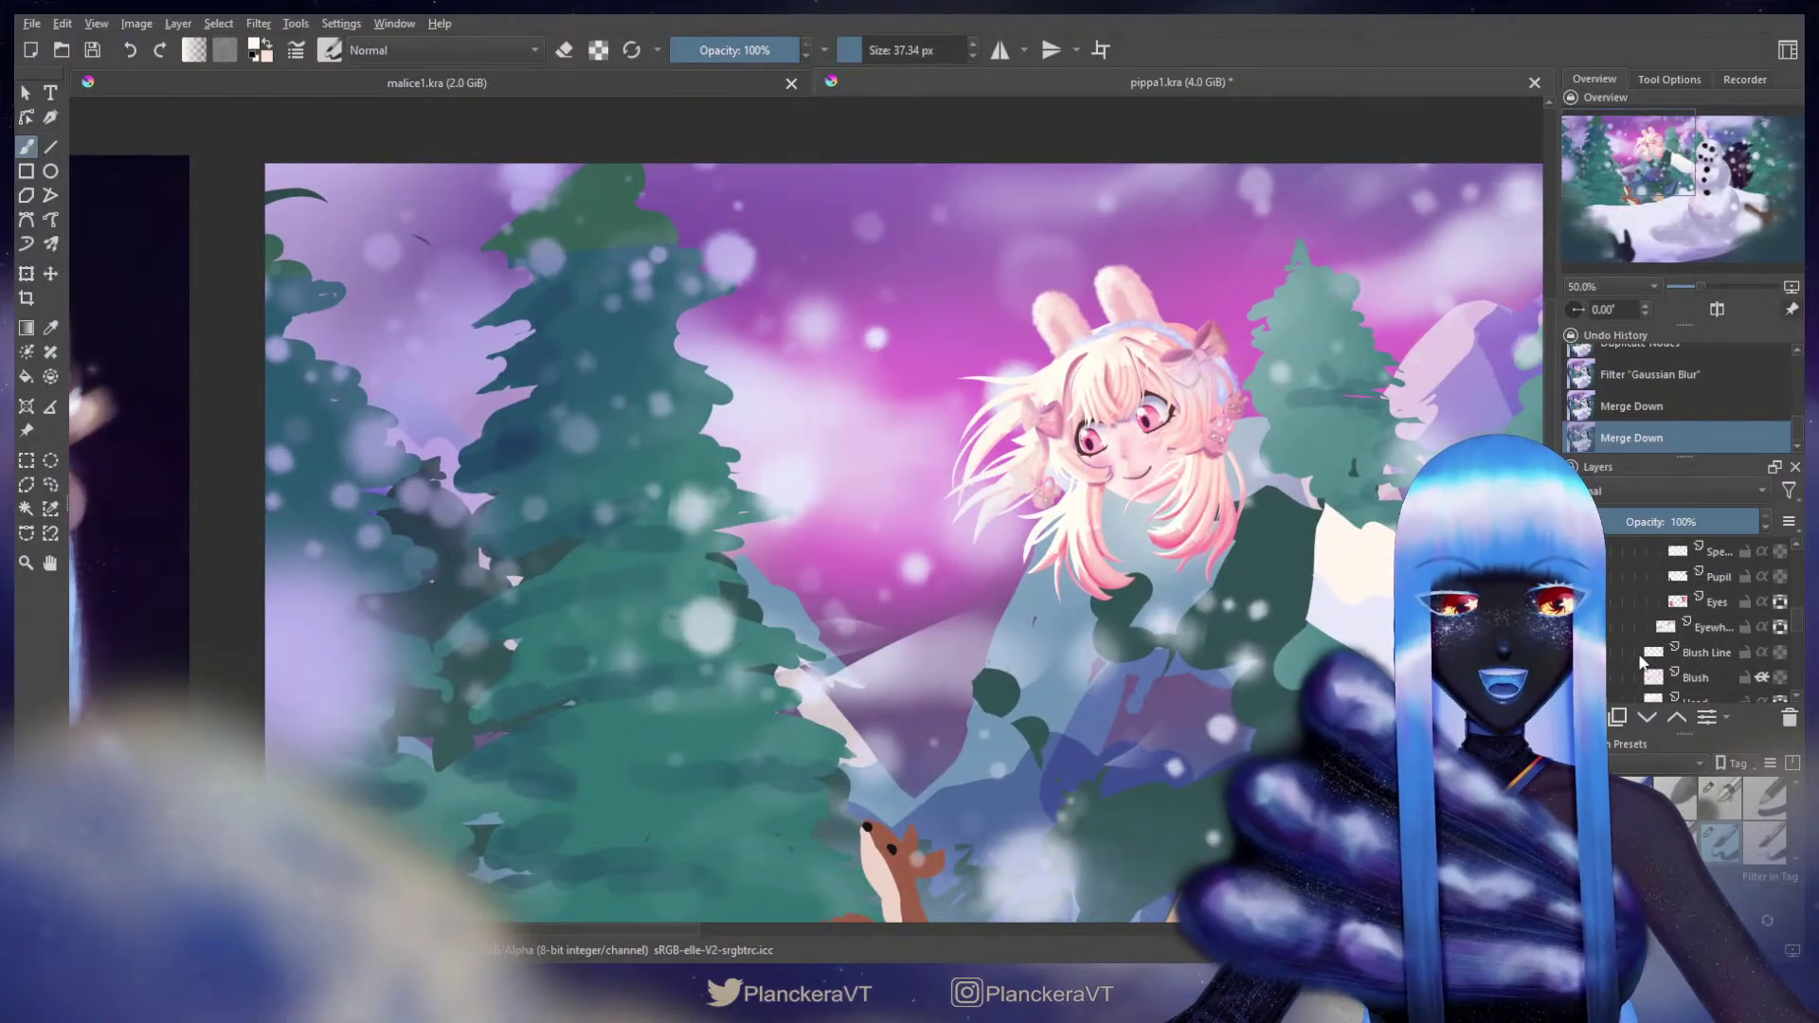
{"action": "scroll", "coordinate": [1645, 663], "scroll_direction": "down", "scroll_amount": 2}
{"action": "left_click", "coordinate": [1578, 588]}
{"action": "scroll", "coordinate": [1289, 641], "scroll_direction": "down", "scroll_amount": 1}
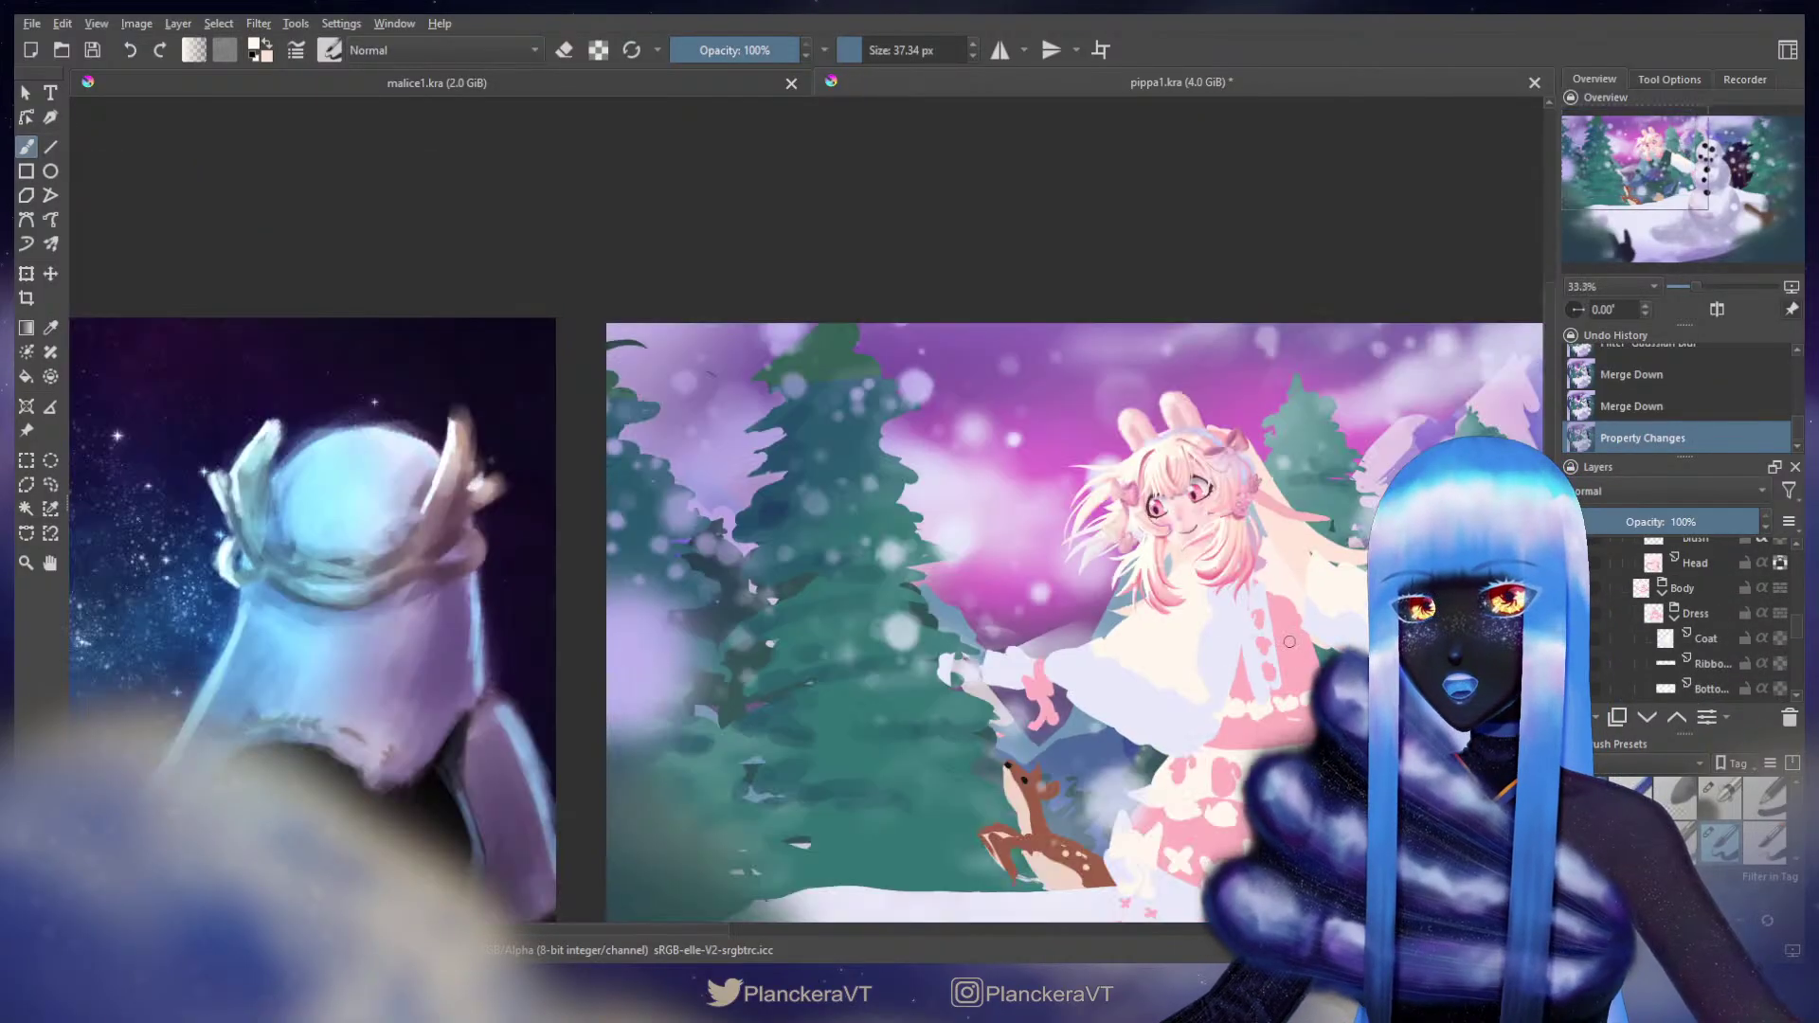
{"action": "scroll", "coordinate": [1289, 641], "scroll_direction": "down", "scroll_amount": 1}
{"action": "left_click_drag", "start_coordinate": [1337, 673], "coordinate": [1104, 497]}
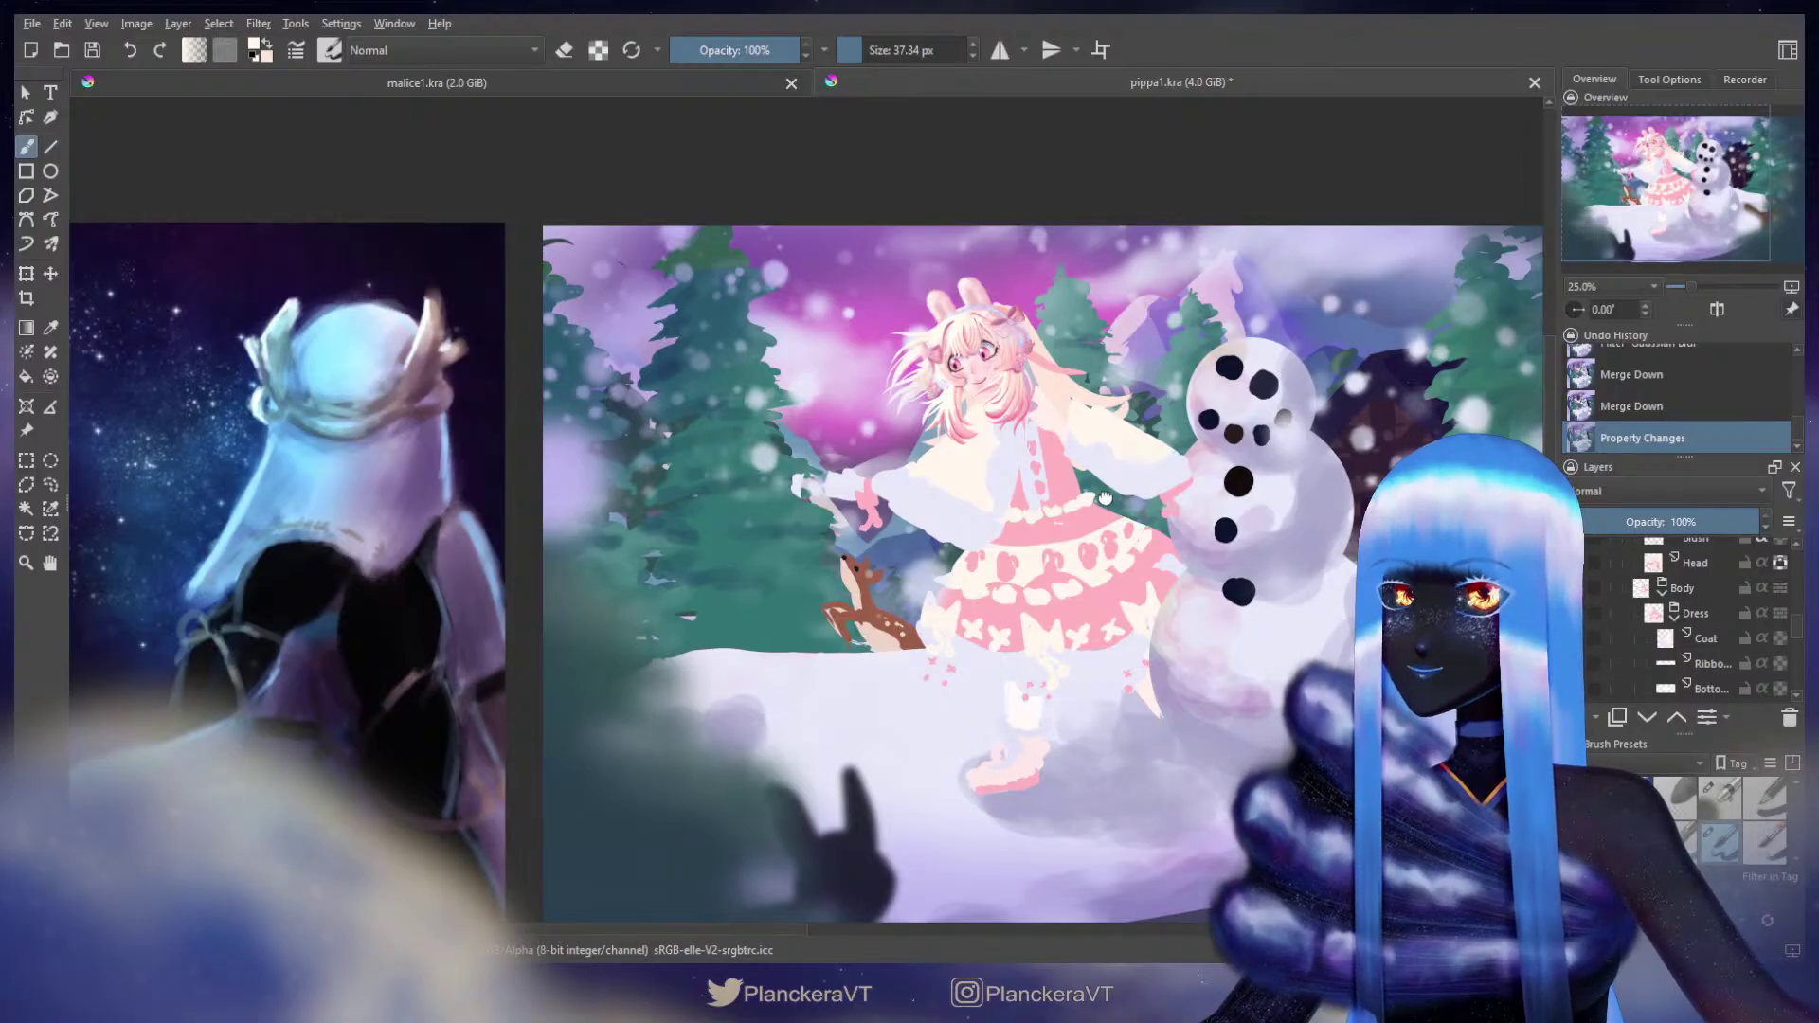
{"action": "left_click_drag", "start_coordinate": [1105, 497], "coordinate": [1116, 557]}
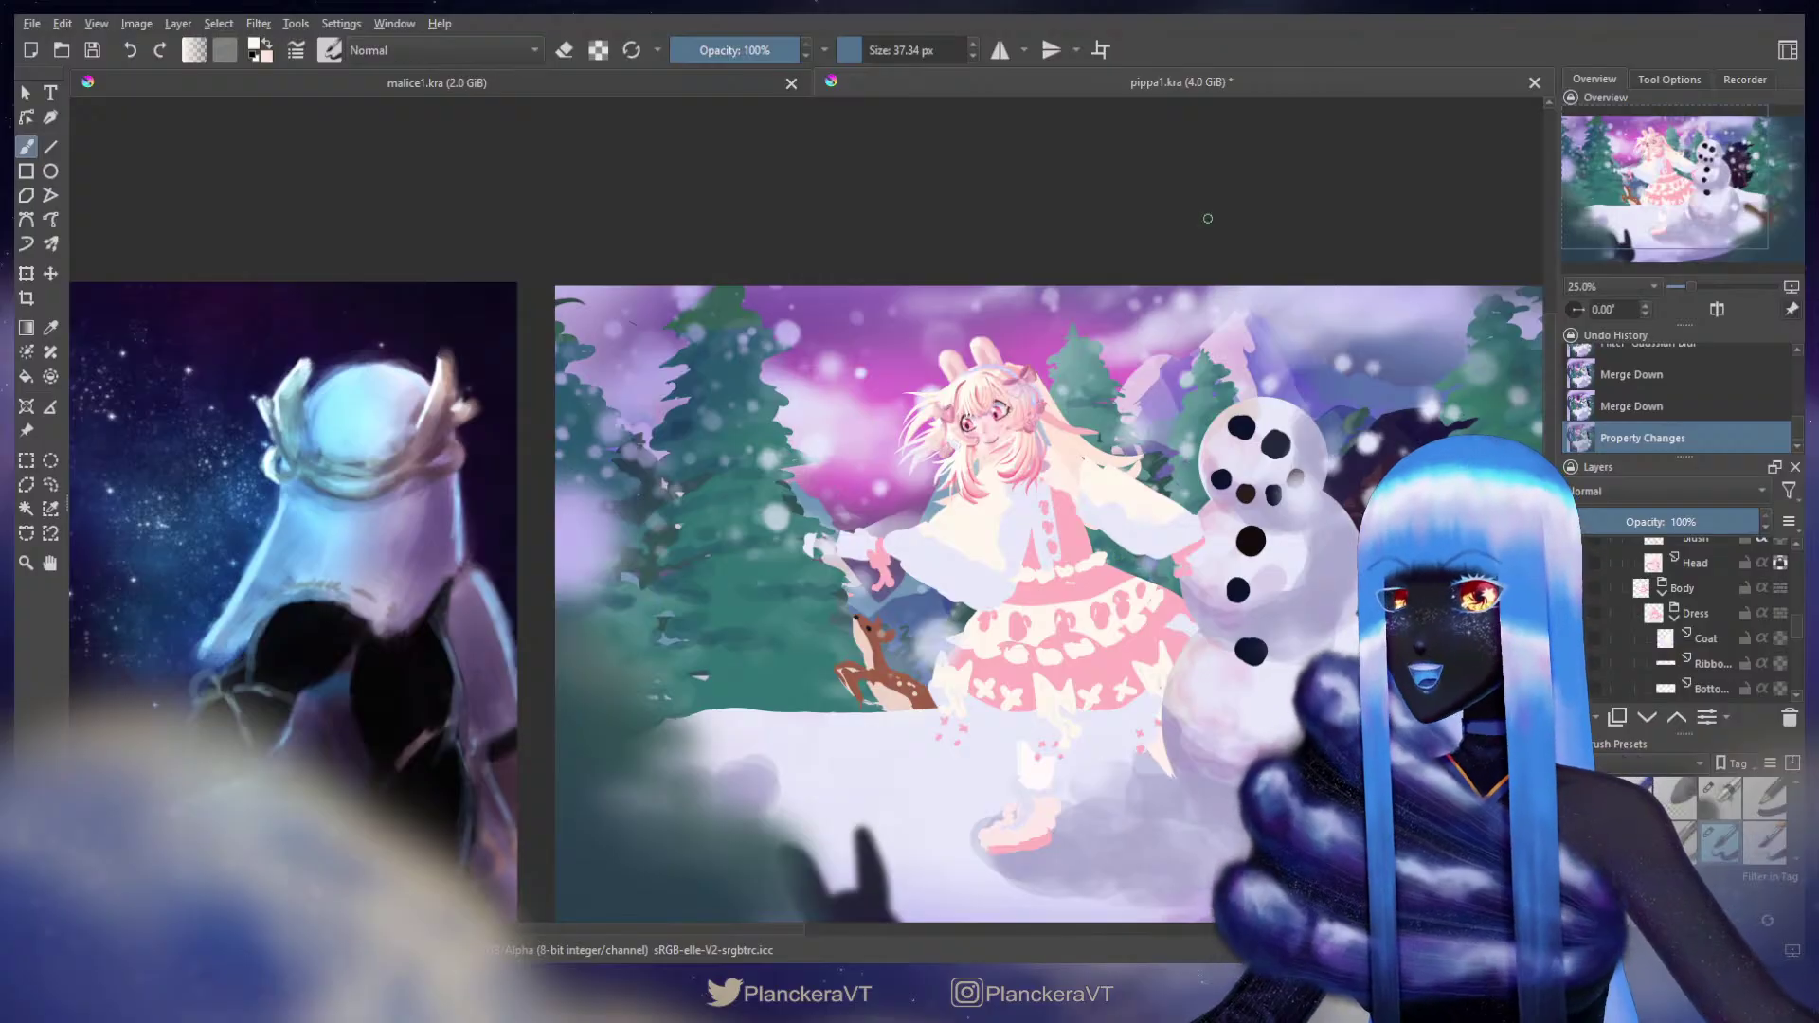
Step: Make the Contrast layer in the Front Hair group the active layer
{"action": "scroll", "coordinate": [1707, 644], "scroll_direction": "up", "scroll_amount": 3}
{"action": "scroll", "coordinate": [1713, 636], "scroll_direction": "up", "scroll_amount": 2}
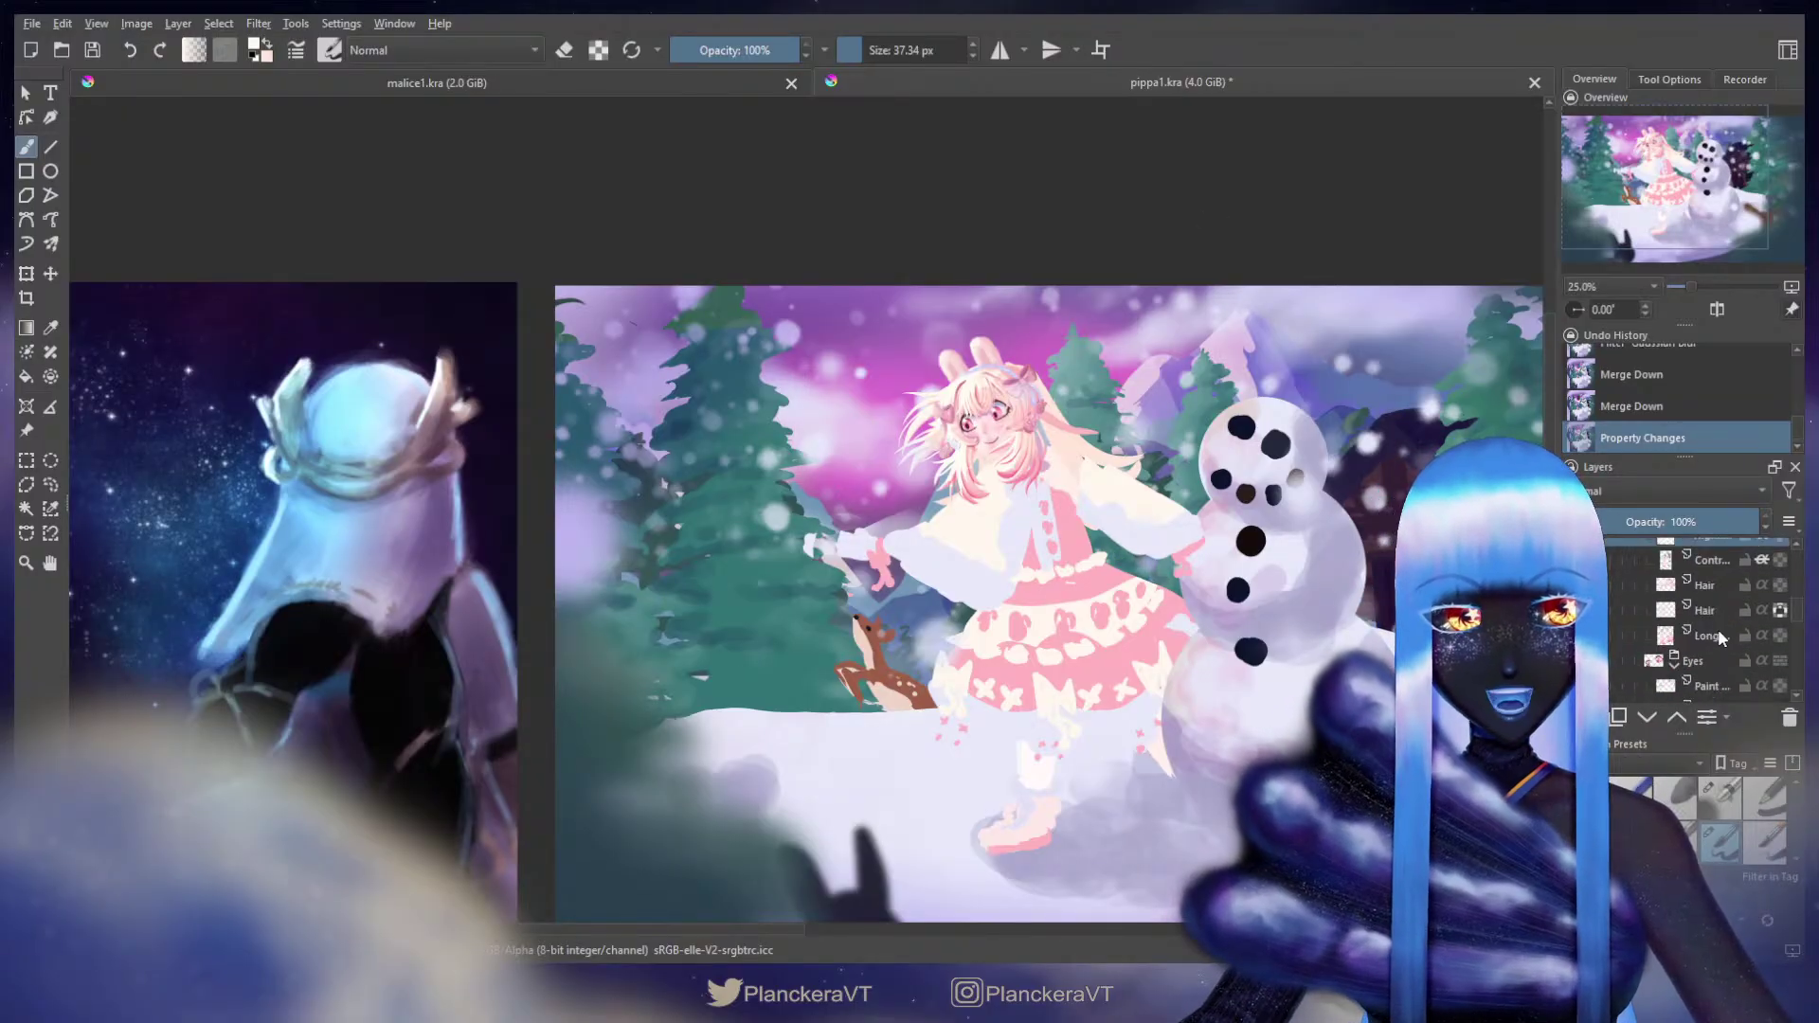
{"action": "left_click", "coordinate": [1718, 629]}
{"action": "scroll", "coordinate": [961, 433], "scroll_direction": "up", "scroll_amount": 2}
{"action": "key", "text": "minus"}
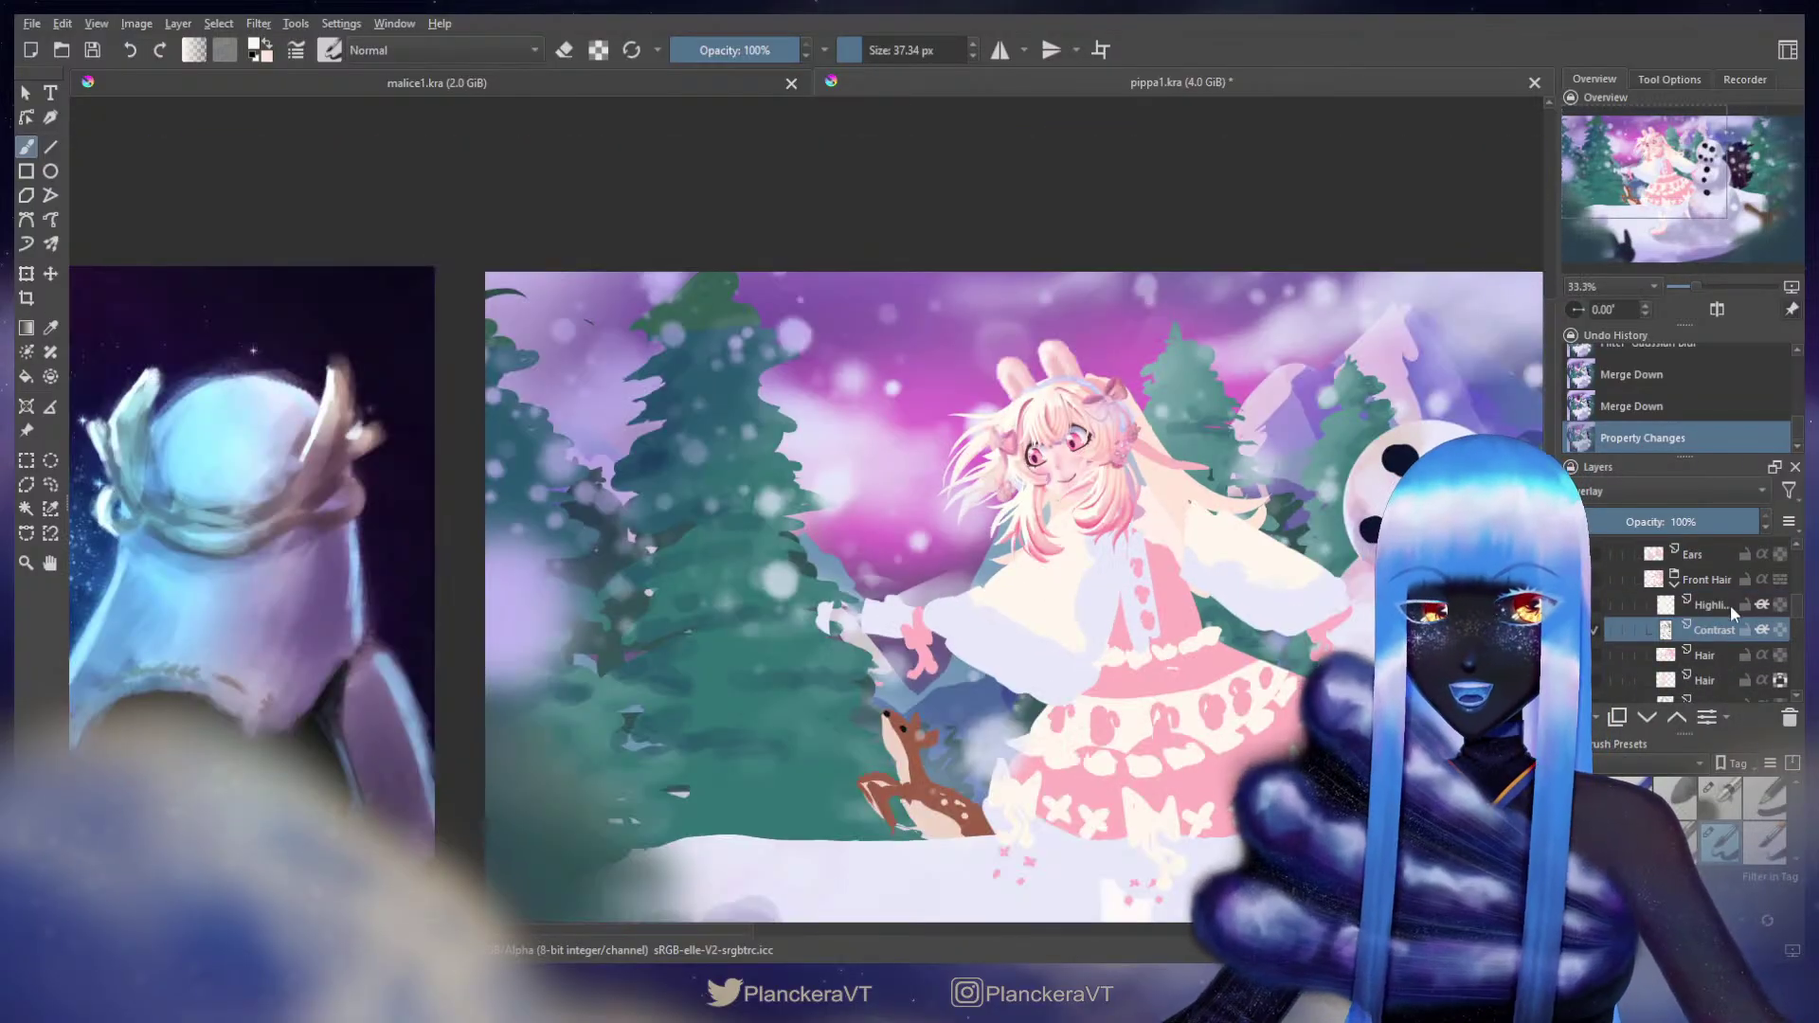
{"action": "scroll", "coordinate": [1604, 614], "scroll_direction": "down", "scroll_amount": 3}
{"action": "scroll", "coordinate": [1604, 613], "scroll_direction": "up", "scroll_amount": 6}
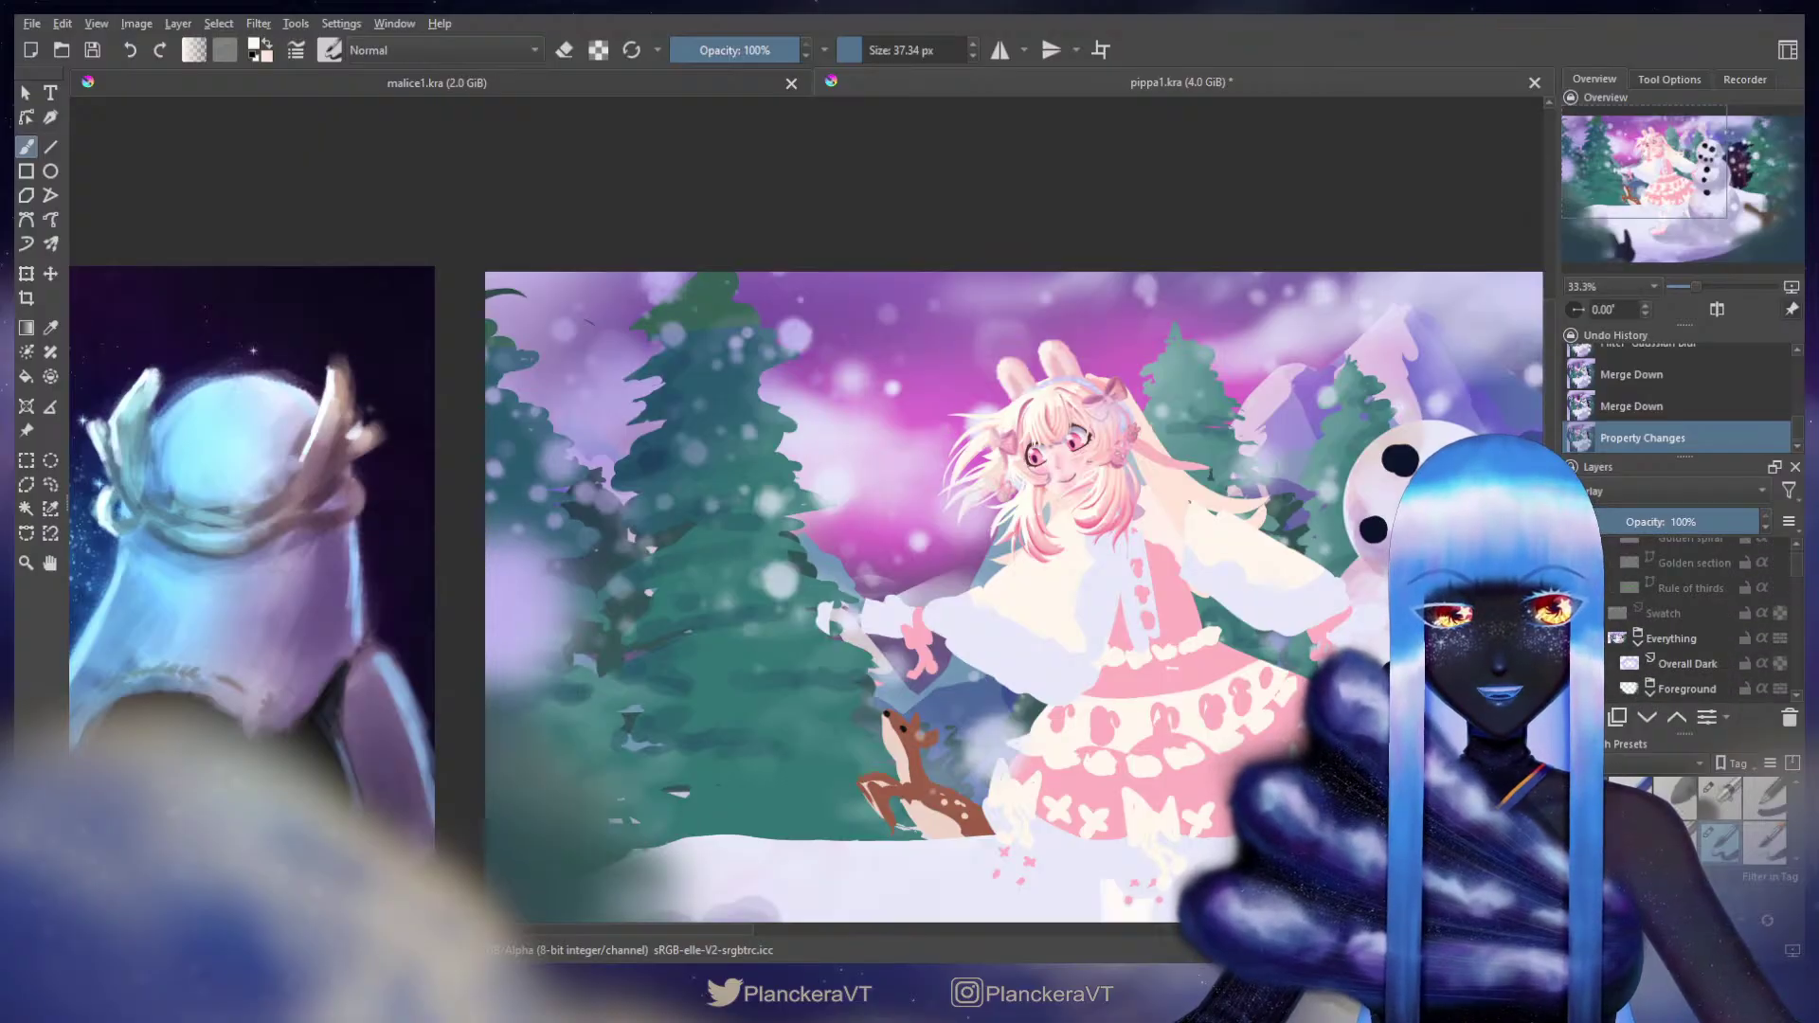
Step: Show the Swatch layer and sample a dark colour for the hair contrast
{"action": "left_click", "coordinate": [1580, 613]}
{"action": "left_click_drag", "start_coordinate": [1027, 709], "coordinate": [1076, 549]}
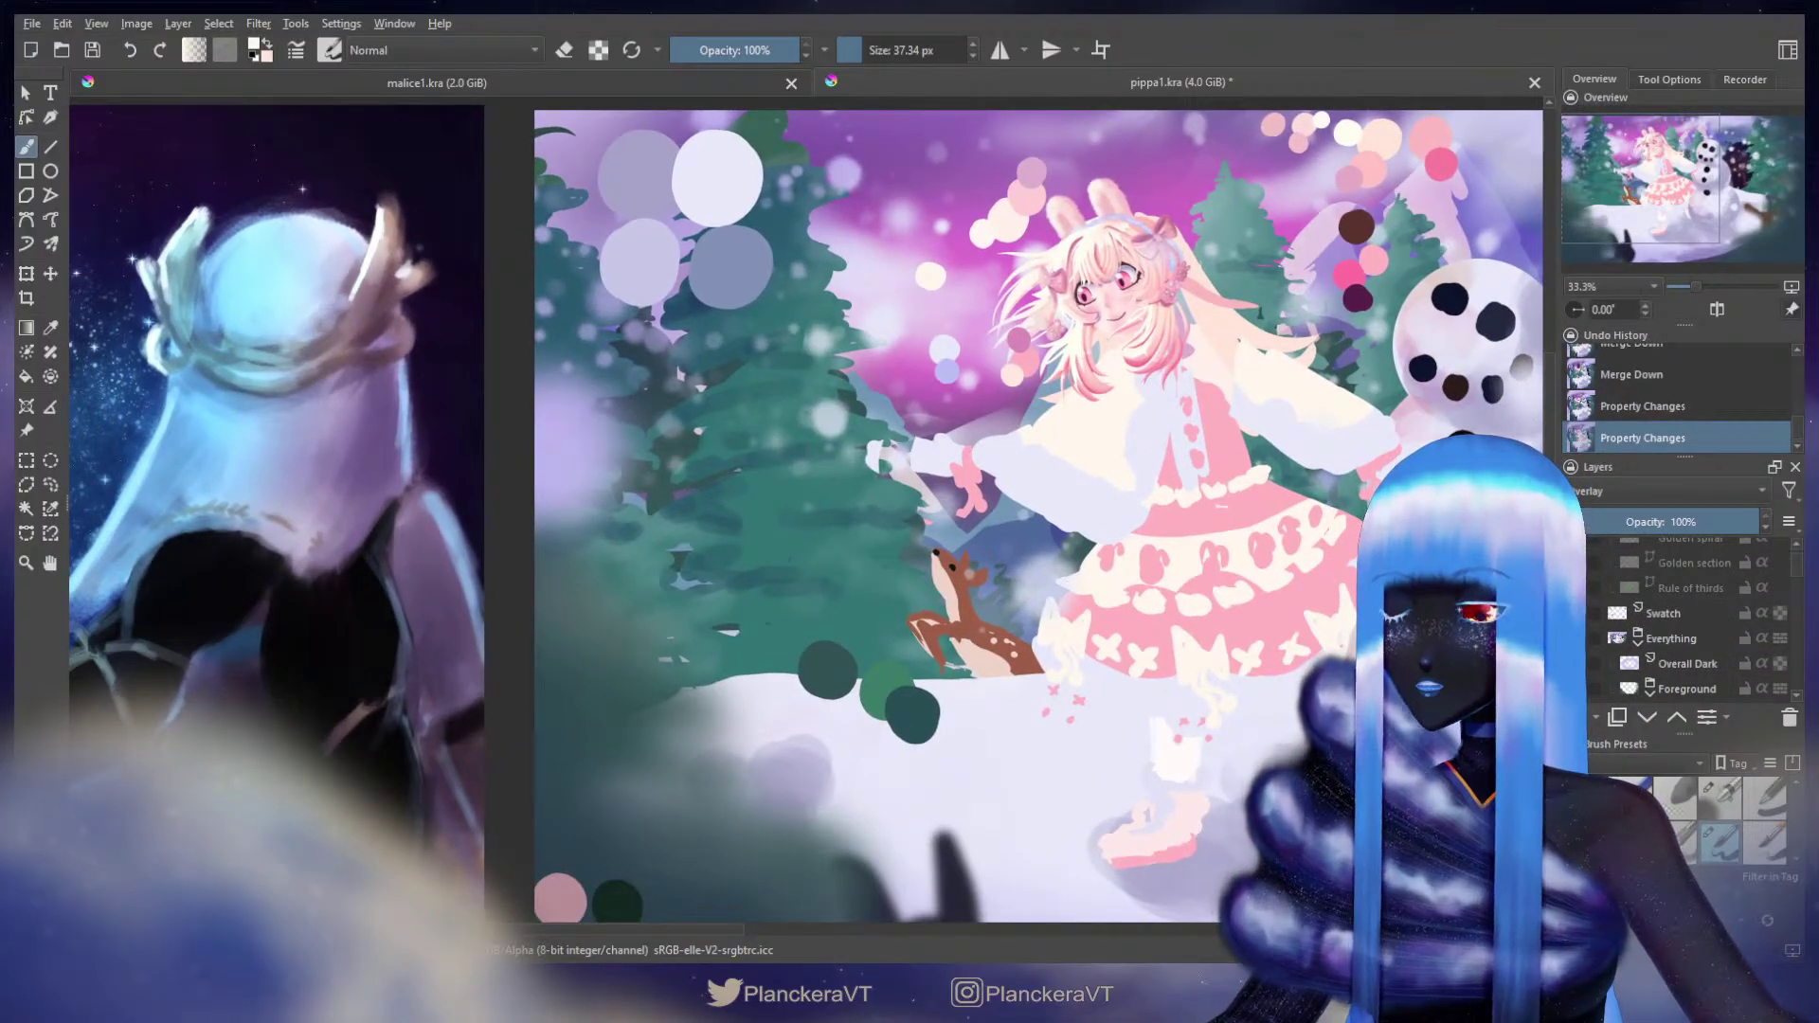
{"action": "scroll", "coordinate": [1713, 616], "scroll_direction": "down", "scroll_amount": 5}
{"action": "scroll", "coordinate": [1719, 652], "scroll_direction": "down", "scroll_amount": 5}
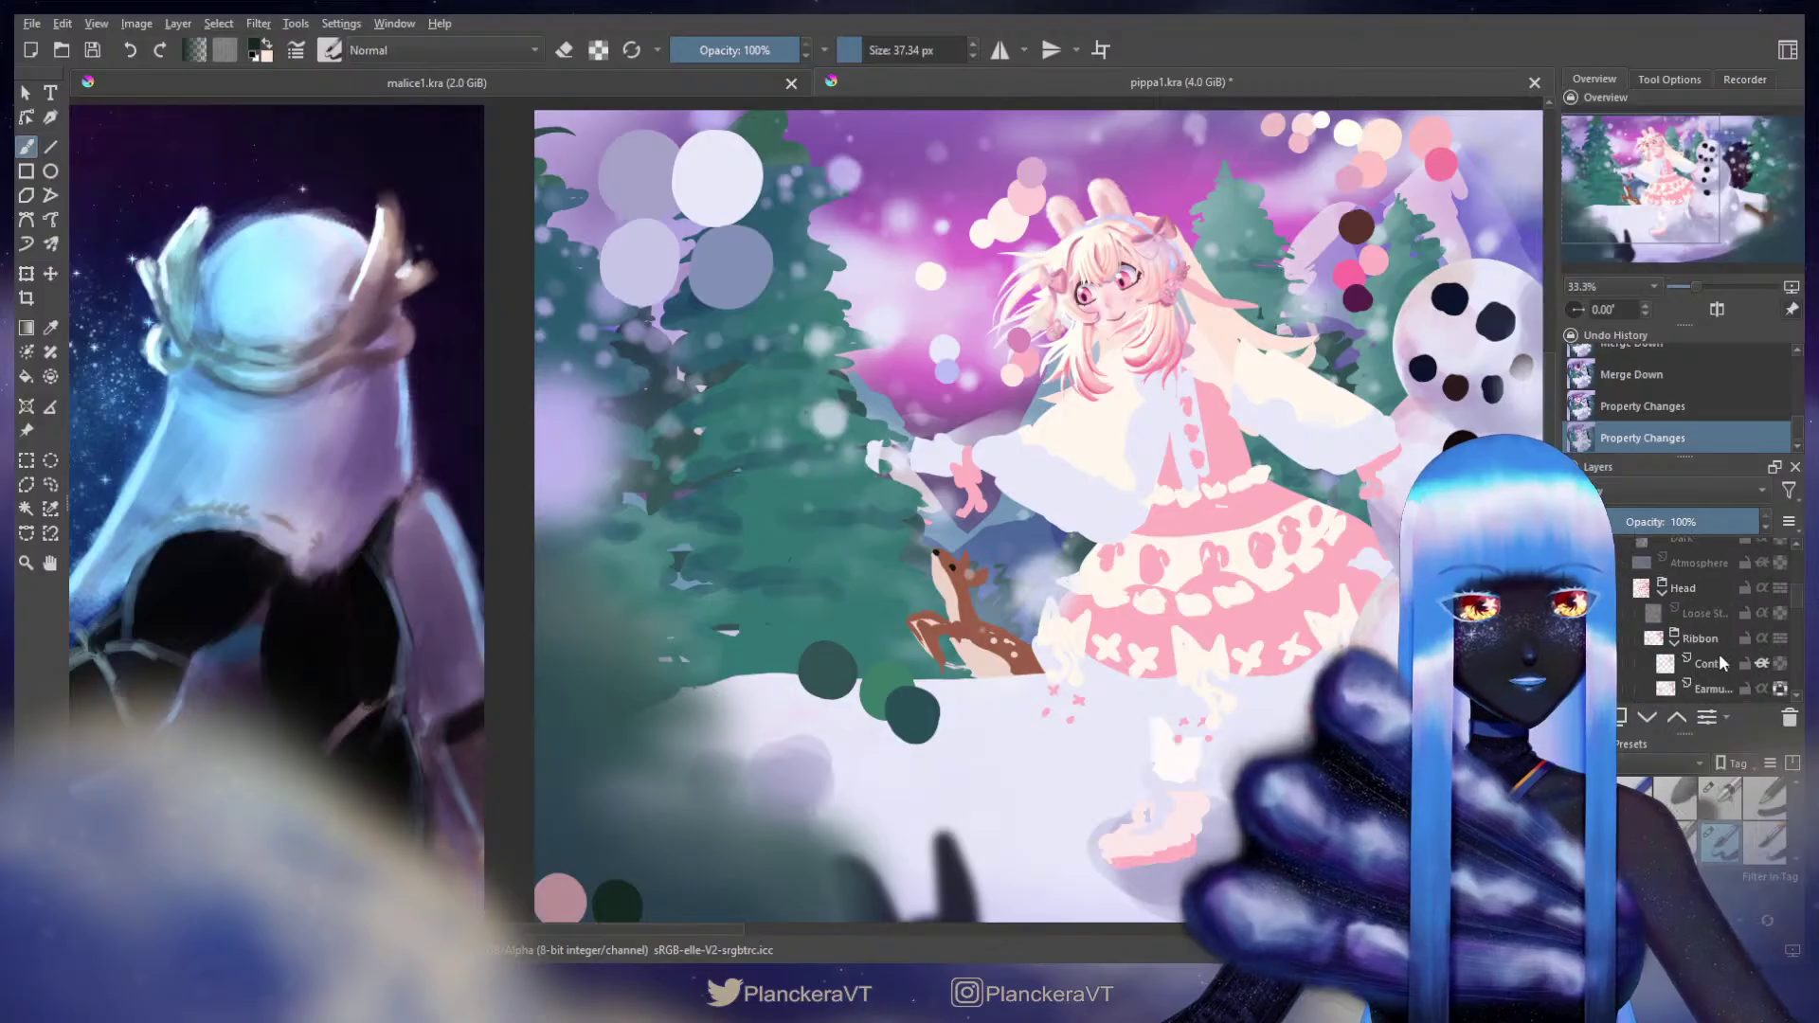
Step: Shade the long lock below the right flower ornament on the Contrast layer with a 27.37 px brush, undoing the last stroke
{"action": "scroll", "coordinate": [1195, 506], "scroll_direction": "up", "scroll_amount": 3}
{"action": "left_click_drag", "start_coordinate": [1127, 559], "coordinate": [1080, 917]}
{"action": "left_click_drag", "start_coordinate": [1206, 503], "coordinate": [1193, 622]}
{"action": "scroll", "coordinate": [1194, 621], "scroll_direction": "up", "scroll_amount": 1}
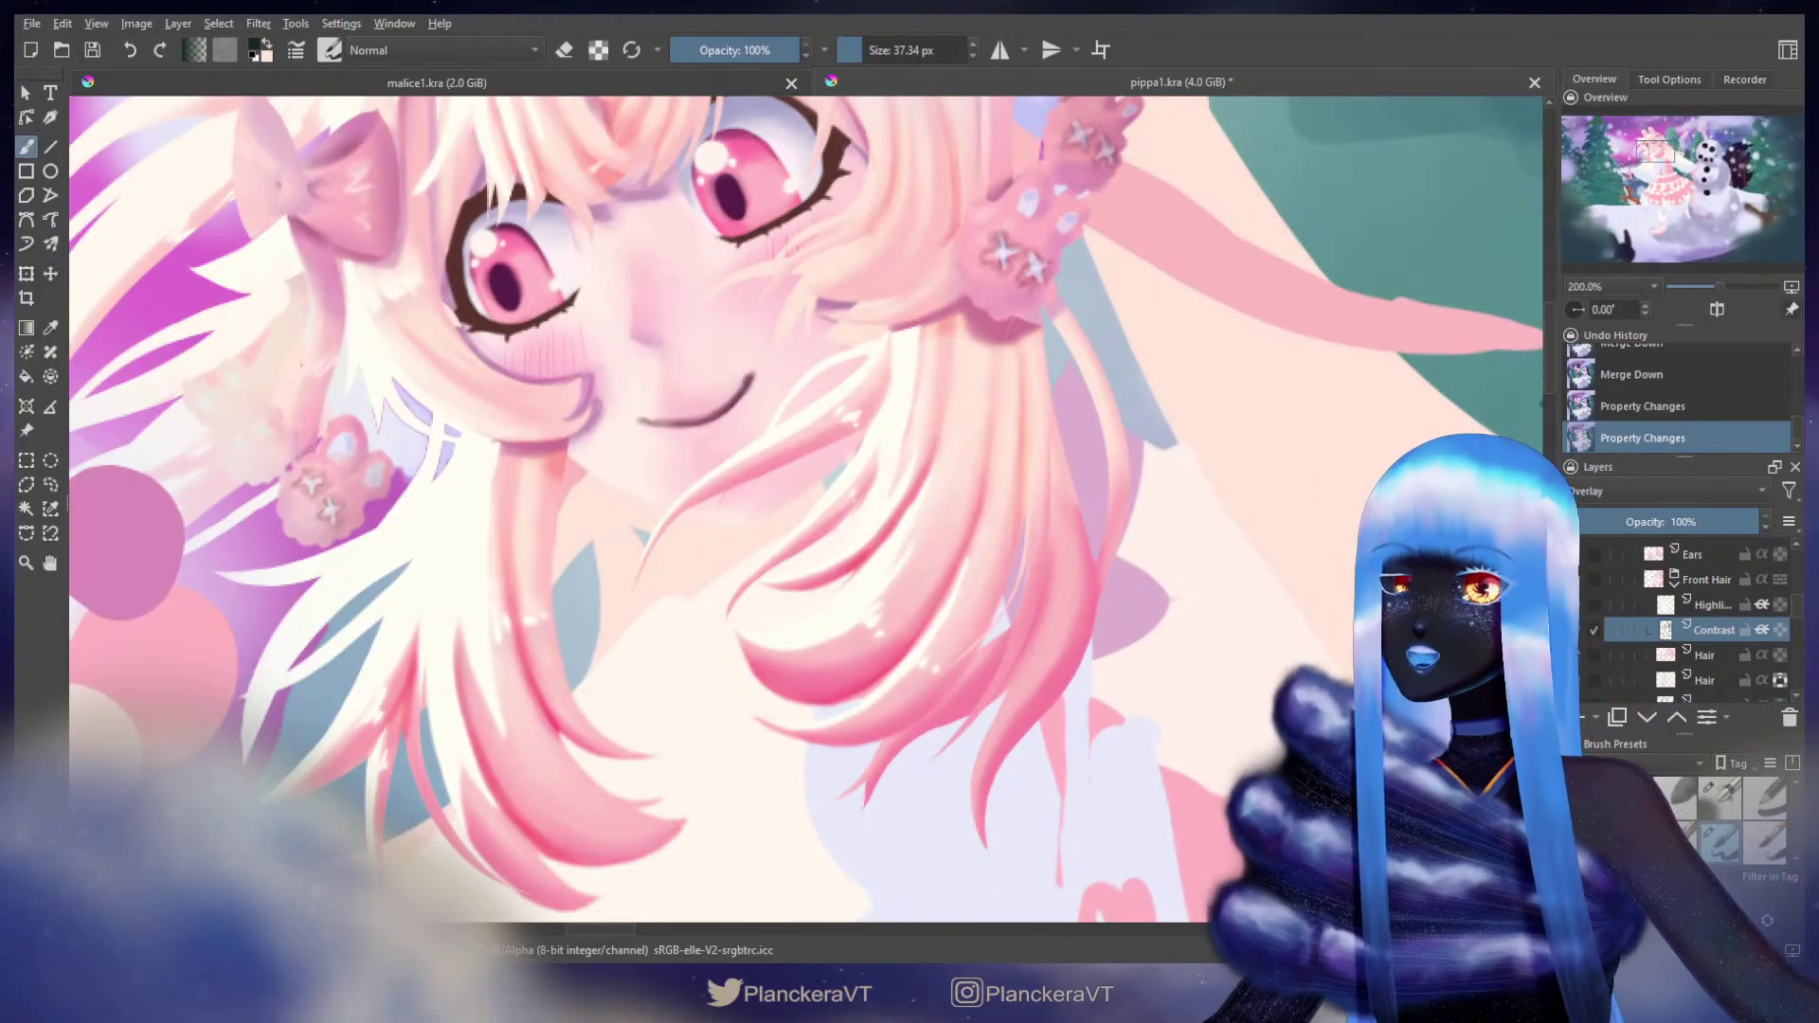
{"action": "left_click_drag", "start_coordinate": [1058, 289], "coordinate": [1047, 305]}
{"action": "mouse_move", "coordinate": [1093, 578]}
{"action": "left_mouse_down", "text": "shift"}
{"action": "mouse_move", "coordinate": [1073, 579]}
{"action": "mouse_move", "coordinate": [1104, 629]}
{"action": "left_mouse_up", "text": "shift"}
{"action": "key", "text": "ctrl+z"}
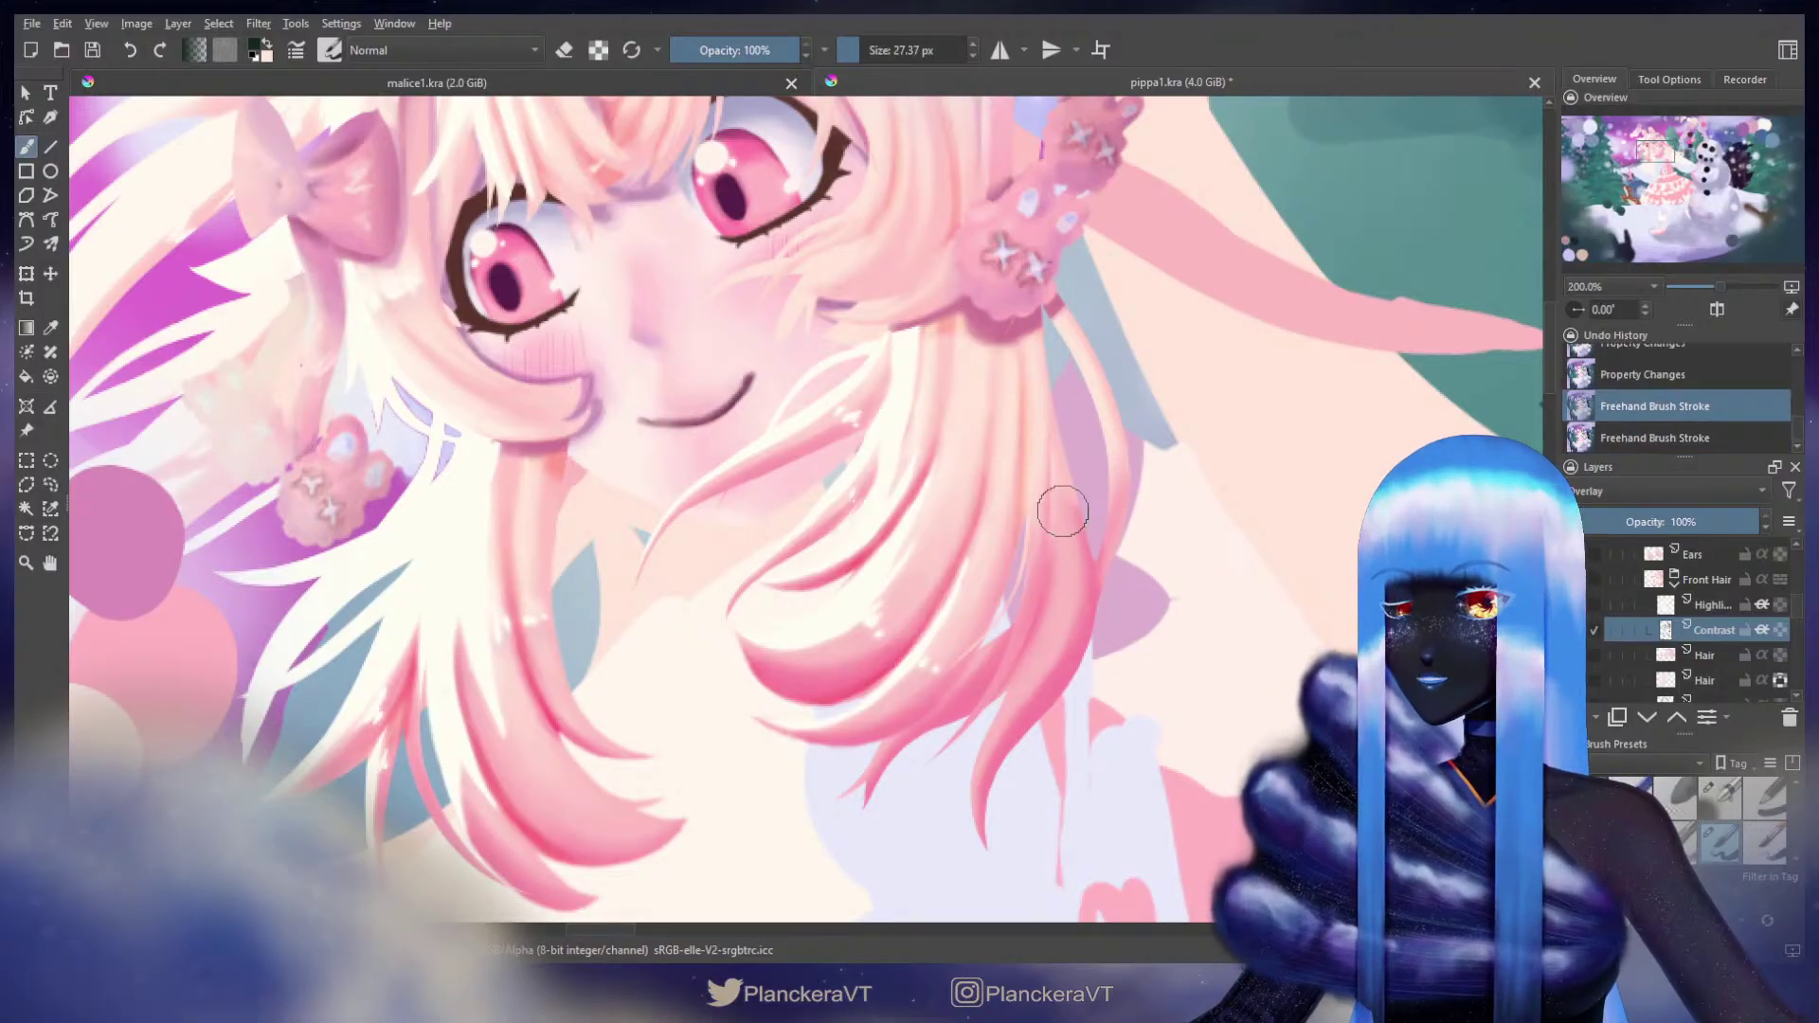
{"action": "left_click_drag", "start_coordinate": [1036, 427], "coordinate": [1098, 436]}
Step: Refine the contrast shading on the lock below the right ornament, toggling the eraser and reducing the brush to 4.30 px
{"action": "key", "text": "slash"}
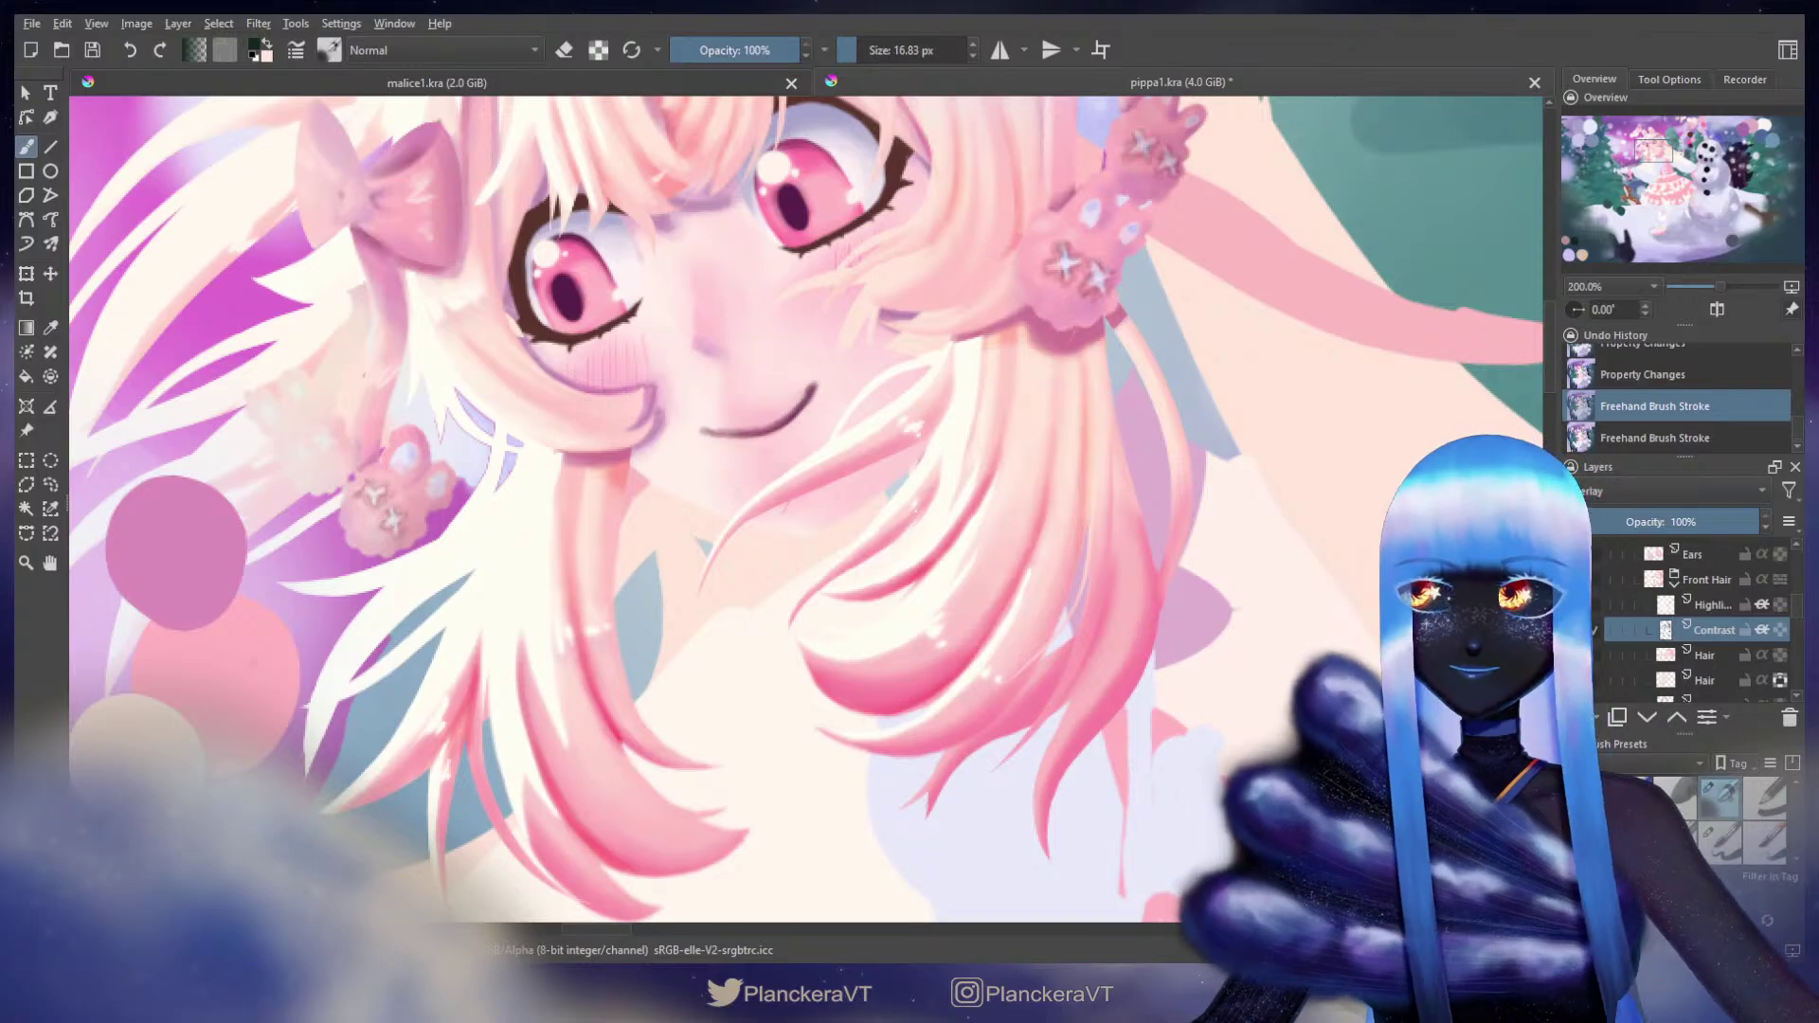
{"action": "key", "text": "e"}
{"action": "left_click_drag", "start_coordinate": [1133, 332], "coordinate": [1071, 383]}
{"action": "left_click", "coordinate": [563, 50]}
{"action": "key", "text": "bracketleft"}
{"action": "key", "text": "bracketleft"}
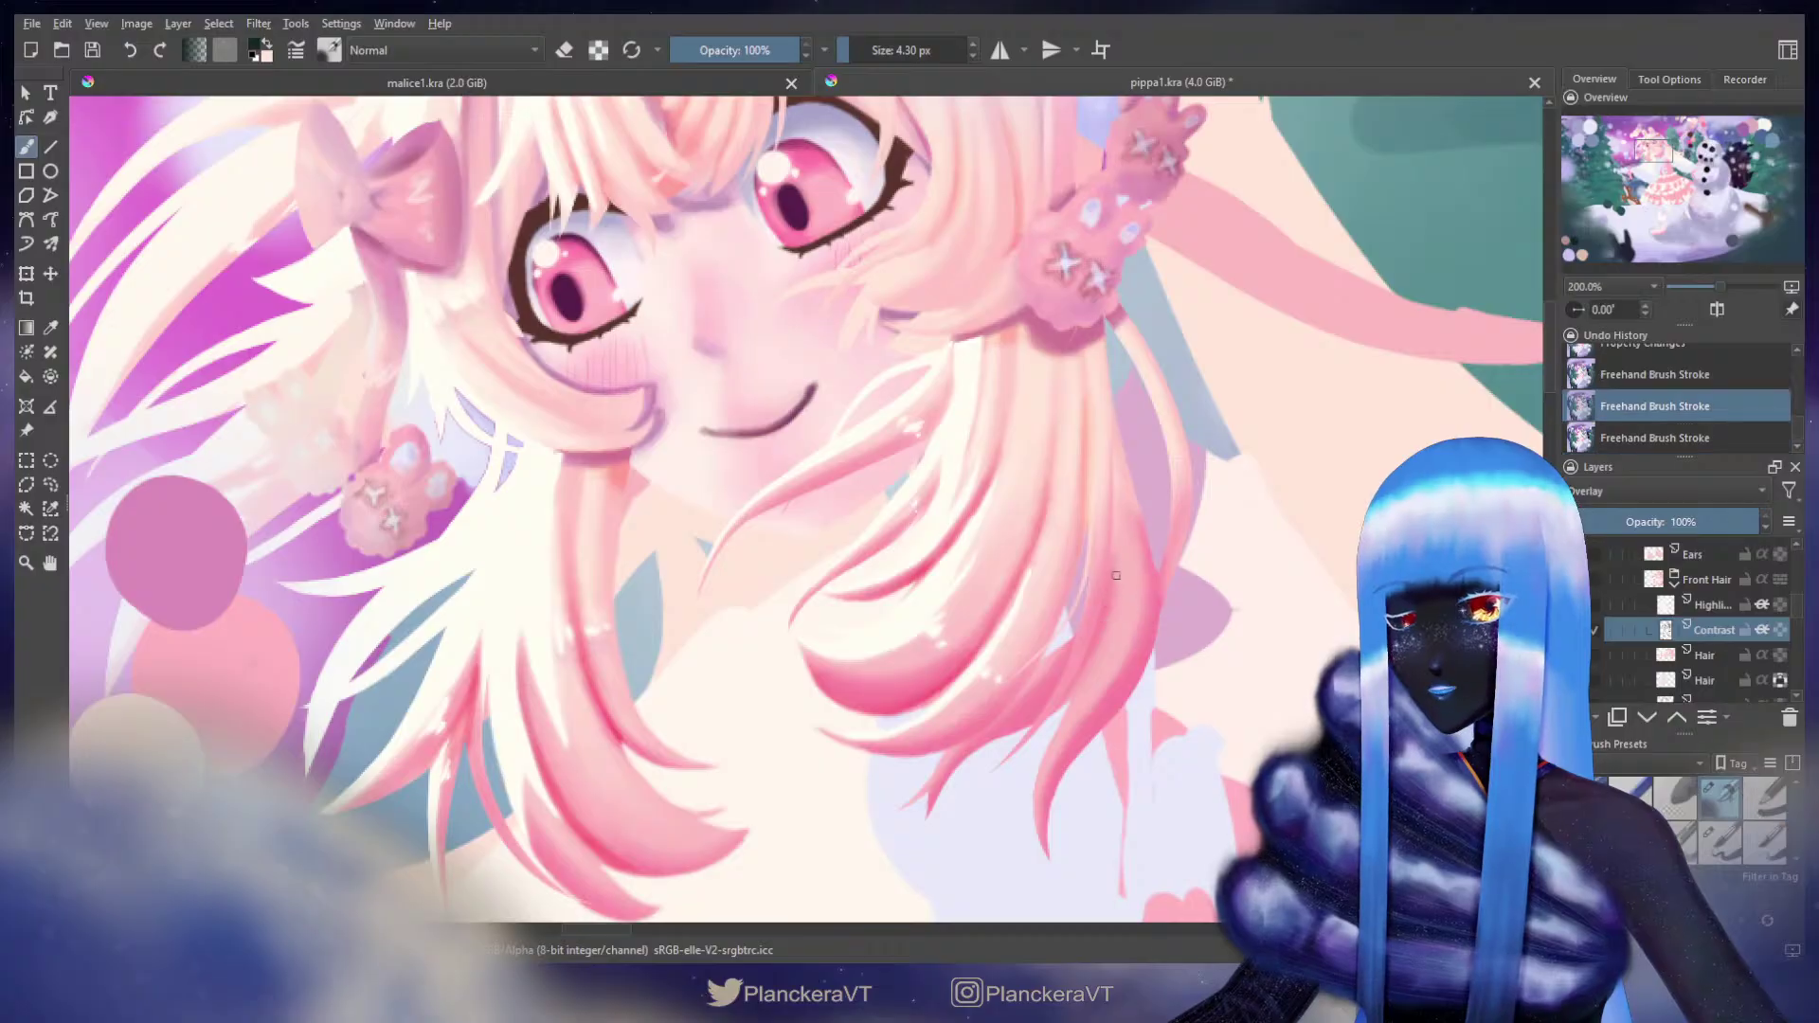
Step: Deepen the pink shadow between the curled tips of the right lock, enlarging the brush from 5.75 to 14.36 px
{"action": "key", "text": "bracketright"}
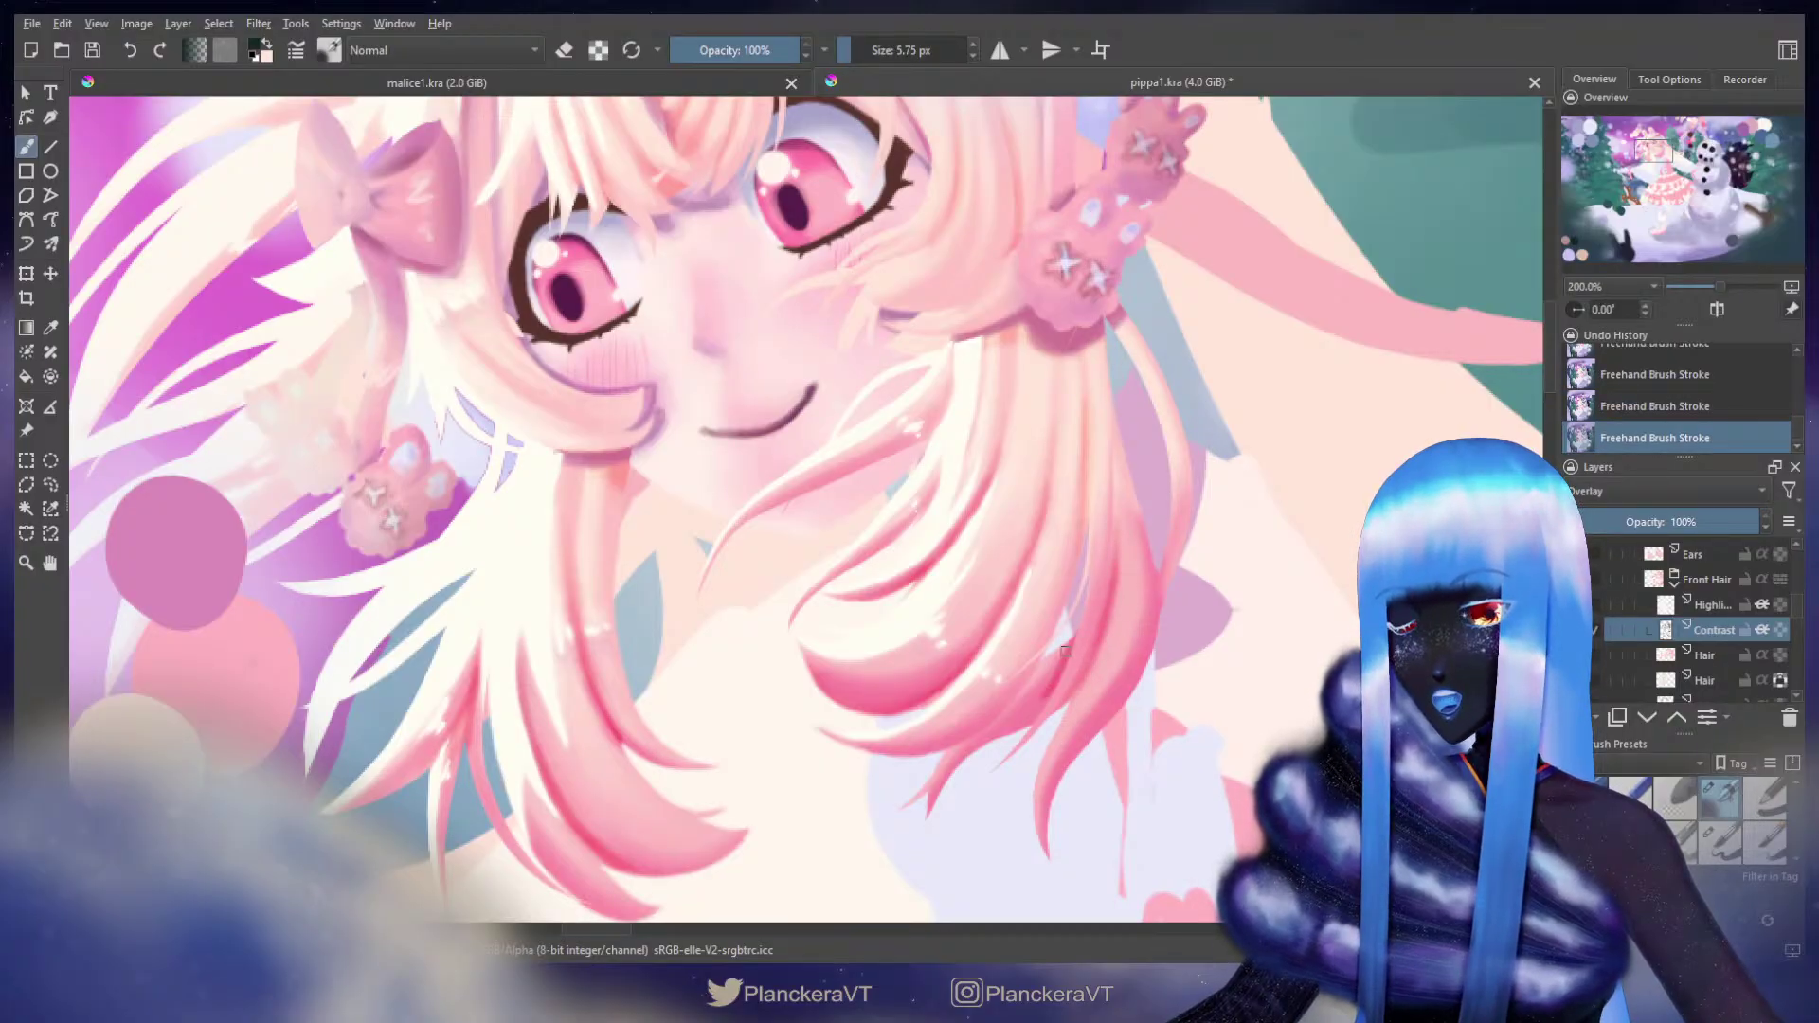
{"action": "key", "text": "bracketright"}
{"action": "key", "text": "bracketright"}
{"action": "key", "text": "bracketright"}
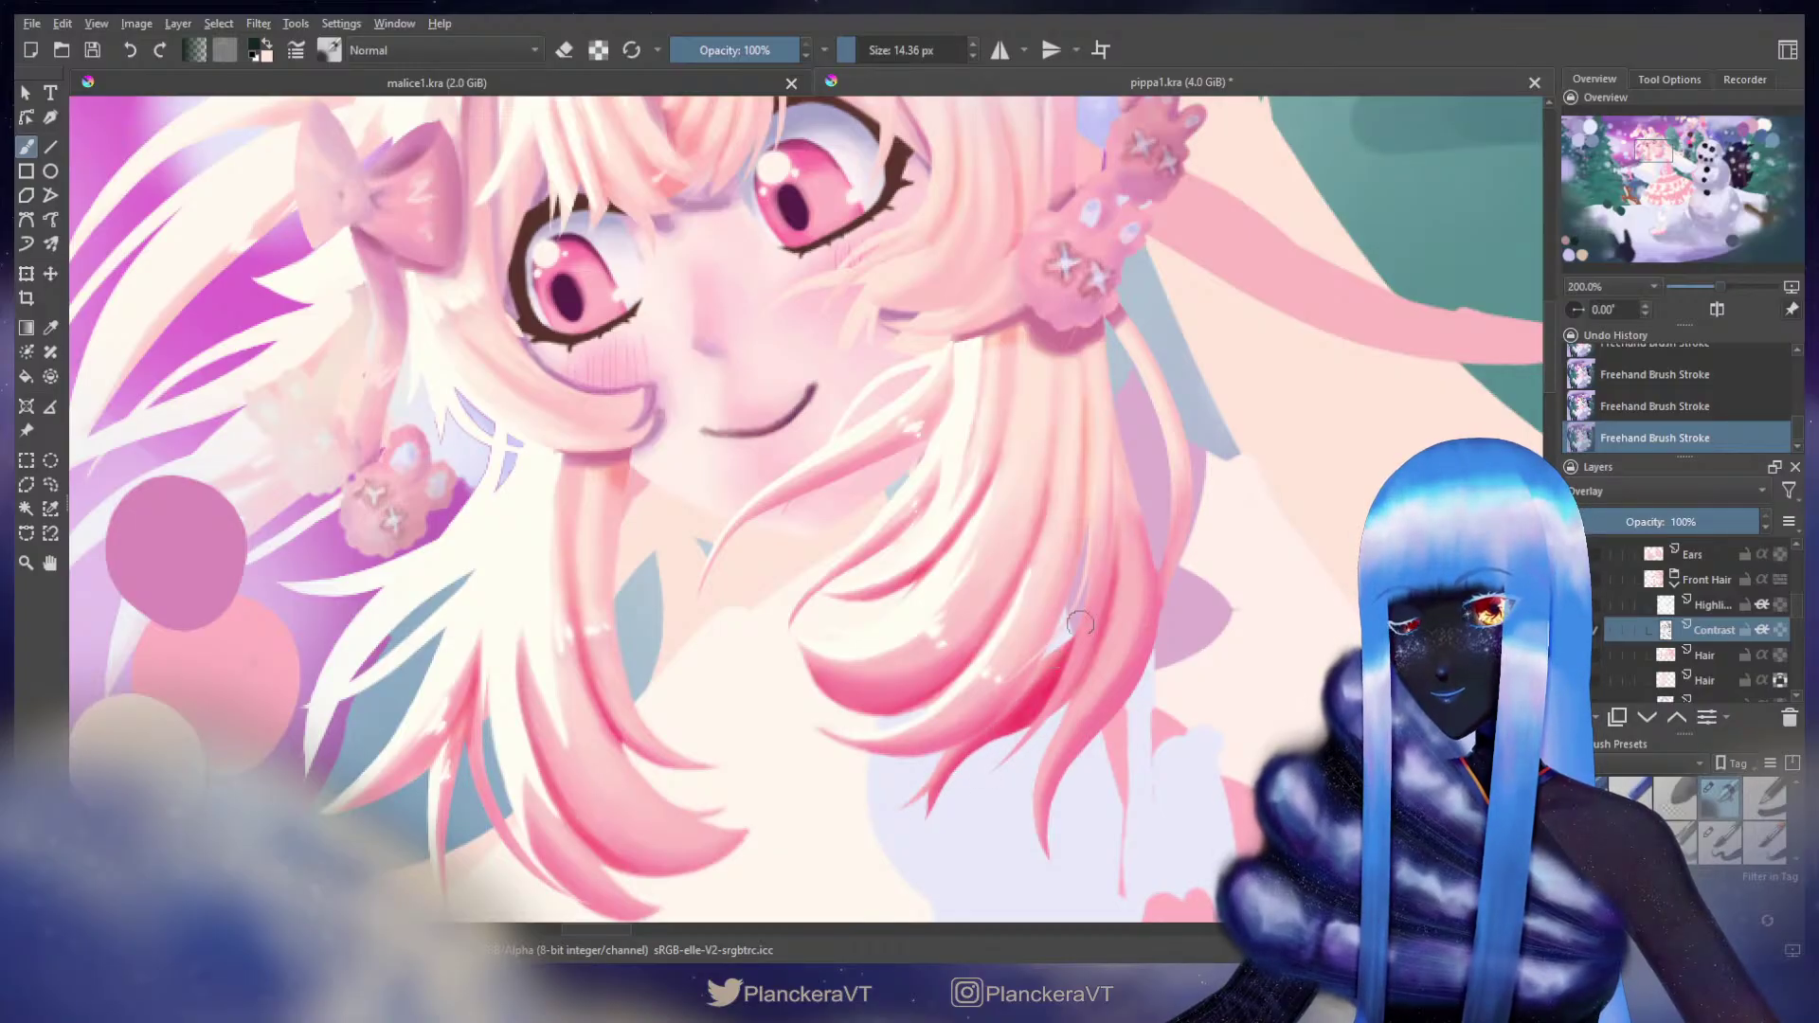
Step: Add fine shadow lines along the outer strands of the right lock, varying the brush between 3.04 and 7.33 px
{"action": "key", "text": "bracketleft"}
{"action": "key", "text": "bracketleft"}
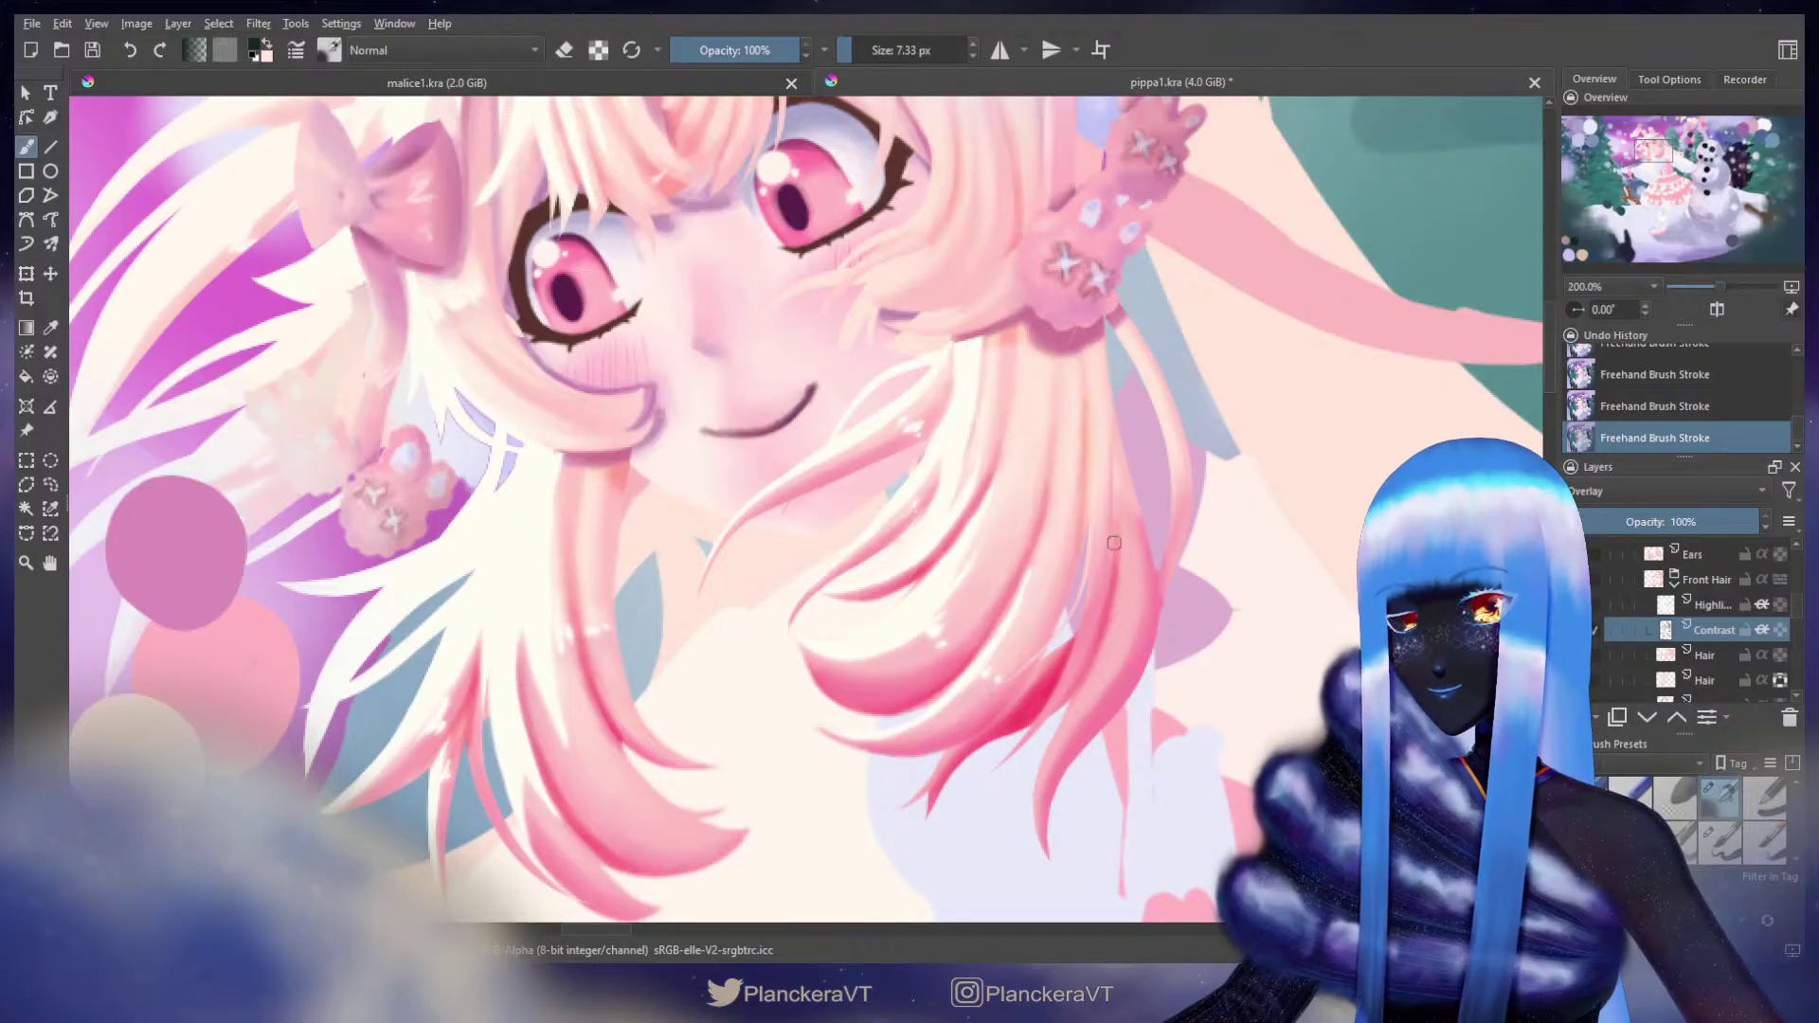
{"action": "key", "text": "bracketleft"}
{"action": "key", "text": "bracketleft"}
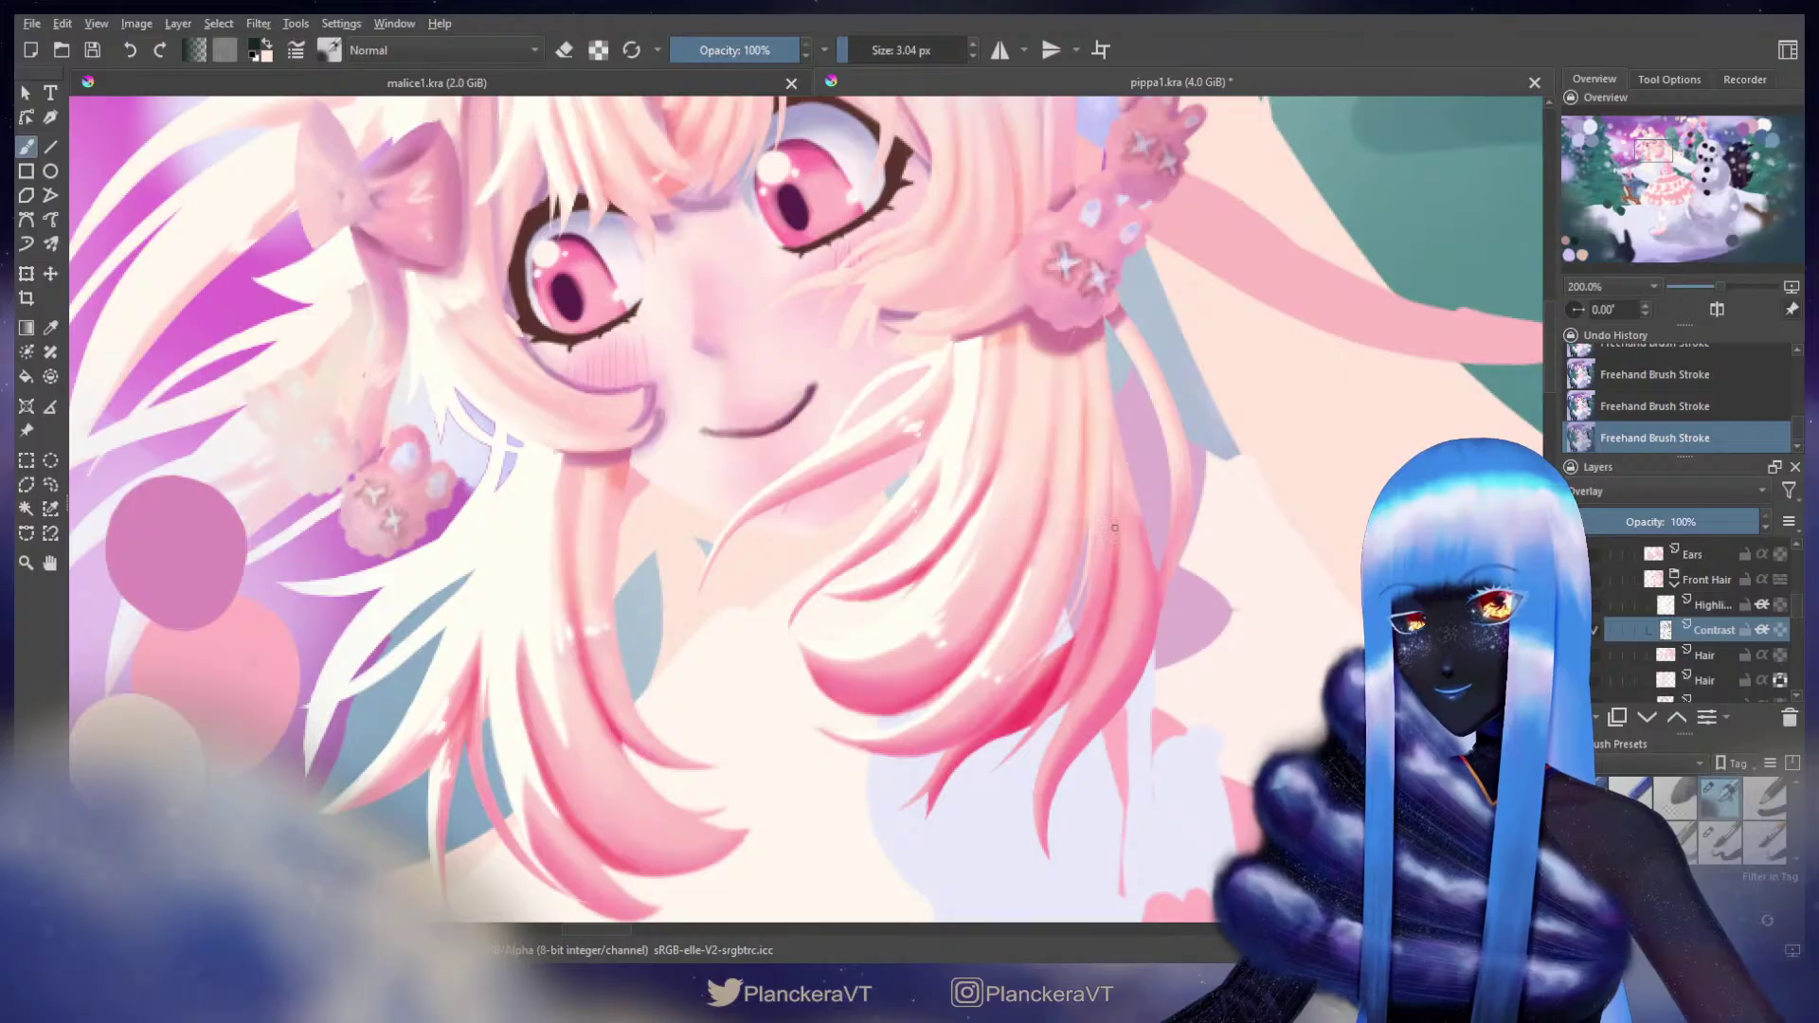
{"action": "key", "text": "bracketright"}
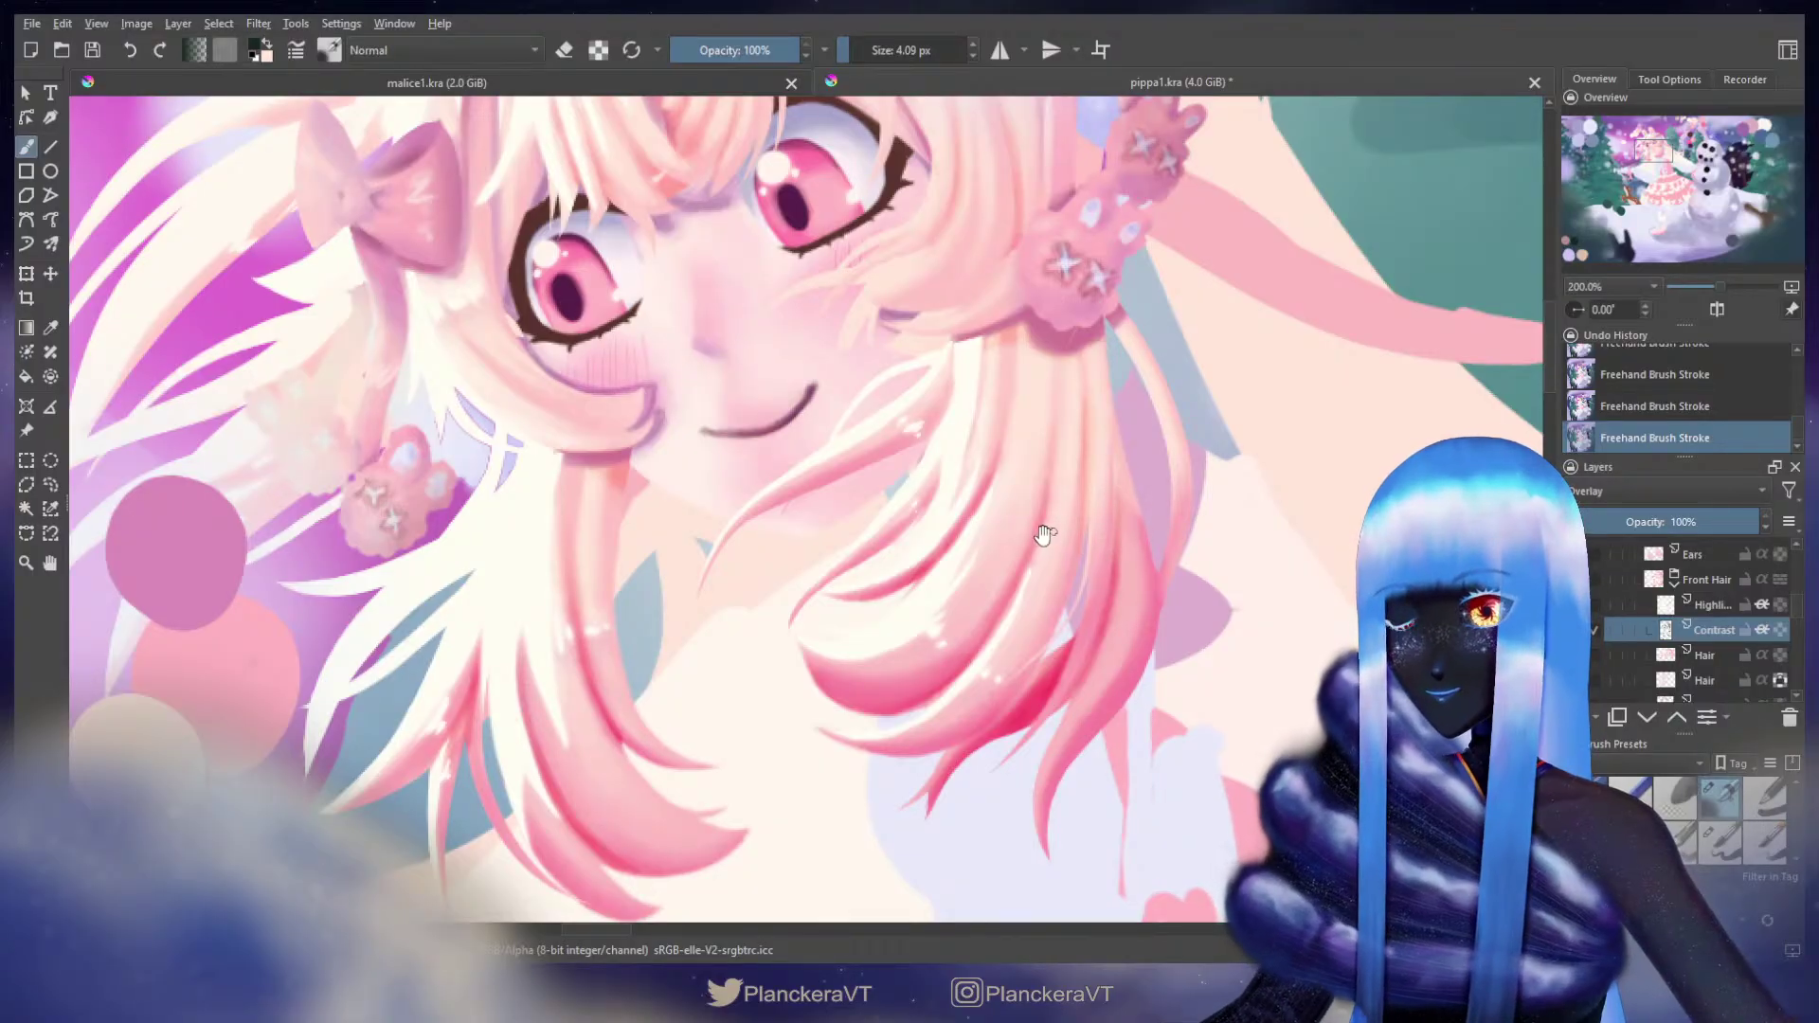
{"action": "left_click_drag", "start_coordinate": [1048, 528], "coordinate": [1169, 600]}
{"action": "left_click_drag", "start_coordinate": [1053, 574], "coordinate": [1165, 649]}
{"action": "left_click_drag", "start_coordinate": [843, 436], "coordinate": [862, 591]}
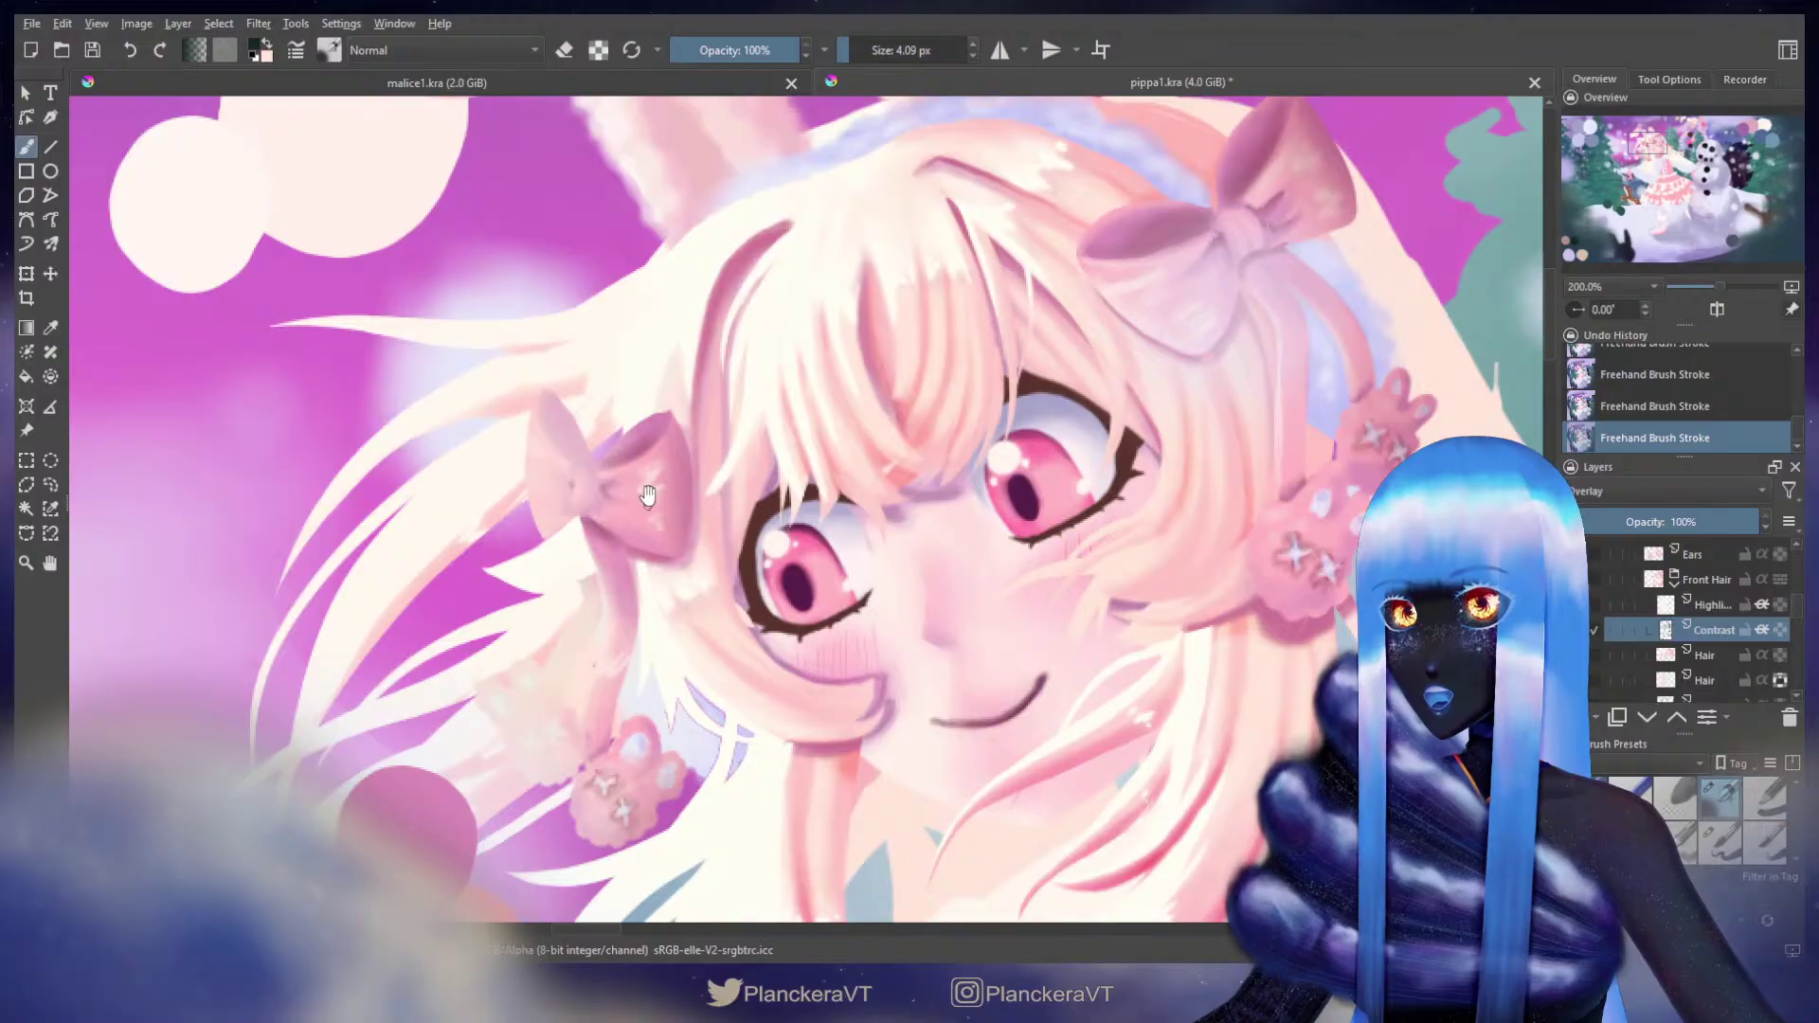
Step: Fill in the loose hair around the left bow on the lower Hair layer, with its alpha unlocked and a 20.95 px brush
{"action": "left_click_drag", "start_coordinate": [653, 505], "coordinate": [829, 609]}
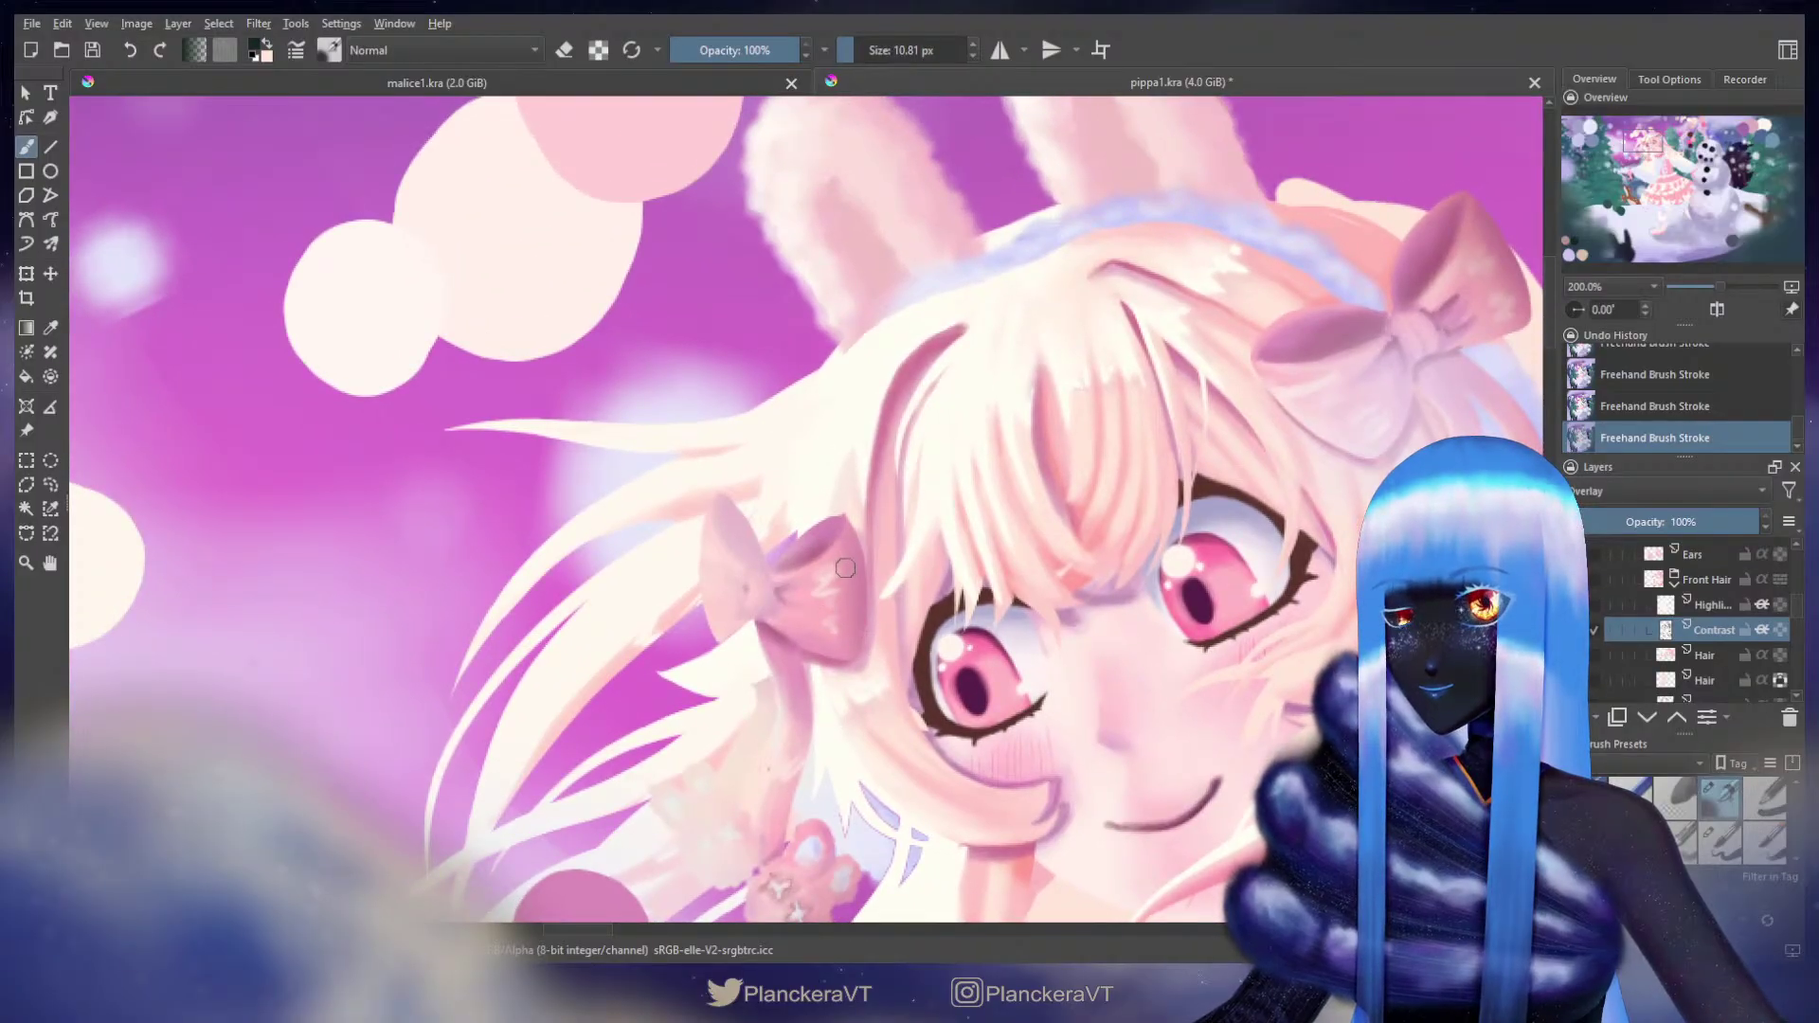
{"action": "key", "text": "bracketright"}
{"action": "key", "text": "bracketright"}
{"action": "key", "text": "bracketright"}
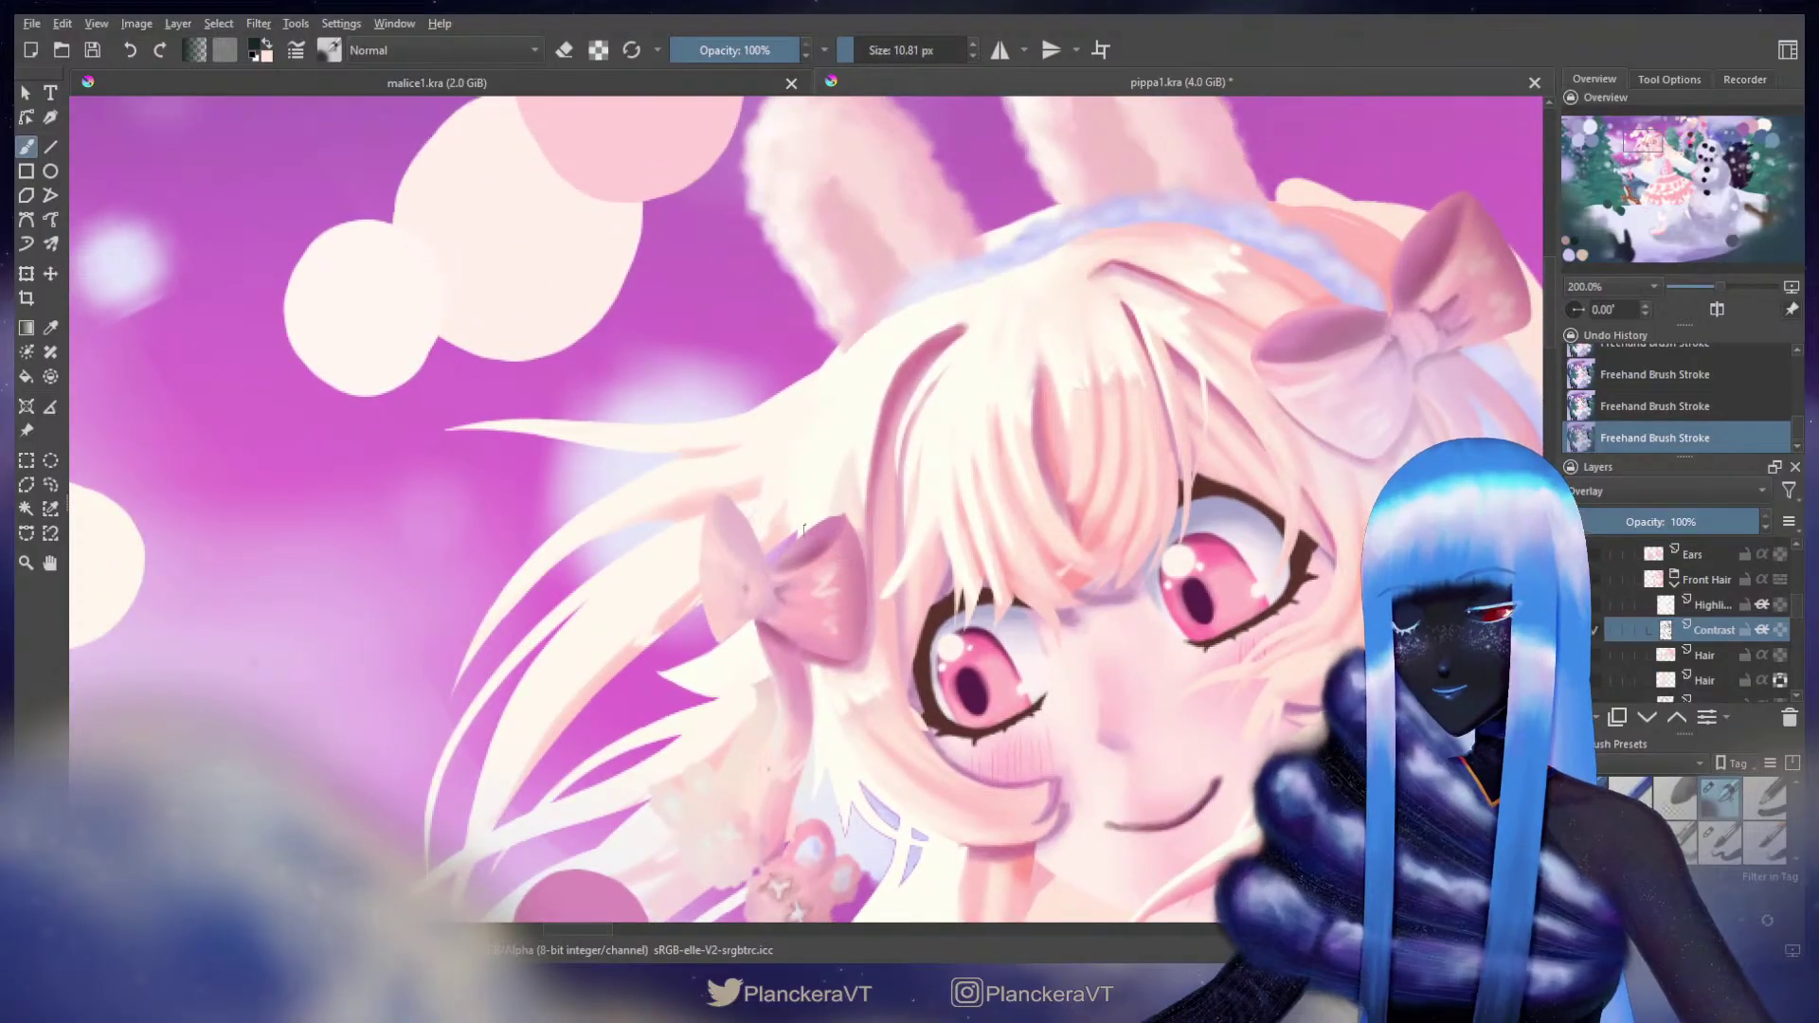
{"action": "left_click", "coordinate": [1639, 595]}
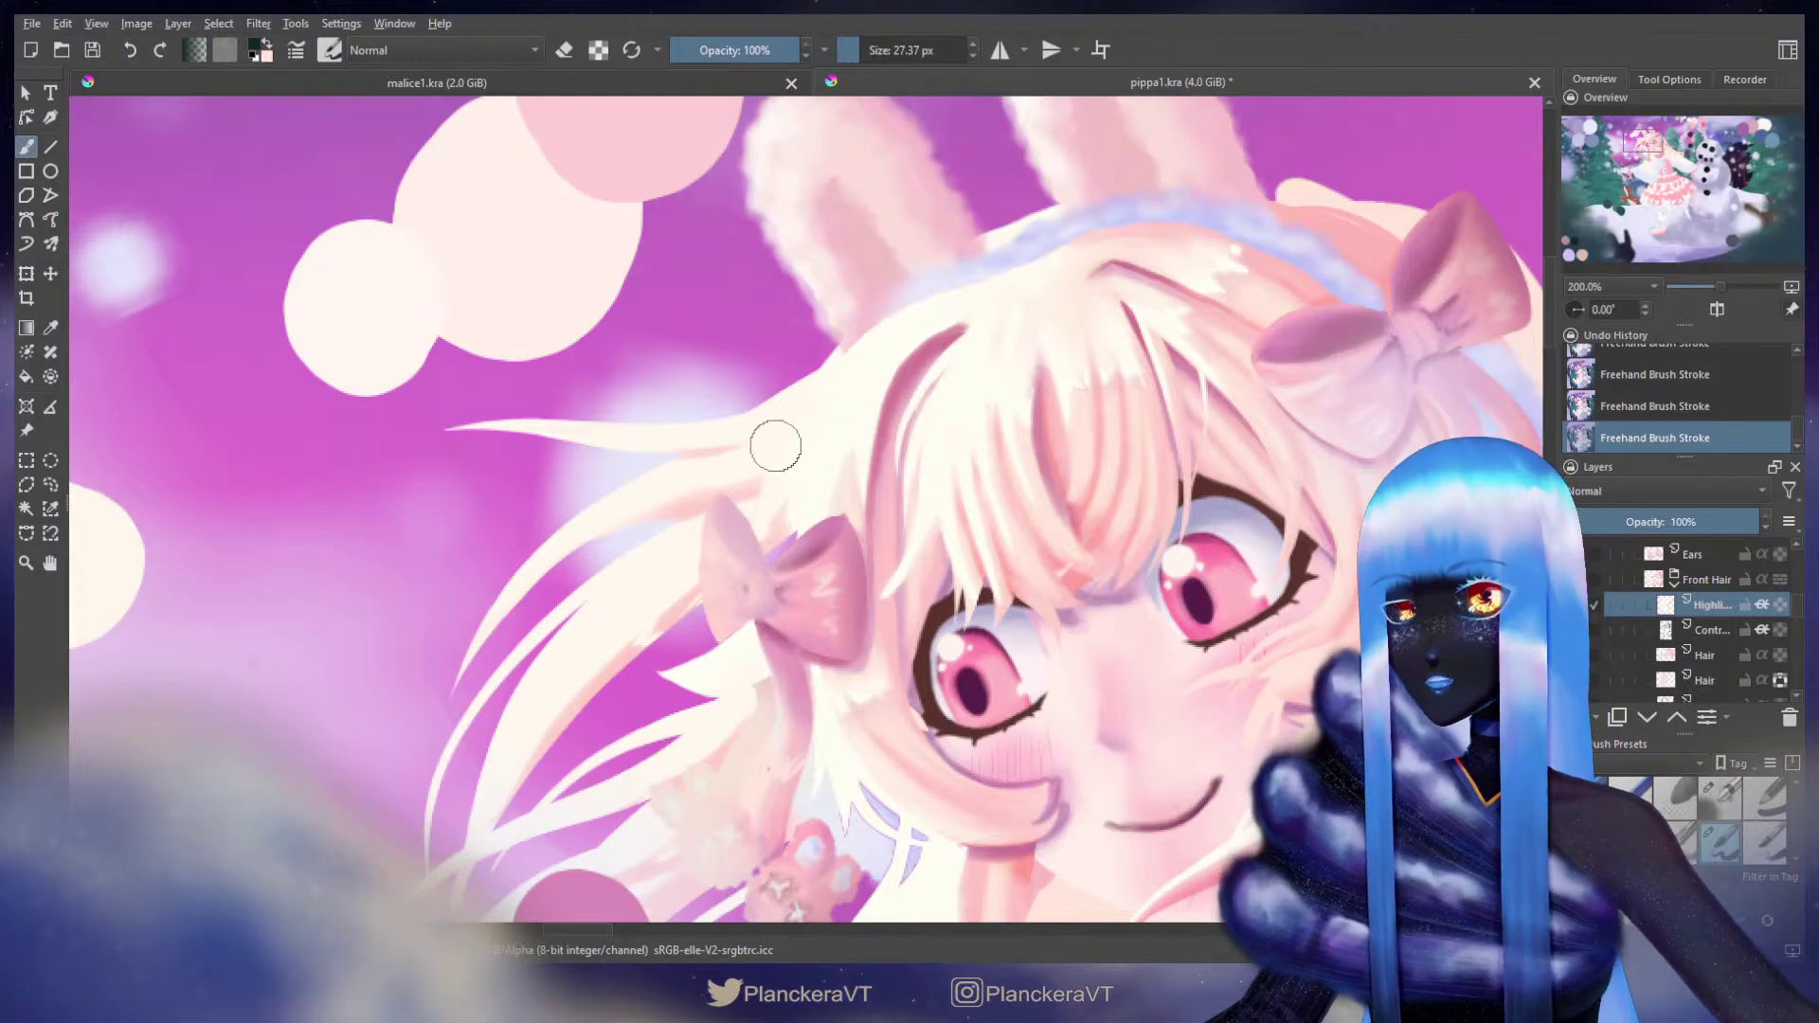
{"action": "key", "text": "bracketleft"}
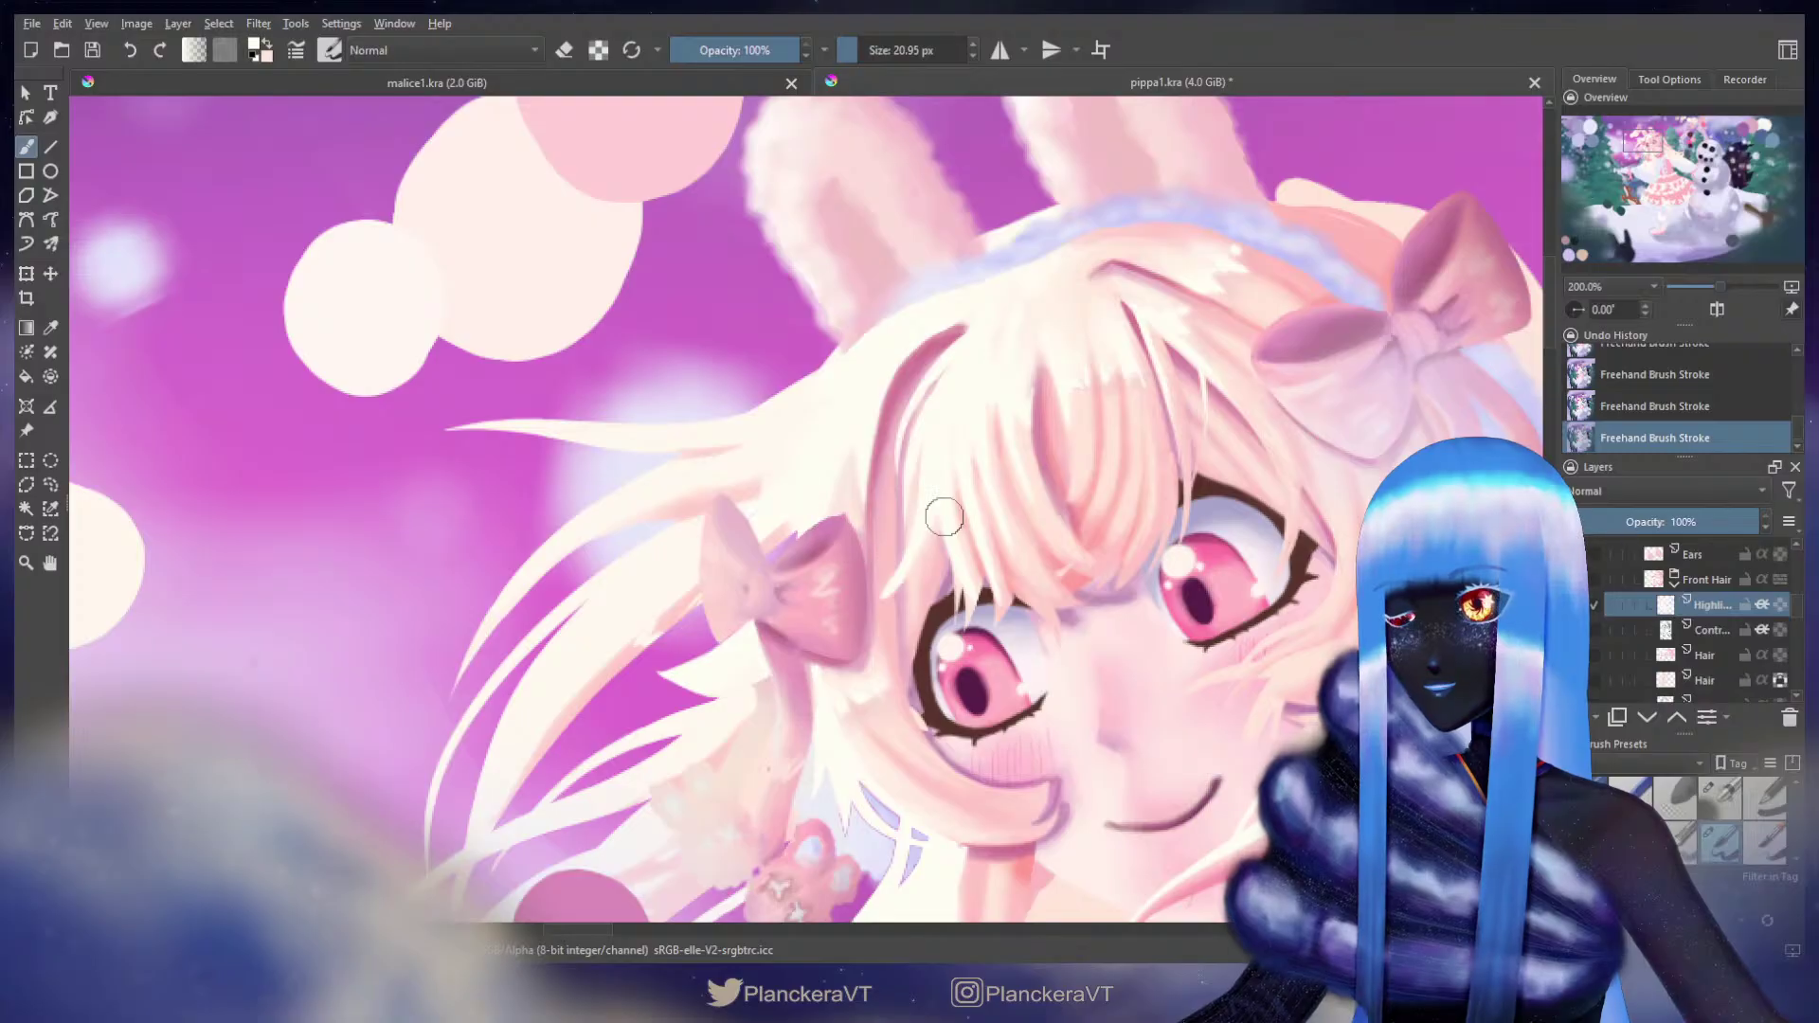
{"action": "left_click", "coordinate": [1713, 680]}
{"action": "left_click", "coordinate": [1780, 680]}
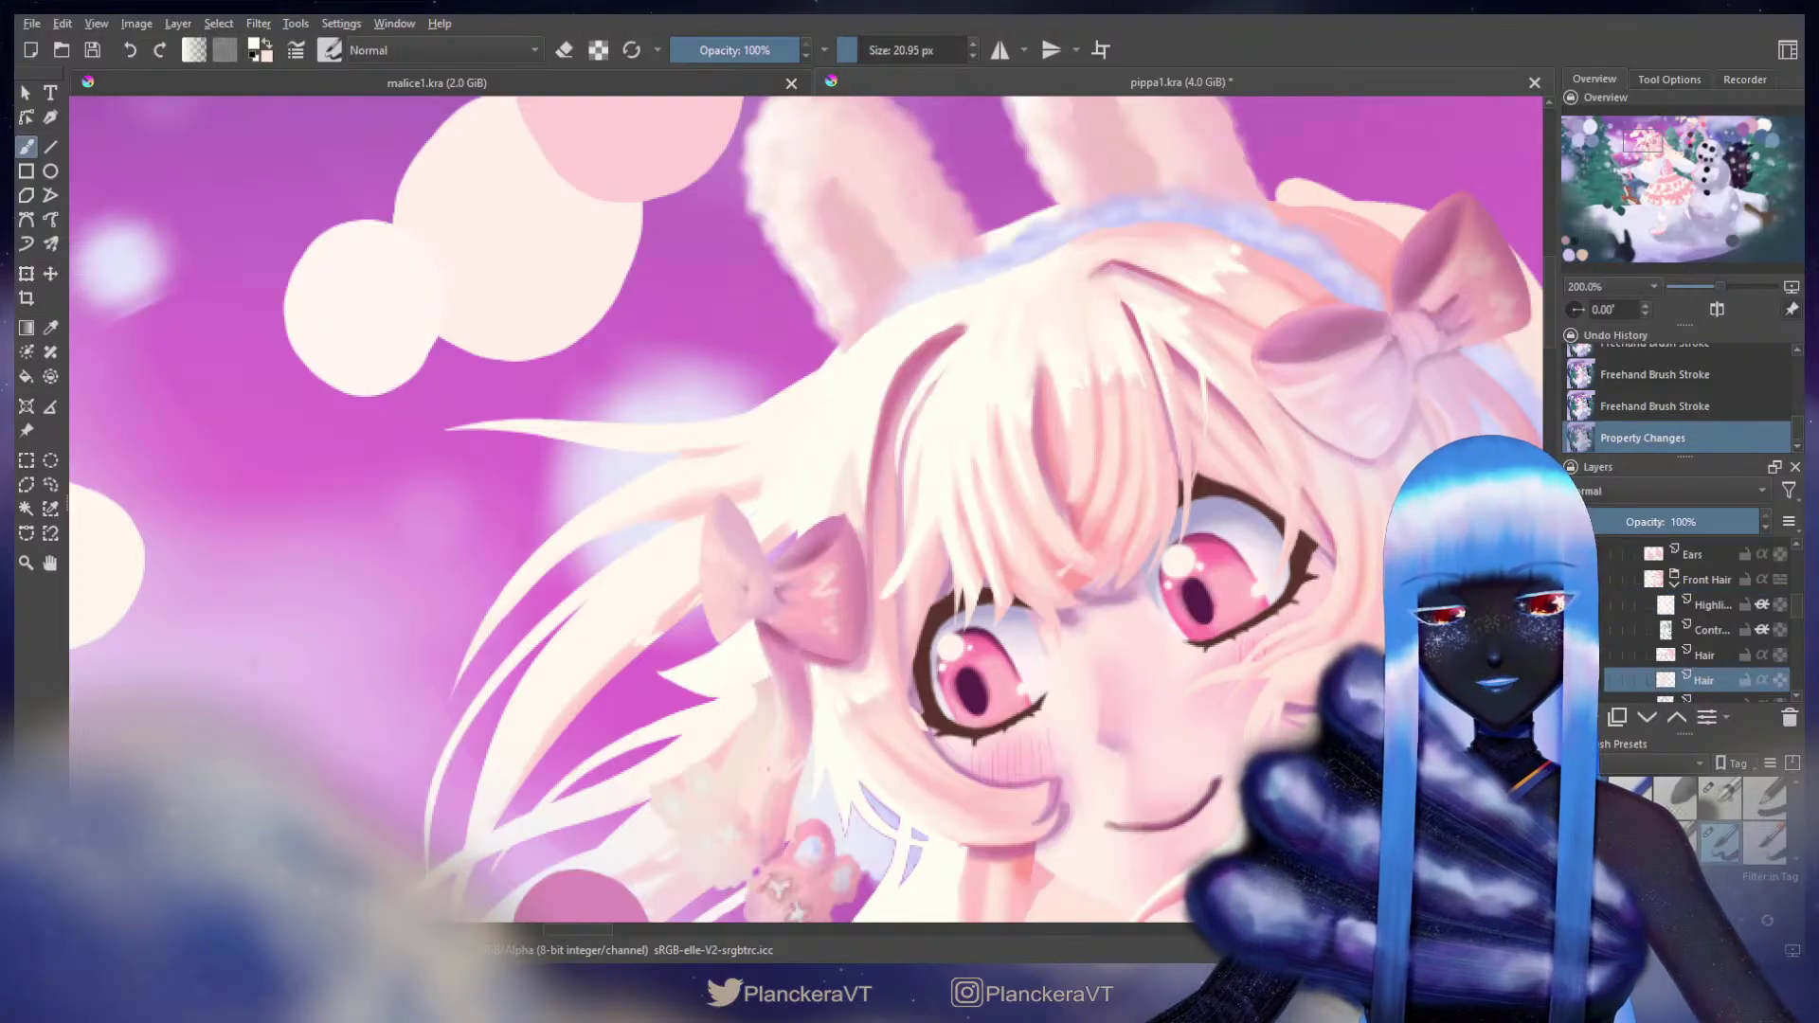
{"action": "left_click_drag", "start_coordinate": [762, 507], "coordinate": [772, 548]}
{"action": "scroll", "coordinate": [777, 554], "scroll_direction": "down", "scroll_amount": 5}
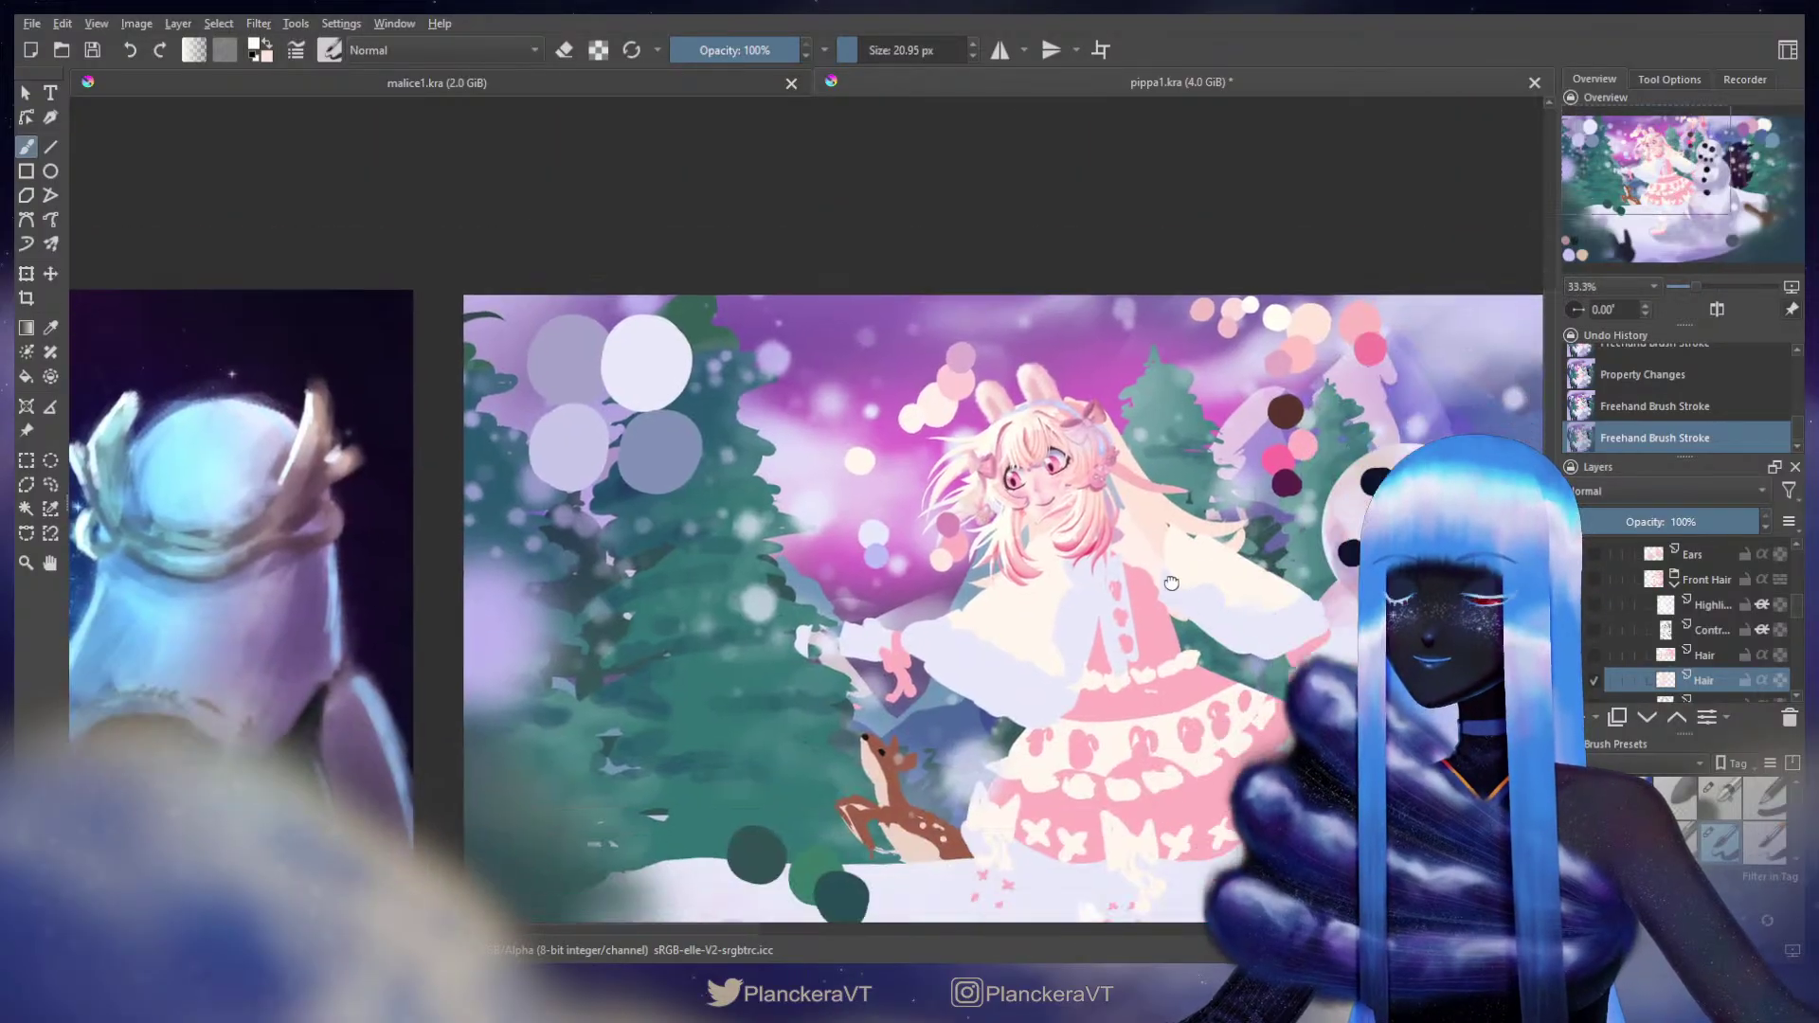
Step: Show the Animals layer group in the winter scene
{"action": "left_click_drag", "start_coordinate": [1171, 582], "coordinate": [1059, 483]}
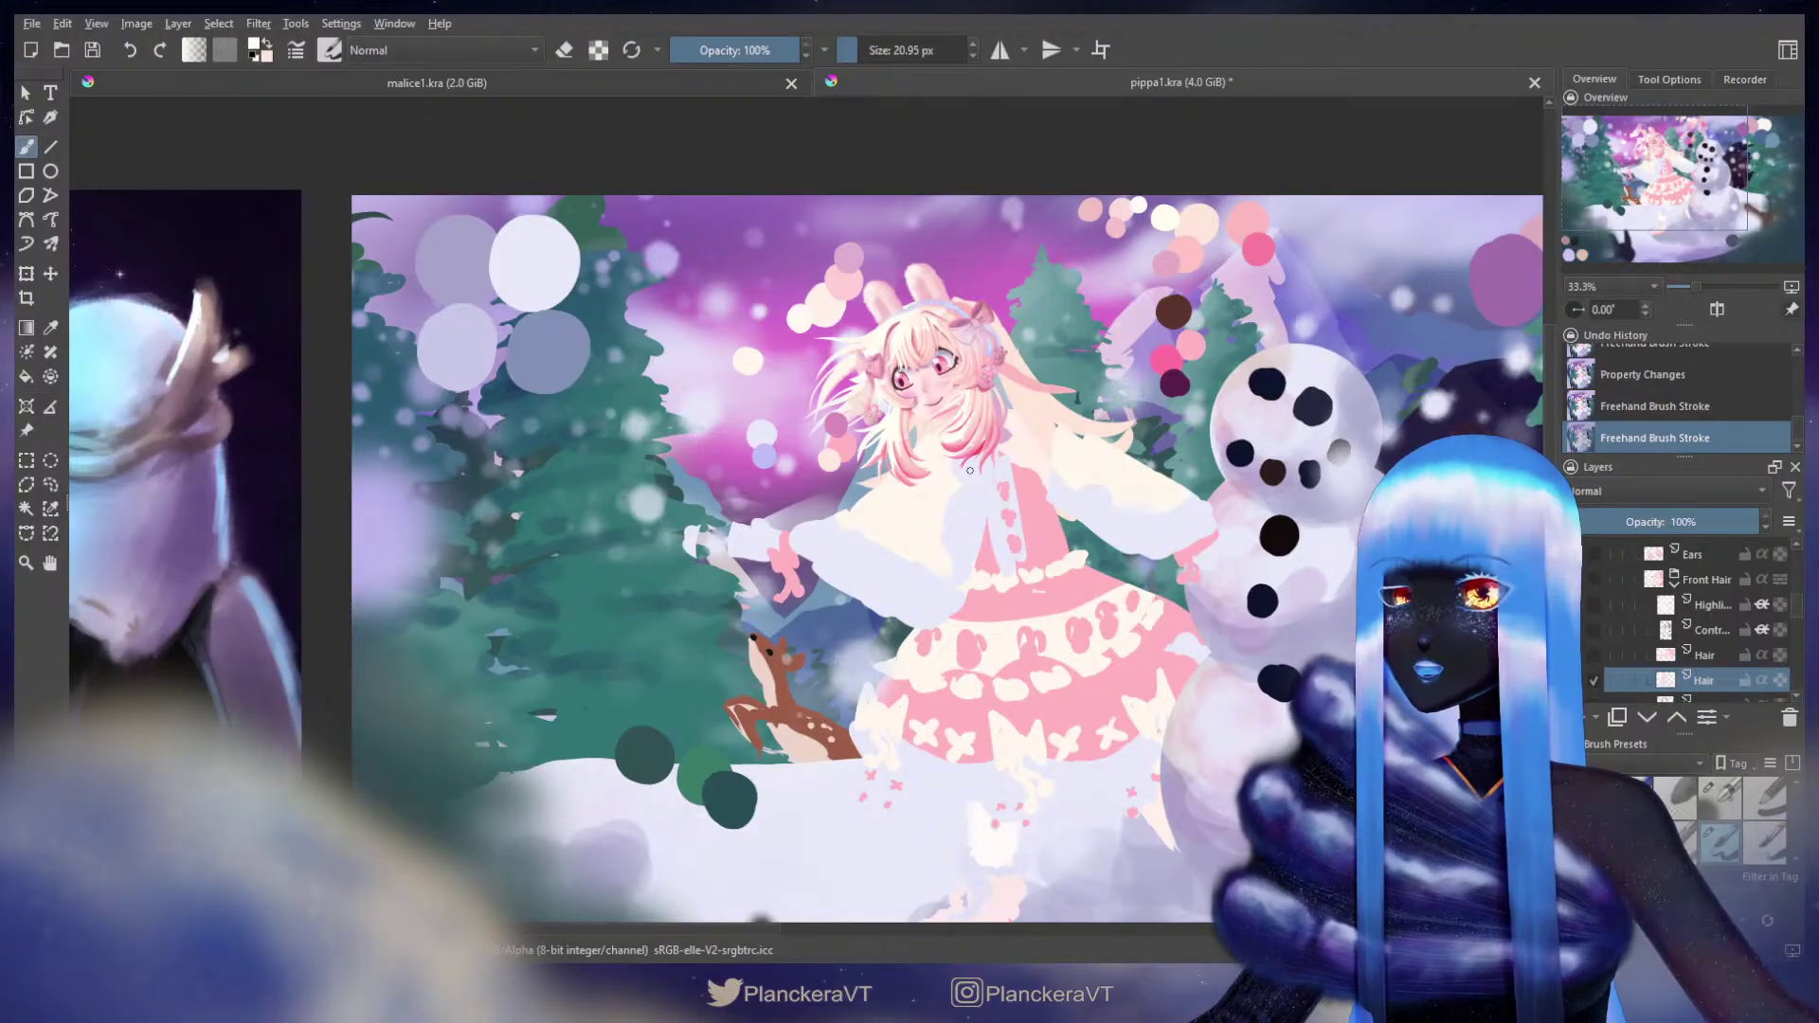
{"action": "scroll", "coordinate": [1797, 606], "scroll_direction": "up", "scroll_amount": 3}
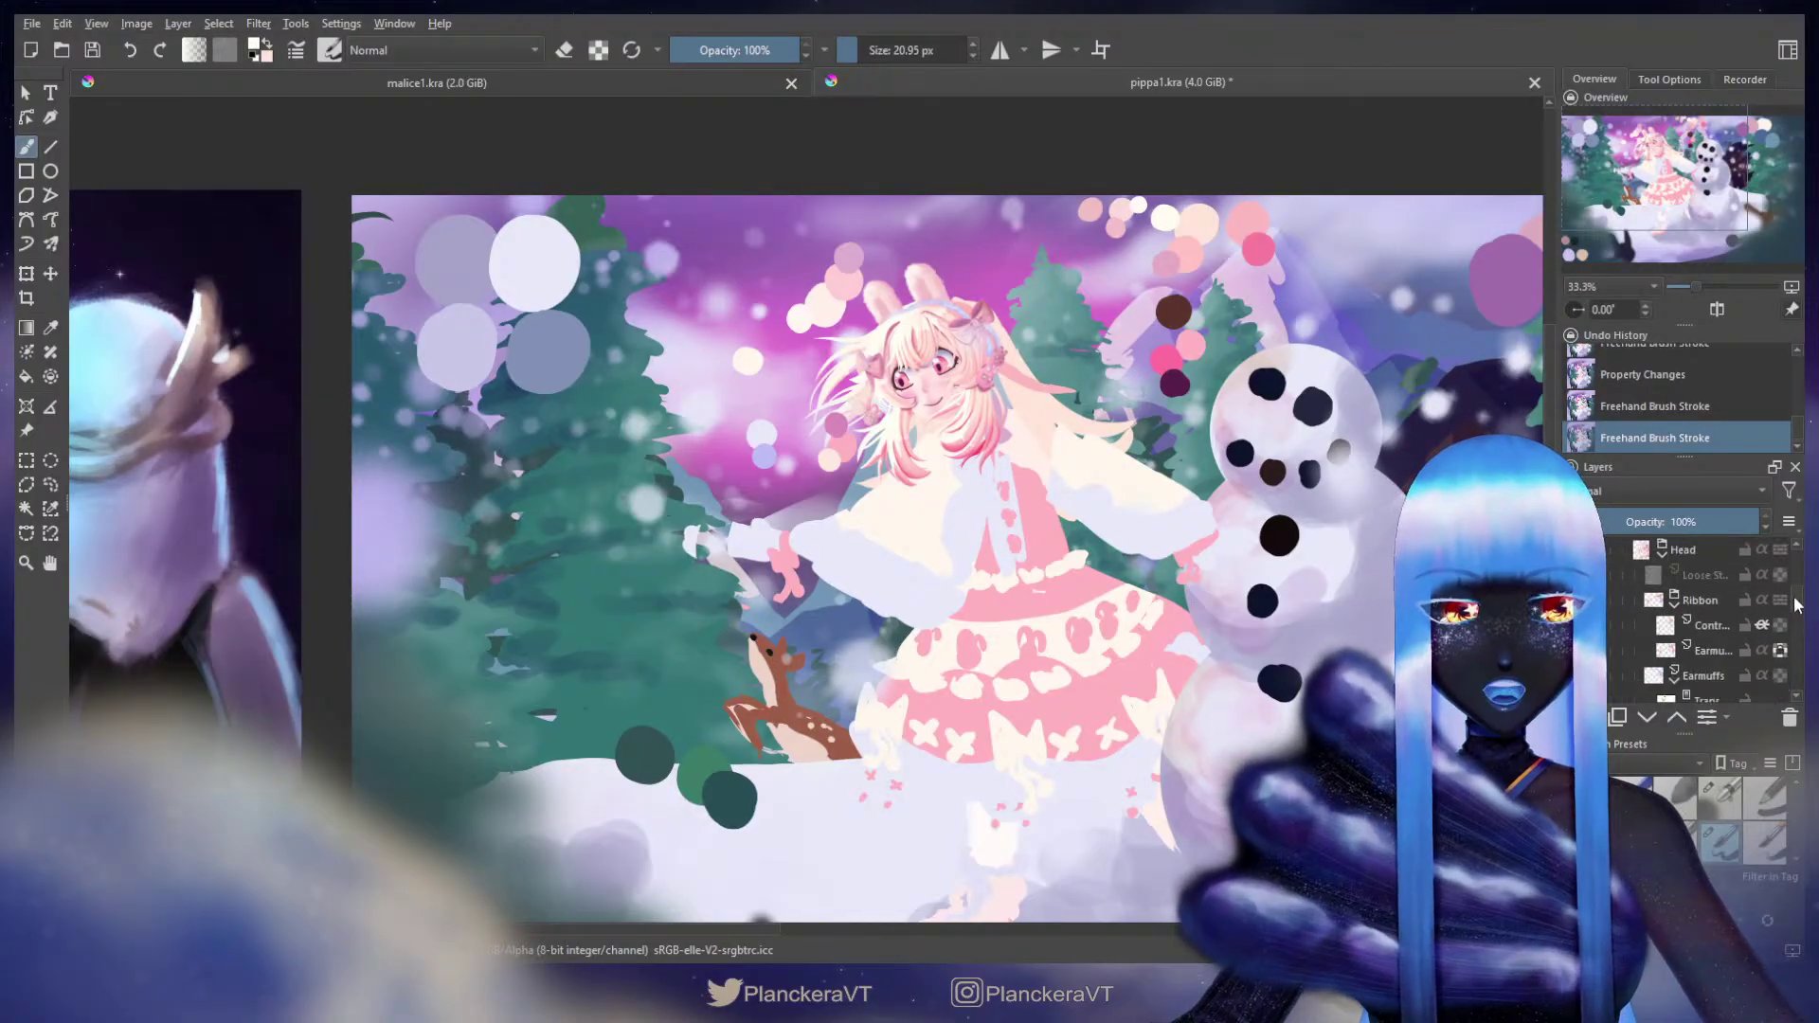
{"action": "scroll", "coordinate": [1797, 607], "scroll_direction": "up", "scroll_amount": 5}
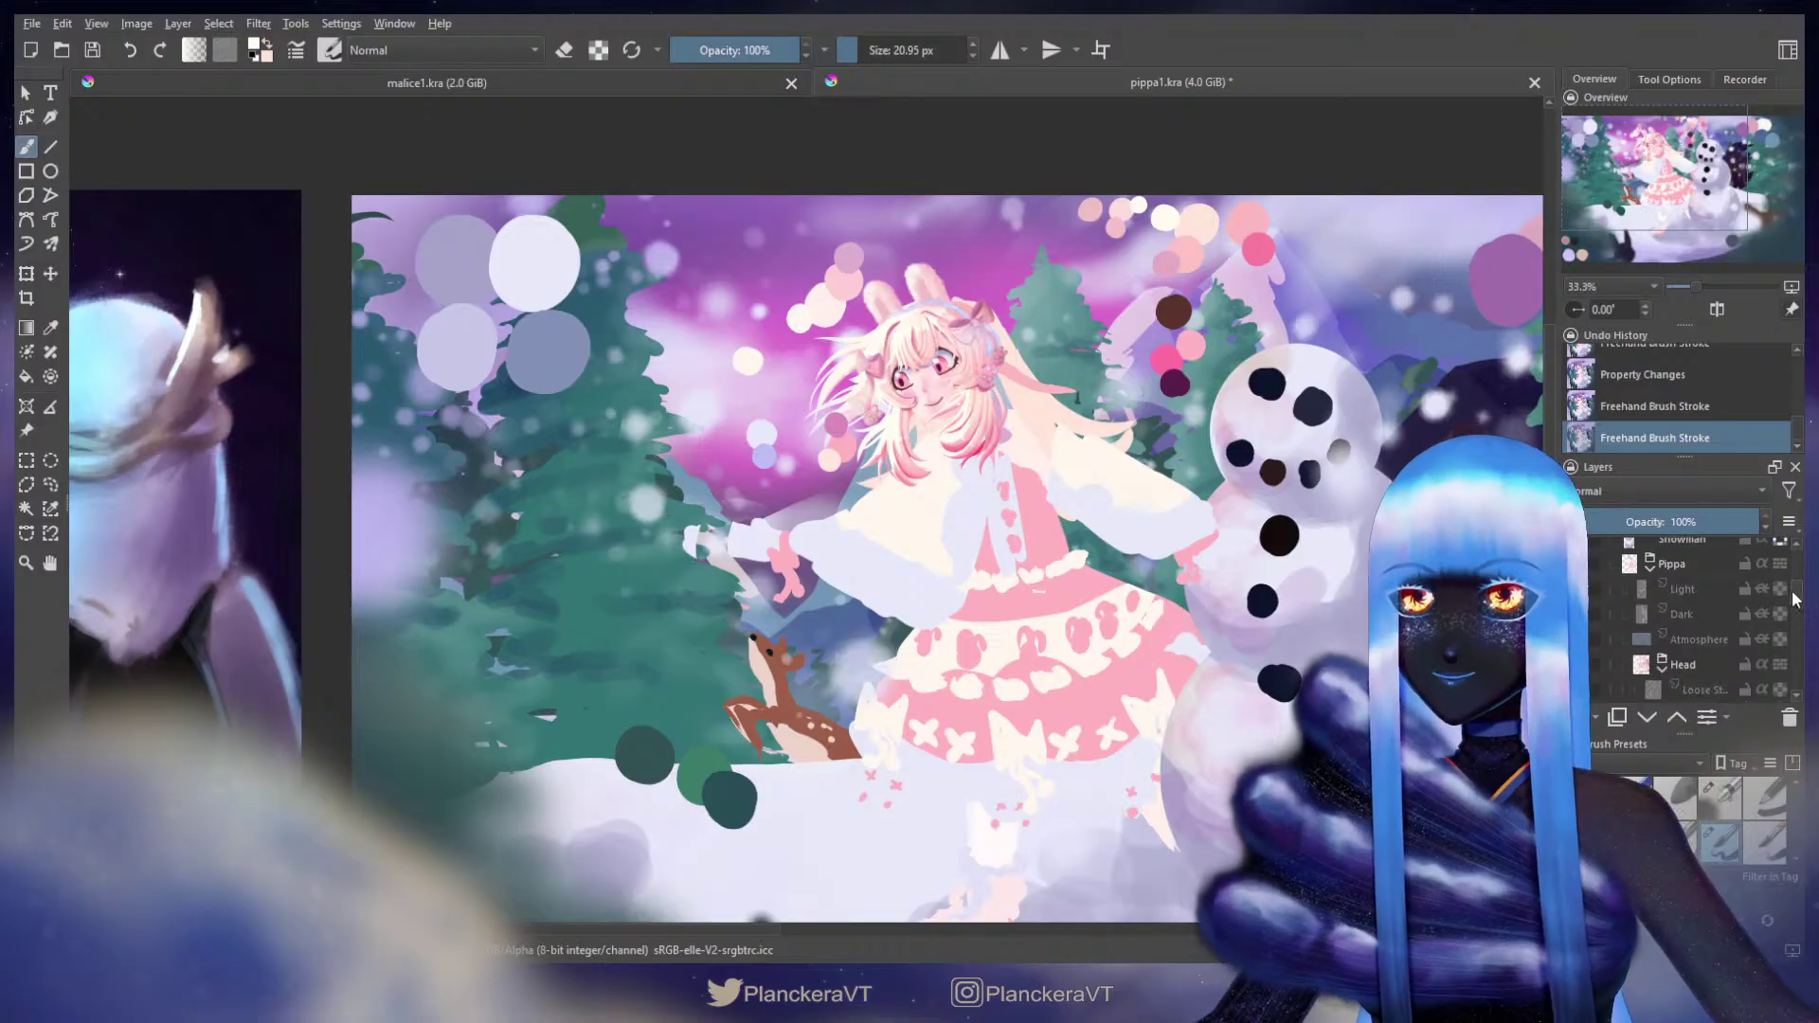
{"action": "scroll", "coordinate": [1795, 596], "scroll_direction": "up", "scroll_amount": 1}
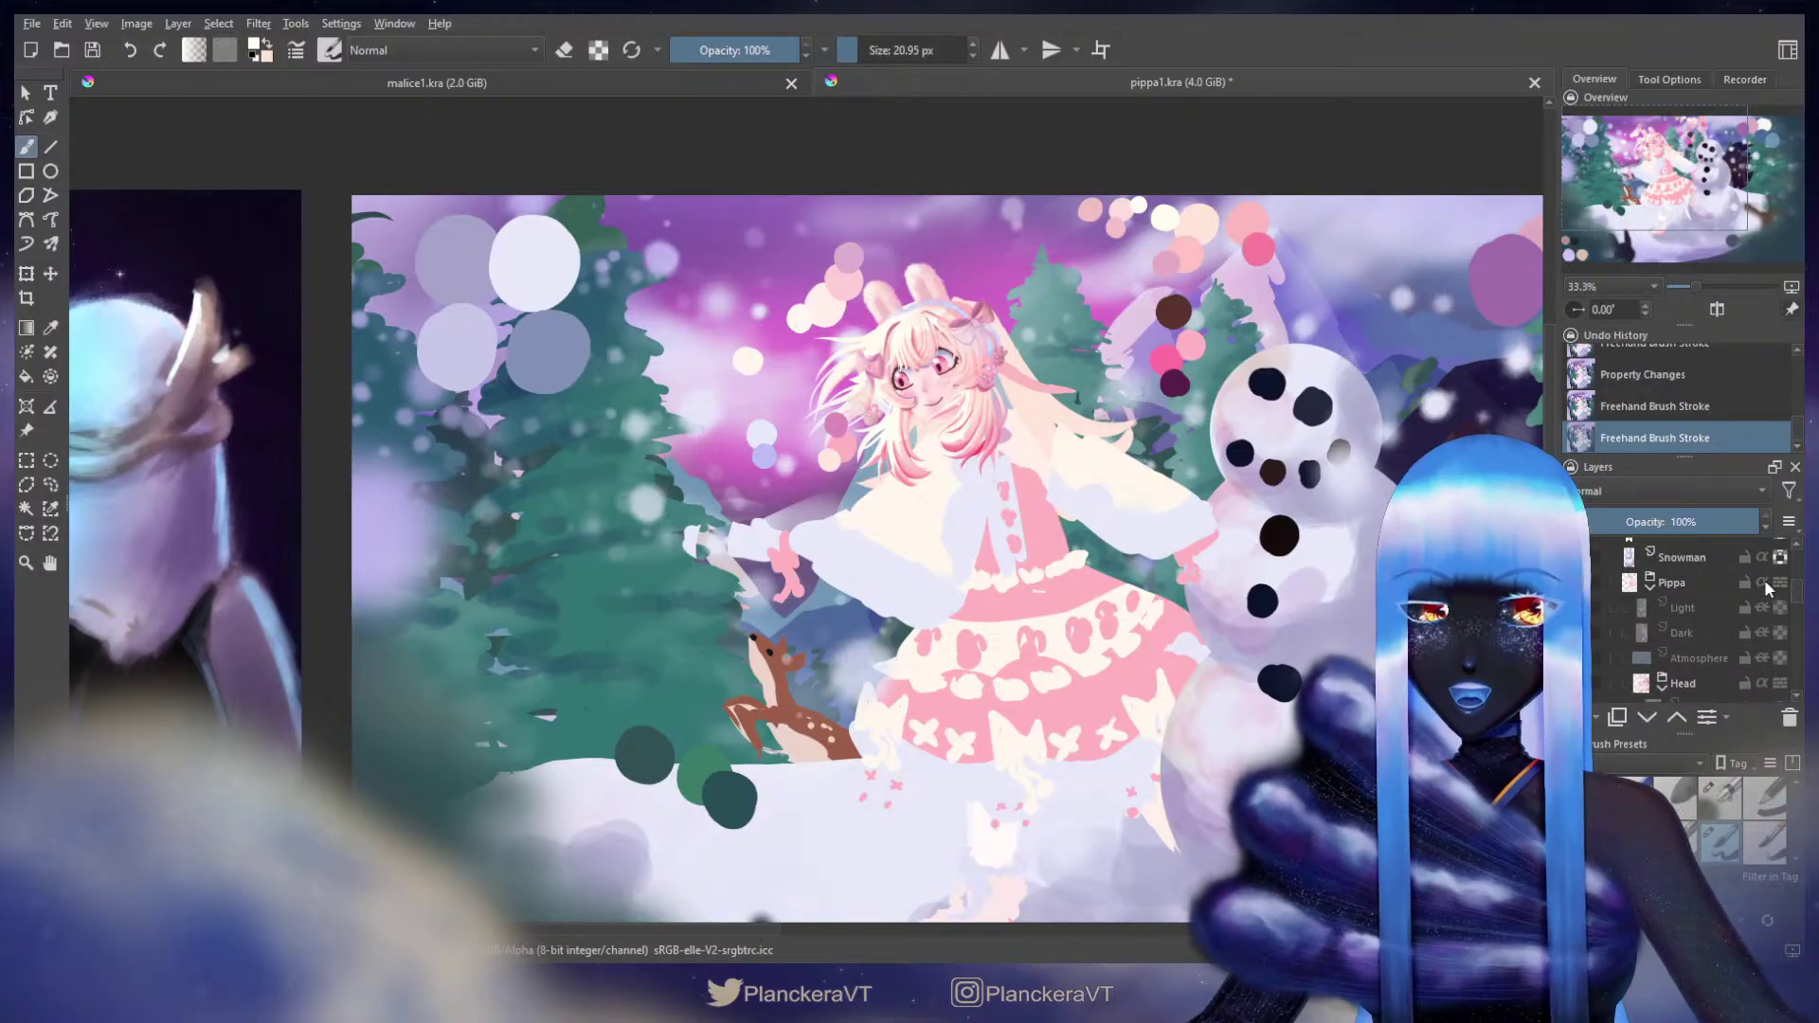
{"action": "scroll", "coordinate": [1795, 583], "scroll_direction": "up", "scroll_amount": 5}
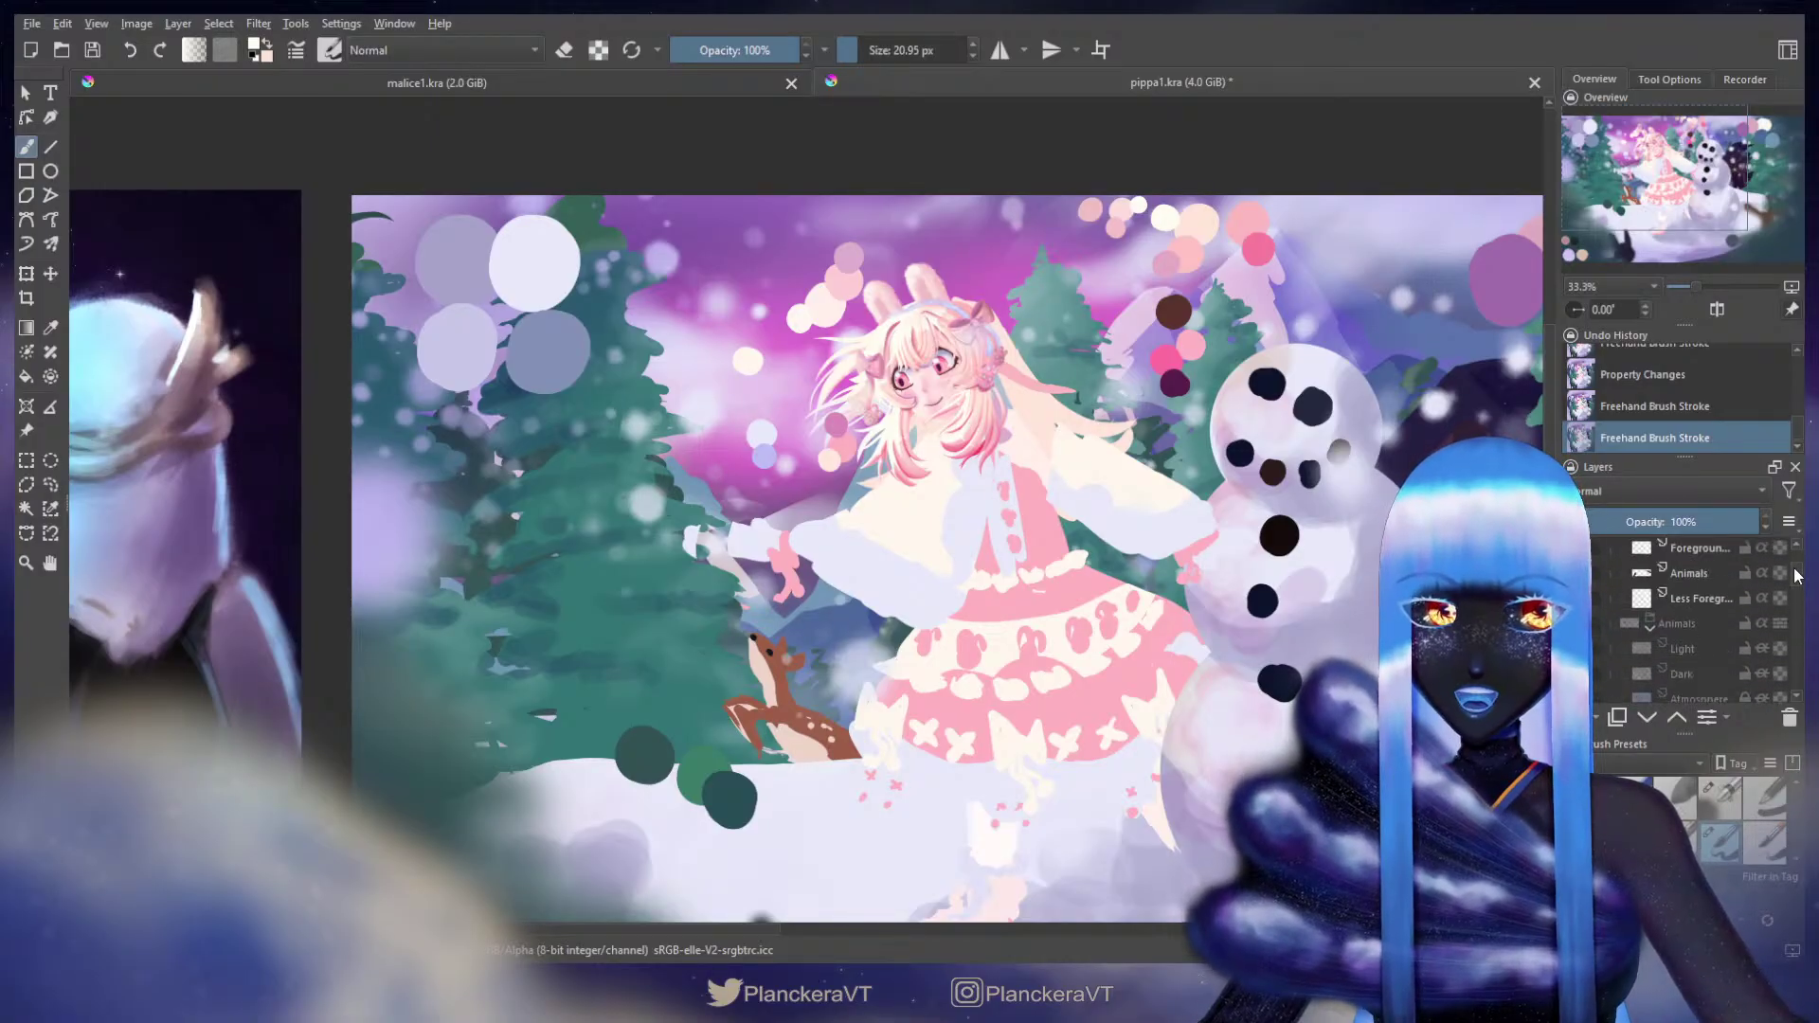
{"action": "left_click", "coordinate": [1611, 623]}
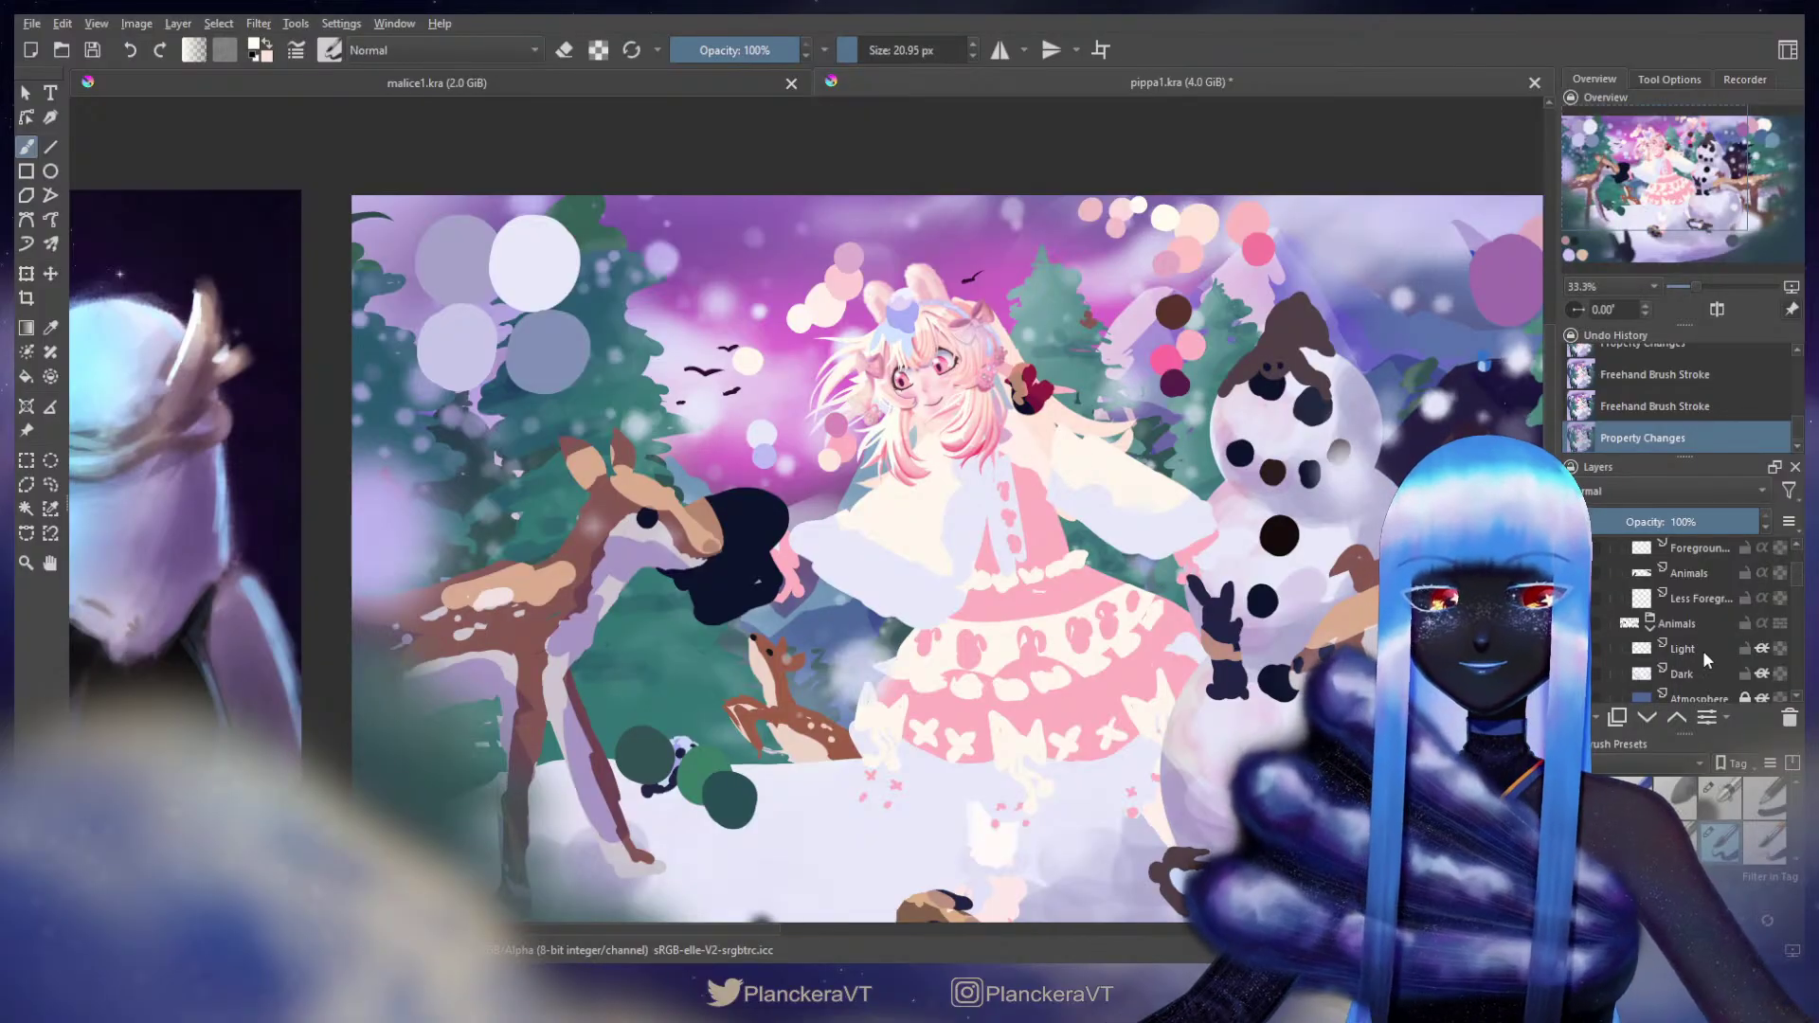
Step: Hide the Light and Dark layers inside the Animals group
{"action": "scroll", "coordinate": [1702, 651], "scroll_direction": "down", "scroll_amount": 3}
{"action": "scroll", "coordinate": [1703, 651], "scroll_direction": "up", "scroll_amount": 6}
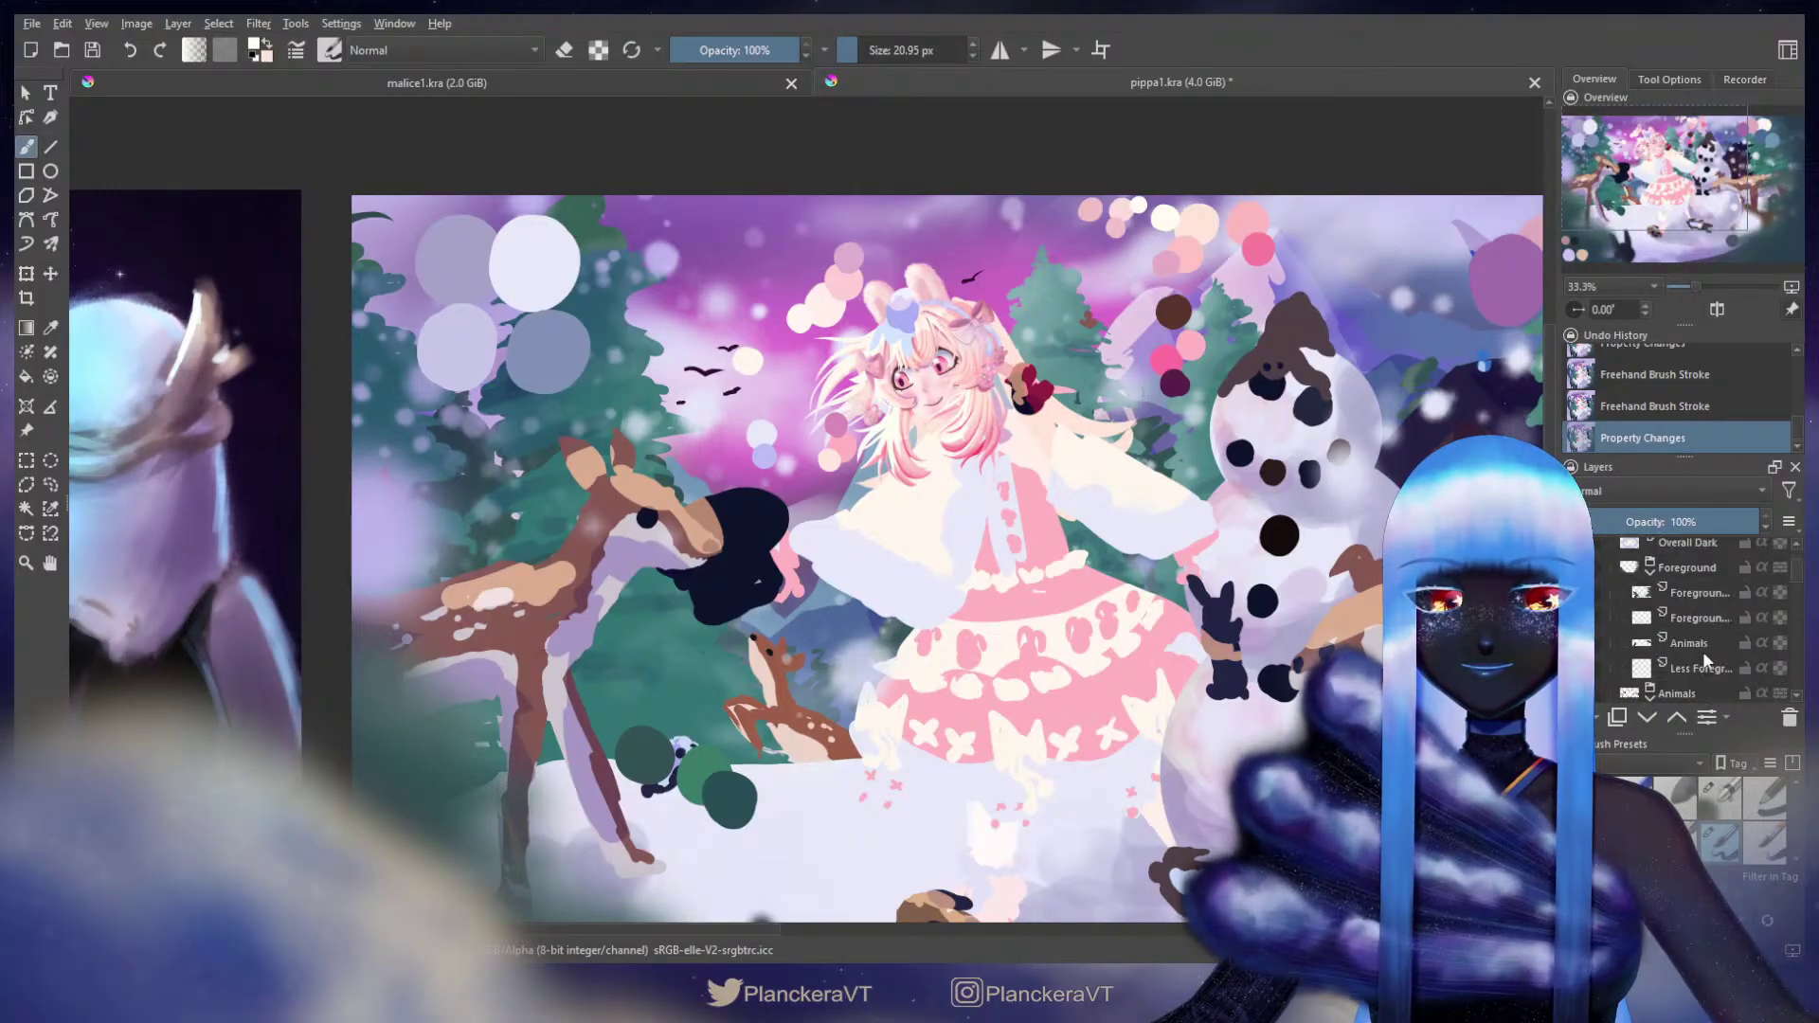
{"action": "scroll", "coordinate": [1703, 661], "scroll_direction": "down", "scroll_amount": 3}
{"action": "left_click", "coordinate": [1672, 649]}
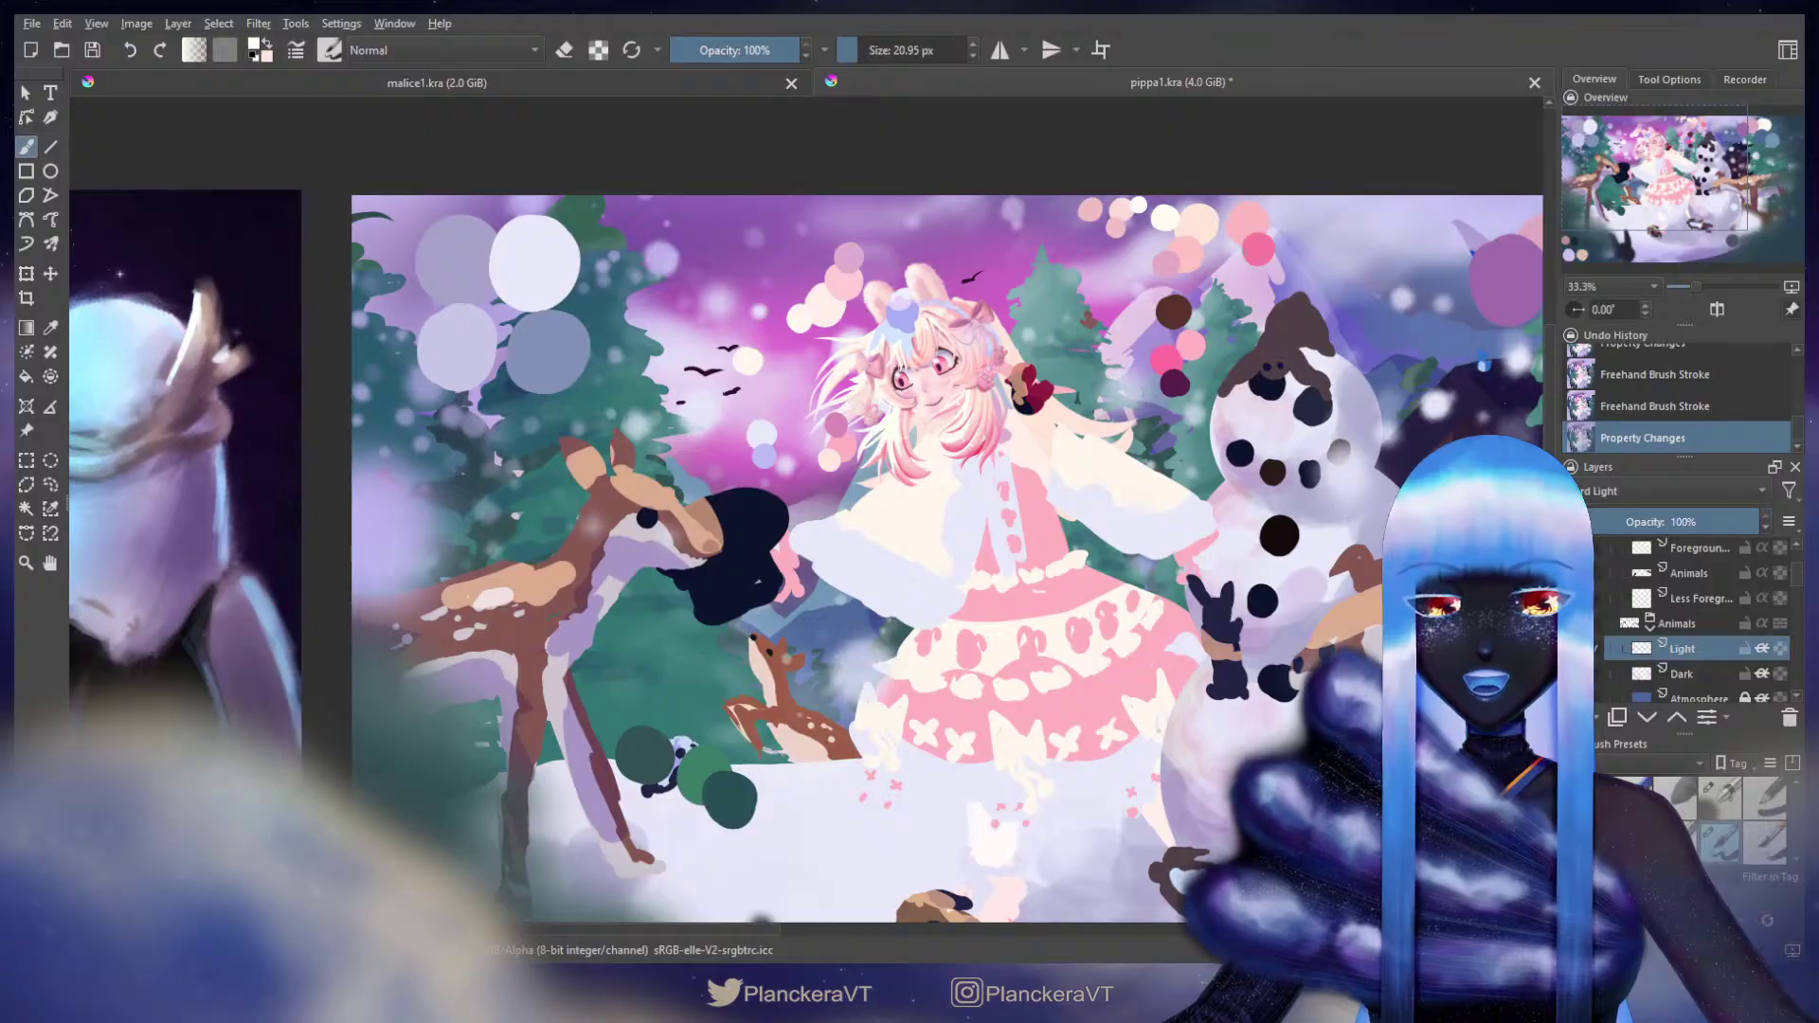
{"action": "left_click", "coordinate": [1577, 649]}
{"action": "left_click", "coordinate": [1576, 649]}
{"action": "left_click", "coordinate": [1577, 673]}
{"action": "left_click", "coordinate": [1576, 649]}
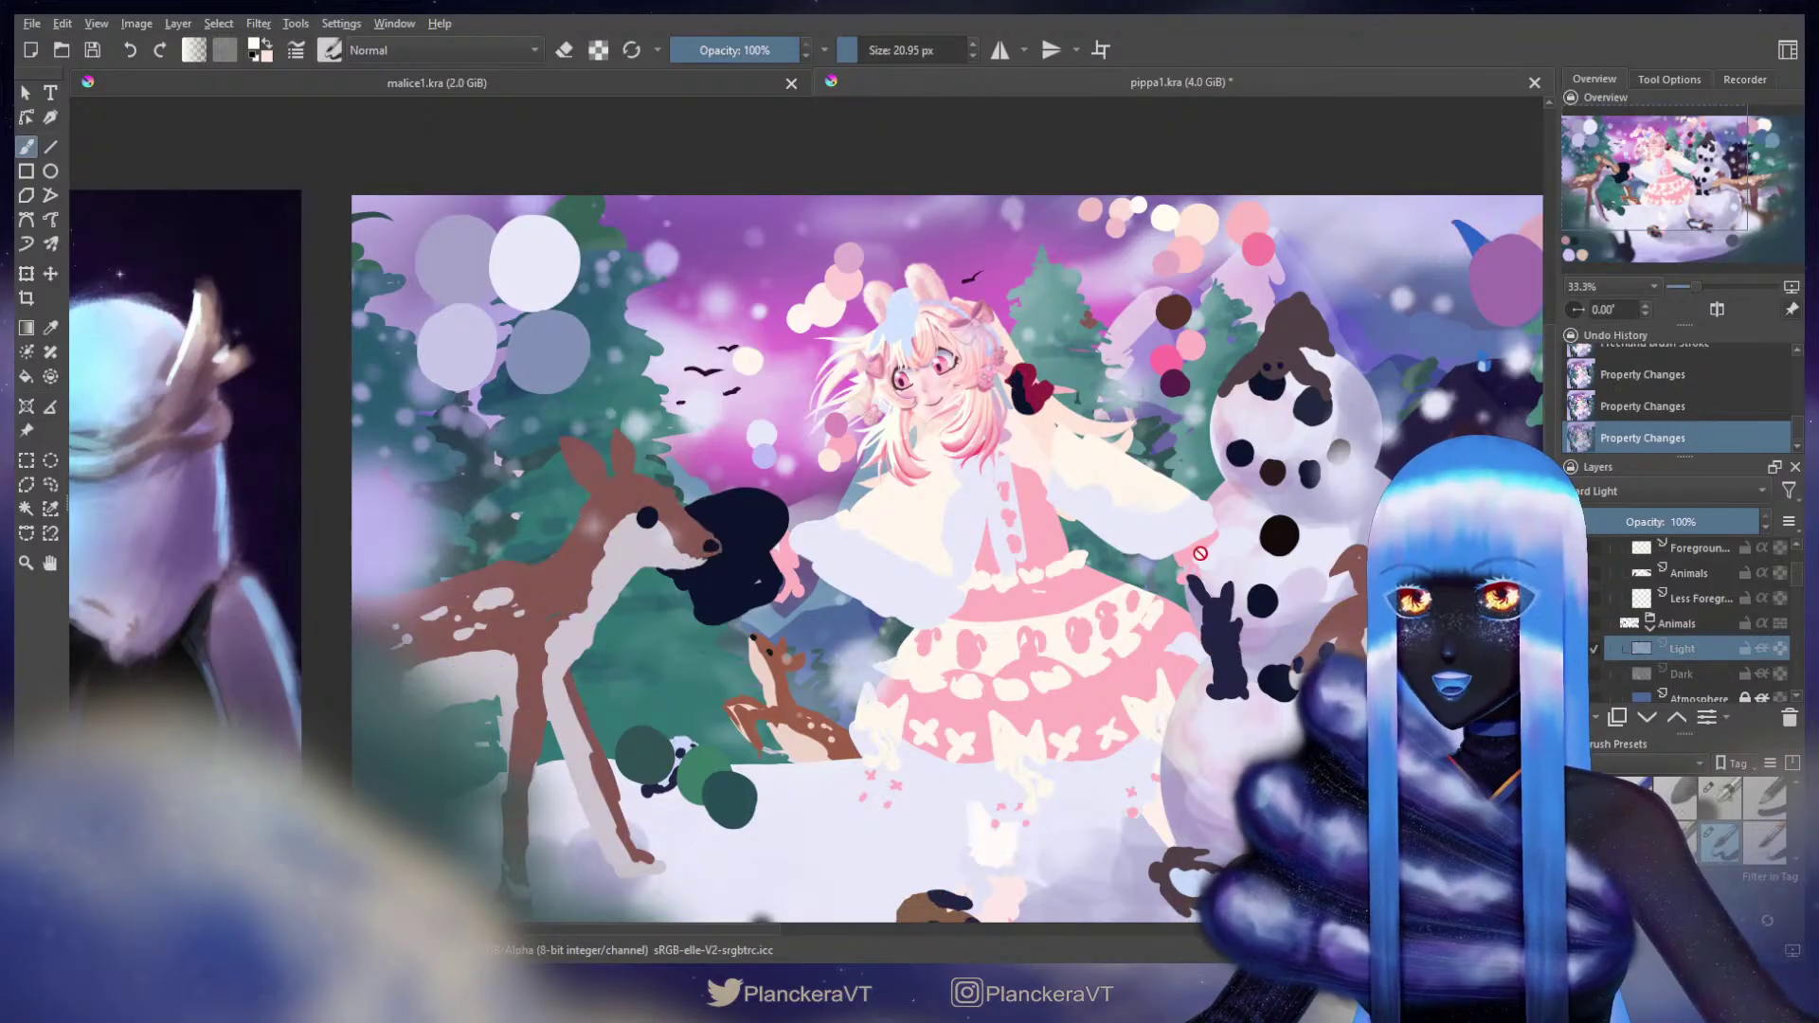
Step: Select the Animals layer, sample the palest lavender swatch, and try a 169.17 px stroke on the animal atop the head, undoing it
{"action": "scroll", "coordinate": [993, 458], "scroll_direction": "up", "scroll_amount": 2}
{"action": "scroll", "coordinate": [928, 398], "scroll_direction": "up", "scroll_amount": 1}
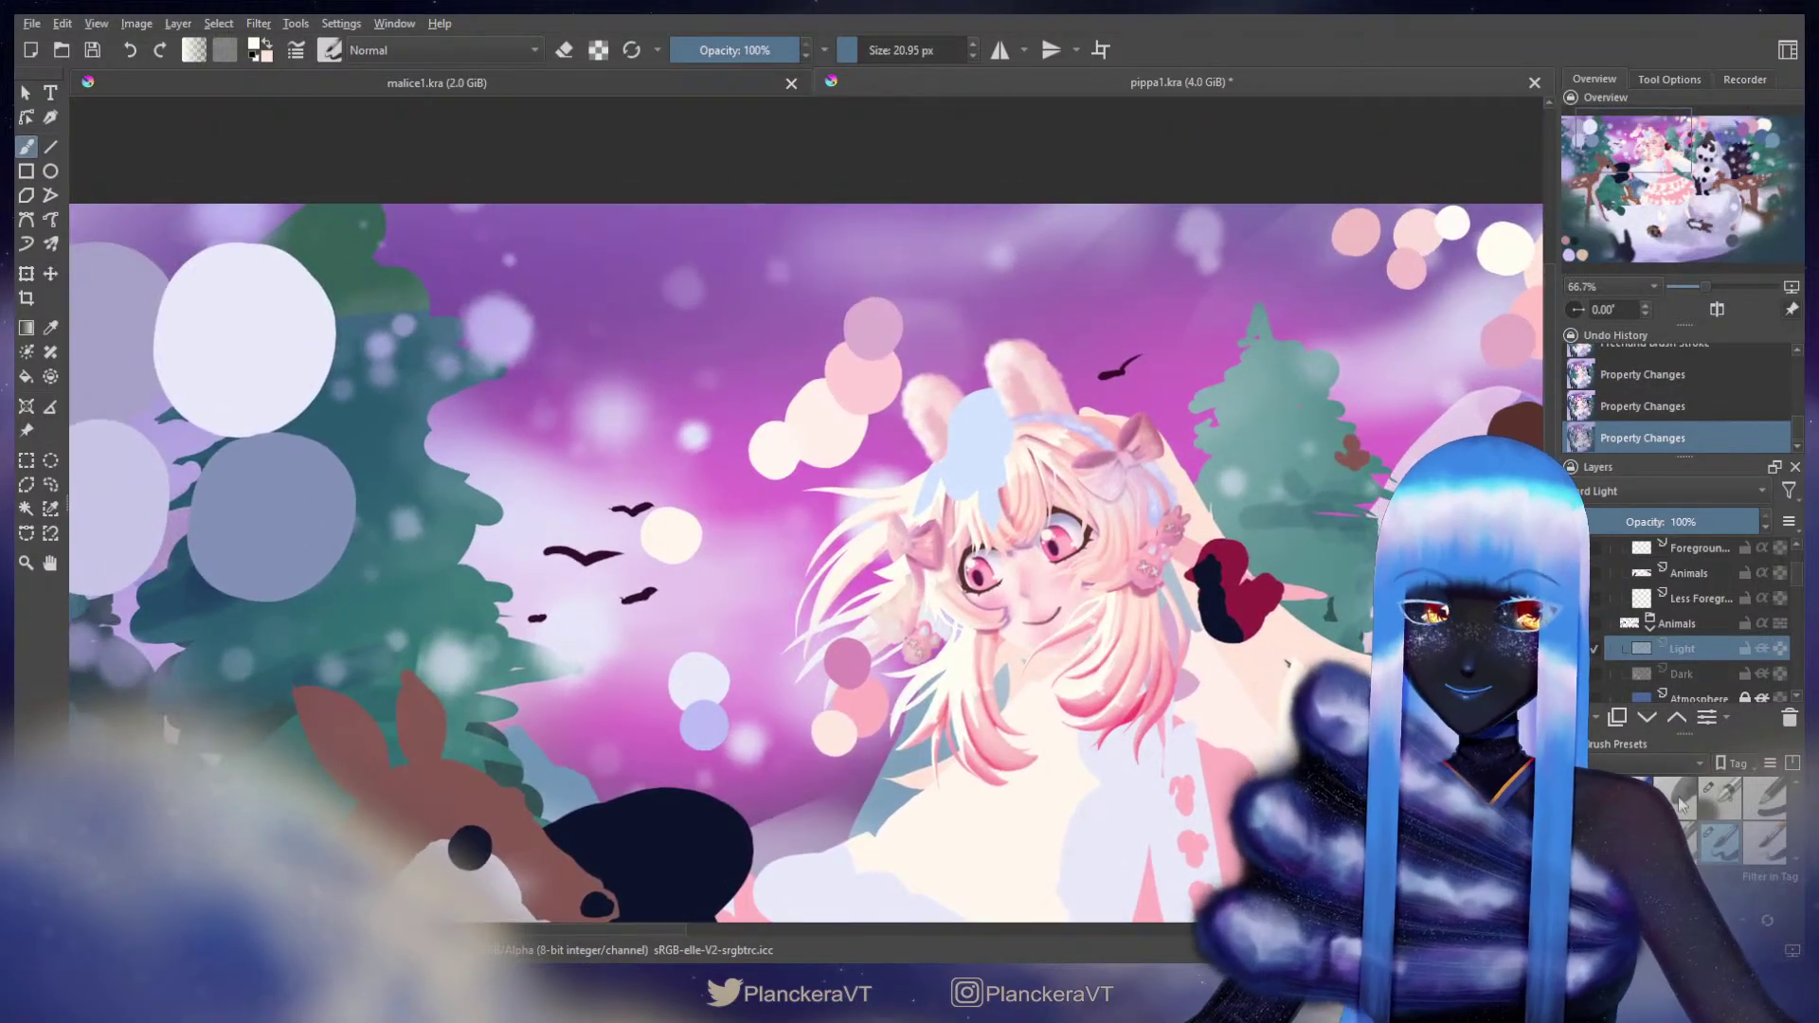
{"action": "left_click", "coordinate": [1722, 794]}
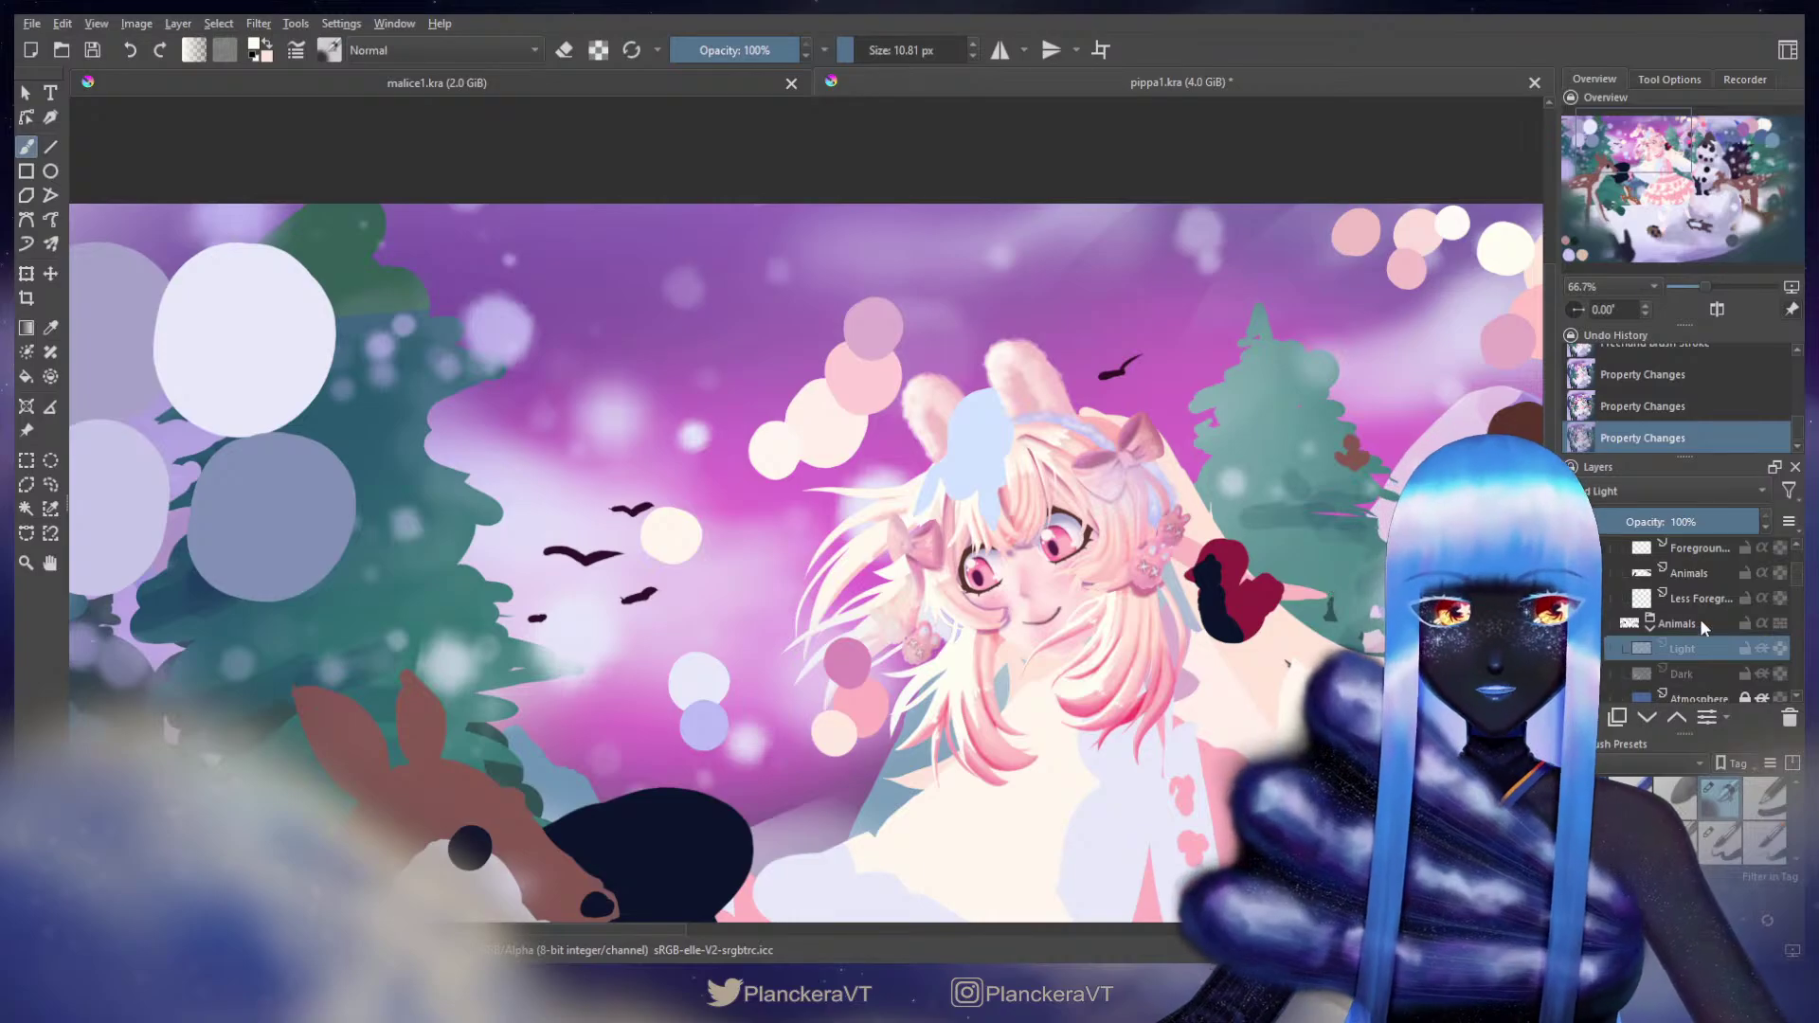
{"action": "scroll", "coordinate": [1721, 599], "scroll_direction": "down", "scroll_amount": 3}
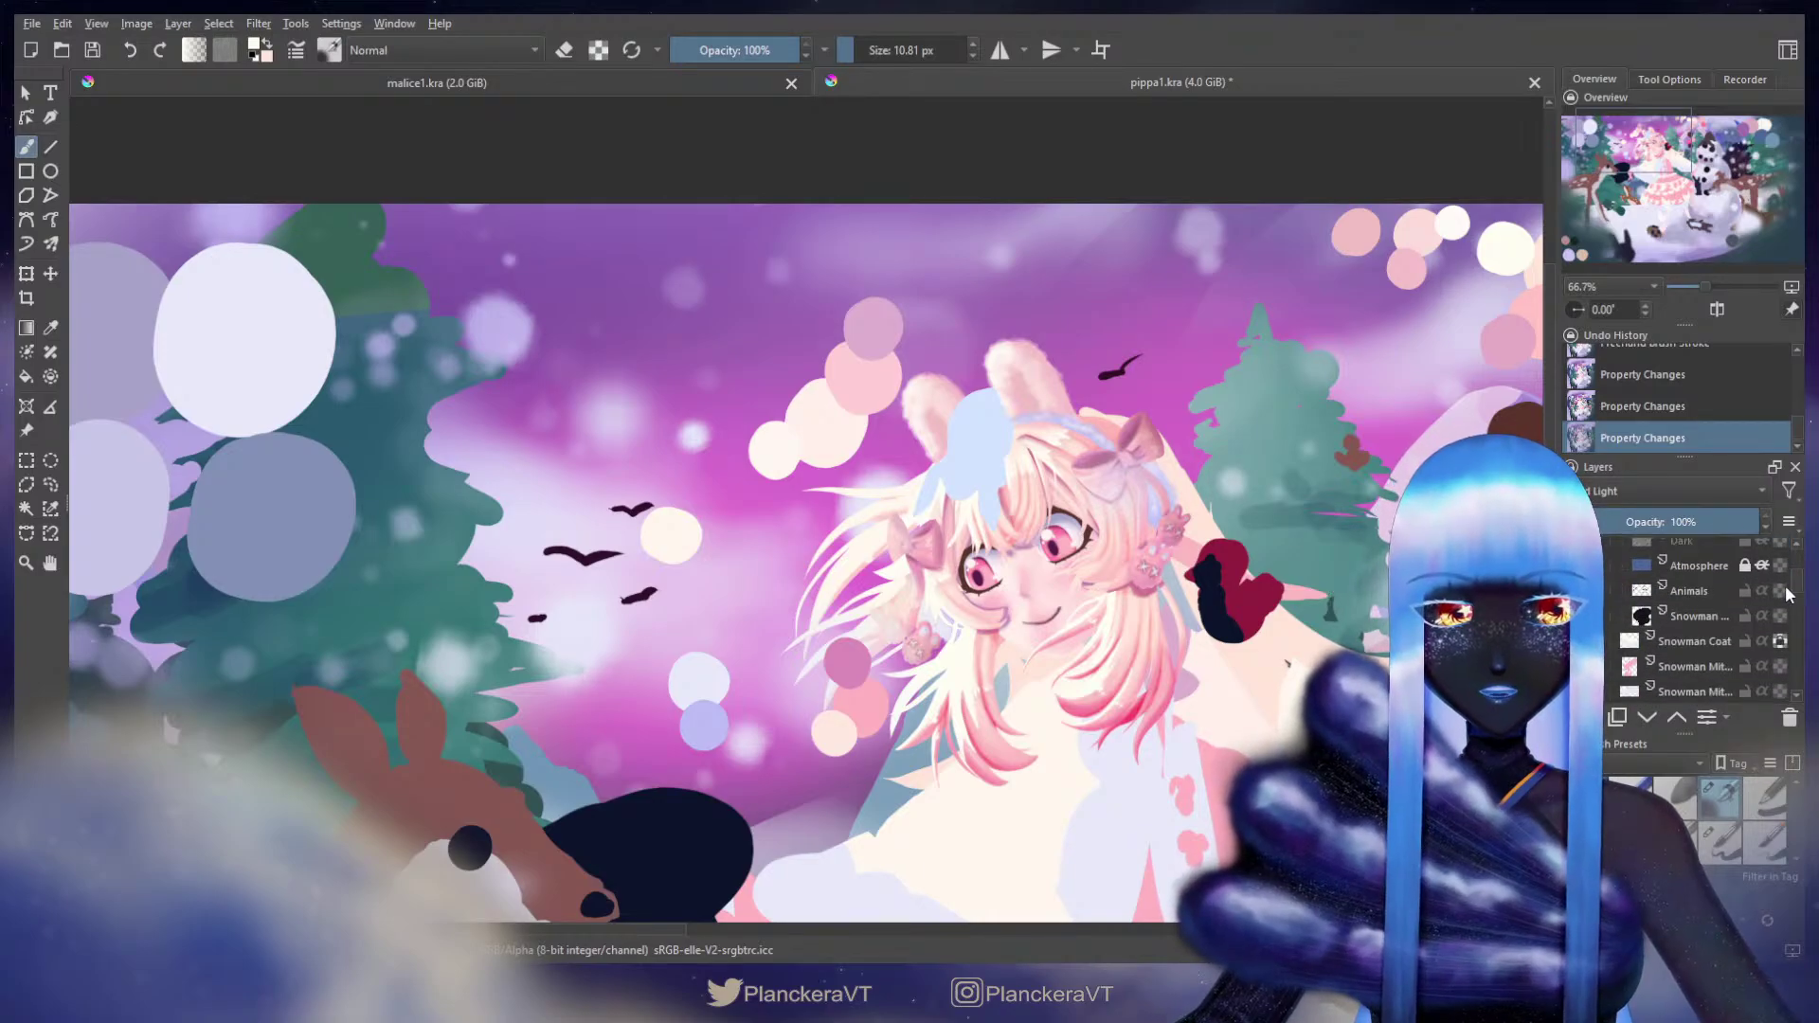
{"action": "left_click", "coordinate": [1689, 592]}
{"action": "mouse_move", "coordinate": [566, 575]}
{"action": "left_mouse_down"}
{"action": "mouse_move", "coordinate": [770, 598]}
{"action": "mouse_move", "coordinate": [787, 621]}
{"action": "mouse_move", "coordinate": [725, 568]}
{"action": "left_mouse_up"}
{"action": "left_click", "coordinate": [455, 358], "text": "ctrl"}
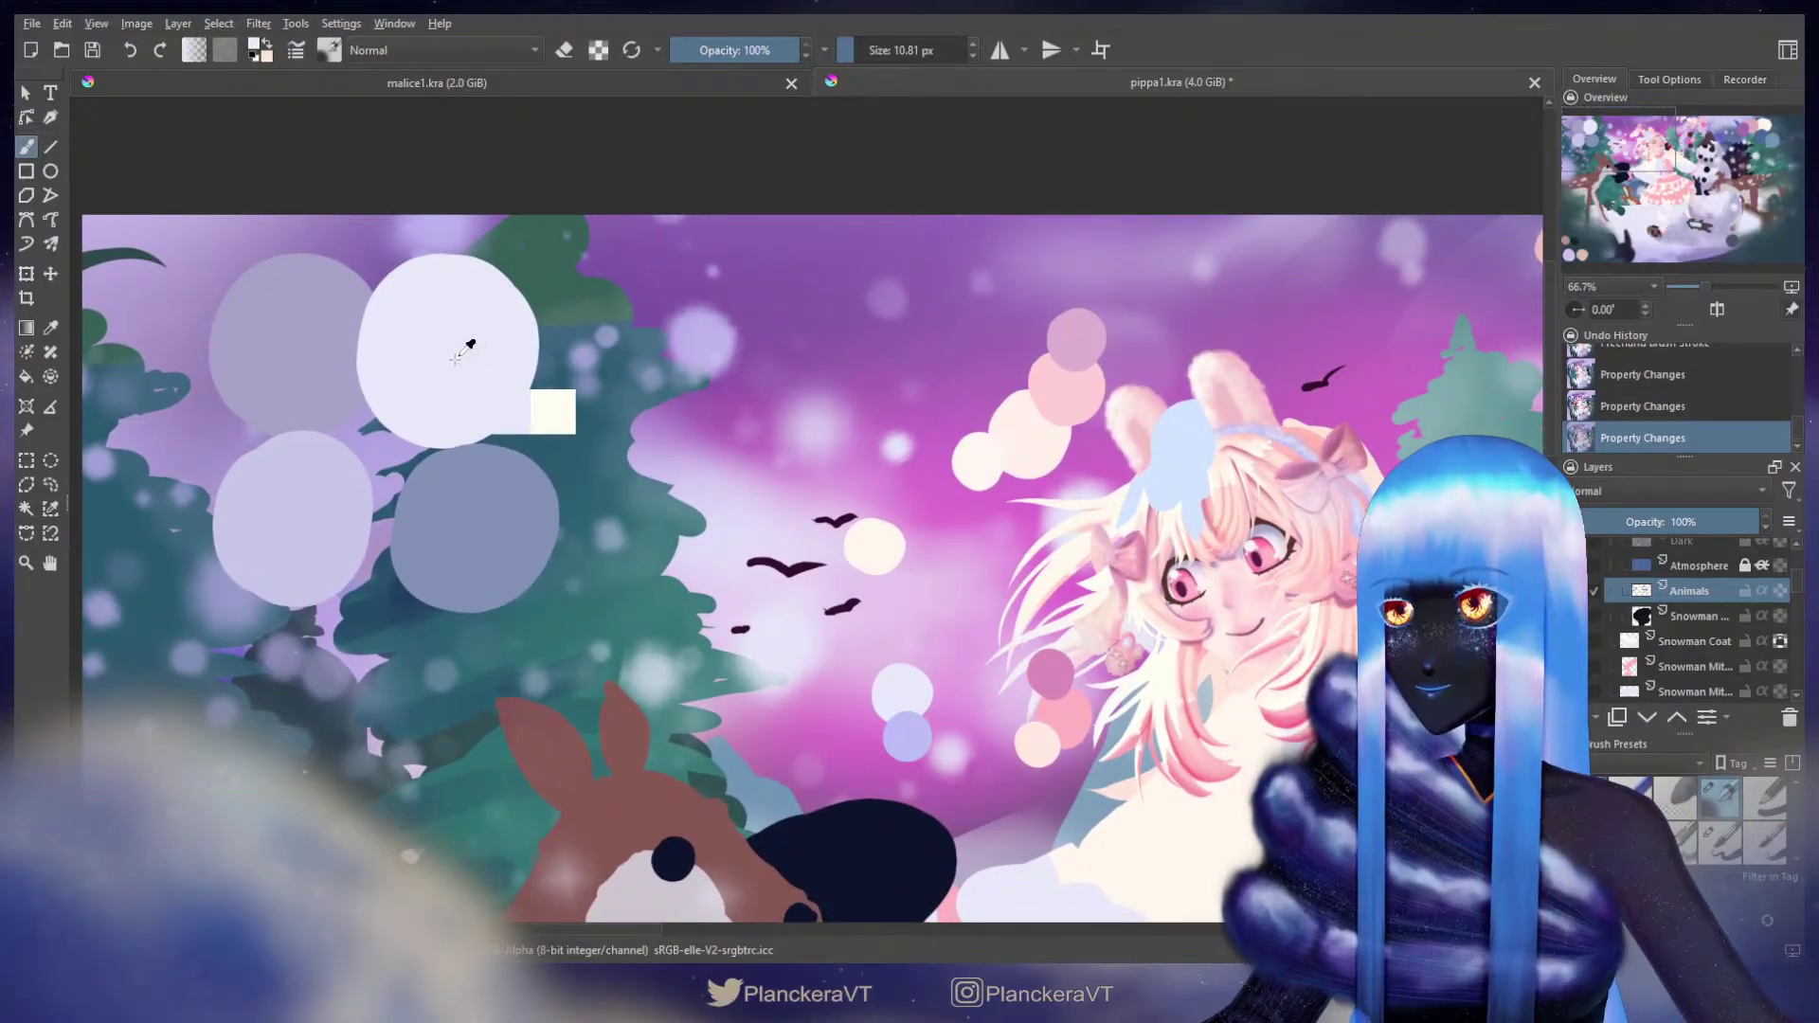
{"action": "mouse_move", "coordinate": [1217, 429]}
{"action": "left_mouse_down", "text": "shift"}
{"action": "mouse_move", "coordinate": [1316, 429]}
{"action": "mouse_move", "coordinate": [1181, 449]}
{"action": "left_mouse_up", "text": "shift"}
{"action": "key", "text": "ctrl+z"}
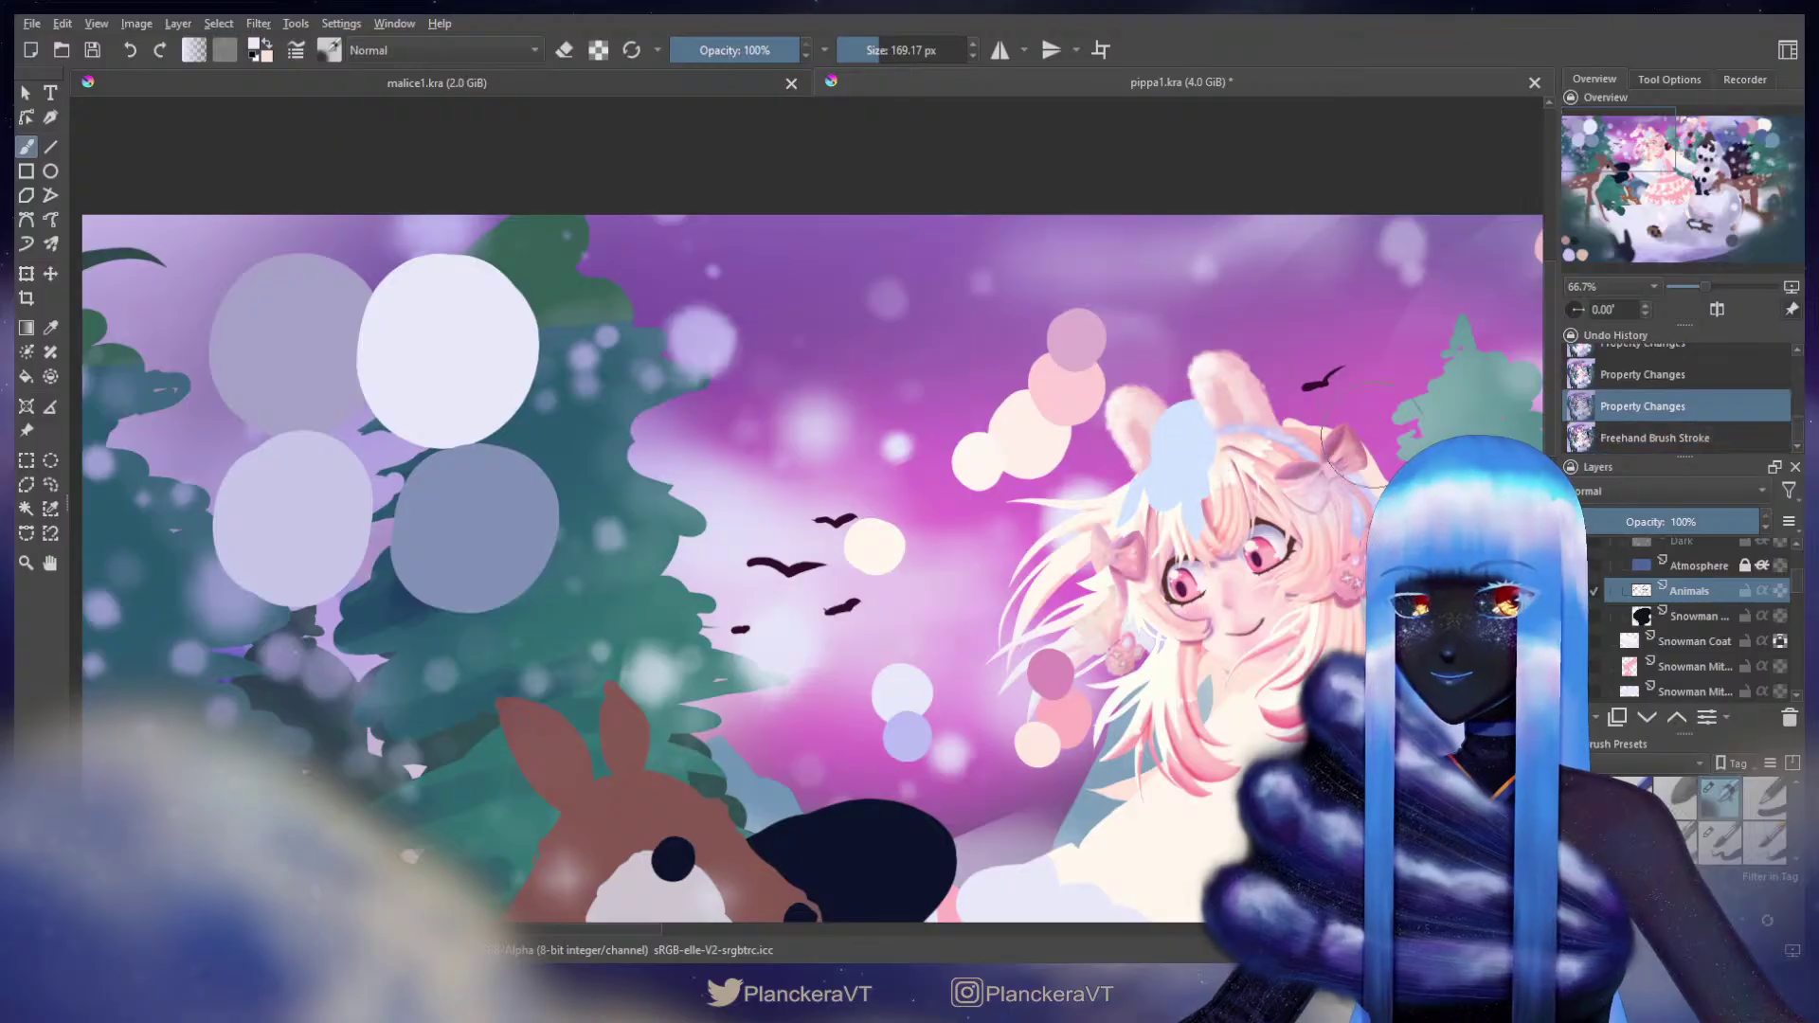
Step: Repaint the animal on the character's head pale lavender, with the Animals layer's alpha locked and the group's Atmosphere layer hidden
{"action": "left_click", "coordinate": [1779, 591]}
{"action": "left_click", "coordinate": [1575, 565]}
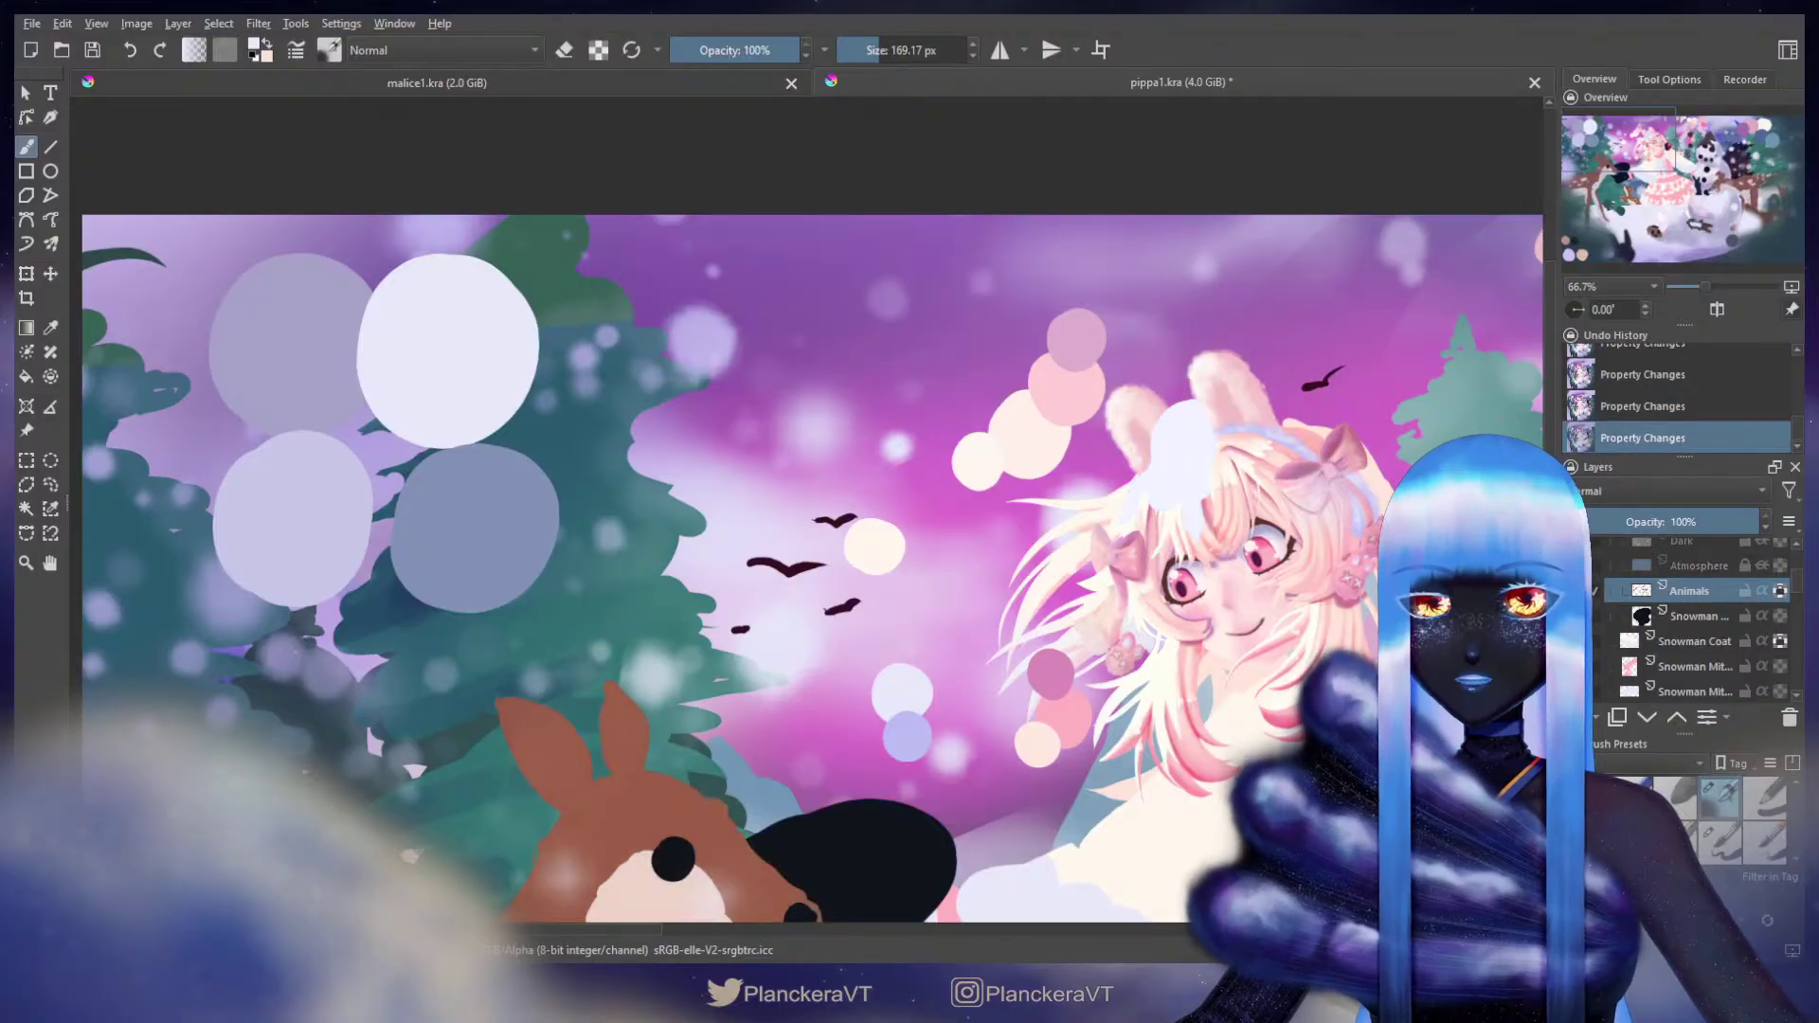
{"action": "left_click", "coordinate": [1575, 565]}
{"action": "left_click_drag", "start_coordinate": [1175, 474], "coordinate": [1154, 509]}
{"action": "left_click_drag", "start_coordinate": [1303, 522], "coordinate": [1254, 531]}
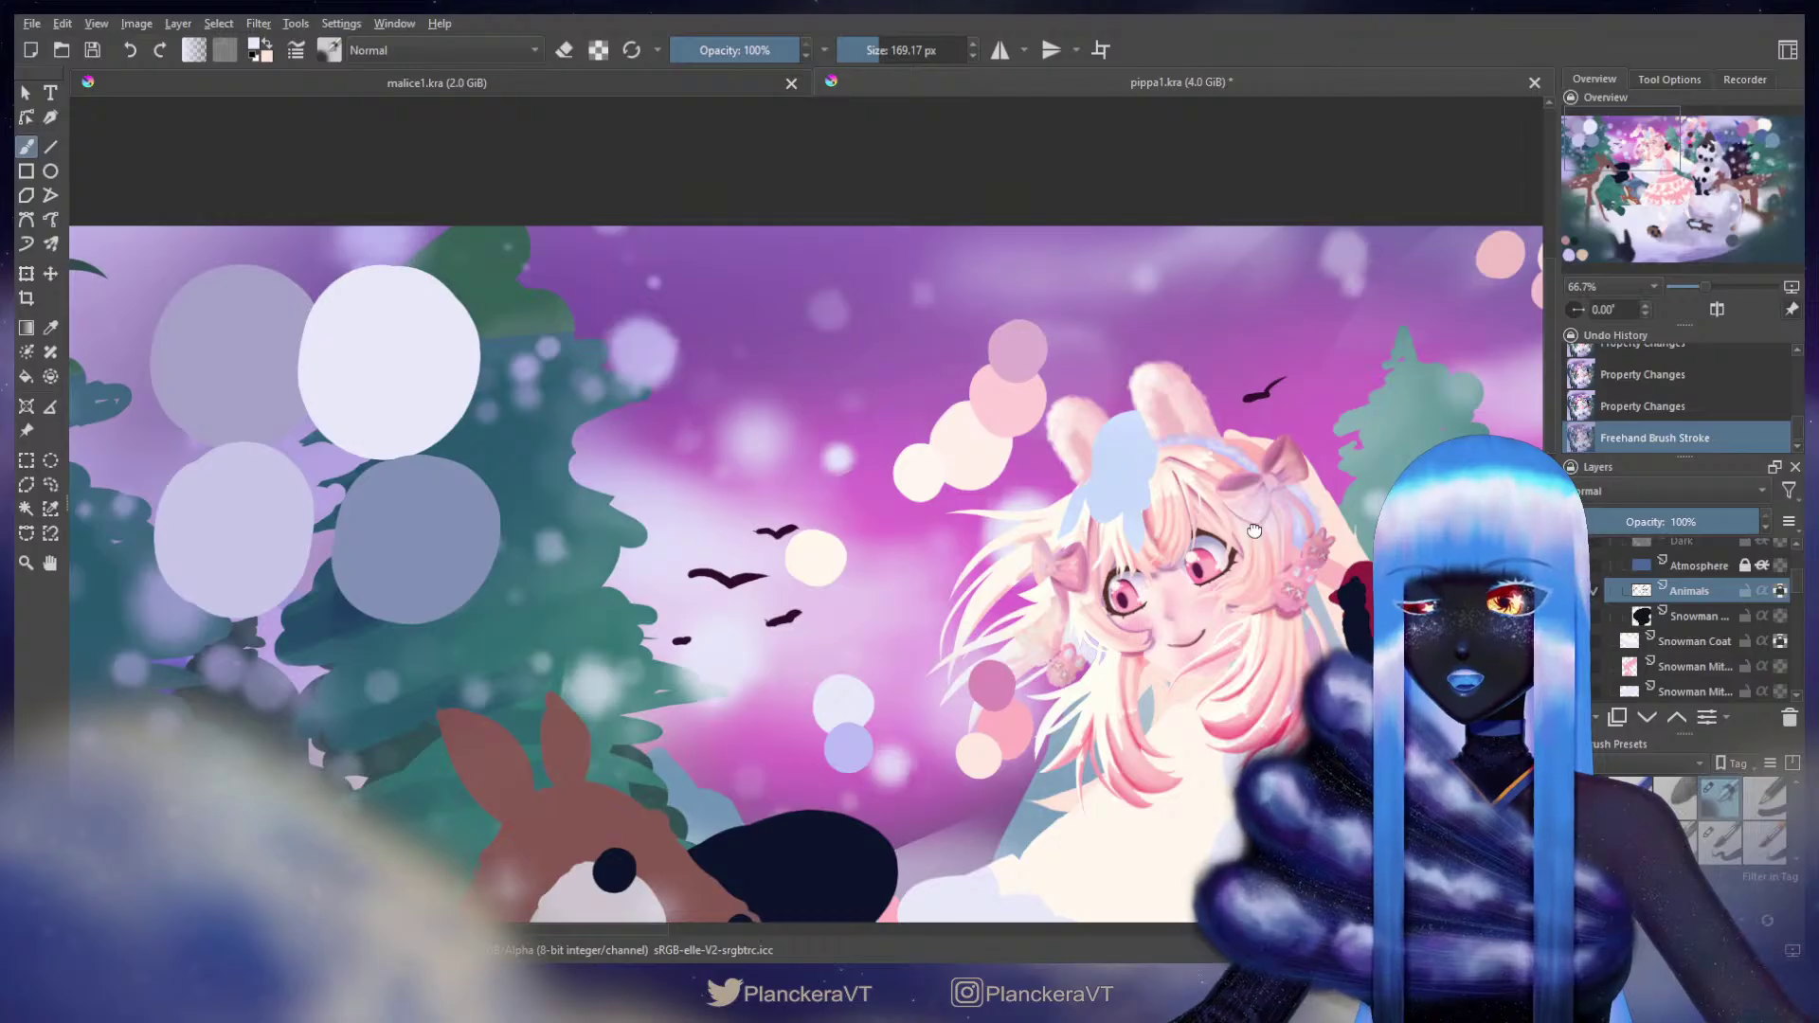
{"action": "left_click", "coordinate": [1574, 566]}
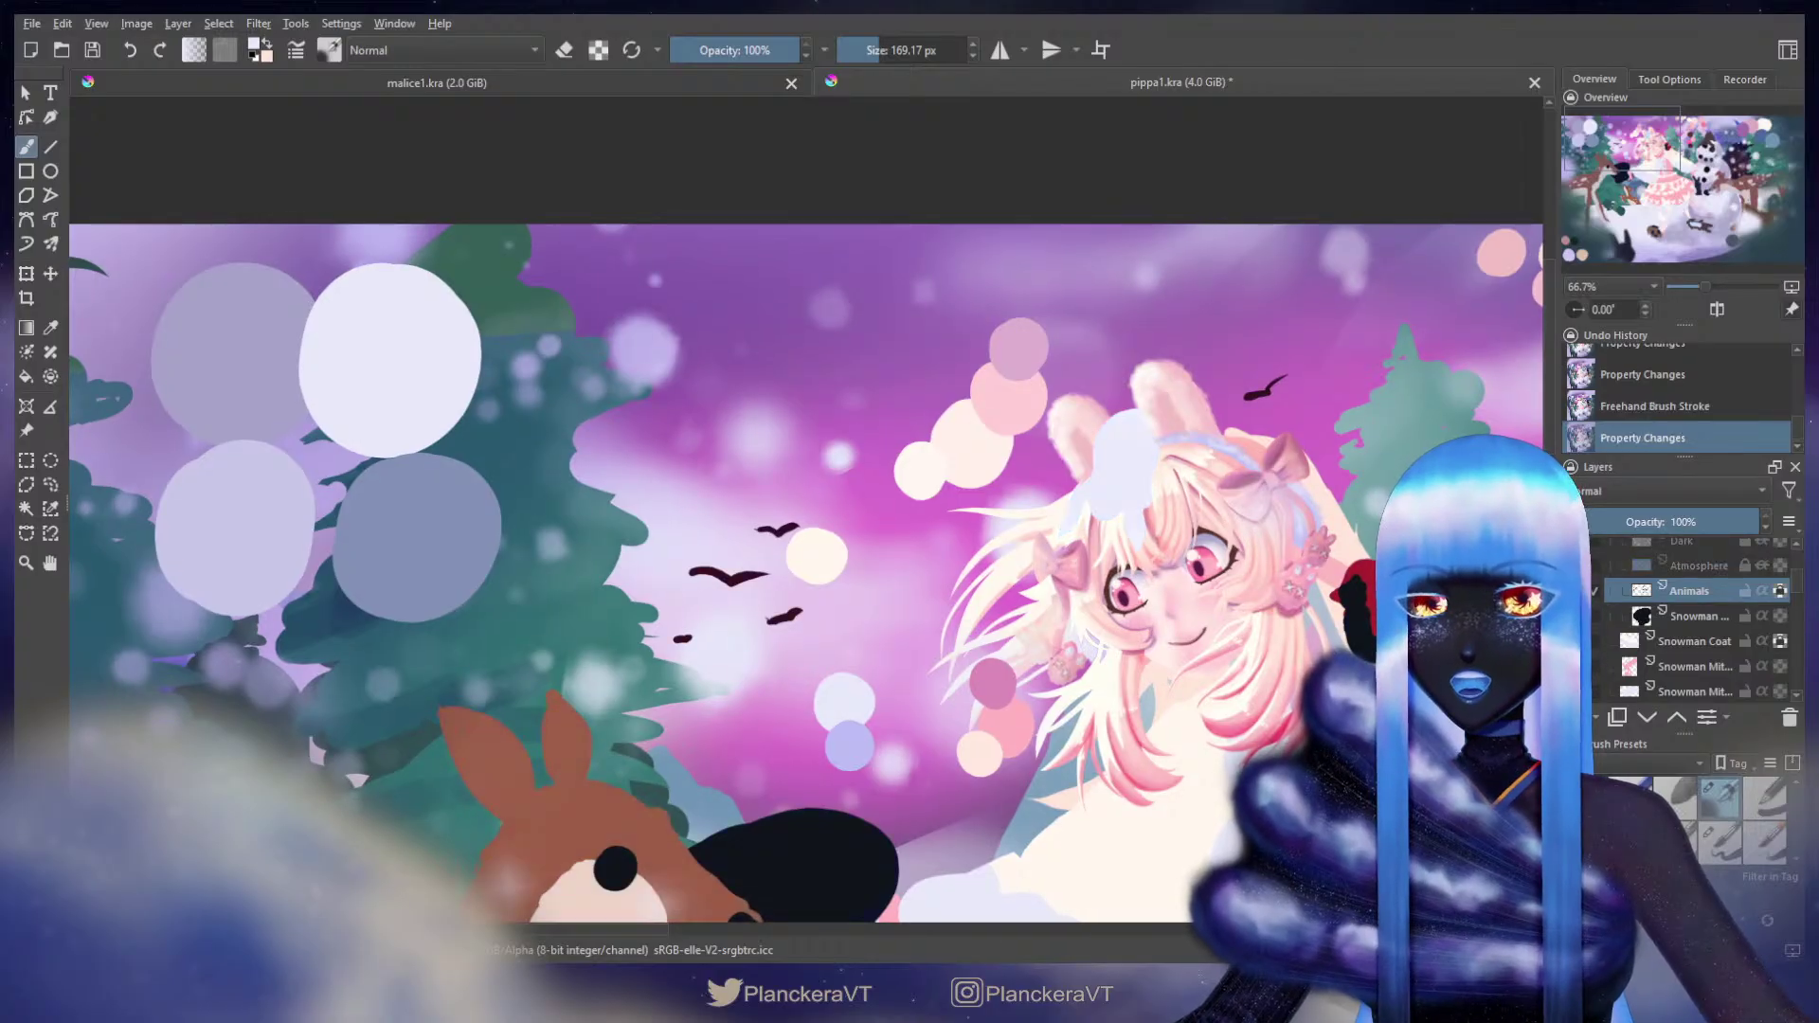
{"action": "left_click_drag", "start_coordinate": [1341, 560], "coordinate": [1337, 561]}
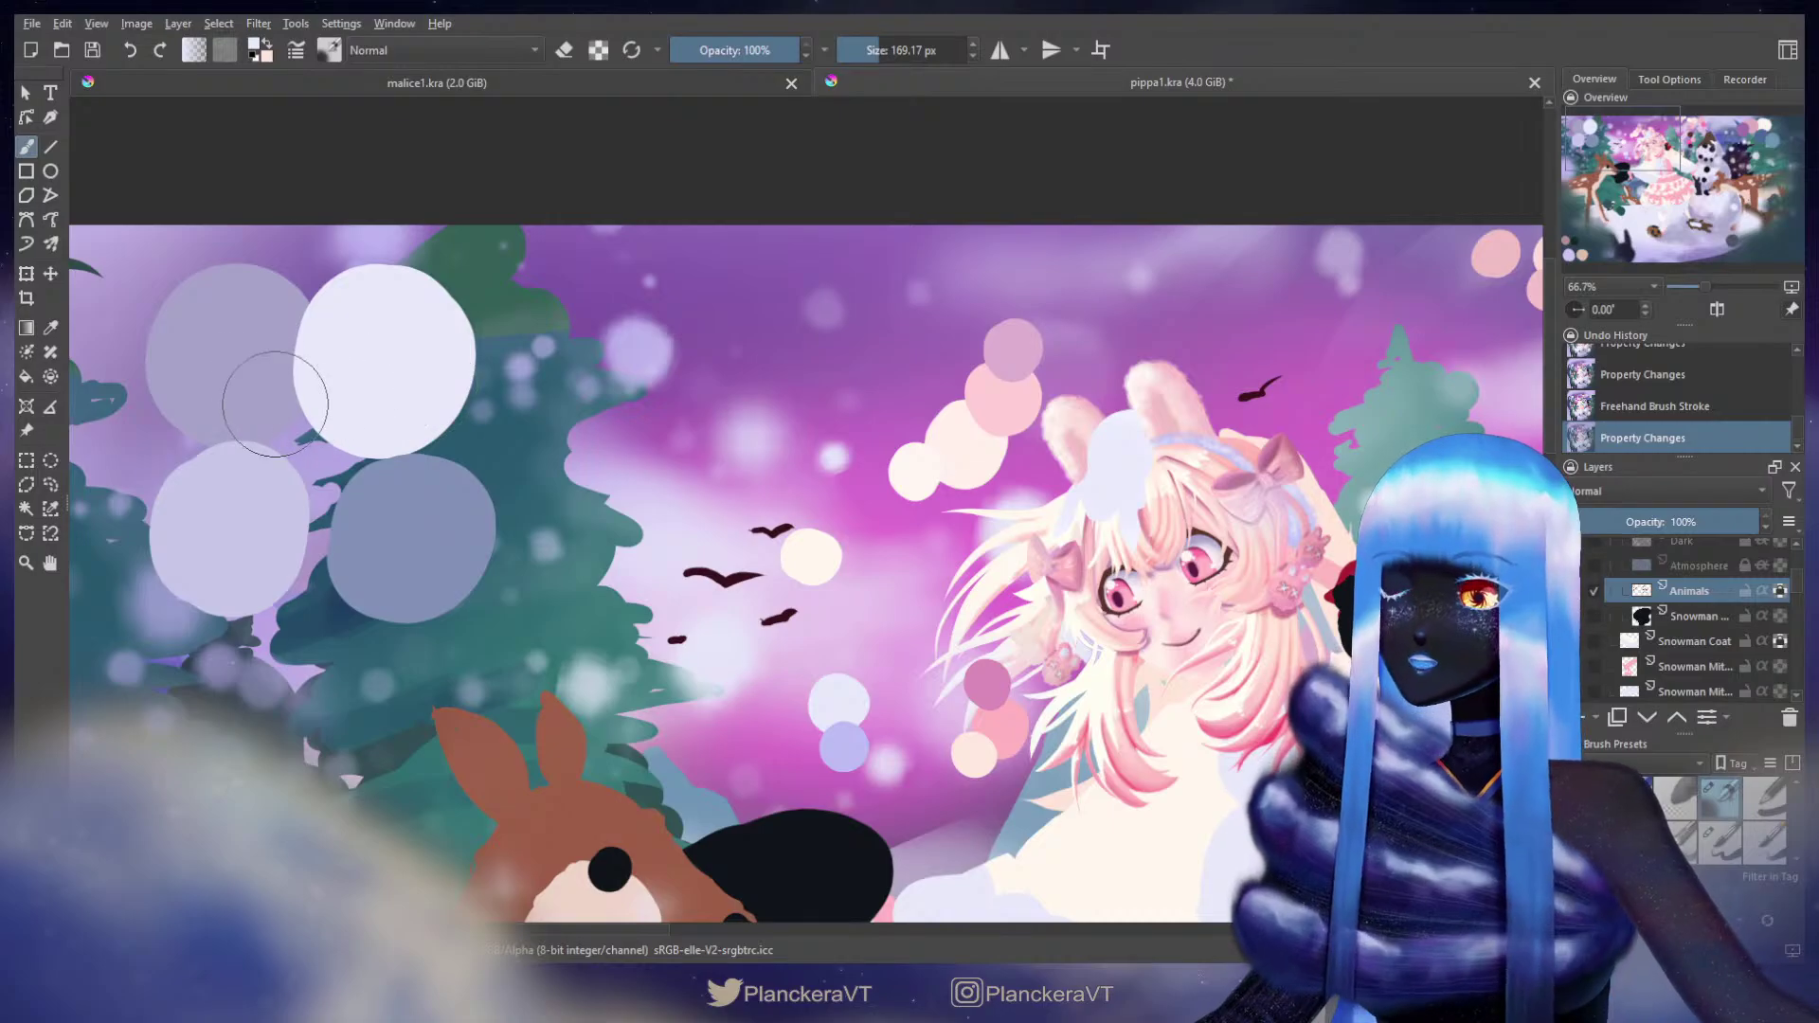
Step: Shade the animal on the head with the light purple swatch colour, varying the brush between 12.48 and 28.50 px
{"action": "left_click", "coordinate": [268, 530], "text": "ctrl"}
{"action": "left_click", "coordinate": [262, 507], "text": "ctrl"}
{"action": "mouse_move", "coordinate": [1155, 467]}
{"action": "left_mouse_down", "text": "shift"}
{"action": "mouse_move", "coordinate": [1080, 467]}
{"action": "mouse_move", "coordinate": [1150, 445]}
{"action": "mouse_move", "coordinate": [1138, 466]}
{"action": "left_mouse_up", "text": "shift"}
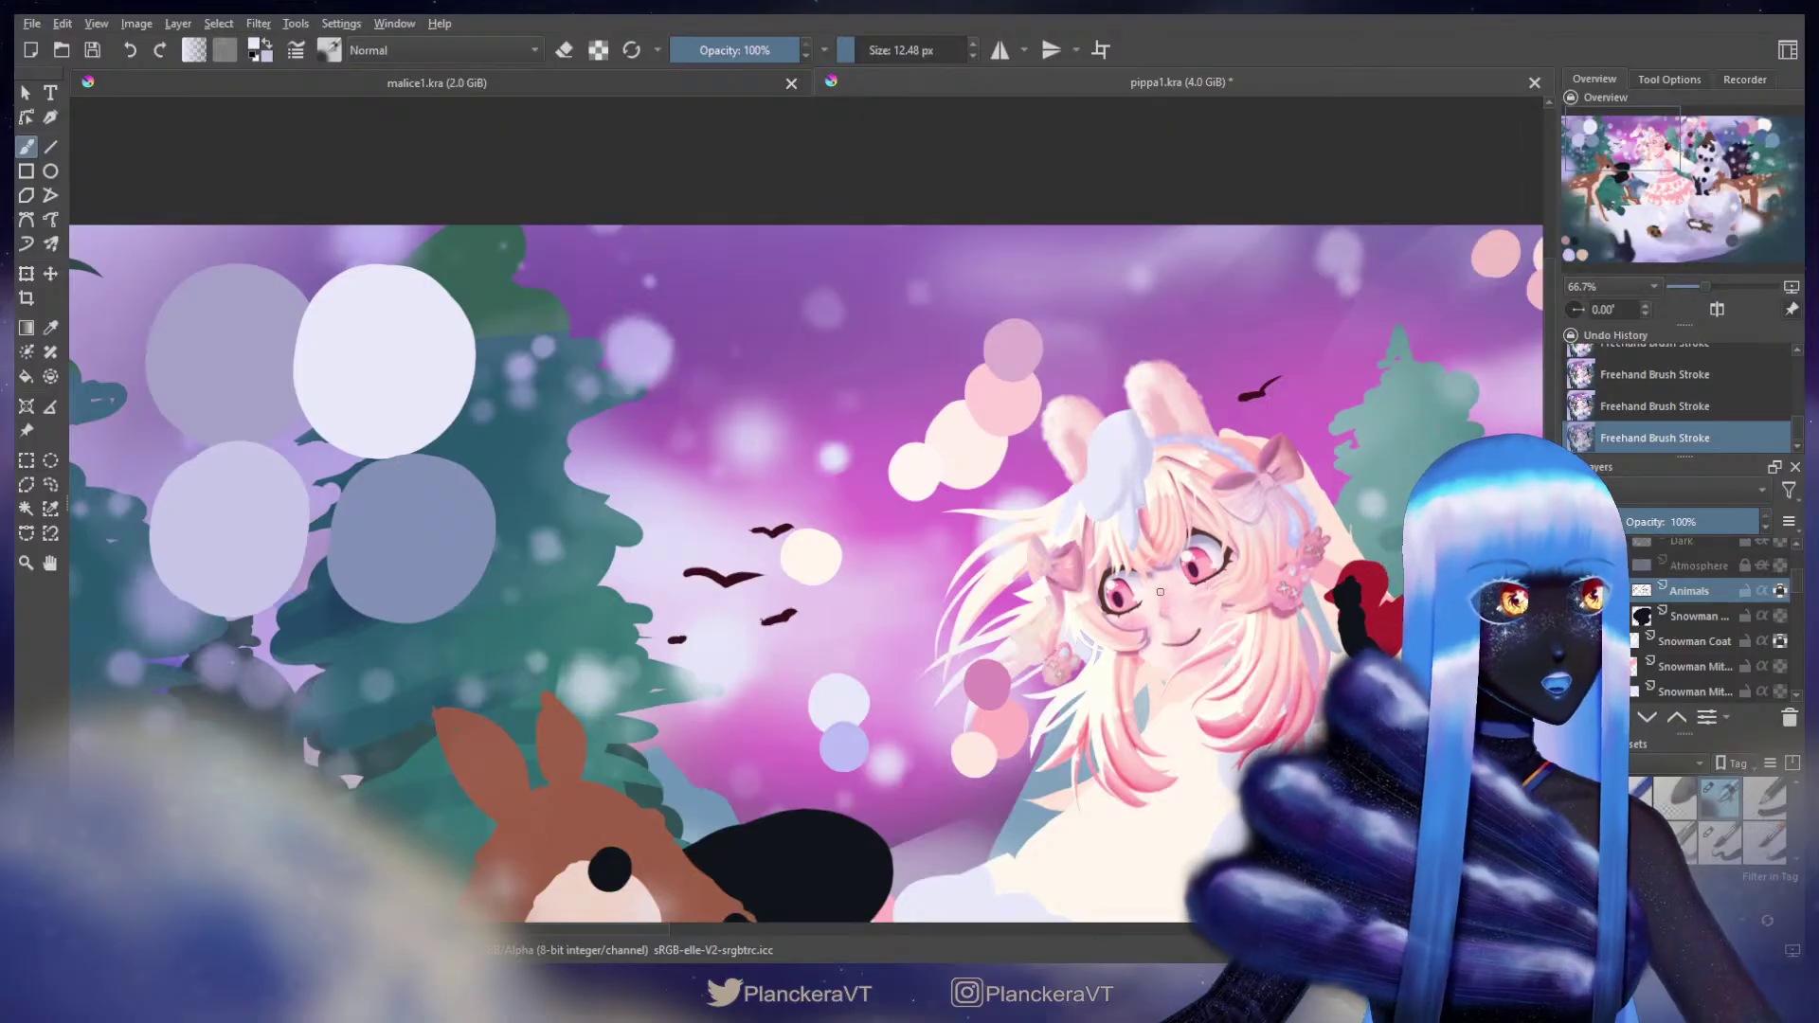
{"action": "left_click_drag", "start_coordinate": [1076, 507], "coordinate": [1077, 507], "text": "shift"}
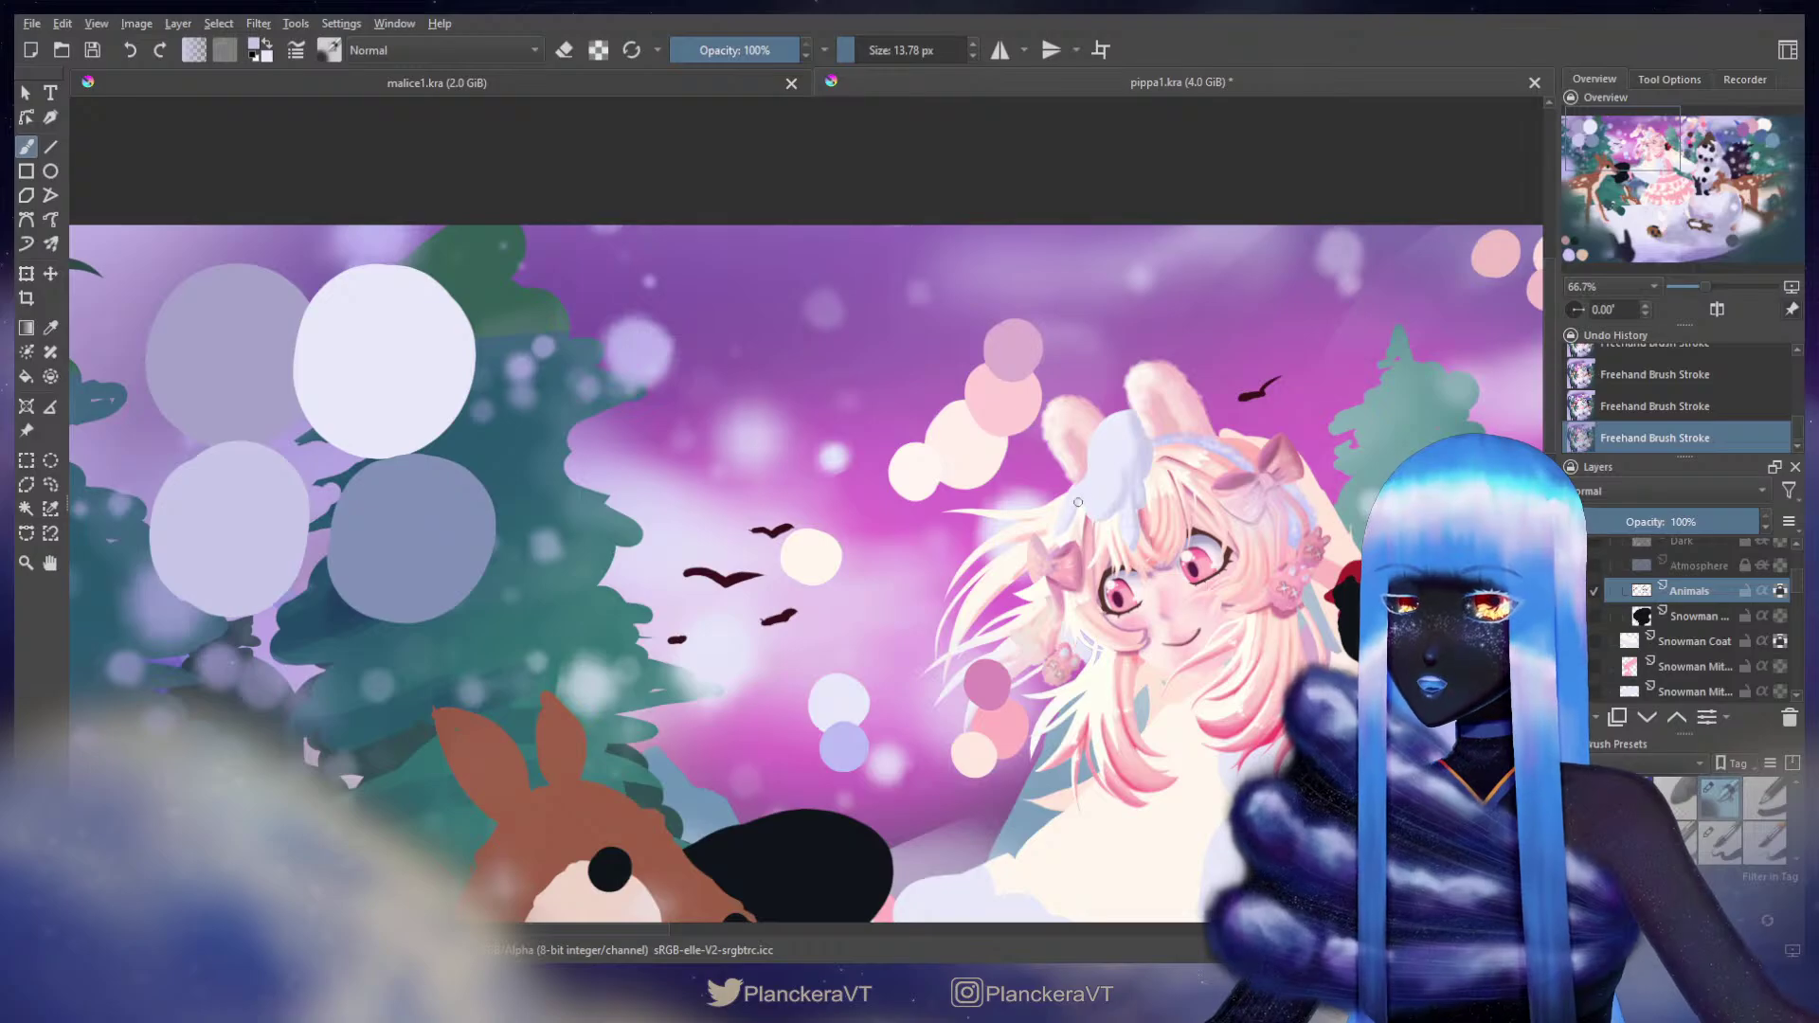
{"action": "left_click_drag", "start_coordinate": [1108, 410], "coordinate": [1121, 410], "text": "shift"}
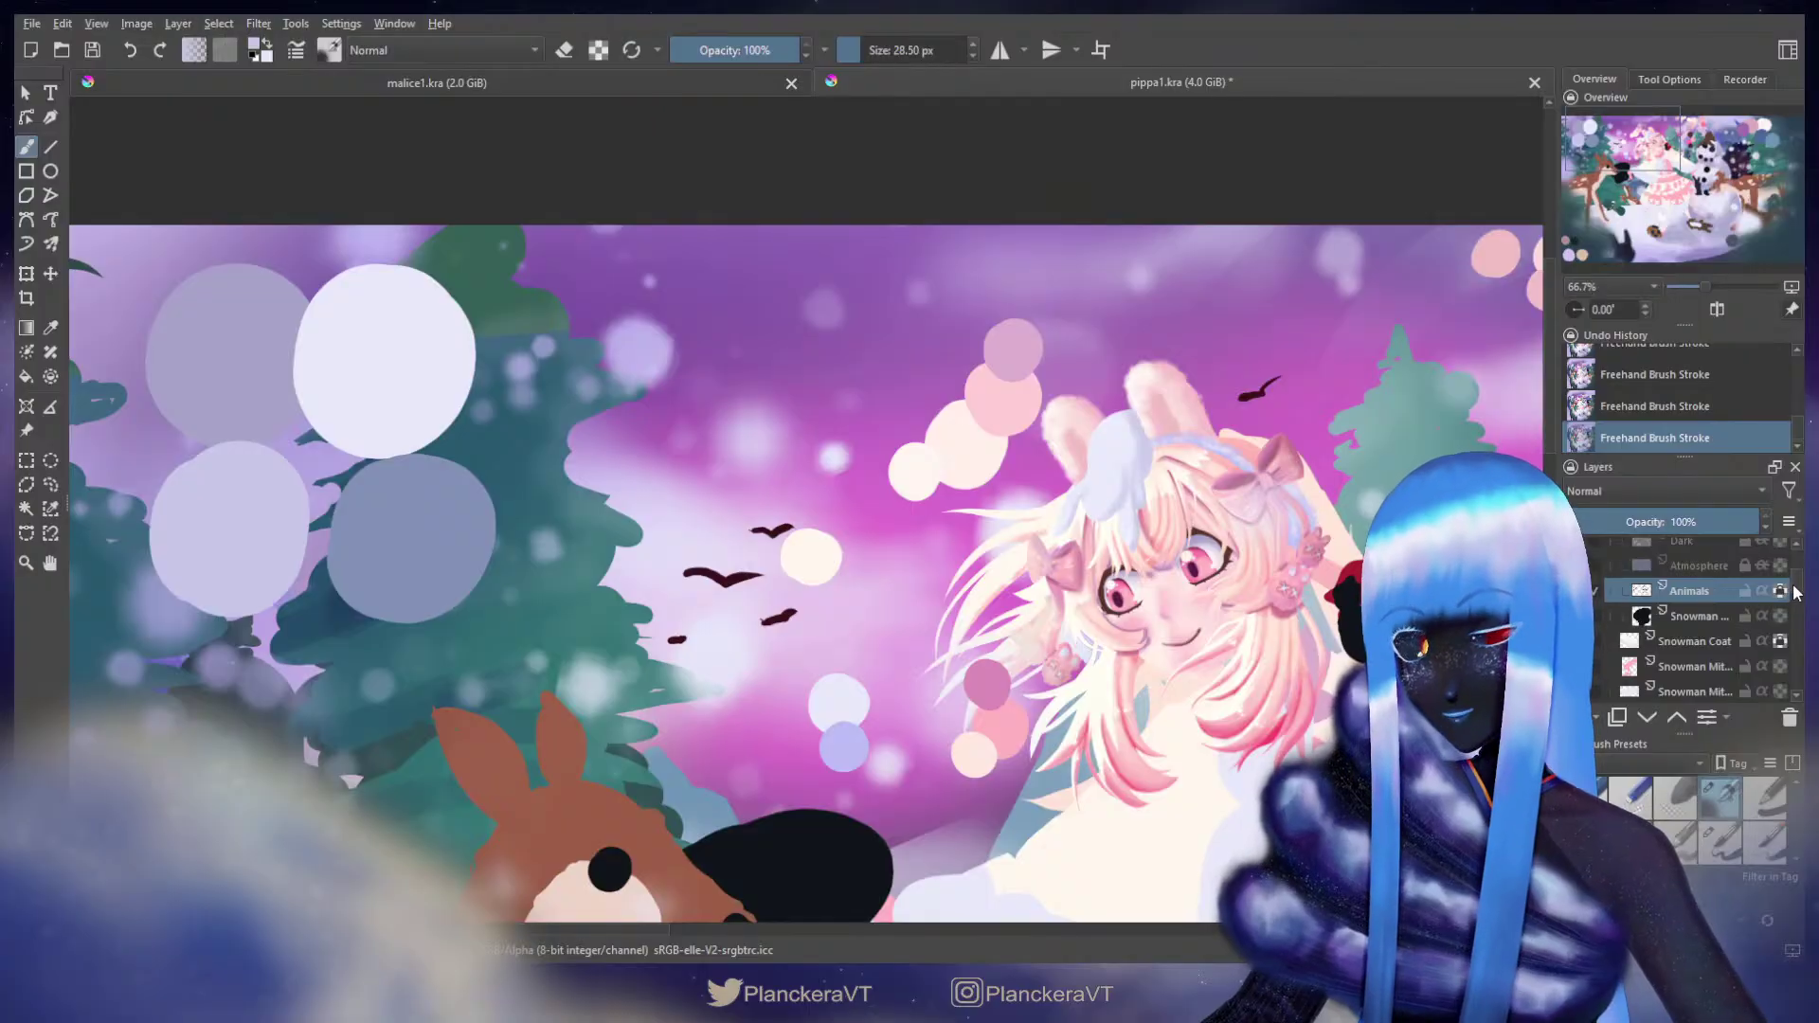
Step: Show the Sun layer near the bottom of the layer stack and return to the Animals layer
{"action": "scroll", "coordinate": [1799, 621], "scroll_direction": "down", "scroll_amount": 5}
{"action": "scroll", "coordinate": [1798, 654], "scroll_direction": "down", "scroll_amount": 5}
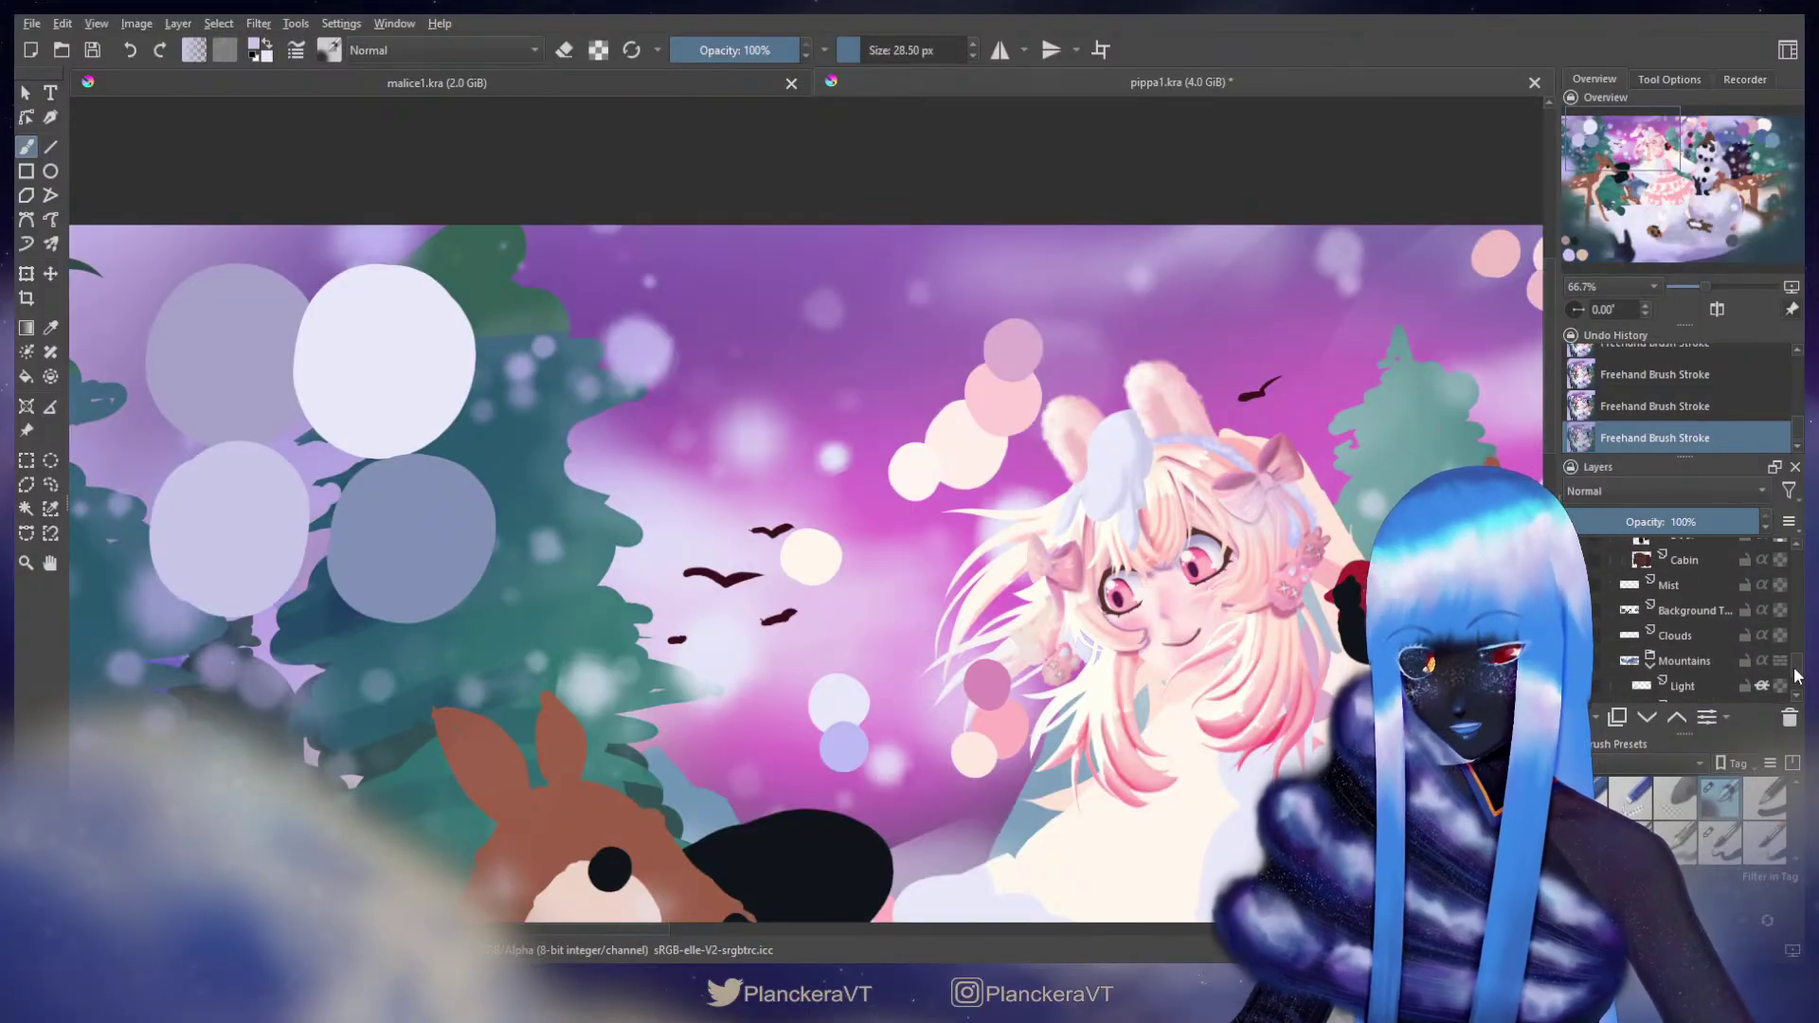
{"action": "scroll", "coordinate": [1797, 679], "scroll_direction": "down", "scroll_amount": 5}
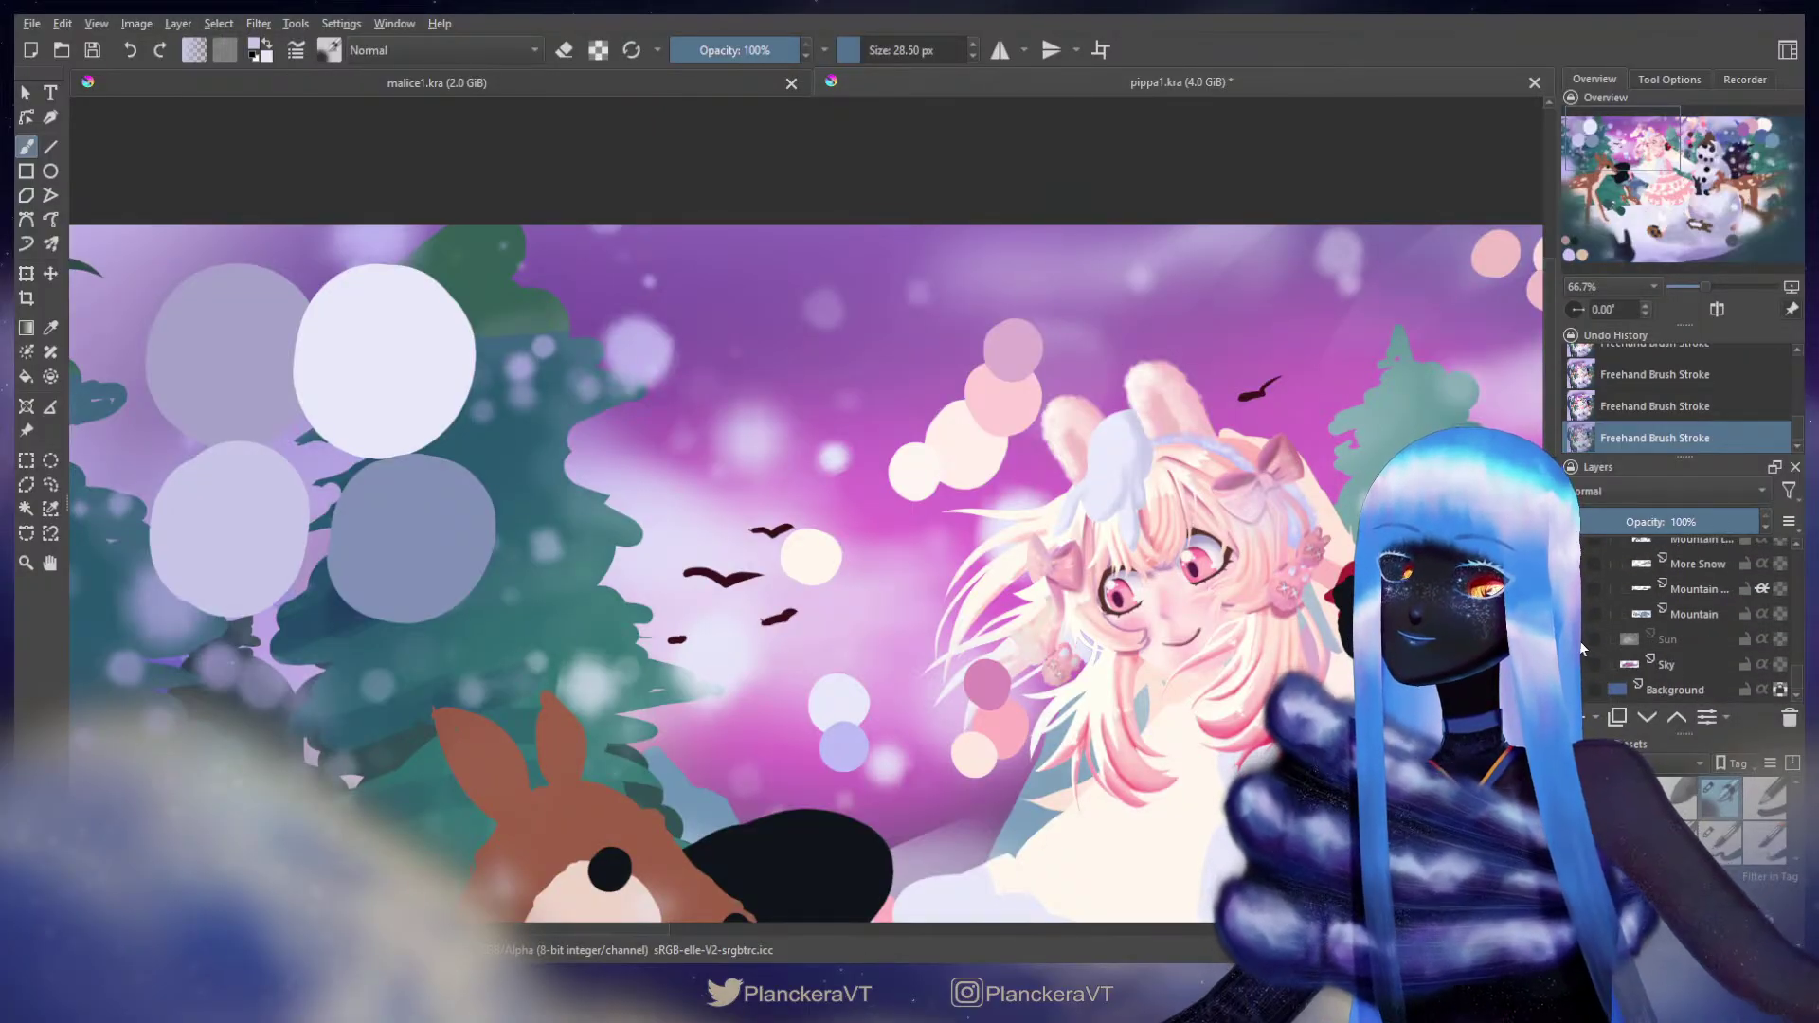
{"action": "left_click", "coordinate": [1778, 687]}
{"action": "scroll", "coordinate": [1786, 644], "scroll_direction": "up", "scroll_amount": 10}
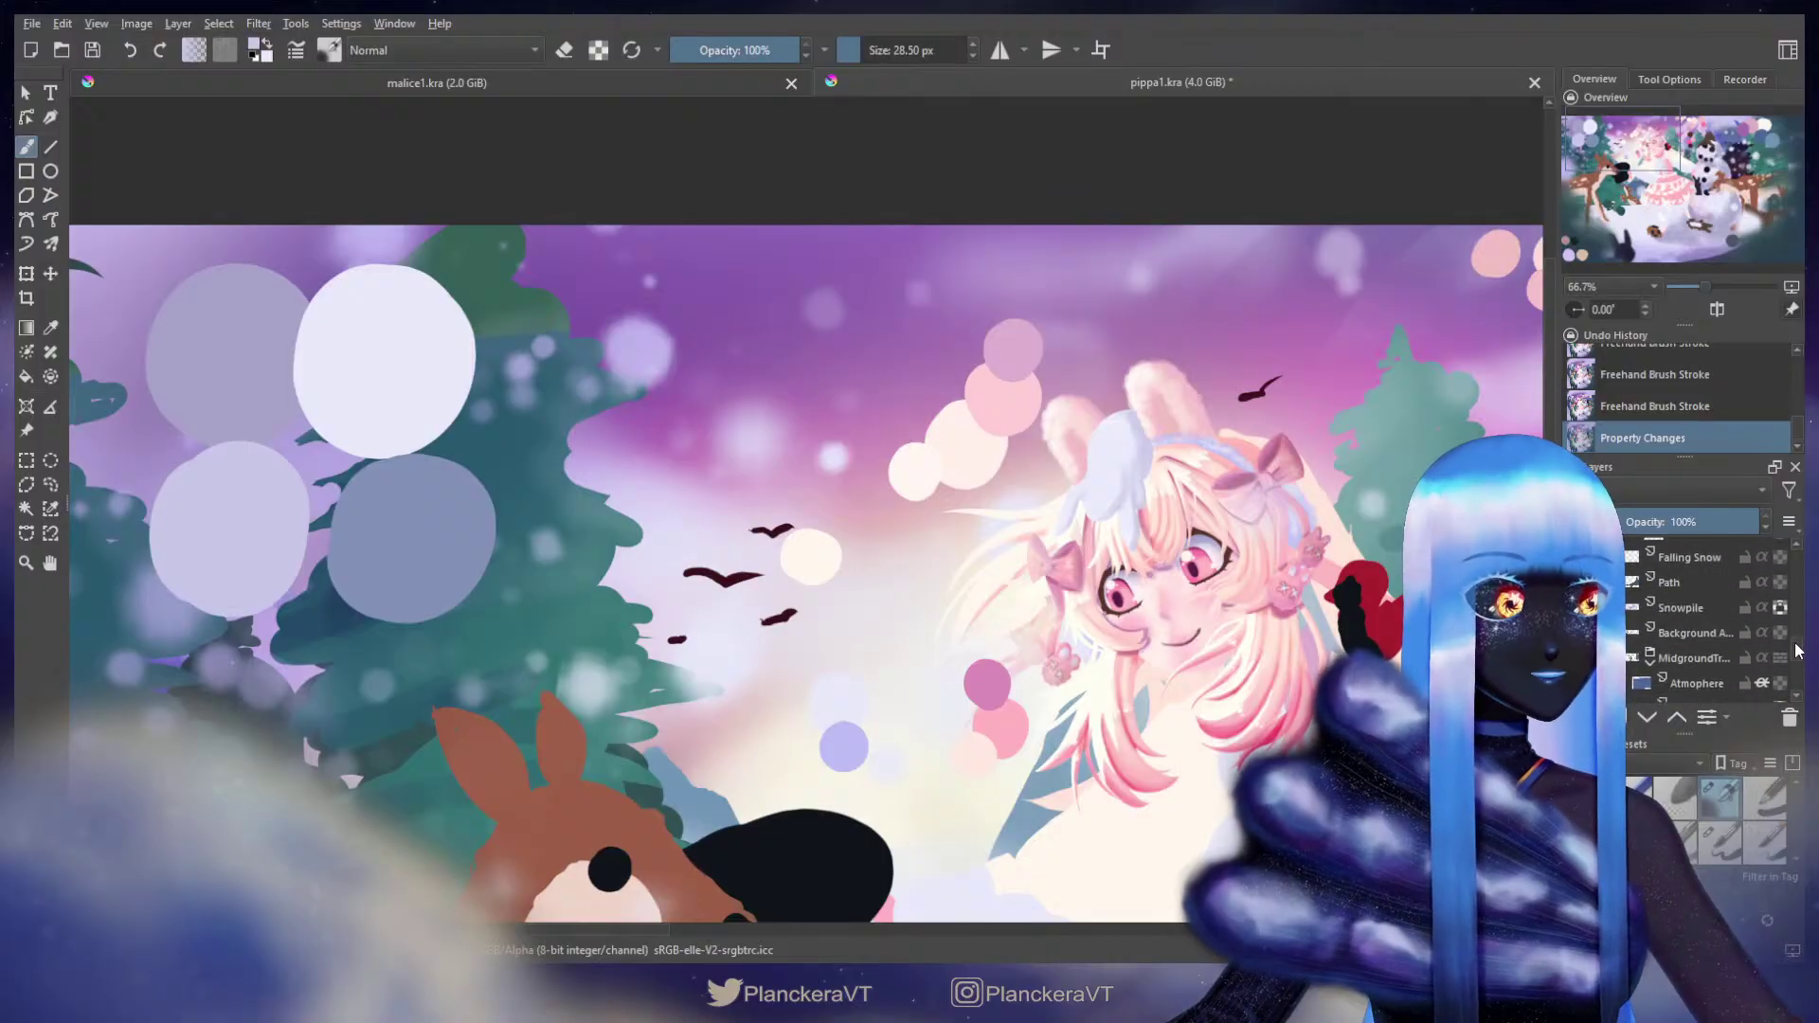
{"action": "scroll", "coordinate": [1787, 602], "scroll_direction": "down", "scroll_amount": 6}
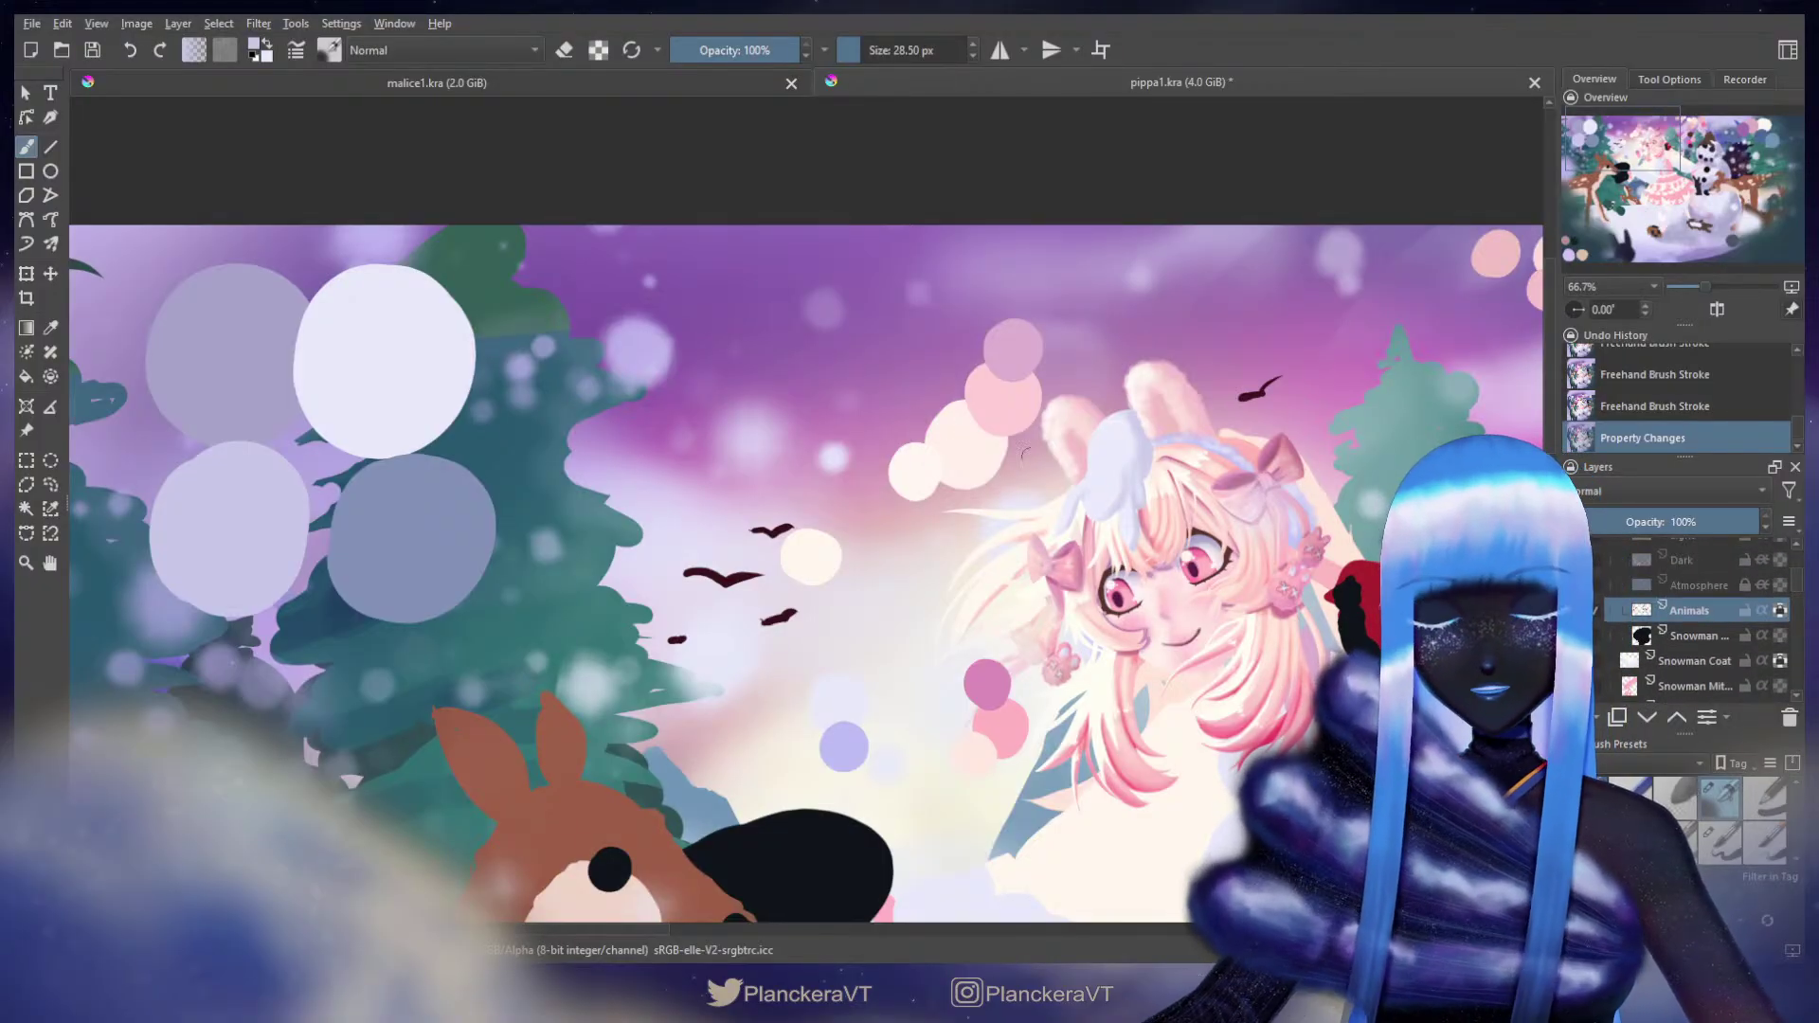
Step: Refine the lavender shading on the head animal's body with a 33.04 px brush
{"action": "left_click_drag", "start_coordinate": [1167, 436], "coordinate": [1145, 483], "text": "shift"}
{"action": "left_click_drag", "start_coordinate": [1146, 474], "coordinate": [1141, 529]}
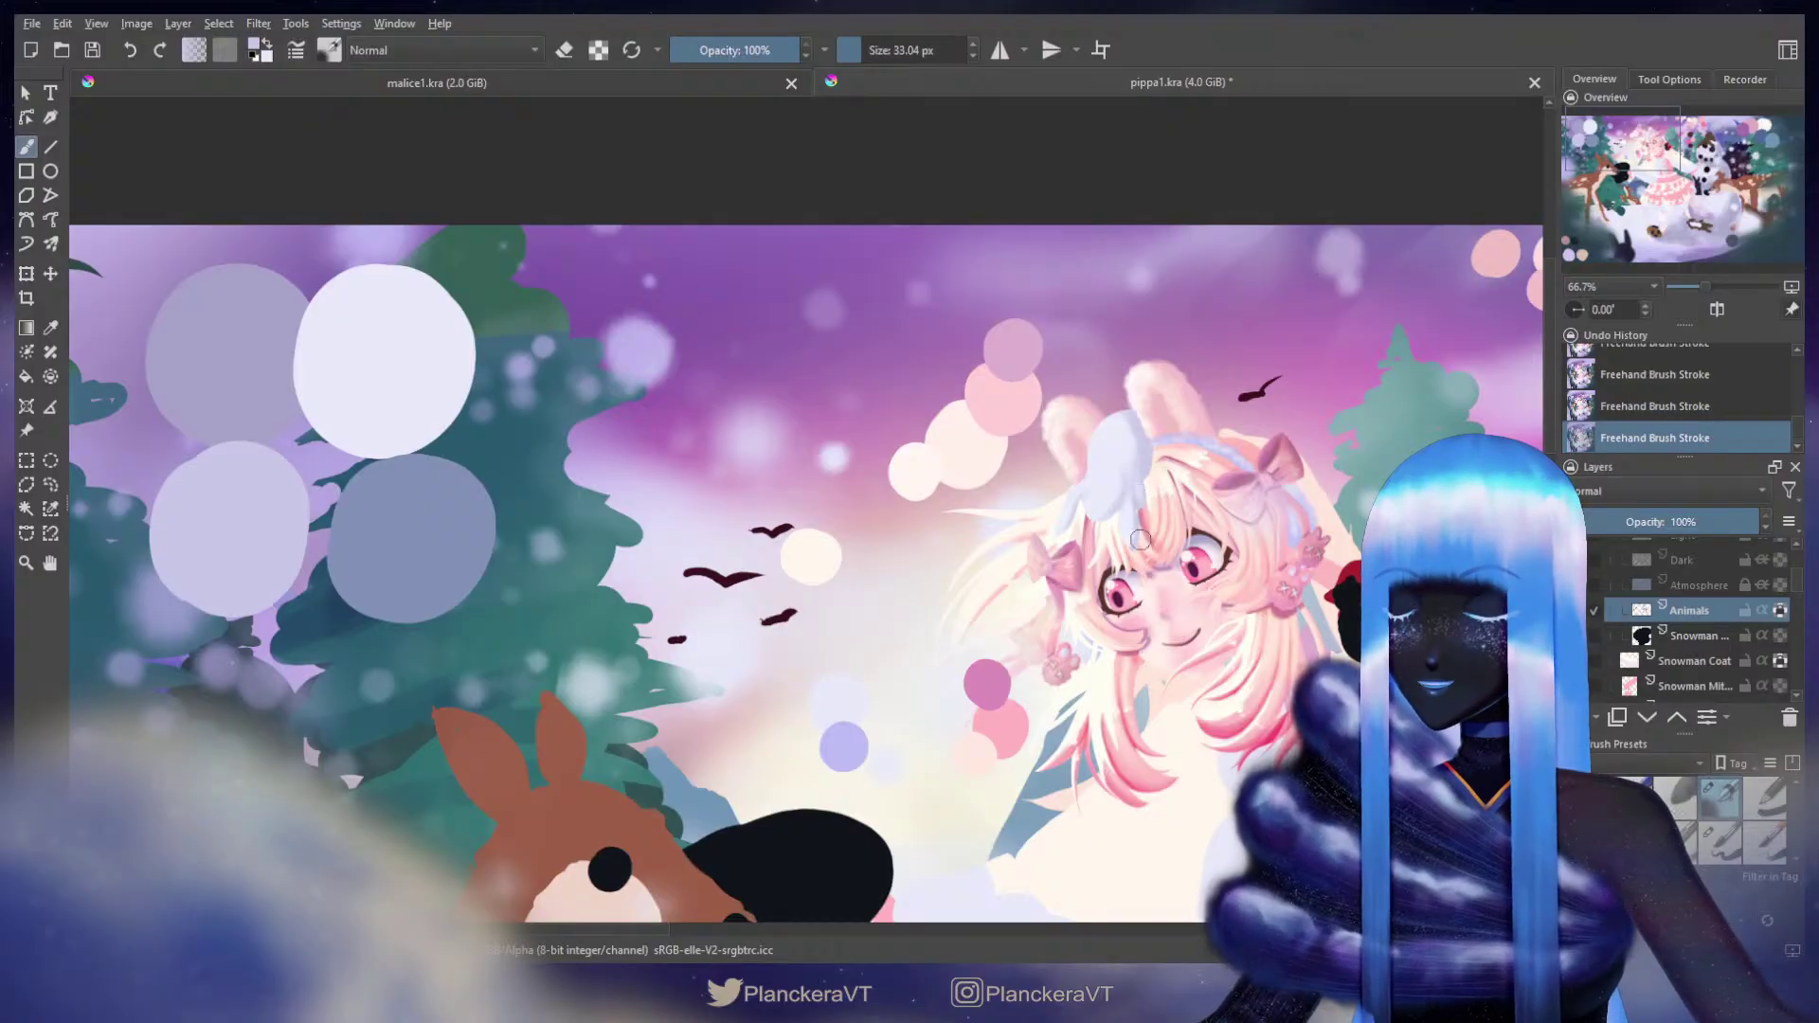
{"action": "left_click_drag", "start_coordinate": [988, 519], "coordinate": [961, 549]}
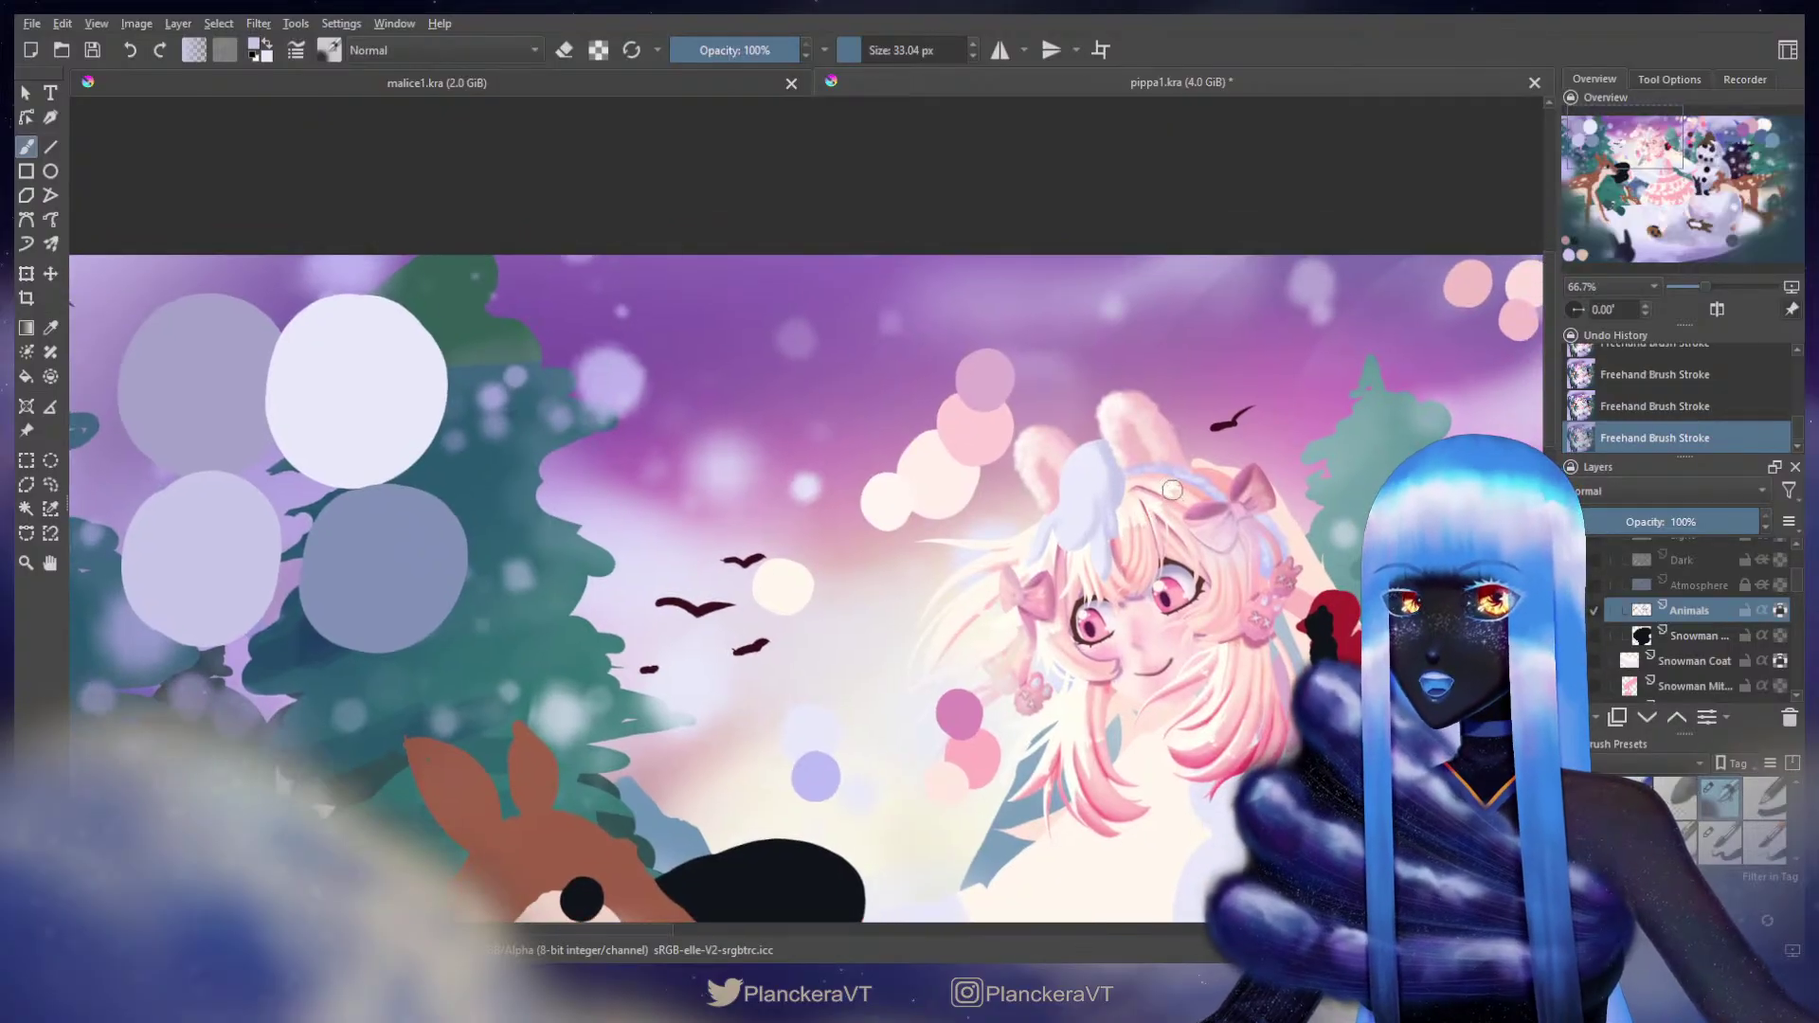
Step: Tint the head animal with colours sampled from the glowing sky, using 28.22 and 36.28 px brushes and undoing two strokes
{"action": "left_click", "coordinate": [880, 834], "text": "ctrl"}
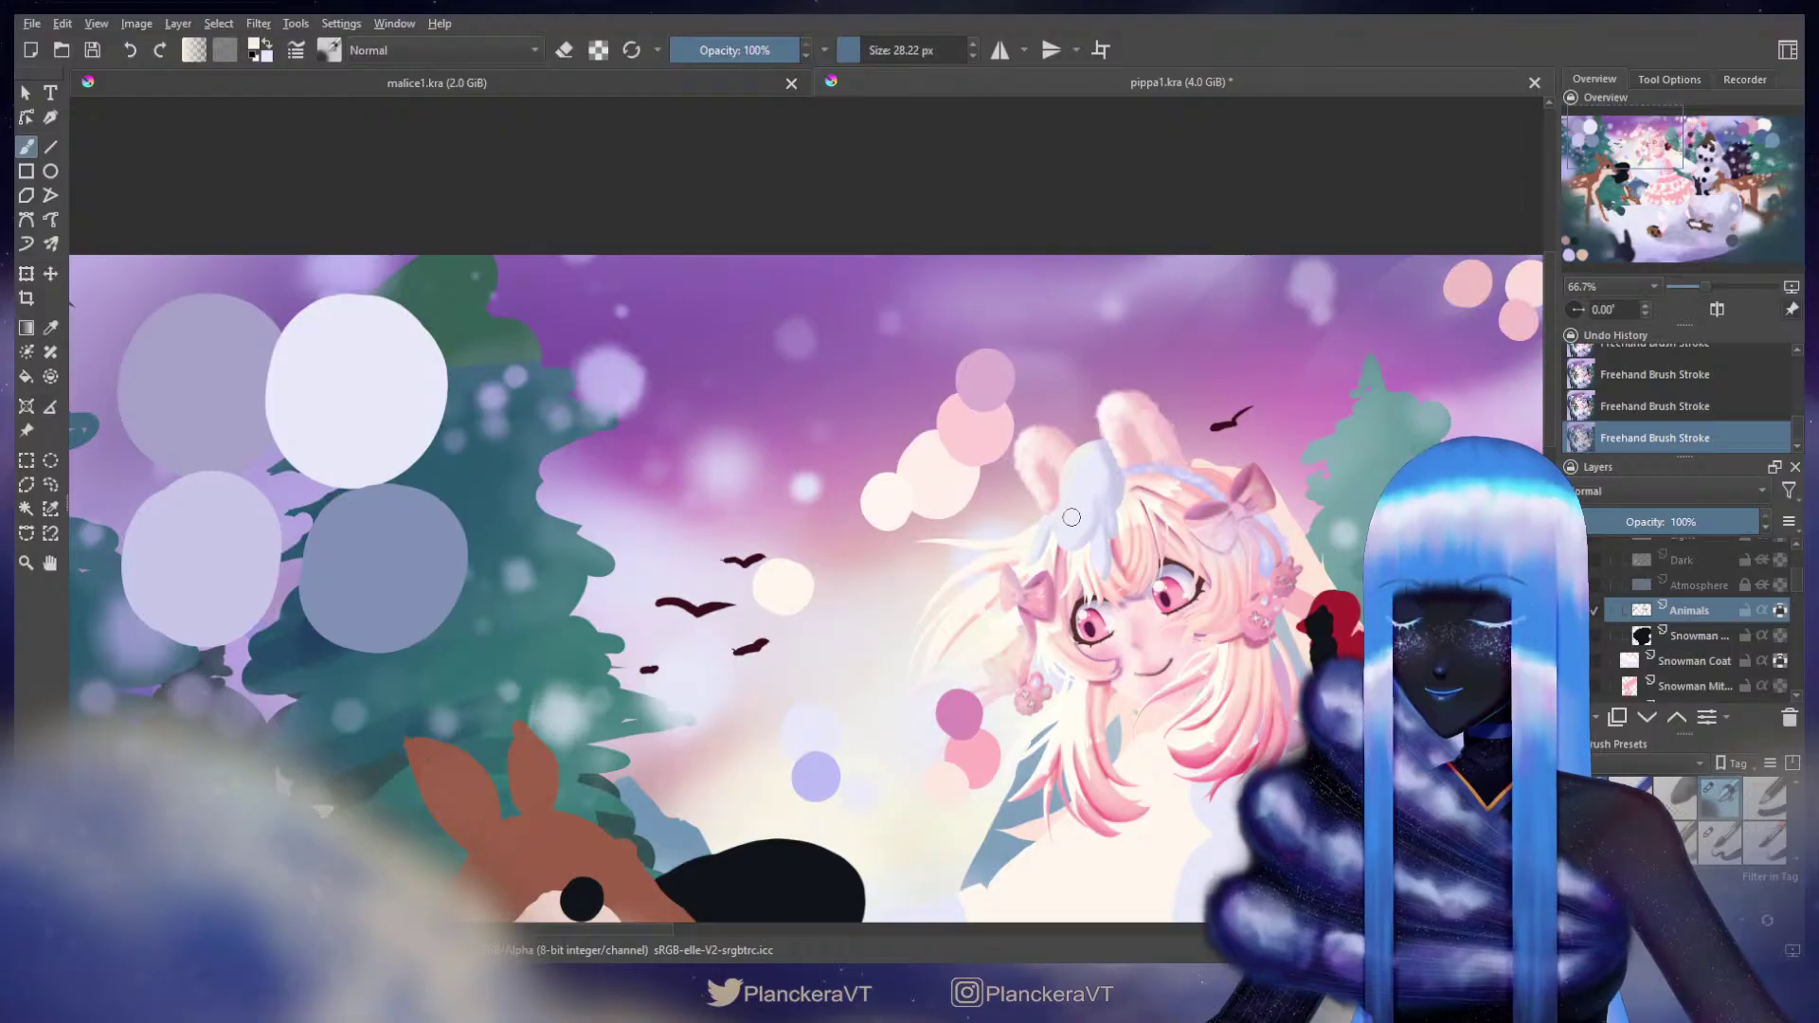
{"action": "left_click", "coordinate": [911, 508], "text": "ctrl"}
{"action": "key", "text": "ctrl+z"}
{"action": "key", "text": "ctrl+z"}
{"action": "left_click_drag", "start_coordinate": [1079, 452], "coordinate": [1099, 461]}
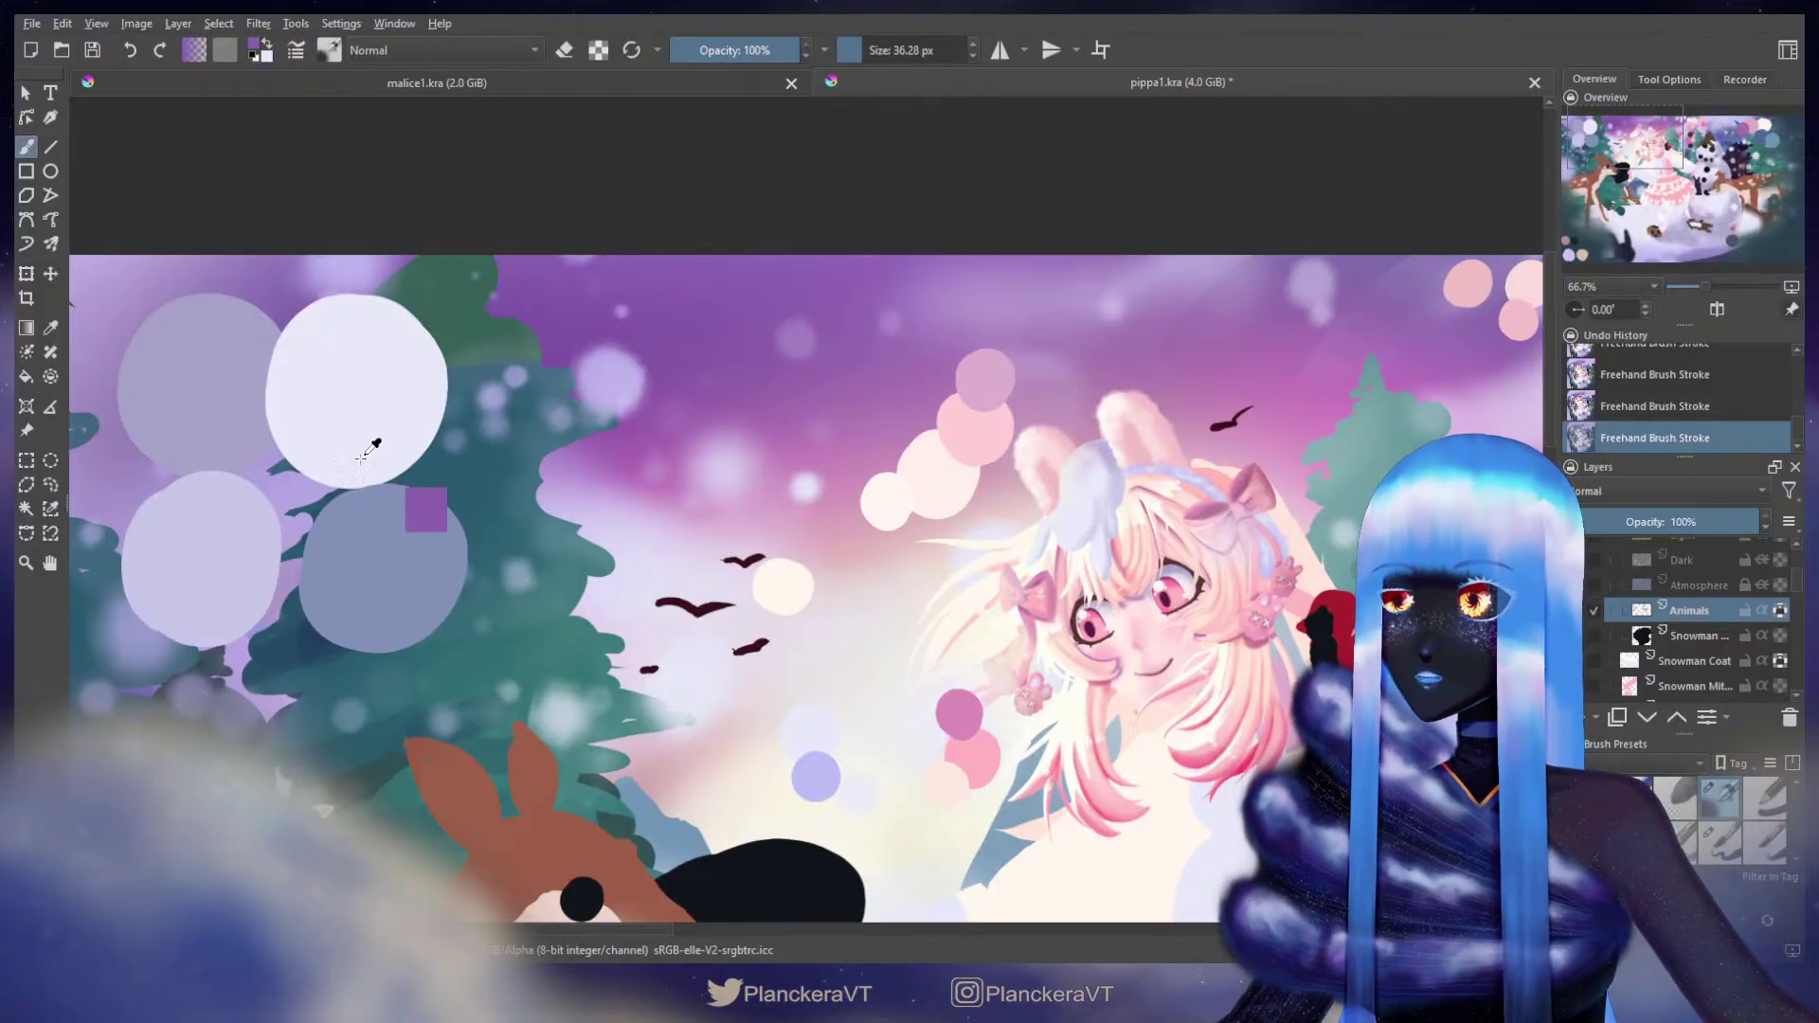
Step: Refine the fine shading on the head animal with the light lavender swatch colours, using 8.13 and 9.52 px brushes
{"action": "left_click", "coordinate": [228, 438], "text": "ctrl"}
{"action": "left_click", "coordinate": [187, 508], "text": "ctrl"}
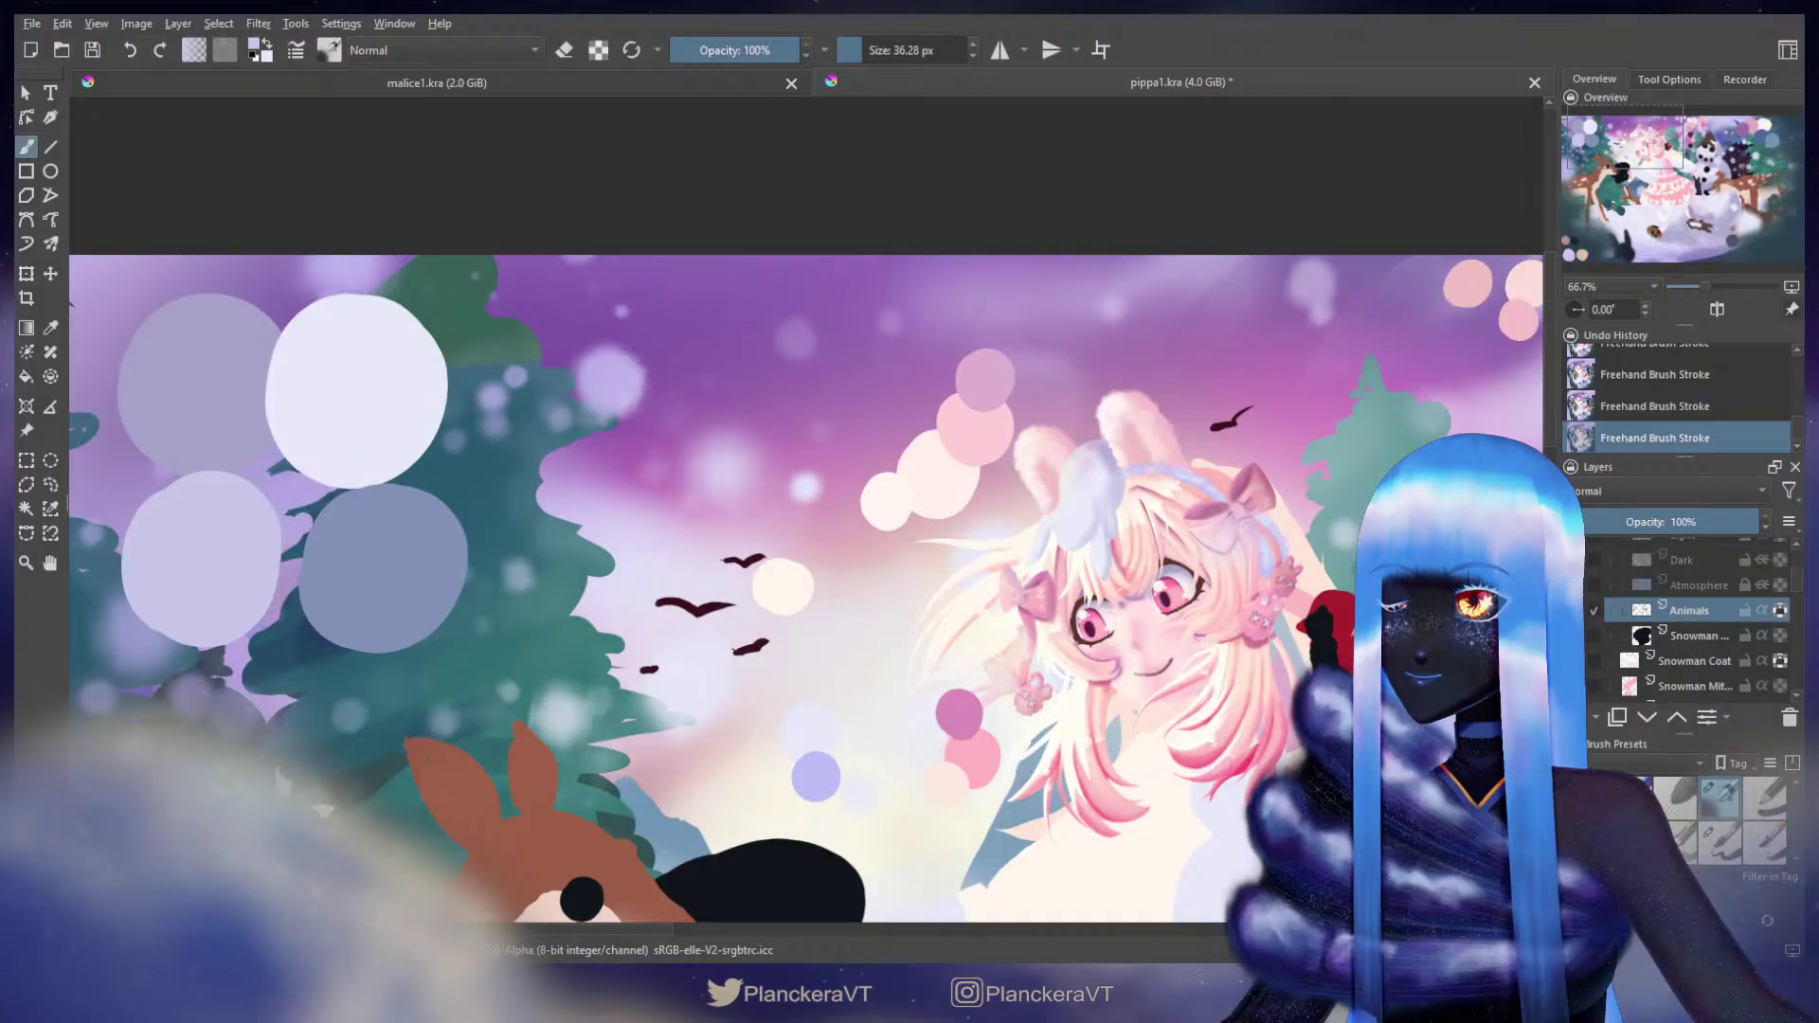
{"action": "left_click_drag", "start_coordinate": [1092, 532], "coordinate": [1068, 532], "text": "shift"}
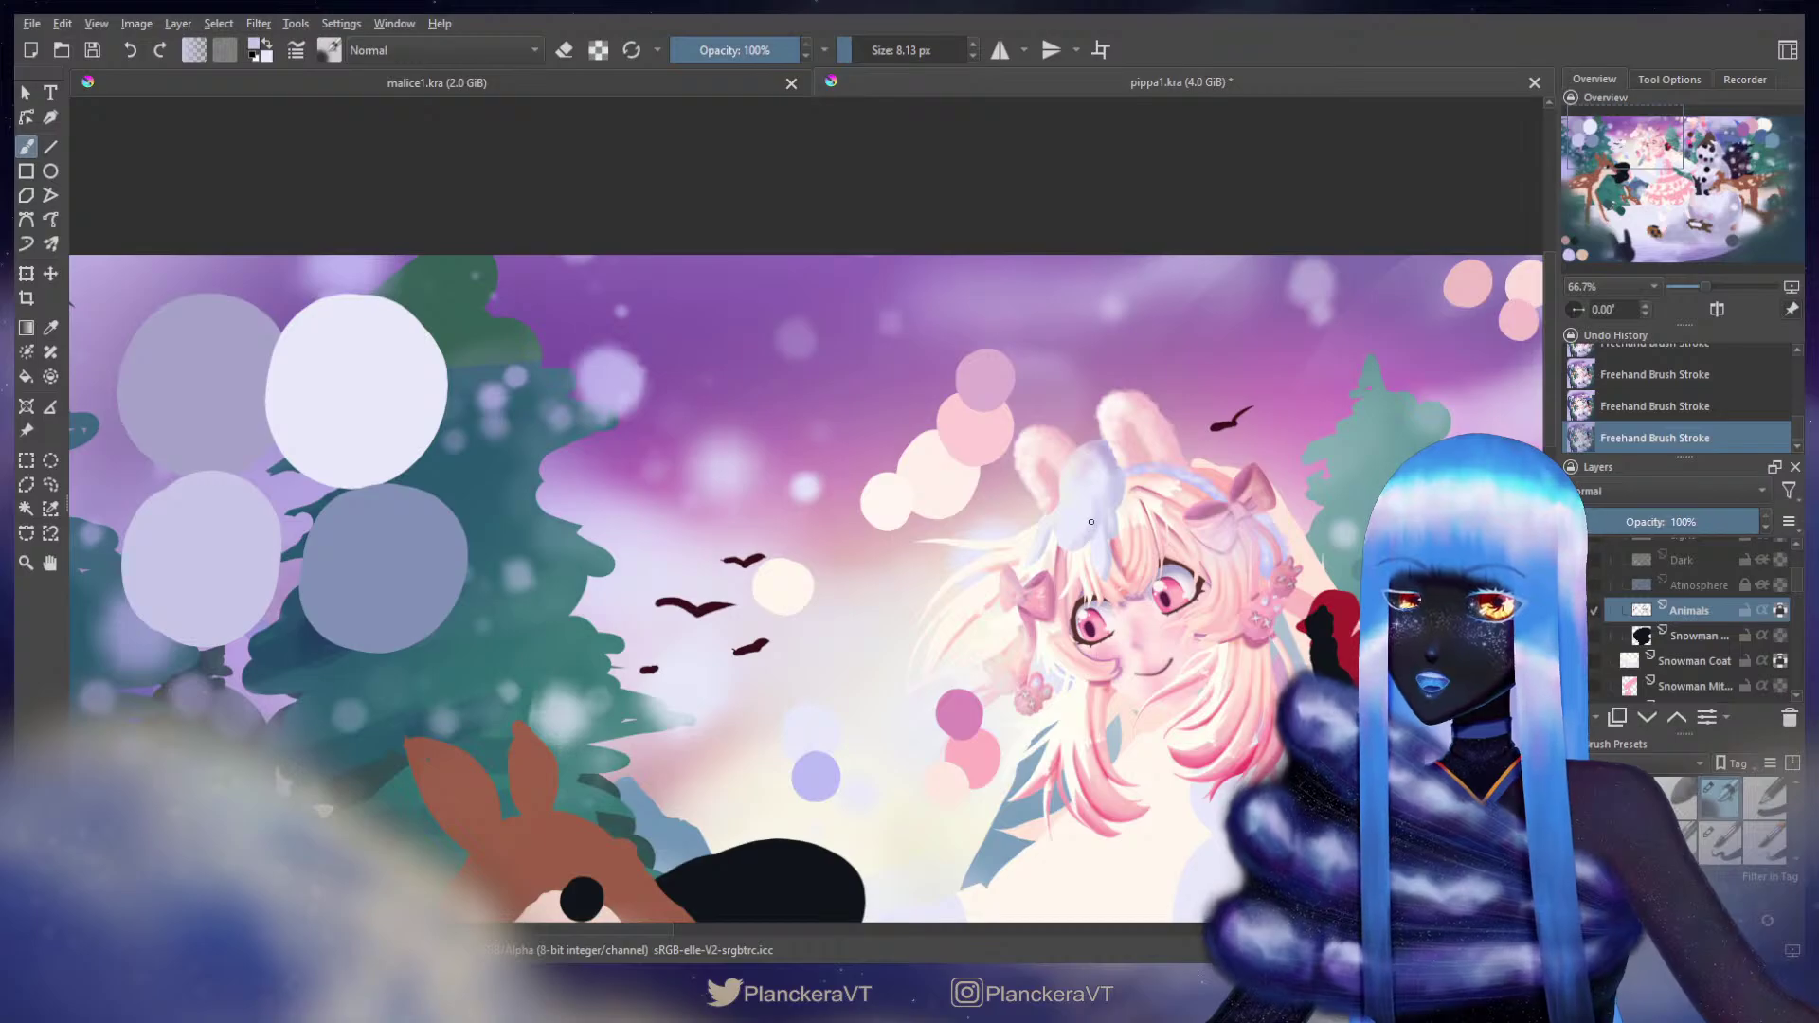
{"action": "left_click", "coordinate": [1095, 514], "text": "ctrl"}
{"action": "left_click_drag", "start_coordinate": [1089, 517], "coordinate": [1092, 517], "text": "shift"}
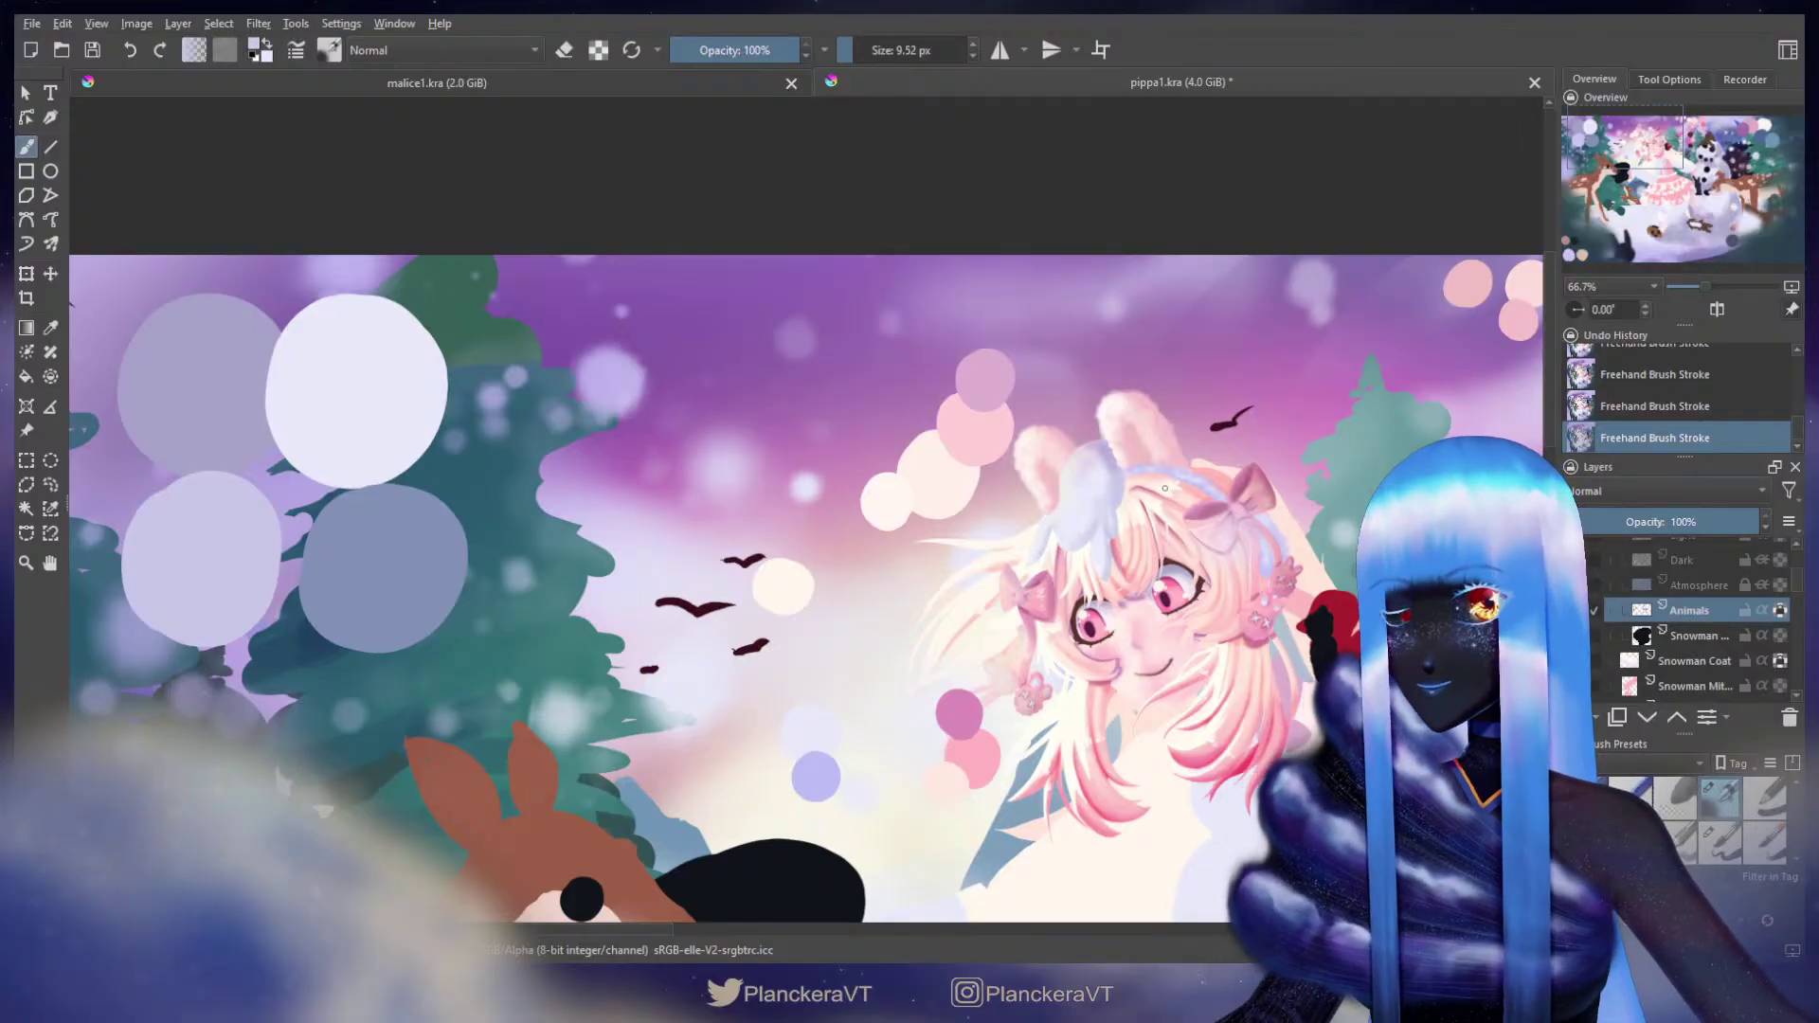
Step: Define the head animal's drooping ears and face edge, varying the brush between 9.43 and 14.24 px
{"action": "left_click_drag", "start_coordinate": [1119, 508], "coordinate": [963, 541]}
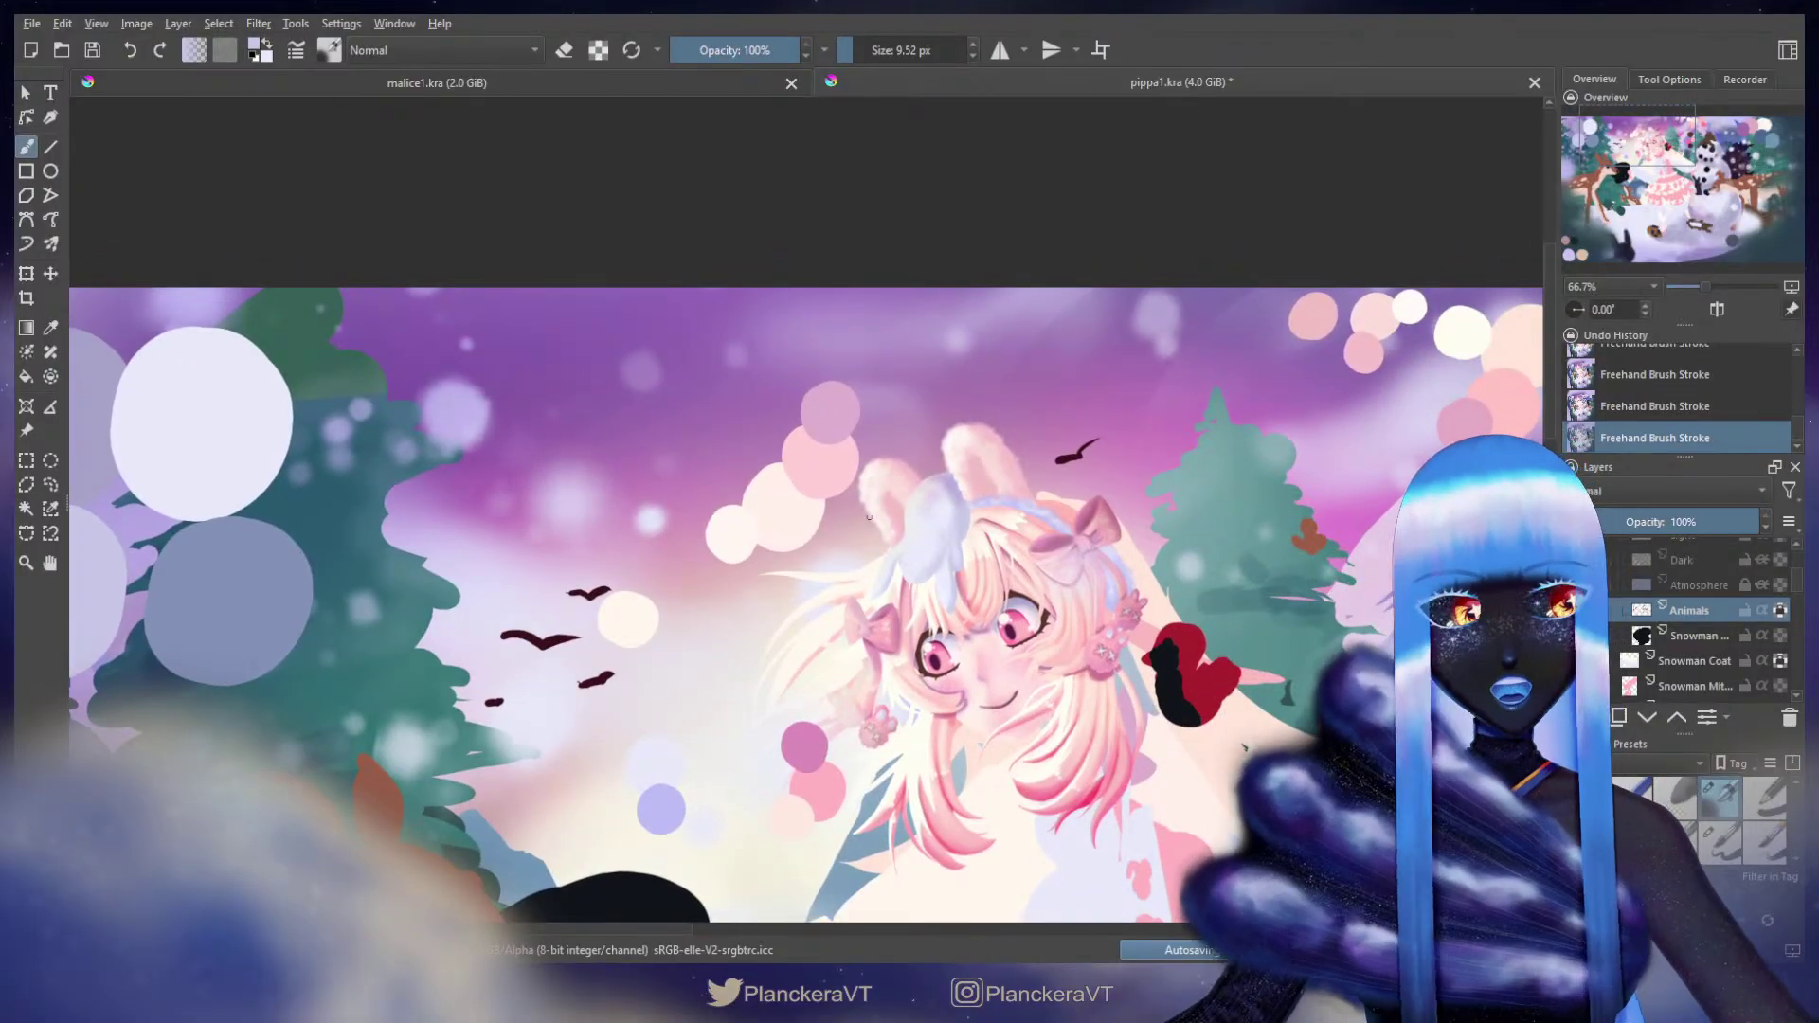
{"action": "left_click_drag", "start_coordinate": [950, 517], "coordinate": [956, 518], "text": "shift"}
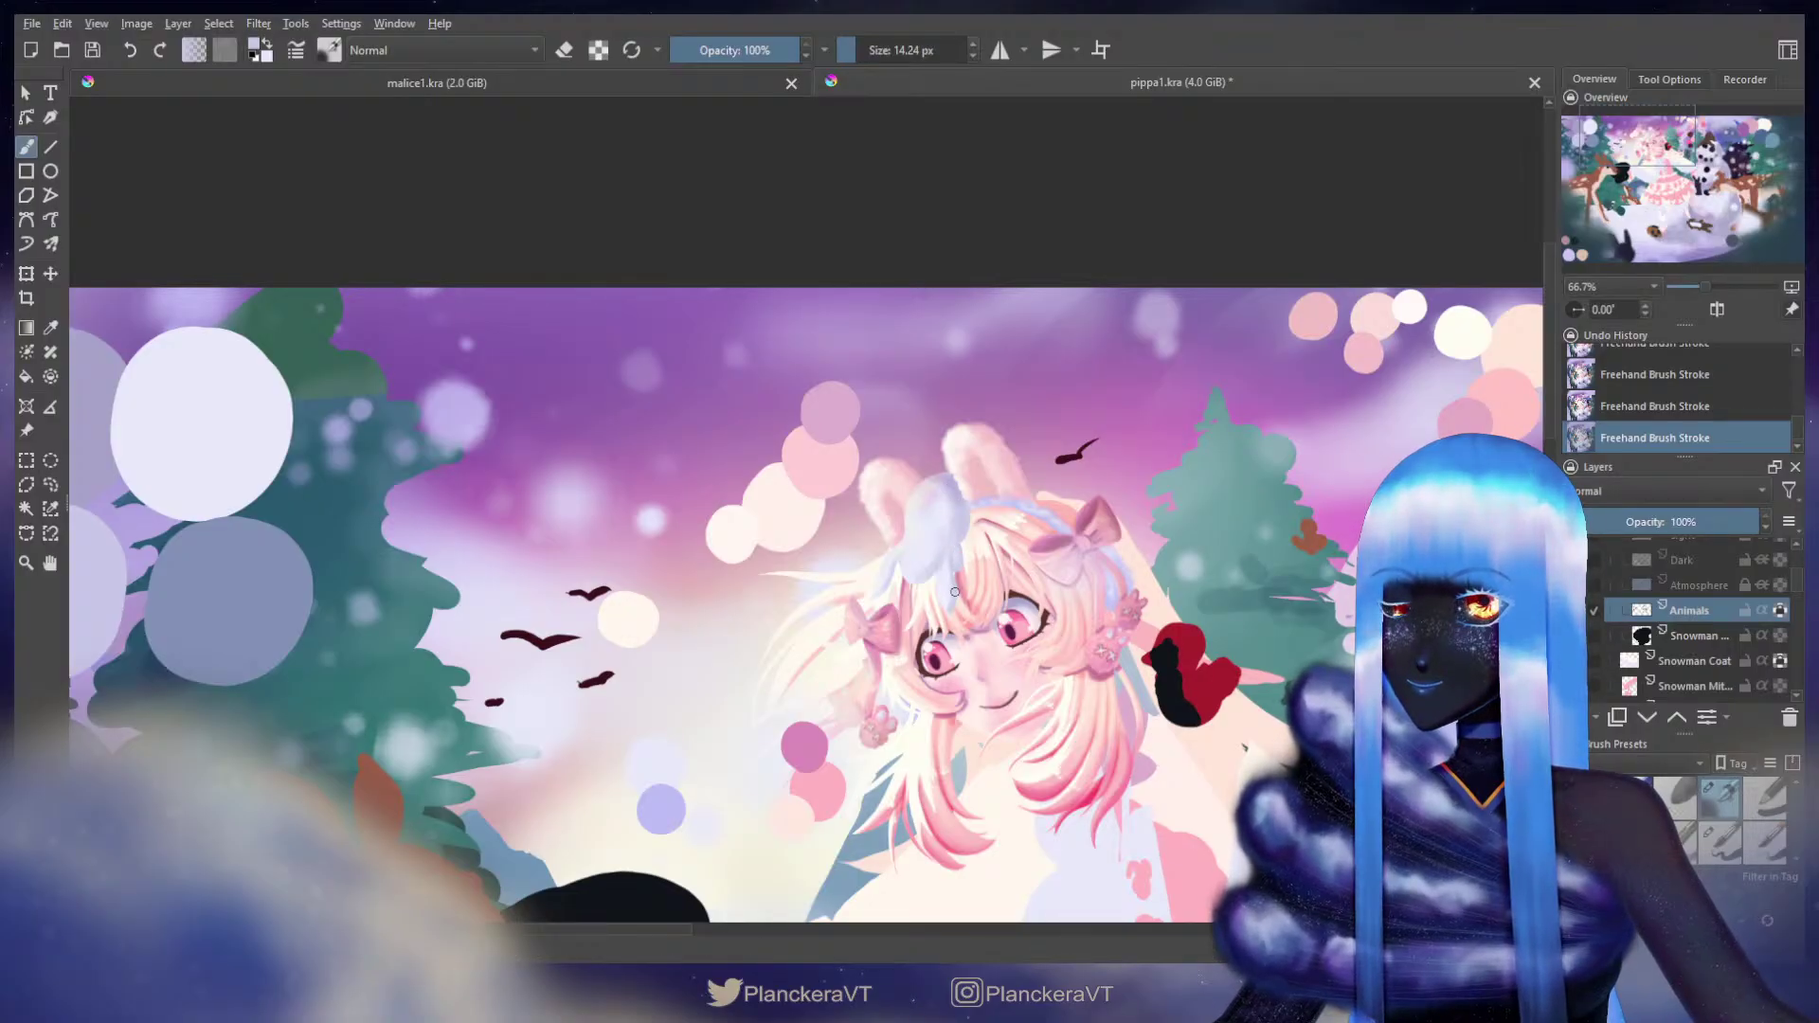
{"action": "key", "text": "bracketleft"}
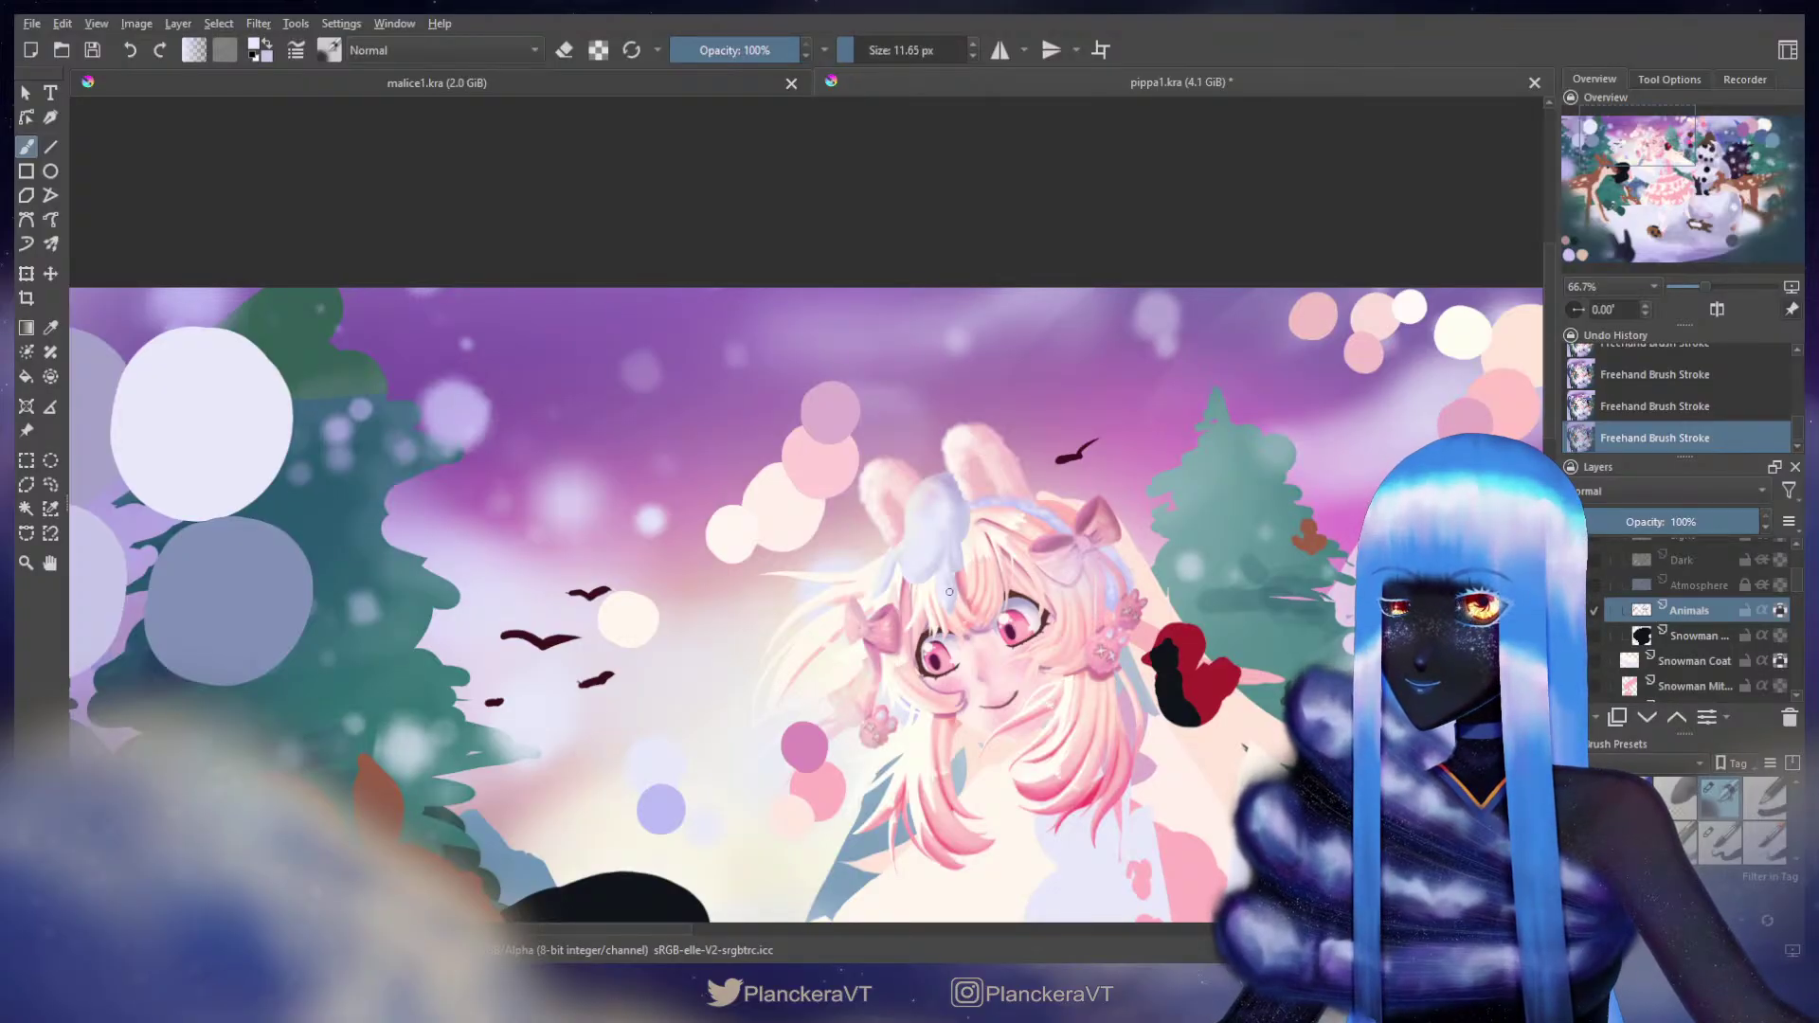
{"action": "key", "text": "bracketleft"}
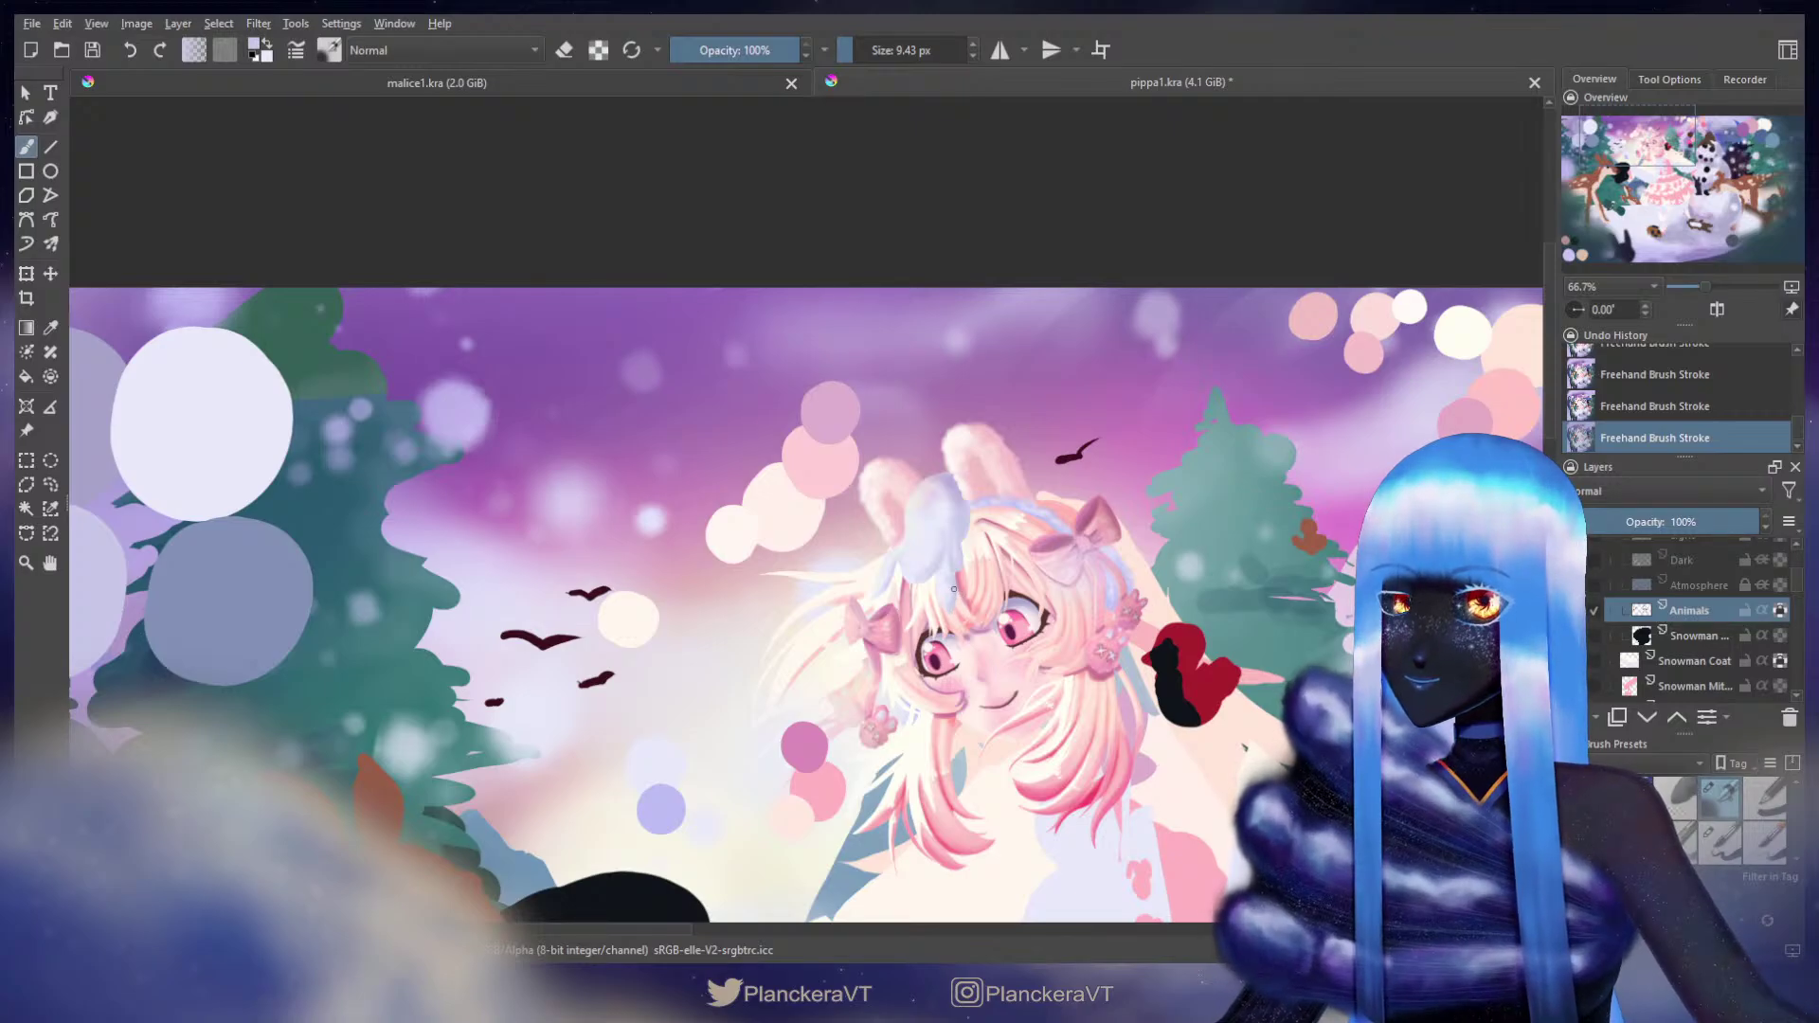
{"action": "key", "text": "bracketright"}
{"action": "key", "text": "bracketright"}
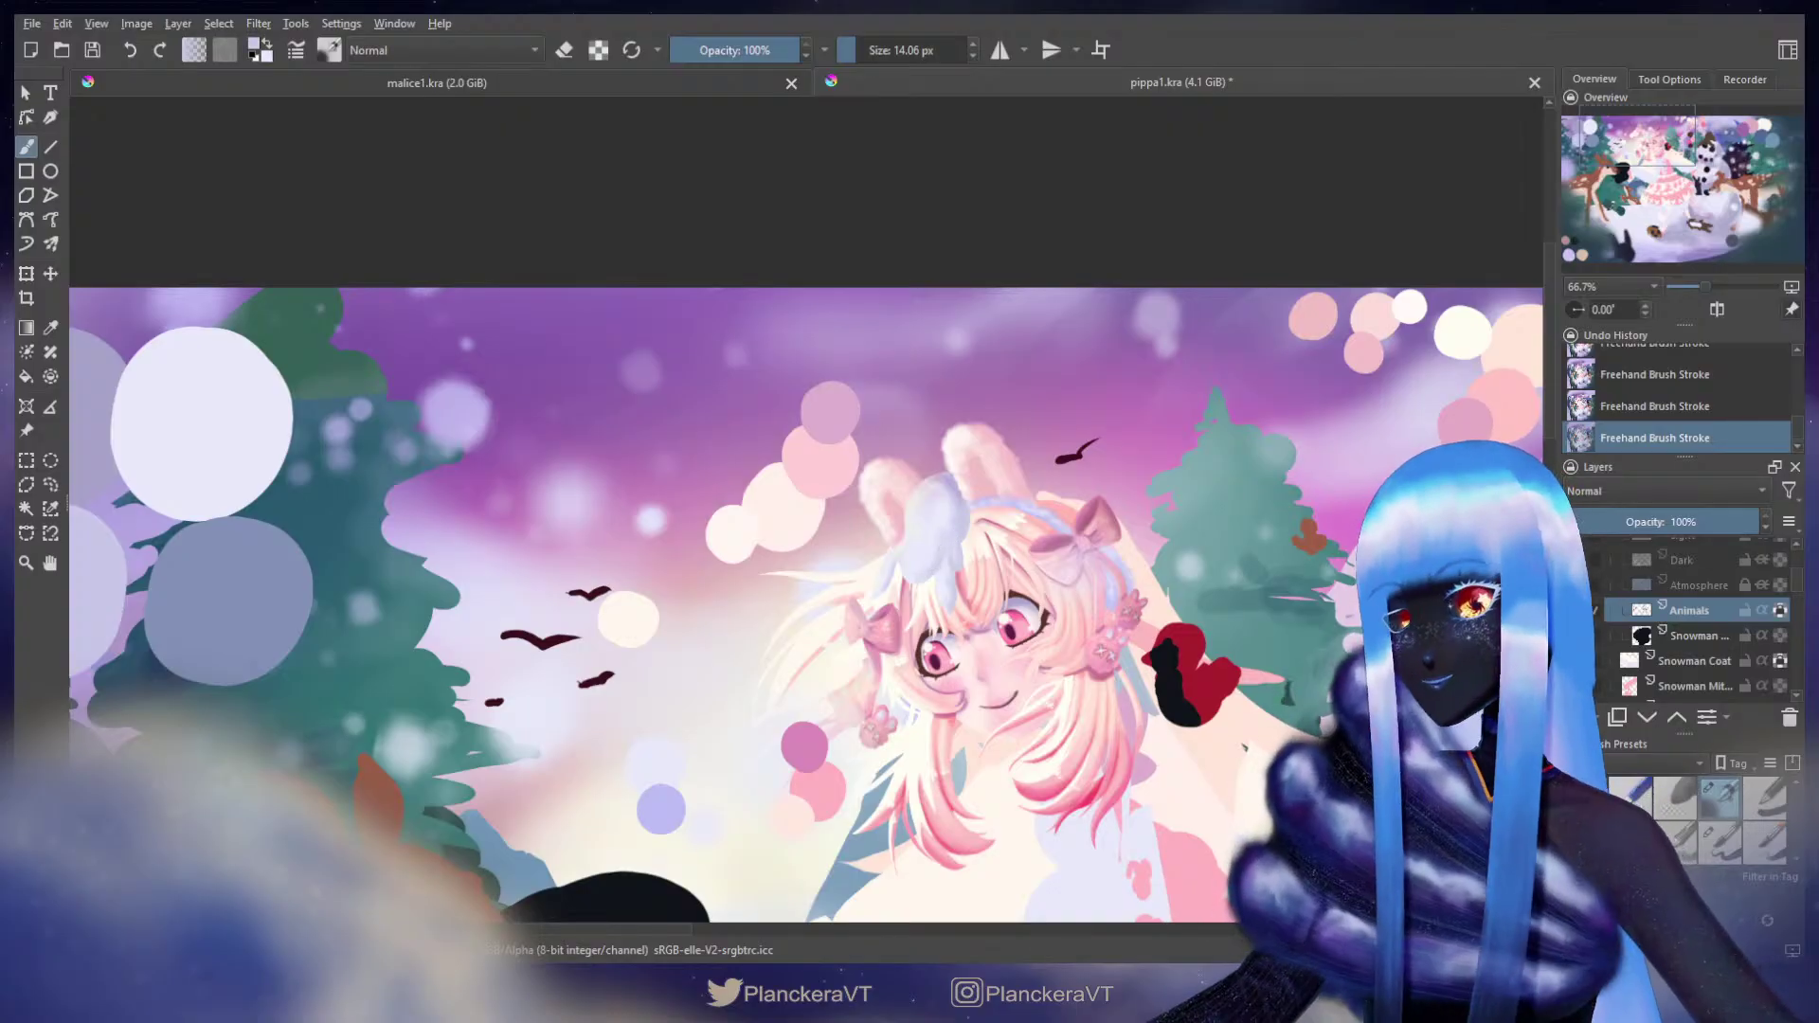
Step: Brighten the head animal's lit side with the white swatch colour and a 14.06 px brush
{"action": "left_click", "coordinate": [1411, 306], "text": "ctrl"}
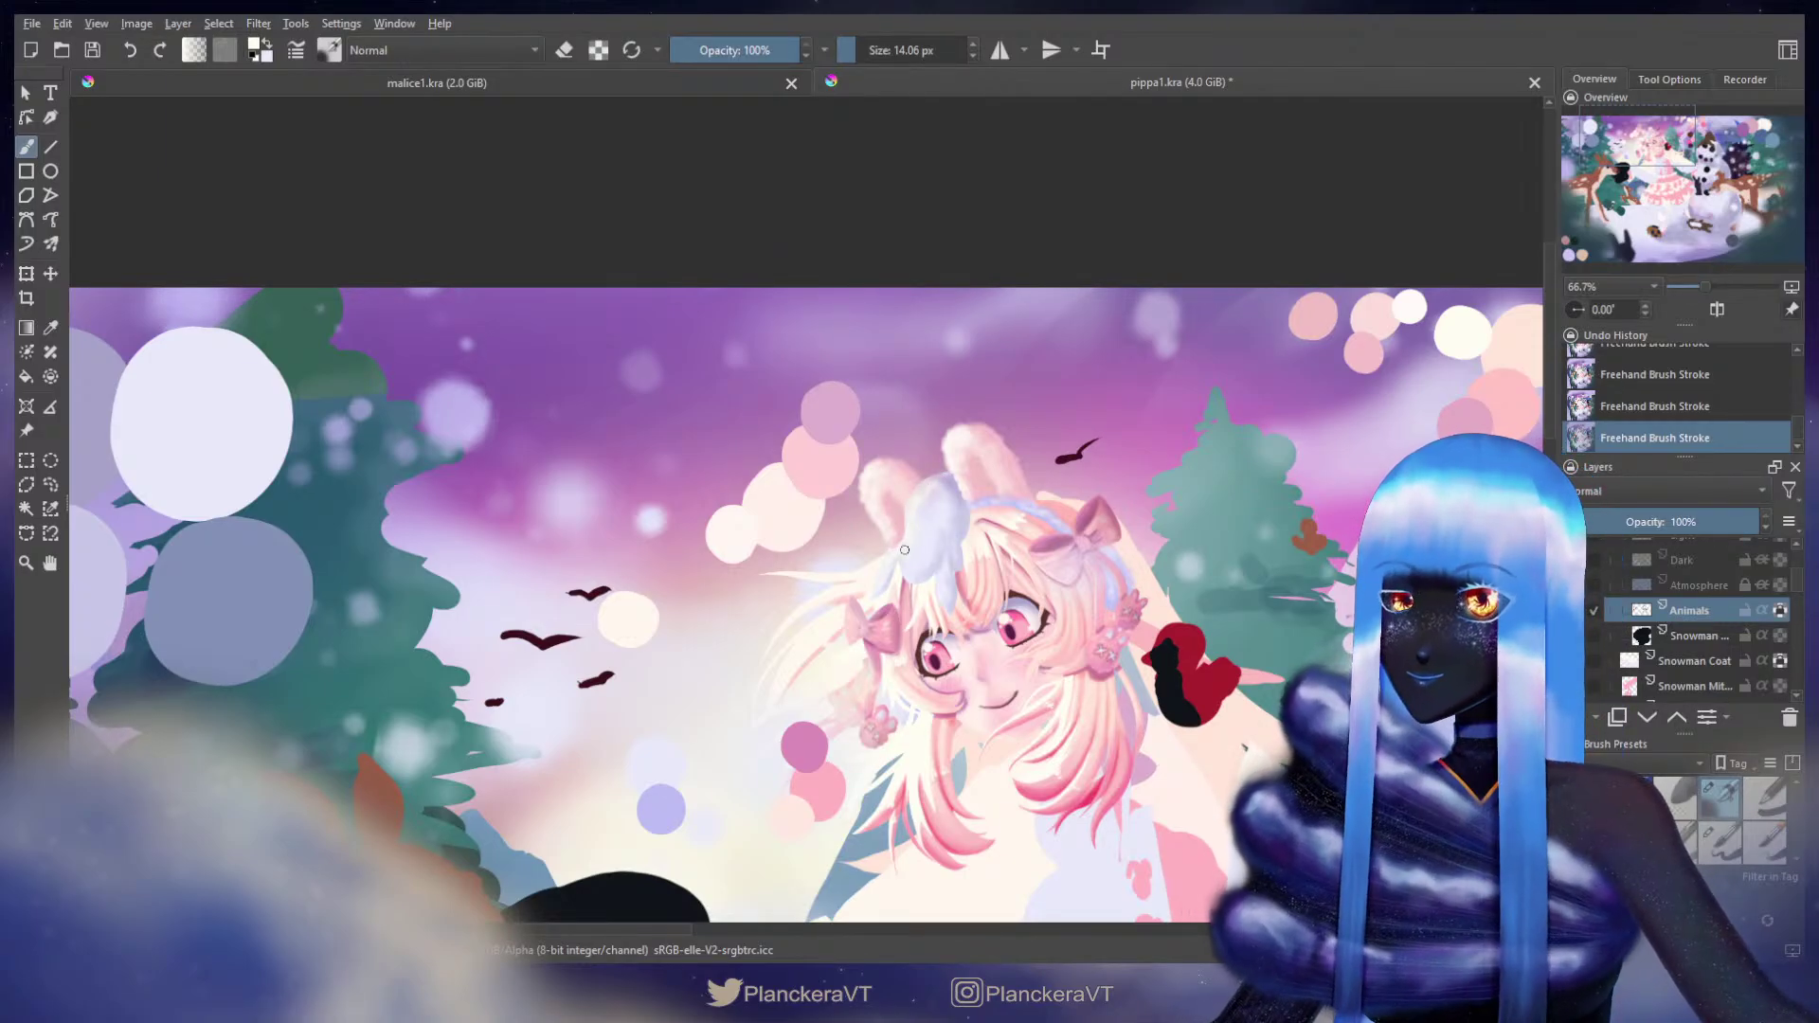
{"action": "left_click_drag", "start_coordinate": [1076, 567], "coordinate": [1082, 544]}
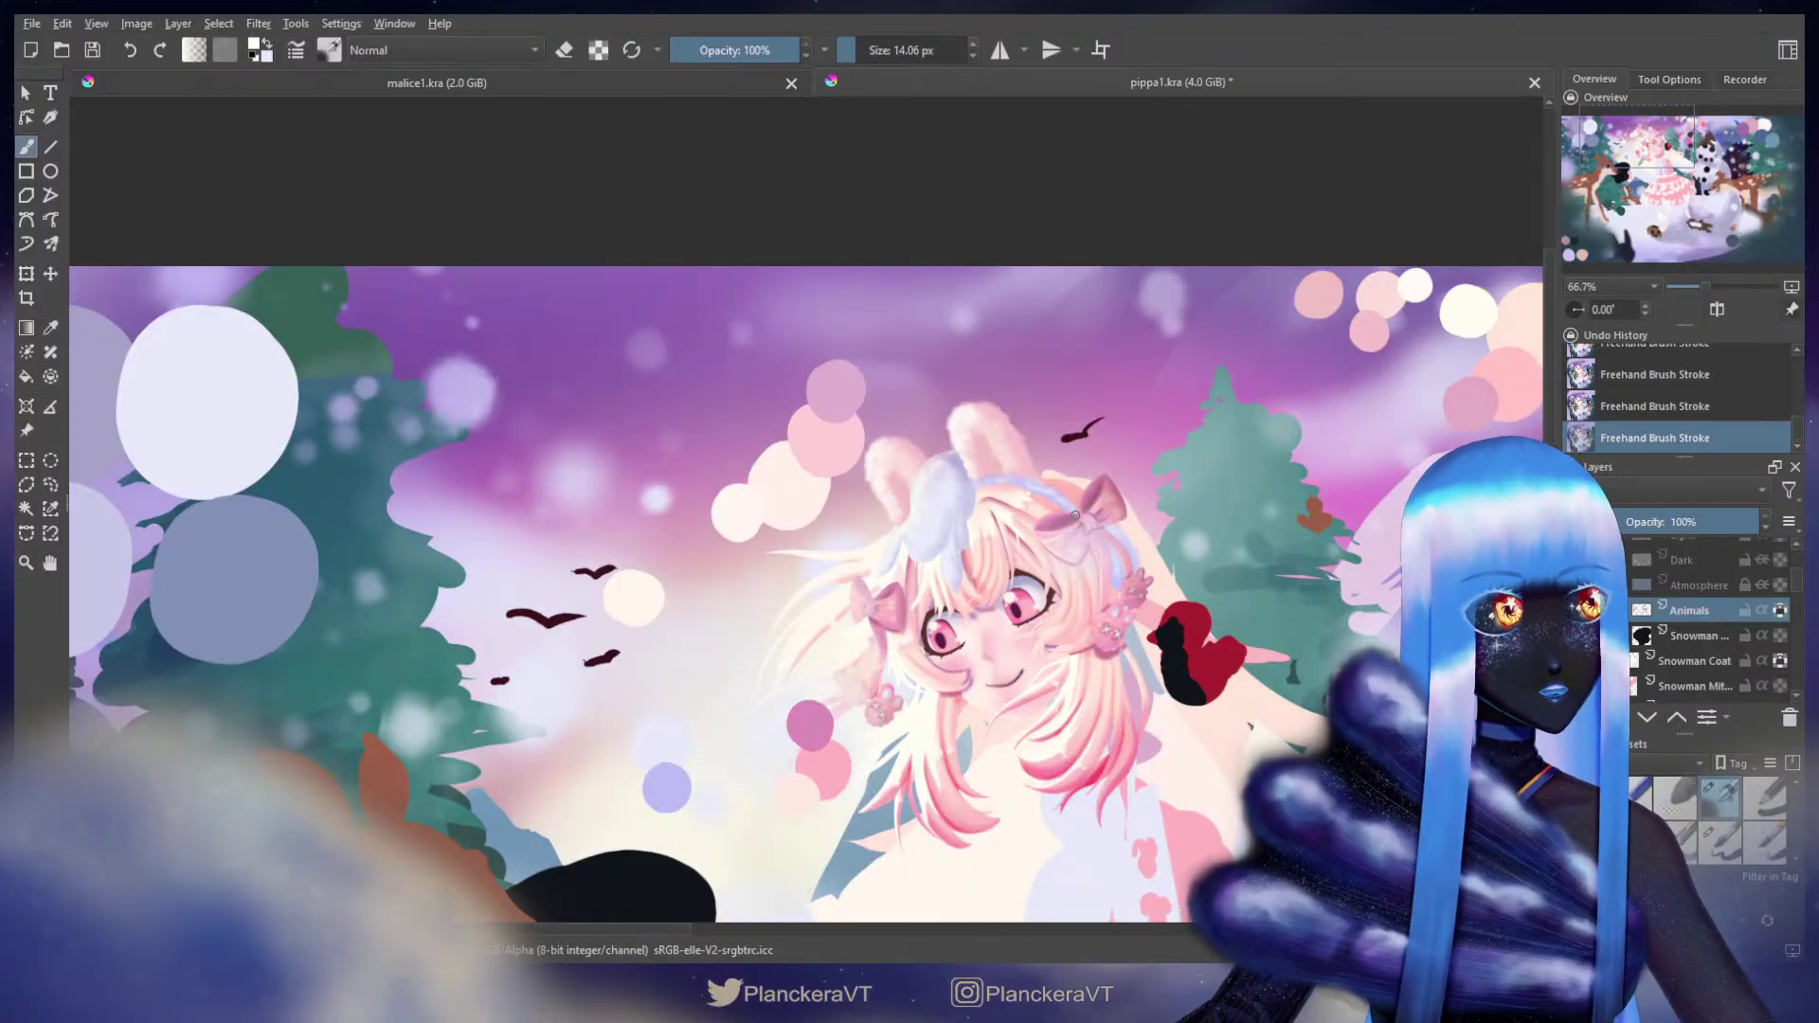
{"action": "left_click_drag", "start_coordinate": [1226, 492], "coordinate": [1251, 422]}
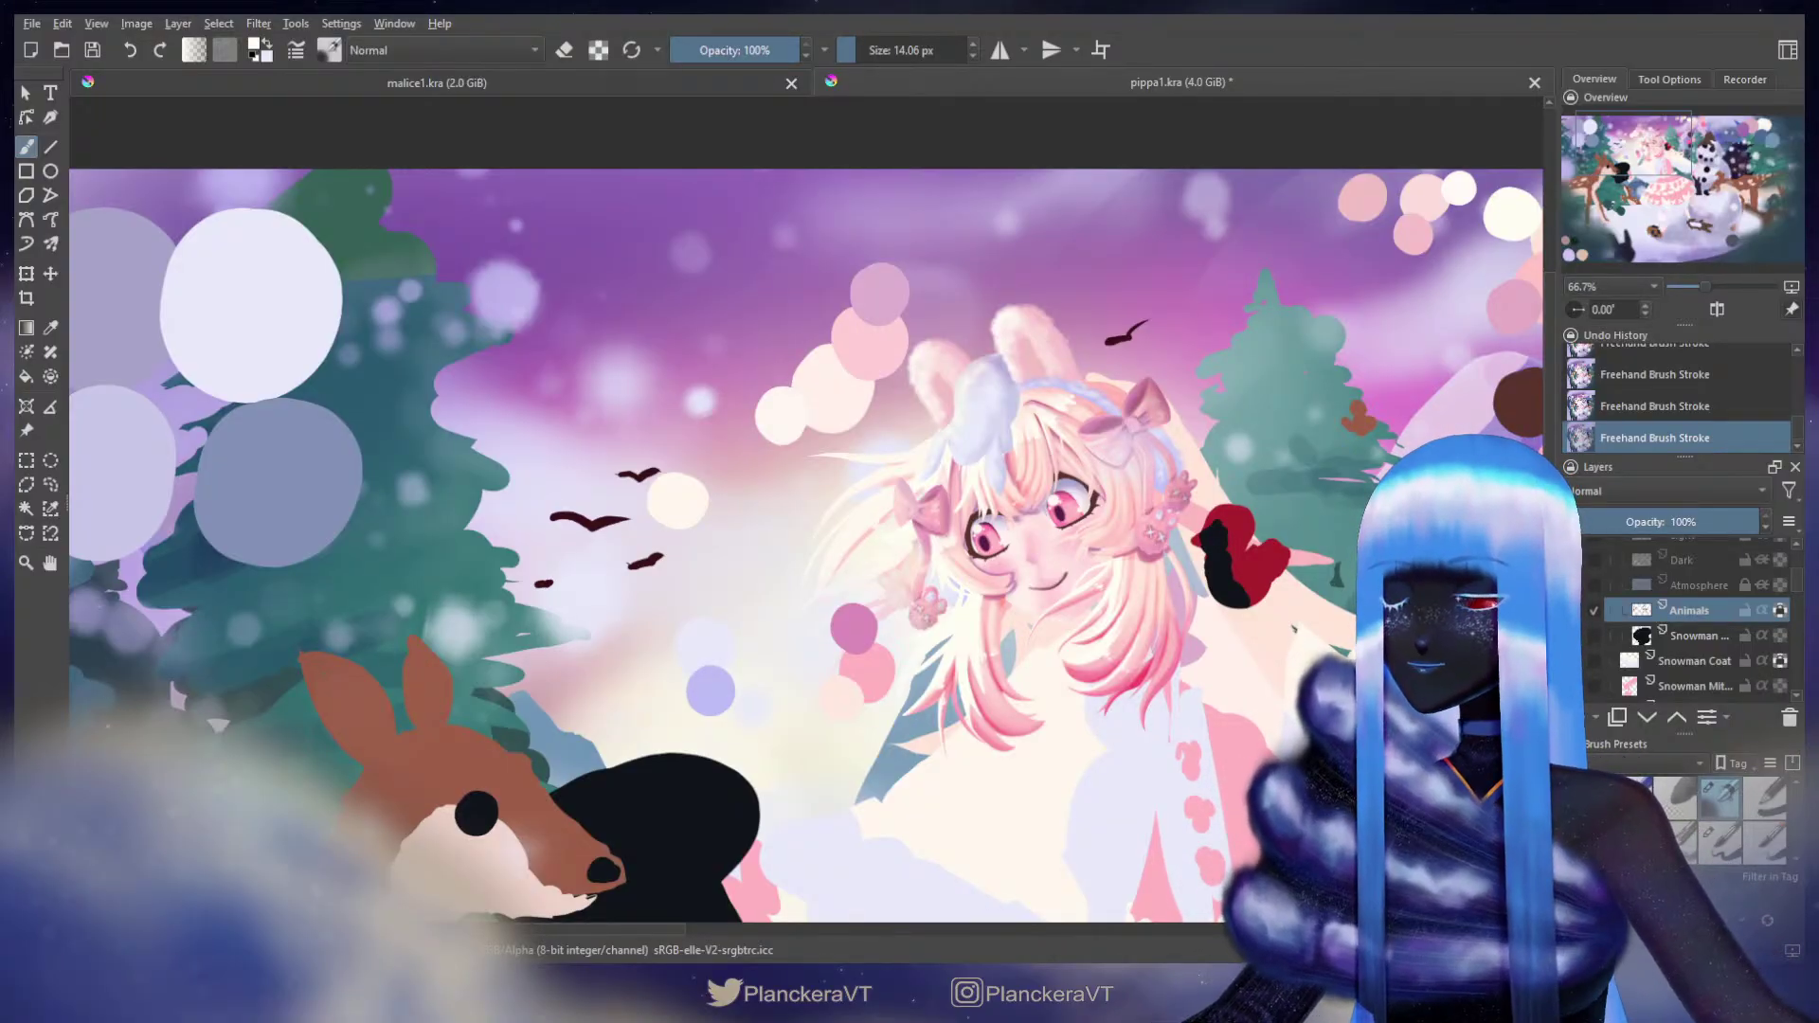
Step: Paint two dark eyes on the head animal with the navy of the snowman's button, using a harder brush at 20.95 and 26.04 px
{"action": "left_click_drag", "start_coordinate": [1340, 651], "coordinate": [771, 457]}
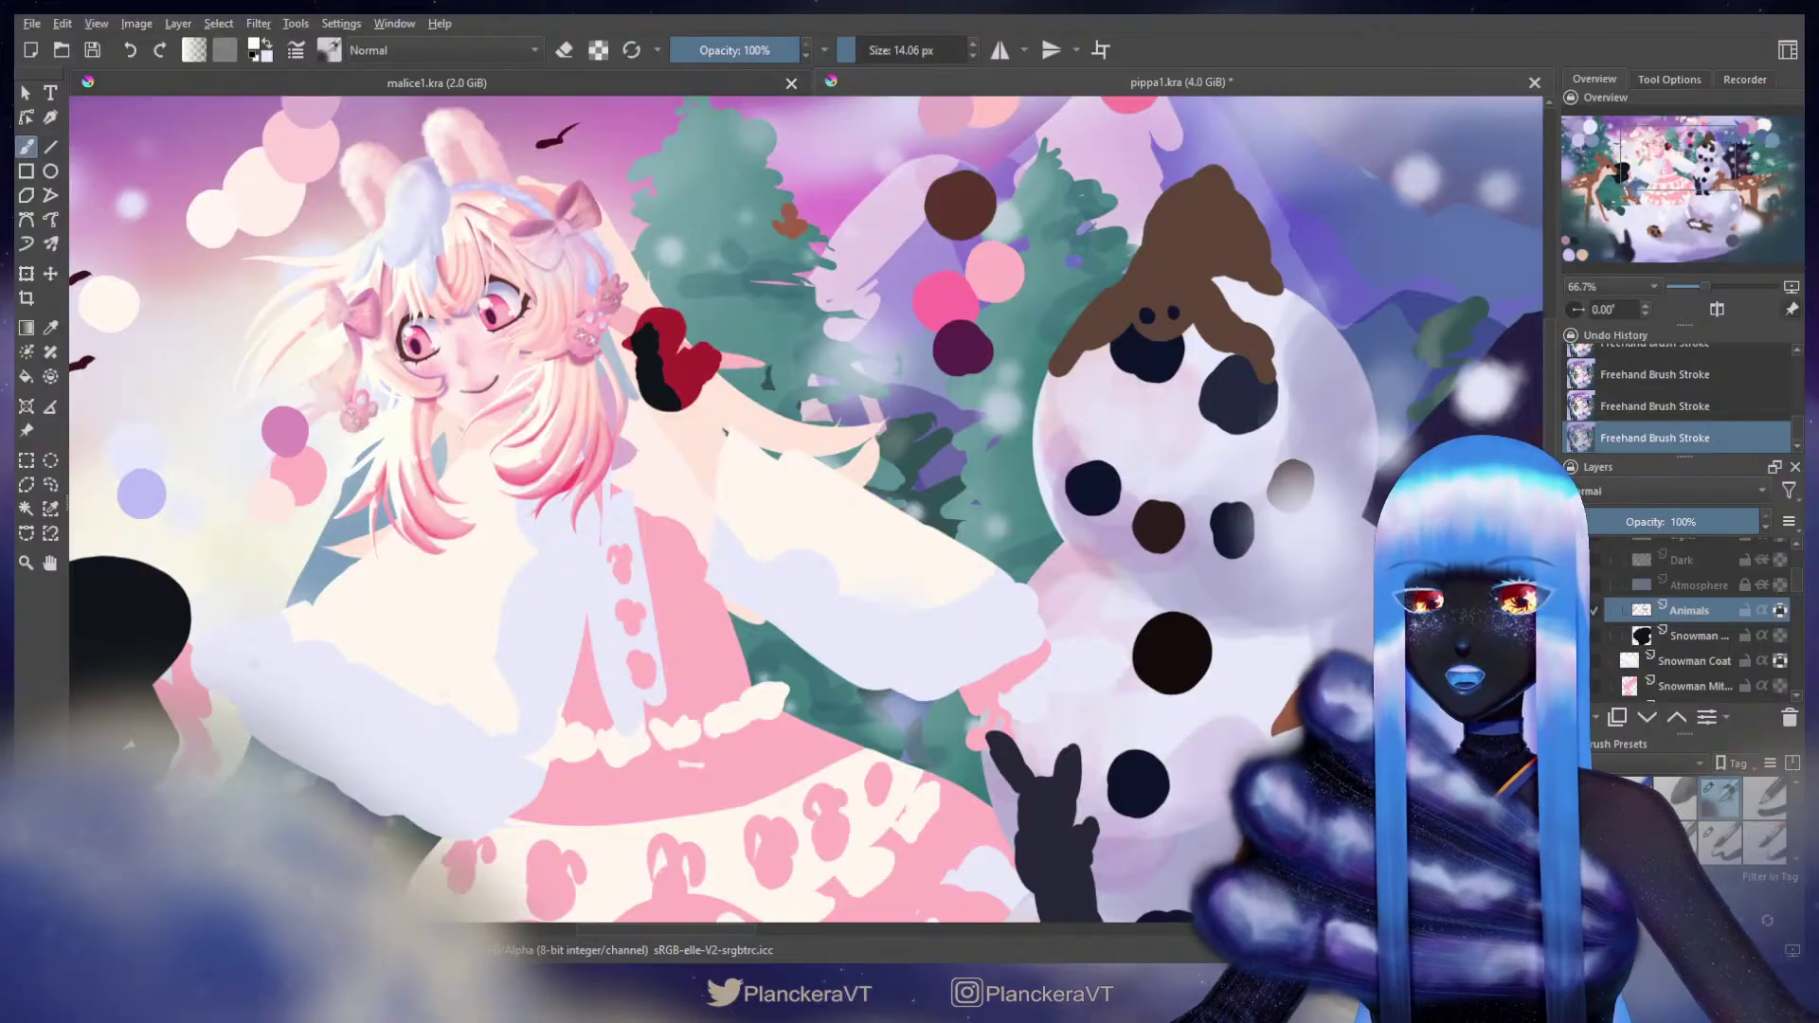
{"action": "left_click", "coordinate": [1710, 834]}
{"action": "left_click", "coordinate": [1245, 378], "text": "ctrl"}
{"action": "left_click_drag", "start_coordinate": [652, 358], "coordinate": [1137, 606]}
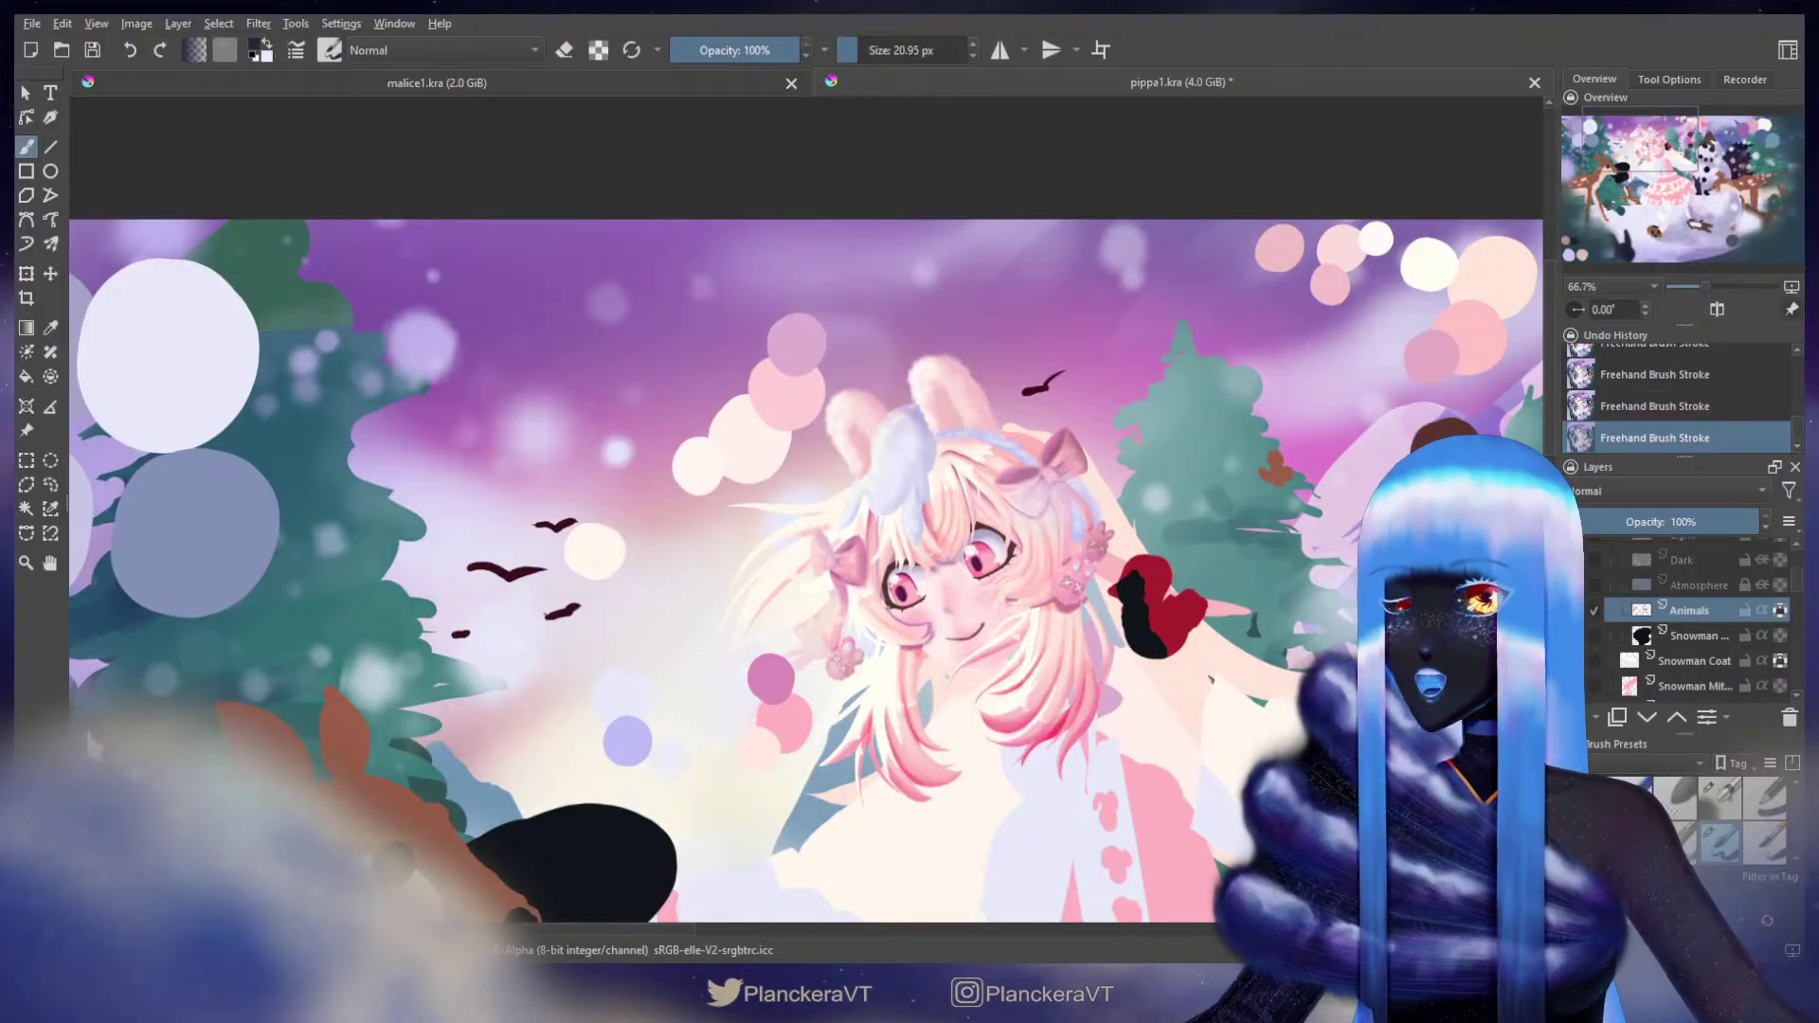
{"action": "left_click_drag", "start_coordinate": [890, 498], "coordinate": [899, 498], "text": "shift"}
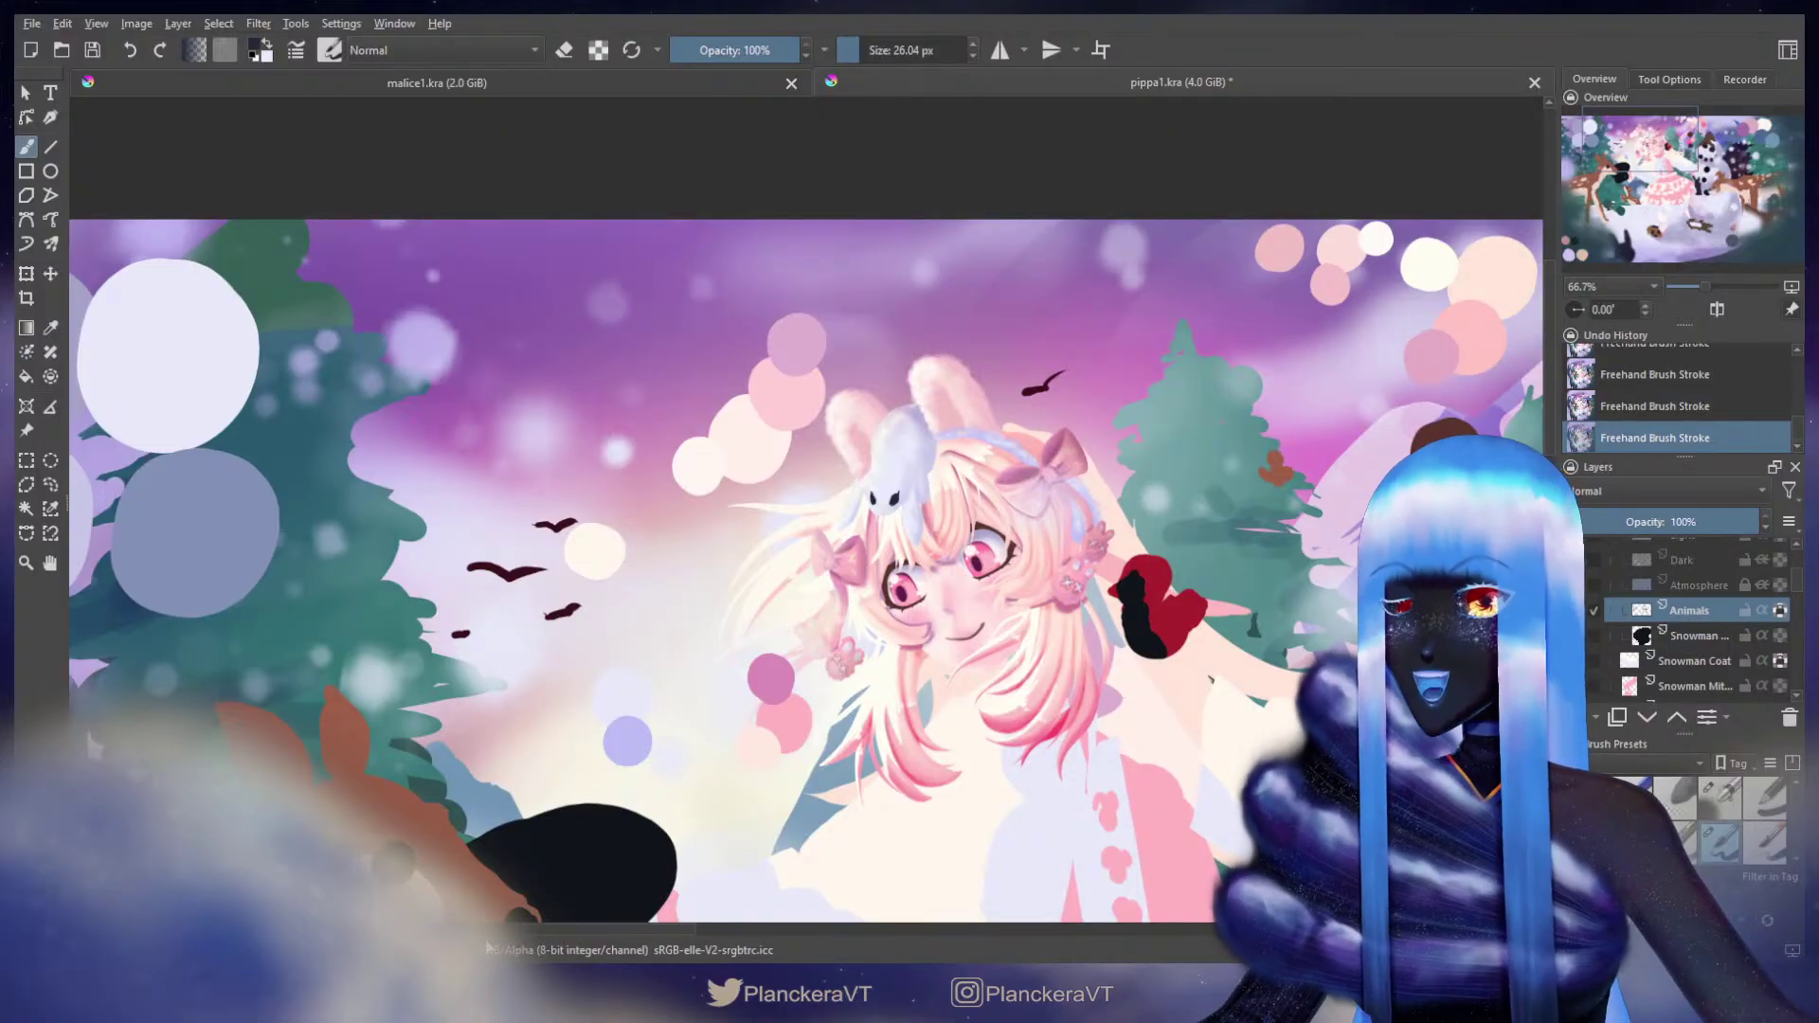
Step: Refine the shape of the head bunny's dark eyes up close with 18.59 and 15.67 px brushes
{"action": "scroll", "coordinate": [652, 621], "scroll_direction": "up", "scroll_amount": 2}
{"action": "left_click_drag", "start_coordinate": [1070, 343], "coordinate": [878, 539]}
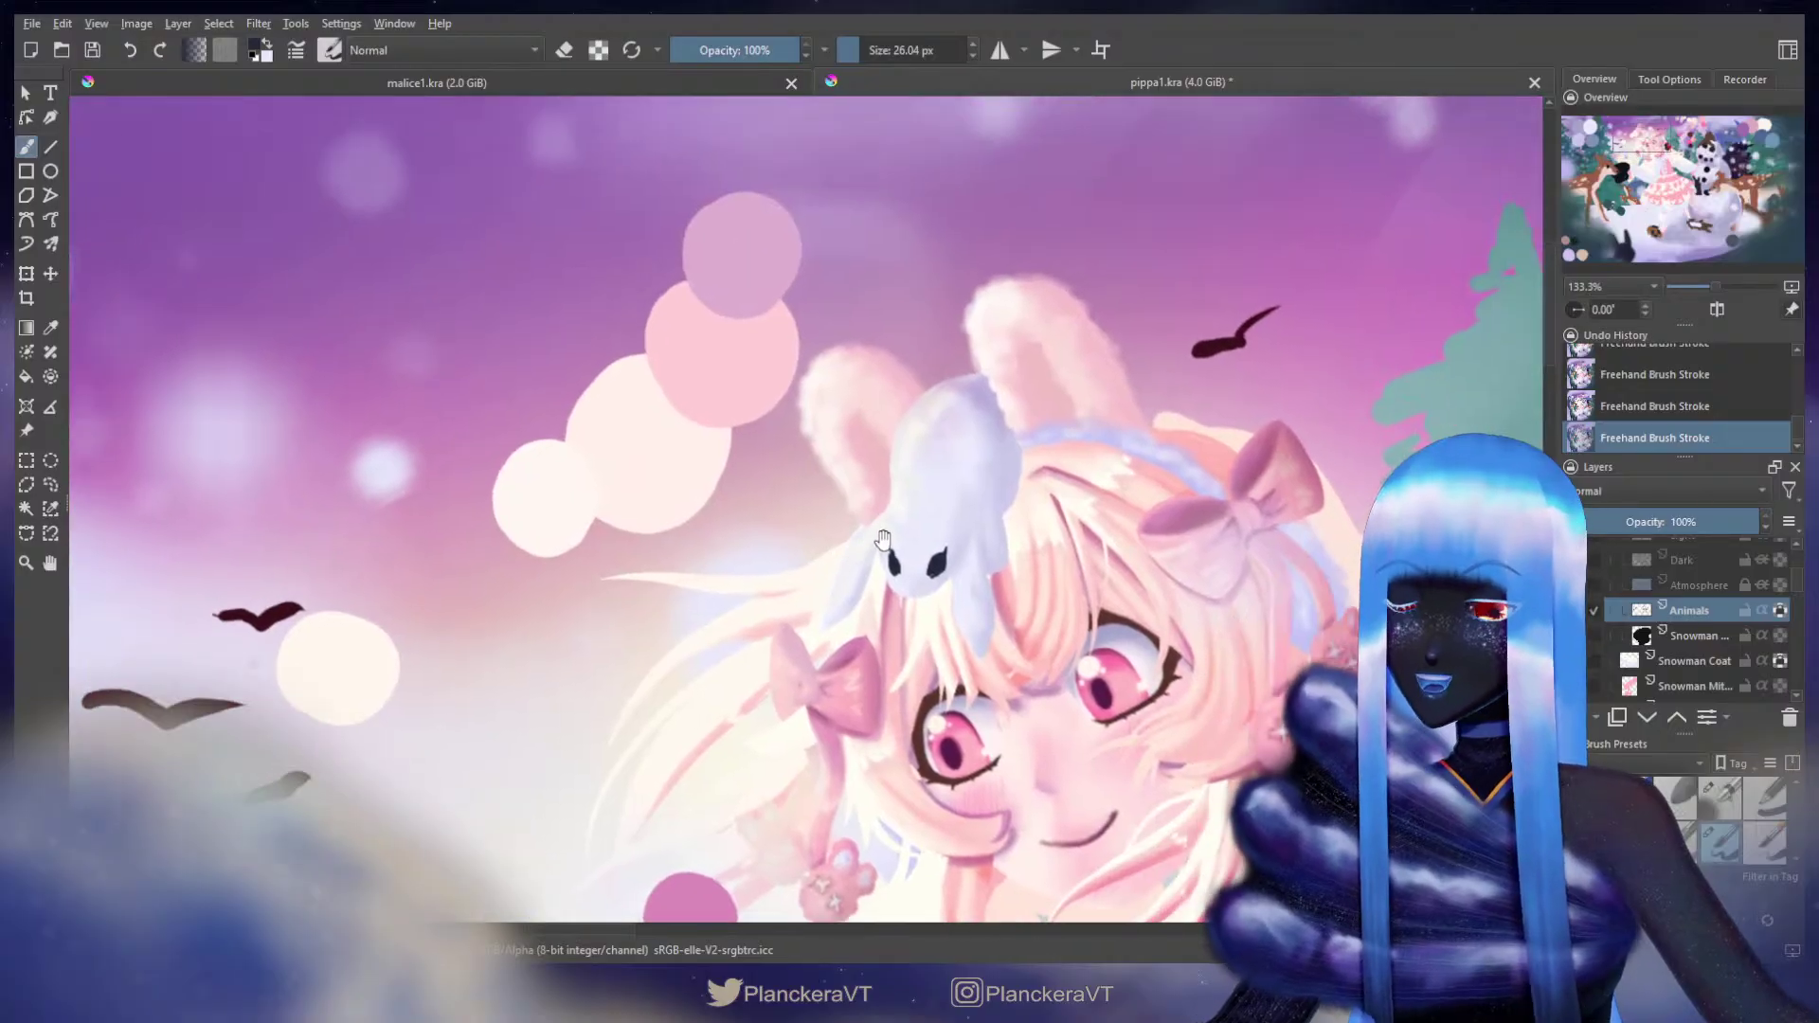
{"action": "left_click_drag", "start_coordinate": [1003, 415], "coordinate": [1073, 214]}
{"action": "left_click_drag", "start_coordinate": [1009, 362], "coordinate": [1003, 365], "text": "shift"}
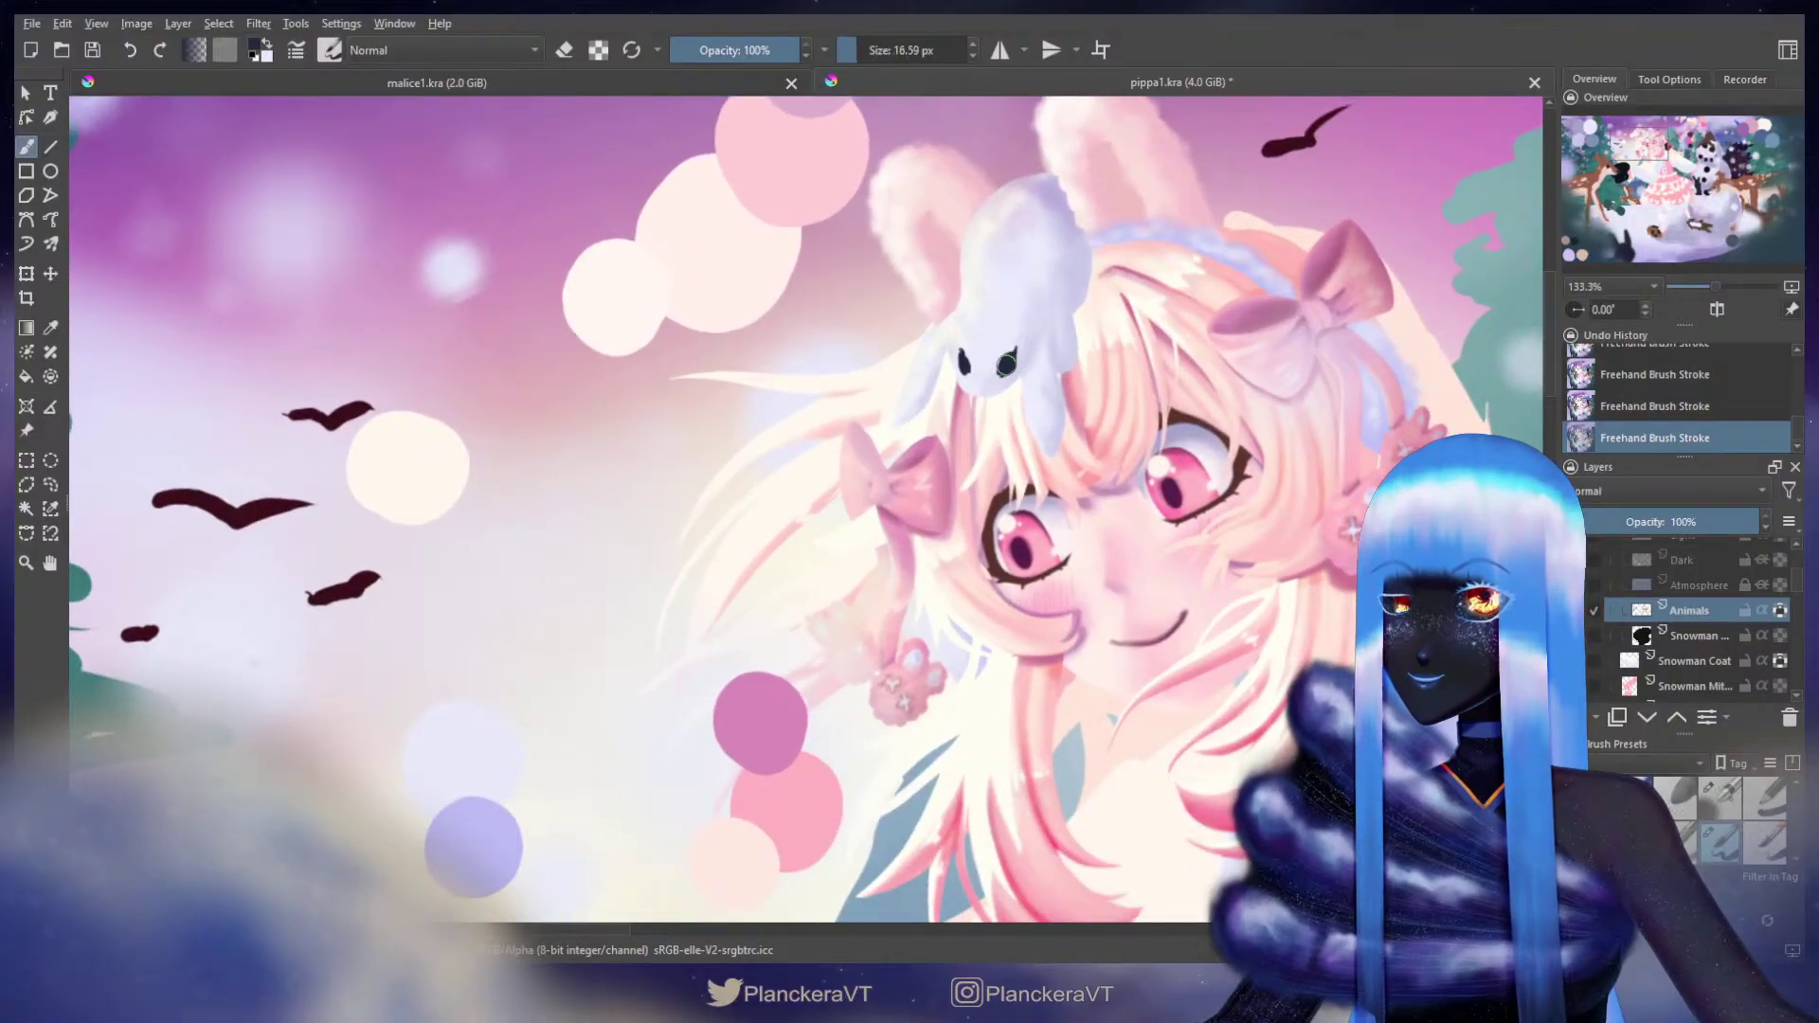
{"action": "key", "text": "bracketleft"}
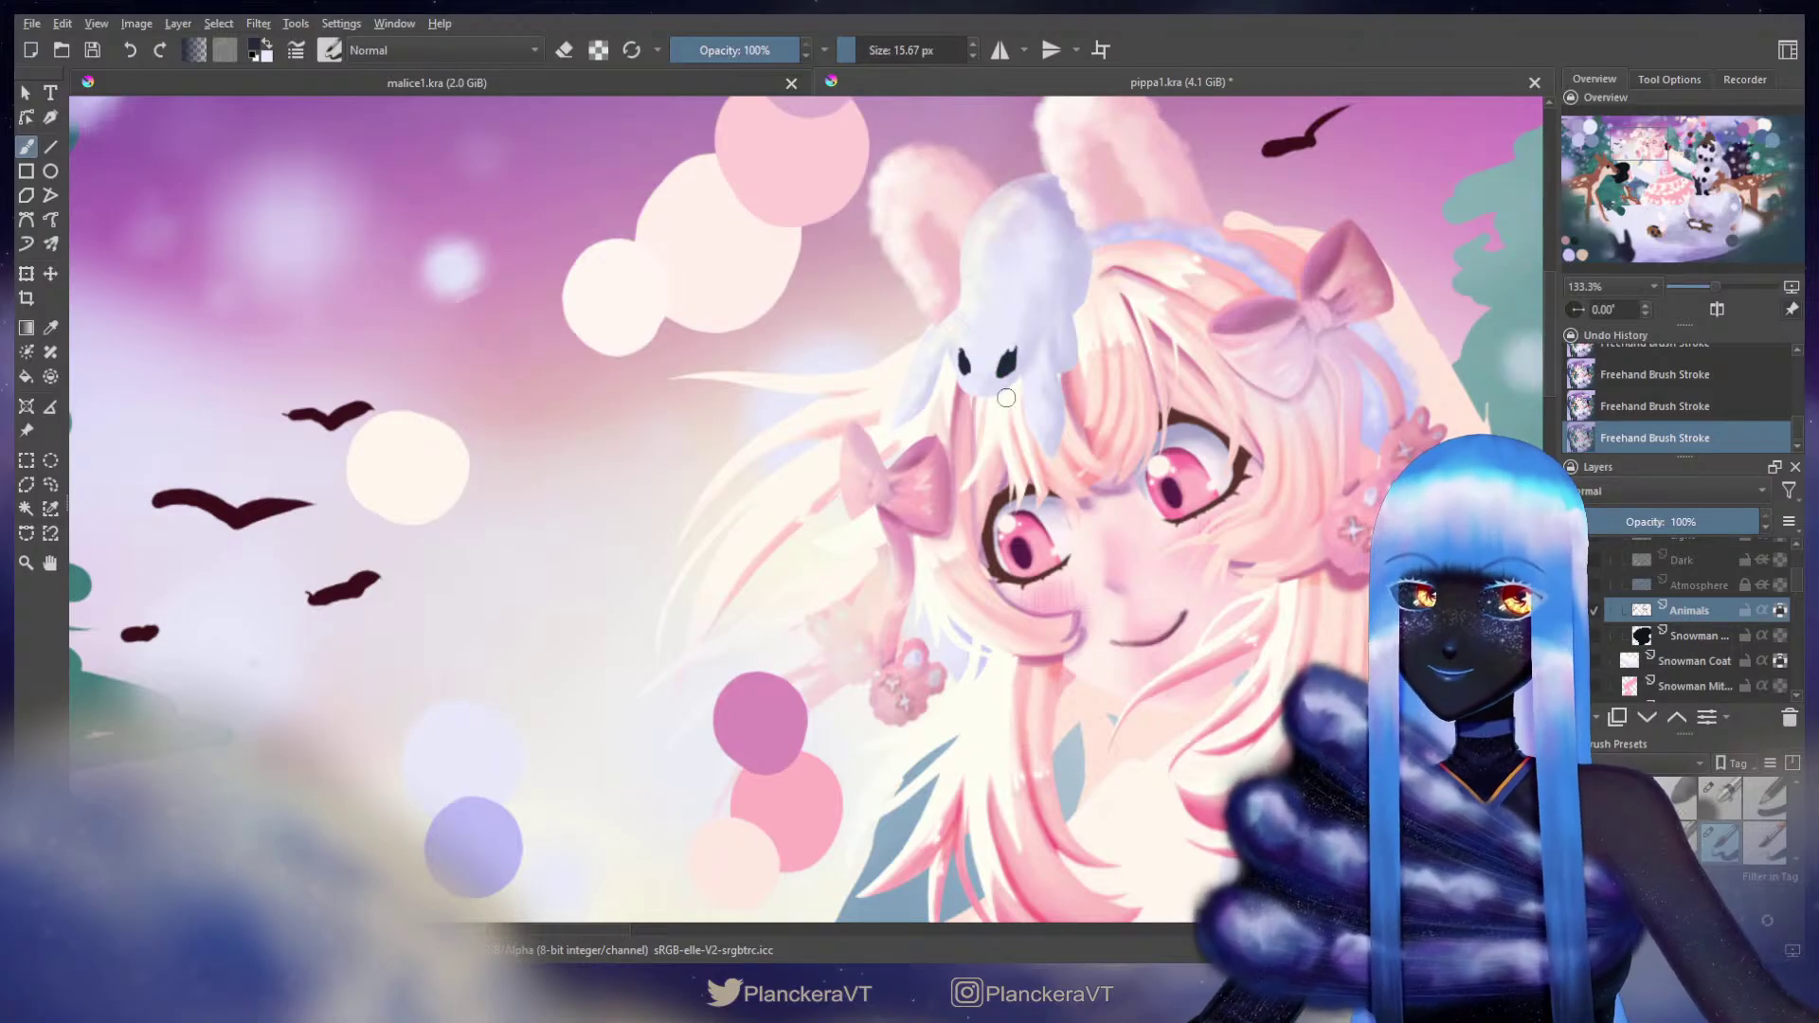
Step: Add small eyelashes to the head bunny's eyes, reducing the brush to 12.37 px and undoing three strokes
{"action": "scroll", "coordinate": [1006, 397], "scroll_direction": "up", "scroll_amount": 1}
{"action": "mouse_move", "coordinate": [1037, 393]}
{"action": "left_mouse_down"}
{"action": "mouse_move", "coordinate": [1010, 498]}
{"action": "mouse_move", "coordinate": [988, 466]}
{"action": "left_mouse_up"}
{"action": "key", "text": "bracketleft"}
{"action": "key", "text": "bracketleft"}
{"action": "key", "text": "bracketleft"}
{"action": "key", "text": "bracketleft"}
{"action": "key", "text": "ctrl+z"}
{"action": "key", "text": "ctrl+z"}
{"action": "key", "text": "ctrl+z"}
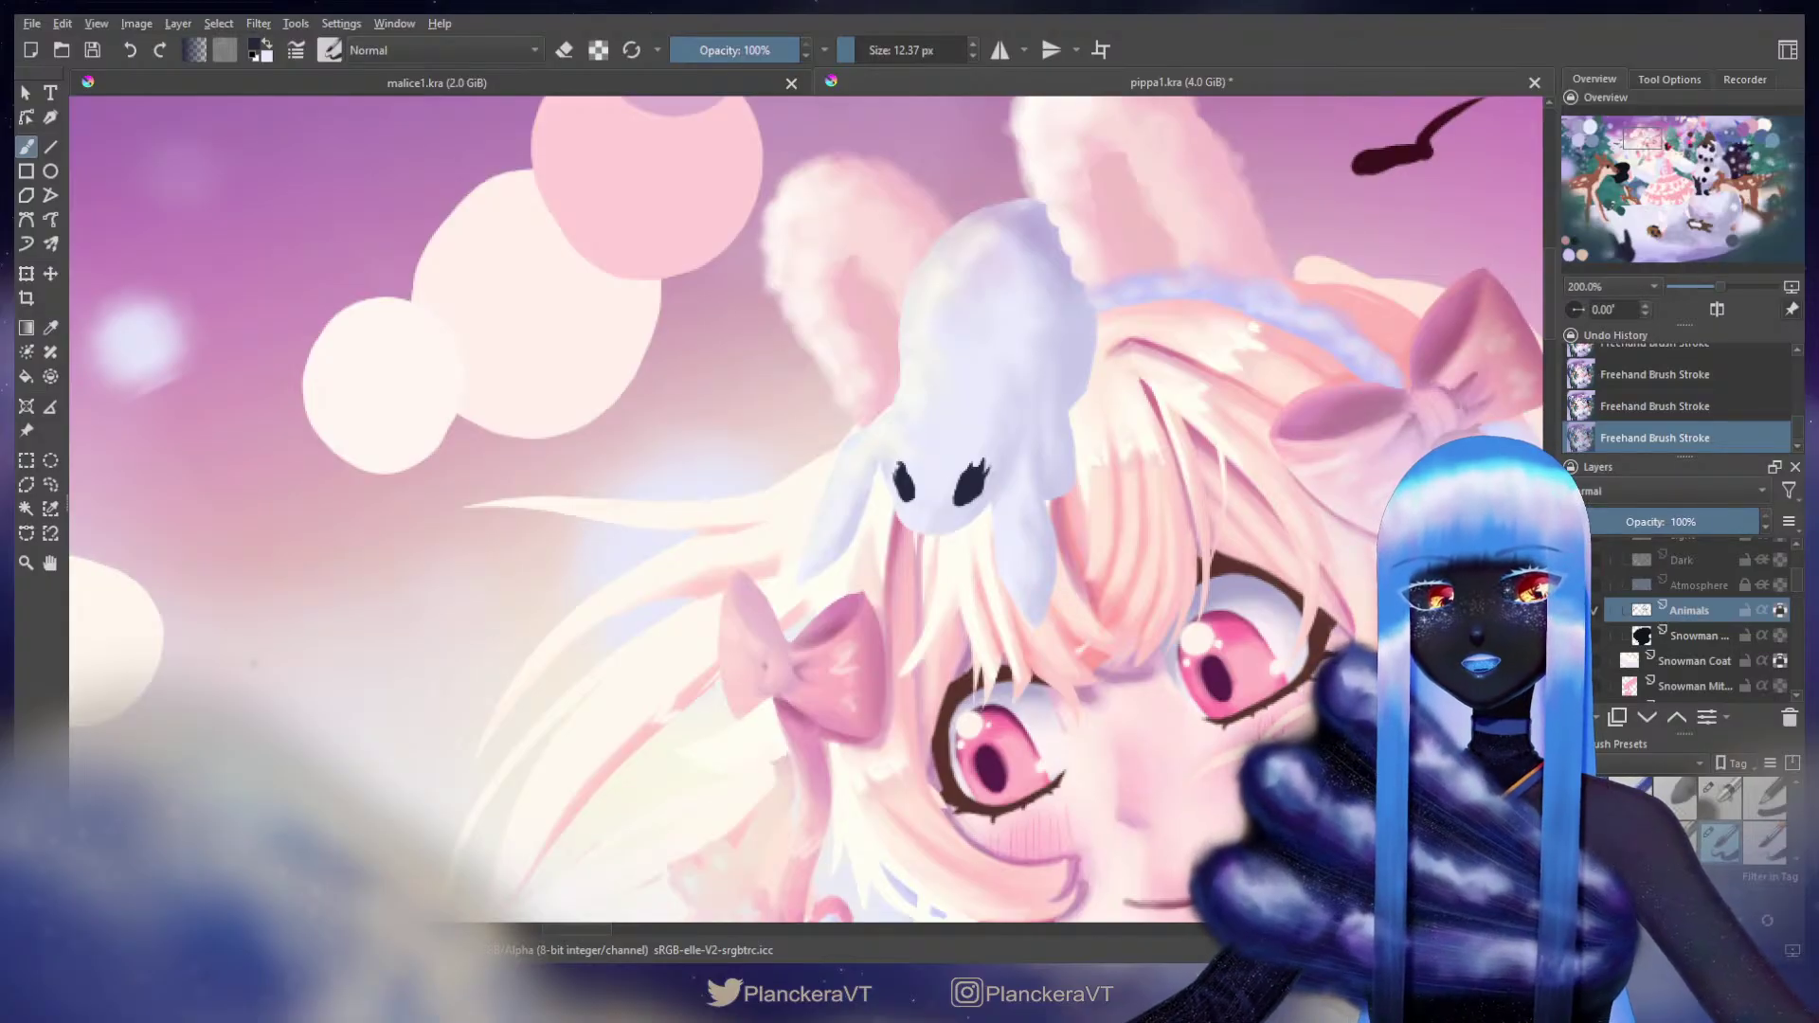
Step: Paint the head bunny's small nose with pink sampled from the character's face, using the 12.37 px brush
{"action": "mouse_move", "coordinate": [1048, 555]}
{"action": "left_mouse_down"}
{"action": "mouse_move", "coordinate": [1029, 522]}
{"action": "mouse_move", "coordinate": [1023, 324]}
{"action": "left_mouse_up"}
{"action": "mouse_move", "coordinate": [1024, 429]}
{"action": "left_mouse_down"}
{"action": "mouse_move", "coordinate": [1007, 389]}
{"action": "mouse_move", "coordinate": [991, 528]}
{"action": "left_mouse_up"}
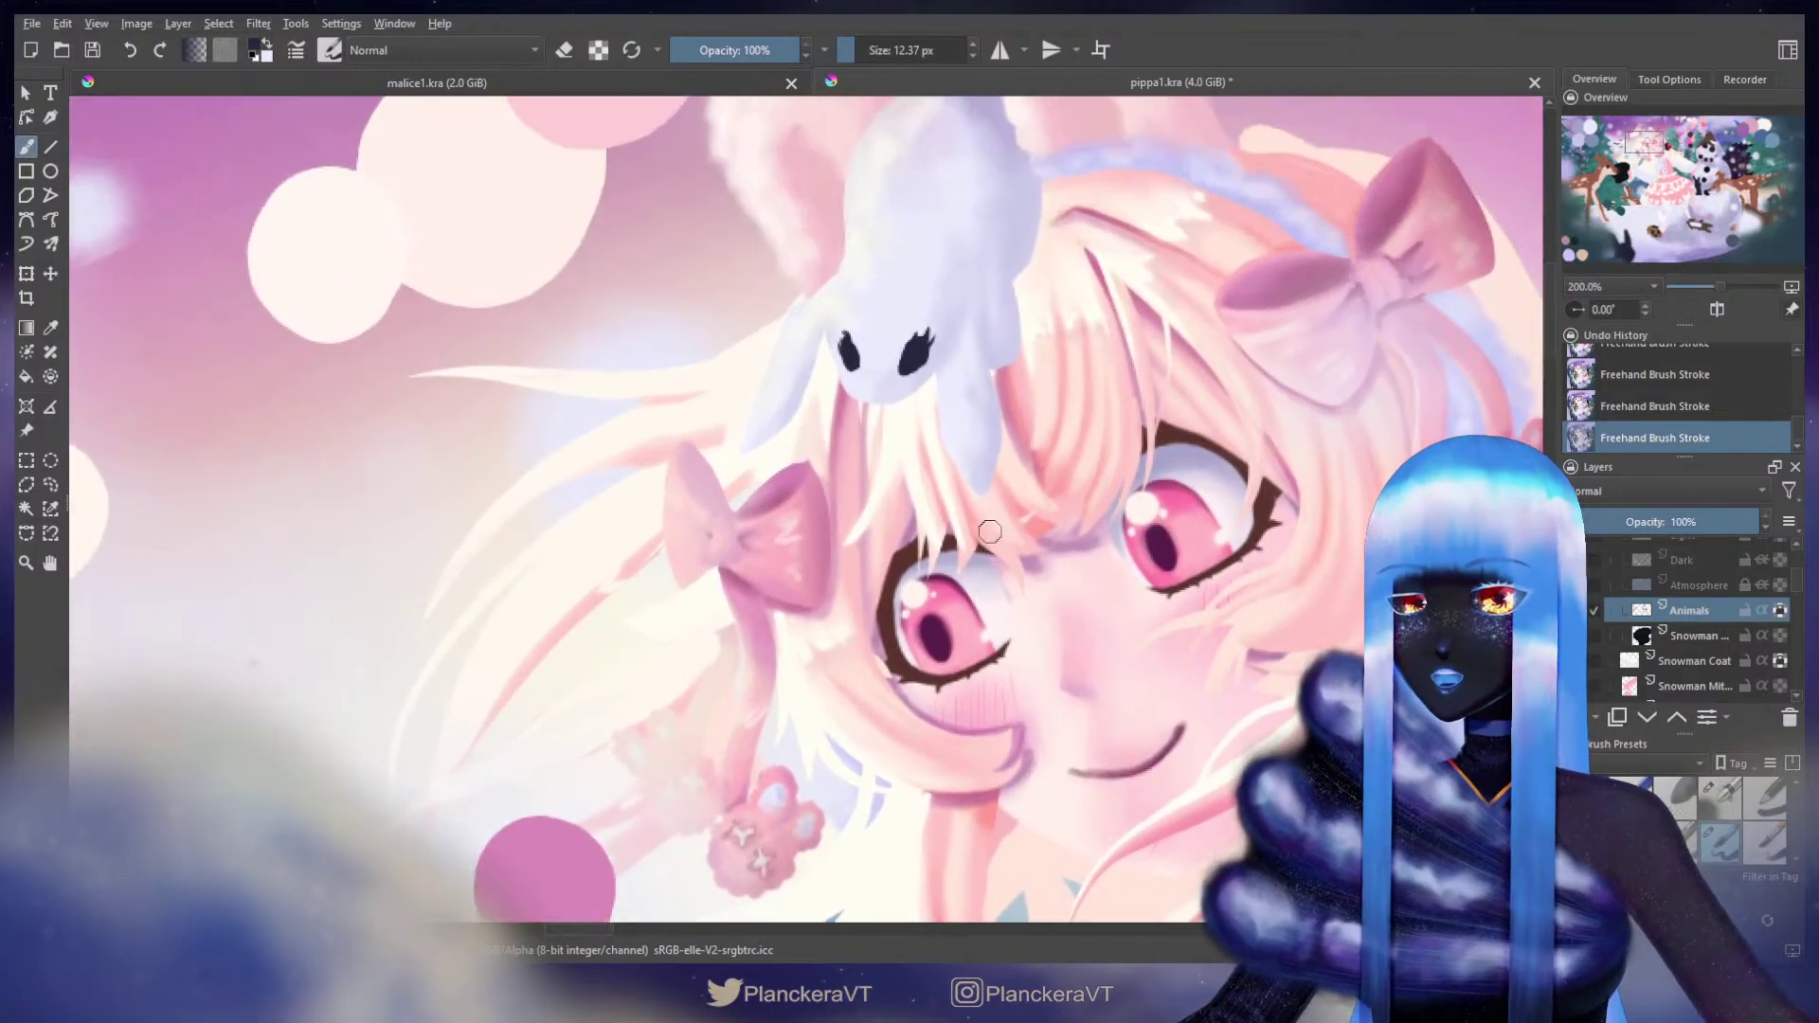
{"action": "left_click", "coordinate": [1064, 673], "text": "ctrl"}
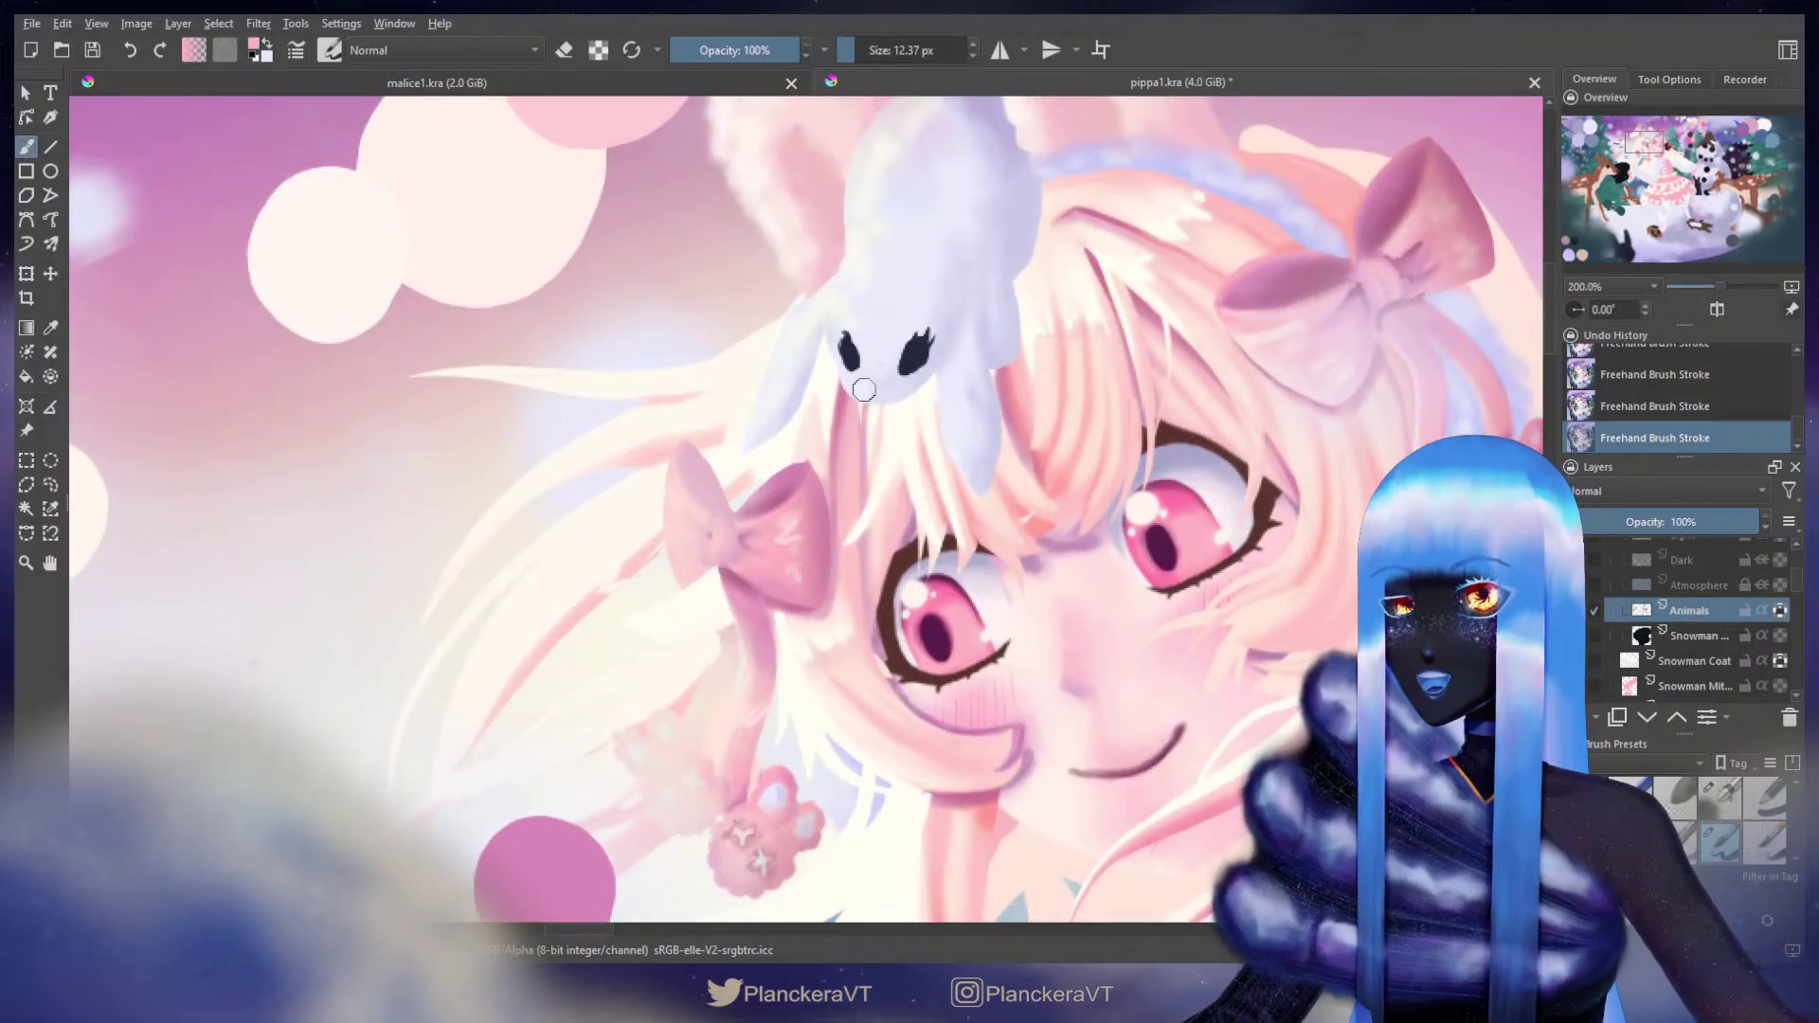
{"action": "left_click_drag", "start_coordinate": [863, 388], "coordinate": [874, 390]}
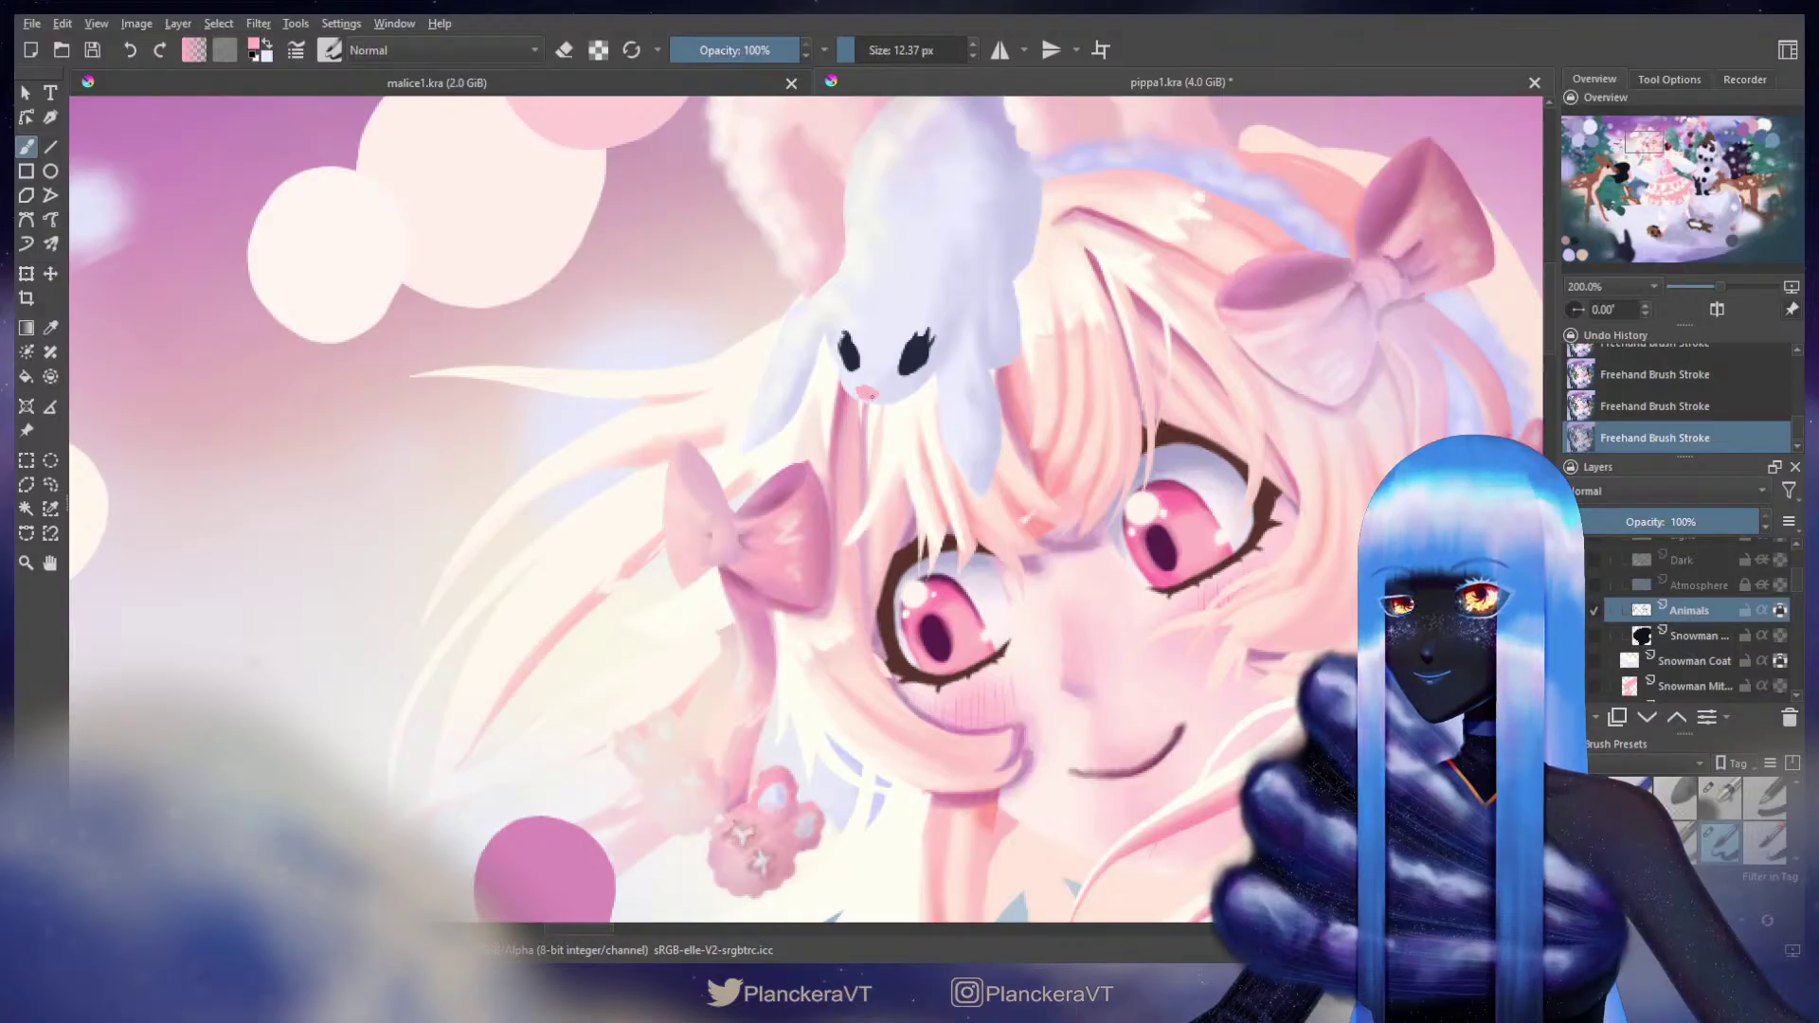
{"action": "left_click_drag", "start_coordinate": [958, 356], "coordinate": [1002, 462]}
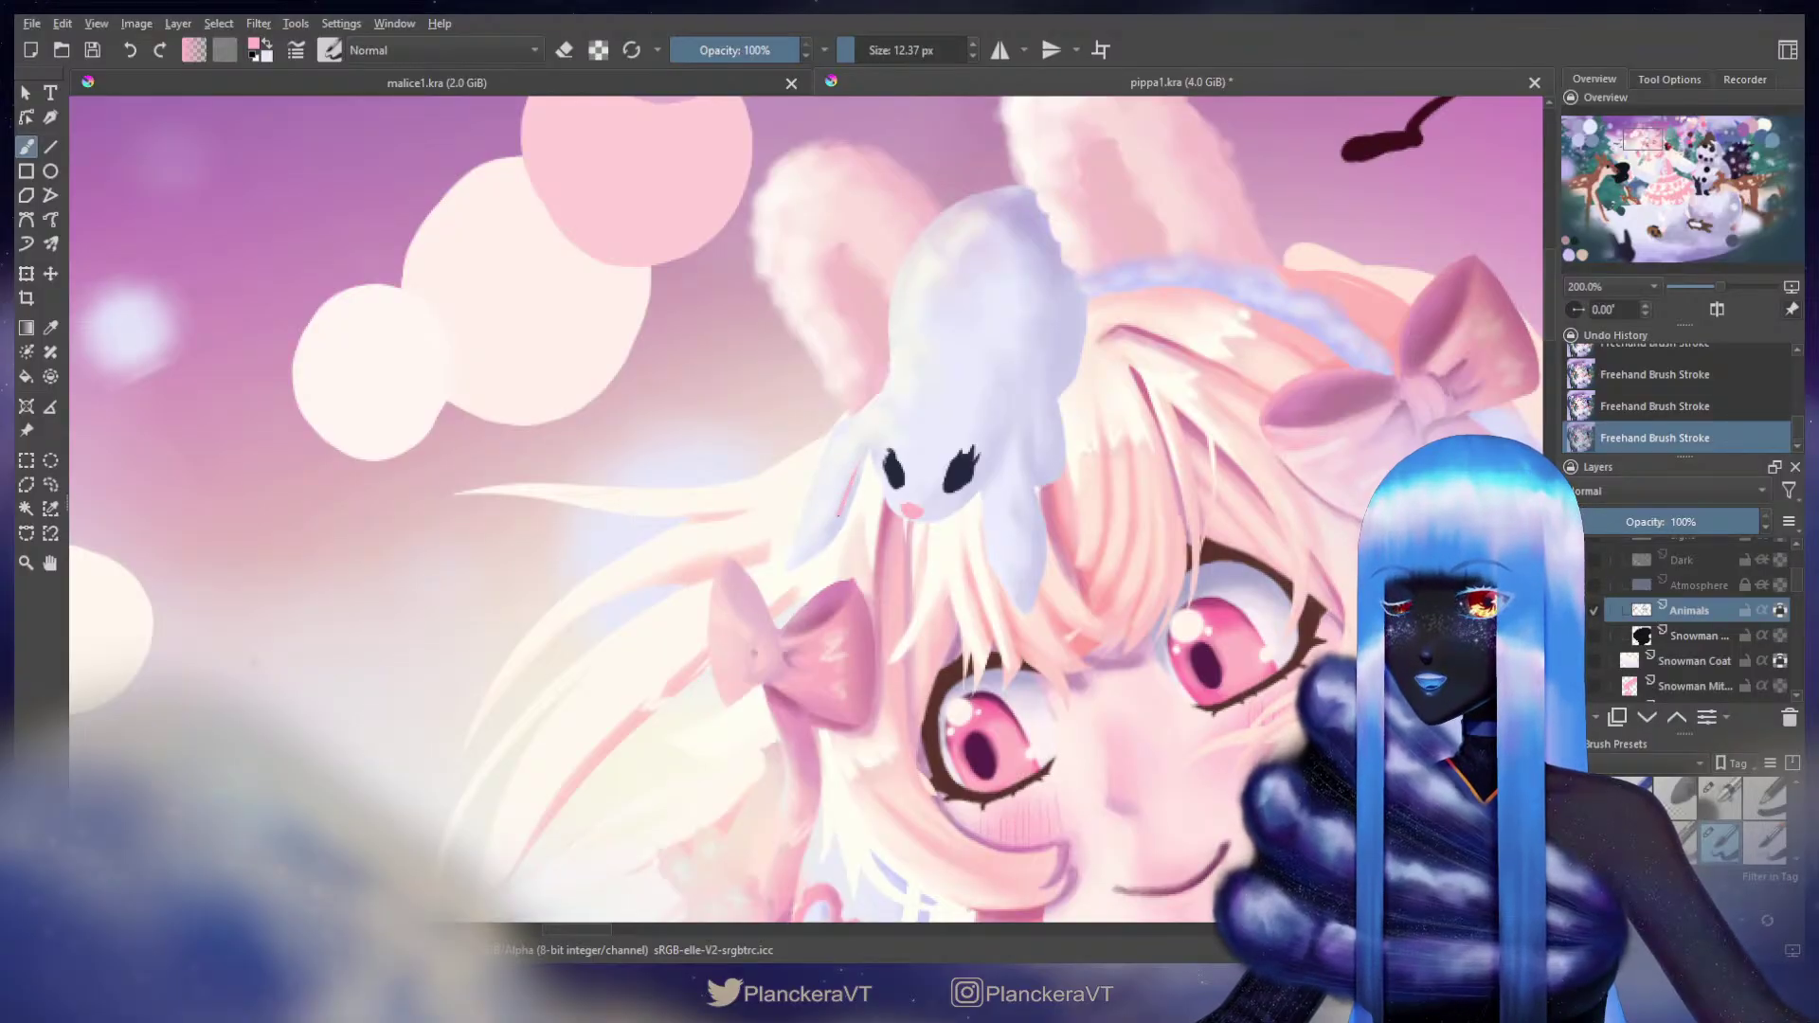
{"action": "key", "text": "ctrl+z"}
{"action": "key", "text": "ctrl+z"}
{"action": "key", "text": "ctrl+z"}
Step: Paint a thin inner-ear stroke on the head bunny with deep pink sampled from the character's eye, redoing it once
{"action": "left_click", "coordinate": [989, 707], "text": "ctrl"}
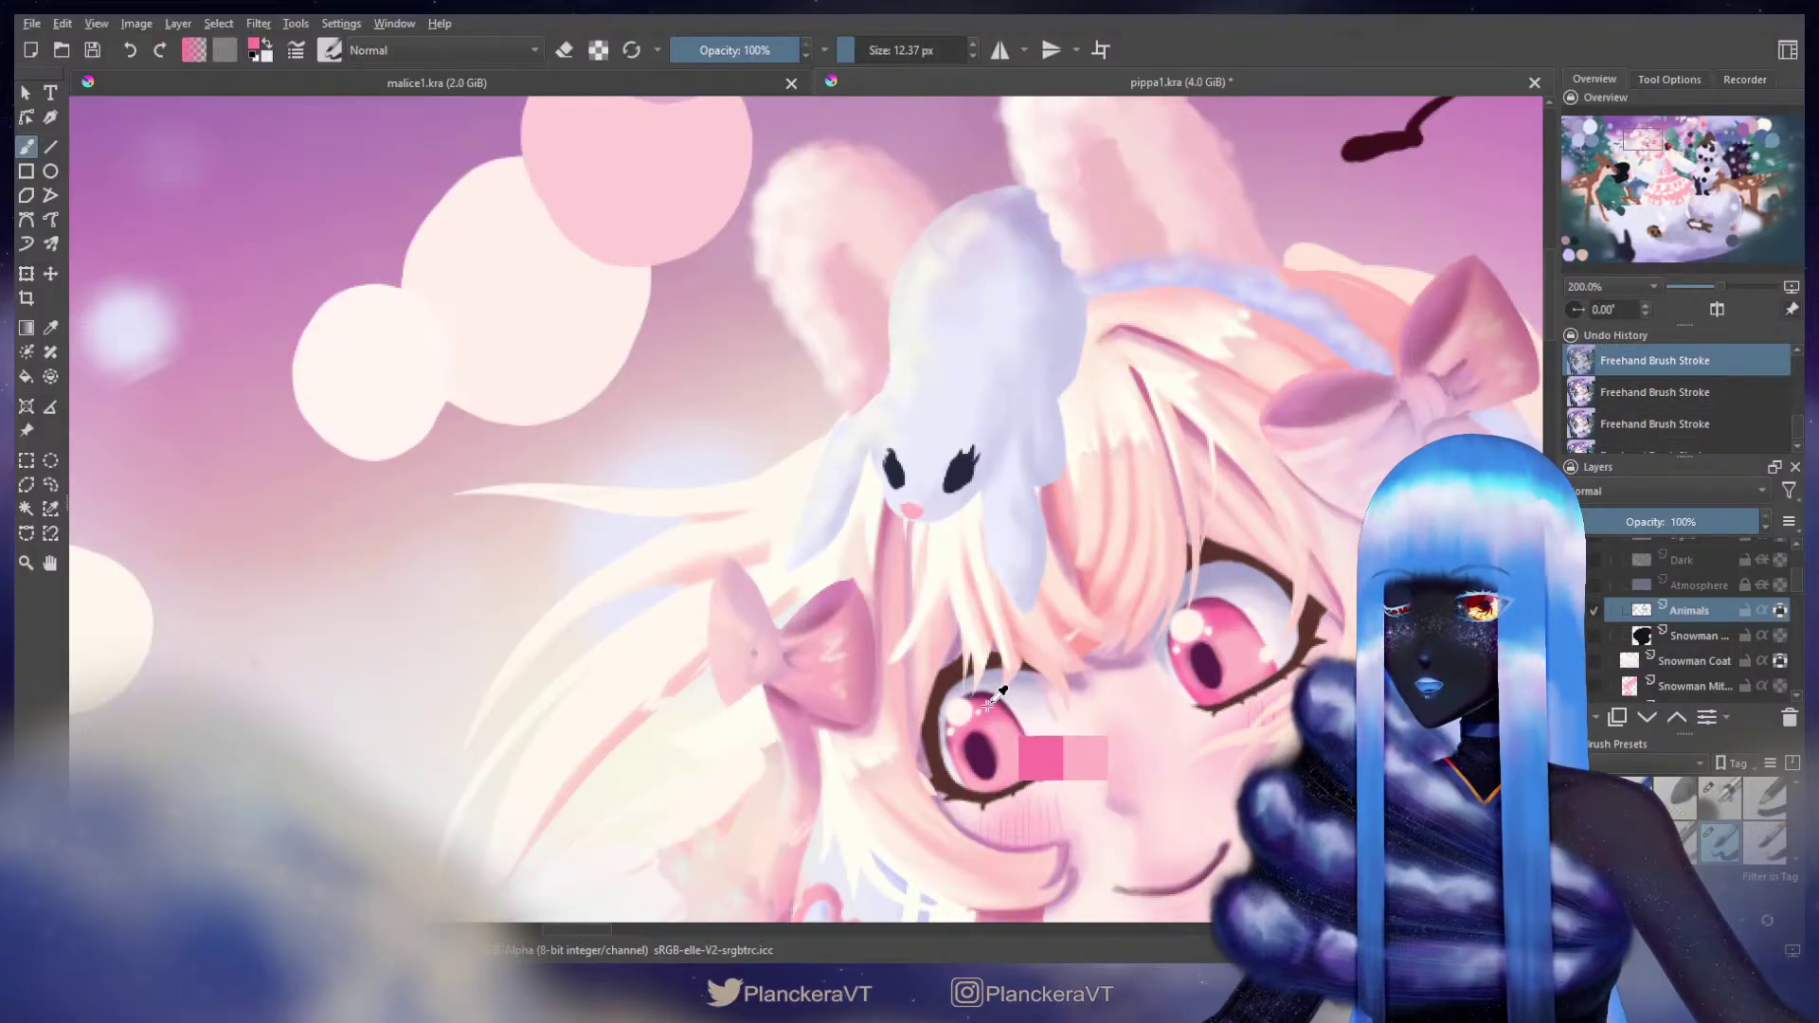
{"action": "mouse_move", "coordinate": [853, 474]}
{"action": "left_mouse_down"}
{"action": "mouse_move", "coordinate": [836, 514]}
{"action": "mouse_move", "coordinate": [846, 487]}
{"action": "left_mouse_up"}
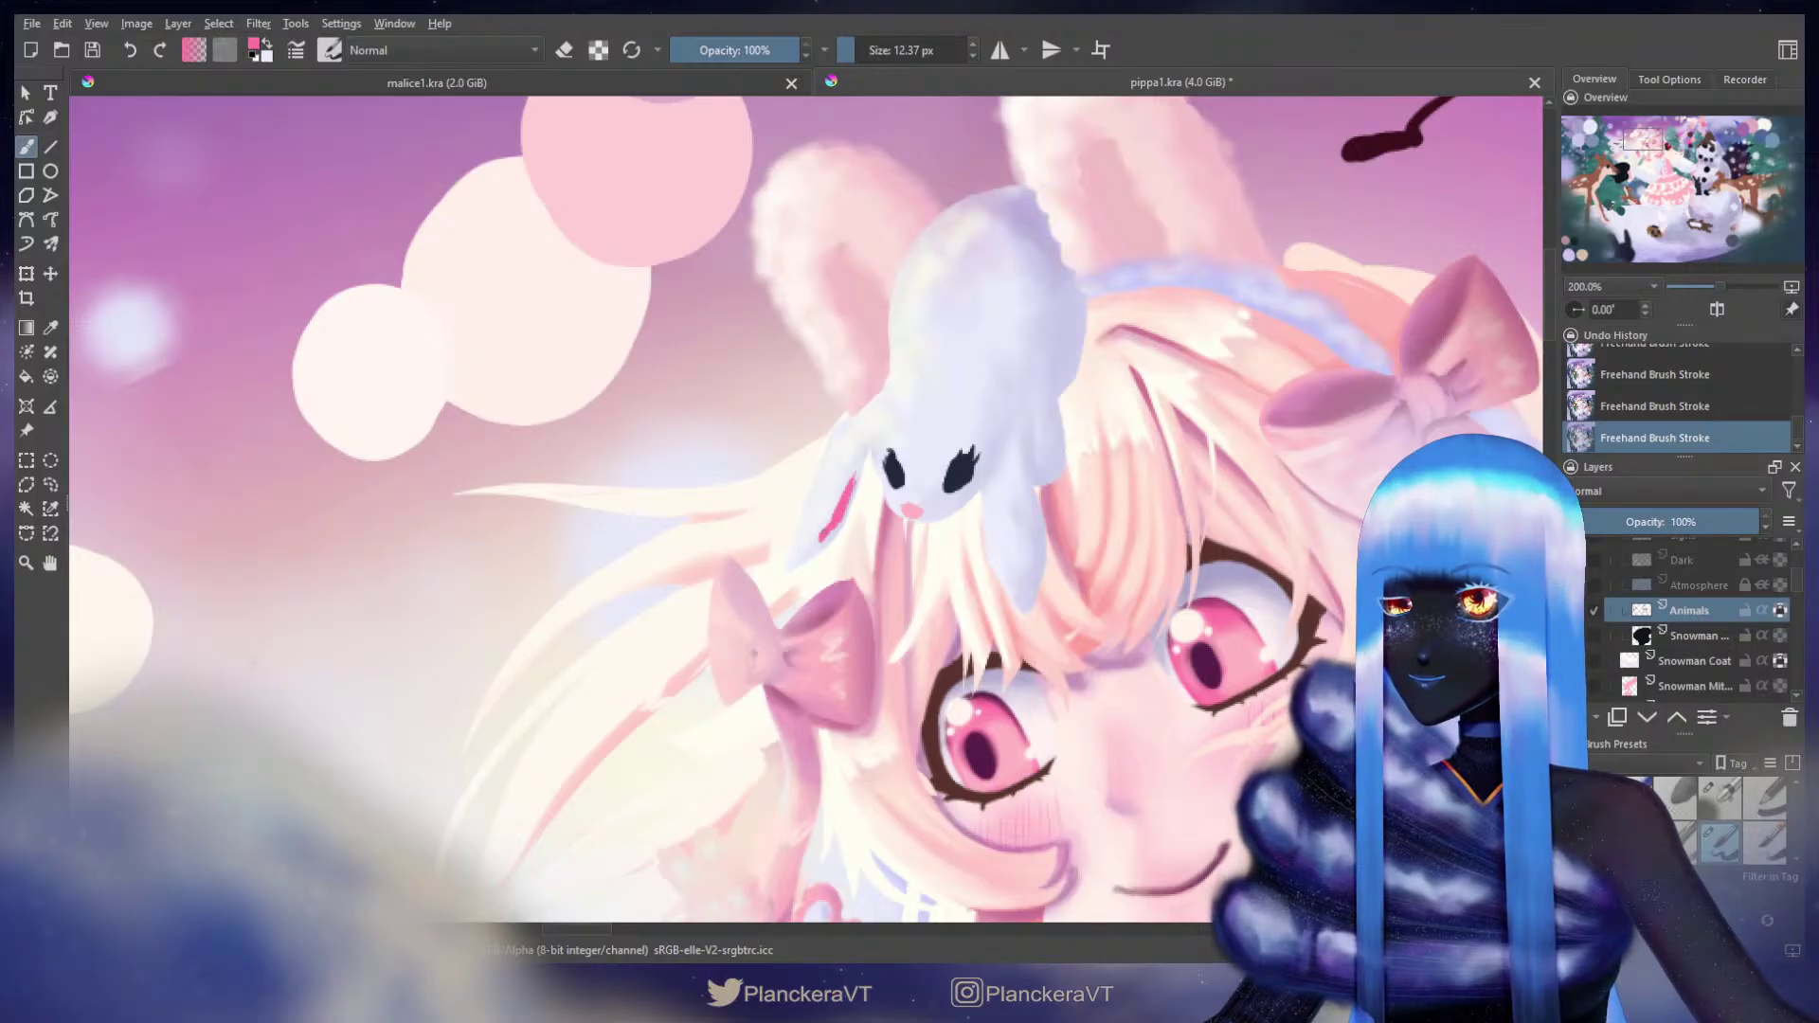
{"action": "key", "text": "ctrl+z"}
{"action": "mouse_move", "coordinate": [821, 540]}
{"action": "left_mouse_down"}
{"action": "mouse_move", "coordinate": [836, 517]}
{"action": "mouse_move", "coordinate": [812, 545]}
{"action": "left_mouse_up"}
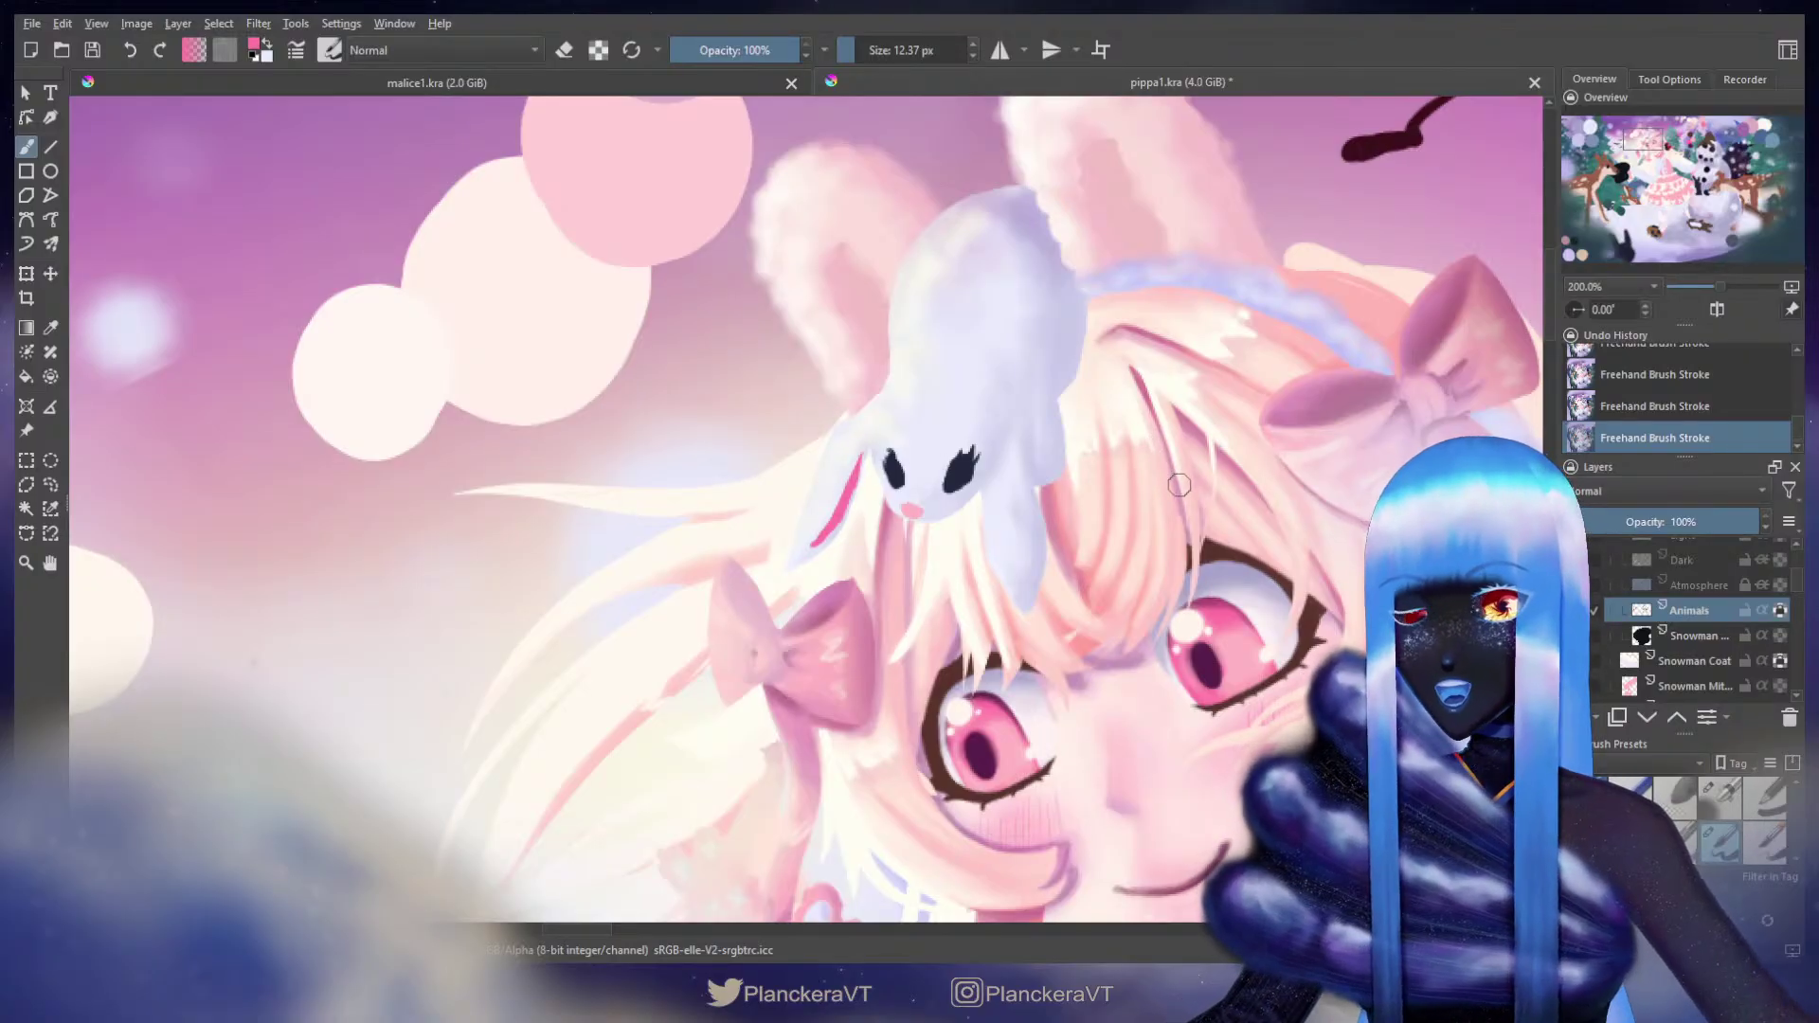
Step: Tint the head bunny's eyes pink with a softer brush at 5.38 and 8.75 px, and add pale highlights at 12.37 px
{"action": "left_click", "coordinate": [1720, 797]}
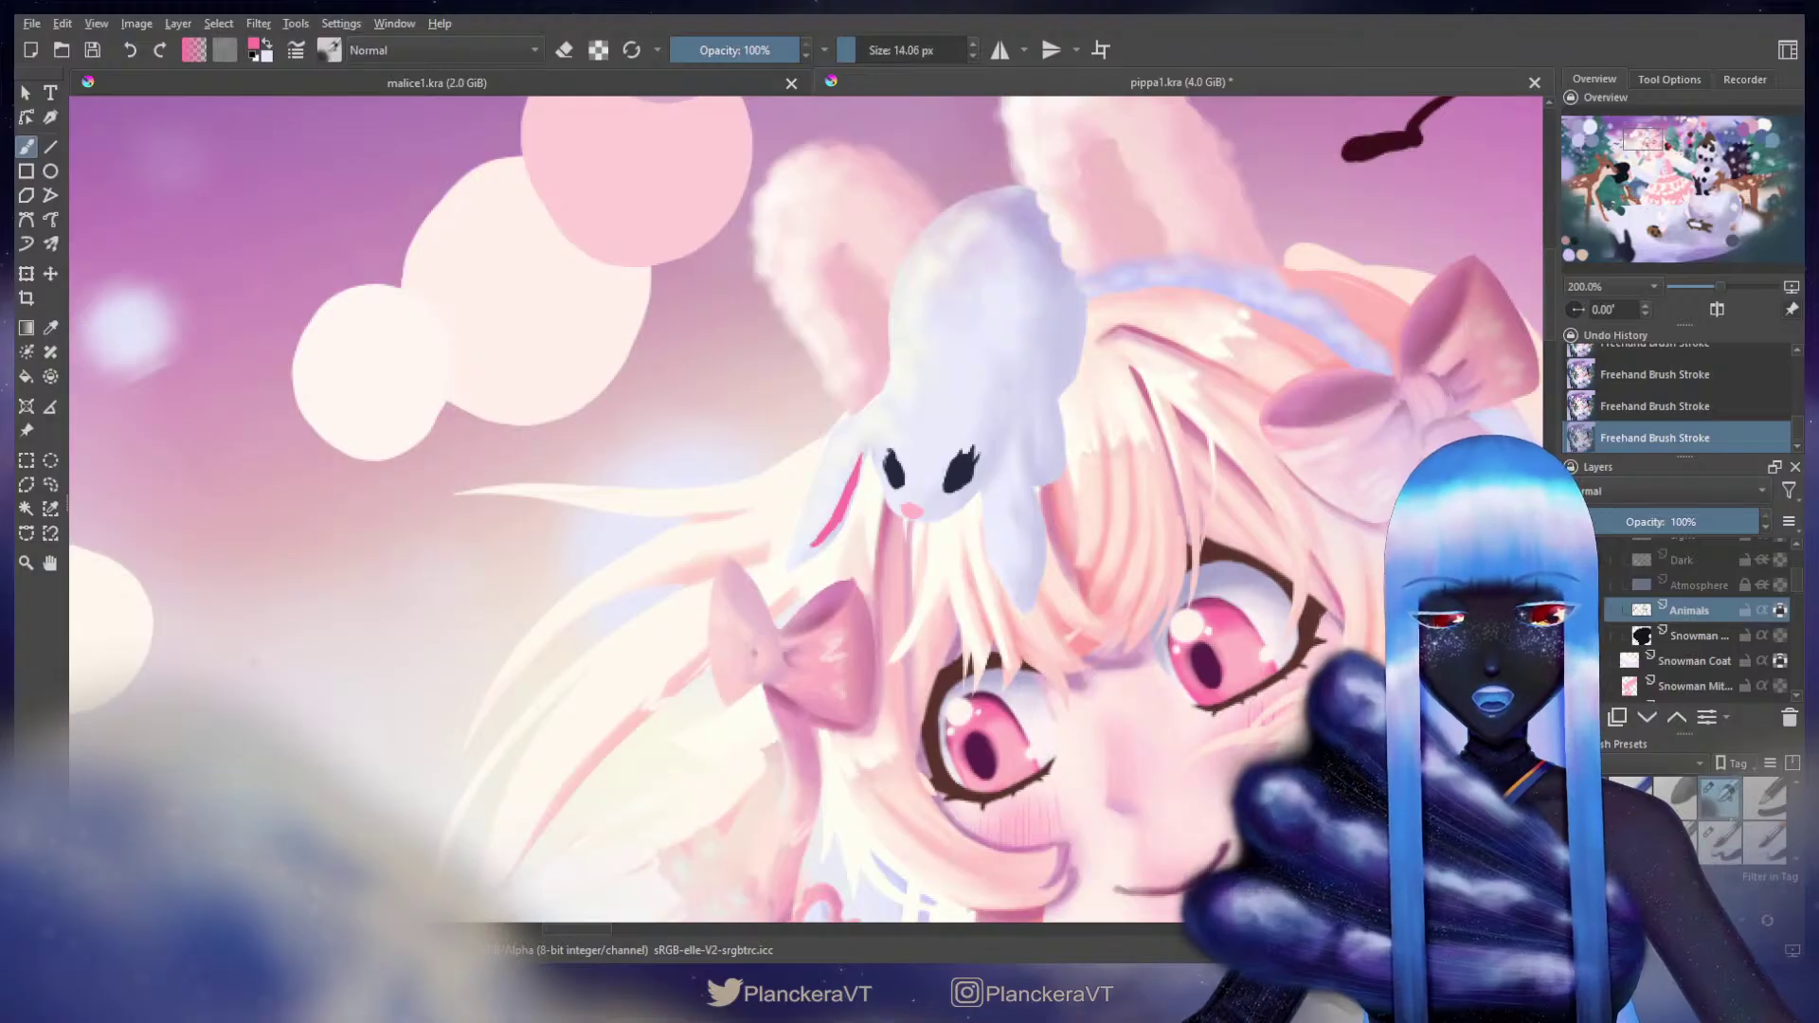
{"action": "key", "text": "["}
{"action": "key", "text": "["}
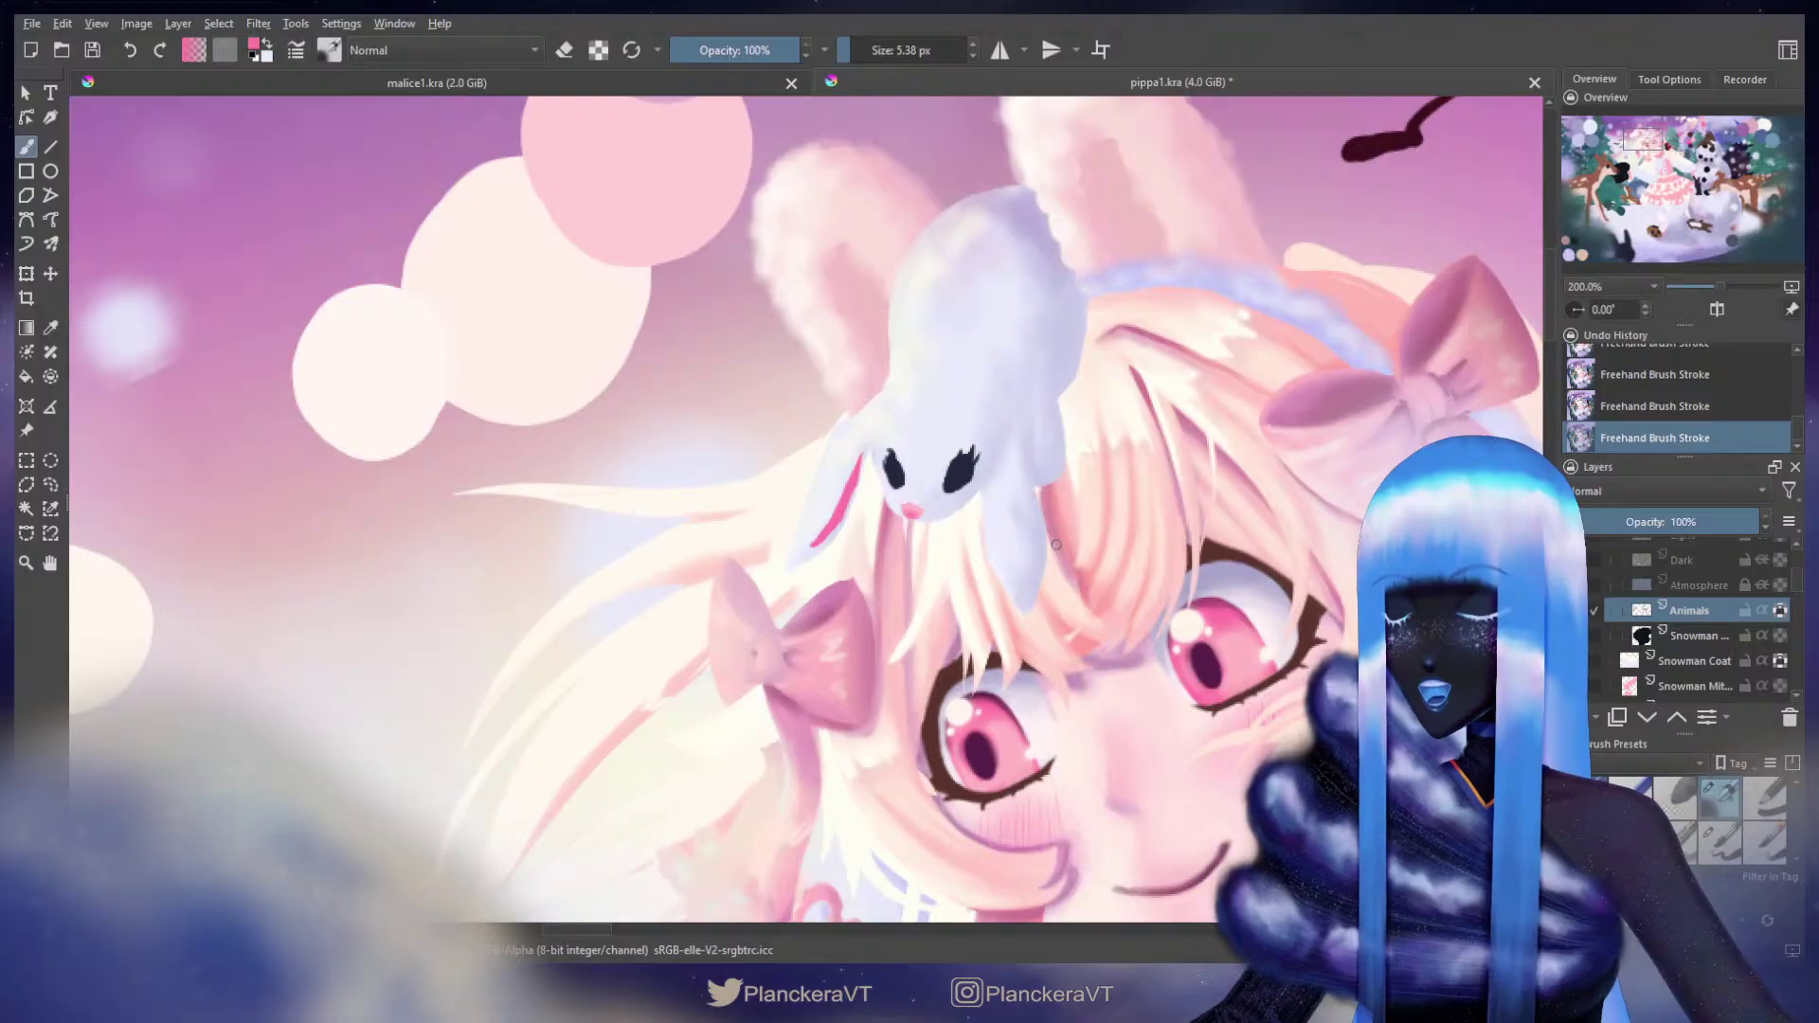
{"action": "key", "text": "bracketright"}
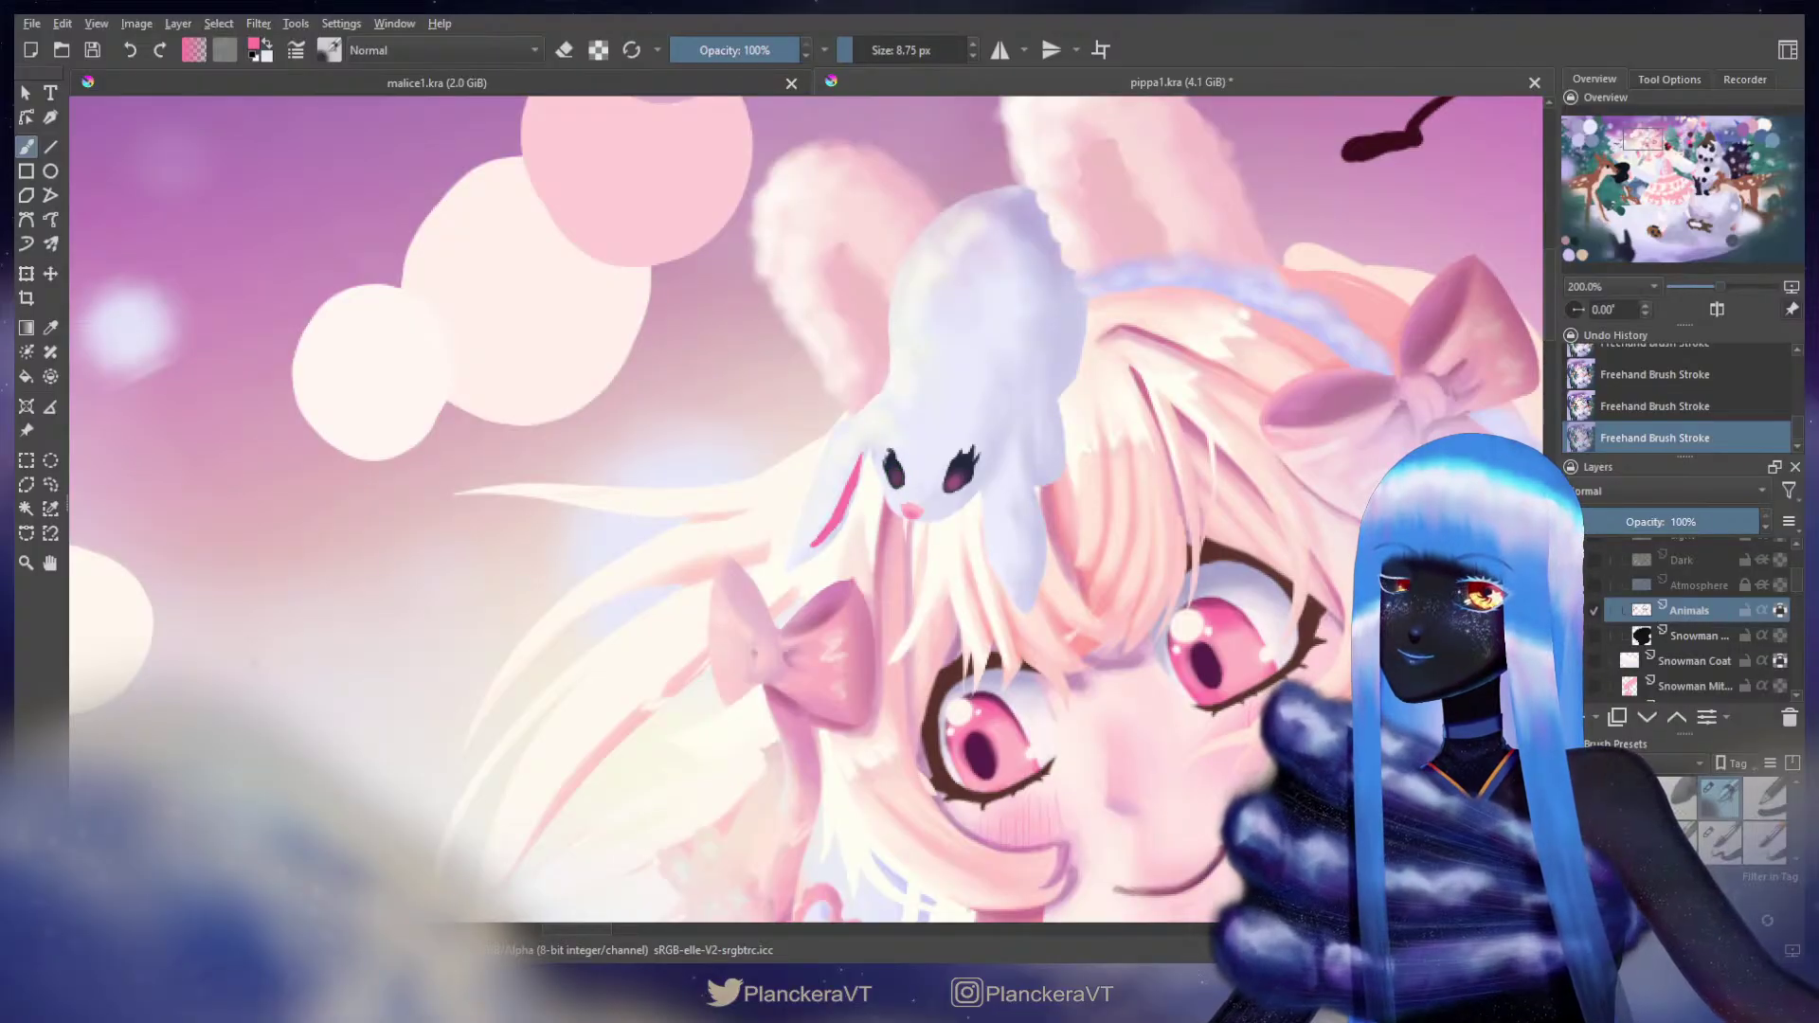
{"action": "key", "text": "slash"}
{"action": "left_click", "coordinate": [992, 556], "text": "ctrl"}
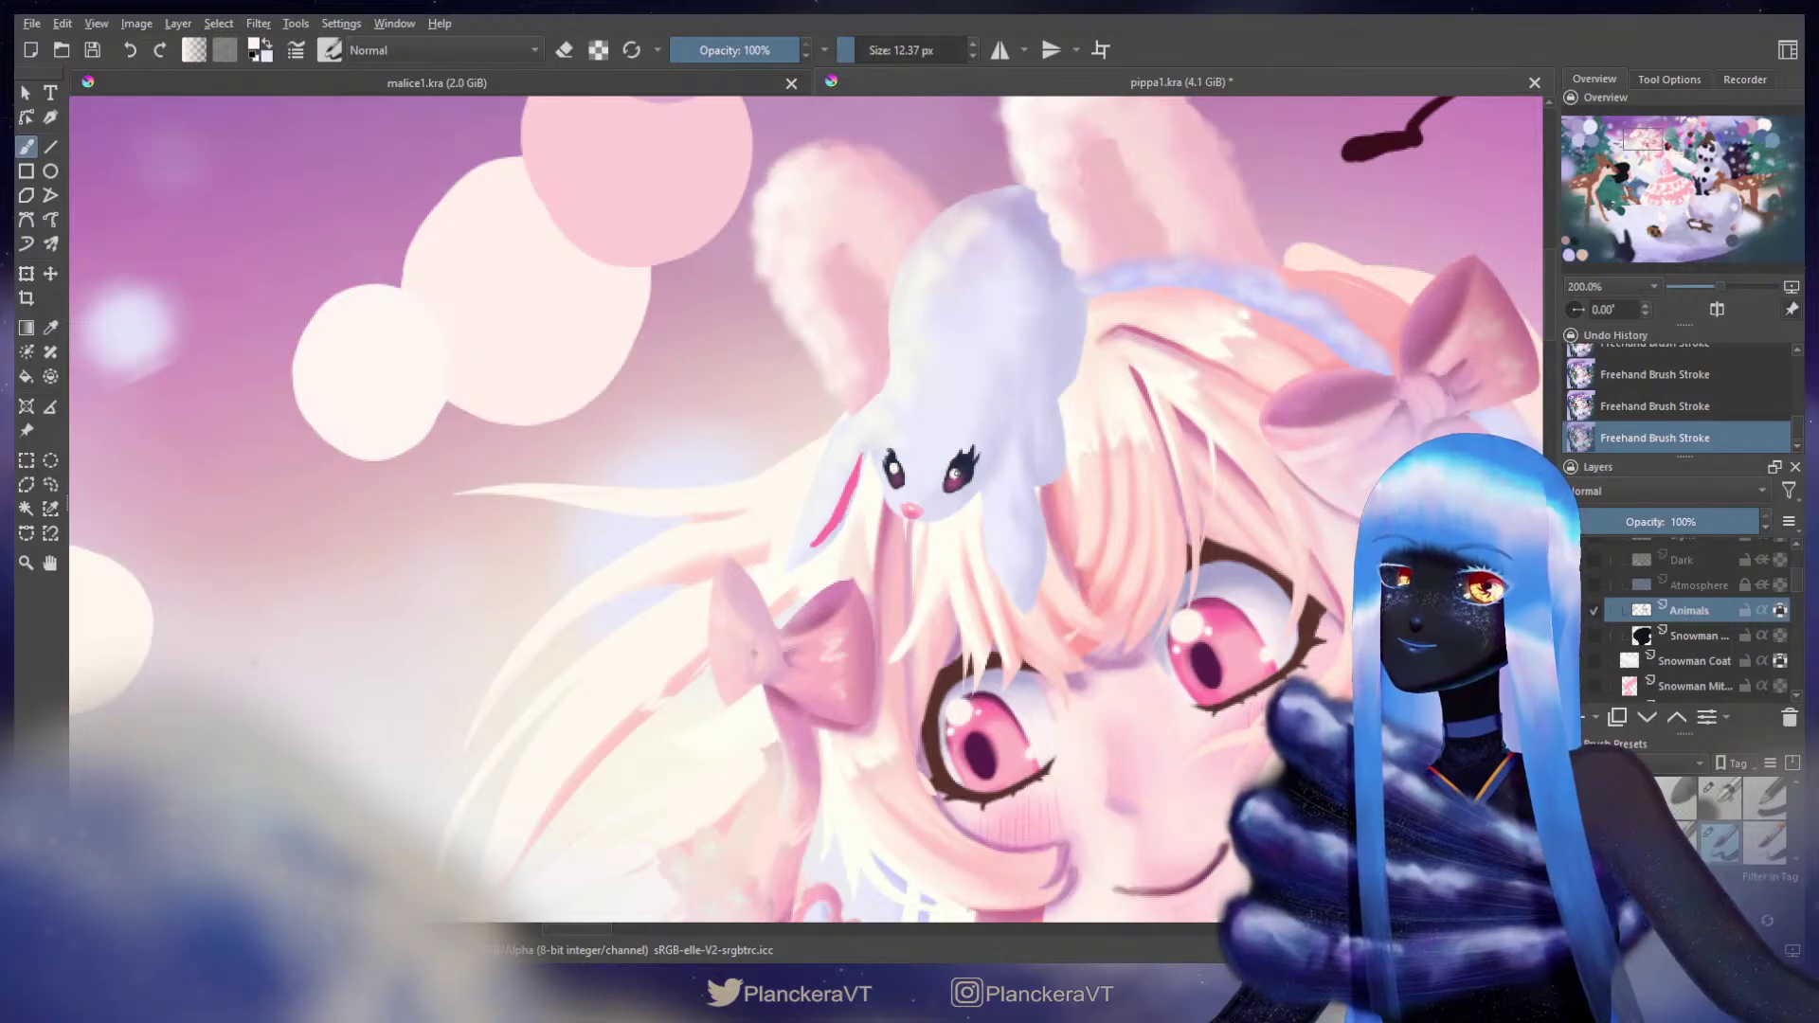
Step: Examine the painted head bunny against the whole winter scene and up close
{"action": "scroll", "coordinate": [1040, 469], "scroll_direction": "down", "scroll_amount": 4}
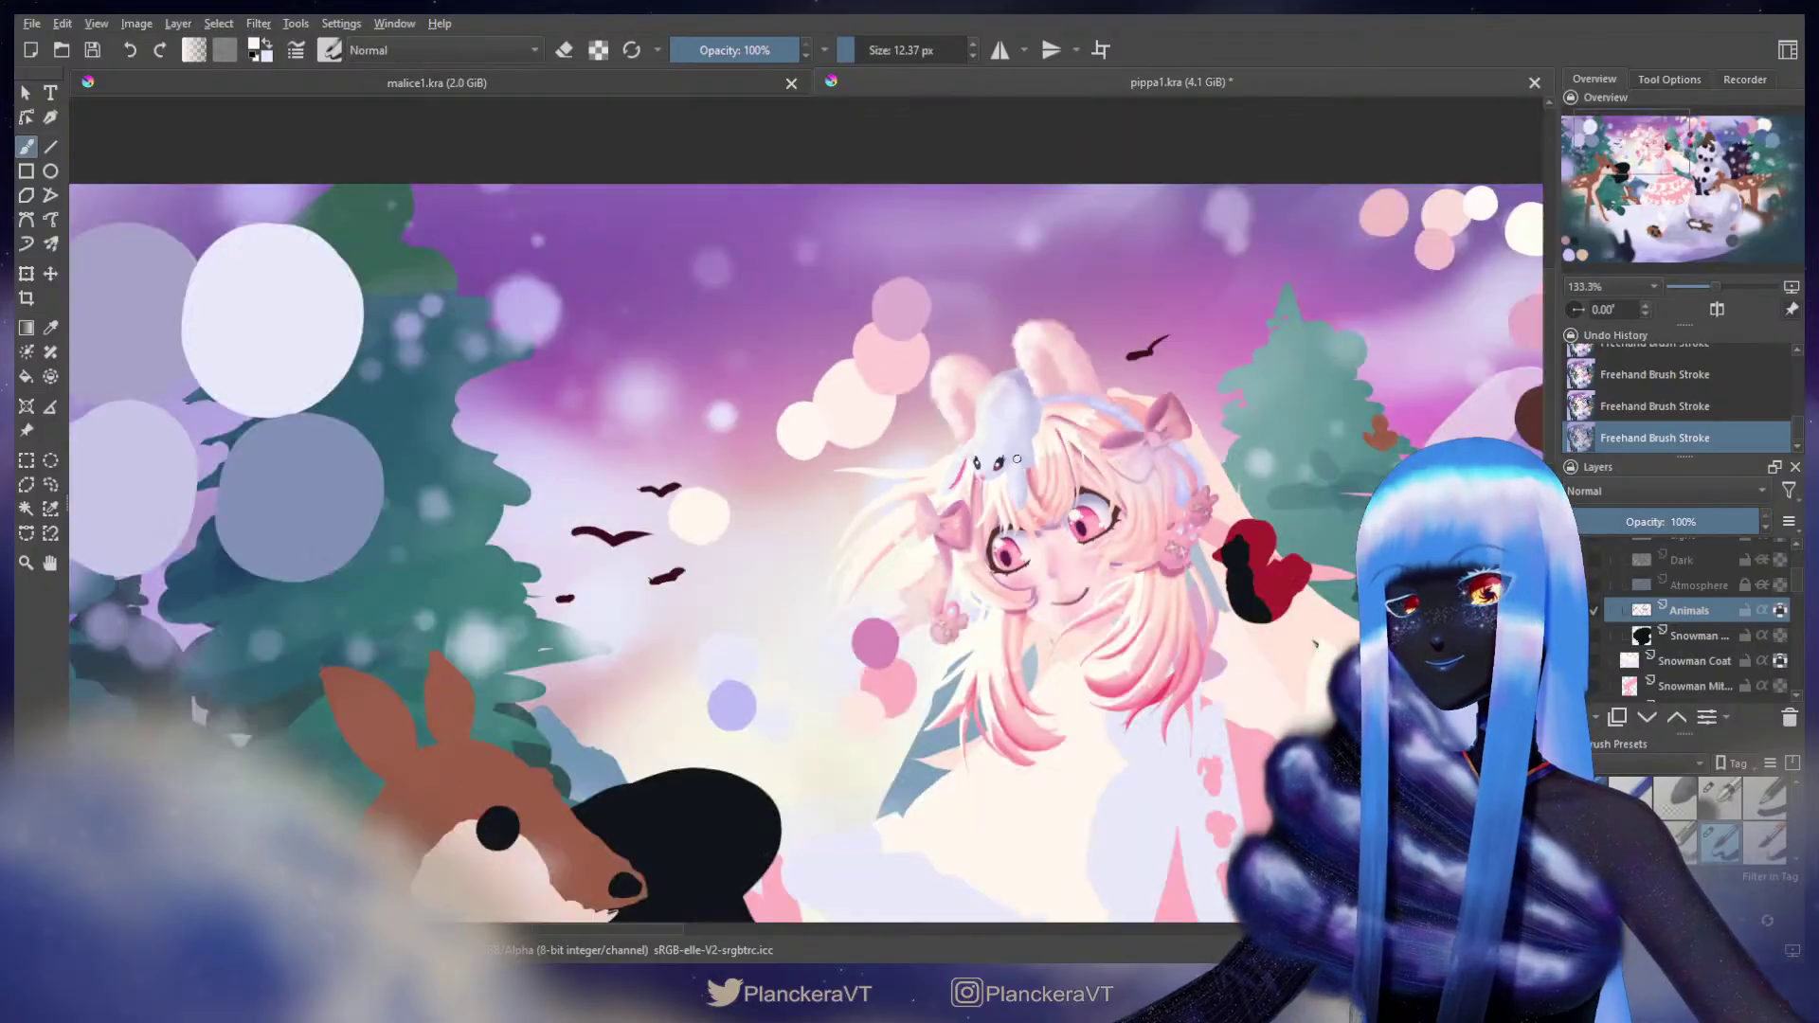
{"action": "key", "text": "minus"}
{"action": "left_click_drag", "start_coordinate": [1232, 728], "coordinate": [1099, 526]}
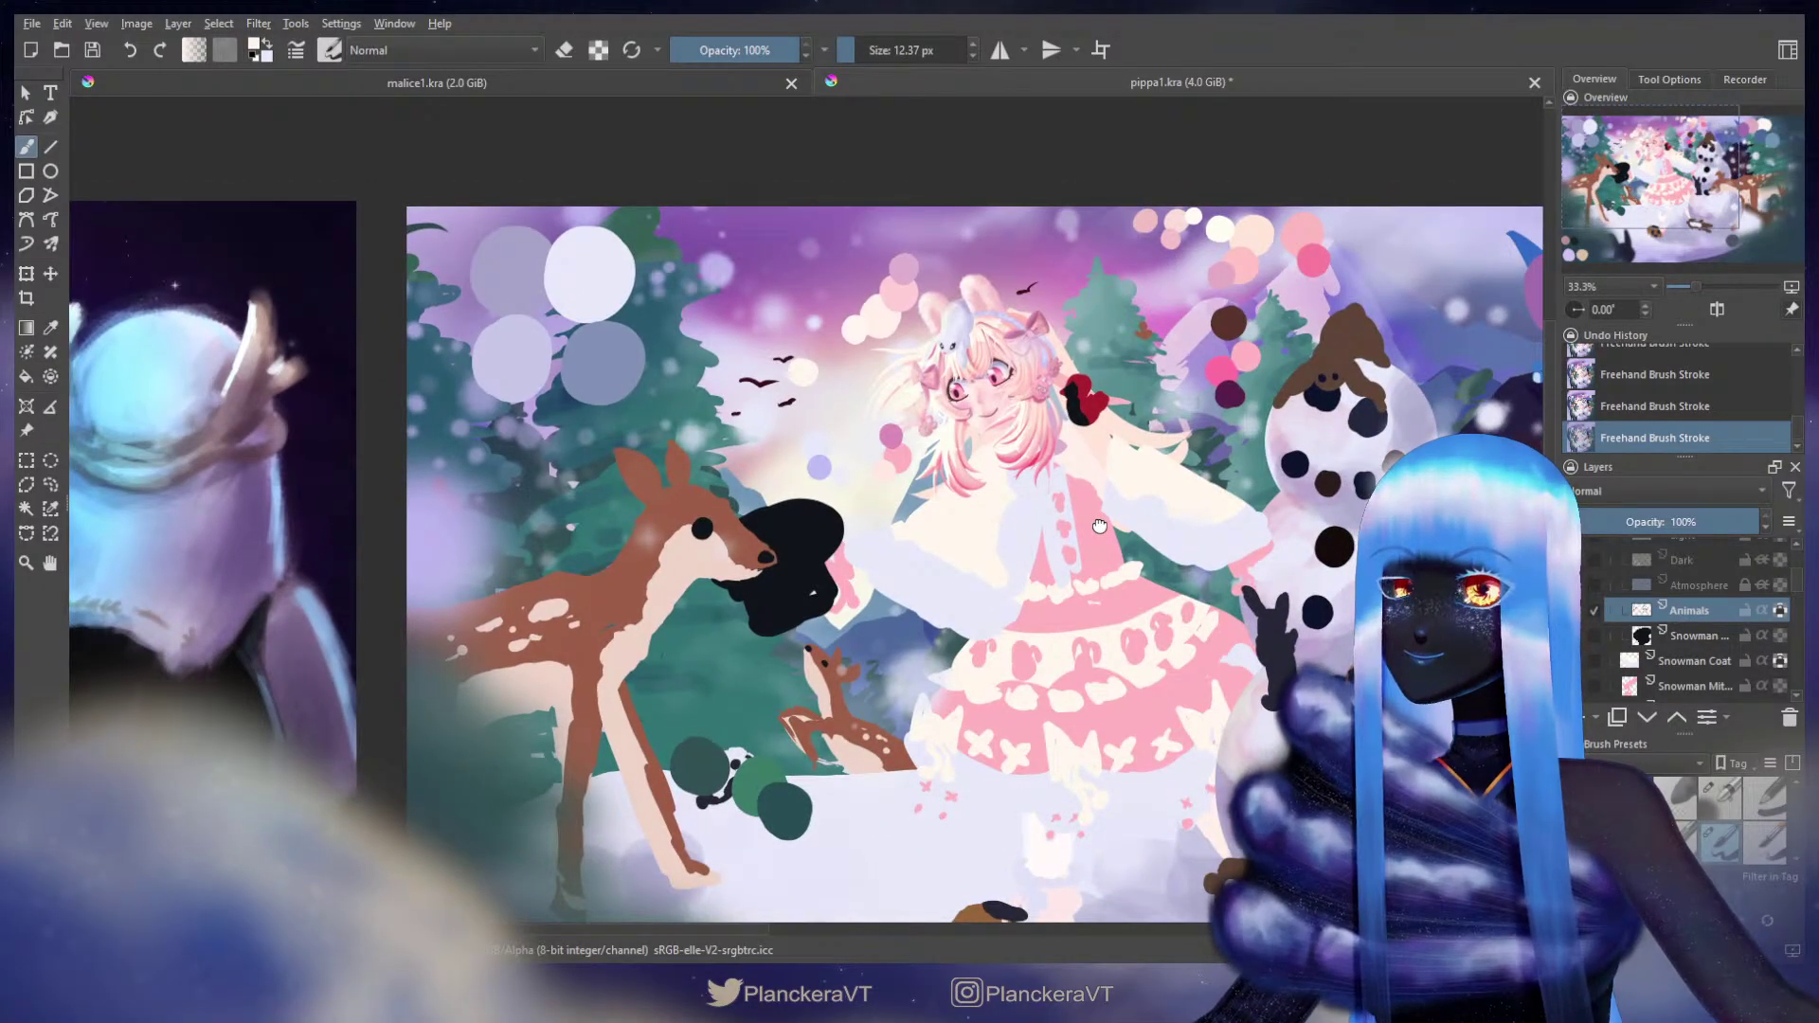
{"action": "left_click_drag", "start_coordinate": [1099, 526], "coordinate": [1116, 693]}
{"action": "scroll", "coordinate": [902, 572], "scroll_direction": "up", "scroll_amount": 3}
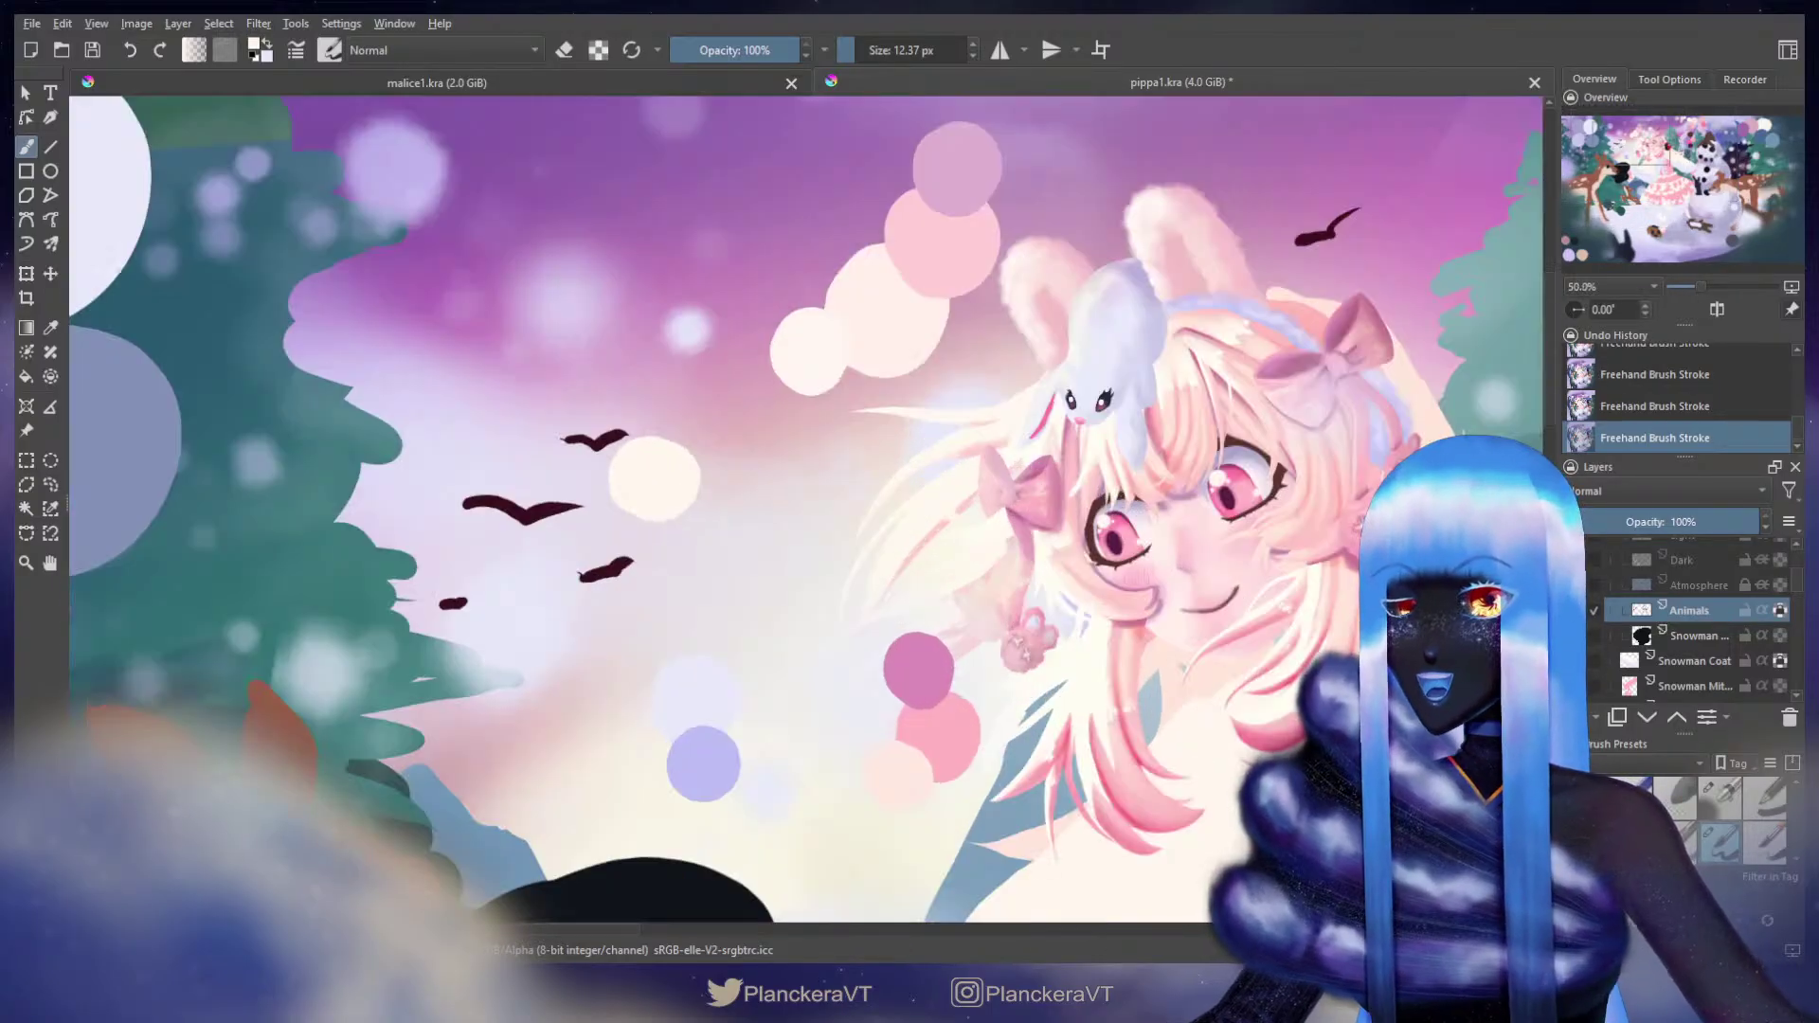
{"action": "scroll", "coordinate": [1112, 549], "scroll_direction": "up", "scroll_amount": 1}
{"action": "left_click_drag", "start_coordinate": [1112, 549], "coordinate": [1057, 636]}
Step: Add a paint layer above the front hair's highlight layer and name it for the bunny's shadow
{"action": "scroll", "coordinate": [1701, 650], "scroll_direction": "down", "scroll_amount": 4}
{"action": "scroll", "coordinate": [1702, 650], "scroll_direction": "down", "scroll_amount": 5}
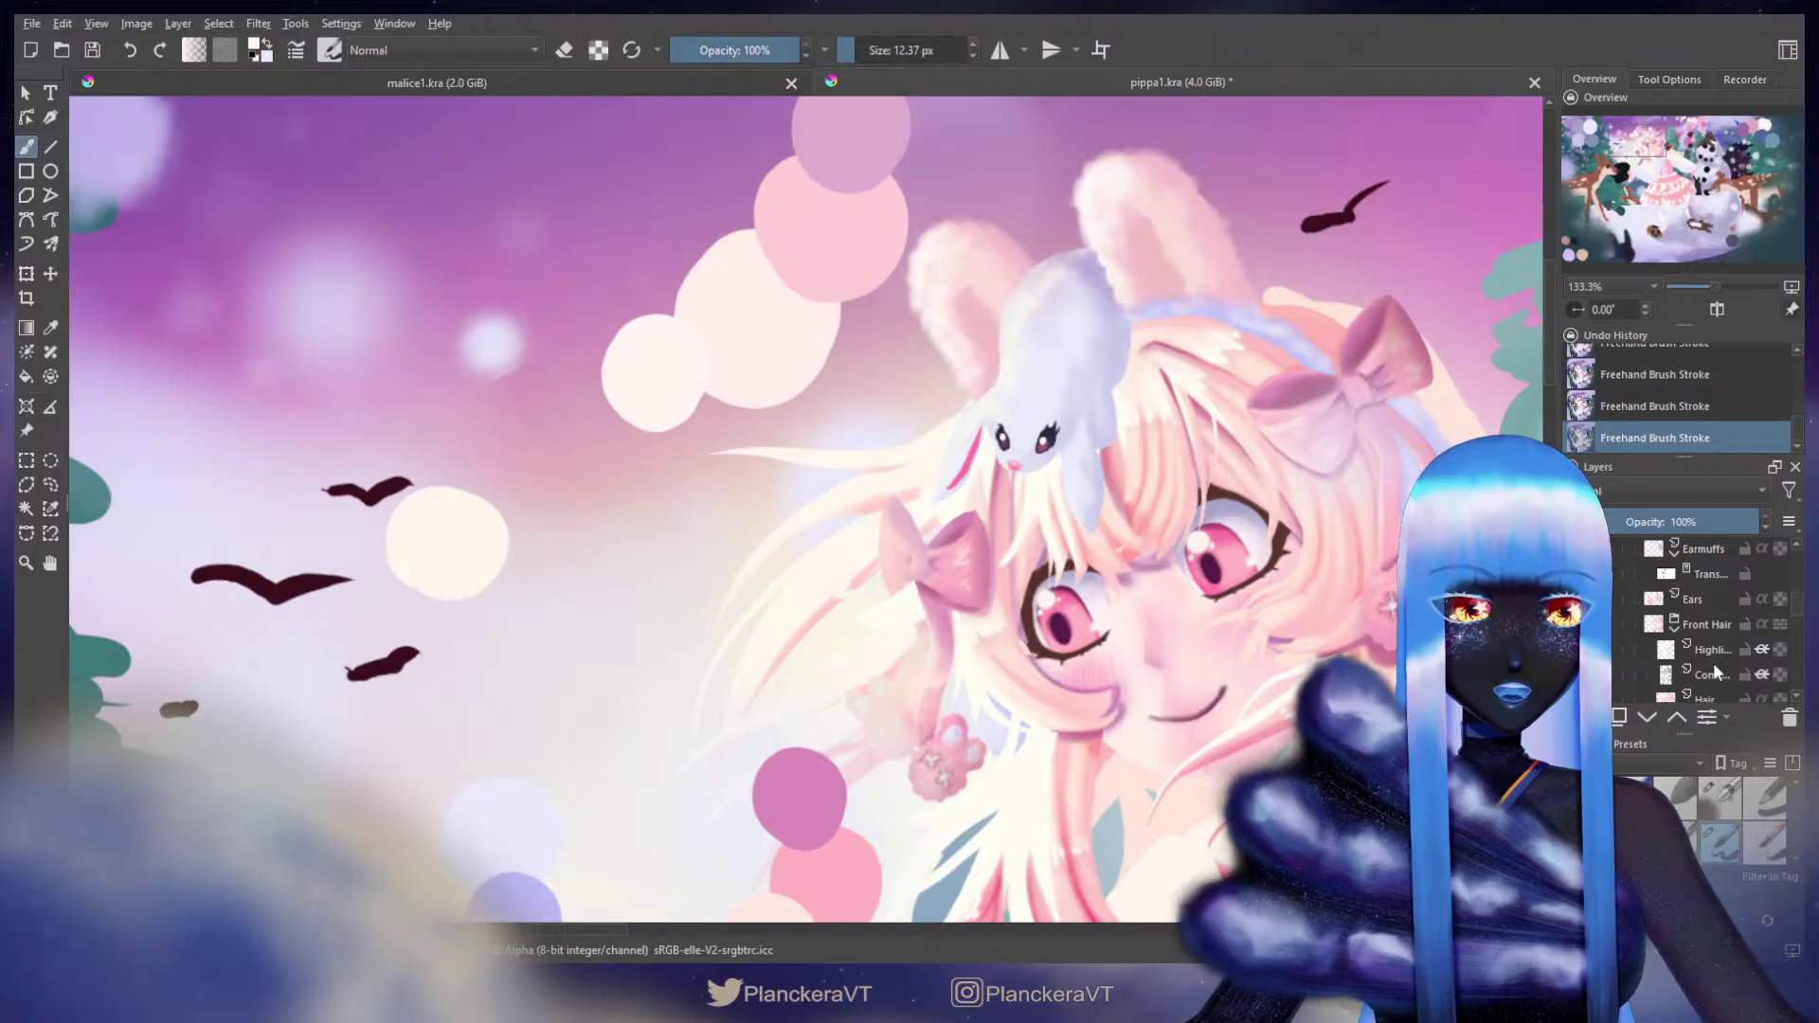
{"action": "left_click", "coordinate": [1713, 653]}
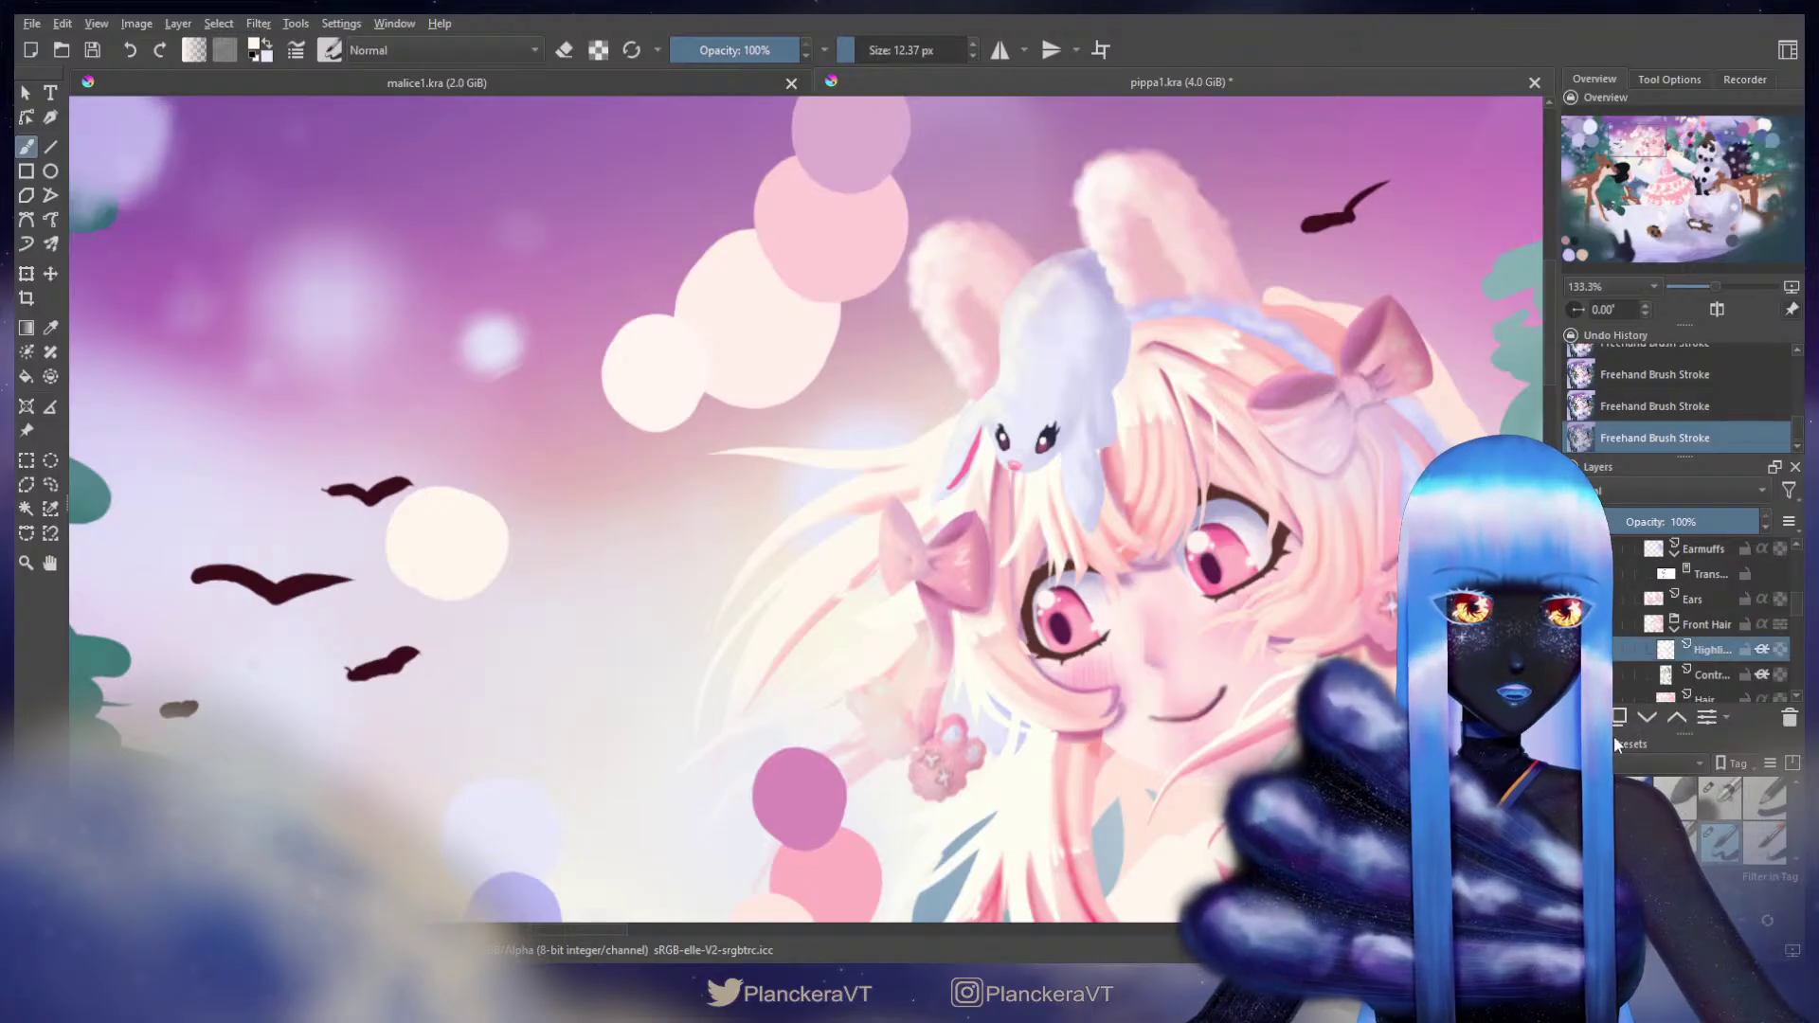
{"action": "left_click", "coordinate": [1579, 717]}
{"action": "double_click", "coordinate": [1699, 649]}
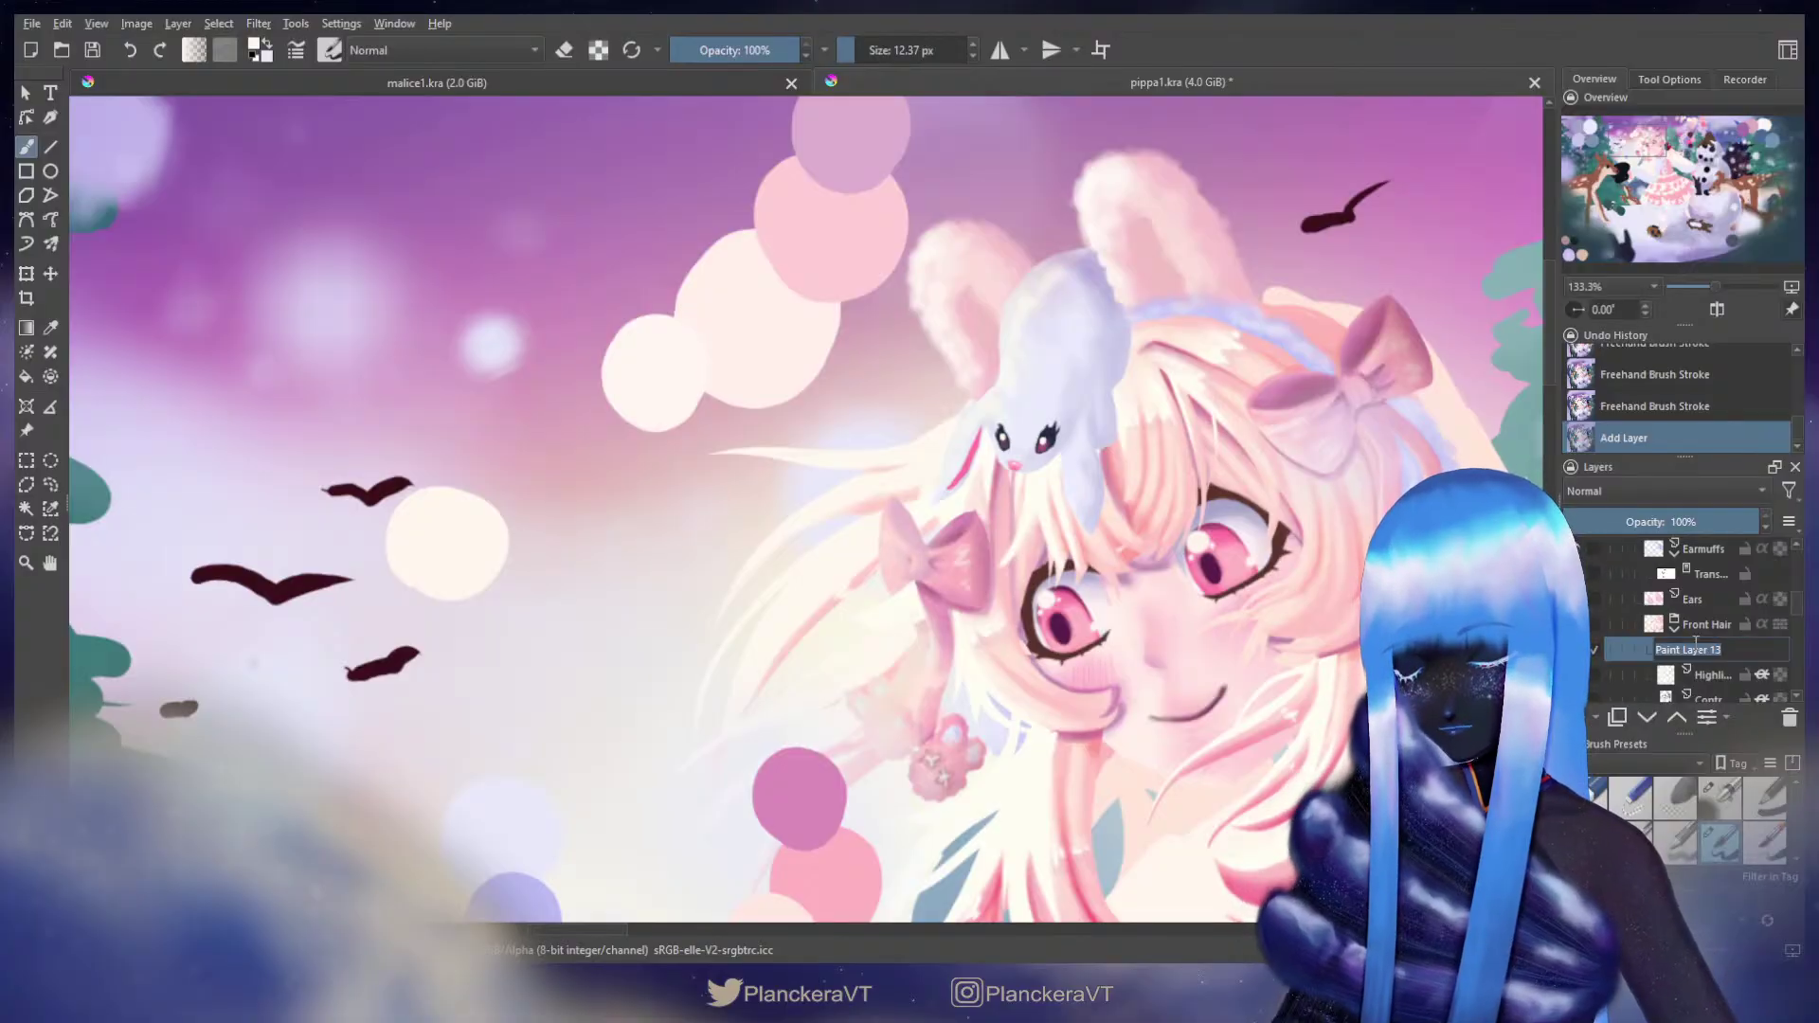
{"action": "type", "text": "Bunn"}
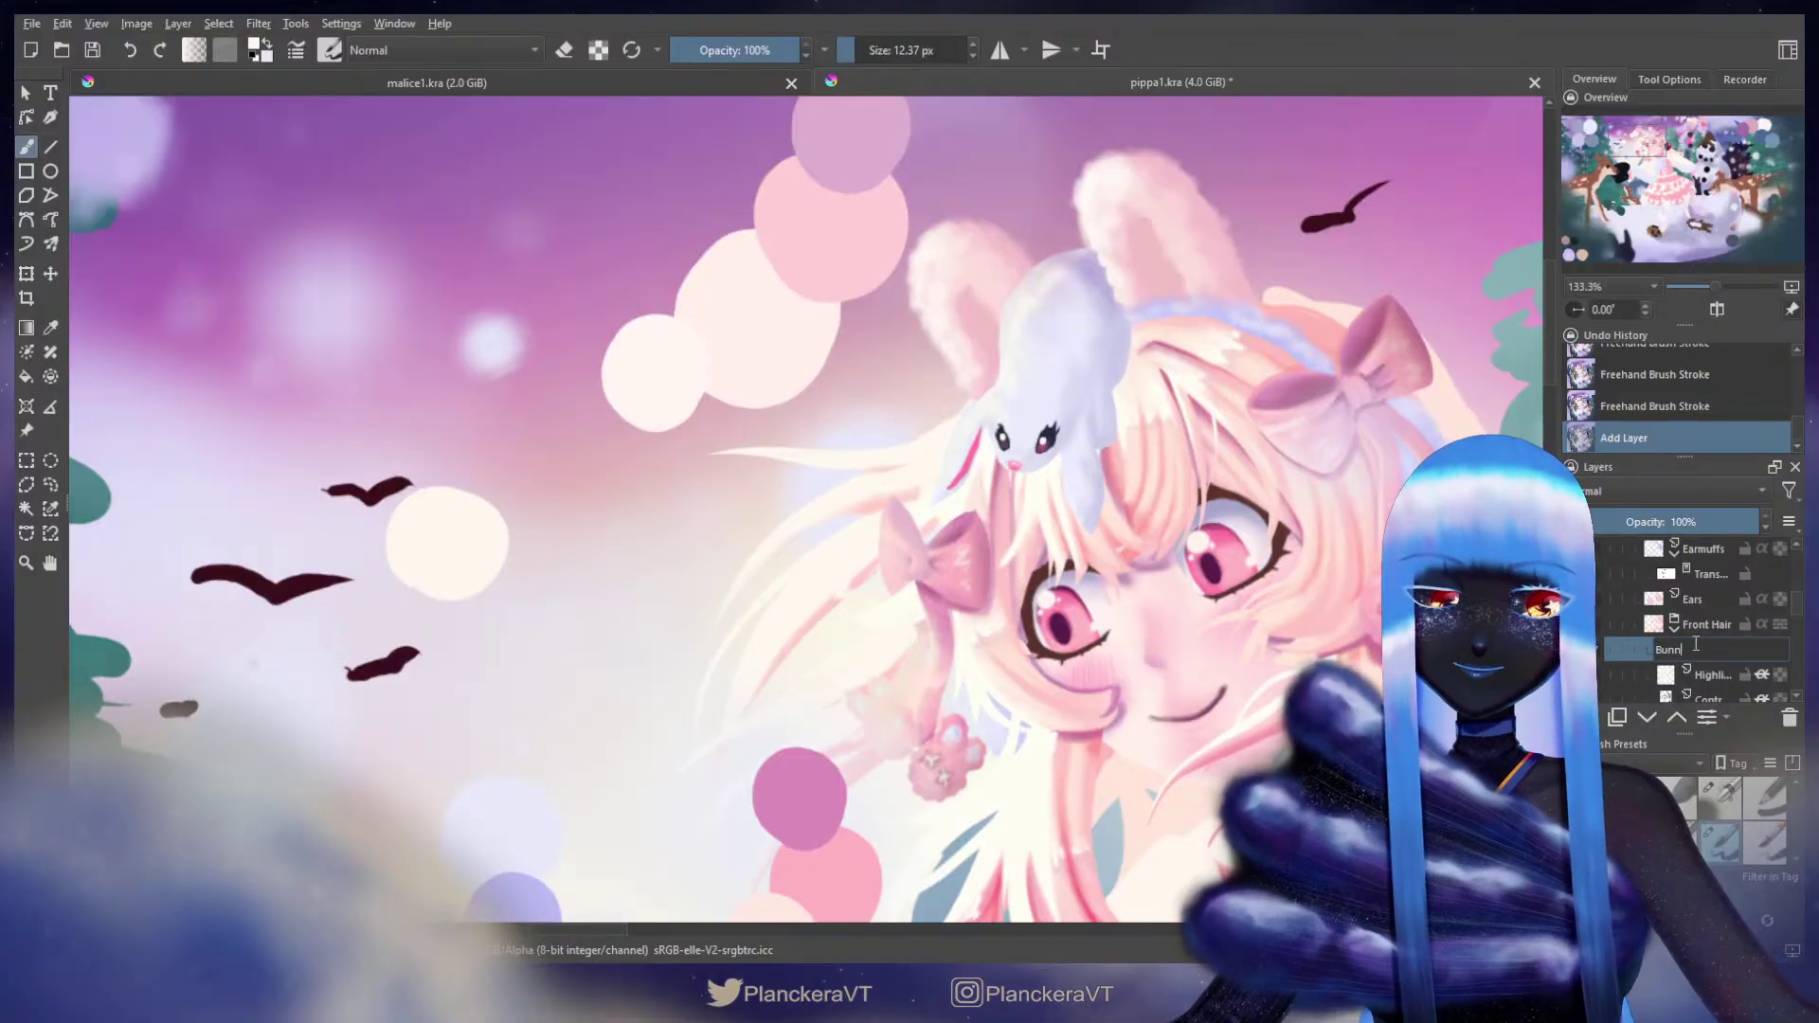
{"action": "type", "text": "yma"}
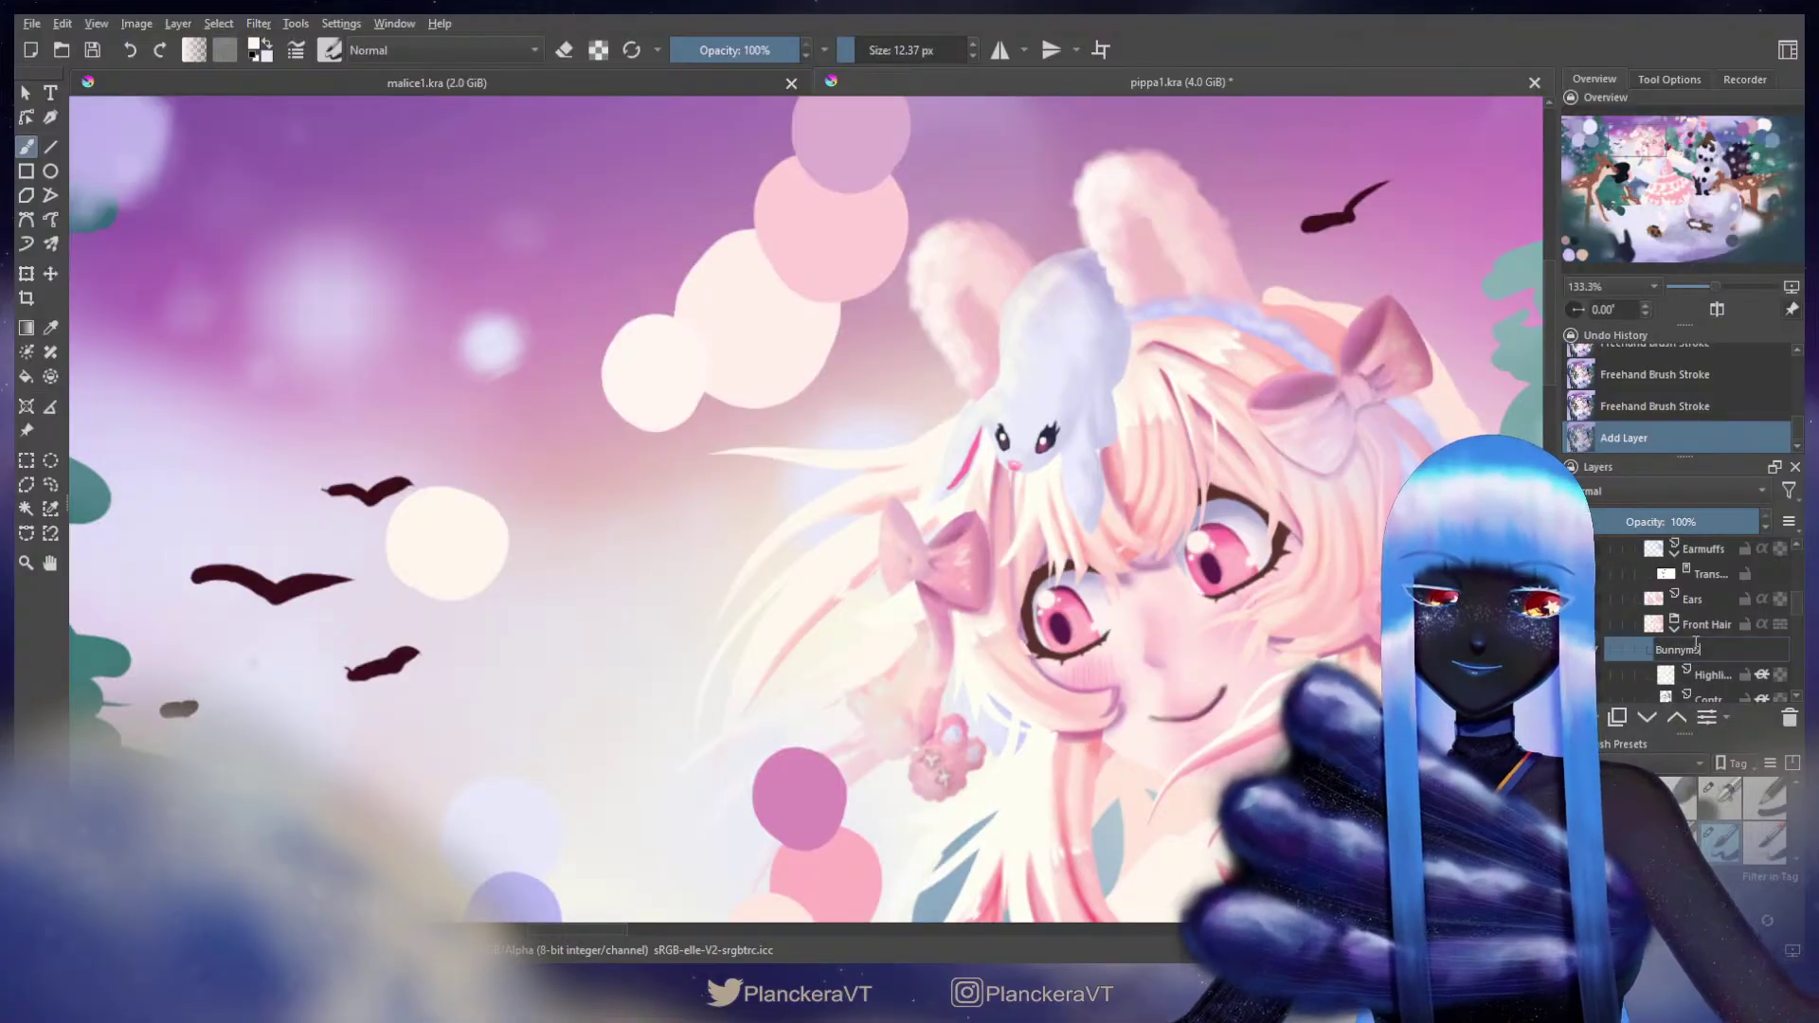
{"action": "key", "text": "BackSpace"}
{"action": "key", "text": "BackSpace"}
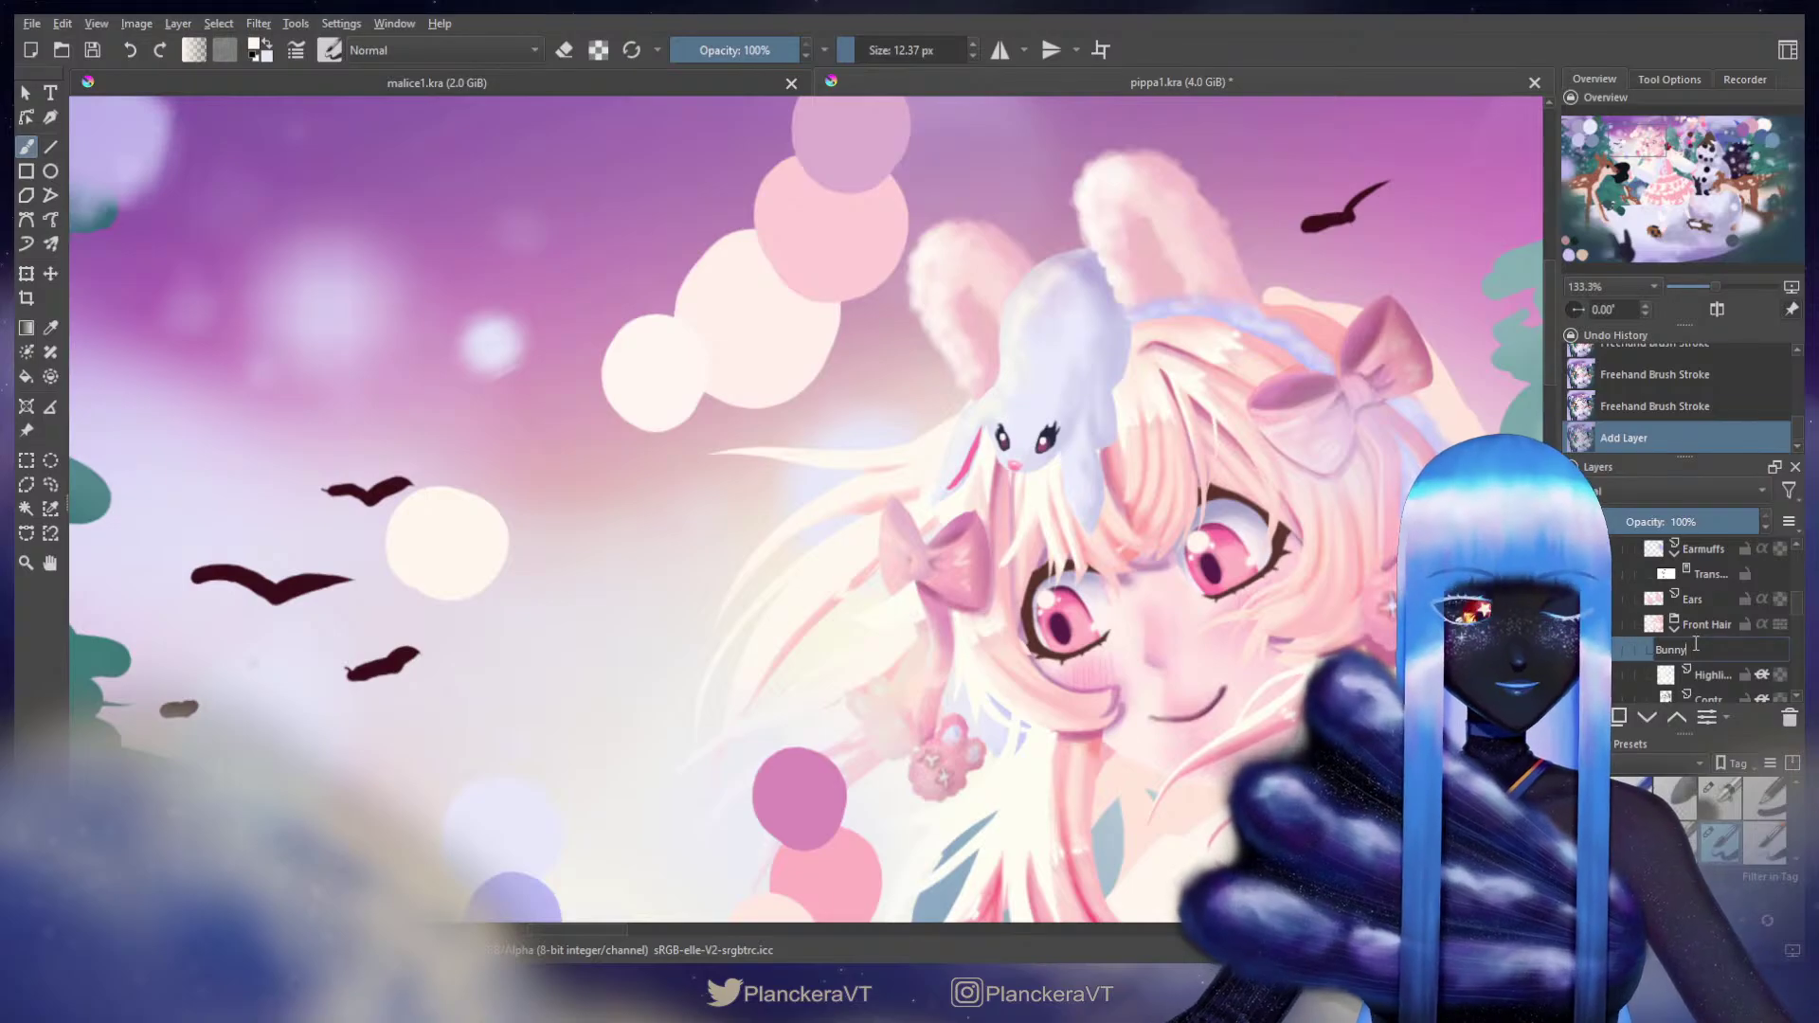
{"action": "type", "text": "Sha"}
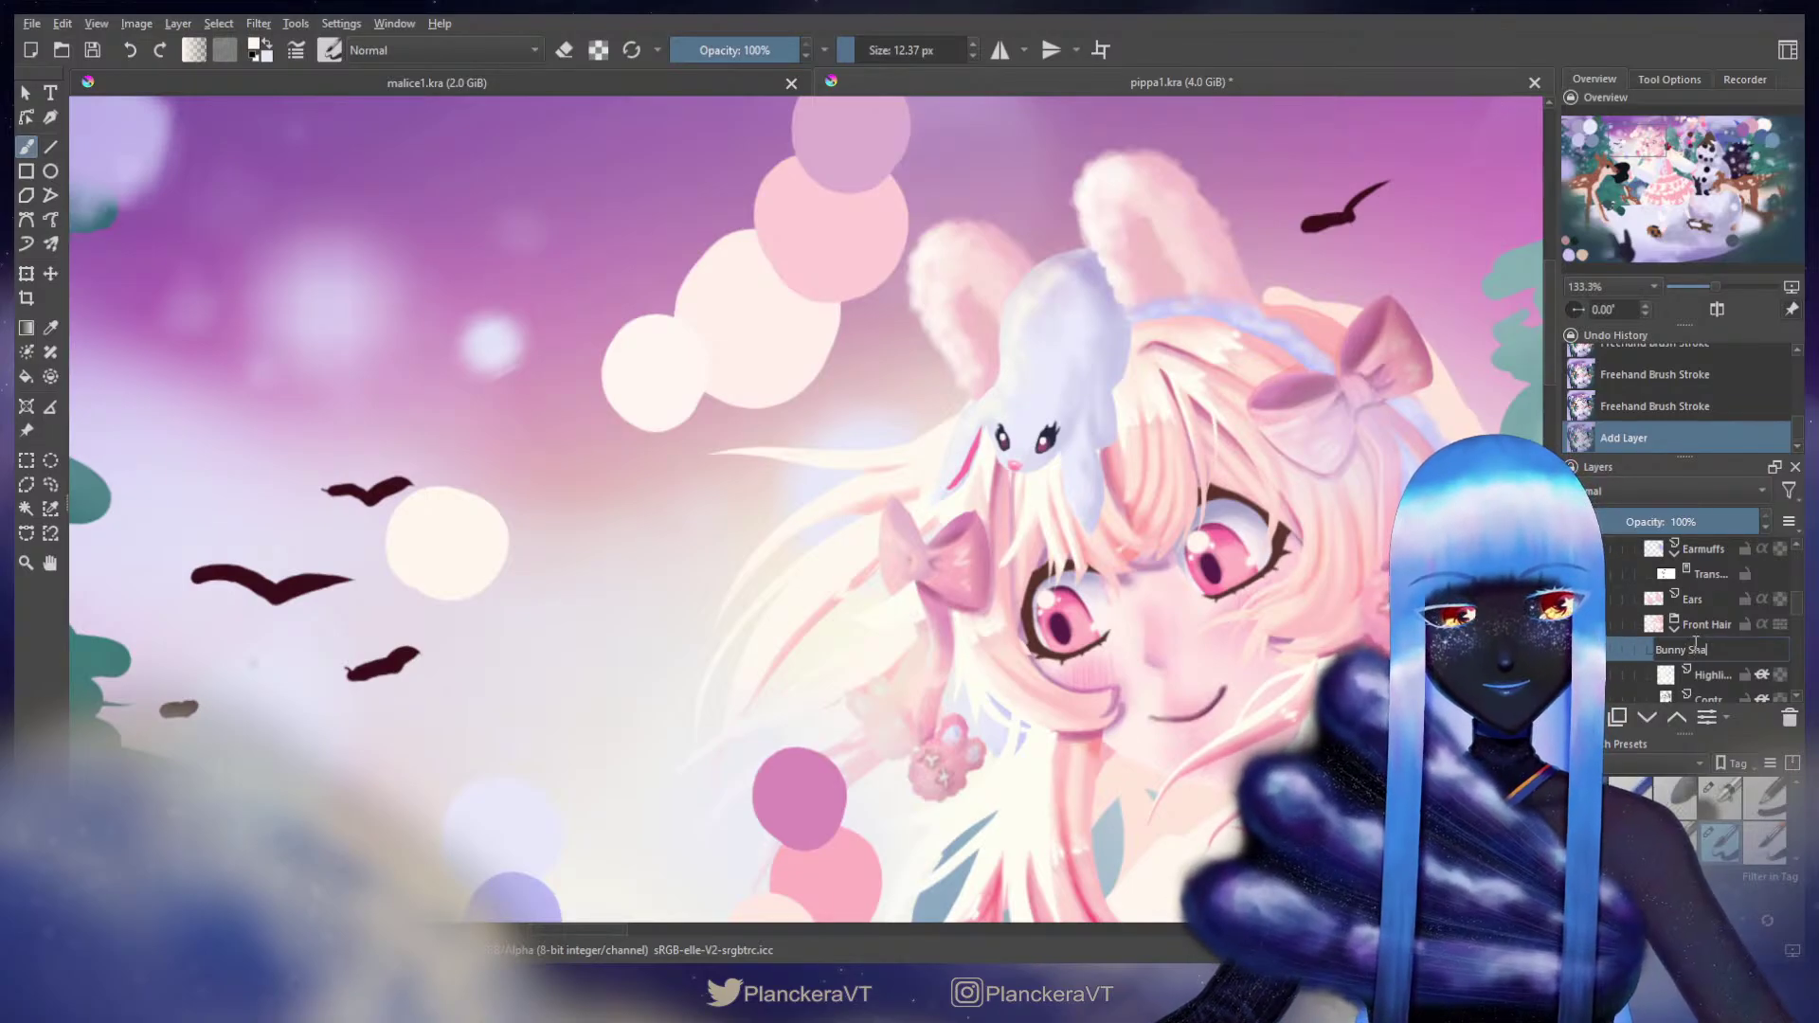
{"action": "key", "text": "Return"}
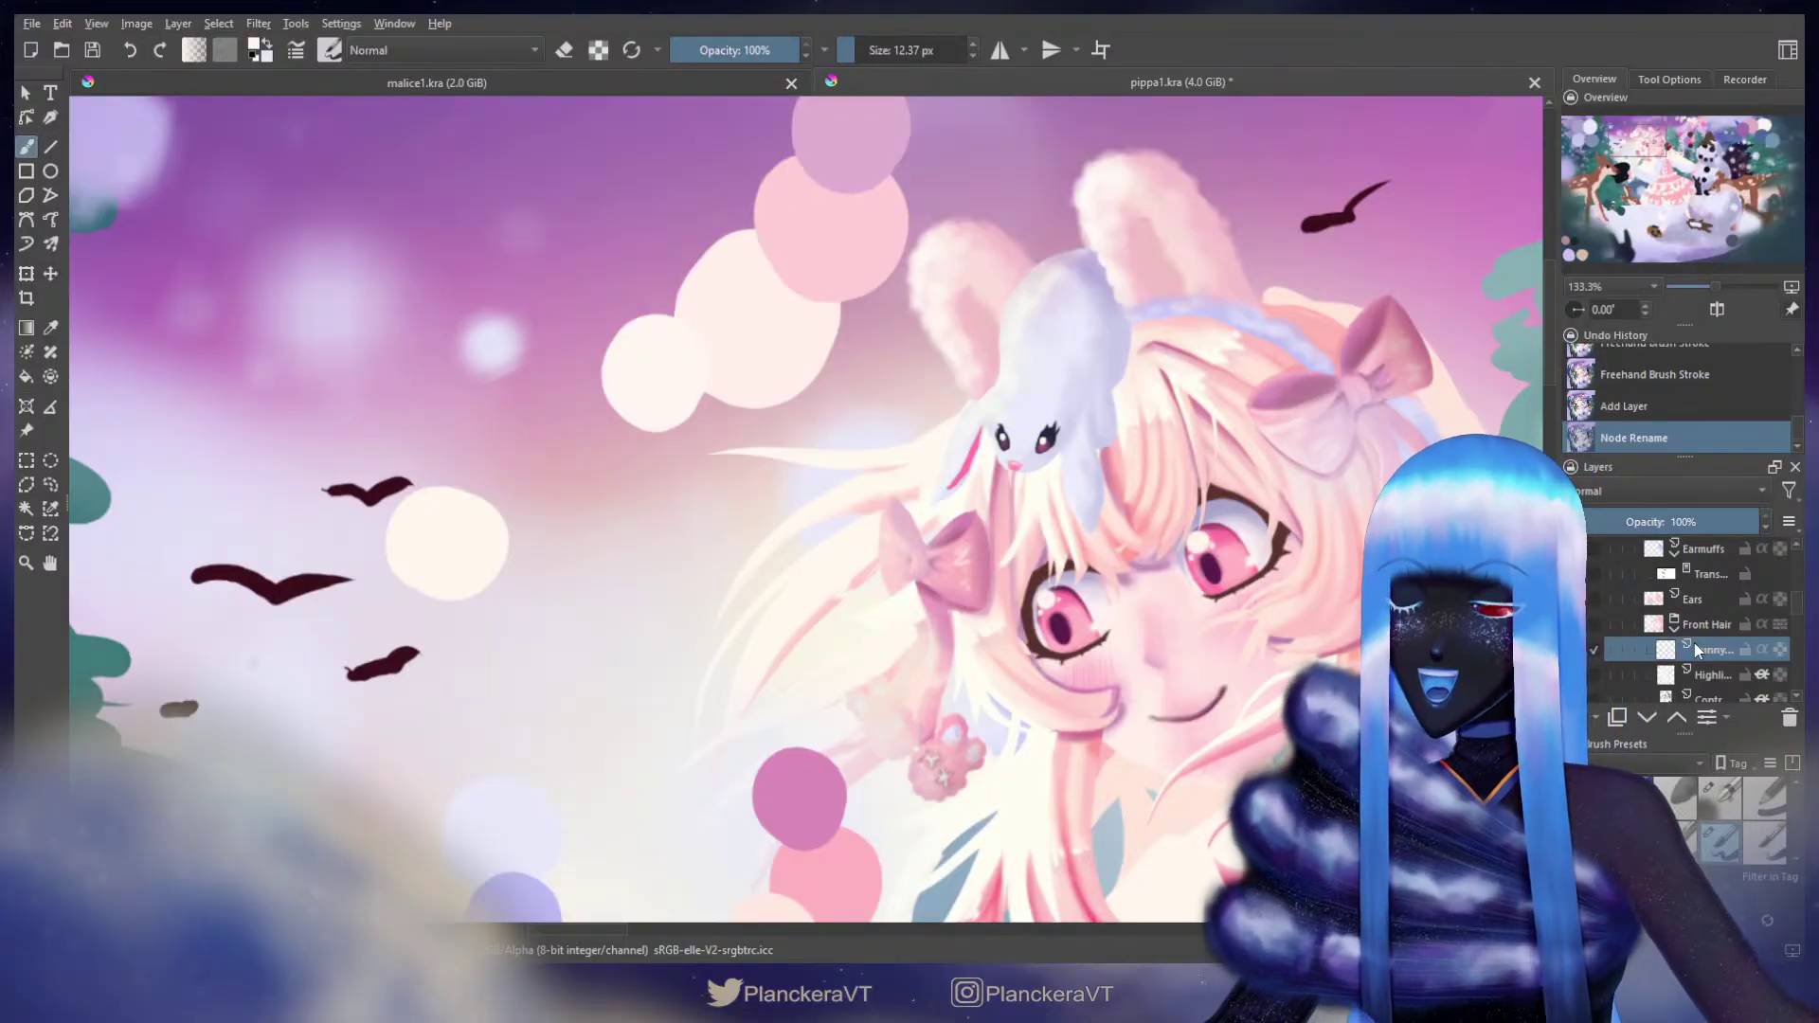
Step: Paint a soft pink shadow on the hair beside the head bunny with another brush preset at 8.75 and 13.65 px, using a sampled colour
{"action": "left_click", "coordinate": [1722, 807]}
{"action": "left_click_drag", "start_coordinate": [1360, 481], "coordinate": [865, 702]}
{"action": "mouse_move", "coordinate": [1213, 464]}
{"action": "left_mouse_down"}
{"action": "mouse_move", "coordinate": [974, 593]}
{"action": "mouse_move", "coordinate": [846, 585]}
{"action": "mouse_move", "coordinate": [1542, 373]}
{"action": "left_mouse_up"}
{"action": "left_click", "coordinate": [1236, 520], "text": "ctrl"}
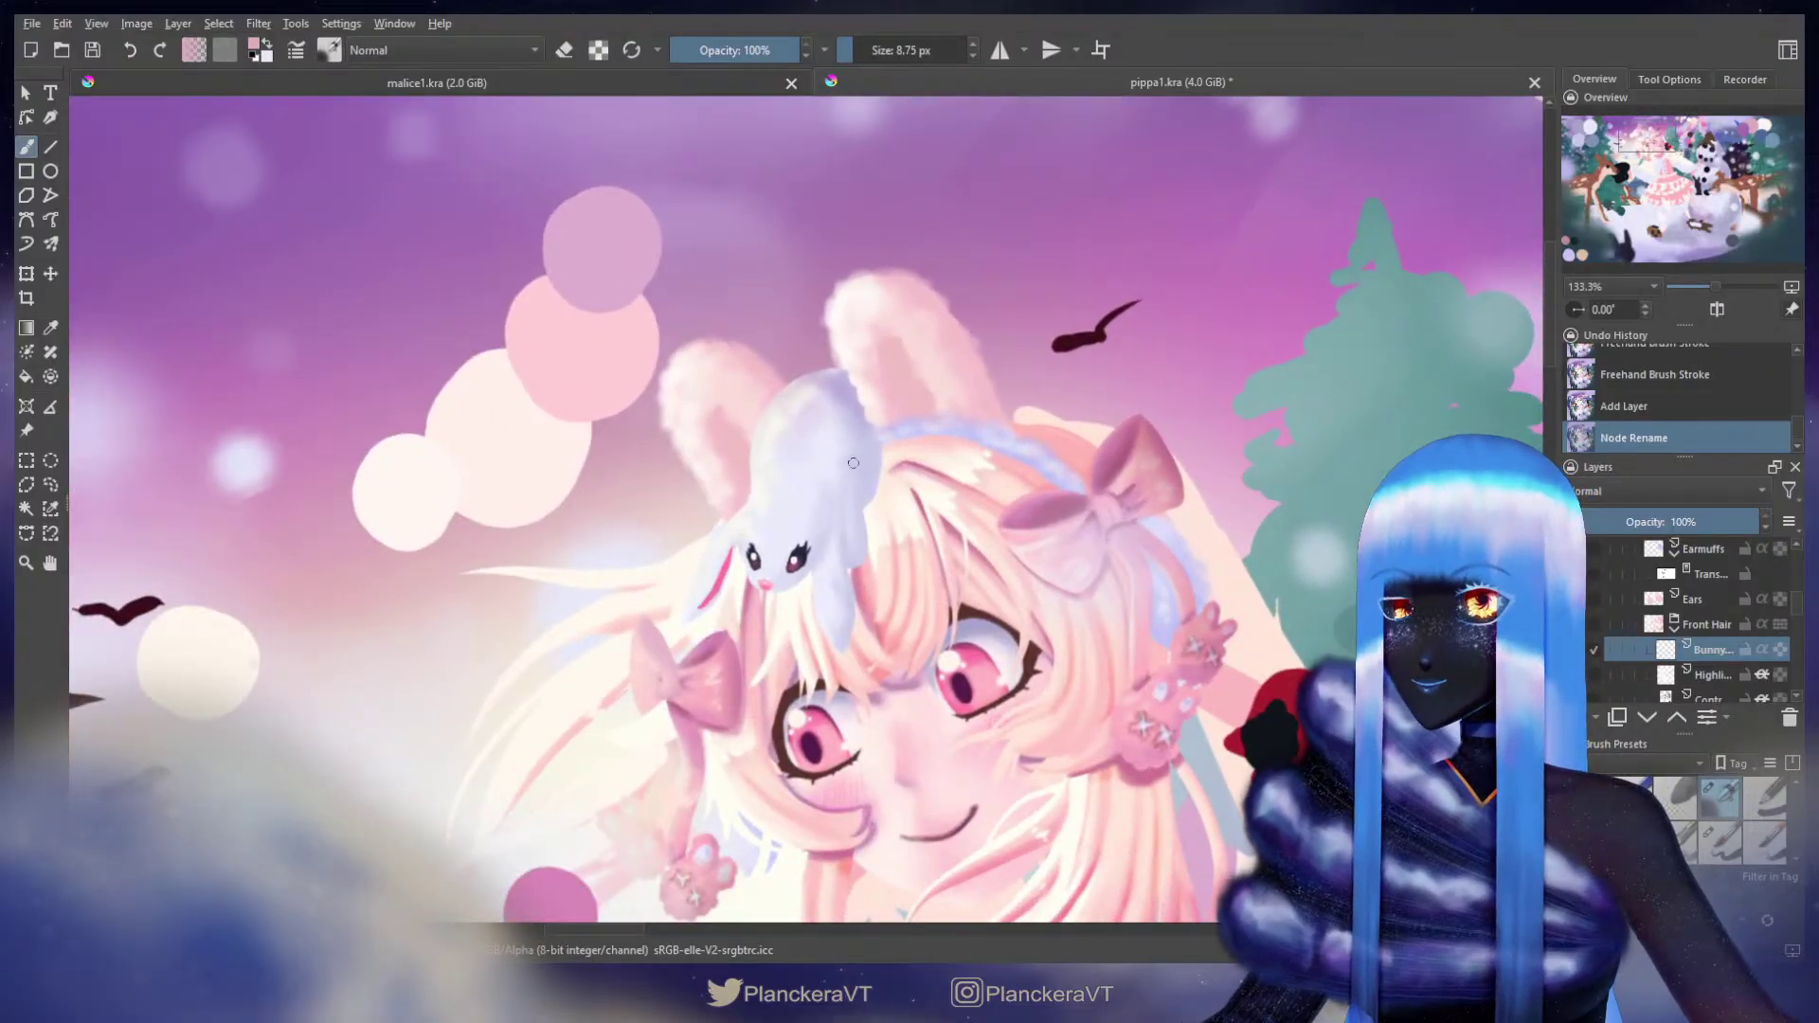
{"action": "left_click_drag", "start_coordinate": [866, 446], "coordinate": [880, 453]}
{"action": "mouse_move", "coordinate": [878, 441]}
{"action": "left_mouse_down"}
{"action": "mouse_move", "coordinate": [862, 506]}
{"action": "mouse_move", "coordinate": [883, 454]}
{"action": "left_mouse_up"}
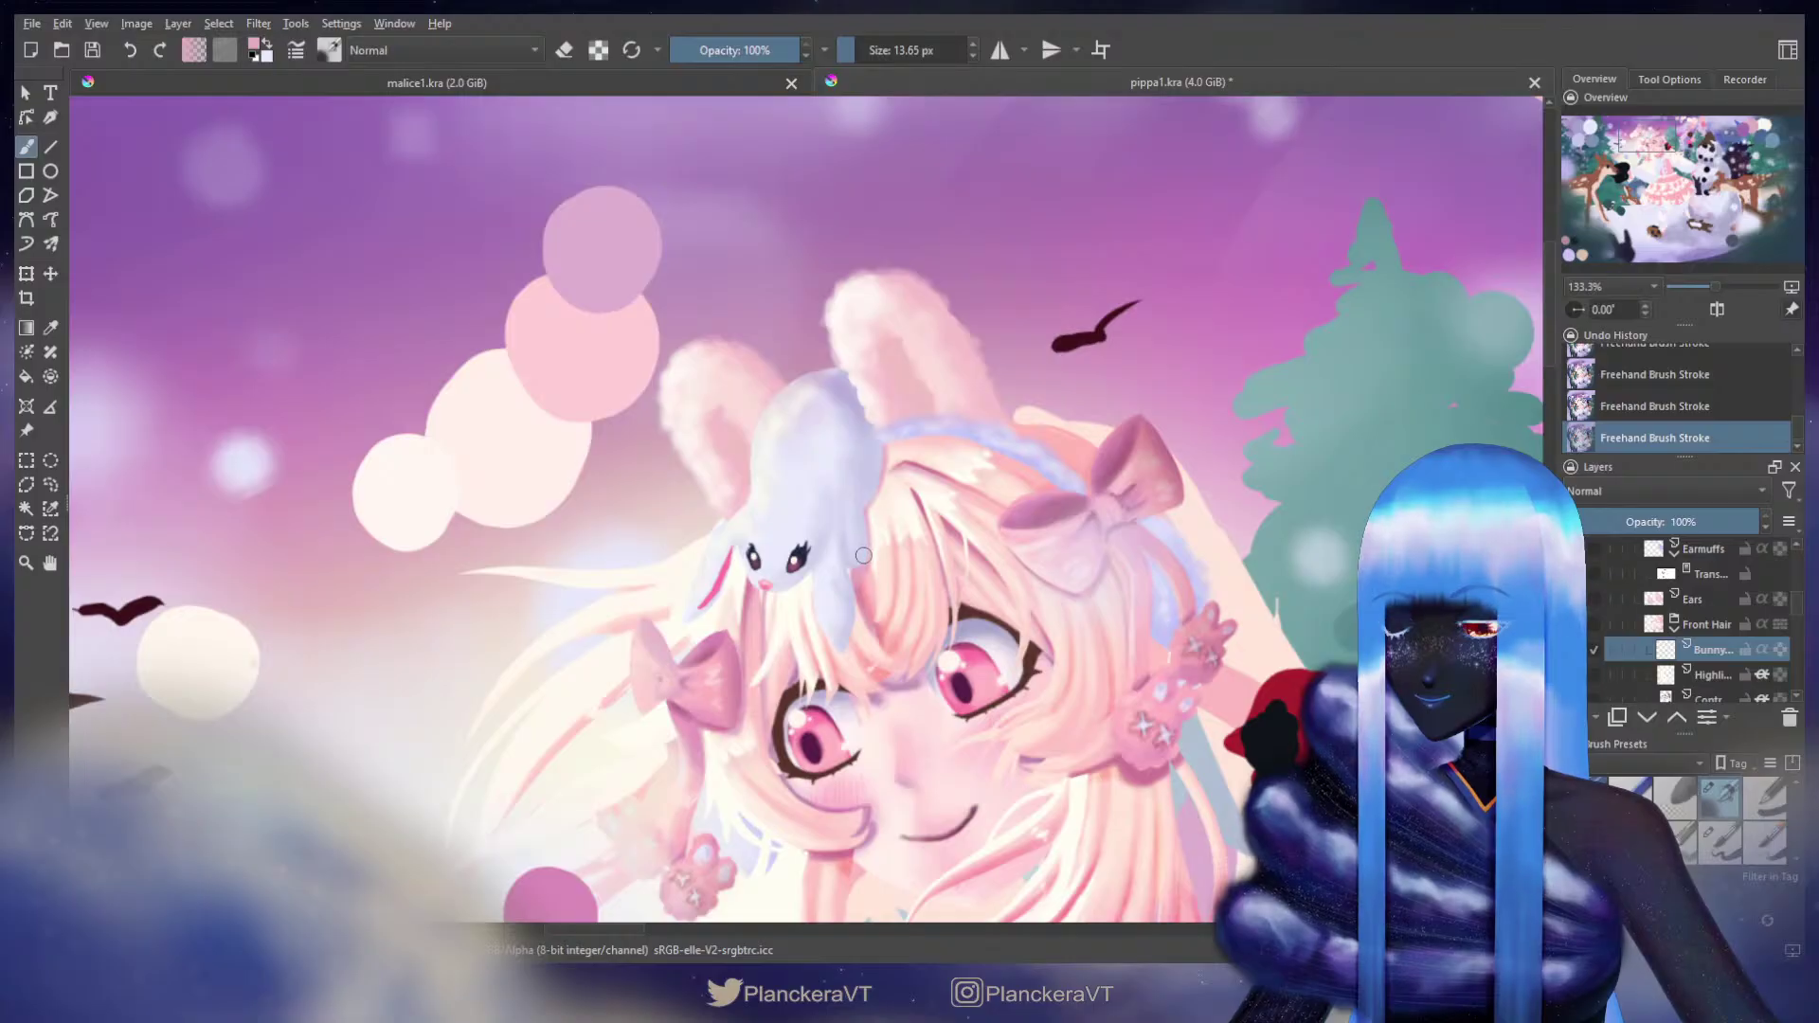
{"action": "left_click_drag", "start_coordinate": [1352, 398], "coordinate": [1141, 483]}
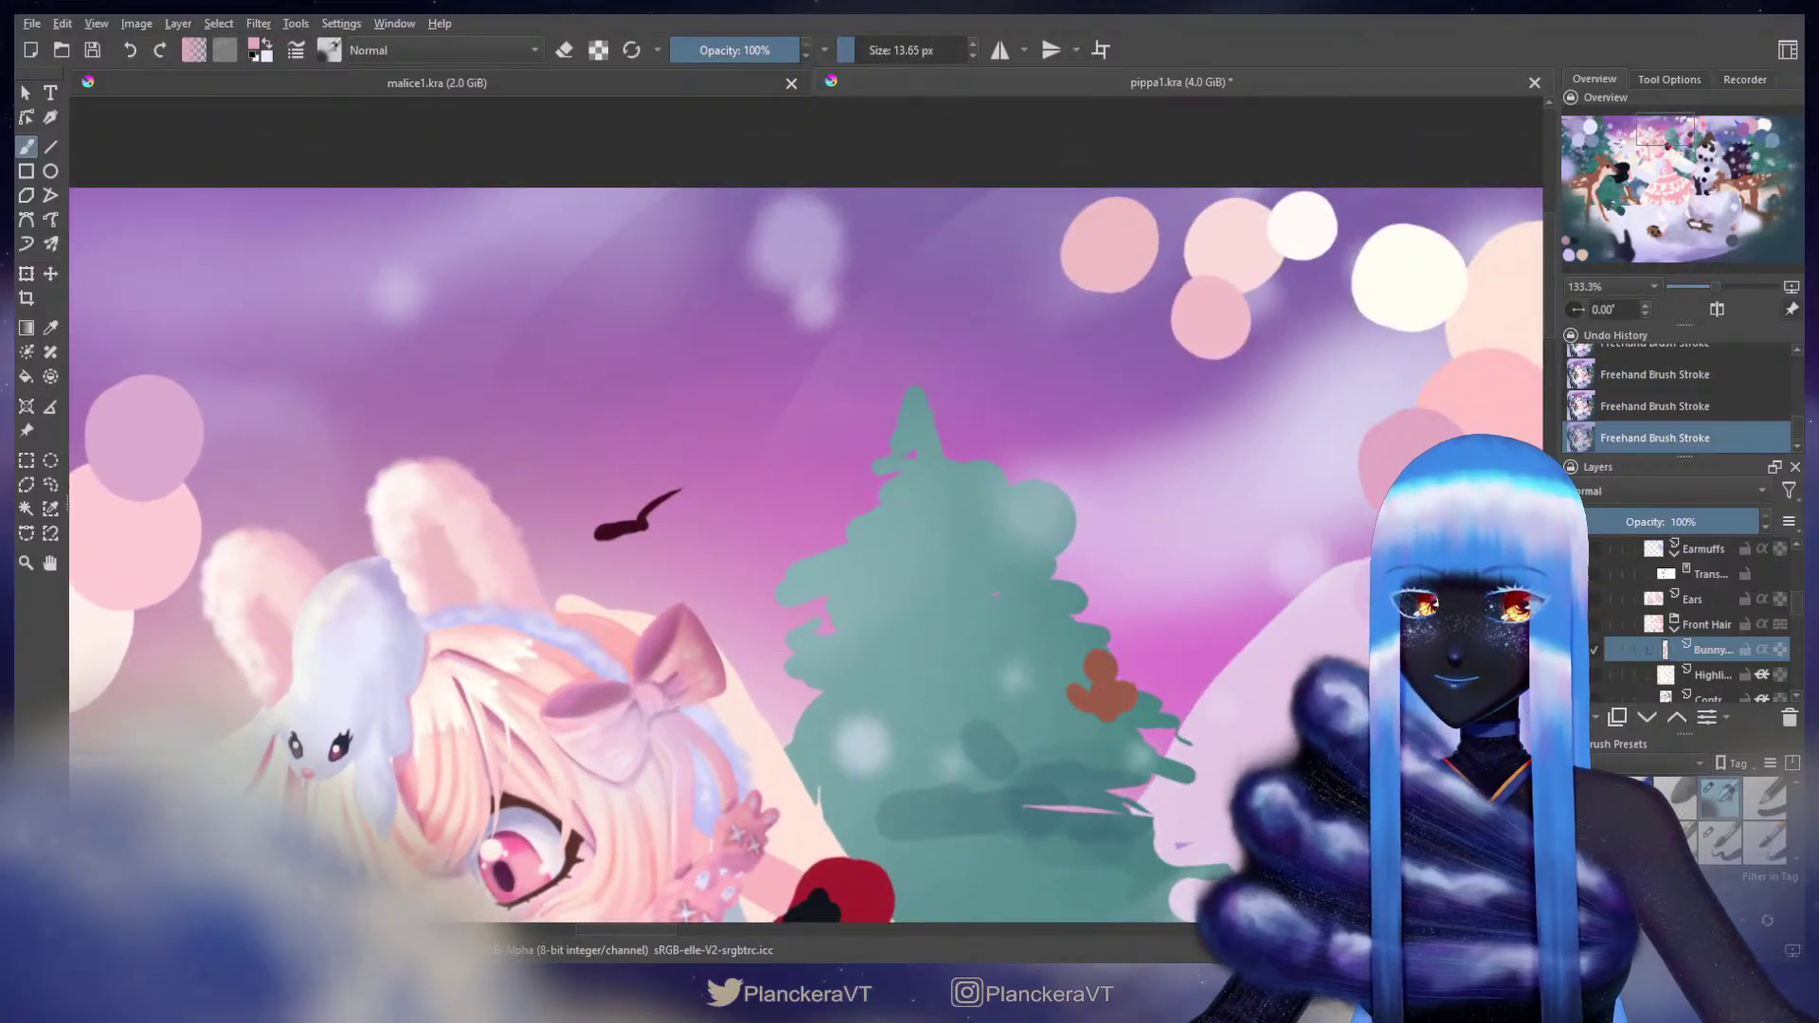
{"action": "left_click_drag", "start_coordinate": [1074, 573], "coordinate": [1556, 339]}
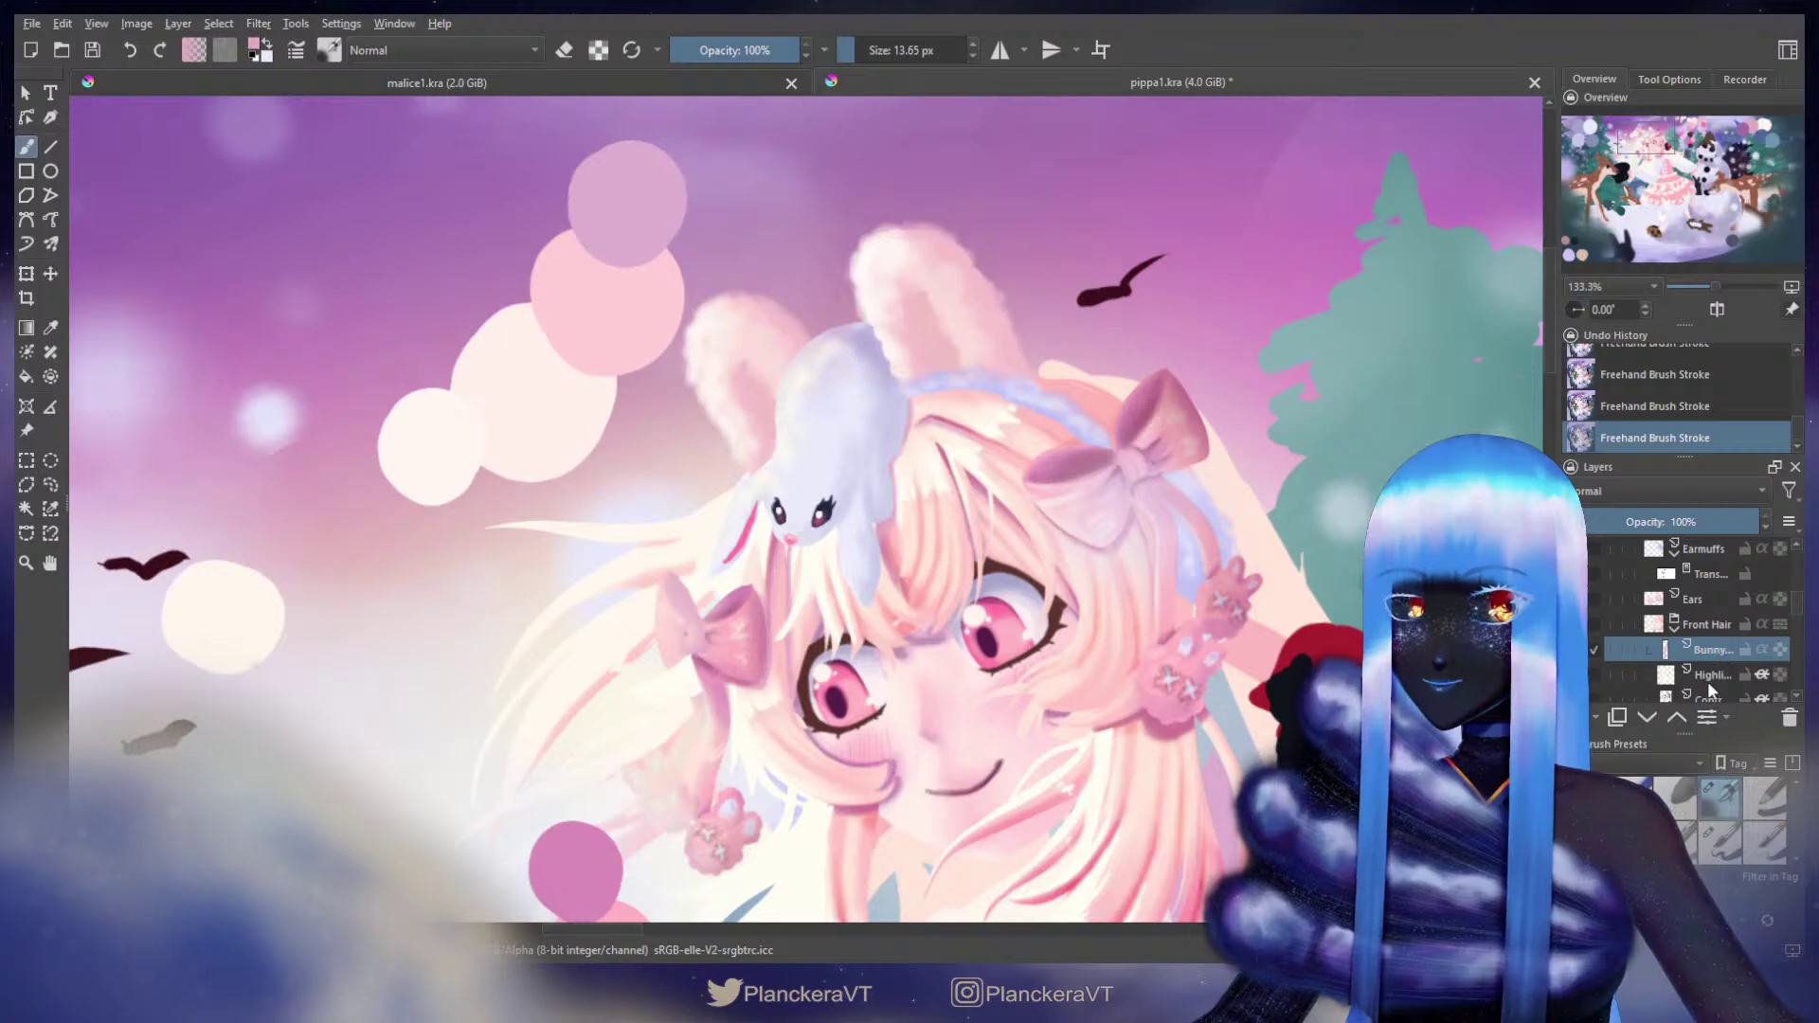
Step: Move the Contrast layer above the bunny shadow layer and compare the hair with and without it
{"action": "left_click_drag", "start_coordinate": [1710, 699], "coordinate": [1722, 646]}
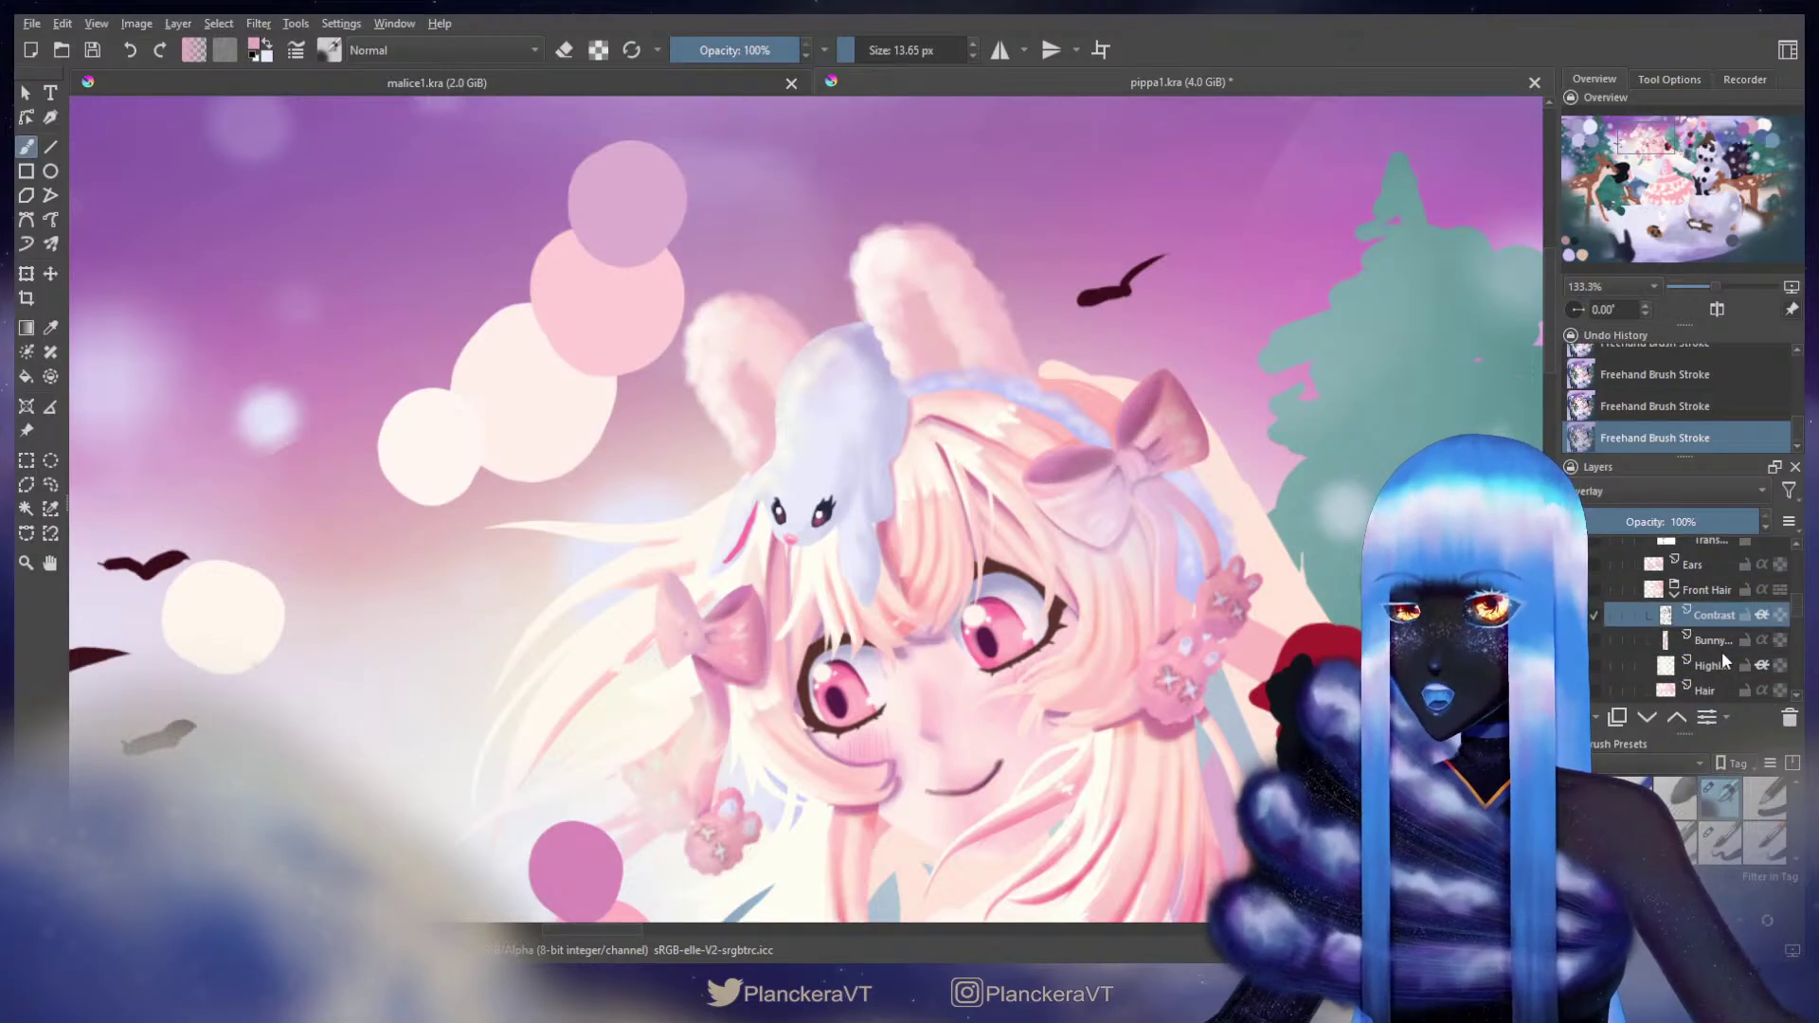
{"action": "left_click_drag", "start_coordinate": [805, 569], "coordinate": [859, 384]}
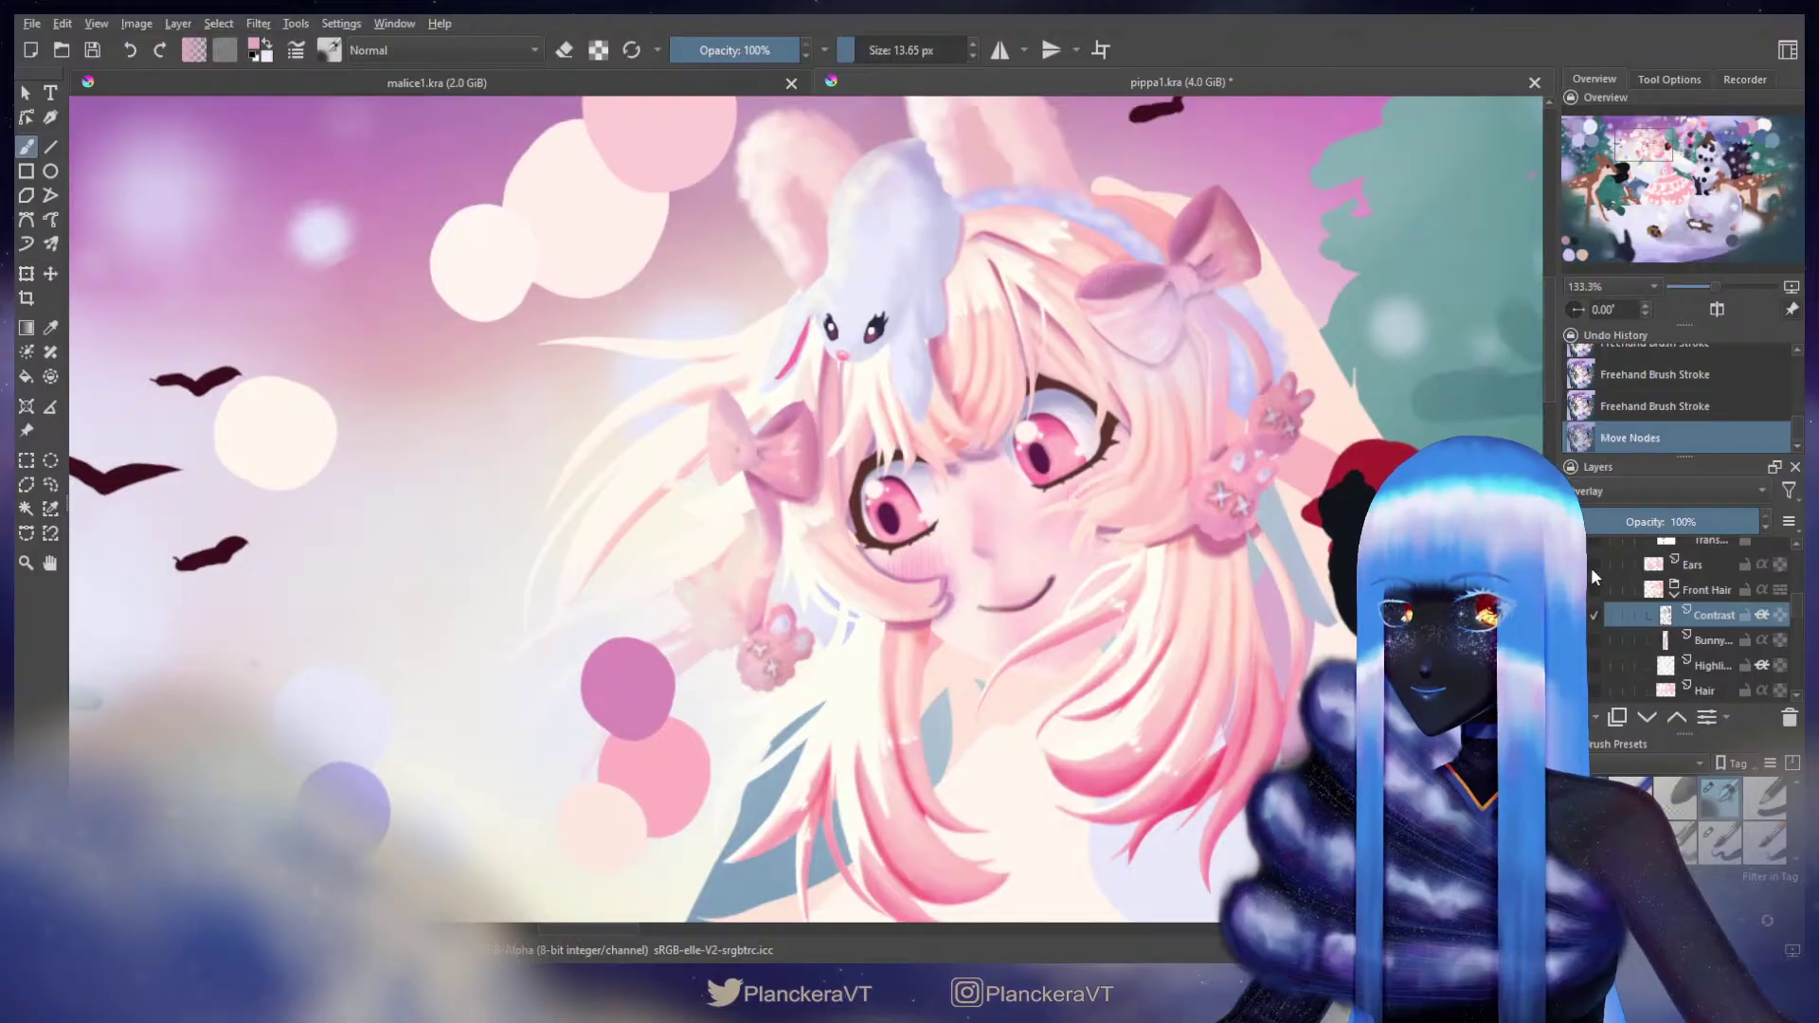
{"action": "left_click", "coordinate": [1573, 614]}
{"action": "left_click", "coordinate": [1573, 615]}
{"action": "left_click", "coordinate": [1574, 614]}
{"action": "left_click", "coordinate": [1574, 614]}
{"action": "left_click", "coordinate": [1573, 615]}
{"action": "key", "text": "ctrl+z"}
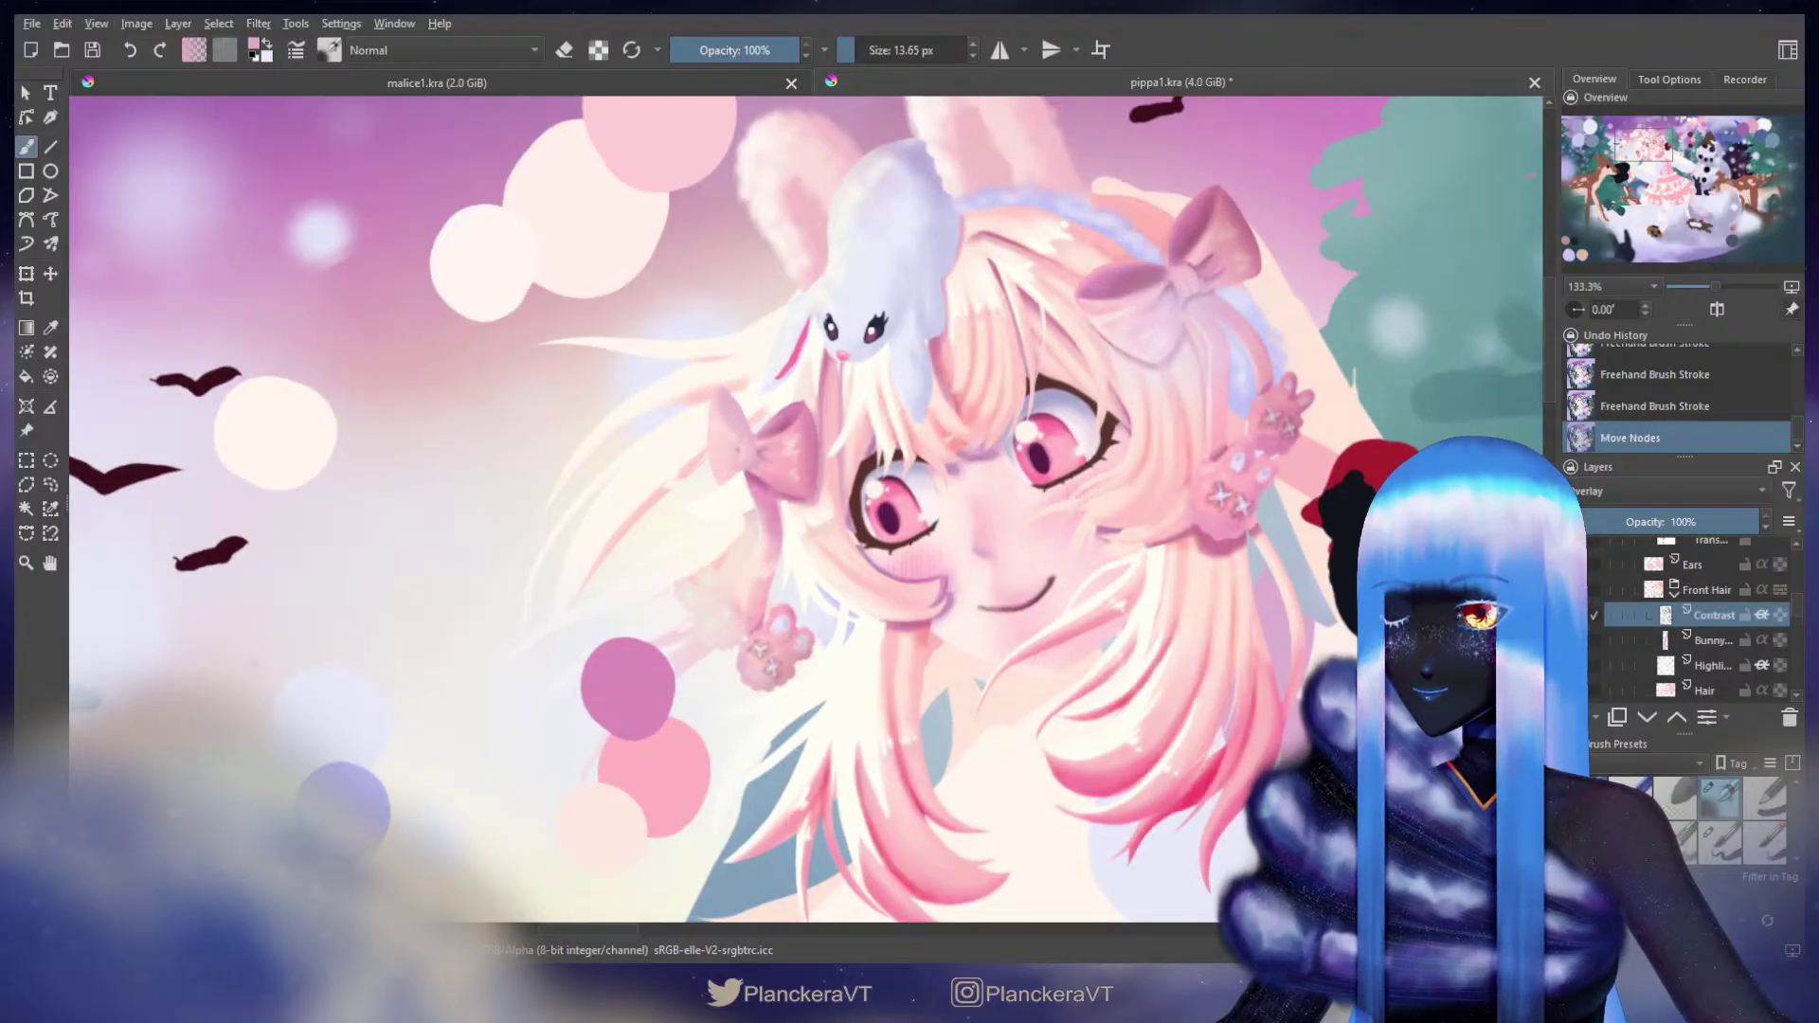
Step: Extend the bunny's shadow along its body with the 11.80 px brush and turn on alpha inheritance for the shadow layer
{"action": "left_click", "coordinate": [1713, 642]}
{"action": "mouse_move", "coordinate": [941, 237]}
{"action": "left_mouse_down"}
{"action": "mouse_move", "coordinate": [1020, 389]}
{"action": "mouse_move", "coordinate": [1006, 479]}
{"action": "left_mouse_up"}
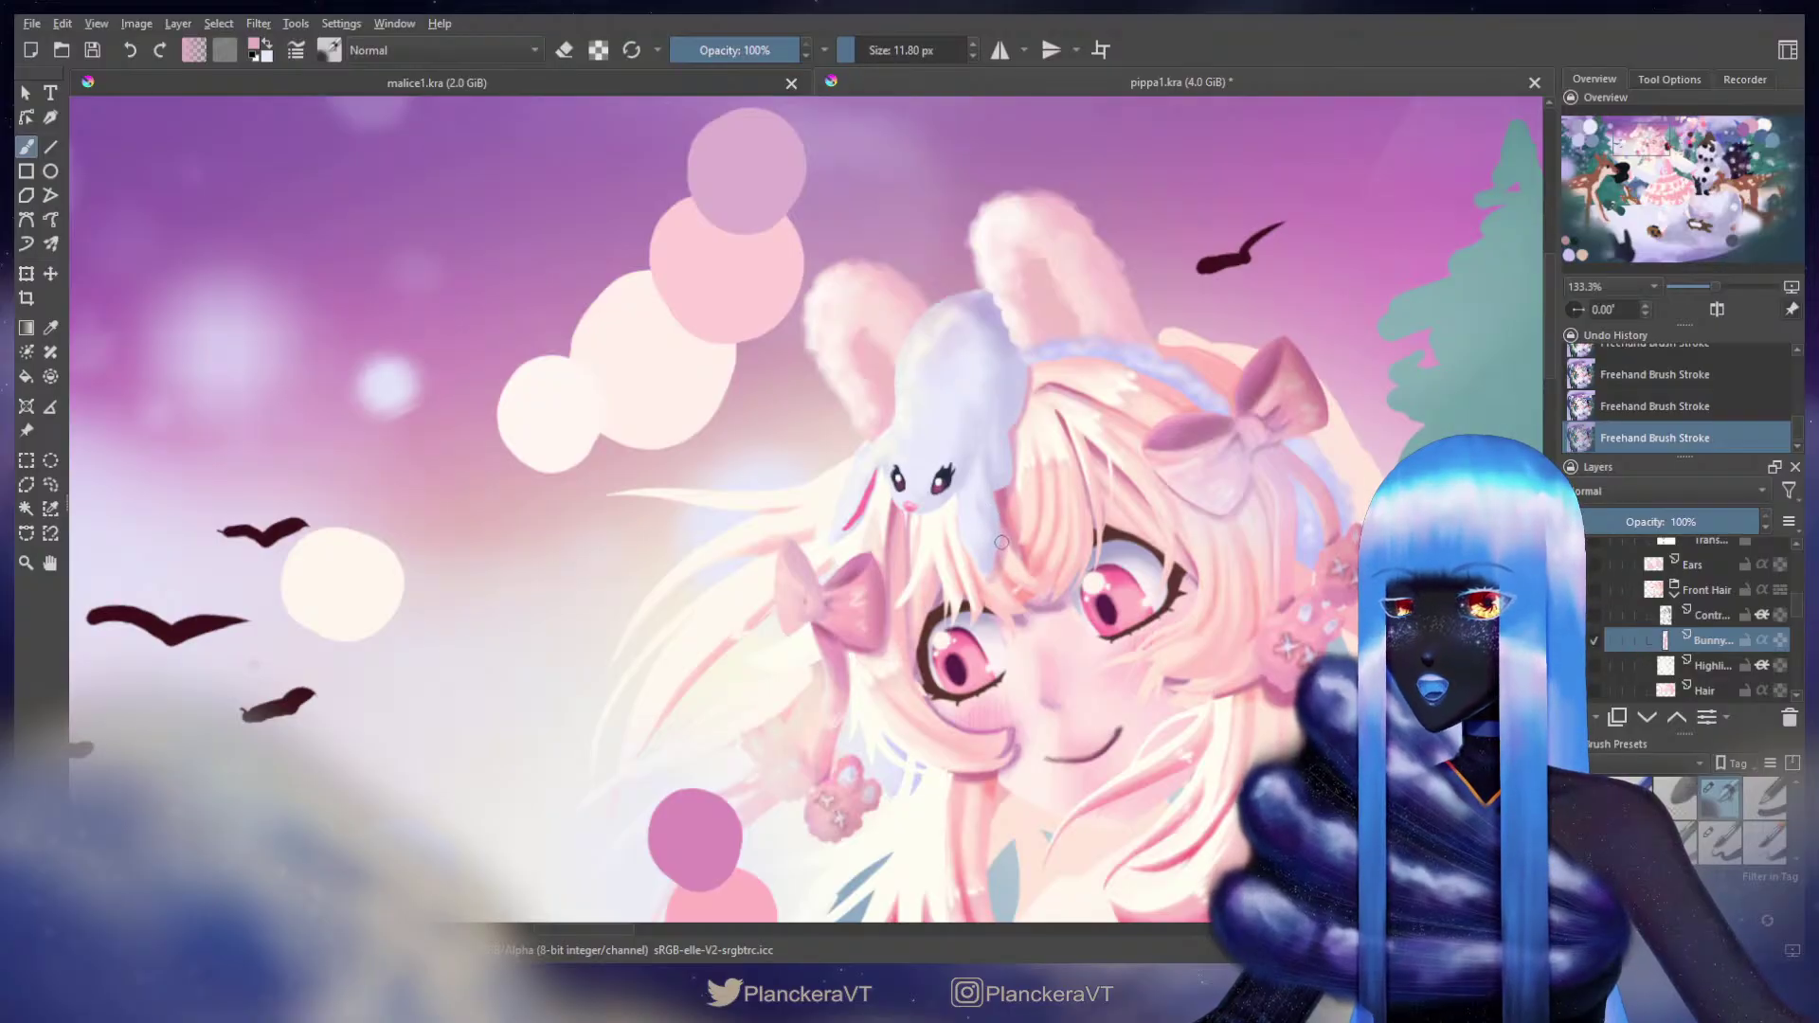
{"action": "left_click", "coordinate": [1768, 643]}
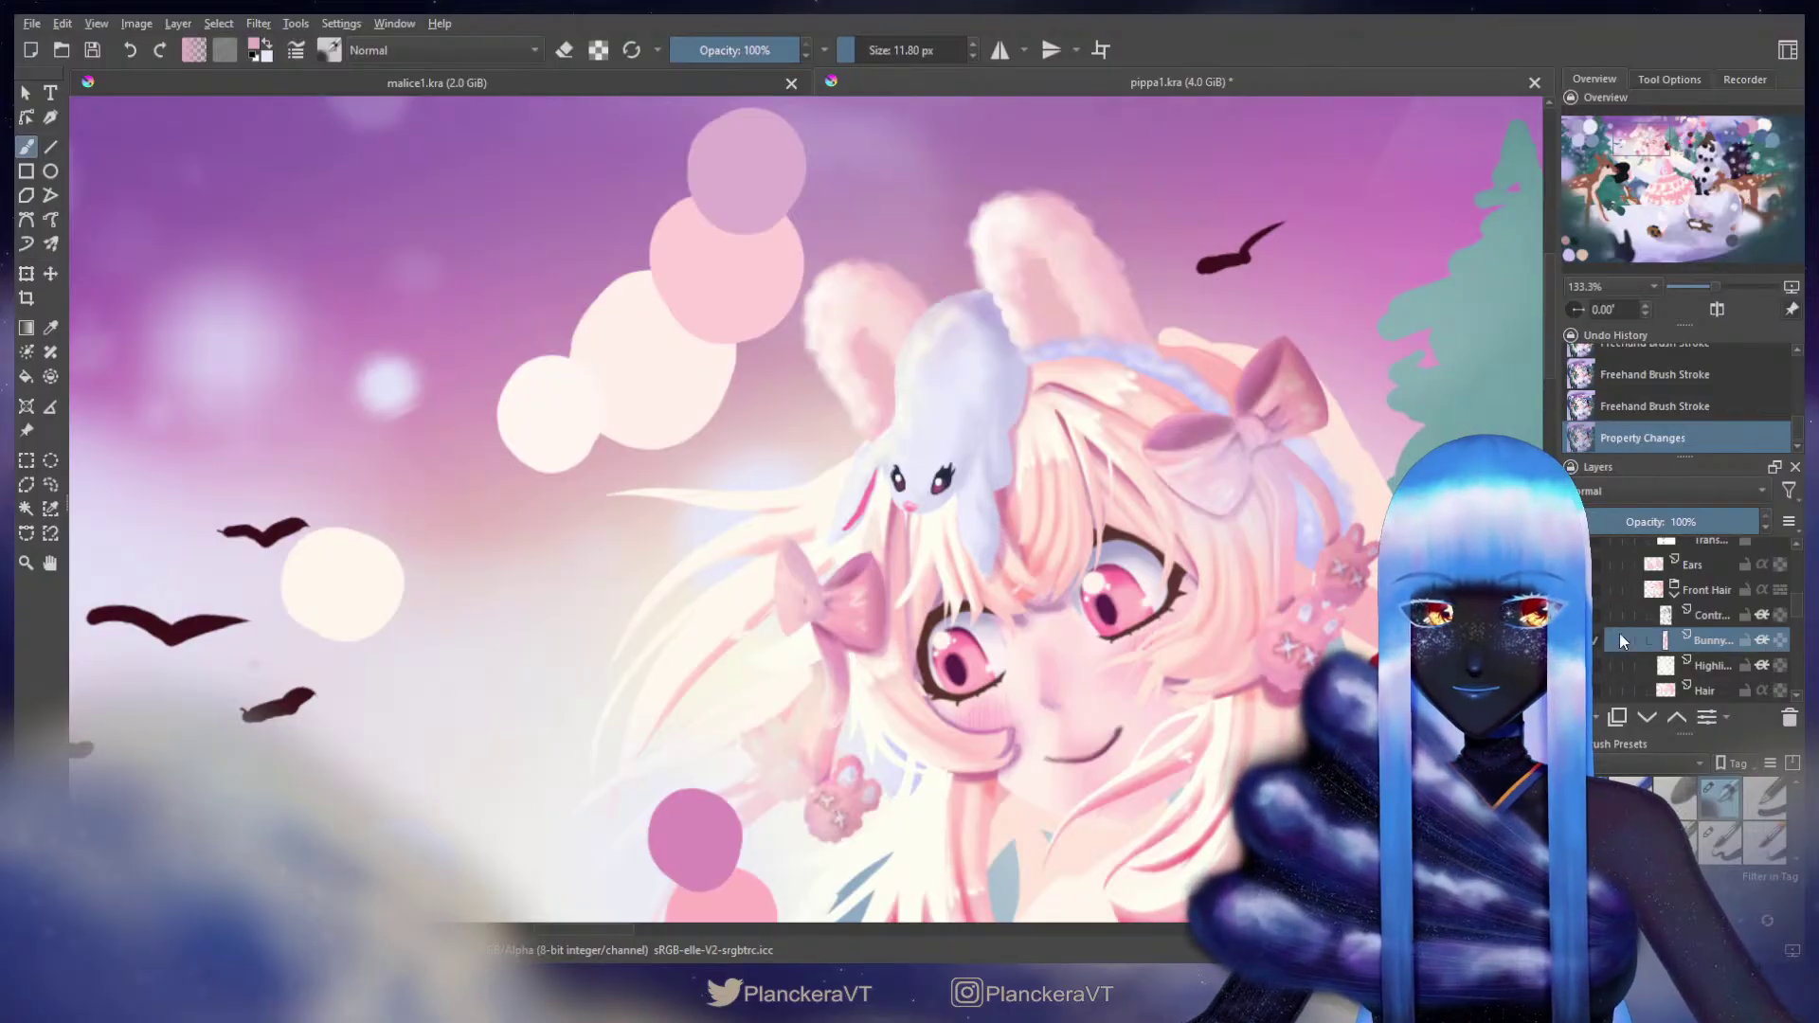
Step: Build up the shadow on the hair around the head bunny, varying the brush between 9.63 and 25.83 px and undoing a stray stroke
{"action": "key", "text": "bracketright"}
{"action": "mouse_move", "coordinate": [958, 485]}
{"action": "left_mouse_down"}
{"action": "mouse_move", "coordinate": [972, 537]}
{"action": "mouse_move", "coordinate": [949, 488]}
{"action": "mouse_move", "coordinate": [933, 505]}
{"action": "left_mouse_up"}
{"action": "key", "text": "ctrl+z"}
{"action": "key", "text": "ctrl+z"}
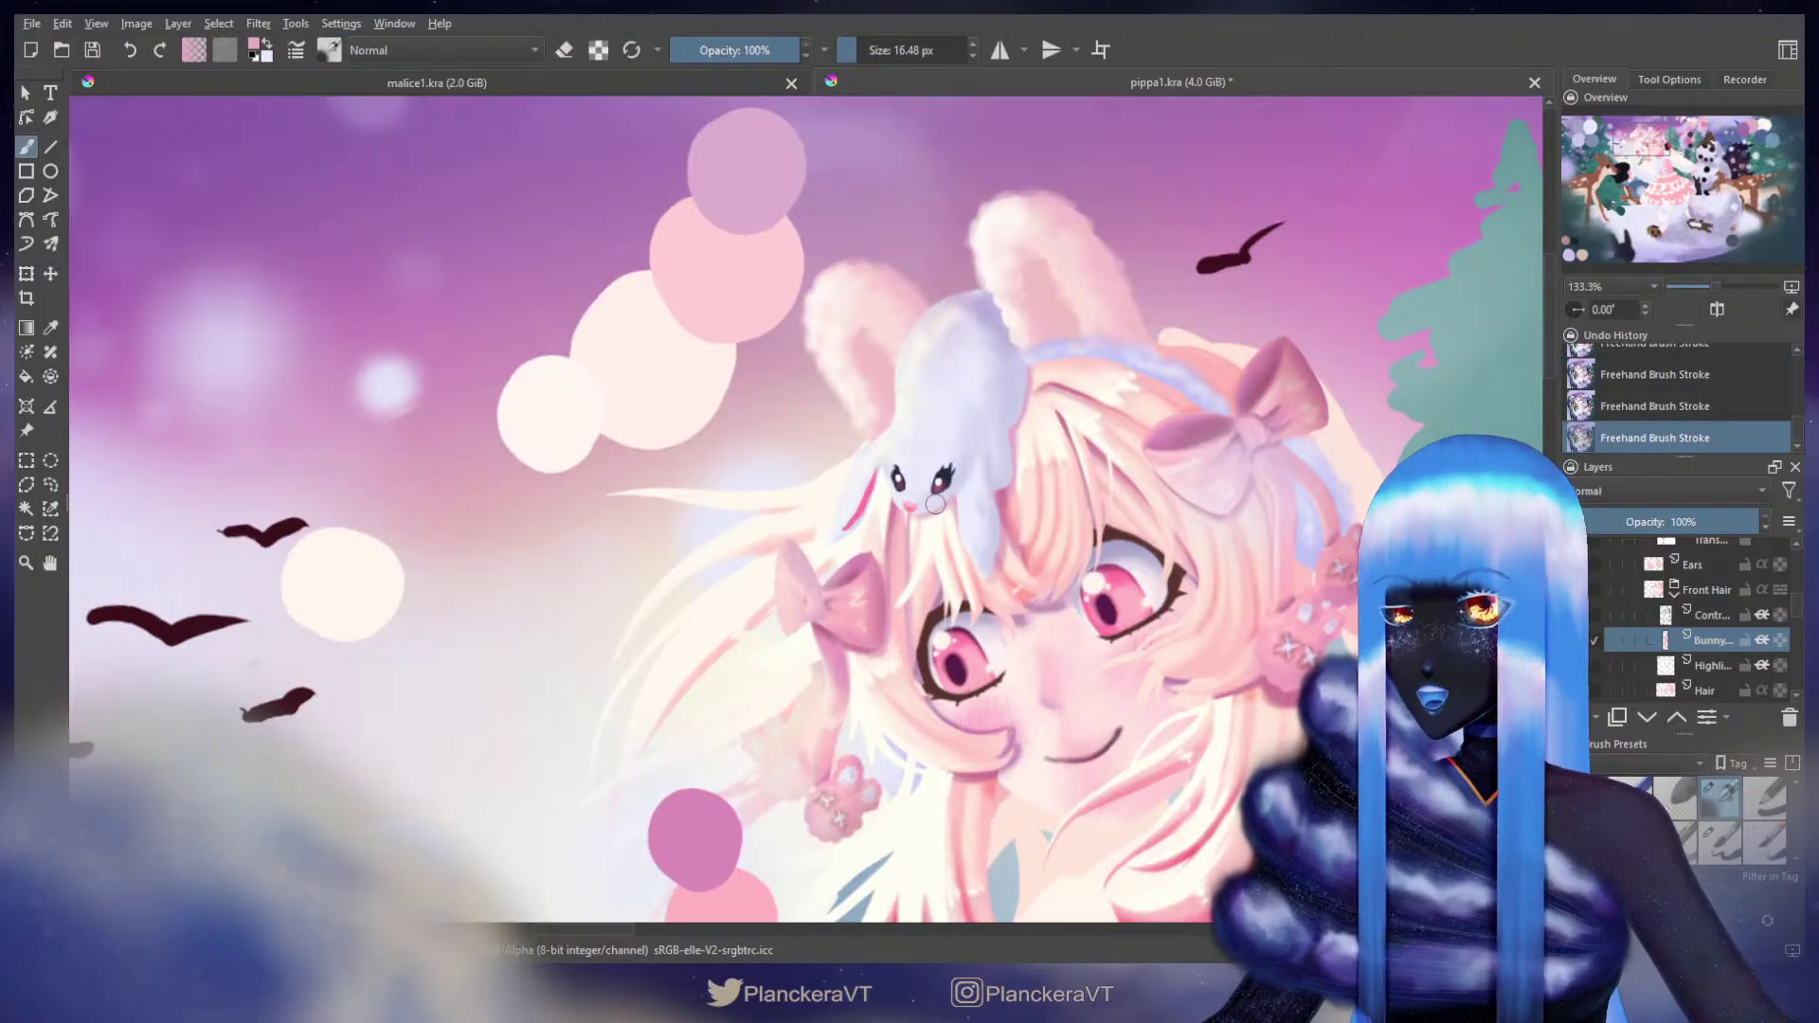
{"action": "left_click_drag", "start_coordinate": [1009, 397], "coordinate": [1021, 397], "text": "shift"}
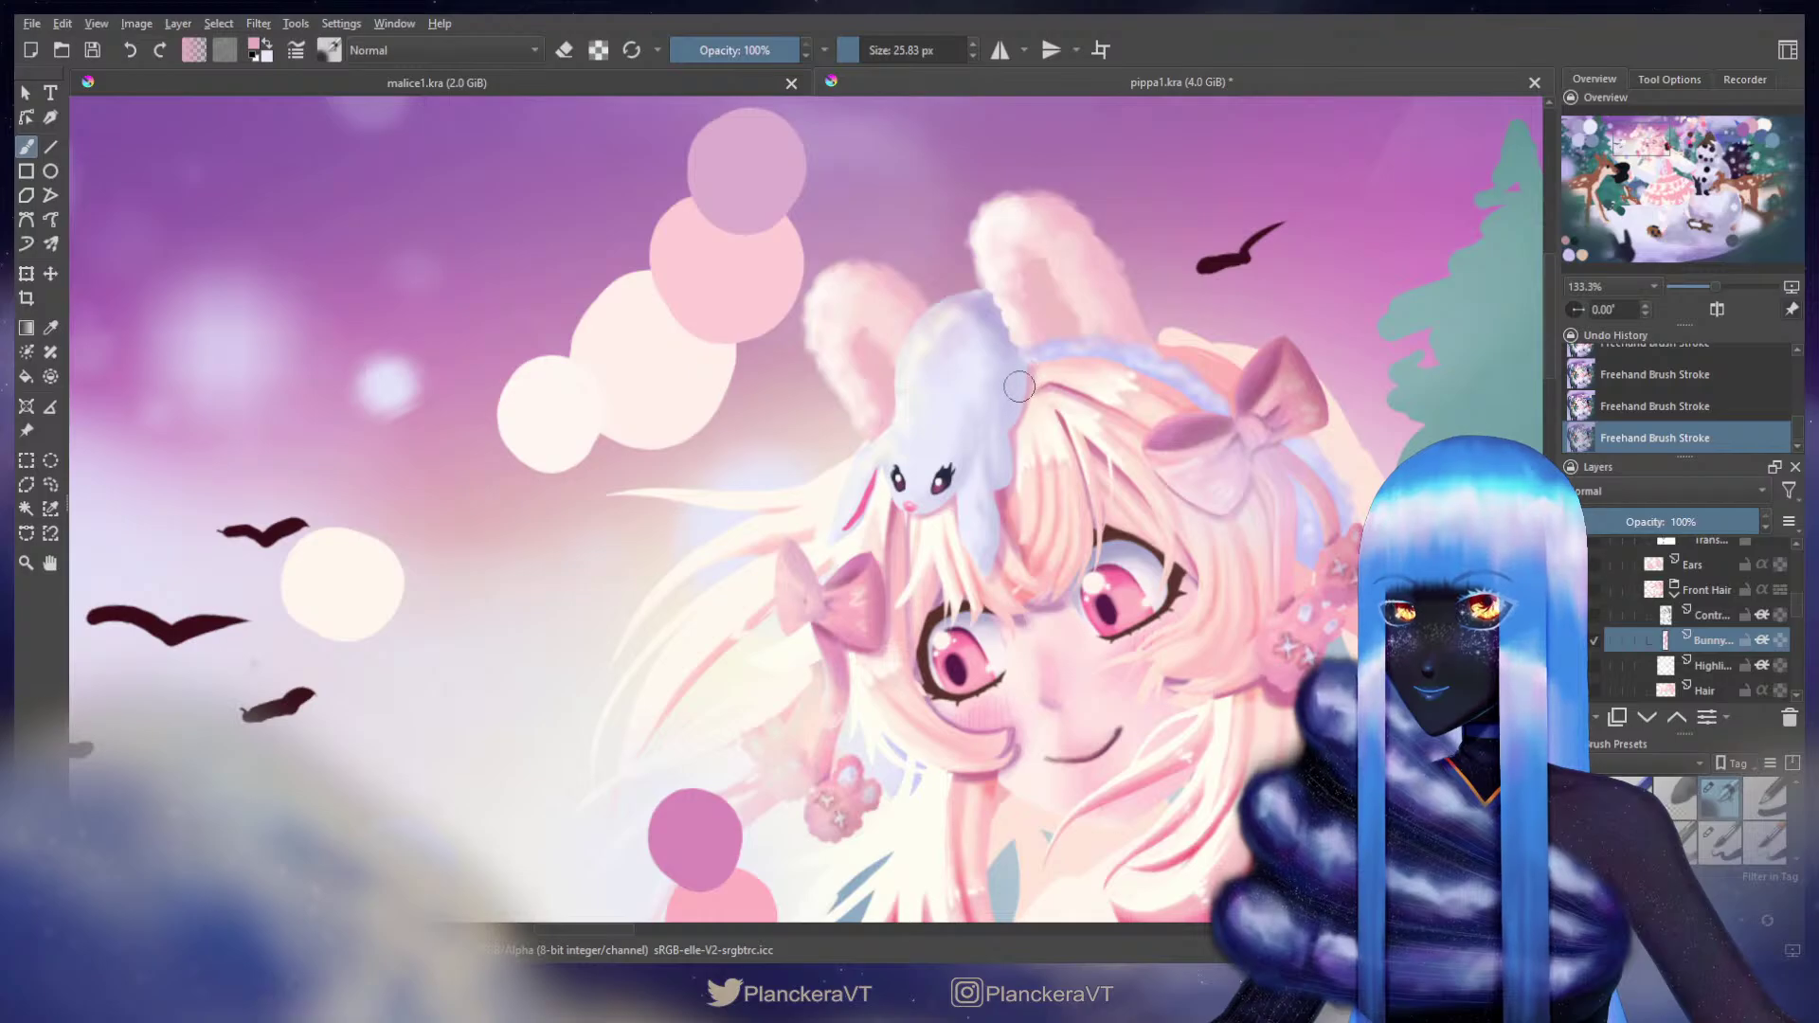
{"action": "left_click_drag", "start_coordinate": [988, 514], "coordinate": [976, 515], "text": "shift"}
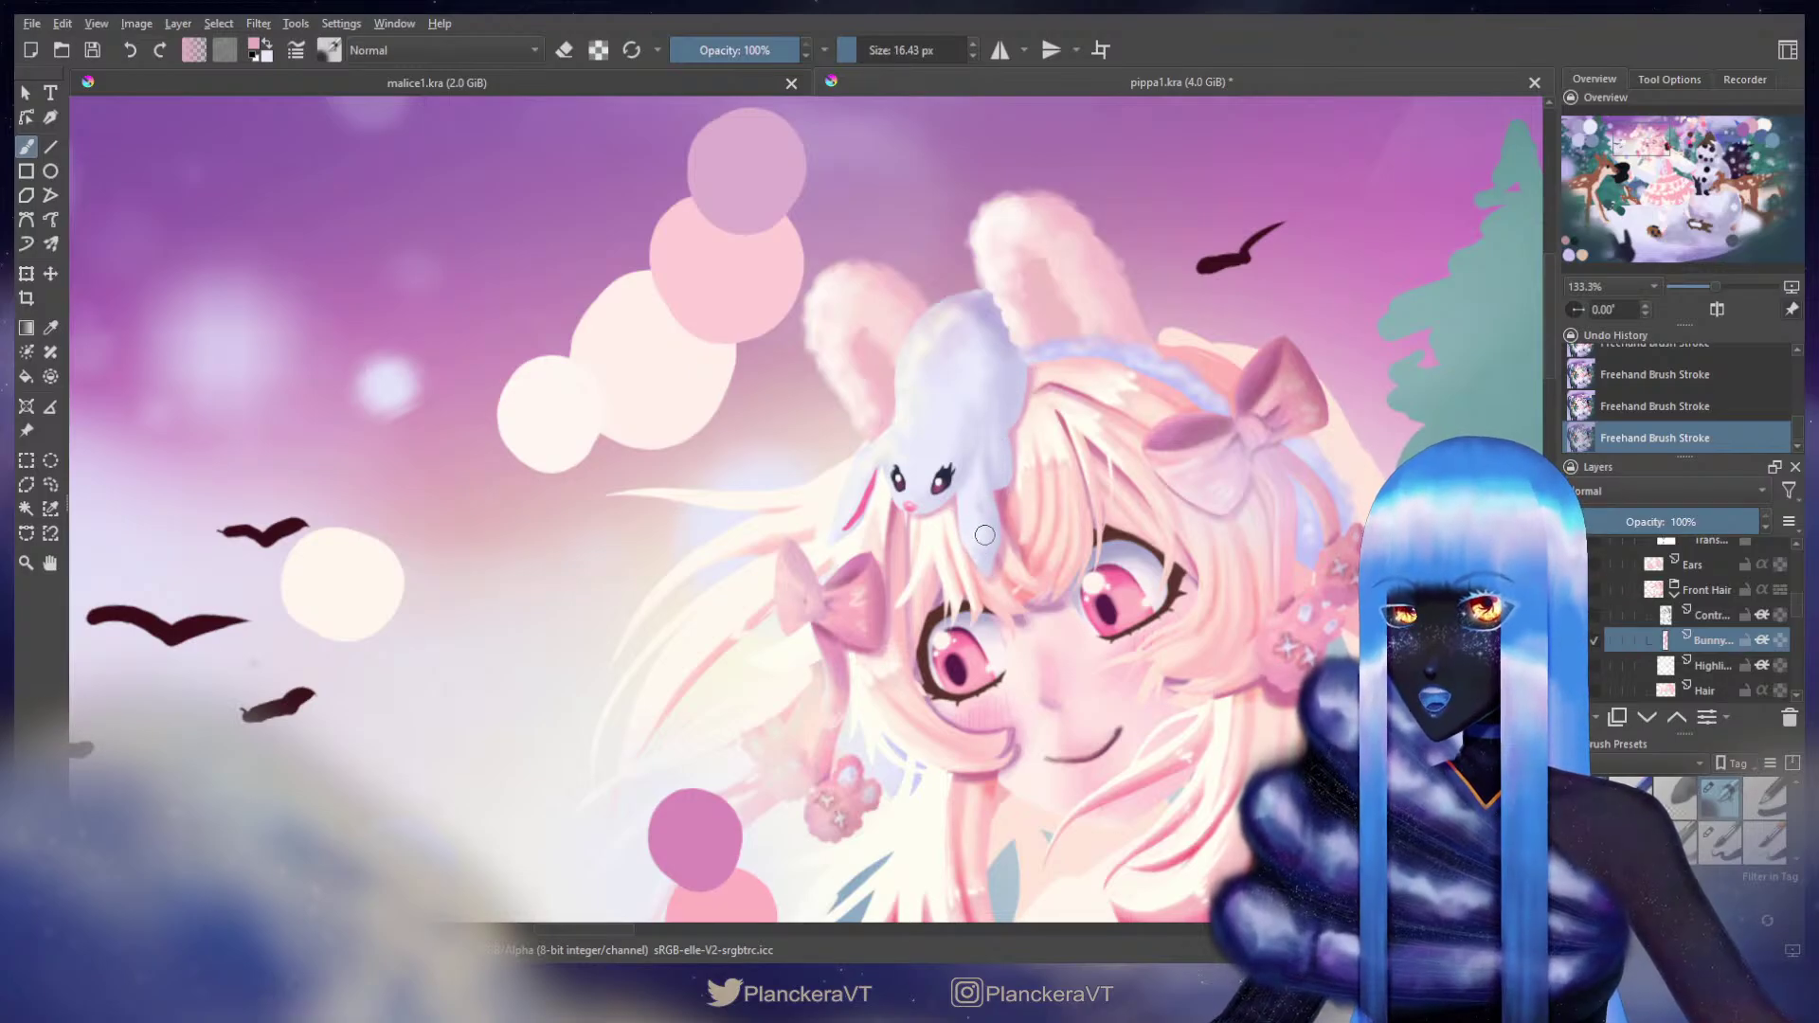
{"action": "left_click_drag", "start_coordinate": [1006, 482], "coordinate": [998, 482], "text": "shift"}
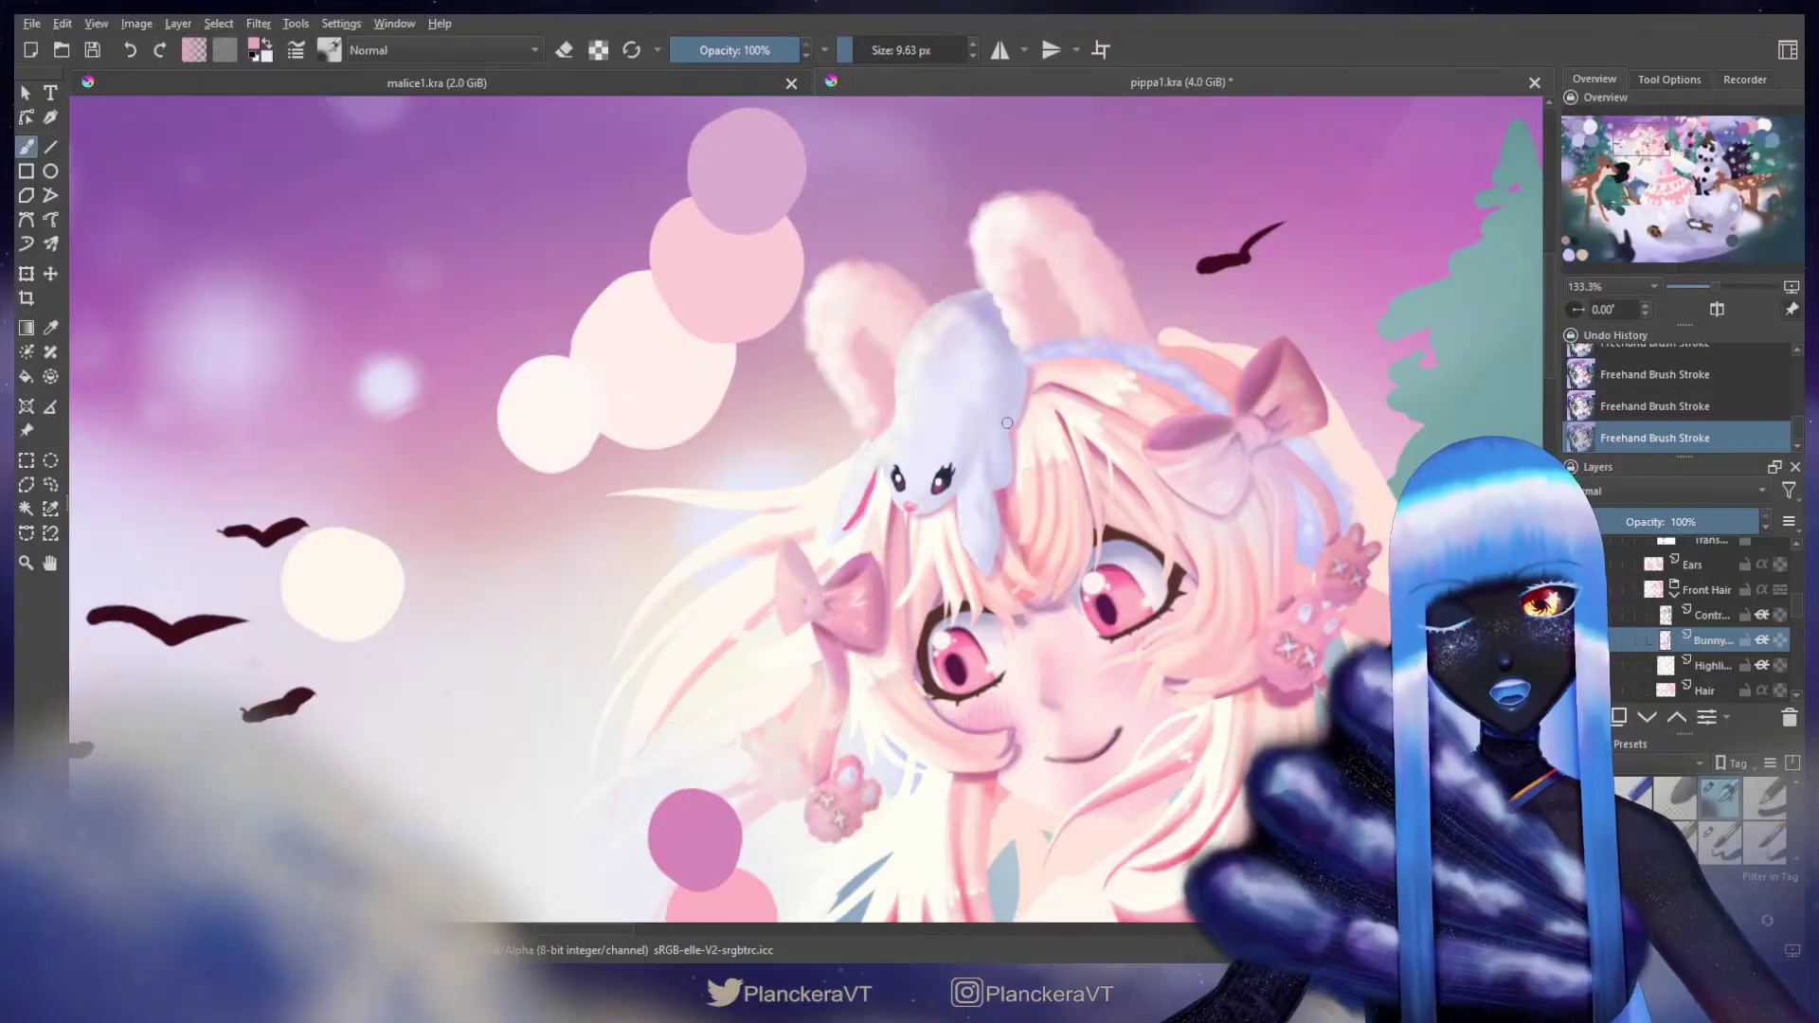
{"action": "key", "text": "bracketright"}
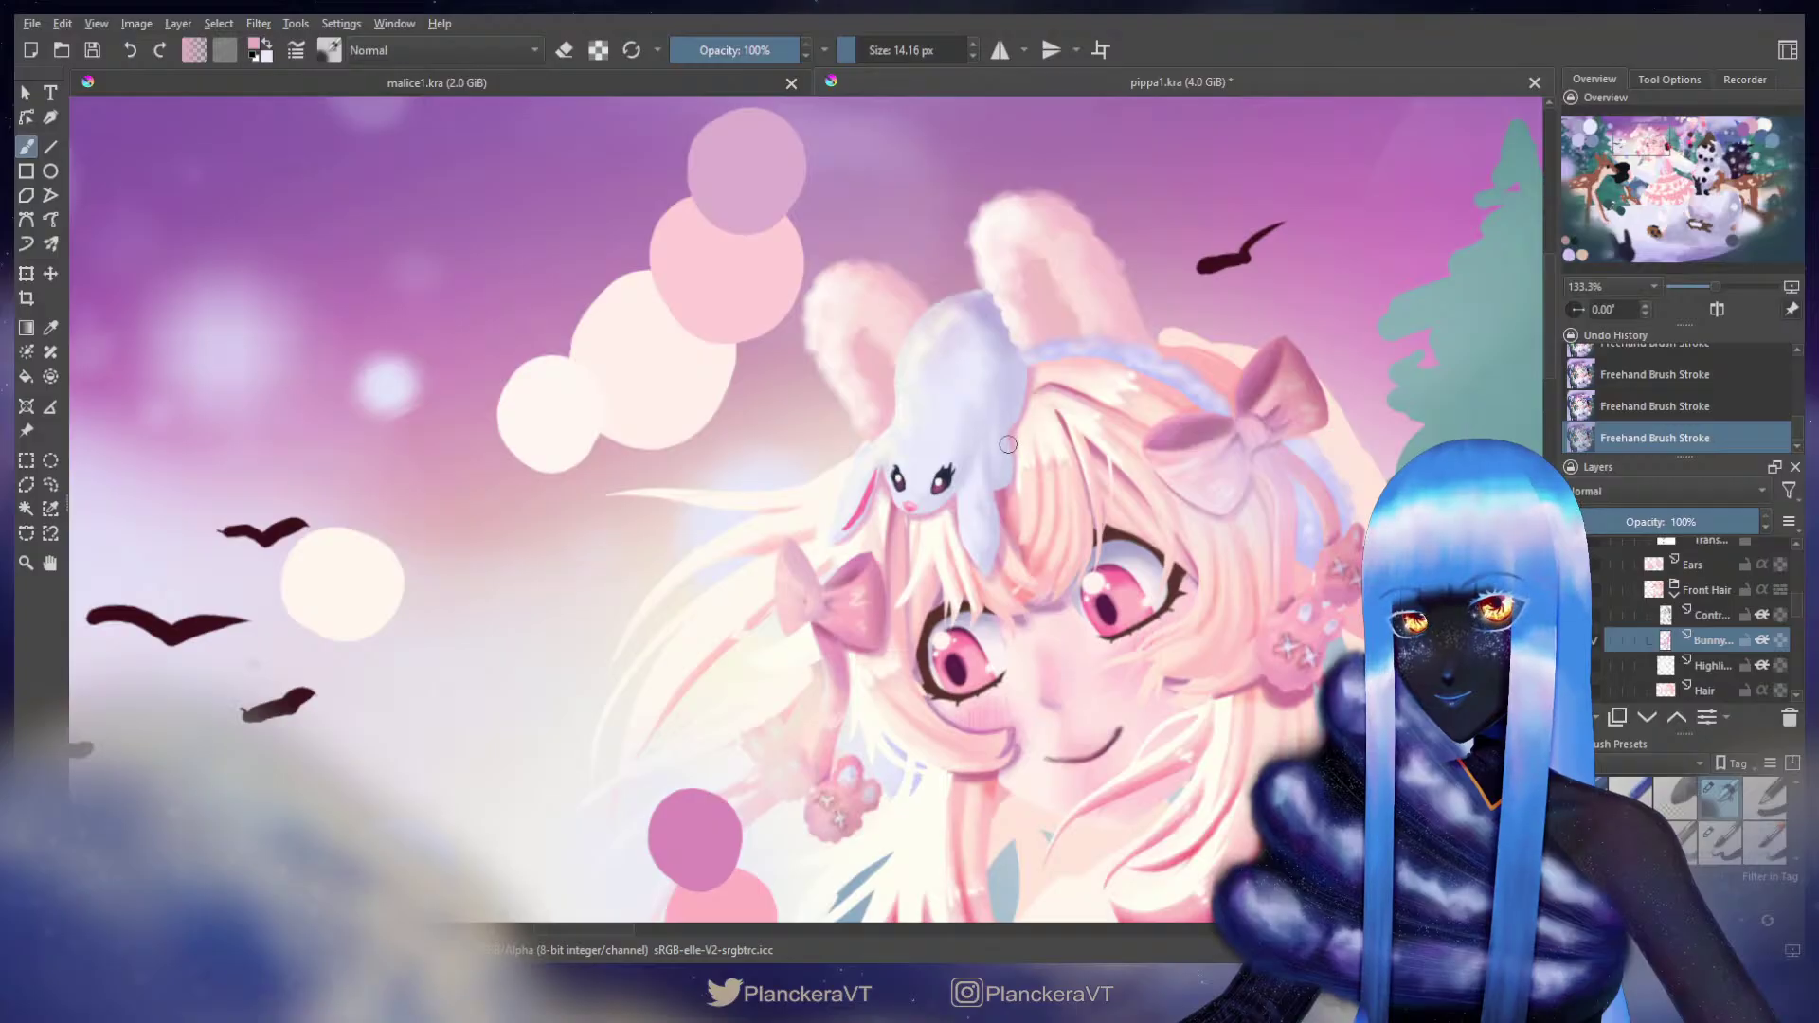
Step: Shade the head bunny's back and side on the Animals layer with lavender sampled from the colour swatches, using 8.19 and 12.03 px brushes
{"action": "left_click_drag", "start_coordinate": [1799, 627], "coordinate": [1799, 588]}
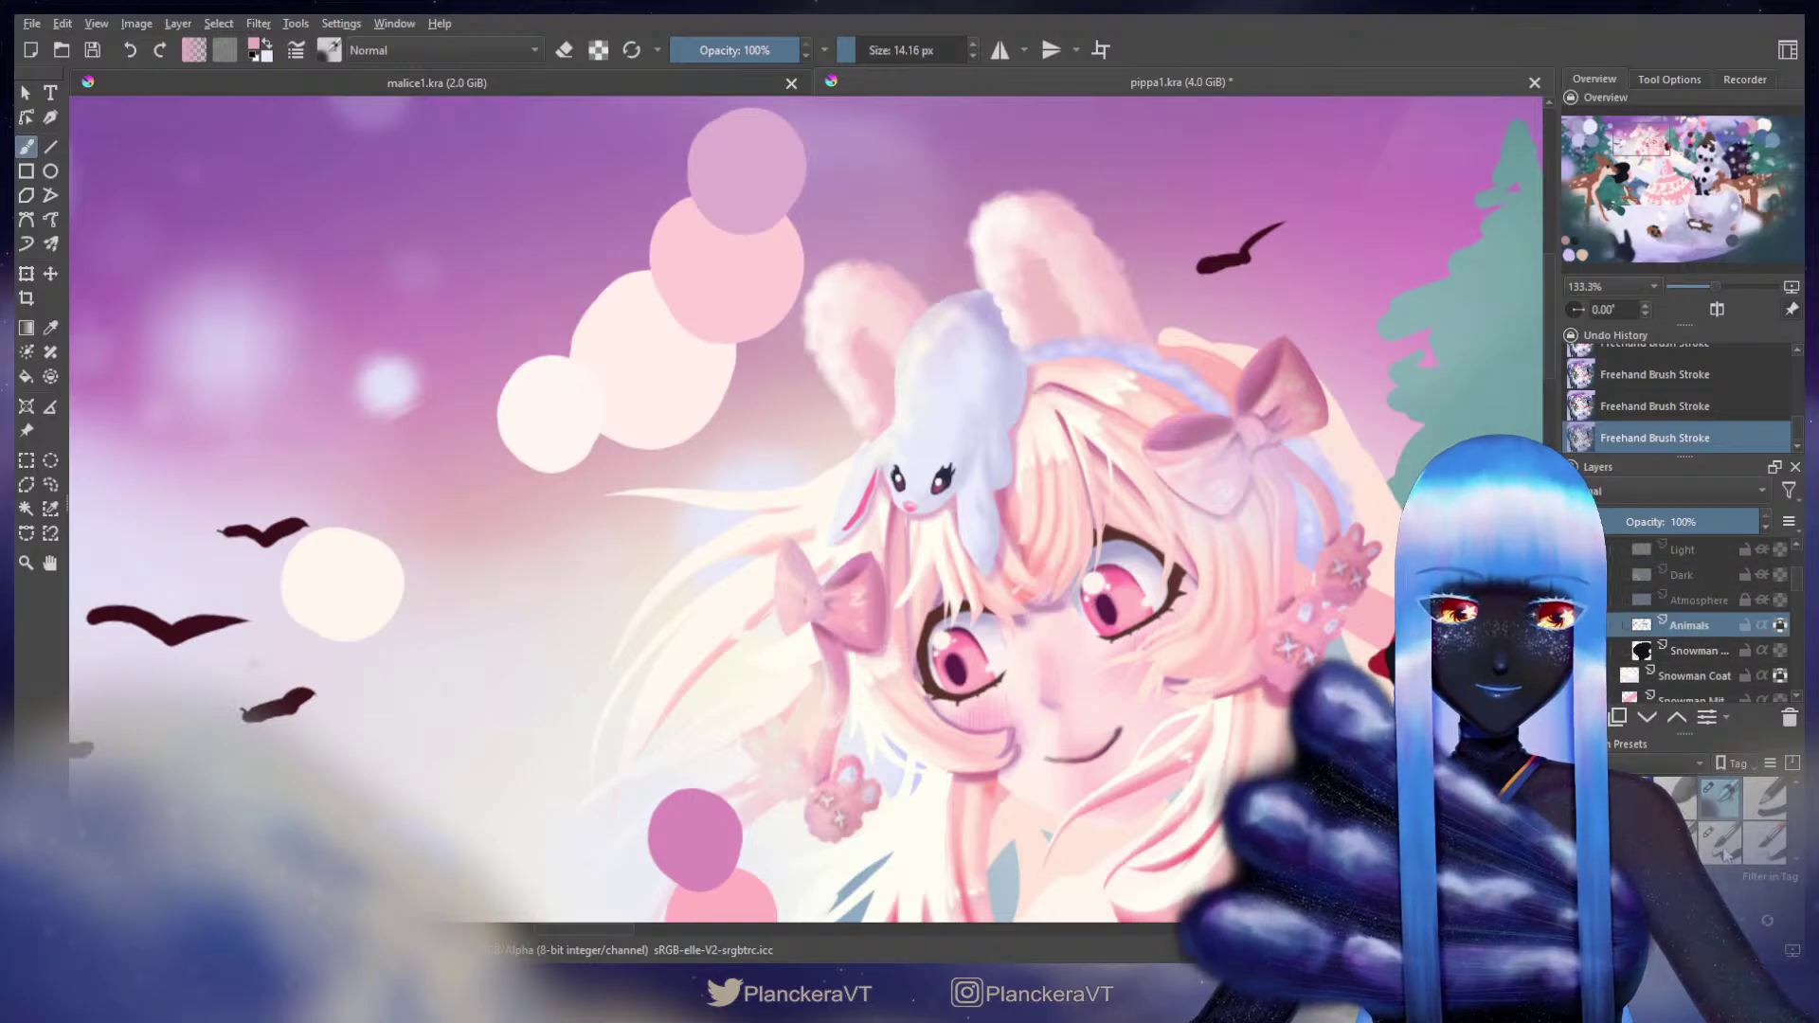
{"action": "left_click_drag", "start_coordinate": [1022, 491], "coordinate": [1374, 490]}
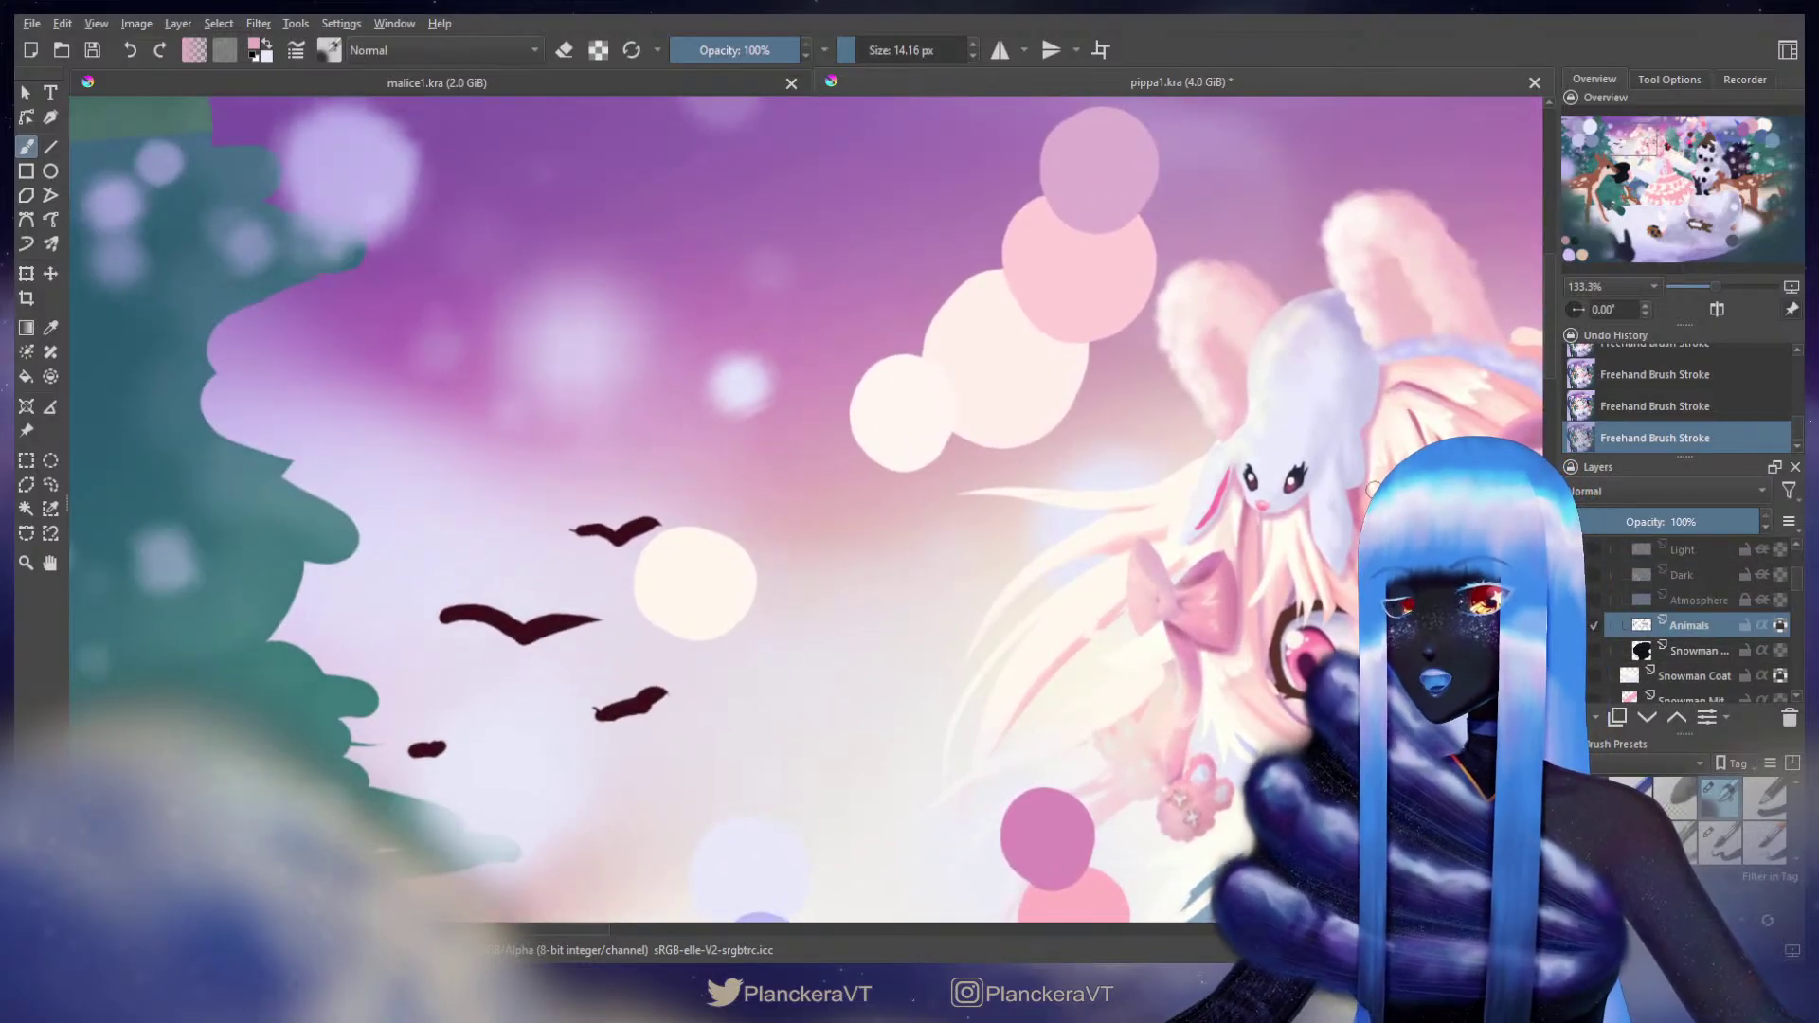
{"action": "scroll", "coordinate": [825, 540], "scroll_direction": "down", "scroll_amount": 2}
{"action": "left_click_drag", "start_coordinate": [816, 574], "coordinate": [1210, 496]}
{"action": "left_click", "coordinate": [534, 335], "text": "ctrl"}
{"action": "left_click_drag", "start_coordinate": [1342, 428], "coordinate": [1322, 435]}
{"action": "scroll", "coordinate": [1321, 435], "scroll_direction": "up", "scroll_amount": 1}
{"action": "scroll", "coordinate": [1020, 589], "scroll_direction": "up", "scroll_amount": 1}
{"action": "left_click_drag", "start_coordinate": [930, 671], "coordinate": [899, 590]}
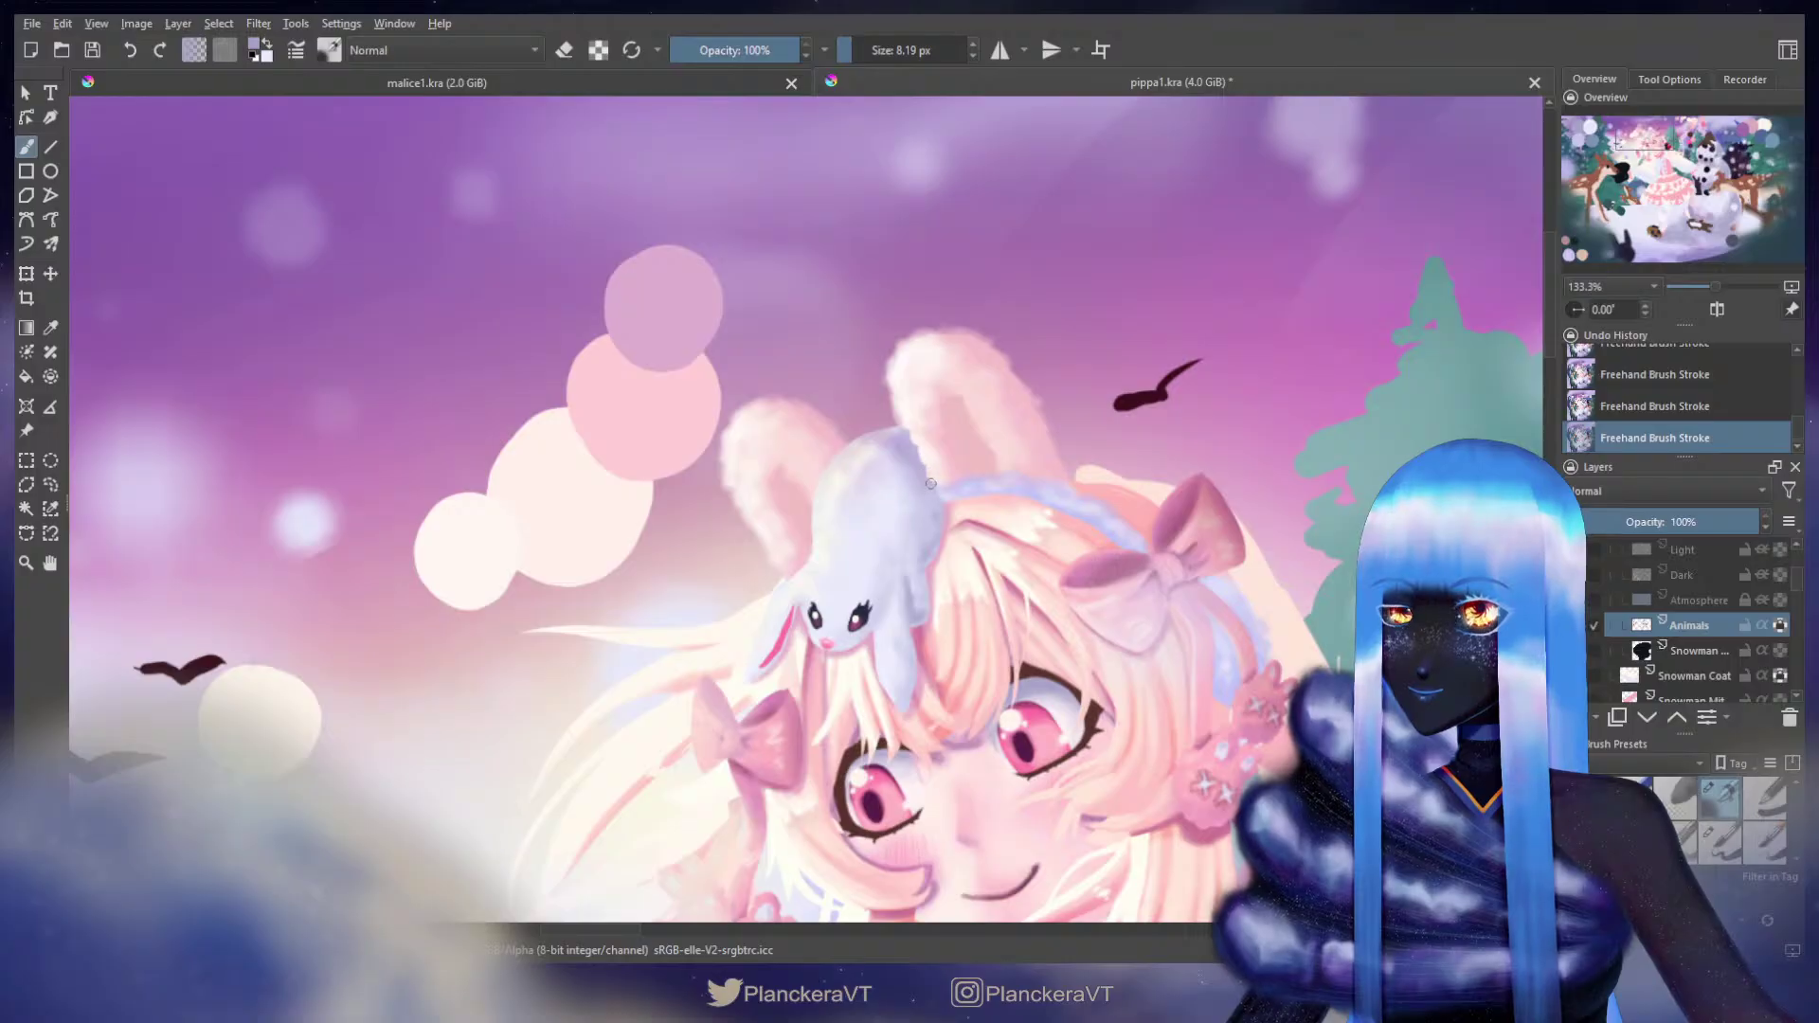
{"action": "key", "text": "bracketright"}
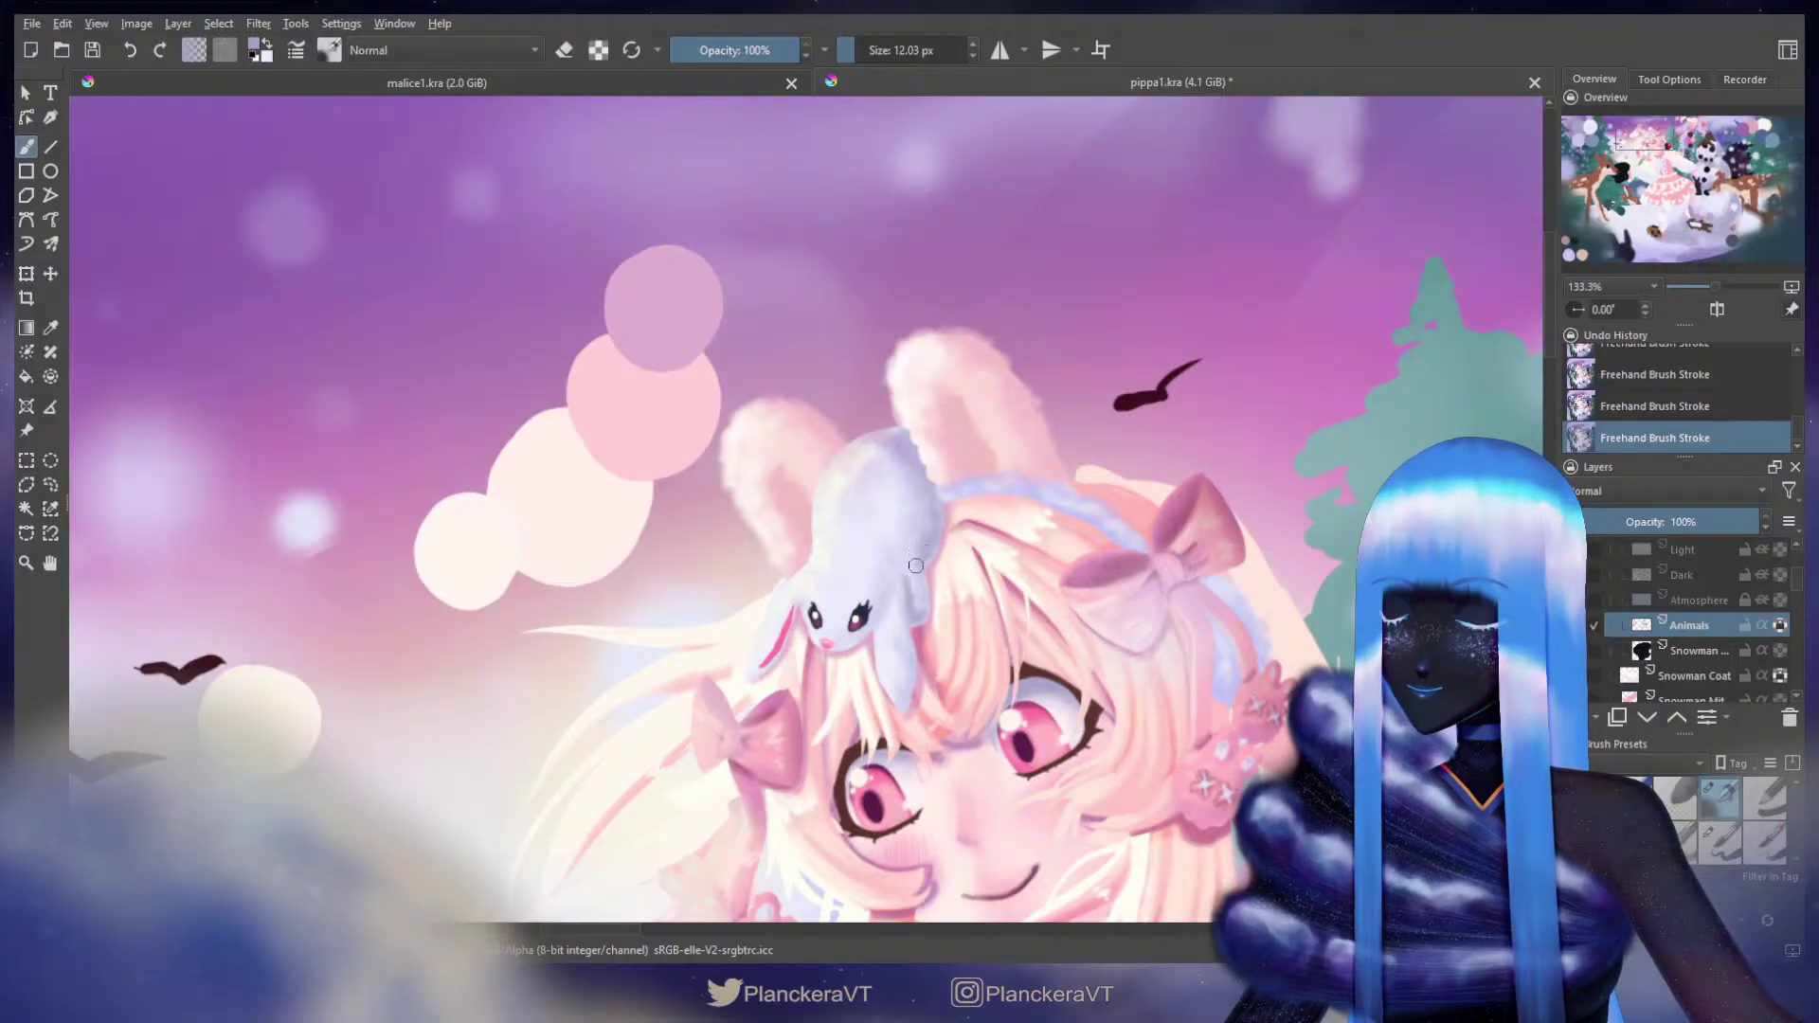
Step: Paint pale light over the head bunny's body and face with the 12.03 px brush to define its form
{"action": "left_click_drag", "start_coordinate": [722, 553], "coordinate": [1365, 439]}
{"action": "left_click_drag", "start_coordinate": [881, 516], "coordinate": [1250, 503]}
{"action": "left_click_drag", "start_coordinate": [833, 593], "coordinate": [1083, 654]}
{"action": "left_click_drag", "start_coordinate": [1516, 347], "coordinate": [947, 480]}
{"action": "left_click_drag", "start_coordinate": [1432, 488], "coordinate": [1015, 482]}
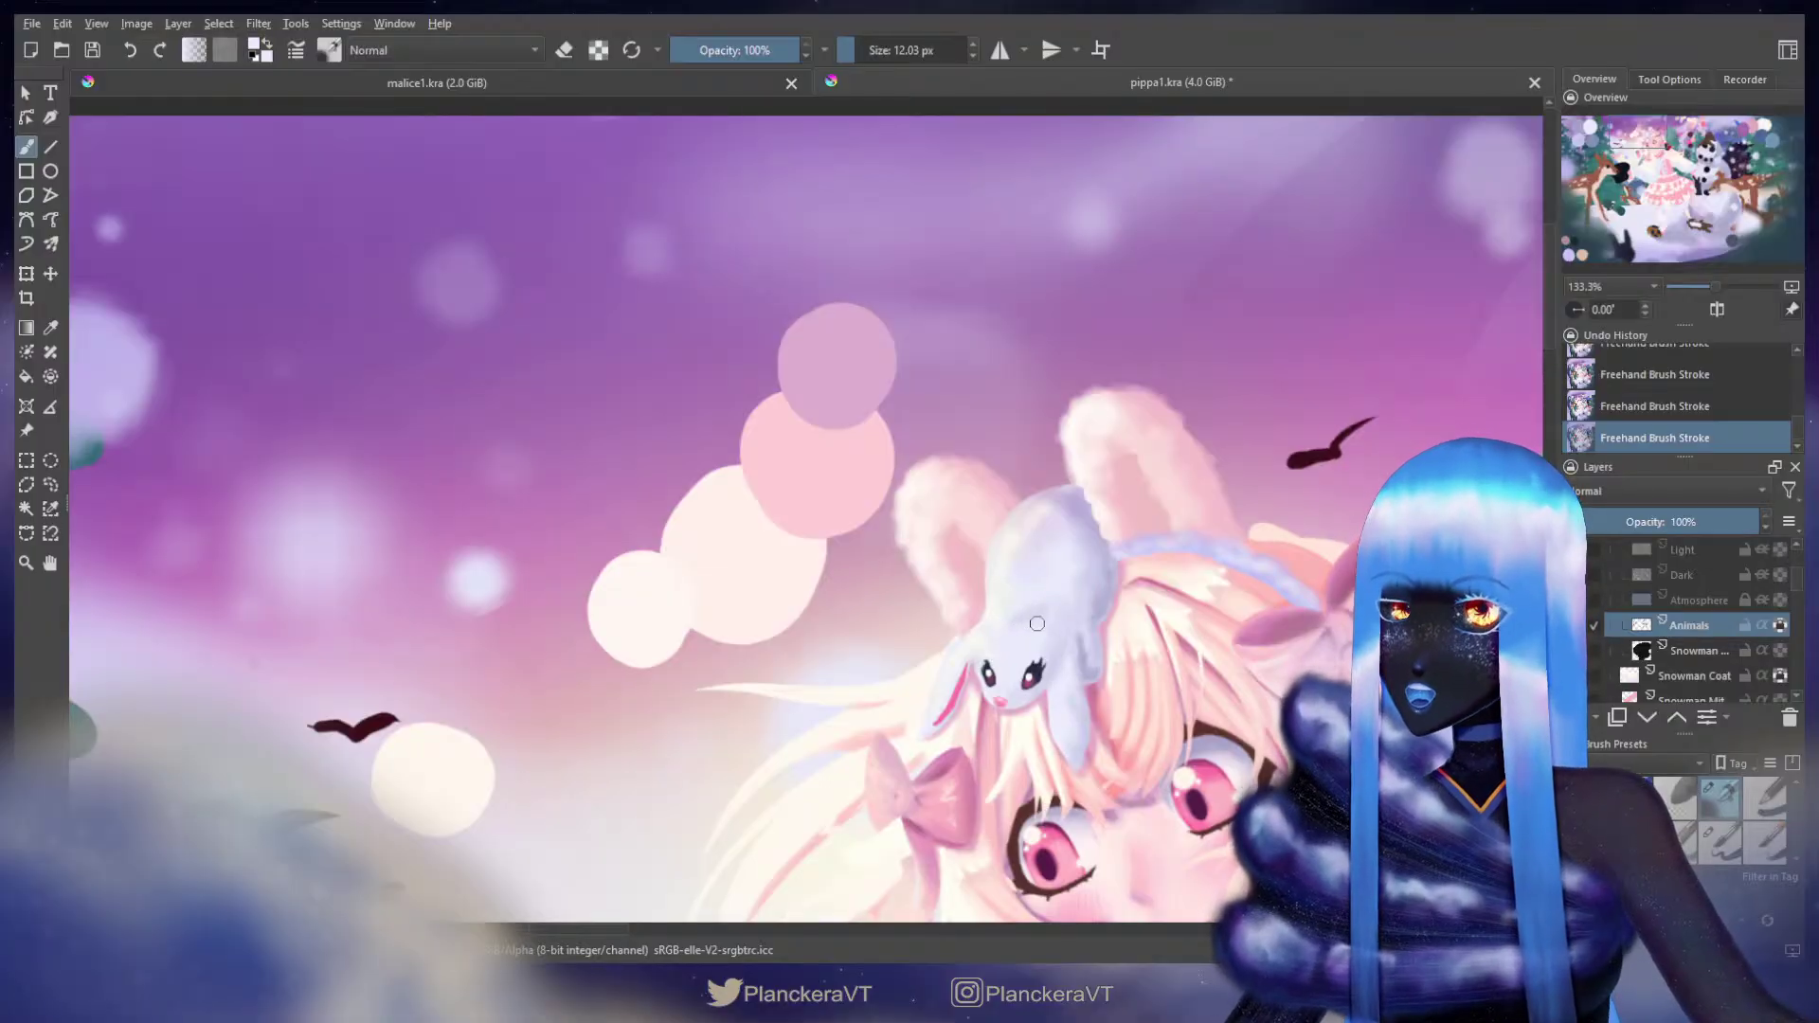
{"action": "left_click_drag", "start_coordinate": [1367, 424], "coordinate": [604, 609]}
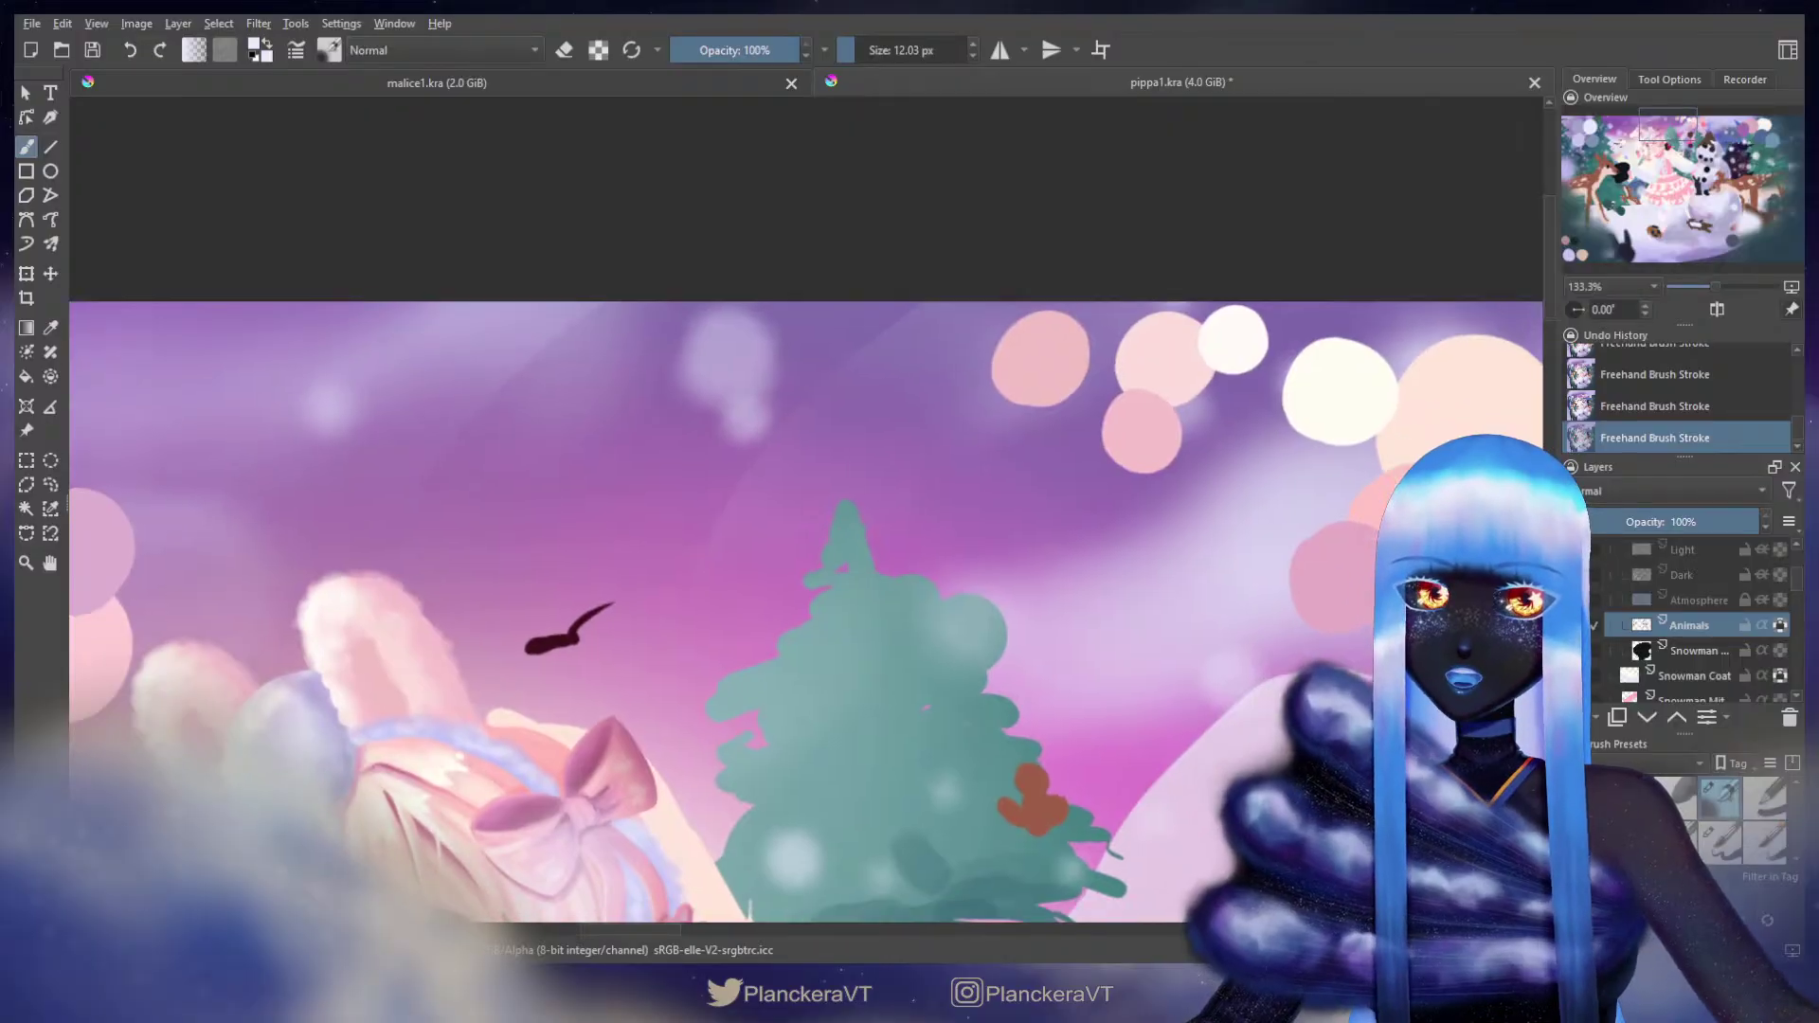
{"action": "left_click_drag", "start_coordinate": [737, 650], "coordinate": [1292, 281]}
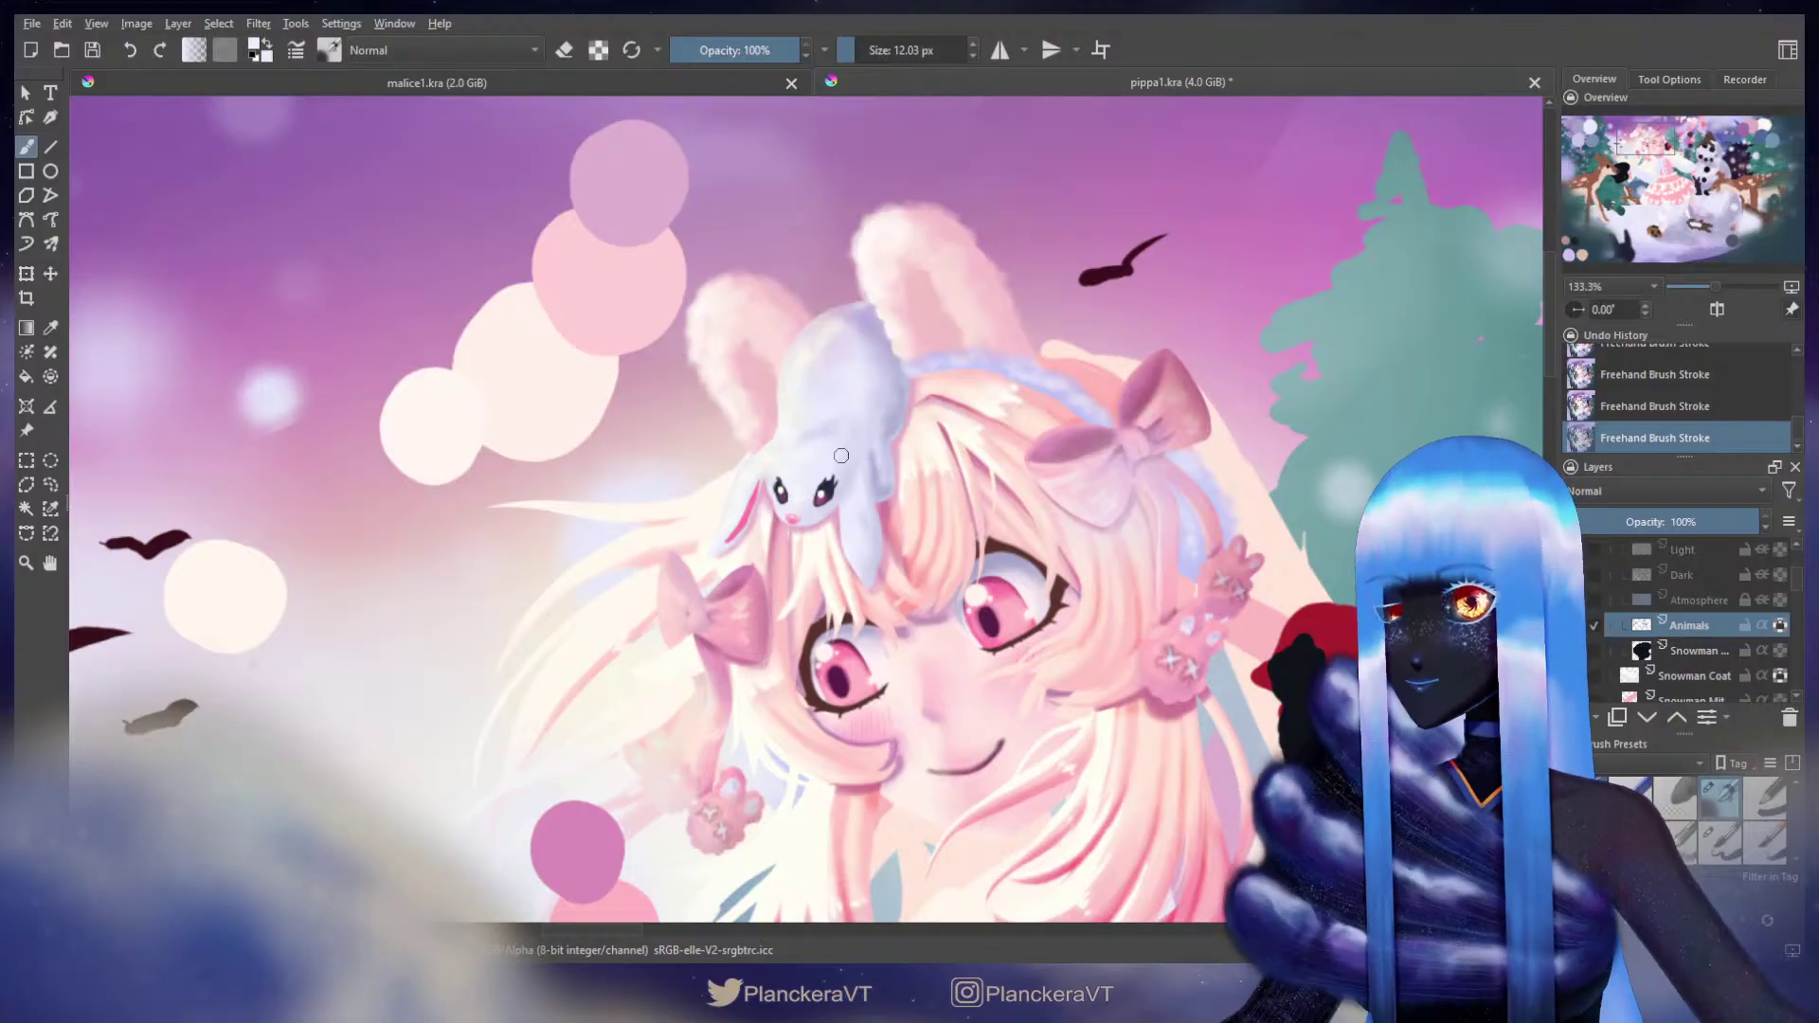
Step: Review the whole winter scene, then select the character's Ears layer and lock its transparency
{"action": "scroll", "coordinate": [841, 405], "scroll_direction": "down", "scroll_amount": 2}
{"action": "scroll", "coordinate": [1028, 544], "scroll_direction": "down", "scroll_amount": 1}
{"action": "left_click_drag", "start_coordinate": [1122, 545], "coordinate": [1075, 392]}
{"action": "scroll", "coordinate": [1076, 392], "scroll_direction": "down", "scroll_amount": 1}
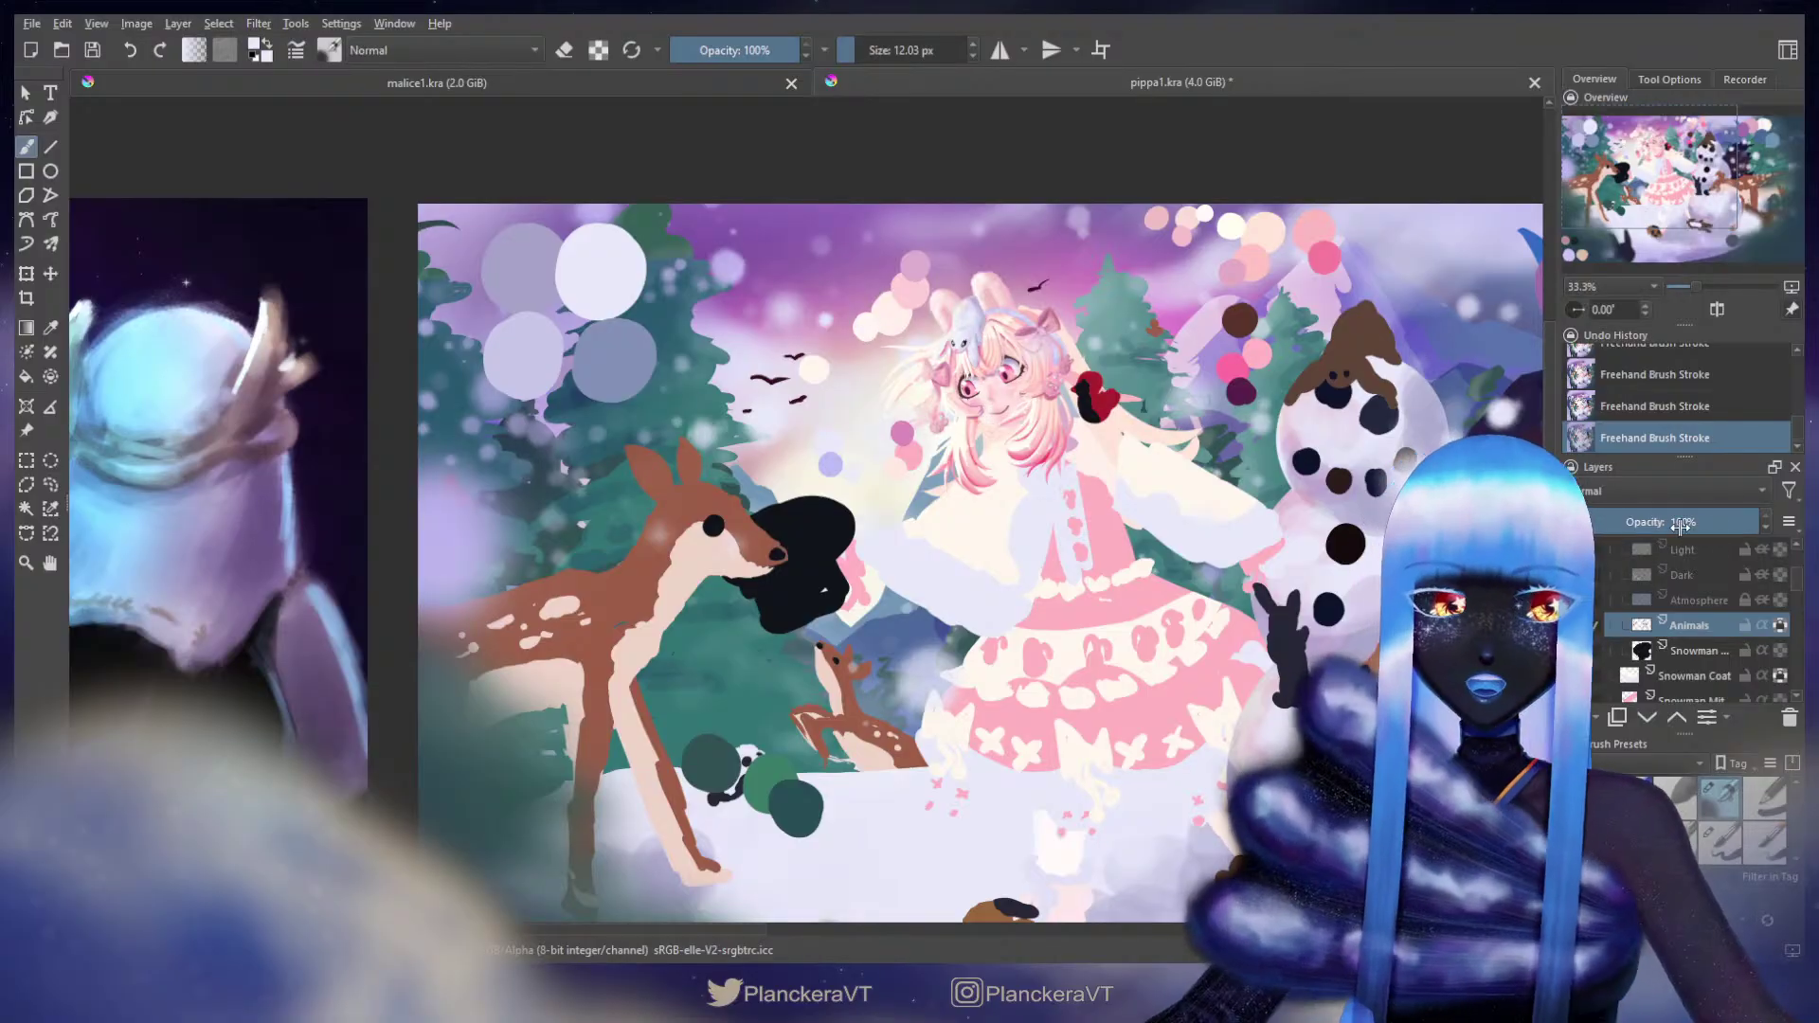
{"action": "scroll", "coordinate": [1799, 594], "scroll_direction": "down", "scroll_amount": 2}
{"action": "scroll", "coordinate": [1799, 596], "scroll_direction": "down", "scroll_amount": 5}
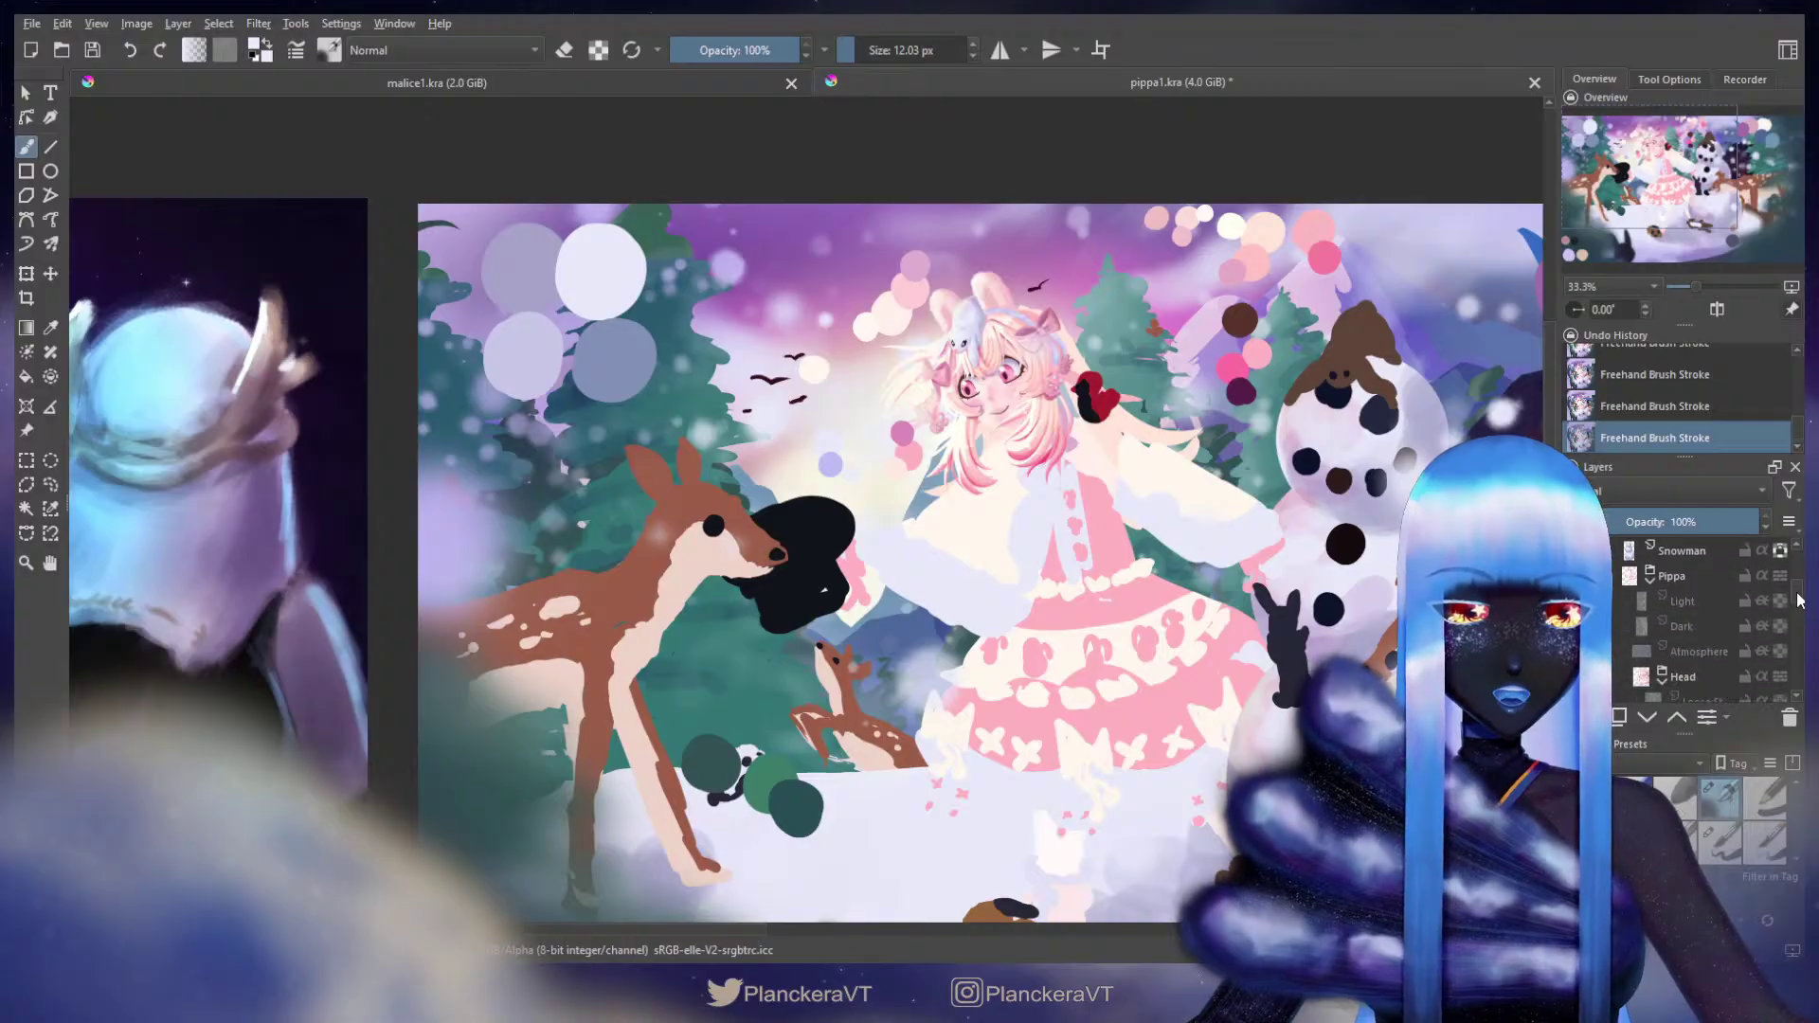
{"action": "scroll", "coordinate": [1799, 608], "scroll_direction": "down", "scroll_amount": 2}
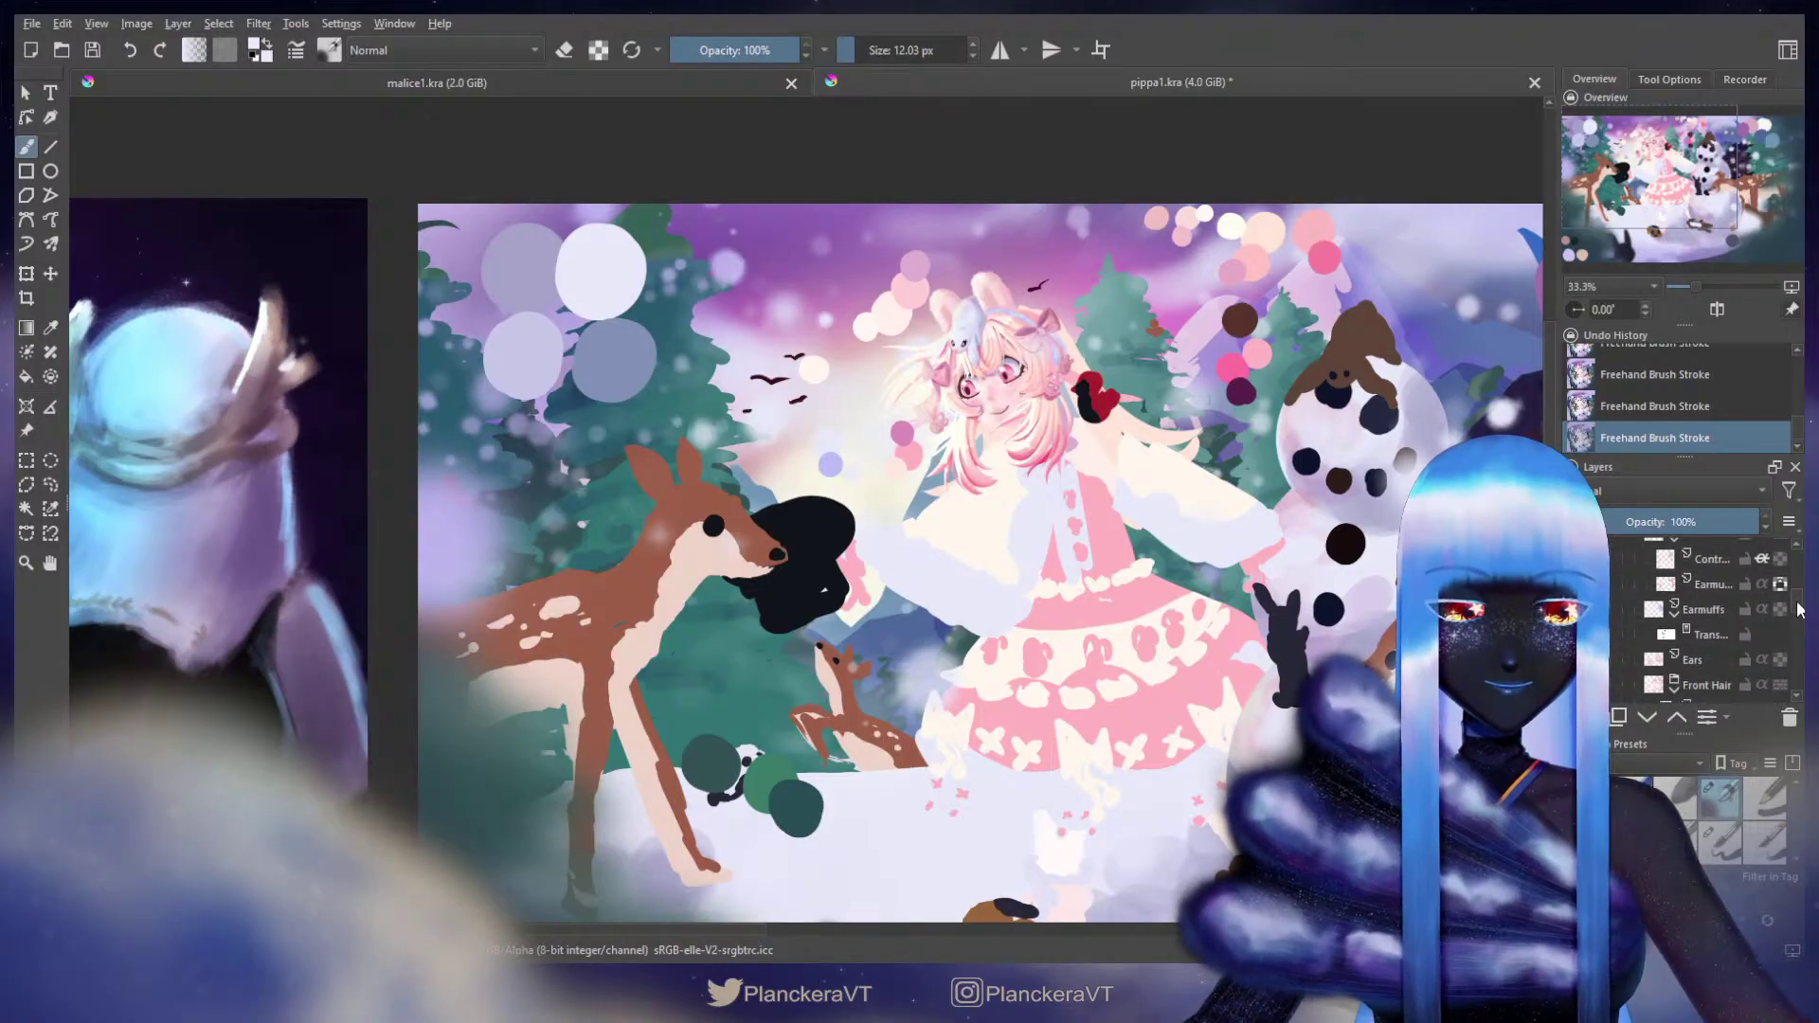
{"action": "double_click", "coordinate": [1712, 604]}
{"action": "key", "text": "Return"}
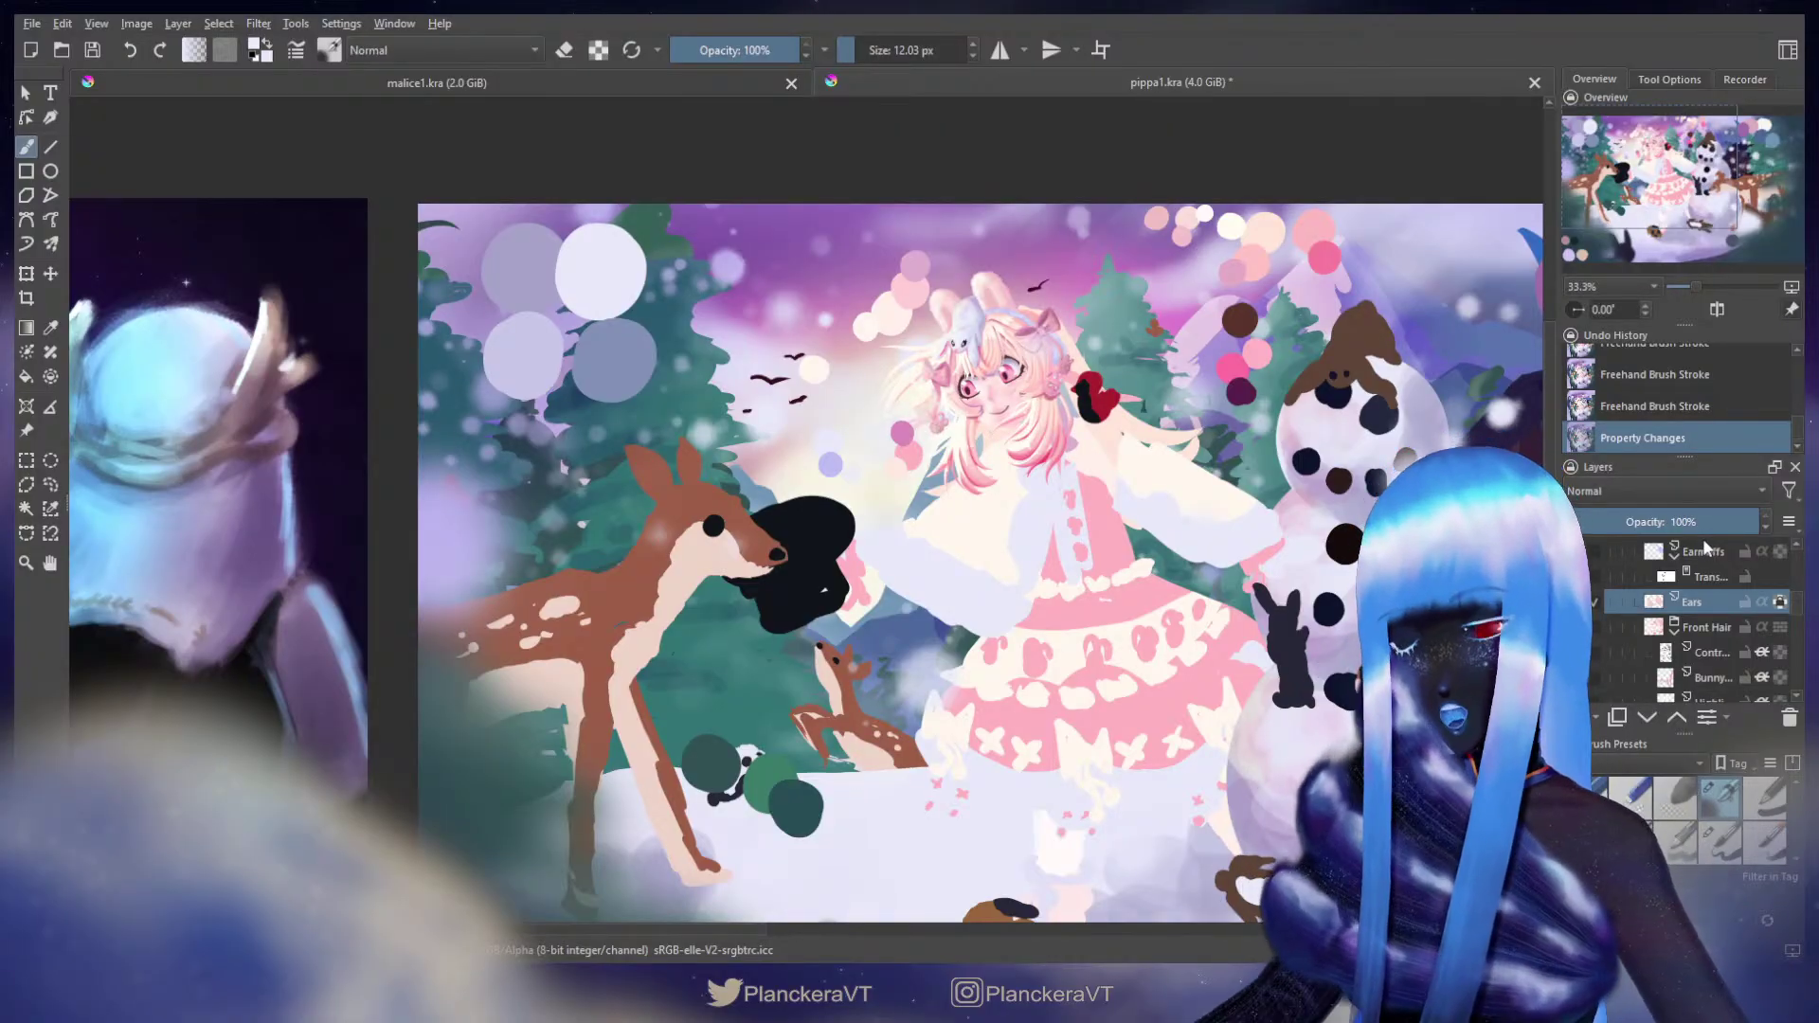
Step: Touch up the character's bunny ears on the Ears layer with light pink and the 12.03 px brush
{"action": "scroll", "coordinate": [1023, 423], "scroll_direction": "up", "scroll_amount": 2}
{"action": "left_click_drag", "start_coordinate": [938, 266], "coordinate": [1123, 603]}
{"action": "left_click_drag", "start_coordinate": [1381, 380], "coordinate": [983, 532]}
{"action": "left_click", "coordinate": [1285, 344], "text": "ctrl"}
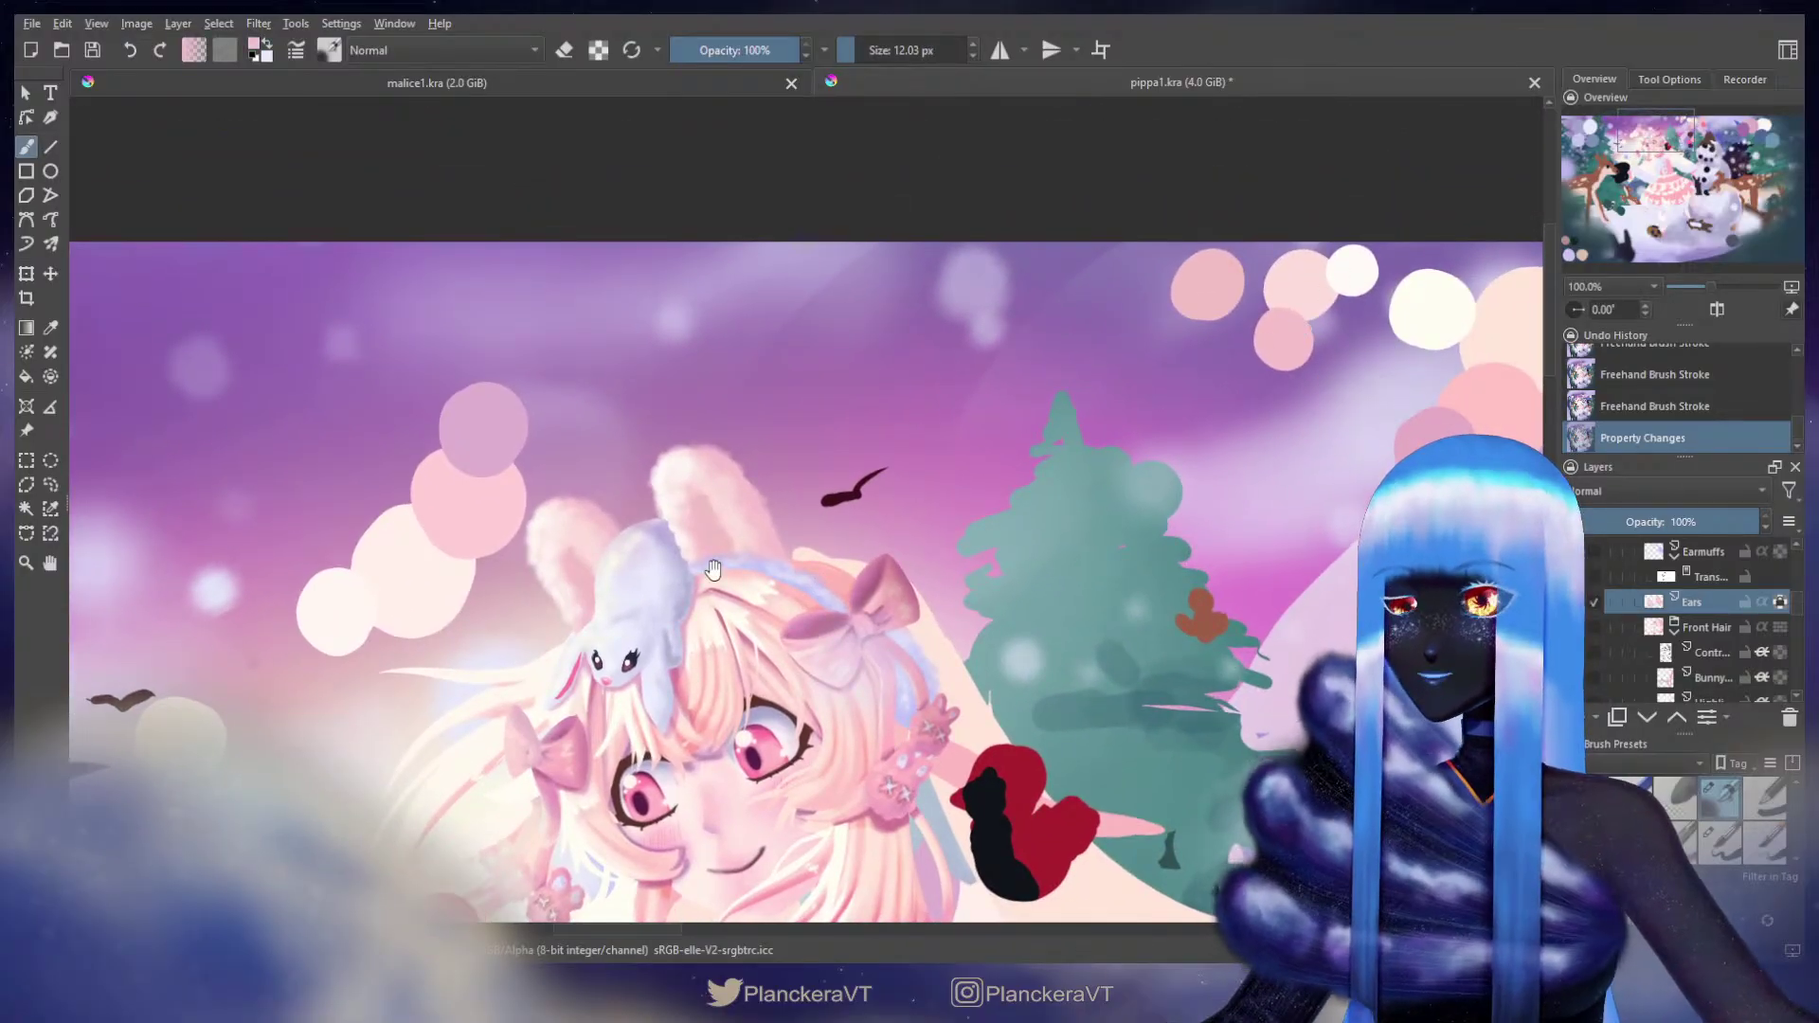
{"action": "left_click_drag", "start_coordinate": [708, 573], "coordinate": [990, 482]}
{"action": "left_click_drag", "start_coordinate": [888, 453], "coordinate": [878, 491]}
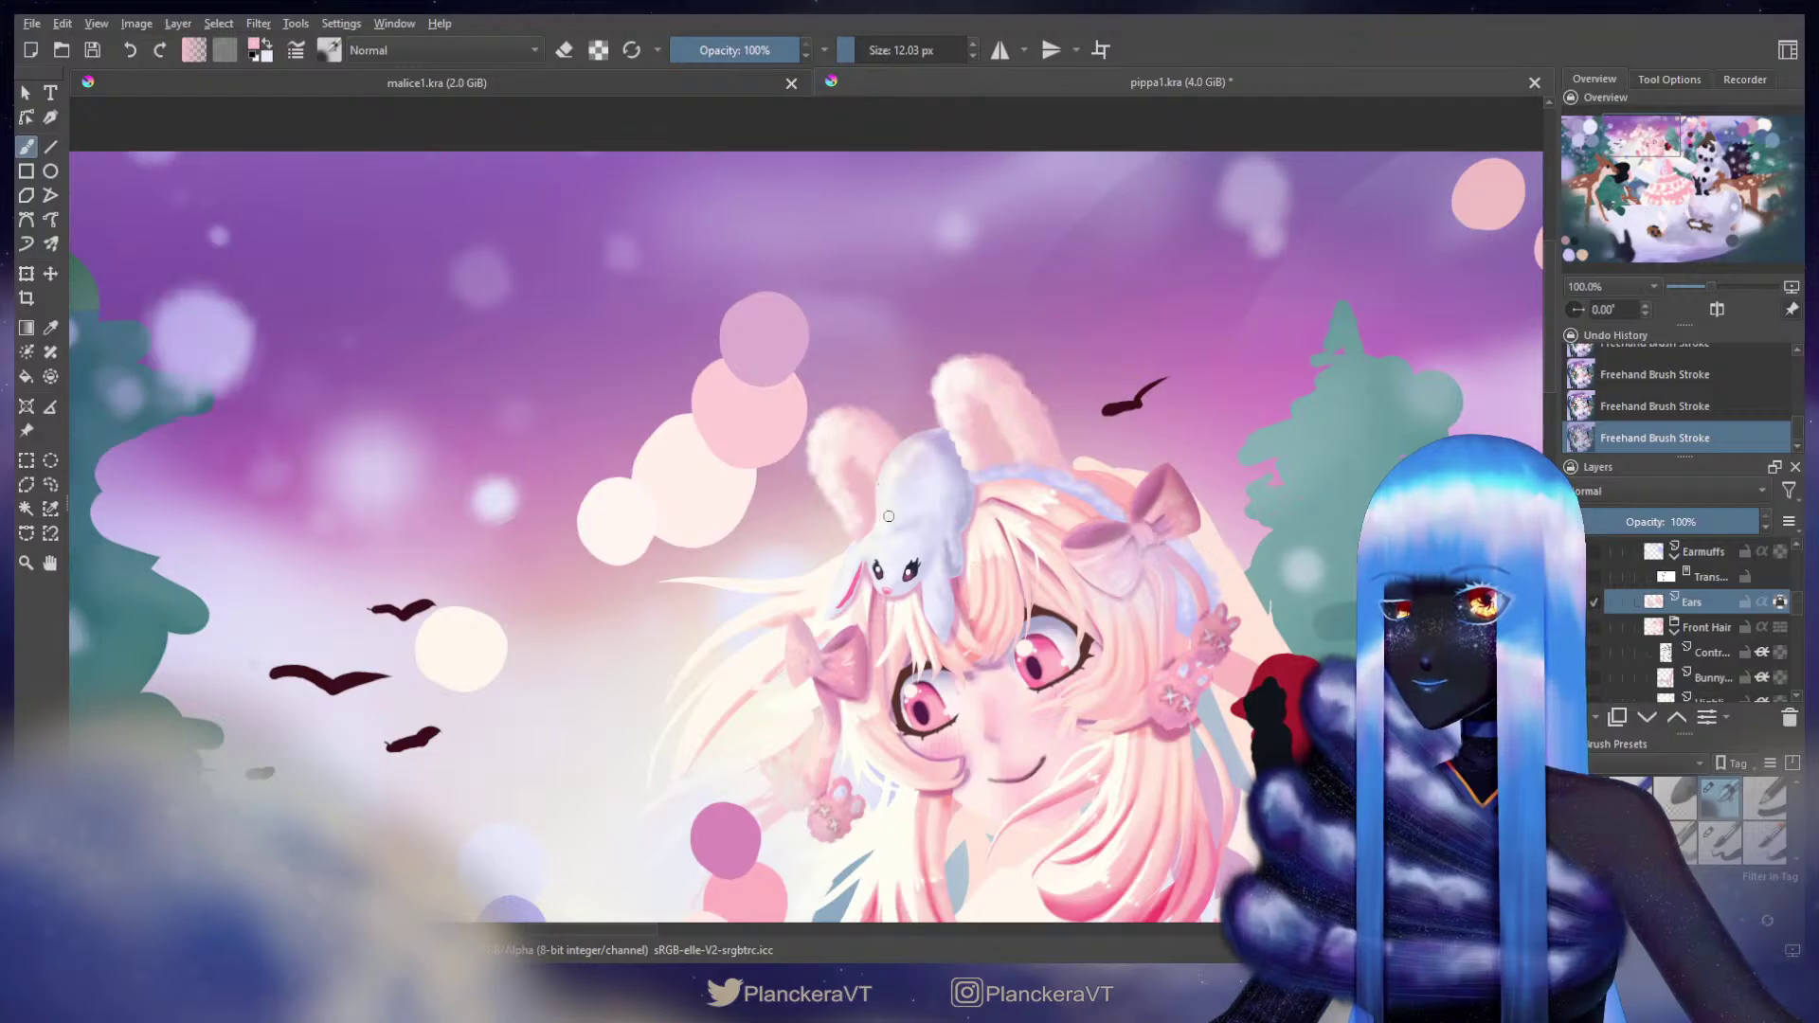
Step: Review the character's face, hair, ears and head bunny against the whole winter scene
{"action": "scroll", "coordinate": [975, 497], "scroll_direction": "down", "scroll_amount": 3}
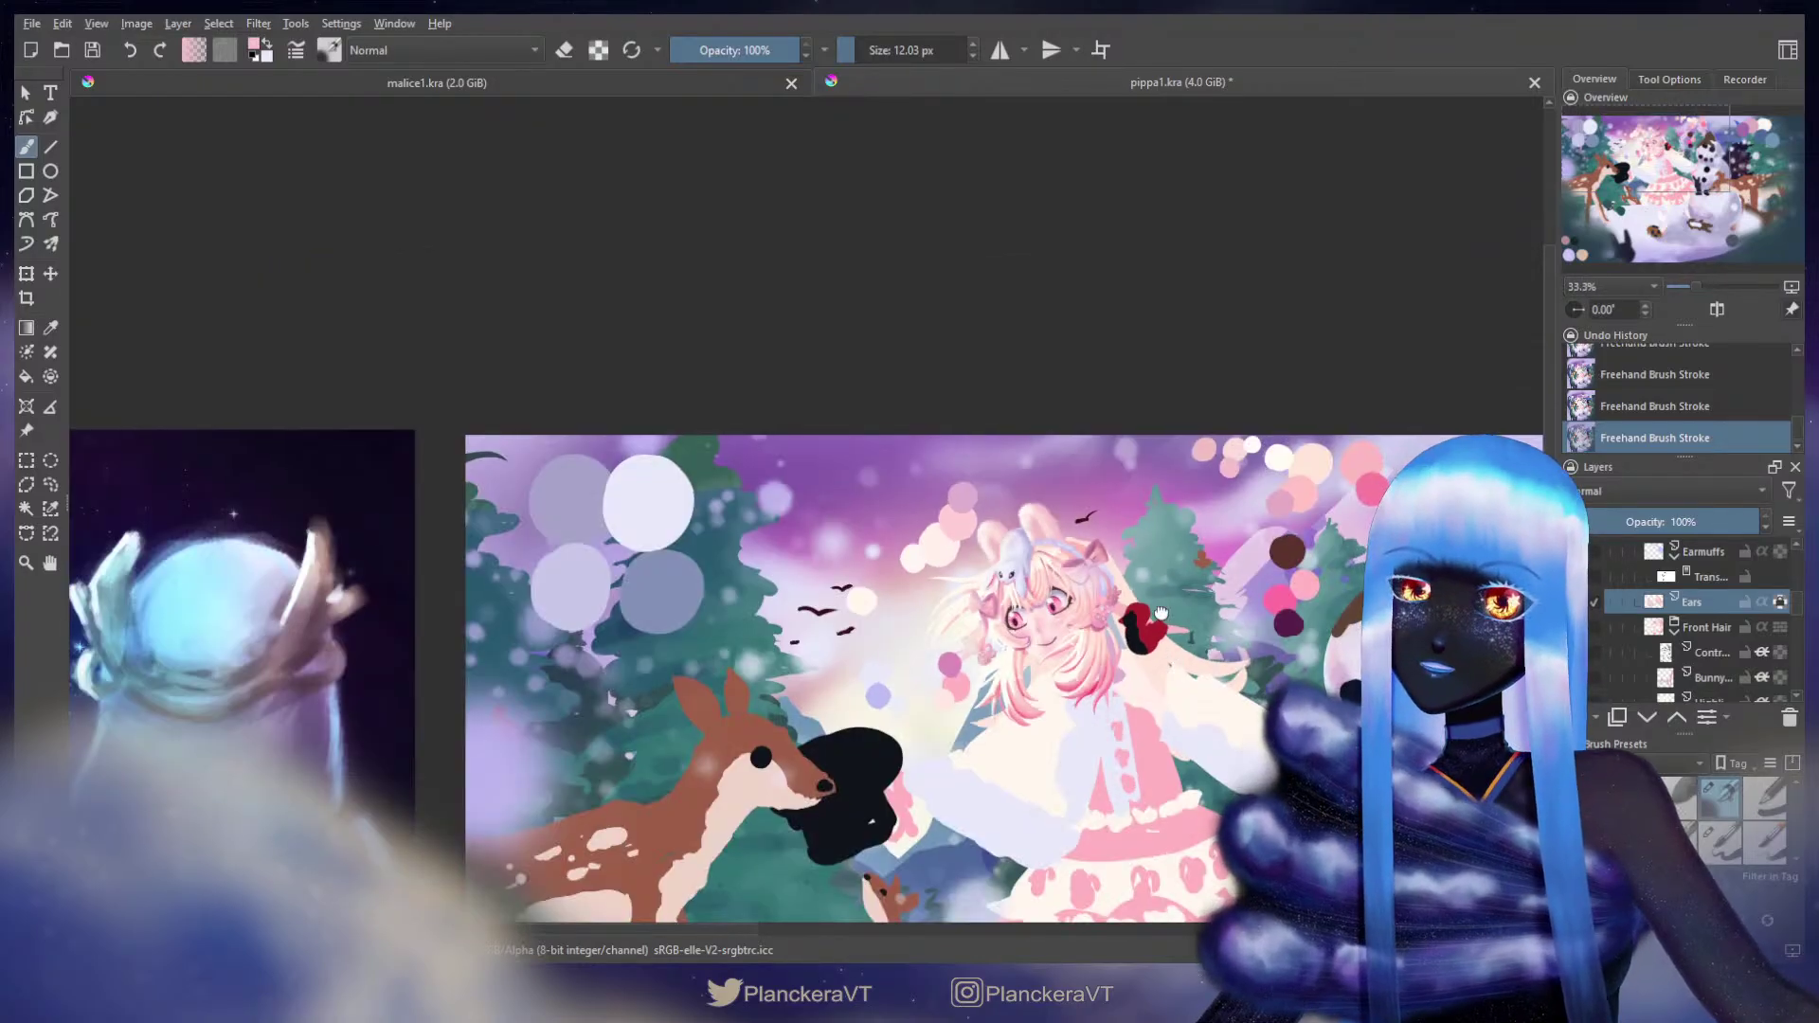
{"action": "left_click_drag", "start_coordinate": [1192, 637], "coordinate": [1077, 420]}
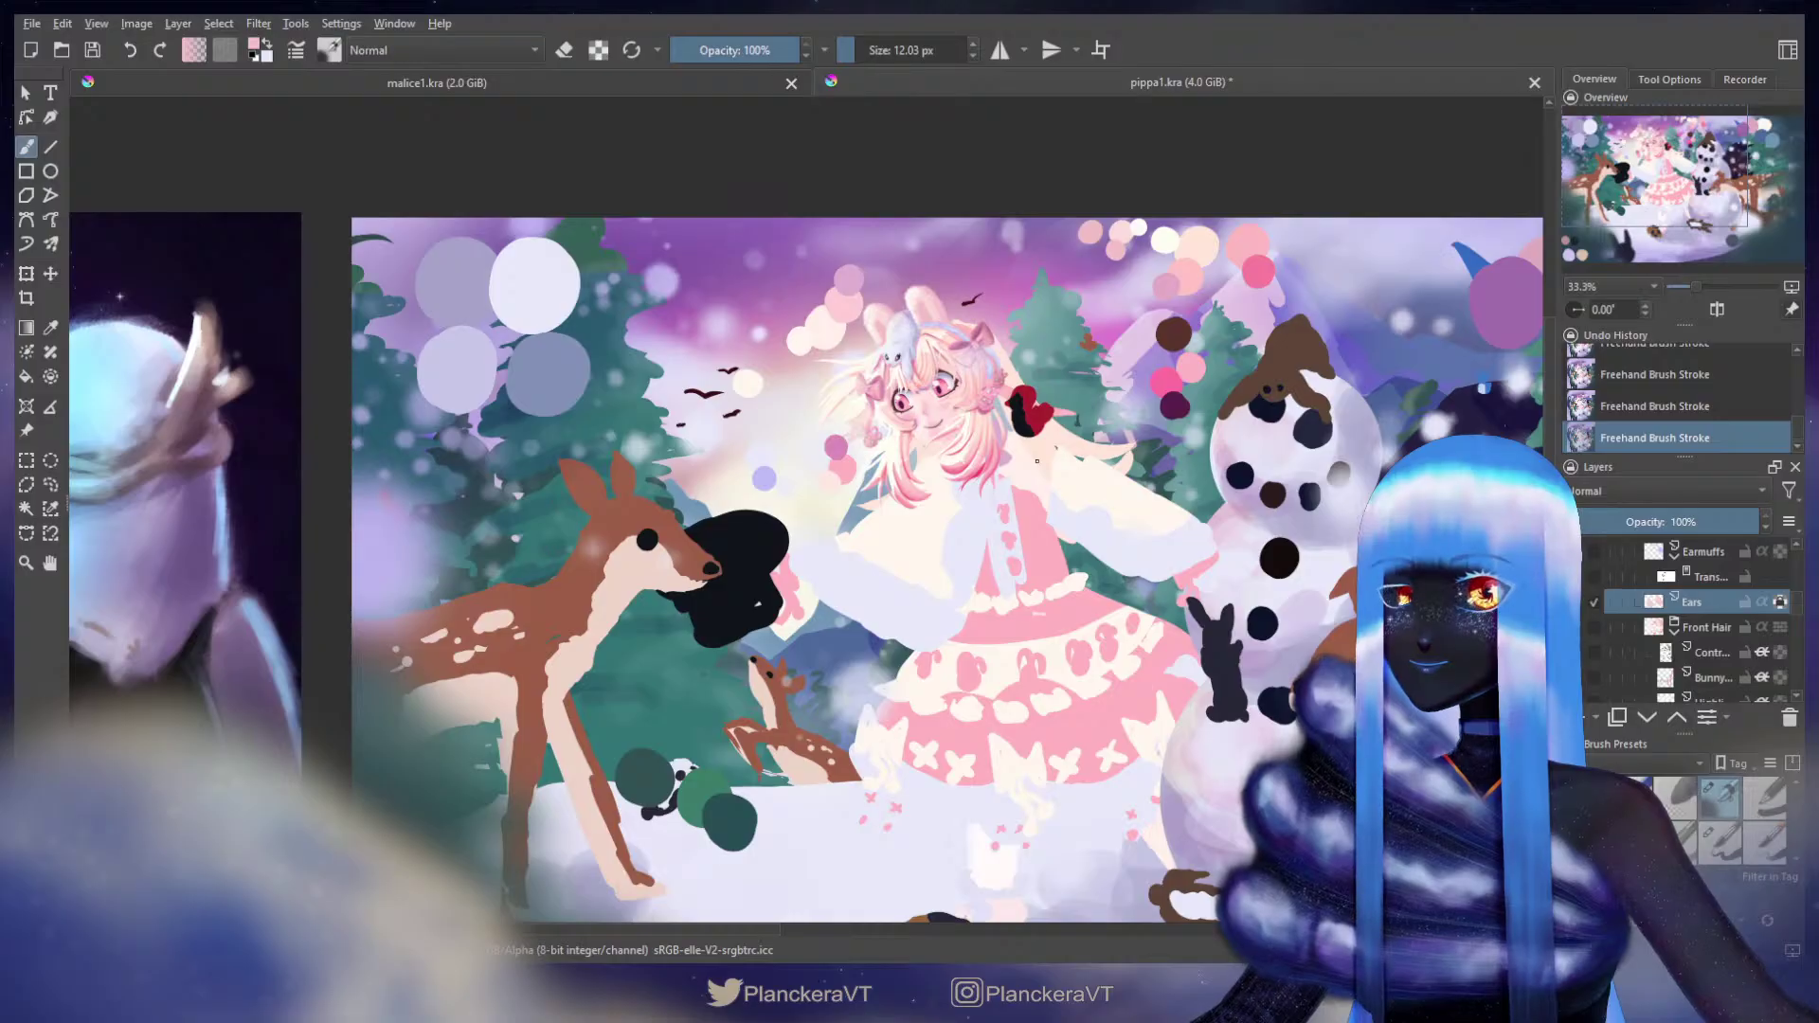
{"action": "scroll", "coordinate": [1037, 462], "scroll_direction": "down", "scroll_amount": 1}
{"action": "left_click_drag", "start_coordinate": [1086, 536], "coordinate": [1072, 485]}
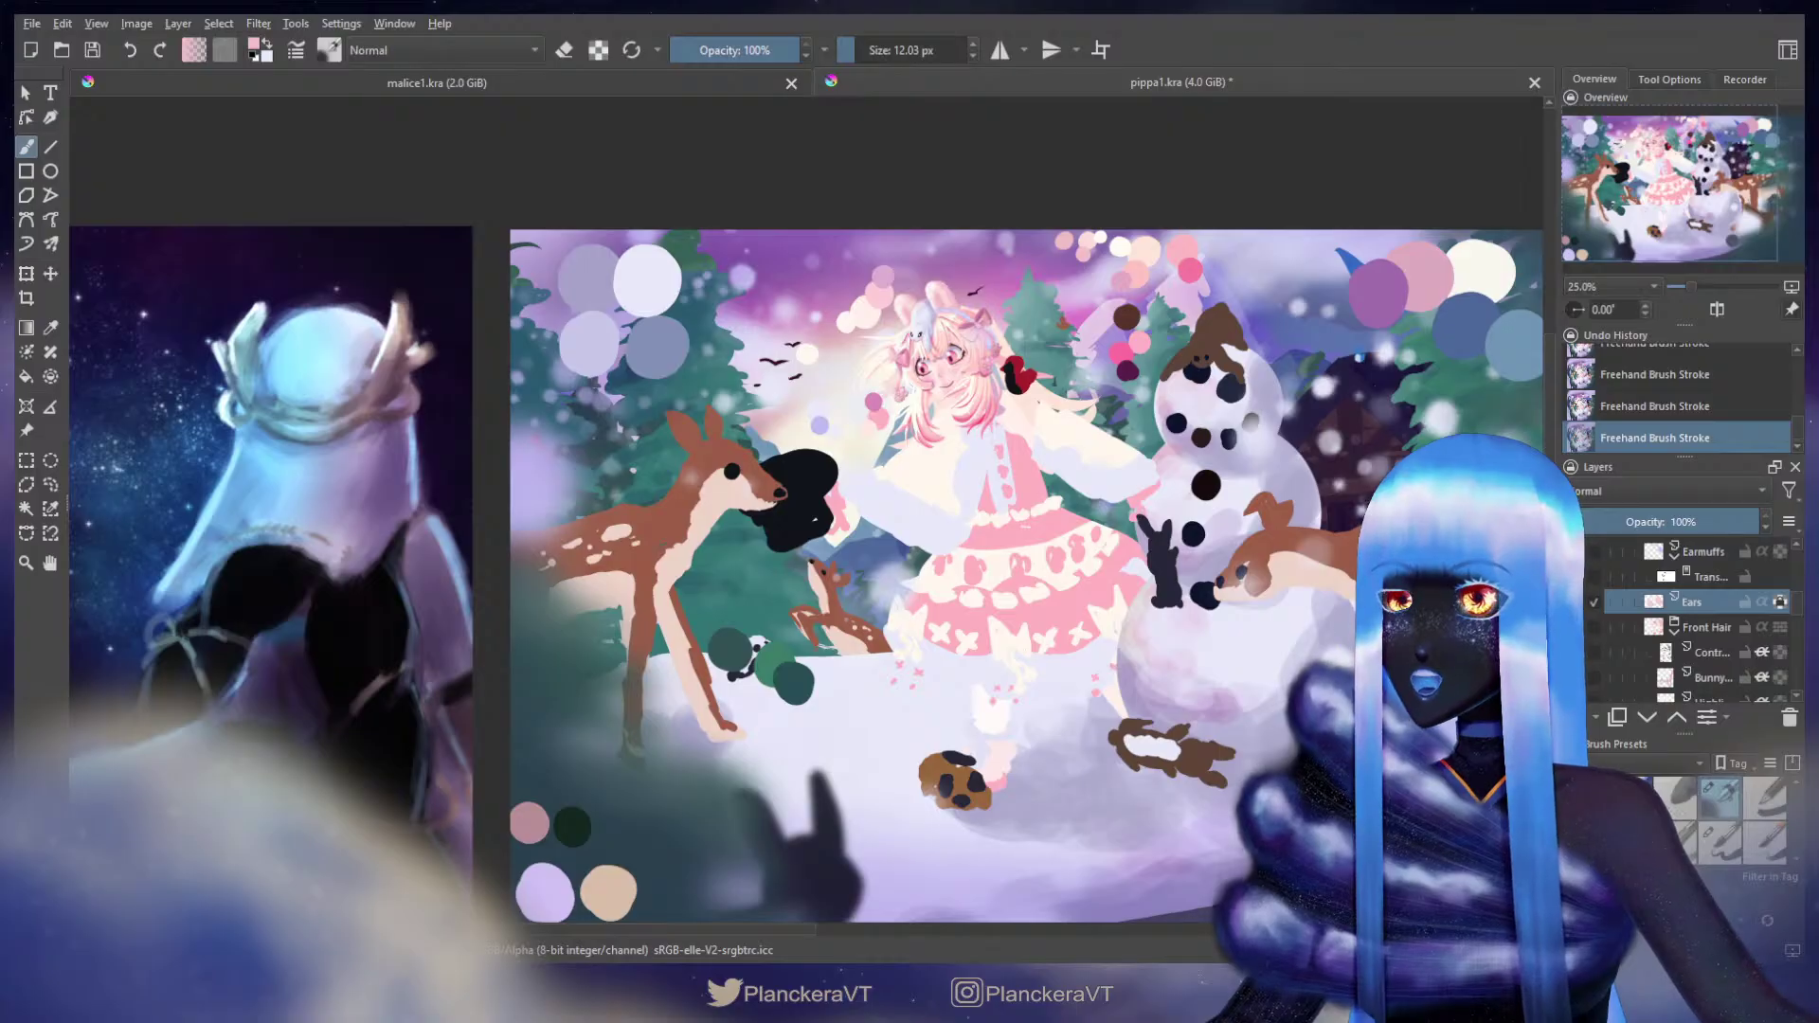
{"action": "scroll", "coordinate": [845, 402], "scroll_direction": "up", "scroll_amount": 3}
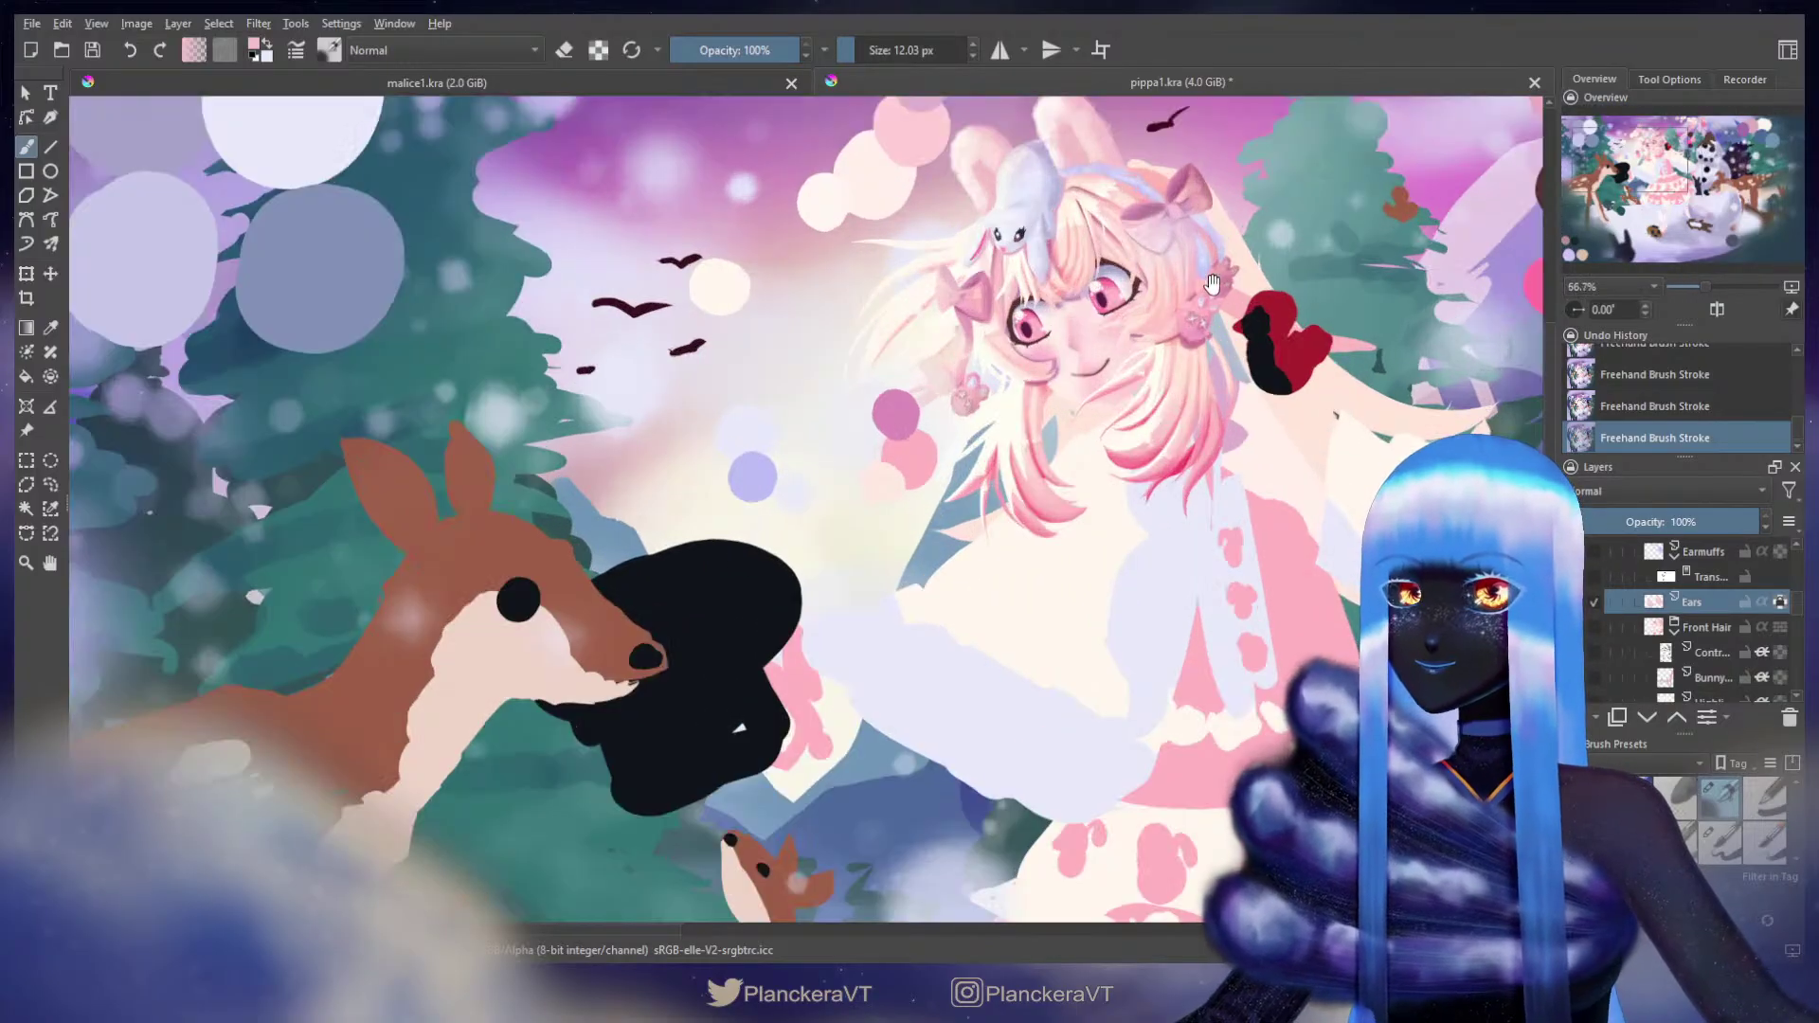
{"action": "left_click_drag", "start_coordinate": [1151, 322], "coordinate": [1087, 661]}
{"action": "scroll", "coordinate": [1087, 660], "scroll_direction": "up", "scroll_amount": 2}
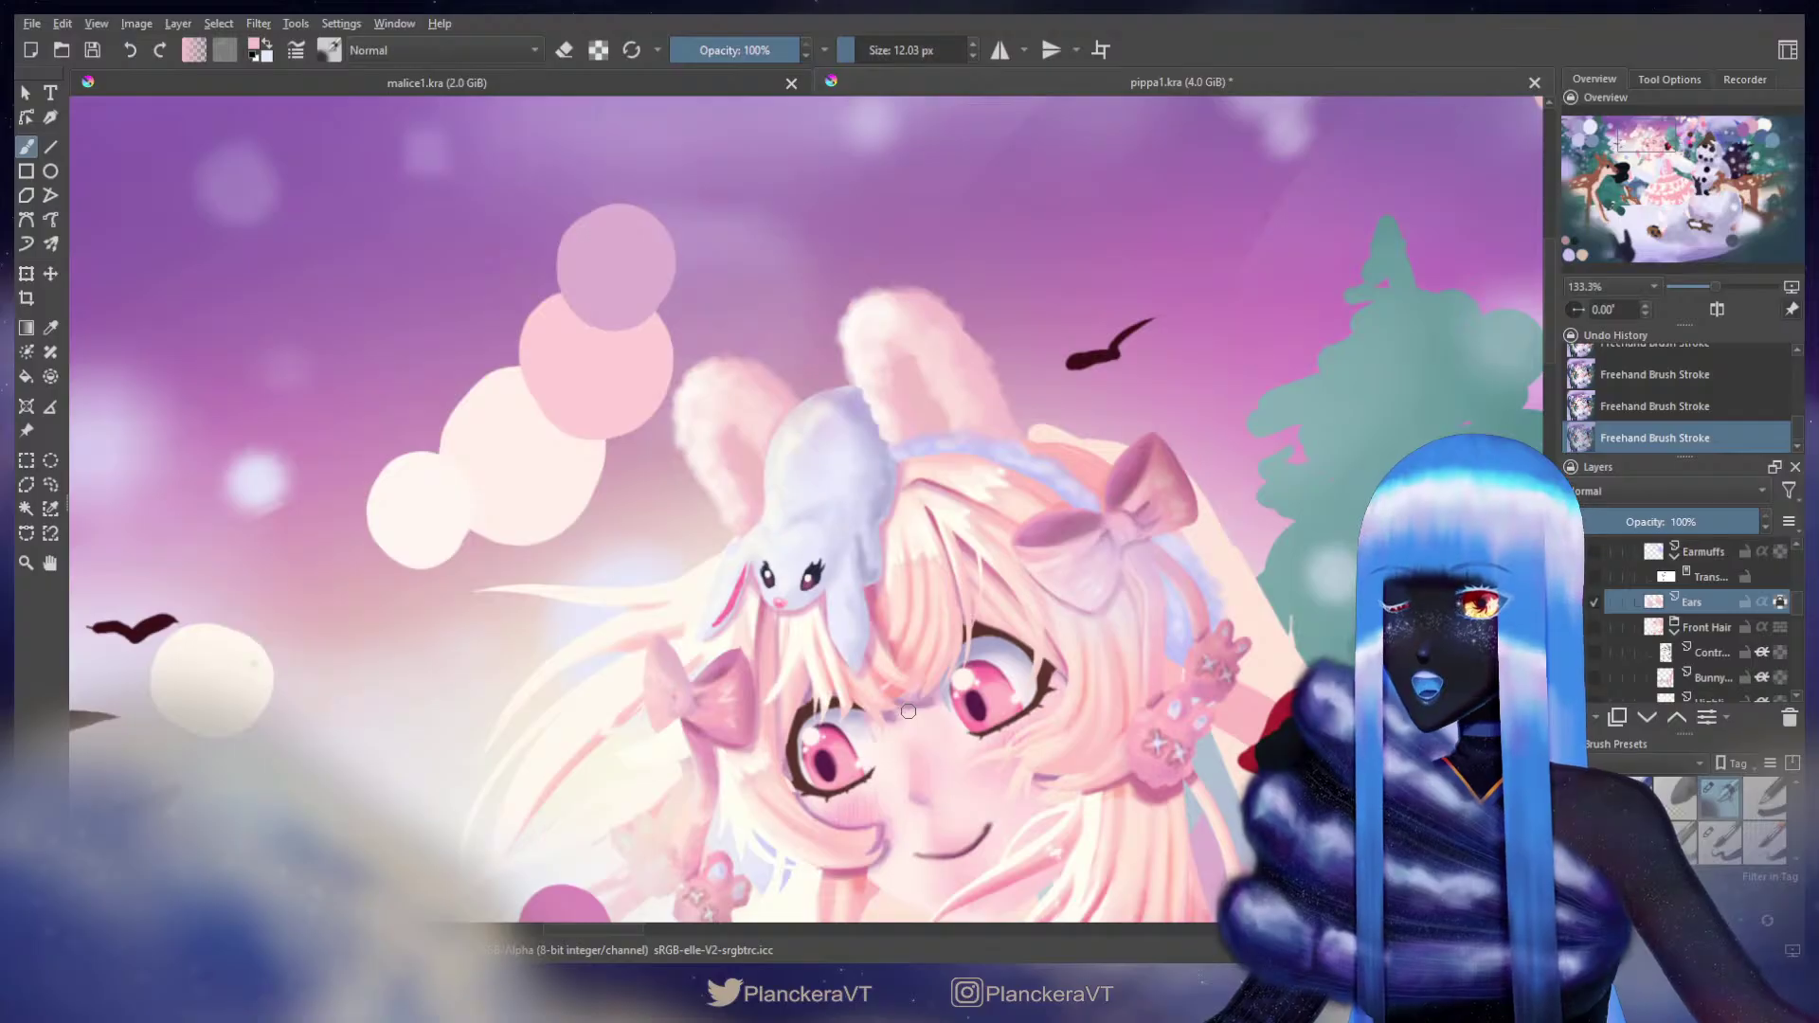
{"action": "scroll", "coordinate": [908, 710], "scroll_direction": "down", "scroll_amount": 4}
{"action": "left_click_drag", "start_coordinate": [1079, 789], "coordinate": [1004, 427]}
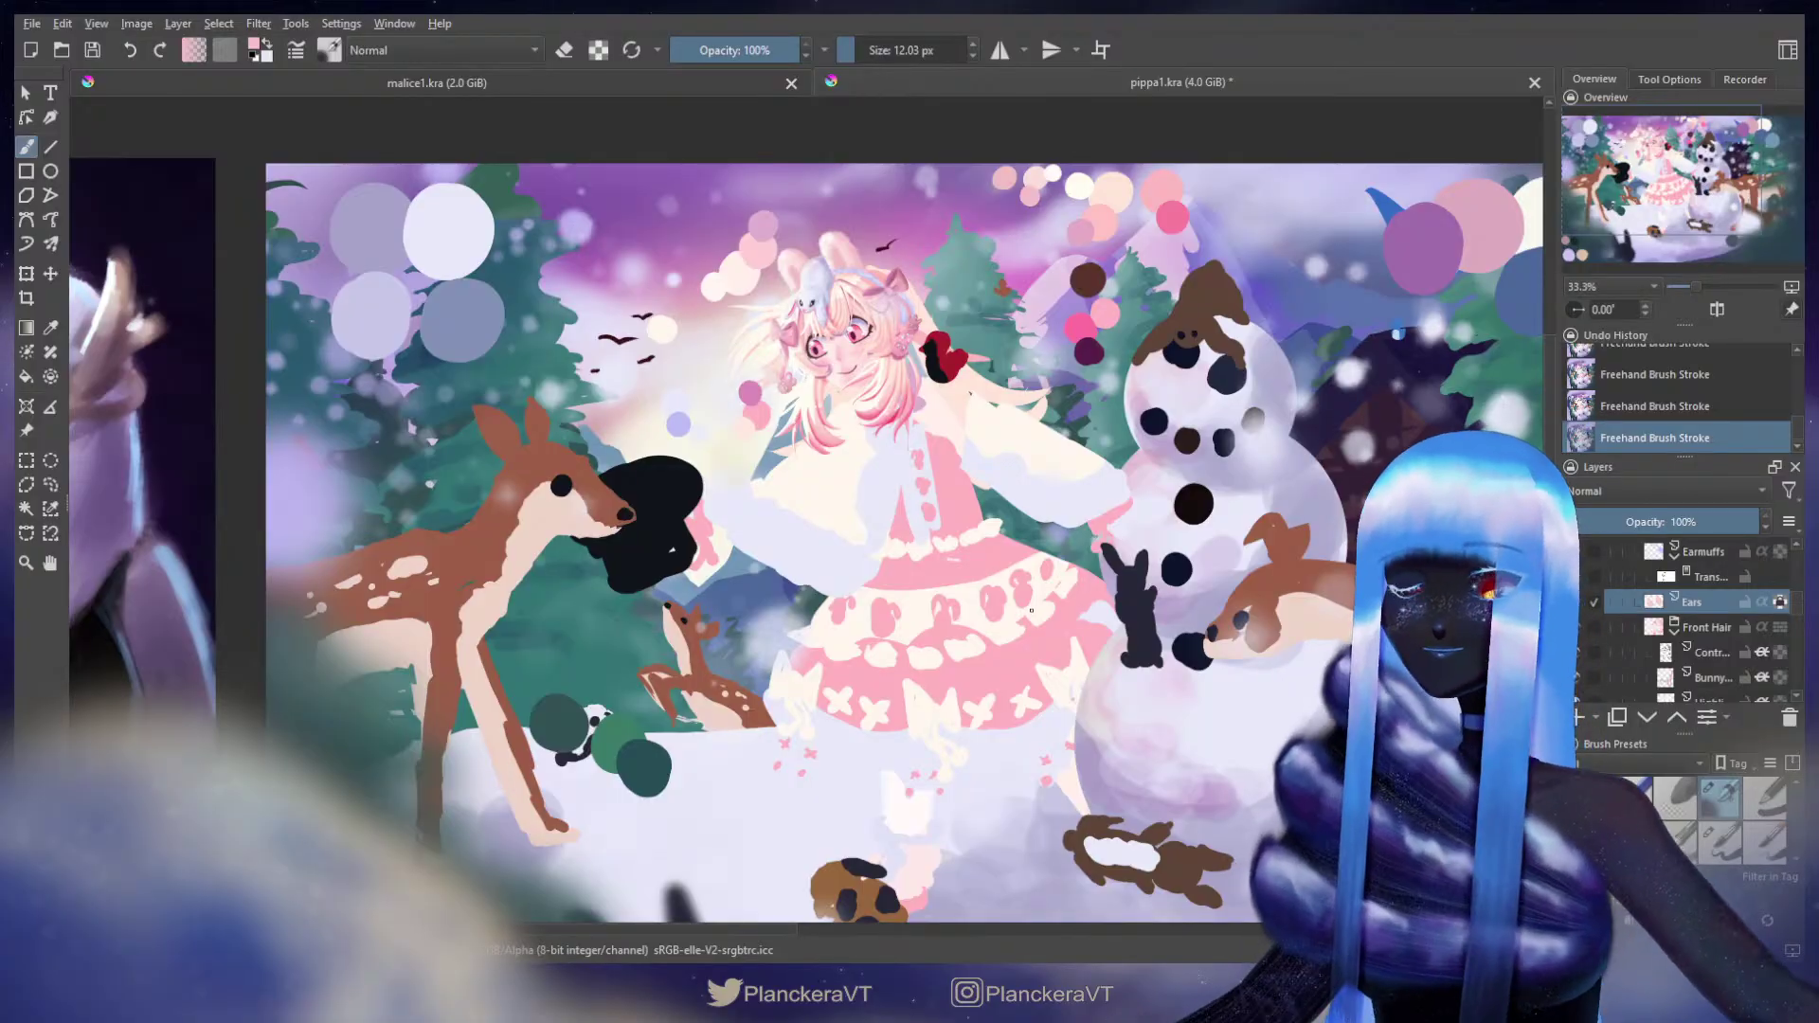
Step: Show the loose hair strands layer in the Head group, choose a hair brush preset and clear the layer's contents
{"action": "scroll", "coordinate": [1705, 616], "scroll_direction": "down", "scroll_amount": 3}
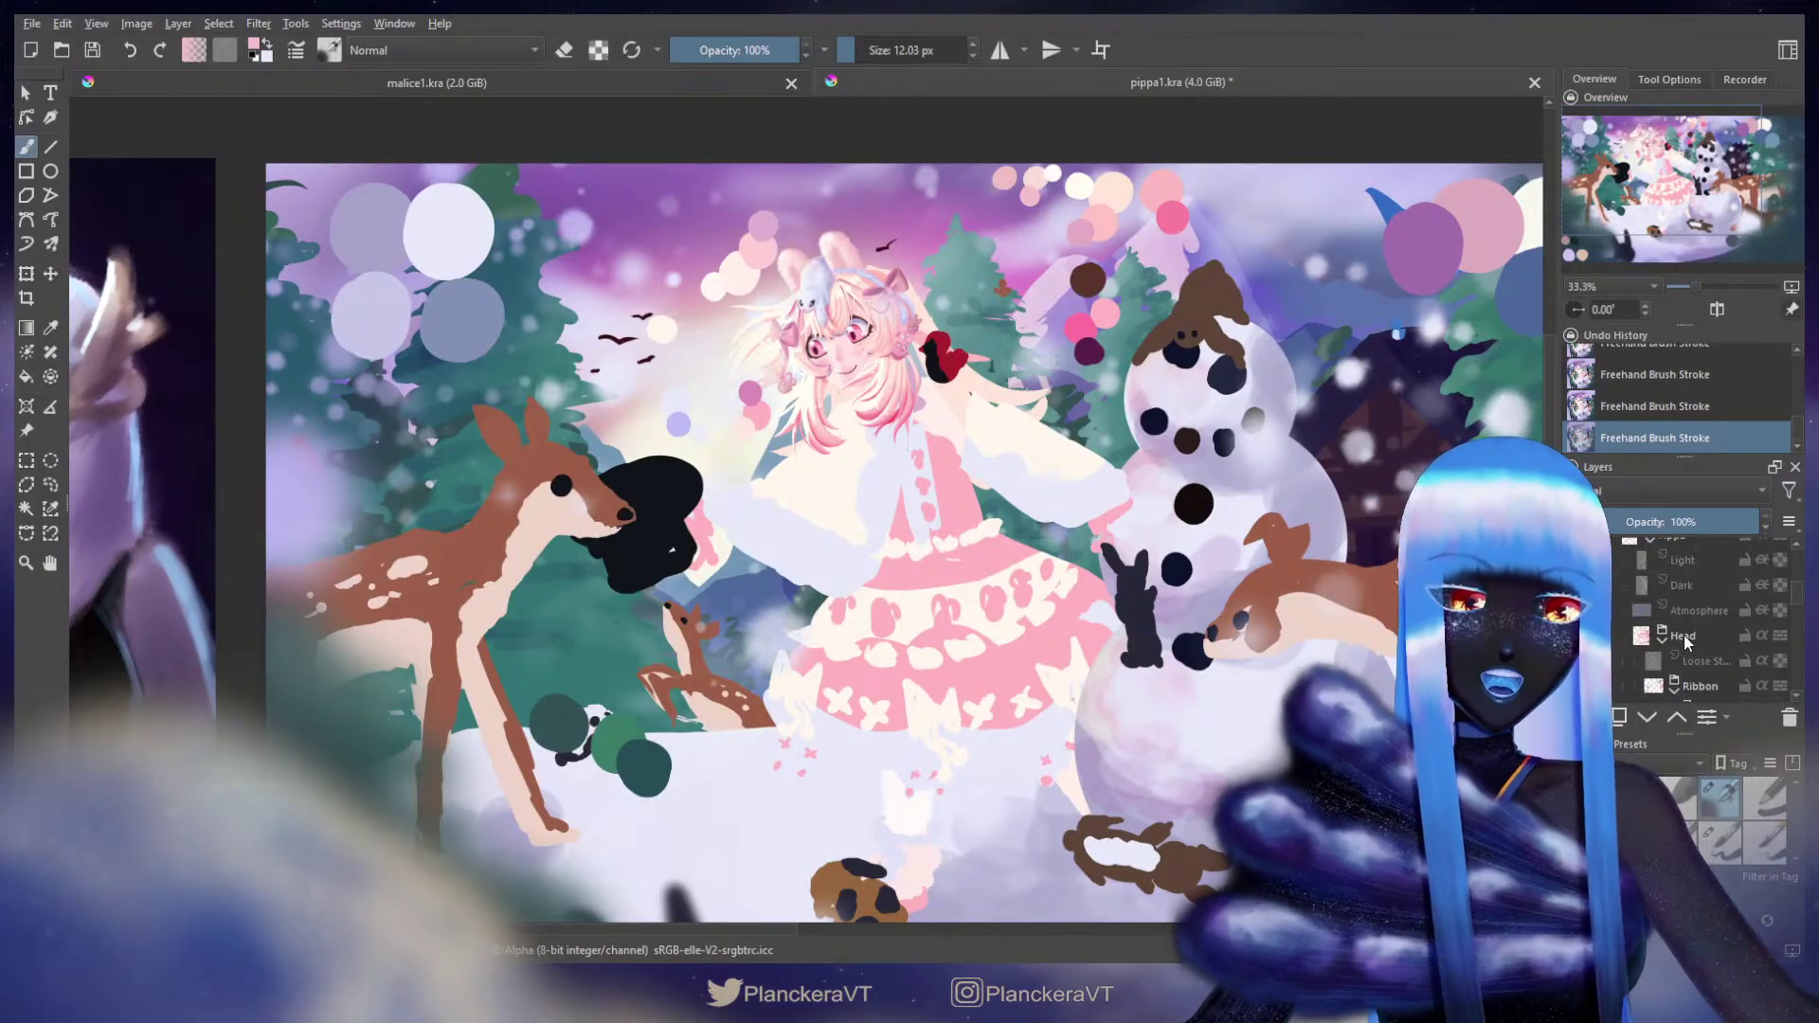
{"action": "scroll", "coordinate": [1682, 647], "scroll_direction": "down", "scroll_amount": 5}
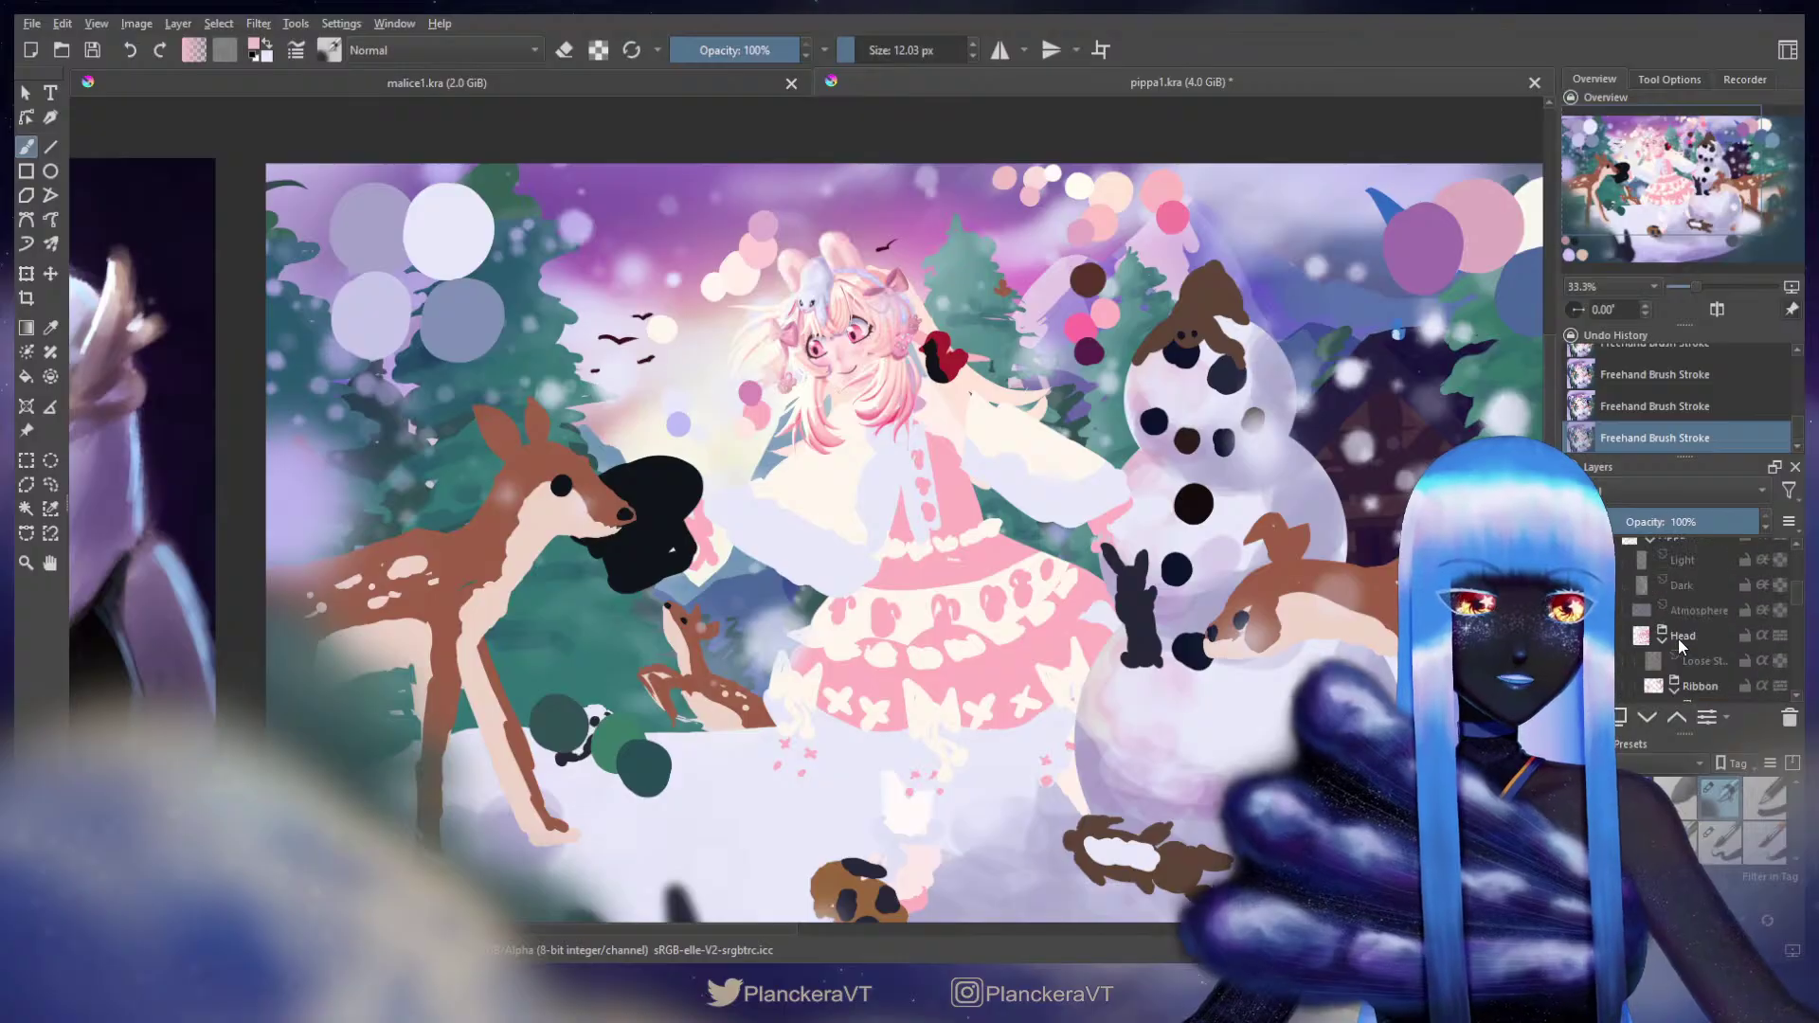
{"action": "scroll", "coordinate": [1670, 652], "scroll_direction": "down", "scroll_amount": 1}
{"action": "left_click", "coordinate": [1595, 590]}
{"action": "left_click_drag", "start_coordinate": [833, 372], "coordinate": [984, 531]}
{"action": "scroll", "coordinate": [984, 531], "scroll_direction": "up", "scroll_amount": 2}
{"action": "scroll", "coordinate": [984, 531], "scroll_direction": "up", "scroll_amount": 2}
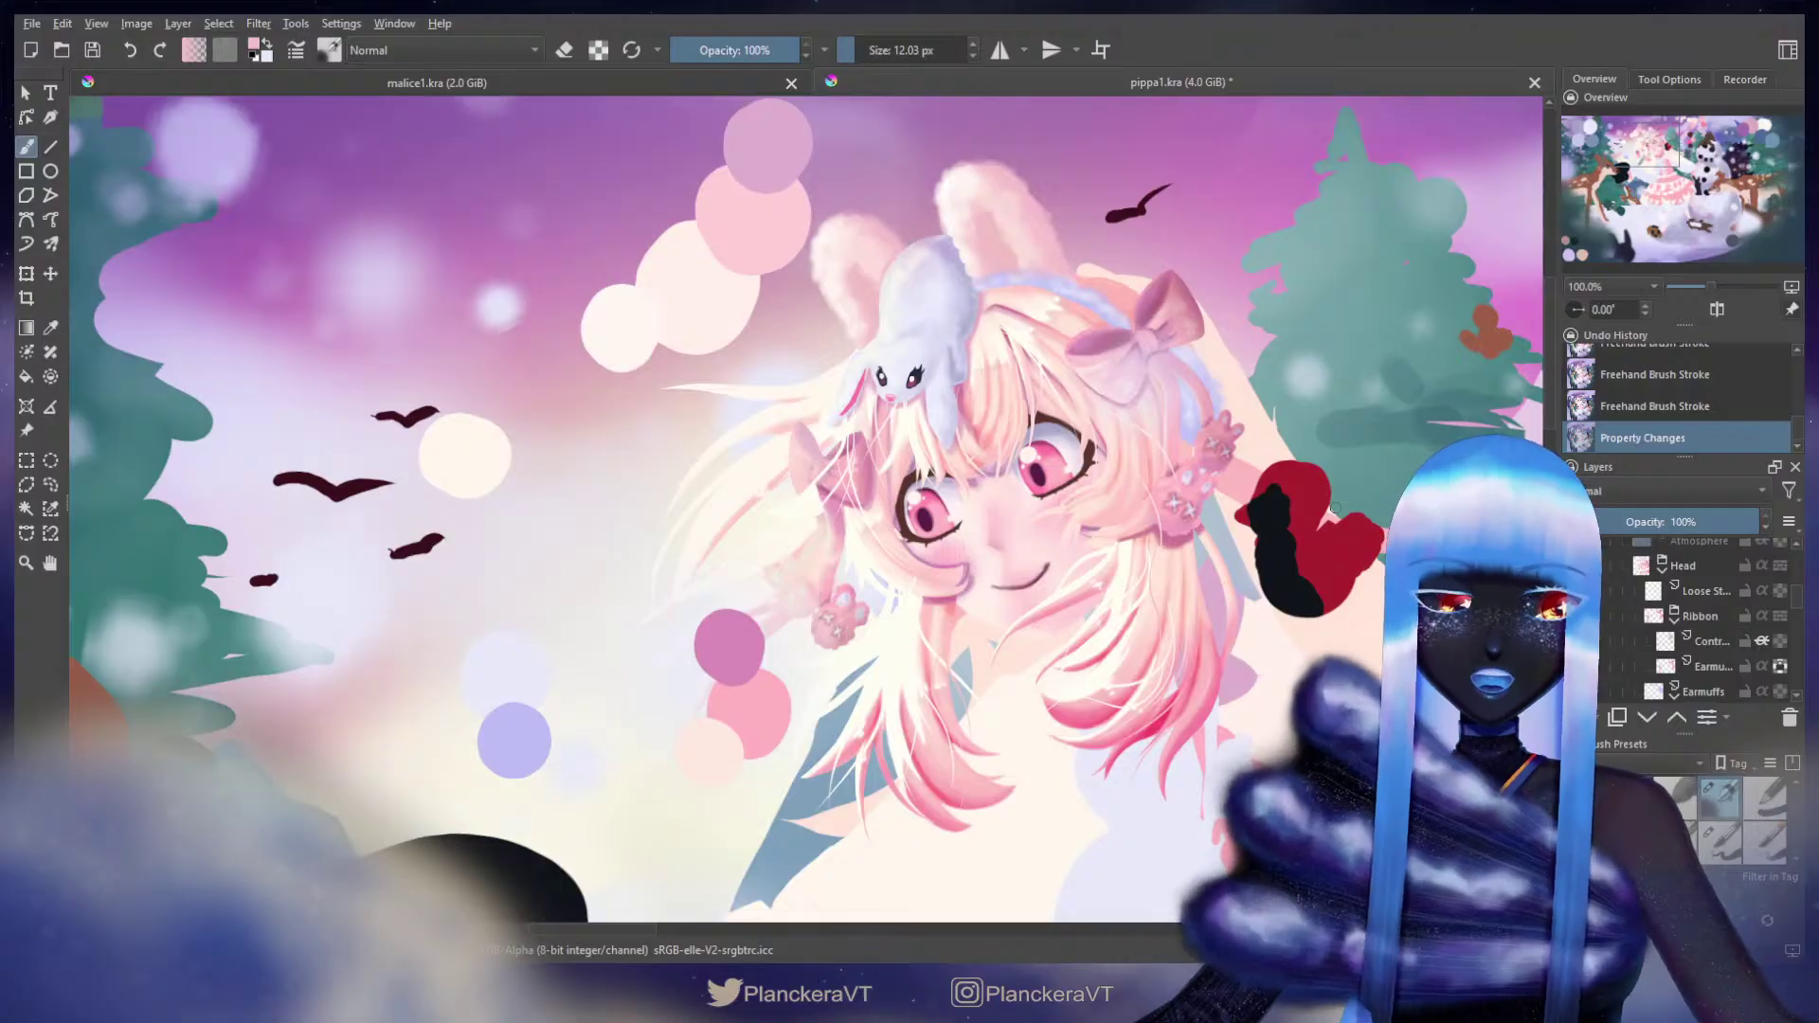
{"action": "left_click", "coordinate": [1721, 843]}
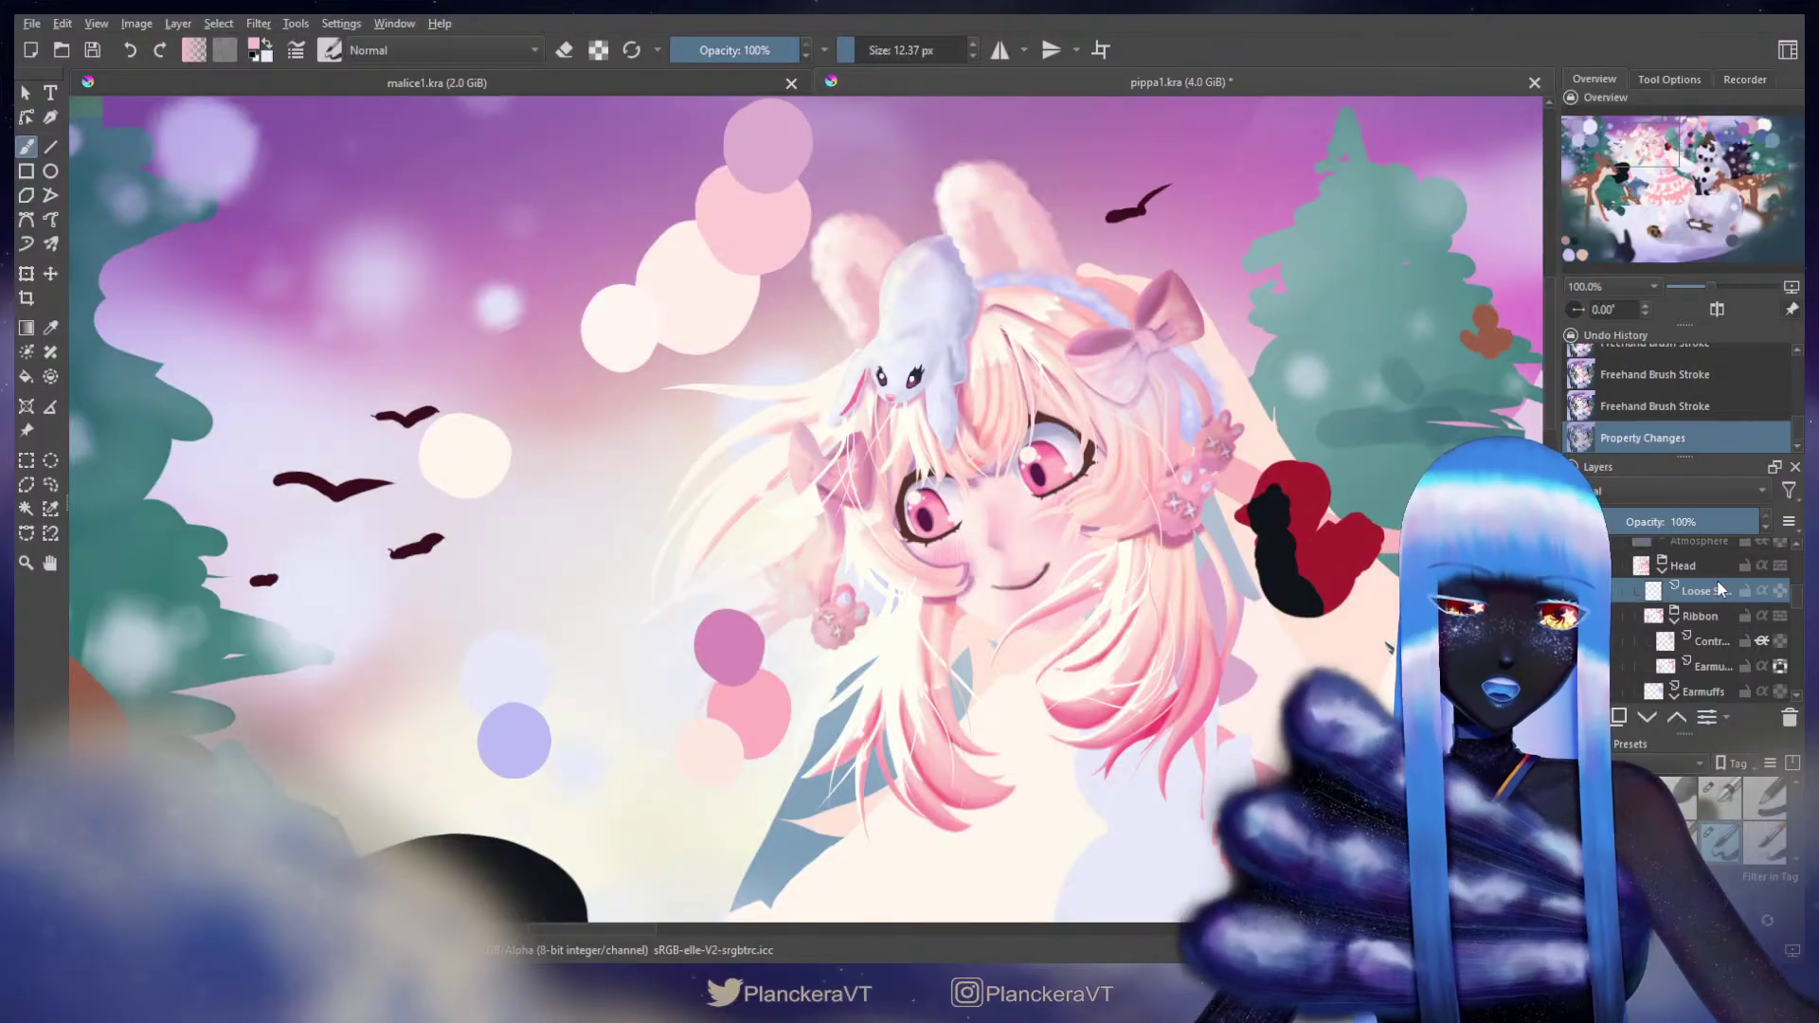
{"action": "key", "text": "Delete"}
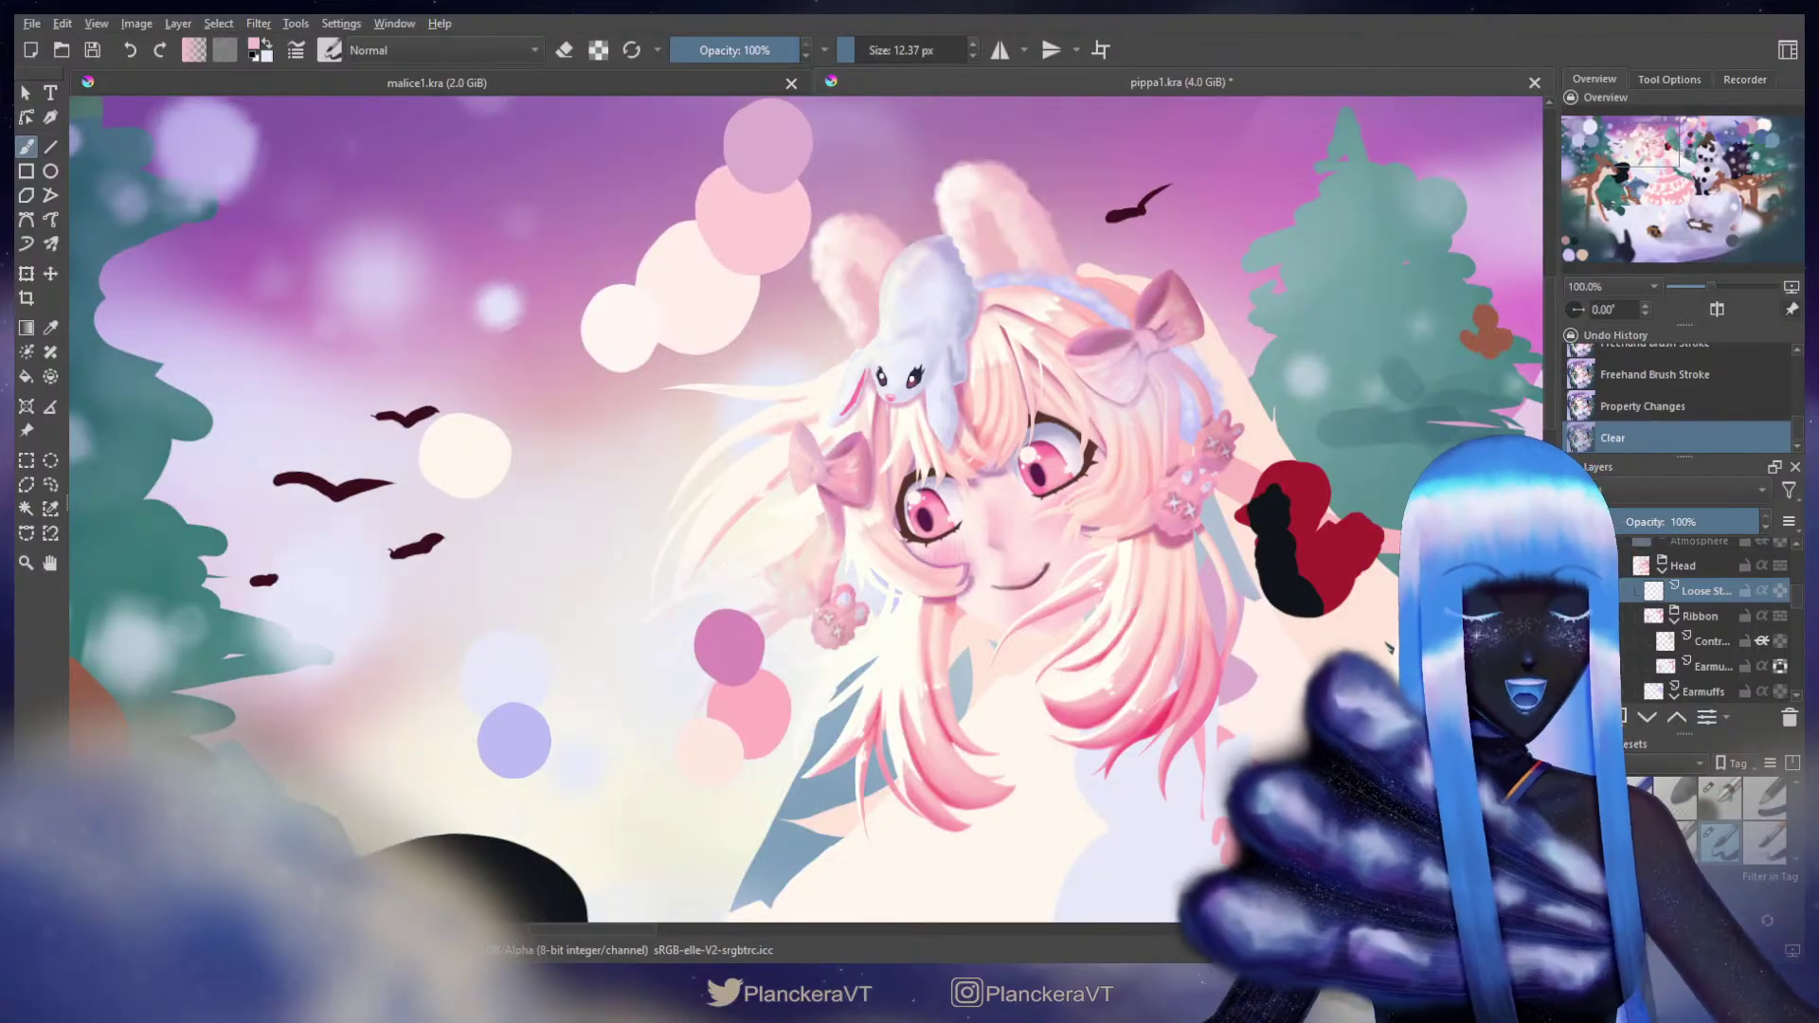
Step: Sample a pale cream from the hair and try sweeping loose strands outward beside the head bunny with a 29.34 px brush
{"action": "mouse_move", "coordinate": [865, 382]}
{"action": "left_mouse_down"}
{"action": "mouse_move", "coordinate": [979, 474]}
{"action": "mouse_move", "coordinate": [982, 326]}
{"action": "mouse_move", "coordinate": [965, 373]}
{"action": "mouse_move", "coordinate": [663, 474]}
{"action": "left_mouse_up"}
{"action": "key", "text": "ctrl+z"}
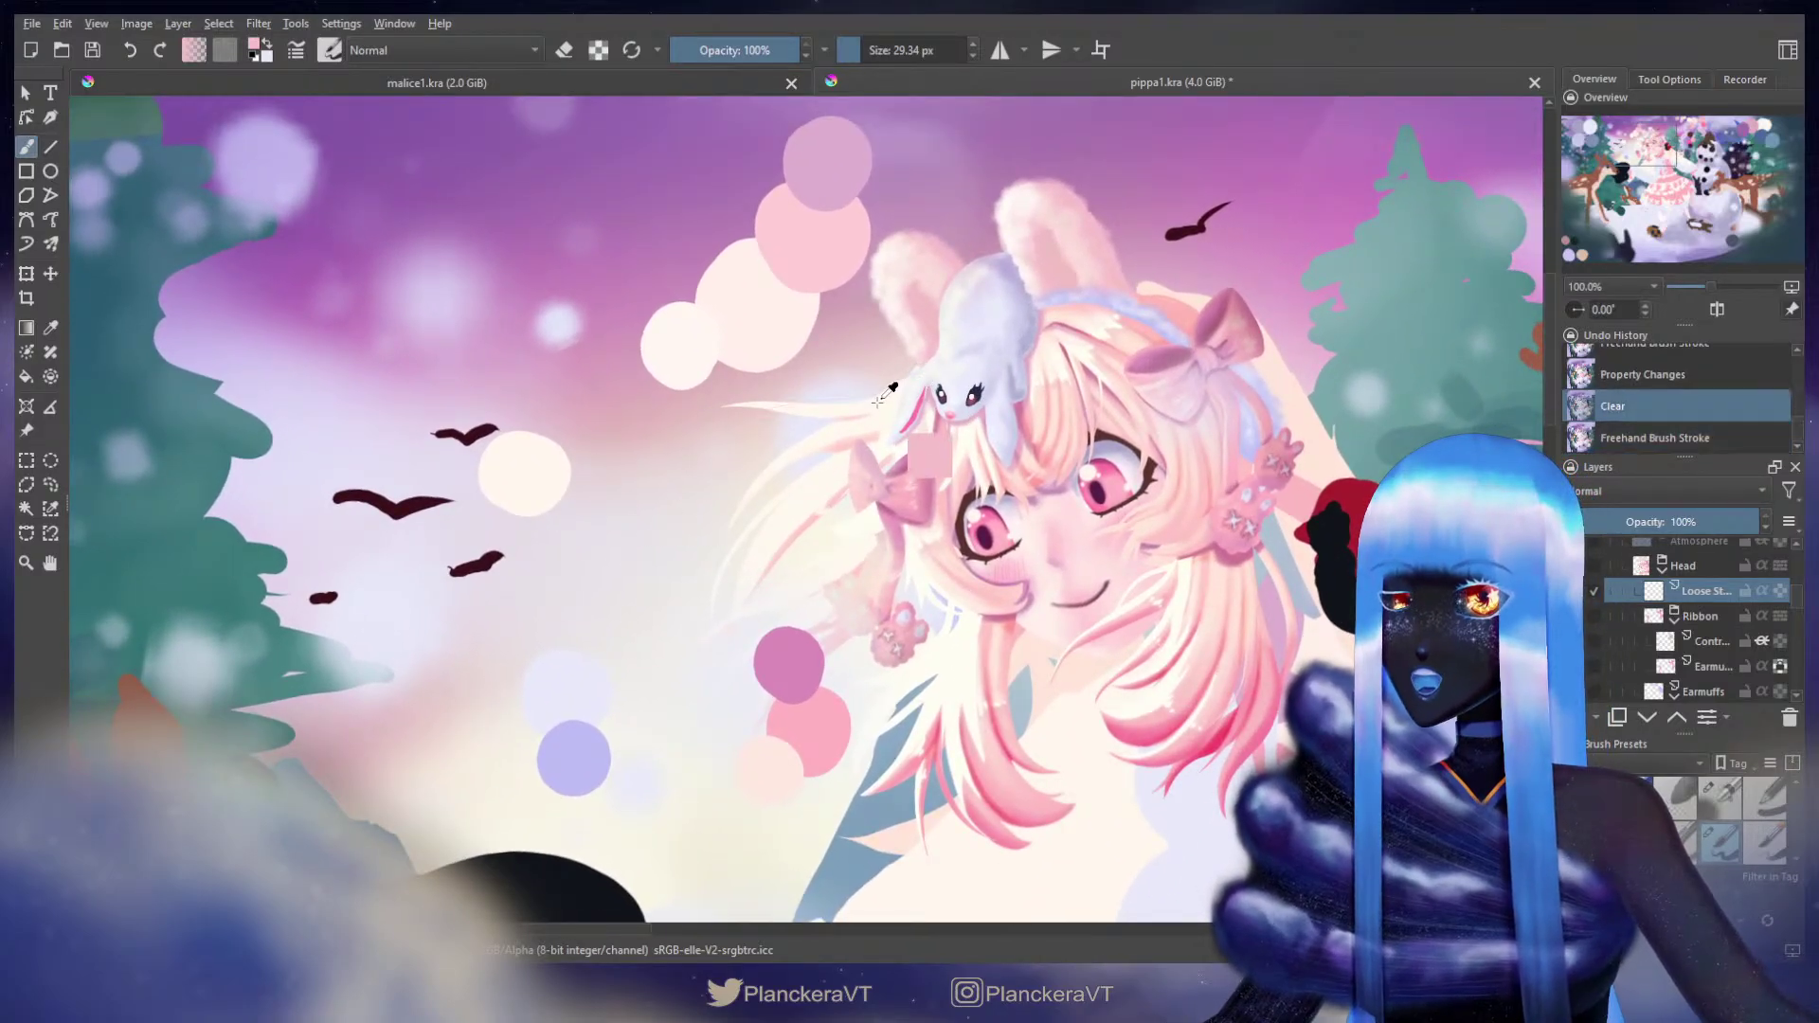
{"action": "left_click", "coordinate": [888, 396], "text": "ctrl"}
{"action": "key", "text": "ctrl+z"}
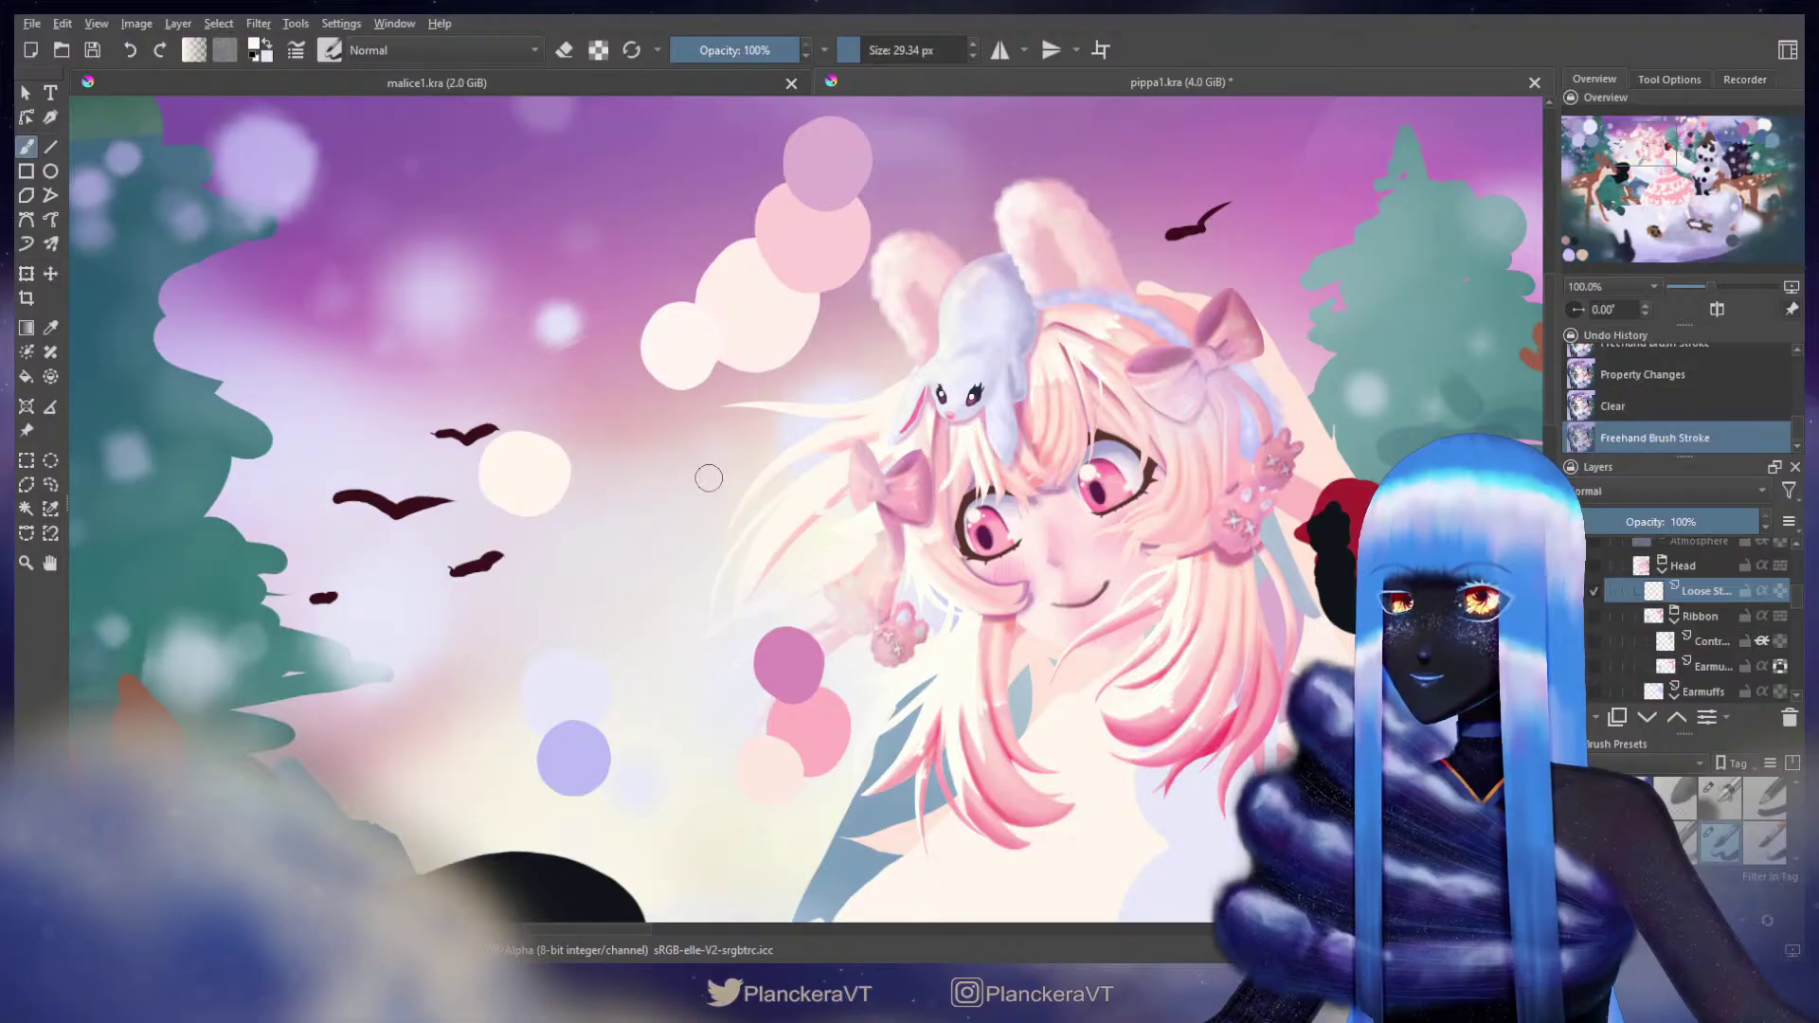
{"action": "left_click_drag", "start_coordinate": [798, 398], "coordinate": [757, 461]}
{"action": "mouse_move", "coordinate": [910, 372]}
{"action": "left_mouse_down"}
{"action": "mouse_move", "coordinate": [732, 477]}
{"action": "mouse_move", "coordinate": [919, 369]}
{"action": "mouse_move", "coordinate": [729, 396]}
{"action": "left_mouse_up"}
{"action": "key", "text": "ctrl+z"}
{"action": "key", "text": "ctrl+z"}
{"action": "key", "text": "ctrl+z"}
{"action": "left_click_drag", "start_coordinate": [932, 353], "coordinate": [712, 479]}
{"action": "key", "text": "ctrl+z"}
{"action": "left_click_drag", "start_coordinate": [872, 390], "coordinate": [728, 497]}
{"action": "key", "text": "ctrl+z"}
Step: Paint pale windblown strands from beside the head bunny down past the ribbon with the 29.34 px brush, undoing stray strokes
{"action": "mouse_move", "coordinate": [947, 352]}
{"action": "left_mouse_down"}
{"action": "mouse_move", "coordinate": [796, 408]}
{"action": "mouse_move", "coordinate": [651, 525]}
{"action": "left_mouse_up"}
{"action": "left_click_drag", "start_coordinate": [924, 384], "coordinate": [762, 410]}
{"action": "key", "text": "ctrl+z"}
{"action": "mouse_move", "coordinate": [905, 393]}
{"action": "left_mouse_down"}
{"action": "mouse_move", "coordinate": [763, 459]}
{"action": "mouse_move", "coordinate": [663, 596]}
{"action": "left_mouse_up"}
{"action": "mouse_move", "coordinate": [864, 425]}
{"action": "left_mouse_down"}
{"action": "mouse_move", "coordinate": [796, 455]}
{"action": "mouse_move", "coordinate": [713, 577]}
{"action": "left_mouse_up"}
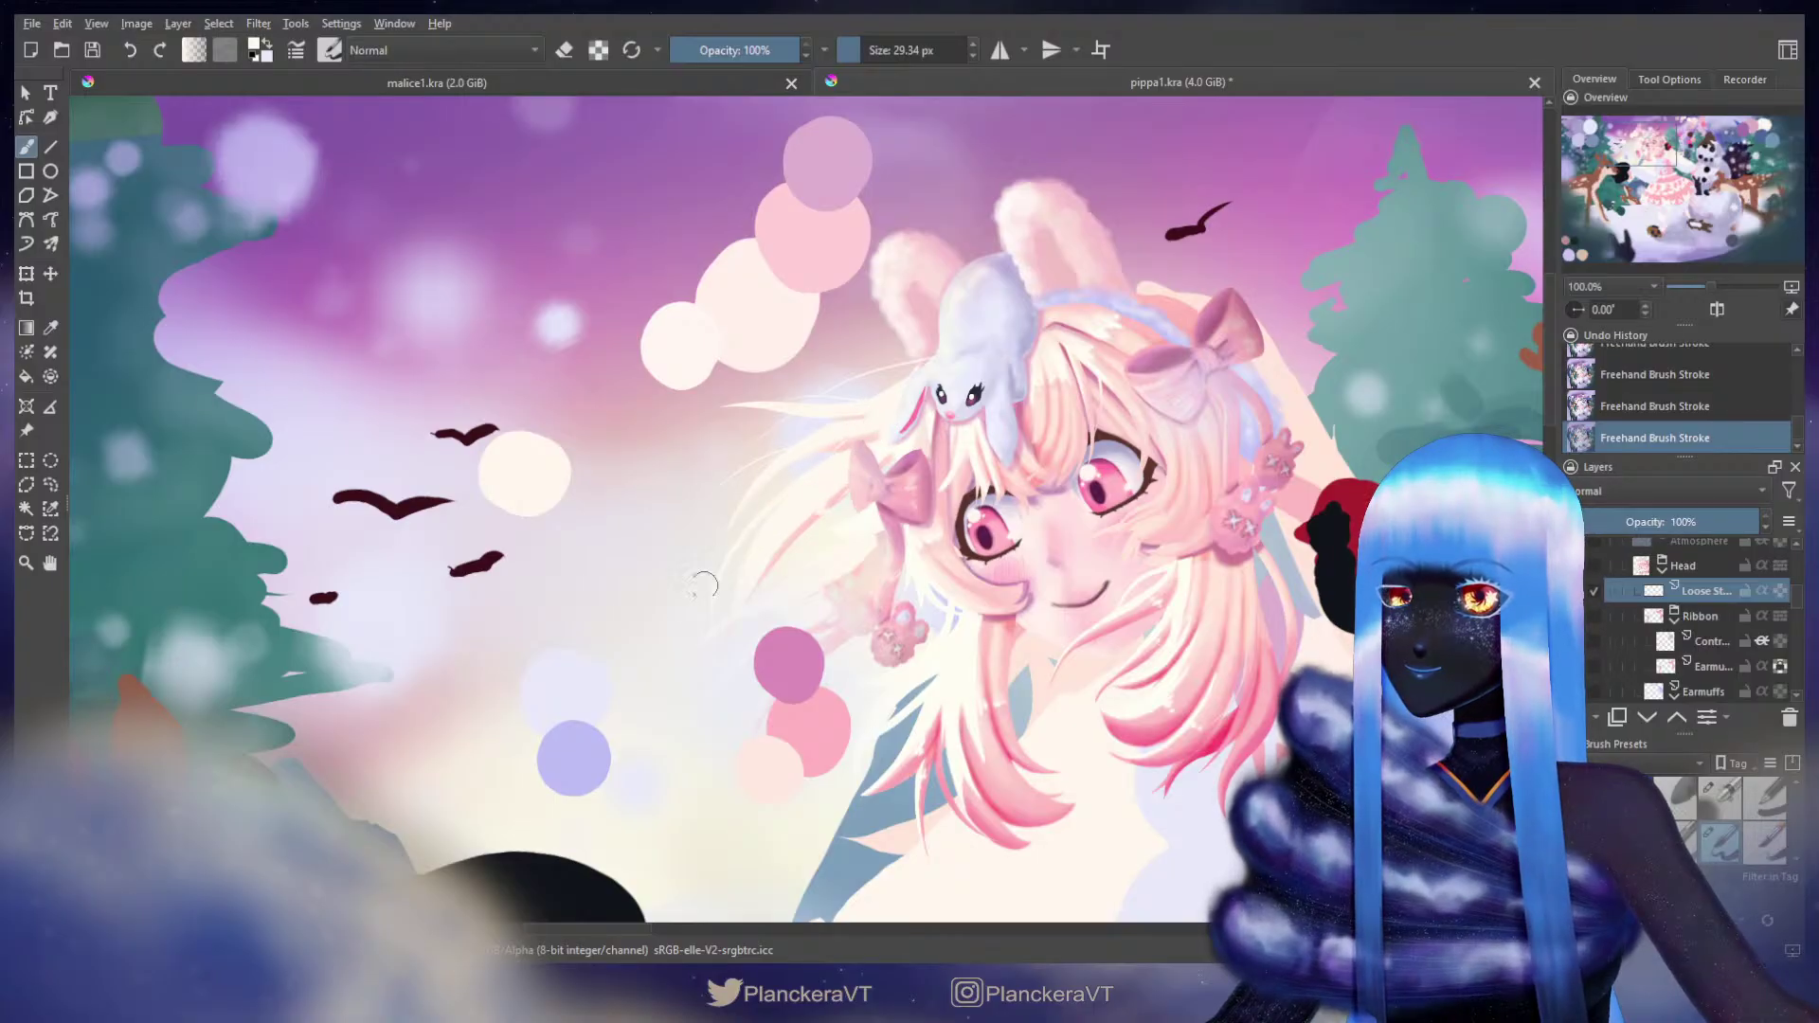
{"action": "key", "text": "ctrl+z"}
{"action": "left_click_drag", "start_coordinate": [841, 470], "coordinate": [720, 606]}
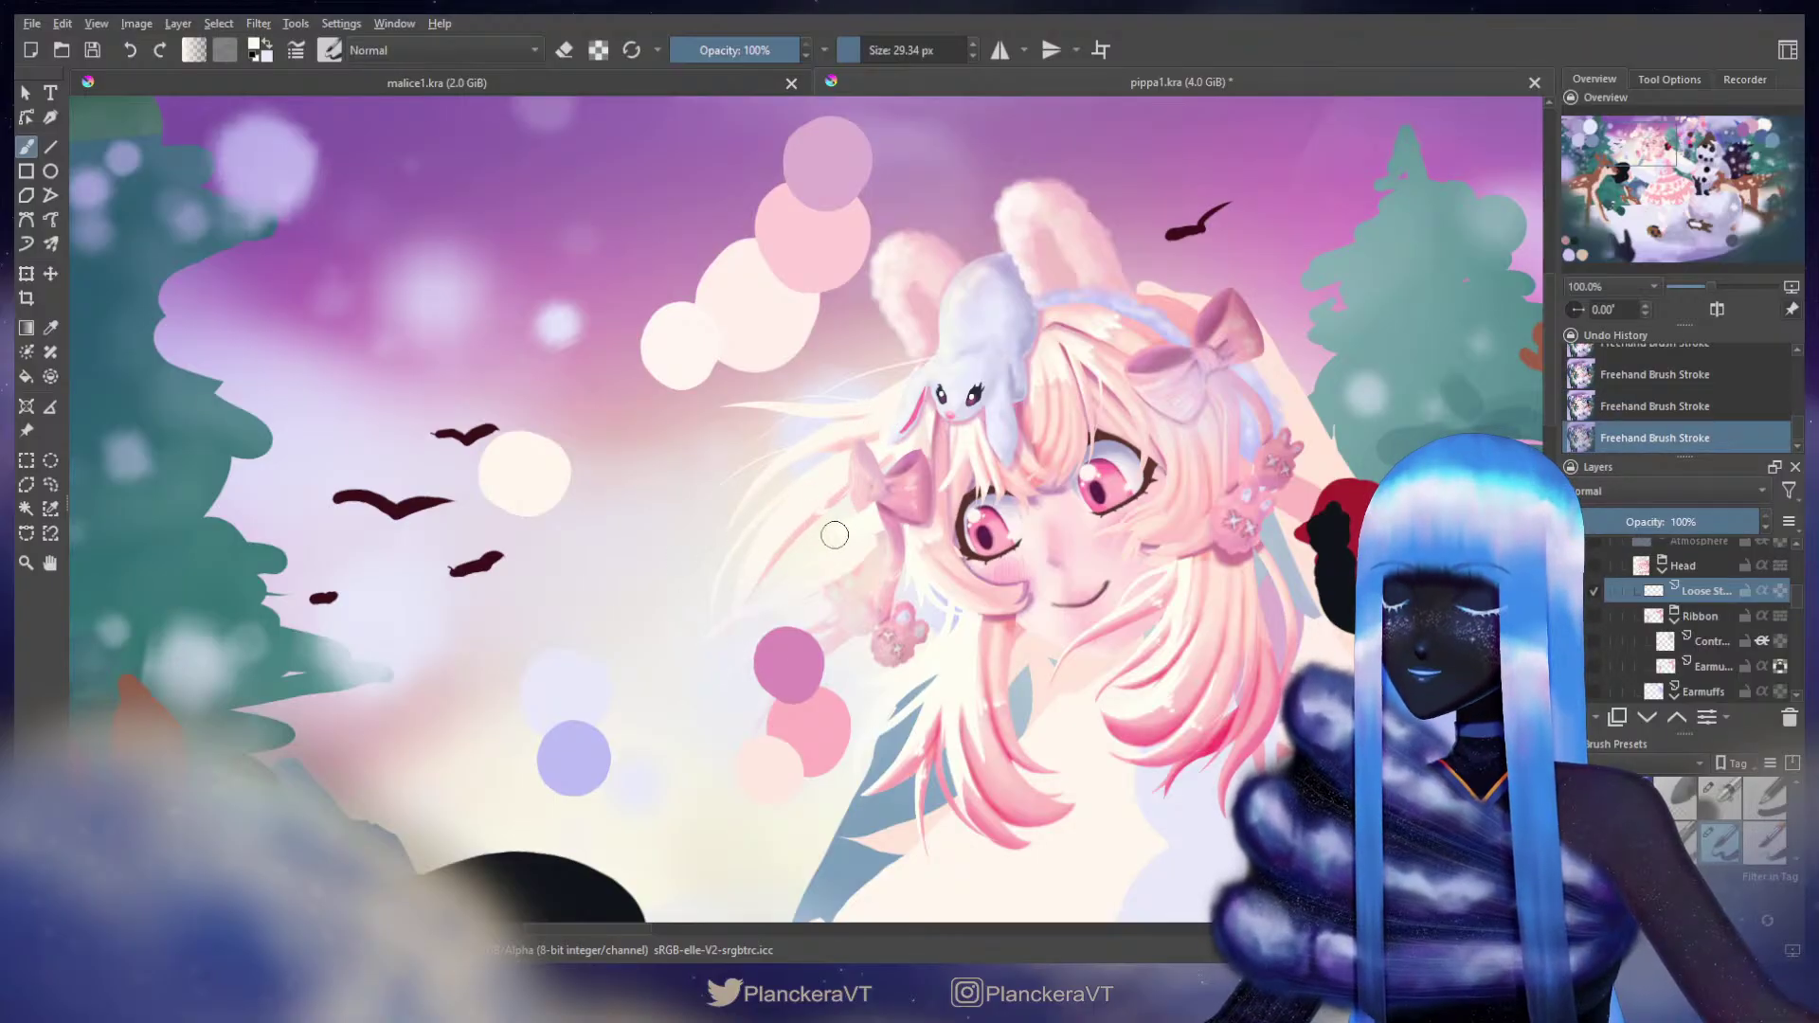
{"action": "left_click_drag", "start_coordinate": [853, 471], "coordinate": [797, 511]}
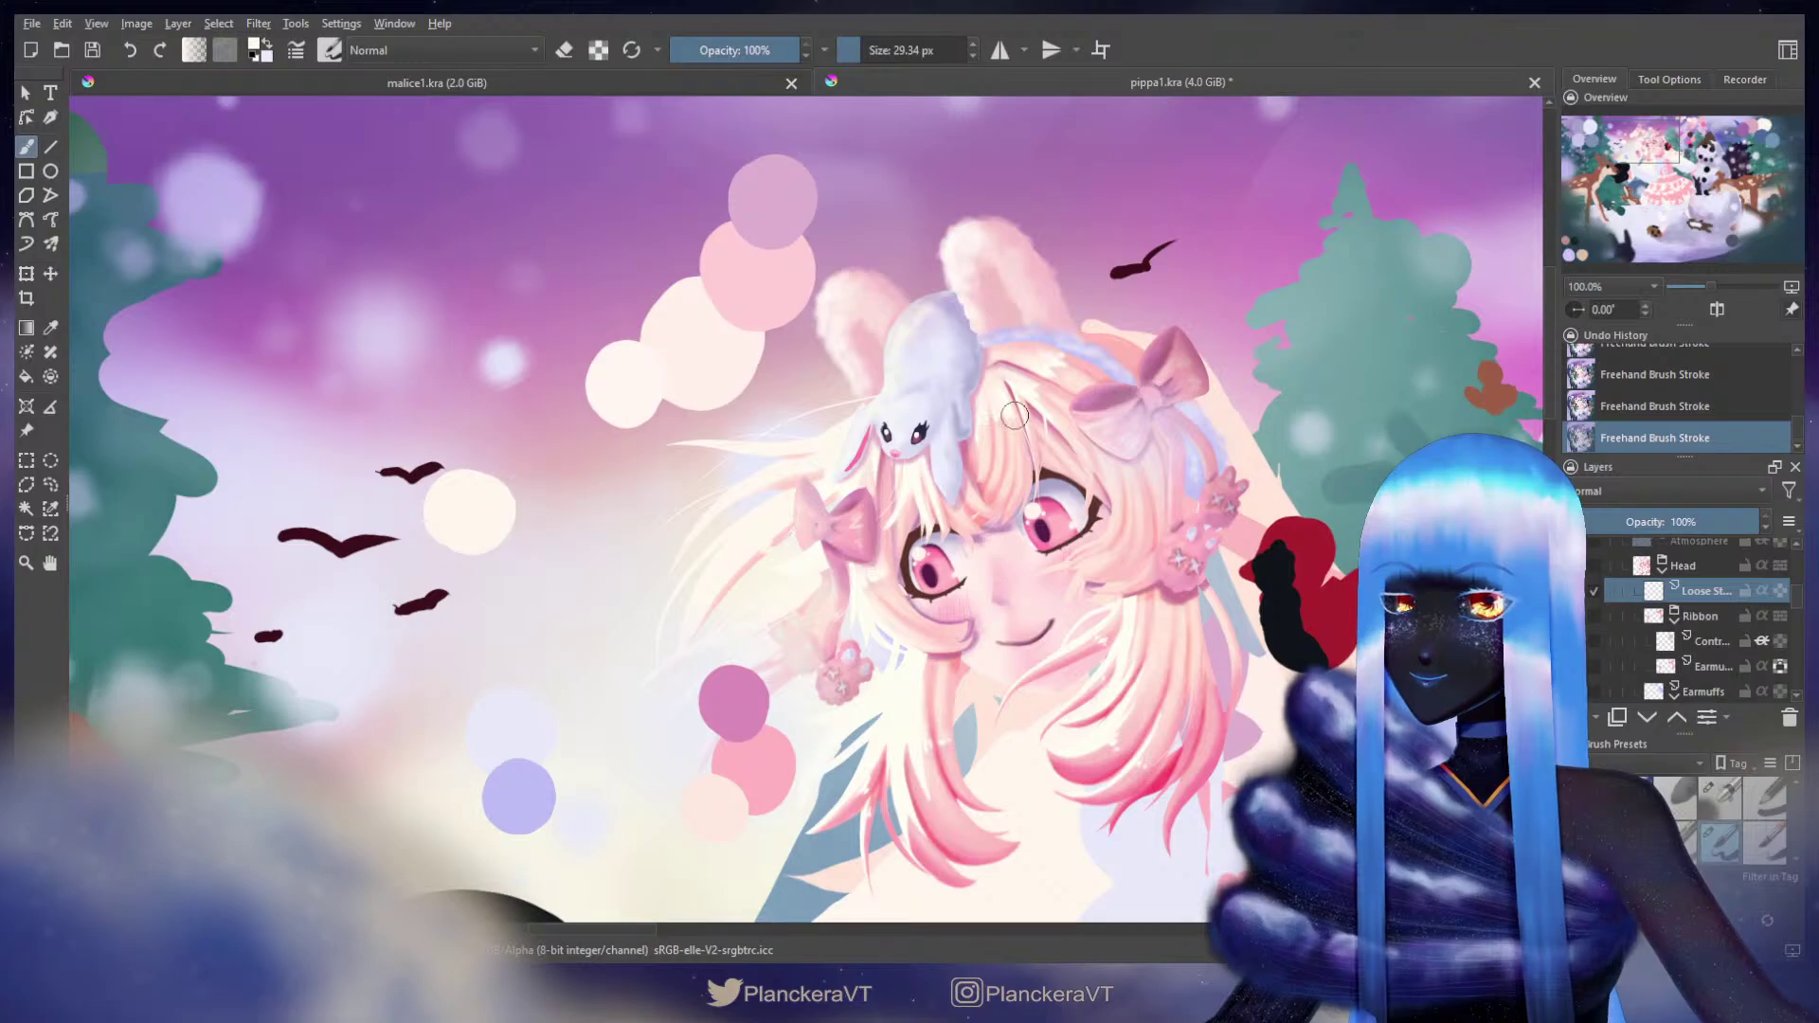
Step: Add fine pale strands to the fringe beside the head bunny with the 29.34 px brush
{"action": "left_click_drag", "start_coordinate": [996, 436], "coordinate": [1007, 517]}
{"action": "key", "text": "ctrl+z"}
{"action": "left_click_drag", "start_coordinate": [998, 445], "coordinate": [983, 416]}
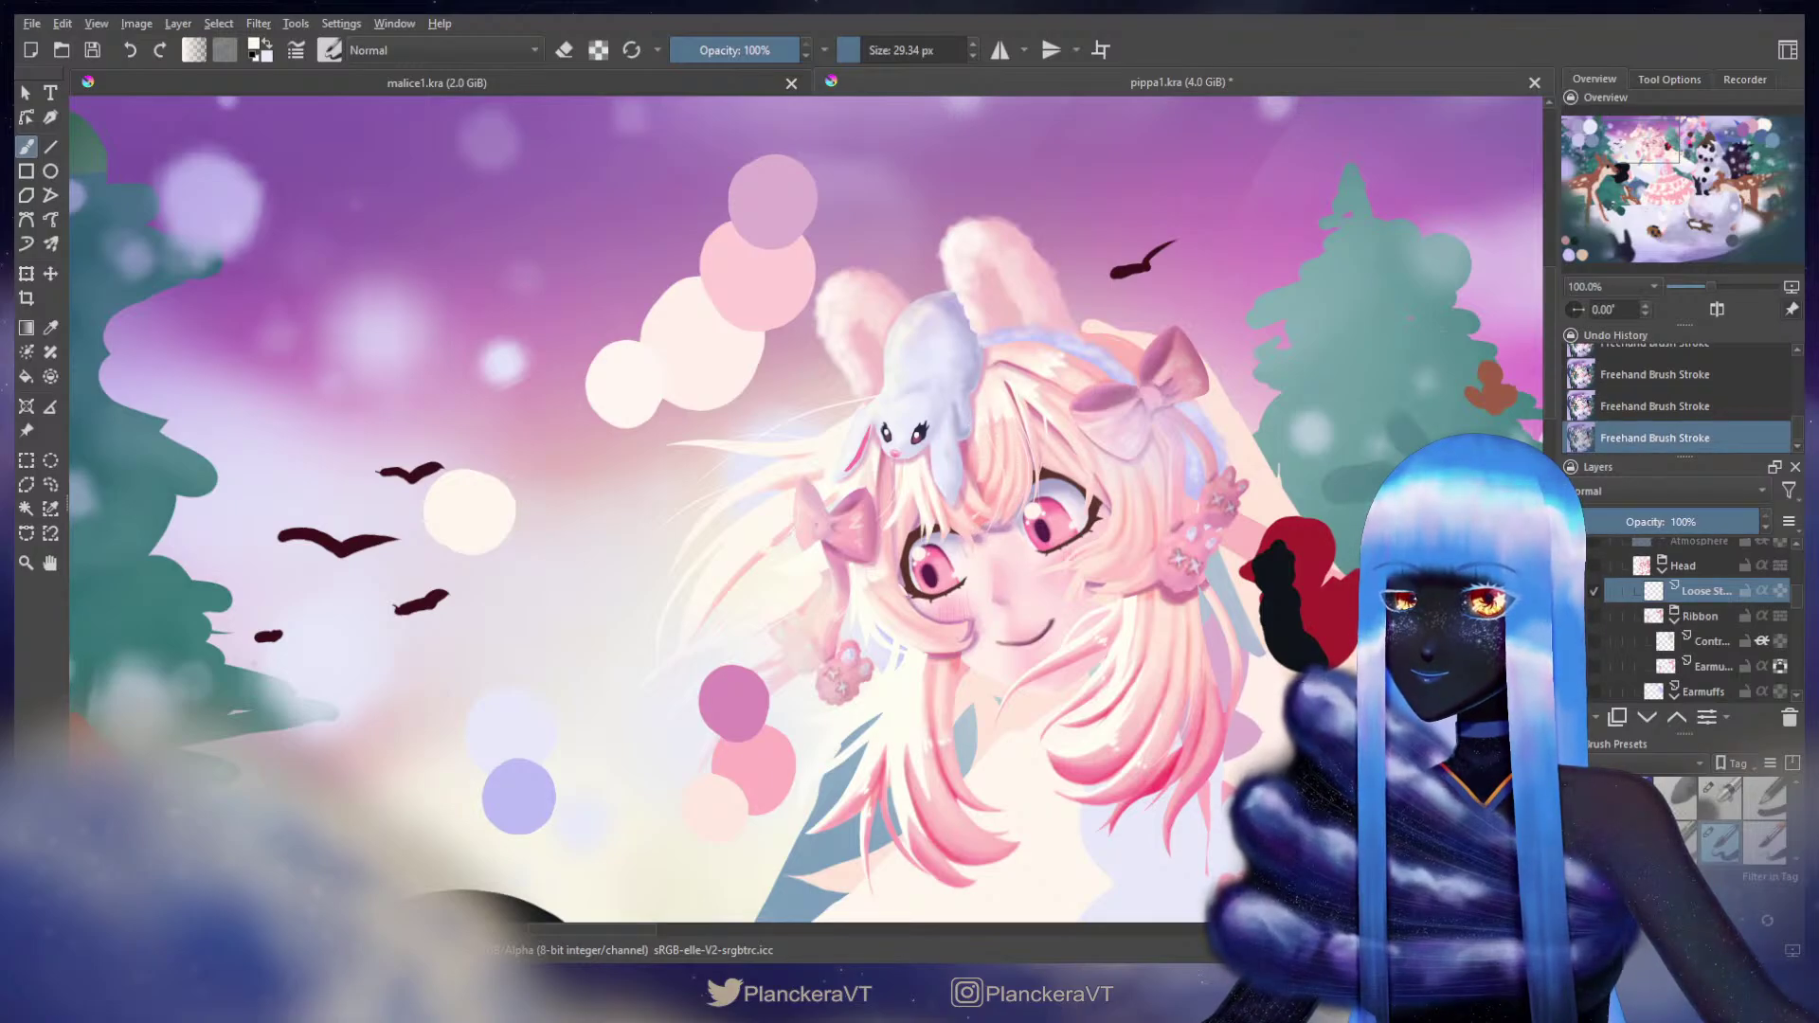
Step: Set the brush size to 42 px and try pale loose strands curving from the cheek toward the chin
{"action": "mouse_move", "coordinate": [1010, 554]}
{"action": "left_mouse_down"}
{"action": "mouse_move", "coordinate": [965, 520]}
{"action": "mouse_move", "coordinate": [1185, 262]}
{"action": "left_mouse_up"}
{"action": "key", "text": "]"}
{"action": "key", "text": "ctrl+z"}
{"action": "key", "text": "ctrl+shift+z"}
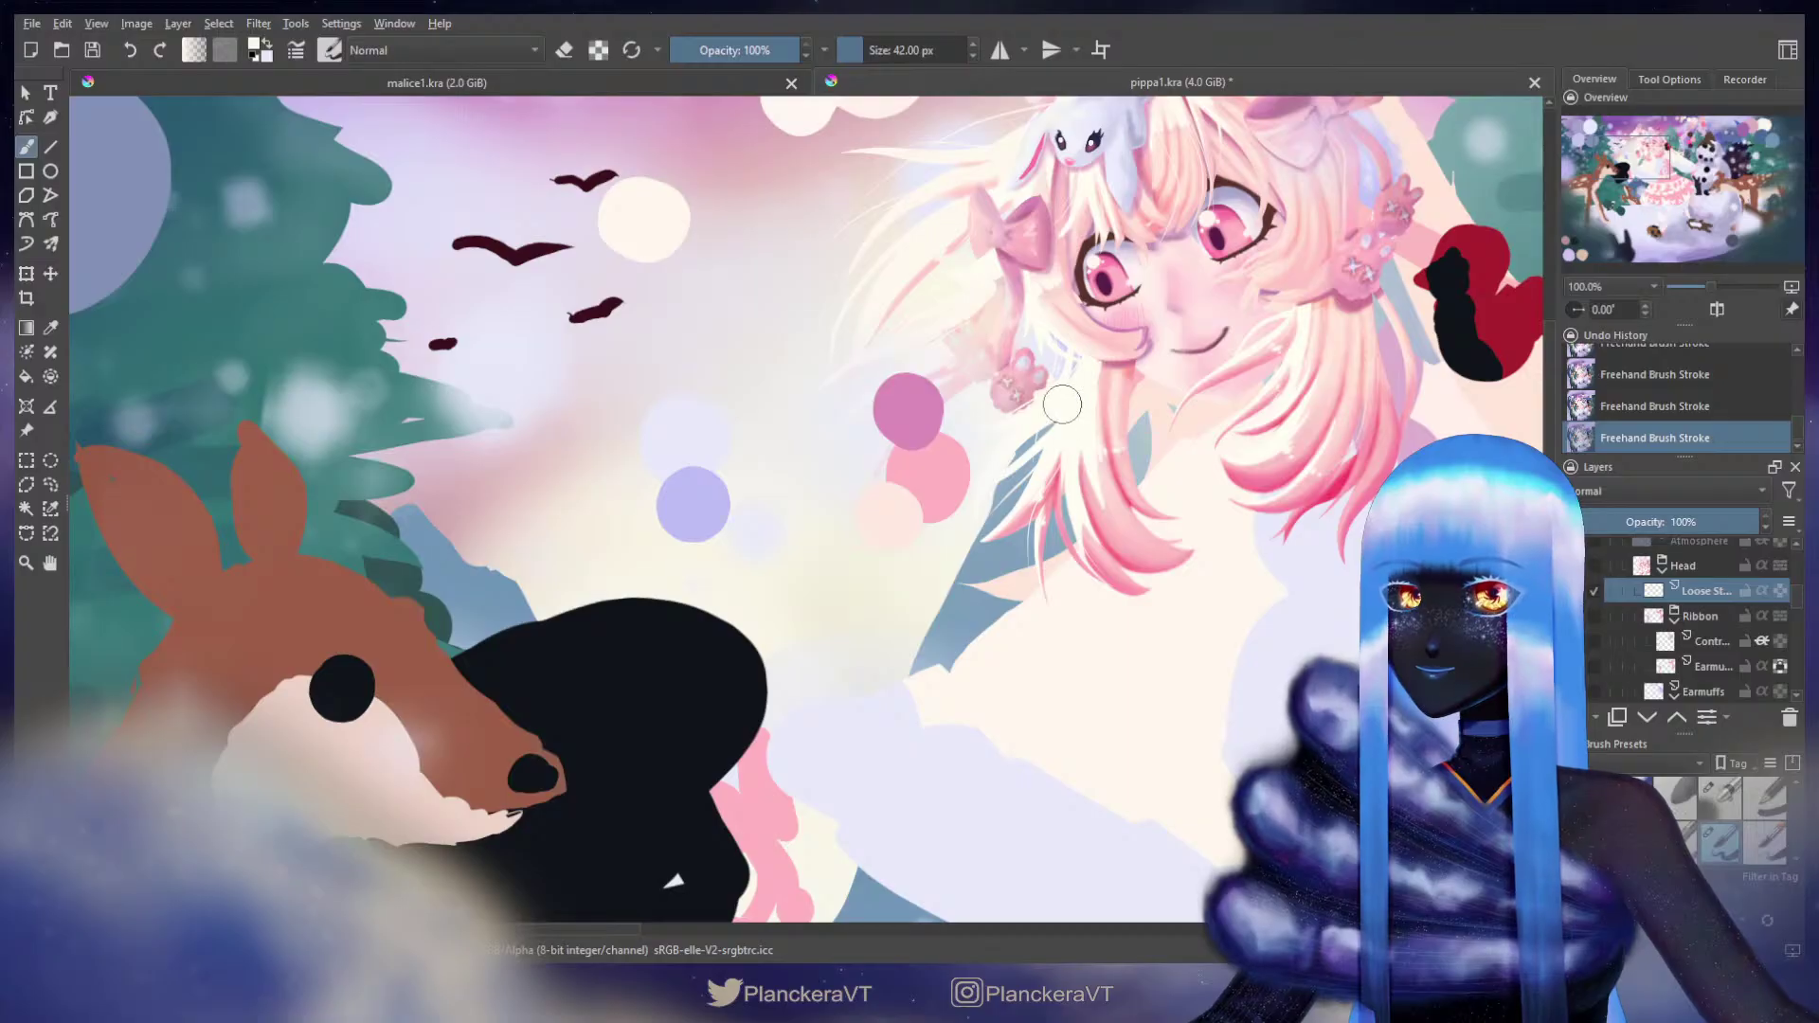
{"action": "left_click_drag", "start_coordinate": [1267, 343], "coordinate": [1191, 385]}
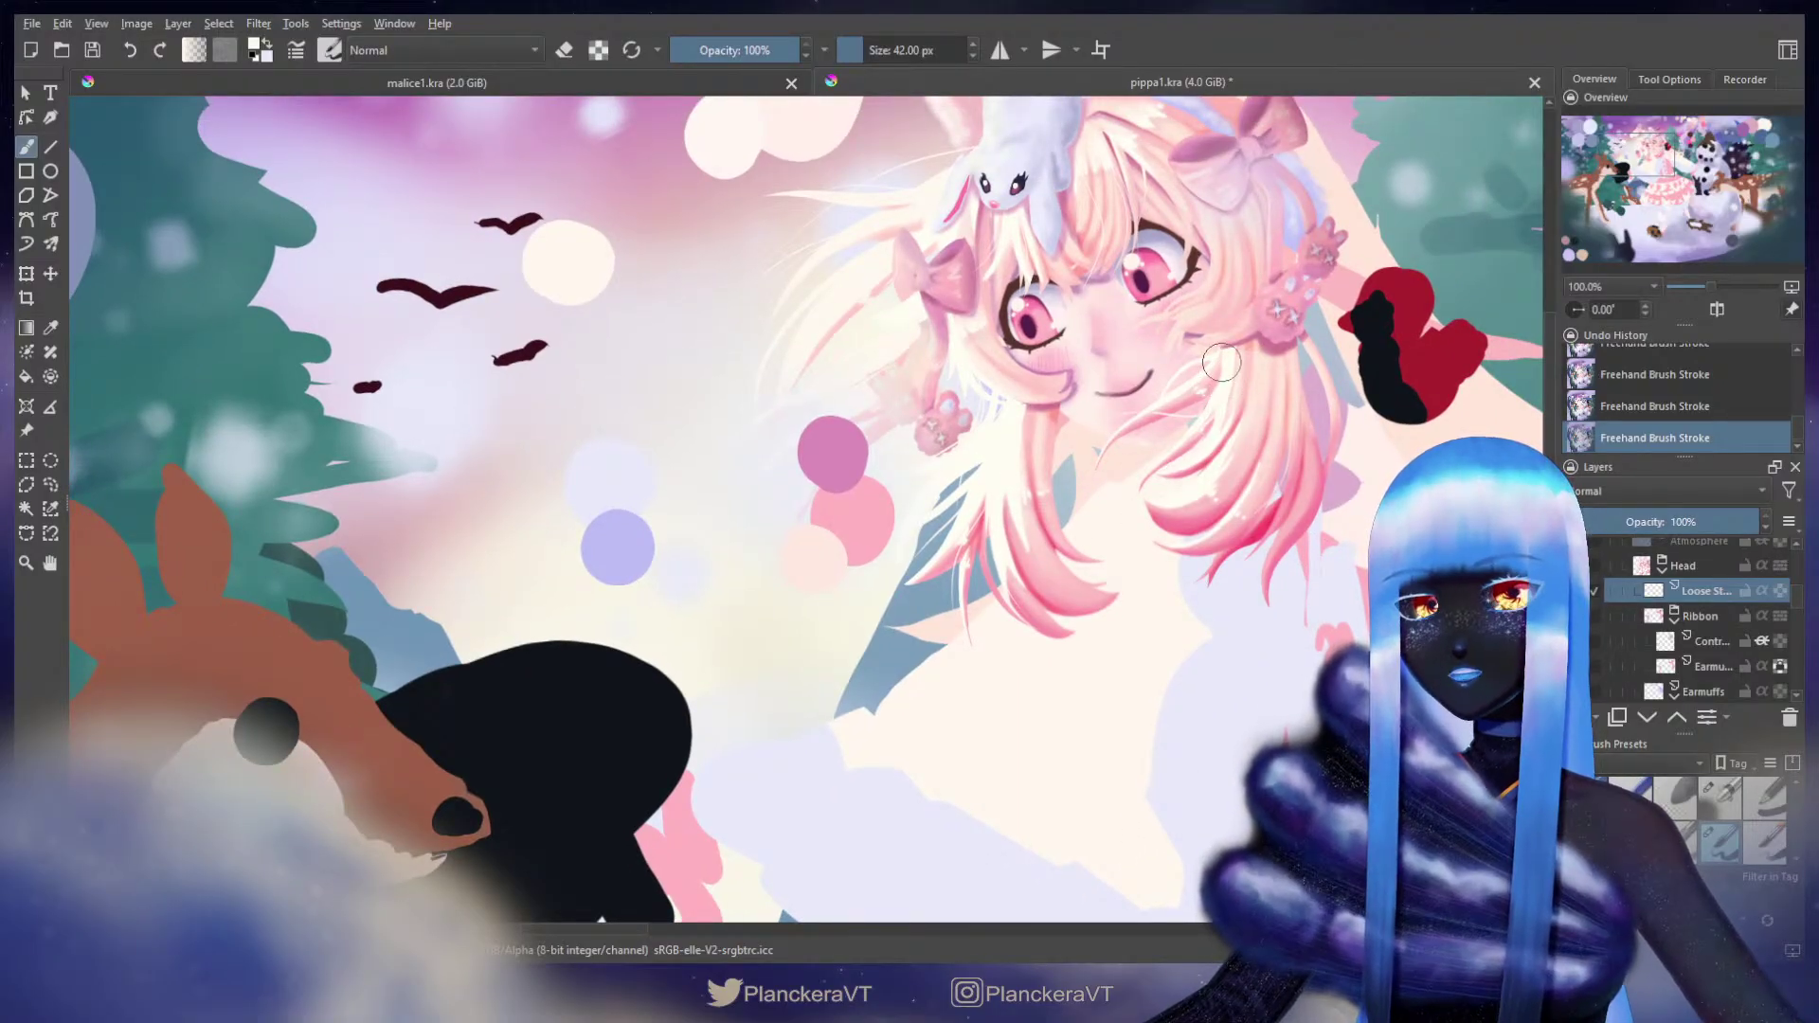
{"action": "key", "text": "ctrl+z"}
{"action": "left_click_drag", "start_coordinate": [1209, 366], "coordinate": [1123, 422]}
{"action": "key", "text": "ctrl+z"}
{"action": "left_click_drag", "start_coordinate": [1230, 363], "coordinate": [1146, 425]}
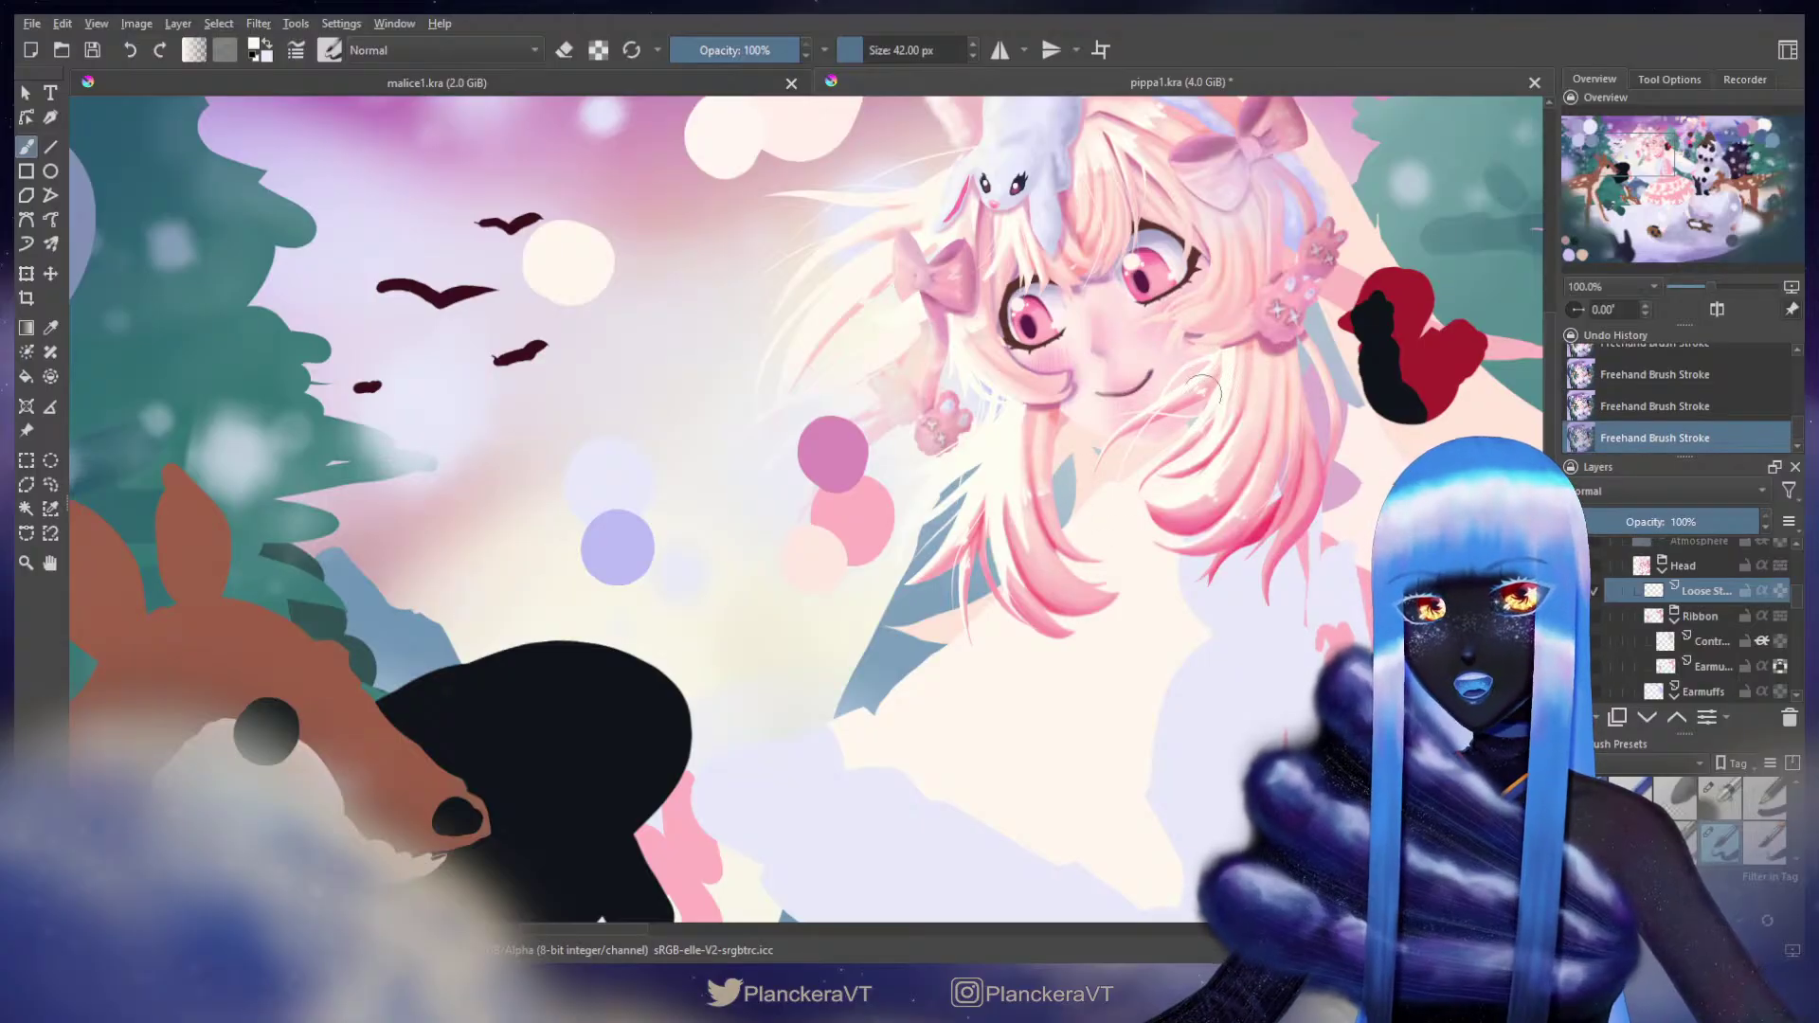
{"action": "key", "text": "ctrl+z"}
Step: Paint pale loose strands over the curled front lock beside the face with the 42 px brush, undoing stray strokes
{"action": "mouse_move", "coordinate": [1247, 394]}
{"action": "left_mouse_down"}
{"action": "mouse_move", "coordinate": [1106, 605]}
{"action": "mouse_move", "coordinate": [1201, 500]}
{"action": "mouse_move", "coordinate": [1215, 461]}
{"action": "mouse_move", "coordinate": [1073, 618]}
{"action": "mouse_move", "coordinate": [1234, 498]}
{"action": "mouse_move", "coordinate": [1229, 454]}
{"action": "mouse_move", "coordinate": [1163, 567]}
{"action": "left_mouse_up"}
{"action": "key", "text": "ctrl+z"}
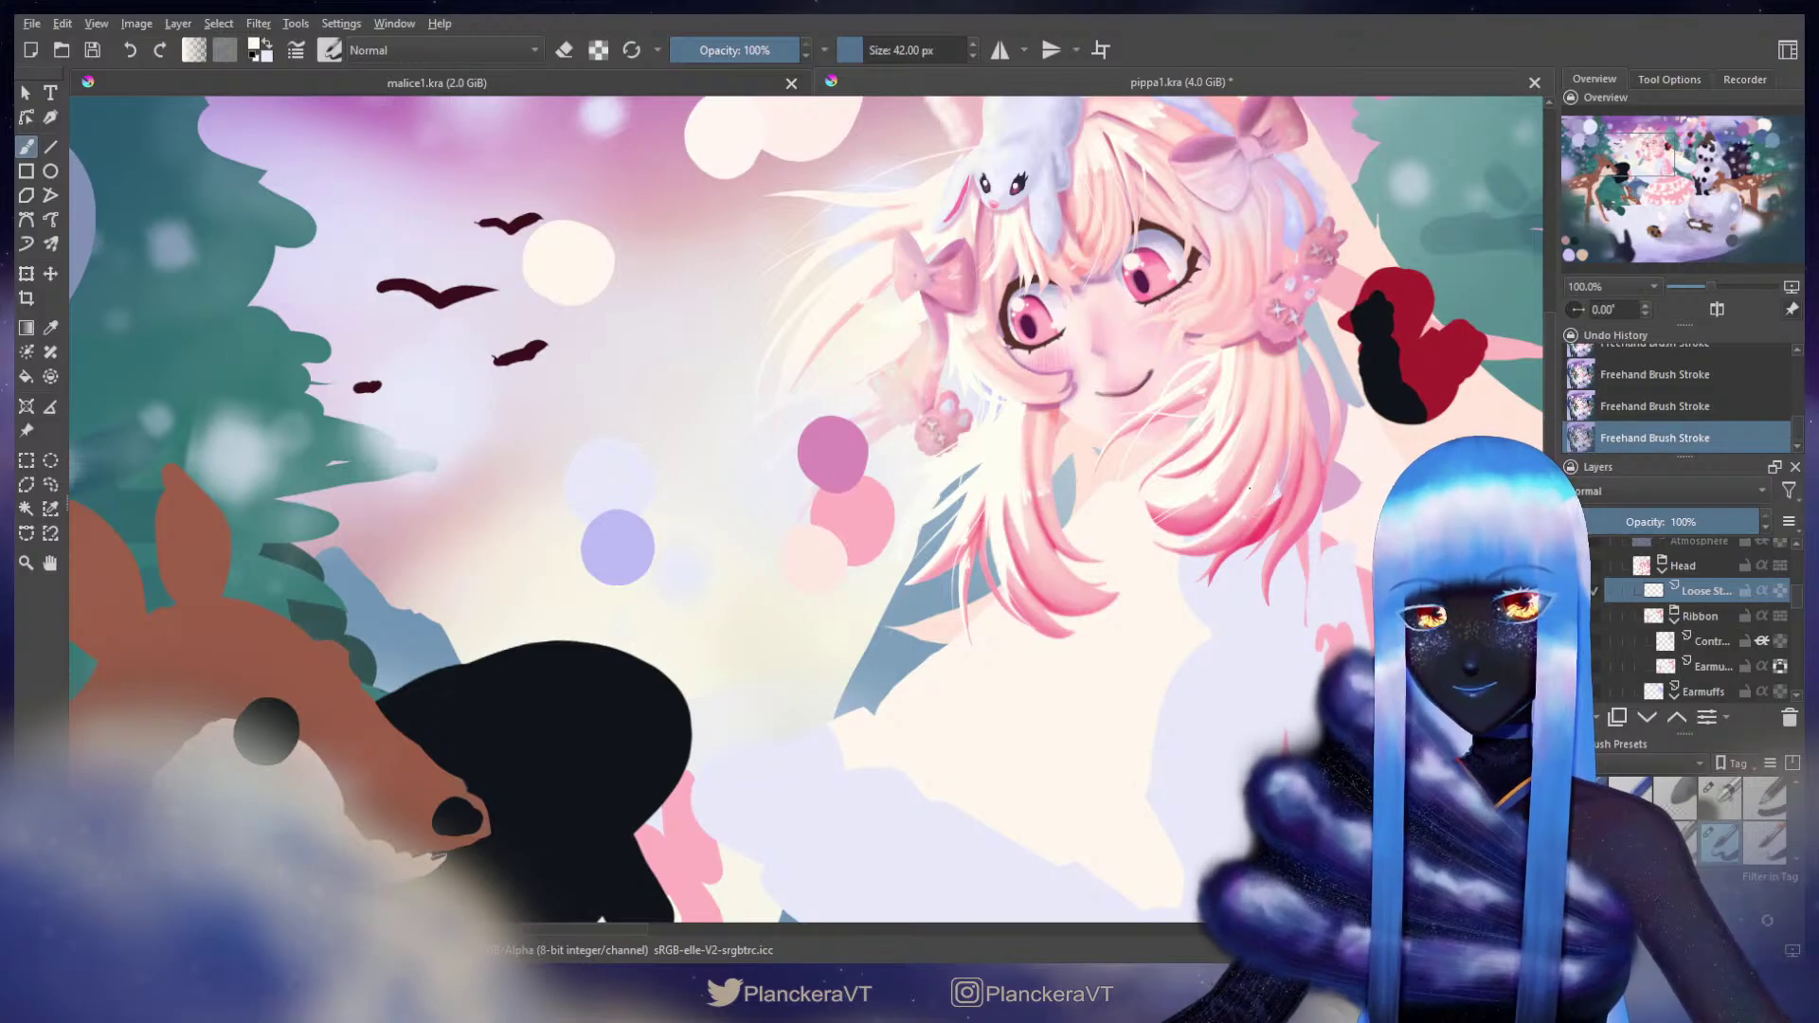
{"action": "key", "text": "ctrl+z"}
{"action": "left_click_drag", "start_coordinate": [1245, 494], "coordinate": [1175, 550]}
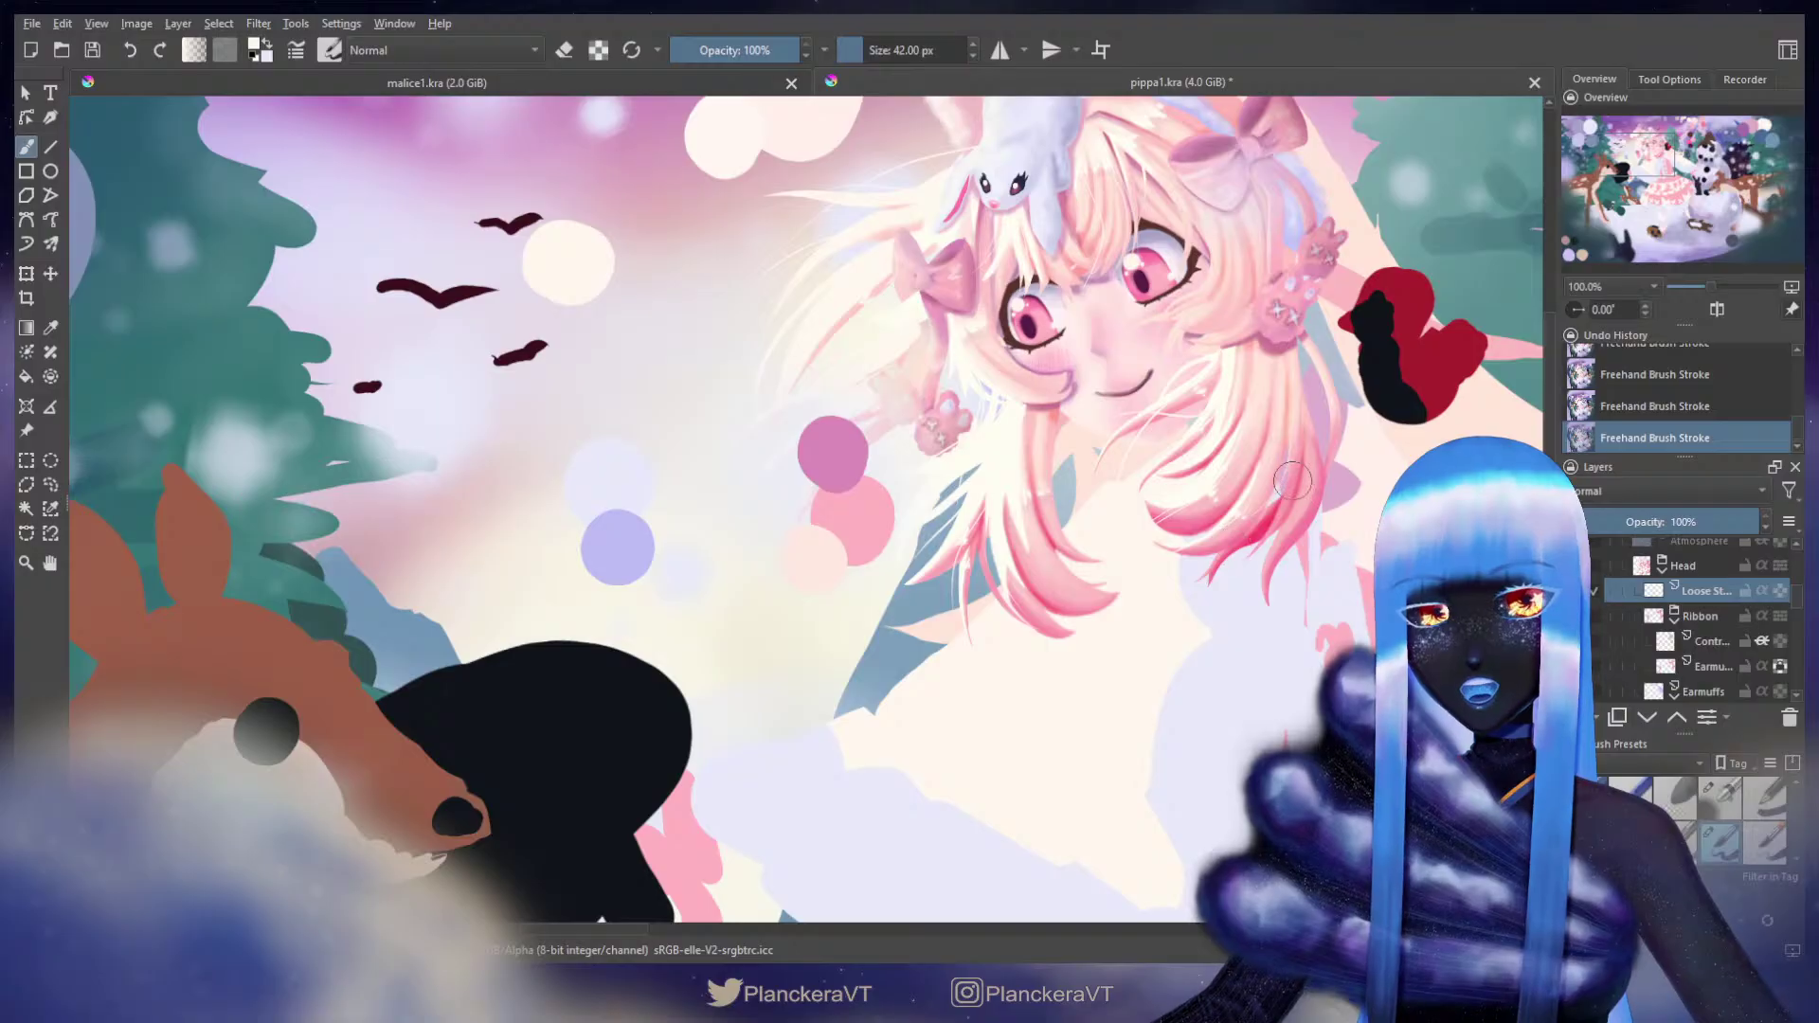
{"action": "left_click_drag", "start_coordinate": [1285, 404], "coordinate": [1203, 531]}
{"action": "left_click_drag", "start_coordinate": [1167, 439], "coordinate": [1194, 459]}
{"action": "scroll", "coordinate": [1181, 457], "scroll_direction": "down", "scroll_amount": 3}
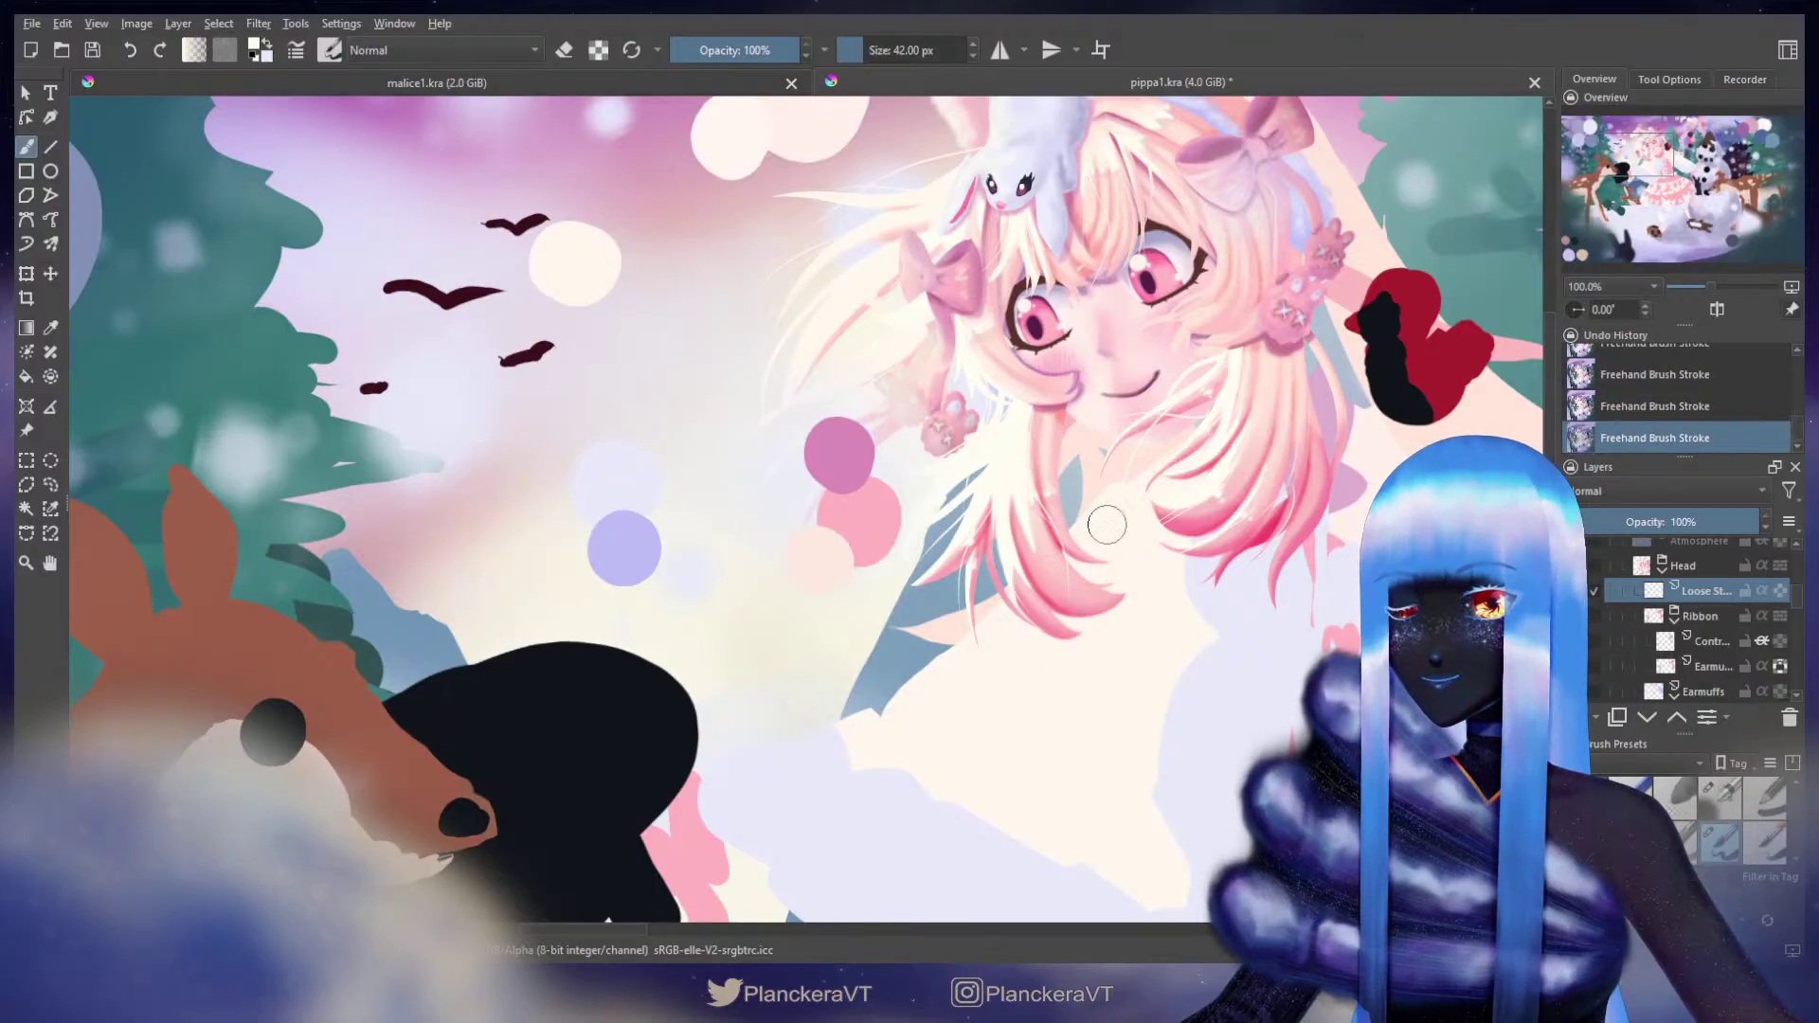
{"action": "scroll", "coordinate": [1025, 443], "scroll_direction": "up", "scroll_amount": 3}
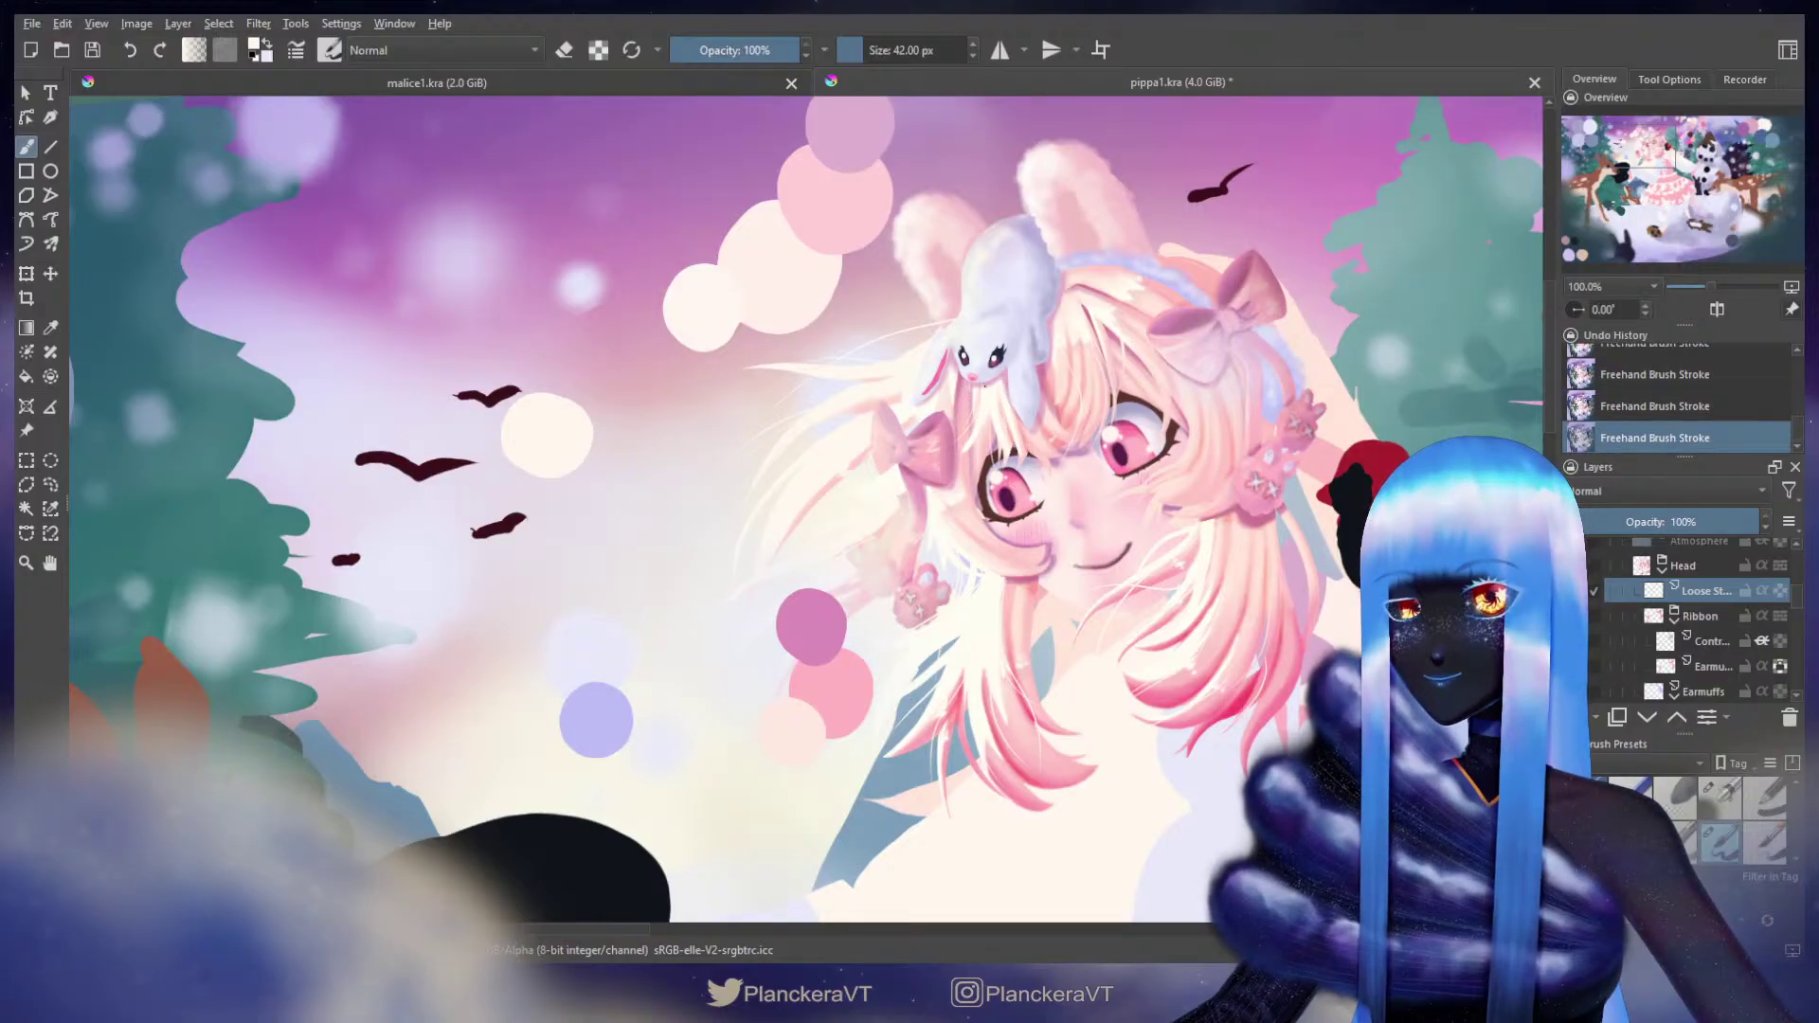
Step: Sample a pale pink from the hair by the bow on the headband and compare the last stroke by undoing and redoing it
{"action": "left_click_drag", "start_coordinate": [1184, 455], "coordinate": [1113, 498]}
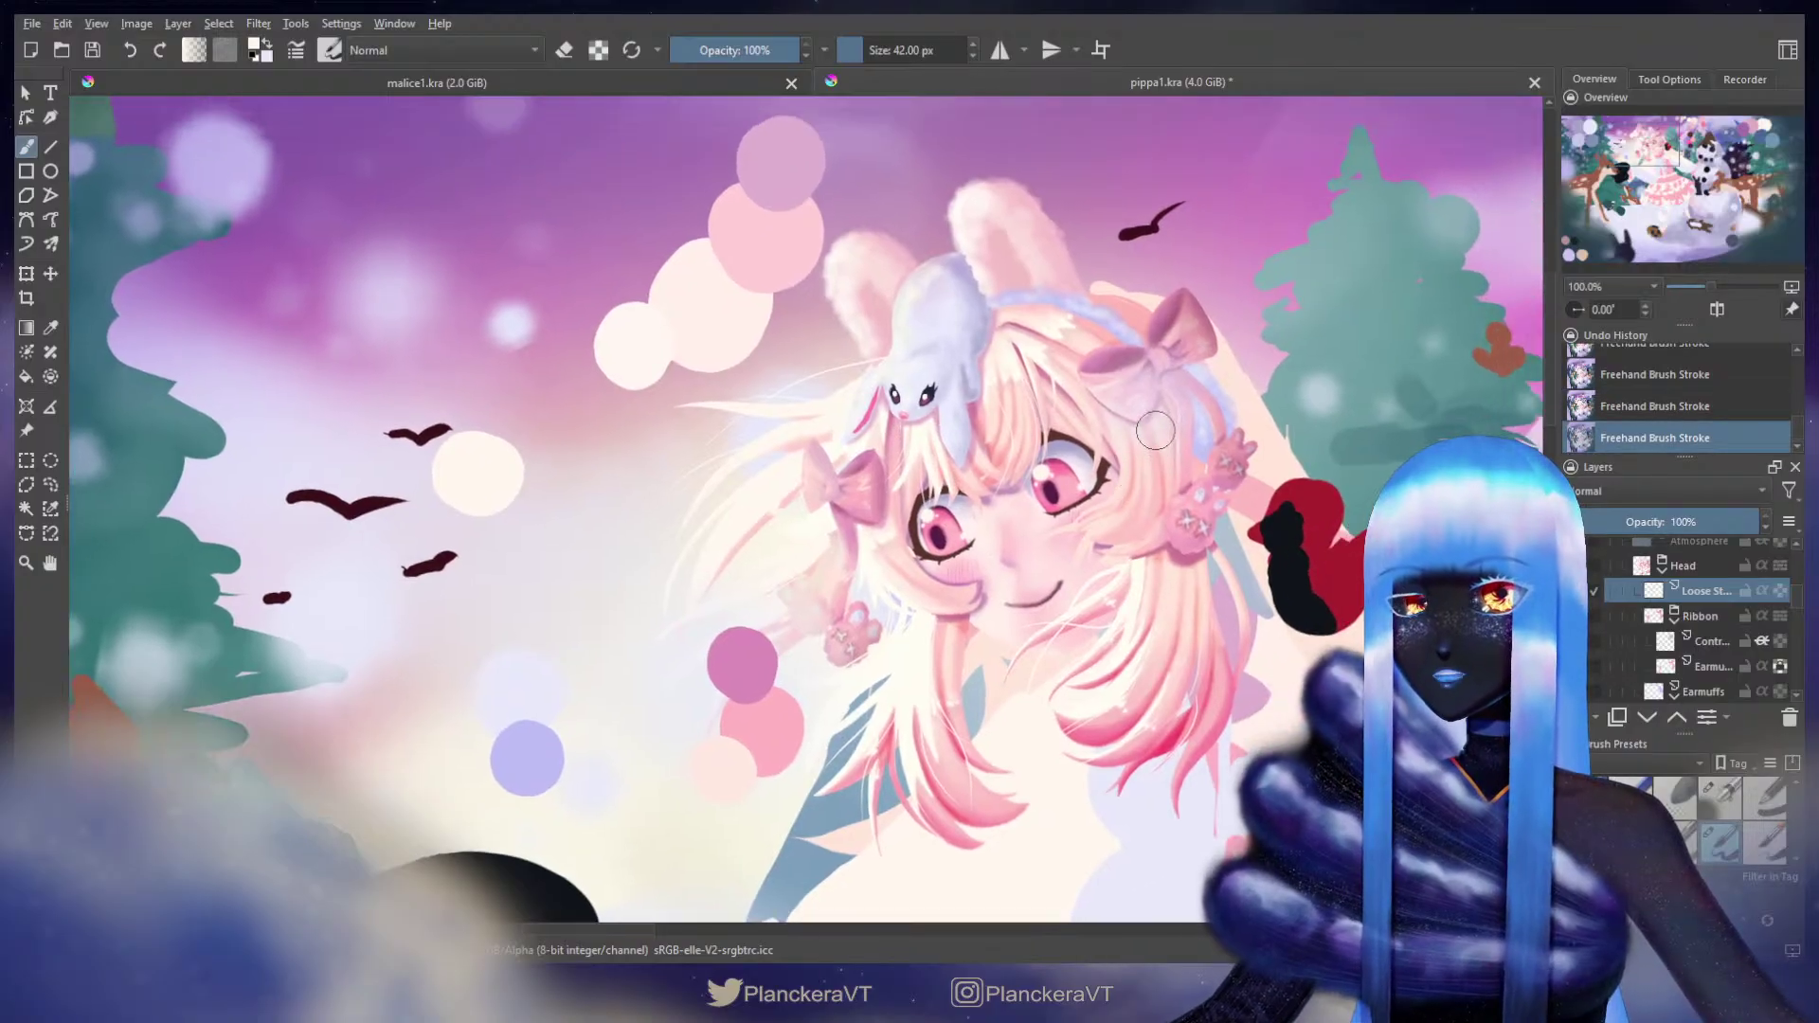
{"action": "left_click", "coordinate": [1070, 377], "text": "ctrl"}
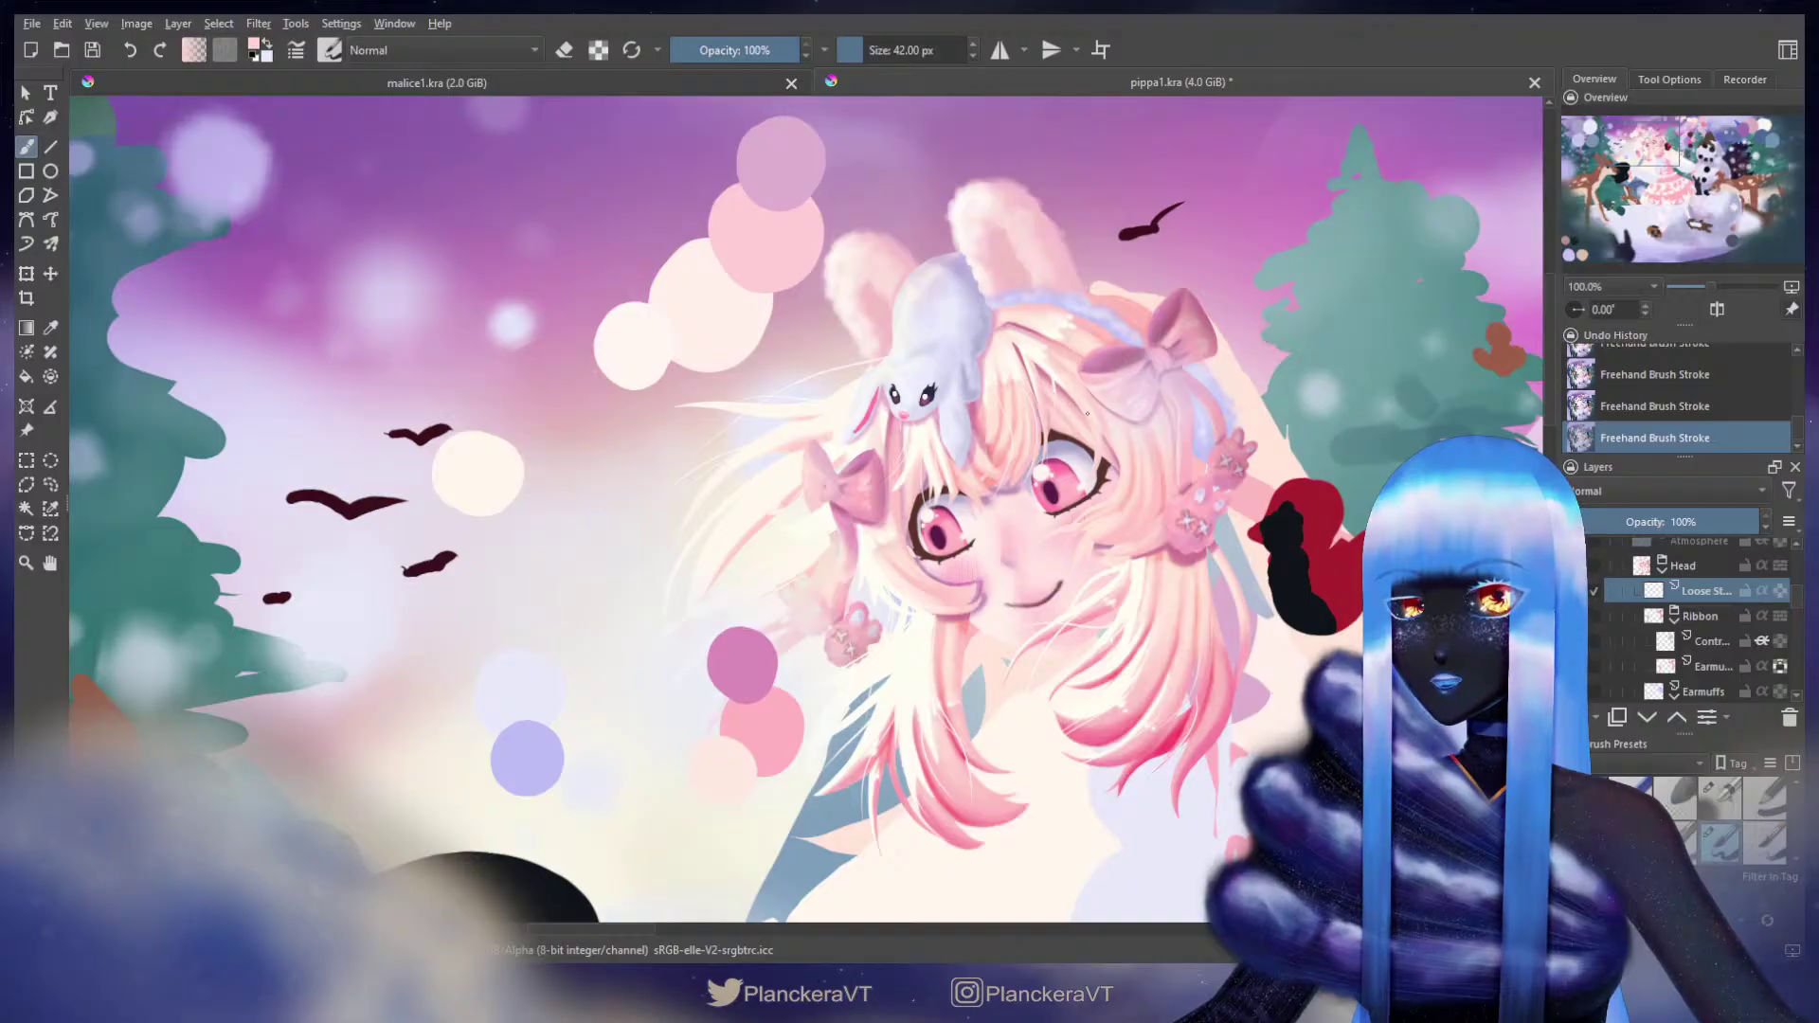
{"action": "key", "text": "ctrl+z"}
{"action": "key", "text": "ctrl+shift+z"}
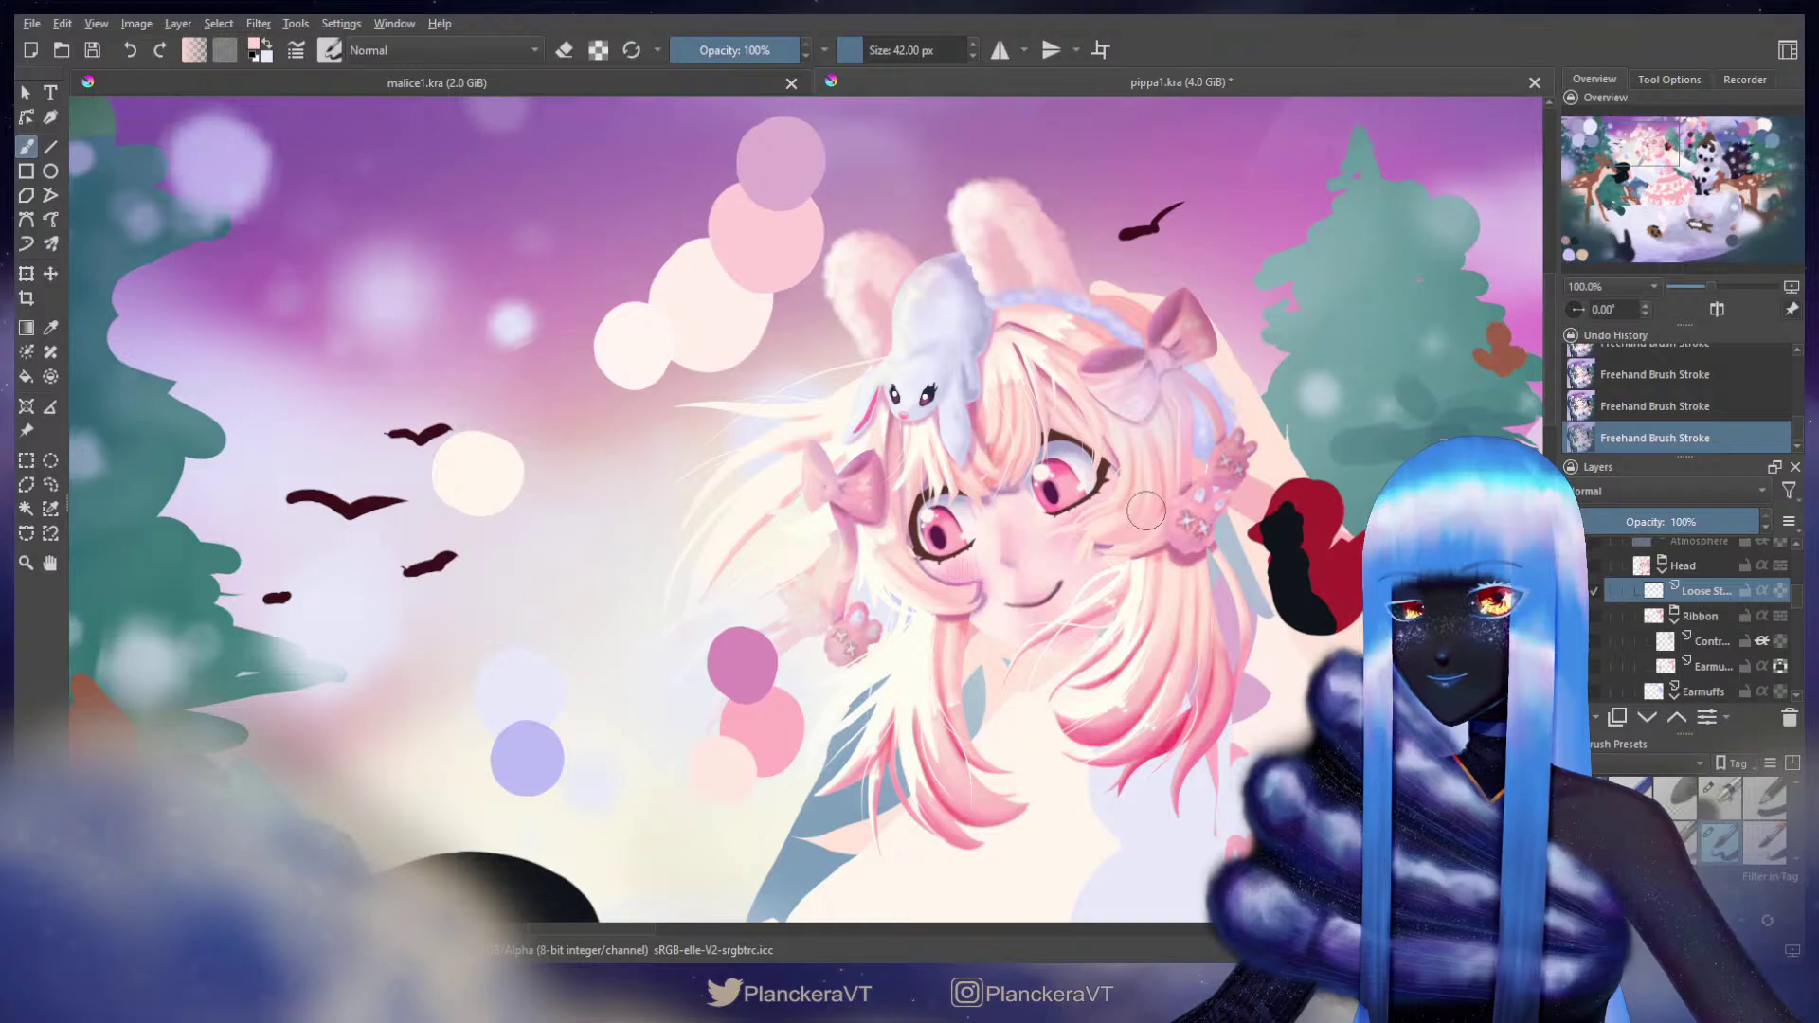
Step: Erase the stray strand tips crossing the cheek on the lower Hair layer, using a 58.17 px eraser
{"action": "scroll", "coordinate": [1198, 562], "scroll_direction": "up", "scroll_amount": 2}
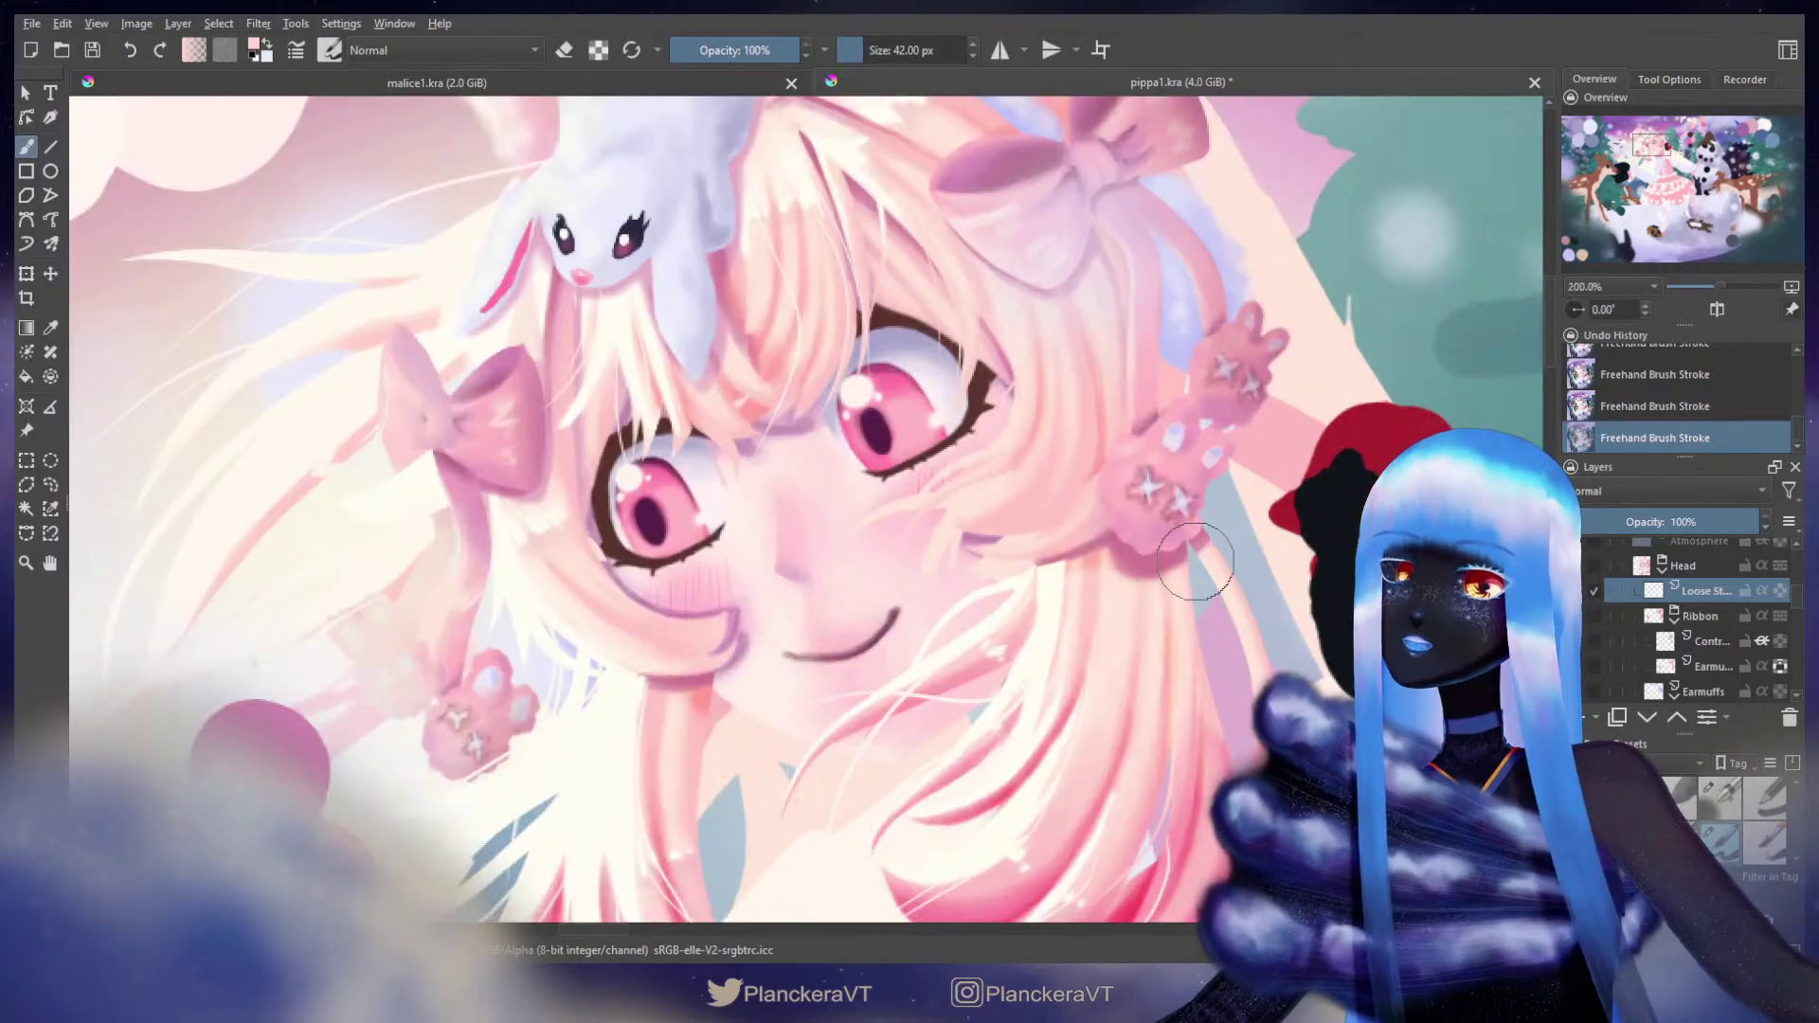
{"action": "scroll", "coordinate": [1198, 562], "scroll_direction": "up", "scroll_amount": 2}
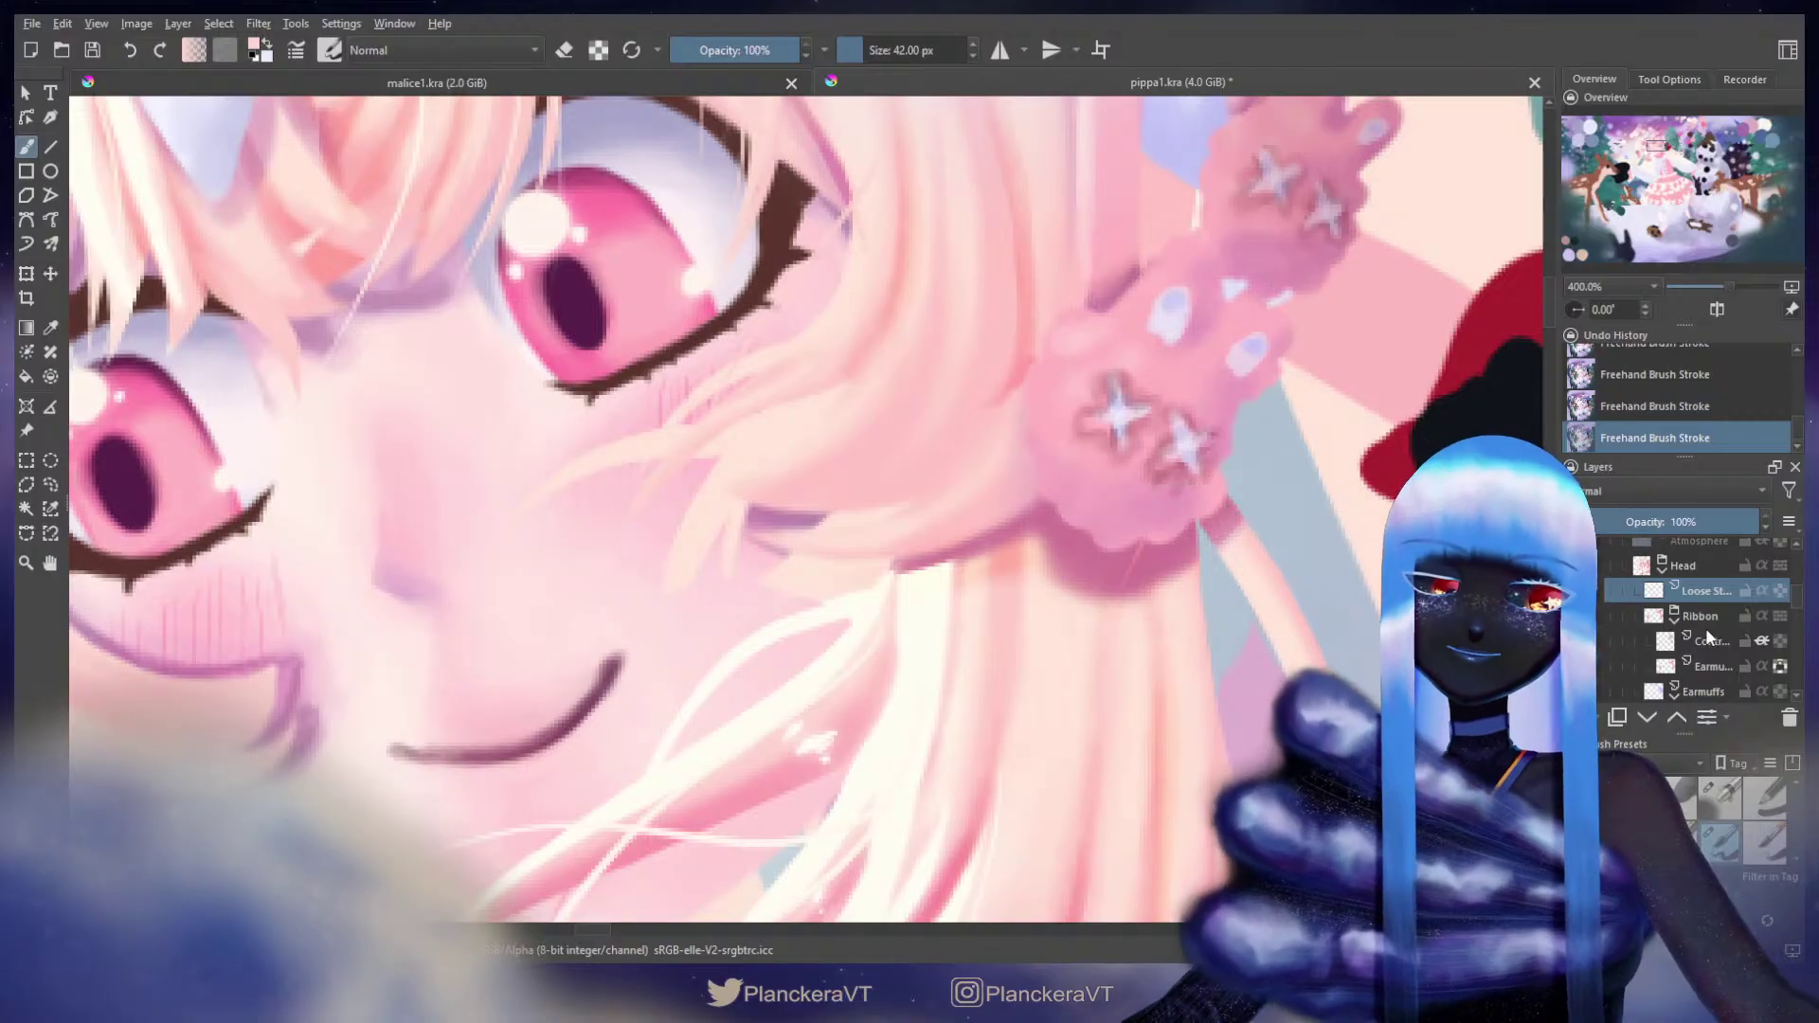
{"action": "scroll", "coordinate": [1715, 630], "scroll_direction": "down", "scroll_amount": 3}
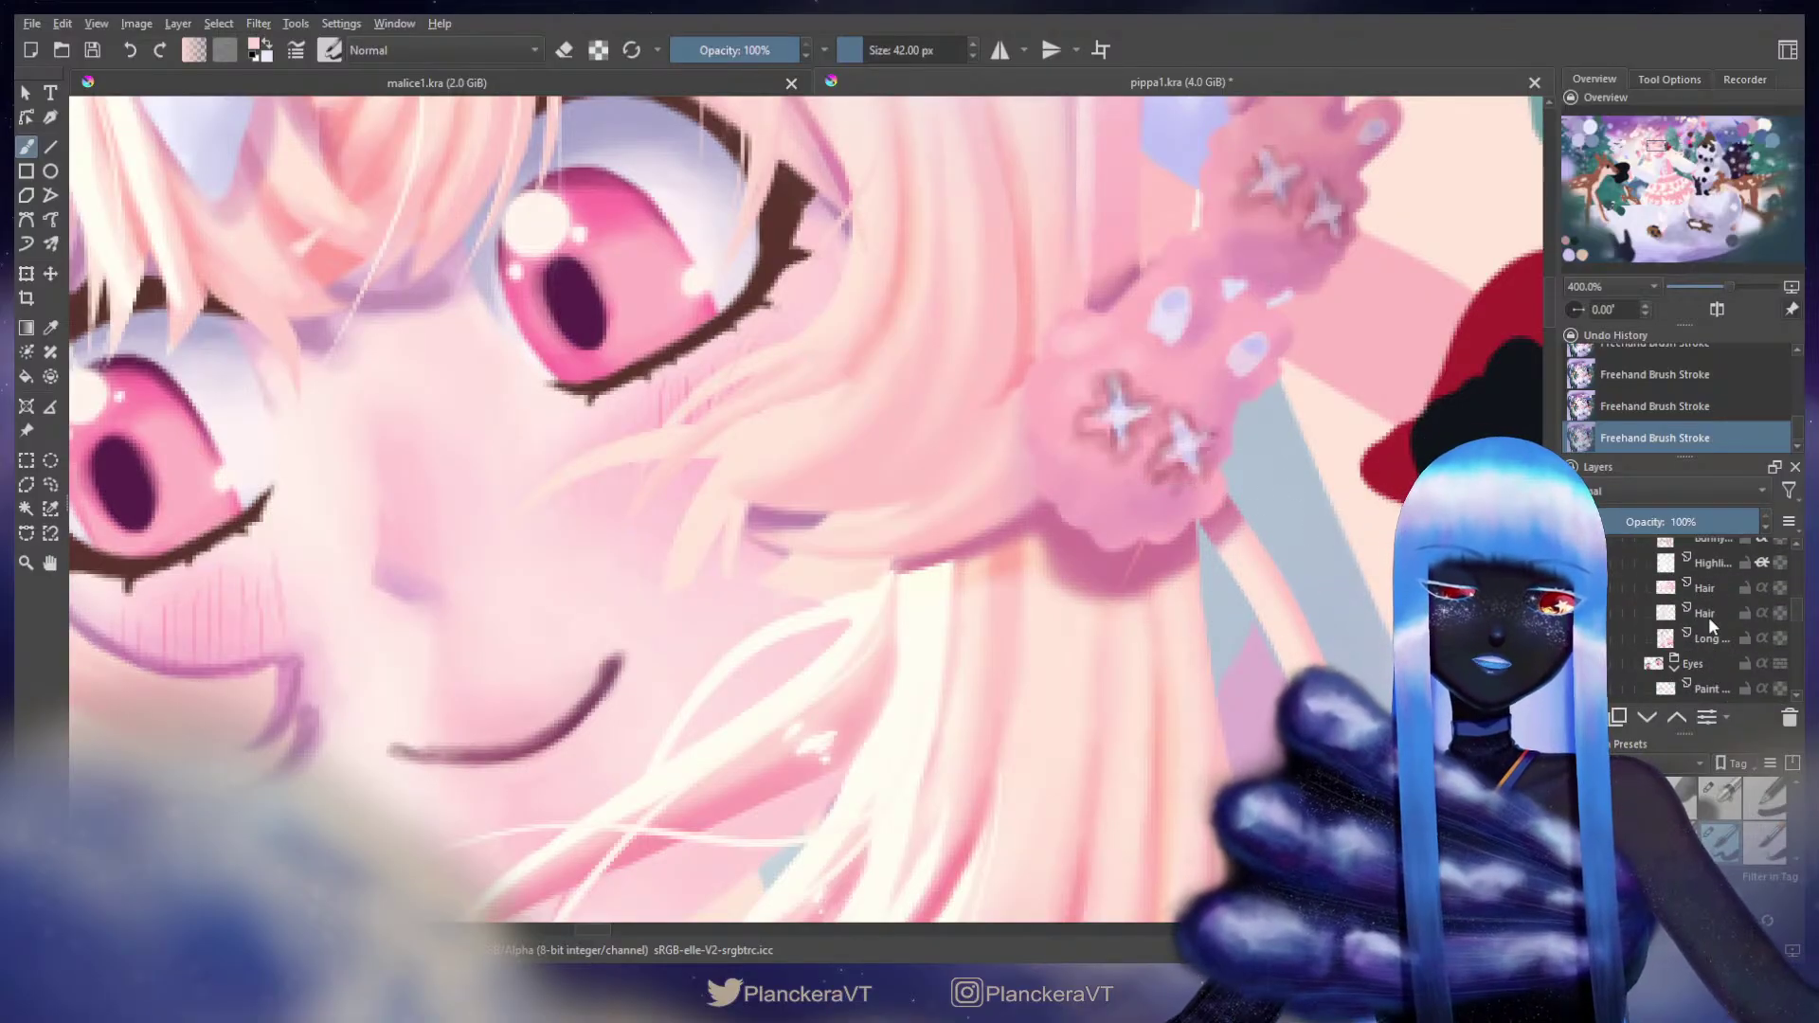
{"action": "left_click", "coordinate": [1708, 614]}
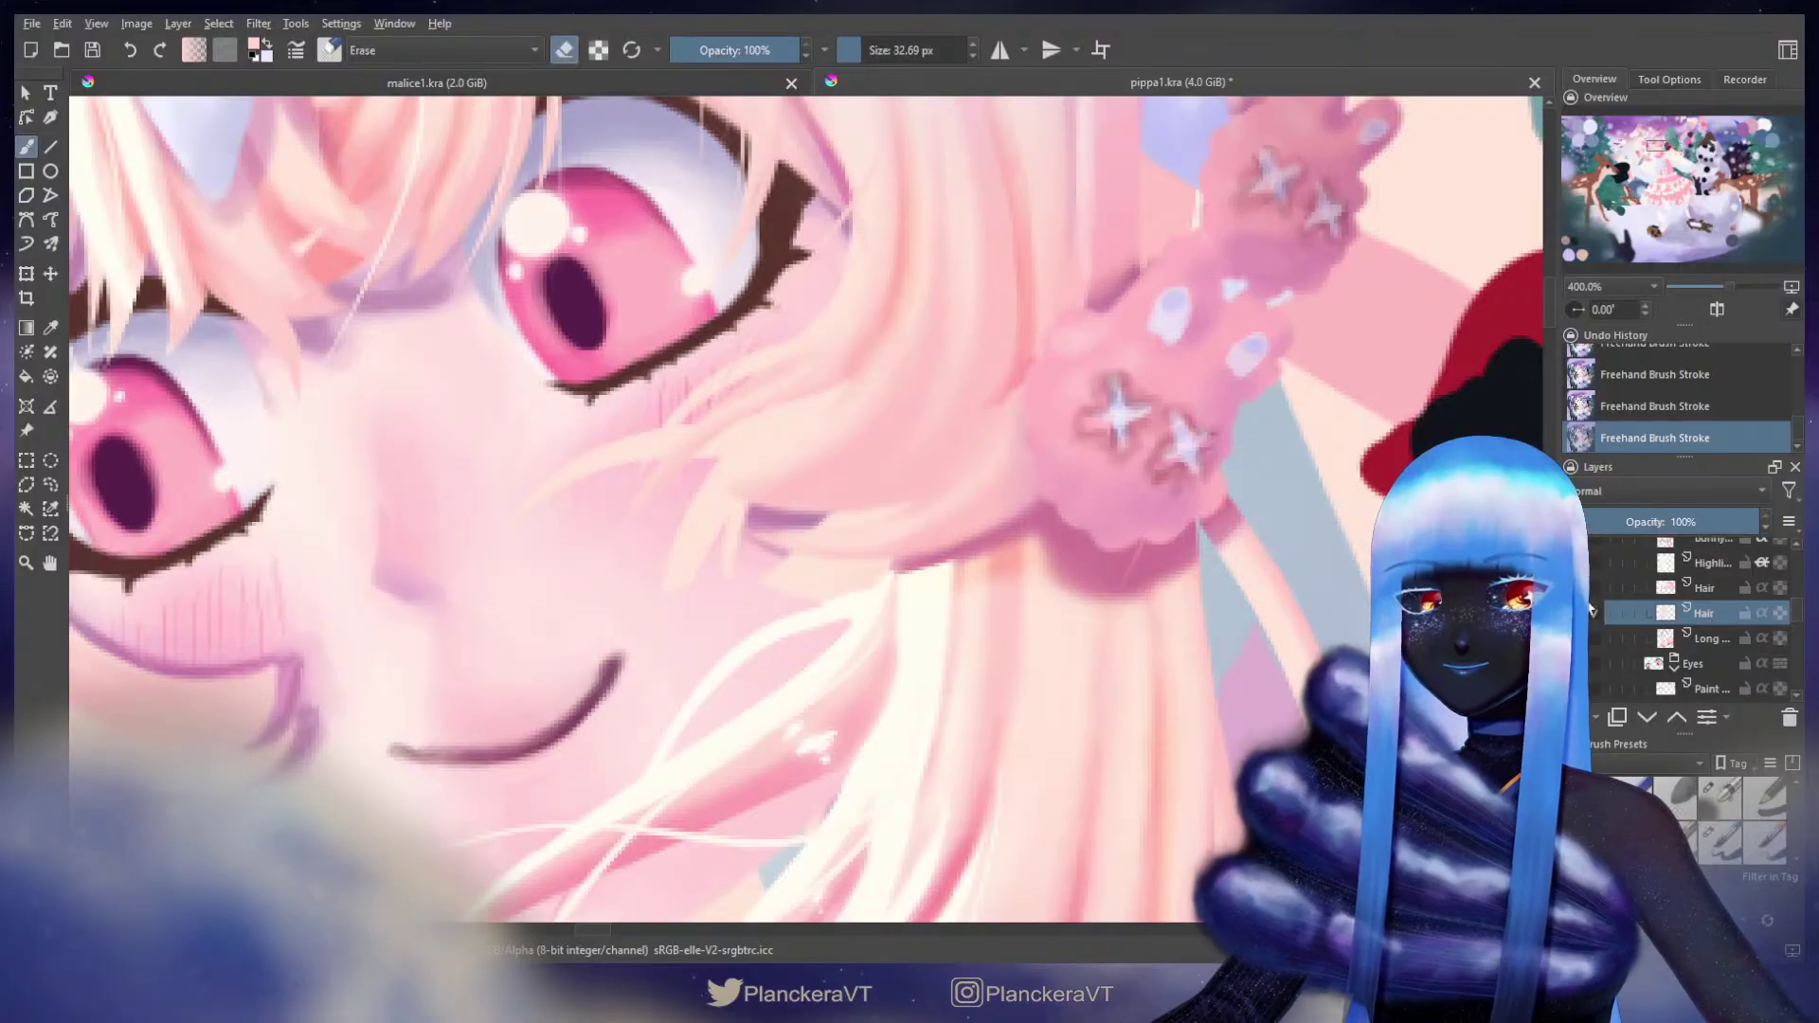
{"action": "key", "text": "e"}
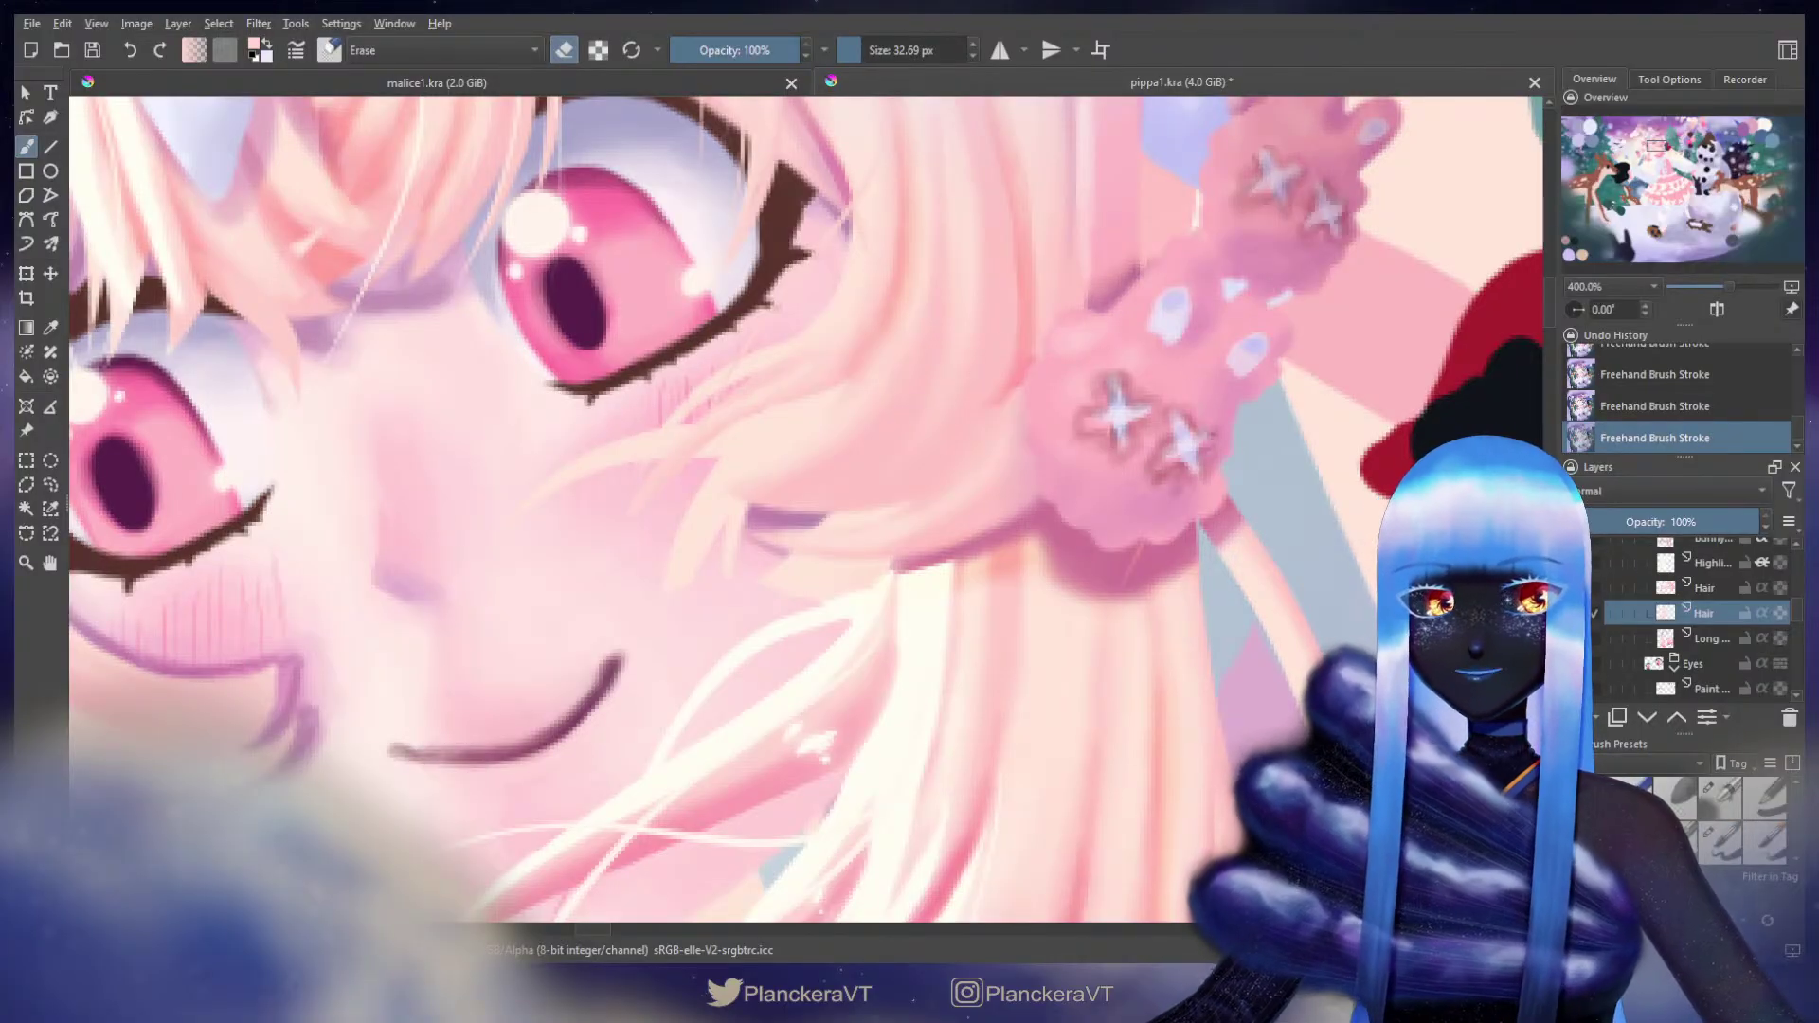
{"action": "mouse_move", "coordinate": [675, 438]}
{"action": "left_mouse_down", "text": "shift"}
{"action": "mouse_move", "coordinate": [805, 439]}
{"action": "mouse_move", "coordinate": [675, 467]}
{"action": "mouse_move", "coordinate": [618, 572]}
{"action": "left_mouse_up", "text": "shift"}
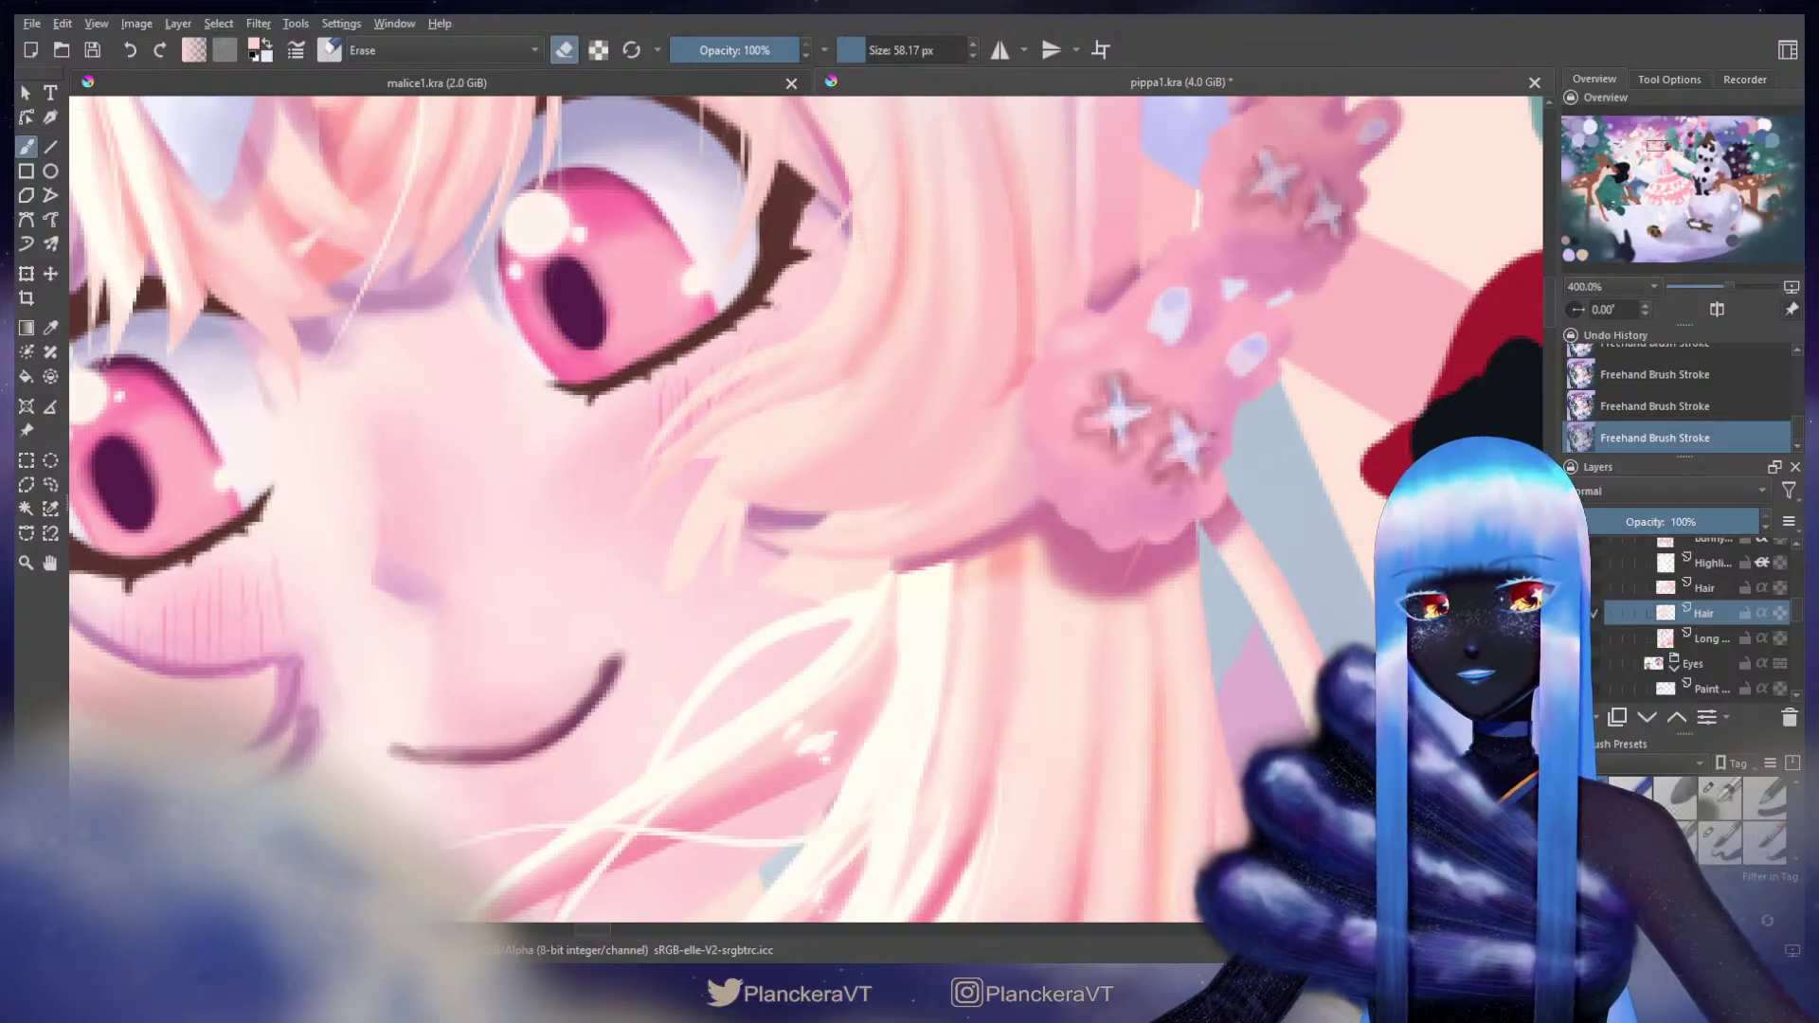
Step: Erase the long hair layer's tips over the blush below the eye, reducing the eraser to 52.46 px
{"action": "left_click", "coordinate": [1698, 639]}
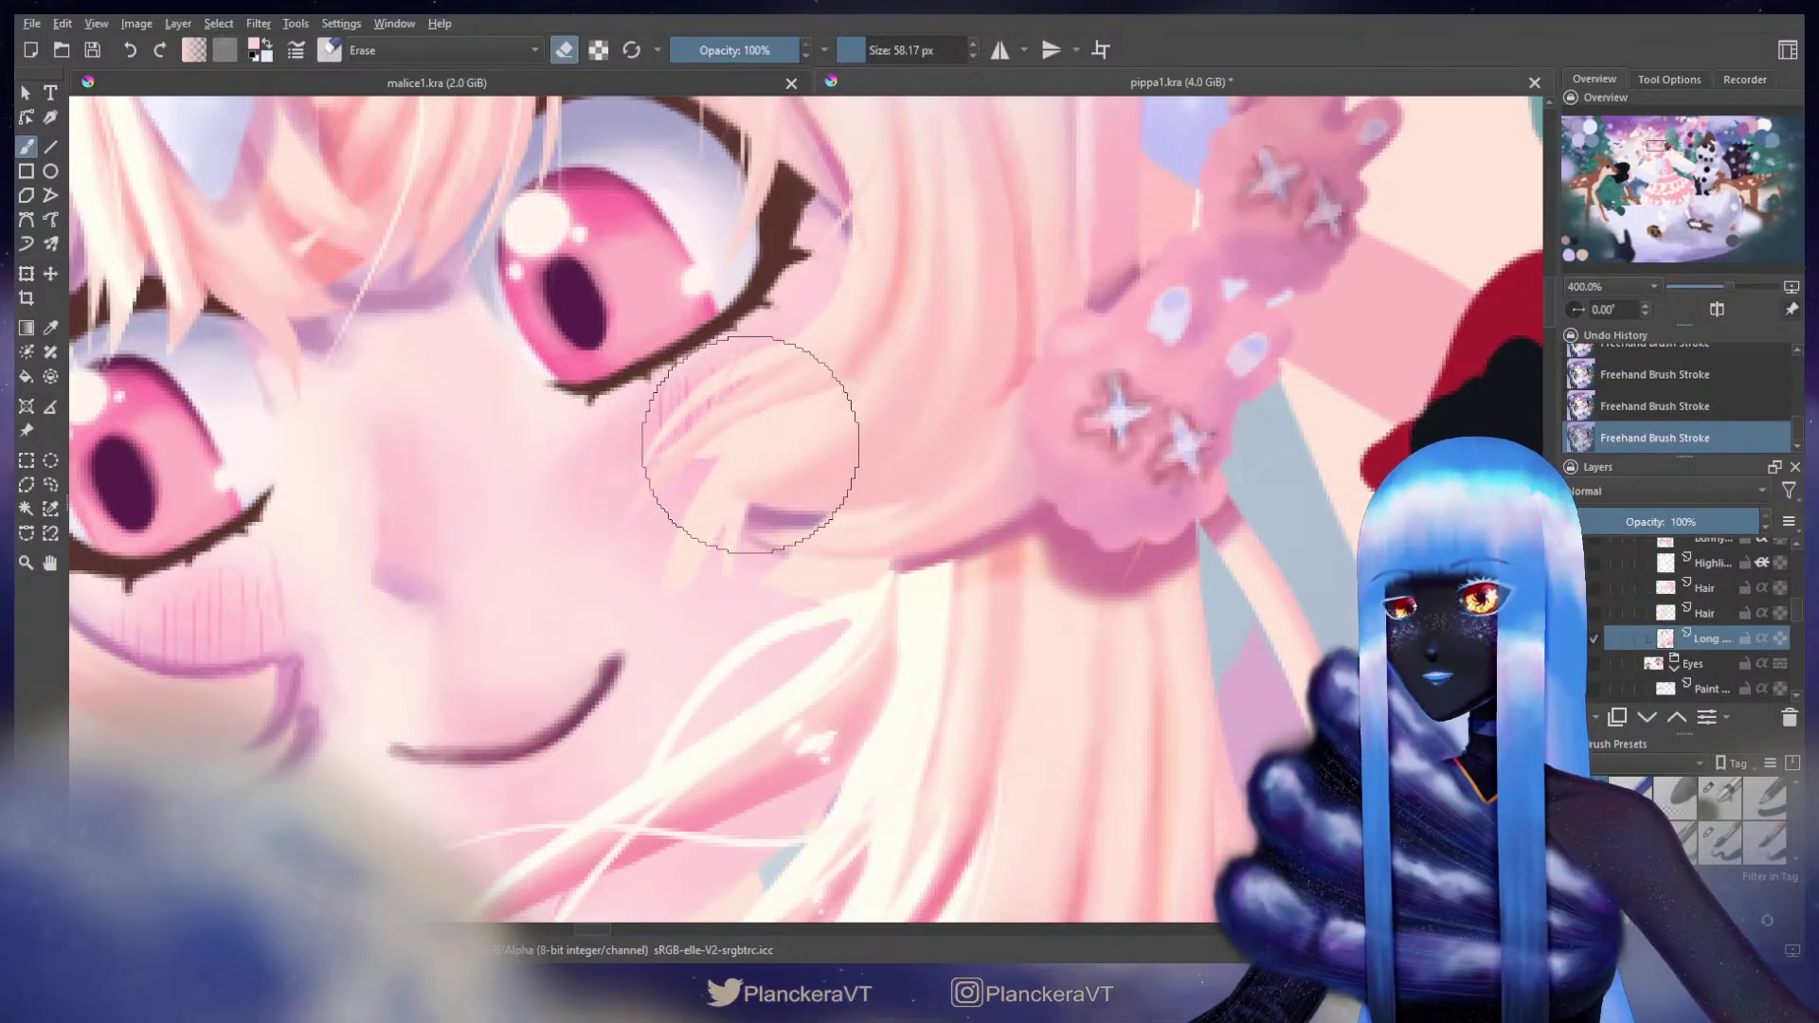
{"action": "key", "text": "ctrl+z"}
{"action": "mouse_move", "coordinate": [827, 364]}
{"action": "left_mouse_down"}
{"action": "mouse_move", "coordinate": [679, 481]}
{"action": "mouse_move", "coordinate": [654, 552]}
{"action": "left_mouse_up"}
{"action": "mouse_move", "coordinate": [834, 413]}
{"action": "left_mouse_down", "text": "shift"}
{"action": "mouse_move", "coordinate": [742, 413]}
{"action": "mouse_move", "coordinate": [811, 446]}
{"action": "left_mouse_up", "text": "shift"}
{"action": "left_click_drag", "start_coordinate": [819, 461], "coordinate": [821, 482]}
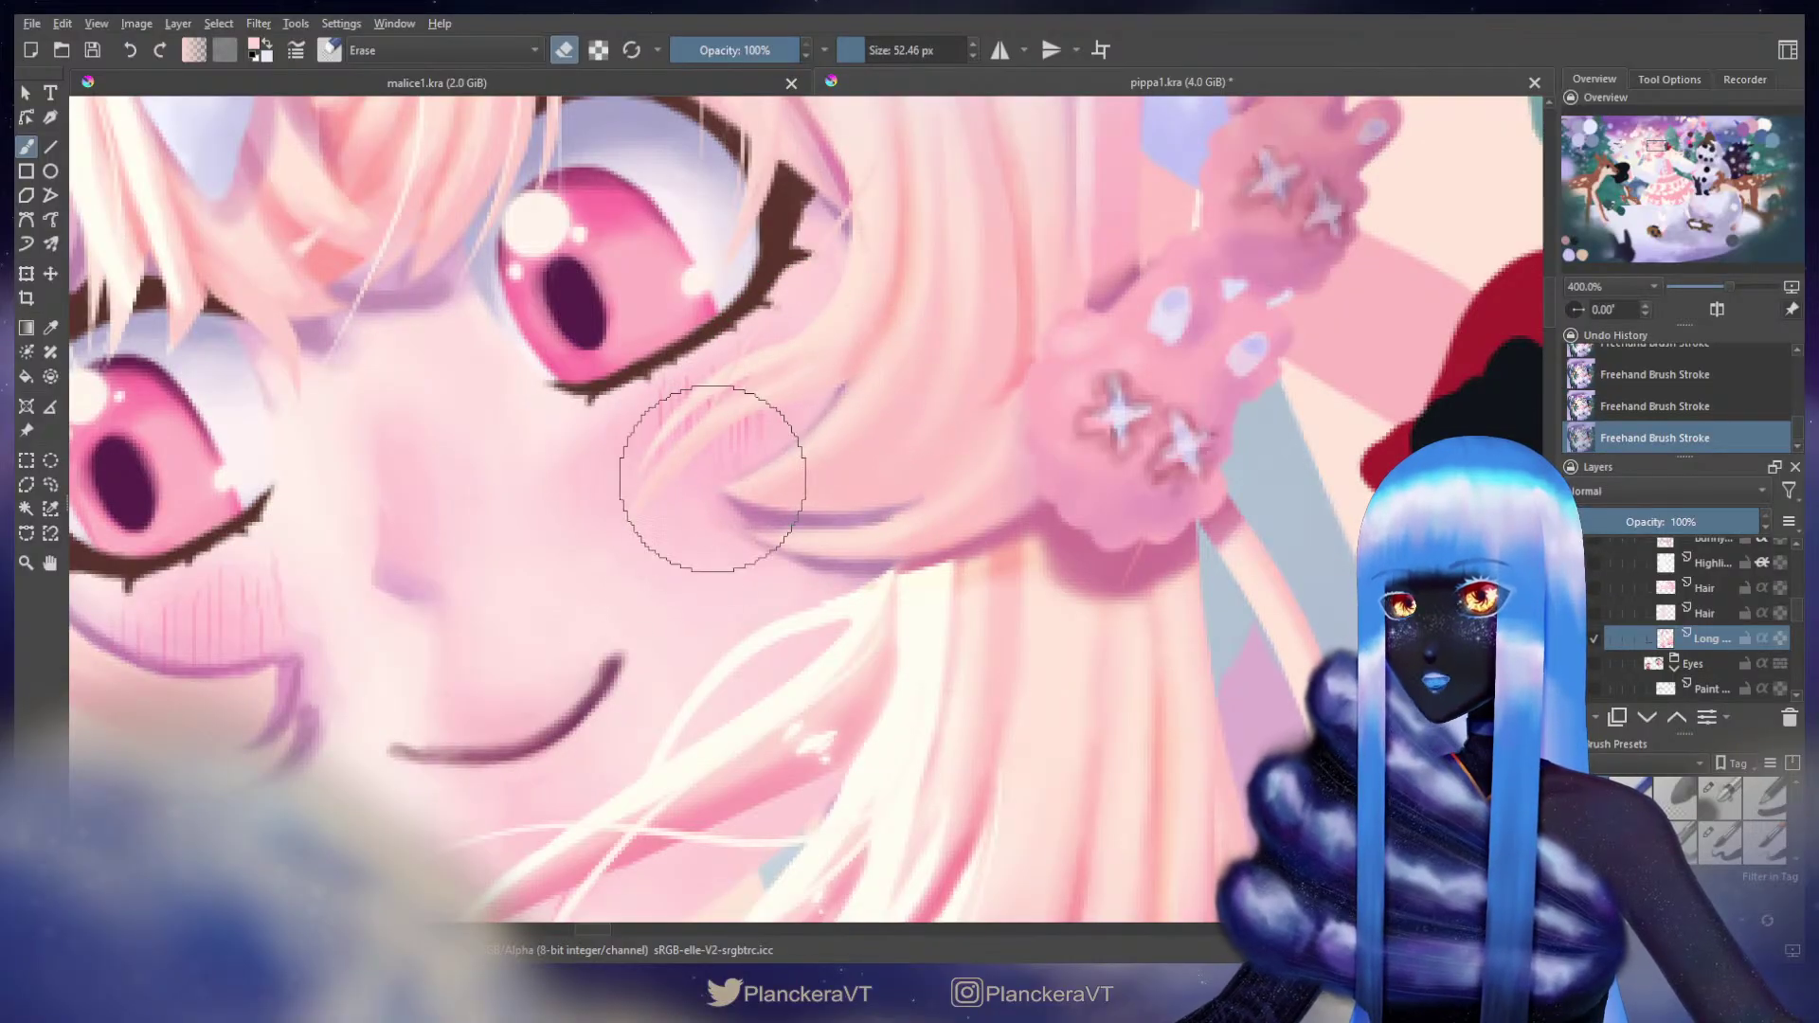
Step: Merge the upper Hair layer down into the Hair layer beneath it
{"action": "scroll", "coordinate": [787, 384], "scroll_direction": "down", "scroll_amount": 3}
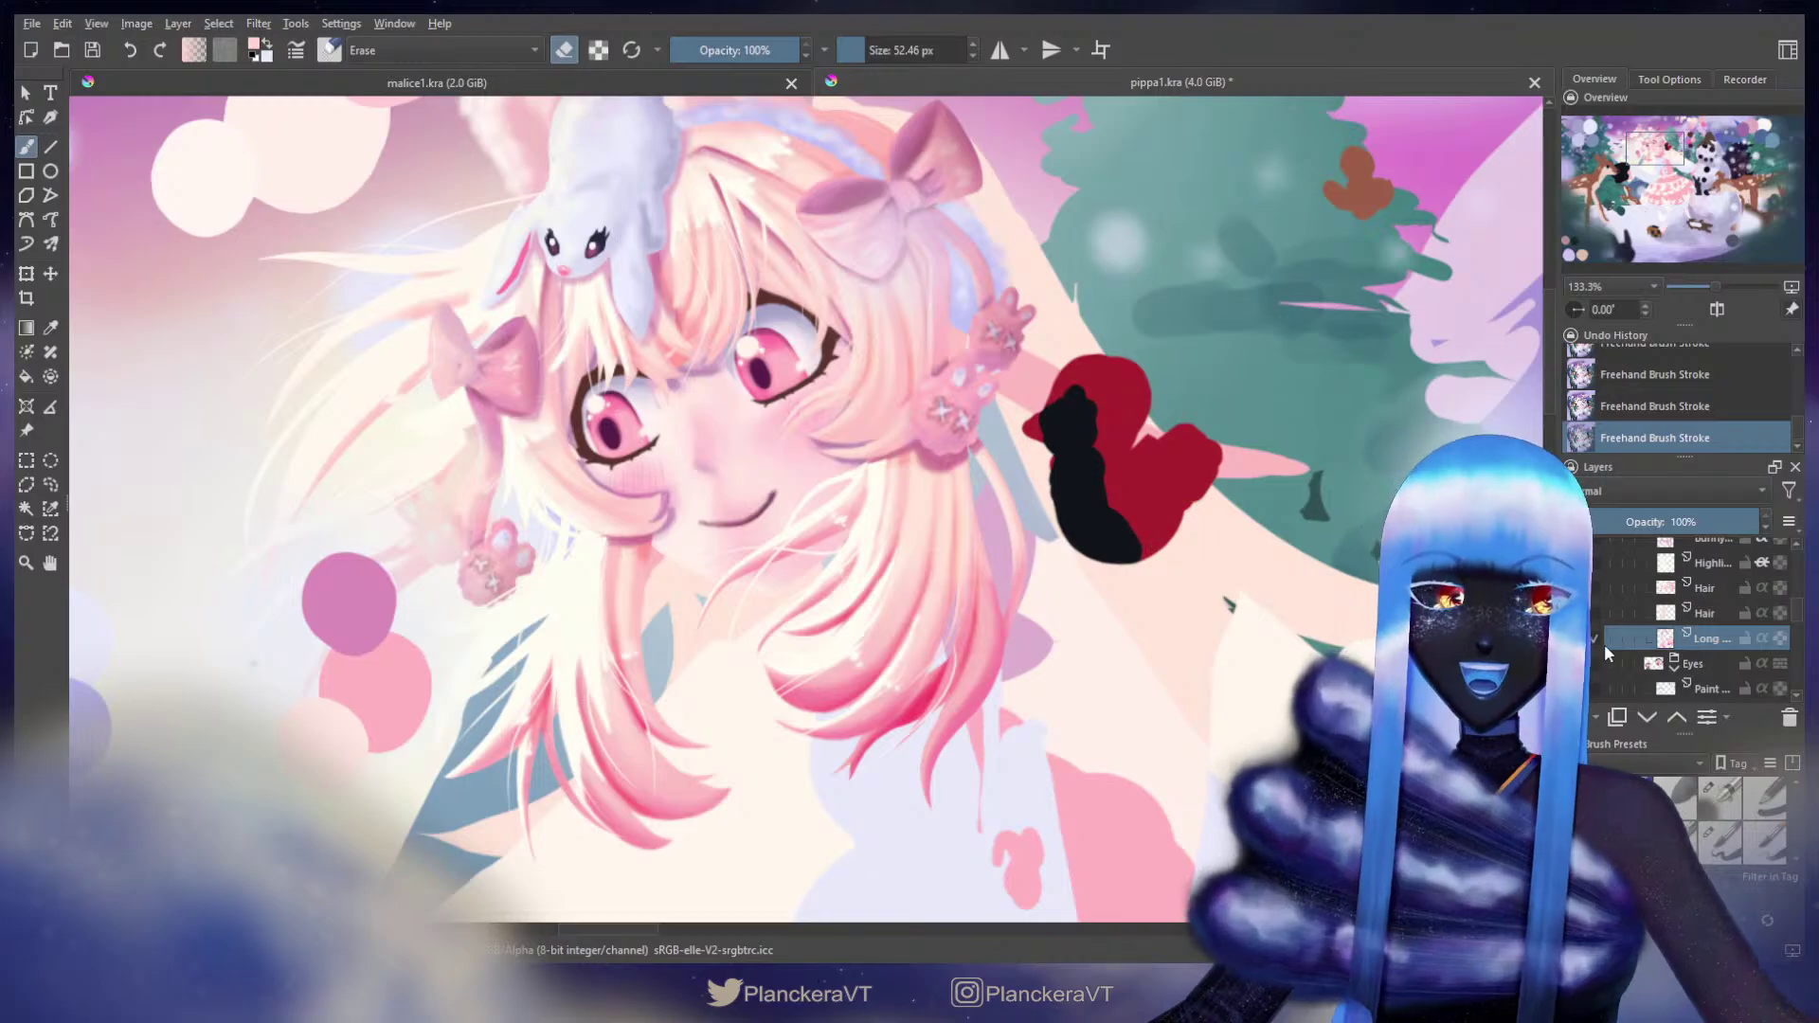
{"action": "left_click", "coordinate": [1703, 588]}
{"action": "key", "text": "ctrl+e"}
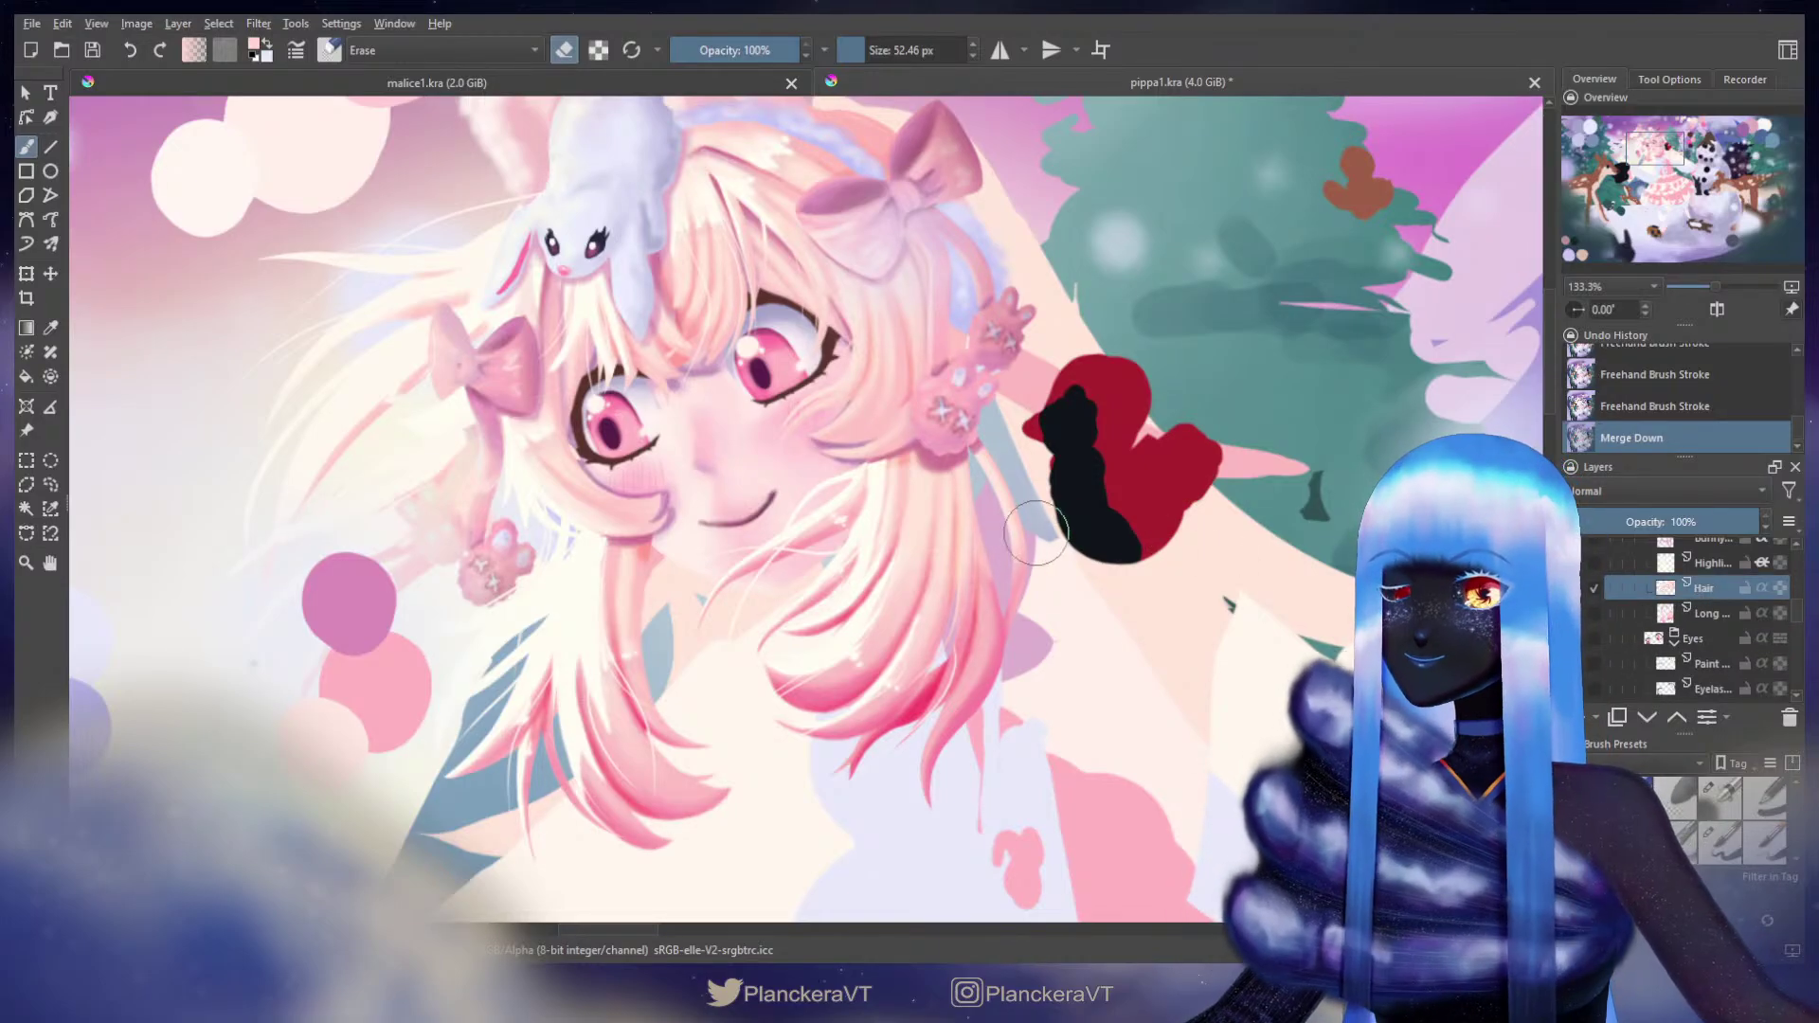
Step: Paint fine pale strands over the side hair beside the eye on the loose strands layer with a 38.85 px brush
{"action": "key", "text": "e"}
{"action": "left_click_drag", "start_coordinate": [1057, 436], "coordinate": [1143, 541]}
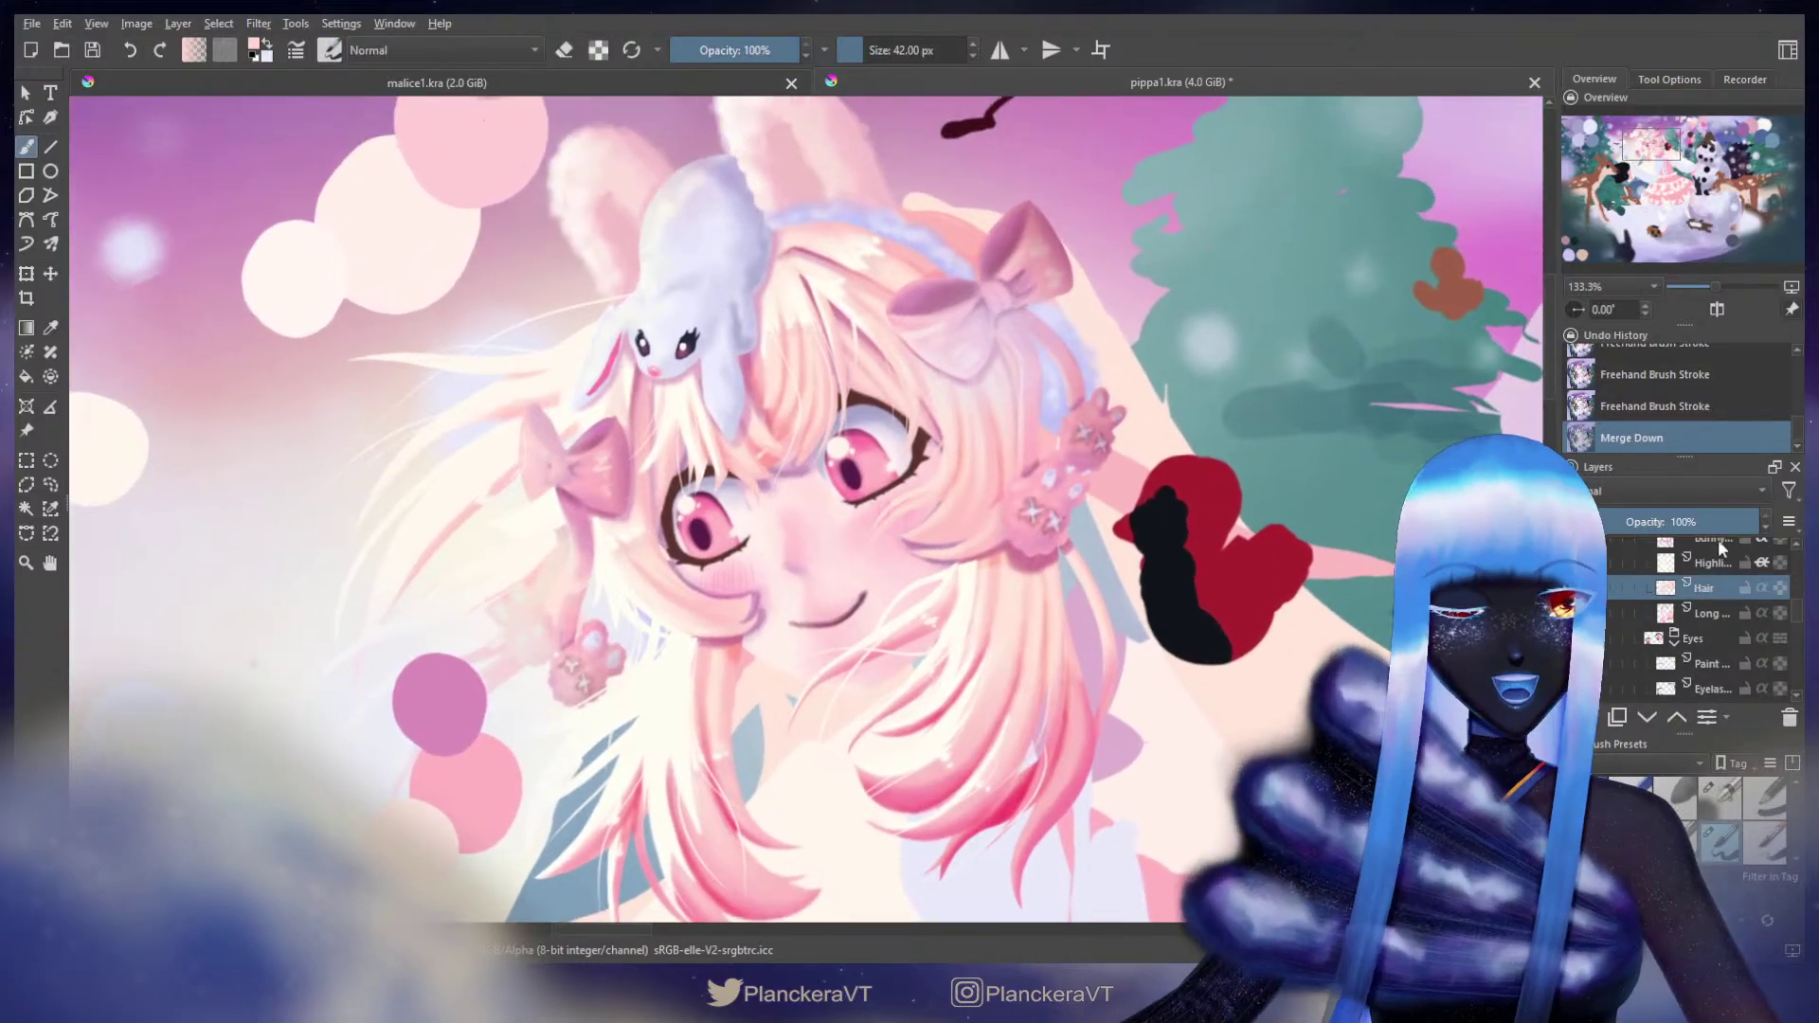
{"action": "scroll", "coordinate": [1798, 596], "scroll_direction": "up", "scroll_amount": 3}
{"action": "left_click_drag", "start_coordinate": [1798, 597], "coordinate": [1798, 591]}
{"action": "left_click", "coordinate": [1717, 631]}
{"action": "left_click_drag", "start_coordinate": [996, 456], "coordinate": [1113, 381]}
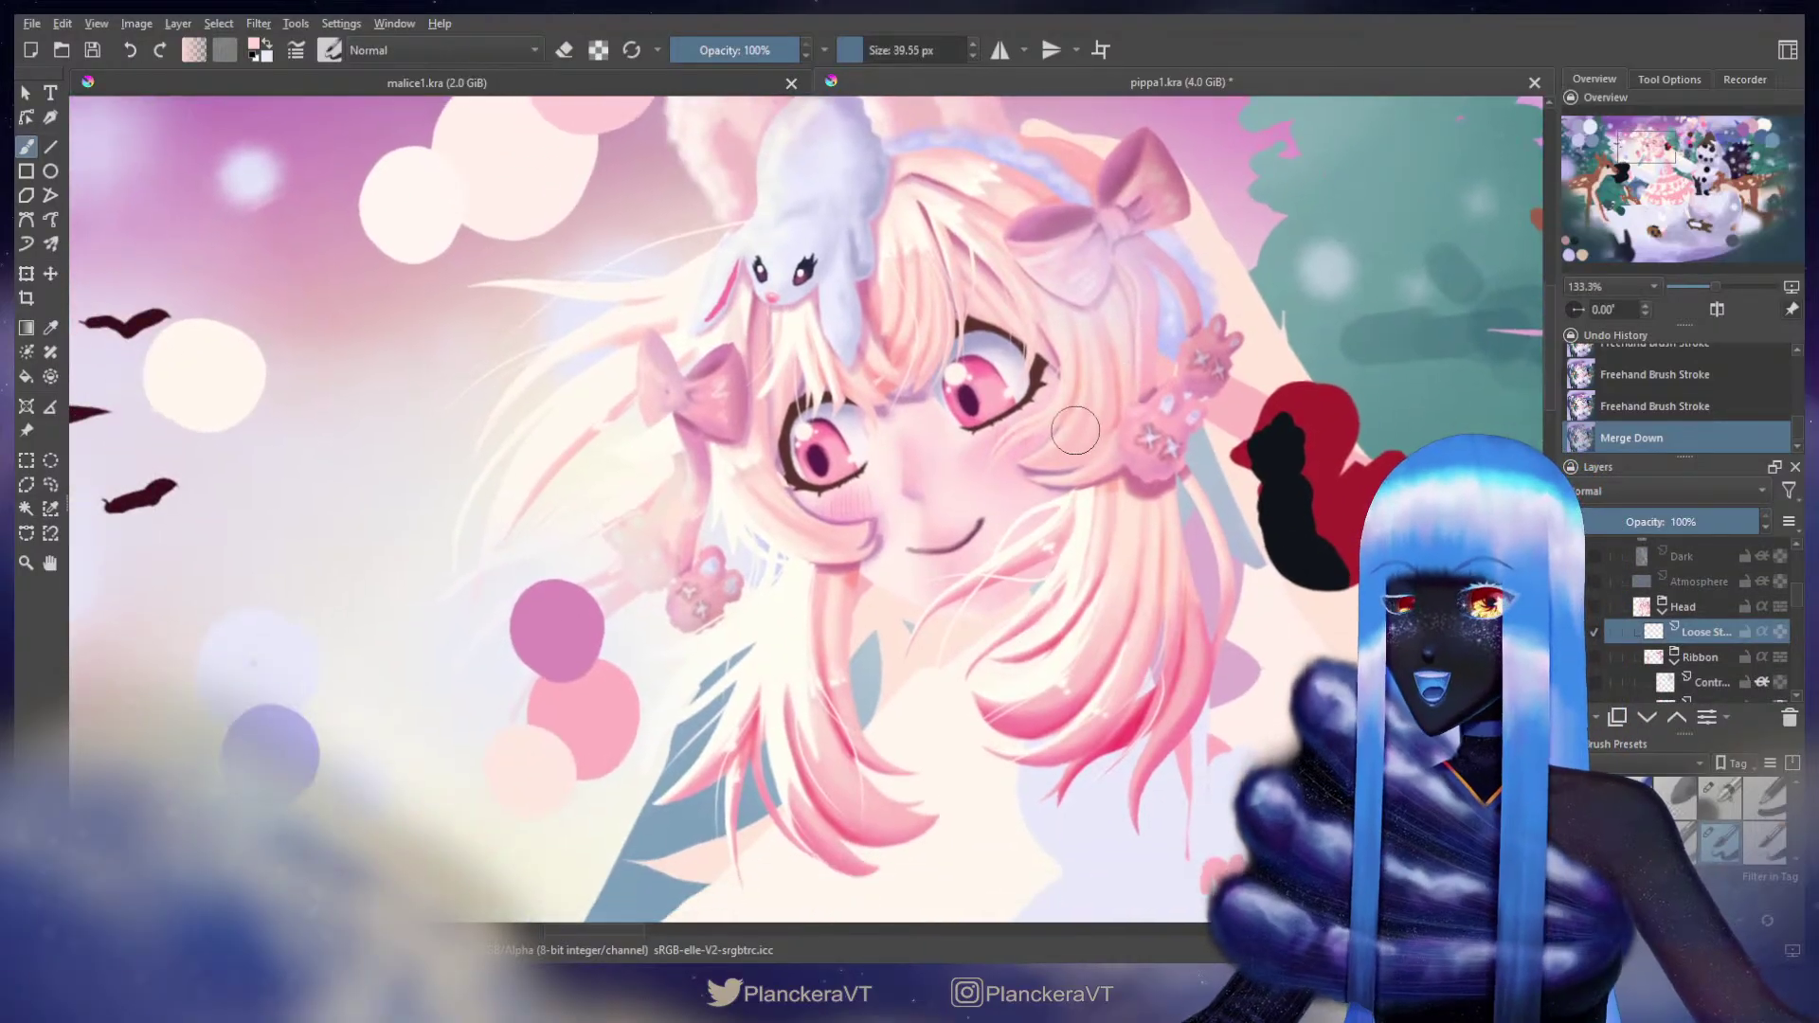
{"action": "key", "text": "ctrl+z"}
{"action": "mouse_move", "coordinate": [1064, 445]}
{"action": "left_mouse_down"}
{"action": "mouse_move", "coordinate": [1037, 474]}
{"action": "mouse_move", "coordinate": [1006, 469]}
{"action": "mouse_move", "coordinate": [960, 520]}
{"action": "mouse_move", "coordinate": [1033, 473]}
{"action": "mouse_move", "coordinate": [966, 550]}
{"action": "mouse_move", "coordinate": [991, 494]}
{"action": "left_mouse_up"}
{"action": "key", "text": "ctrl+z"}
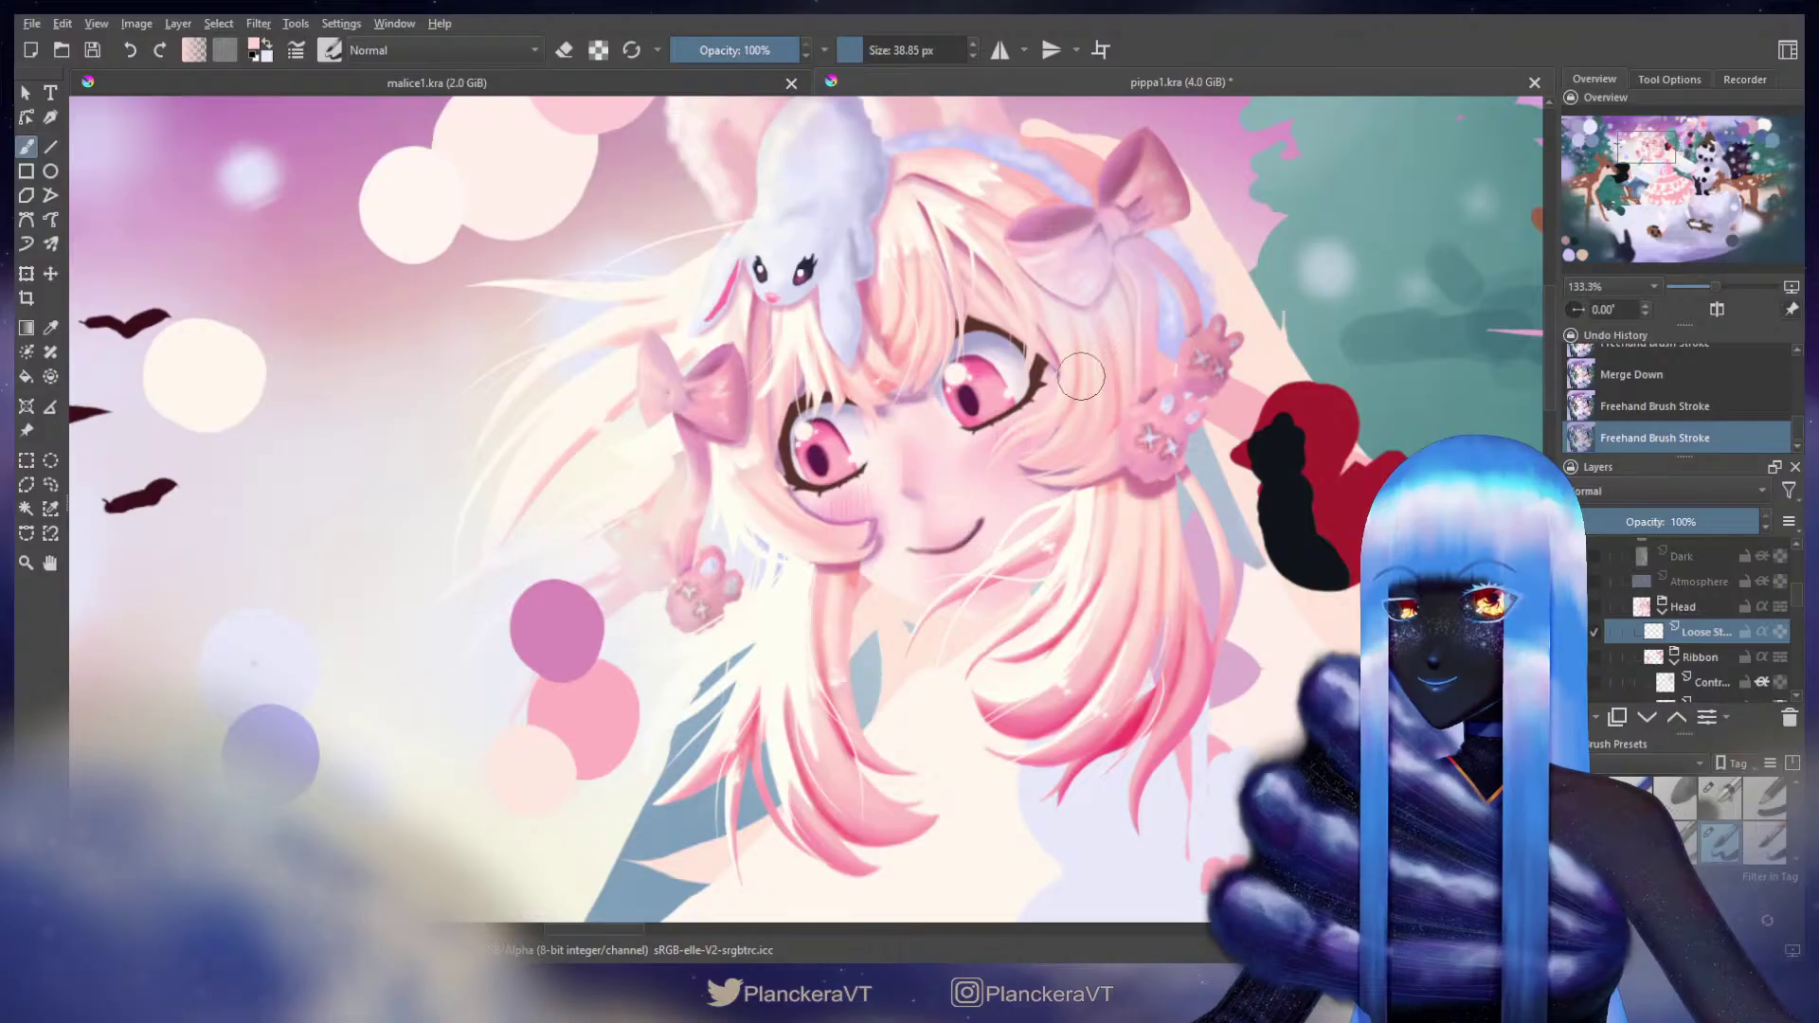
{"action": "mouse_move", "coordinate": [1043, 334]}
{"action": "left_mouse_down"}
{"action": "mouse_move", "coordinate": [1023, 469]}
{"action": "mouse_move", "coordinate": [1039, 393]}
{"action": "mouse_move", "coordinate": [1023, 452]}
{"action": "left_mouse_up"}
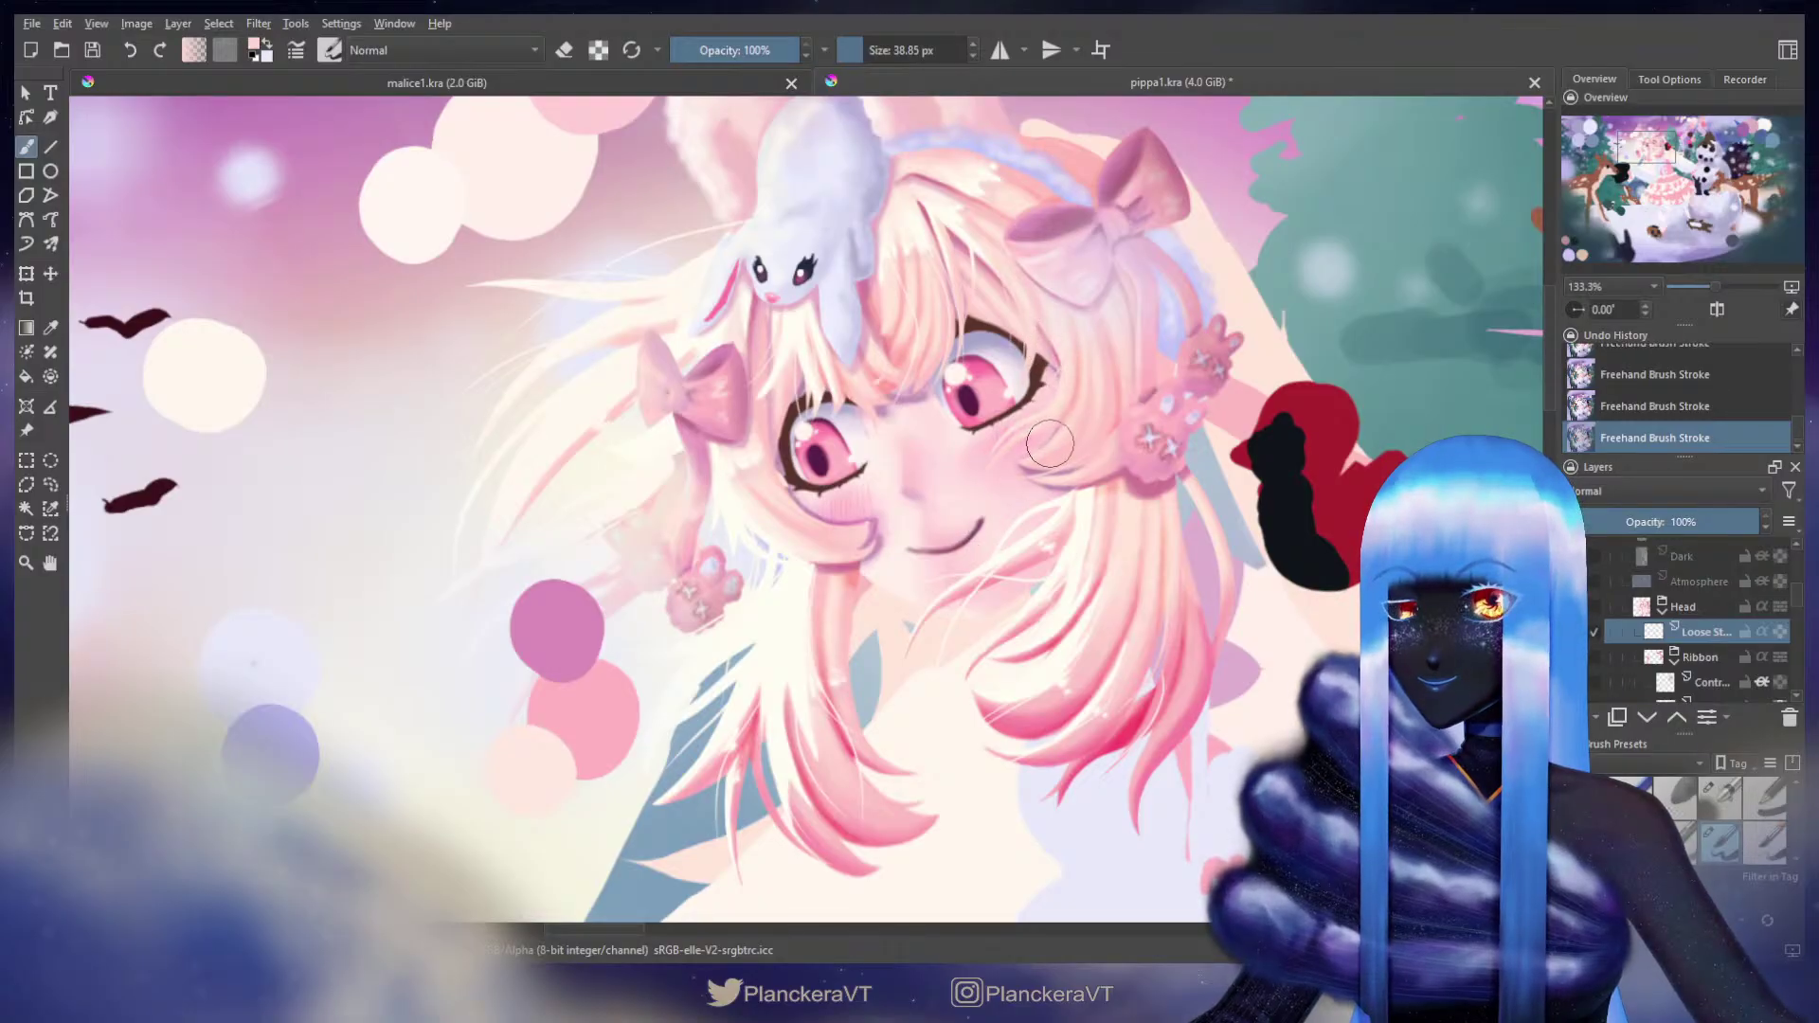
{"action": "left_click_drag", "start_coordinate": [1123, 536], "coordinate": [1085, 559]}
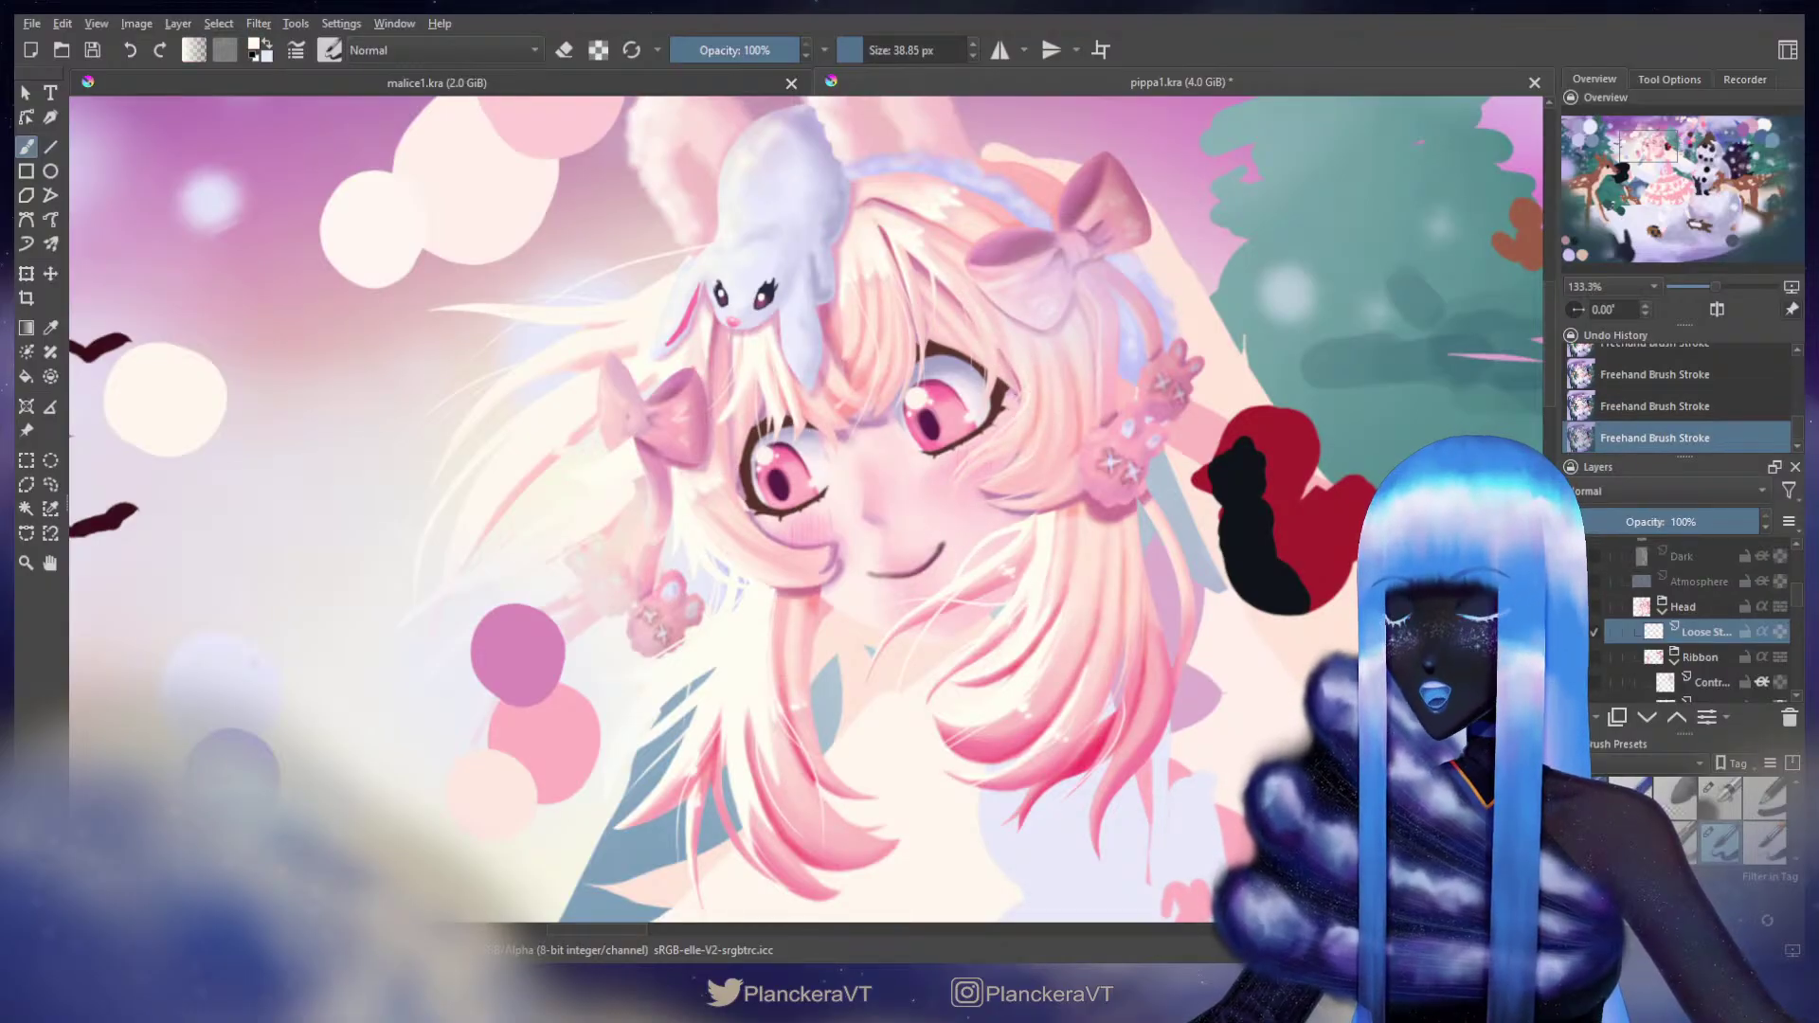
Step: Compare the hair with and without the last brush stroke by undoing and redoing it repeatedly
{"action": "key", "text": "ctrl+z"}
{"action": "key", "text": "ctrl+shift+z"}
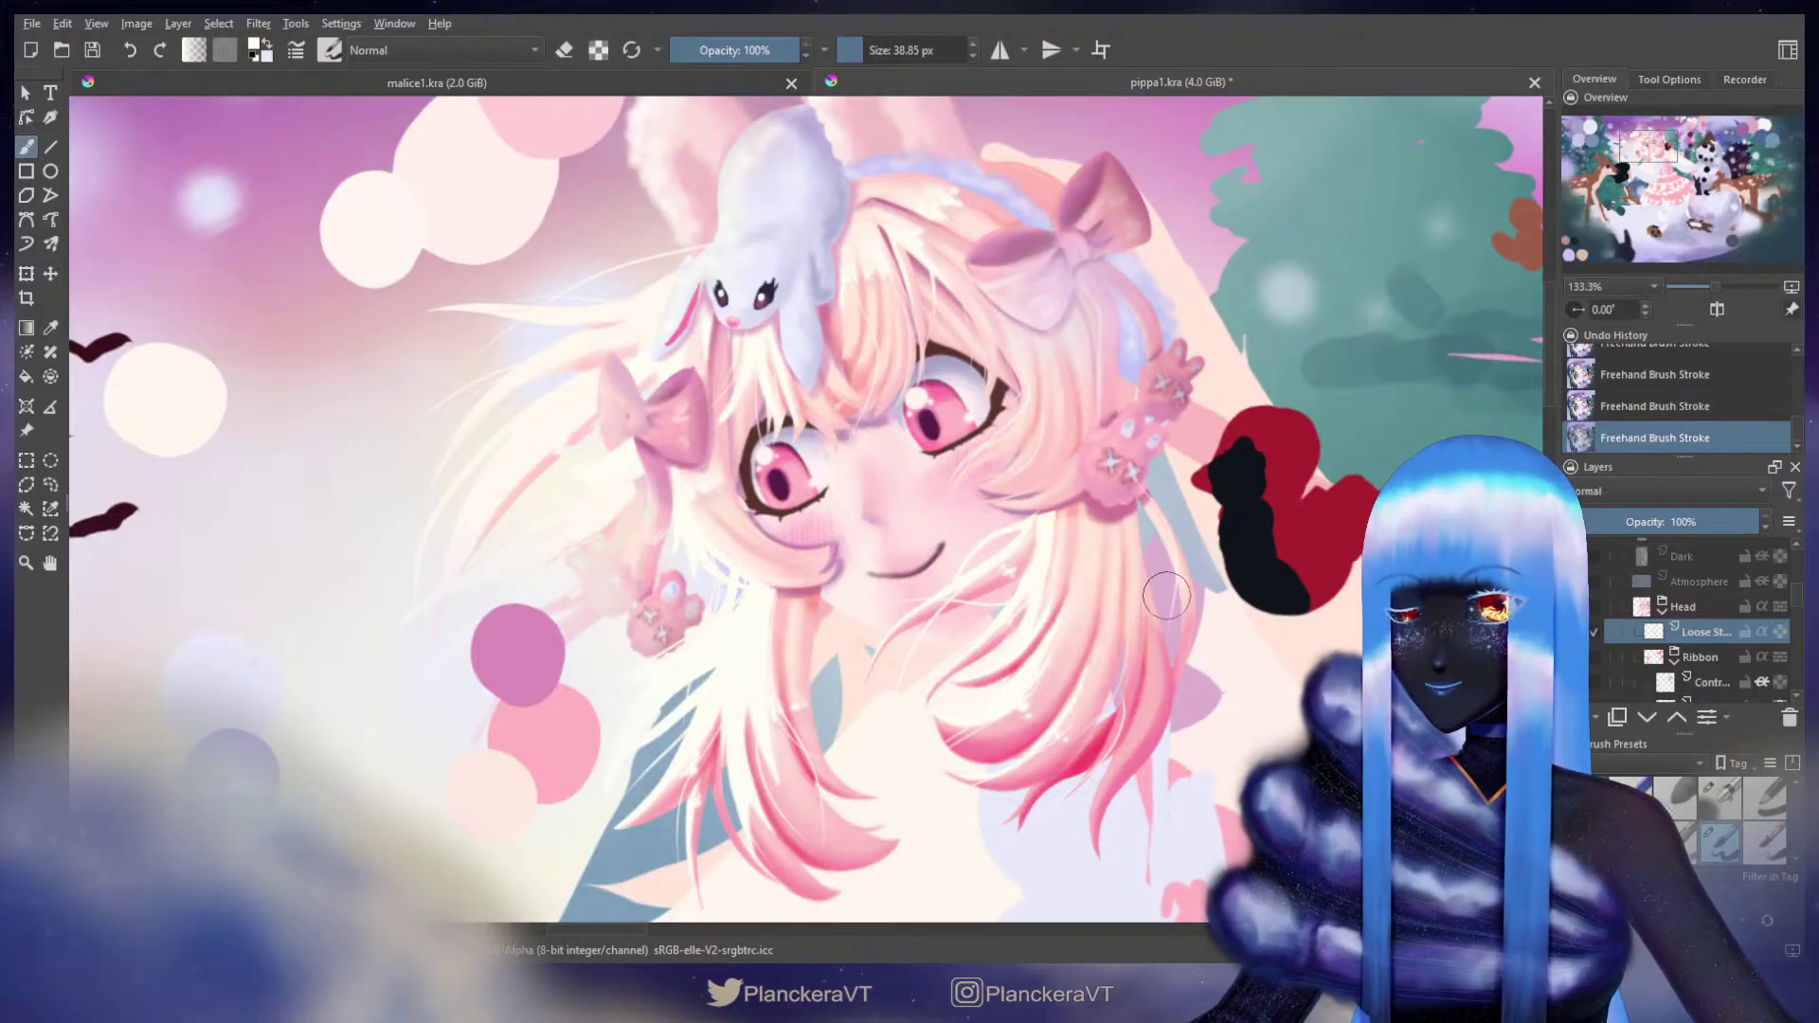
{"action": "key", "text": "ctrl+z"}
{"action": "key", "text": "ctrl+shift+z"}
{"action": "key", "text": "ctrl+z"}
{"action": "key", "text": "ctrl+shift+z"}
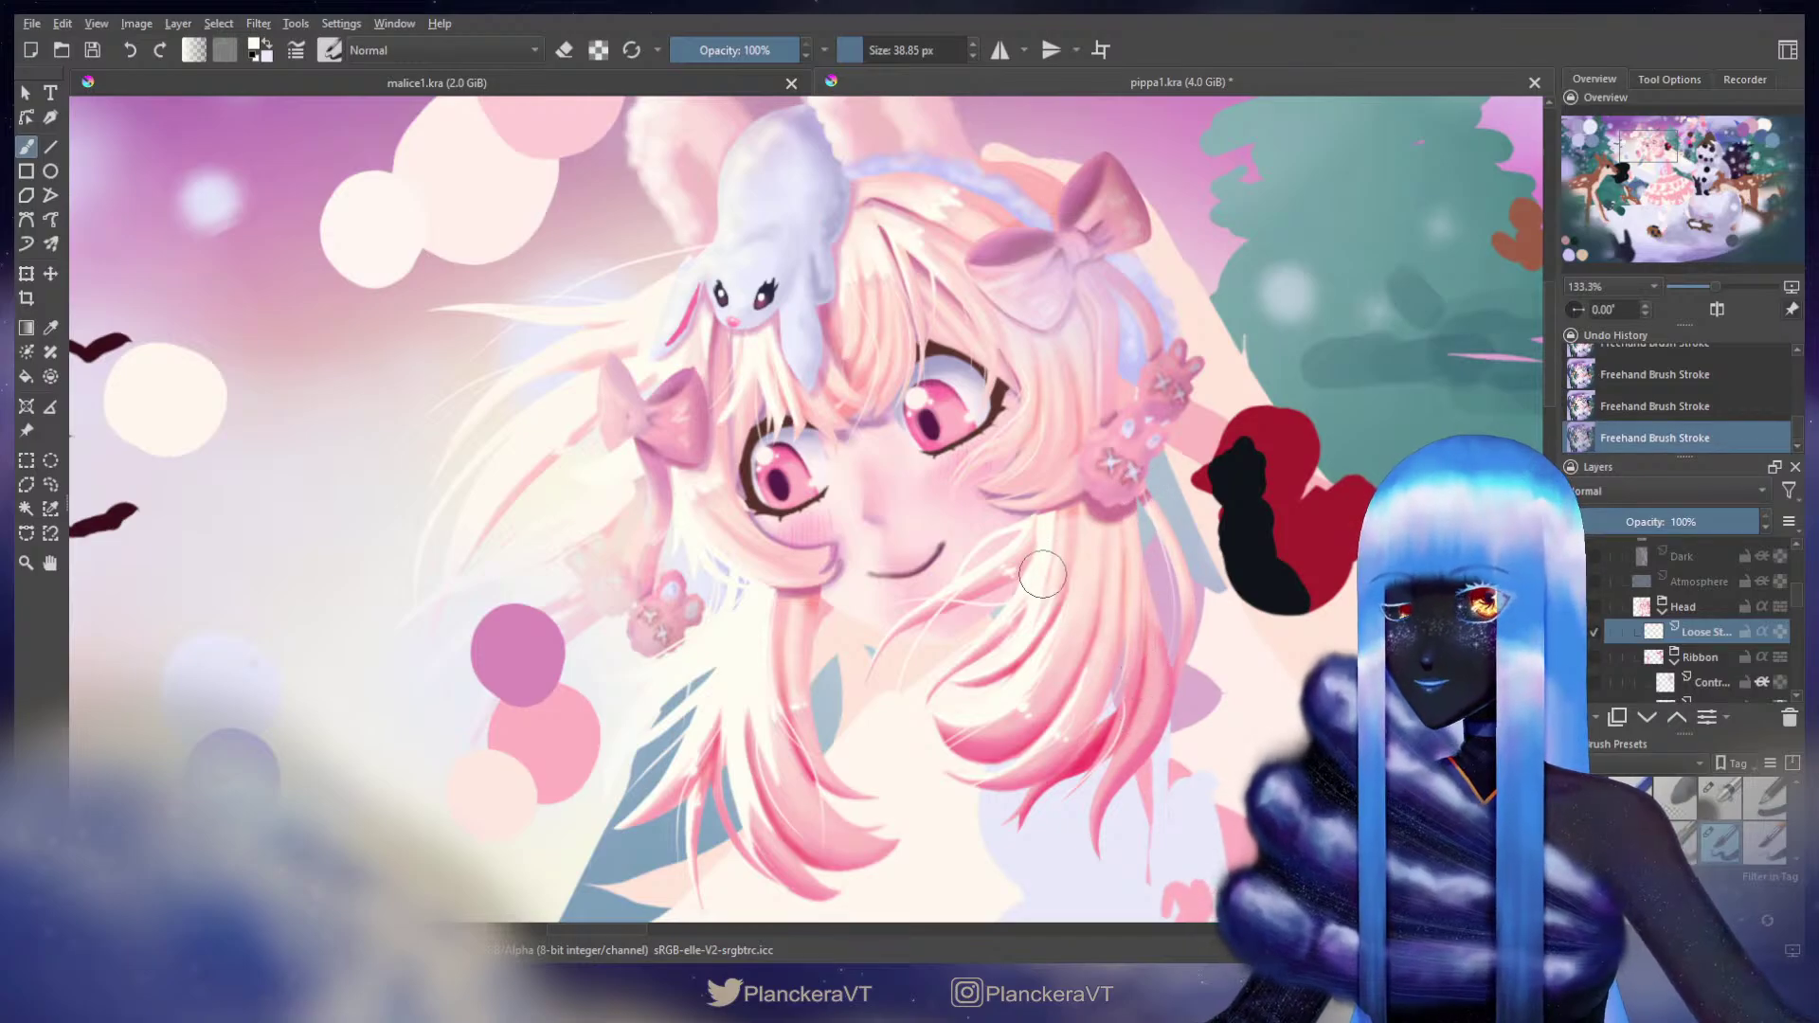
{"action": "key", "text": "e"}
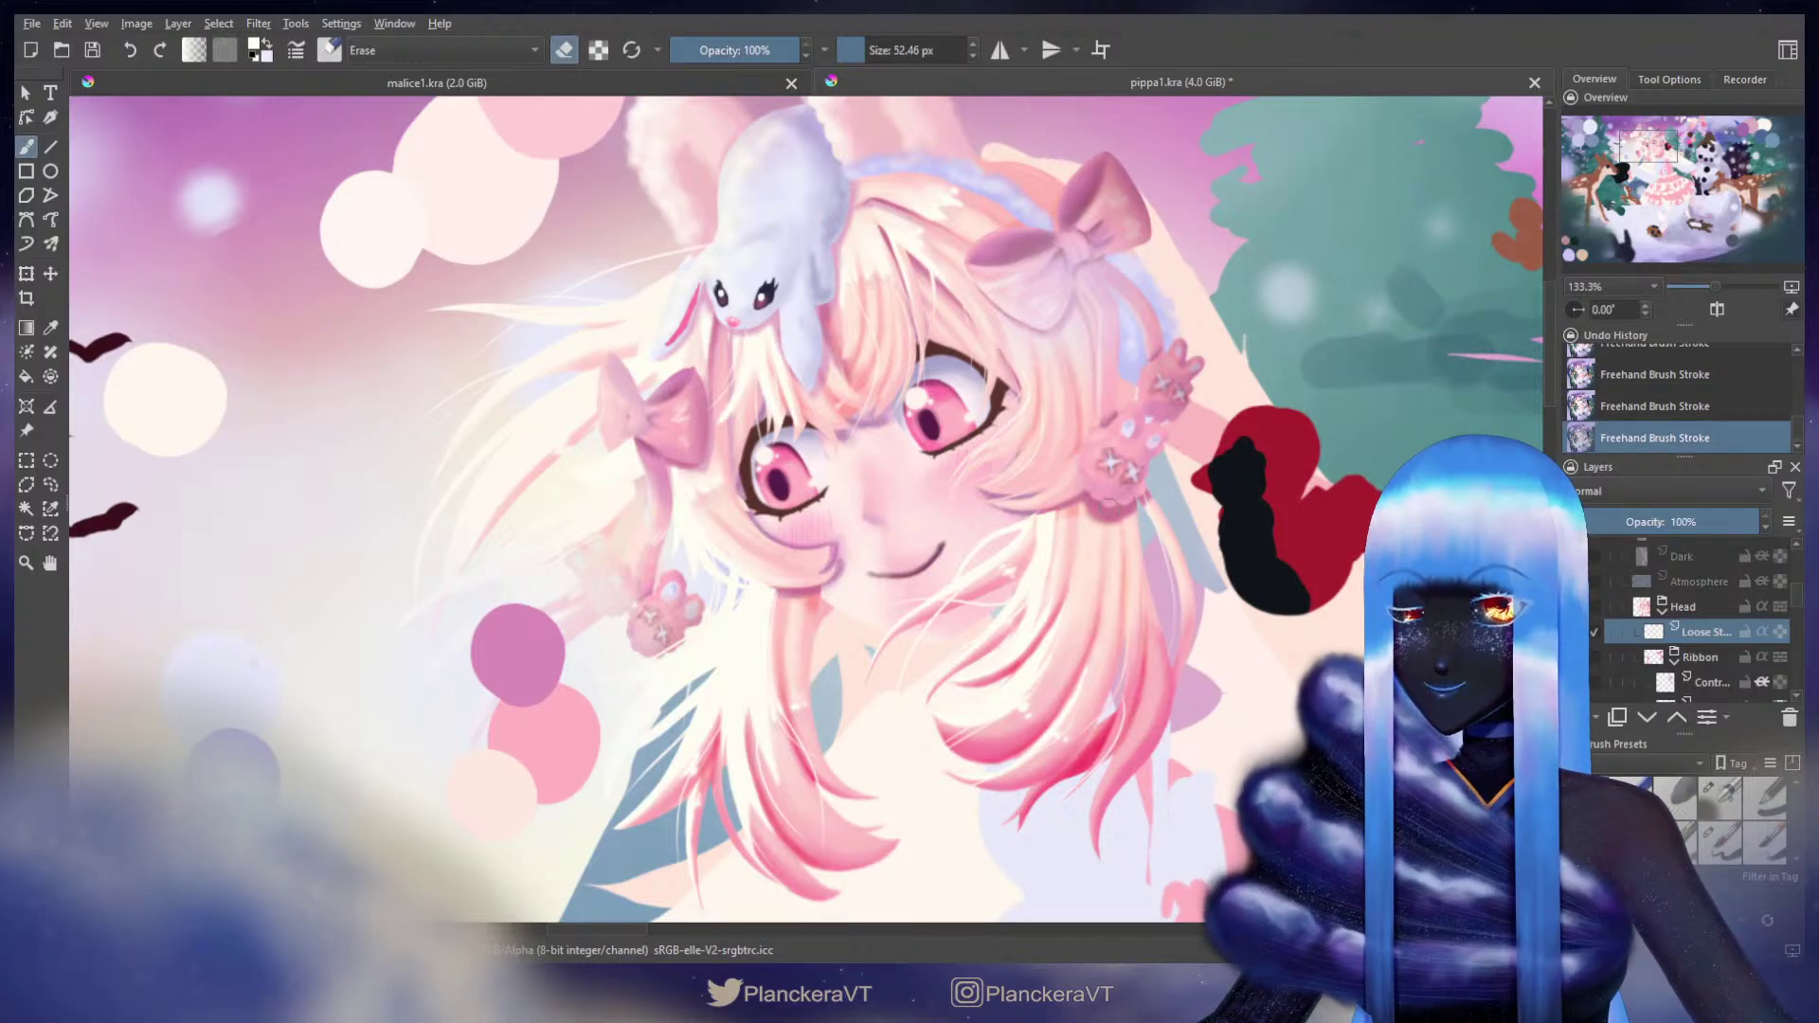
{"action": "key", "text": "e"}
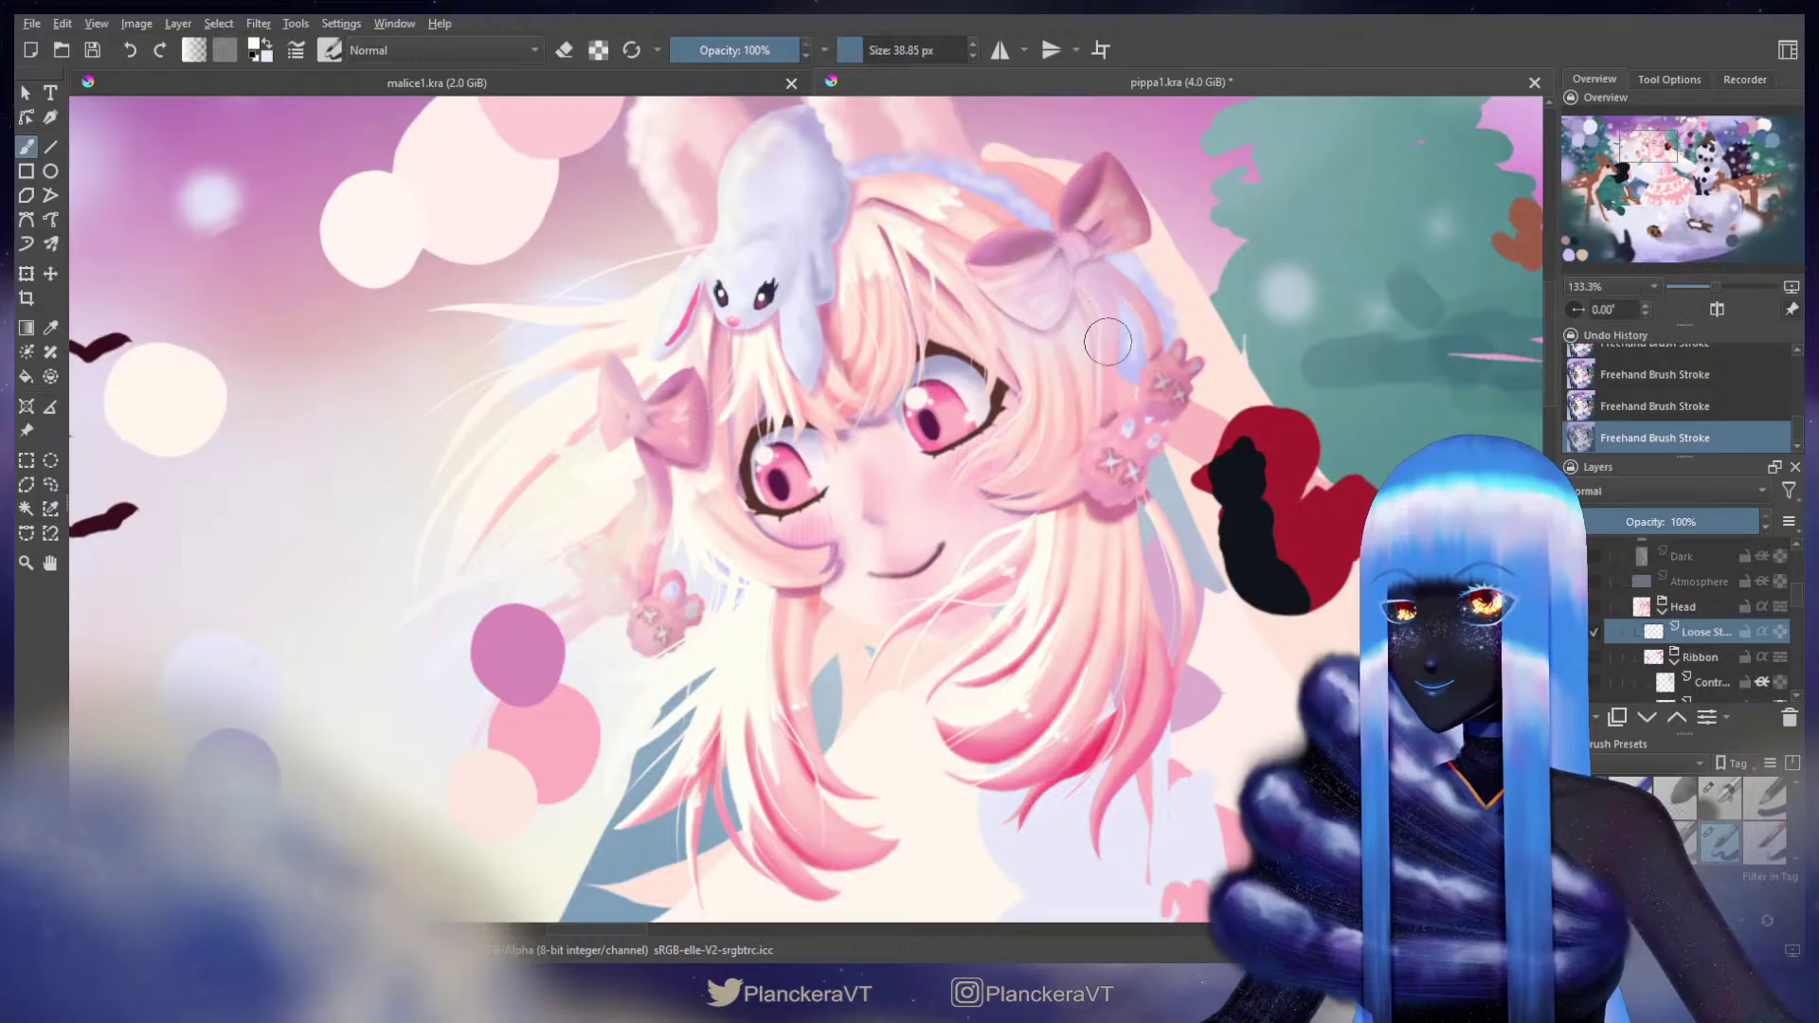
Step: Paint thin cream flyaway strands along the headband, the crown and the wind-blown side hair on the loose strands layer
{"action": "left_click_drag", "start_coordinate": [1039, 317], "coordinate": [1187, 490]}
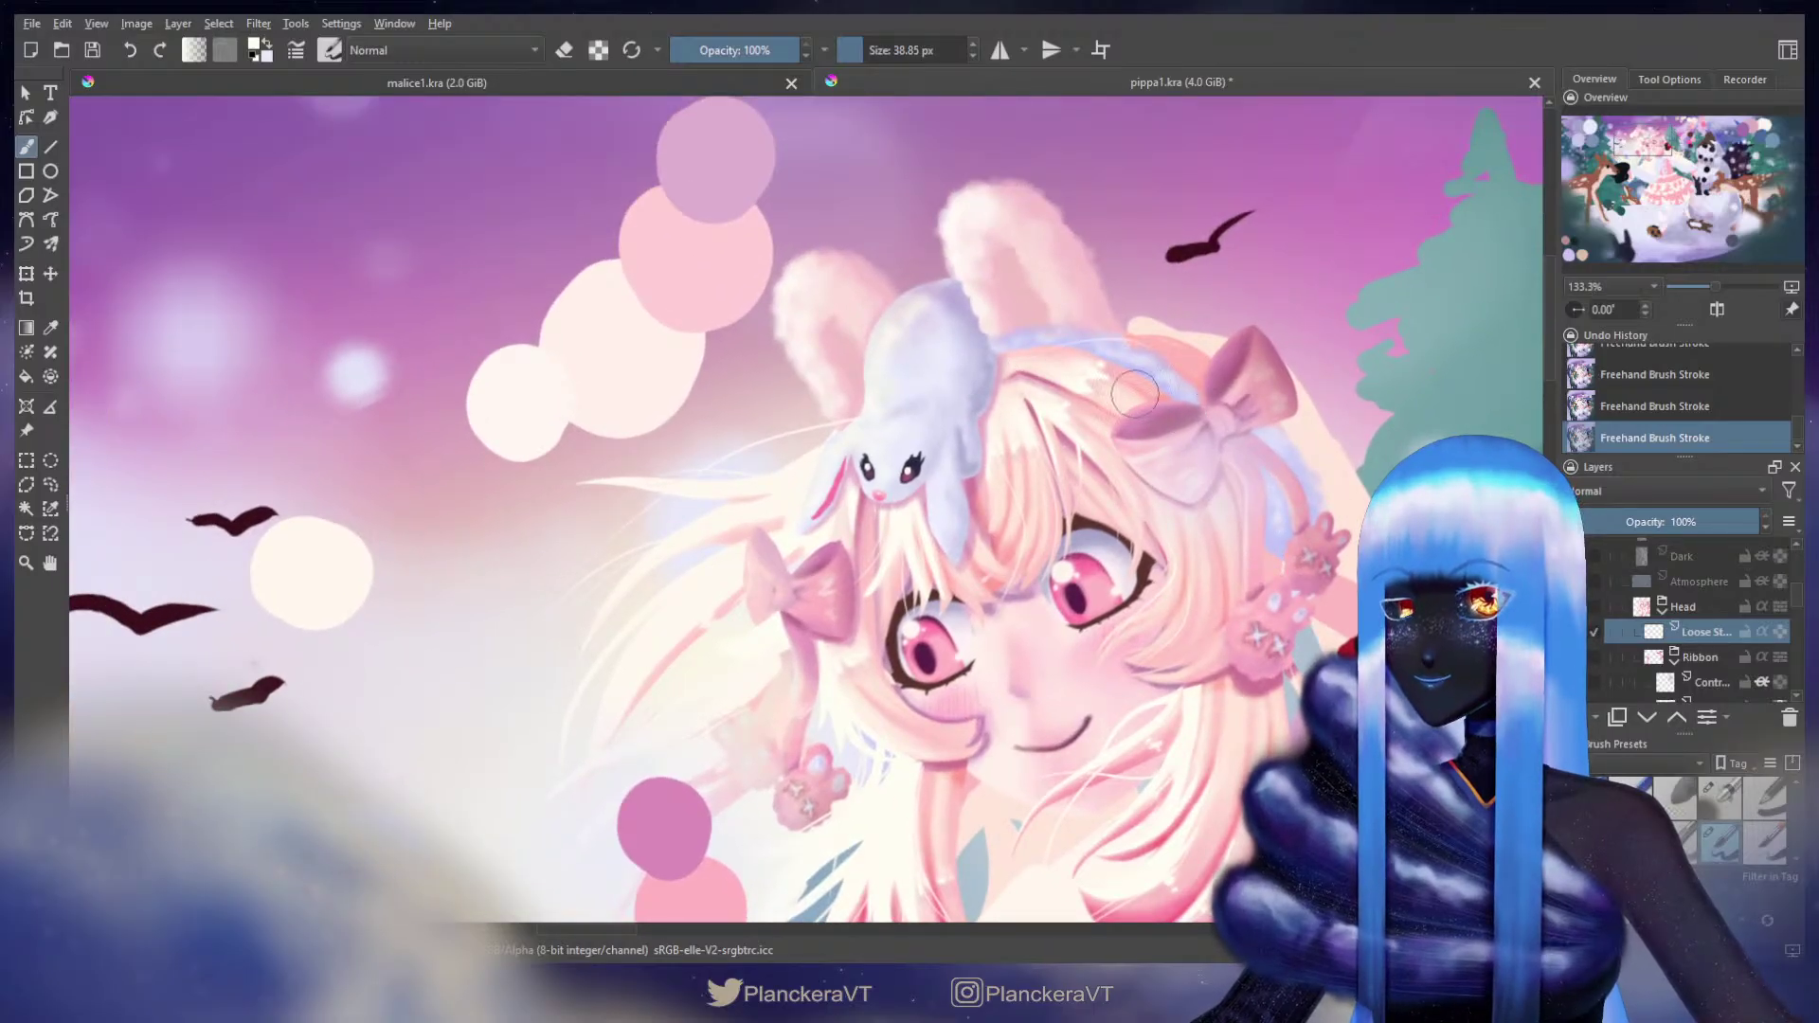
{"action": "left_click_drag", "start_coordinate": [1116, 410], "coordinate": [1262, 296]}
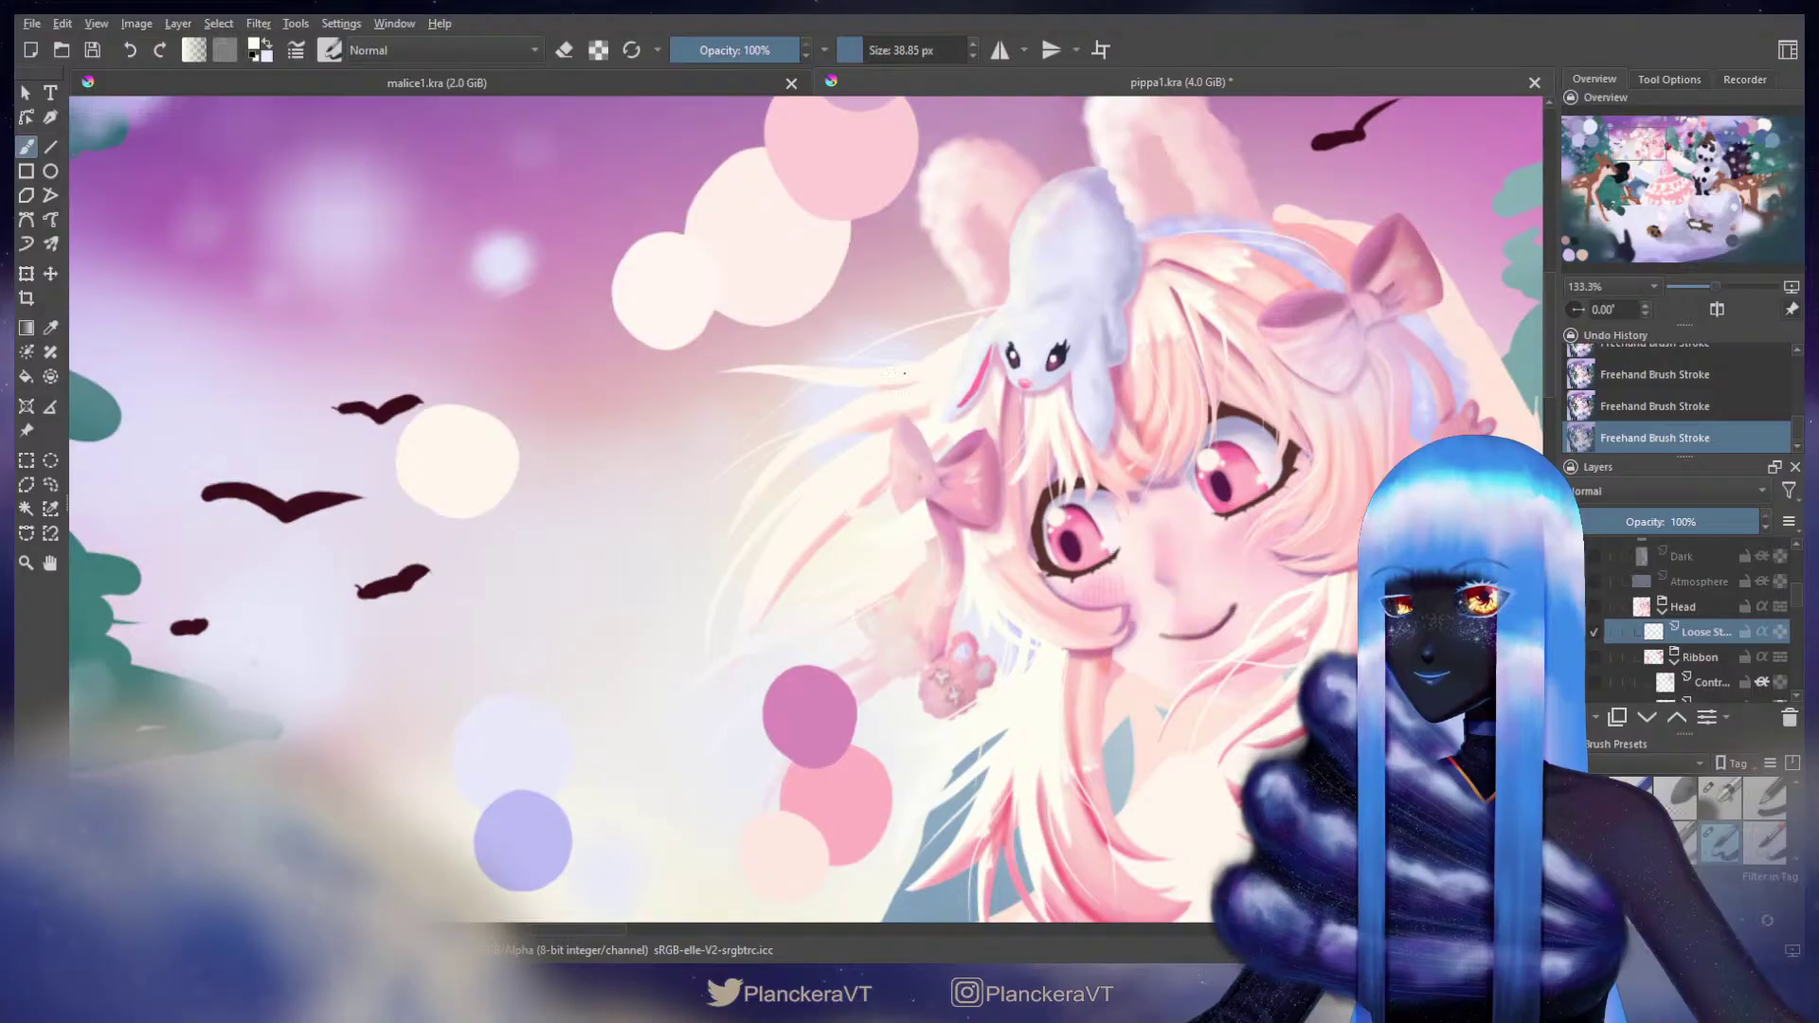
{"action": "scroll", "coordinate": [896, 456], "scroll_direction": "down", "scroll_amount": 2}
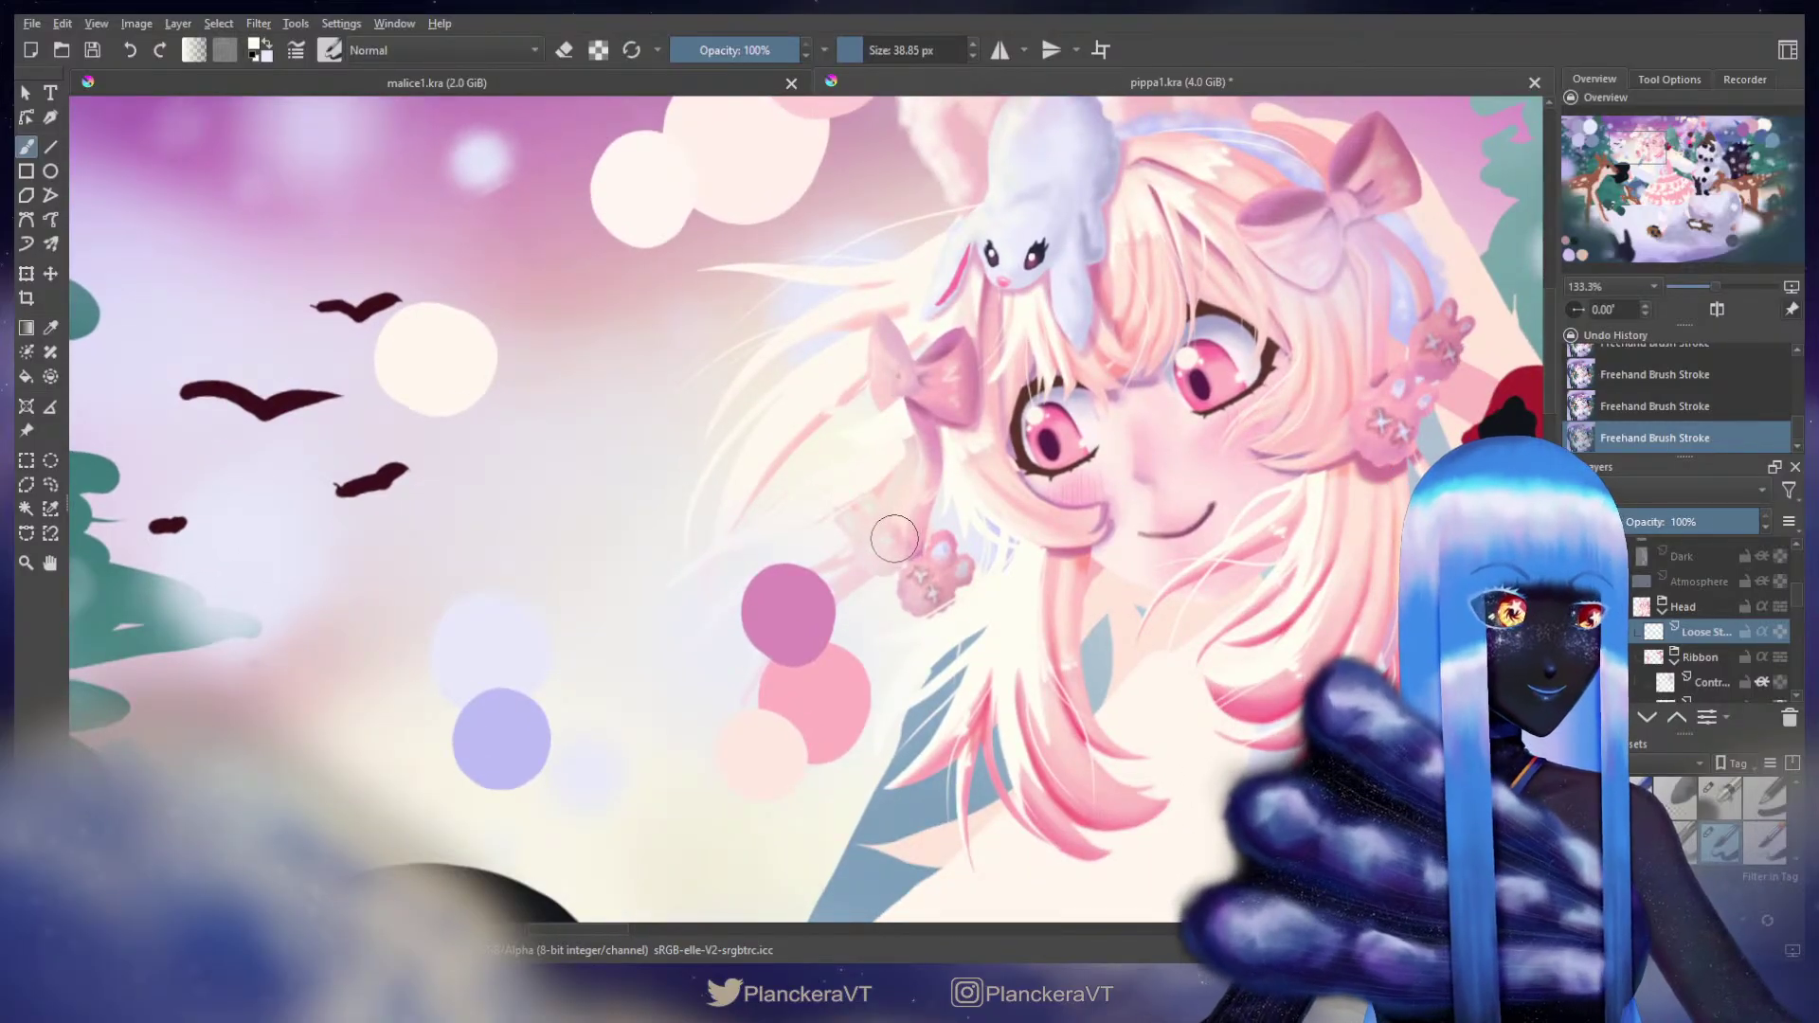
{"action": "left_click_drag", "start_coordinate": [1012, 542], "coordinate": [879, 604]}
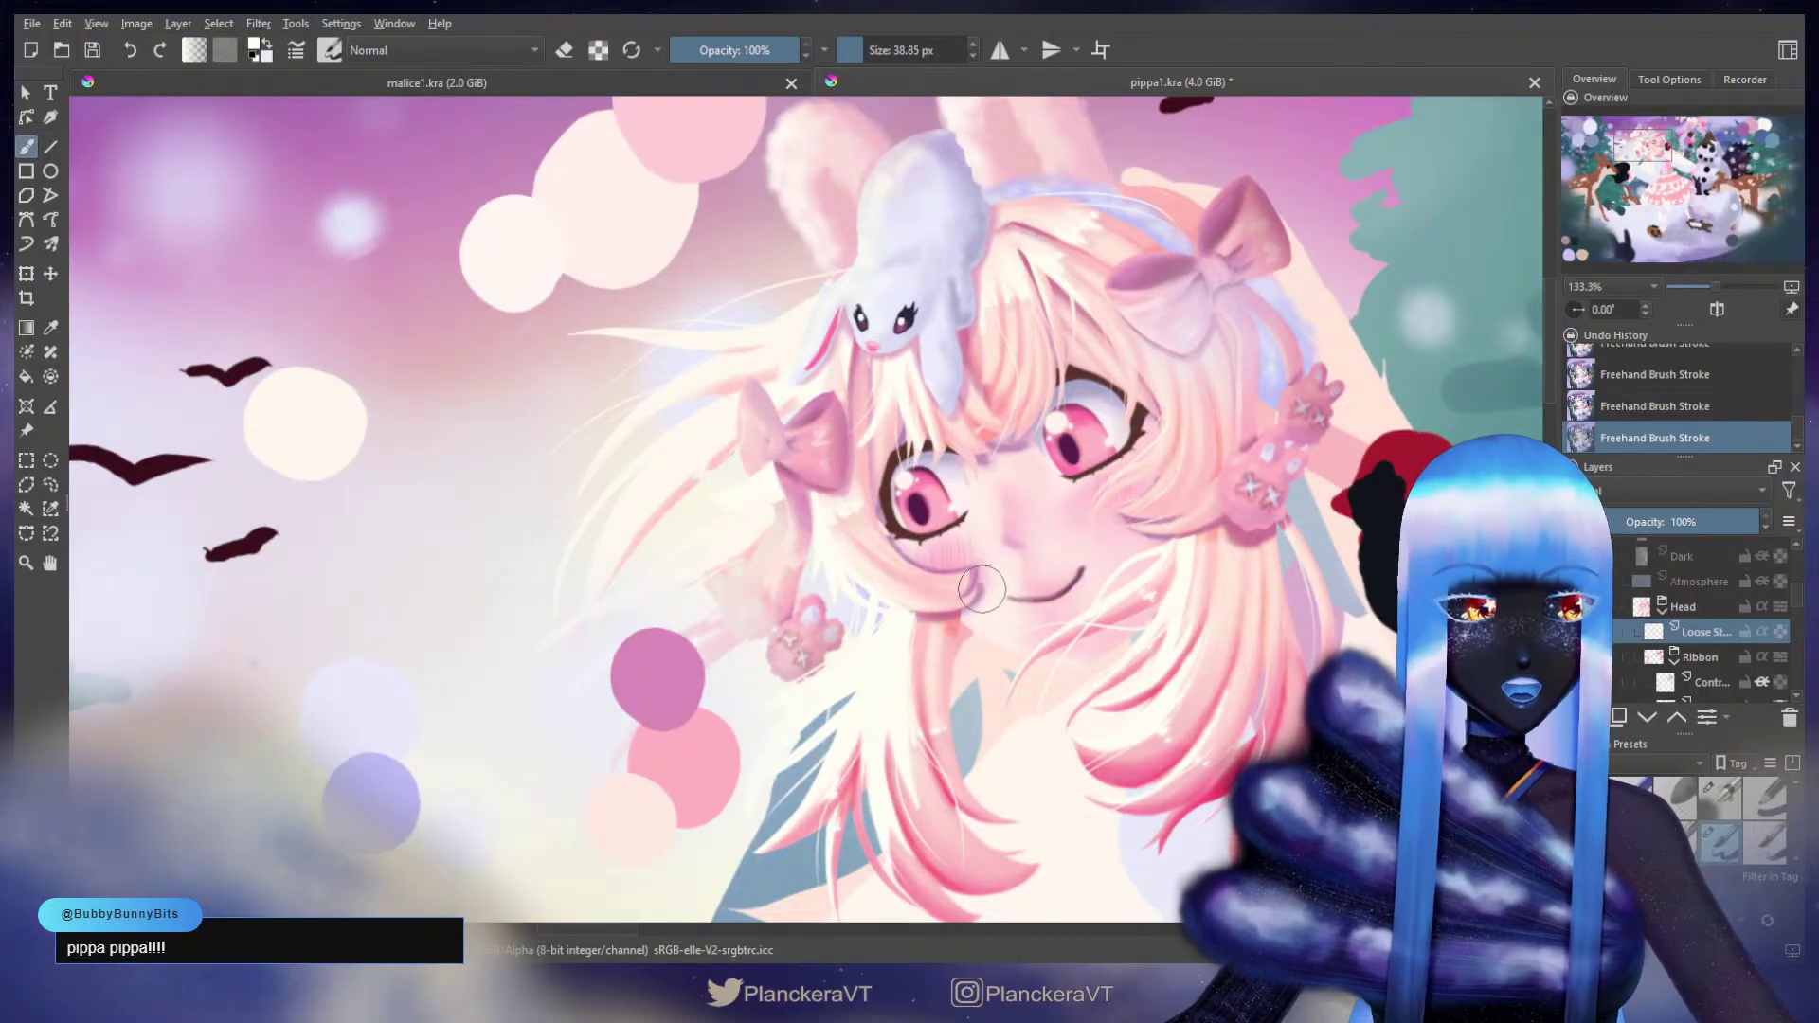
{"action": "left_click_drag", "start_coordinate": [1141, 515], "coordinate": [1147, 625]}
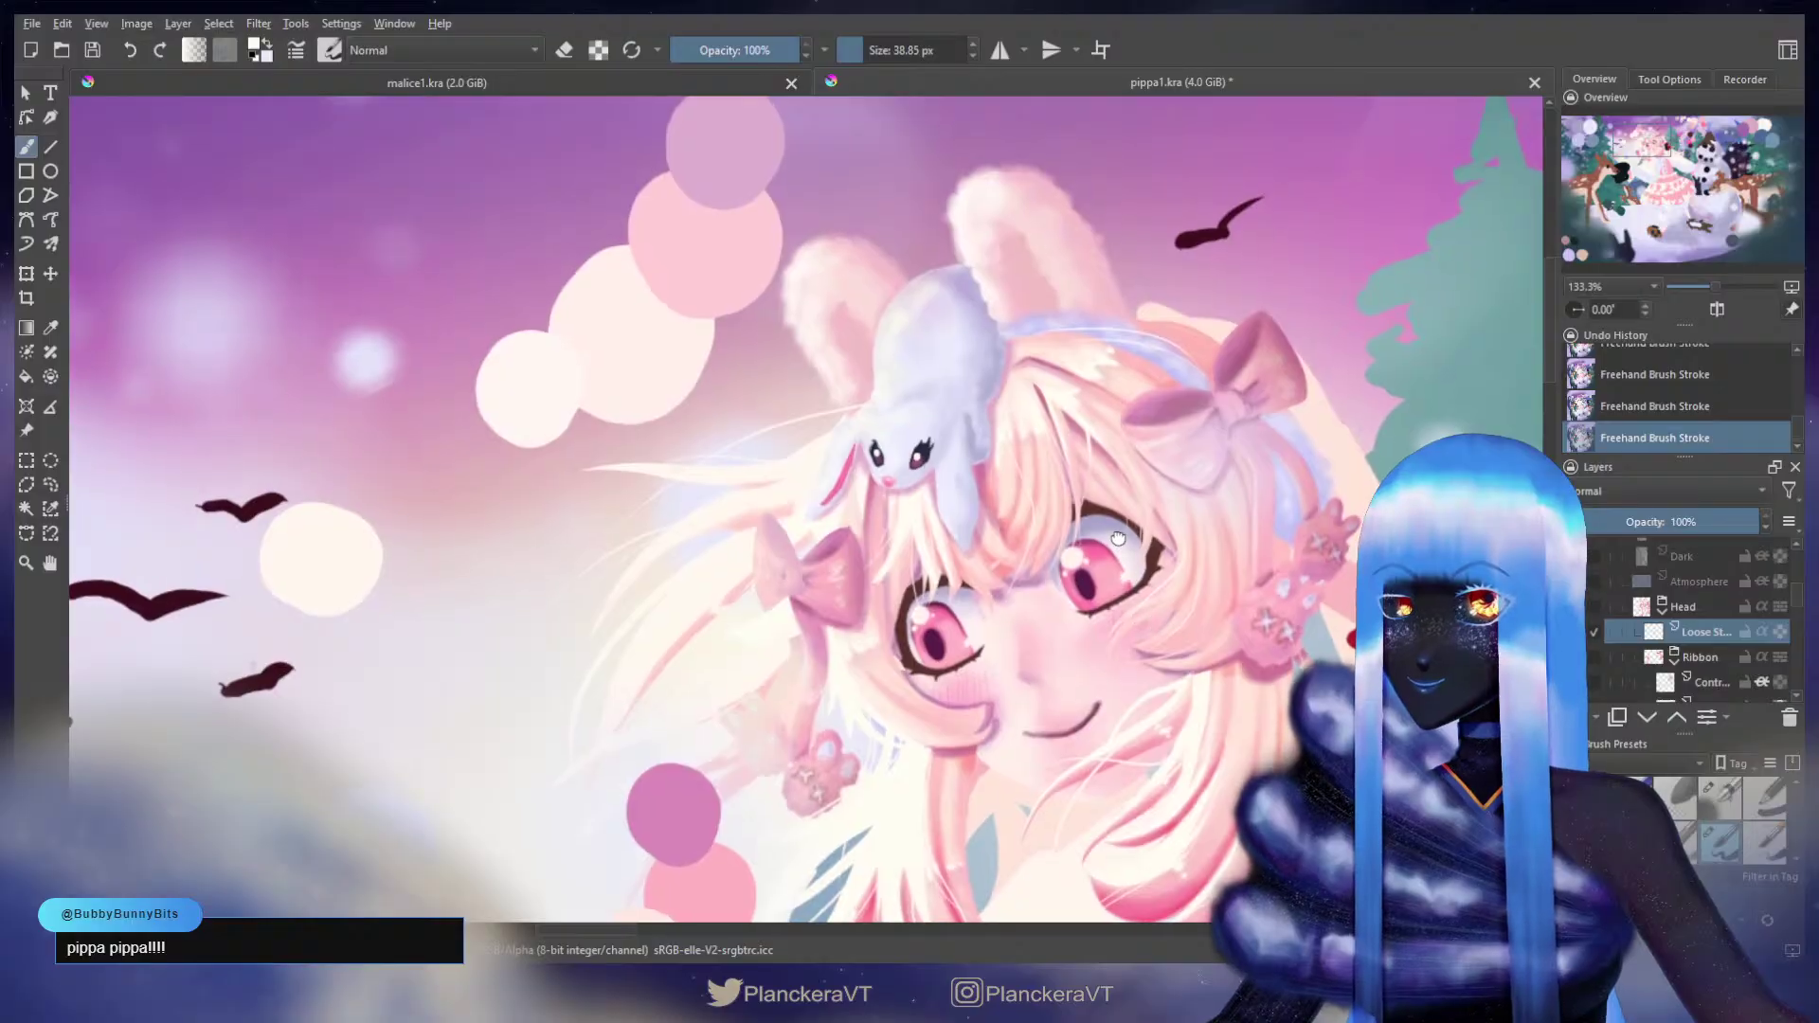
{"action": "left_click_drag", "start_coordinate": [1120, 533], "coordinate": [1128, 552]}
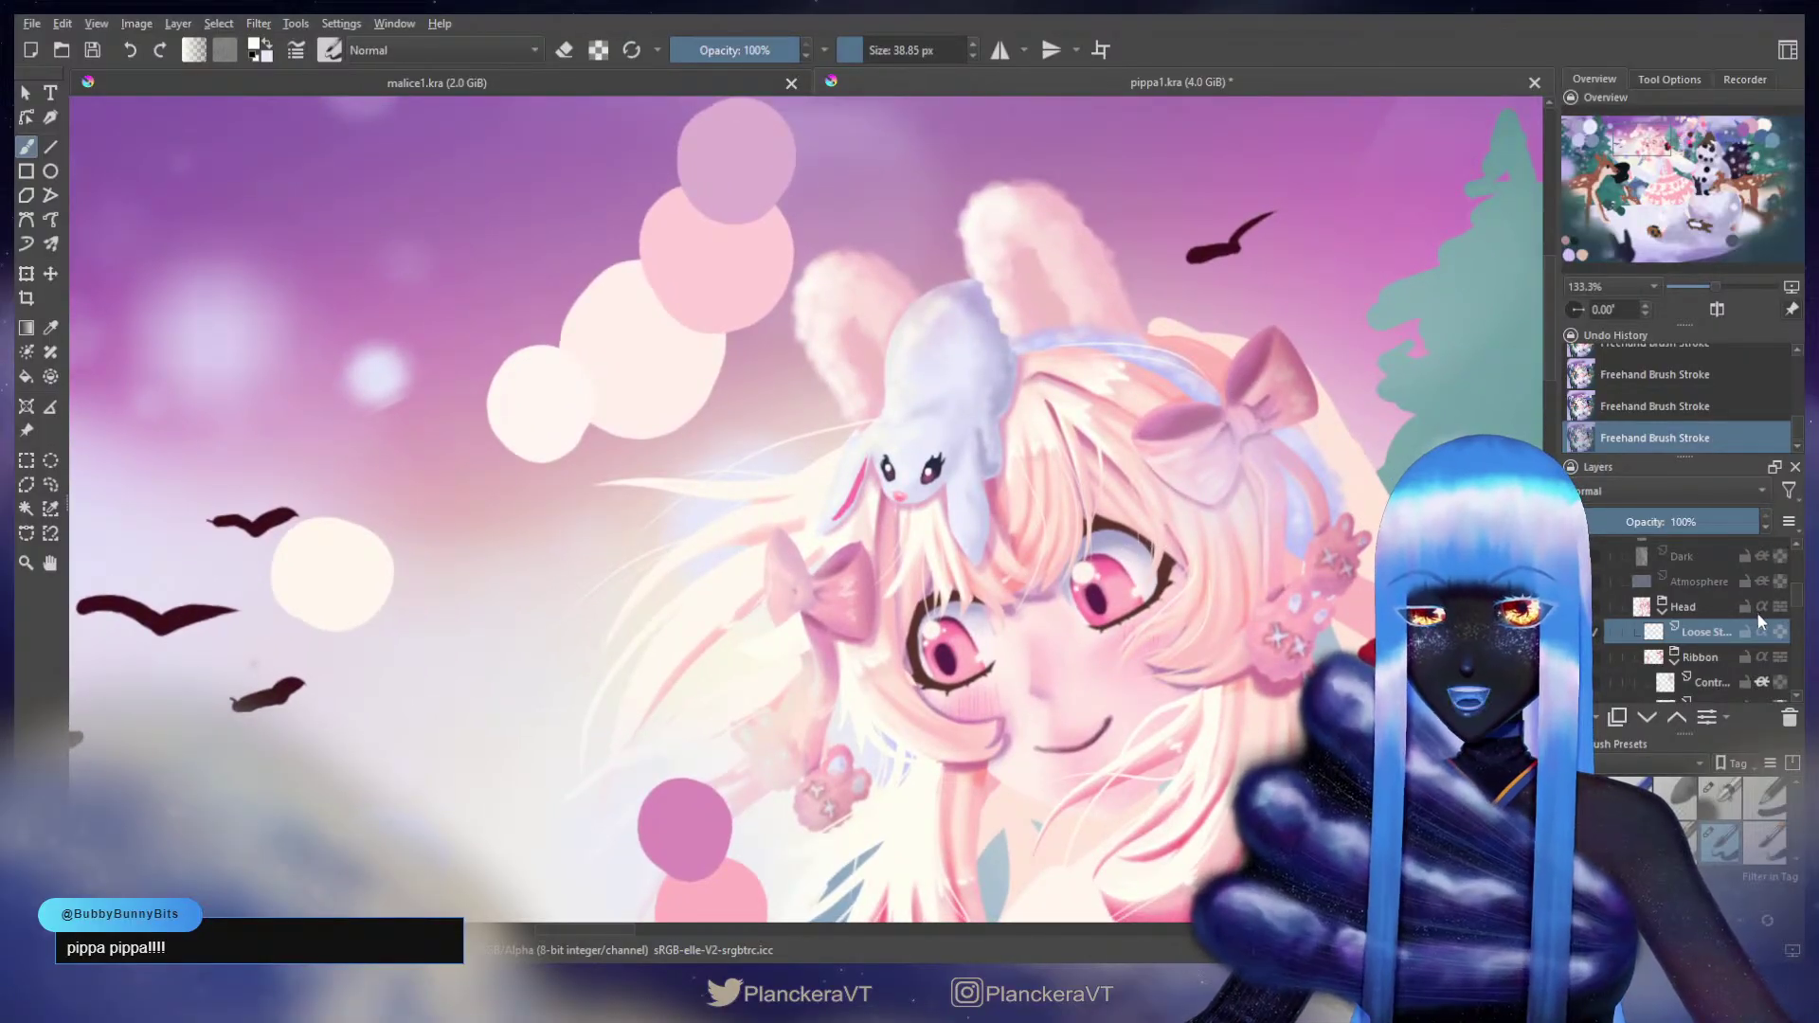
Step: Add a new paint layer above the loose strands layer and name it Ahoge
{"action": "left_click", "coordinate": [1580, 718]}
{"action": "double_click", "coordinate": [1698, 630]}
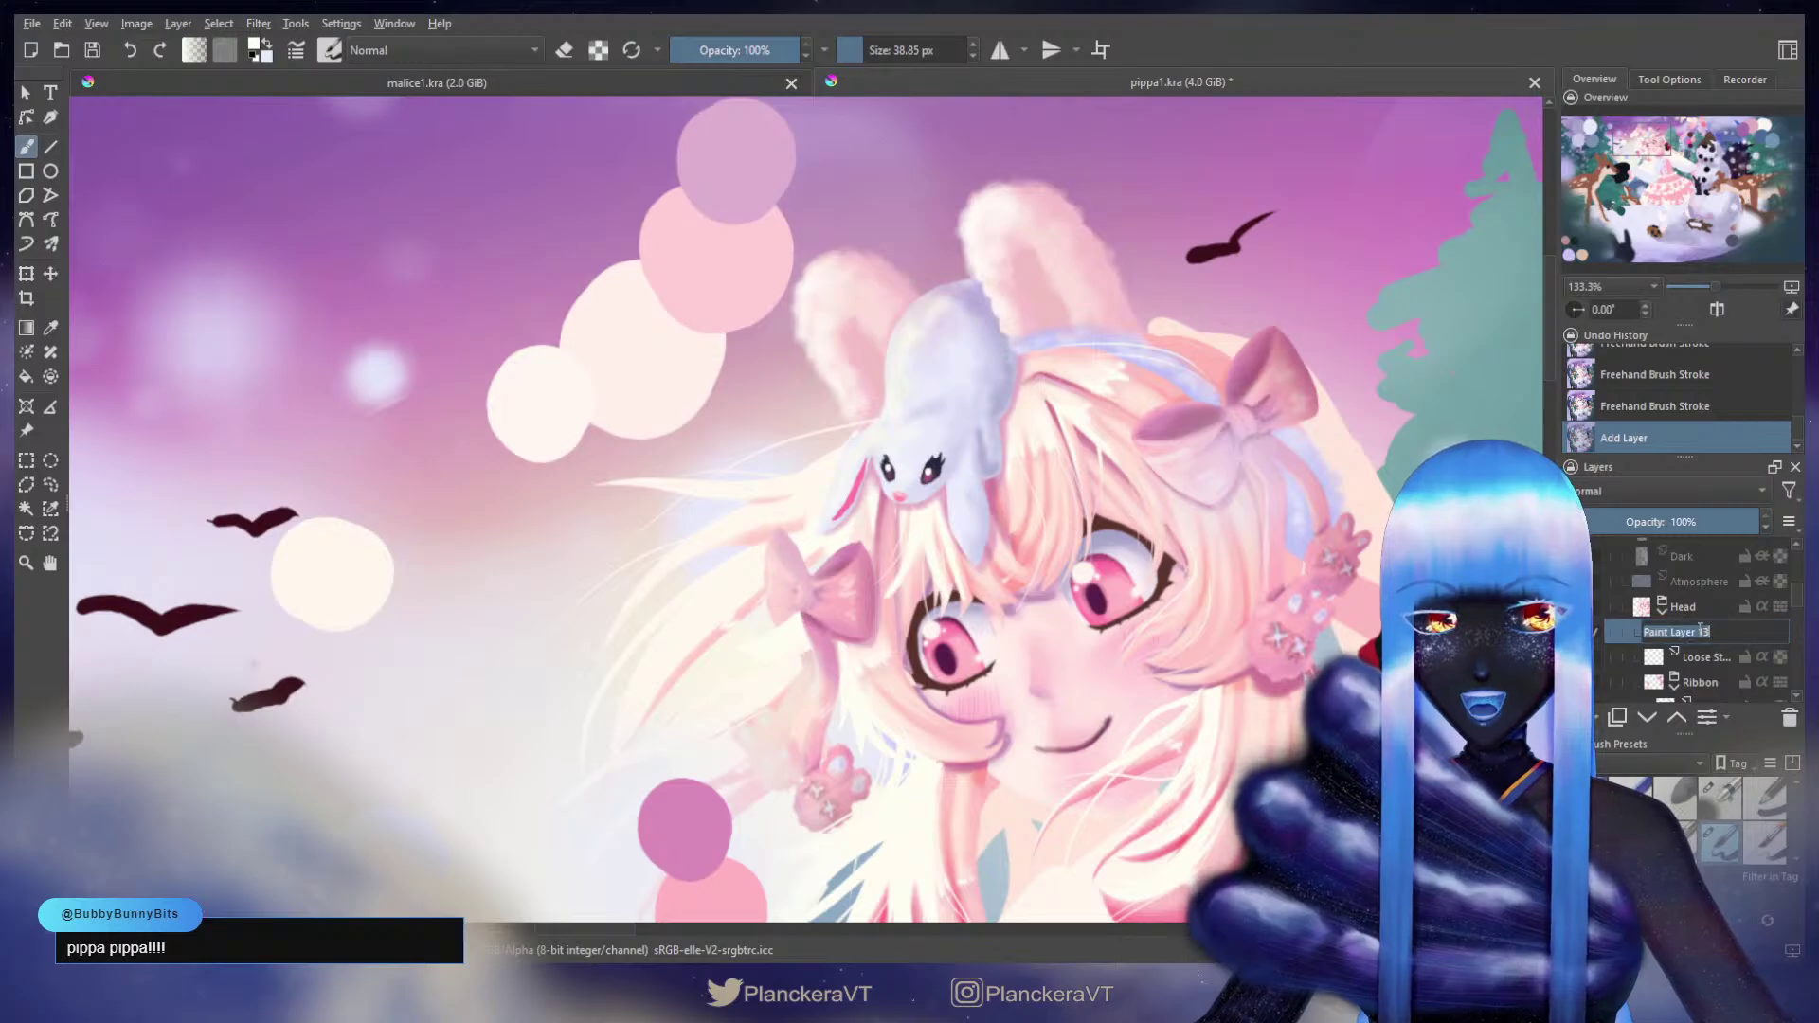
{"action": "type", "text": "Aho"}
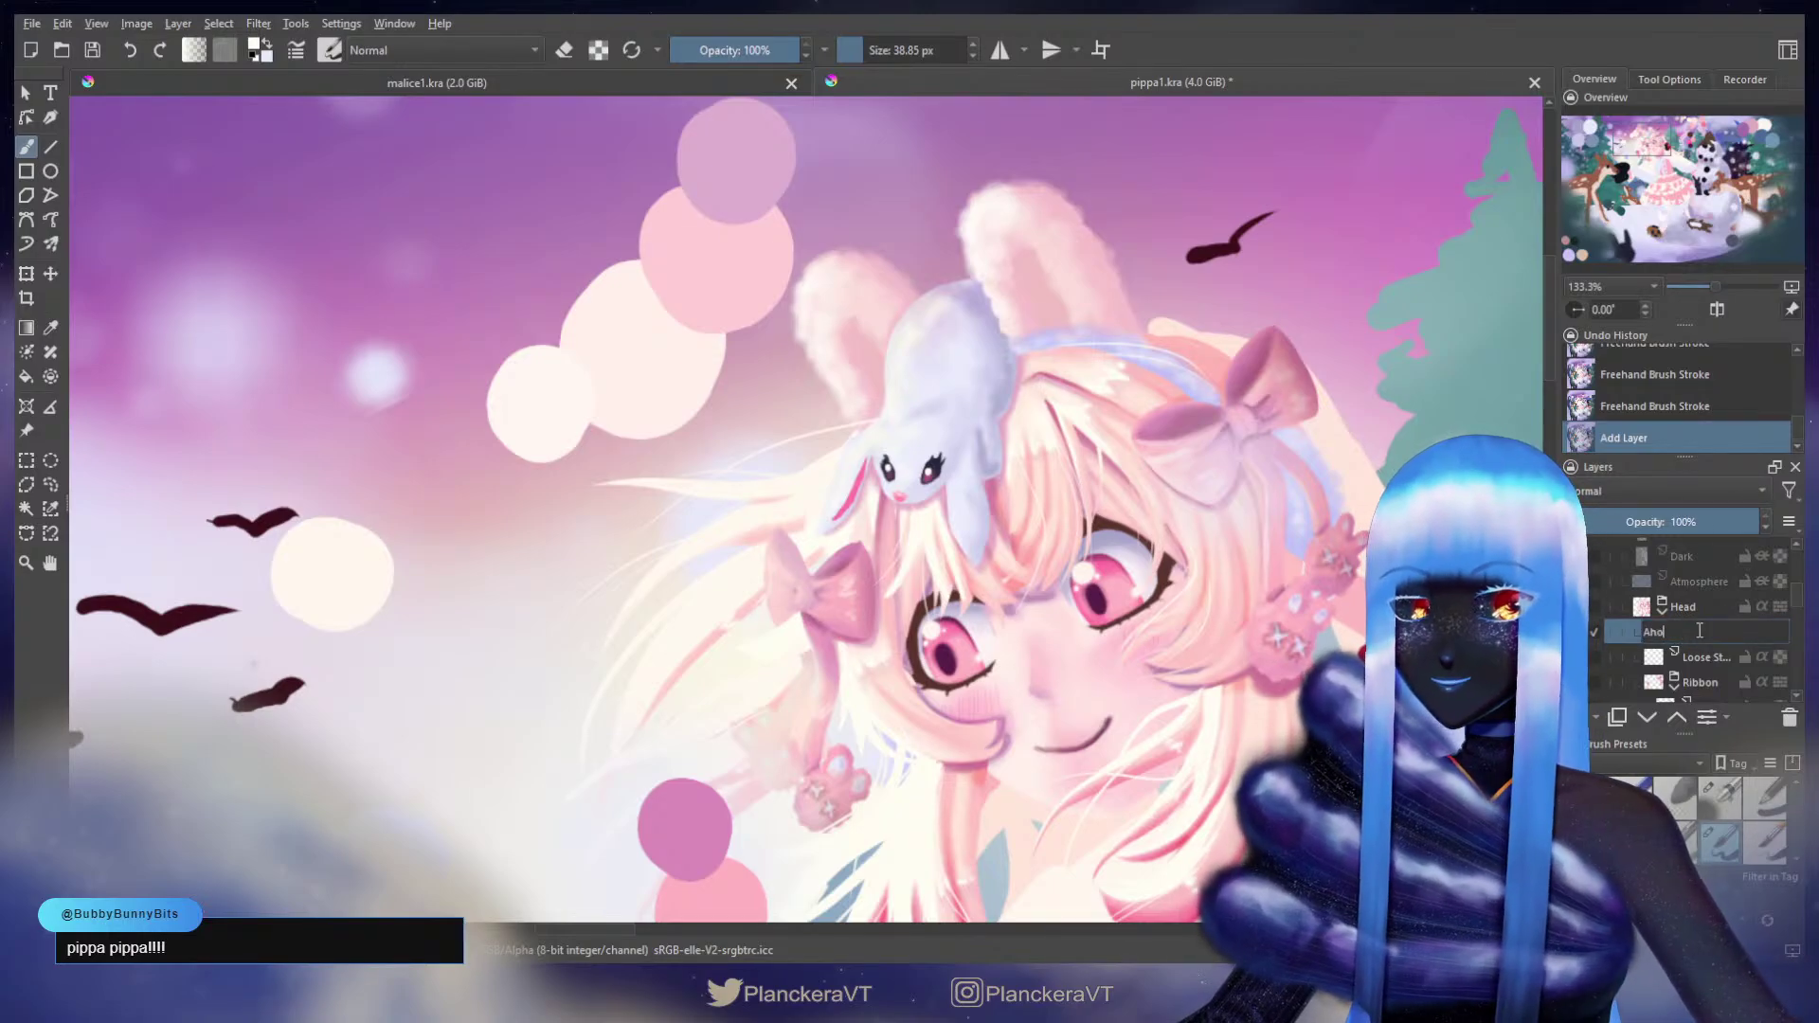
{"action": "type", "text": "be"}
{"action": "key", "text": "Return"}
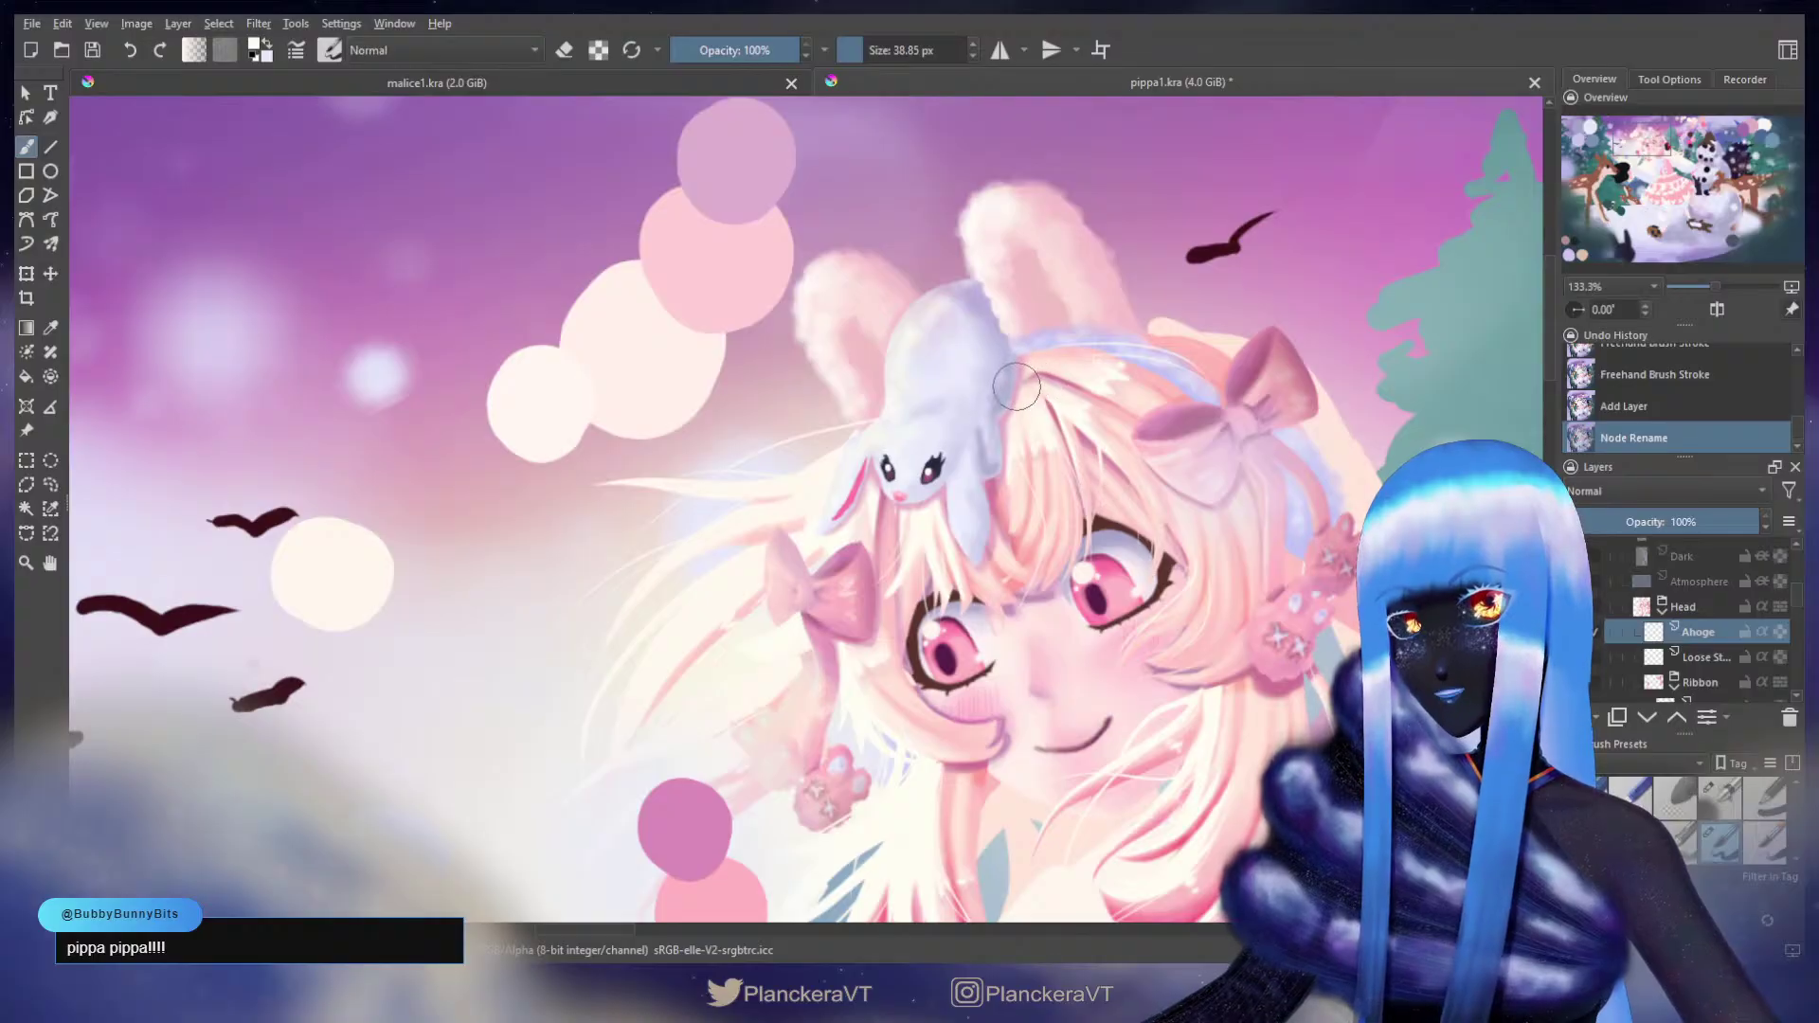
Step: Paint a curved cream ahoge rising from the crown beside the white bunny, and refine its edges with the eraser
{"action": "mouse_move", "coordinate": [1020, 384]}
{"action": "left_mouse_down"}
{"action": "mouse_move", "coordinate": [1036, 334]}
{"action": "mouse_move", "coordinate": [1032, 357]}
{"action": "mouse_move", "coordinate": [993, 272]}
{"action": "left_mouse_up"}
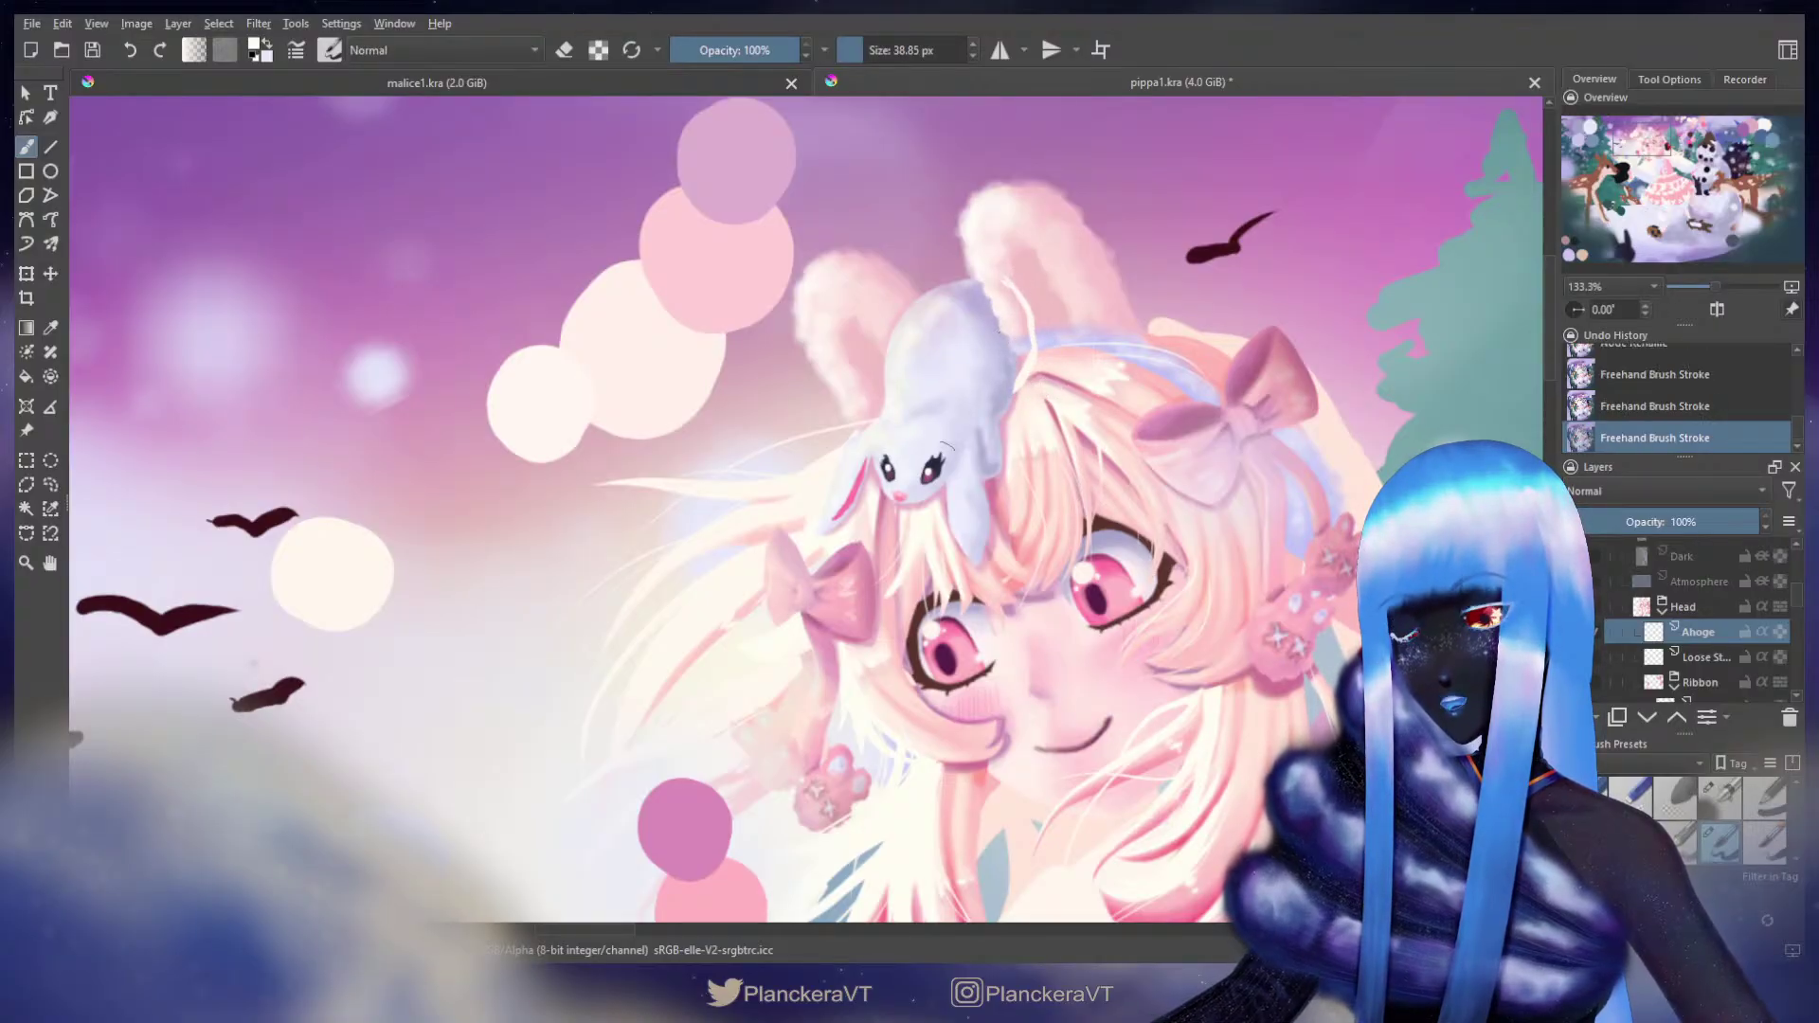
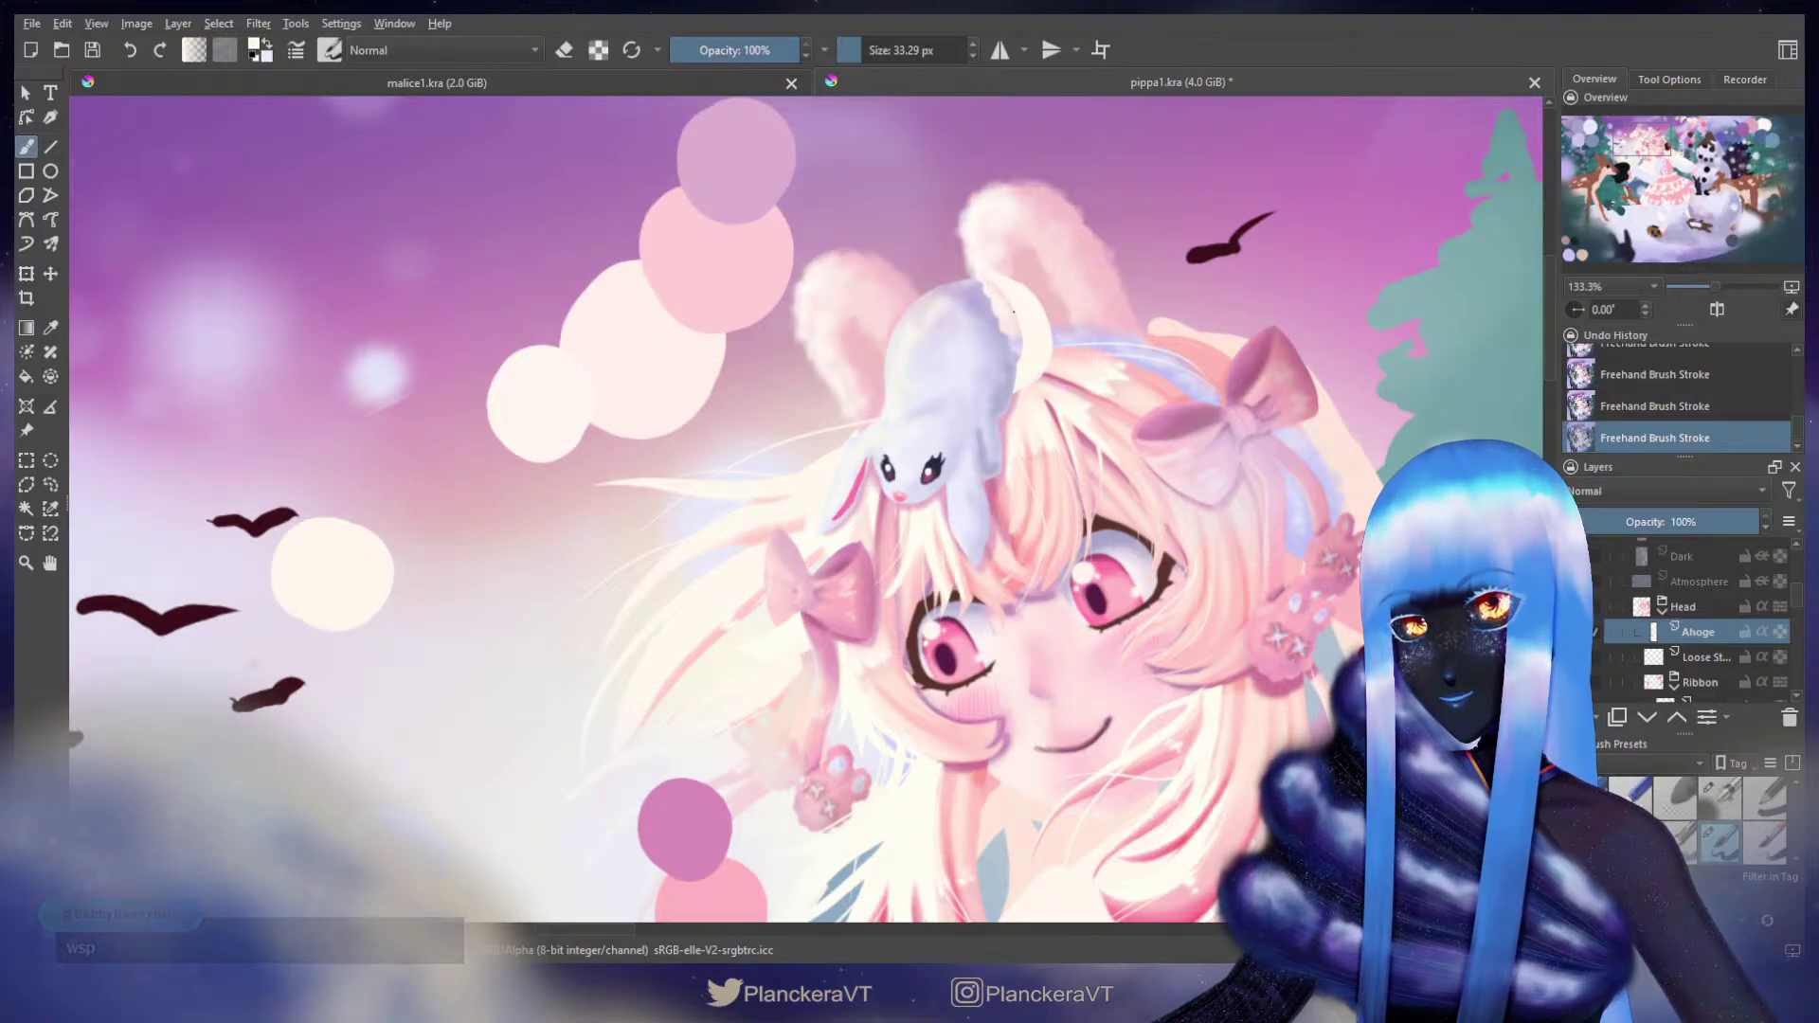
{"action": "key", "text": "e"}
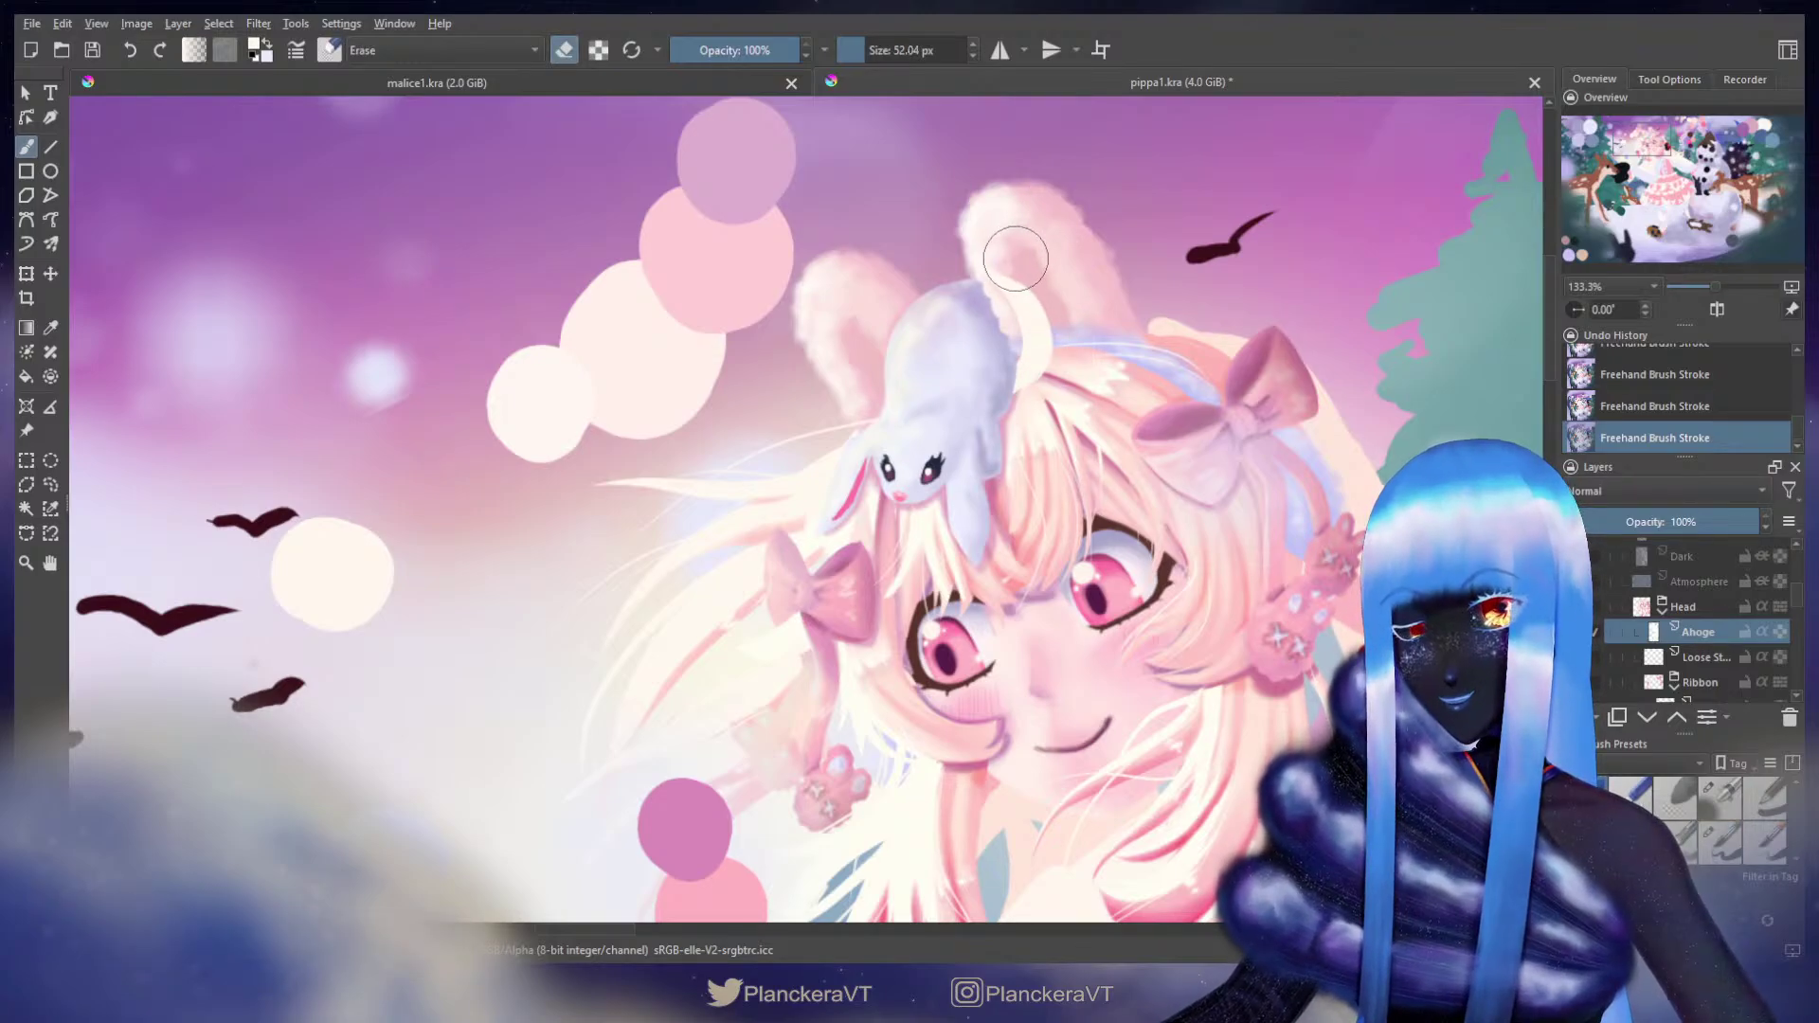
{"action": "mouse_move", "coordinate": [1002, 318]}
{"action": "left_mouse_down"}
{"action": "mouse_move", "coordinate": [1006, 348]}
{"action": "mouse_move", "coordinate": [986, 357]}
{"action": "mouse_move", "coordinate": [974, 297]}
{"action": "left_mouse_up"}
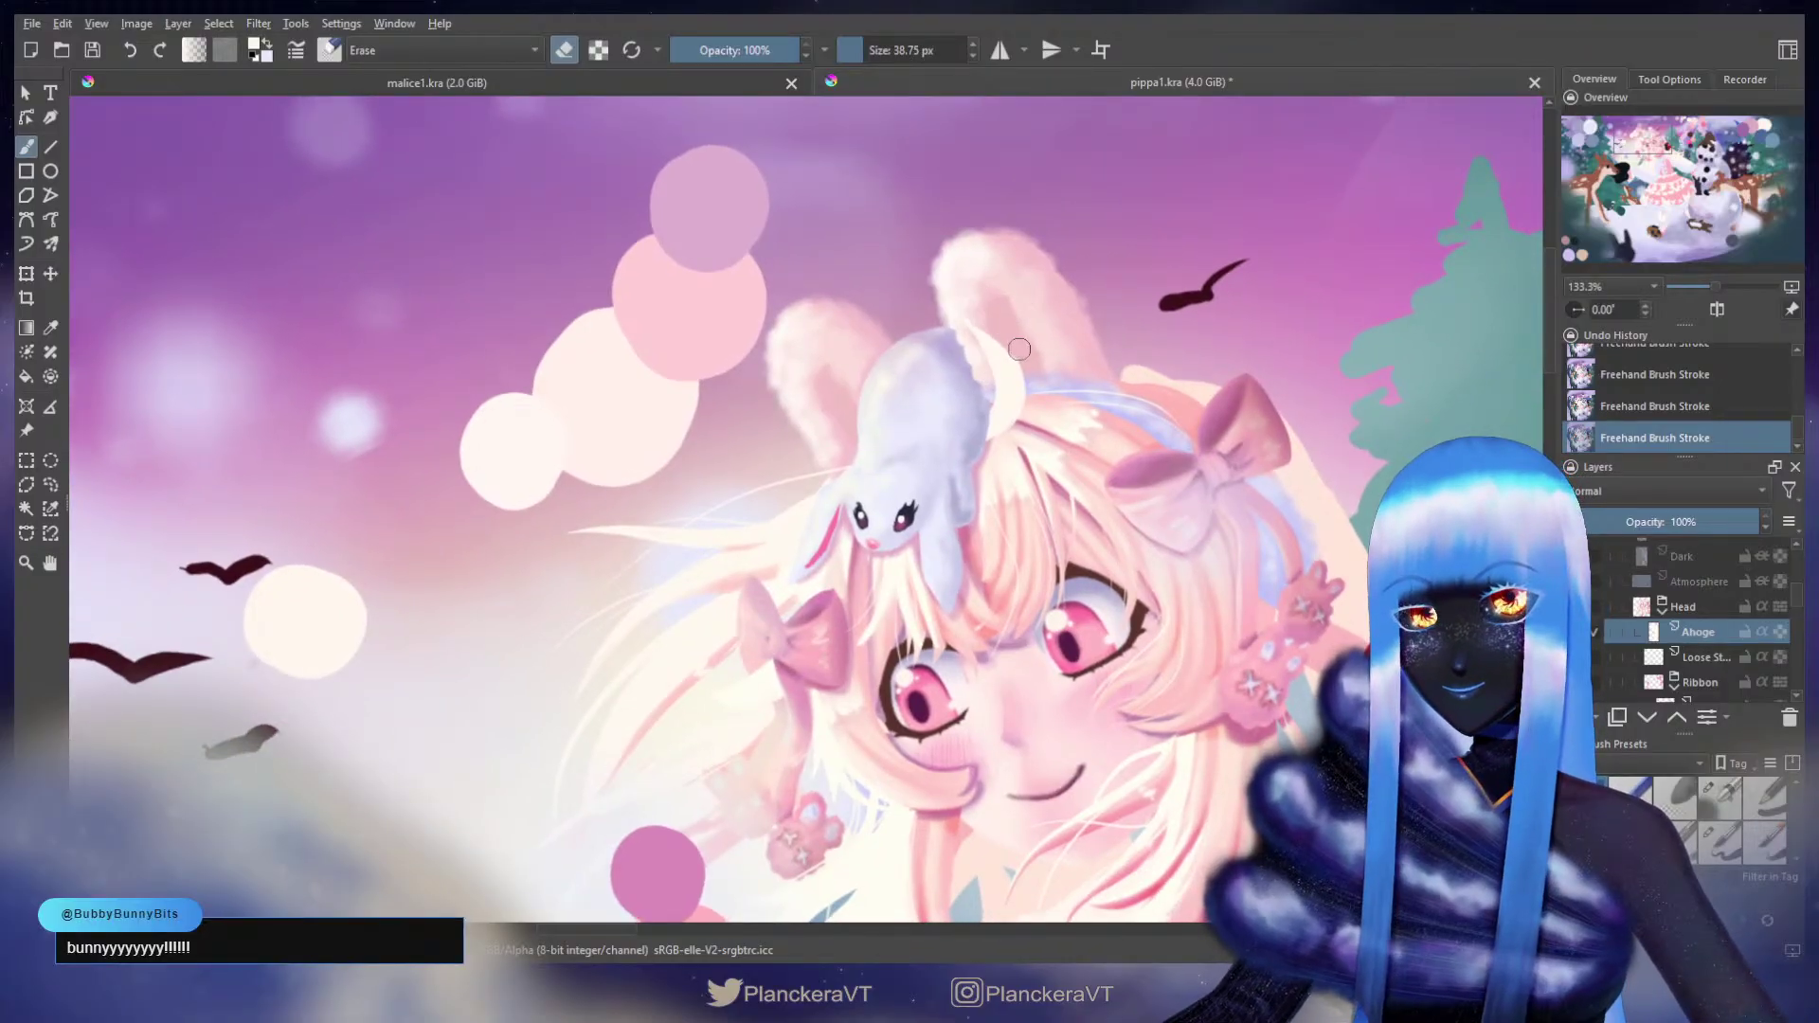
Step: Touch up the ahoge's curved outline beside the white bunny by alternating a smaller eraser and the brush on the Ahoge layer
{"action": "key", "text": "bracketleft"}
{"action": "key", "text": "bracketleft"}
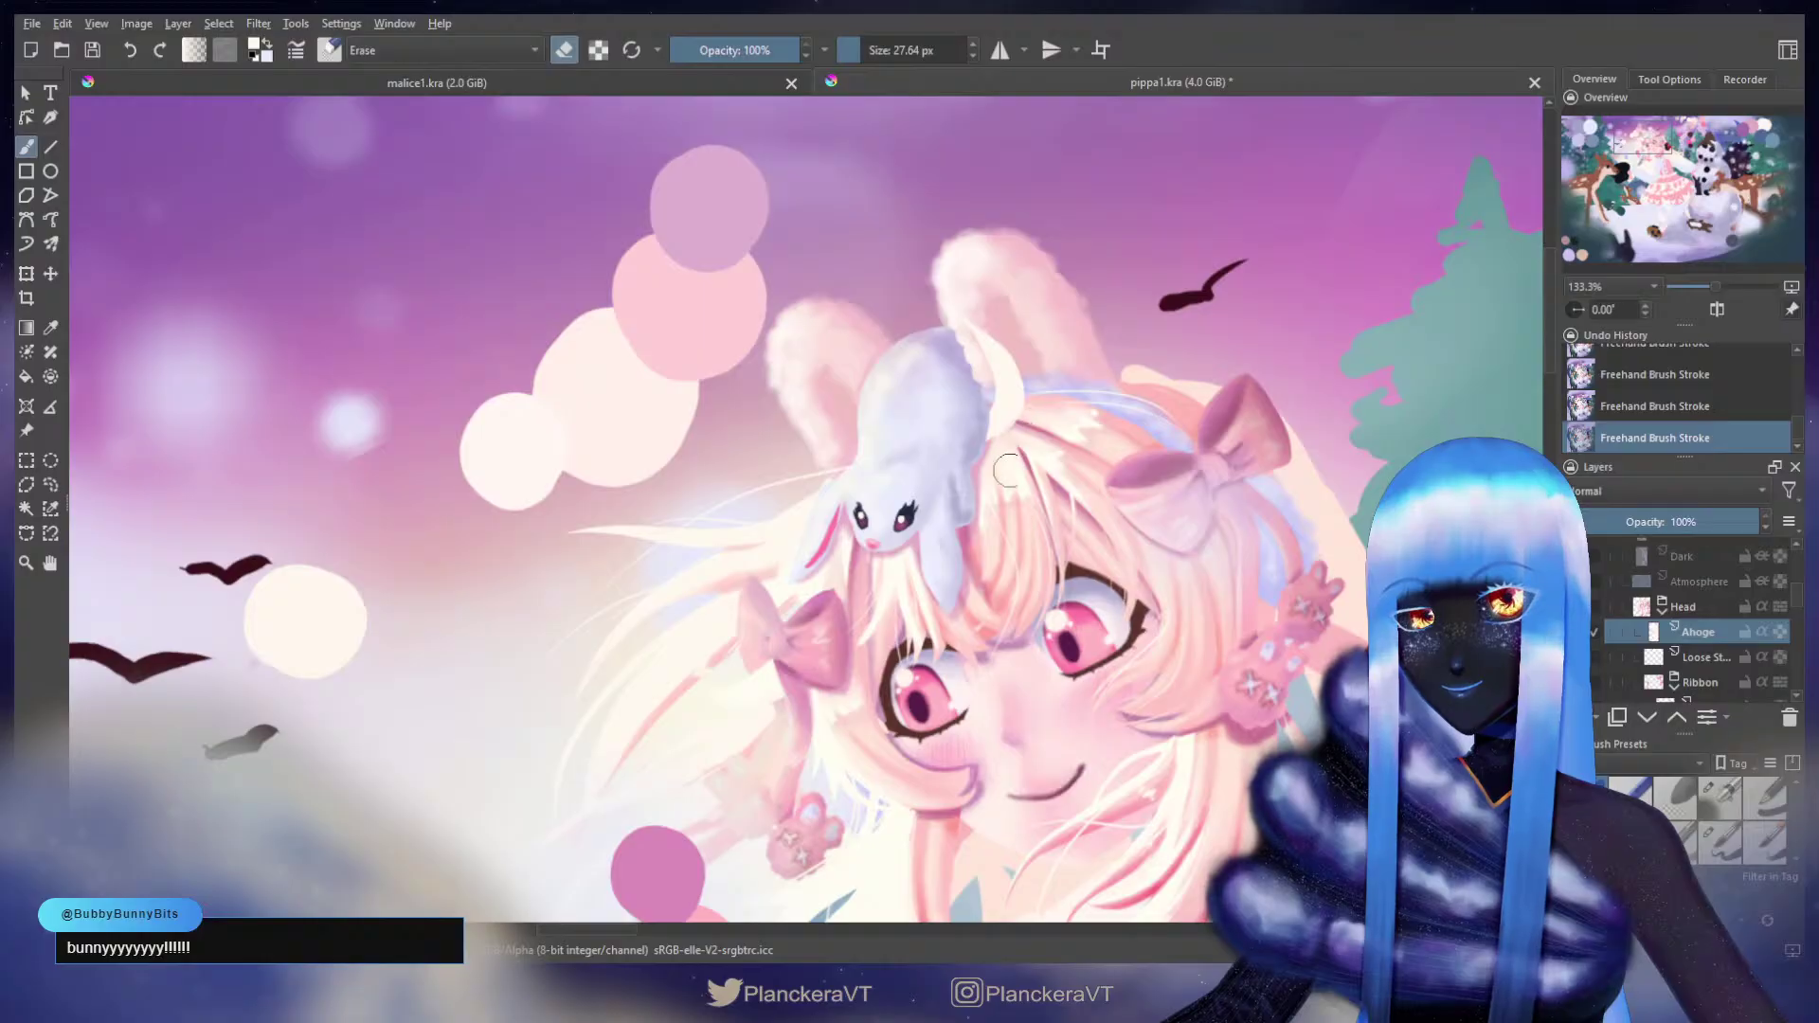
{"action": "key", "text": "e"}
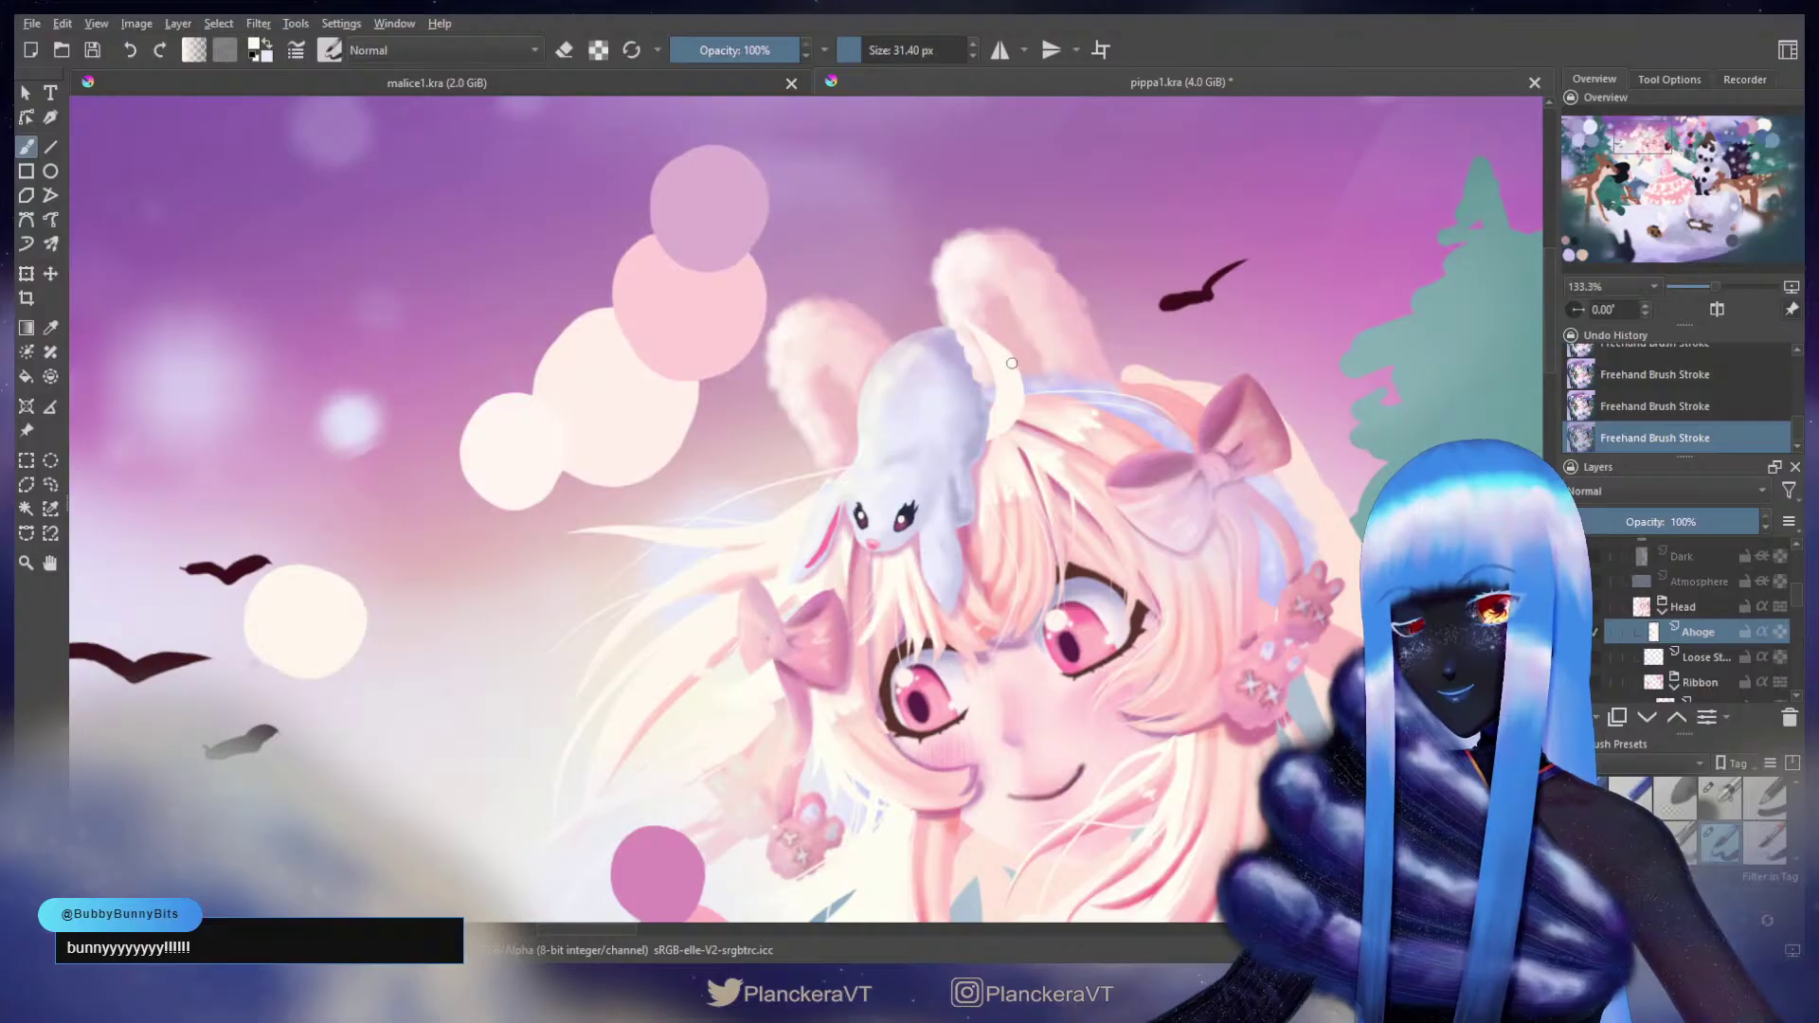
{"action": "key", "text": "ctrl+z"}
{"action": "left_click_drag", "start_coordinate": [970, 322], "coordinate": [987, 342], "text": "shift"}
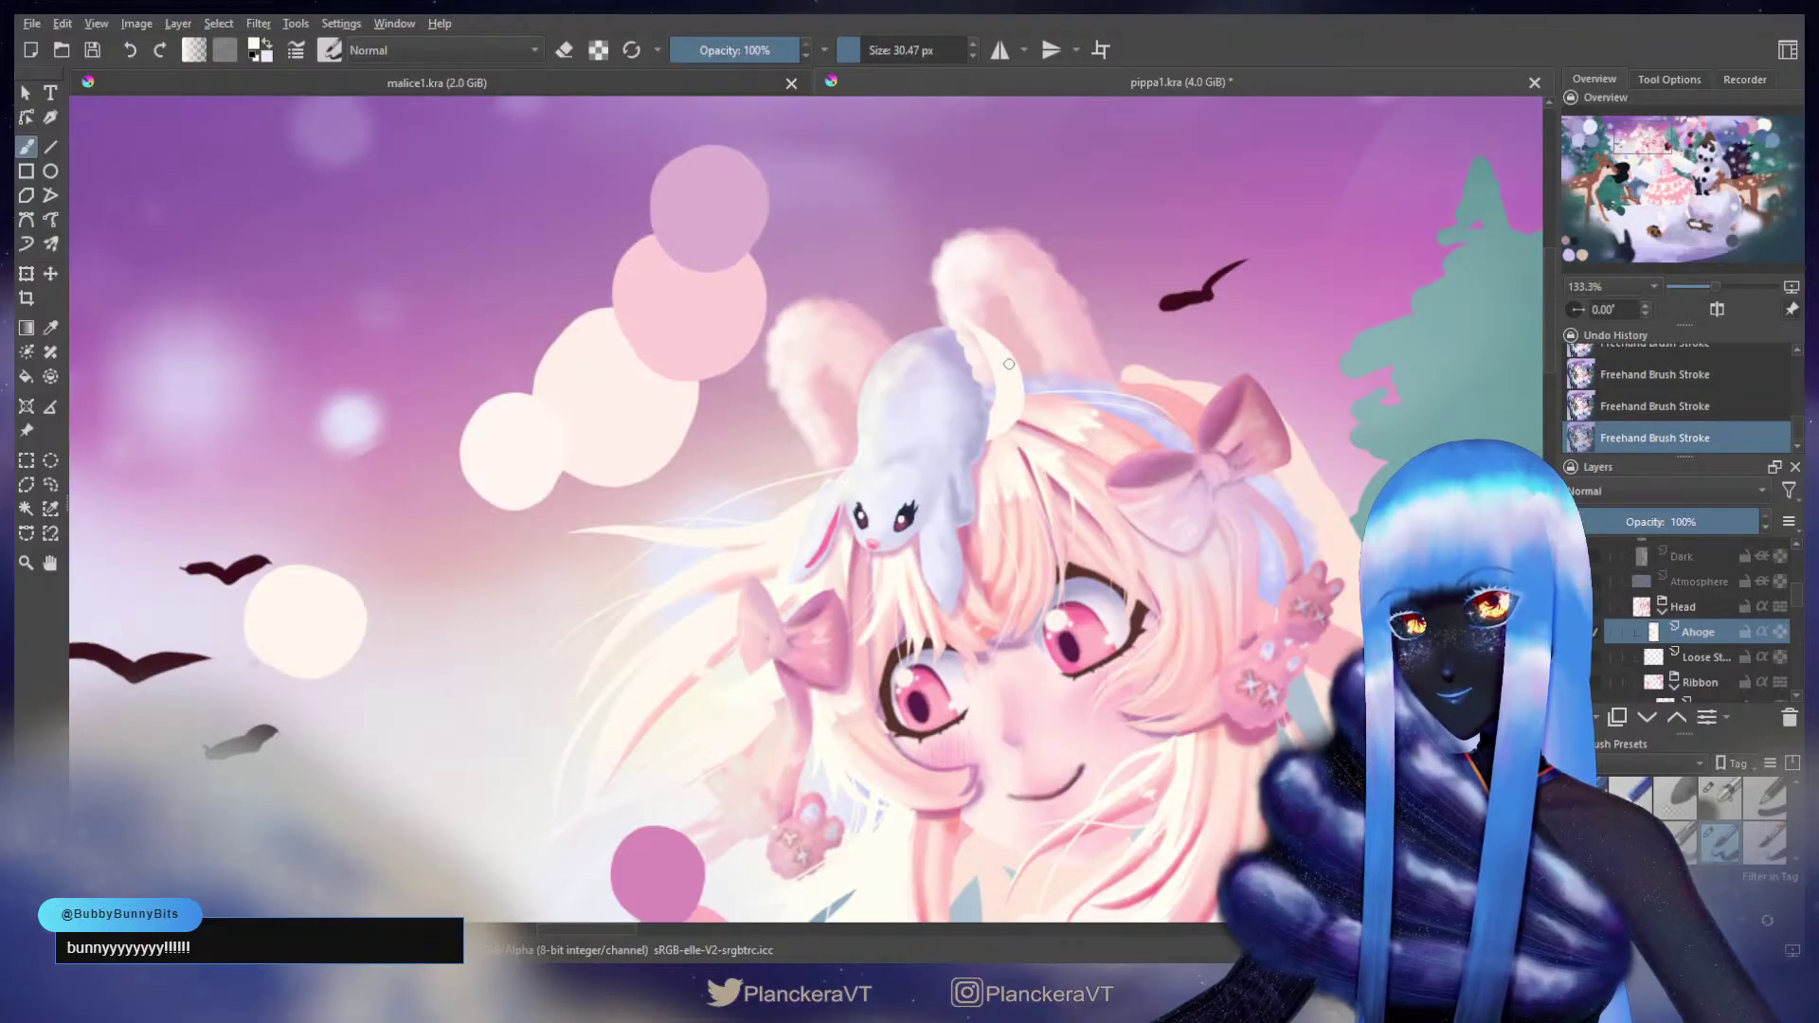
{"action": "key", "text": "e"}
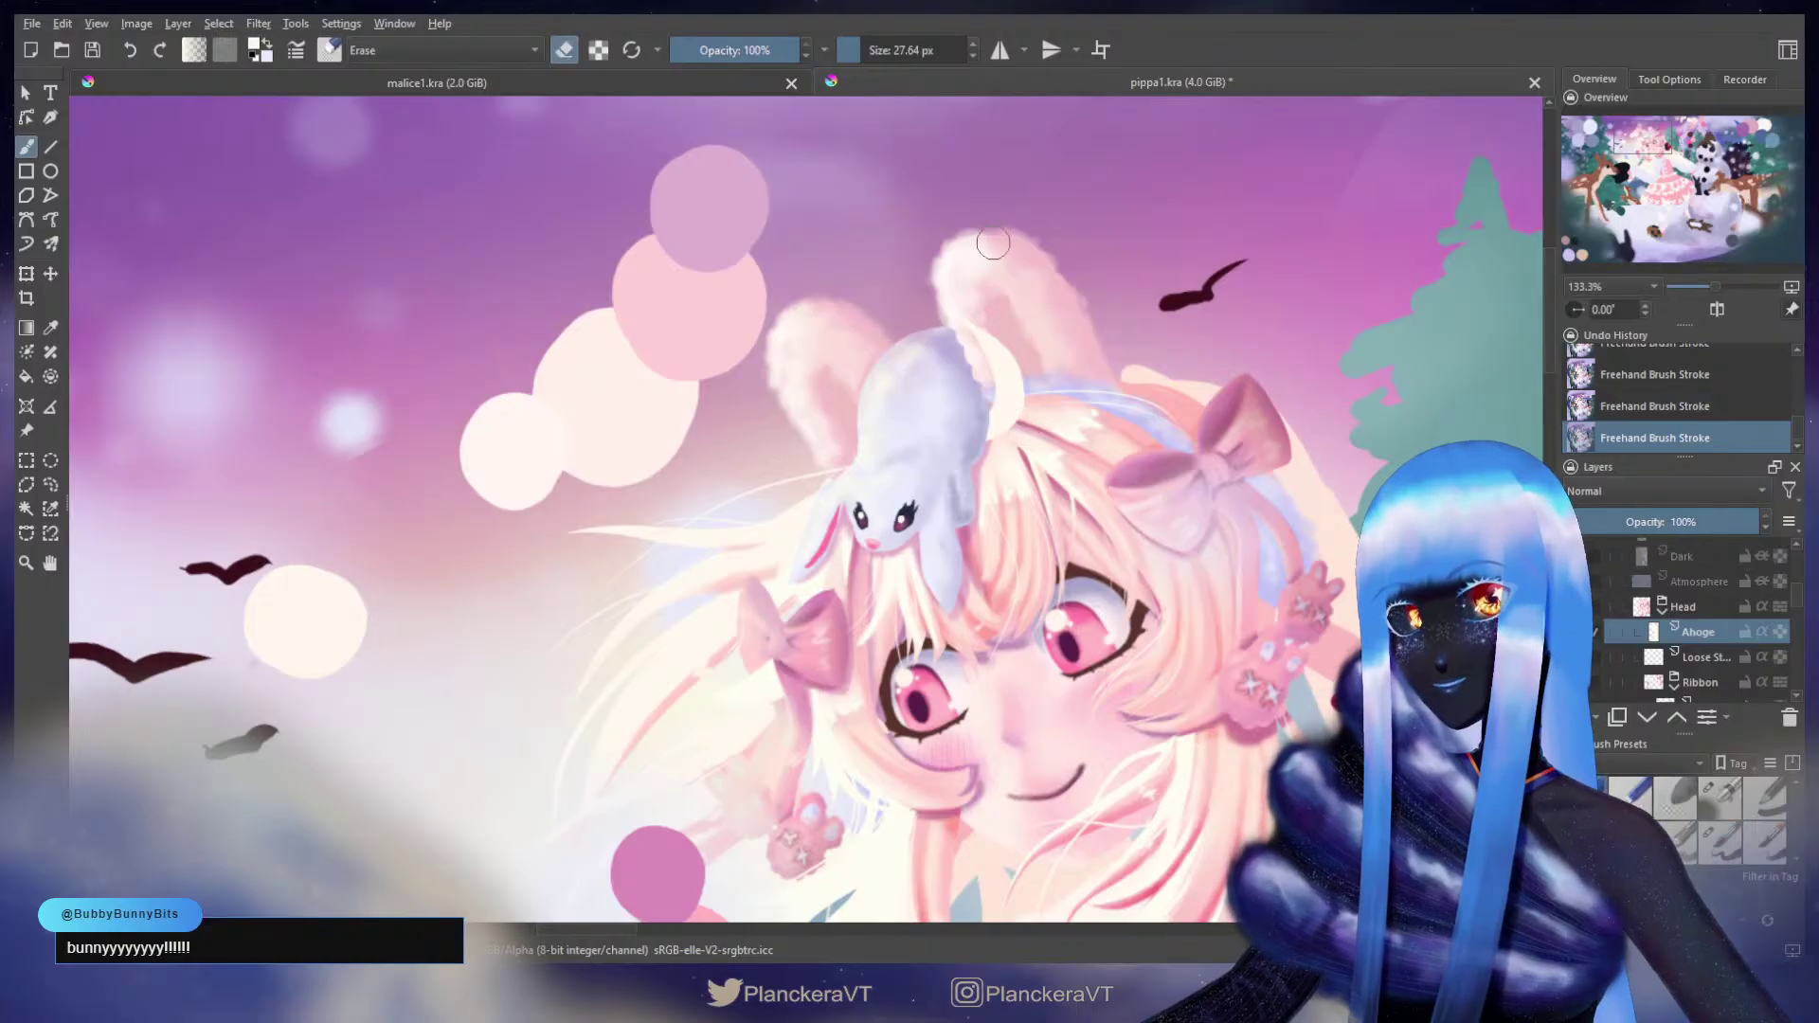
{"action": "scroll", "coordinate": [1009, 317], "scroll_direction": "up", "scroll_amount": 1}
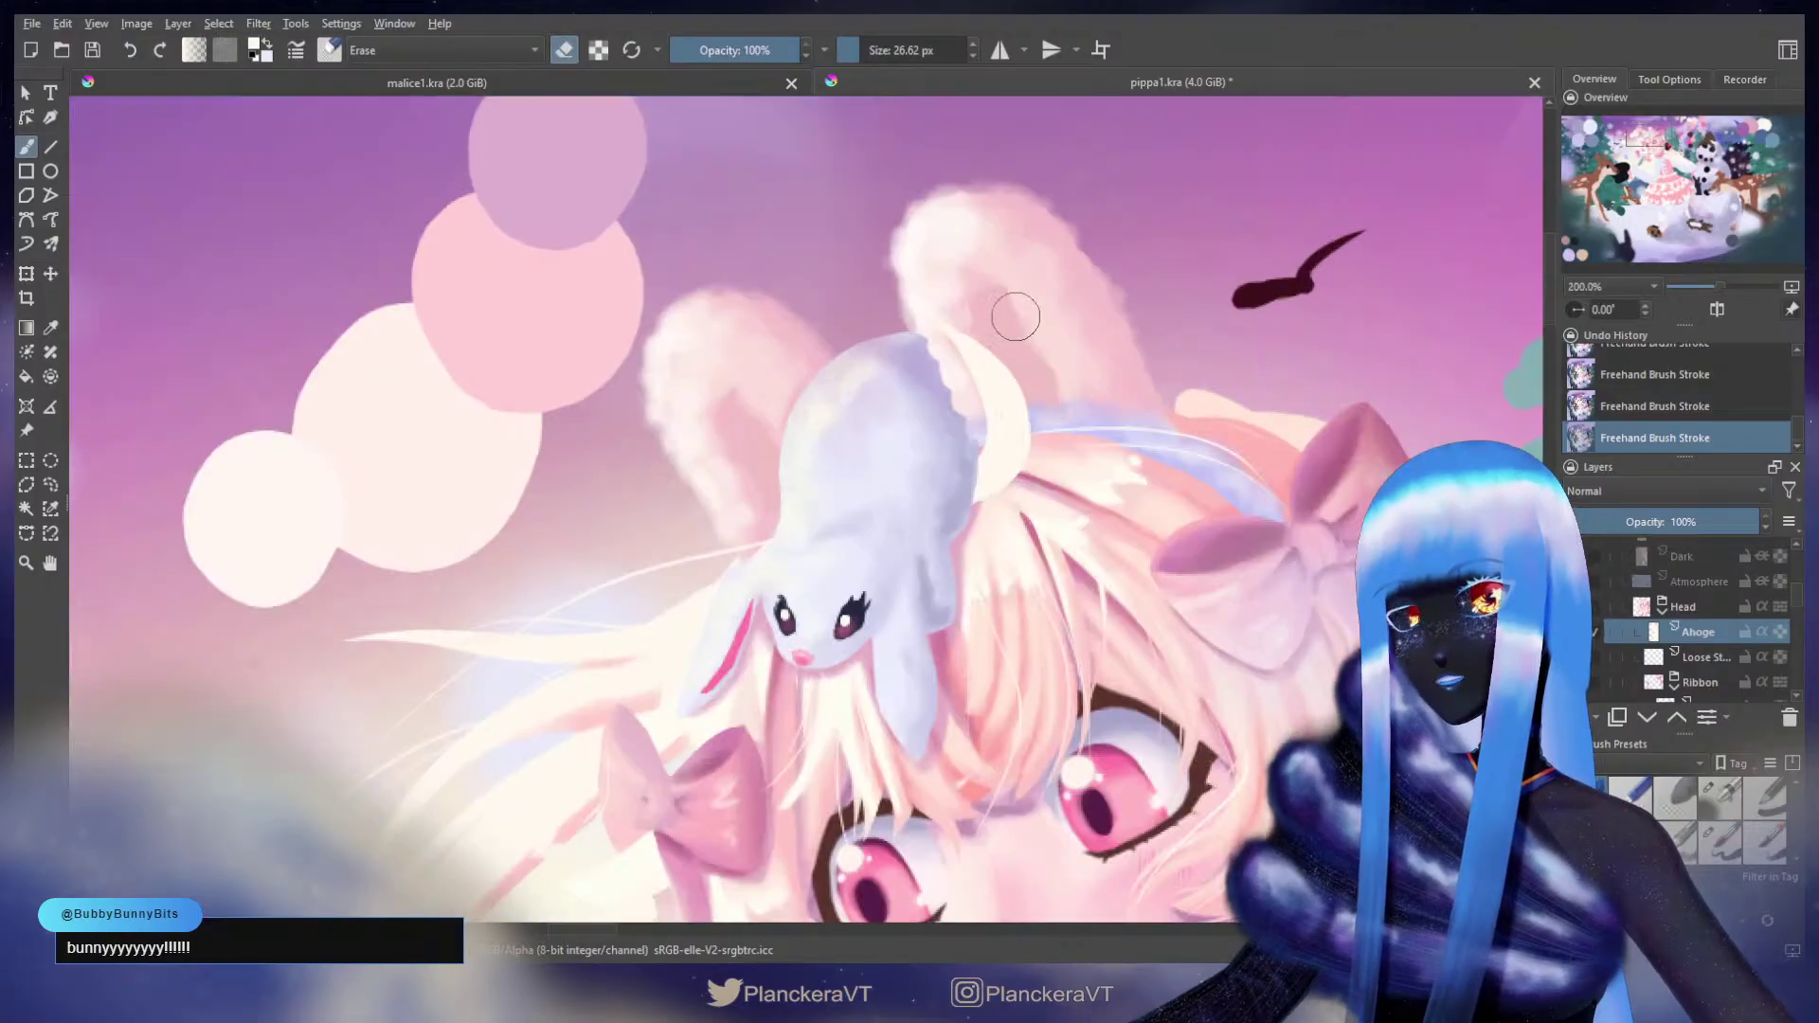
{"action": "mouse_move", "coordinate": [910, 318]}
{"action": "left_mouse_down"}
{"action": "mouse_move", "coordinate": [957, 397]}
{"action": "mouse_move", "coordinate": [928, 450]}
{"action": "mouse_move", "coordinate": [947, 301]}
{"action": "mouse_move", "coordinate": [1033, 382]}
{"action": "mouse_move", "coordinate": [962, 318]}
{"action": "left_mouse_up"}
{"action": "key", "text": "ctrl+z"}
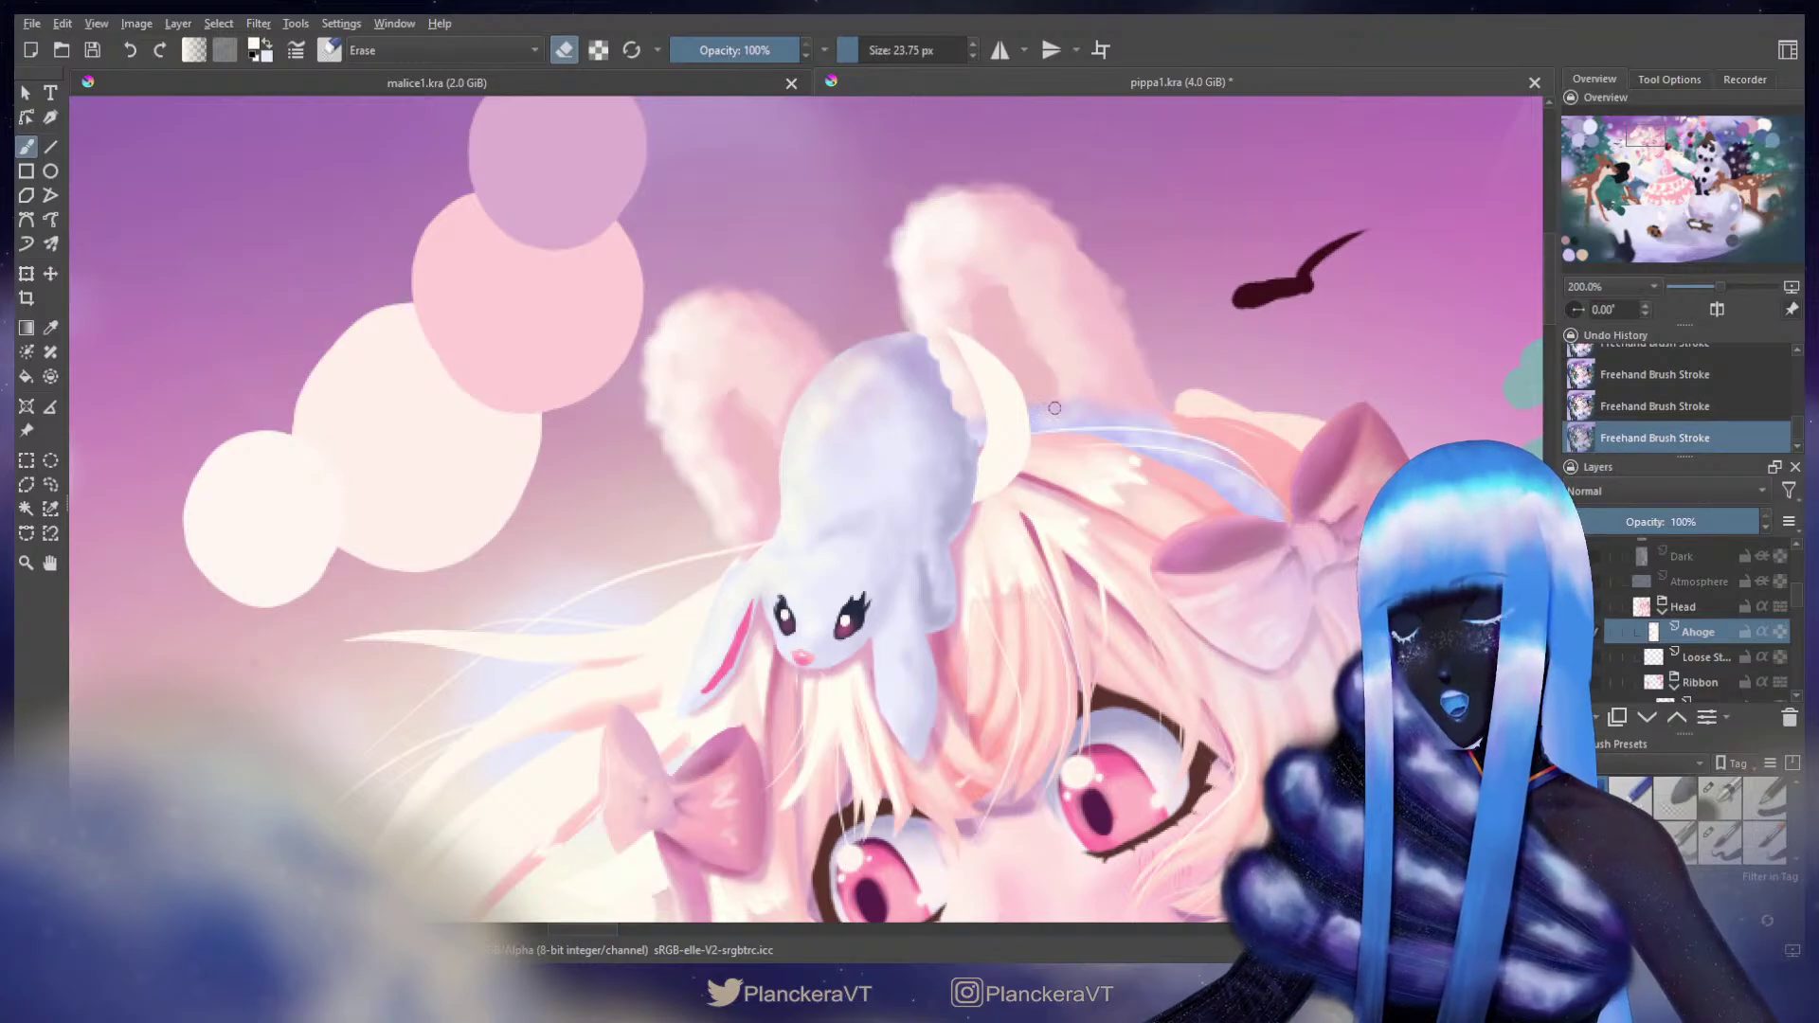
{"action": "key", "text": "e"}
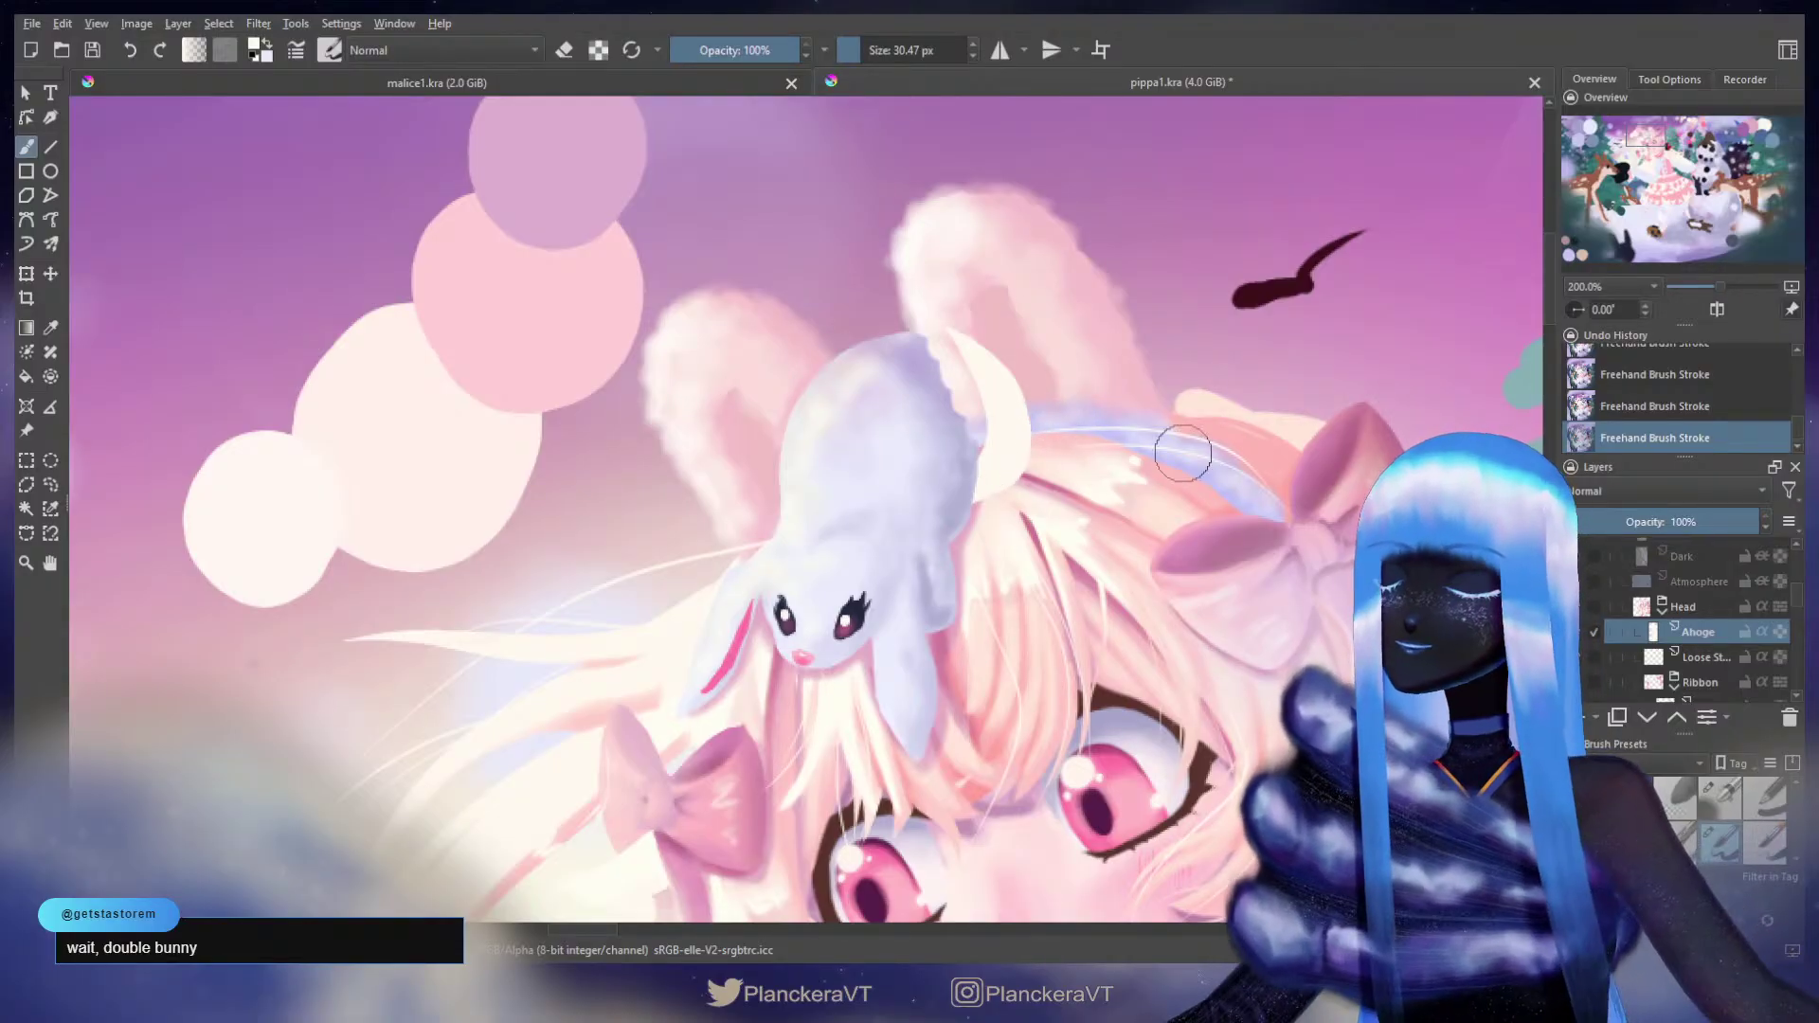
Step: Lock the Ahoge layer's alpha and brush a pale tone sampled from the colour swatches into the ahoge
{"action": "left_click_drag", "start_coordinate": [1250, 580], "coordinate": [977, 631]}
{"action": "left_click_drag", "start_coordinate": [1342, 434], "coordinate": [852, 598]}
{"action": "mouse_move", "coordinate": [1262, 457]}
{"action": "left_mouse_down"}
{"action": "mouse_move", "coordinate": [929, 557]}
{"action": "mouse_move", "coordinate": [712, 676]}
{"action": "left_mouse_up"}
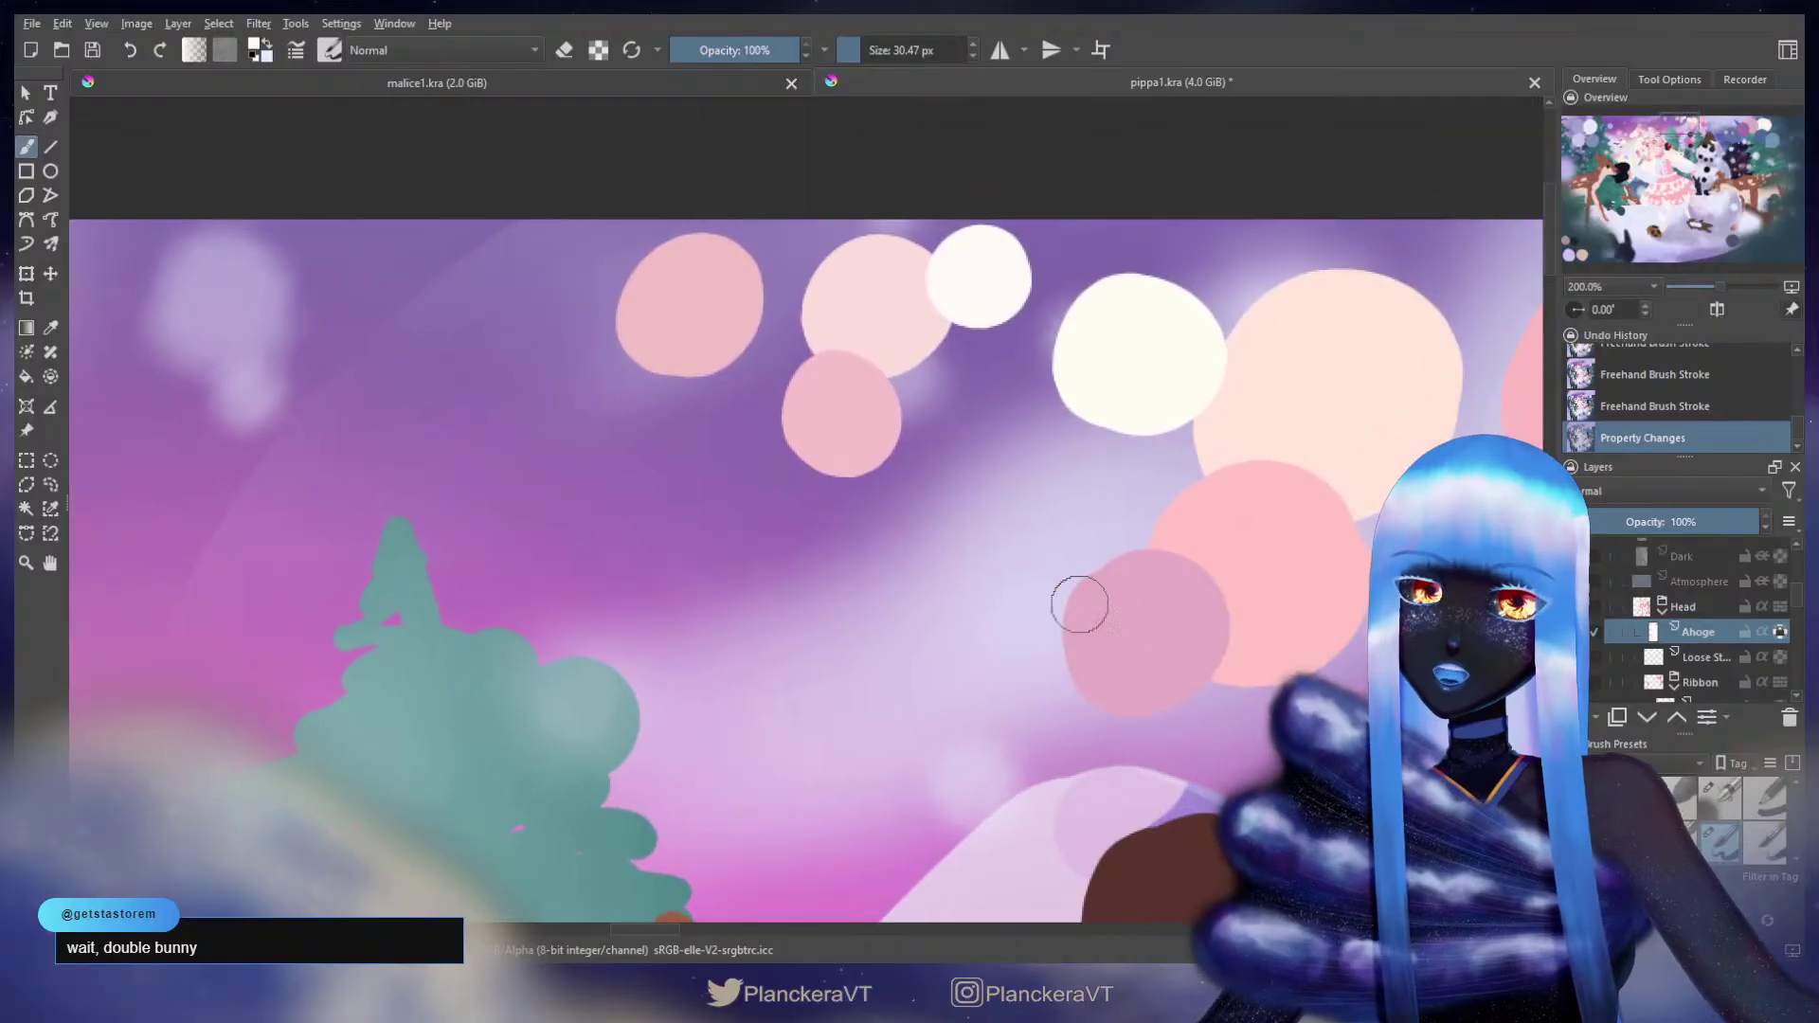
{"action": "left_click_drag", "start_coordinate": [909, 596], "coordinate": [1696, 313]}
{"action": "left_click_drag", "start_coordinate": [1003, 509], "coordinate": [1361, 376]}
{"action": "left_click_drag", "start_coordinate": [838, 392], "coordinate": [810, 536]}
{"action": "mouse_move", "coordinate": [850, 445]}
{"action": "left_mouse_down"}
{"action": "mouse_move", "coordinate": [808, 532]}
{"action": "mouse_move", "coordinate": [852, 489]}
{"action": "mouse_move", "coordinate": [794, 532]}
{"action": "left_mouse_up"}
Step: Undo the last ahoge strokes and shade the ahoge again with a soft pink sampled from the swatches
{"action": "key", "text": "ctrl+z"}
{"action": "key", "text": "ctrl+z"}
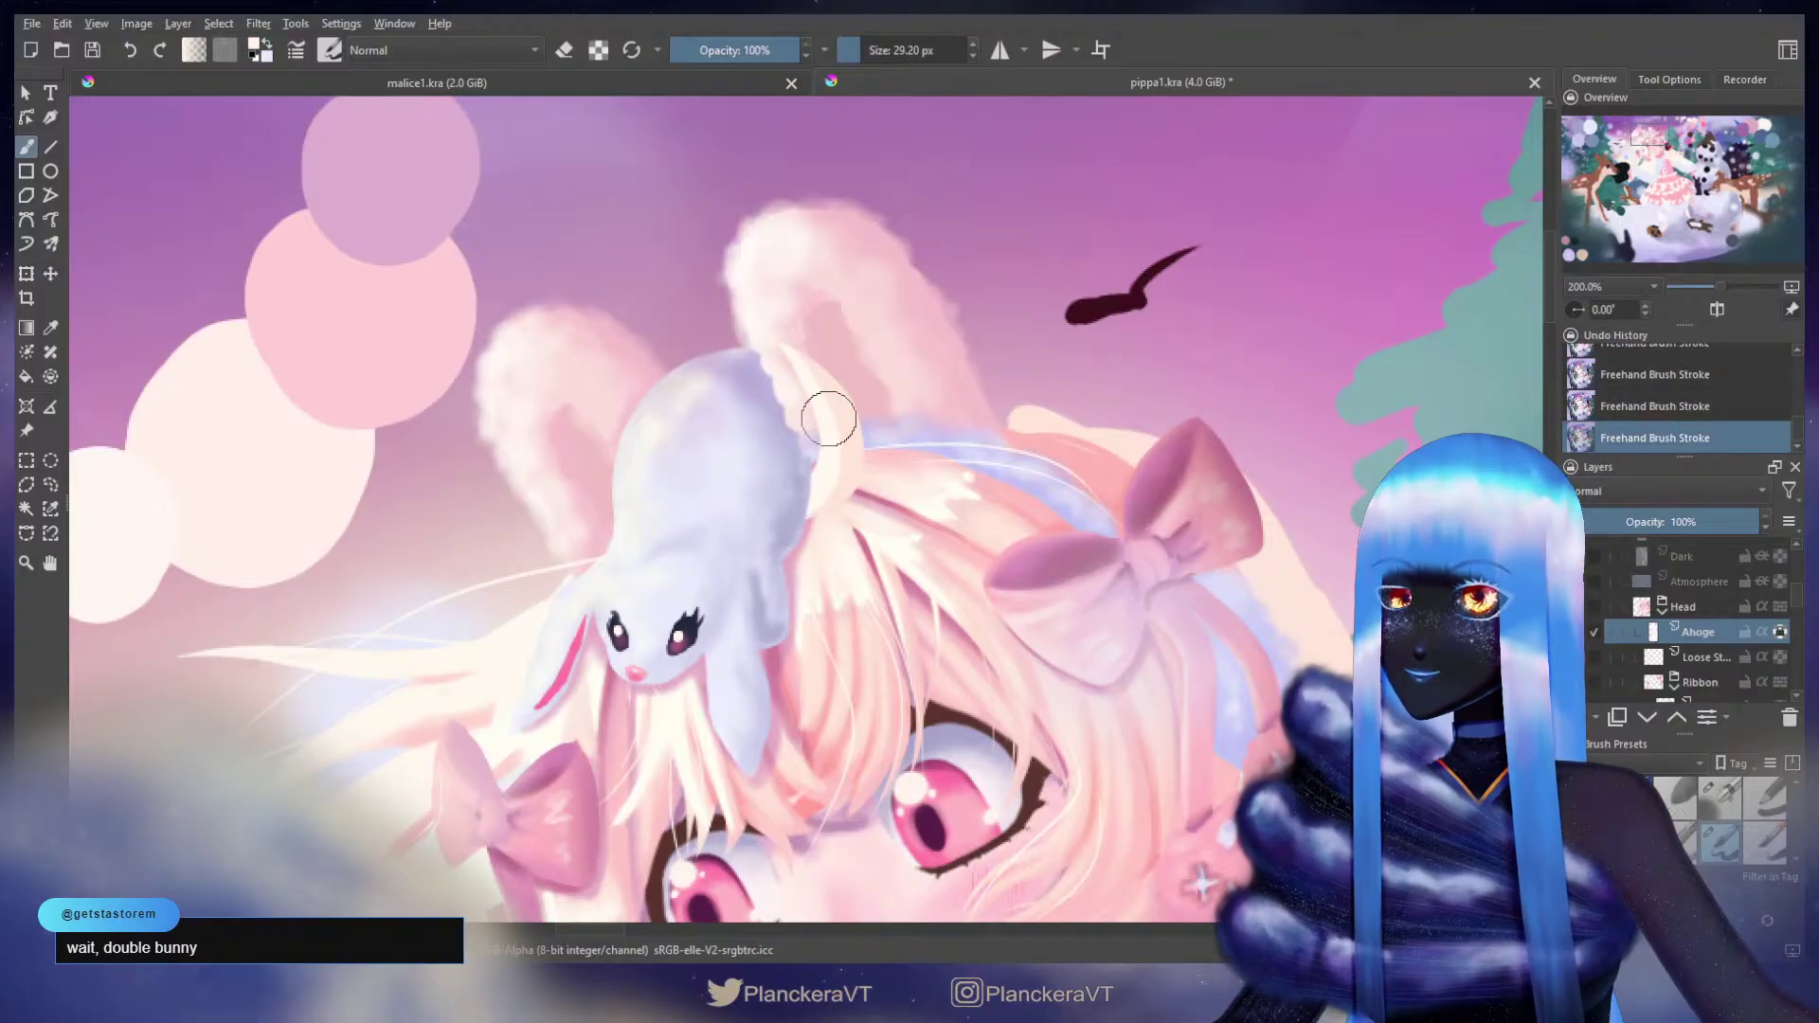
{"action": "key", "text": "ctrl+z"}
{"action": "left_click_drag", "start_coordinate": [840, 411], "coordinate": [847, 430]}
{"action": "left_click_drag", "start_coordinate": [1467, 291], "coordinate": [386, 659]}
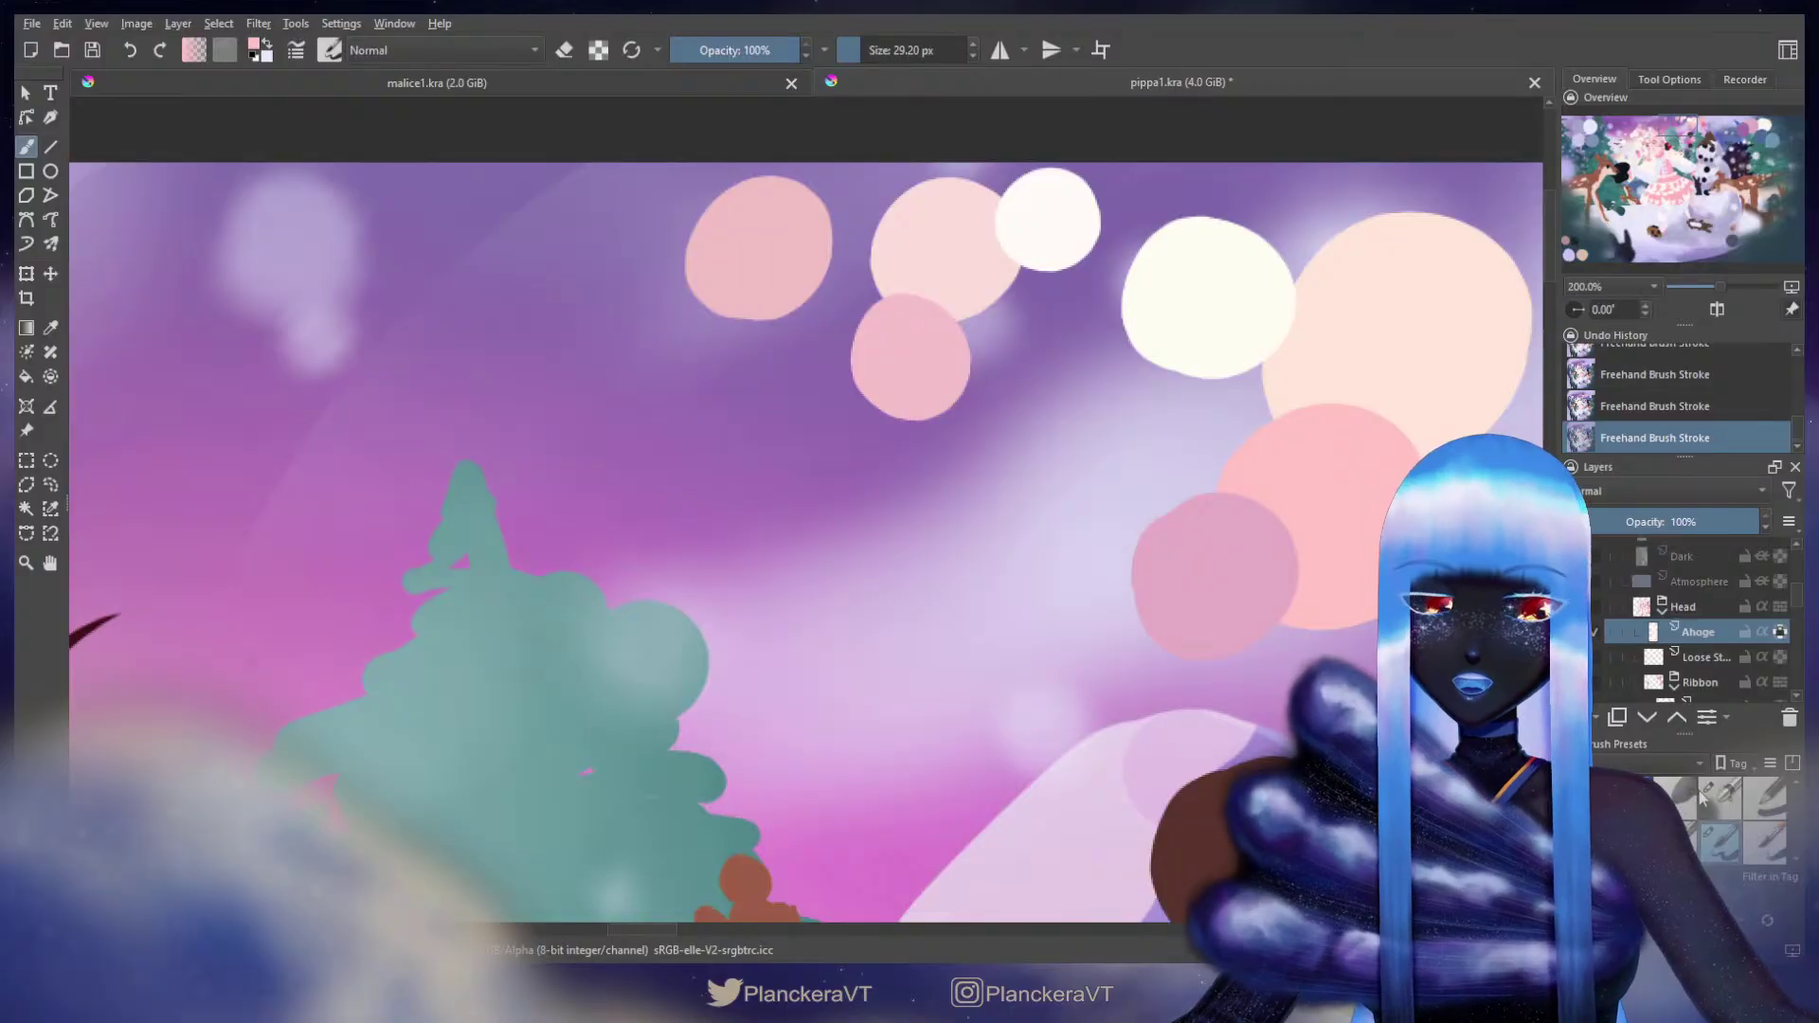
{"action": "left_click_drag", "start_coordinate": [934, 612], "coordinate": [1519, 338]}
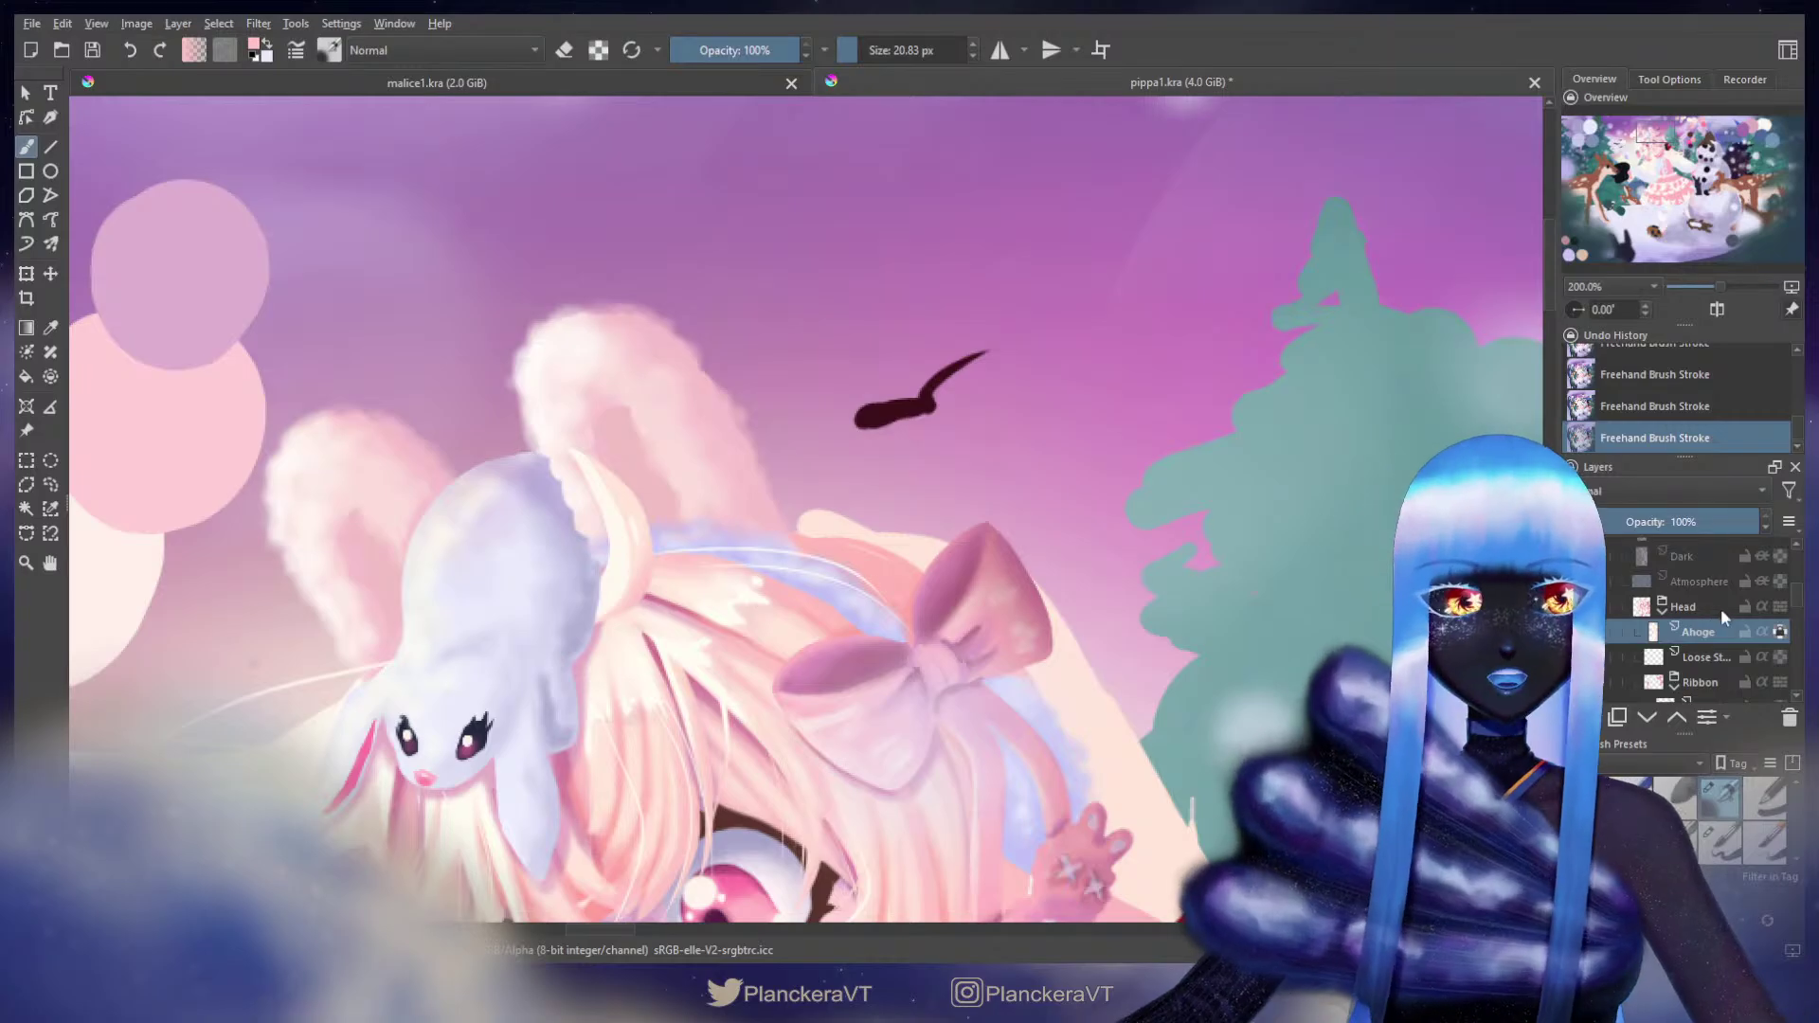
Step: On the bunny layer in the Front Hair group, deepen the hair shadow beside the bunny with a mauve-pink sampled from the swatches
{"action": "scroll", "coordinate": [1800, 614], "scroll_direction": "down", "scroll_amount": 2}
{"action": "scroll", "coordinate": [1800, 614], "scroll_direction": "down", "scroll_amount": 5}
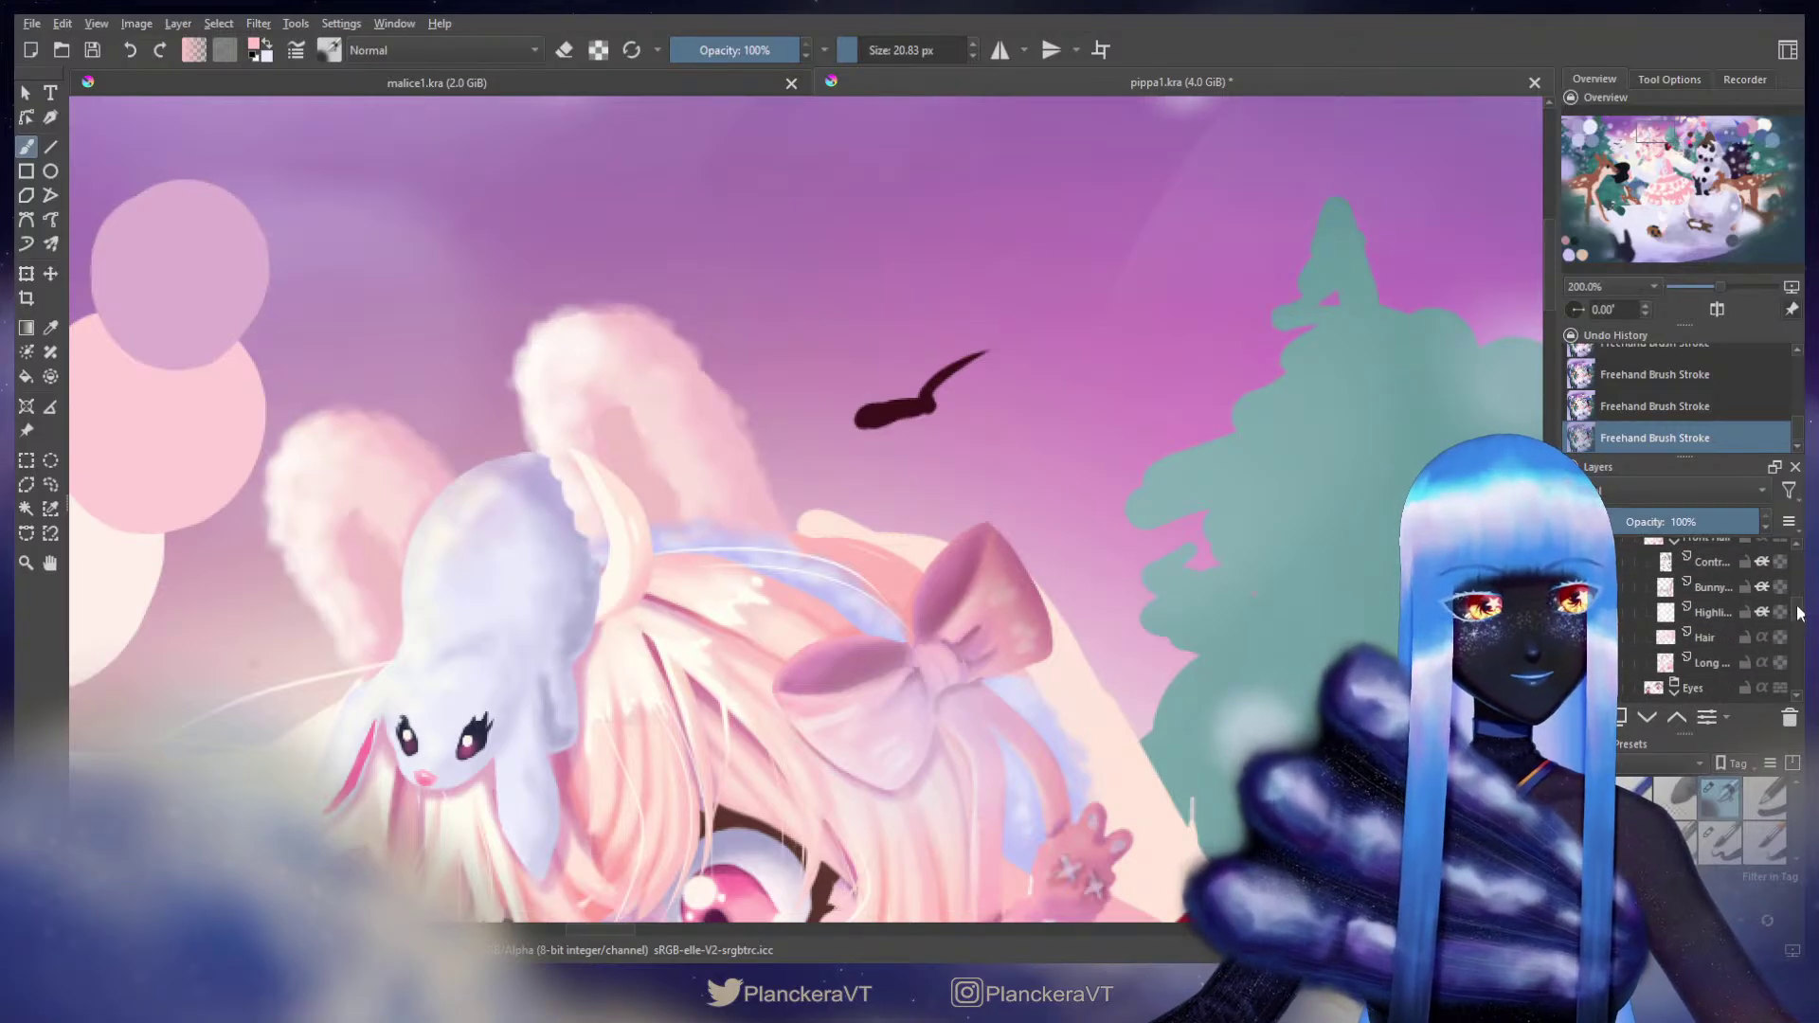
{"action": "left_click_drag", "start_coordinate": [1797, 607], "coordinate": [1797, 603]}
{"action": "left_click", "coordinate": [1739, 606]}
{"action": "left_click_drag", "start_coordinate": [1455, 323], "coordinate": [410, 798]}
{"action": "left_click_drag", "start_coordinate": [767, 597], "coordinate": [1539, 208]}
{"action": "left_click_drag", "start_coordinate": [810, 555], "coordinate": [1313, 271]}
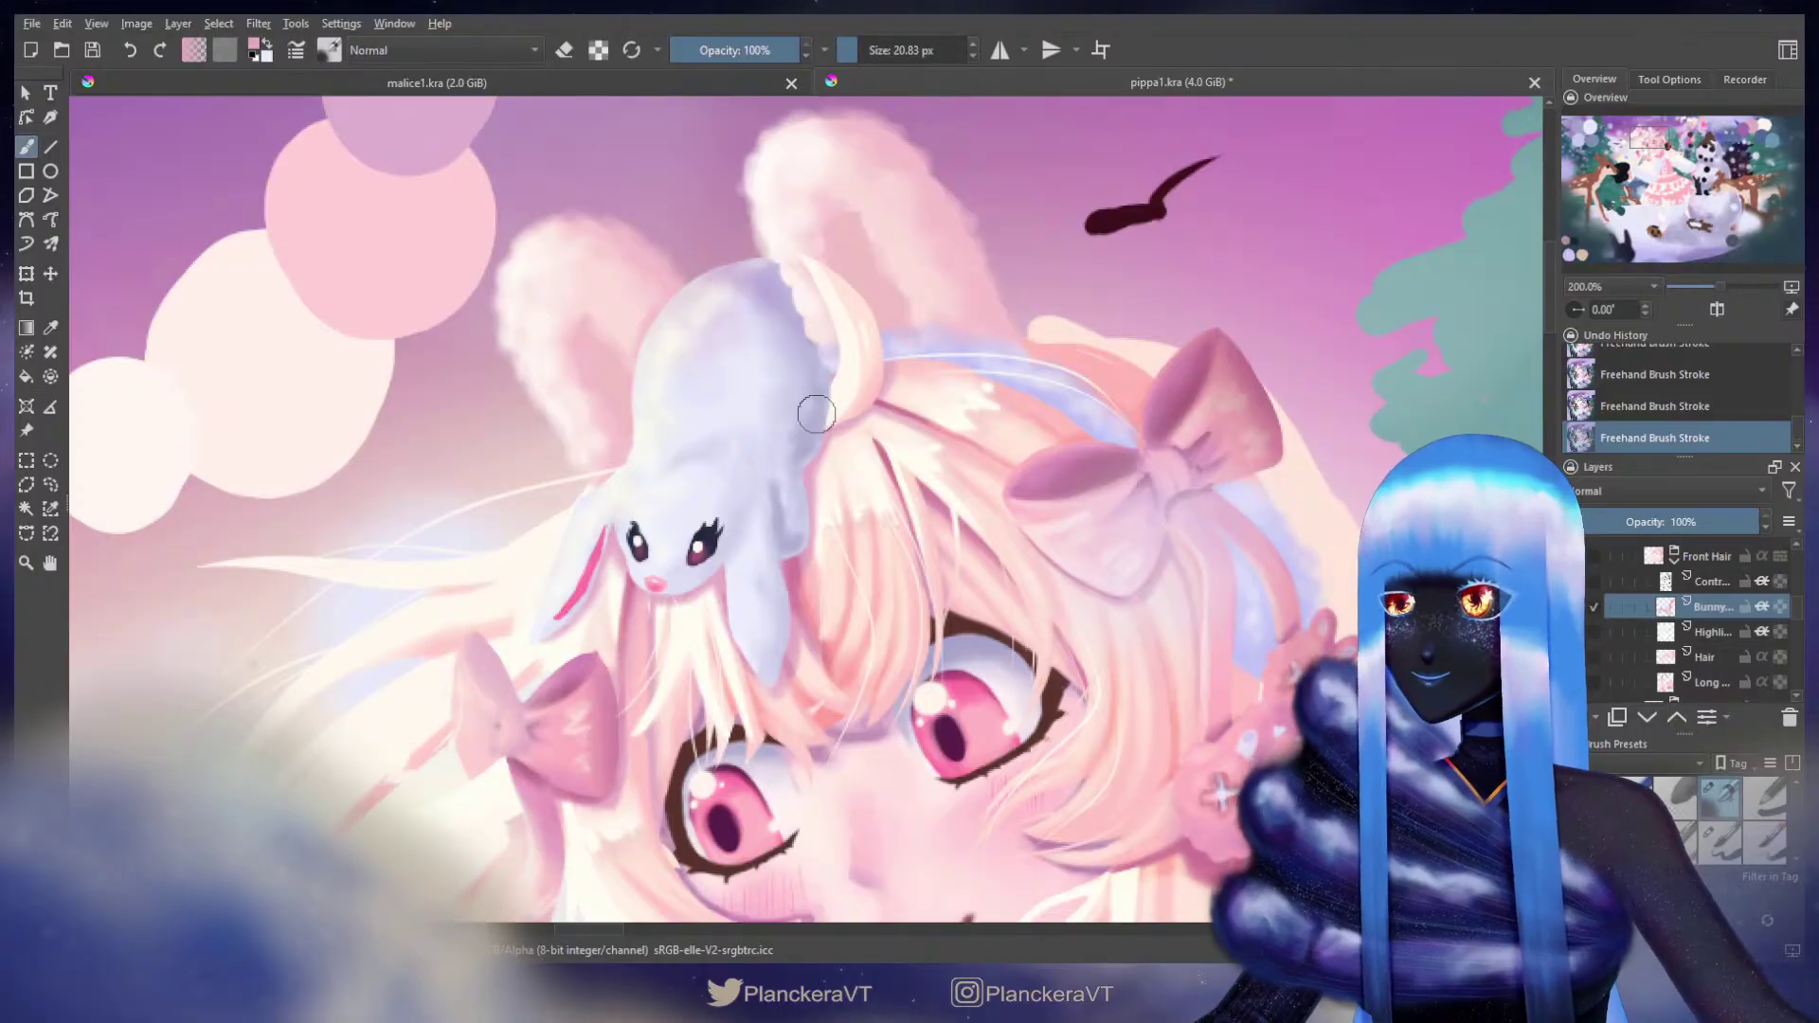
Step: Review the whole winter illustration at several zoom levels, checking how the finished hair reads against the scene
{"action": "scroll", "coordinate": [797, 723], "scroll_direction": "down", "scroll_amount": 4}
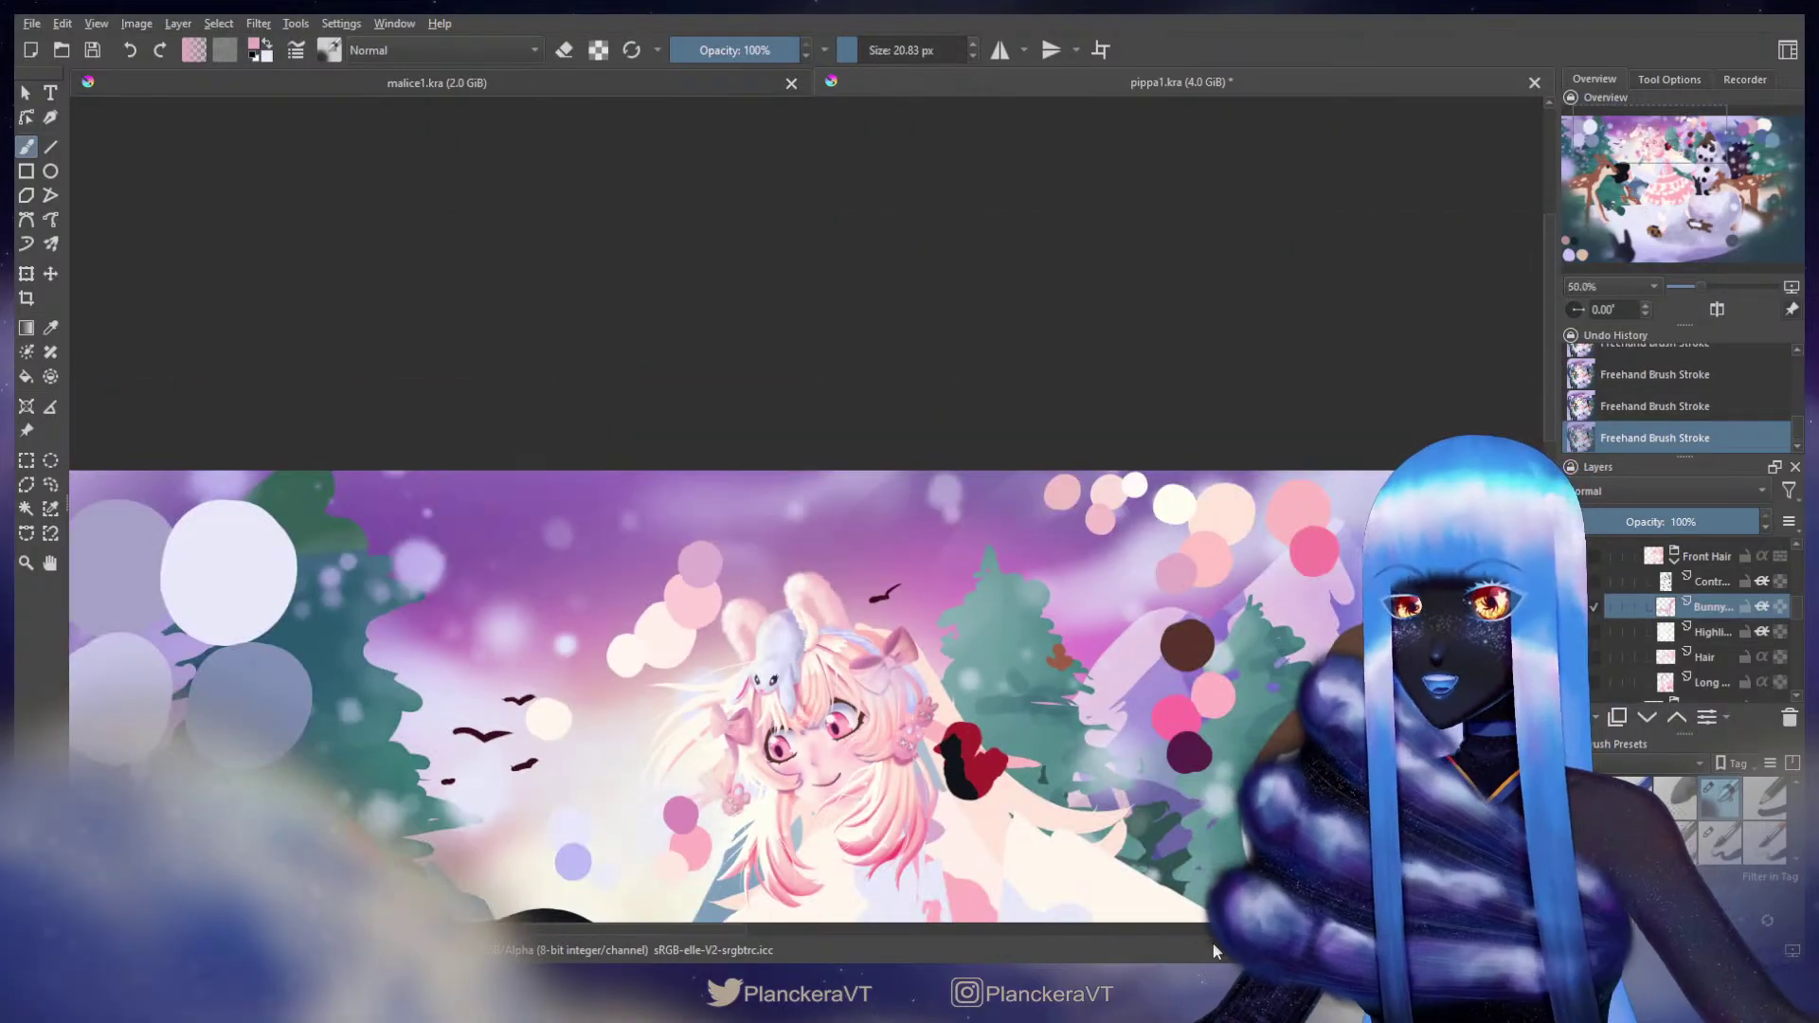
{"action": "left_click_drag", "start_coordinate": [865, 733], "coordinate": [936, 508]}
{"action": "scroll", "coordinate": [1034, 611], "scroll_direction": "down", "scroll_amount": 1}
{"action": "mouse_move", "coordinate": [1091, 661]}
{"action": "left_mouse_down"}
{"action": "mouse_move", "coordinate": [918, 282]}
{"action": "mouse_move", "coordinate": [907, 332]}
{"action": "left_mouse_up"}
{"action": "left_click_drag", "start_coordinate": [907, 341], "coordinate": [911, 373]}
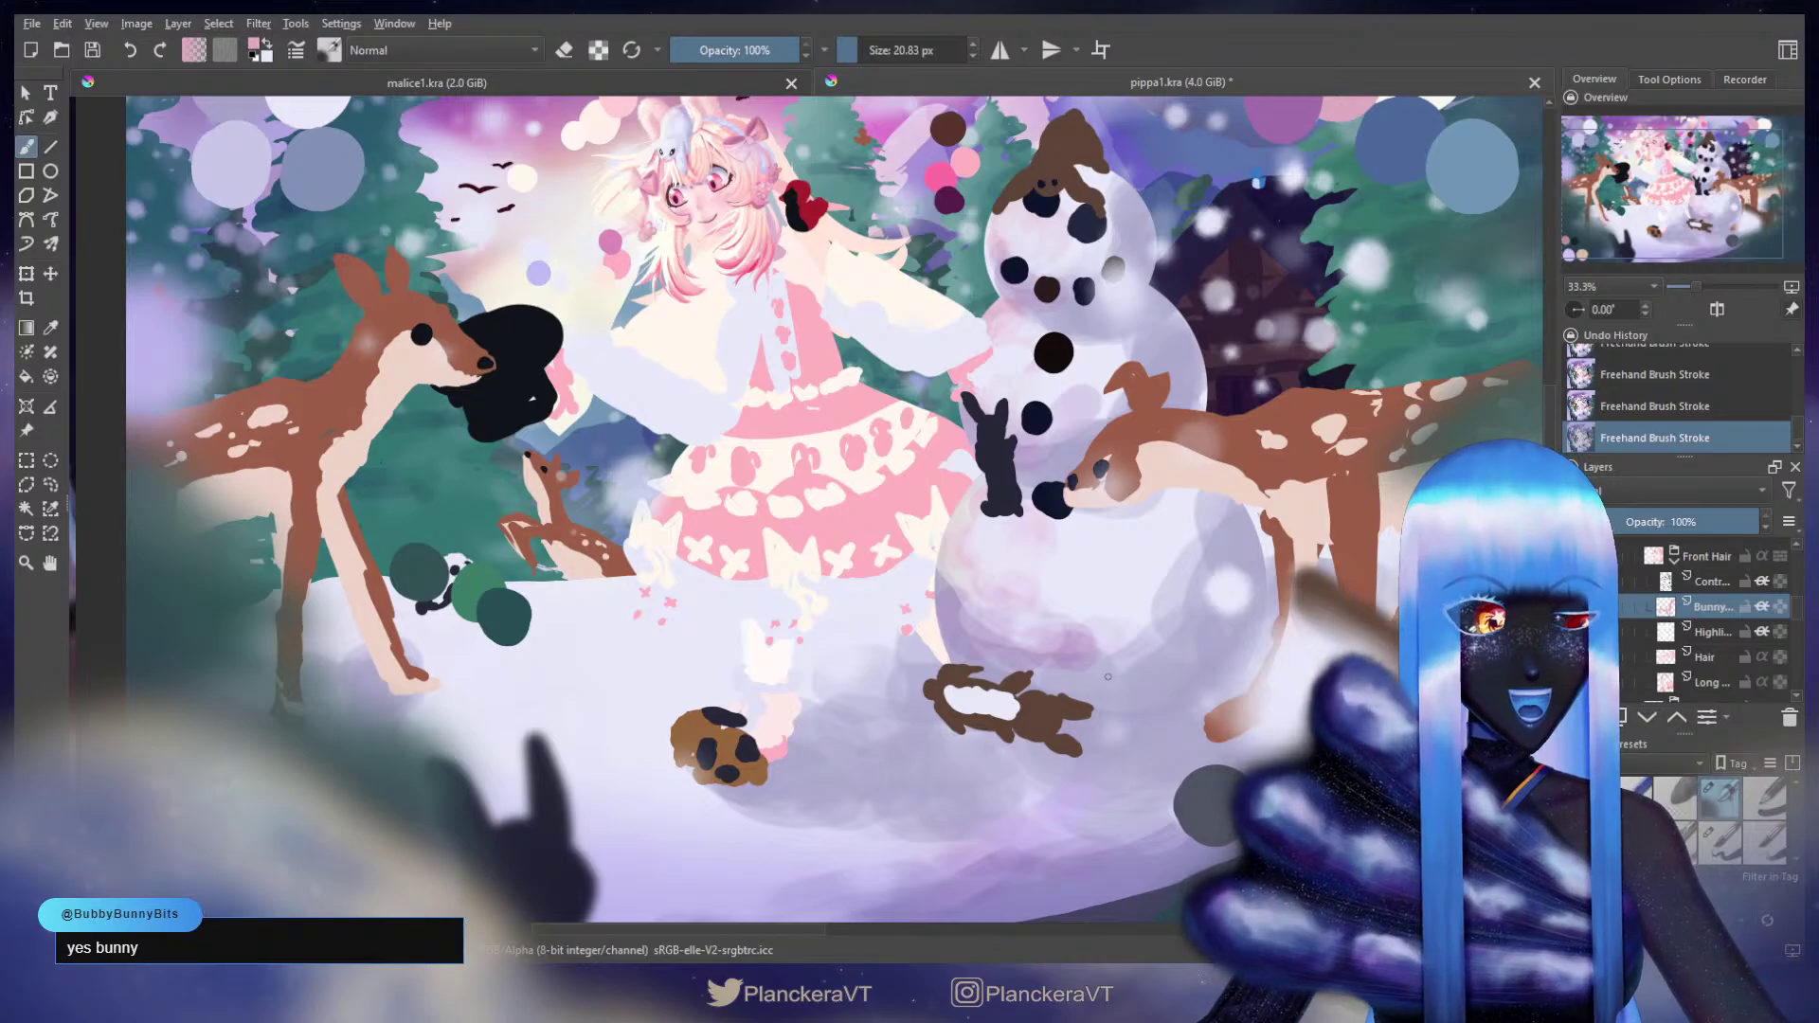
{"action": "left_click_drag", "start_coordinate": [1108, 676], "coordinate": [1124, 706]}
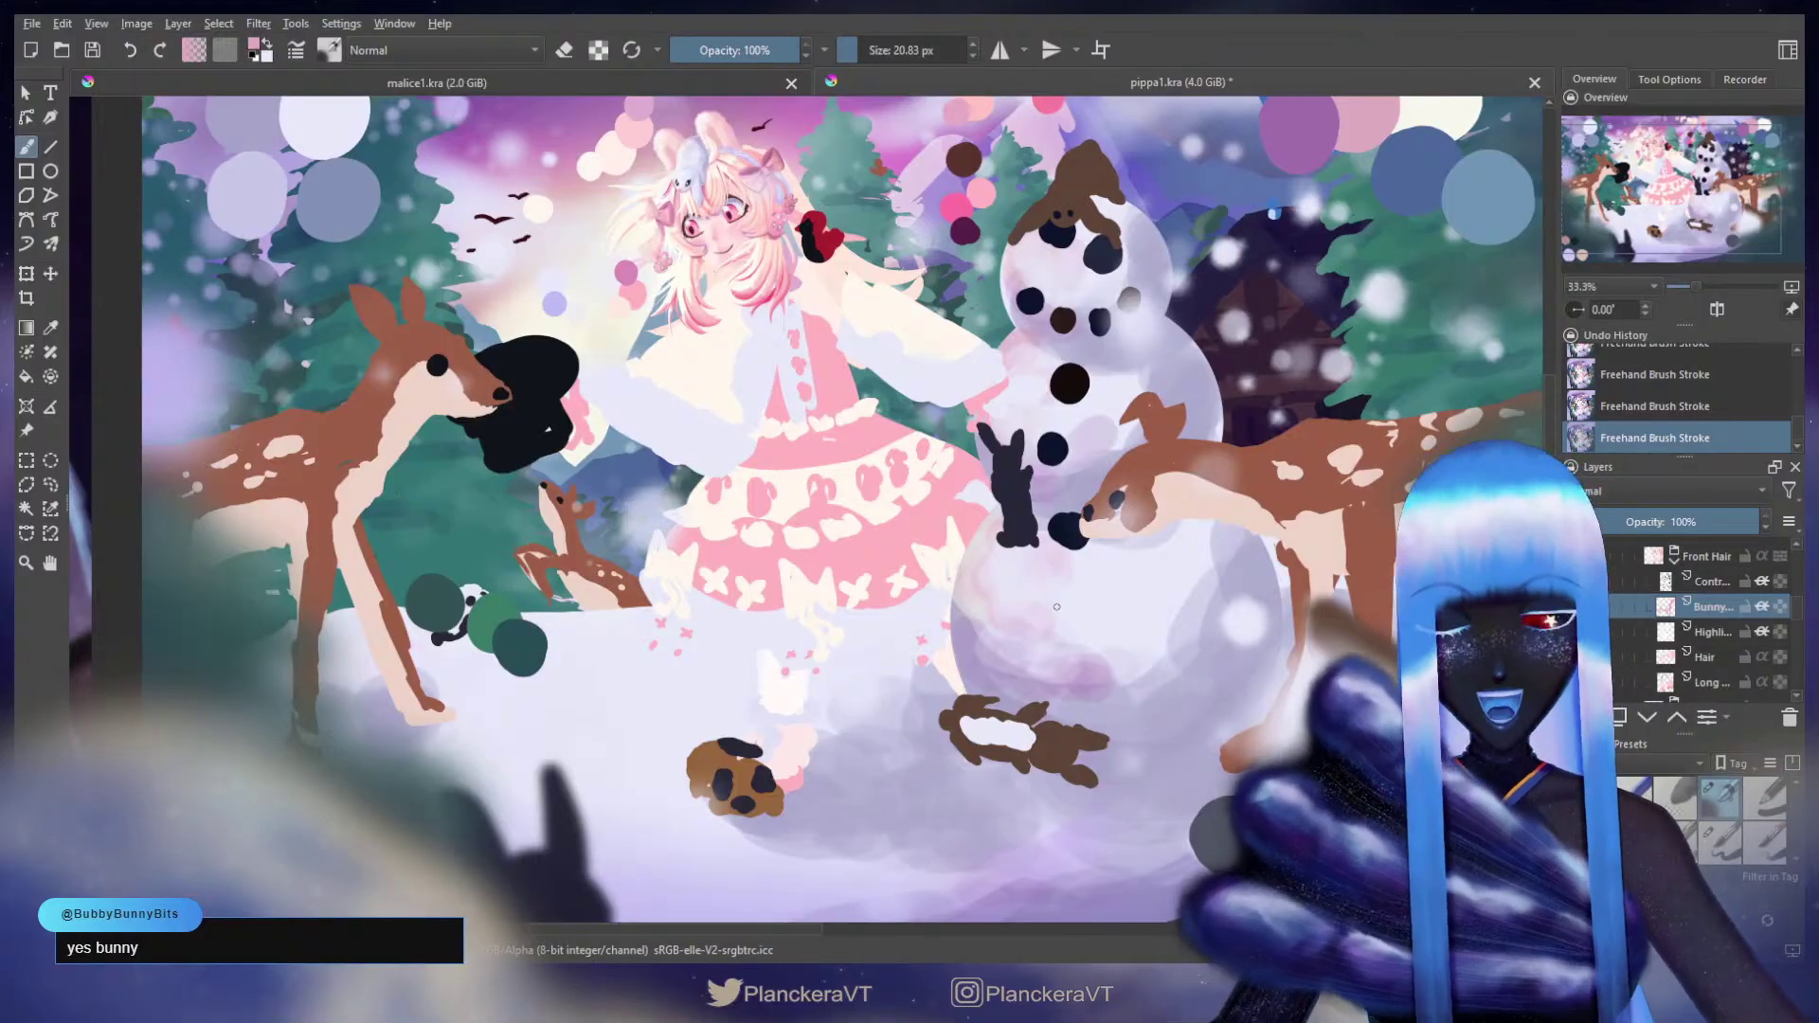
{"action": "left_click_drag", "start_coordinate": [880, 340], "coordinate": [1132, 522]}
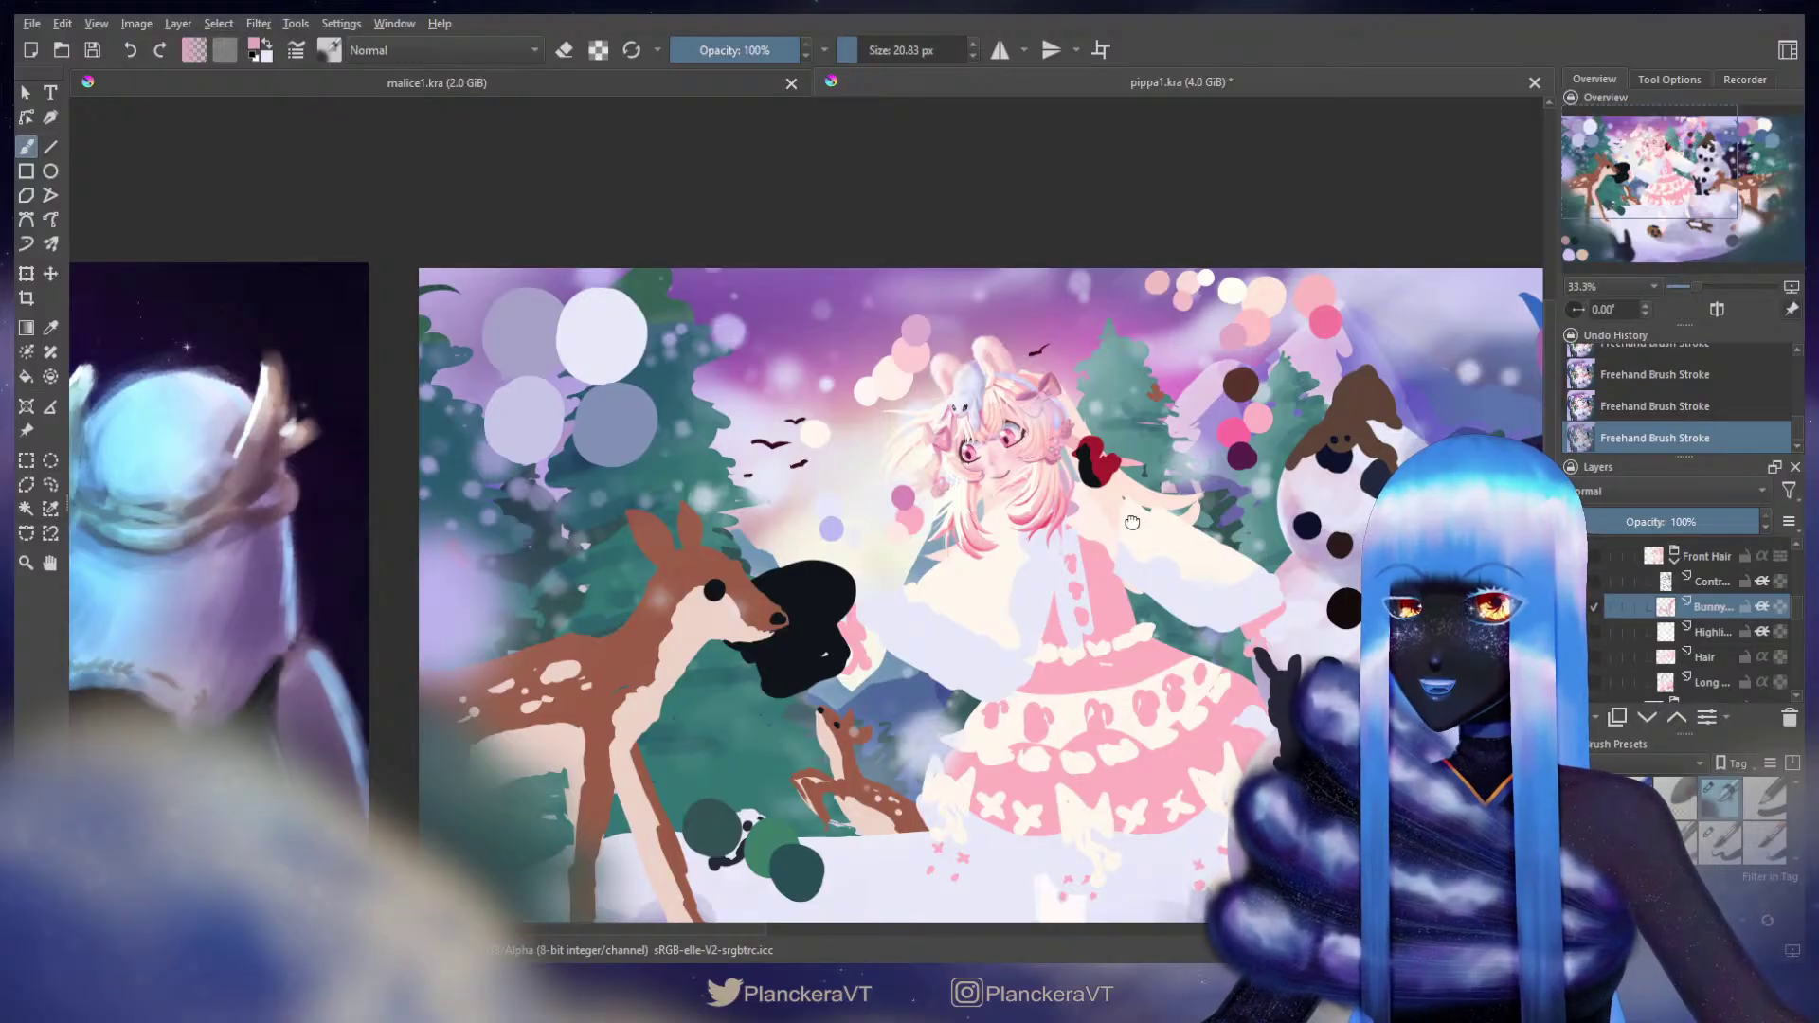
{"action": "left_click_drag", "start_coordinate": [1132, 522], "coordinate": [1133, 523]}
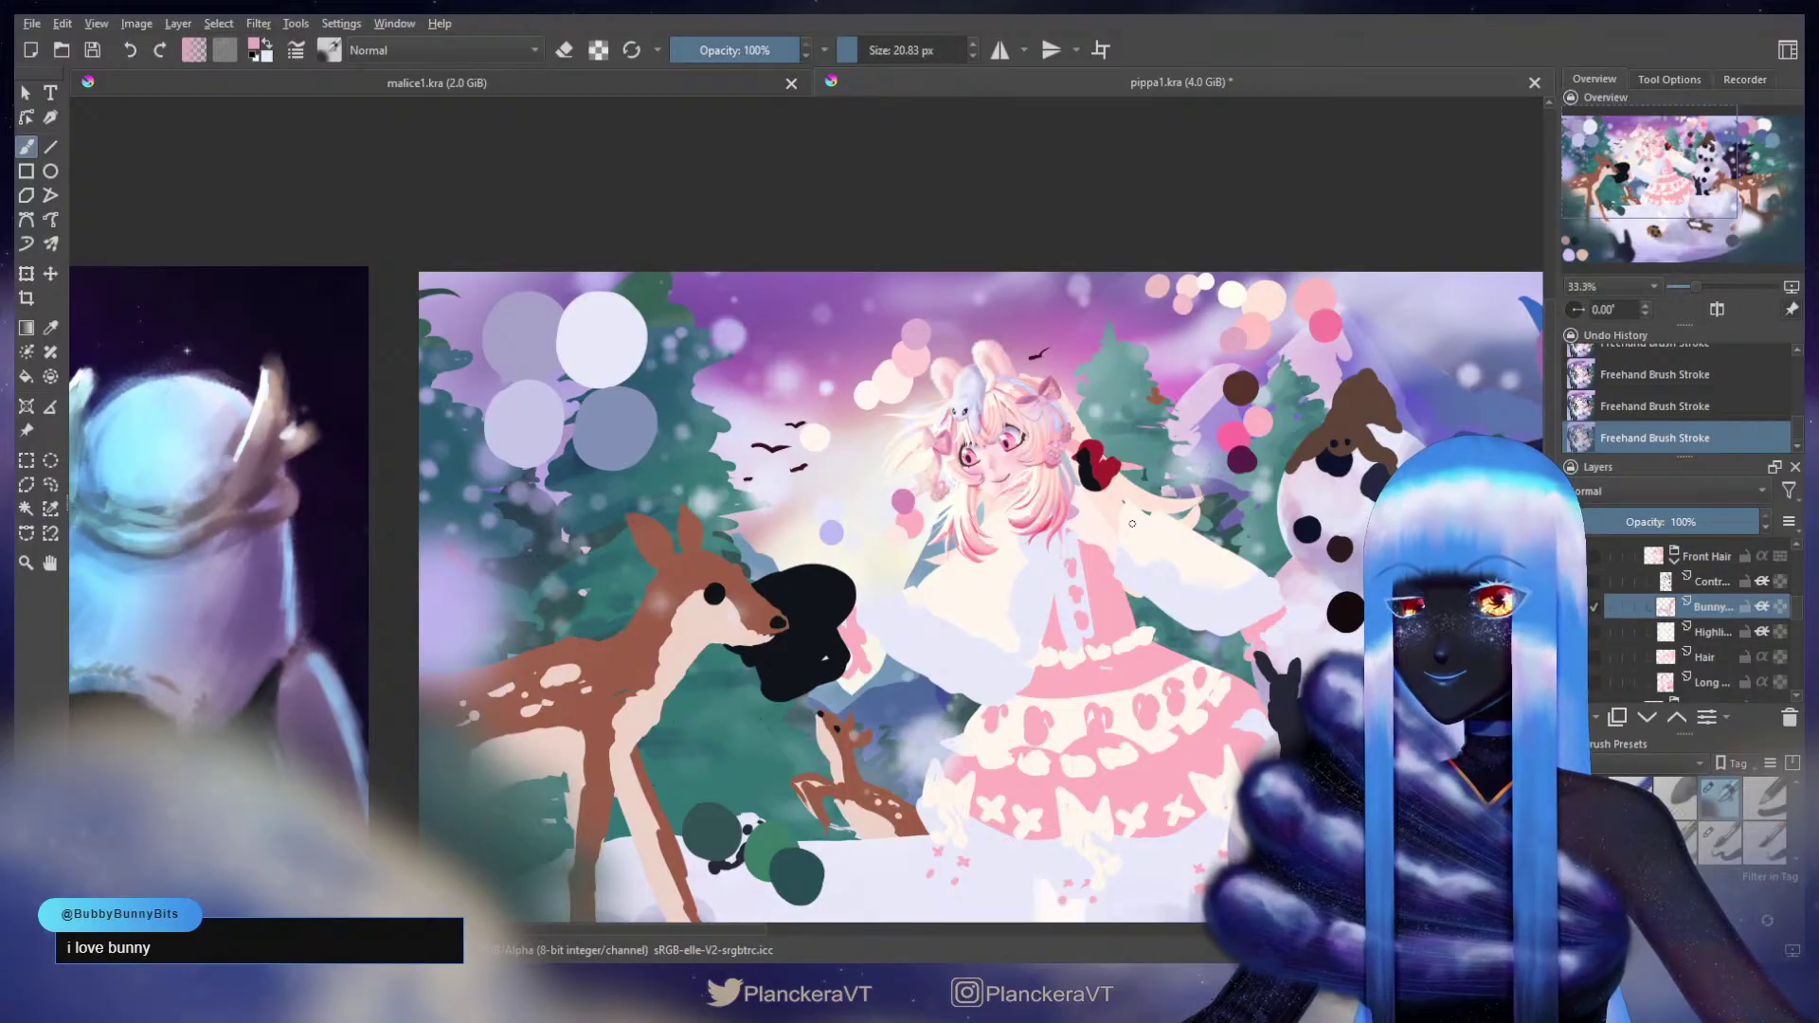
{"action": "key", "text": "1"}
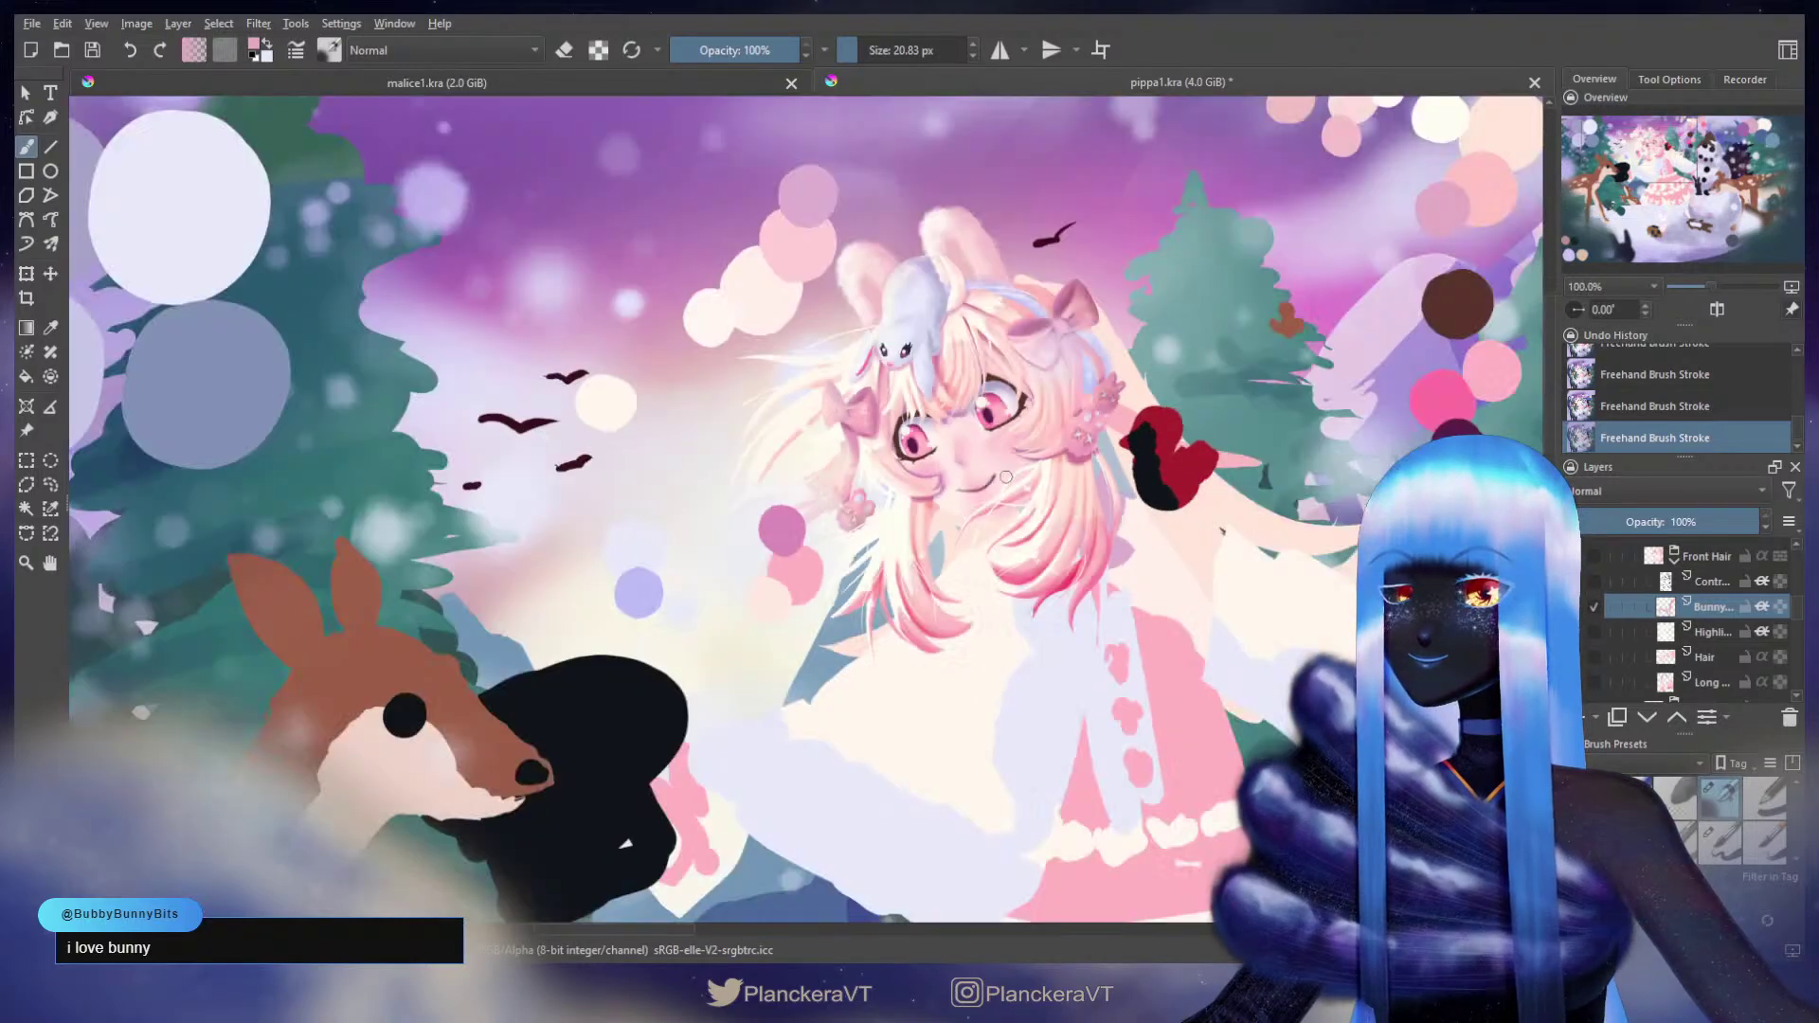
{"action": "left_click_drag", "start_coordinate": [1101, 504], "coordinate": [1118, 561]}
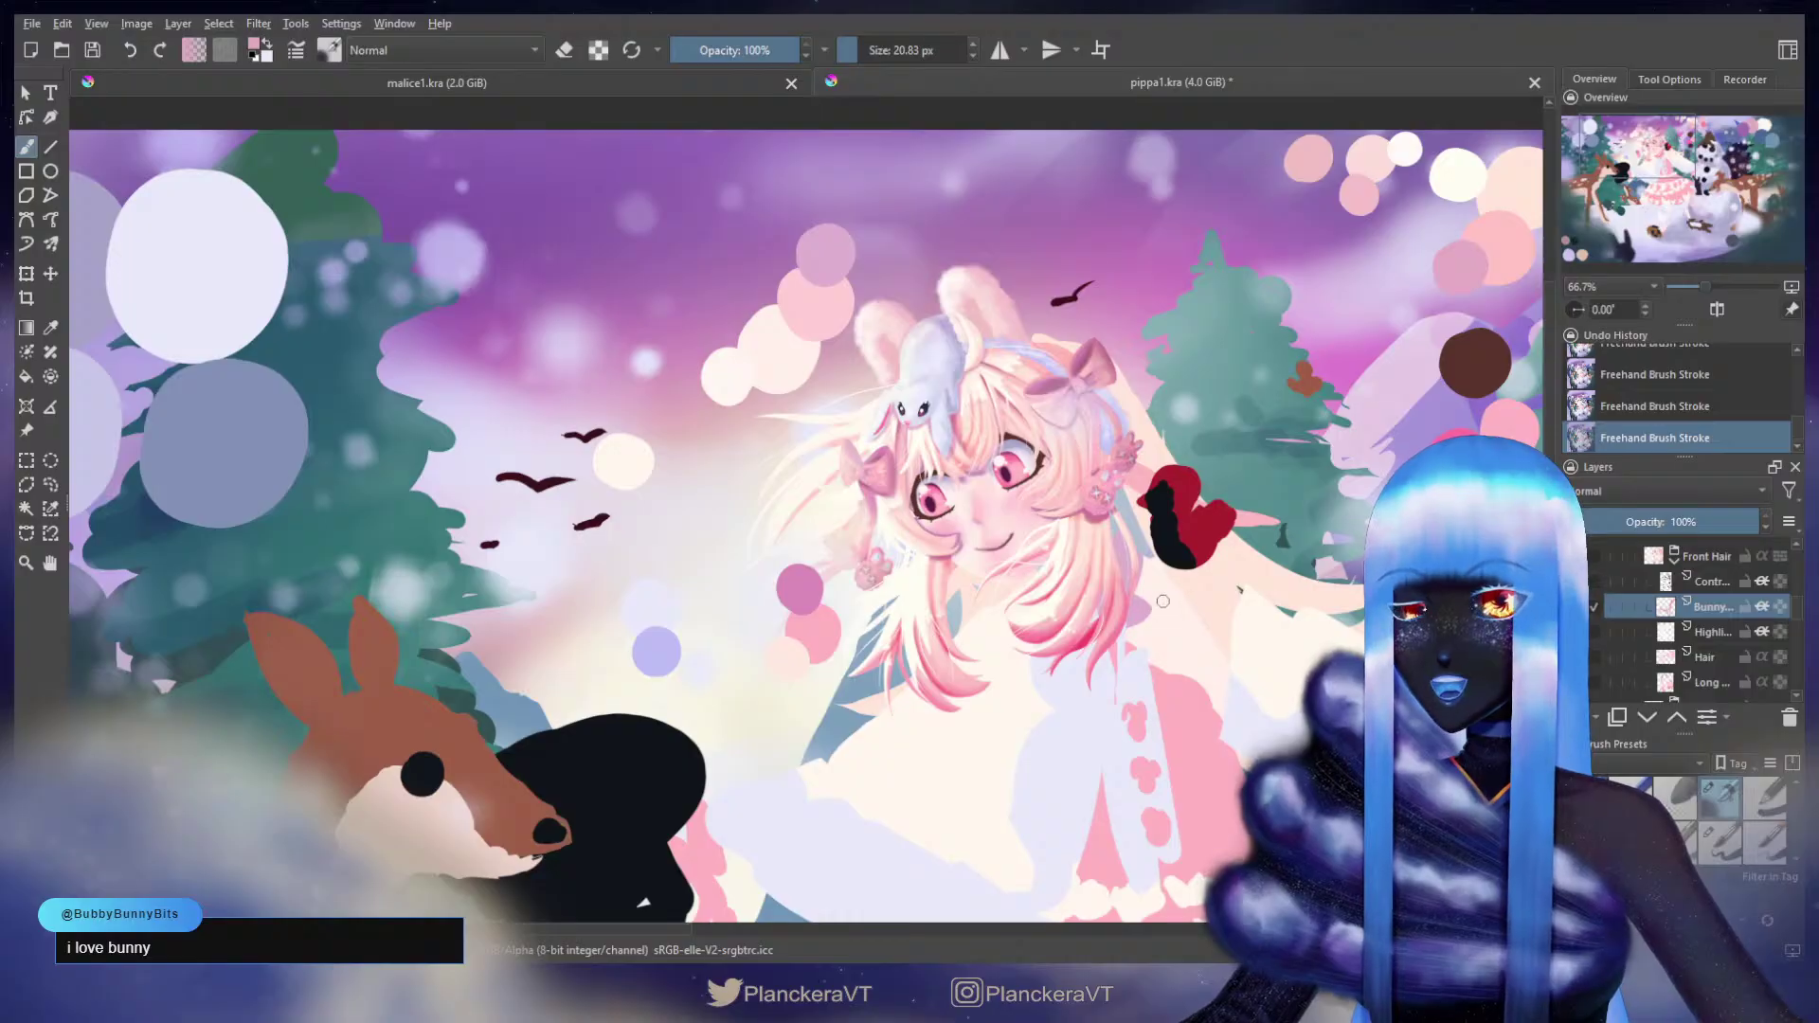
{"action": "scroll", "coordinate": [1006, 714], "scroll_direction": "down", "scroll_amount": 2}
{"action": "left_click_drag", "start_coordinate": [1007, 710], "coordinate": [502, 620]}
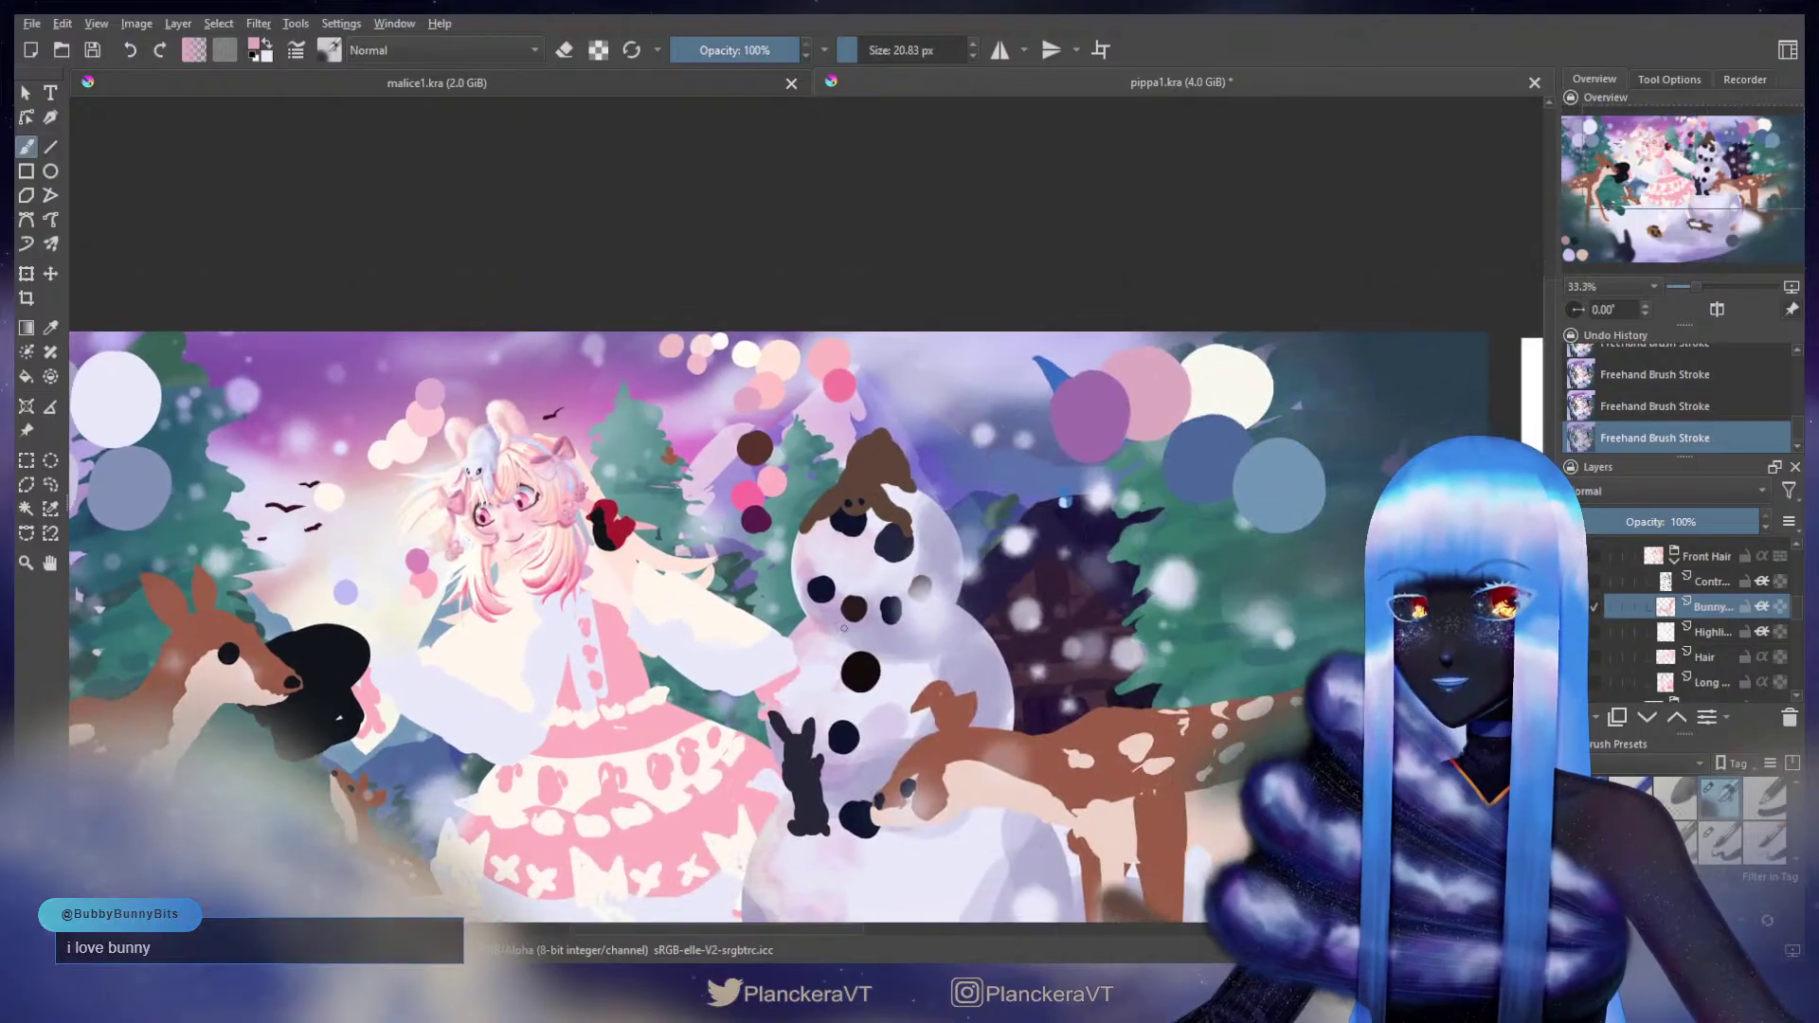
Step: Compare the illustrated bunny girl with the character reference sheet beside the artwork, and return to her face
{"action": "scroll", "coordinate": [1035, 640], "scroll_direction": "down", "scroll_amount": 2}
{"action": "left_click_drag", "start_coordinate": [1144, 655], "coordinate": [978, 610]}
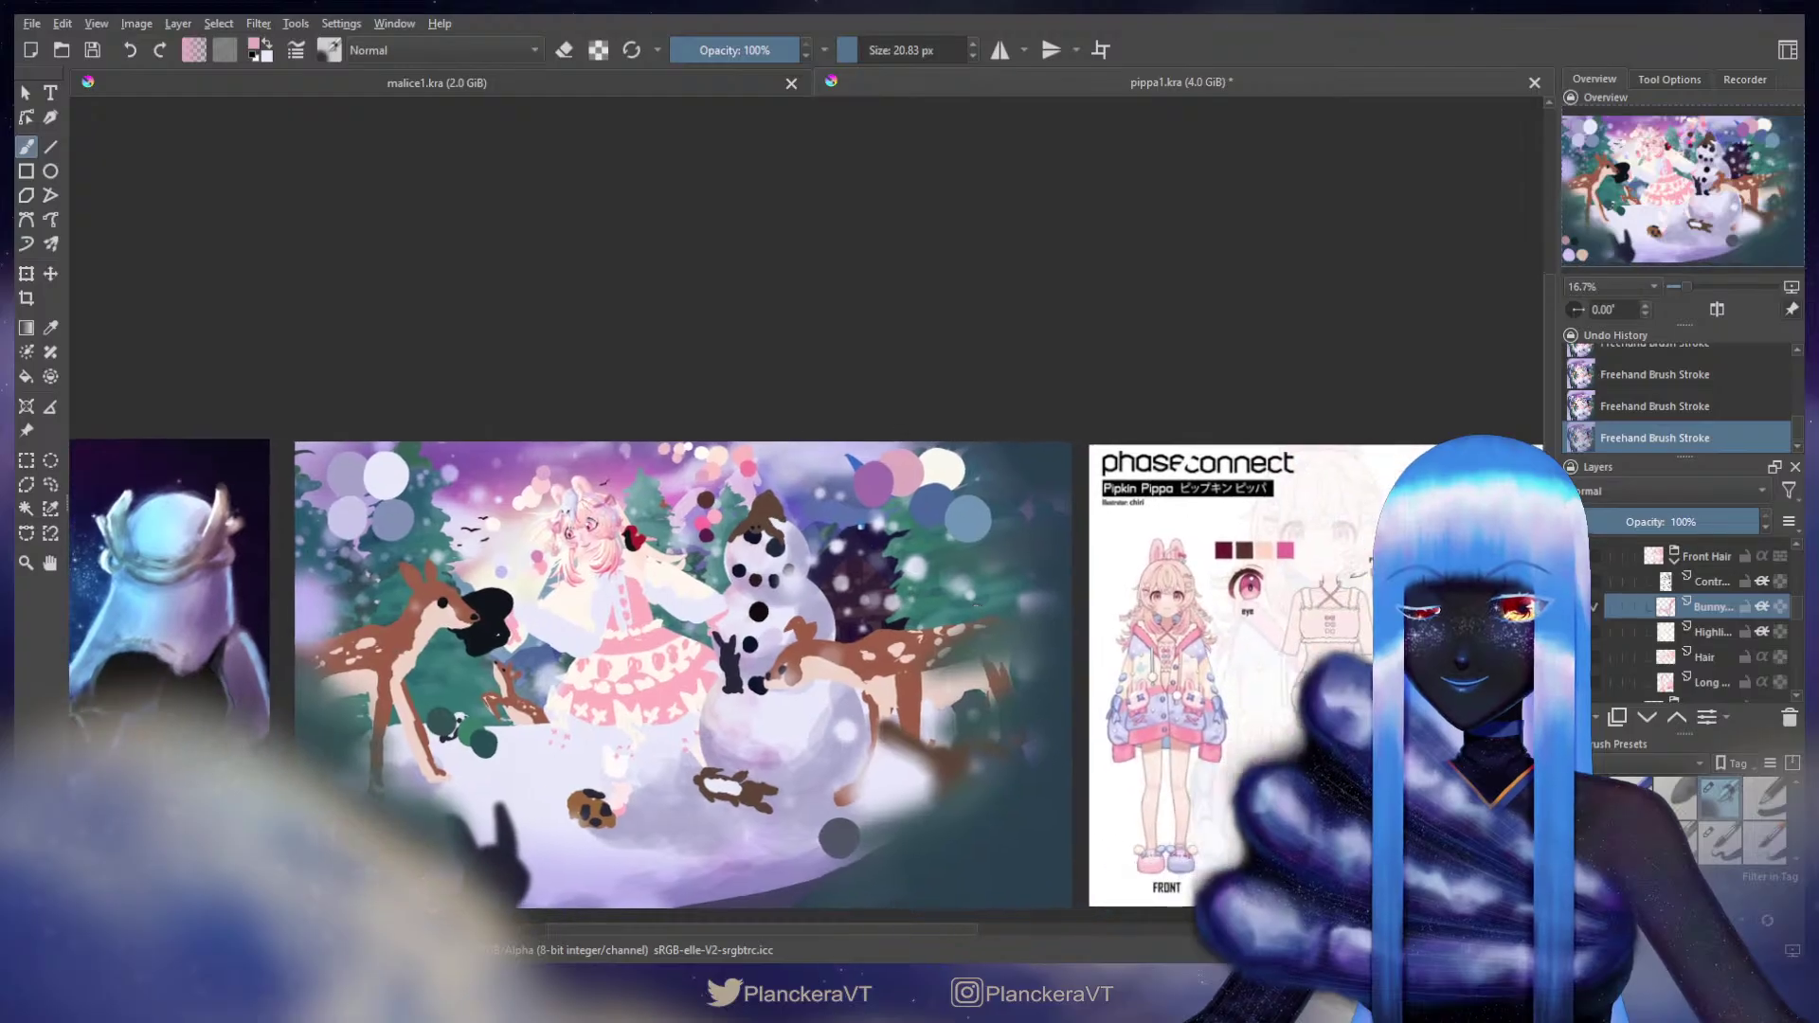
{"action": "scroll", "coordinate": [1030, 631], "scroll_direction": "up", "scroll_amount": 2}
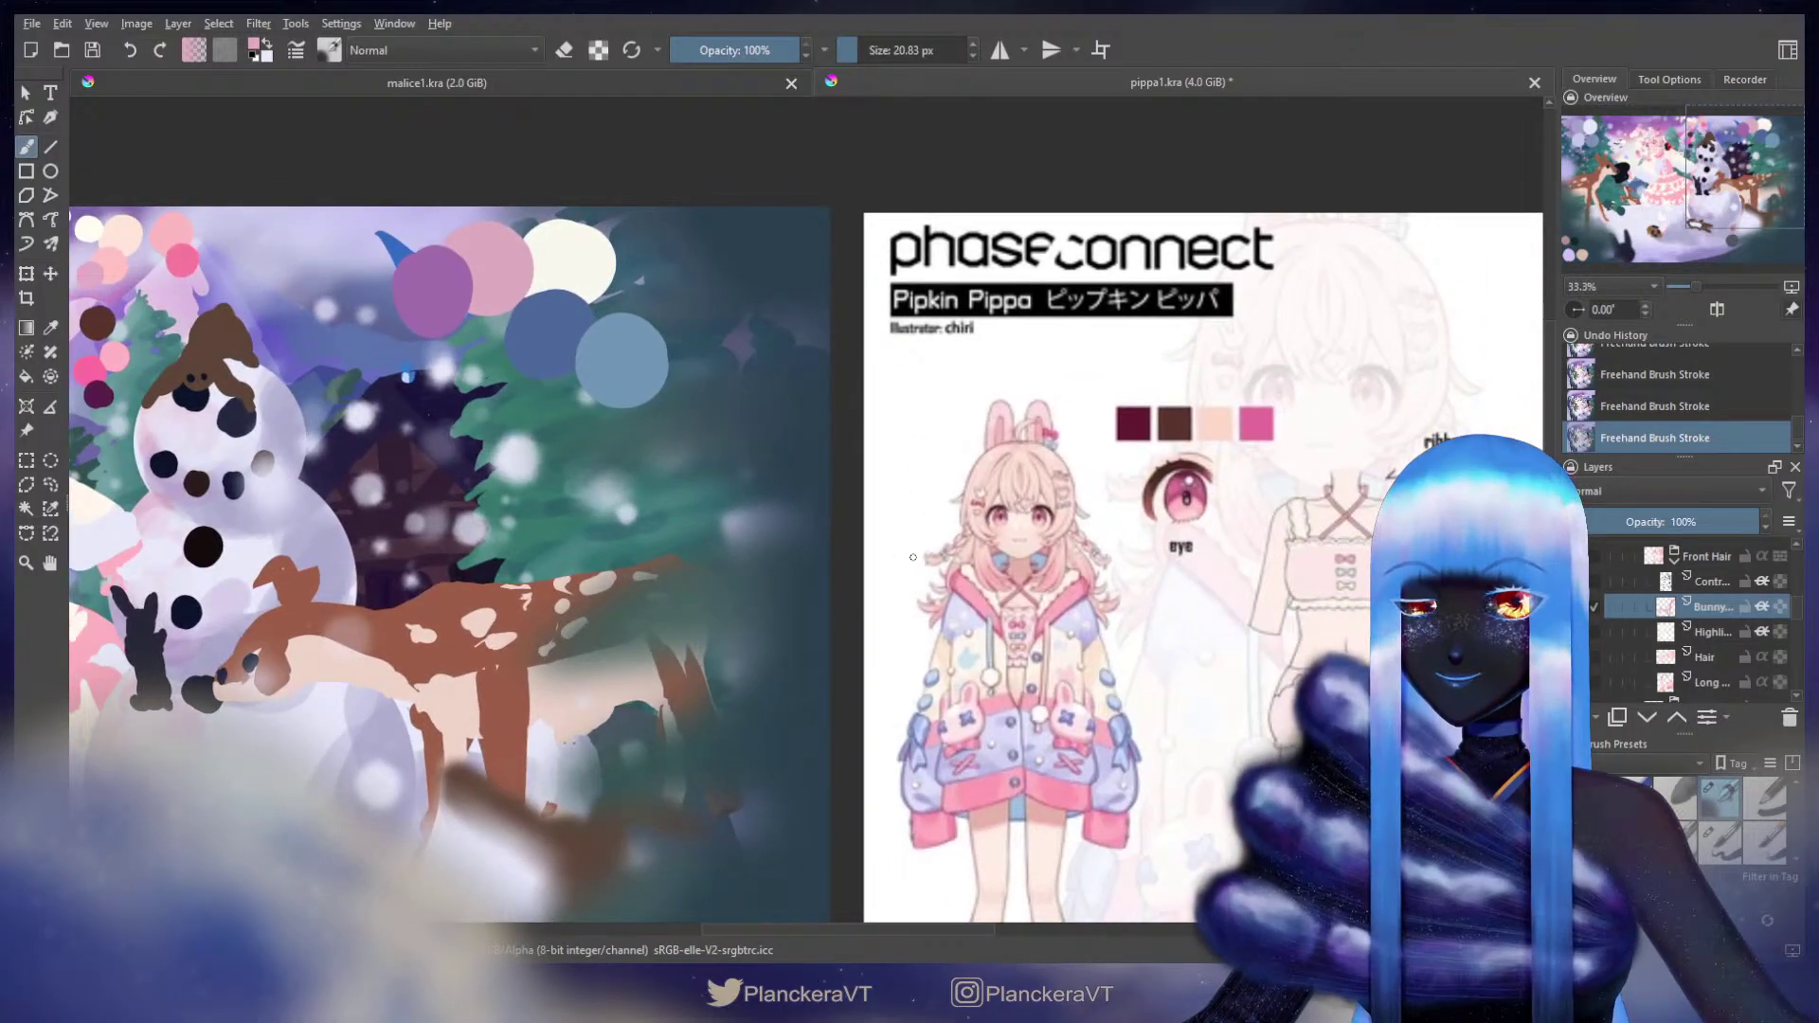
{"action": "left_click_drag", "start_coordinate": [482, 542], "coordinate": [1239, 571]}
{"action": "scroll", "coordinate": [706, 563], "scroll_direction": "up", "scroll_amount": 2}
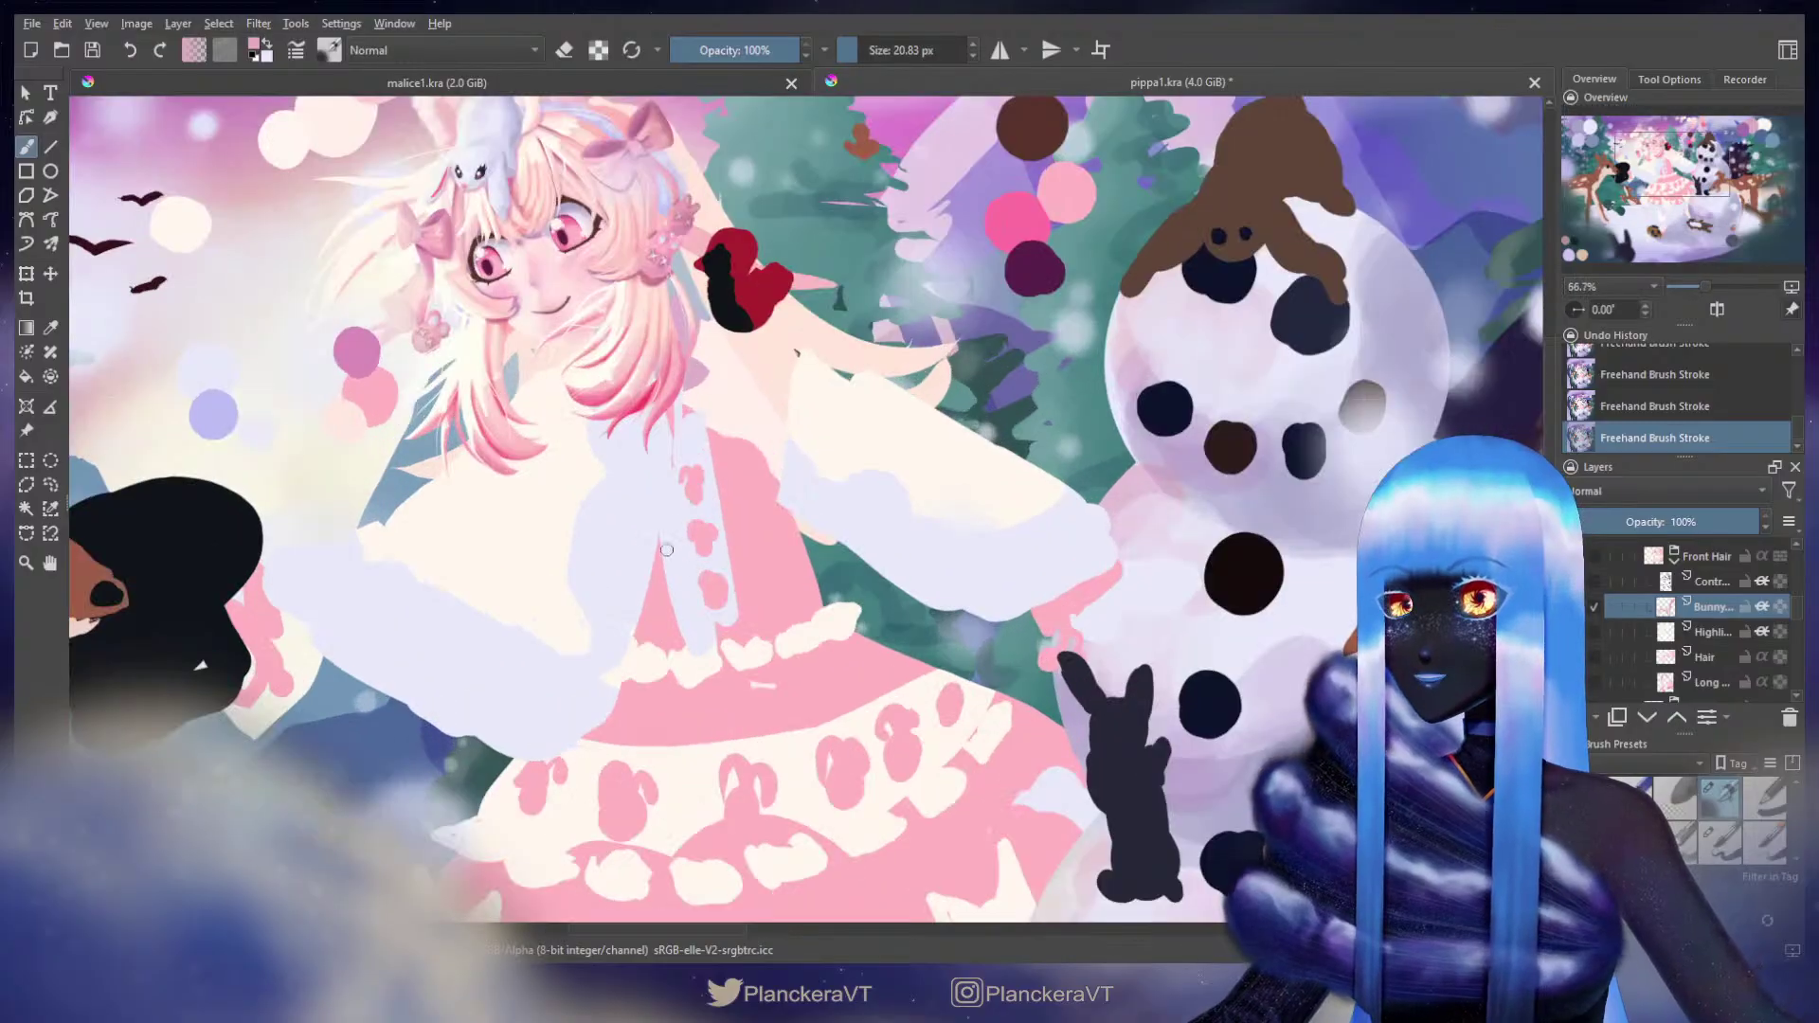
{"action": "left_click_drag", "start_coordinate": [559, 402], "coordinate": [999, 658]}
{"action": "scroll", "coordinate": [998, 657], "scroll_direction": "up", "scroll_amount": 1}
{"action": "left_click_drag", "start_coordinate": [1123, 569], "coordinate": [1144, 623]}
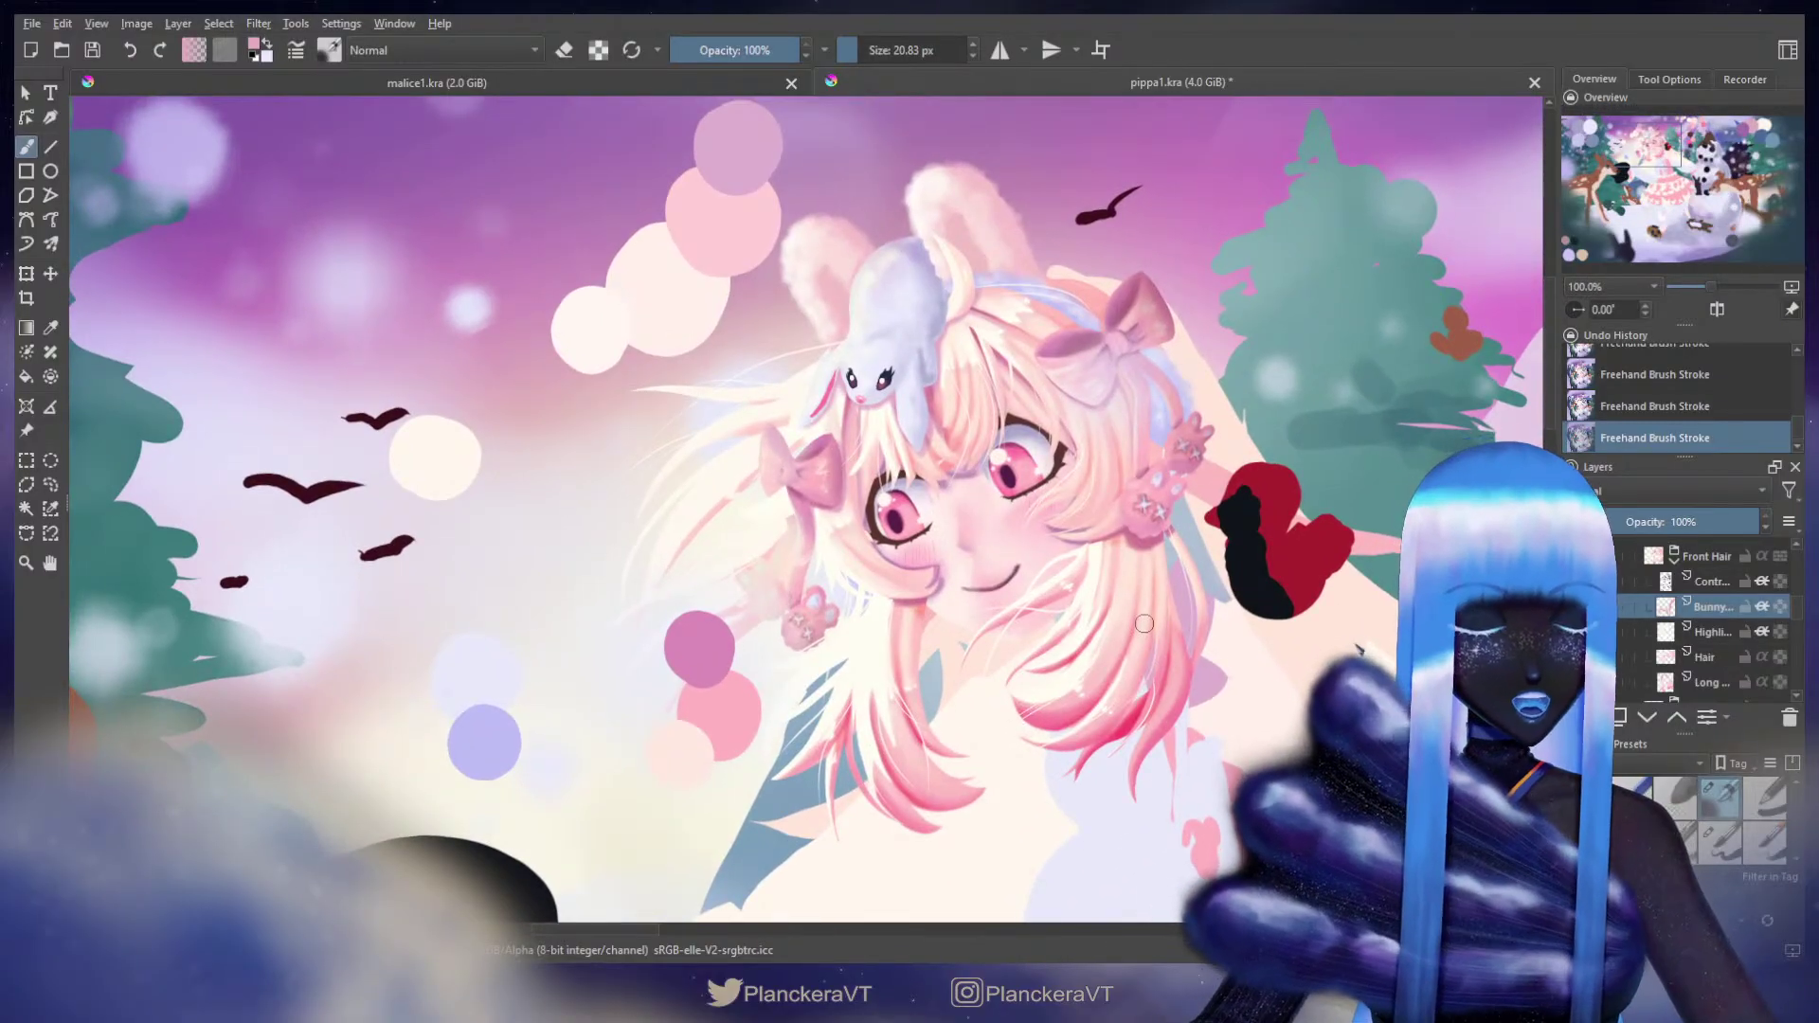
Step: Lock the eyelash layer's alpha, sample the pink swatch and enlarge the brush to about 72 px for tinting the lashes
{"action": "scroll", "coordinate": [1800, 611], "scroll_direction": "down", "scroll_amount": 5}
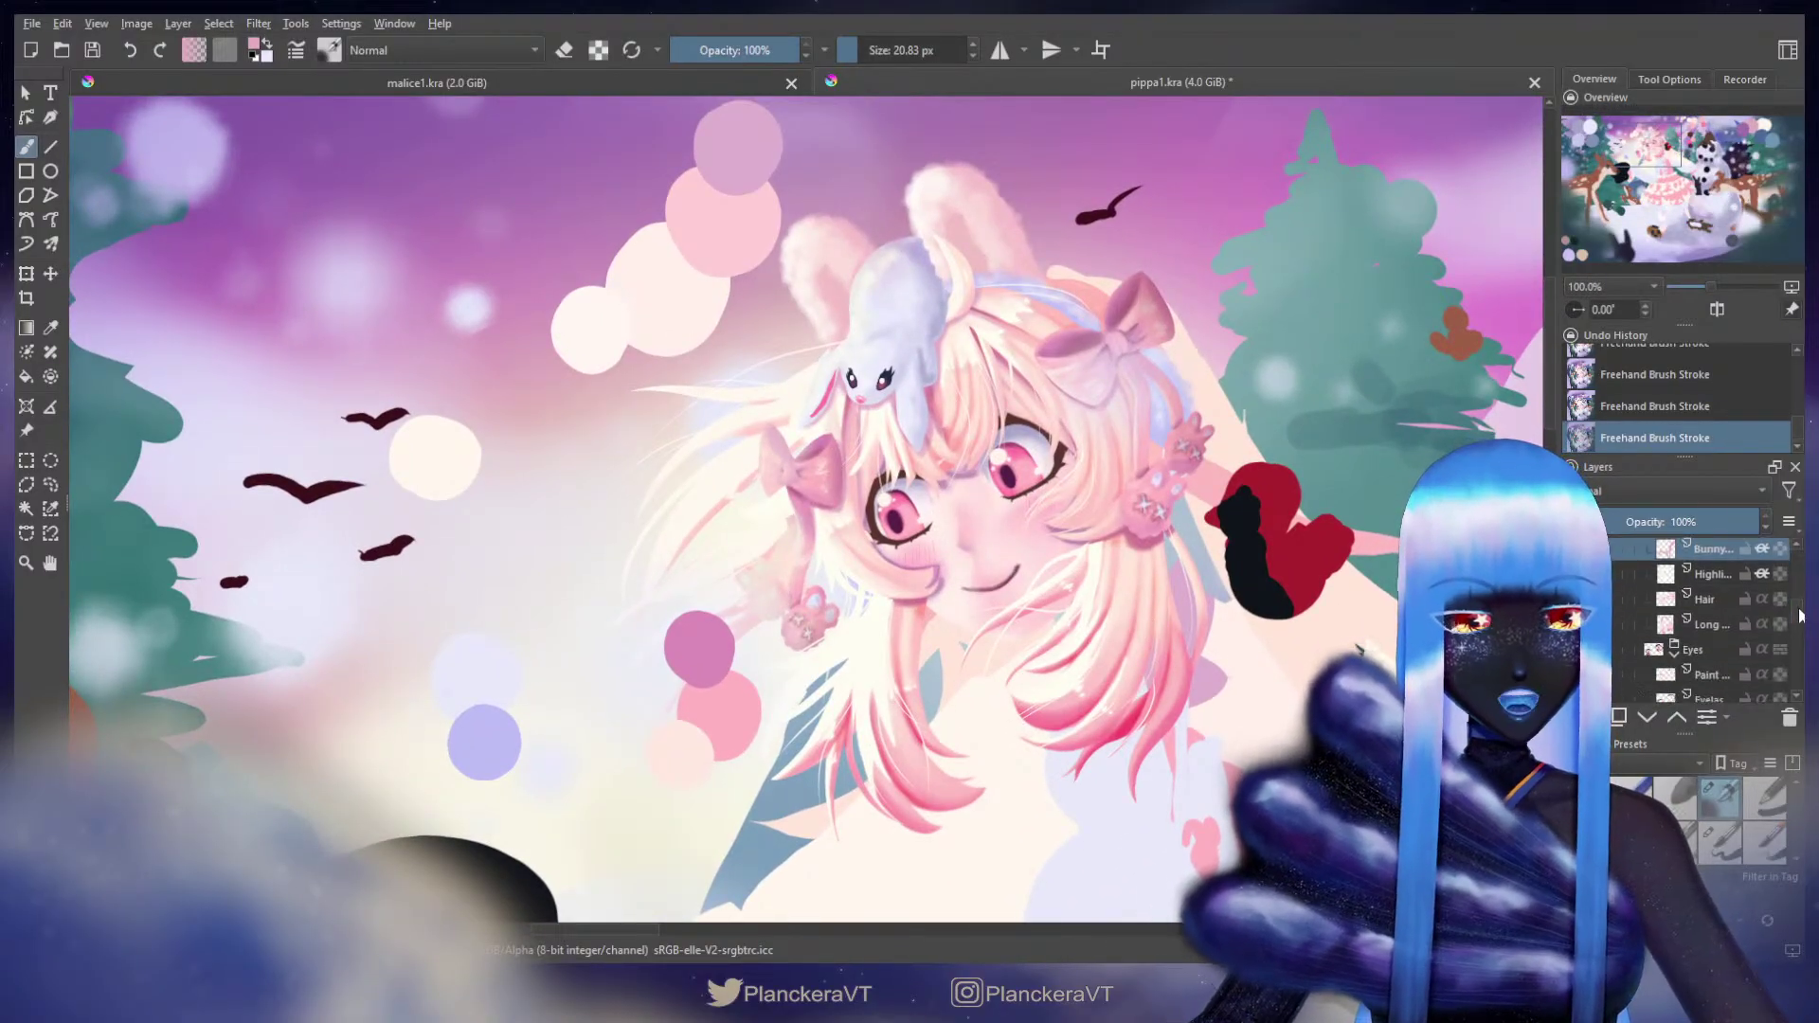
{"action": "scroll", "coordinate": [1800, 621], "scroll_direction": "down", "scroll_amount": 3}
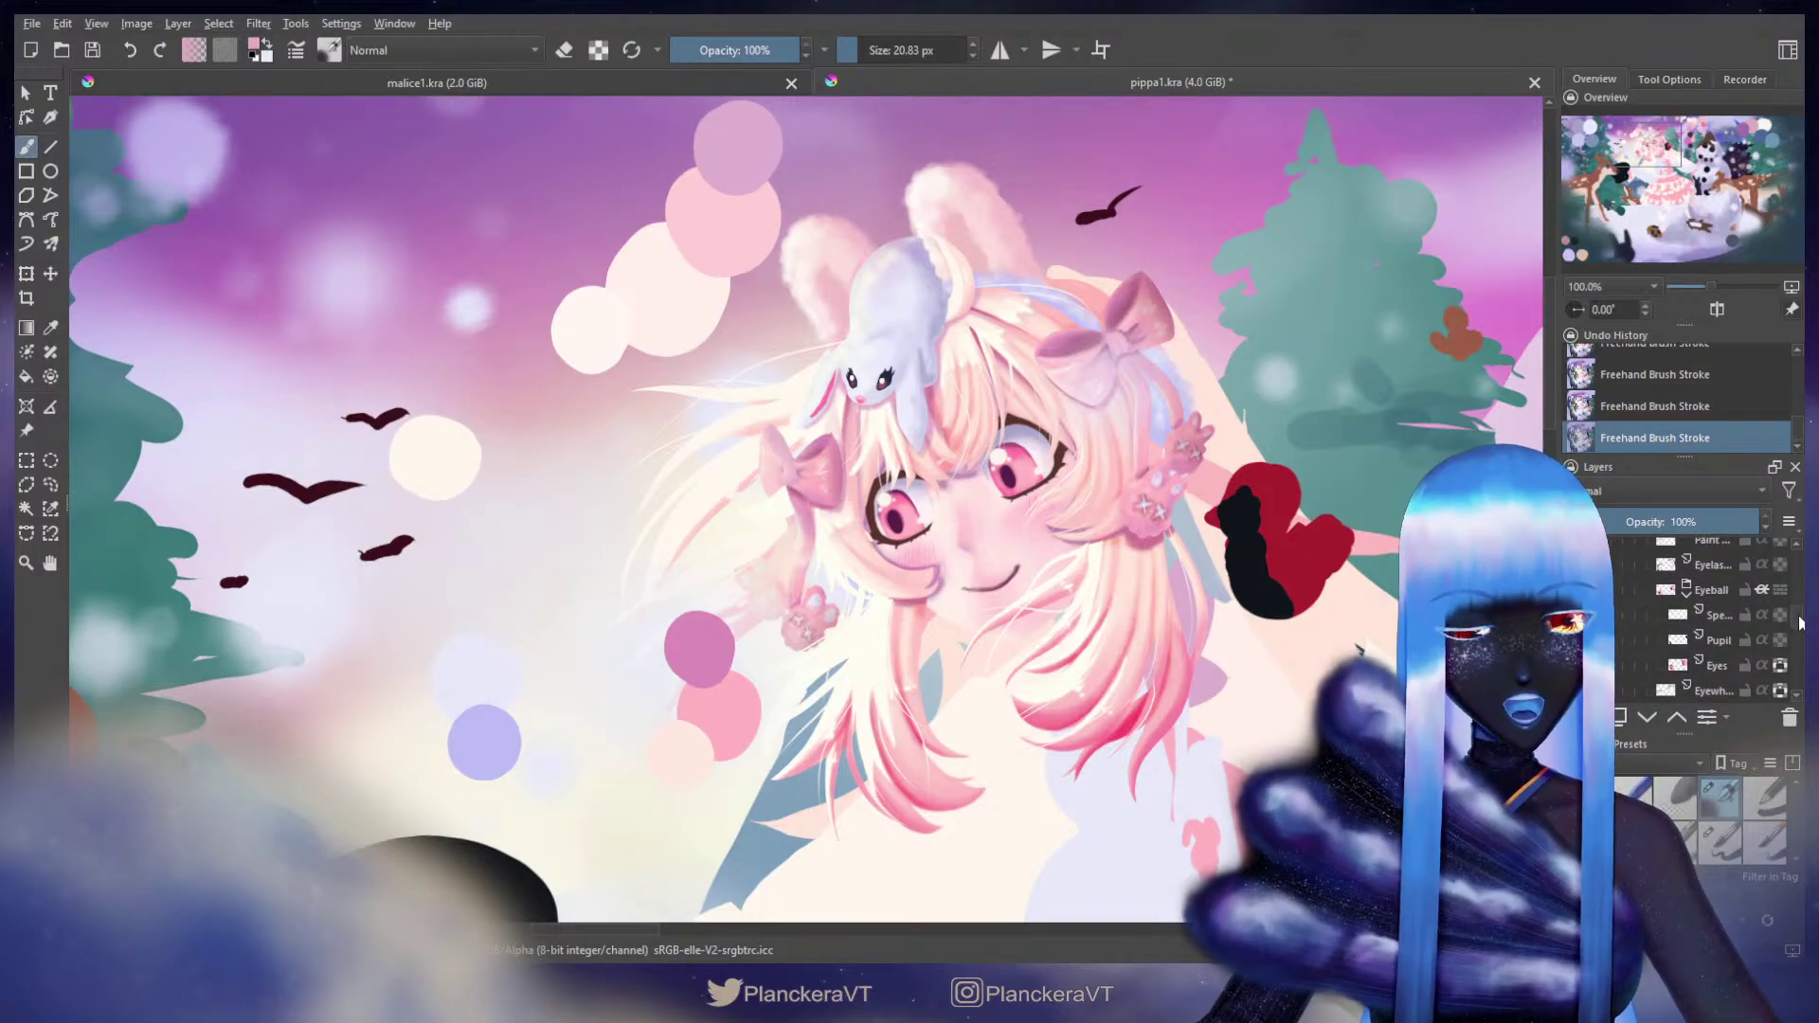
{"action": "scroll", "coordinate": [1772, 606], "scroll_direction": "up", "scroll_amount": 1}
{"action": "left_click", "coordinate": [1736, 584]}
{"action": "left_click", "coordinate": [1780, 584]}
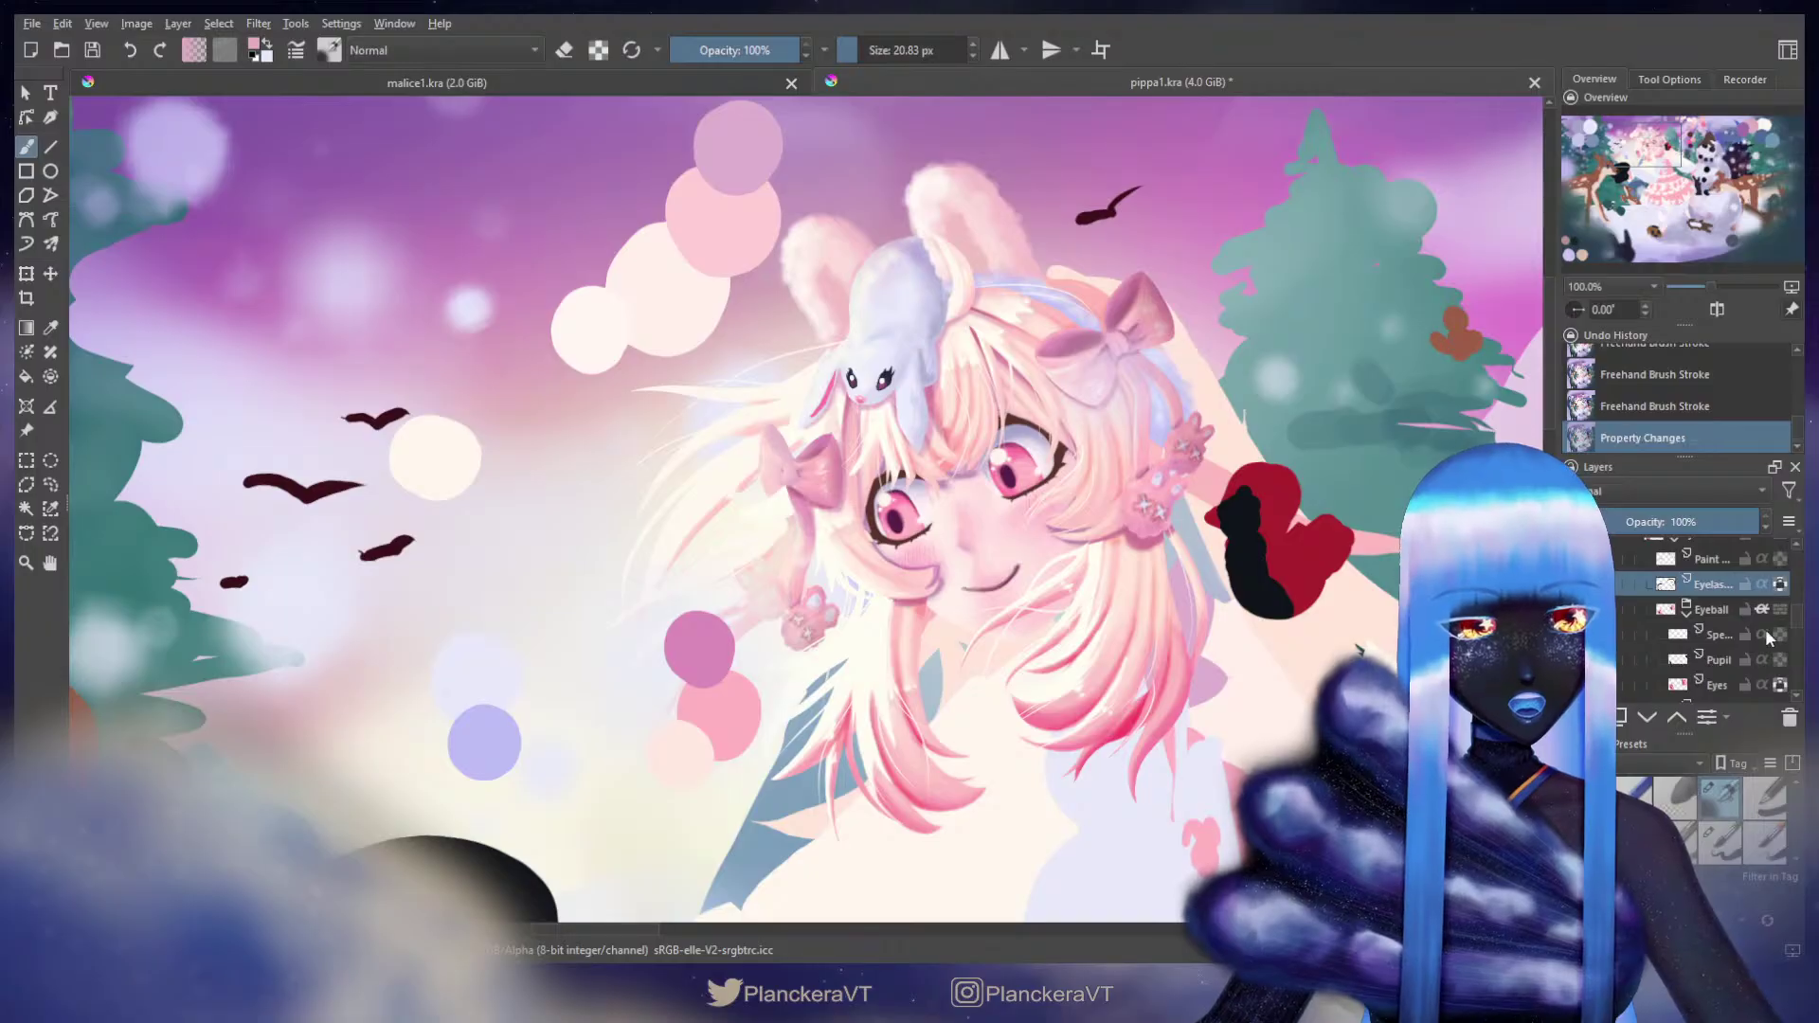
{"action": "left_click_drag", "start_coordinate": [933, 399], "coordinate": [960, 580]}
{"action": "left_click", "coordinate": [695, 477], "text": "ctrl"}
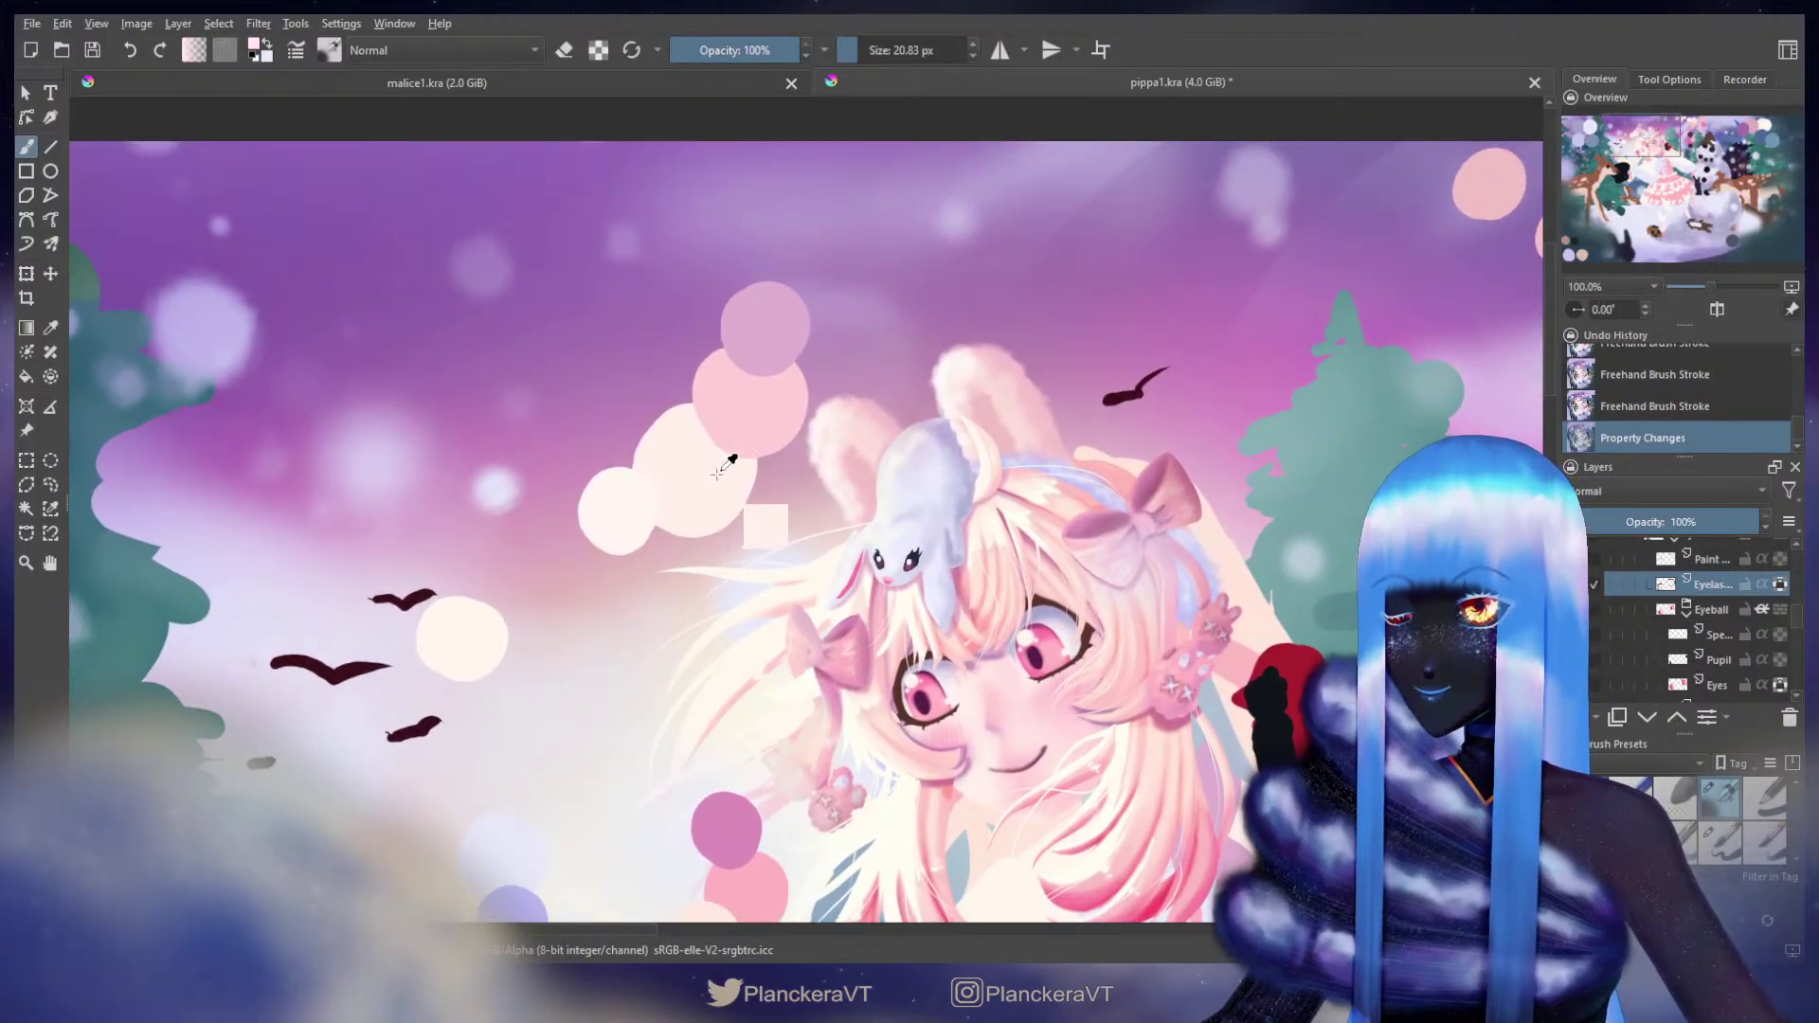
{"action": "left_click", "coordinate": [744, 426], "text": "ctrl"}
{"action": "left_click_drag", "start_coordinate": [1068, 600], "coordinate": [1117, 599], "text": "shift"}
Step: Try a soft pink tint on the outer eyelashes and undo the strokes
{"action": "mouse_move", "coordinate": [1086, 640]}
{"action": "left_mouse_down"}
{"action": "mouse_move", "coordinate": [1099, 614]}
{"action": "mouse_move", "coordinate": [1099, 663]}
{"action": "mouse_move", "coordinate": [1106, 640]}
{"action": "left_mouse_up"}
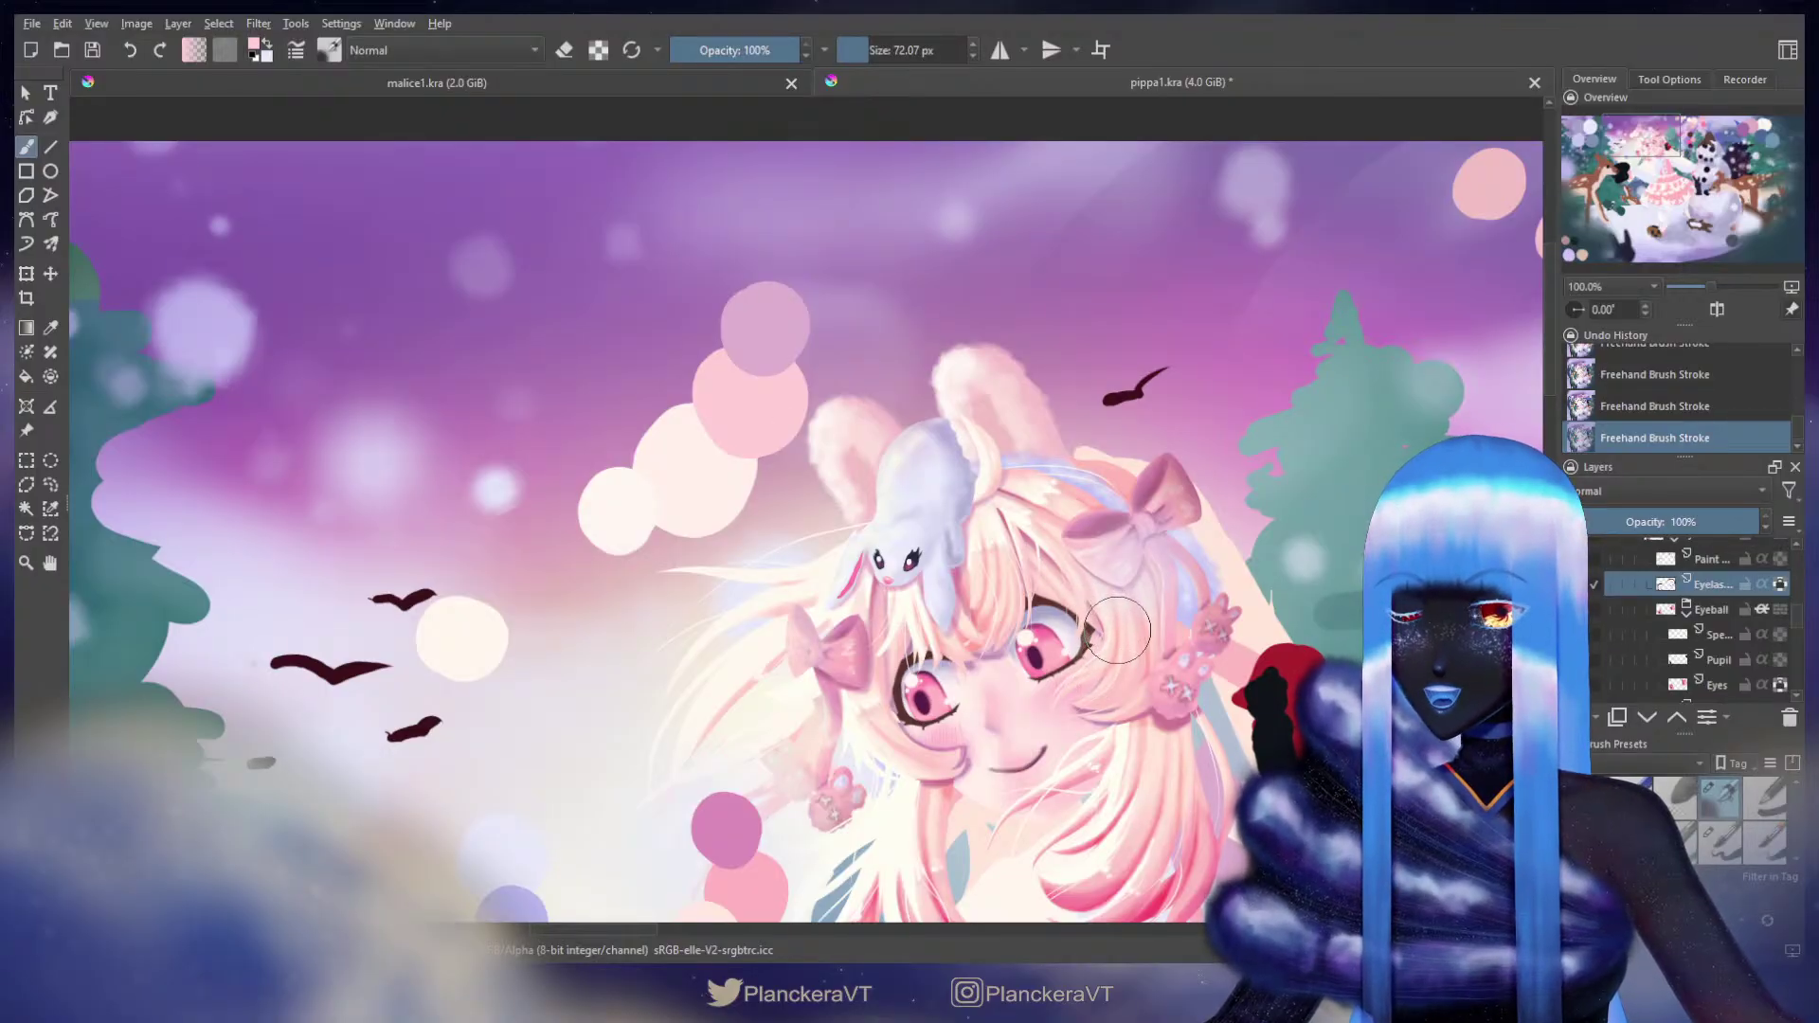
{"action": "key", "text": "ctrl+z"}
{"action": "key", "text": "ctrl+z"}
{"action": "key", "text": "ctrl+z"}
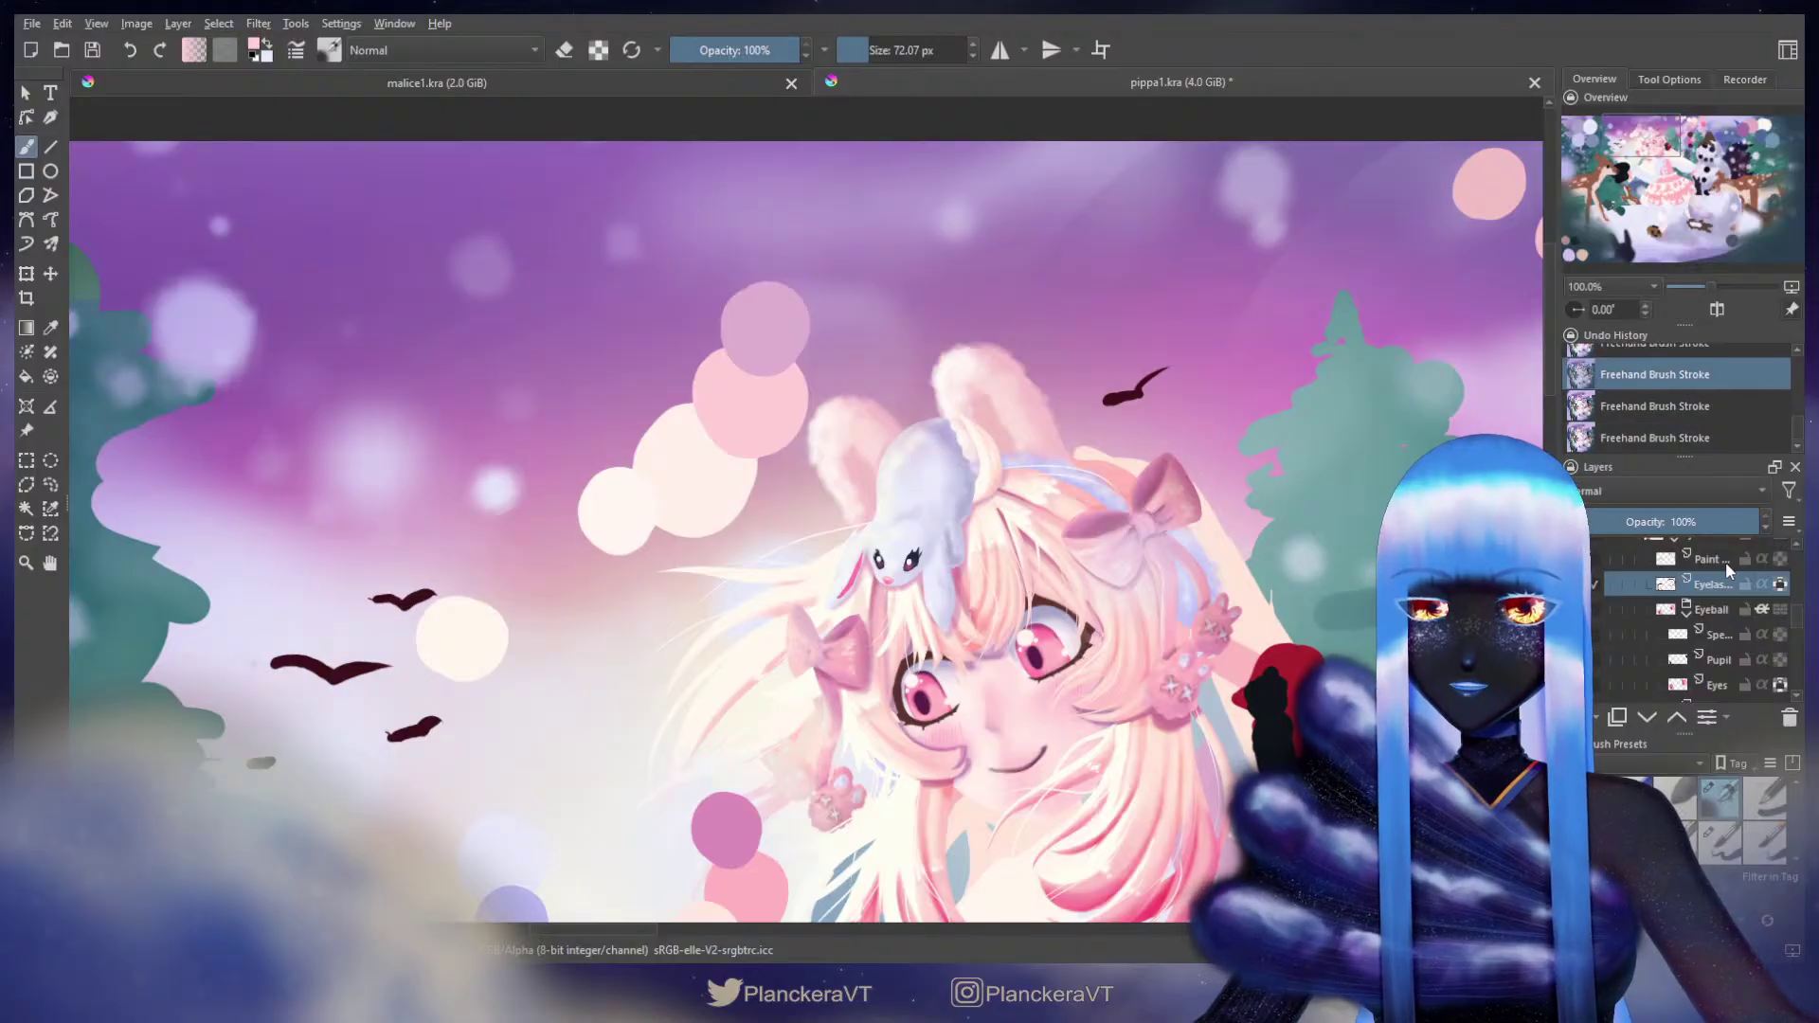
Step: Merge the paint layer above the eyelashes down into the eyelash layer and keep its alpha locked
{"action": "left_click", "coordinate": [1710, 559]}
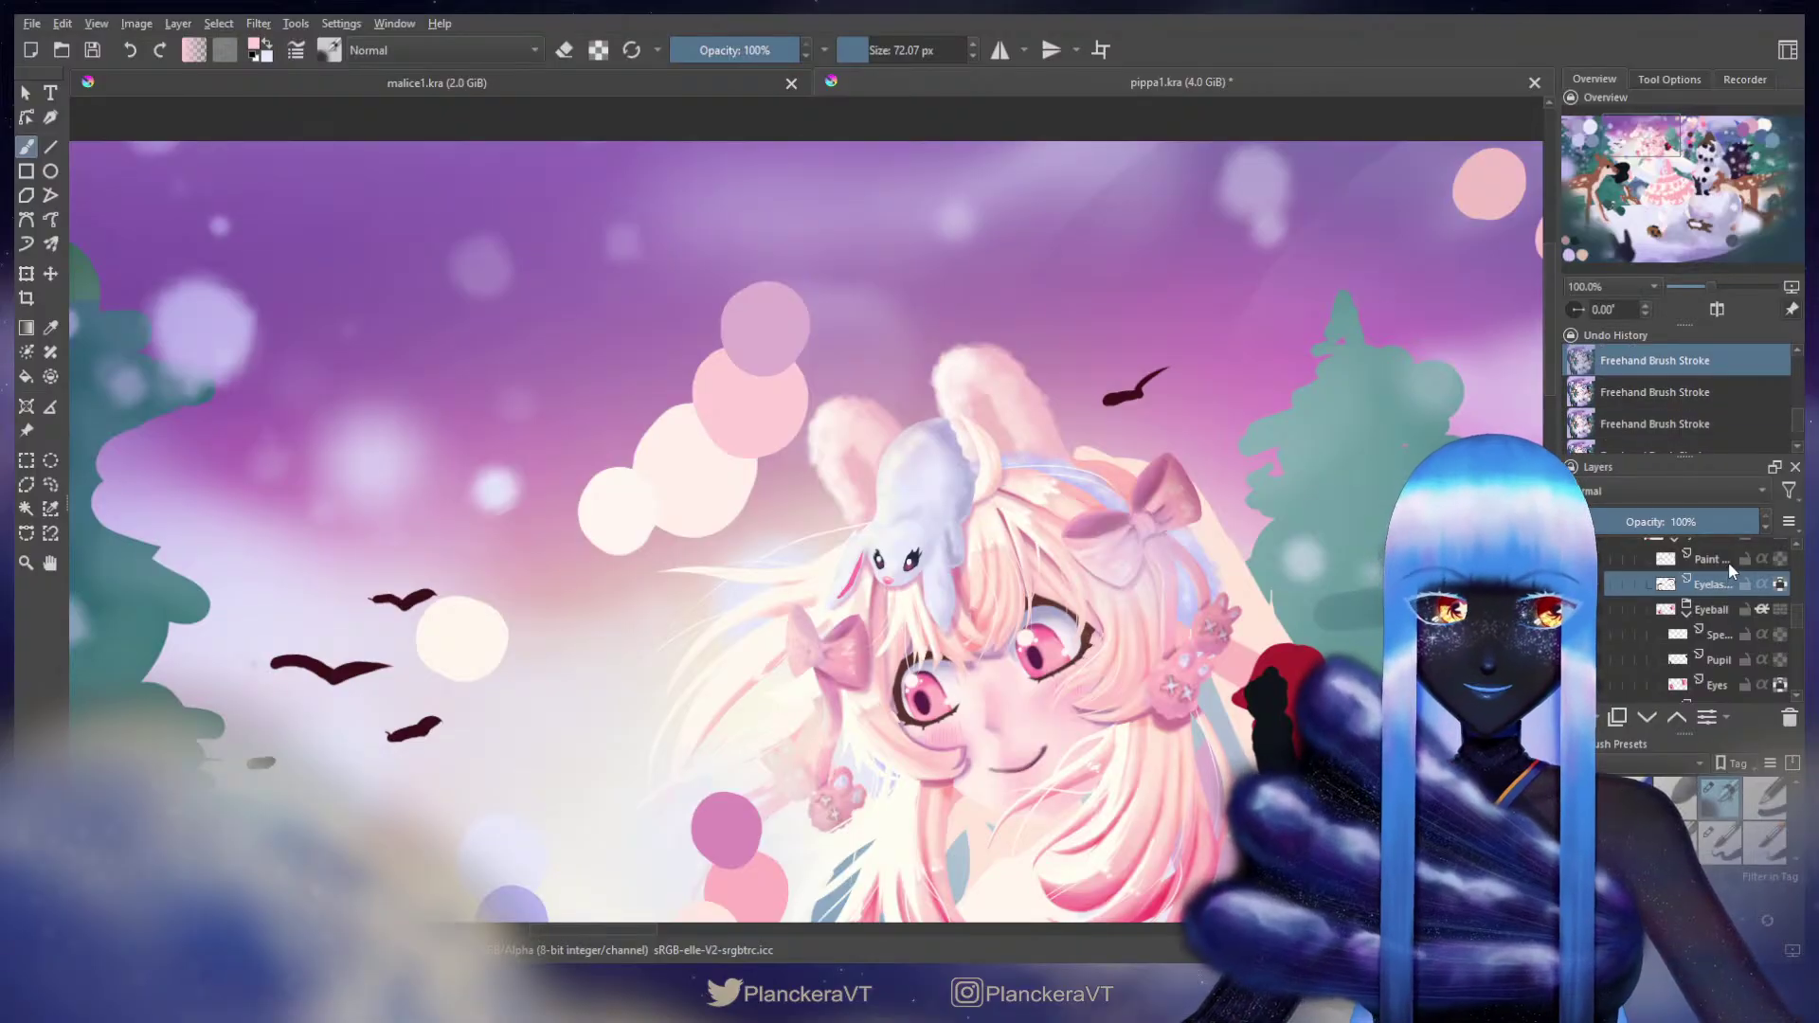
{"action": "key", "text": "ctrl+e"}
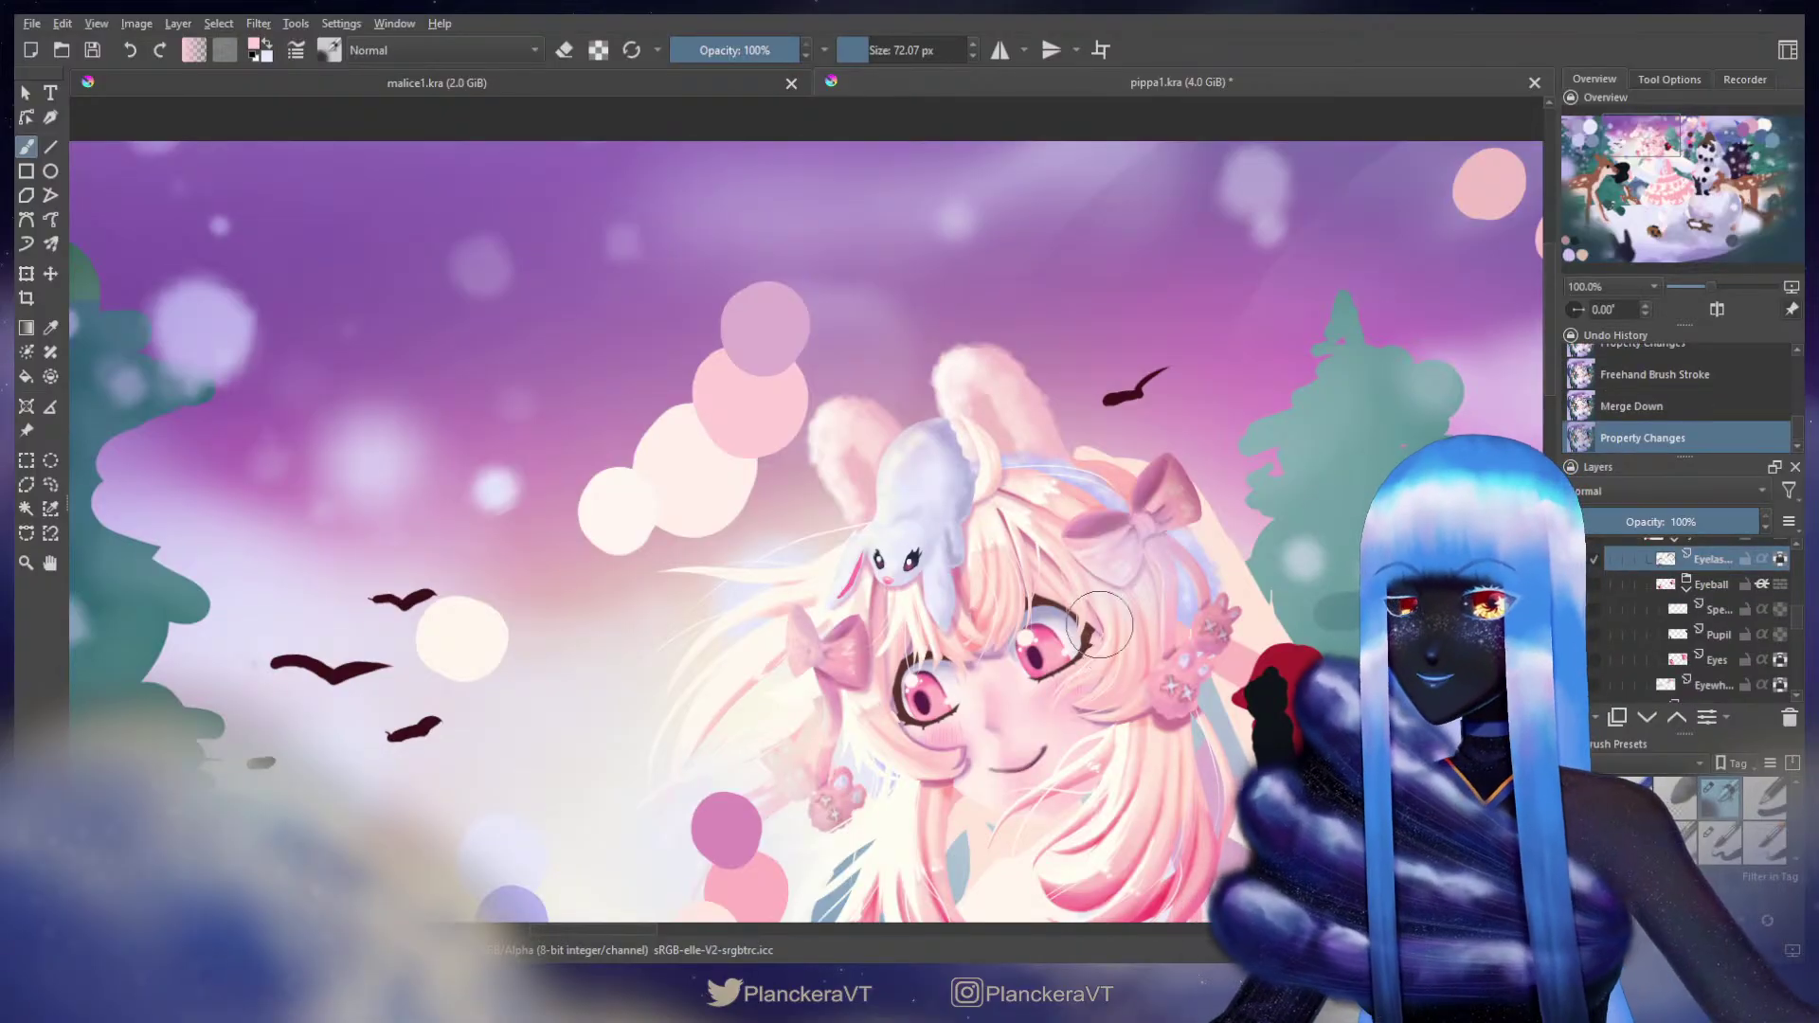
Step: Tint the outer lashes of both eyes with sampled pinks on the eyelash layer, using brushes of about 54 and 25 px
{"action": "mouse_move", "coordinate": [1105, 628]}
{"action": "left_mouse_down"}
{"action": "mouse_move", "coordinate": [1110, 651]}
{"action": "mouse_move", "coordinate": [1069, 681]}
{"action": "mouse_move", "coordinate": [1100, 617]}
{"action": "mouse_move", "coordinate": [1088, 666]}
{"action": "mouse_move", "coordinate": [1059, 685]}
{"action": "mouse_move", "coordinate": [1112, 621]}
{"action": "left_mouse_up"}
{"action": "mouse_move", "coordinate": [941, 713]}
{"action": "left_mouse_down"}
{"action": "mouse_move", "coordinate": [895, 709]}
{"action": "mouse_move", "coordinate": [901, 724]}
{"action": "mouse_move", "coordinate": [885, 687]}
{"action": "mouse_move", "coordinate": [905, 730]}
{"action": "mouse_move", "coordinate": [945, 731]}
{"action": "mouse_move", "coordinate": [883, 721]}
{"action": "mouse_move", "coordinate": [935, 735]}
{"action": "mouse_move", "coordinate": [893, 729]}
{"action": "mouse_move", "coordinate": [907, 736]}
{"action": "left_mouse_up"}
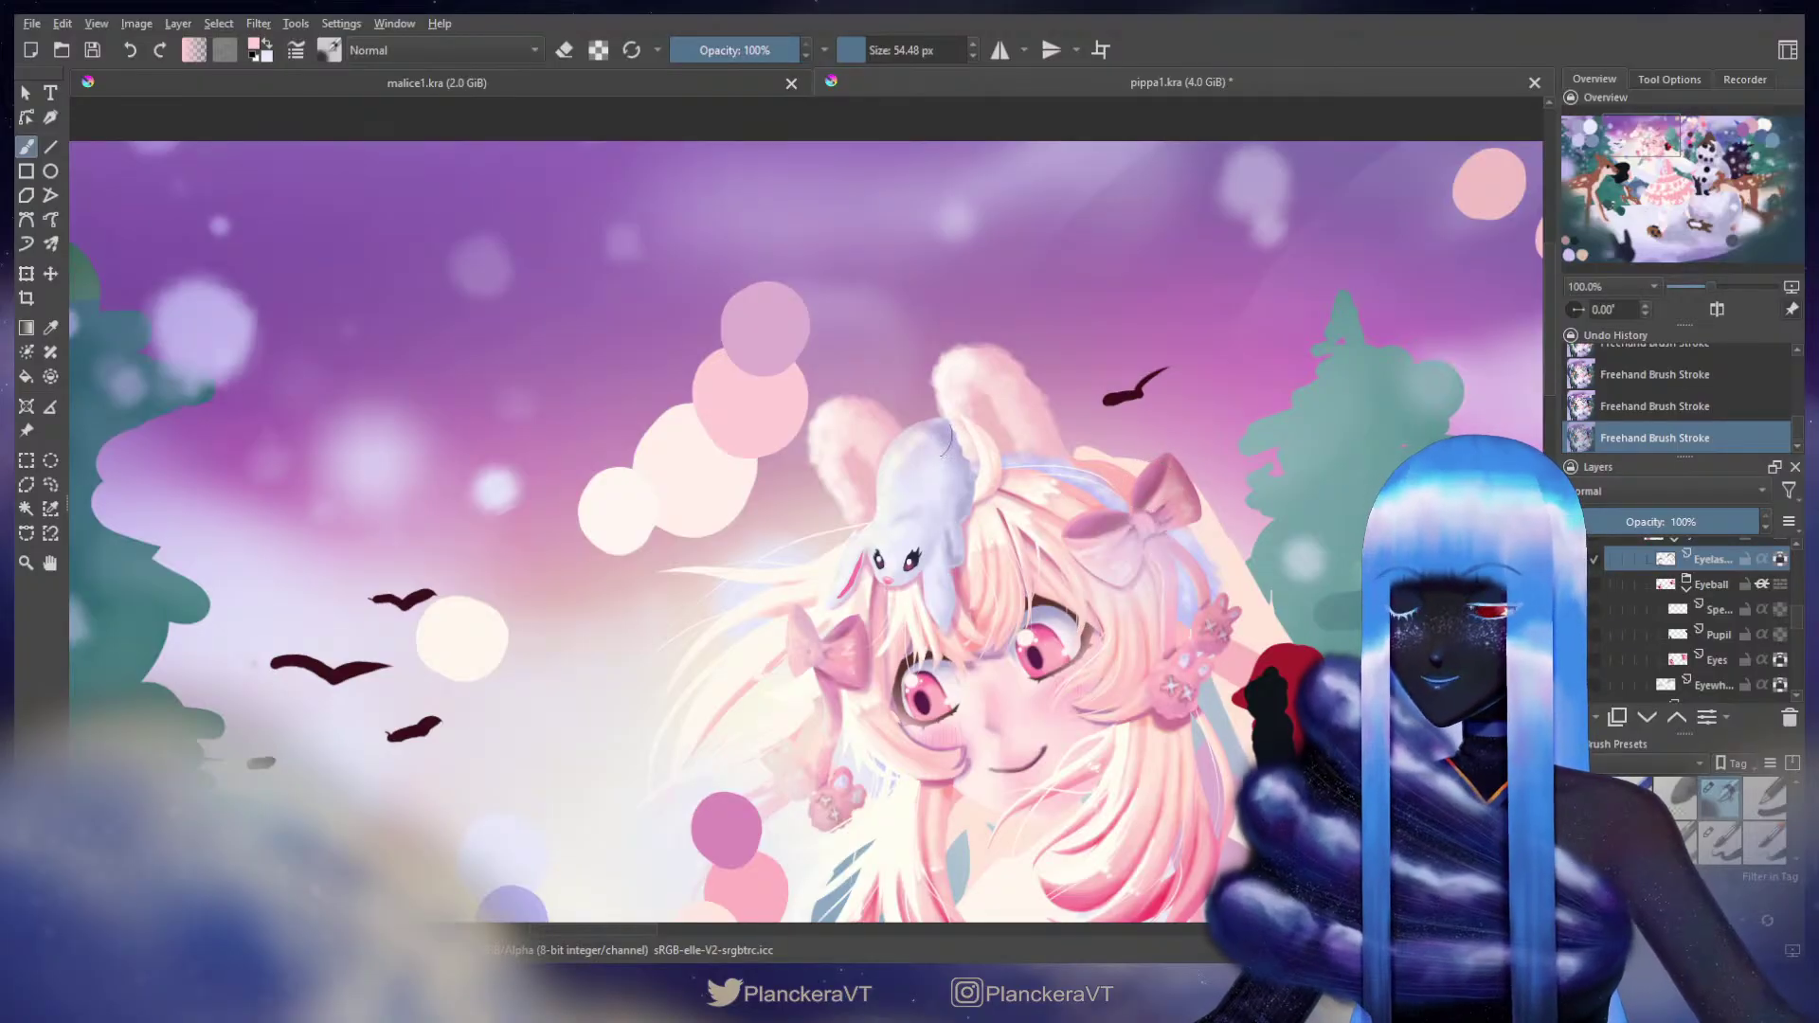
{"action": "left_click", "coordinate": [711, 408]}
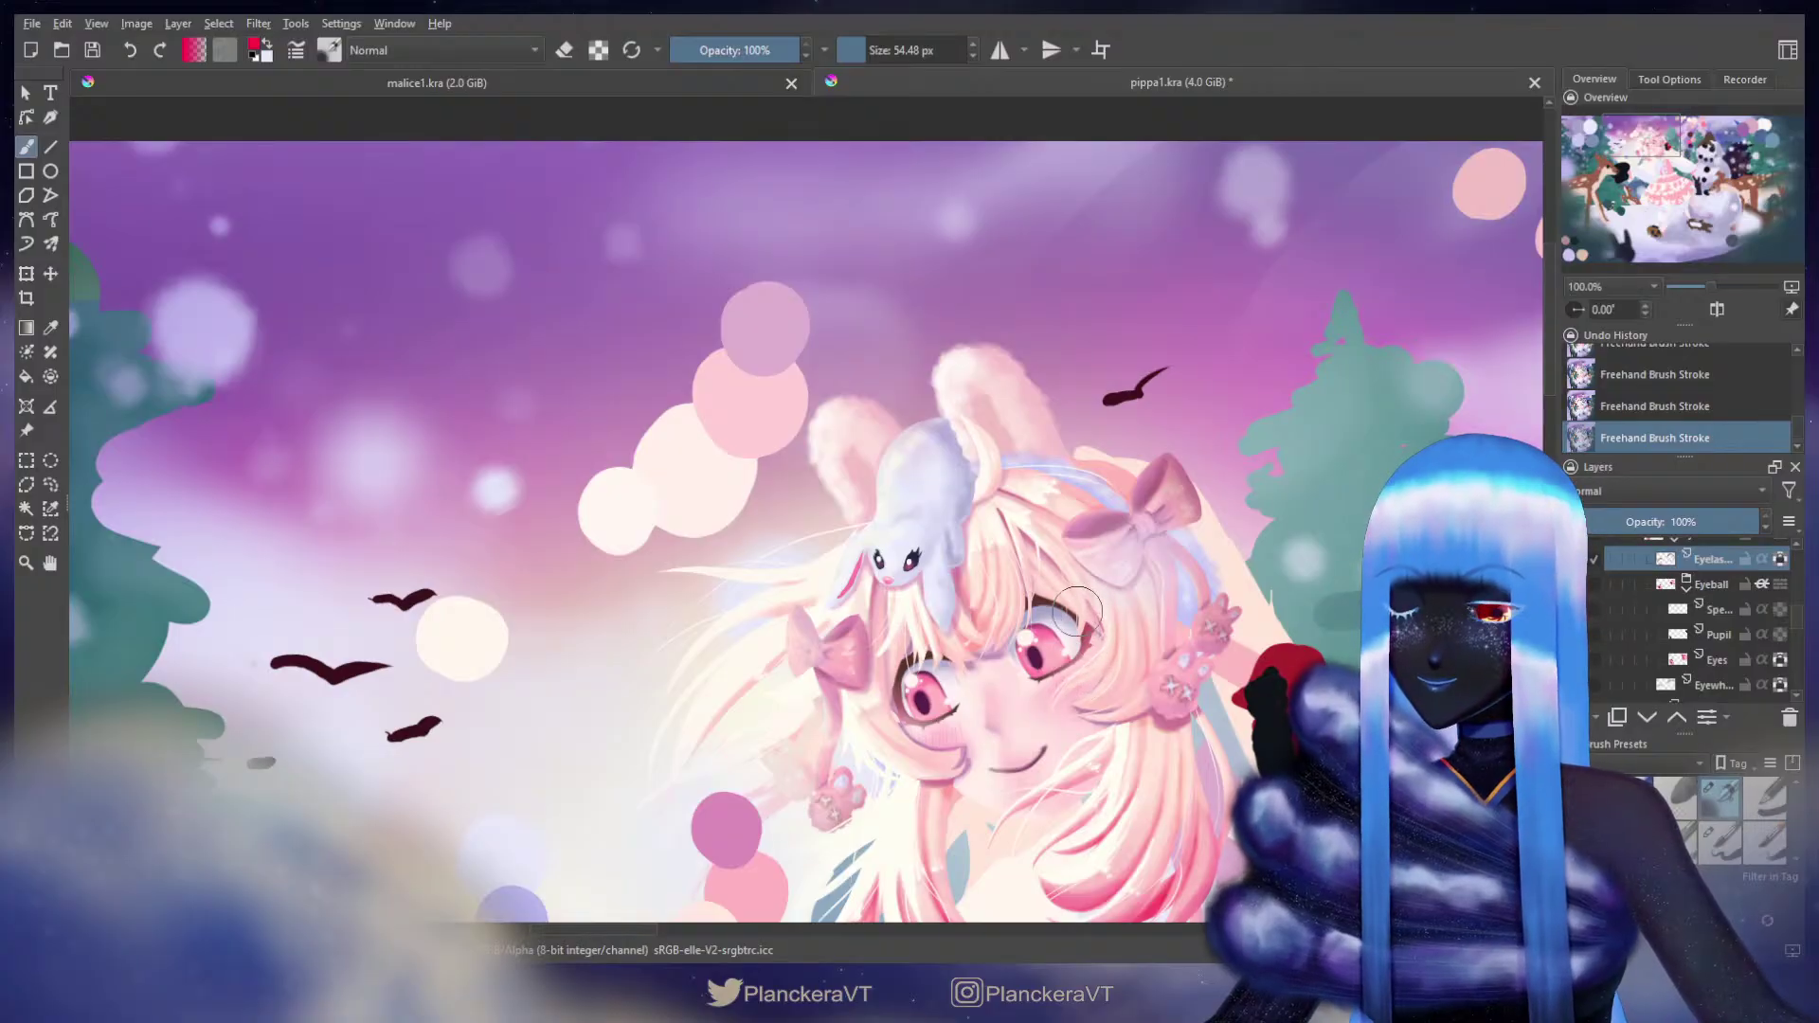
{"action": "left_click", "coordinate": [1068, 735], "text": "ctrl"}
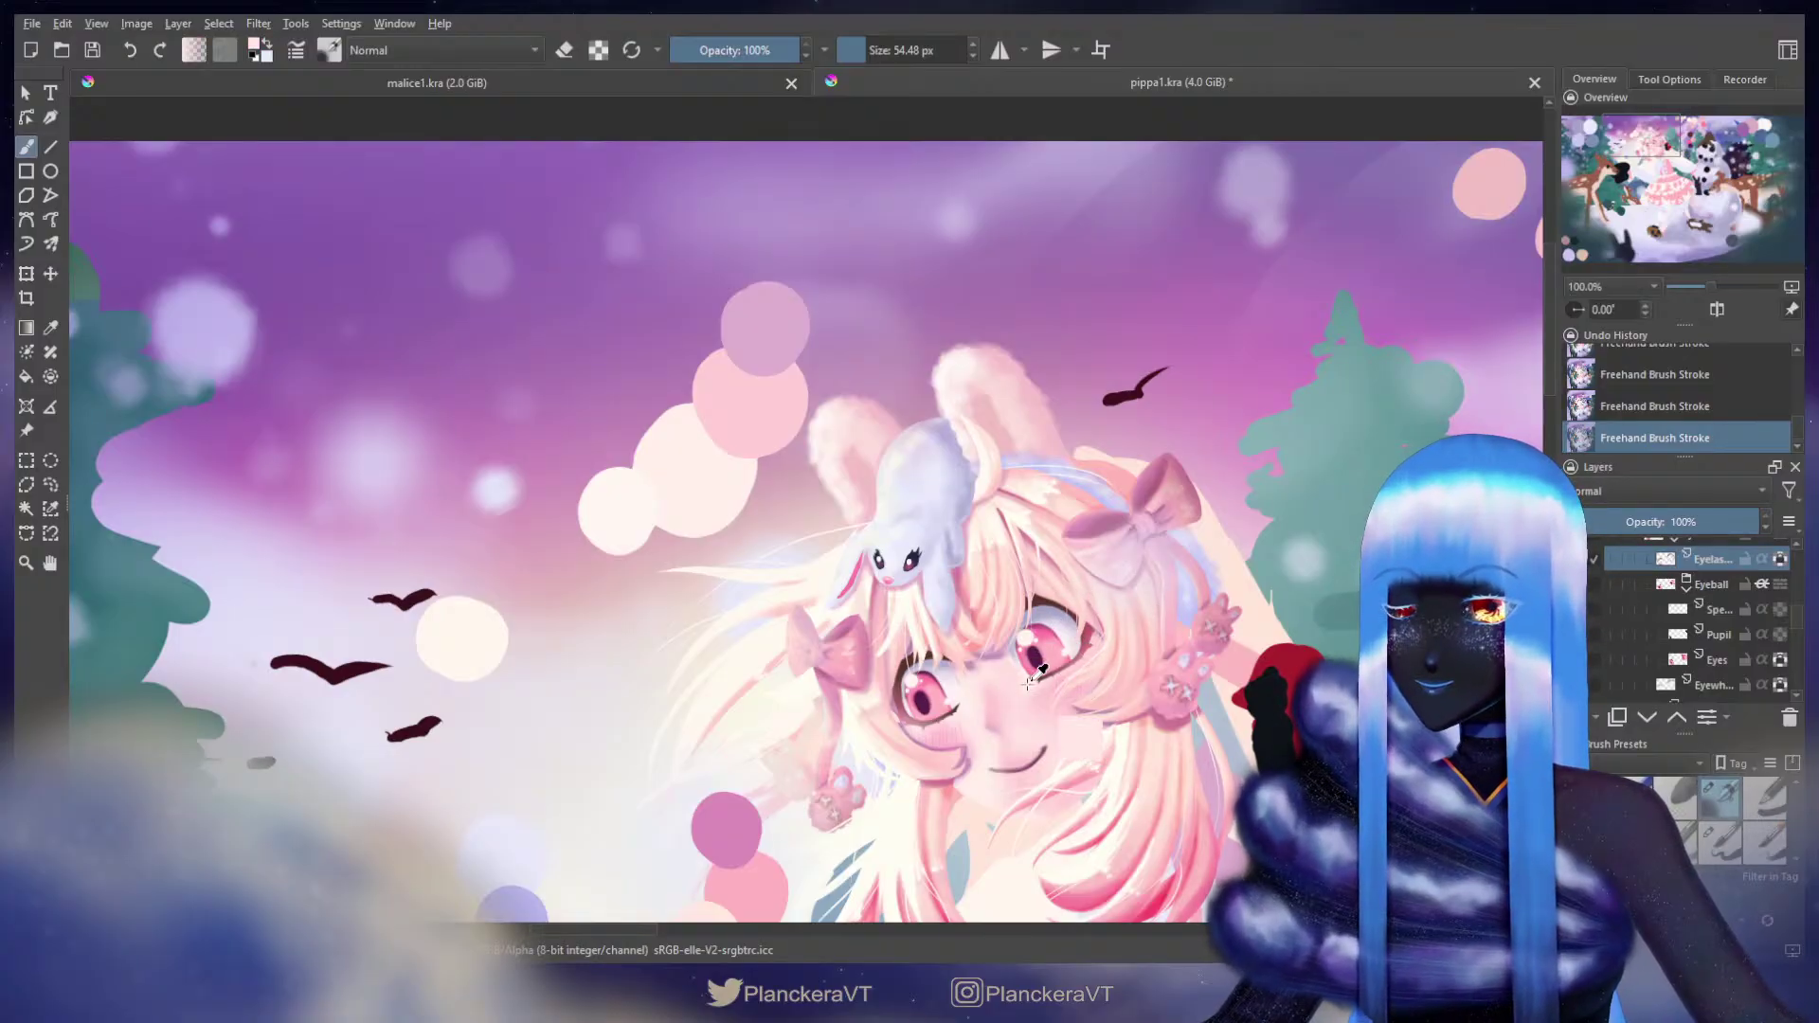
{"action": "left_click_drag", "start_coordinate": [1046, 688], "coordinate": [1035, 688], "text": "shift"}
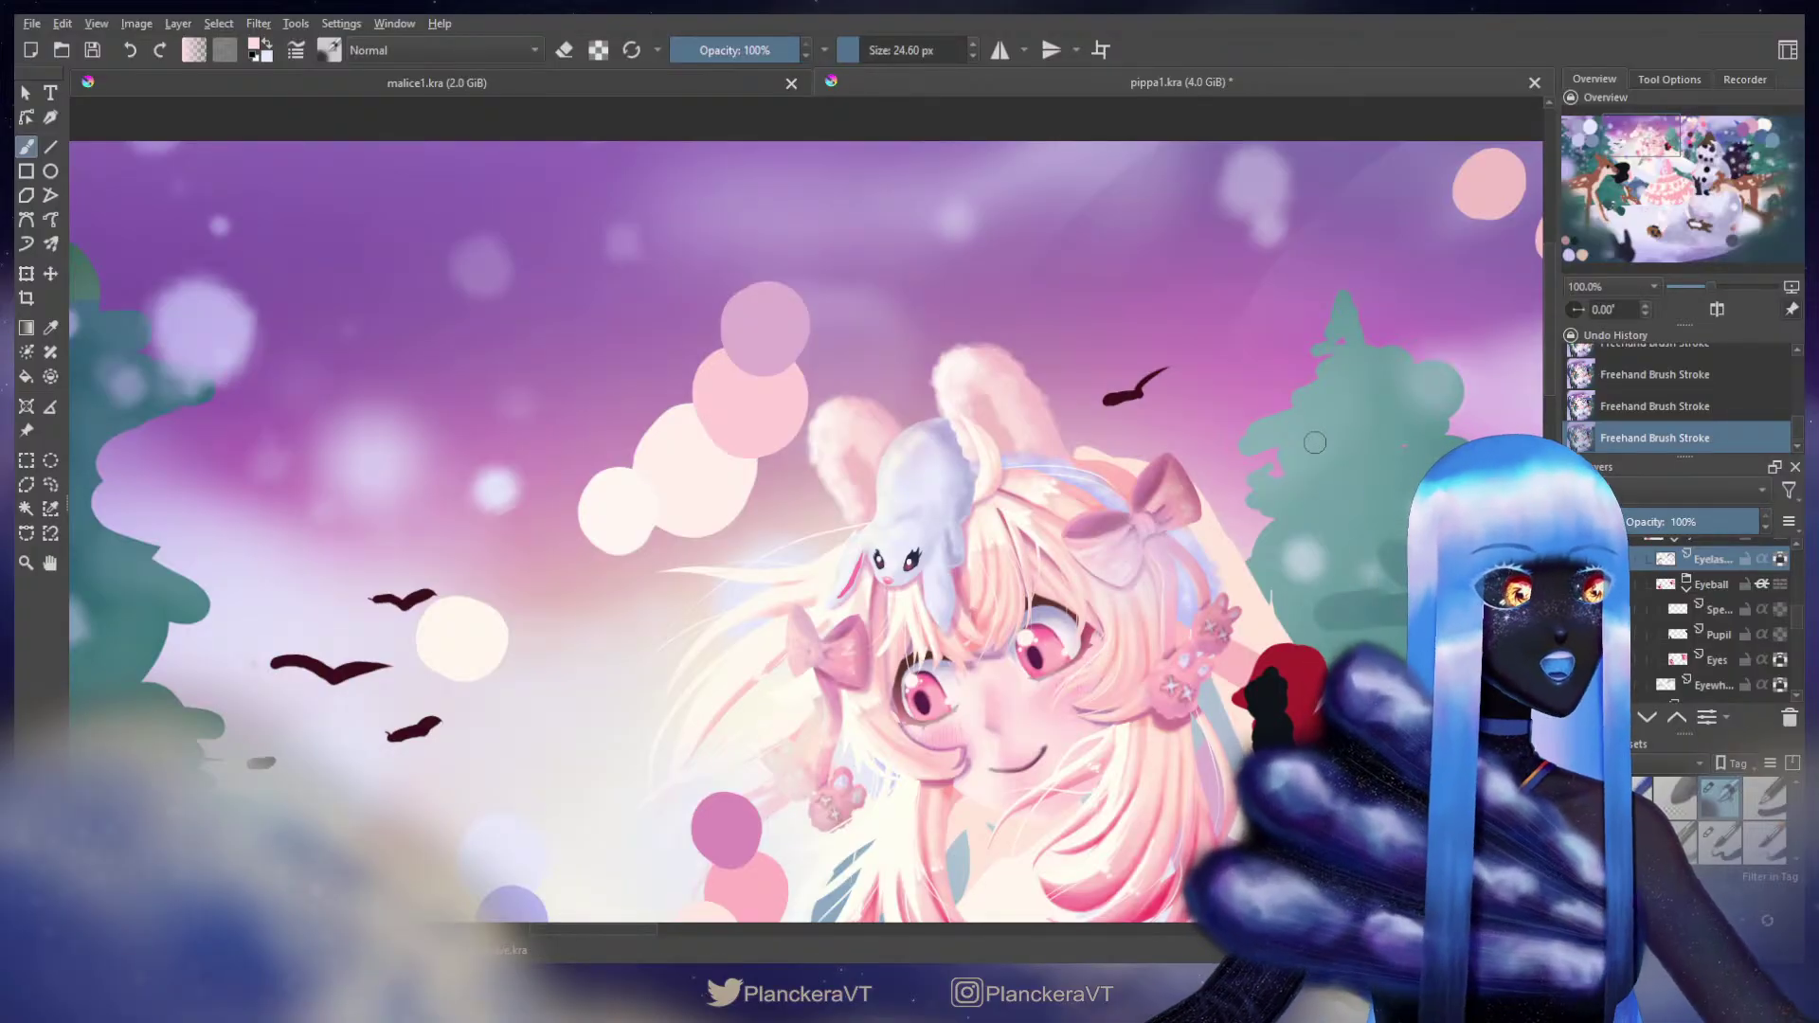
{"action": "left_click_drag", "start_coordinate": [1322, 472], "coordinate": [1303, 342]}
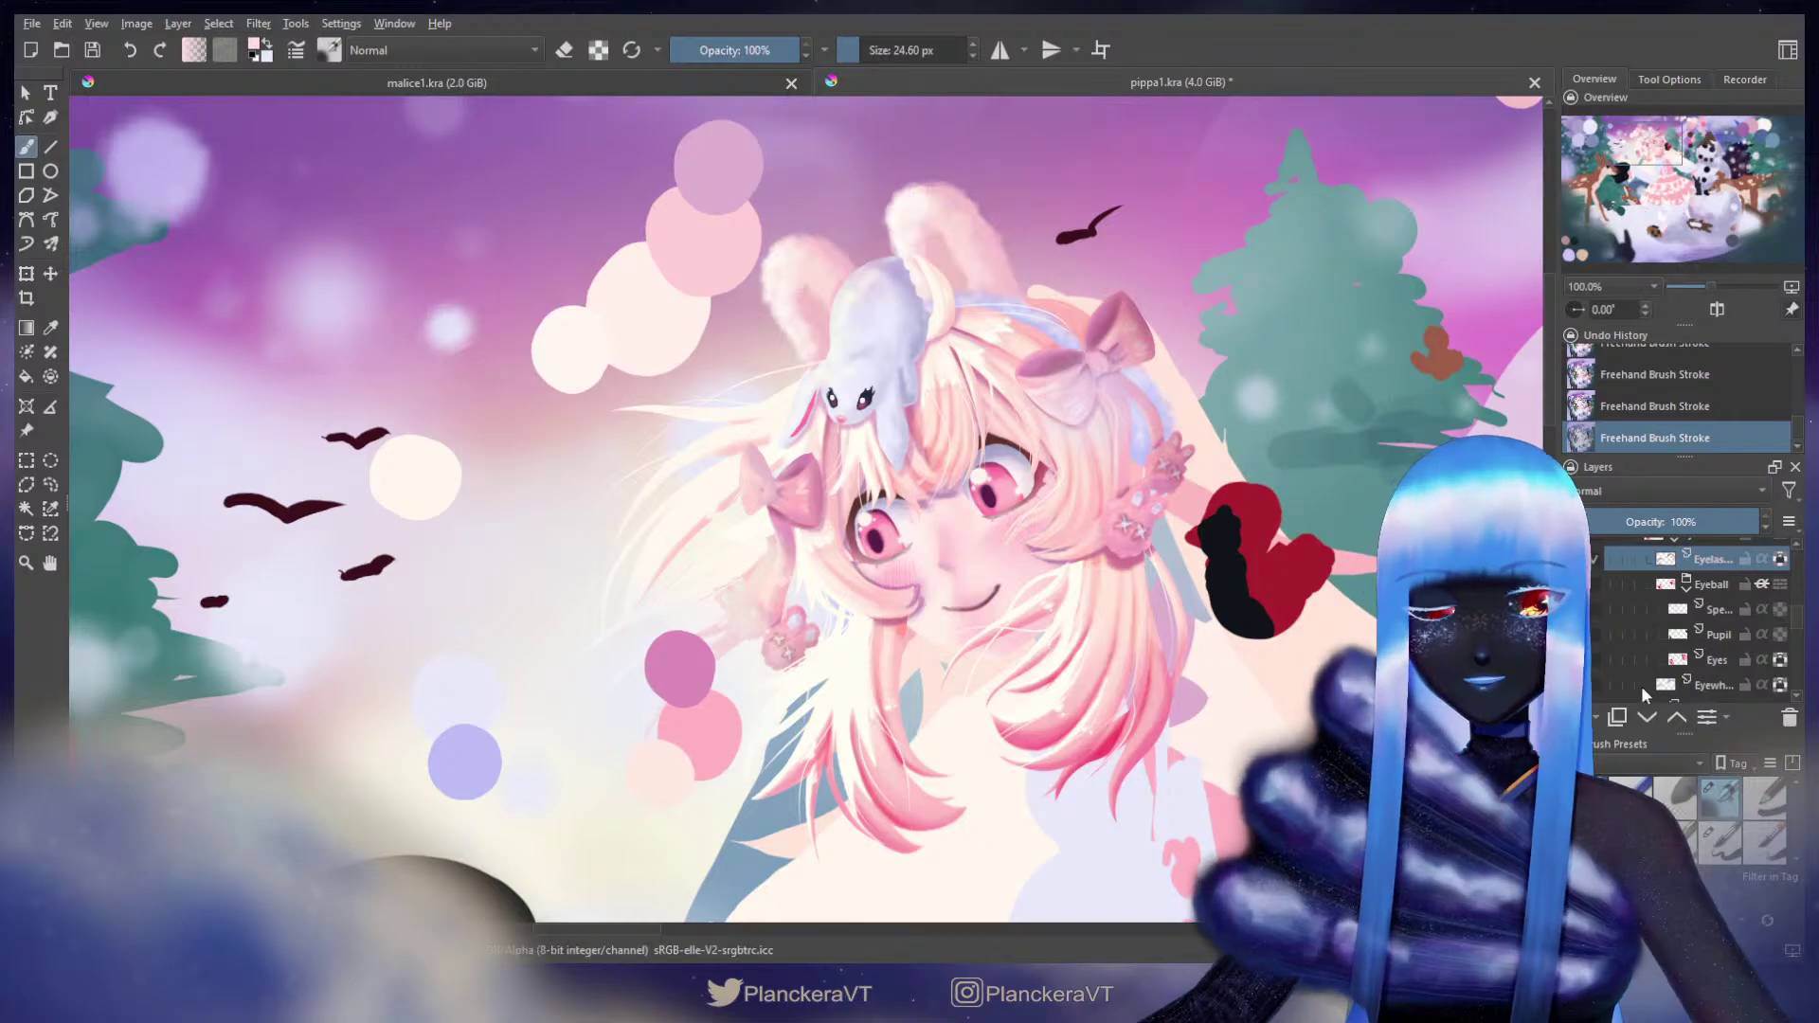
Step: Sample the dark brown of the upper lashes and paint fine lower lashes on the picture's left eye with a brush of about 3 to 5 px
{"action": "scroll", "coordinate": [1147, 631], "scroll_direction": "up", "scroll_amount": 2}
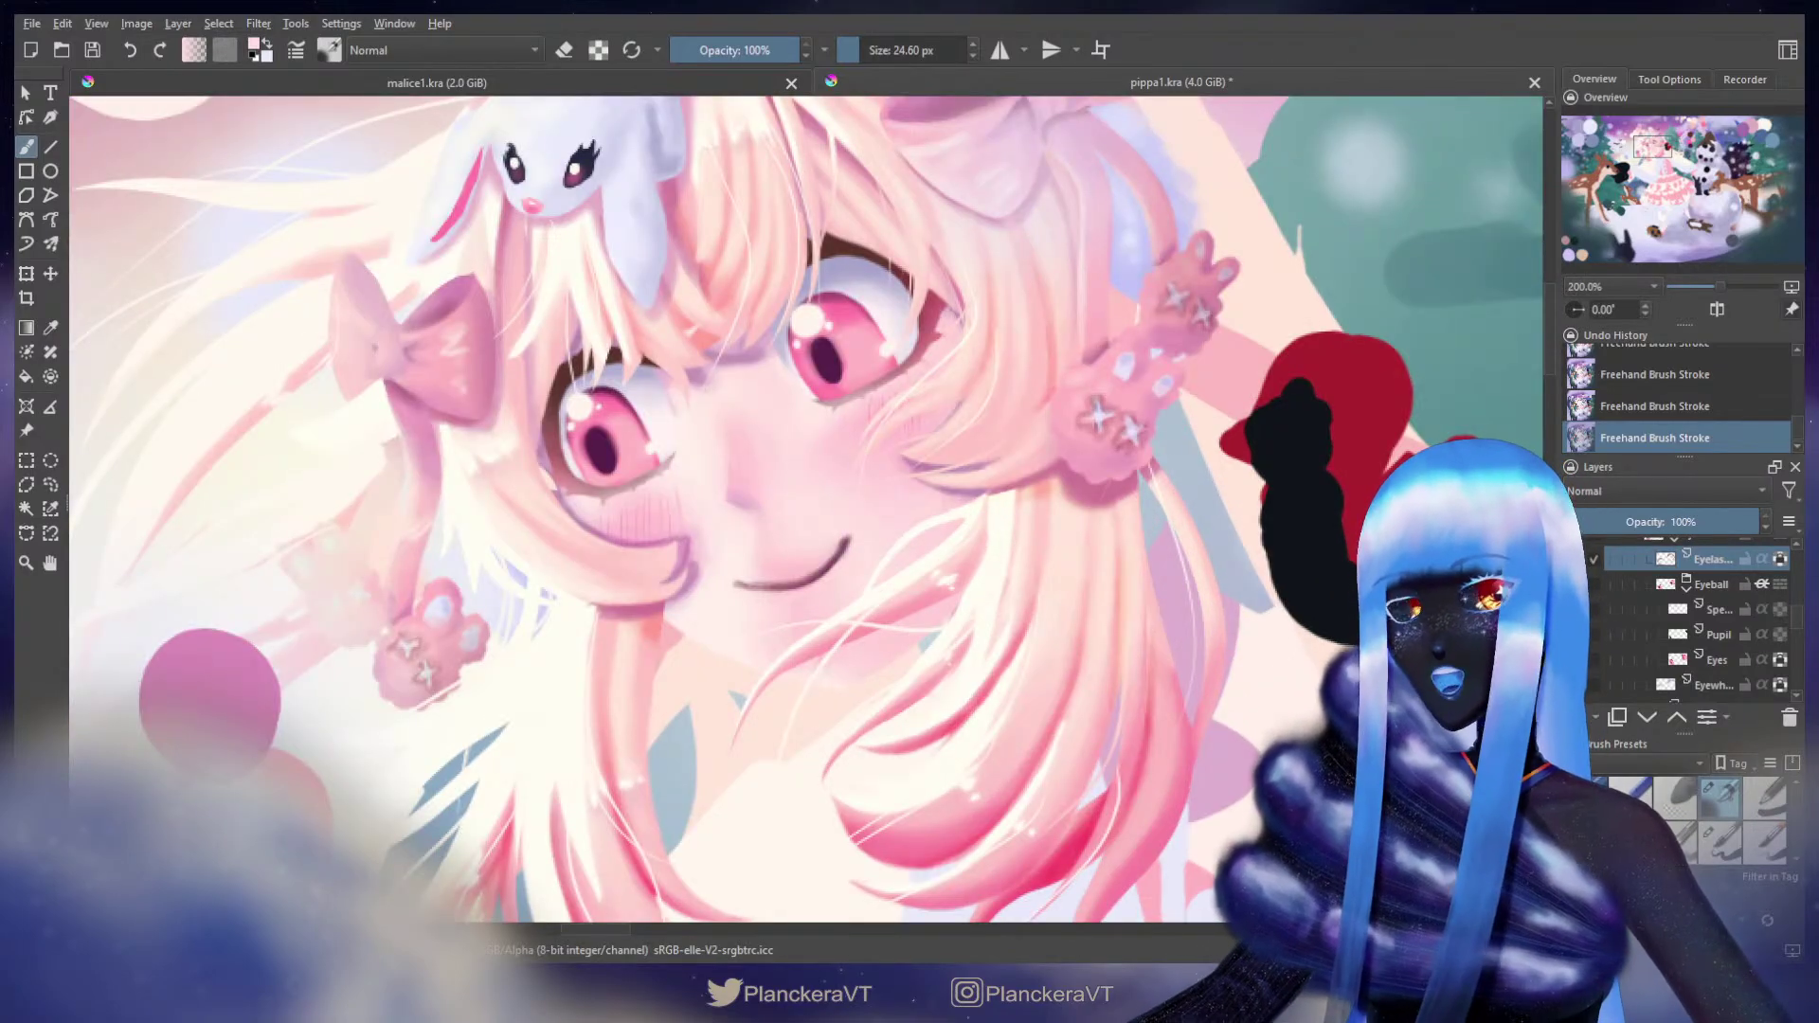
{"action": "left_click_drag", "start_coordinate": [853, 416], "coordinate": [1070, 588]}
{"action": "left_click", "coordinate": [1058, 411], "text": "ctrl"}
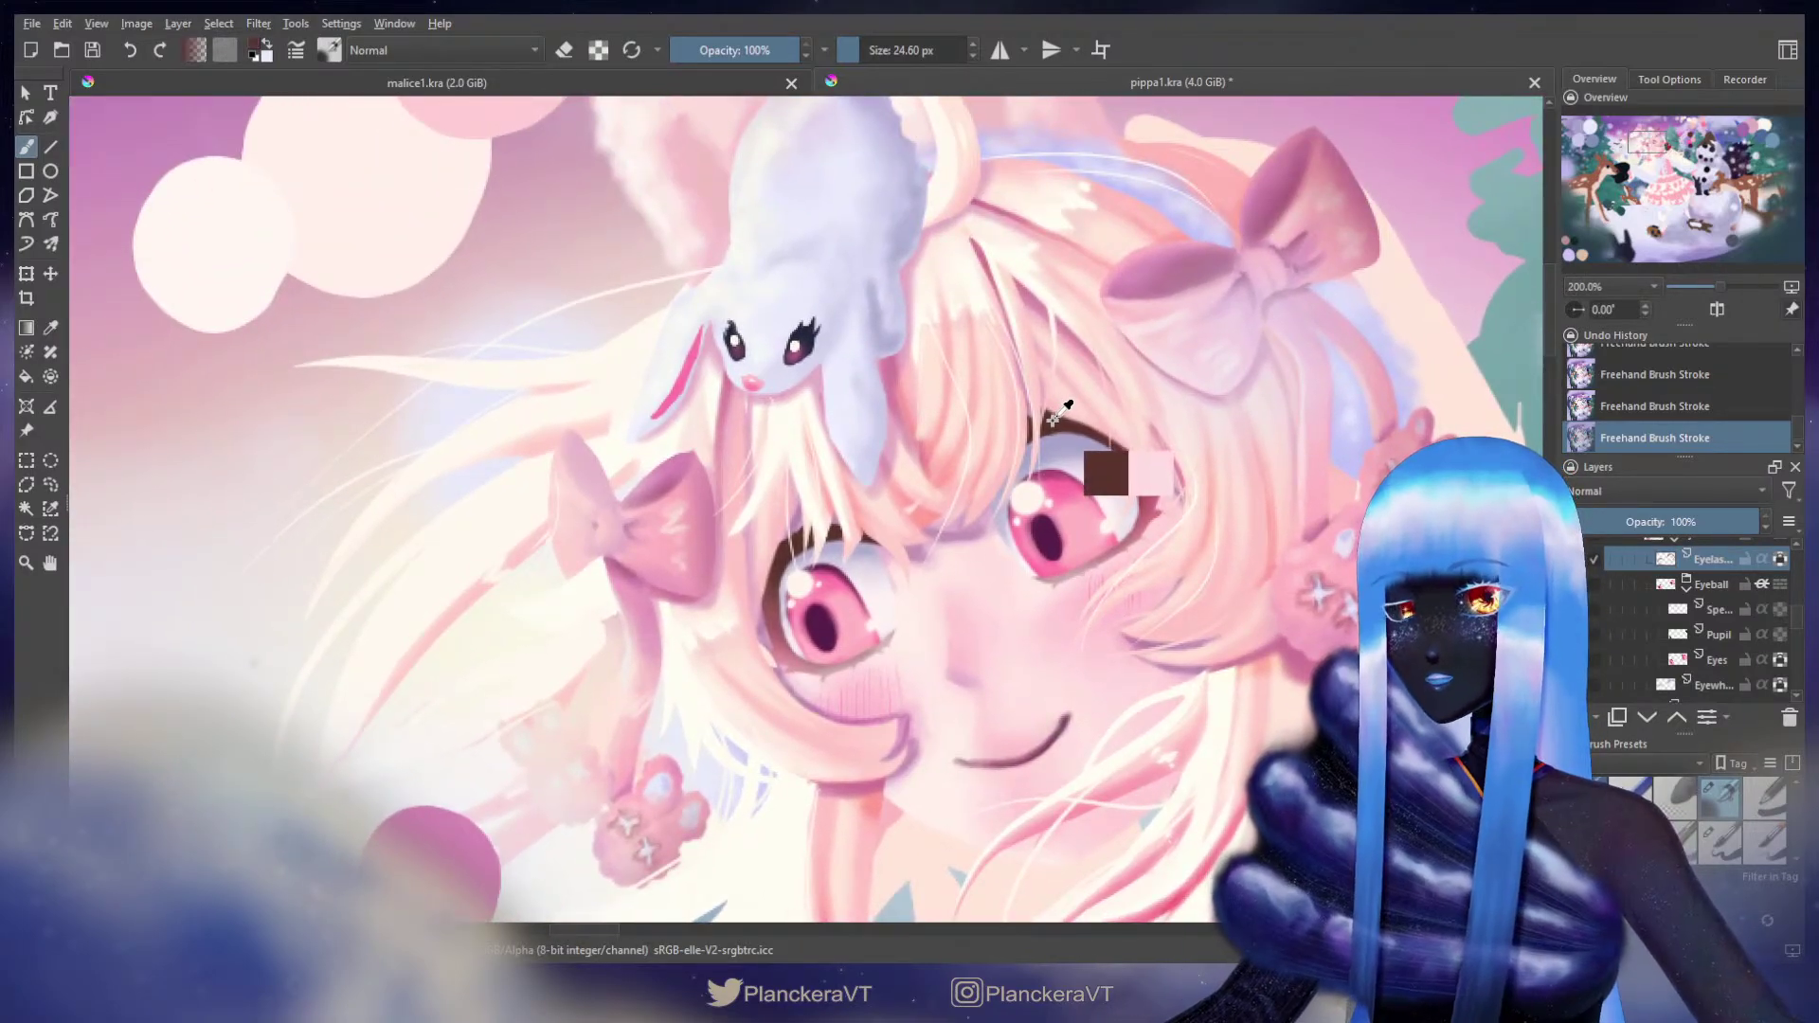
{"action": "left_click_drag", "start_coordinate": [833, 659], "coordinate": [795, 661], "text": "shift"}
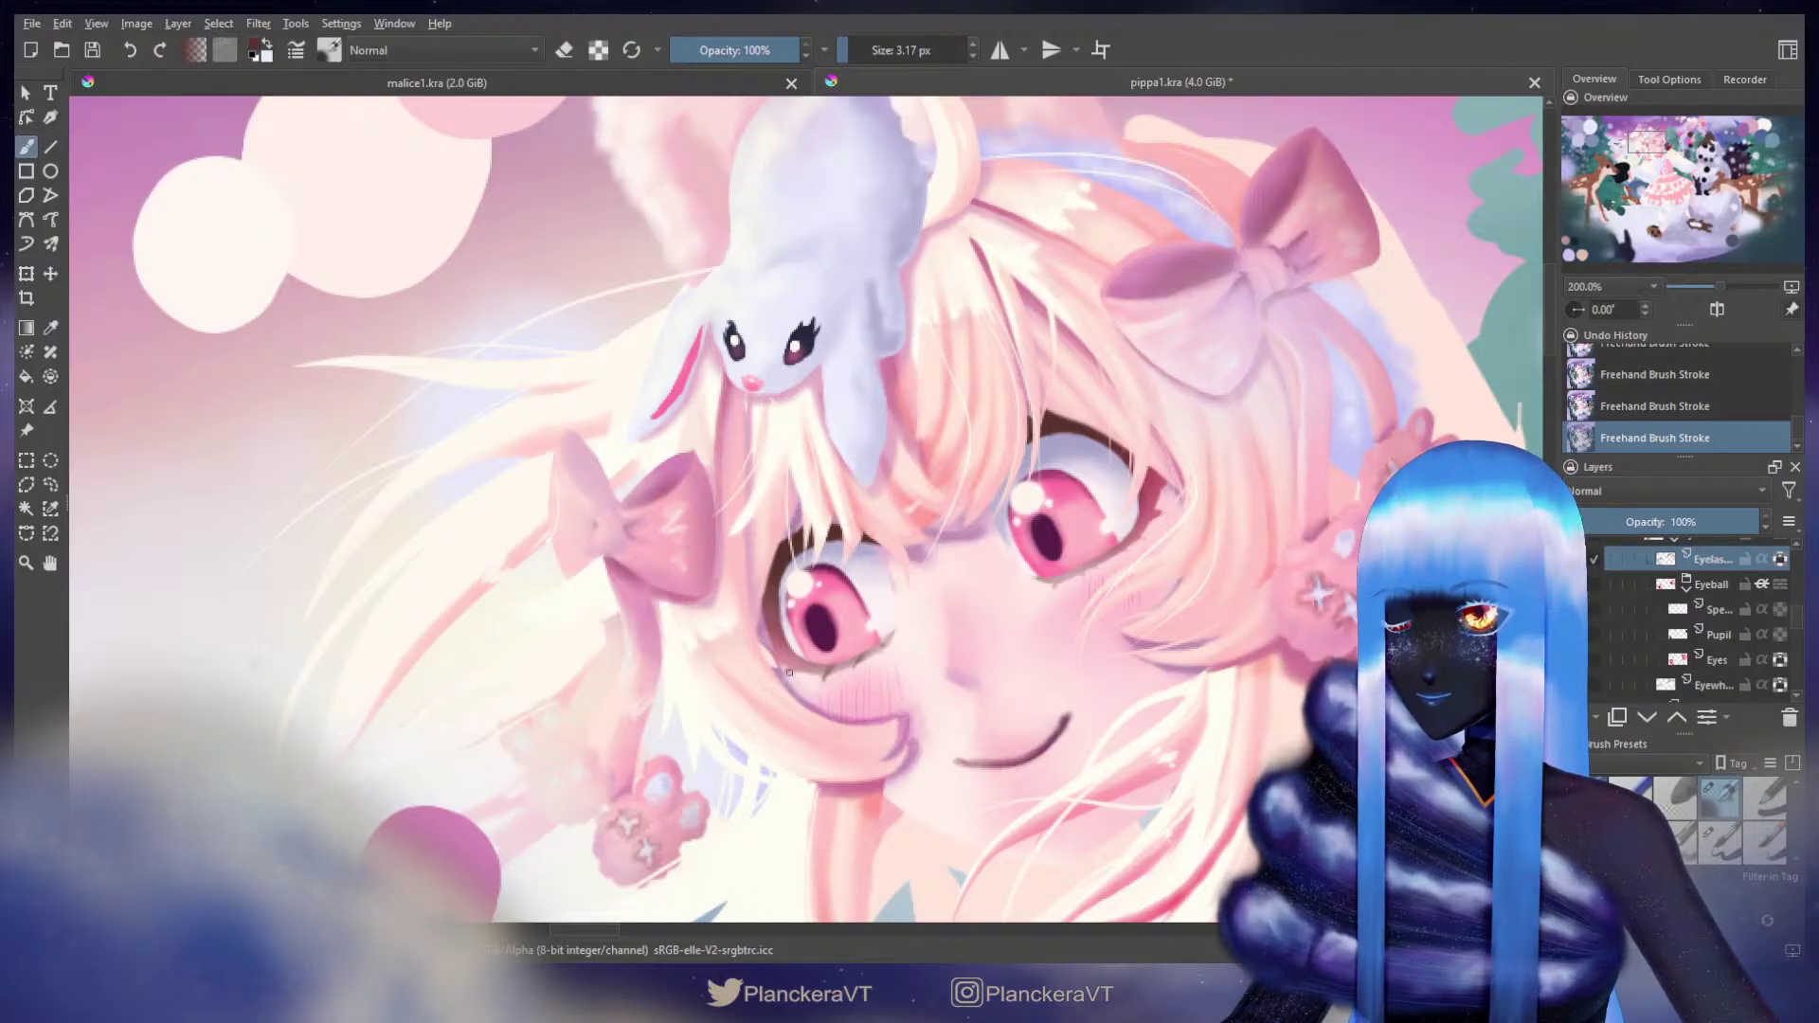
{"action": "left_click_drag", "start_coordinate": [797, 672], "coordinate": [801, 670], "text": "shift"}
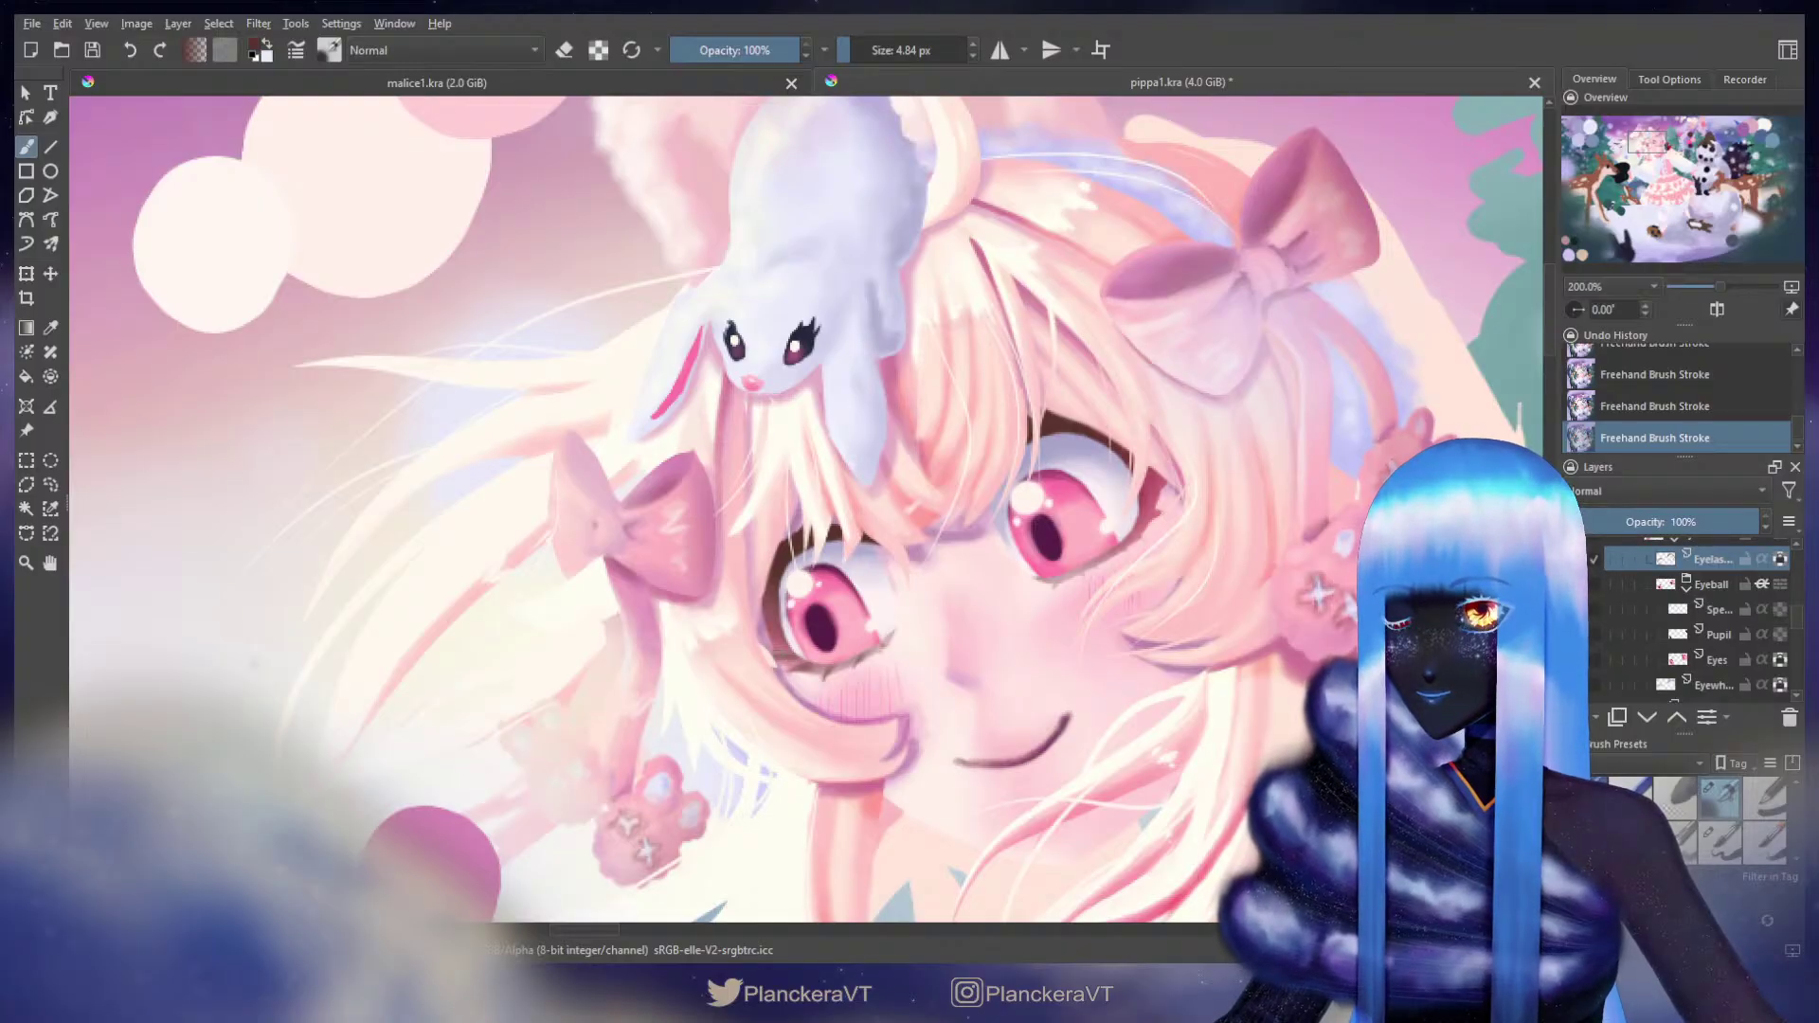
{"action": "left_click_drag", "start_coordinate": [792, 632], "coordinate": [794, 647]}
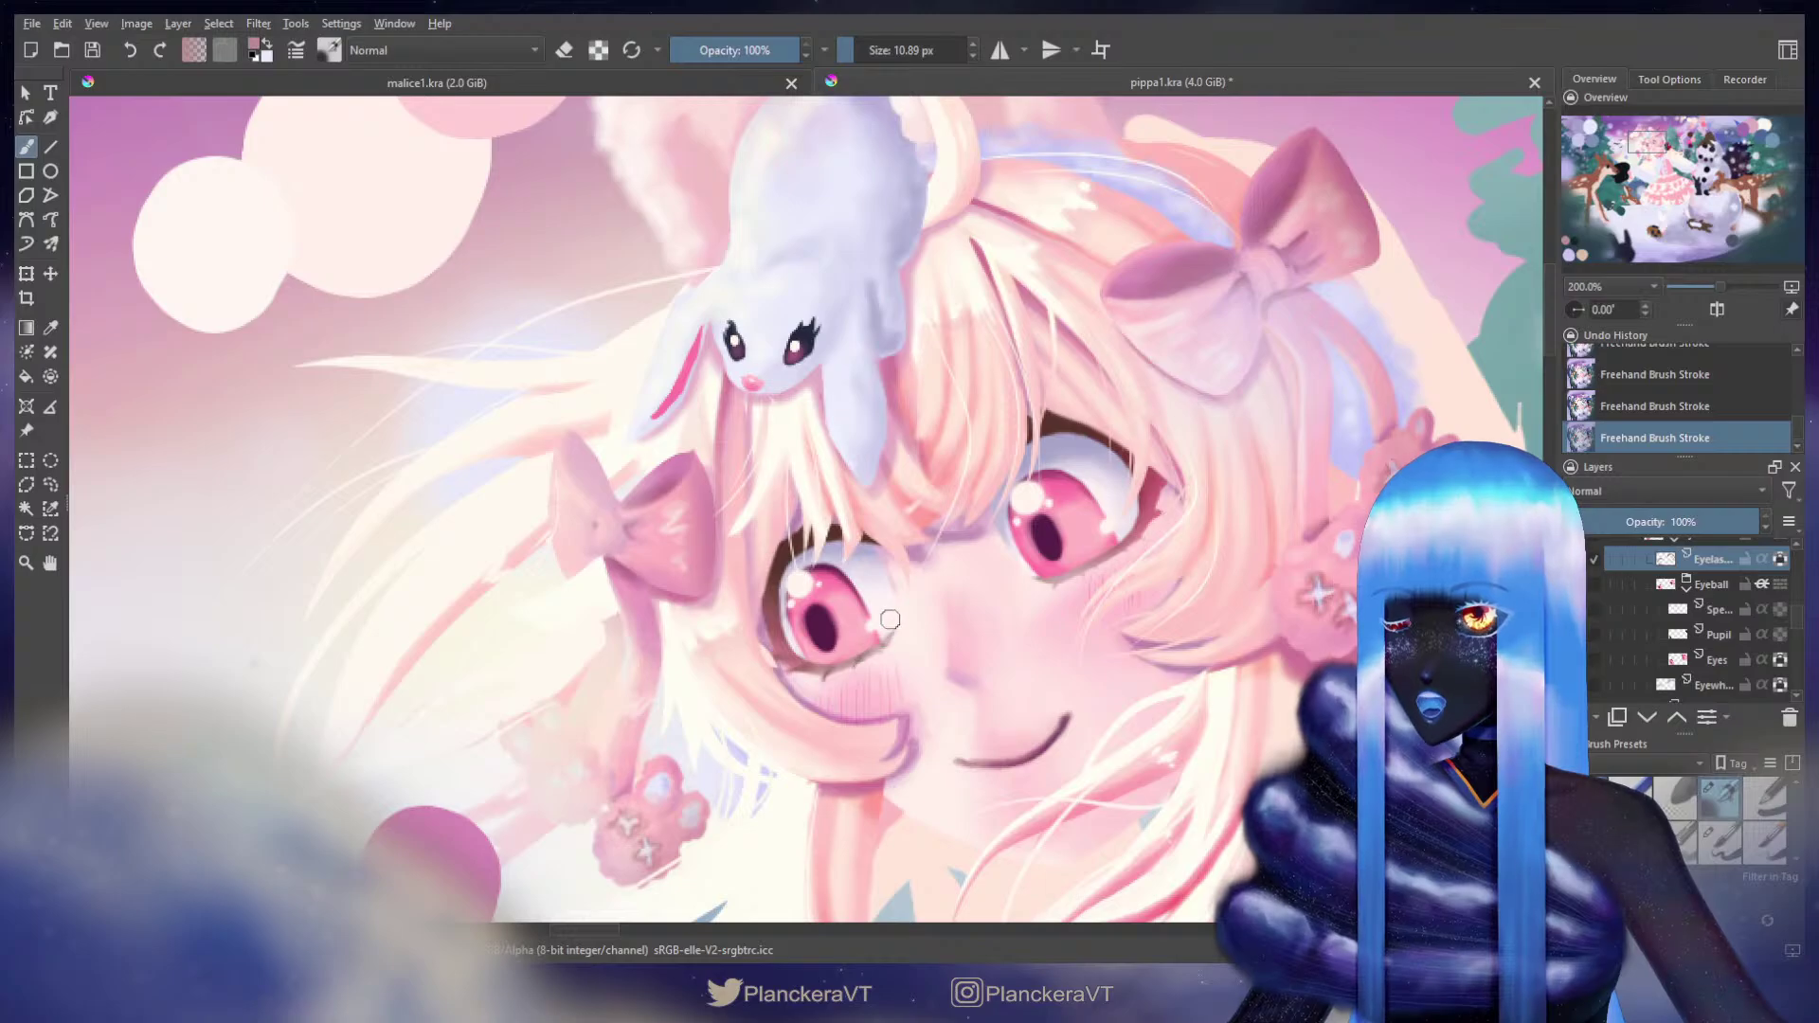
{"action": "left_click", "coordinate": [778, 560], "text": "ctrl"}
{"action": "key", "text": "bracketleft"}
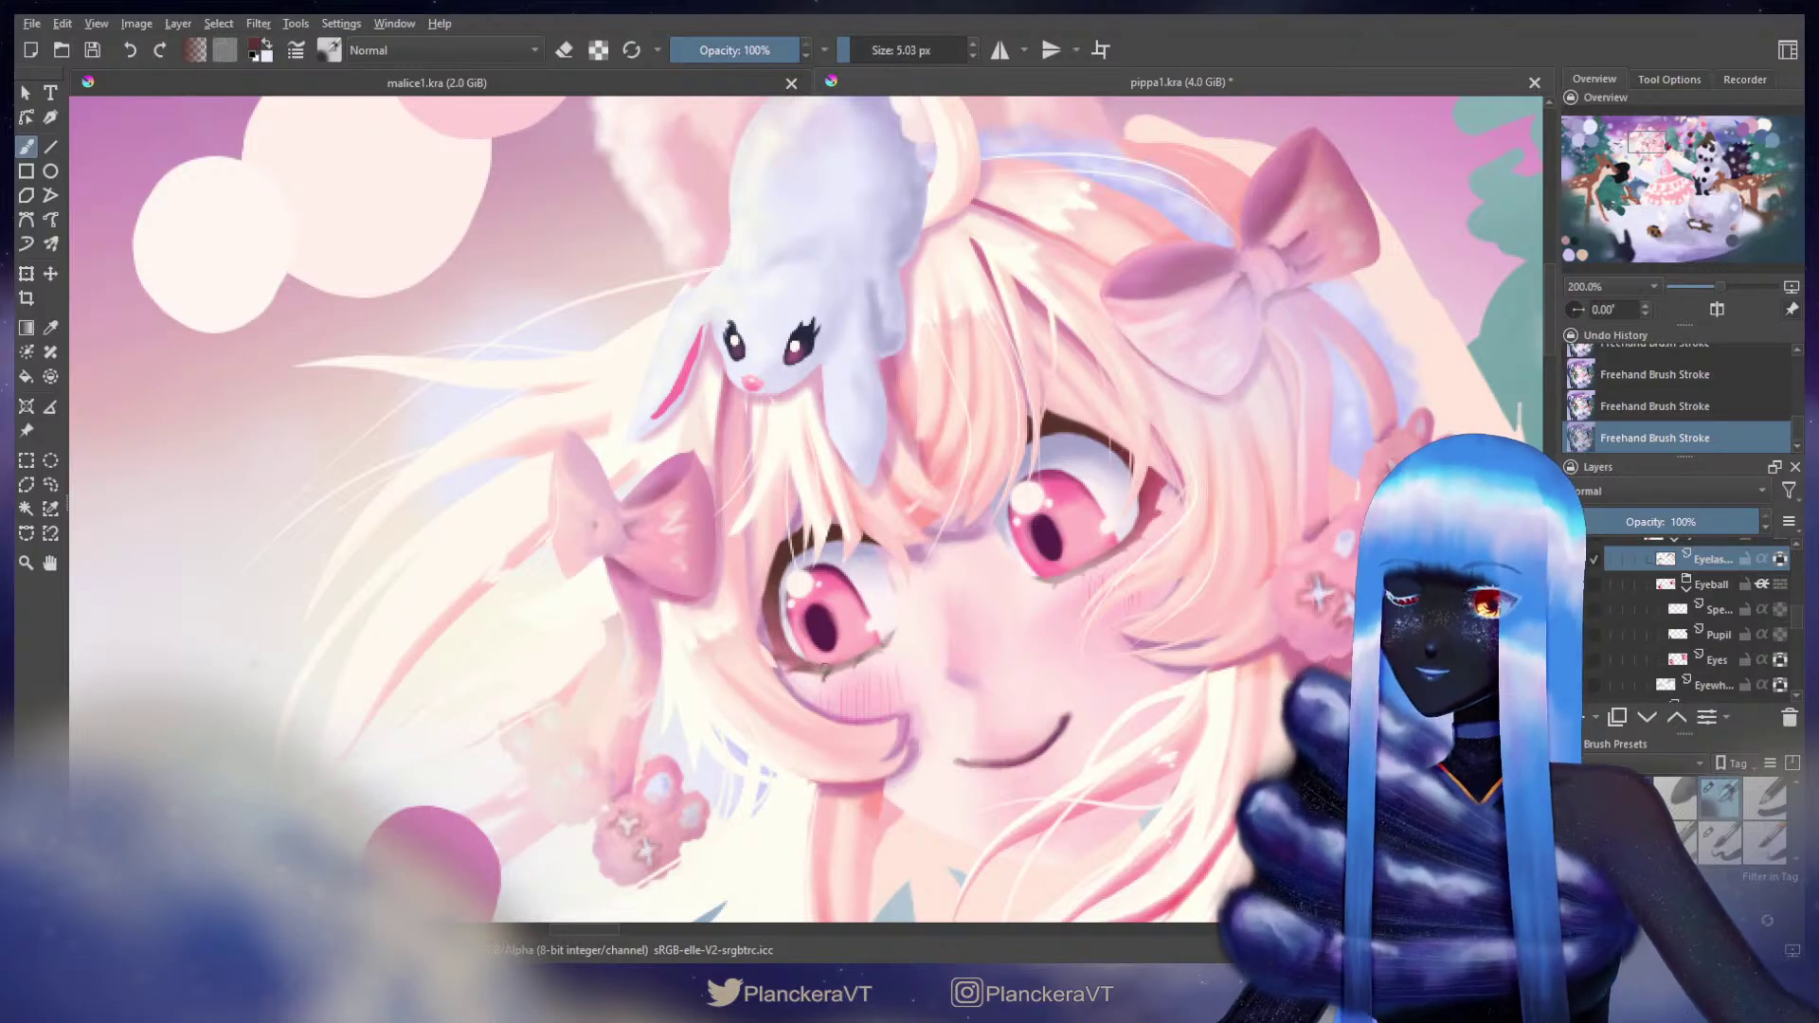
Step: Refine the lashes of both eyes, alternating sampled dark brown at about 7 px with soft skin pink at about 58 and 31 px
{"action": "scroll", "coordinate": [913, 573], "scroll_direction": "down", "scroll_amount": 2}
{"action": "left_click_drag", "start_coordinate": [836, 543], "coordinate": [897, 458]}
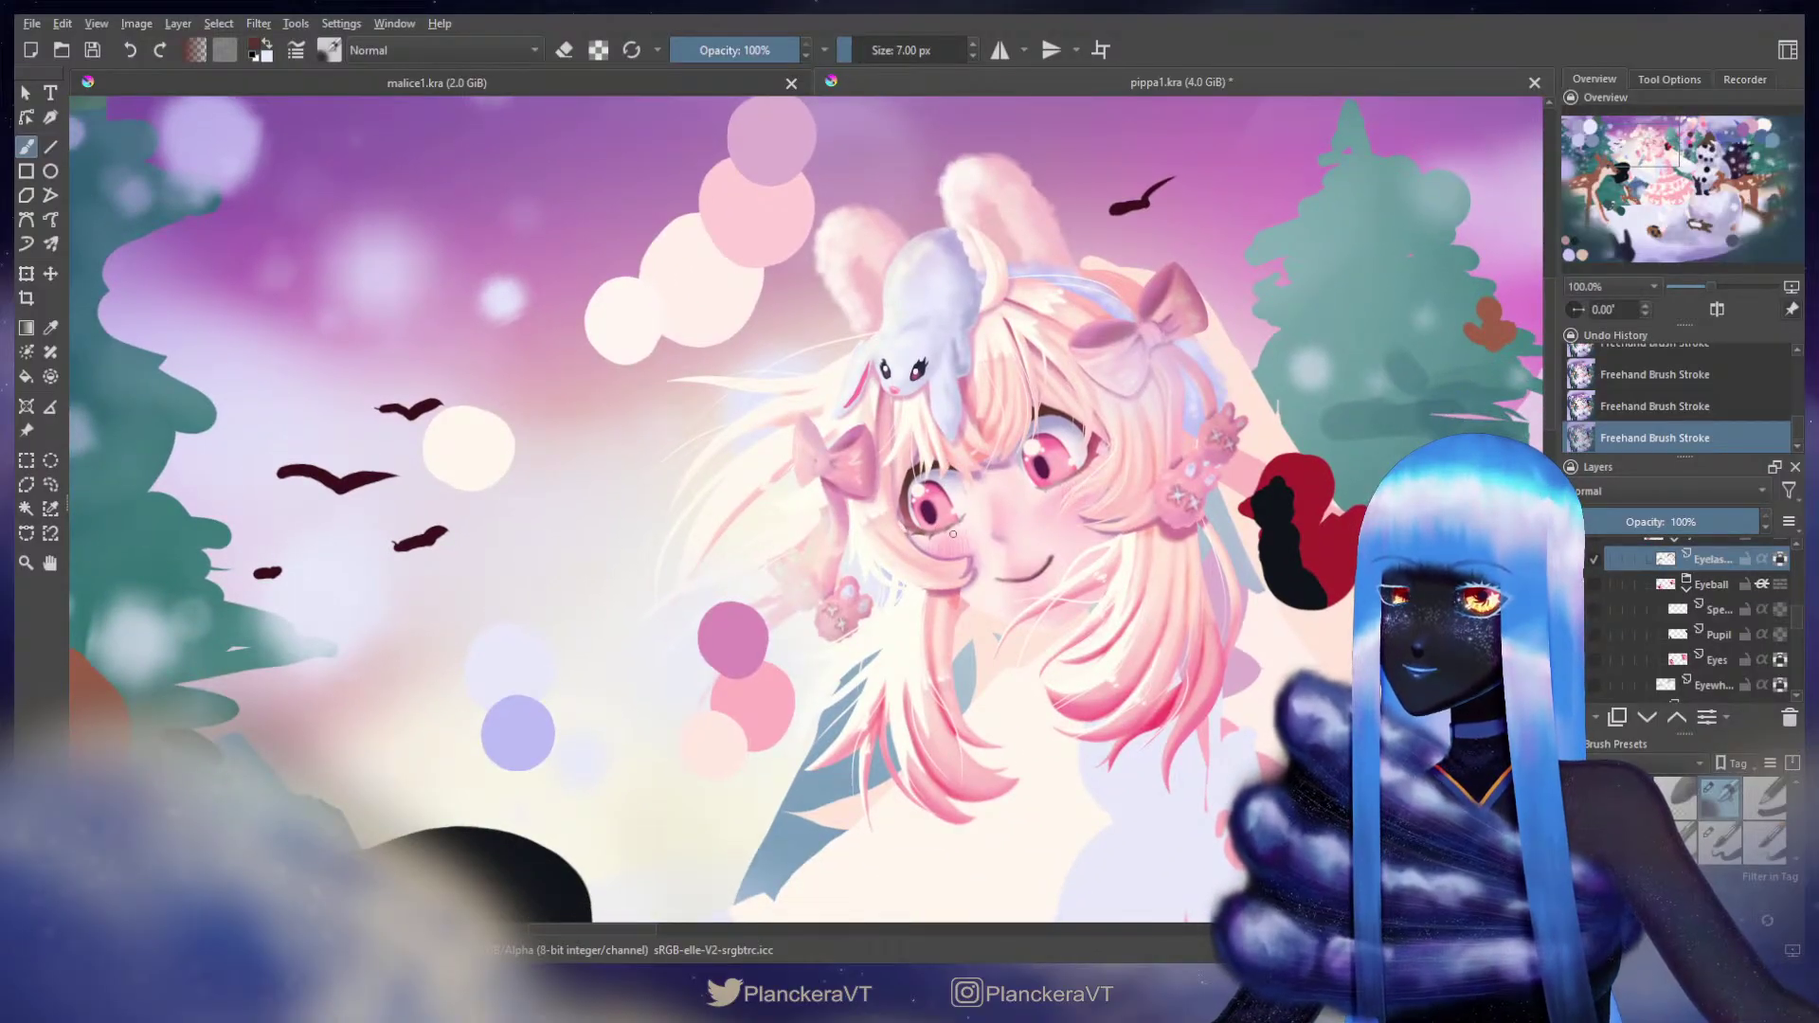
{"action": "left_click", "coordinate": [1000, 531], "text": "ctrl"}
{"action": "left_click_drag", "start_coordinate": [930, 542], "coordinate": [979, 542], "text": "shift"}
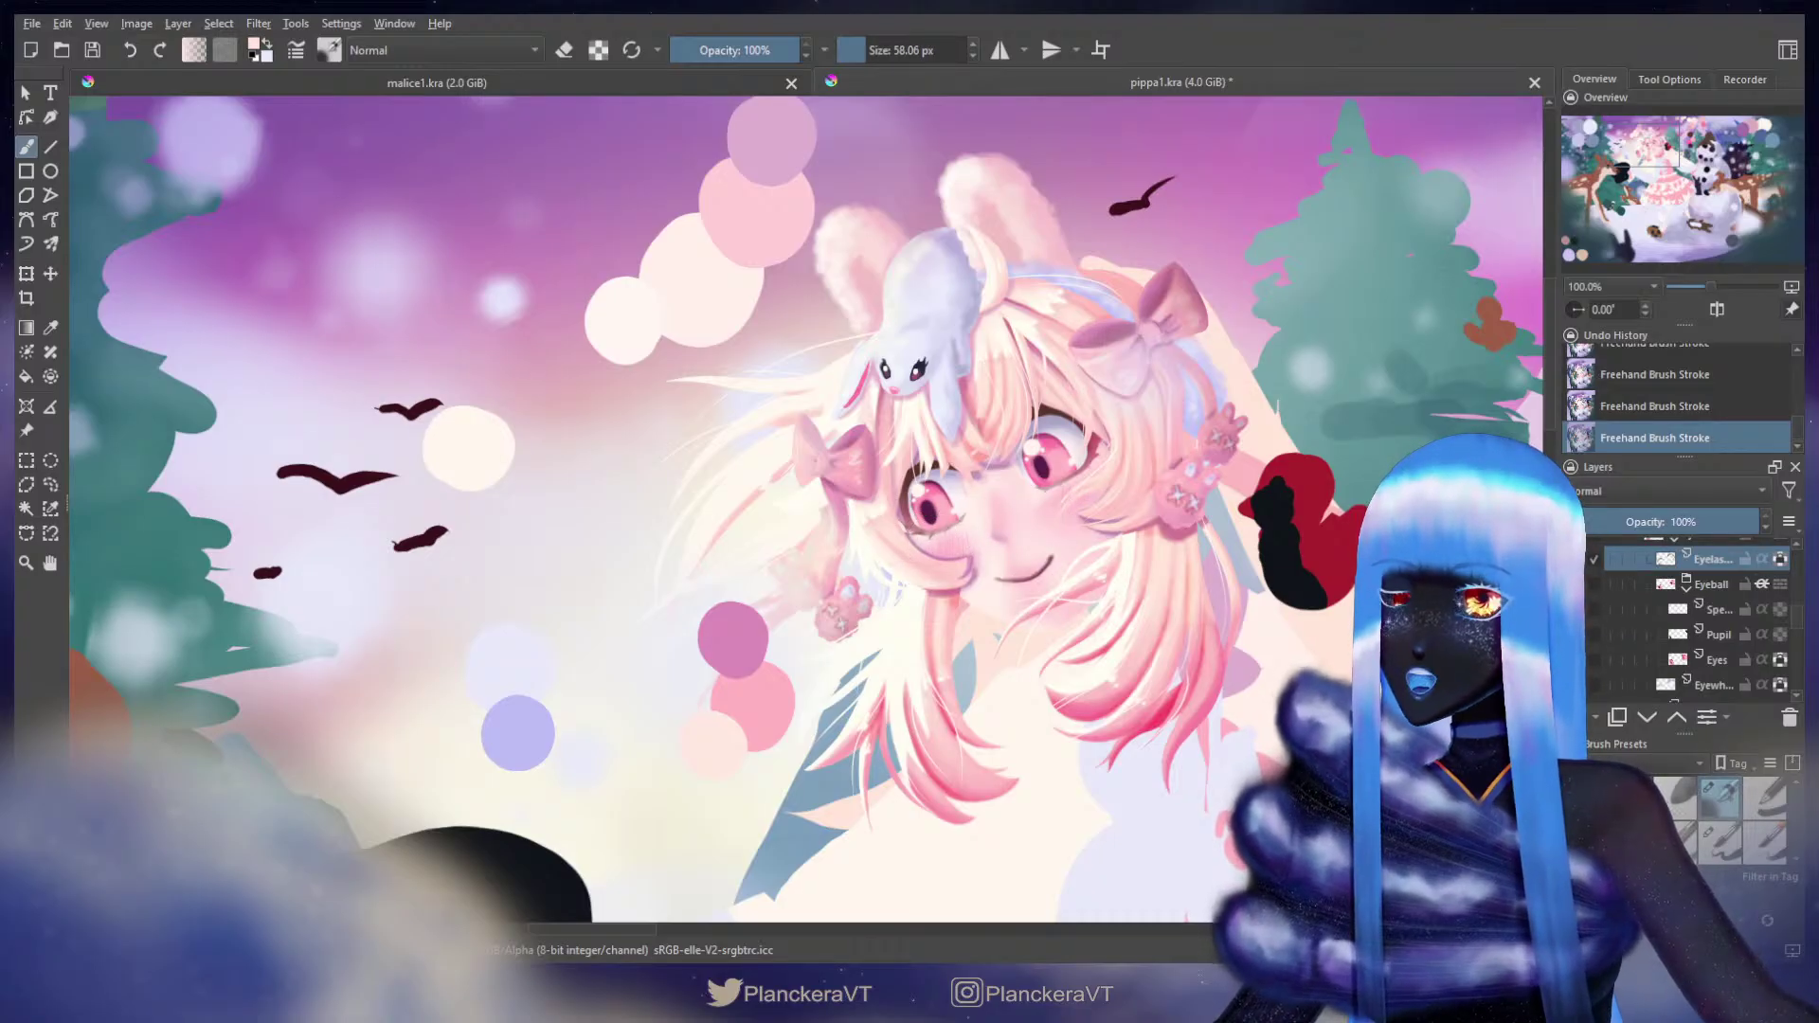
{"action": "left_click", "coordinate": [1043, 410], "text": "ctrl"}
{"action": "left_click_drag", "start_coordinate": [1058, 476], "coordinate": [1010, 476], "text": "shift"}
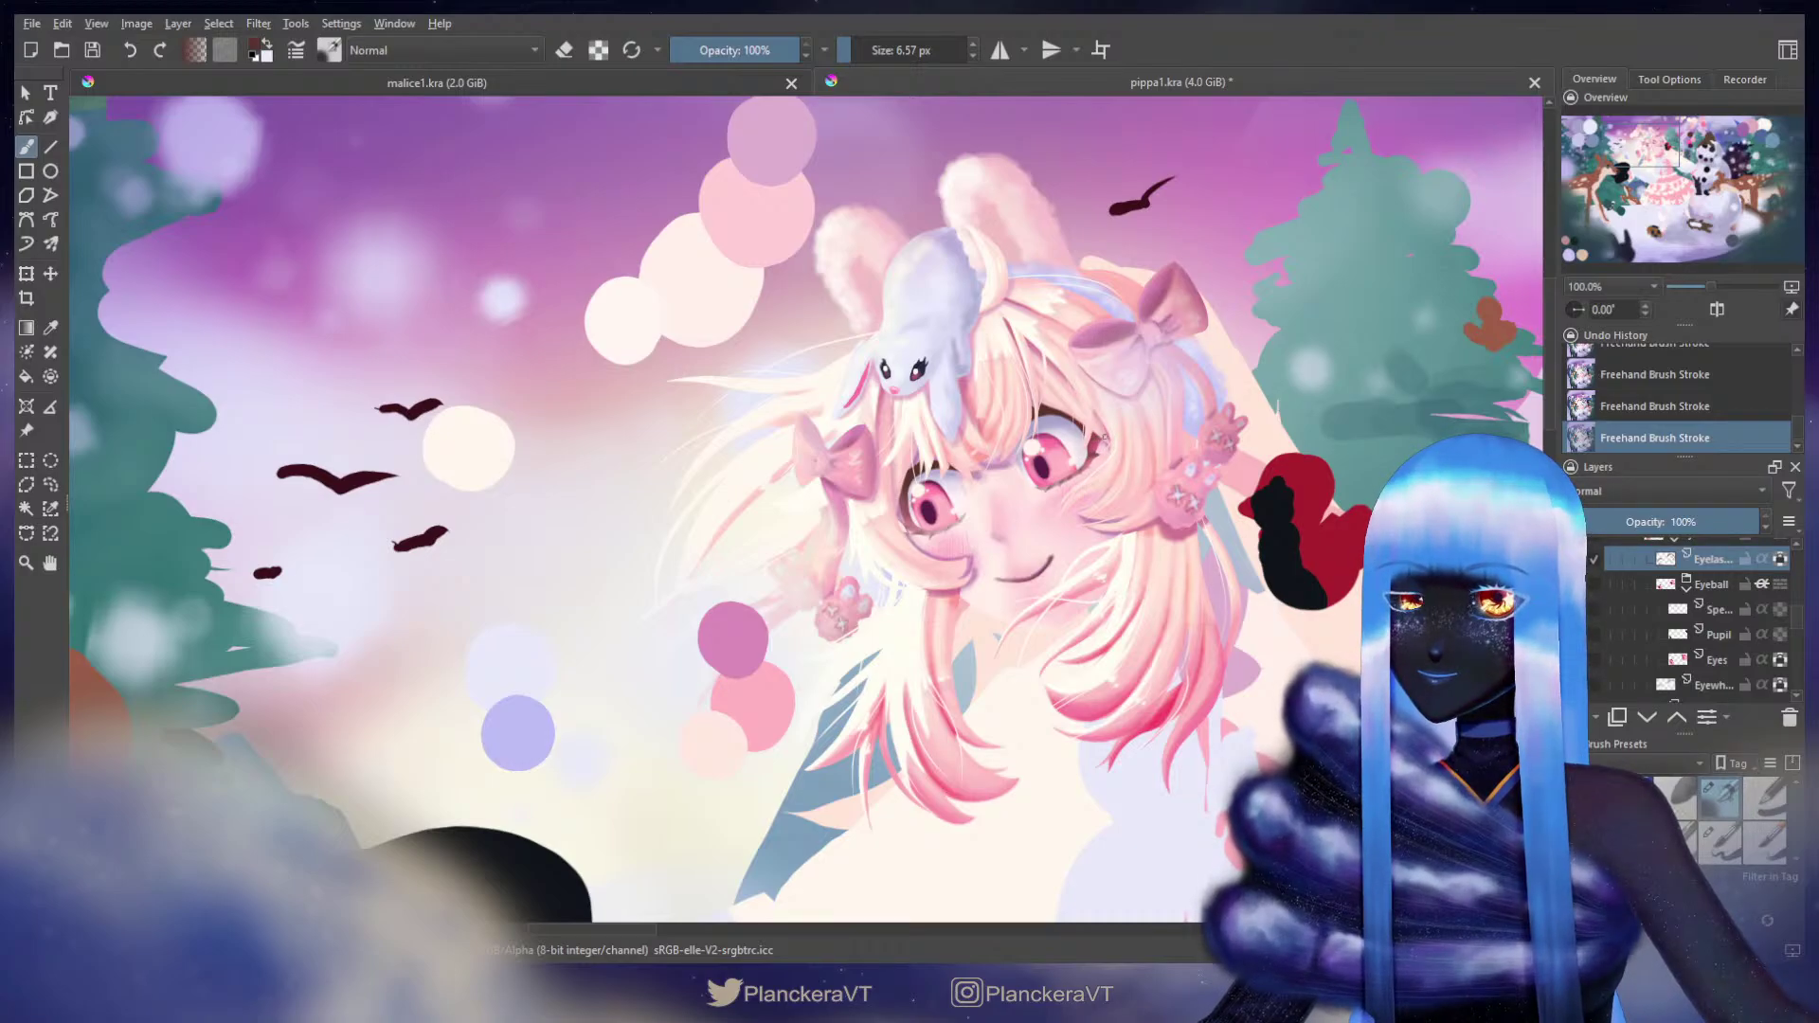
{"action": "left_click", "coordinate": [1036, 504], "text": "ctrl"}
{"action": "left_click_drag", "start_coordinate": [1059, 481], "coordinate": [1081, 482], "text": "shift"}
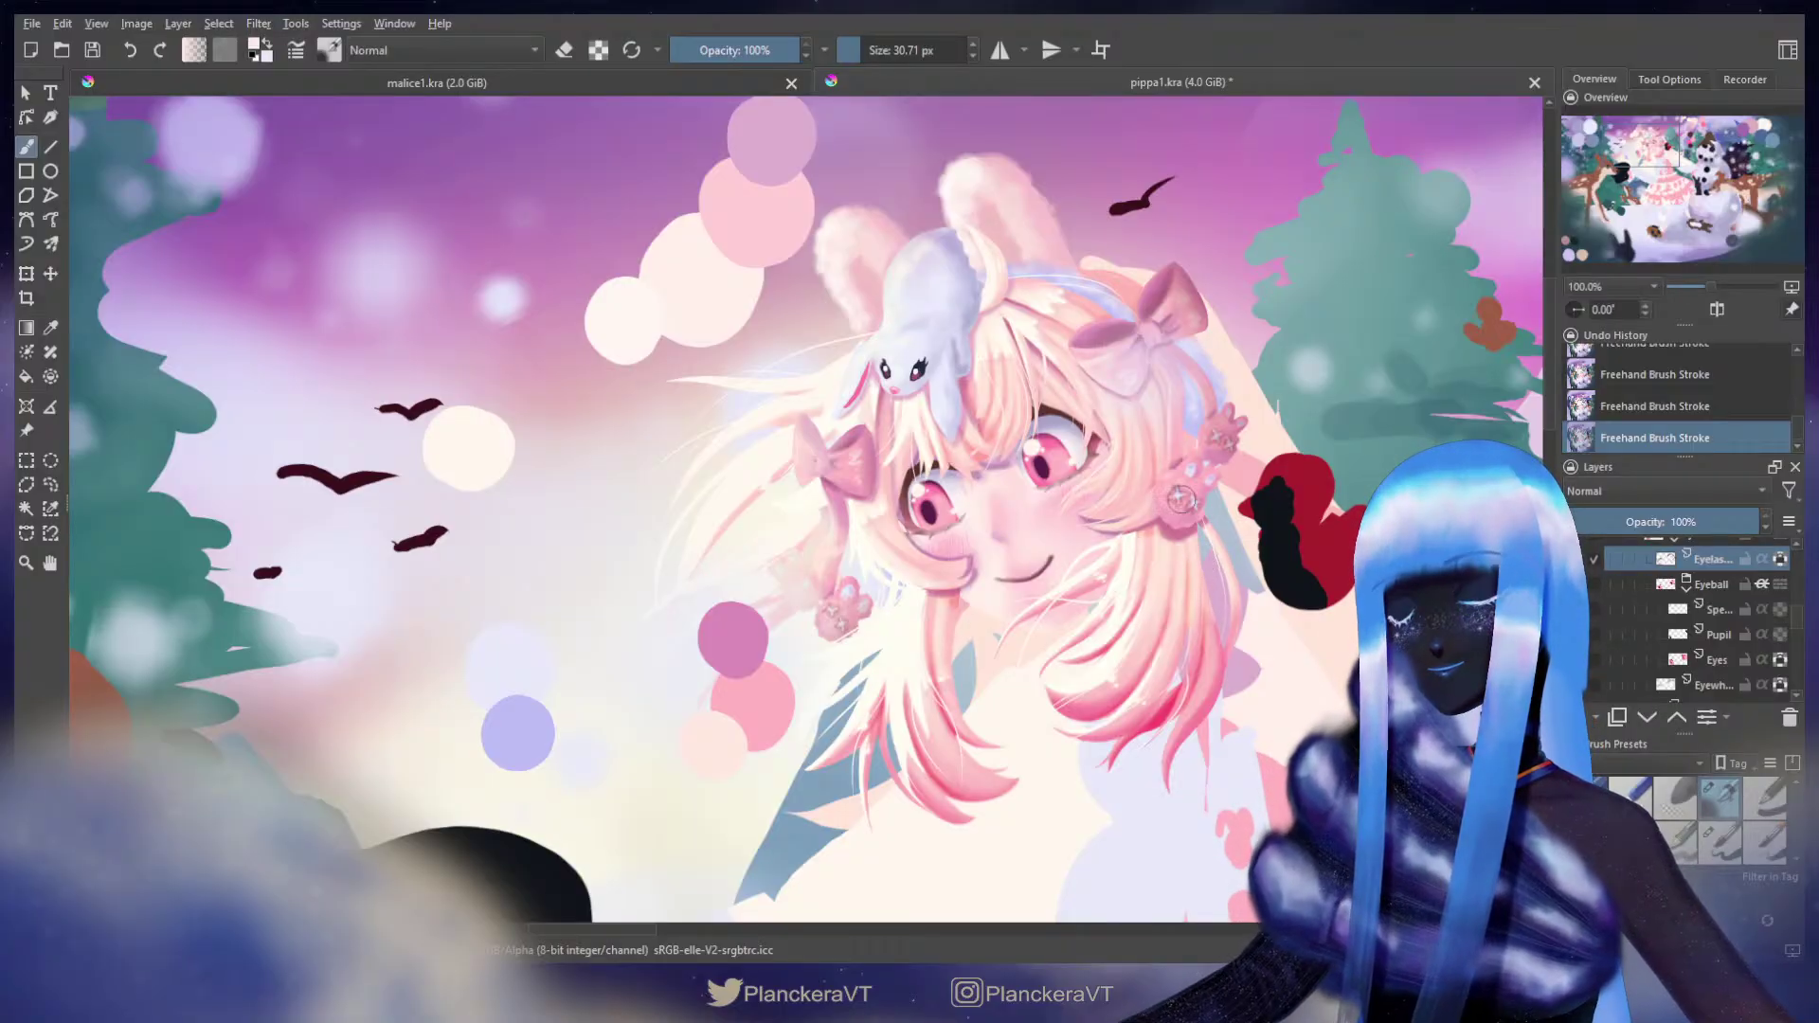
Step: Select the Swatch layer near the dark brown swatch, look at the malice1 document and return to pippa1
{"action": "left_click_drag", "start_coordinate": [1128, 462], "coordinate": [882, 541]}
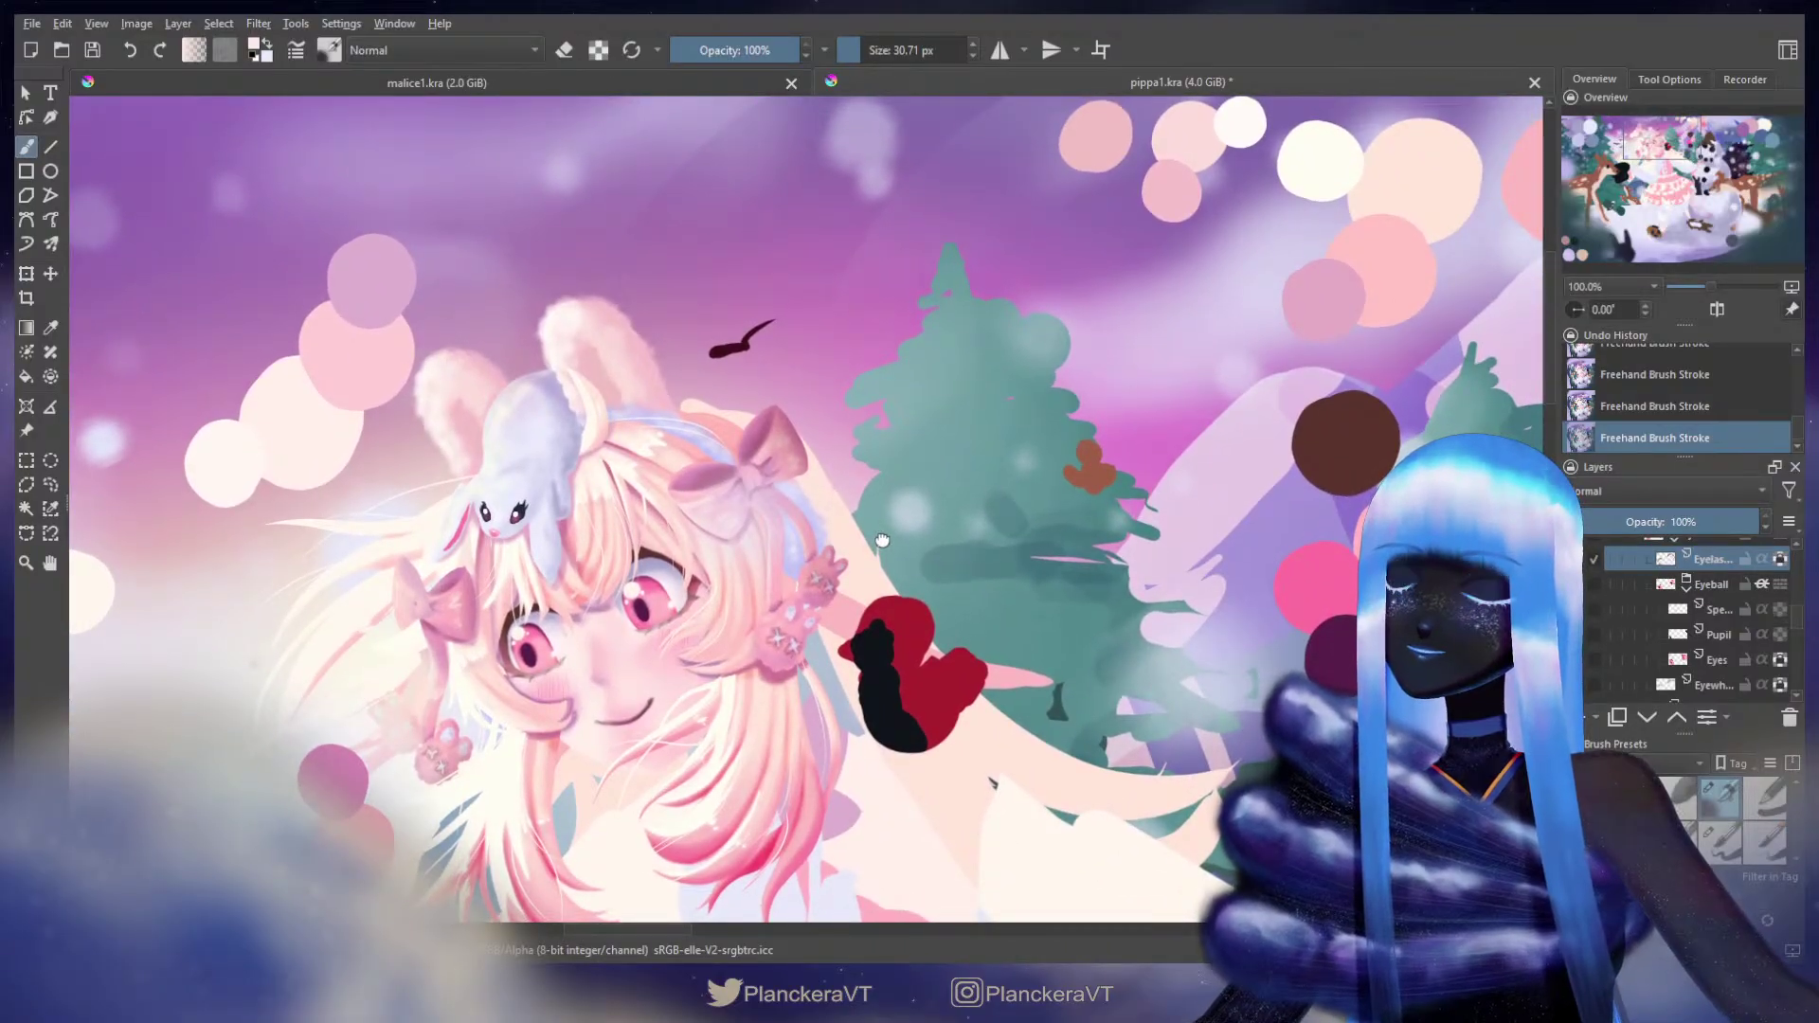
{"action": "left_click_drag", "start_coordinate": [1008, 496], "coordinate": [961, 512]}
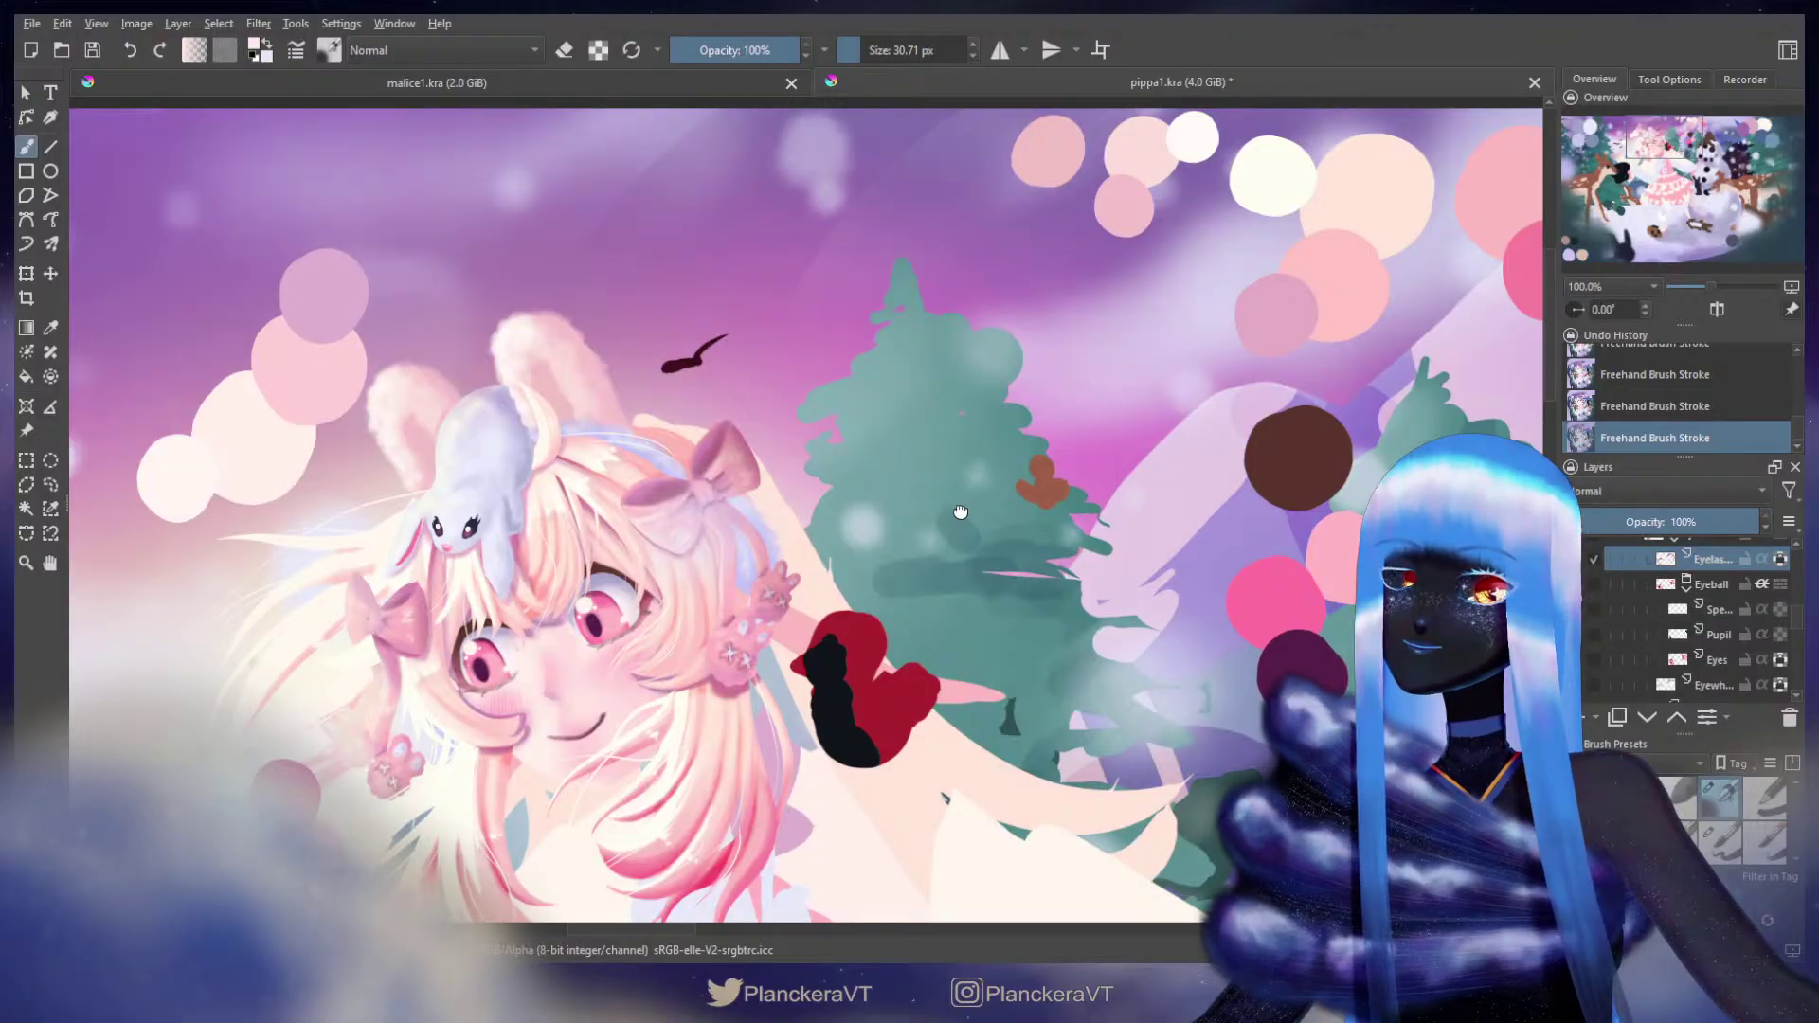
{"action": "left_click_drag", "start_coordinate": [960, 512], "coordinate": [956, 511]}
{"action": "left_click_drag", "start_coordinate": [1797, 617], "coordinate": [1800, 593]}
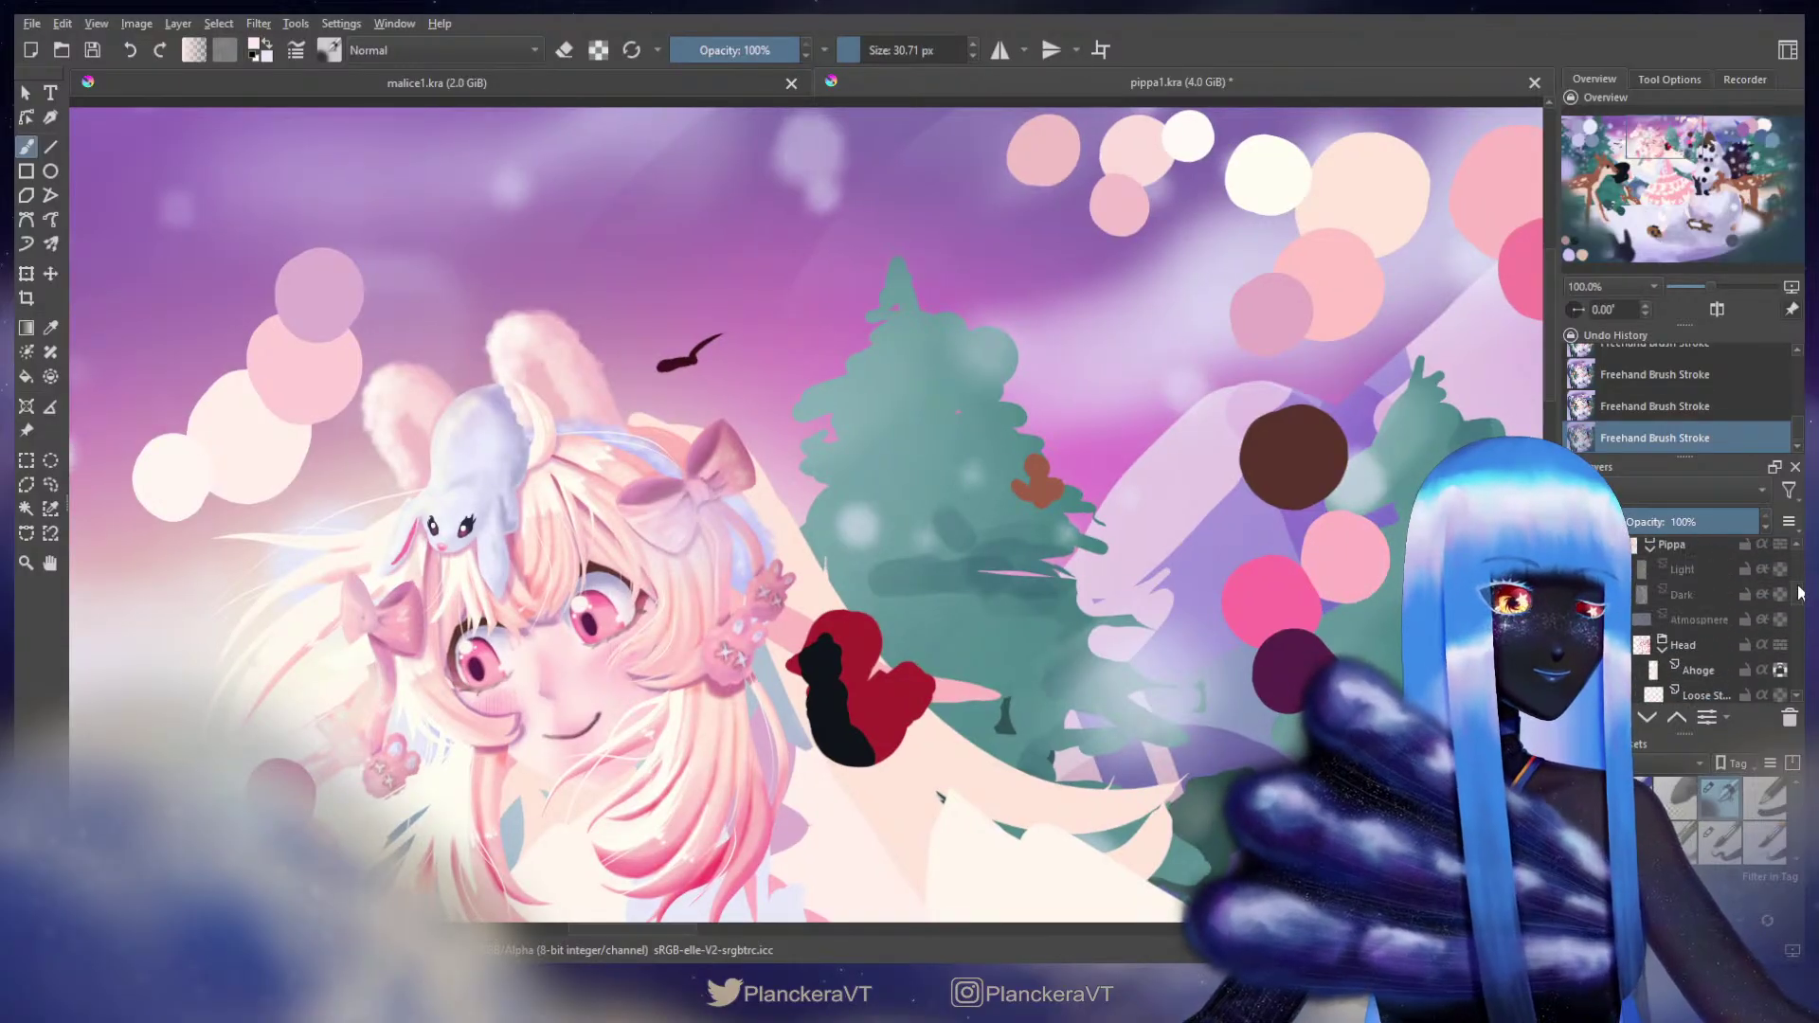
{"action": "scroll", "coordinate": [1799, 592], "scroll_direction": "up", "scroll_amount": 5}
{"action": "scroll", "coordinate": [1797, 573], "scroll_direction": "up", "scroll_amount": 5}
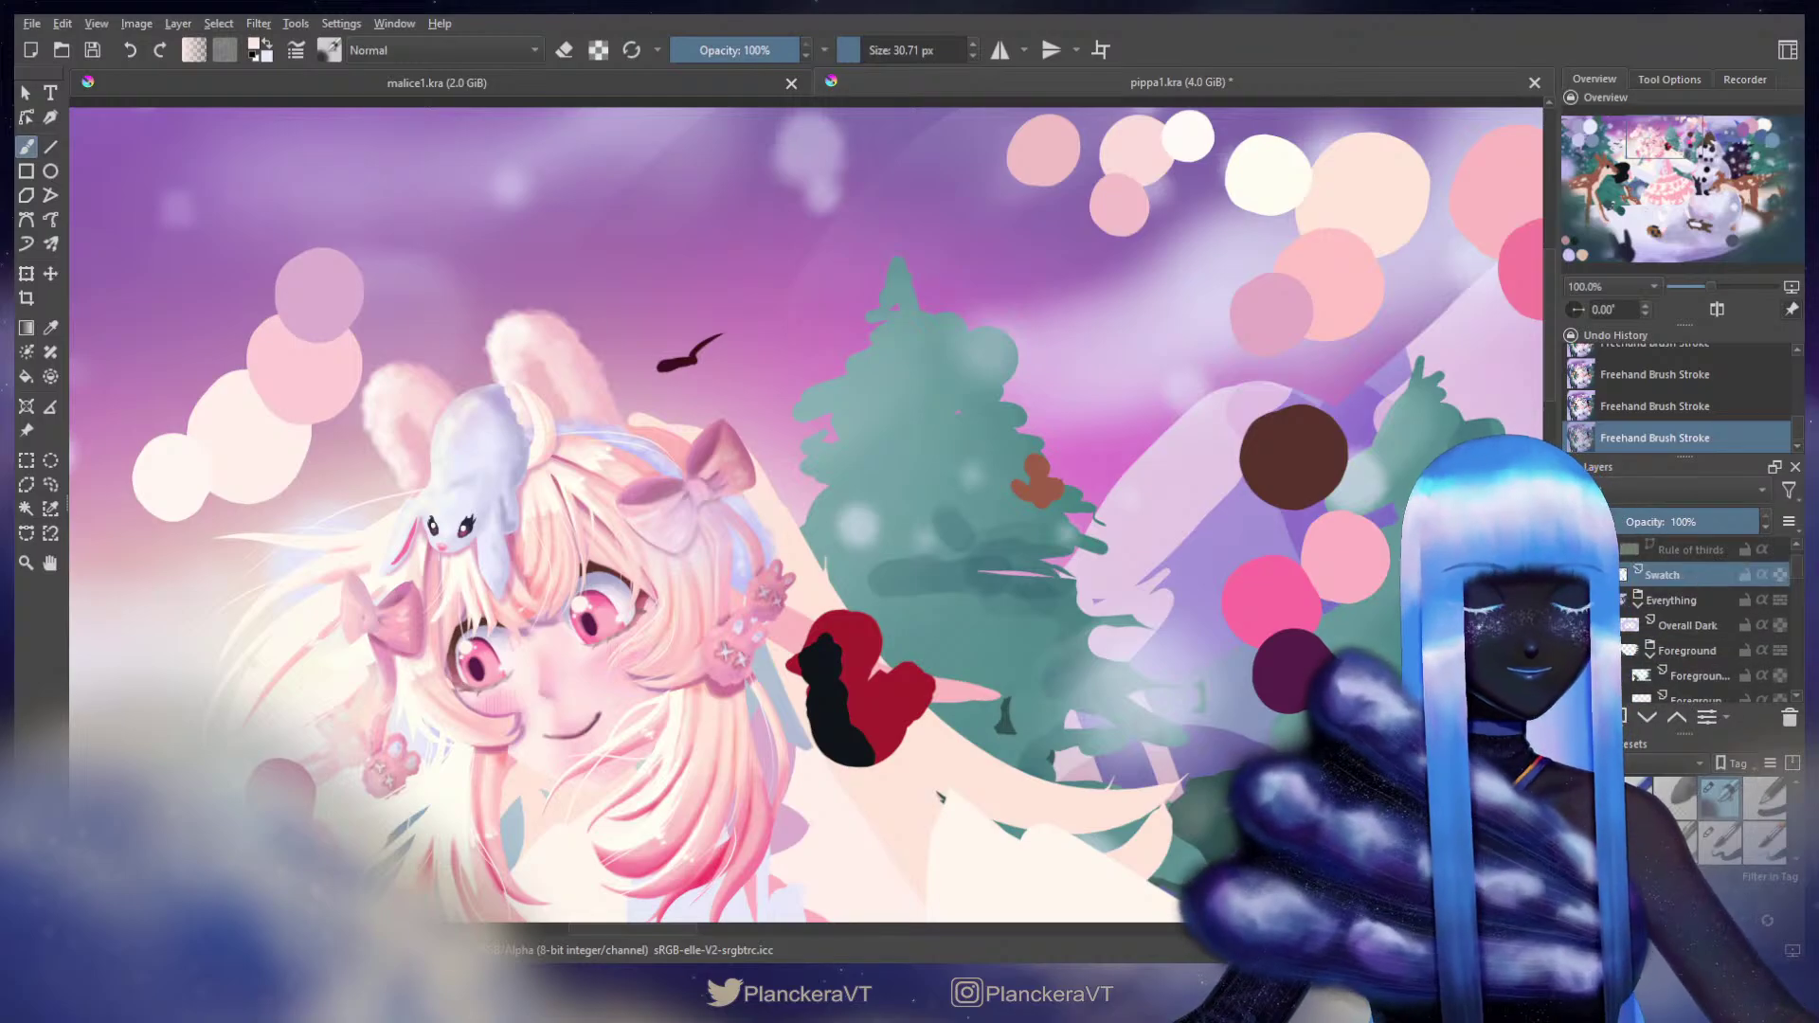
{"action": "left_click", "coordinate": [397, 74]}
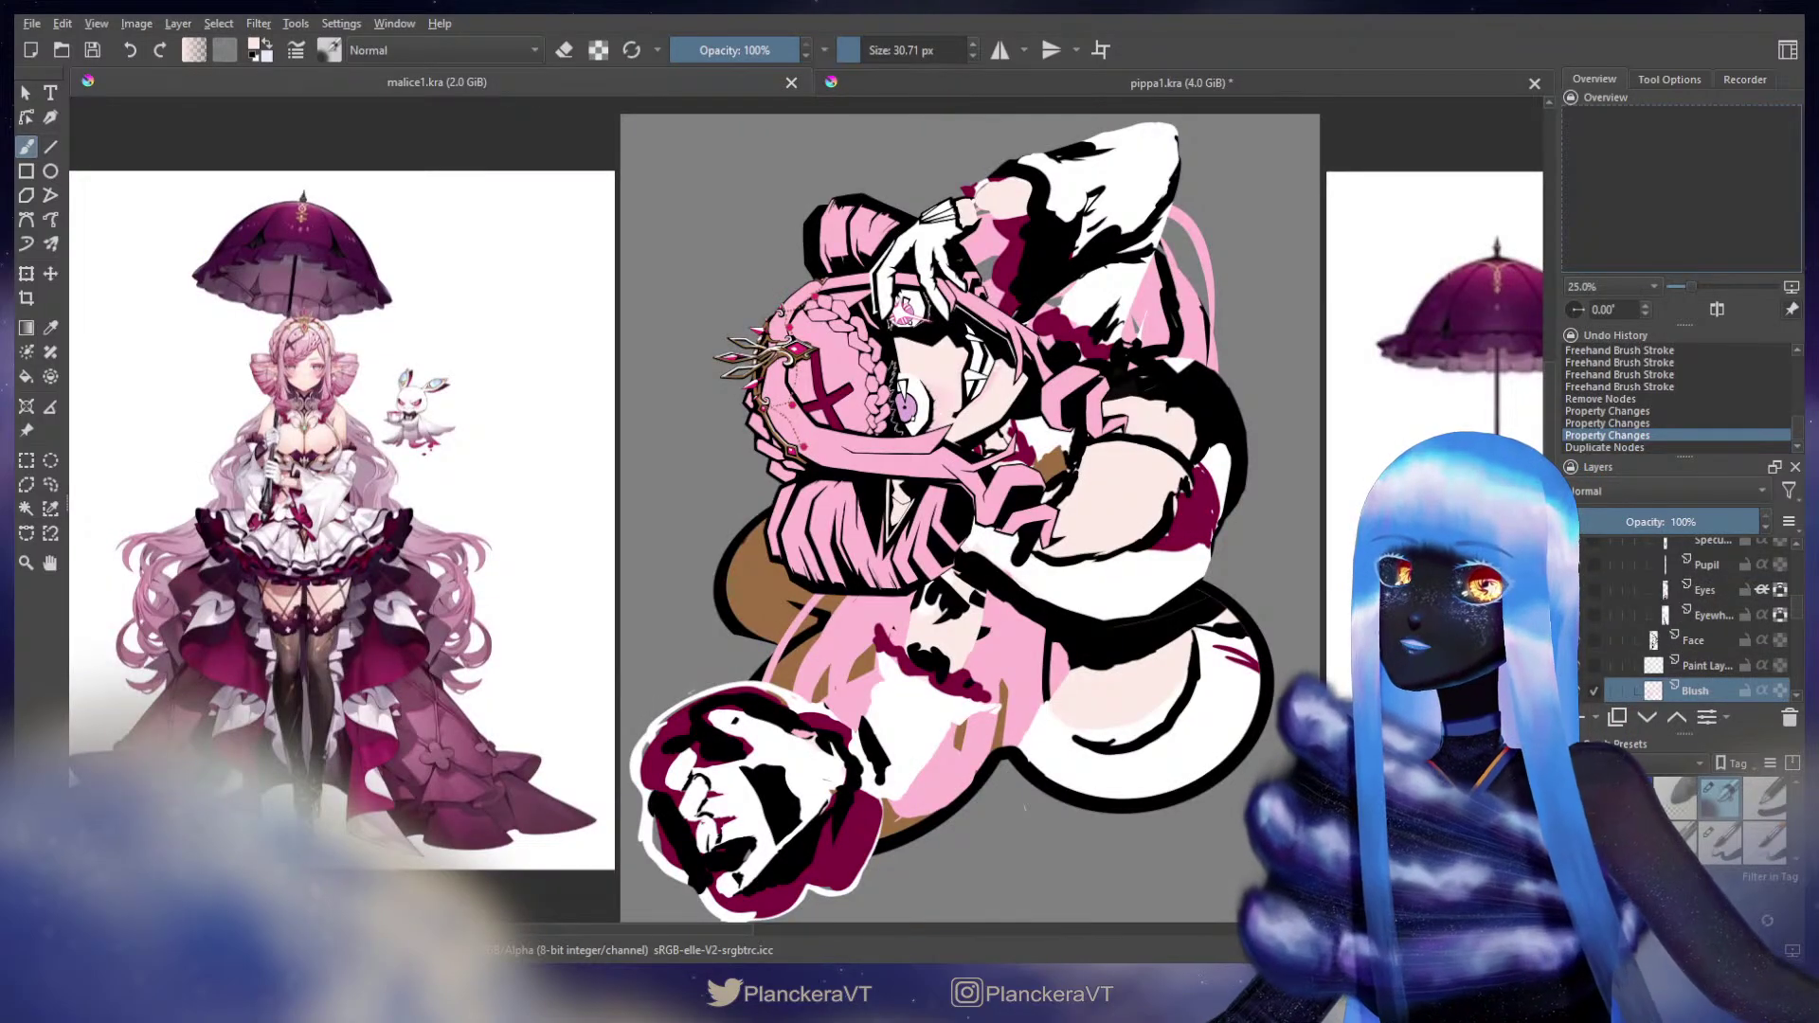
{"action": "left_click", "coordinate": [860, 80]}
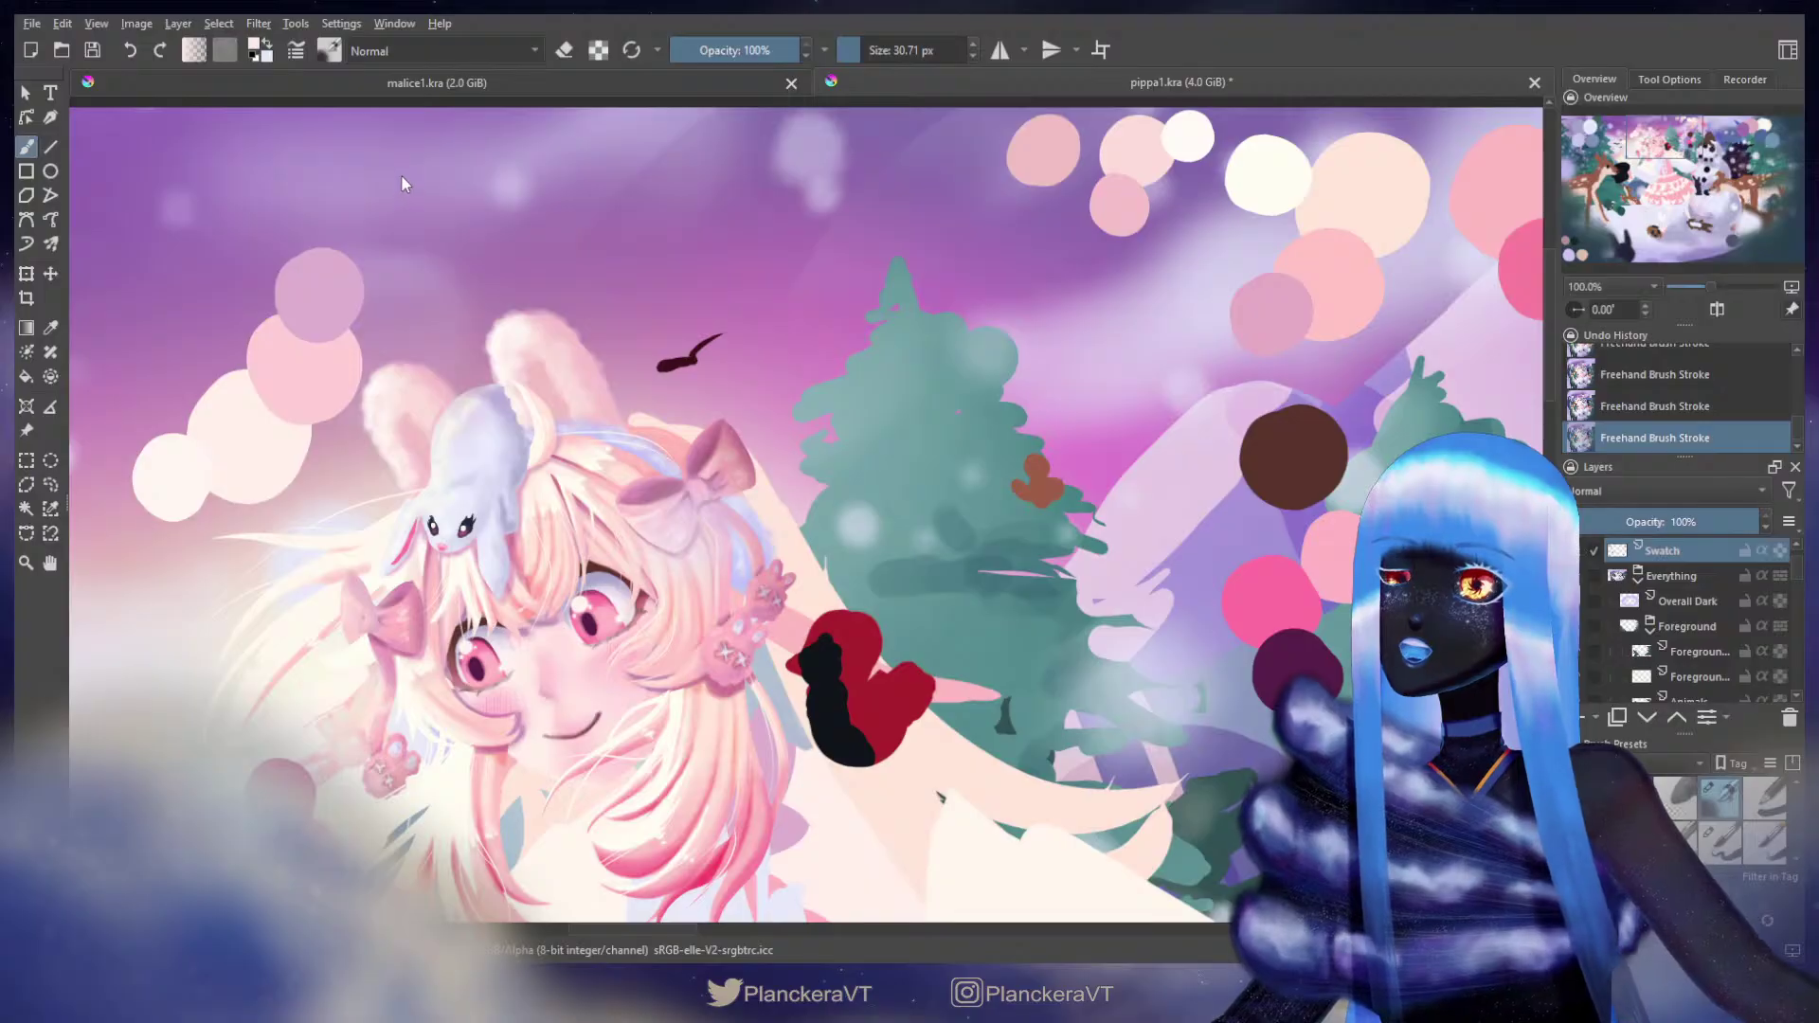
Step: Mix a near-black plum by overlaying dark purple on the brown swatch, undo that dab and paint the mix beside it in Normal mode at about 80 px
{"action": "key", "text": "alt+shift+o"}
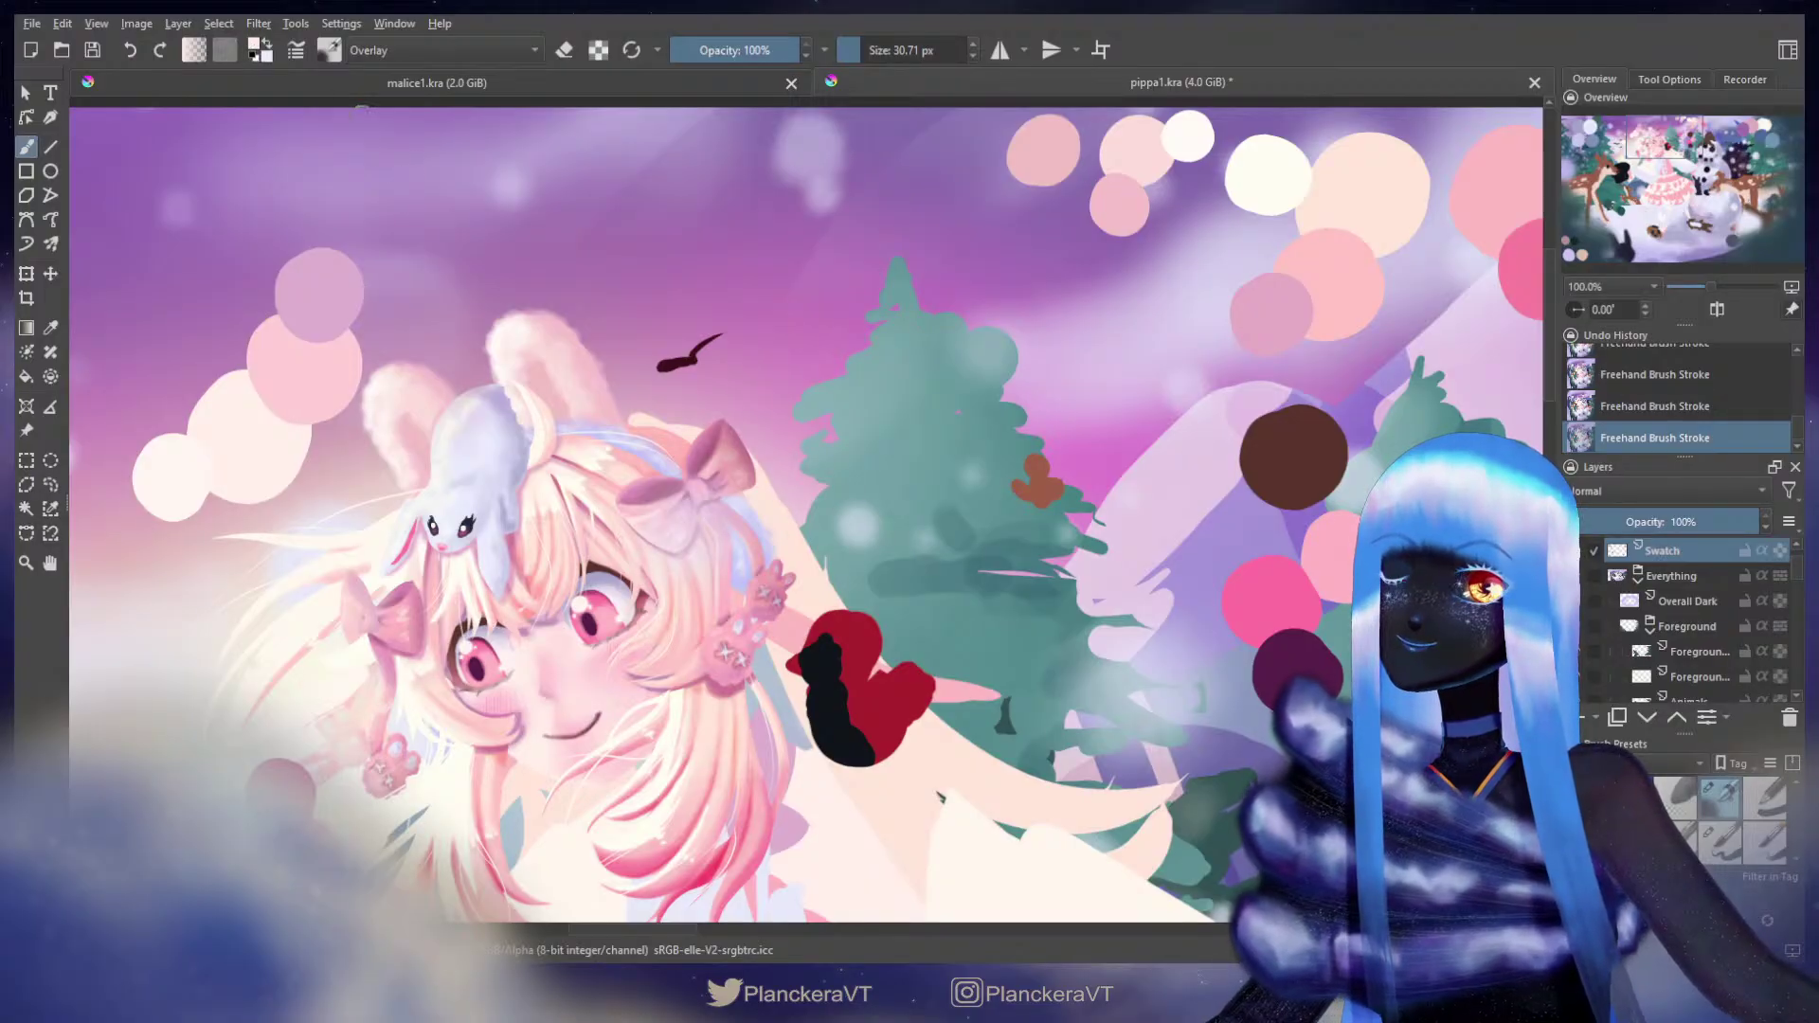
{"action": "key", "text": "x"}
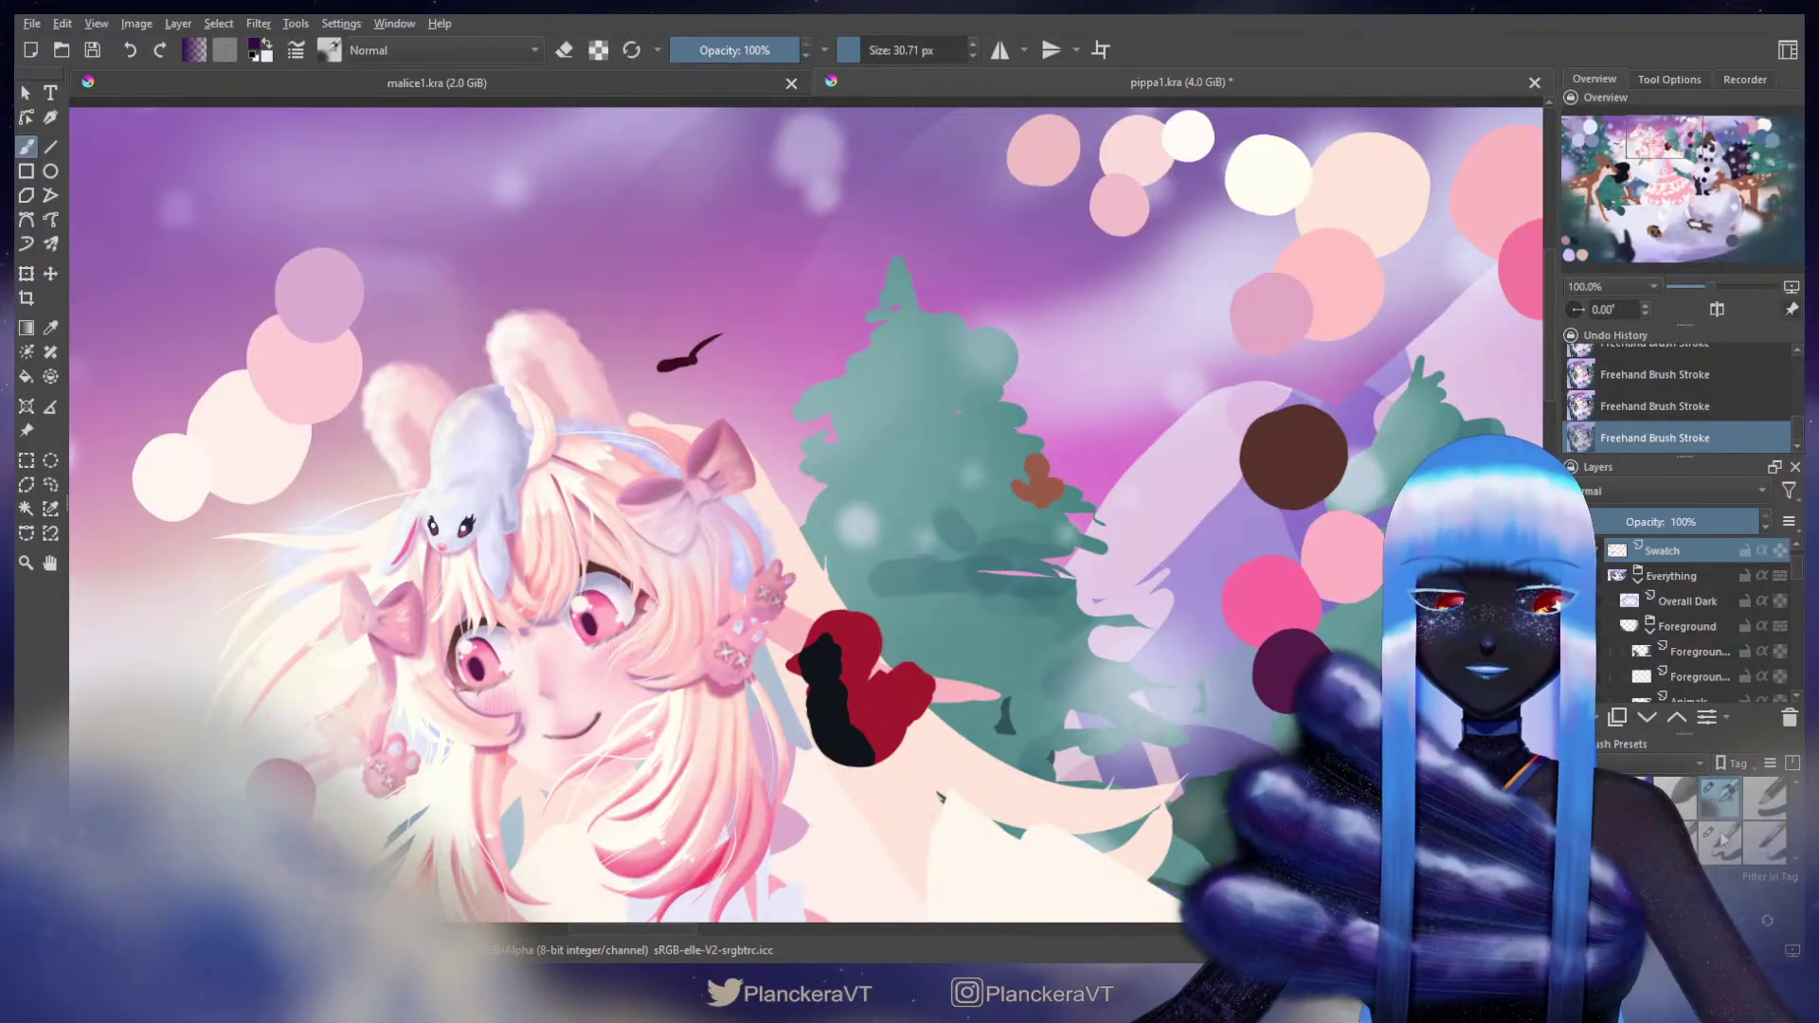
{"action": "key", "text": "/"}
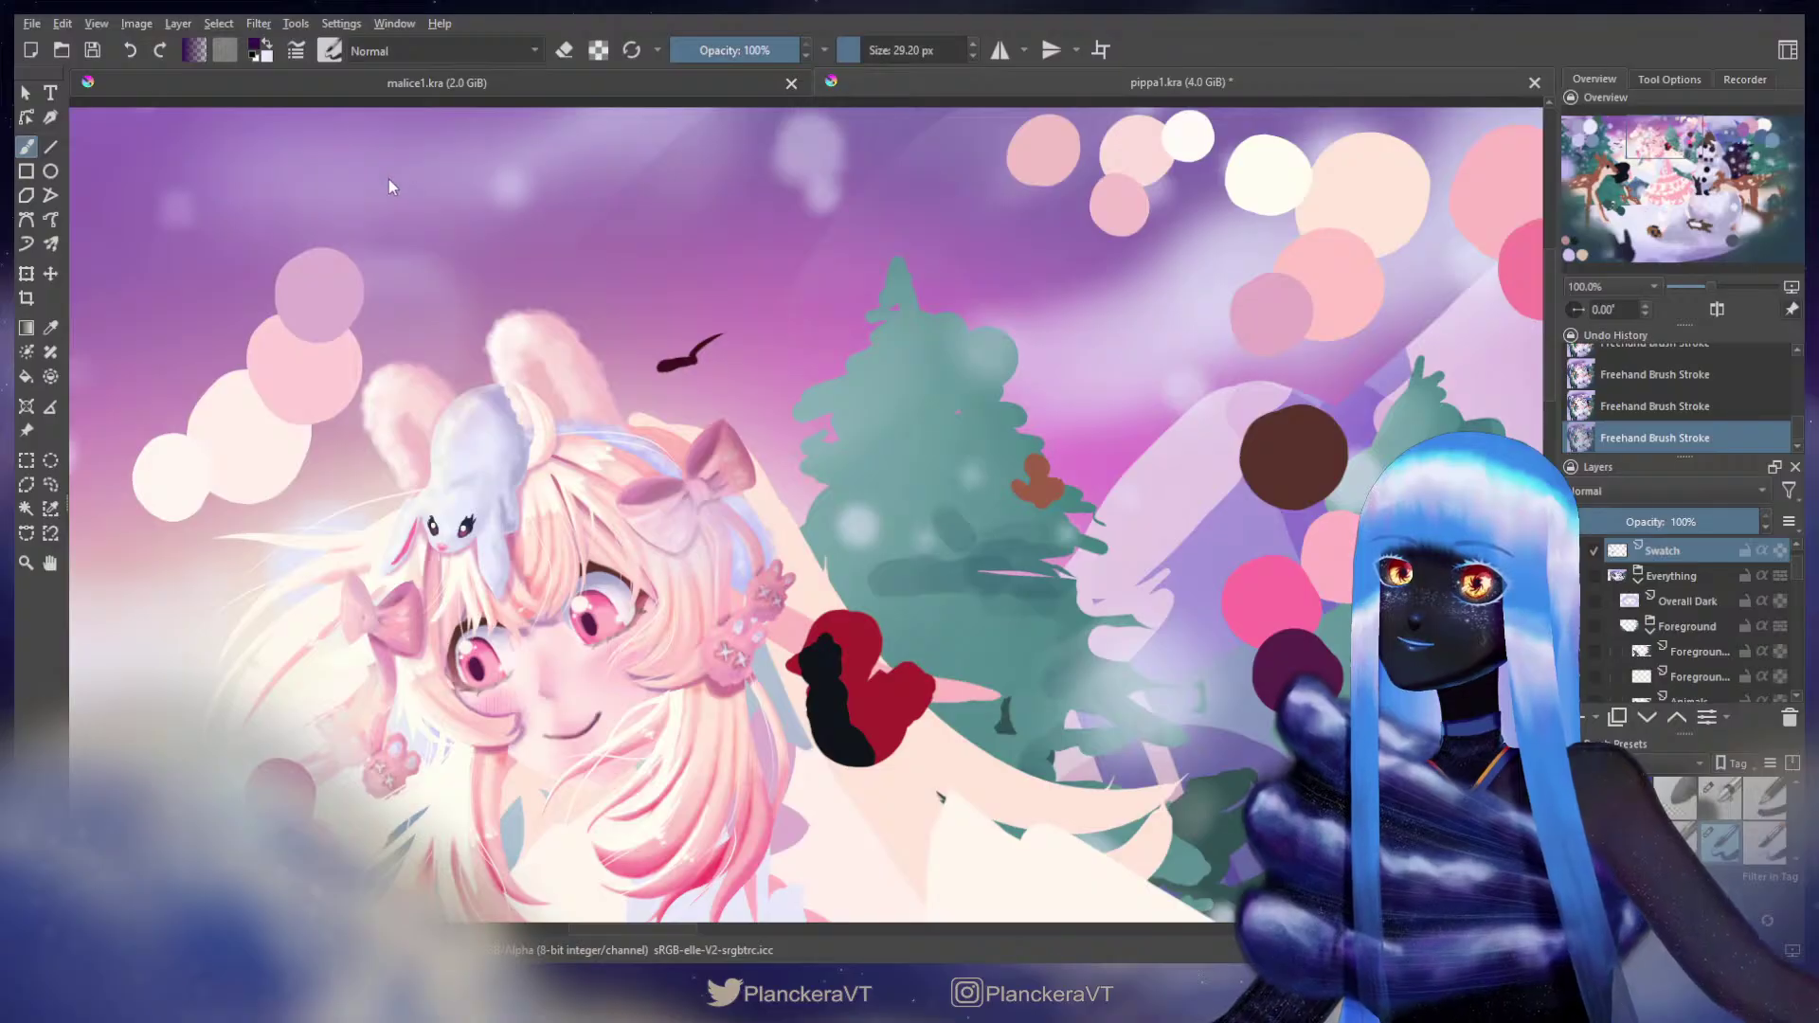
{"action": "key", "text": "alt+shift+o"}
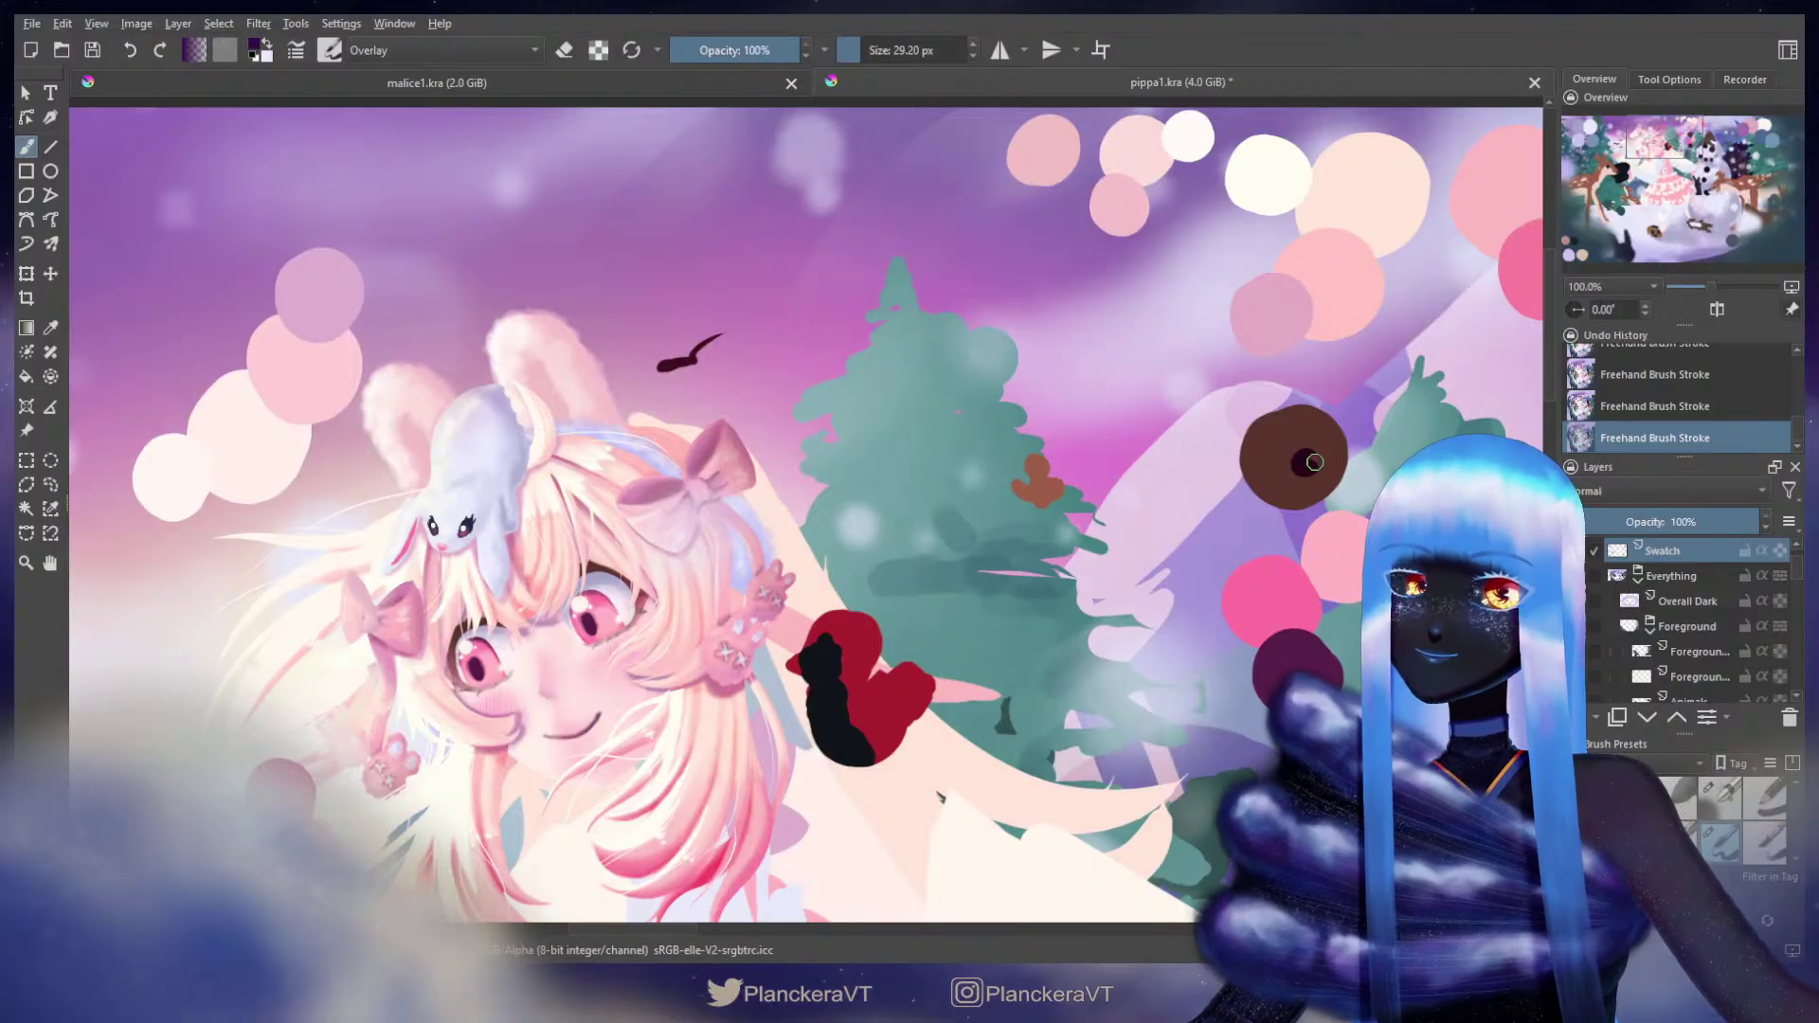
{"action": "key", "text": "ctrl+z"}
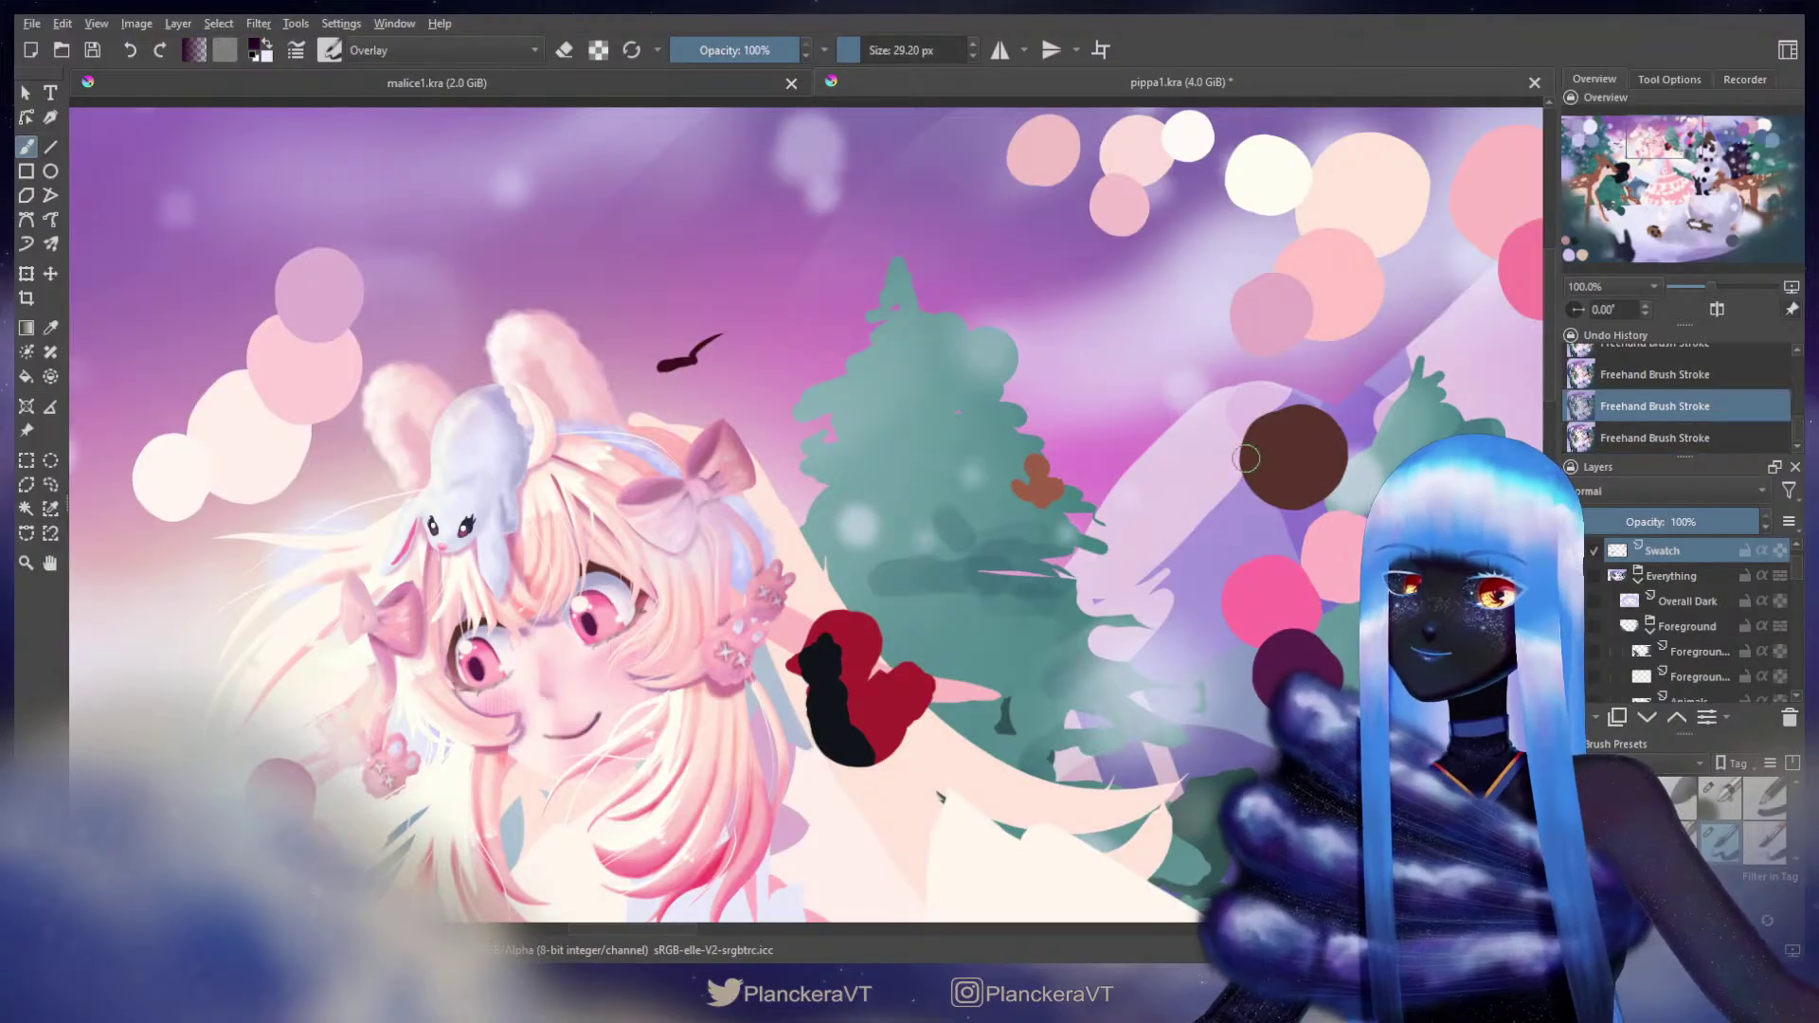
{"action": "key", "text": "alt+shift+n"}
{"action": "left_click_drag", "start_coordinate": [1201, 440], "coordinate": [1229, 436]}
{"action": "left_click", "coordinate": [1232, 436]}
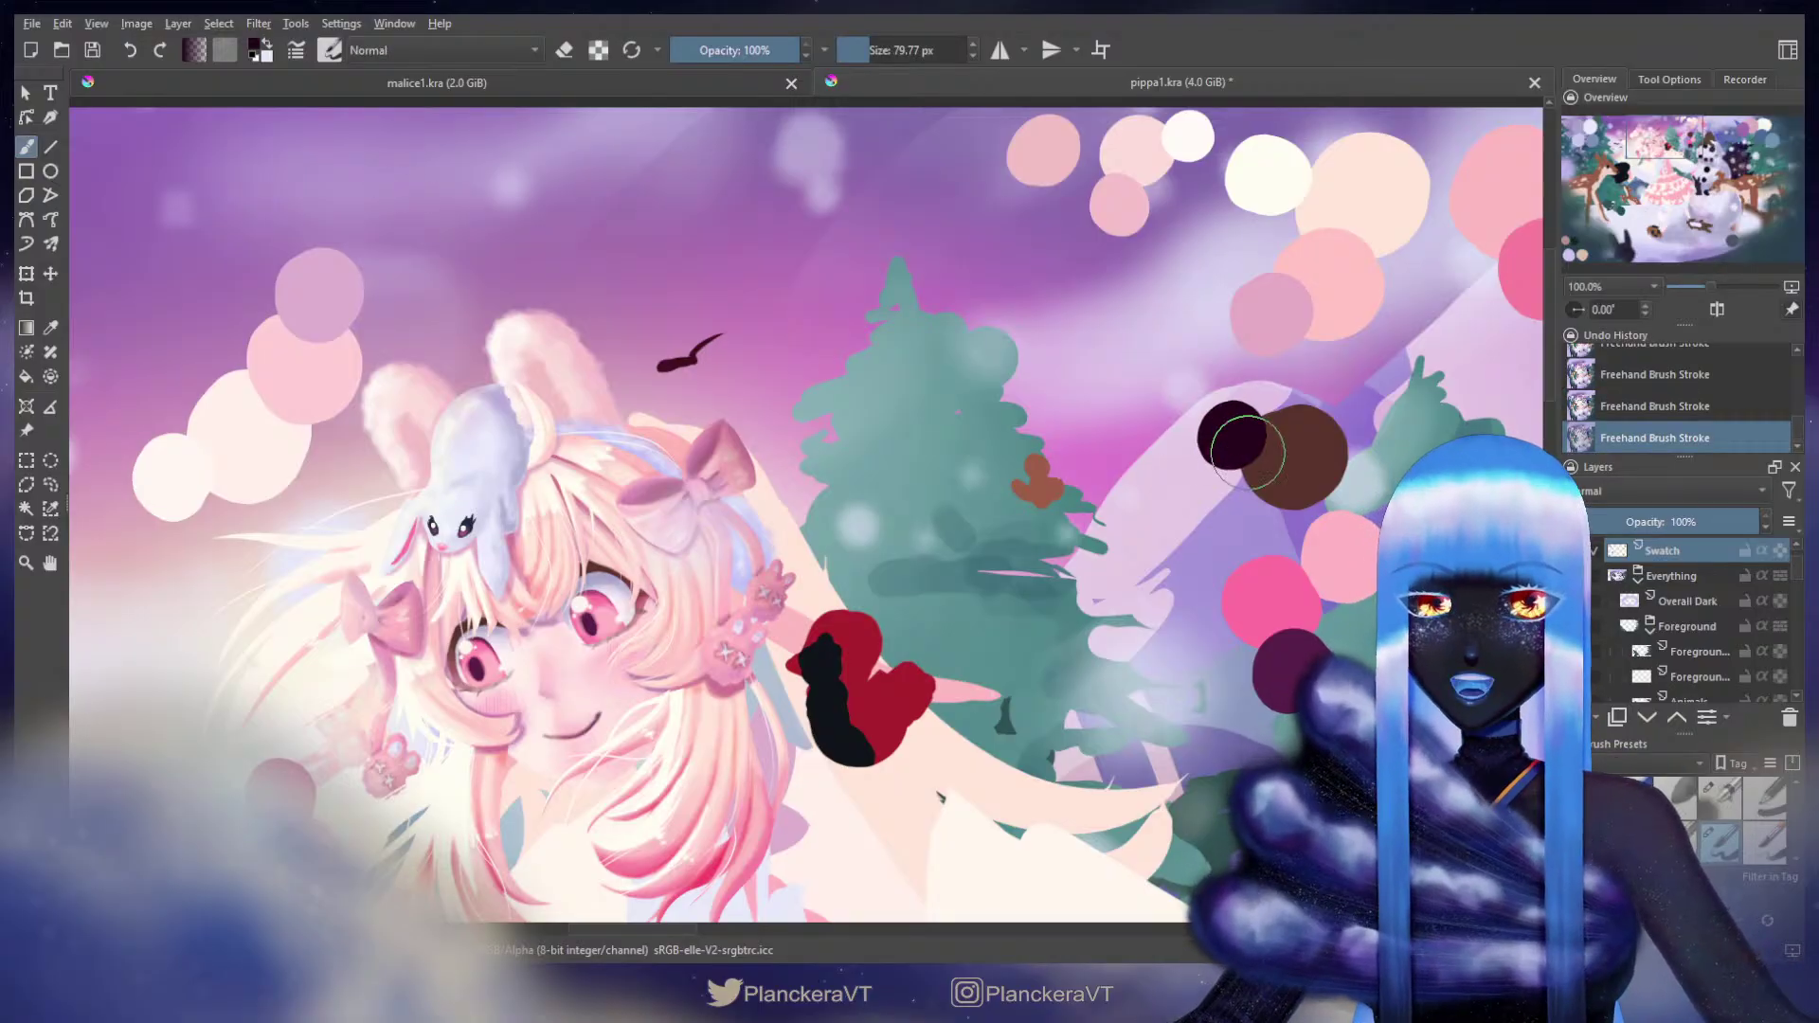
Step: Return to the eyelash layer and darken the lashes with the near-black plum, using a brush of about 9 to 13 px
{"action": "scroll", "coordinate": [1793, 572], "scroll_direction": "down", "scroll_amount": 10}
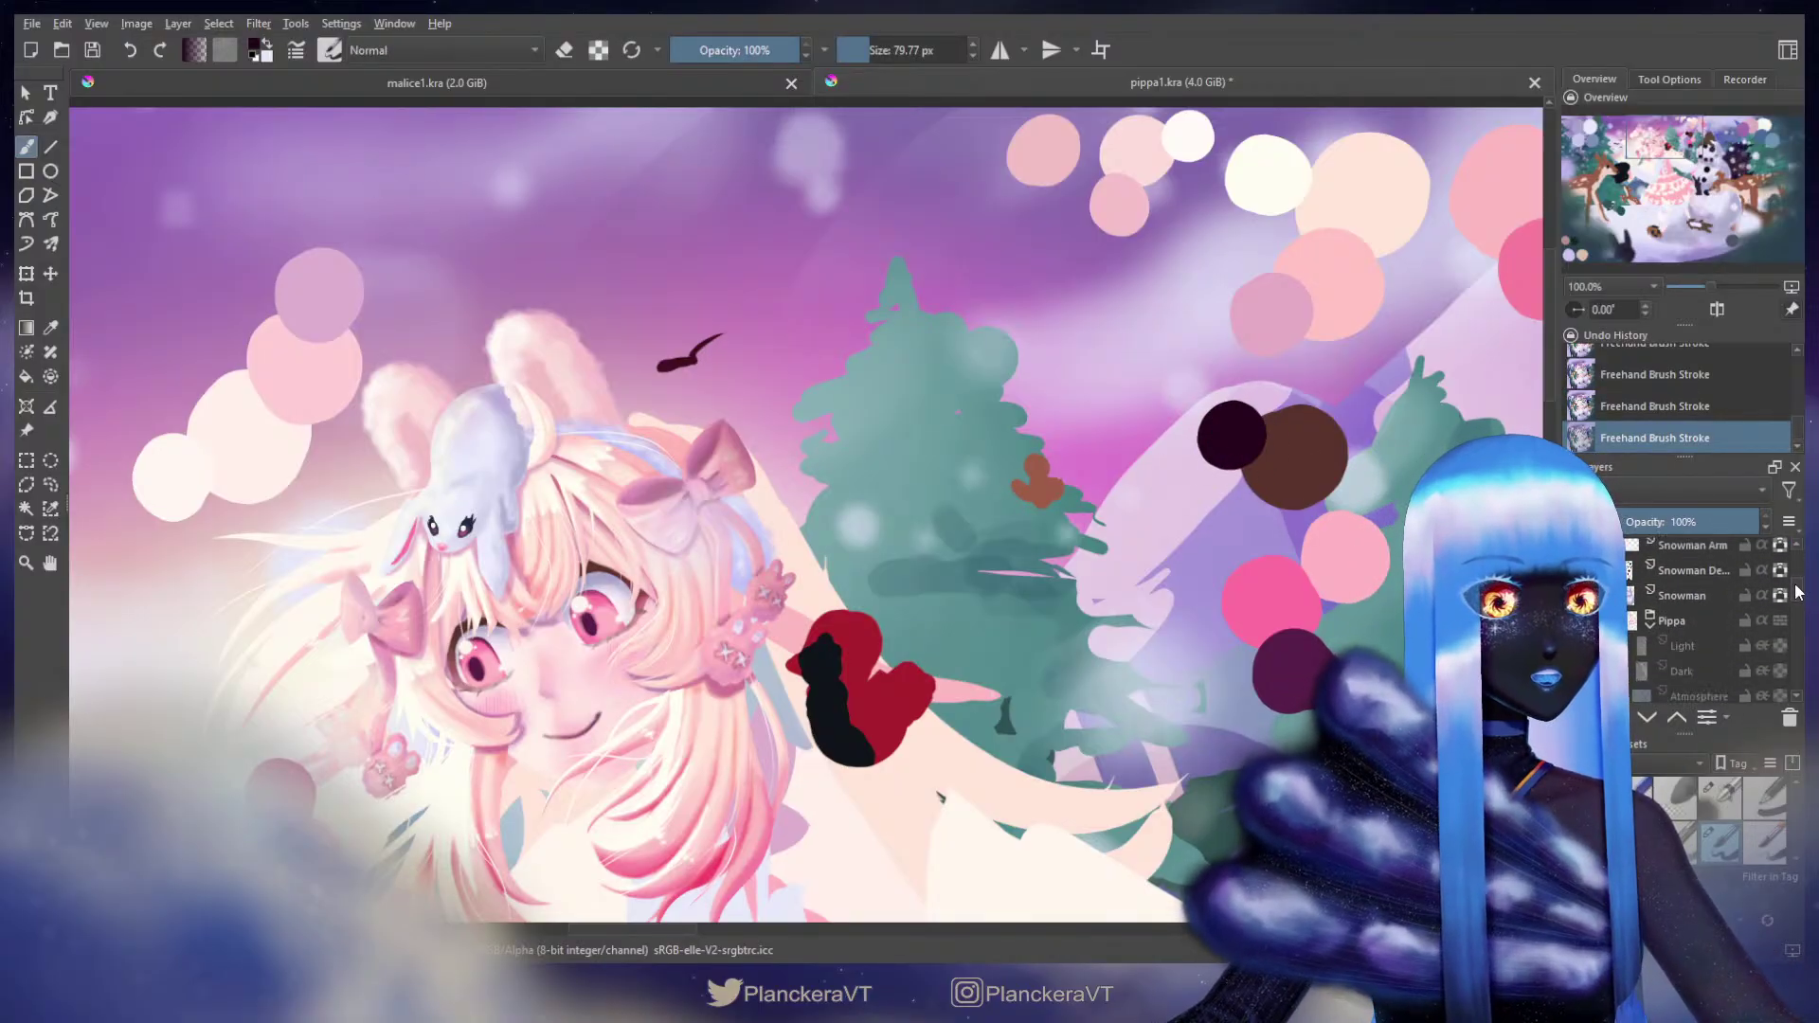
{"action": "scroll", "coordinate": [1795, 606], "scroll_direction": "down", "scroll_amount": 5}
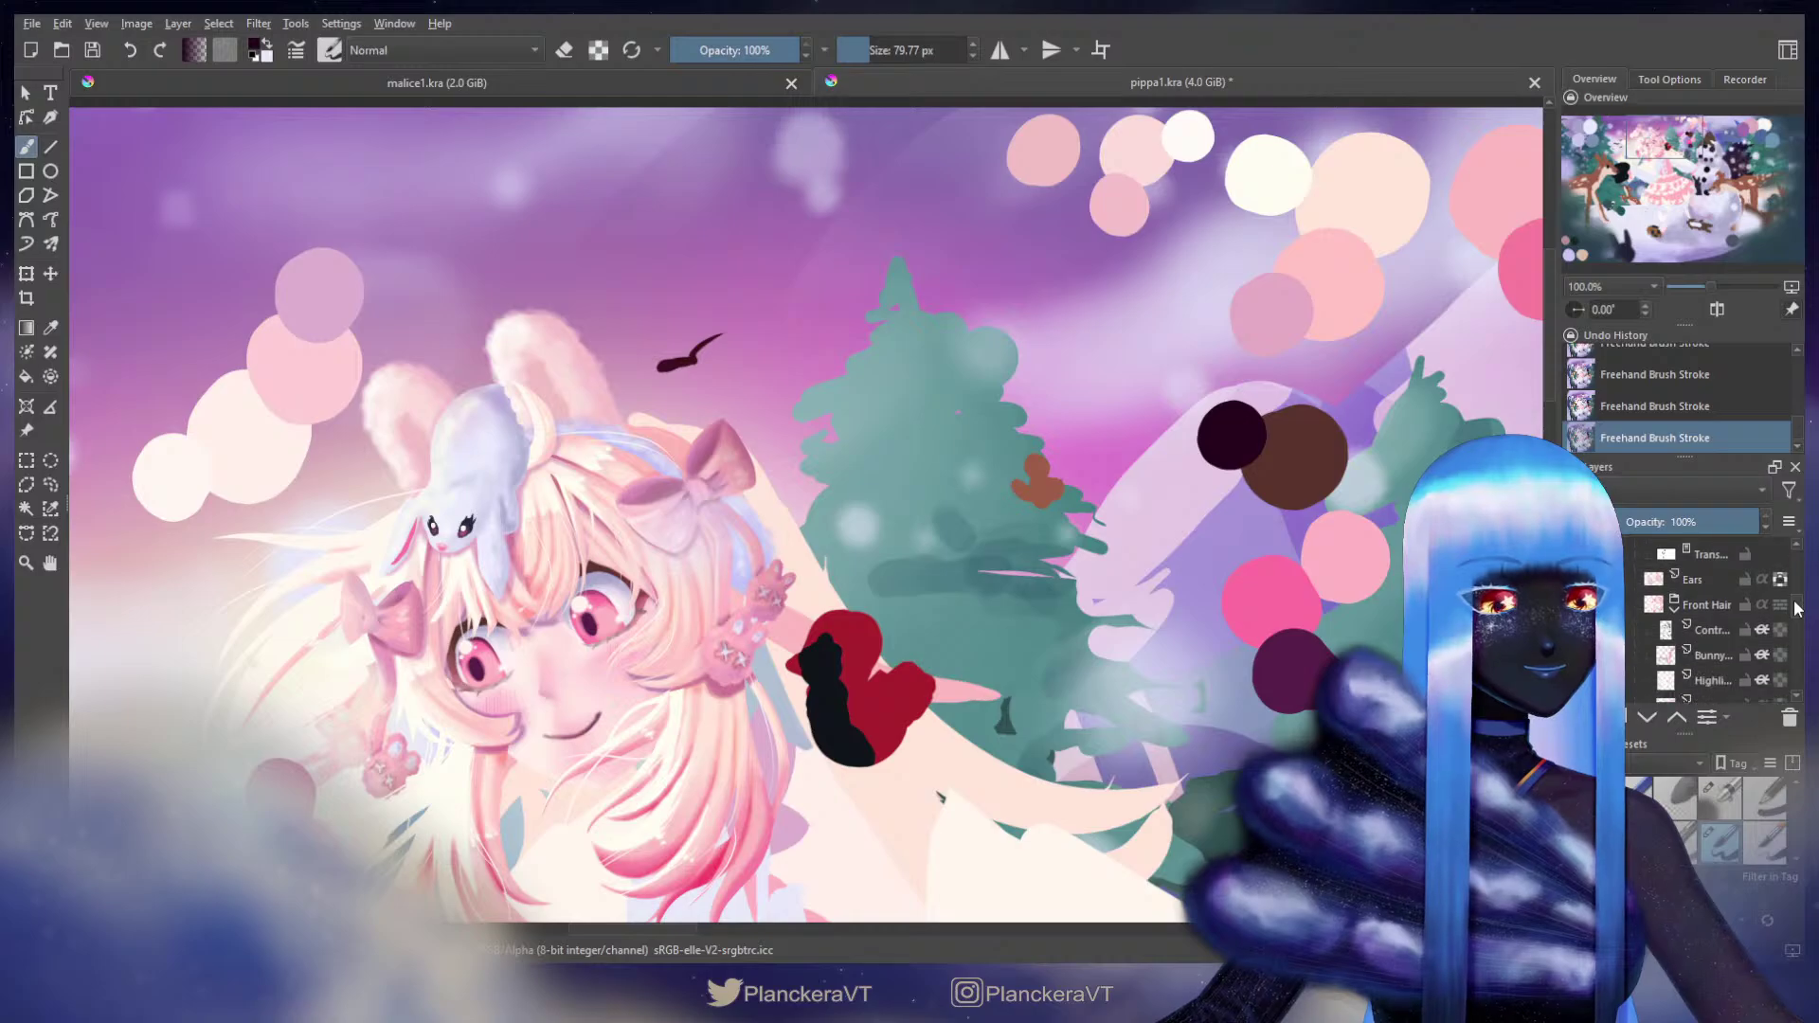
{"action": "scroll", "coordinate": [1795, 611], "scroll_direction": "down", "scroll_amount": 5}
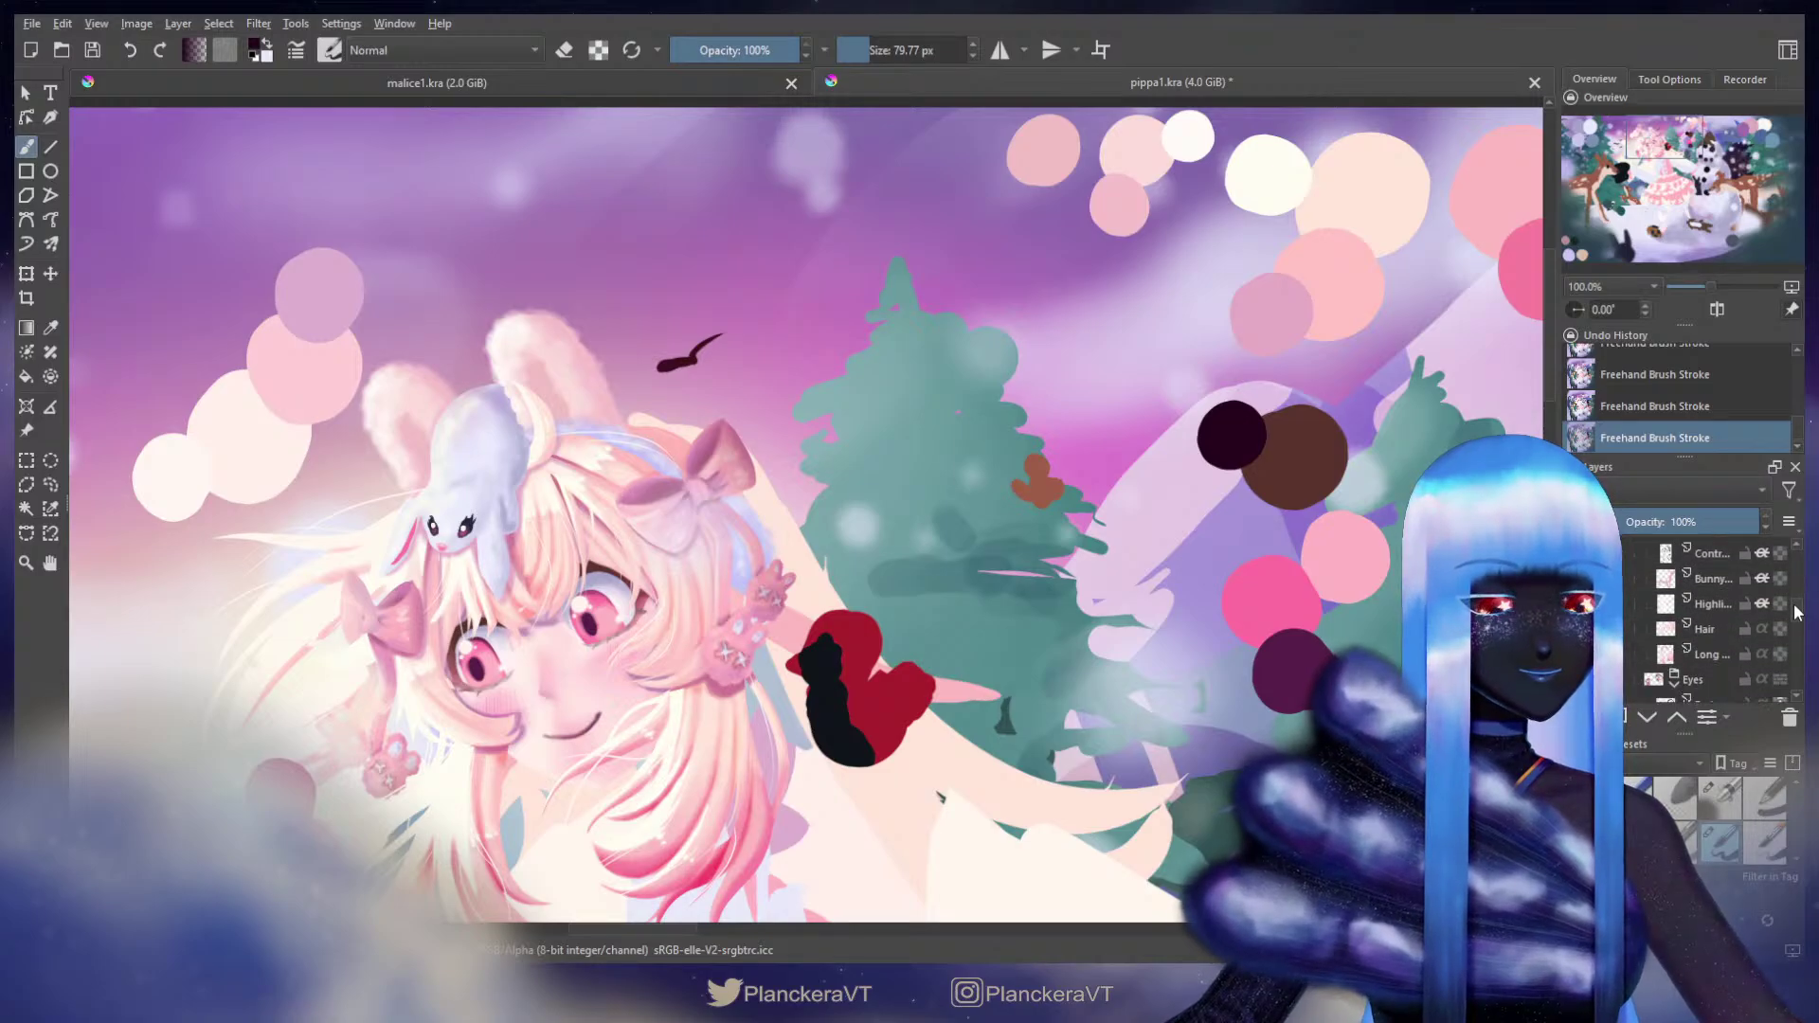
{"action": "scroll", "coordinate": [1795, 616], "scroll_direction": "down", "scroll_amount": 1}
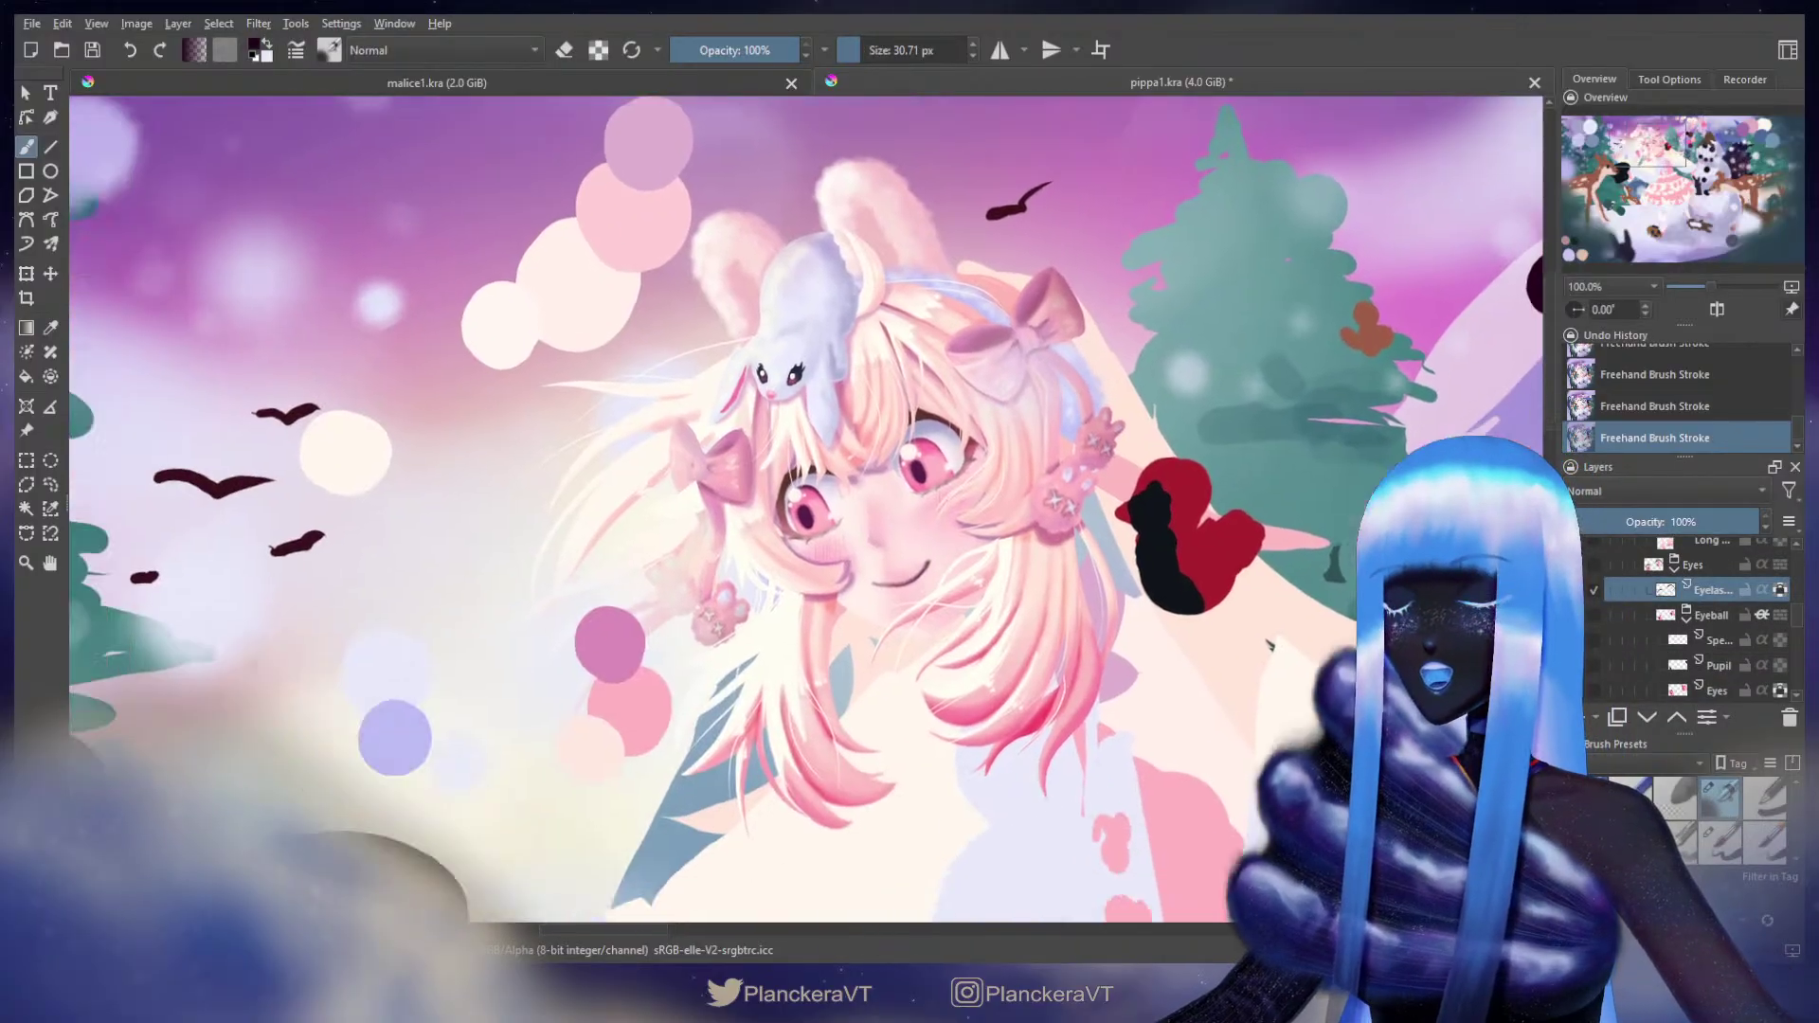
{"action": "left_click_drag", "start_coordinate": [928, 391], "coordinate": [912, 398]}
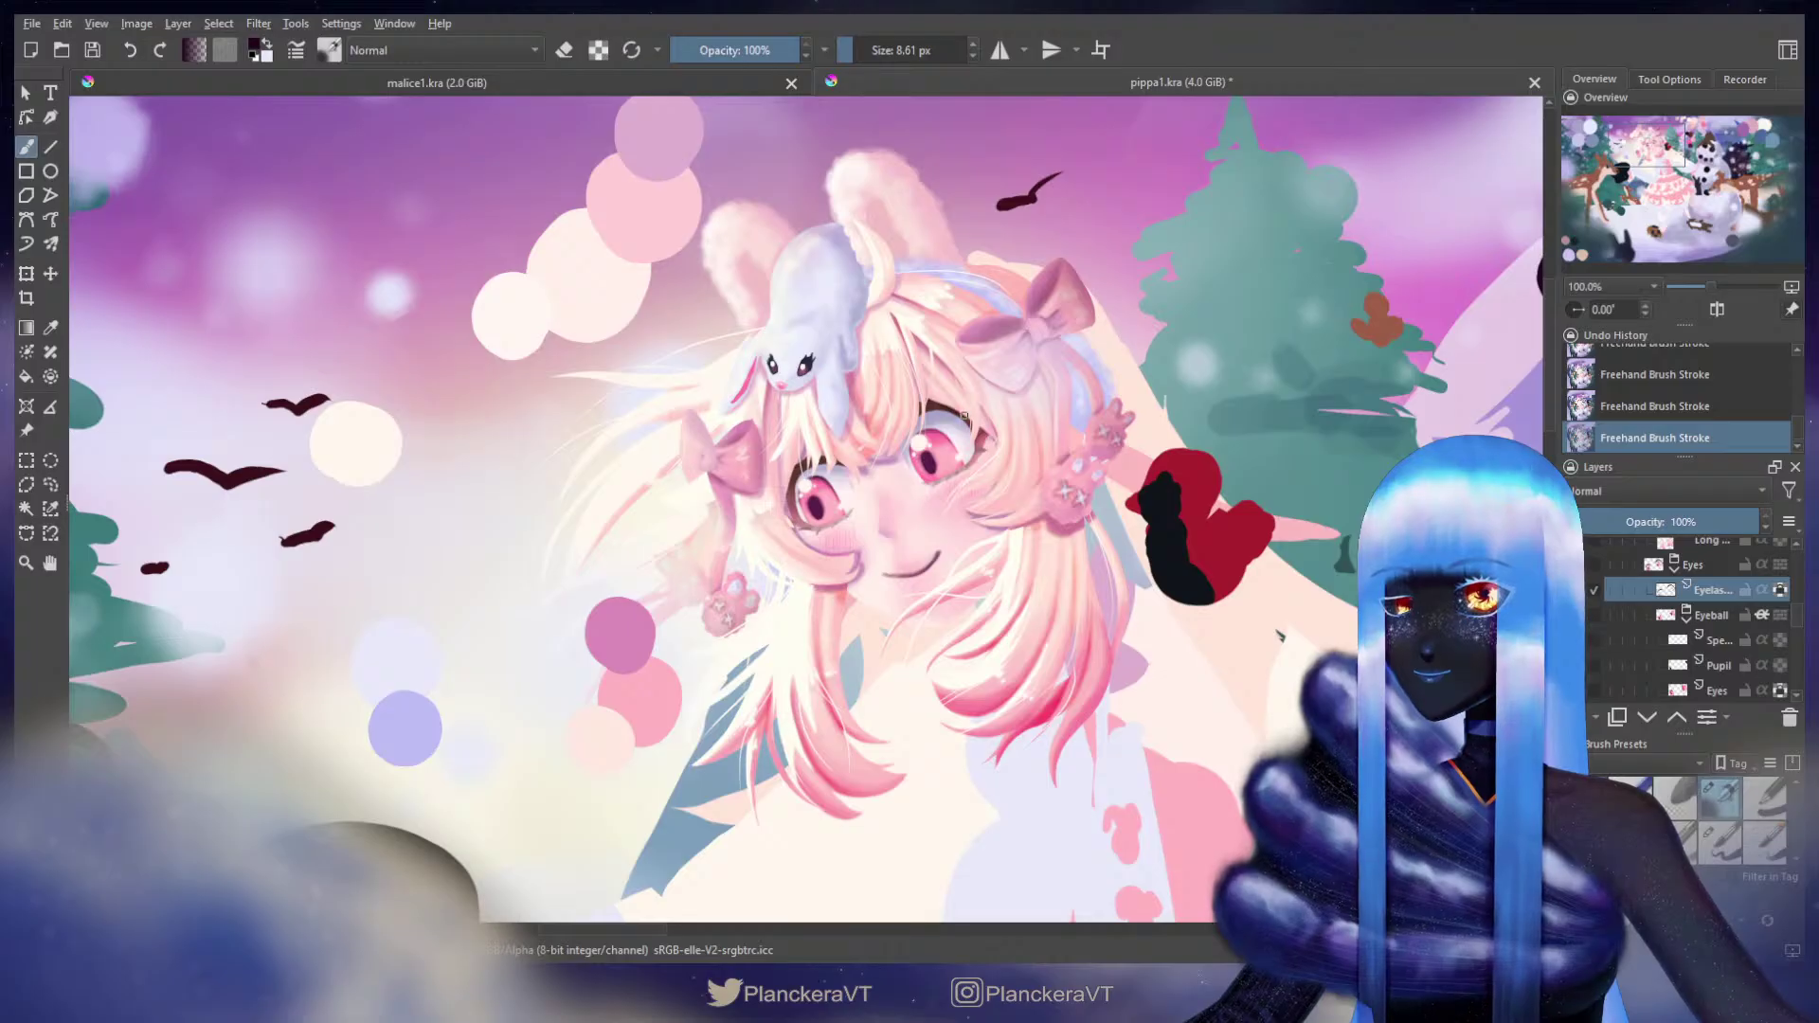
{"action": "key", "text": "bracketright"}
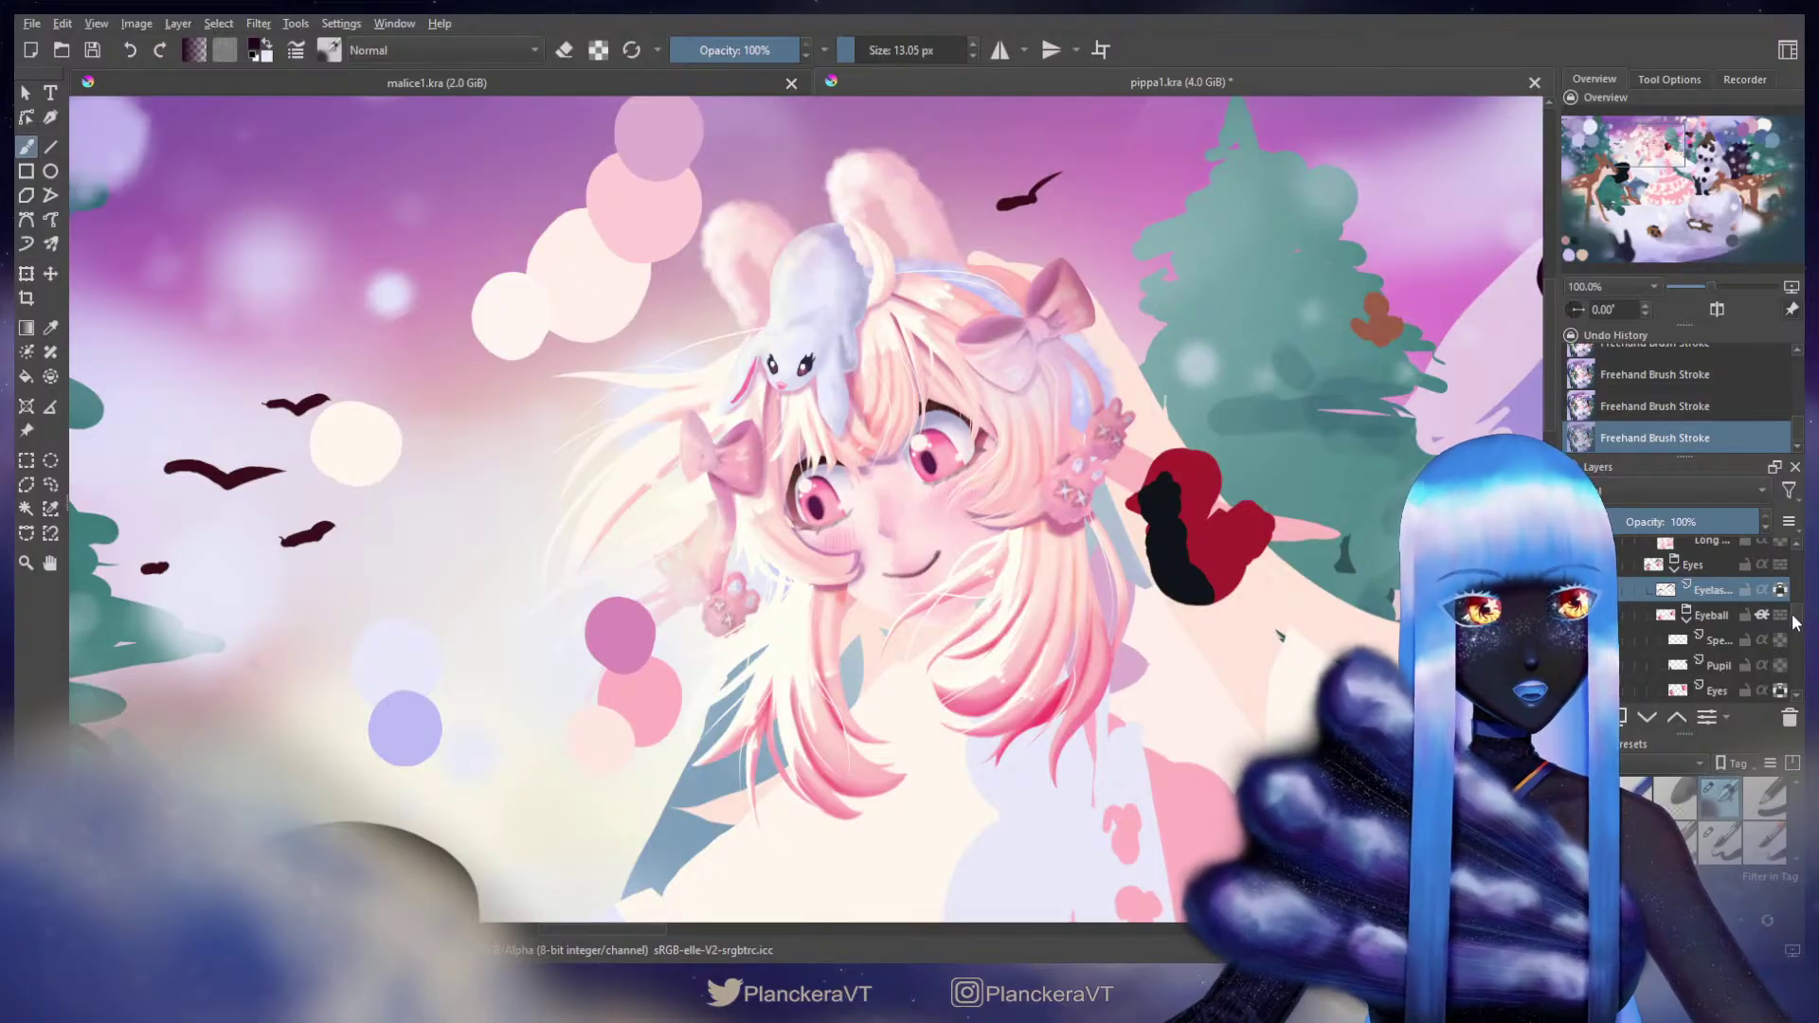
Step: Hide the Front Hair group to expose the full eyelashes
{"action": "scroll", "coordinate": [1796, 617], "scroll_direction": "up", "scroll_amount": 5}
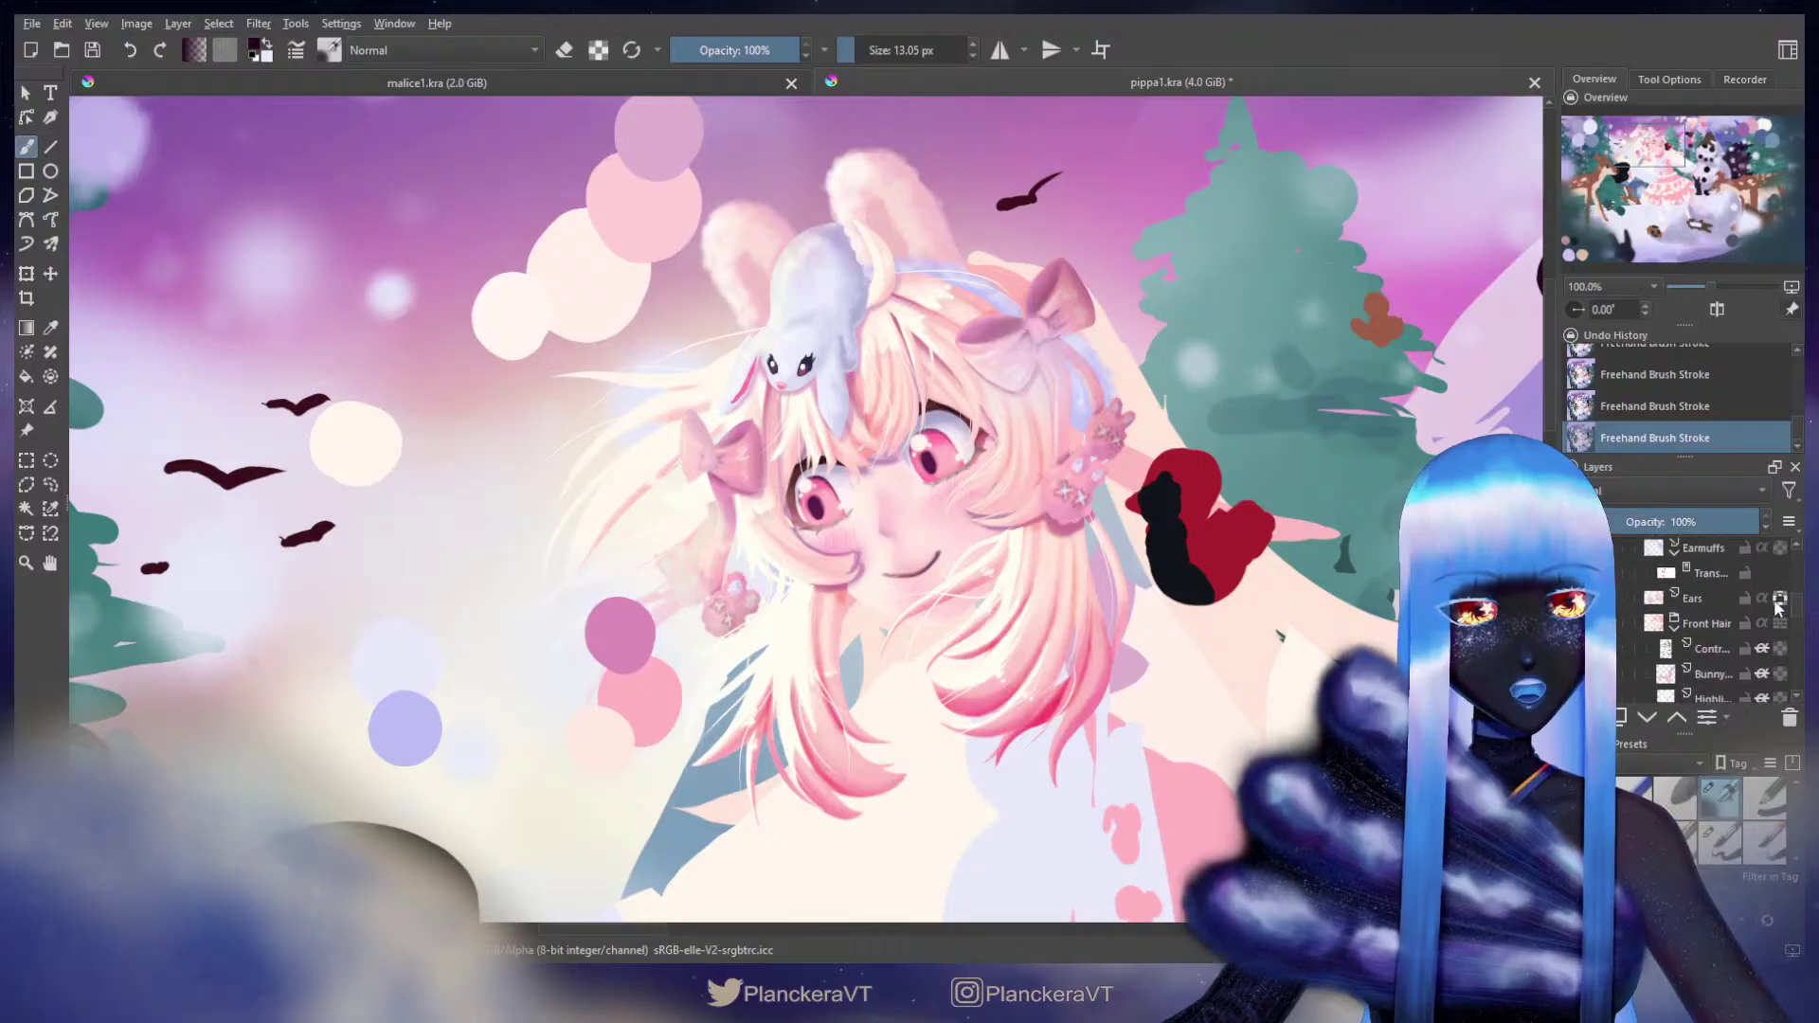
{"action": "left_click", "coordinate": [1579, 624]}
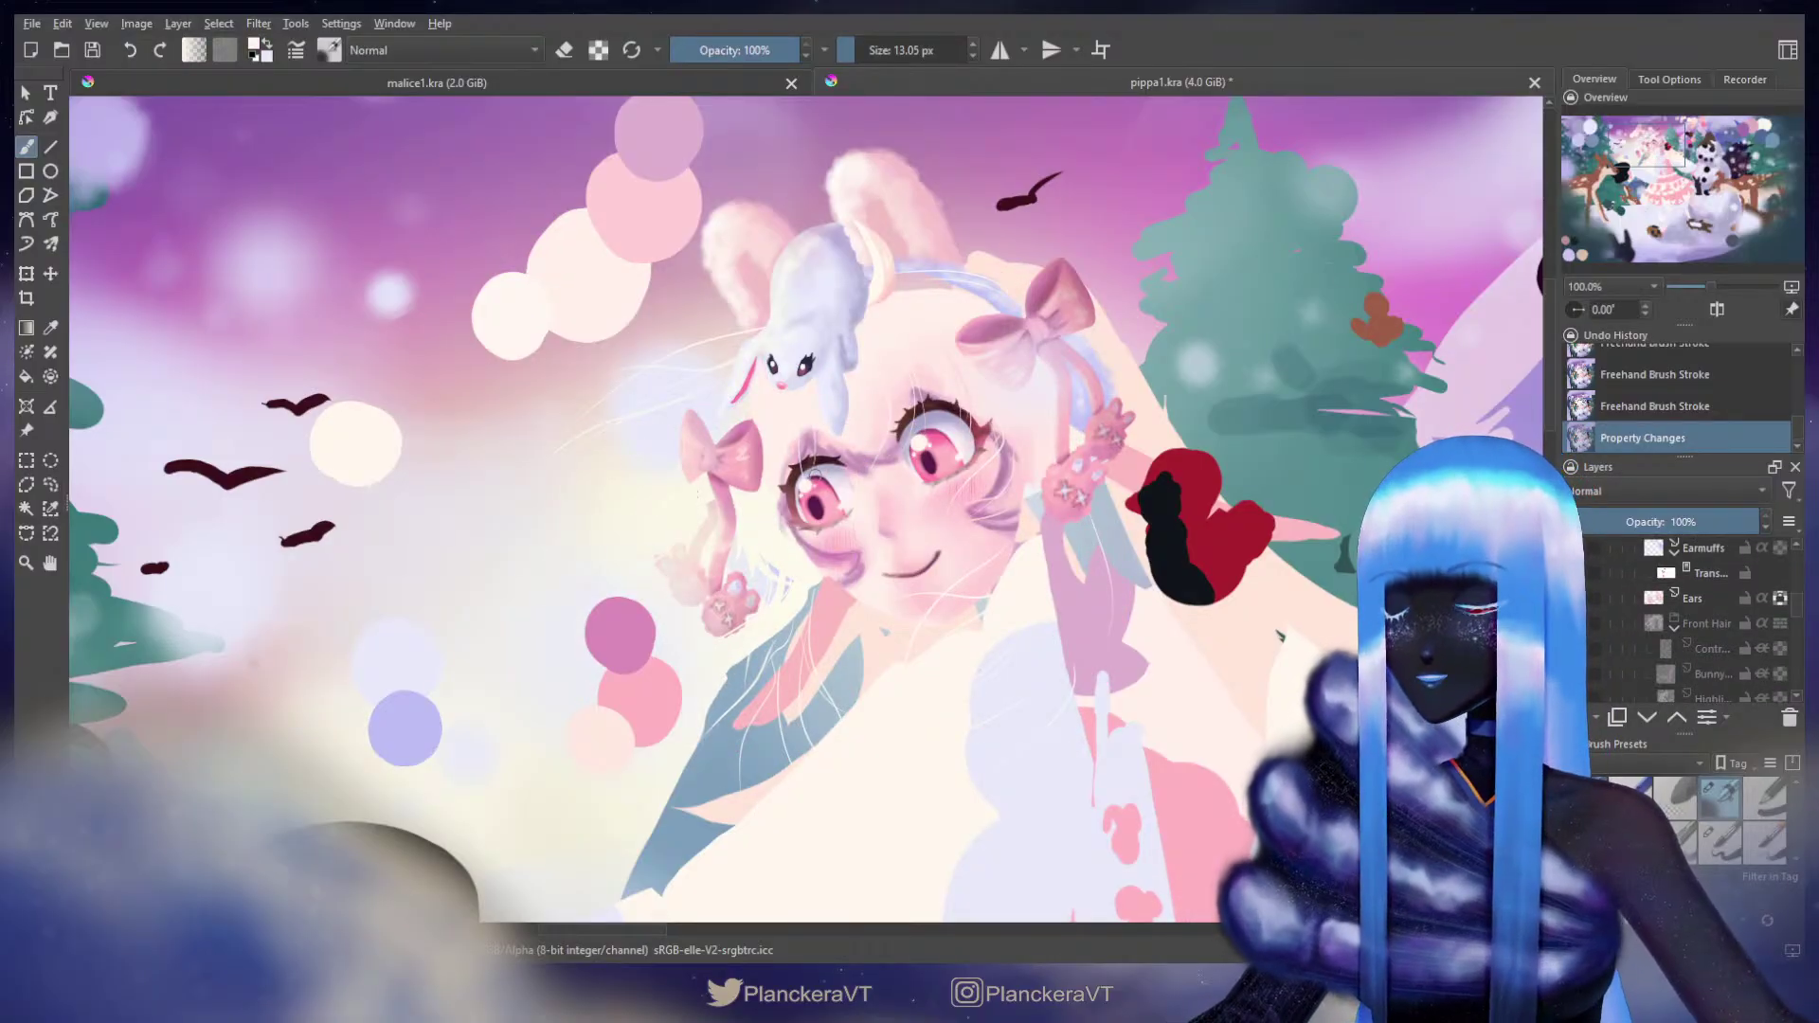
Step: Add fine light strokes around the eyes with a brush of about 4.6 px and show the Front Hair group again
{"action": "scroll", "coordinate": [813, 473], "scroll_direction": "up", "scroll_amount": 1}
{"action": "scroll", "coordinate": [817, 475], "scroll_direction": "up", "scroll_amount": 1}
{"action": "mouse_move", "coordinate": [747, 512]}
{"action": "left_mouse_down", "text": "shift"}
{"action": "mouse_move", "coordinate": [732, 503]}
{"action": "mouse_move", "coordinate": [762, 504]}
{"action": "mouse_move", "coordinate": [731, 499]}
{"action": "left_mouse_up", "text": "shift"}
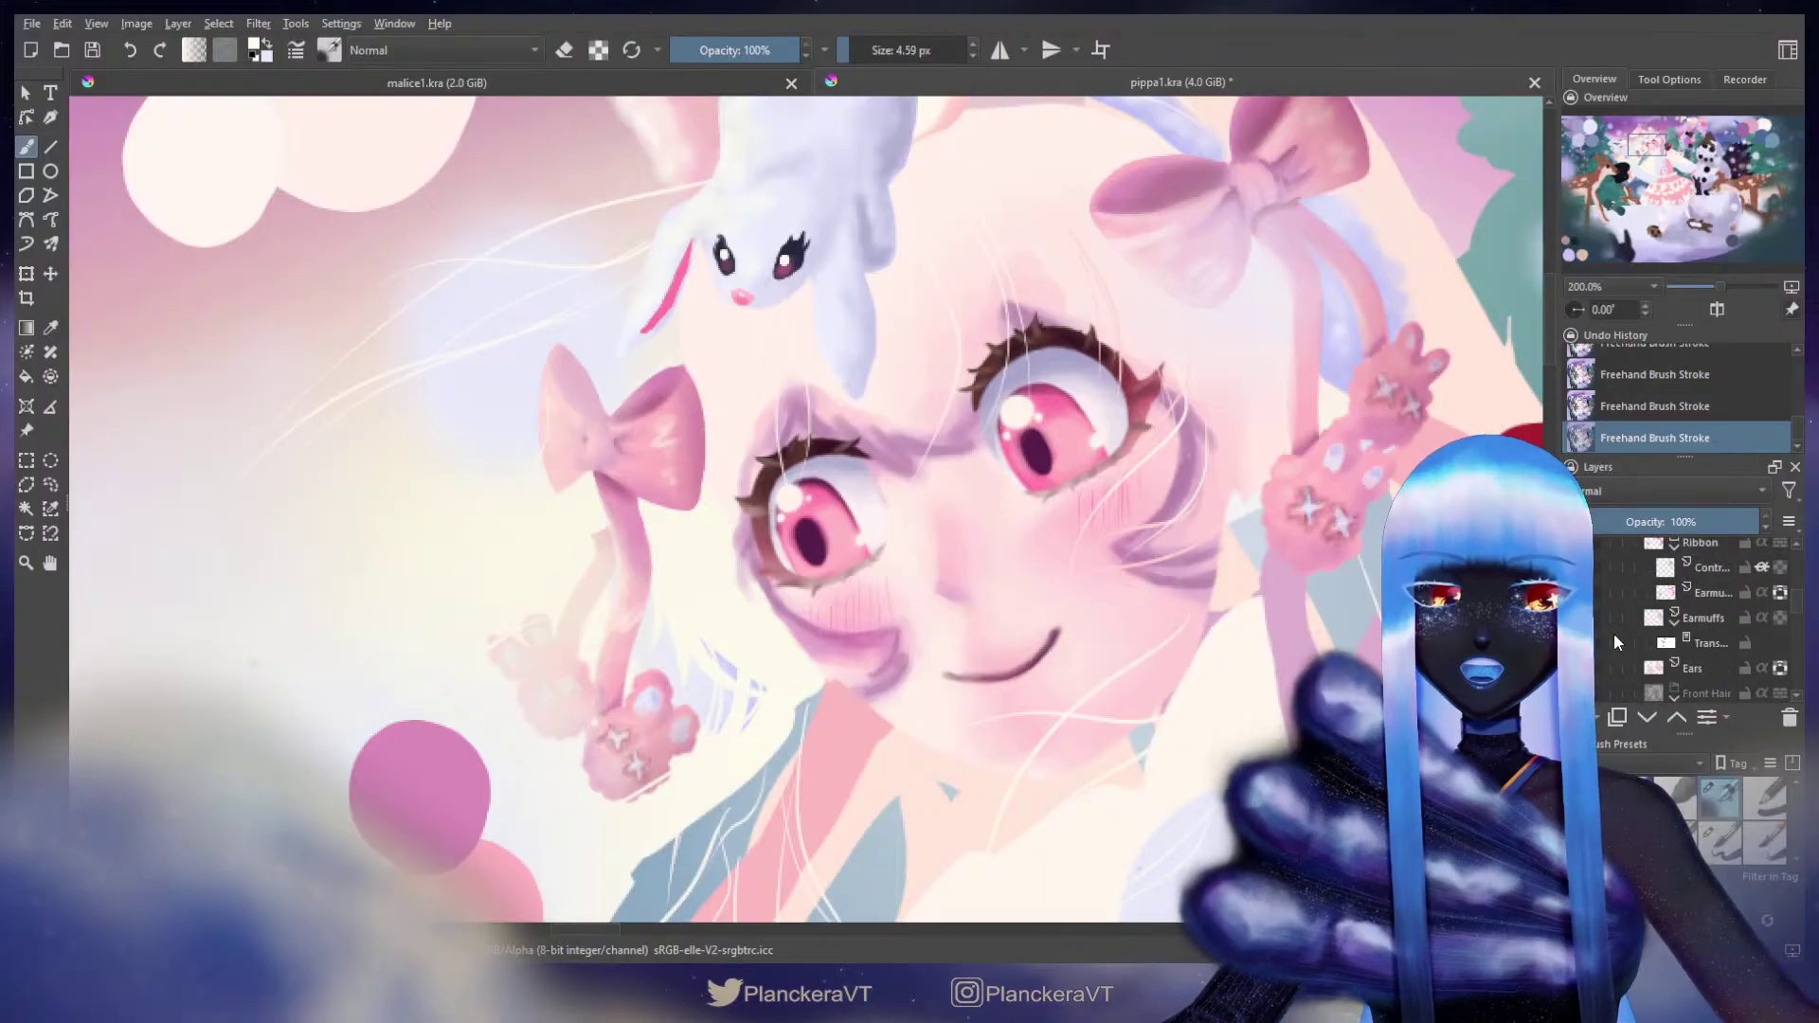
{"action": "left_click", "coordinate": [1599, 624]}
{"action": "scroll", "coordinate": [1108, 559], "scroll_direction": "down", "scroll_amount": 2}
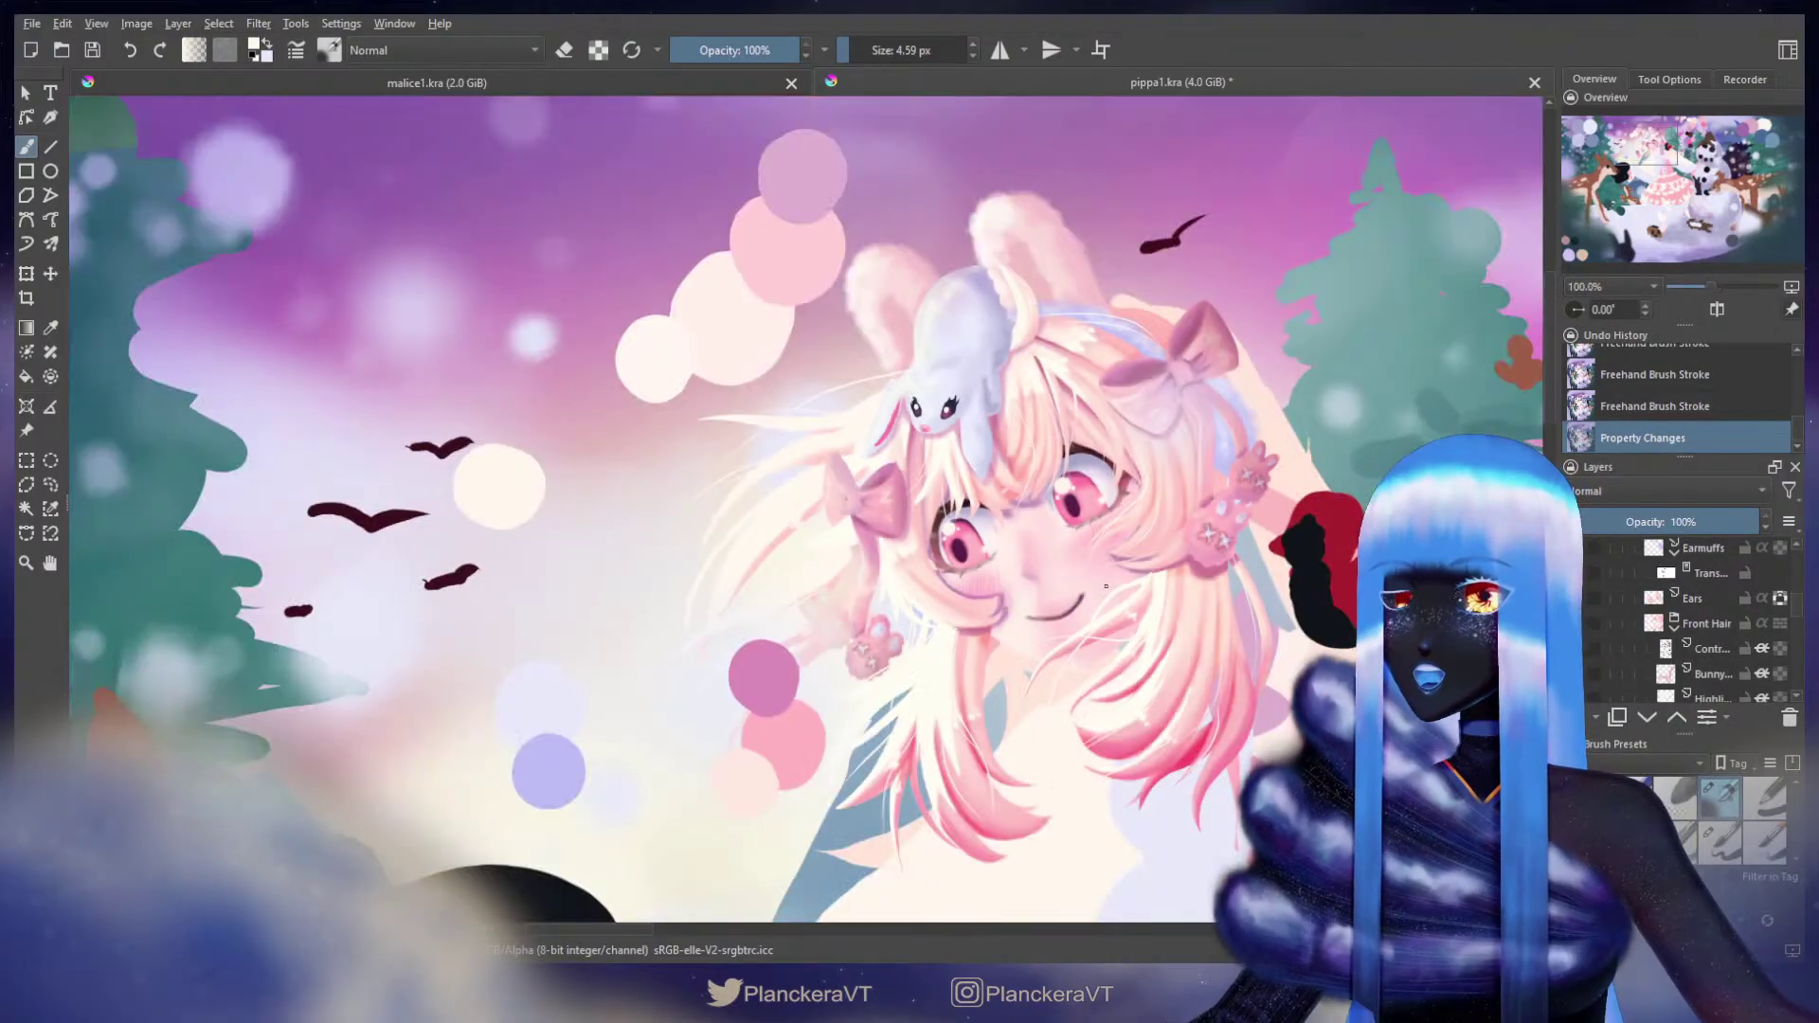
Step: Darken the upper lash lines of both eyes using dark brown sampled from the lashes and a brush of about 16 px
{"action": "scroll", "coordinate": [1099, 597], "scroll_direction": "up", "scroll_amount": 2}
{"action": "left_click_drag", "start_coordinate": [713, 301], "coordinate": [892, 365]}
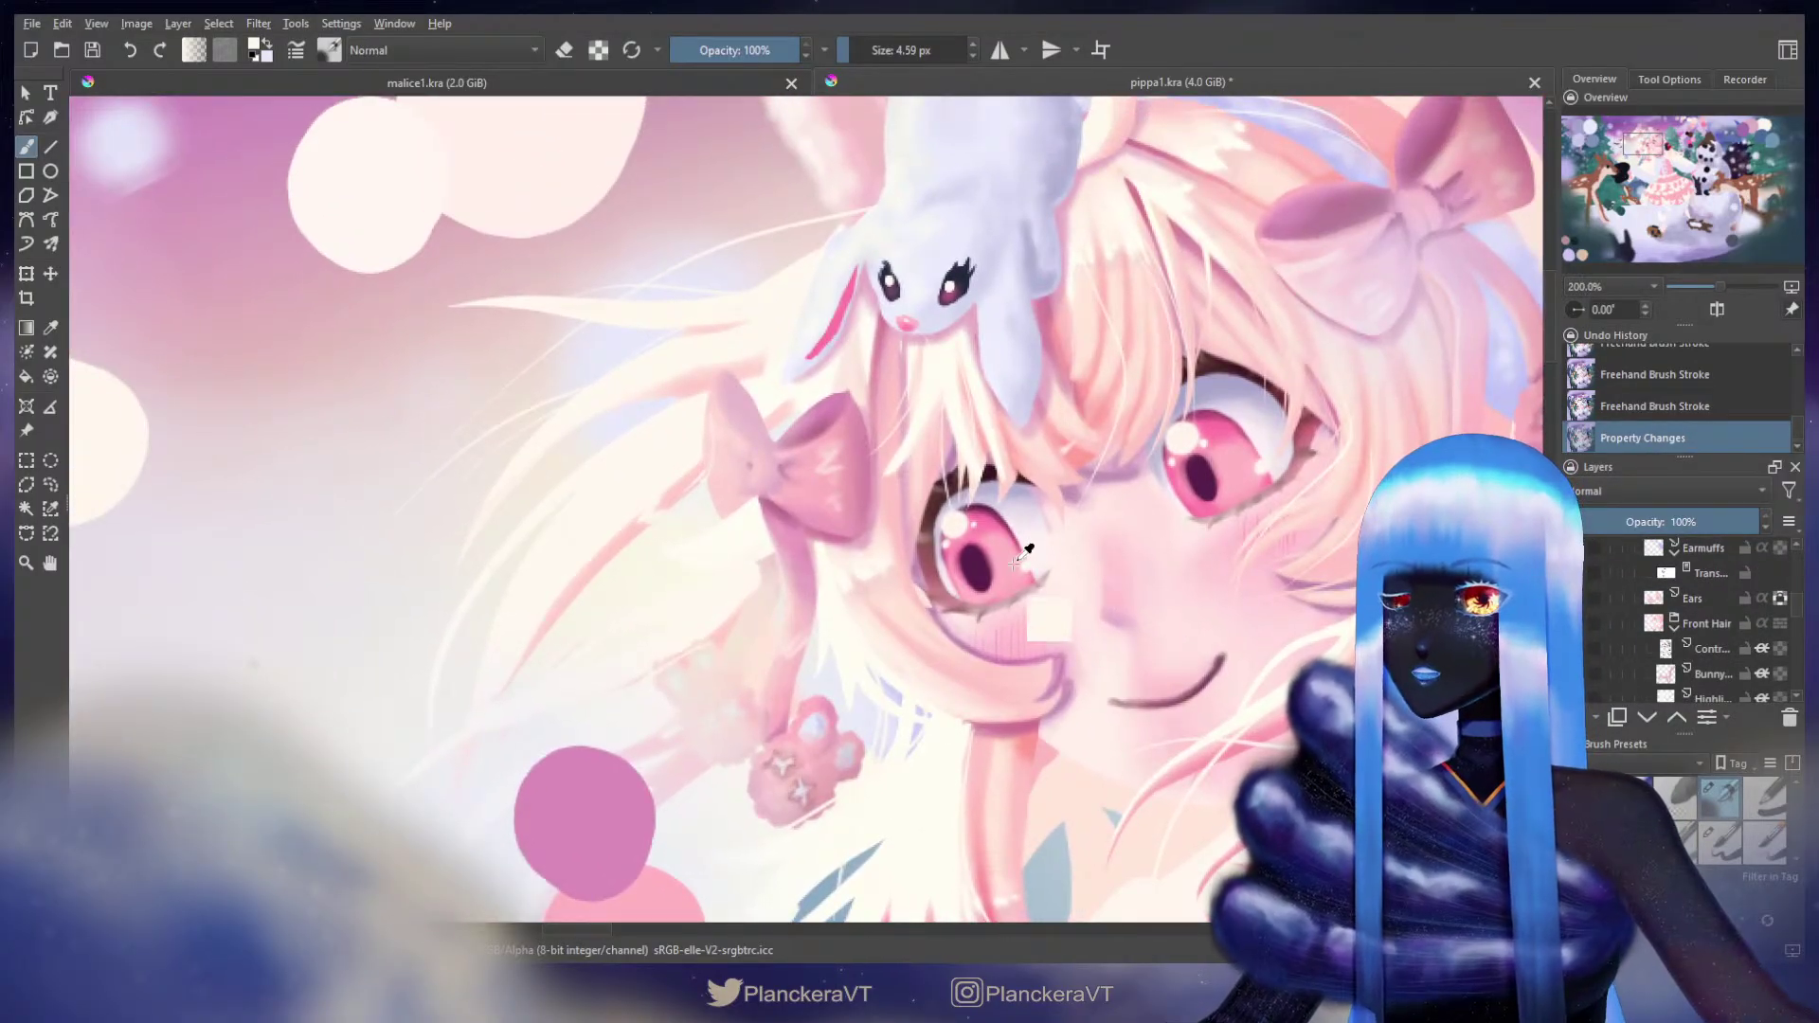
{"action": "mouse_move", "coordinate": [900, 534]}
{"action": "left_mouse_down"}
{"action": "mouse_move", "coordinate": [947, 530]}
{"action": "mouse_move", "coordinate": [924, 519]}
{"action": "mouse_move", "coordinate": [936, 539]}
{"action": "left_mouse_up"}
{"action": "left_click", "coordinate": [927, 556], "text": "ctrl"}
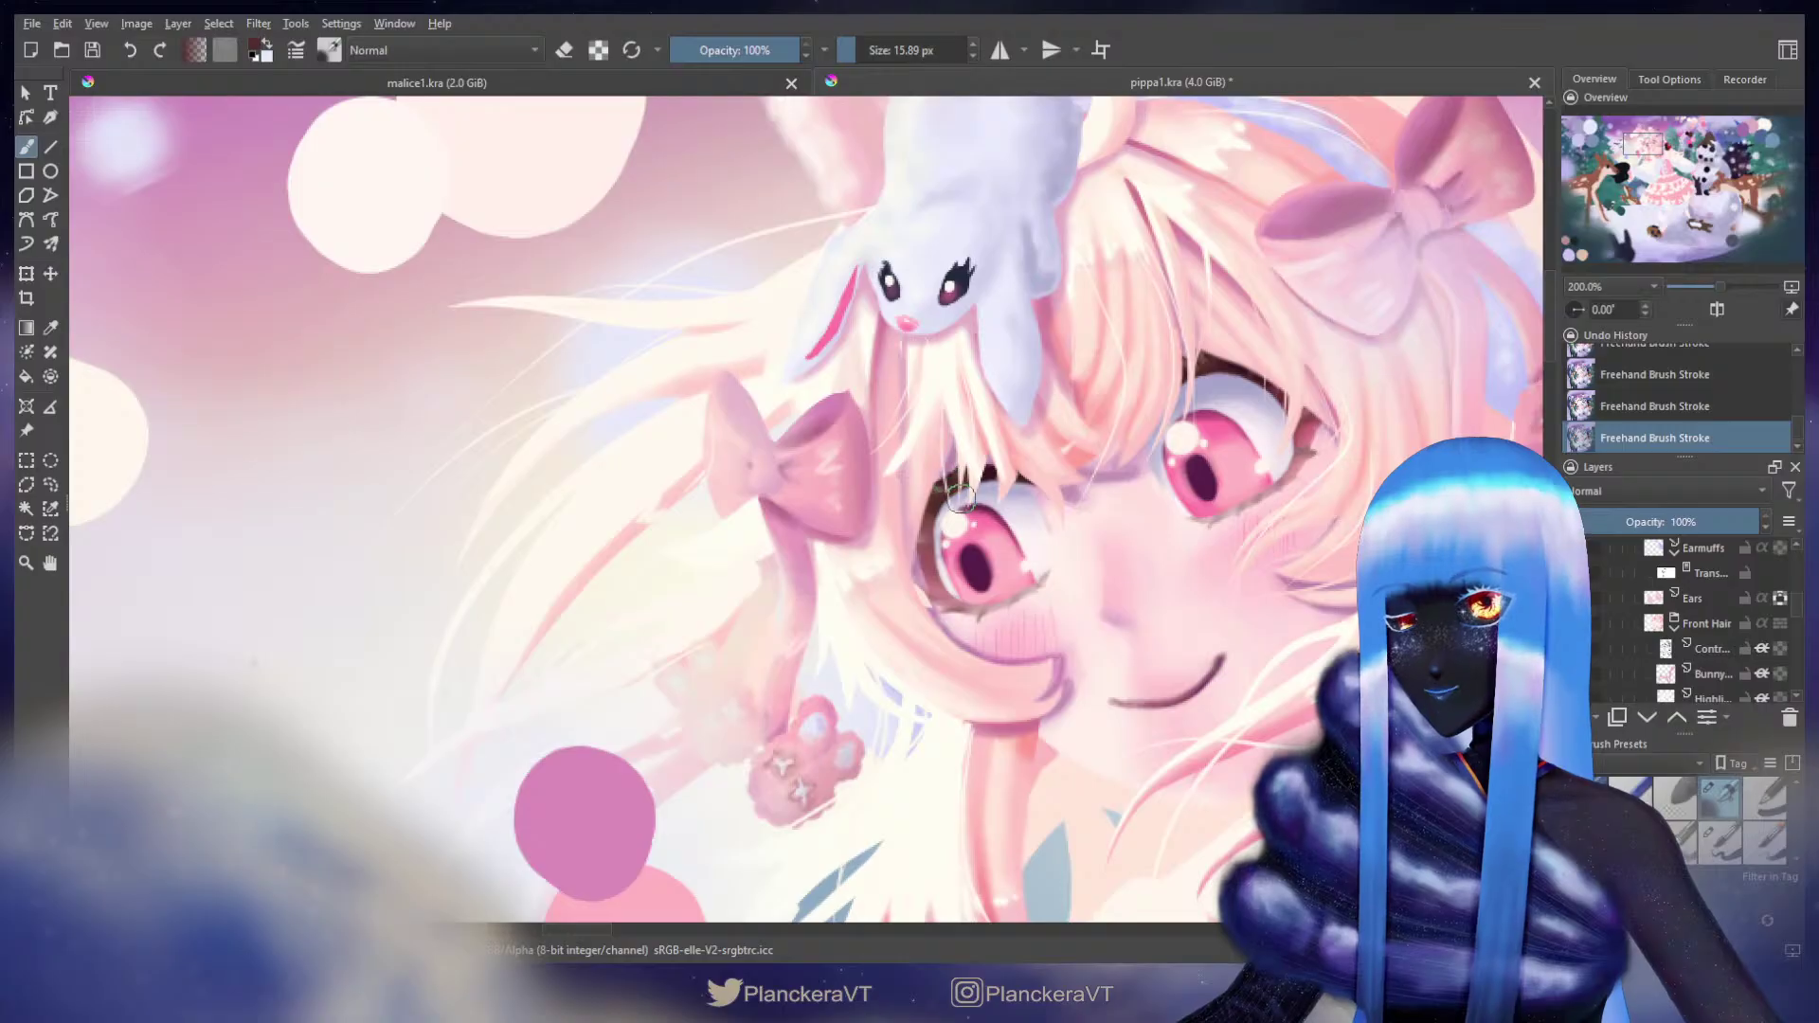
{"action": "left_click_drag", "start_coordinate": [993, 488], "coordinate": [919, 519]}
{"action": "left_click", "coordinate": [1156, 390], "text": "ctrl"}
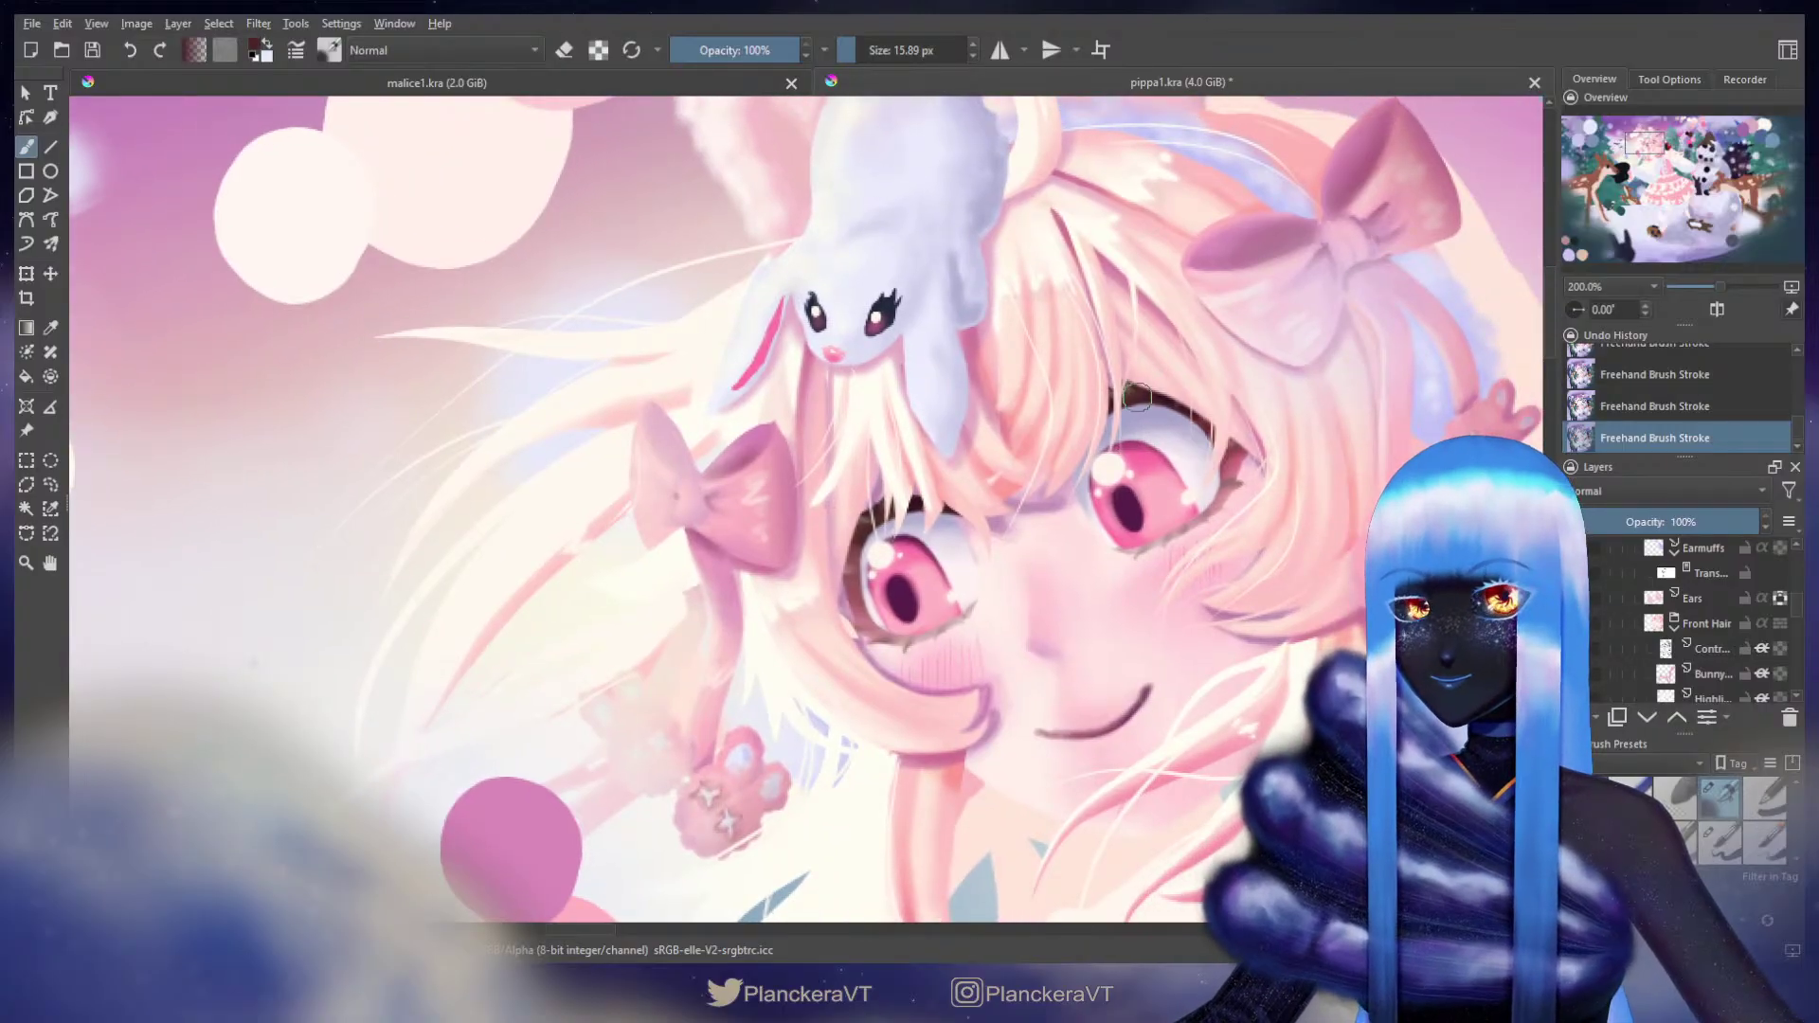
{"action": "scroll", "coordinate": [1201, 450], "scroll_direction": "down", "scroll_amount": 2}
{"action": "scroll", "coordinate": [1219, 528], "scroll_direction": "down", "scroll_amount": 2}
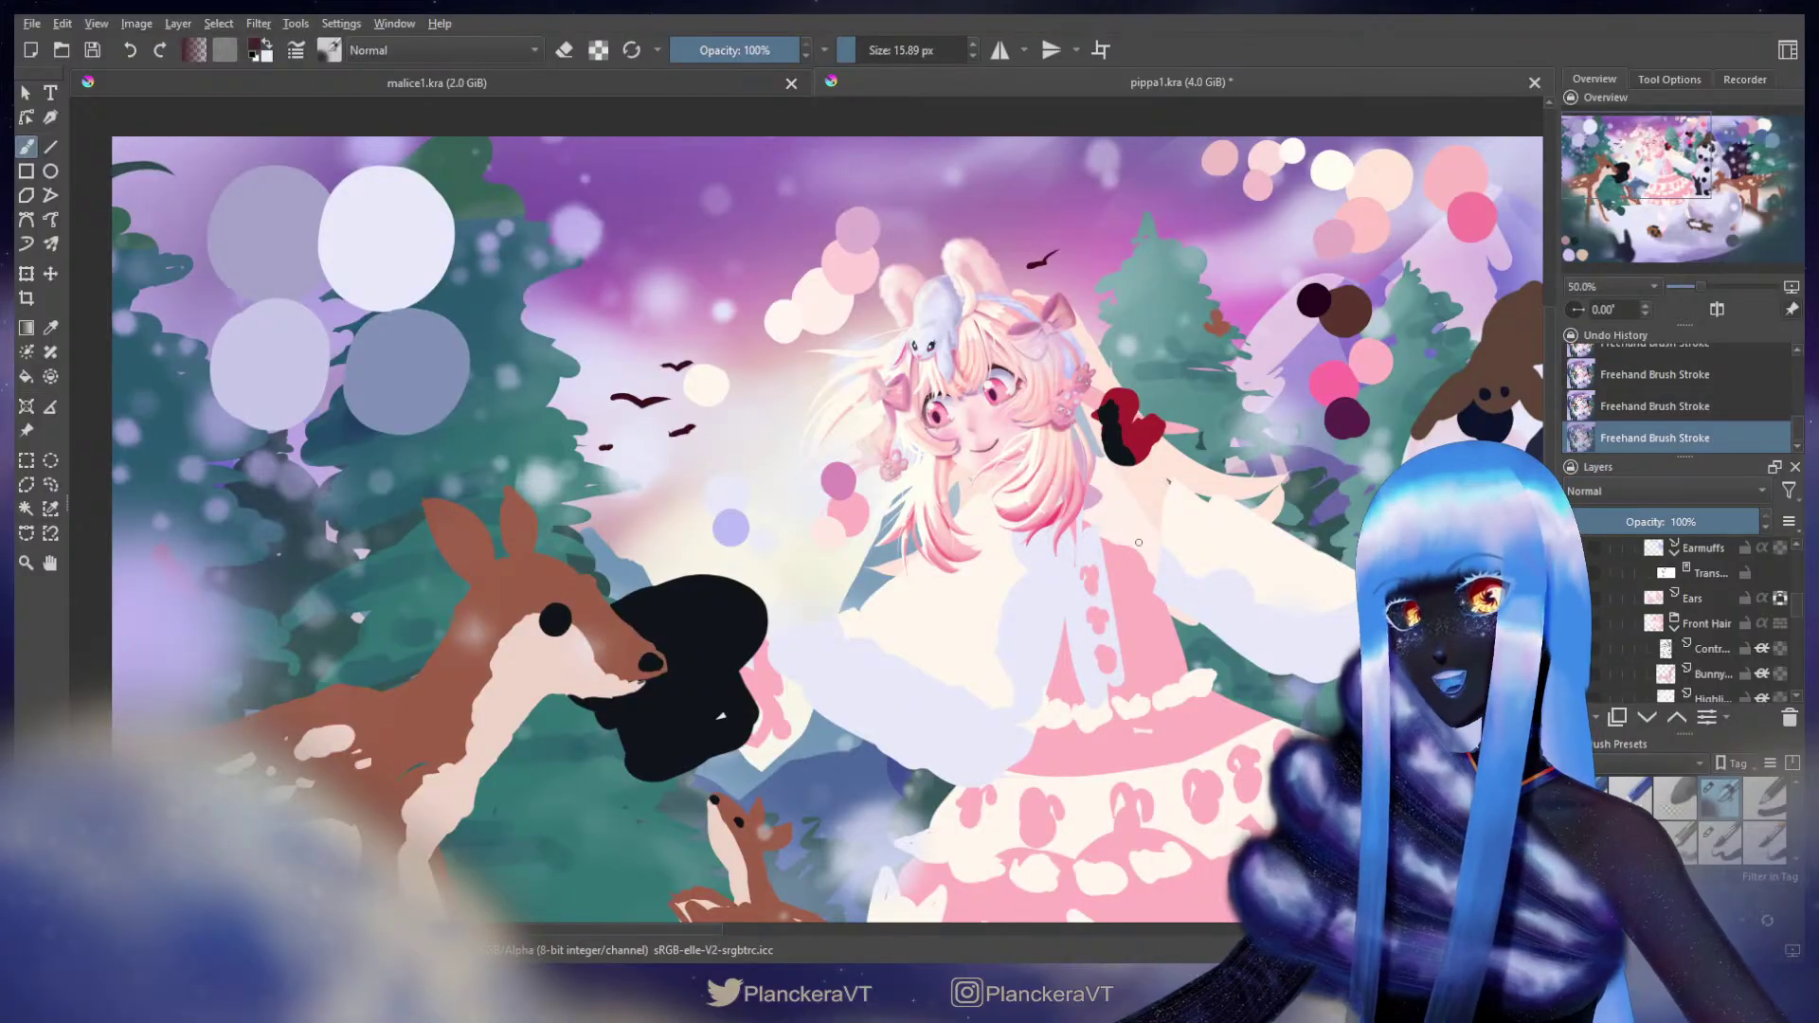
{"action": "scroll", "coordinate": [1131, 540], "scroll_direction": "up", "scroll_amount": 7}
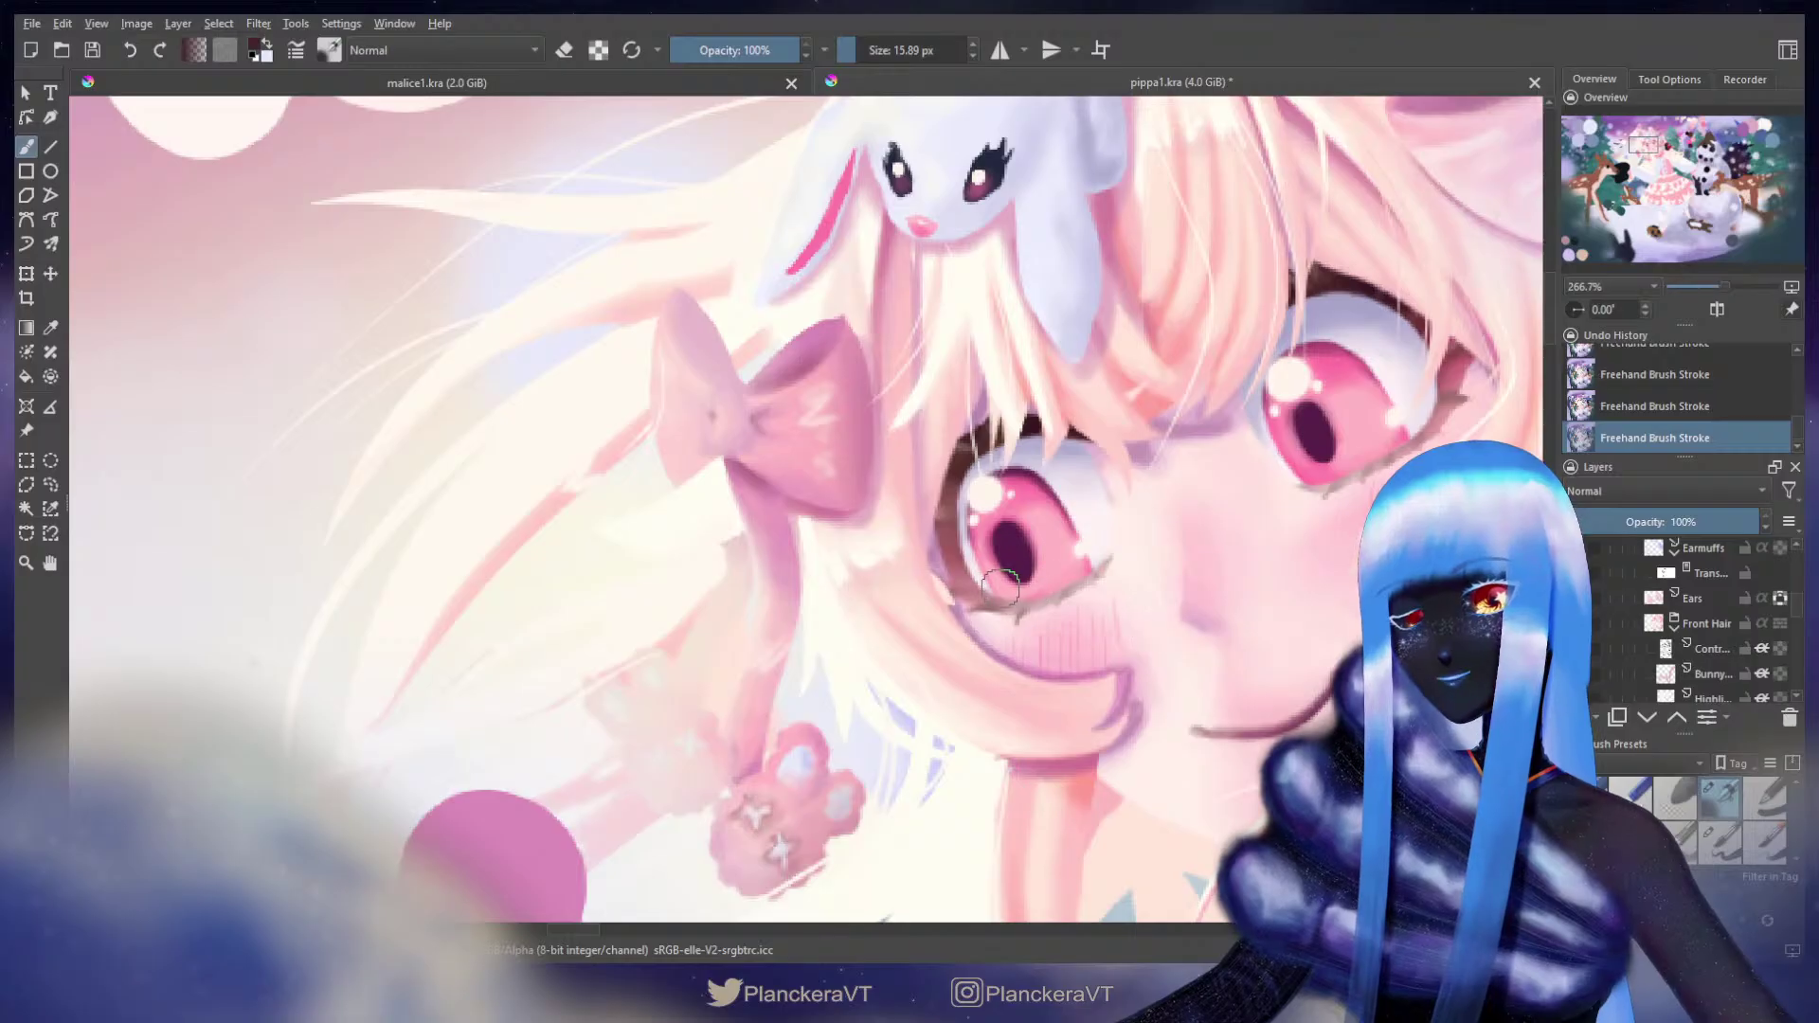
Step: On the Eyes layer, refine the iris edges with a sampled dark plum using a brush of about 4.8 px
{"action": "scroll", "coordinate": [1713, 663], "scroll_direction": "down", "scroll_amount": 3}
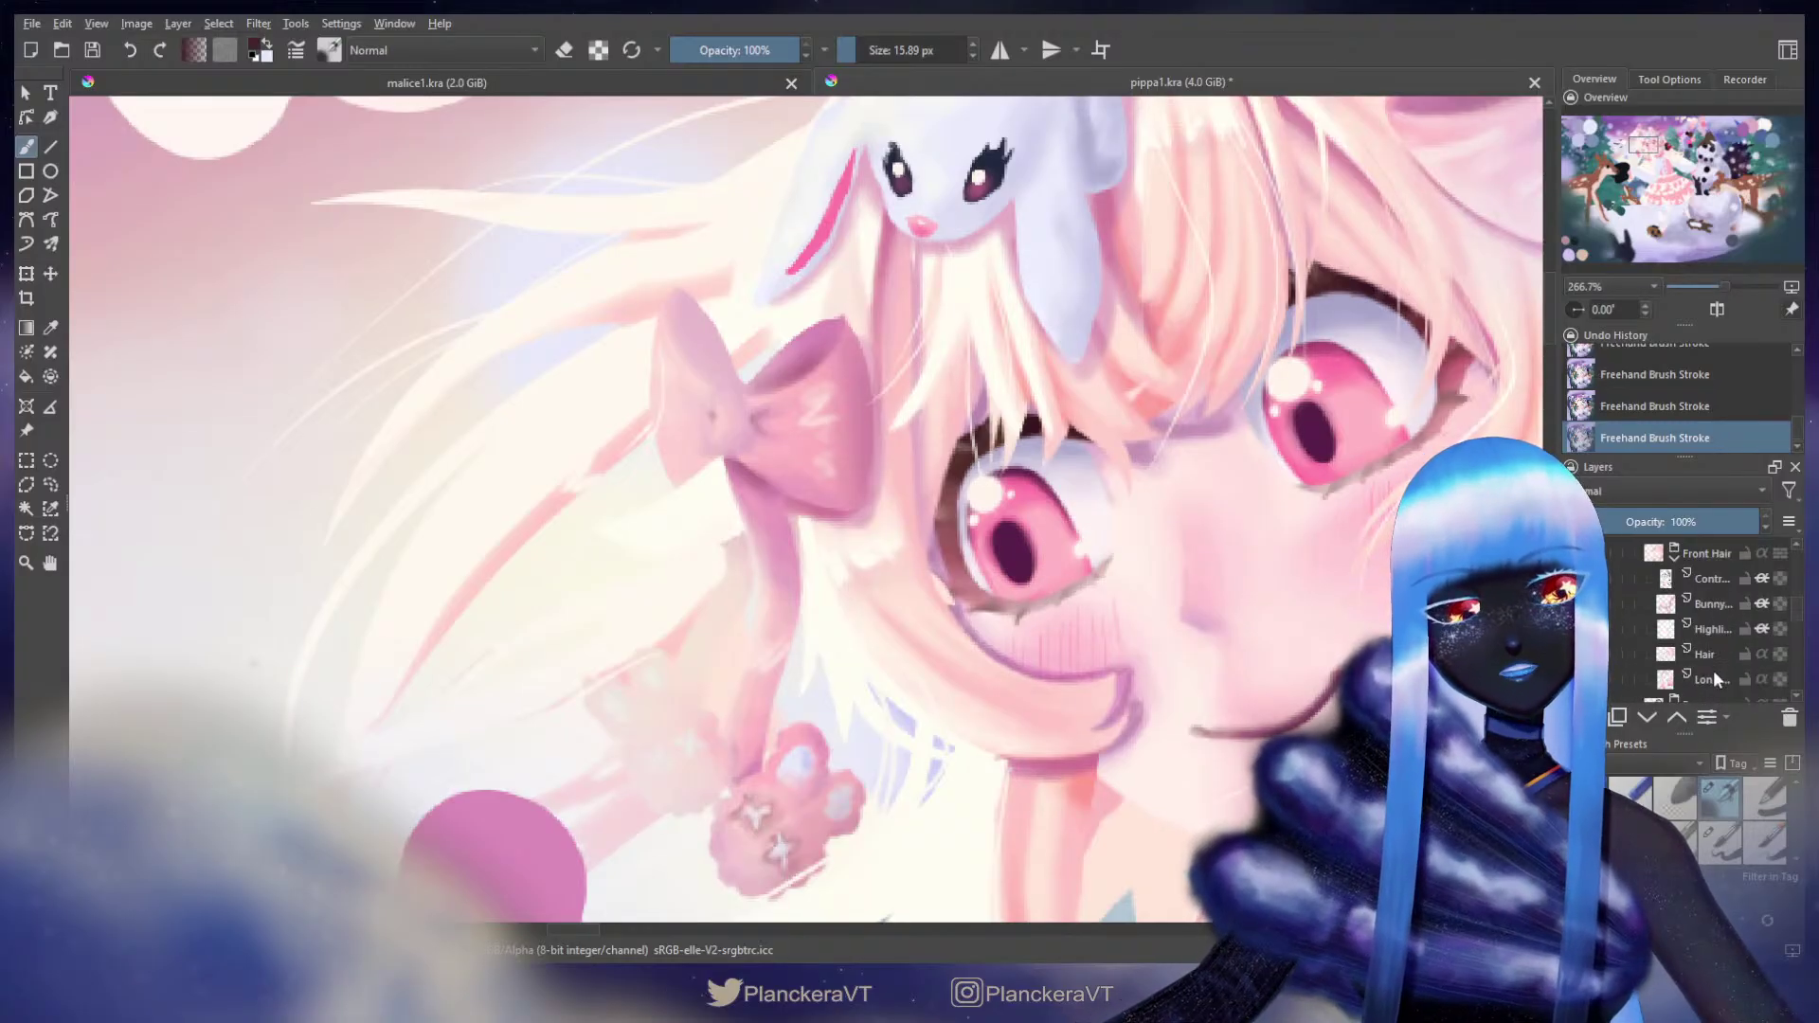
{"action": "scroll", "coordinate": [1713, 671], "scroll_direction": "down", "scroll_amount": 3}
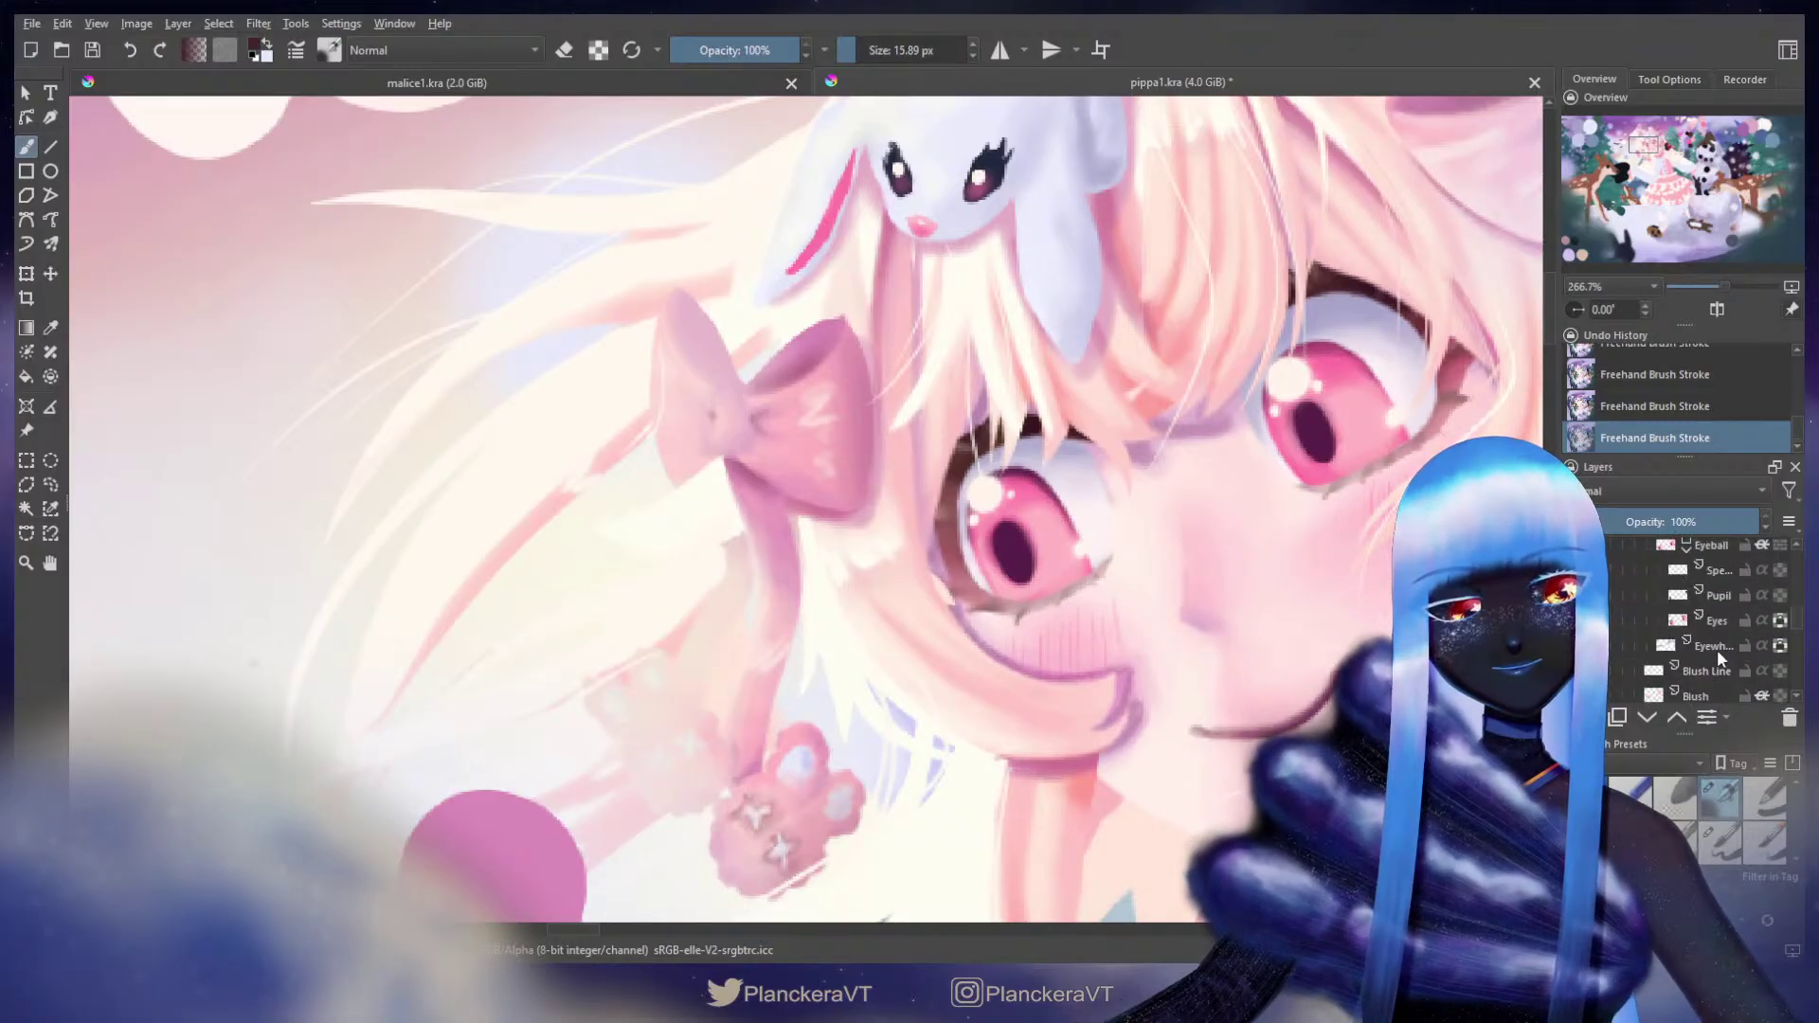
{"action": "left_click", "coordinate": [1713, 622]}
{"action": "left_click_drag", "start_coordinate": [1098, 483], "coordinate": [1068, 449]}
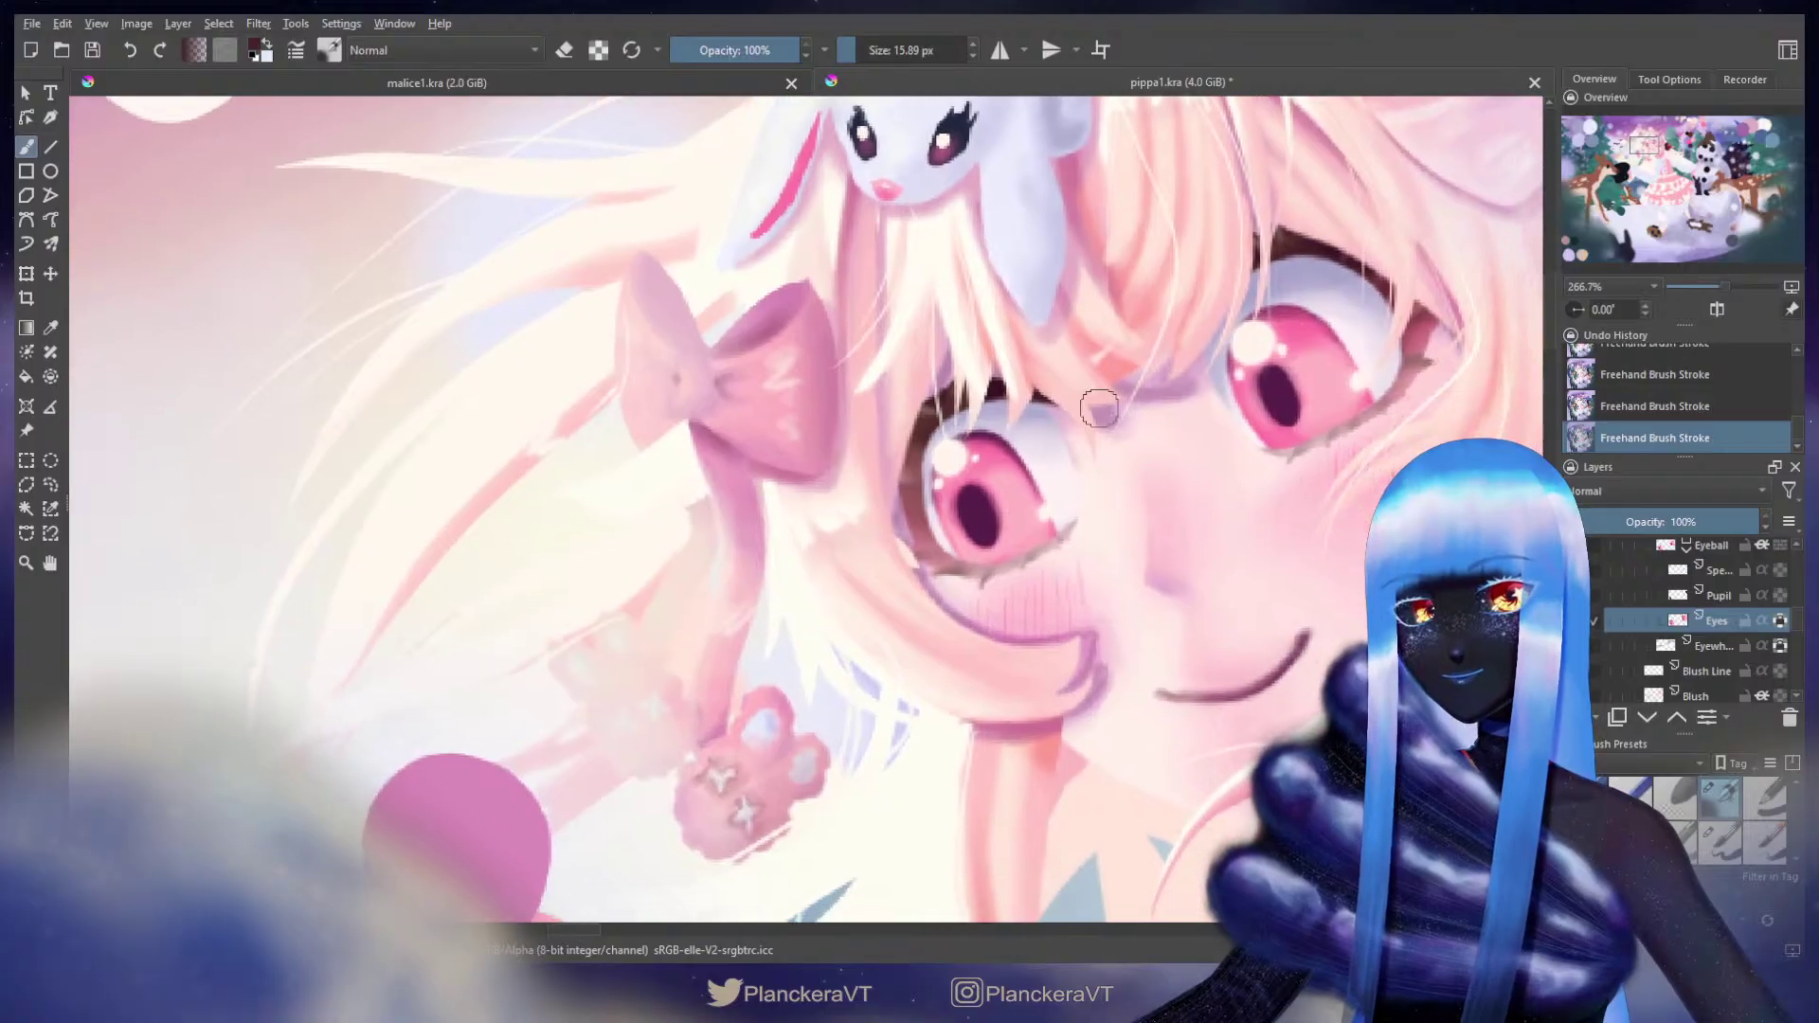
{"action": "left_click", "coordinate": [994, 421], "text": "ctrl"}
{"action": "left_click", "coordinate": [987, 434], "text": "ctrl"}
{"action": "left_click_drag", "start_coordinate": [1050, 527], "coordinate": [1031, 535], "text": "shift"}
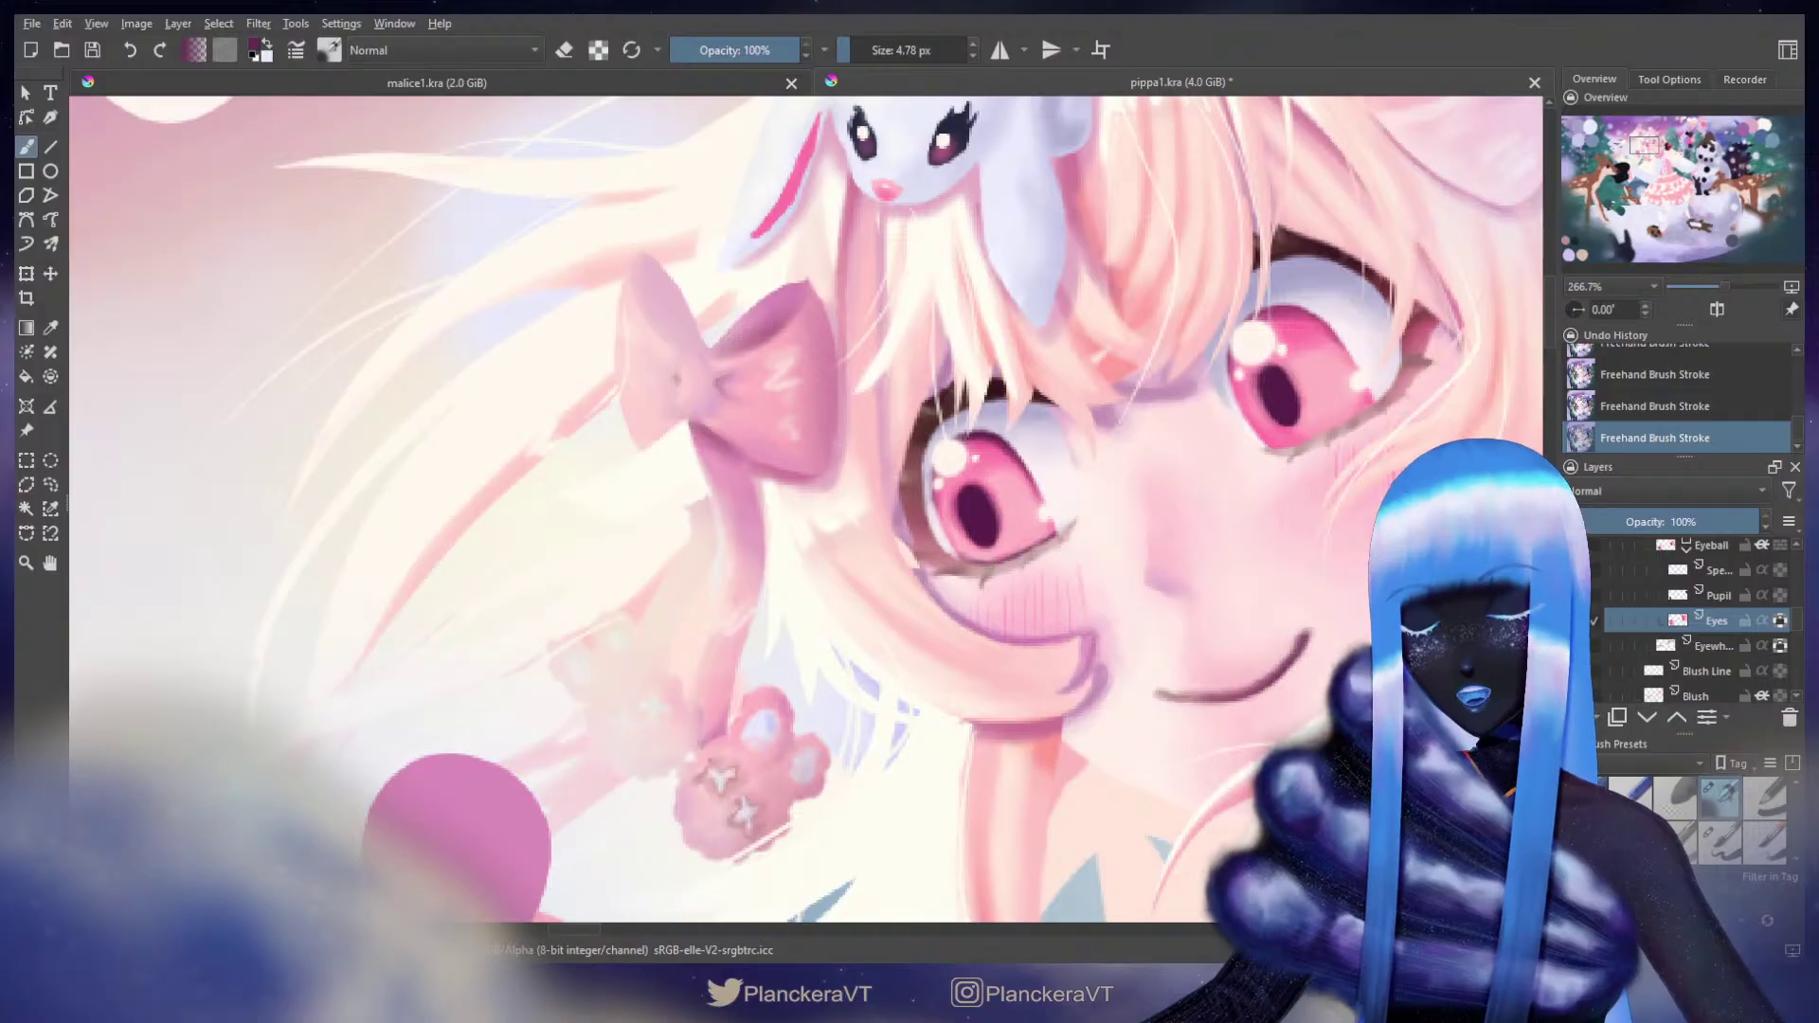
{"action": "left_click_drag", "start_coordinate": [1286, 450], "coordinate": [1172, 478]}
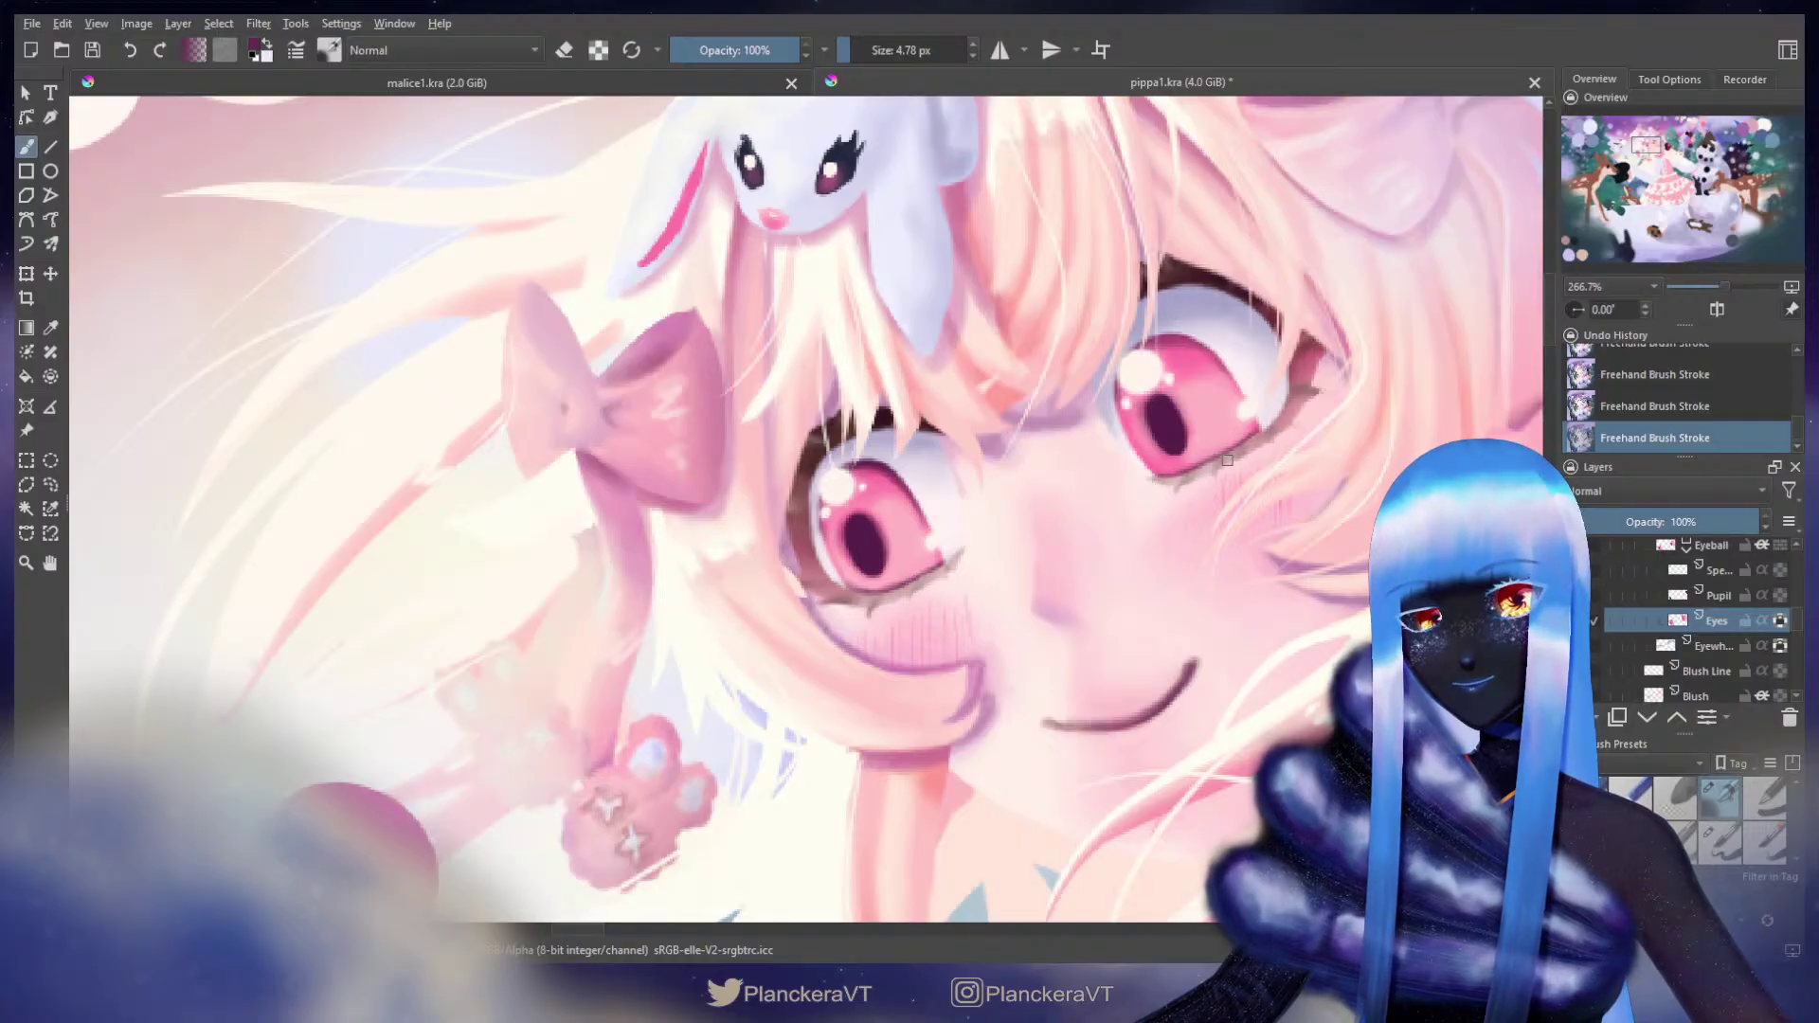
{"action": "scroll", "coordinate": [1121, 466], "scroll_direction": "down", "scroll_amount": 4}
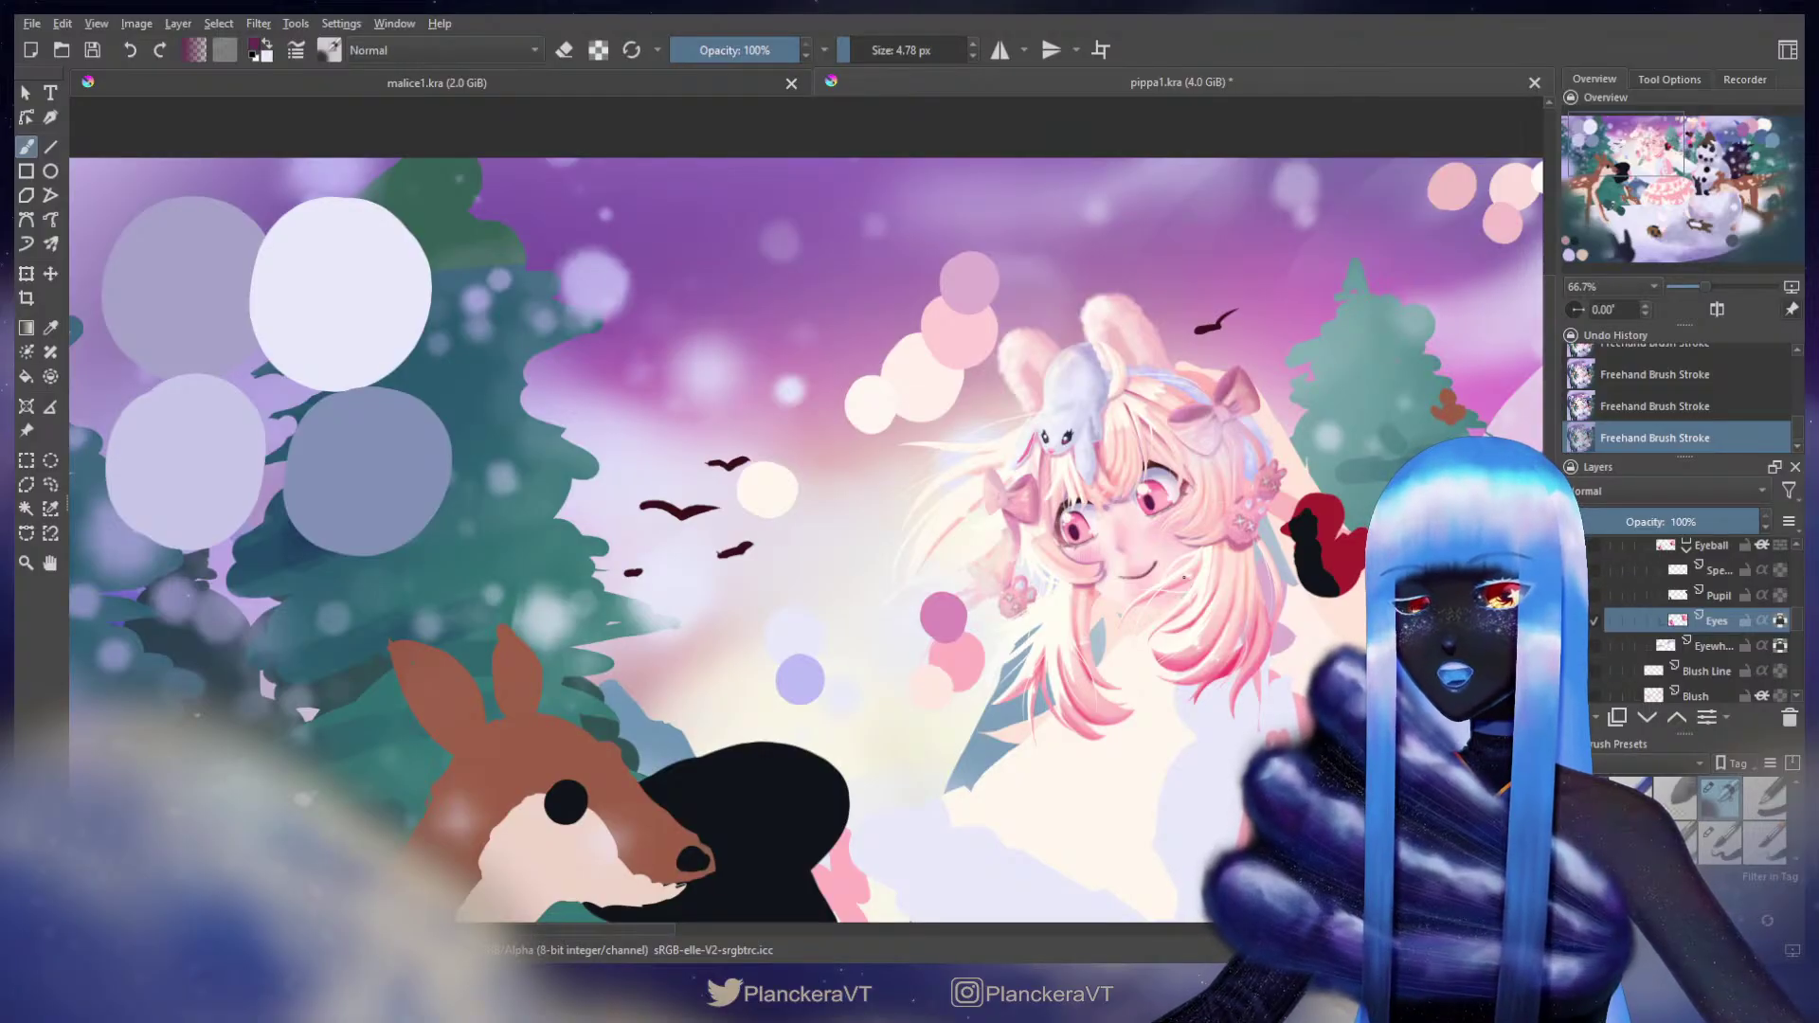
Step: Sample the pale peach swatch on the Pipkin Pippa reference sheet and lighten the lower irises with a brush of about 12.6 px
{"action": "scroll", "coordinate": [1184, 577], "scroll_direction": "down", "scroll_amount": 2}
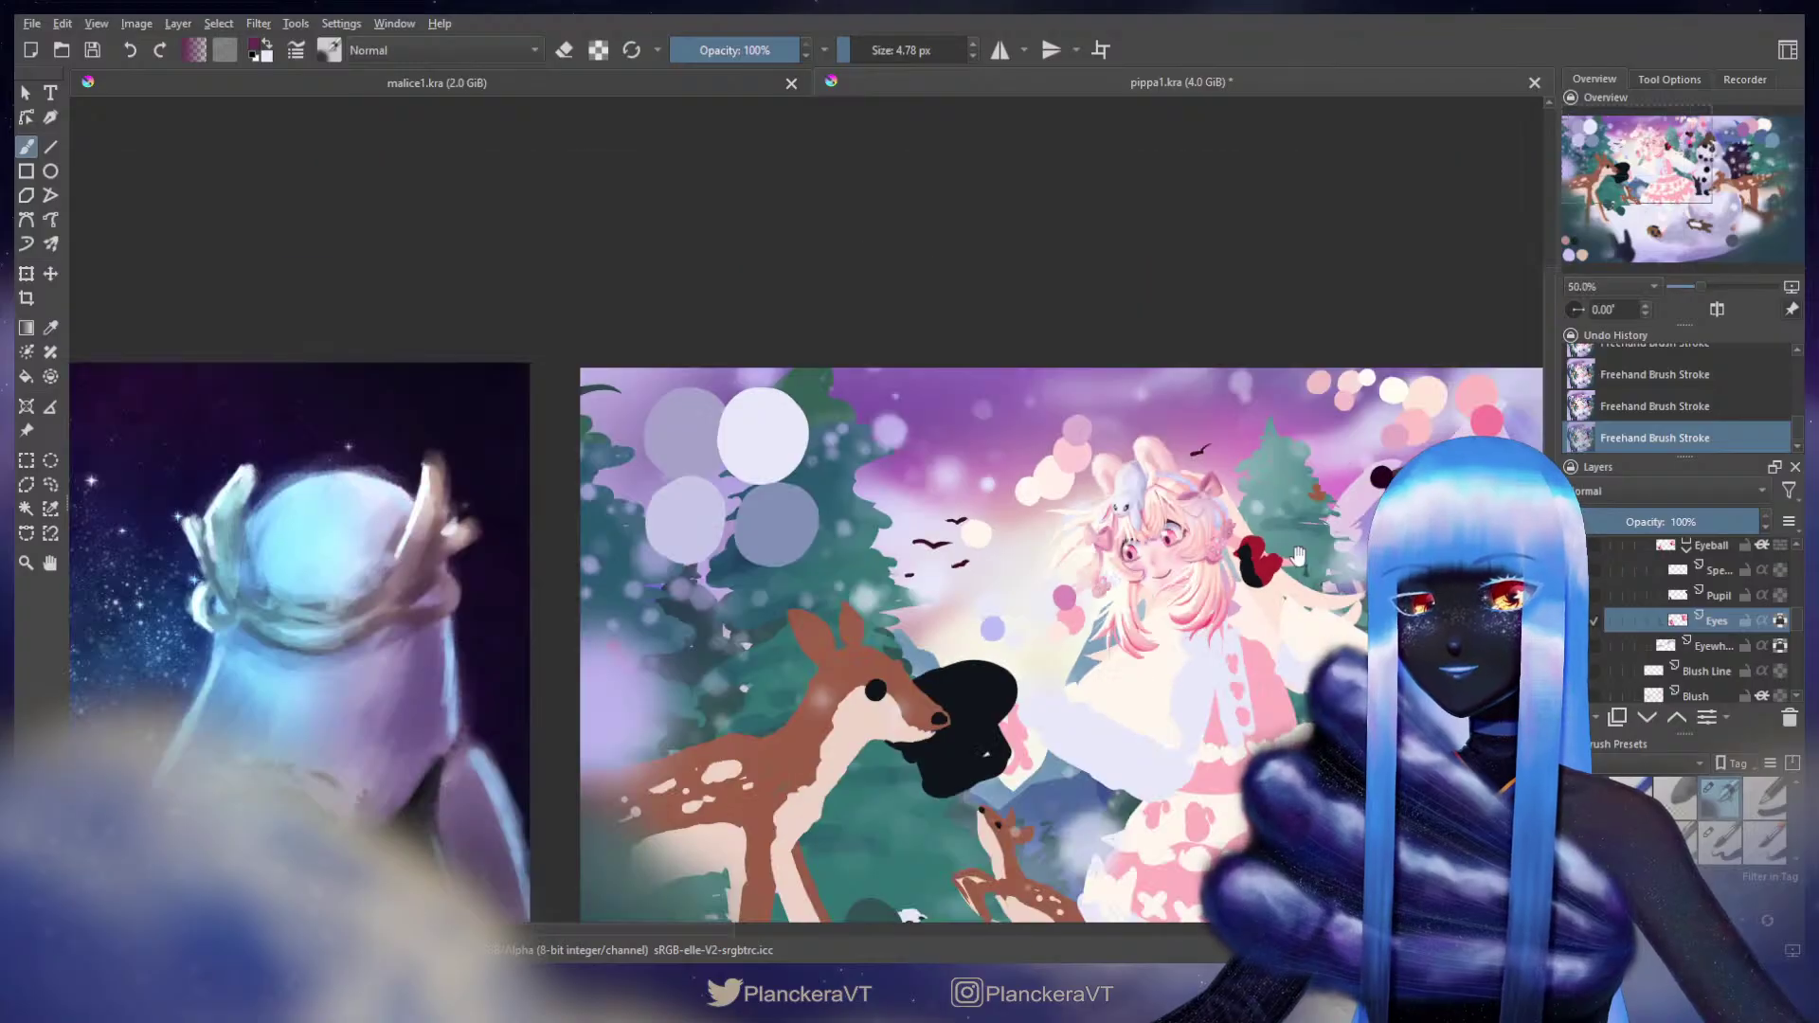
{"action": "left_click_drag", "start_coordinate": [1296, 557], "coordinate": [774, 439]}
{"action": "left_click_drag", "start_coordinate": [1534, 517], "coordinate": [552, 480]}
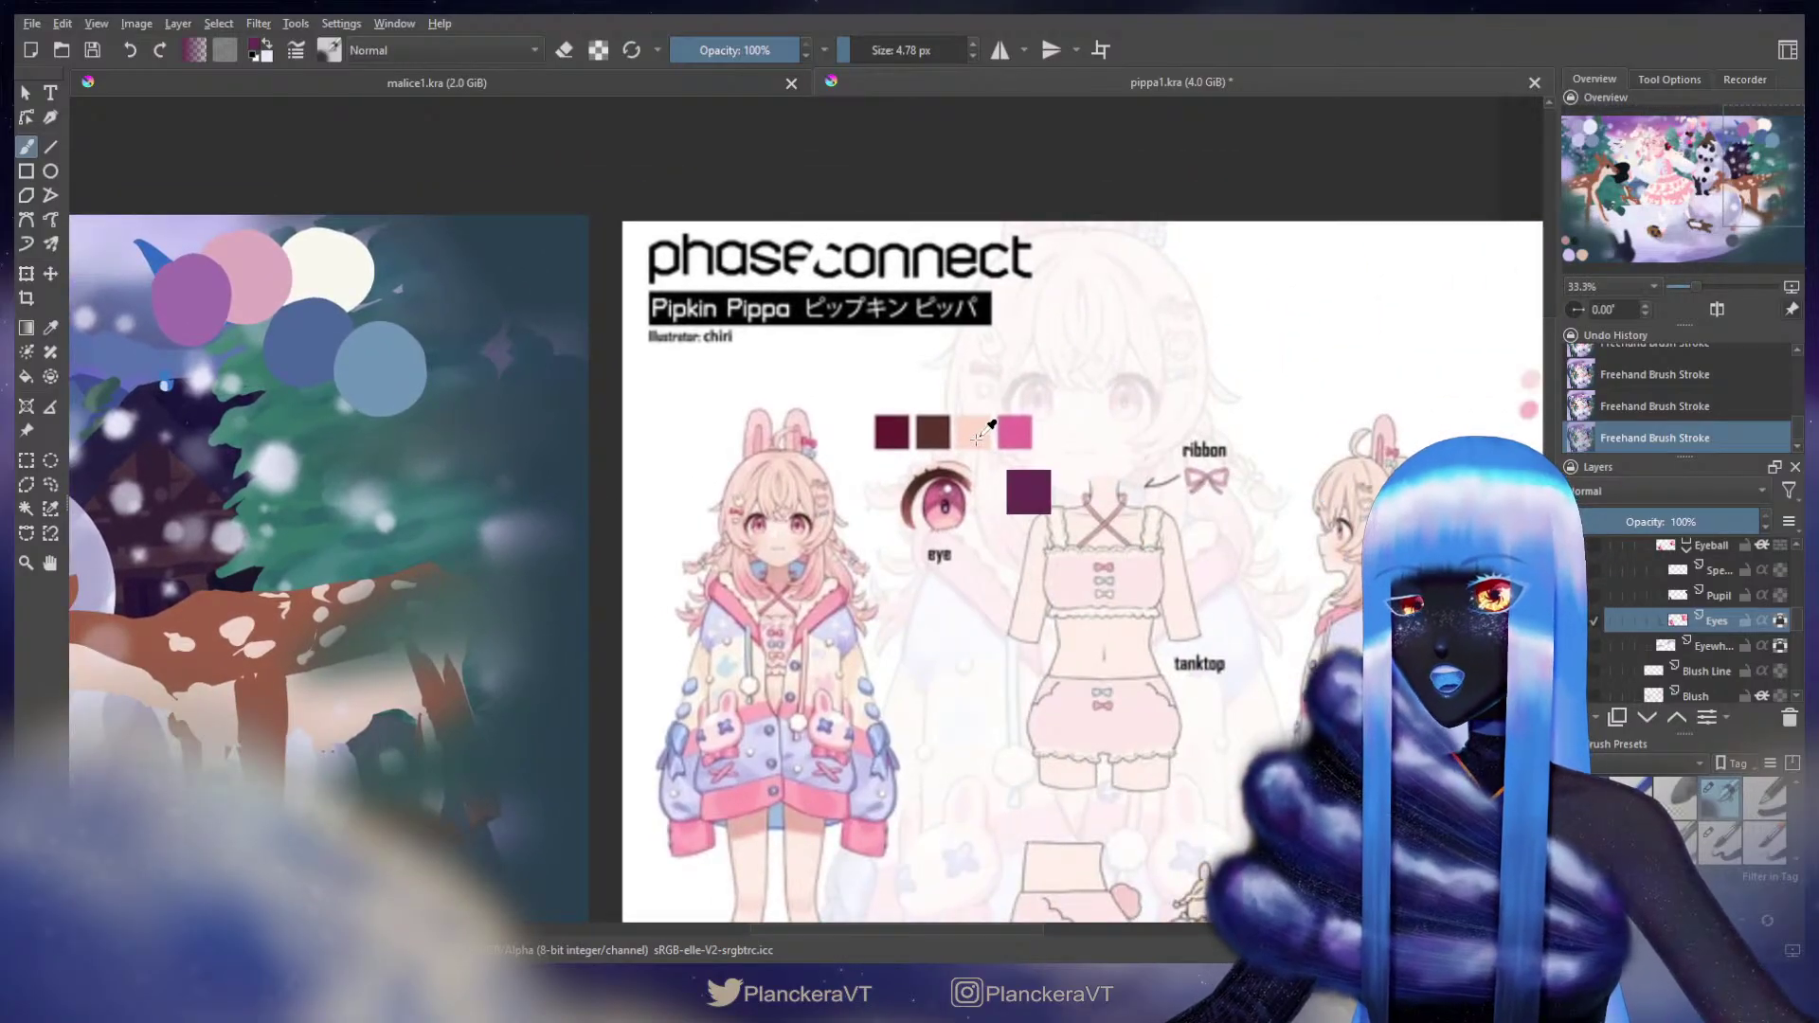
{"action": "mouse_move", "coordinate": [412, 504]}
{"action": "left_mouse_down"}
{"action": "mouse_move", "coordinate": [1269, 605]}
{"action": "mouse_move", "coordinate": [1535, 608]}
{"action": "left_mouse_up"}
{"action": "scroll", "coordinate": [711, 445], "scroll_direction": "up", "scroll_amount": 5}
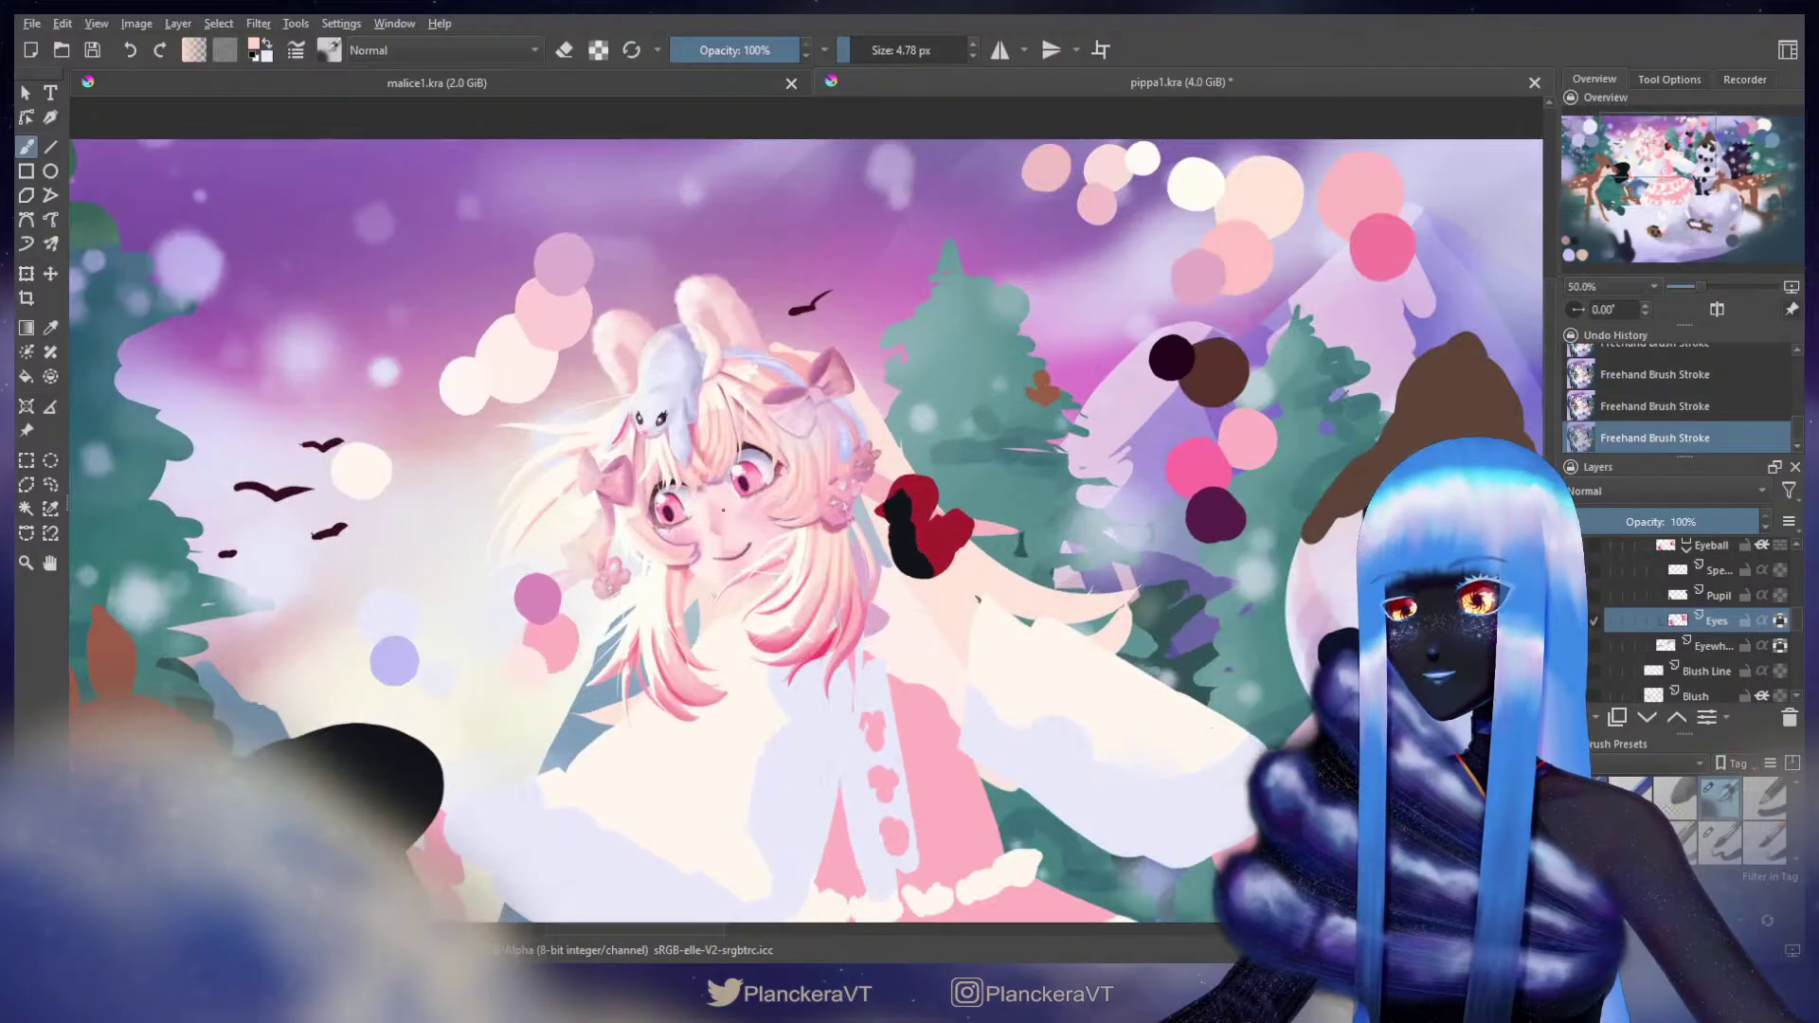
{"action": "mouse_move", "coordinate": [749, 466]}
{"action": "left_mouse_down"}
{"action": "mouse_move", "coordinate": [949, 537]}
{"action": "mouse_move", "coordinate": [918, 566]}
{"action": "mouse_move", "coordinate": [914, 551]}
{"action": "left_mouse_up"}
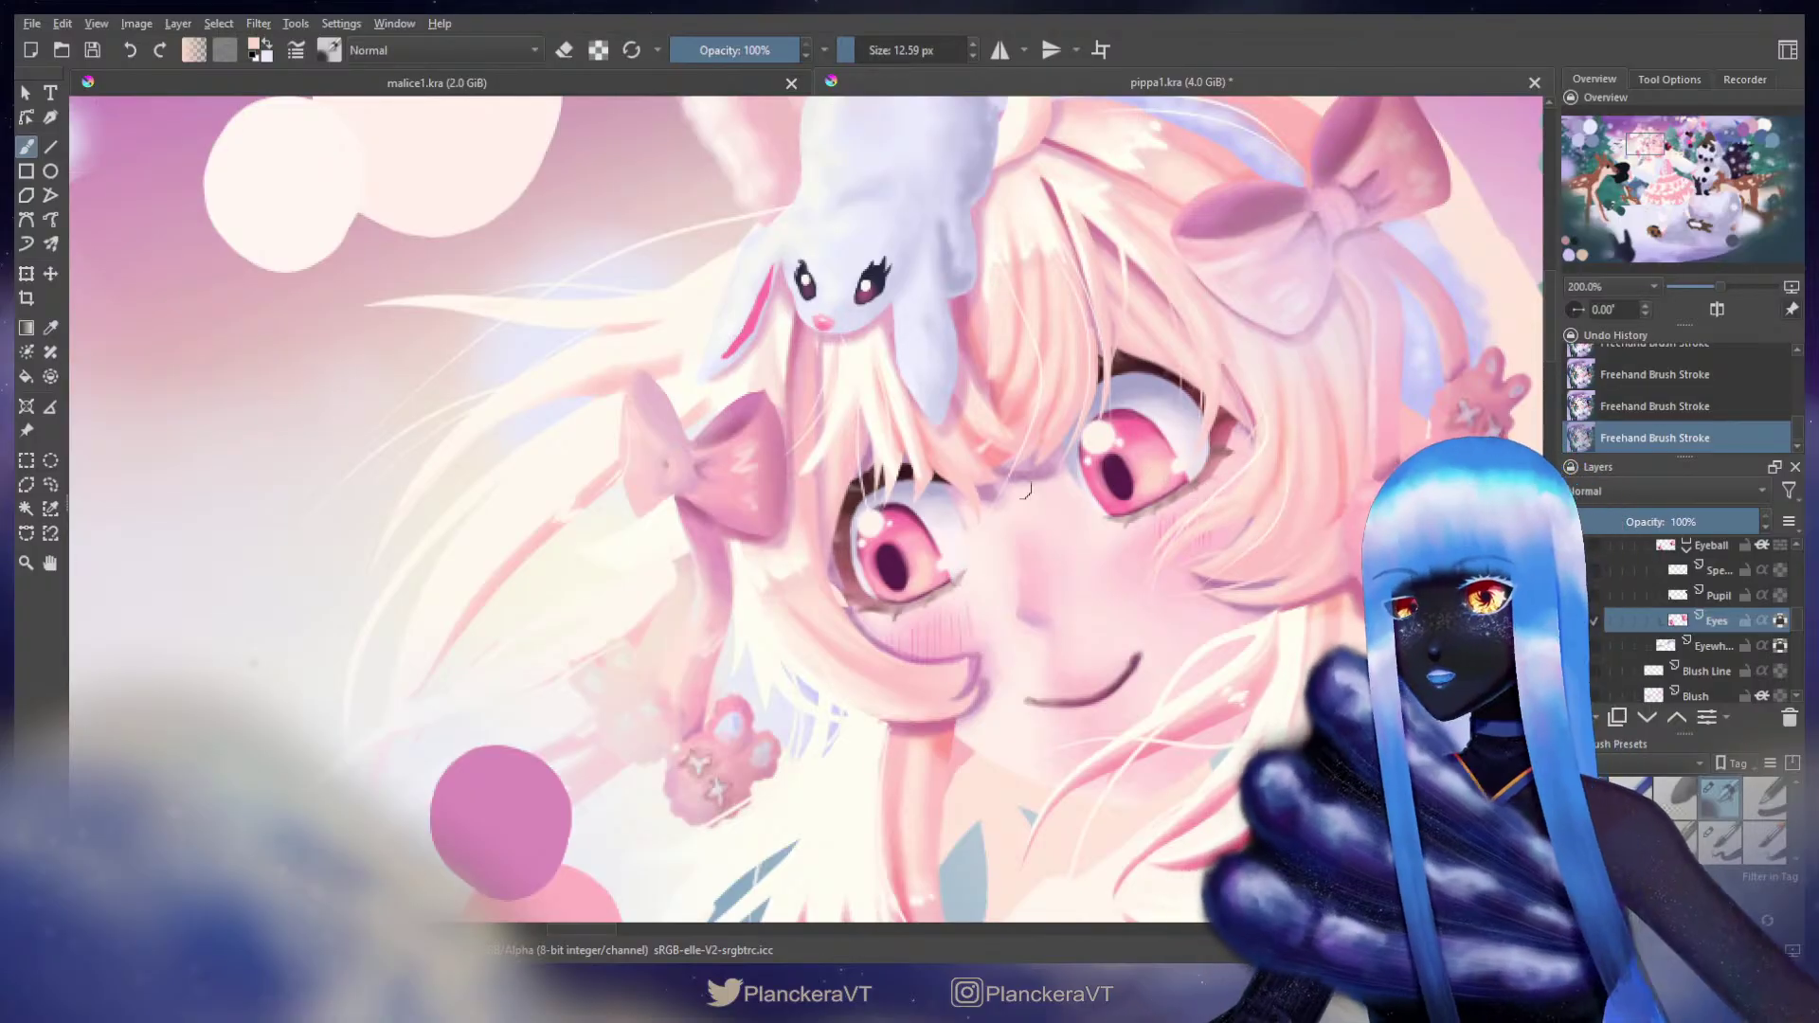
Step: Blend the irises with dark plum and pink sampled from the eyes, using a brush of about 11.8 px
{"action": "left_click", "coordinate": [900, 568], "text": "ctrl"}
{"action": "left_click_drag", "start_coordinate": [1101, 415], "coordinate": [1093, 414], "text": "shift"}
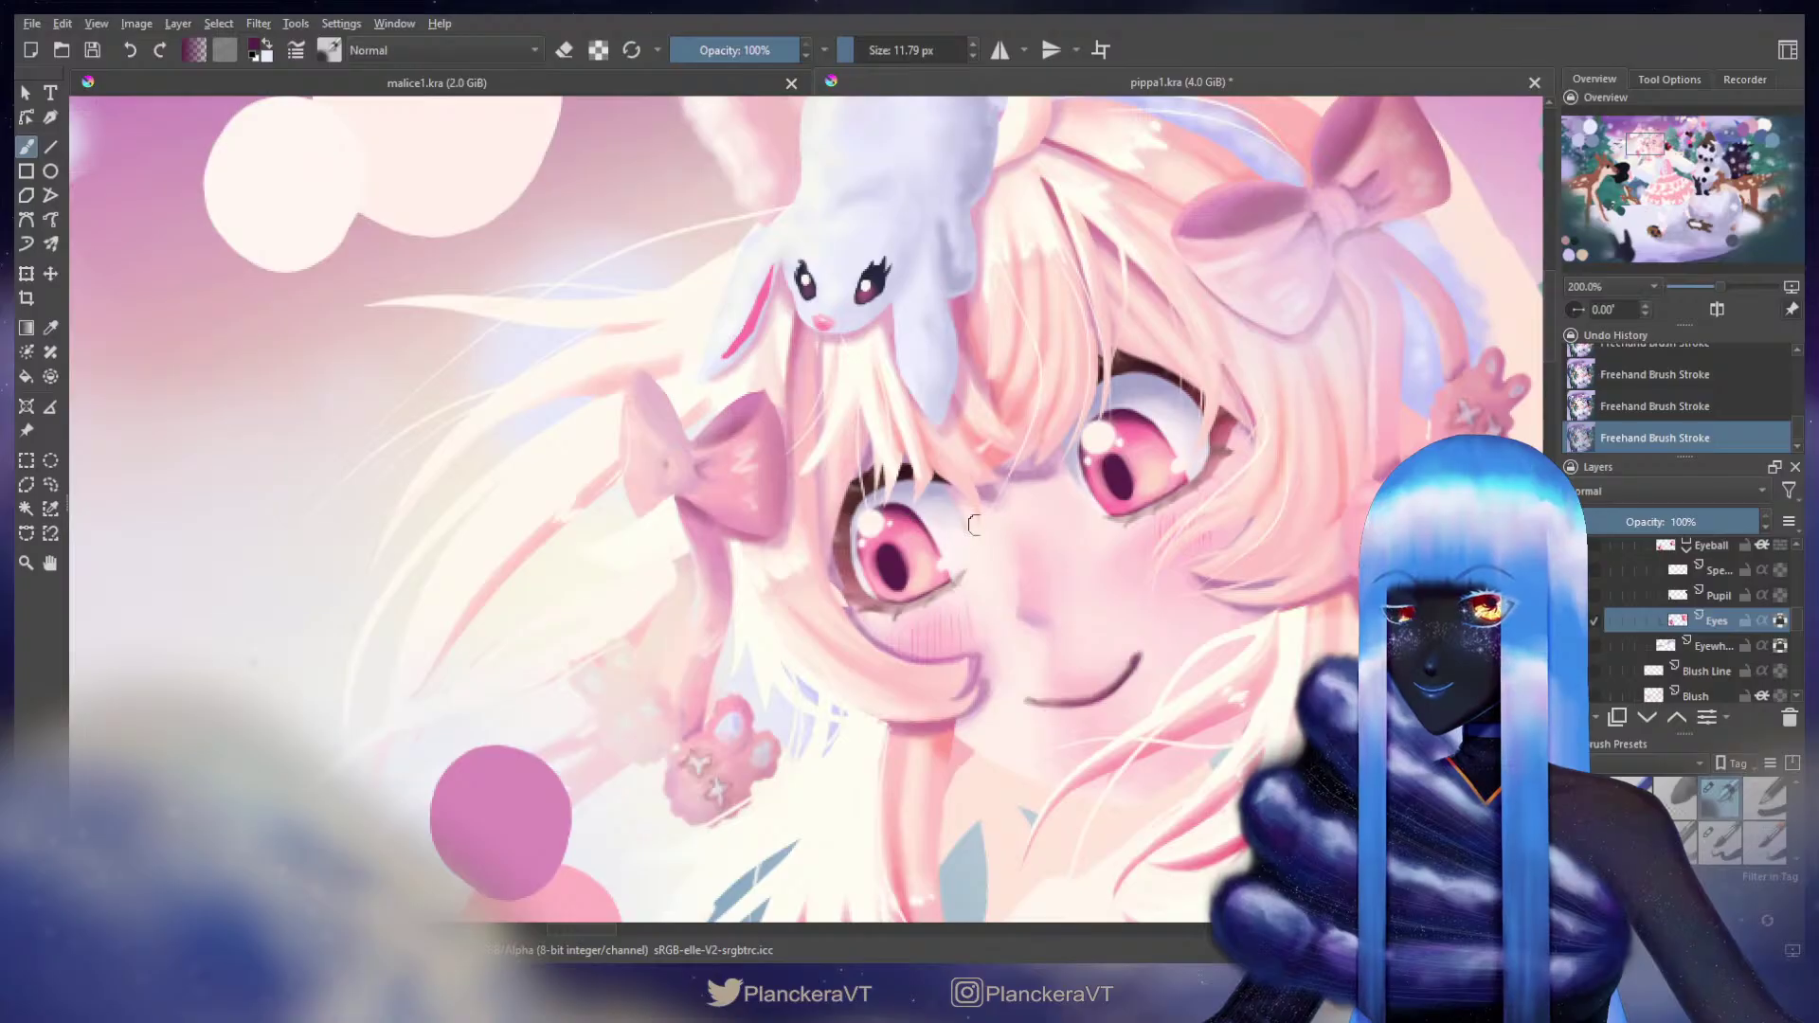
{"action": "left_click", "coordinate": [1135, 426], "text": "ctrl"}
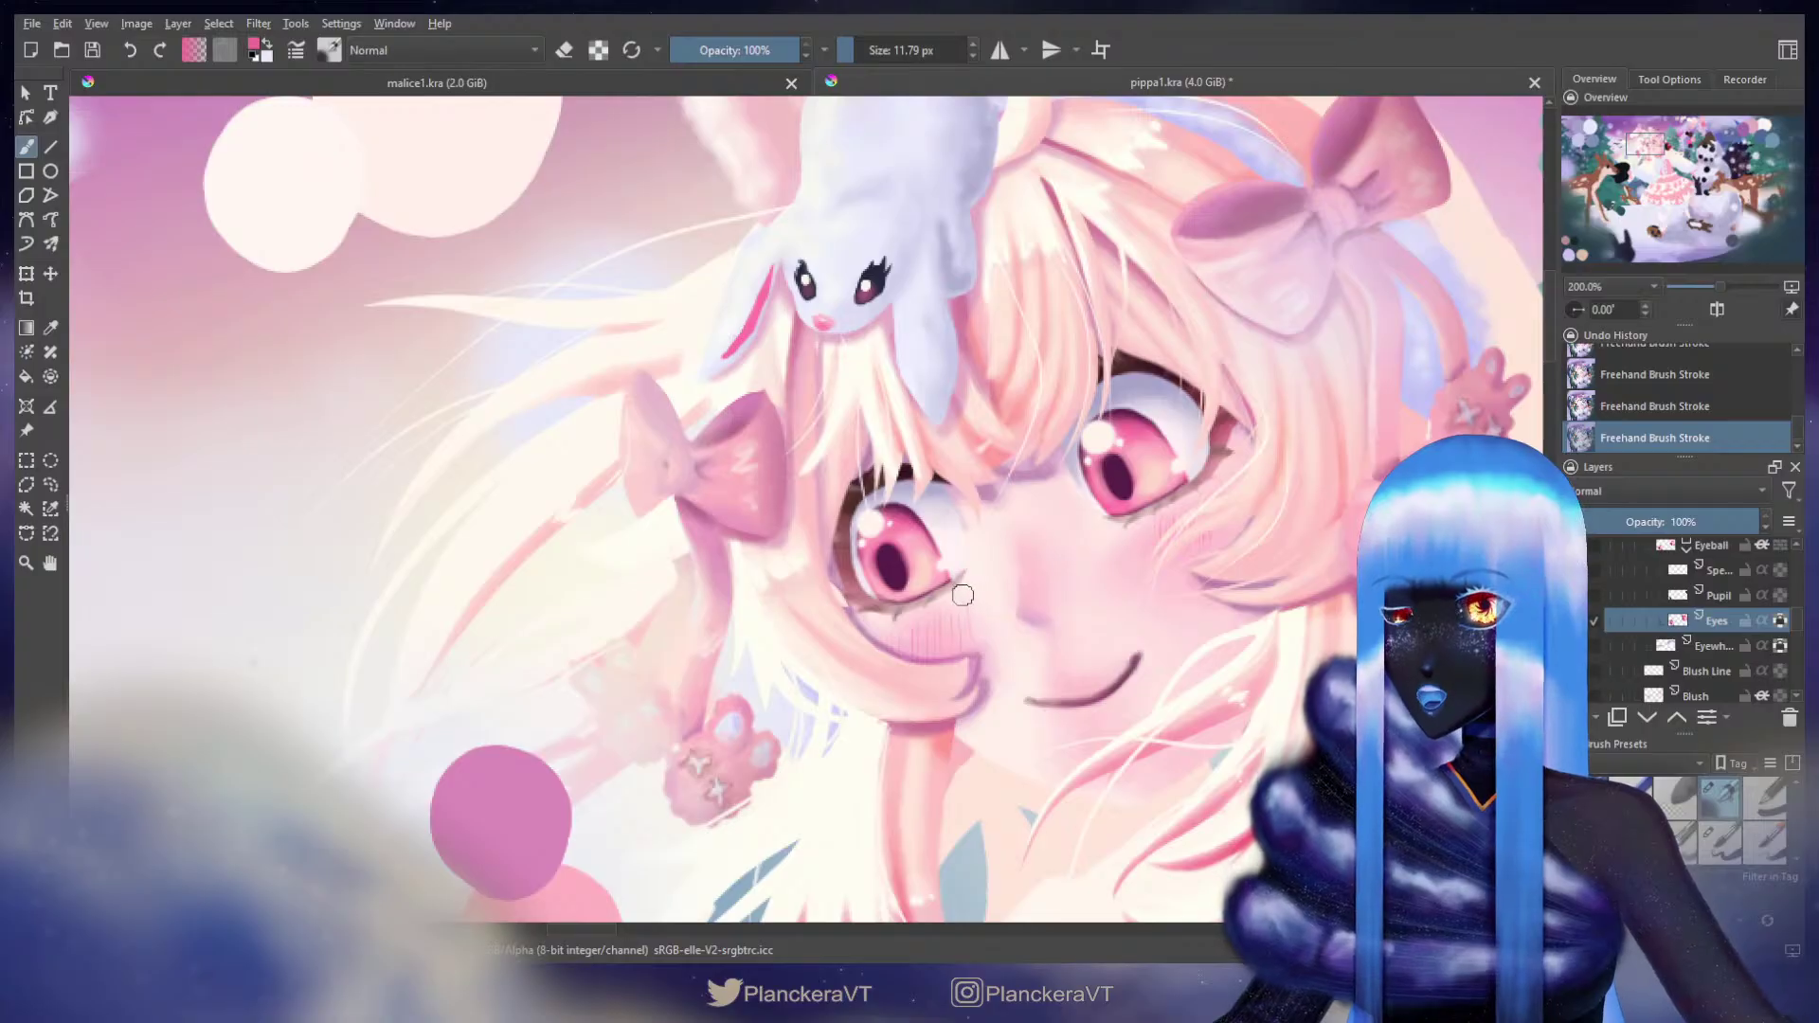
Step: Sample the light peach of the iris and softly brighten both irises with a brush of about 23 px, undoing one stroke
{"action": "left_click", "coordinate": [928, 575], "text": "ctrl"}
{"action": "left_click_drag", "start_coordinate": [1108, 443], "coordinate": [1129, 439], "text": "shift"}
{"action": "key", "text": "ctrl+z"}
{"action": "left_click", "coordinate": [1116, 438]}
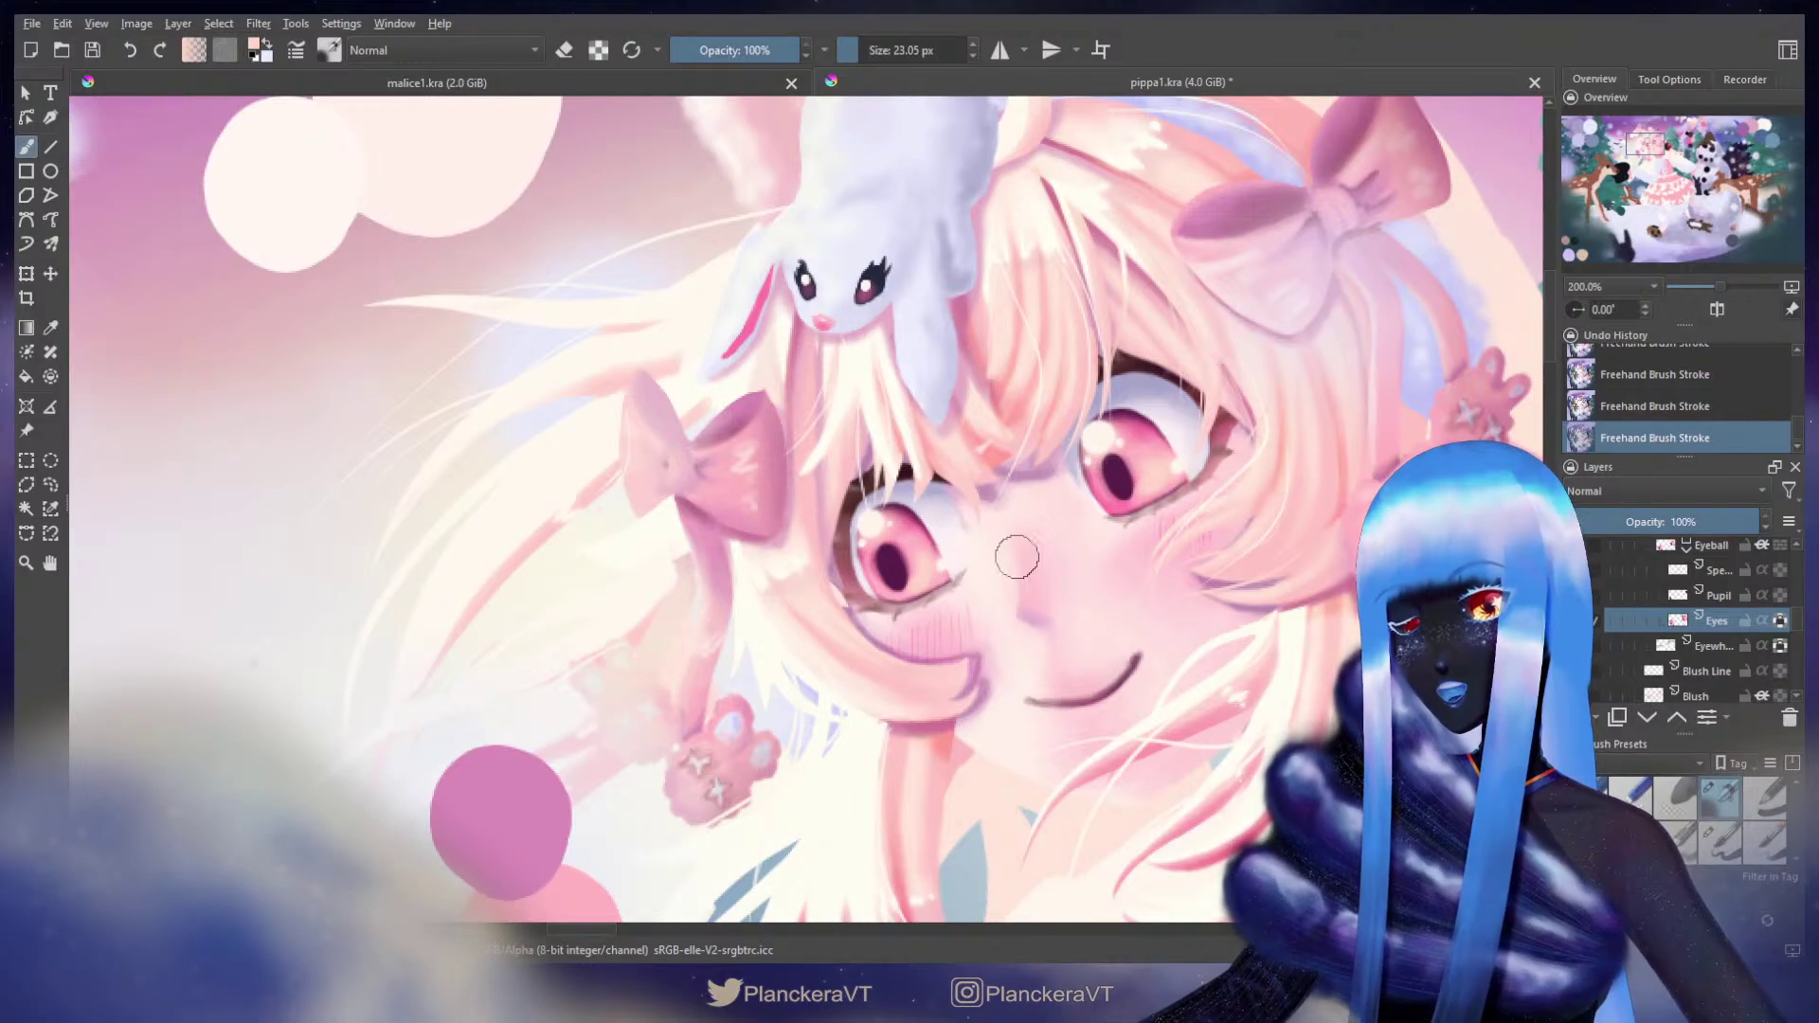
{"action": "scroll", "coordinate": [1089, 563], "scroll_direction": "down", "scroll_amount": 5}
{"action": "left_click_drag", "start_coordinate": [1090, 563], "coordinate": [944, 312]}
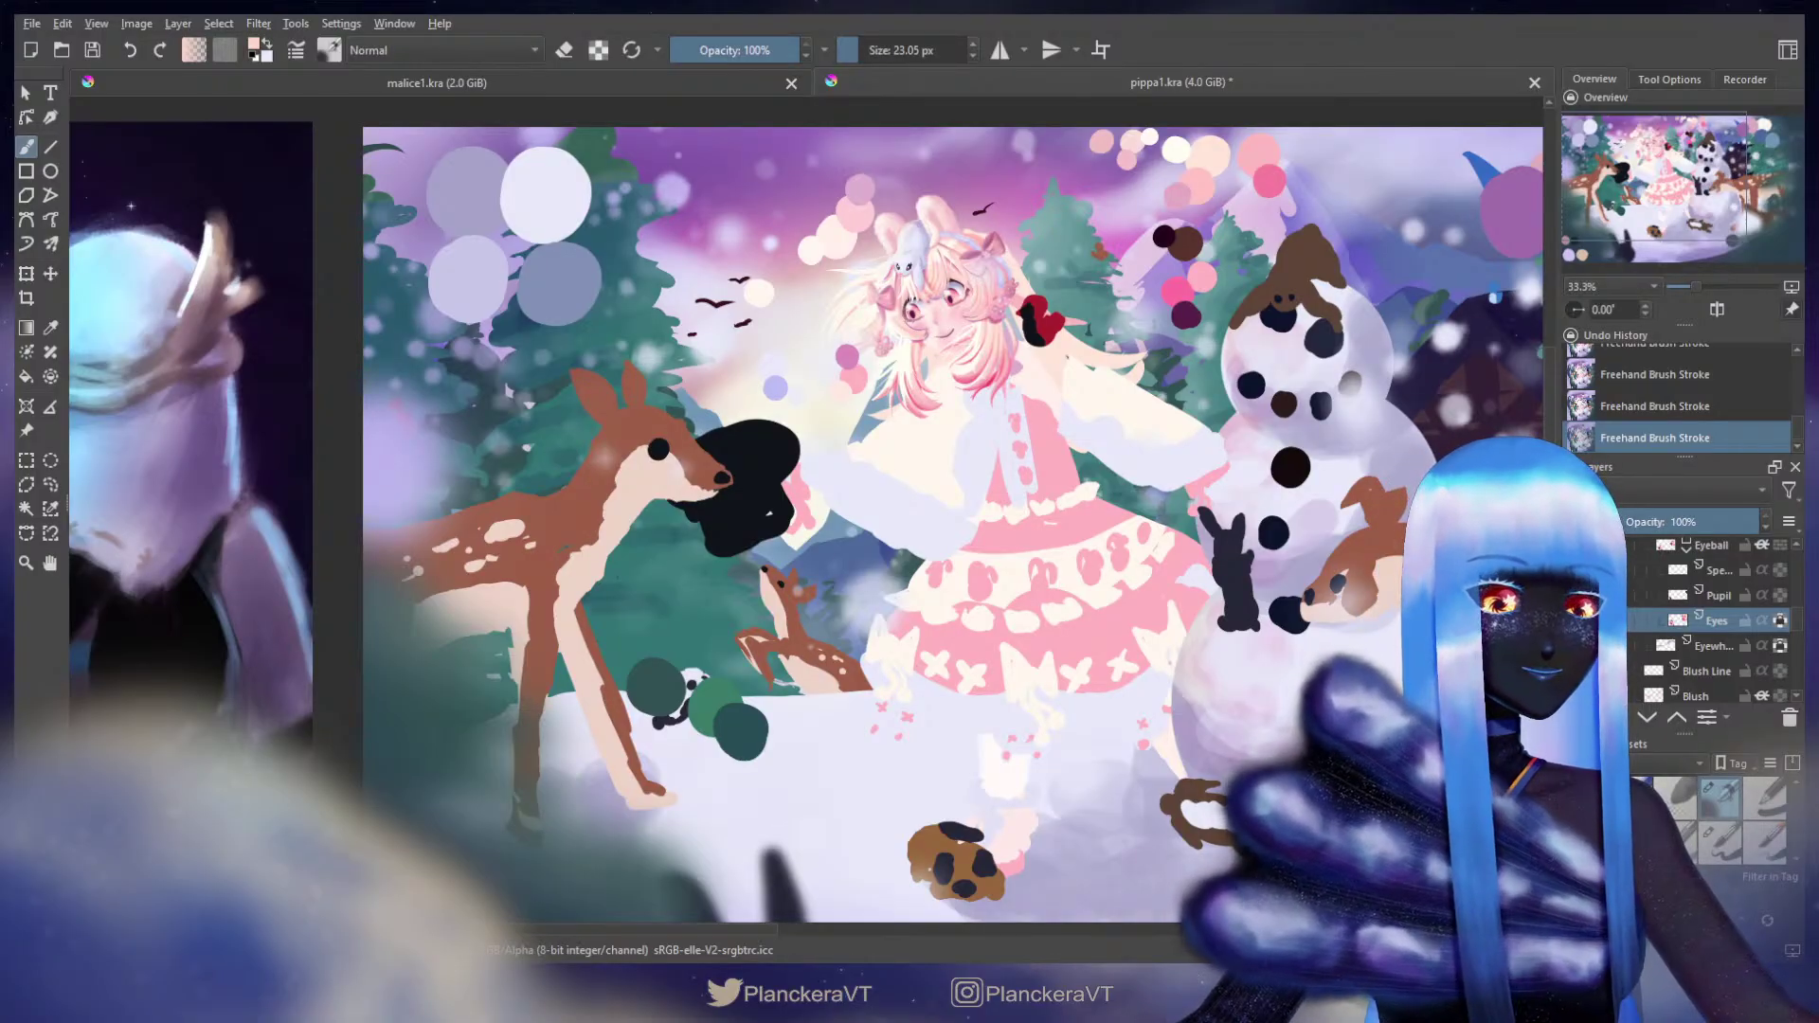
Step: Add a paint layer above Eyes, make it inherit alpha and set its blending mode to Color Dodge
{"action": "left_click", "coordinate": [1580, 717]}
{"action": "left_click", "coordinate": [1761, 620]}
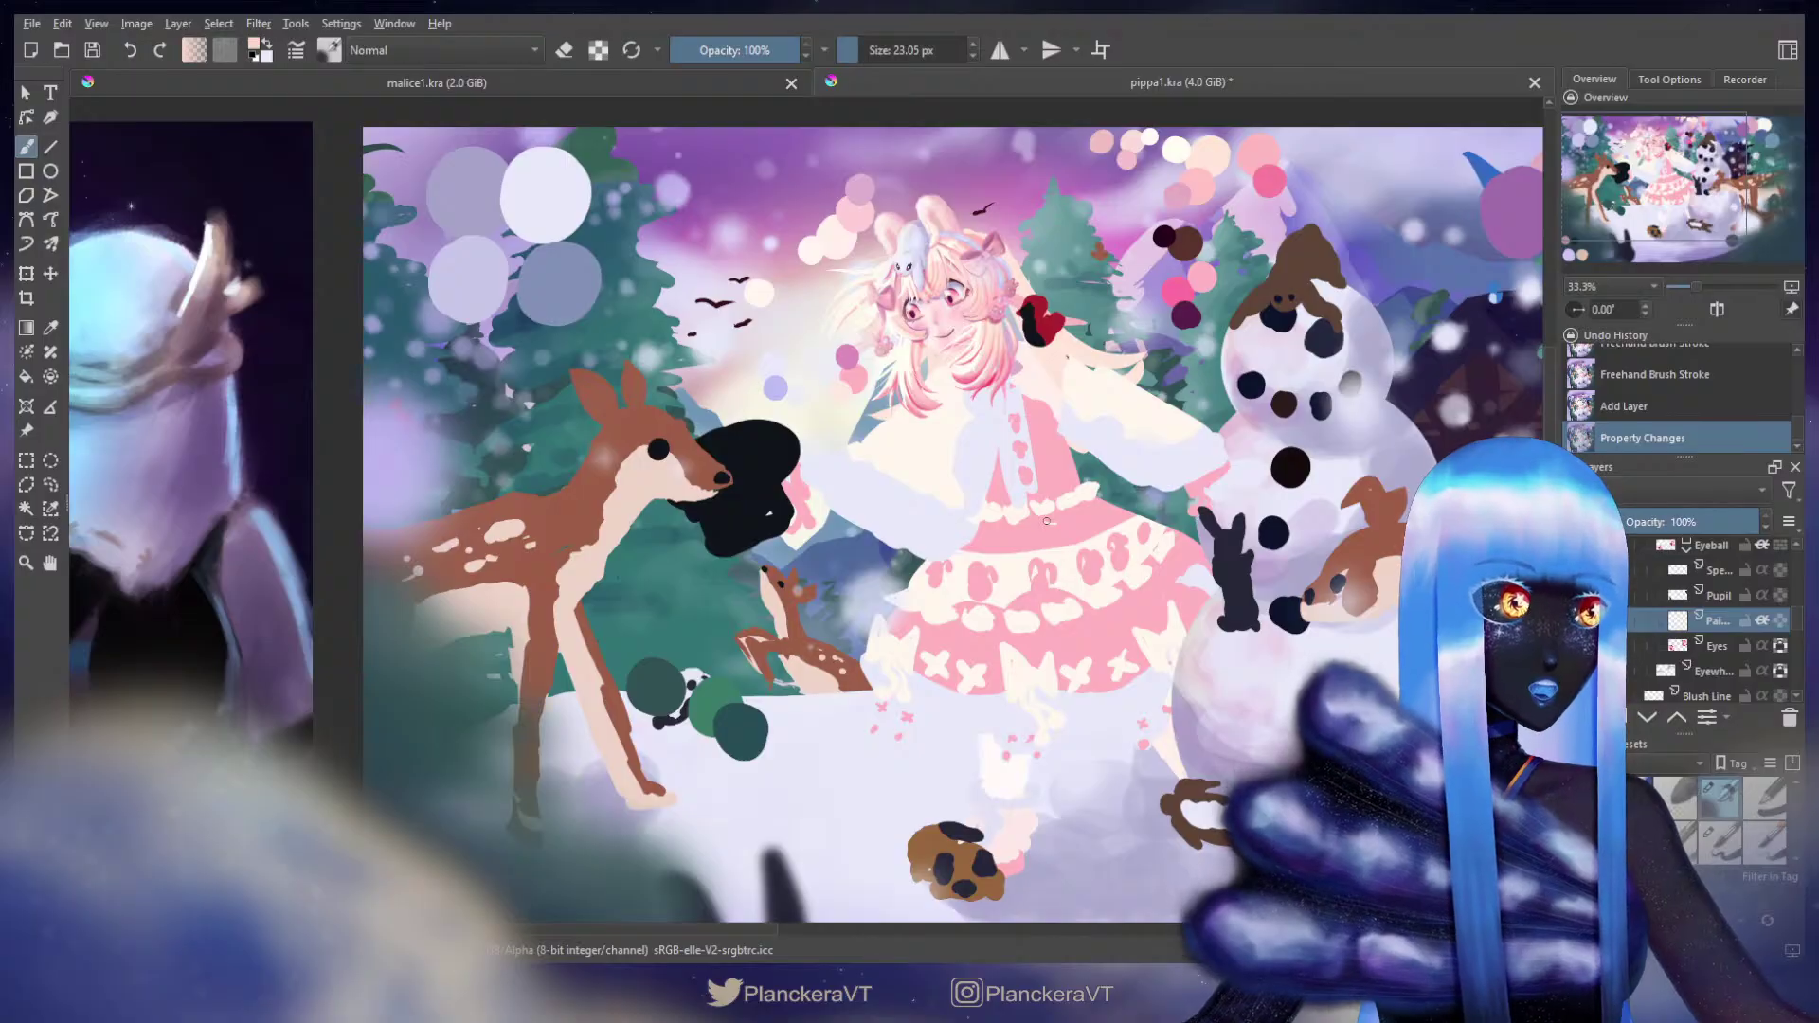
{"action": "left_click", "coordinate": [1629, 483]}
{"action": "left_click", "coordinate": [1606, 364]}
Step: Choose a sparkle brush preset, set it to 20 px and stamp sparkles on the left iris
{"action": "scroll", "coordinate": [1719, 820], "scroll_direction": "down", "scroll_amount": 5}
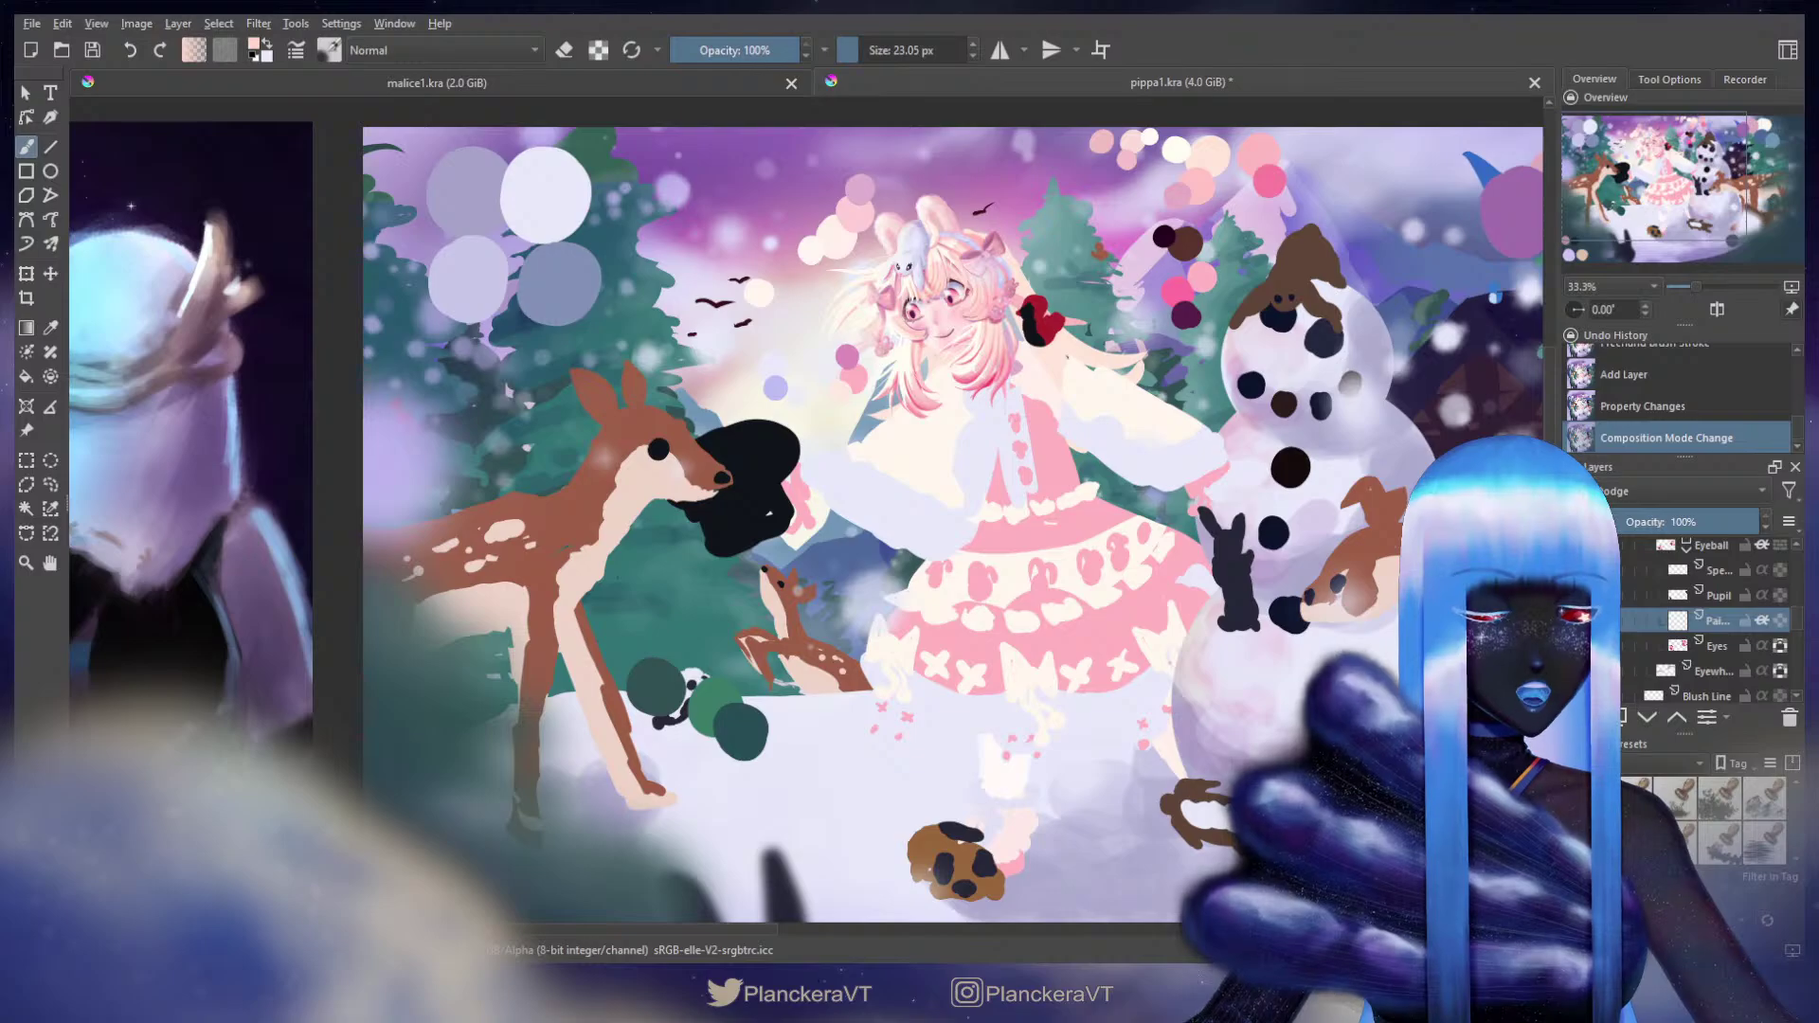
{"action": "scroll", "coordinate": [1719, 820], "scroll_direction": "up", "scroll_amount": 1}
{"action": "left_click", "coordinate": [1718, 798]}
{"action": "scroll", "coordinate": [947, 409], "scroll_direction": "up", "scroll_amount": 5}
{"action": "mouse_move", "coordinate": [971, 365]}
{"action": "left_mouse_down"}
{"action": "mouse_move", "coordinate": [1087, 870]}
{"action": "mouse_move", "coordinate": [1143, 1022]}
{"action": "left_mouse_up"}
{"action": "mouse_move", "coordinate": [952, 554]}
{"action": "left_mouse_down", "text": "shift"}
{"action": "mouse_move", "coordinate": [811, 632]}
{"action": "mouse_move", "coordinate": [839, 541]}
{"action": "mouse_move", "coordinate": [947, 536]}
{"action": "mouse_move", "coordinate": [924, 567]}
{"action": "left_mouse_up", "text": "shift"}
{"action": "left_click", "coordinate": [920, 564]}
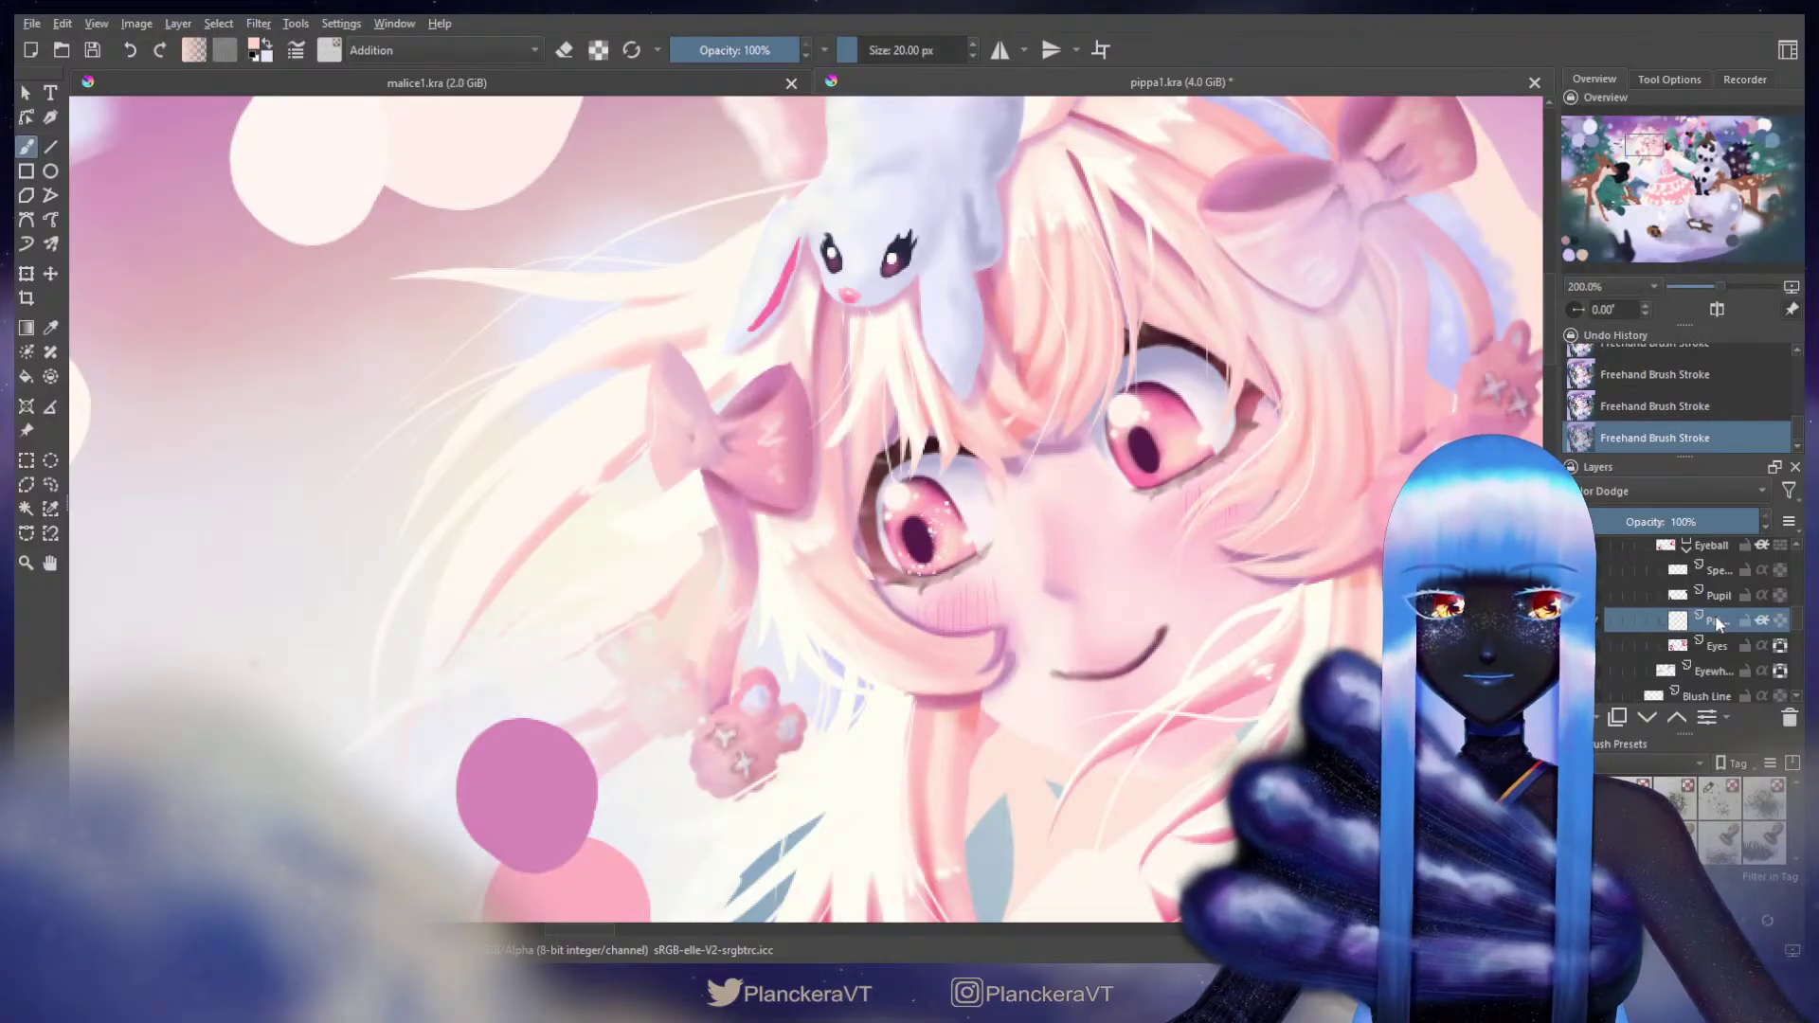
Step: Add more sparkles to the left iris and paint matching 20 px sparkles on the right iris
{"action": "left_click_drag", "start_coordinate": [1718, 620], "coordinate": [1718, 595]}
{"action": "left_click", "coordinate": [937, 531]}
{"action": "left_click", "coordinate": [940, 526]}
{"action": "left_click_drag", "start_coordinate": [1718, 621], "coordinate": [1720, 598]}
{"action": "mouse_move", "coordinate": [1161, 424]}
{"action": "left_mouse_down"}
{"action": "mouse_move", "coordinate": [1167, 464]}
{"action": "mouse_move", "coordinate": [1133, 468]}
{"action": "mouse_move", "coordinate": [1173, 460]}
{"action": "mouse_move", "coordinate": [1176, 431]}
{"action": "left_mouse_up"}
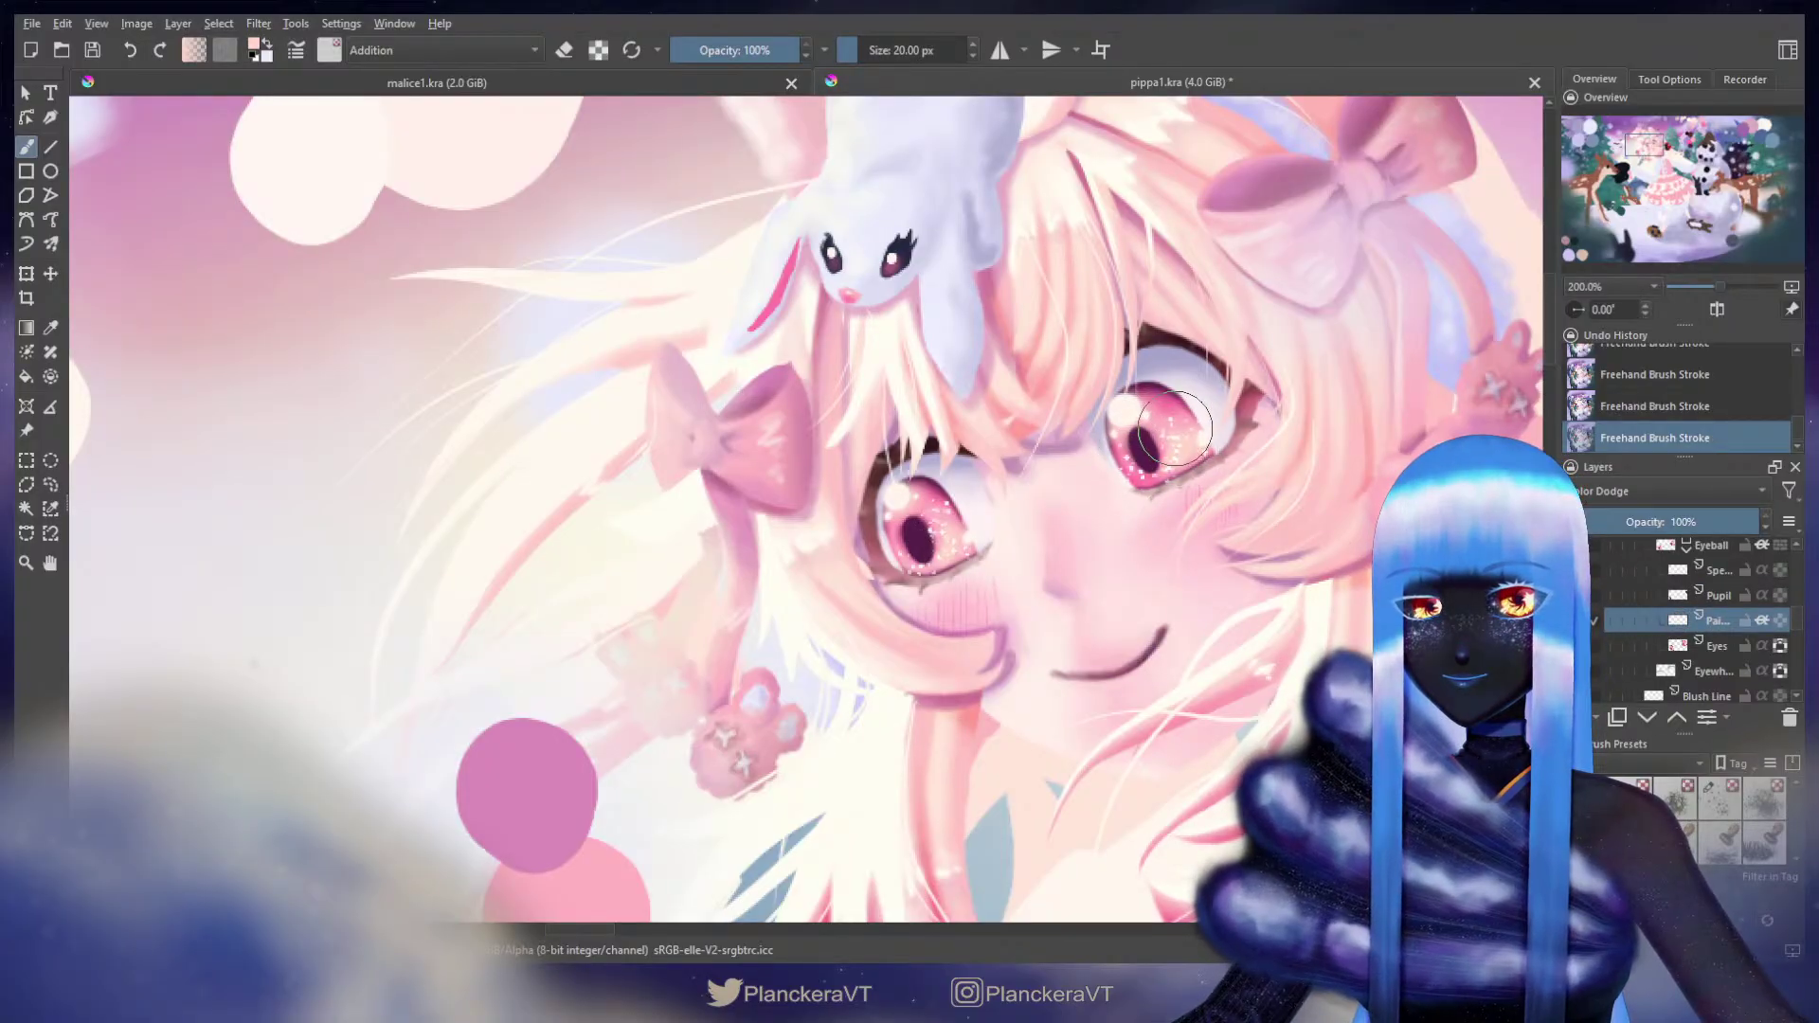
{"action": "scroll", "coordinate": [1175, 432], "scroll_direction": "down", "scroll_amount": 5}
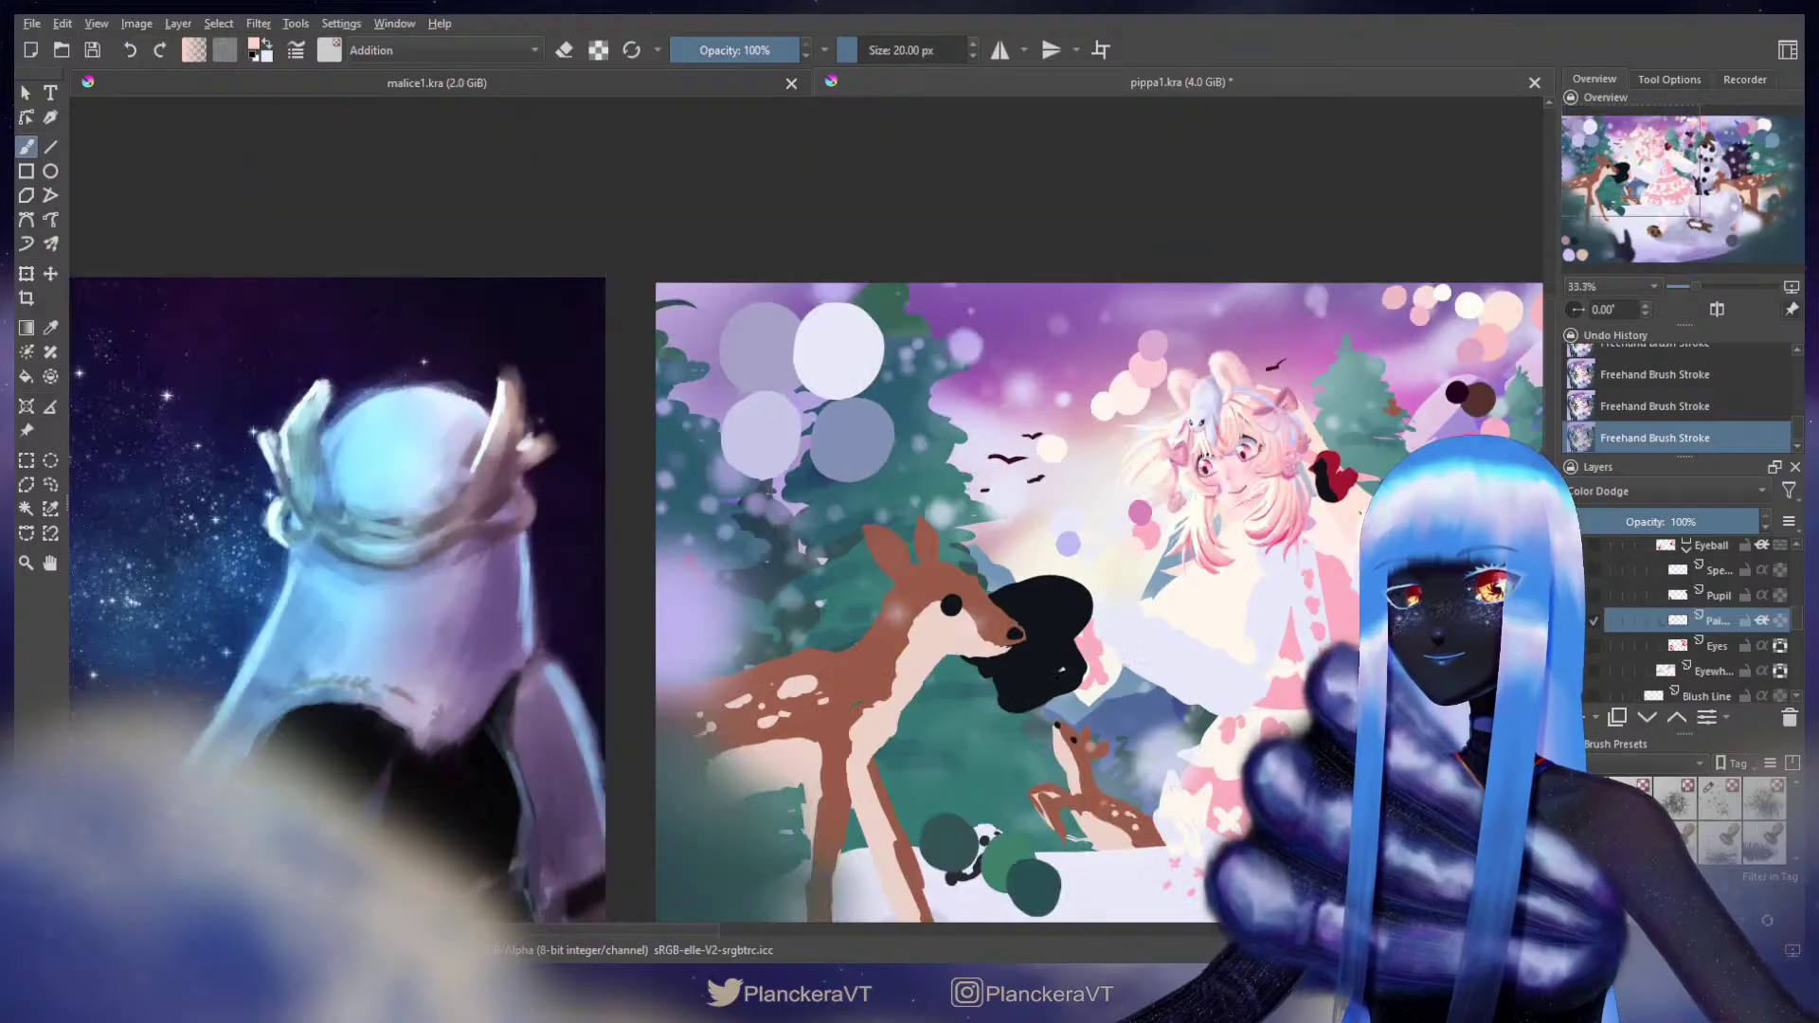
{"action": "scroll", "coordinate": [1235, 519], "scroll_direction": "up", "scroll_amount": 1}
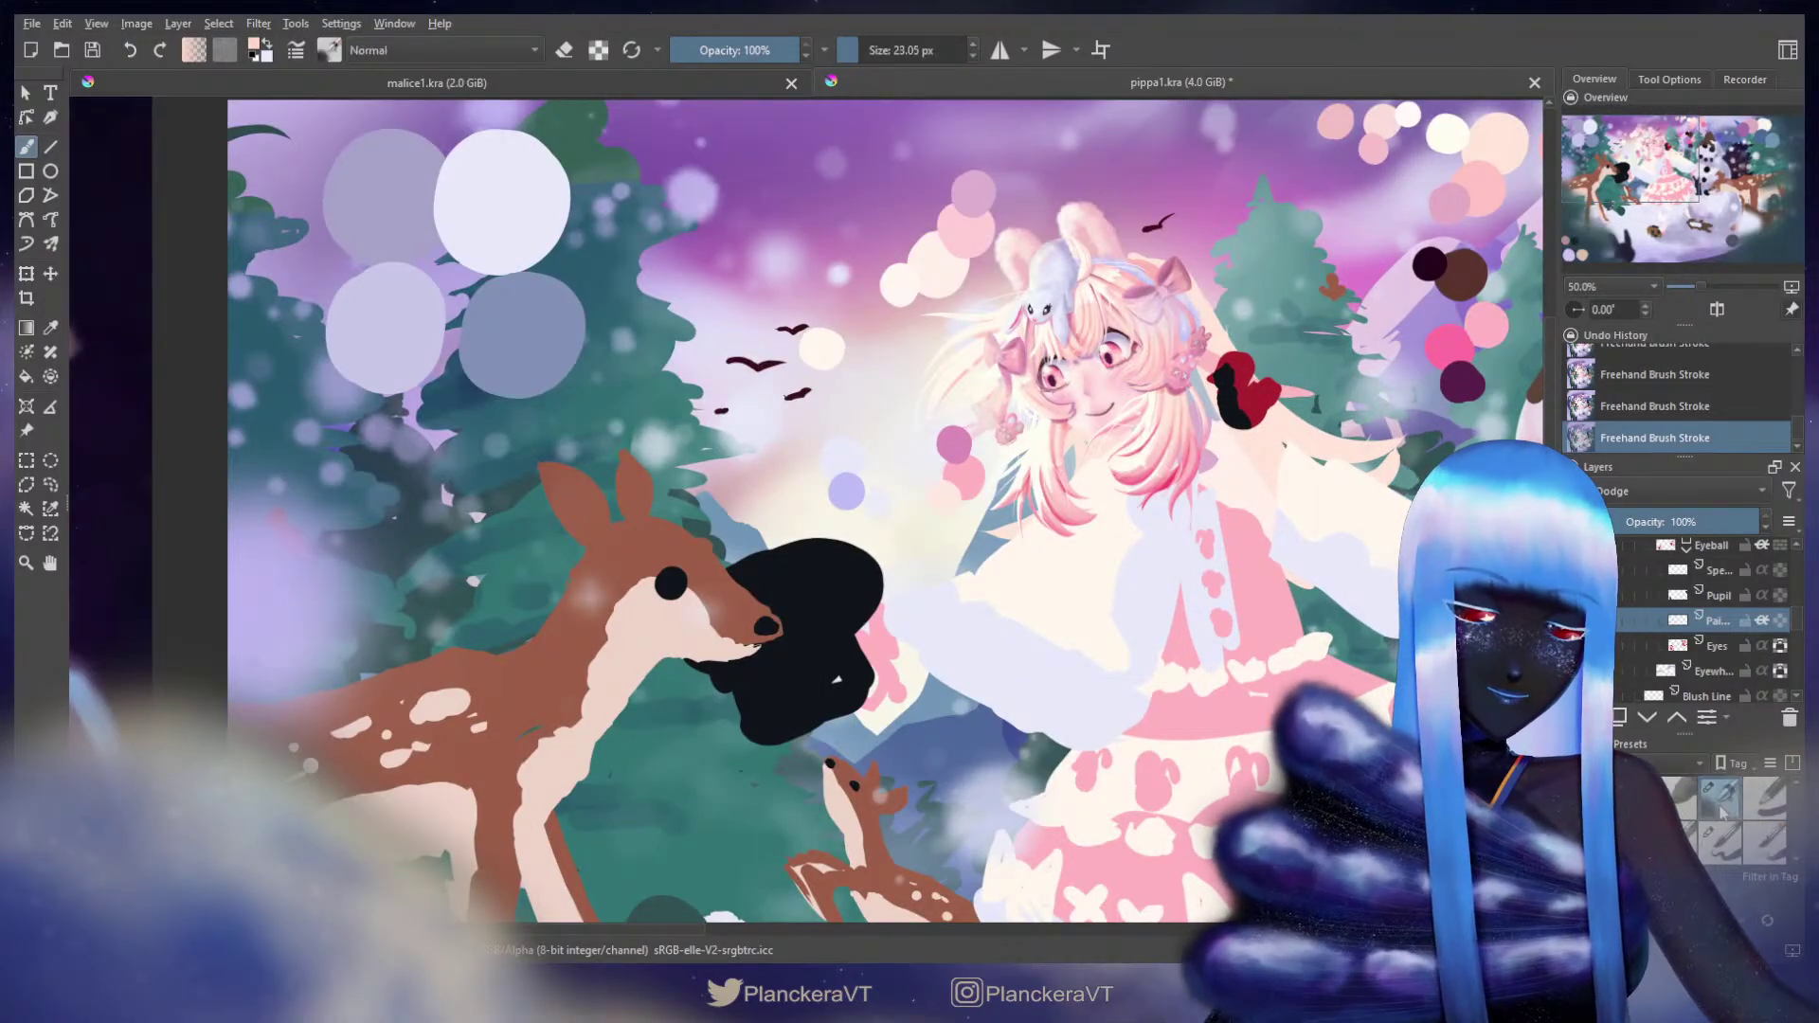
Step: Turn on eraser mode and soften the iris sparkles on the Color Dodge layer with a brush of about 76 px
{"action": "left_click", "coordinate": [567, 50]}
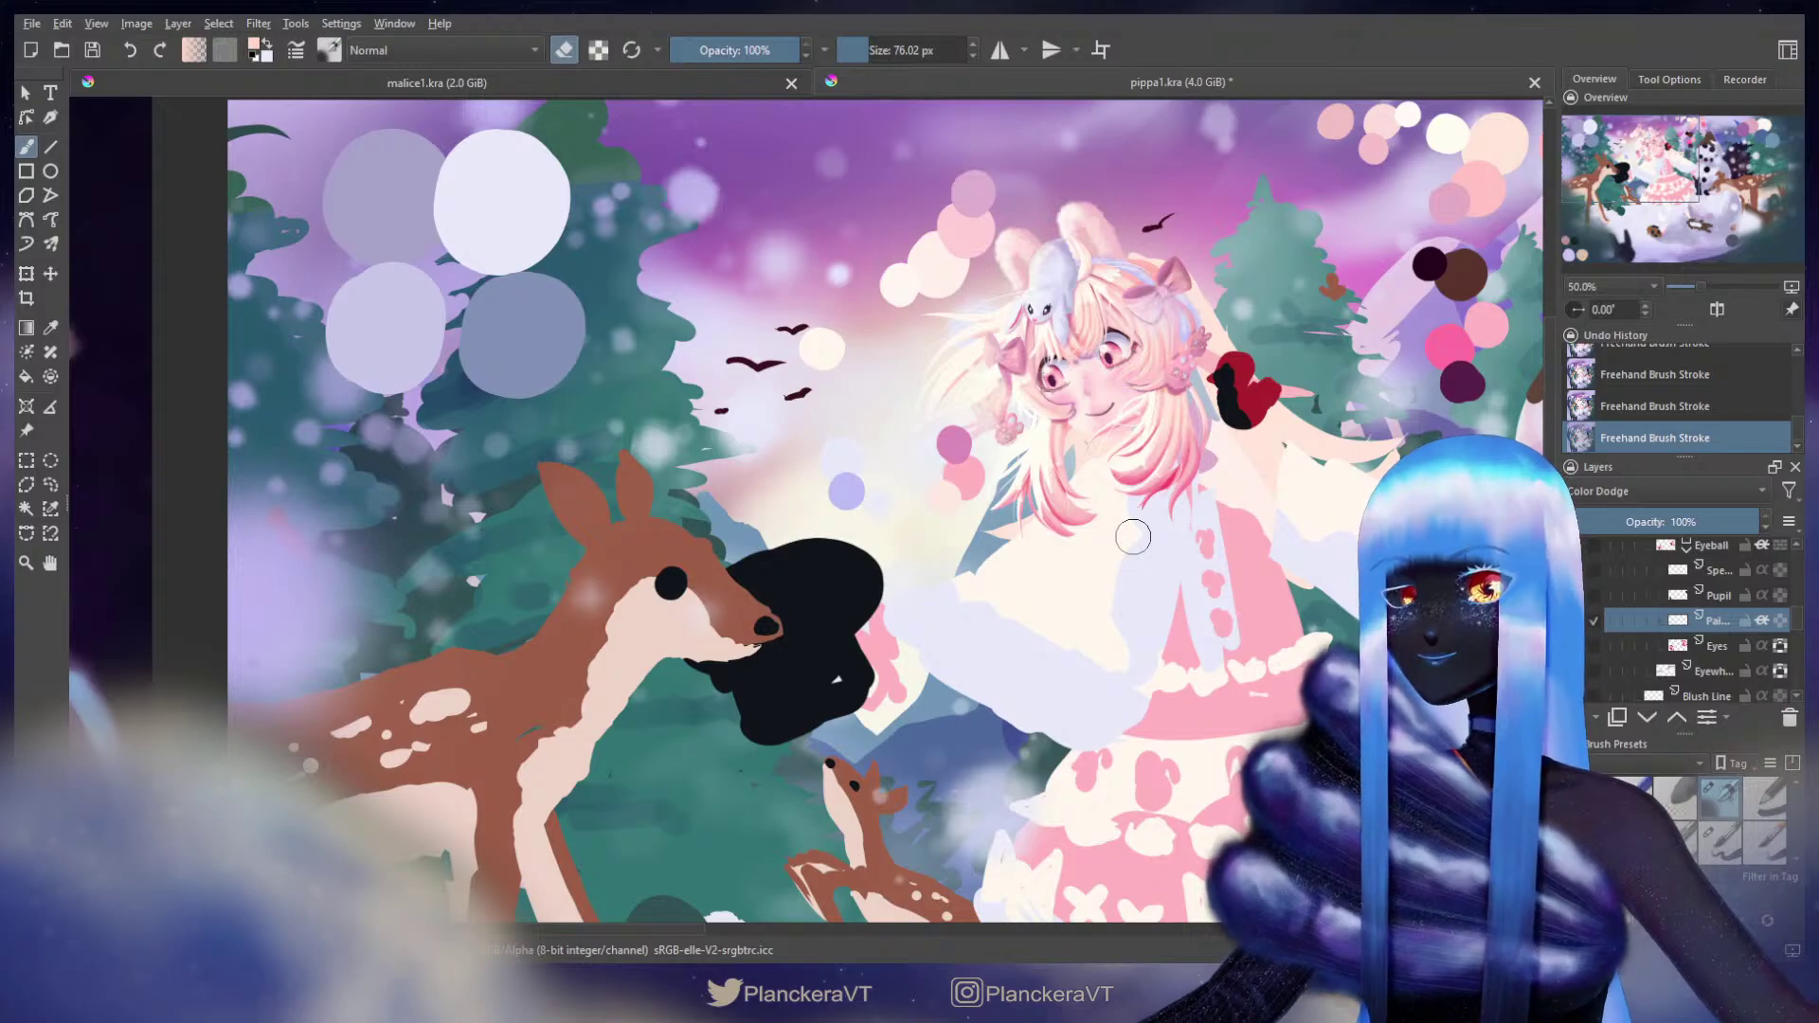
{"action": "scroll", "coordinate": [1222, 530], "scroll_direction": "down", "scroll_amount": 2}
{"action": "left_click_drag", "start_coordinate": [1297, 547], "coordinate": [1183, 418]}
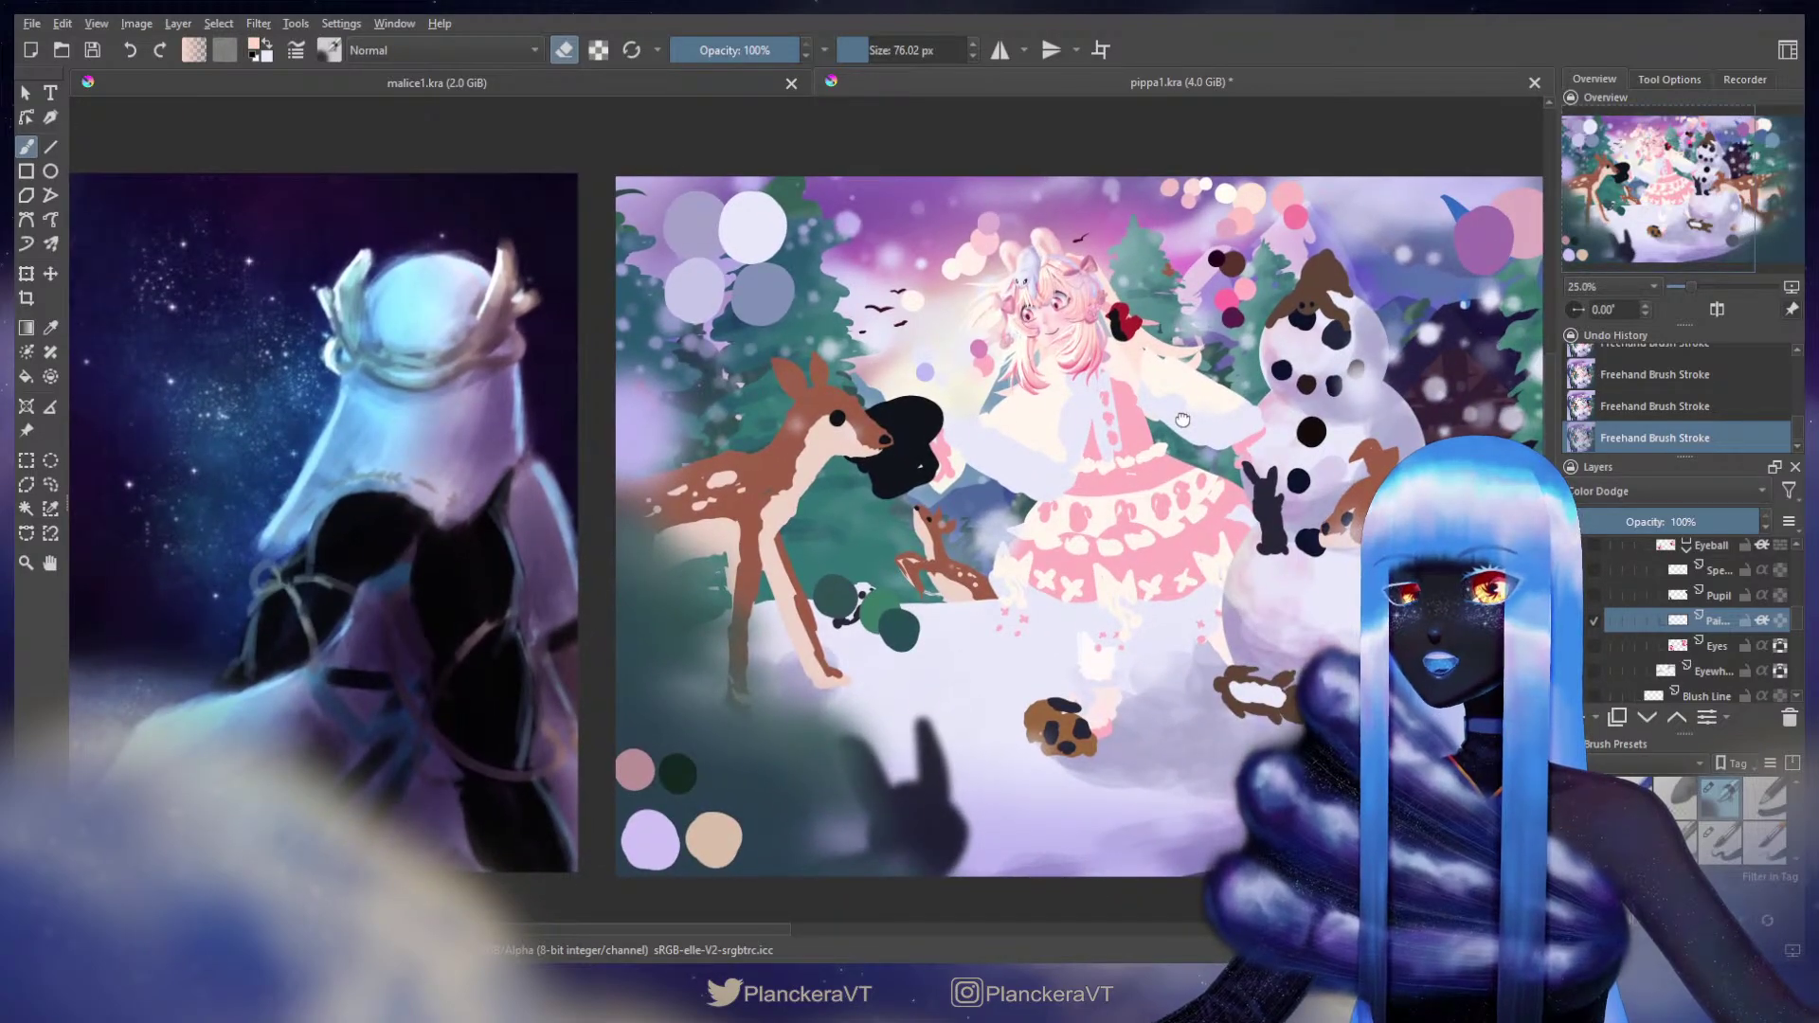
{"action": "scroll", "coordinate": [1099, 507], "scroll_direction": "up", "scroll_amount": 1}
{"action": "scroll", "coordinate": [1099, 507], "scroll_direction": "up", "scroll_amount": 3}
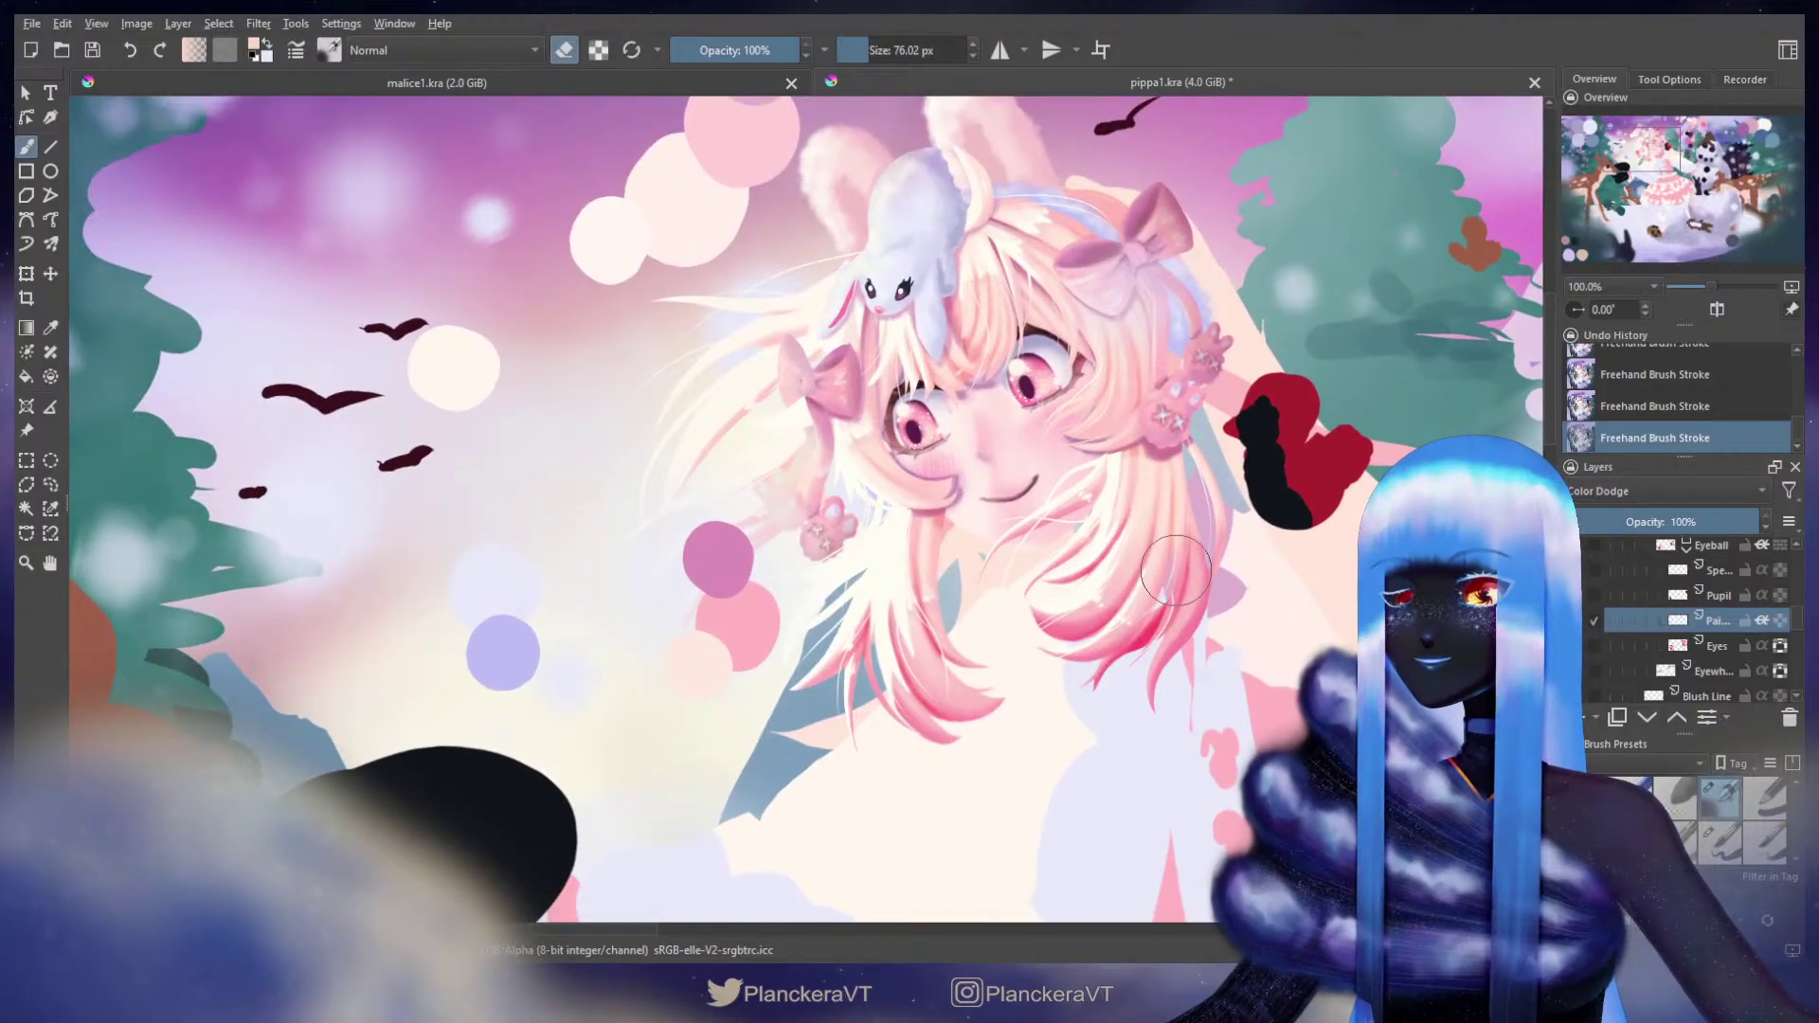
{"action": "scroll", "coordinate": [1175, 569], "scroll_direction": "down", "scroll_amount": 3}
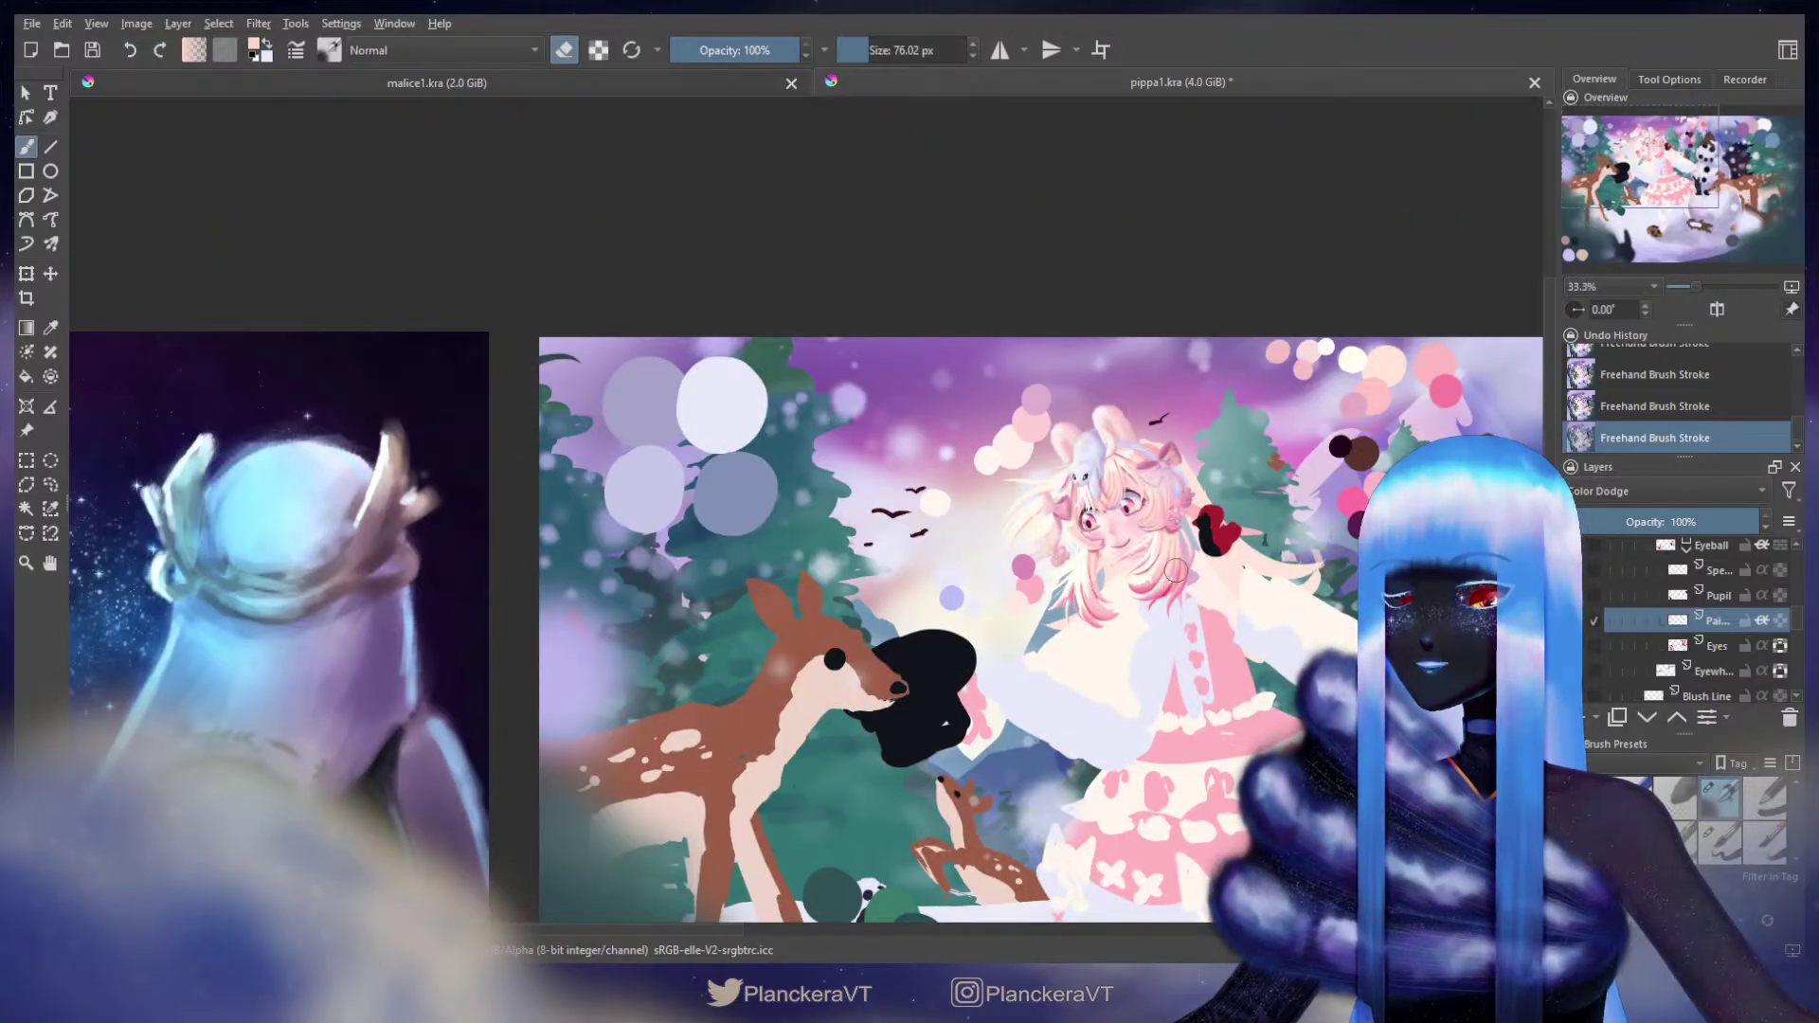
{"action": "scroll", "coordinate": [1168, 570], "scroll_direction": "up", "scroll_amount": 5}
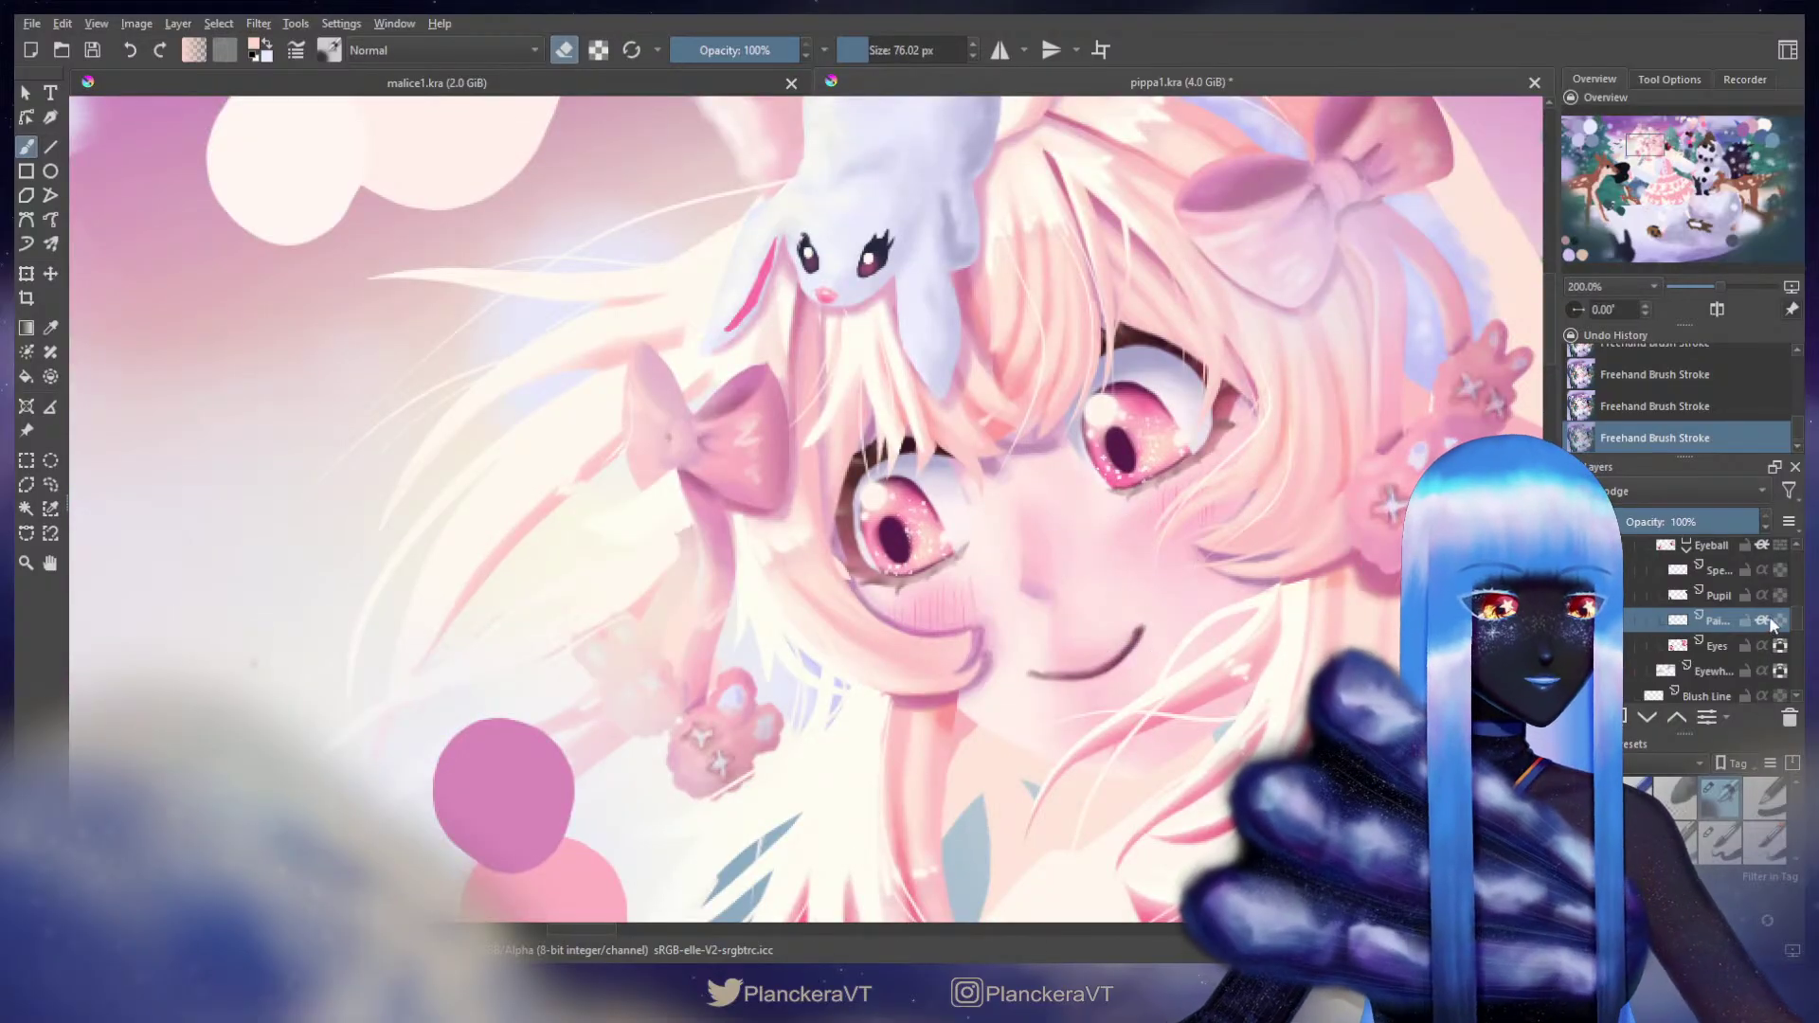
Step: Lock the Pupil layer's alpha and softly lighten the pupils with a pale colour and a non-erasing brush of about 30 px
{"action": "left_click", "coordinate": [1719, 595]}
{"action": "left_click", "coordinate": [1777, 597]}
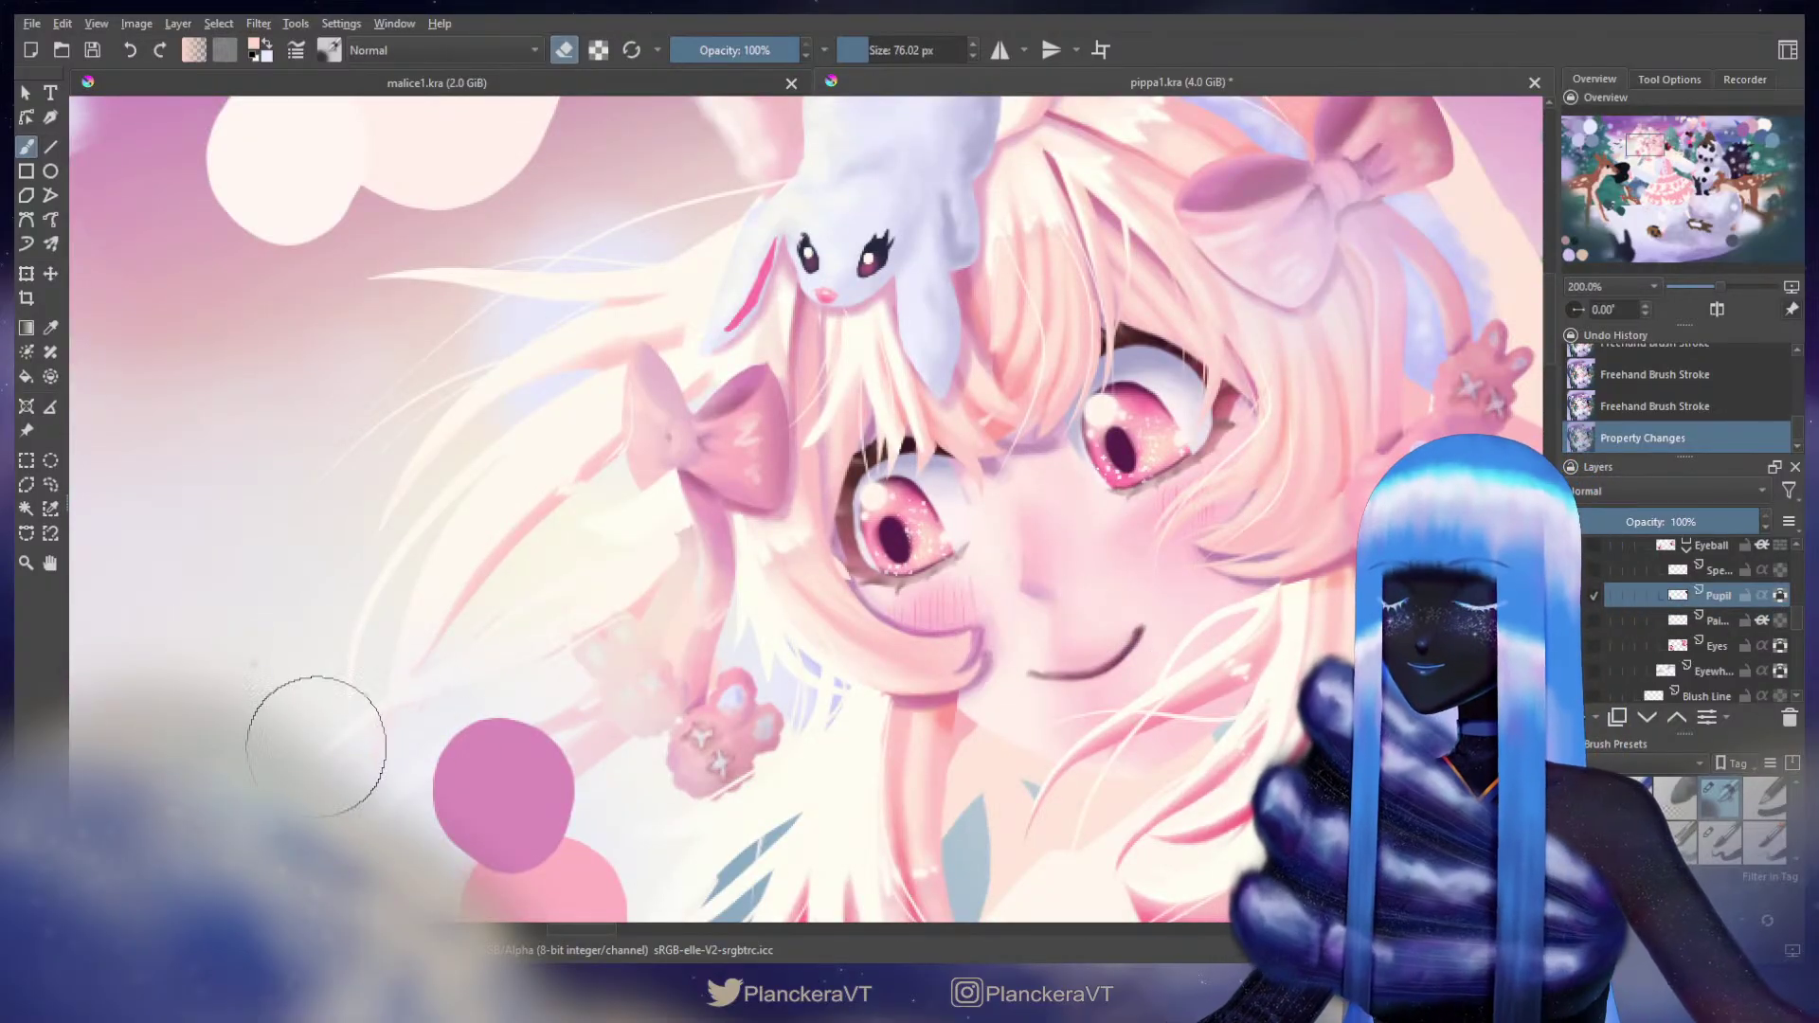
{"action": "left_click_drag", "start_coordinate": [357, 762], "coordinate": [597, 292]}
{"action": "key", "text": "e"}
{"action": "left_click_drag", "start_coordinate": [833, 328], "coordinate": [675, 763]}
{"action": "mouse_move", "coordinate": [1001, 532]}
{"action": "left_mouse_down", "text": "shift"}
{"action": "mouse_move", "coordinate": [913, 532]}
{"action": "mouse_move", "coordinate": [1012, 512]}
{"action": "mouse_move", "coordinate": [981, 527]}
{"action": "mouse_move", "coordinate": [992, 542]}
{"action": "left_mouse_up", "text": "shift"}
{"action": "key", "text": "ctrl+z"}
{"action": "left_click_drag", "start_coordinate": [1222, 438], "coordinate": [1185, 458]}
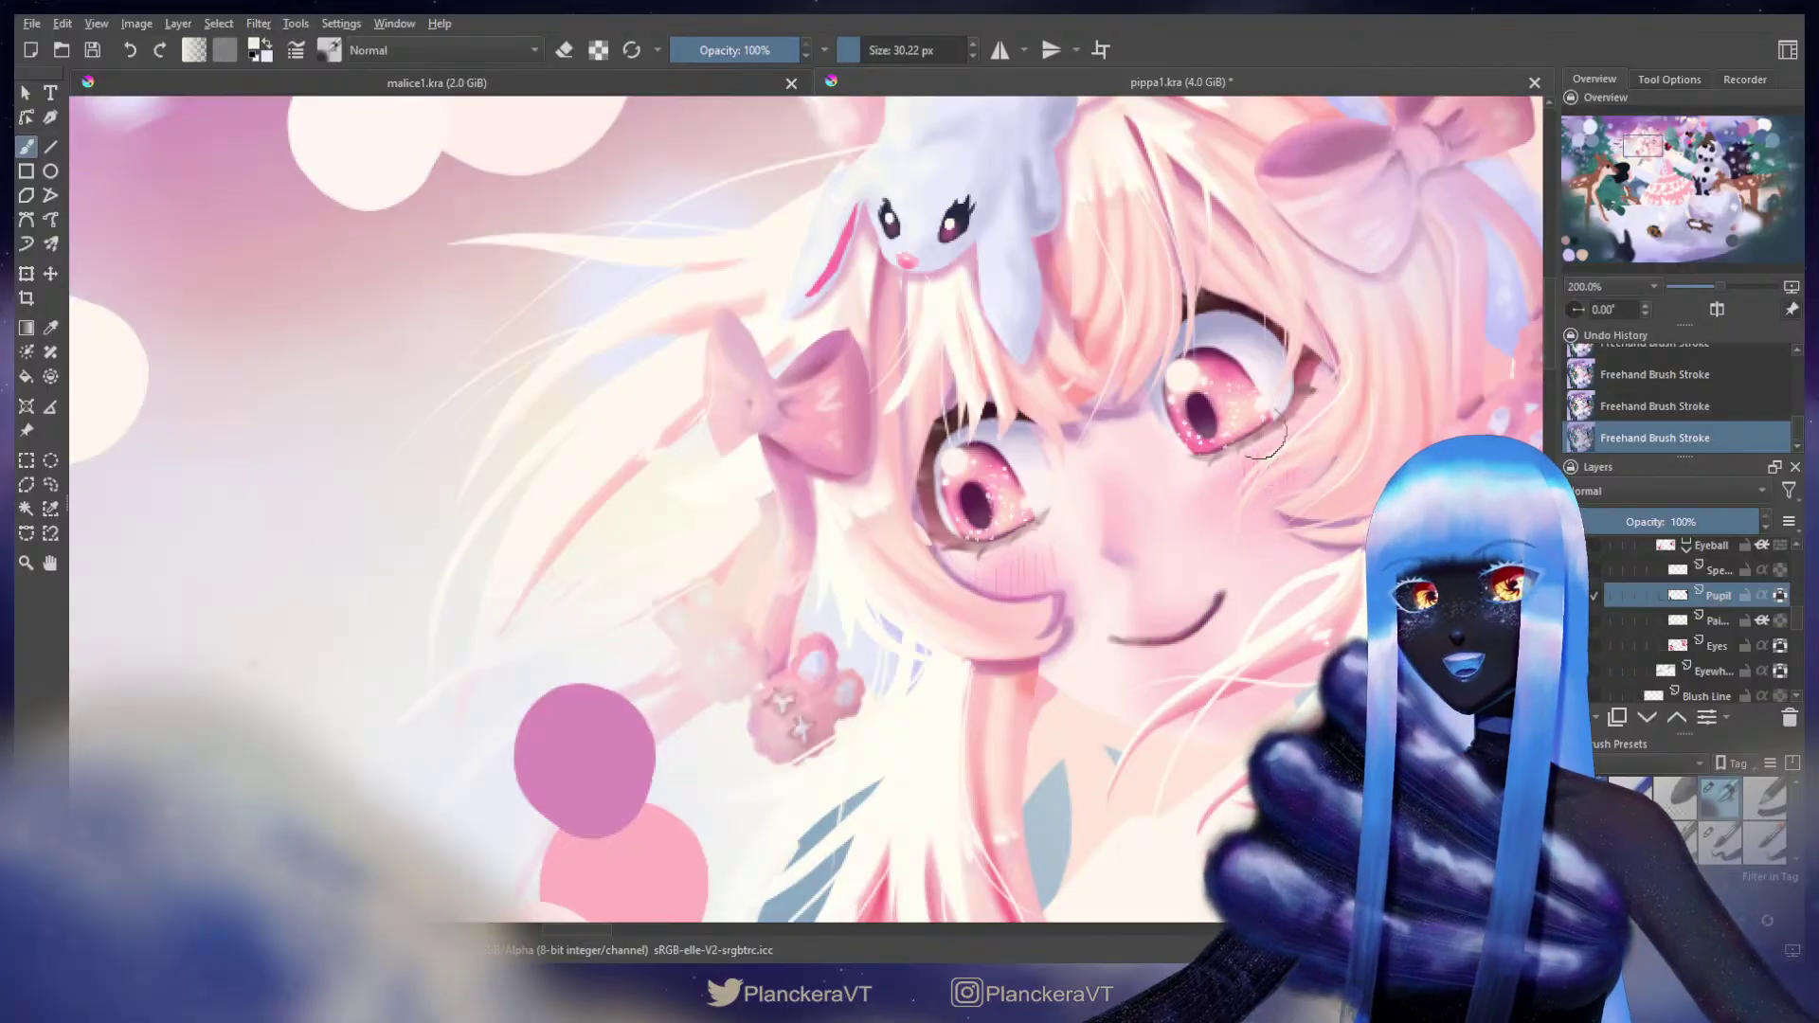
{"action": "scroll", "coordinate": [1276, 474], "scroll_direction": "down", "scroll_amount": 4}
{"action": "left_click_drag", "start_coordinate": [1352, 605], "coordinate": [1265, 509]}
{"action": "scroll", "coordinate": [1148, 434], "scroll_direction": "up", "scroll_amount": 2}
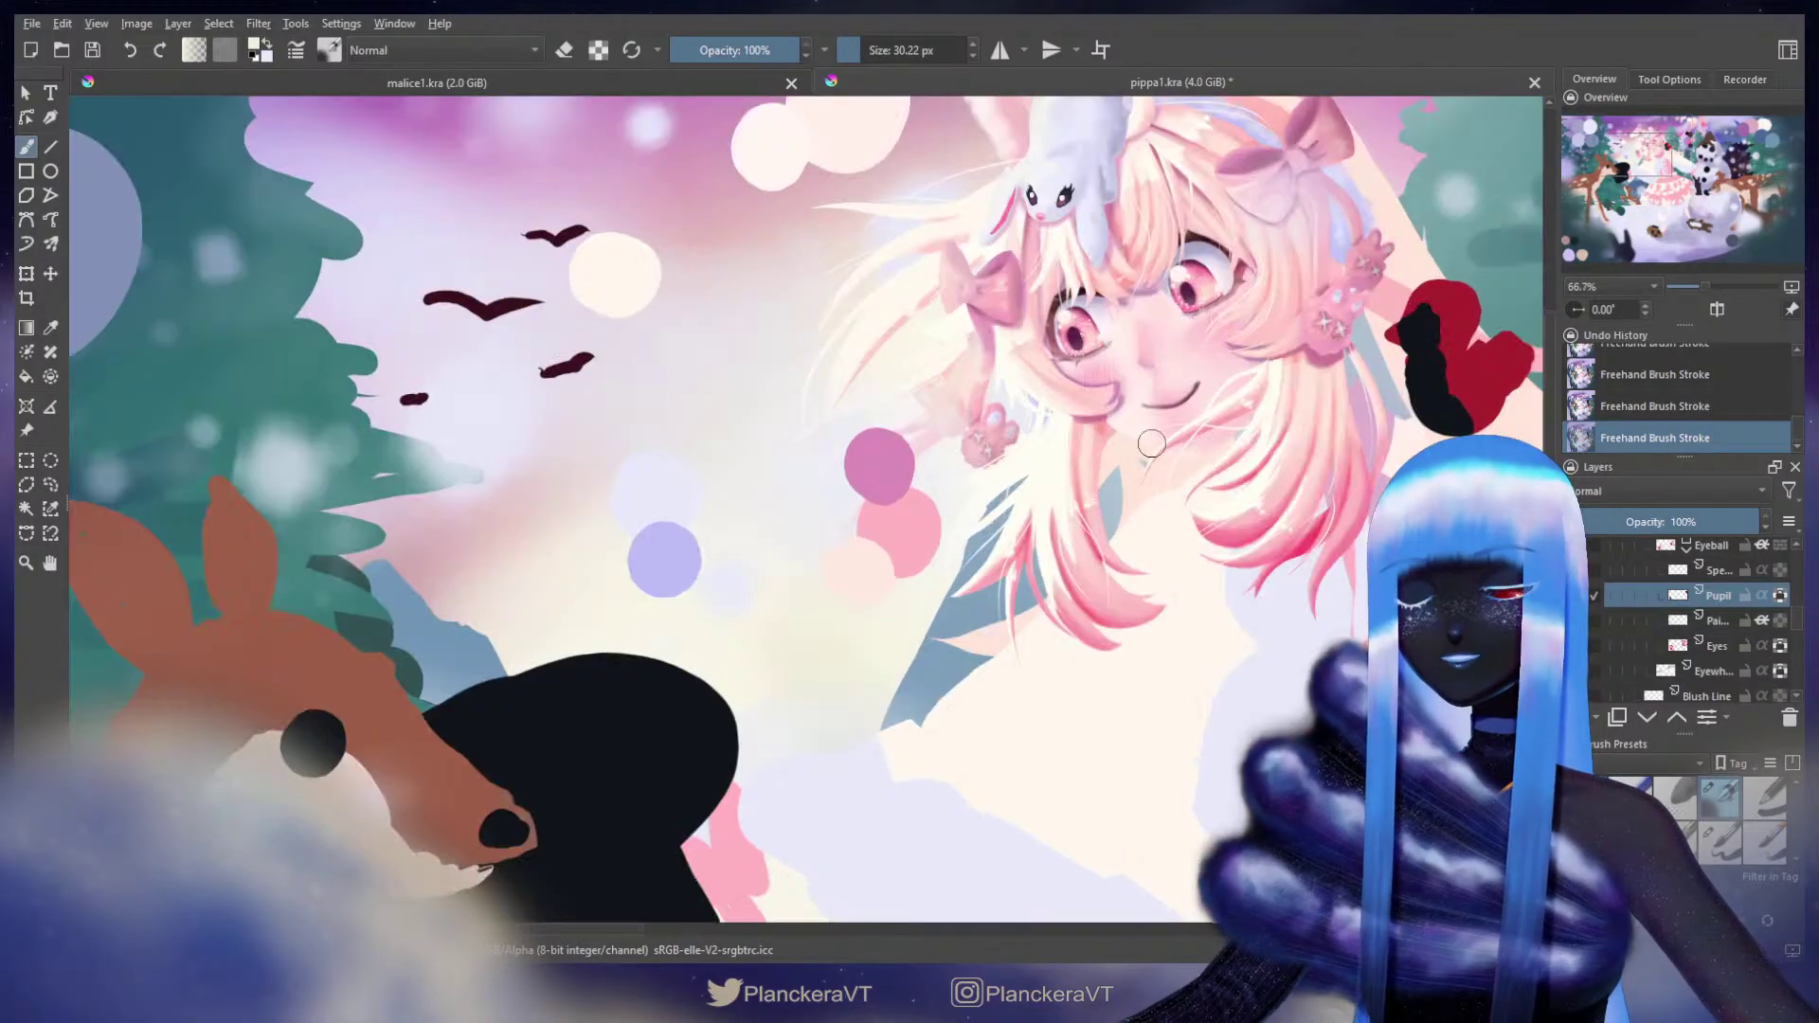
Step: Undo the last three brush strokes on the Pupil layer
{"action": "key", "text": "ctrl+z"}
{"action": "key", "text": "ctrl+z"}
{"action": "key", "text": "ctrl+z"}
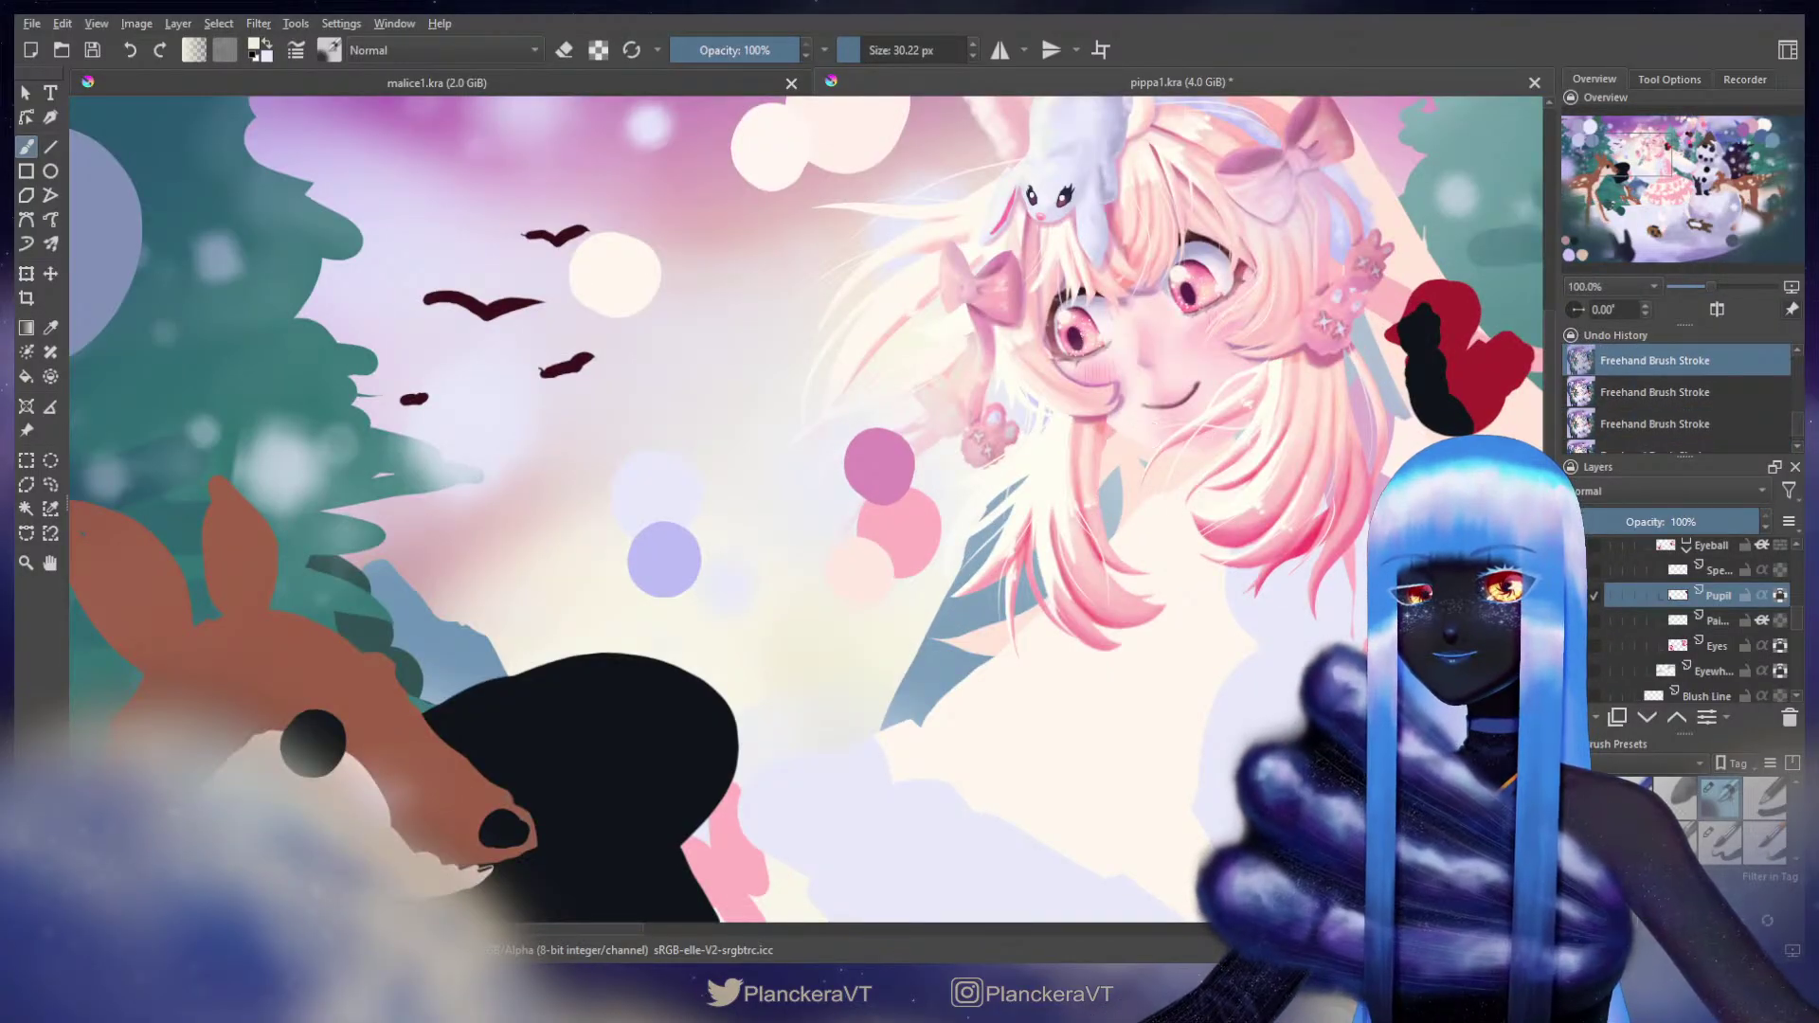
Step: Examine the girl's finished eyes up close and within the whole winter illustration
{"action": "scroll", "coordinate": [1163, 409], "scroll_direction": "up", "scroll_amount": 1}
{"action": "left_click_drag", "start_coordinate": [1169, 364], "coordinate": [1190, 541]}
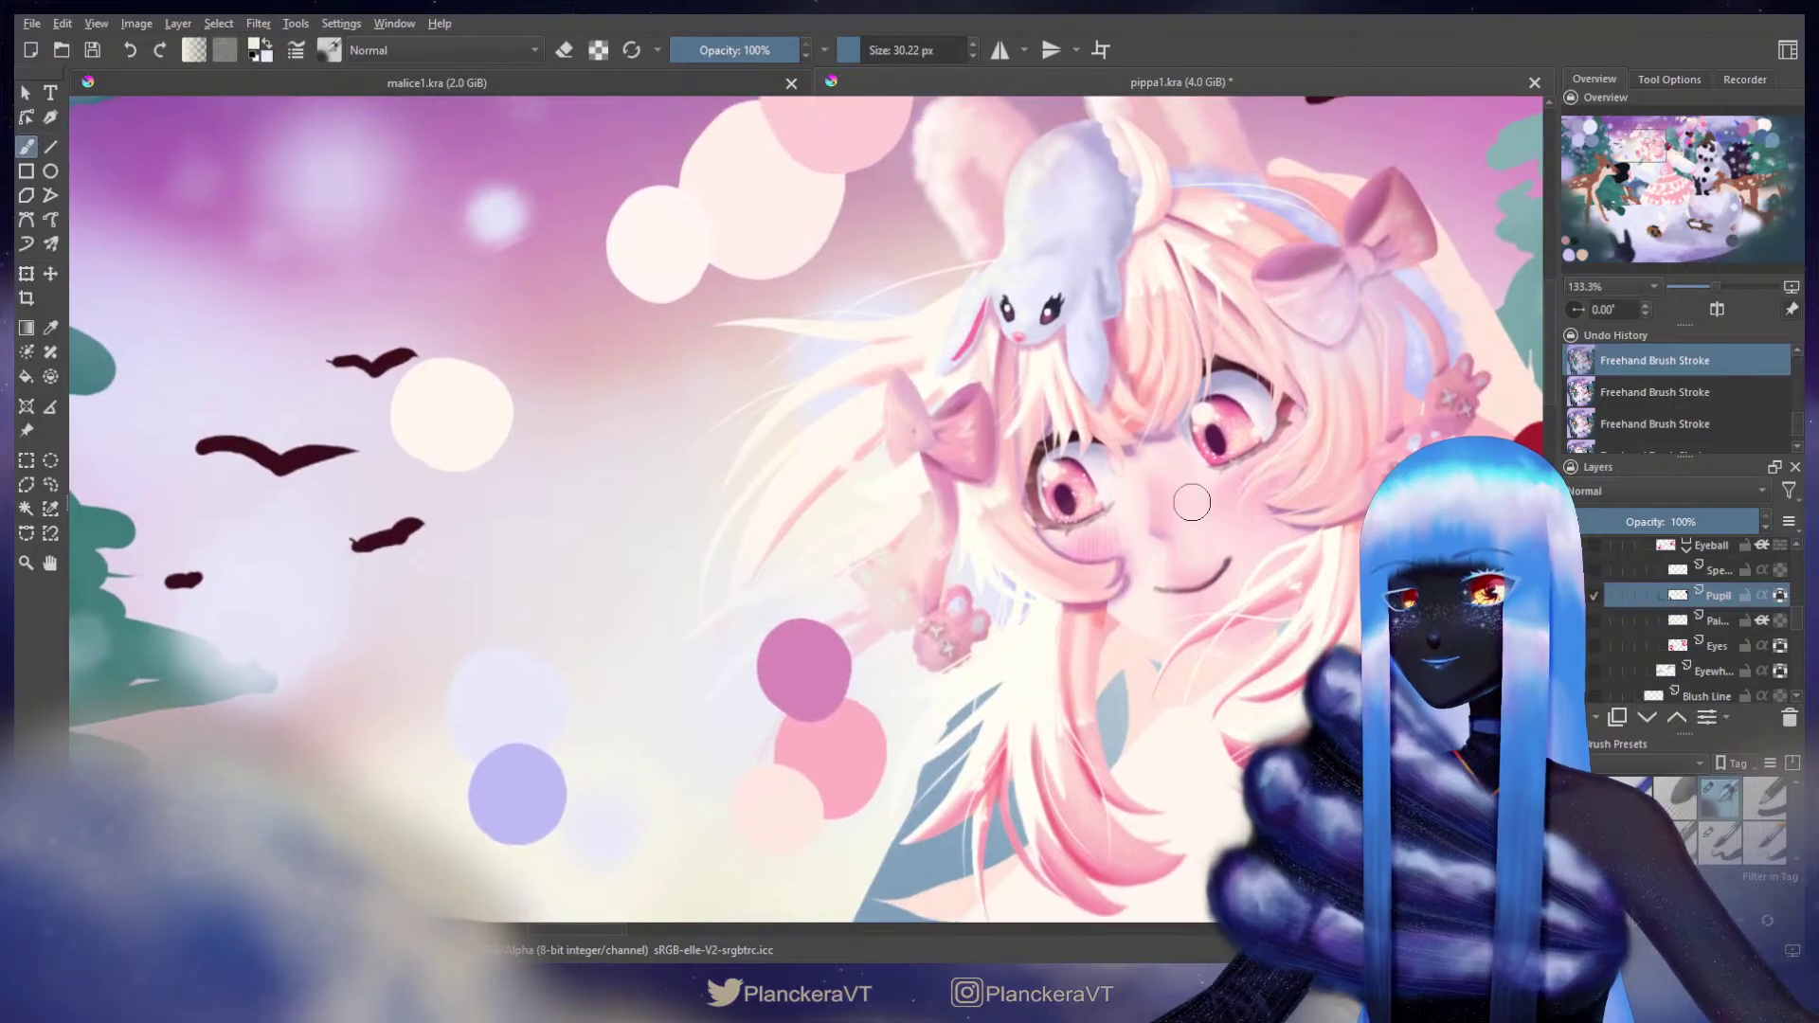
{"action": "scroll", "coordinate": [694, 473], "scroll_direction": "down", "scroll_amount": 5}
{"action": "left_click_drag", "start_coordinate": [1024, 620], "coordinate": [1129, 462]}
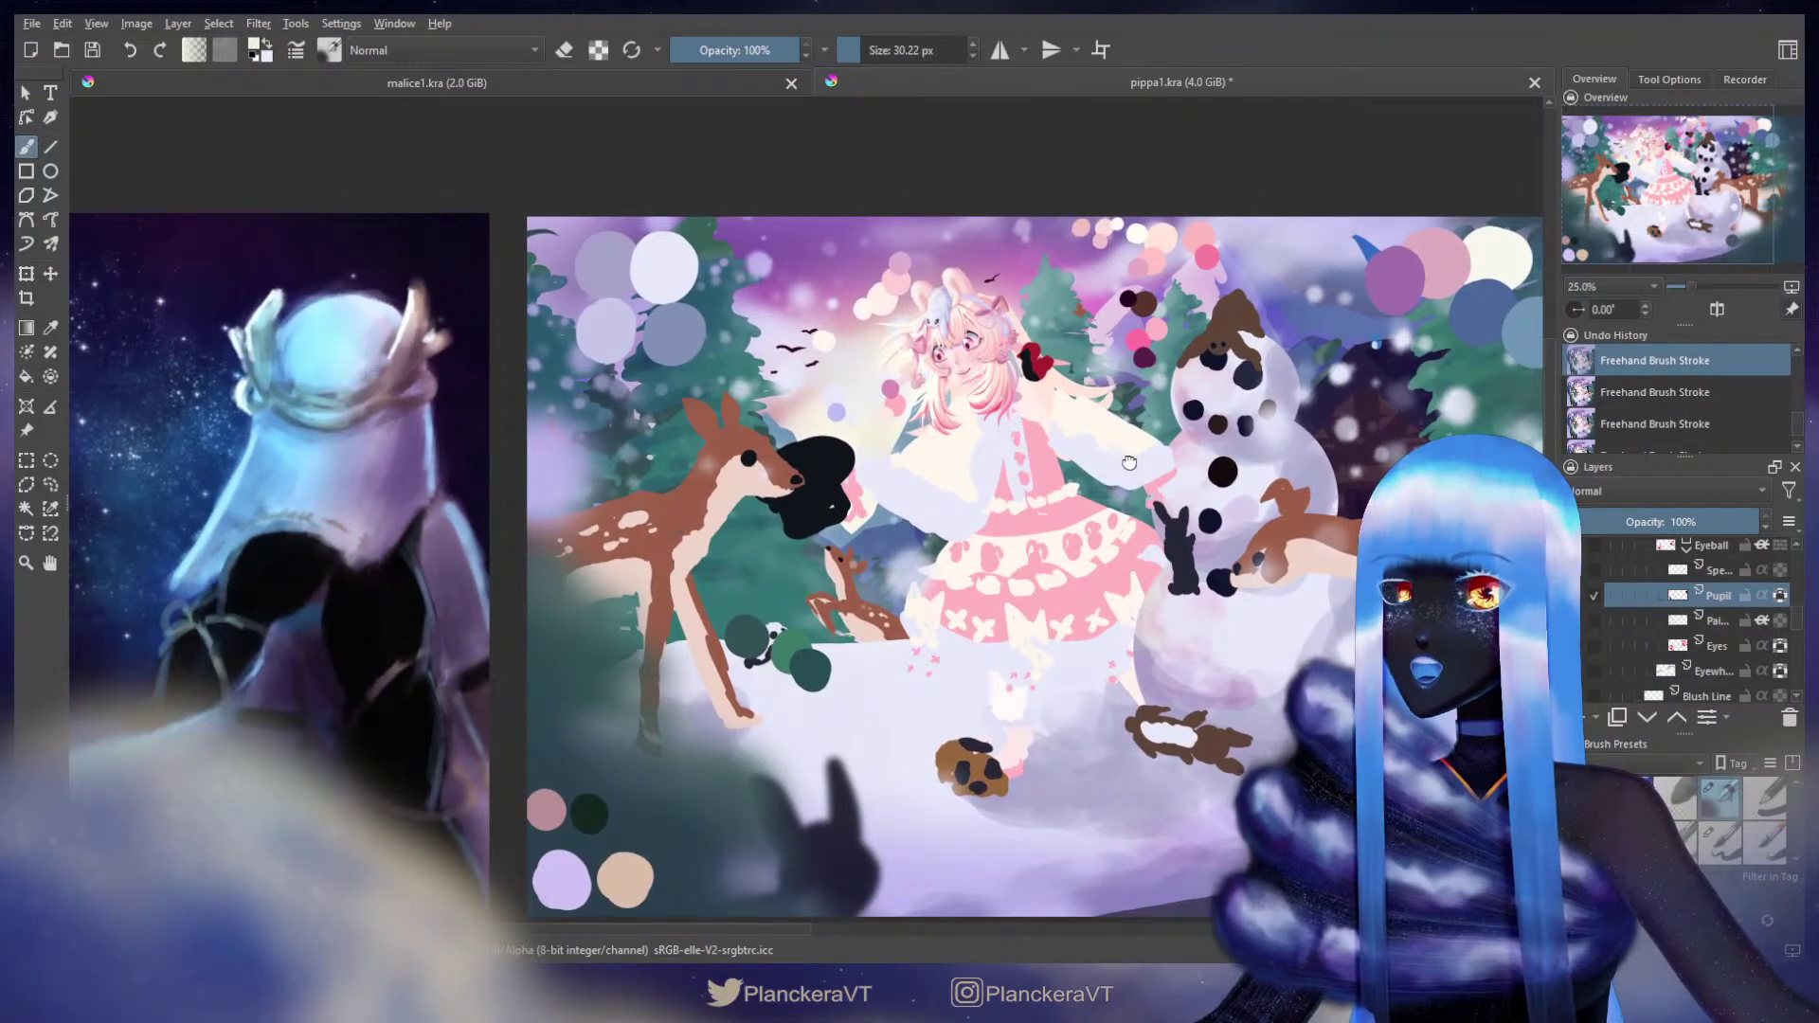
{"action": "scroll", "coordinate": [893, 266], "scroll_direction": "up", "scroll_amount": 3}
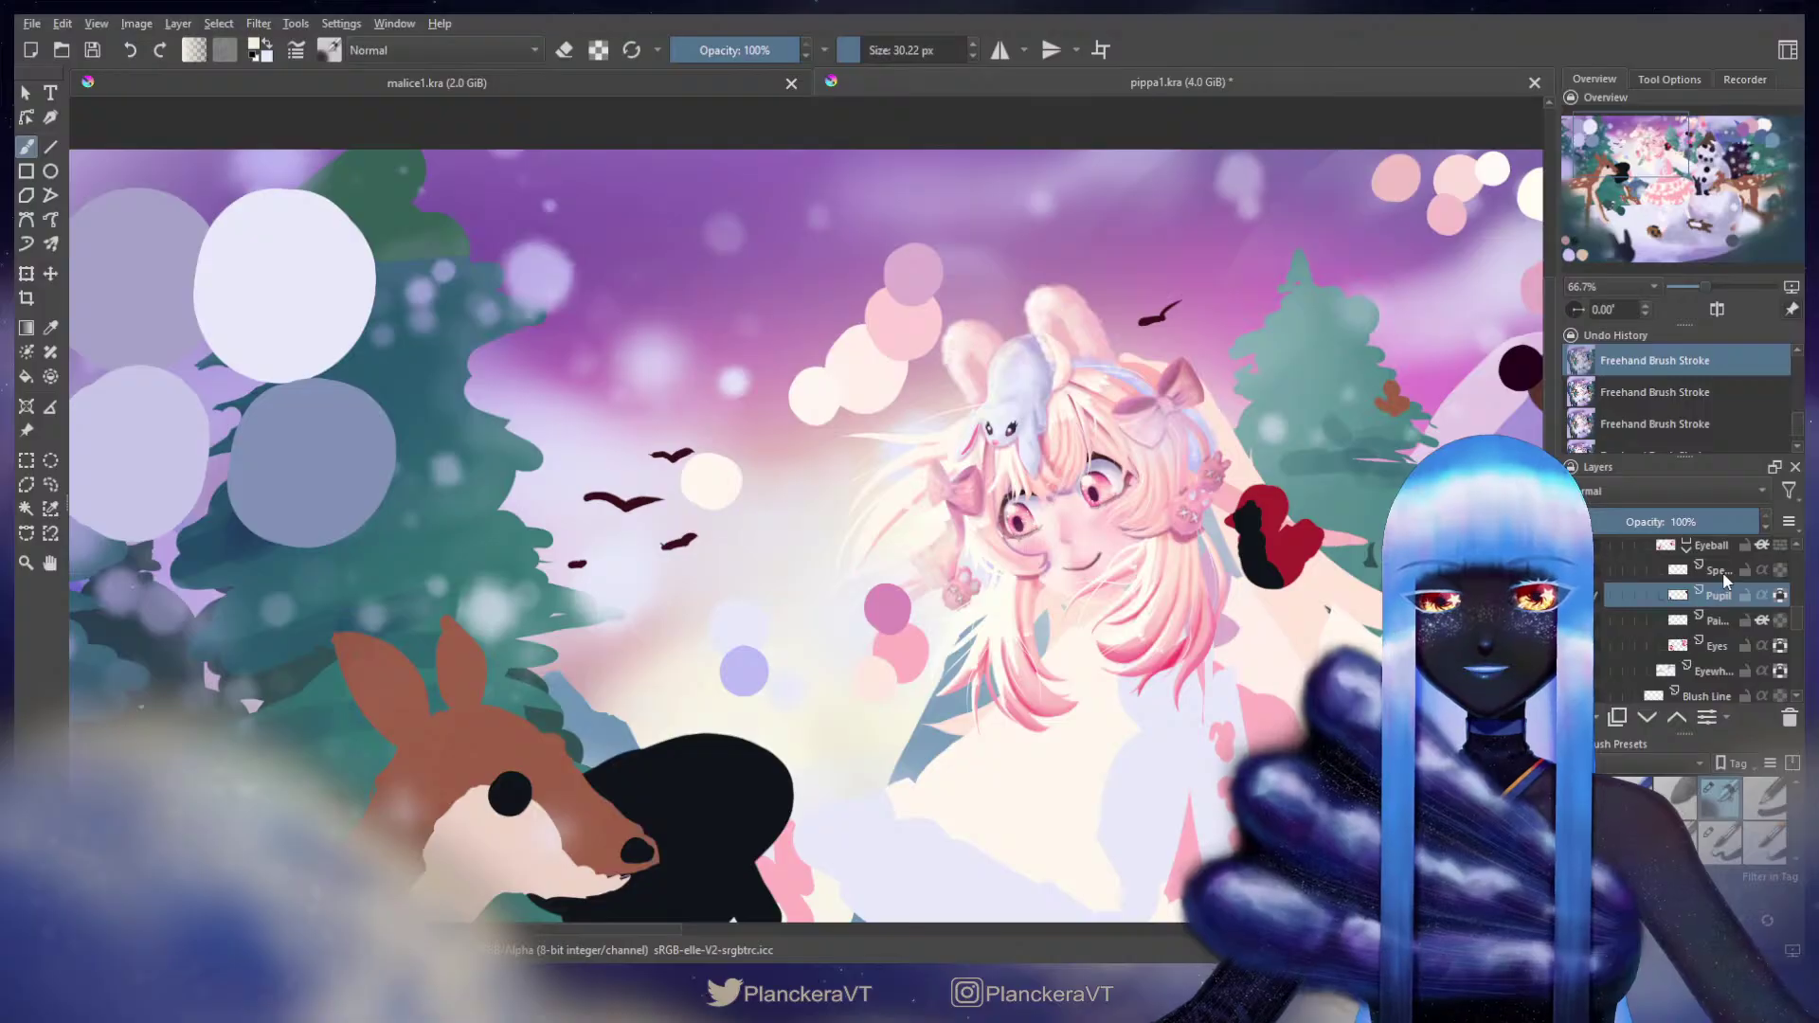
{"action": "scroll", "coordinate": [1214, 622], "scroll_direction": "down", "scroll_amount": 2}
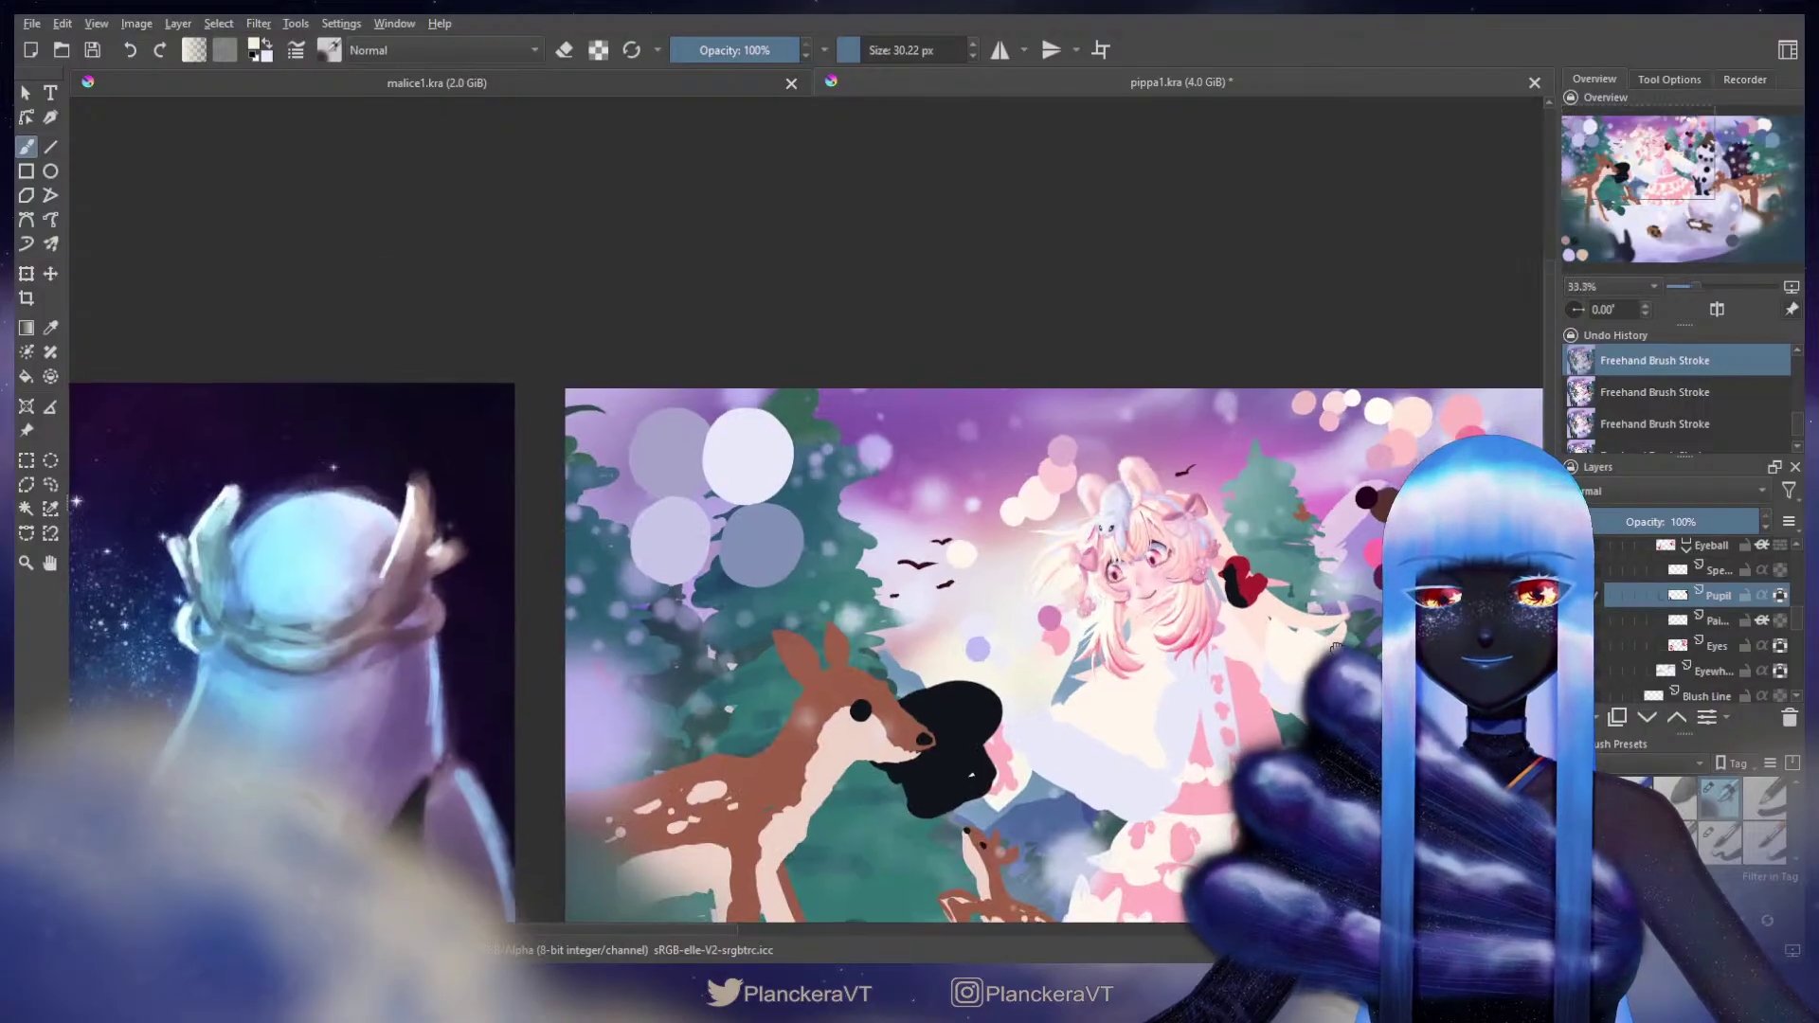
{"action": "left_click_drag", "start_coordinate": [1347, 686], "coordinate": [1299, 504]}
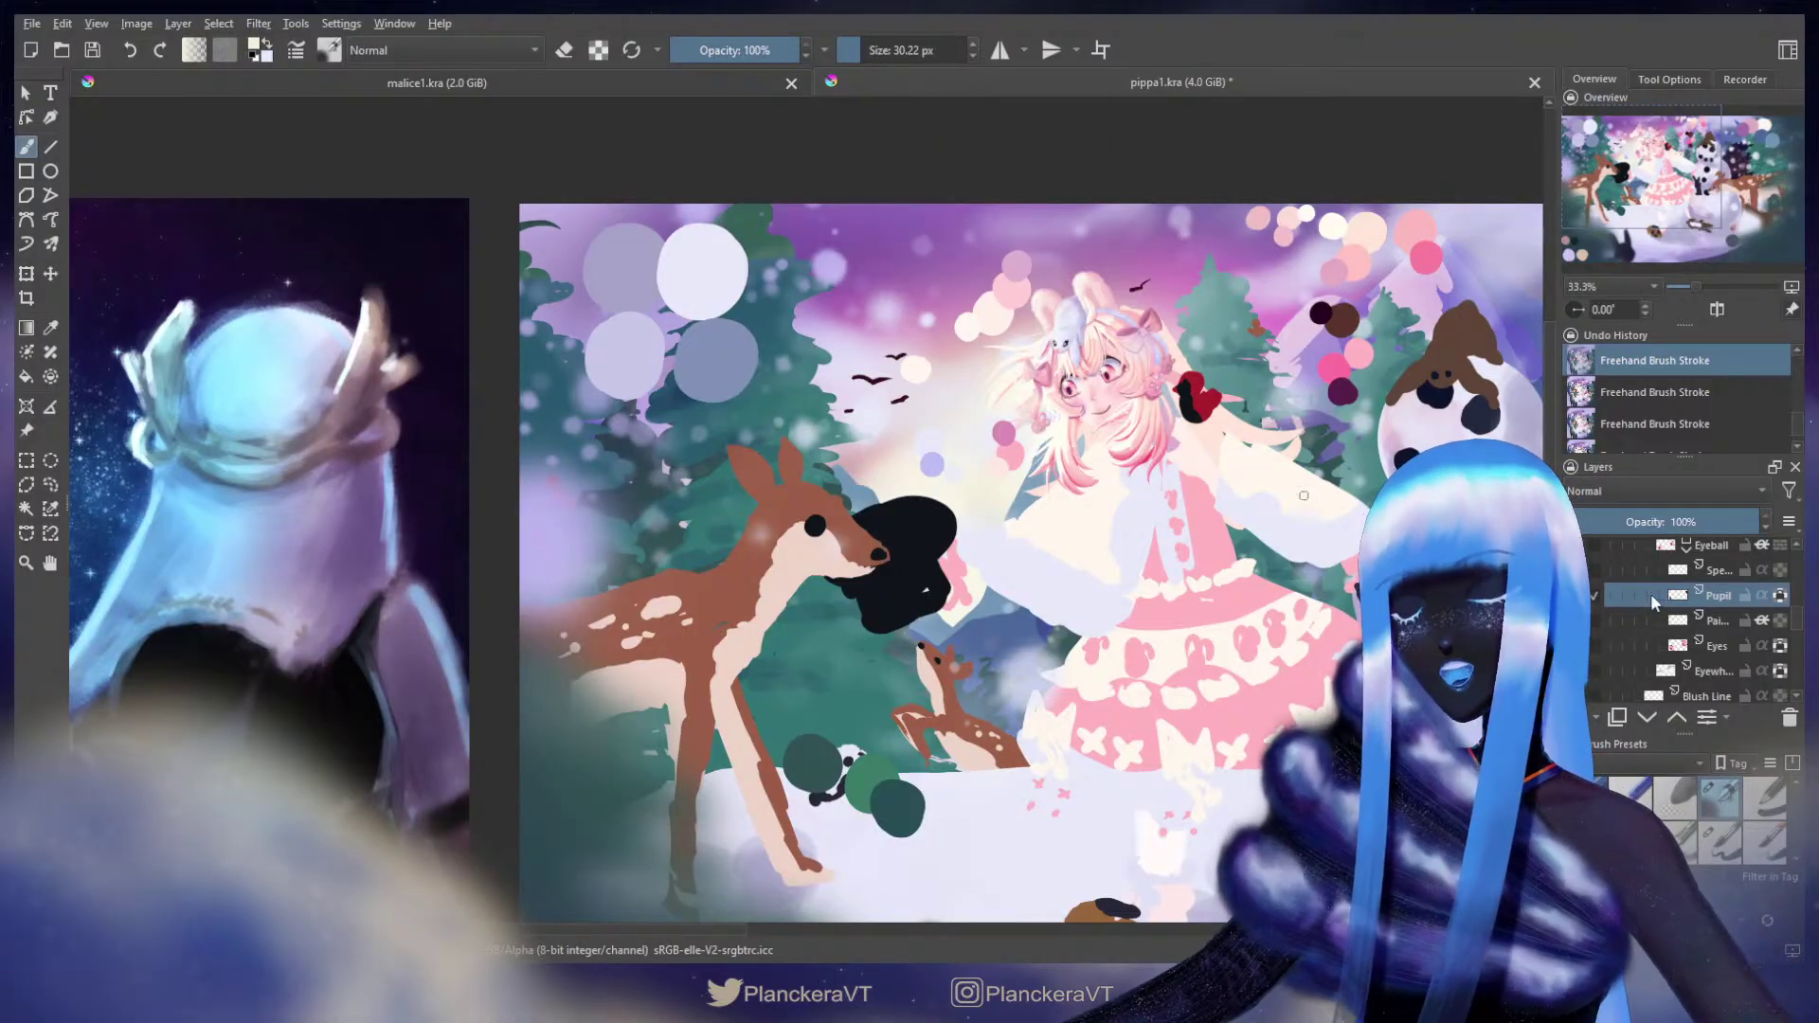
Step: Select the Head layer, sample the mauve palette swatch and paint soft face shadows with a brush of about 10 px
{"action": "scroll", "coordinate": [1707, 627], "scroll_direction": "down", "scroll_amount": 2}
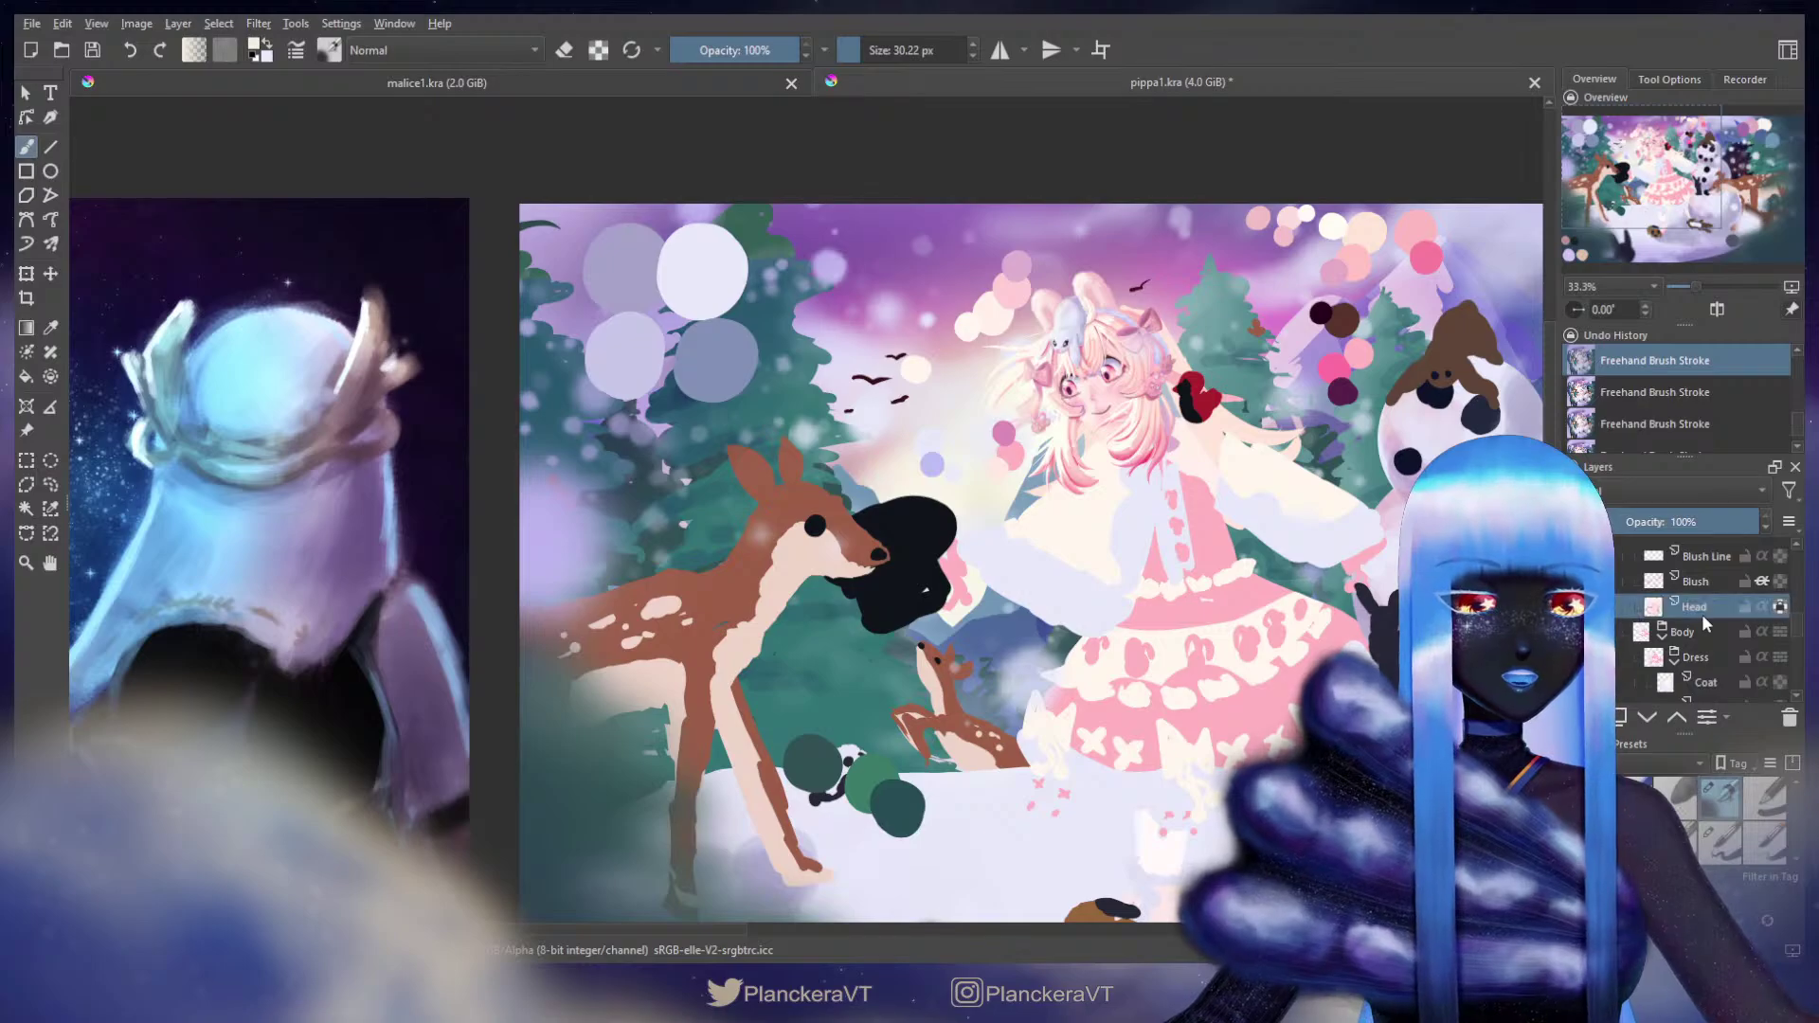
{"action": "left_click", "coordinate": [1702, 611]}
{"action": "scroll", "coordinate": [928, 532], "scroll_direction": "up", "scroll_amount": 4}
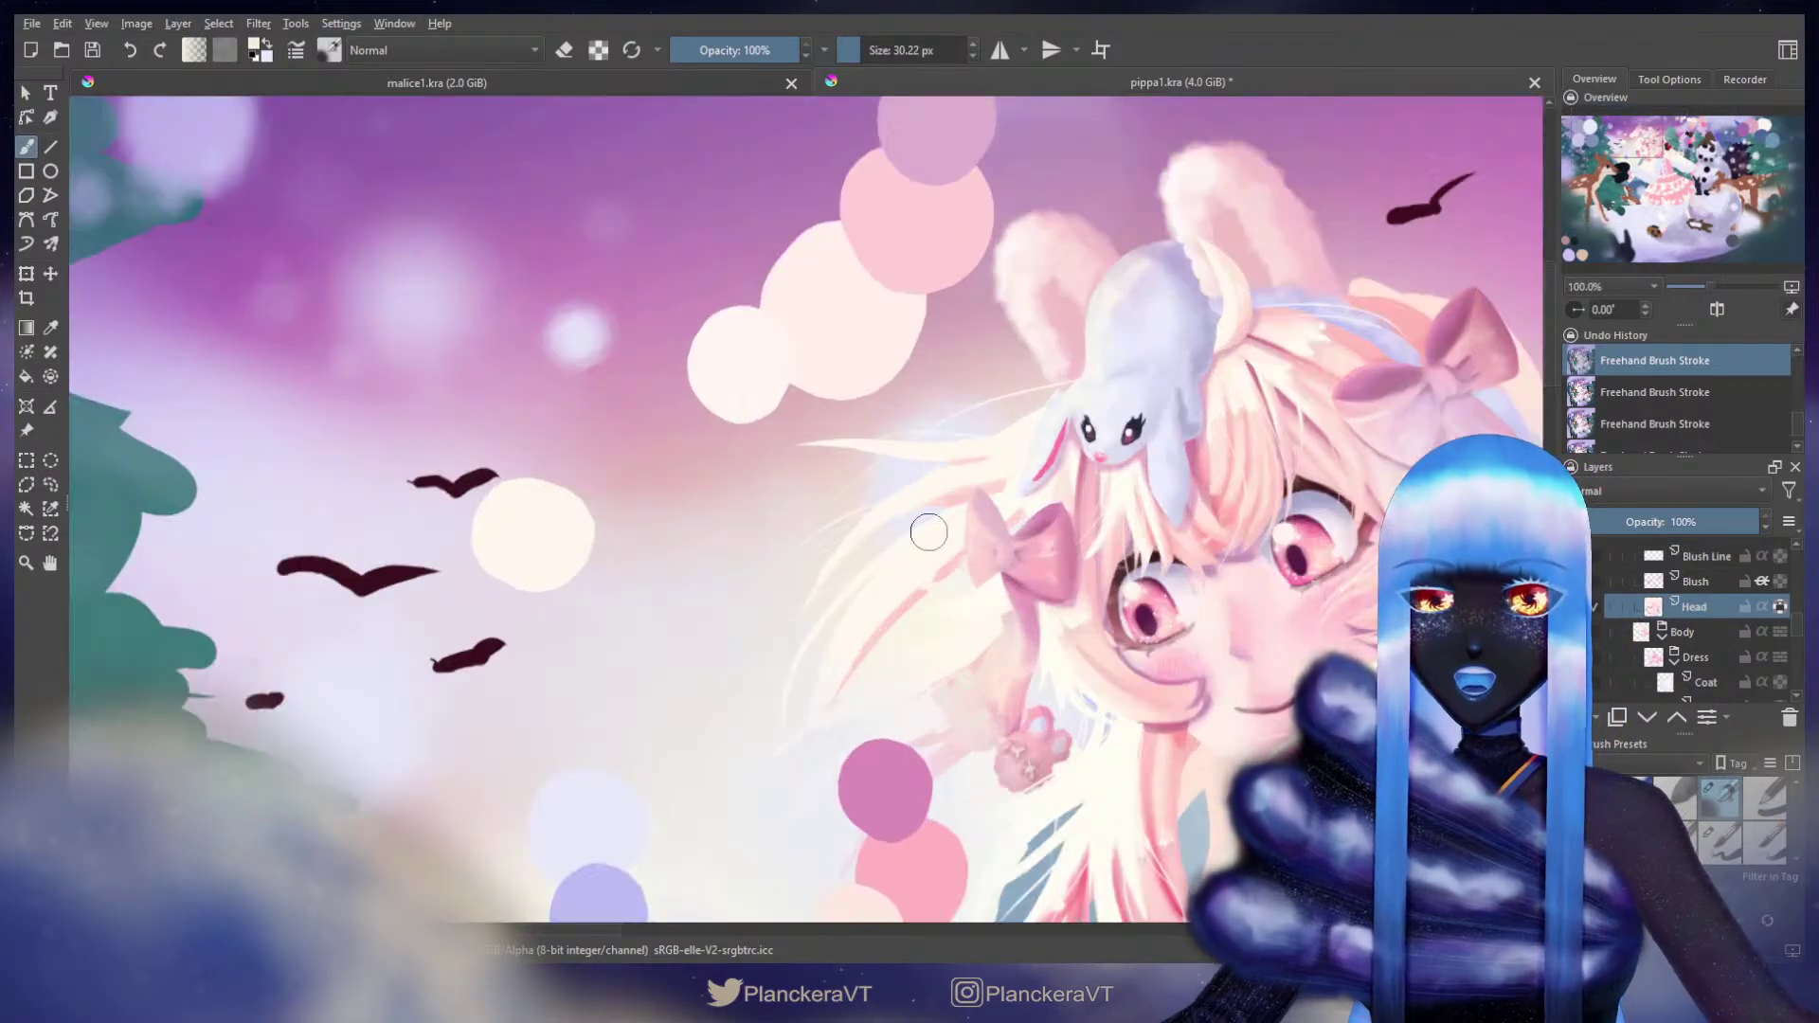
{"action": "key", "text": "ctrl"}
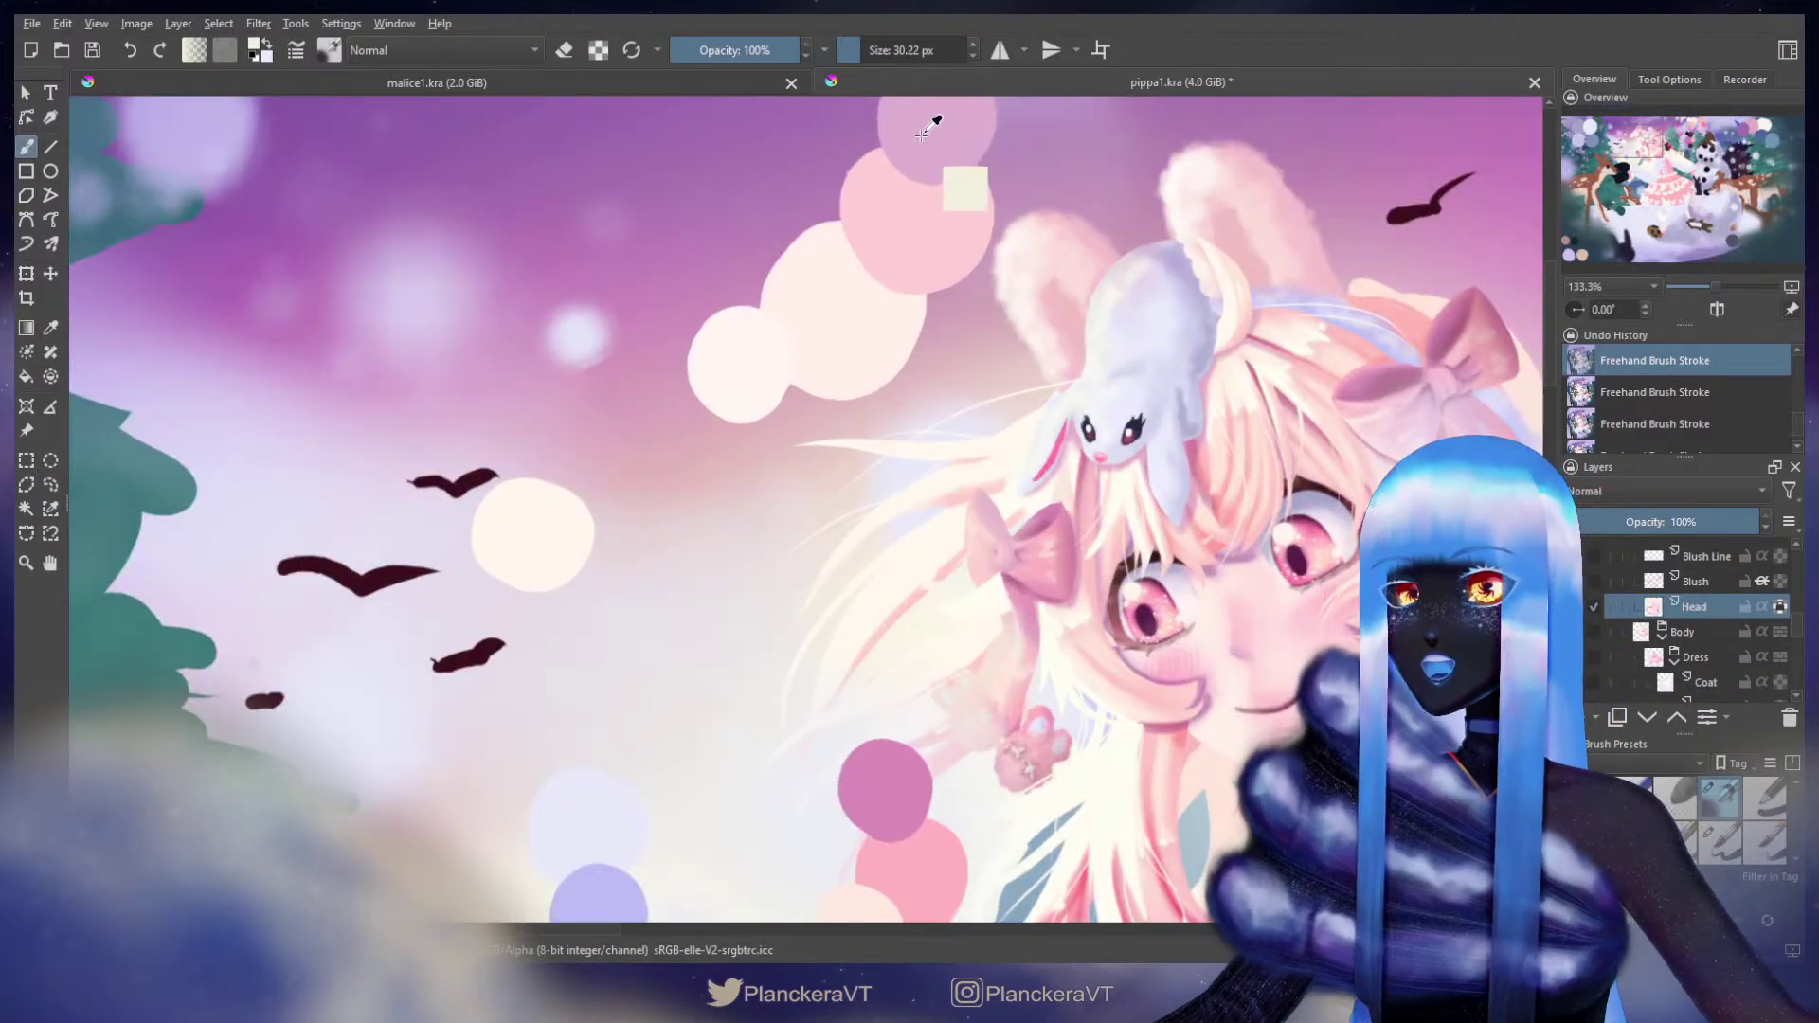
{"action": "left_click", "coordinate": [926, 134], "text": "ctrl"}
{"action": "mouse_move", "coordinate": [1082, 654]}
{"action": "left_mouse_down"}
{"action": "mouse_move", "coordinate": [741, 429]}
{"action": "mouse_move", "coordinate": [761, 399]}
{"action": "mouse_move", "coordinate": [848, 499]}
{"action": "left_mouse_up"}
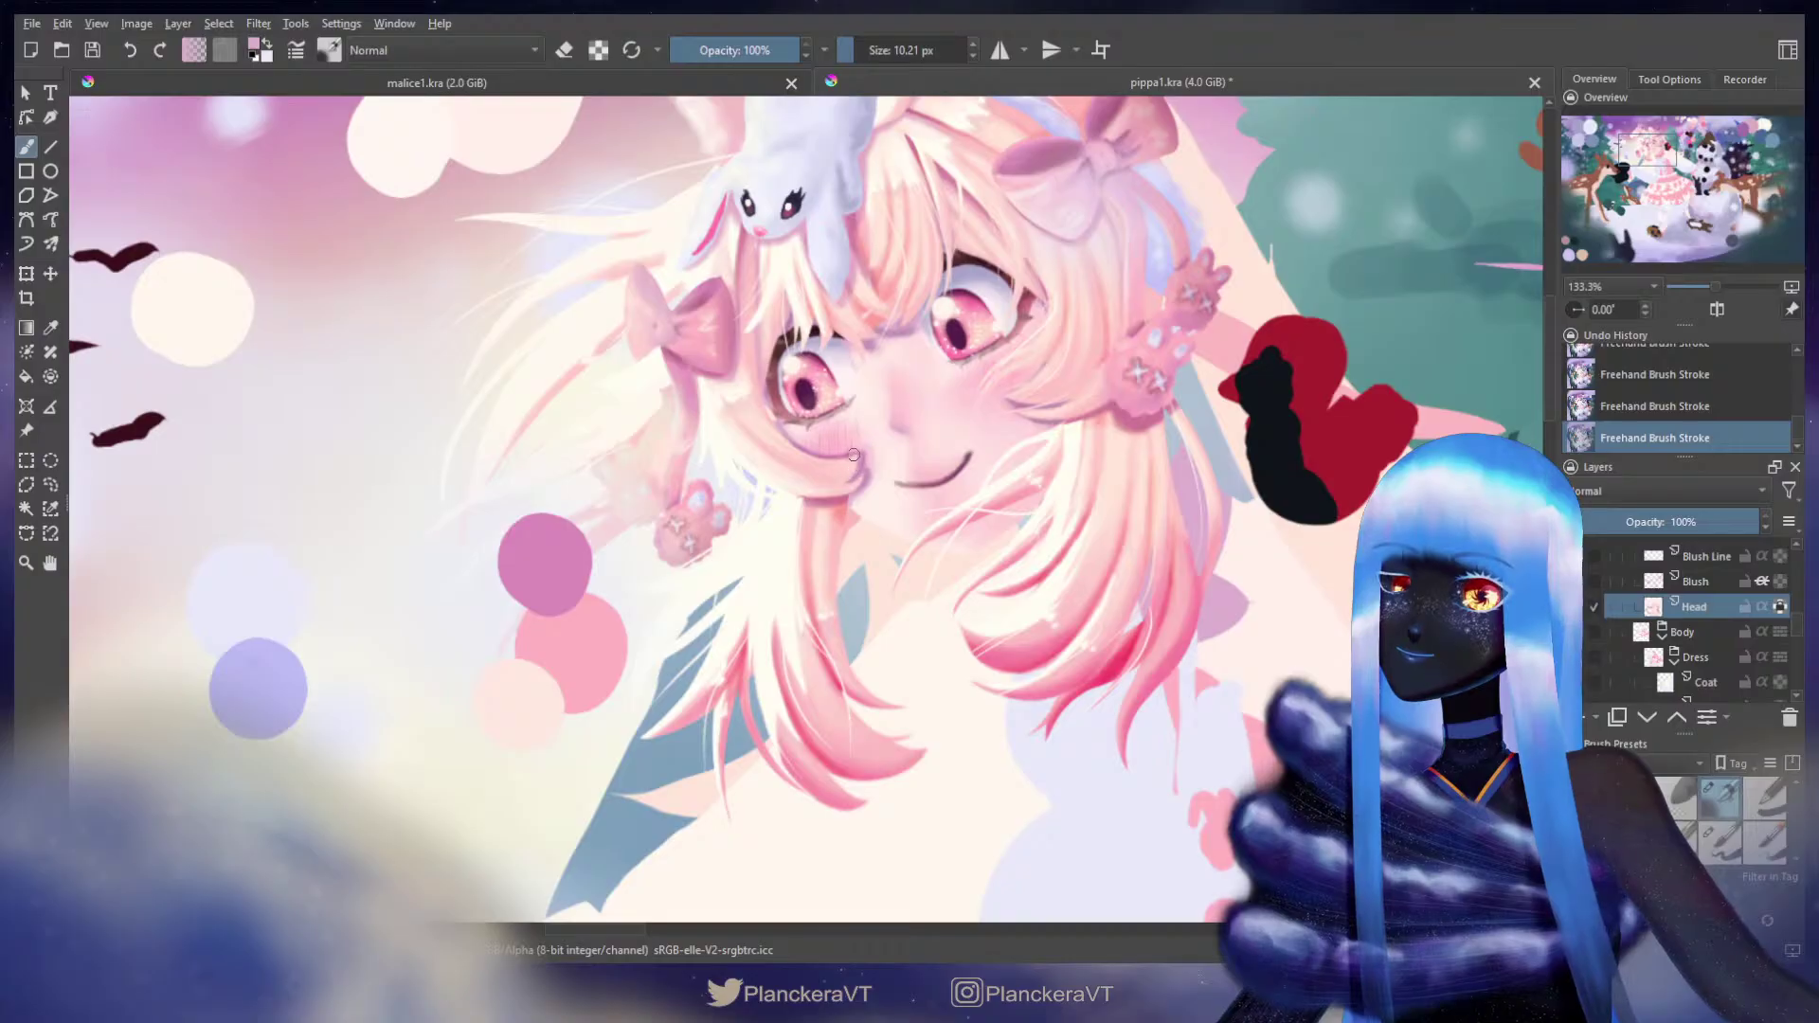
Step: Shade the skin between the eyes with sampled face colour, varying the brush between about 7 and 14 px
{"action": "left_click_drag", "start_coordinate": [785, 313], "coordinate": [790, 313], "text": "shift"}
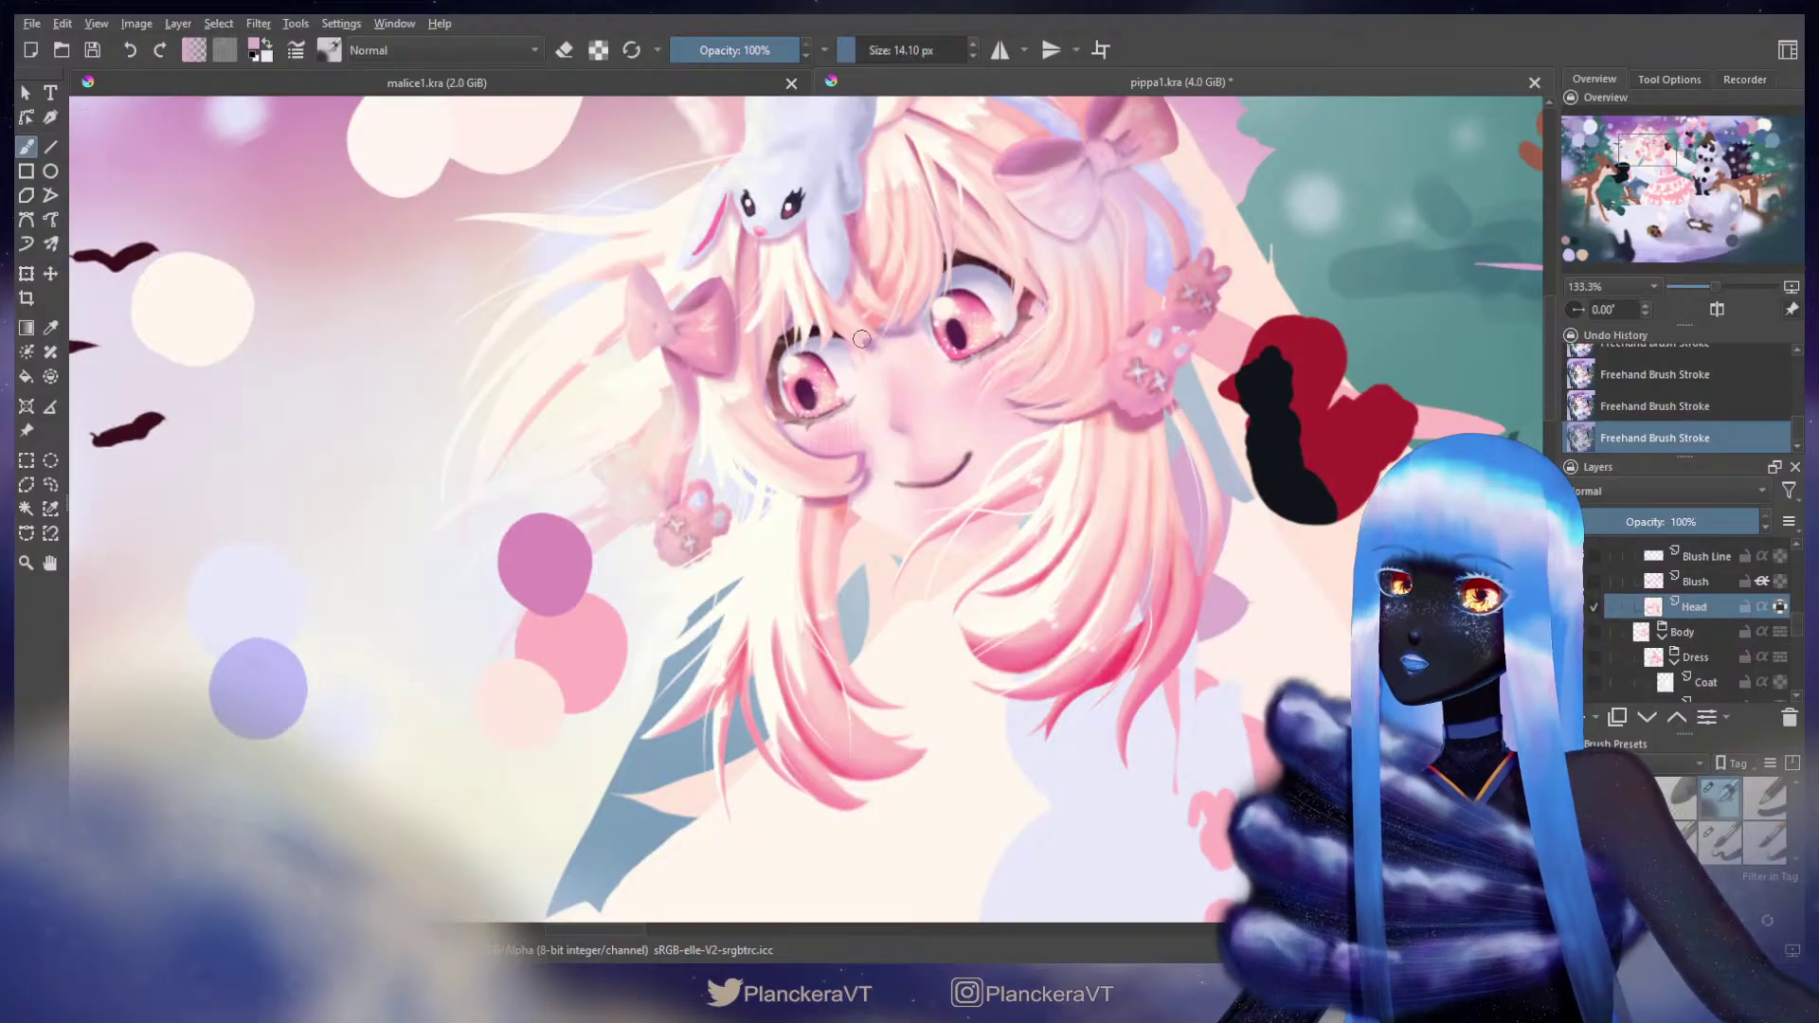
{"action": "key", "text": "bracketleft"}
{"action": "key", "text": "bracketleft"}
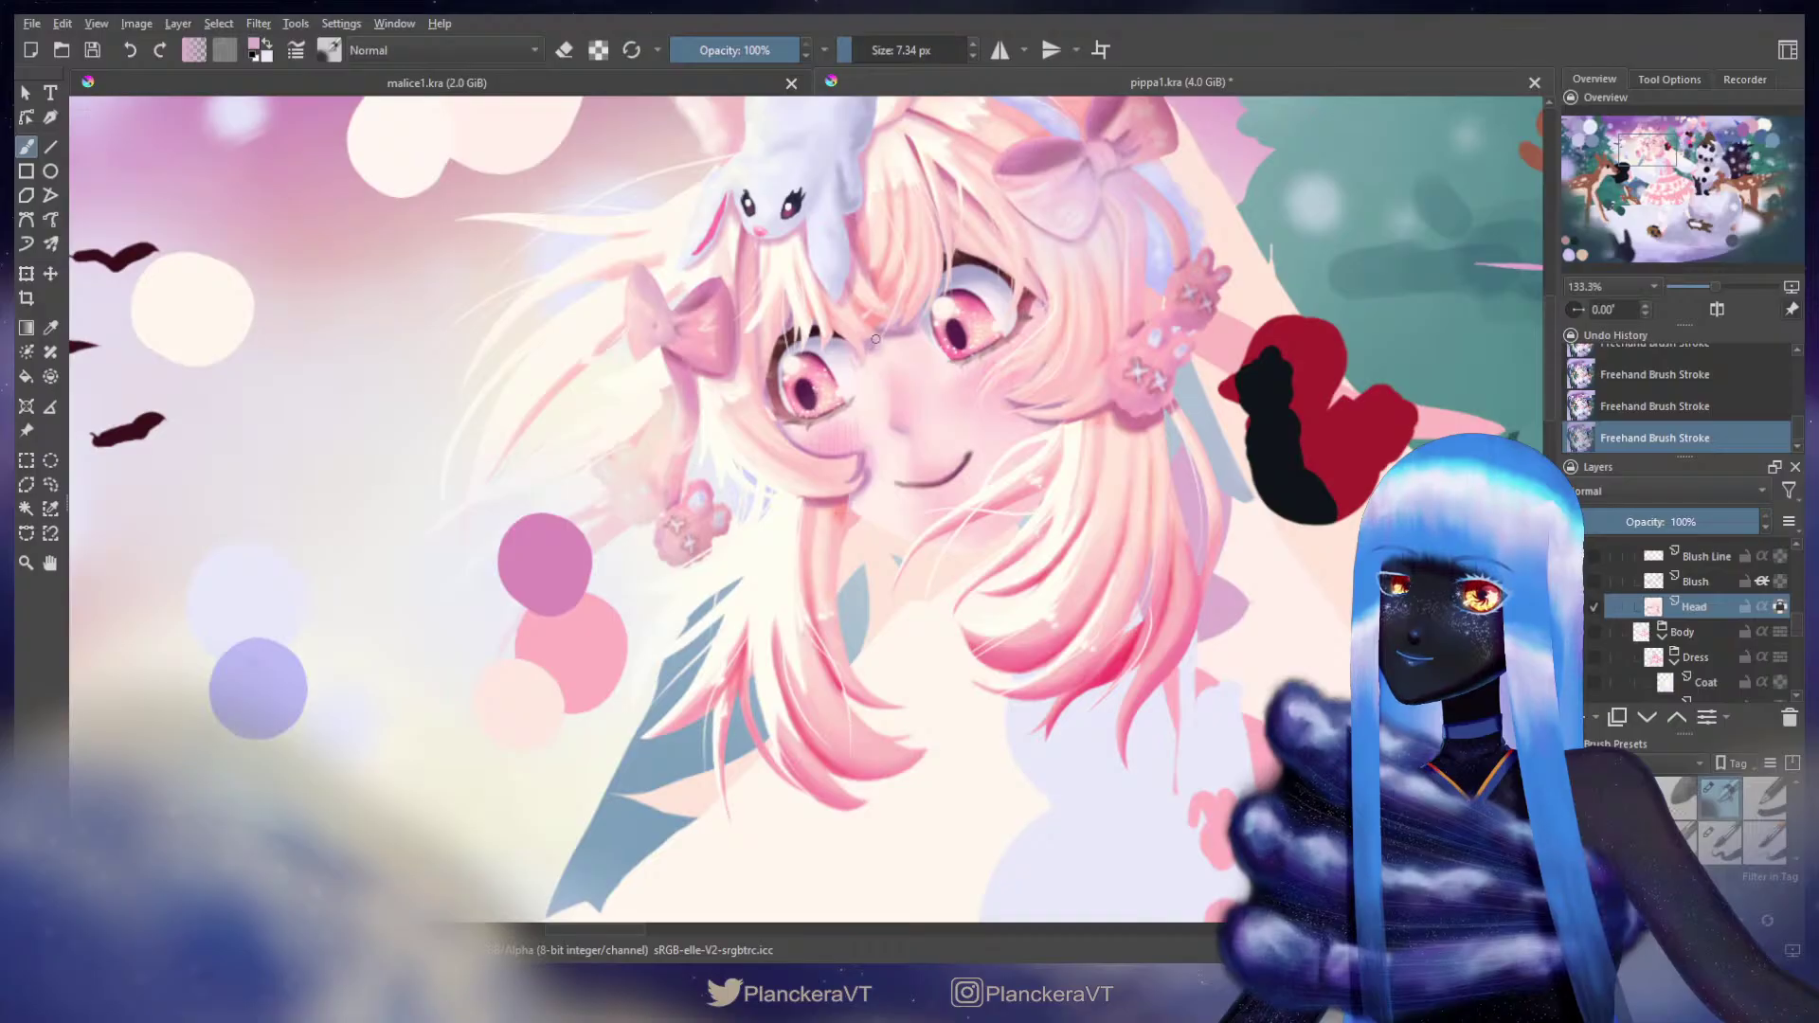
{"action": "key", "text": "x"}
{"action": "left_click", "coordinate": [908, 337], "text": "ctrl"}
{"action": "left_click_drag", "start_coordinate": [881, 337], "coordinate": [899, 337], "text": "shift"}
{"action": "key", "text": "x"}
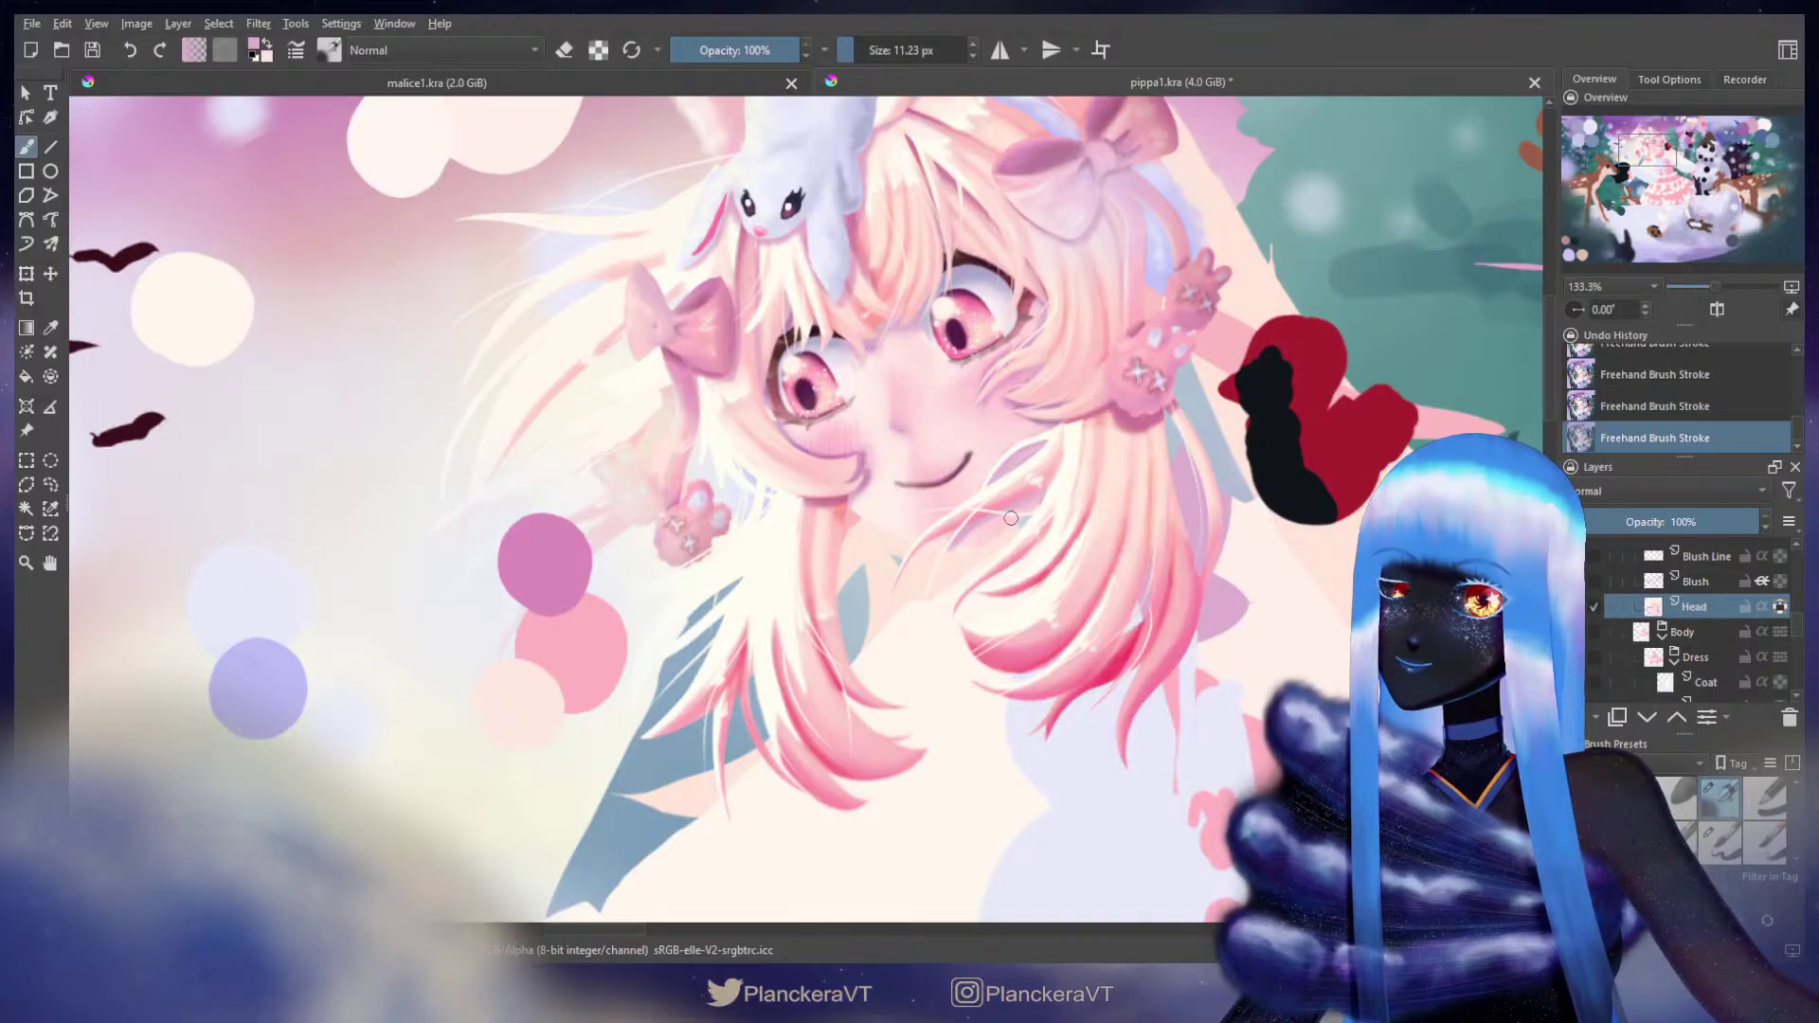
Step: Refine the shadow beneath the hair strands beside the chin, undoing two strokes and using a brush of about 8 to 10 px
{"action": "left_click_drag", "start_coordinate": [1001, 515], "coordinate": [979, 505], "text": "shift"}
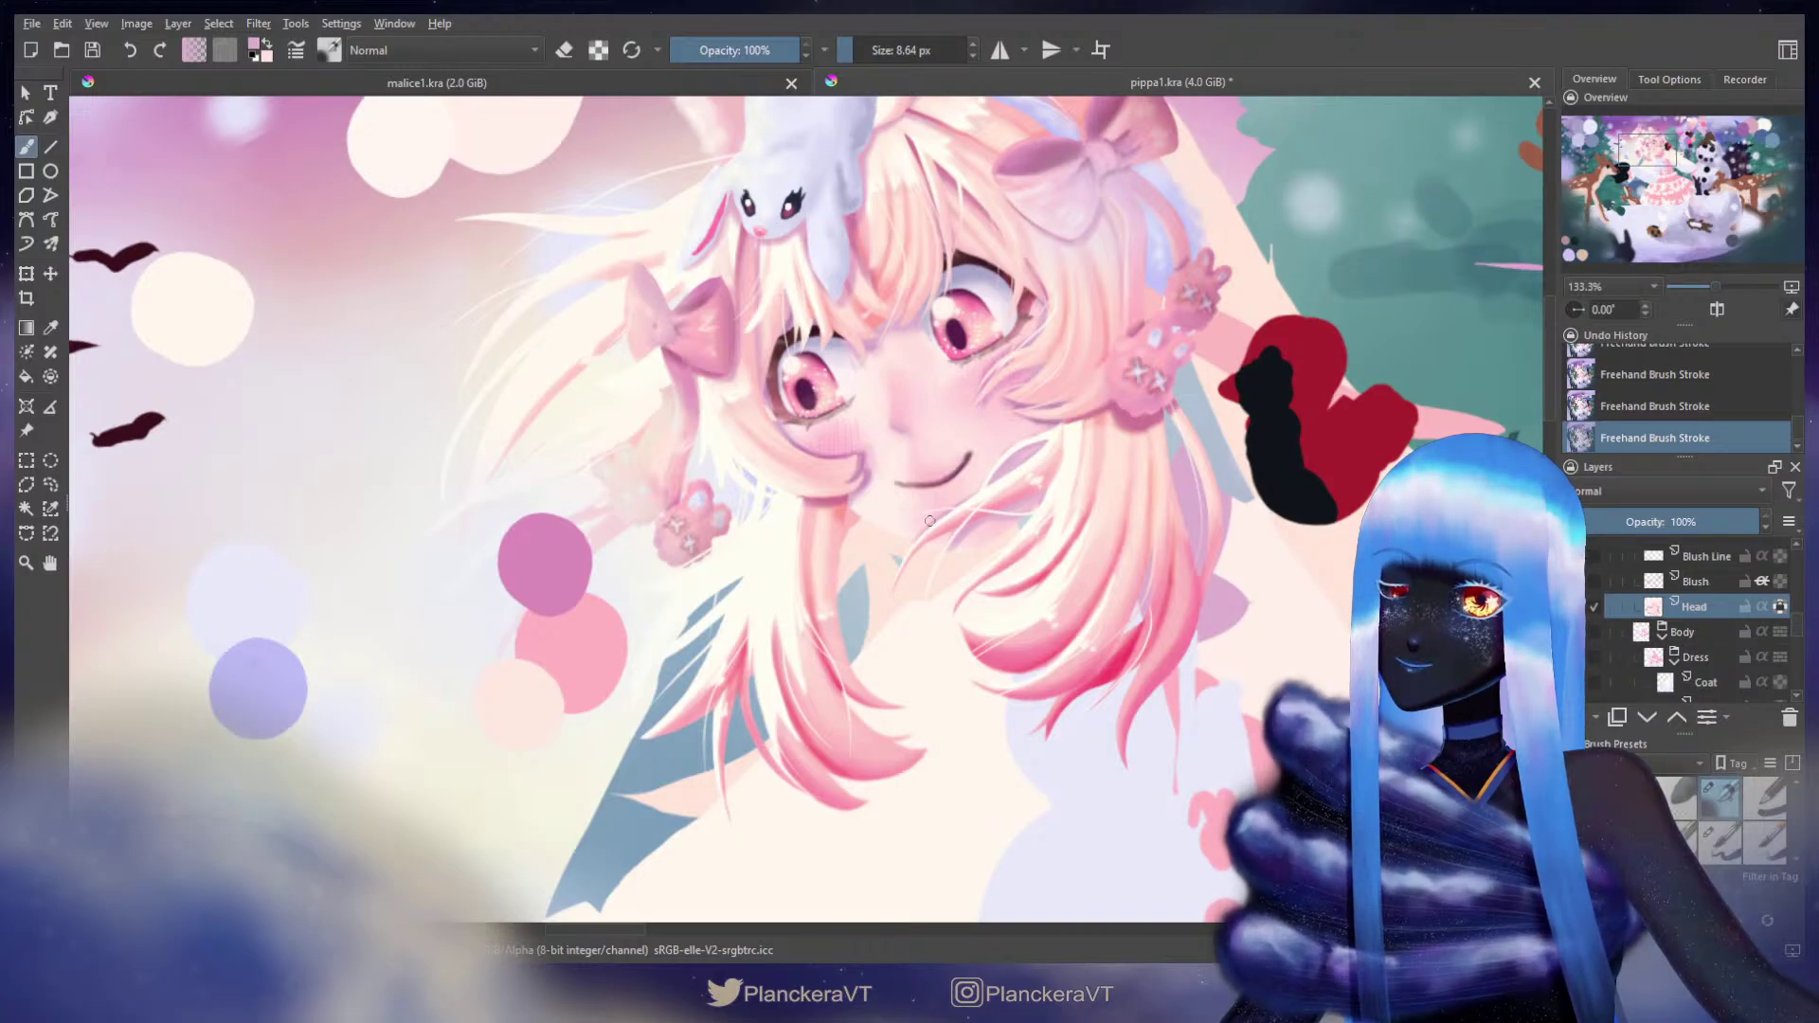
{"action": "key", "text": "ctrl+z"}
{"action": "key", "text": "ctrl+z"}
{"action": "left_click_drag", "start_coordinate": [955, 507], "coordinate": [950, 508], "text": "shift"}
{"action": "left_click_drag", "start_coordinate": [955, 508], "coordinate": [950, 511]}
{"action": "key", "text": "]"}
{"action": "key", "text": "]"}
{"action": "key", "text": "]"}
{"action": "key", "text": "]"}
{"action": "key", "text": "]"}
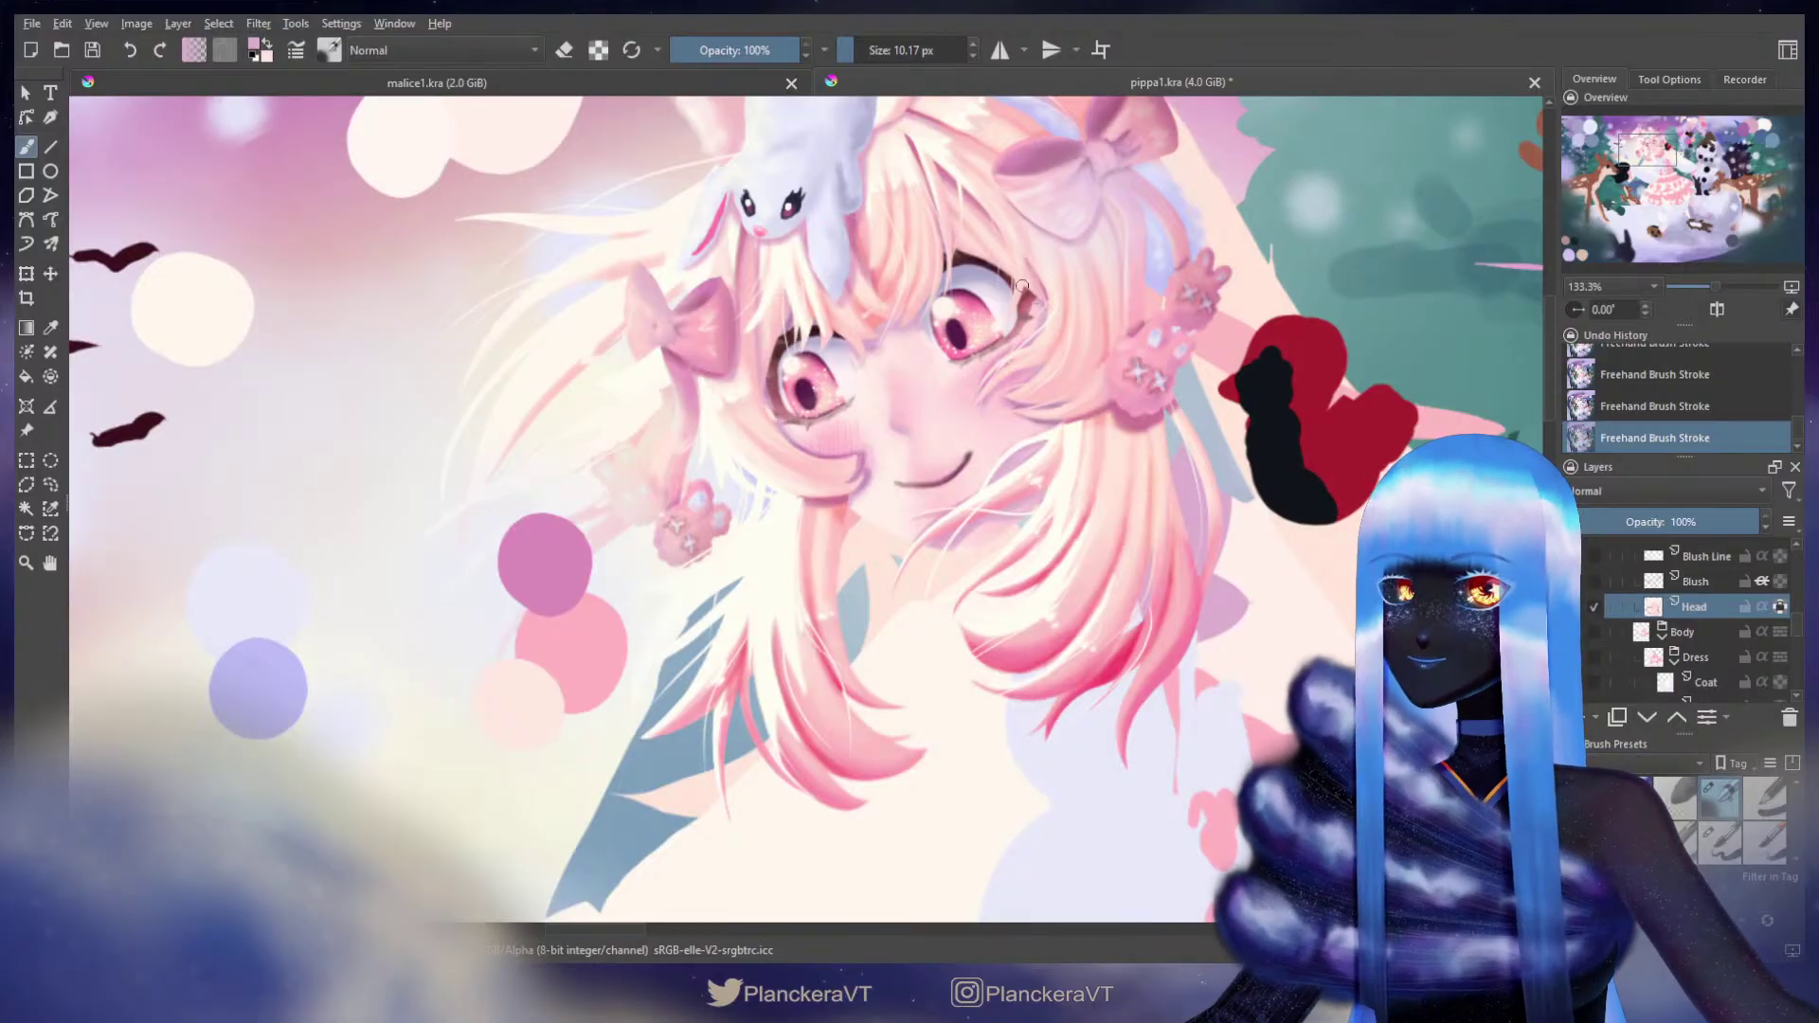
{"action": "key", "text": "bracketleft"}
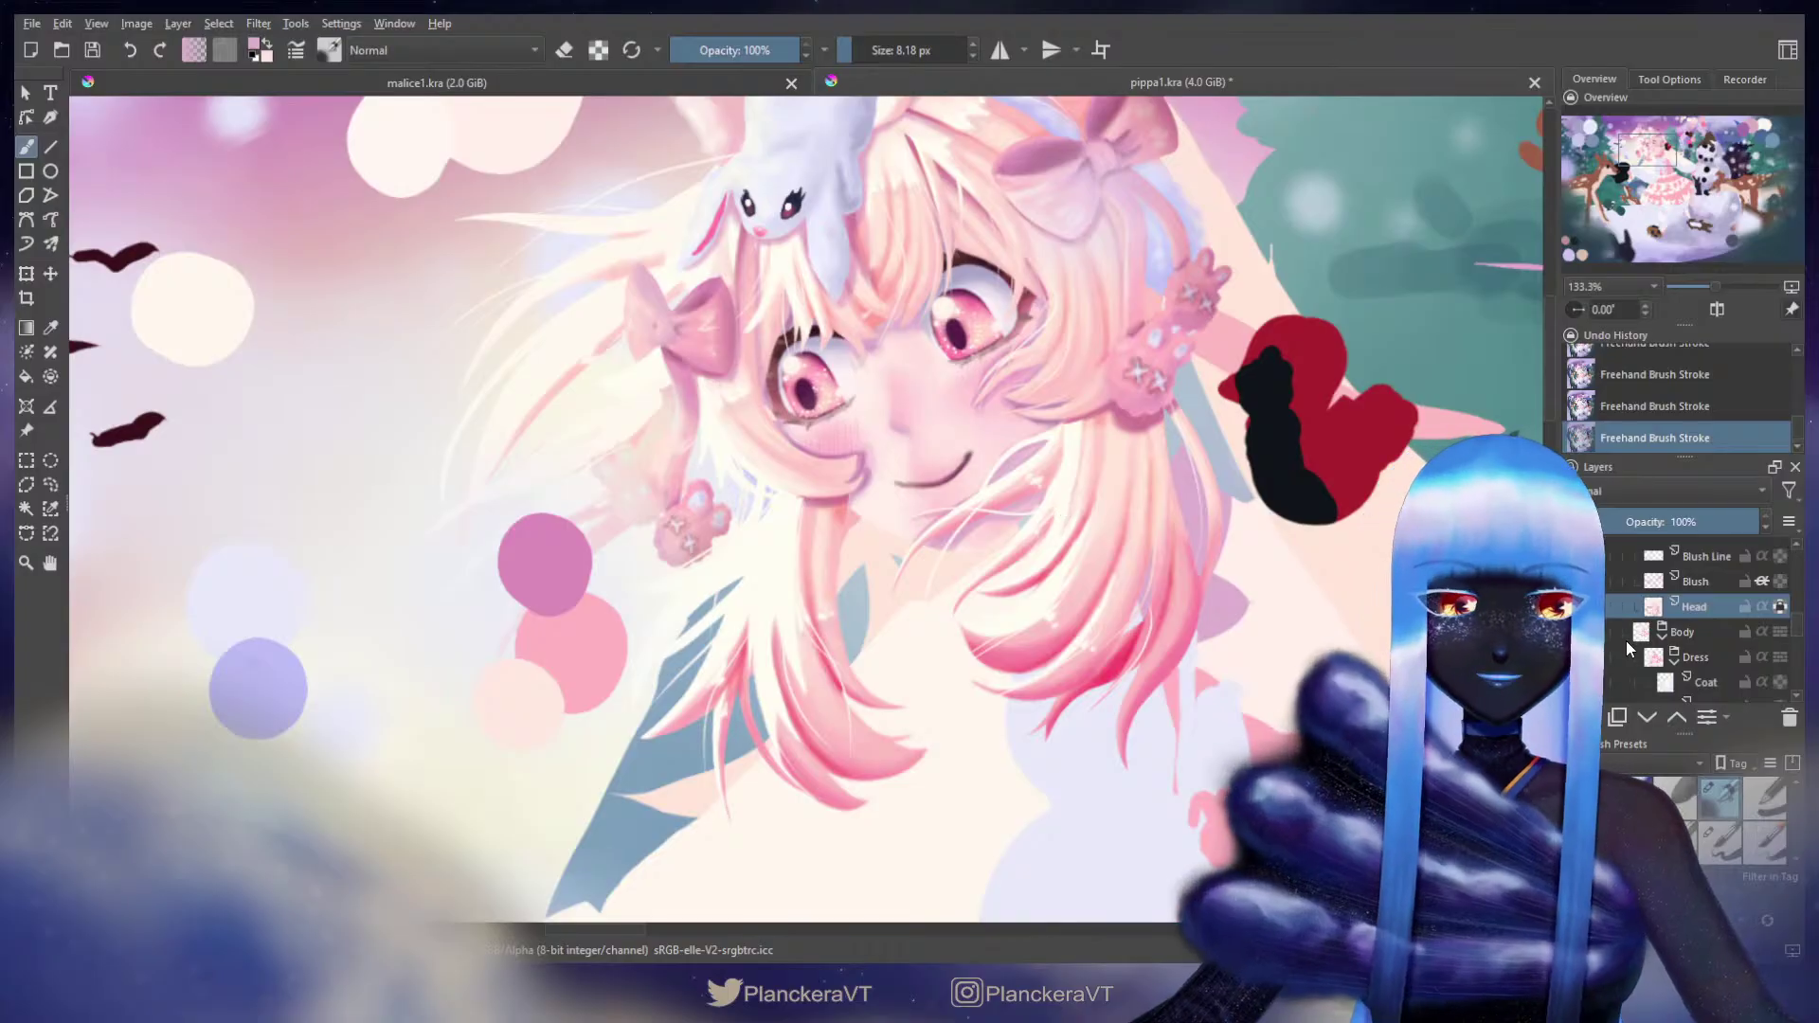
Step: Hide the Blush and Blush Line layers and touch up the skin below the right eye with sampled skin tones at about 9 px
{"action": "left_click", "coordinate": [1620, 581]}
{"action": "left_click", "coordinate": [1620, 556]}
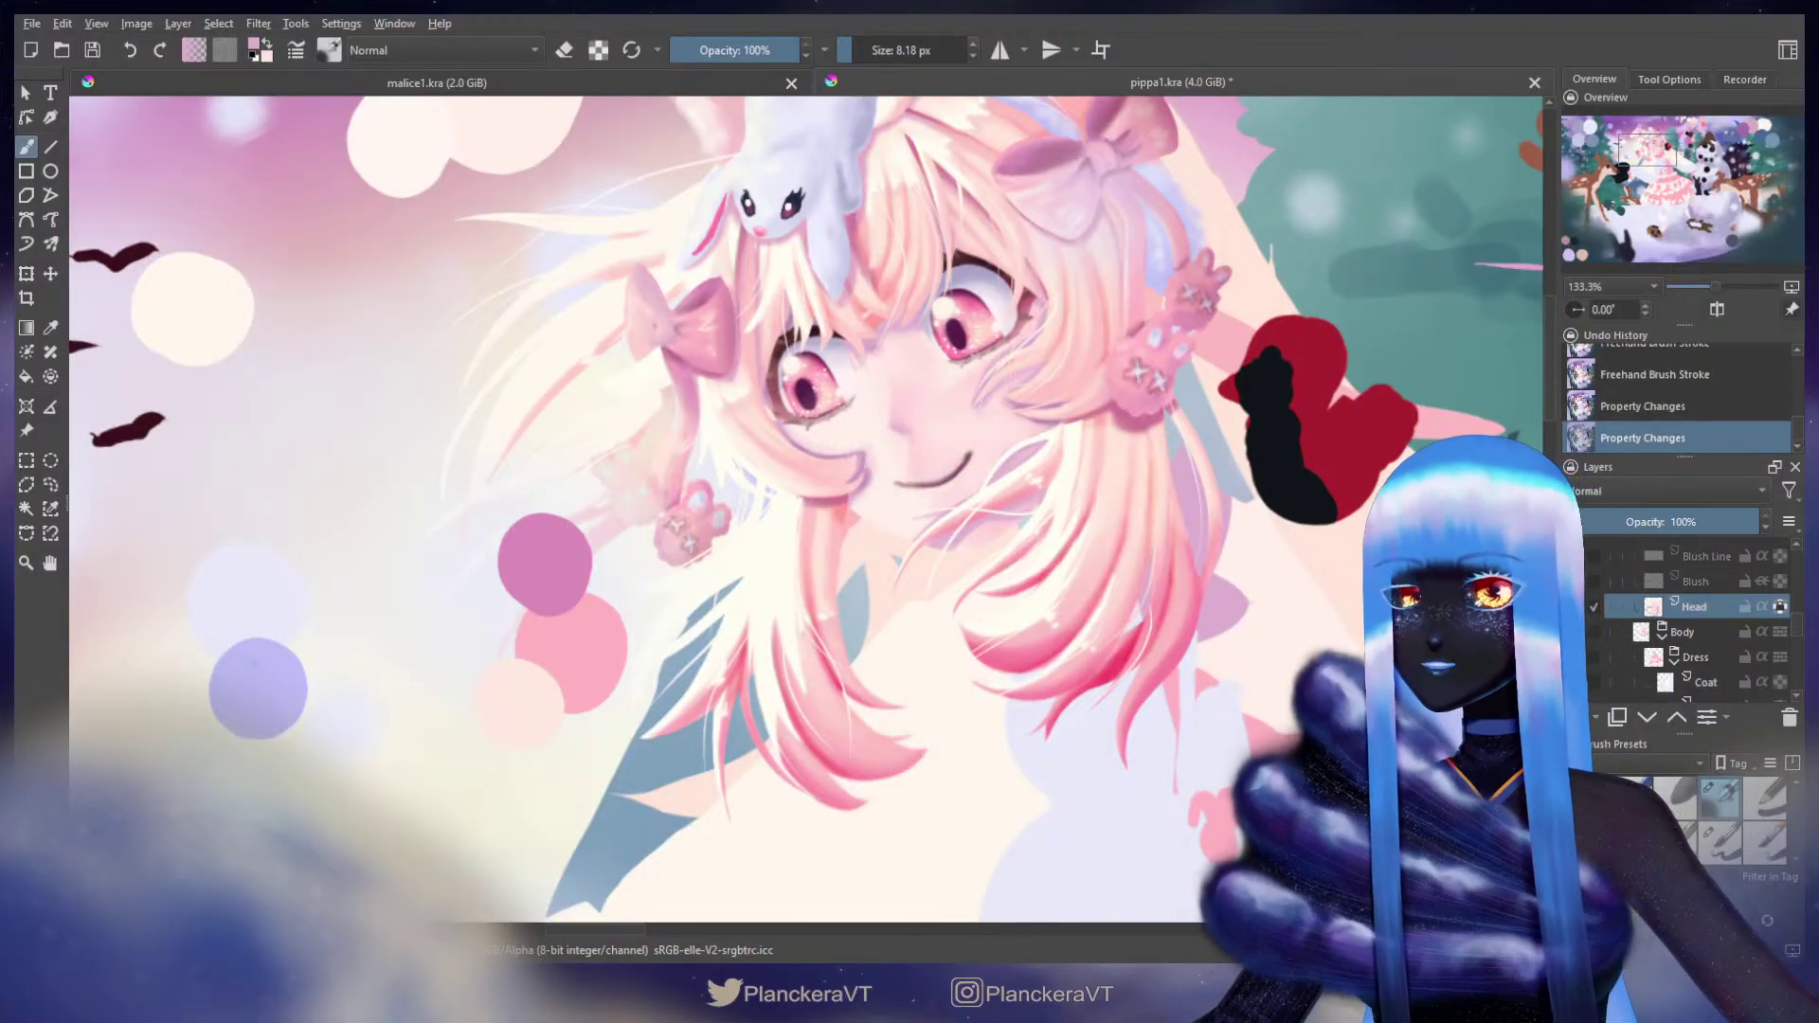
{"action": "left_click", "coordinate": [994, 432], "text": "ctrl"}
{"action": "left_click", "coordinate": [987, 428], "text": "ctrl"}
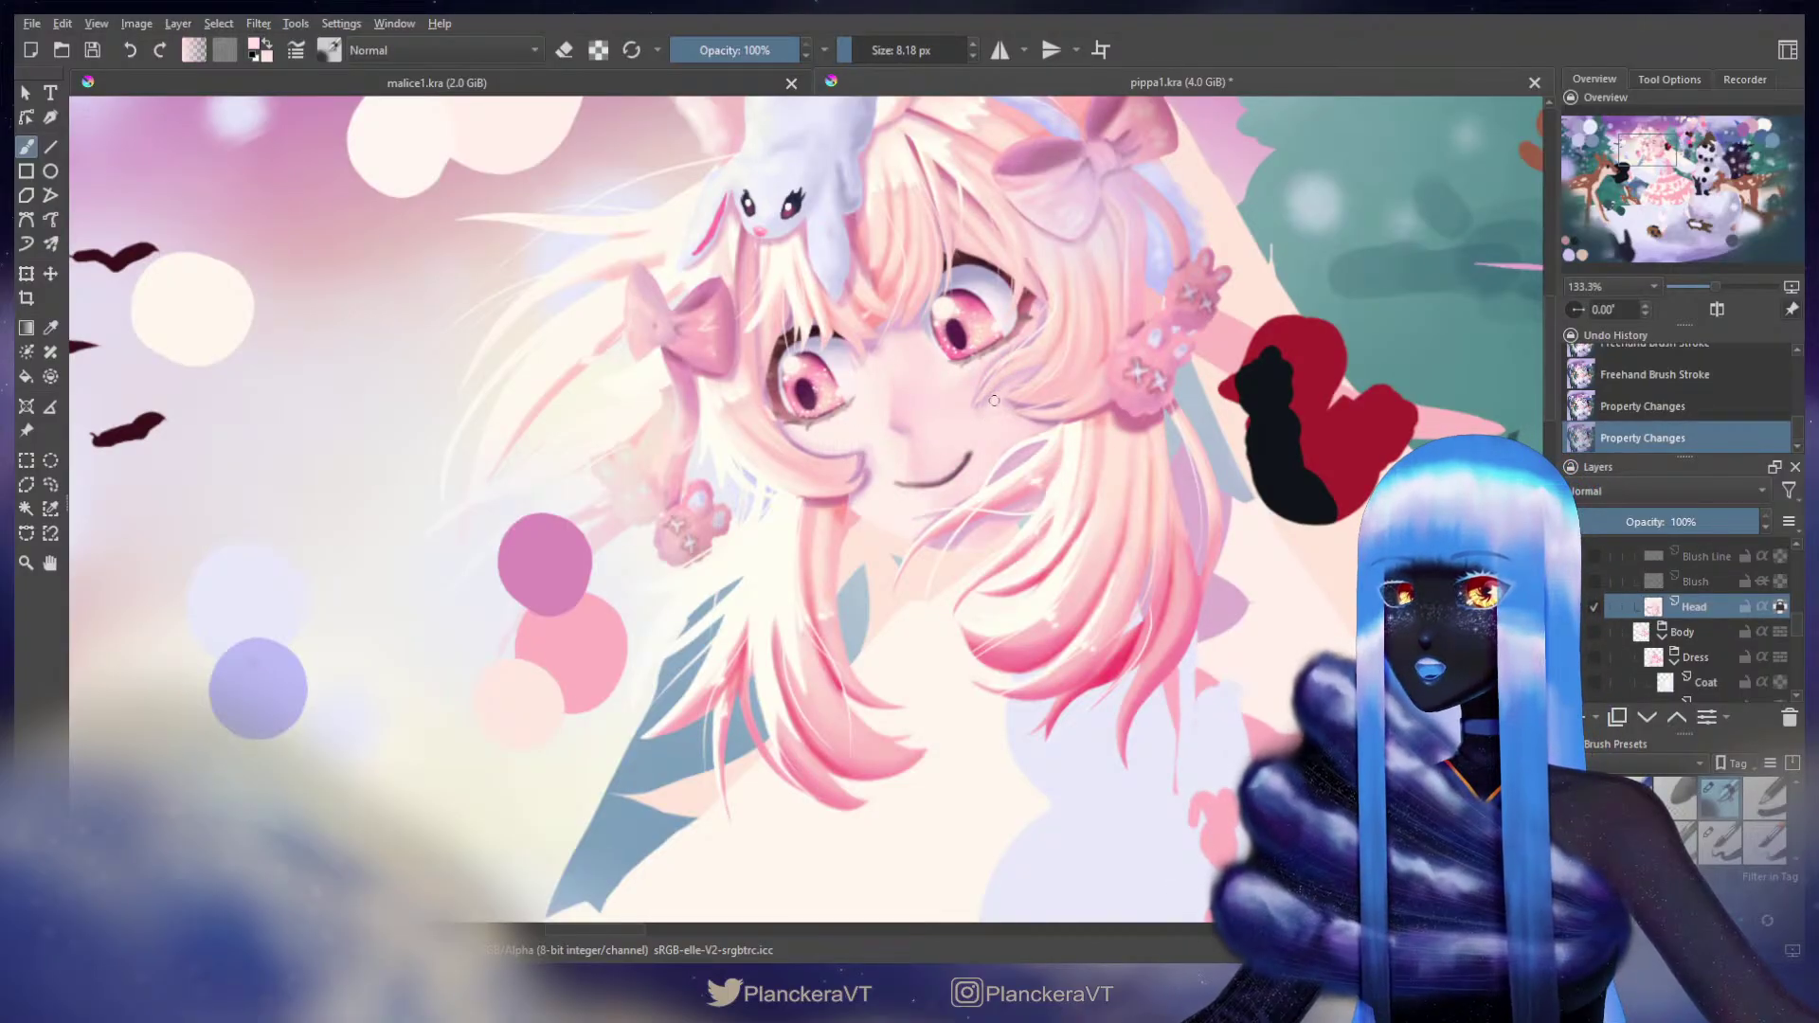
{"action": "key", "text": "]"}
{"action": "left_click_drag", "start_coordinate": [991, 358], "coordinate": [980, 365]}
{"action": "left_click", "coordinate": [980, 365]}
{"action": "left_click", "coordinate": [986, 358]}
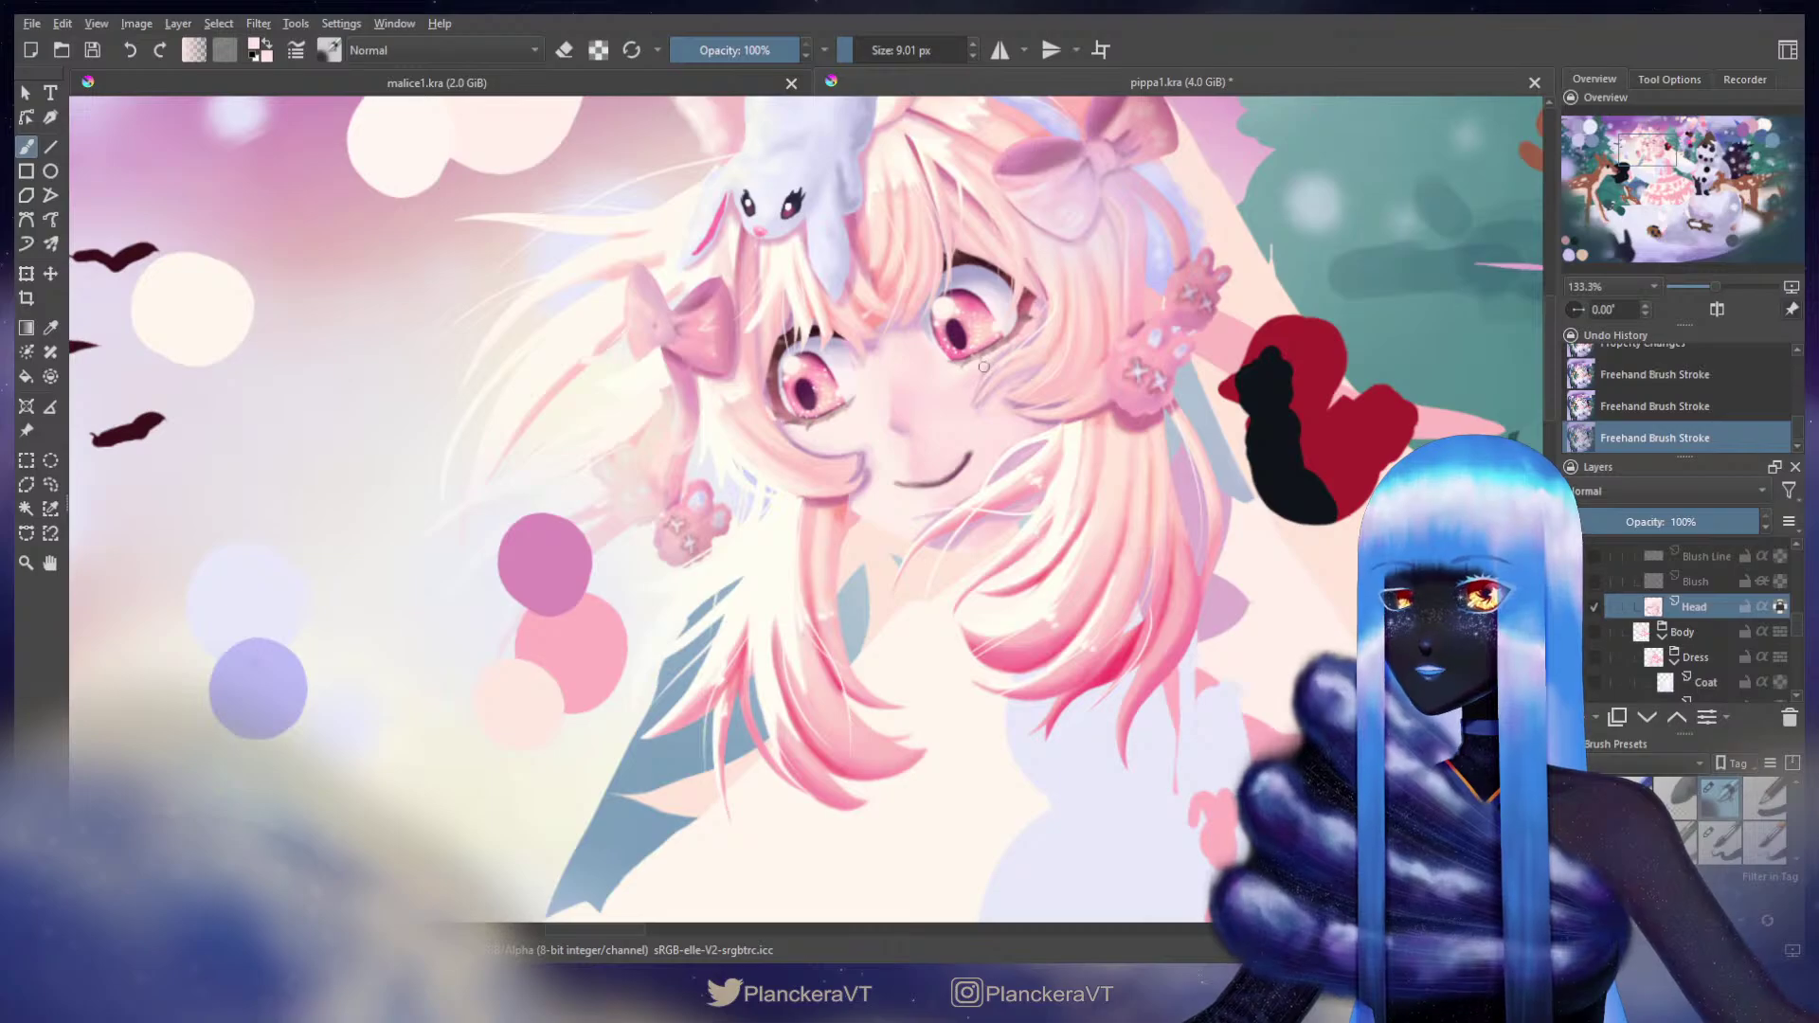
{"action": "left_click", "coordinate": [995, 348], "text": "ctrl"}
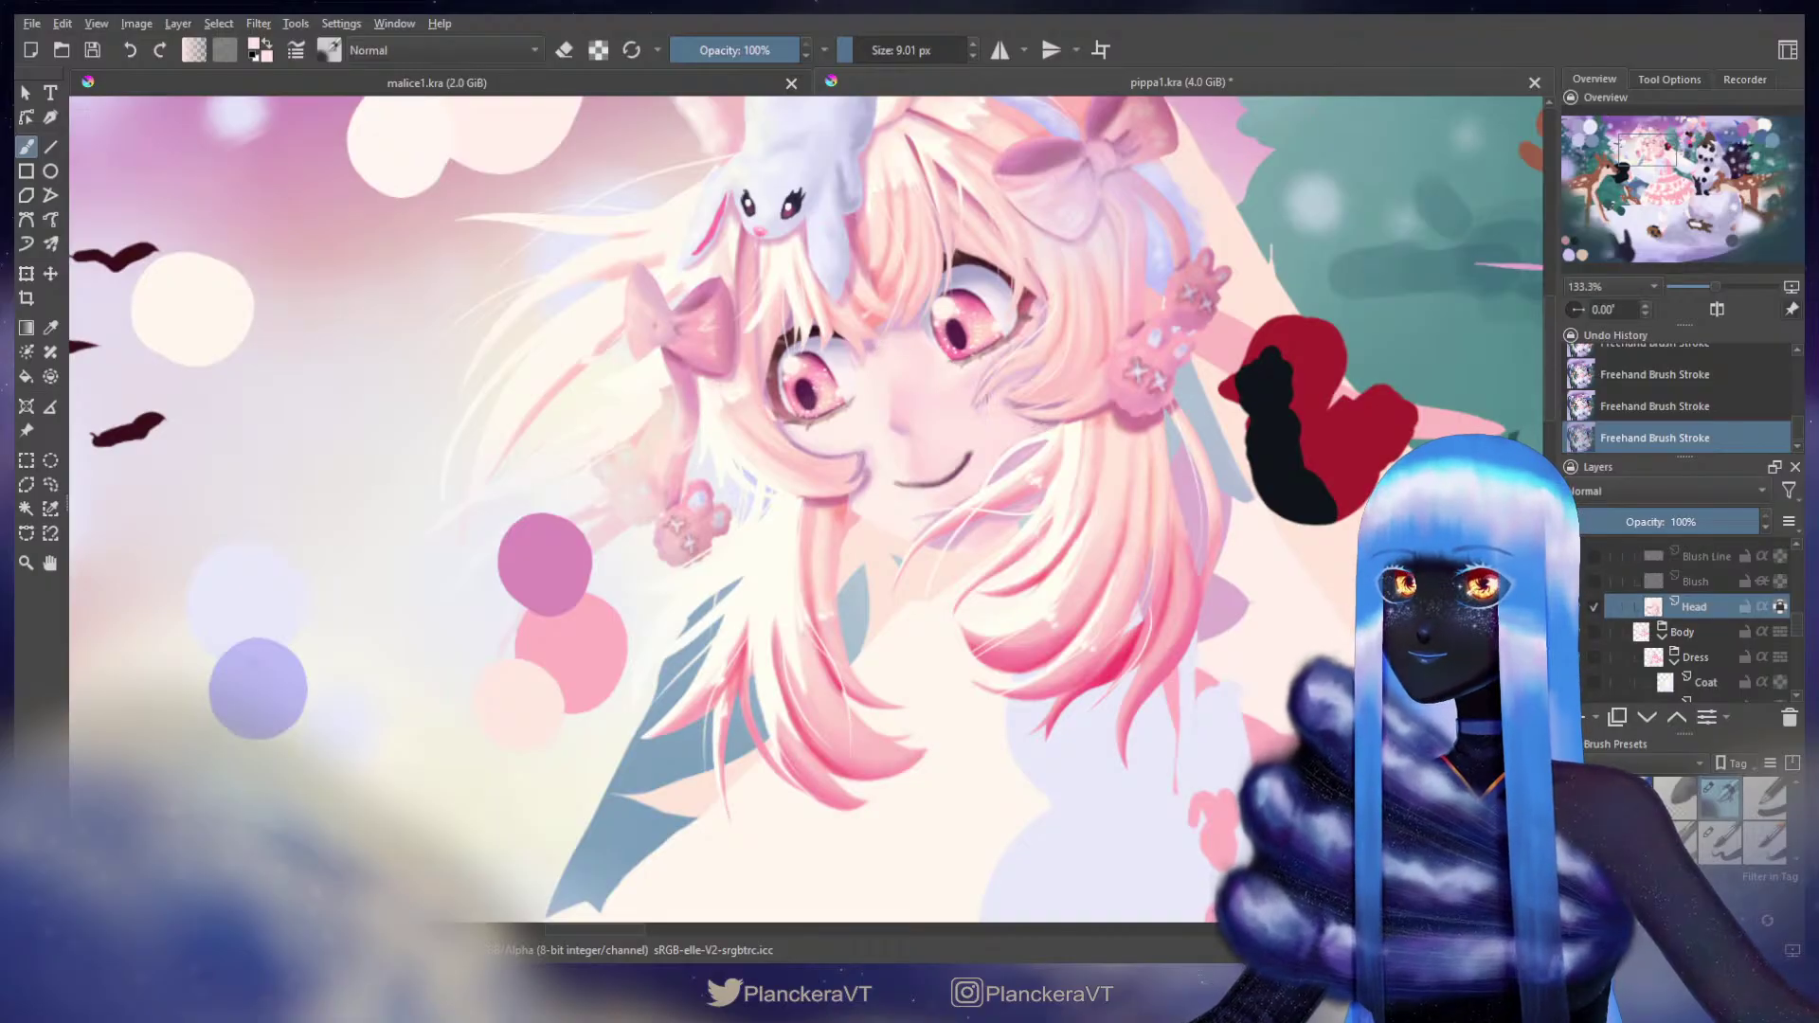
Step: Blend the shadow between the eyes with sampled tones, then soften the face shading with a brush of about 25 px
{"action": "left_click", "coordinate": [879, 326], "text": "ctrl"}
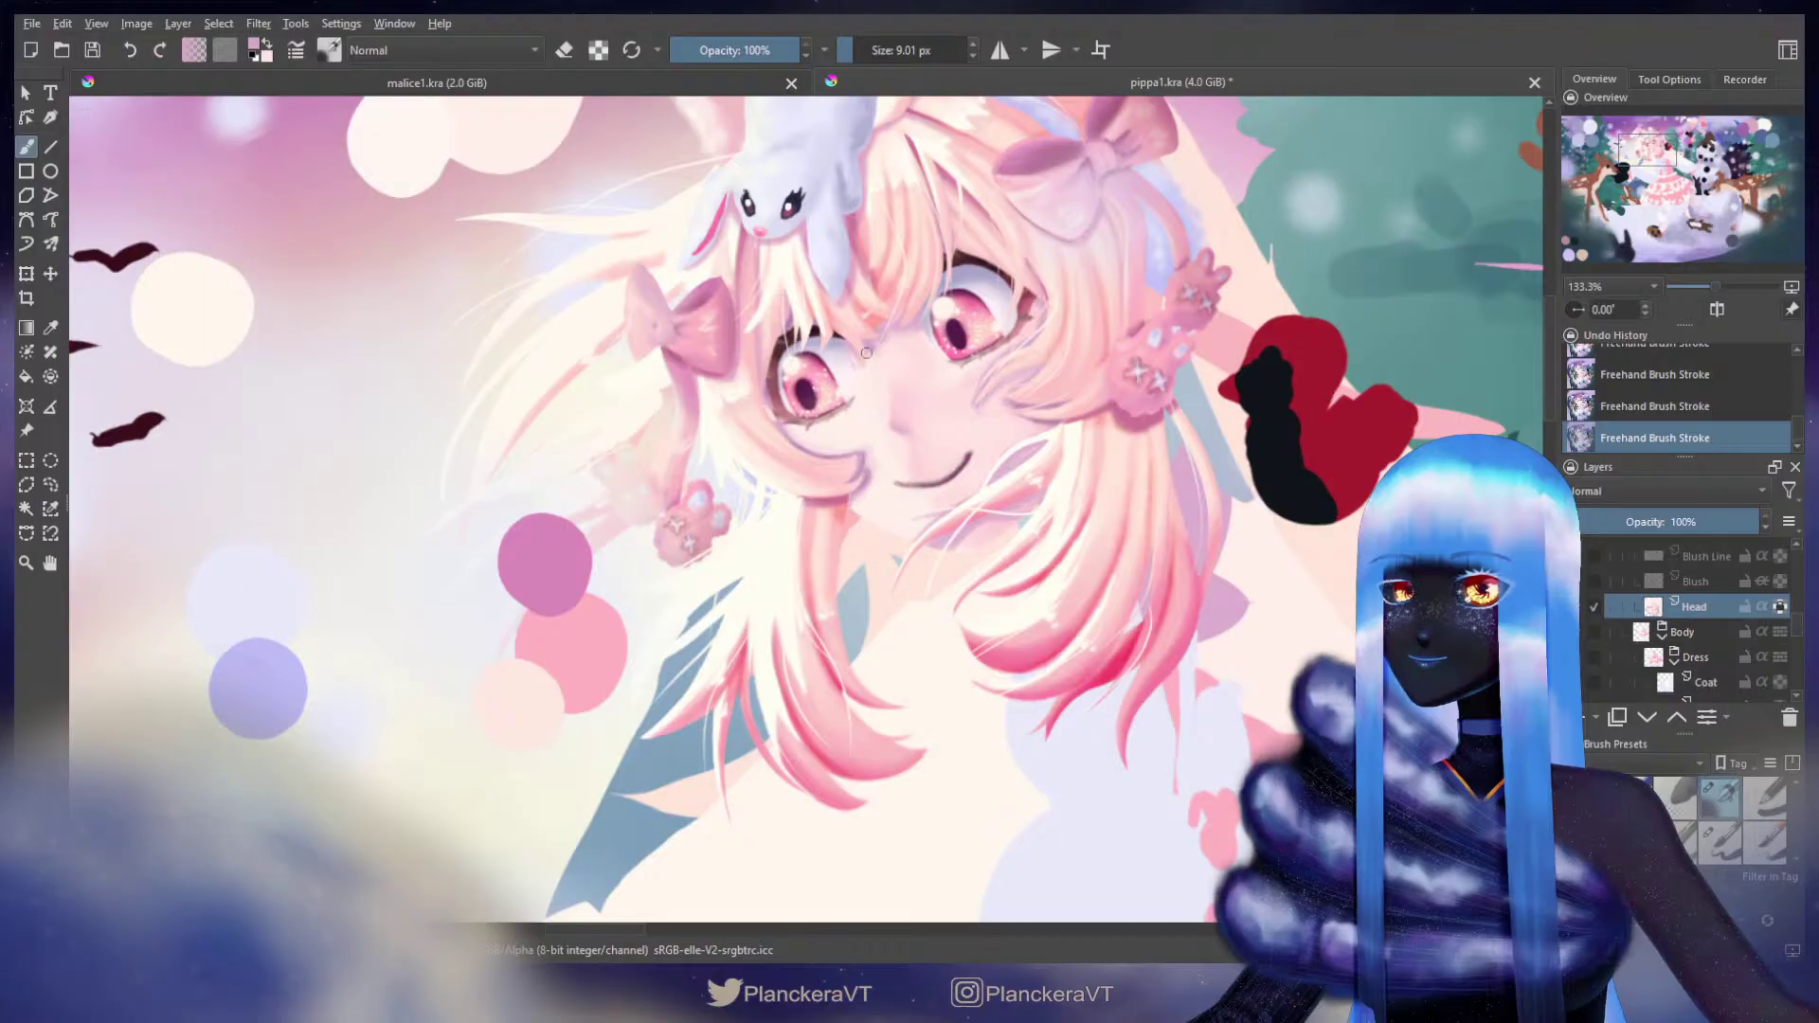
{"action": "left_click", "coordinate": [872, 348], "text": "ctrl"}
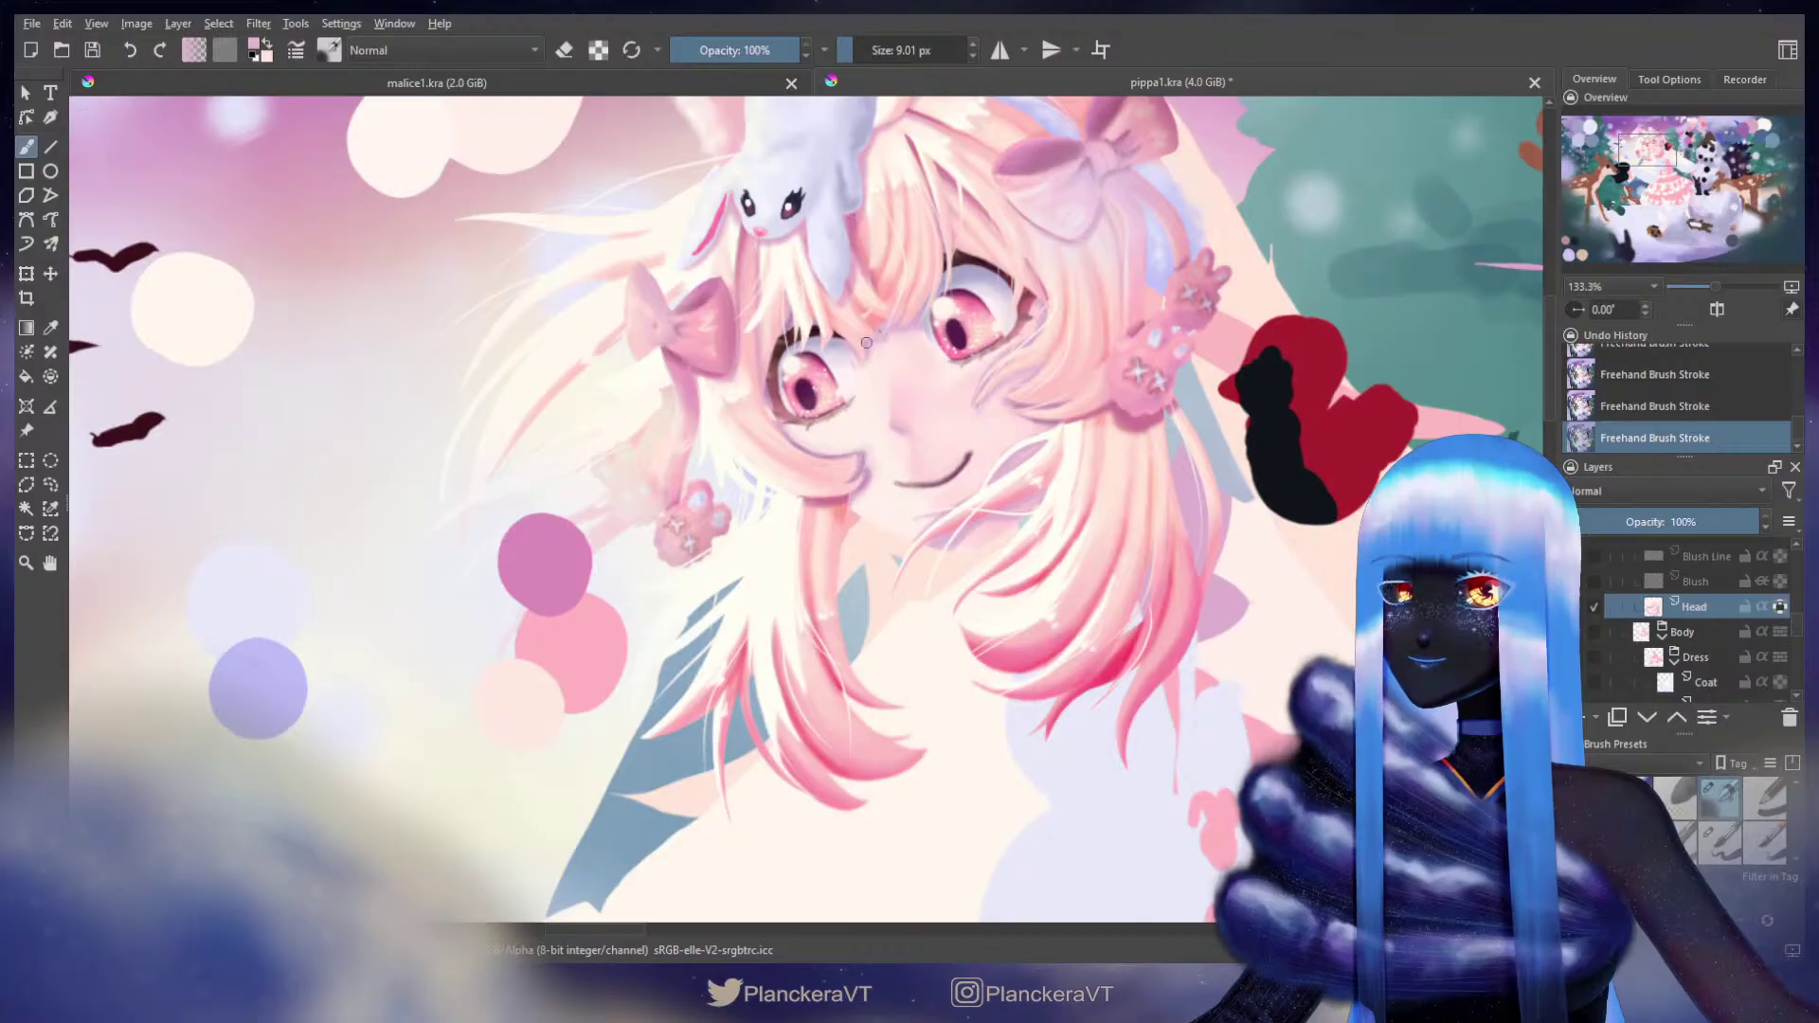
{"action": "left_click_drag", "start_coordinate": [1011, 293], "coordinate": [1031, 293], "text": "shift"}
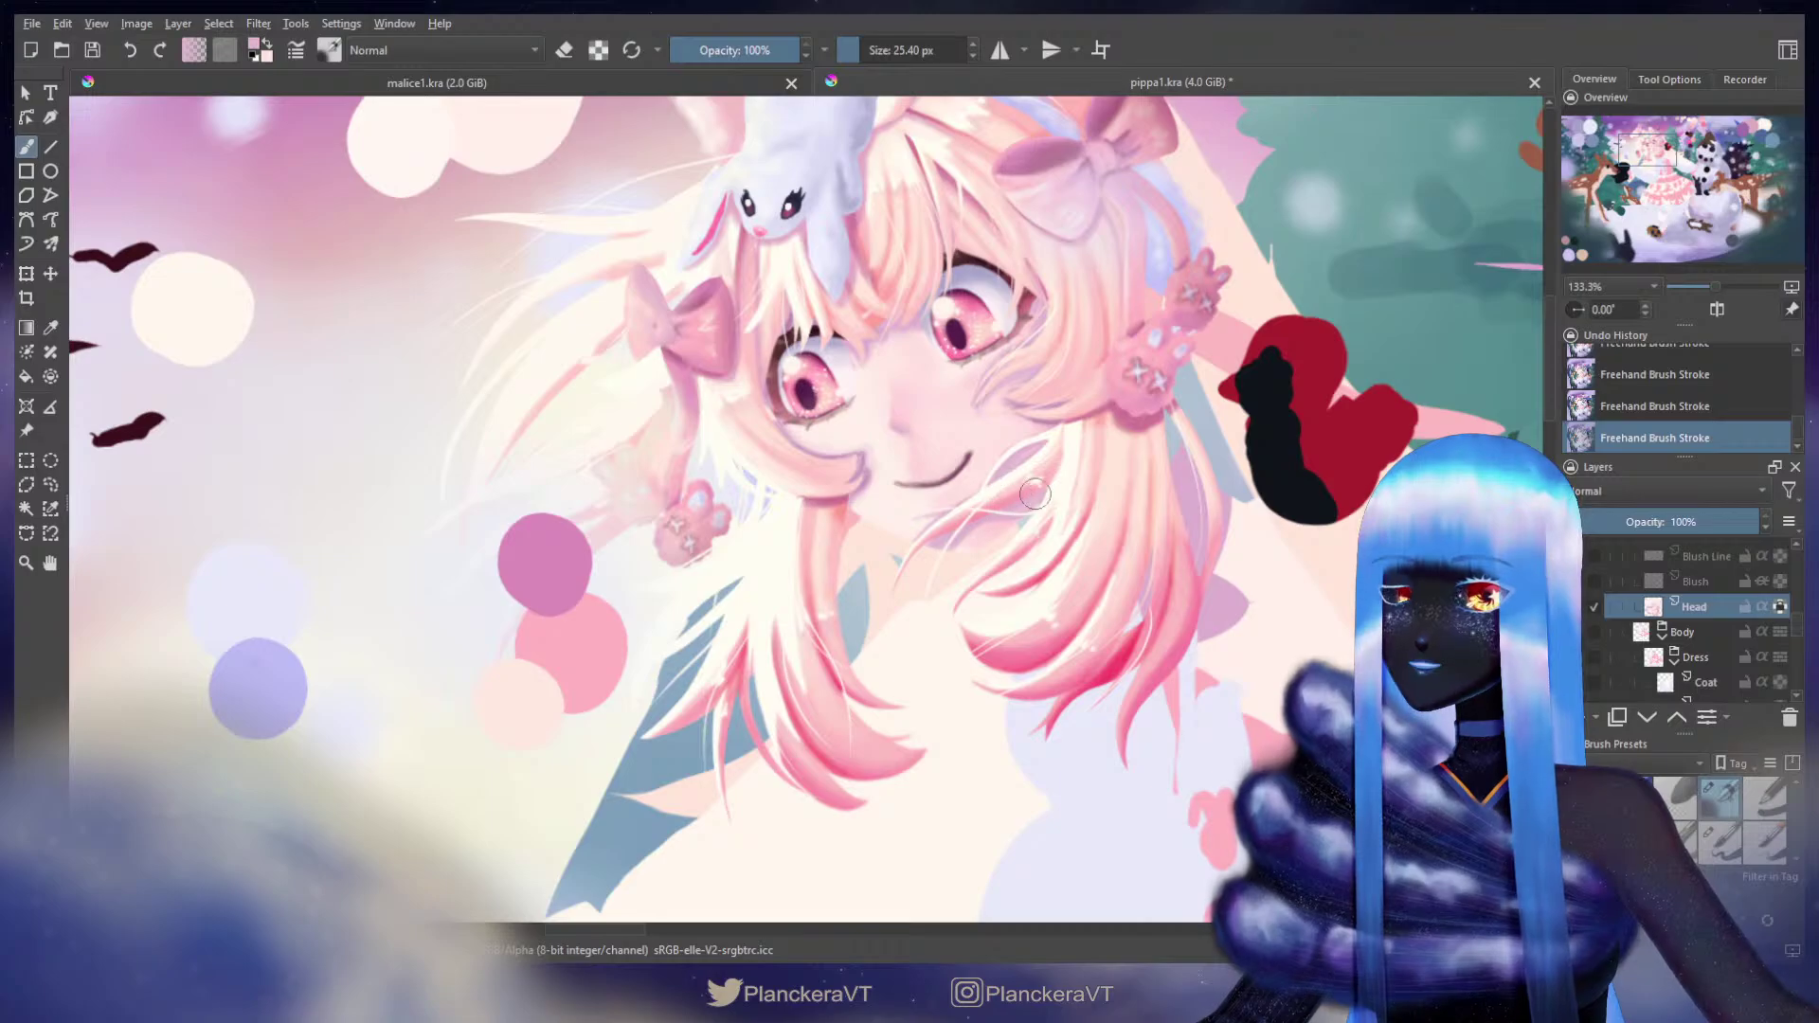
{"action": "left_click_drag", "start_coordinate": [1016, 475], "coordinate": [1030, 491]}
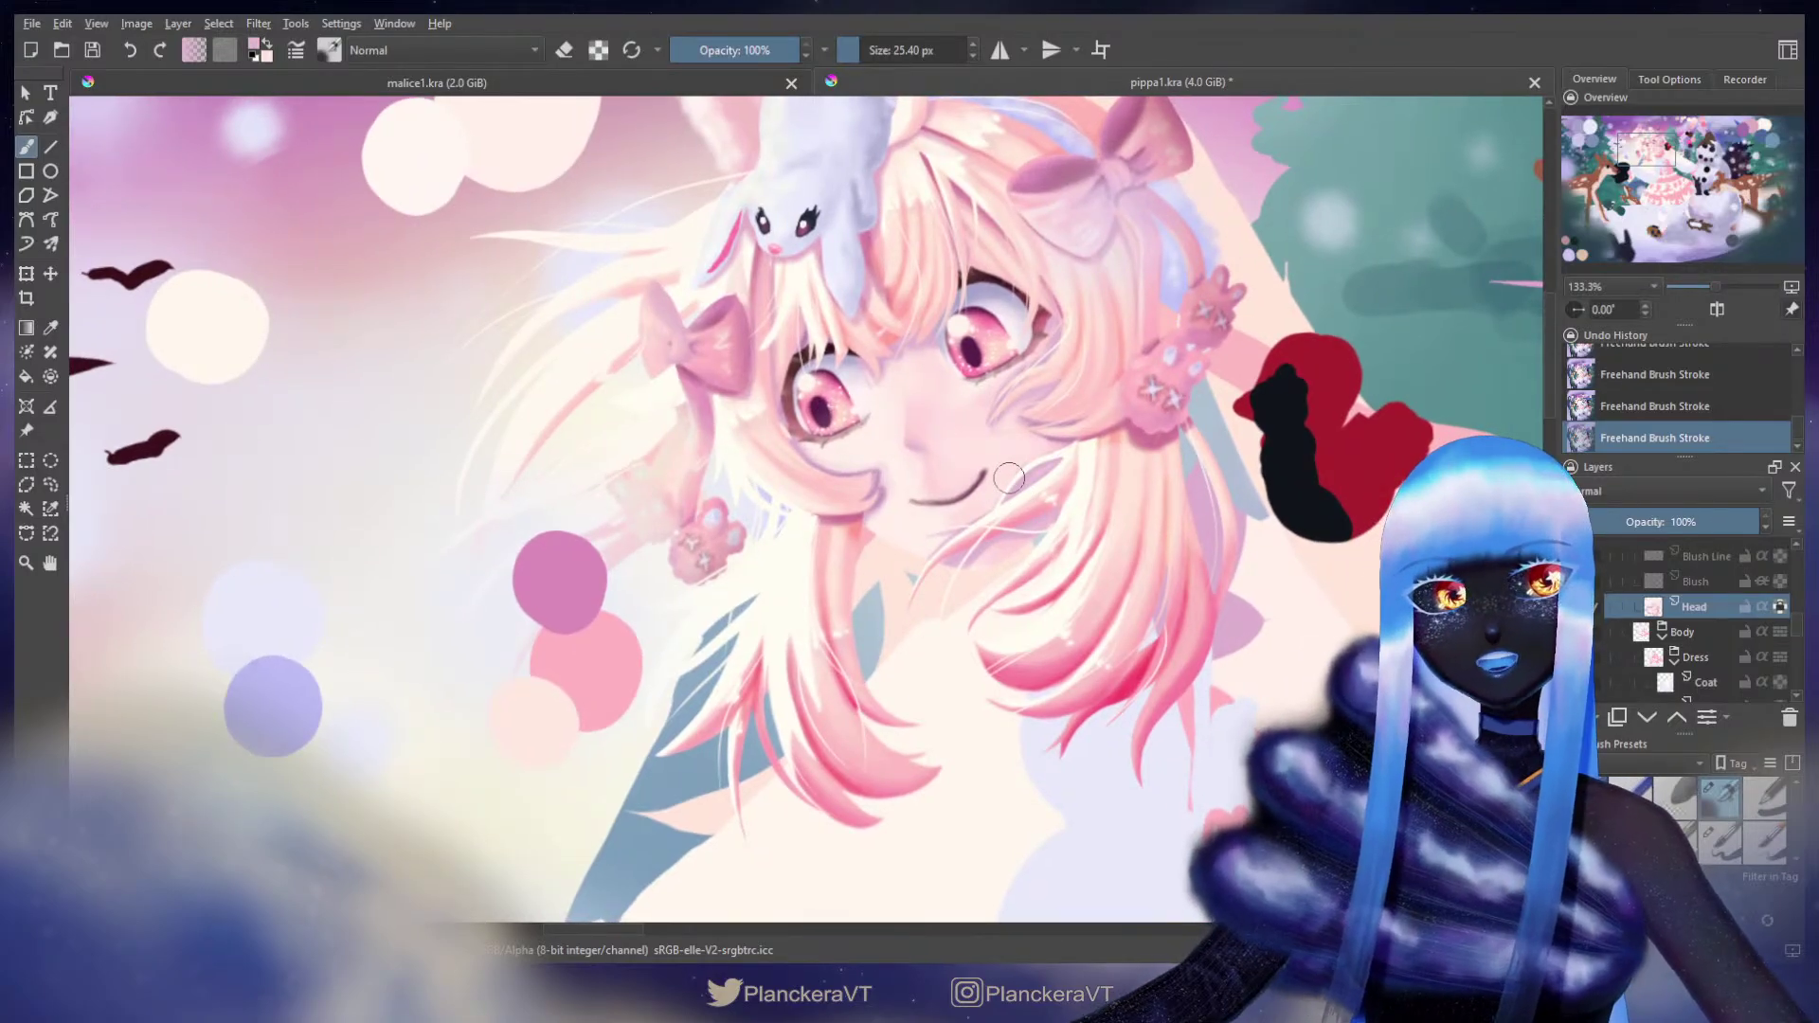
Step: Refine the mouth with a brush of about 4.4 px, using sampled skin colour and the pupil's dark plum
{"action": "scroll", "coordinate": [1016, 486], "scroll_direction": "up", "scroll_amount": 1}
{"action": "left_click", "coordinate": [901, 495], "text": "shift"}
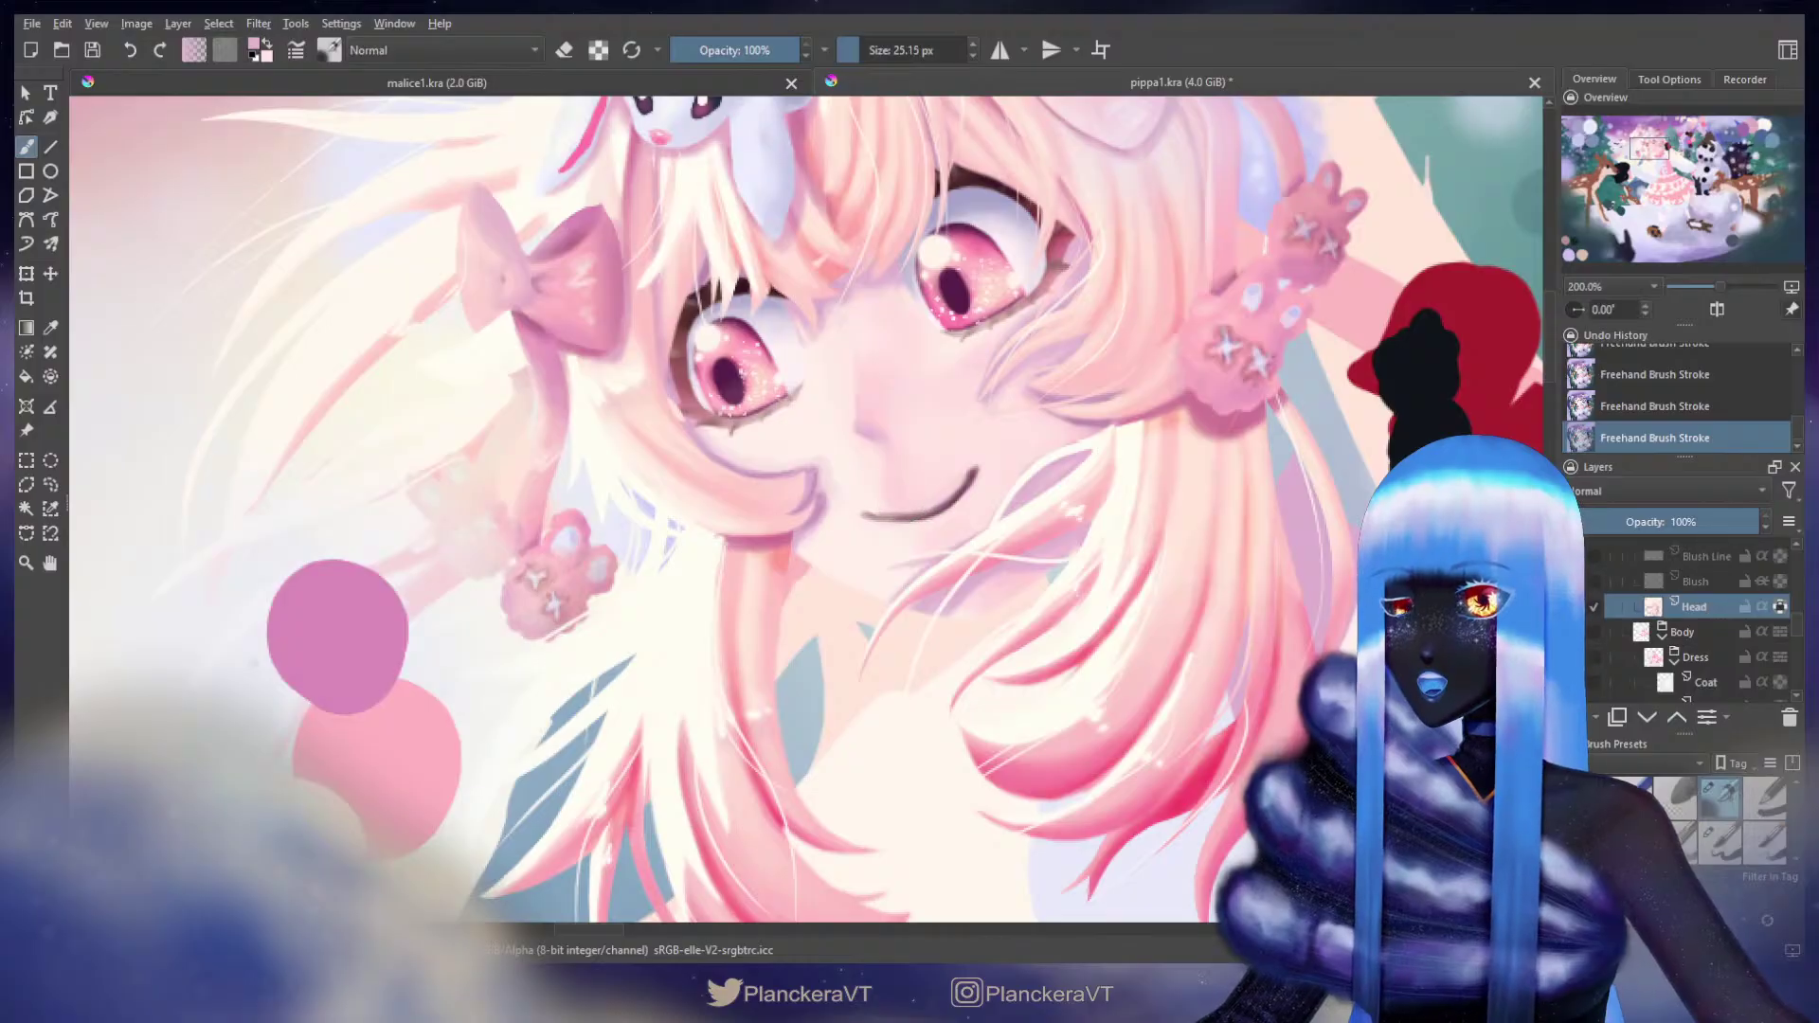
{"action": "left_click", "coordinate": [899, 504], "text": "ctrl"}
{"action": "left_click_drag", "start_coordinate": [896, 502], "coordinate": [852, 503]}
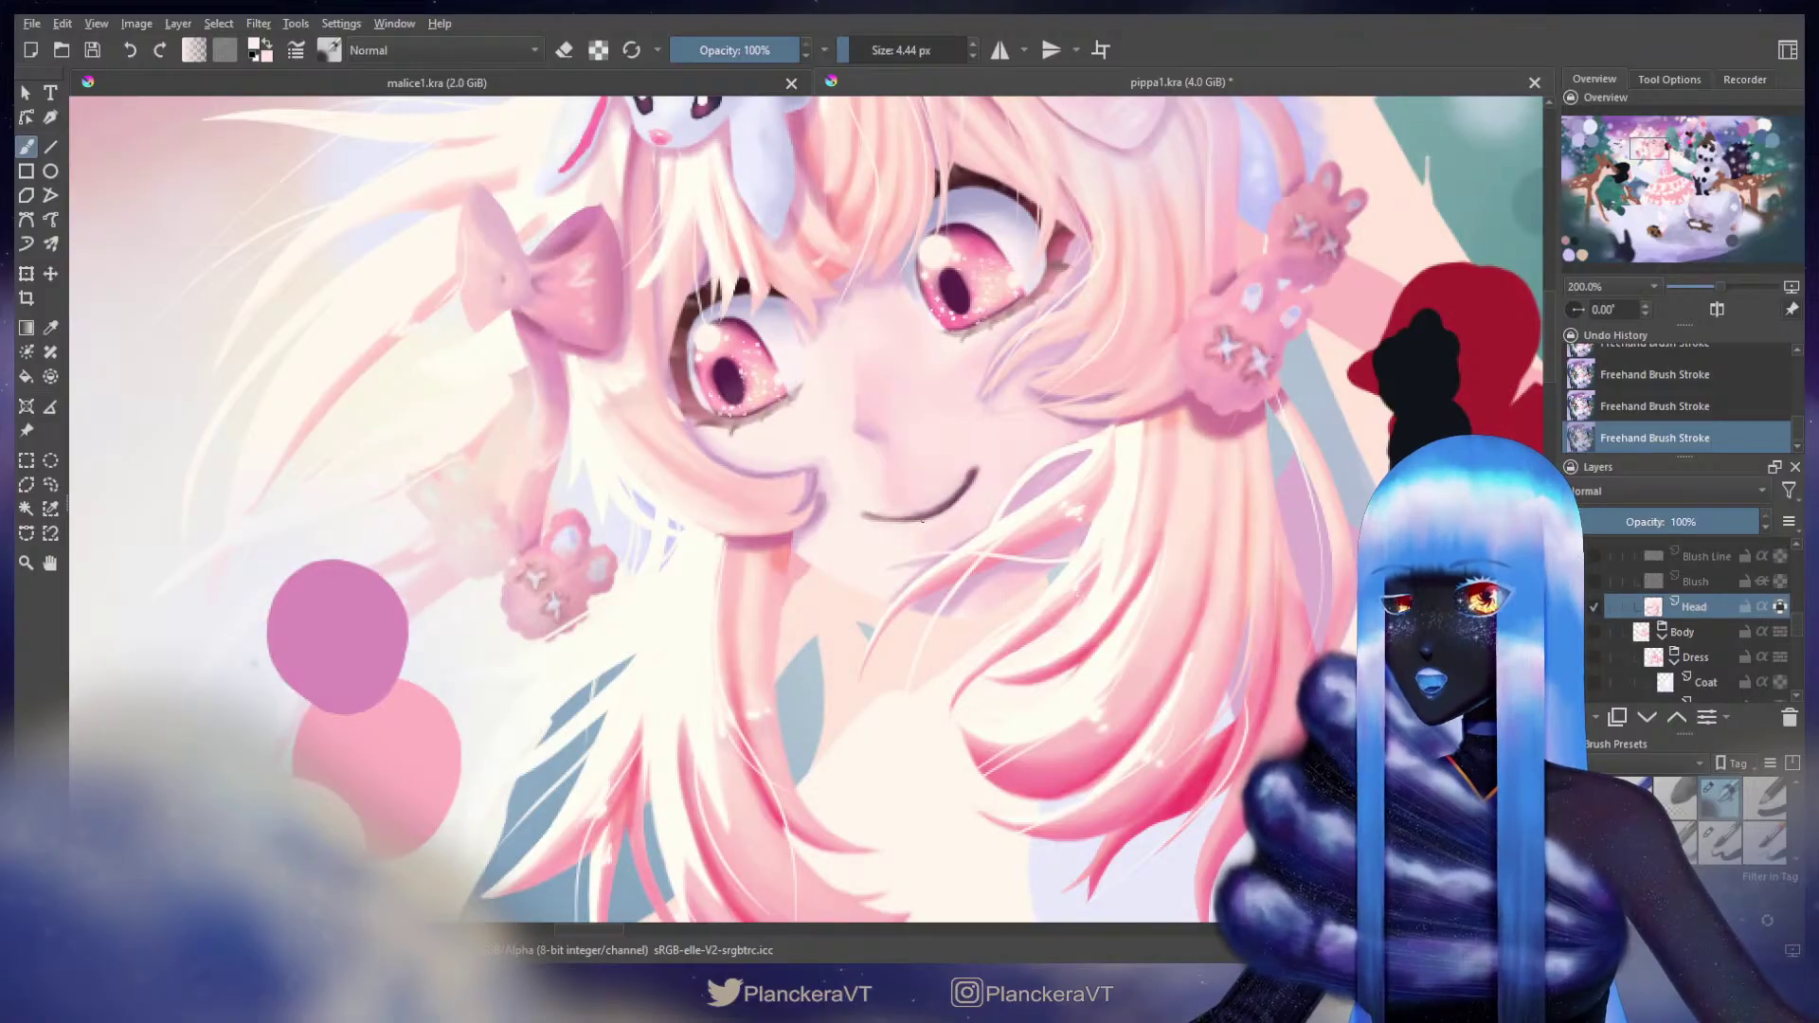
{"action": "left_click", "coordinate": [981, 301], "text": "ctrl"}
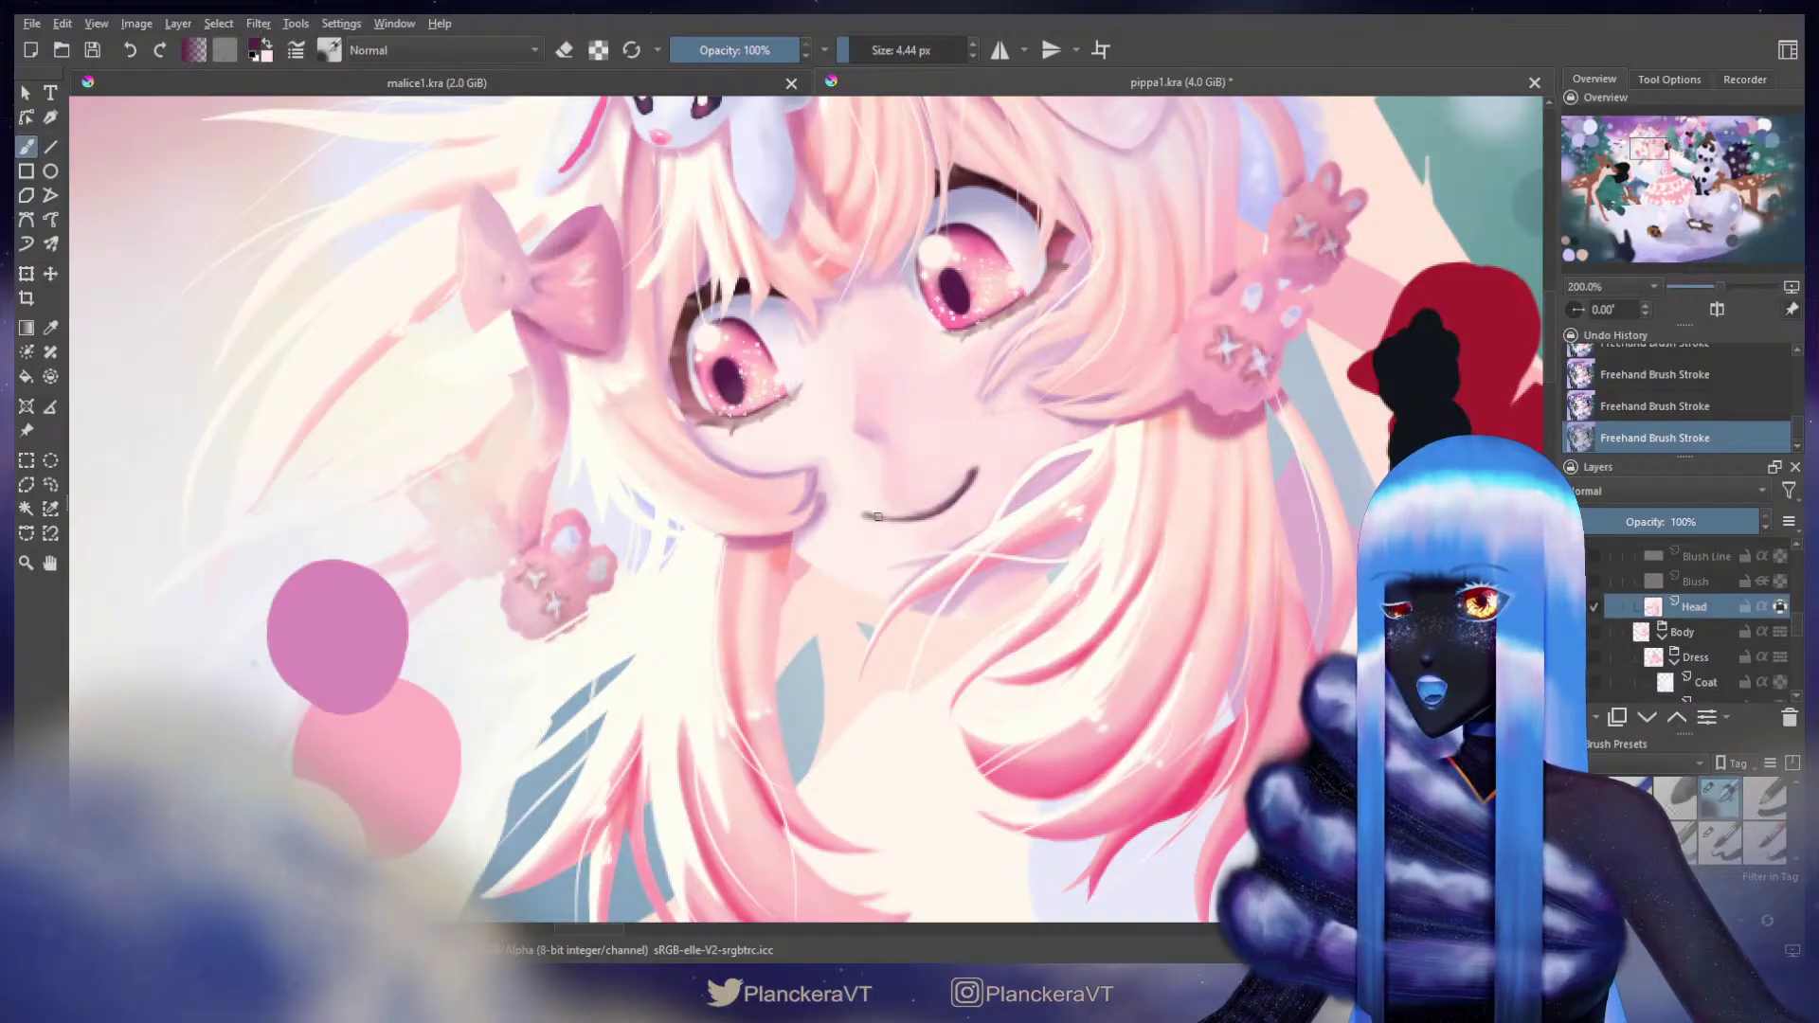
Step: Show the Blush and Blush Line layers again
{"action": "scroll", "coordinate": [1061, 458], "scroll_direction": "down", "scroll_amount": 4}
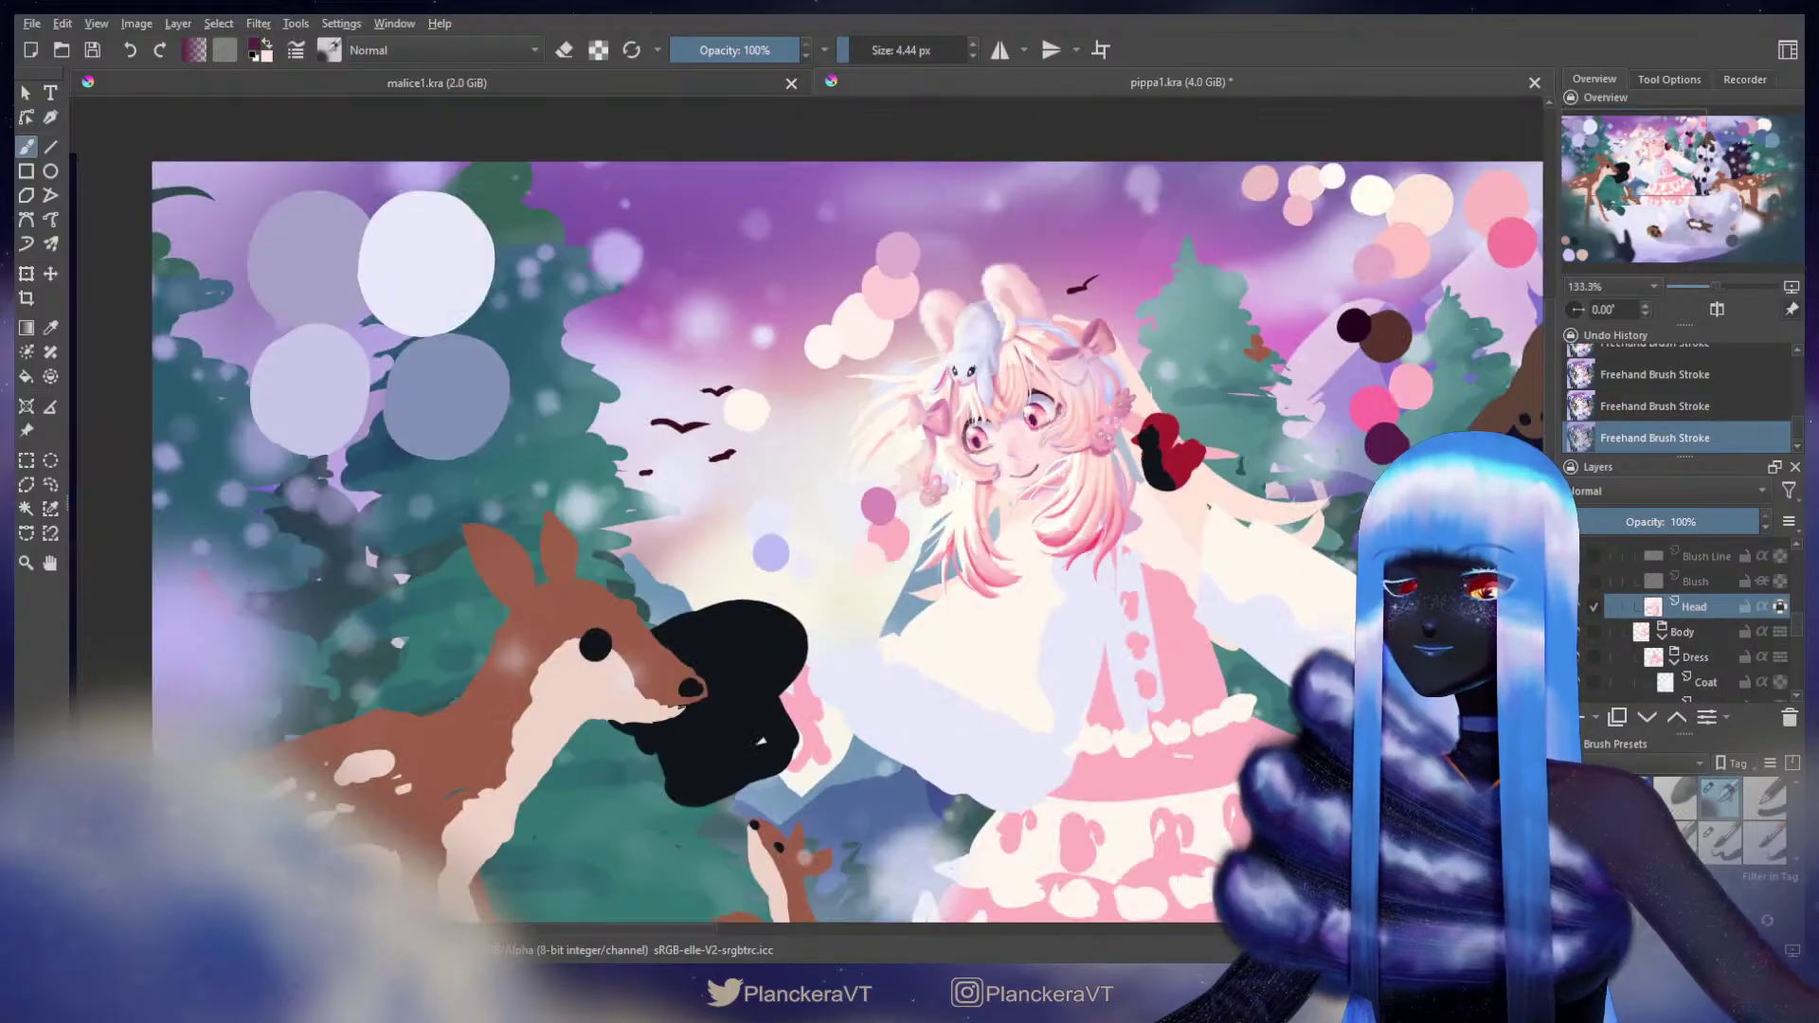
{"action": "scroll", "coordinate": [1595, 611], "scroll_direction": "up", "scroll_amount": 1}
{"action": "left_click", "coordinate": [1576, 651]}
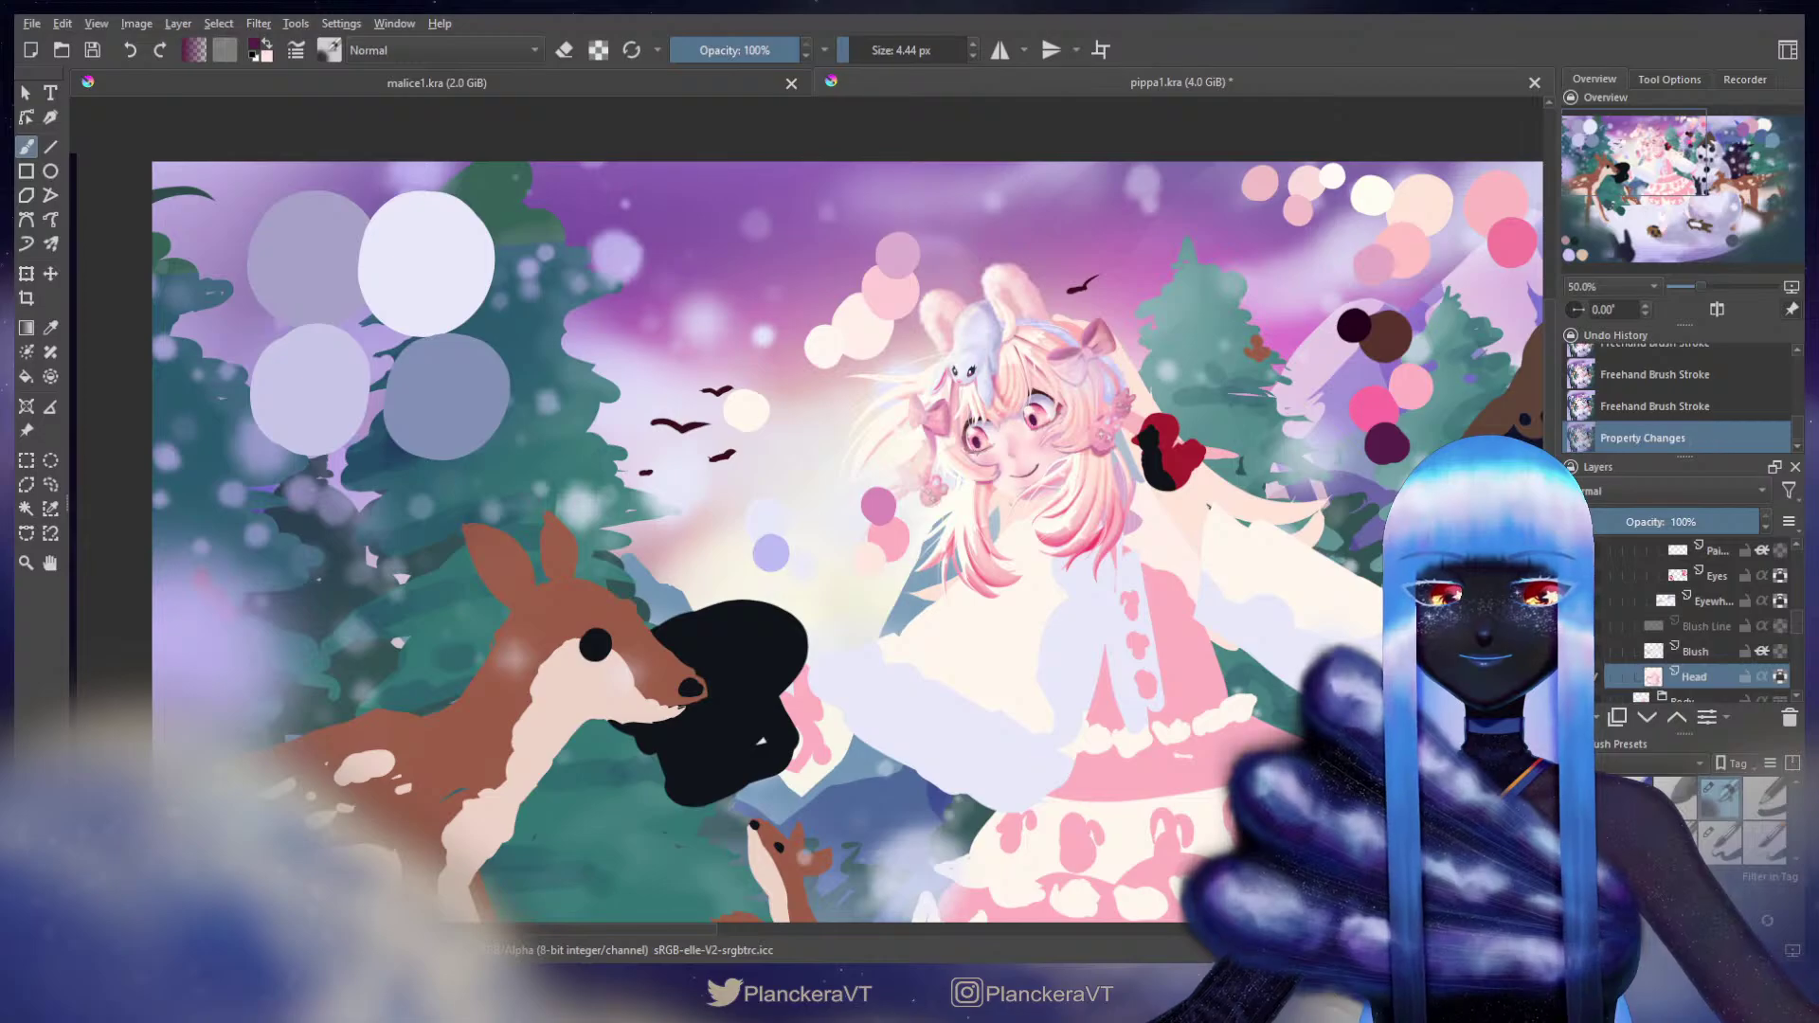
{"action": "left_click", "coordinate": [1576, 626]}
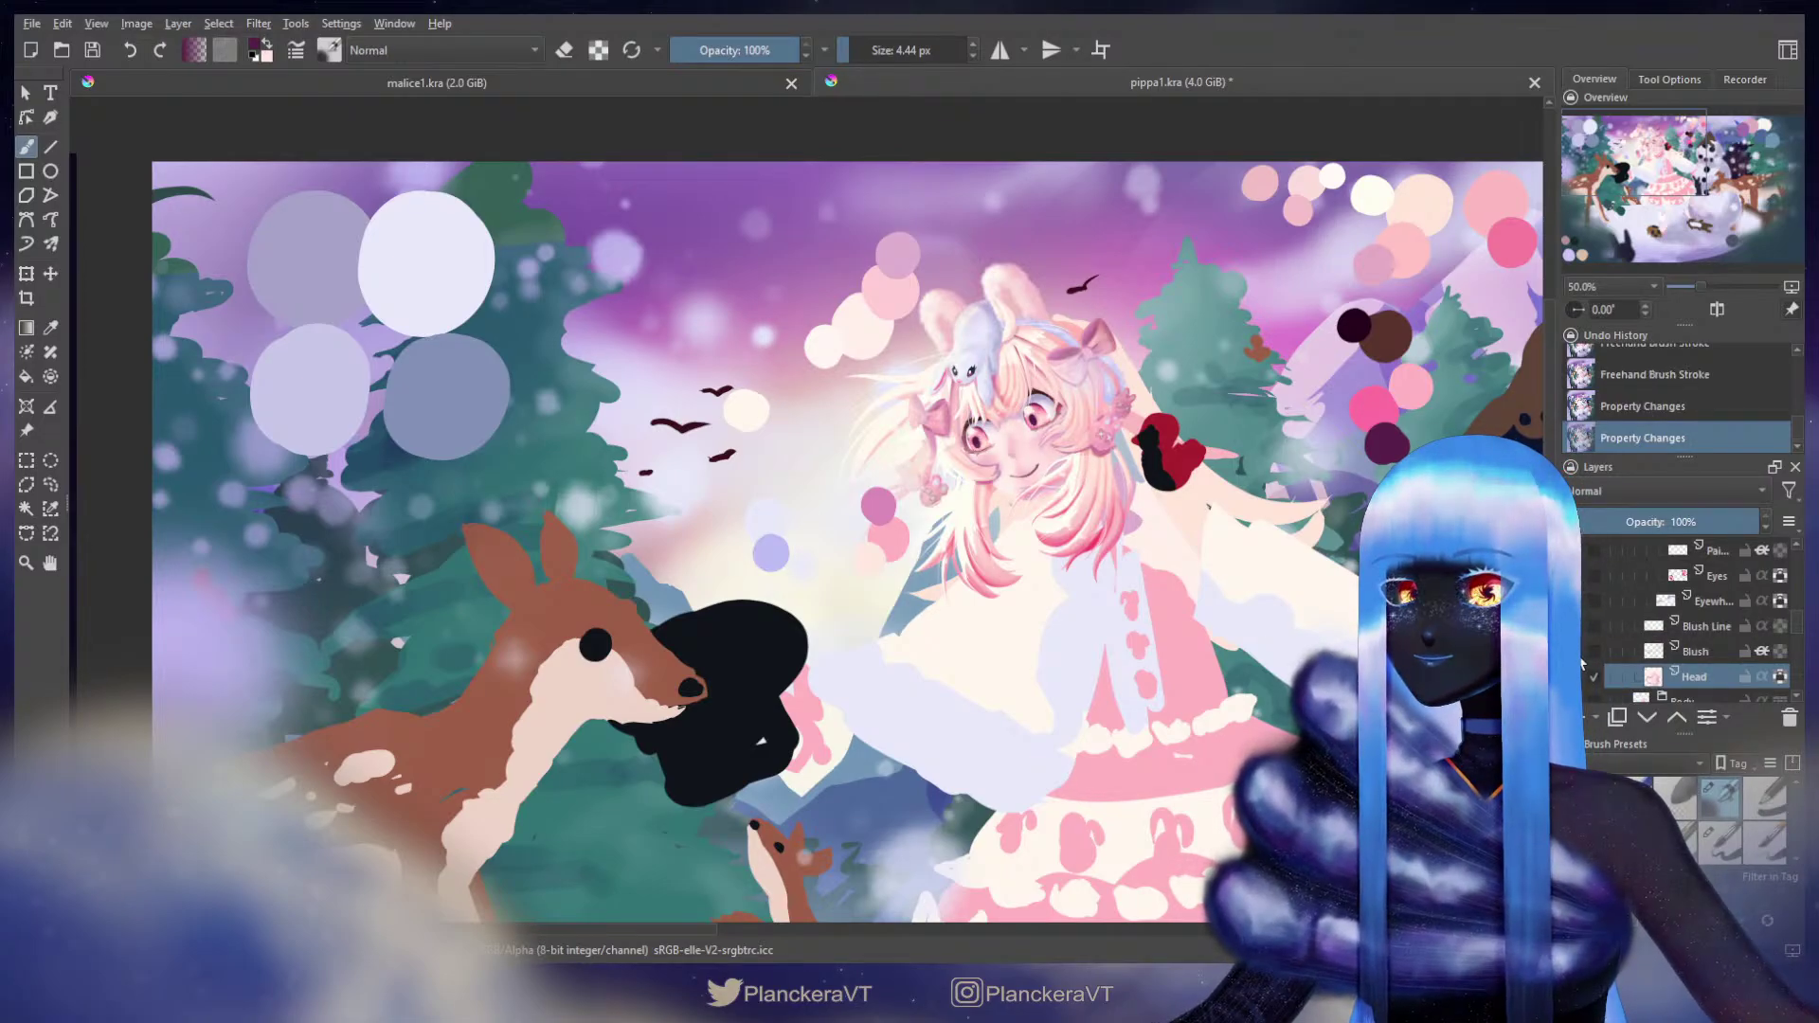
Step: Look through the character's layers and collapse the Head group
{"action": "key", "text": "minus"}
{"action": "left_click_drag", "start_coordinate": [1302, 672], "coordinate": [1231, 552]}
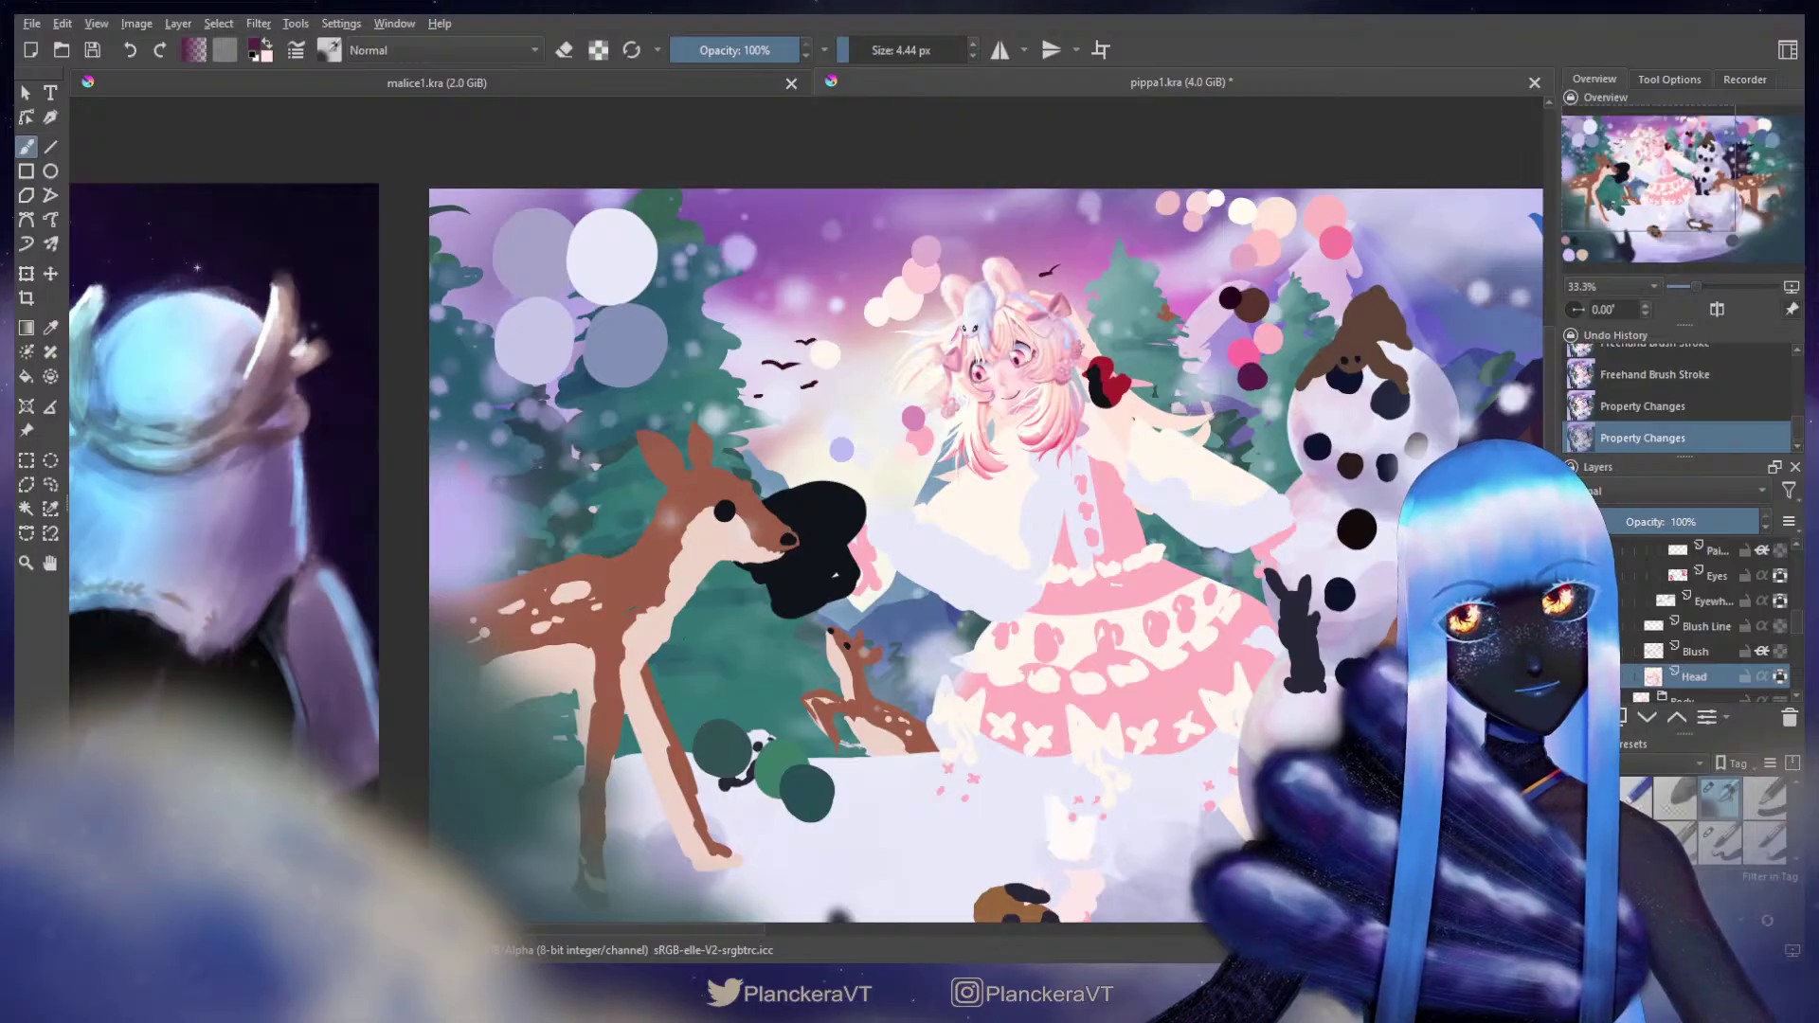
{"action": "scroll", "coordinate": [1664, 627], "scroll_direction": "down", "scroll_amount": 5}
{"action": "scroll", "coordinate": [1665, 627], "scroll_direction": "up", "scroll_amount": 5}
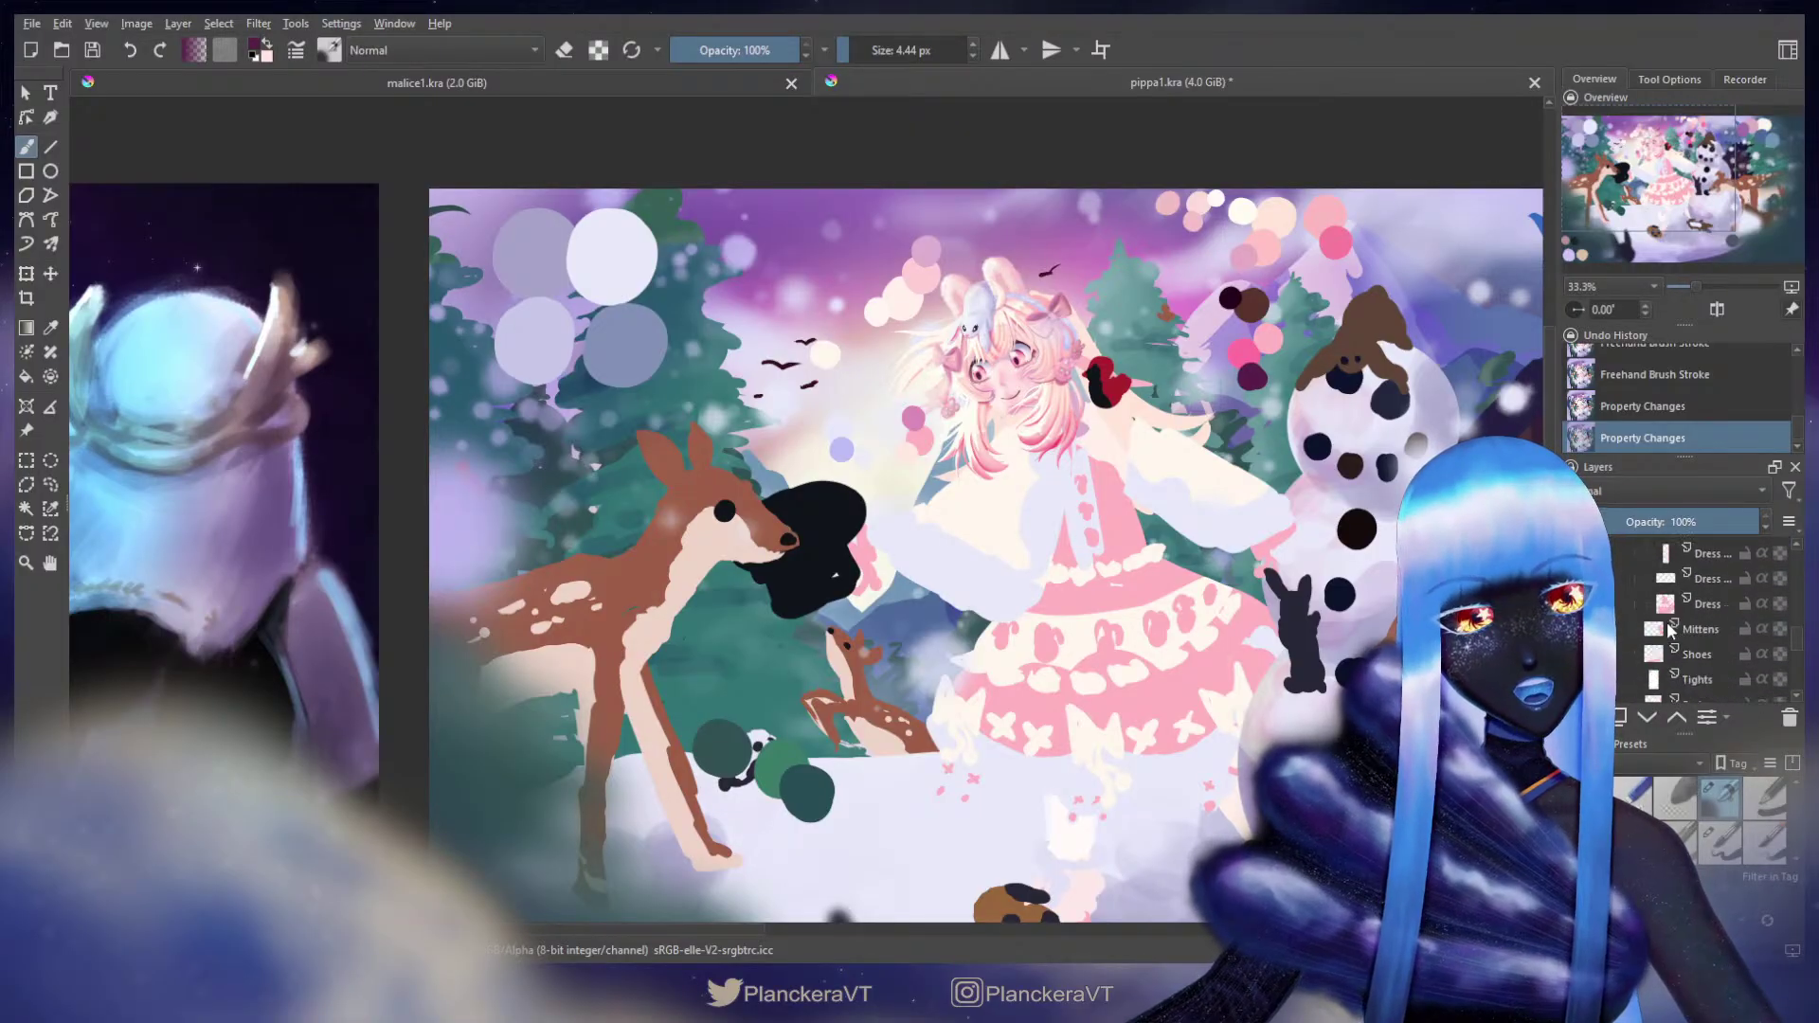
{"action": "scroll", "coordinate": [1668, 656], "scroll_direction": "down", "scroll_amount": 3}
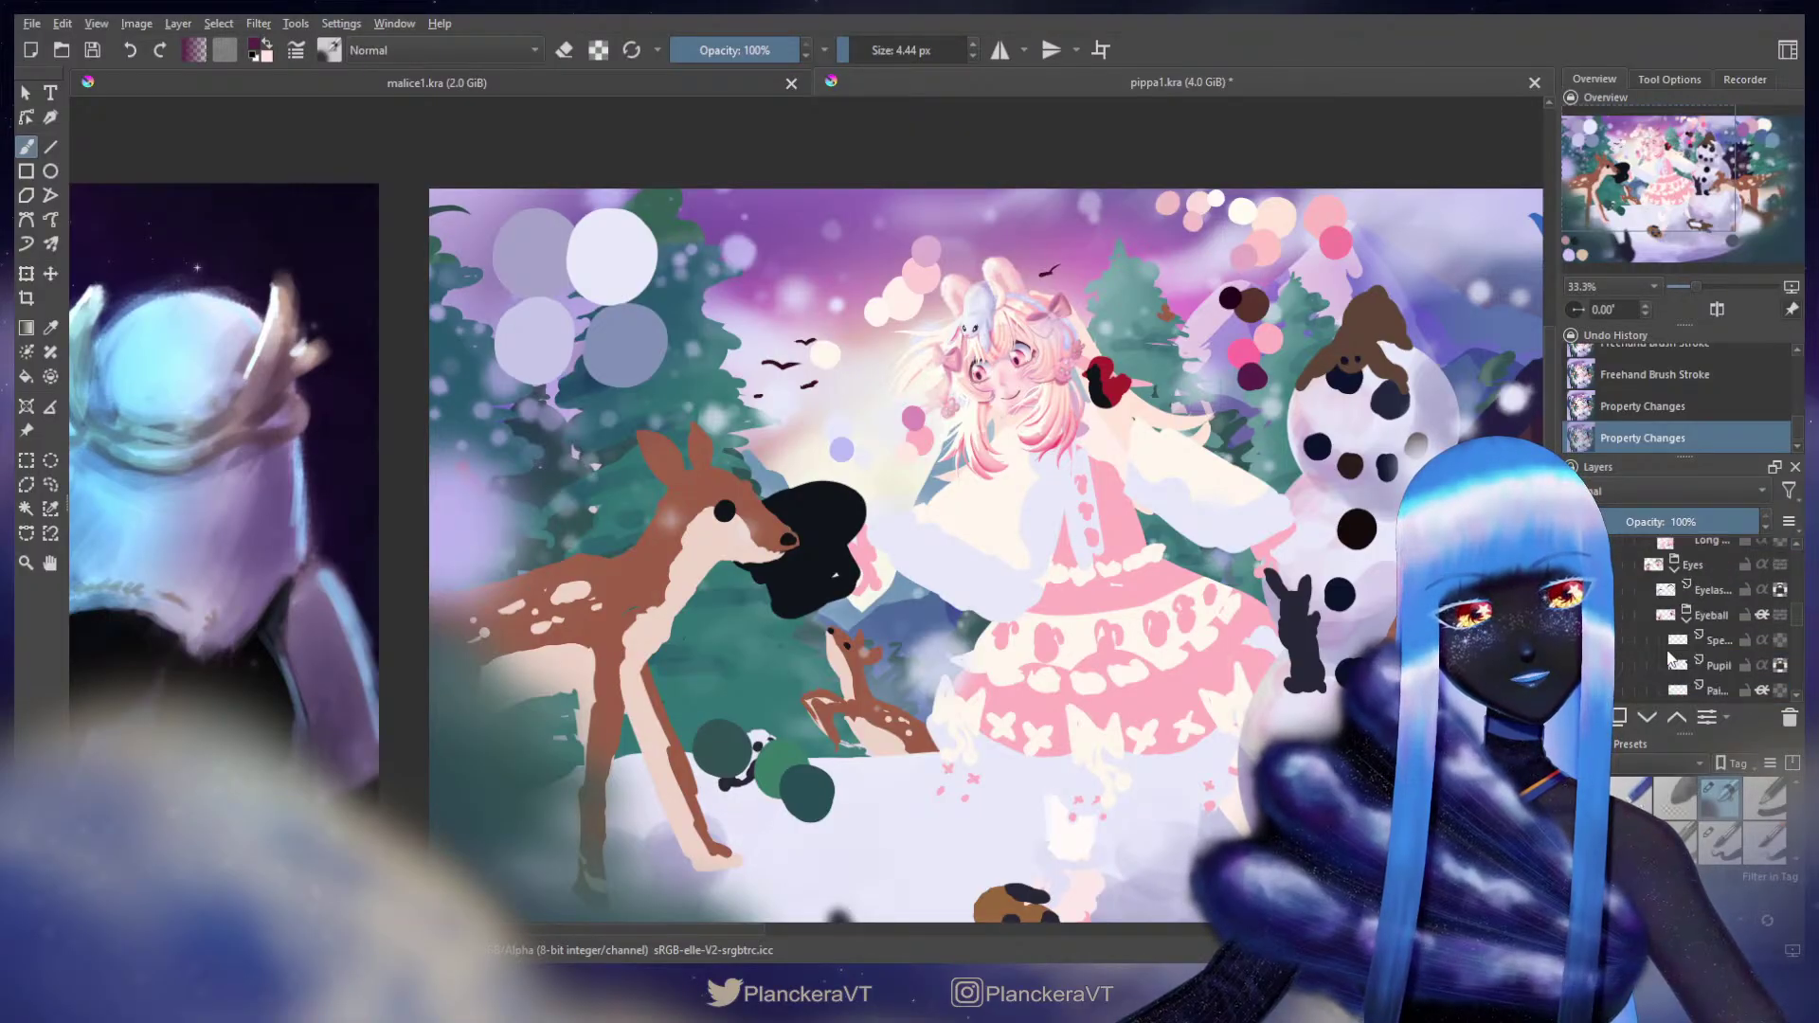
{"action": "scroll", "coordinate": [1669, 660], "scroll_direction": "up", "scroll_amount": 1}
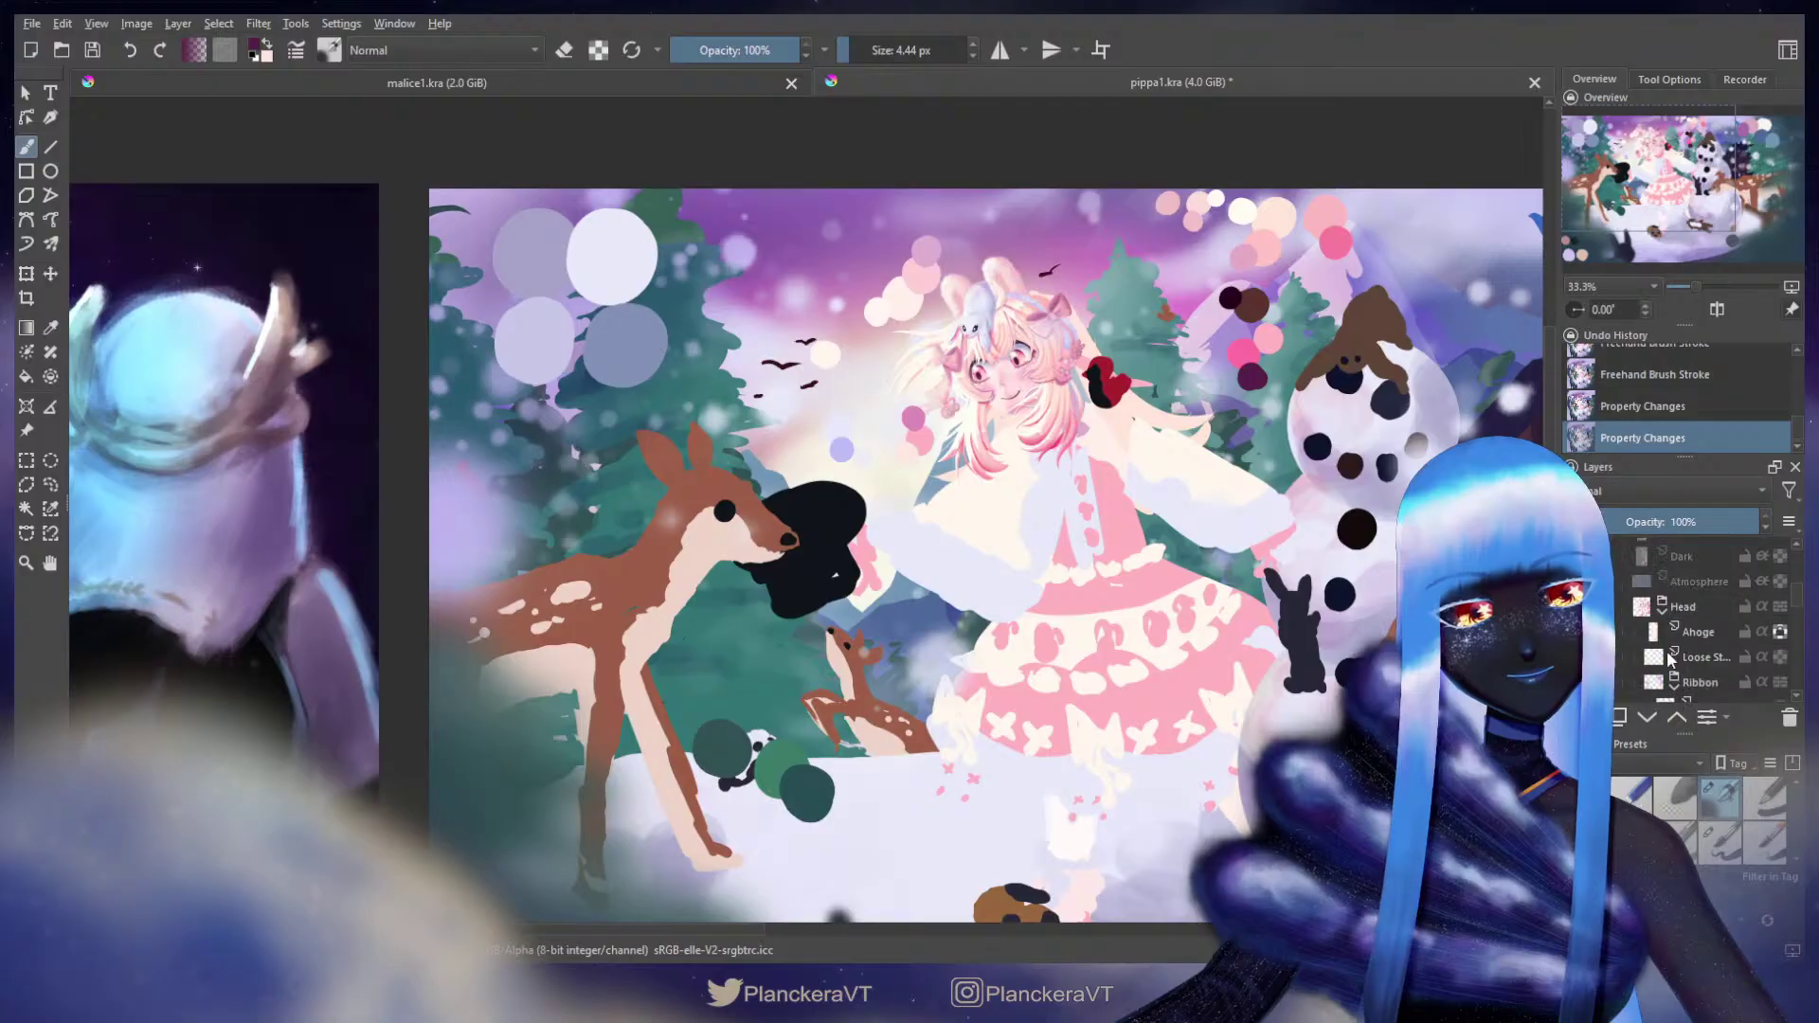
{"action": "left_click", "coordinate": [1661, 612]}
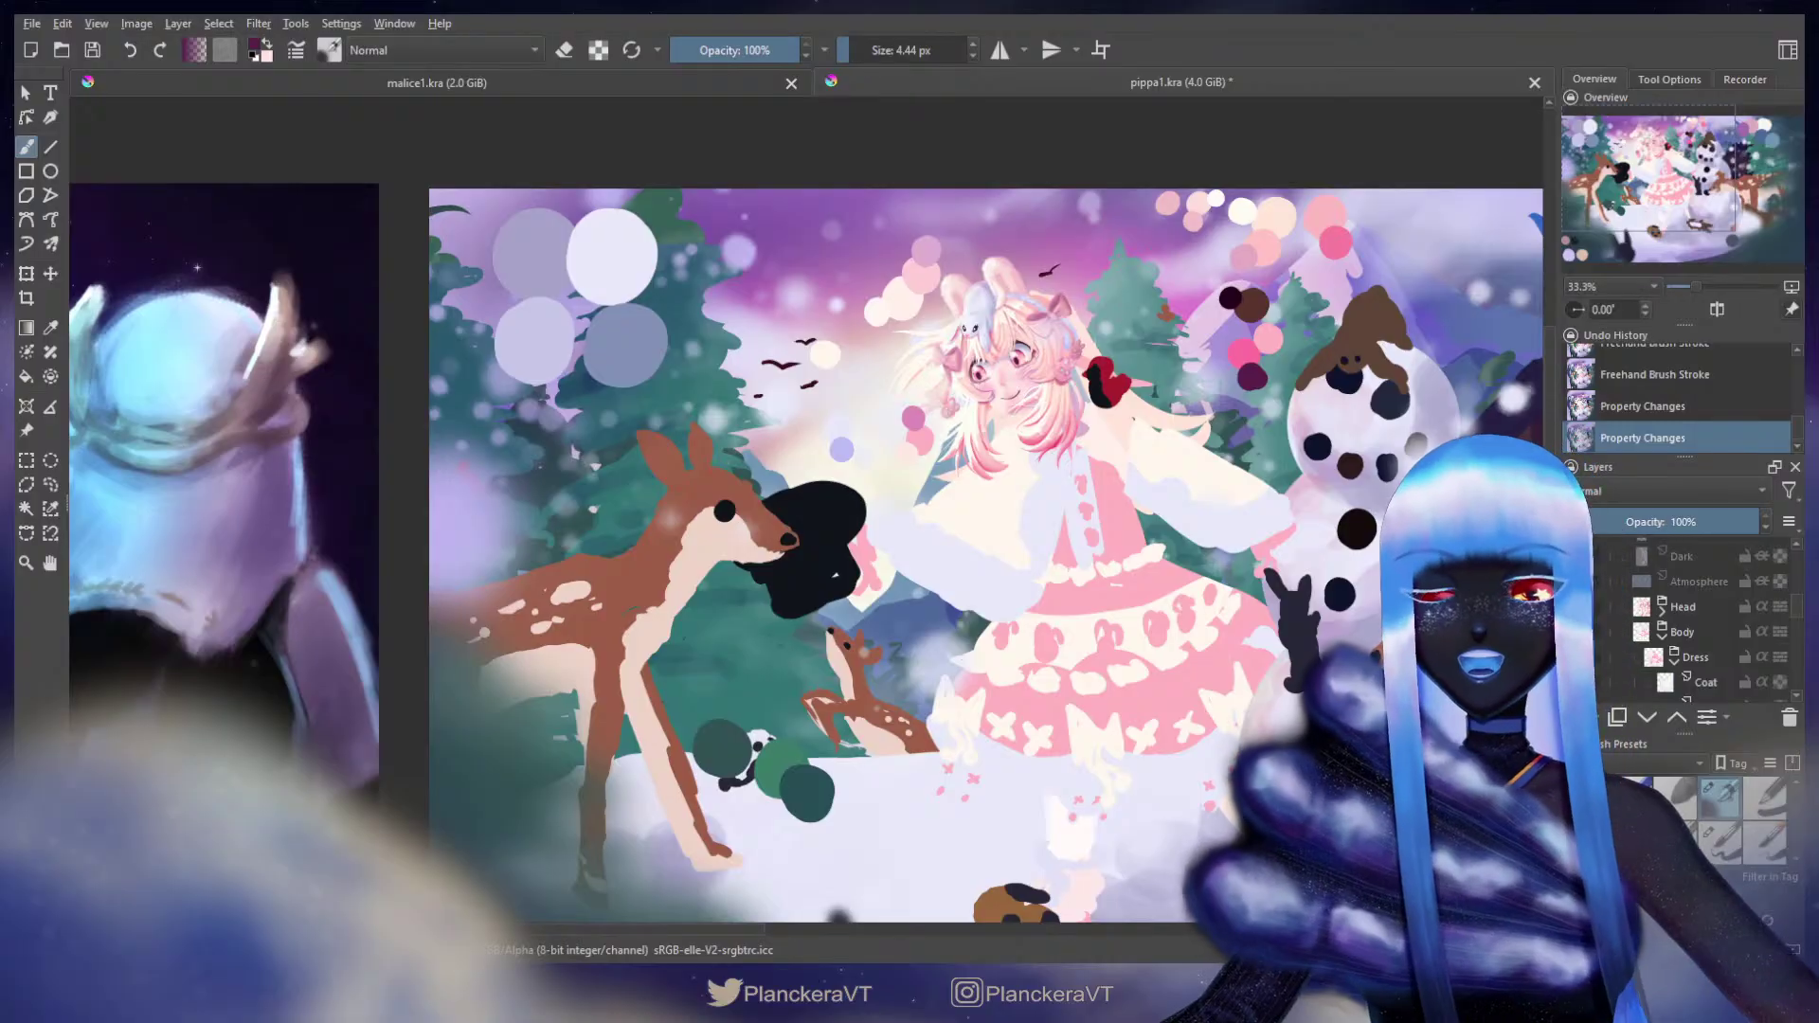
Step: Move the Snowman Coat, snowman mitten and Snowman Arm layers into the Dress group, just below the ribbon layer
{"action": "scroll", "coordinate": [1705, 601], "scroll_direction": "down", "scroll_amount": 5}
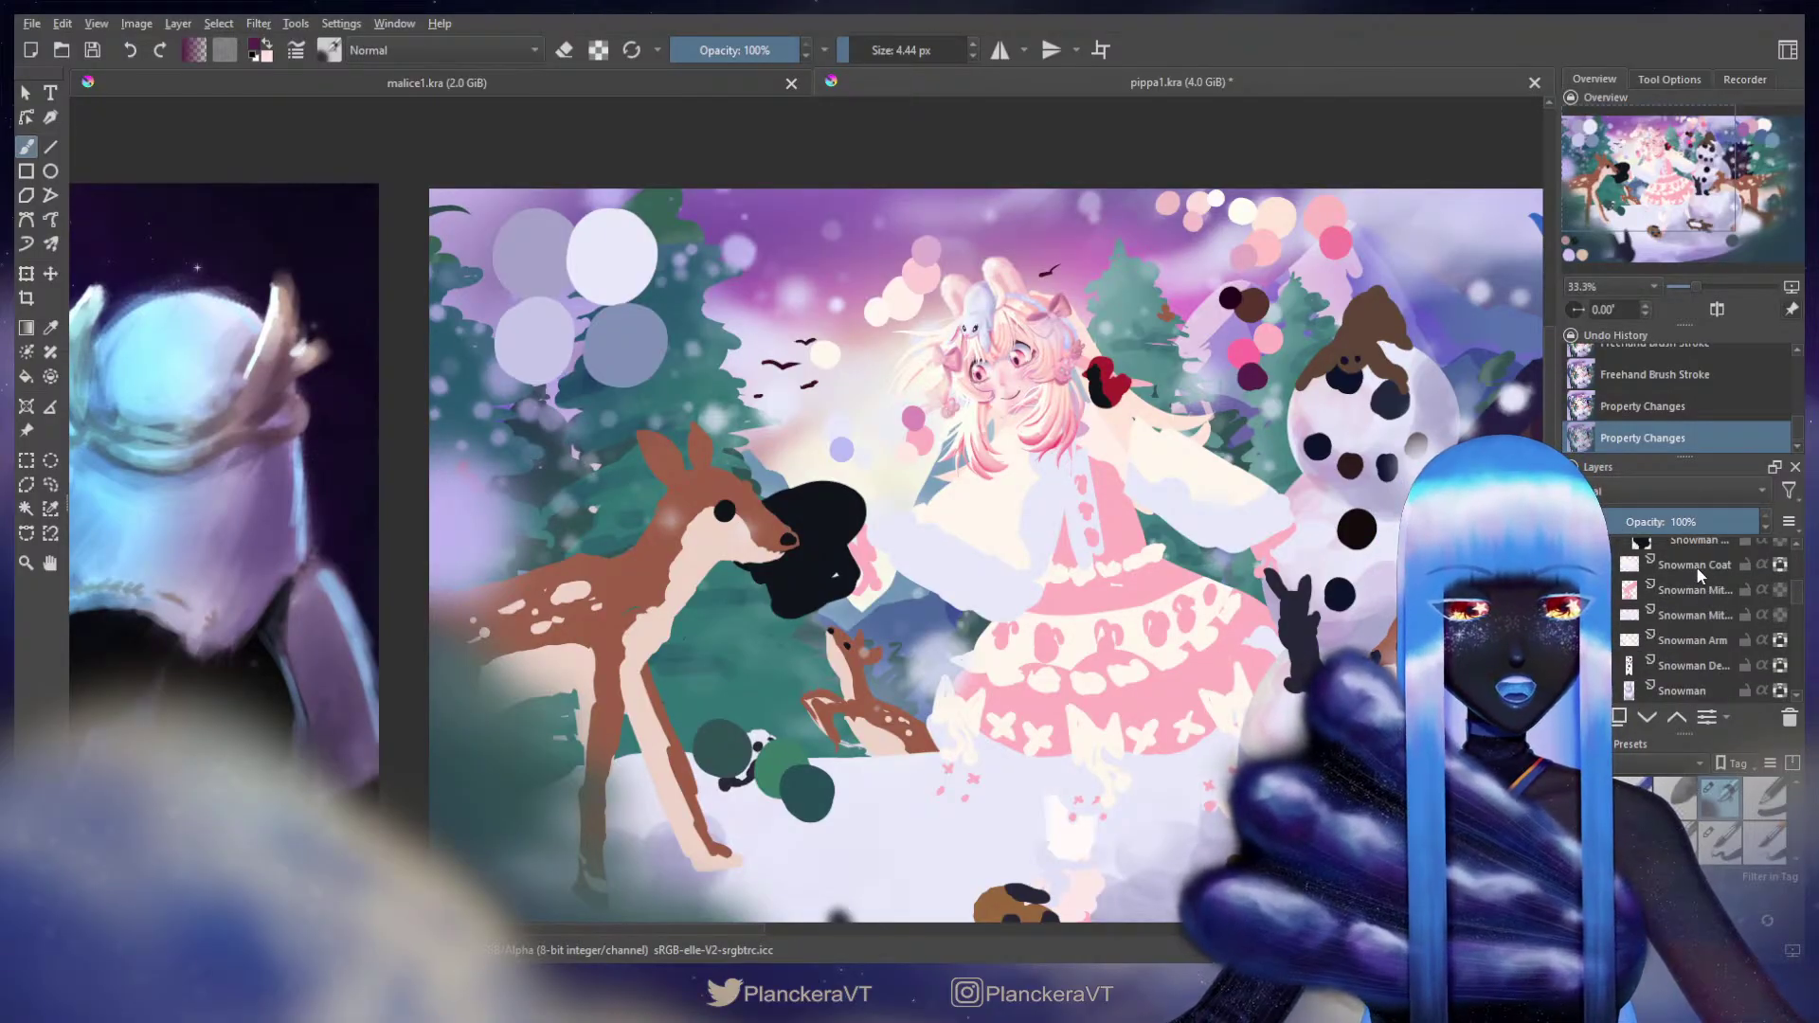
{"action": "left_click", "coordinate": [1696, 566]}
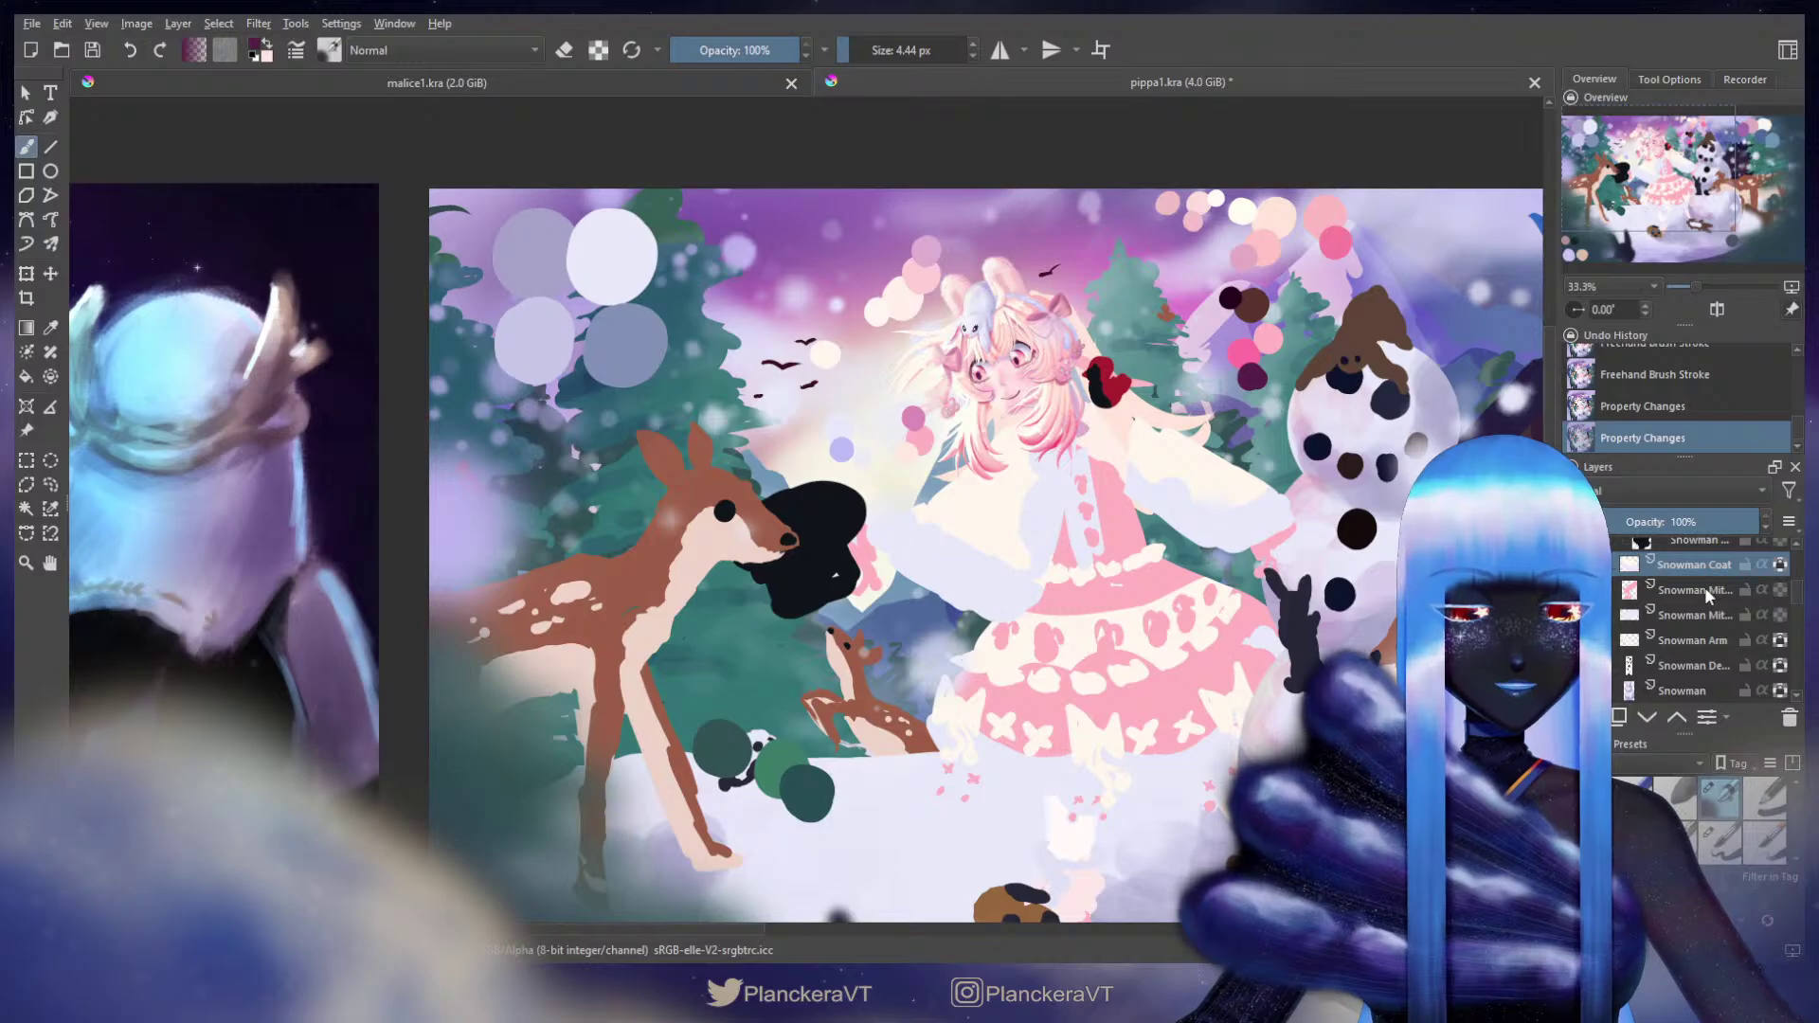
{"action": "left_click", "coordinate": [1703, 589]}
{"action": "left_click", "coordinate": [1703, 614], "text": "ctrl"}
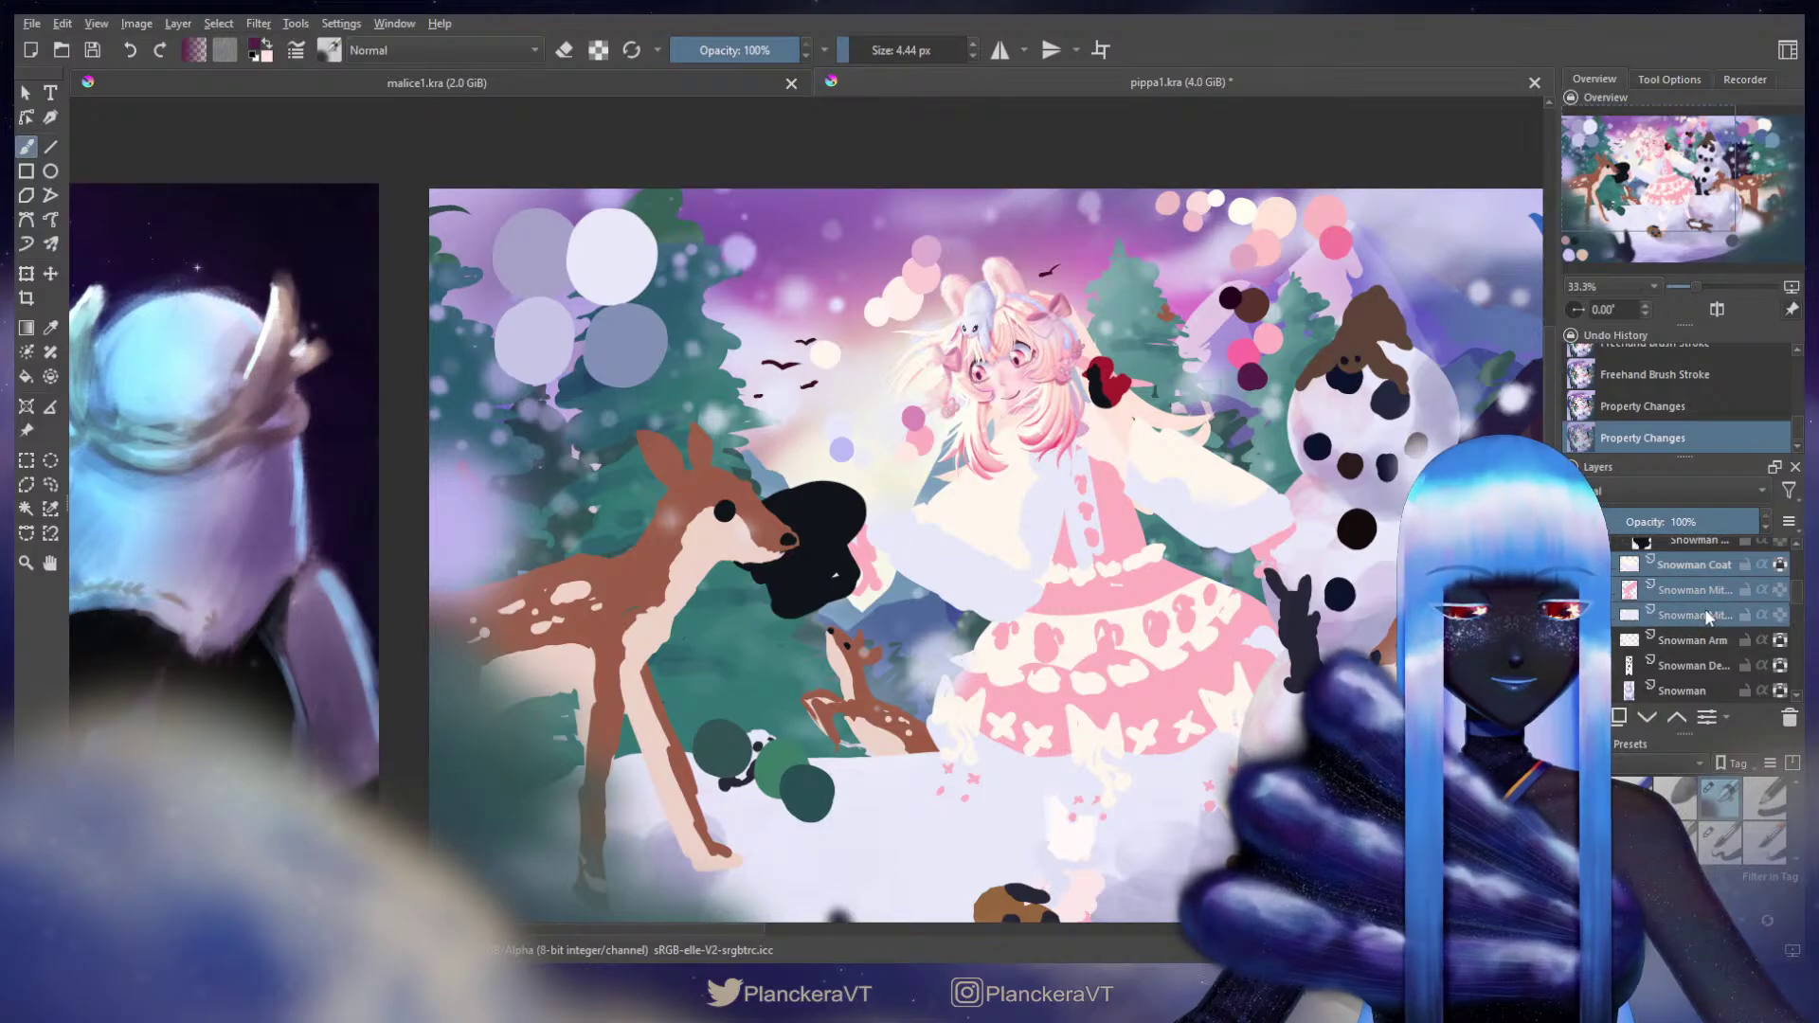
{"action": "scroll", "coordinate": [1707, 622], "scroll_direction": "up", "scroll_amount": 1}
{"action": "scroll", "coordinate": [1711, 599], "scroll_direction": "down", "scroll_amount": 1}
{"action": "left_click_drag", "start_coordinate": [1686, 560], "coordinate": [1745, 570]}
{"action": "scroll", "coordinate": [1741, 618], "scroll_direction": "up", "scroll_amount": 1}
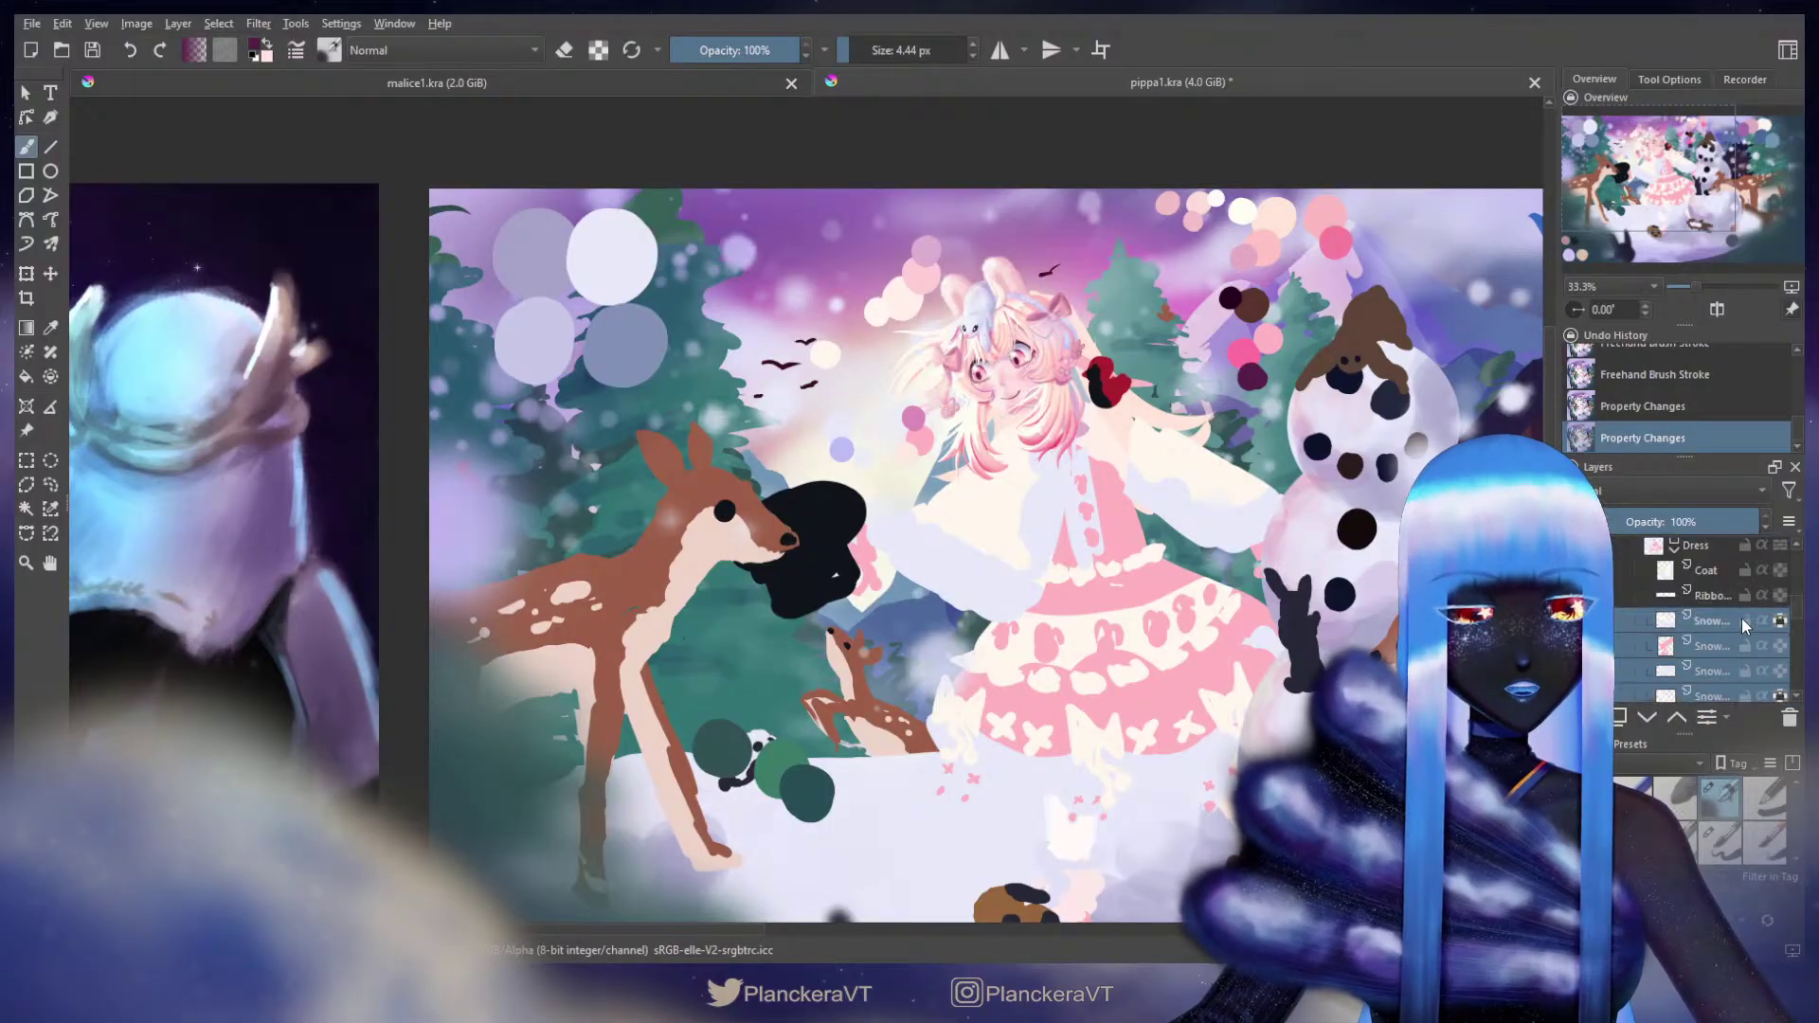
{"action": "left_click_drag", "start_coordinate": [1719, 622], "coordinate": [1705, 553]}
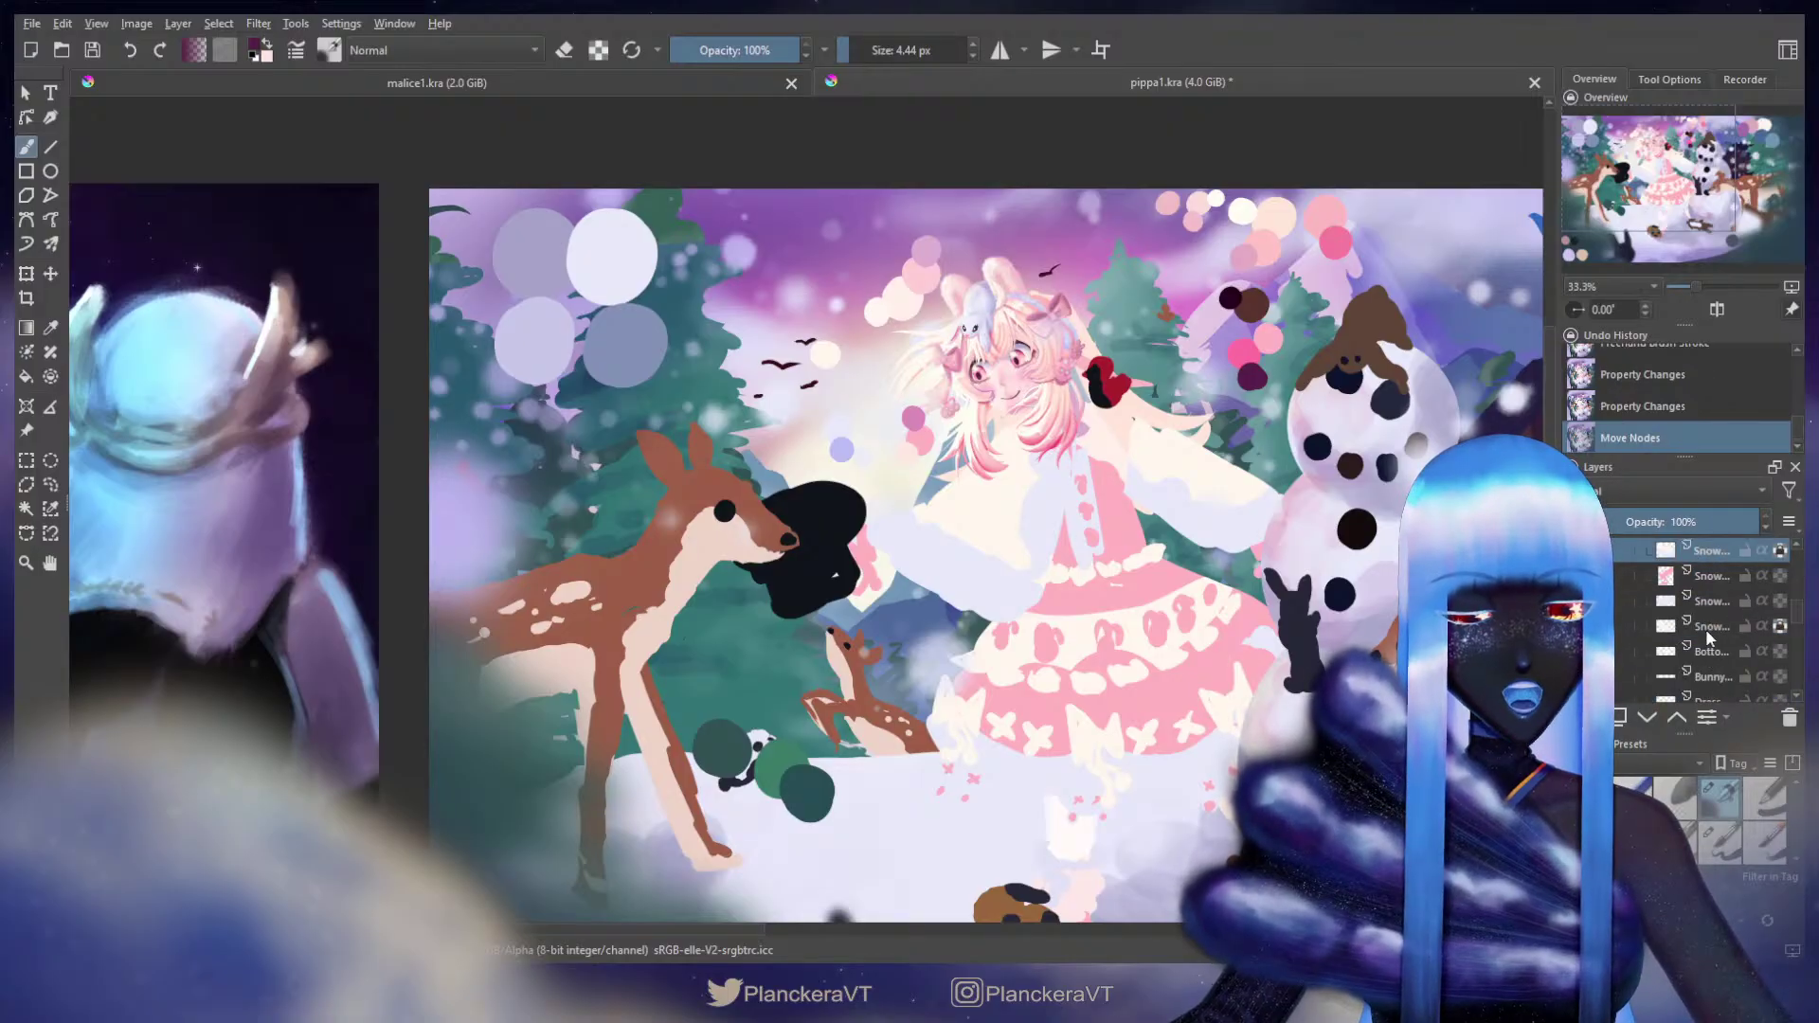
Step: Place the Snowman Coat layer directly above Coat and merge it down into Coat
{"action": "scroll", "coordinate": [1705, 611], "scroll_direction": "up", "scroll_amount": 1}
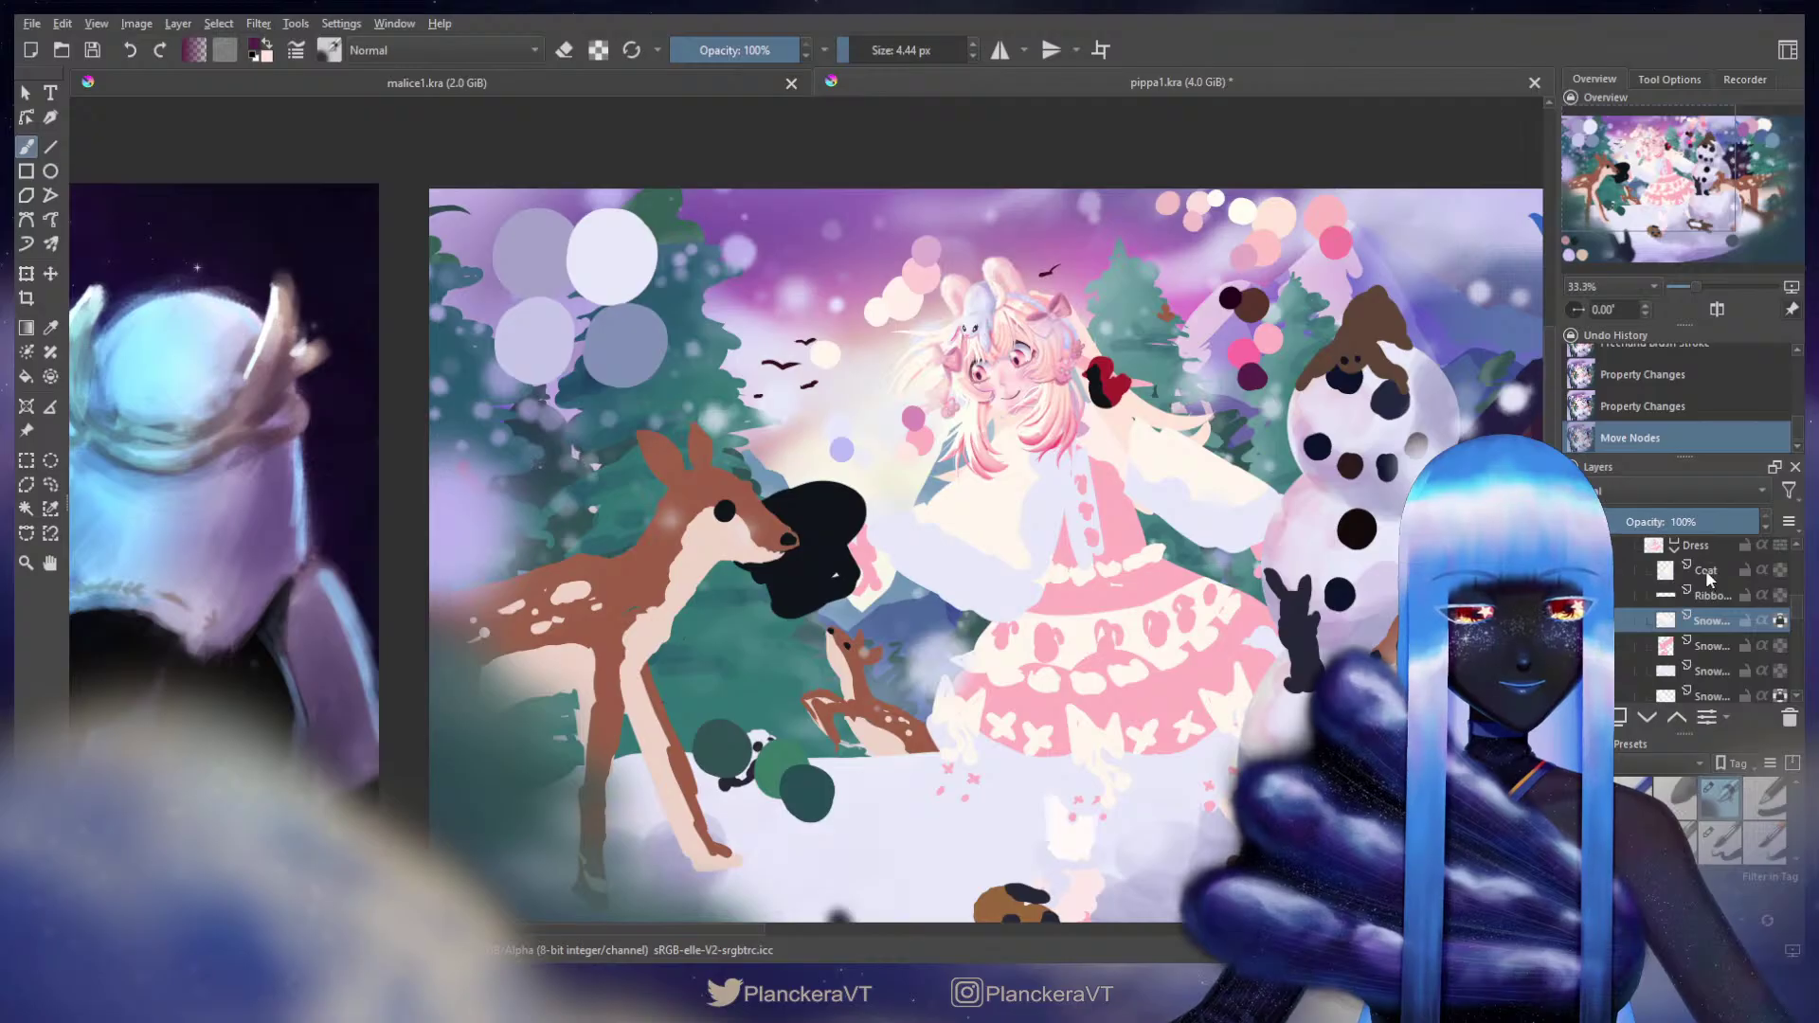
{"action": "left_click_drag", "start_coordinate": [1715, 564], "coordinate": [1716, 569]}
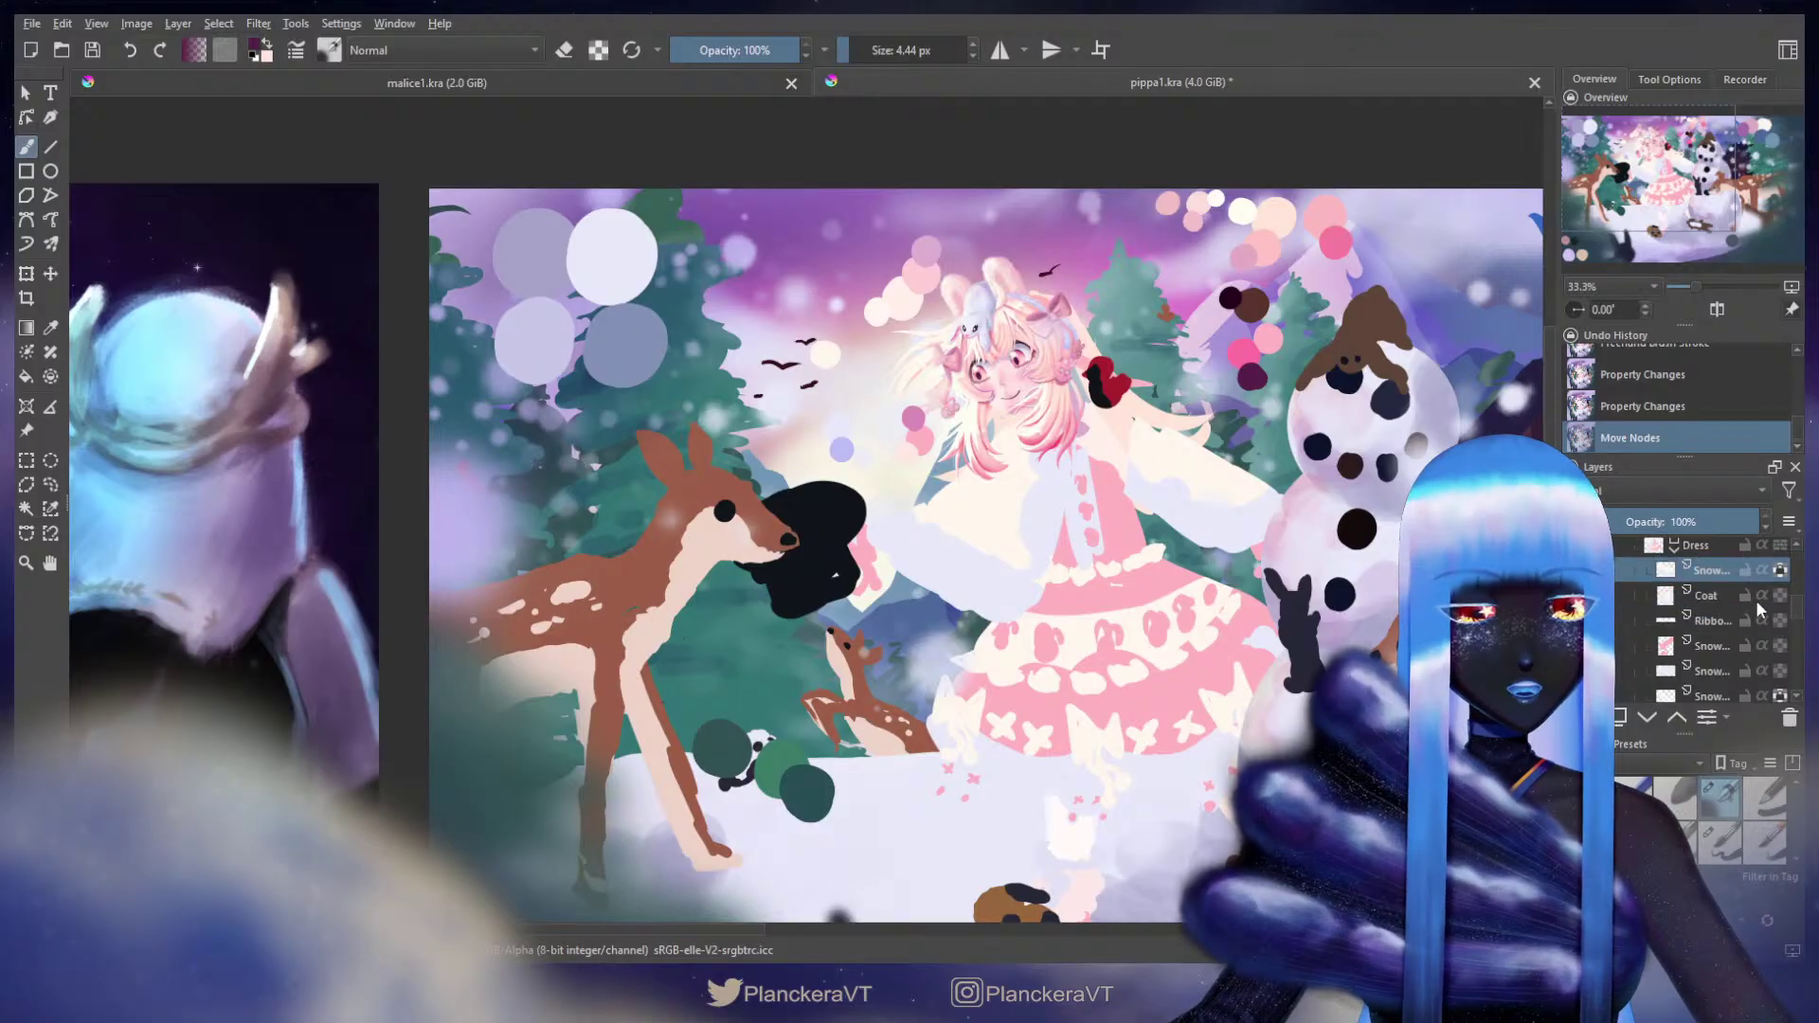
{"action": "key", "text": "ctrl+e"}
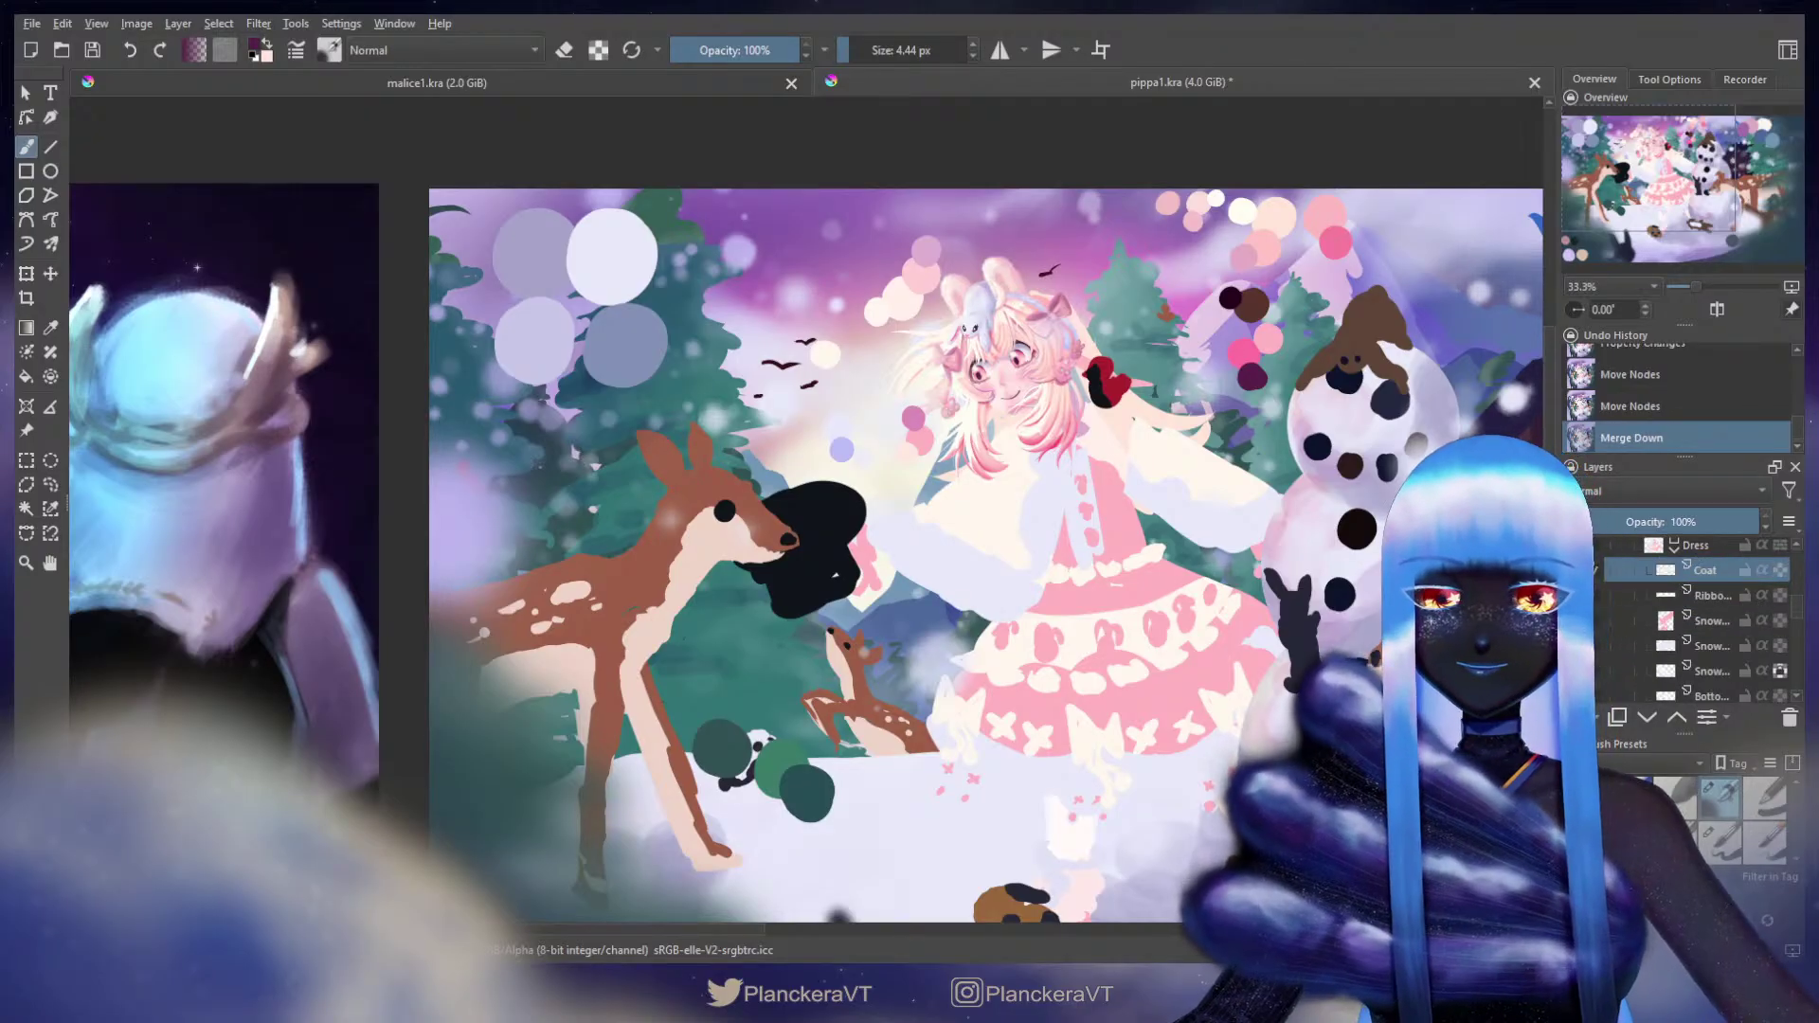
Step: Hide the Snowman layer and the snowman detail layer directly above it
{"action": "scroll", "coordinate": [1665, 641], "scroll_direction": "up", "scroll_amount": 1}
{"action": "scroll", "coordinate": [1665, 642], "scroll_direction": "up", "scroll_amount": 2}
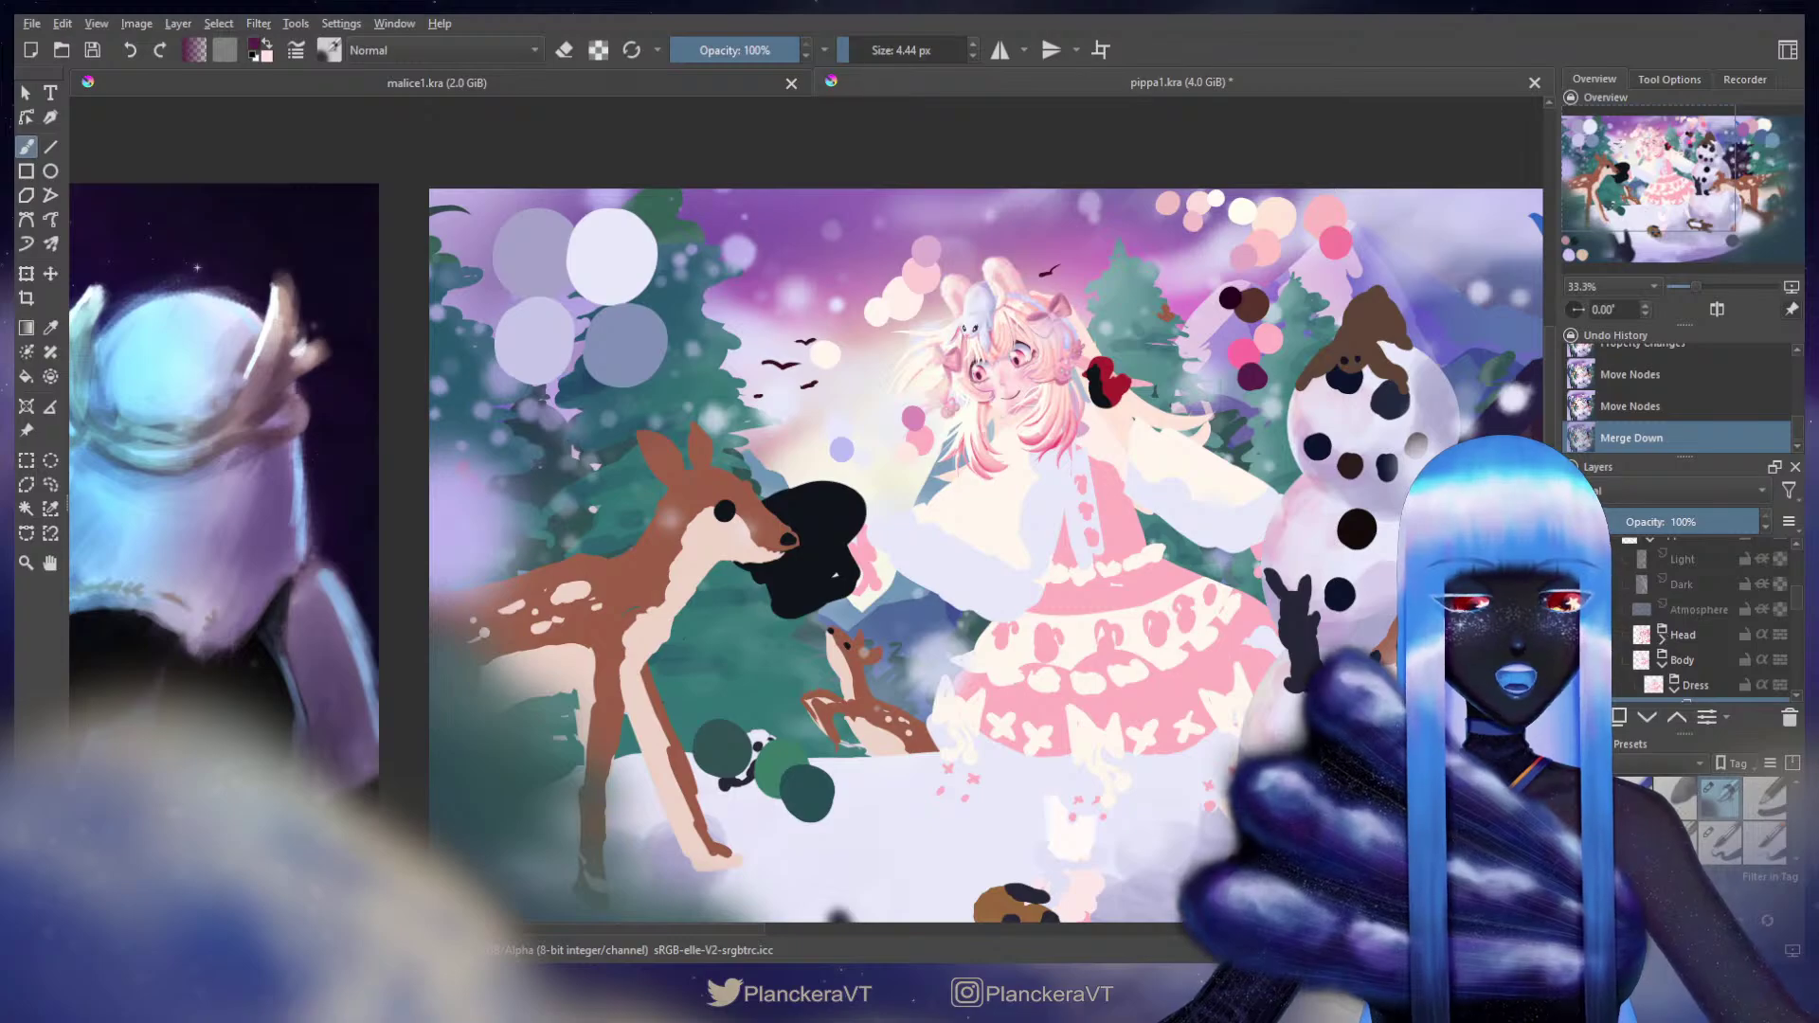
{"action": "scroll", "coordinate": [1611, 605], "scroll_direction": "up", "scroll_amount": 1}
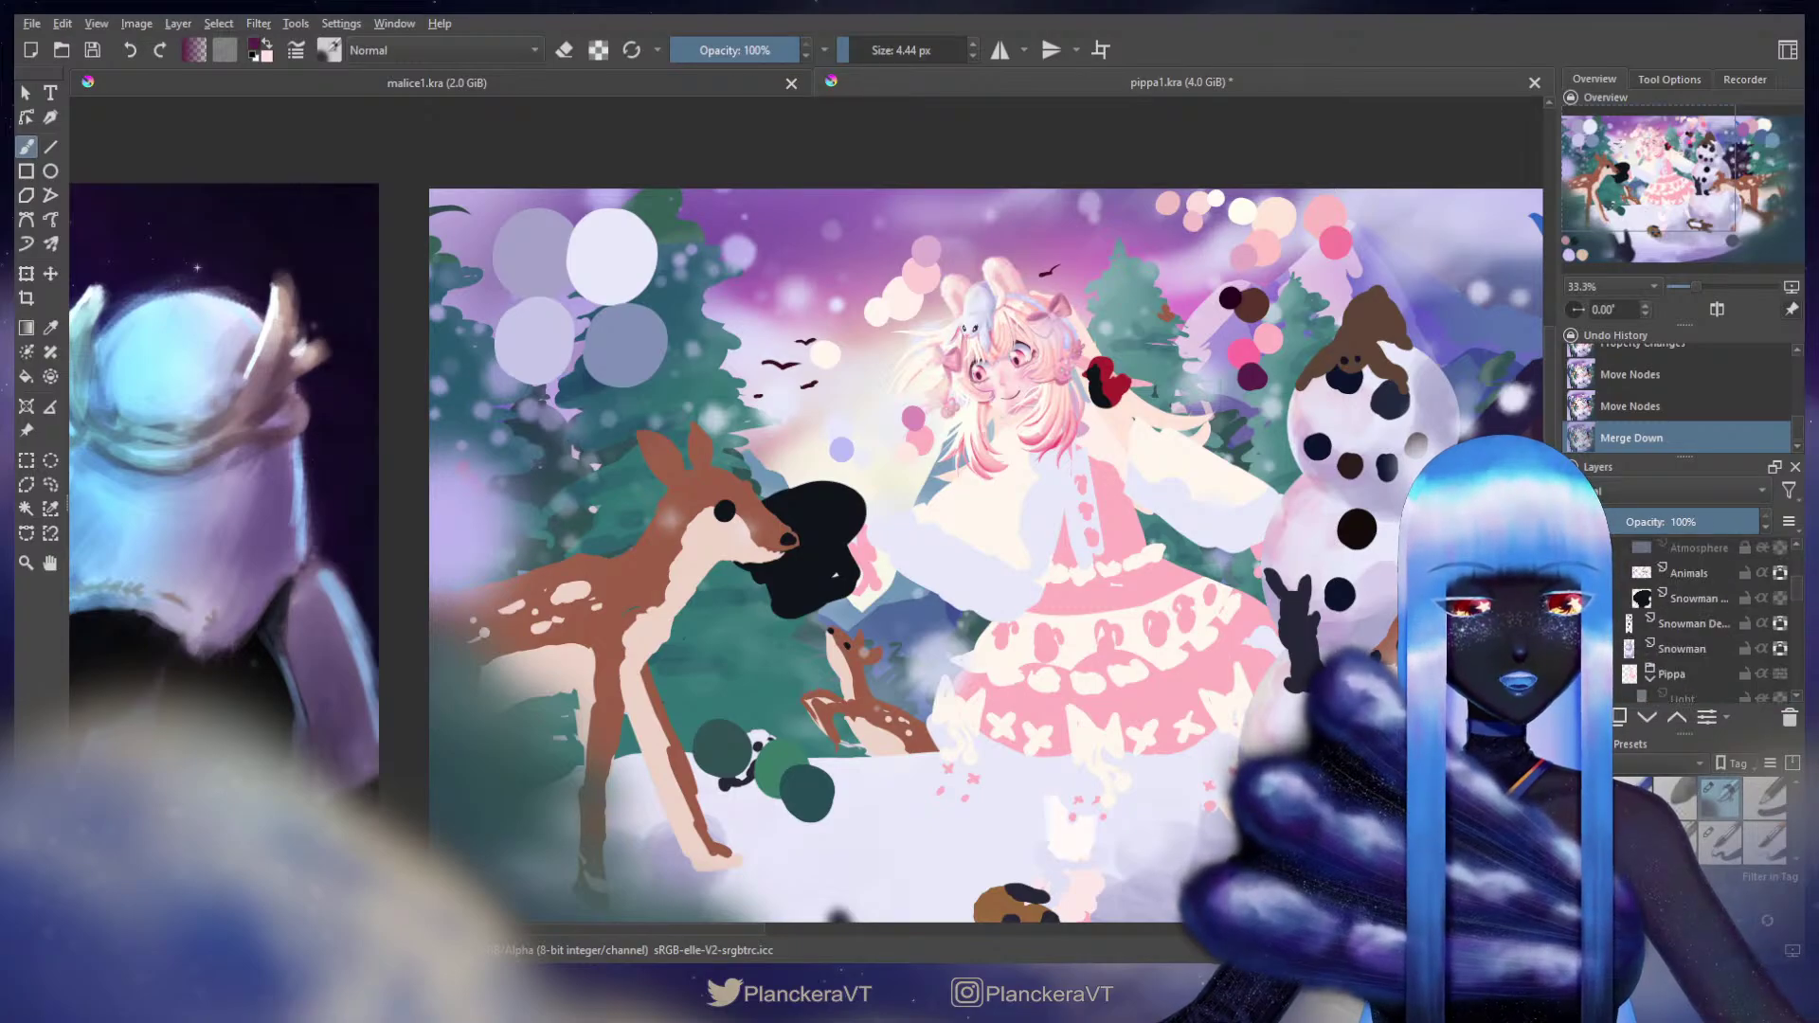
{"action": "left_click", "coordinate": [1577, 623]}
{"action": "left_click", "coordinate": [1576, 648]}
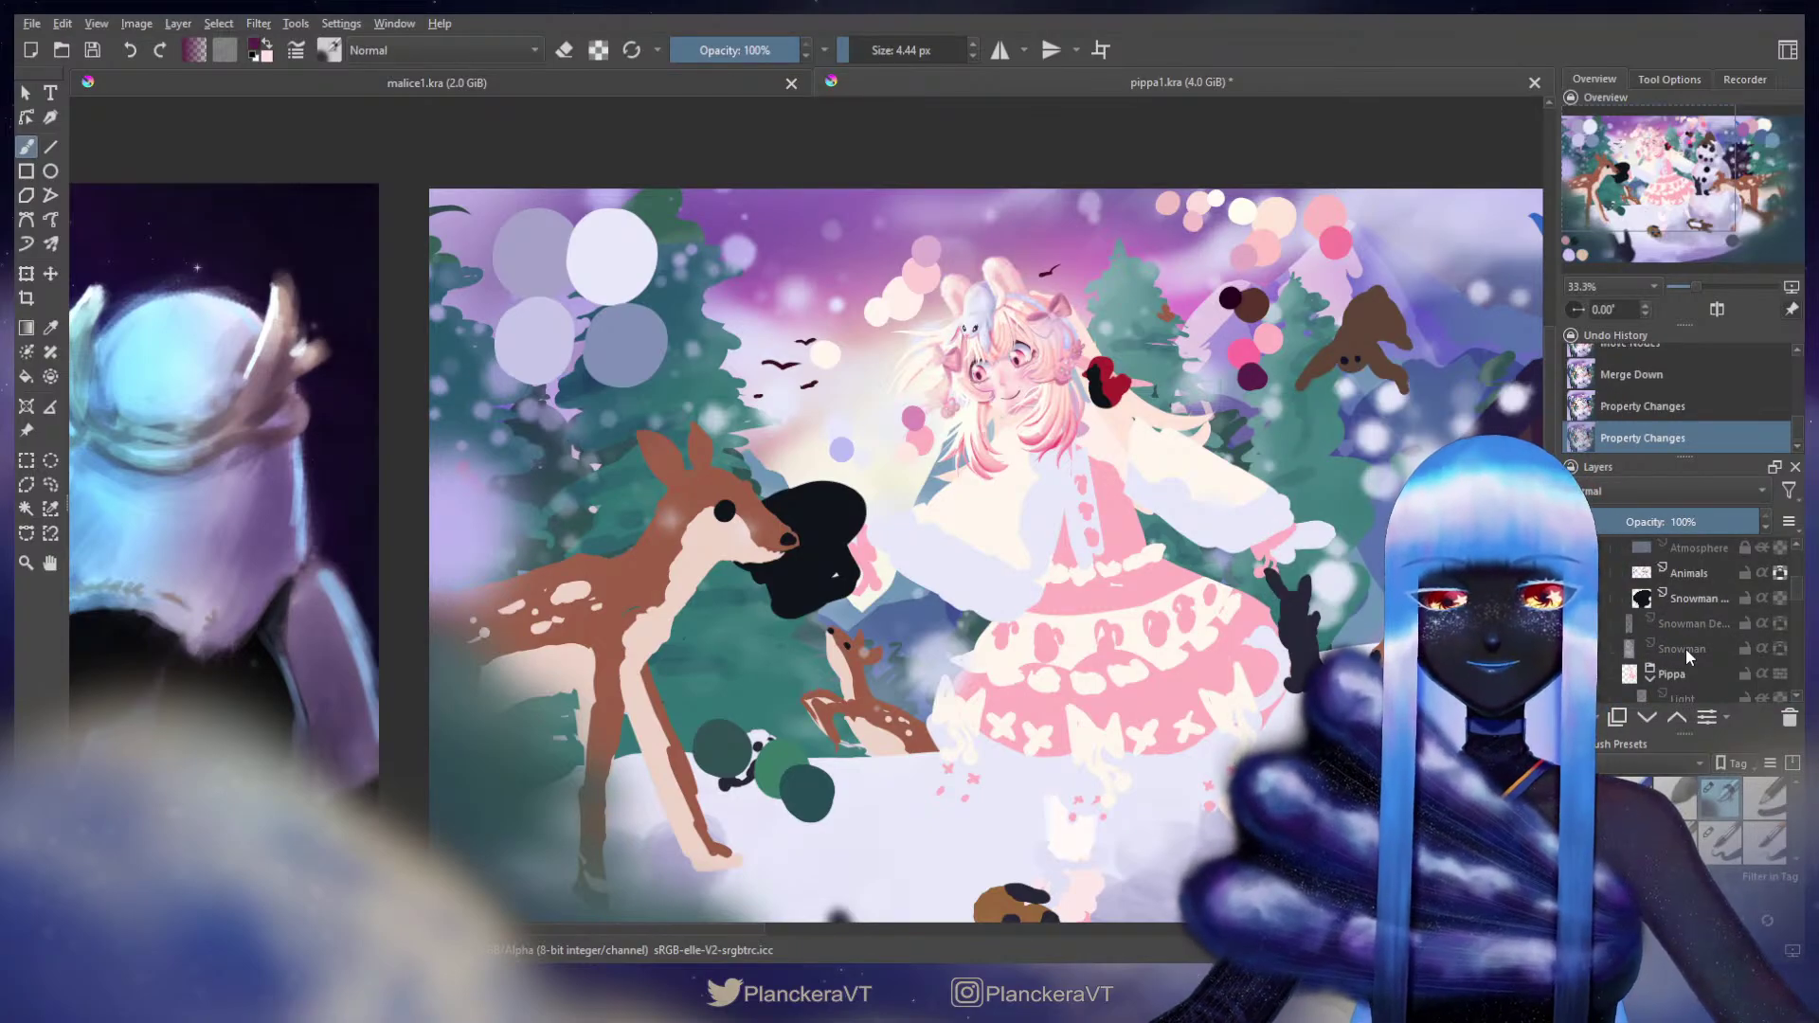
{"action": "scroll", "coordinate": [1686, 650], "scroll_direction": "down", "scroll_amount": 1}
{"action": "left_click_drag", "start_coordinate": [1369, 647], "coordinate": [1270, 596]}
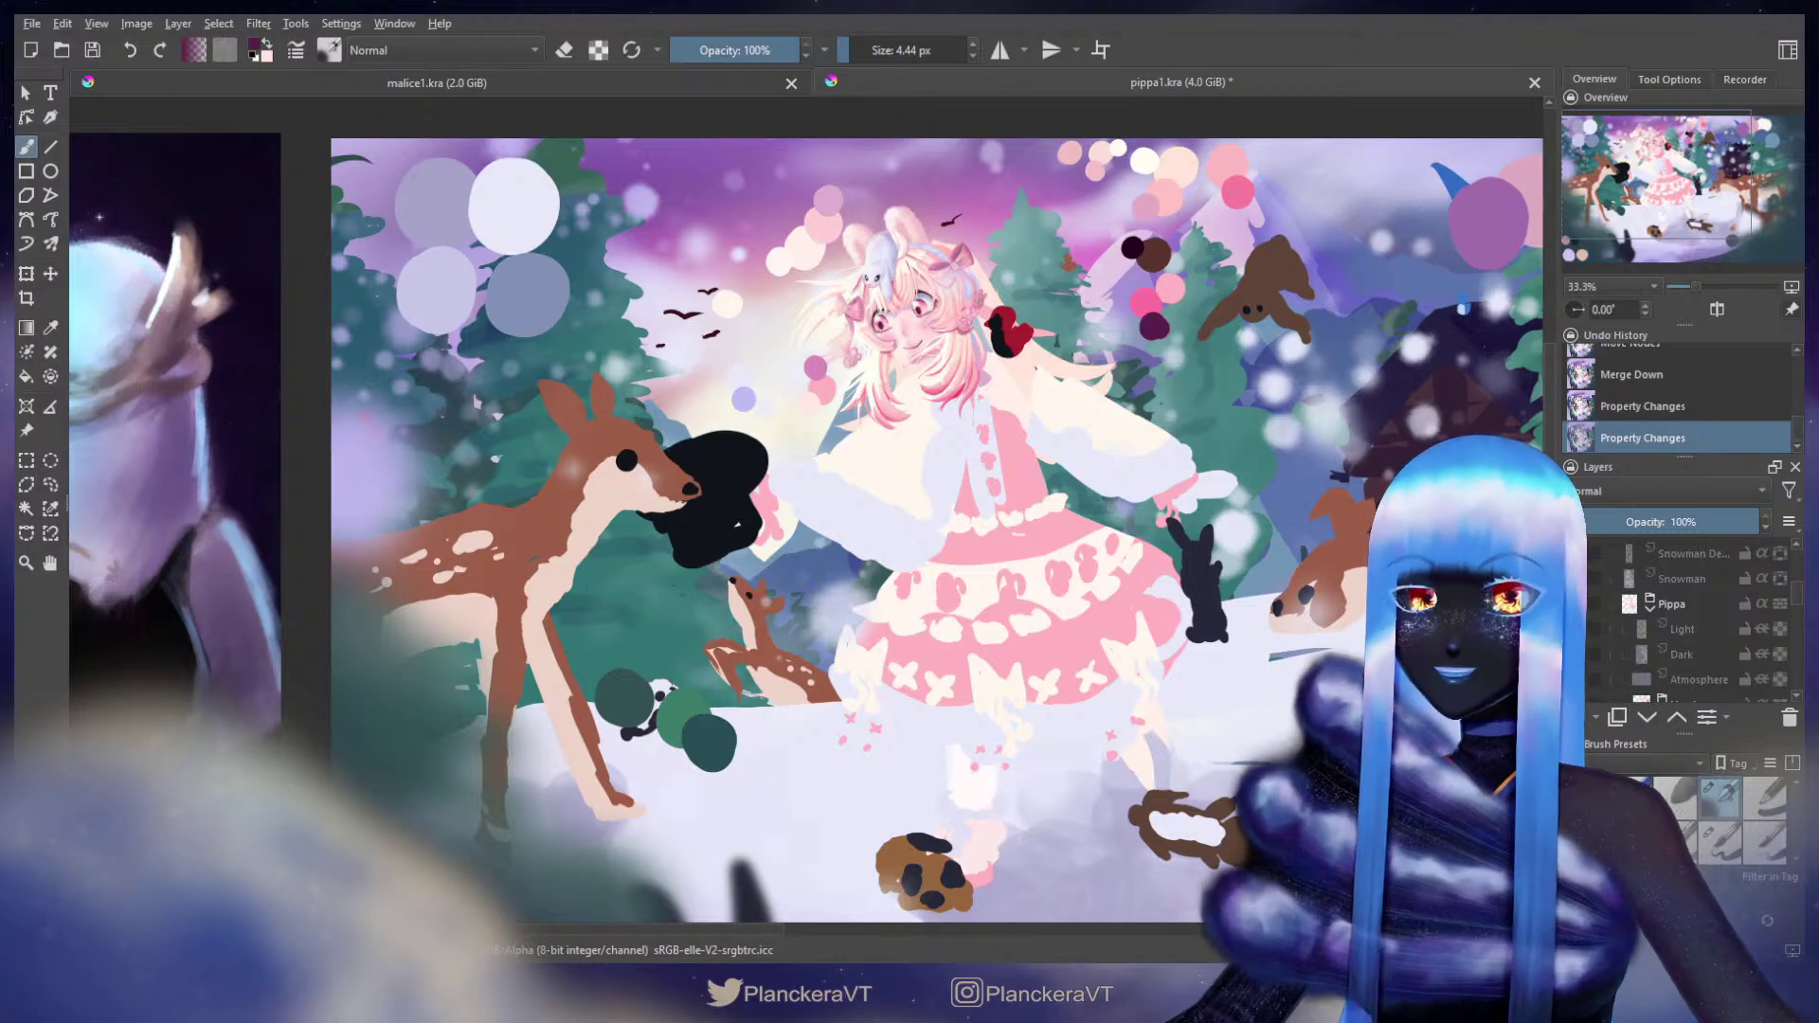
Step: Enlarge the brush to about 76 px and hide the Animals group
{"action": "left_click_drag", "start_coordinate": [1264, 285], "coordinate": [1288, 285], "text": "shift"}
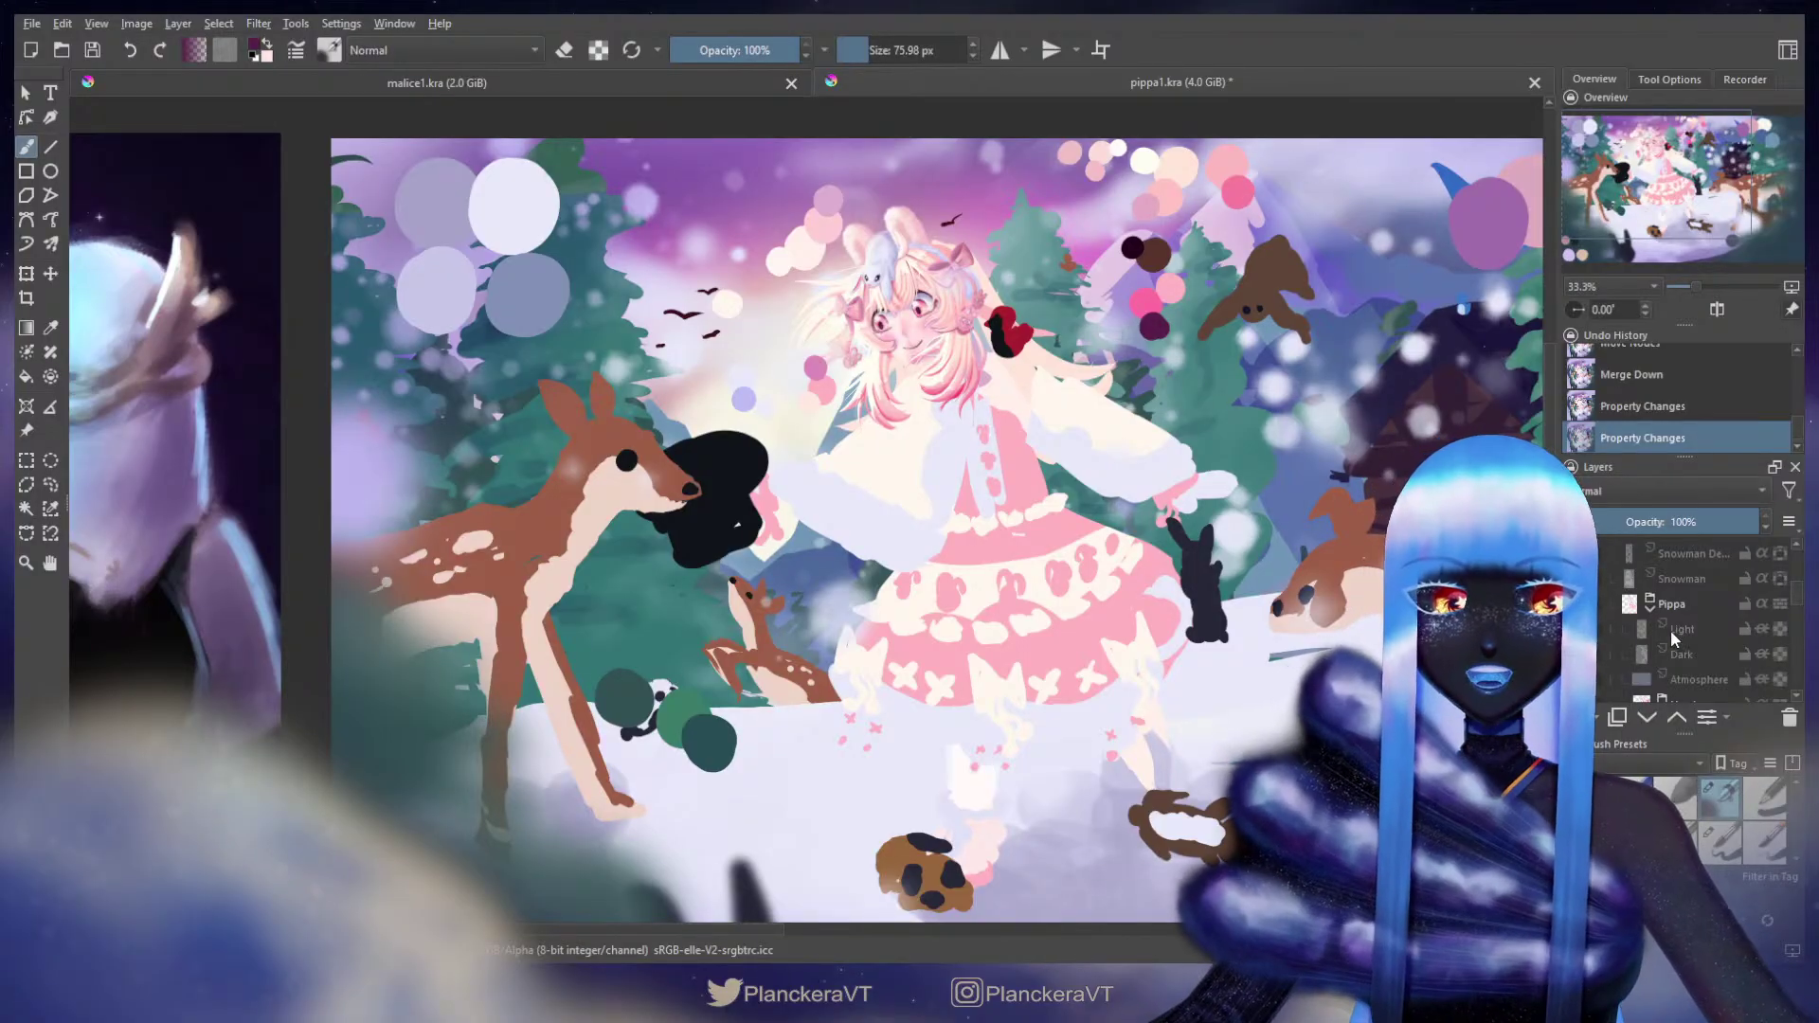
{"action": "scroll", "coordinate": [1623, 623], "scroll_direction": "up", "scroll_amount": 1}
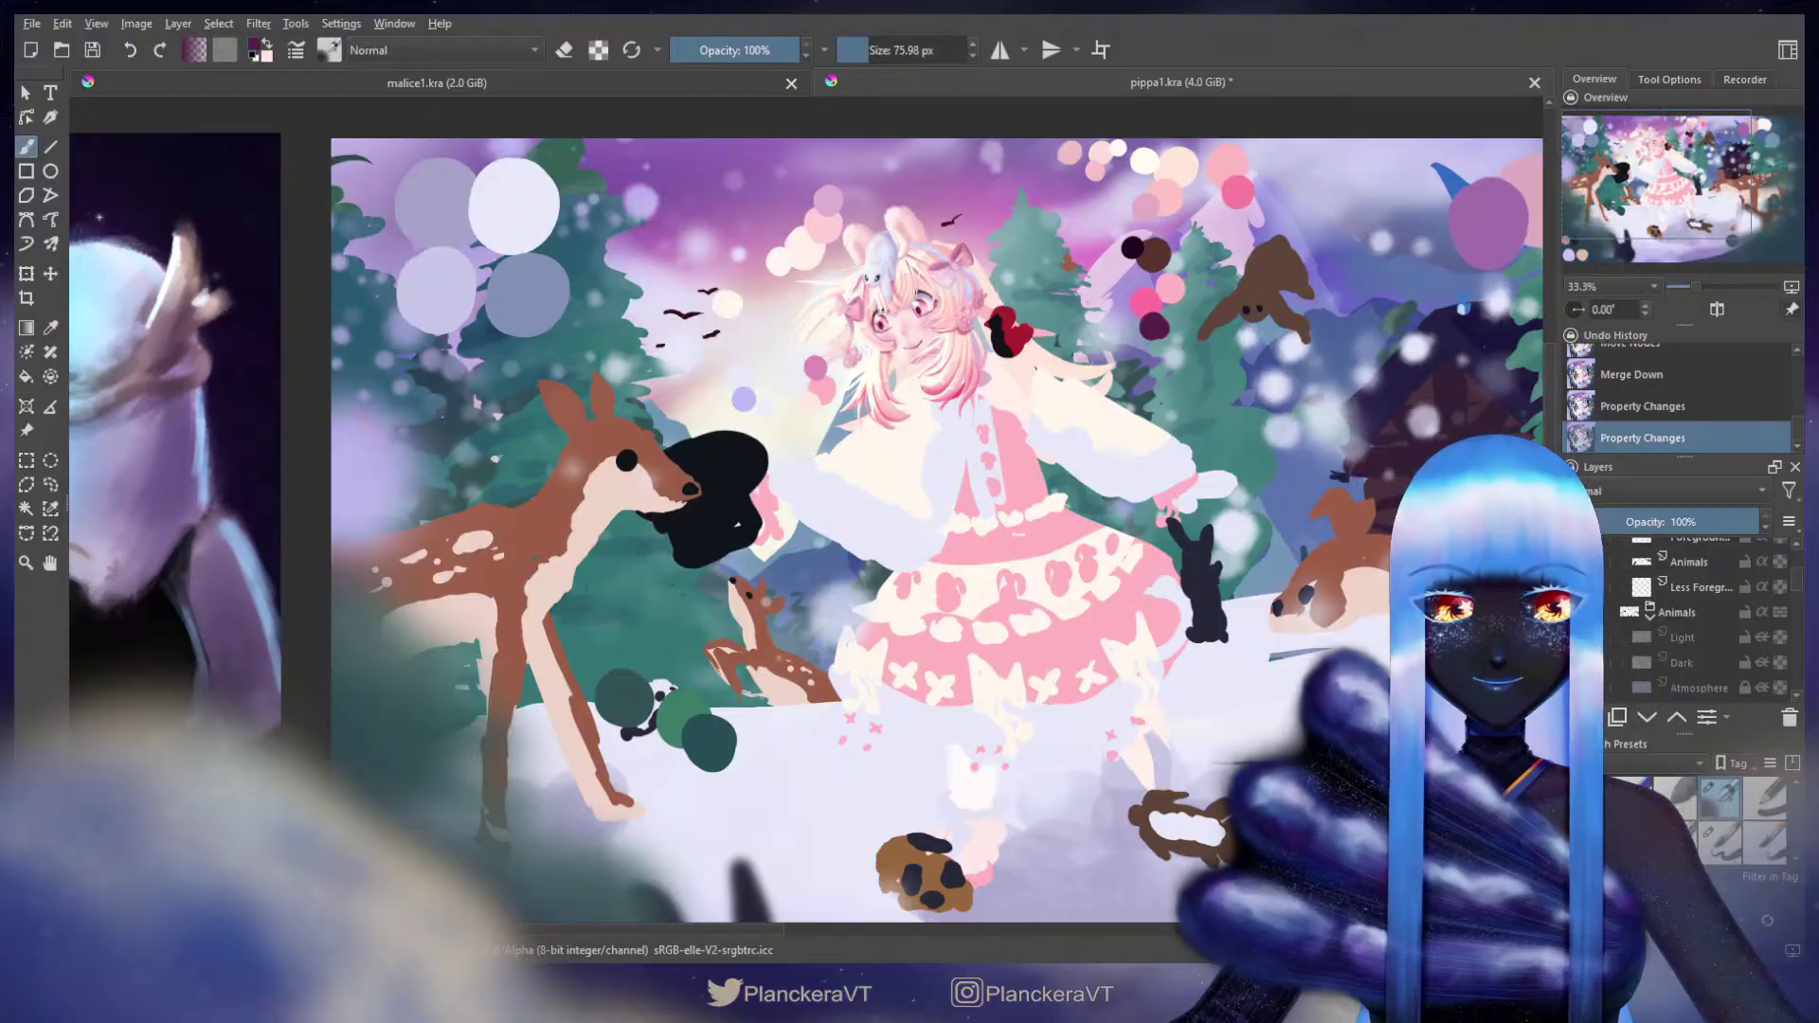
{"action": "left_click", "coordinate": [1610, 612]}
{"action": "scroll", "coordinate": [1367, 621], "scroll_direction": "down", "scroll_amount": 1}
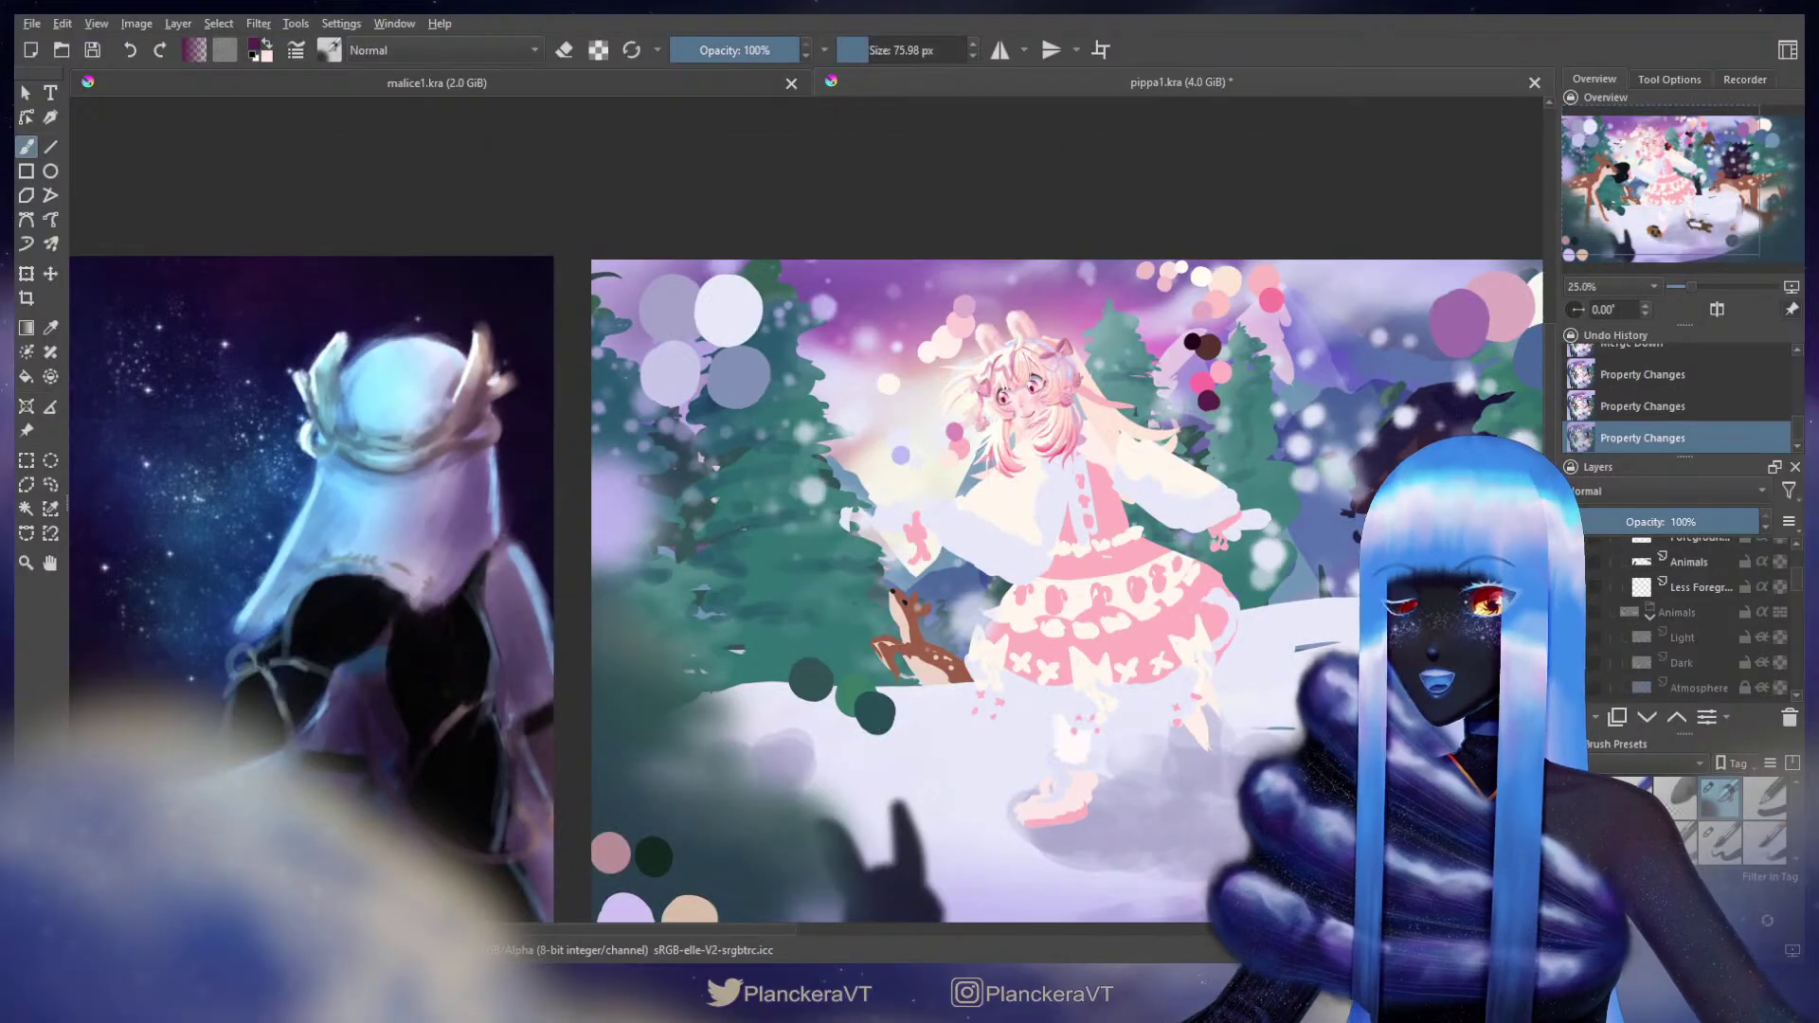
{"action": "left_click_drag", "start_coordinate": [1158, 418], "coordinate": [1118, 369]}
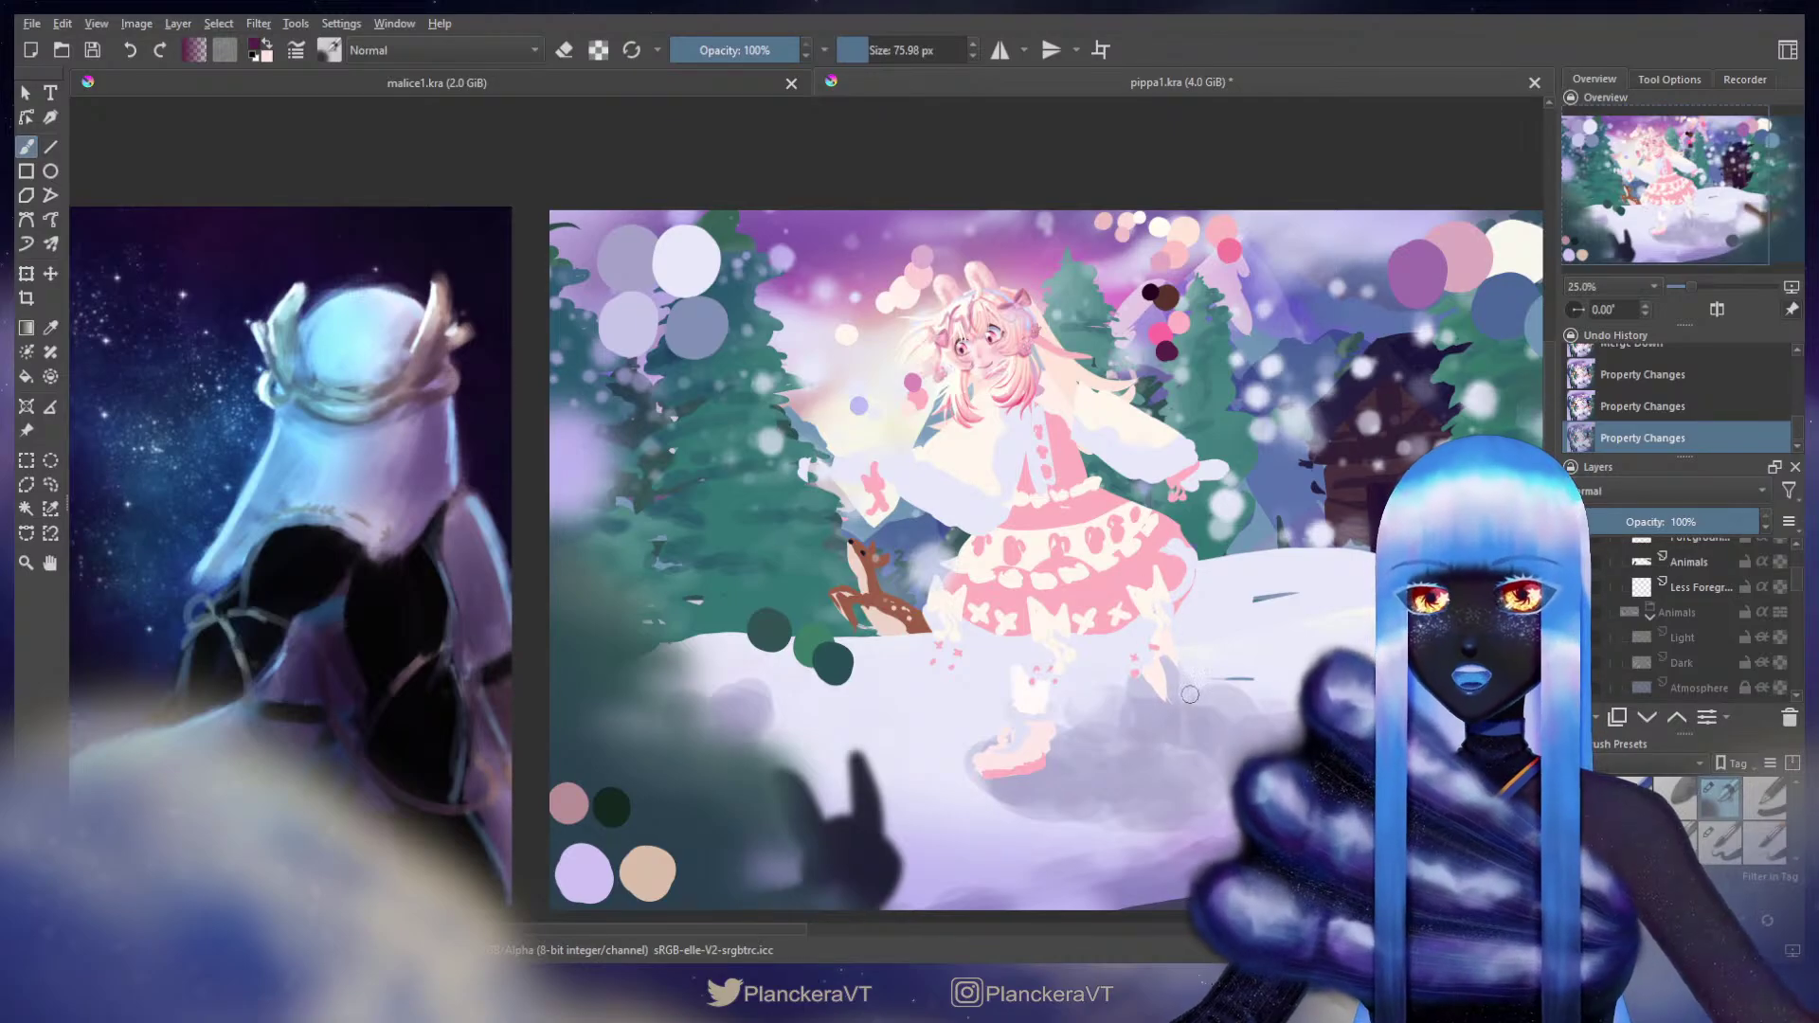
Step: Examine the whole illustration beside the character reference sheet, then look through the layers of the Body group
{"action": "scroll", "coordinate": [1698, 612], "scroll_direction": "down", "scroll_amount": 1}
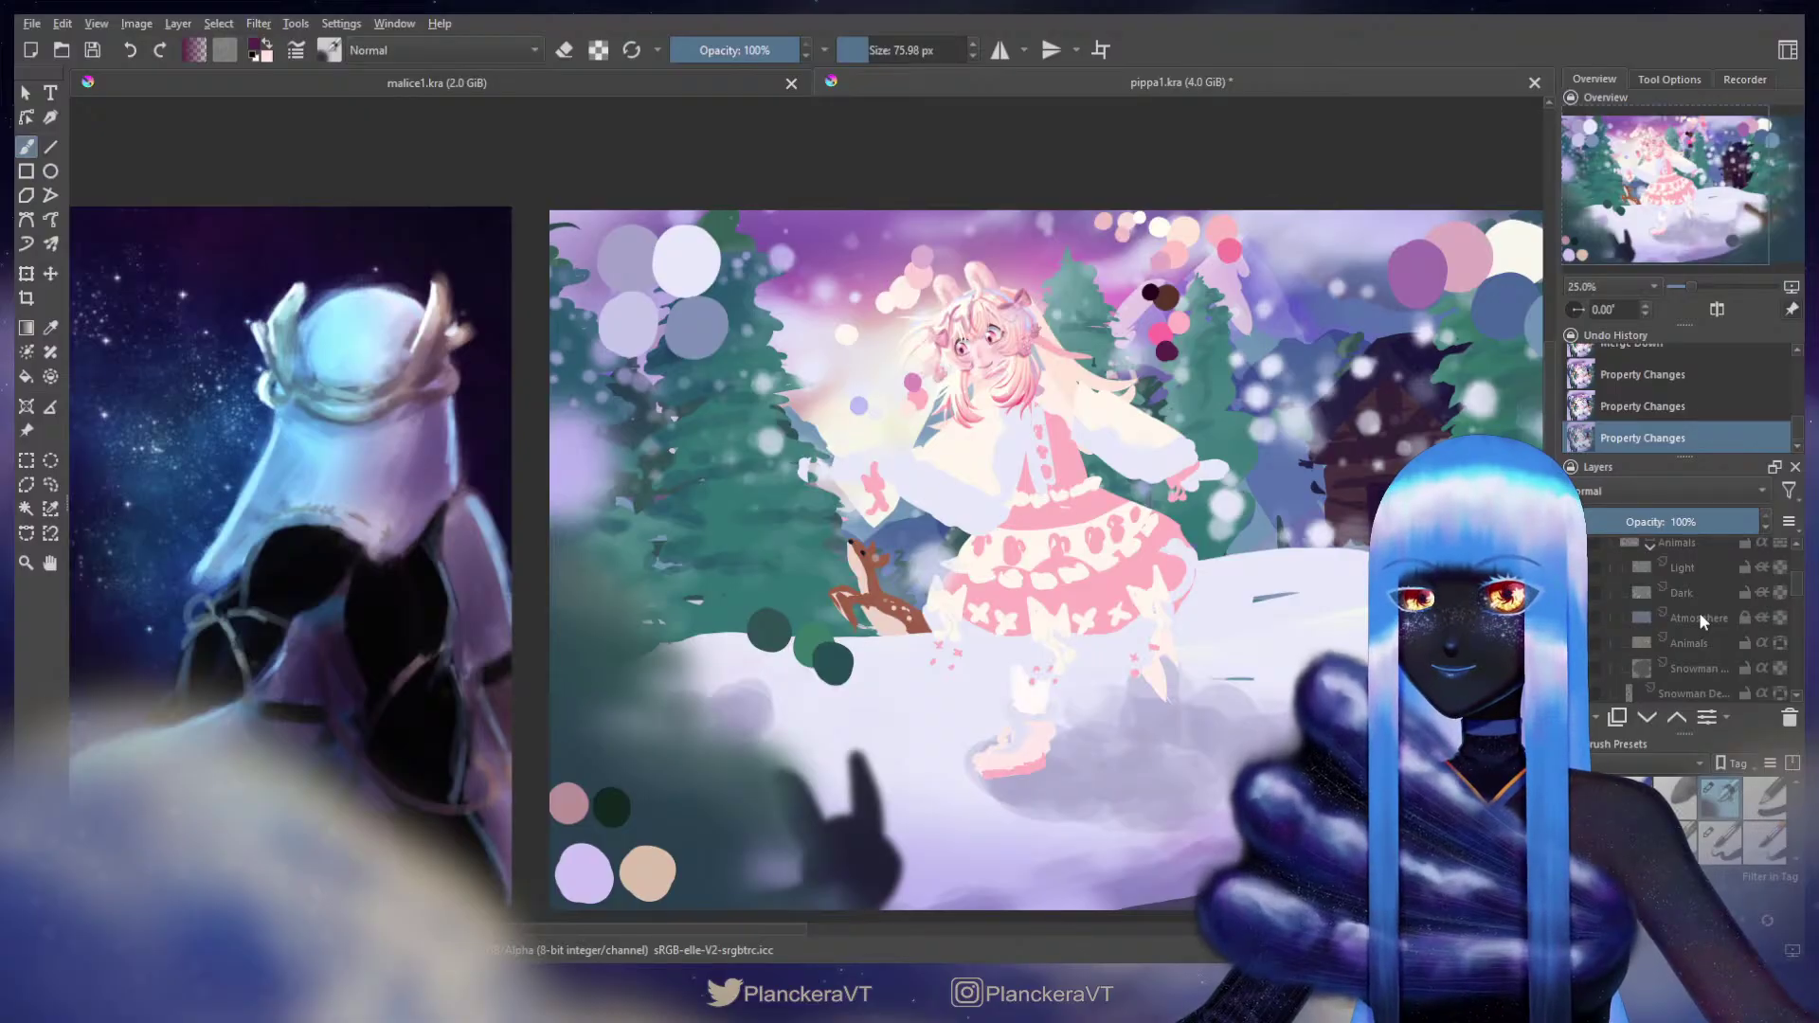
{"action": "scroll", "coordinate": [1315, 585], "scroll_direction": "down", "scroll_amount": 1}
{"action": "left_click_drag", "start_coordinate": [1315, 585], "coordinate": [684, 585]}
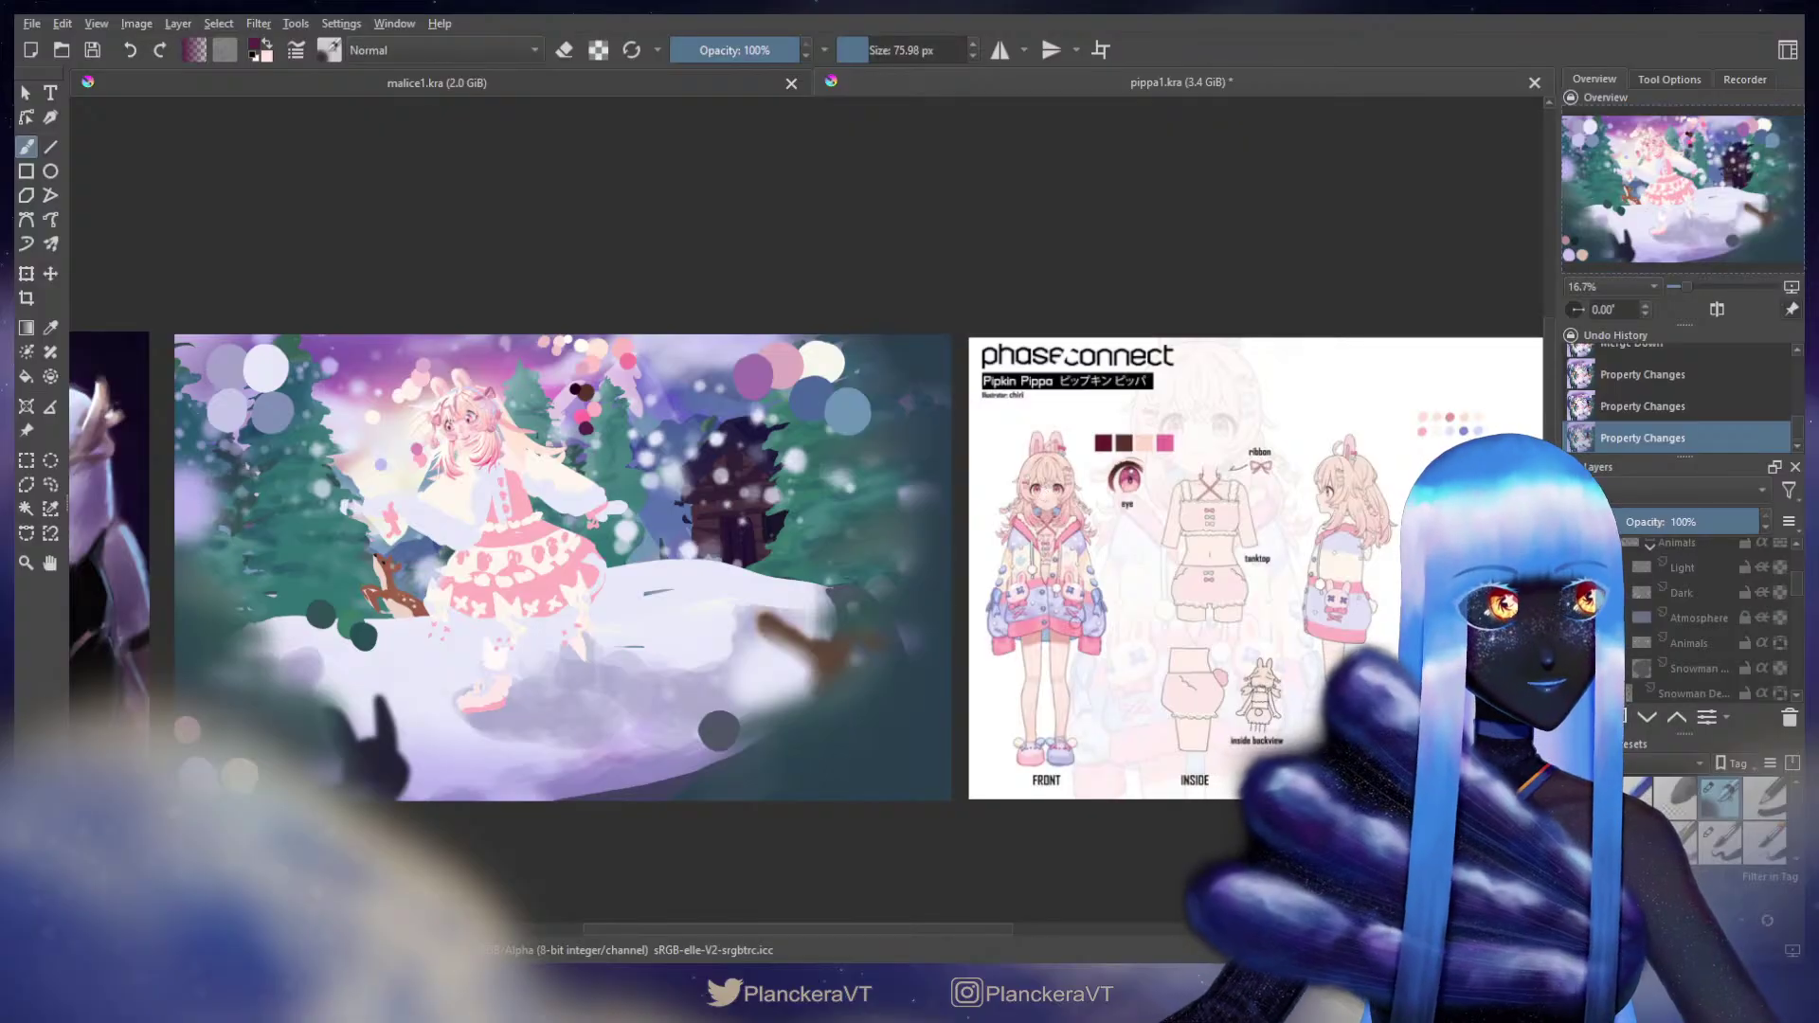
{"action": "mouse_move", "coordinate": [1092, 581]}
{"action": "left_mouse_down"}
{"action": "mouse_move", "coordinate": [1433, 563]}
{"action": "mouse_move", "coordinate": [1525, 588]}
{"action": "left_mouse_up"}
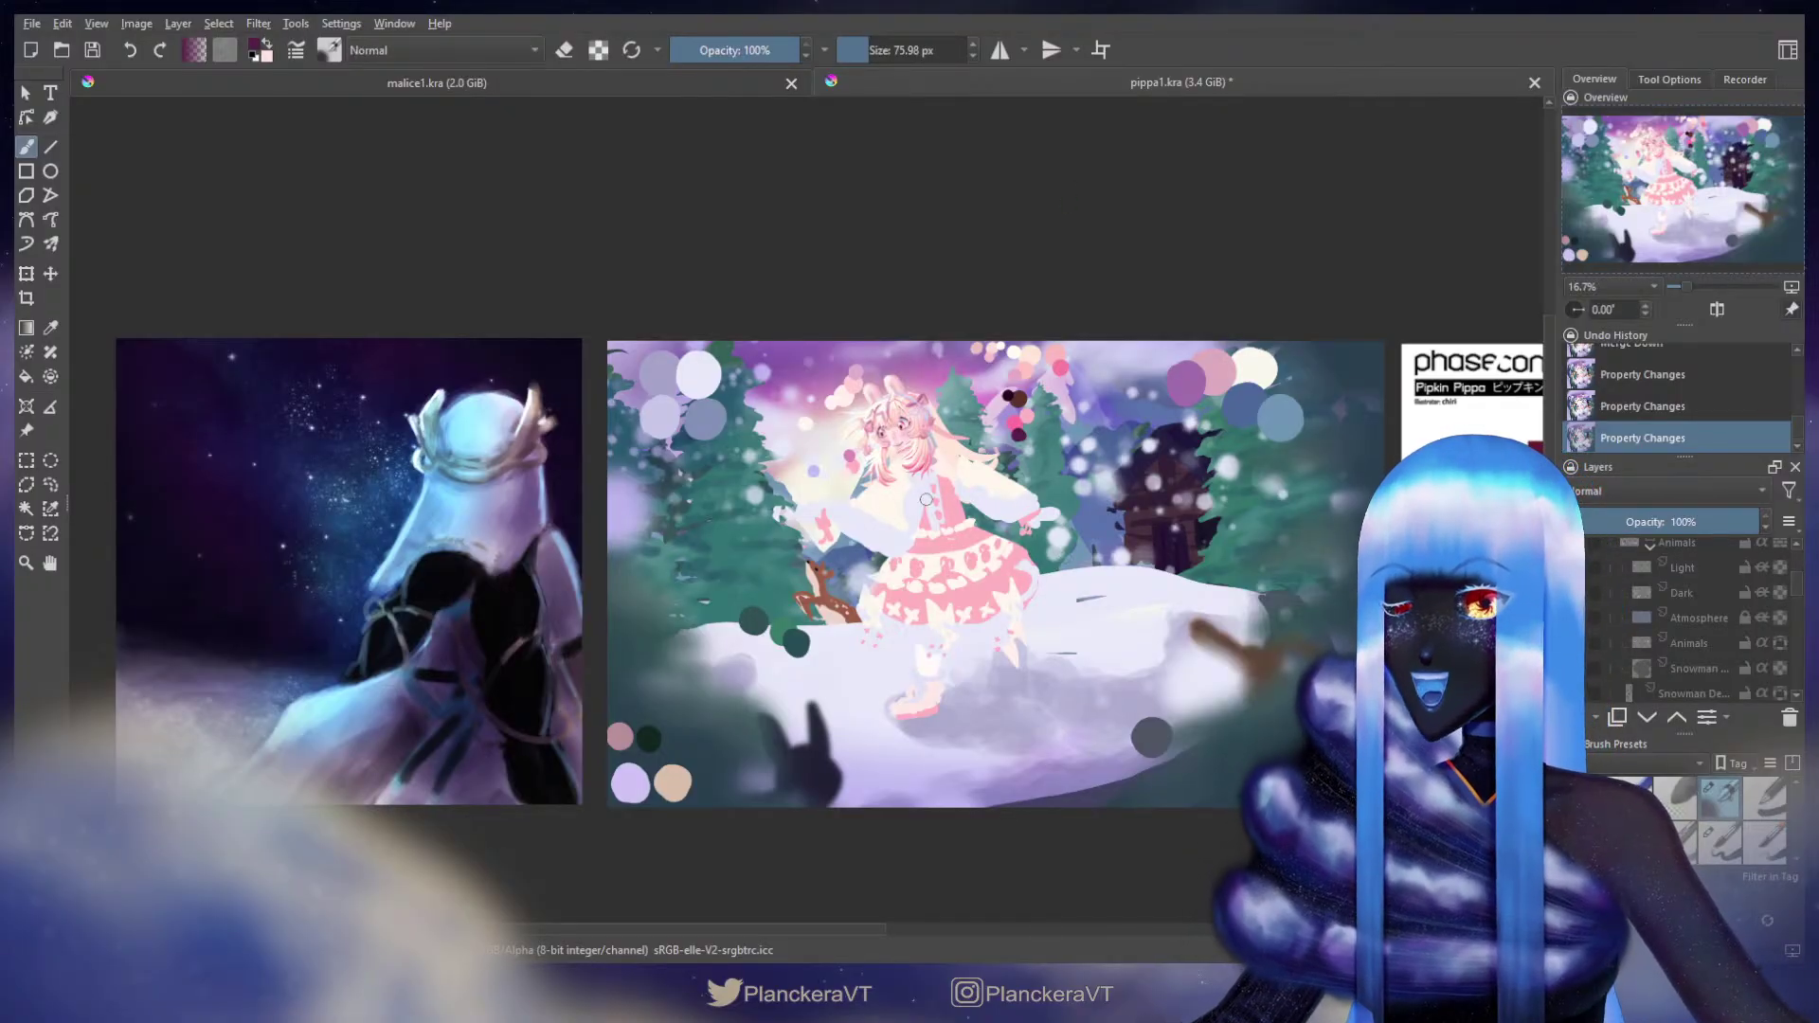
{"action": "scroll", "coordinate": [922, 502], "scroll_direction": "up", "scroll_amount": 4}
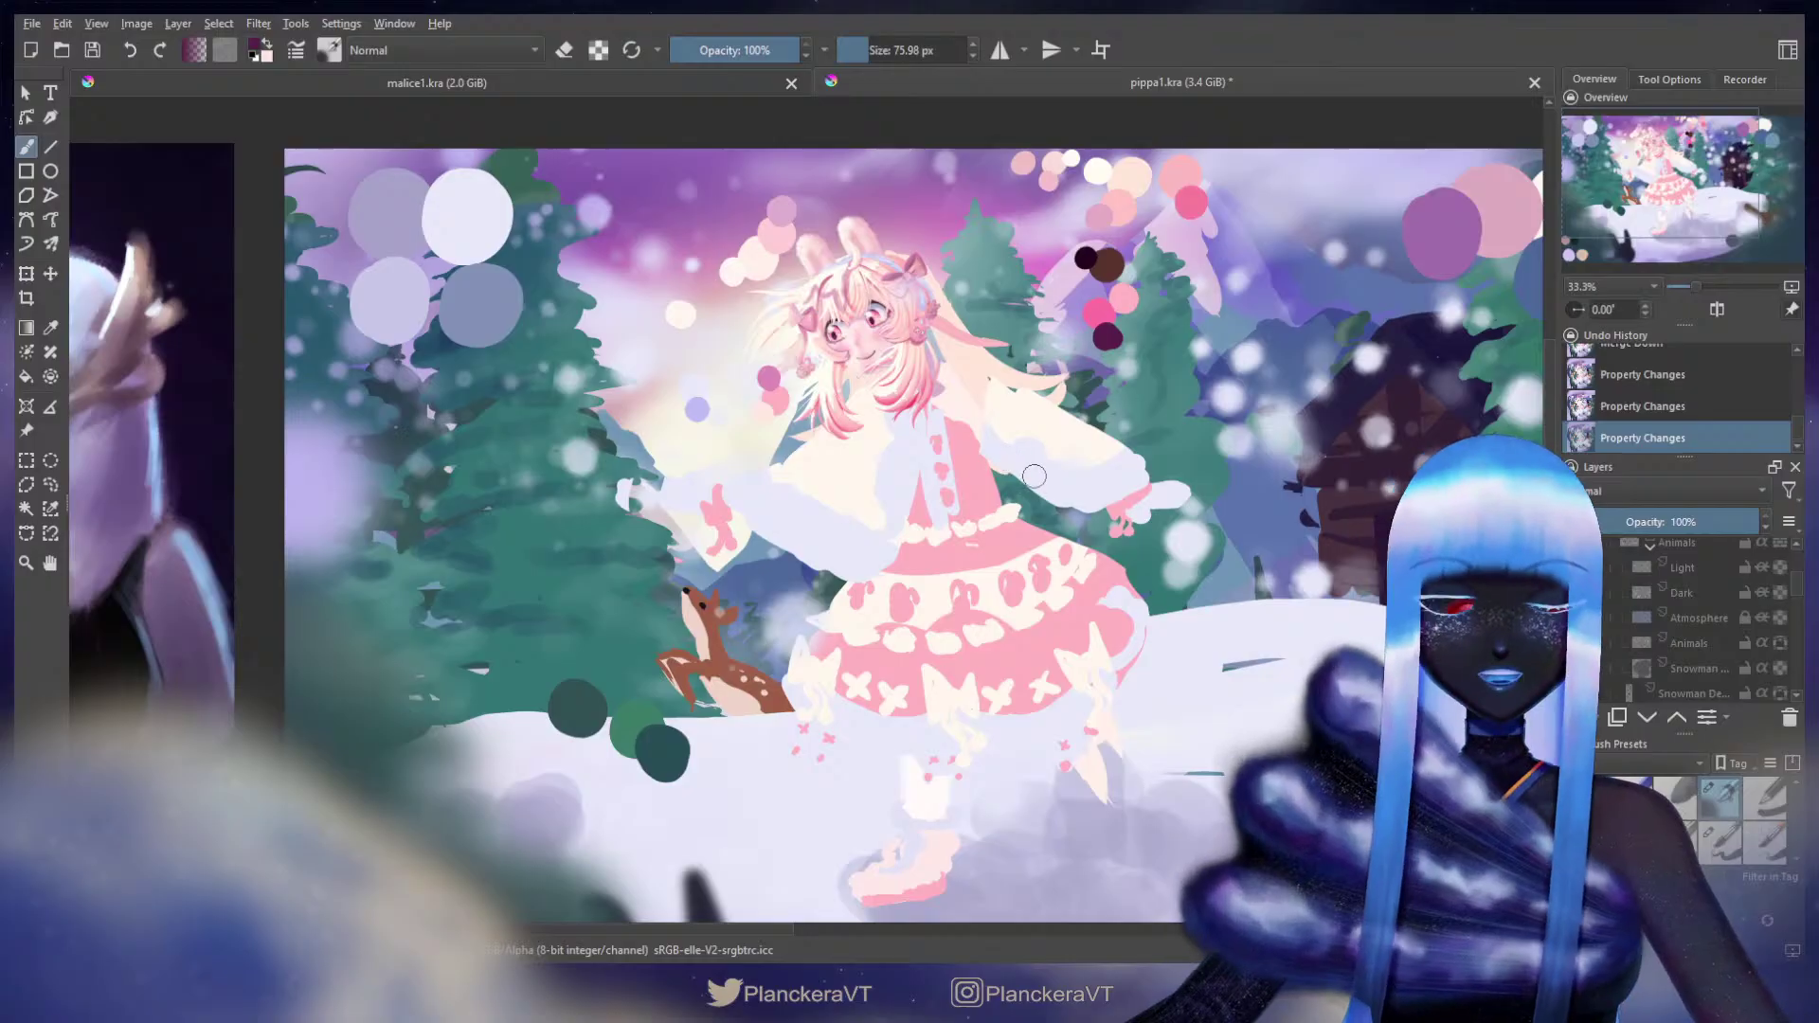
{"action": "scroll", "coordinate": [1671, 589], "scroll_direction": "down", "scroll_amount": 4}
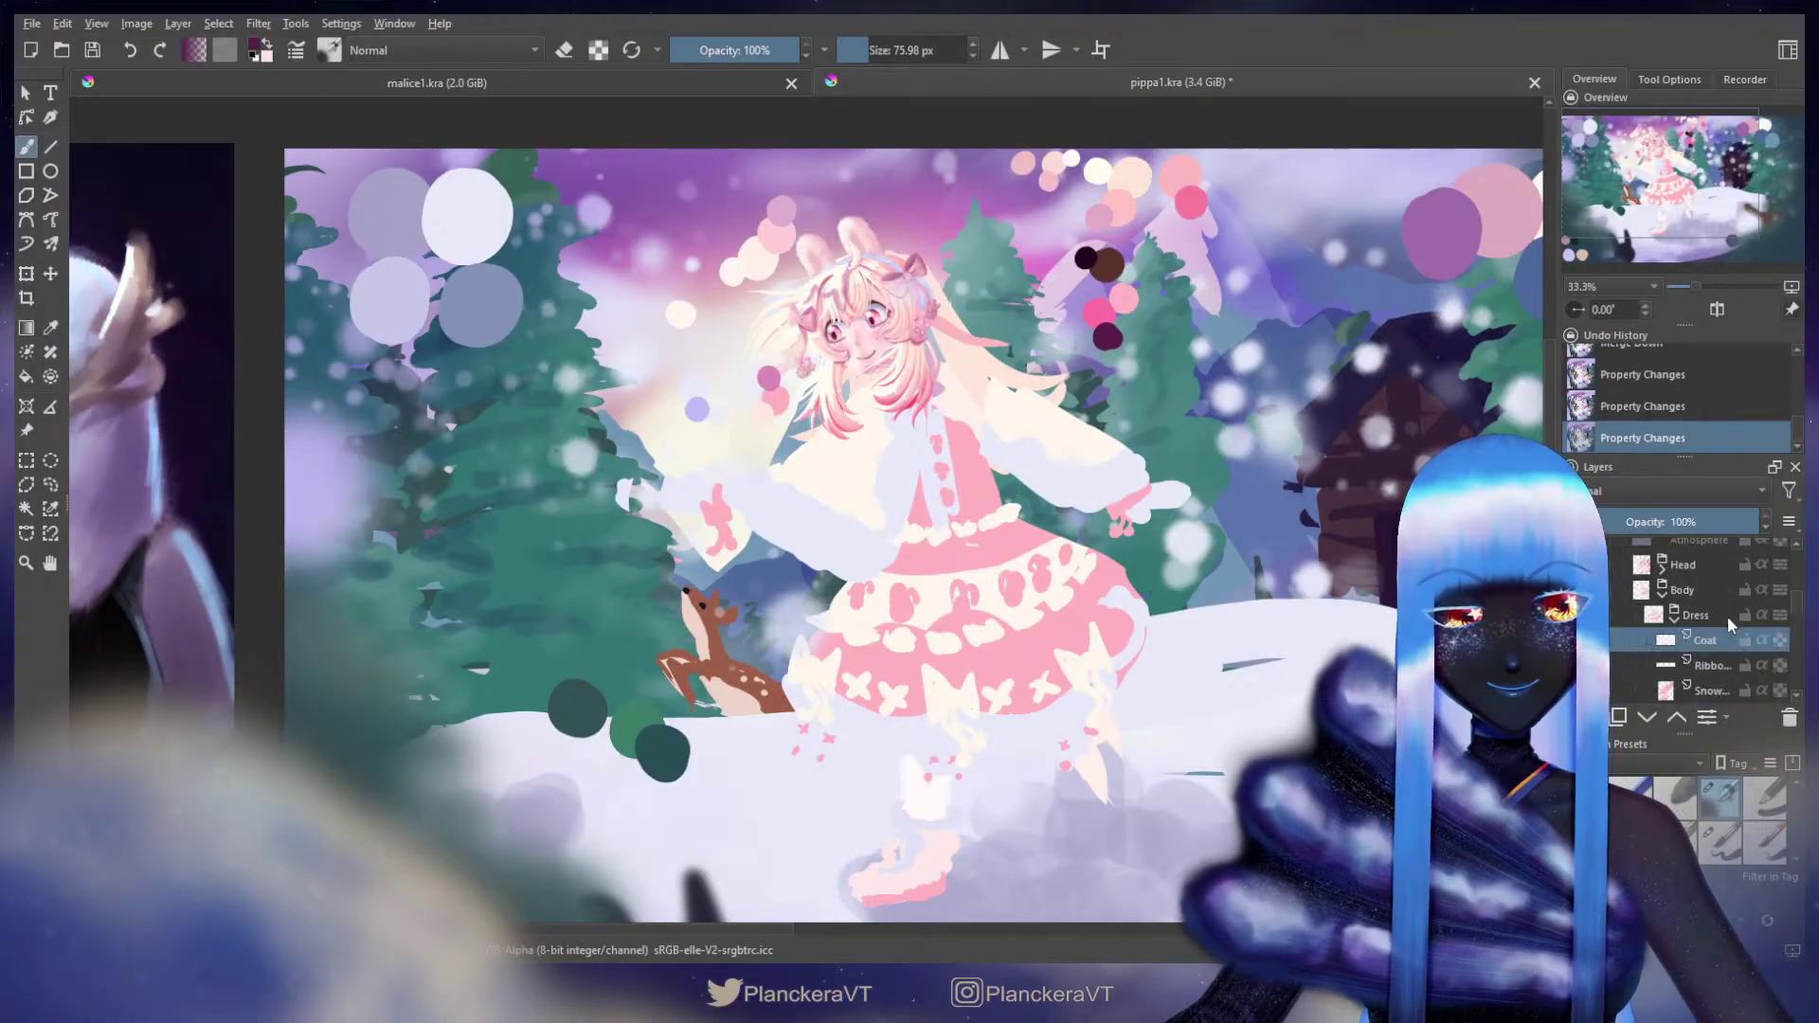
{"action": "scroll", "coordinate": [1724, 624], "scroll_direction": "down", "scroll_amount": 3}
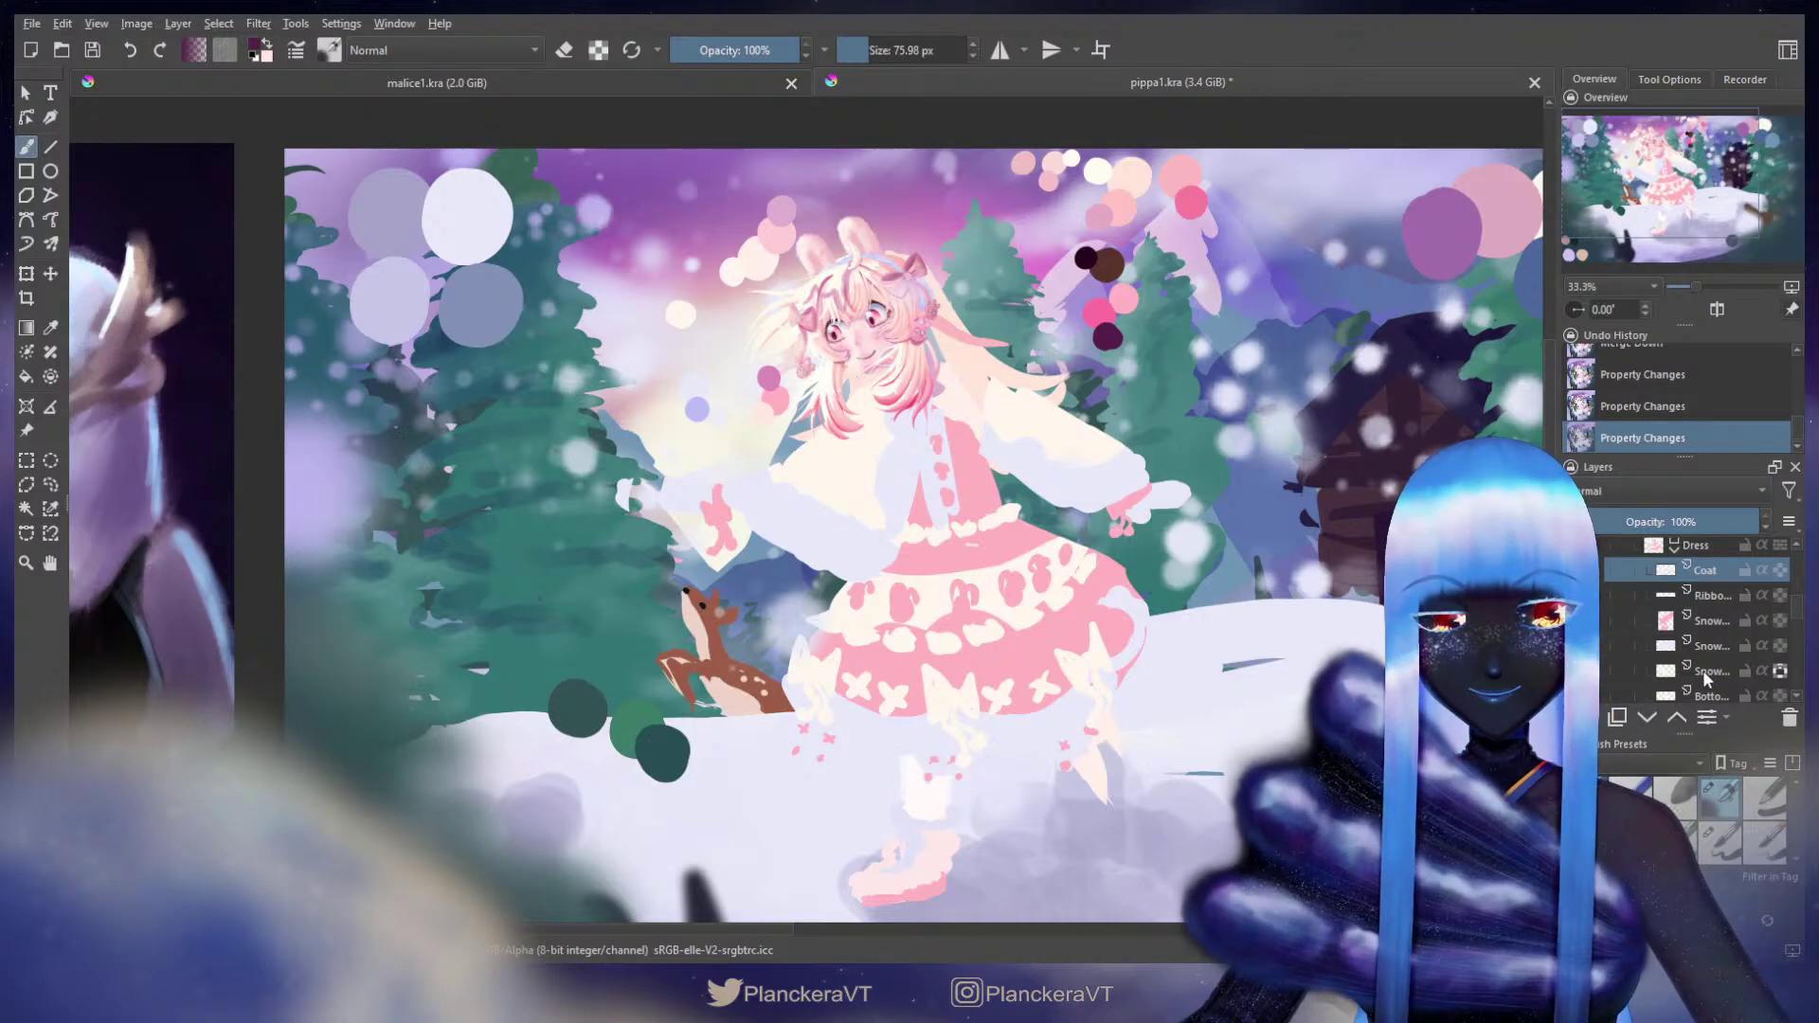
{"action": "scroll", "coordinate": [1730, 623], "scroll_direction": "down", "scroll_amount": 3}
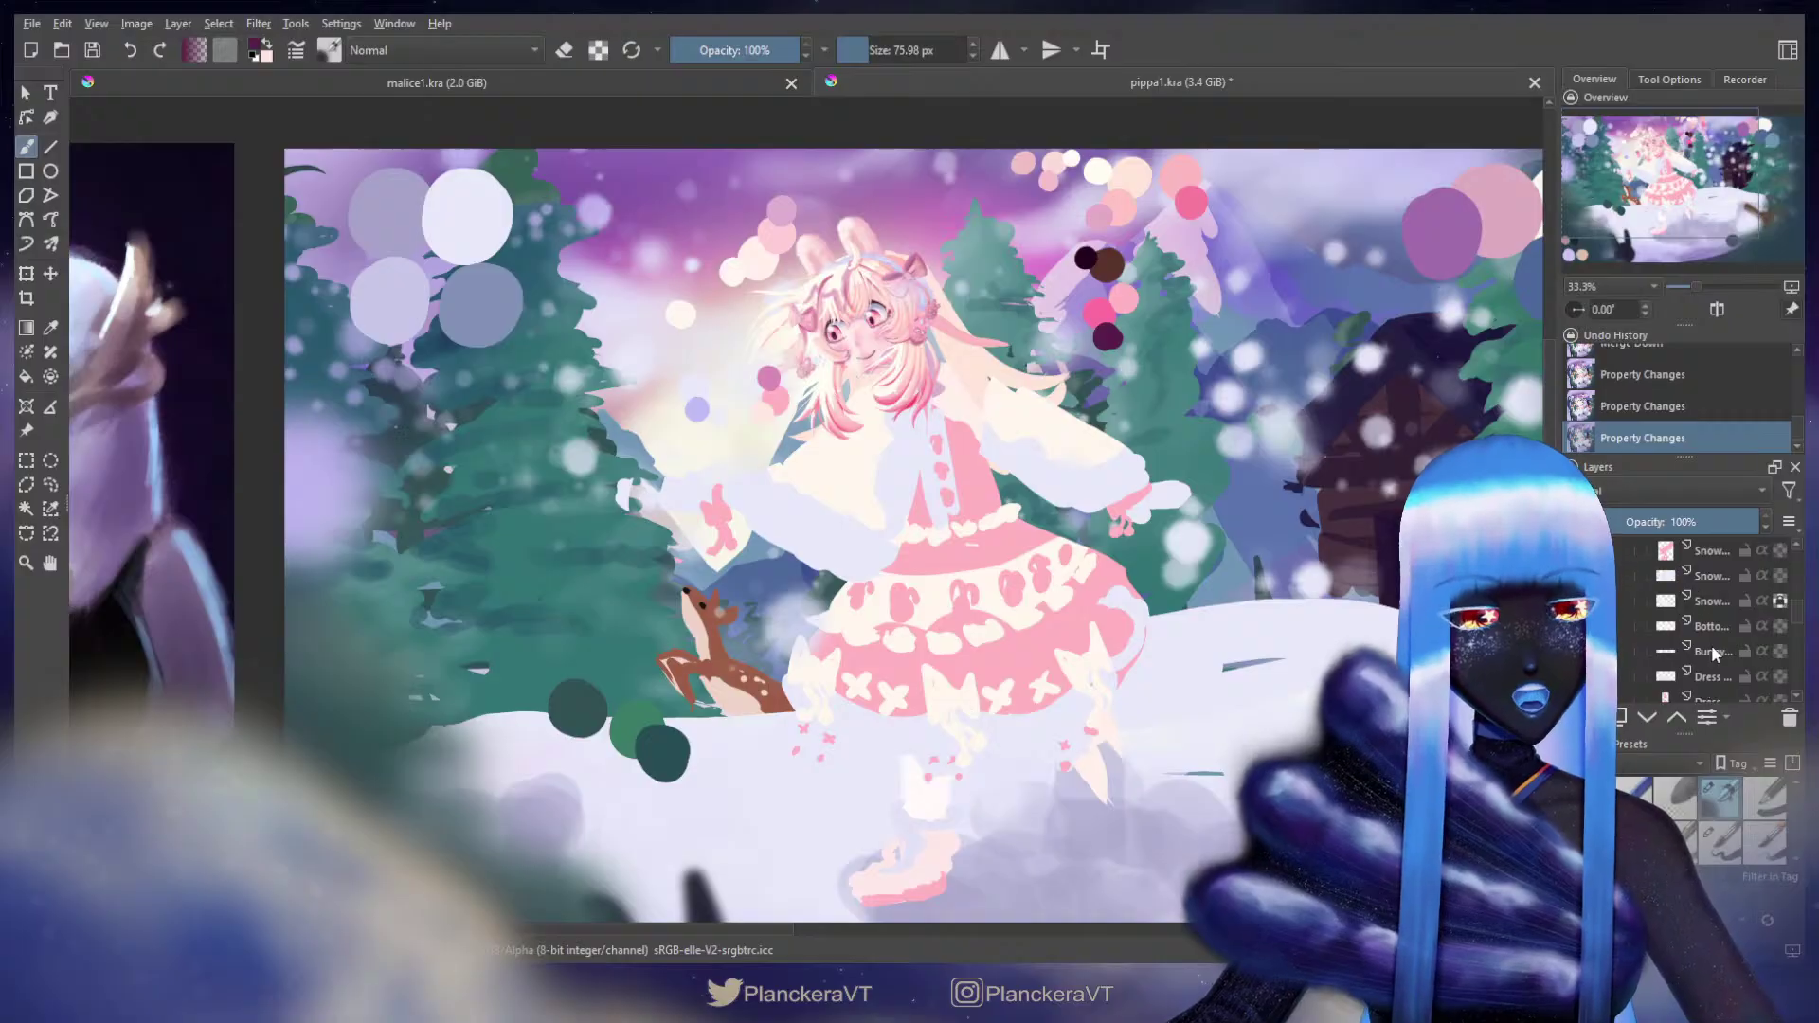
{"action": "scroll", "coordinate": [1711, 644], "scroll_direction": "down", "scroll_amount": 5}
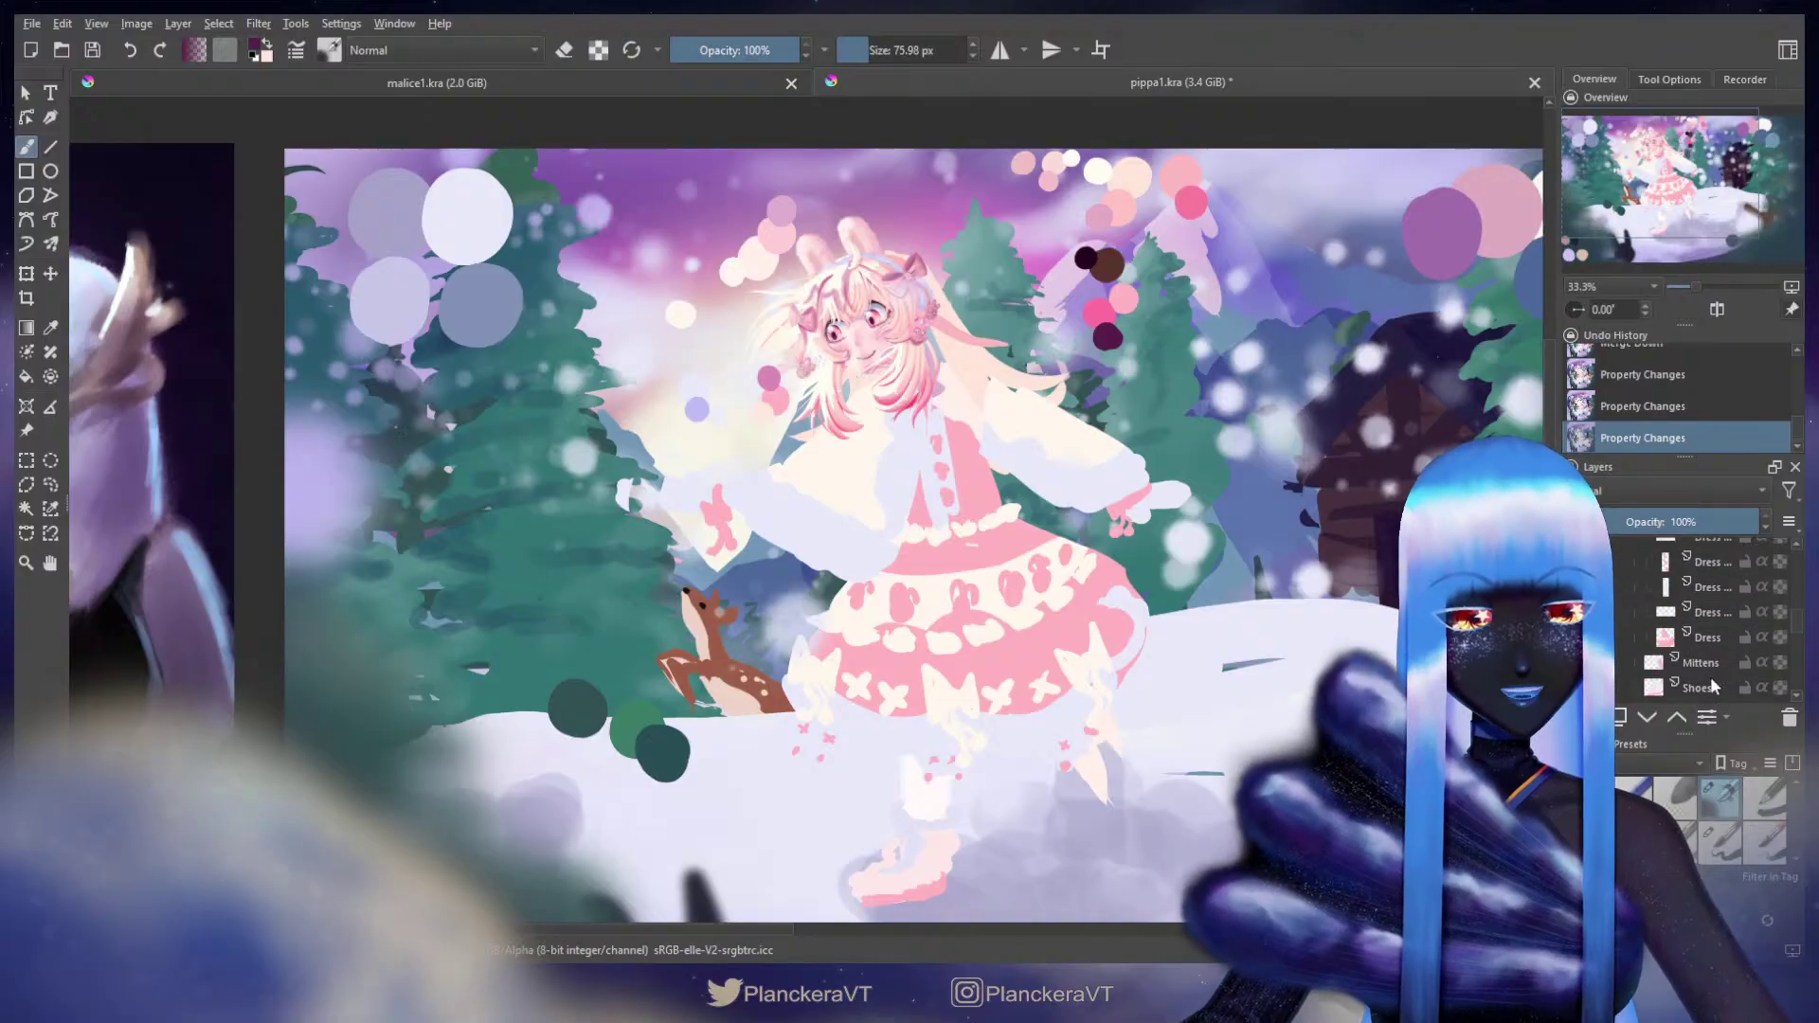
{"action": "scroll", "coordinate": [1713, 682], "scroll_direction": "down", "scroll_amount": 3}
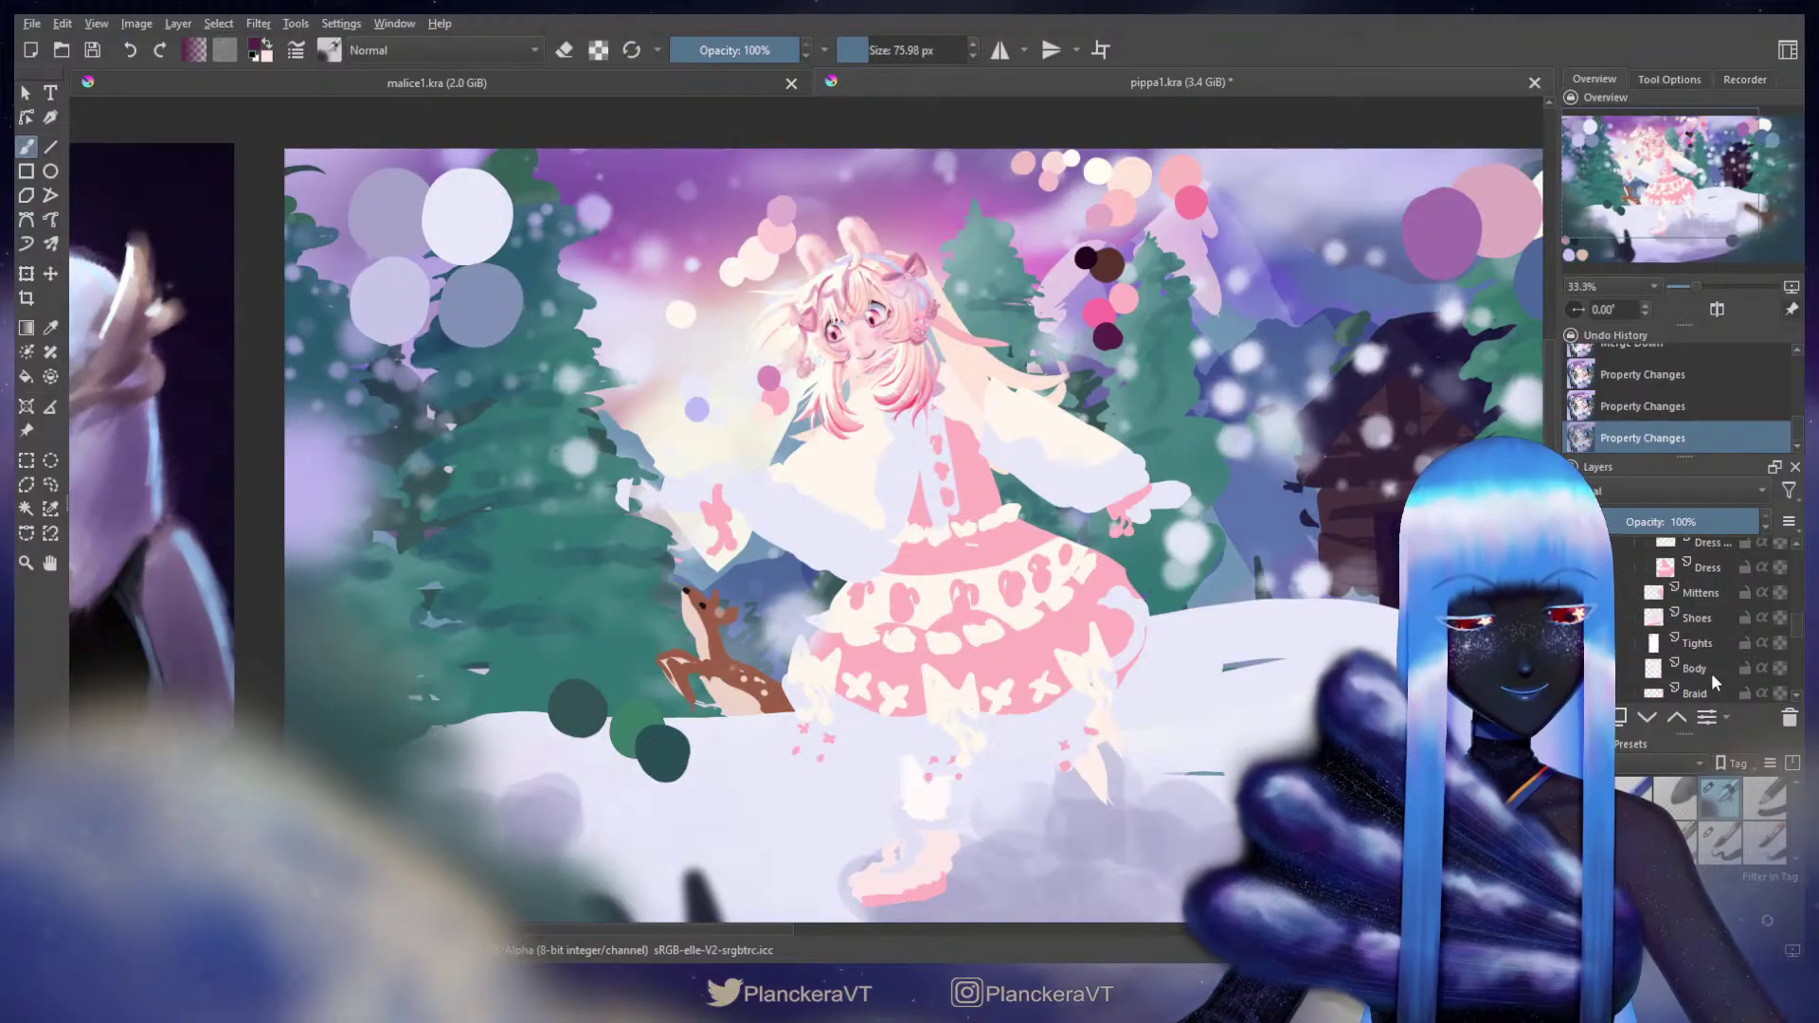
Step: Move the three remaining Snowman layers between Tights and Body, then merge the Snowman Arm layer down into Body
{"action": "scroll", "coordinate": [1710, 668], "scroll_direction": "up", "scroll_amount": 8}
{"action": "scroll", "coordinate": [1713, 568], "scroll_direction": "up", "scroll_amount": 3}
{"action": "left_click", "coordinate": [1710, 620]}
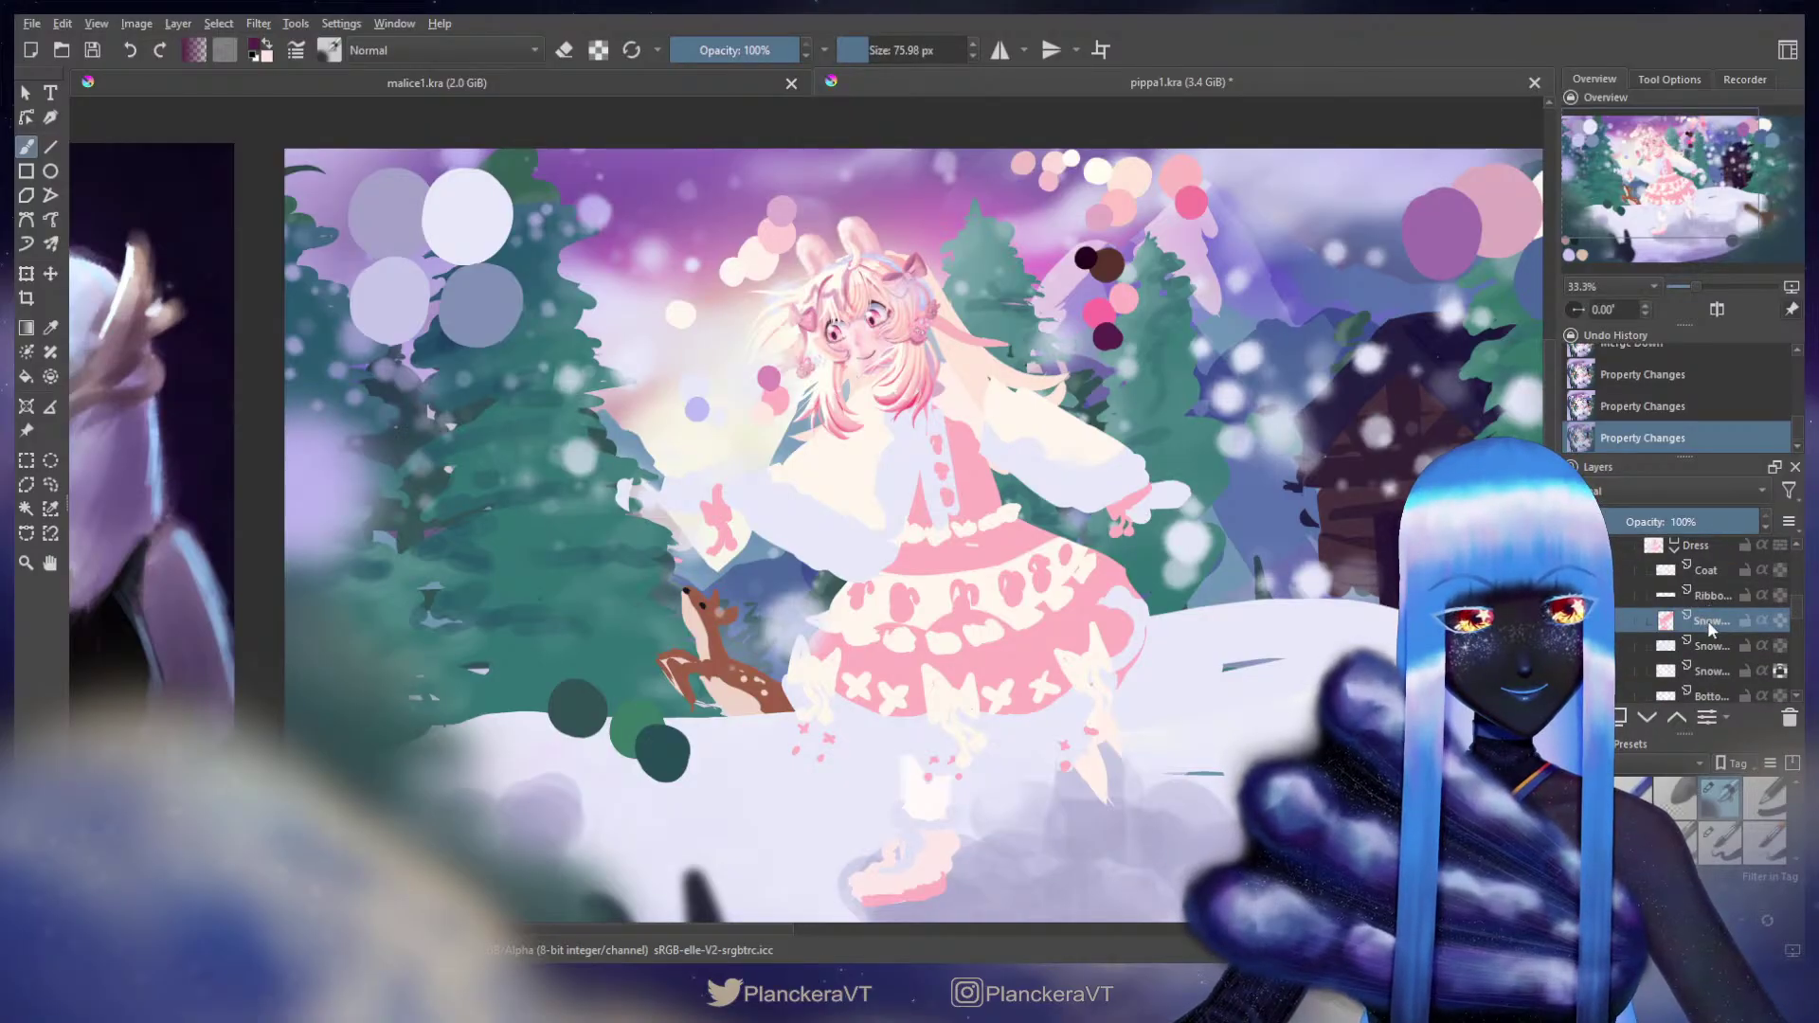
{"action": "scroll", "coordinate": [1706, 645], "scroll_direction": "down", "scroll_amount": 3}
{"action": "left_click", "coordinate": [1714, 603], "text": "shift"}
{"action": "left_click_drag", "start_coordinate": [1714, 604], "coordinate": [1725, 684]}
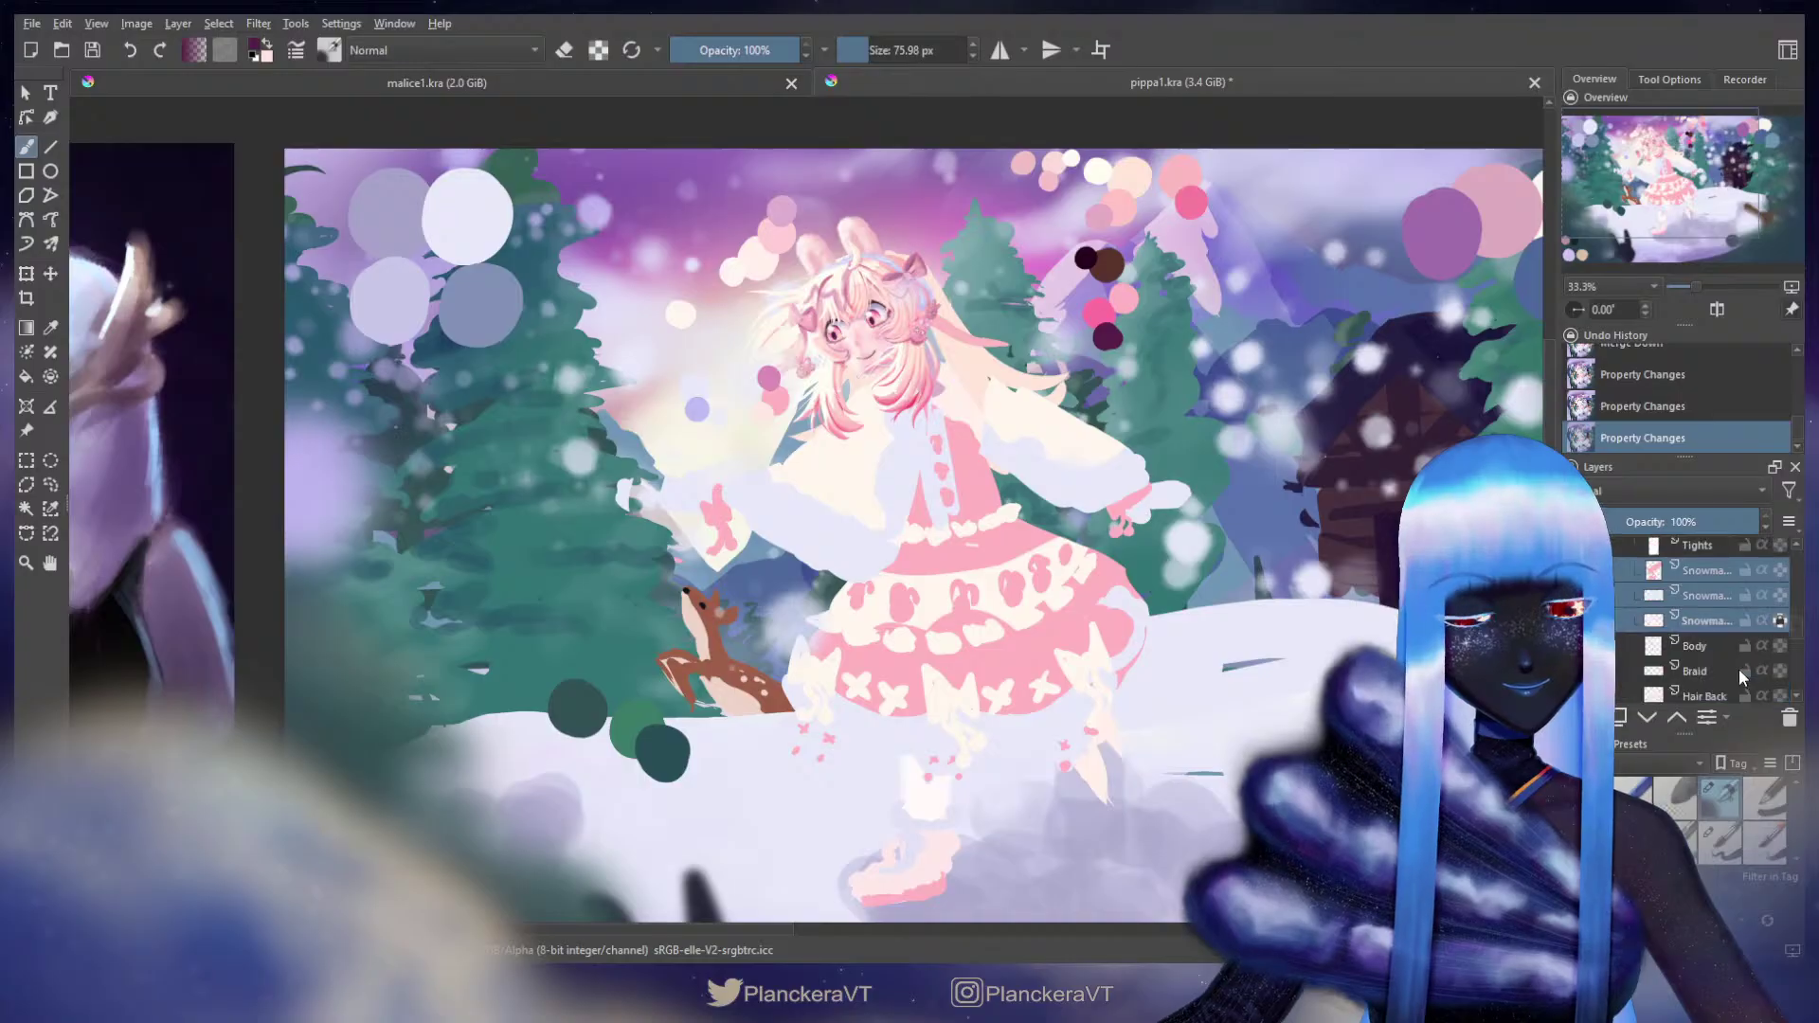
{"action": "left_click", "coordinate": [1714, 621]}
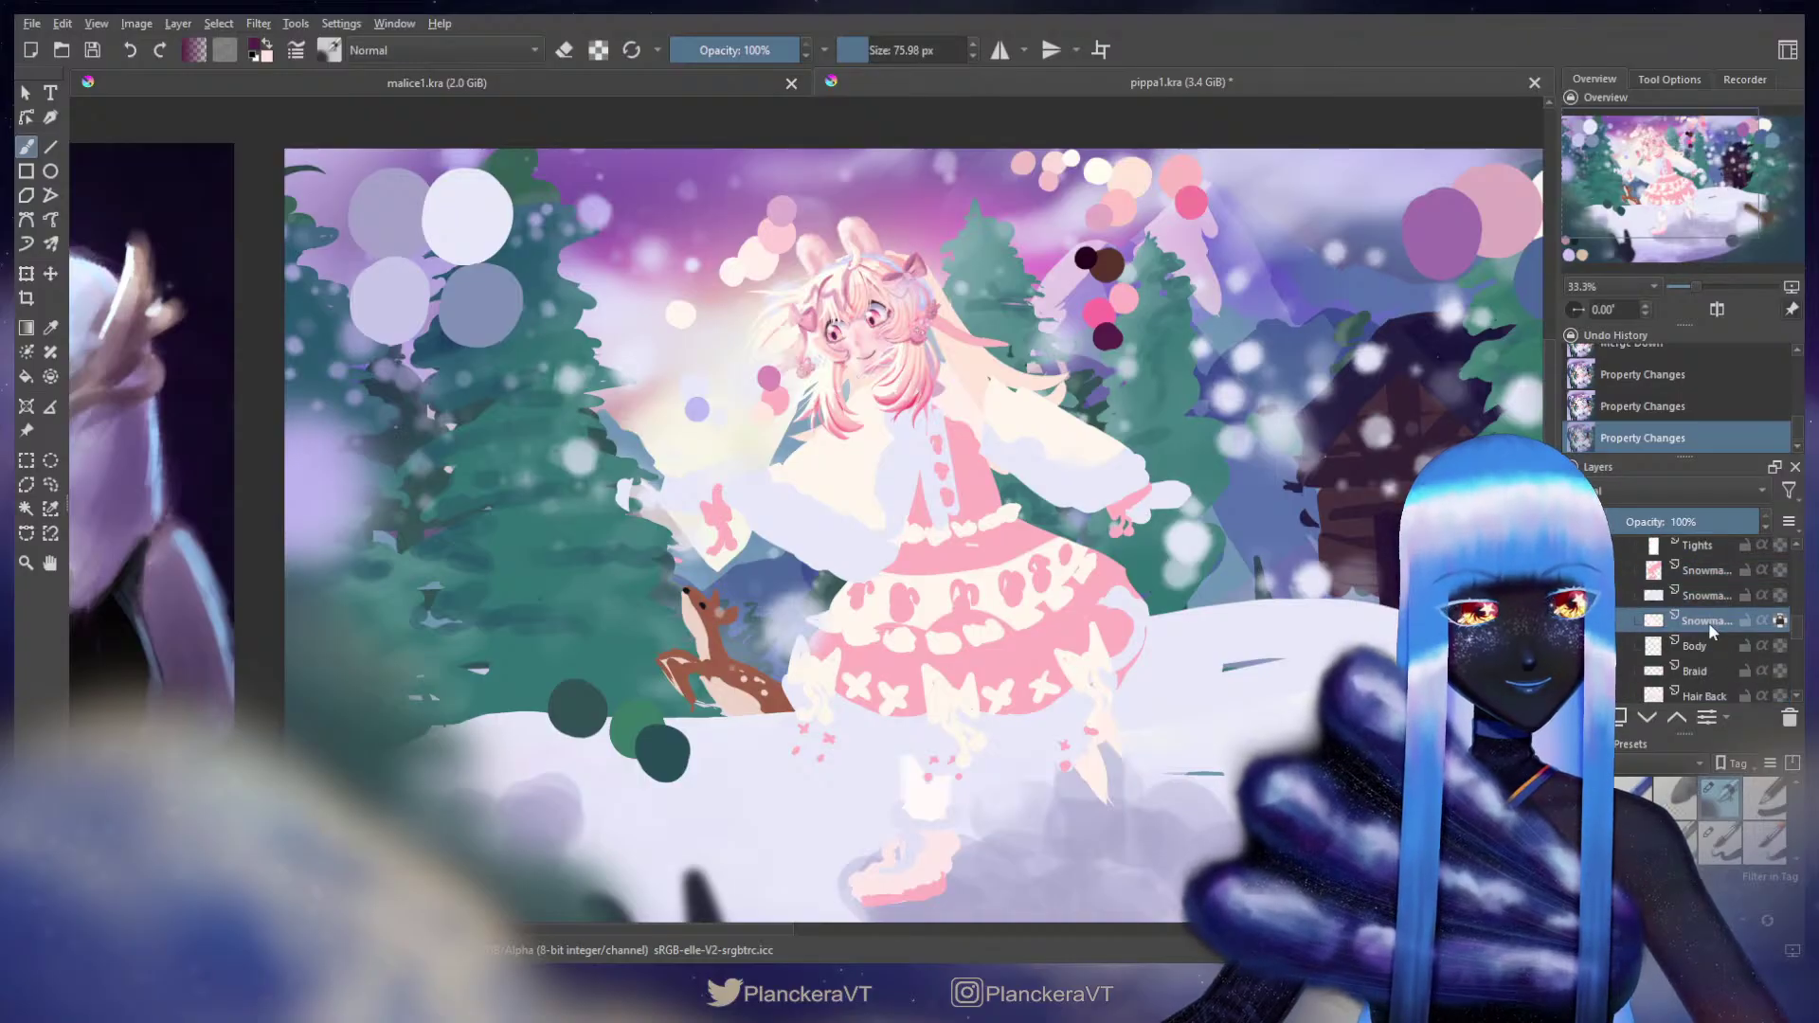
{"action": "key", "text": "ctrl+e"}
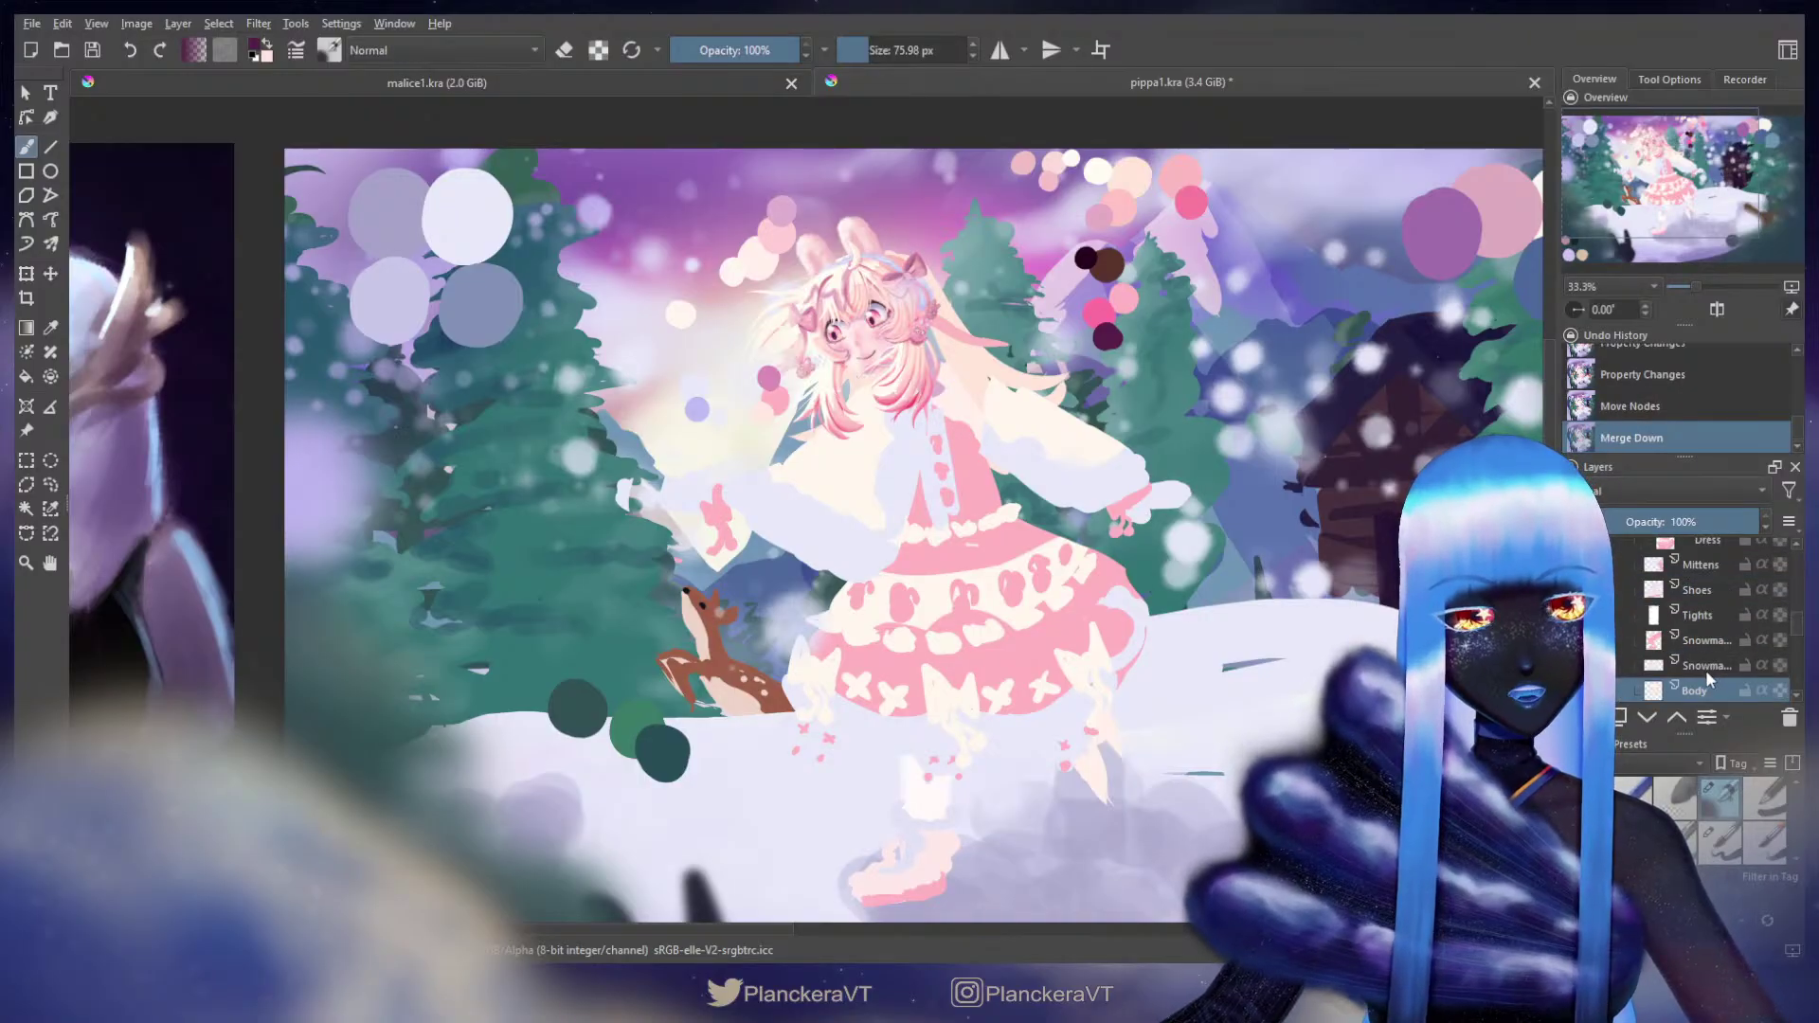
Step: Move each snowman mitten layer directly above Mittens and merge it down into Mittens
{"action": "left_click_drag", "start_coordinate": [1703, 663], "coordinate": [1718, 565]}
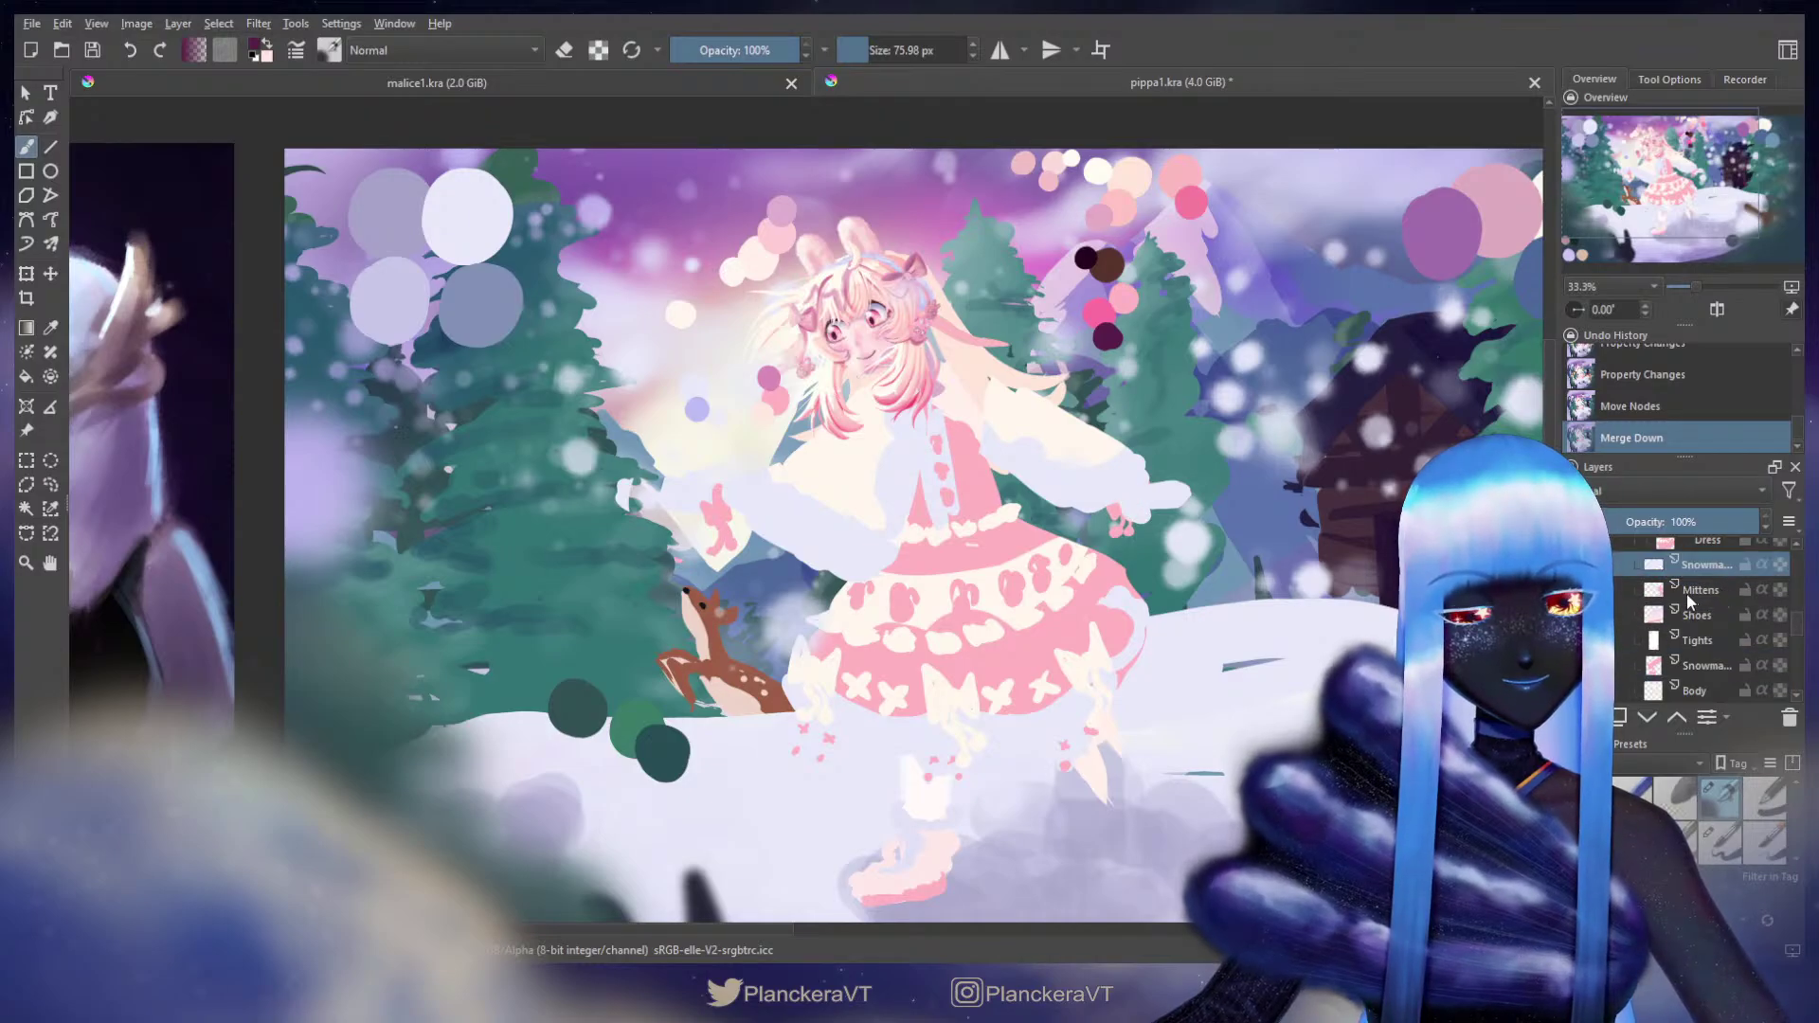
{"action": "key", "text": "ctrl+e"}
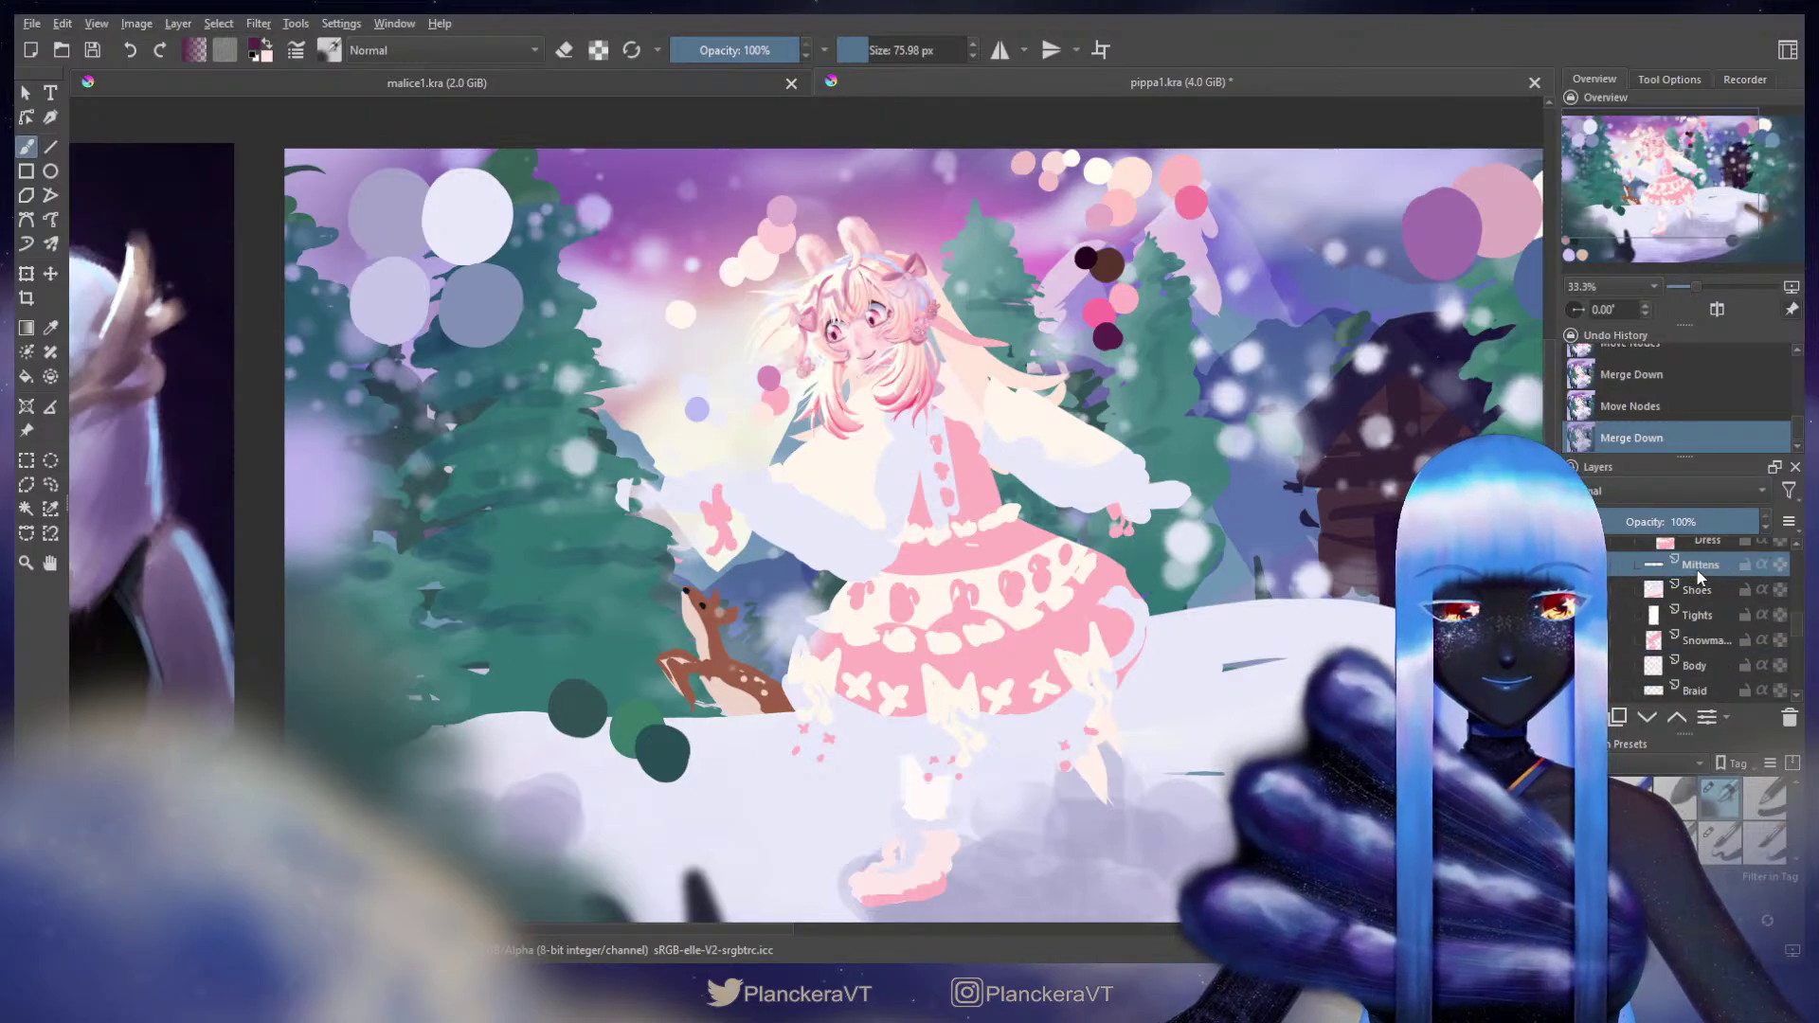
{"action": "left_click_drag", "start_coordinate": [1698, 634], "coordinate": [1710, 572]}
{"action": "key", "text": "ctrl+e"}
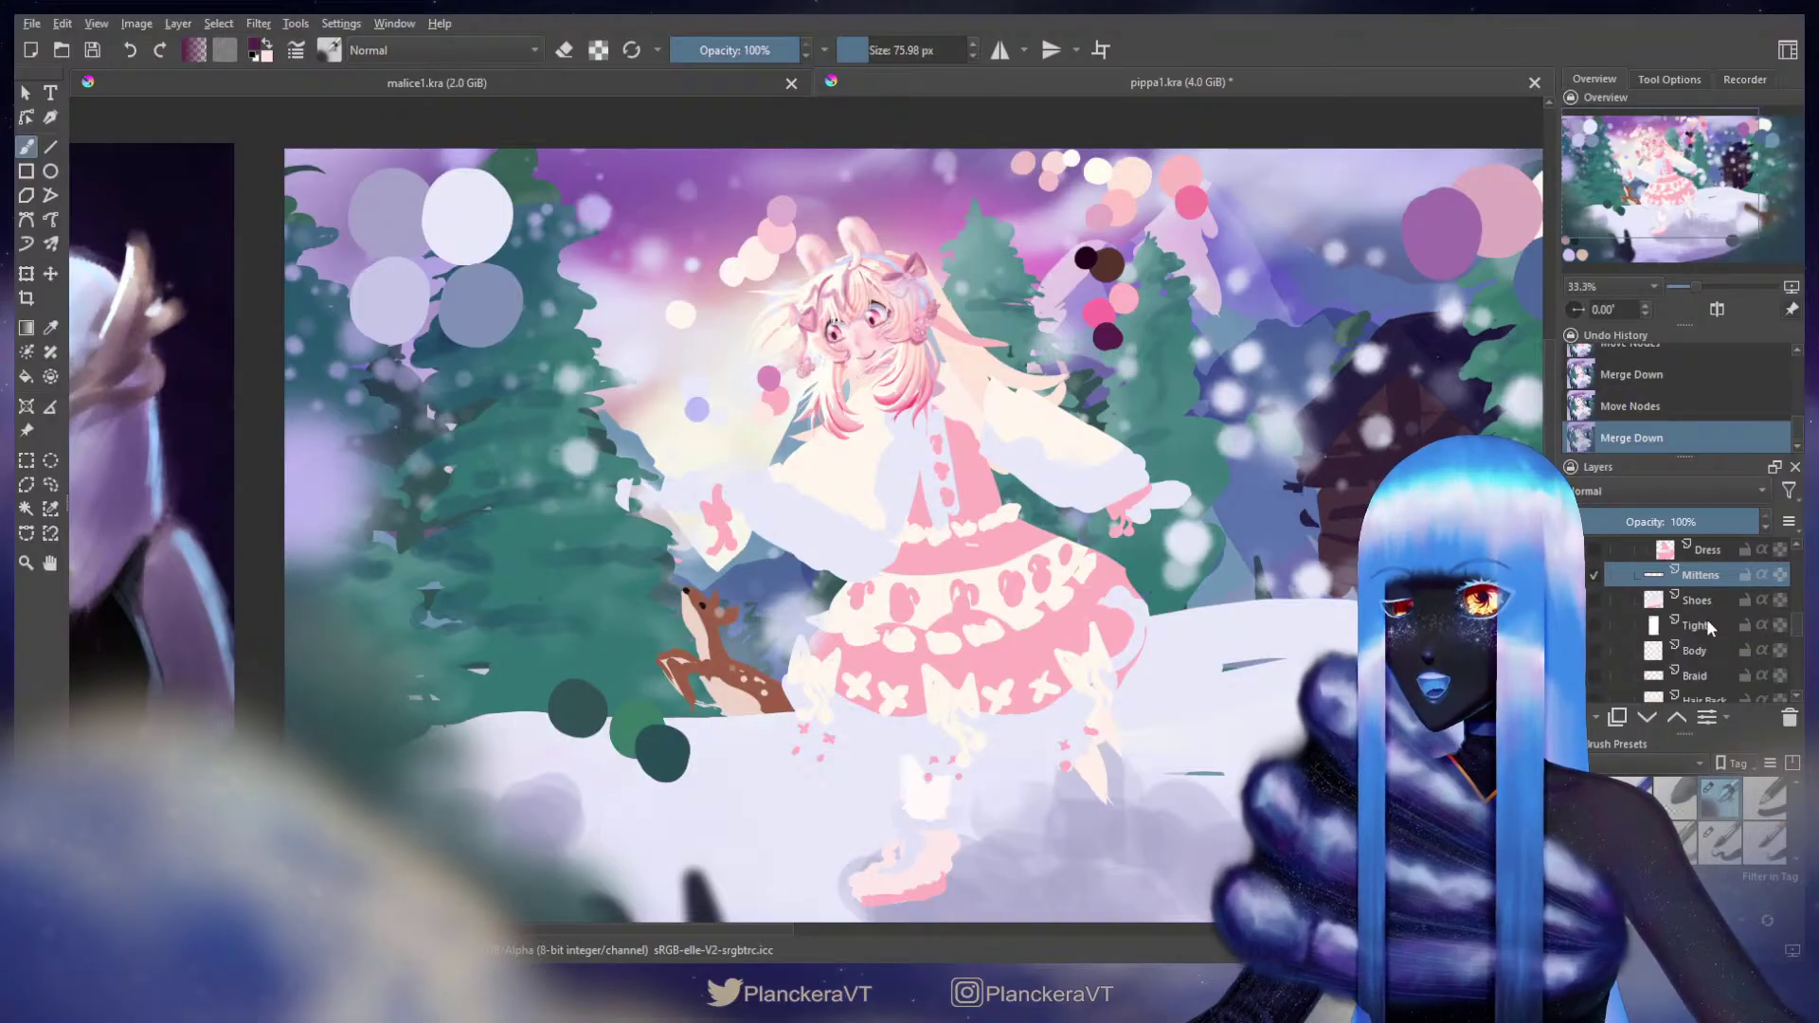
Step: Hide the Hair Back and Braid layers, then return to the Coat layer in the Dress group
{"action": "scroll", "coordinate": [1707, 621], "scroll_direction": "down", "scroll_amount": 2}
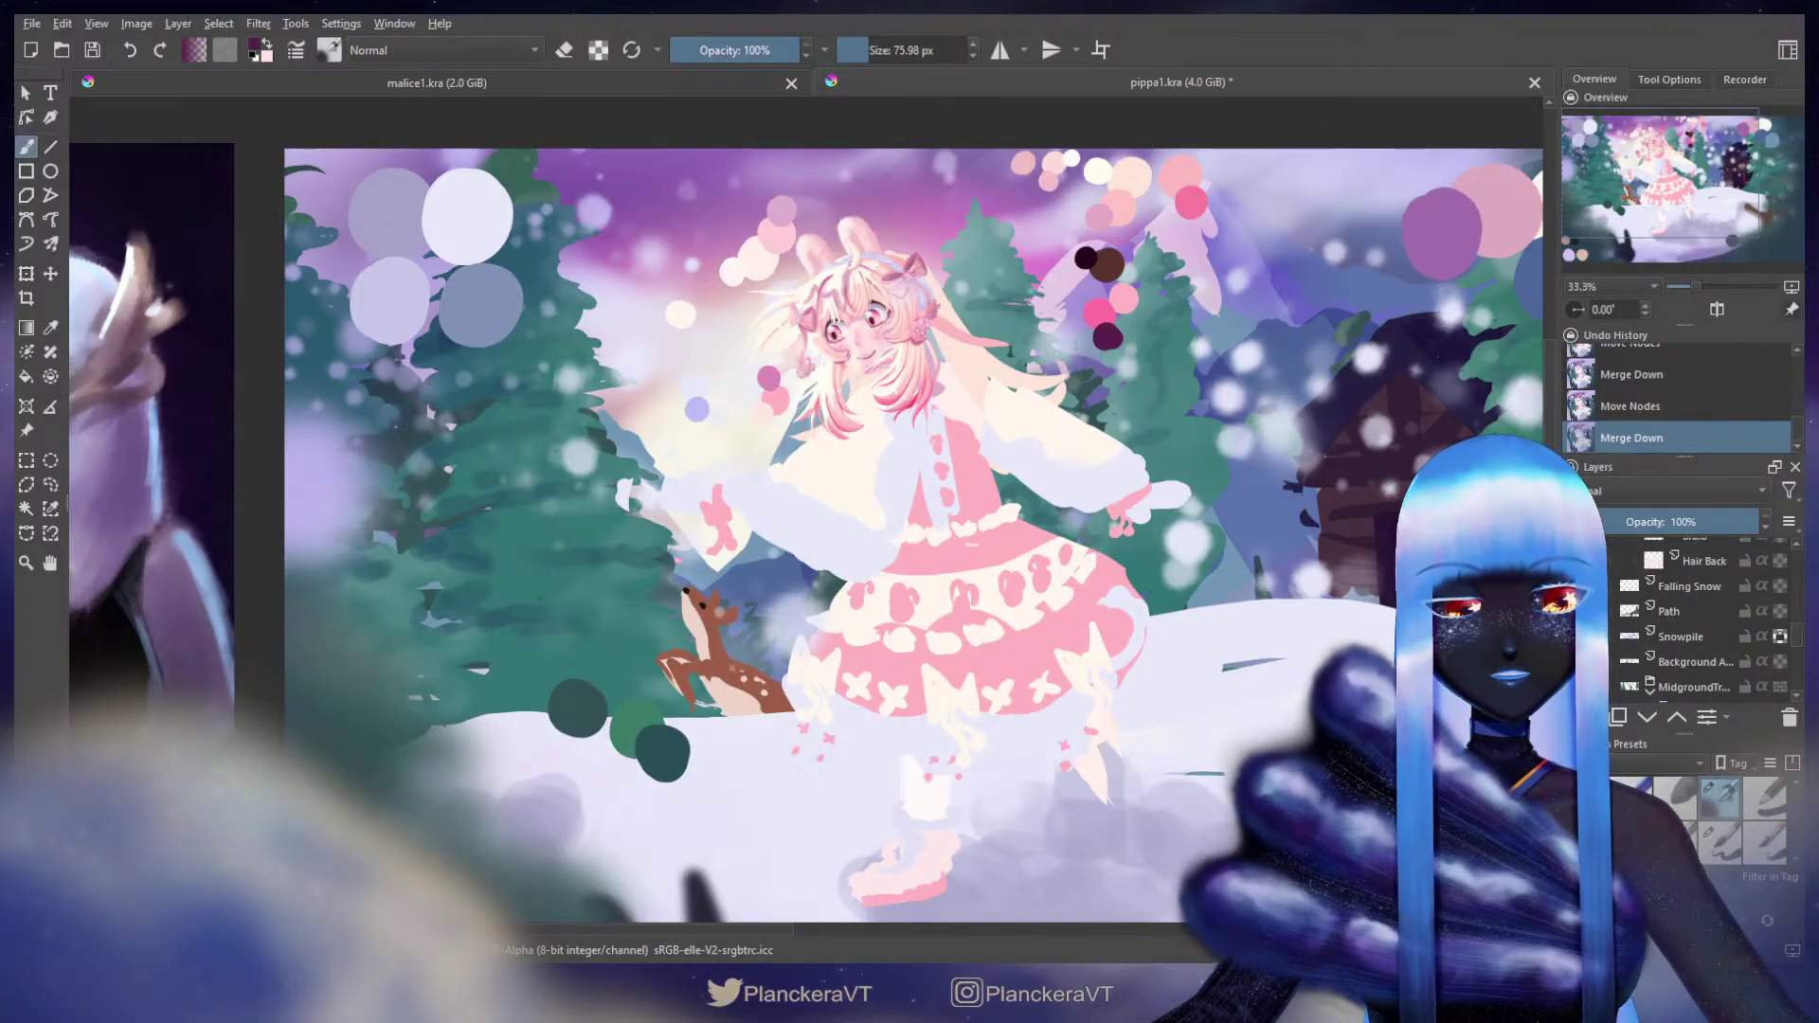
{"action": "left_click", "coordinate": [1593, 561]}
{"action": "scroll", "coordinate": [1597, 589], "scroll_direction": "up", "scroll_amount": 1}
{"action": "left_click", "coordinate": [1593, 605]}
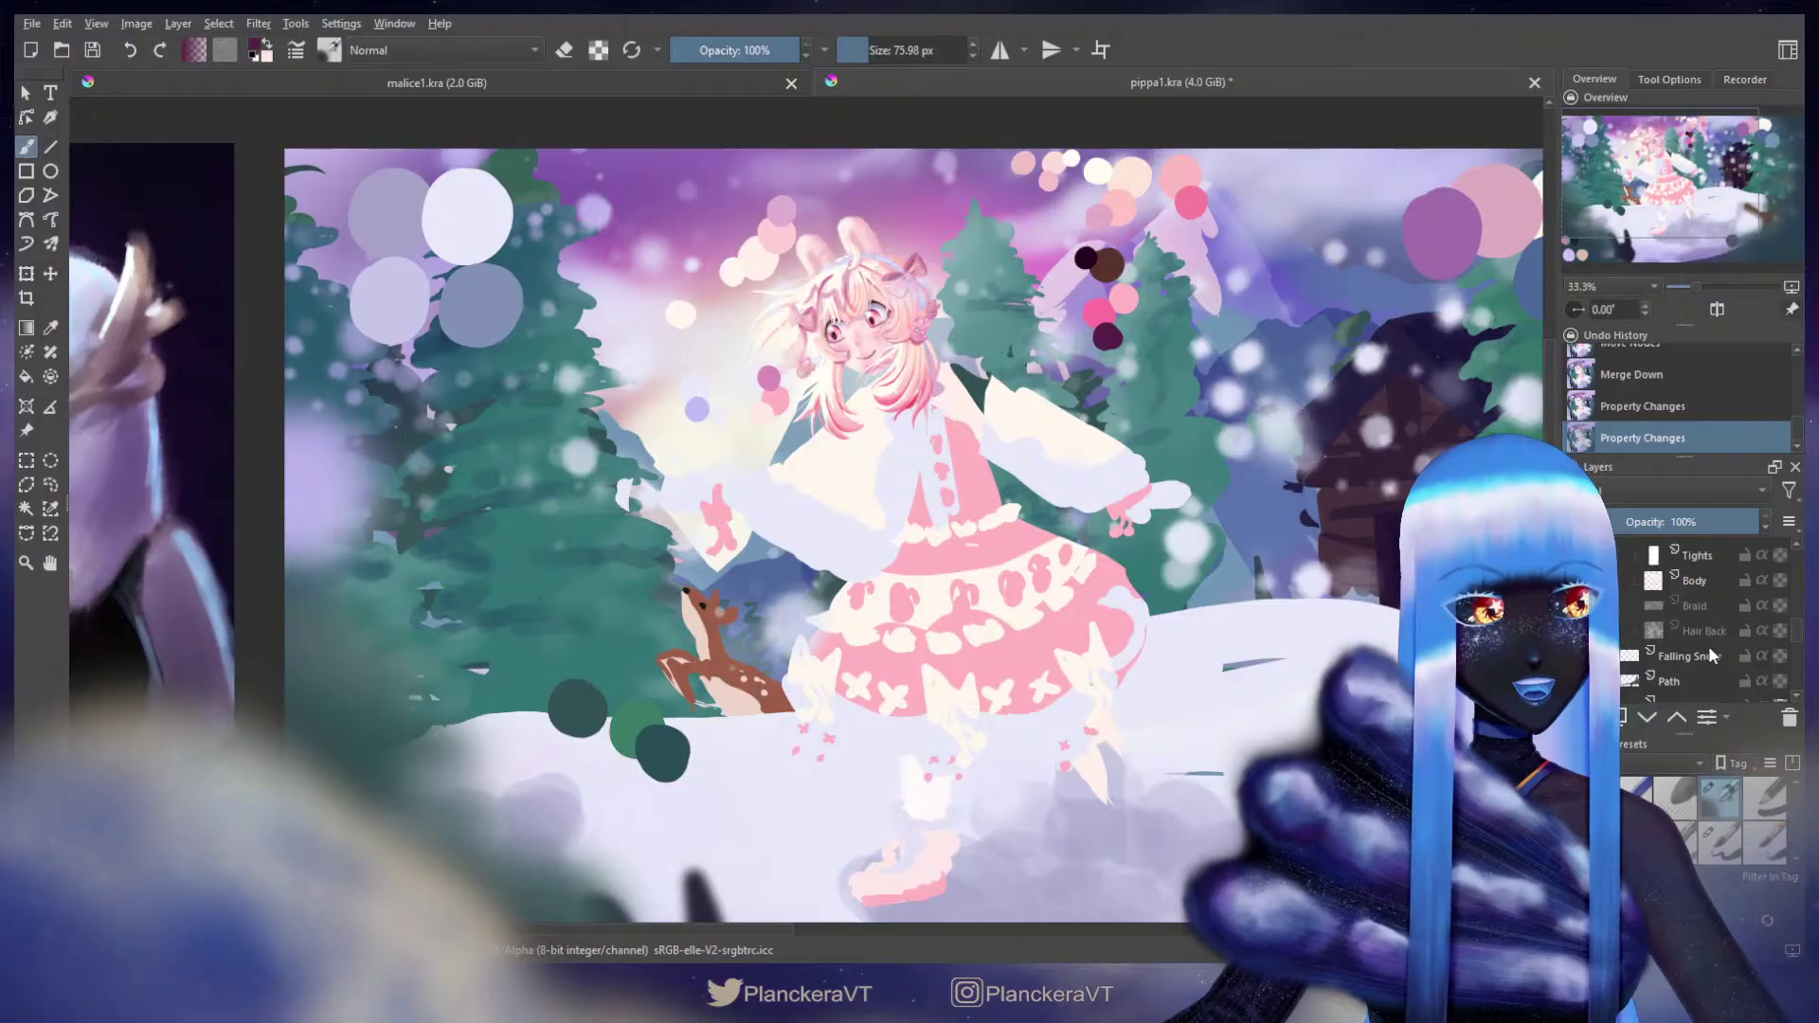
{"action": "scroll", "coordinate": [1705, 654], "scroll_direction": "up", "scroll_amount": 3}
{"action": "scroll", "coordinate": [1704, 658], "scroll_direction": "up", "scroll_amount": 2}
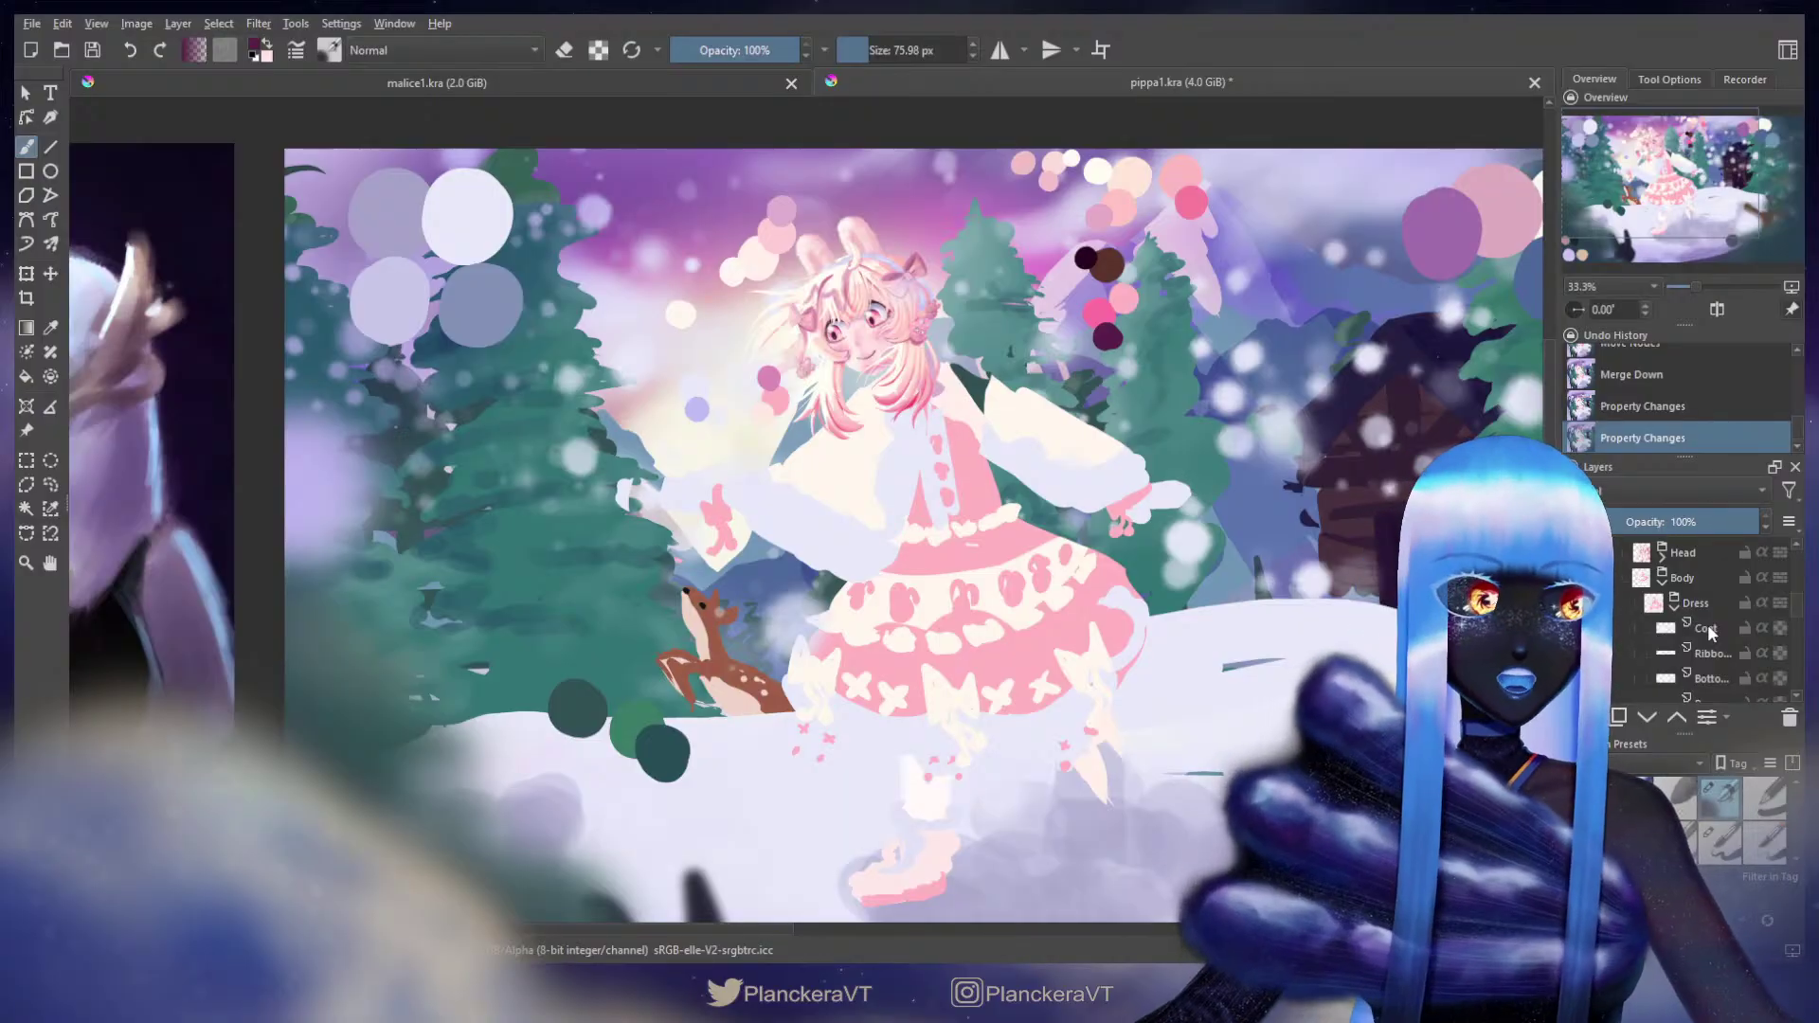
Step: Select the Coat layer and check how the outfit looks with the Head group hidden
{"action": "left_click", "coordinate": [1698, 640]}
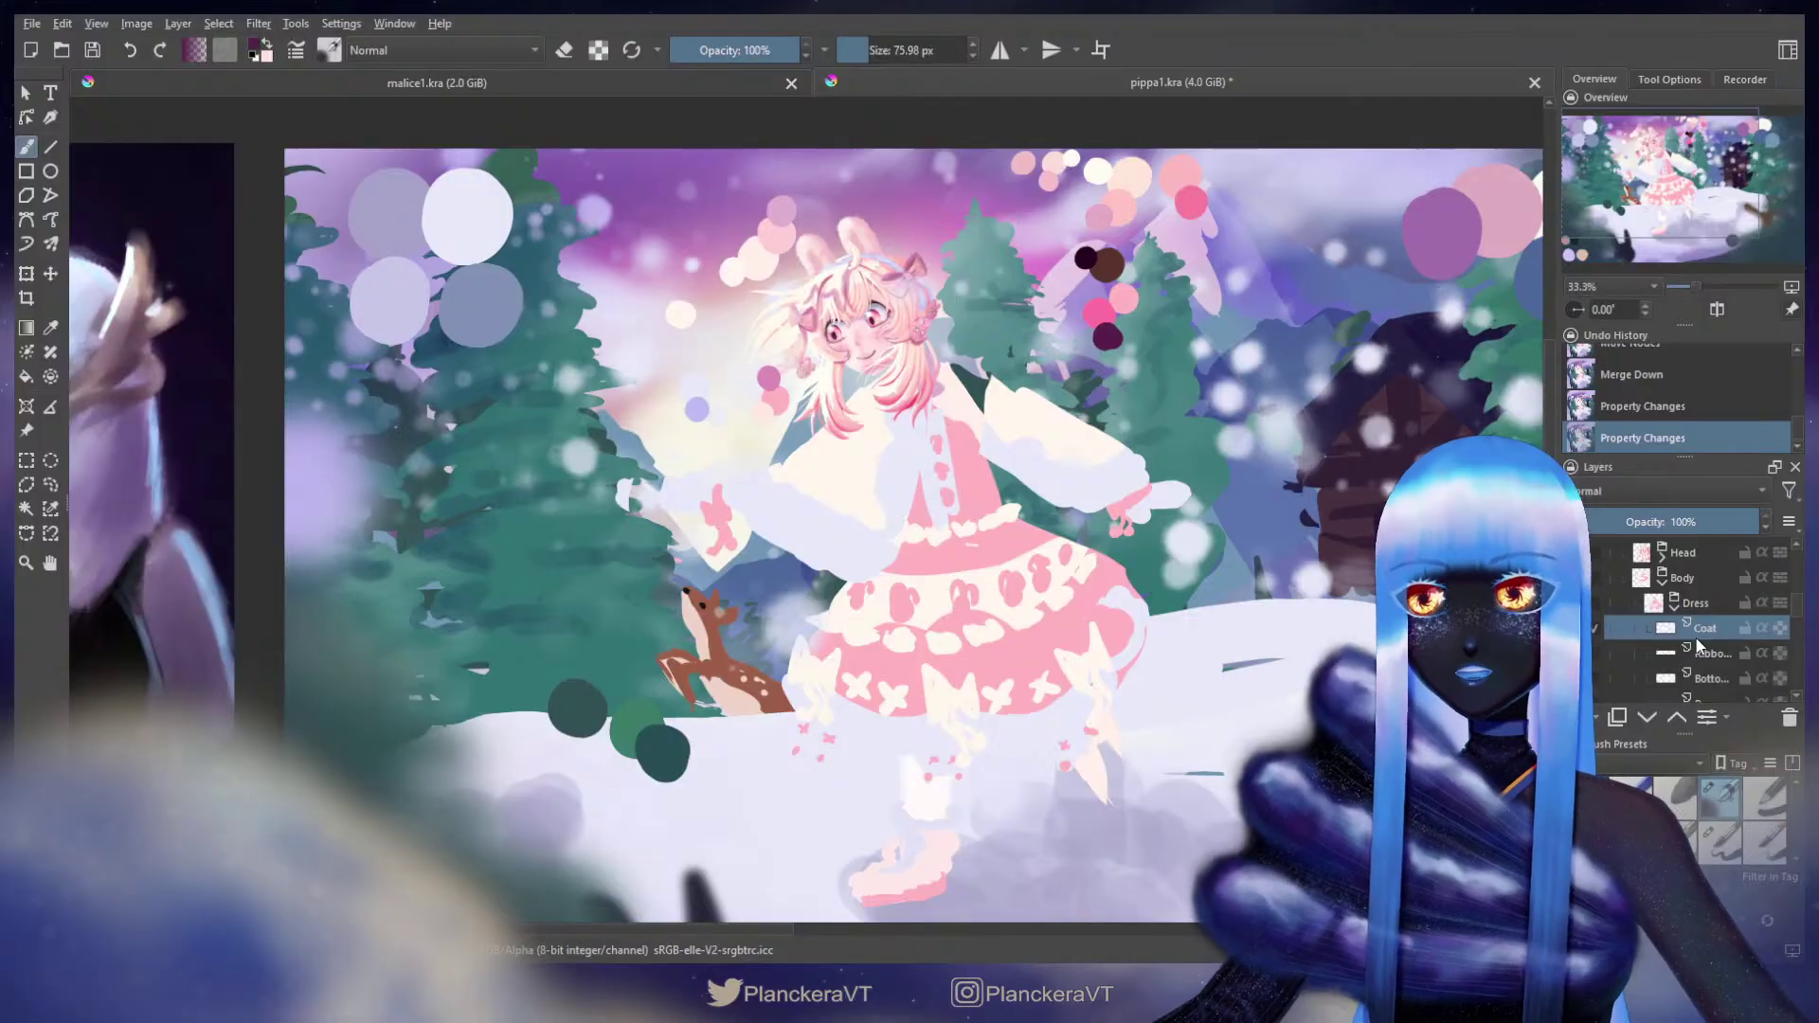
{"action": "left_click_drag", "start_coordinate": [919, 406], "coordinate": [1012, 427]}
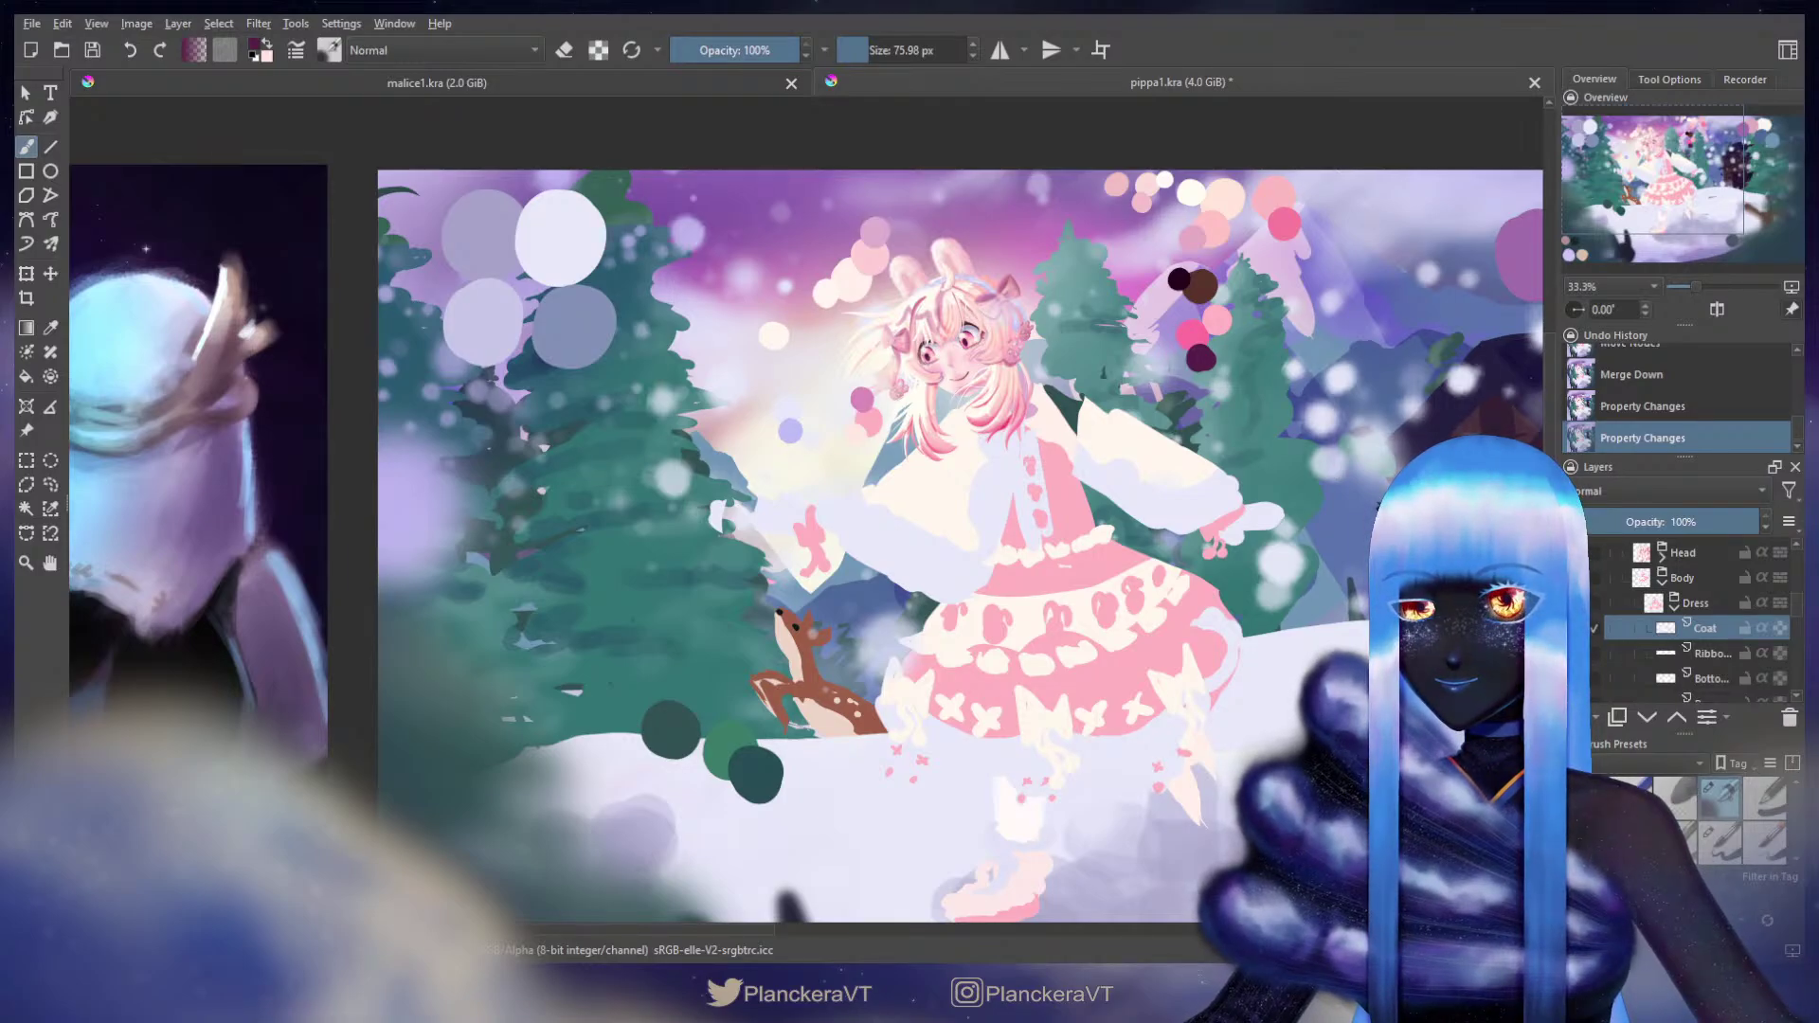
{"action": "left_click", "coordinate": [1579, 552]}
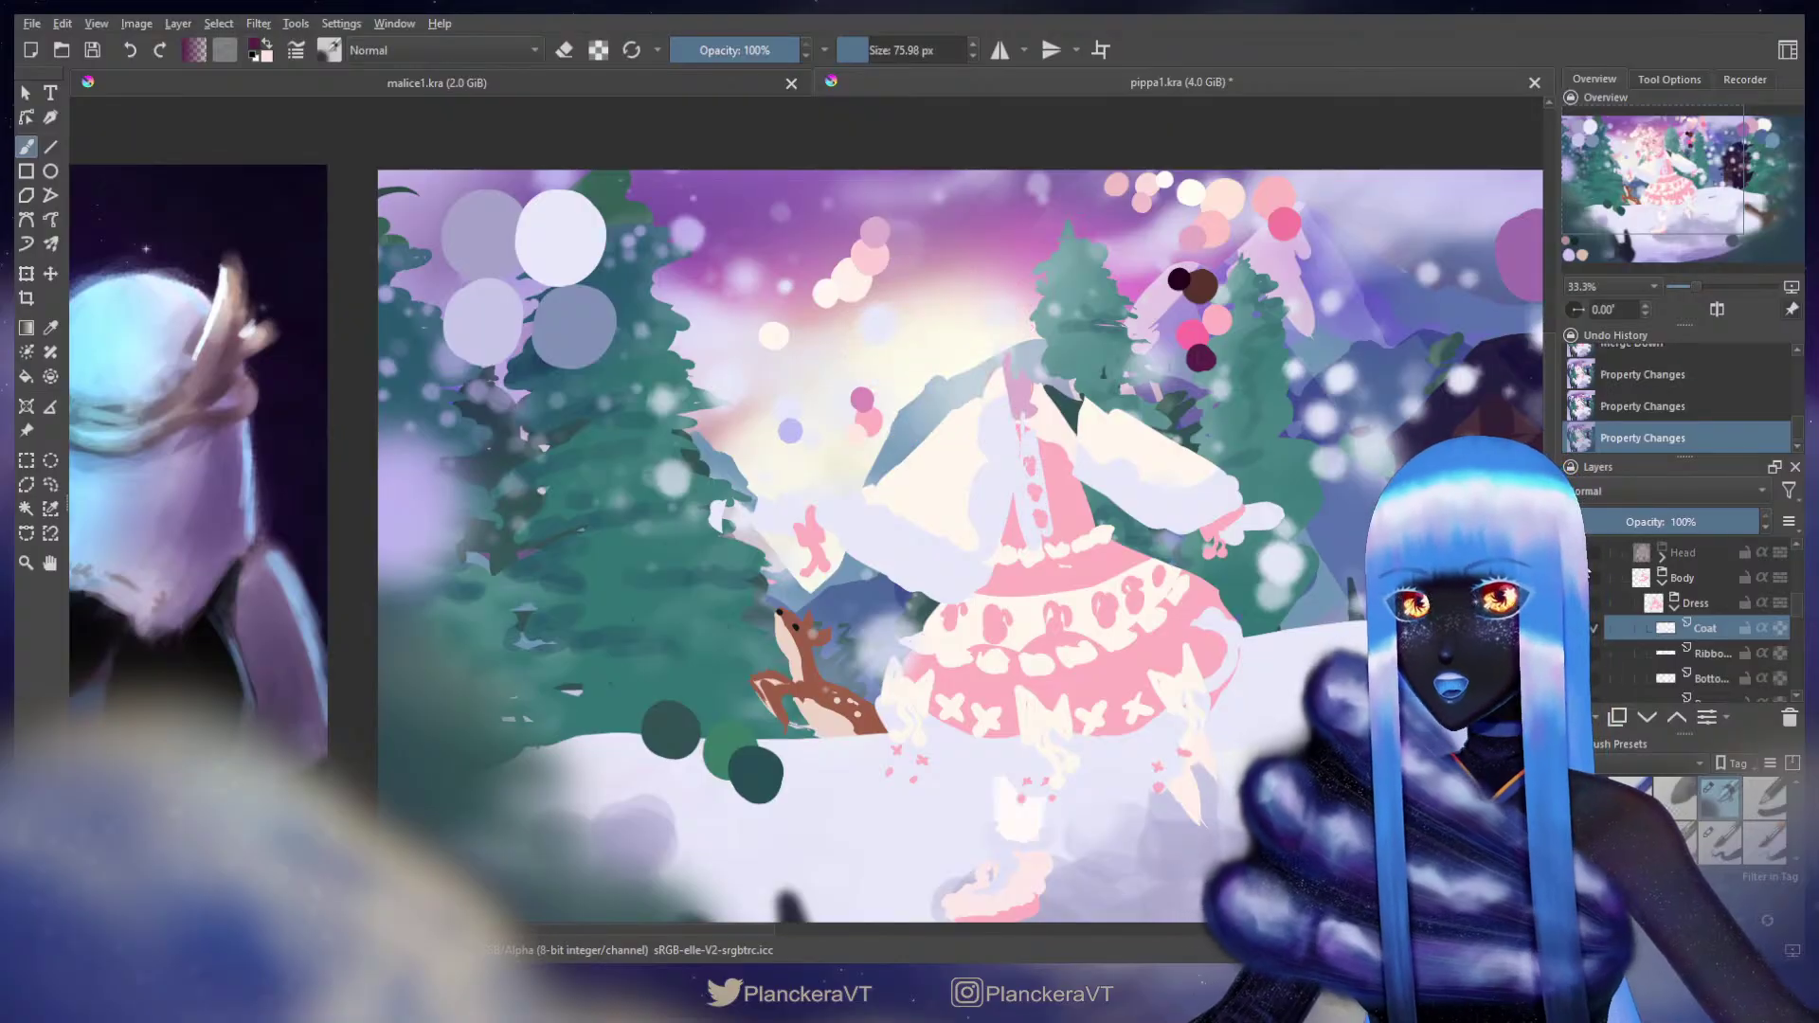
{"action": "left_click", "coordinate": [1579, 552]}
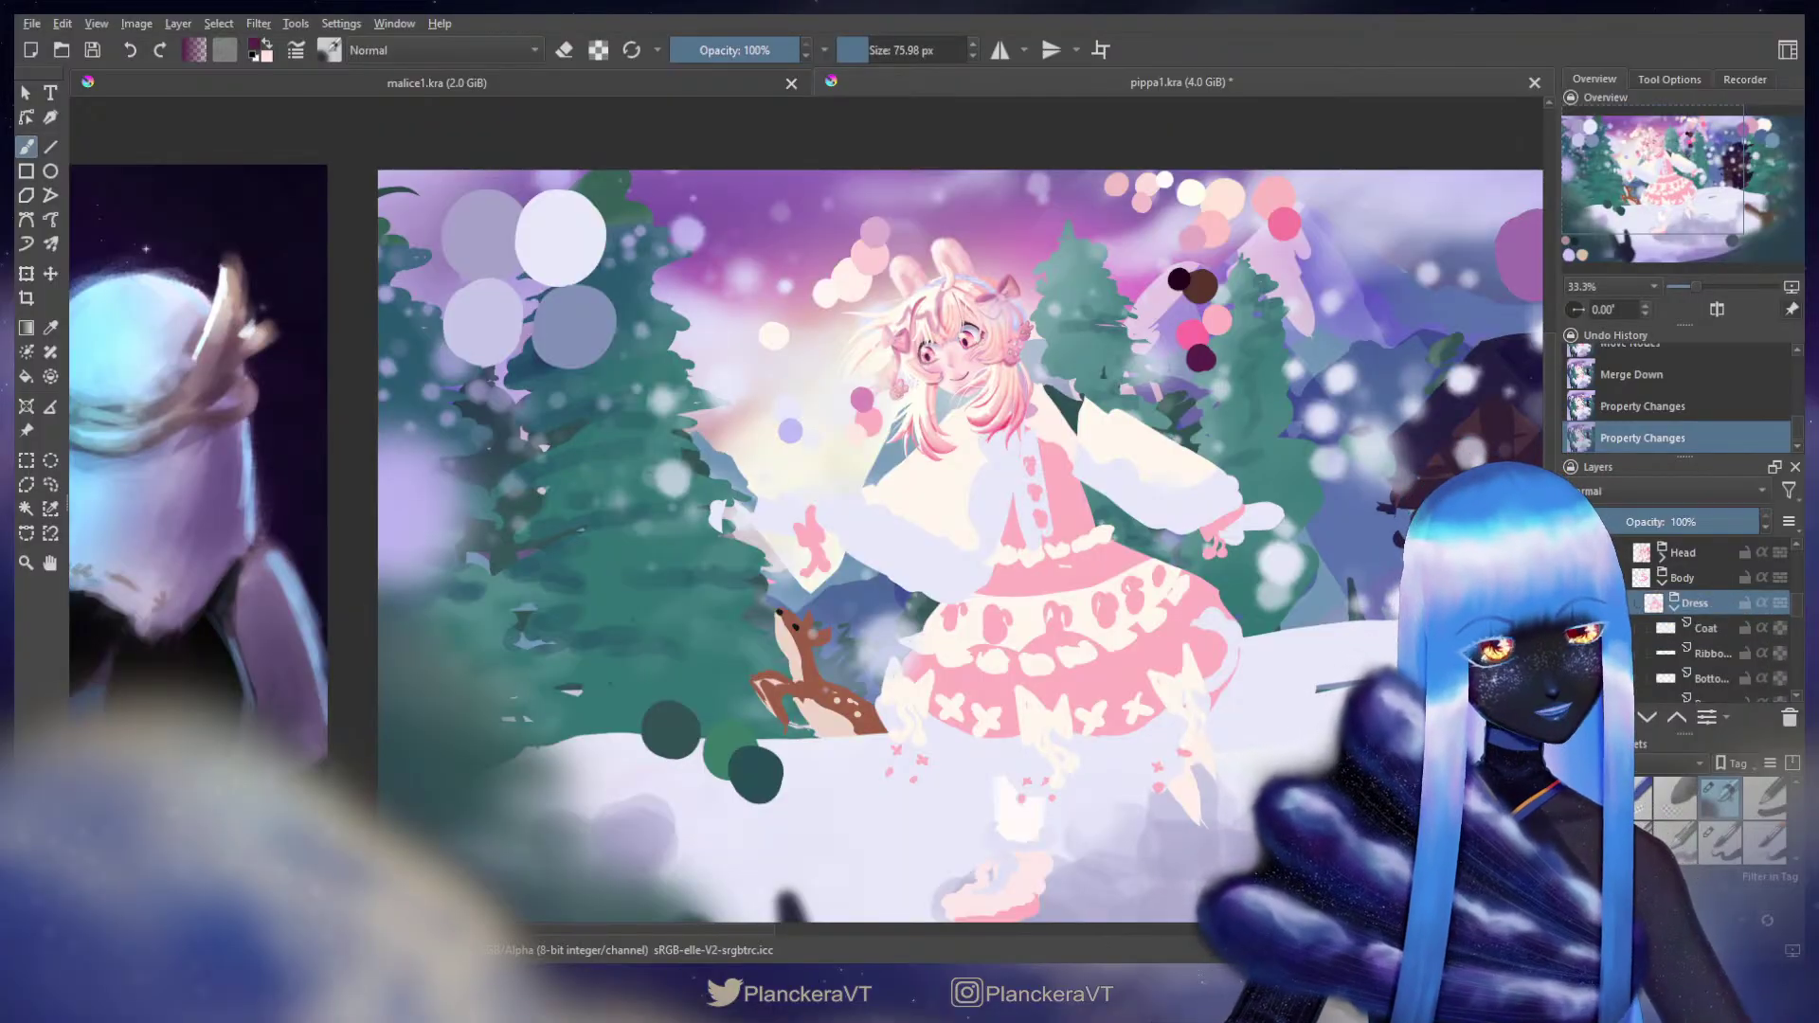
Step: Nudge the whole Dress group slightly up and to the left with a Transform
{"action": "left_click", "coordinate": [1696, 577]}
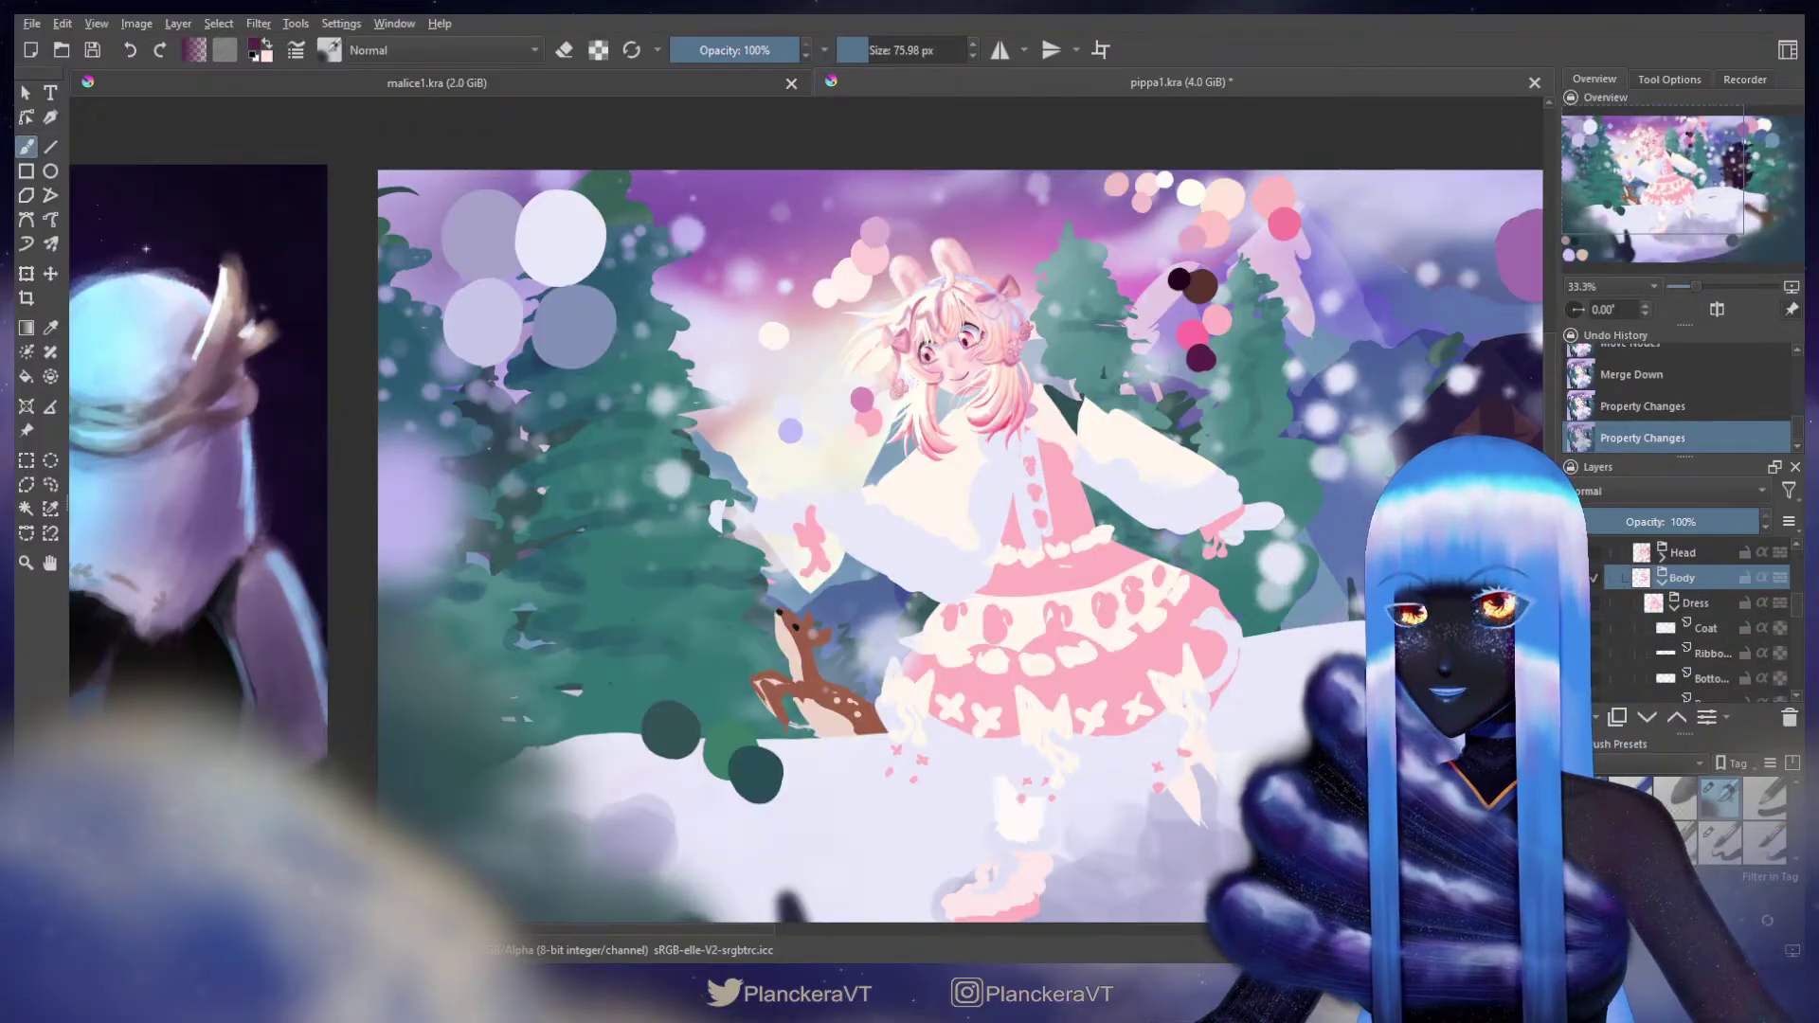
{"action": "left_click", "coordinate": [1714, 602]}
{"action": "key", "text": "ctrl+t"}
{"action": "left_click_drag", "start_coordinate": [1288, 444], "coordinate": [1288, 438]}
{"action": "left_click_drag", "start_coordinate": [1193, 511], "coordinate": [1183, 512]}
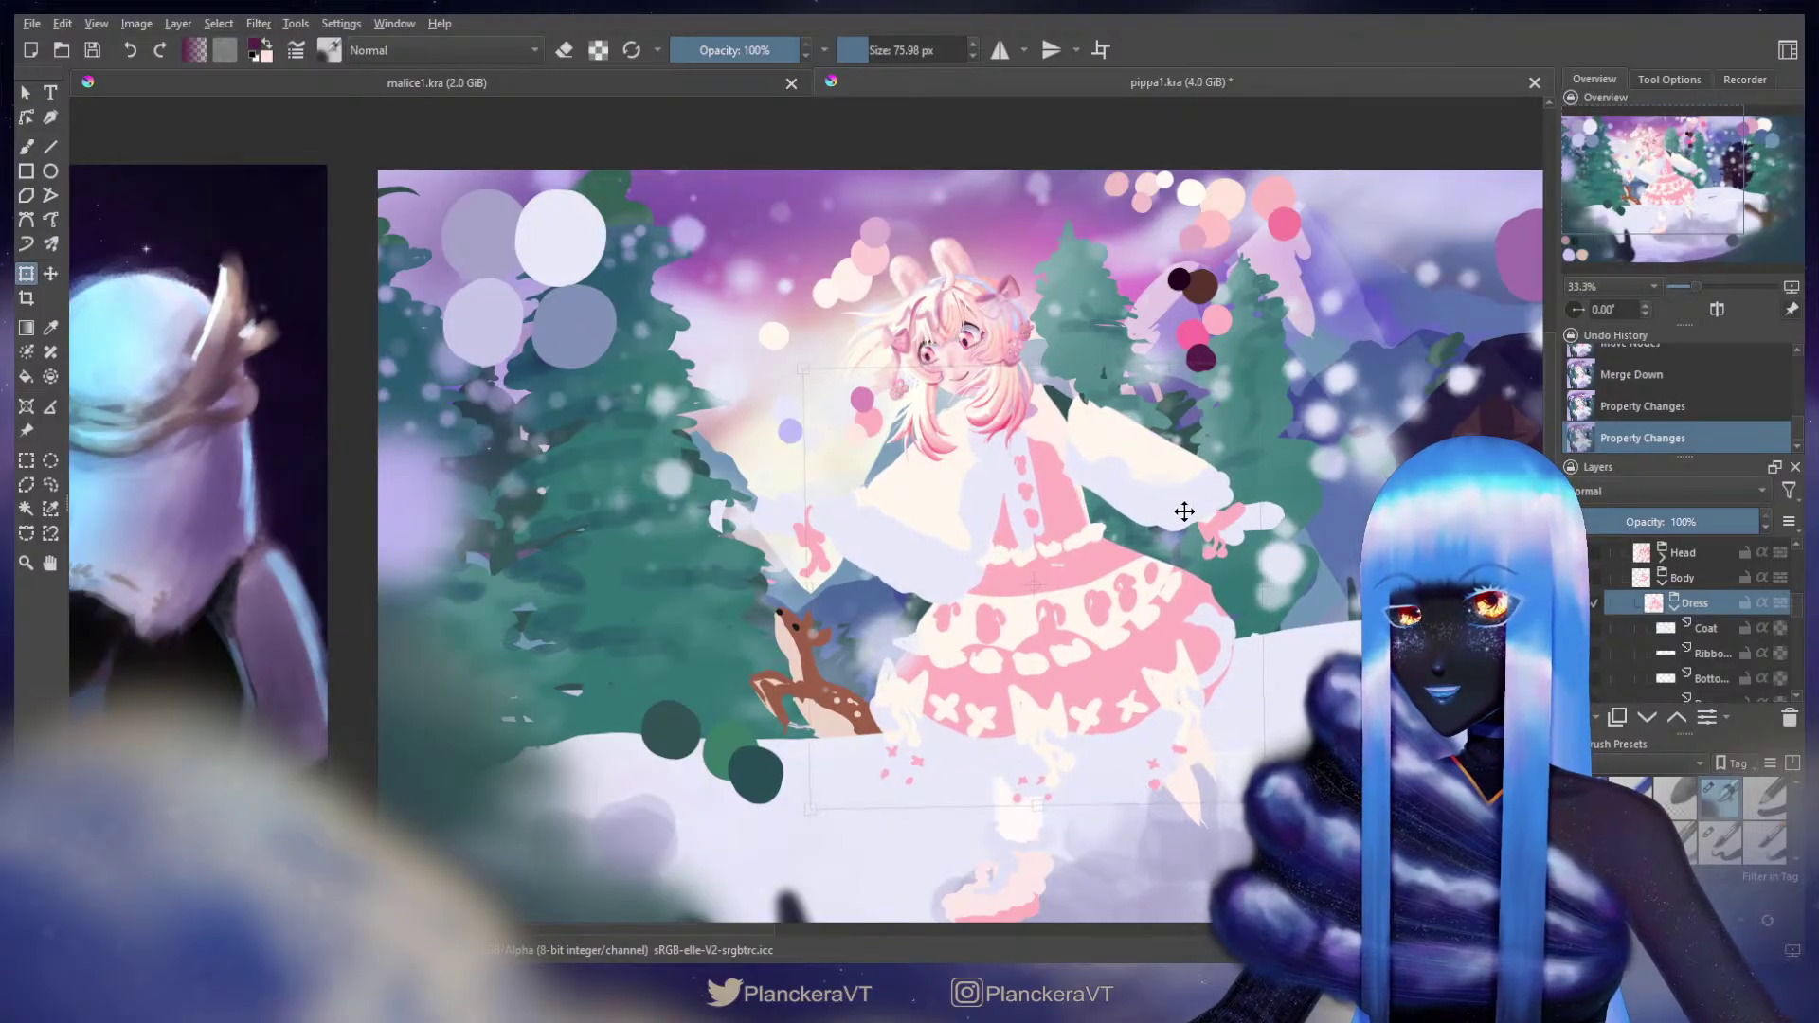
{"action": "key", "text": "b"}
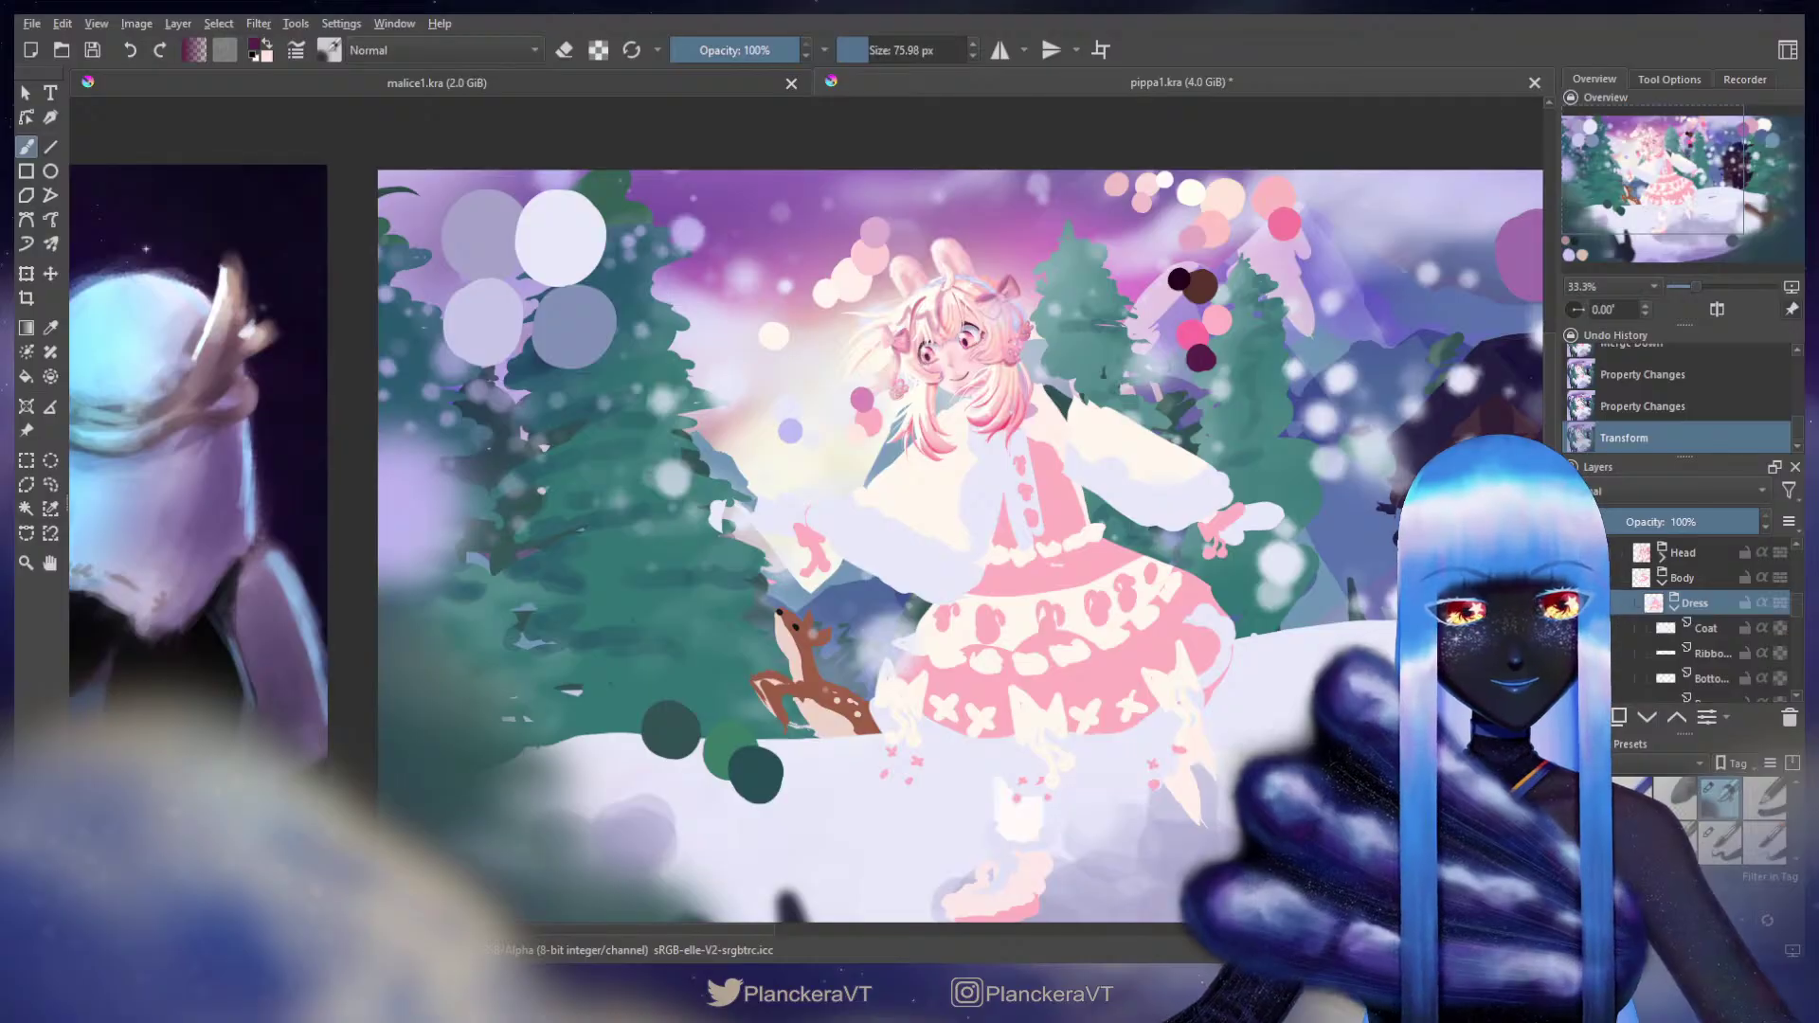
Step: Select the Body layer, choose another brush preset, and sample a pink swatch beside the girl's head
{"action": "left_click_drag", "start_coordinate": [1798, 611], "coordinate": [1794, 628]}
{"action": "scroll", "coordinate": [1799, 630], "scroll_direction": "down", "scroll_amount": 3}
{"action": "left_click", "coordinate": [1693, 642]}
{"action": "left_click", "coordinate": [1719, 842]}
{"action": "left_click_drag", "start_coordinate": [860, 219], "coordinate": [880, 302]}
{"action": "left_click", "coordinate": [901, 315], "text": "ctrl"}
{"action": "scroll", "coordinate": [1702, 628], "scroll_direction": "up", "scroll_amount": 3}
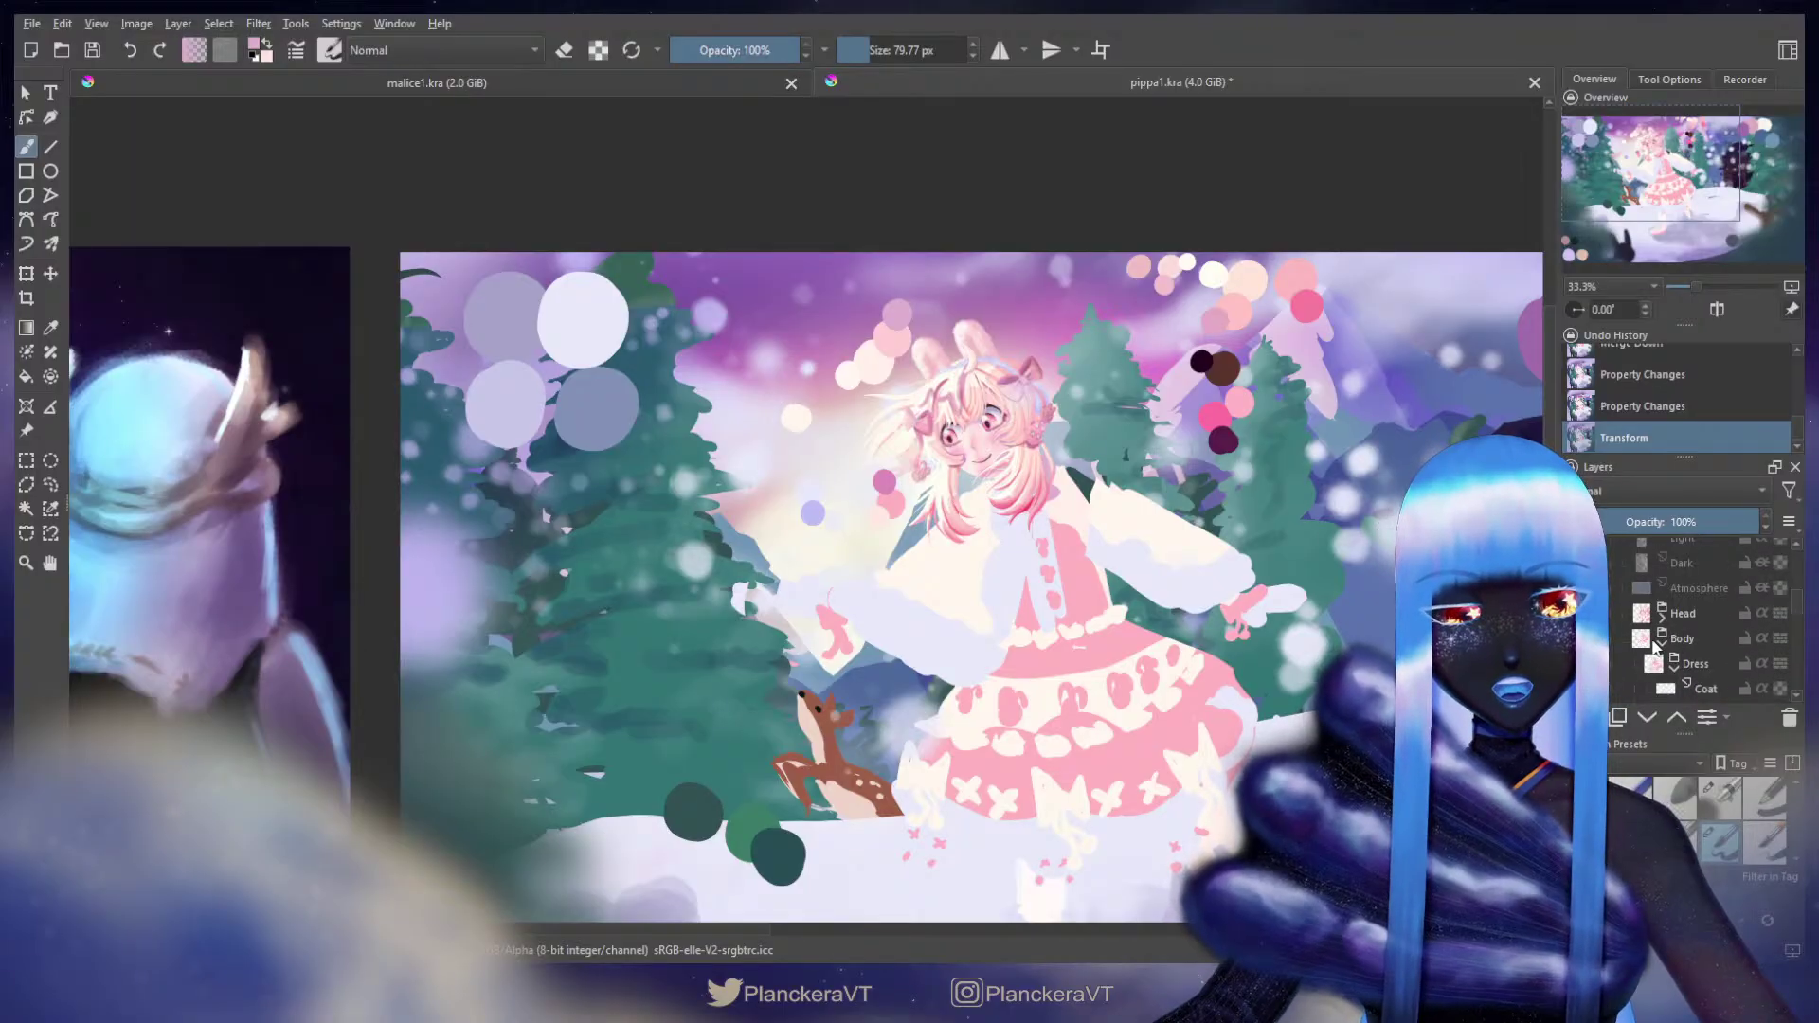
Step: Expand the Head group and hide its Front Hair group to expose the face and neck
{"action": "left_click", "coordinate": [1662, 618]}
{"action": "scroll", "coordinate": [1642, 654], "scroll_direction": "down", "scroll_amount": 1}
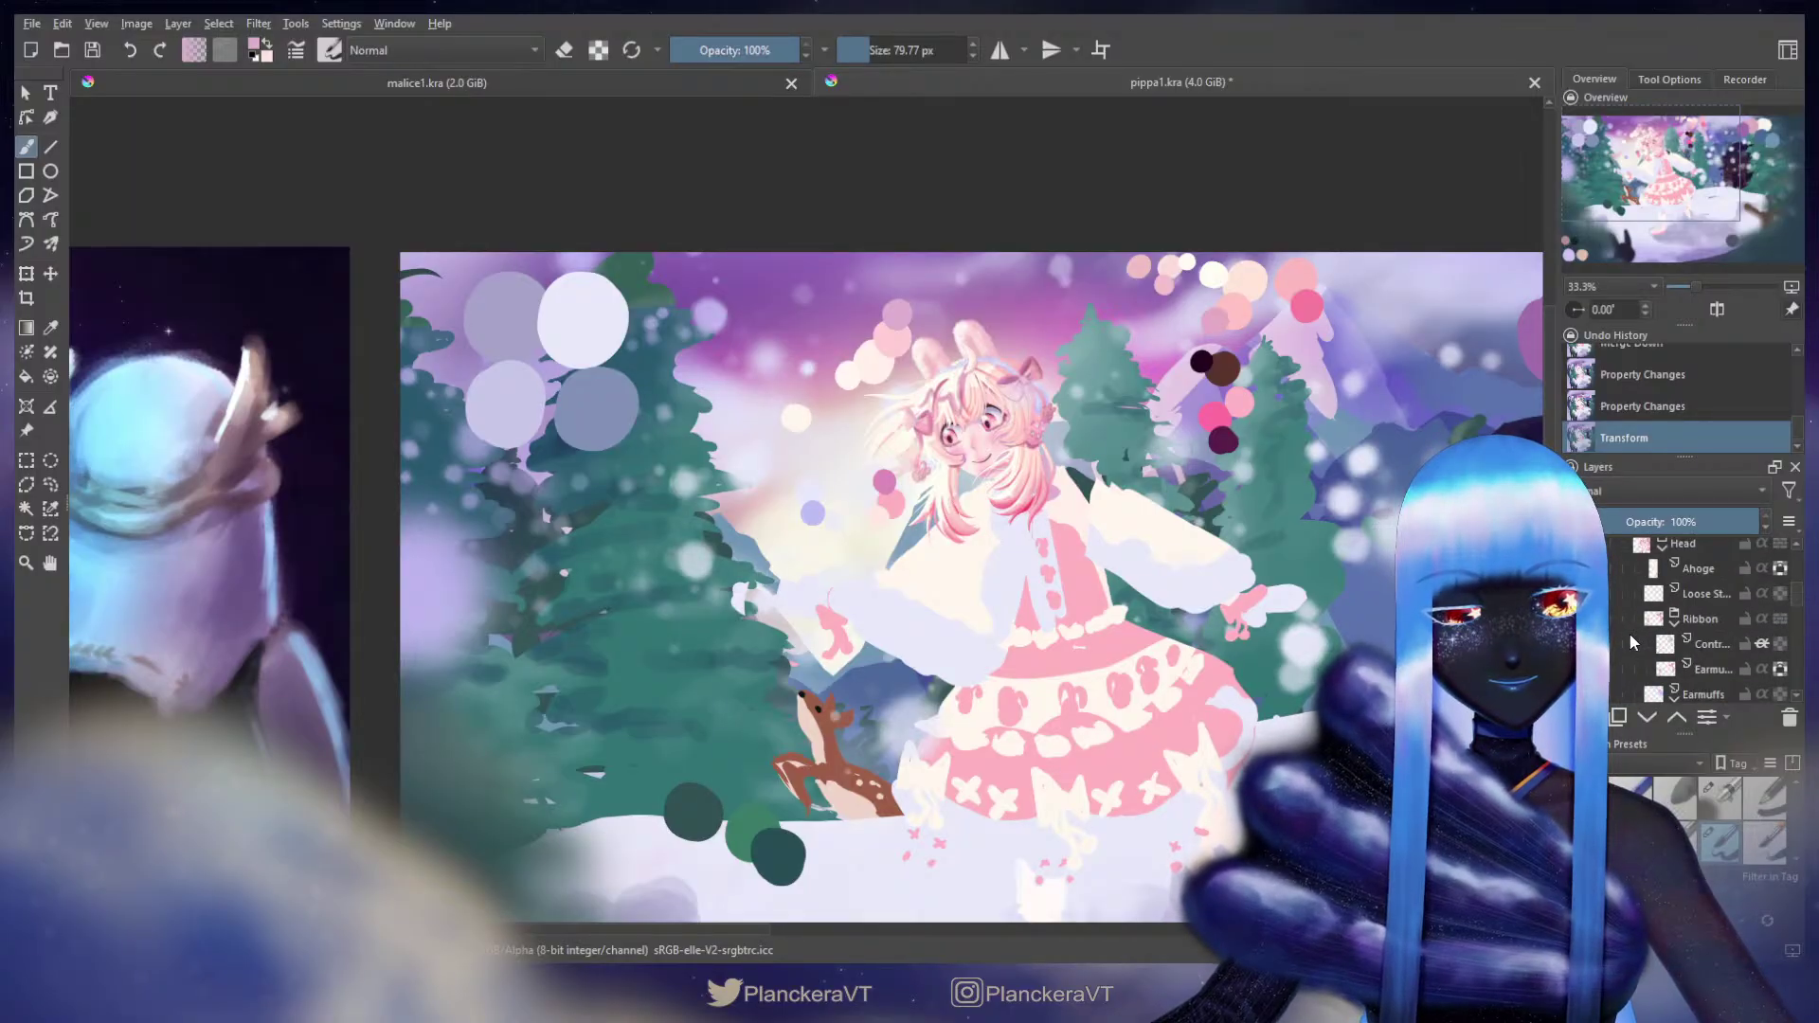
{"action": "scroll", "coordinate": [1629, 632], "scroll_direction": "down", "scroll_amount": 2}
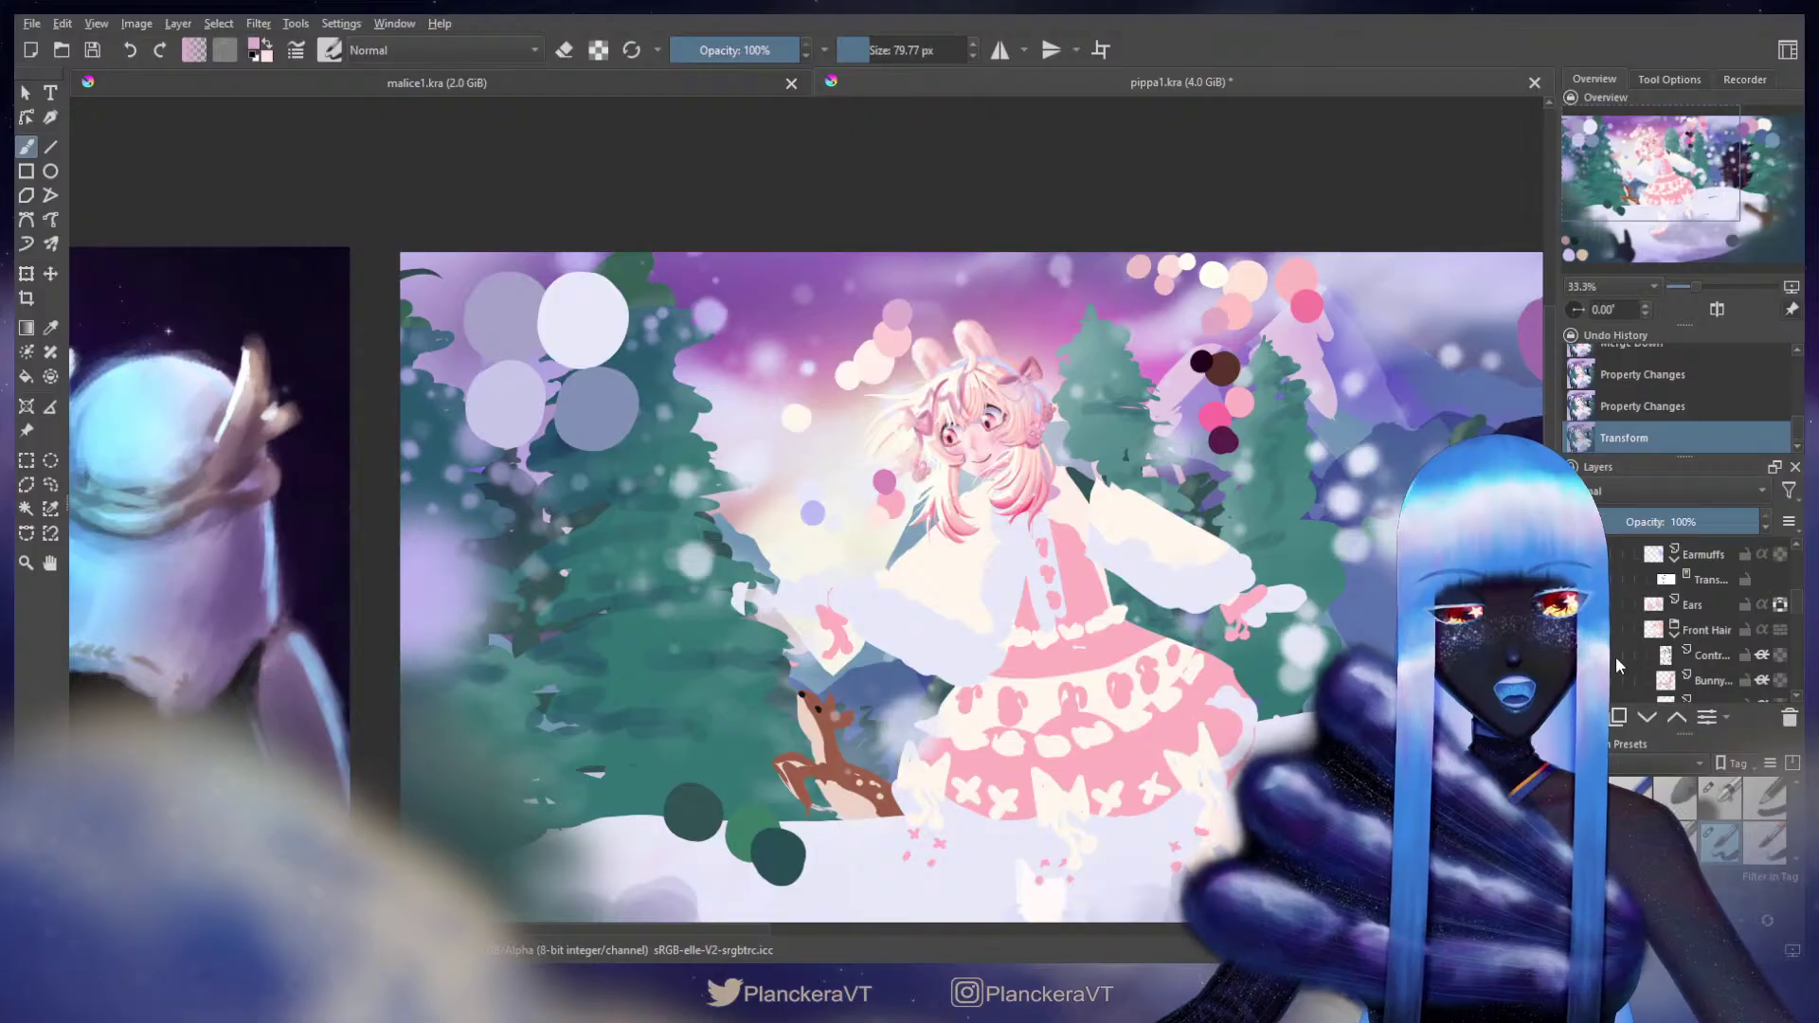
{"action": "left_click", "coordinate": [1578, 629]}
{"action": "scroll", "coordinate": [1099, 541], "scroll_direction": "up", "scroll_amount": 3}
{"action": "left_click_drag", "start_coordinate": [1098, 539], "coordinate": [1278, 754]}
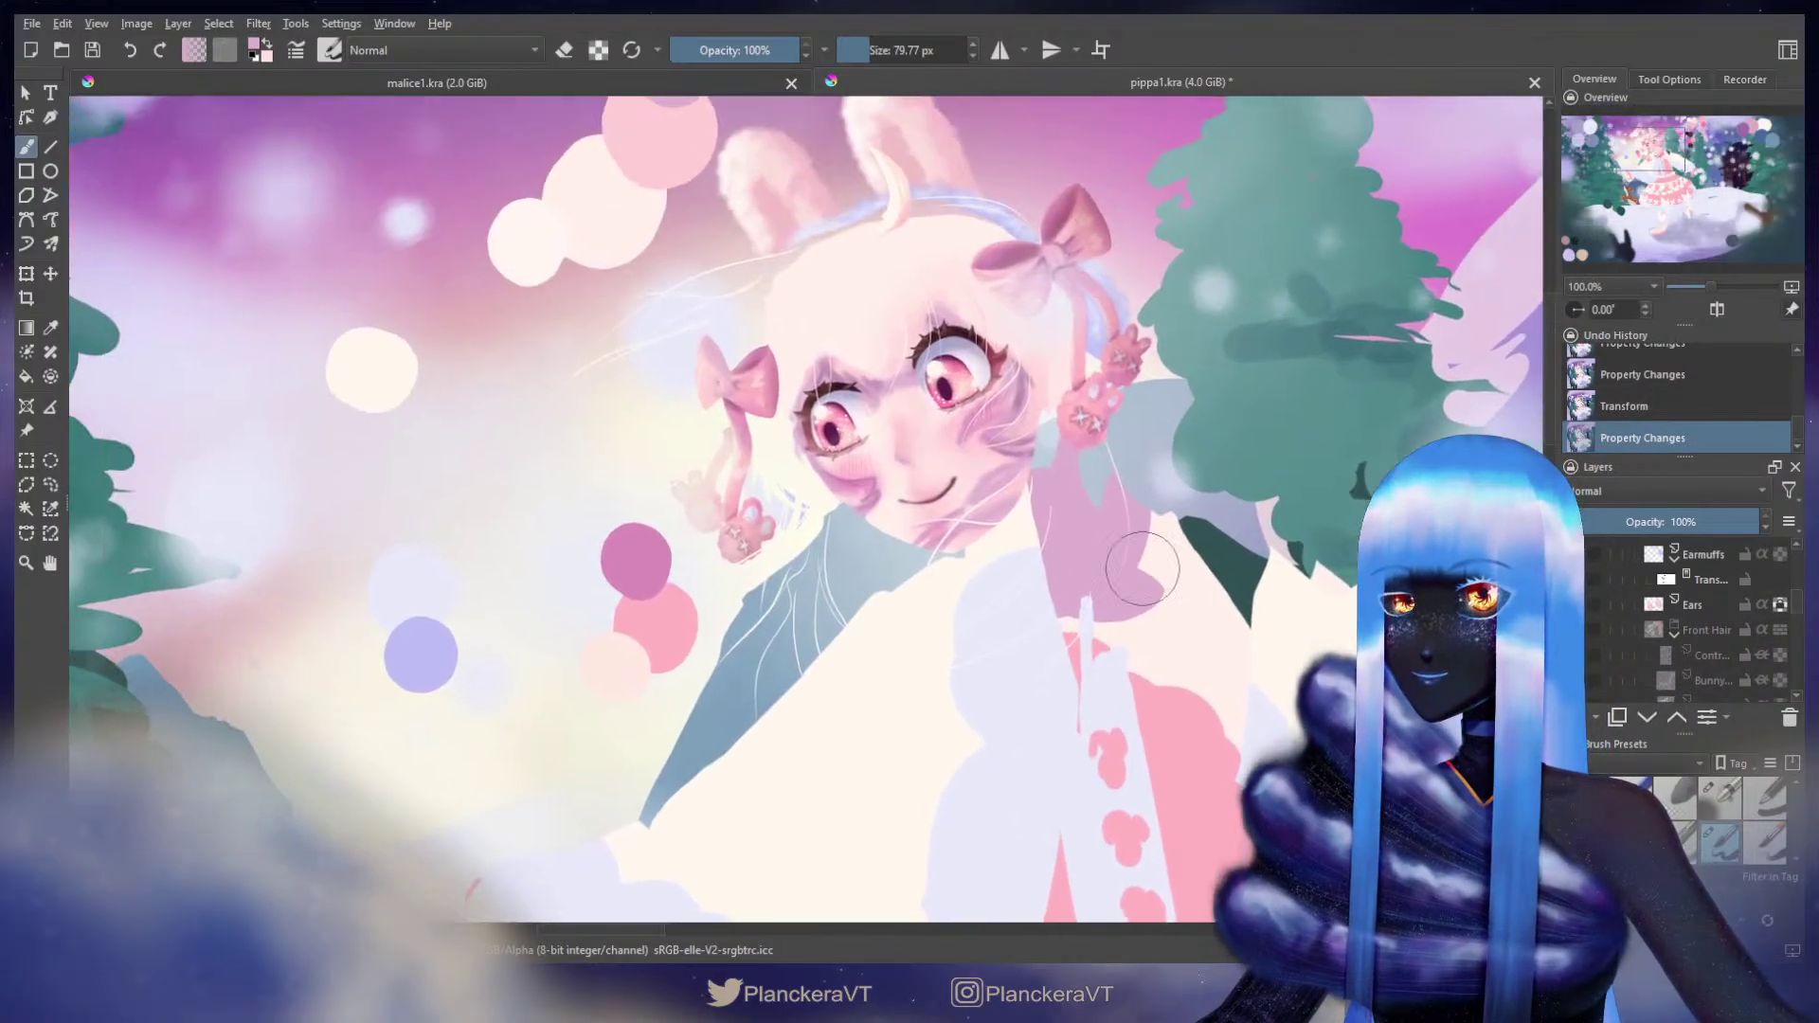
Step: Paint over the neck on the Body layer and erase along its outer edge below the dangling hair ornament
{"action": "scroll", "coordinate": [1797, 611], "scroll_direction": "down", "scroll_amount": 3}
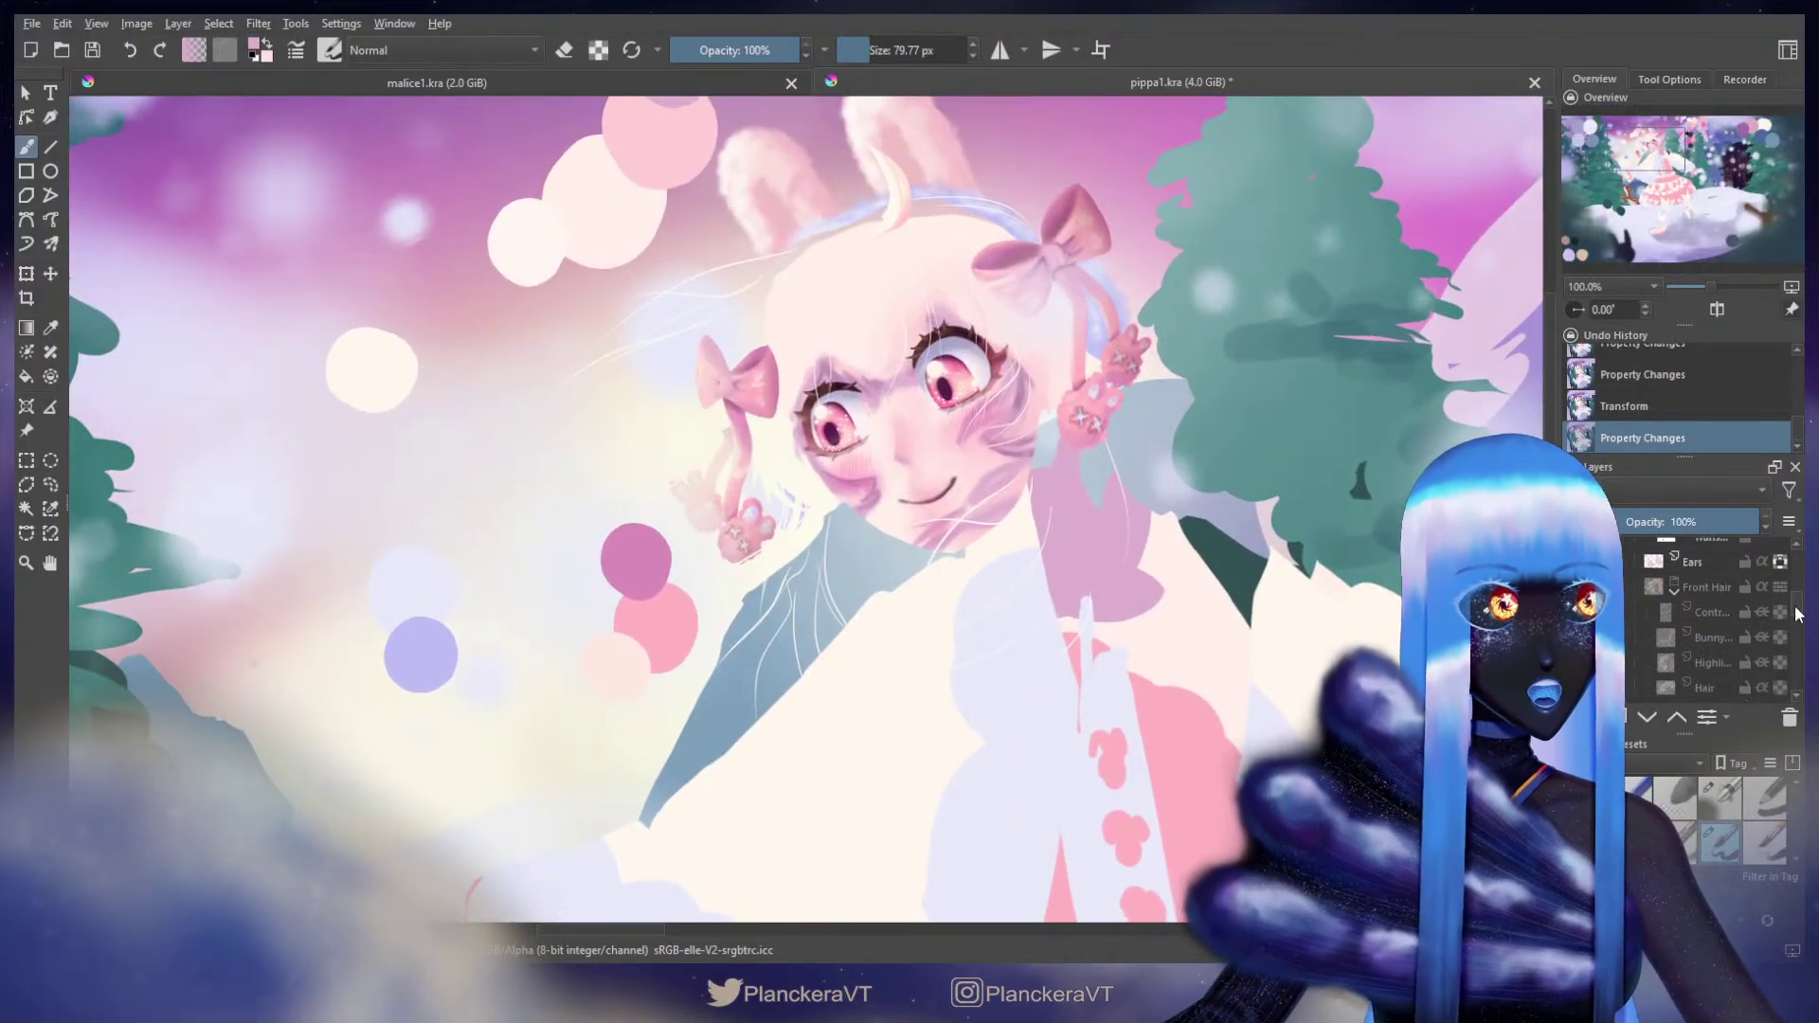
{"action": "scroll", "coordinate": [1797, 630], "scroll_direction": "down", "scroll_amount": 3}
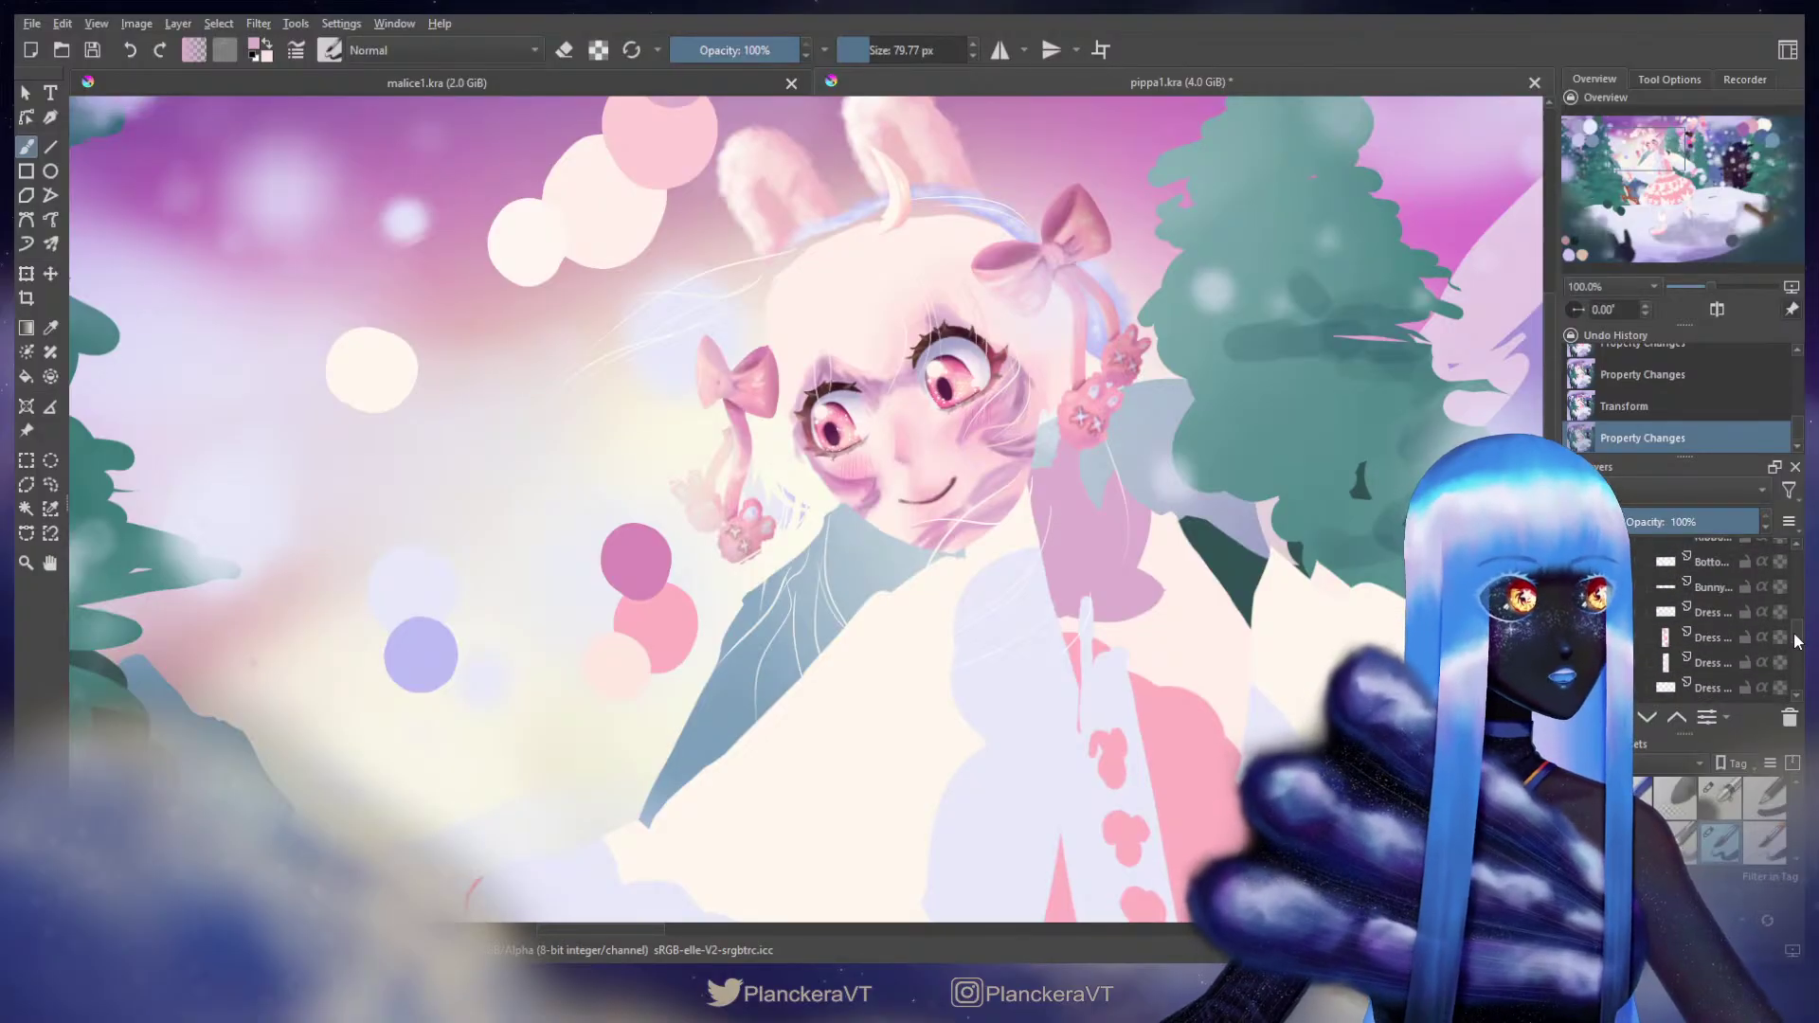
{"action": "scroll", "coordinate": [1797, 642], "scroll_direction": "down", "scroll_amount": 1}
{"action": "scroll", "coordinate": [1797, 642], "scroll_direction": "down", "scroll_amount": 4}
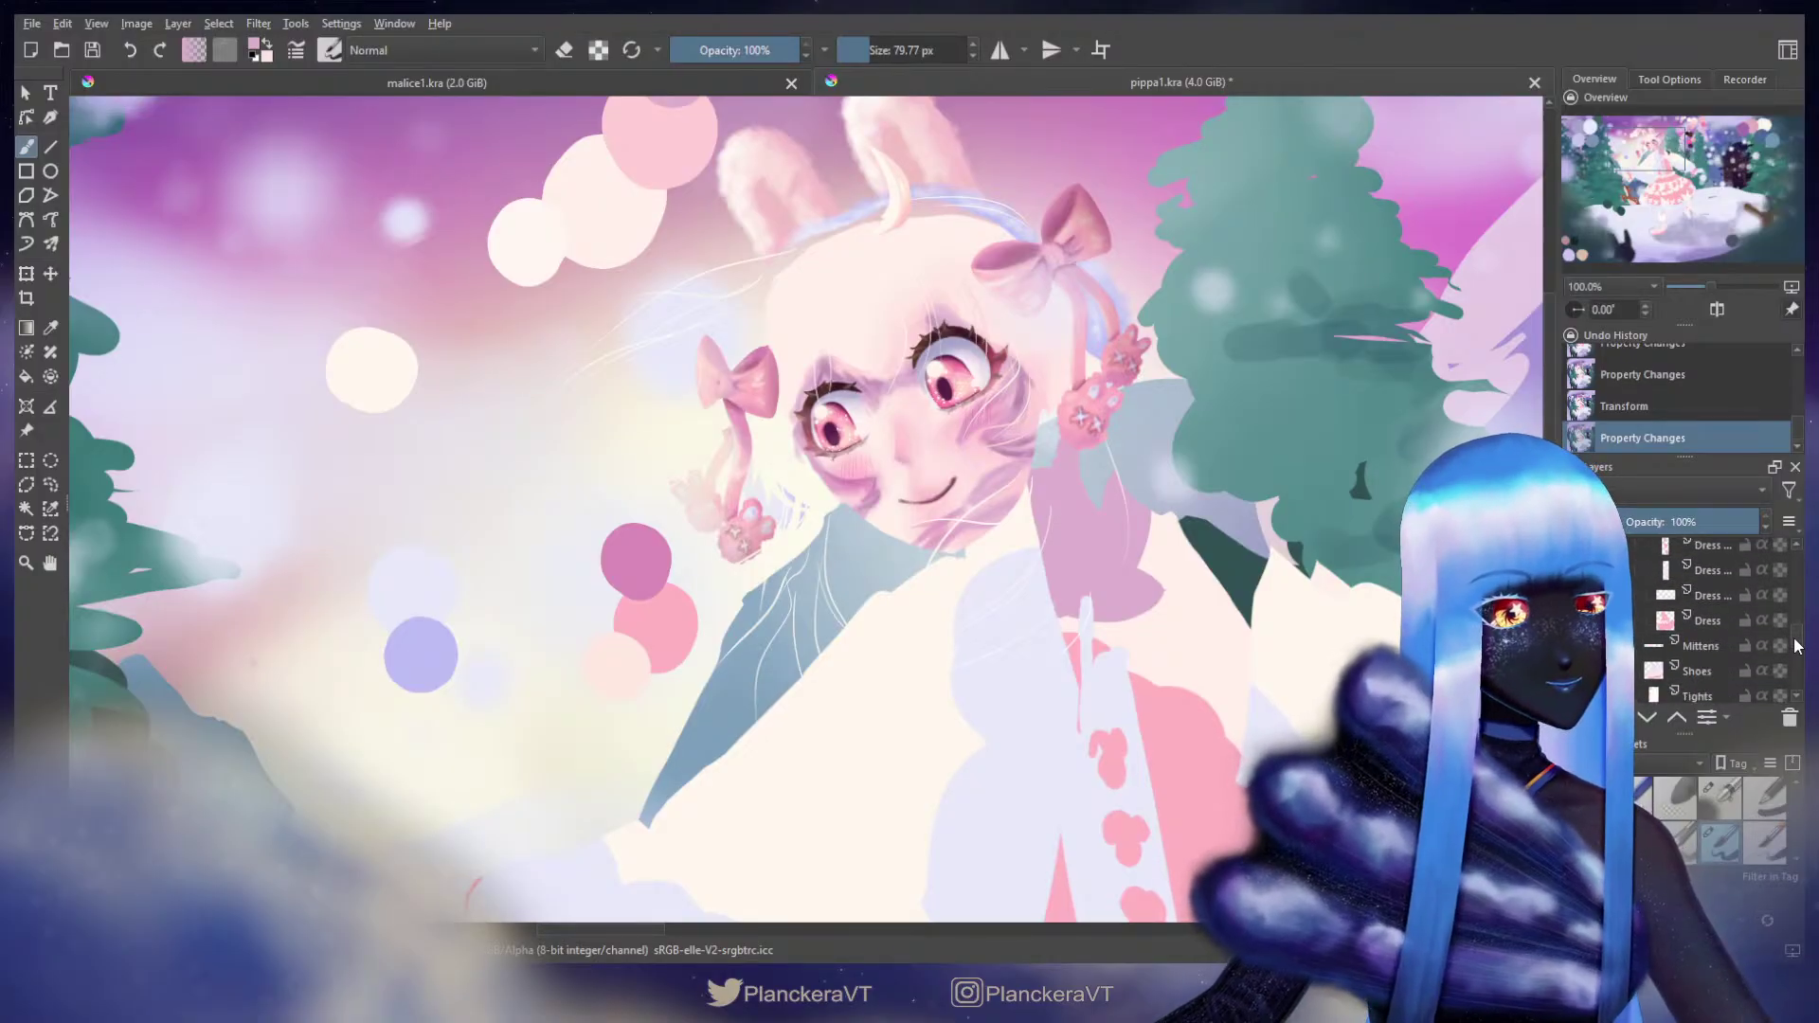
{"action": "left_click_drag", "start_coordinate": [1026, 470], "coordinate": [993, 470]}
{"action": "mouse_move", "coordinate": [1043, 410]}
{"action": "left_mouse_down"}
{"action": "mouse_move", "coordinate": [1060, 494]}
{"action": "mouse_move", "coordinate": [1036, 422]}
{"action": "mouse_move", "coordinate": [1114, 573]}
{"action": "left_mouse_up"}
{"action": "key", "text": "e"}
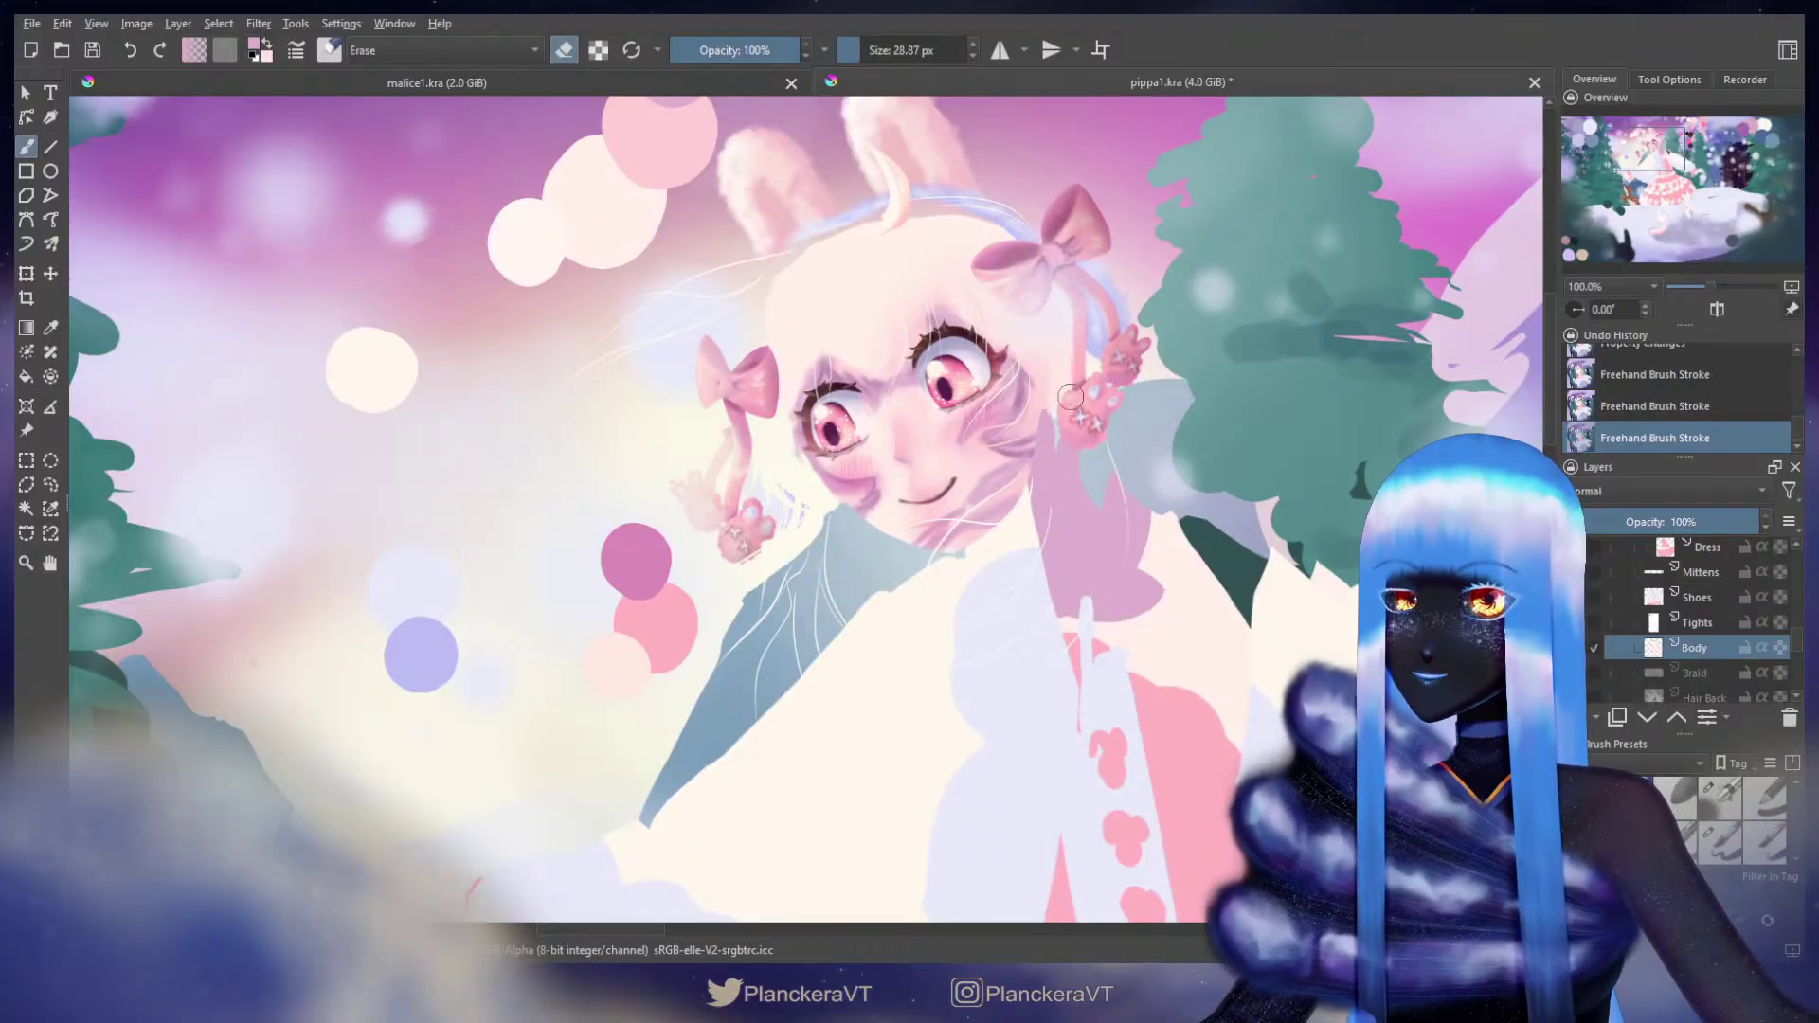
{"action": "mouse_move", "coordinate": [1064, 409]}
{"action": "left_mouse_down"}
{"action": "mouse_move", "coordinate": [1122, 491]}
{"action": "mouse_move", "coordinate": [1103, 473]}
{"action": "left_mouse_up"}
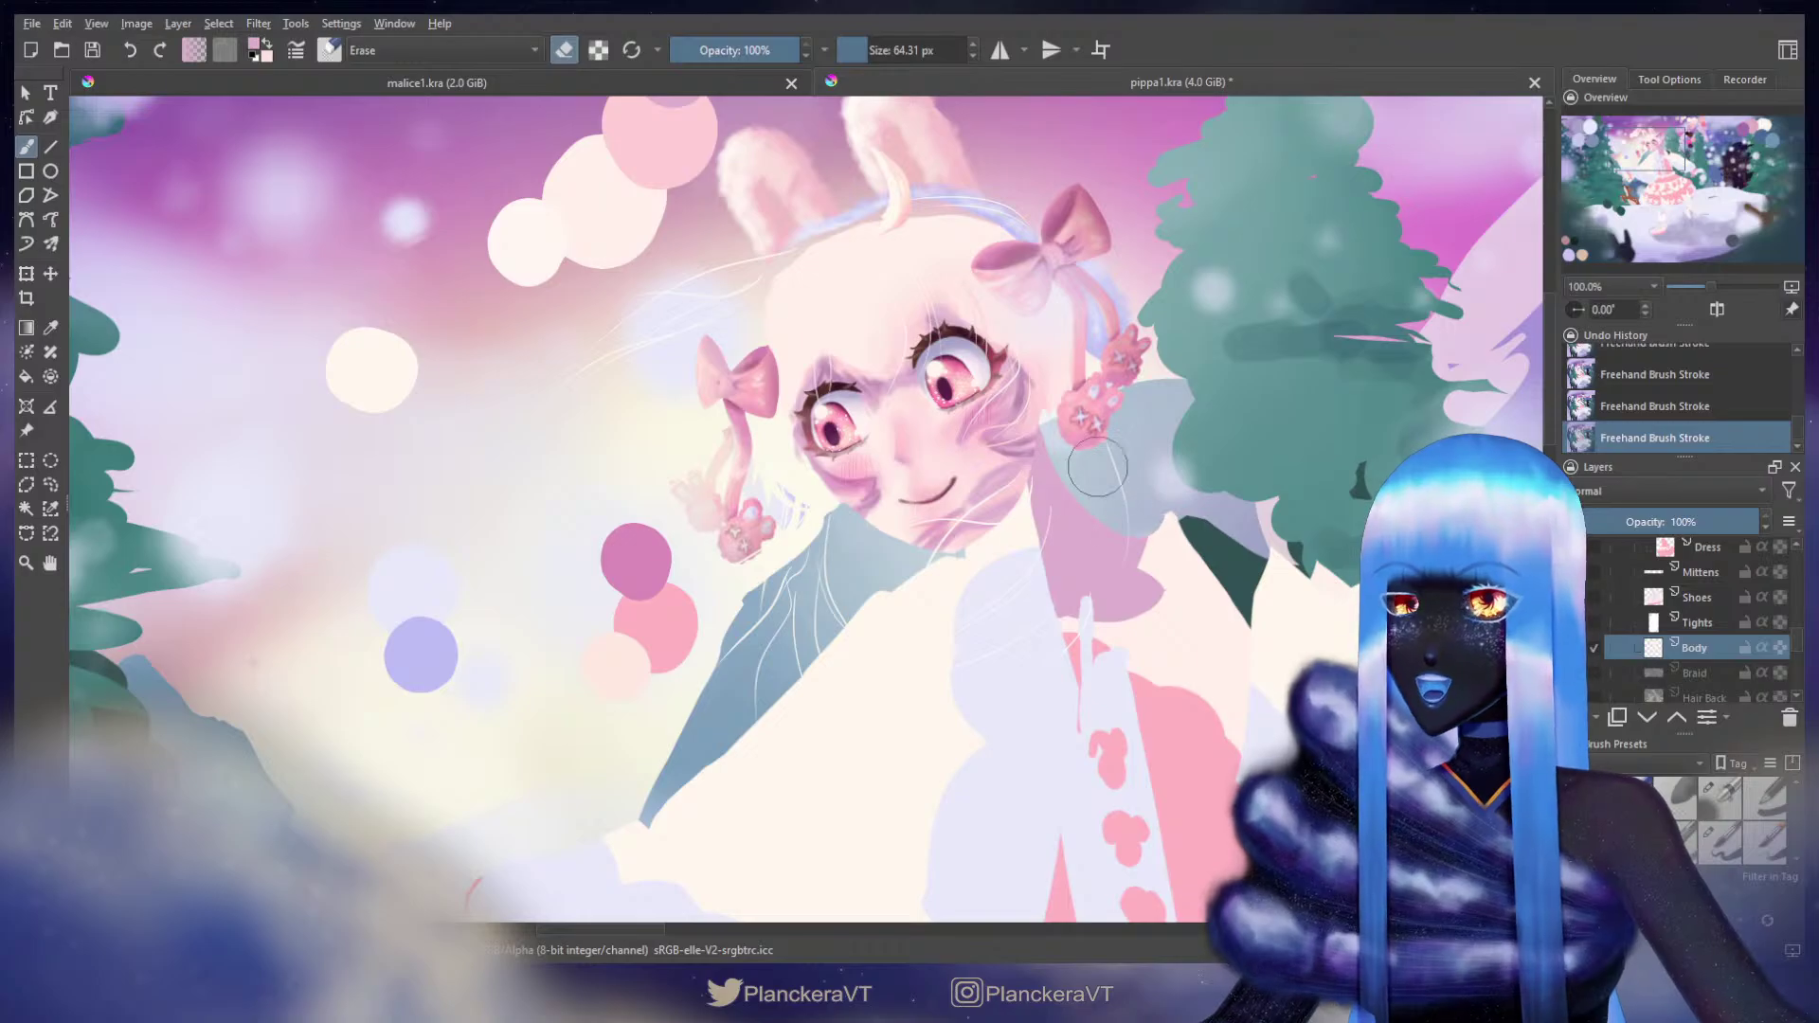
{"action": "key", "text": "e"}
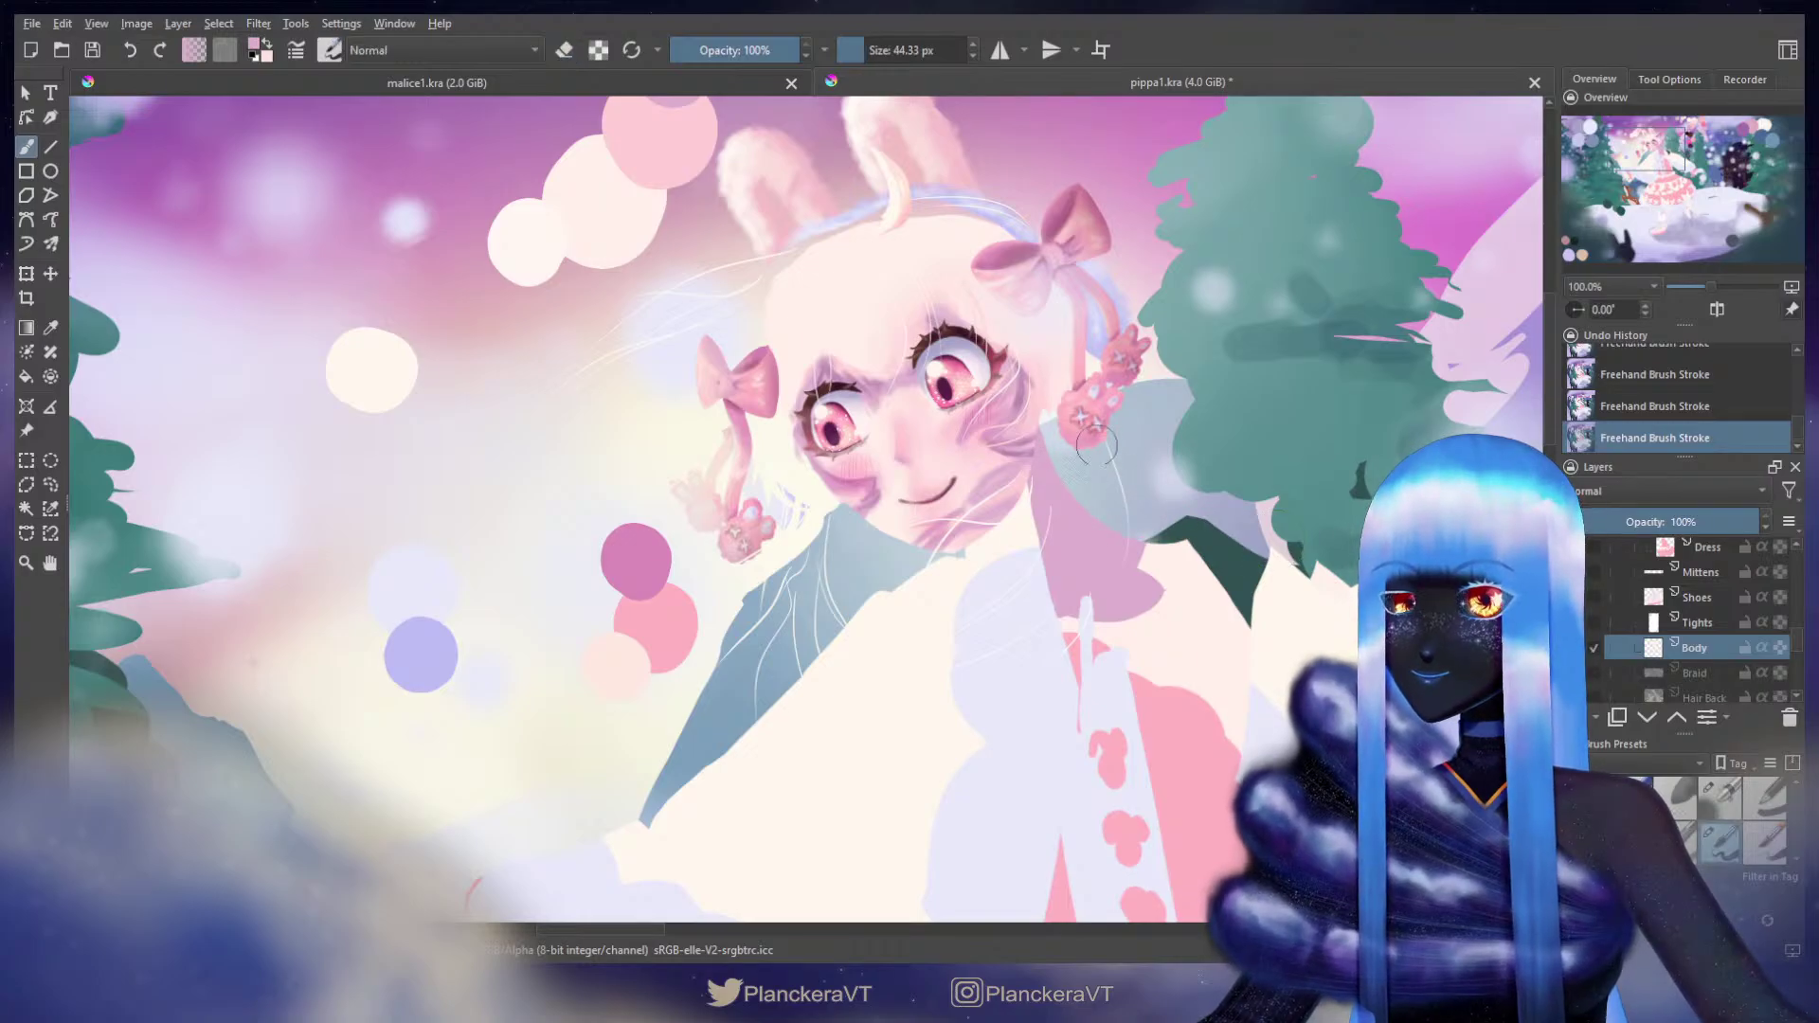
Step: Hide the Coat layer and extend the neck's mauve base outward over the far shoulder
{"action": "scroll", "coordinate": [1799, 653], "scroll_direction": "up", "scroll_amount": 5}
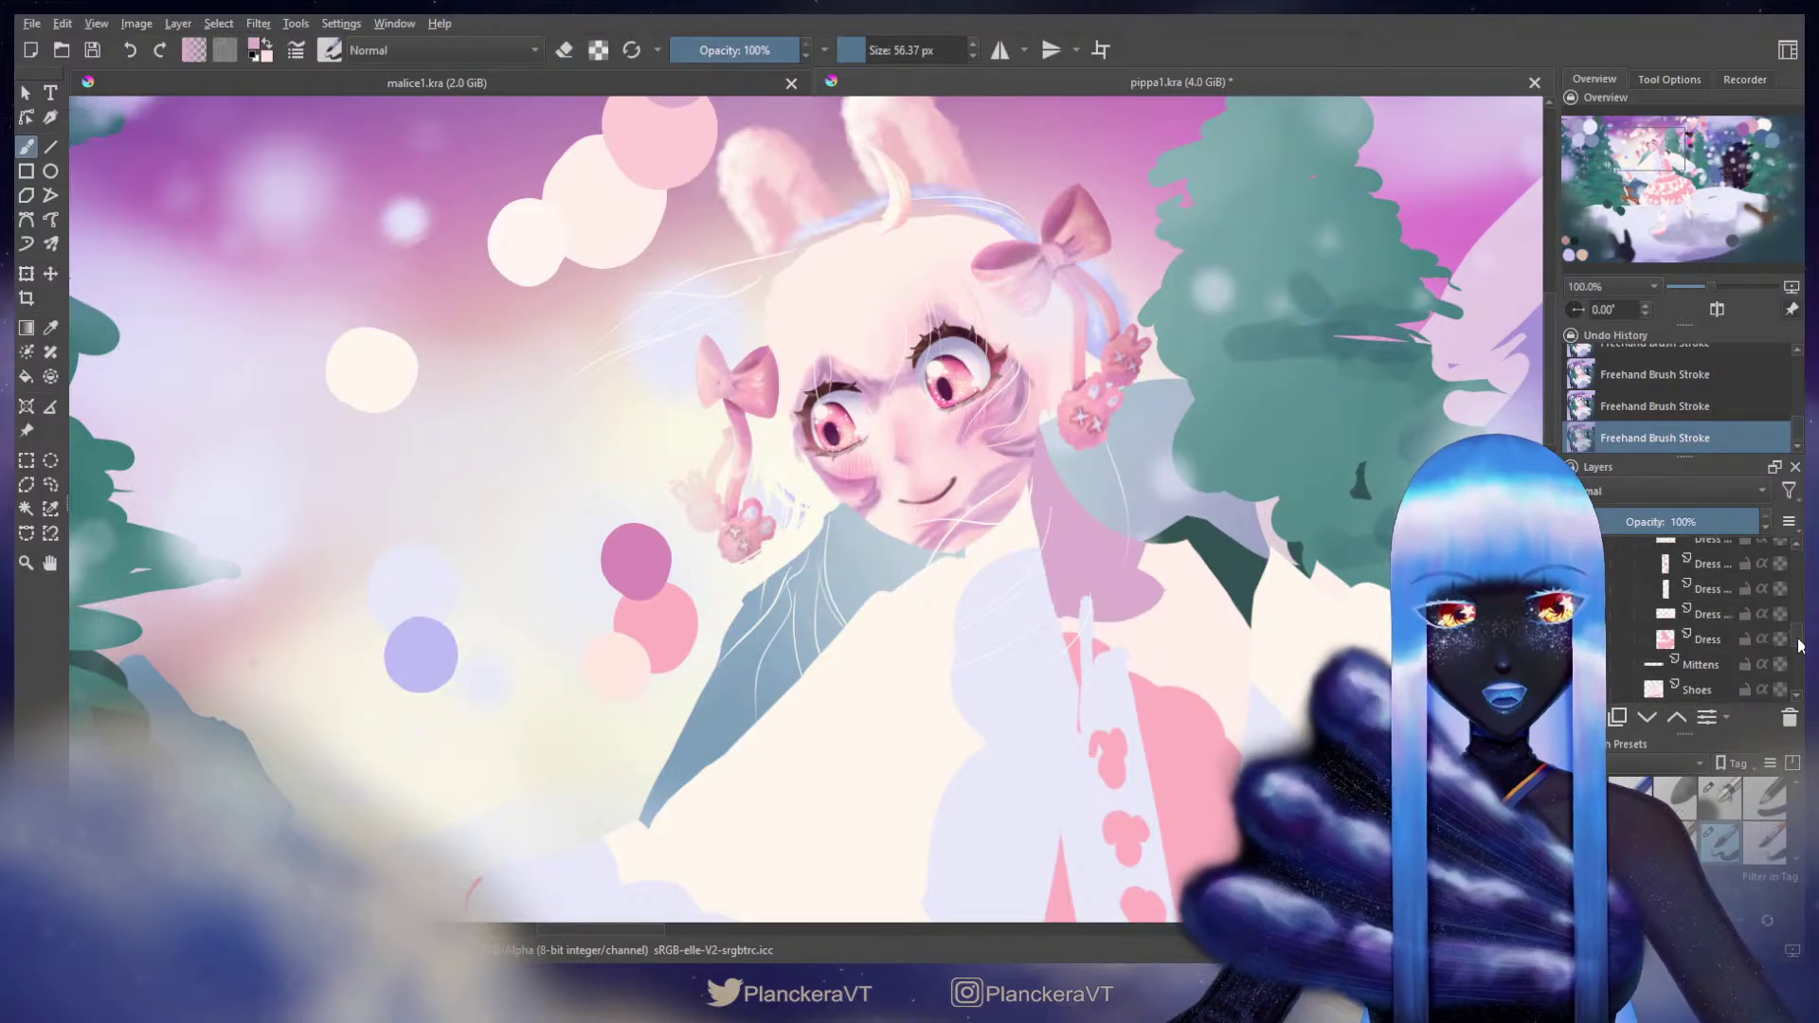
{"action": "left_click", "coordinate": [1576, 641]}
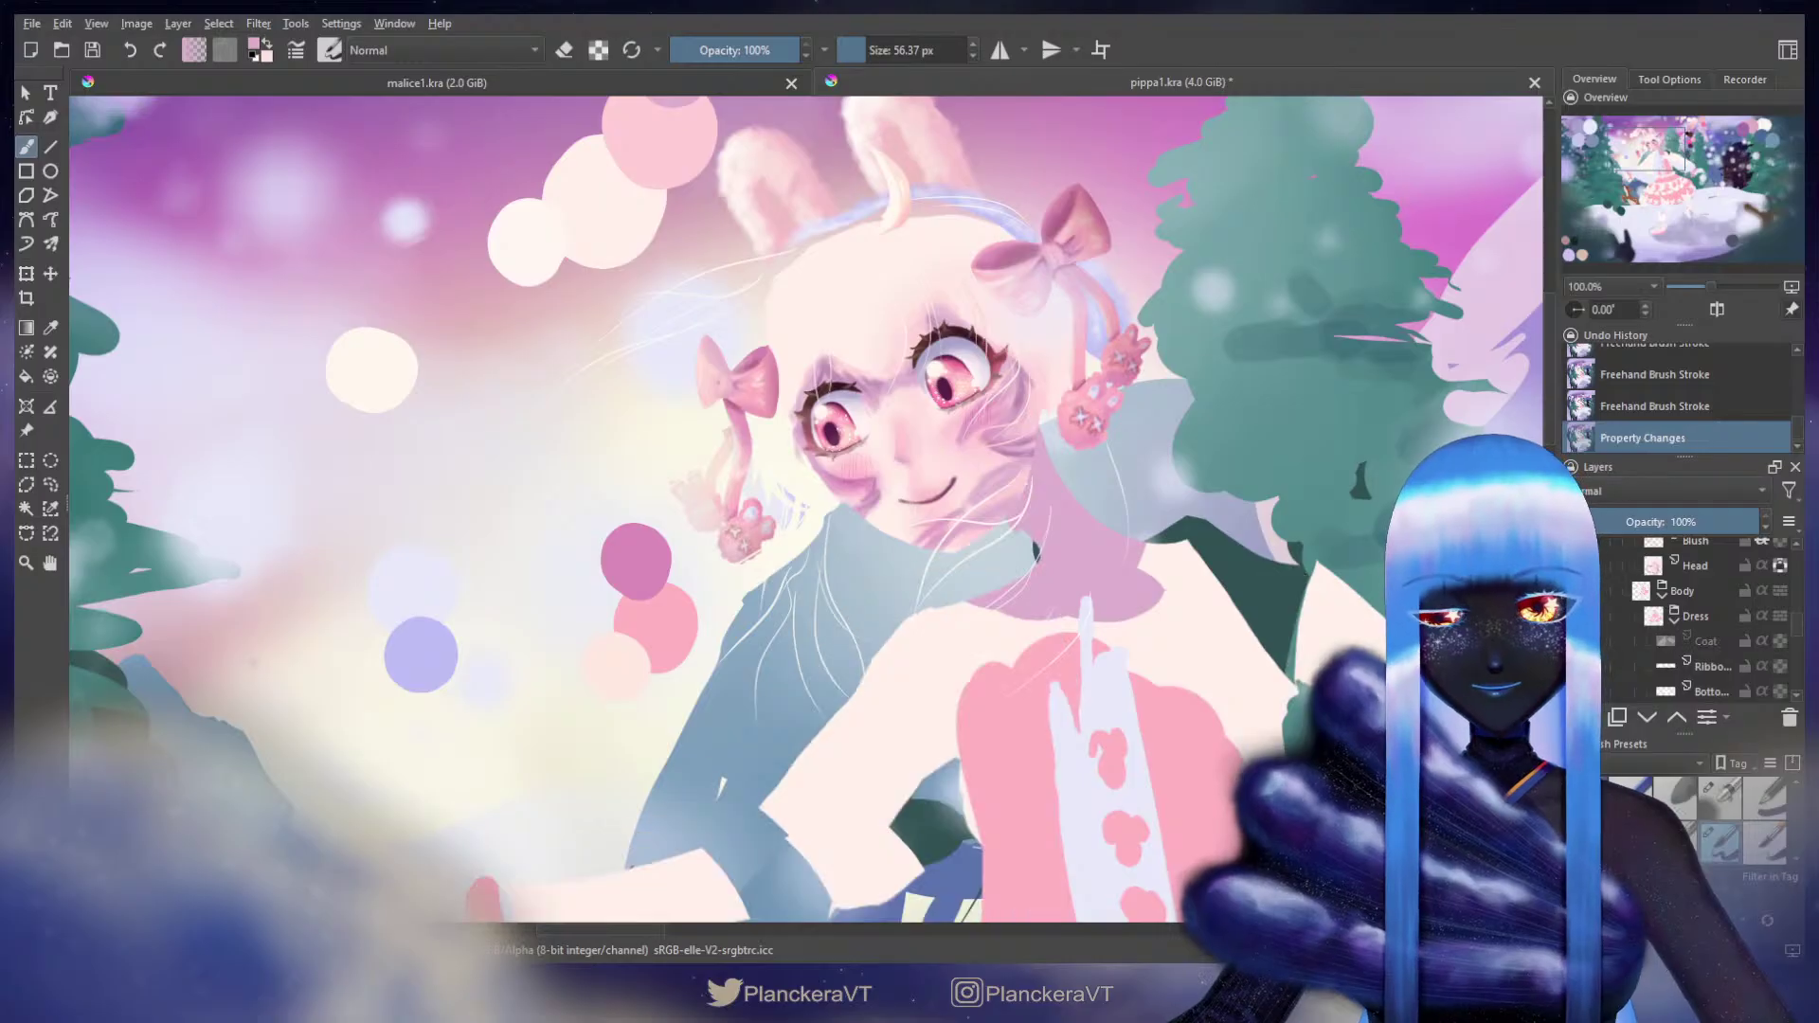
{"action": "mouse_move", "coordinate": [1180, 531]}
{"action": "left_mouse_down"}
{"action": "mouse_move", "coordinate": [1200, 417]}
{"action": "mouse_move", "coordinate": [1220, 457]}
{"action": "left_mouse_up"}
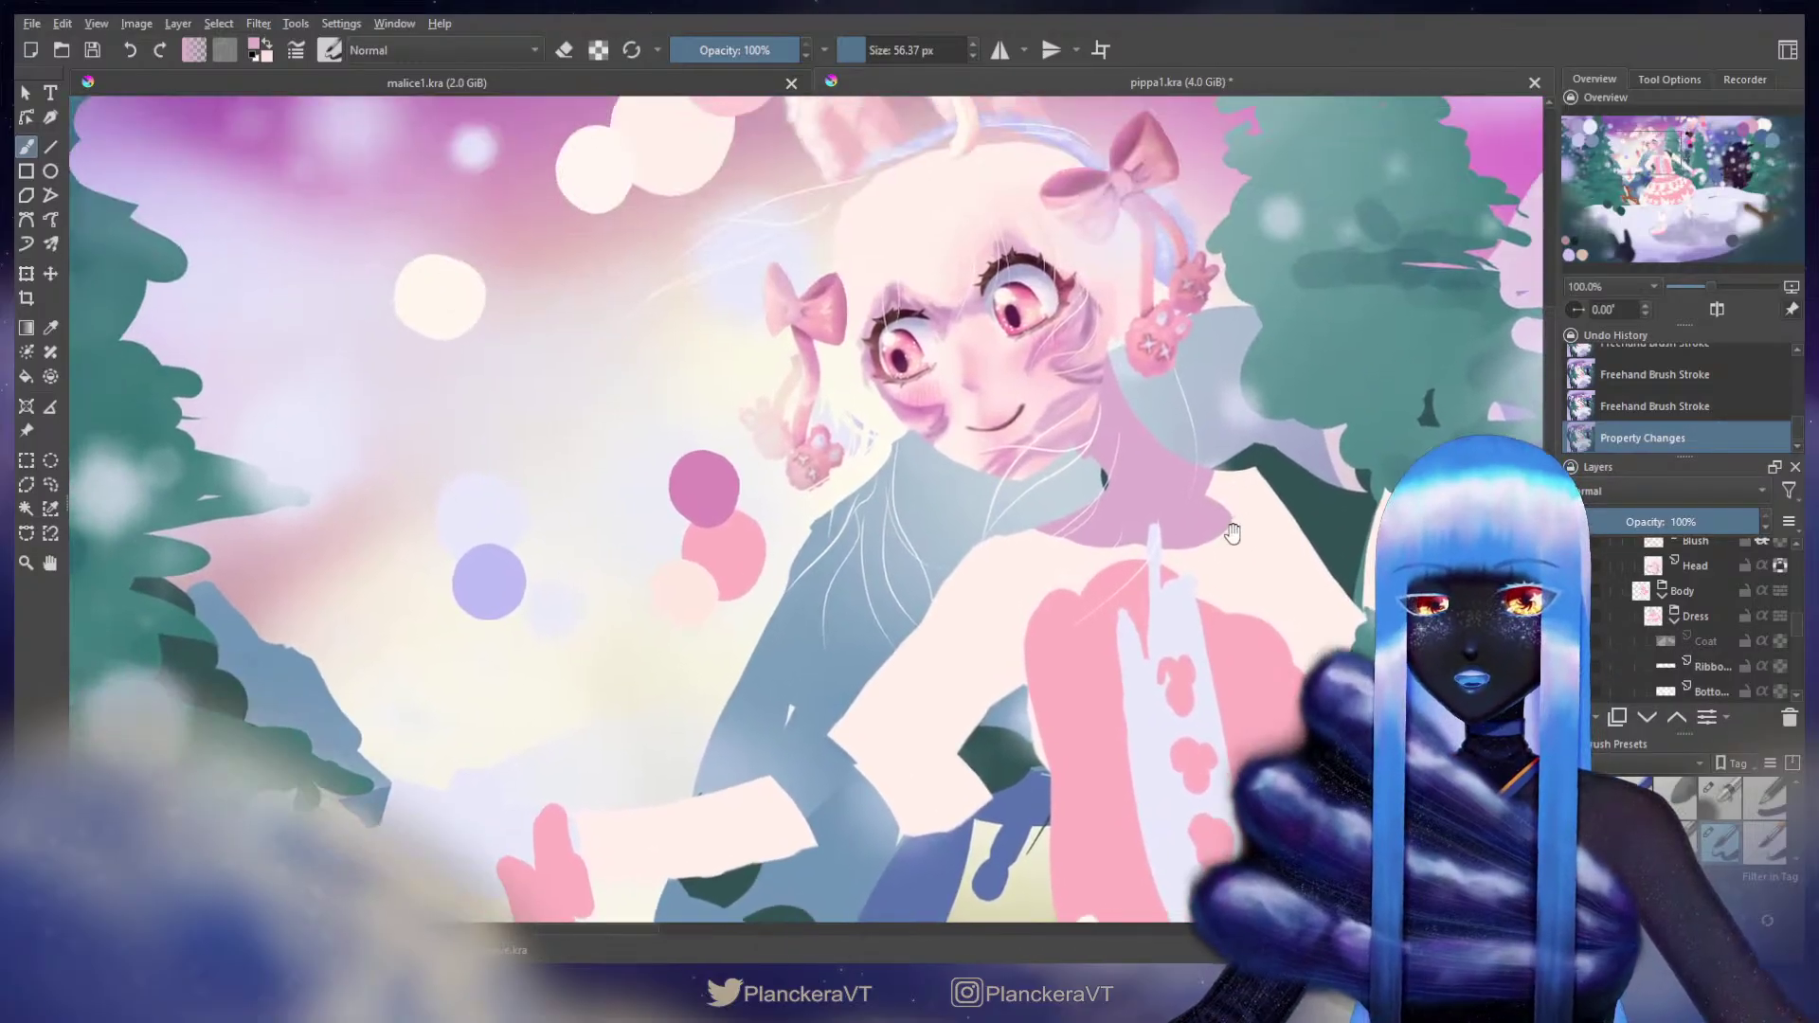
{"action": "key", "text": "bracketright"}
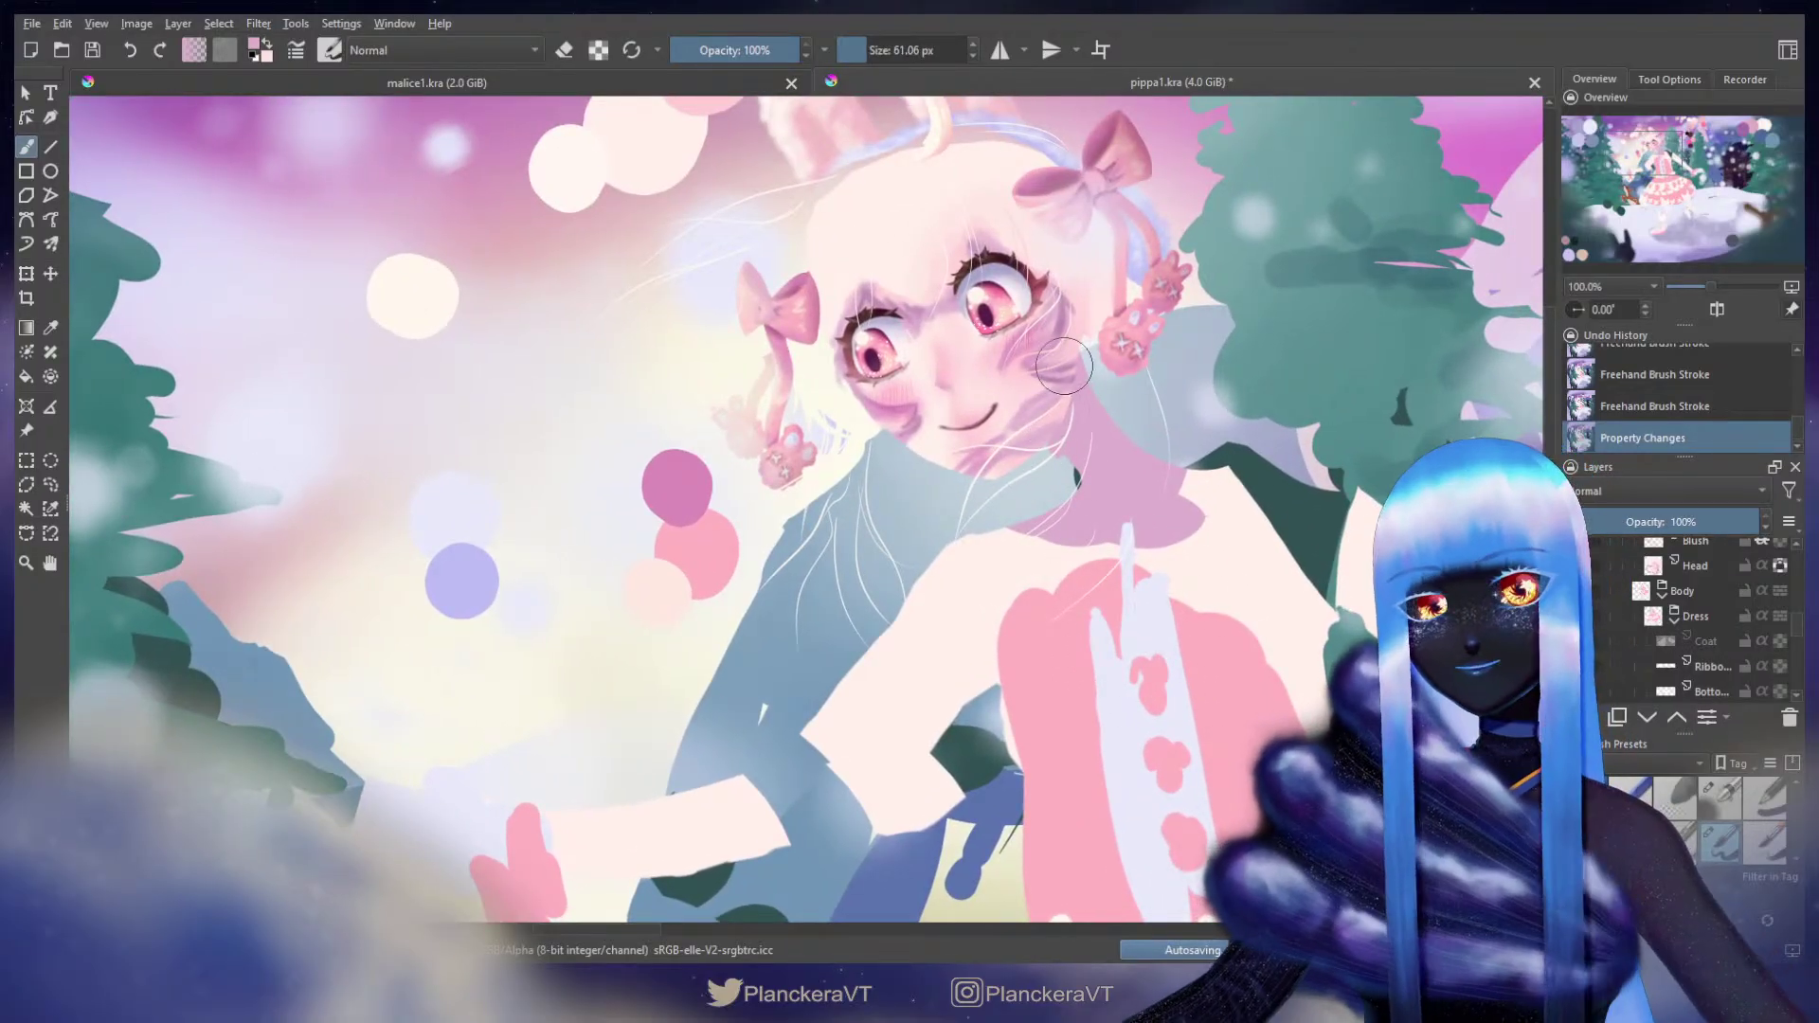
{"action": "mouse_move", "coordinate": [1143, 460]}
{"action": "left_mouse_down"}
{"action": "mouse_move", "coordinate": [1114, 413]}
{"action": "mouse_move", "coordinate": [1164, 456]}
{"action": "mouse_move", "coordinate": [1245, 442]}
{"action": "mouse_move", "coordinate": [1133, 418]}
{"action": "mouse_move", "coordinate": [1142, 456]}
{"action": "mouse_move", "coordinate": [1049, 411]}
{"action": "mouse_move", "coordinate": [1076, 483]}
{"action": "mouse_move", "coordinate": [1064, 448]}
{"action": "left_mouse_up"}
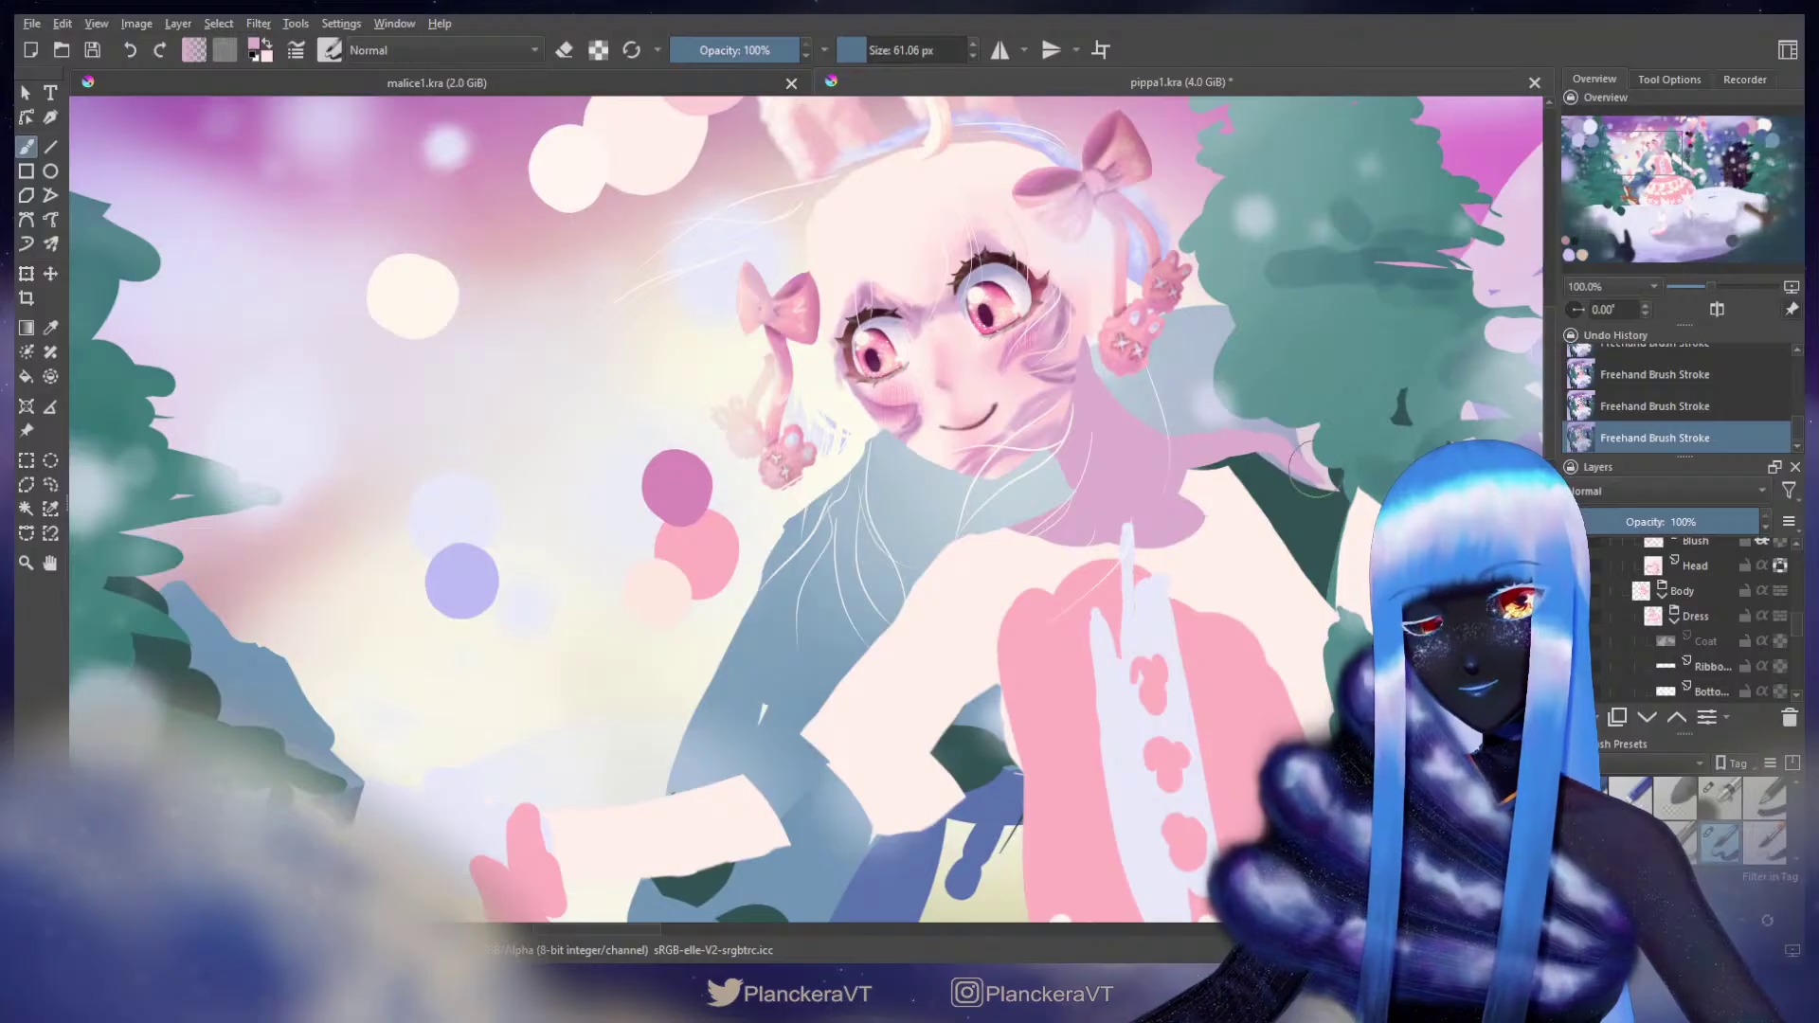
{"action": "mouse_move", "coordinate": [1236, 449]}
{"action": "left_mouse_down"}
{"action": "mouse_move", "coordinate": [1192, 467]}
{"action": "mouse_move", "coordinate": [1278, 465]}
{"action": "left_mouse_up"}
{"action": "left_click_drag", "start_coordinate": [1095, 355], "coordinate": [1089, 434]}
{"action": "left_click_drag", "start_coordinate": [1089, 395], "coordinate": [1085, 395], "text": "shift"}
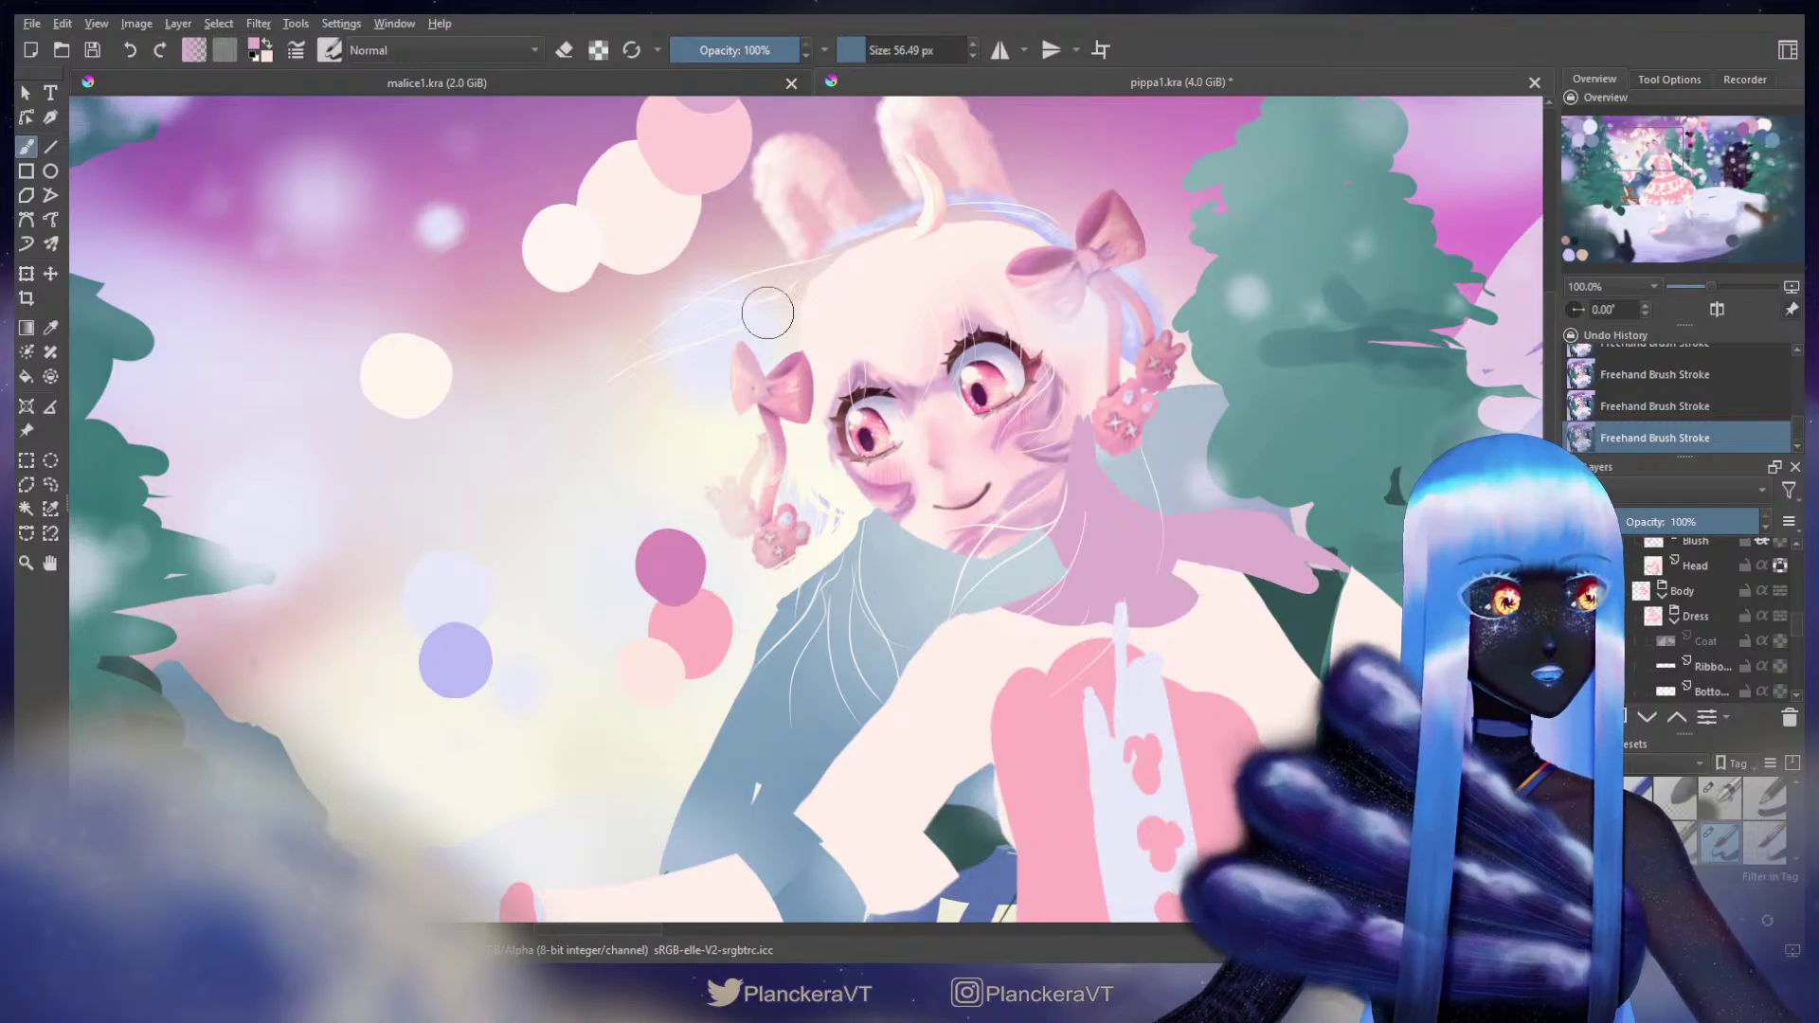
Step: Refine the neck and far shoulder edges and erase the excess shape beneath the near arm's elbow
{"action": "mouse_move", "coordinate": [1092, 486]}
{"action": "left_mouse_down"}
{"action": "mouse_move", "coordinate": [1018, 450]}
{"action": "mouse_move", "coordinate": [996, 393]}
{"action": "left_mouse_up"}
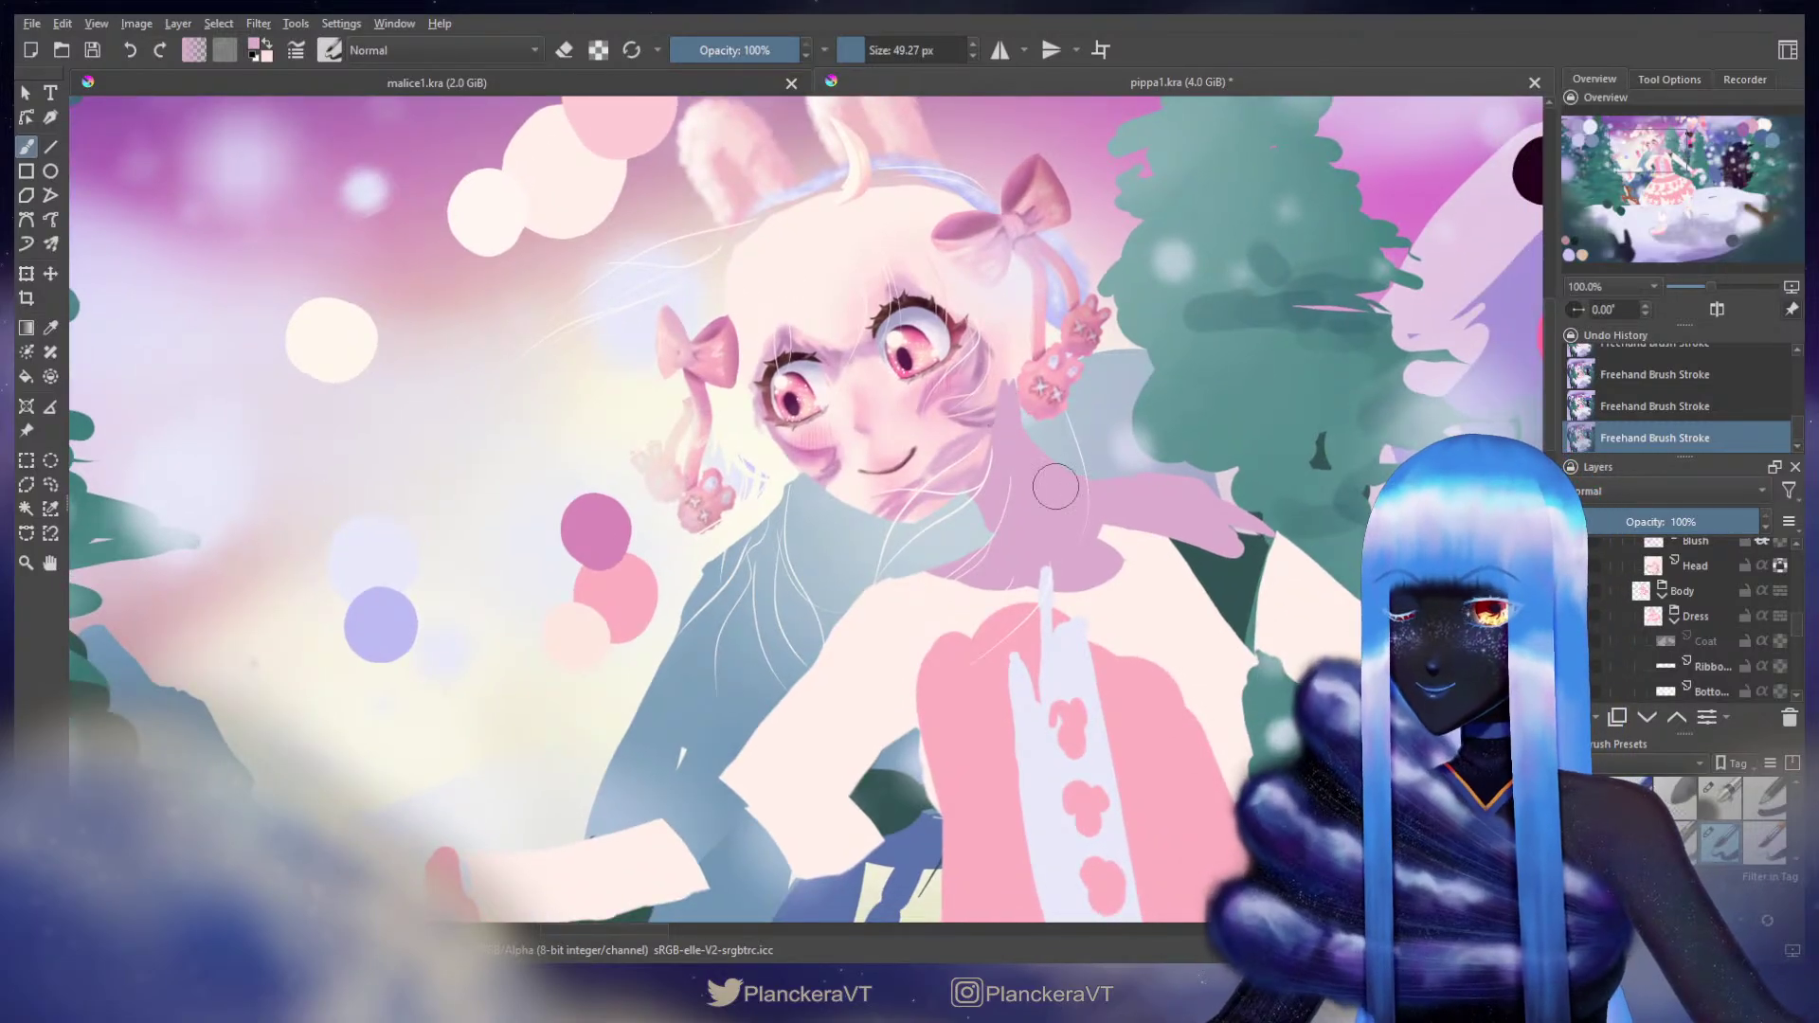
{"action": "key", "text": "e"}
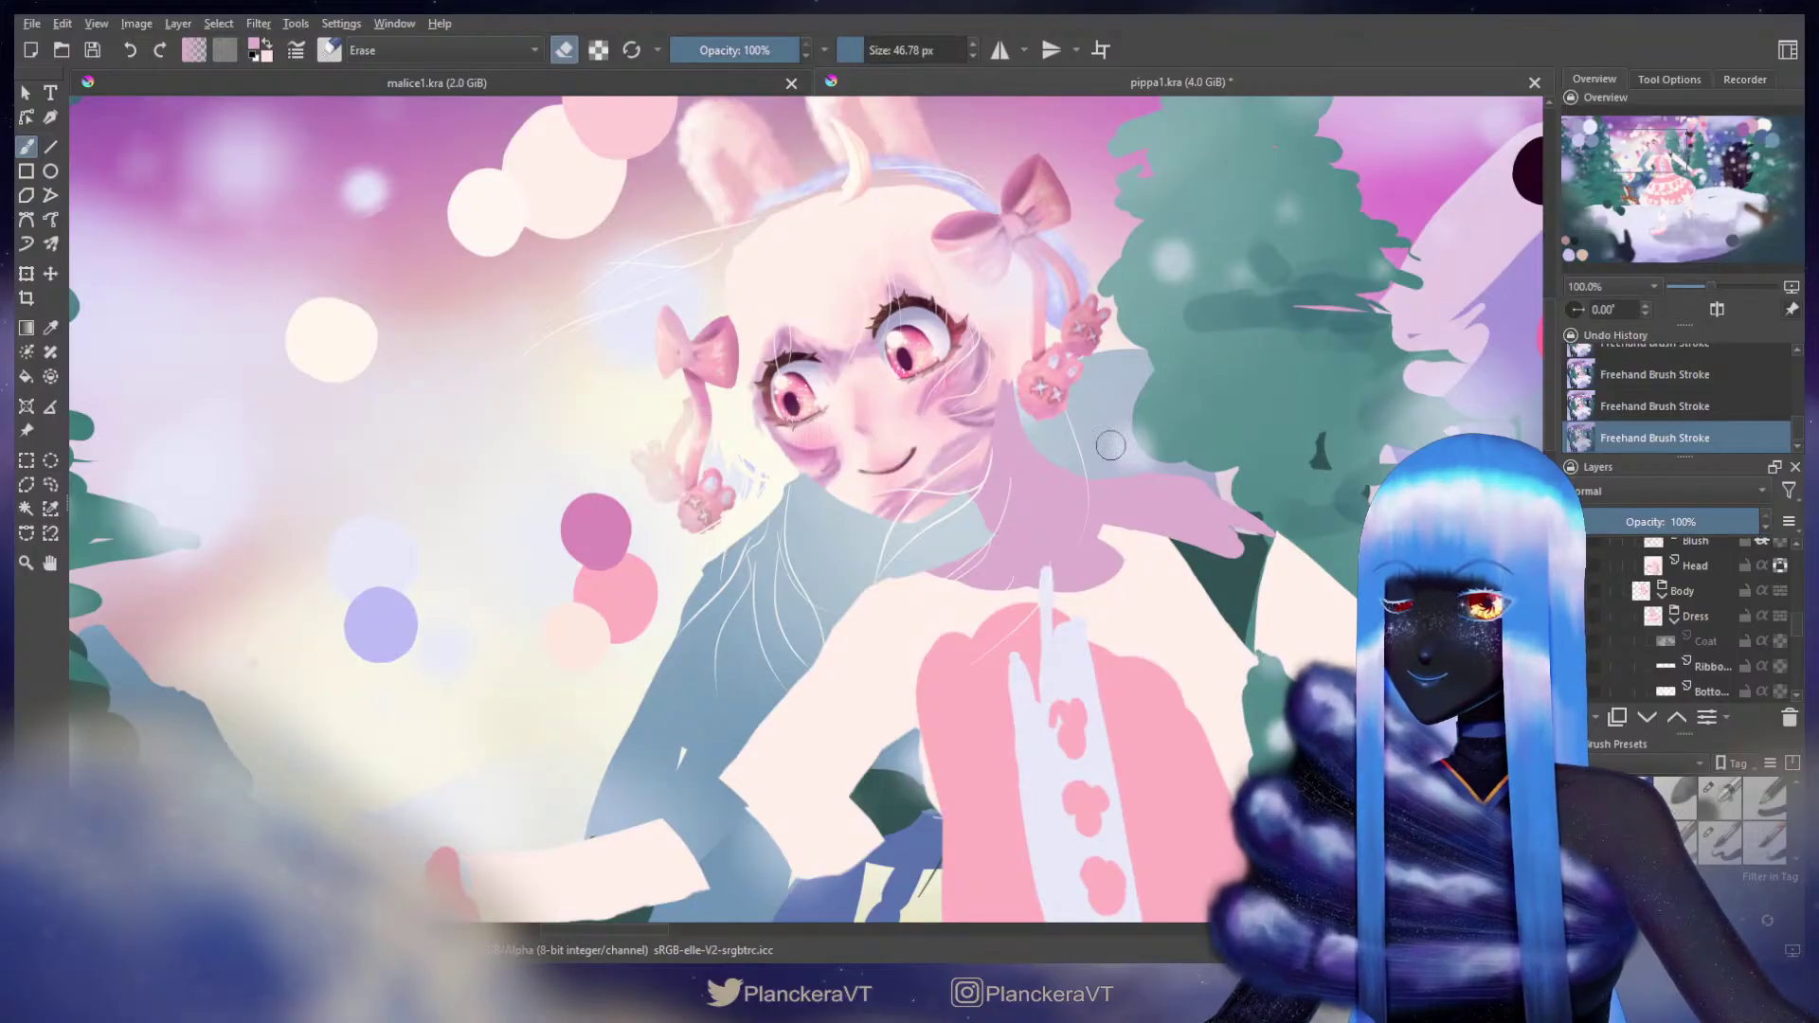
{"action": "key", "text": "e"}
{"action": "left_click_drag", "start_coordinate": [1085, 394], "coordinate": [1151, 313]}
{"action": "left_click_drag", "start_coordinate": [1032, 407], "coordinate": [1029, 407]}
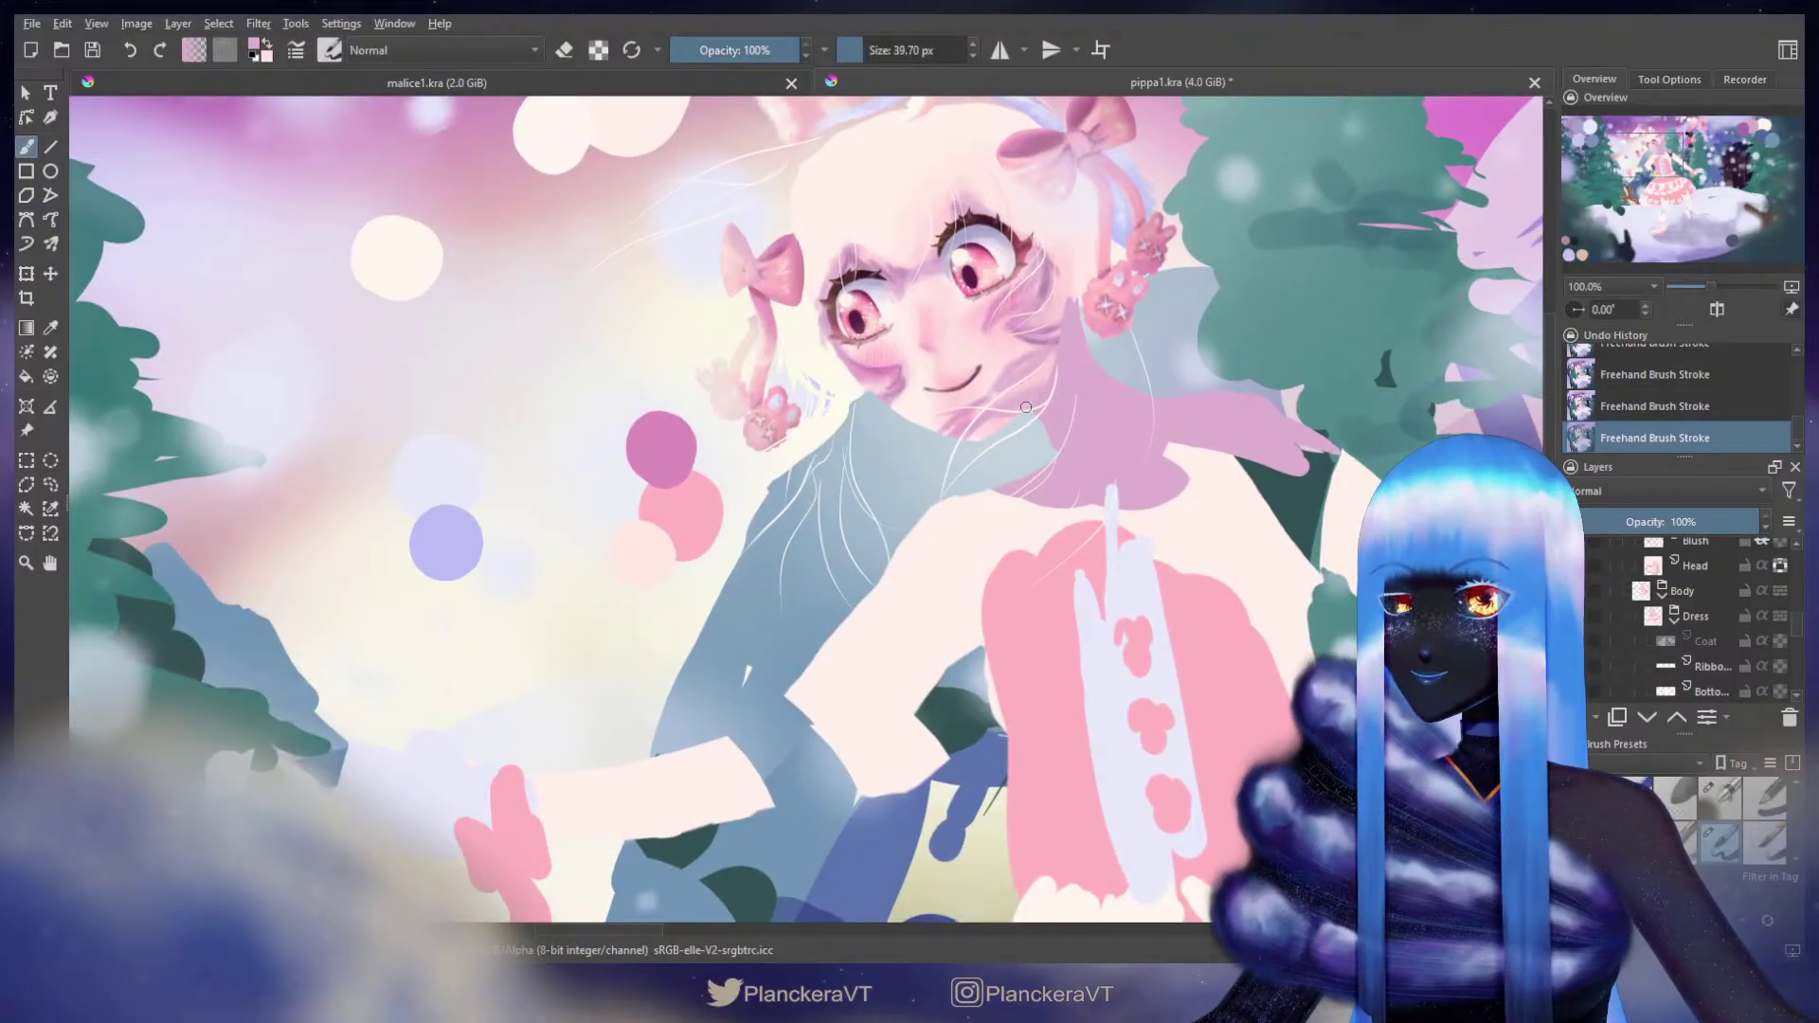
{"action": "key", "text": "e"}
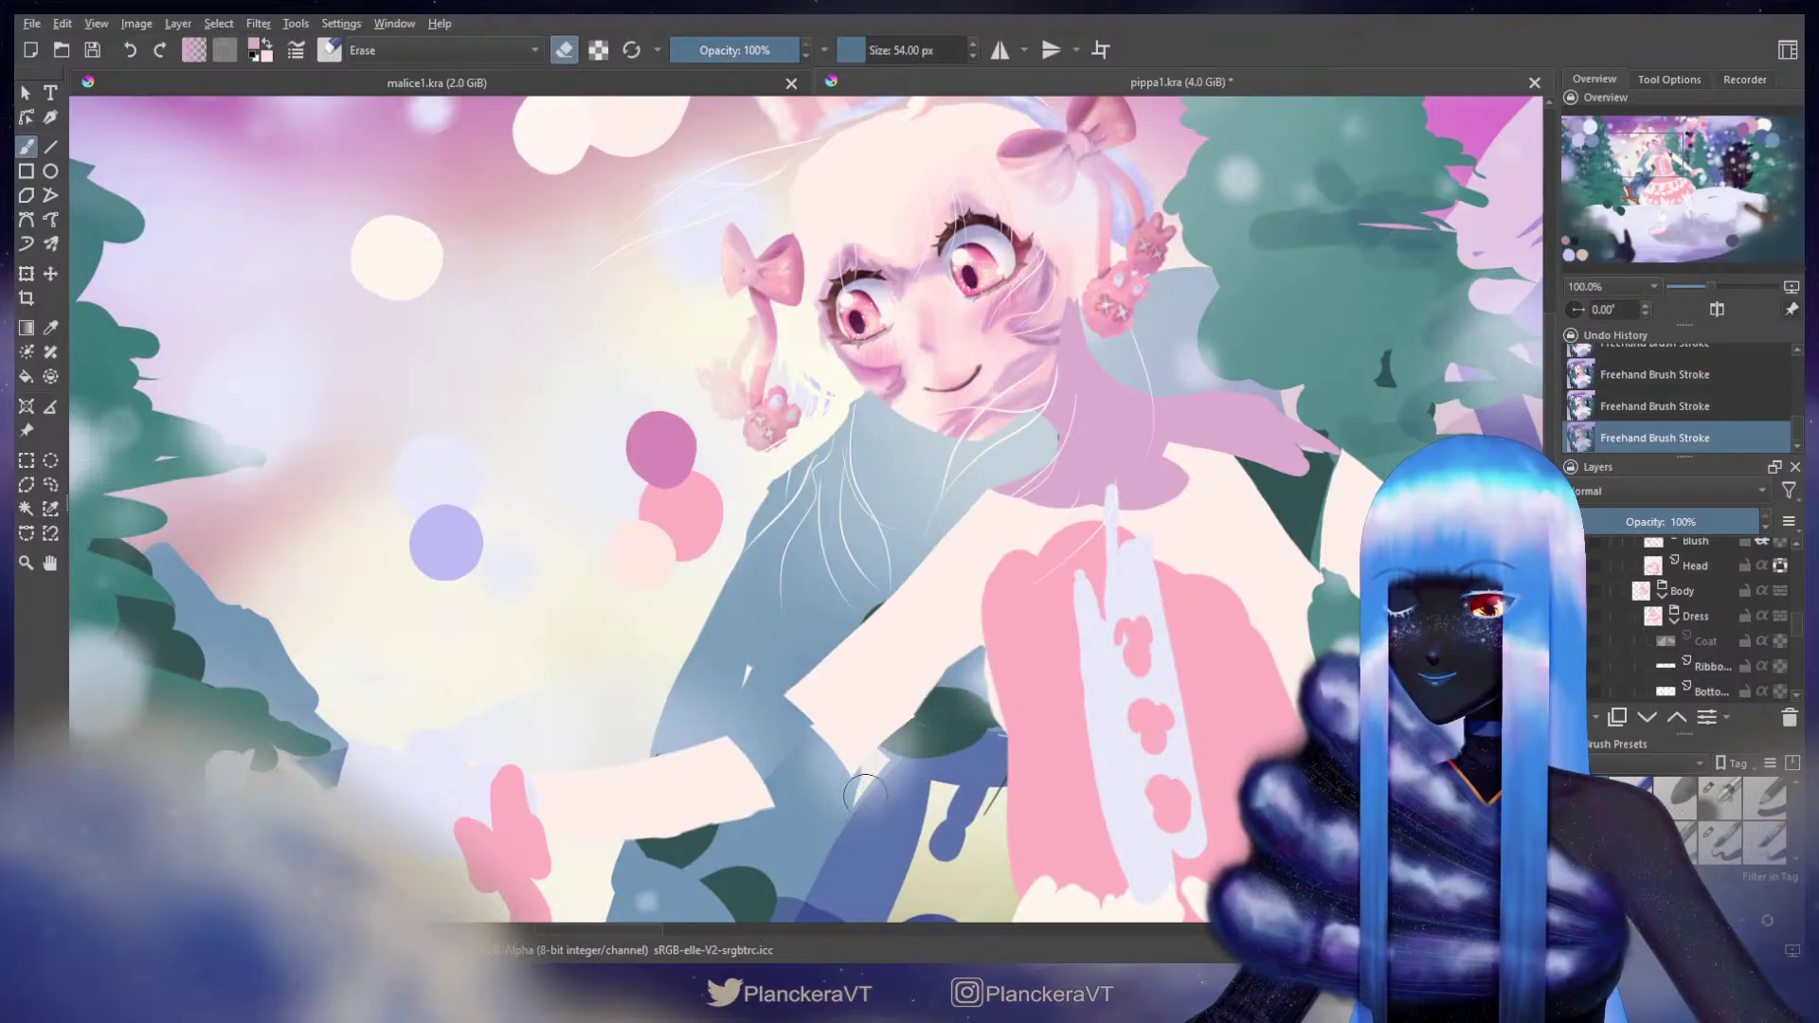
{"action": "key", "text": "e"}
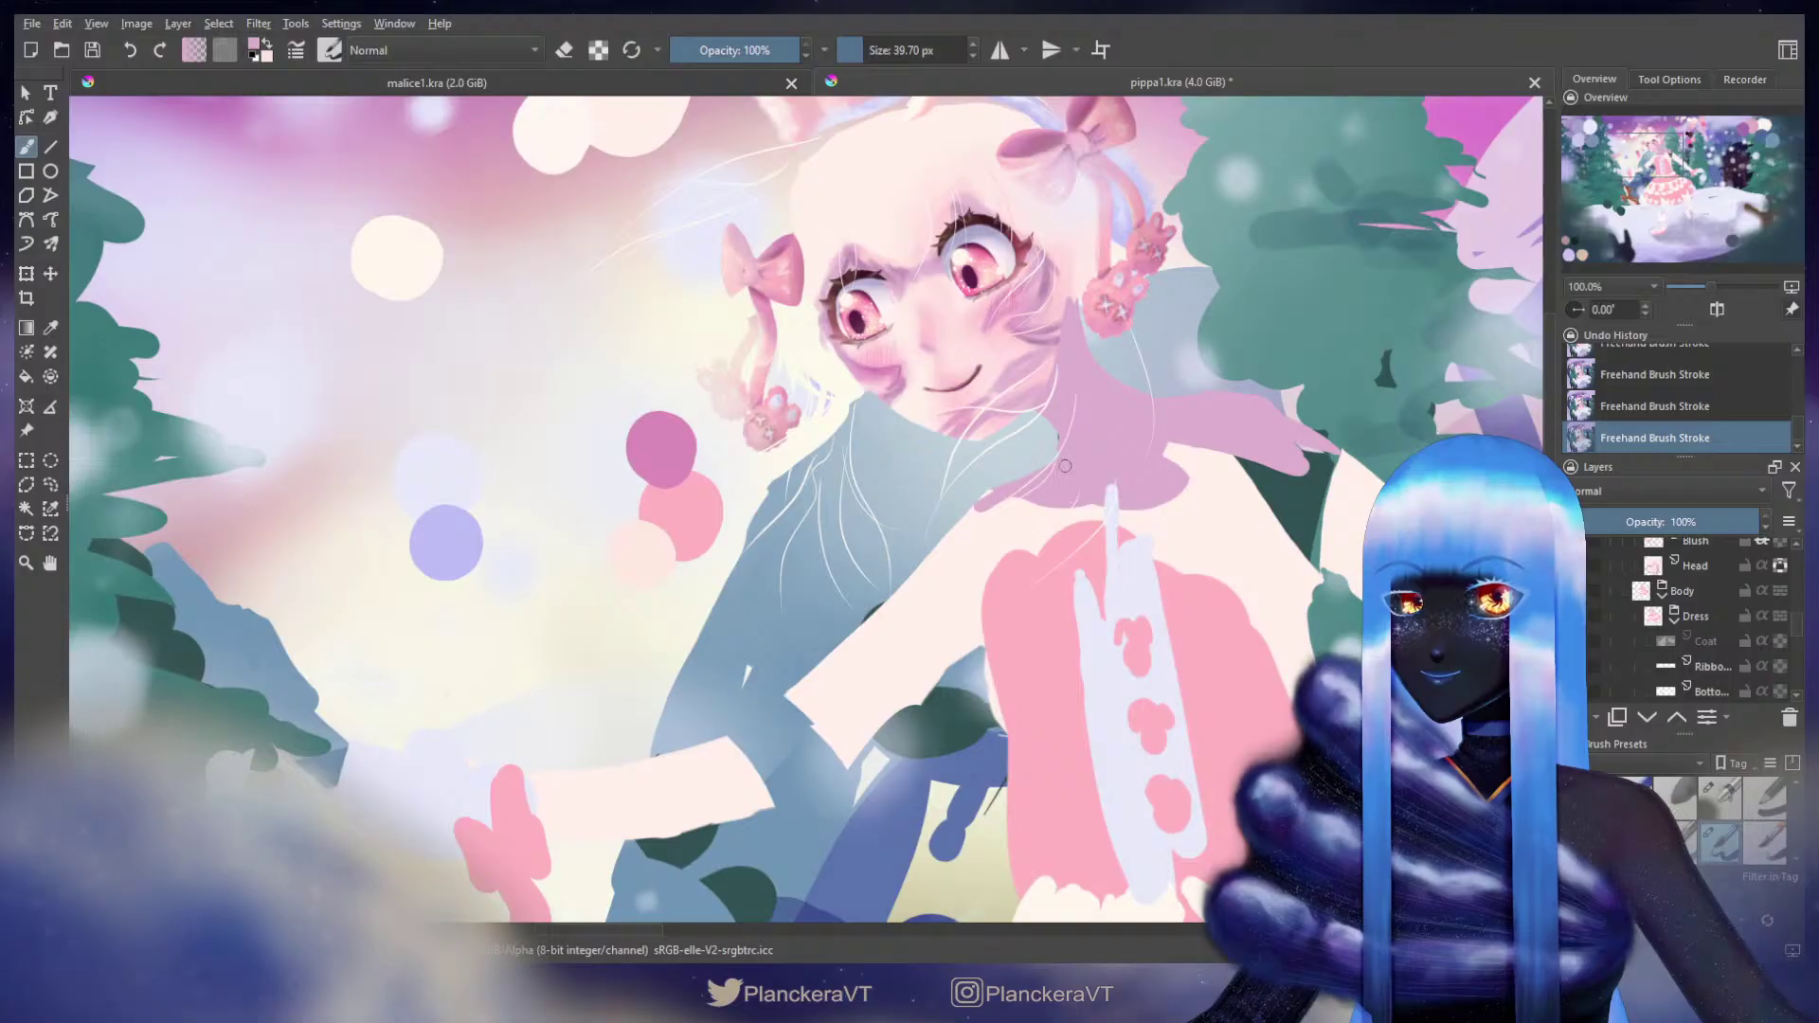
Step: Paint the near shoulder's slope from the neck down to the upper arm and clean its edges by erasing
{"action": "left_click_drag", "start_coordinate": [981, 496], "coordinate": [892, 594]}
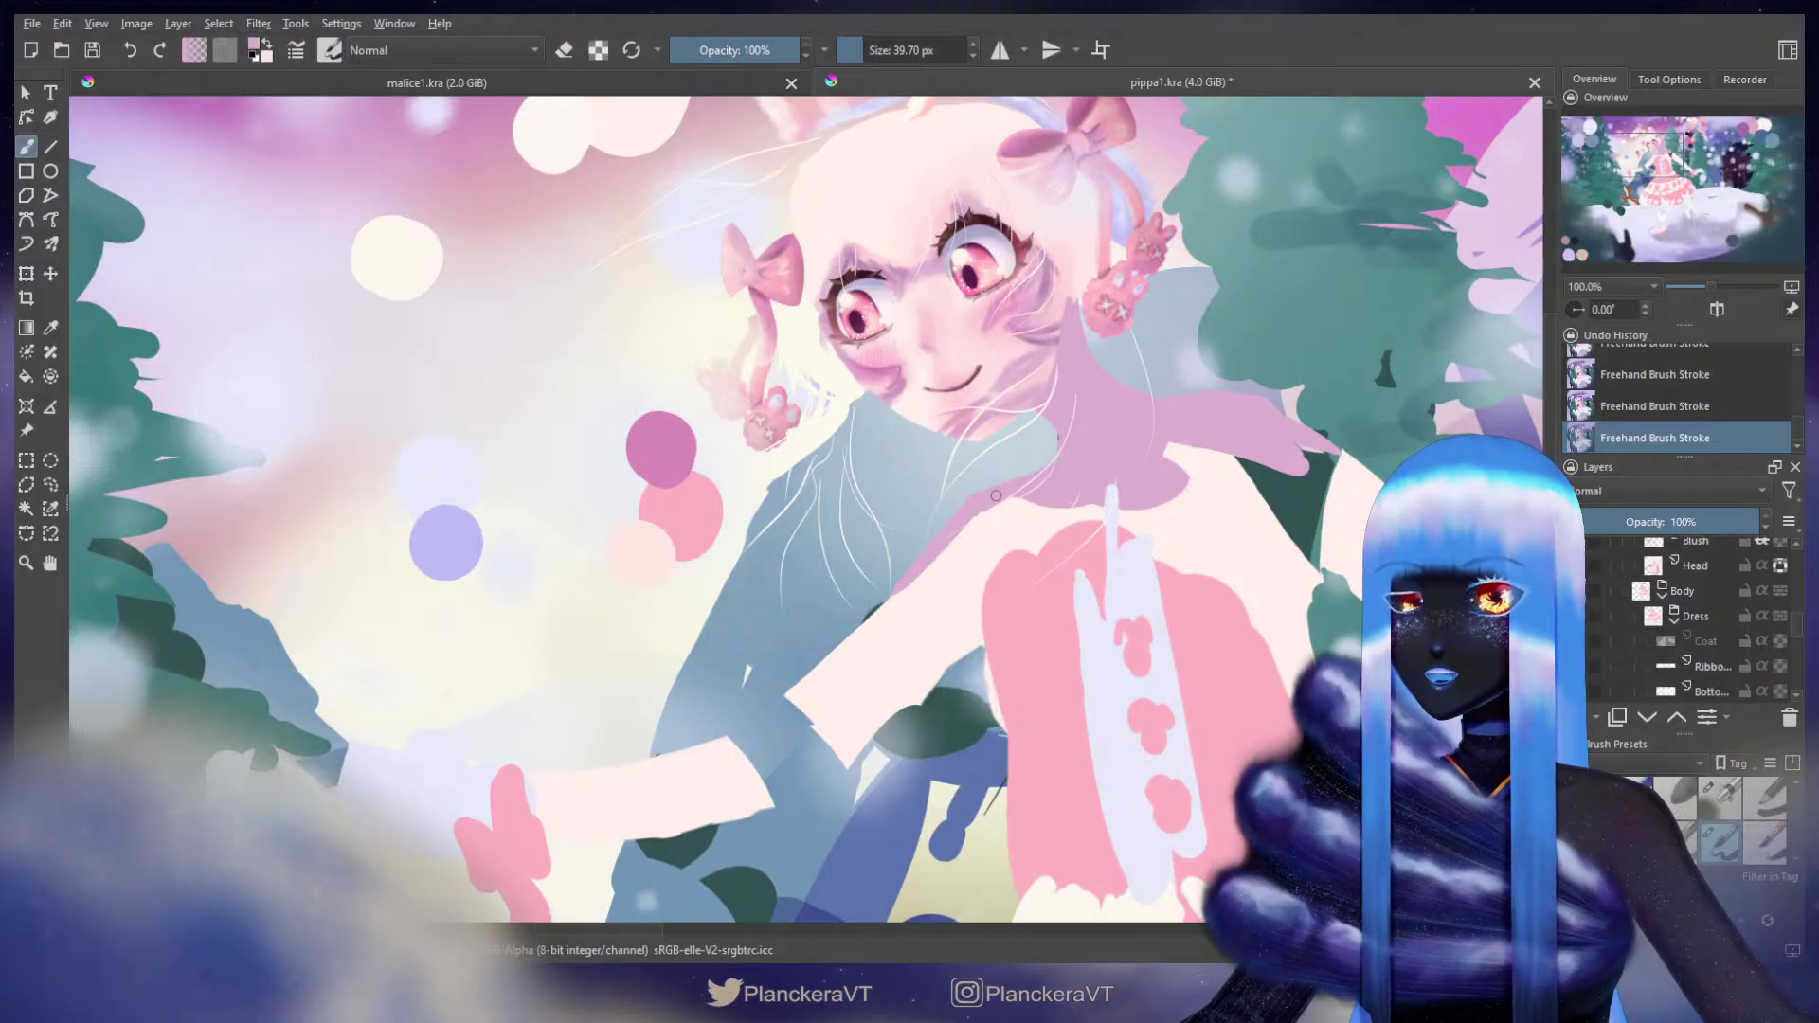
{"action": "left_click_drag", "start_coordinate": [1155, 435], "coordinate": [928, 524]}
{"action": "left_click_drag", "start_coordinate": [863, 434], "coordinate": [870, 434]}
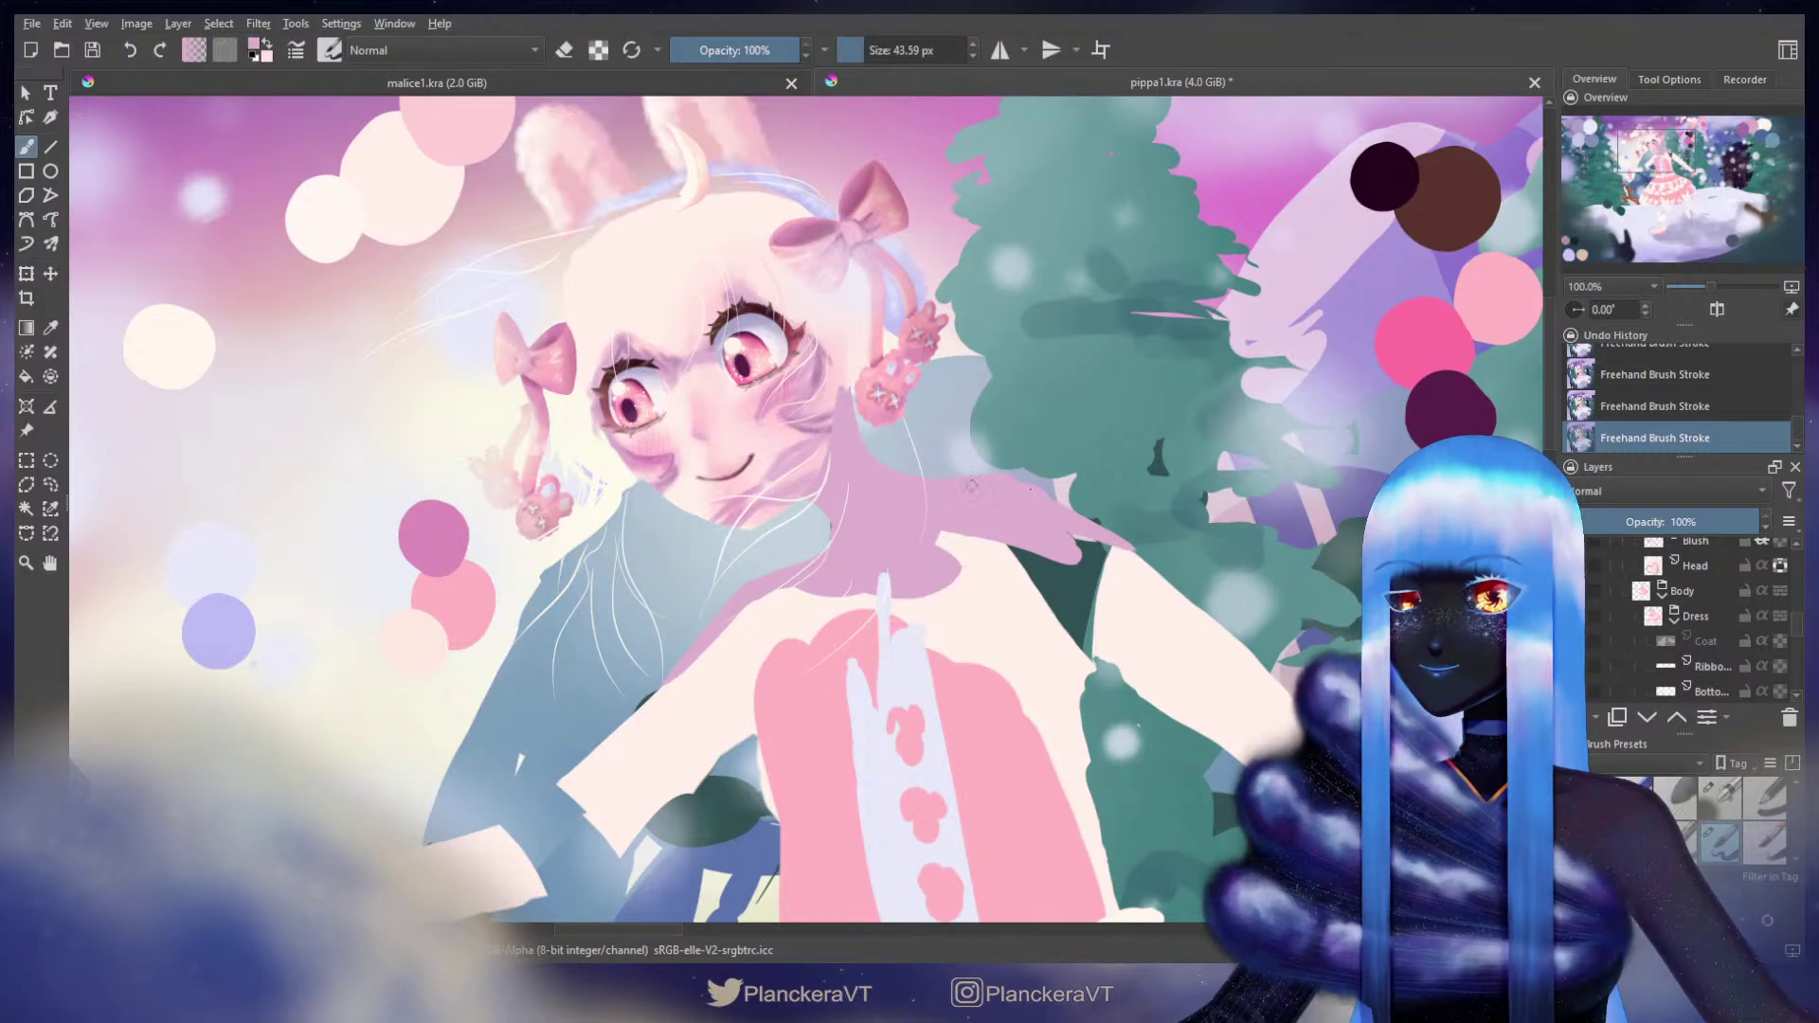
{"action": "key", "text": "e"}
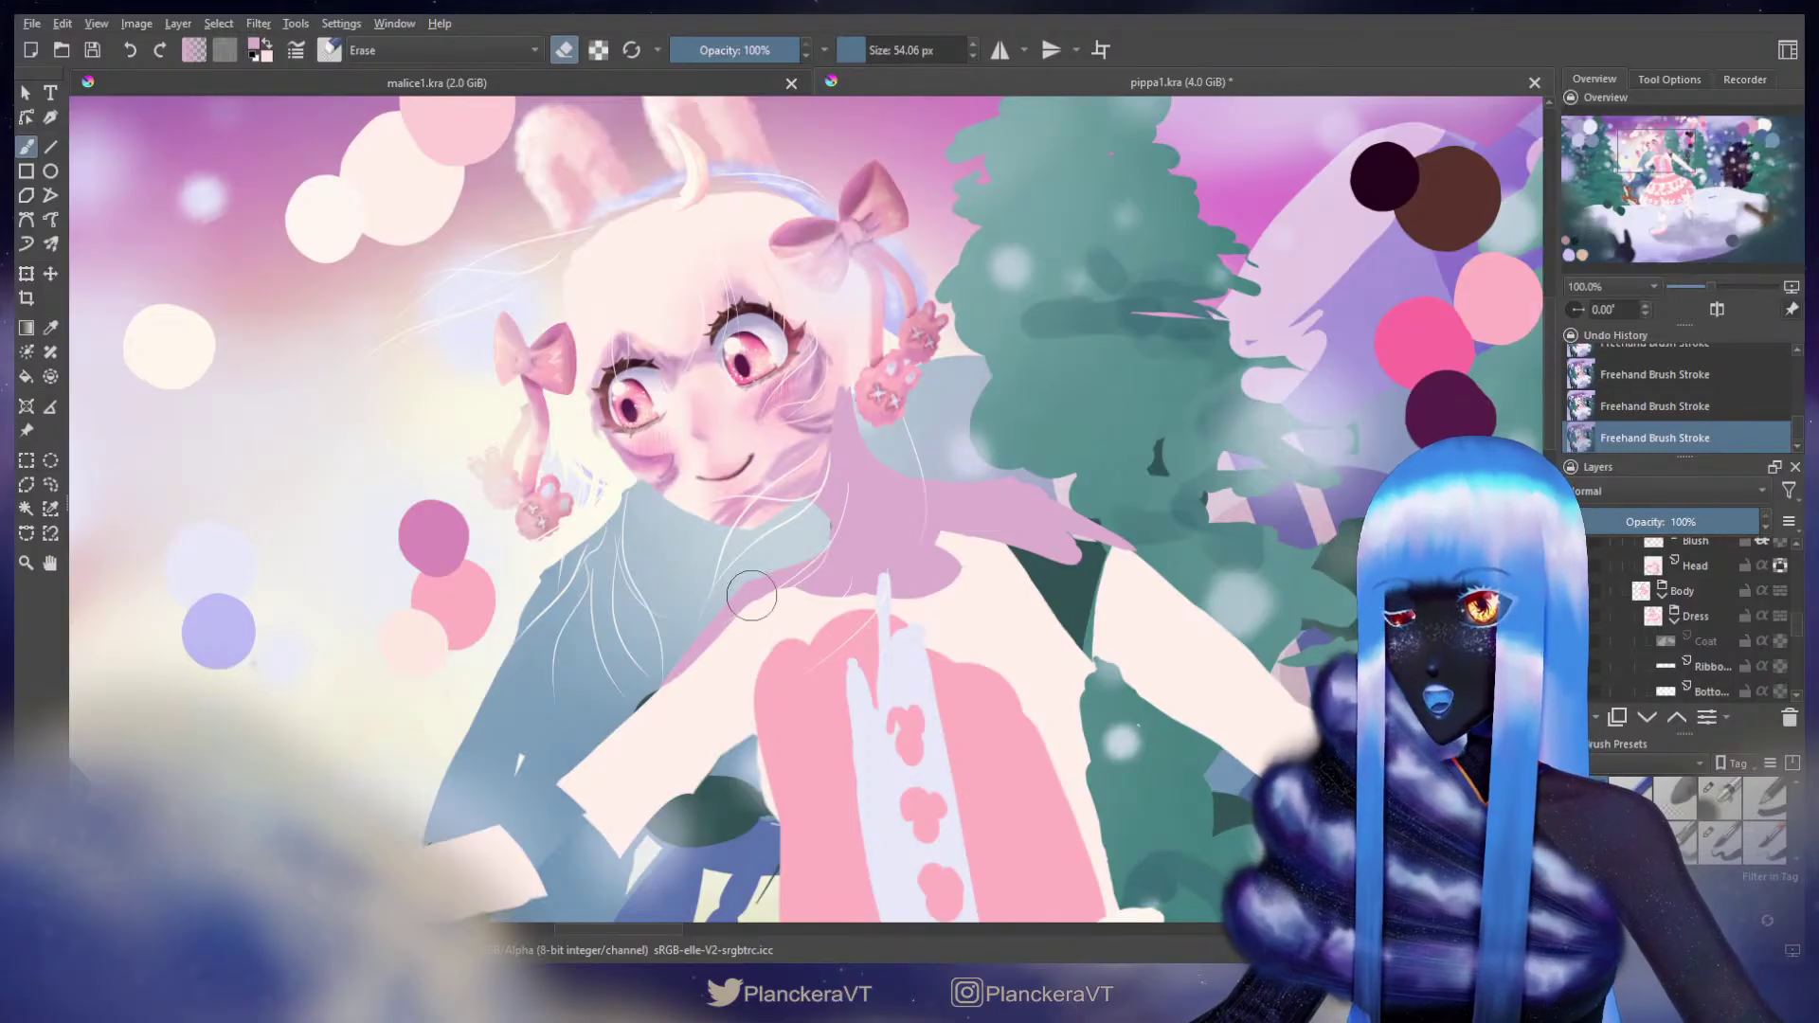
{"action": "key", "text": "slash"}
{"action": "left_click_drag", "start_coordinate": [891, 450], "coordinate": [1001, 386]}
{"action": "left_click_drag", "start_coordinate": [959, 455], "coordinate": [955, 456], "text": "shift"}
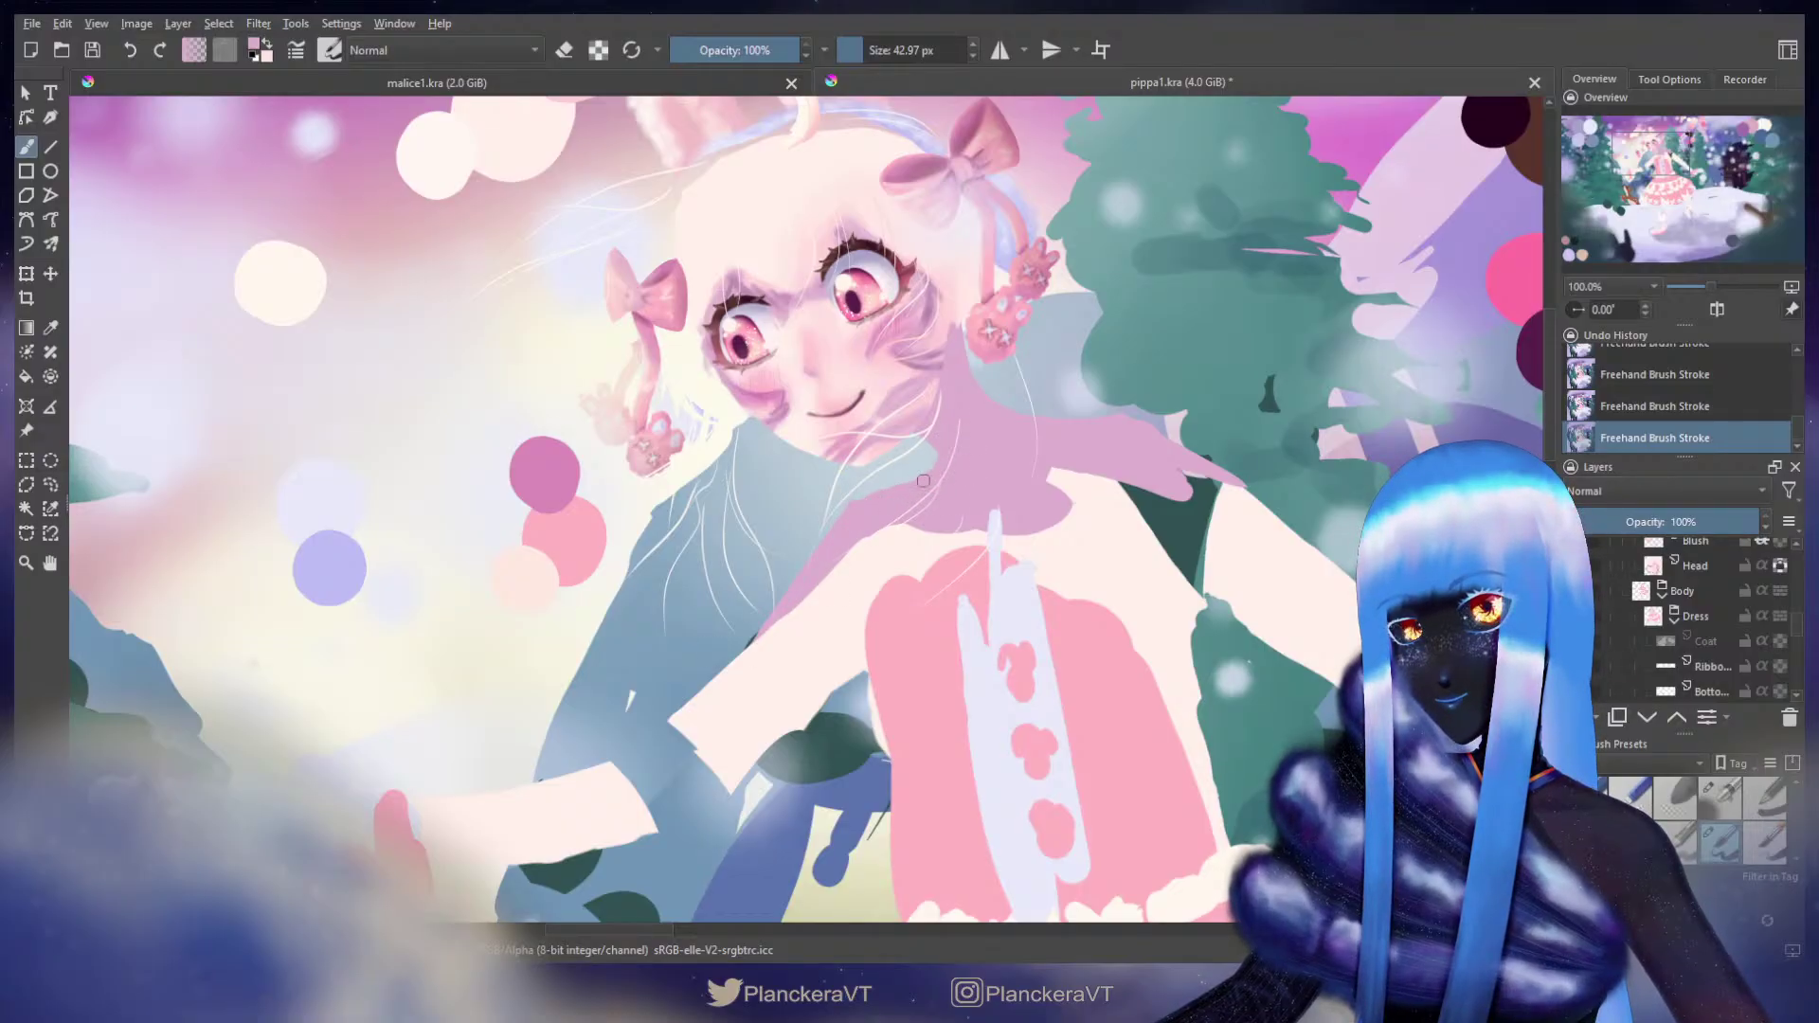
{"action": "key", "text": "e"}
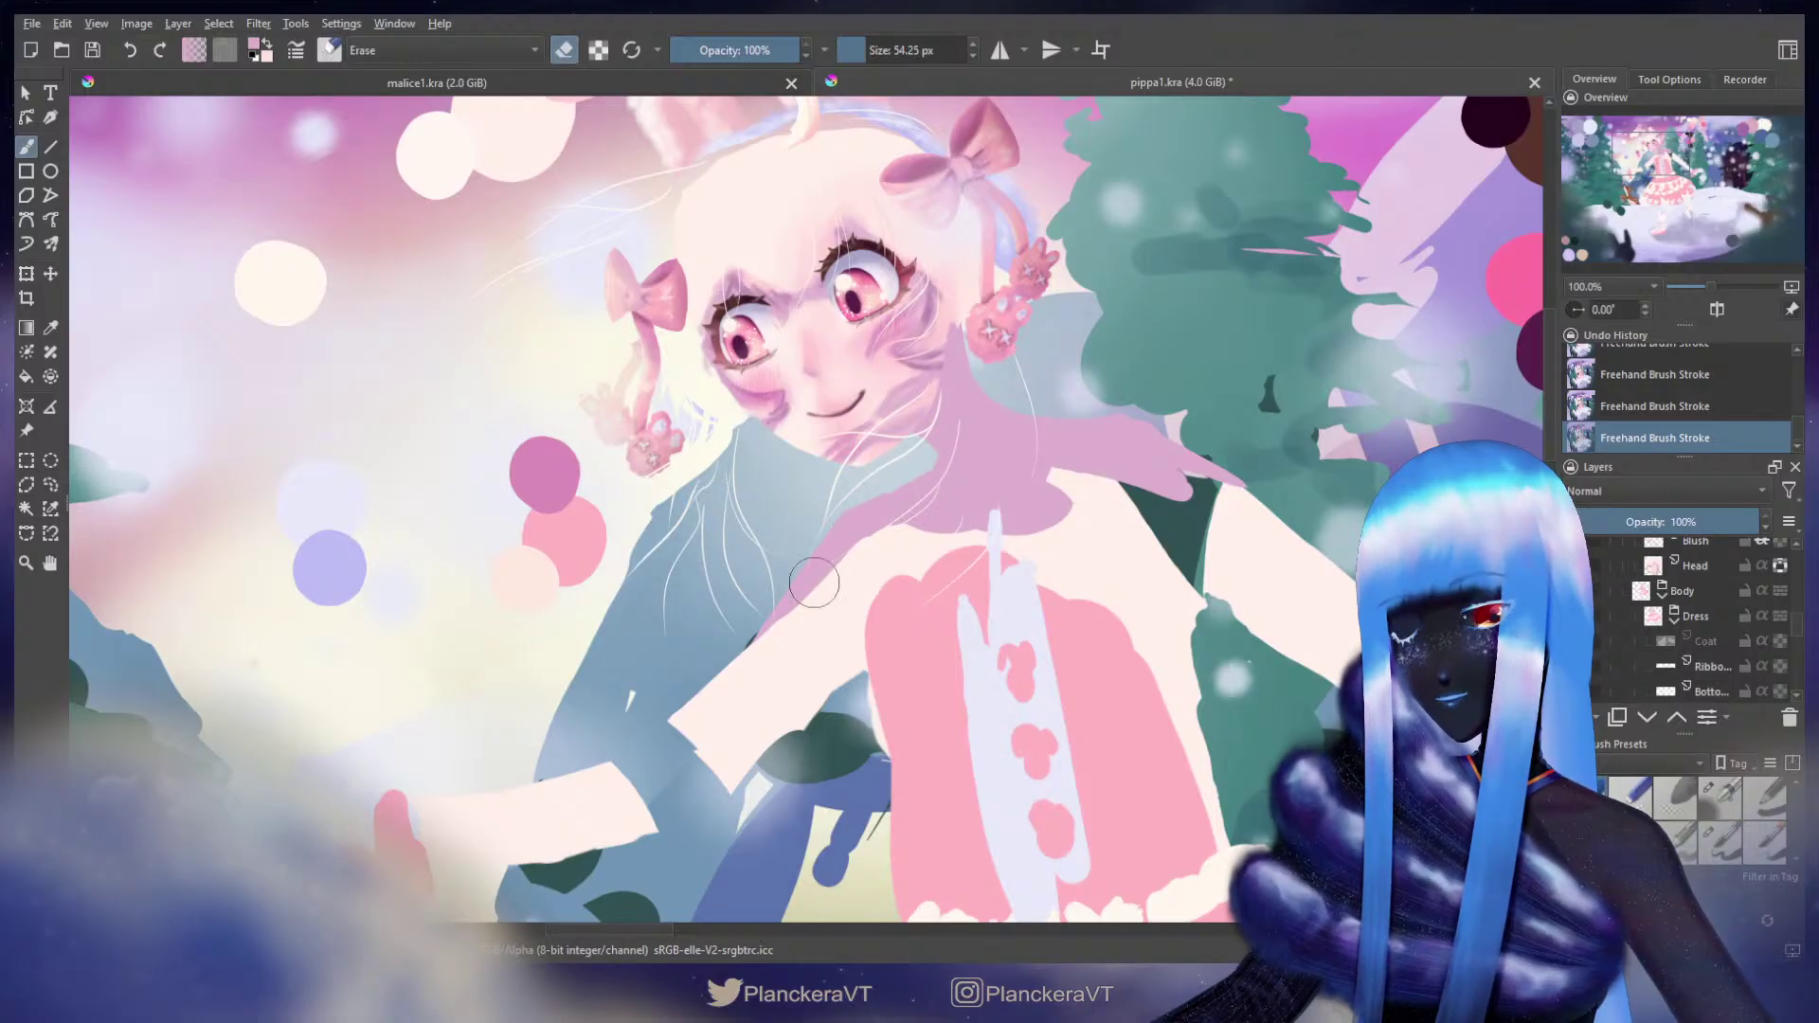
{"action": "key", "text": "e"}
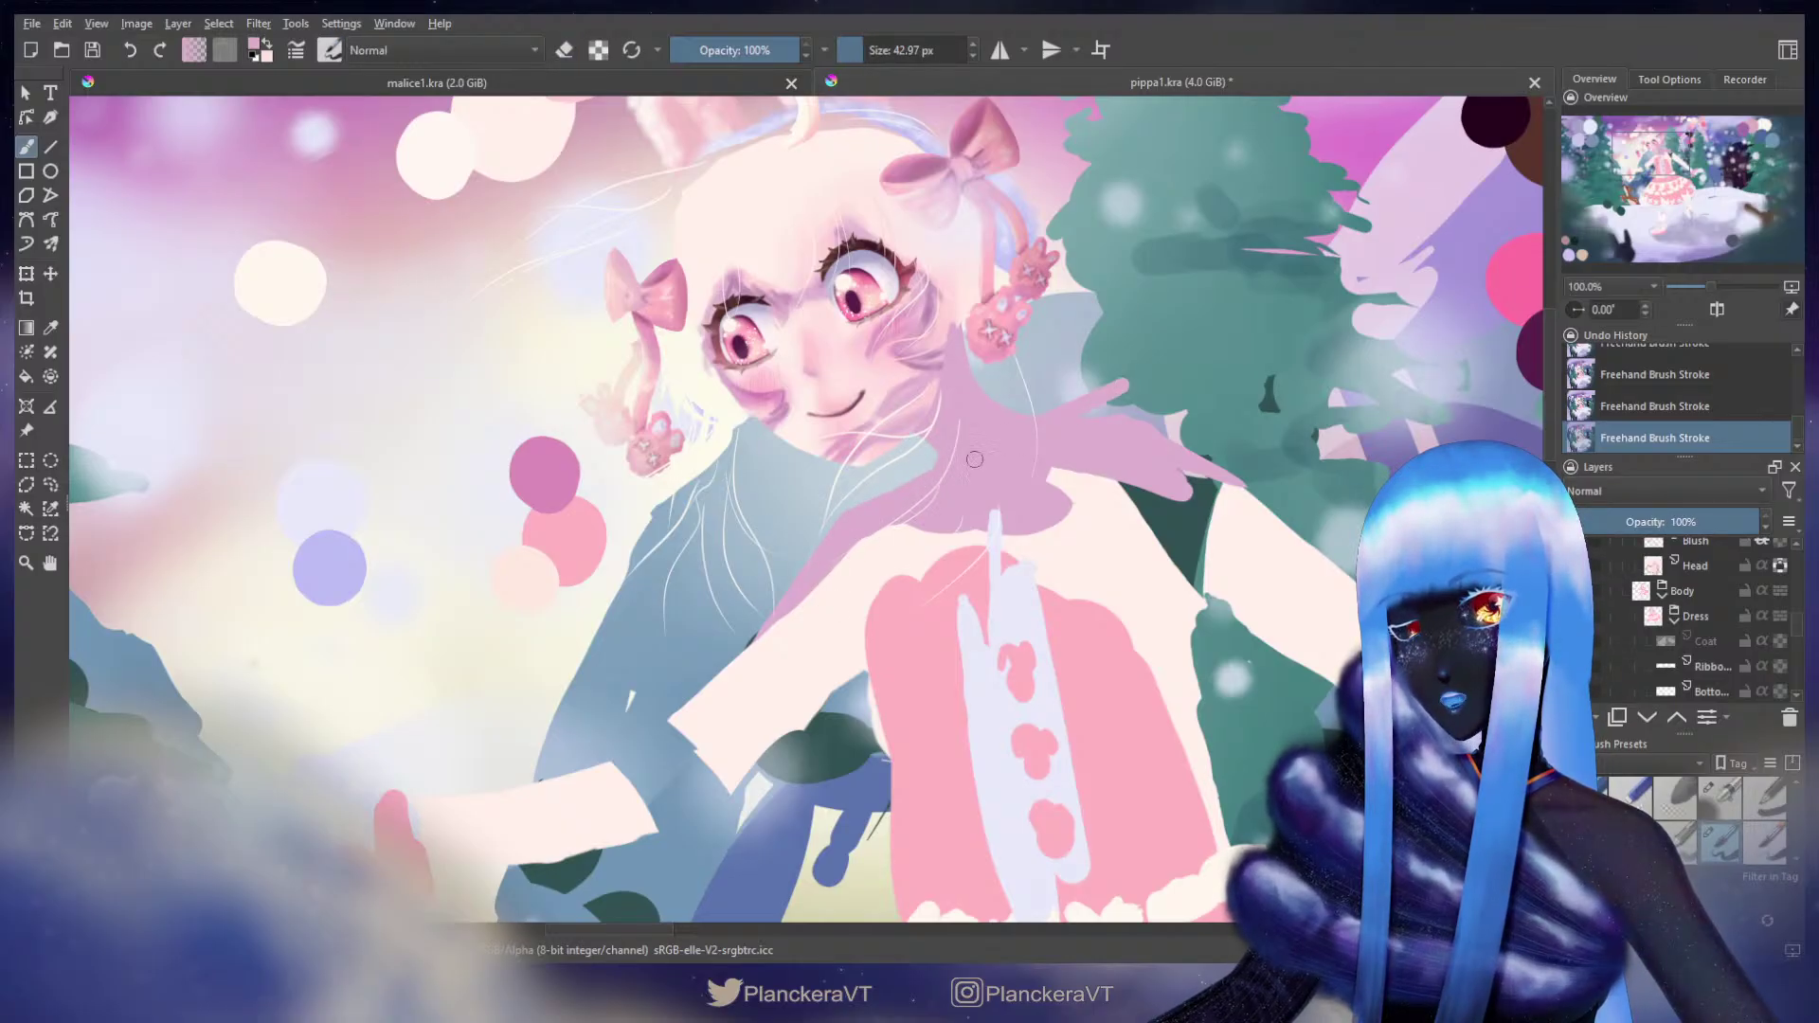
{"action": "key", "text": "ctrl+z"}
{"action": "mouse_move", "coordinate": [979, 389]}
{"action": "left_mouse_down"}
{"action": "mouse_move", "coordinate": [1091, 411]}
{"action": "mouse_move", "coordinate": [1030, 426]}
{"action": "mouse_move", "coordinate": [1116, 401]}
{"action": "mouse_move", "coordinate": [1047, 421]}
{"action": "left_mouse_up"}
{"action": "key", "text": "ctrl+z"}
{"action": "key", "text": "ctrl+z"}
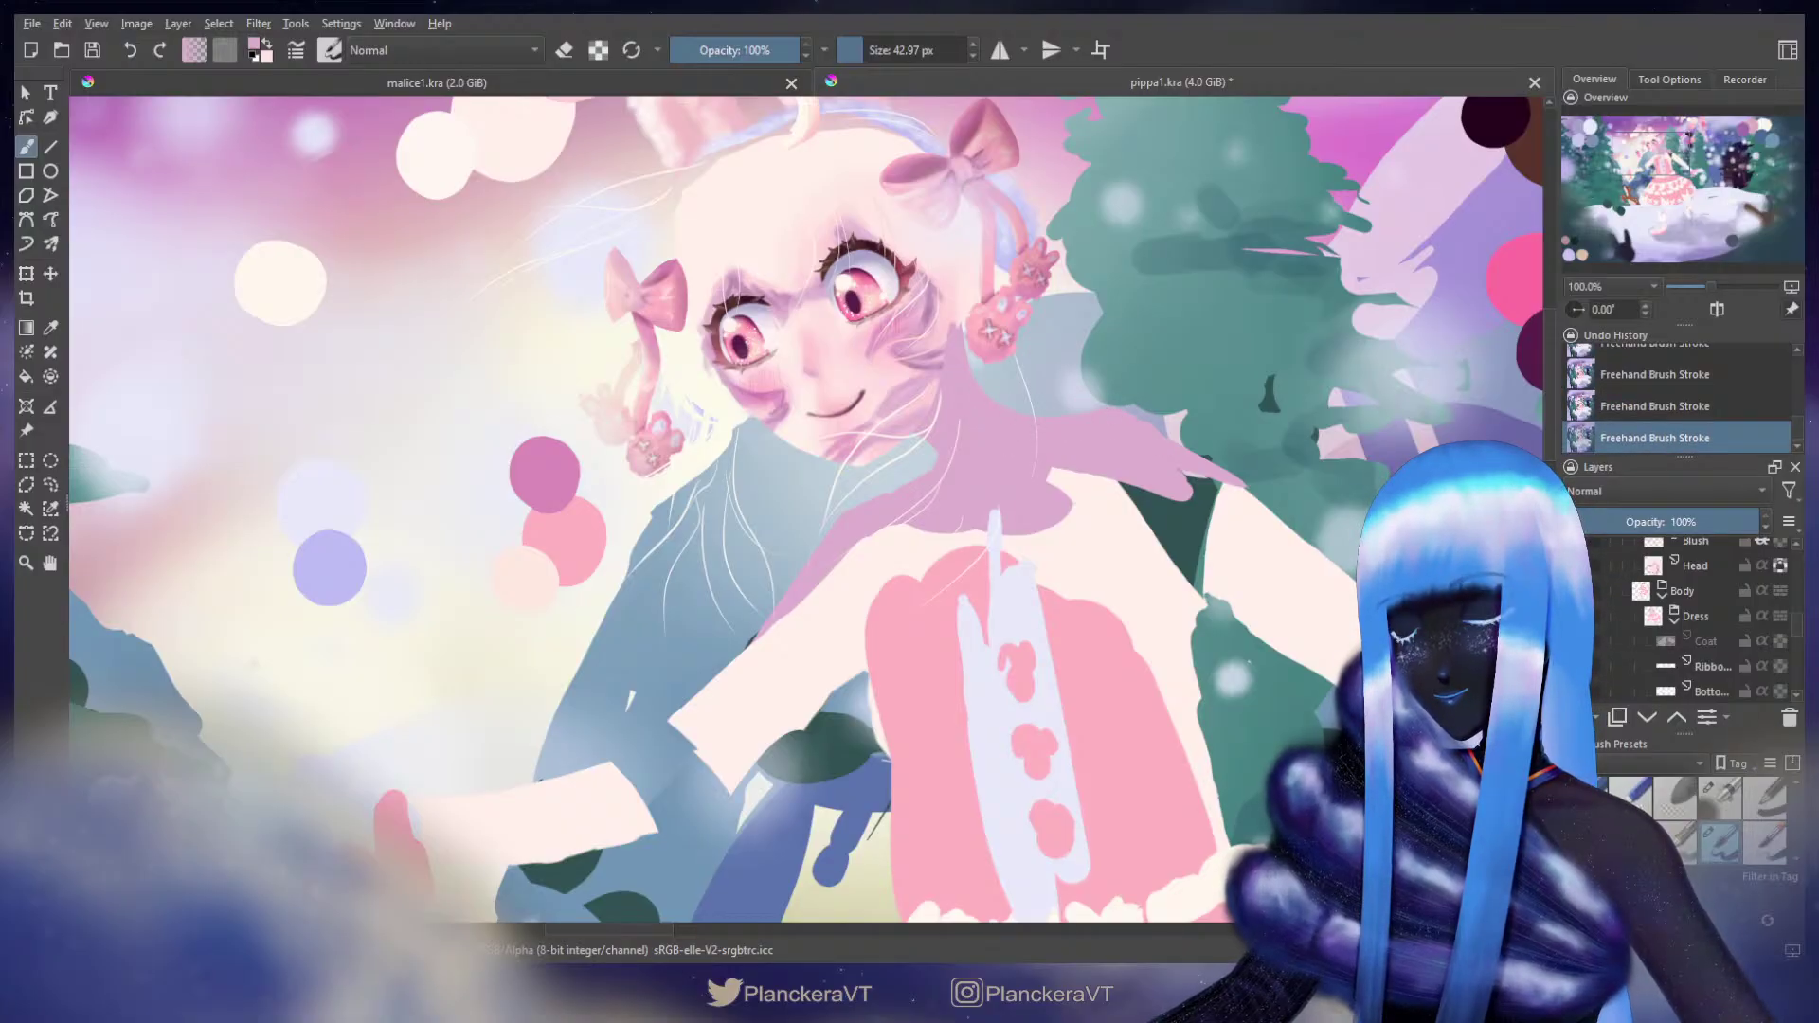
Step: Extend the mauve base along the far shoulder and down the near shoulder's slope toward the upper arm
{"action": "left_click_drag", "start_coordinate": [1191, 459], "coordinate": [1308, 526]}
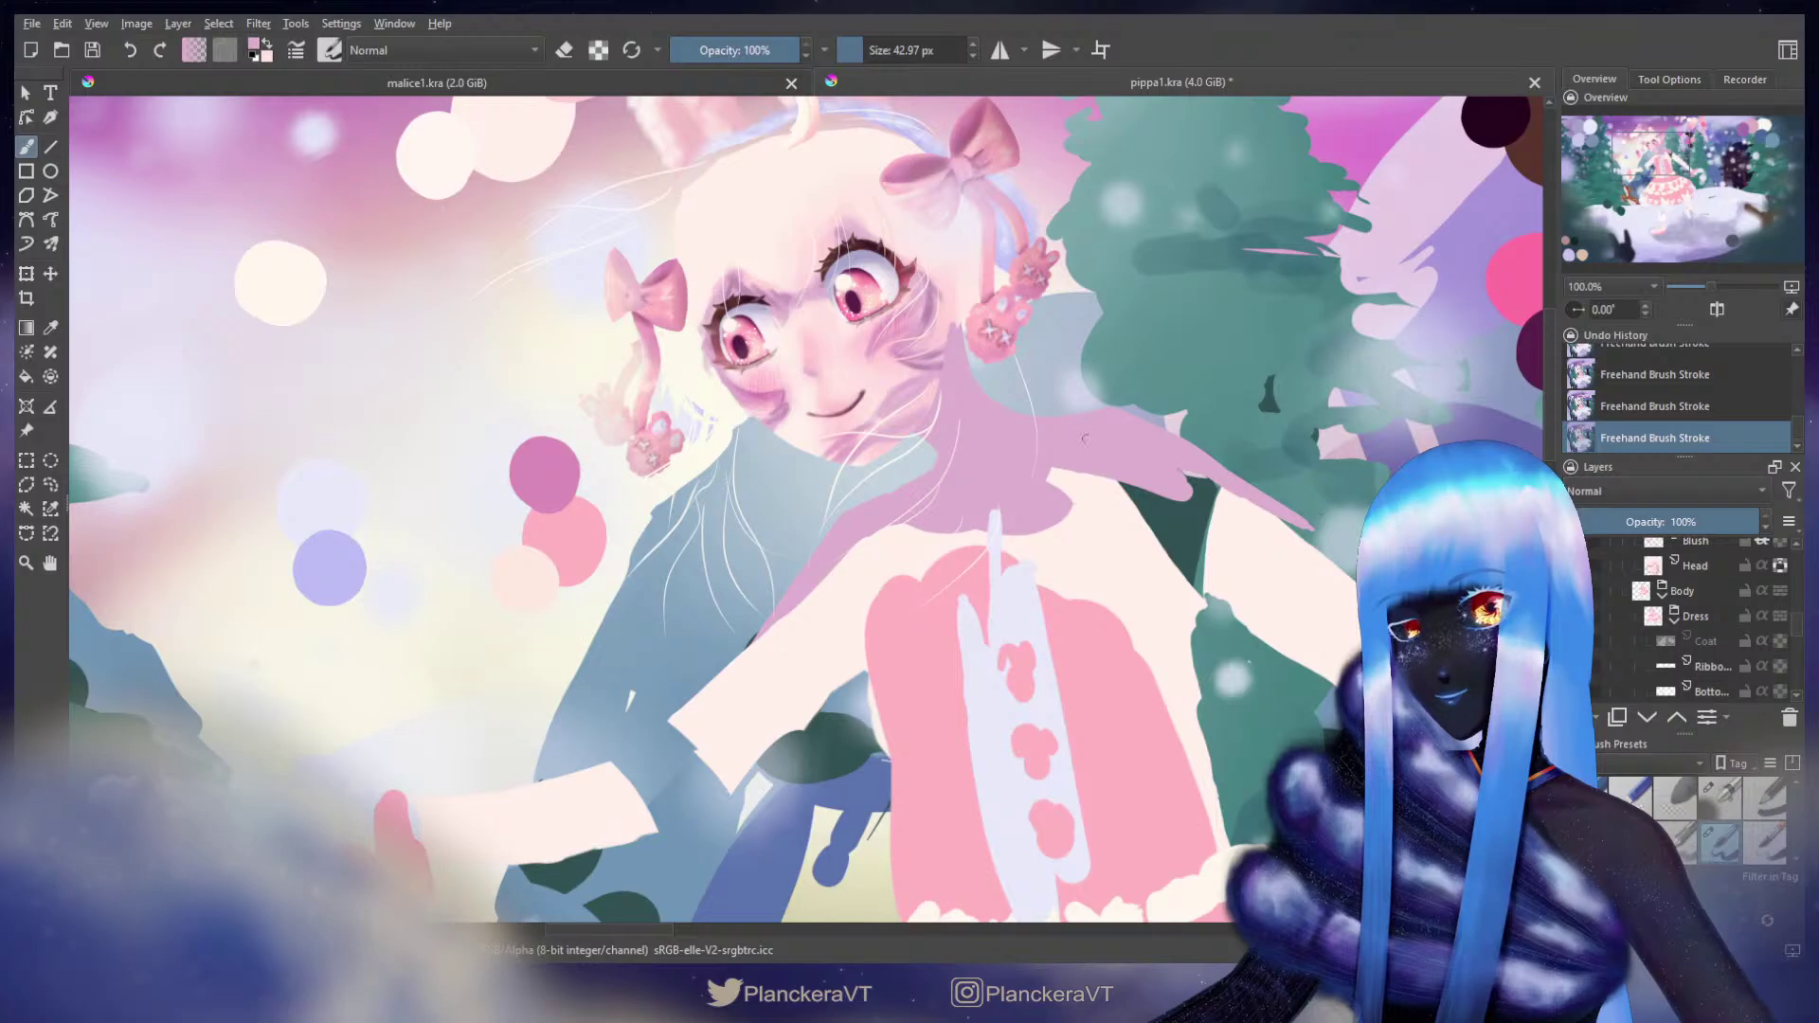
{"action": "mouse_move", "coordinate": [1053, 452]}
{"action": "left_mouse_down"}
{"action": "mouse_move", "coordinate": [1205, 518]}
{"action": "mouse_move", "coordinate": [1129, 458]}
{"action": "mouse_move", "coordinate": [1220, 490]}
{"action": "left_mouse_up"}
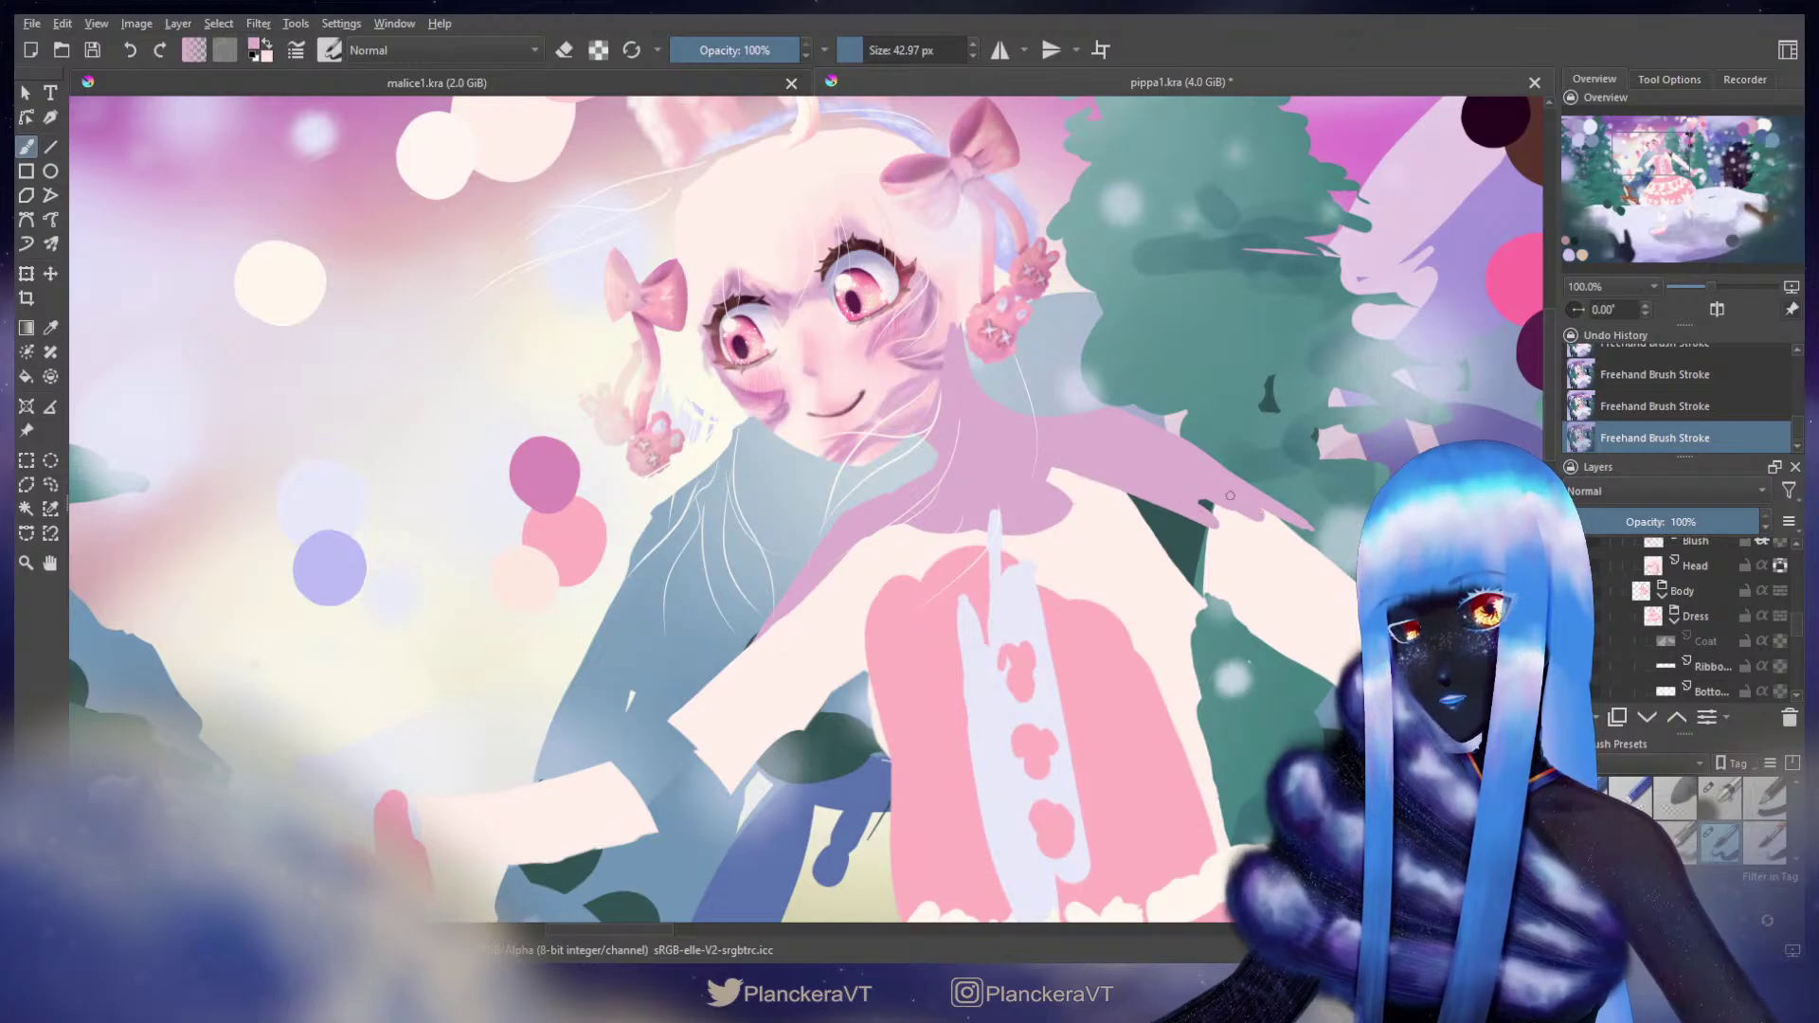
{"action": "left_click_drag", "start_coordinate": [882, 514], "coordinate": [1011, 423]}
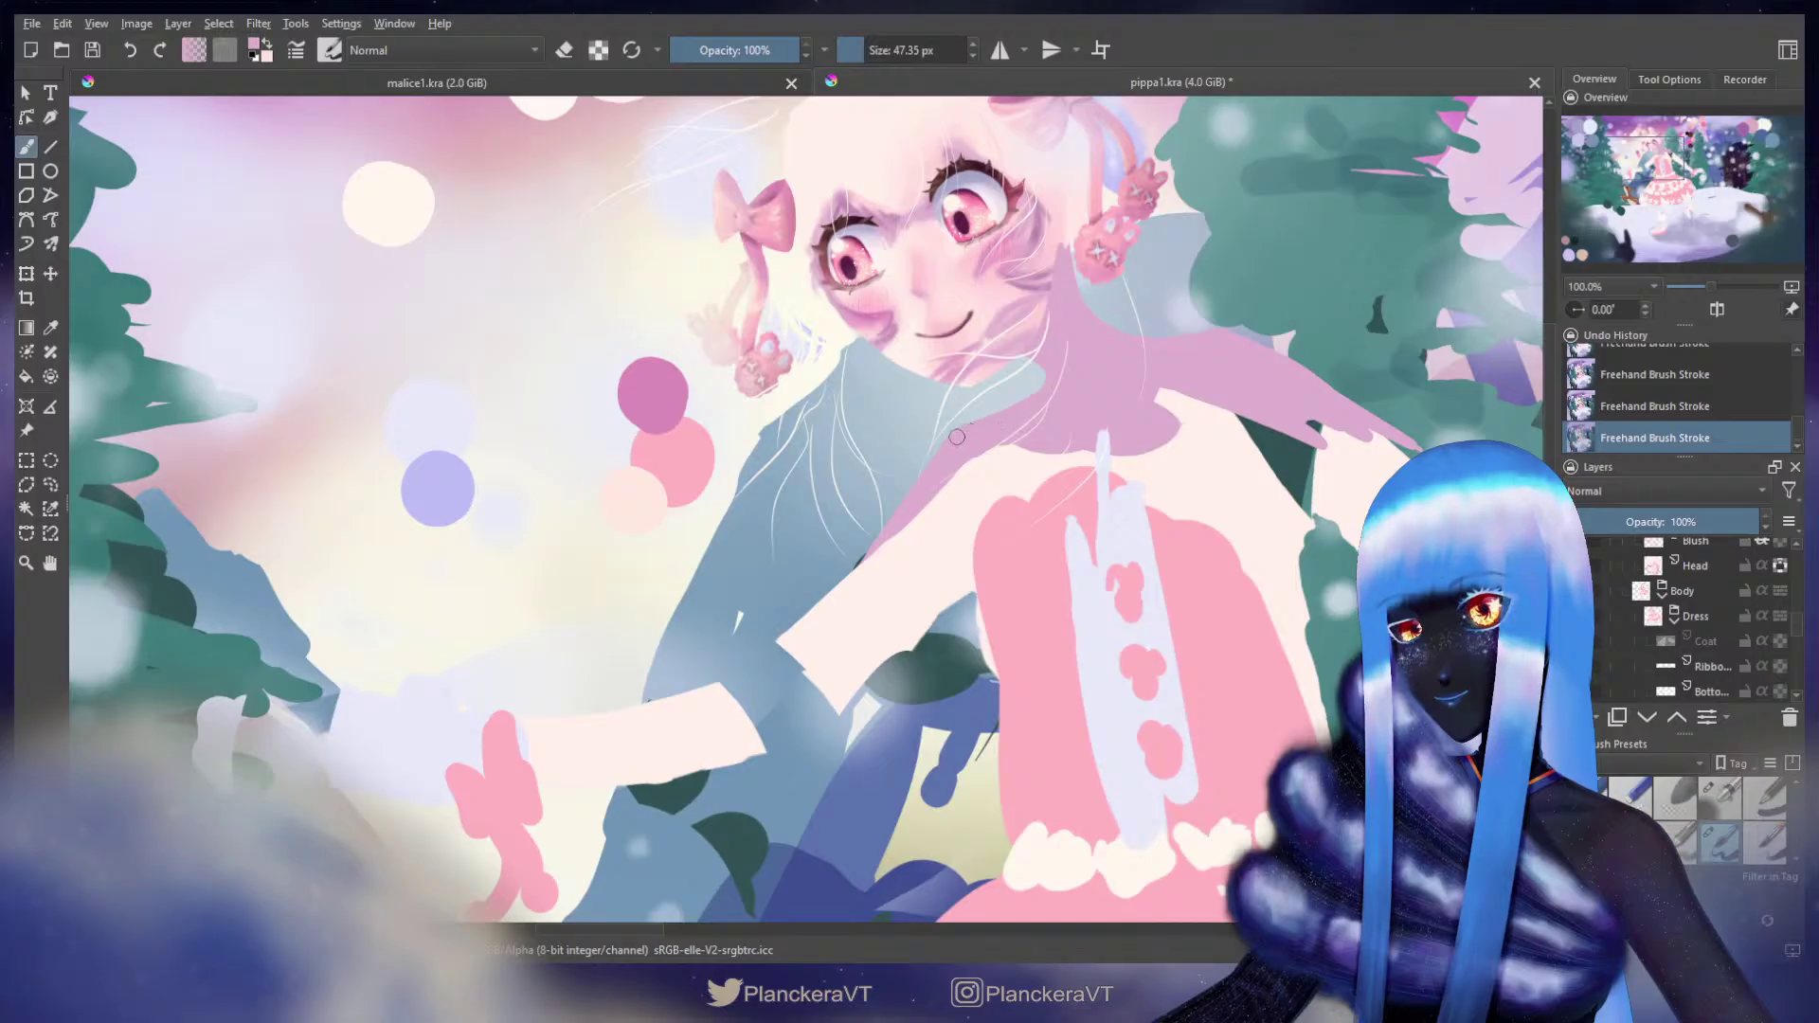
{"action": "left_click_drag", "start_coordinate": [877, 544], "coordinate": [820, 618]}
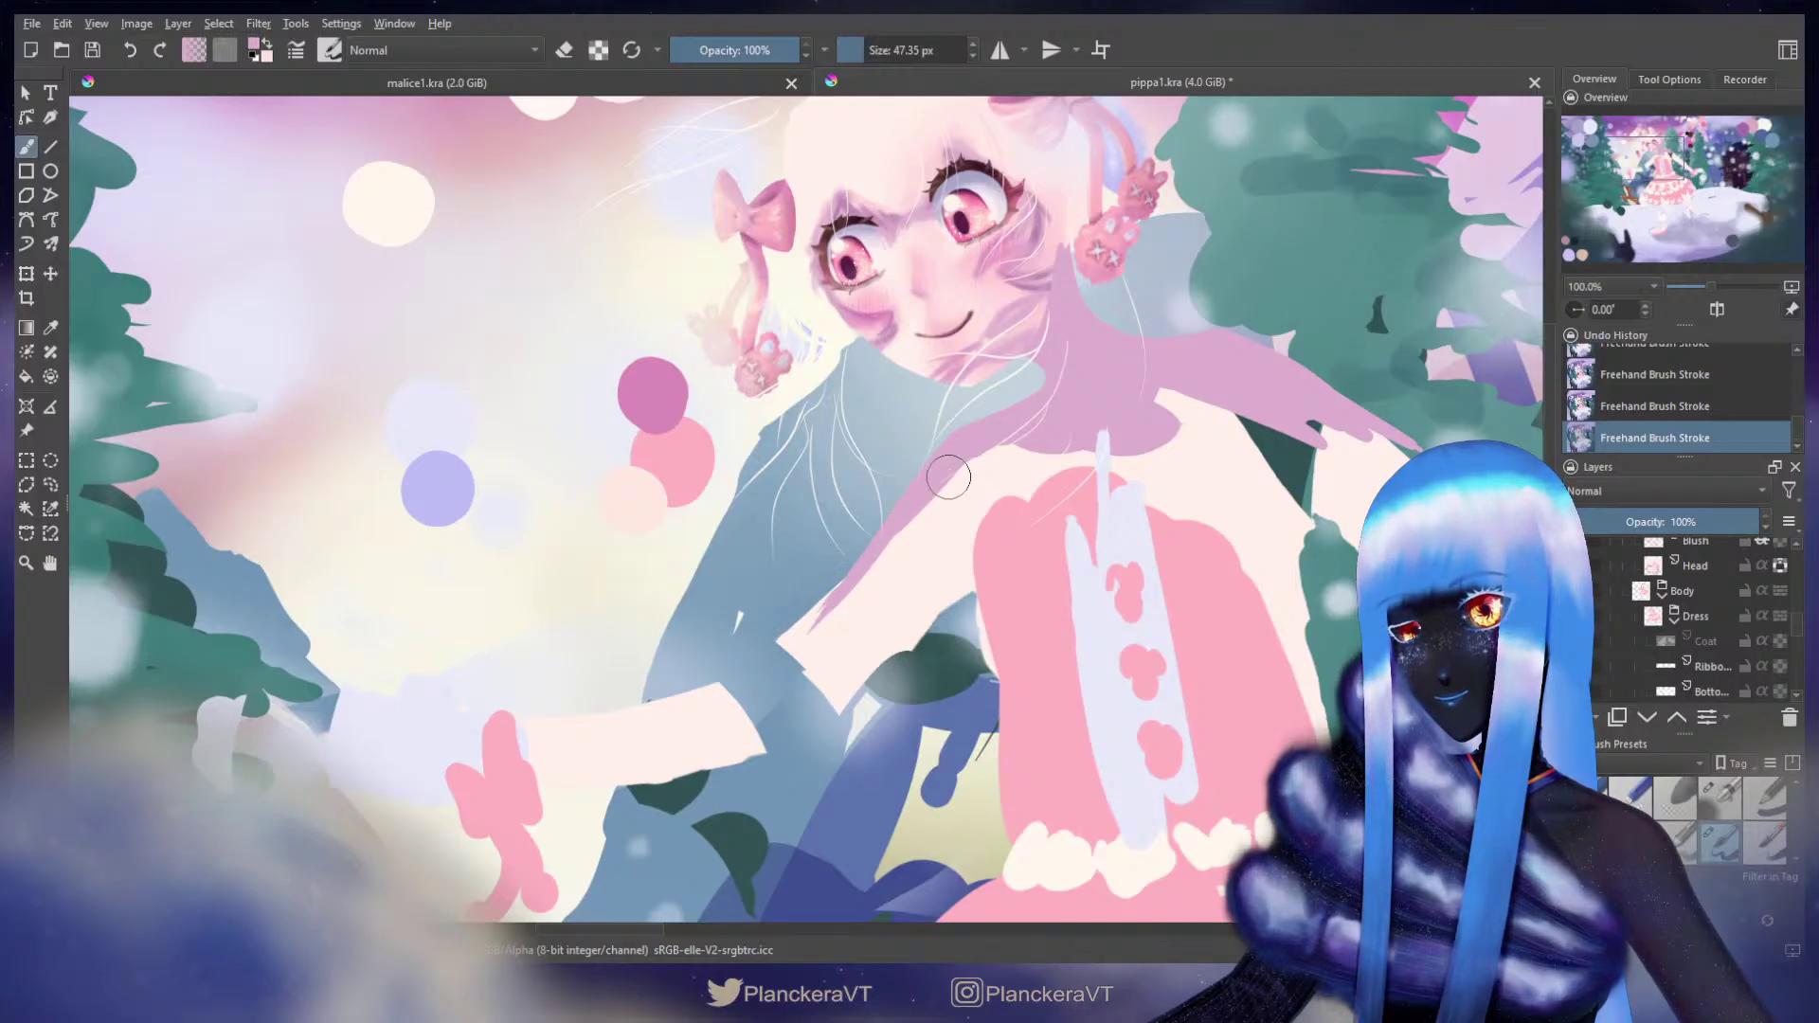
Step: Erase the body's excess skin below the far armpit along the bodice's outer edge
{"action": "left_click_drag", "start_coordinate": [1084, 605], "coordinate": [815, 492]}
{"action": "key", "text": "e"}
{"action": "mouse_move", "coordinate": [1021, 440]}
{"action": "left_mouse_down"}
{"action": "mouse_move", "coordinate": [1002, 497]}
{"action": "mouse_move", "coordinate": [1044, 647]}
{"action": "left_mouse_up"}
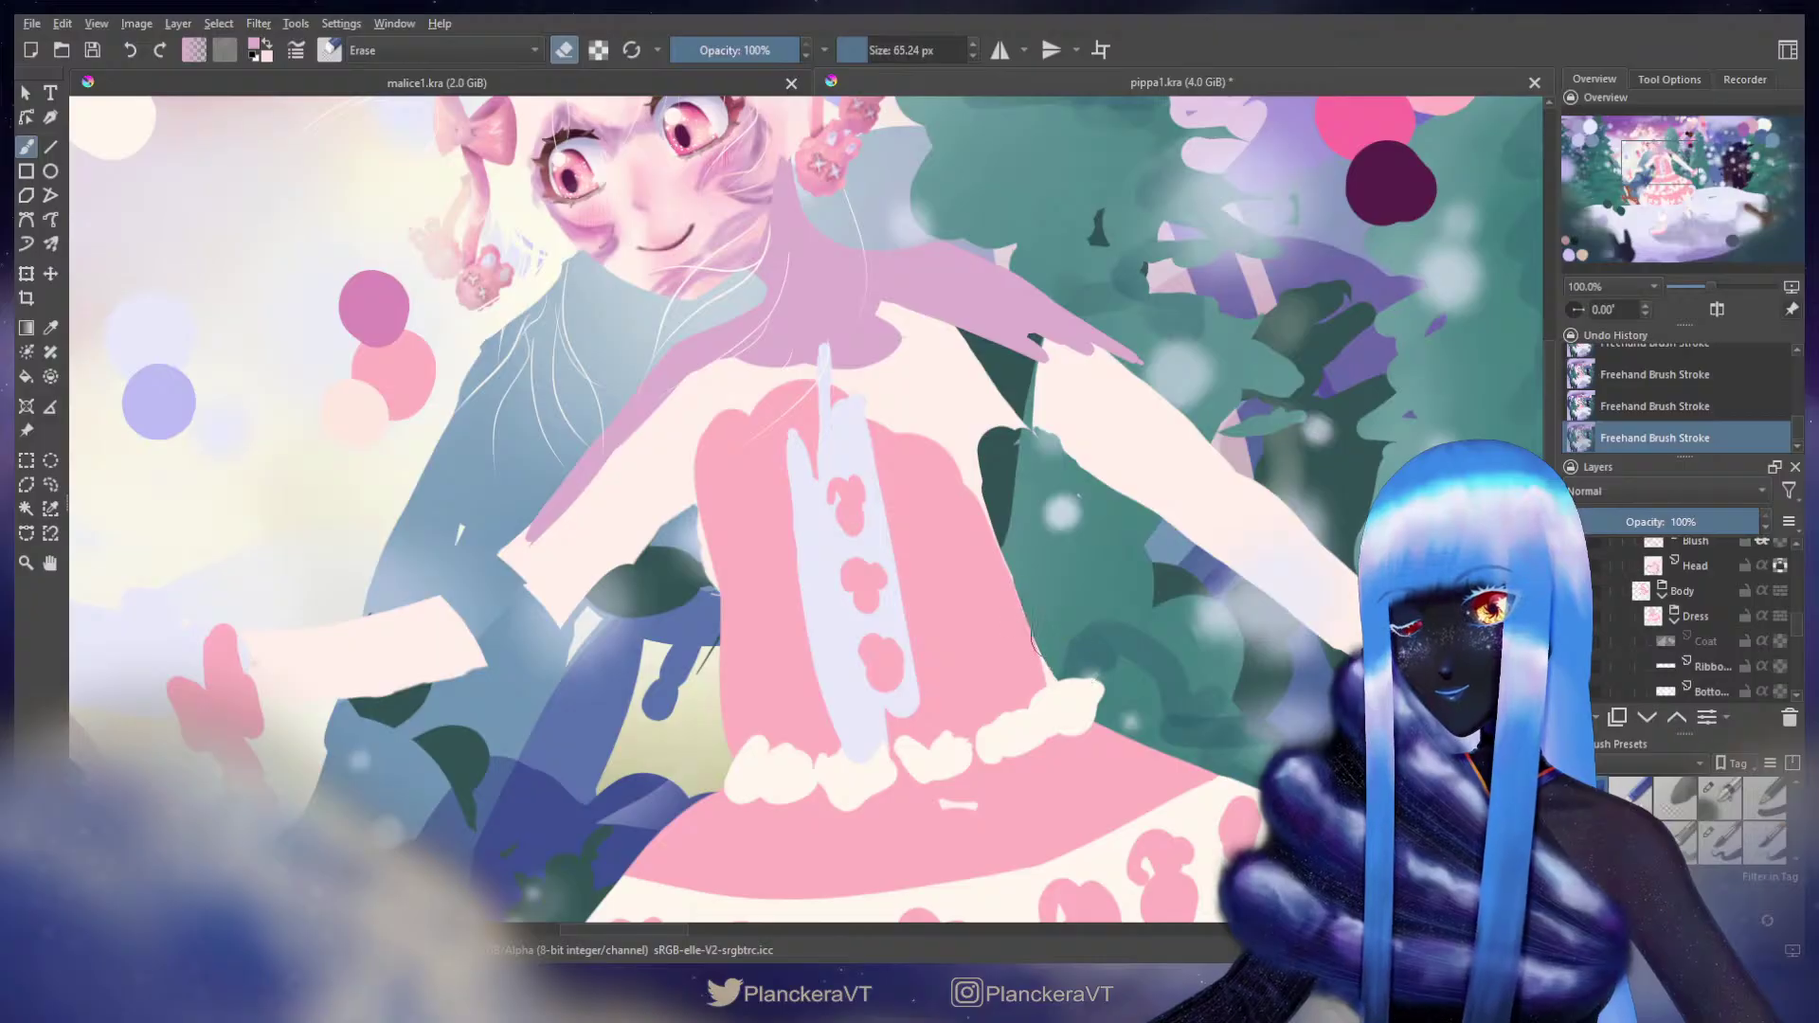
Step: Examine the reworked shoulders and torso up close and against the whole illustration
{"action": "left_click_drag", "start_coordinate": [844, 552], "coordinate": [1121, 516]}
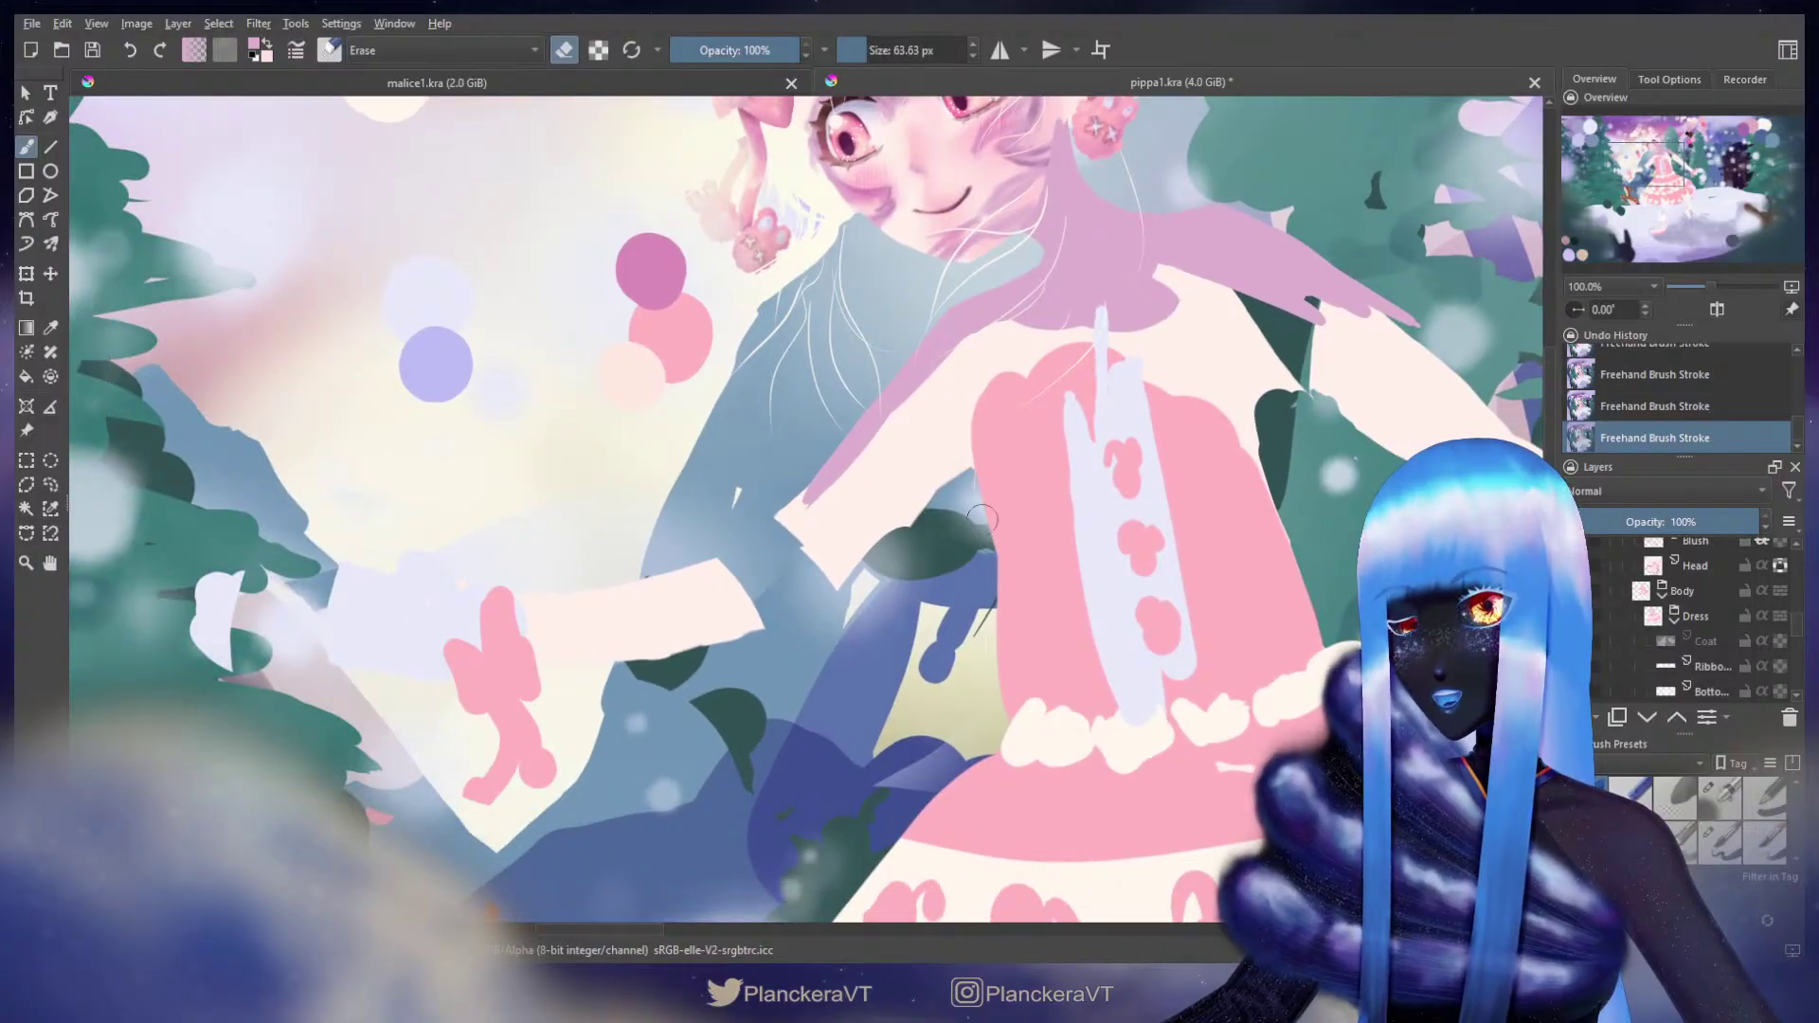
{"action": "left_click_drag", "start_coordinate": [1260, 545], "coordinate": [744, 633]}
{"action": "scroll", "coordinate": [833, 616], "scroll_direction": "down", "scroll_amount": 3}
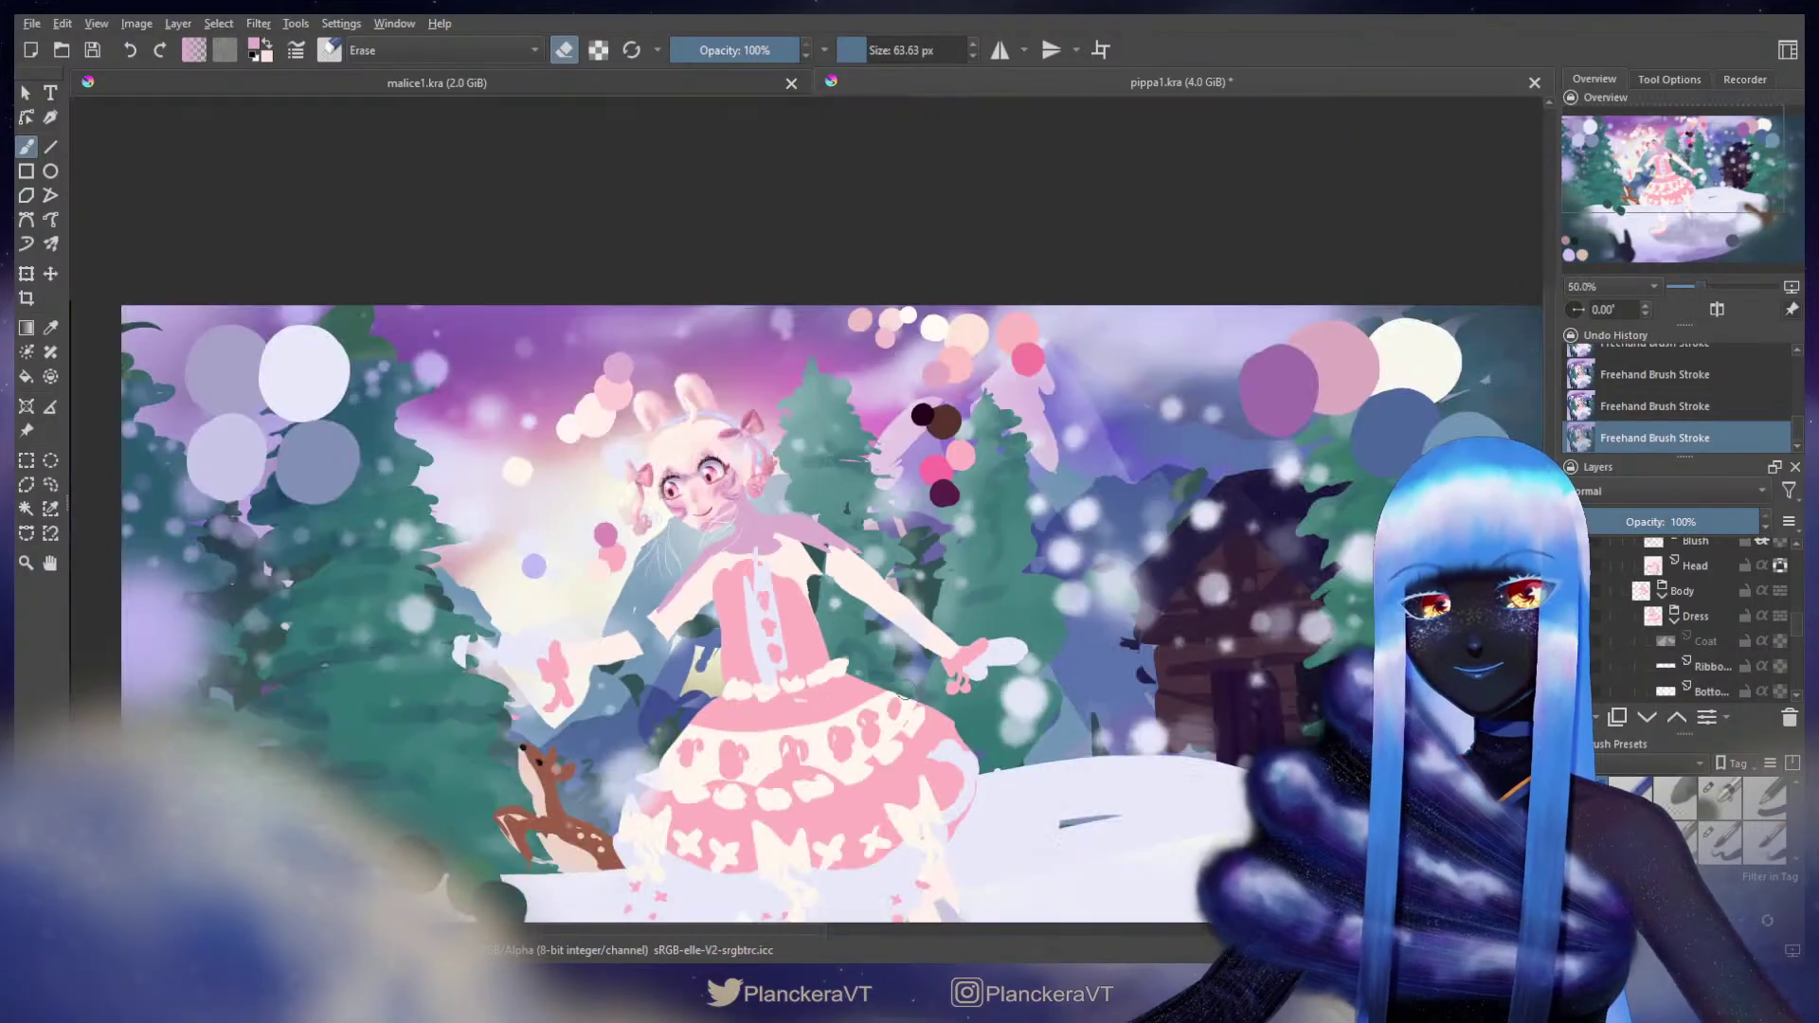
{"action": "left_click_drag", "start_coordinate": [1142, 774], "coordinate": [508, 609]}
{"action": "left_click_drag", "start_coordinate": [897, 630], "coordinate": [445, 579]}
{"action": "scroll", "coordinate": [870, 635], "scroll_direction": "down", "scroll_amount": 1}
{"action": "left_click_drag", "start_coordinate": [851, 678], "coordinate": [1118, 710]}
{"action": "left_click_drag", "start_coordinate": [701, 633], "coordinate": [1252, 645]}
{"action": "scroll", "coordinate": [711, 597], "scroll_direction": "up", "scroll_amount": 2}
{"action": "left_click_drag", "start_coordinate": [714, 479], "coordinate": [909, 717]}
{"action": "scroll", "coordinate": [900, 720], "scroll_direction": "up", "scroll_amount": 2}
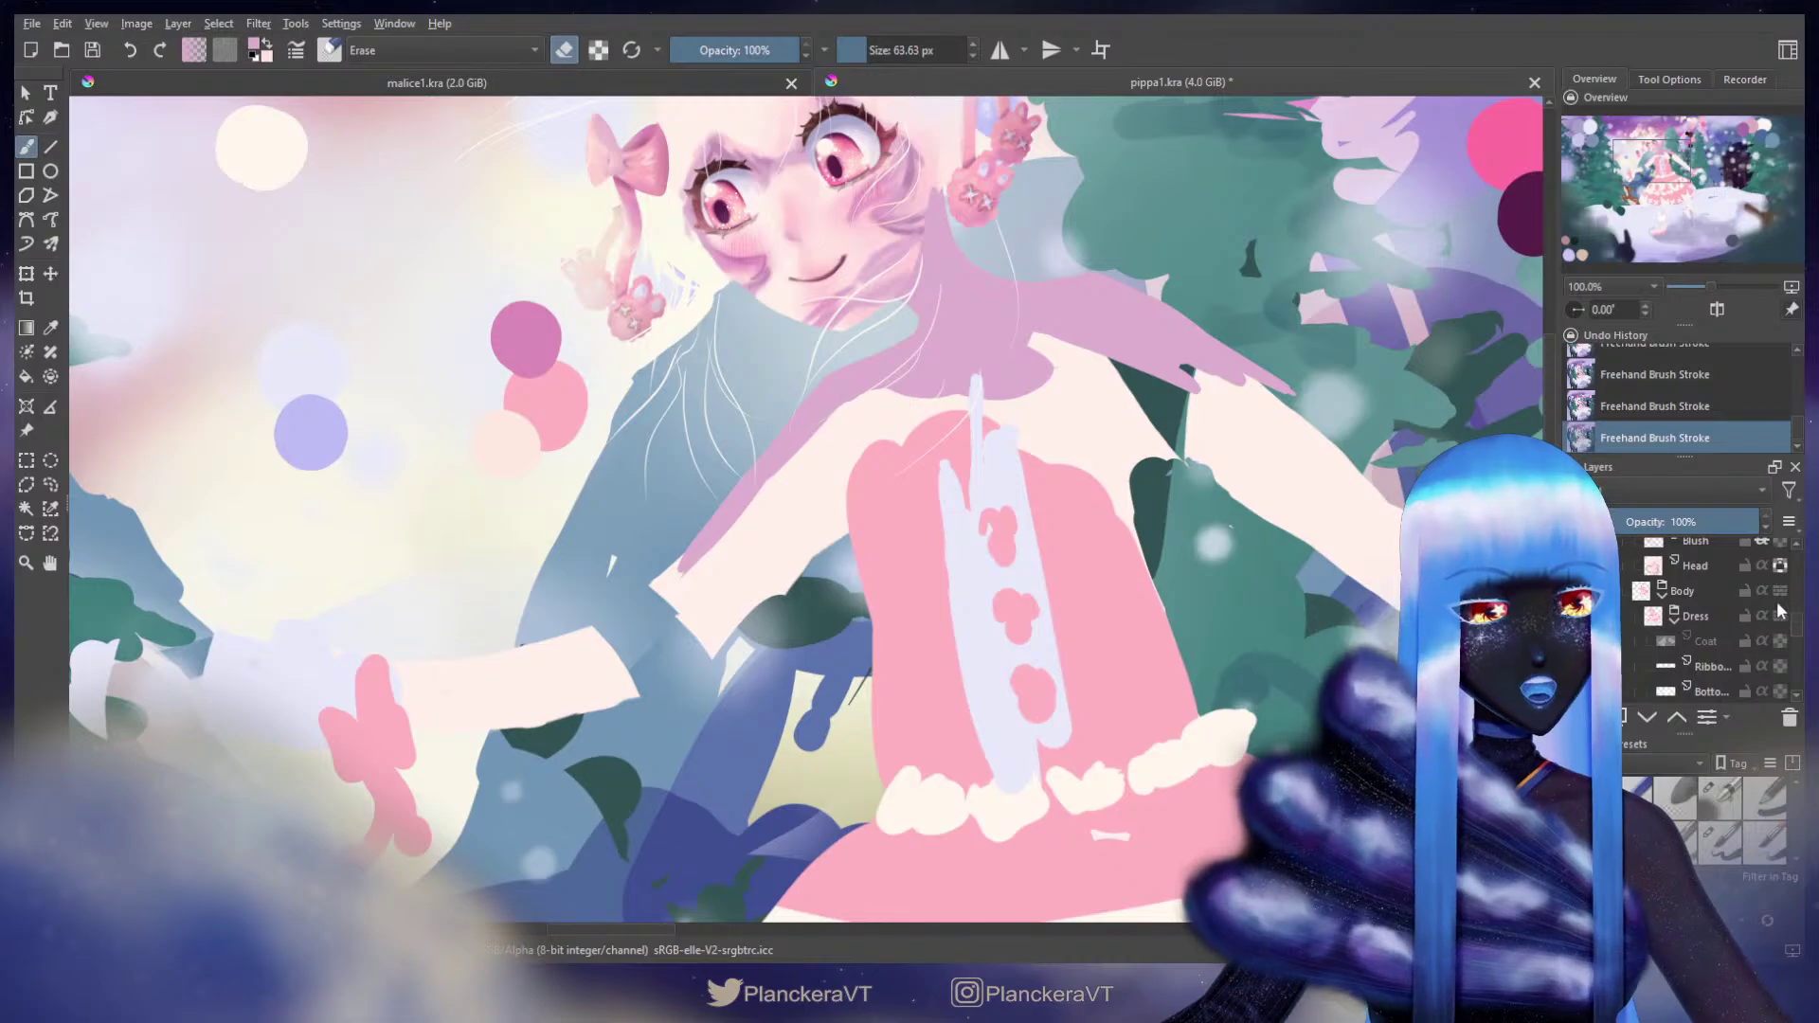
Step: Select the Dress layer and paint the bodice's near side slightly outward below the armpit in pink
{"action": "scroll", "coordinate": [1797, 623], "scroll_direction": "down", "scroll_amount": 1}
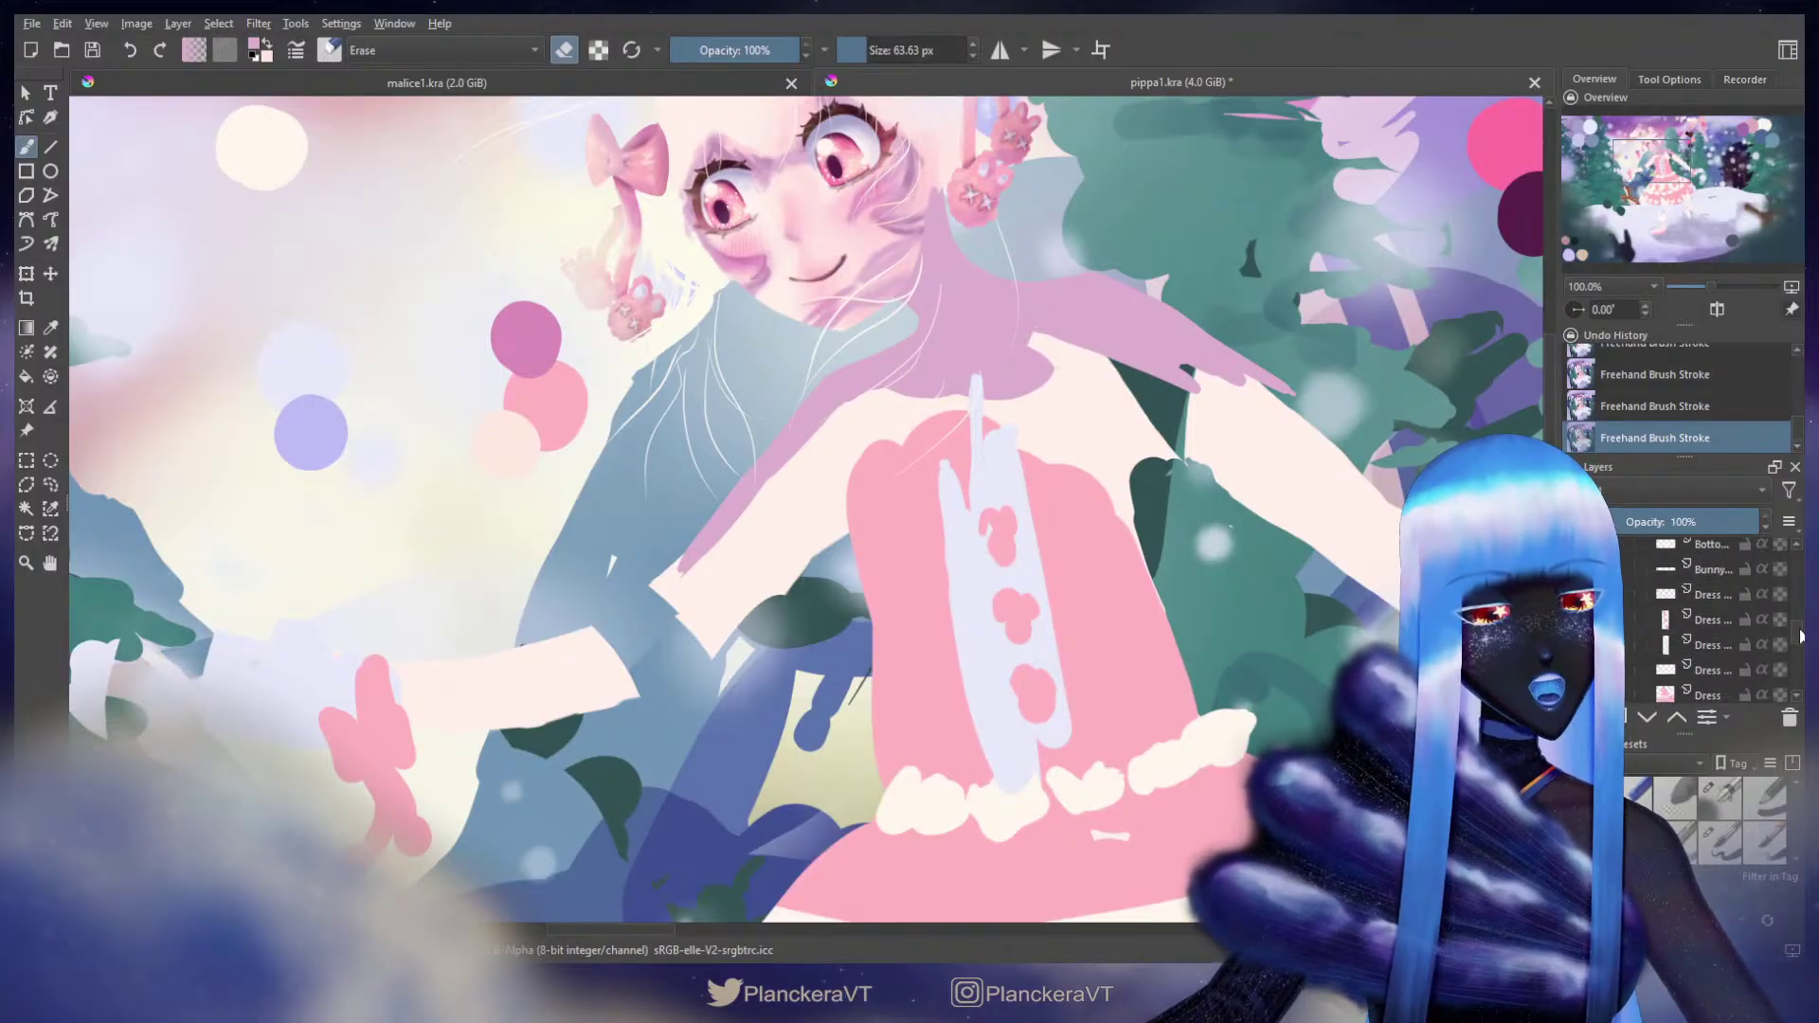
{"action": "scroll", "coordinate": [1648, 635], "scroll_direction": "down", "scroll_amount": 3}
{"action": "key", "text": "e"}
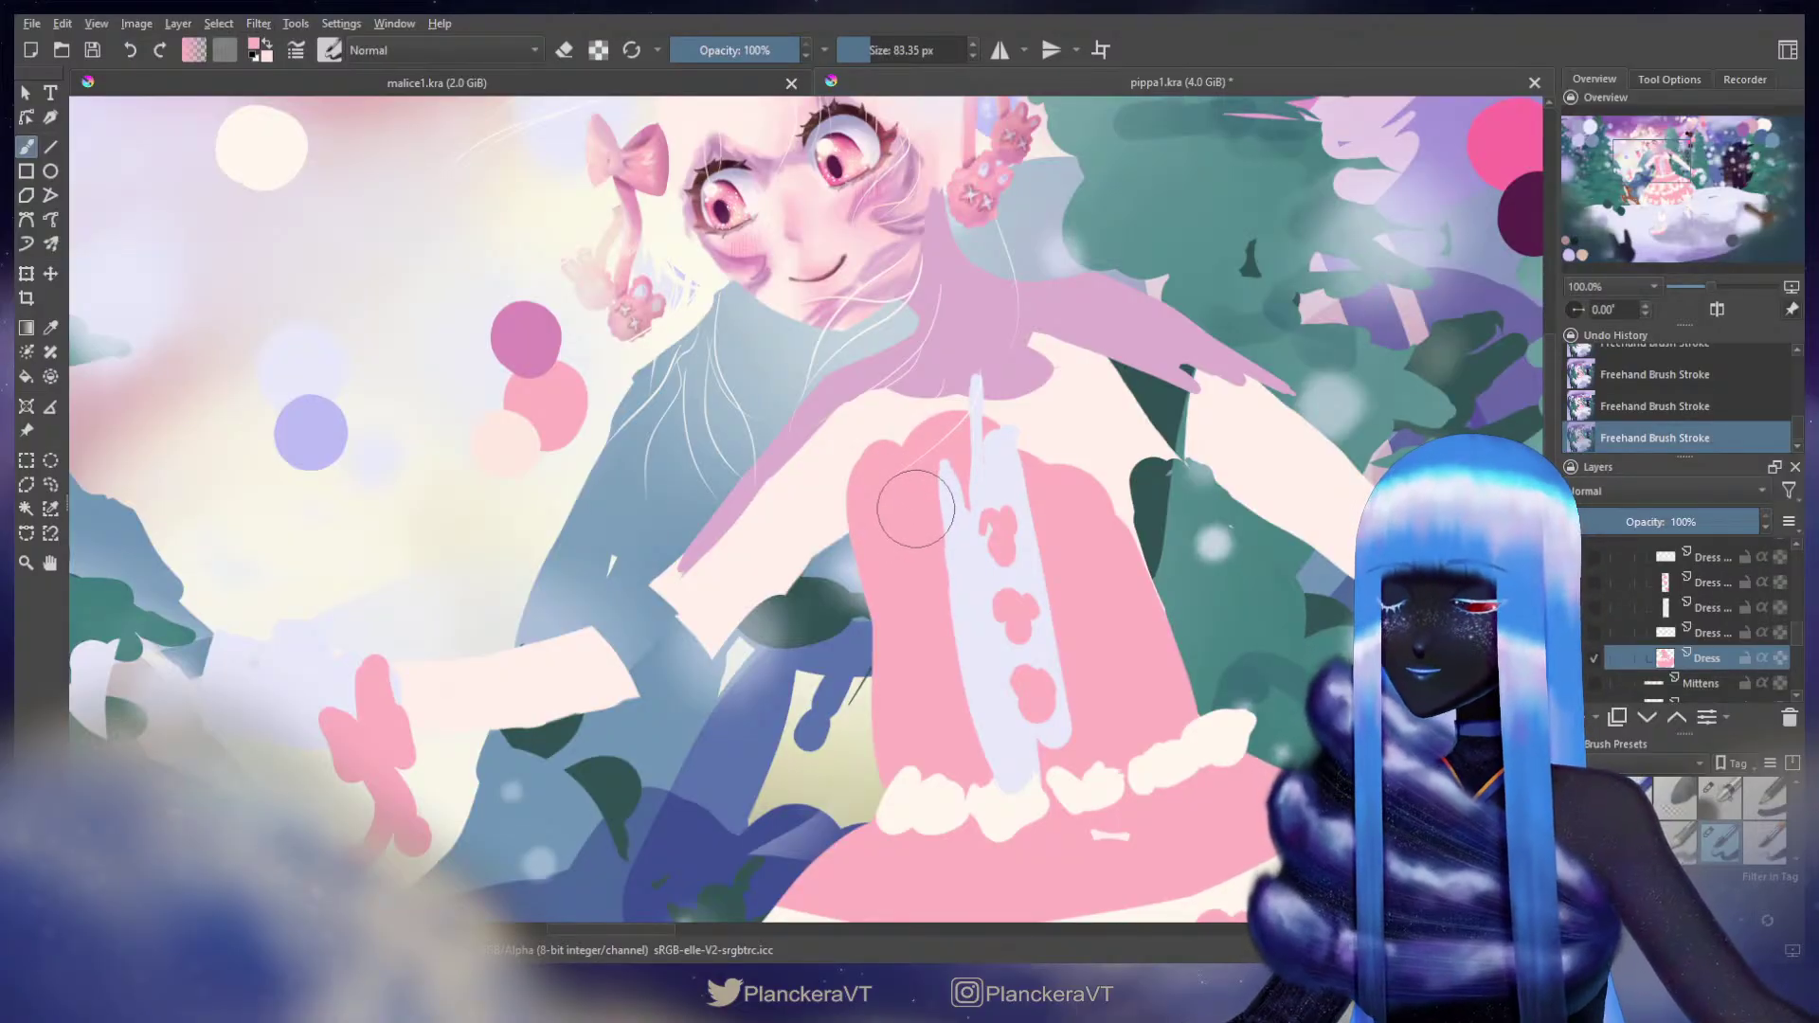
{"action": "left_click_drag", "start_coordinate": [899, 466], "coordinate": [873, 461]}
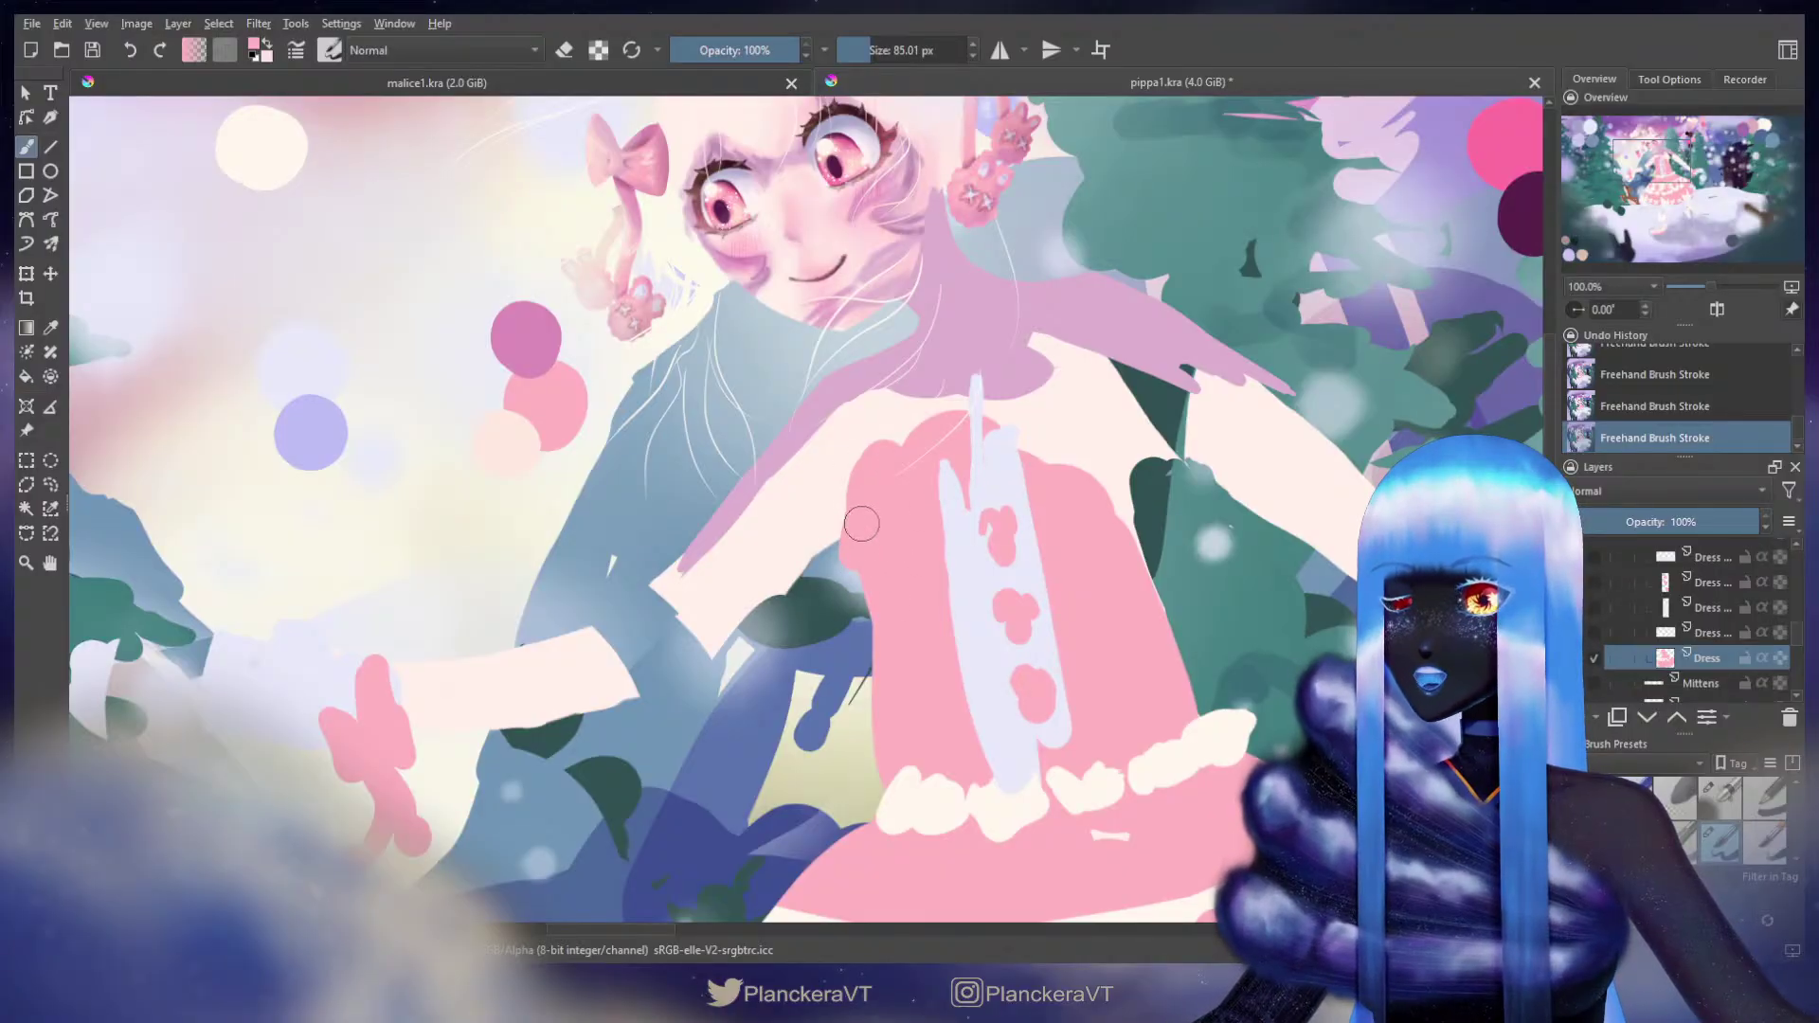
Step: Move the bodice's pale centre panel and its bunny decorations toward the near side of the torso
{"action": "left_click", "coordinate": [1703, 605]}
{"action": "key", "text": "t"}
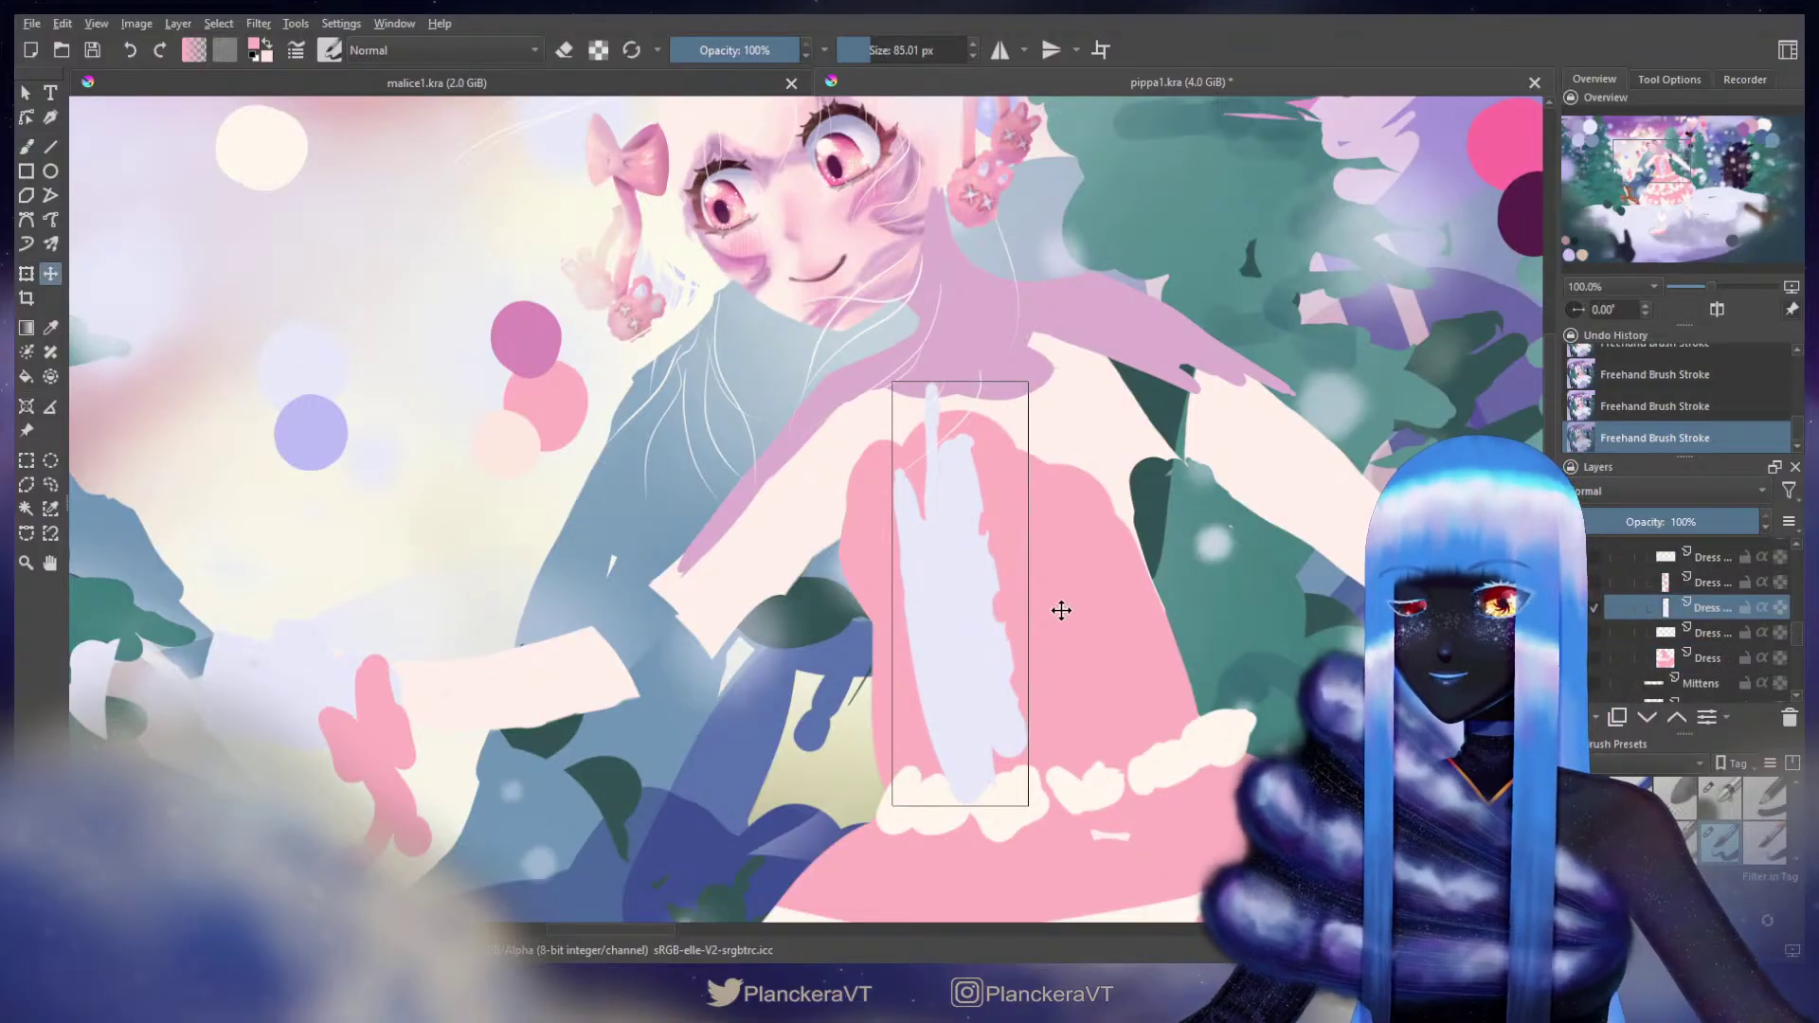
{"action": "key", "text": "b"}
{"action": "left_click", "coordinate": [1628, 579]}
{"action": "key", "text": "t"}
{"action": "left_click_drag", "start_coordinate": [1096, 616], "coordinate": [1084, 622]}
{"action": "key", "text": "b"}
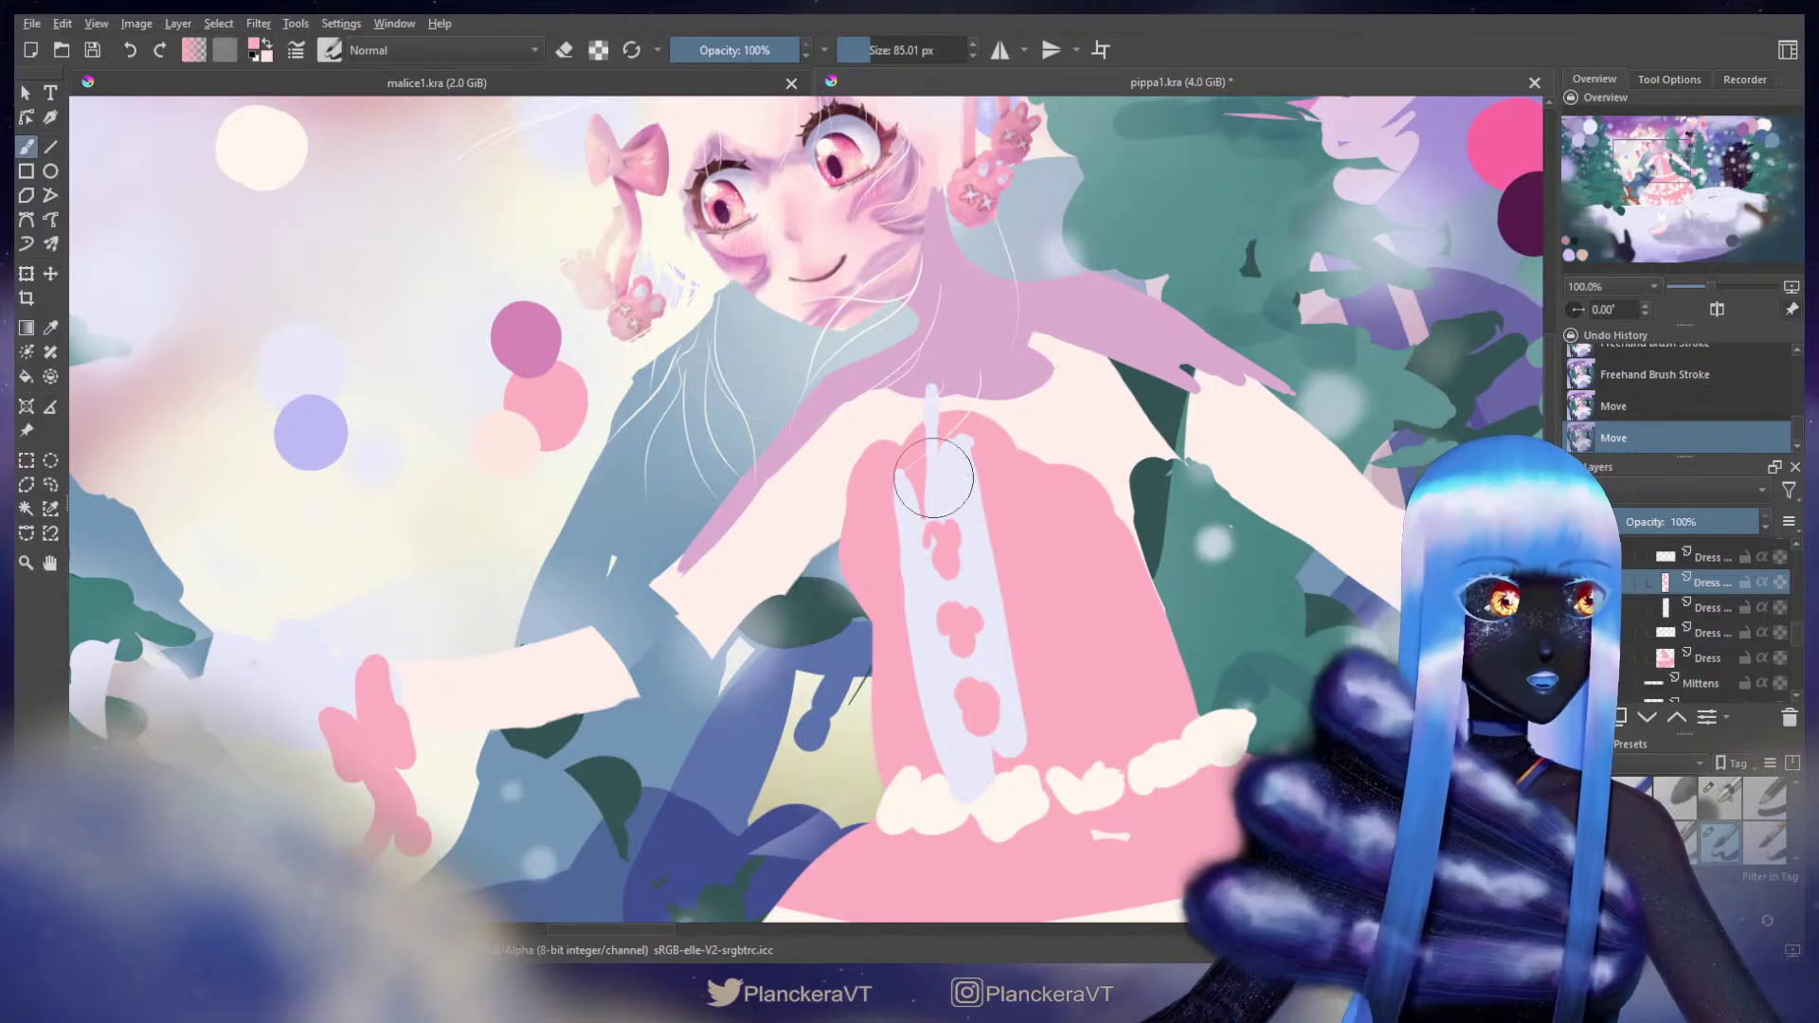
Step: Erase the near side of the bodice on the Dress layer into a slimmer curve and undo the last stroke
{"action": "left_click", "coordinate": [1703, 656]}
{"action": "key", "text": "e"}
{"action": "mouse_move", "coordinate": [855, 521]}
{"action": "left_mouse_down"}
{"action": "mouse_move", "coordinate": [843, 446]}
{"action": "mouse_move", "coordinate": [834, 550]}
{"action": "left_mouse_up"}
{"action": "mouse_move", "coordinate": [850, 478]}
{"action": "left_mouse_down"}
{"action": "mouse_move", "coordinate": [831, 556]}
{"action": "mouse_move", "coordinate": [864, 697]}
{"action": "left_mouse_up"}
{"action": "left_click_drag", "start_coordinate": [811, 560], "coordinate": [829, 573]}
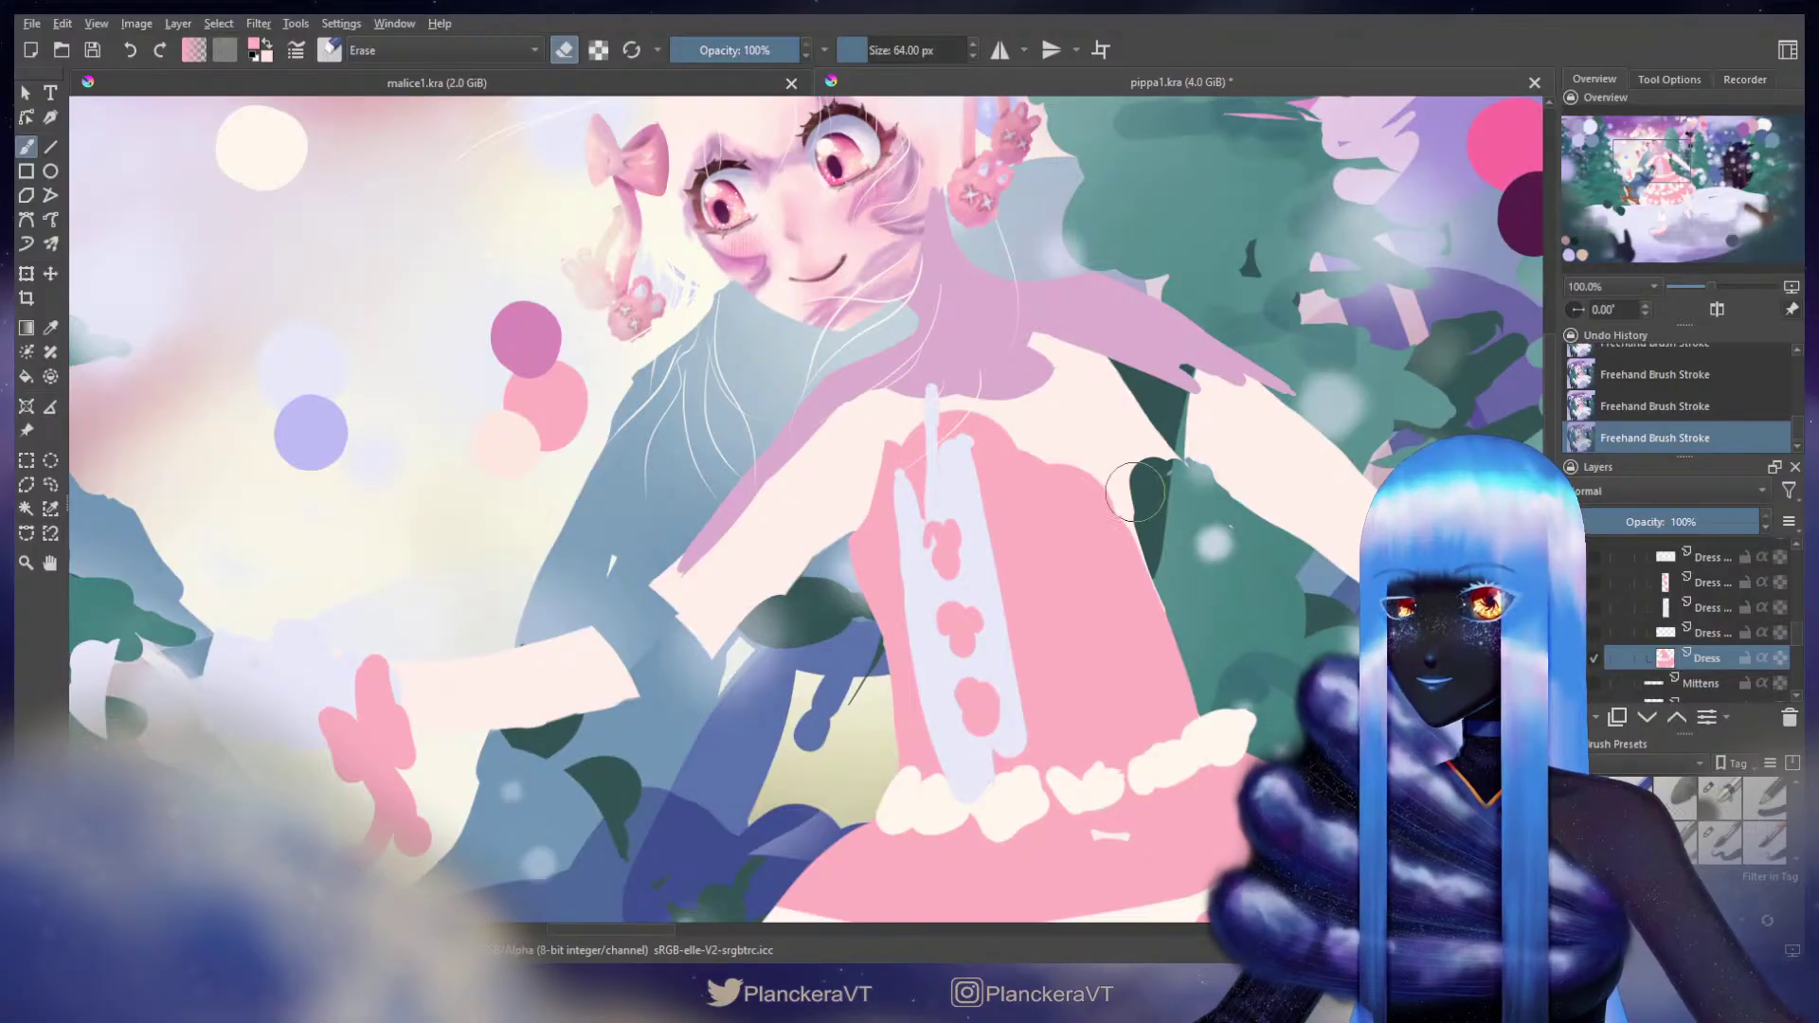
{"action": "key", "text": "ctrl+z"}
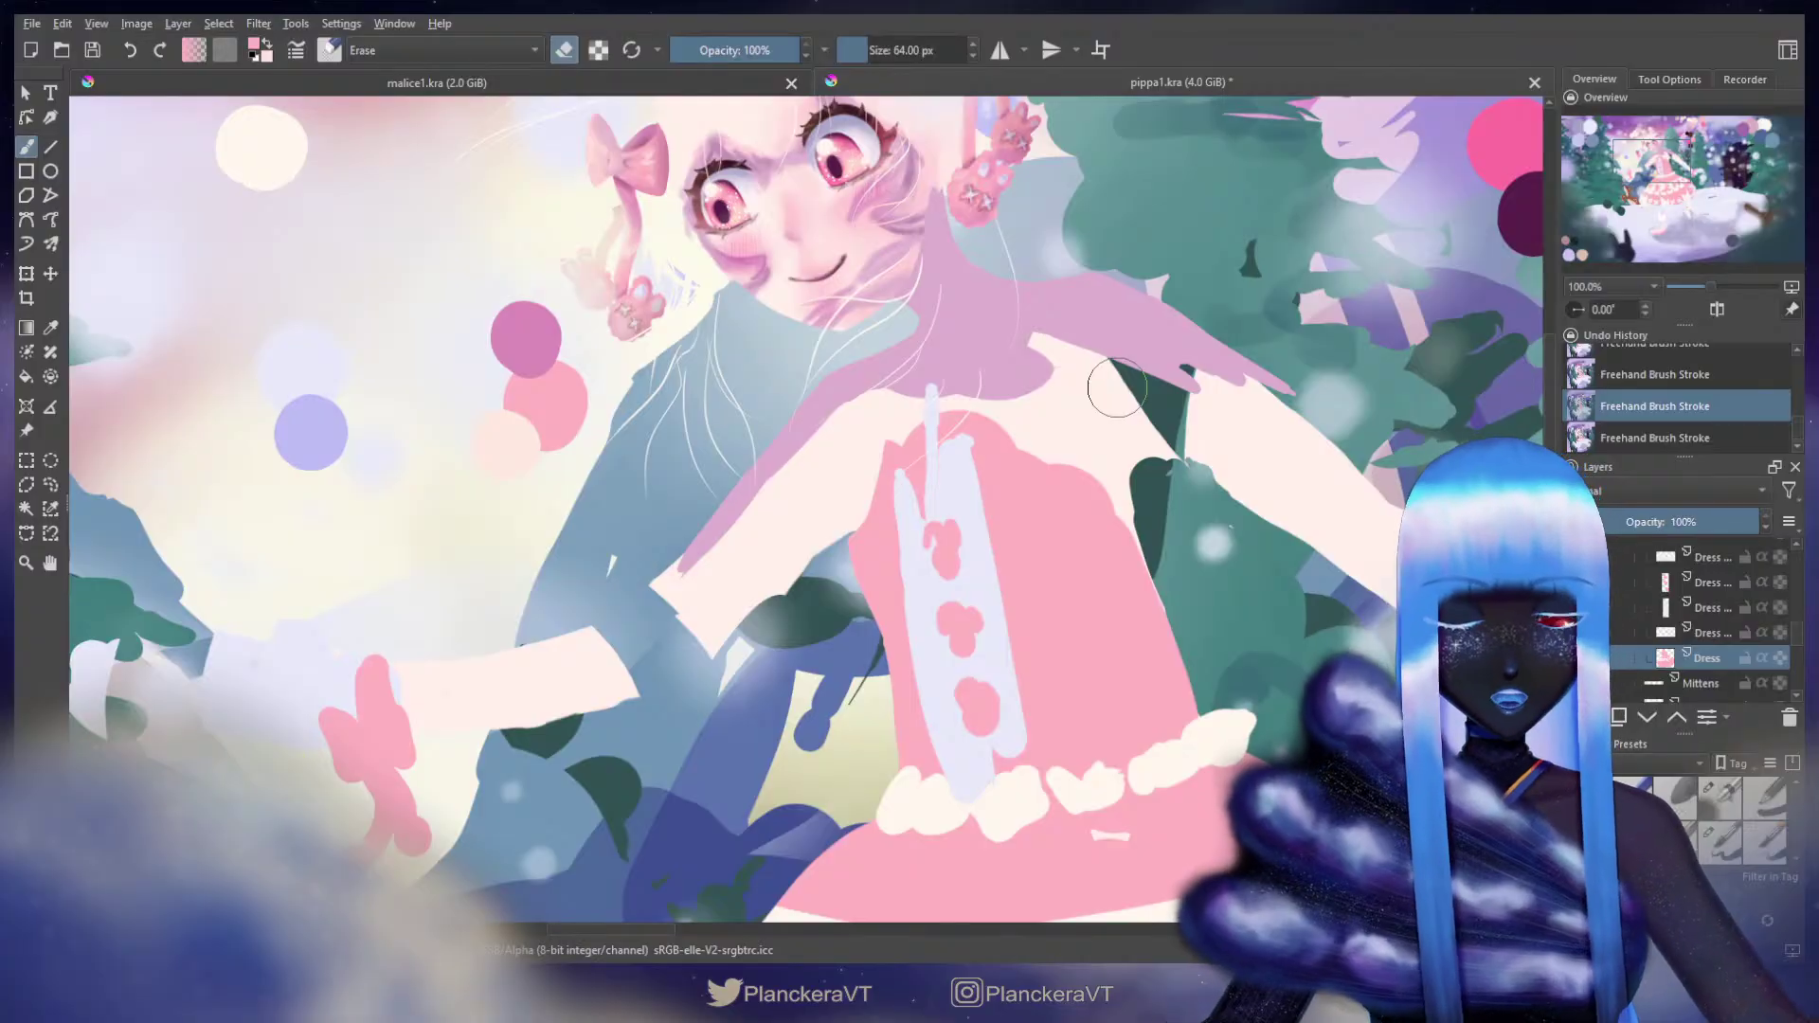
Step: Sketch a small black stick figure of the girl's pose in the open sky beside her
{"action": "key", "text": "e"}
{"action": "left_click_drag", "start_coordinate": [595, 397], "coordinate": [967, 599]}
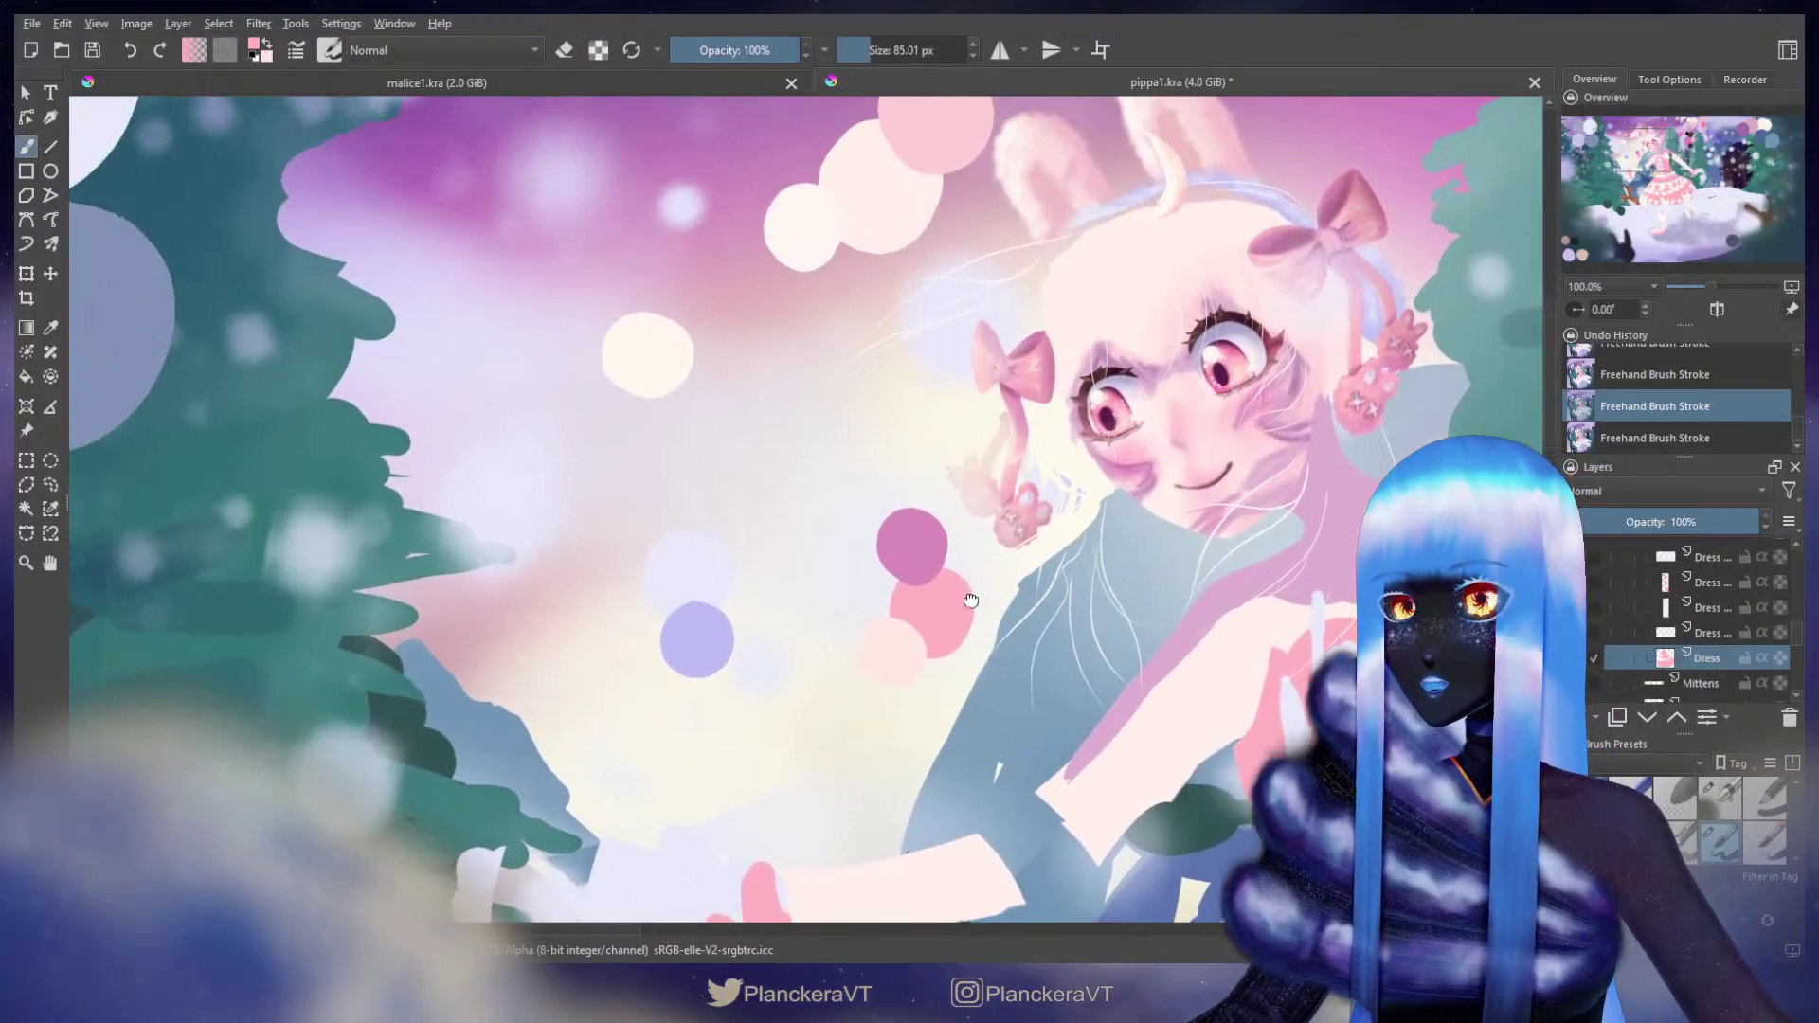
{"action": "mouse_move", "coordinate": [711, 443]}
{"action": "left_mouse_down"}
{"action": "mouse_move", "coordinate": [846, 483]}
{"action": "mouse_move", "coordinate": [827, 467]}
{"action": "mouse_move", "coordinate": [847, 492]}
{"action": "left_mouse_up"}
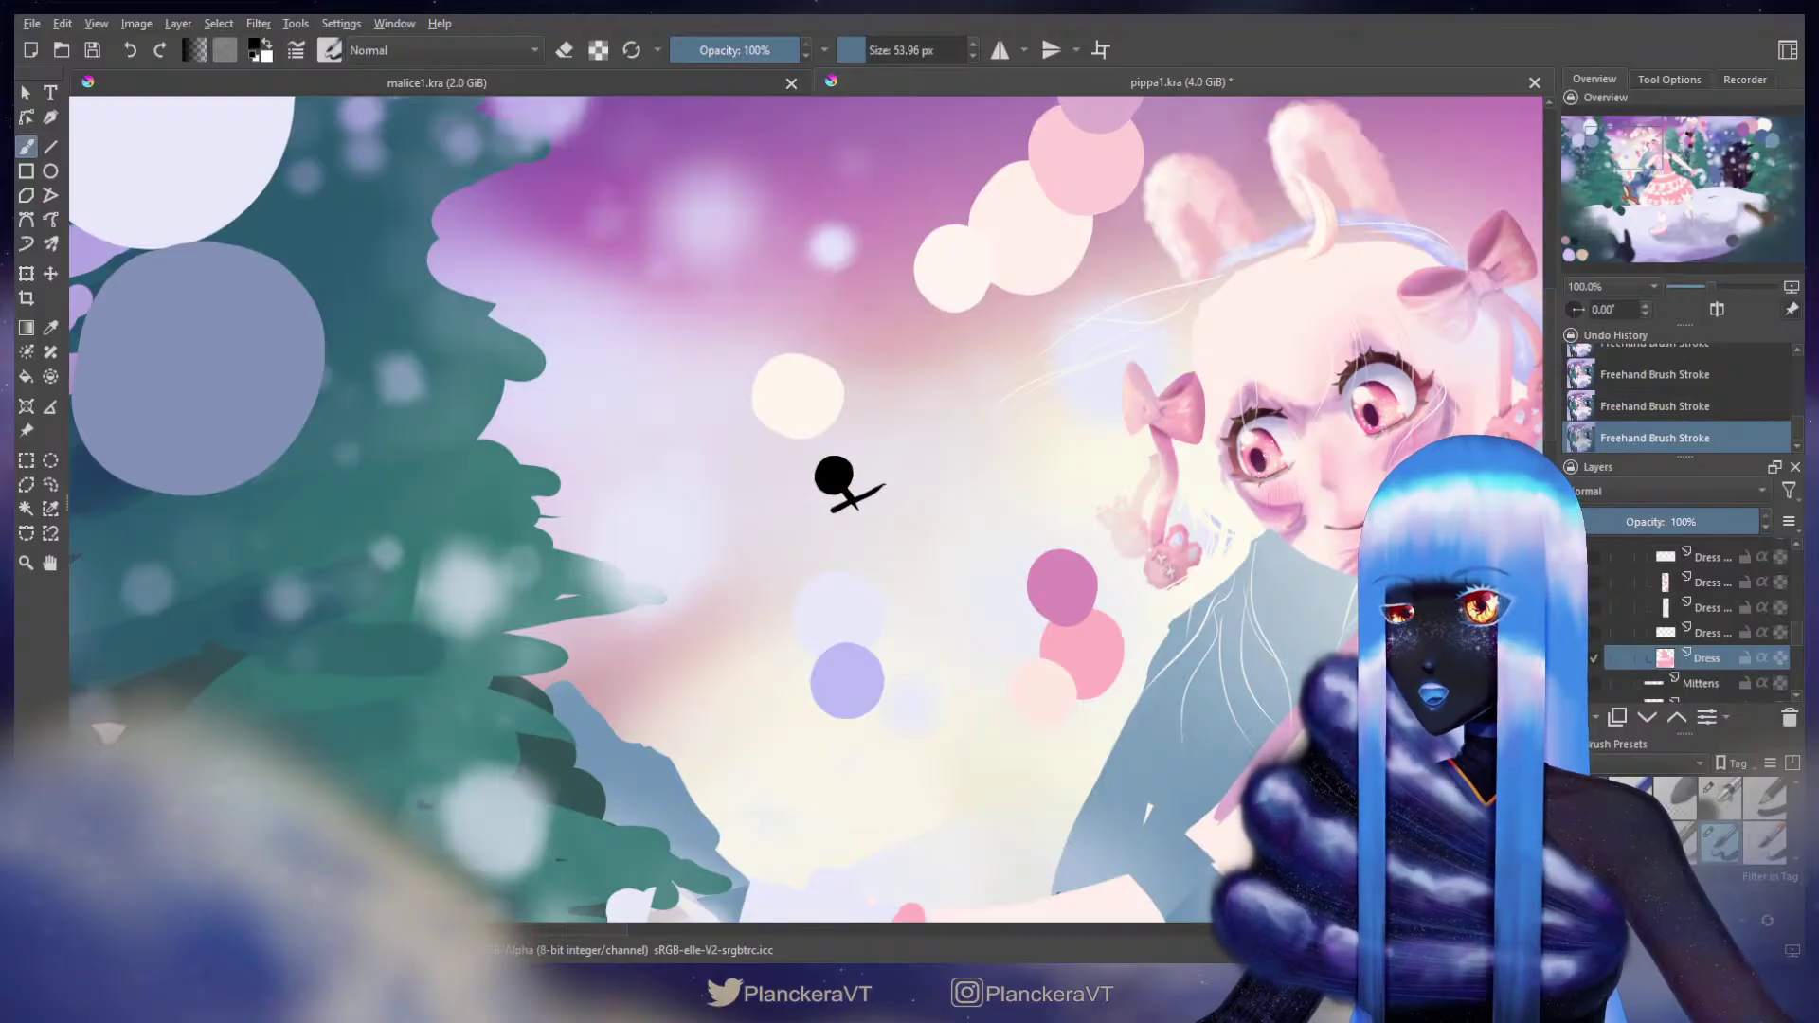
{"action": "key", "text": "ctrl+z"}
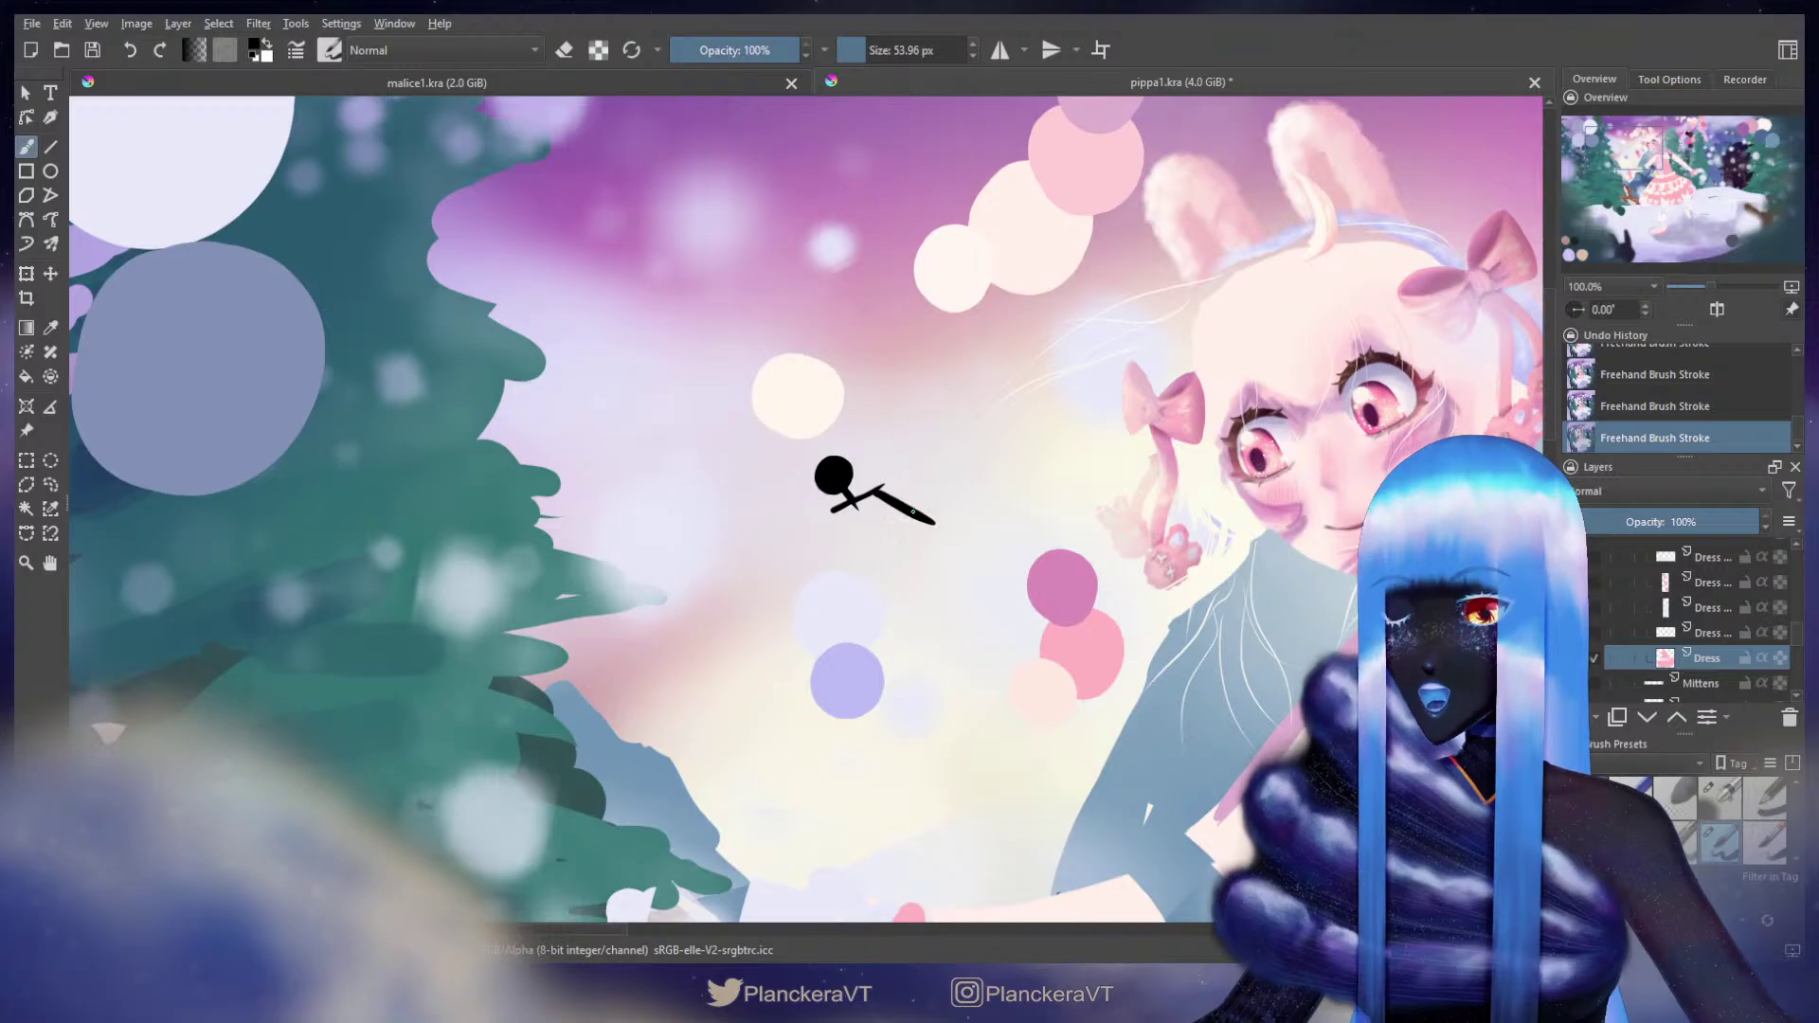
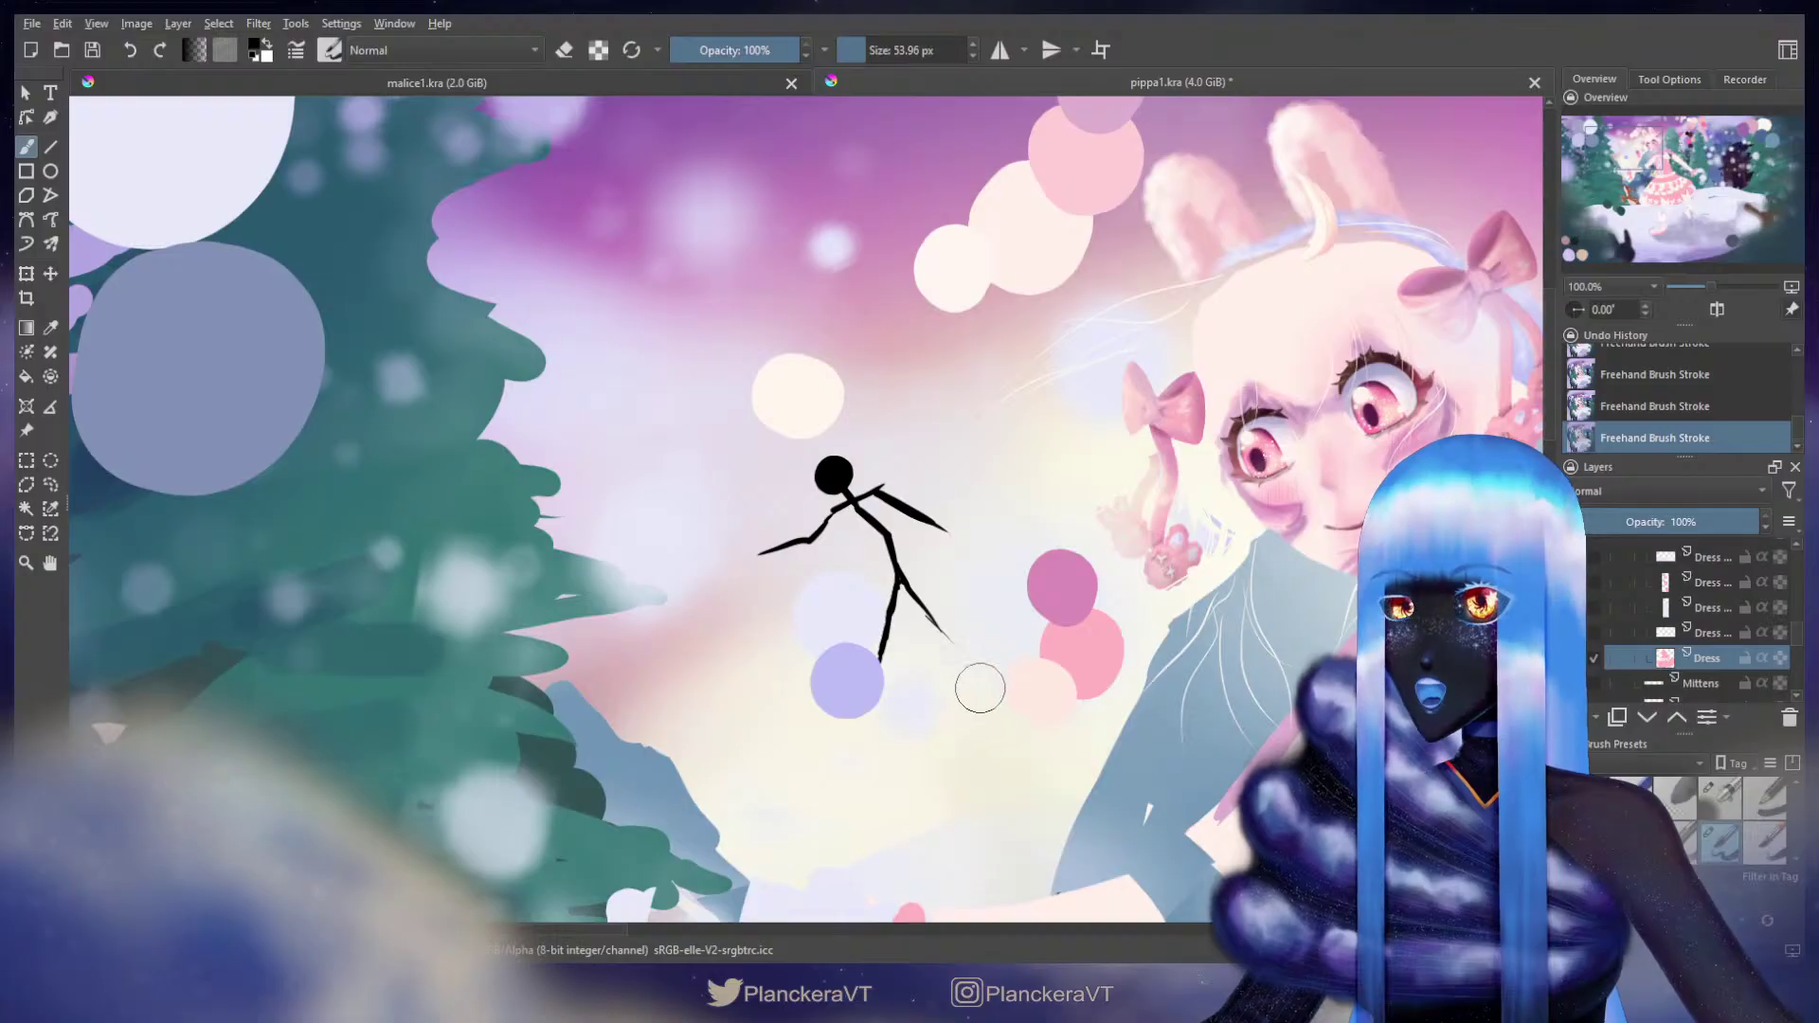
{"action": "left_click_drag", "start_coordinate": [857, 554], "coordinate": [877, 558]}
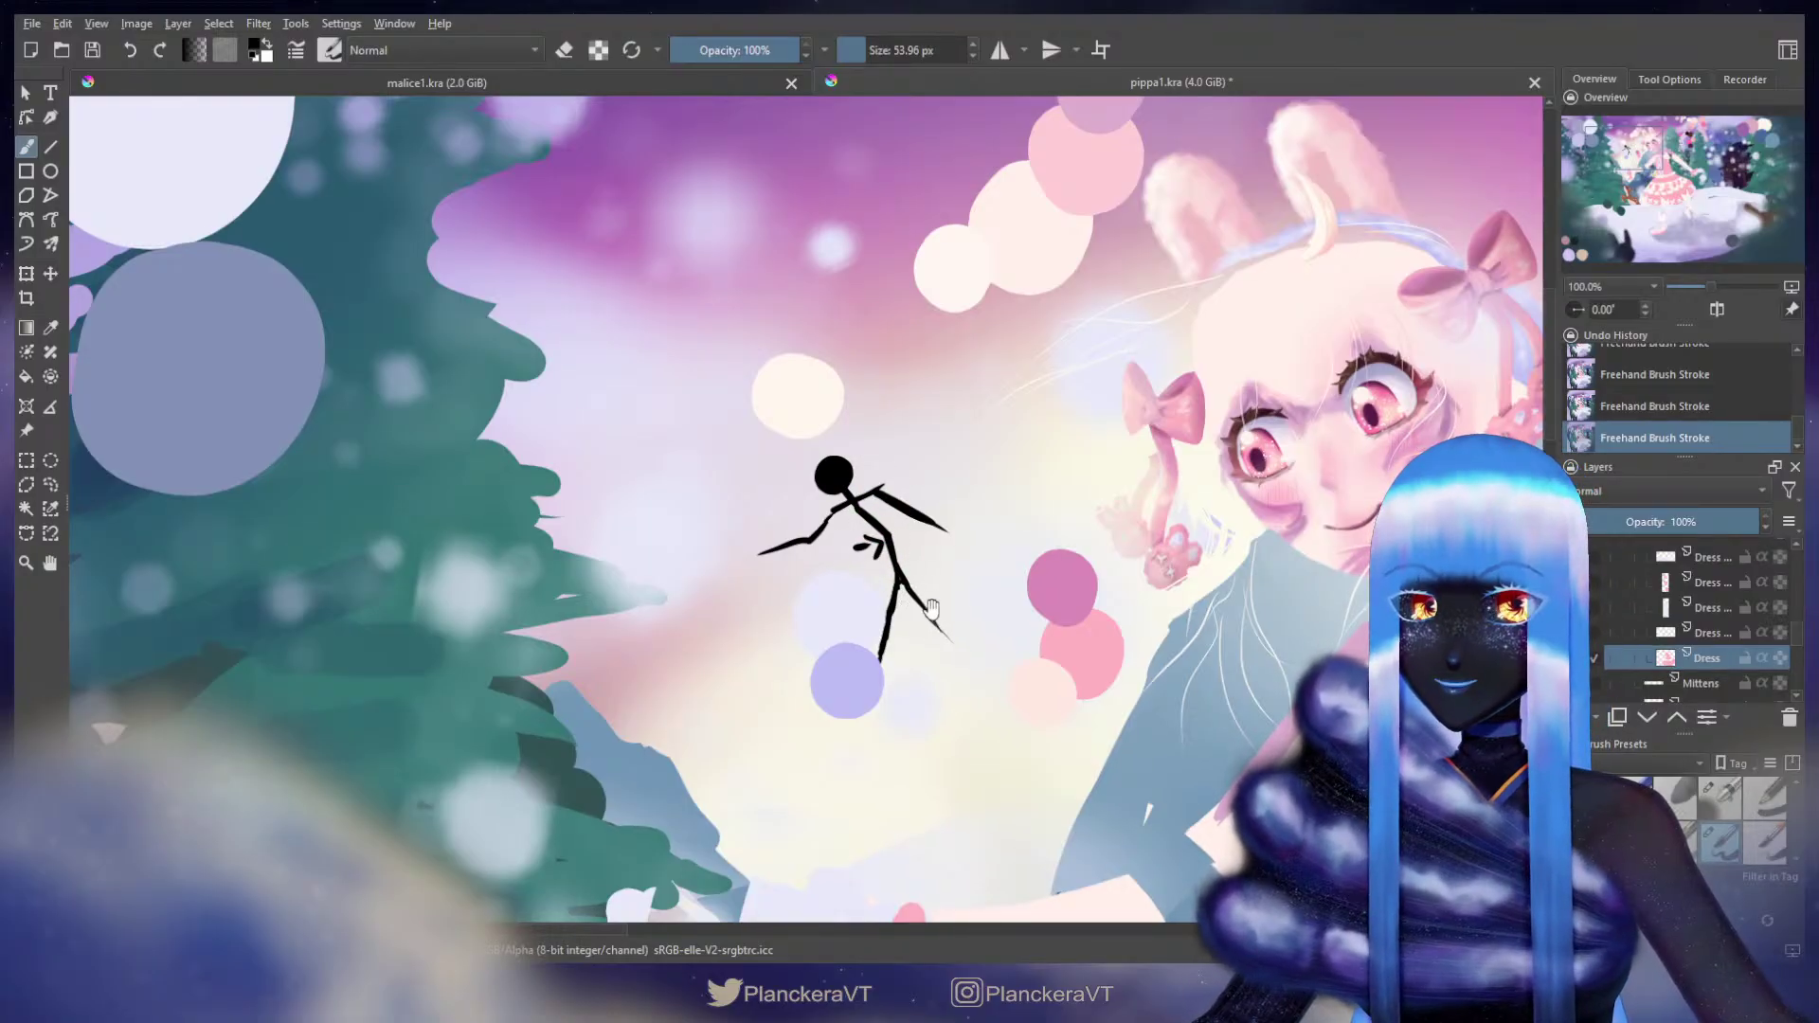
Step: Erase the black stick figure from the sky with a large eraser of about 271 px
{"action": "left_click_drag", "start_coordinate": [936, 611], "coordinate": [811, 356]}
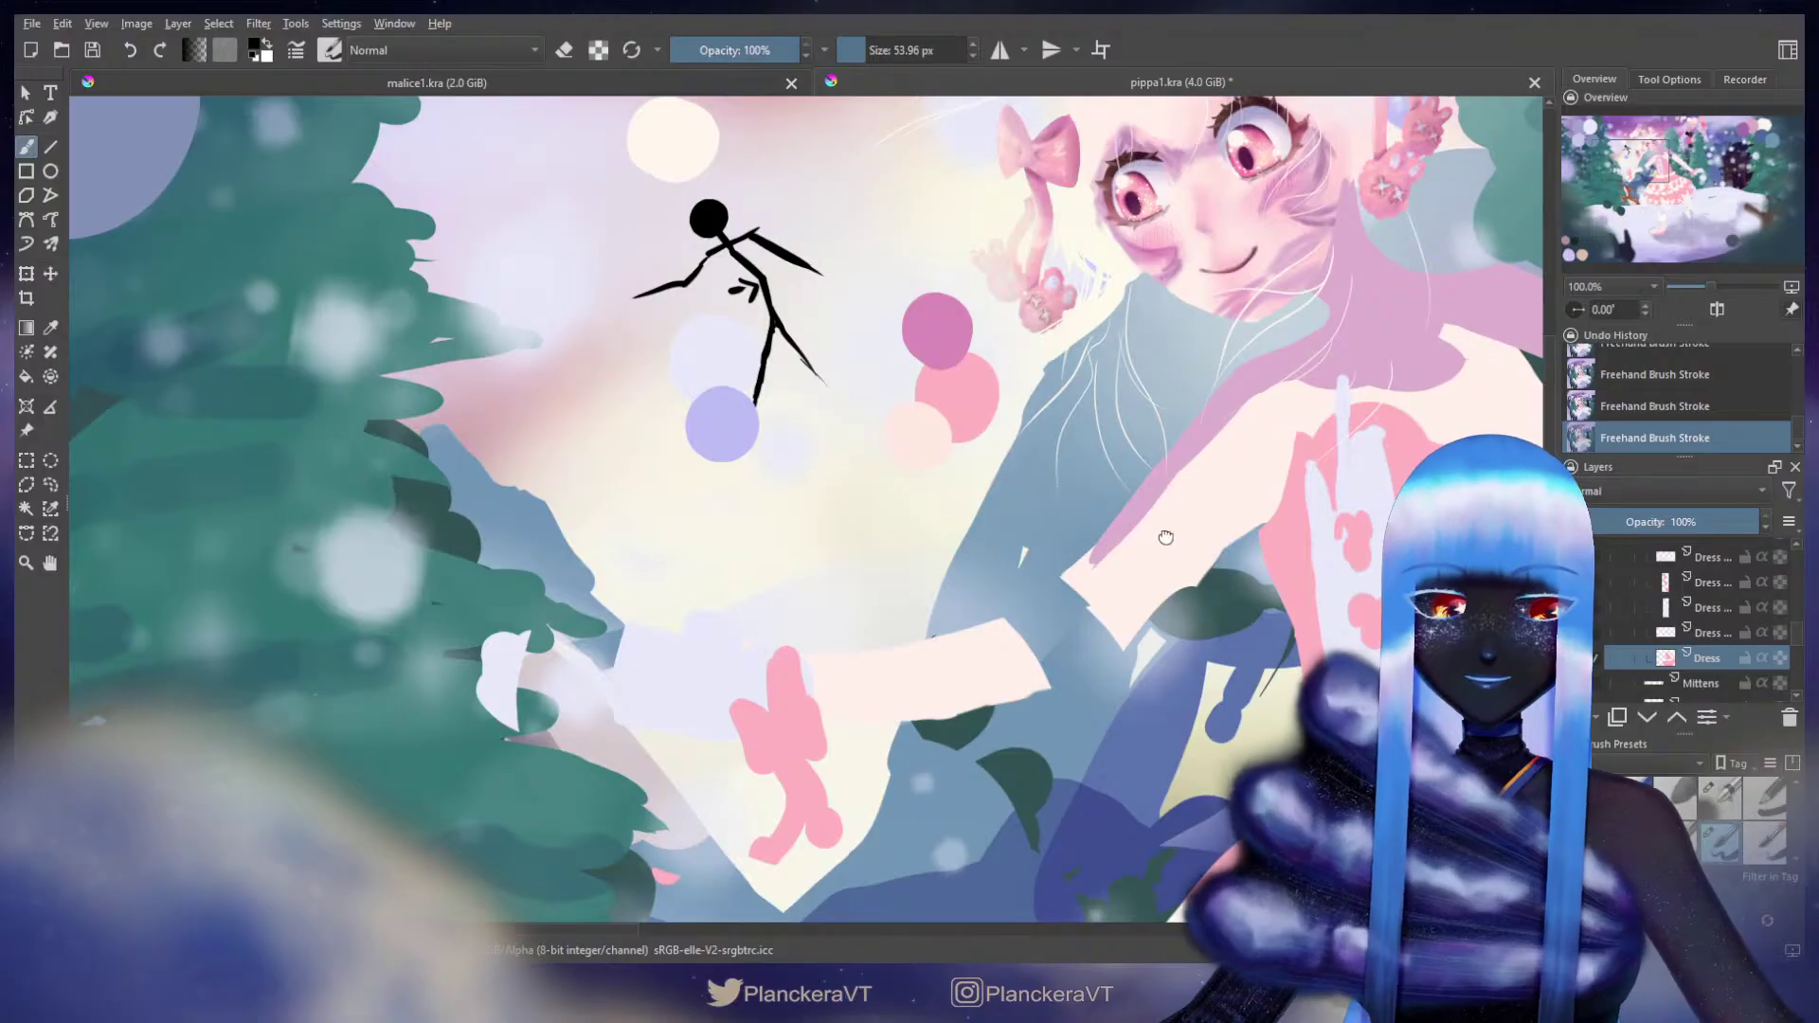
{"action": "left_click_drag", "start_coordinate": [1166, 534], "coordinate": [1082, 637]}
{"action": "key", "text": "e"}
{"action": "left_click_drag", "start_coordinate": [744, 351], "coordinate": [949, 351], "text": "shift"}
{"action": "left_click_drag", "start_coordinate": [615, 424], "coordinate": [659, 439]}
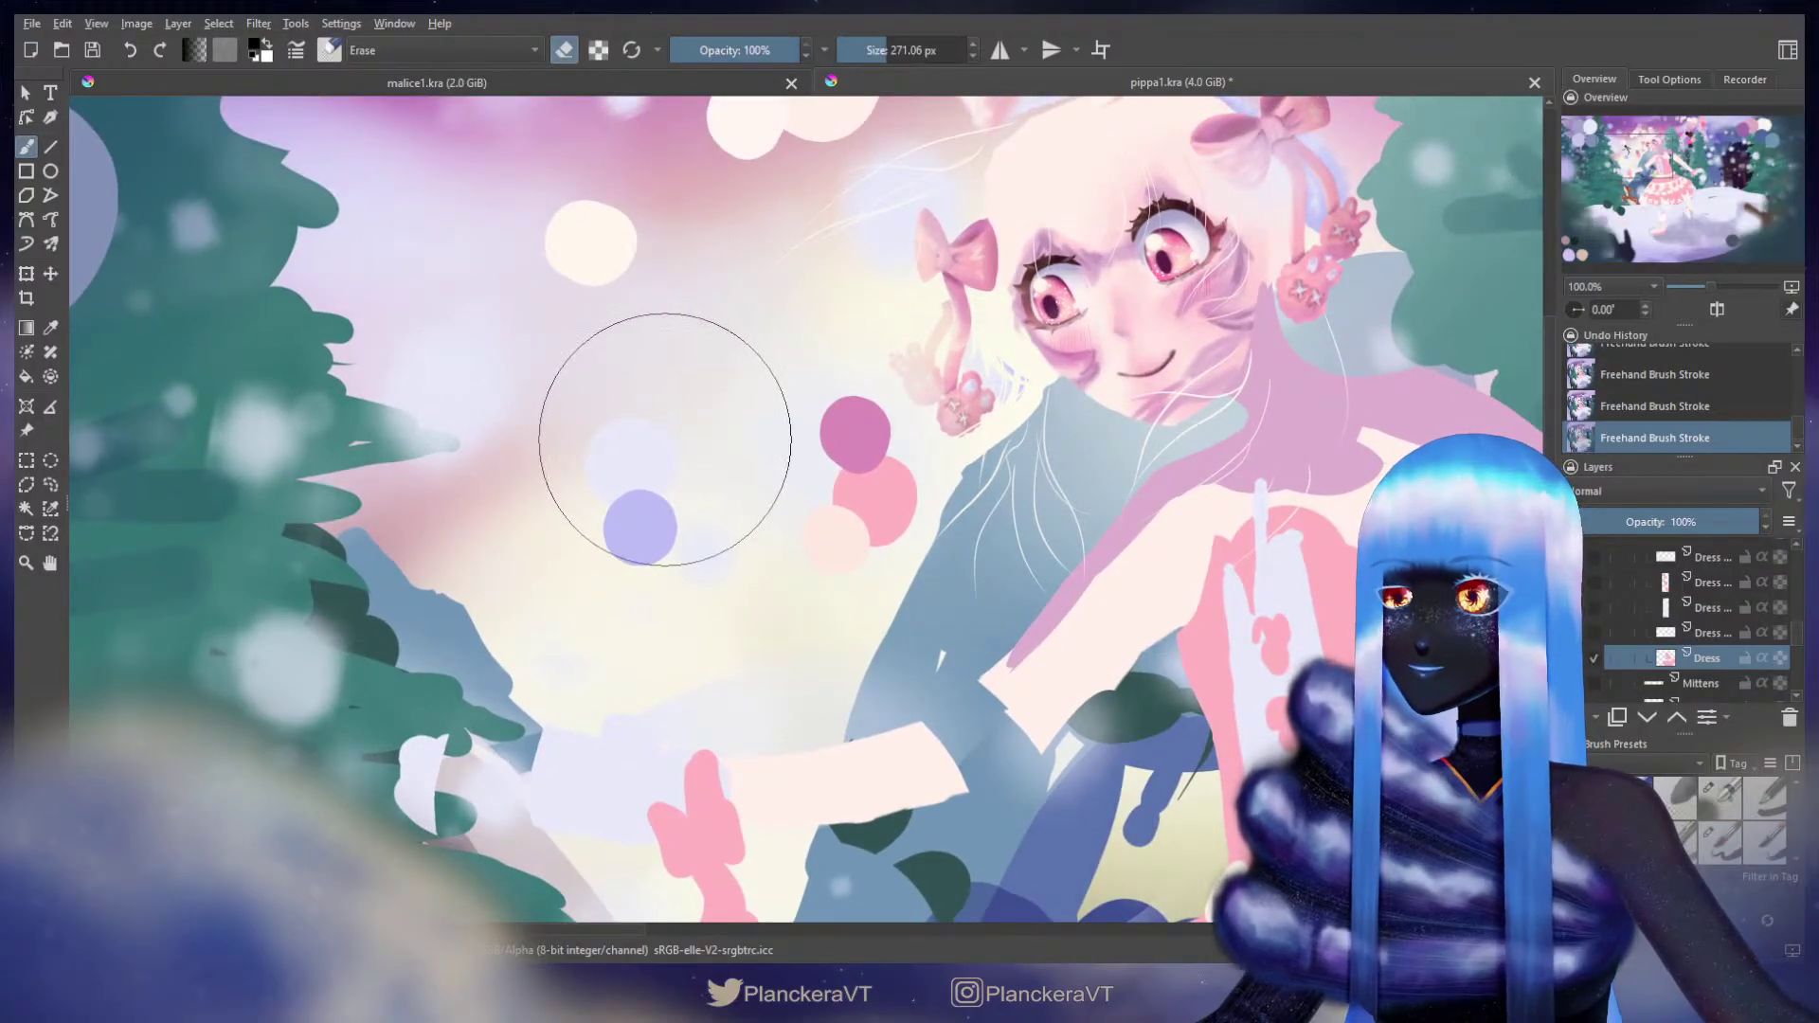
Step: Sample the dress pink, ready a smaller eraser, and hide the bodice's centre panel and bunny decoration layers
{"action": "key", "text": "e"}
{"action": "mouse_move", "coordinate": [1228, 583]}
{"action": "left_mouse_down"}
{"action": "mouse_move", "coordinate": [1069, 552]}
{"action": "mouse_move", "coordinate": [992, 456]}
{"action": "left_mouse_up"}
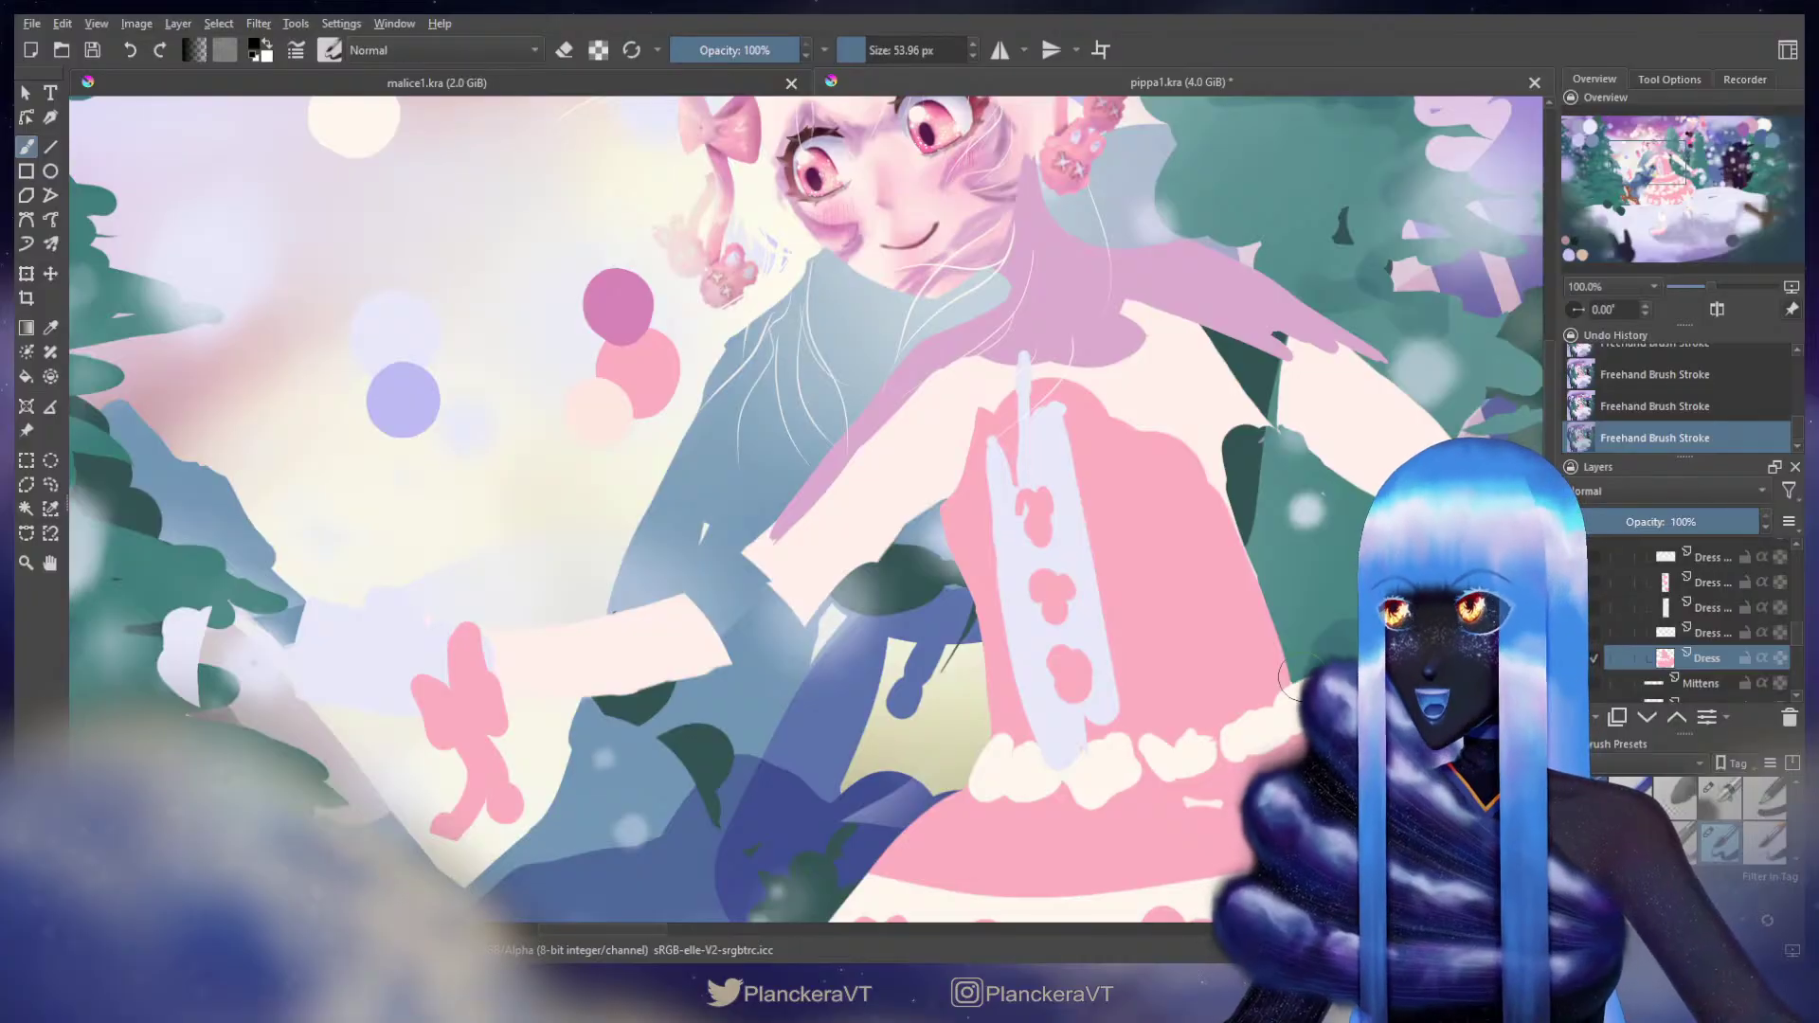
{"action": "left_click", "coordinate": [1174, 601], "text": "ctrl"}
{"action": "key", "text": "e"}
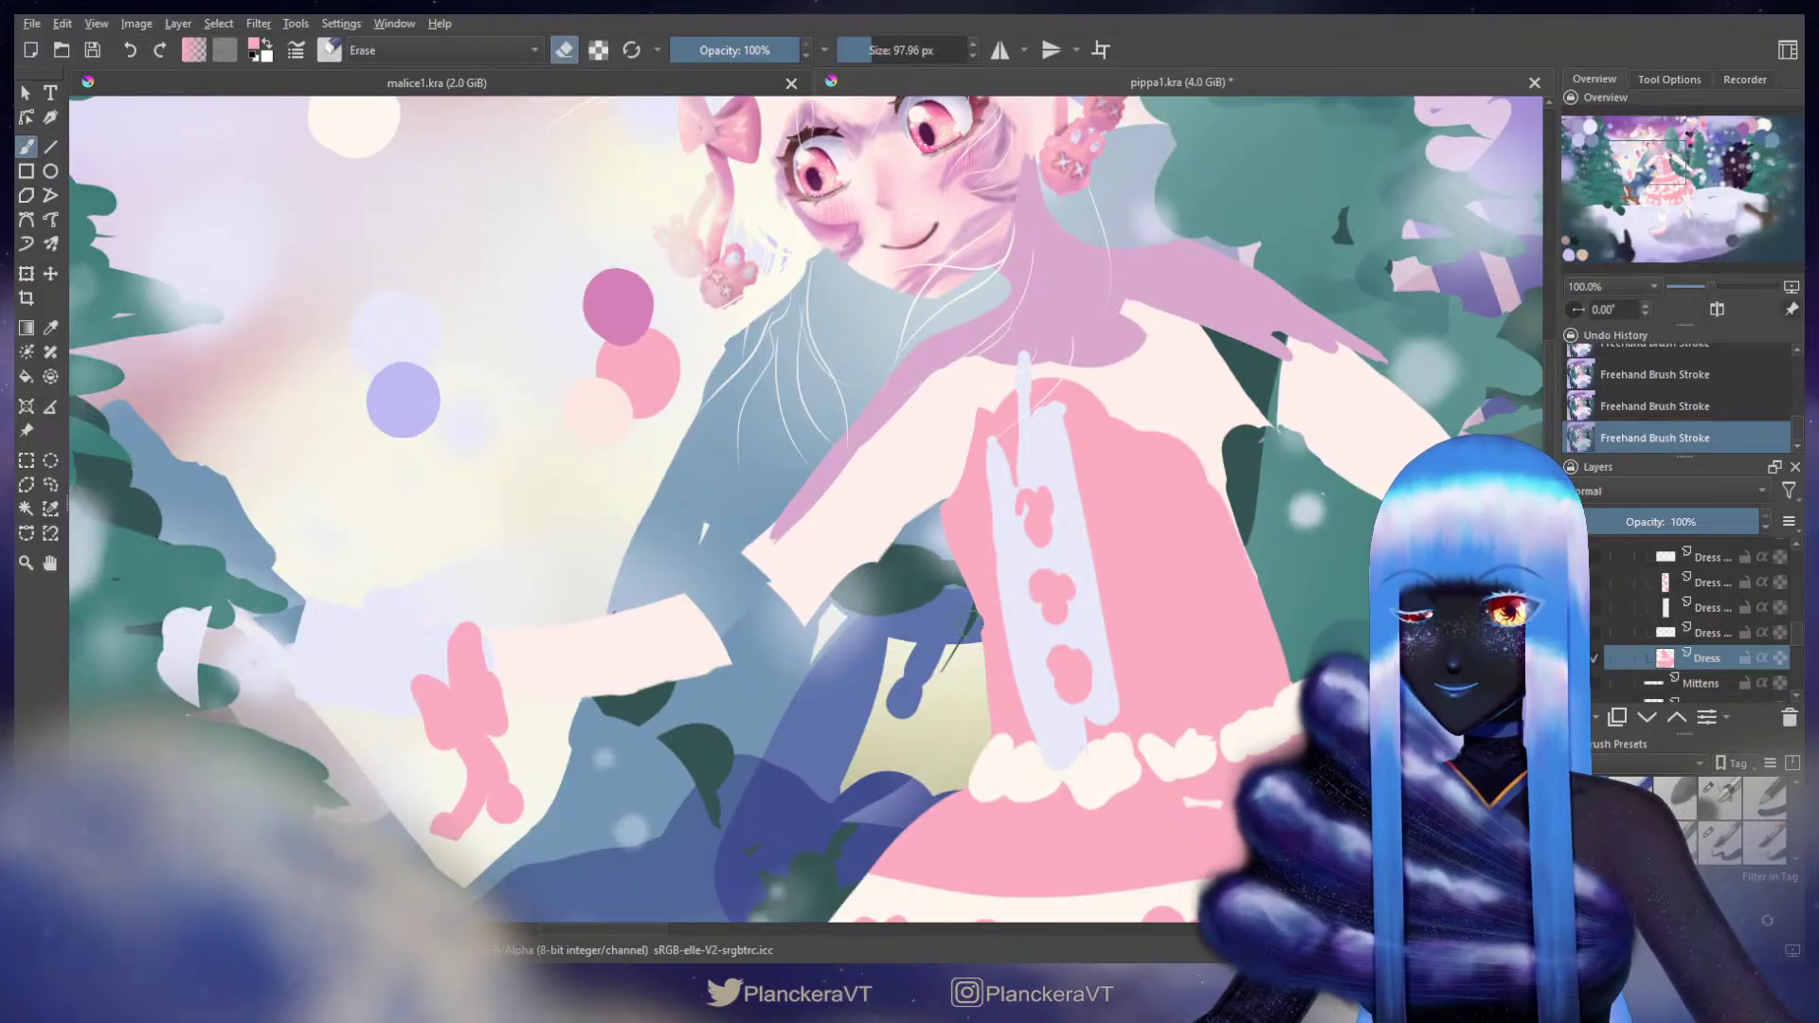
{"action": "key", "text": "bracketleft"}
{"action": "key", "text": "bracketleft"}
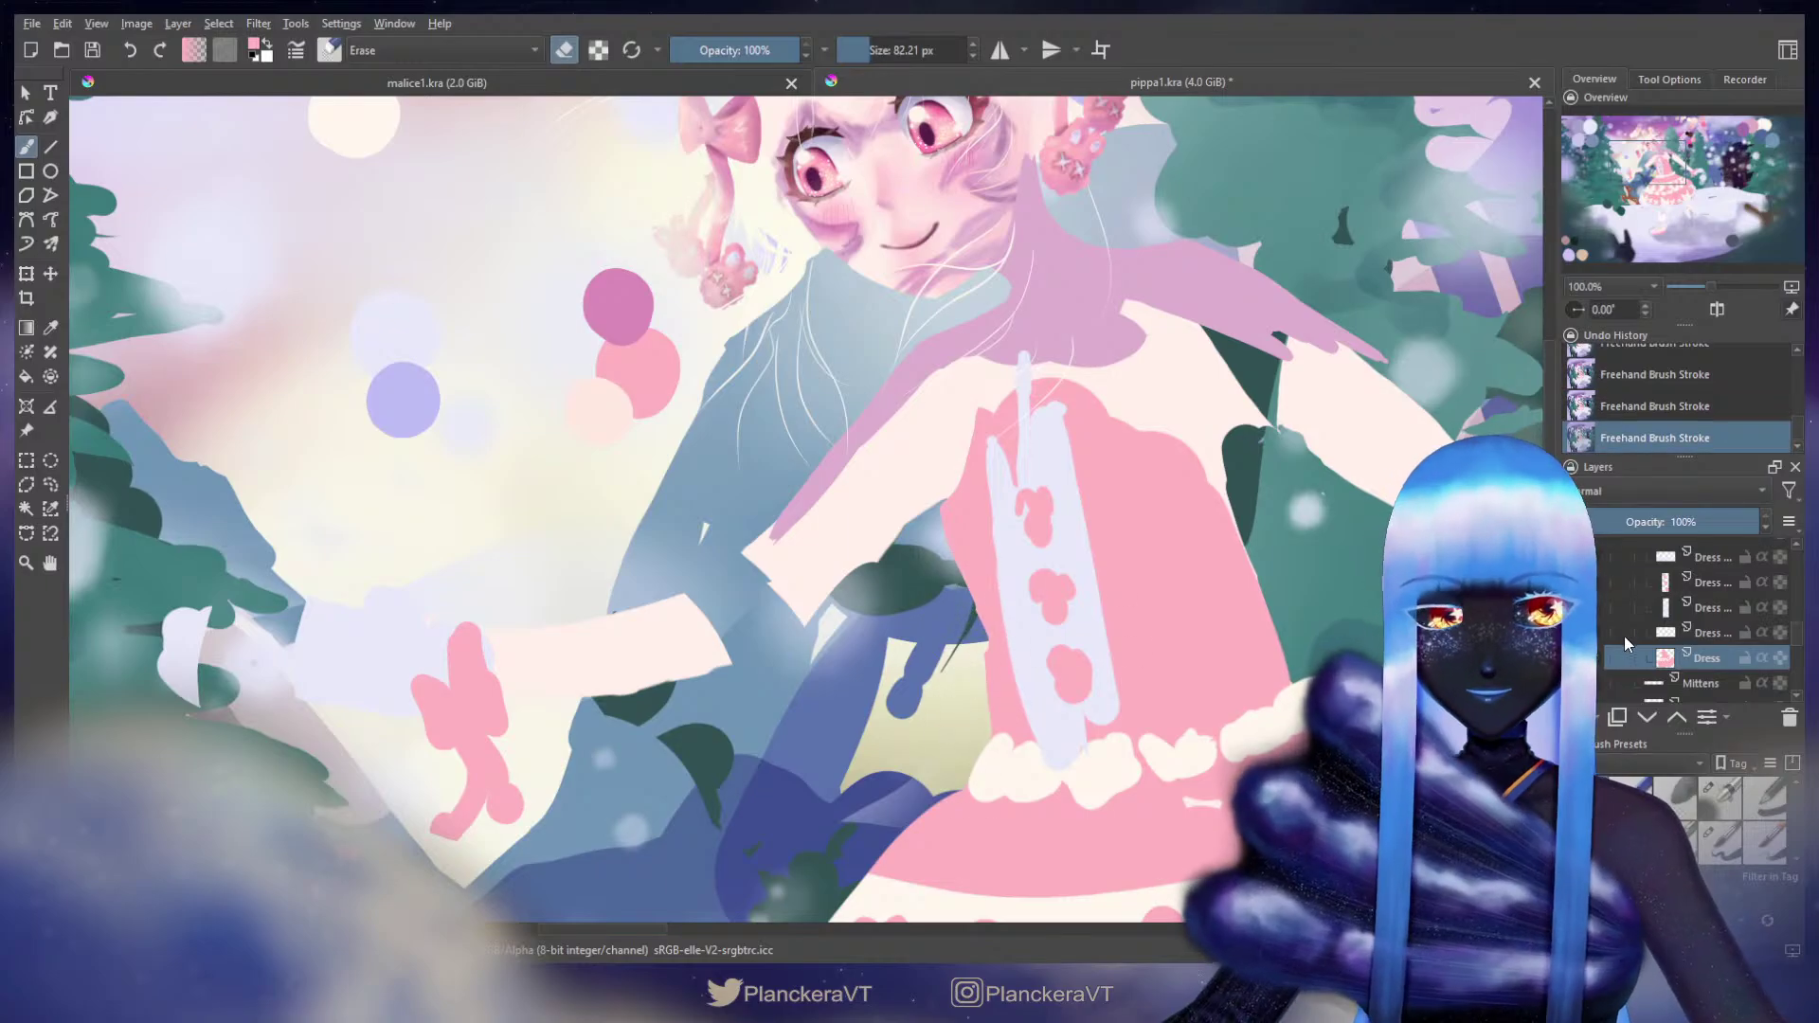
{"action": "left_click", "coordinate": [1577, 607]}
{"action": "left_click", "coordinate": [1577, 581]}
Step: Erase along the bodice's near and far sides, redoing the far stroke from the armpit down to the waist frill
{"action": "mouse_move", "coordinate": [994, 611]}
{"action": "left_mouse_down"}
{"action": "mouse_move", "coordinate": [992, 664]}
{"action": "mouse_move", "coordinate": [982, 708]}
{"action": "mouse_move", "coordinate": [939, 552]}
{"action": "mouse_move", "coordinate": [991, 650]}
{"action": "left_mouse_up"}
{"action": "left_click_drag", "start_coordinate": [1140, 594], "coordinate": [955, 566]}
{"action": "left_click_drag", "start_coordinate": [1027, 437], "coordinate": [1031, 438]}
{"action": "left_click_drag", "start_coordinate": [1029, 439], "coordinate": [1091, 642]}
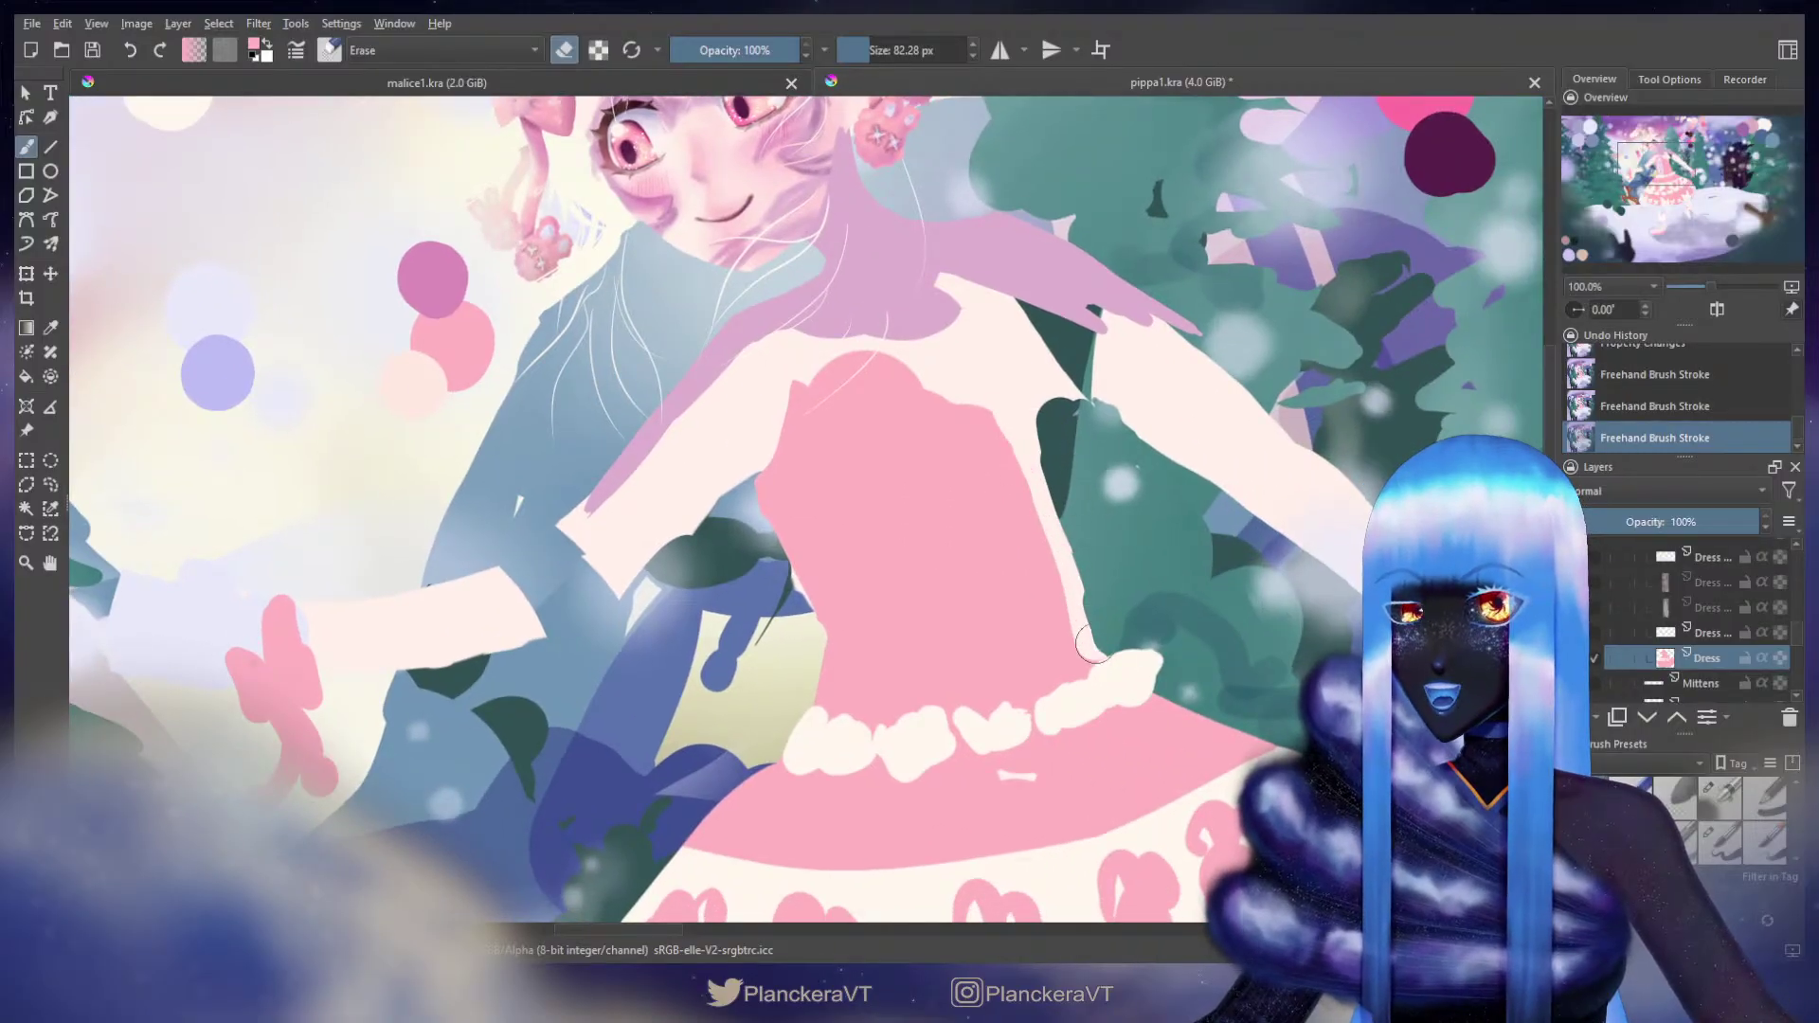
{"action": "key", "text": "ctrl+z"}
{"action": "left_click_drag", "start_coordinate": [1037, 493], "coordinate": [1019, 492]}
{"action": "mouse_move", "coordinate": [1039, 467]}
{"action": "left_mouse_down"}
{"action": "mouse_move", "coordinate": [997, 378]}
{"action": "mouse_move", "coordinate": [1087, 620]}
{"action": "left_mouse_up"}
Step: Undo the last stroke and erase the bodice's near side at the waist with a smaller eraser
{"action": "left_click_drag", "start_coordinate": [781, 533], "coordinate": [840, 577]}
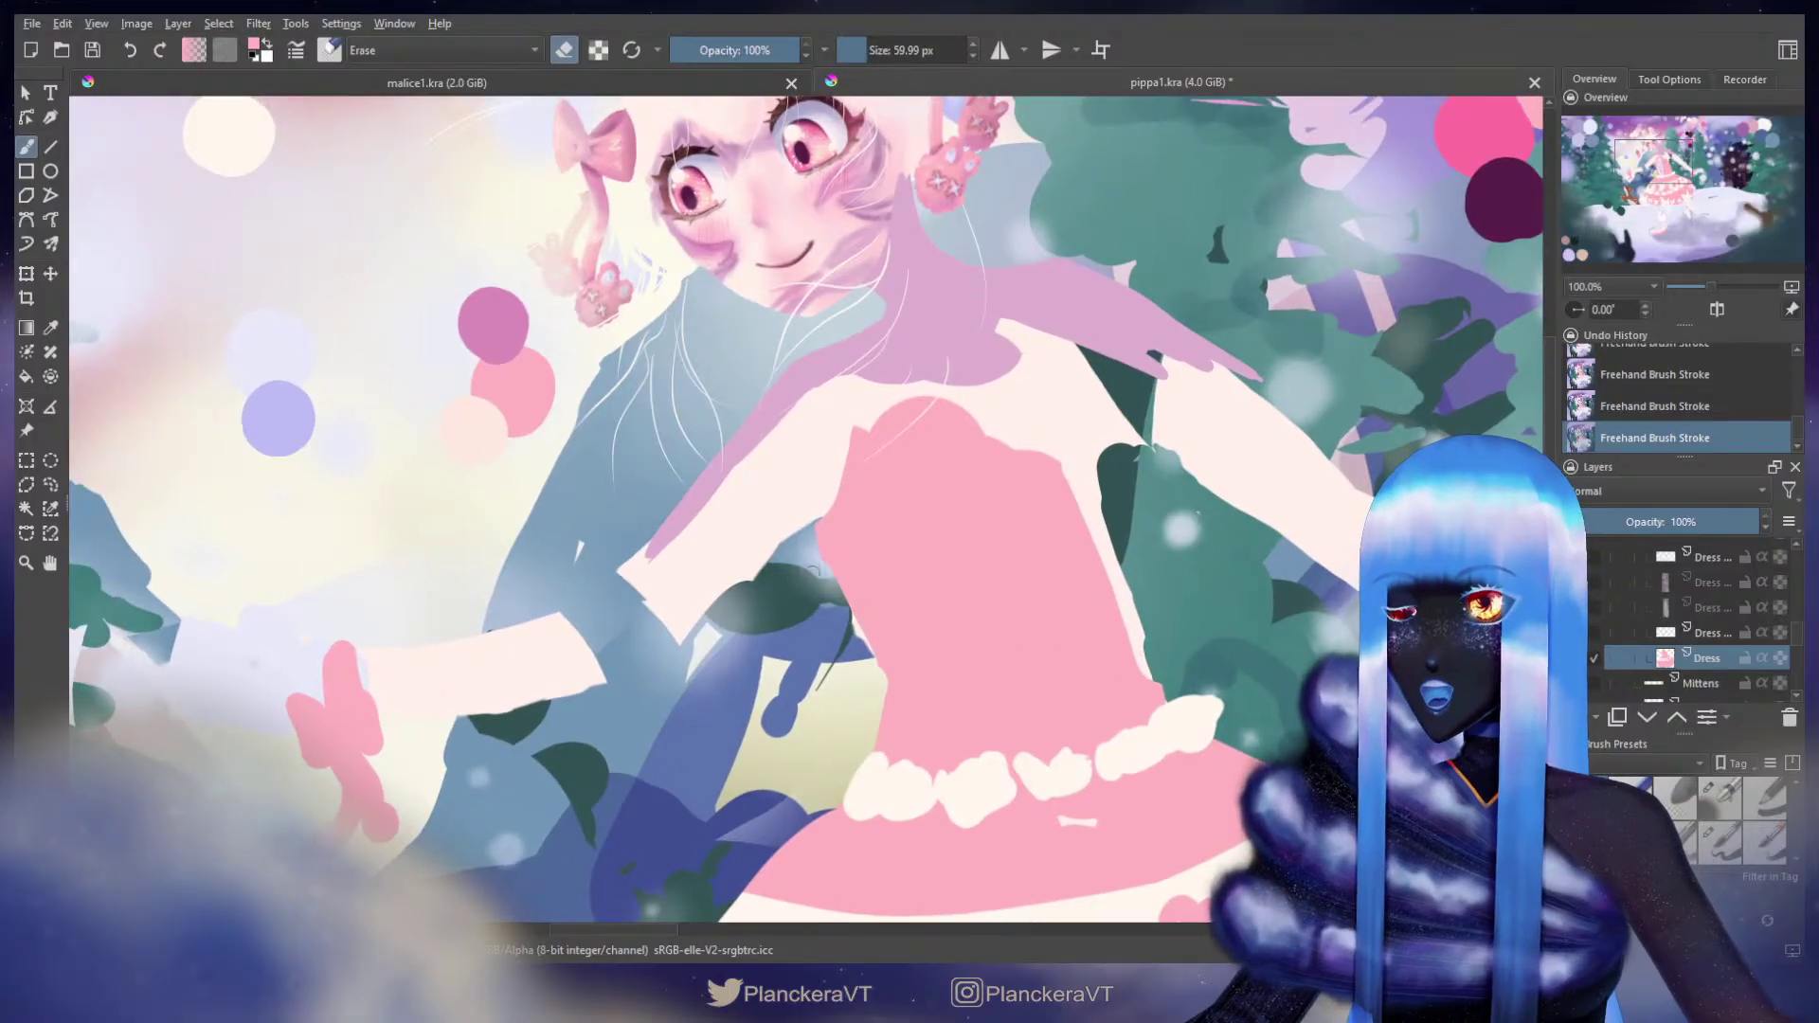
{"action": "key", "text": "ctrl+z"}
{"action": "left_click_drag", "start_coordinate": [868, 633], "coordinate": [848, 632]}
{"action": "left_click_drag", "start_coordinate": [815, 560], "coordinate": [822, 574]}
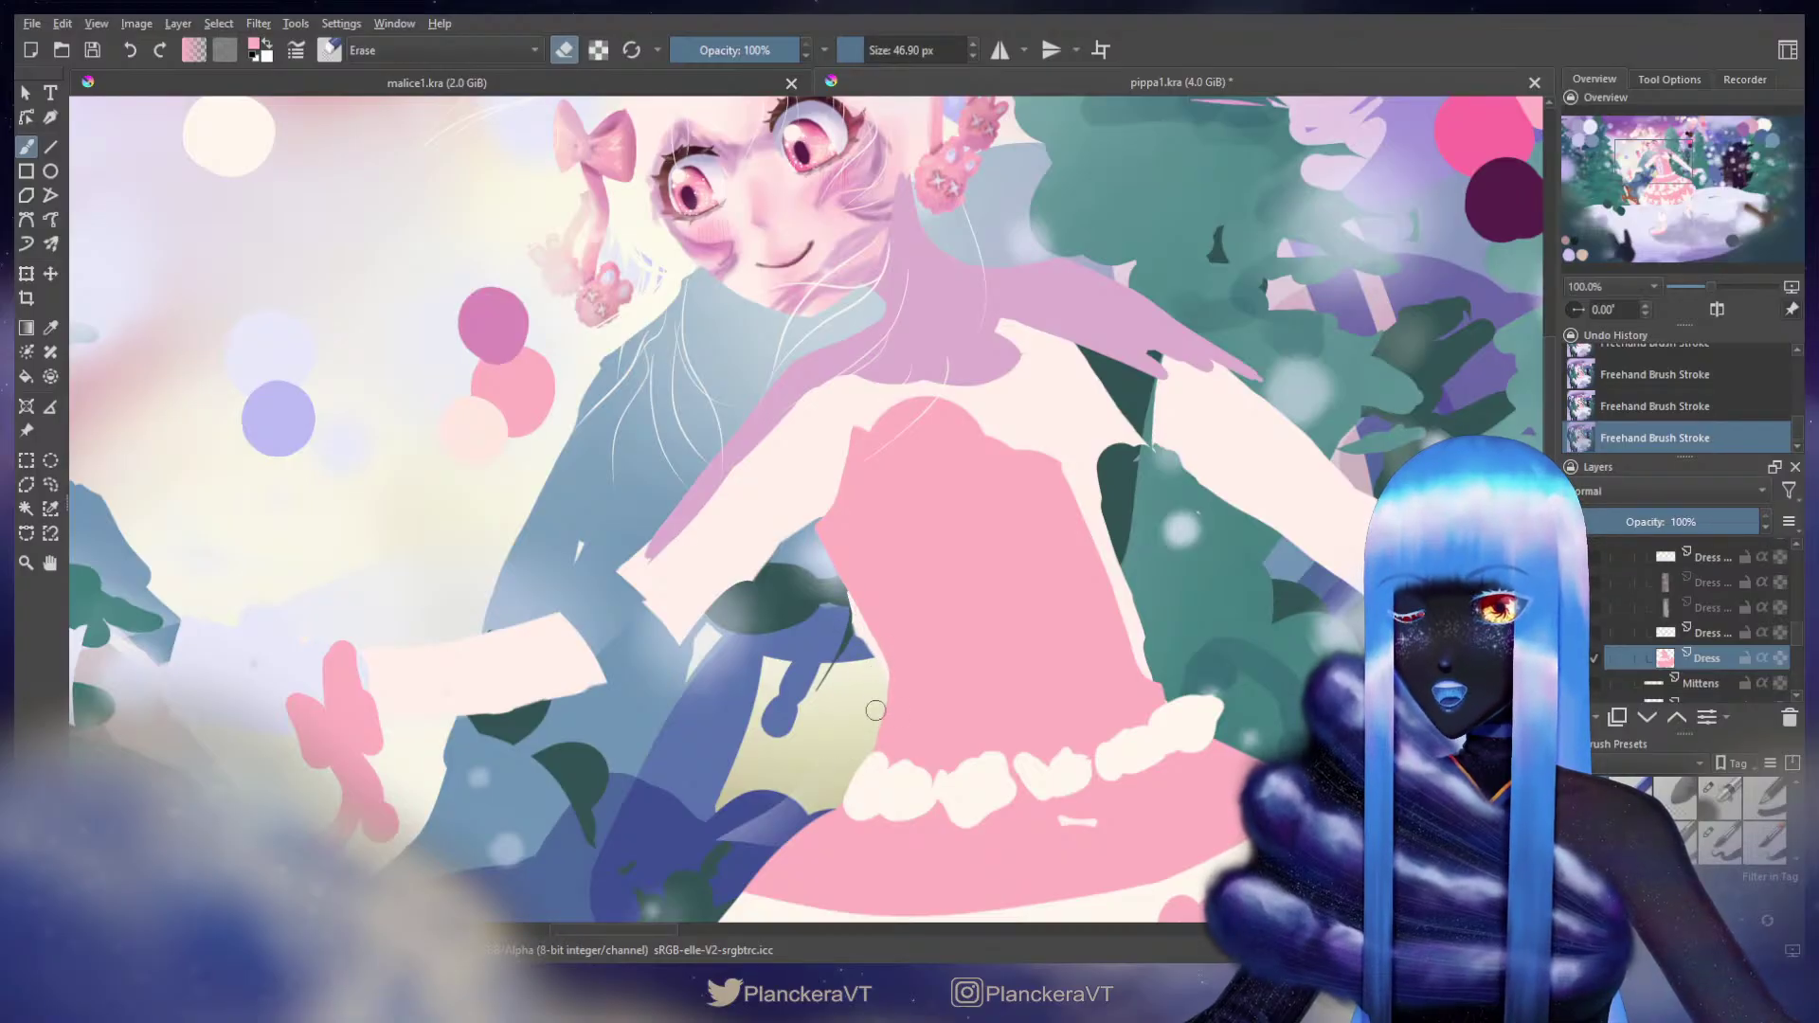
{"action": "mouse_move", "coordinate": [862, 774]}
{"action": "left_mouse_down"}
{"action": "mouse_move", "coordinate": [1028, 382]}
{"action": "mouse_move", "coordinate": [876, 535]}
{"action": "mouse_move", "coordinate": [810, 640]}
{"action": "left_mouse_up"}
{"action": "key", "text": "bracketright"}
{"action": "left_click_drag", "start_coordinate": [1081, 531], "coordinate": [1028, 503]}
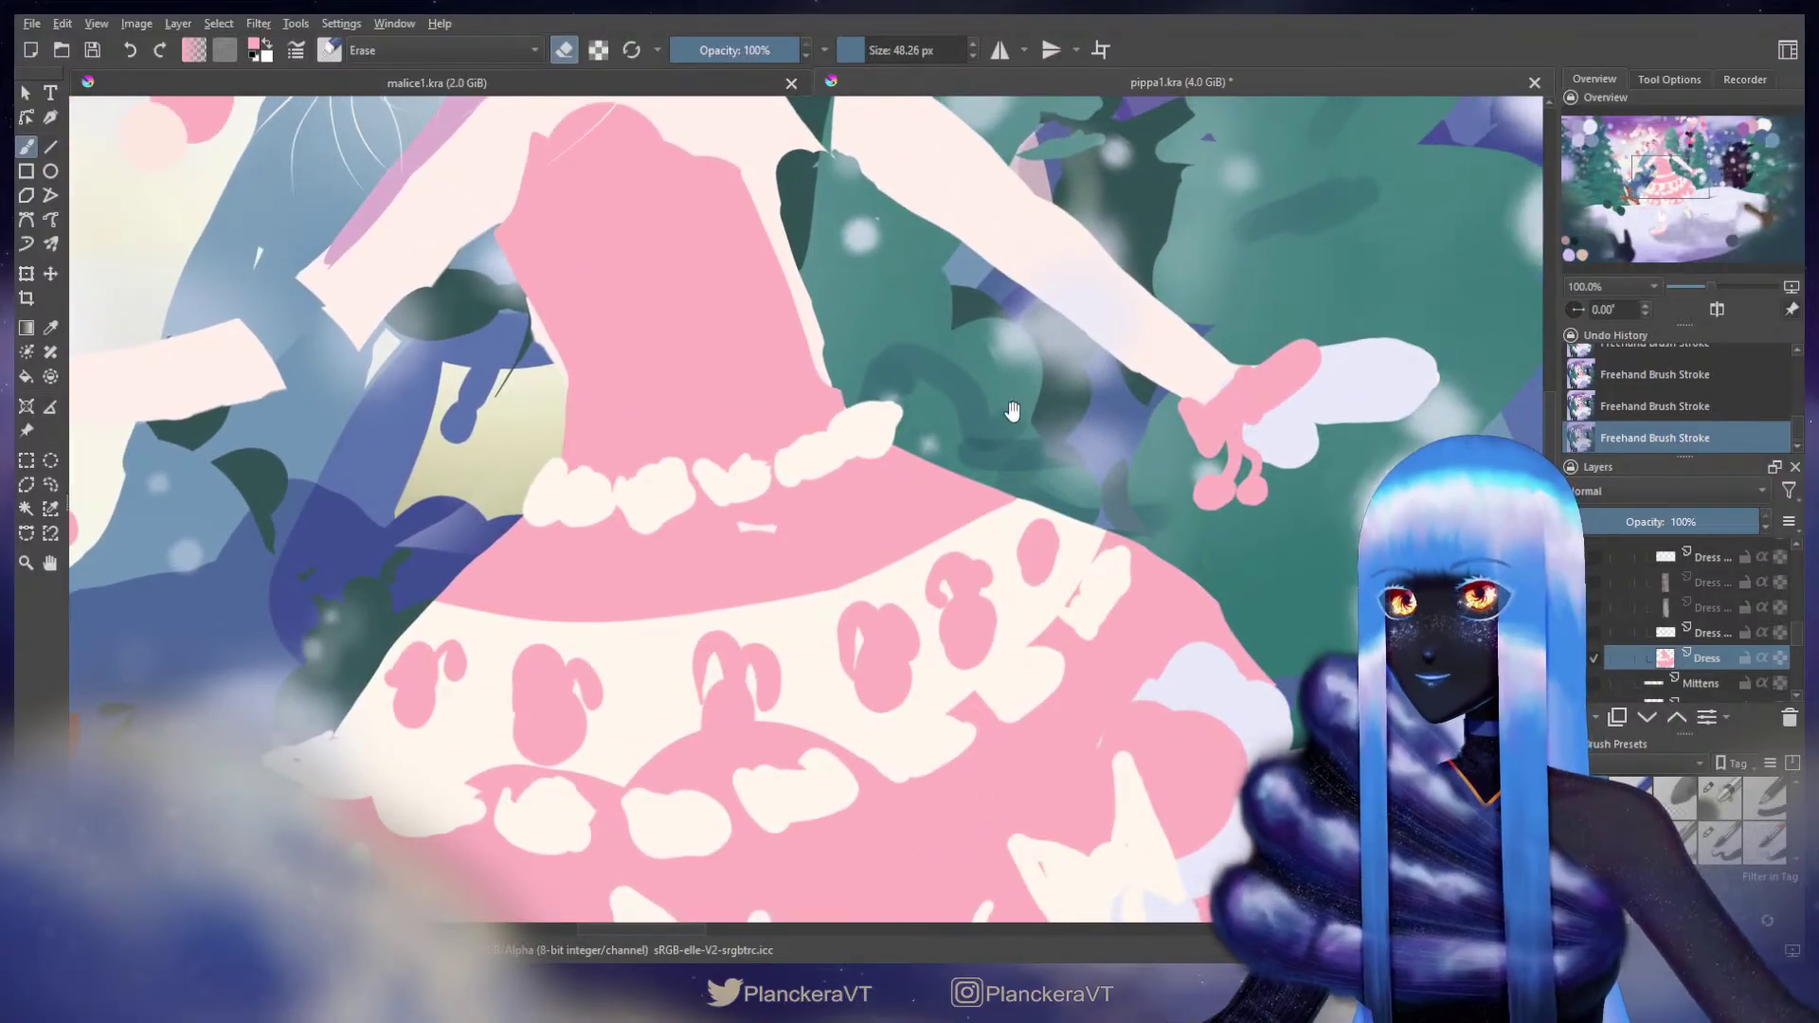
Step: Select the Body layer and erase the skin showing past the bodice's sides and beneath the far armpit
{"action": "left_click_drag", "start_coordinate": [1013, 409], "coordinate": [1222, 584]}
{"action": "scroll", "coordinate": [1800, 642], "scroll_direction": "down", "scroll_amount": 4}
{"action": "left_click", "coordinate": [1695, 647]}
{"action": "left_click_drag", "start_coordinate": [990, 345], "coordinate": [1018, 530]}
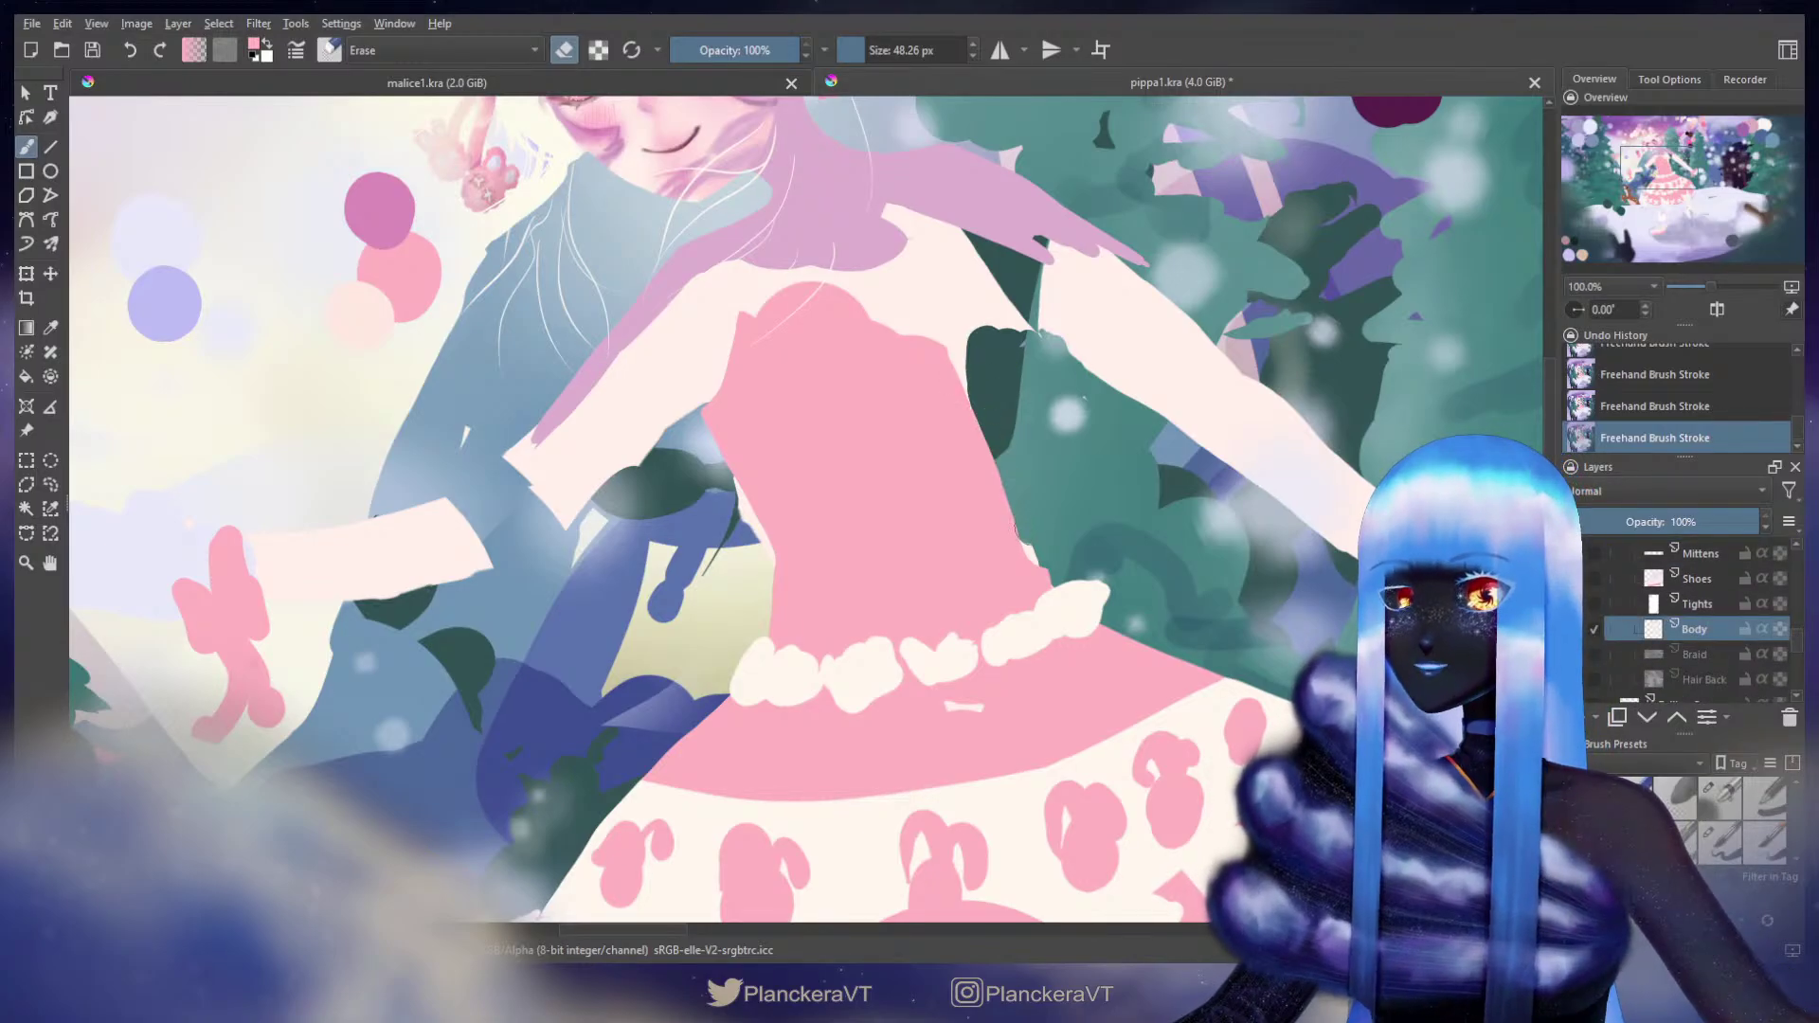
{"action": "left_click_drag", "start_coordinate": [745, 516], "coordinate": [728, 472]}
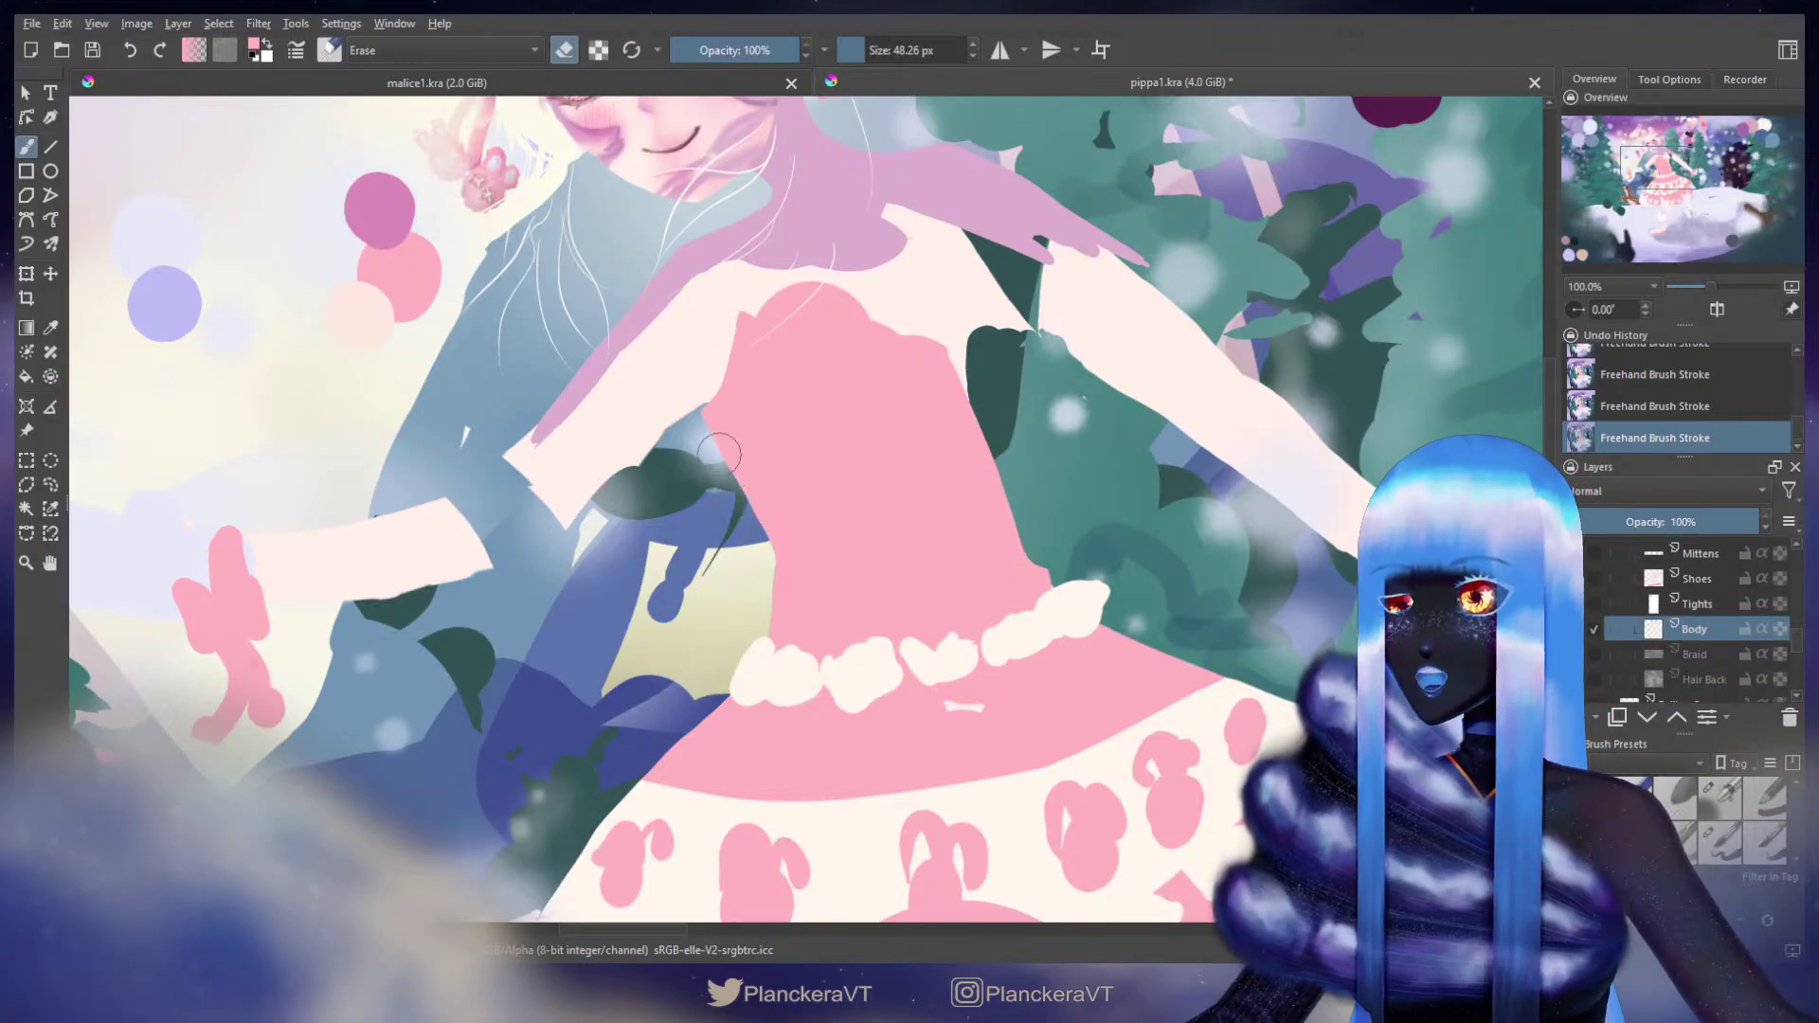
{"action": "left_click_drag", "start_coordinate": [950, 466], "coordinate": [985, 627]}
{"action": "left_click_drag", "start_coordinate": [1018, 526], "coordinate": [1011, 526]}
{"action": "mouse_move", "coordinate": [1008, 521]}
{"action": "left_mouse_down"}
{"action": "mouse_move", "coordinate": [1009, 559]}
{"action": "mouse_move", "coordinate": [986, 494]}
{"action": "mouse_move", "coordinate": [1036, 483]}
{"action": "left_mouse_up"}
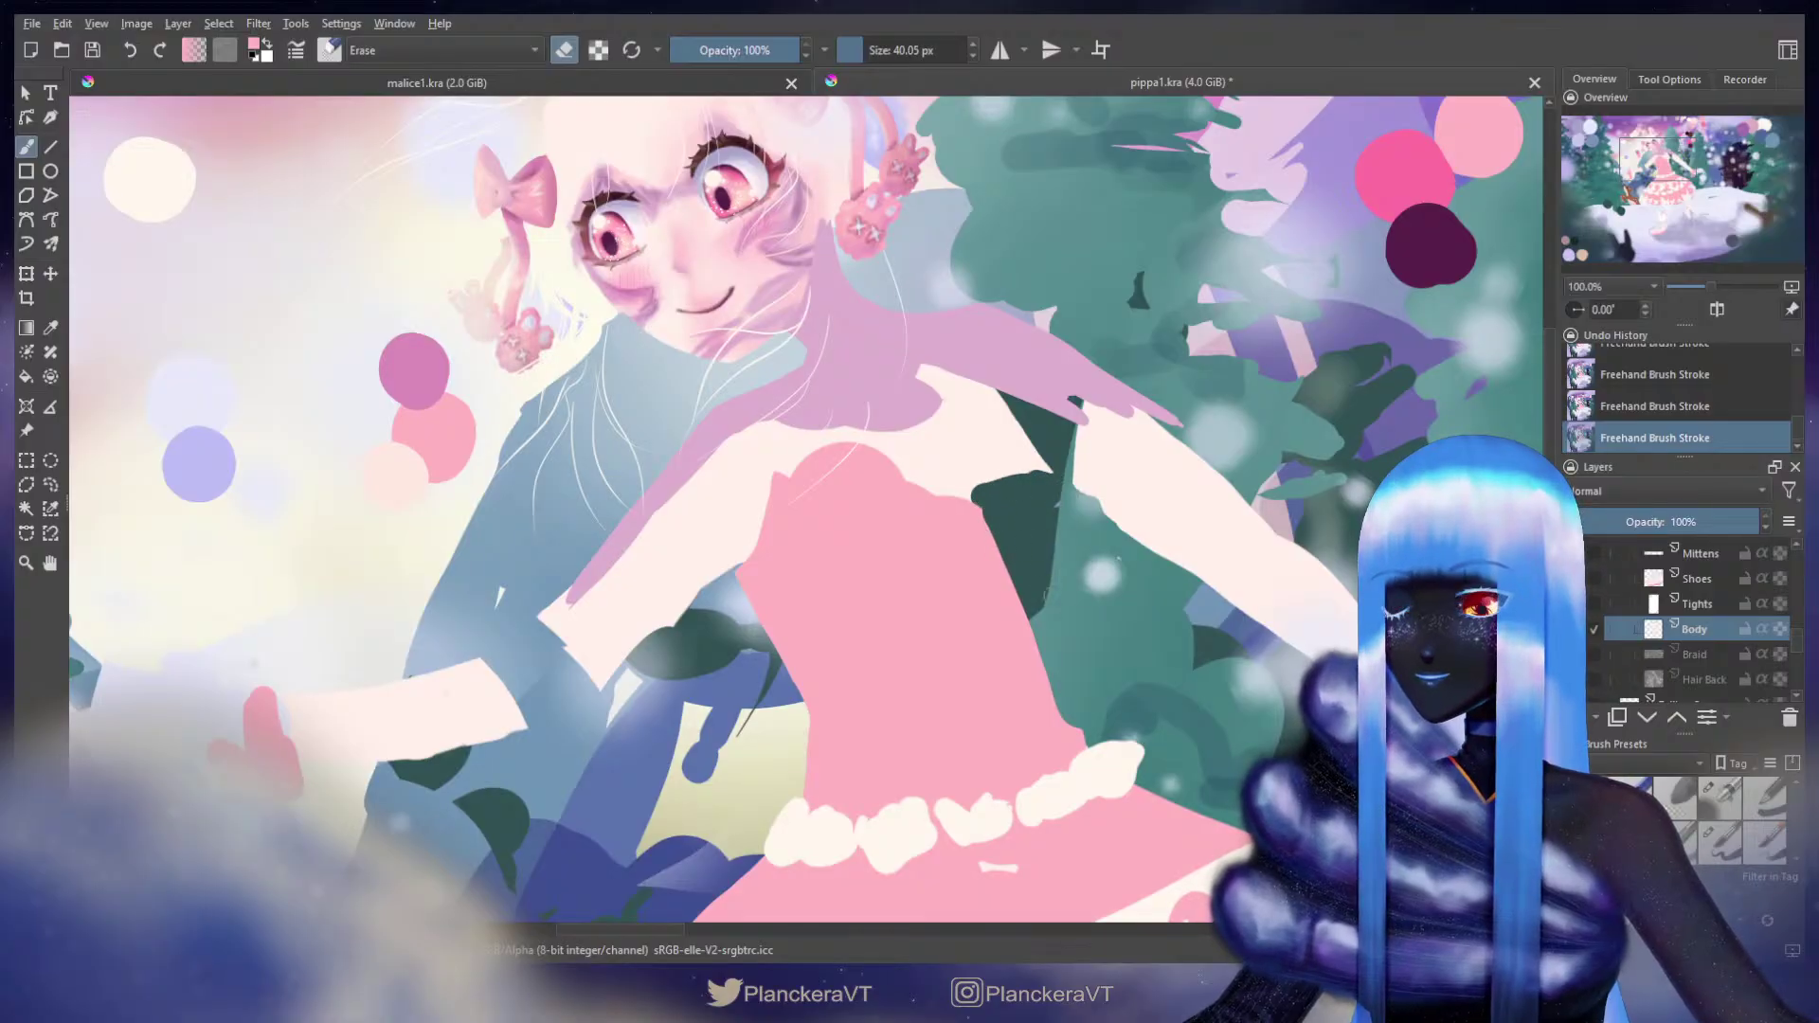
Step: Select the Dress layer and paint short pink sleeves over both upper arms with a larger brush
{"action": "key", "text": "e"}
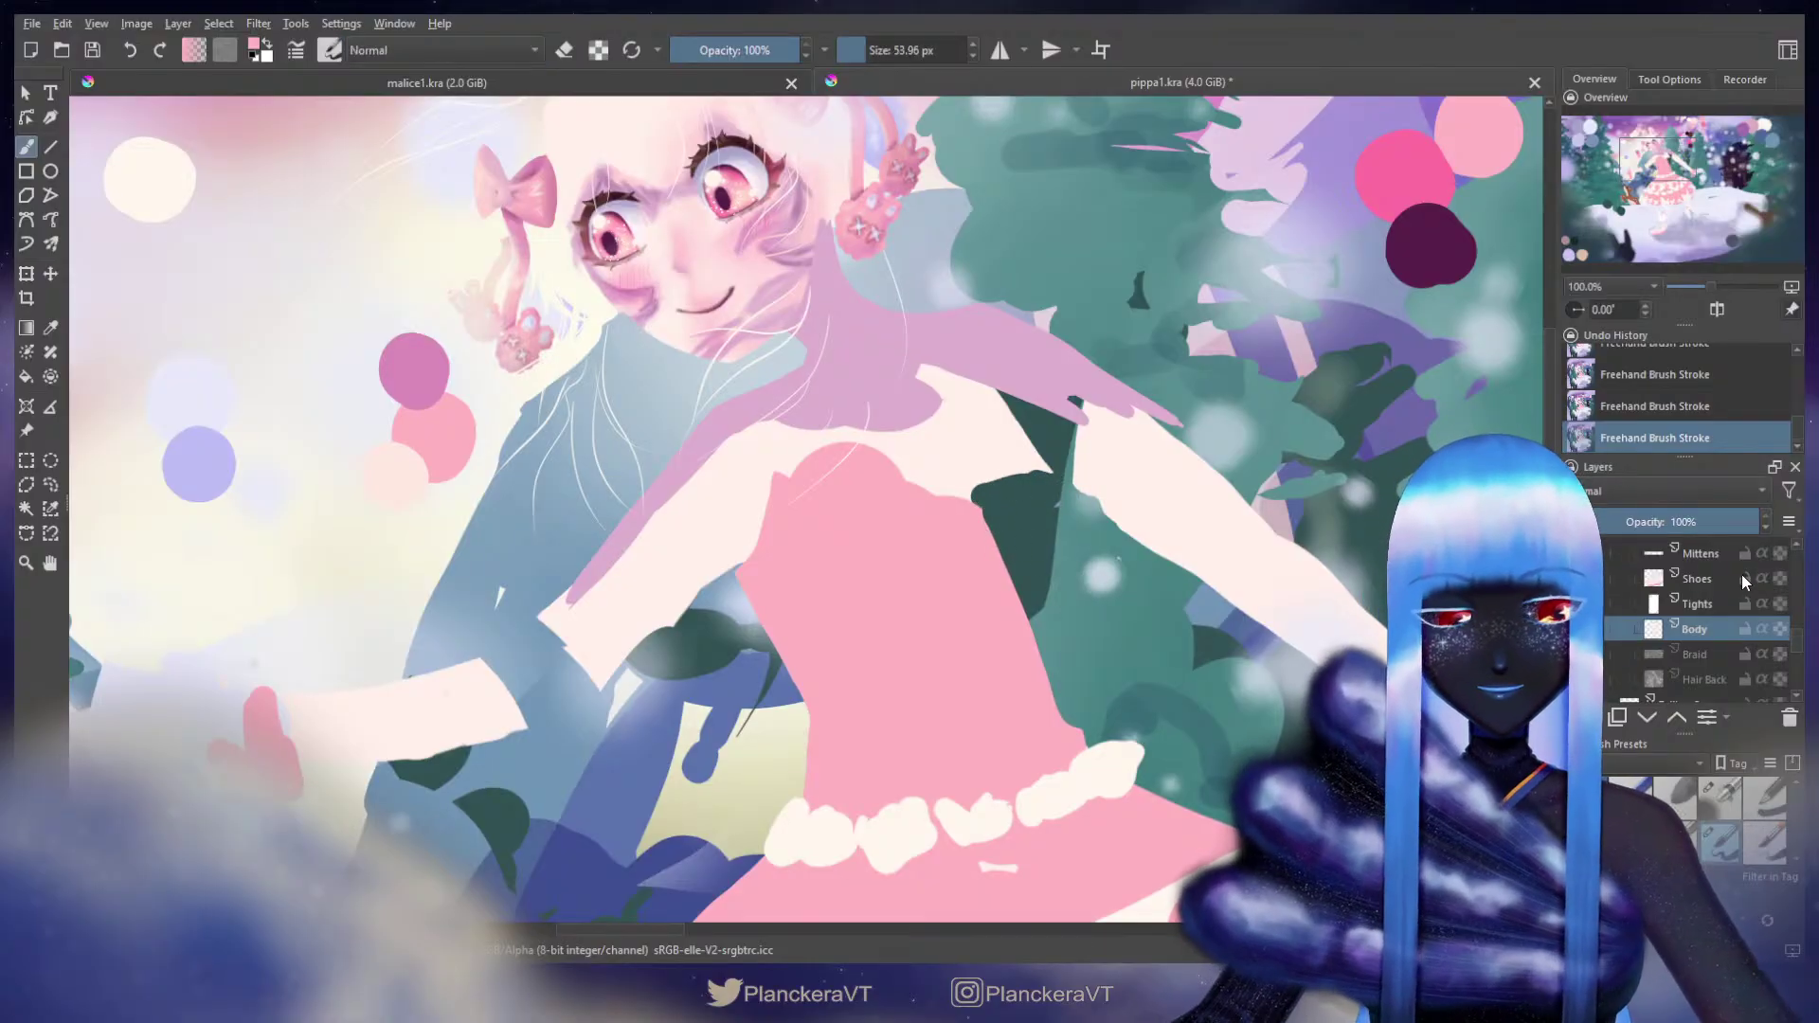
{"action": "left_click_drag", "start_coordinate": [1795, 639], "coordinate": [1791, 628]}
{"action": "left_click", "coordinate": [1724, 635]}
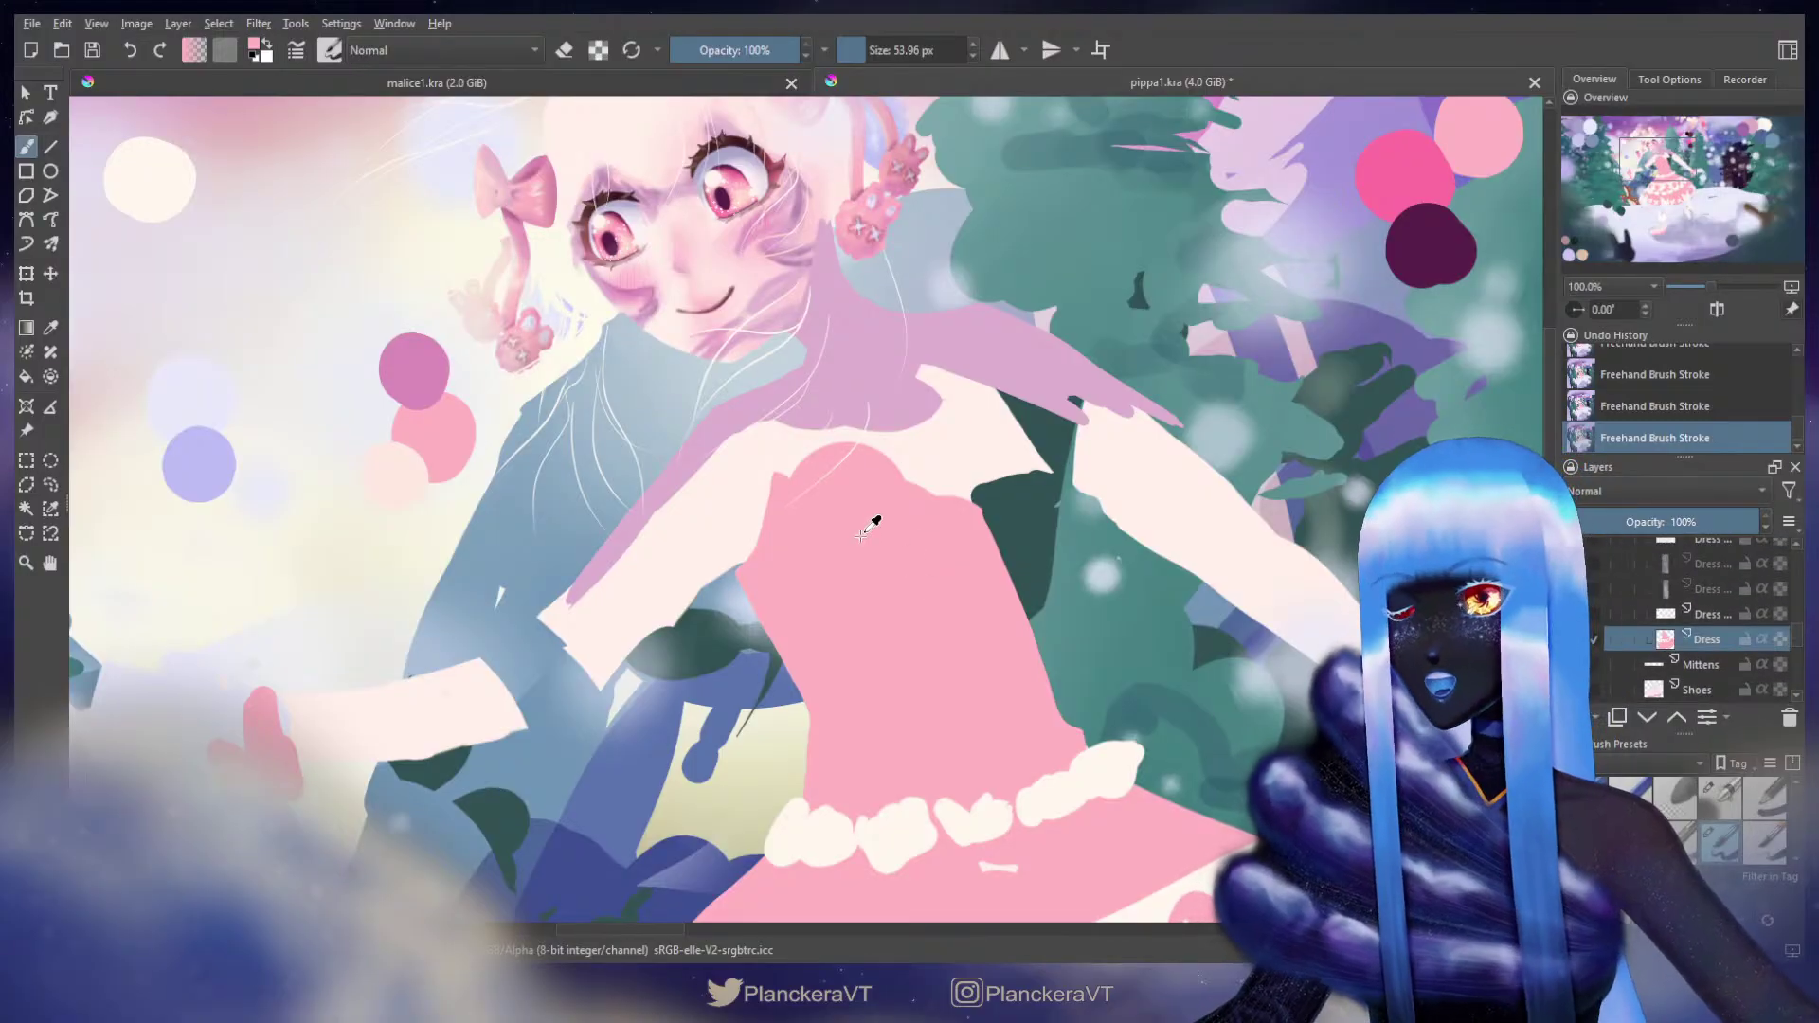
{"action": "left_click_drag", "start_coordinate": [825, 499], "coordinate": [850, 500], "text": "shift"}
{"action": "left_click_drag", "start_coordinate": [765, 542], "coordinate": [750, 542]}
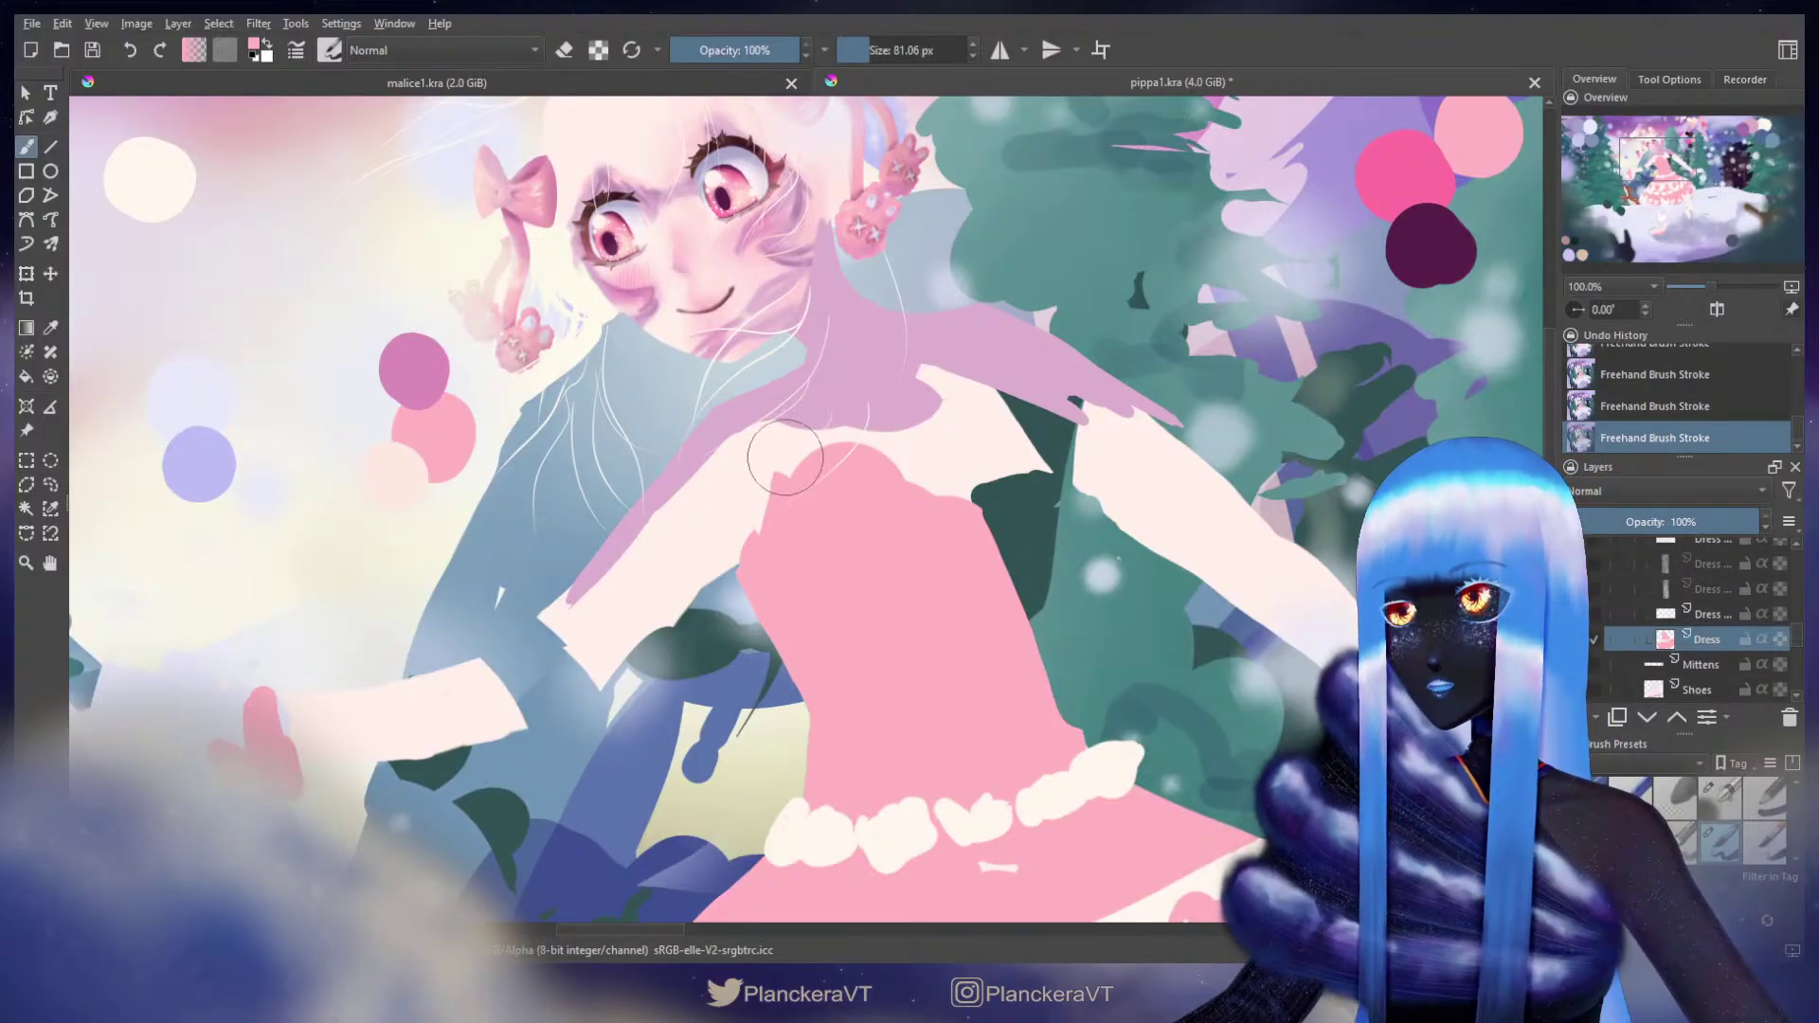
{"action": "mouse_move", "coordinate": [669, 493]}
{"action": "left_mouse_down"}
{"action": "mouse_move", "coordinate": [724, 548]}
{"action": "mouse_move", "coordinate": [659, 513]}
{"action": "mouse_move", "coordinate": [714, 575]}
{"action": "mouse_move", "coordinate": [781, 529]}
{"action": "mouse_move", "coordinate": [743, 540]}
{"action": "mouse_move", "coordinate": [684, 495]}
{"action": "mouse_move", "coordinate": [649, 501]}
{"action": "mouse_move", "coordinate": [701, 446]}
{"action": "mouse_move", "coordinate": [767, 535]}
{"action": "mouse_move", "coordinate": [677, 497]}
{"action": "left_mouse_up"}
{"action": "key", "text": "ctrl+z"}
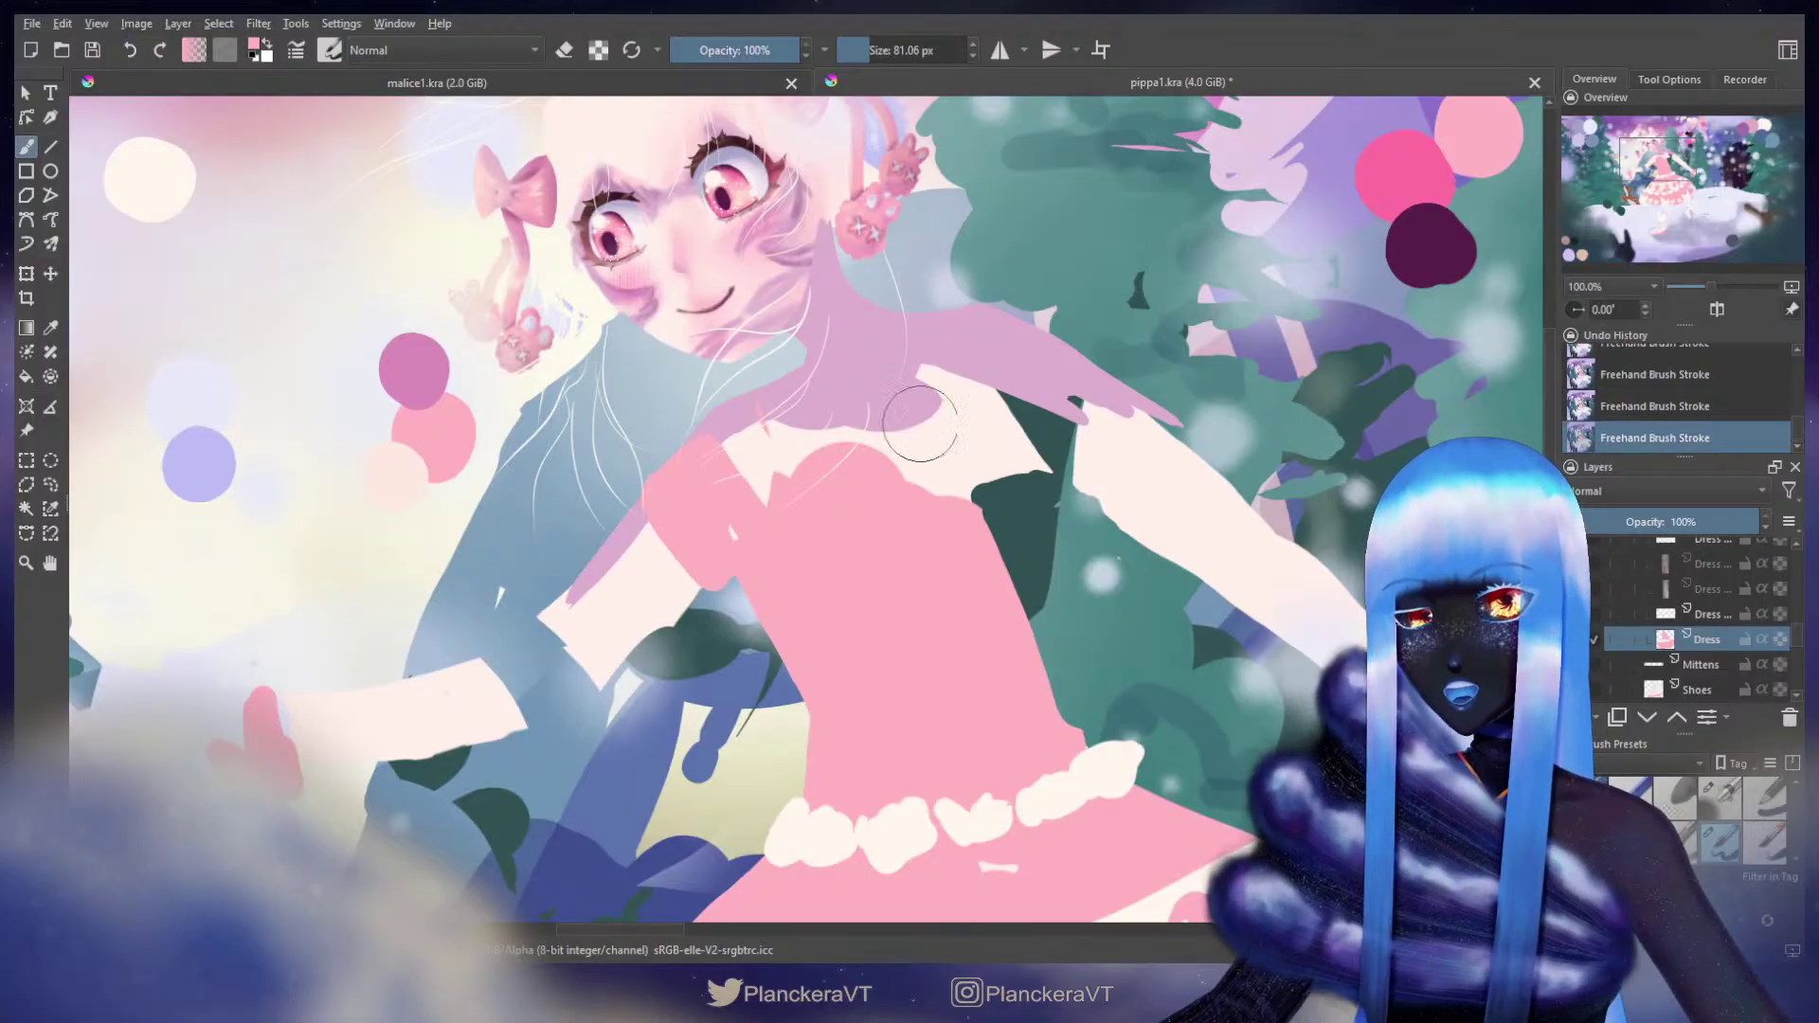
{"action": "mouse_move", "coordinate": [1137, 409]}
{"action": "left_mouse_down"}
{"action": "mouse_move", "coordinate": [1113, 480]}
{"action": "mouse_move", "coordinate": [1082, 479]}
{"action": "mouse_move", "coordinate": [1139, 409]}
{"action": "mouse_move", "coordinate": [1090, 455]}
{"action": "mouse_move", "coordinate": [1110, 426]}
{"action": "left_mouse_up"}
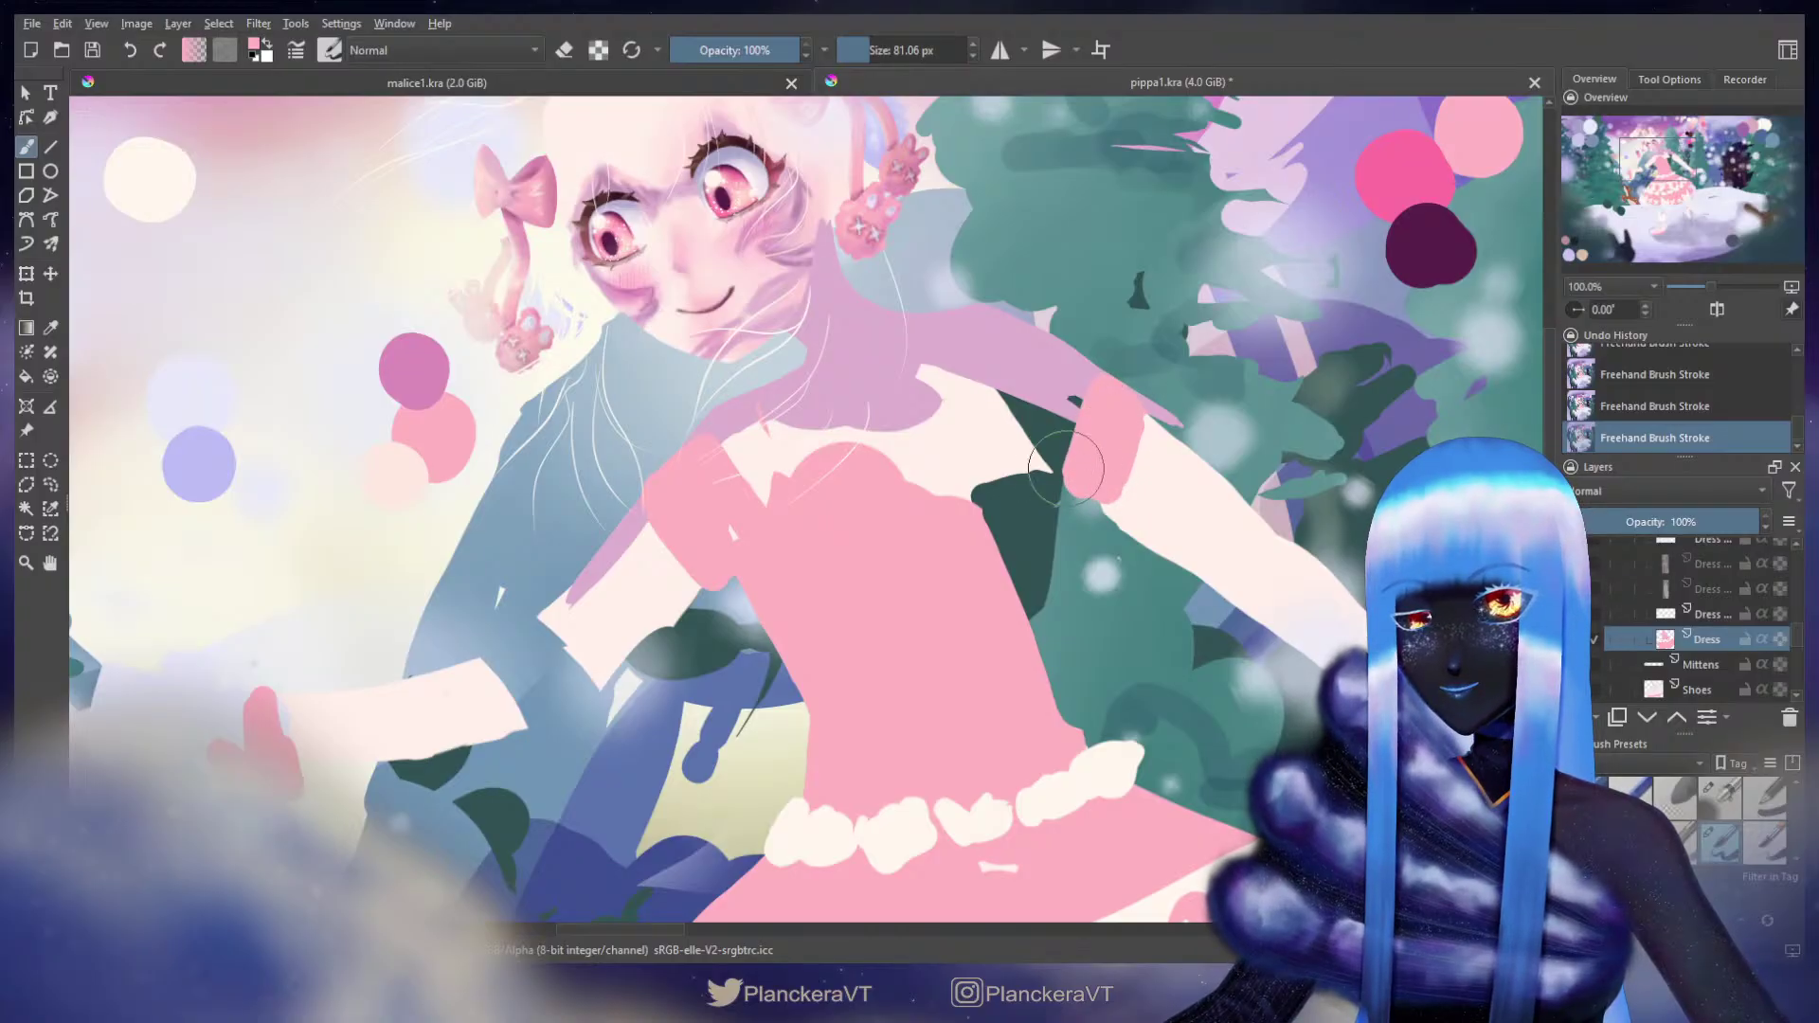
Step: Extend the pink over the near shoulder and outline the neckline and far shoulder, redoing the neck strokes
{"action": "left_click_drag", "start_coordinate": [980, 520], "coordinate": [984, 464]}
{"action": "mouse_move", "coordinate": [781, 459]}
{"action": "left_mouse_down"}
{"action": "mouse_move", "coordinate": [705, 436]}
{"action": "mouse_move", "coordinate": [774, 383]}
{"action": "mouse_move", "coordinate": [714, 428]}
{"action": "mouse_move", "coordinate": [737, 455]}
{"action": "mouse_move", "coordinate": [742, 410]}
{"action": "mouse_move", "coordinate": [671, 496]}
{"action": "mouse_move", "coordinate": [762, 501]}
{"action": "mouse_move", "coordinate": [756, 420]}
{"action": "mouse_move", "coordinate": [809, 374]}
{"action": "left_mouse_up"}
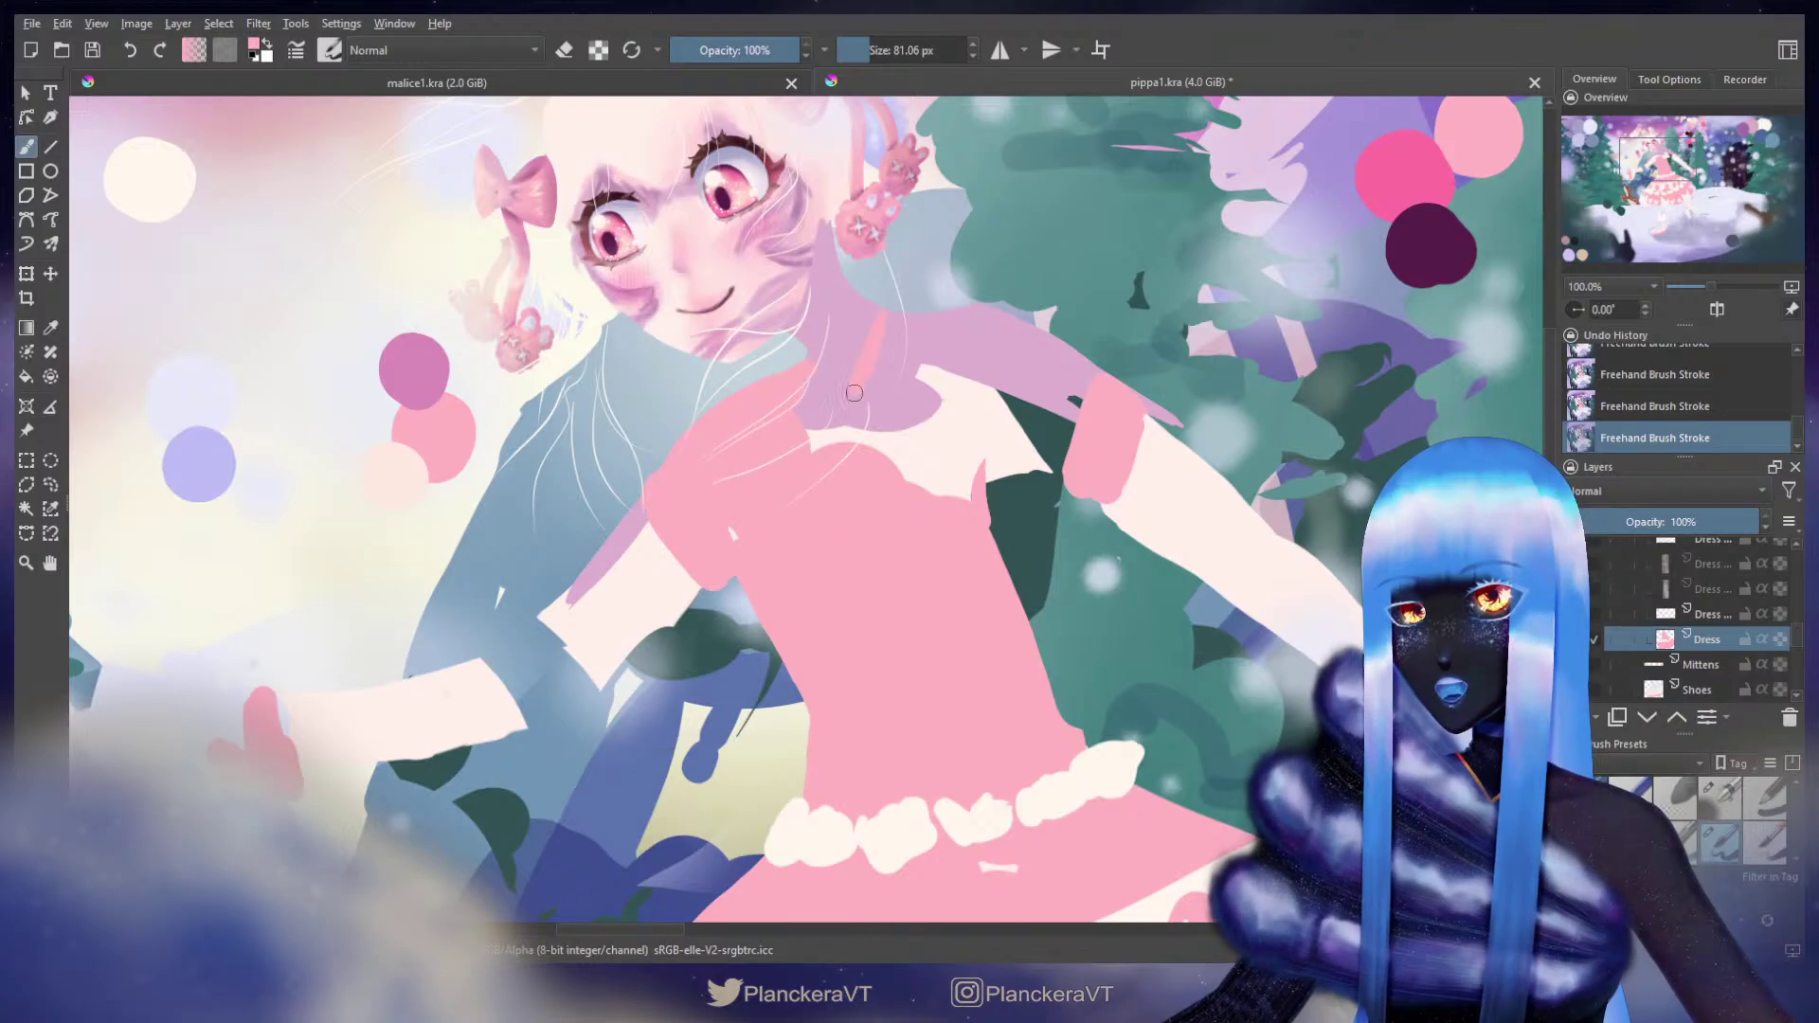
{"action": "key", "text": "ctrl+z"}
{"action": "key", "text": "ctrl+z"}
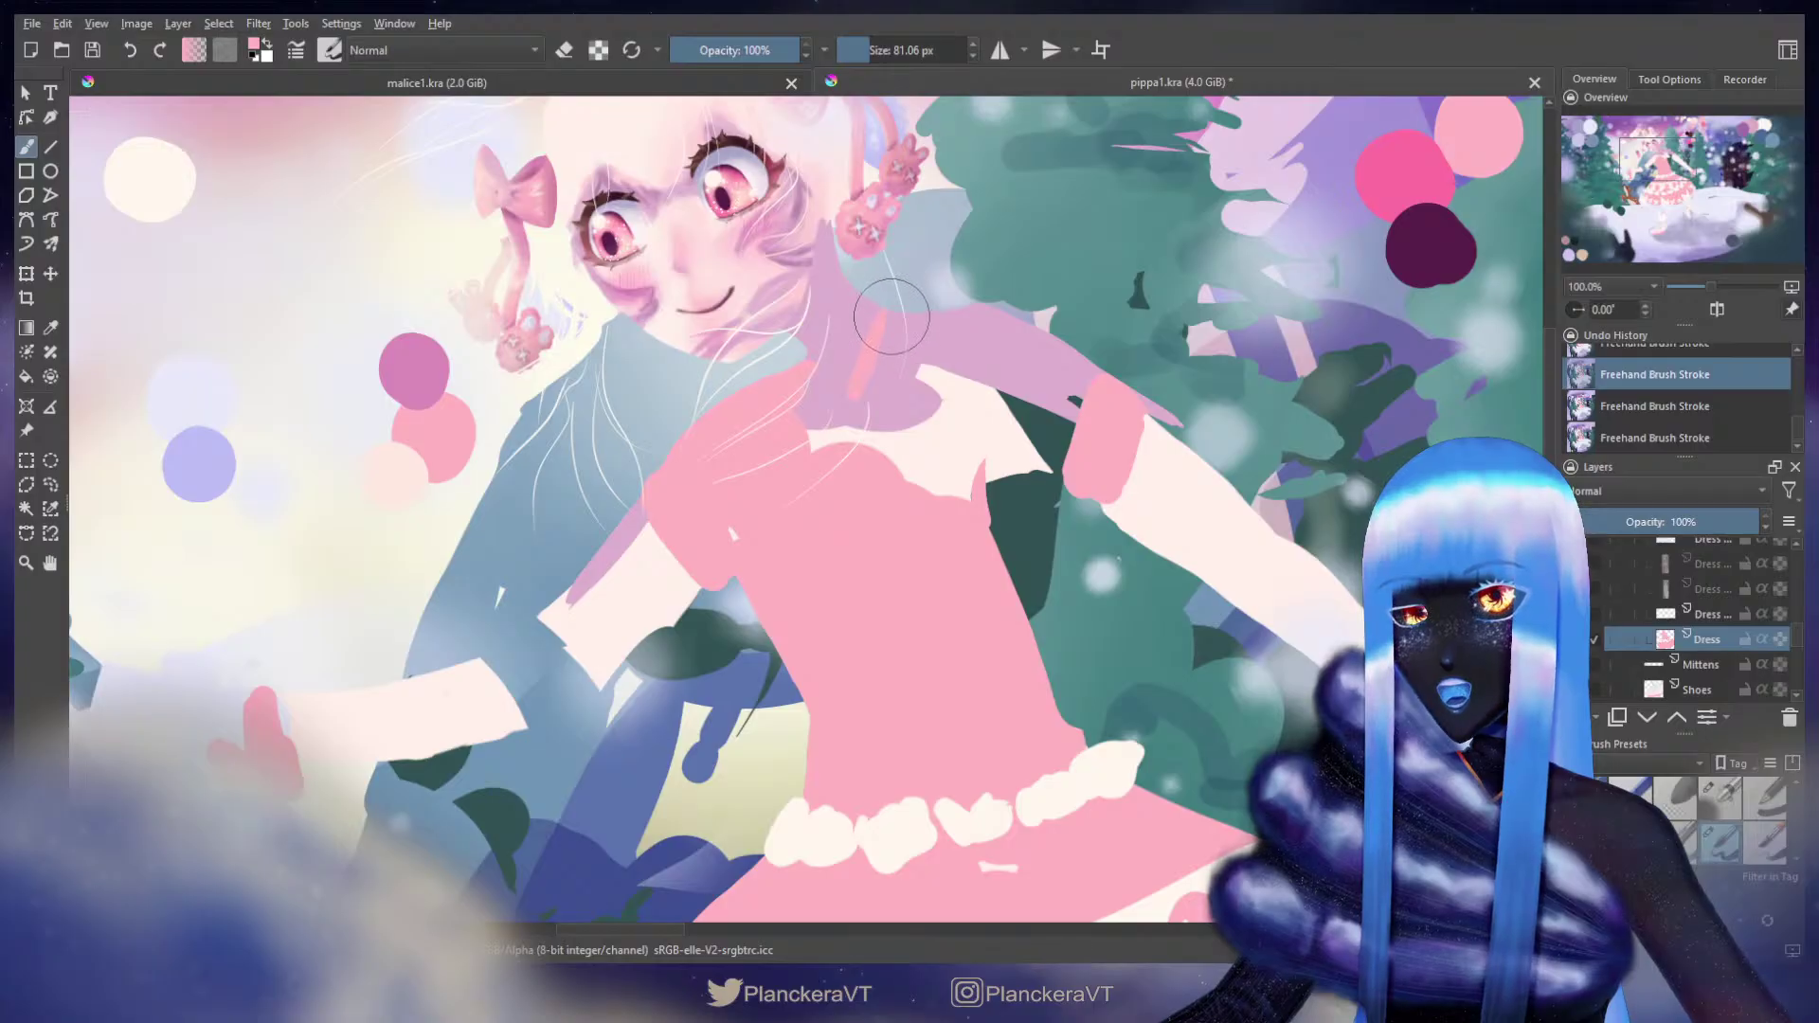
{"action": "left_click_drag", "start_coordinate": [884, 314], "coordinate": [846, 392]}
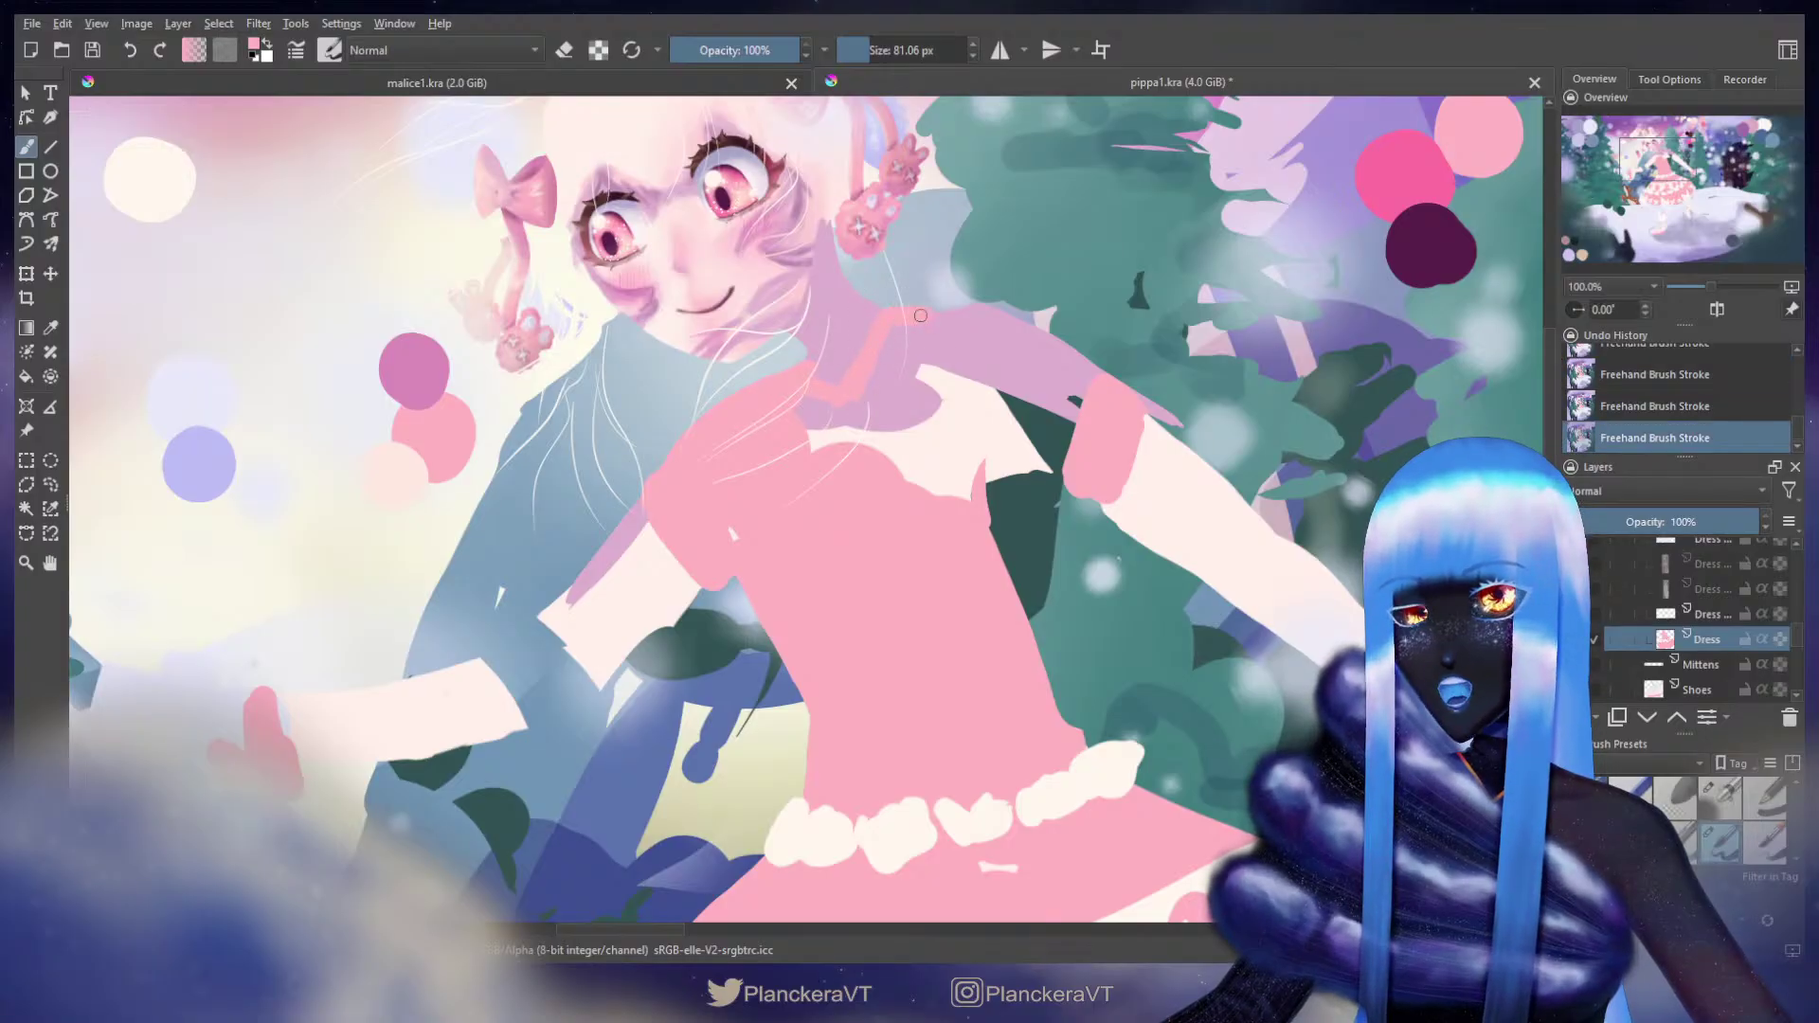
{"action": "mouse_move", "coordinate": [972, 303]}
{"action": "left_mouse_down"}
{"action": "mouse_move", "coordinate": [1100, 375]}
{"action": "mouse_move", "coordinate": [1082, 409]}
{"action": "mouse_move", "coordinate": [1094, 467]}
{"action": "mouse_move", "coordinate": [1051, 392]}
{"action": "mouse_move", "coordinate": [913, 348]}
{"action": "mouse_move", "coordinate": [902, 375]}
{"action": "mouse_move", "coordinate": [1066, 430]}
{"action": "mouse_move", "coordinate": [1023, 404]}
{"action": "mouse_move", "coordinate": [1079, 442]}
{"action": "mouse_move", "coordinate": [903, 379]}
{"action": "mouse_move", "coordinate": [1080, 474]}
{"action": "left_mouse_up"}
Step: Fill the upper chest with dress pink up to the neckline and across to the far sleeve
{"action": "key", "text": "slash"}
{"action": "key", "text": "e"}
{"action": "mouse_move", "coordinate": [924, 369]}
{"action": "left_mouse_down"}
{"action": "mouse_move", "coordinate": [918, 428]}
{"action": "mouse_move", "coordinate": [965, 502]}
{"action": "mouse_move", "coordinate": [866, 419]}
{"action": "mouse_move", "coordinate": [796, 421]}
{"action": "mouse_move", "coordinate": [856, 501]}
{"action": "mouse_move", "coordinate": [852, 454]}
{"action": "mouse_move", "coordinate": [770, 452]}
{"action": "mouse_move", "coordinate": [719, 506]}
{"action": "mouse_move", "coordinate": [1005, 371]}
{"action": "mouse_move", "coordinate": [962, 357]}
{"action": "mouse_move", "coordinate": [983, 382]}
{"action": "mouse_move", "coordinate": [935, 407]}
{"action": "left_mouse_up"}
{"action": "left_click_drag", "start_coordinate": [943, 368], "coordinate": [946, 369], "text": "shift"}
{"action": "left_click_drag", "start_coordinate": [973, 389], "coordinate": [977, 449]}
{"action": "key", "text": "ctrl+z"}
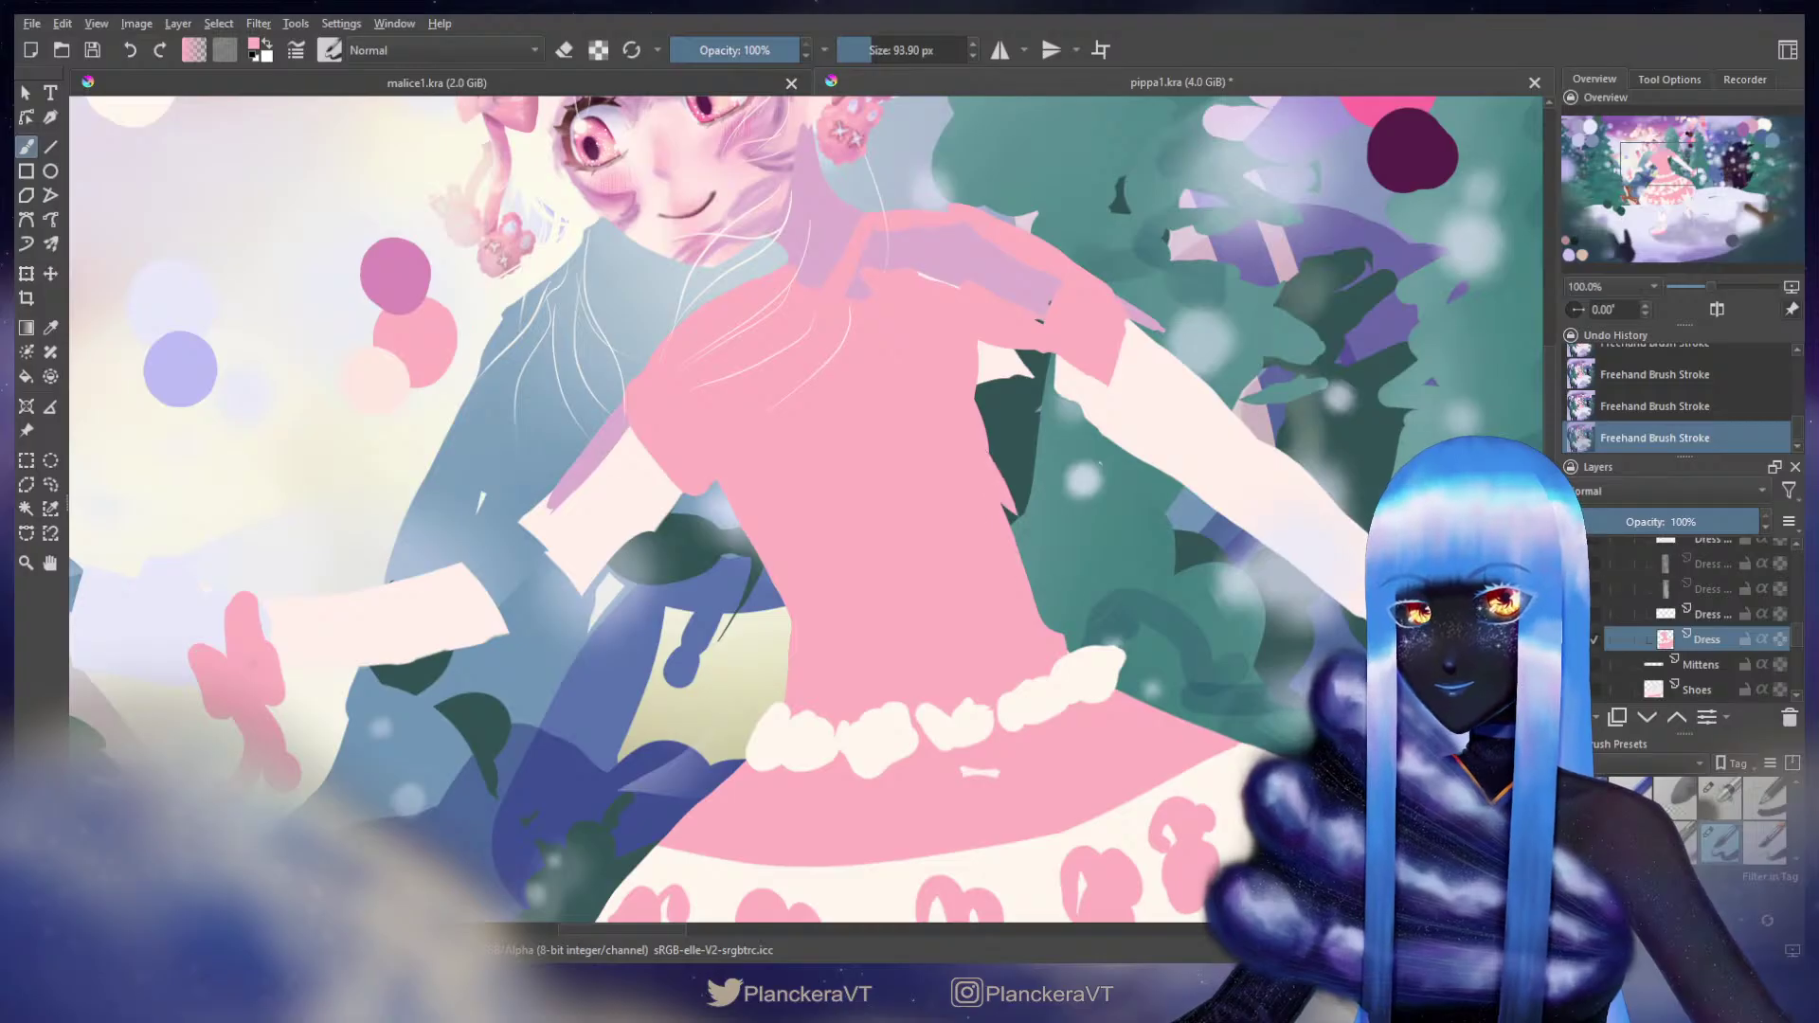
Step: Select the Body layer and erase the leftover skin beneath the far armpit
{"action": "key", "text": "e"}
{"action": "scroll", "coordinate": [1599, 606], "scroll_direction": "down", "scroll_amount": 3}
{"action": "left_click", "coordinate": [1611, 647]}
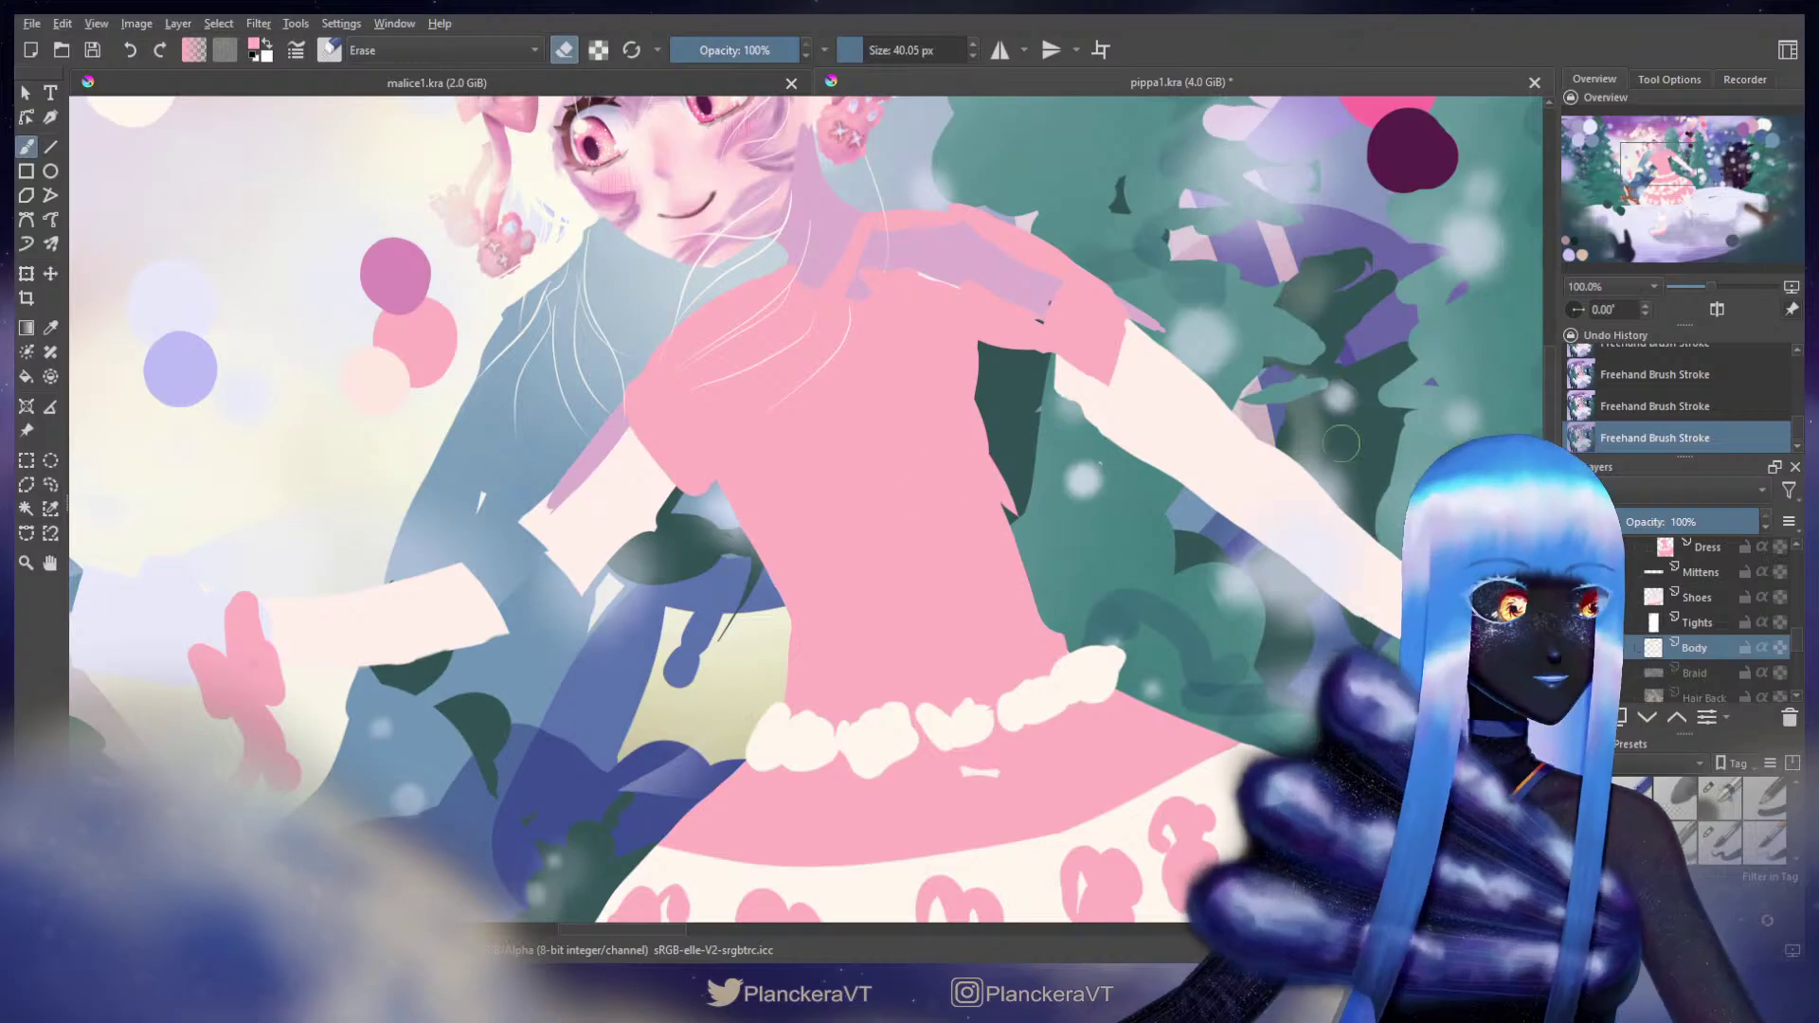
Step: Return to the Dress layer and erase the pink between the near sleeve and bodice with a slightly larger eraser
{"action": "left_click", "coordinate": [1705, 547]}
{"action": "left_click_drag", "start_coordinate": [752, 439], "coordinate": [940, 540]}
{"action": "left_click_drag", "start_coordinate": [899, 564], "coordinate": [912, 564], "text": "shift"}
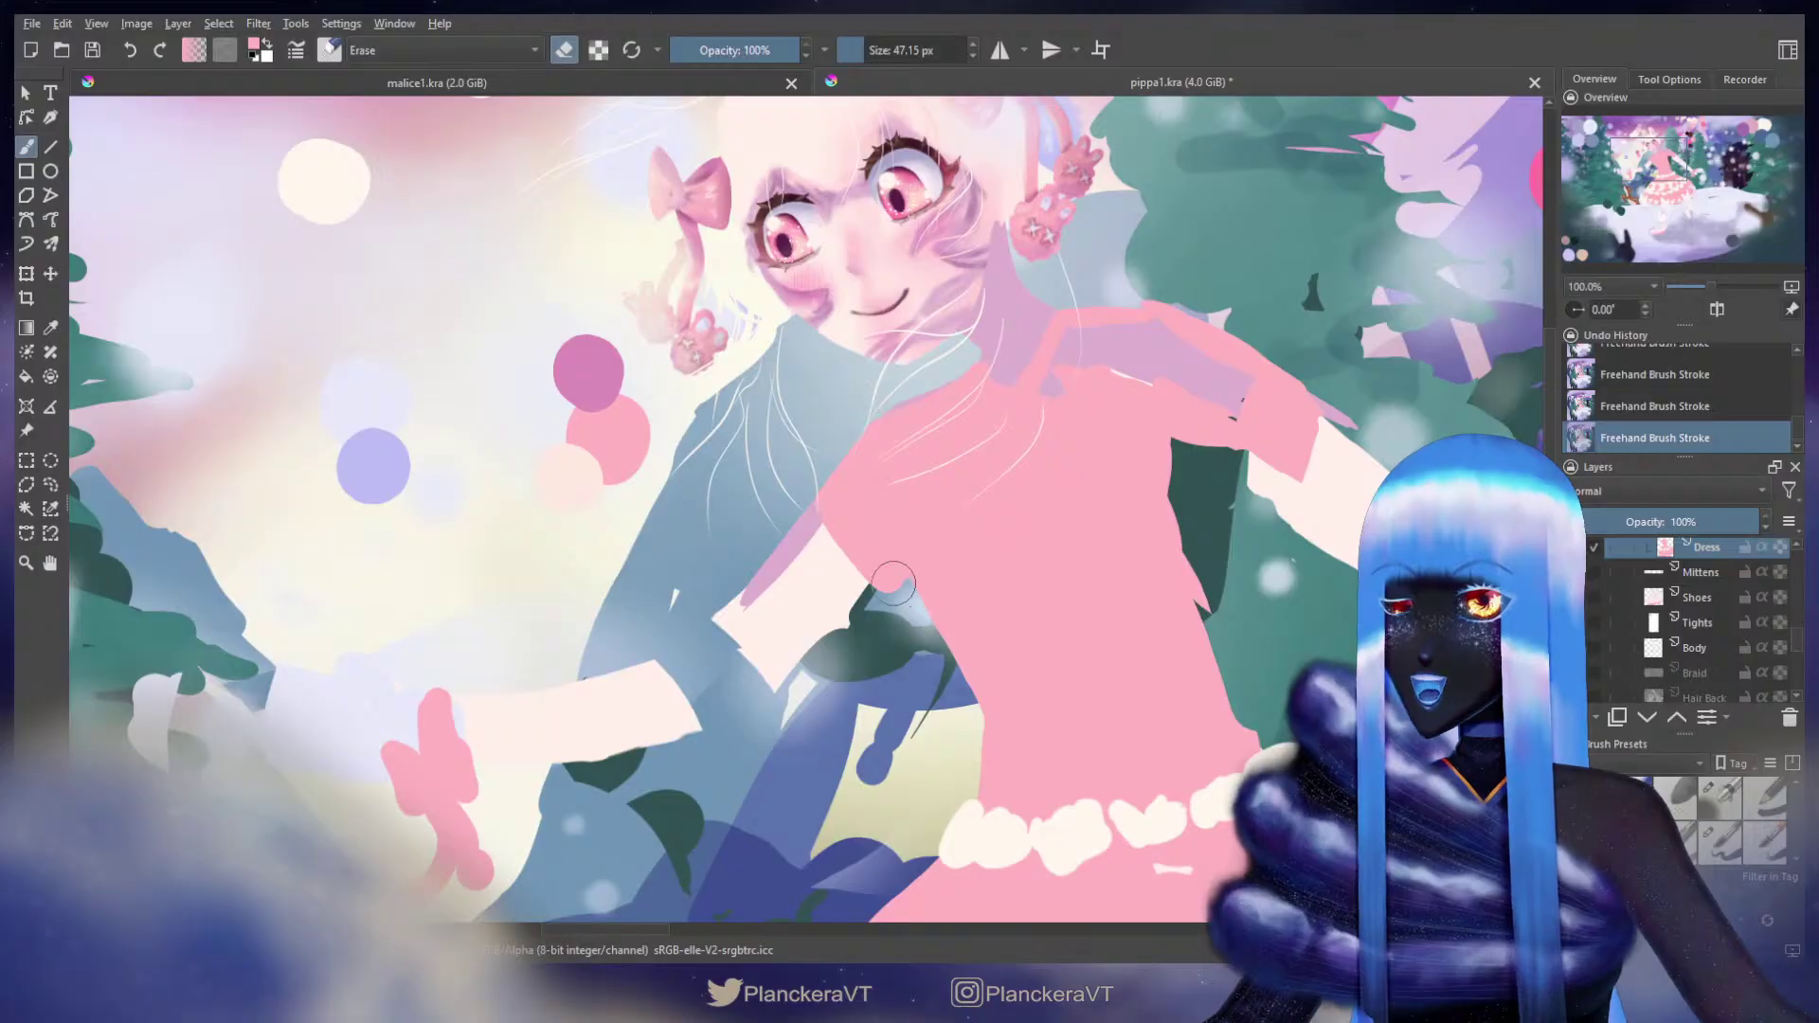
{"action": "mouse_move", "coordinate": [911, 523]}
{"action": "left_mouse_down"}
{"action": "mouse_move", "coordinate": [922, 607]}
{"action": "mouse_move", "coordinate": [900, 559]}
{"action": "left_mouse_up"}
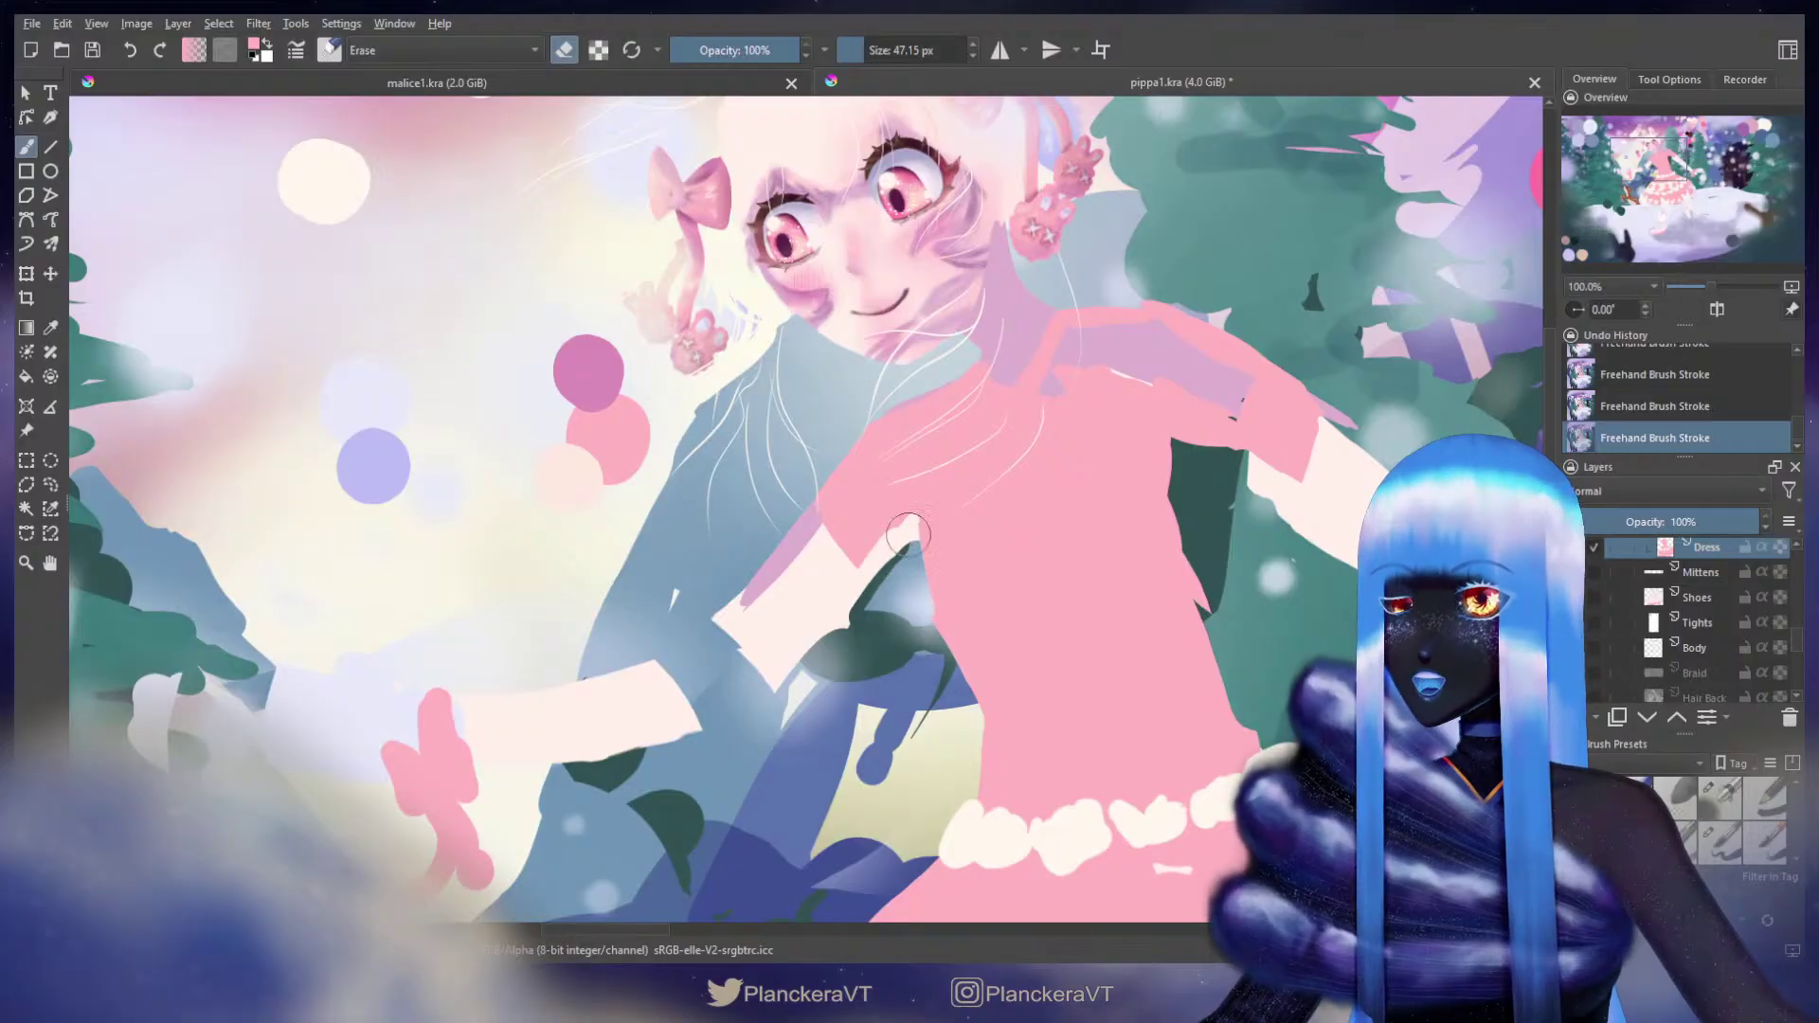
Step: Paint over the remaining lavender gap on the far shoulder with dress pink
{"action": "key", "text": "/"}
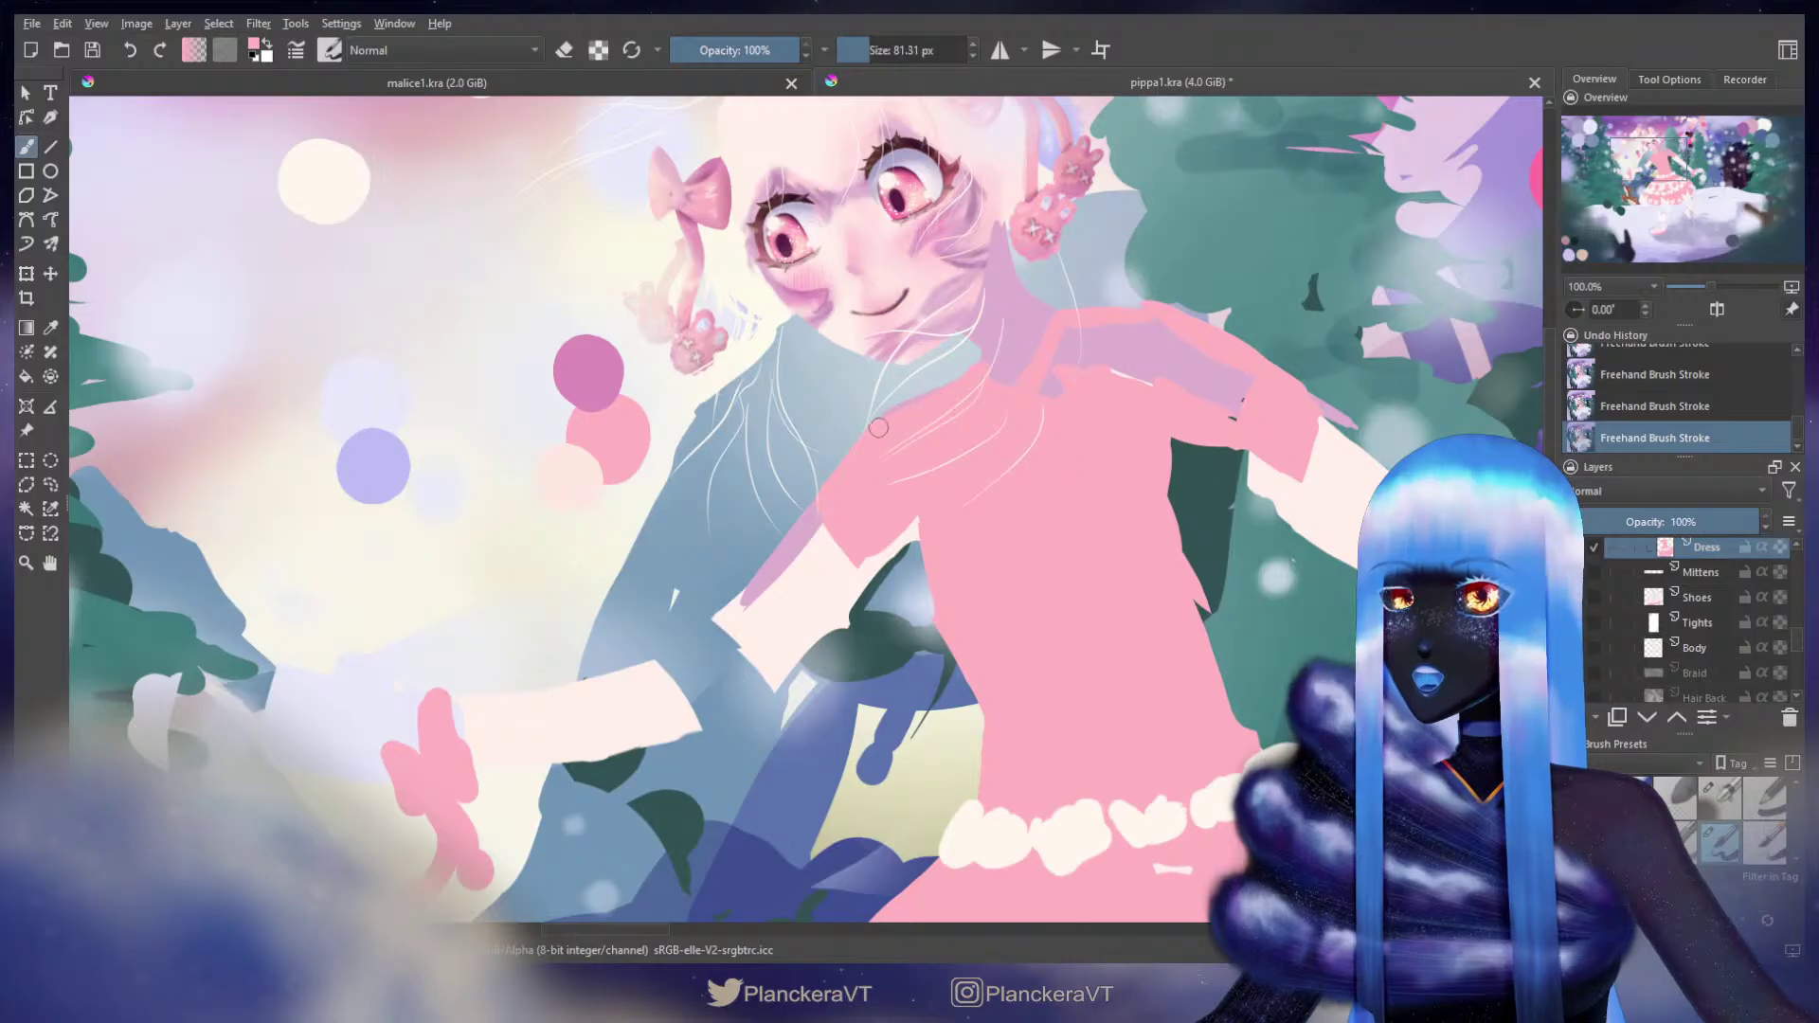
{"action": "mouse_move", "coordinate": [1018, 389]}
{"action": "left_mouse_down"}
{"action": "mouse_move", "coordinate": [1071, 398]}
{"action": "mouse_move", "coordinate": [1088, 337]}
{"action": "mouse_move", "coordinate": [1231, 394]}
{"action": "left_mouse_up"}
{"action": "left_click_drag", "start_coordinate": [1082, 515], "coordinate": [1110, 445]}
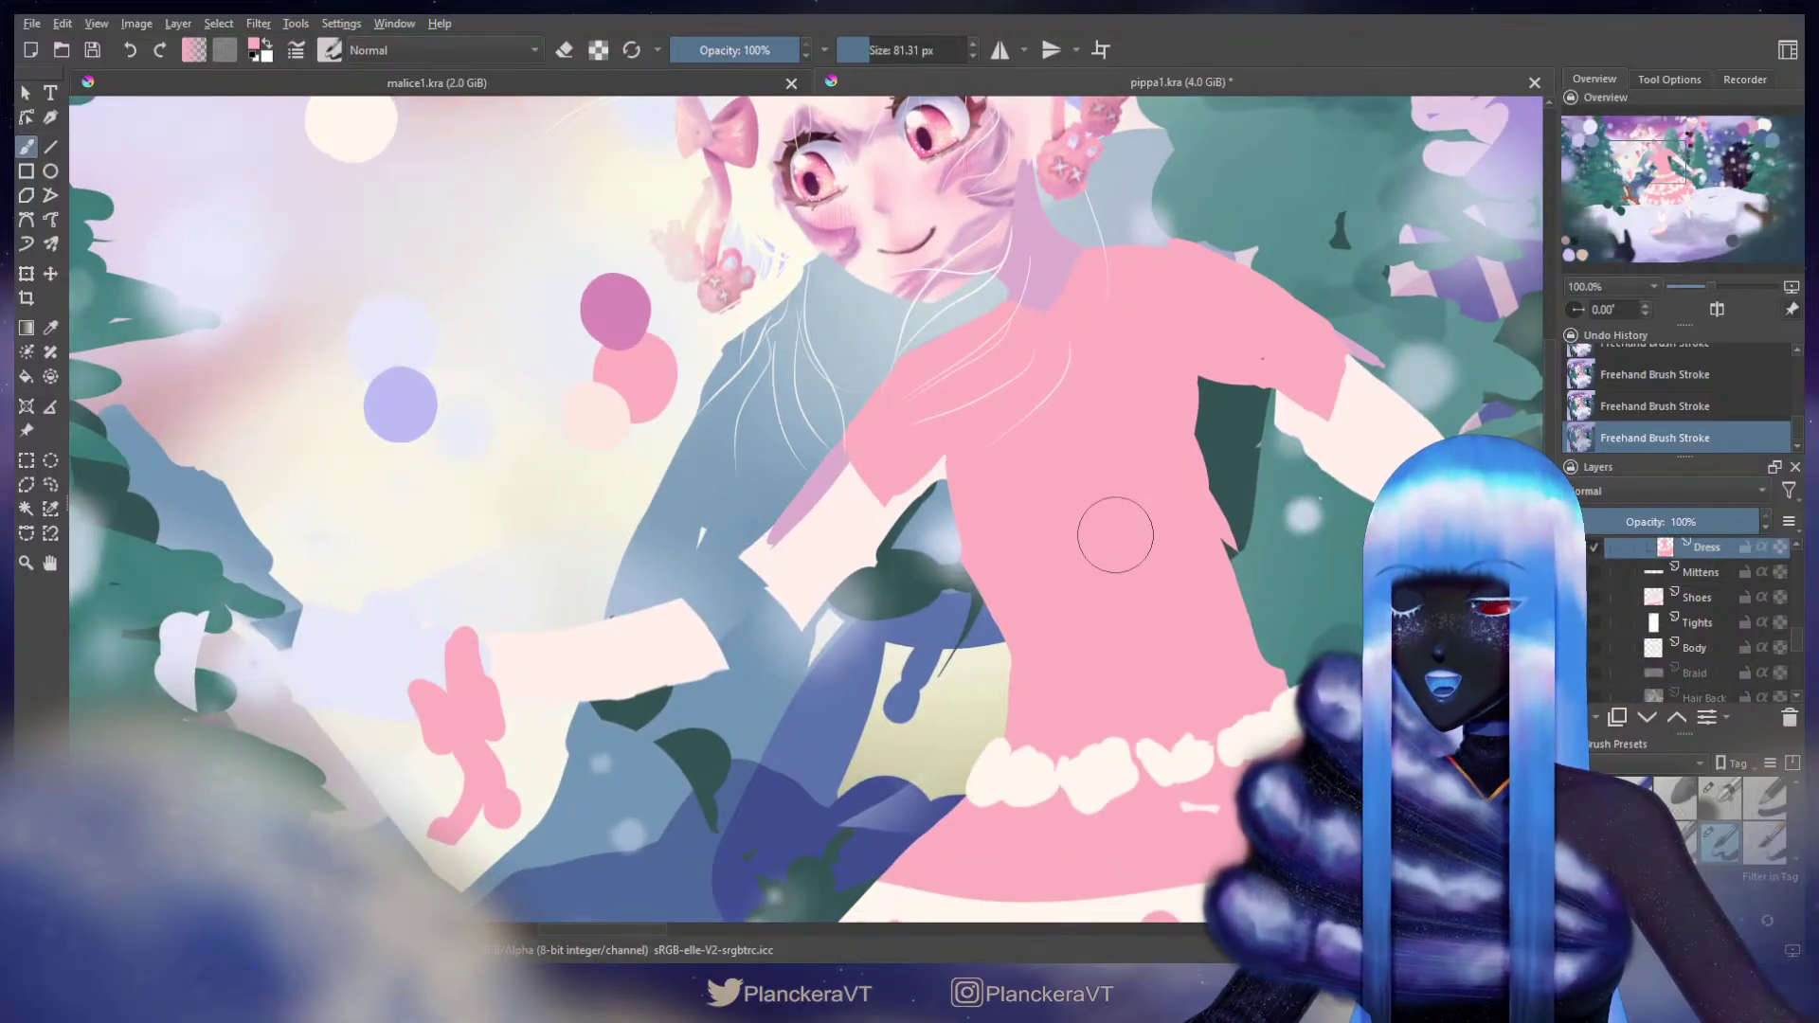
Step: Reshape the bodice's near side by erasing below the armpit and repainting the bust edge in pink
{"action": "key", "text": "e"}
{"action": "mouse_move", "coordinate": [948, 498]}
{"action": "left_mouse_down"}
{"action": "mouse_move", "coordinate": [983, 578]}
{"action": "mouse_move", "coordinate": [953, 479]}
{"action": "mouse_move", "coordinate": [1006, 614]}
{"action": "left_mouse_up"}
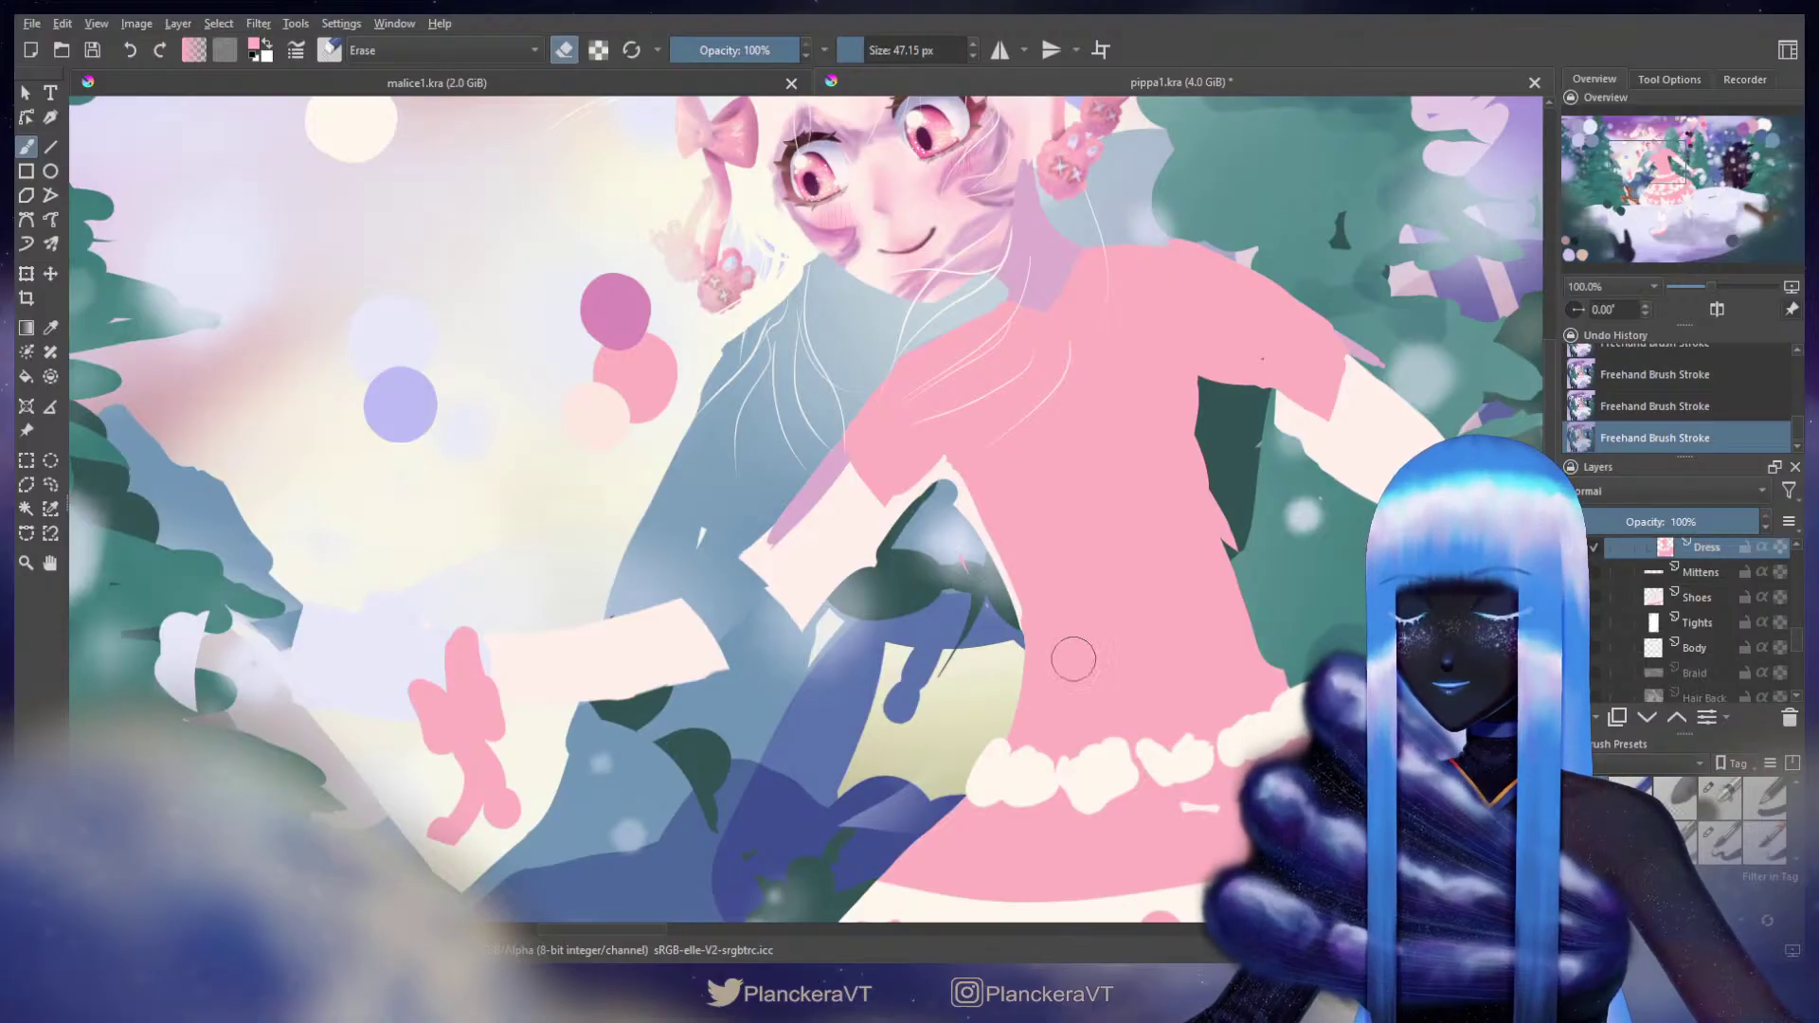
{"action": "key", "text": "e"}
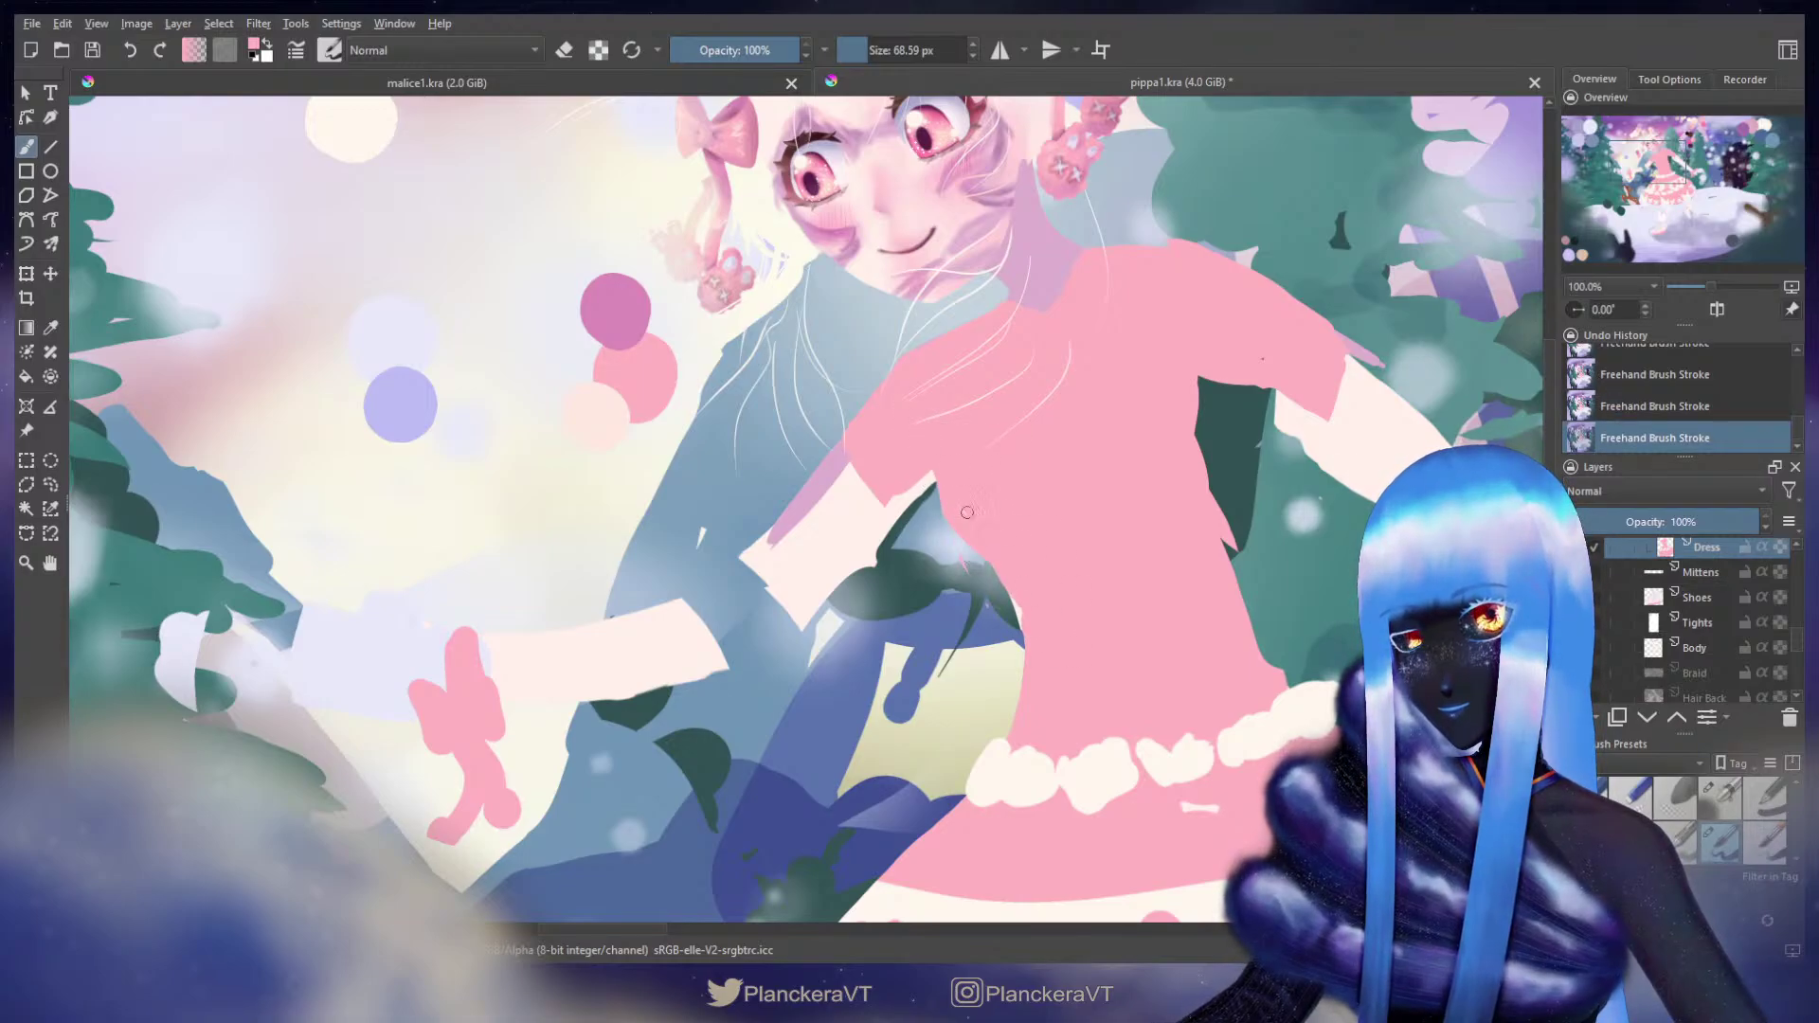
{"action": "key", "text": "ctrl+z"}
{"action": "left_click_drag", "start_coordinate": [962, 494], "coordinate": [970, 514]}
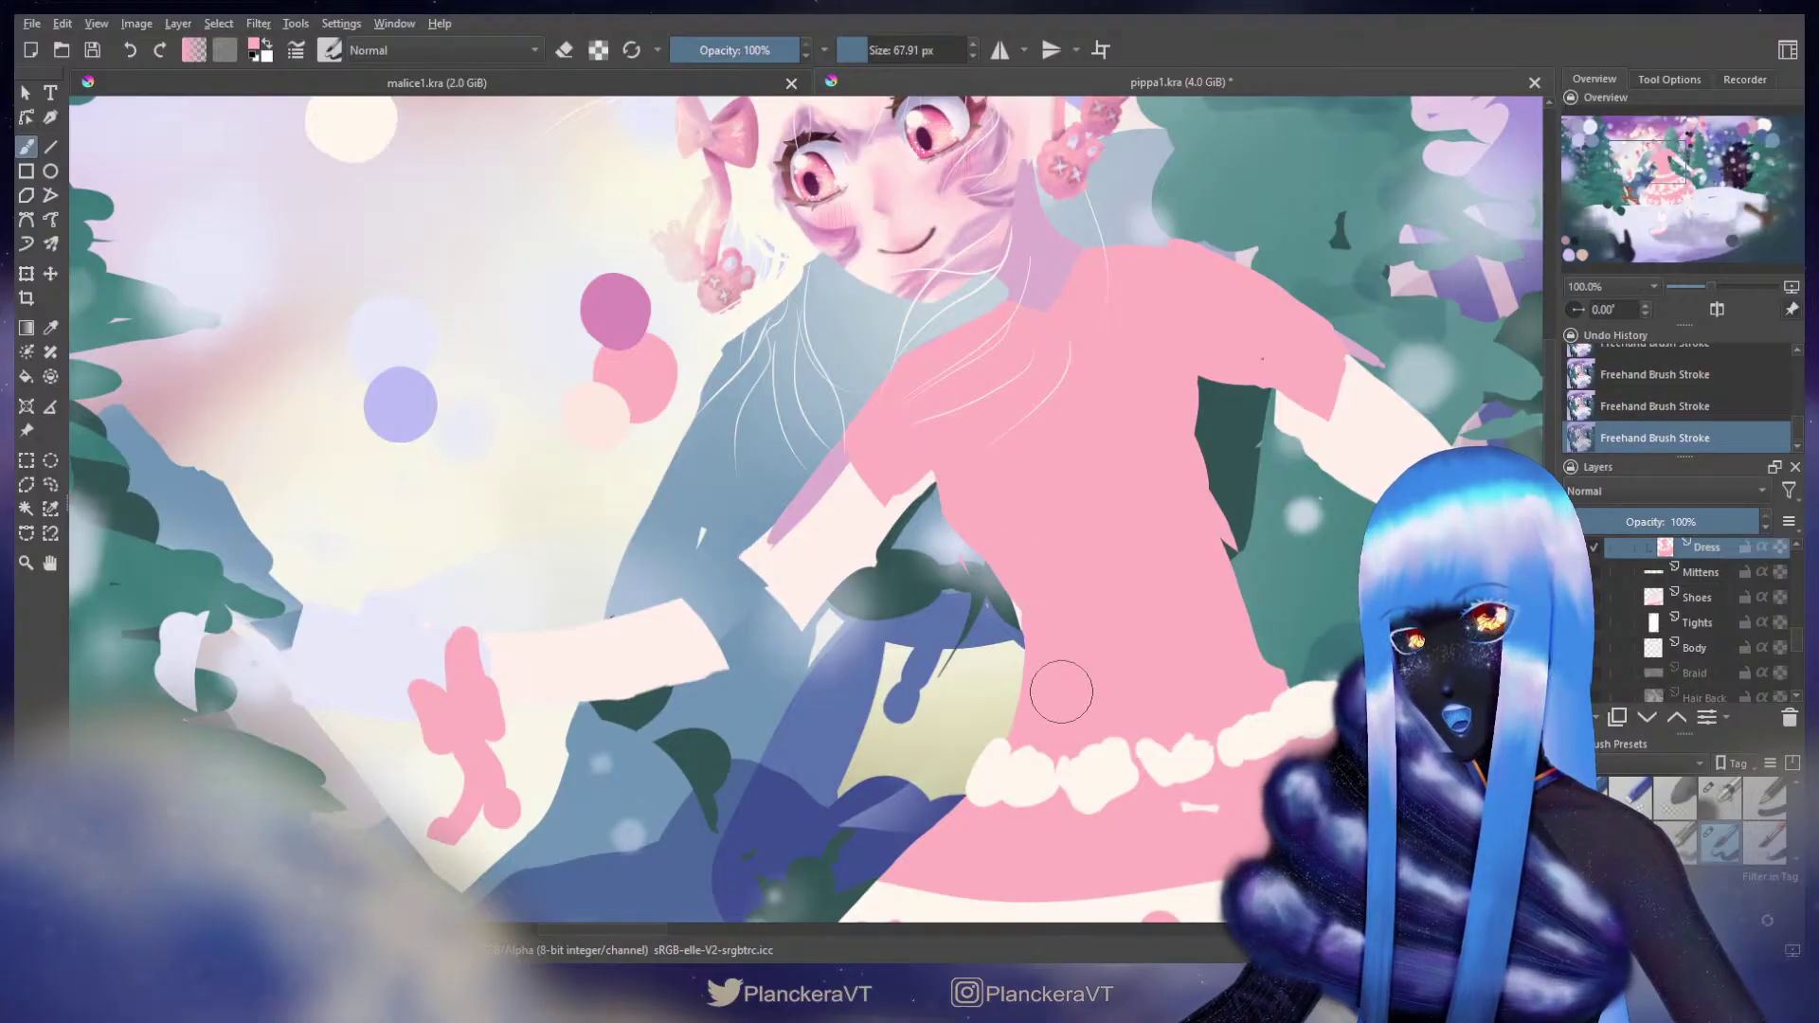
{"action": "key", "text": "e"}
Step: Erase the far sleeve's hem and underside to shorten the sleeve and open up the far armpit
{"action": "left_click_drag", "start_coordinate": [968, 661], "coordinate": [886, 685]}
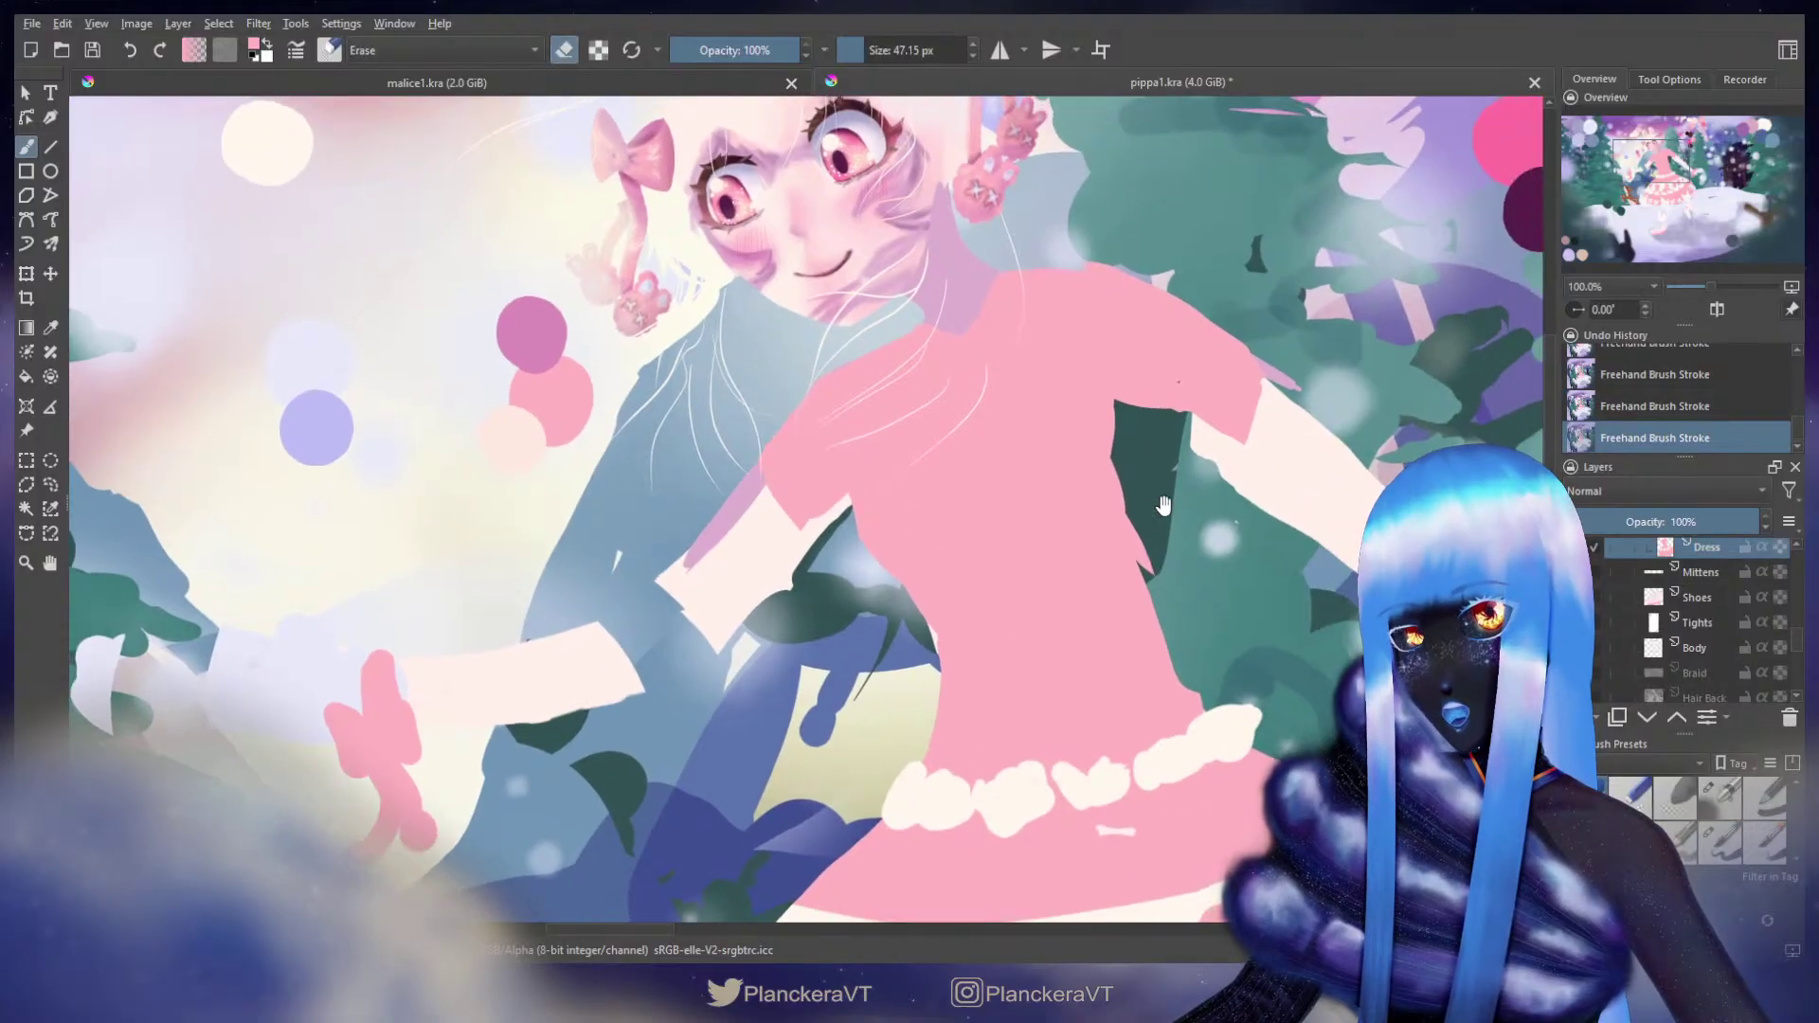
{"action": "left_click_drag", "start_coordinate": [1182, 511], "coordinate": [1171, 494]}
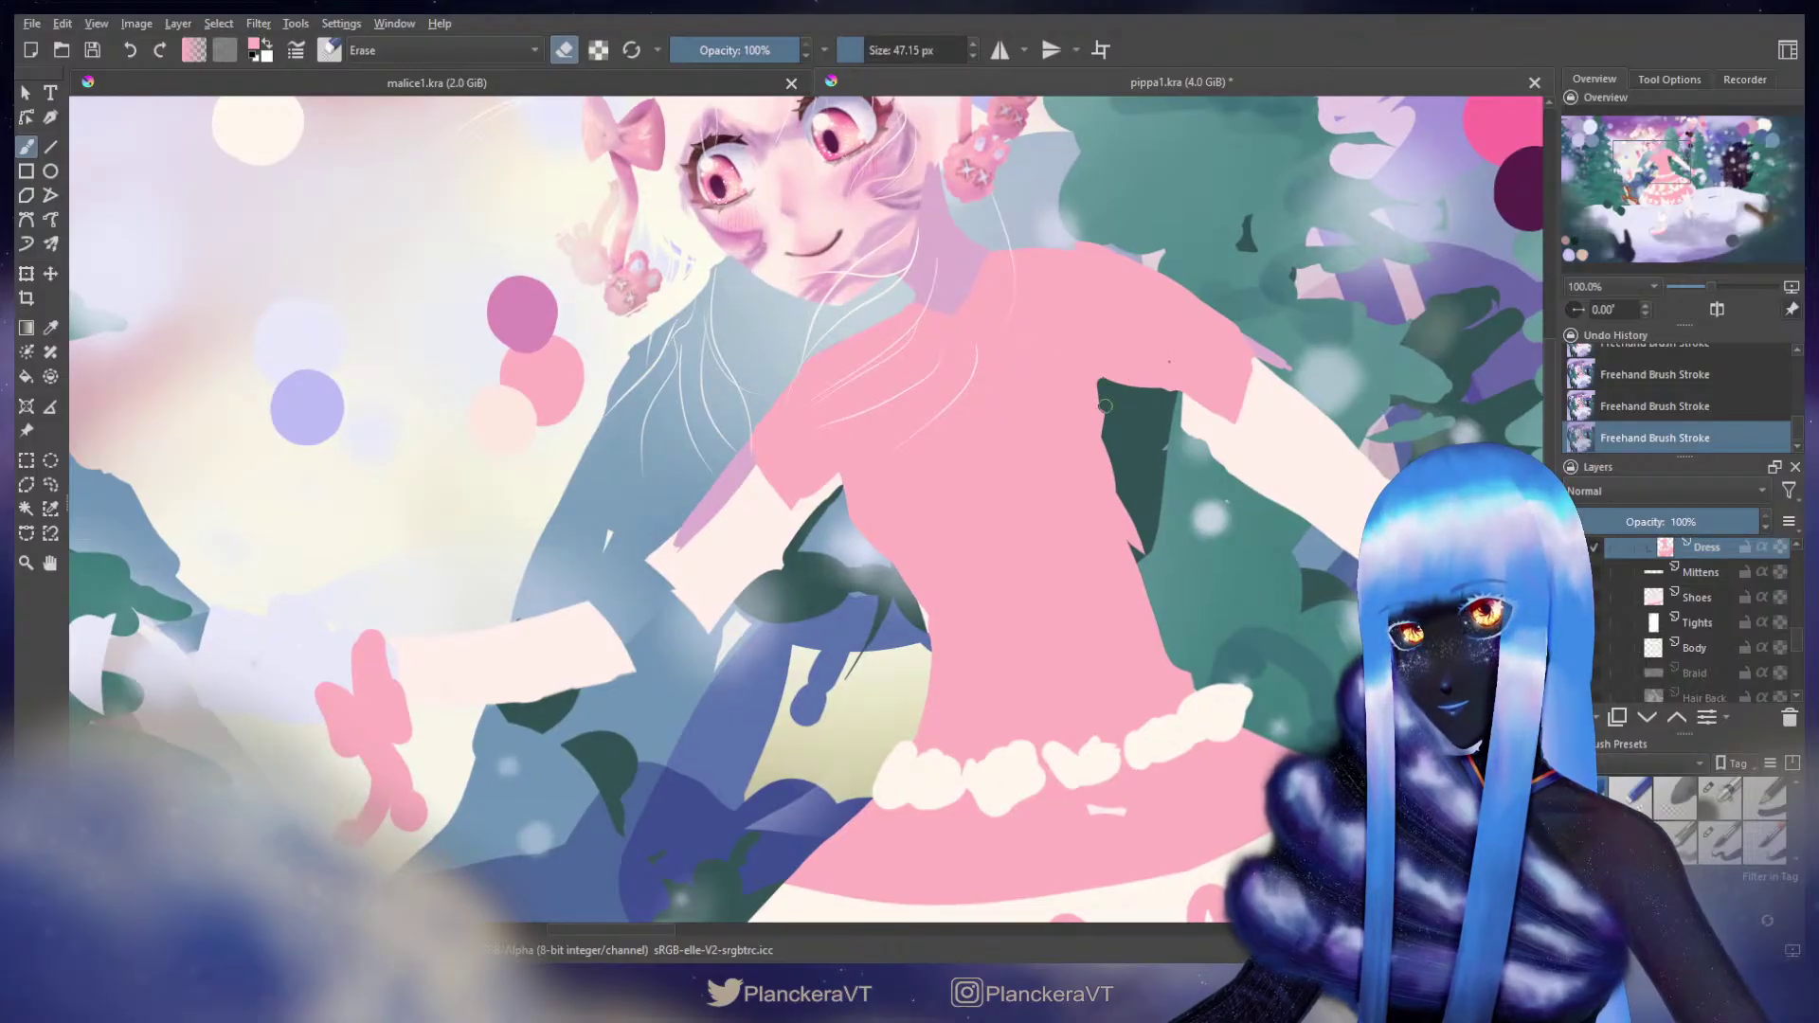
{"action": "left_click_drag", "start_coordinate": [1237, 652], "coordinate": [1243, 521]}
{"action": "scroll", "coordinate": [1218, 502], "scroll_direction": "down", "scroll_amount": 1}
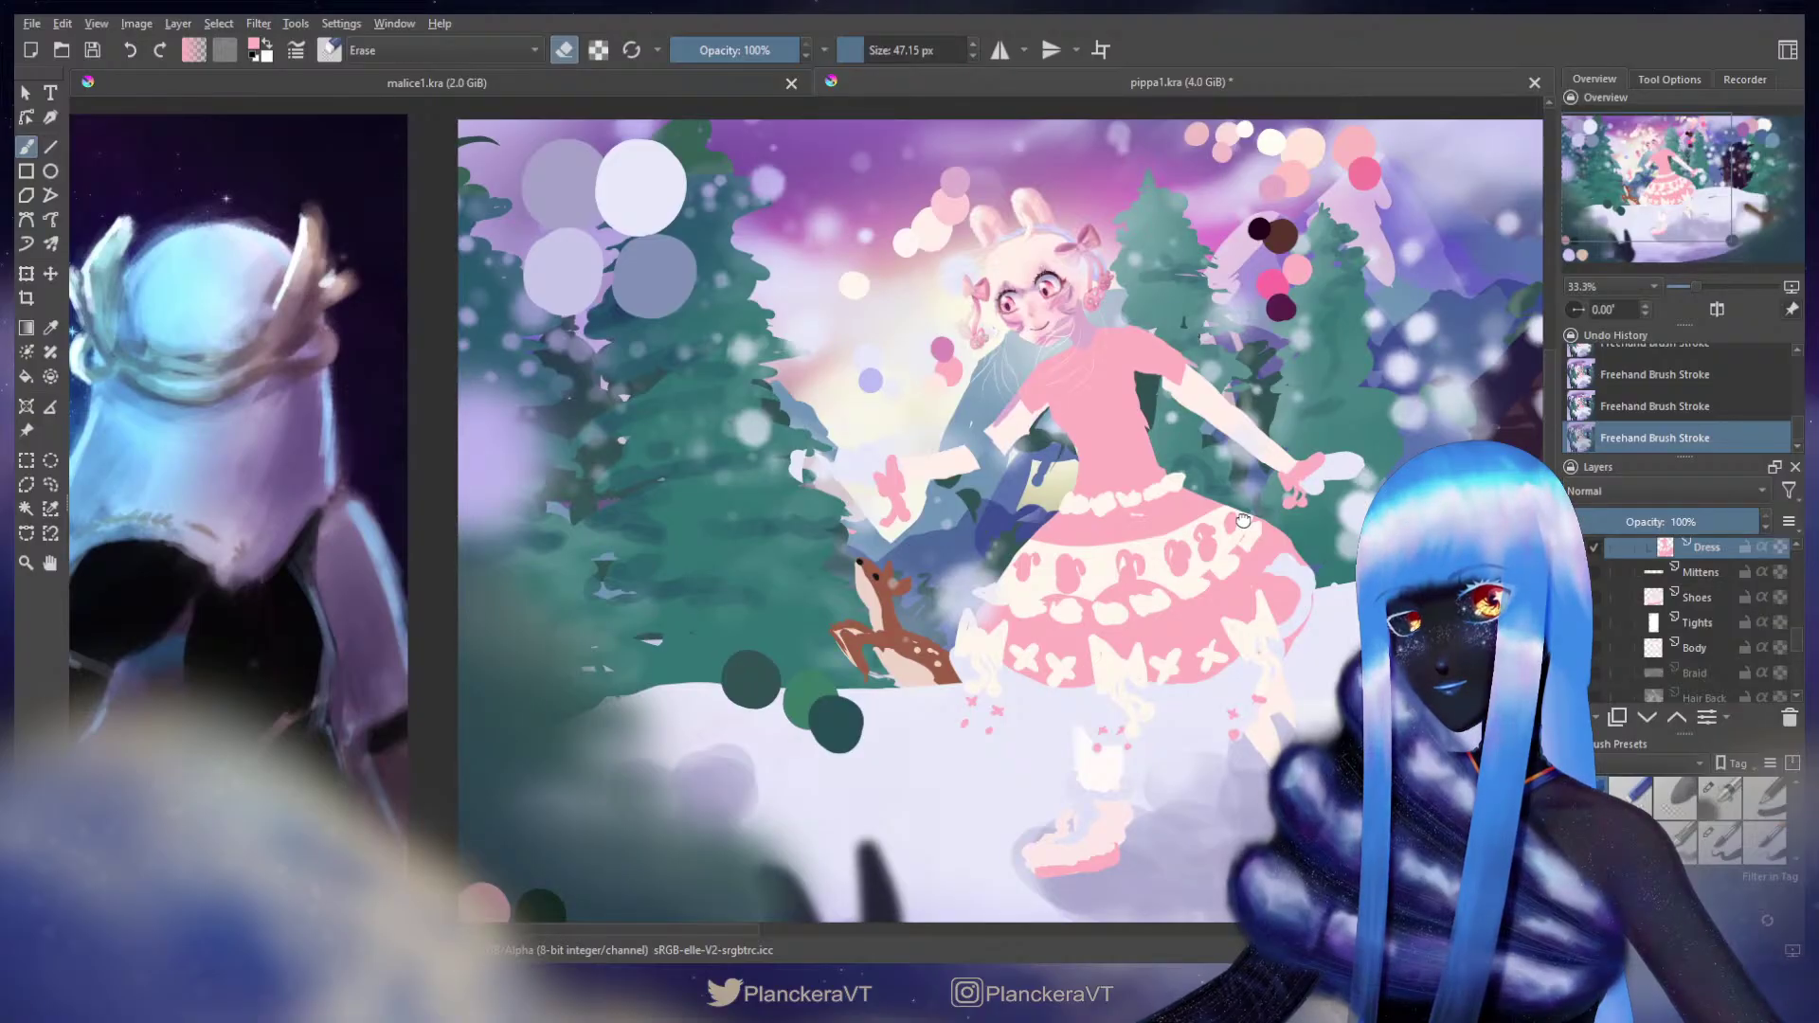
{"action": "scroll", "coordinate": [1243, 520], "scroll_direction": "up", "scroll_amount": 3}
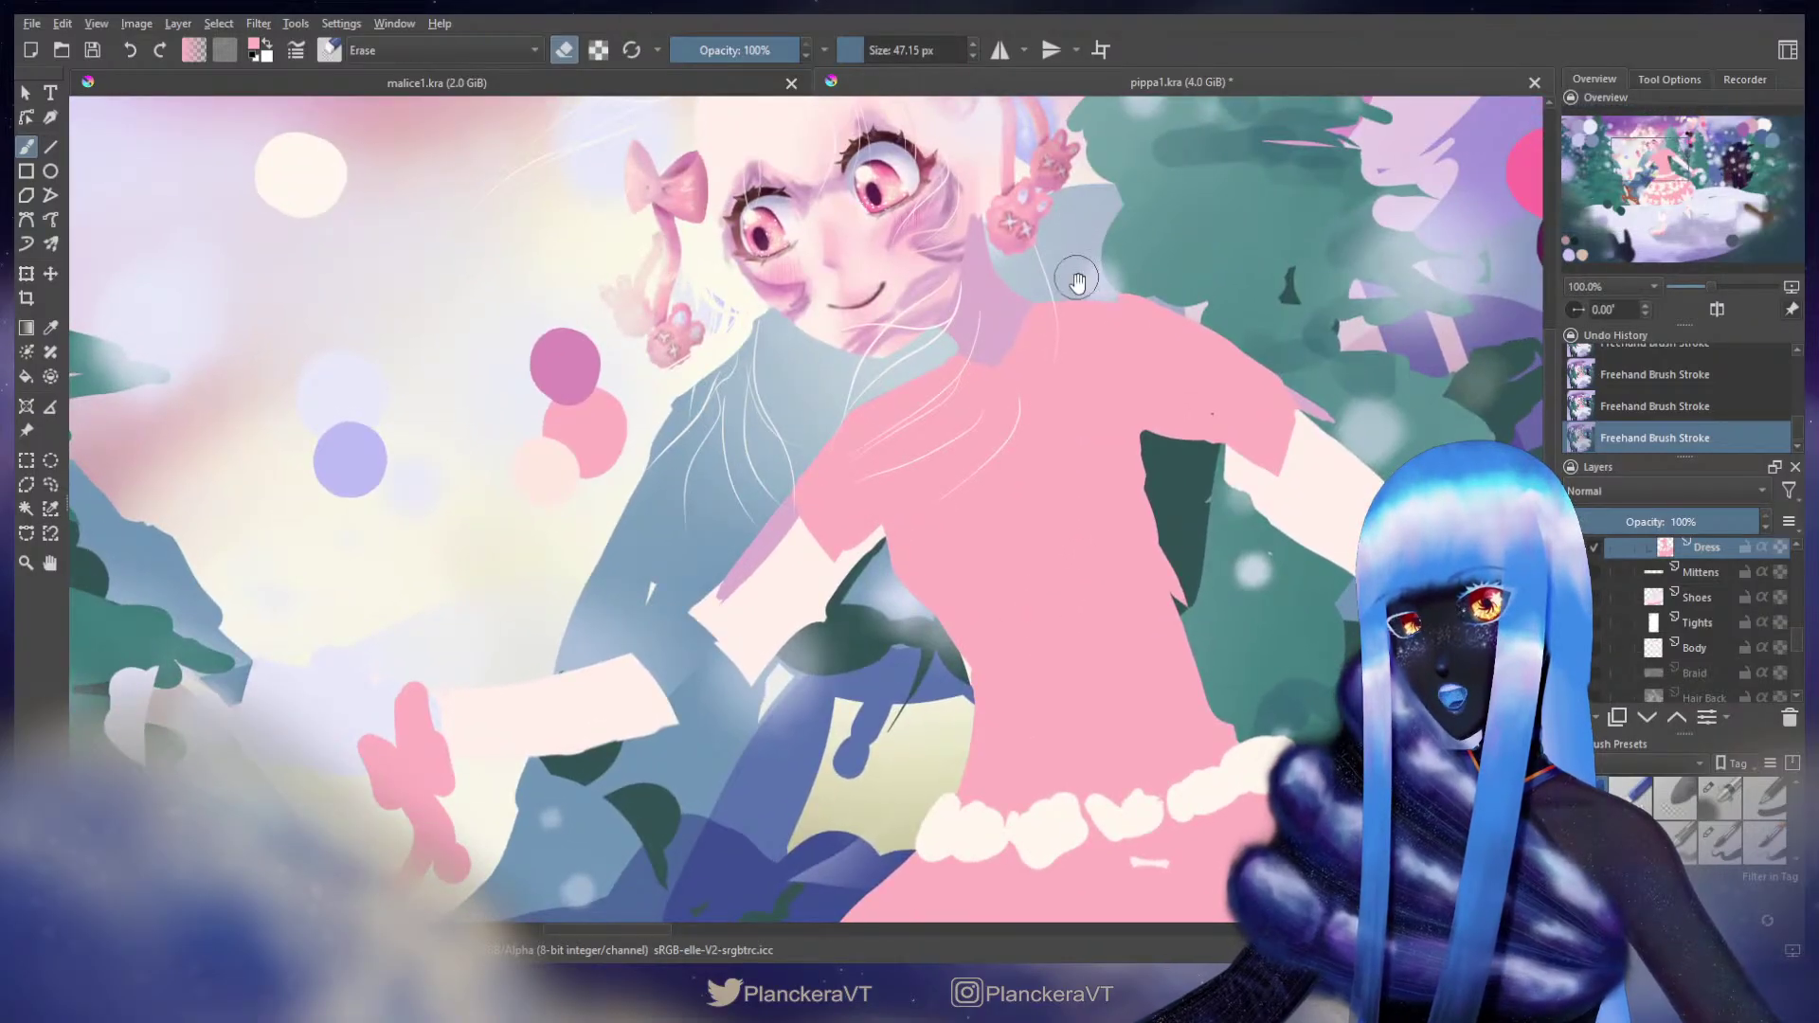
{"action": "left_click_drag", "start_coordinate": [1078, 282], "coordinate": [777, 474]}
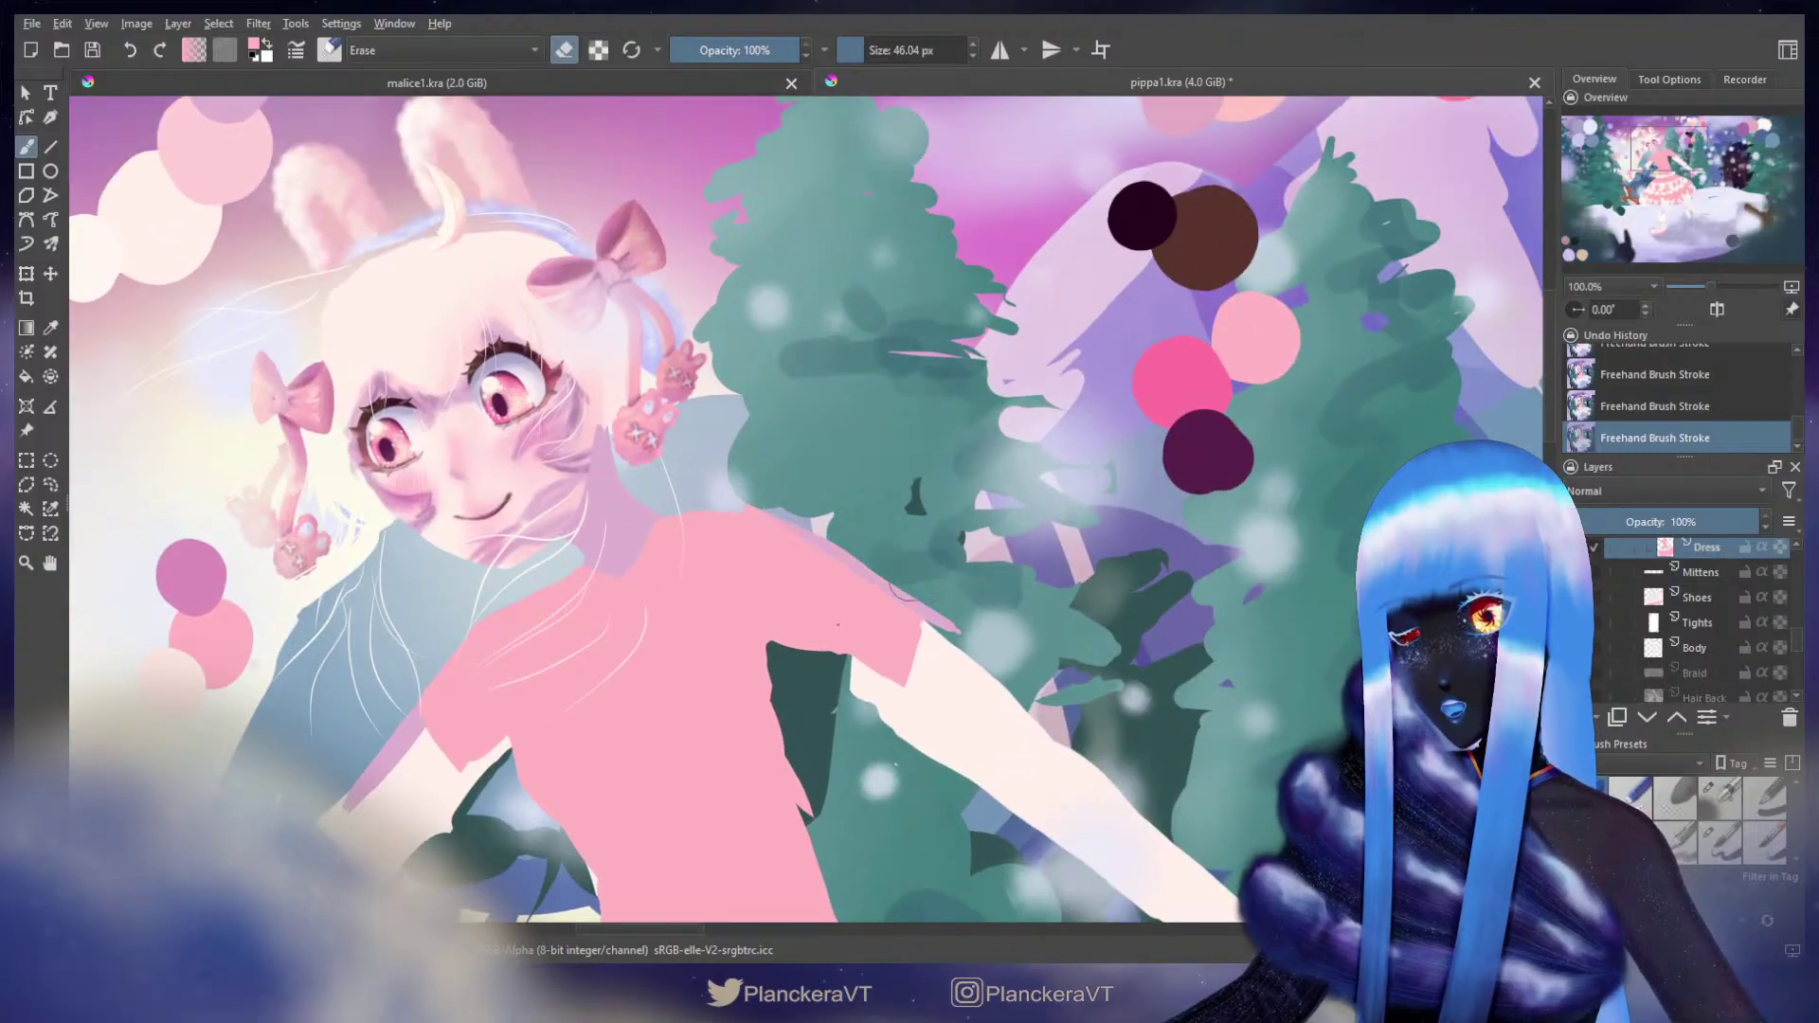
{"action": "mouse_move", "coordinate": [924, 616]}
{"action": "left_mouse_down"}
{"action": "mouse_move", "coordinate": [890, 663]}
{"action": "mouse_move", "coordinate": [881, 650]}
{"action": "mouse_move", "coordinate": [900, 630]}
{"action": "mouse_move", "coordinate": [867, 705]}
{"action": "mouse_move", "coordinate": [924, 596]}
{"action": "left_mouse_up"}
{"action": "left_click_drag", "start_coordinate": [832, 534], "coordinate": [890, 548]}
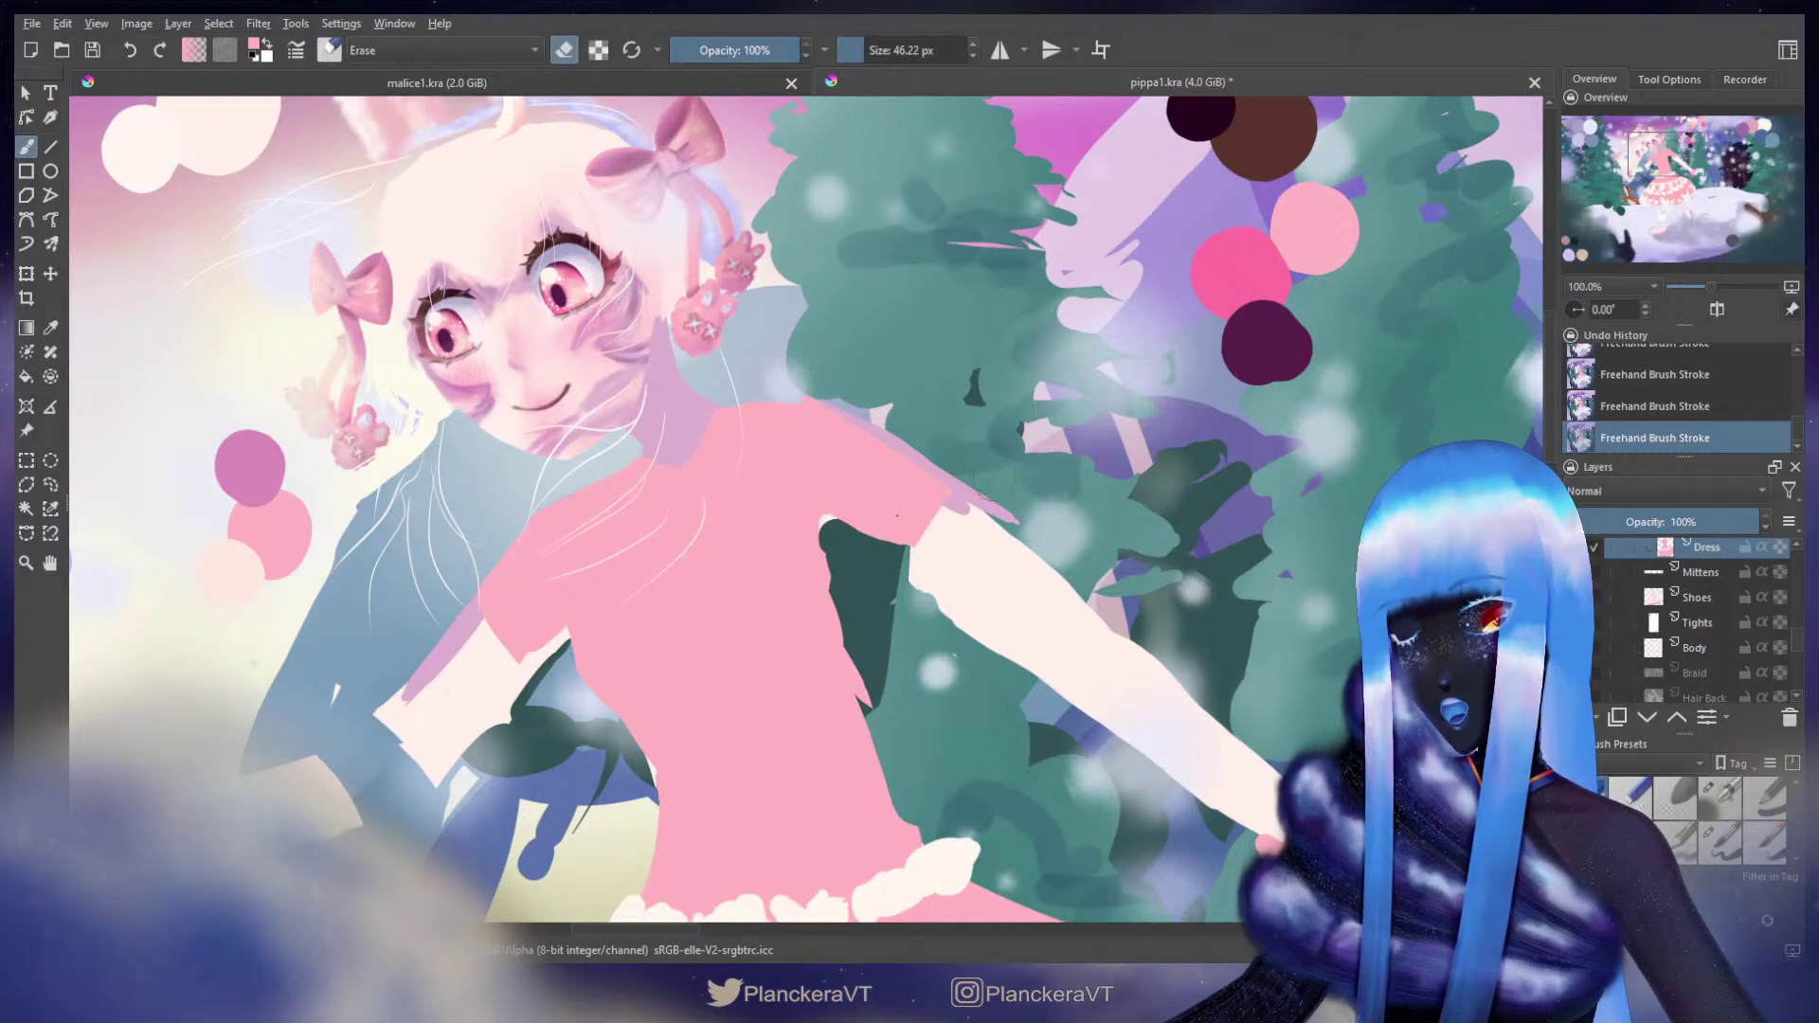
Step: Repaint the bodice's far side in pink from the armpit to the waist frill, redoing the first stroke
{"action": "key", "text": "/"}
{"action": "mouse_move", "coordinate": [808, 497]}
{"action": "left_mouse_down"}
{"action": "mouse_move", "coordinate": [822, 596]}
{"action": "mouse_move", "coordinate": [879, 414]}
{"action": "left_mouse_up"}
{"action": "key", "text": "ctrl+z"}
{"action": "key", "text": "ctrl+shift+z"}
{"action": "key", "text": "ctrl+z"}
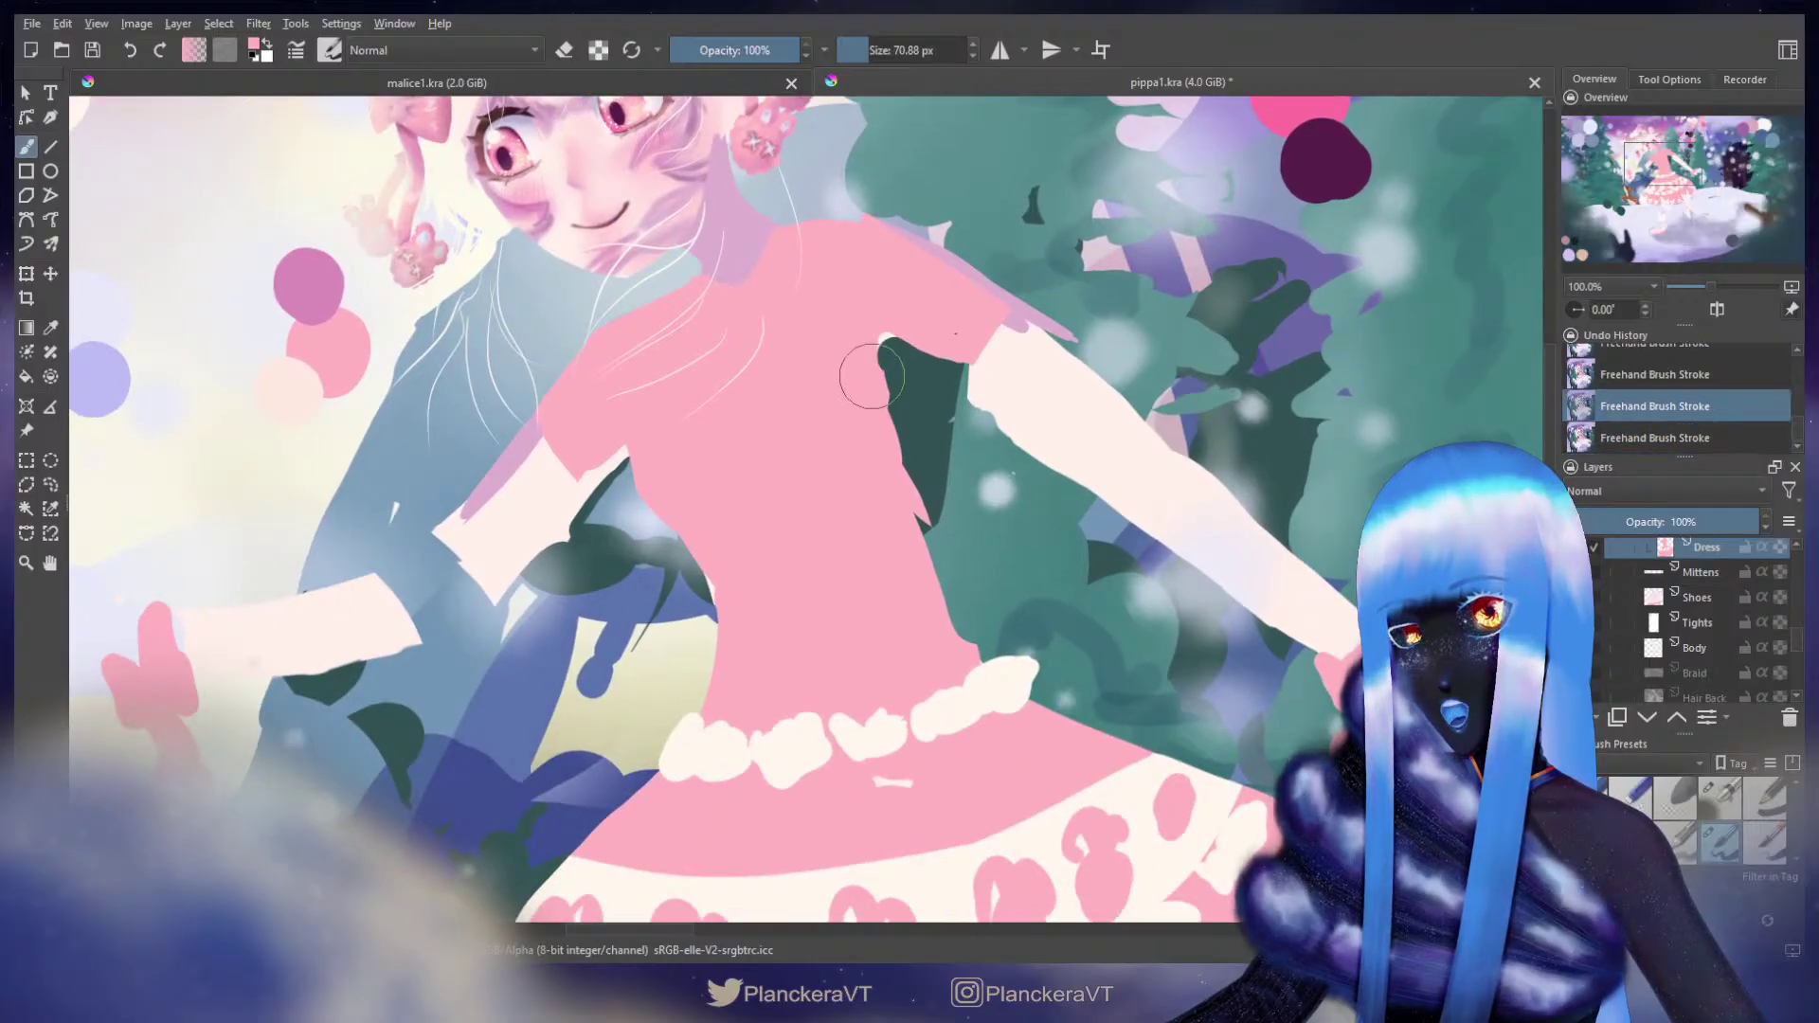
{"action": "left_click", "coordinate": [844, 318]}
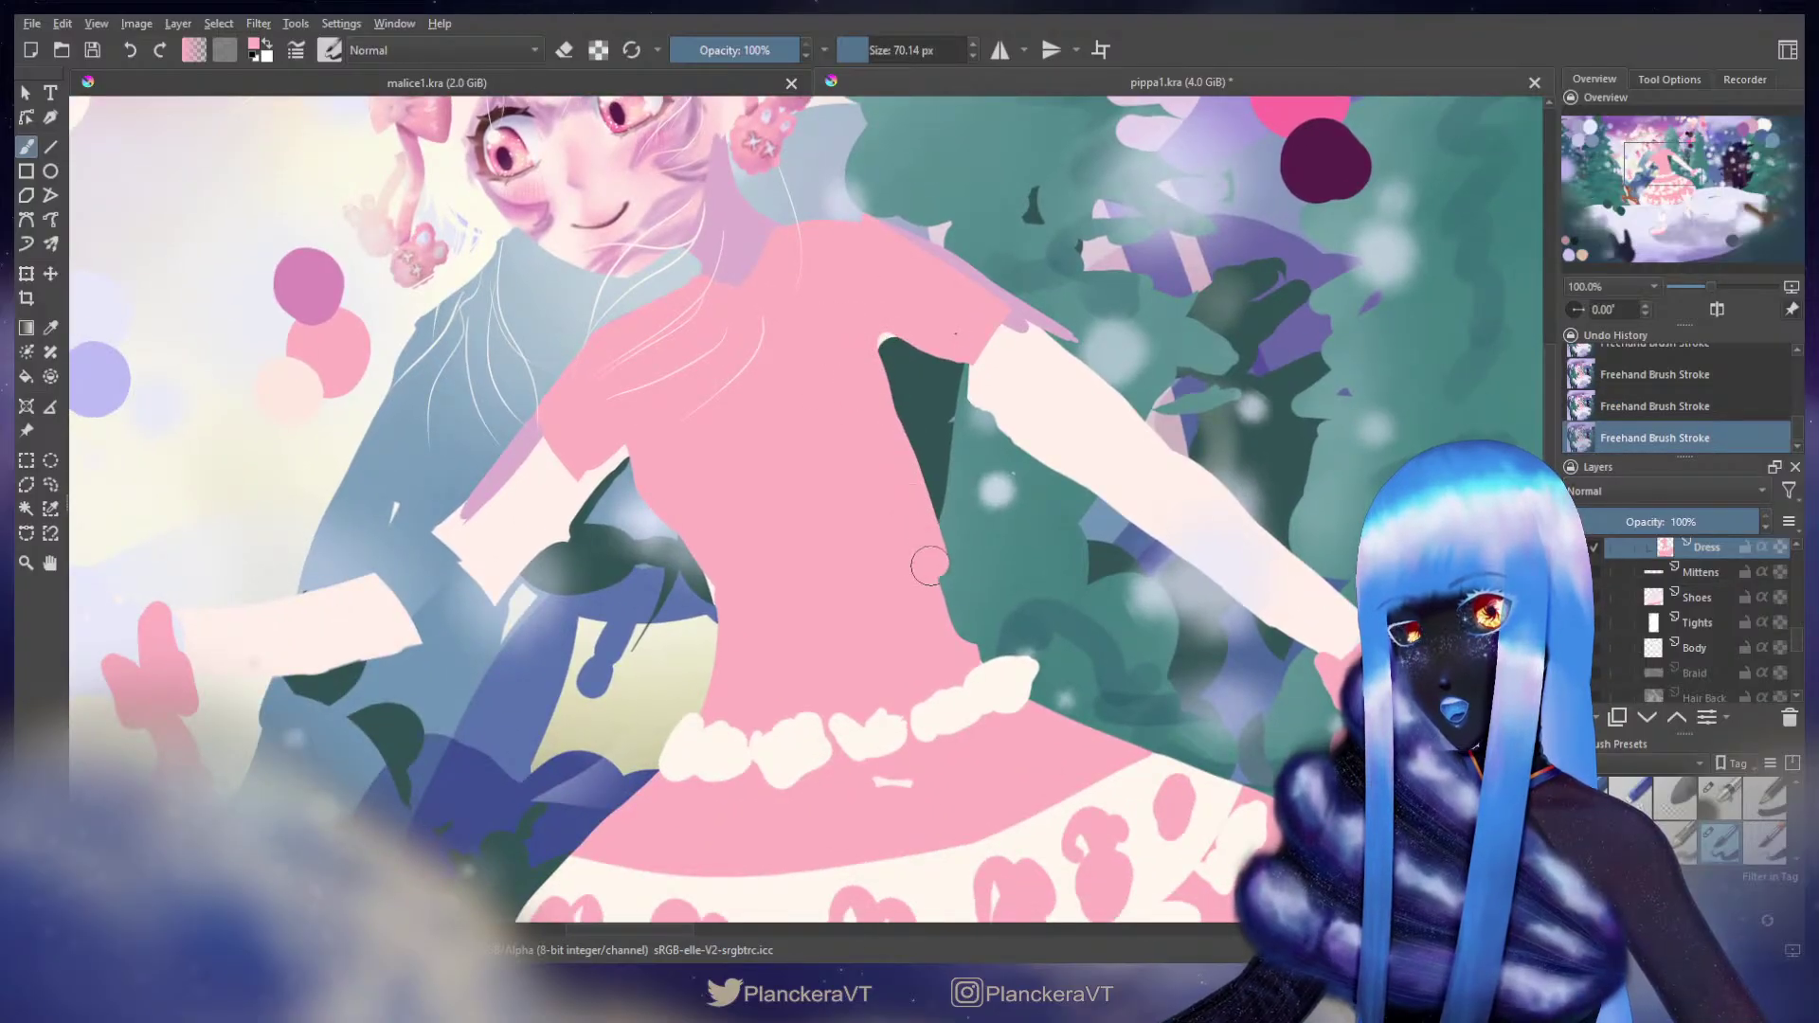
{"action": "left_click_drag", "start_coordinate": [952, 650], "coordinate": [953, 667]}
{"action": "left_click_drag", "start_coordinate": [848, 308], "coordinate": [932, 571]}
Step: Erase along the bodice's far side to smooth its edge from the armpit down to the waist frill
{"action": "key", "text": "e"}
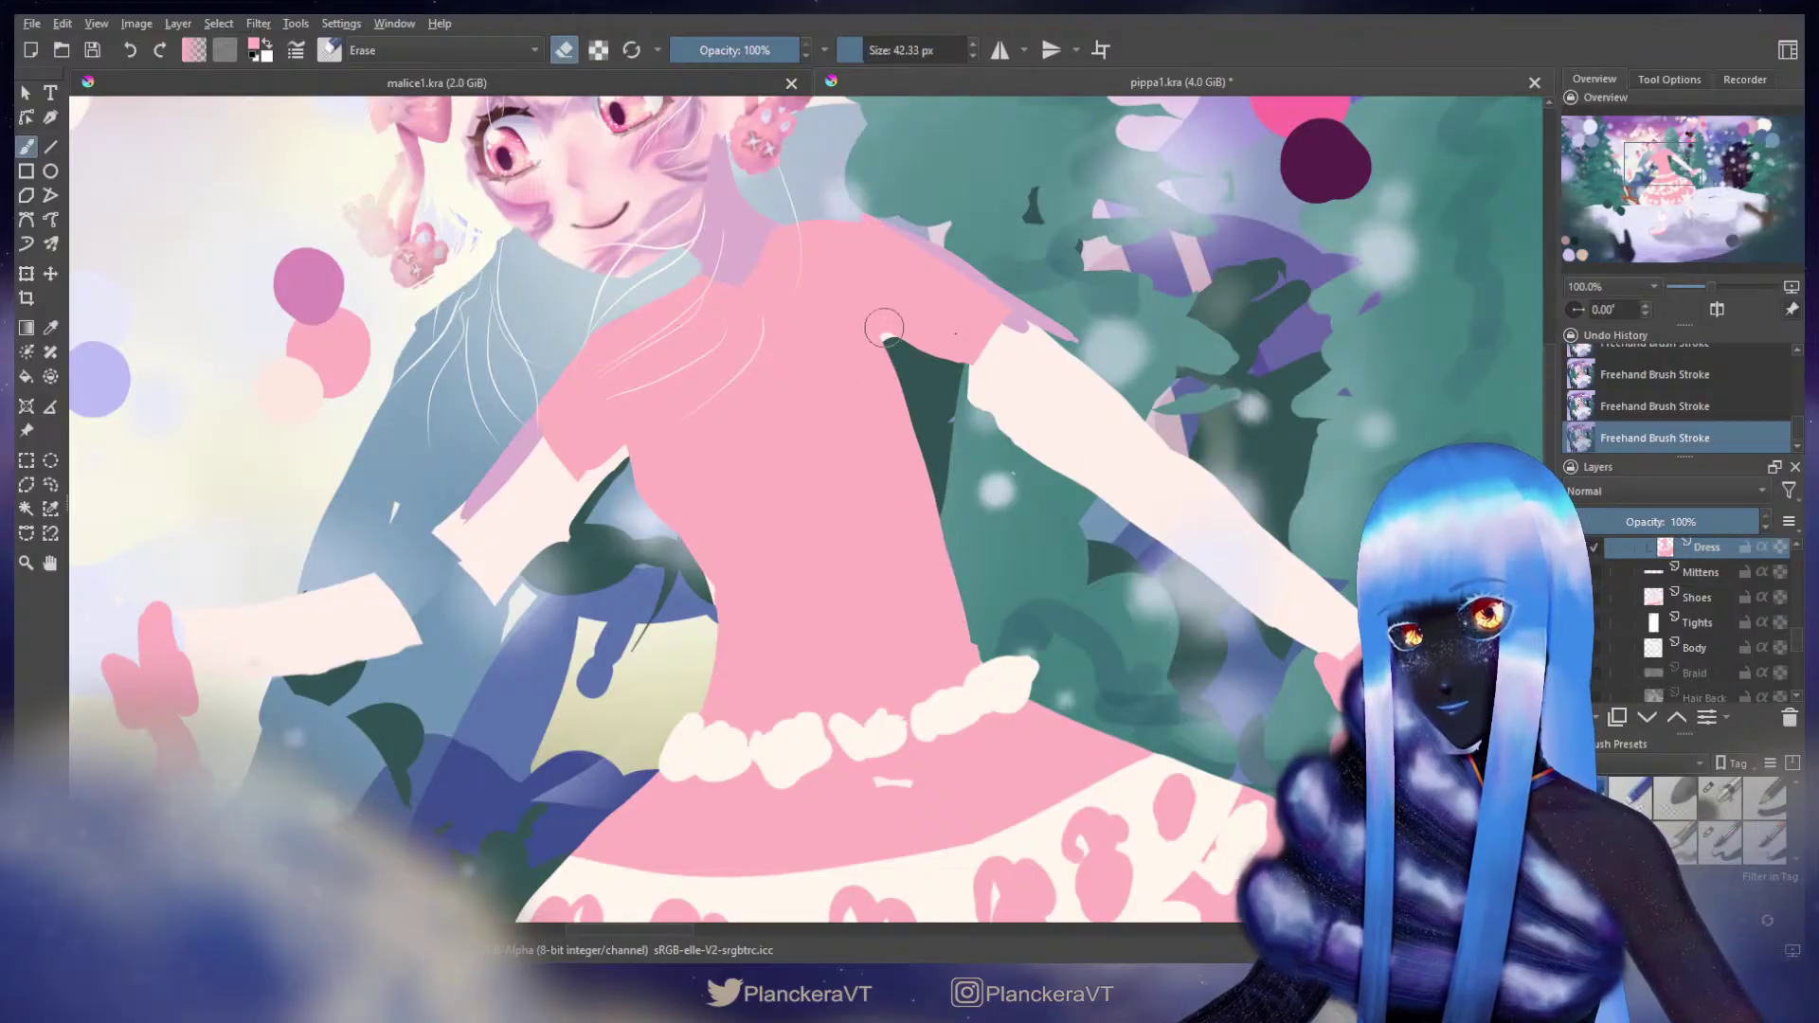
{"action": "left_click_drag", "start_coordinate": [890, 350], "coordinate": [938, 491]}
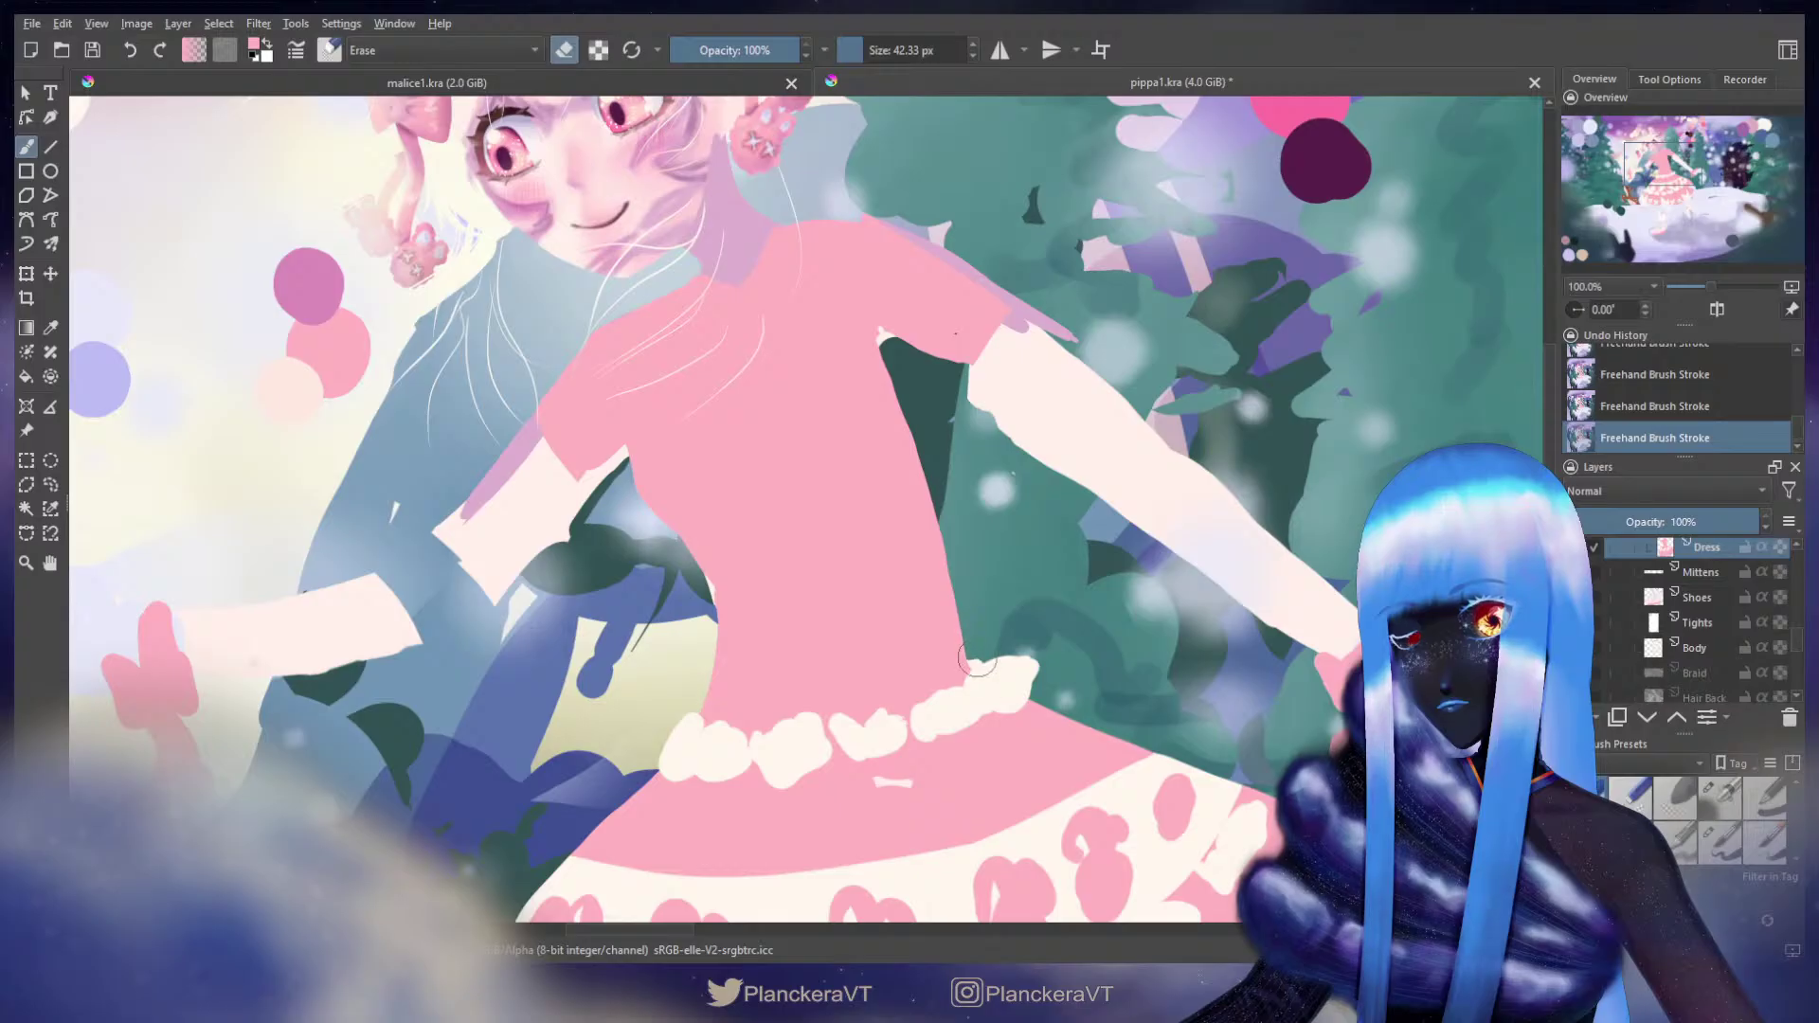
{"action": "left_click_drag", "start_coordinate": [905, 398], "coordinate": [934, 481]}
{"action": "left_click_drag", "start_coordinate": [956, 334], "coordinate": [1013, 417]}
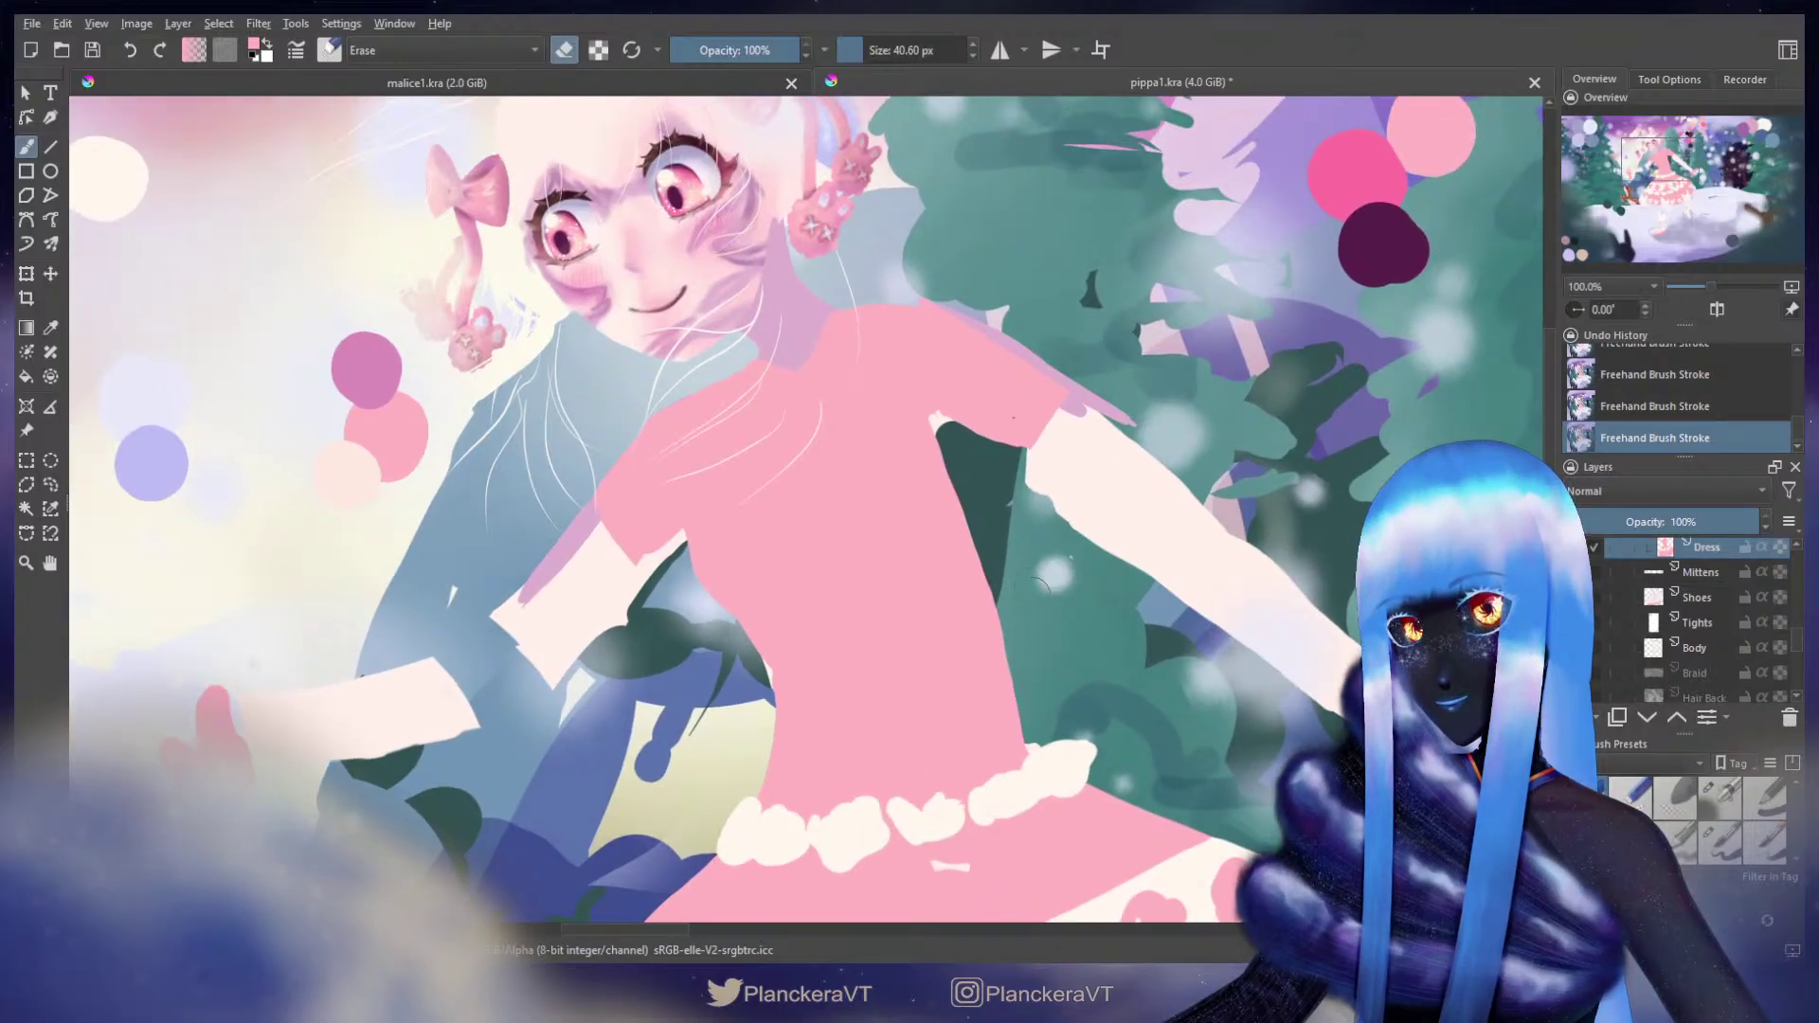
Step: Round out the dress neckline at the far shoulder in pink, undoing and repeating the strokes
{"action": "key", "text": "e"}
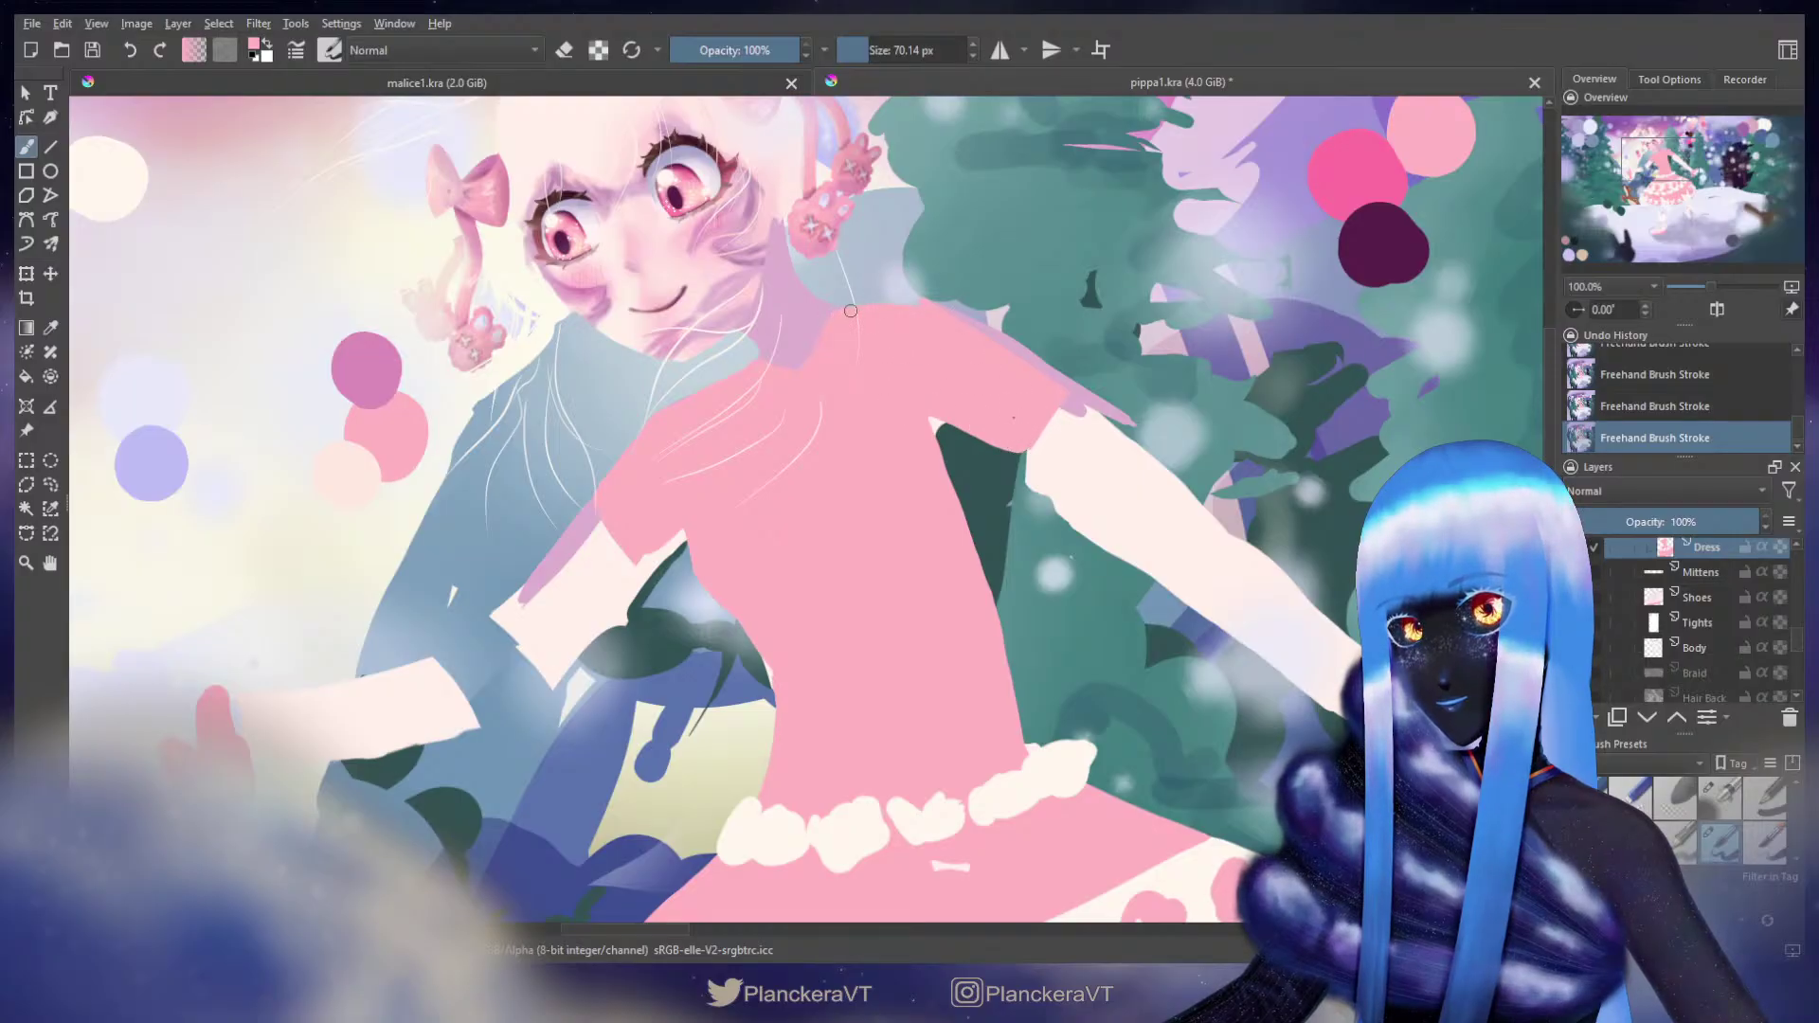
{"action": "key", "text": "ctrl+z"}
{"action": "key", "text": "ctrl+z"}
{"action": "mouse_move", "coordinate": [843, 311]}
{"action": "left_mouse_down"}
{"action": "mouse_move", "coordinate": [946, 314]}
{"action": "mouse_move", "coordinate": [850, 311]}
{"action": "left_mouse_up"}
{"action": "key", "text": "ctrl+z"}
{"action": "key", "text": "ctrl+z"}
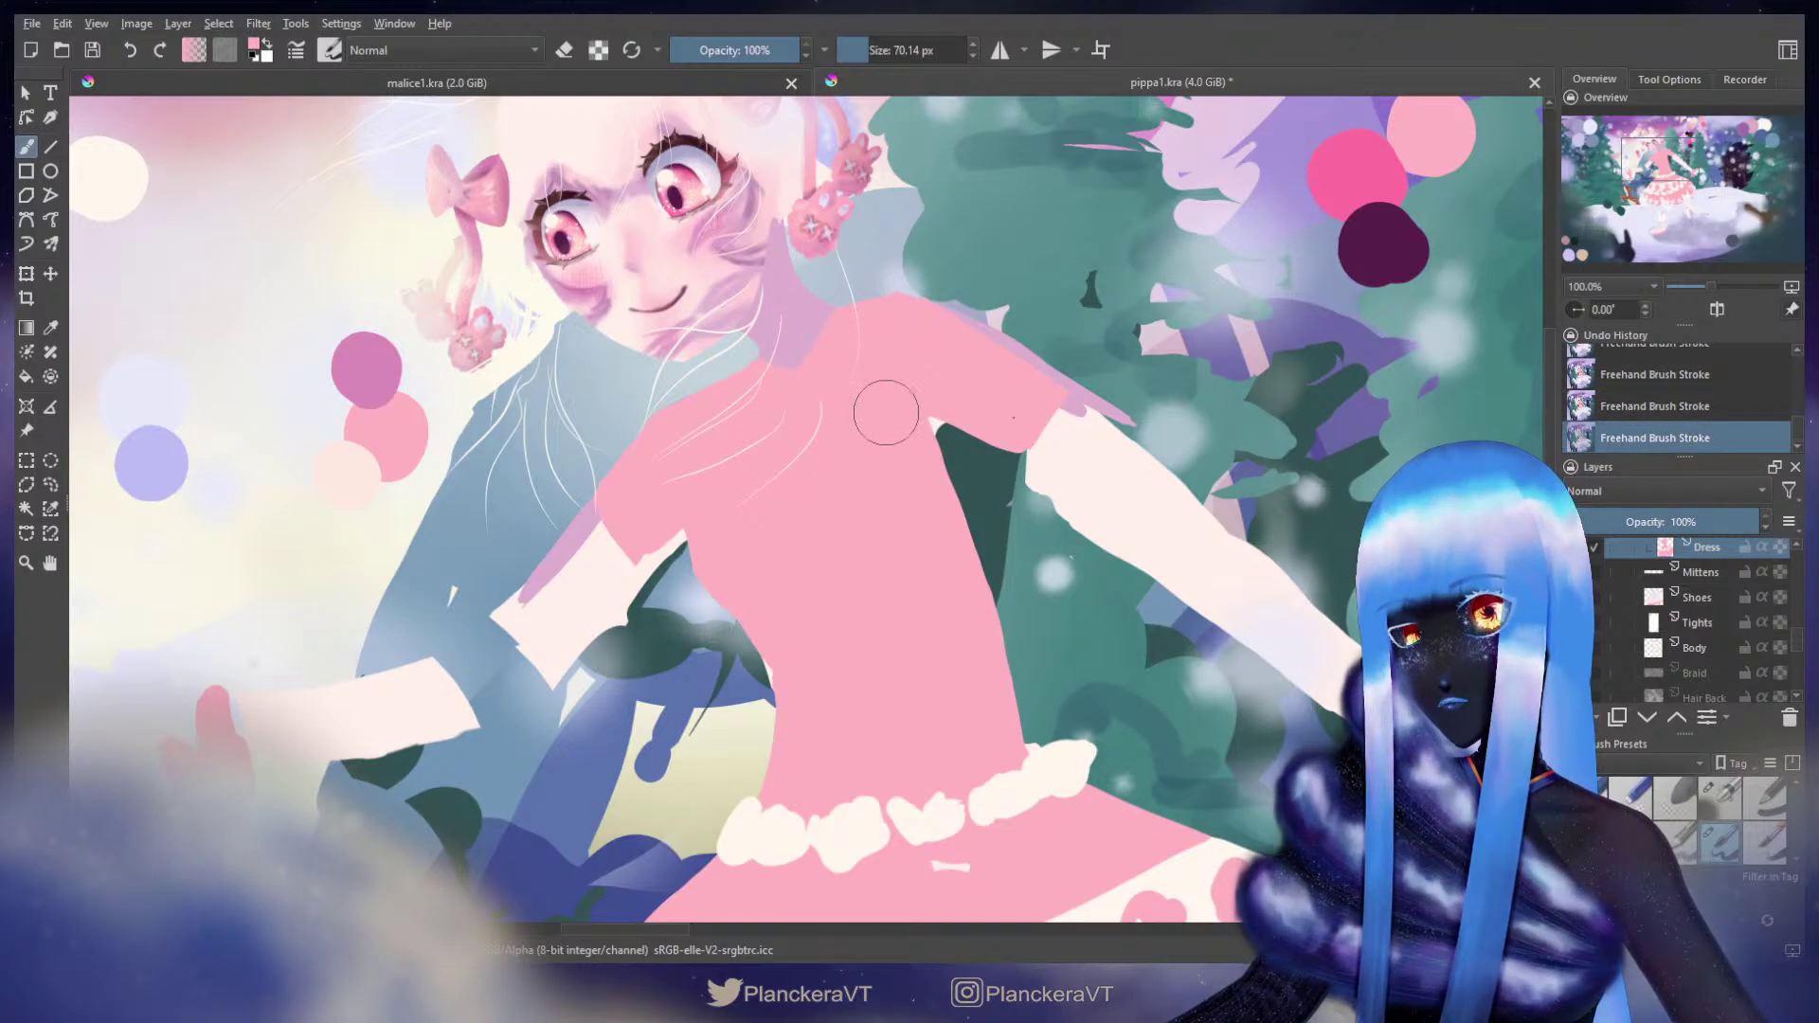
Step: Erase the outer edge of the dress along the near shoulder and sleeve
{"action": "key", "text": "e"}
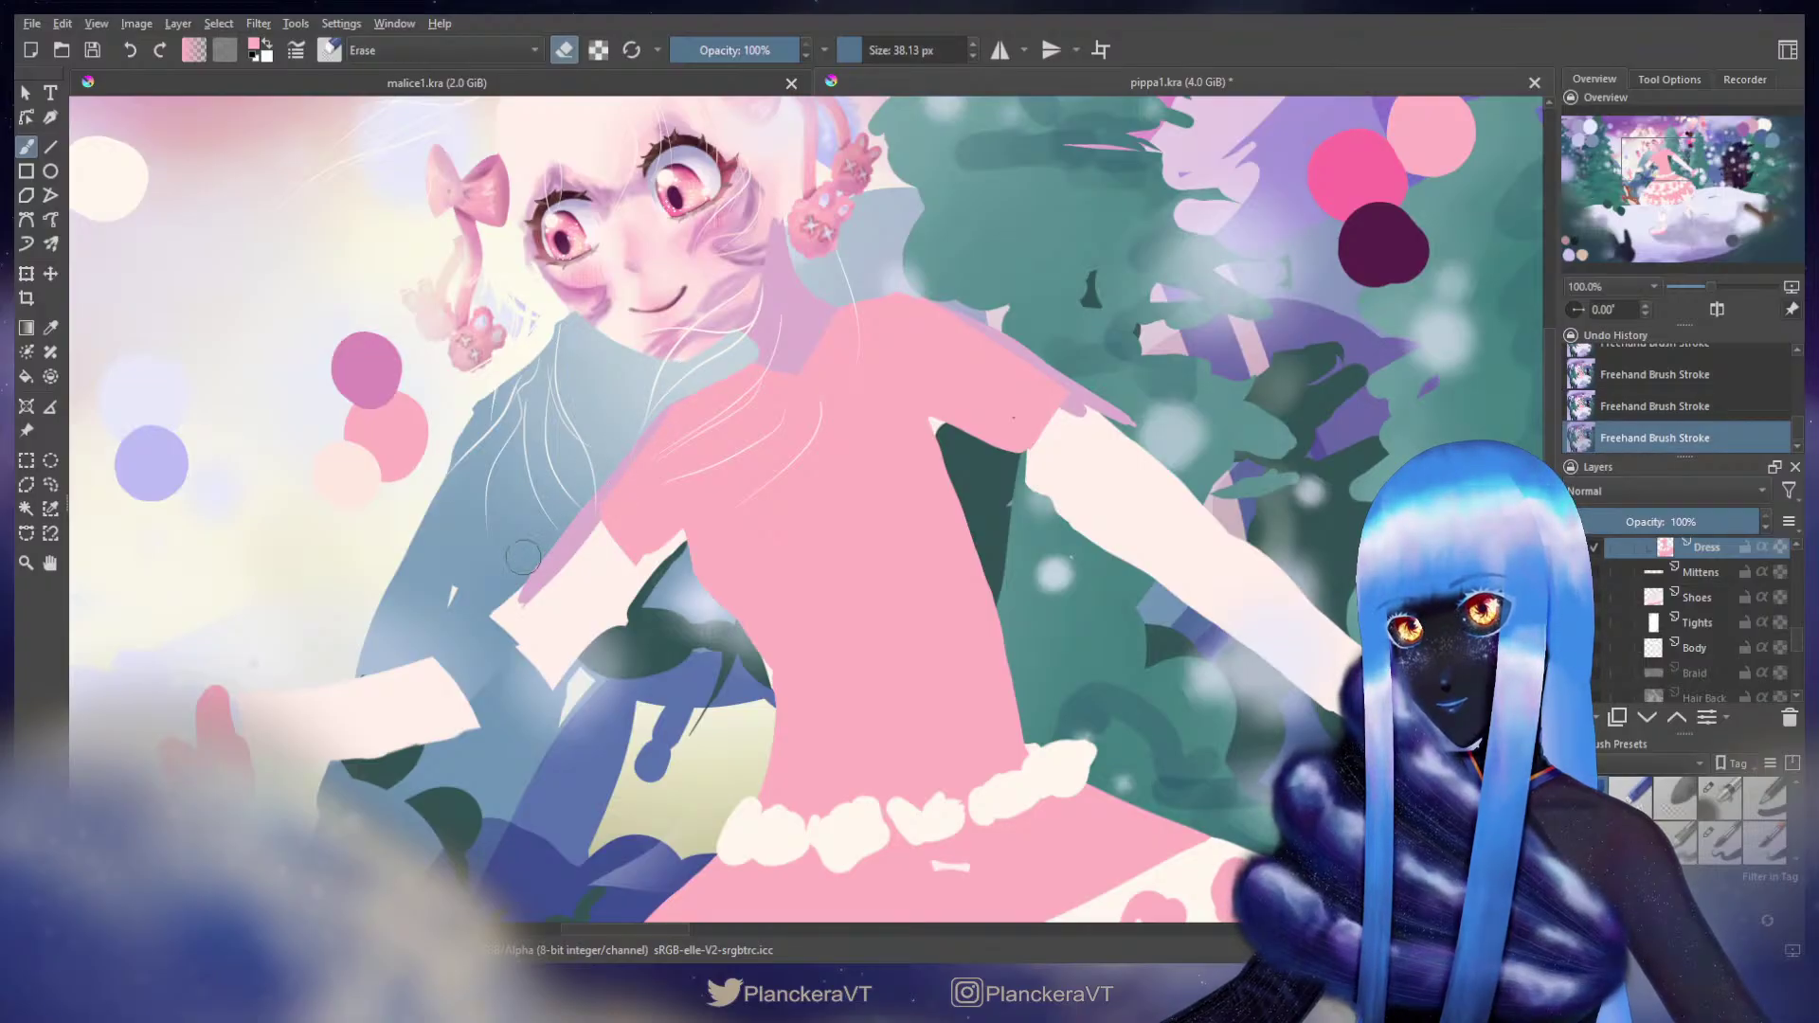
{"action": "key", "text": "slash"}
{"action": "left_click_drag", "start_coordinate": [774, 381], "coordinate": [846, 574]}
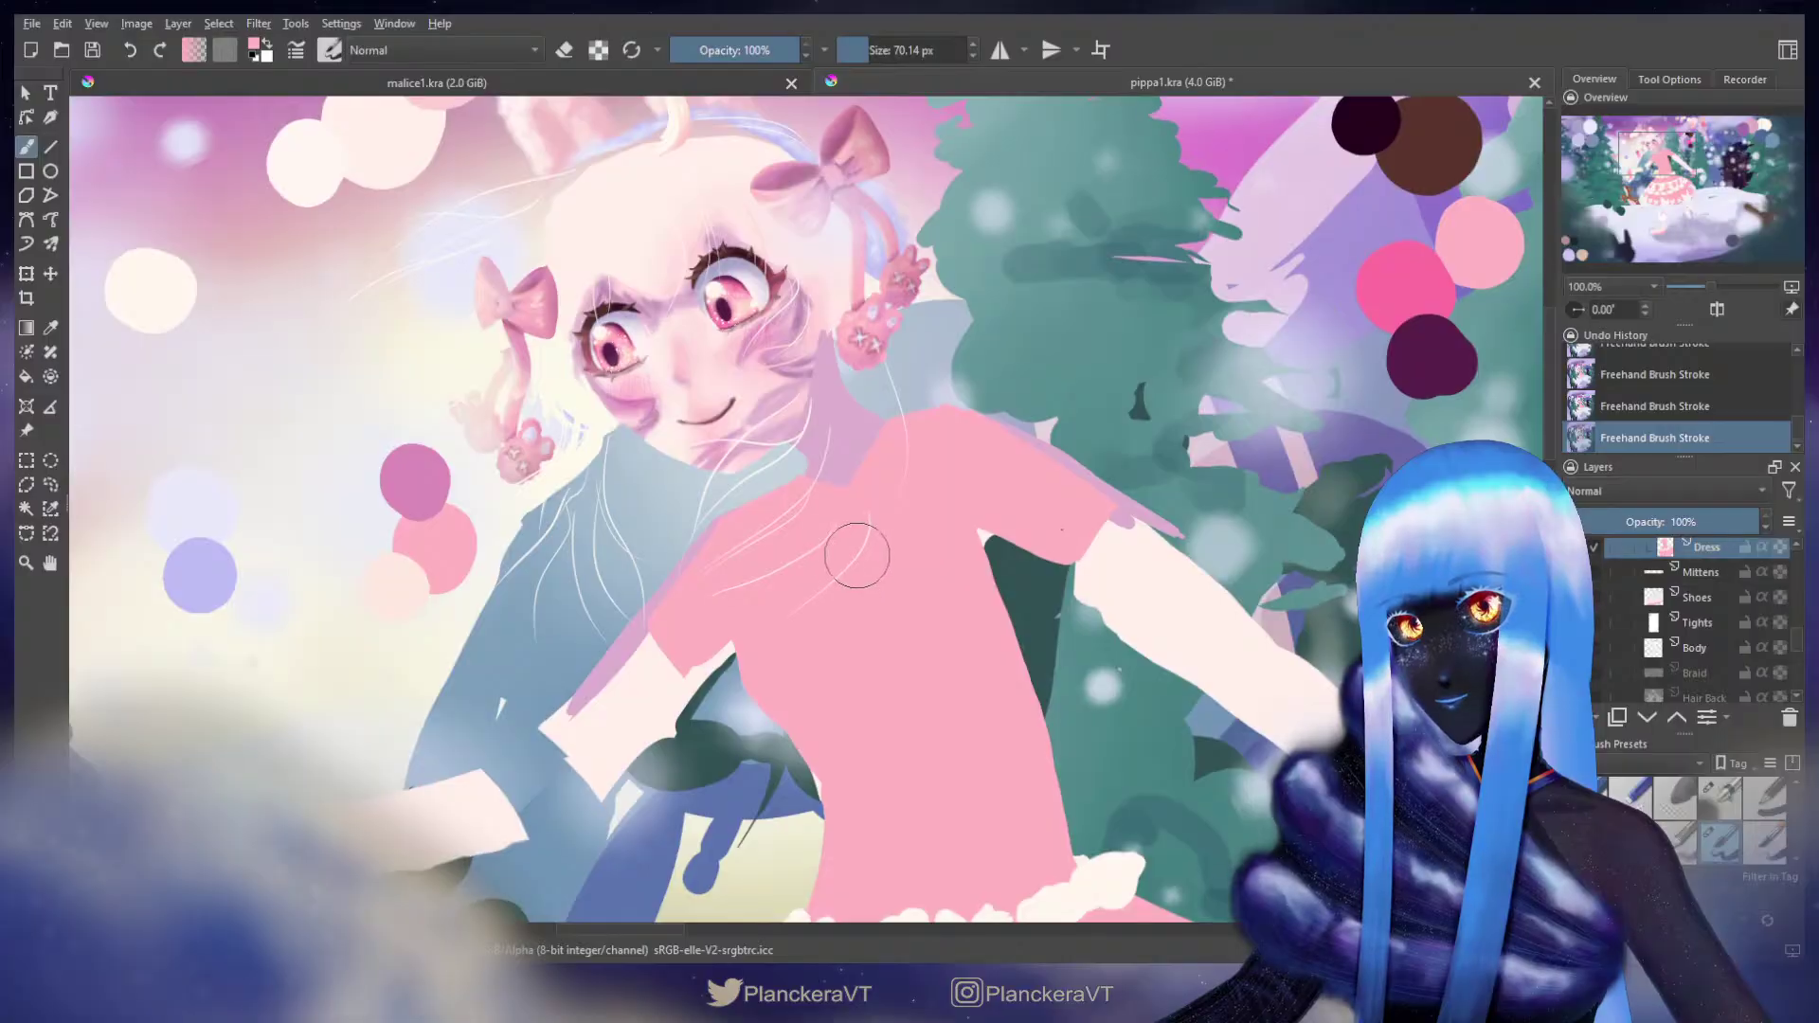
Step: Adjust the dress neckline with the Transform tool and return to the brush
{"action": "key", "text": "ctrl+t"}
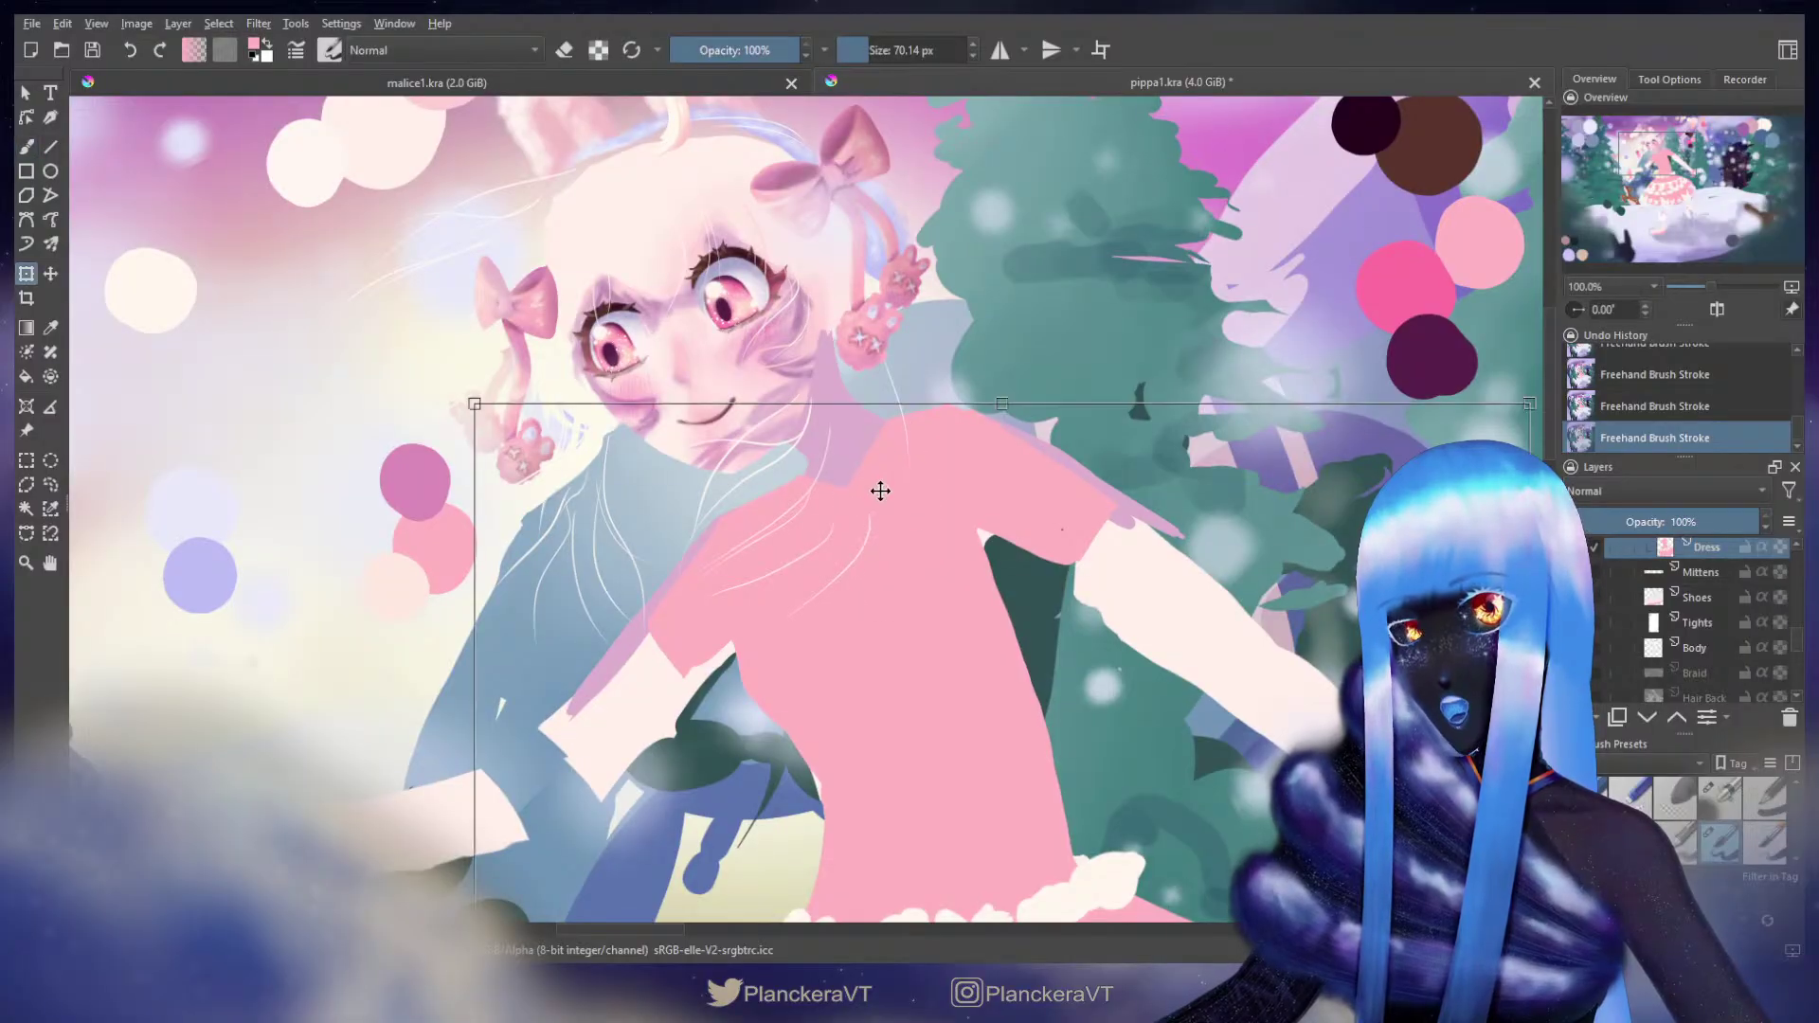
{"action": "key", "text": "b"}
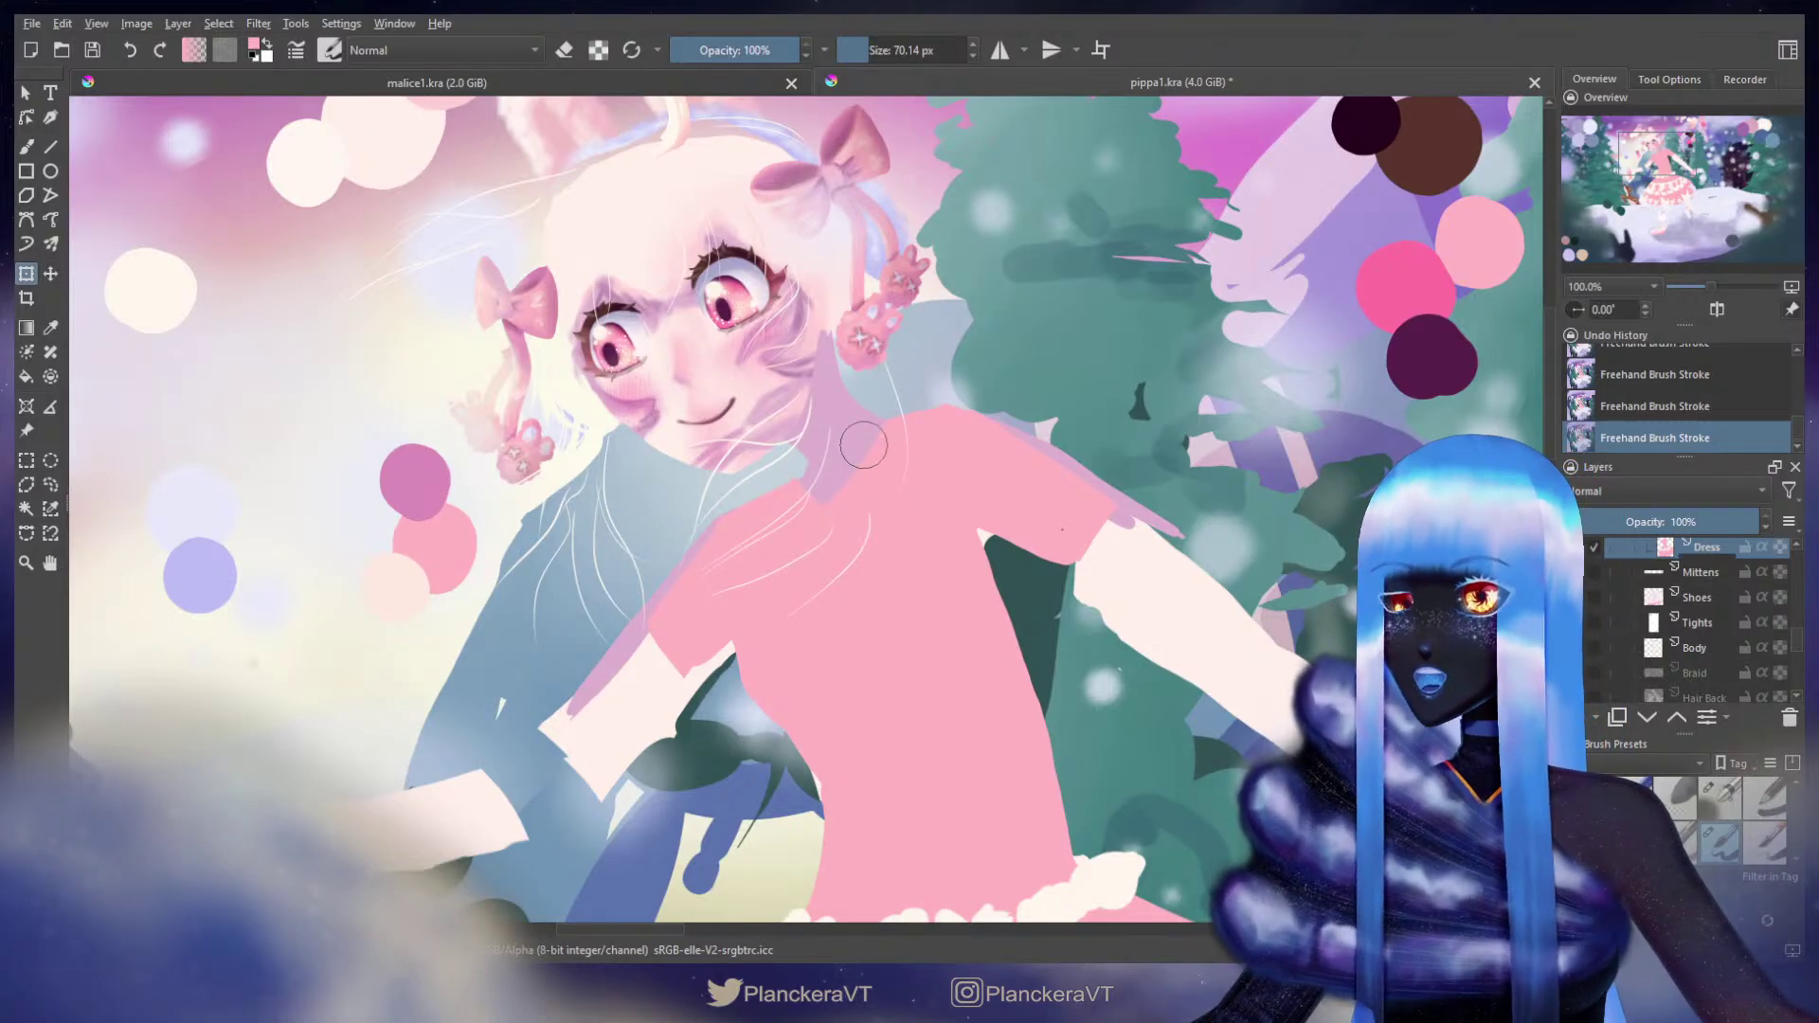
{"action": "key", "text": "b"}
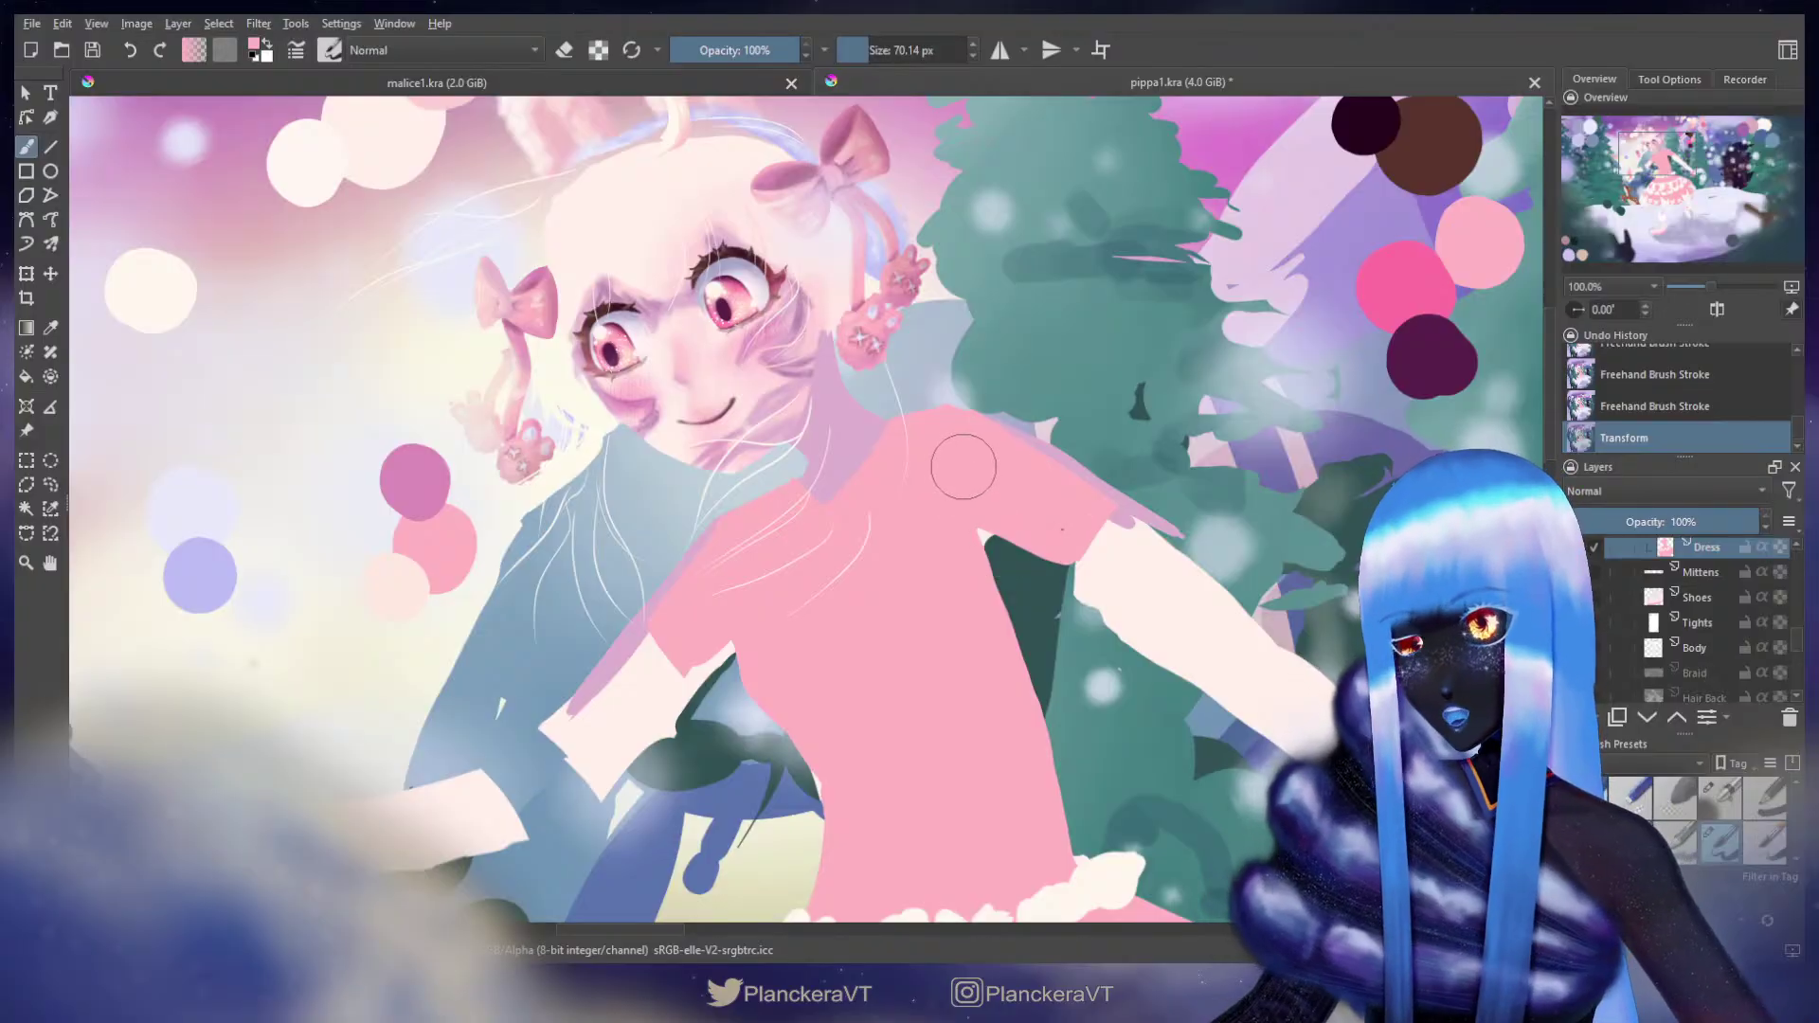
Step: Round out the dress's shoulder and sleeve in pink on the arm away from the deer, undoing and redoing strokes
{"action": "left_click_drag", "start_coordinate": [972, 552], "coordinate": [941, 482]}
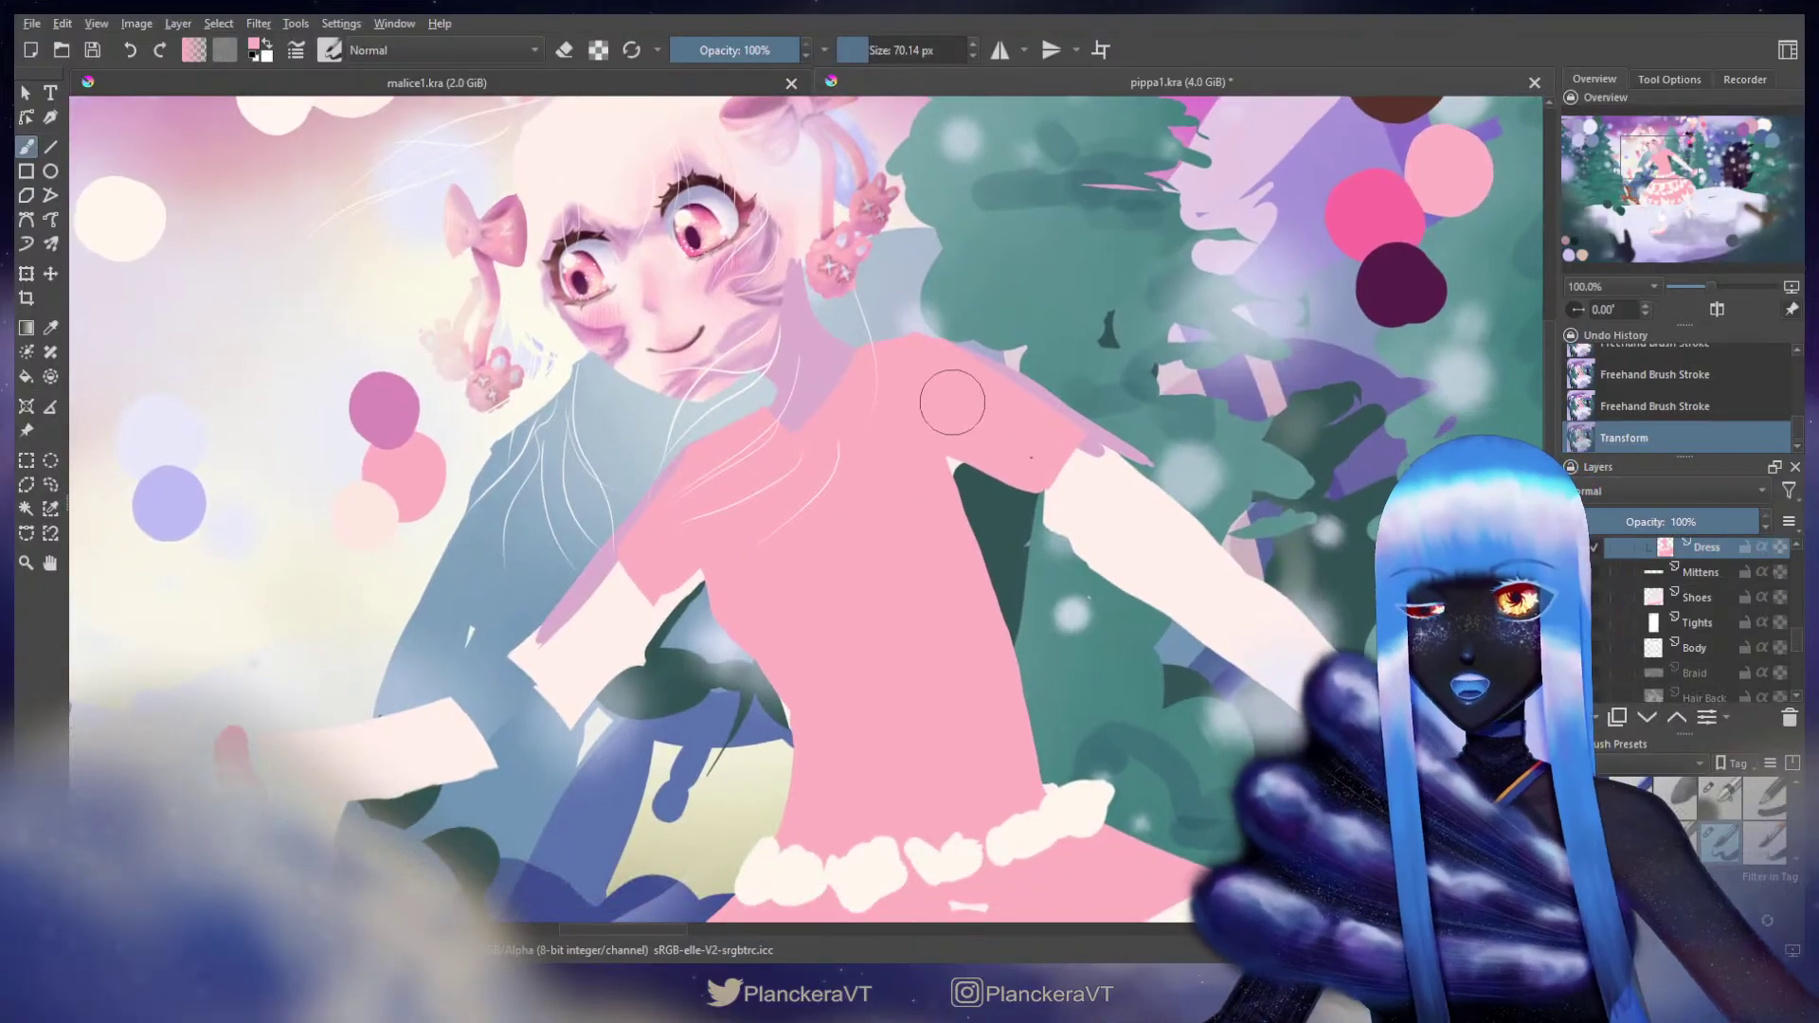
{"action": "left_click_drag", "start_coordinate": [961, 412], "coordinate": [937, 422]}
{"action": "left_click", "coordinate": [1050, 474]}
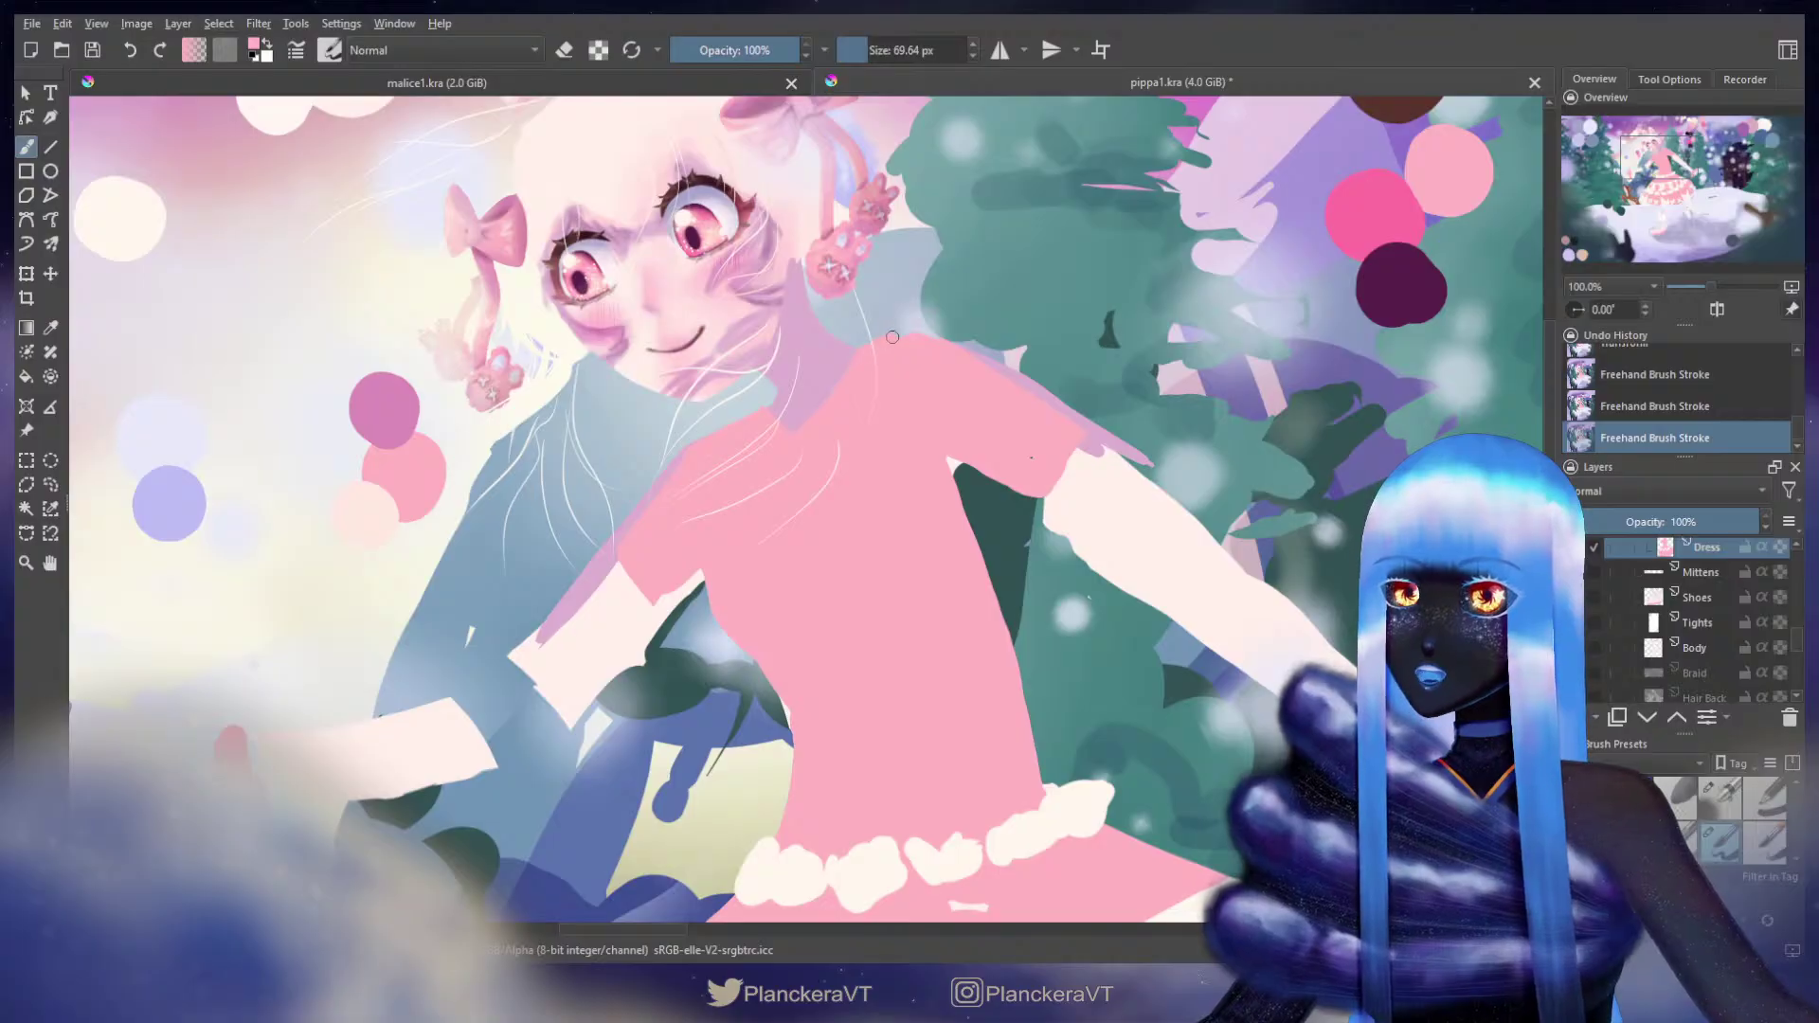
{"action": "key", "text": "ctrl+z"}
{"action": "key", "text": "ctrl+z"}
{"action": "mouse_move", "coordinate": [915, 336]}
{"action": "left_mouse_down"}
{"action": "mouse_move", "coordinate": [872, 350]}
{"action": "mouse_move", "coordinate": [1003, 395]}
{"action": "mouse_move", "coordinate": [963, 369]}
{"action": "mouse_move", "coordinate": [1018, 423]}
{"action": "left_mouse_up"}
Step: Trim the bodice's waist edge on the deer's side with the eraser
{"action": "left_click_drag", "start_coordinate": [790, 644], "coordinate": [920, 477]}
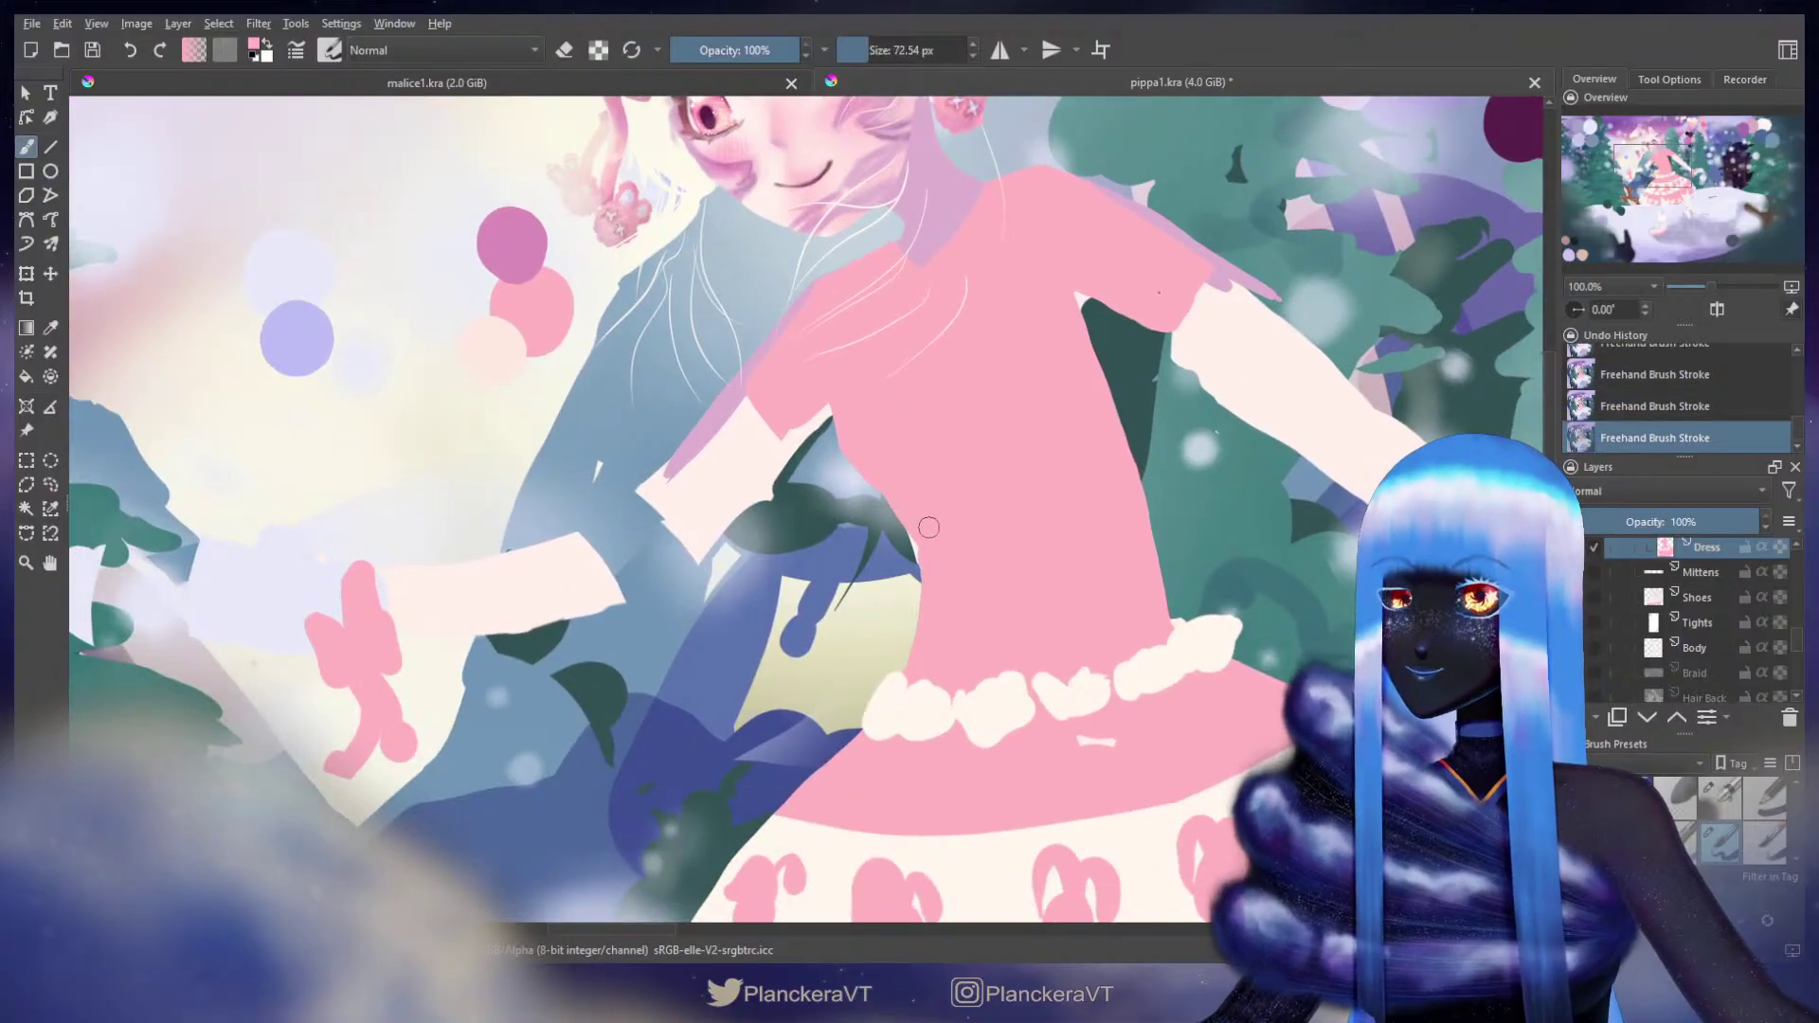
{"action": "key", "text": "e"}
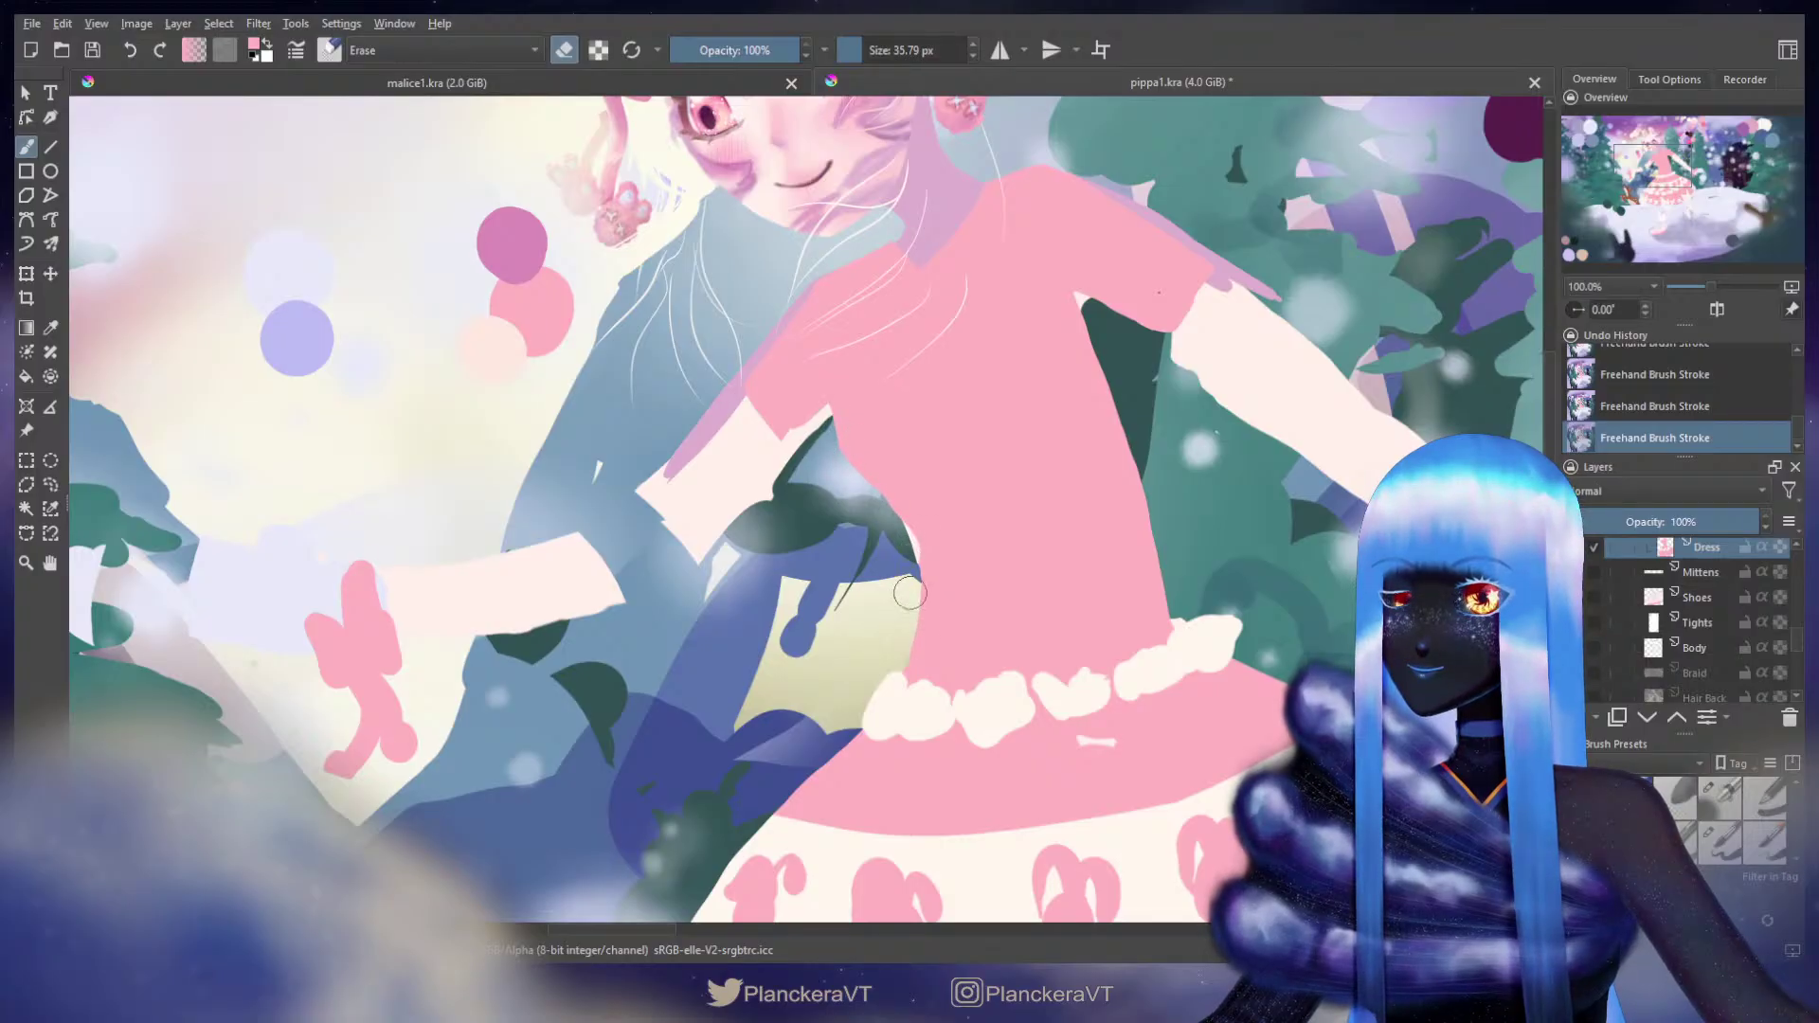
{"action": "key", "text": "e"}
Step: Sample the dark pink swatch and paint shadow shapes under the bust and down the bodice's shaded side
{"action": "left_click_drag", "start_coordinate": [1092, 385], "coordinate": [1223, 492]}
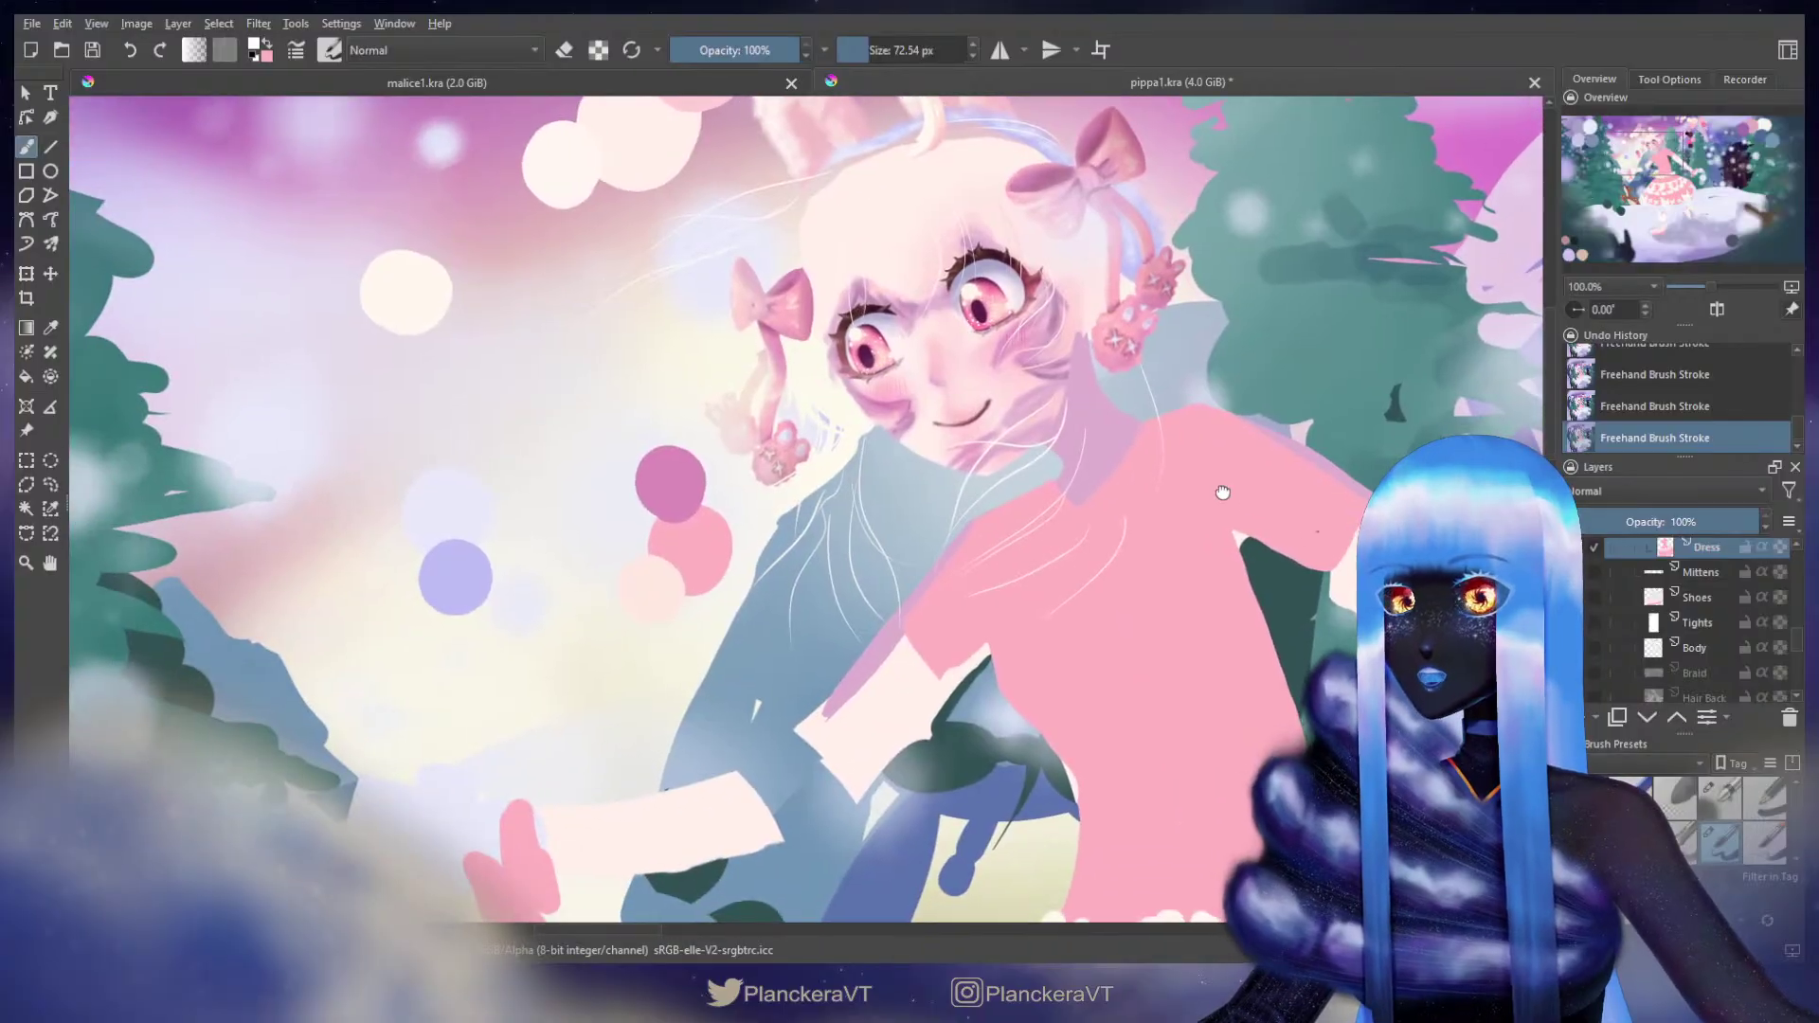
{"action": "left_click", "coordinate": [678, 481], "text": "ctrl"}
{"action": "mouse_move", "coordinate": [1273, 586]}
{"action": "left_mouse_down"}
{"action": "mouse_move", "coordinate": [1089, 379]}
{"action": "mouse_move", "coordinate": [1042, 377]}
{"action": "mouse_move", "coordinate": [1062, 424]}
{"action": "left_mouse_up"}
{"action": "left_click_drag", "start_coordinate": [1037, 331], "coordinate": [1128, 637]}
{"action": "left_click_drag", "start_coordinate": [1046, 419], "coordinate": [1112, 631]}
{"action": "left_click_drag", "start_coordinate": [832, 491], "coordinate": [1036, 425]}
{"action": "mouse_move", "coordinate": [835, 498]}
{"action": "left_mouse_down"}
{"action": "mouse_move", "coordinate": [898, 538]}
{"action": "mouse_move", "coordinate": [1013, 483]}
{"action": "mouse_move", "coordinate": [1036, 448]}
{"action": "mouse_move", "coordinate": [880, 509]}
{"action": "left_mouse_up"}
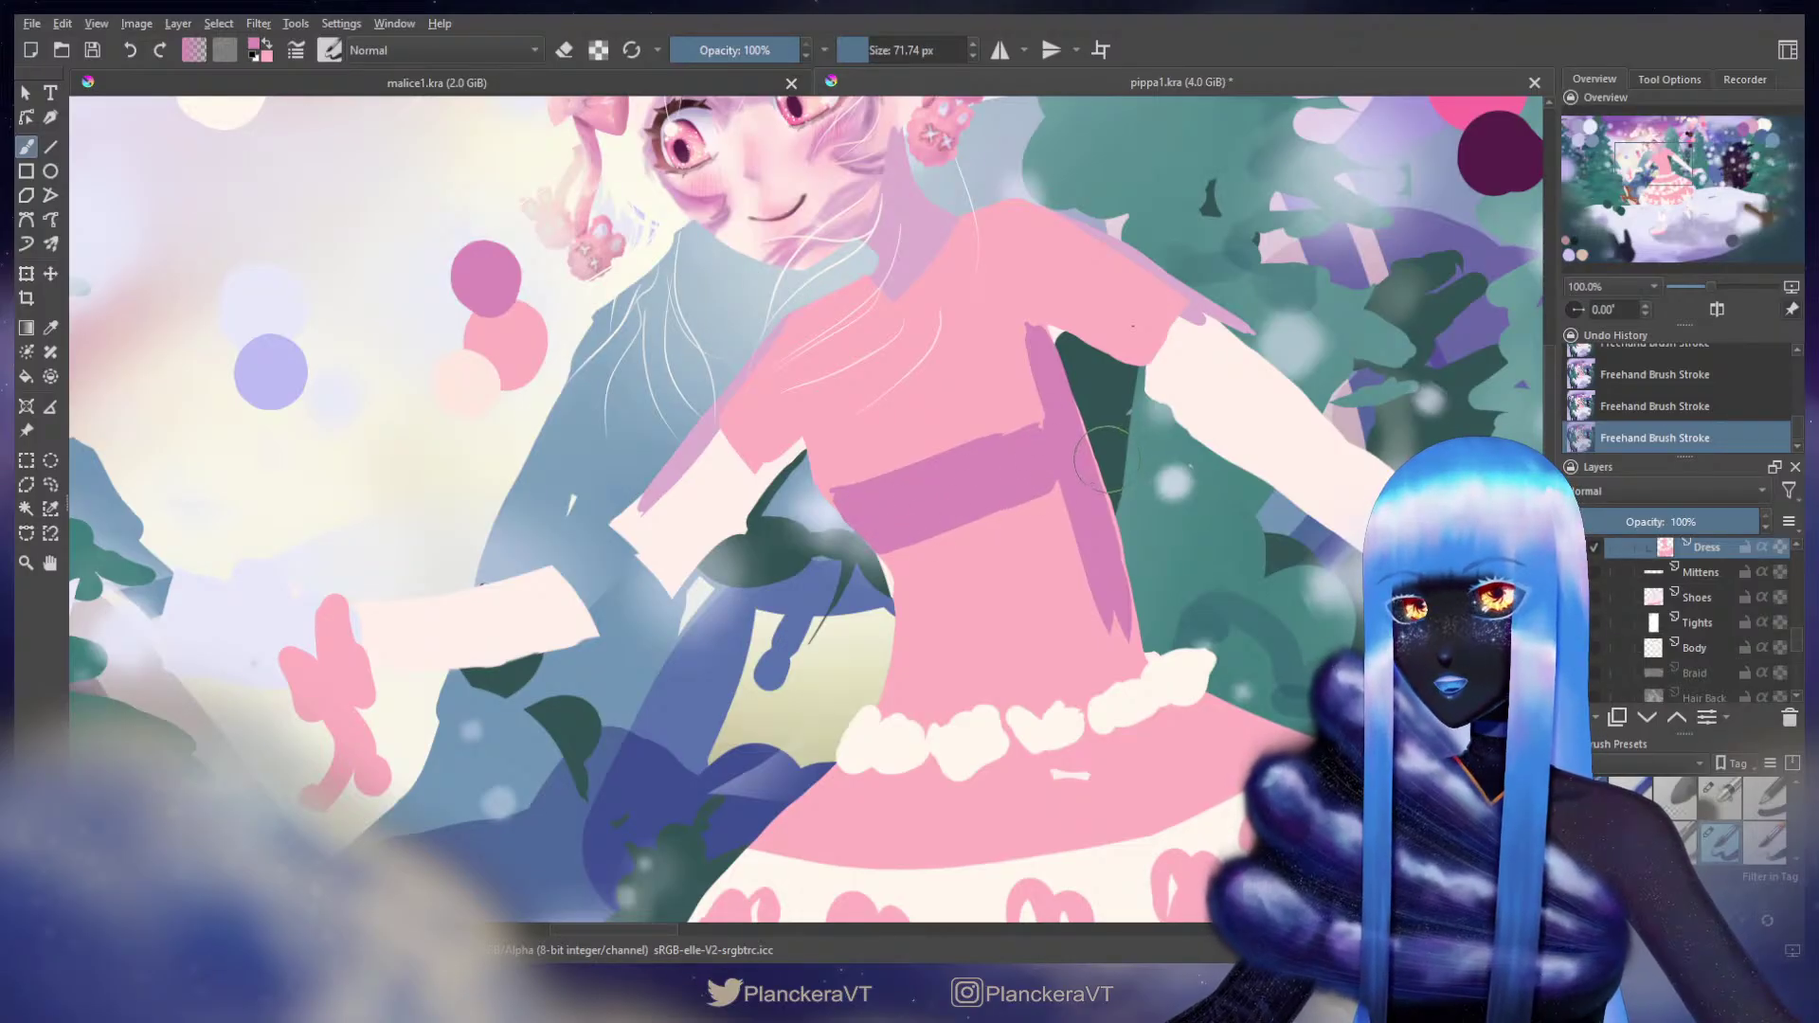
{"action": "left_click_drag", "start_coordinate": [1026, 394], "coordinate": [1074, 556]}
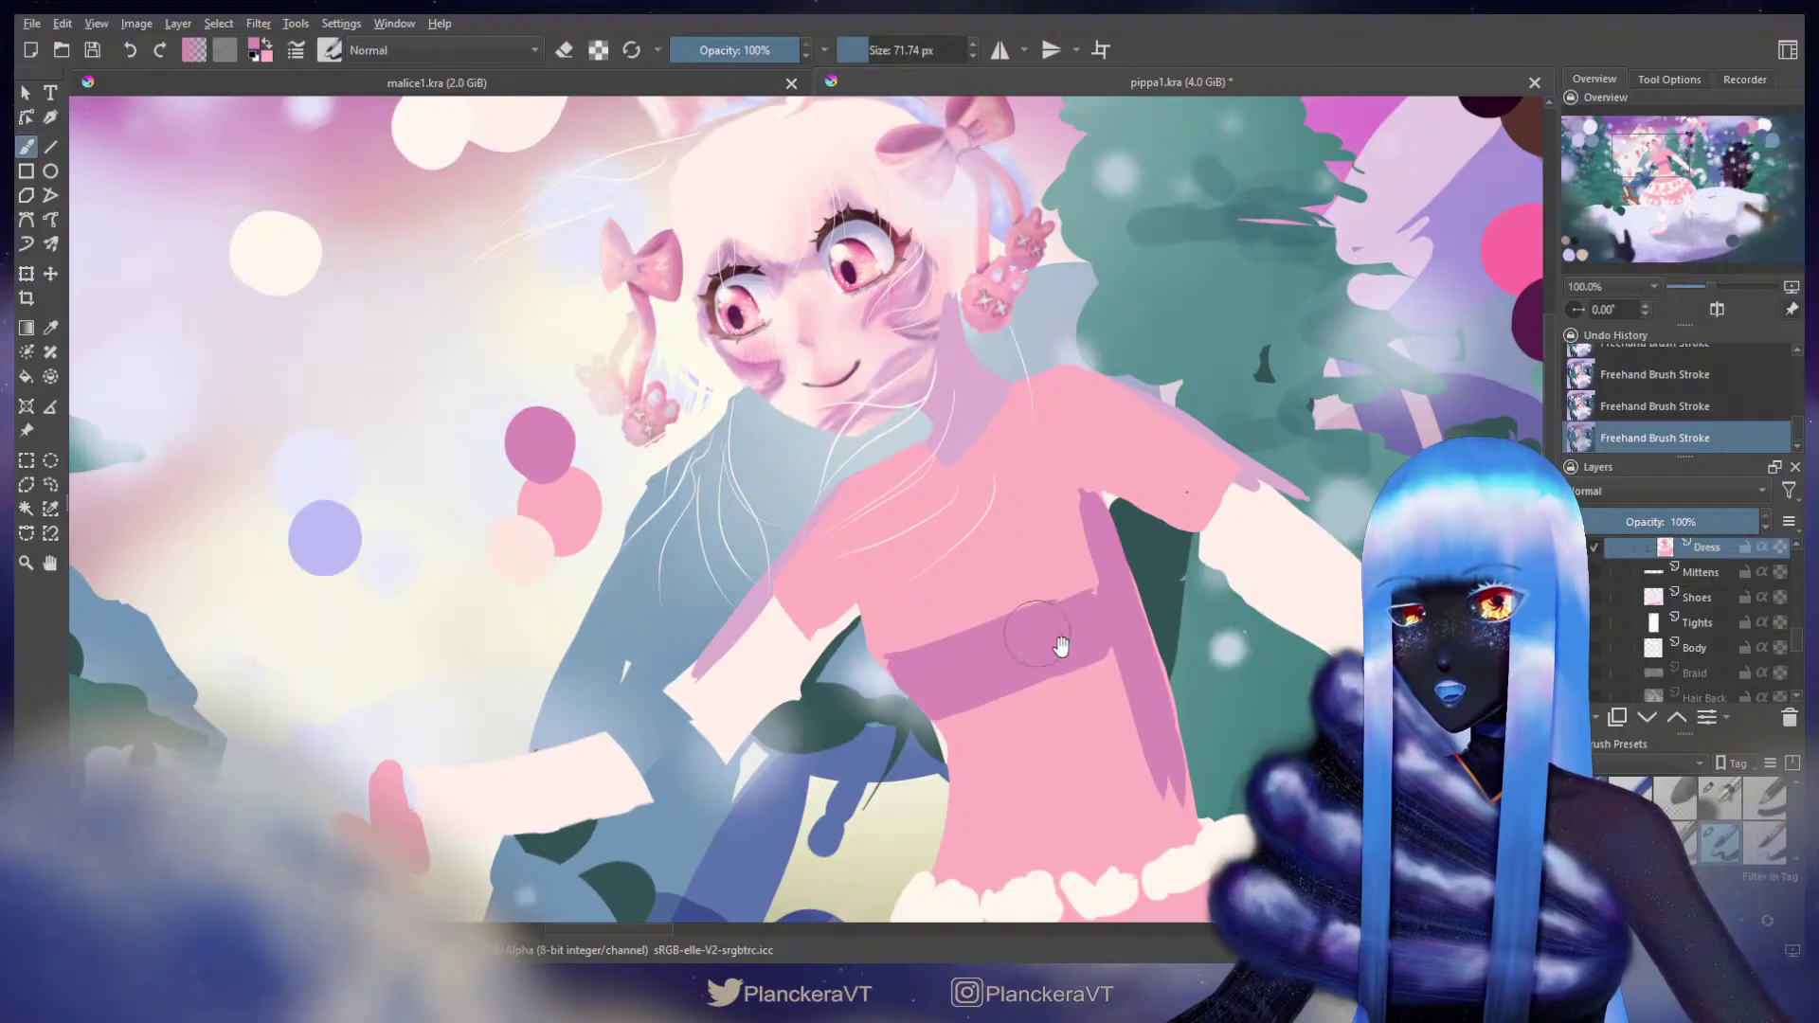
Step: Outline the skirt and upper legs with a freehand selection on the Body group, move them slightly upward, and deselect
{"action": "left_click_drag", "start_coordinate": [1055, 643], "coordinate": [998, 358]}
{"action": "scroll", "coordinate": [992, 365], "scroll_direction": "down", "scroll_amount": 2}
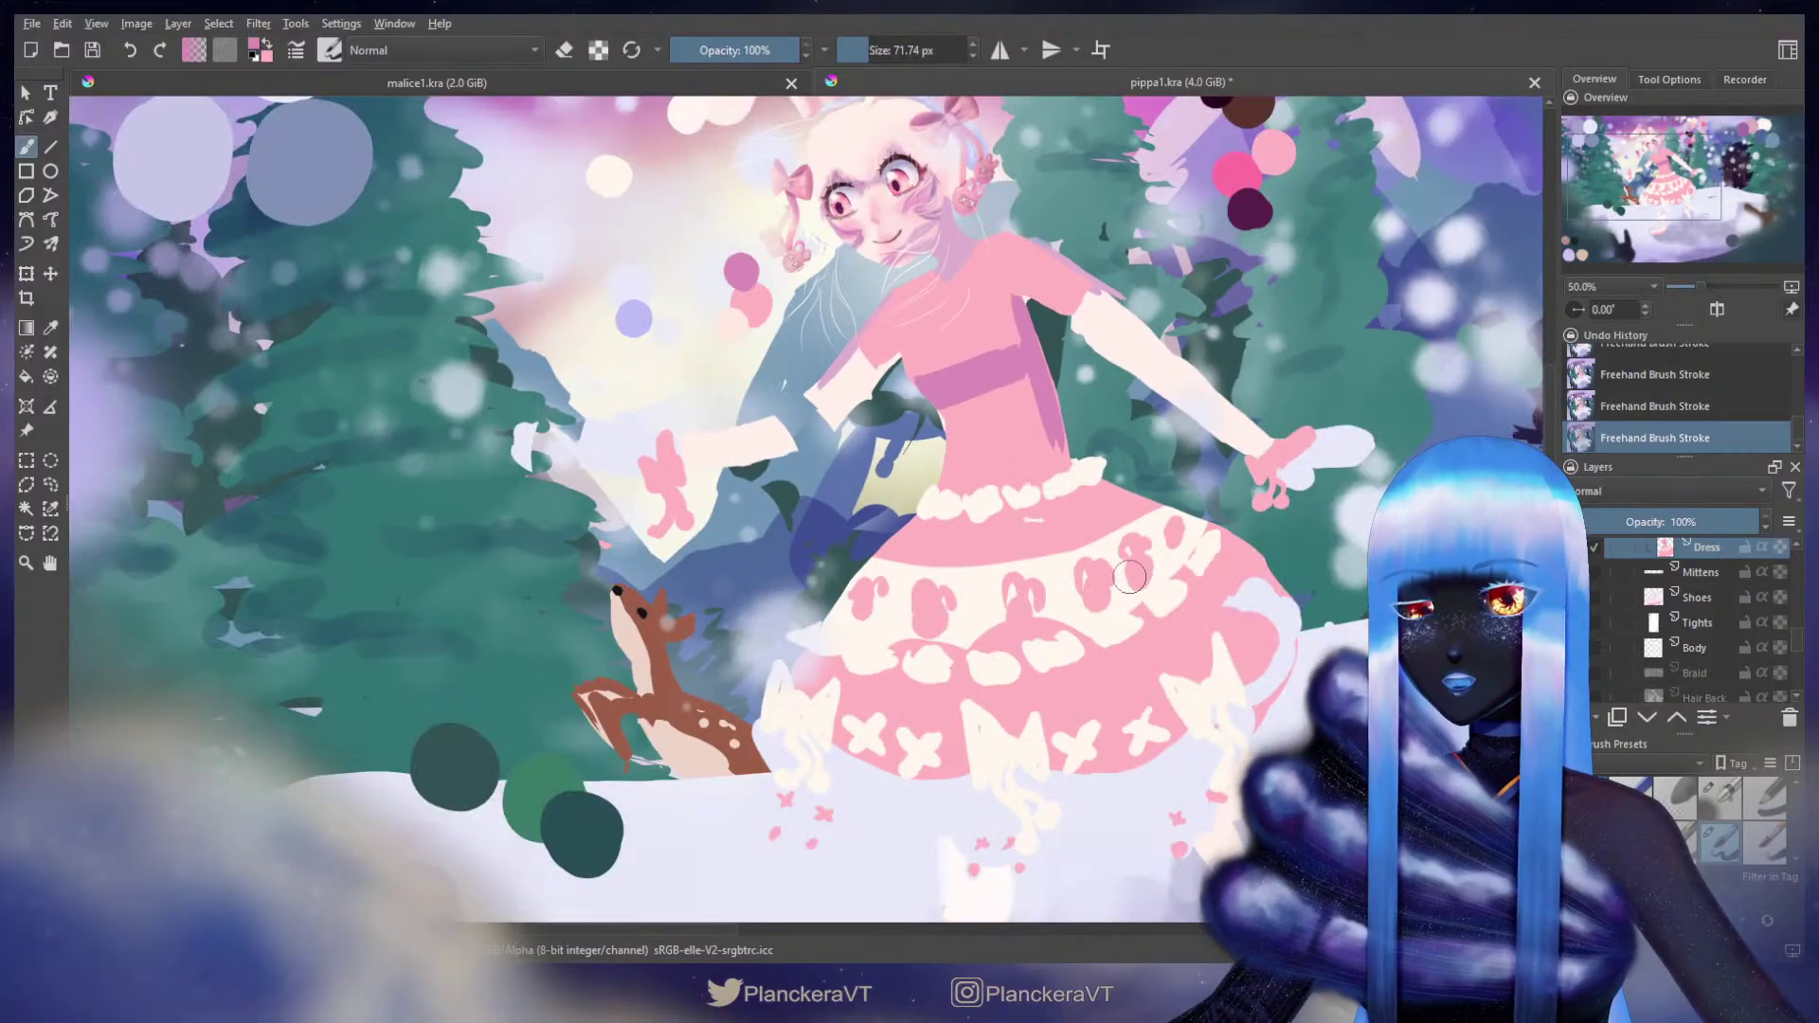
{"action": "scroll", "coordinate": [1762, 616], "scroll_direction": "up", "scroll_amount": 4}
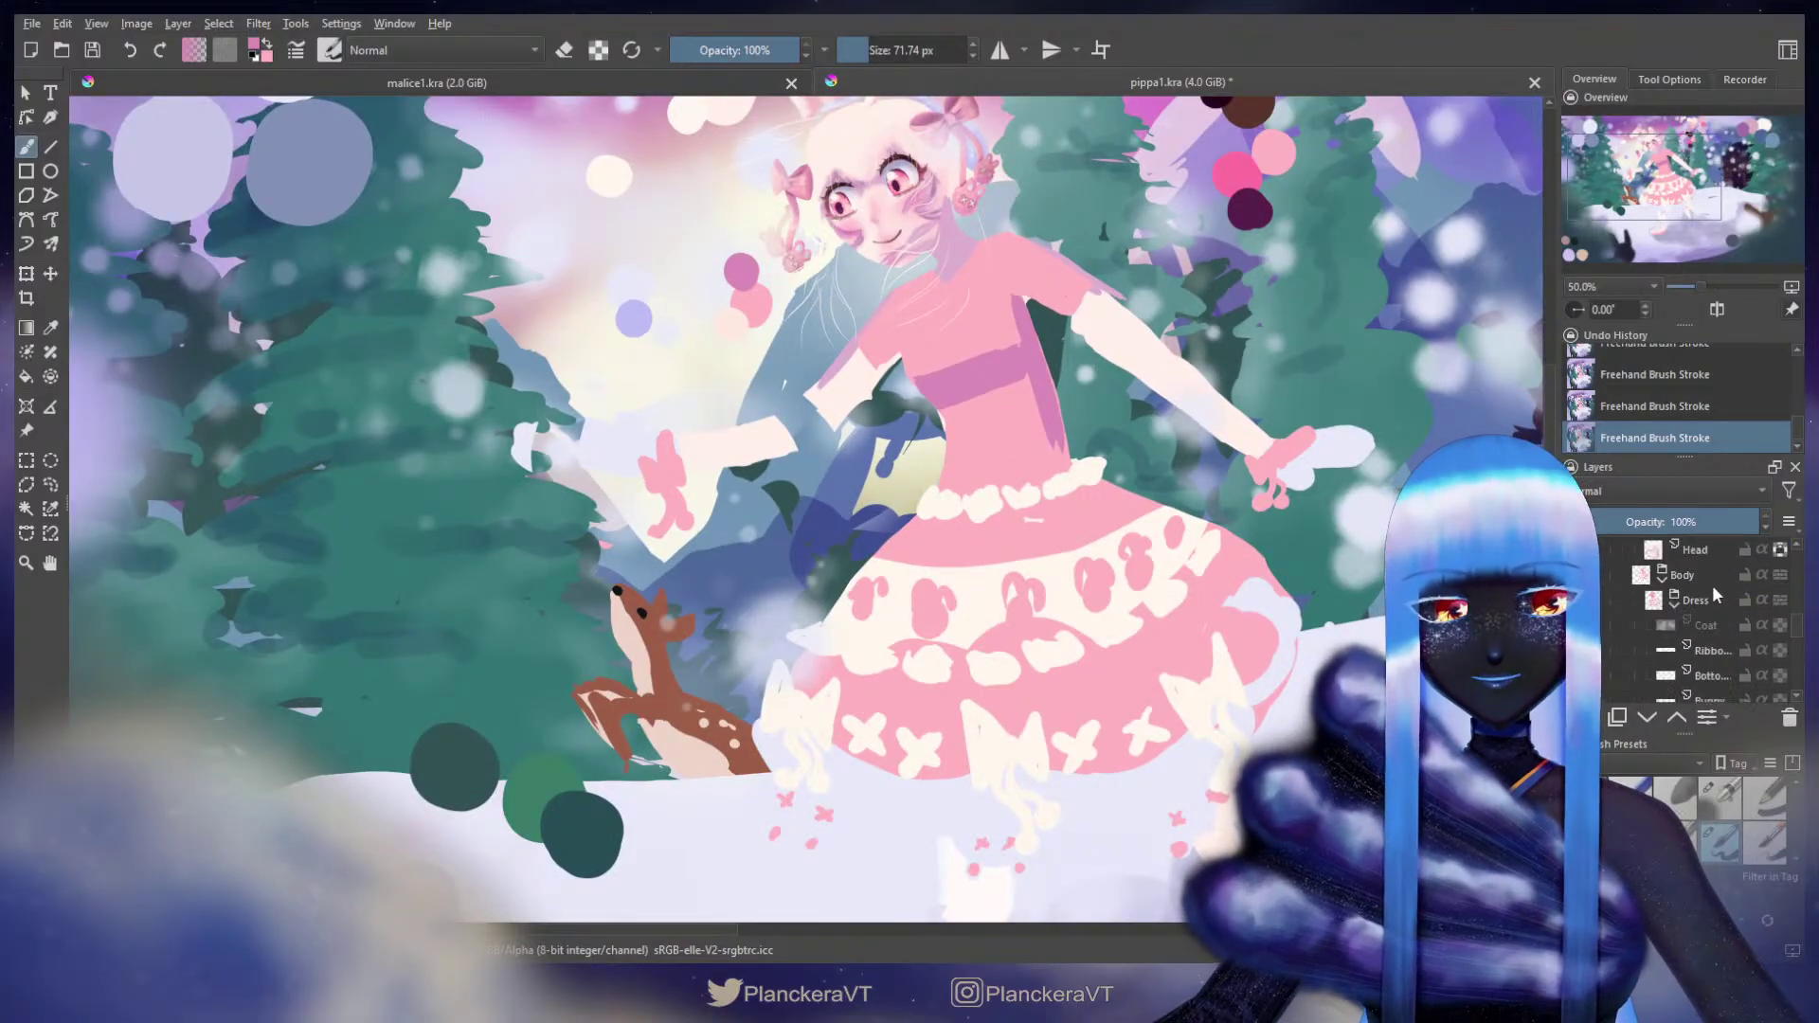
{"action": "left_click", "coordinate": [1696, 580]}
{"action": "key", "text": "minus"}
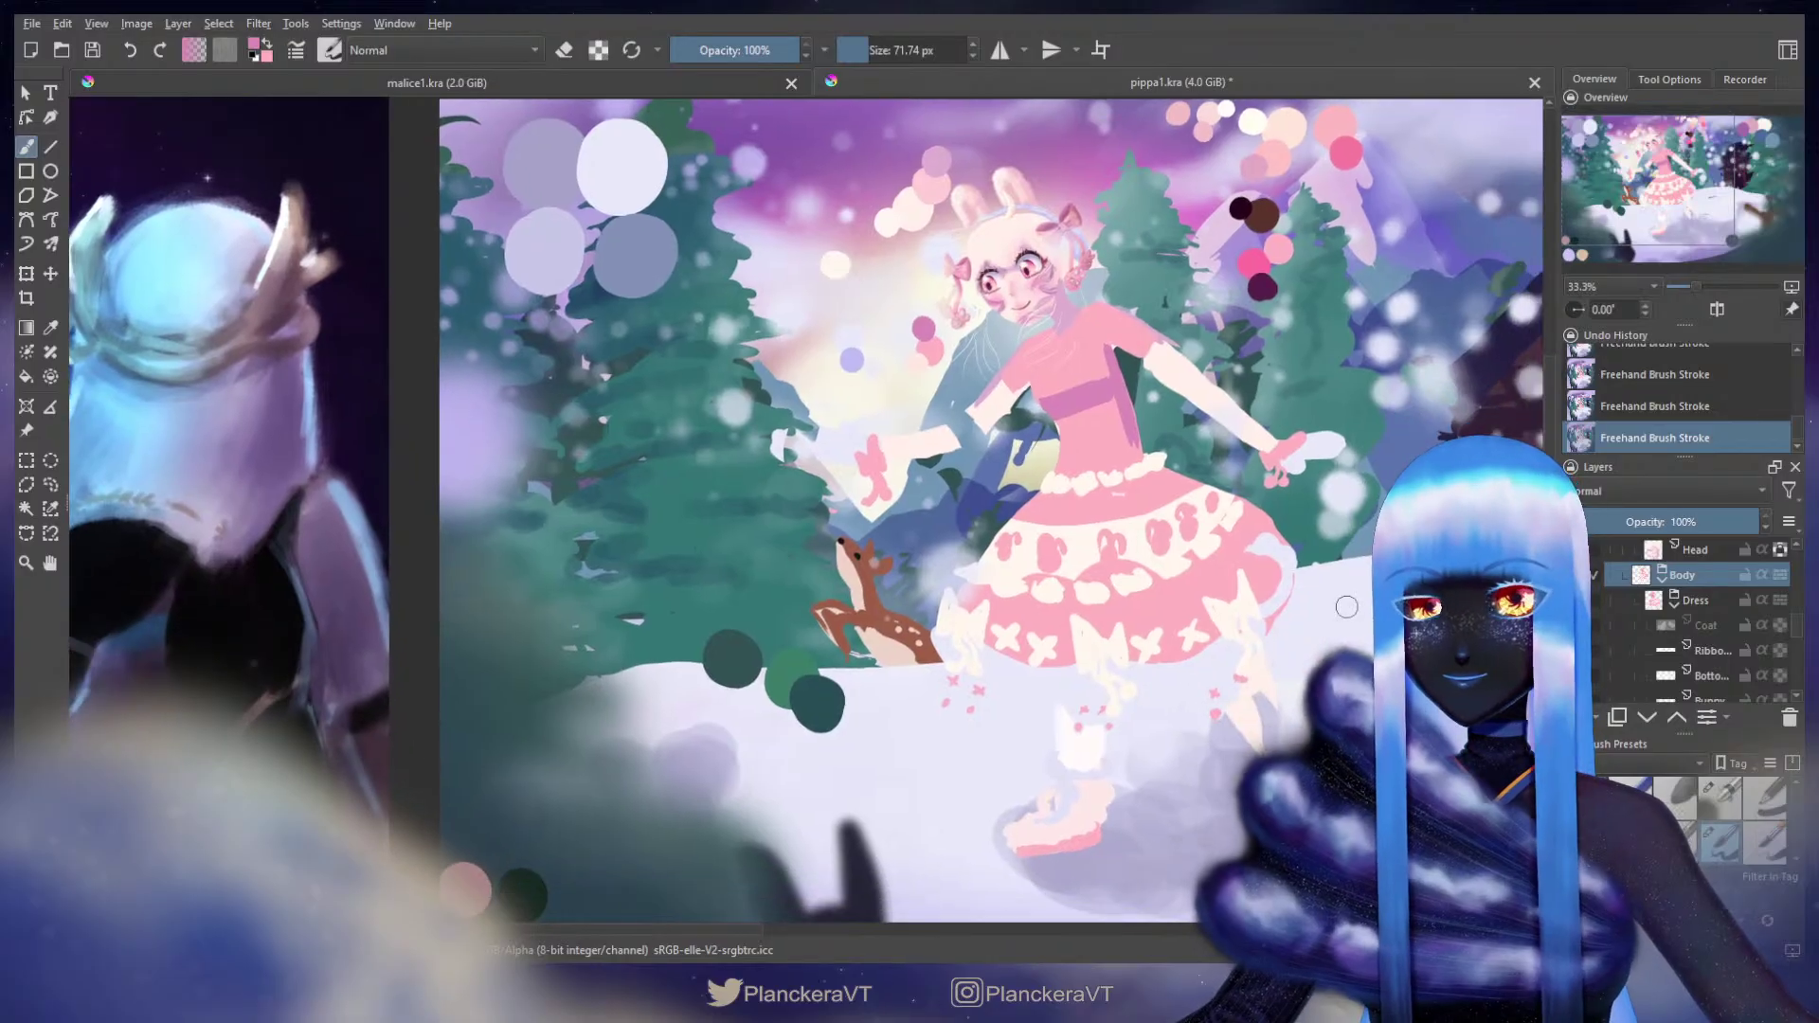
{"action": "left_click", "coordinate": [50, 484]}
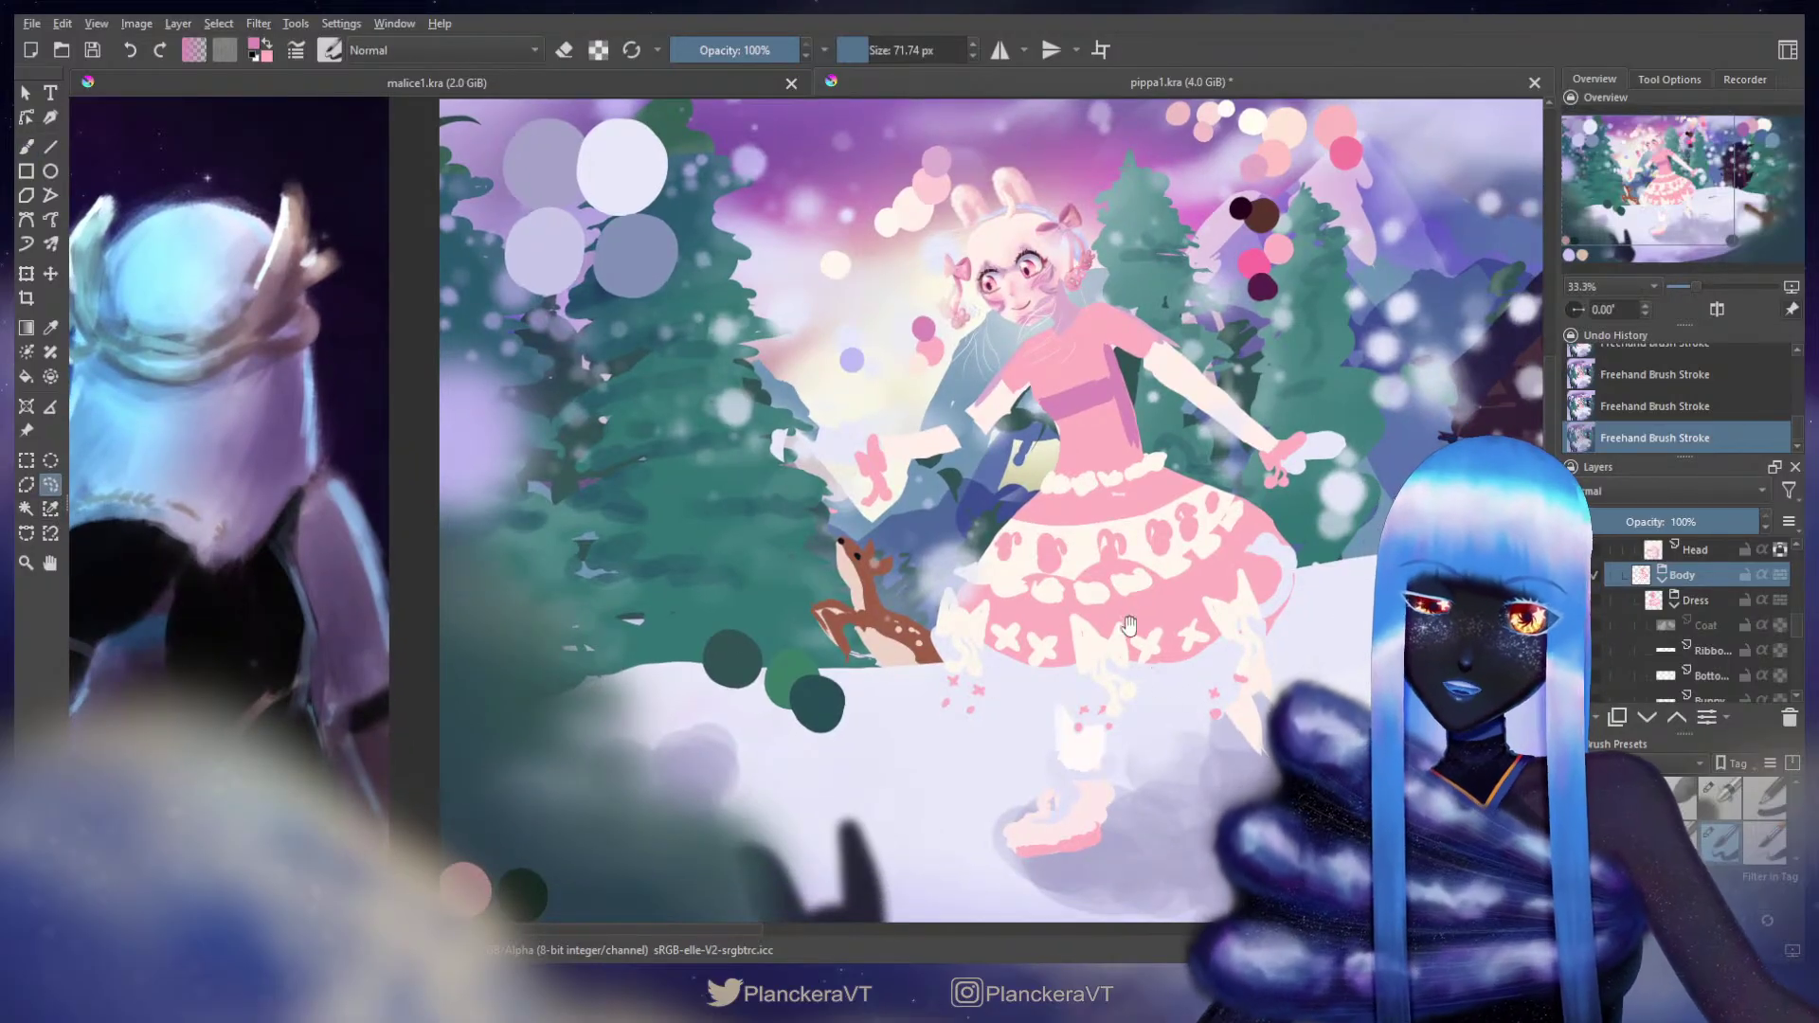
{"action": "left_click_drag", "start_coordinate": [1130, 635], "coordinate": [1011, 669]}
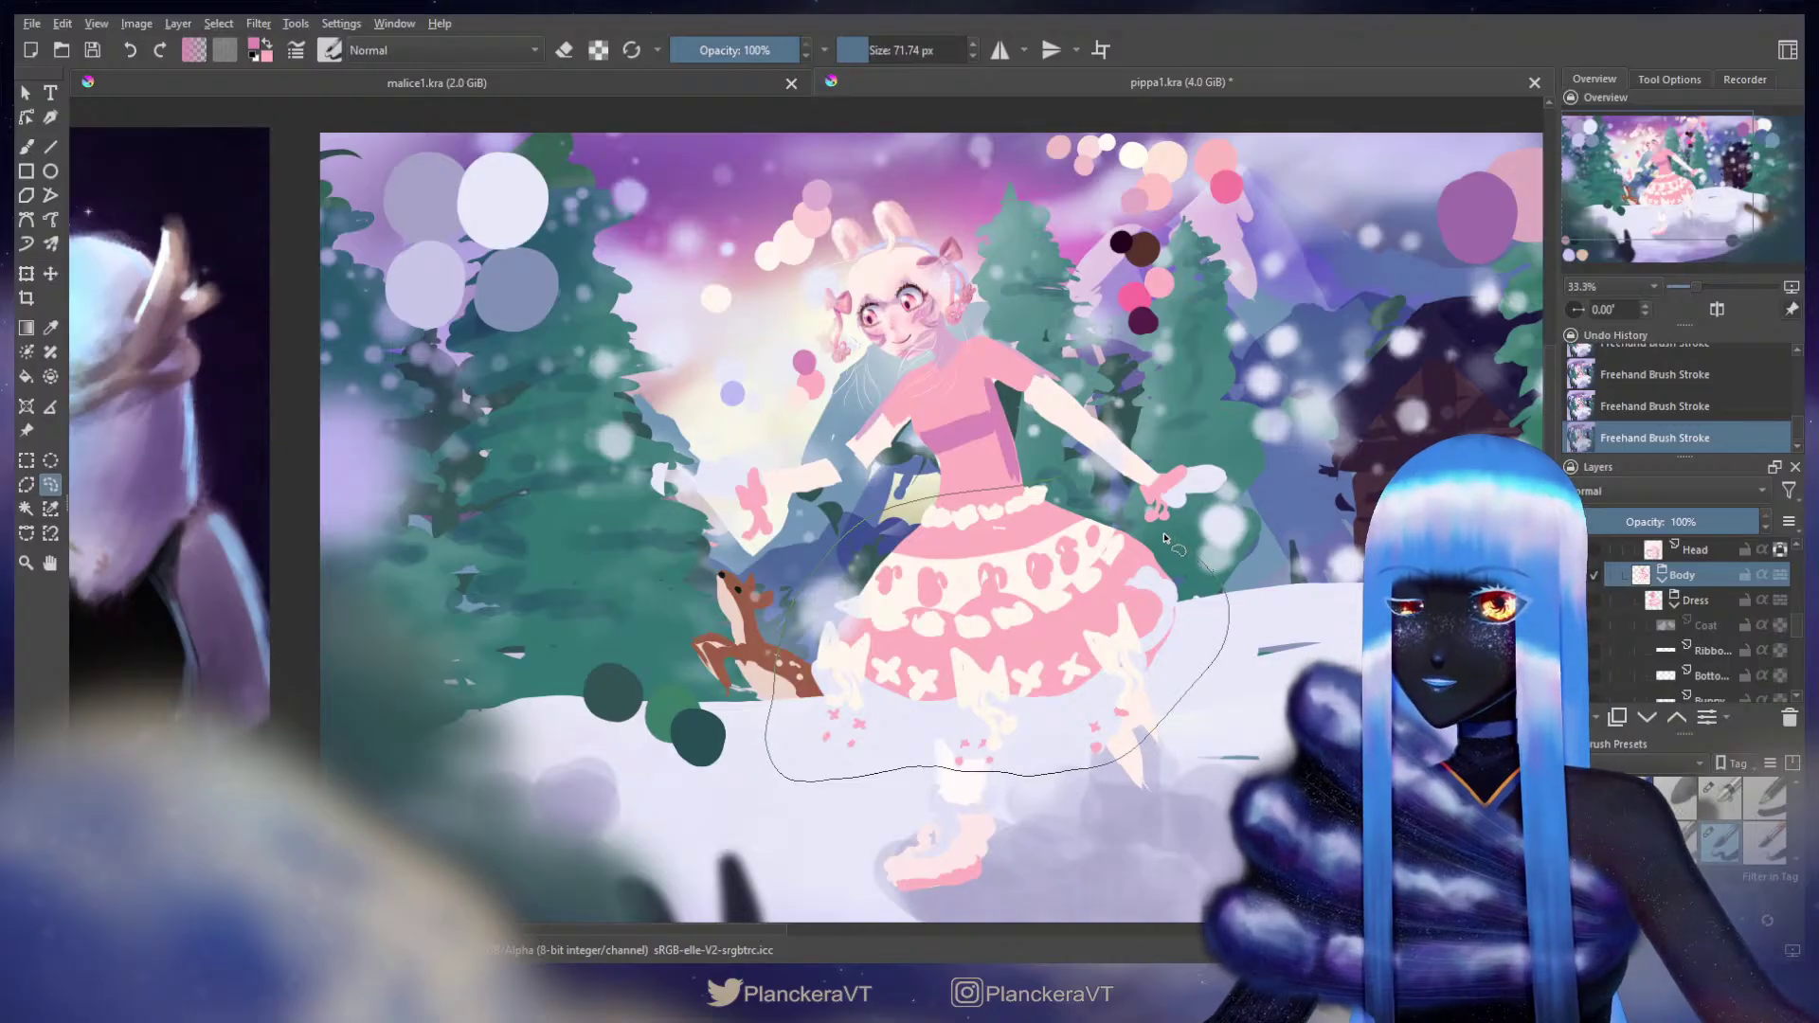
{"action": "left_click_drag", "start_coordinate": [1096, 502], "coordinate": [1101, 506]}
{"action": "key", "text": "ctrl+t"}
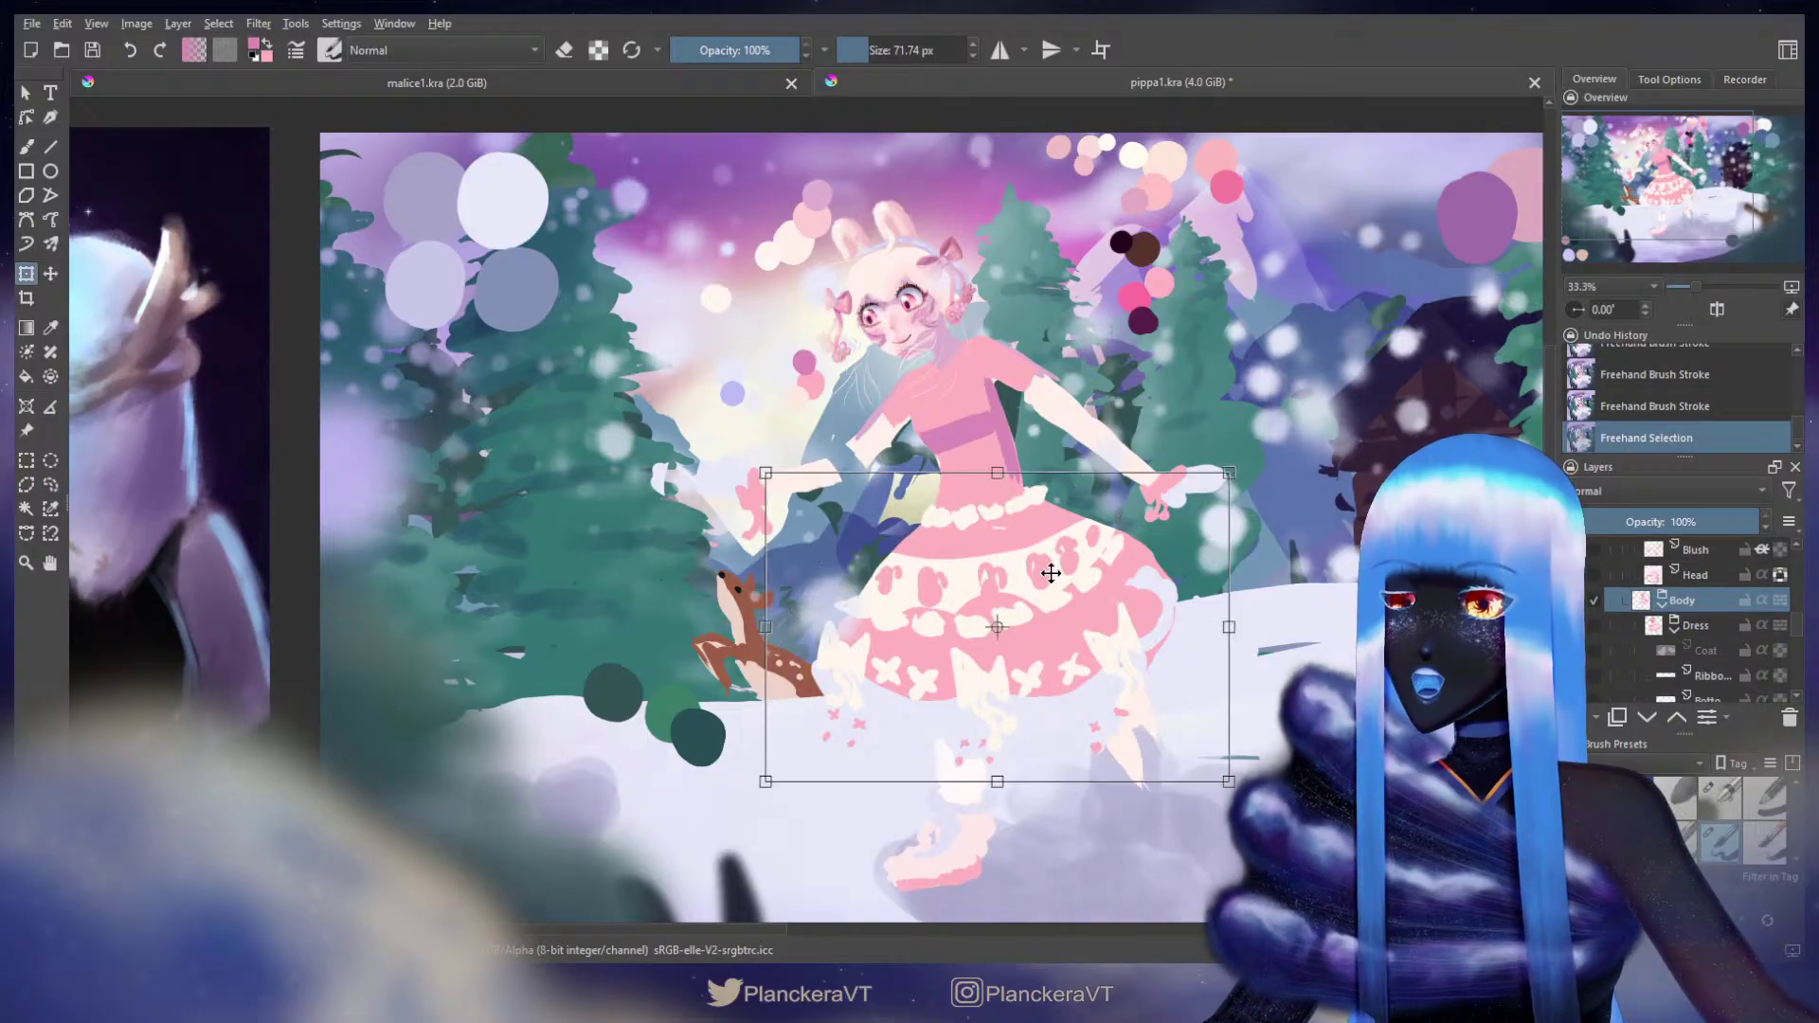
{"action": "left_click_drag", "start_coordinate": [1041, 564], "coordinate": [1038, 552]}
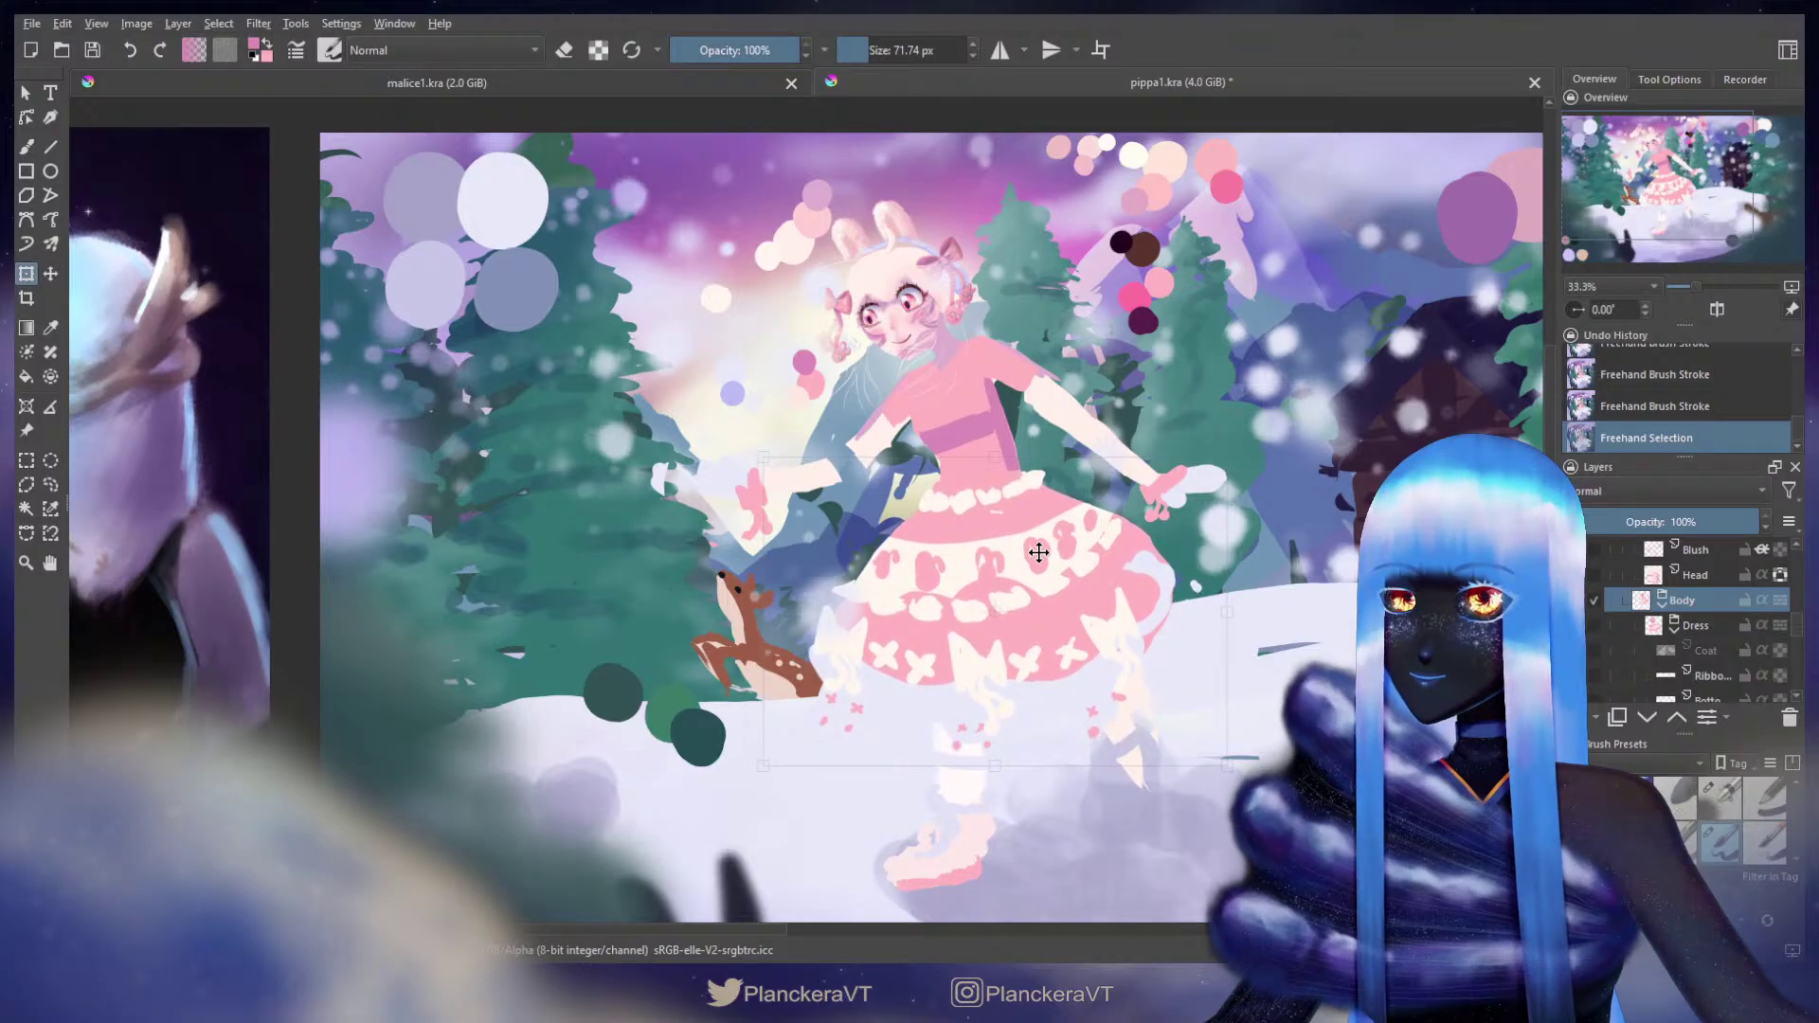
{"action": "key", "text": "Return"}
{"action": "key", "text": "ctrl+shift+a"}
Step: Paint a small dark pink navel mark on the bodice just above the waist frill
{"action": "key", "text": "b"}
{"action": "left_click_drag", "start_coordinate": [1800, 625], "coordinate": [1800, 640]}
{"action": "left_click", "coordinate": [1711, 568]}
{"action": "left_click", "coordinate": [1665, 630]}
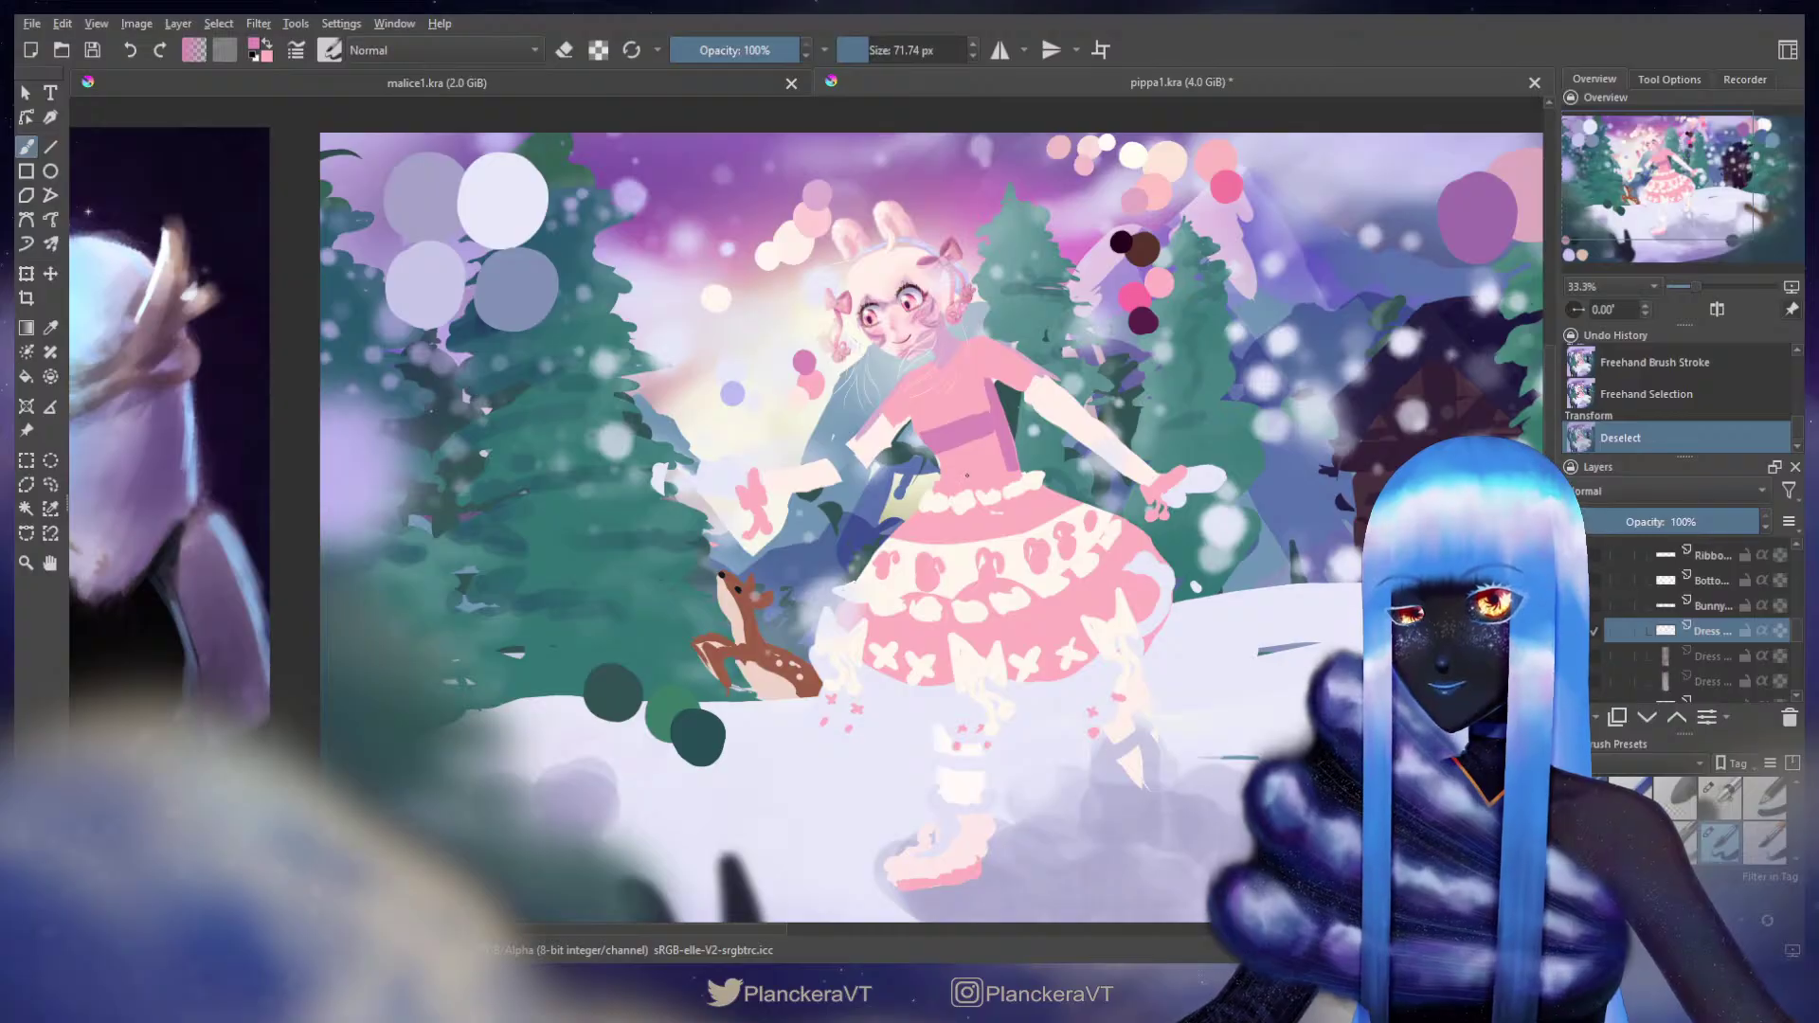
{"action": "left_click_drag", "start_coordinate": [967, 477], "coordinate": [1087, 596]}
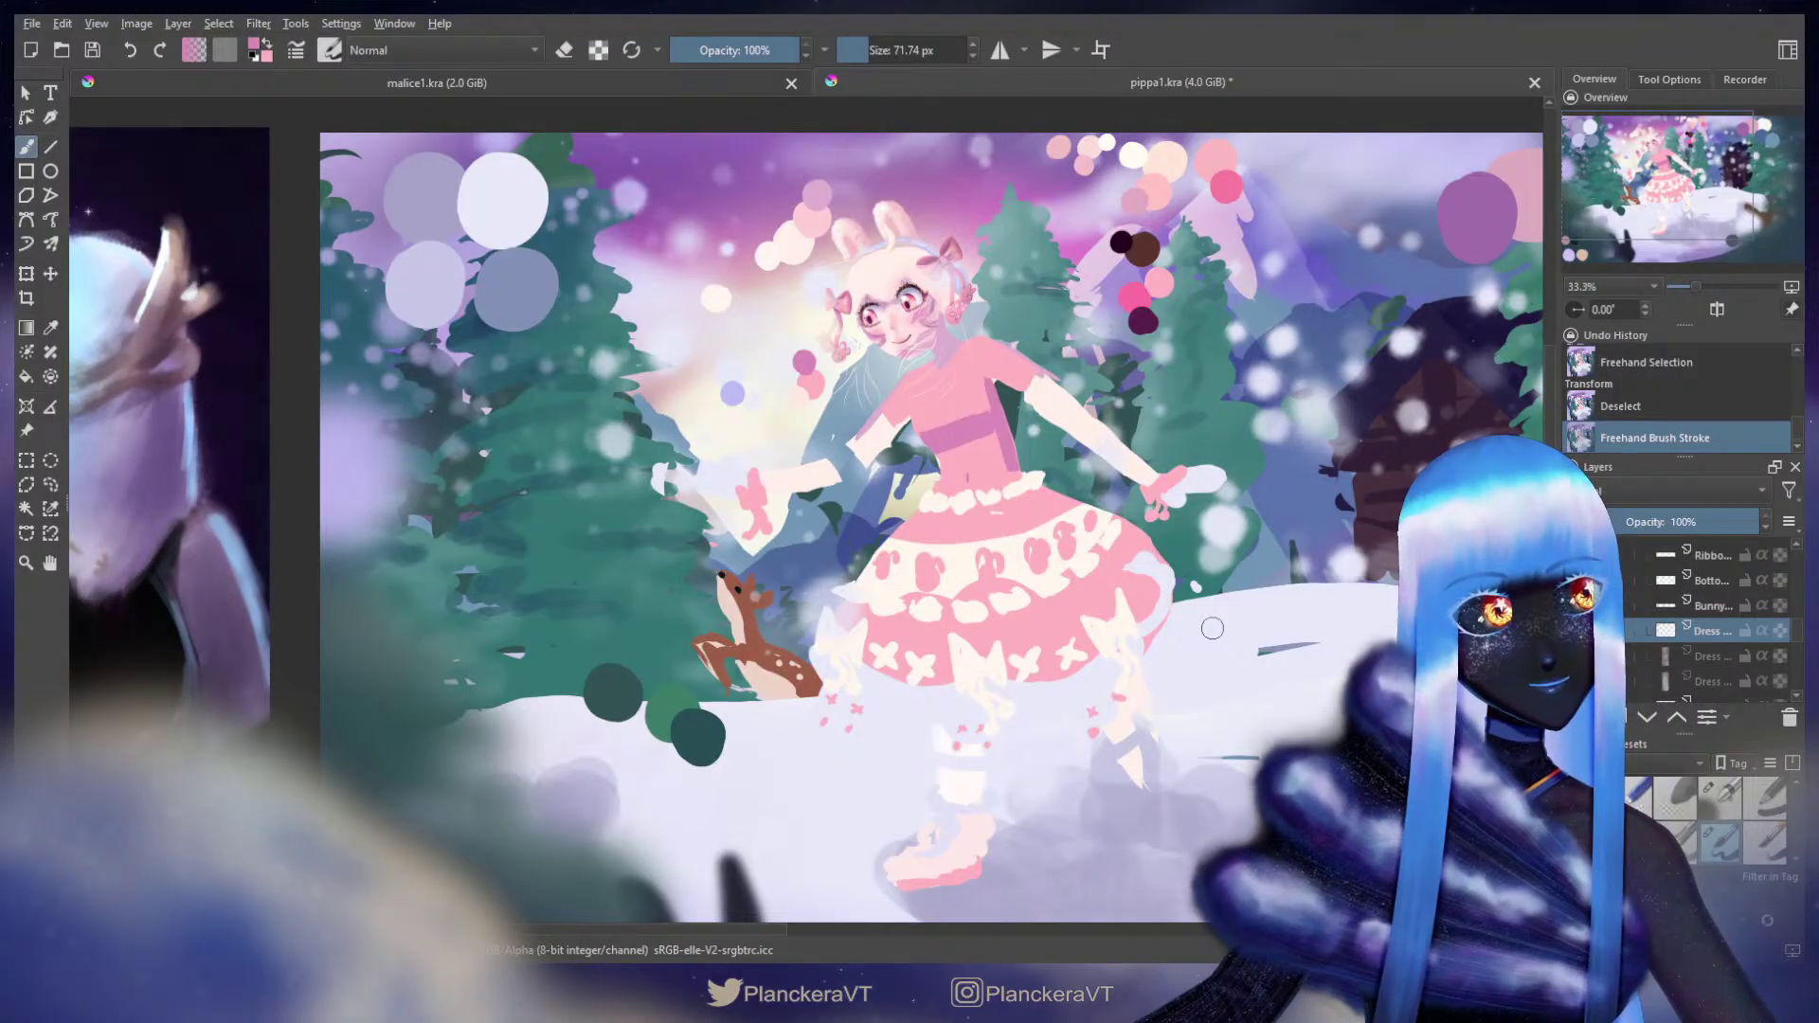
Step: Erase the navel mark from the layer it was painted on
{"action": "scroll", "coordinate": [1212, 628], "scroll_direction": "up", "scroll_amount": 1, "text": "ctrl"}
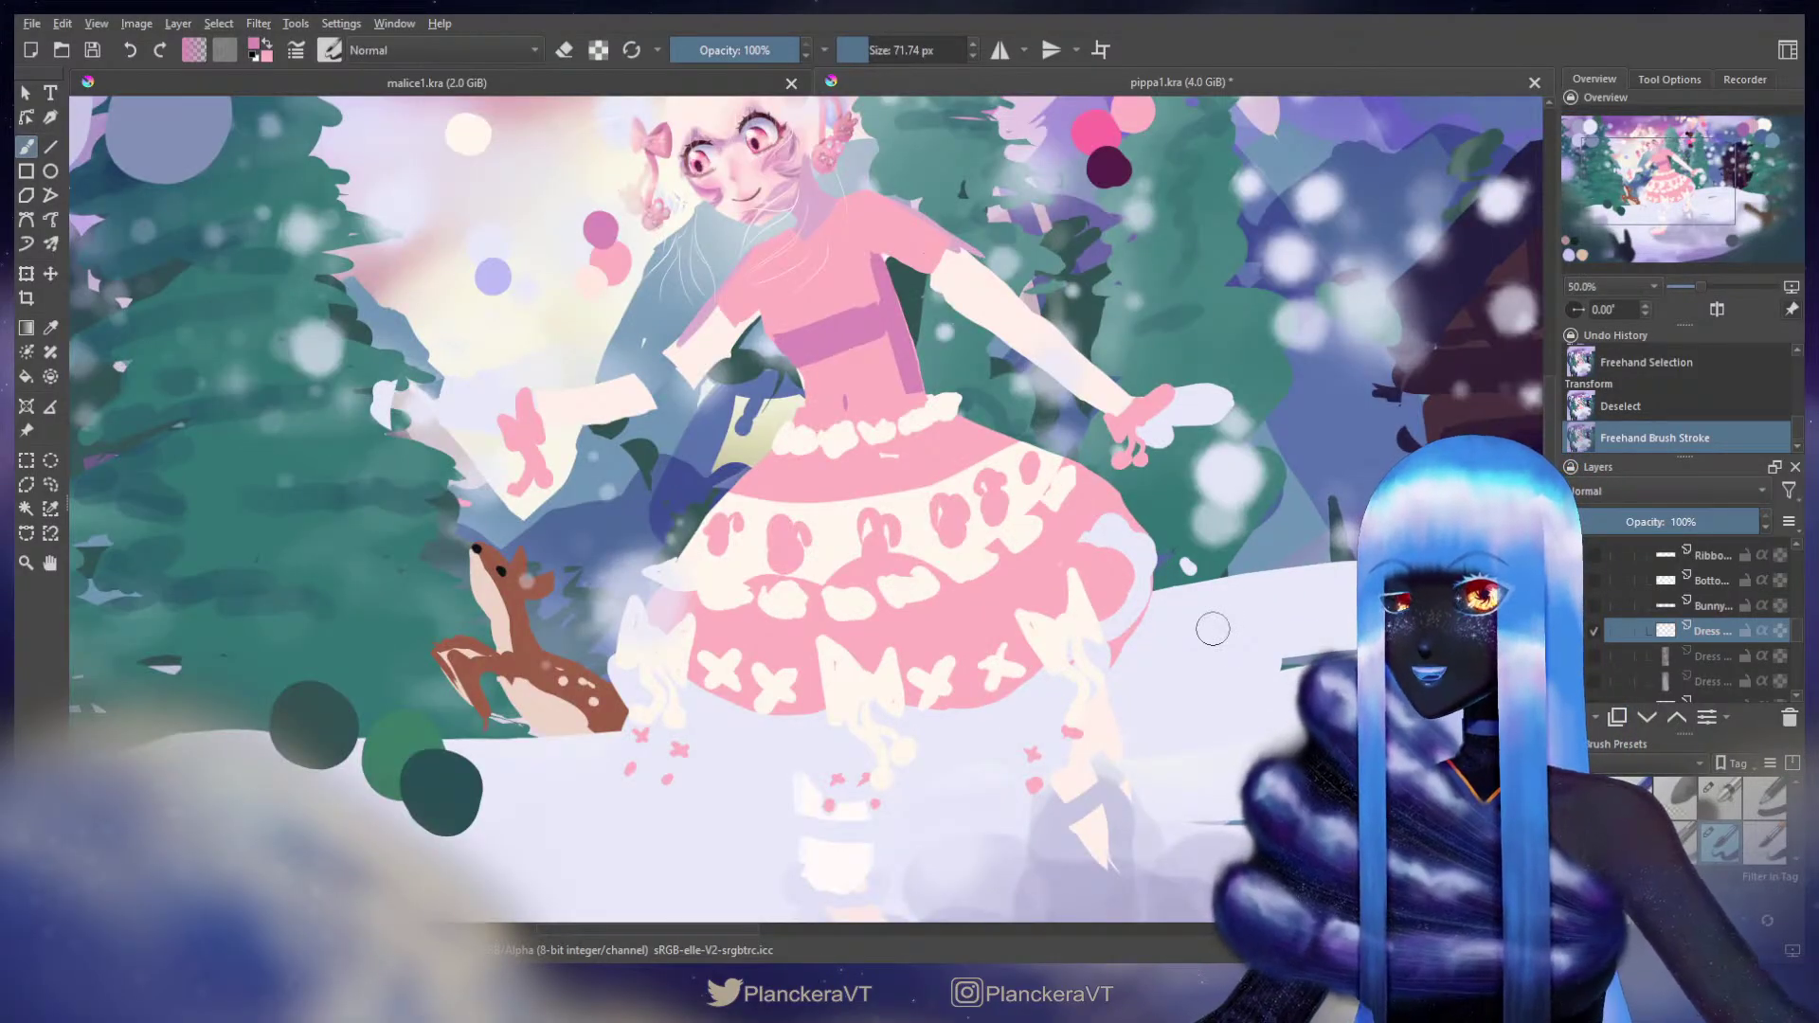
{"action": "scroll", "coordinate": [1212, 629], "scroll_direction": "up", "scroll_amount": 1}
{"action": "left_click_drag", "start_coordinate": [750, 226], "coordinate": [1034, 550]}
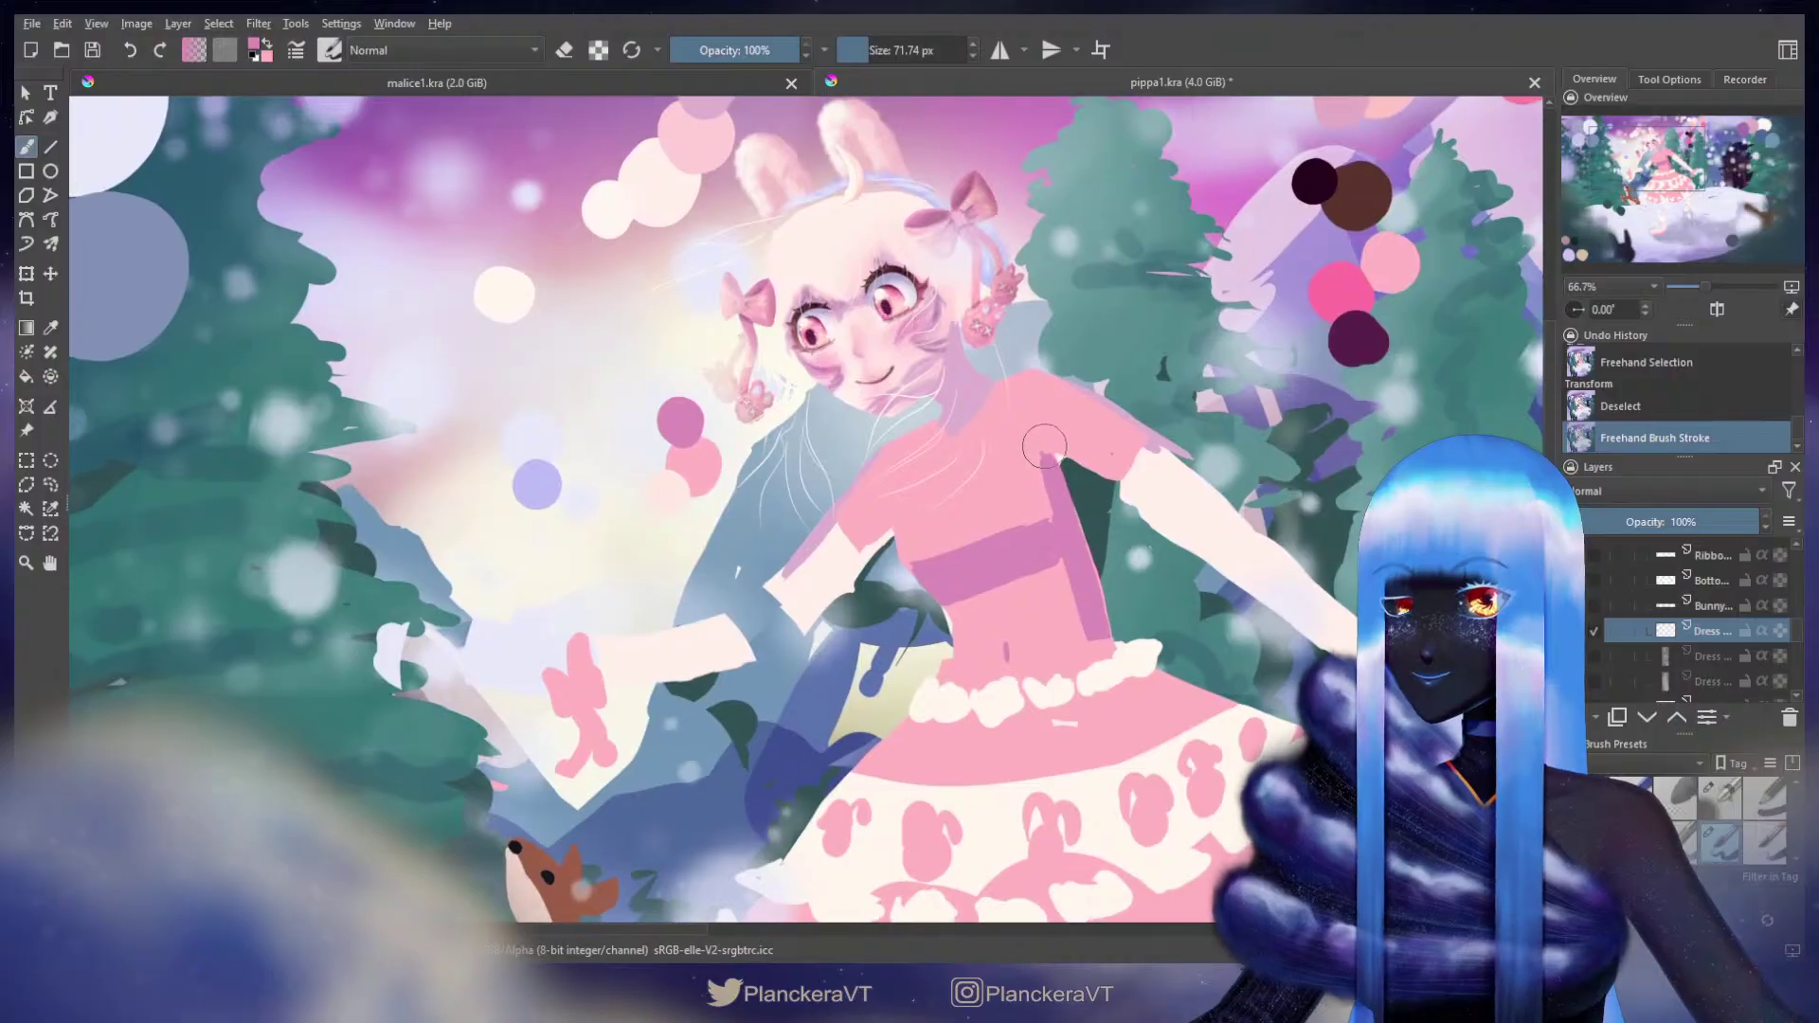
{"action": "key", "text": "e"}
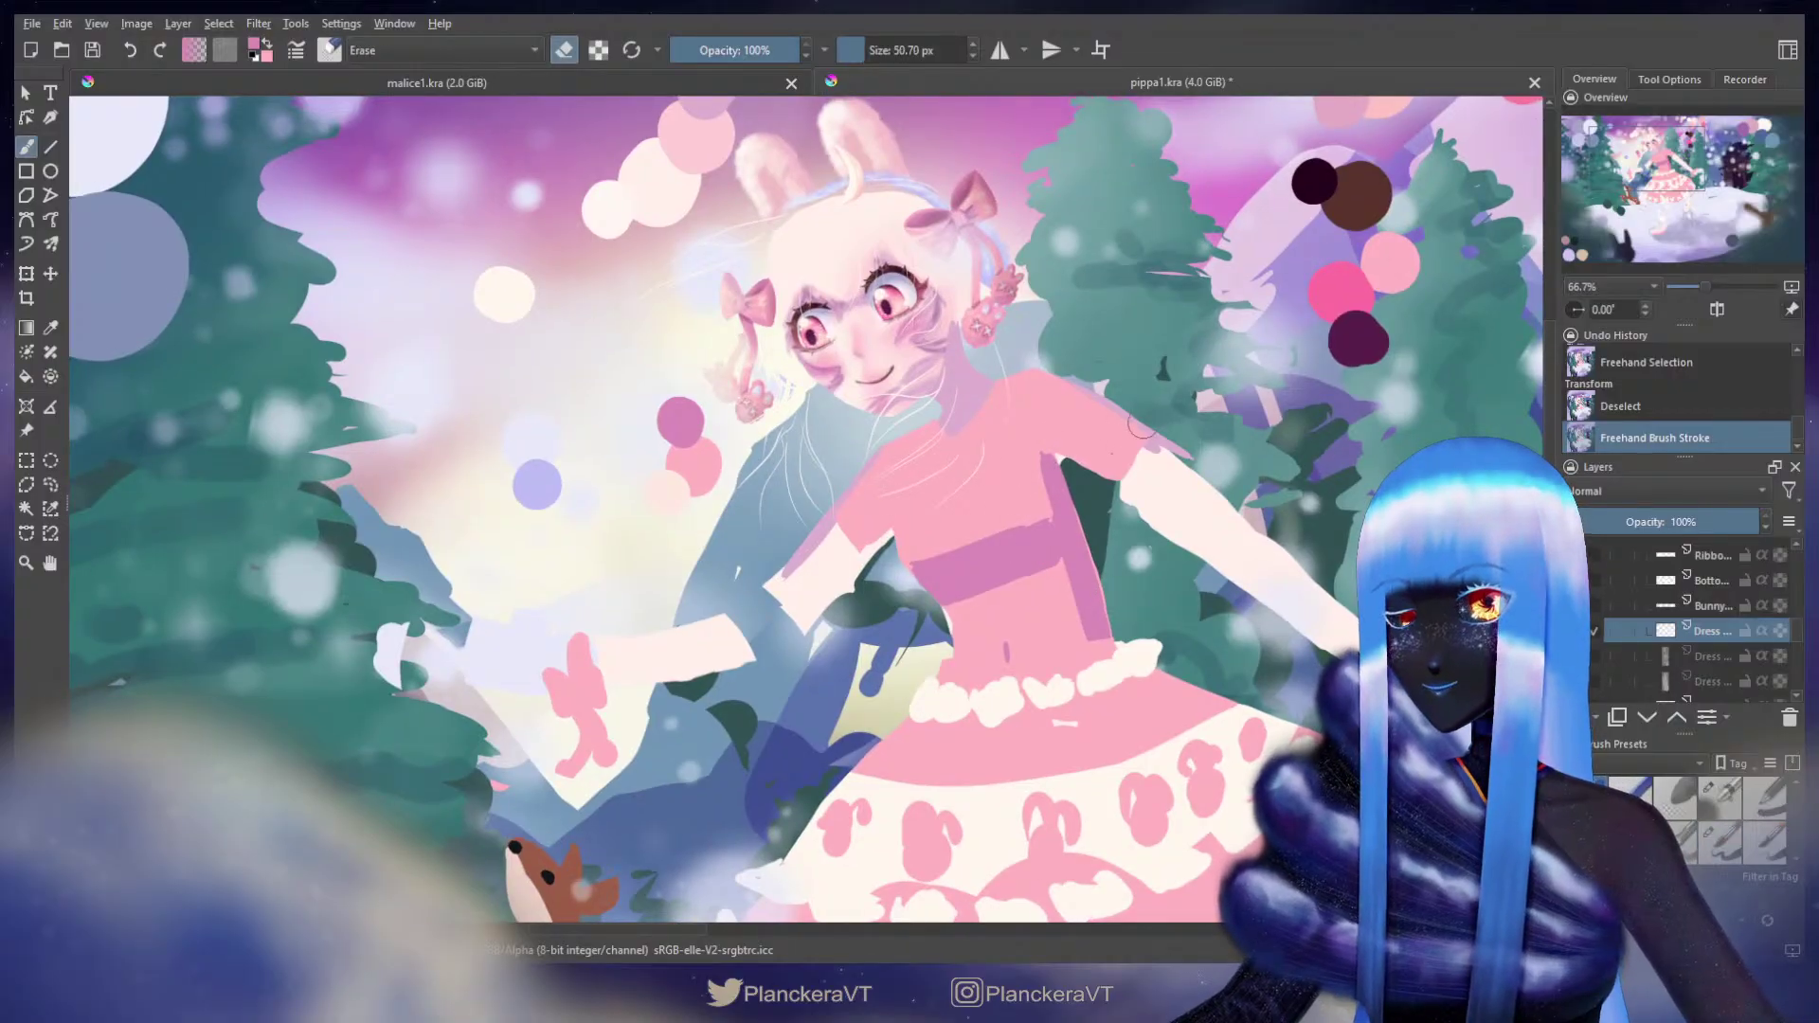
{"action": "left_click", "coordinate": [1153, 438]}
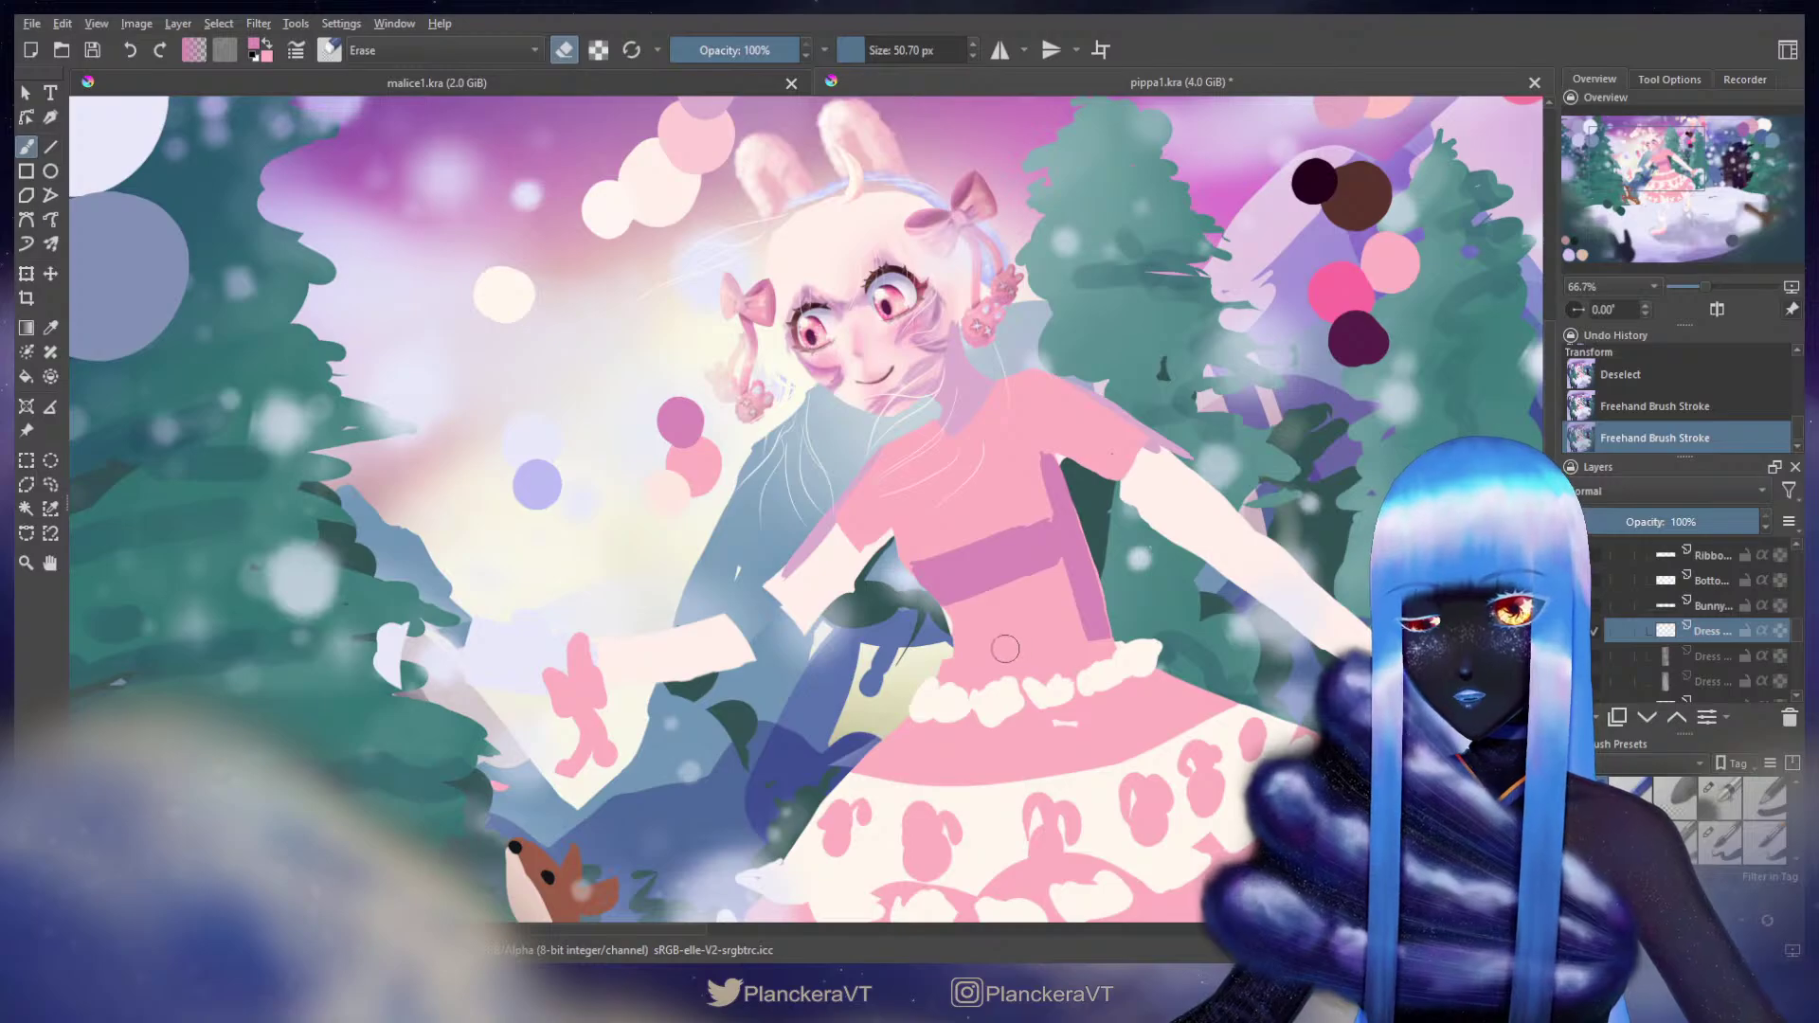
{"action": "left_click", "coordinate": [1007, 646]}
Step: Paint the small dark pink navel mark above the waist frill on the Dress layer
{"action": "left_click_drag", "start_coordinate": [1796, 628], "coordinate": [1796, 637]}
{"action": "left_click", "coordinate": [1716, 642]}
{"action": "key", "text": "e"}
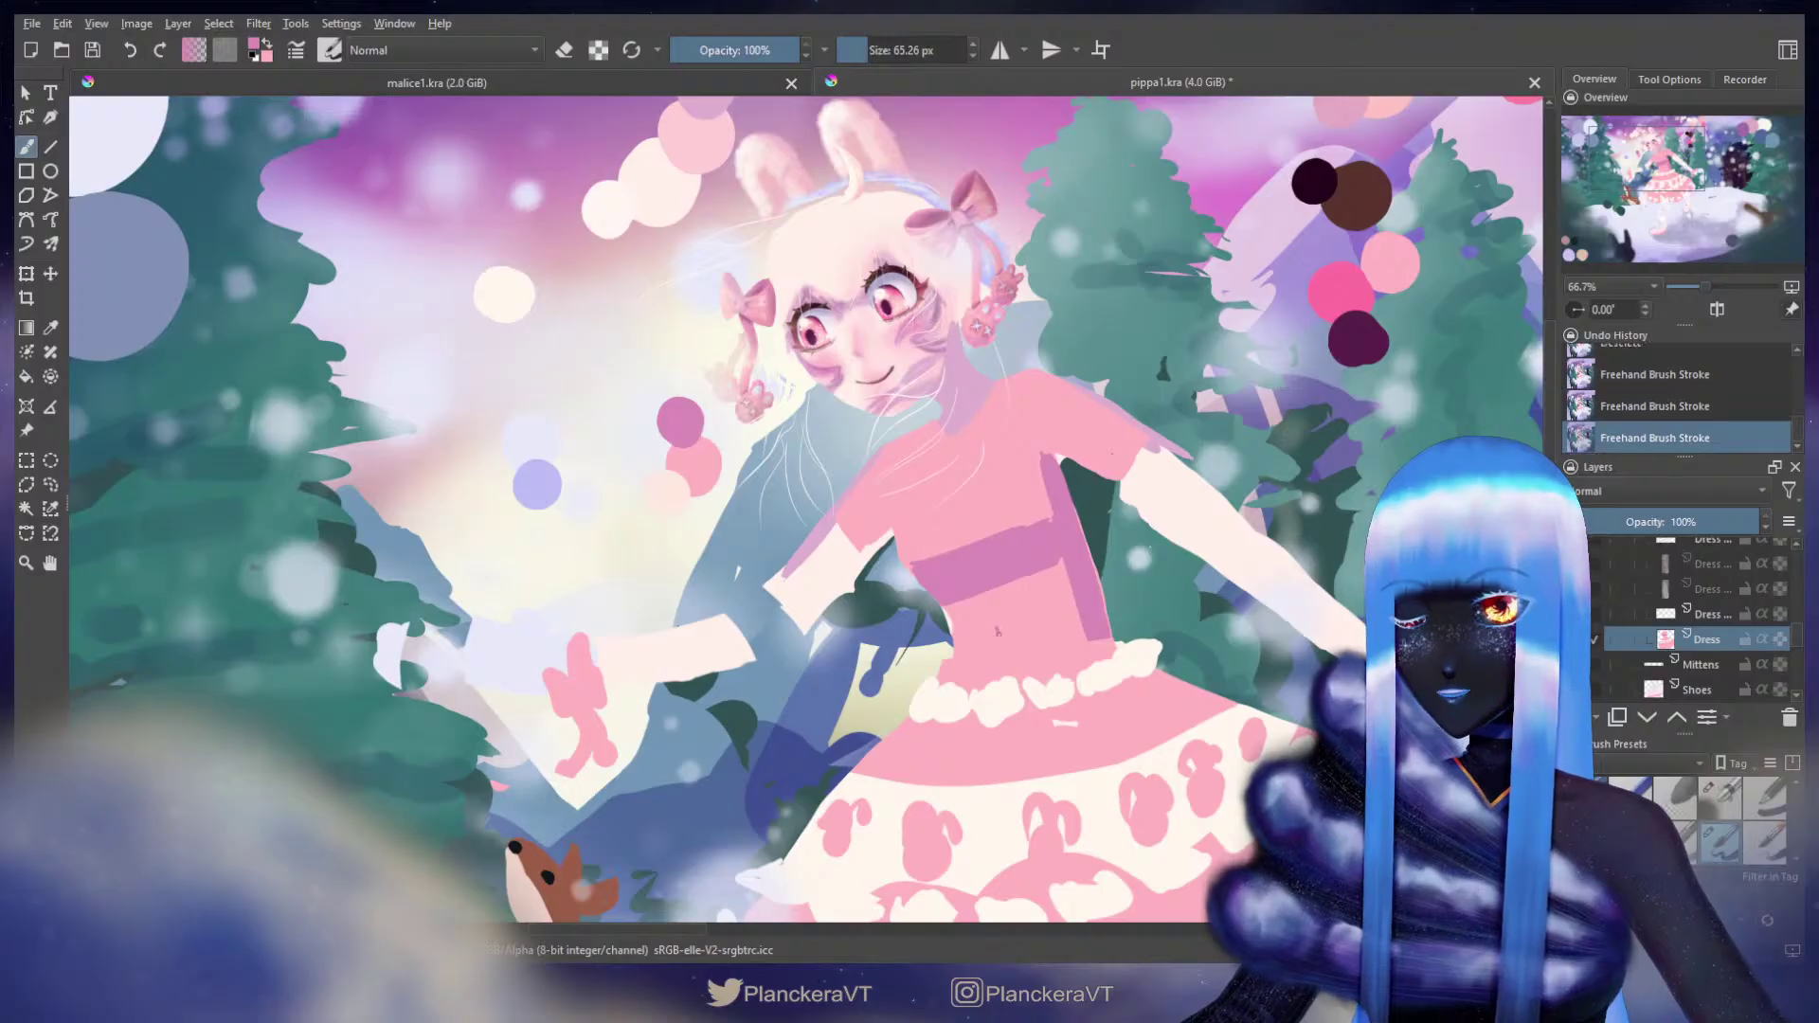
{"action": "left_click_drag", "start_coordinate": [997, 630], "coordinate": [1135, 651]}
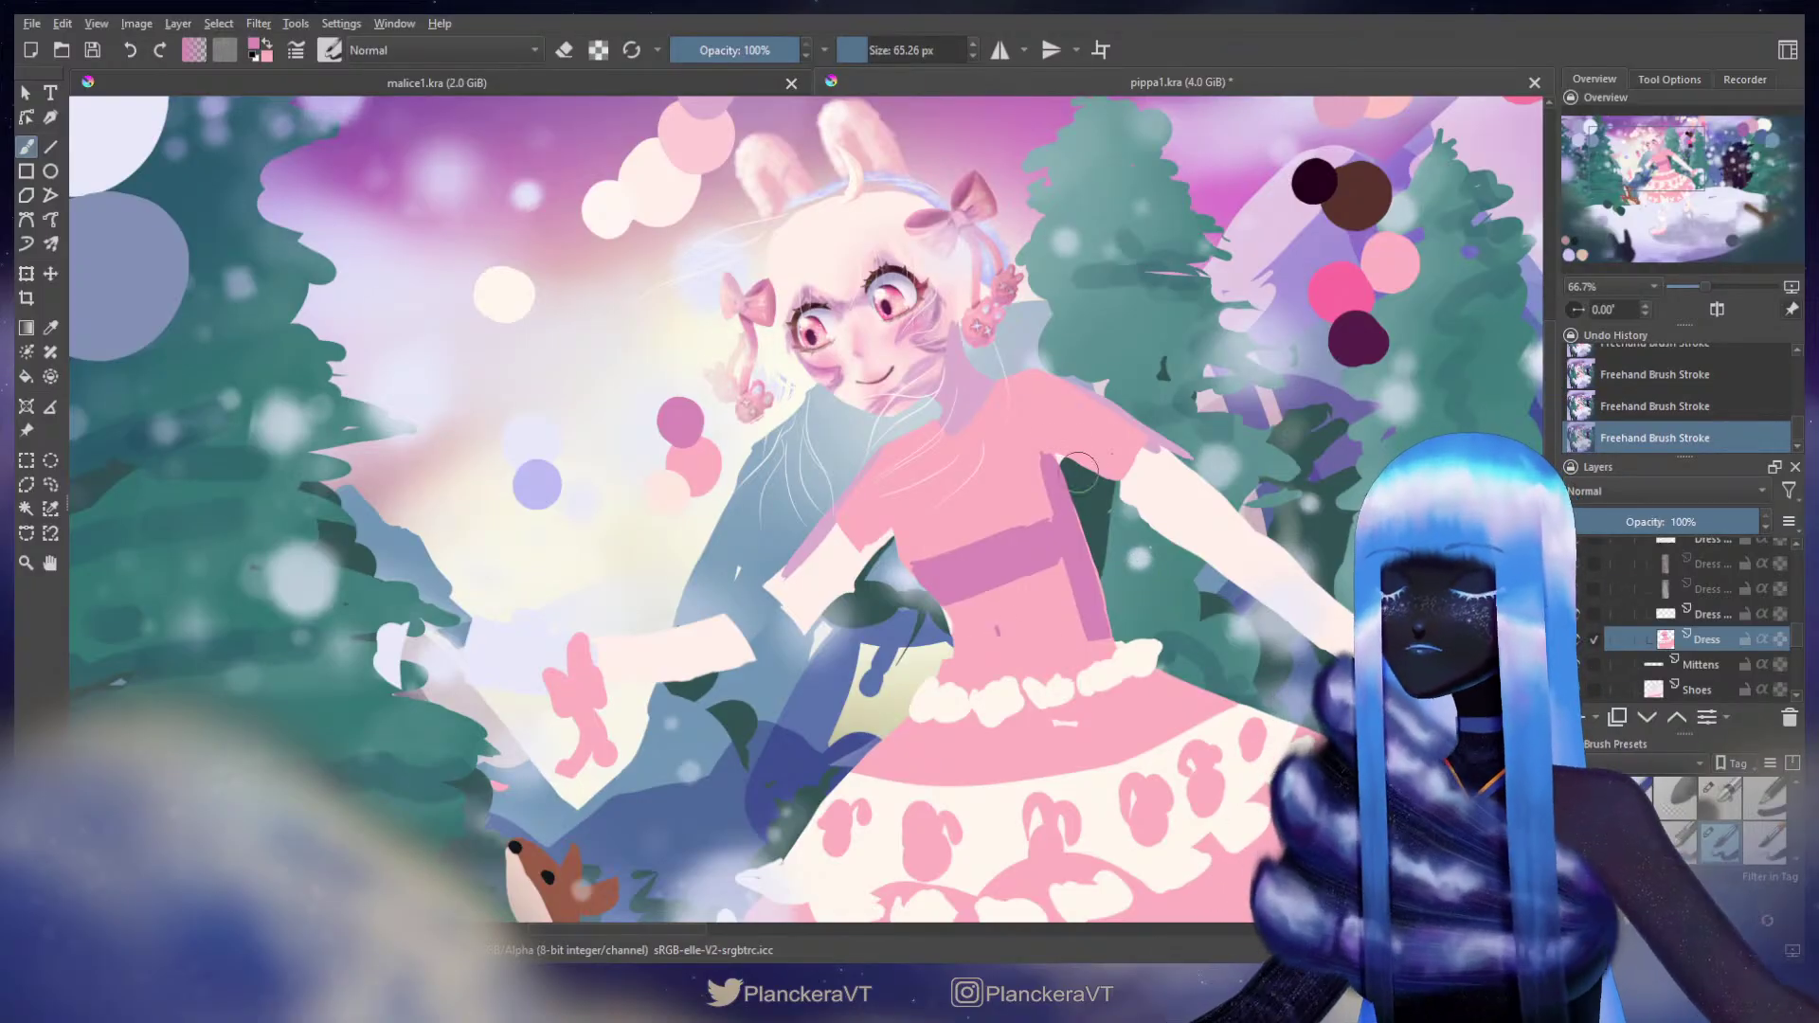
Step: Erase the sleeve's outer edge on the Dress layer and the leftover purple along both upper arms on the Body layer
{"action": "key", "text": "e"}
{"action": "mouse_move", "coordinate": [1157, 420]}
{"action": "left_mouse_down"}
{"action": "mouse_move", "coordinate": [1116, 491]}
{"action": "mouse_move", "coordinate": [1137, 436]}
{"action": "left_mouse_up"}
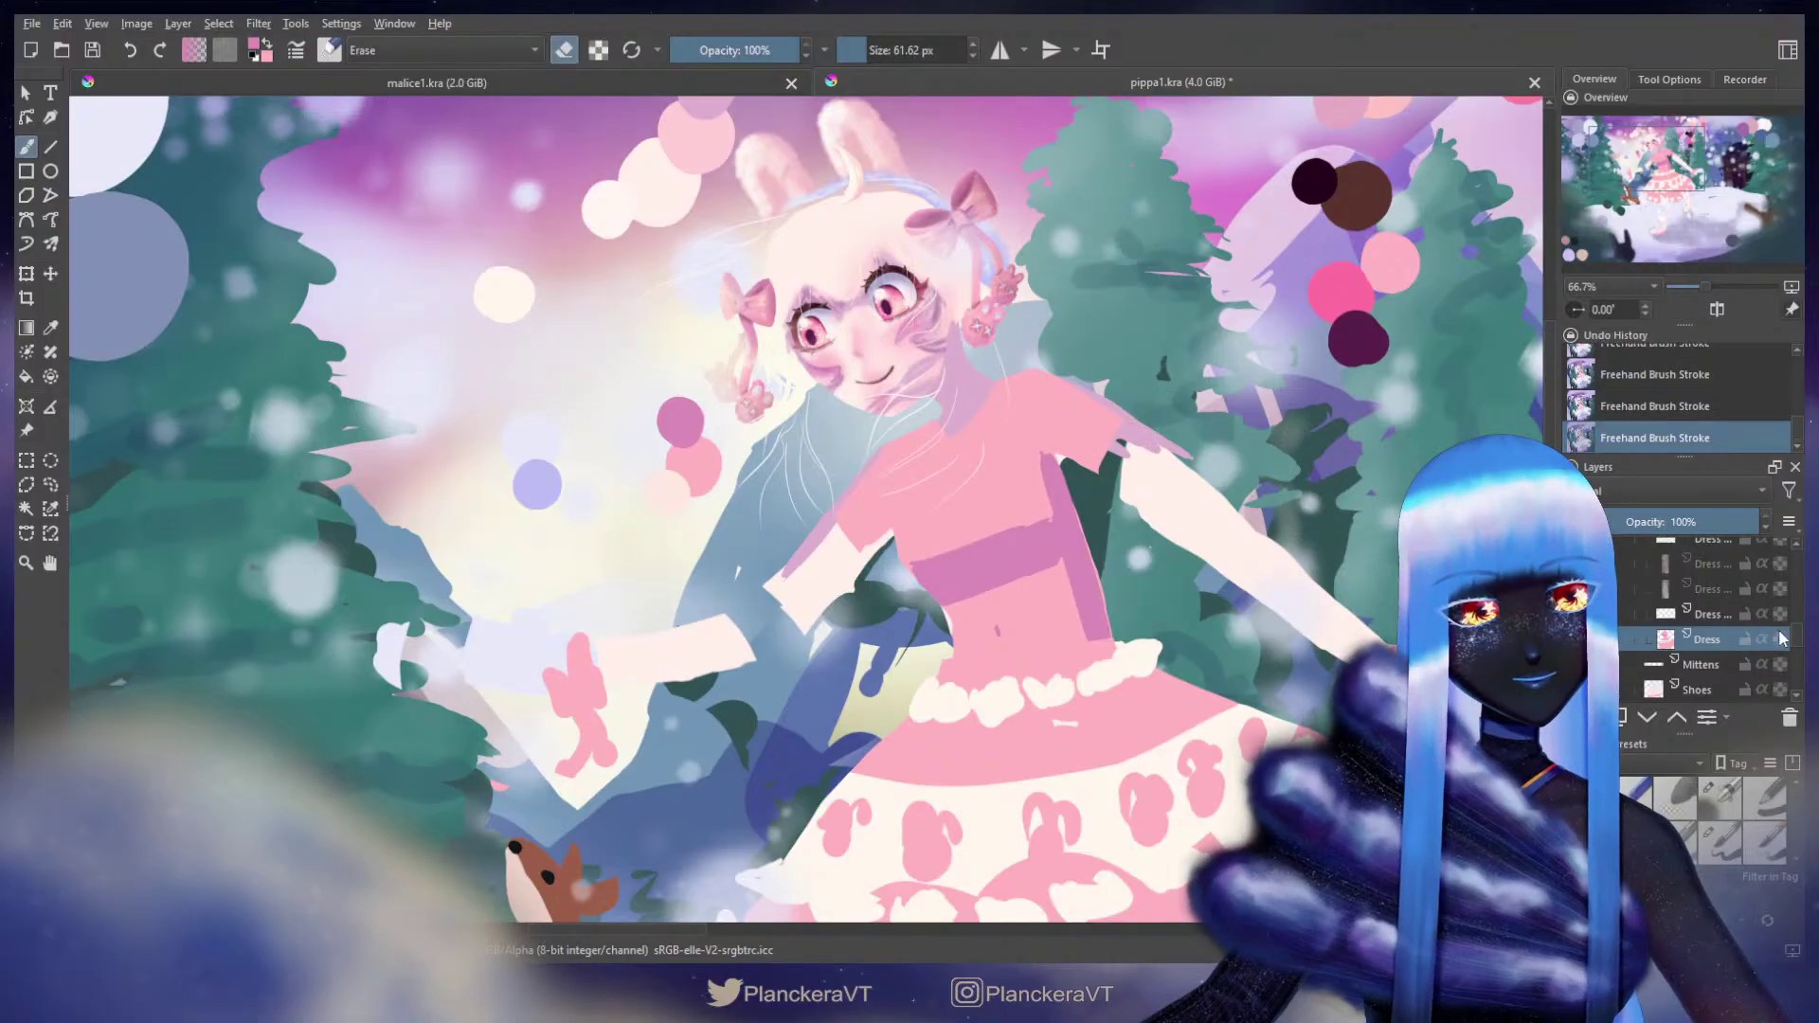
{"action": "scroll", "coordinate": [1800, 643], "scroll_direction": "down", "scroll_amount": 3}
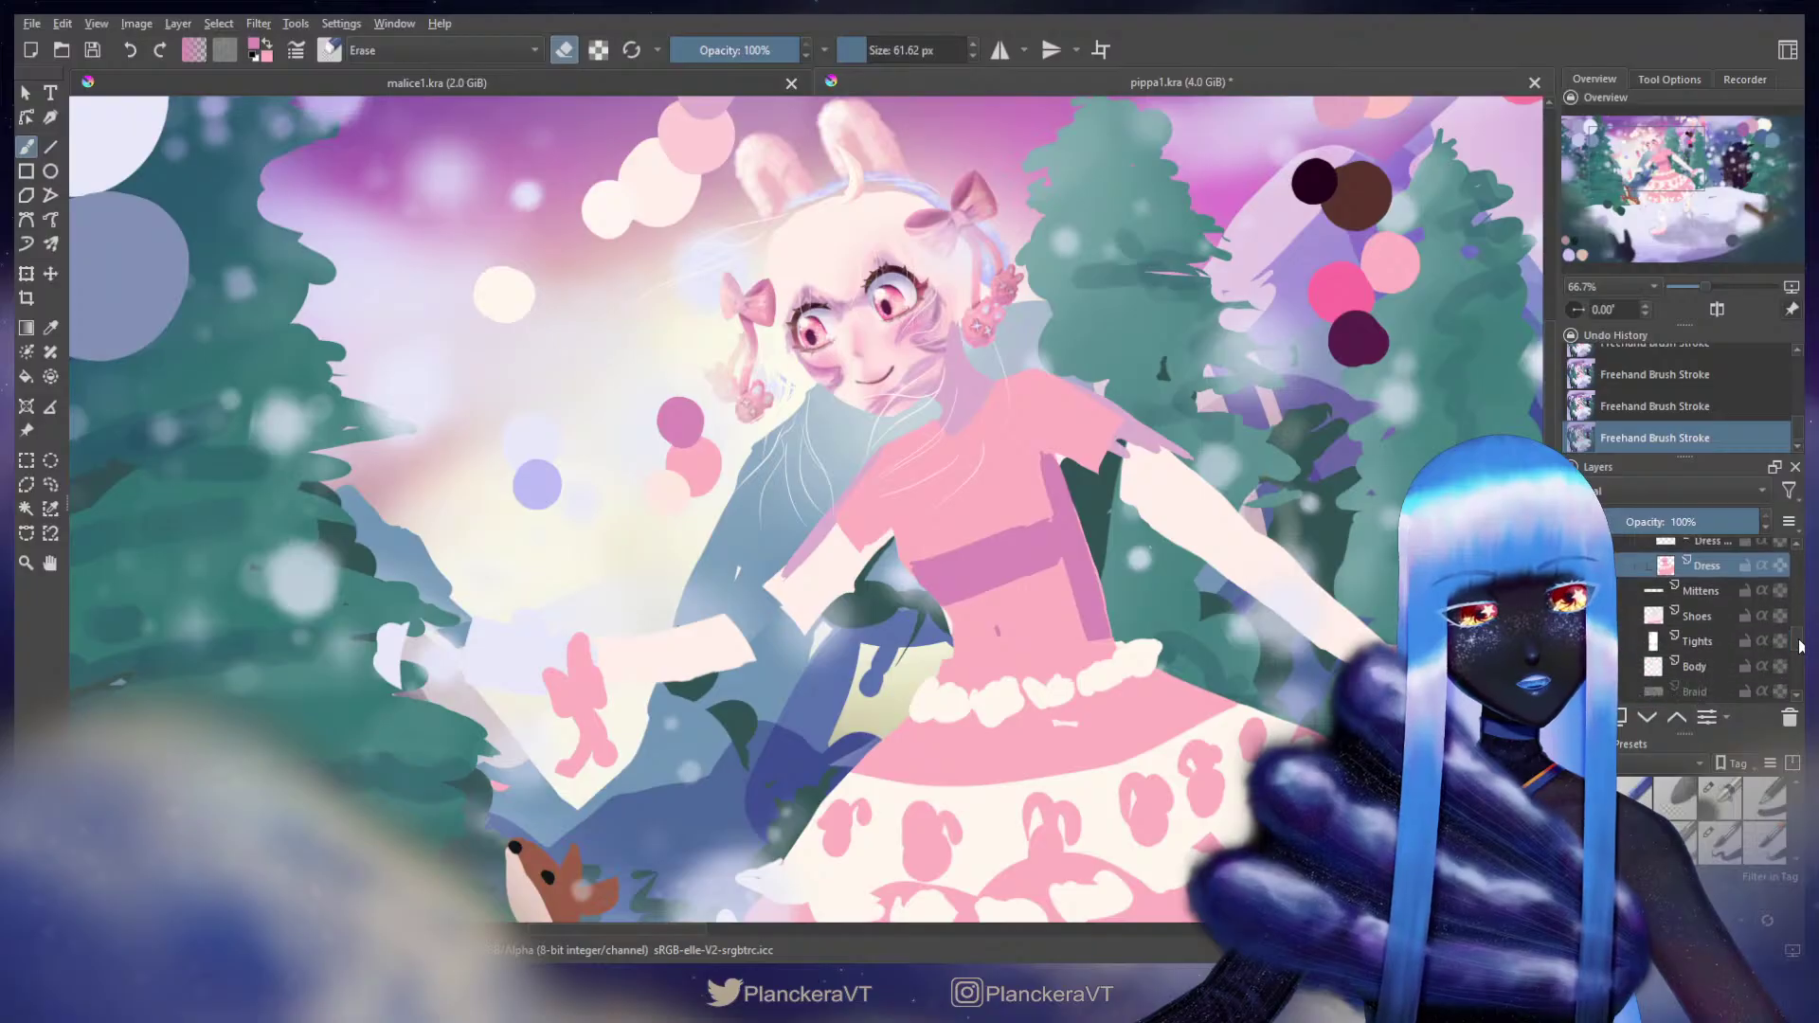
{"action": "left_click", "coordinate": [1696, 647]}
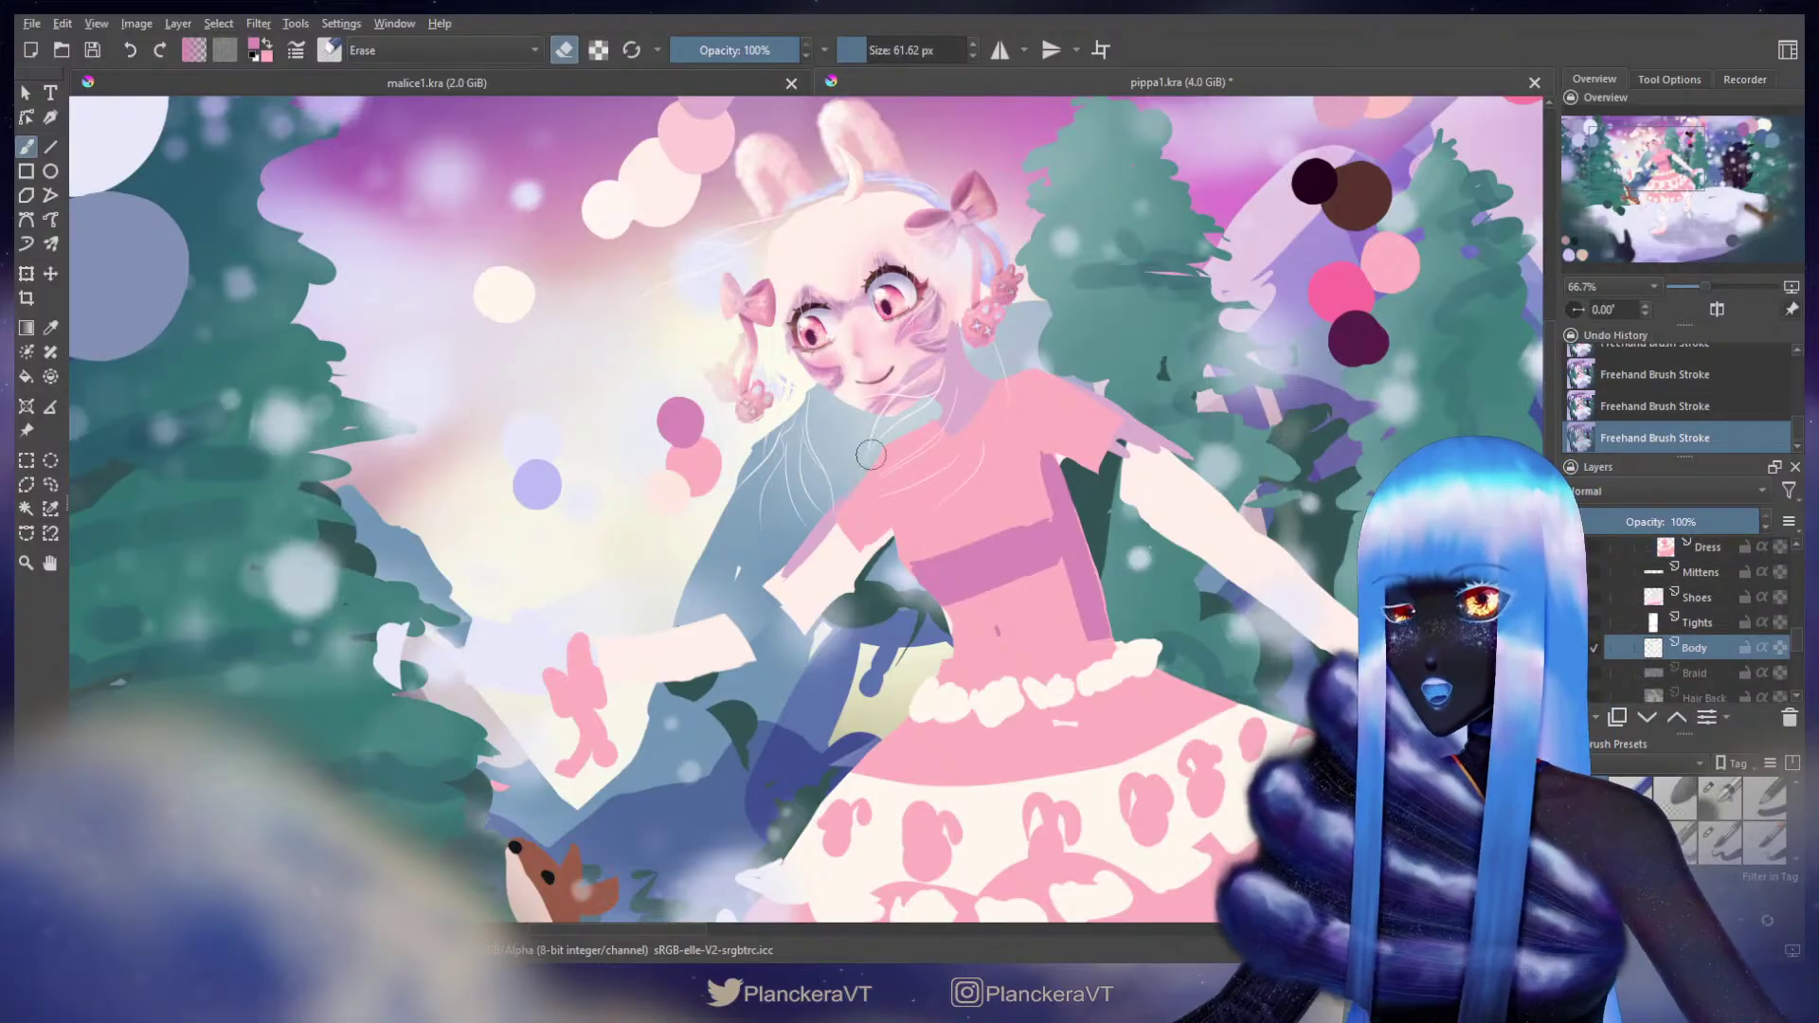
{"action": "left_click_drag", "start_coordinate": [903, 522], "coordinate": [846, 590]}
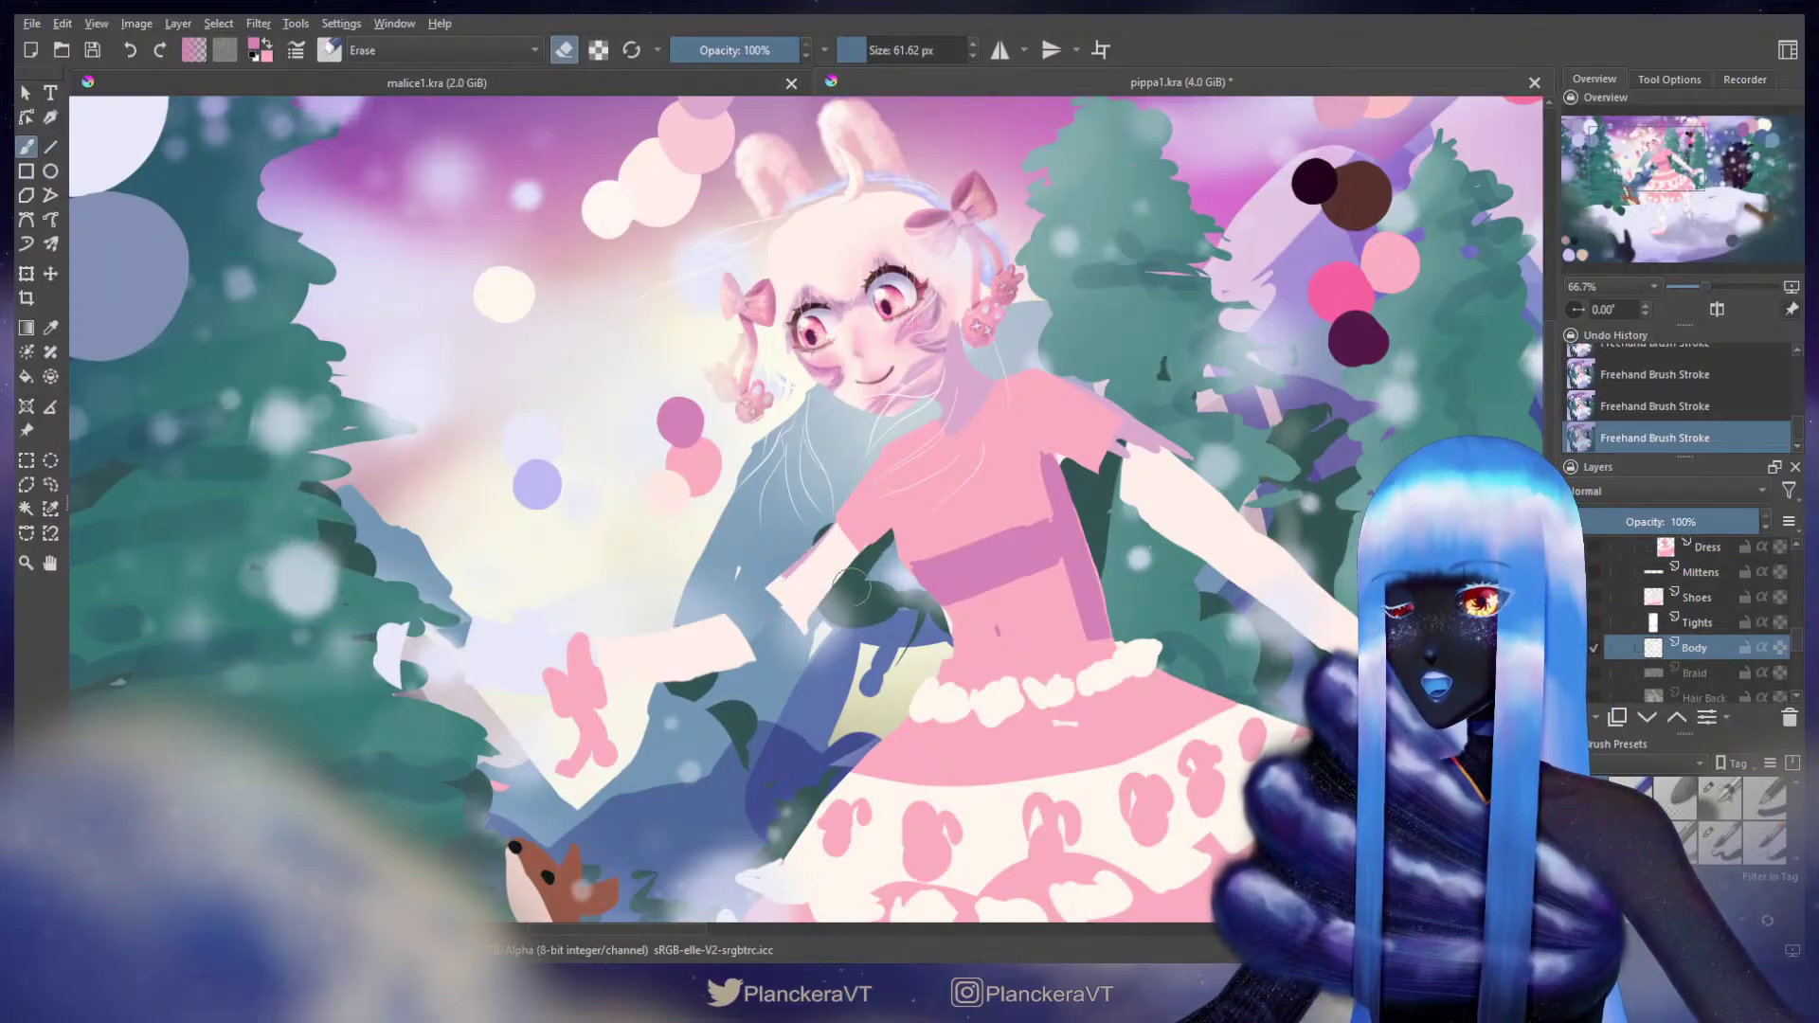
{"action": "left_click_drag", "start_coordinate": [1099, 387], "coordinate": [1202, 449]}
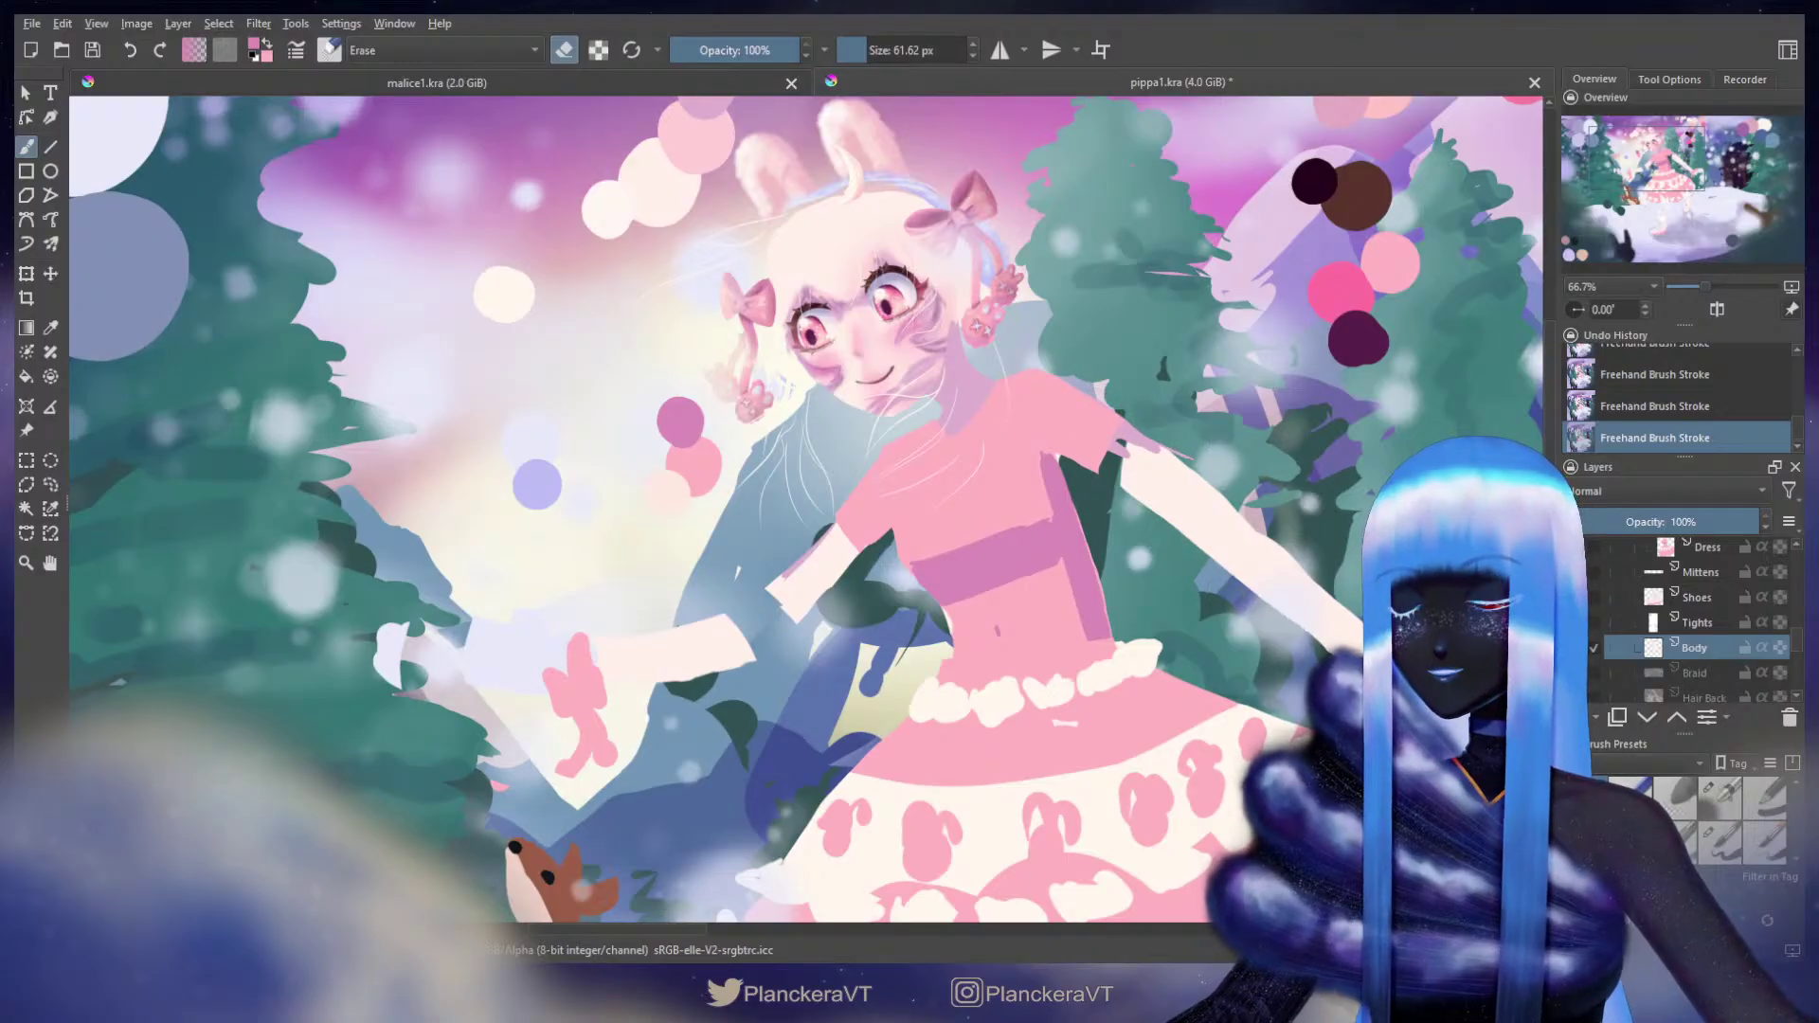
Step: Sample the pale skin colour and fill the elbow gap of the arm reaching toward the deer
{"action": "key", "text": "e"}
{"action": "left_click", "coordinate": [1164, 471], "text": "ctrl"}
{"action": "mouse_move", "coordinate": [1080, 428]}
{"action": "left_mouse_down", "text": "shift"}
{"action": "mouse_move", "coordinate": [1118, 466]}
{"action": "mouse_move", "coordinate": [1134, 446]}
{"action": "left_mouse_up", "text": "shift"}
{"action": "left_click_drag", "start_coordinate": [892, 476], "coordinate": [1073, 354]}
{"action": "mouse_move", "coordinate": [1002, 445]}
{"action": "left_mouse_down", "text": "shift"}
{"action": "mouse_move", "coordinate": [936, 529]}
{"action": "mouse_move", "coordinate": [934, 474]}
{"action": "mouse_move", "coordinate": [976, 453]}
{"action": "mouse_move", "coordinate": [957, 474]}
{"action": "left_mouse_up", "text": "shift"}
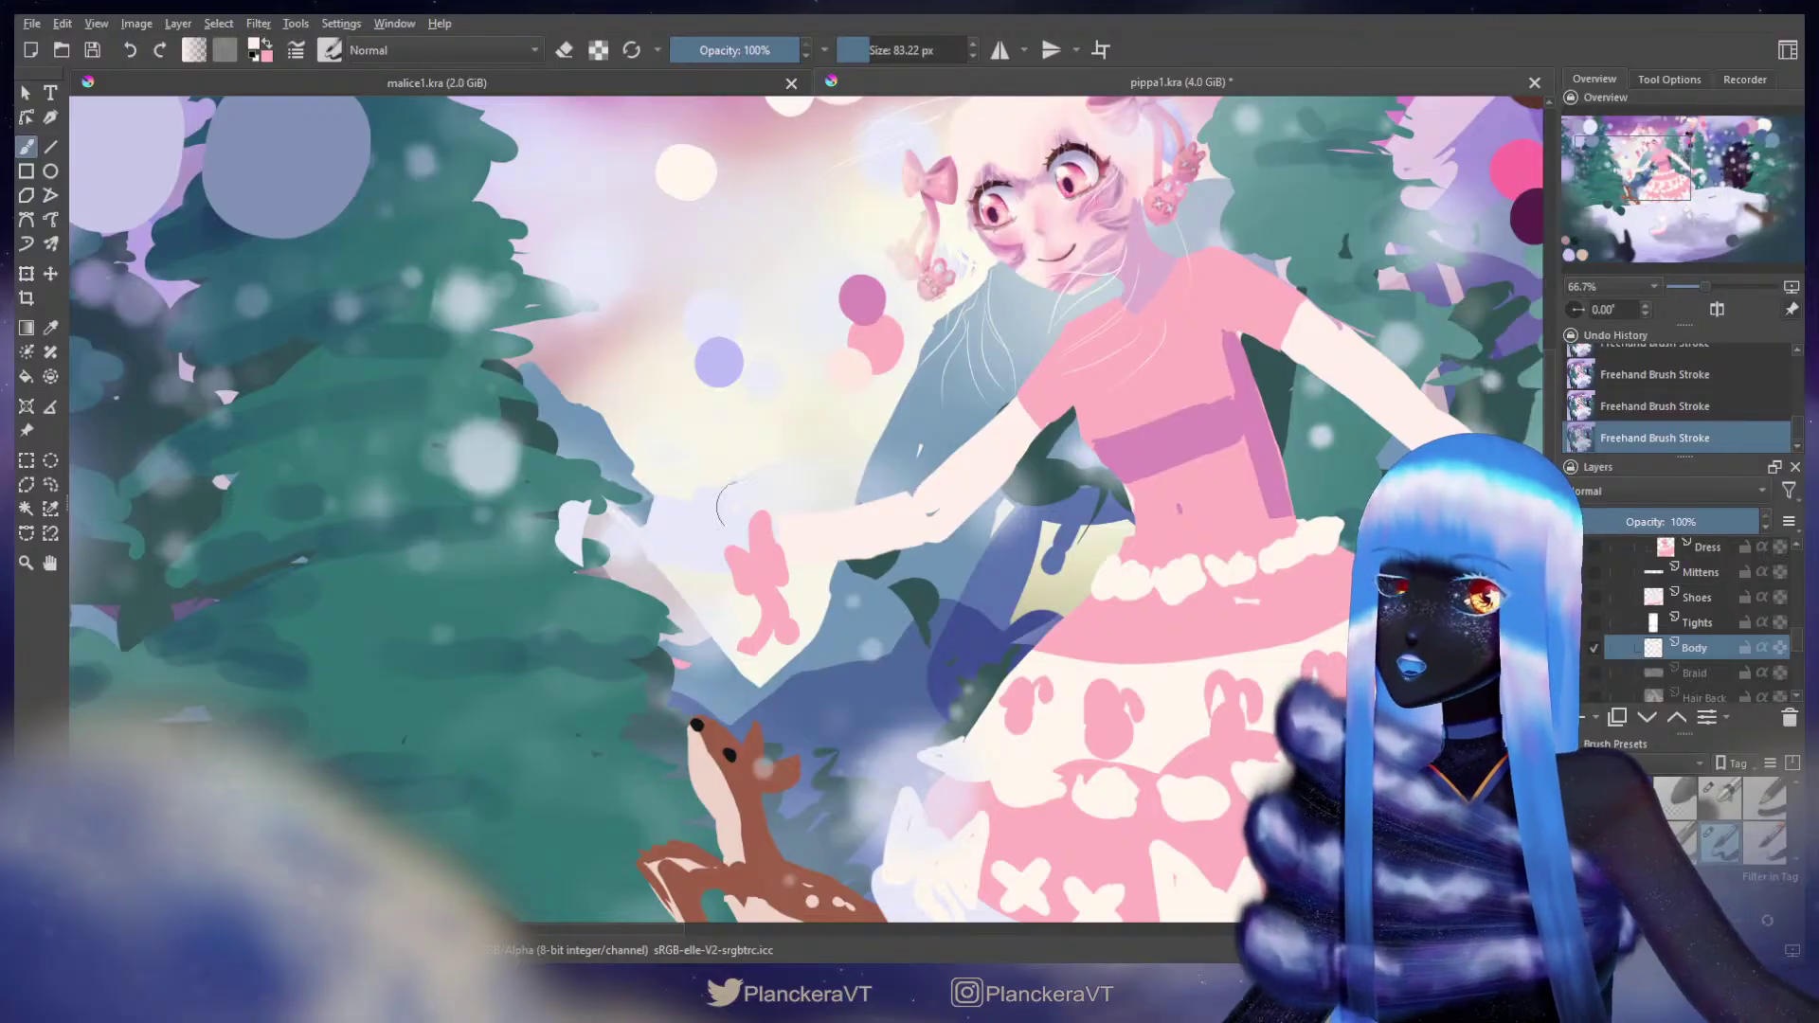
Step: Reshape the deer-side arm's elbow and forearm on the Body layer with the Transform tool, returning to the brush
{"action": "key", "text": "ctrl+t"}
{"action": "left_click", "coordinate": [1038, 612]}
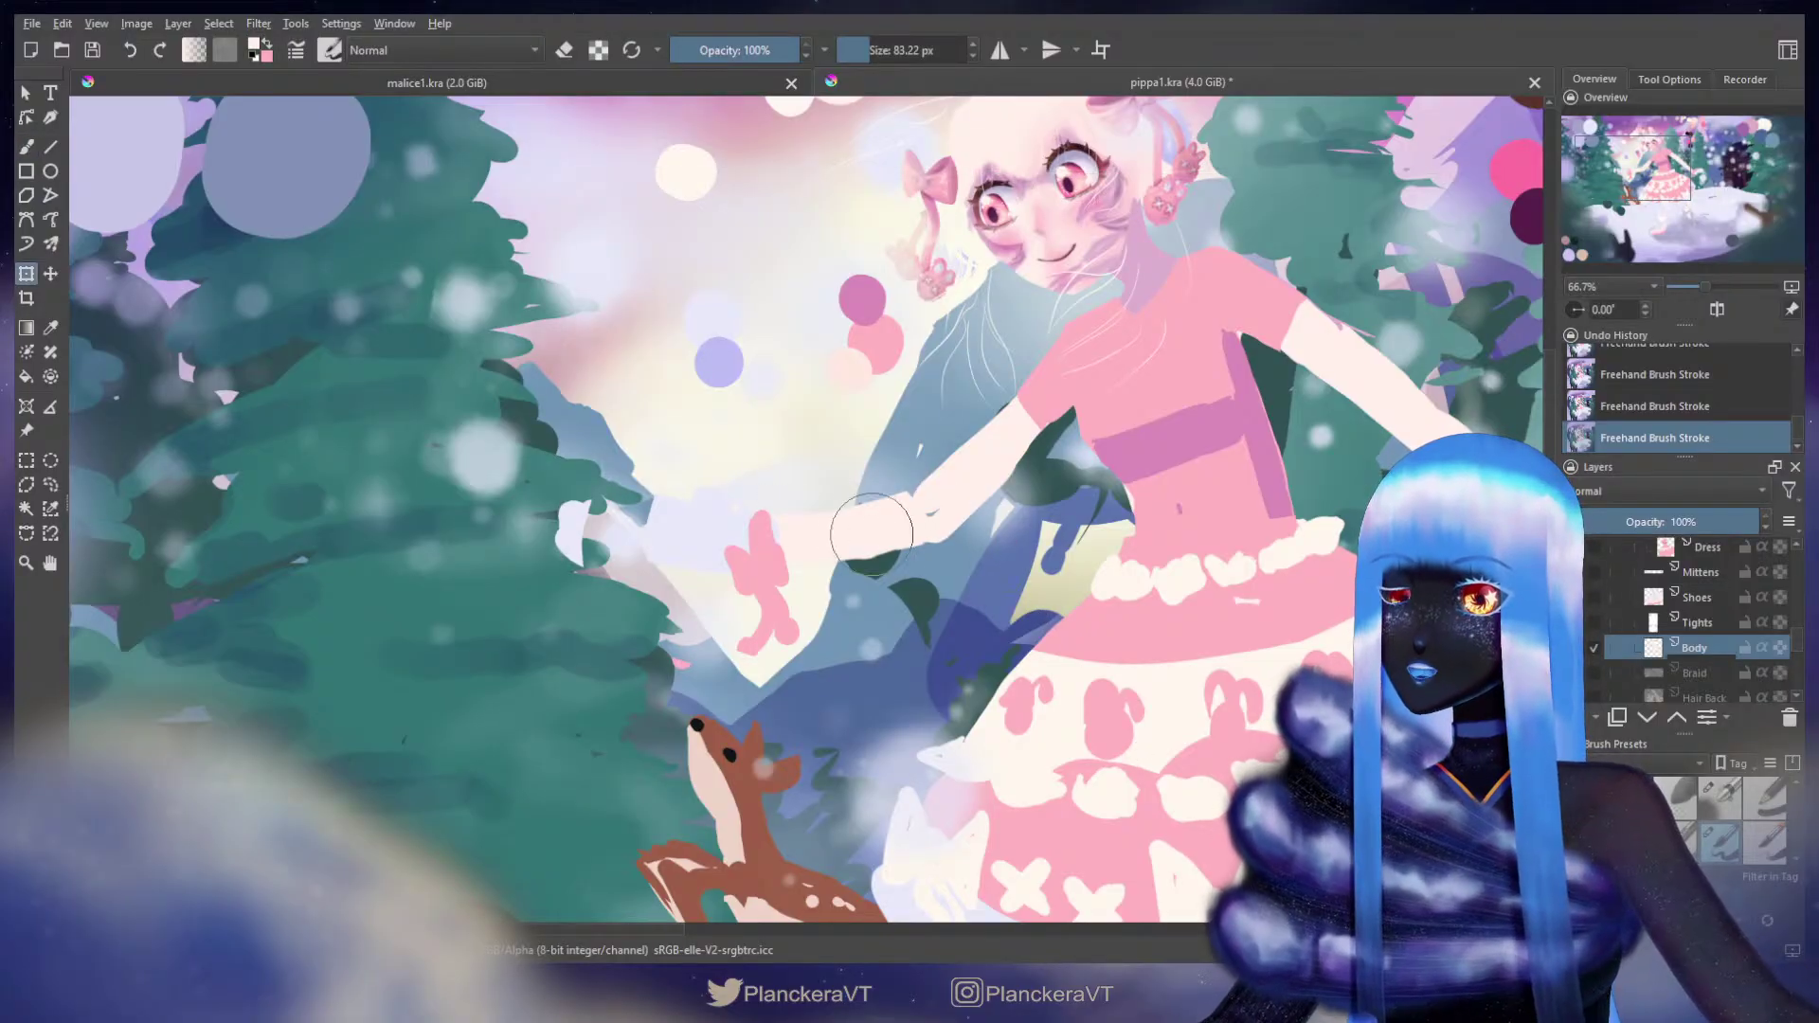
{"action": "left_click_drag", "start_coordinate": [883, 543], "coordinate": [968, 518]}
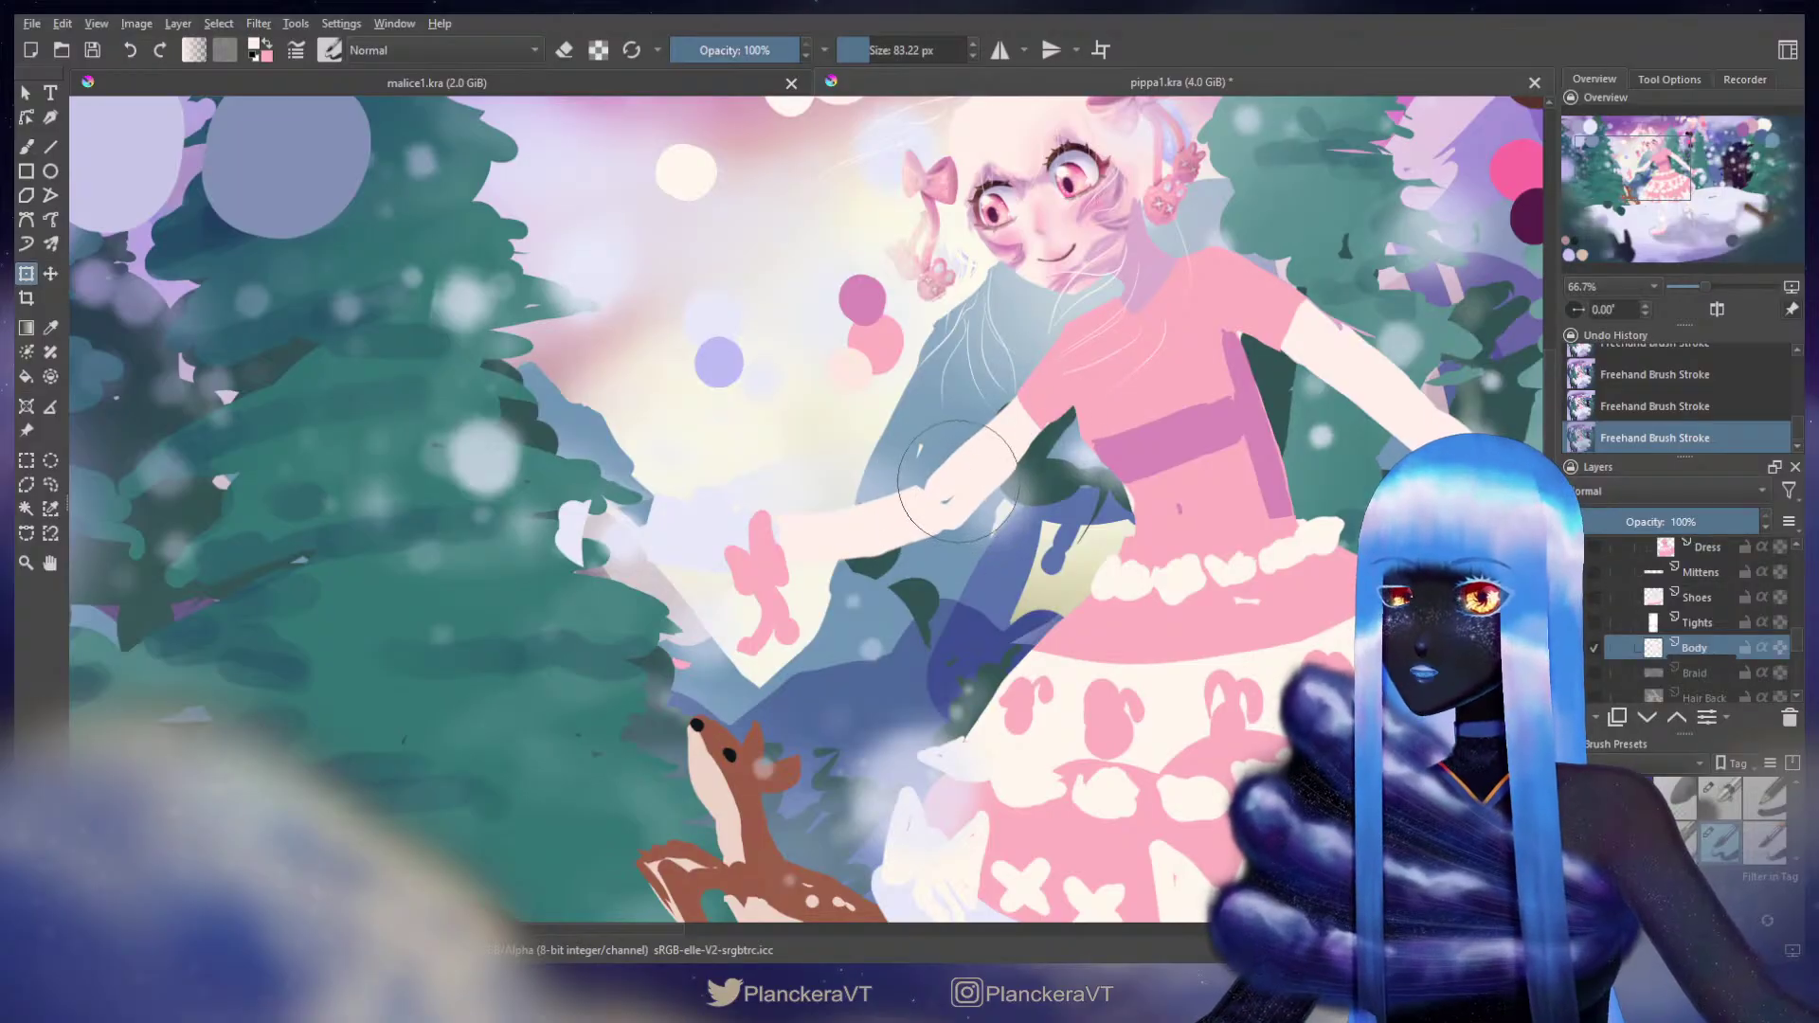
{"action": "key", "text": "b"}
Step: Paint the deer-side shoulder and sleeve of the Dress layer in pink, undoing two strokes
{"action": "left_click_drag", "start_coordinate": [1196, 446], "coordinate": [1002, 540]}
{"action": "left_click", "coordinate": [1705, 548]}
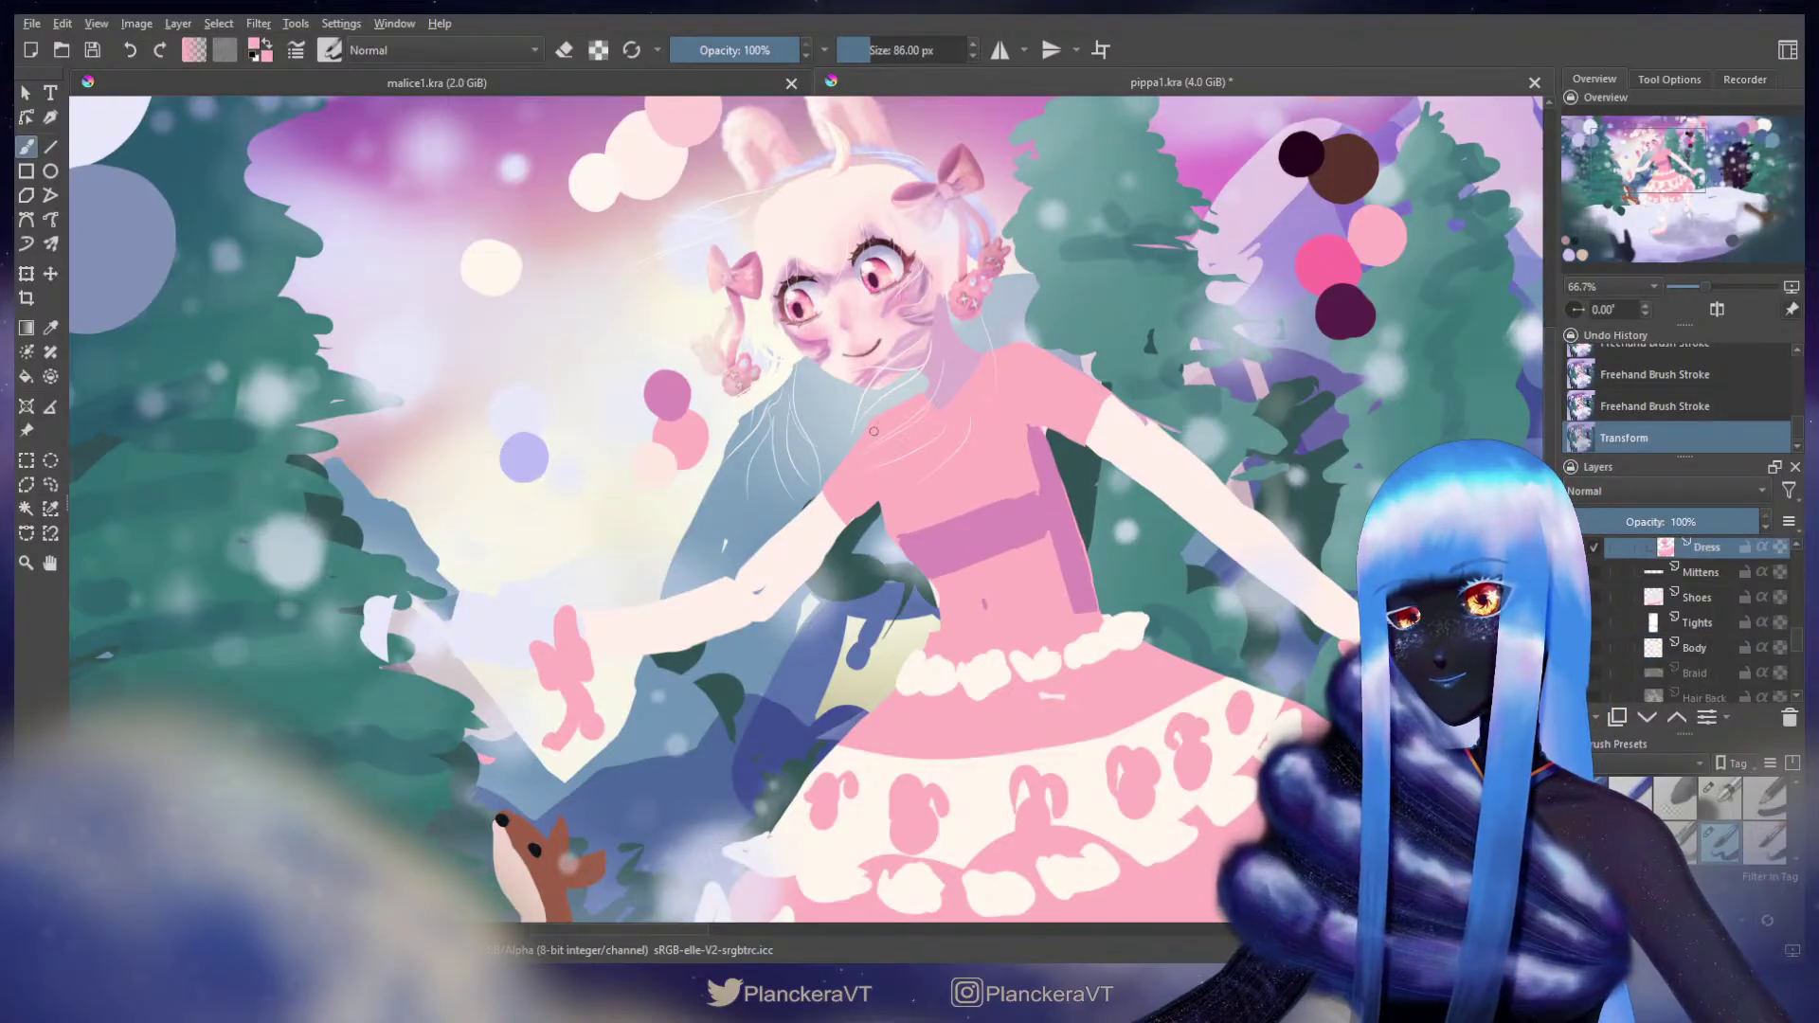
{"action": "left_click_drag", "start_coordinate": [859, 447], "coordinate": [876, 421]}
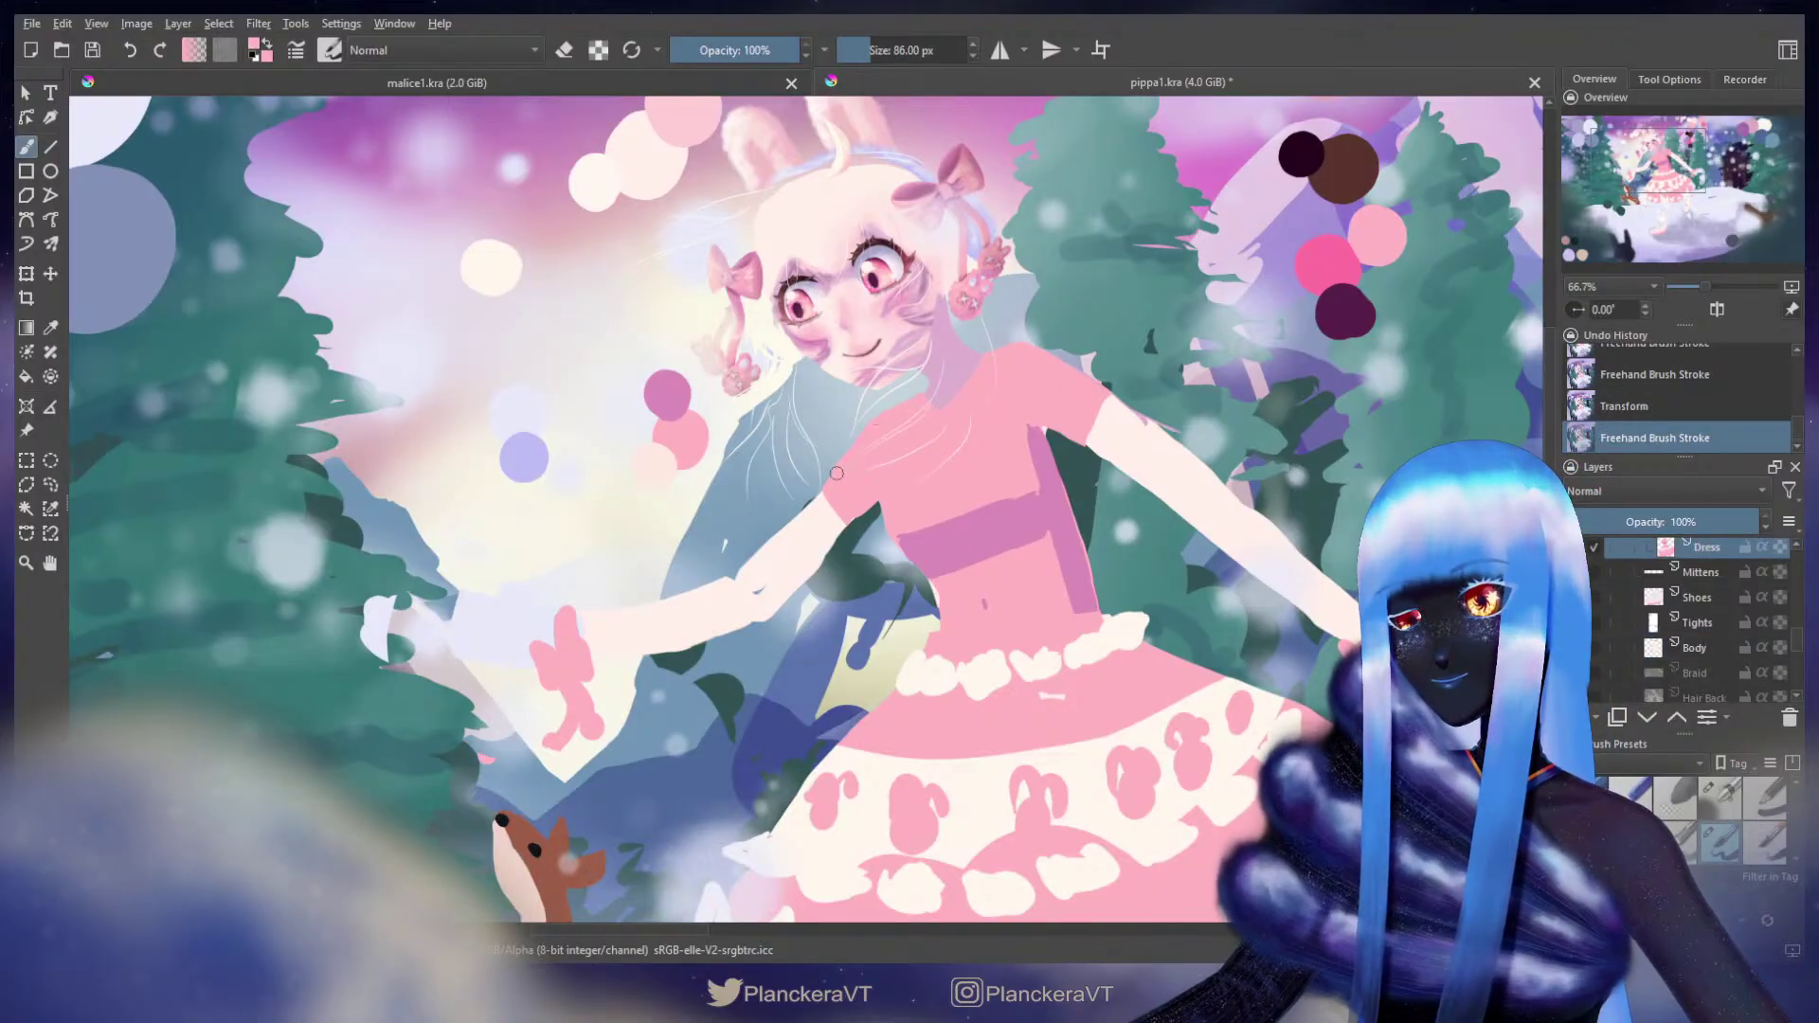
{"action": "mouse_move", "coordinate": [825, 493]}
{"action": "left_mouse_down"}
{"action": "mouse_move", "coordinate": [852, 527]}
{"action": "mouse_move", "coordinate": [945, 468]}
{"action": "mouse_move", "coordinate": [927, 461]}
{"action": "mouse_move", "coordinate": [1011, 548]}
{"action": "mouse_move", "coordinate": [883, 494]}
{"action": "left_mouse_up"}
{"action": "key", "text": "ctrl+z"}
{"action": "key", "text": "ctrl+z"}
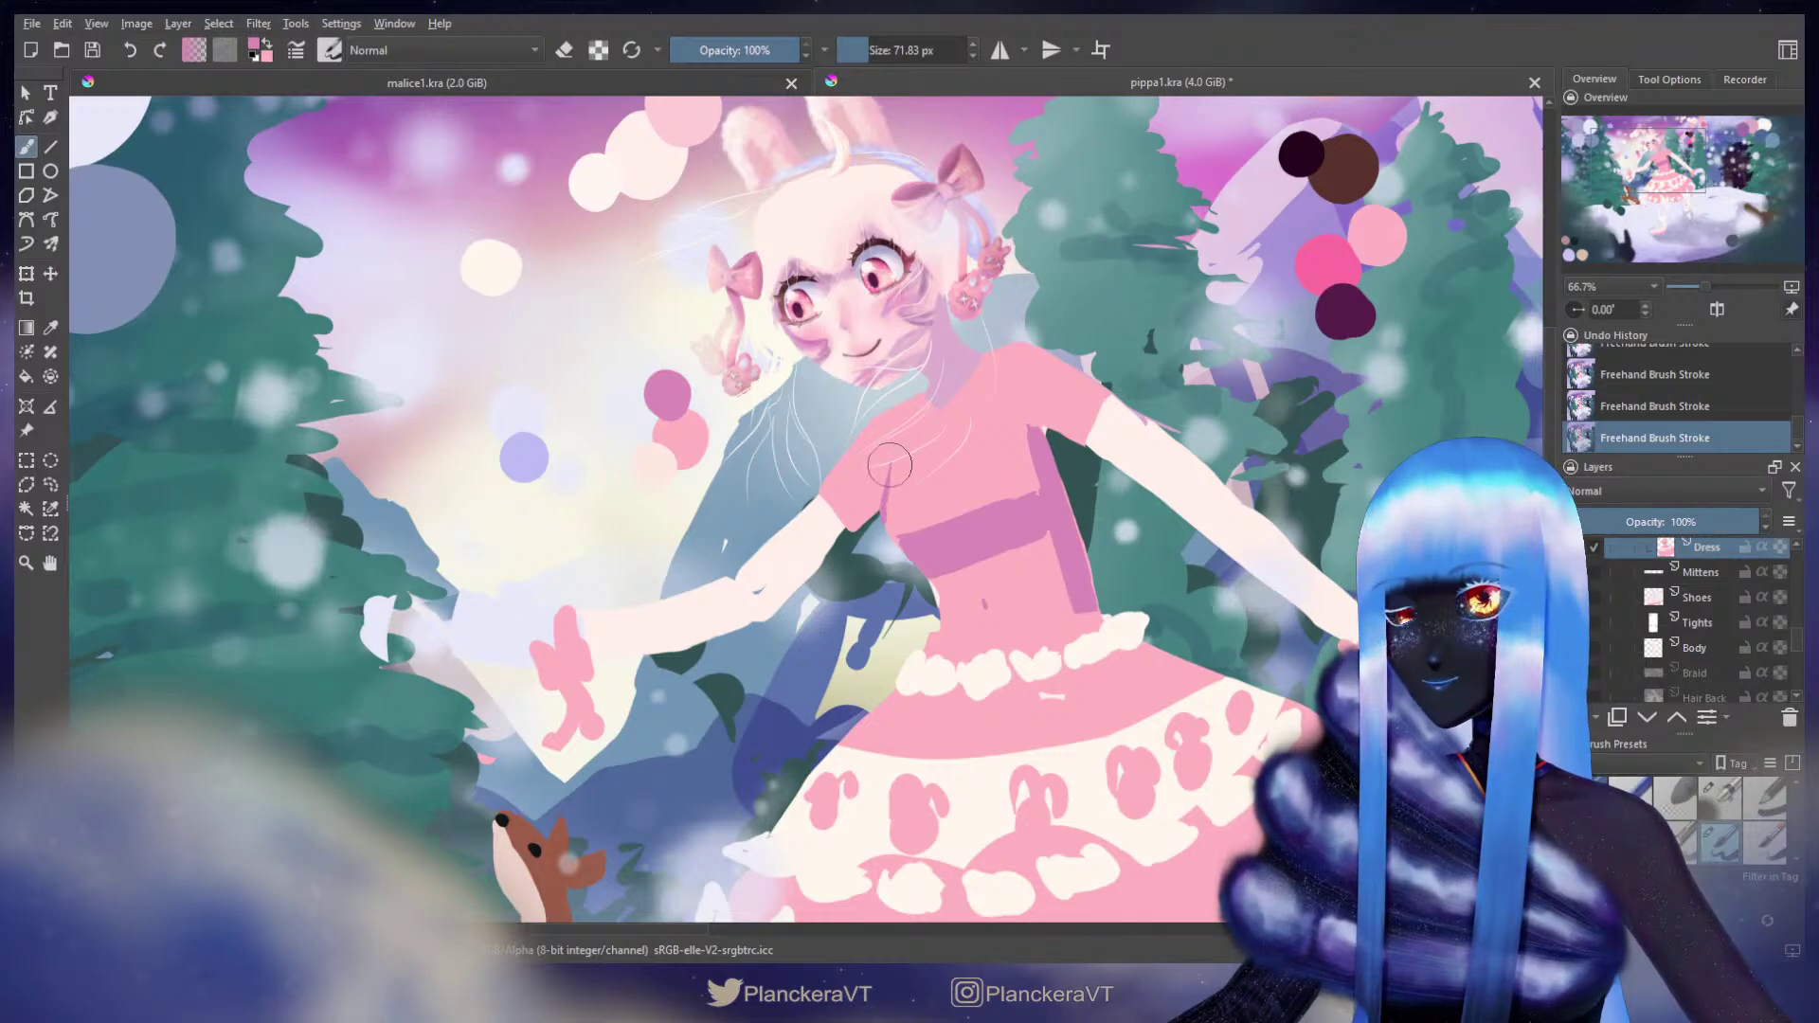
Step: Refine the shading at the deer-side armpit, alternating light and dark pink, and undo the last stroke
{"action": "key", "text": "x"}
{"action": "mouse_move", "coordinate": [900, 478]}
{"action": "left_mouse_down", "text": "shift"}
{"action": "mouse_move", "coordinate": [901, 450]}
{"action": "mouse_move", "coordinate": [921, 499]}
{"action": "mouse_move", "coordinate": [882, 546]}
{"action": "left_mouse_up", "text": "shift"}
{"action": "key", "text": "x"}
{"action": "mouse_move", "coordinate": [946, 426]}
{"action": "left_mouse_down", "text": "shift"}
{"action": "mouse_move", "coordinate": [971, 414]}
{"action": "mouse_move", "coordinate": [950, 416]}
{"action": "left_mouse_up", "text": "shift"}
{"action": "key", "text": "ctrl+z"}
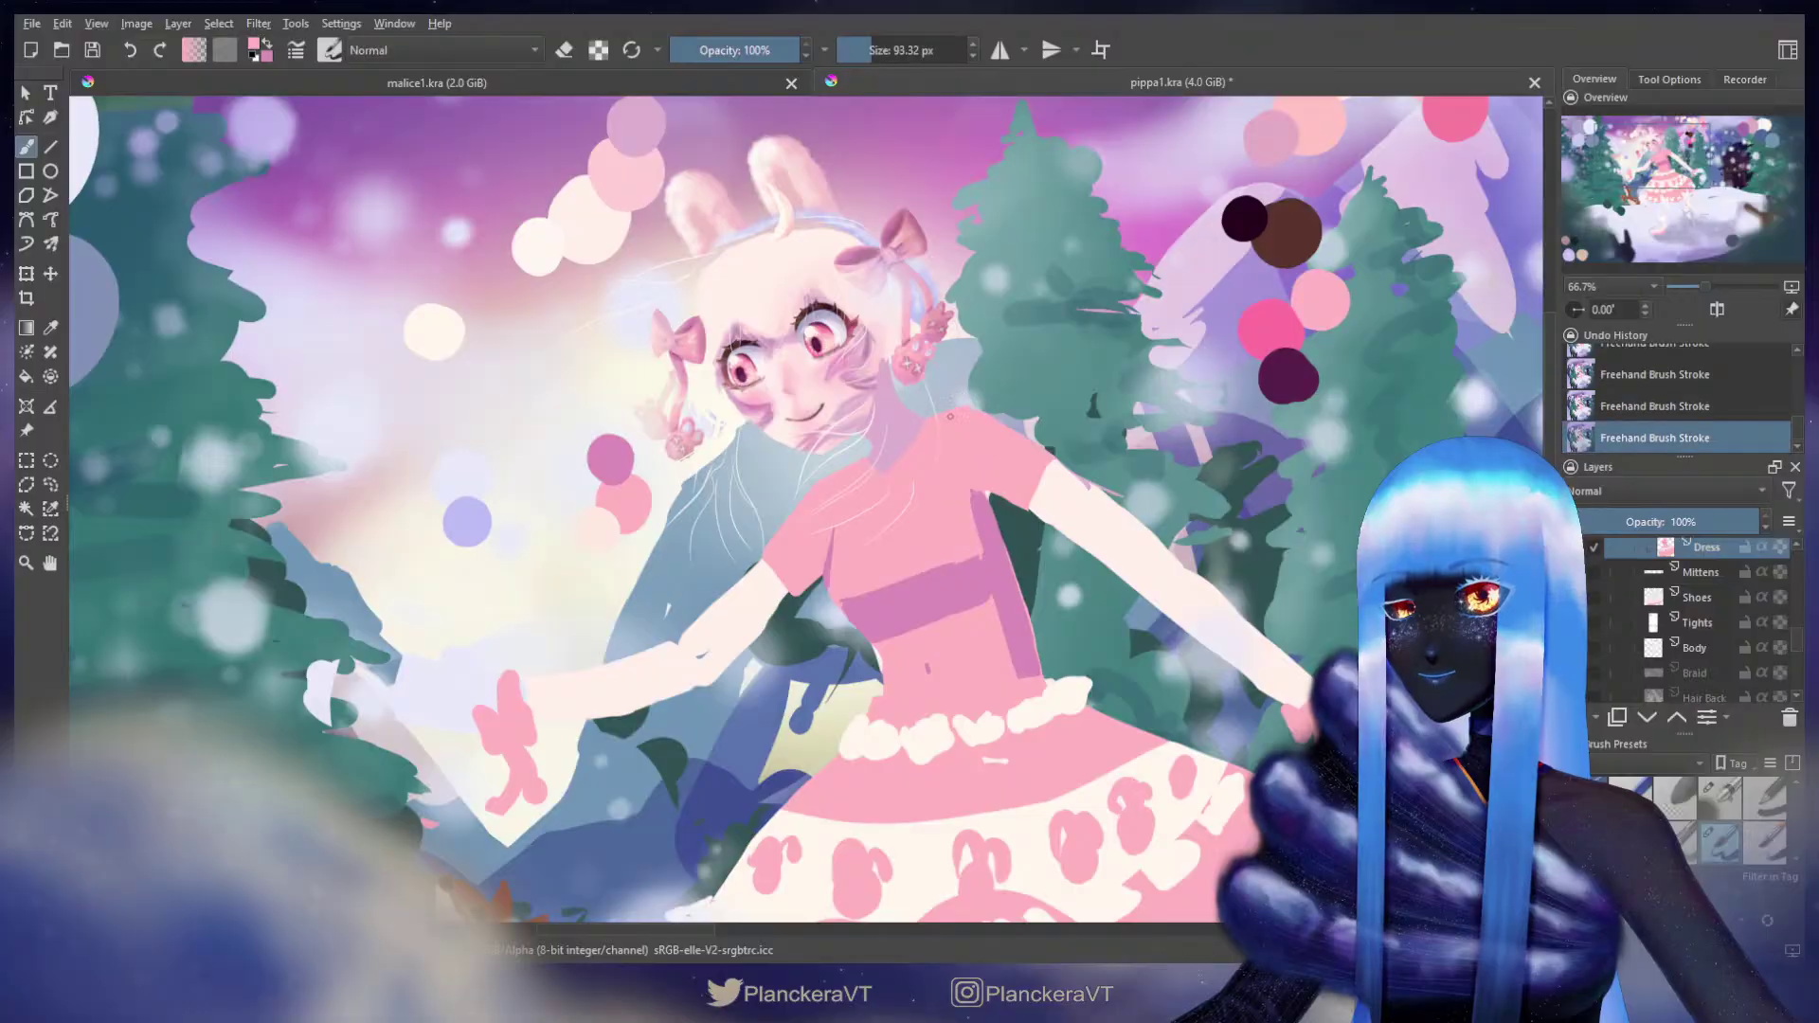
Step: Clean up the armpit and deer-side waist edges of the Dress layer, alternating a small eraser with the brush
{"action": "key", "text": "e"}
{"action": "left_click_drag", "start_coordinate": [985, 482], "coordinate": [990, 495], "text": "shift"}
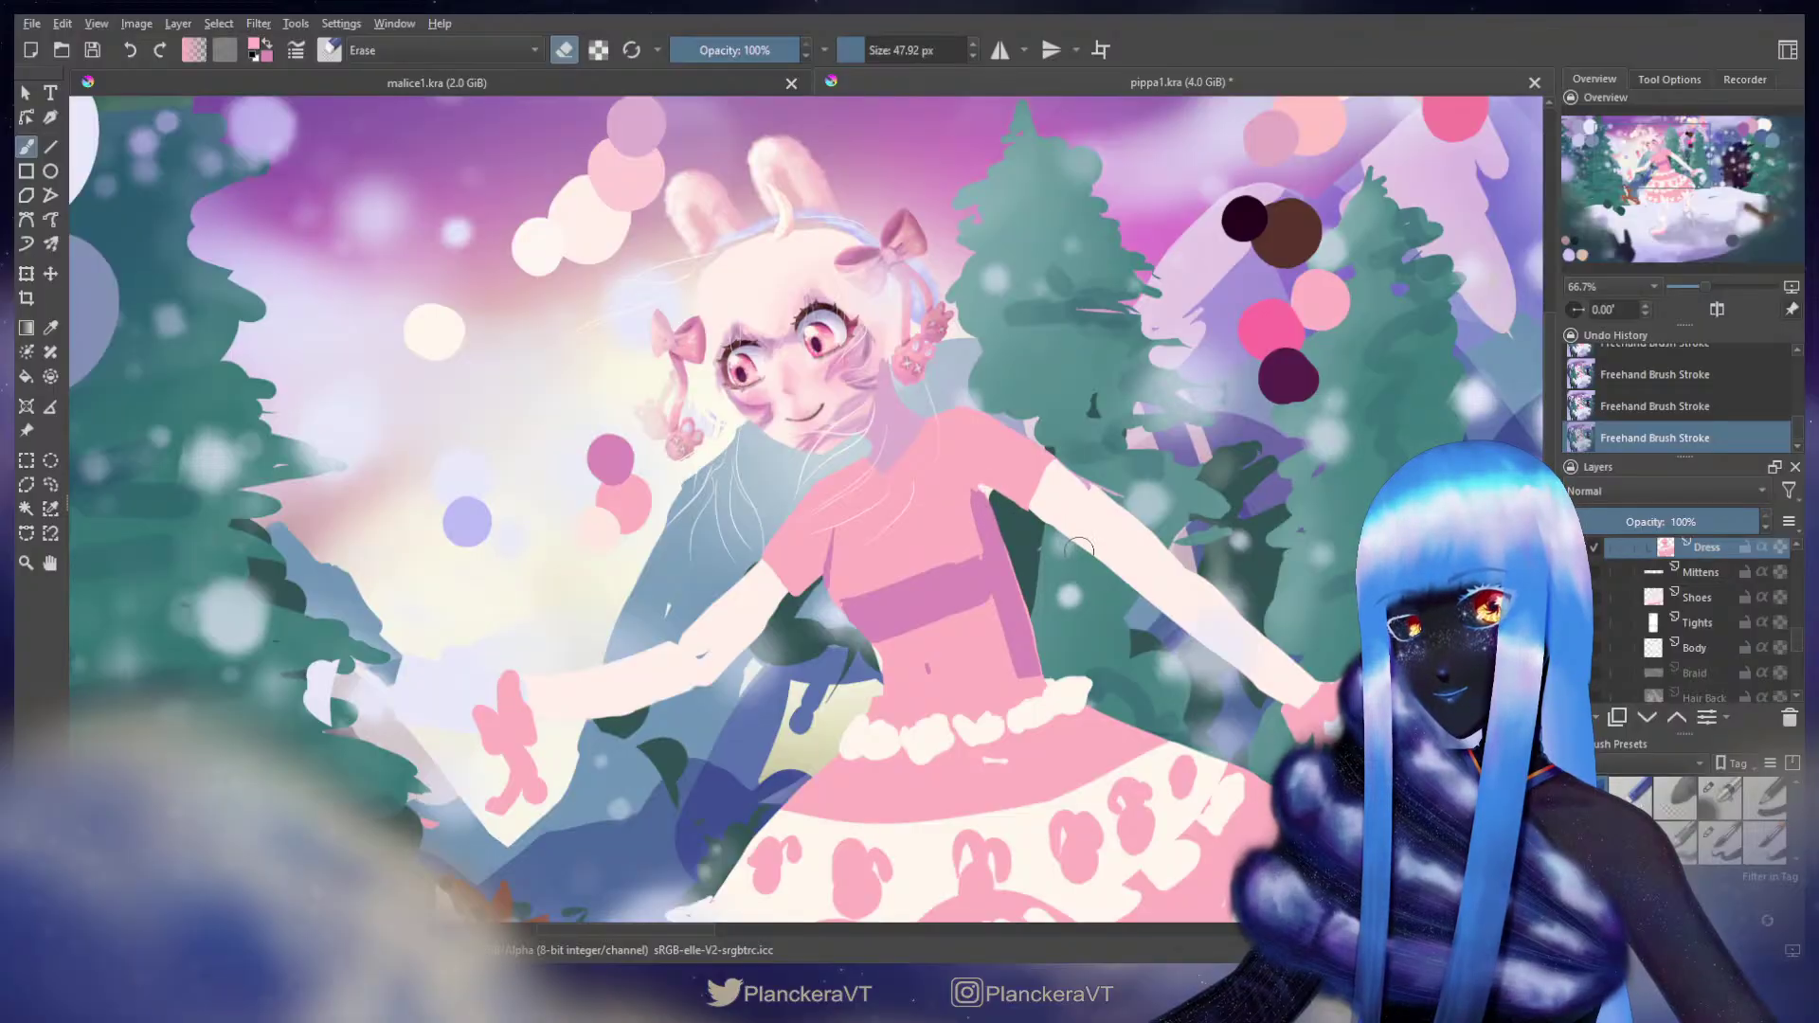
{"action": "key", "text": "e"}
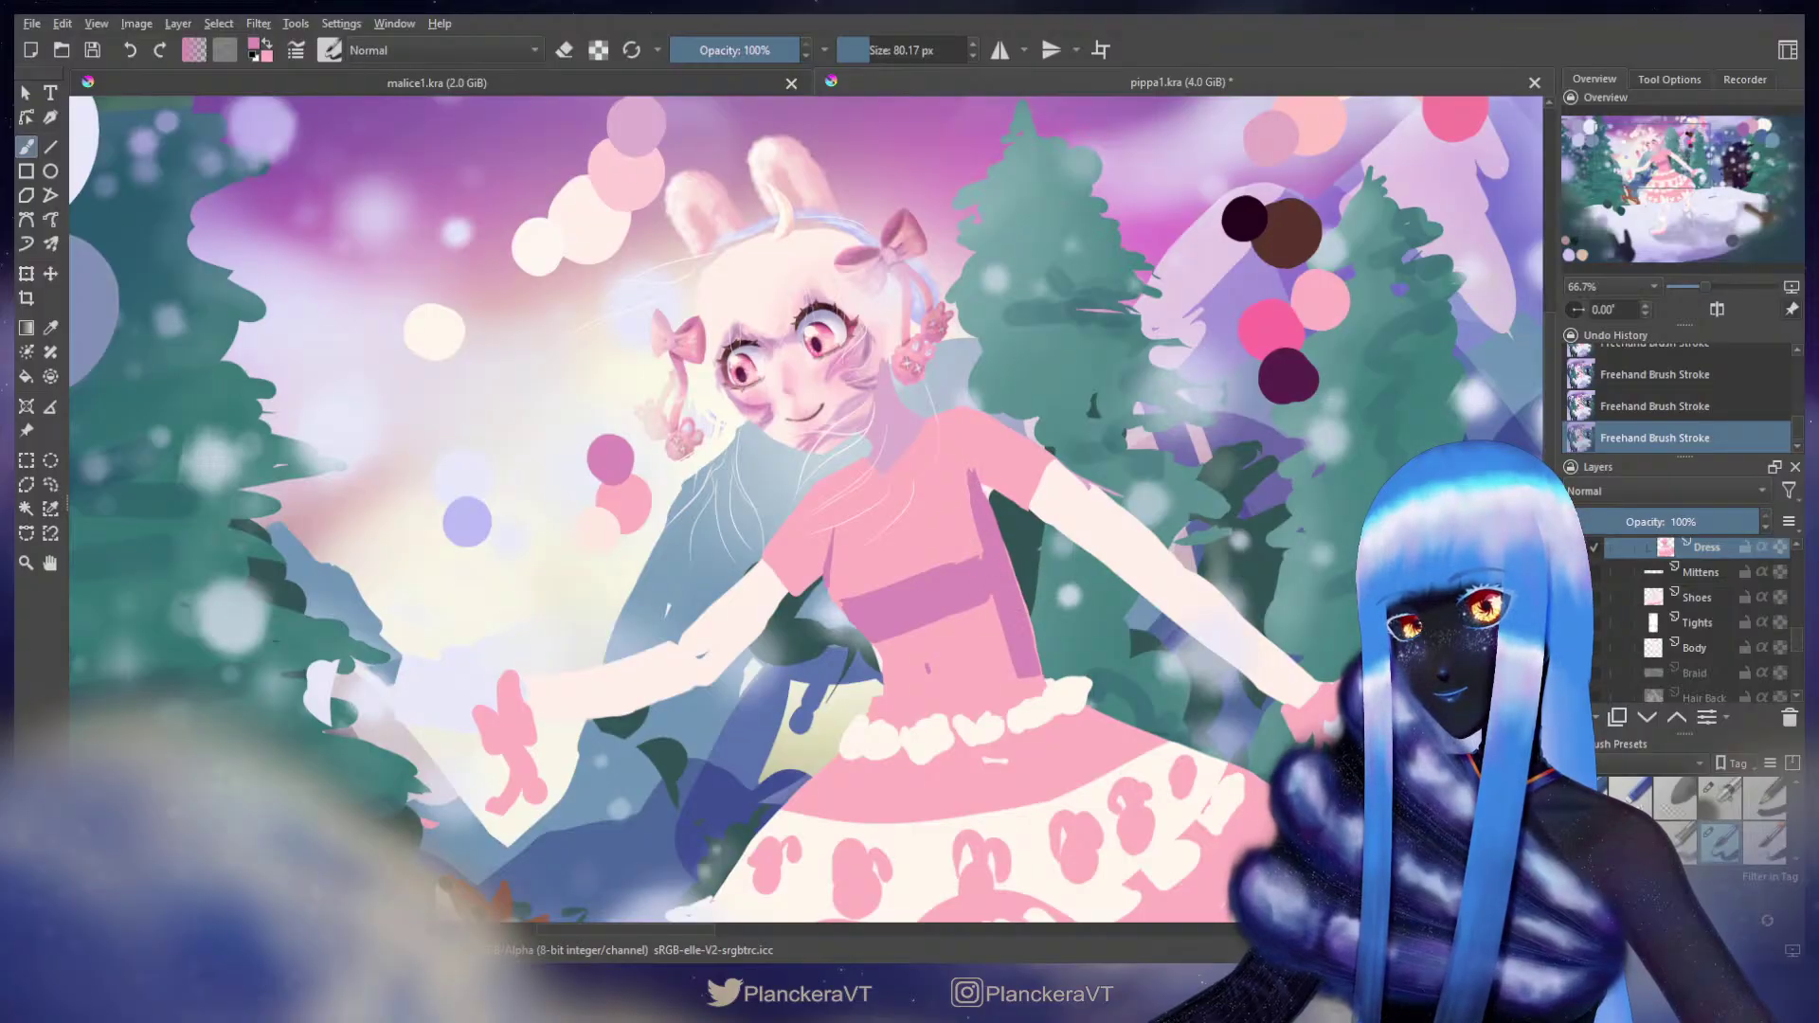
{"action": "left_click_drag", "start_coordinate": [951, 635], "coordinate": [1024, 489]}
{"action": "key", "text": "e"}
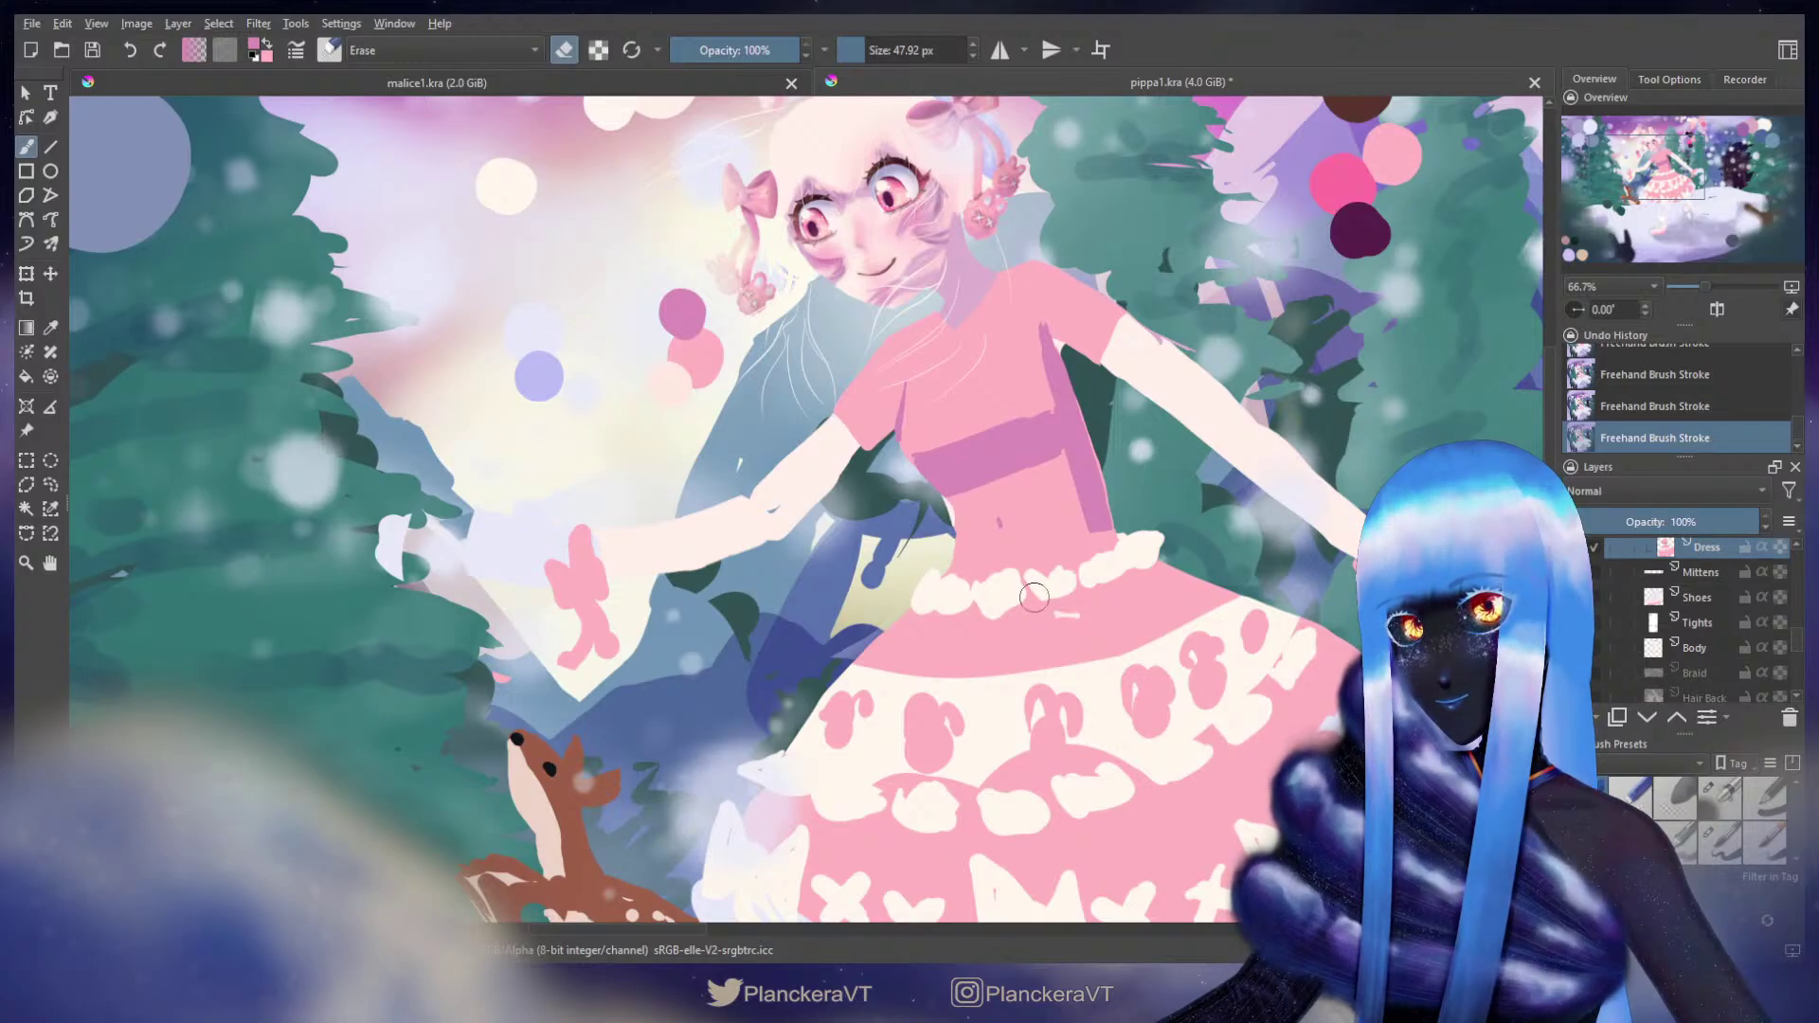
{"action": "key", "text": "slash"}
{"action": "key", "text": "bracketleft"}
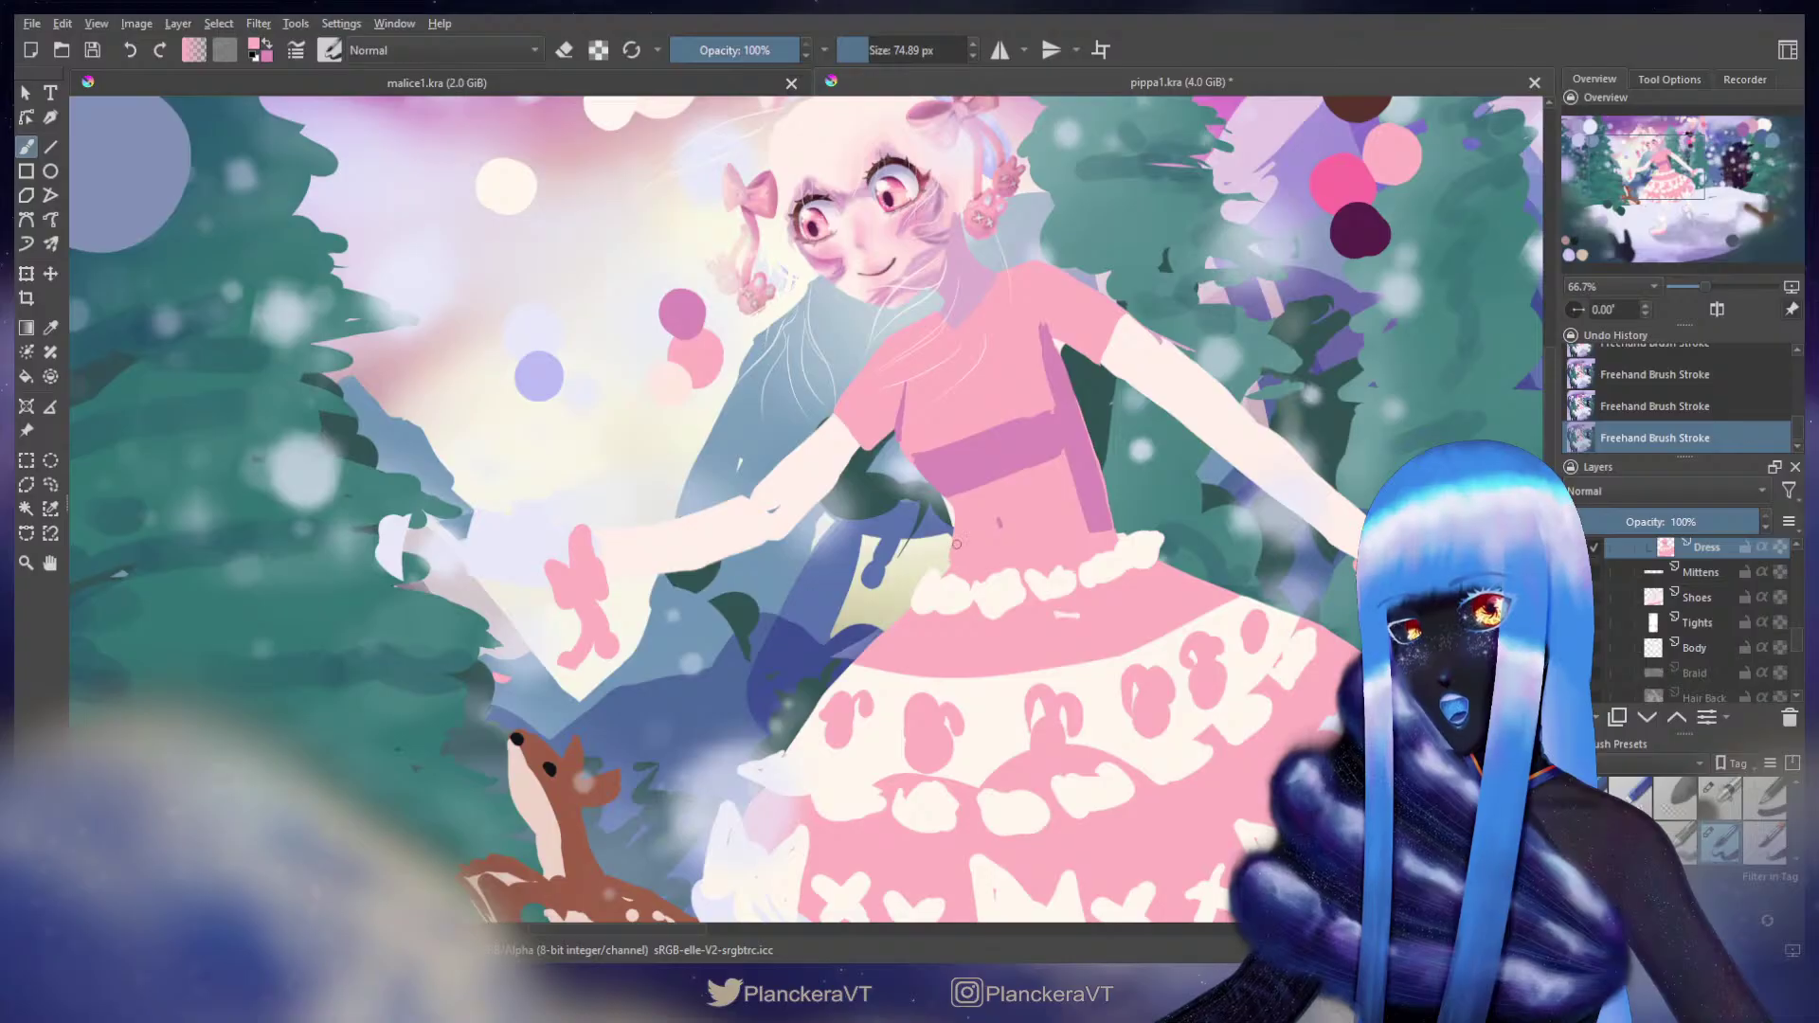
{"action": "key", "text": "slash"}
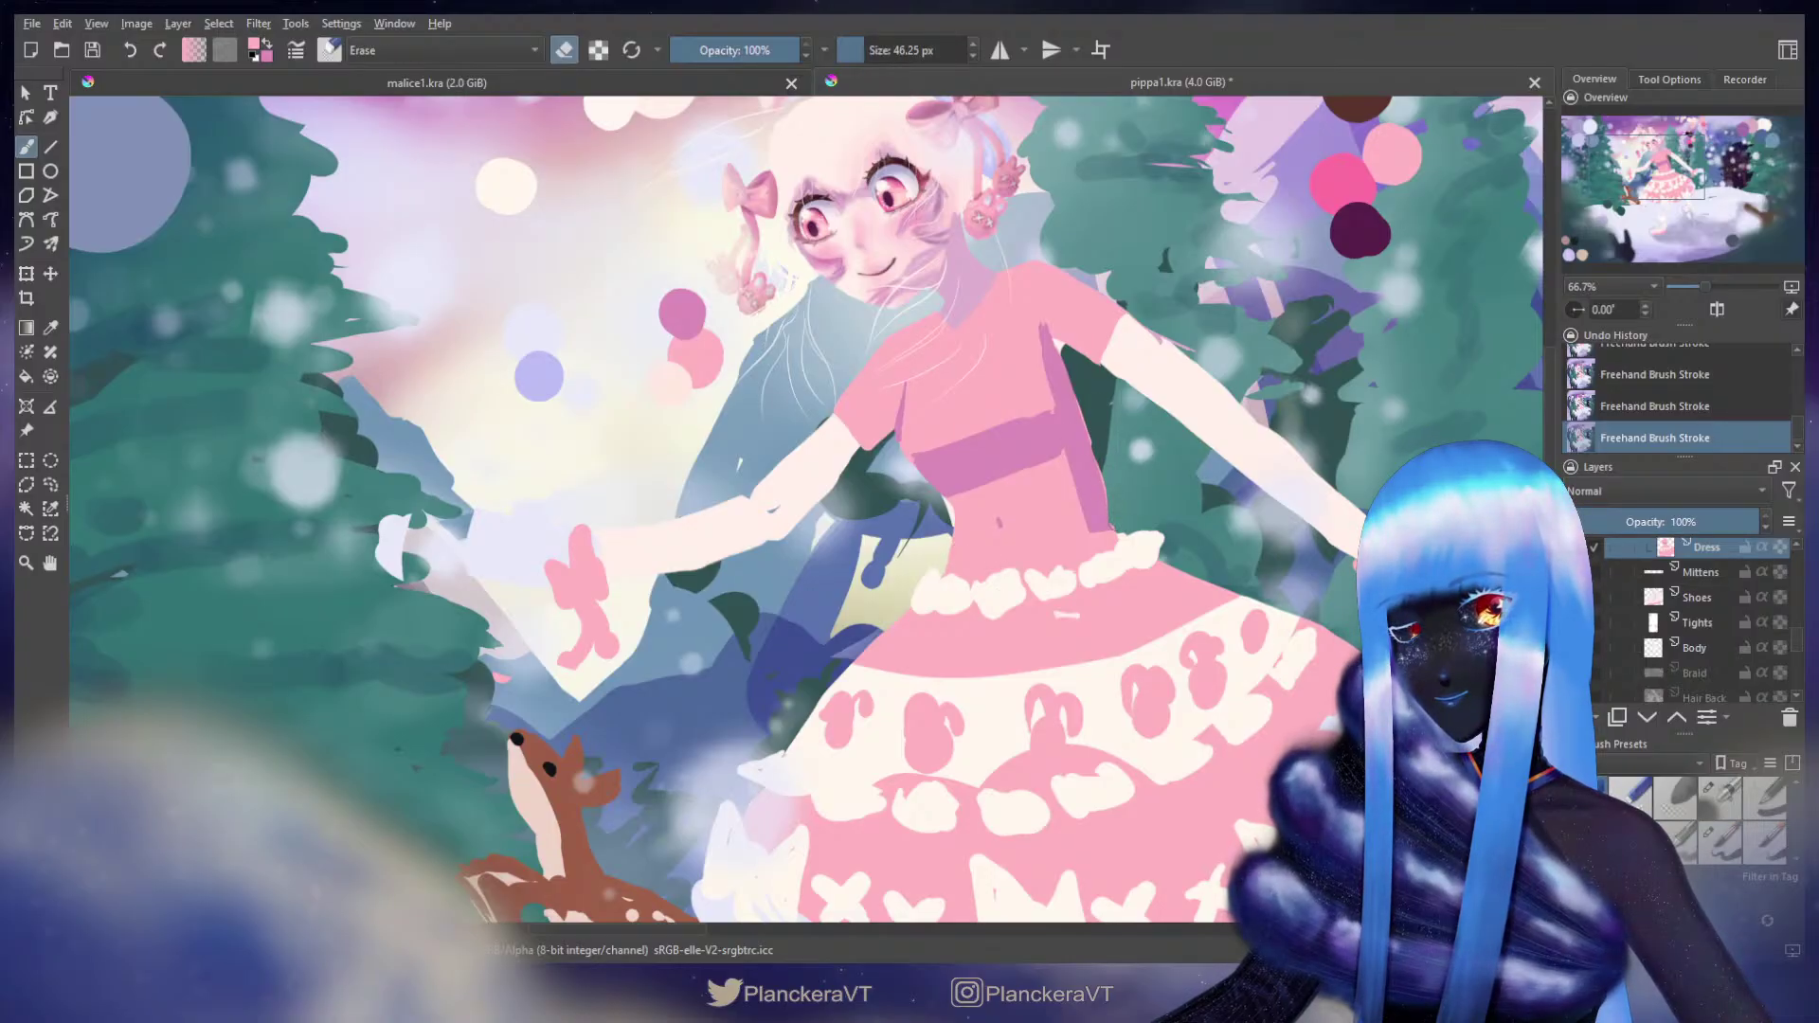
Step: Trim the outer edge of the bodice on the side away from the deer with the eraser, undoing unsuccessful strokes
{"action": "key", "text": "ctrl+z"}
{"action": "left_click", "coordinate": [1117, 536]}
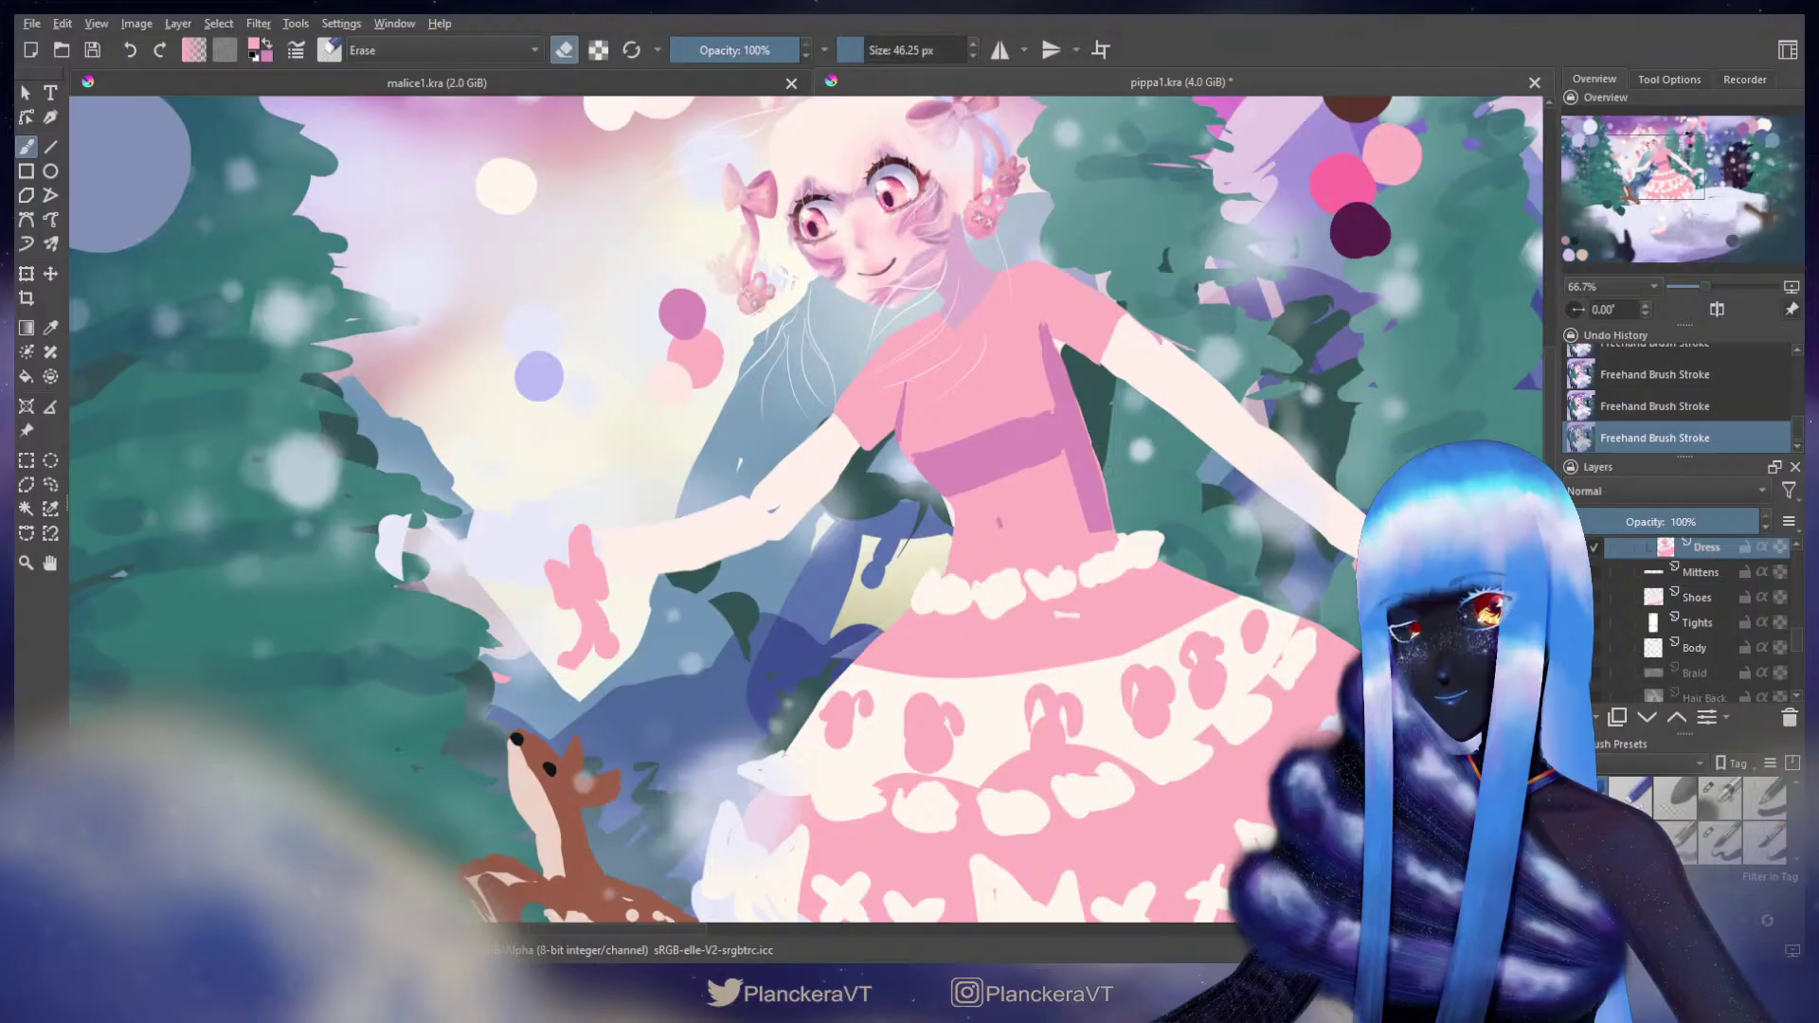
{"action": "key", "text": "ctrl+z"}
{"action": "key", "text": "bracketright"}
{"action": "left_click", "coordinate": [1084, 381]}
{"action": "left_click_drag", "start_coordinate": [1088, 407], "coordinate": [1102, 460]}
{"action": "key", "text": "ctrl+z"}
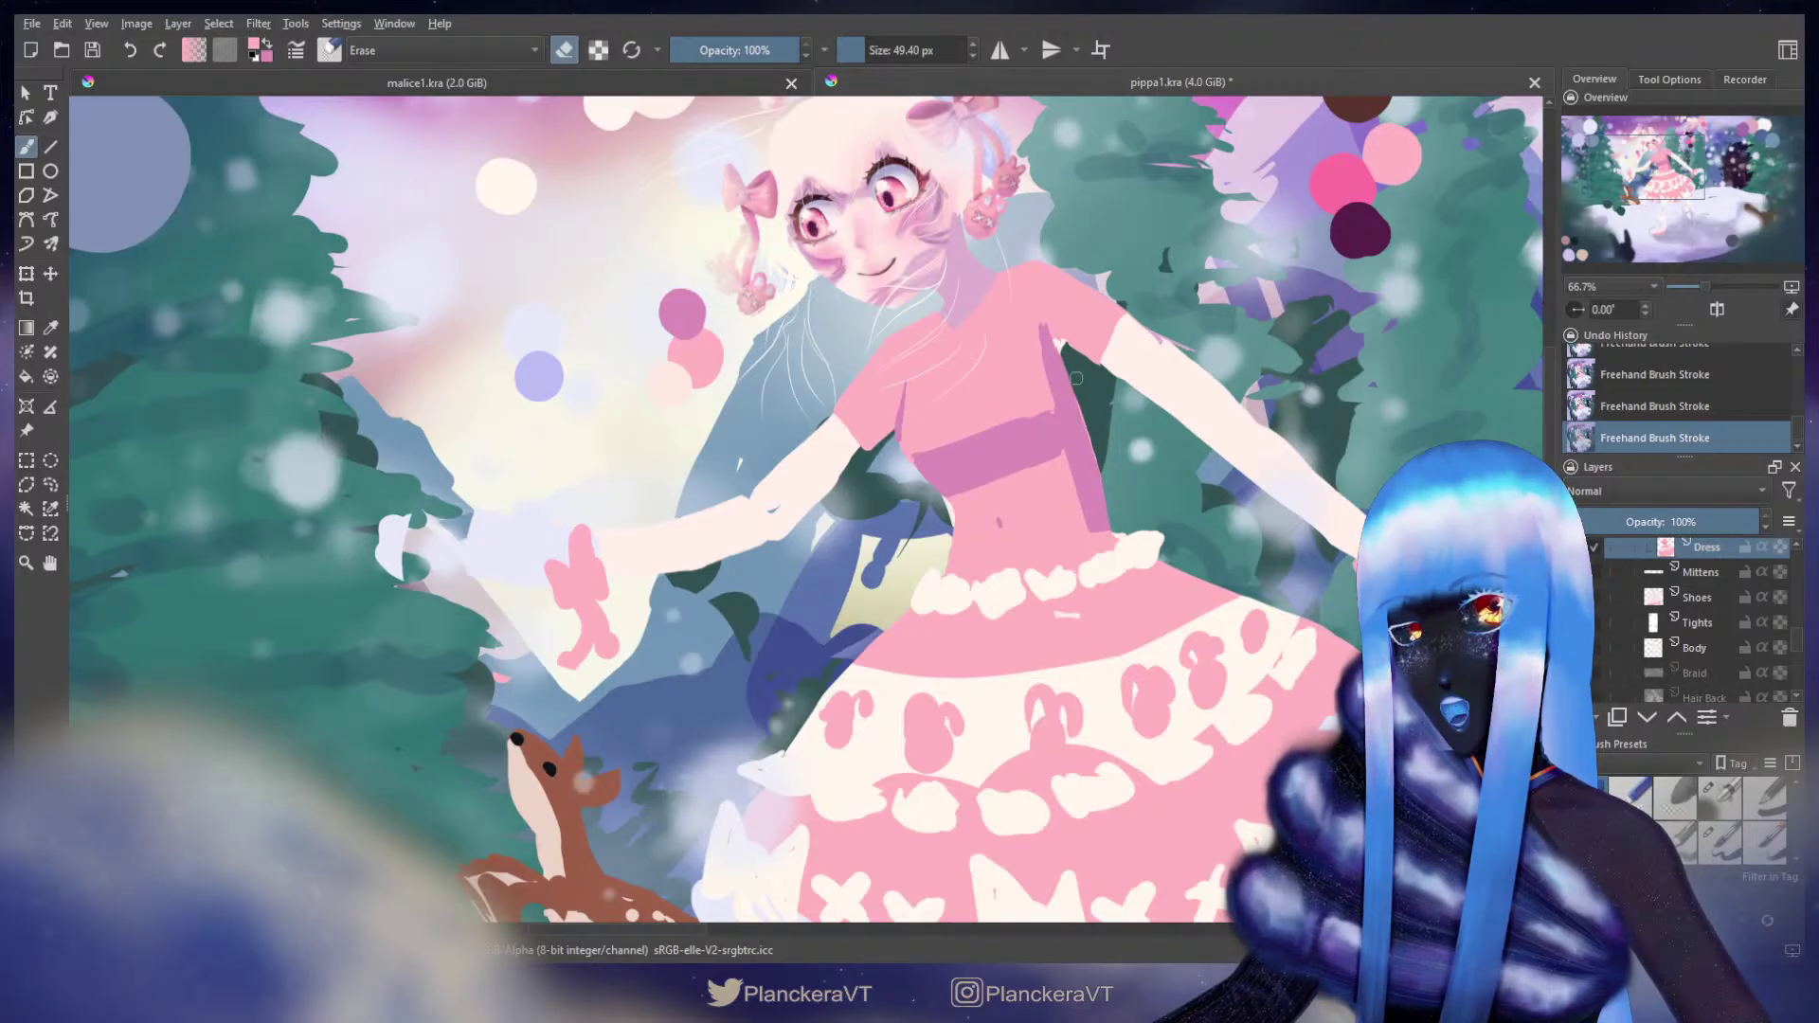
{"action": "left_click", "coordinate": [1719, 838]}
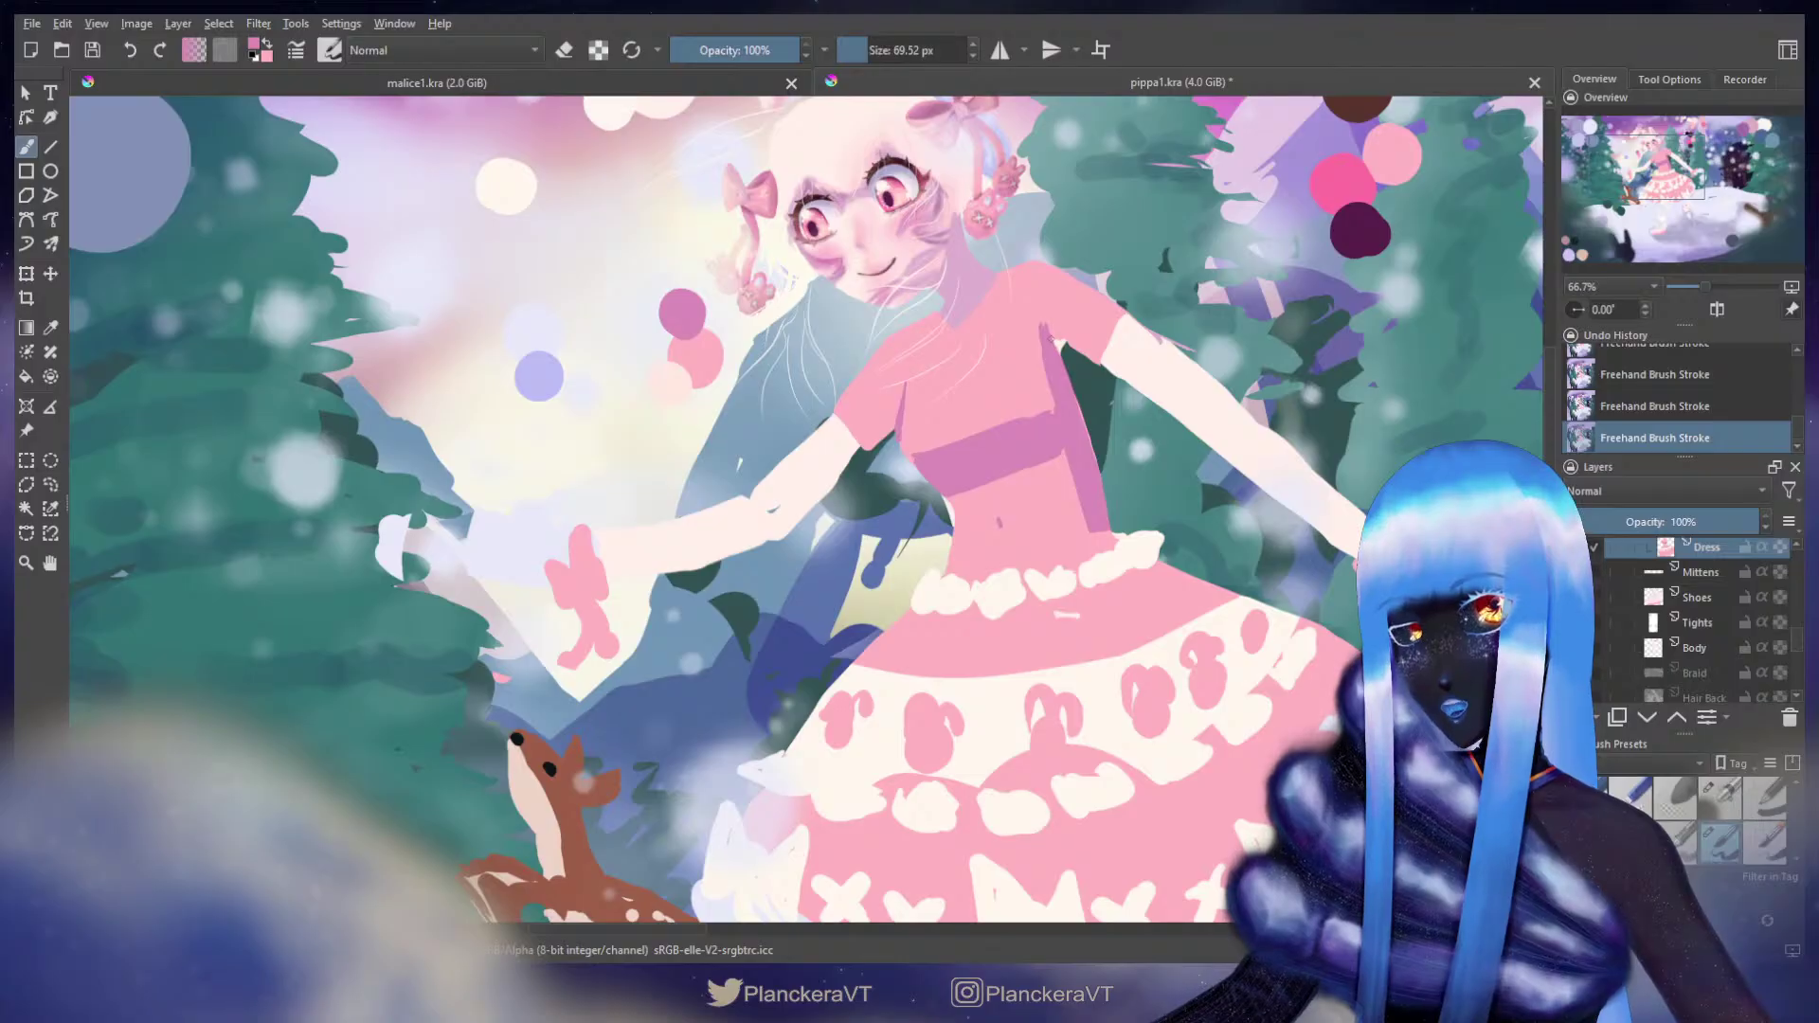
{"action": "left_click_drag", "start_coordinate": [1047, 335], "coordinate": [1102, 448]}
{"action": "key", "text": "ctrl+z"}
{"action": "left_click_drag", "start_coordinate": [1078, 377], "coordinate": [1054, 350]}
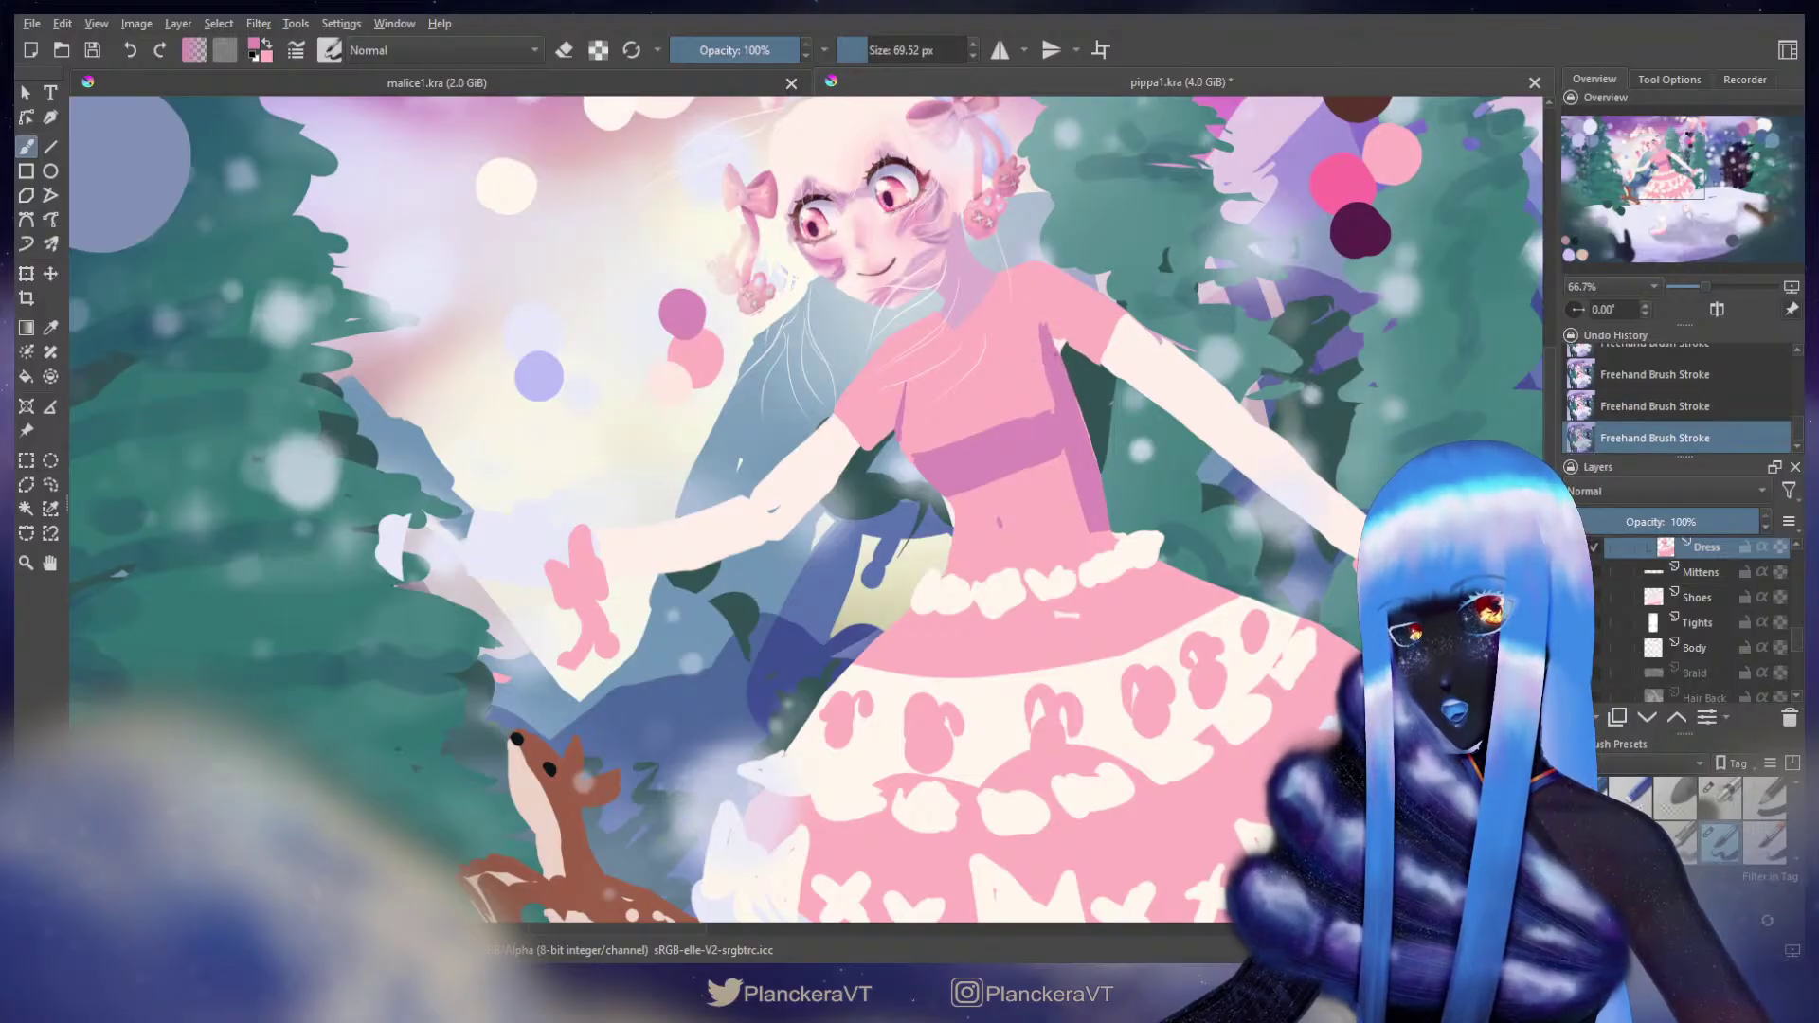
{"action": "key", "text": "ctrl+z"}
{"action": "left_click_drag", "start_coordinate": [1088, 440], "coordinate": [1082, 406]}
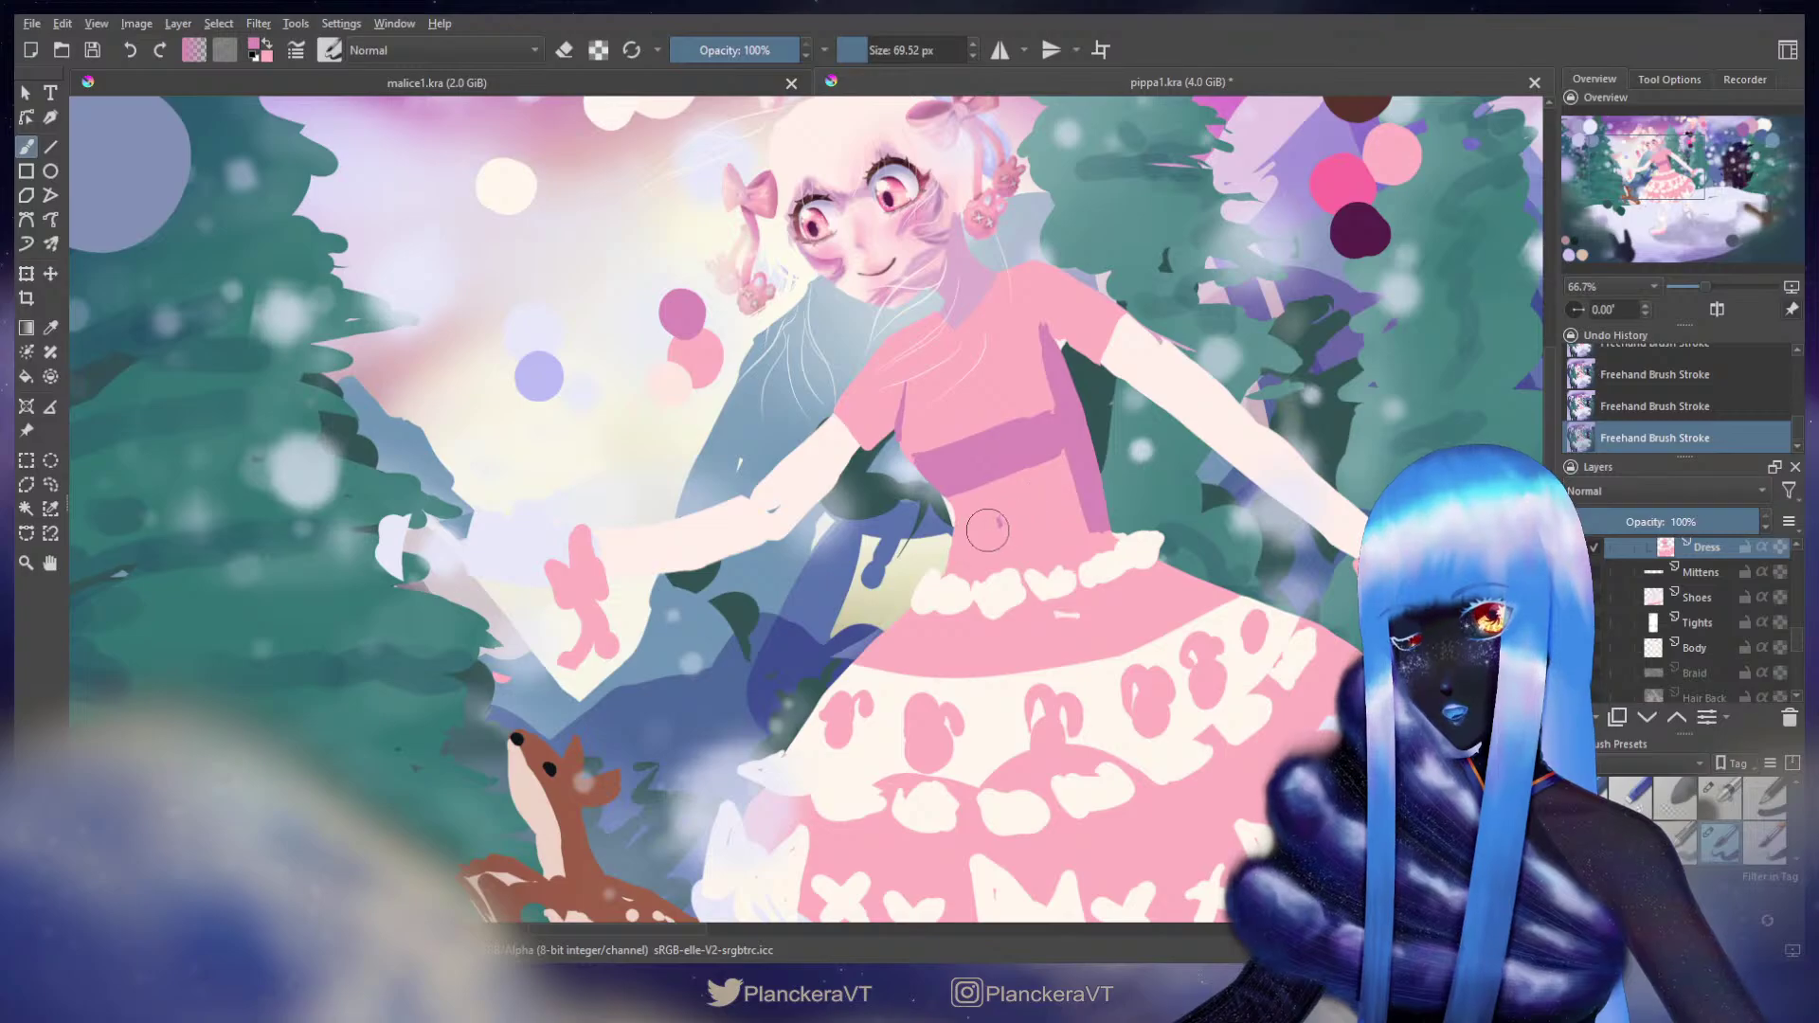
{"action": "key", "text": "ctrl+z"}
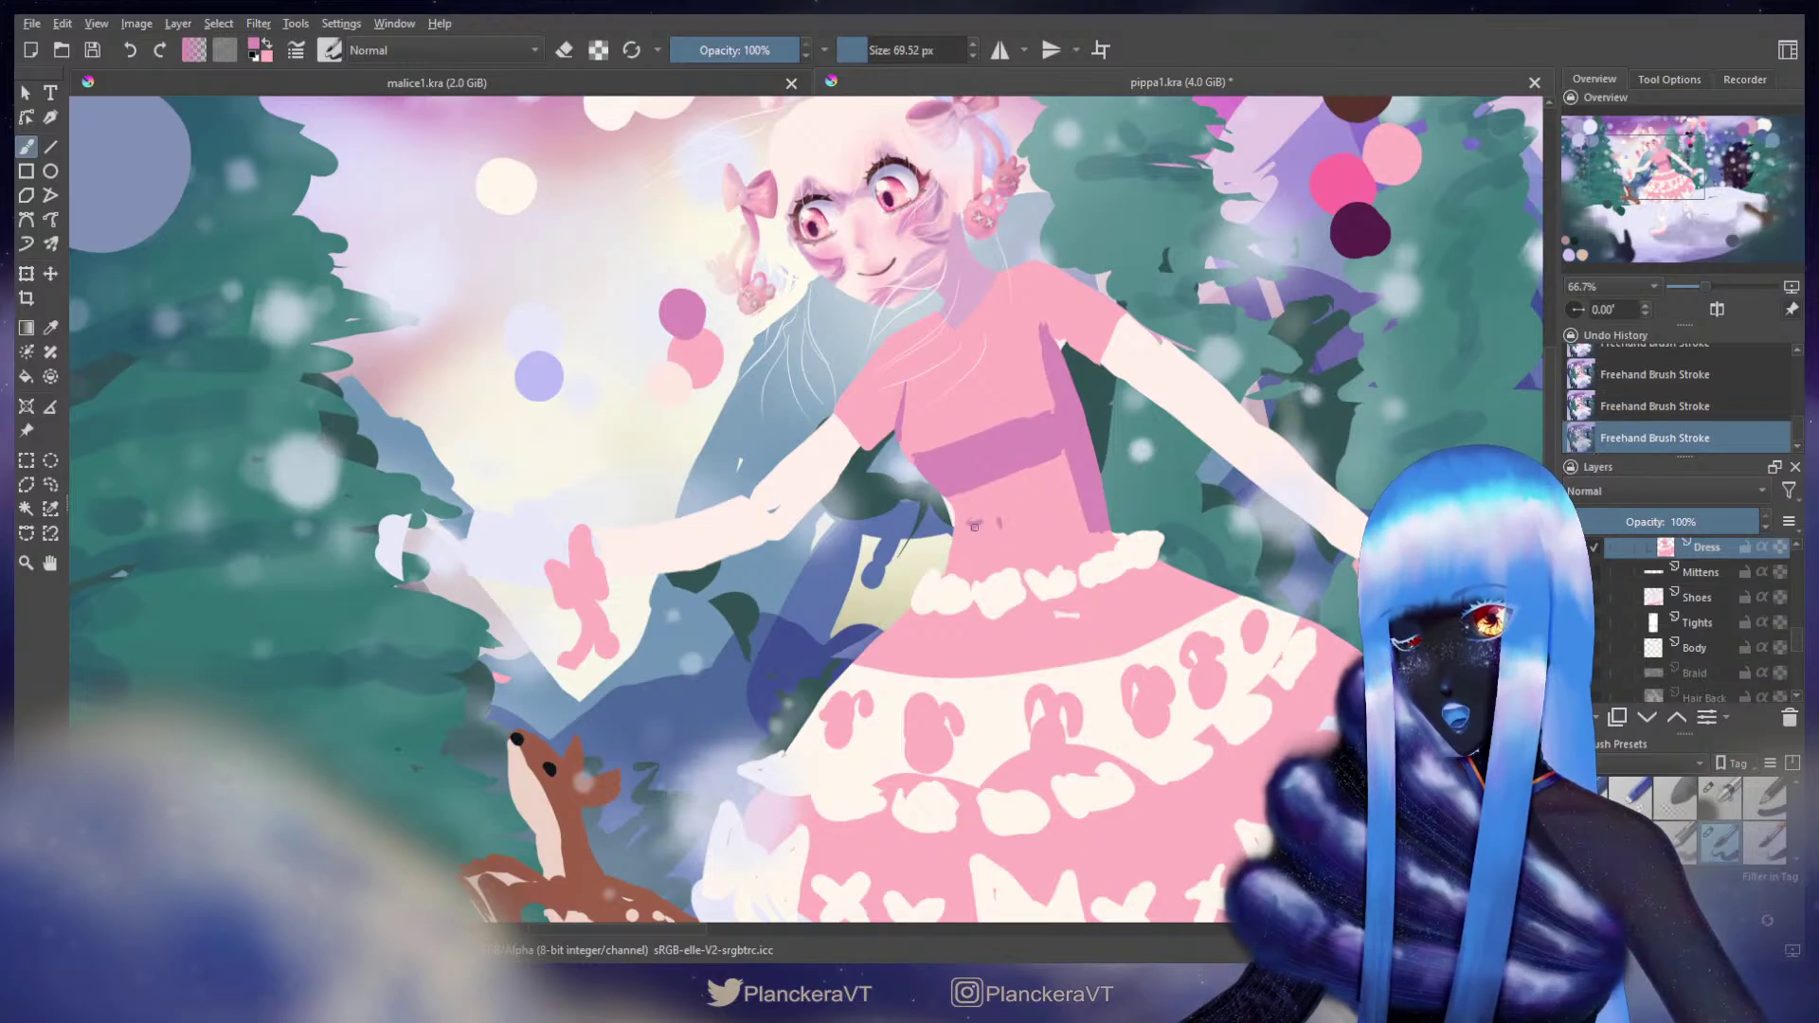
Step: Erase the bodice's edge just below the deer-side armpit with a smaller eraser, returning to the brush
{"action": "key", "text": "e"}
{"action": "left_click_drag", "start_coordinate": [925, 447], "coordinate": [896, 419], "text": "shift"}
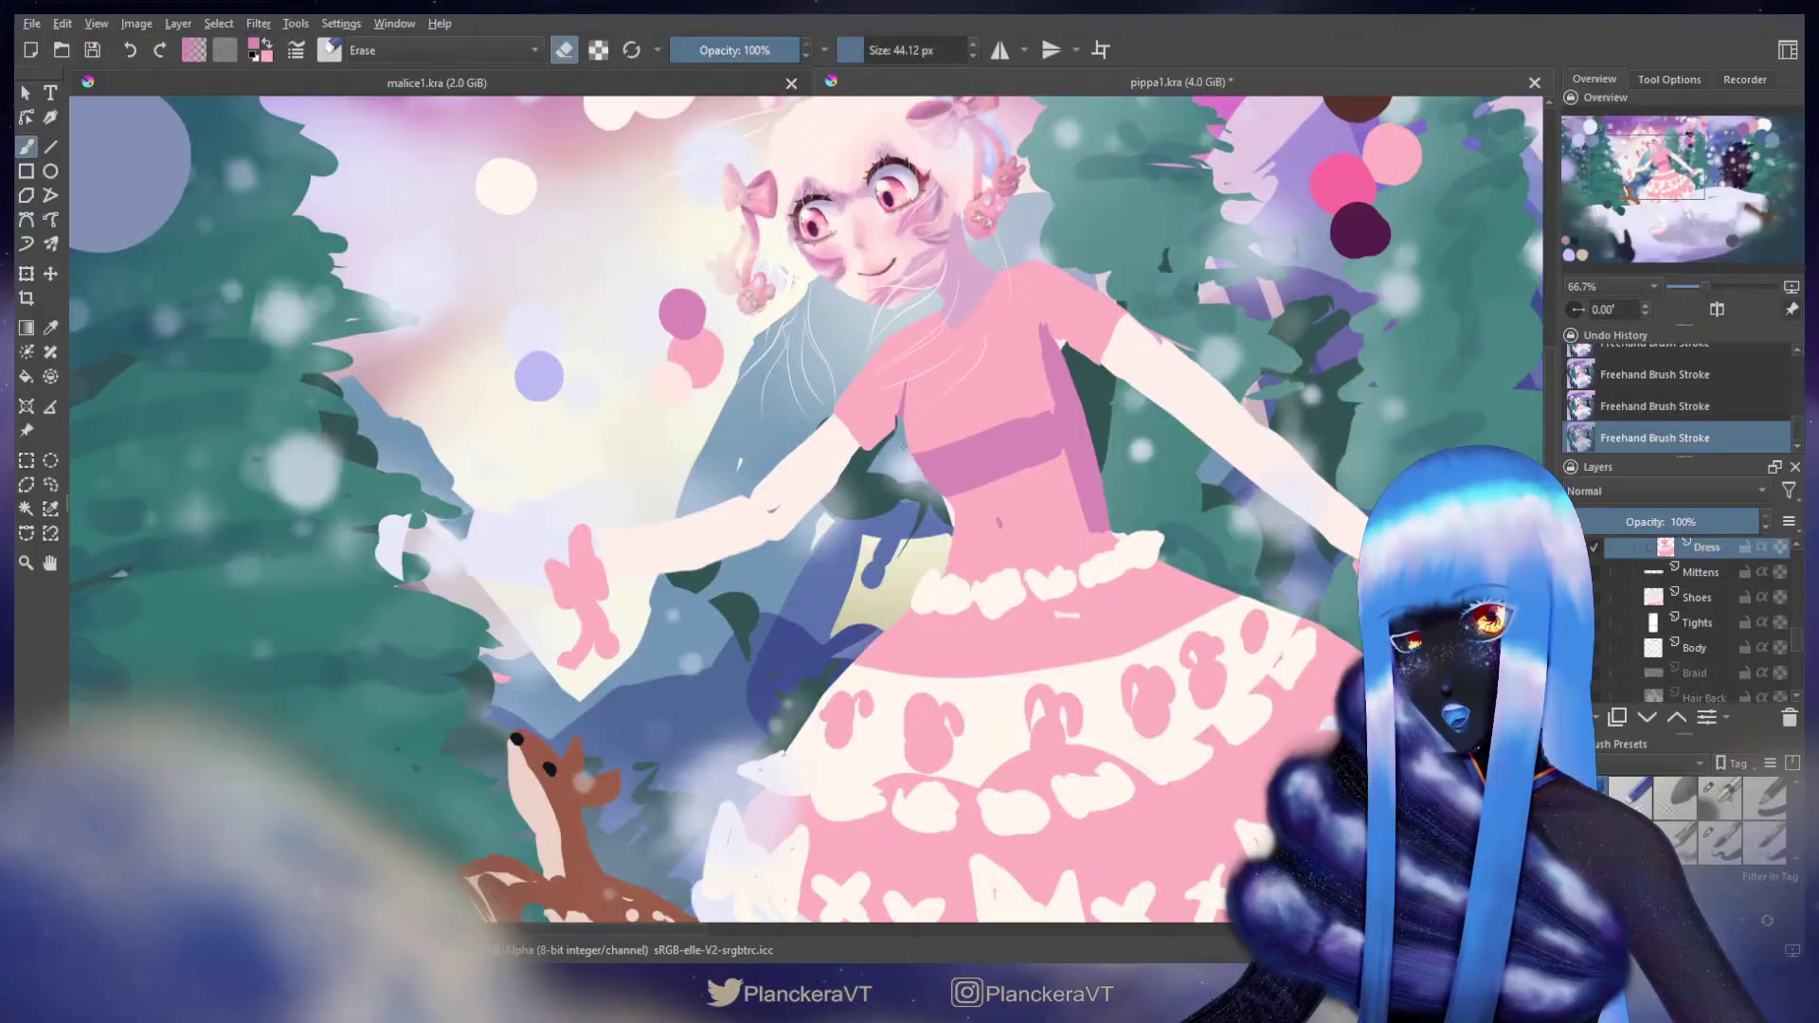
{"action": "key", "text": "e"}
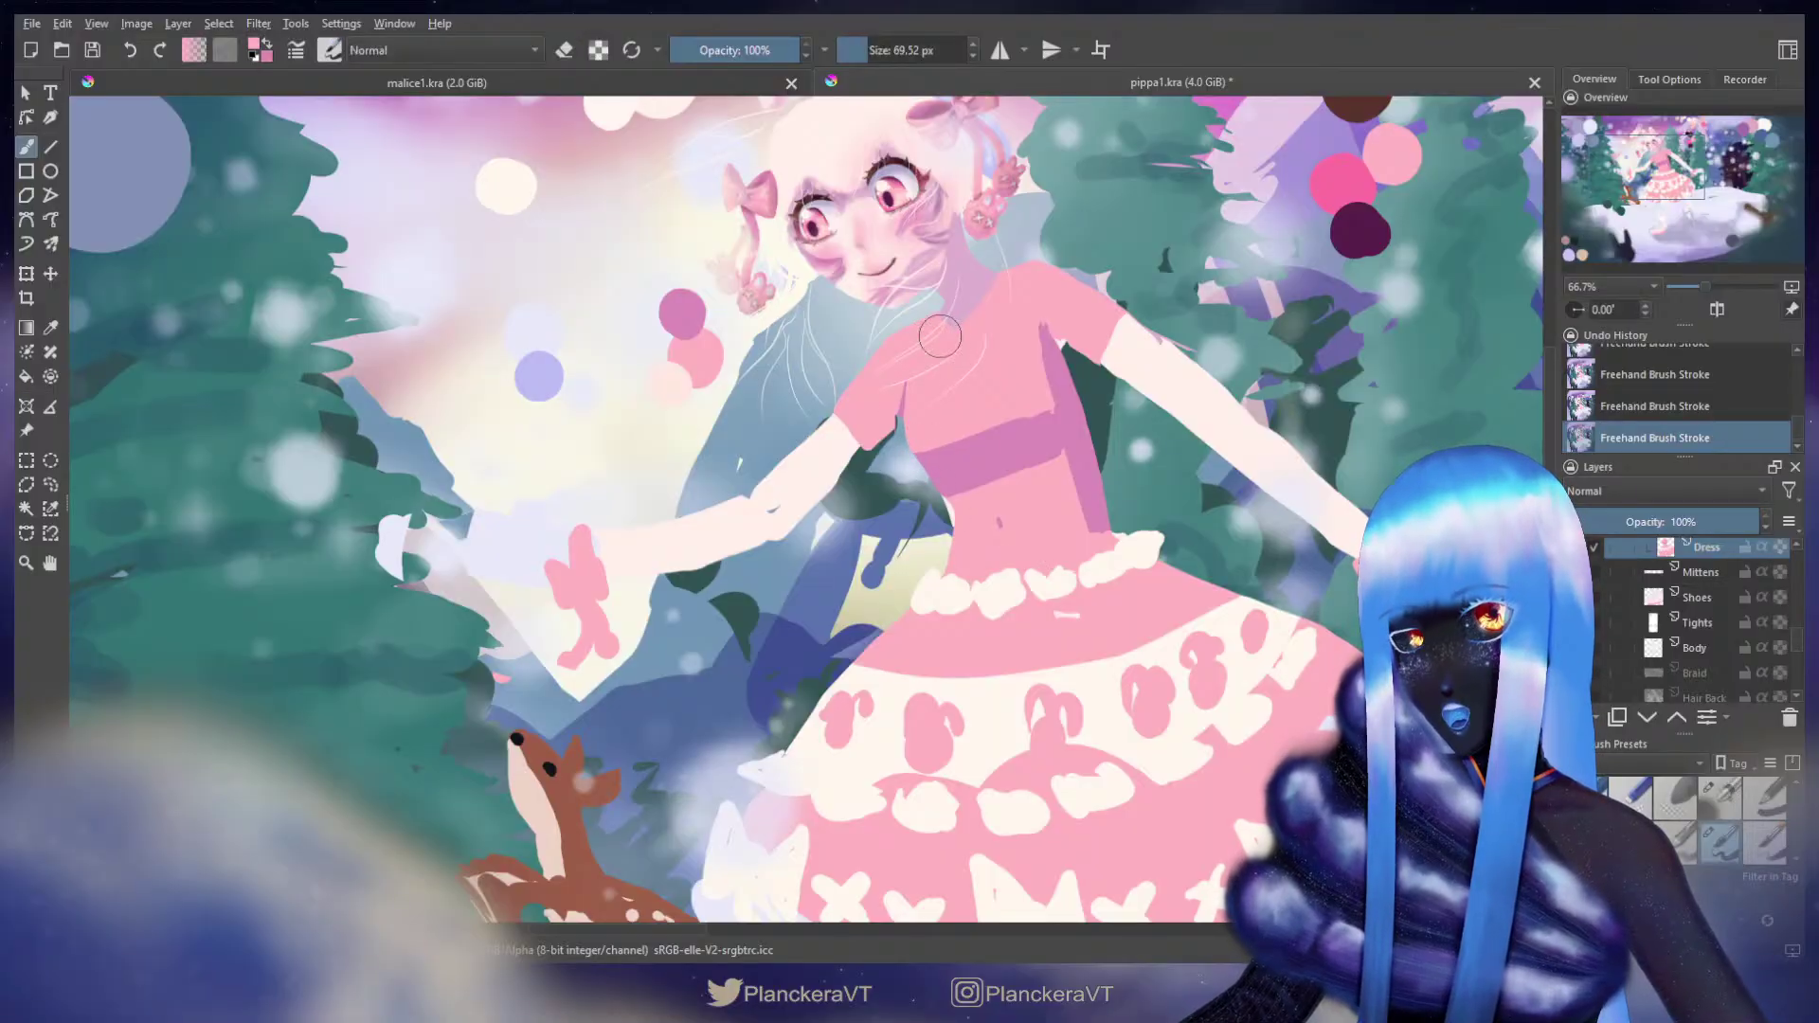
Step: Paint light pink over the top of the under-bust shadow to curve and narrow it, undoing two strokes
{"action": "key", "text": "bracketright"}
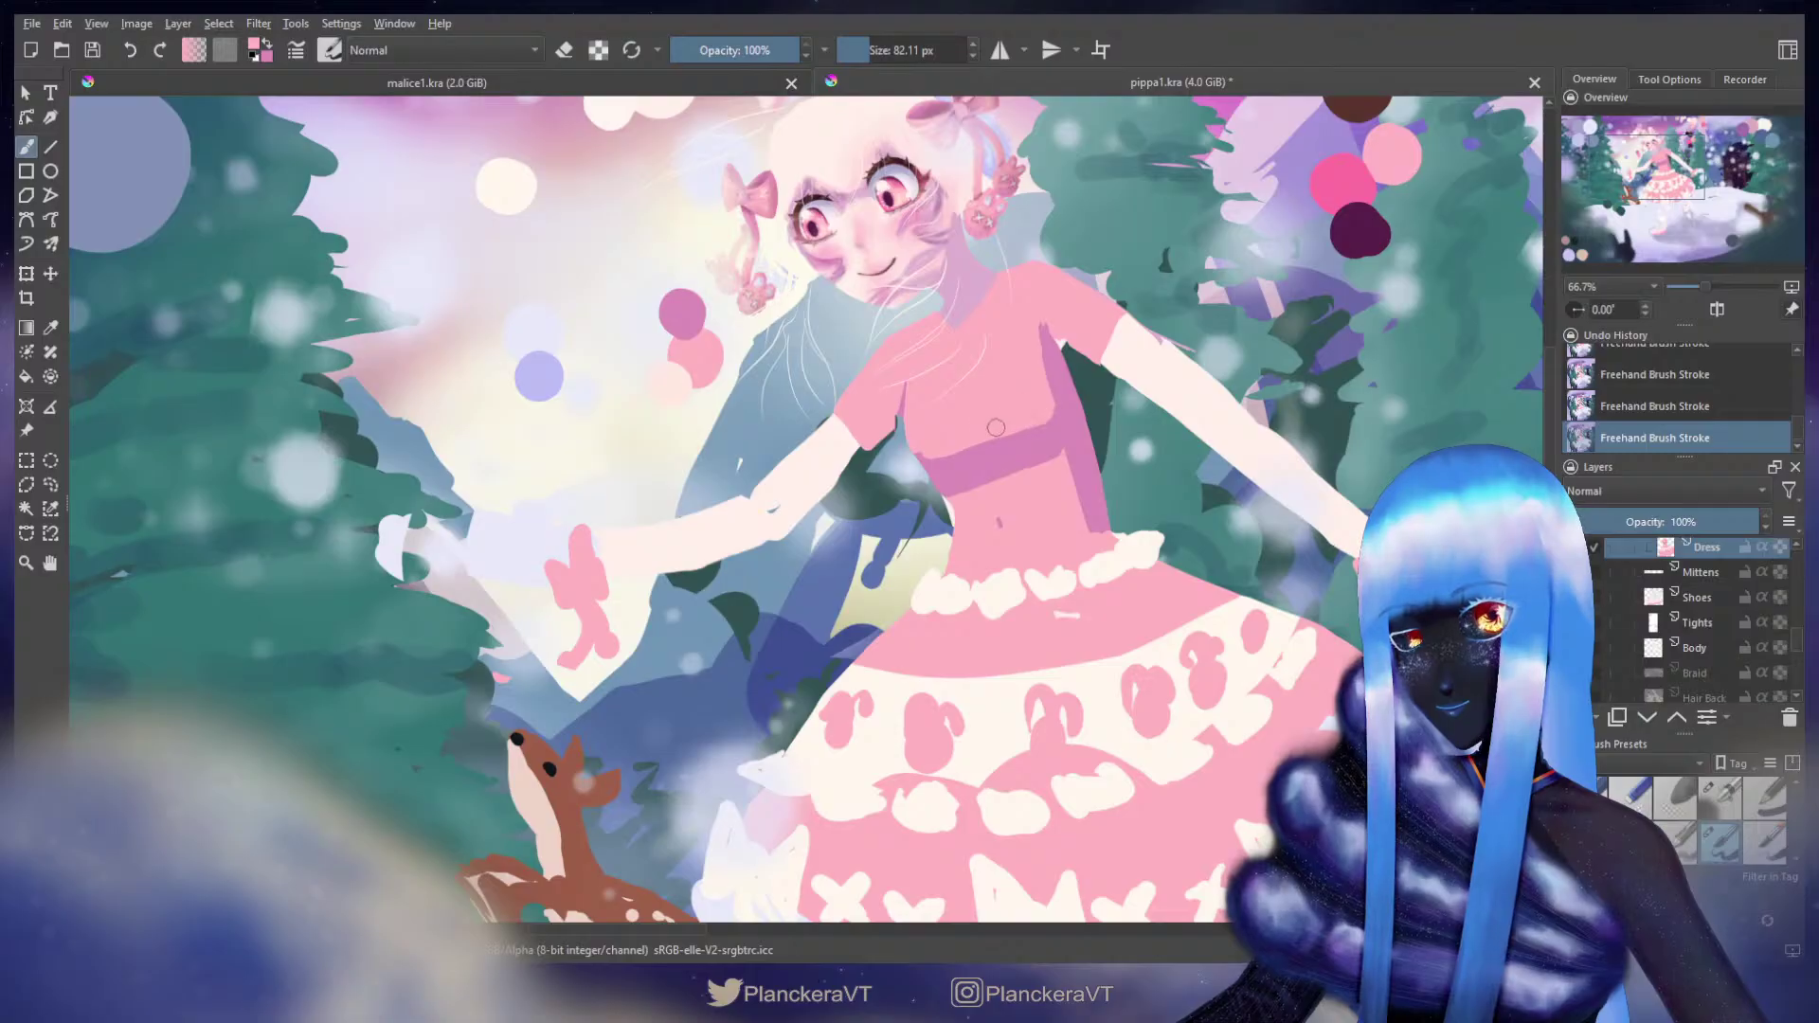
{"action": "key", "text": "bracketleft"}
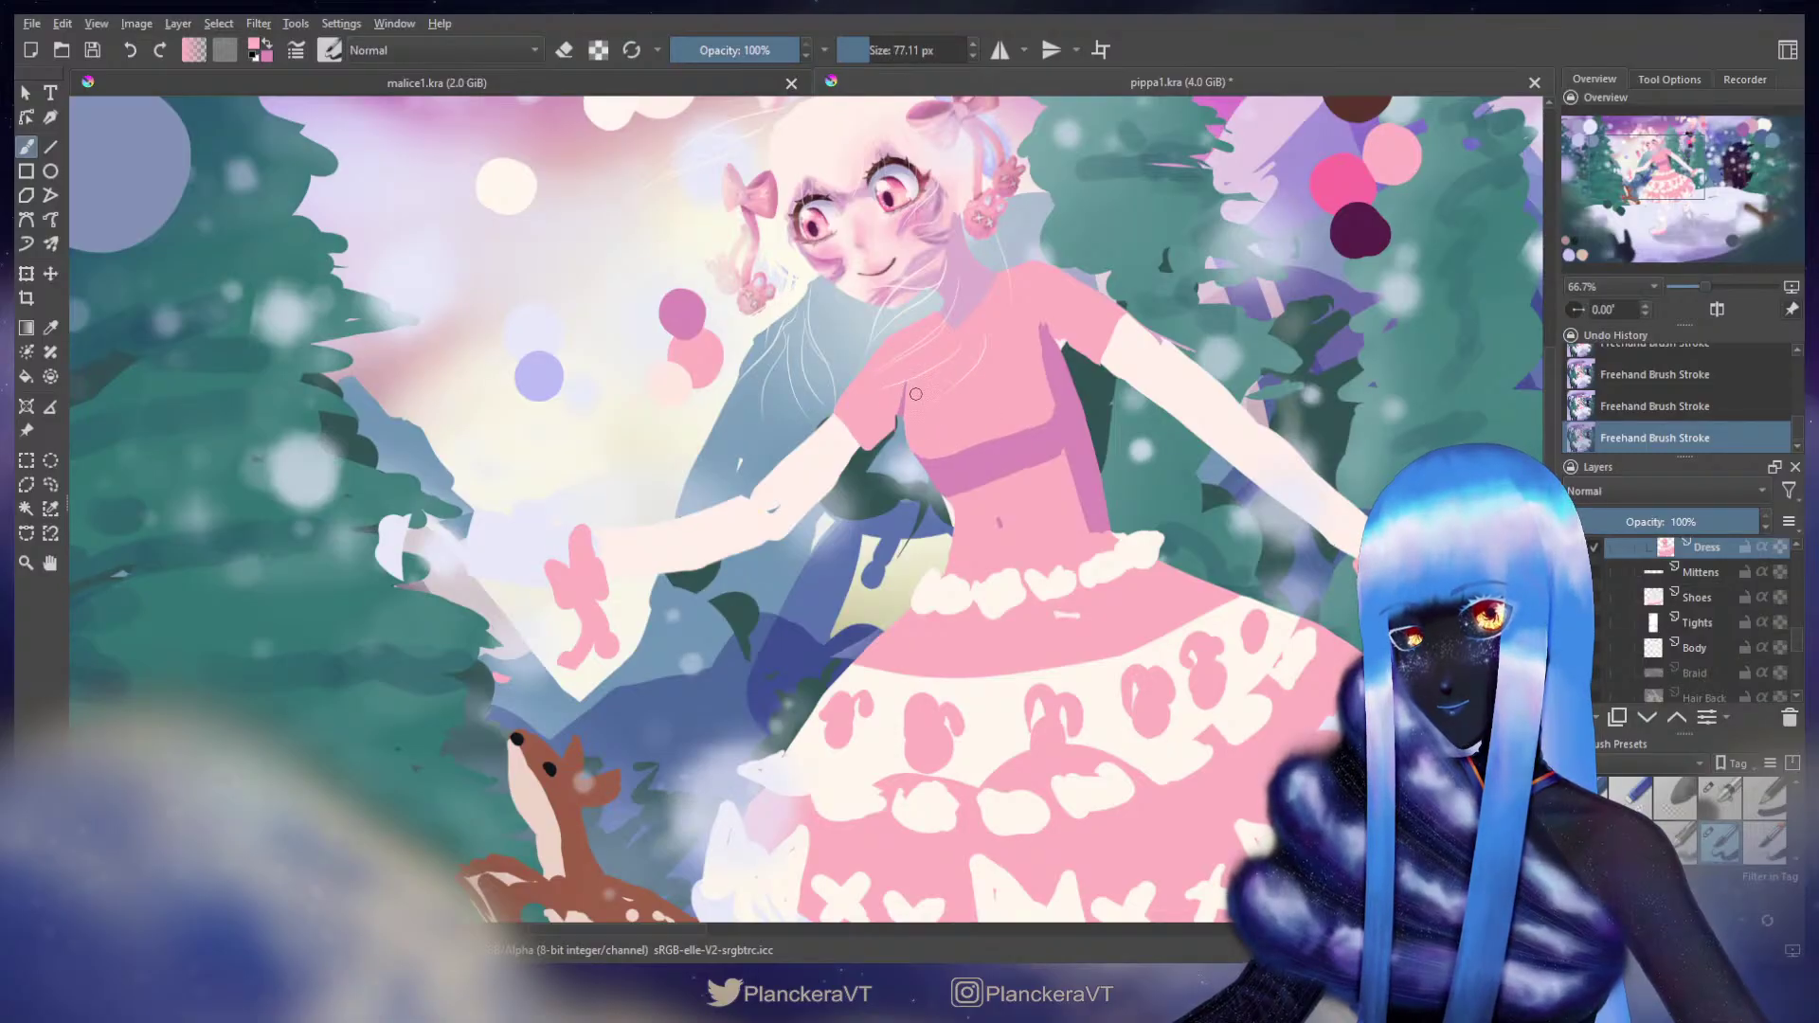
{"action": "key", "text": "ctrl+z"}
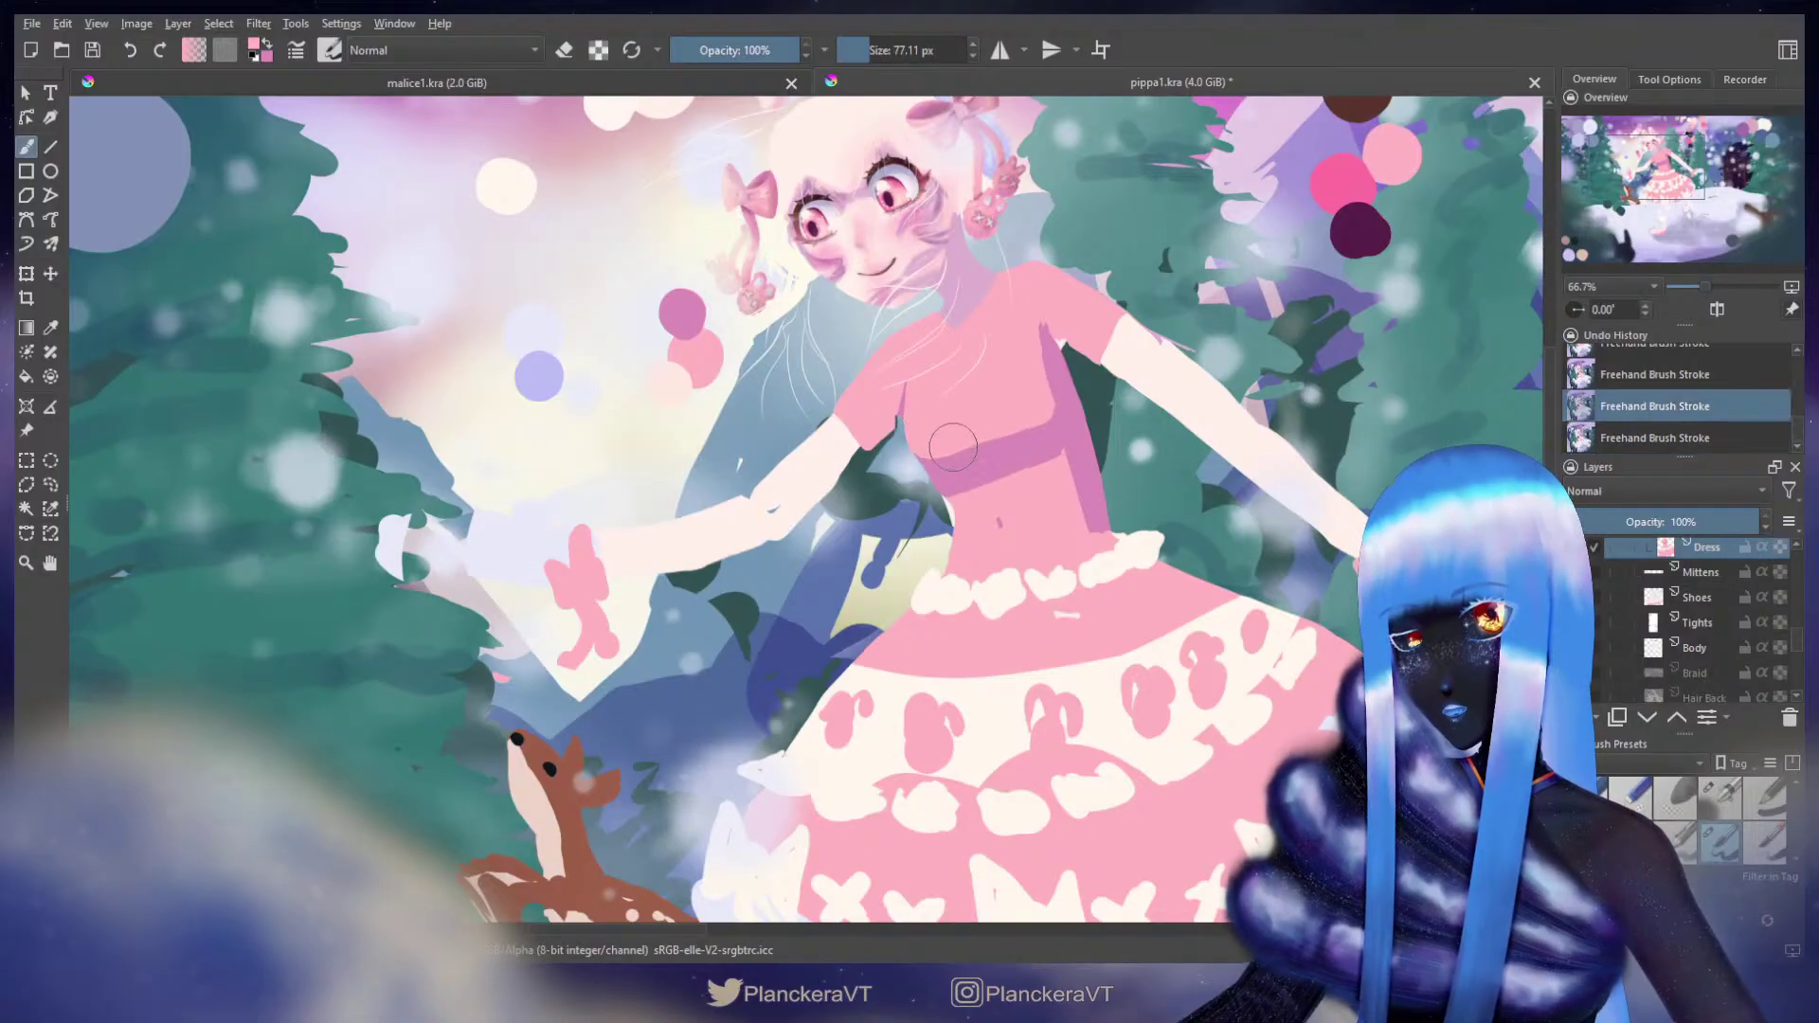
{"action": "key", "text": "bracketleft"}
{"action": "left_click_drag", "start_coordinate": [923, 431], "coordinate": [909, 415]}
{"action": "key", "text": "ctrl+z"}
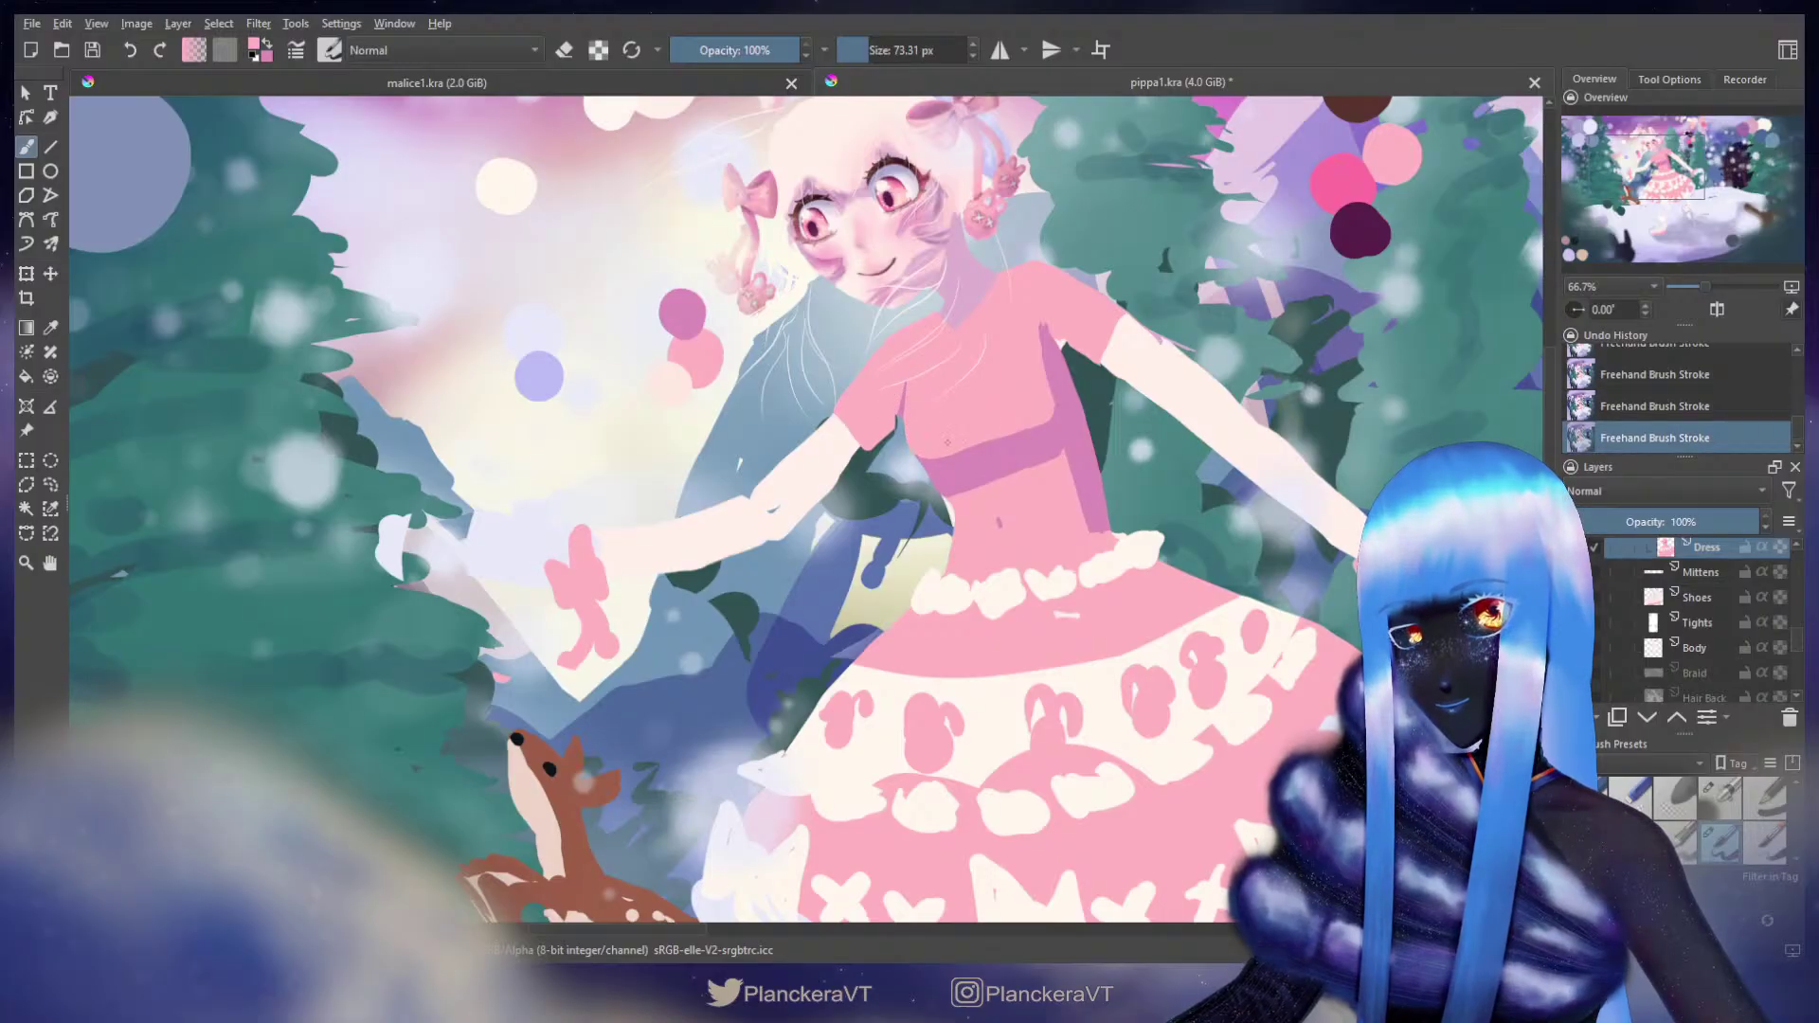
Step: Round the under-bust shadow where it meets the side shadow, using dark pink and light pink strokes
{"action": "key", "text": "bracketright"}
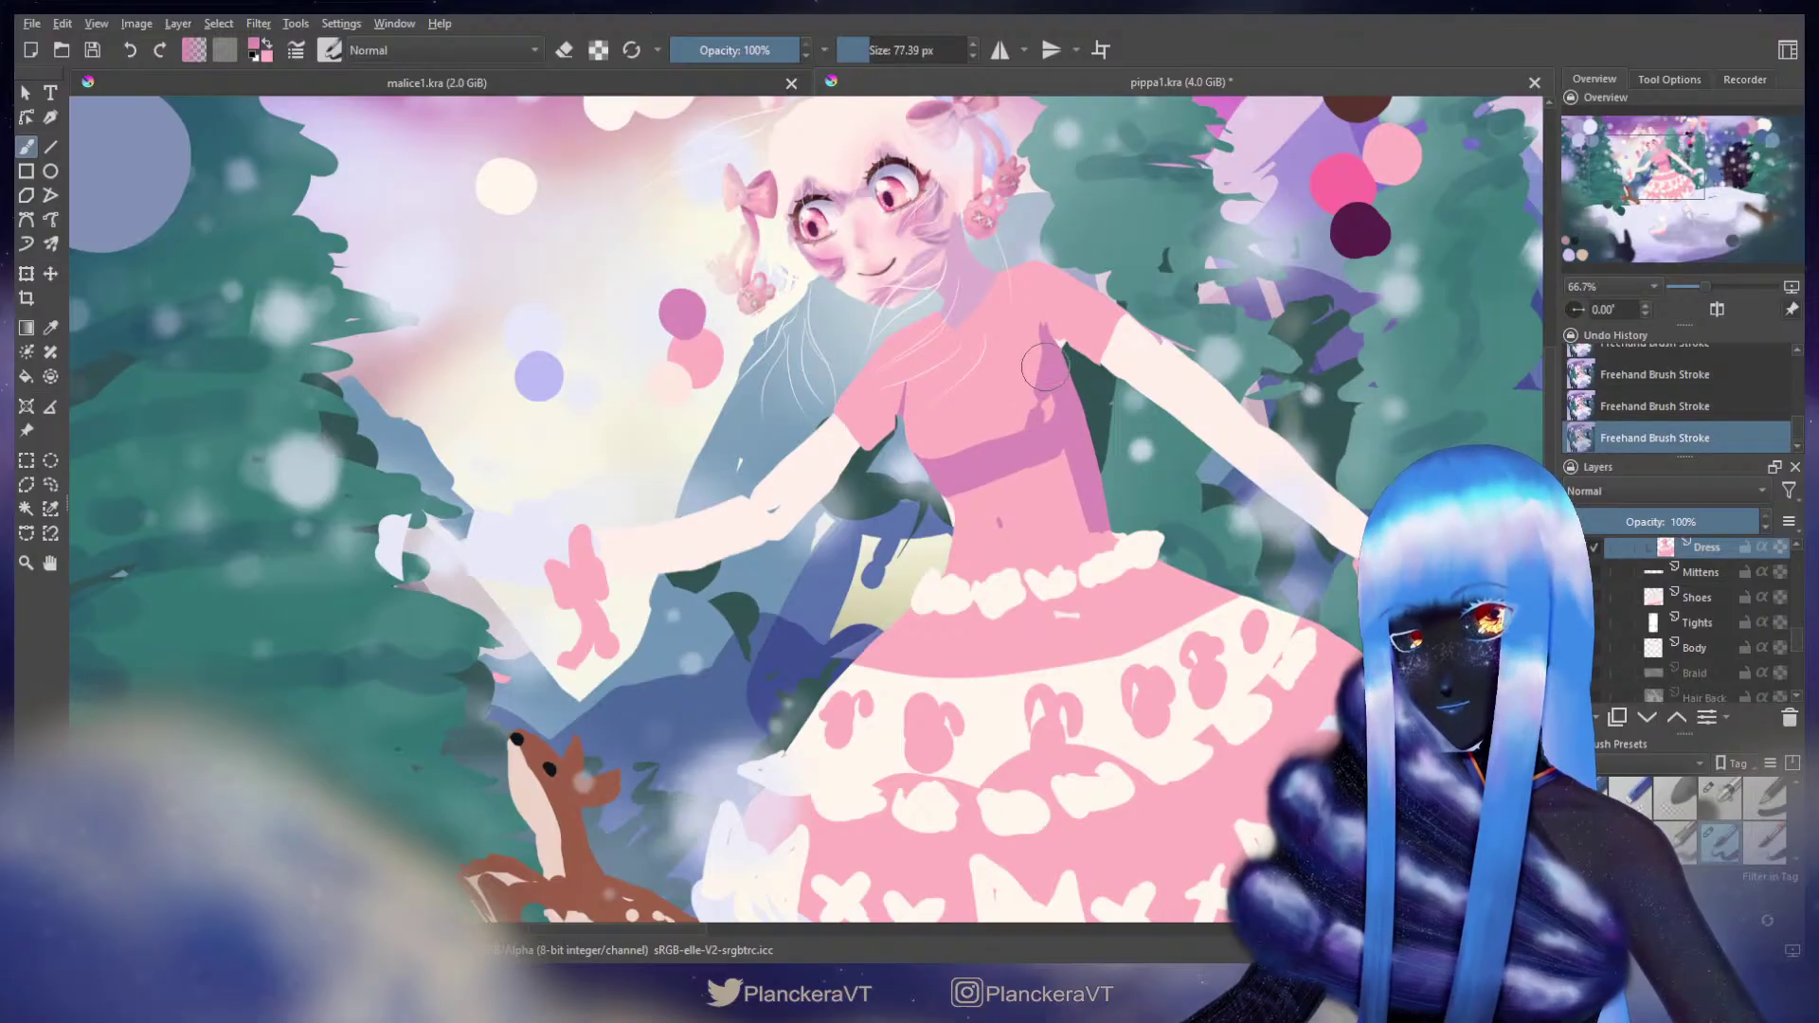
{"action": "mouse_move", "coordinate": [1052, 393]}
{"action": "left_mouse_down"}
{"action": "mouse_move", "coordinate": [1033, 417]}
{"action": "mouse_move", "coordinate": [1034, 365]}
{"action": "mouse_move", "coordinate": [1027, 412]}
{"action": "left_mouse_up"}
{"action": "key", "text": "x"}
{"action": "key", "text": "bracketright"}
{"action": "key", "text": "bracketright"}
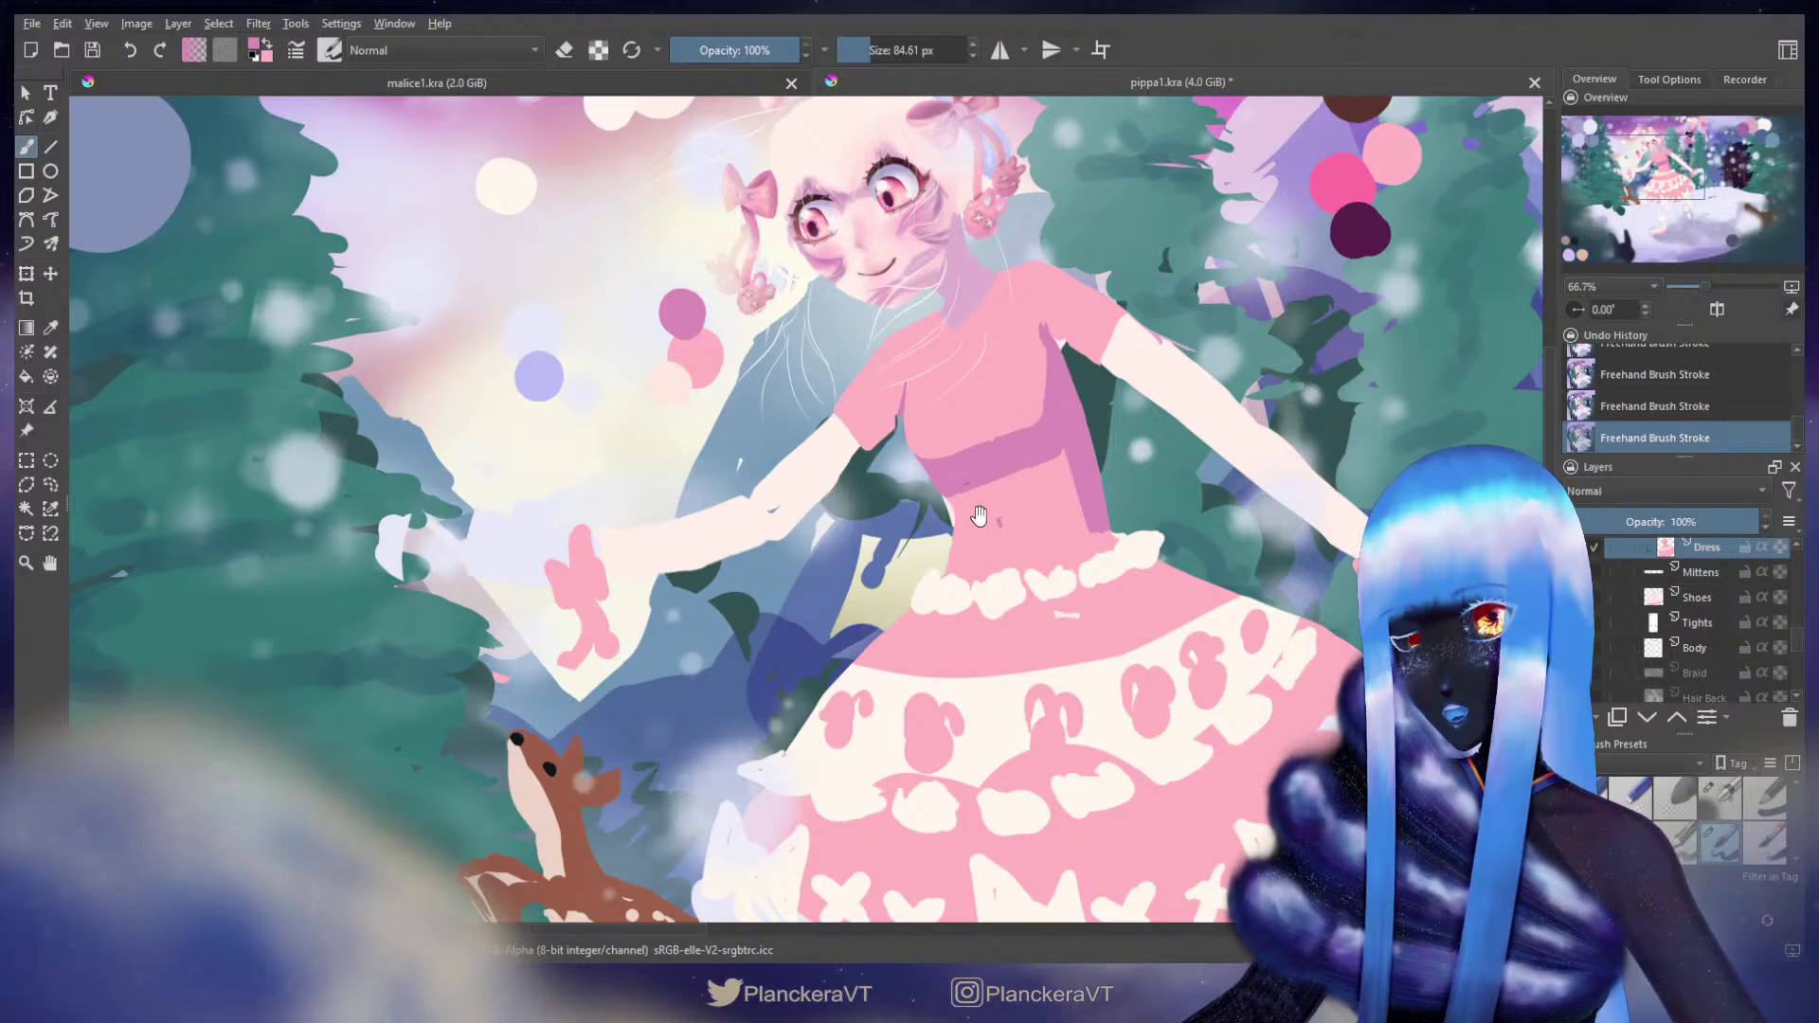
Step: Refine the deer-side waist edge above the skirt's cream frill, alternating the eraser and pink brush
{"action": "left_click_drag", "start_coordinate": [978, 515], "coordinate": [968, 466]}
{"action": "key", "text": "e"}
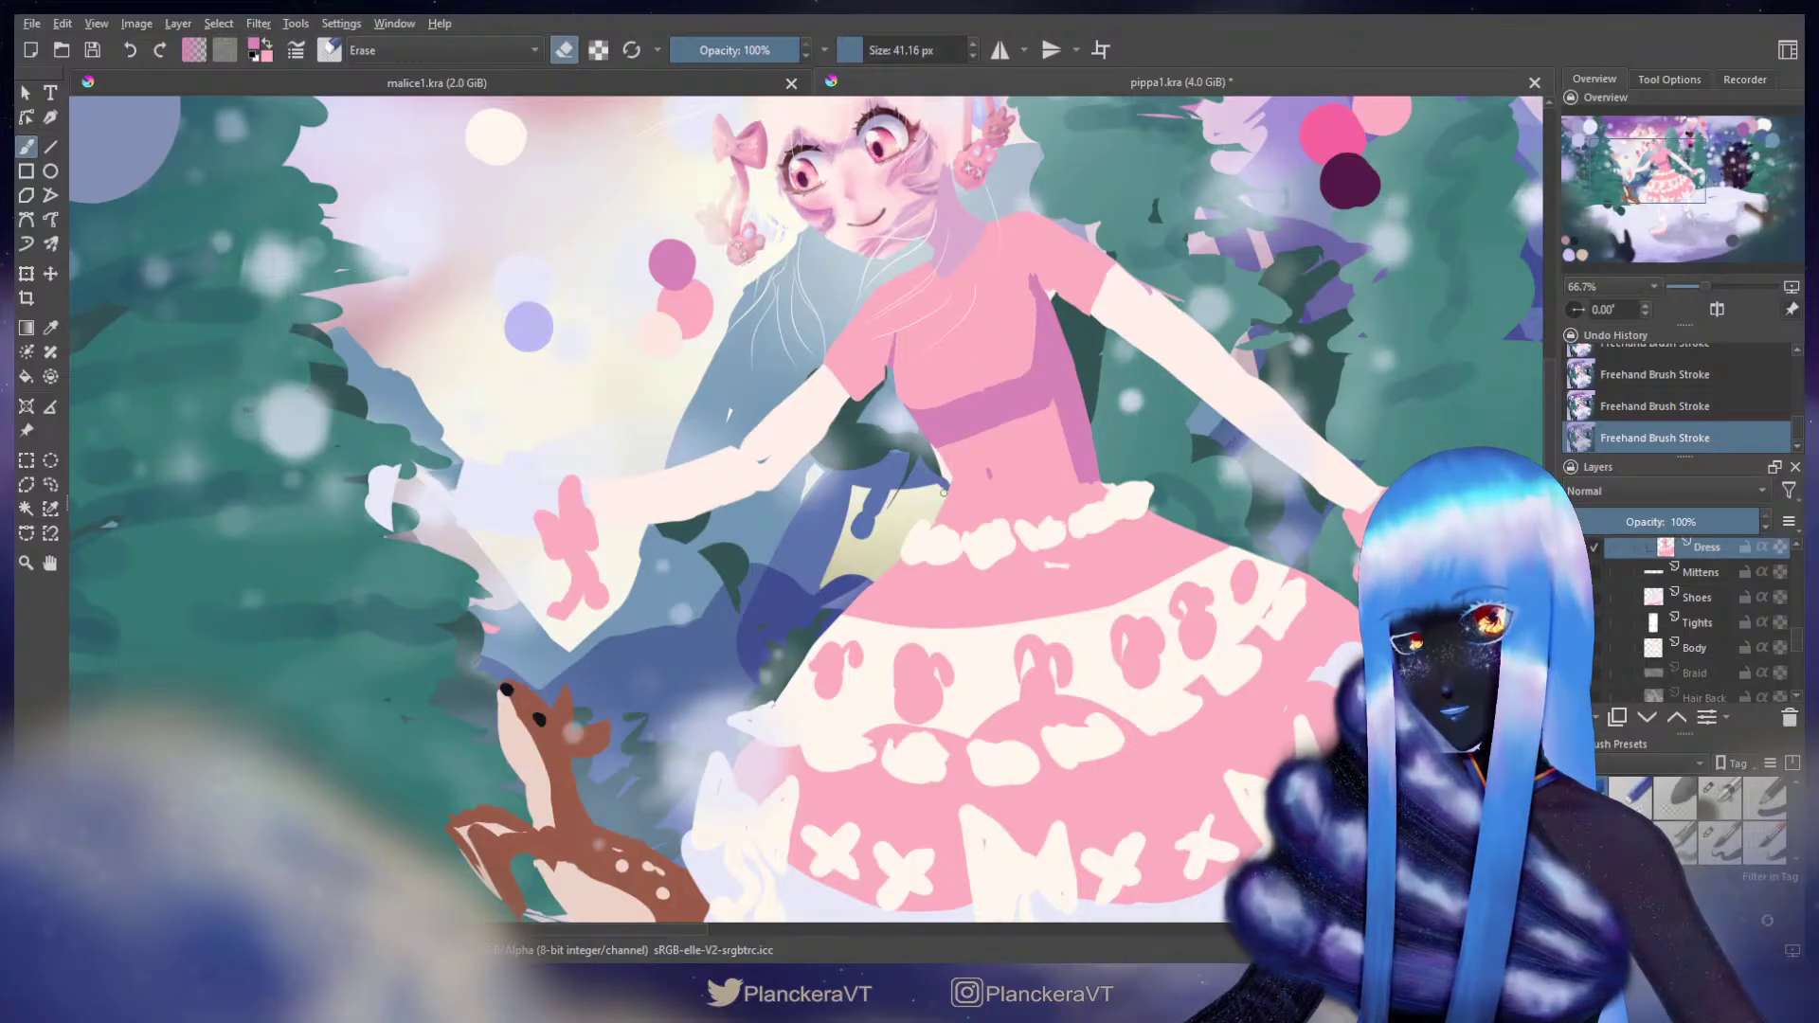
{"action": "key", "text": "e"}
{"action": "key", "text": "x"}
{"action": "mouse_move", "coordinate": [966, 468]}
{"action": "left_mouse_down"}
{"action": "mouse_move", "coordinate": [938, 479]}
{"action": "mouse_move", "coordinate": [953, 473]}
{"action": "left_mouse_up"}
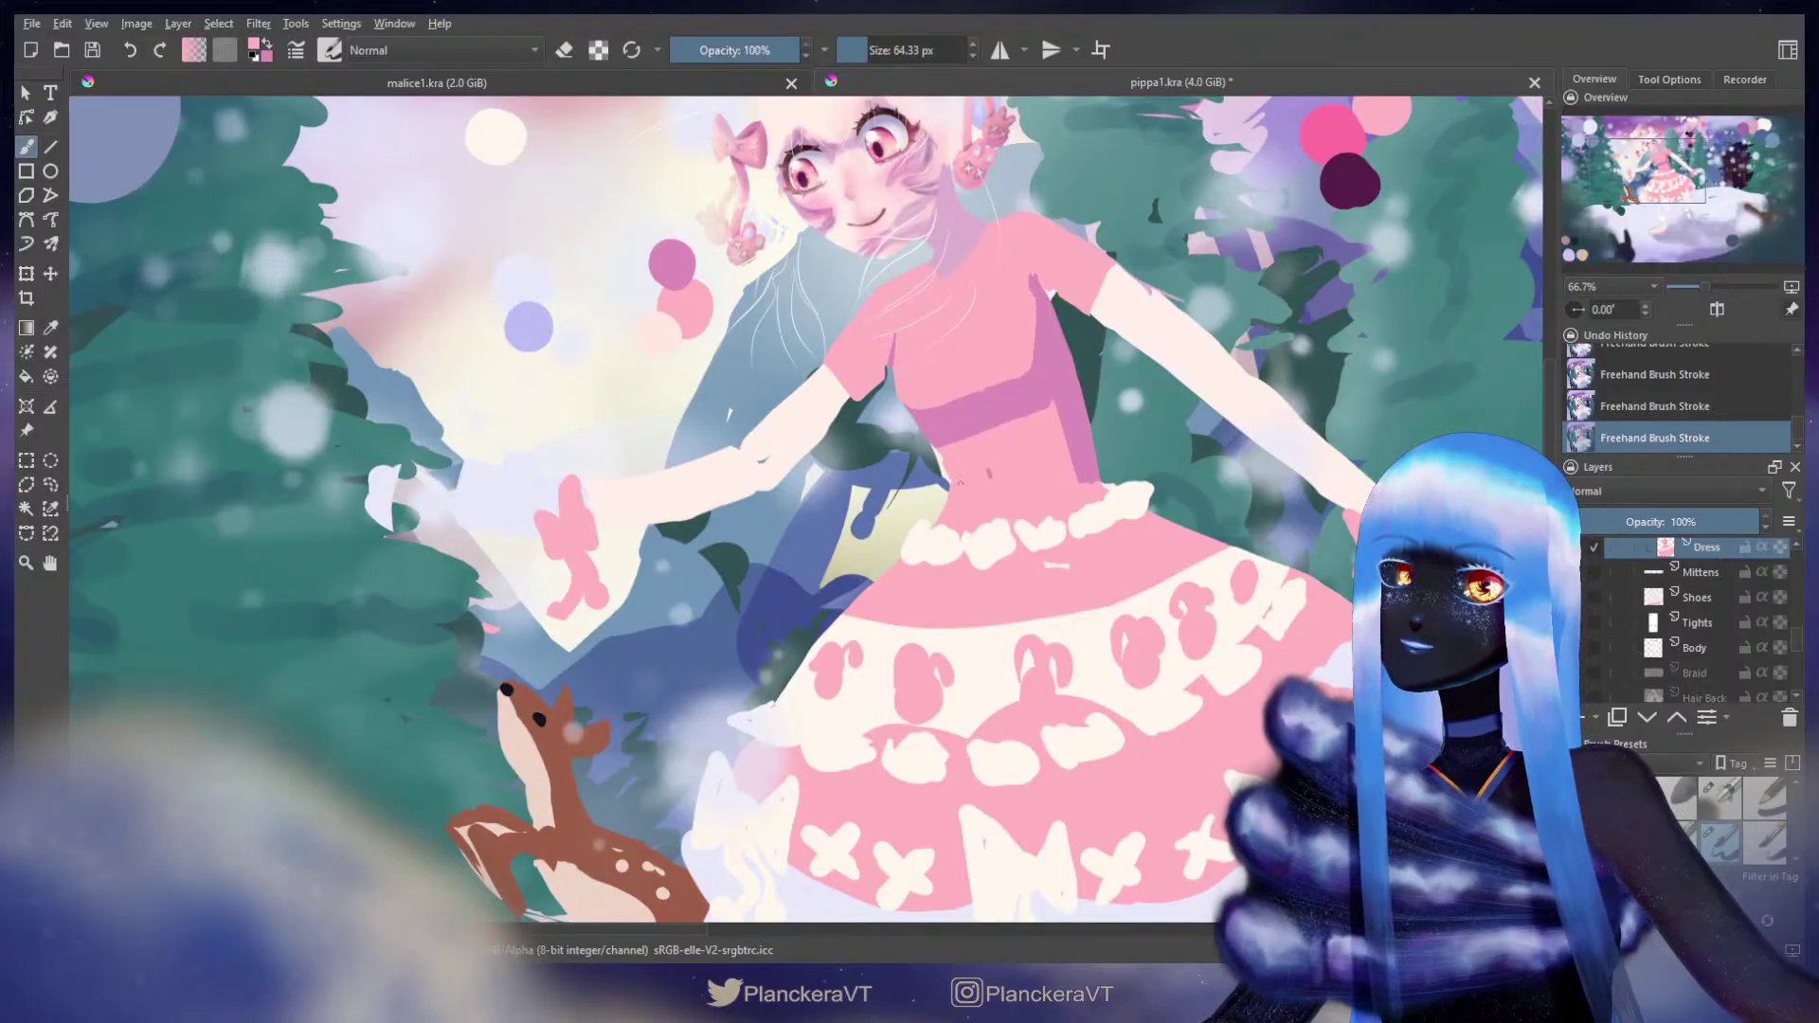
{"action": "key", "text": "e"}
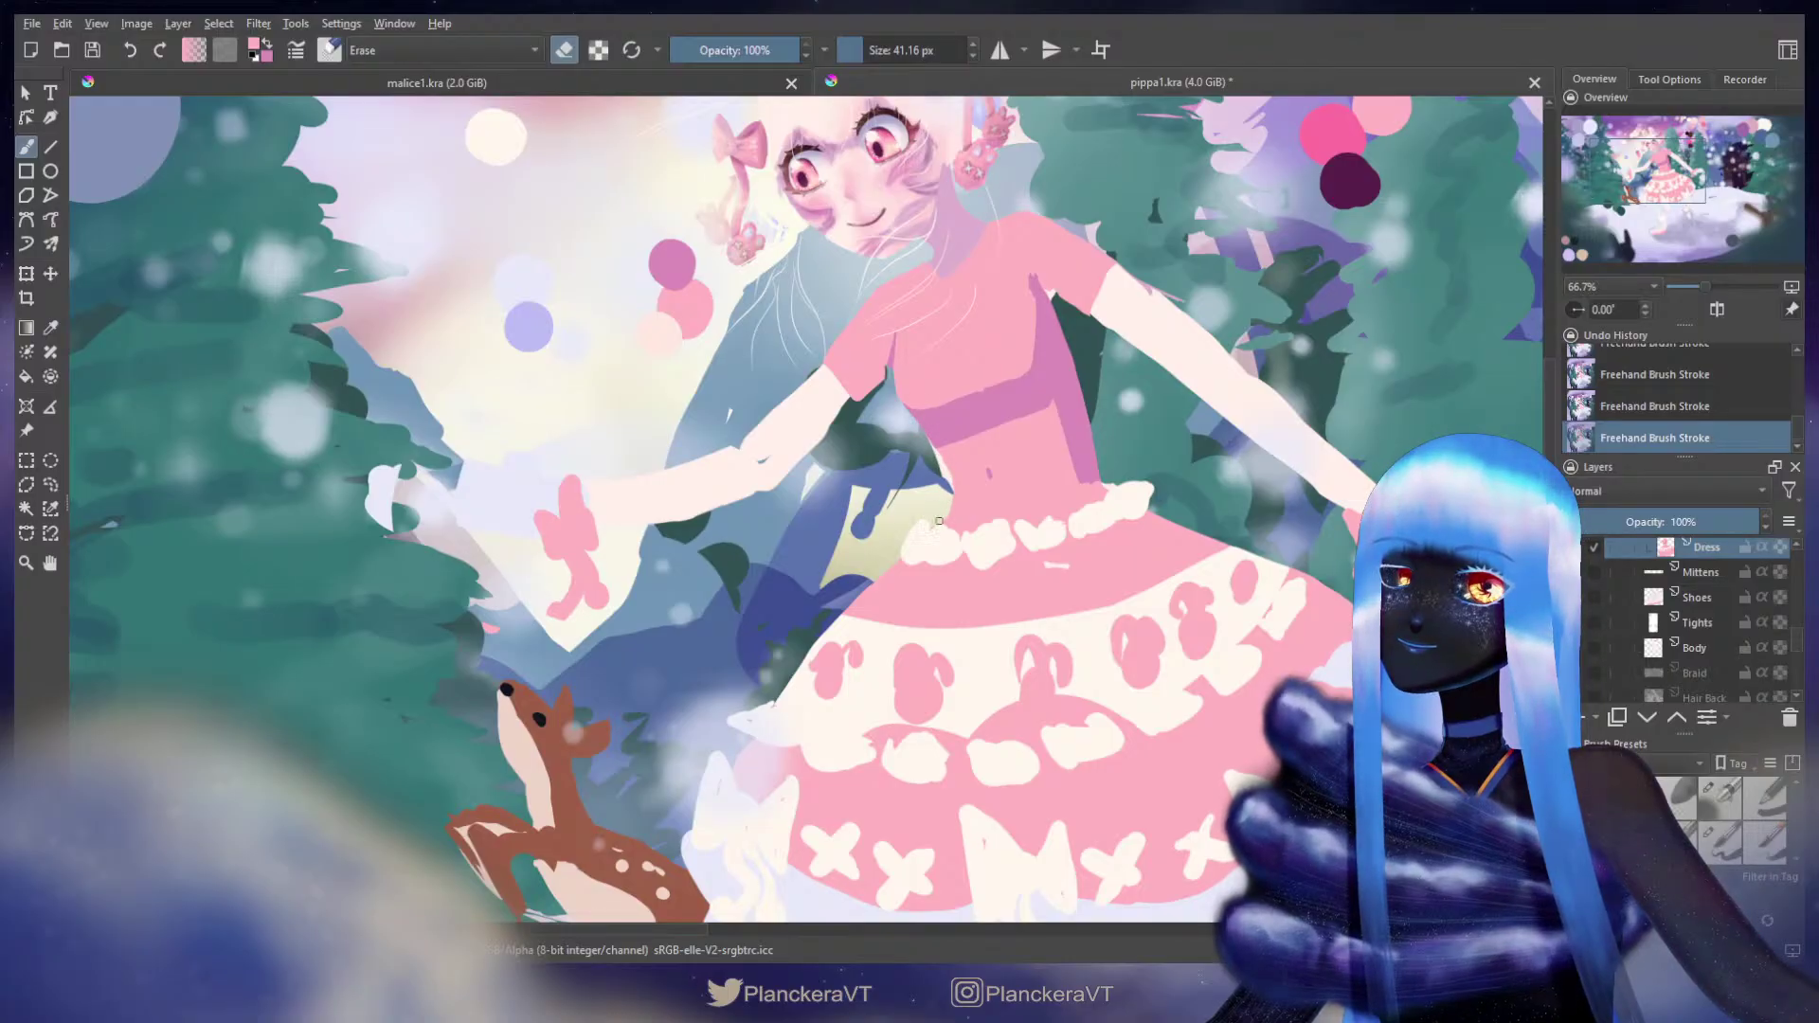
Step: Touch up both sides of the bare waist above the skirt ruffle with short brush strokes on the Dress layer
{"action": "key", "text": "/"}
{"action": "key", "text": "x"}
{"action": "left_click_drag", "start_coordinate": [945, 450], "coordinate": [934, 445]}
{"action": "key", "text": "ctrl+z"}
{"action": "key", "text": "x"}
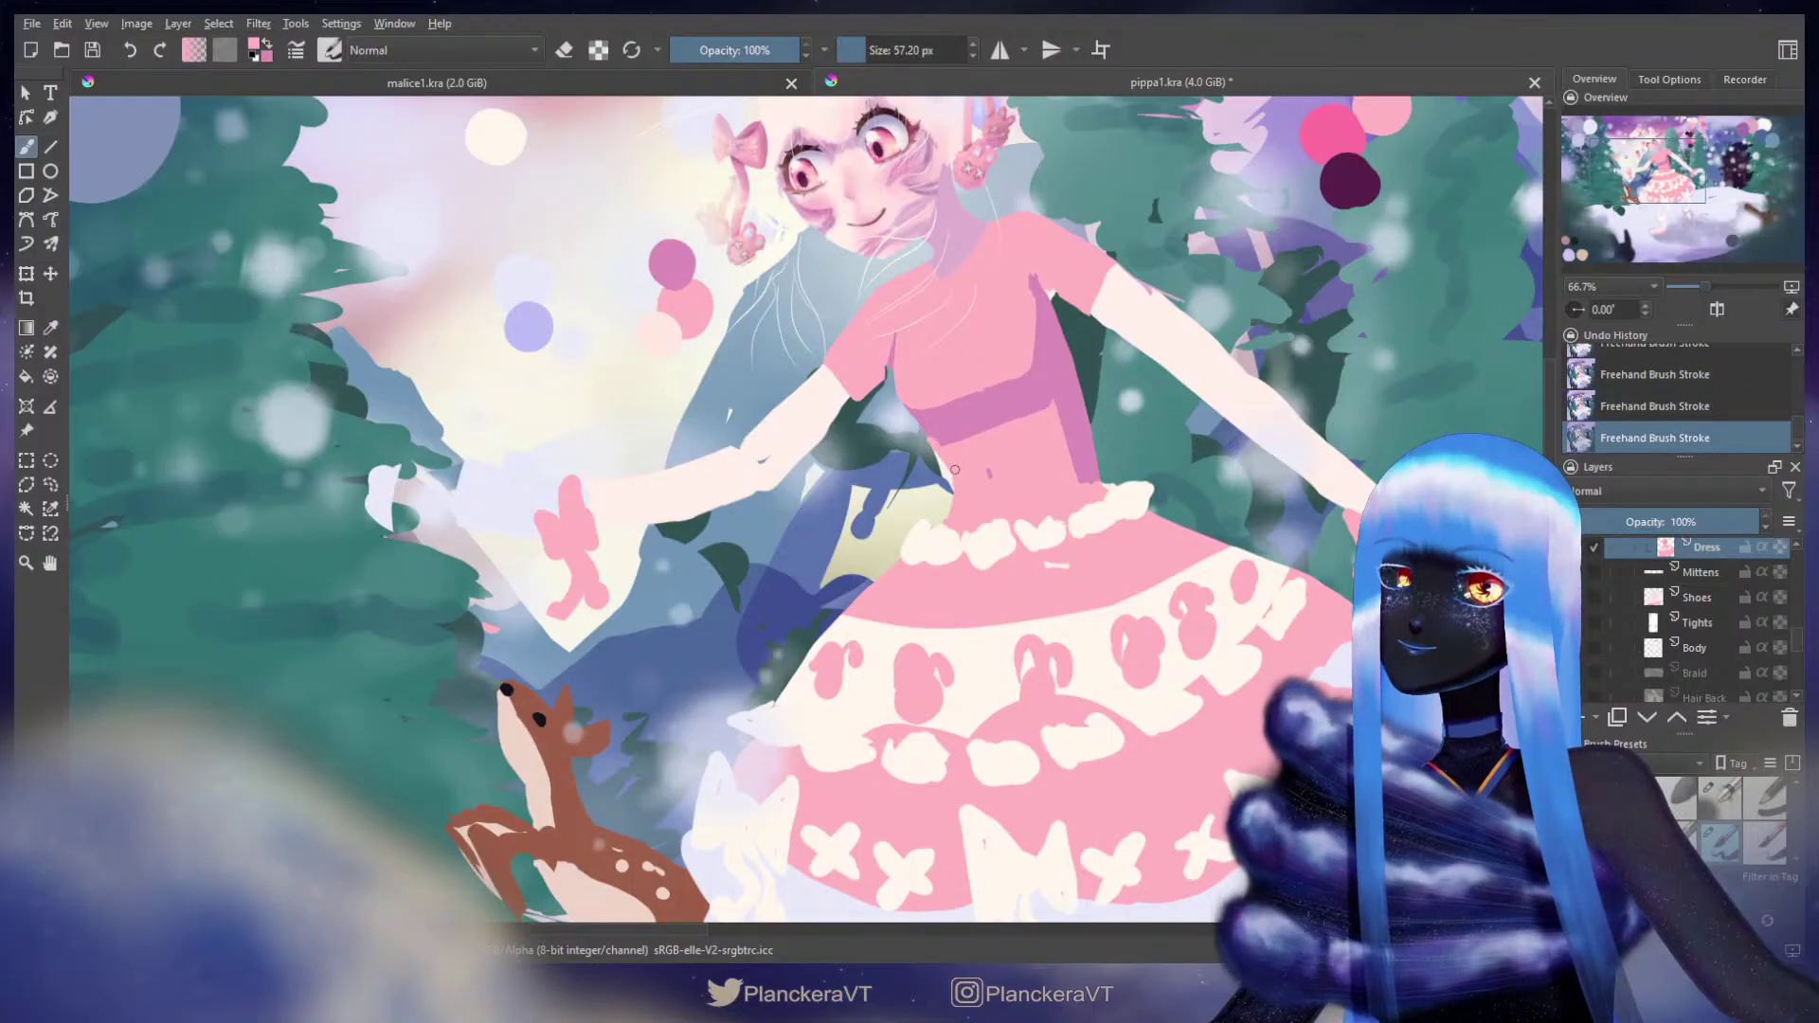
{"action": "left_click", "coordinate": [945, 466]}
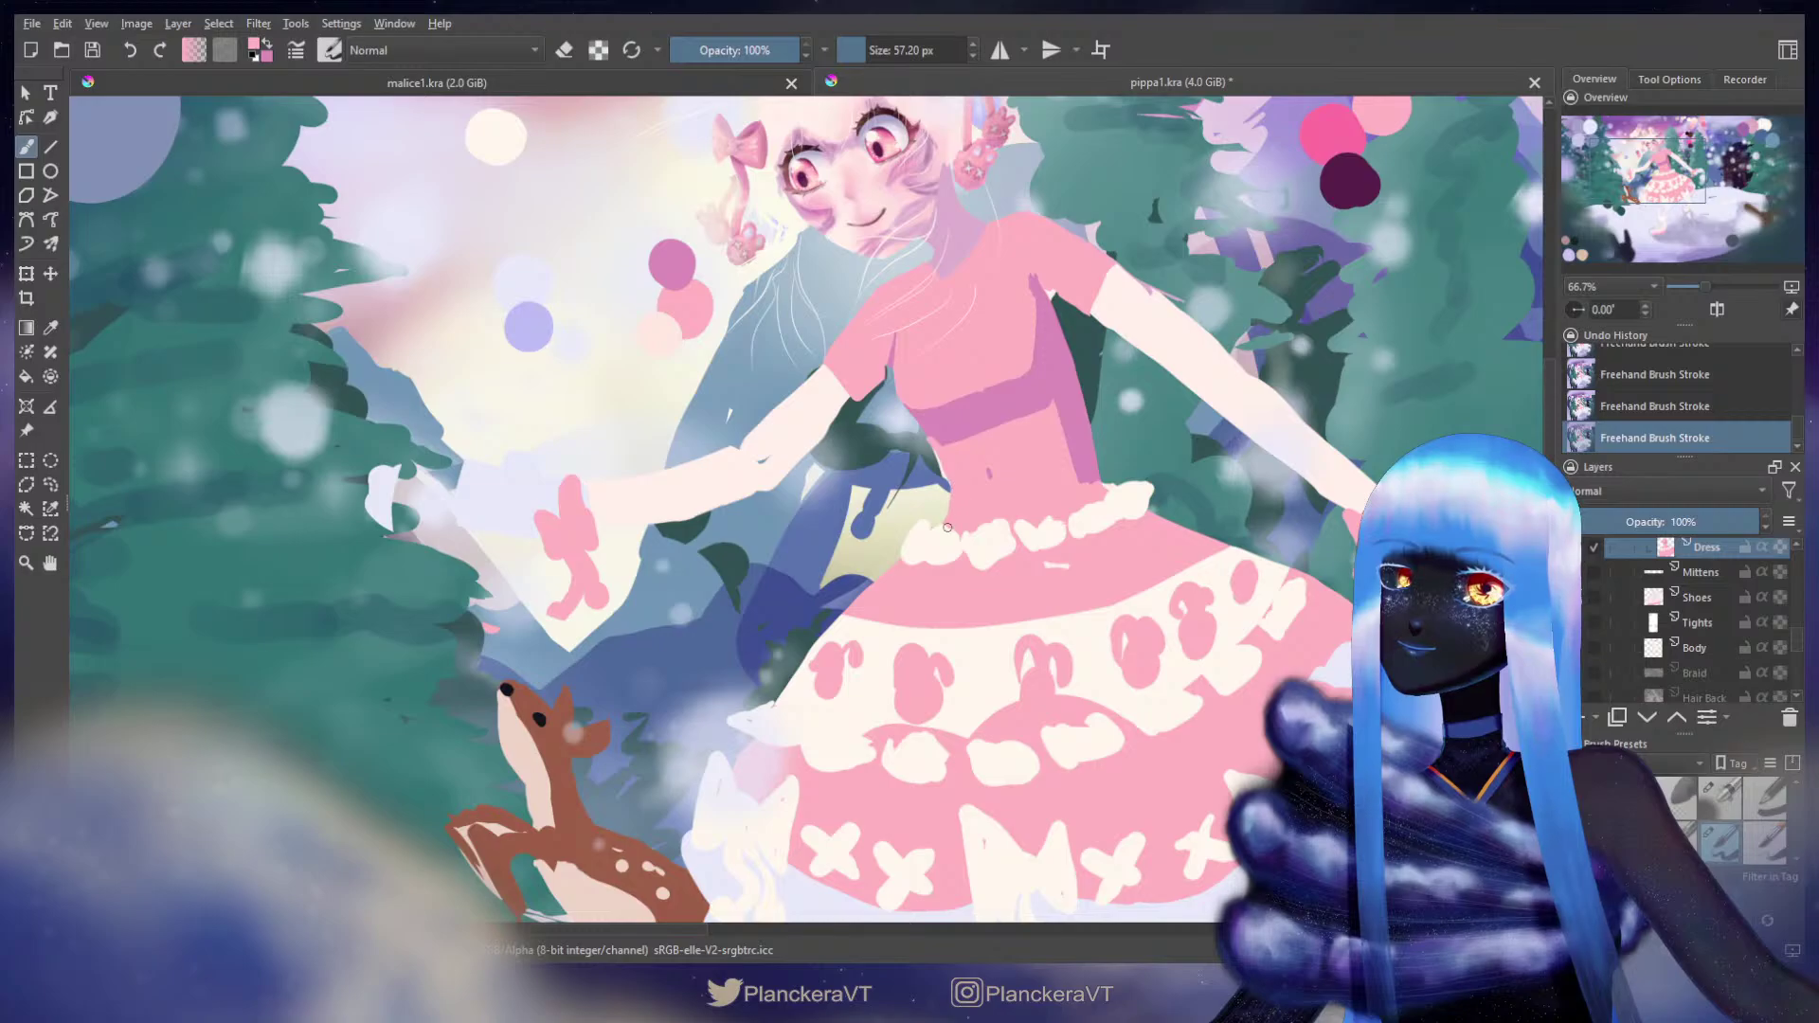
{"action": "key", "text": "x"}
{"action": "left_click_drag", "start_coordinate": [1074, 453], "coordinate": [1078, 453], "text": "shift"}
{"action": "left_click_drag", "start_coordinate": [1077, 471], "coordinate": [1077, 488]}
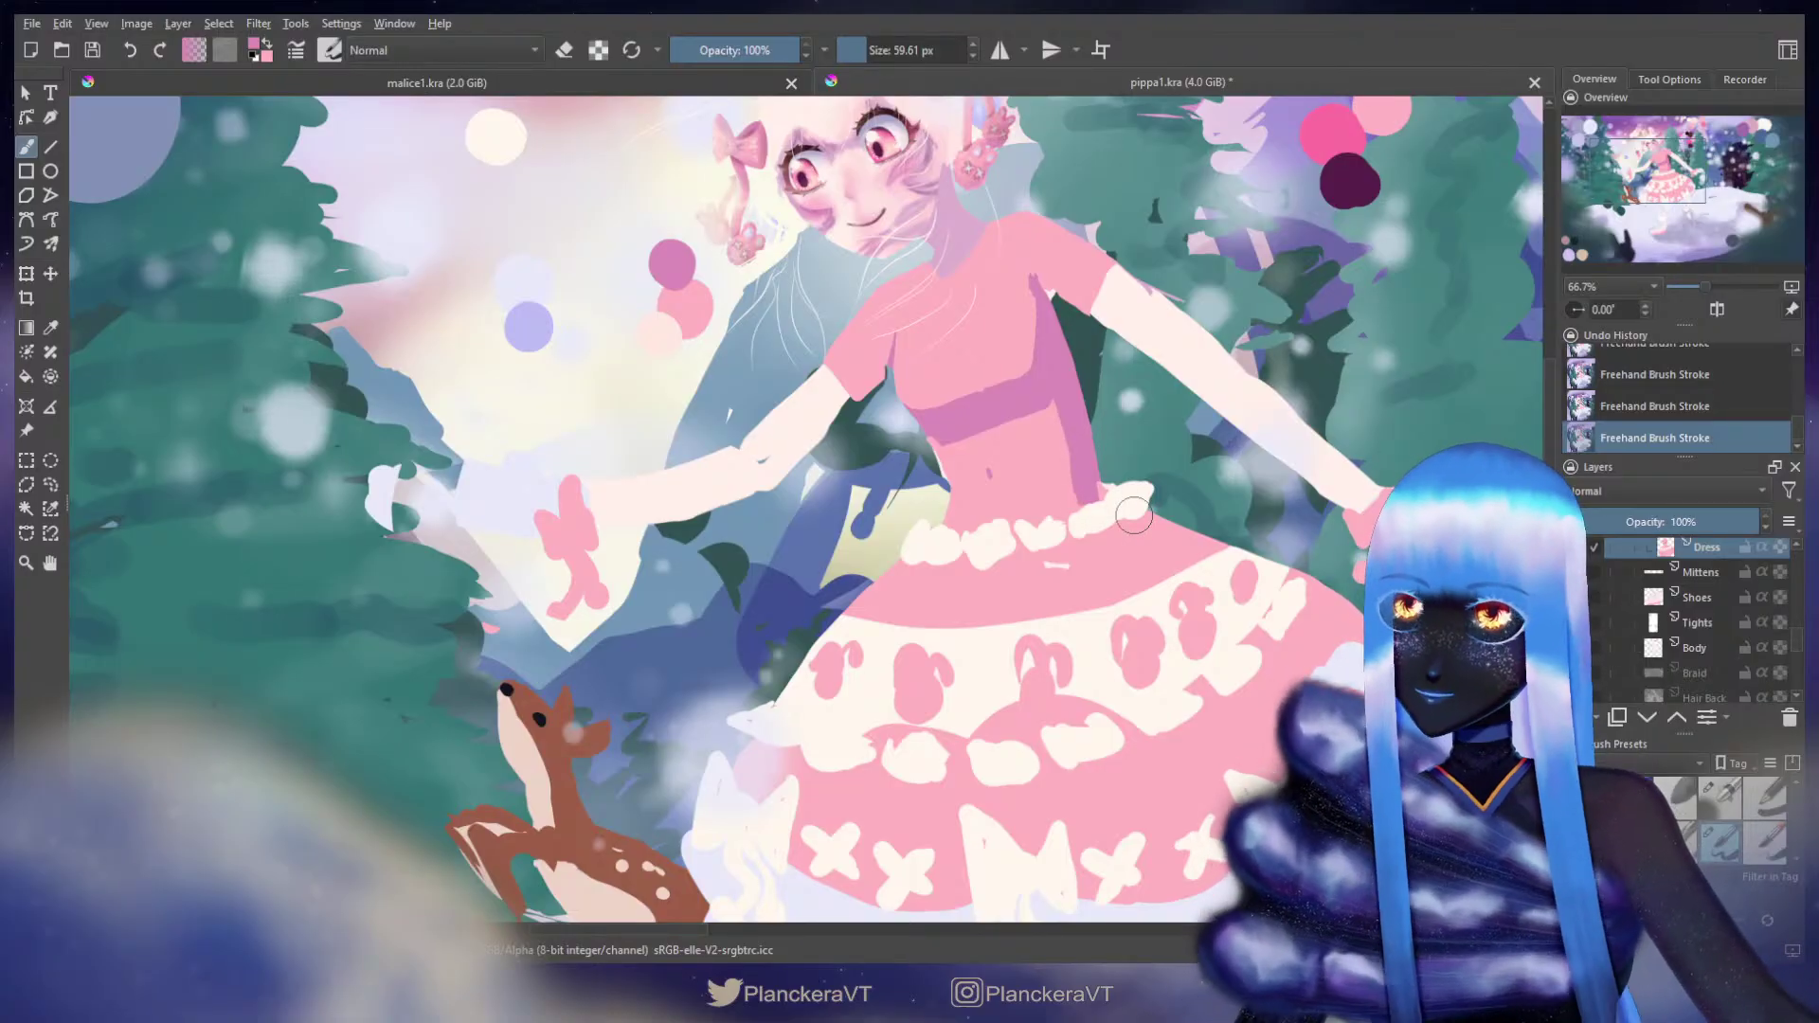
Step: Show the Front Hair layer group and check the whole figure's proportions
{"action": "scroll", "coordinate": [1134, 515], "scroll_direction": "up", "scroll_amount": 3}
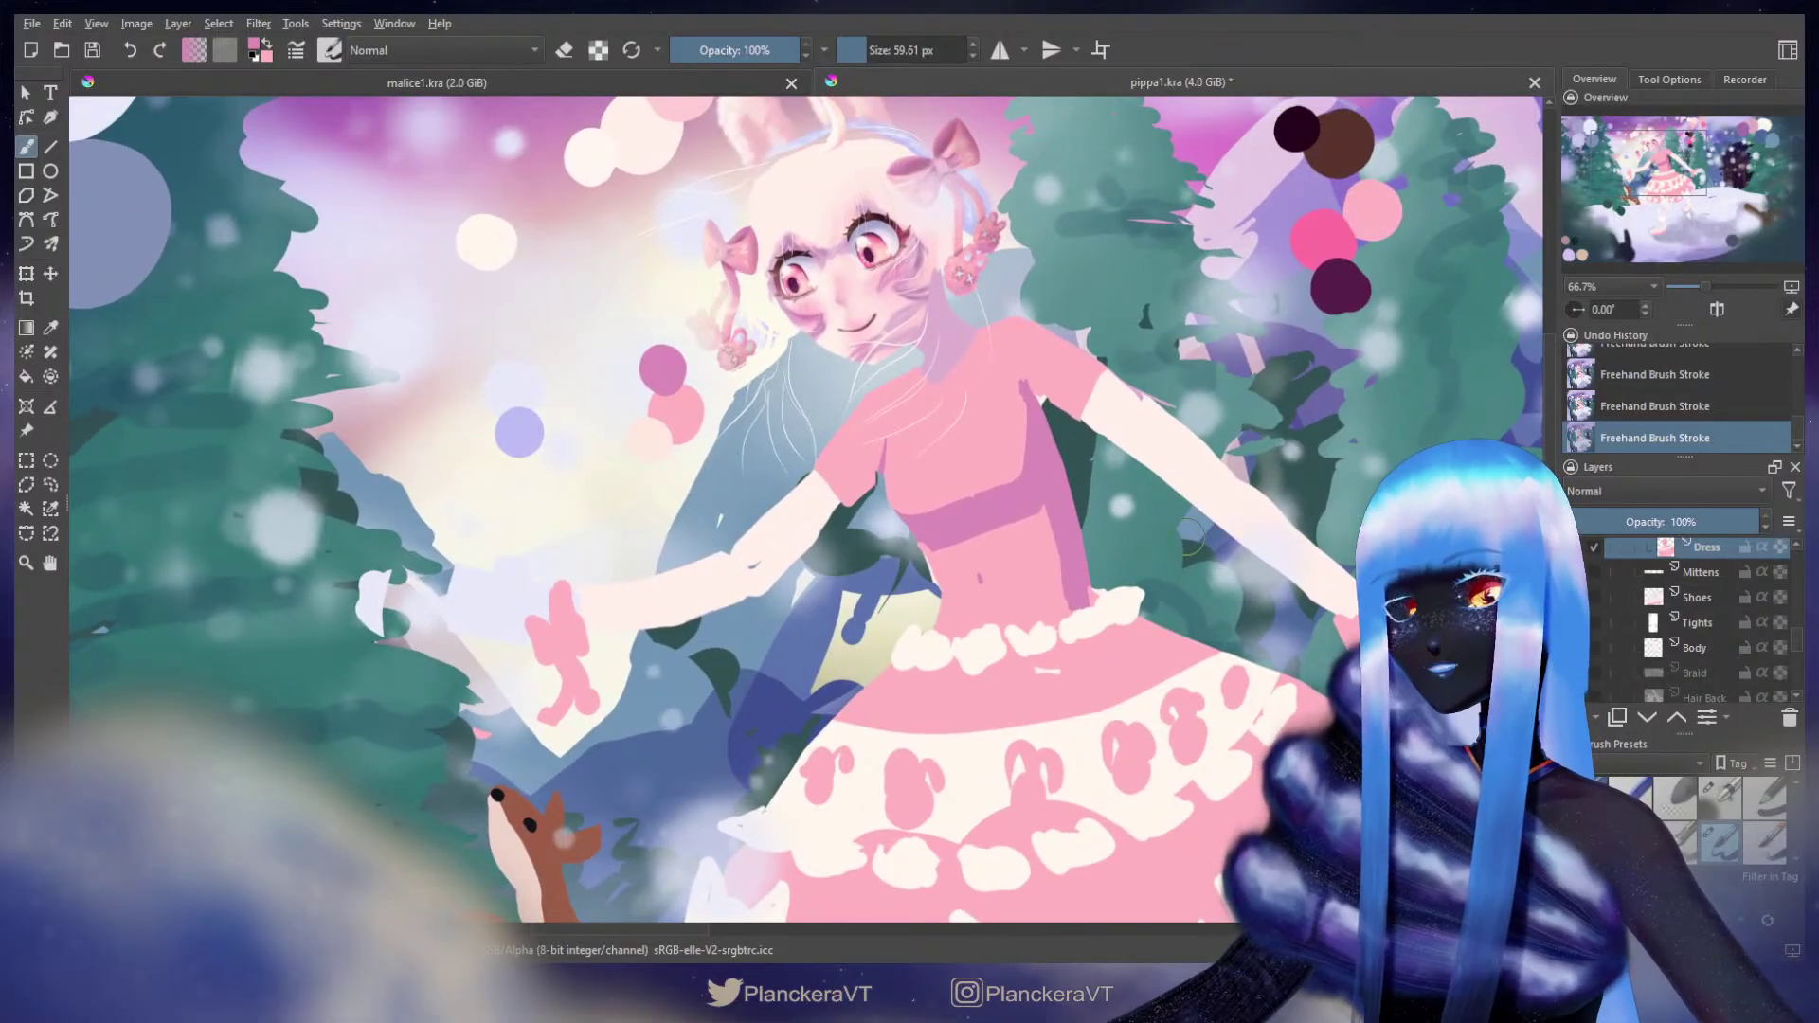
{"action": "scroll", "coordinate": [1618, 620], "scroll_direction": "down", "scroll_amount": 5}
{"action": "scroll", "coordinate": [1618, 620], "scroll_direction": "up", "scroll_amount": 4}
{"action": "left_click", "coordinate": [1580, 566]}
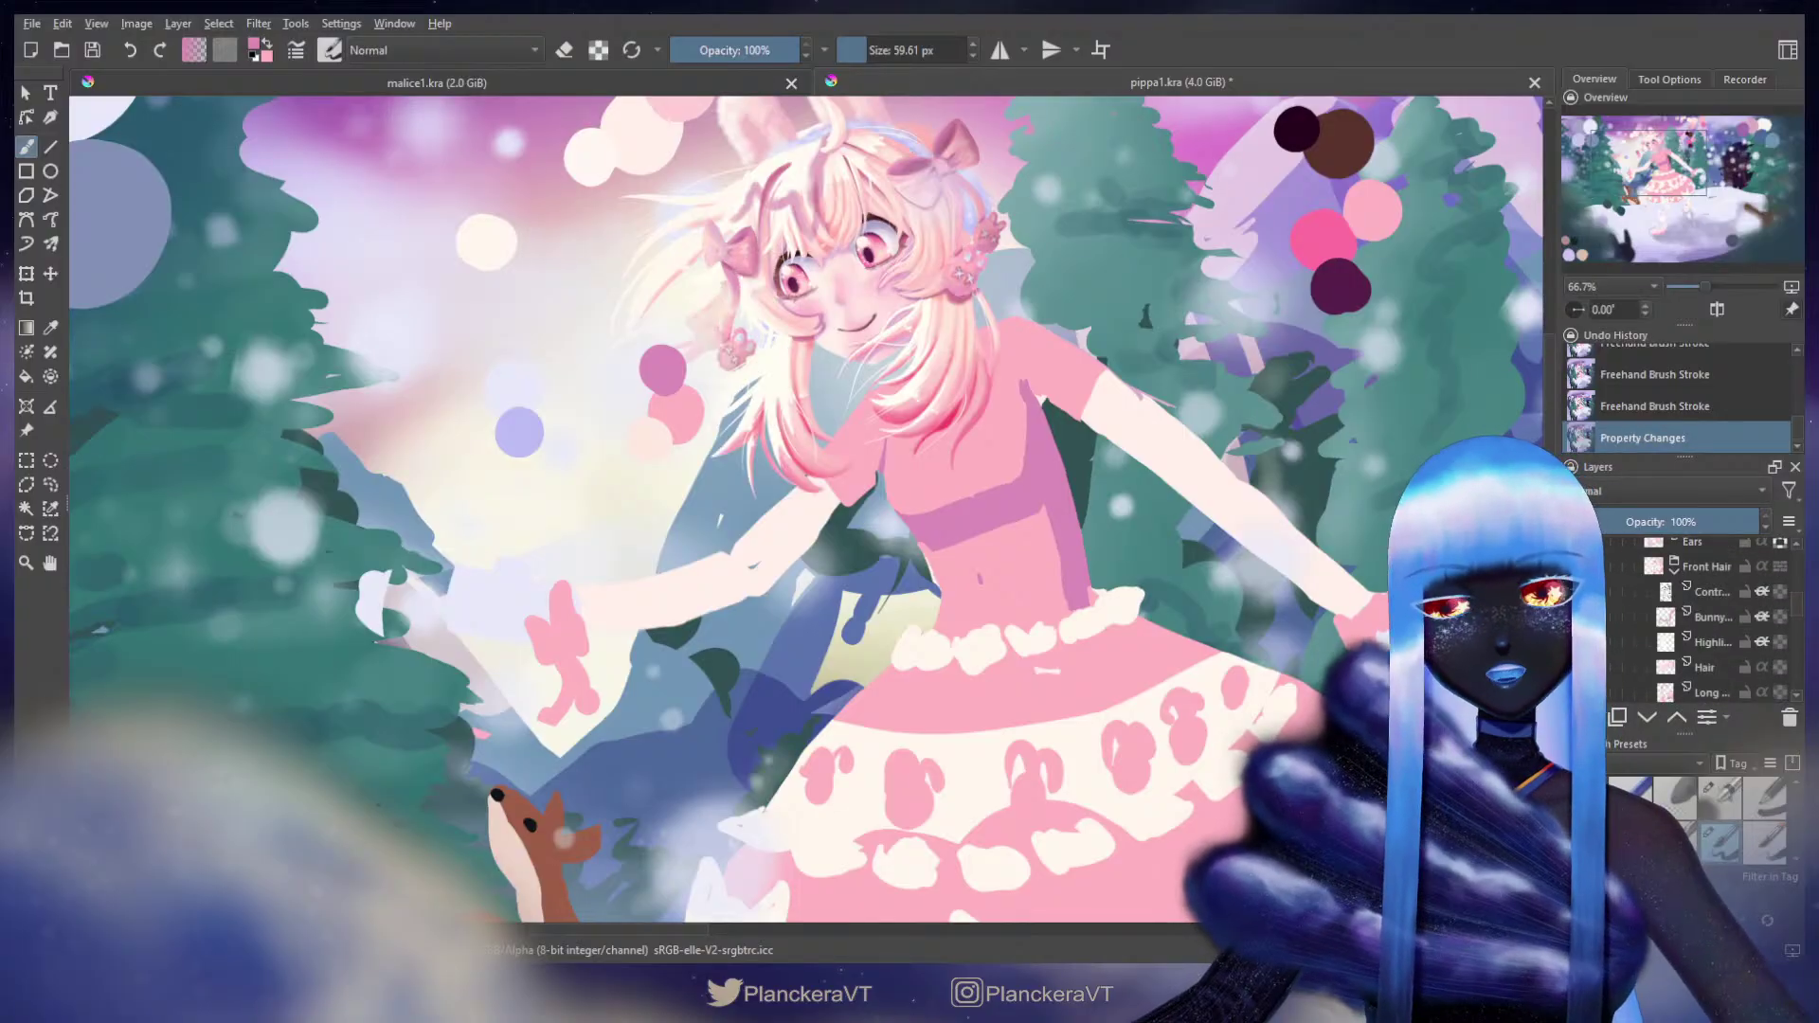
{"action": "scroll", "coordinate": [1150, 629], "scroll_direction": "down", "scroll_amount": 1}
{"action": "left_click_drag", "start_coordinate": [1150, 629], "coordinate": [1121, 599]}
{"action": "scroll", "coordinate": [1188, 565], "scroll_direction": "down", "scroll_amount": 2}
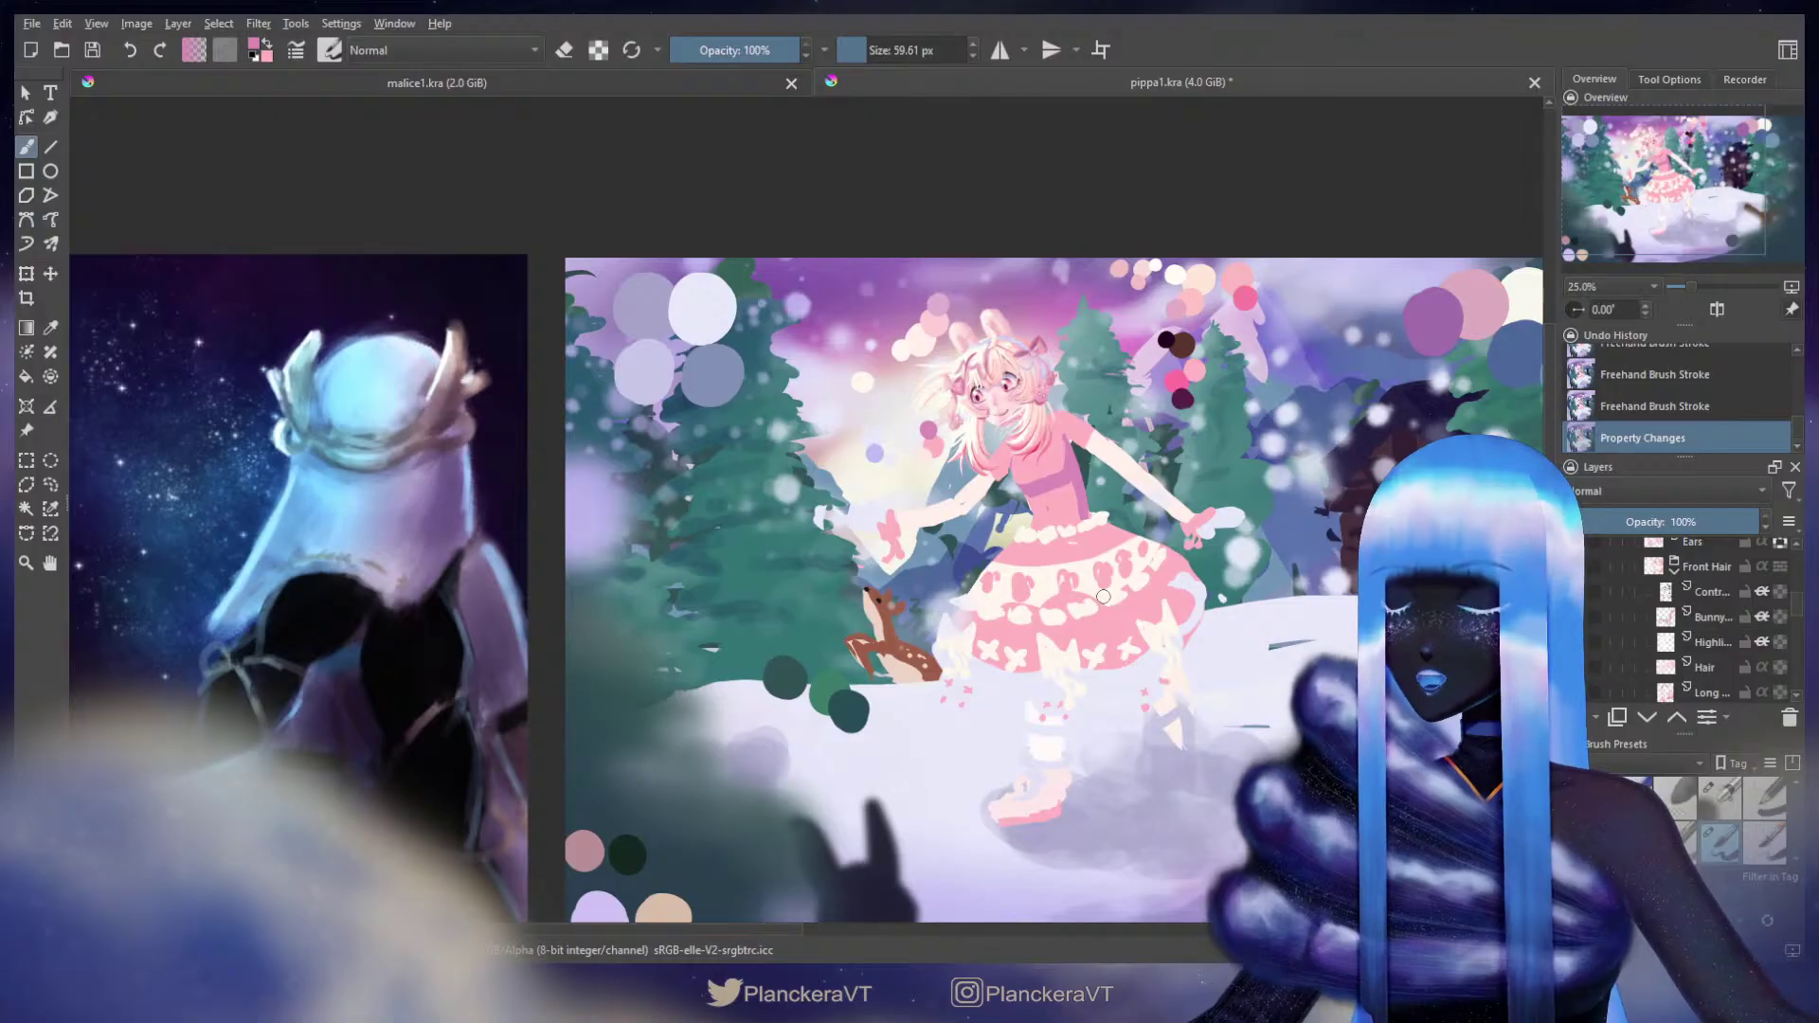
{"action": "scroll", "coordinate": [1102, 596], "scroll_direction": "up", "scroll_amount": 1}
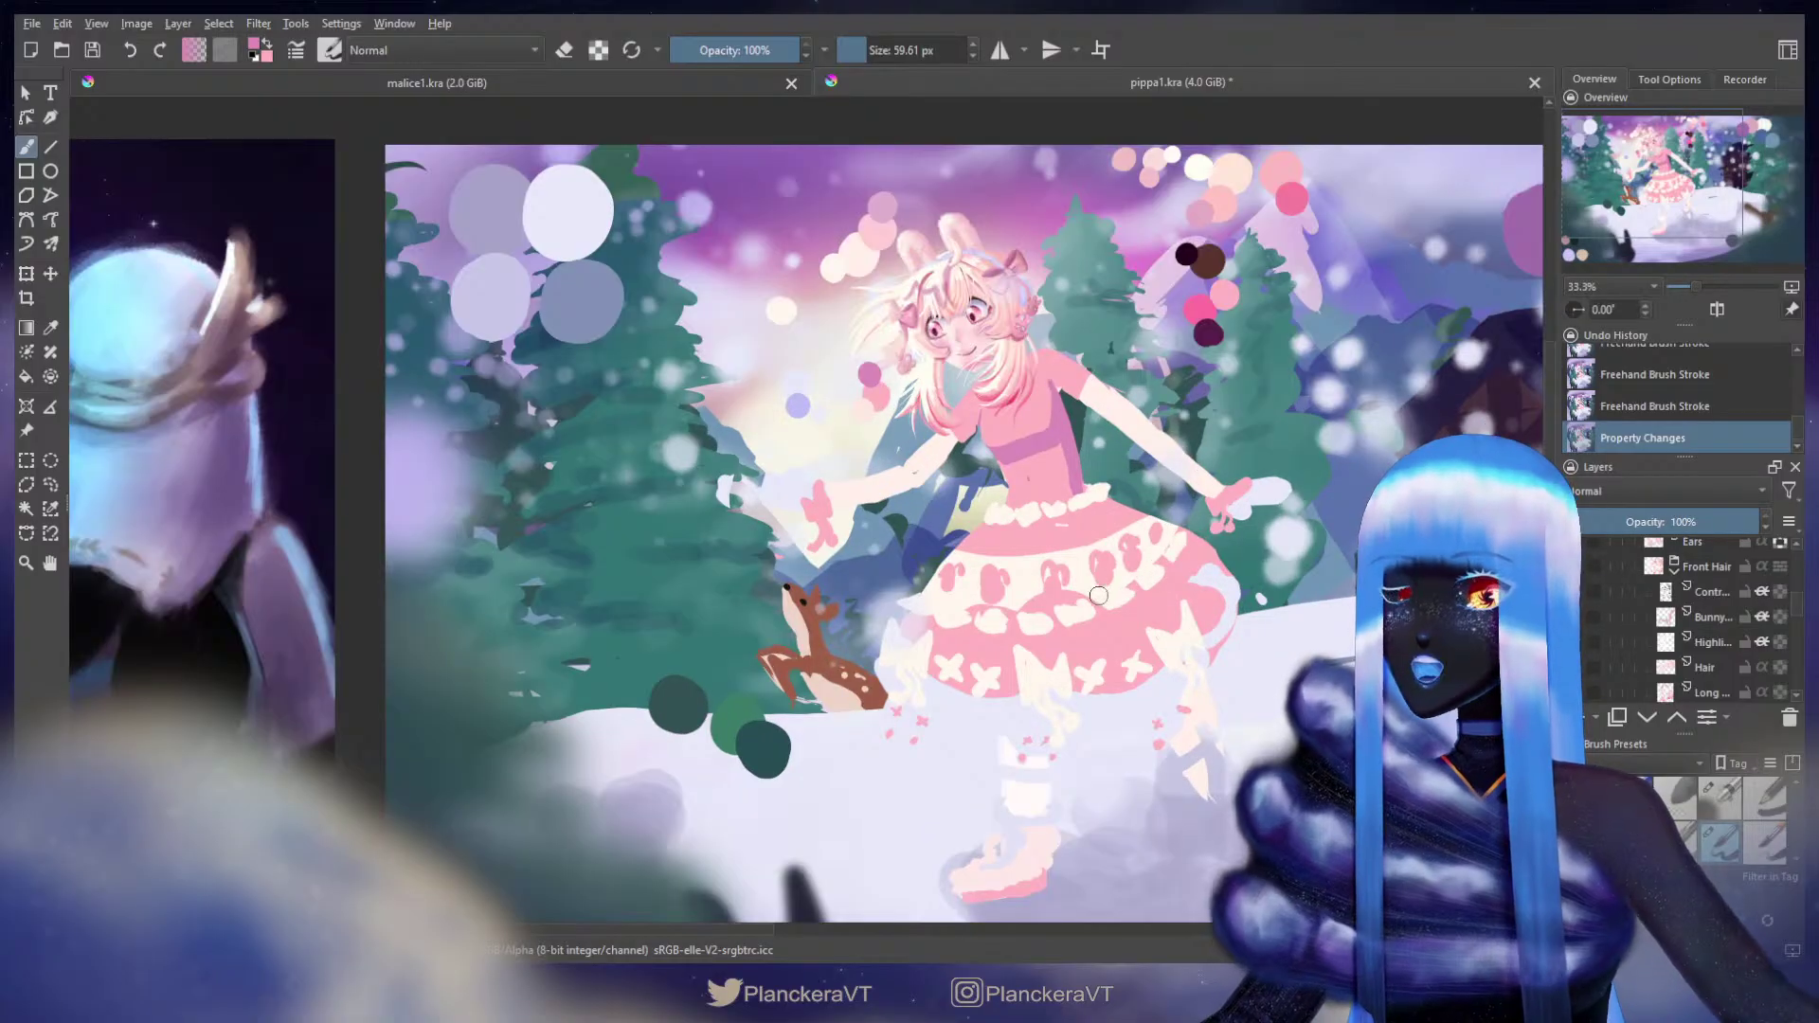
Step: Lasso the upper part of the dress, reposition and slightly enlarge it with Transform, and clear the selection
{"action": "left_click", "coordinate": [50, 484]}
{"action": "mouse_move", "coordinate": [909, 353]}
{"action": "left_mouse_down"}
{"action": "mouse_move", "coordinate": [922, 427]}
{"action": "mouse_move", "coordinate": [966, 461]}
{"action": "left_mouse_up"}
{"action": "mouse_move", "coordinate": [1086, 498]}
{"action": "left_mouse_down"}
{"action": "mouse_move", "coordinate": [1125, 388]}
{"action": "mouse_move", "coordinate": [1116, 341]}
{"action": "left_mouse_up"}
{"action": "key", "text": "ctrl+t"}
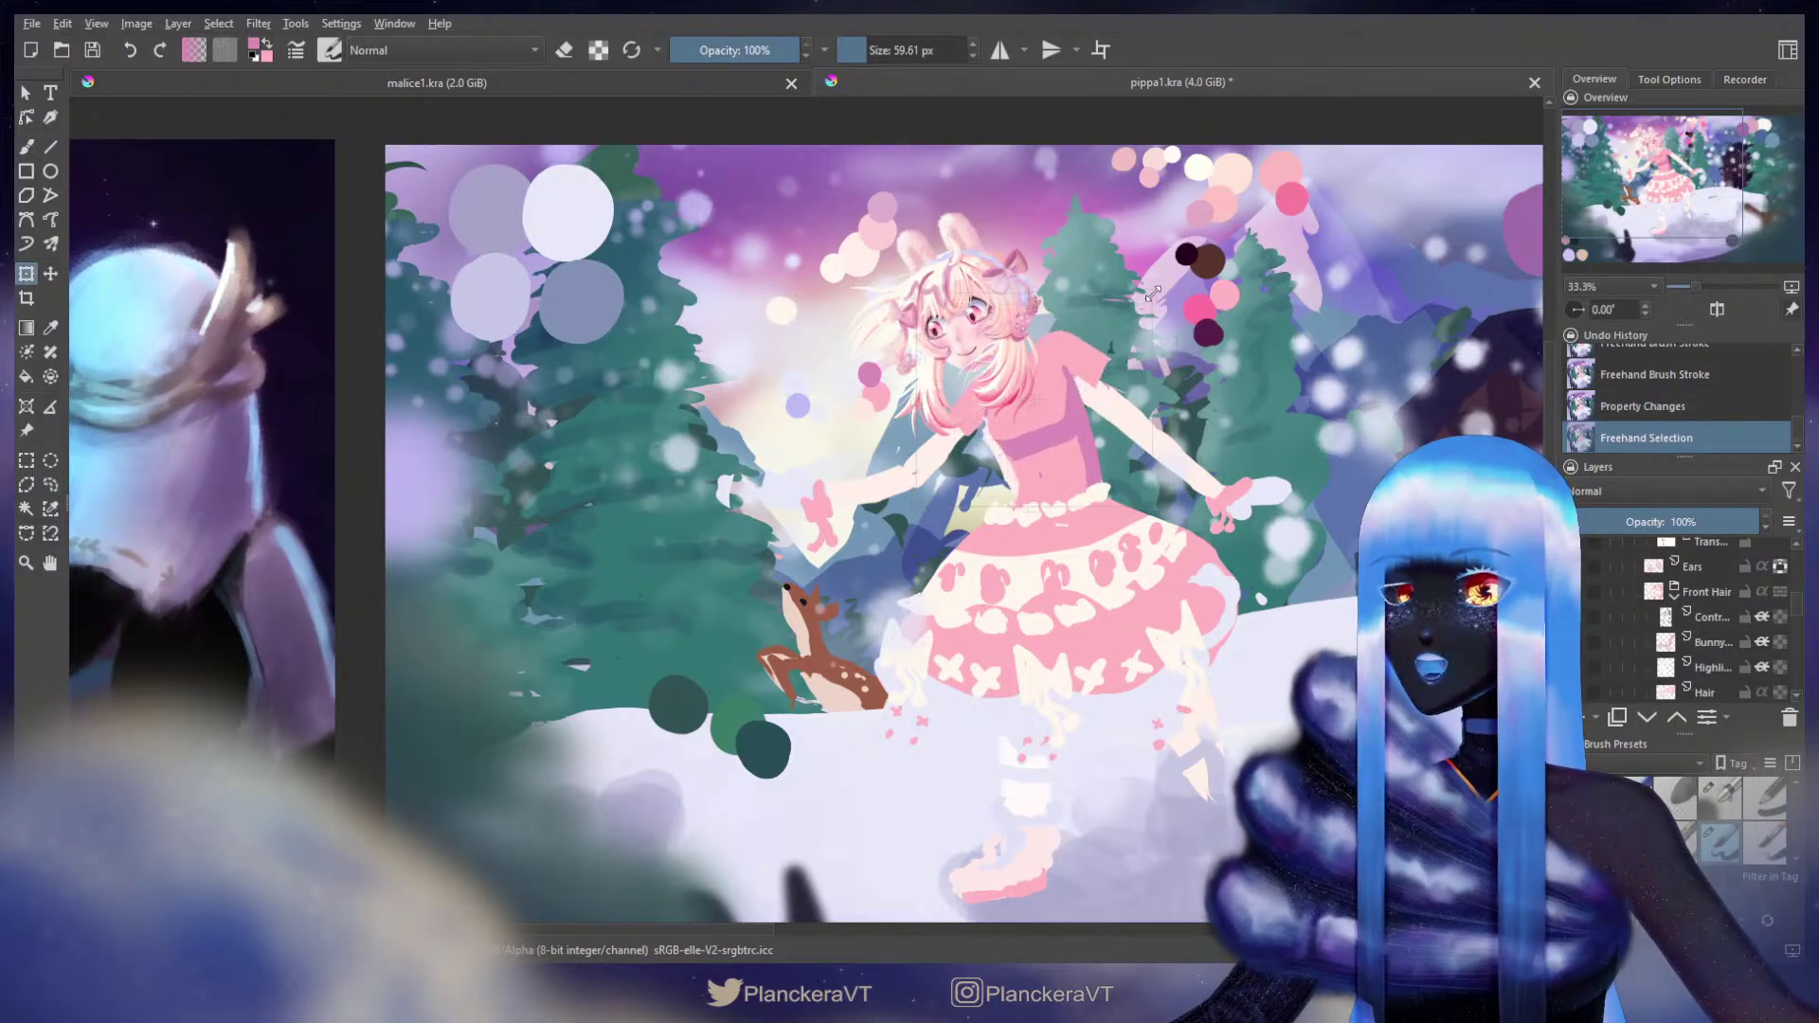
{"action": "left_click_drag", "start_coordinate": [1089, 354], "coordinate": [1070, 366]}
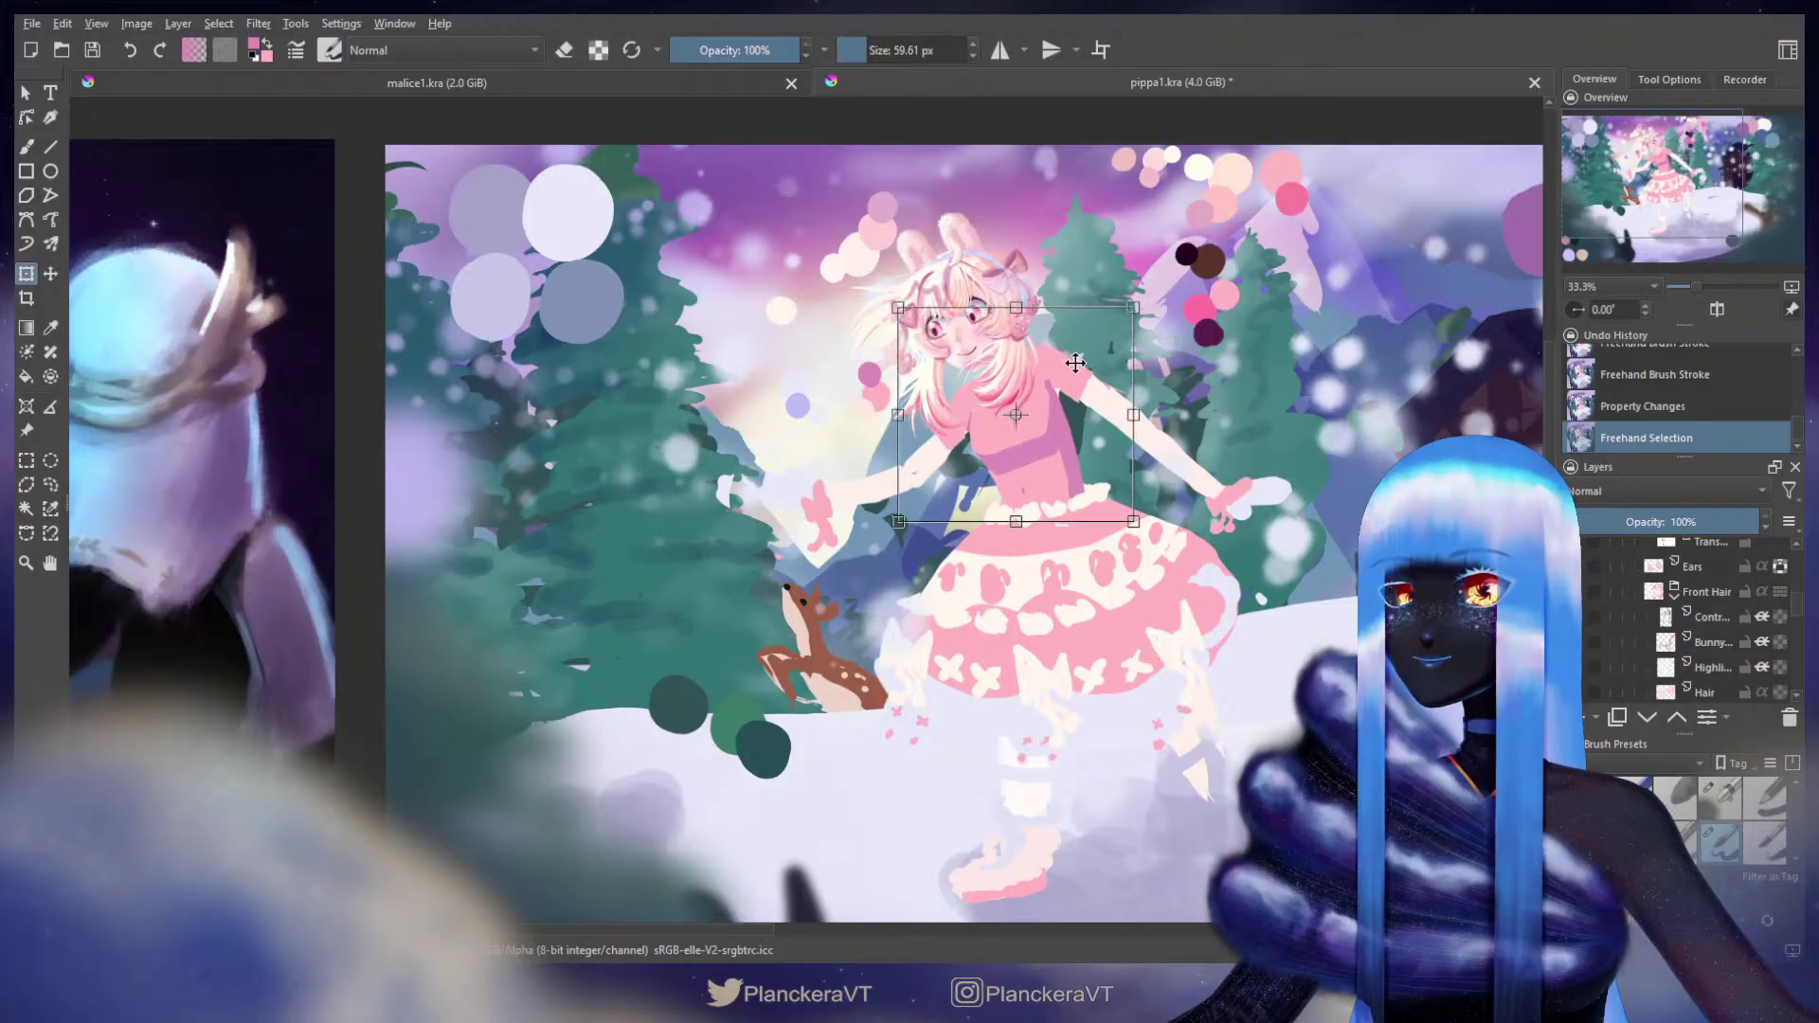
{"action": "left_click_drag", "start_coordinate": [1141, 305], "coordinate": [1086, 358]}
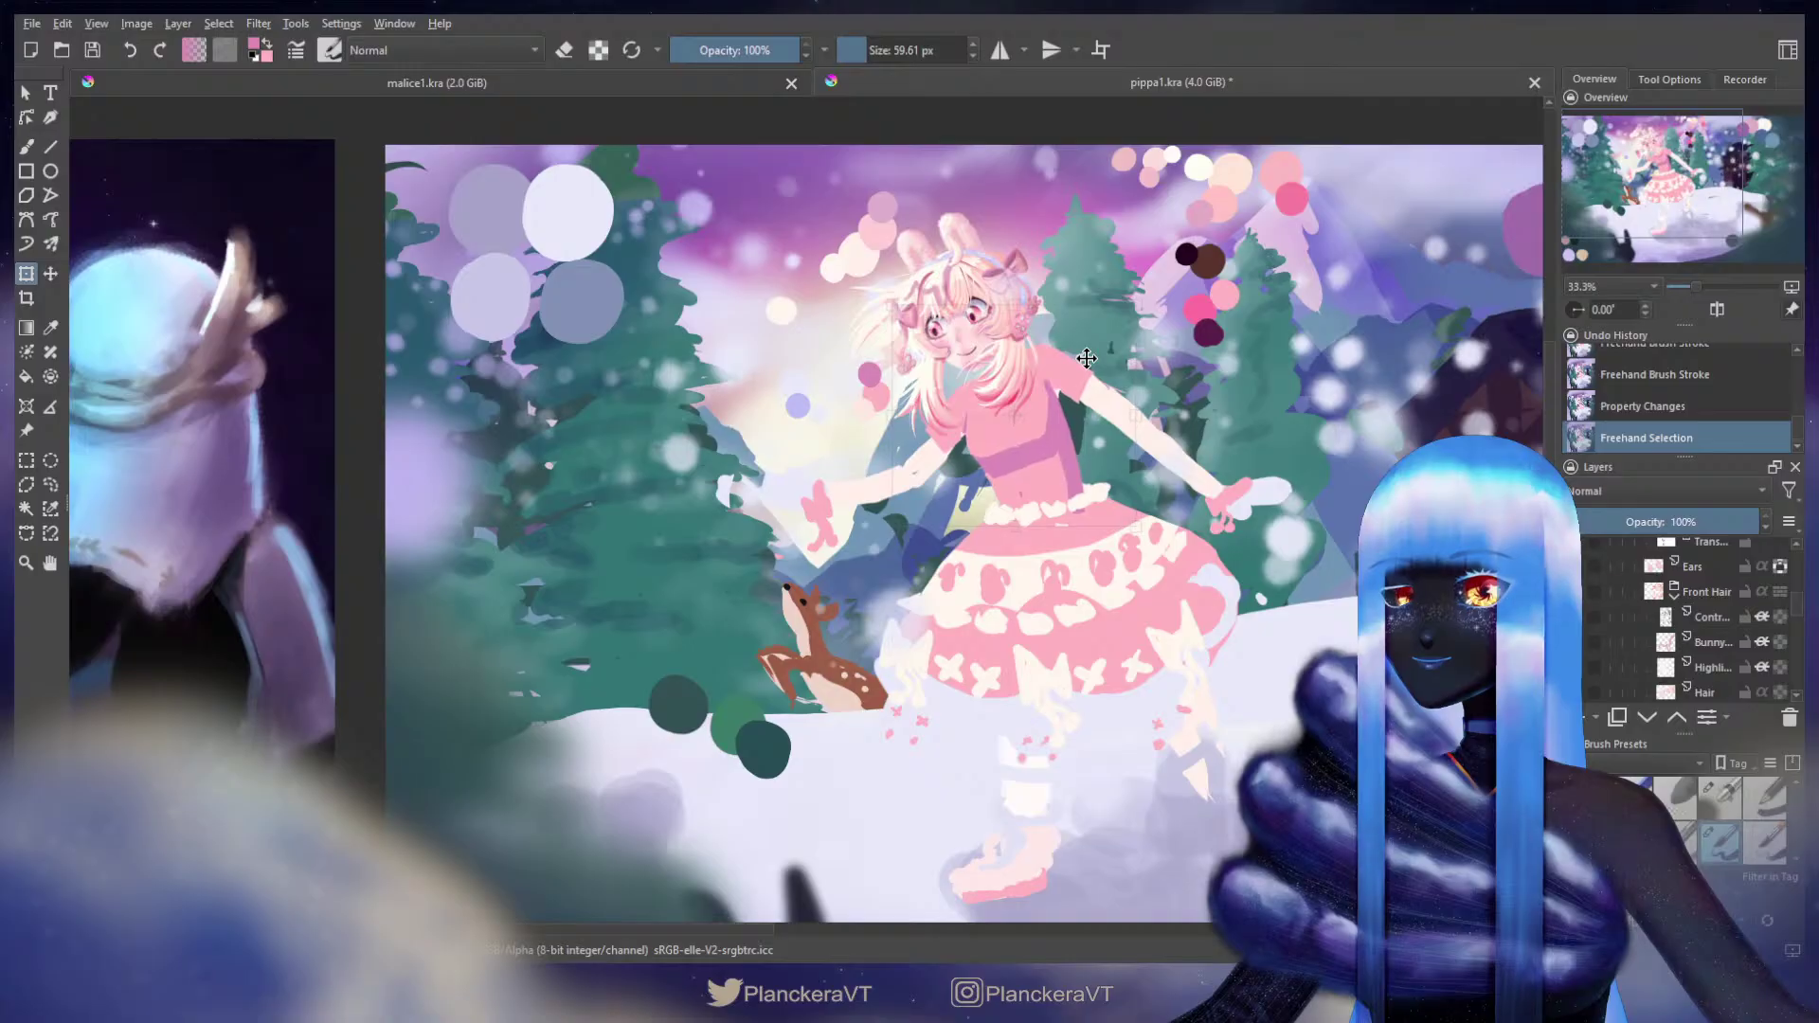
{"action": "key", "text": "Return"}
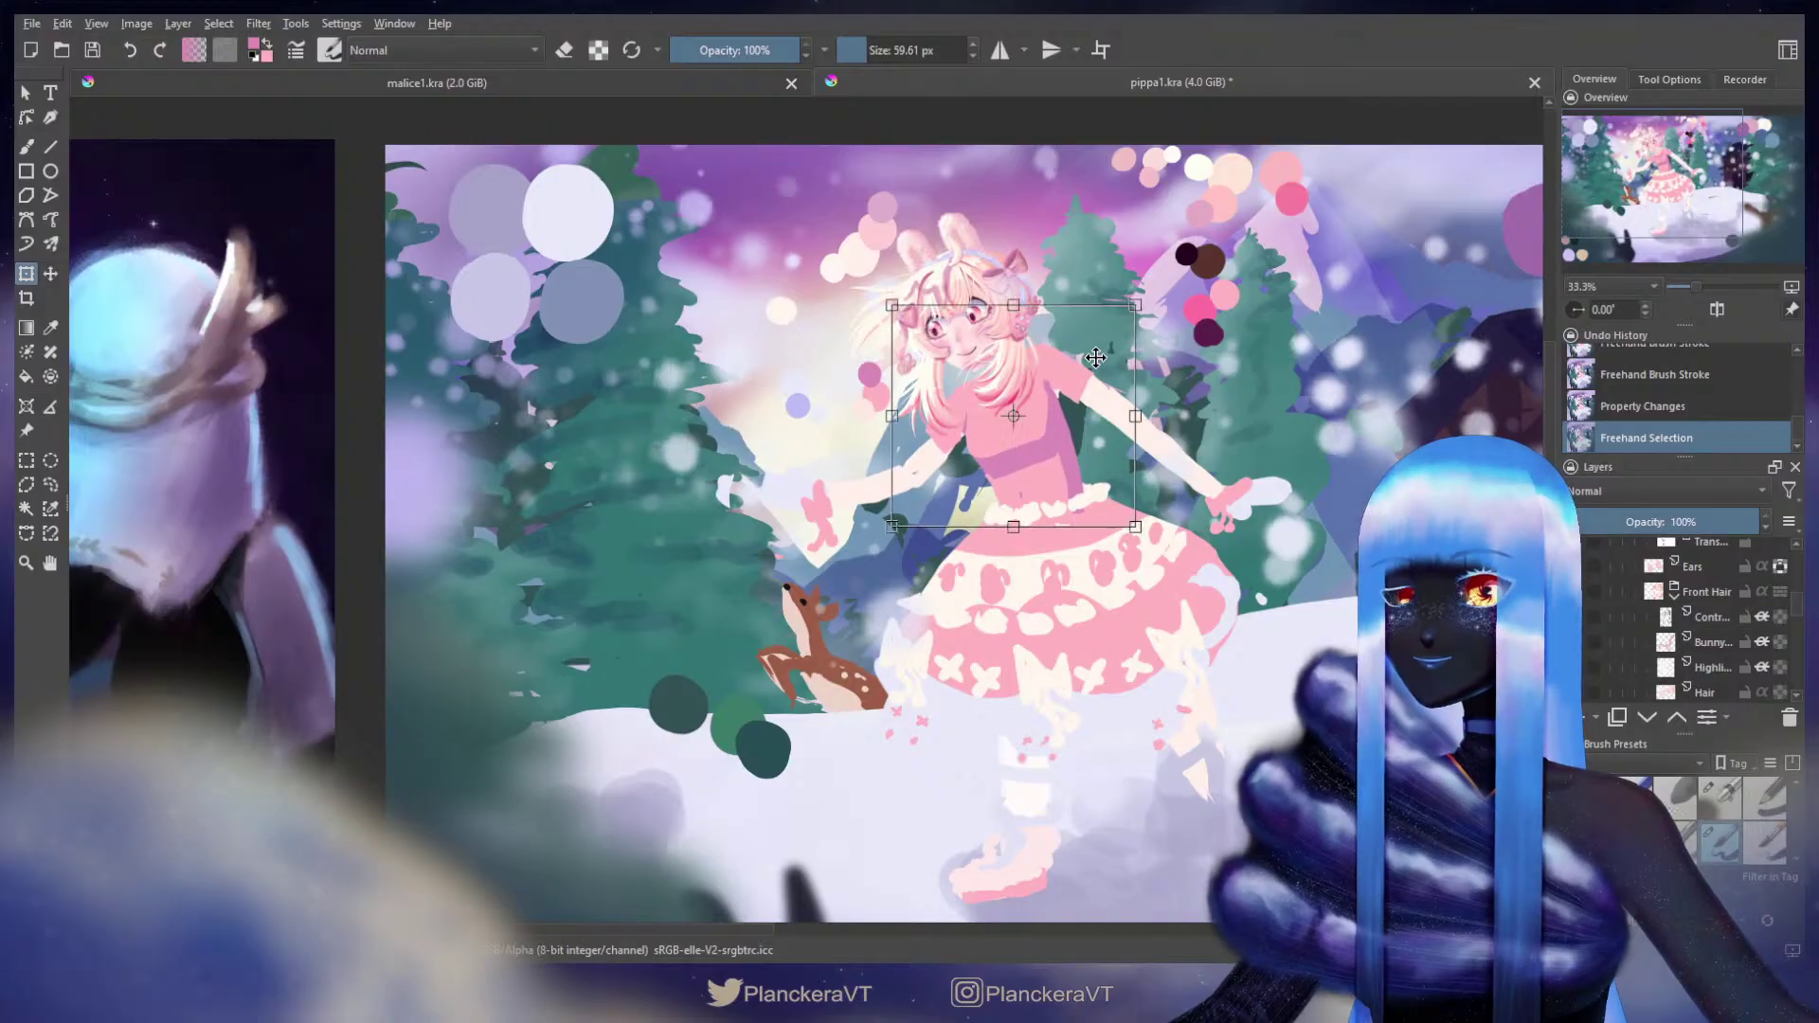
{"action": "key", "text": "ctrl+shift+a"}
{"action": "key", "text": "b"}
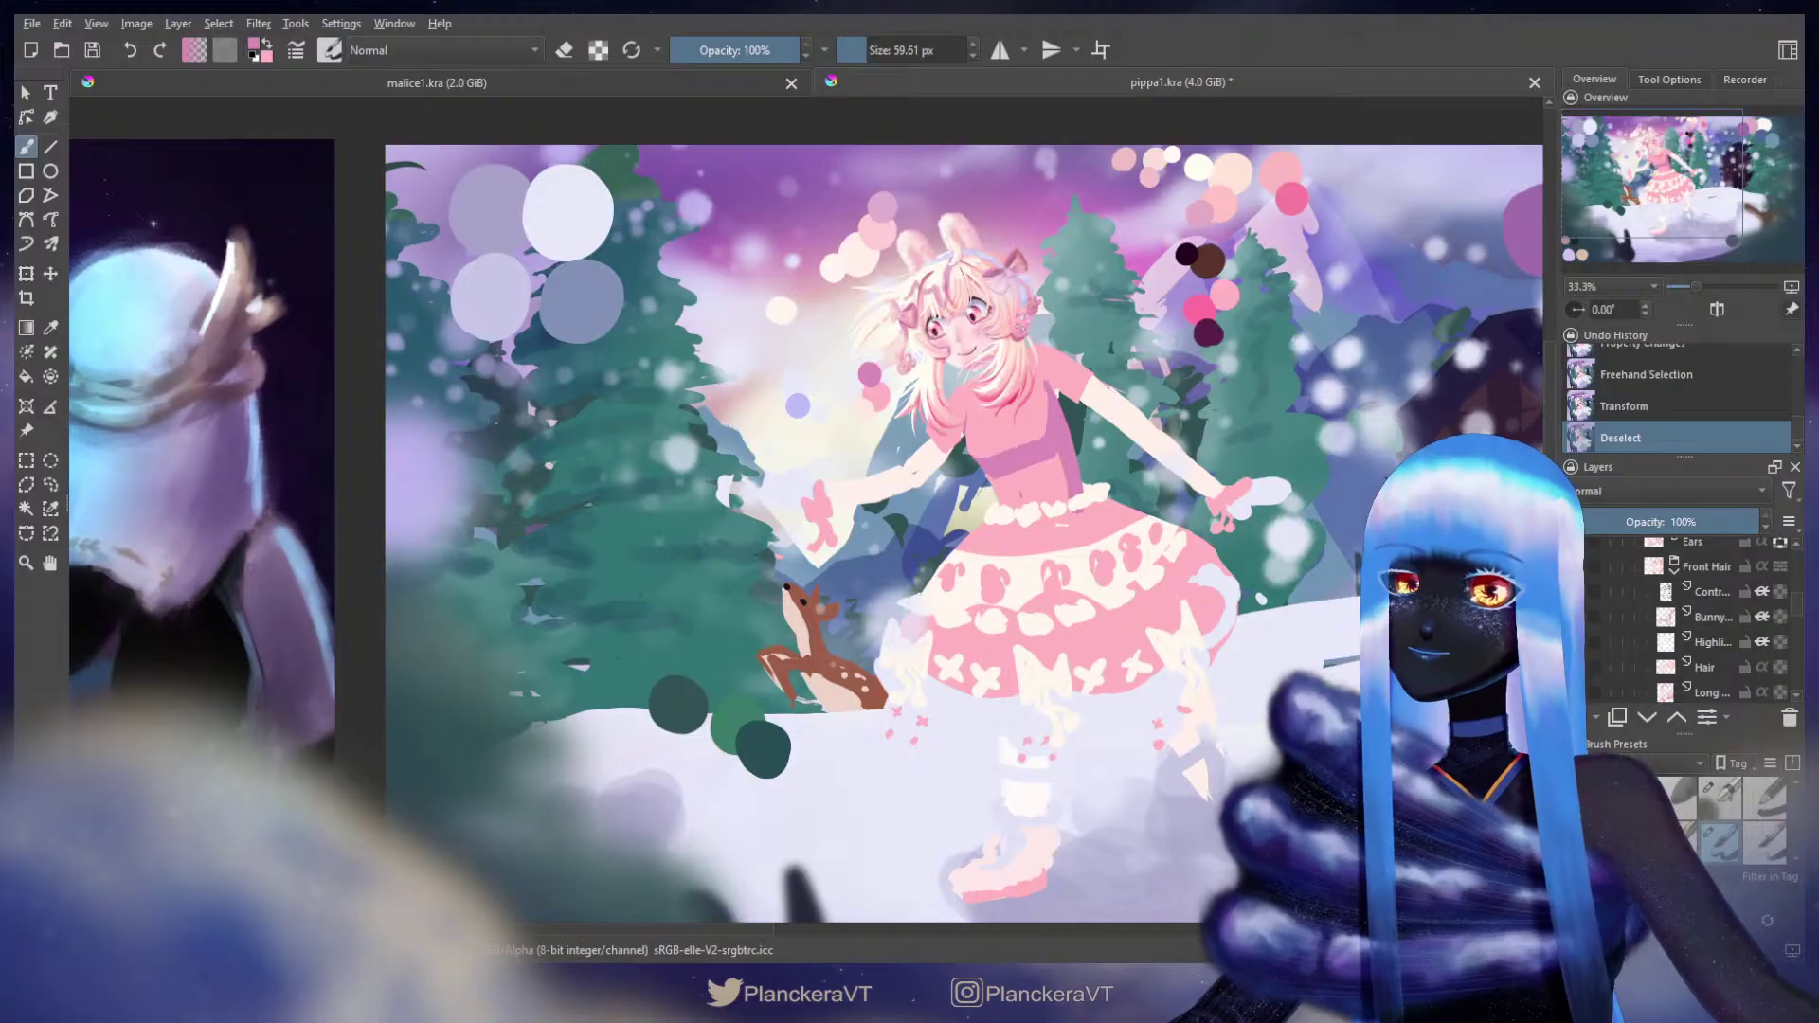
Step: Hide the Front Hair layer group to expose the neck and shoulders
{"action": "scroll", "coordinate": [1638, 611], "scroll_direction": "up", "scroll_amount": 2}
{"action": "scroll", "coordinate": [1638, 611], "scroll_direction": "up", "scroll_amount": 2}
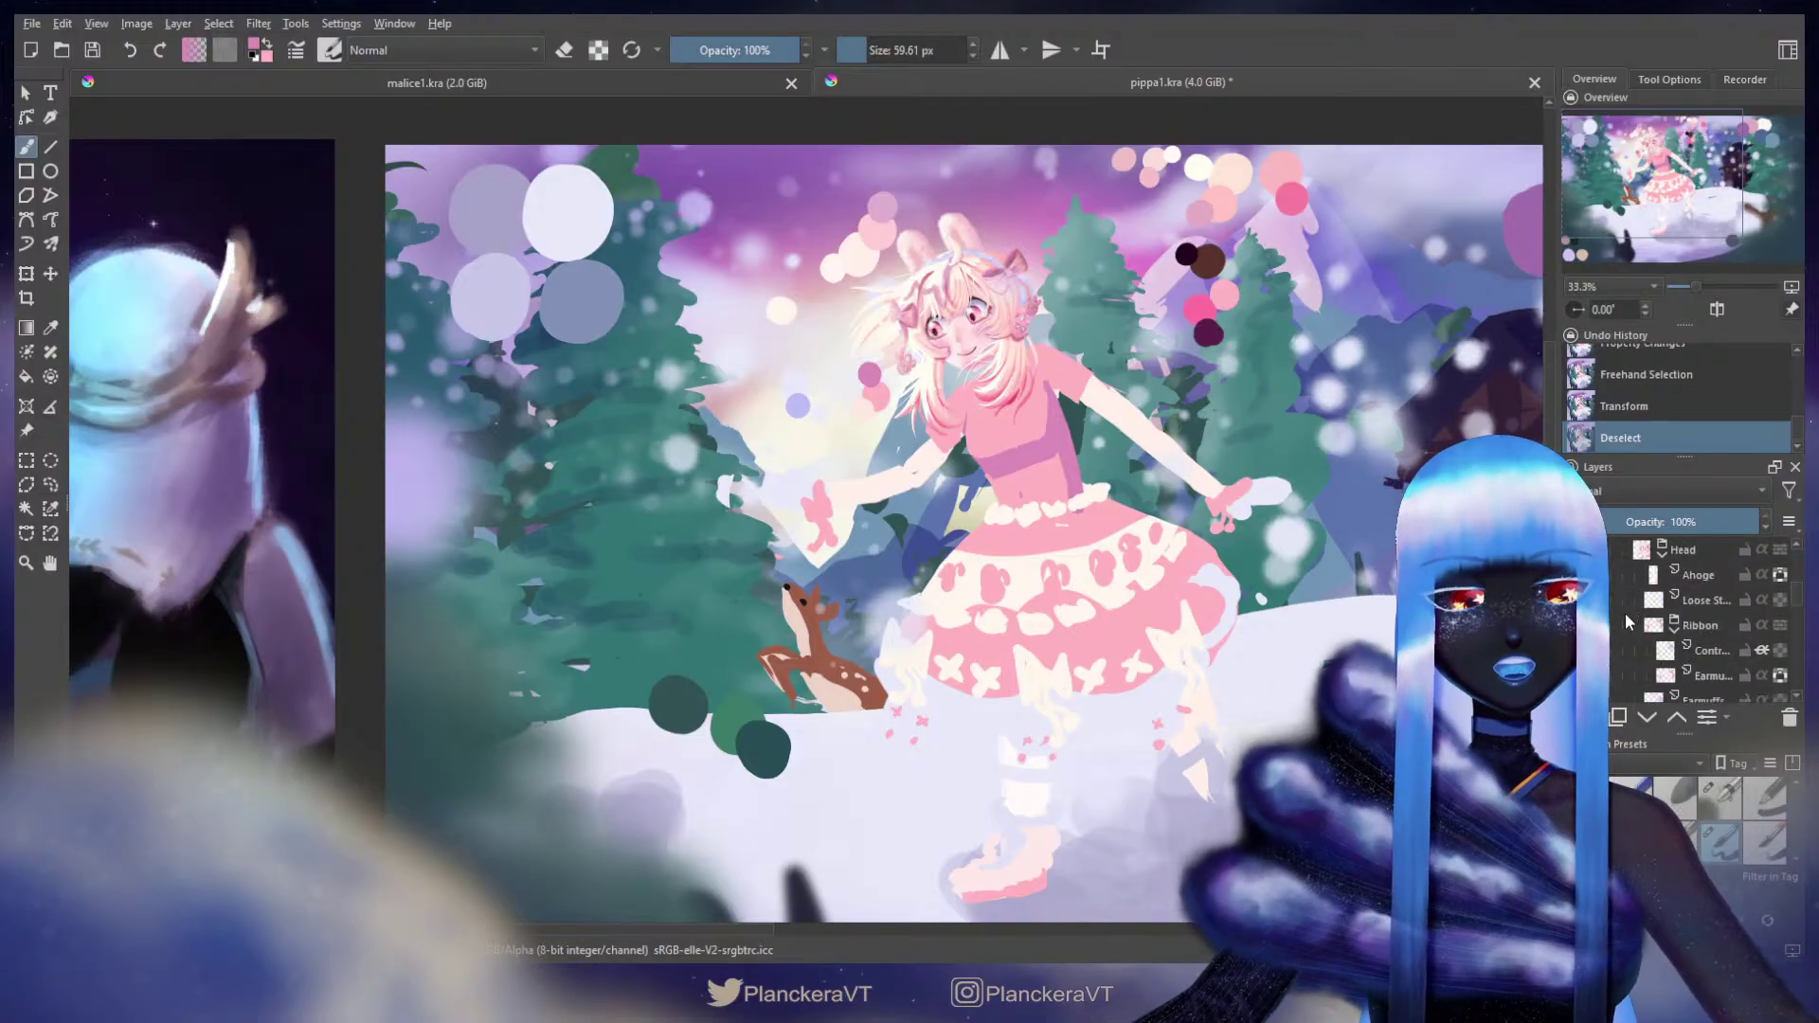
{"action": "scroll", "coordinate": [1618, 607], "scroll_direction": "down", "scroll_amount": 4}
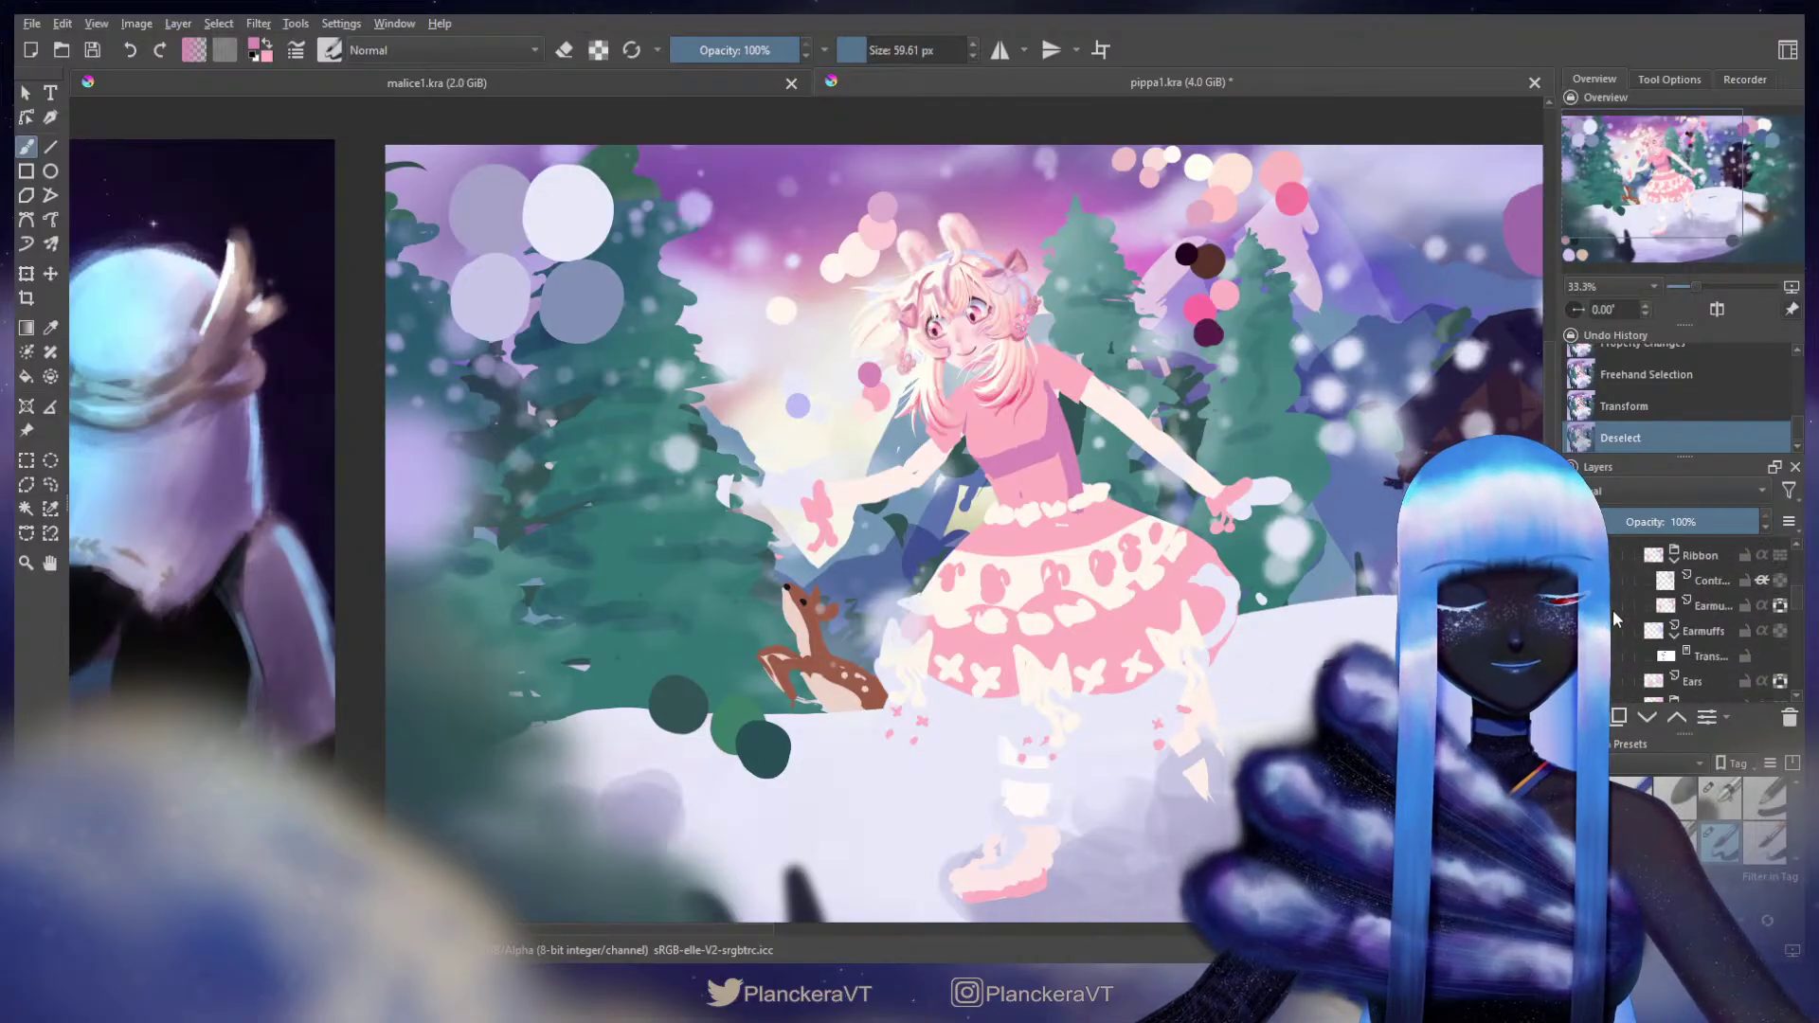
{"action": "left_click", "coordinate": [1592, 636]}
{"action": "scroll", "coordinate": [994, 365], "scroll_direction": "up", "scroll_amount": 2}
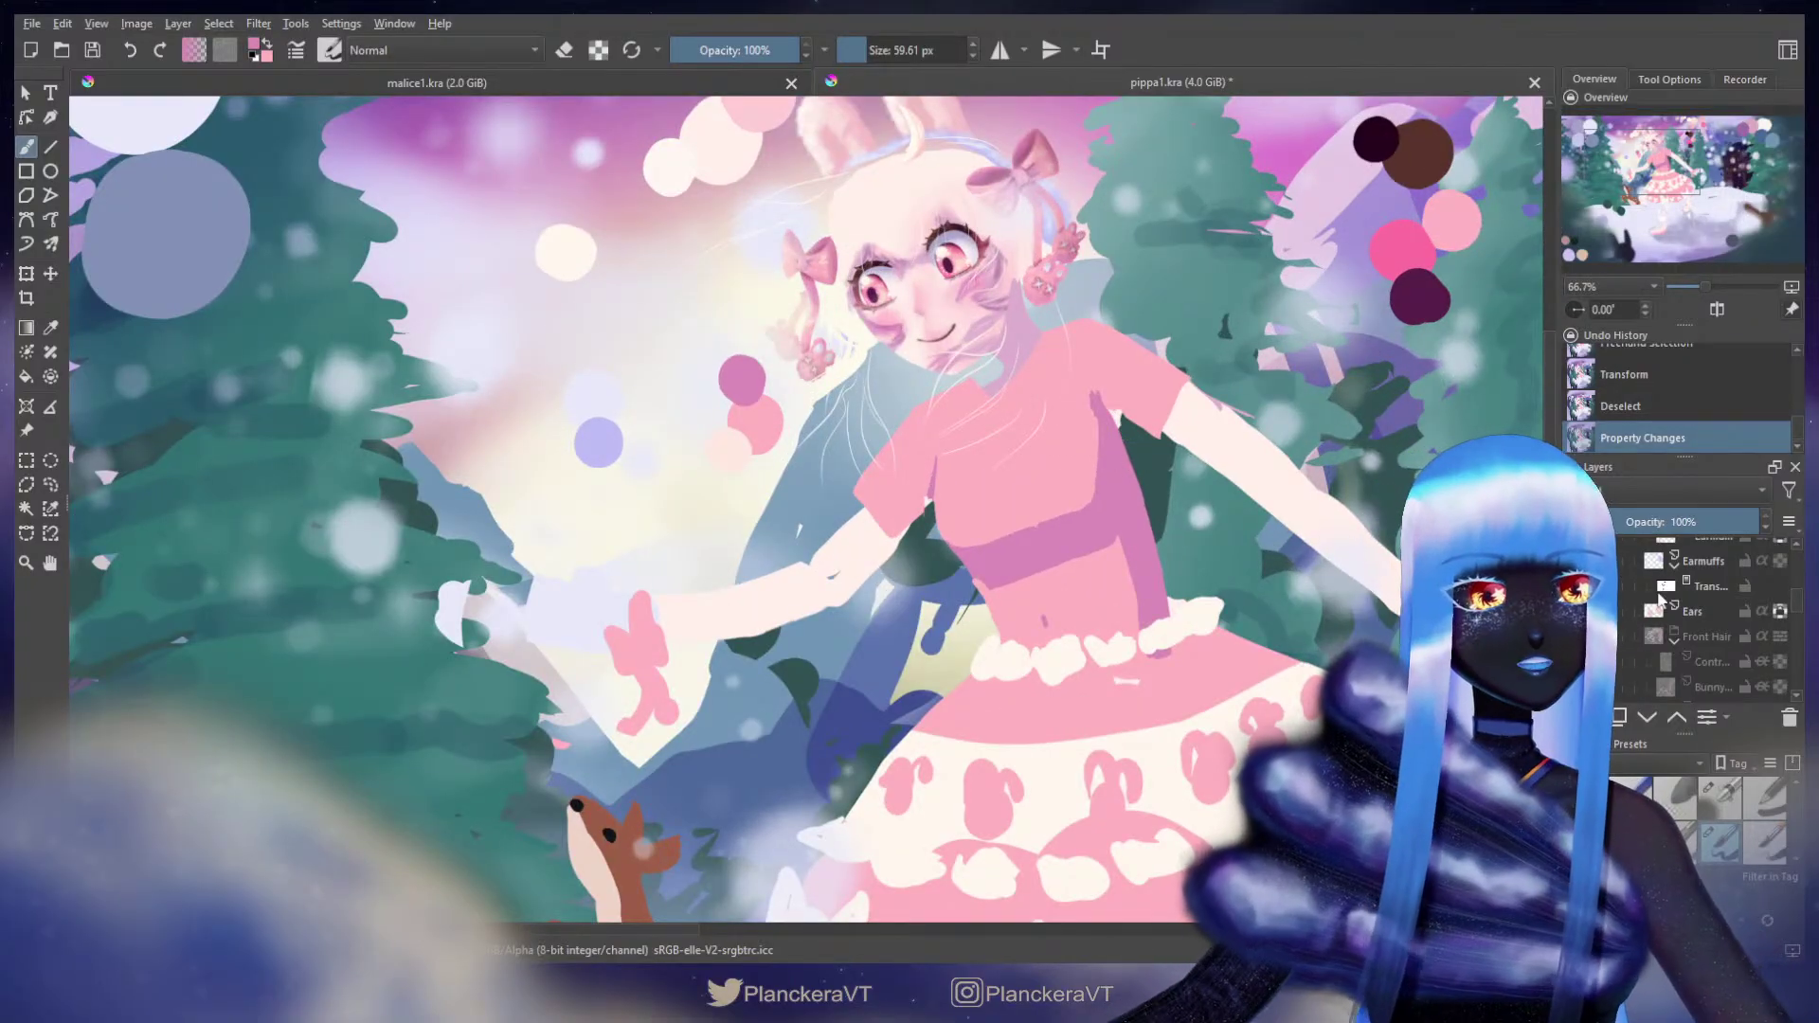
Step: Lasso the neck area on the Body layer, move it slightly to fit the bodice, and deselect
{"action": "left_click_drag", "start_coordinate": [1792, 610], "coordinate": [1795, 651]}
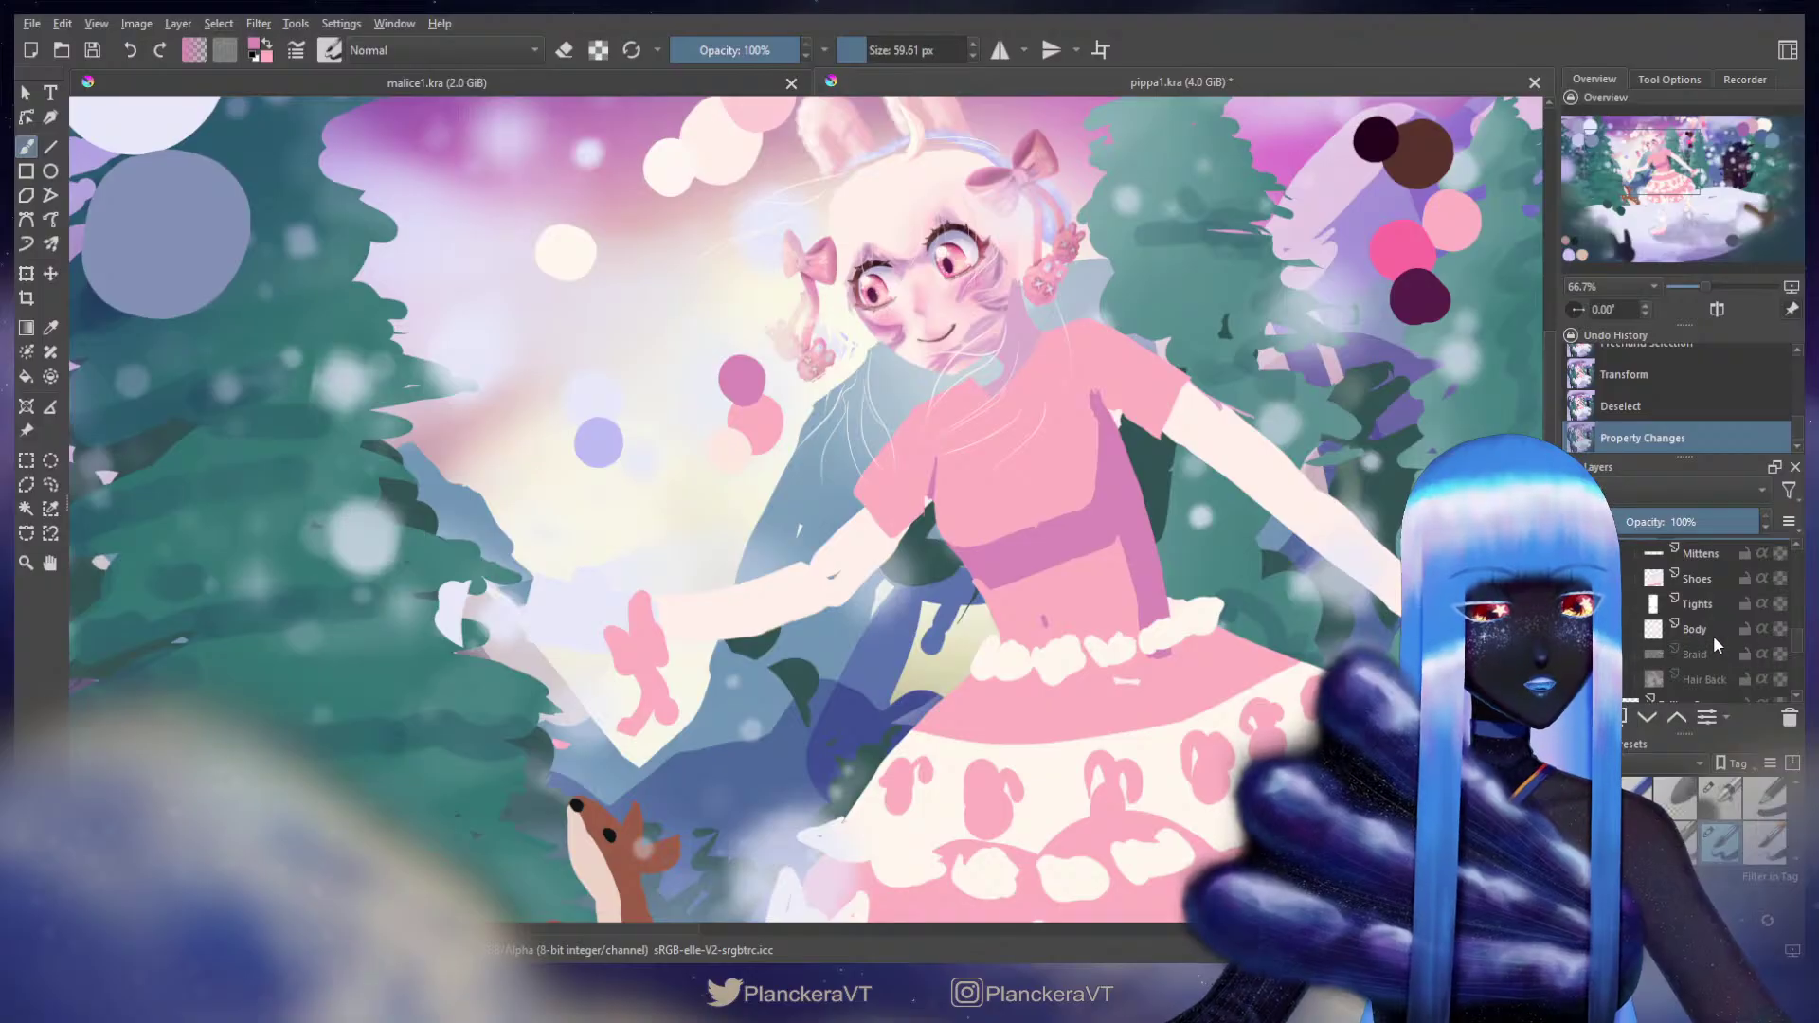
{"action": "left_click", "coordinate": [1705, 631]}
{"action": "left_click", "coordinate": [50, 485]}
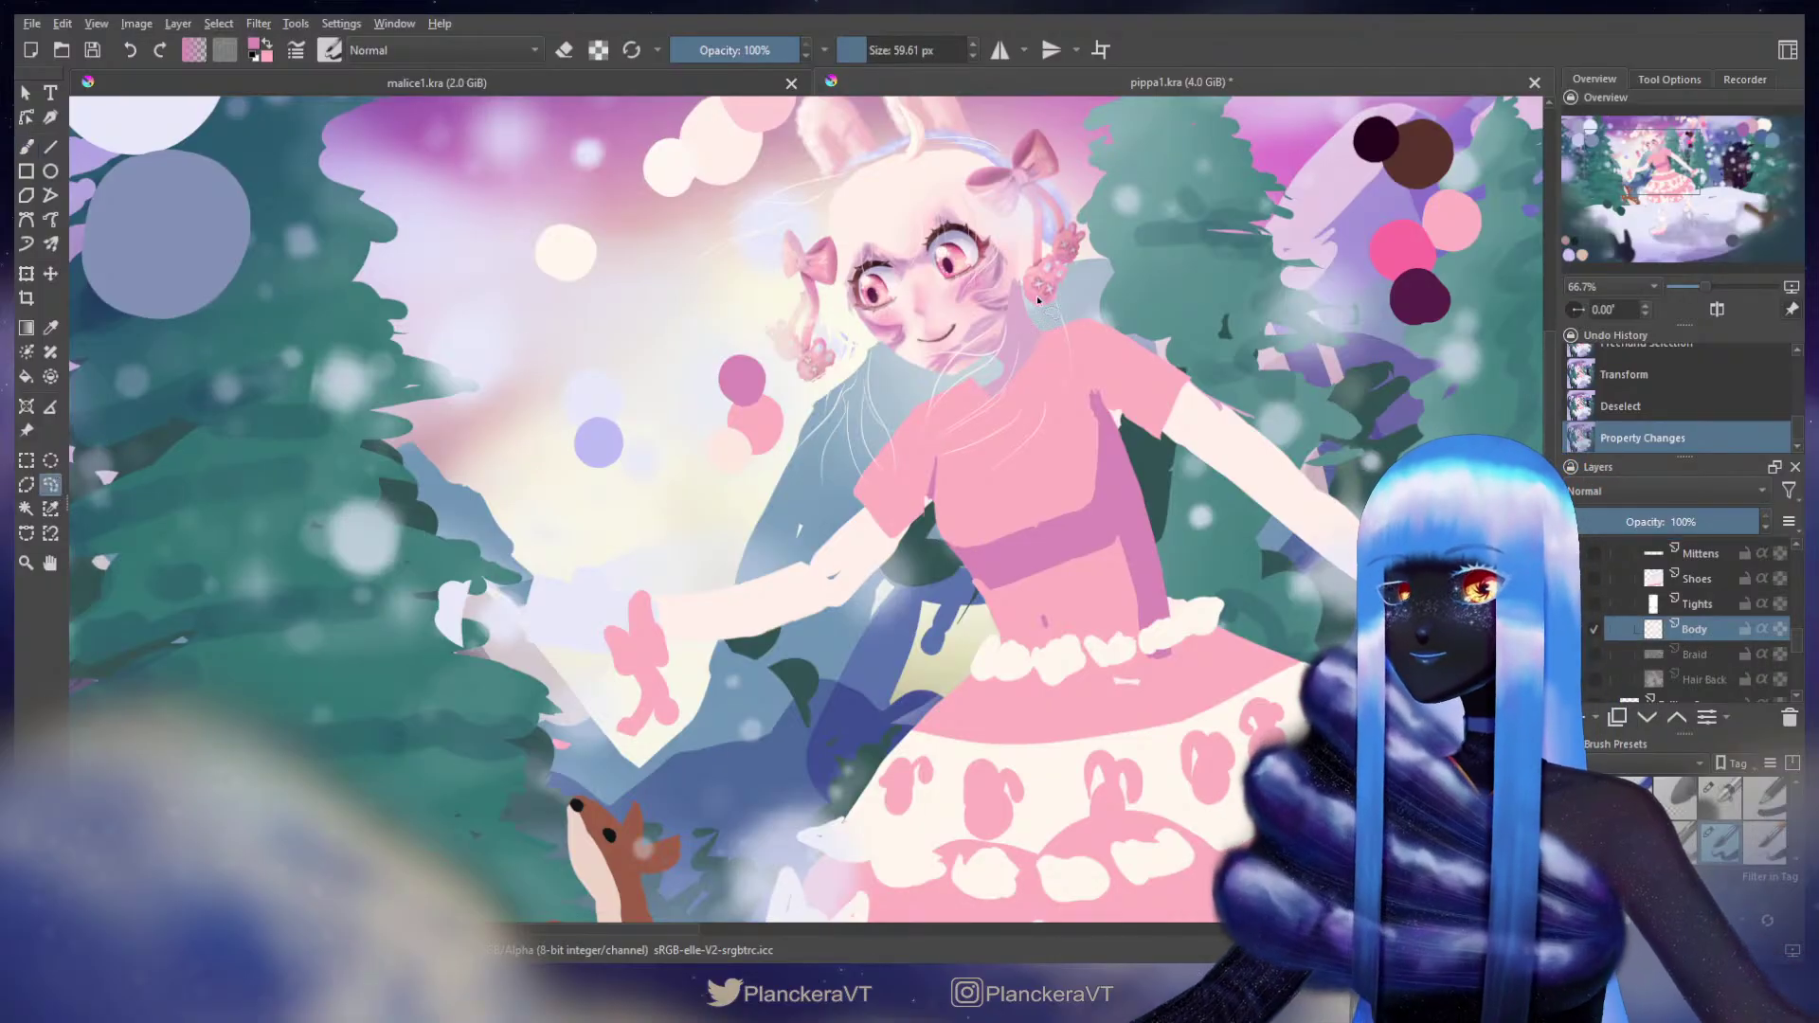
{"action": "mouse_move", "coordinate": [1049, 280]}
{"action": "left_mouse_down"}
{"action": "mouse_move", "coordinate": [989, 239]}
{"action": "mouse_move", "coordinate": [963, 306]}
{"action": "left_mouse_up"}
{"action": "mouse_move", "coordinate": [944, 369]}
{"action": "left_mouse_down"}
{"action": "mouse_move", "coordinate": [972, 415]}
{"action": "mouse_move", "coordinate": [1042, 379]}
{"action": "left_mouse_up"}
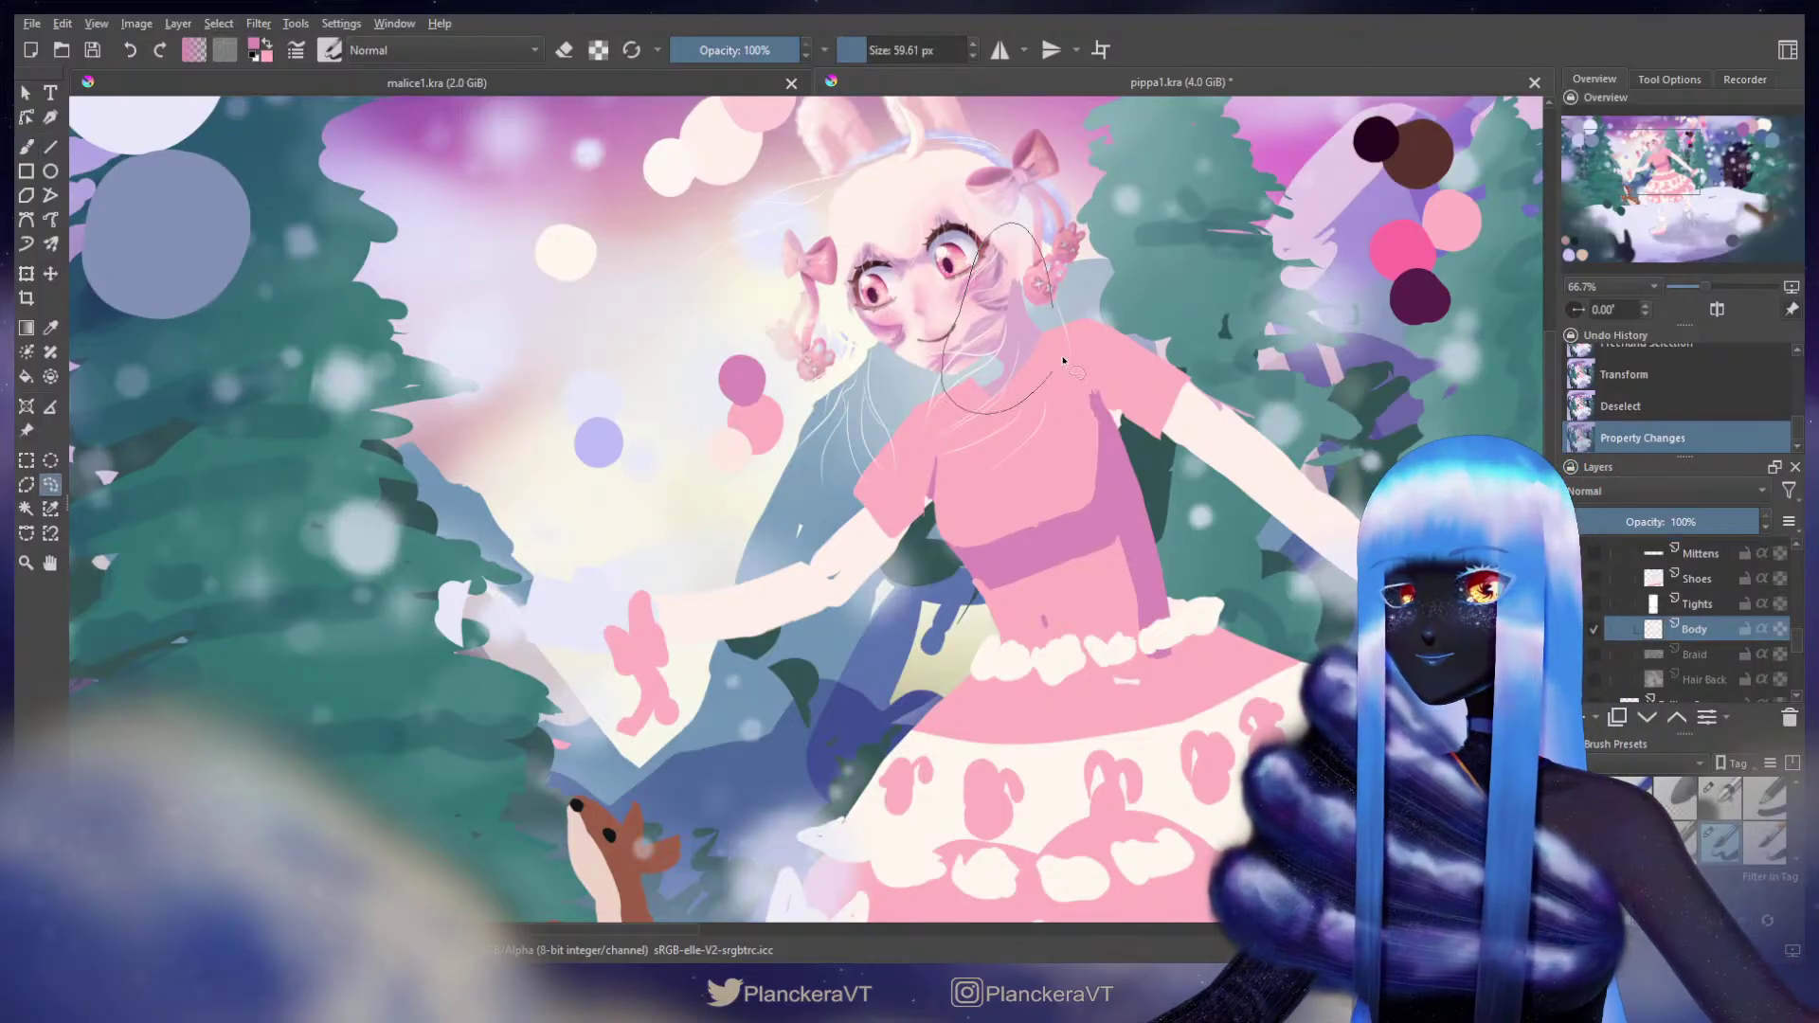
{"action": "key", "text": "t"}
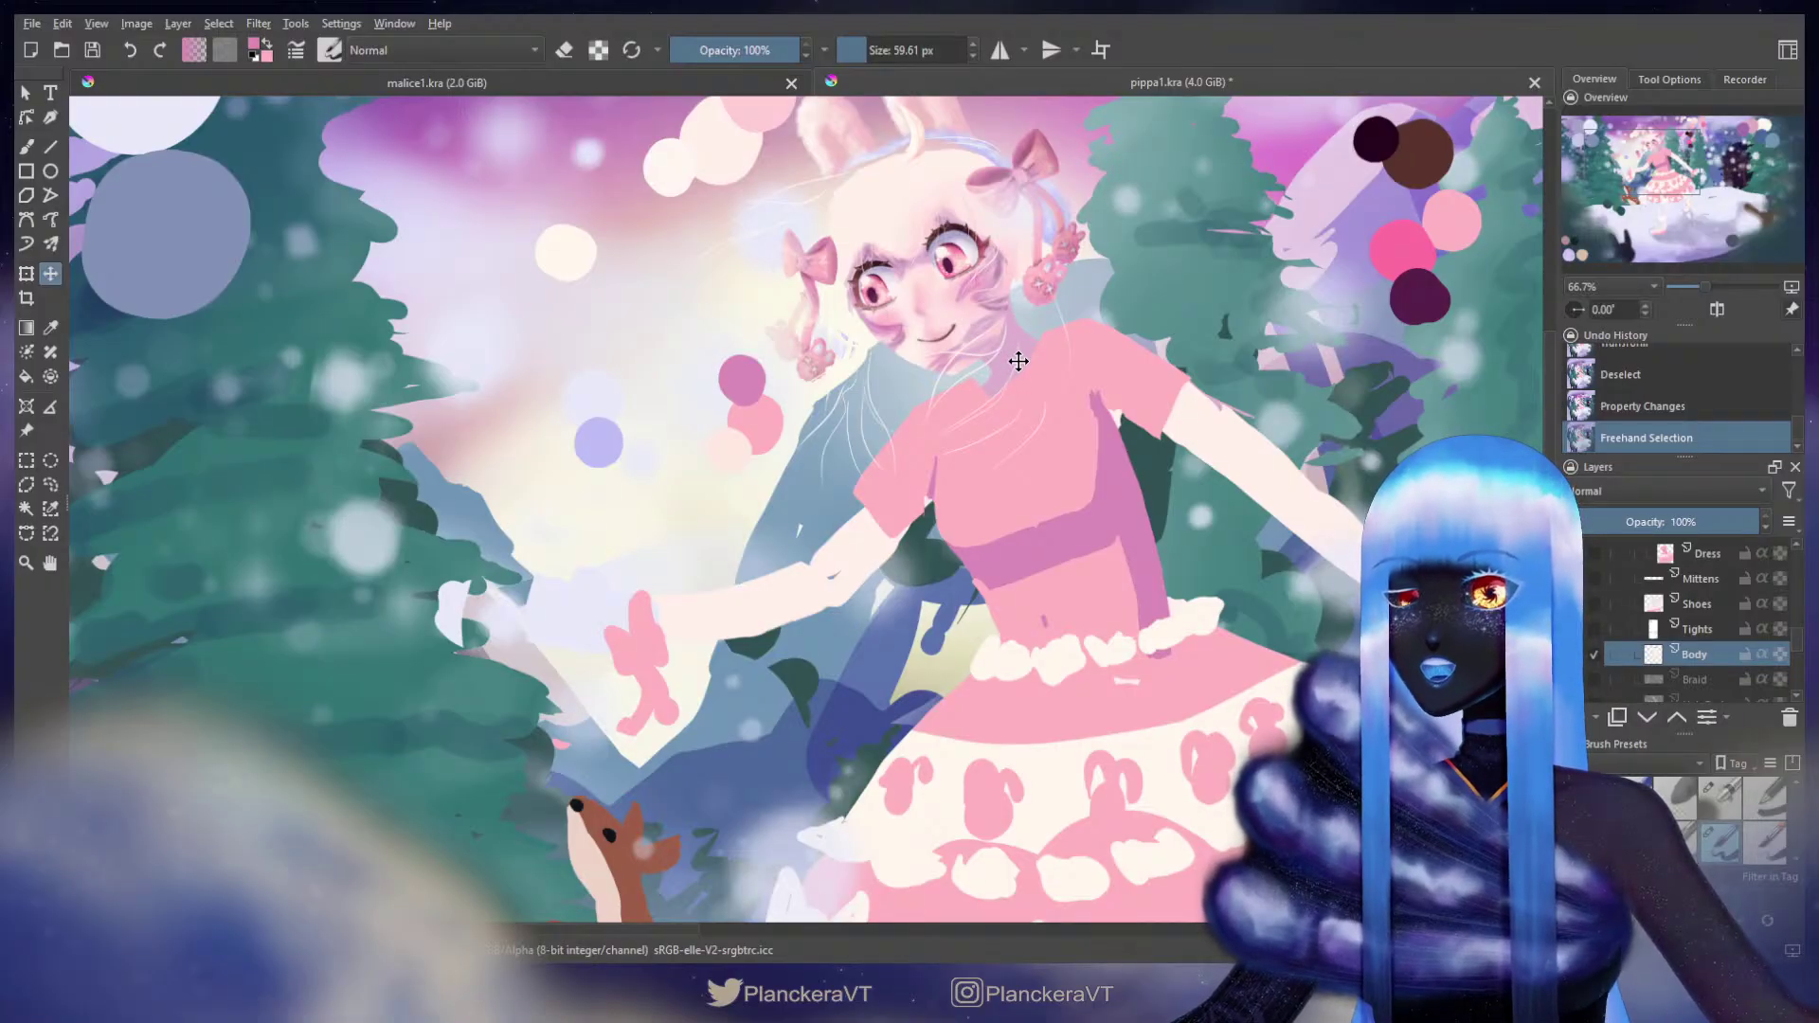
{"action": "key", "text": "ctrl+shift+a"}
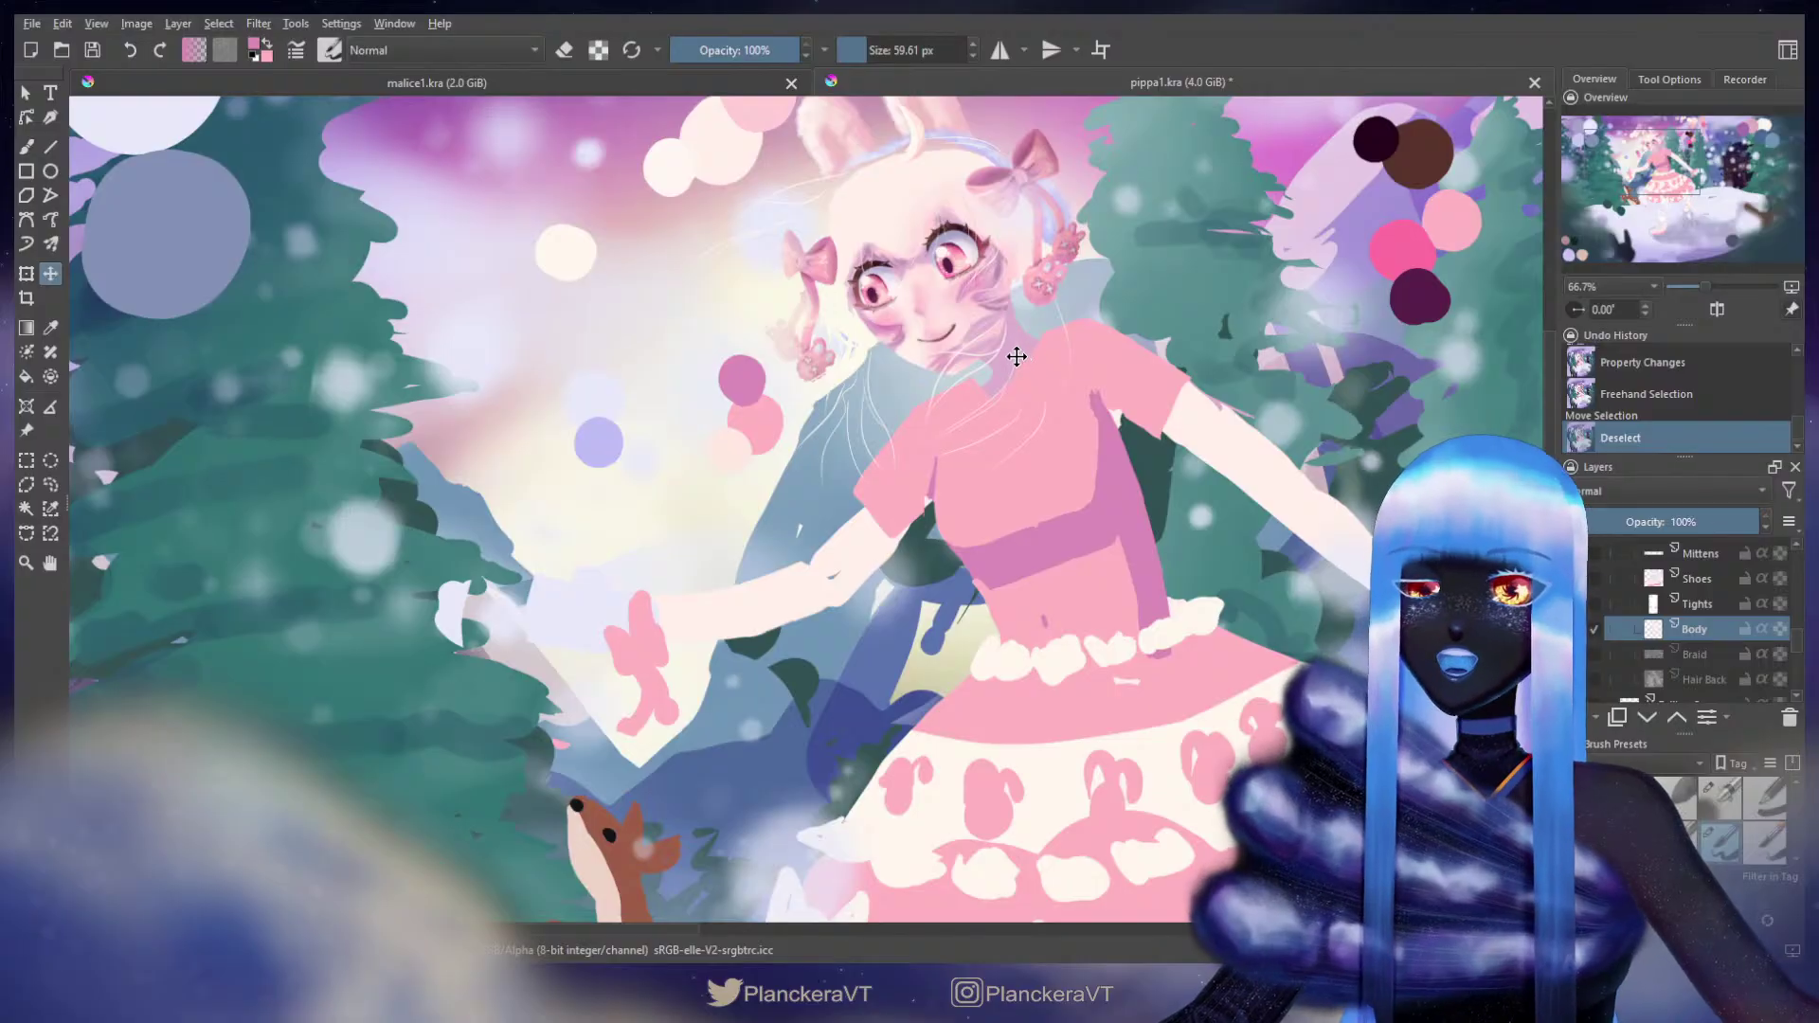
Step: Touch up the base of the neck on the Body layer using a sampled colour, undoing the last stroke
{"action": "key", "text": "b"}
{"action": "mouse_move", "coordinate": [1010, 381]}
{"action": "left_mouse_down"}
{"action": "mouse_move", "coordinate": [1033, 426]}
{"action": "mouse_move", "coordinate": [1042, 399]}
{"action": "mouse_move", "coordinate": [1013, 427]}
{"action": "mouse_move", "coordinate": [1051, 406]}
{"action": "left_mouse_up"}
{"action": "left_click", "coordinate": [1019, 425], "text": "ctrl"}
{"action": "key", "text": "ctrl+z"}
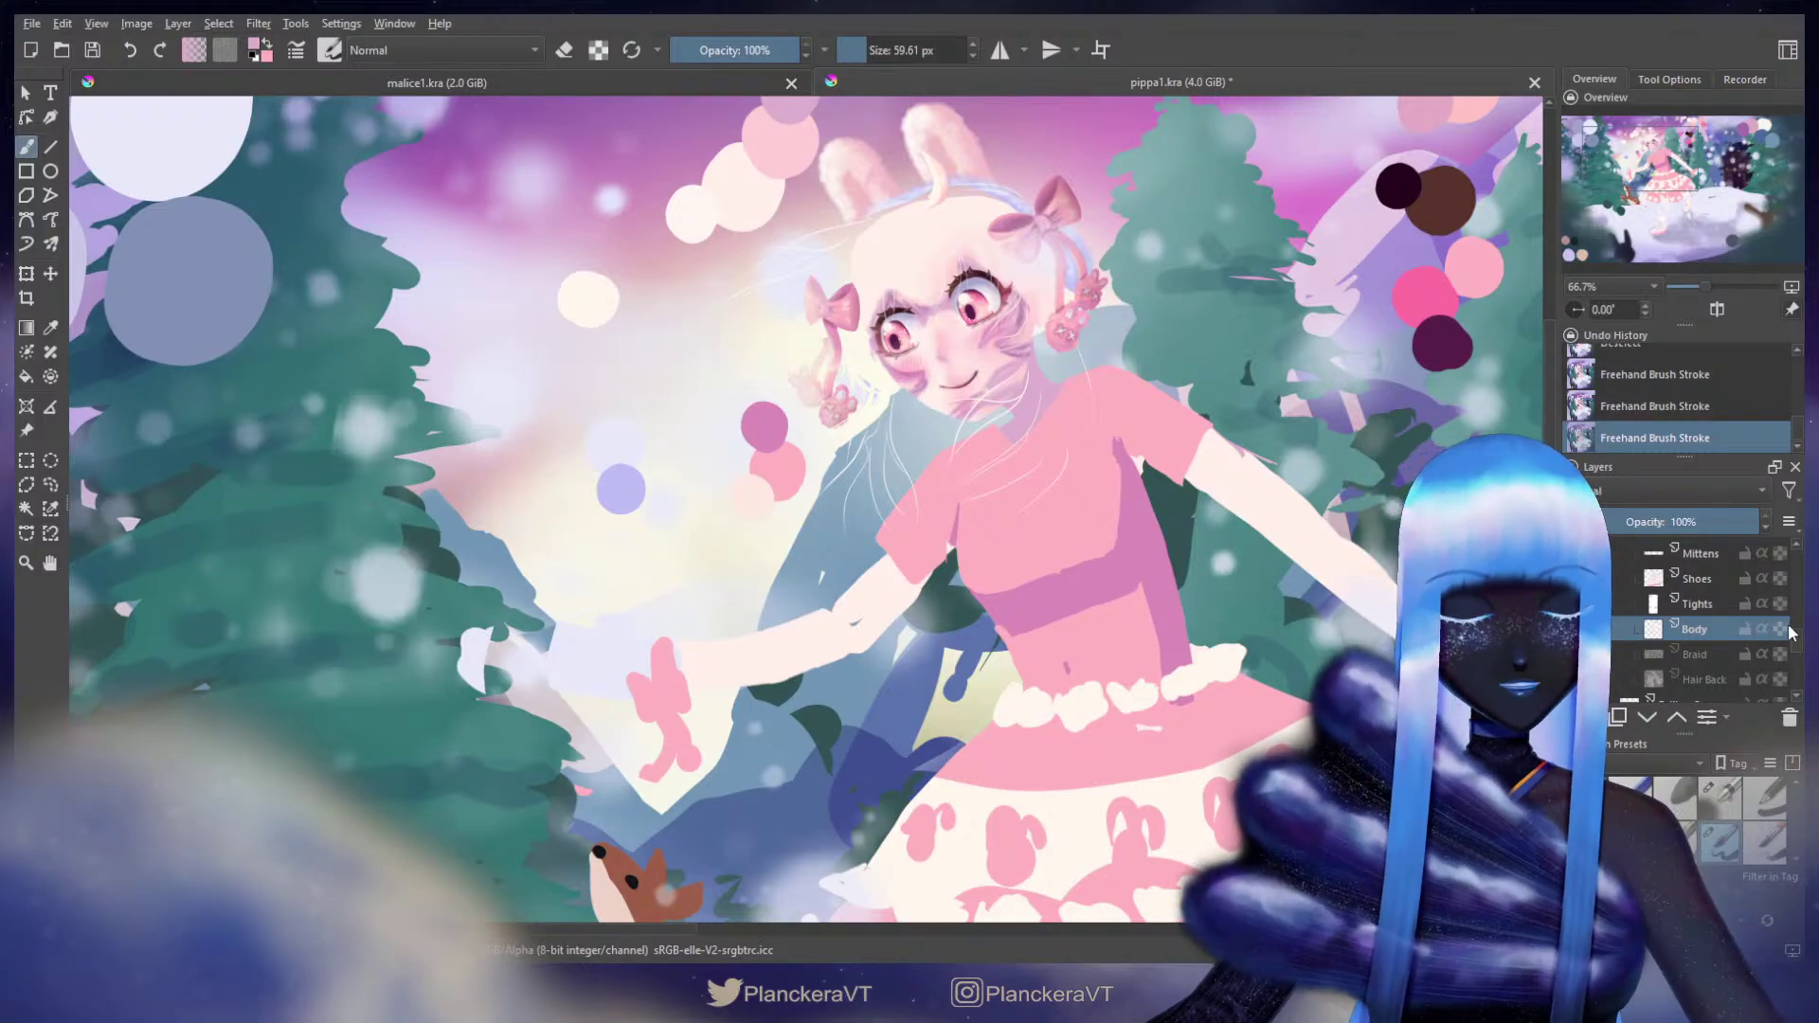
Step: Clean up the neckline edge on the Dress layer with the eraser
{"action": "left_click_drag", "start_coordinate": [1798, 643], "coordinate": [1798, 634]}
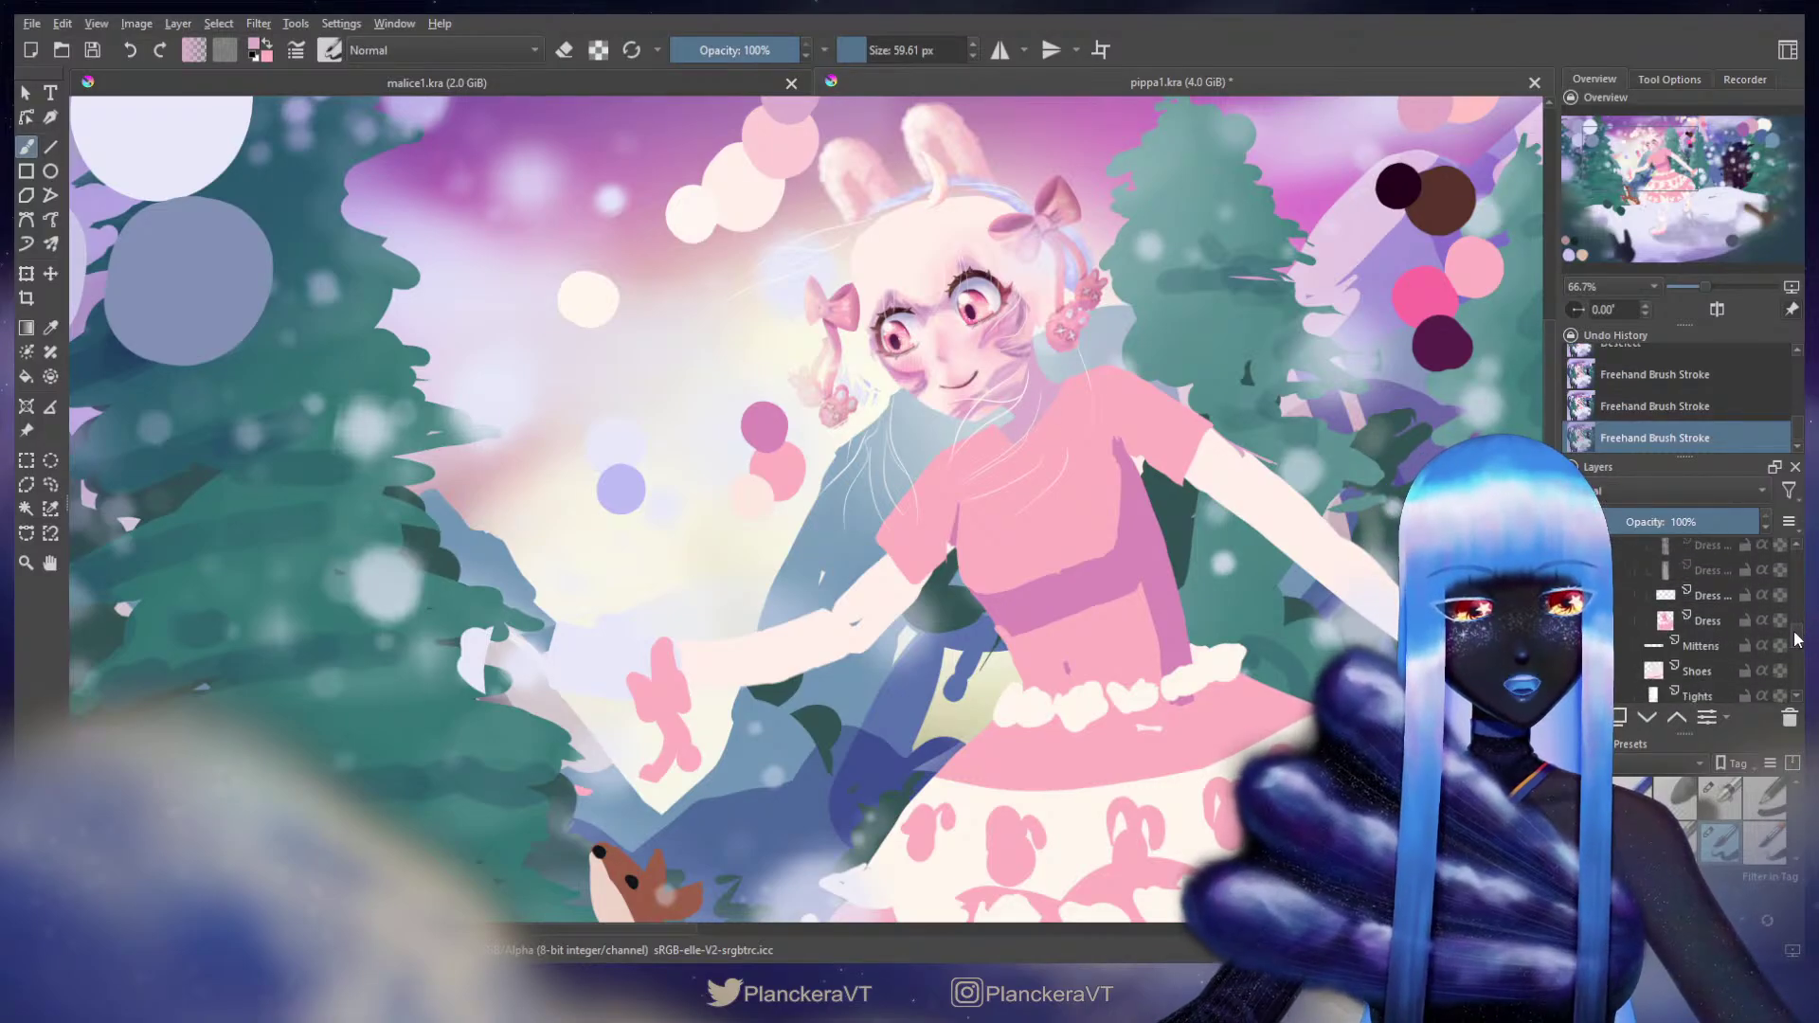
{"action": "left_click", "coordinate": [1727, 625]}
{"action": "key", "text": "e"}
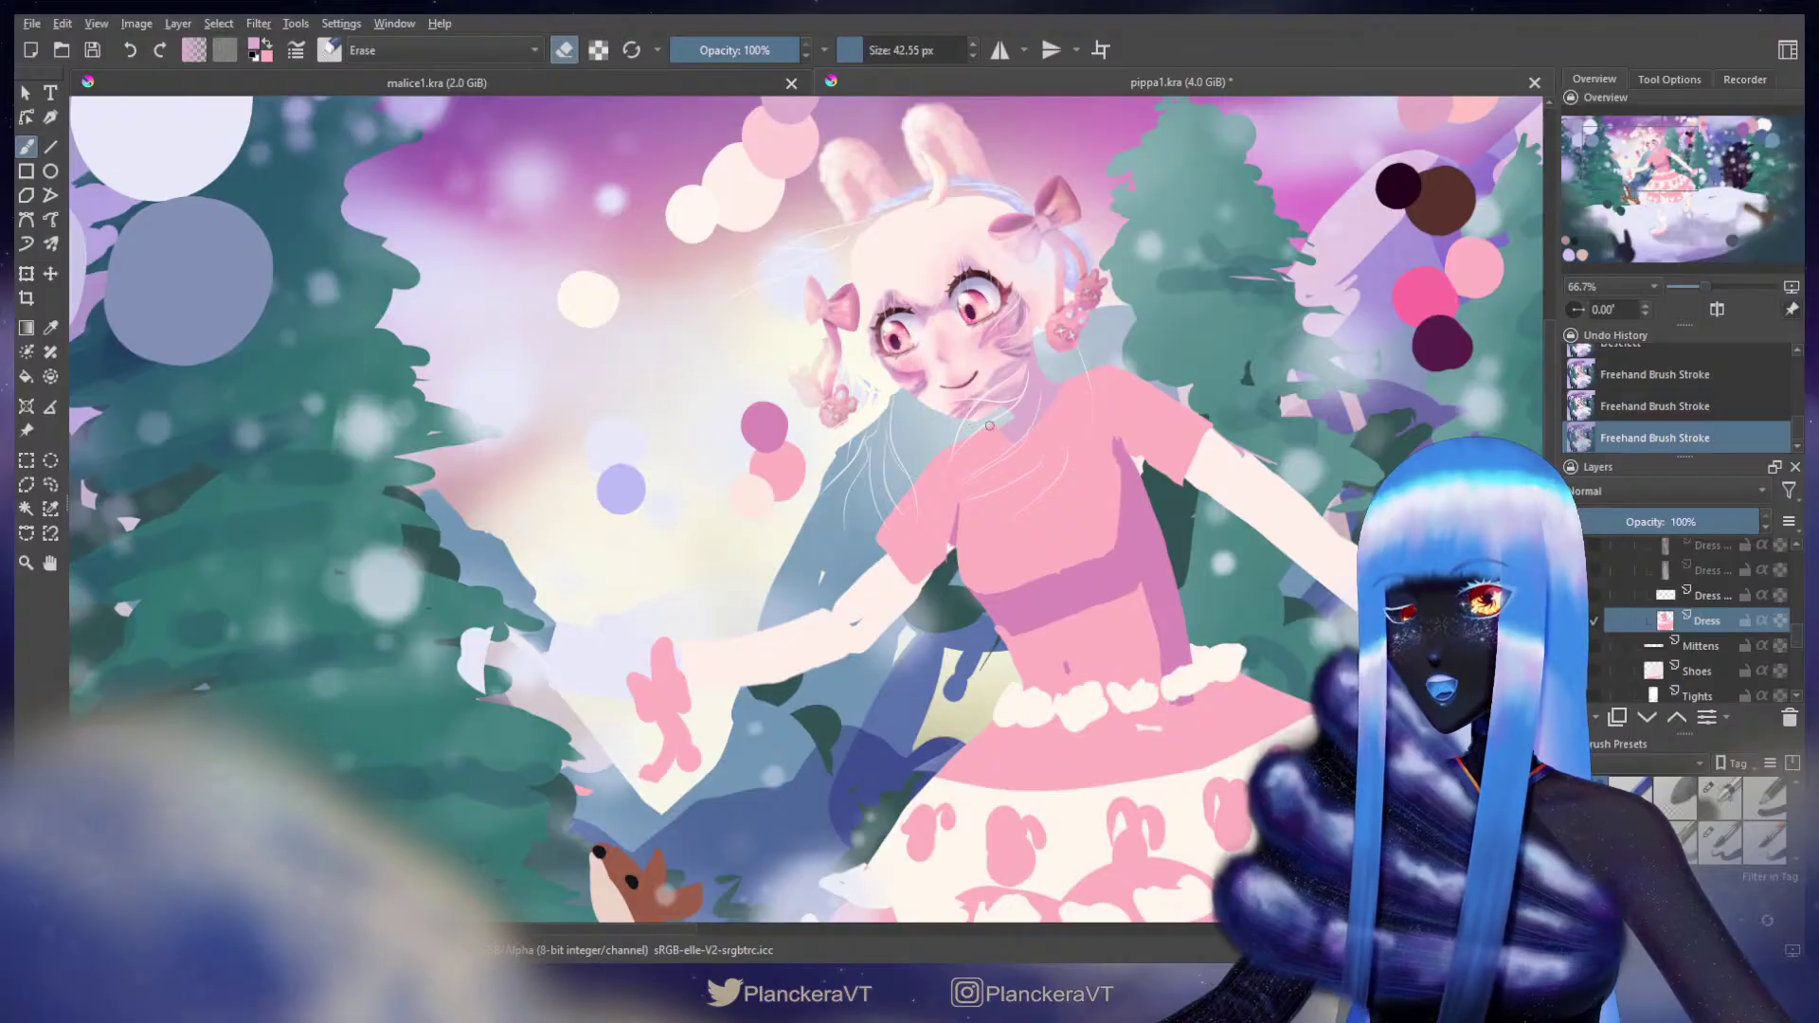
{"action": "left_click_drag", "start_coordinate": [937, 452], "coordinate": [930, 456]}
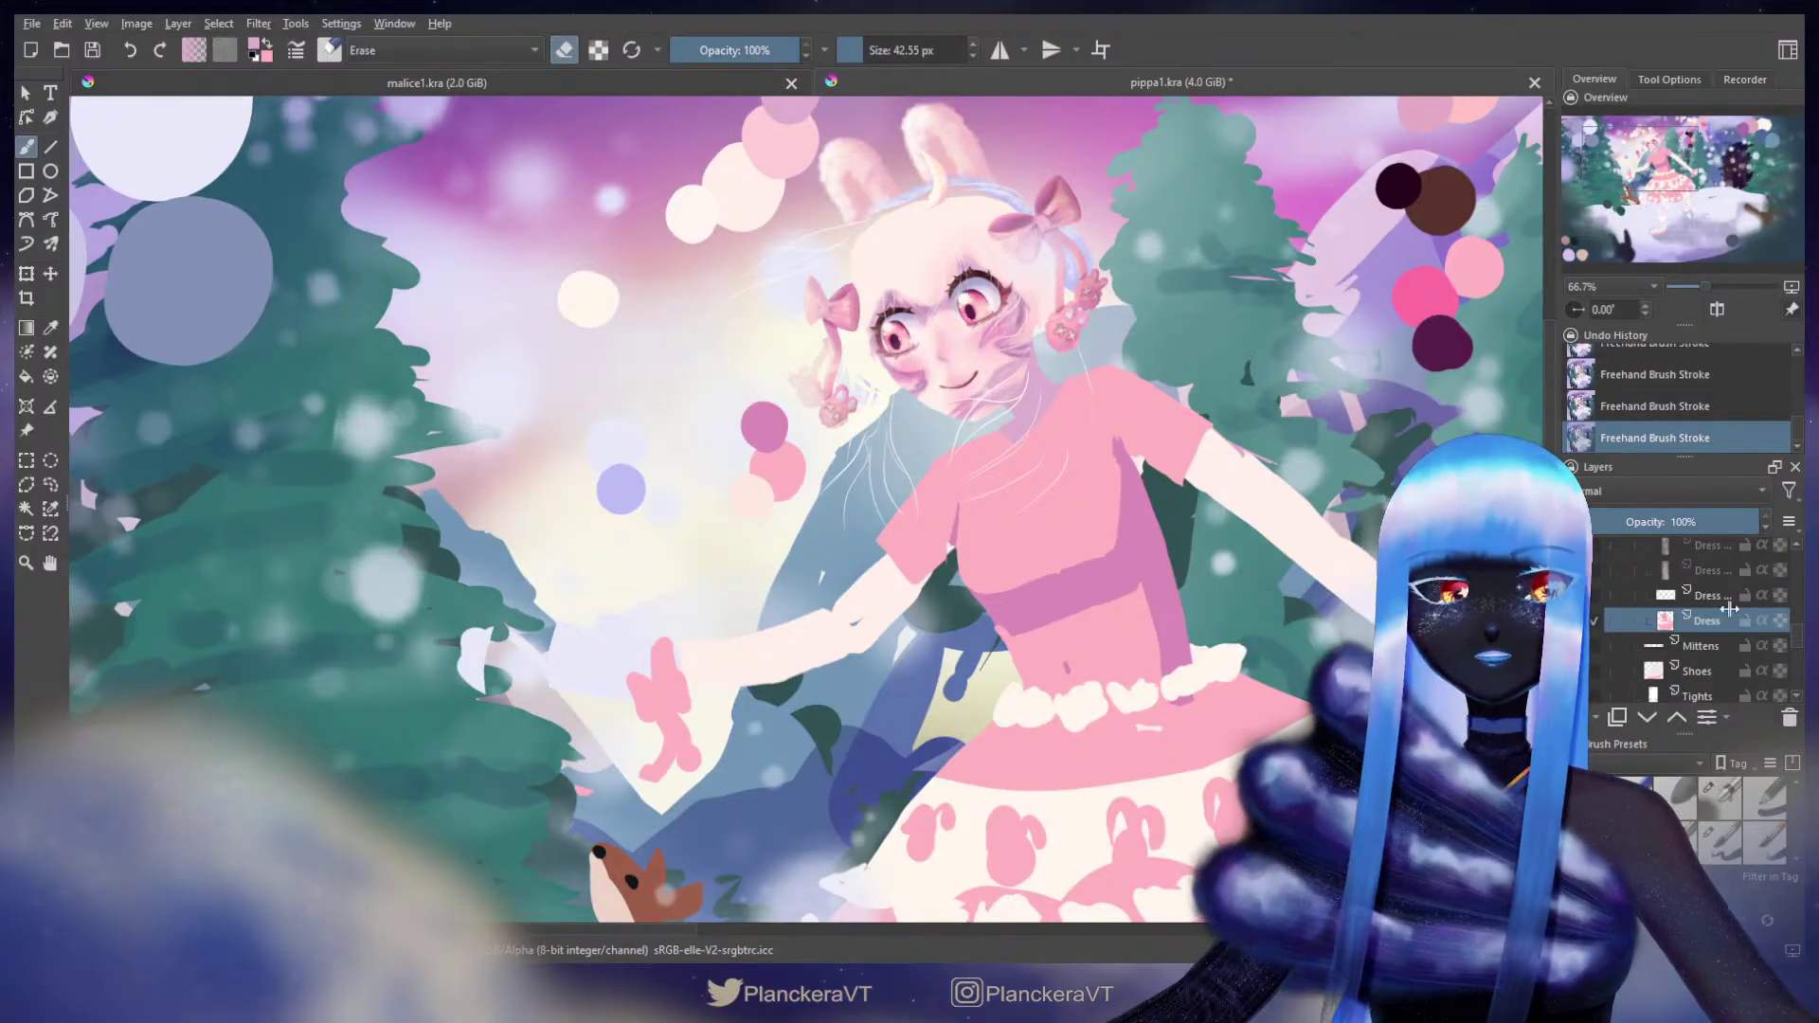
Step: Show the Front Hair group again and check the full character in the scene
{"action": "scroll", "coordinate": [1621, 645], "scroll_direction": "up", "scroll_amount": 5}
{"action": "scroll", "coordinate": [1622, 640], "scroll_direction": "up", "scroll_amount": 3}
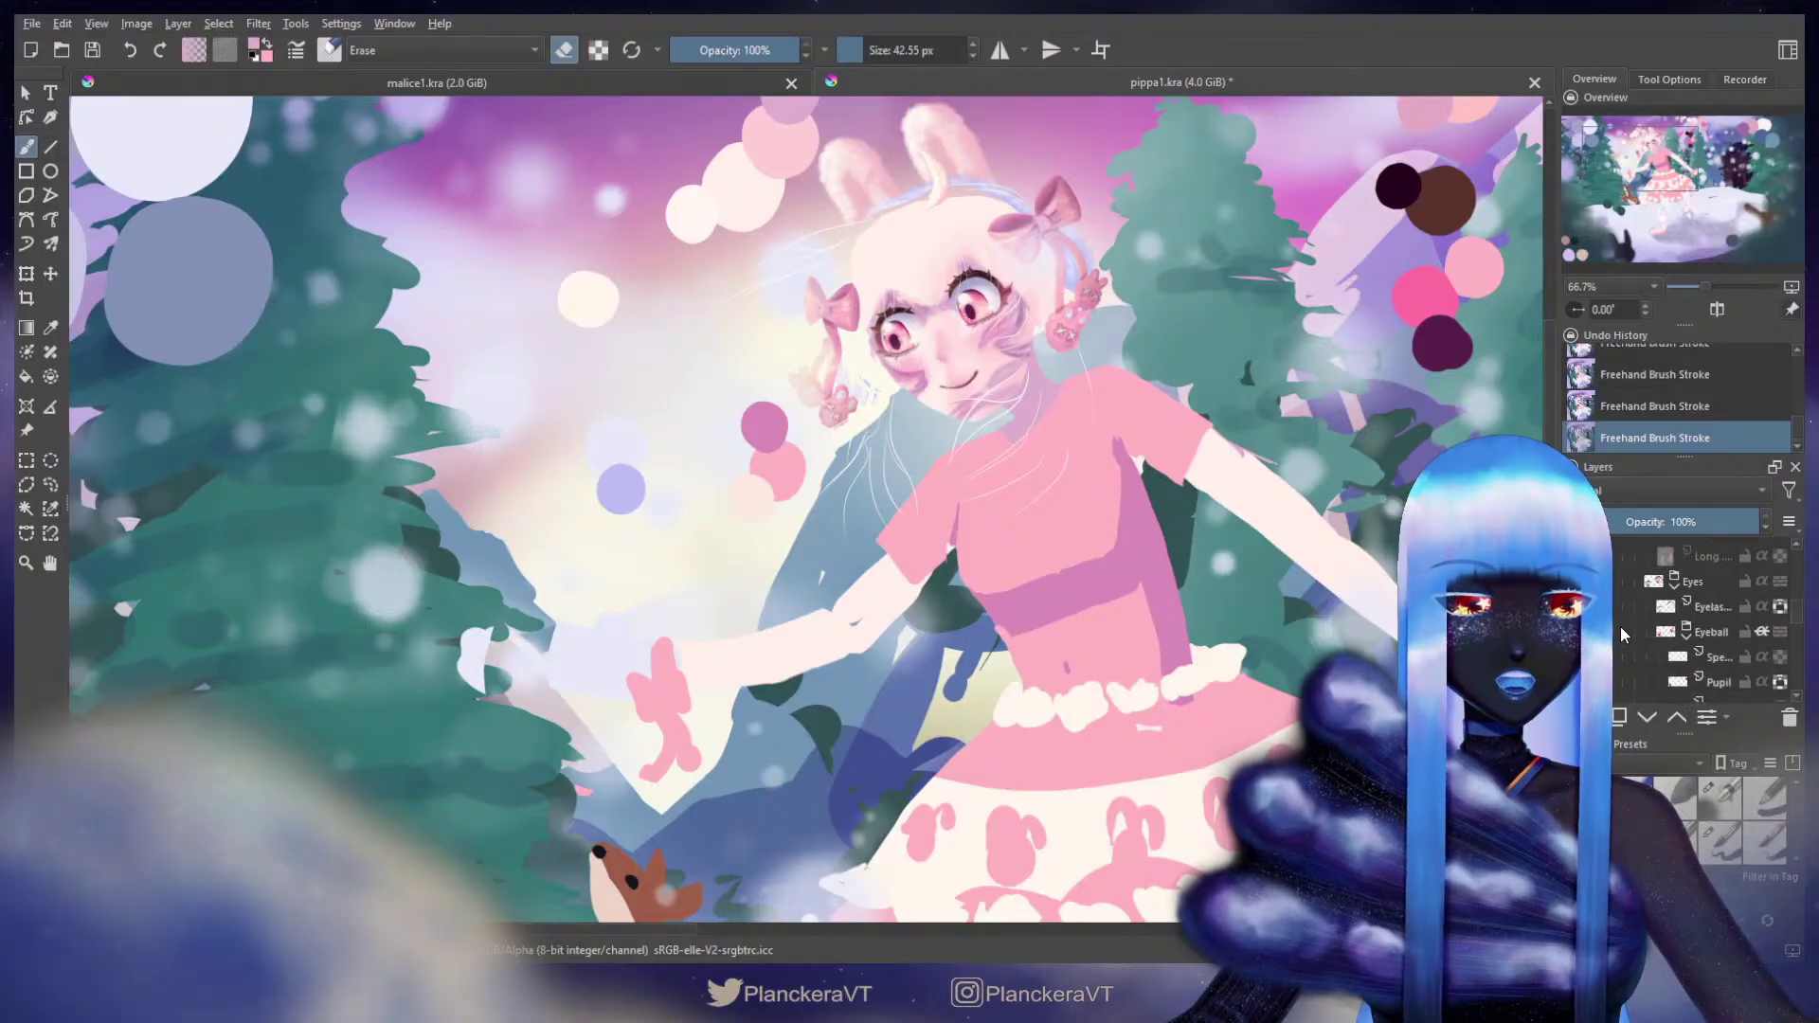
{"action": "left_click", "coordinate": [1580, 569]}
{"action": "scroll", "coordinate": [1212, 524], "scroll_direction": "down", "scroll_amount": 3}
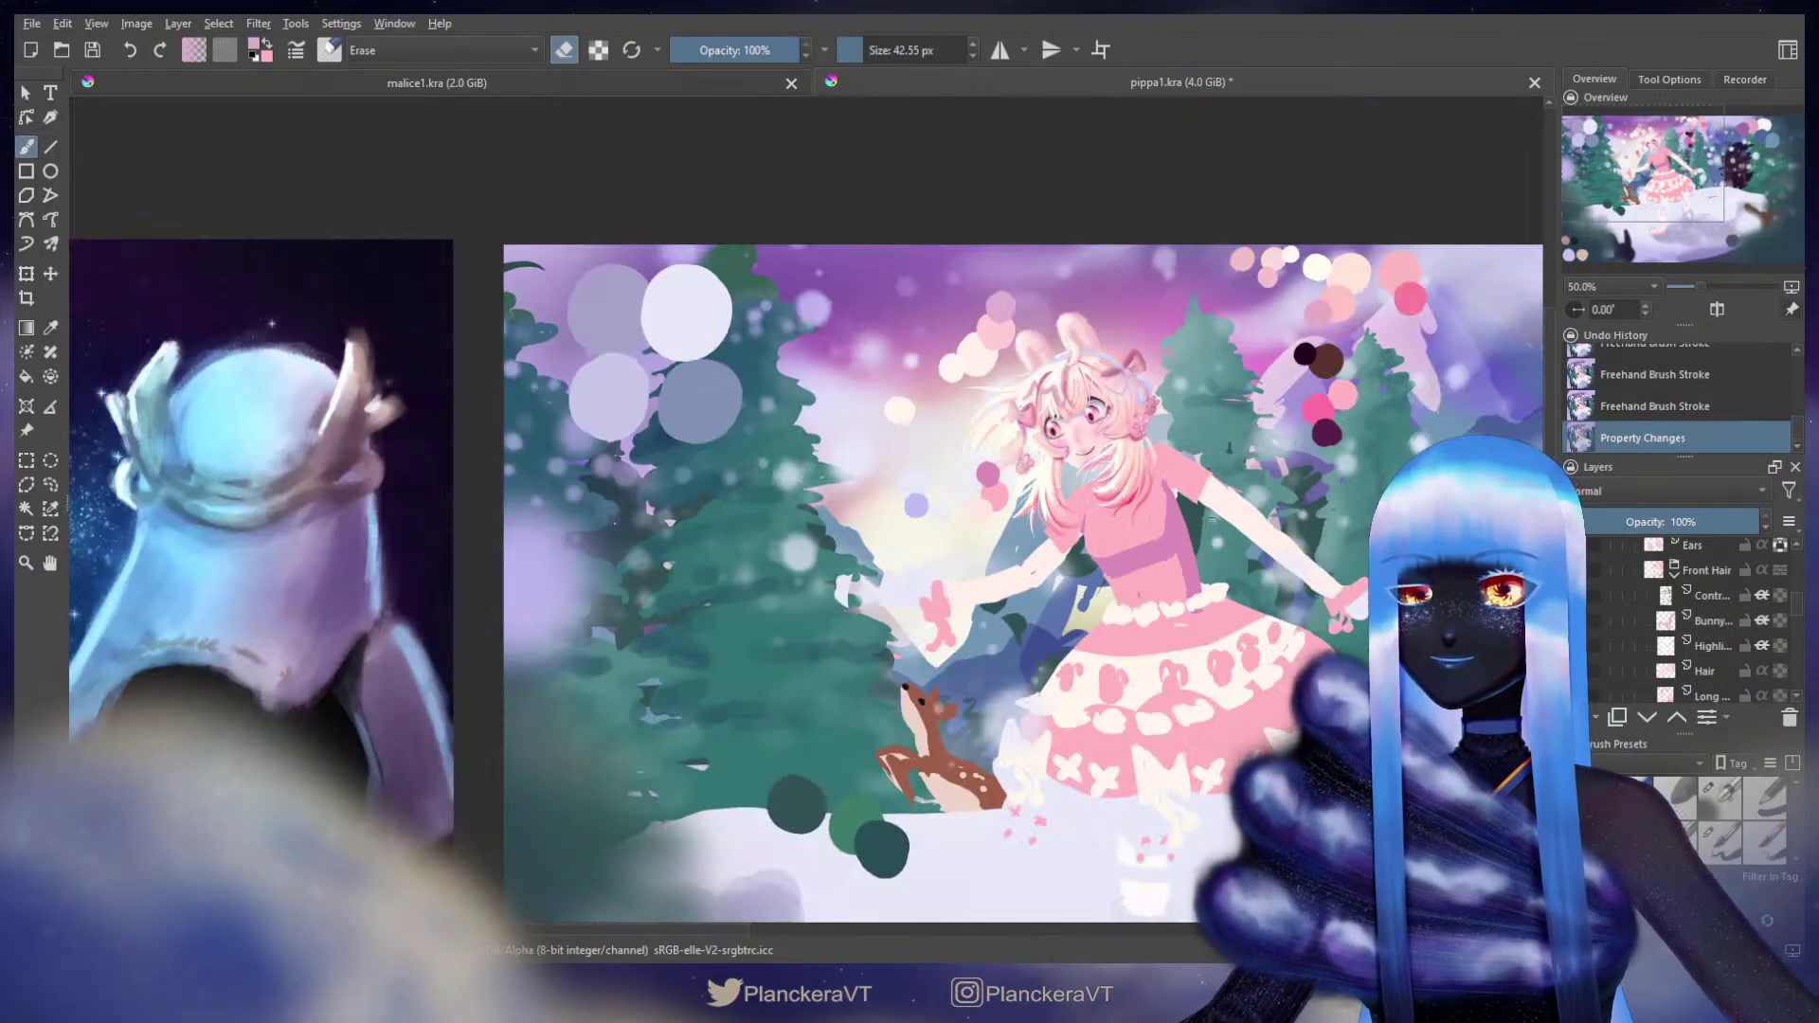
{"action": "left_click_drag", "start_coordinate": [1212, 524], "coordinate": [1148, 417]}
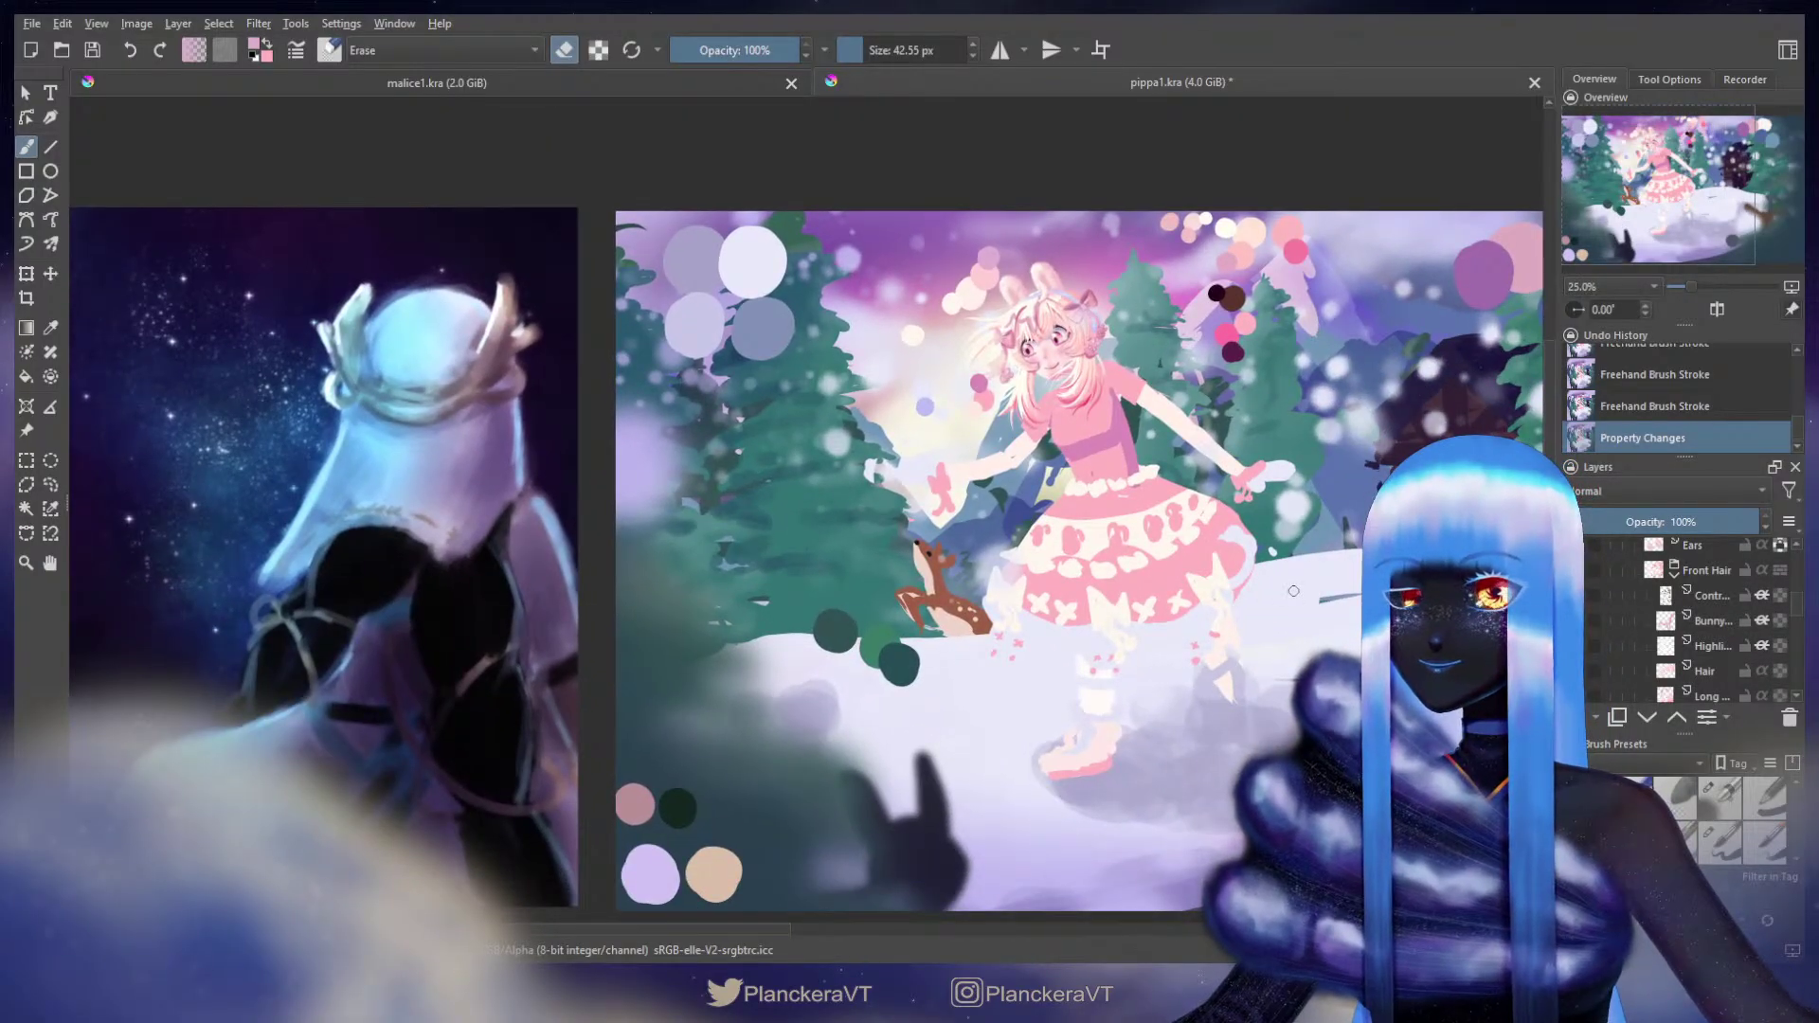
{"action": "left_click_drag", "start_coordinate": [1293, 590], "coordinate": [1239, 623]}
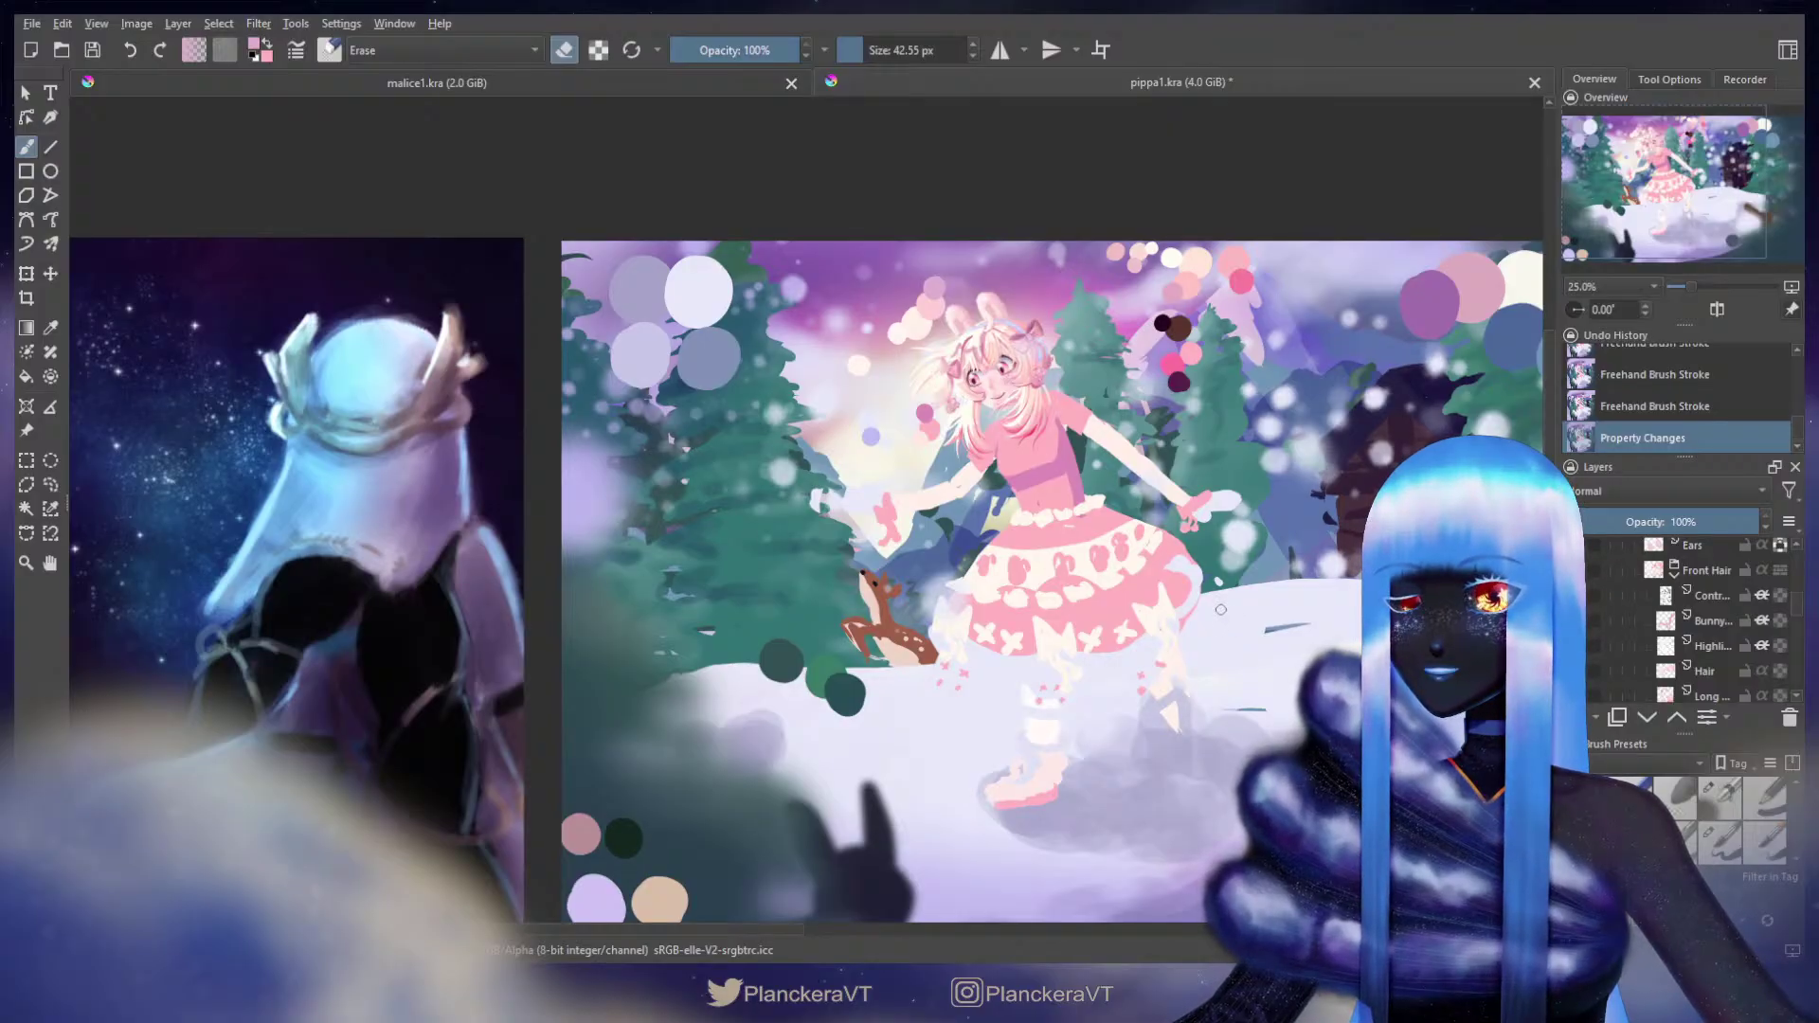
{"action": "scroll", "coordinate": [1225, 613], "scroll_direction": "up", "scroll_amount": 1}
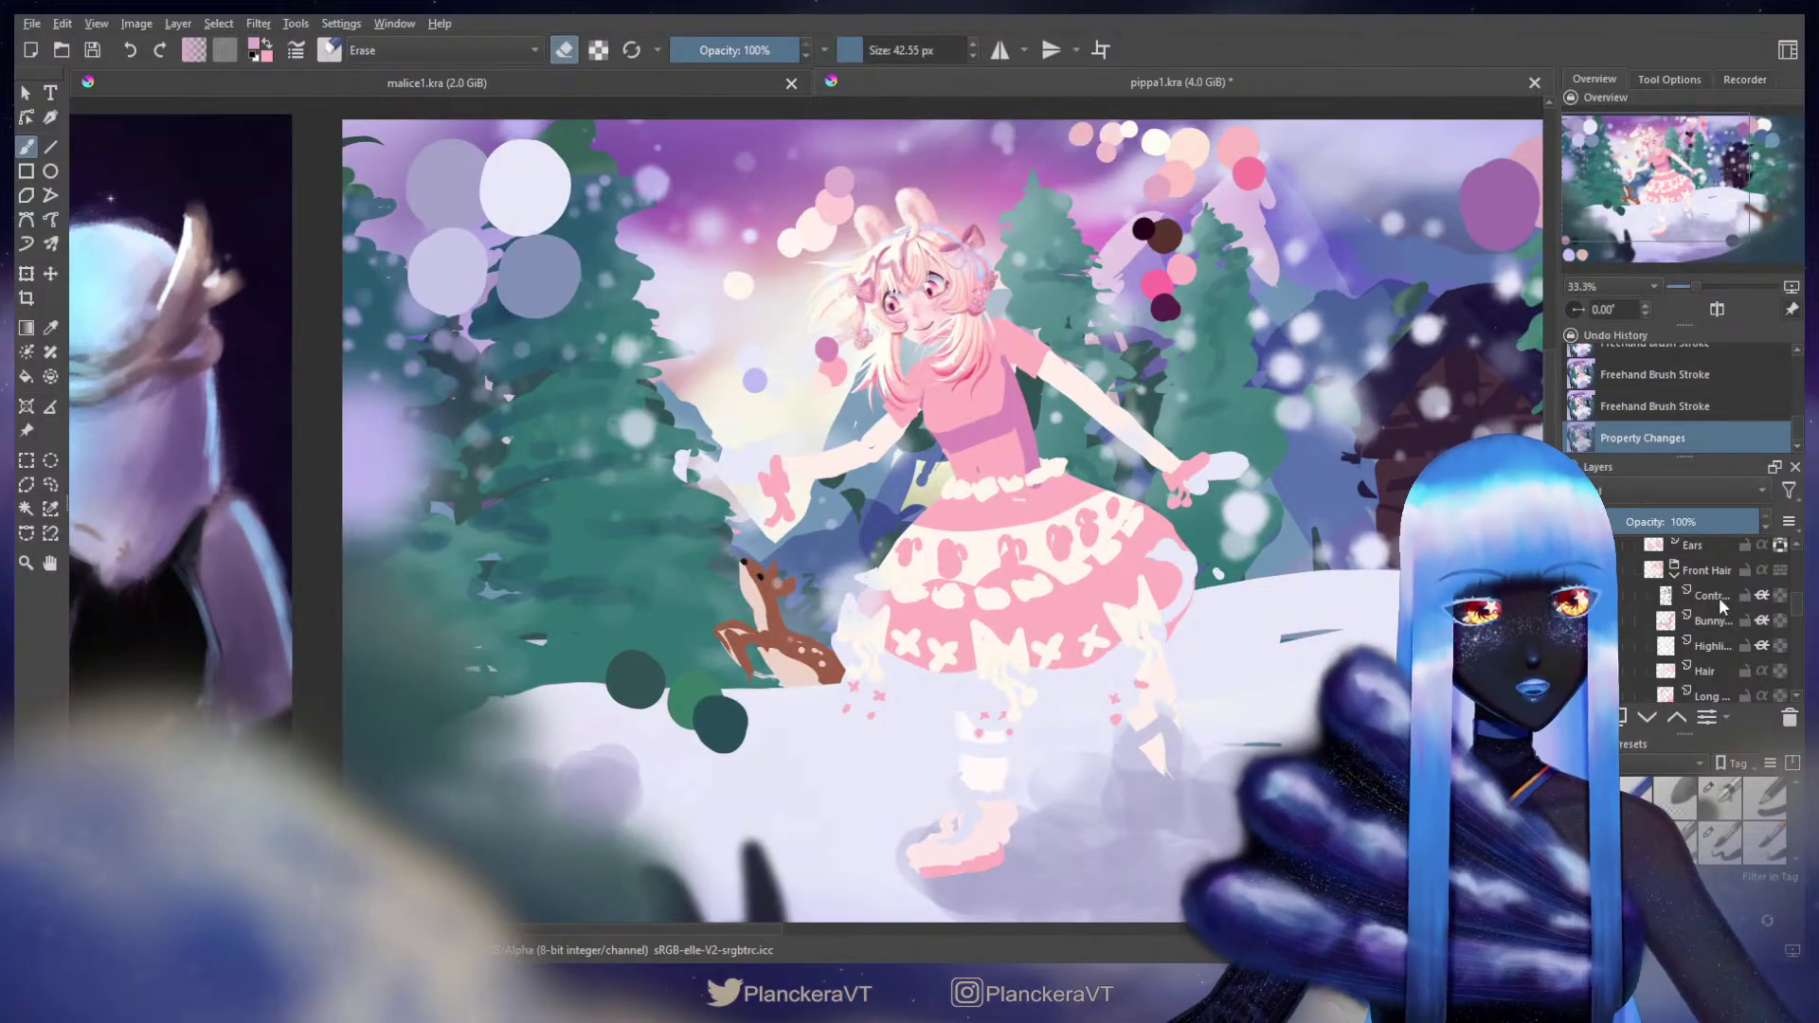
Step: Trim the side of the waist on the Dress layer with an eraser of about 90 px, undoing the unwanted strokes
{"action": "scroll", "coordinate": [1716, 606], "scroll_direction": "down", "scroll_amount": 5}
{"action": "left_click_drag", "start_coordinate": [1800, 625], "coordinate": [1801, 649]}
{"action": "key", "text": "slash"}
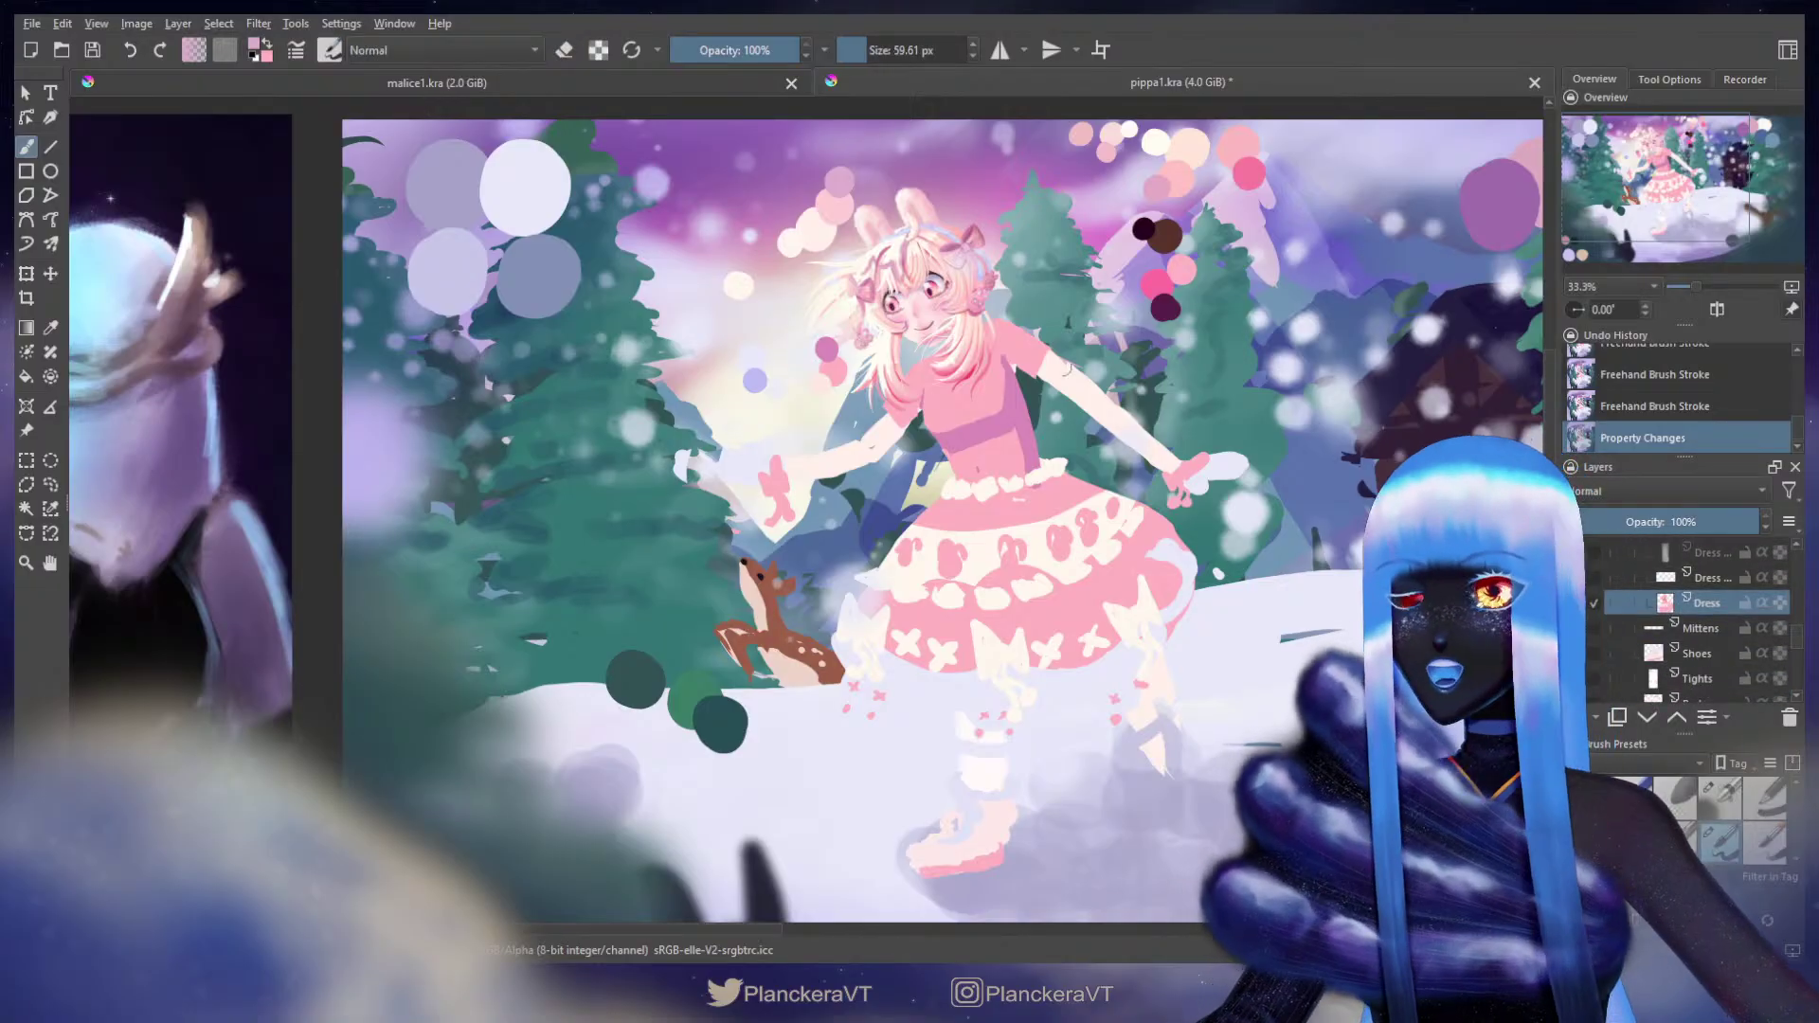
{"action": "key", "text": "x"}
{"action": "left_click_drag", "start_coordinate": [1080, 369], "coordinate": [1126, 337]}
{"action": "key", "text": "e"}
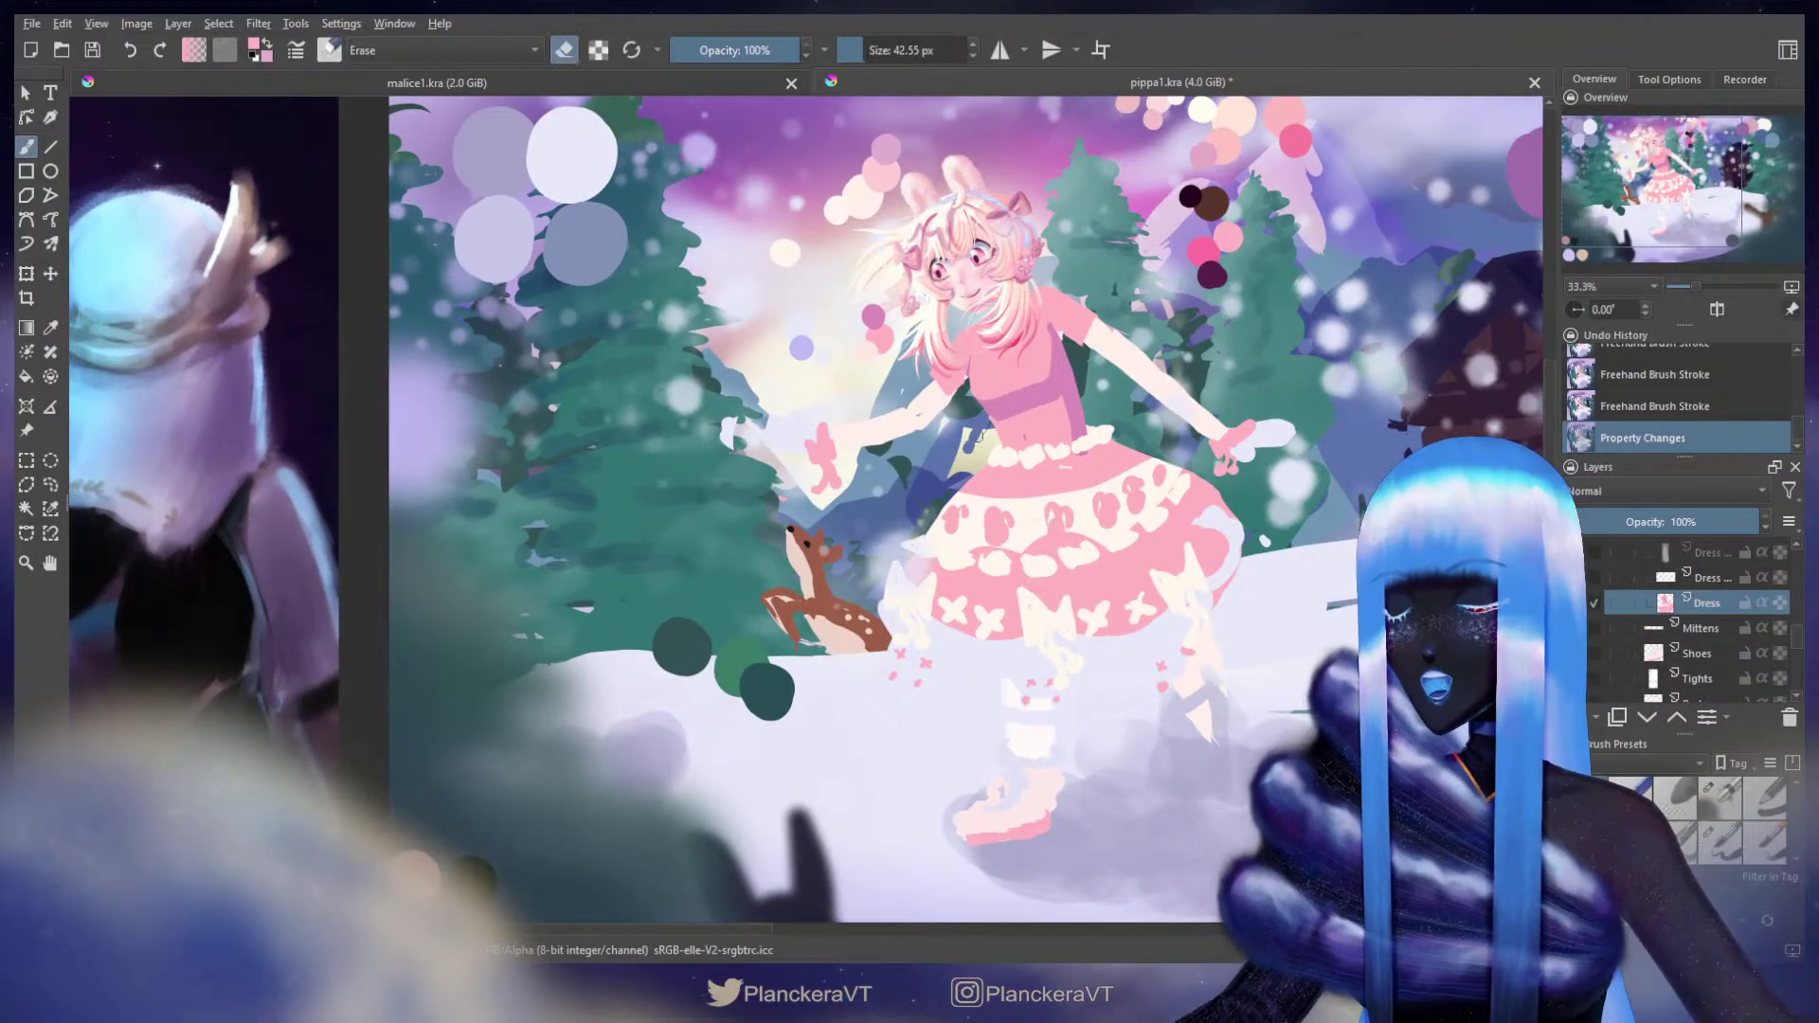
{"action": "mouse_move", "coordinate": [981, 441]}
{"action": "left_mouse_down", "text": "shift"}
{"action": "mouse_move", "coordinate": [997, 433]}
{"action": "mouse_move", "coordinate": [983, 468]}
{"action": "mouse_move", "coordinate": [1000, 454]}
{"action": "left_mouse_up", "text": "shift"}
{"action": "key", "text": "ctrl+z"}
{"action": "mouse_move", "coordinate": [990, 453]}
{"action": "left_mouse_down"}
{"action": "mouse_move", "coordinate": [931, 516]}
{"action": "mouse_move", "coordinate": [921, 529]}
{"action": "left_mouse_up"}
{"action": "left_click", "coordinate": [943, 494]}
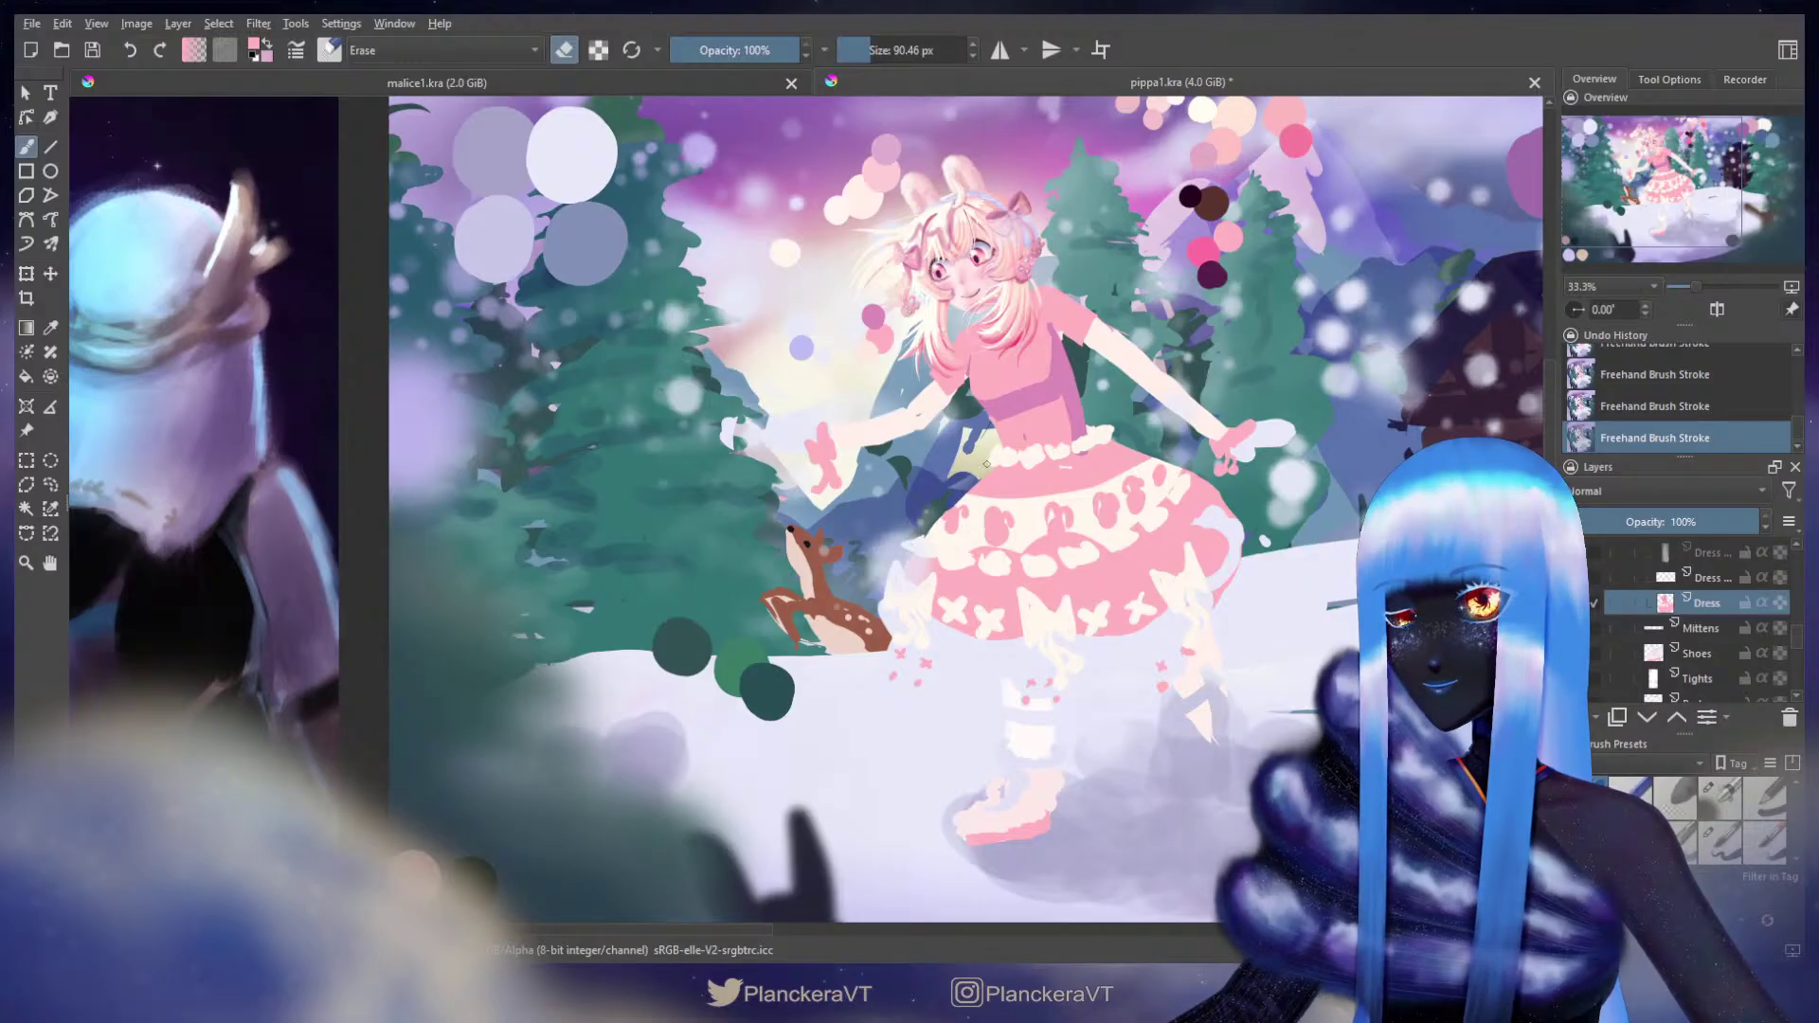
{"action": "key", "text": "e"}
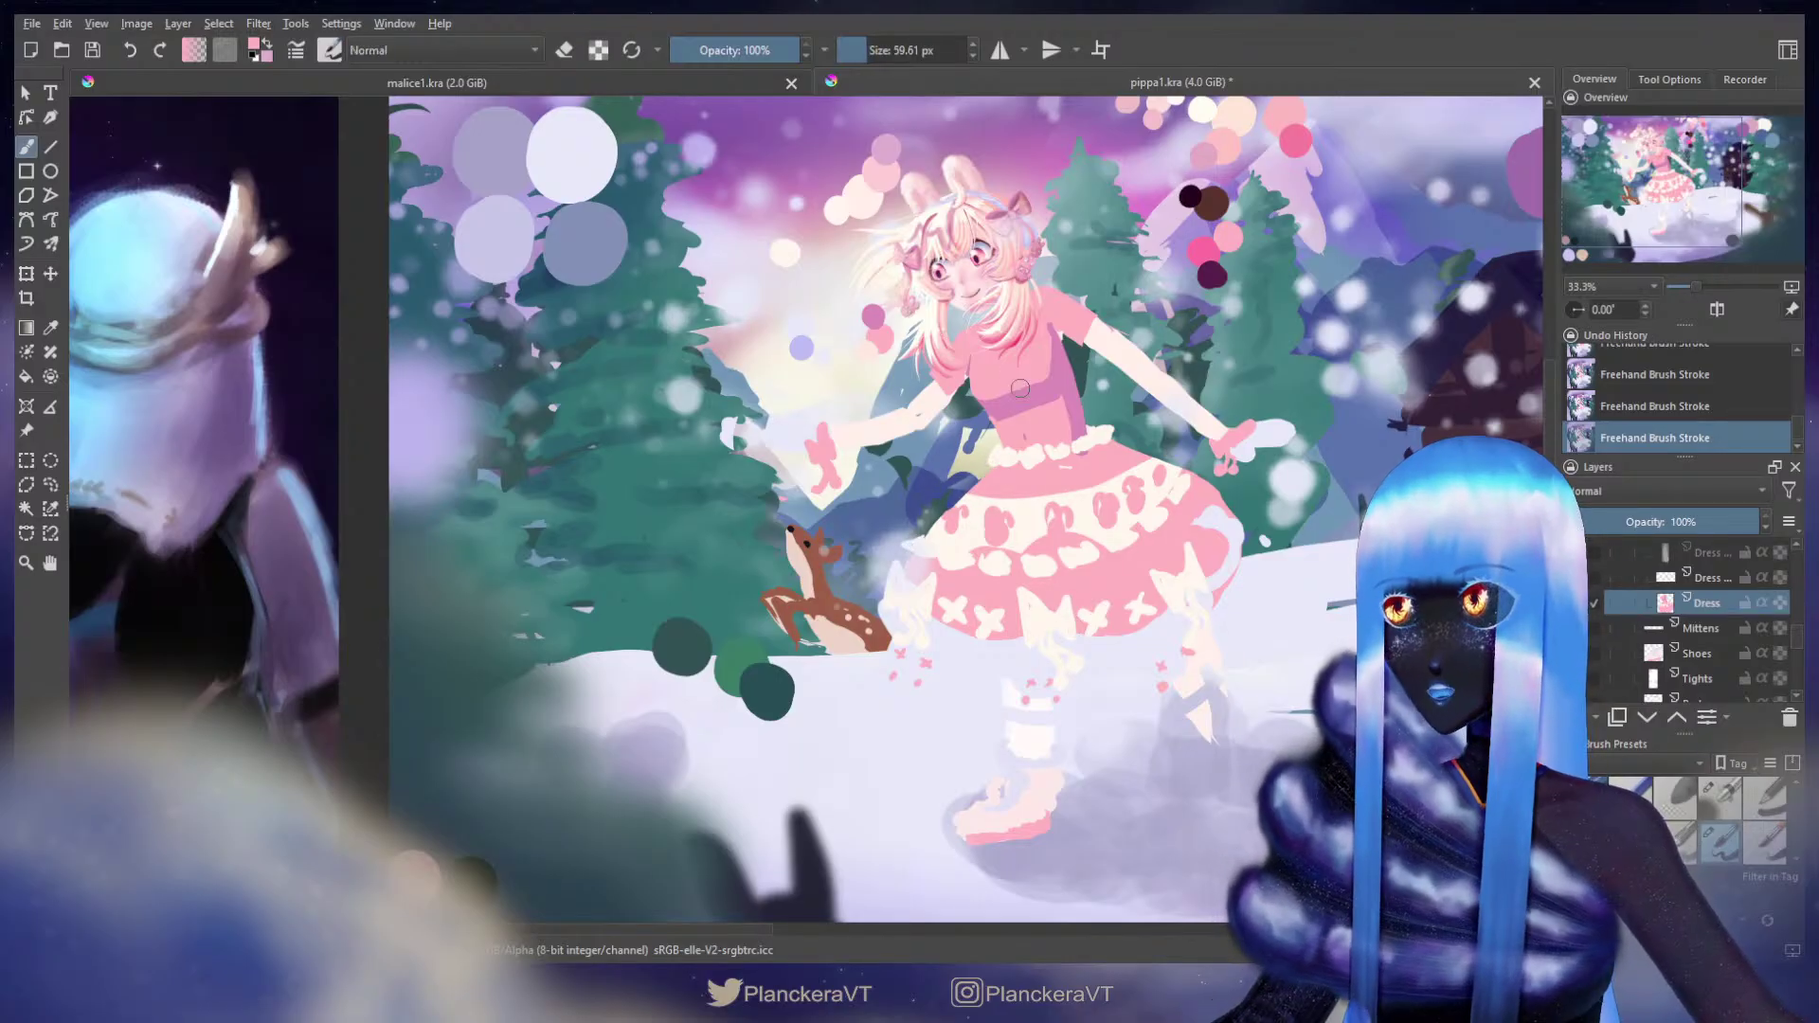
{"action": "key", "text": "ctrl+z"}
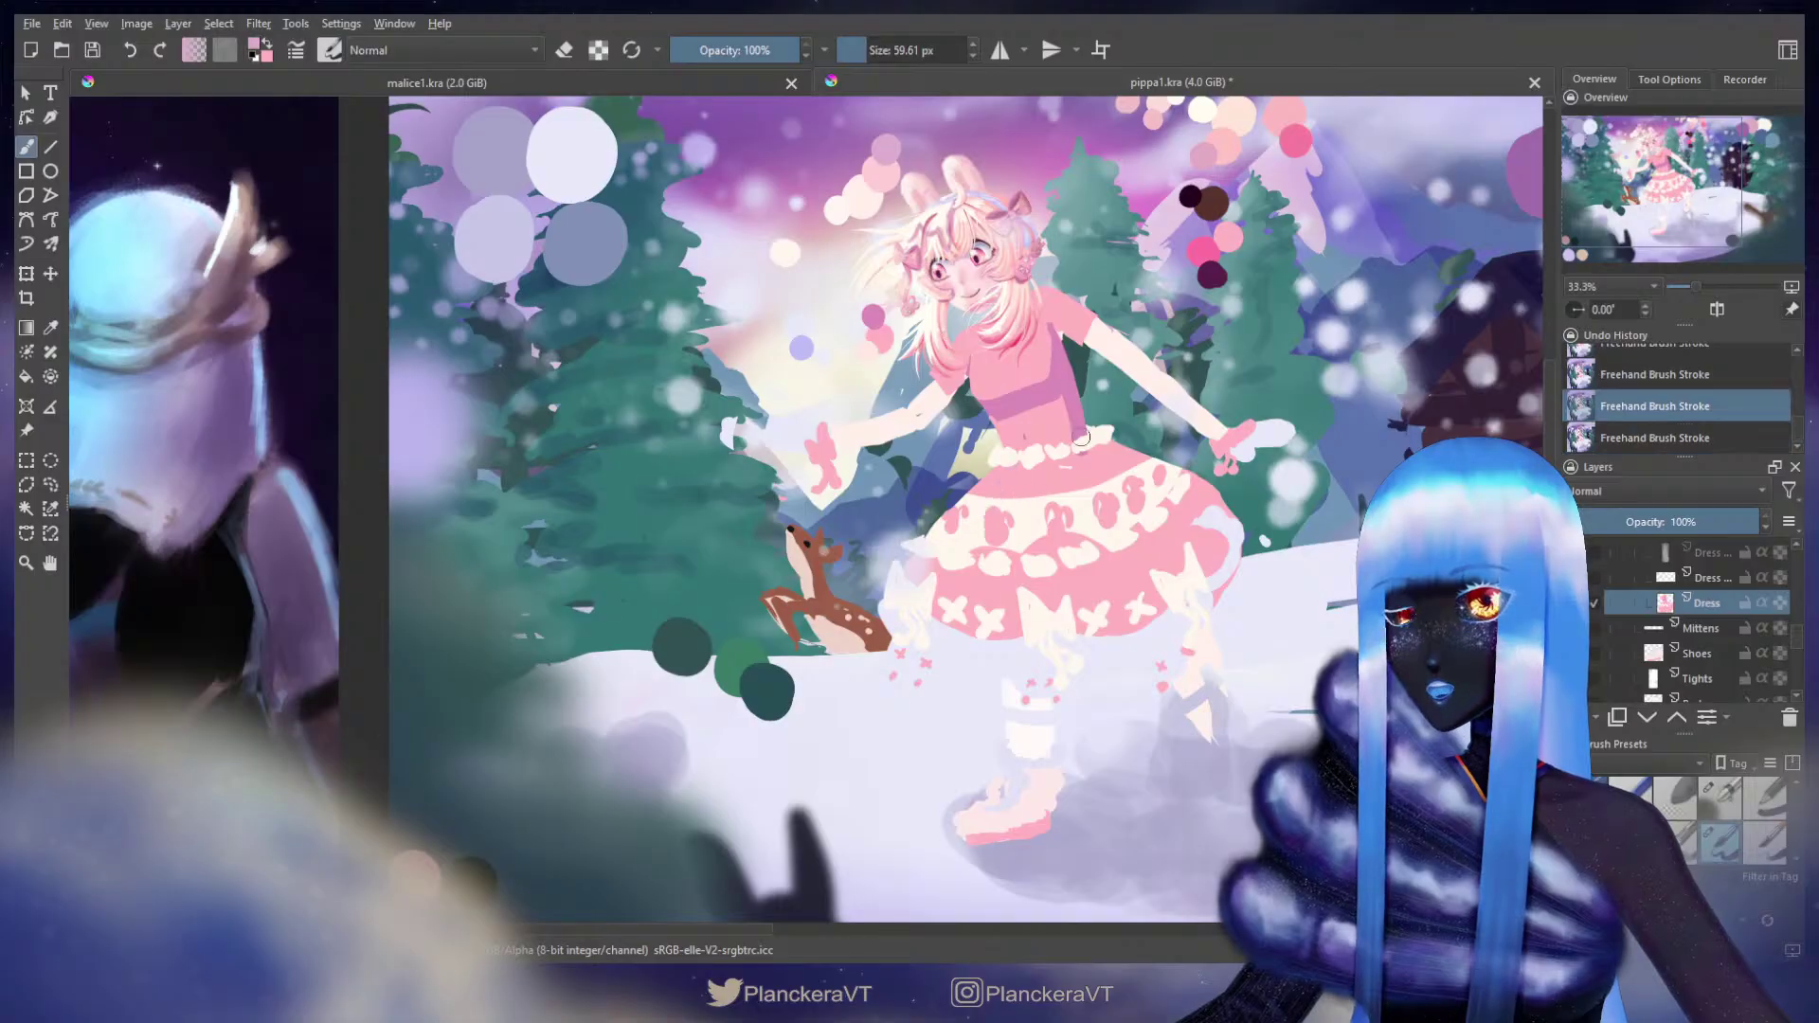
Step: Paint purple folds down the skirt from the waist on the Dress layer, using a sampled colour and a brush of about 143 px
{"action": "left_click", "coordinate": [1078, 417], "text": "ctrl"}
{"action": "mouse_move", "coordinate": [1024, 467]}
{"action": "left_mouse_down", "text": "shift"}
{"action": "mouse_move", "coordinate": [1041, 467]}
{"action": "mouse_move", "coordinate": [992, 502]}
{"action": "mouse_move", "coordinate": [956, 578]}
{"action": "mouse_move", "coordinate": [1008, 528]}
{"action": "left_mouse_up", "text": "shift"}
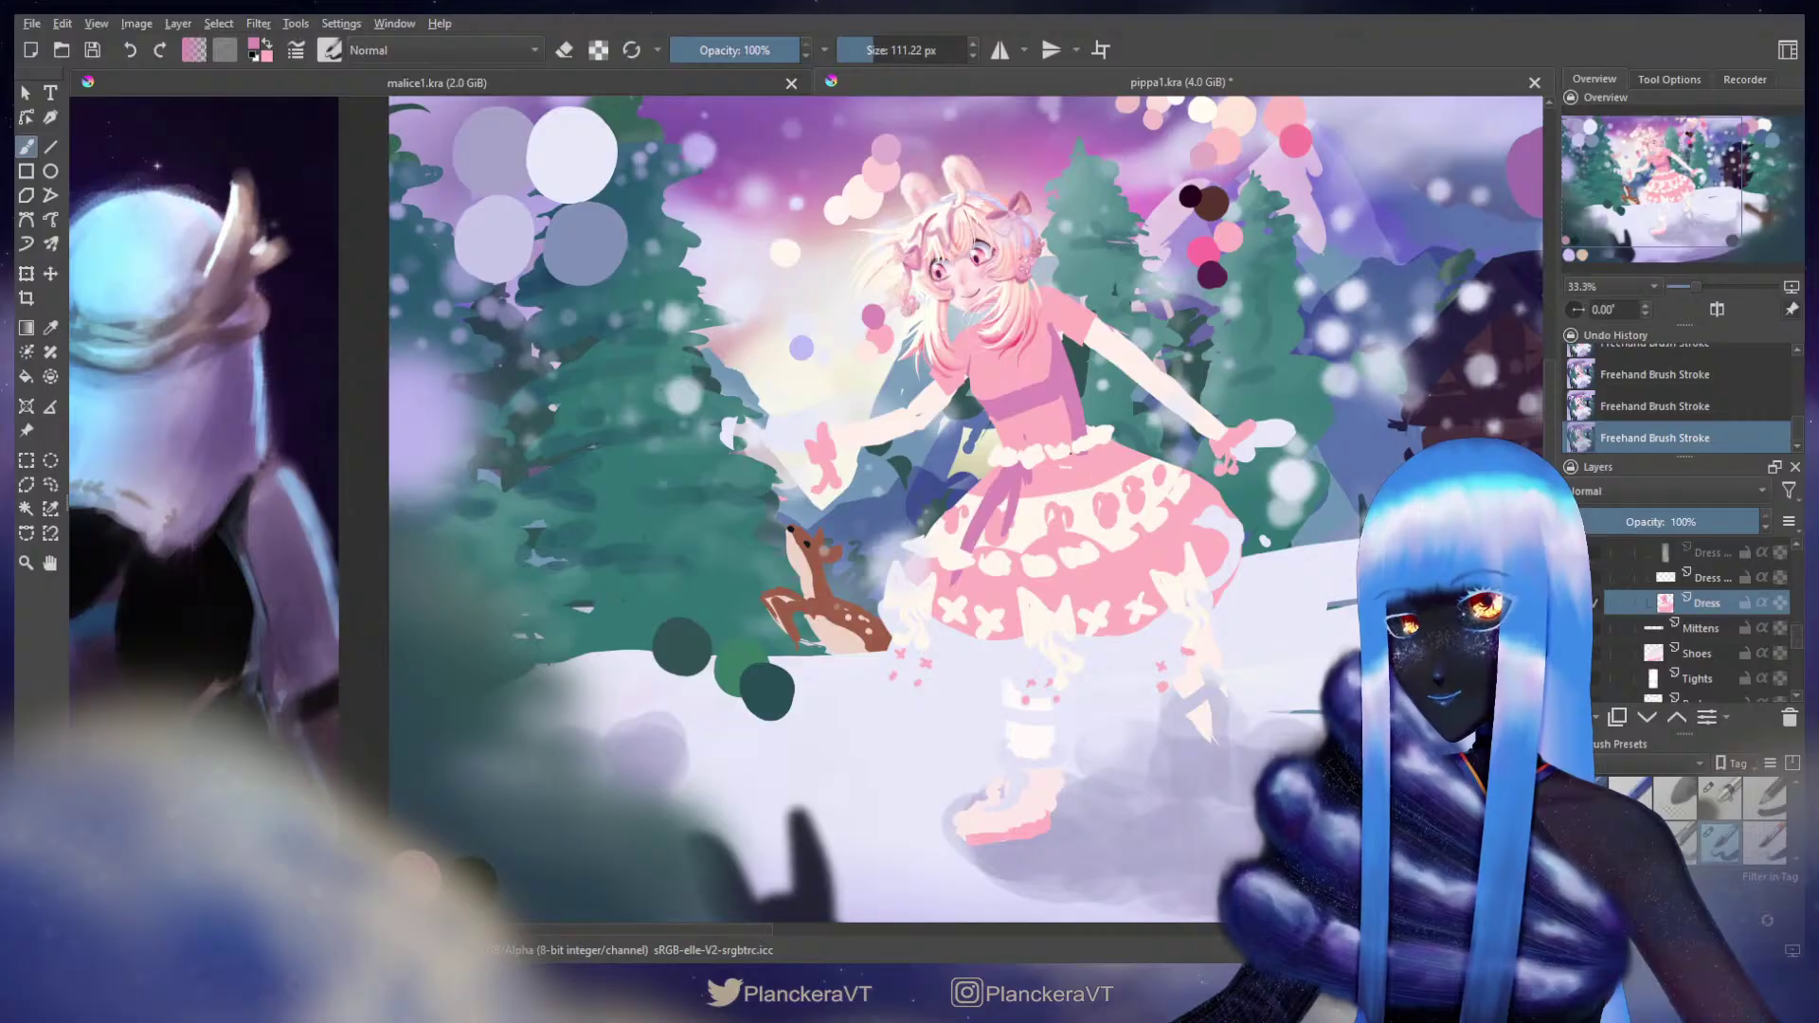
{"action": "left_click_drag", "start_coordinate": [1082, 459], "coordinate": [1140, 541]}
{"action": "key", "text": "ctrl+z"}
{"action": "left_click_drag", "start_coordinate": [1079, 460], "coordinate": [1091, 459], "text": "shift"}
{"action": "left_click_drag", "start_coordinate": [1078, 459], "coordinate": [1116, 501]}
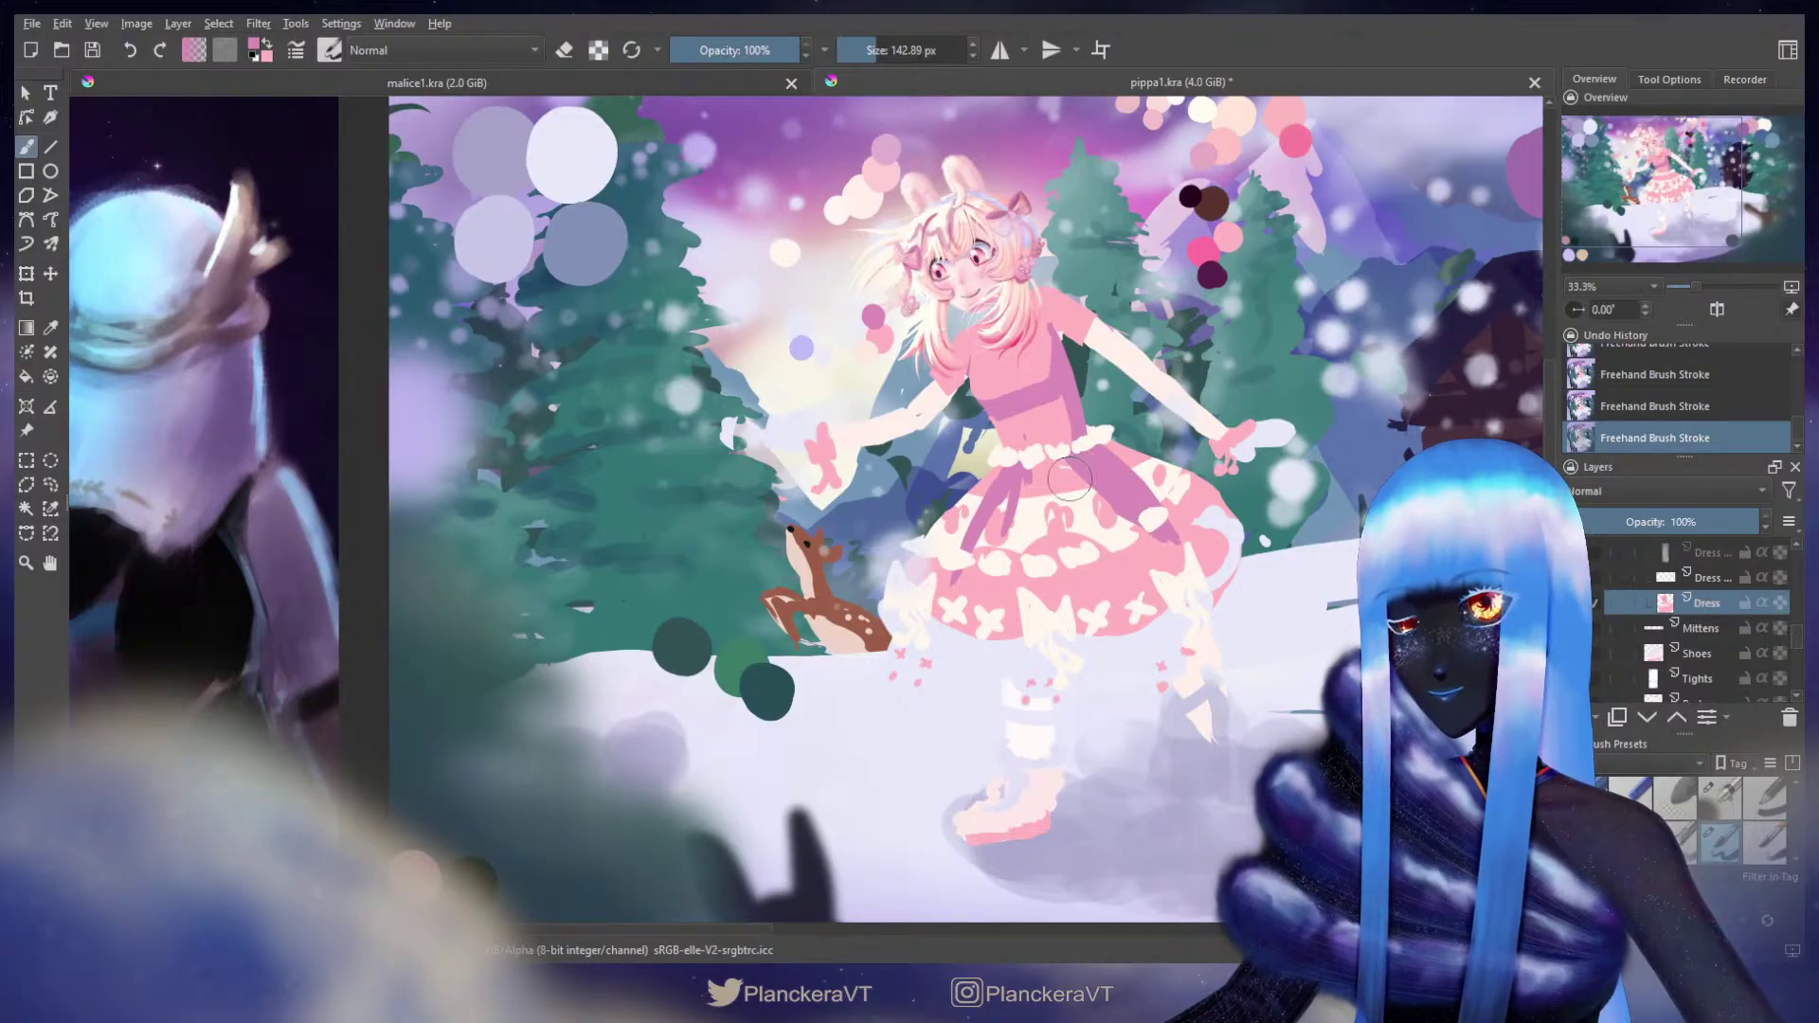
{"action": "mouse_move", "coordinate": [1031, 464]}
{"action": "left_mouse_down"}
{"action": "mouse_move", "coordinate": [1038, 534]}
{"action": "mouse_move", "coordinate": [1002, 577]}
{"action": "mouse_move", "coordinate": [1016, 554]}
{"action": "left_mouse_up"}
{"action": "left_click_drag", "start_coordinate": [1032, 466], "coordinate": [1026, 524]}
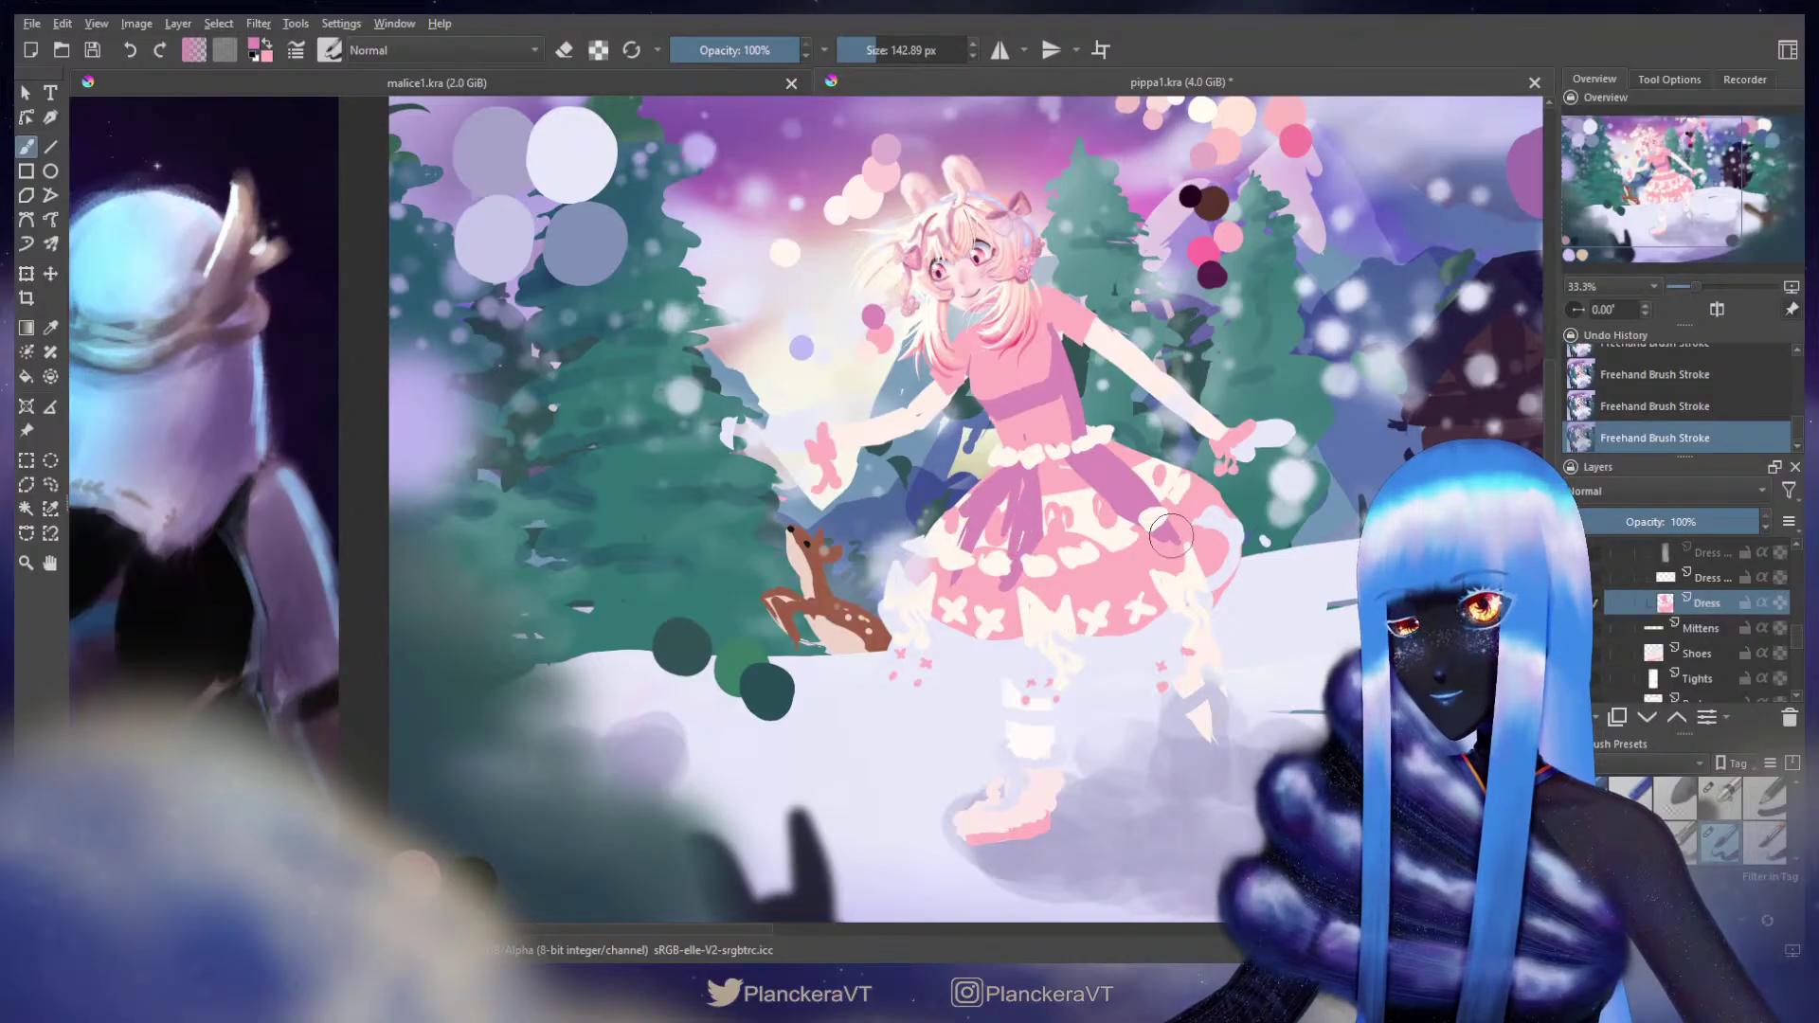
Step: Touch up the purple folds on the skirt, alternating the eraser with a brush of about 141 px
{"action": "key", "text": "e"}
{"action": "key", "text": "]"}
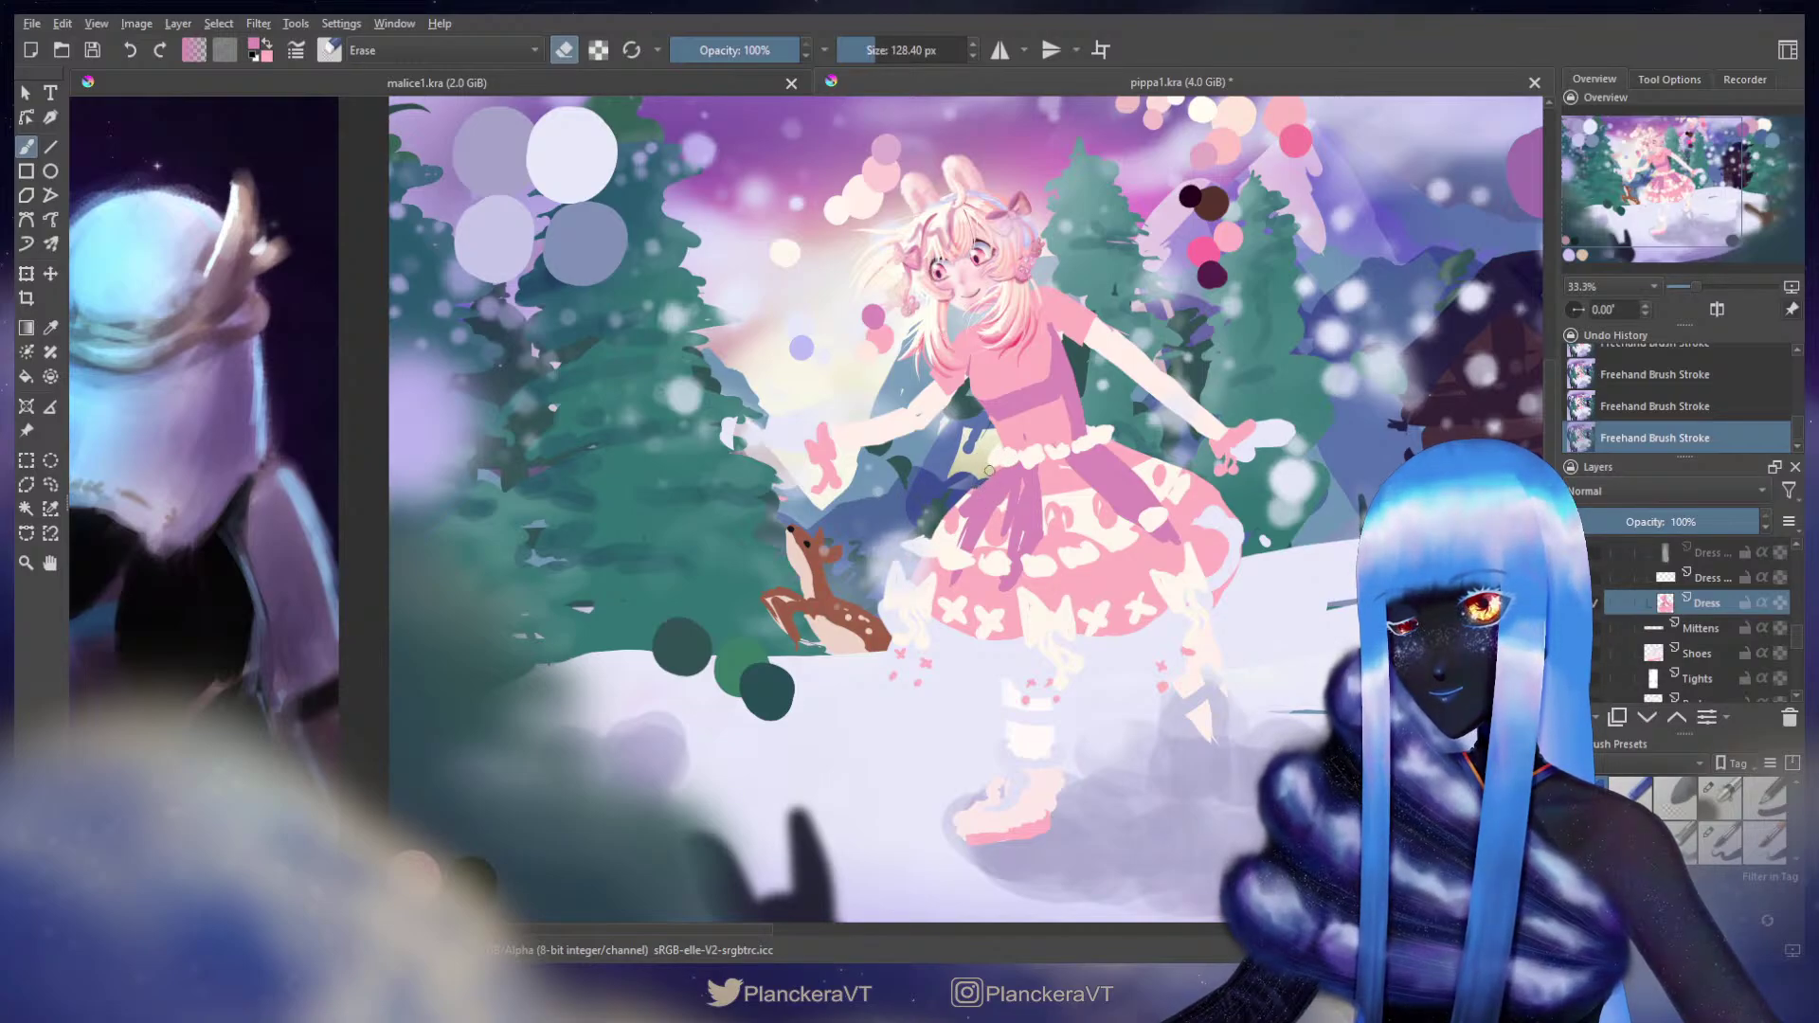
{"action": "key", "text": "e"}
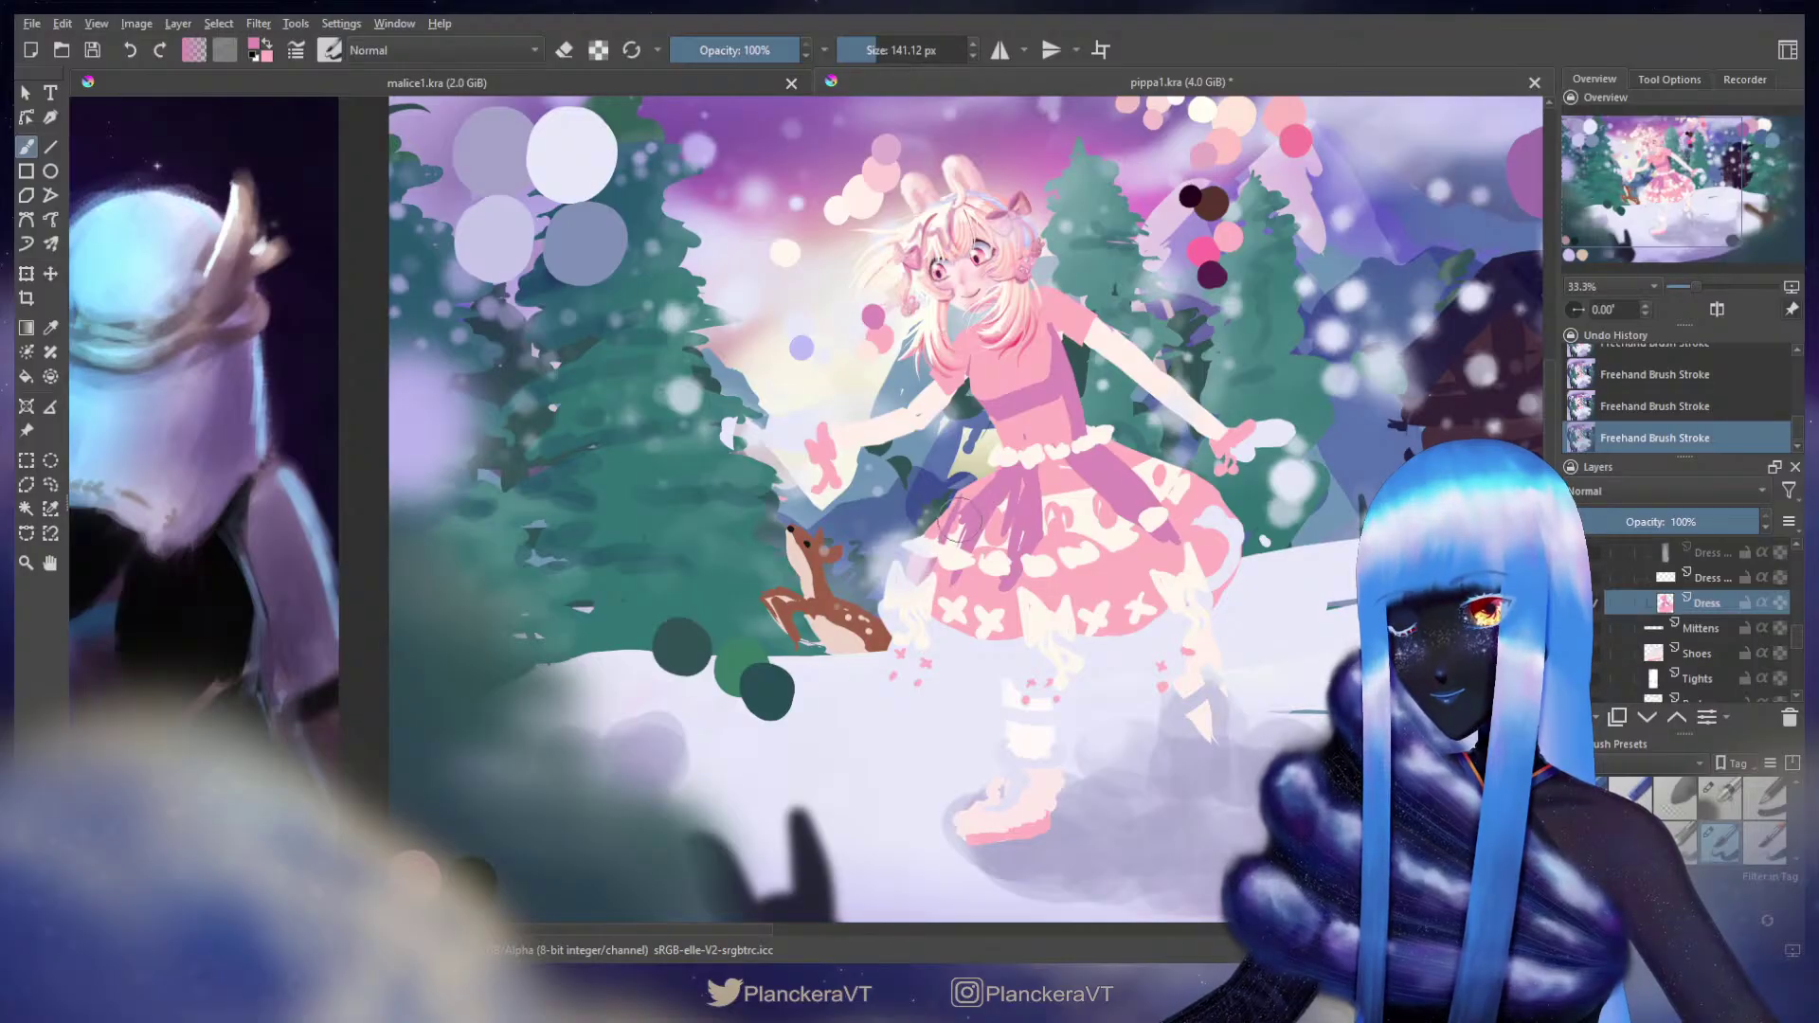
{"action": "left_click_drag", "start_coordinate": [1107, 561], "coordinate": [1038, 576]}
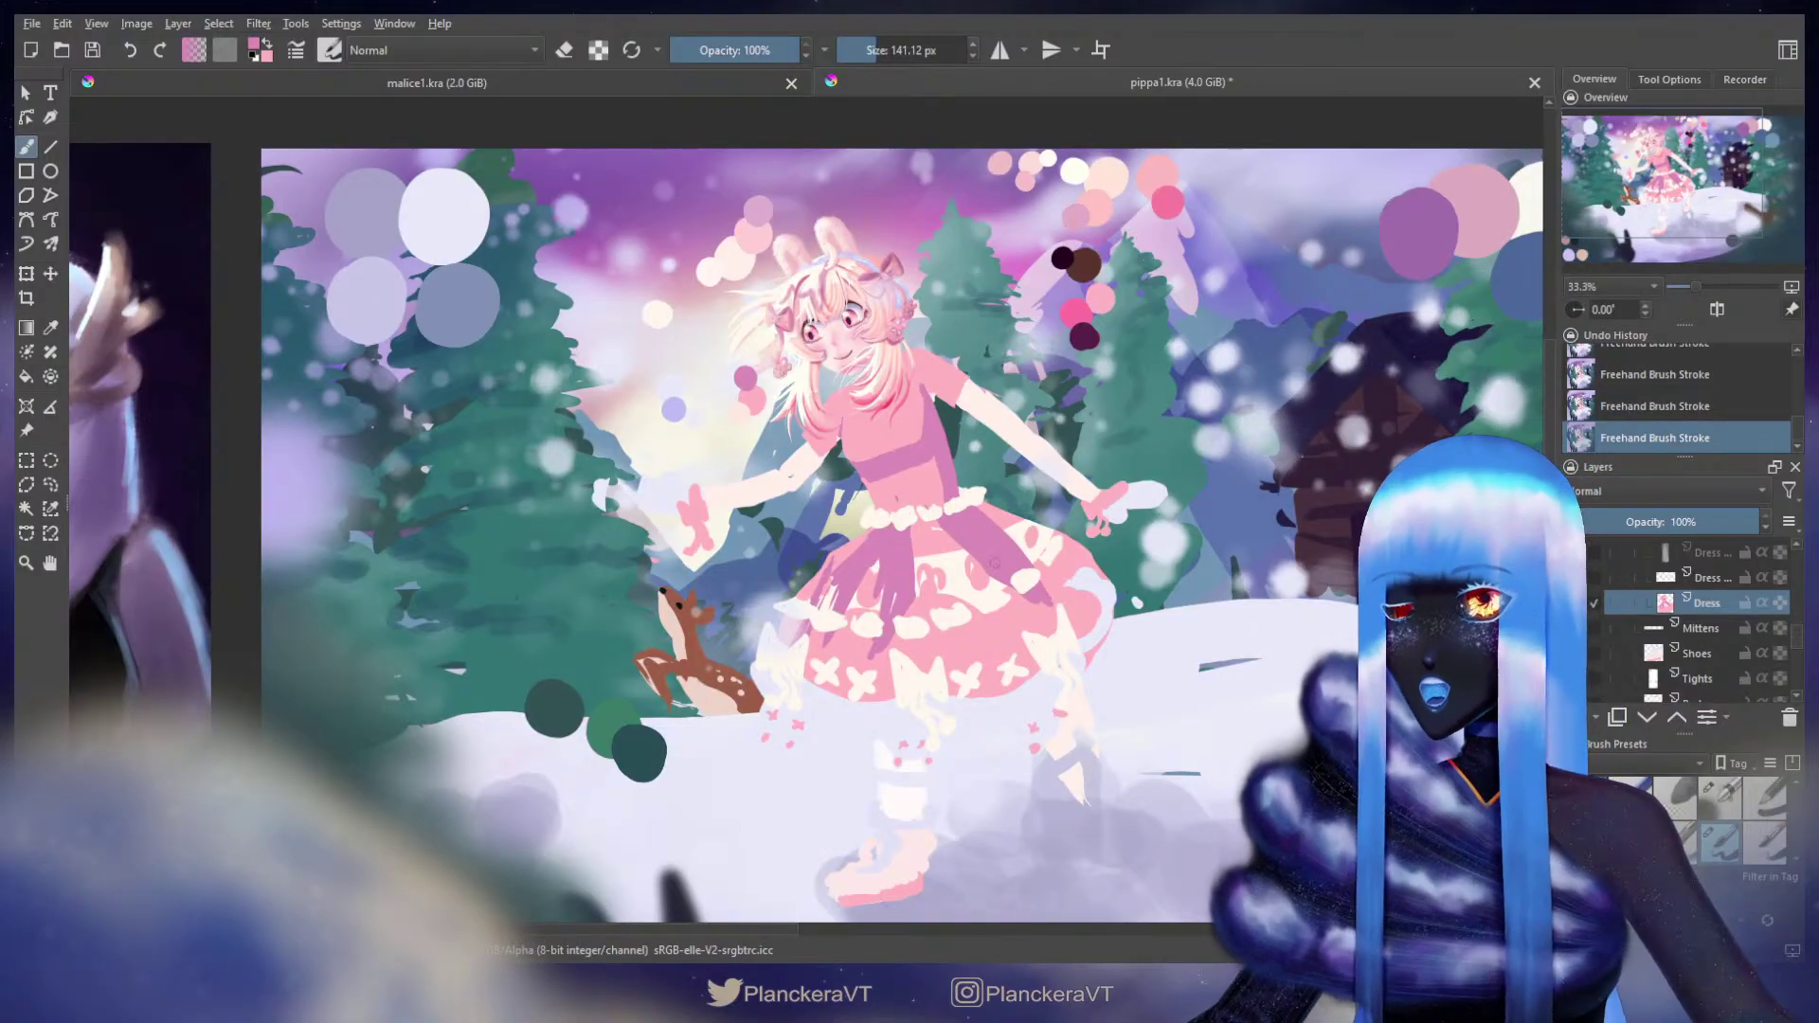
Step: Swap to the pink colour and reshape both sides of the skirt, trimming its edges with an eraser of about 165 px
{"action": "key", "text": "x"}
{"action": "mouse_move", "coordinate": [976, 514]}
{"action": "left_mouse_down", "text": "shift"}
{"action": "mouse_move", "coordinate": [963, 502]}
{"action": "mouse_move", "coordinate": [1093, 567]}
{"action": "mouse_move", "coordinate": [1114, 594]}
{"action": "mouse_move", "coordinate": [1099, 642]}
{"action": "mouse_move", "coordinate": [1134, 614]}
{"action": "mouse_move", "coordinate": [1162, 515]}
{"action": "mouse_move", "coordinate": [1116, 541]}
{"action": "mouse_move", "coordinate": [1172, 486]}
{"action": "mouse_move", "coordinate": [1189, 598]}
{"action": "left_mouse_up", "text": "shift"}
{"action": "key", "text": "ctrl+z"}
{"action": "key", "text": "ctrl+z"}
{"action": "key", "text": "ctrl+shift+z"}
{"action": "key", "text": "/"}
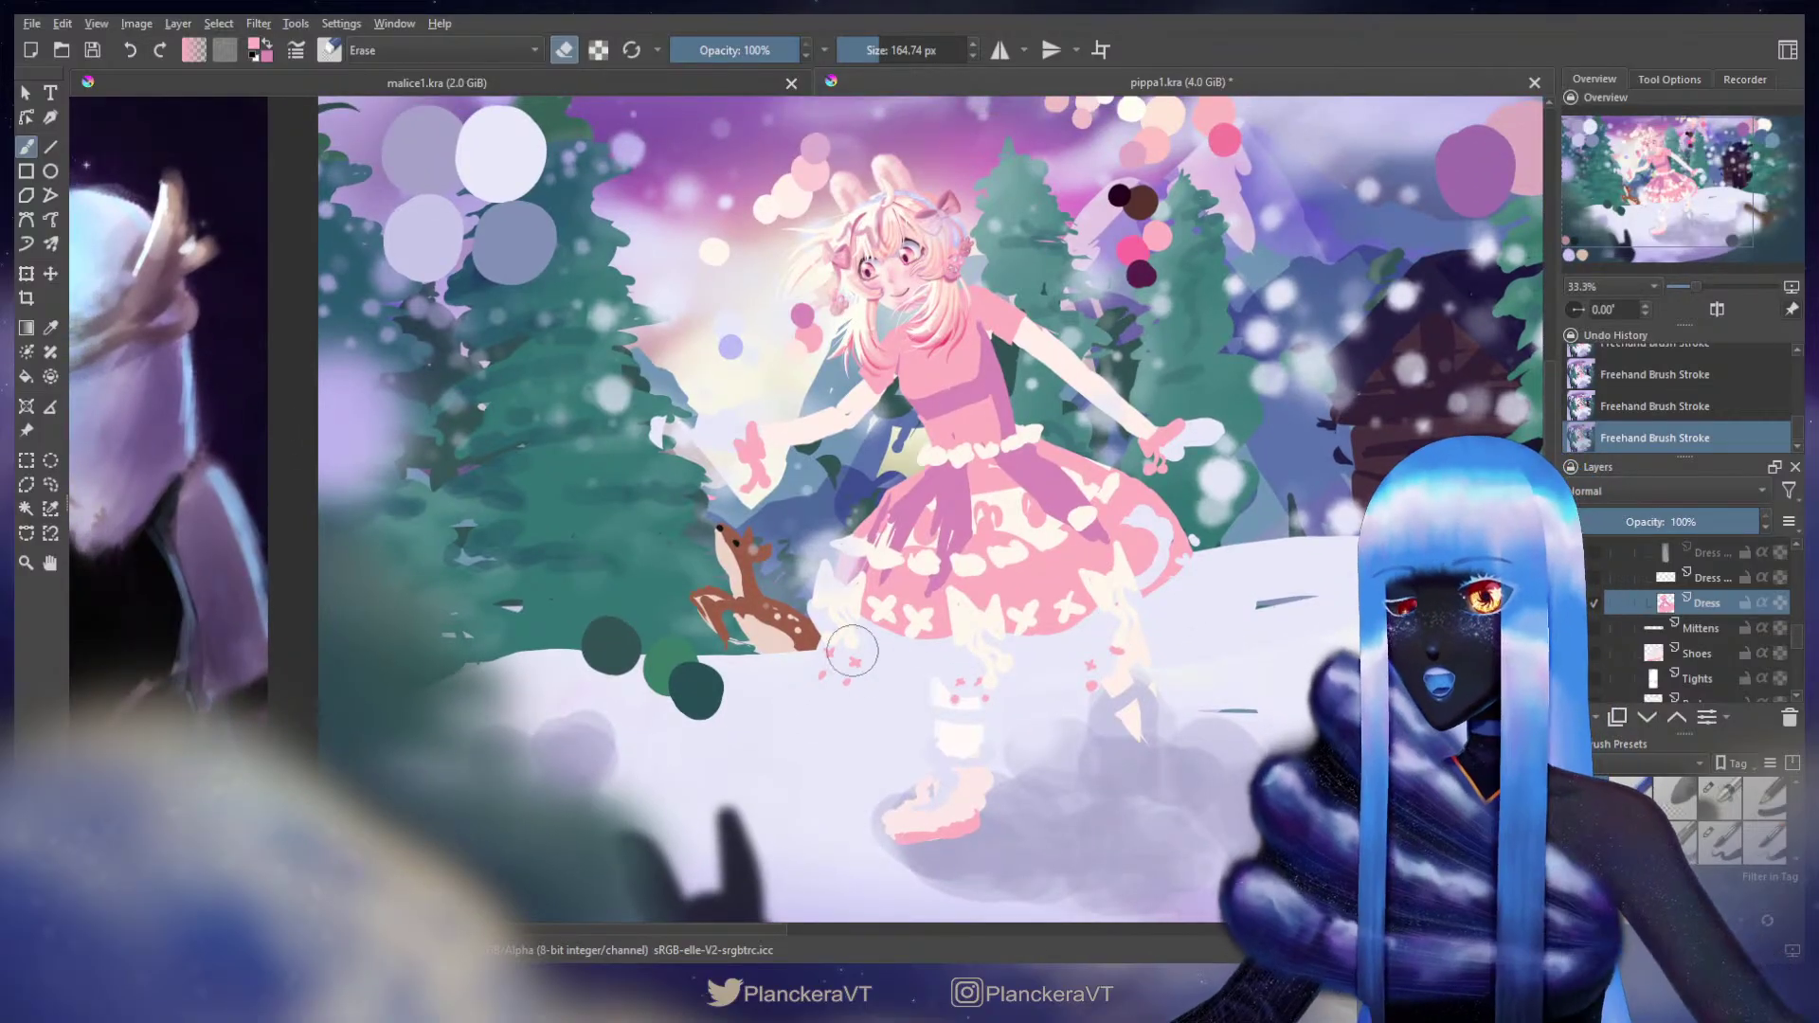
{"action": "left_click_drag", "start_coordinate": [834, 535], "coordinate": [855, 505]}
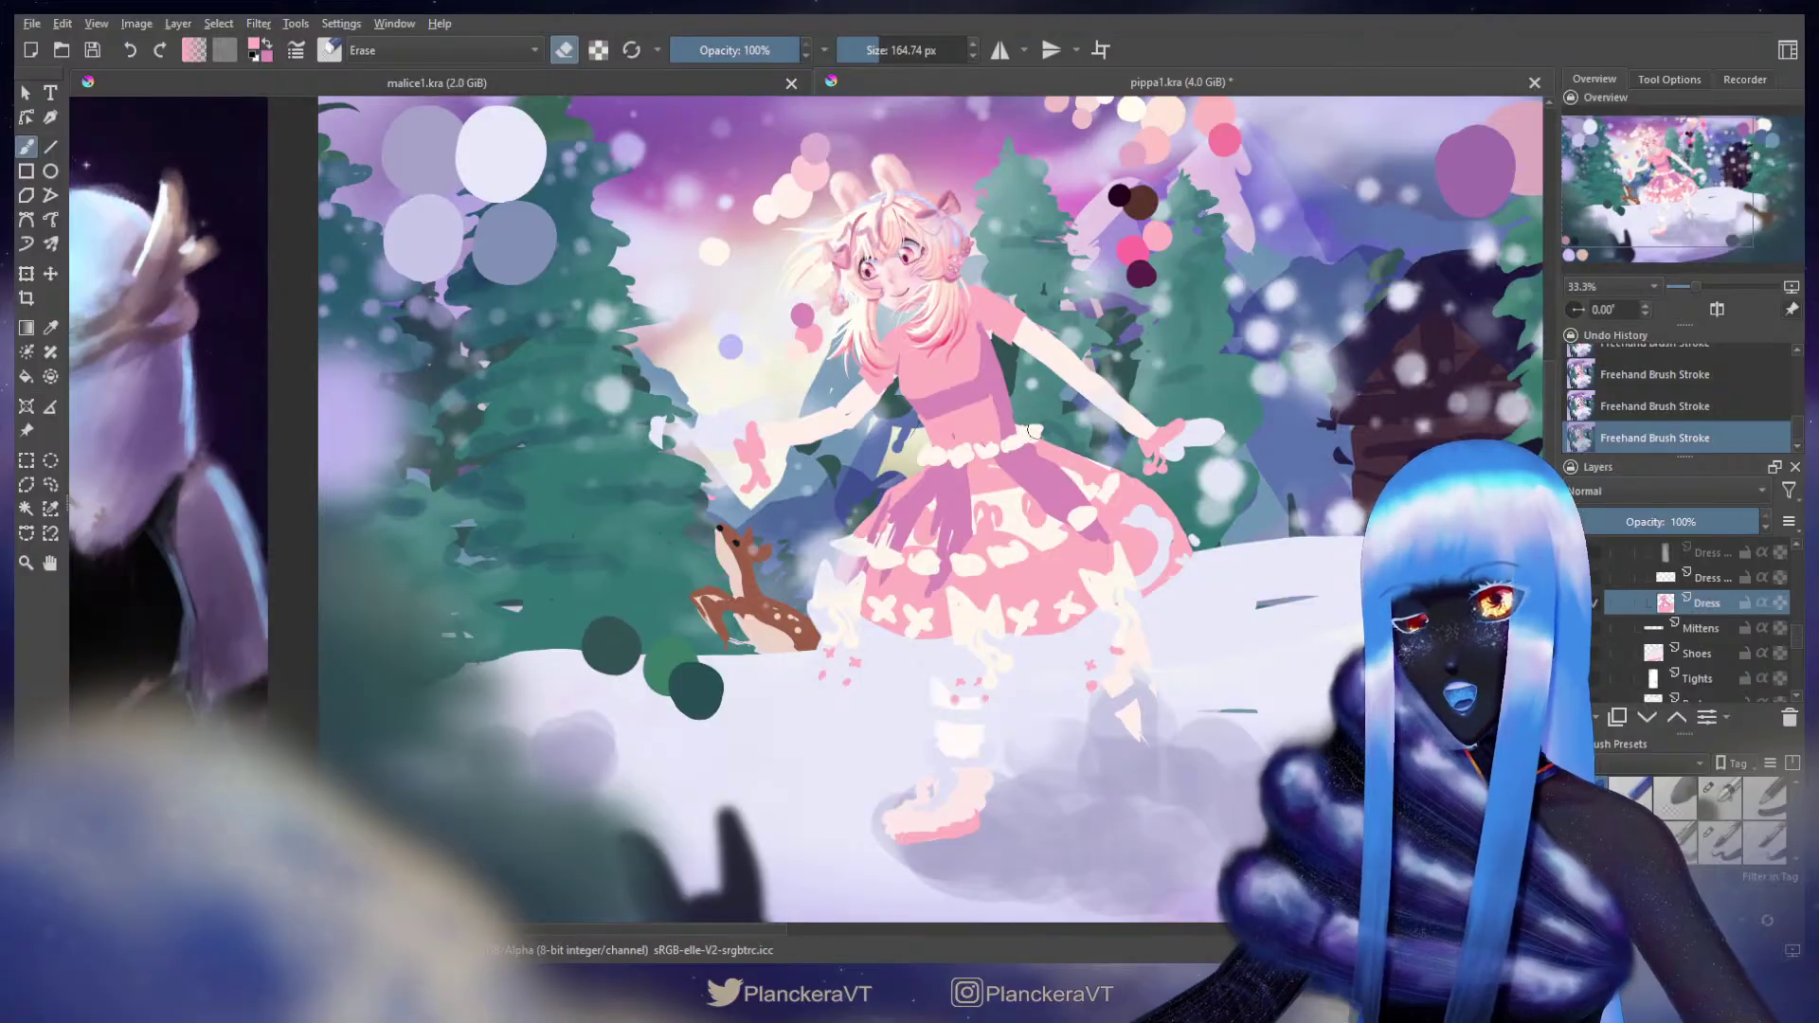
{"action": "mouse_move", "coordinate": [1145, 486]}
{"action": "left_mouse_down"}
{"action": "mouse_move", "coordinate": [1115, 523]}
{"action": "mouse_move", "coordinate": [1113, 504]}
{"action": "left_mouse_up"}
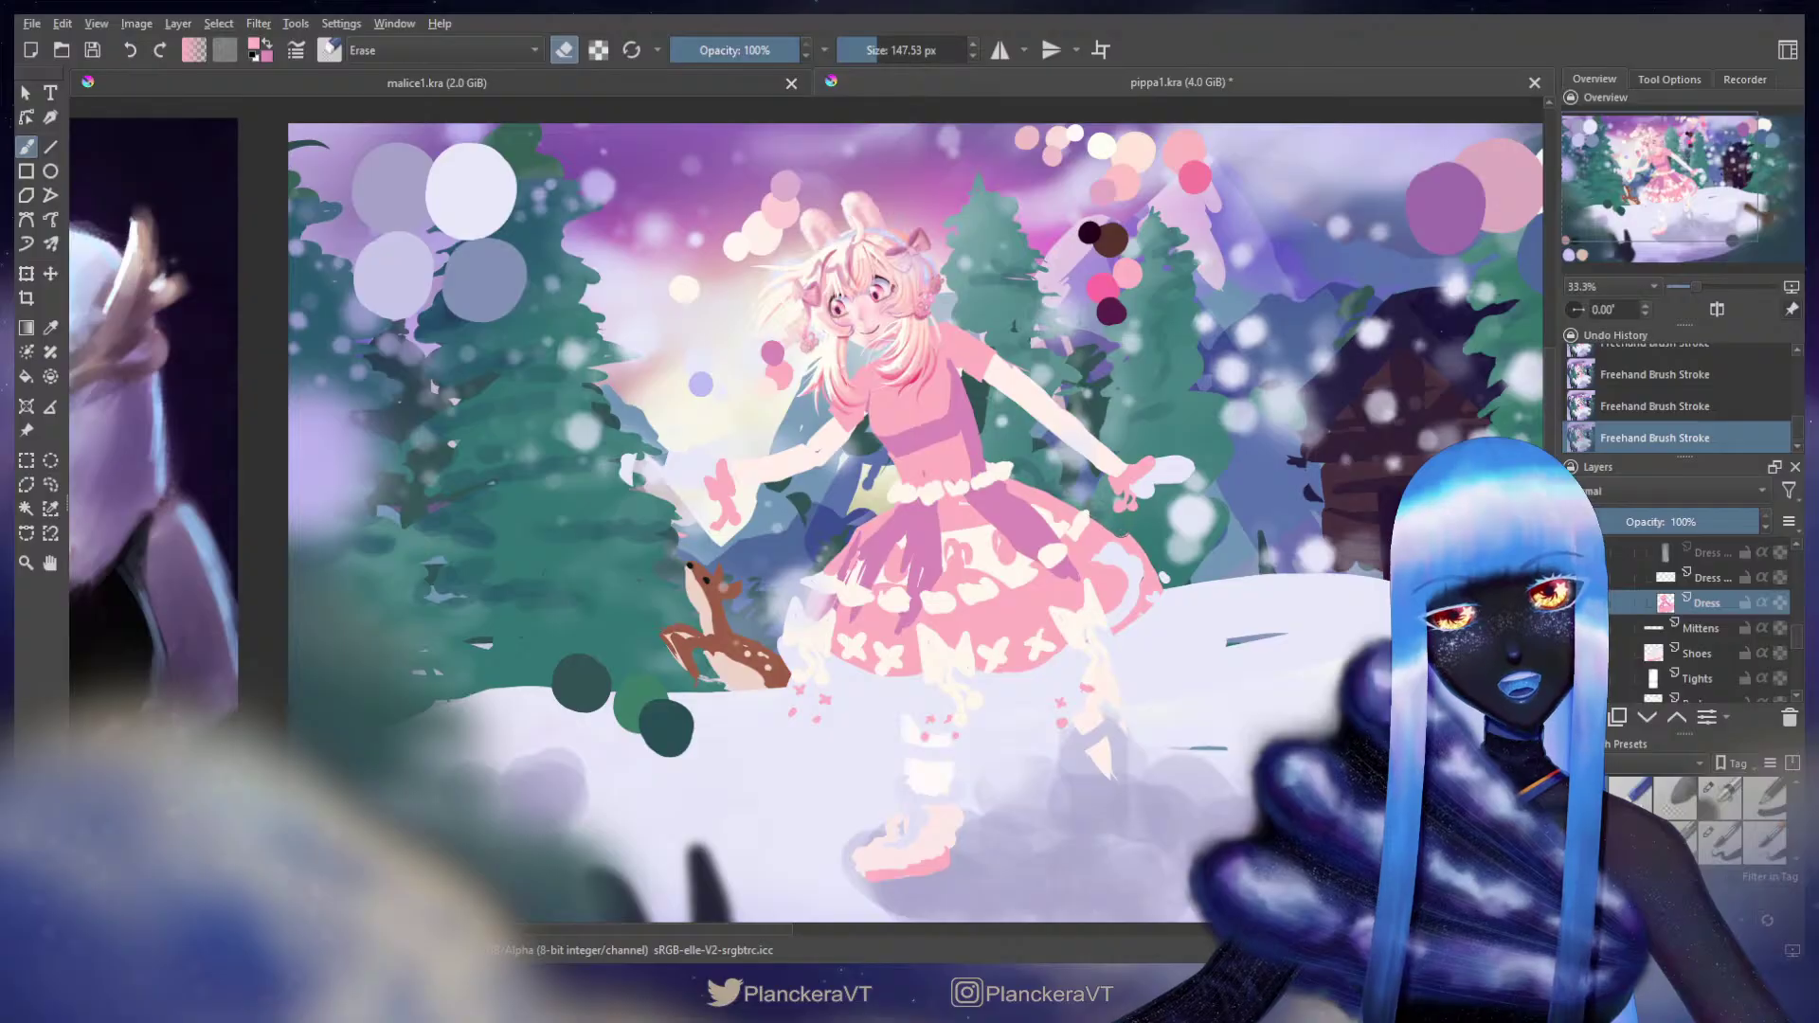
Step: Hide the white ruffle layer above Dress and refine the skirt's hip and outer edge with a pink brush of about 136 px
{"action": "key", "text": "e"}
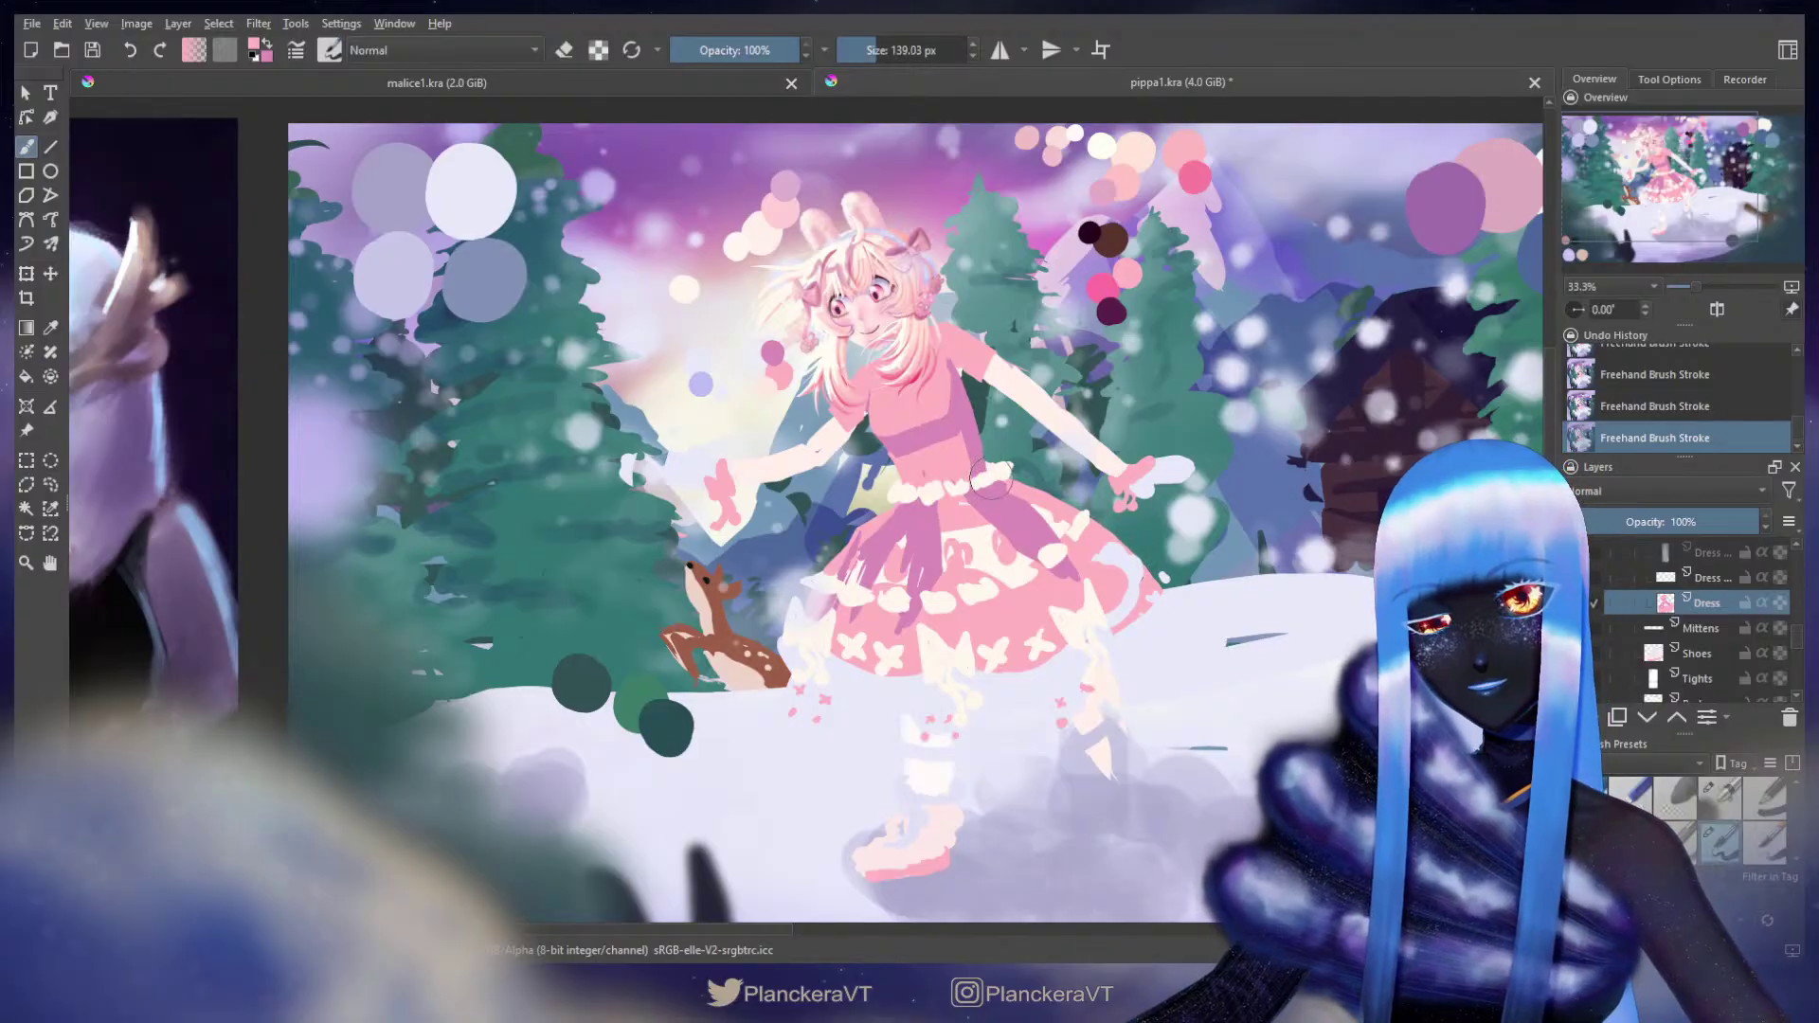
{"action": "left_click", "coordinate": [1594, 577]}
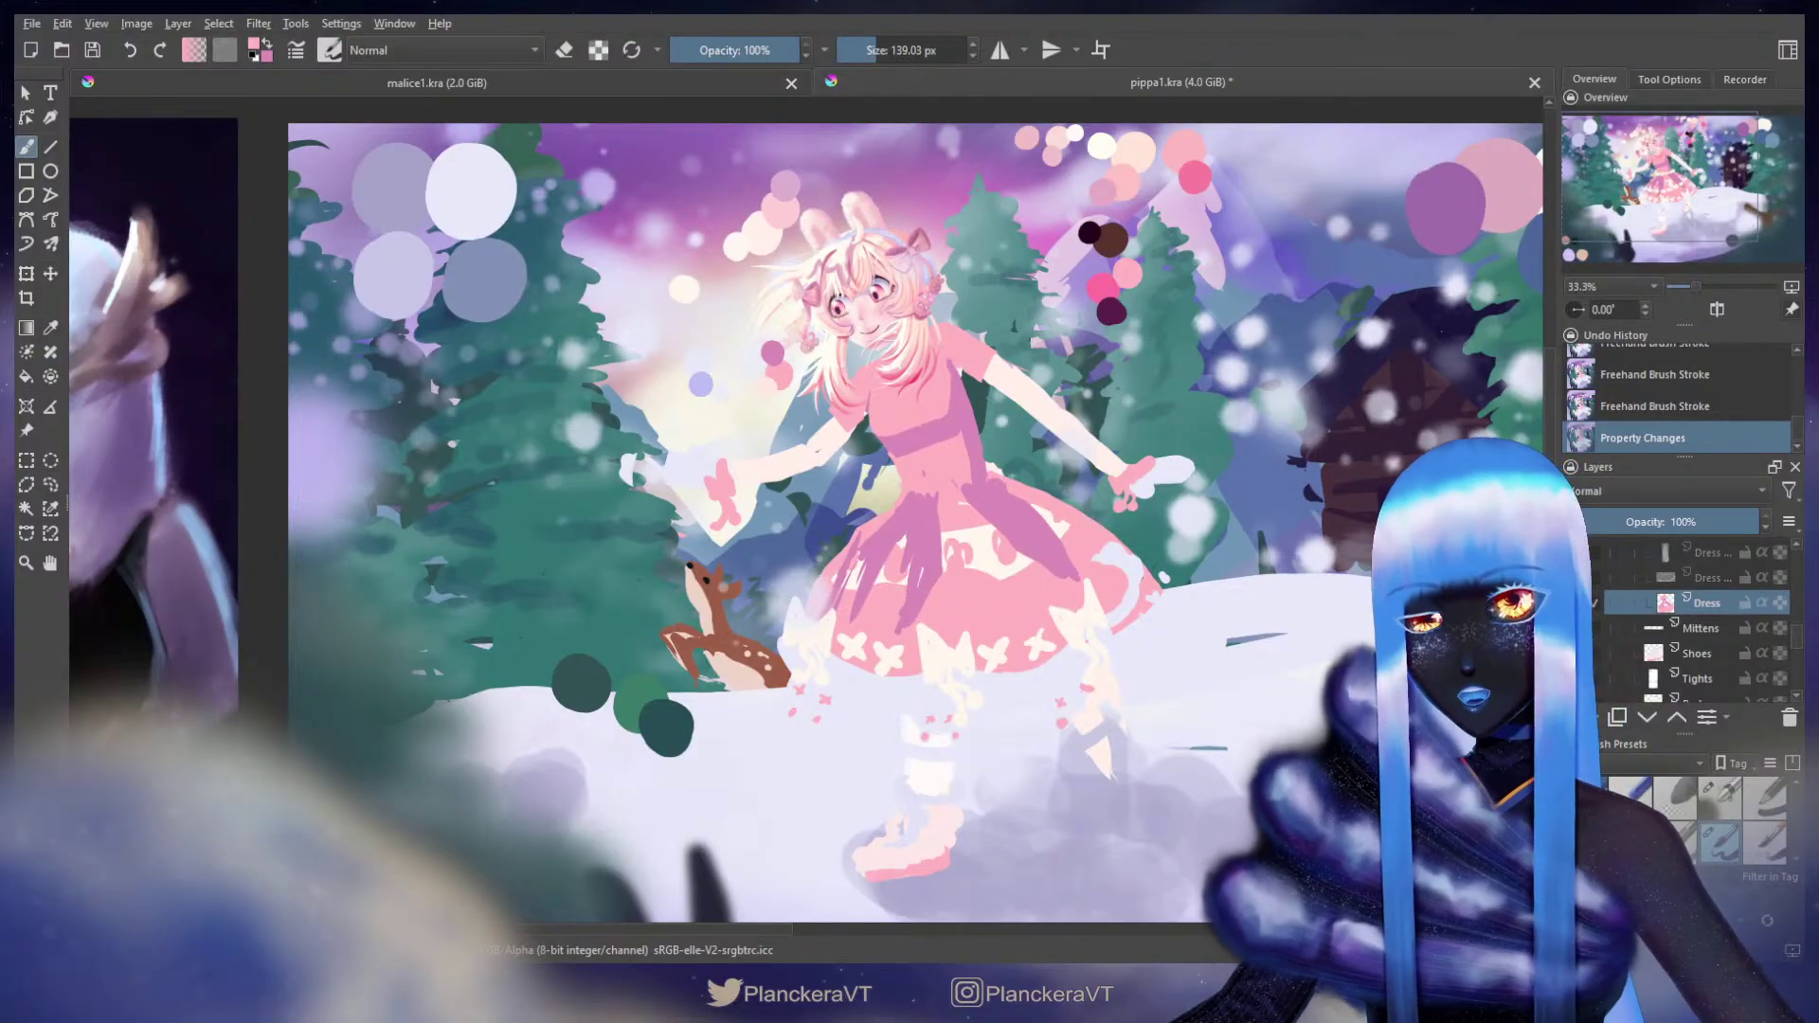
{"action": "key", "text": "e"}
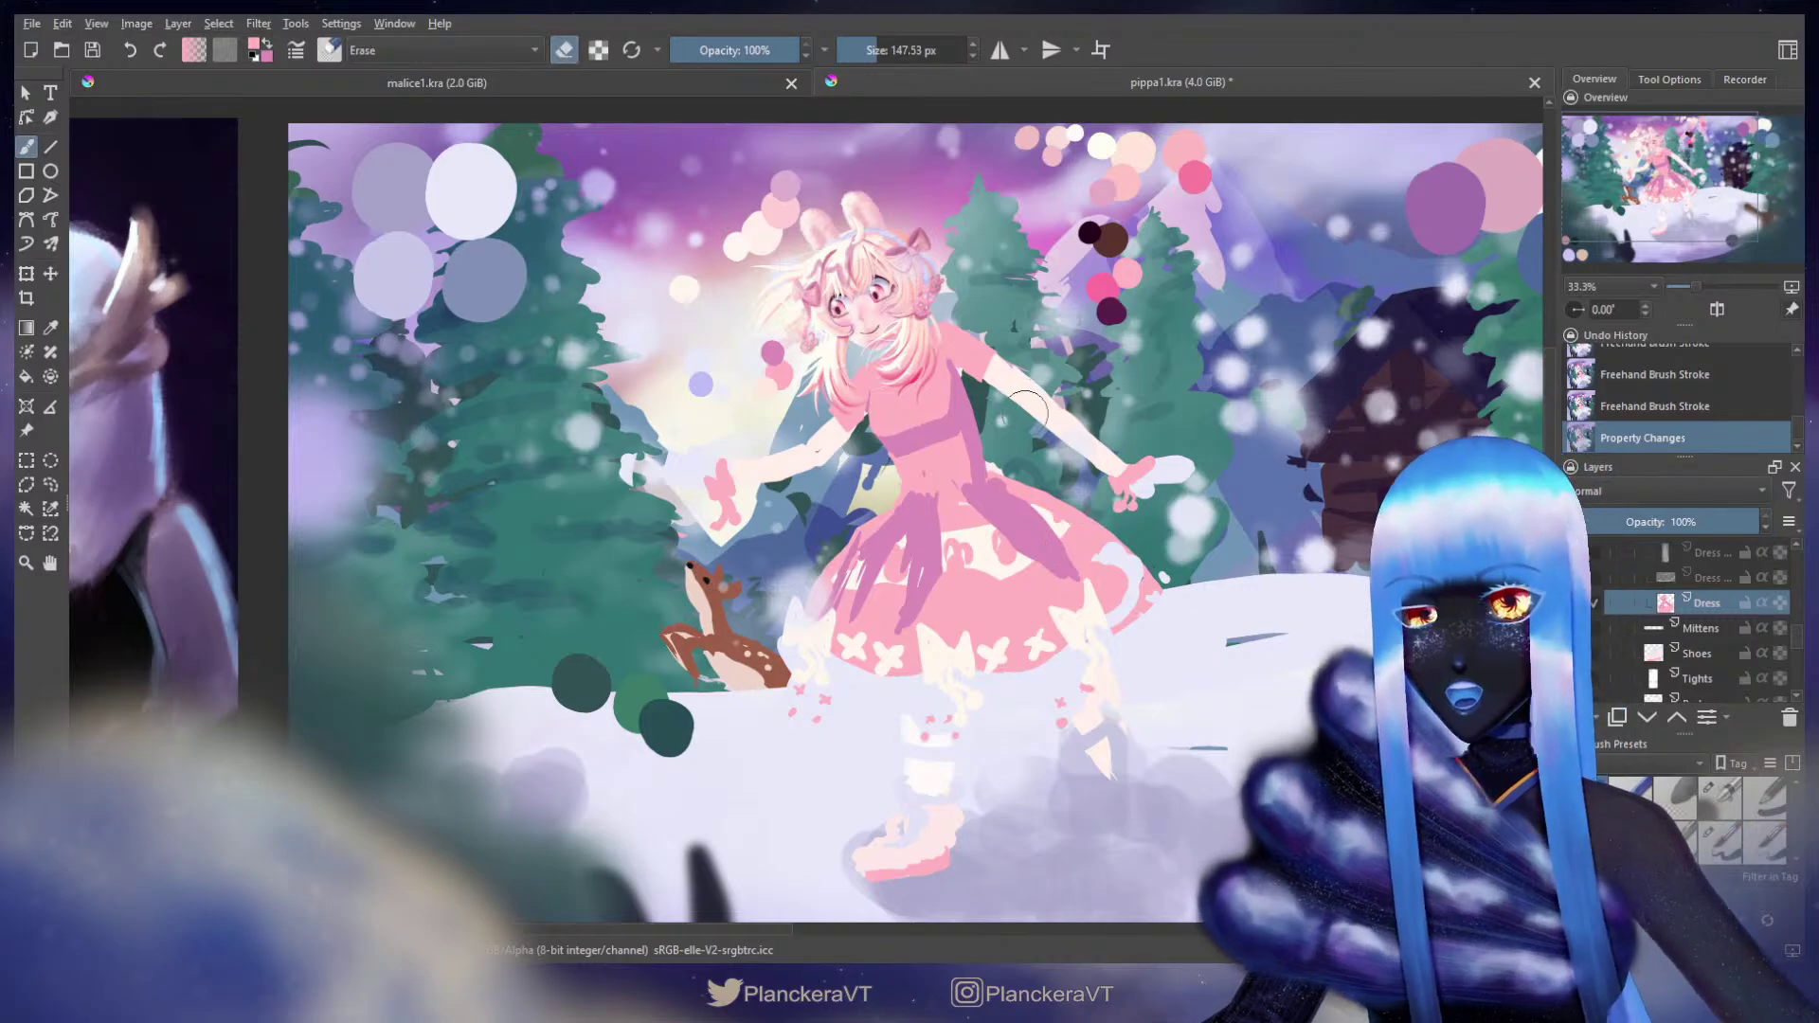
{"action": "left_click", "coordinate": [1117, 552]}
{"action": "key", "text": "e"}
{"action": "left_click_drag", "start_coordinate": [993, 479], "coordinate": [1035, 502]}
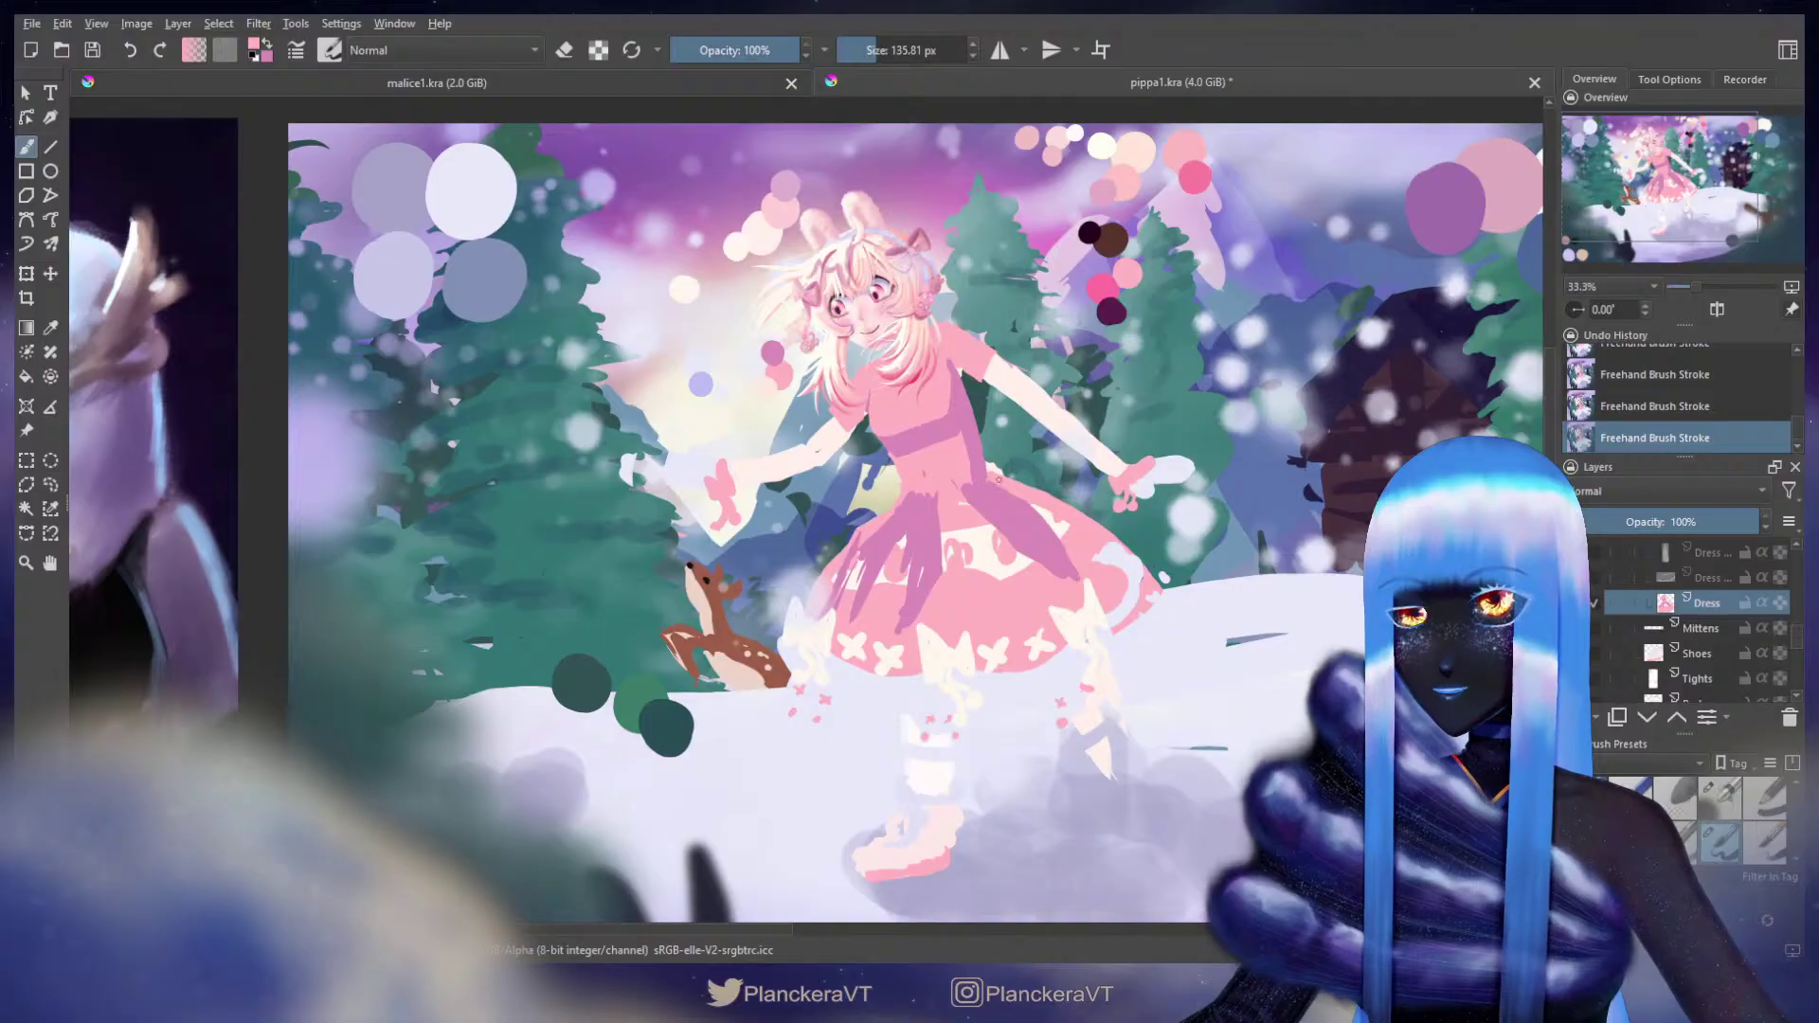
{"action": "key", "text": "ctrl+z"}
{"action": "left_click_drag", "start_coordinate": [1031, 487], "coordinate": [1068, 503]}
{"action": "key", "text": "ctrl+z"}
{"action": "key", "text": "ctrl+shift+z"}
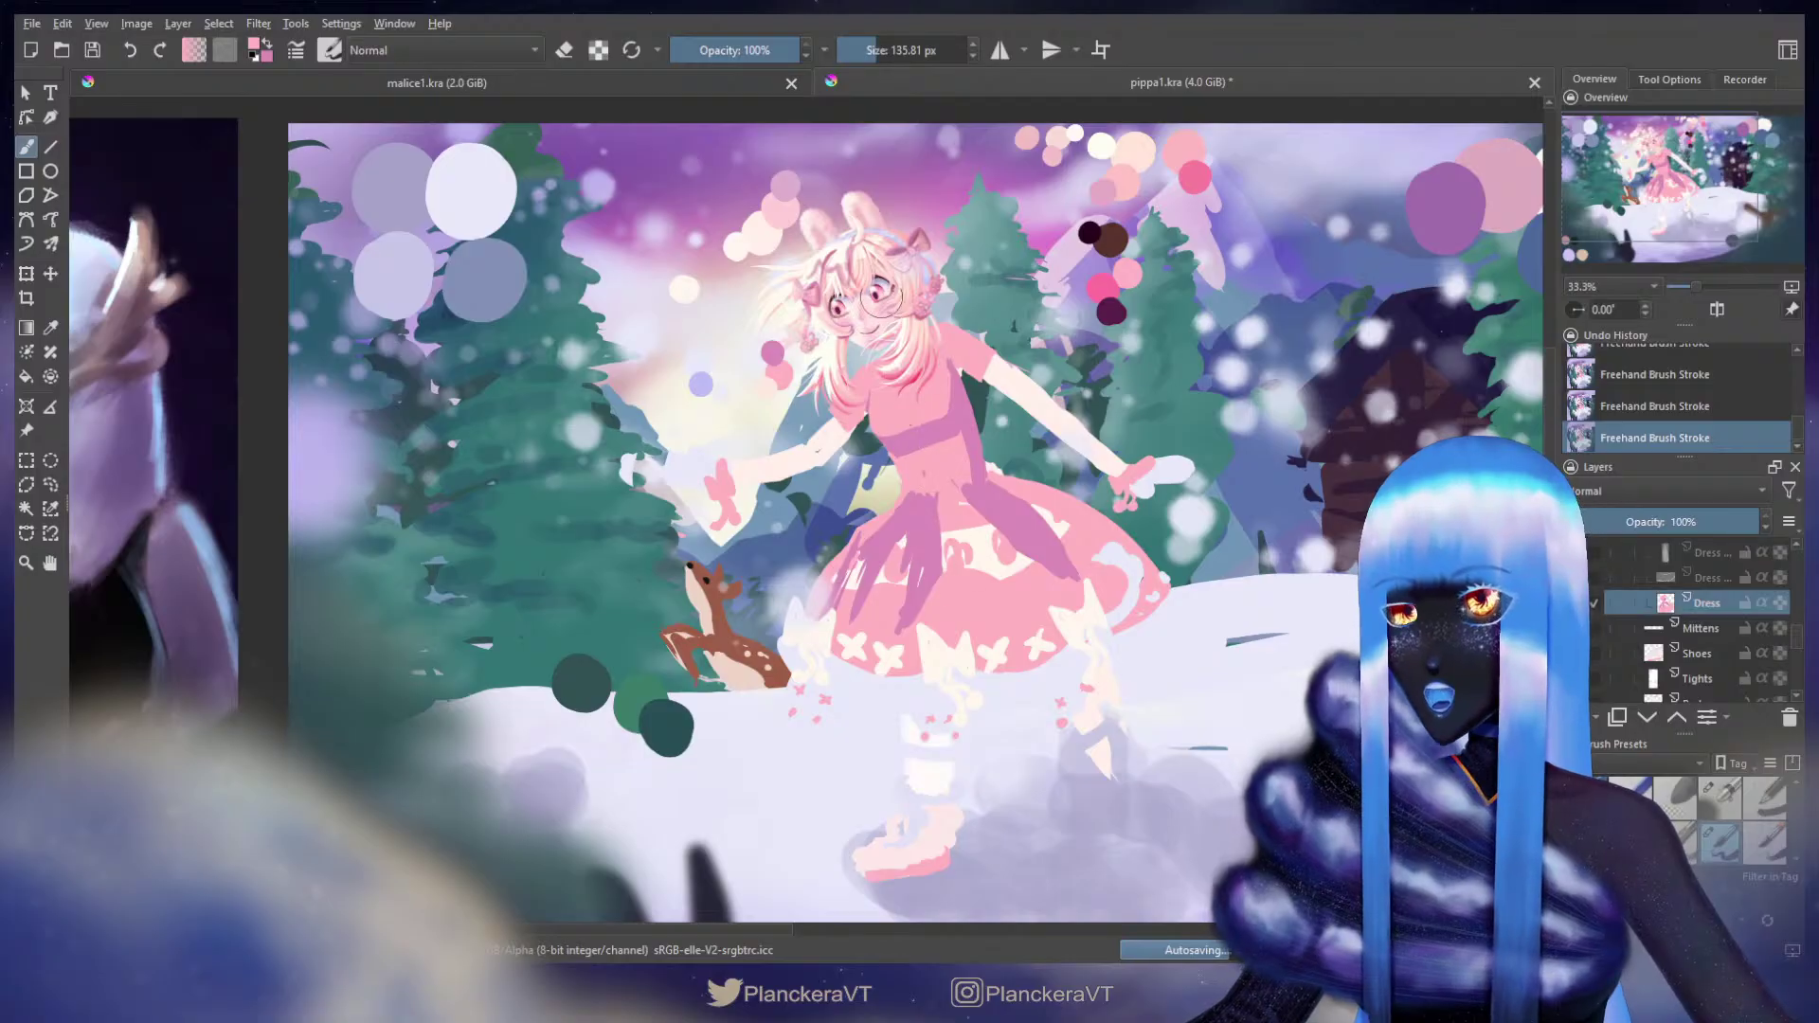
{"action": "mouse_move", "coordinate": [1124, 540]}
{"action": "left_mouse_down"}
{"action": "mouse_move", "coordinate": [1163, 493]}
{"action": "mouse_move", "coordinate": [1146, 533]}
{"action": "left_mouse_up"}
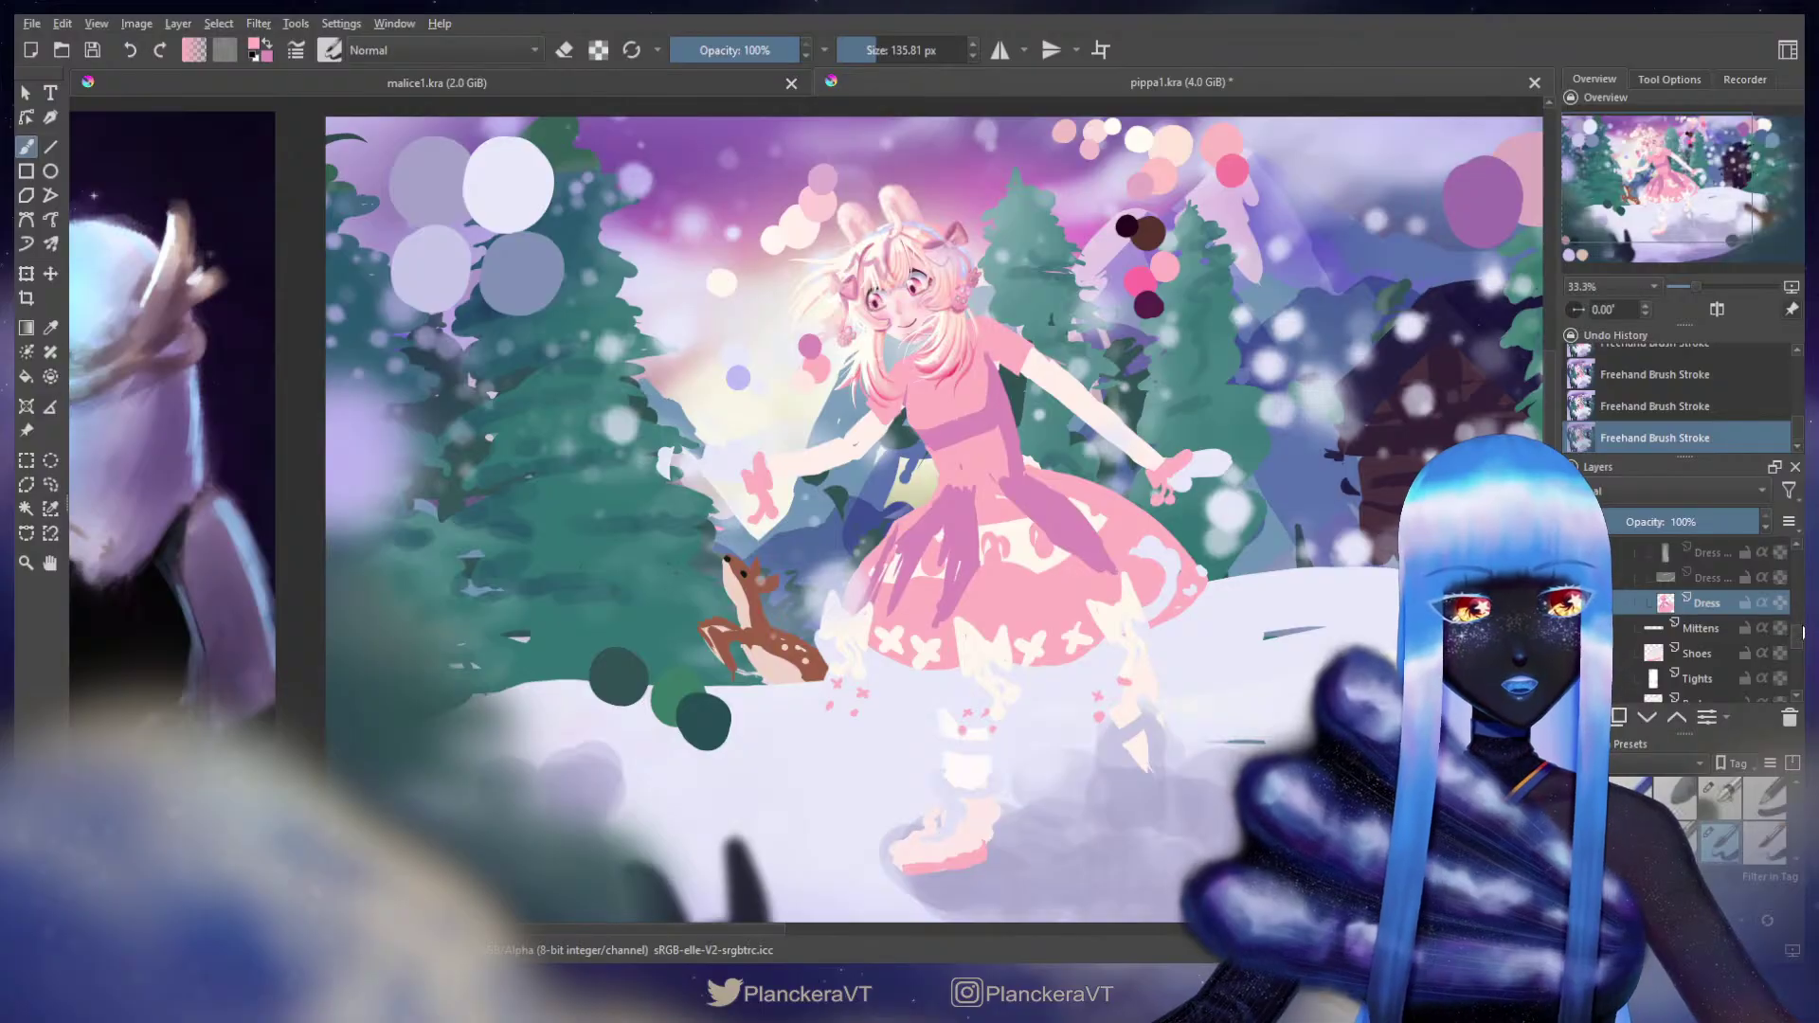
Step: Recolour the arms mauve on the Body layer with a brush of about 505 px, locking alpha for the stroke and unlocking it after
{"action": "left_click_drag", "start_coordinate": [1798, 625], "coordinate": [1799, 633]}
{"action": "scroll", "coordinate": [1801, 641], "scroll_direction": "down", "scroll_amount": 1}
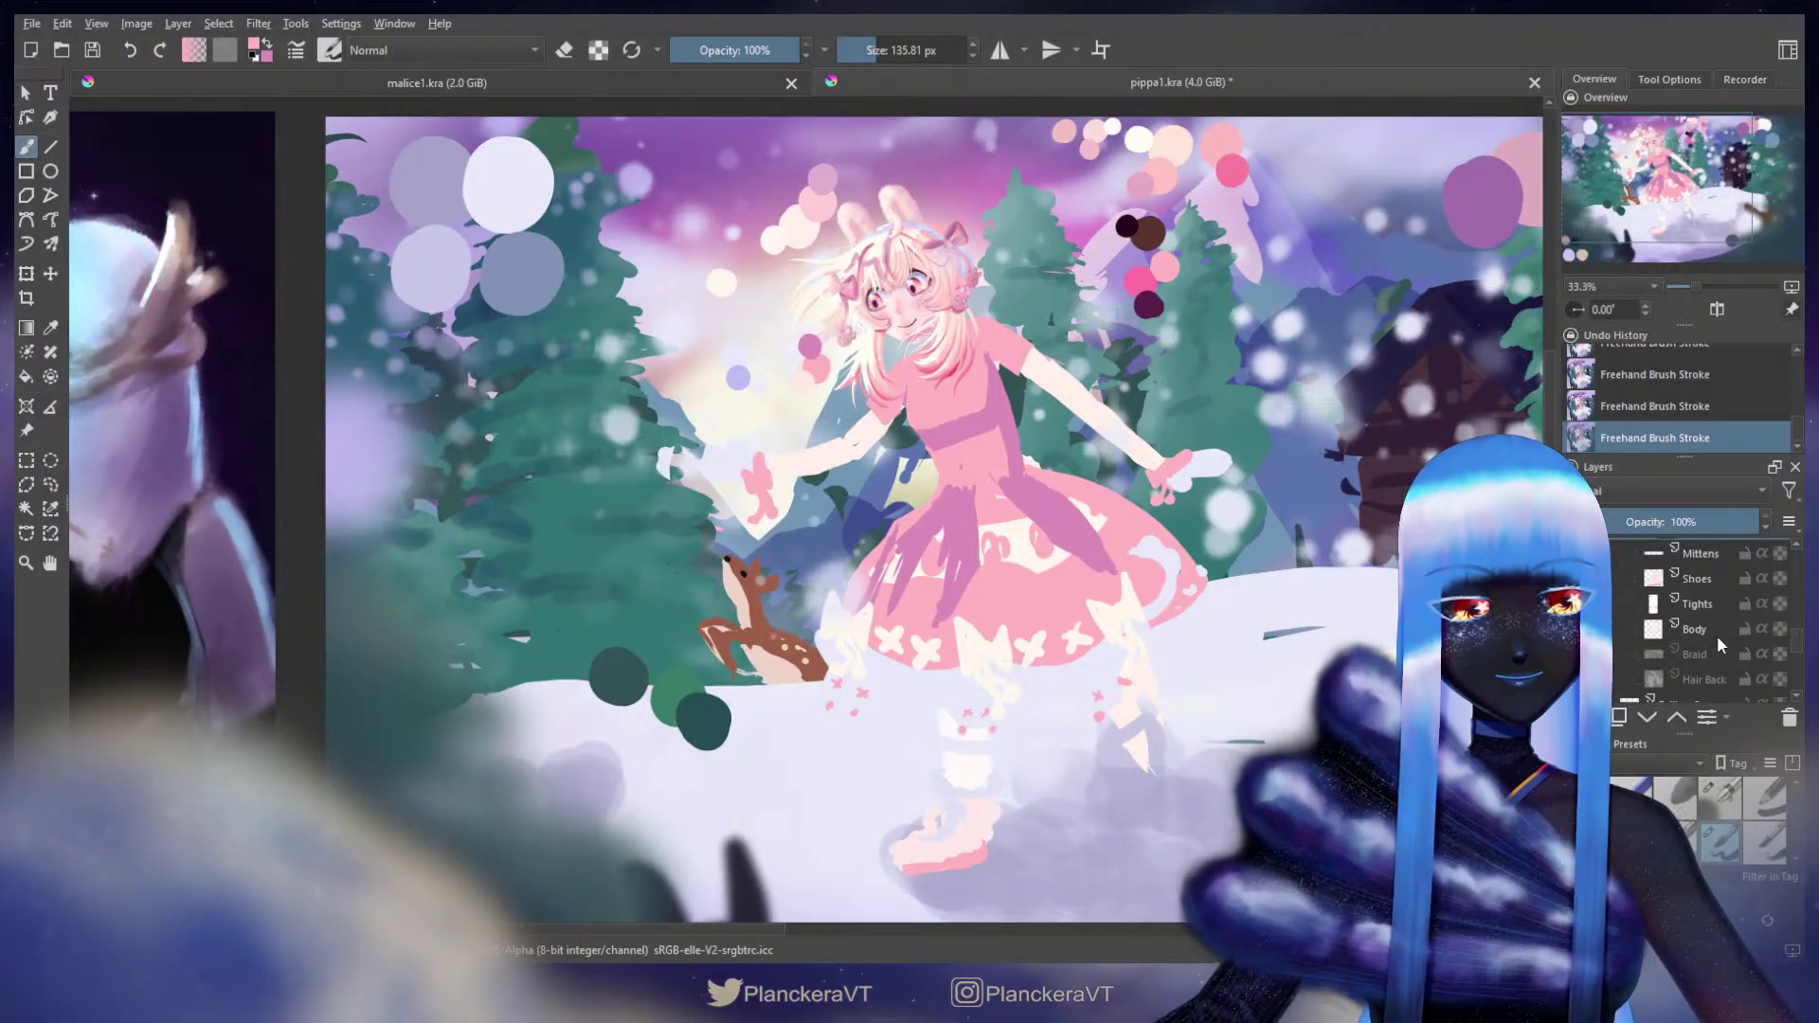
{"action": "left_click", "coordinate": [1705, 633]}
{"action": "key", "text": "bracketright"}
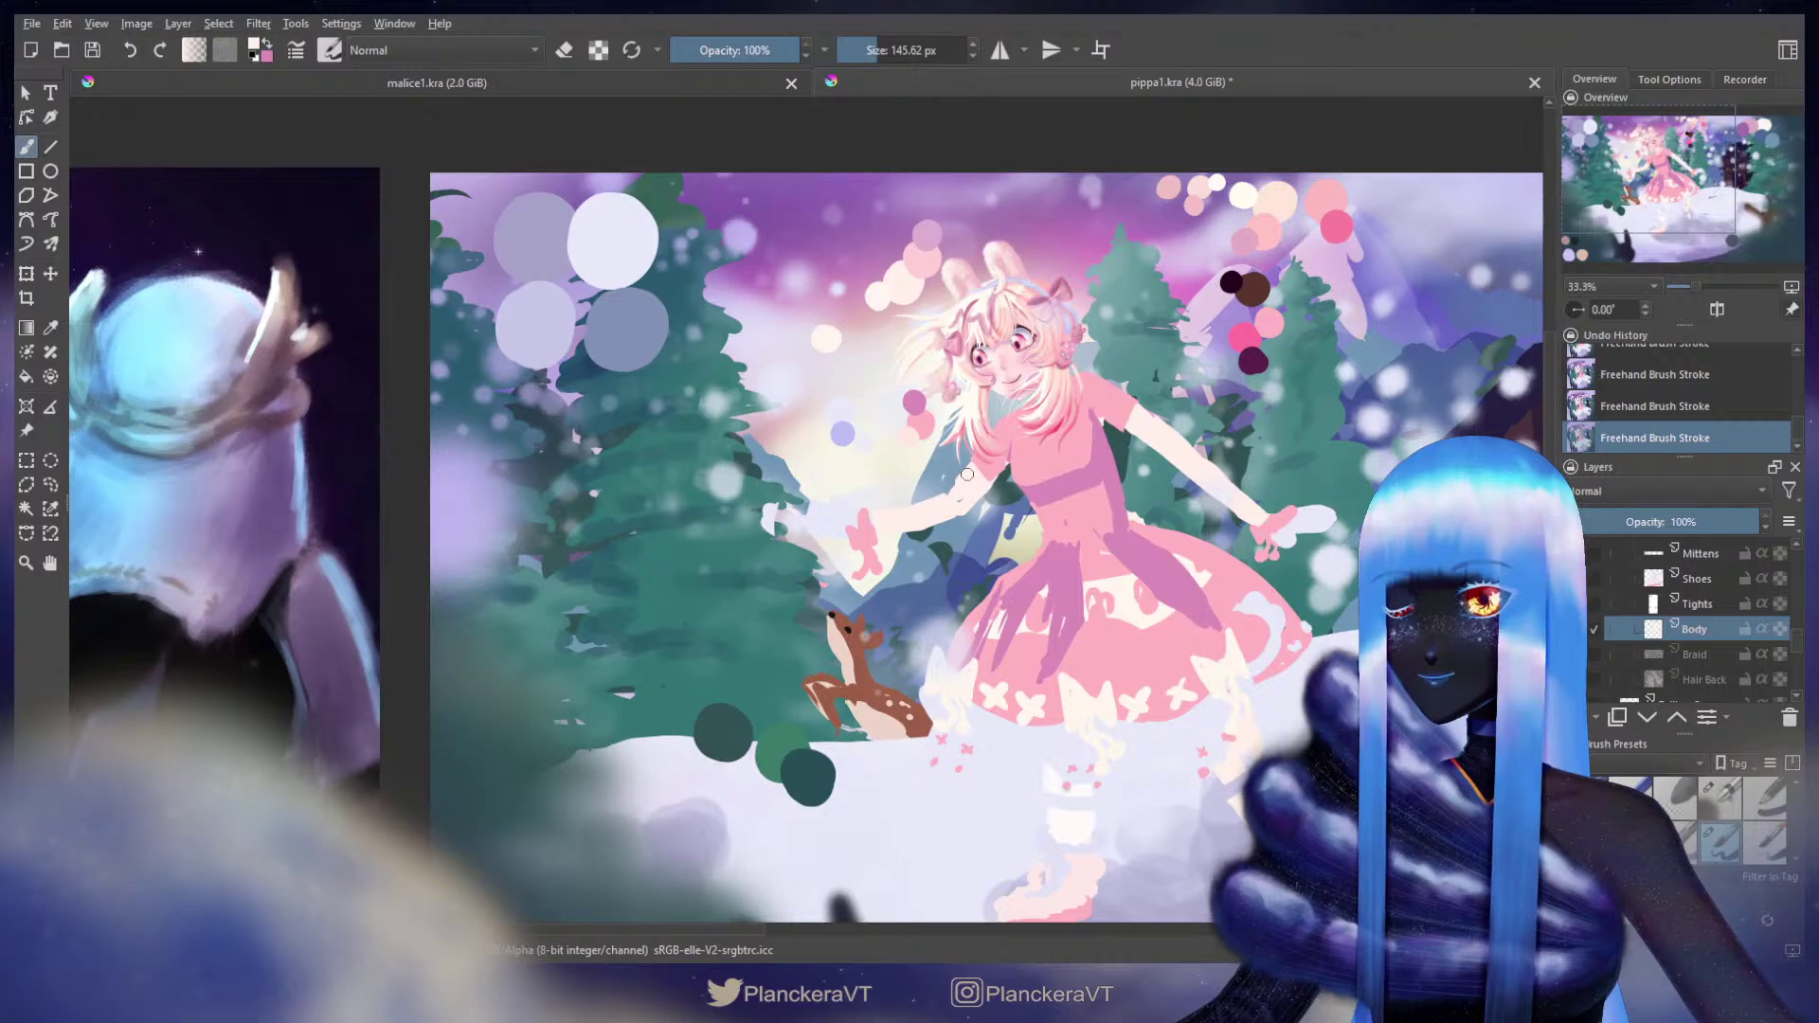
{"action": "left_click_drag", "start_coordinate": [996, 420], "coordinate": [975, 491]}
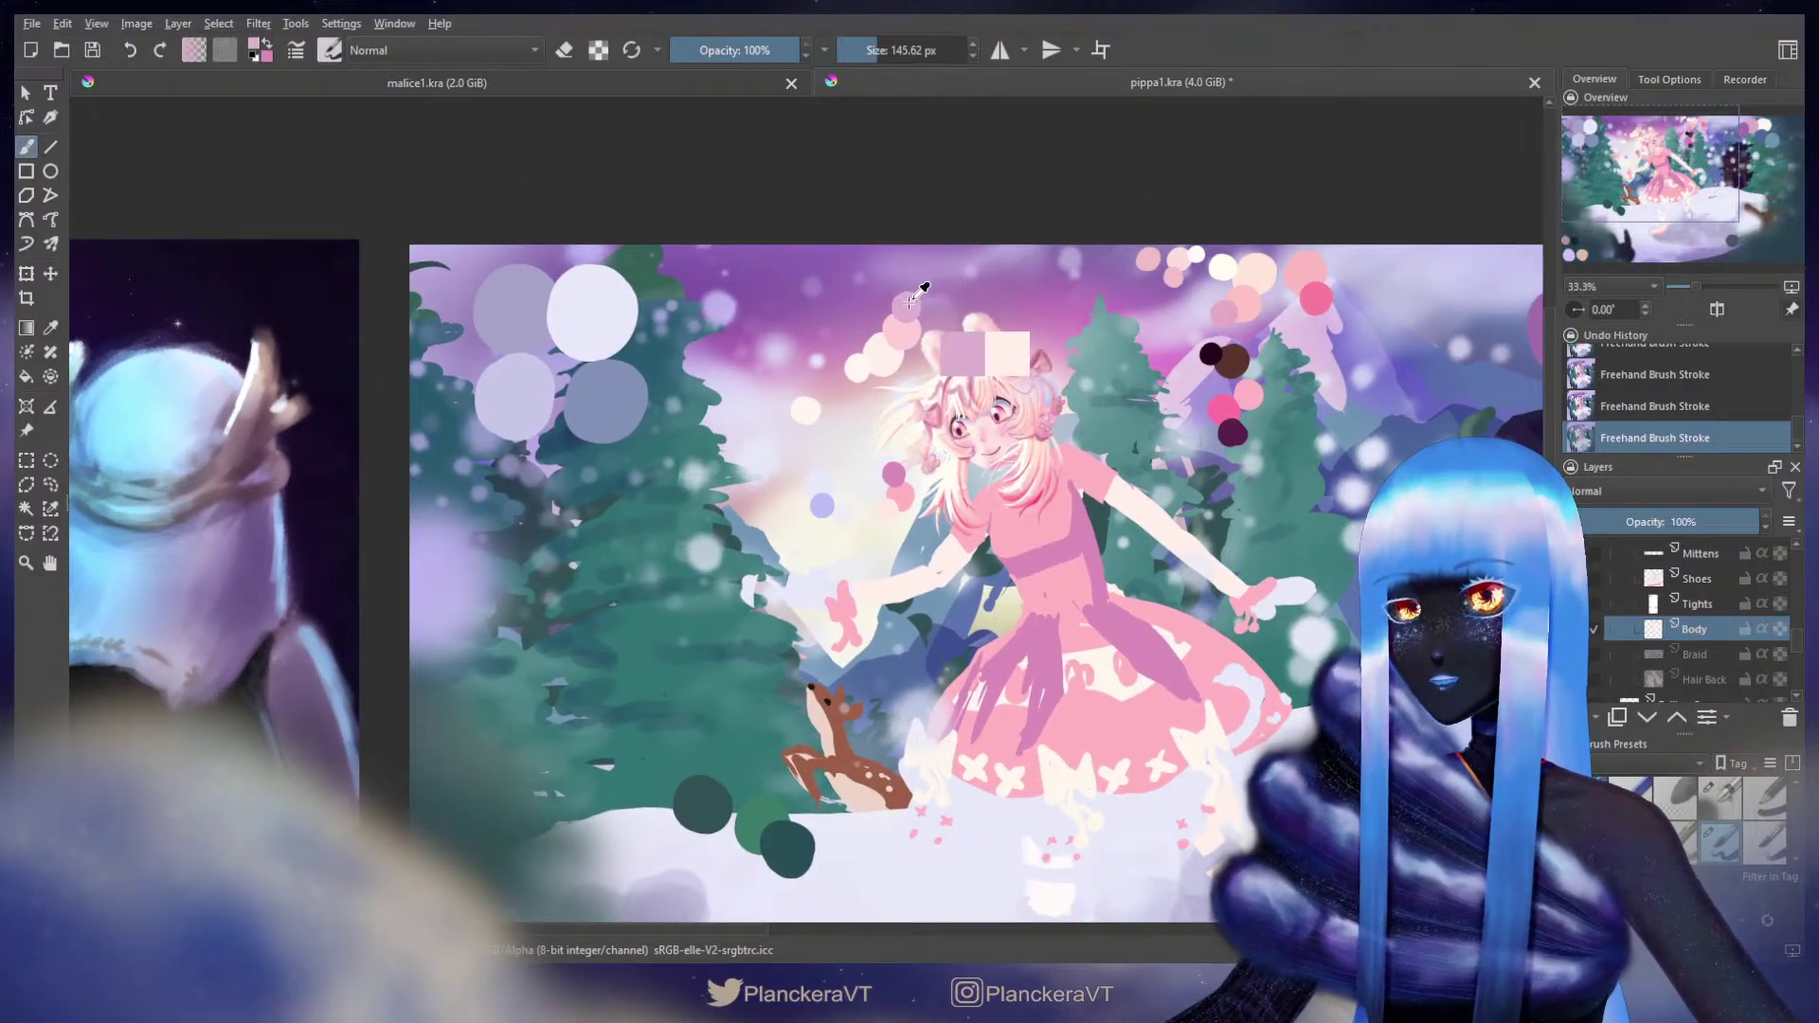
{"action": "left_click", "coordinate": [1780, 630]}
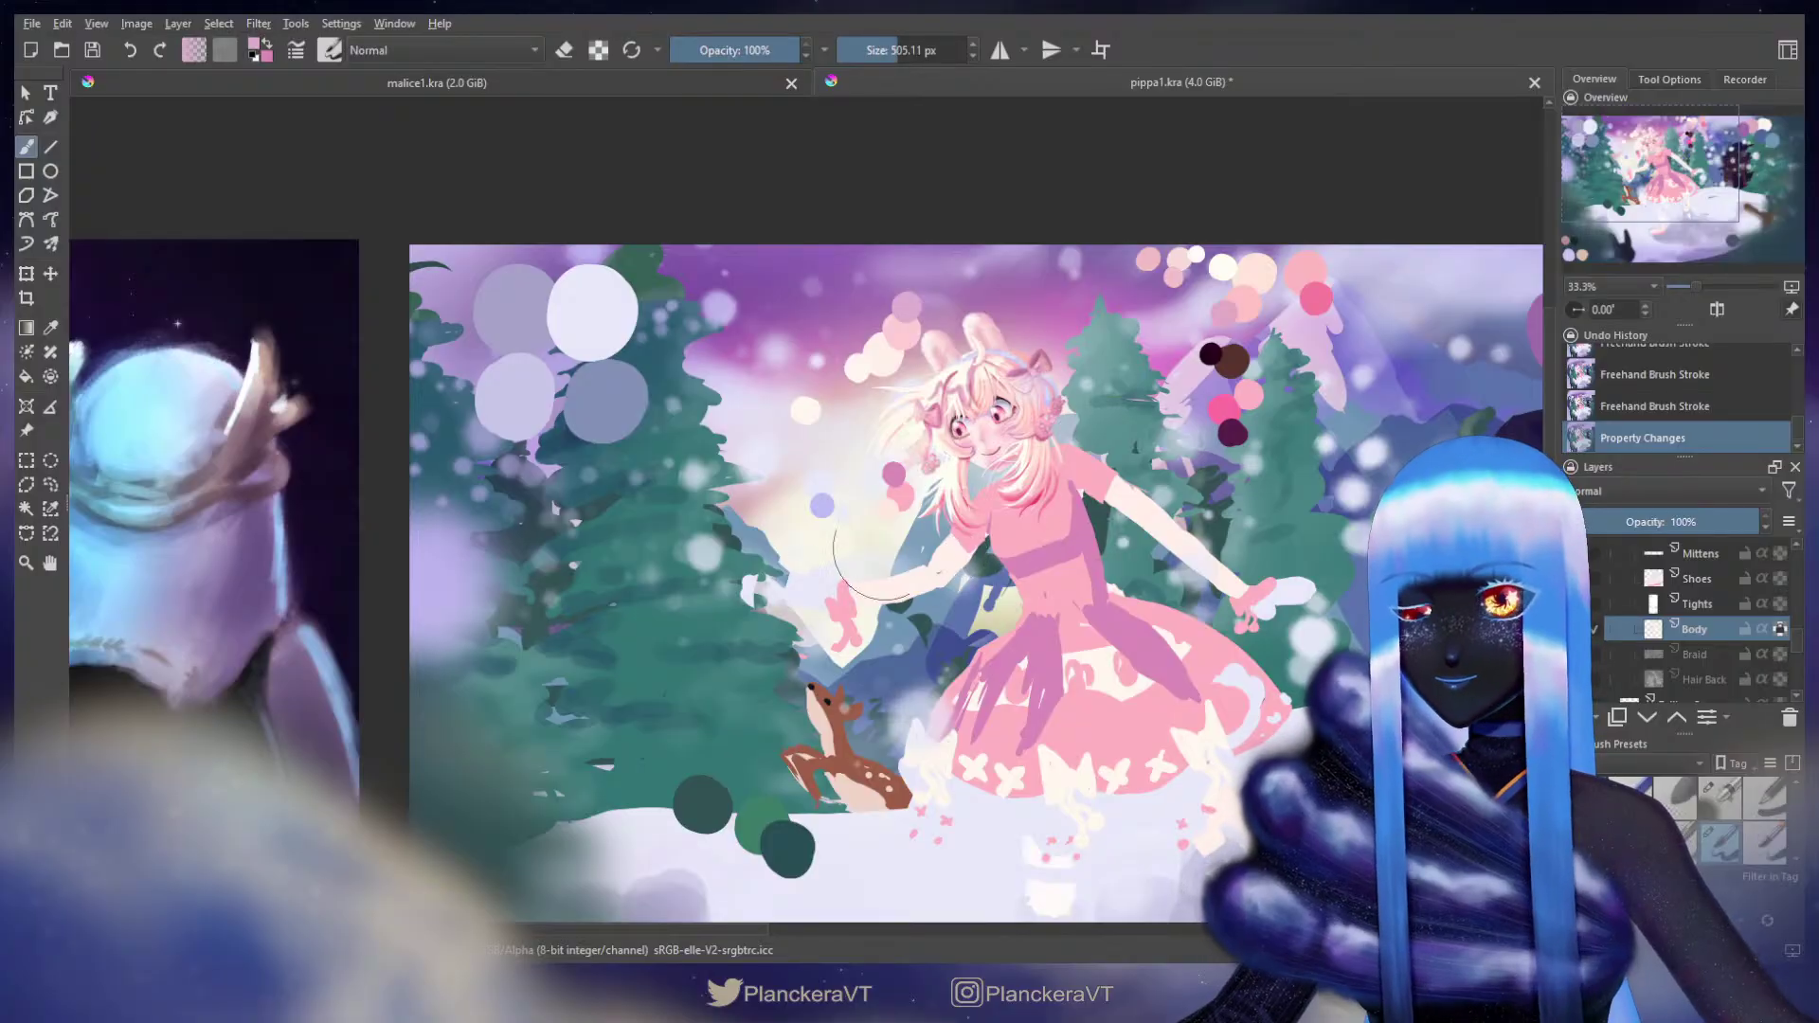
{"action": "left_click_drag", "start_coordinate": [957, 545], "coordinate": [985, 558]}
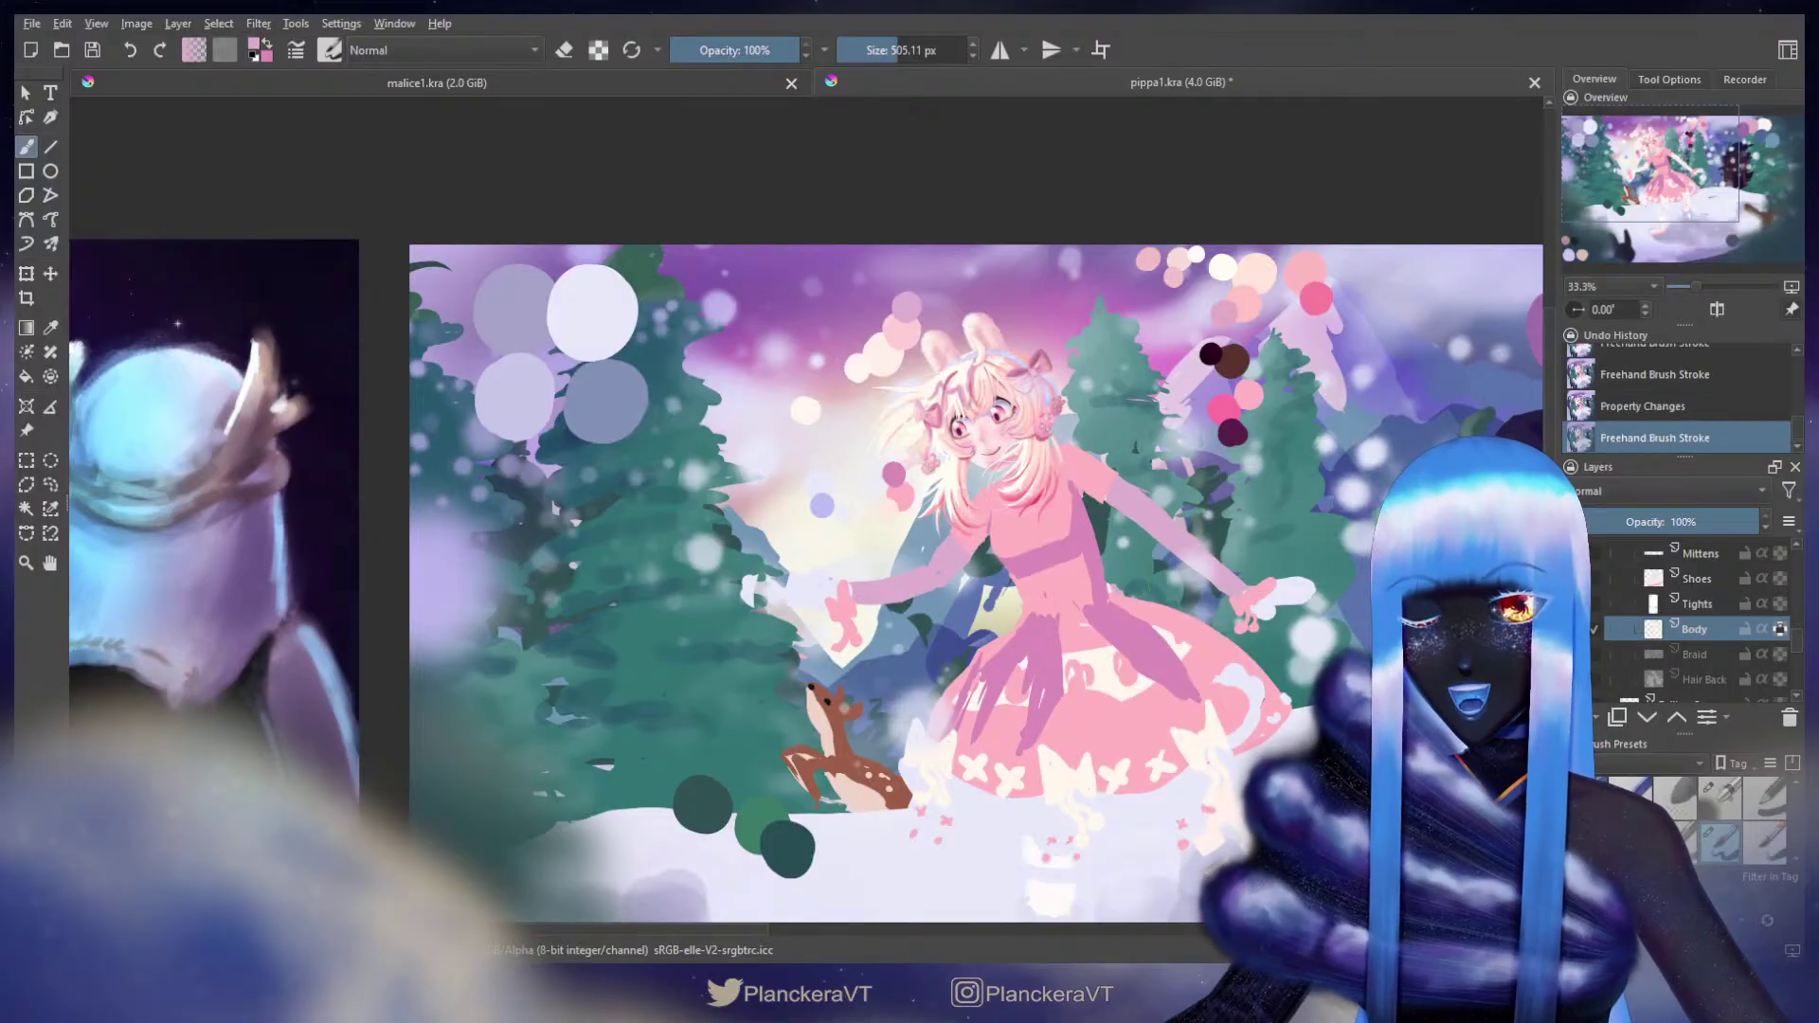
{"action": "left_click", "coordinate": [1780, 629]}
Step: Trim the outline of the arm nearest the deer on the Body layer with an eraser of about 117 px
{"action": "mouse_move", "coordinate": [1025, 537]}
{"action": "left_mouse_down"}
{"action": "mouse_move", "coordinate": [1173, 433]}
{"action": "mouse_move", "coordinate": [855, 451]}
{"action": "left_mouse_up"}
{"action": "mouse_move", "coordinate": [1094, 450]}
{"action": "left_mouse_down"}
{"action": "mouse_move", "coordinate": [1076, 460]}
{"action": "mouse_move", "coordinate": [1120, 493]}
{"action": "left_mouse_up"}
{"action": "key", "text": "bracketleft"}
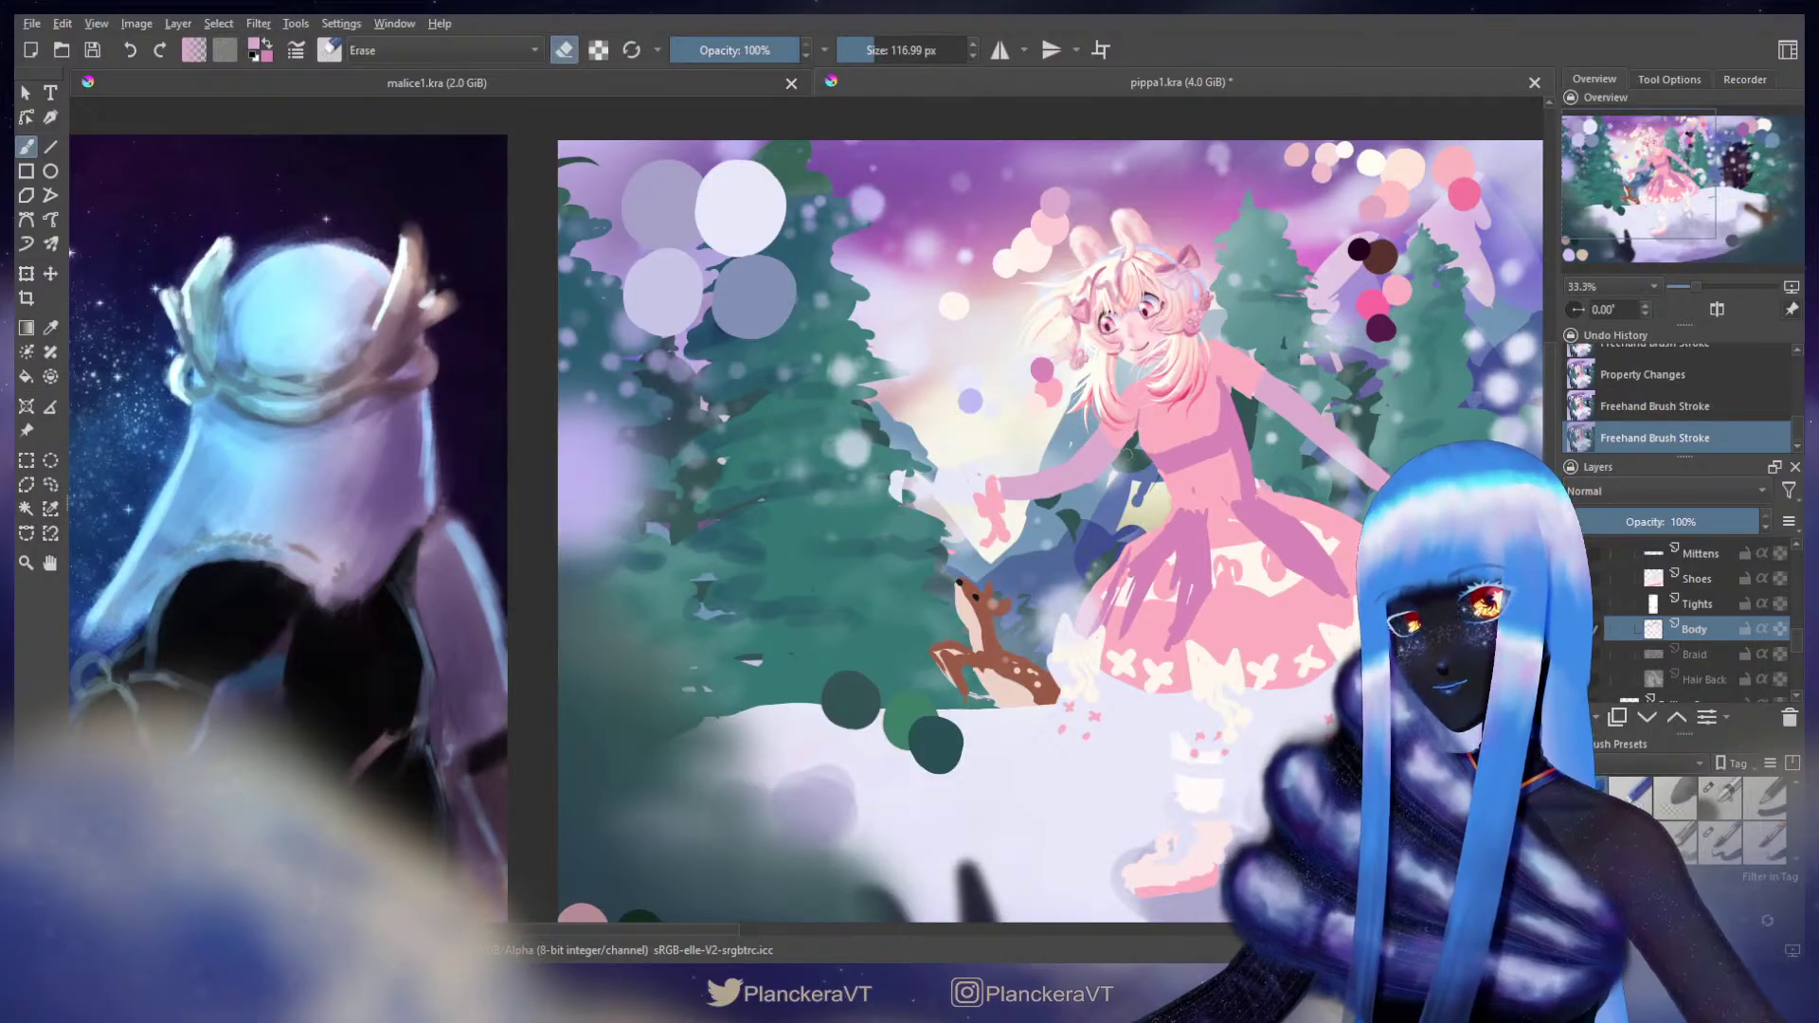
{"action": "left_click_drag", "start_coordinate": [1094, 481], "coordinate": [986, 516]}
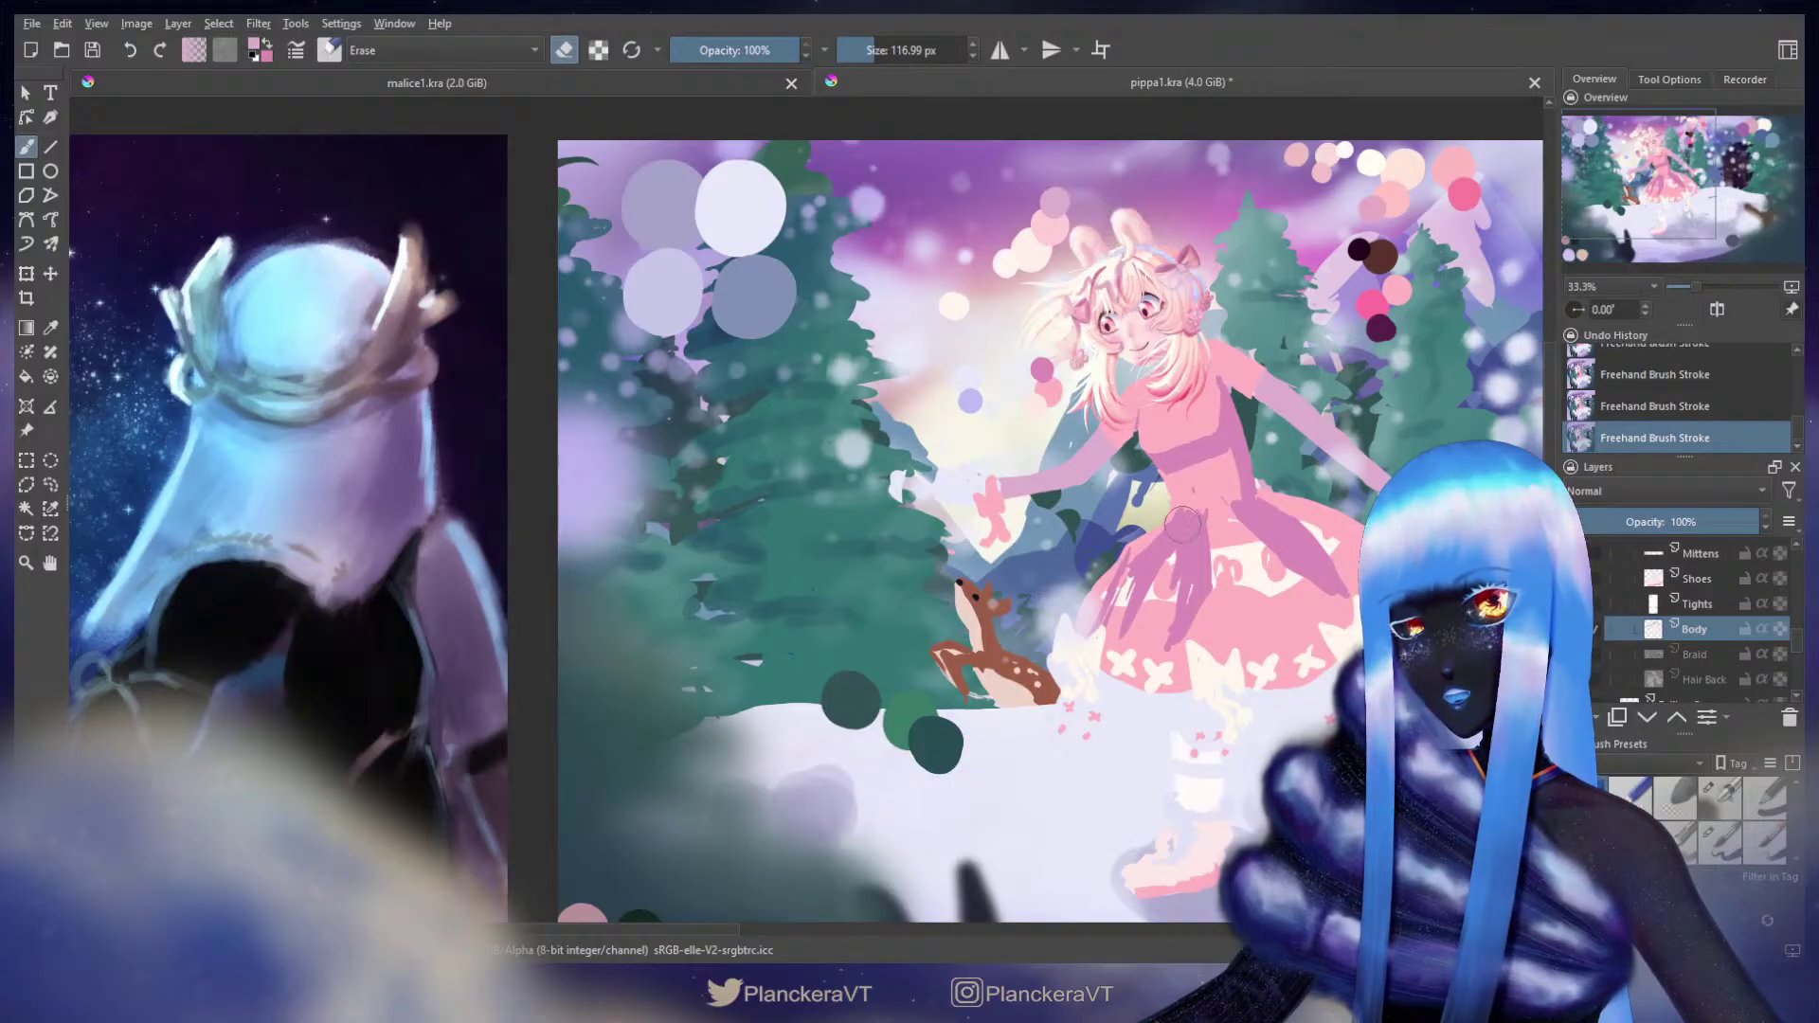
Step: Refine the elbow and forearm of the arm nearest the deer with a mauve brush of about 130 px
{"action": "key", "text": "slash"}
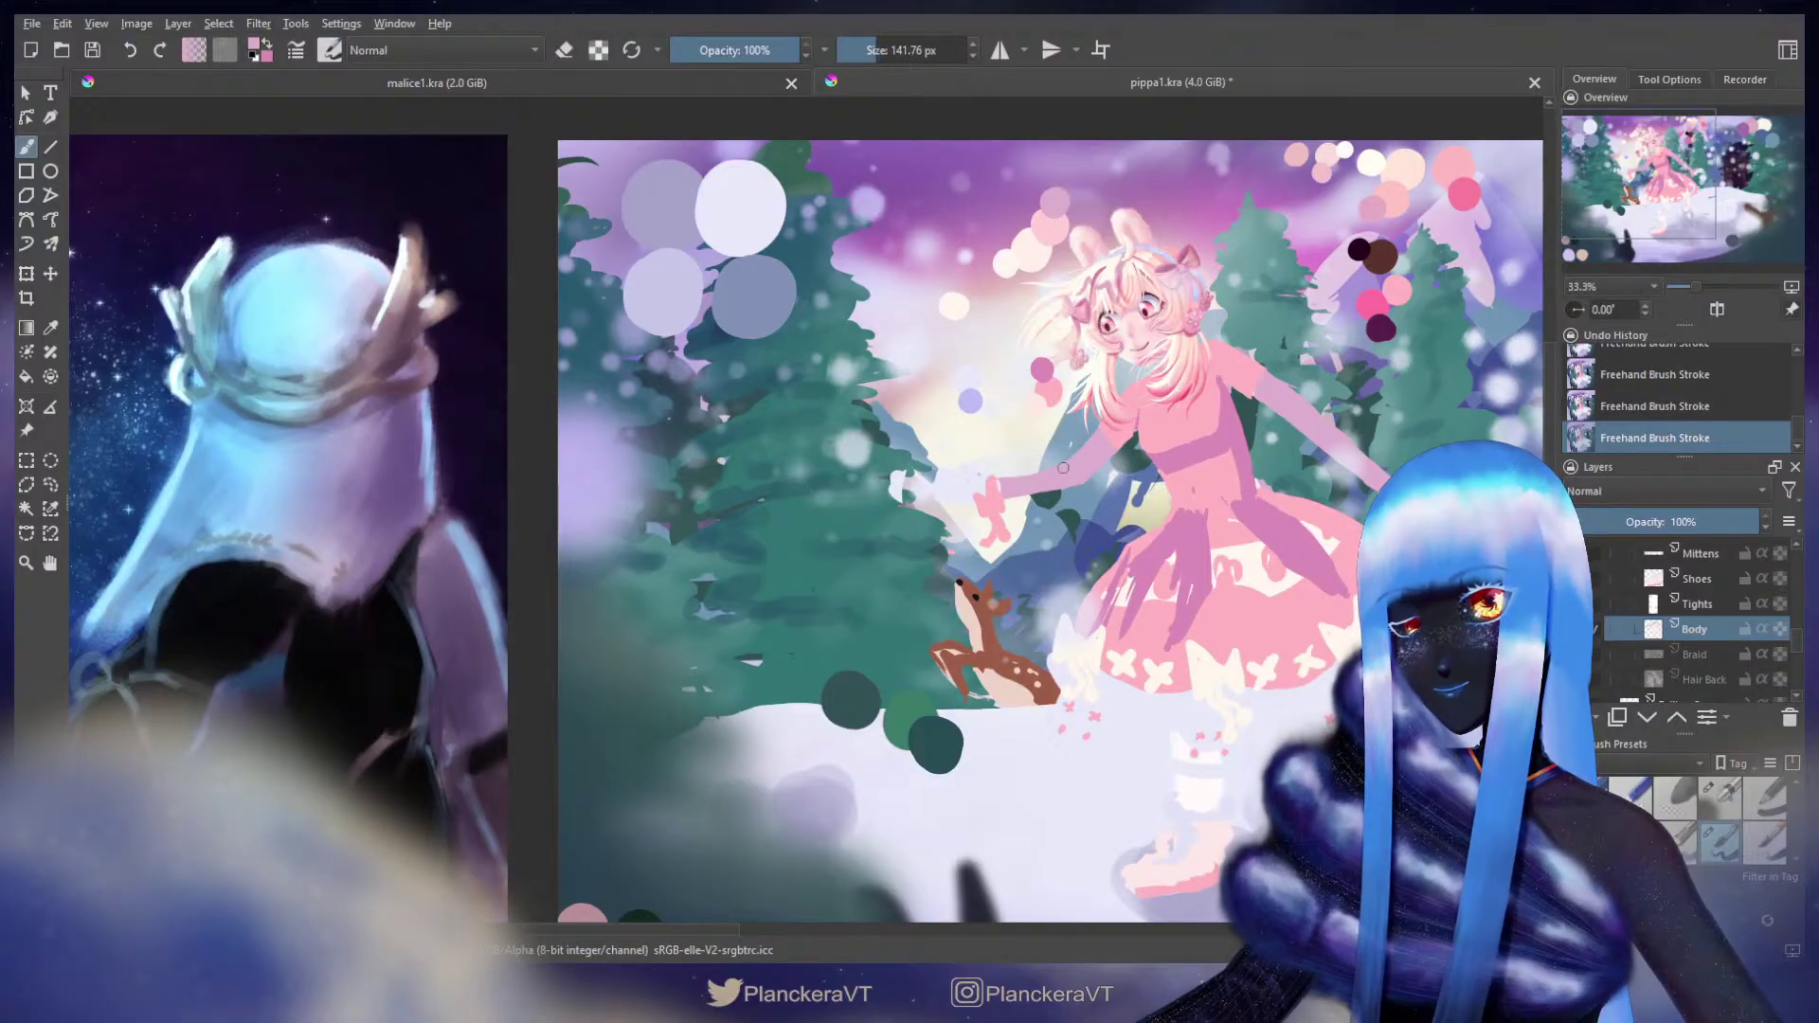
{"action": "key", "text": "bracketleft"}
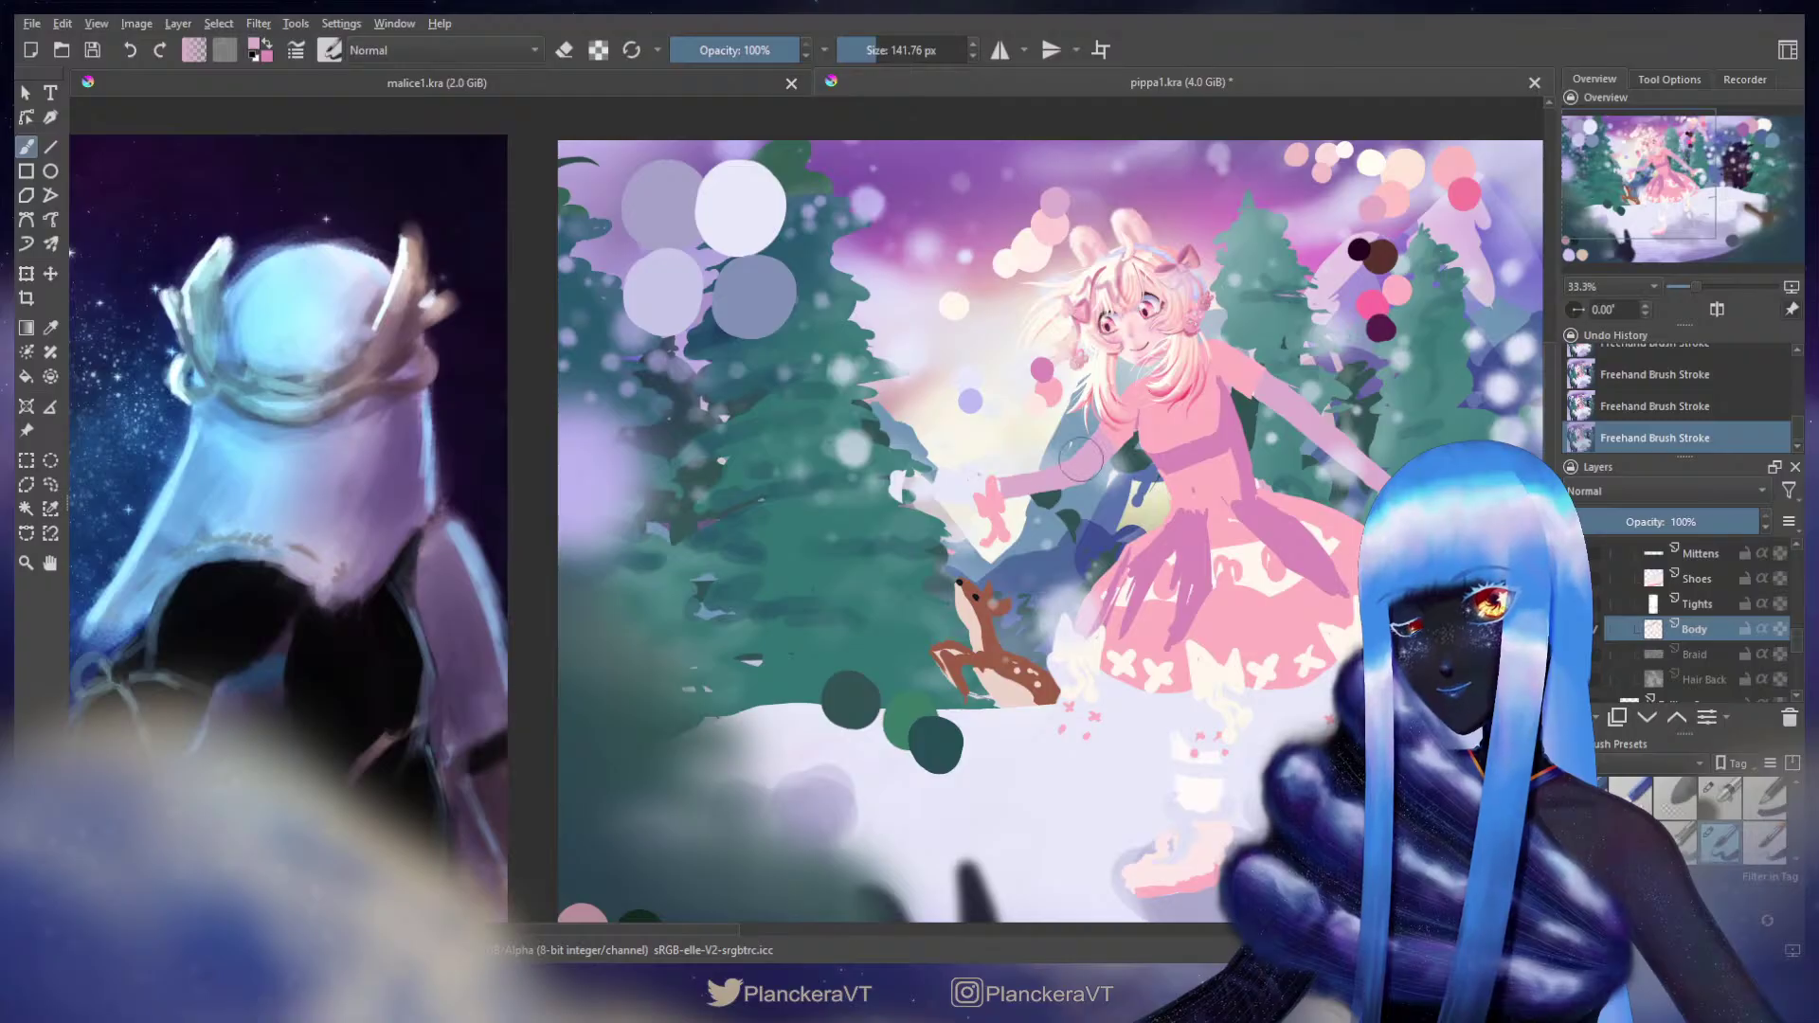
{"action": "key", "text": "ctrl+z"}
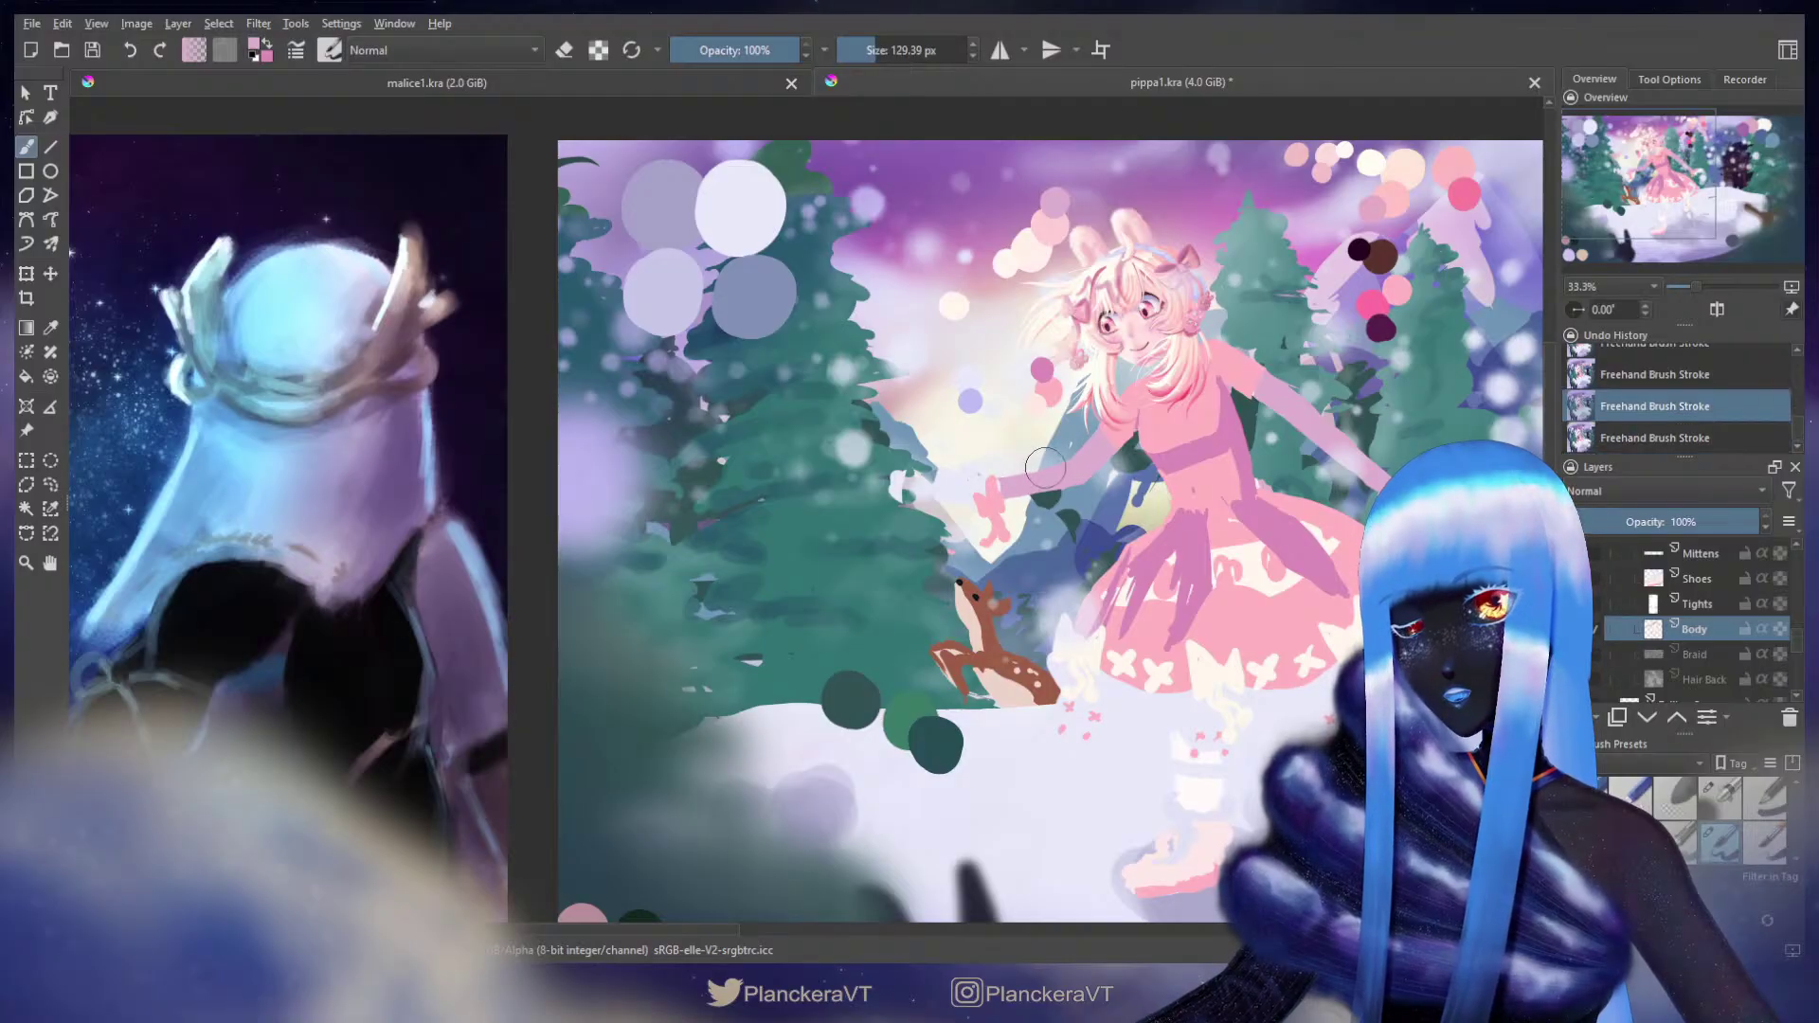
{"action": "key", "text": "ctrl+shift+z"}
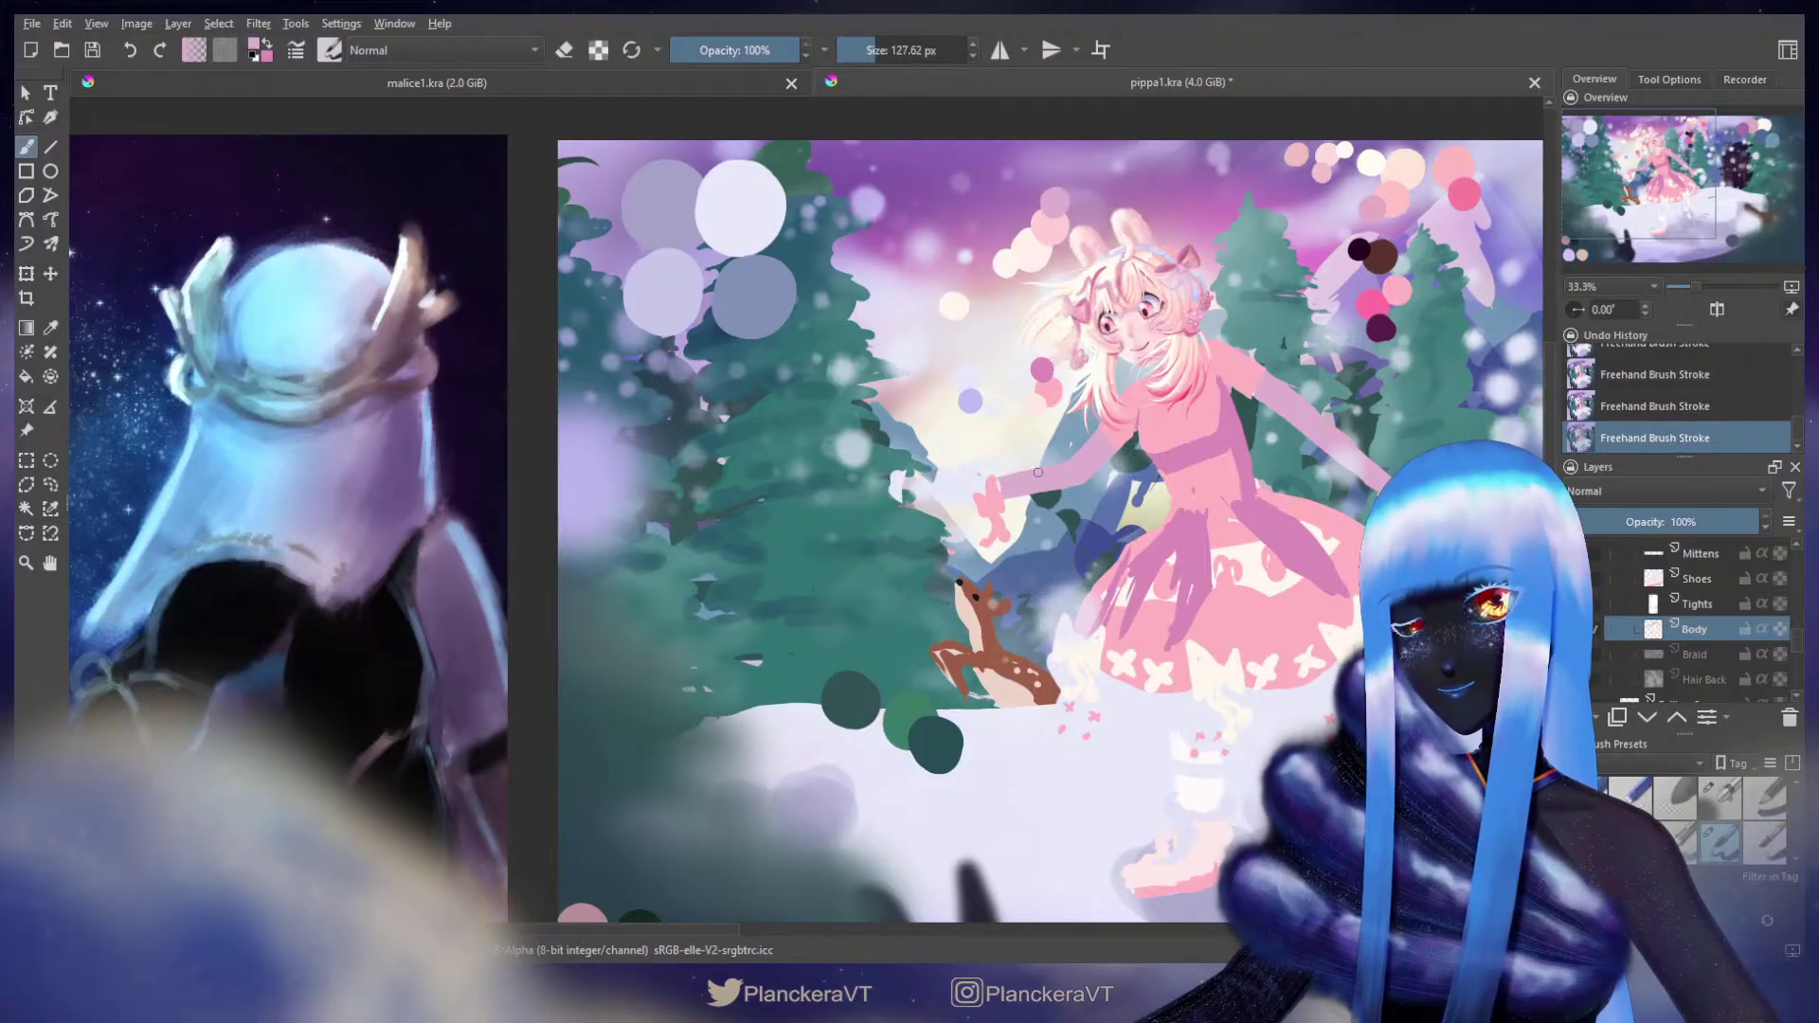
{"action": "left_click_drag", "start_coordinate": [1122, 430], "coordinate": [1122, 431], "text": "shift"}
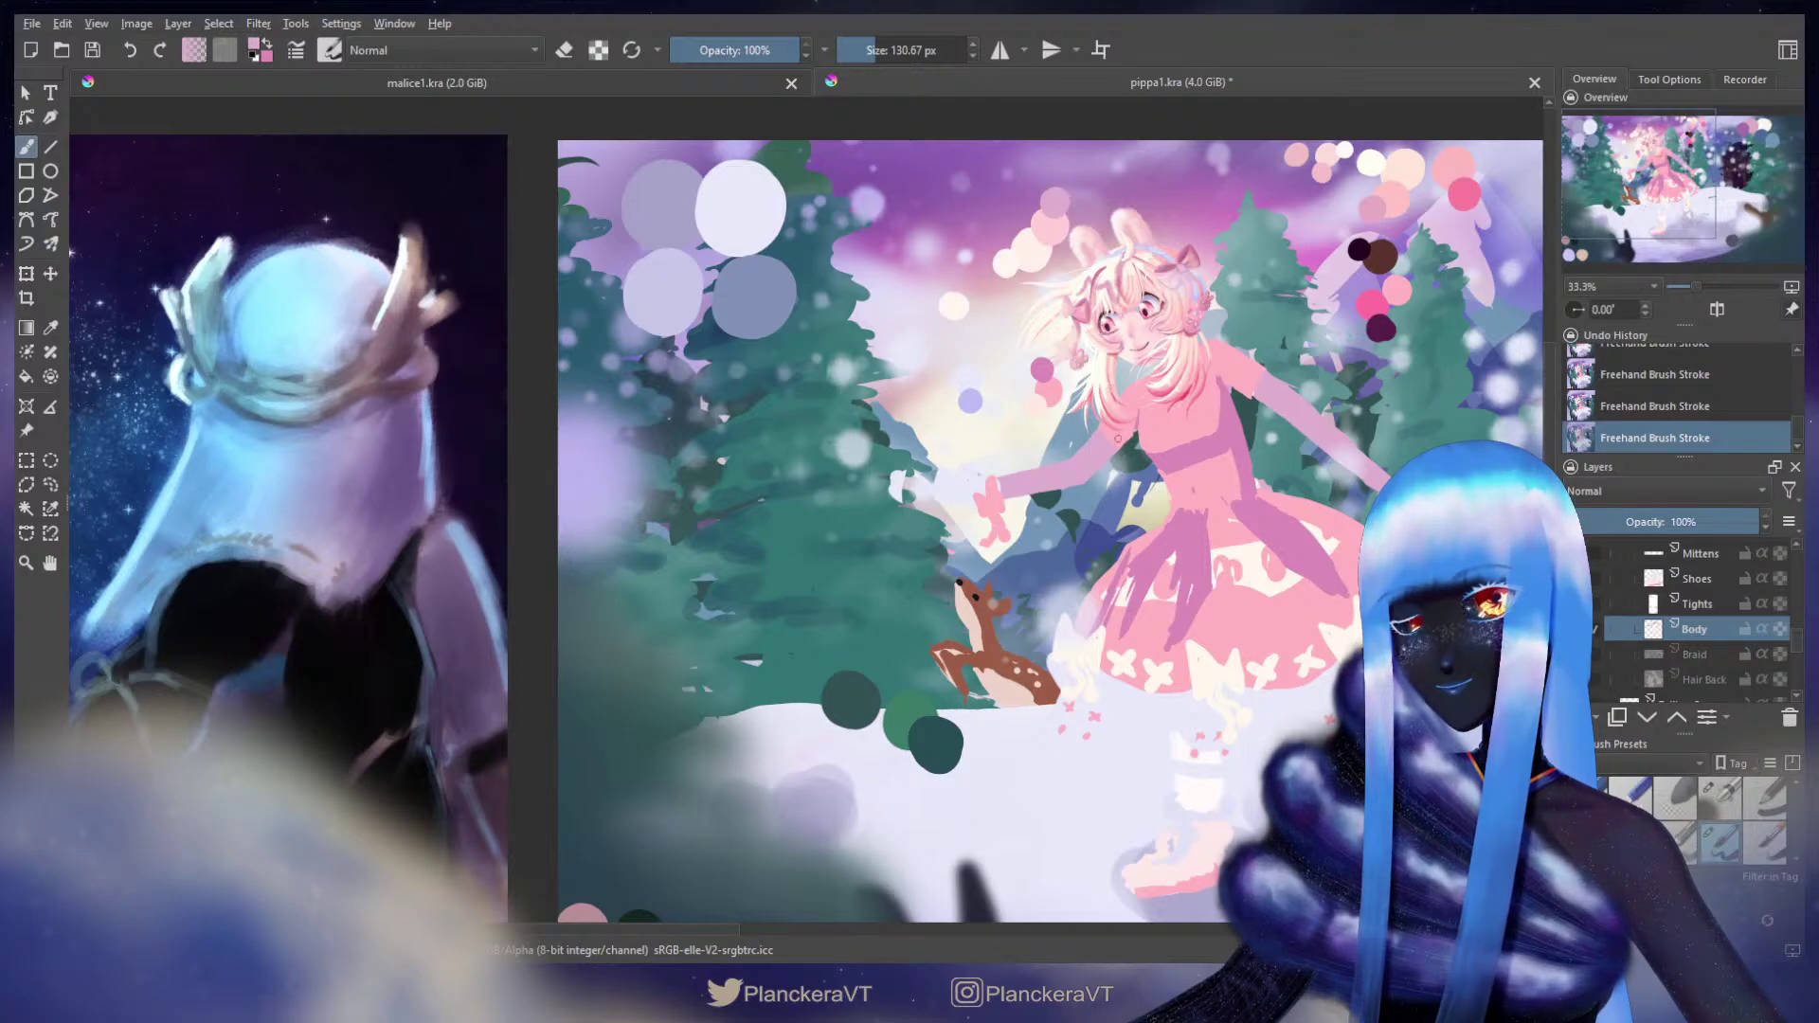
{"action": "key", "text": "e"}
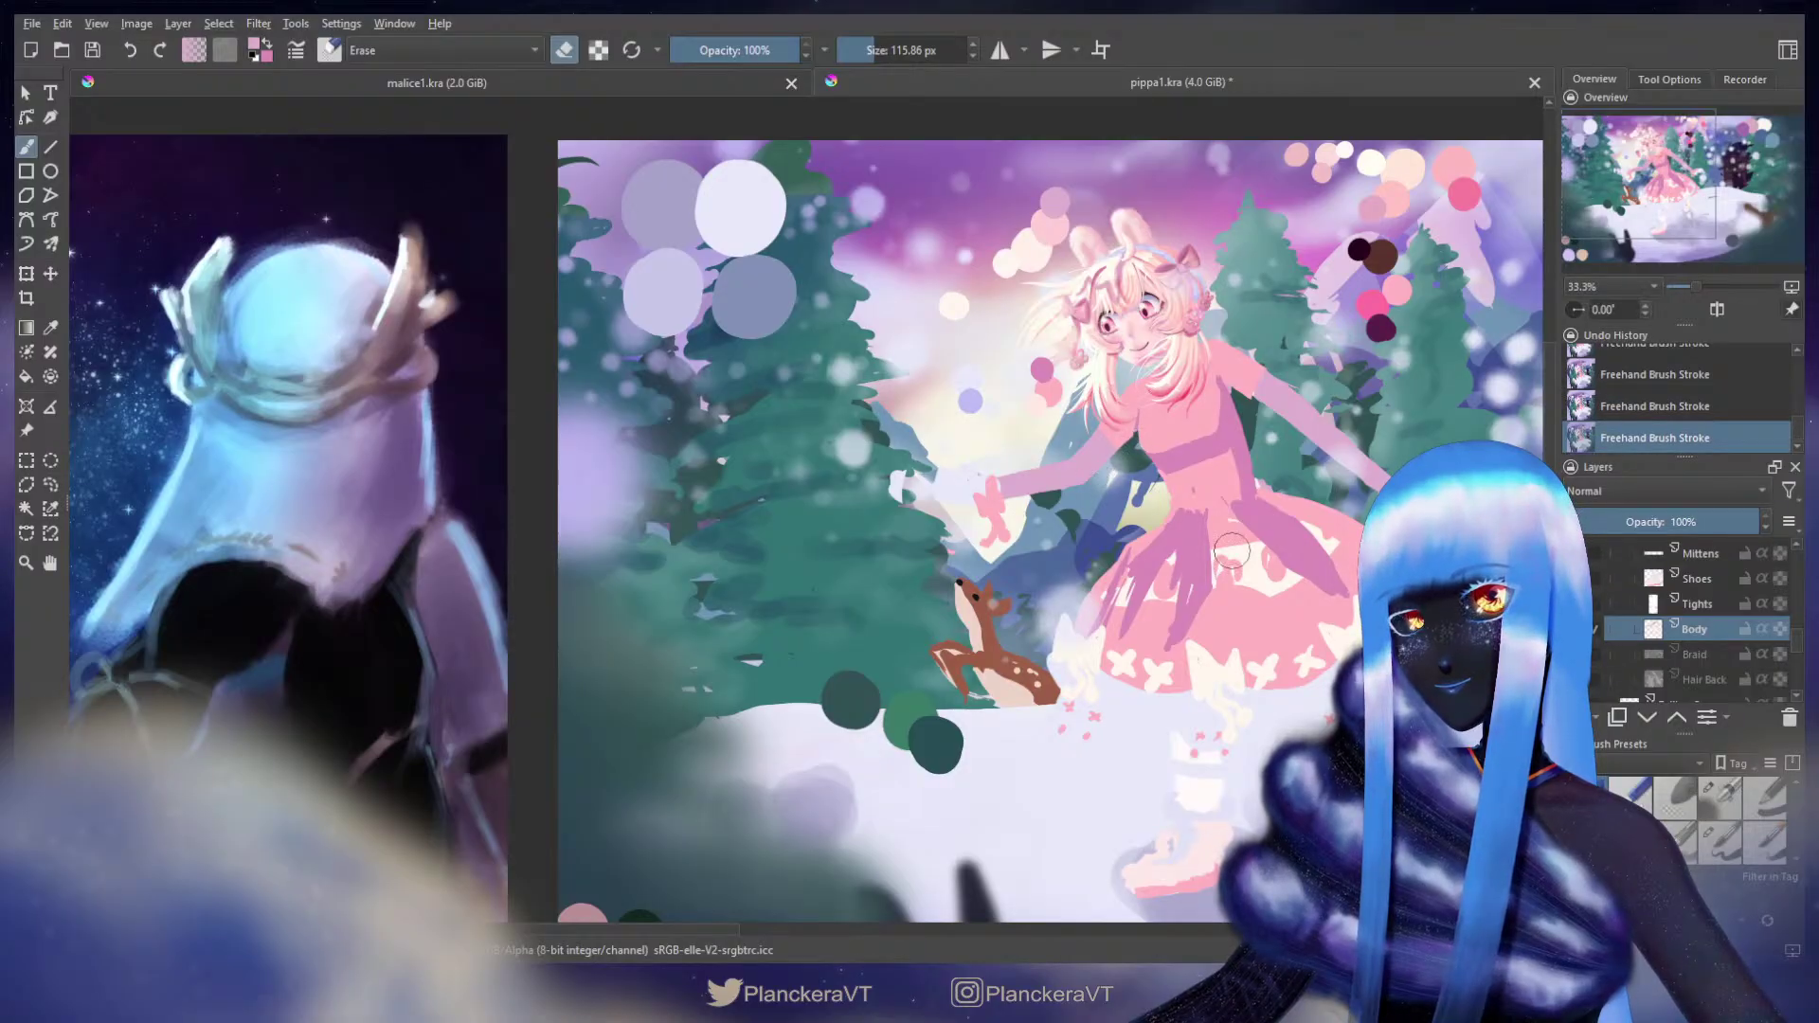
{"action": "key", "text": "e"}
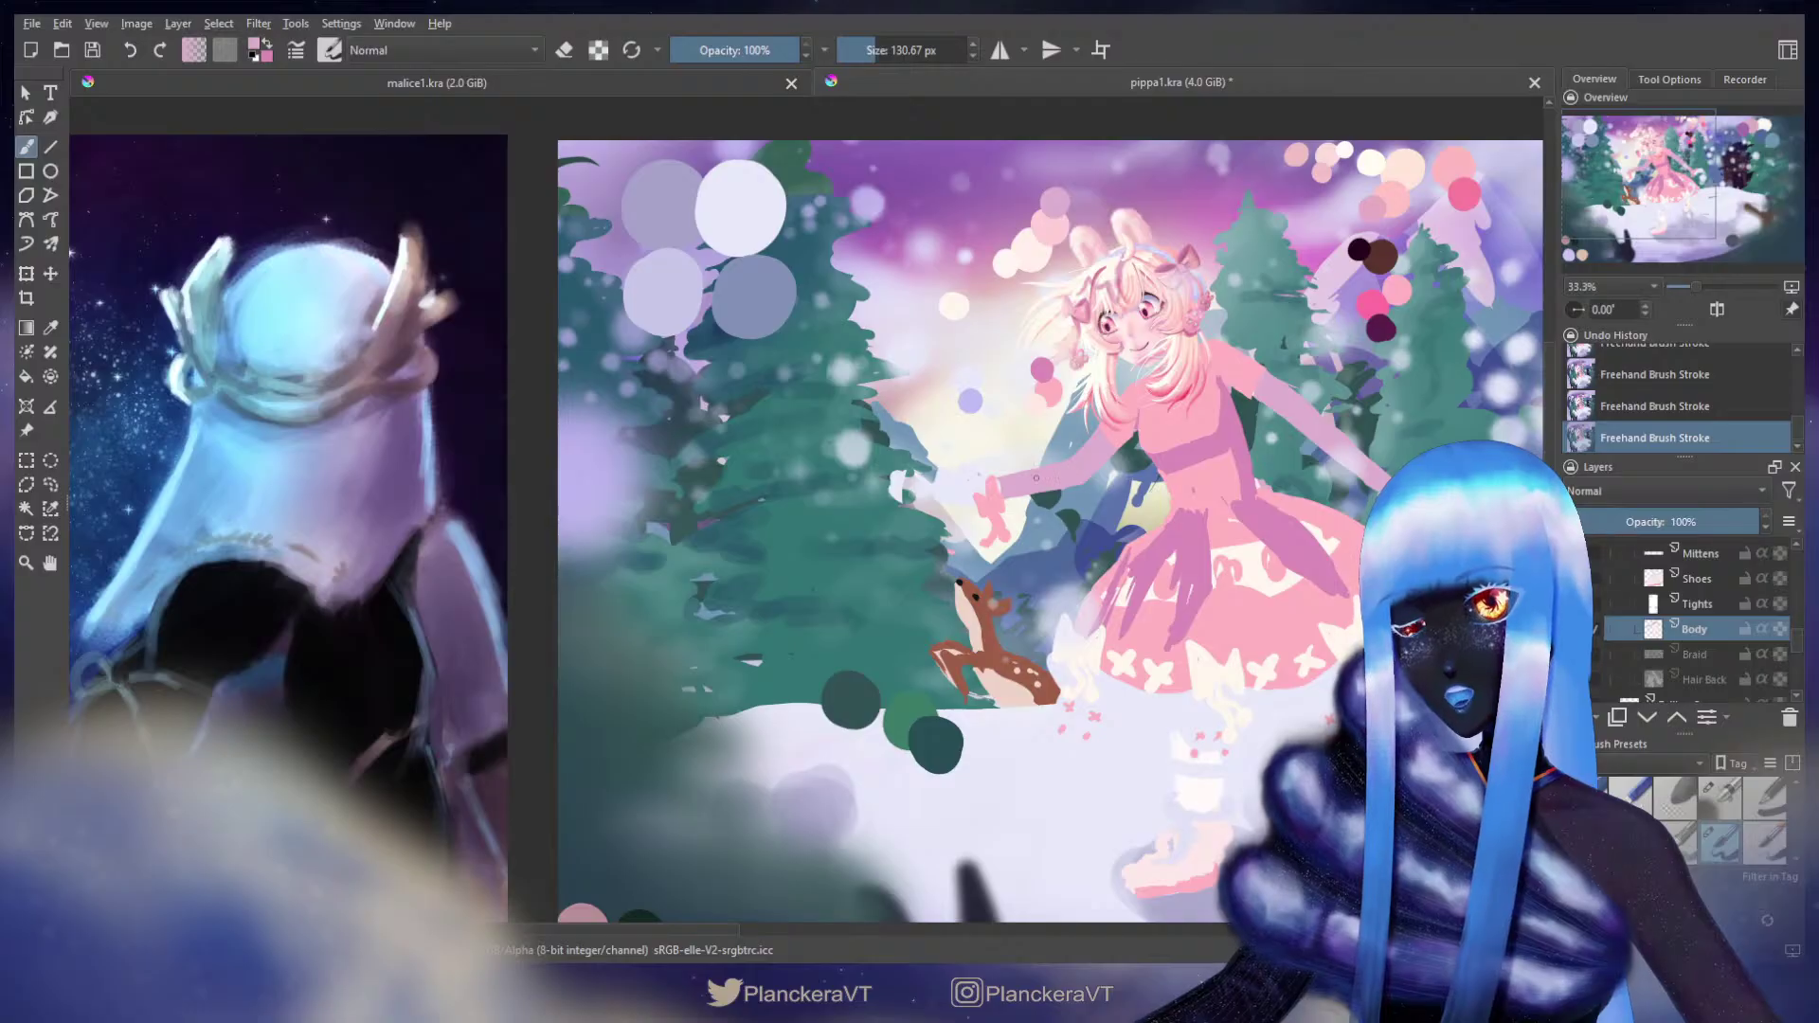
Step: Reshape the arm on the cabin side from shoulder to wrist with a mauve brush of about 131 px, undoing the unwanted stroke
{"action": "left_click_drag", "start_coordinate": [1086, 460], "coordinate": [650, 601]}
{"action": "left_click", "coordinate": [820, 525], "text": "shift"}
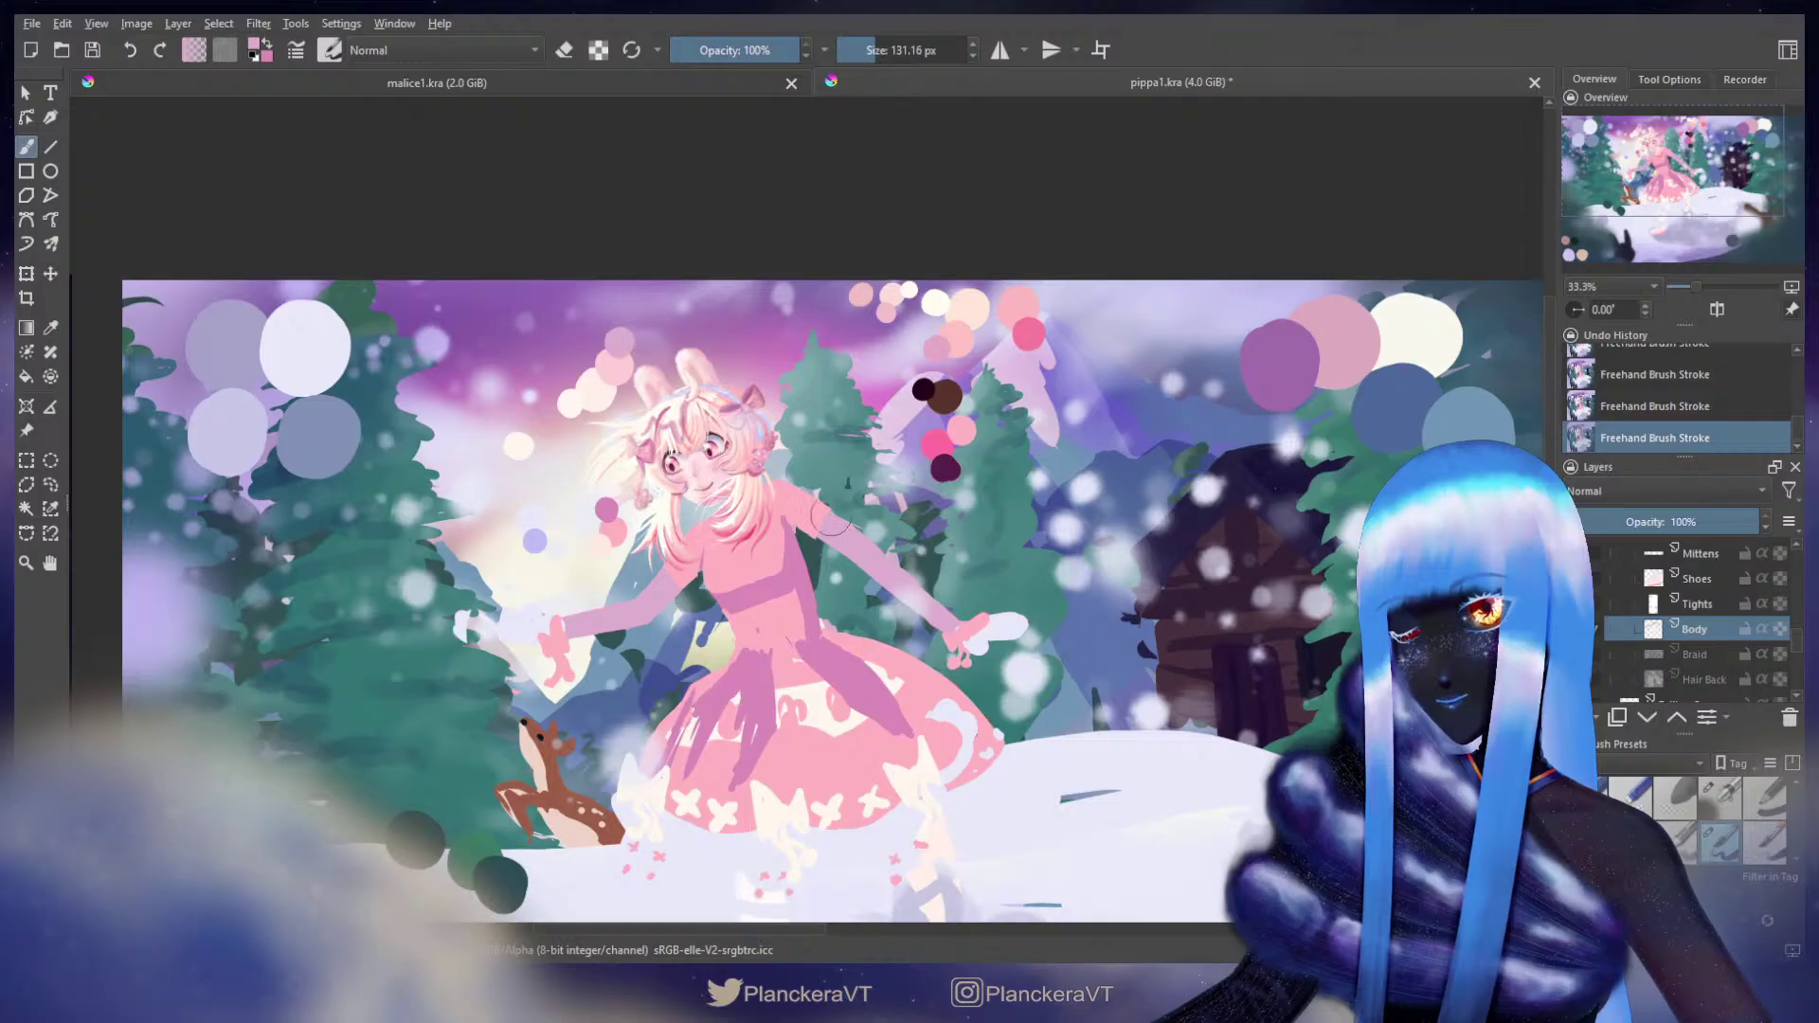
{"action": "key", "text": "ctrl+z"}
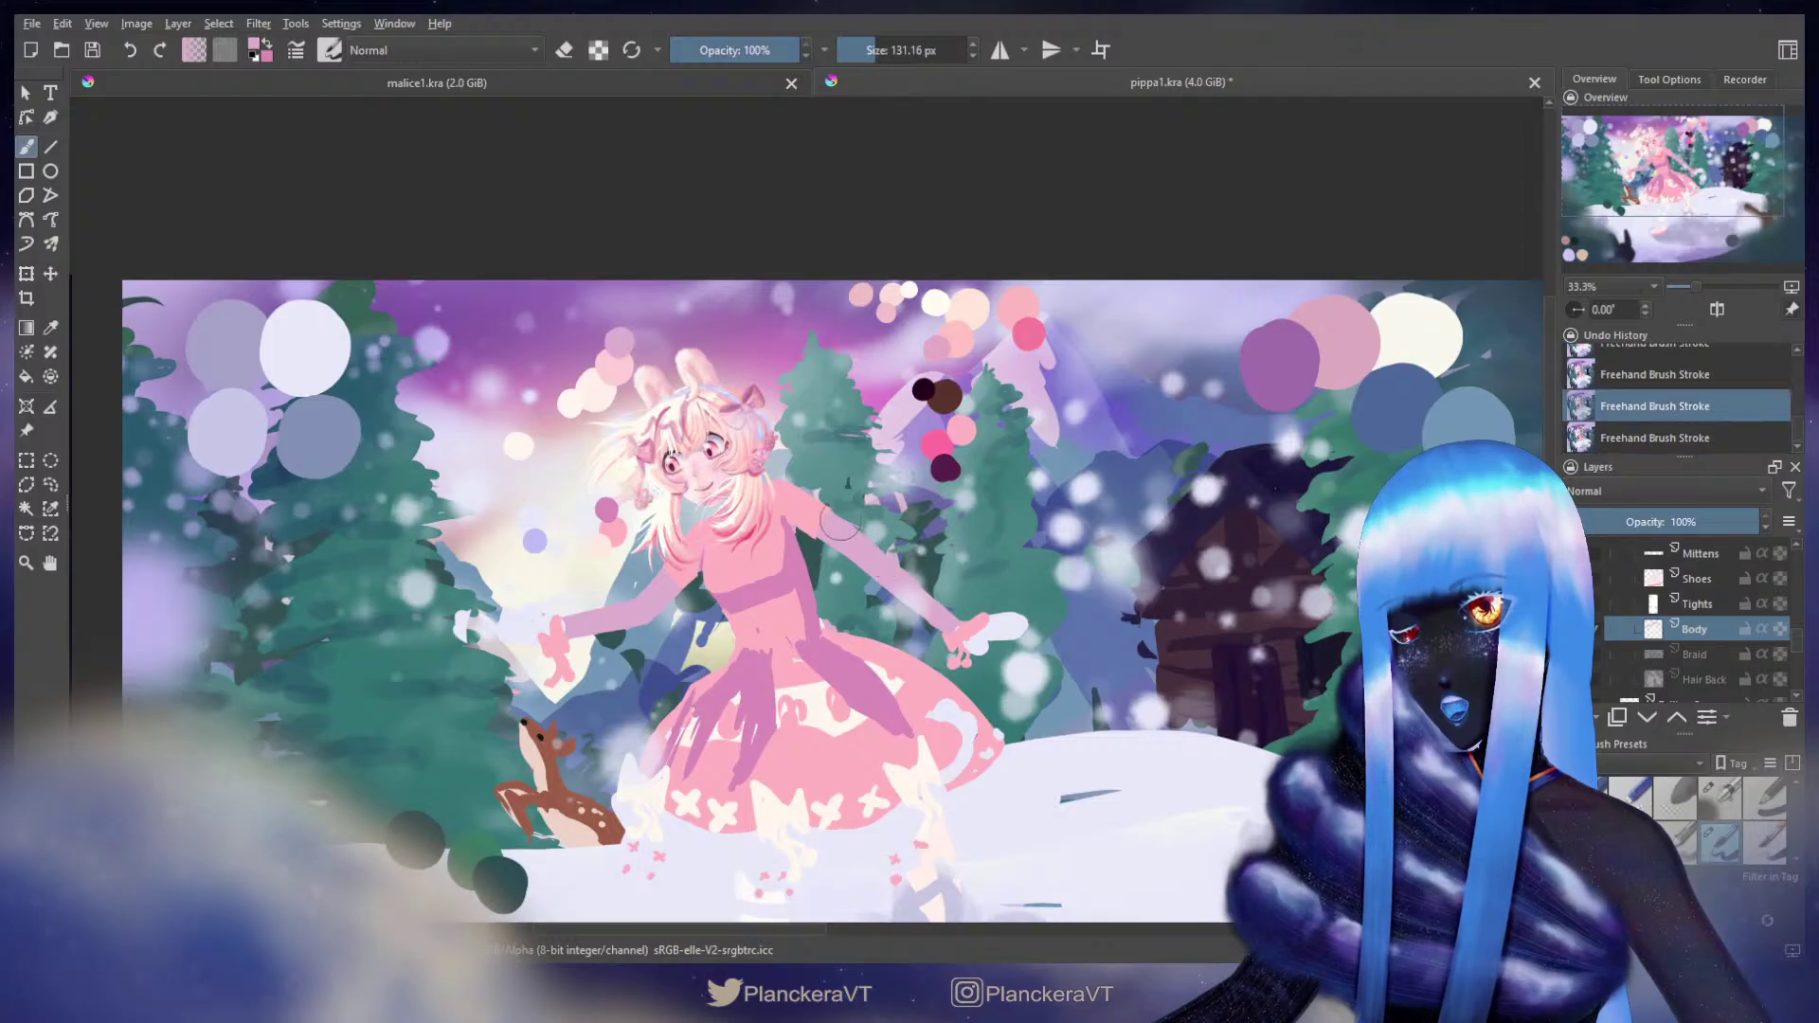
{"action": "left_click_drag", "start_coordinate": [834, 516], "coordinate": [873, 544]}
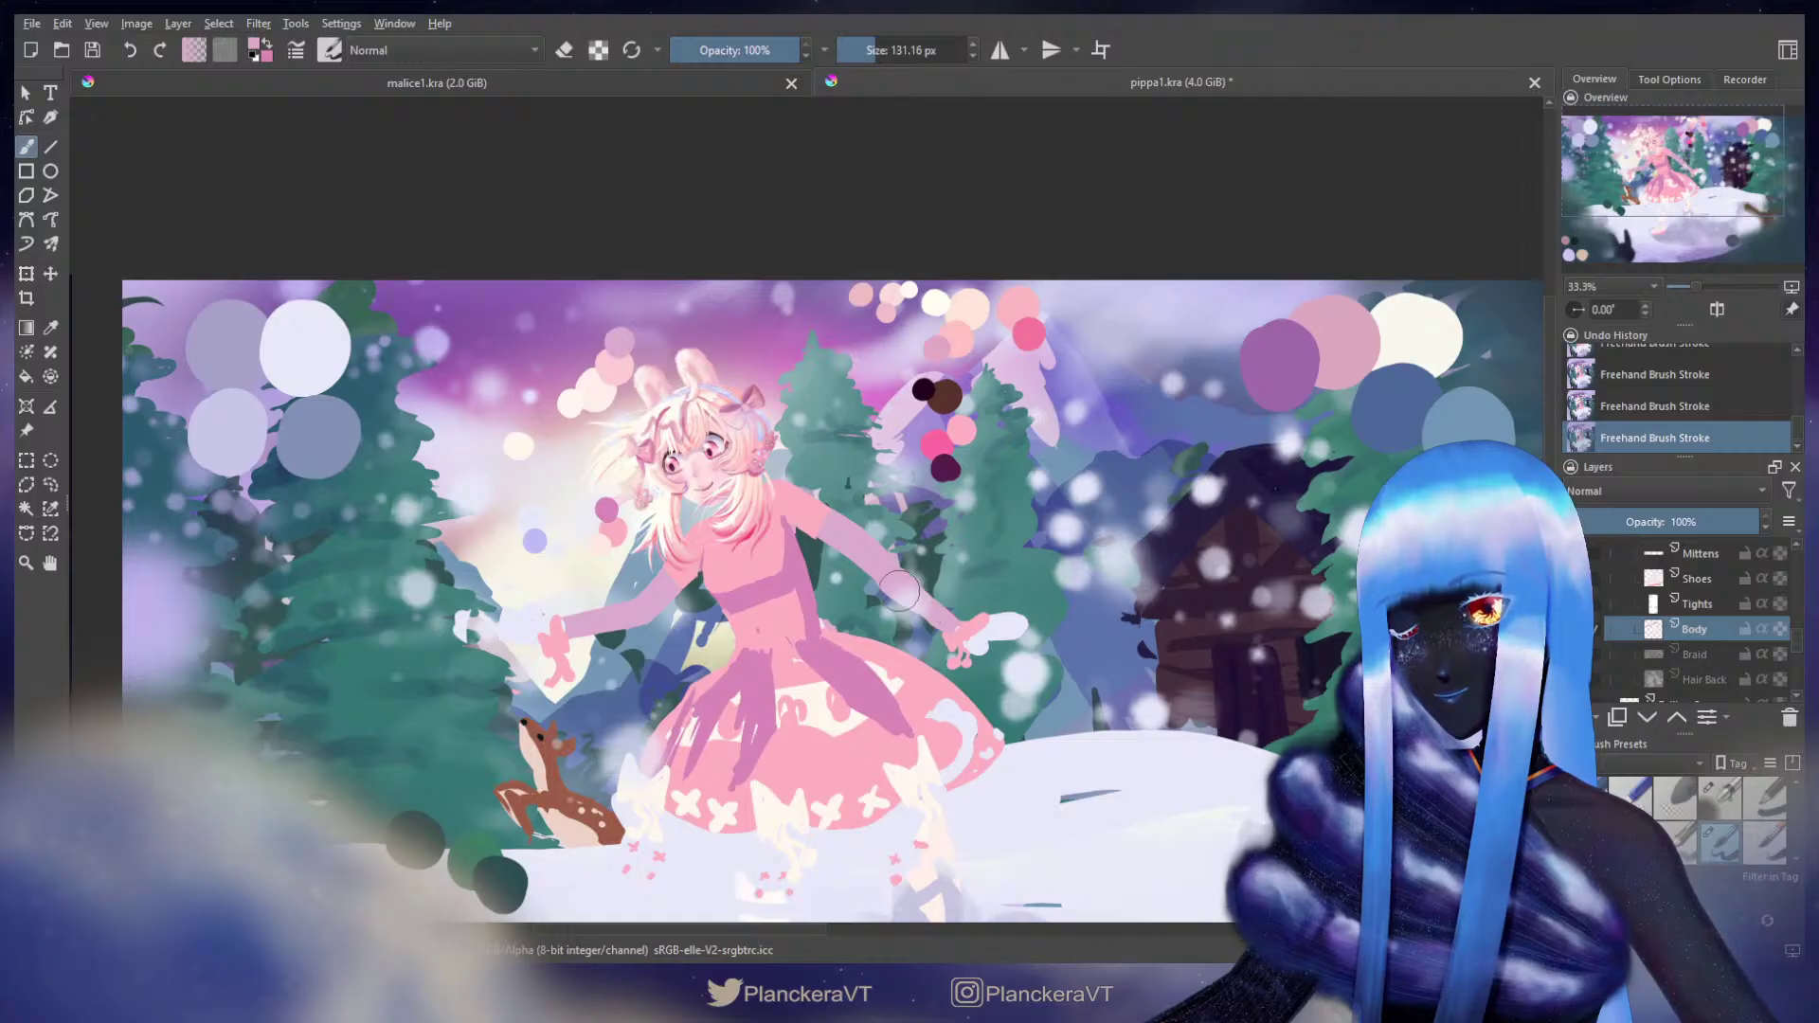
{"action": "key", "text": "ctrl+z"}
{"action": "key", "text": "ctrl+shift+z"}
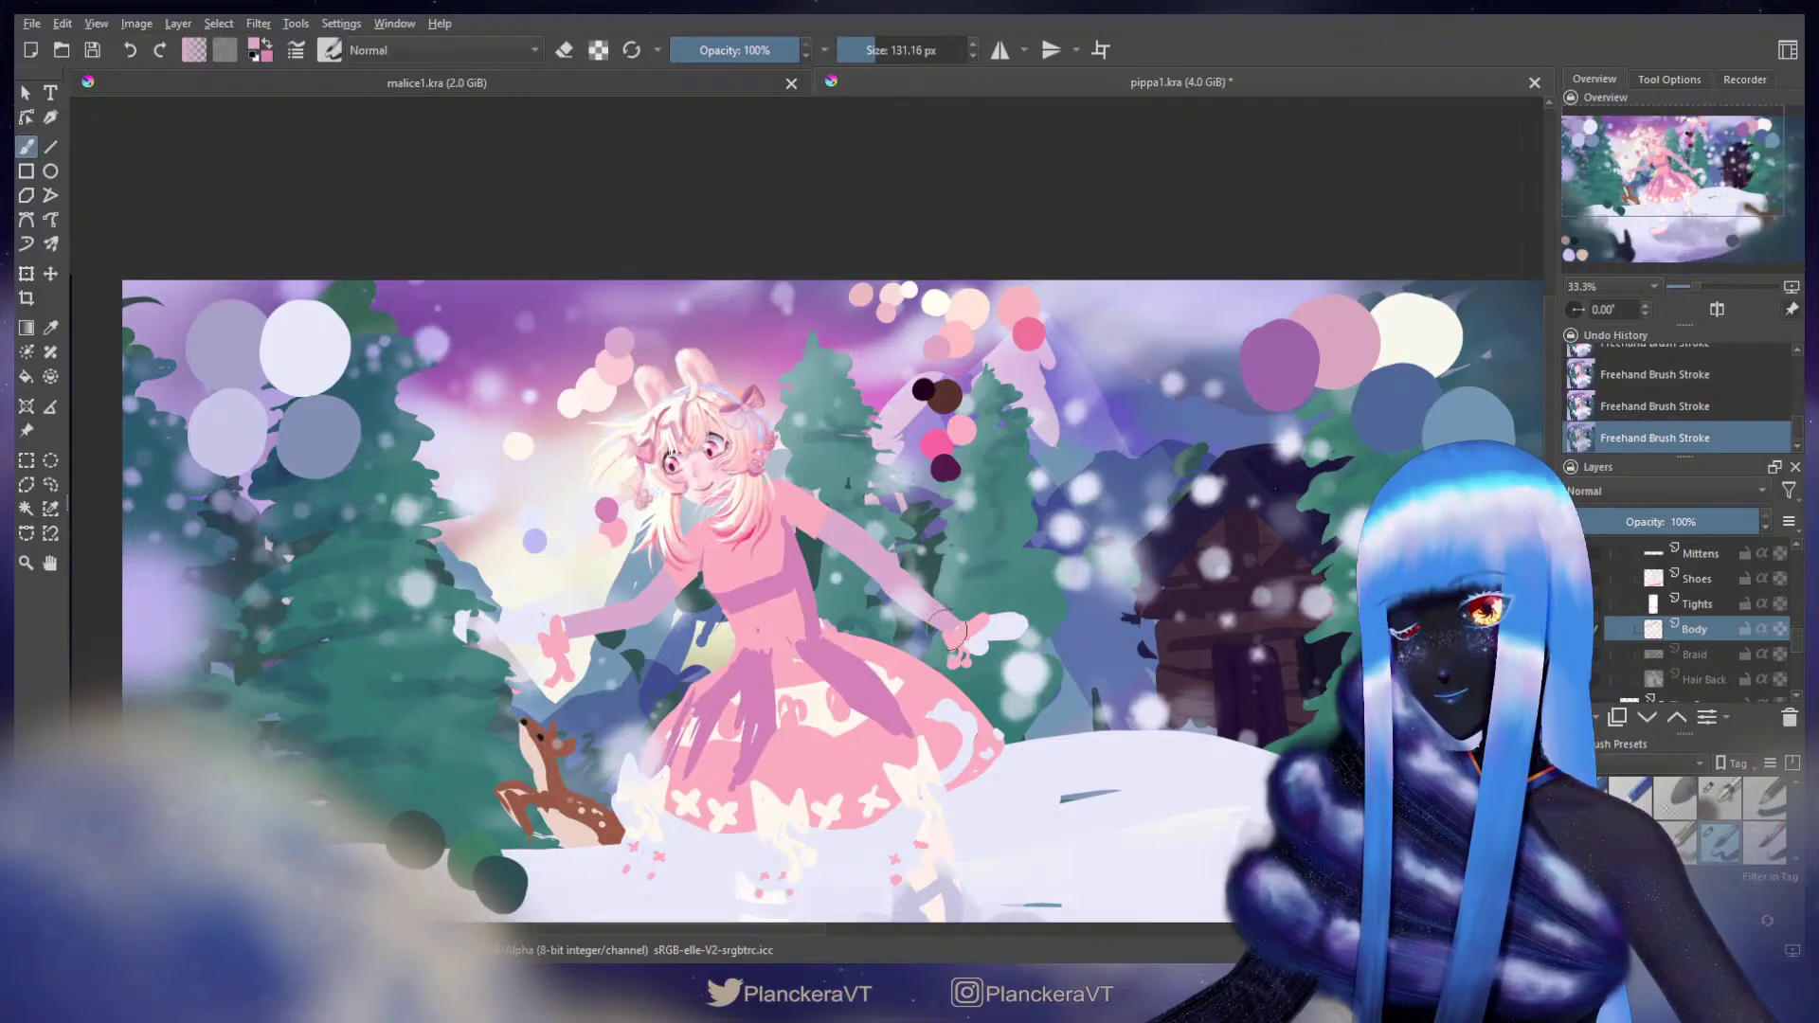
{"action": "key", "text": "ctrl+z"}
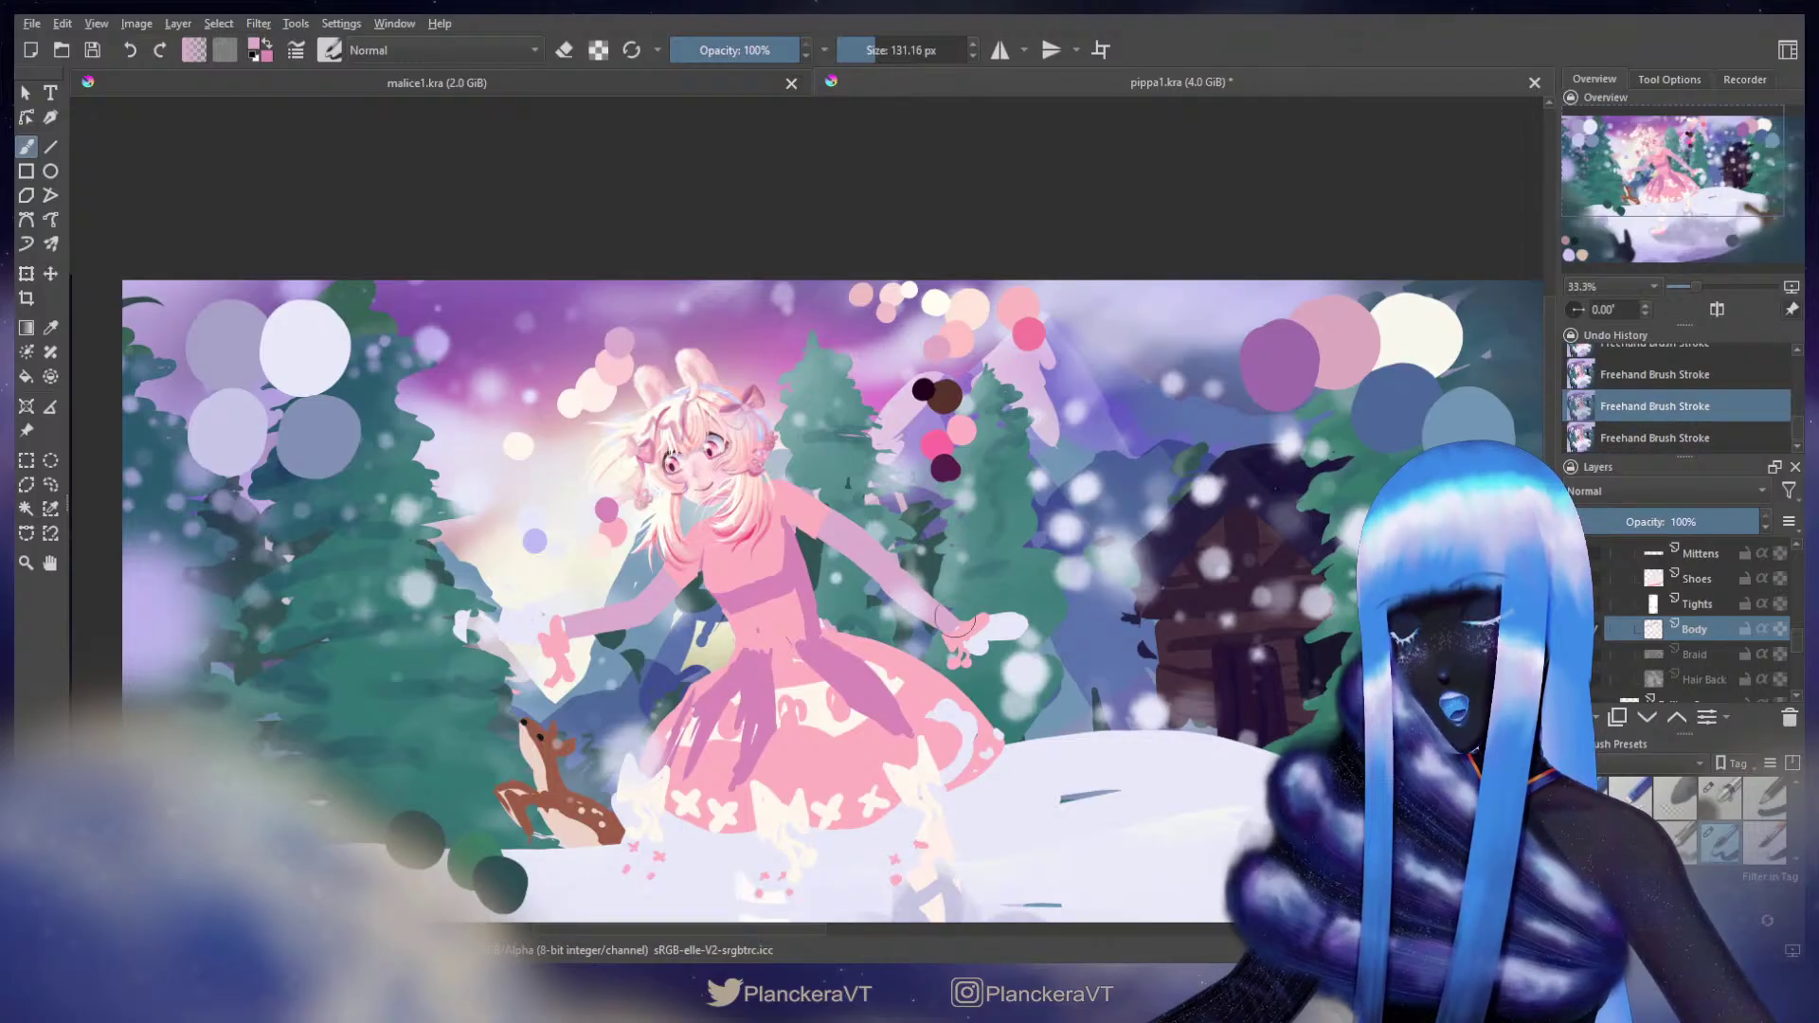
{"action": "key", "text": "ctrl+shift+z"}
{"action": "key", "text": "e"}
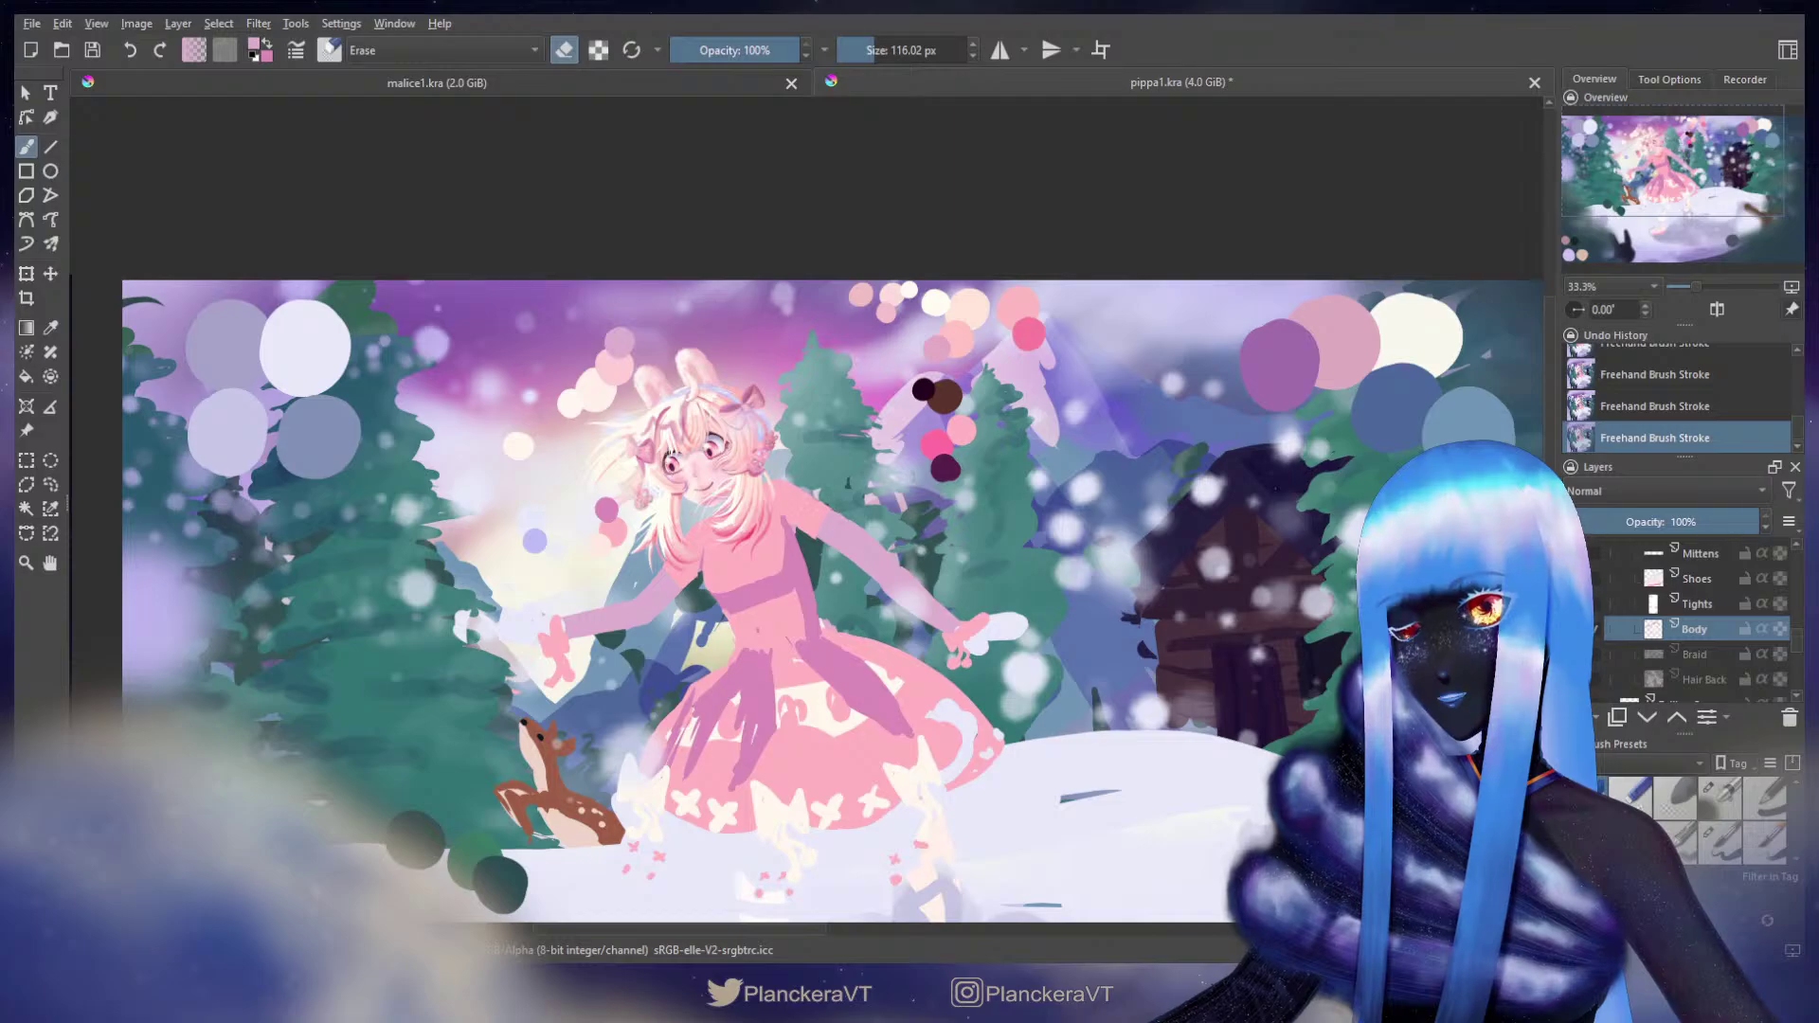
Step: Compare the cabin-side forearm with and without the latest stroke on the Body layer by undoing and redoing it
{"action": "key", "text": "ctrl+z"}
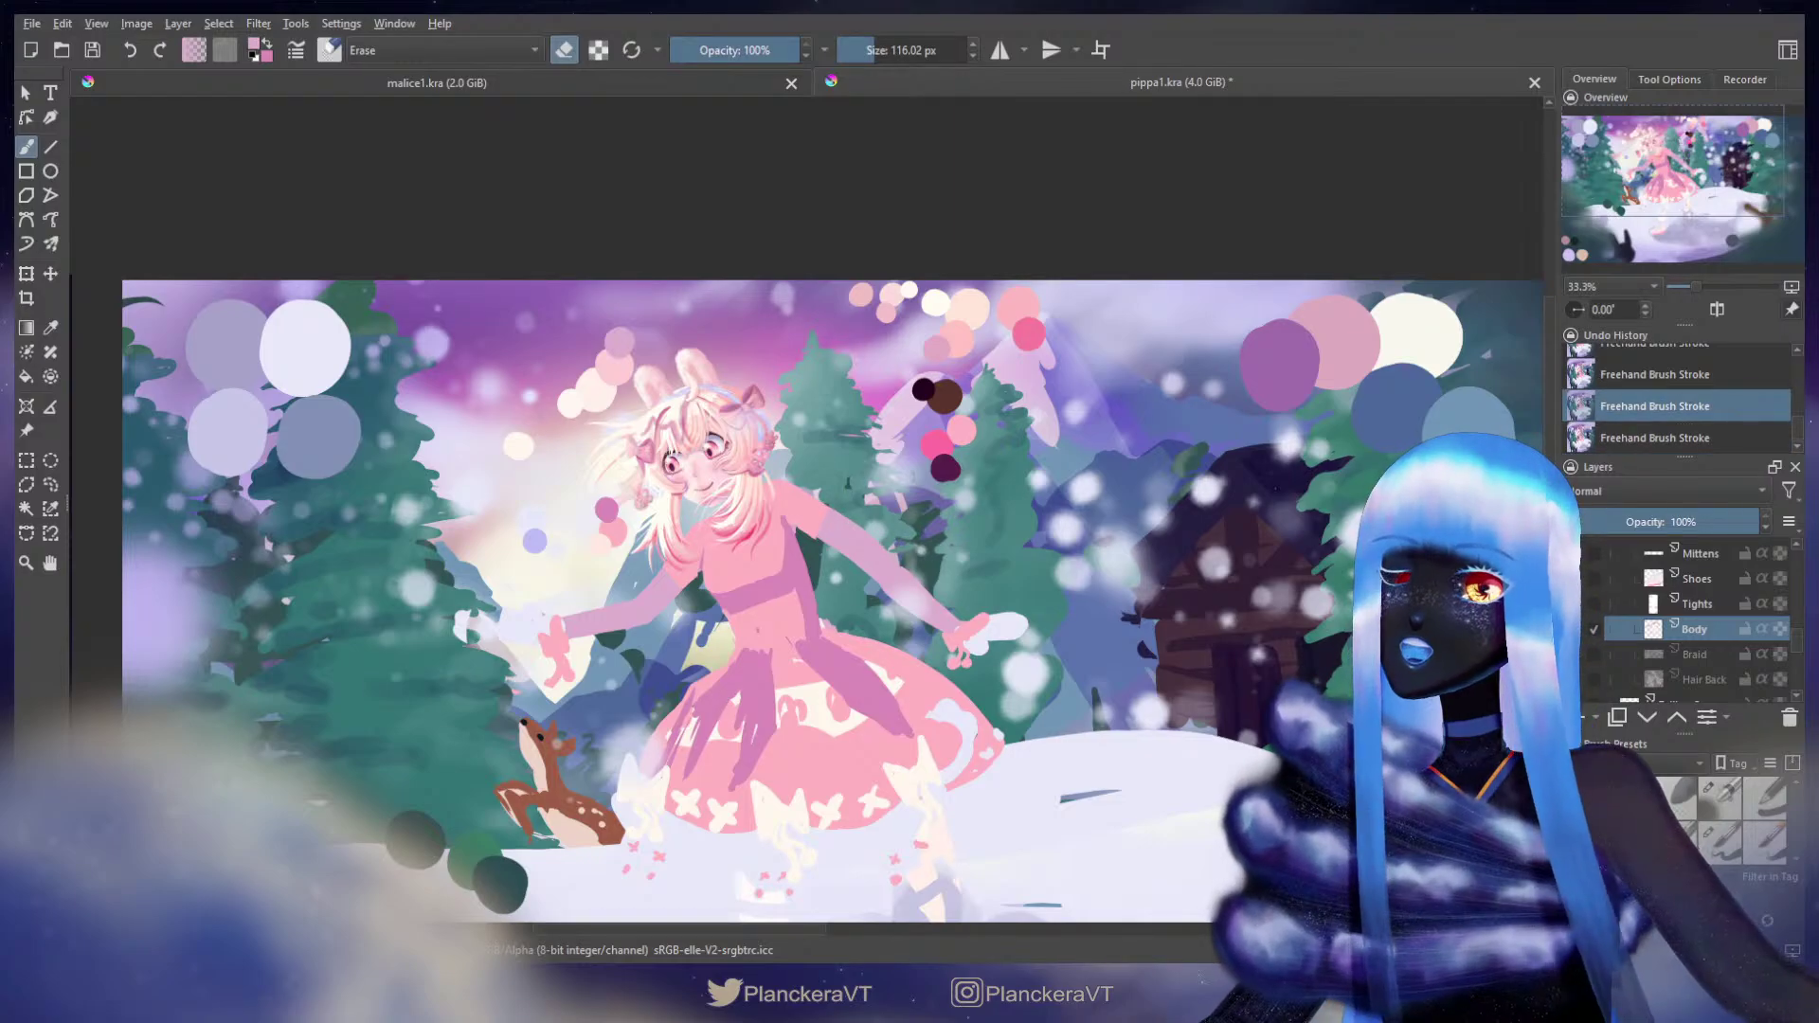
{"action": "key", "text": "ctrl+shift+z"}
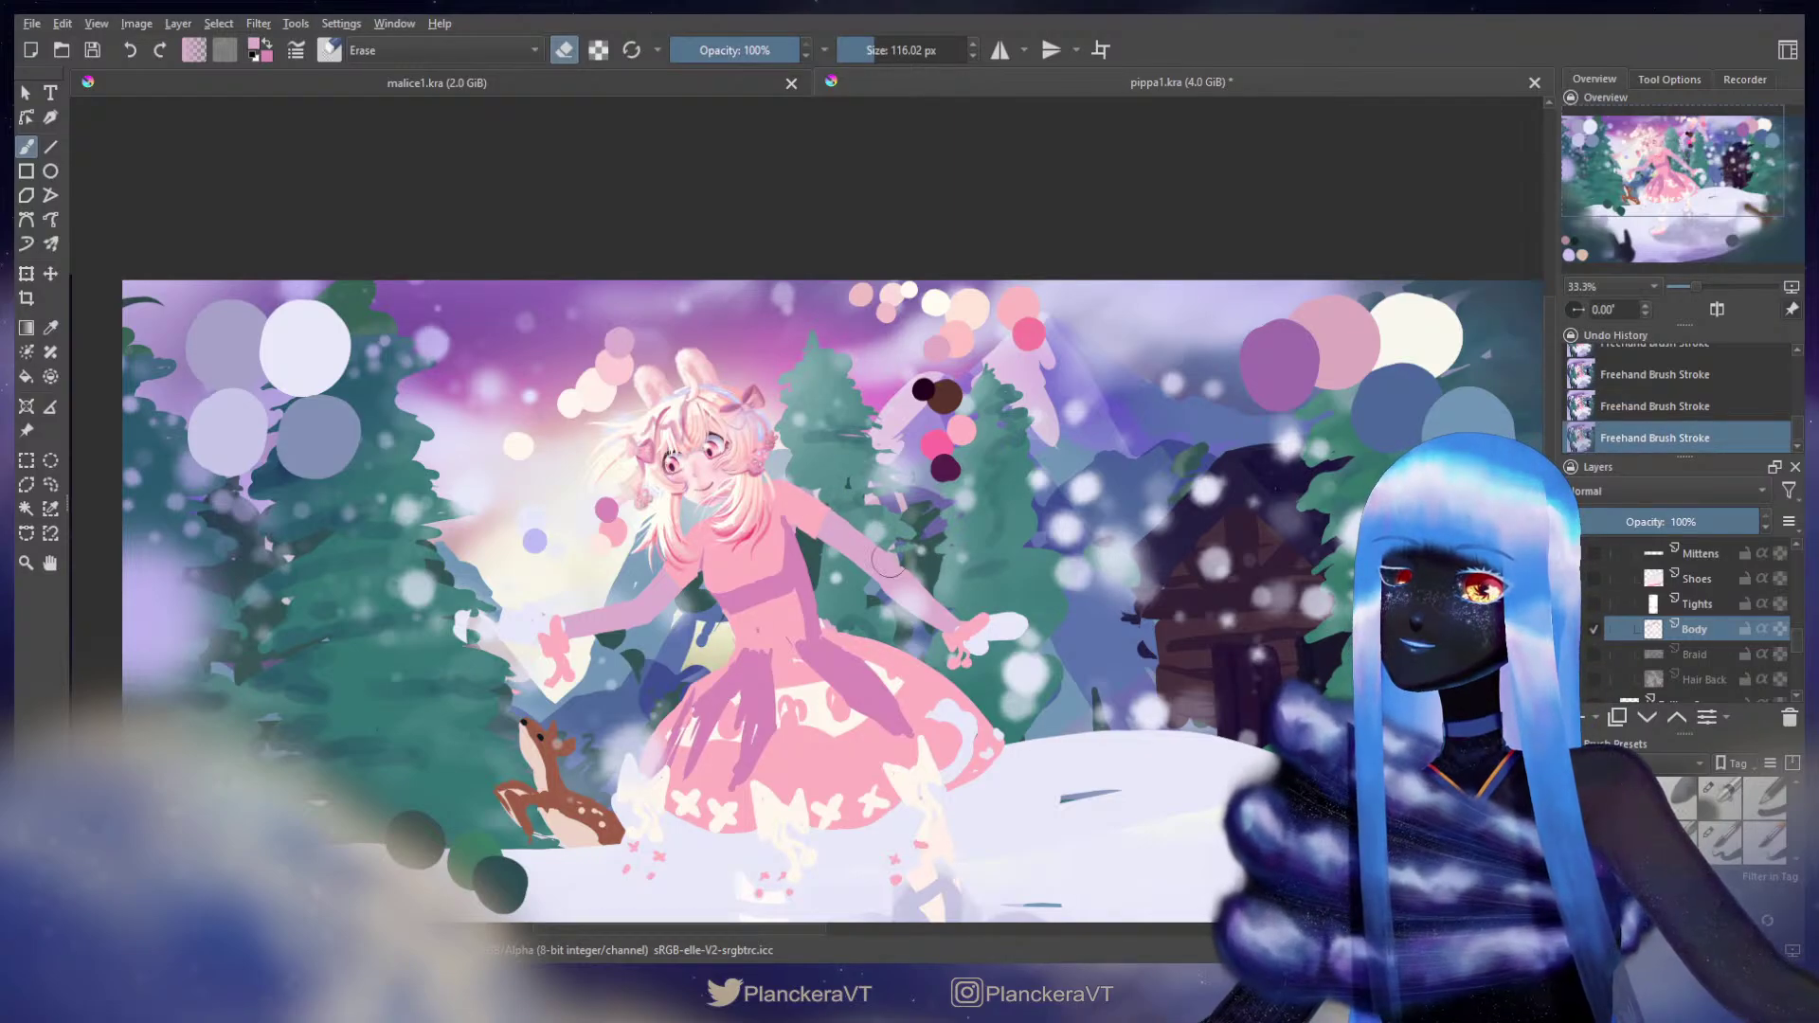
{"action": "key", "text": "e"}
{"action": "key", "text": "bracketleft"}
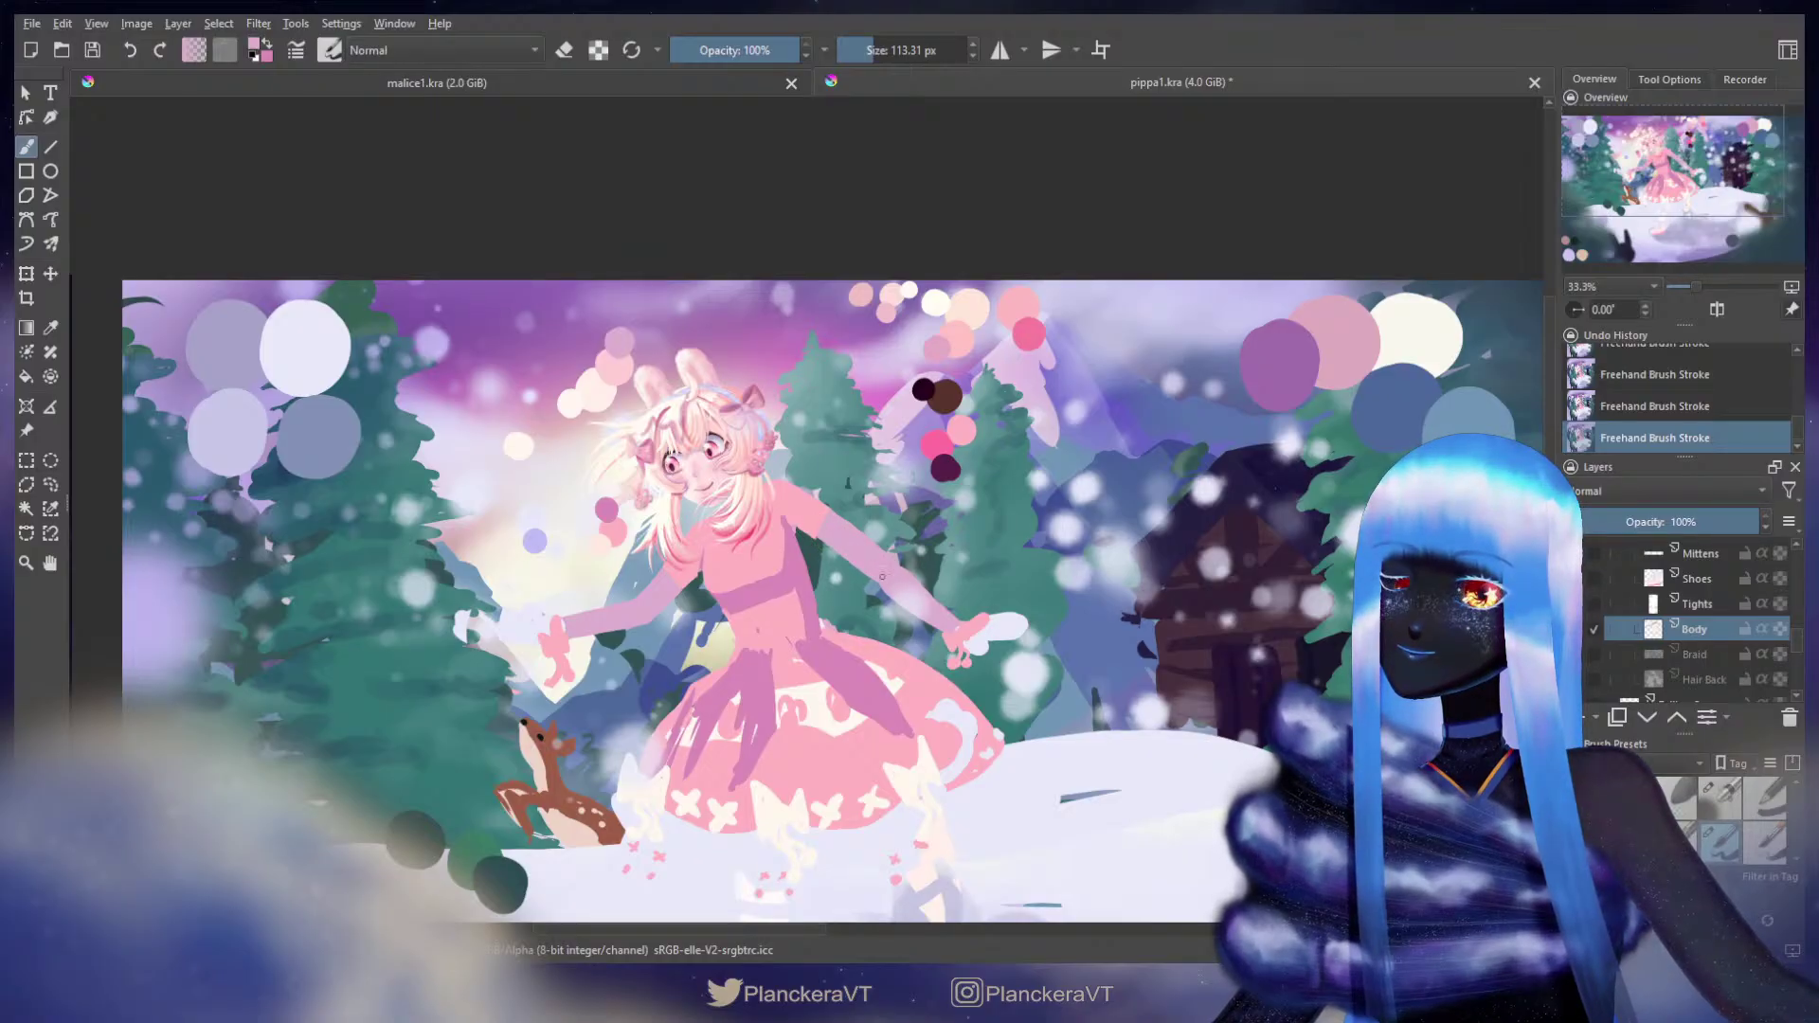
{"action": "key", "text": "ctrl+z"}
{"action": "key", "text": "ctrl+shift+z"}
{"action": "key", "text": "ctrl+z"}
{"action": "key", "text": "e"}
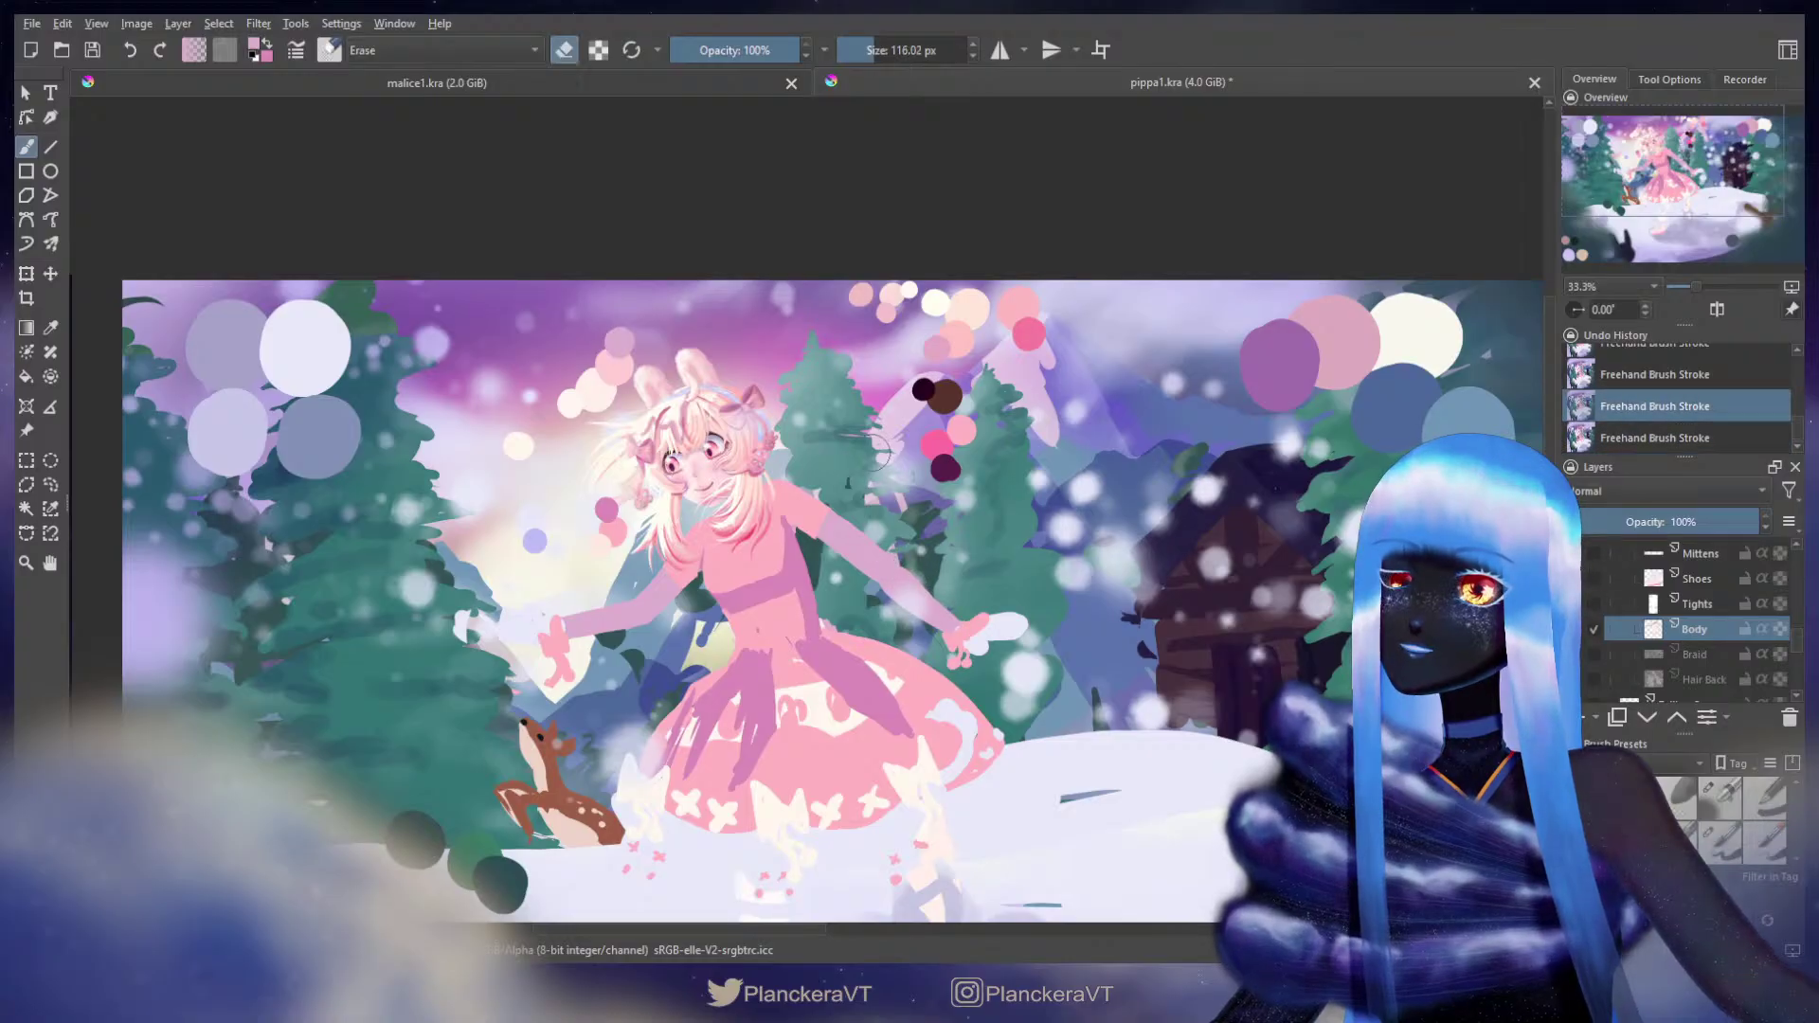
{"action": "key", "text": "ctrl+shift+z"}
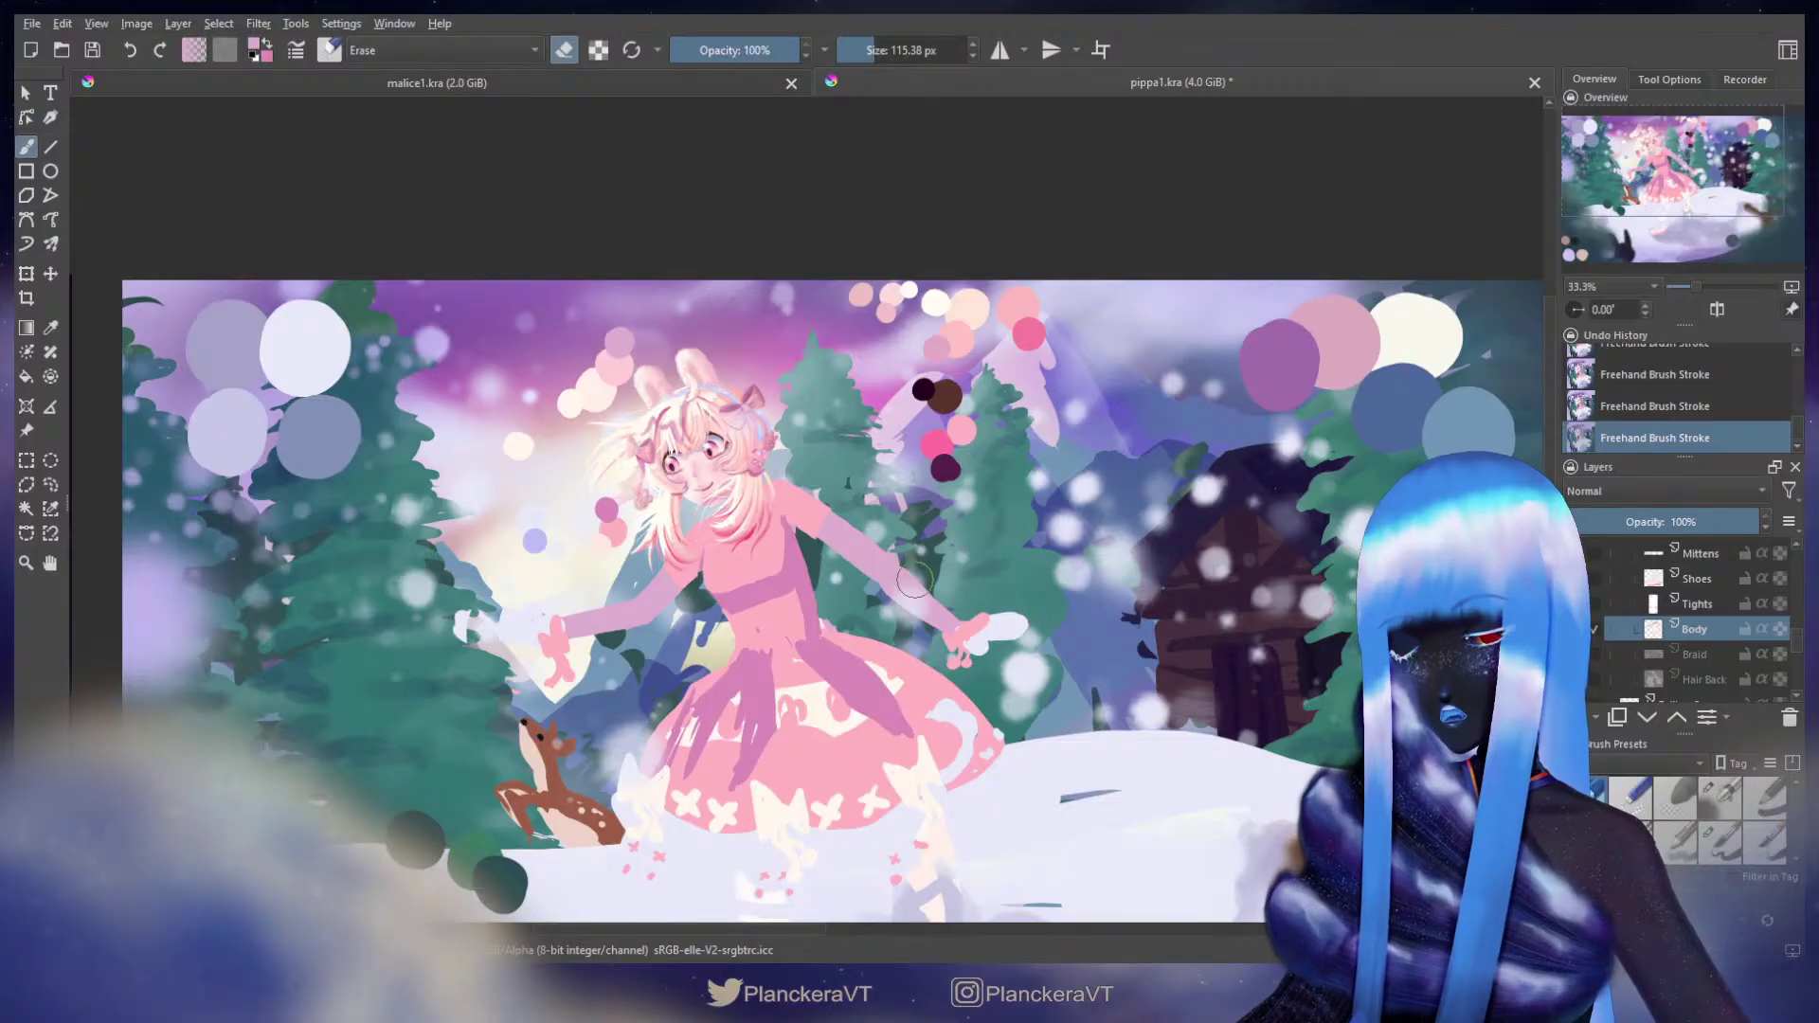
Step: Refine the edges of the cabin-side arm from sleeve to forearm with a mauve brush of about 104 px
{"action": "key", "text": "e"}
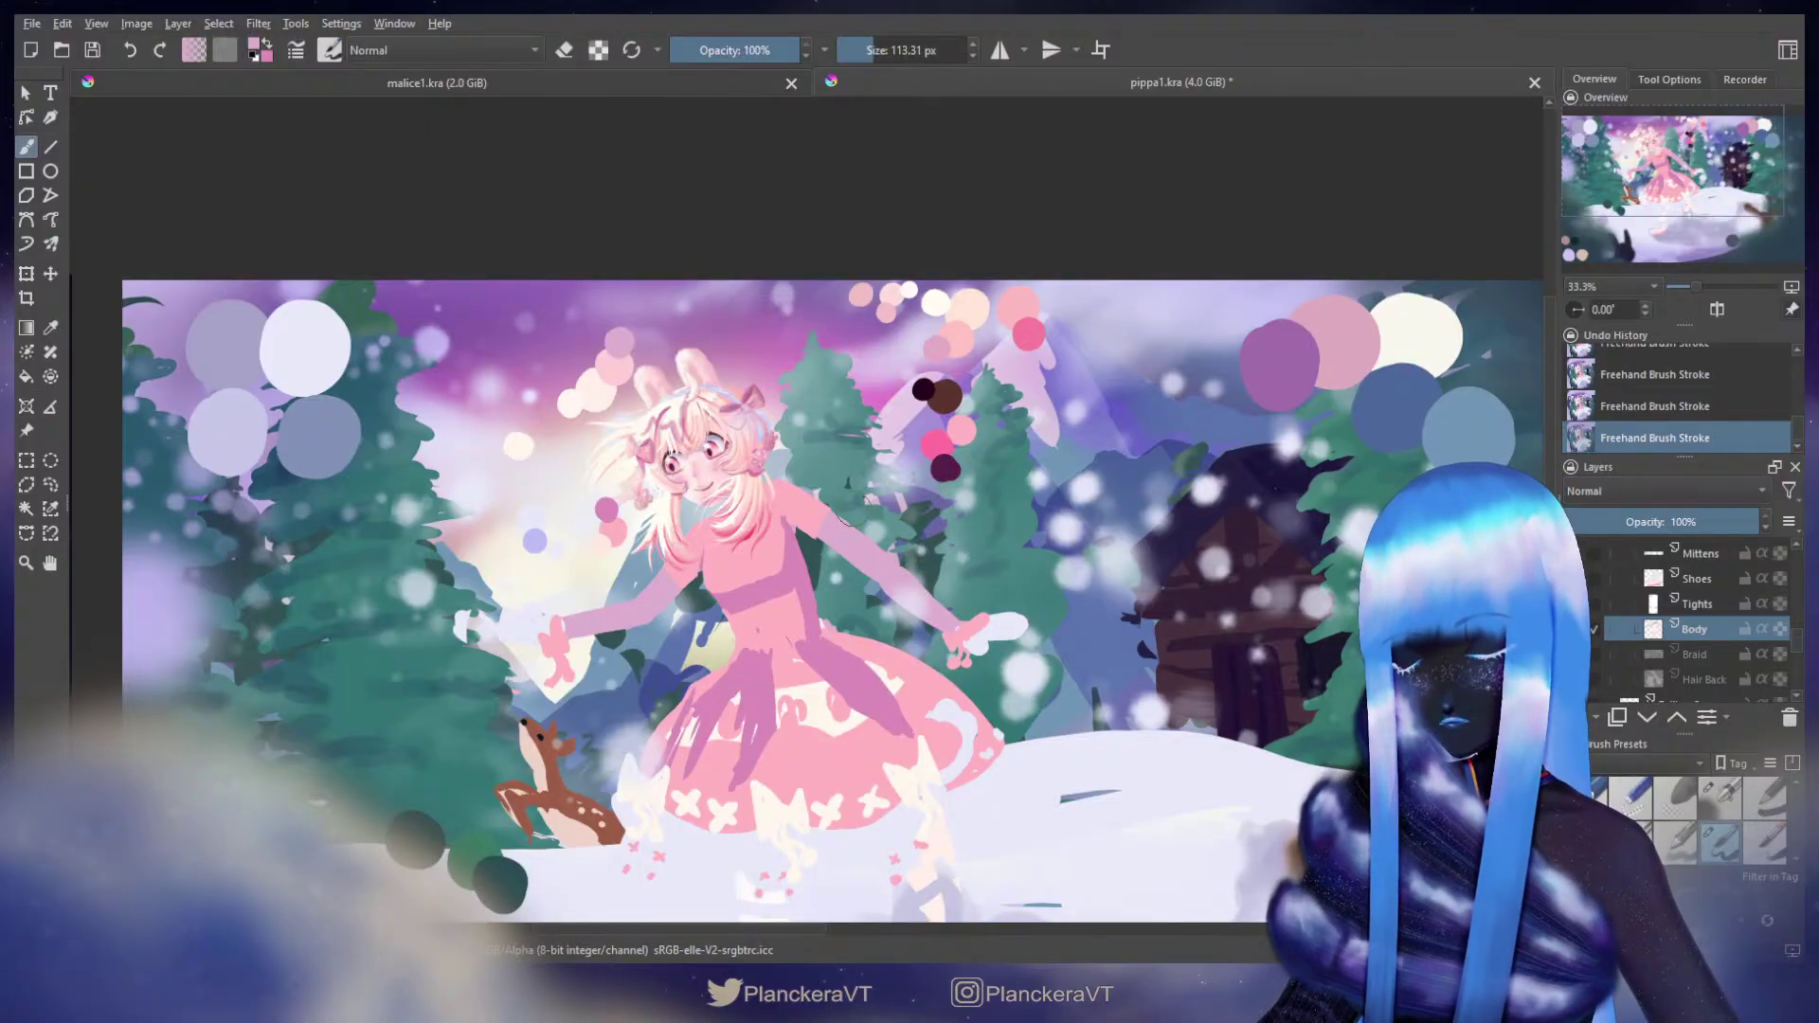
{"action": "left_click", "coordinate": [833, 520], "text": "shift"}
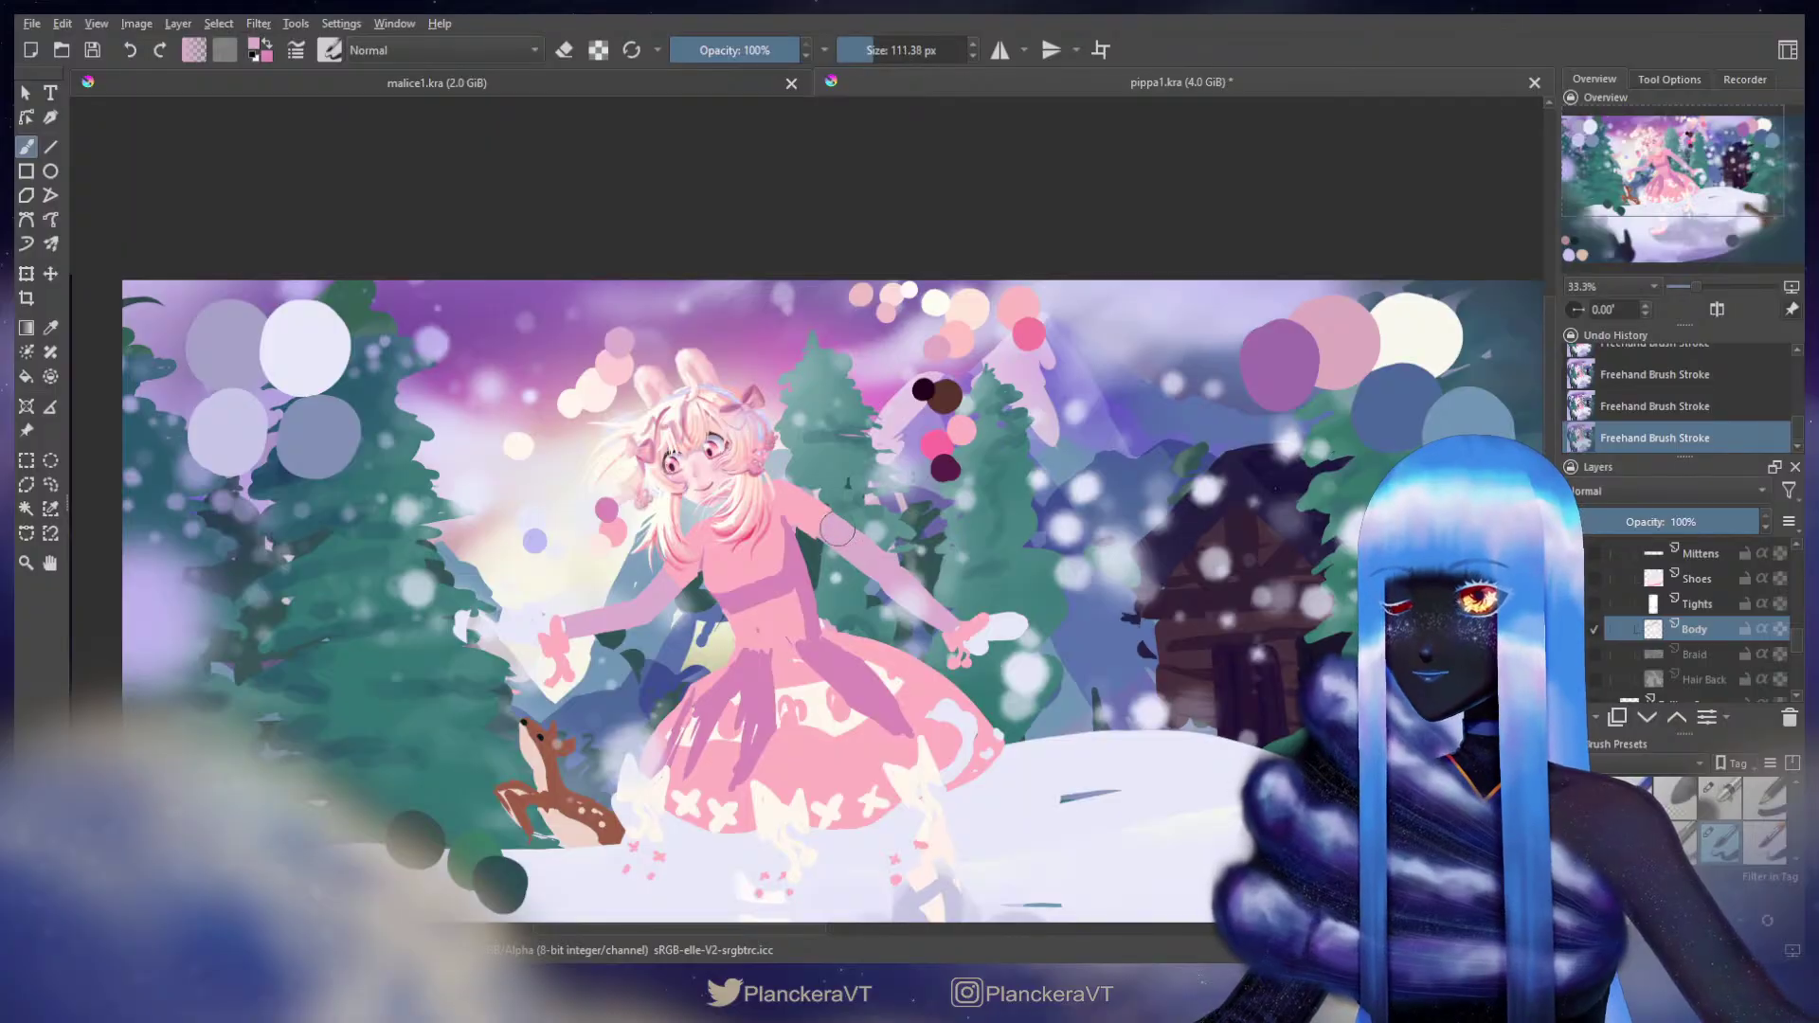
{"action": "key", "text": "ctrl+z"}
{"action": "left_click_drag", "start_coordinate": [872, 542], "coordinate": [835, 517]}
{"action": "key", "text": "ctrl+shift+z"}
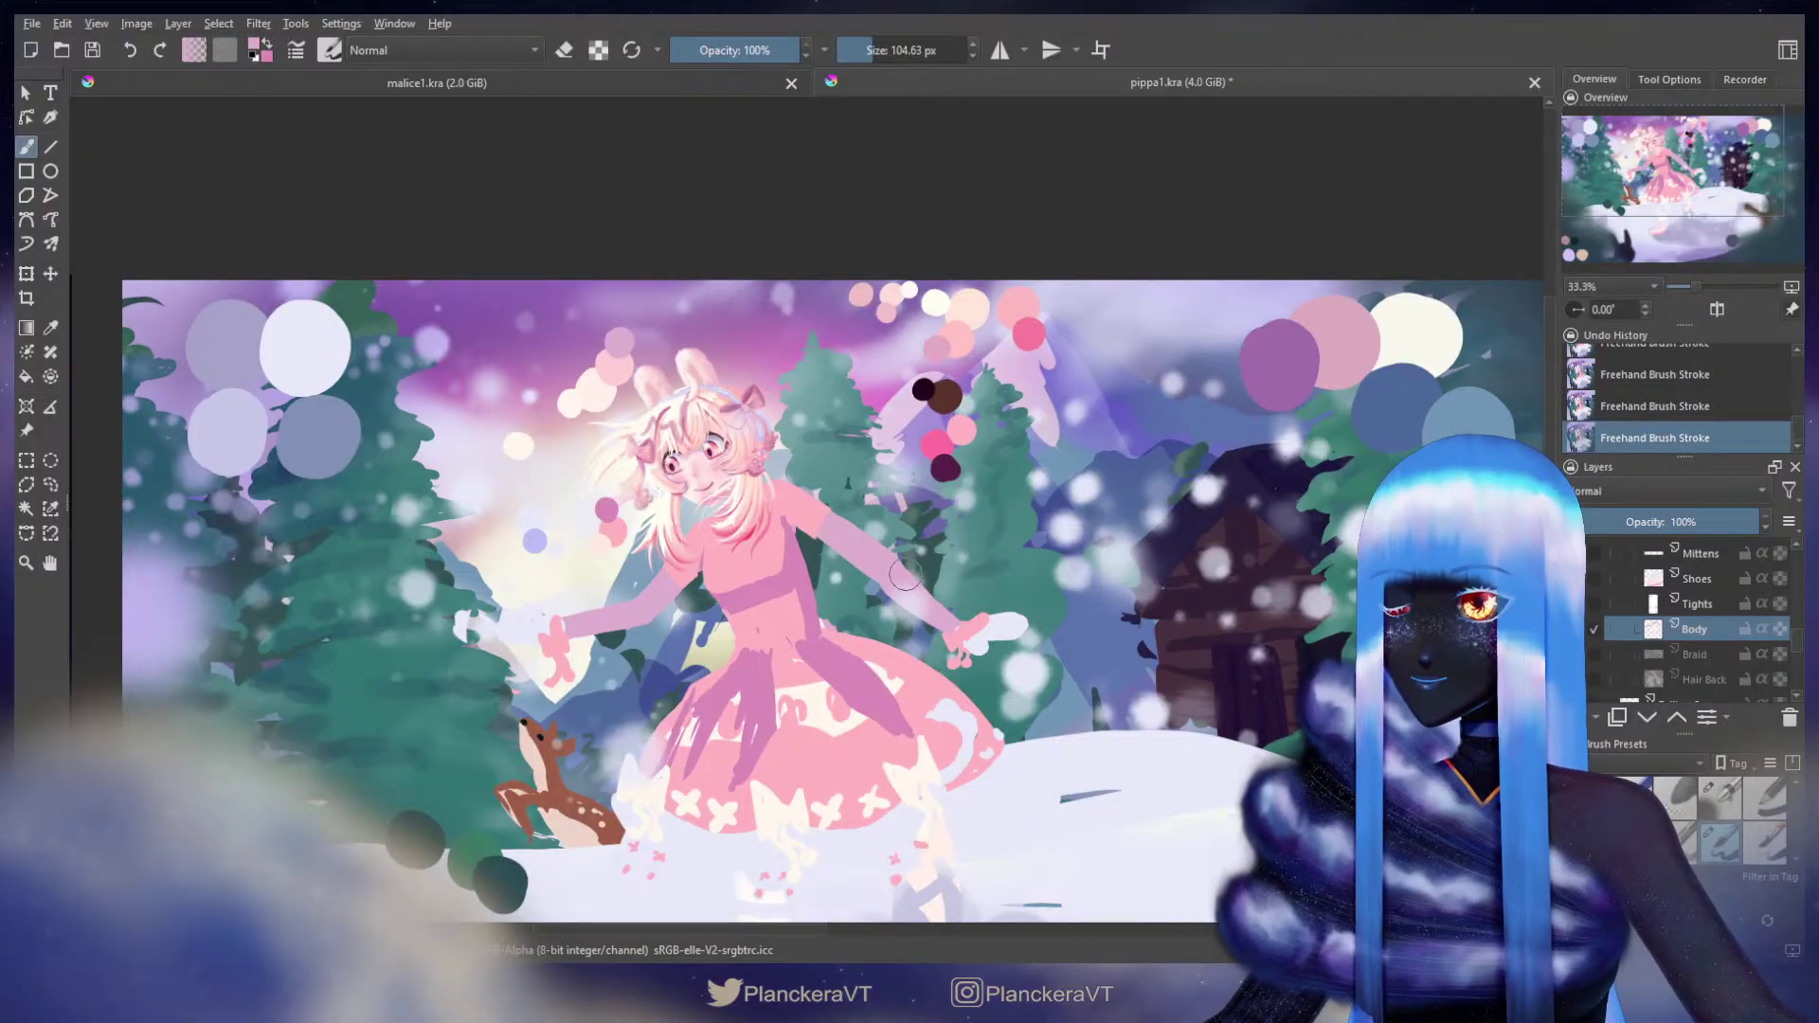
{"action": "key", "text": "ctrl+z"}
{"action": "mouse_move", "coordinate": [903, 569]}
{"action": "left_mouse_down"}
{"action": "mouse_move", "coordinate": [890, 558]}
{"action": "mouse_move", "coordinate": [909, 573]}
{"action": "left_mouse_up"}
{"action": "key", "text": "ctrl+shift+z"}
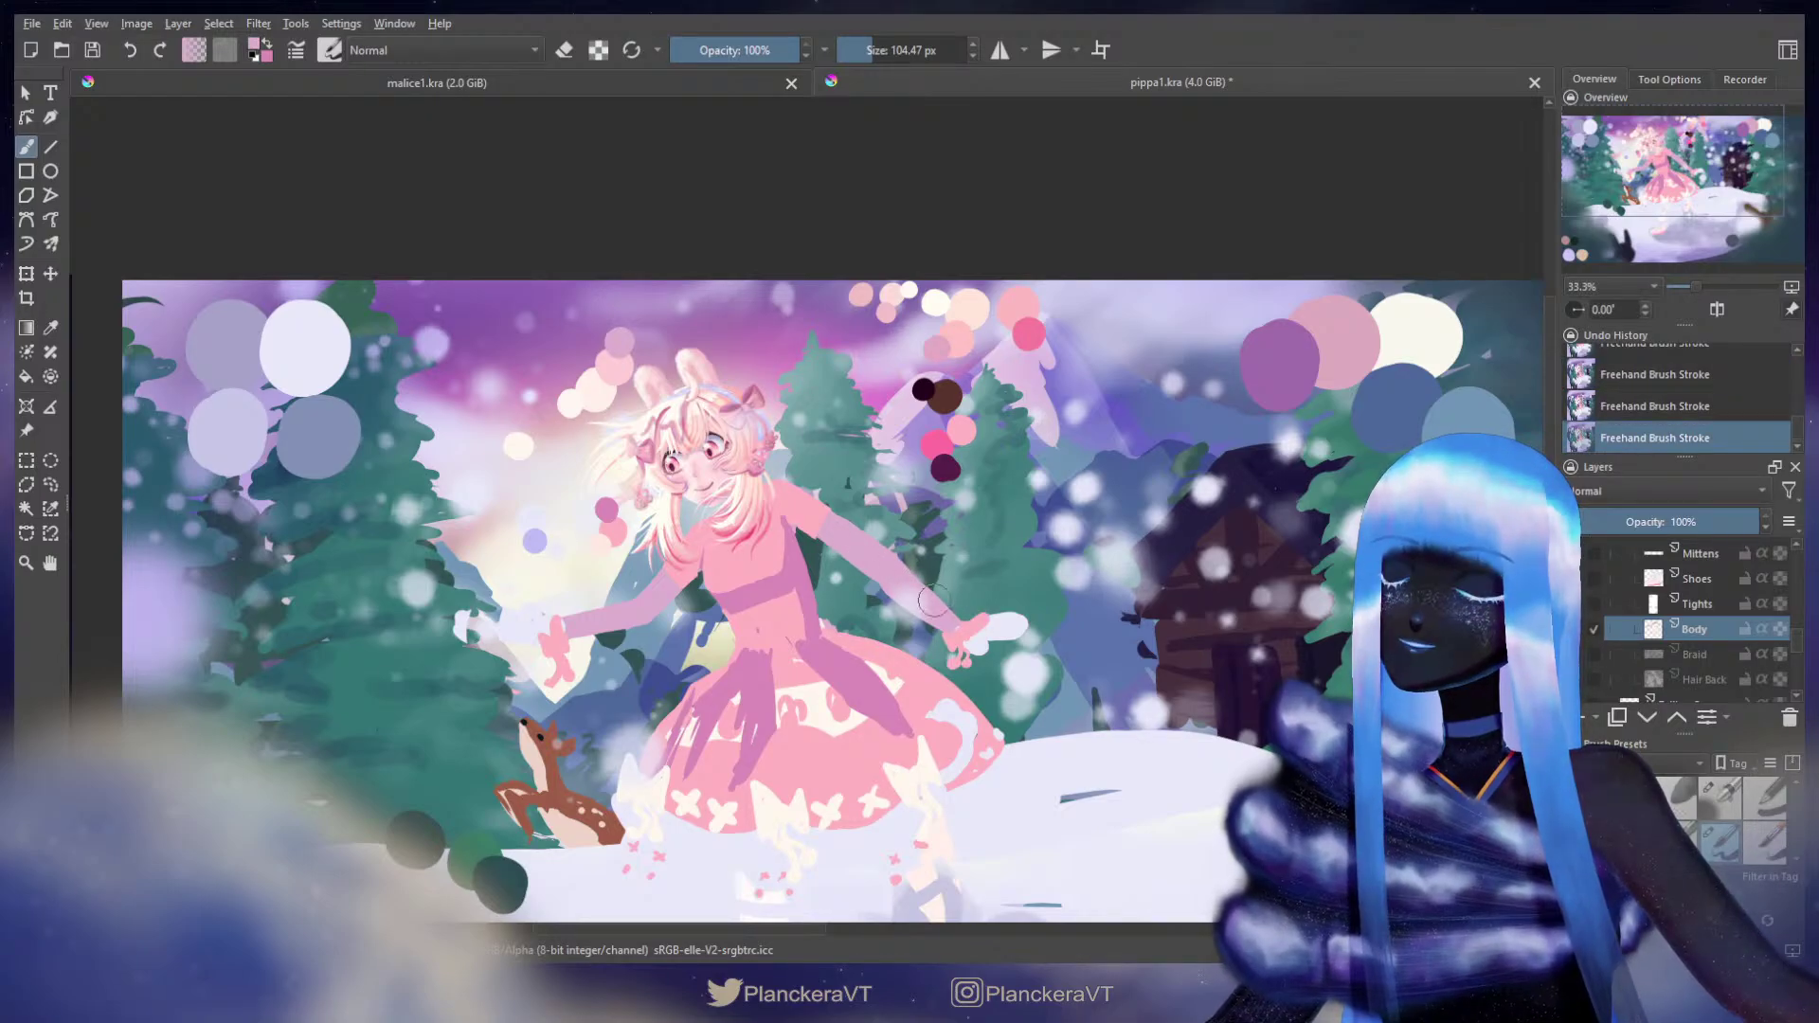
Step: Smooth the cabin-side arm below the sleeve and around the elbow, using a 67 px eraser and a mauve brush of about 77 px
{"action": "scroll", "coordinate": [925, 597], "scroll_direction": "up", "scroll_amount": 2}
{"action": "key", "text": "e"}
{"action": "mouse_move", "coordinate": [620, 388]}
{"action": "left_mouse_down"}
{"action": "mouse_move", "coordinate": [658, 519]}
{"action": "mouse_move", "coordinate": [692, 522]}
{"action": "mouse_move", "coordinate": [848, 629]}
{"action": "mouse_move", "coordinate": [778, 582]}
{"action": "left_mouse_up"}
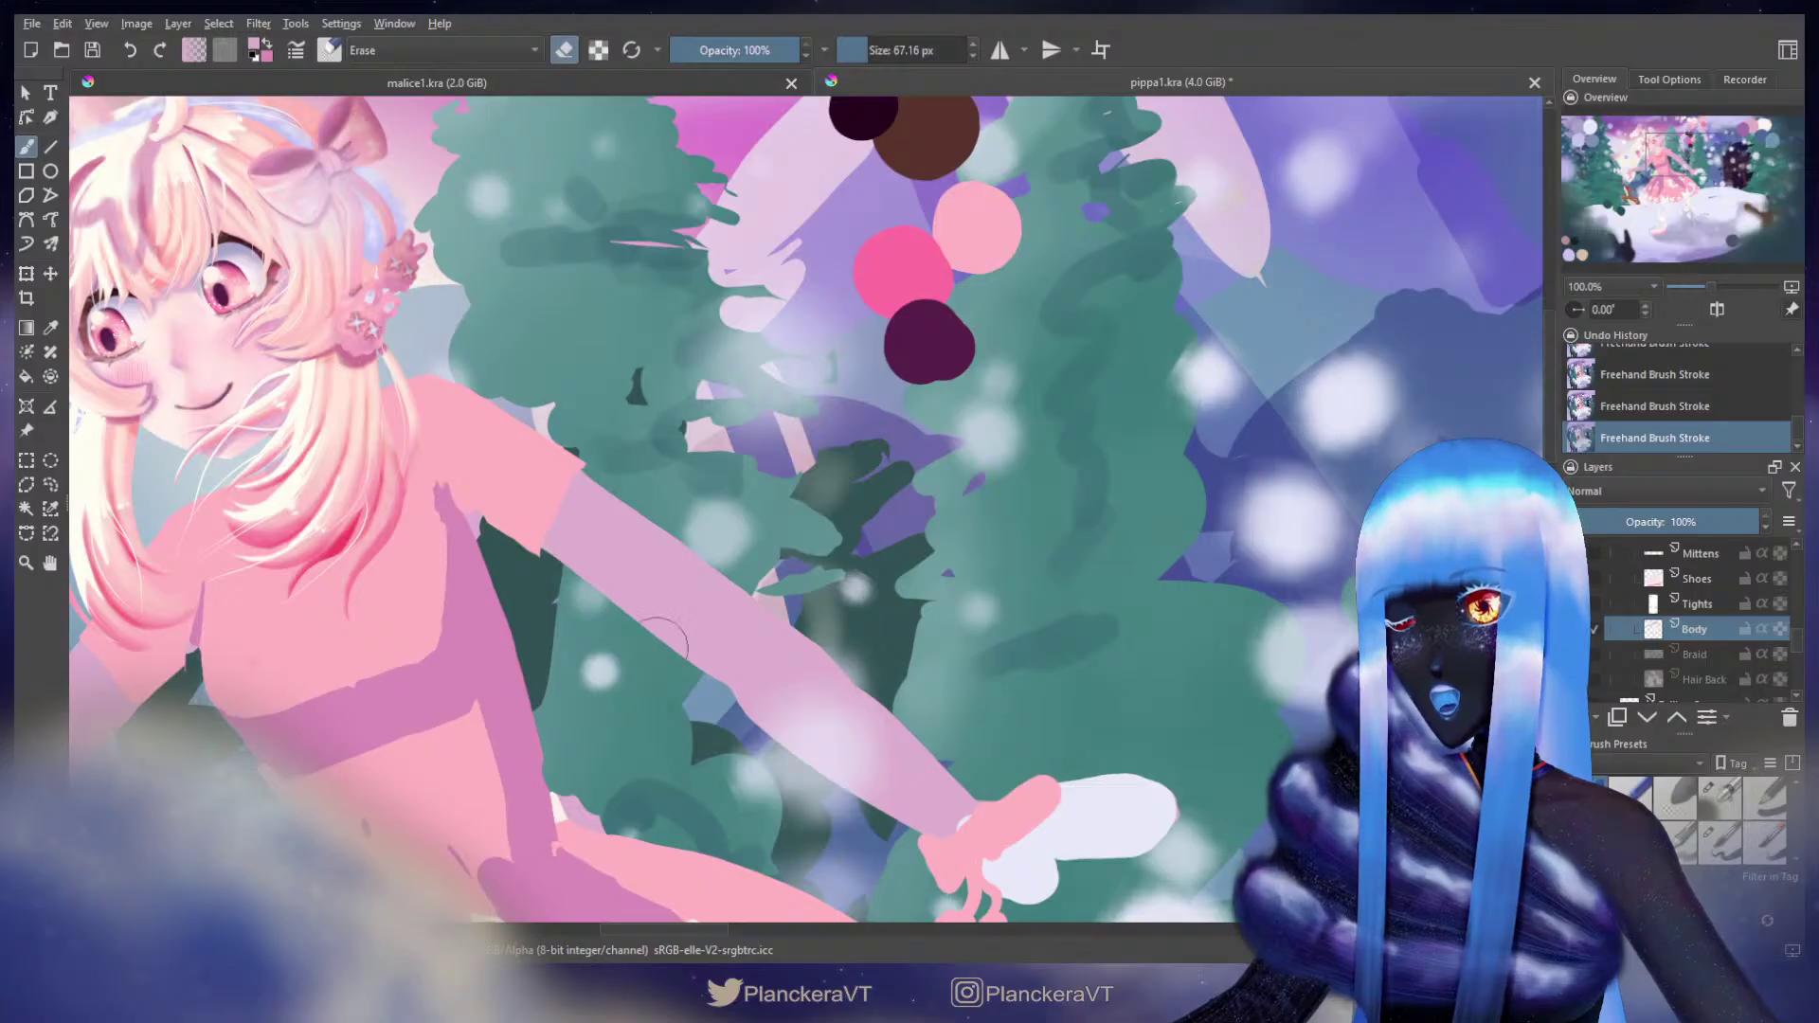
{"action": "key", "text": "e"}
{"action": "left_click_drag", "start_coordinate": [559, 520], "coordinate": [538, 521]}
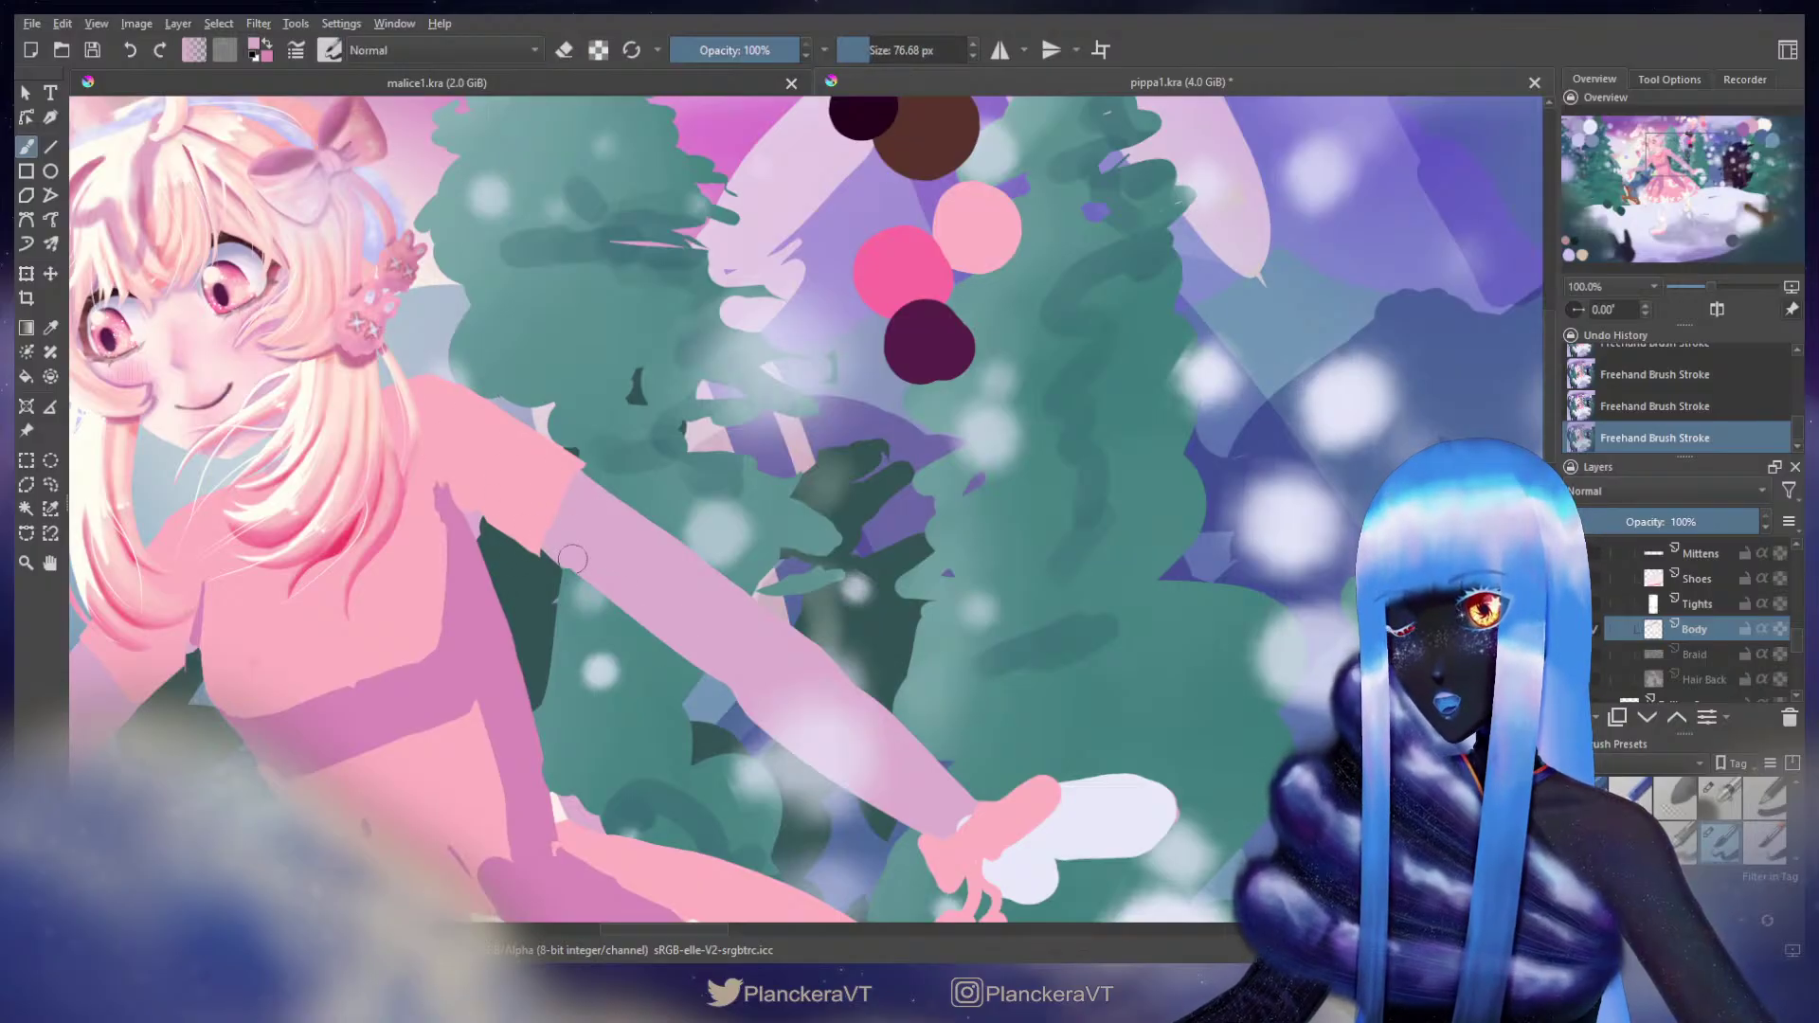
{"action": "mouse_move", "coordinate": [722, 664]}
{"action": "left_mouse_down"}
{"action": "mouse_move", "coordinate": [794, 660]}
{"action": "mouse_move", "coordinate": [791, 538]}
{"action": "left_mouse_up"}
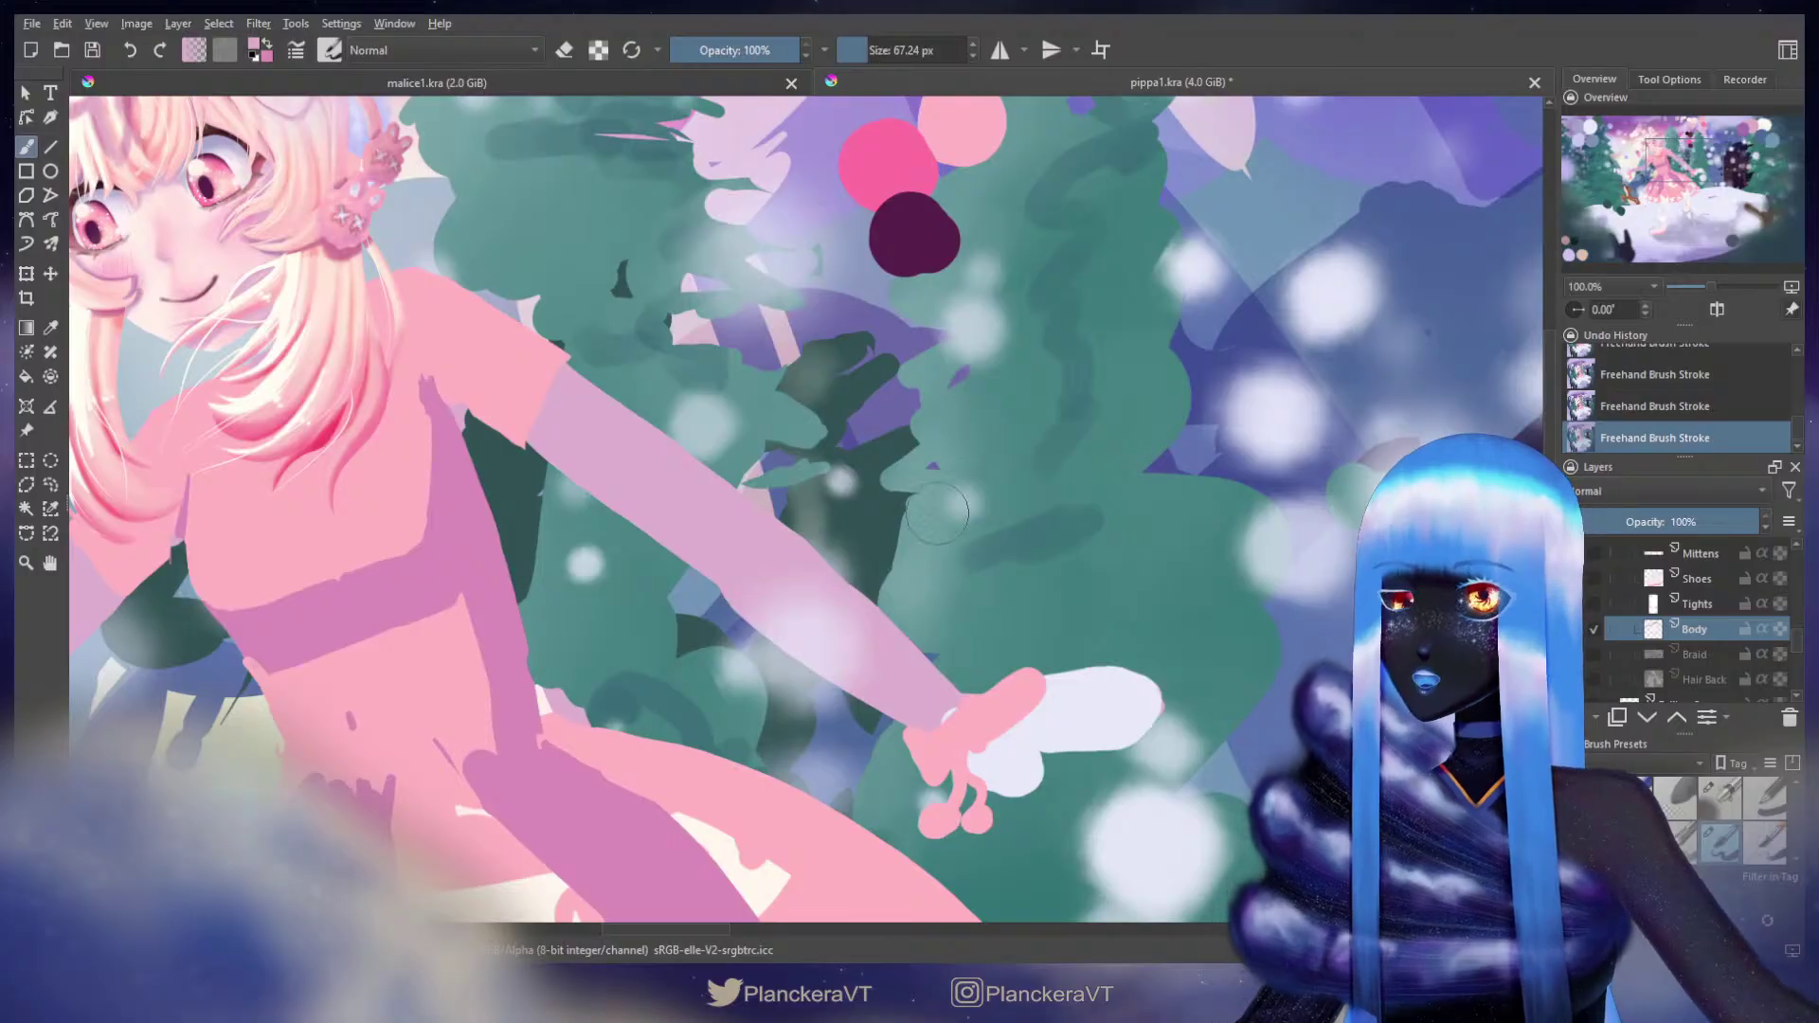
Step: Warp the elbow of the cabin-side arm on the Body layer with the Transform tool's Liquify brush and apply it
{"action": "left_click_drag", "start_coordinate": [968, 475], "coordinate": [1196, 393]}
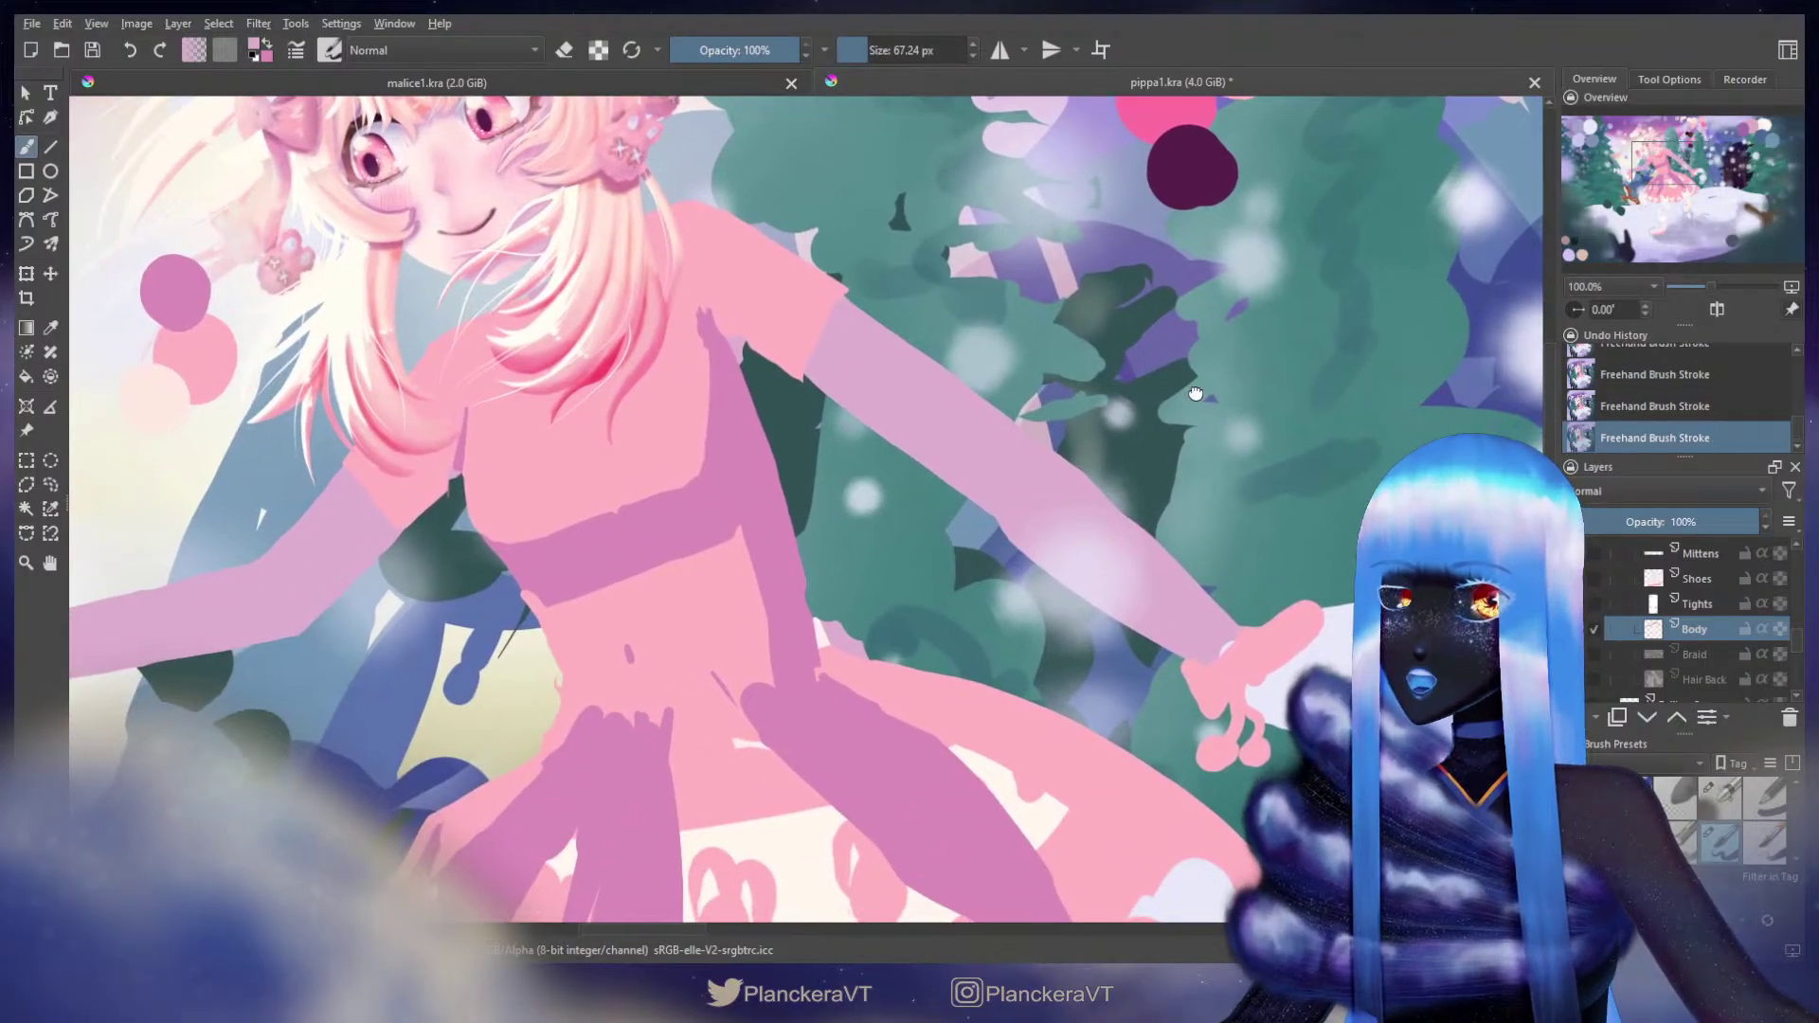
{"action": "key", "text": "ctrl+t"}
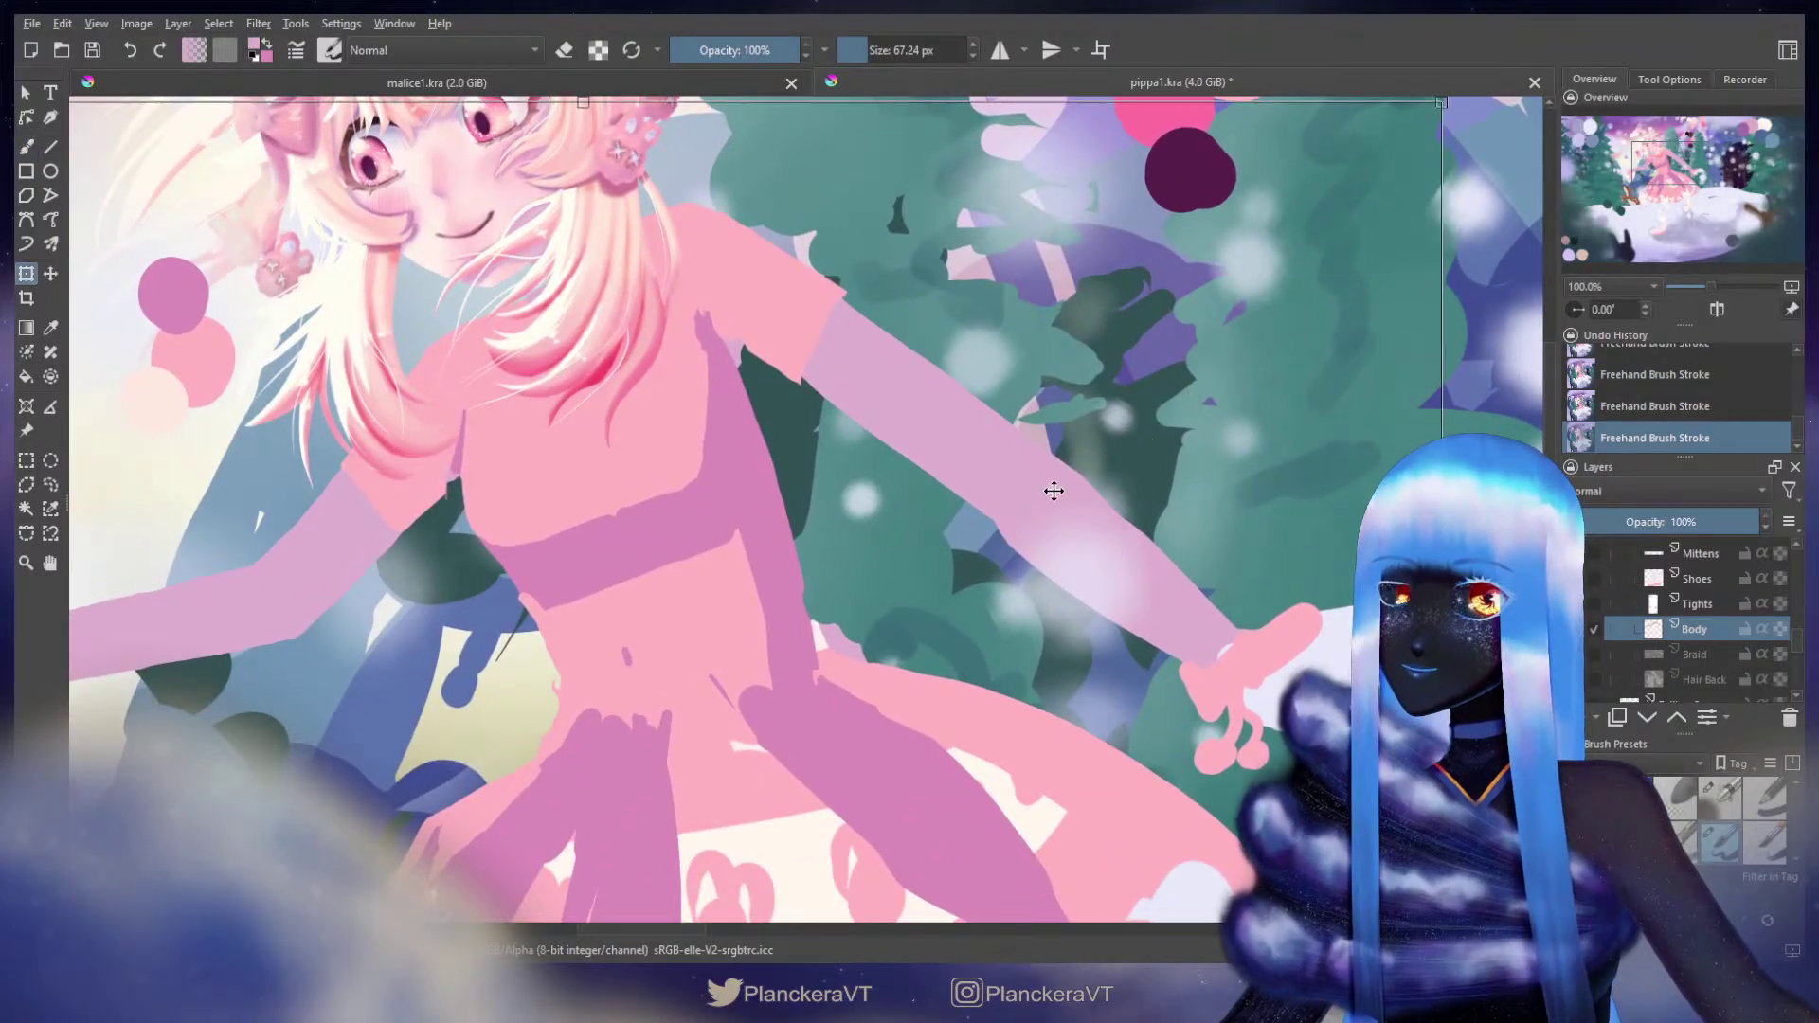
{"action": "left_click_drag", "start_coordinate": [1032, 492], "coordinate": [981, 458]}
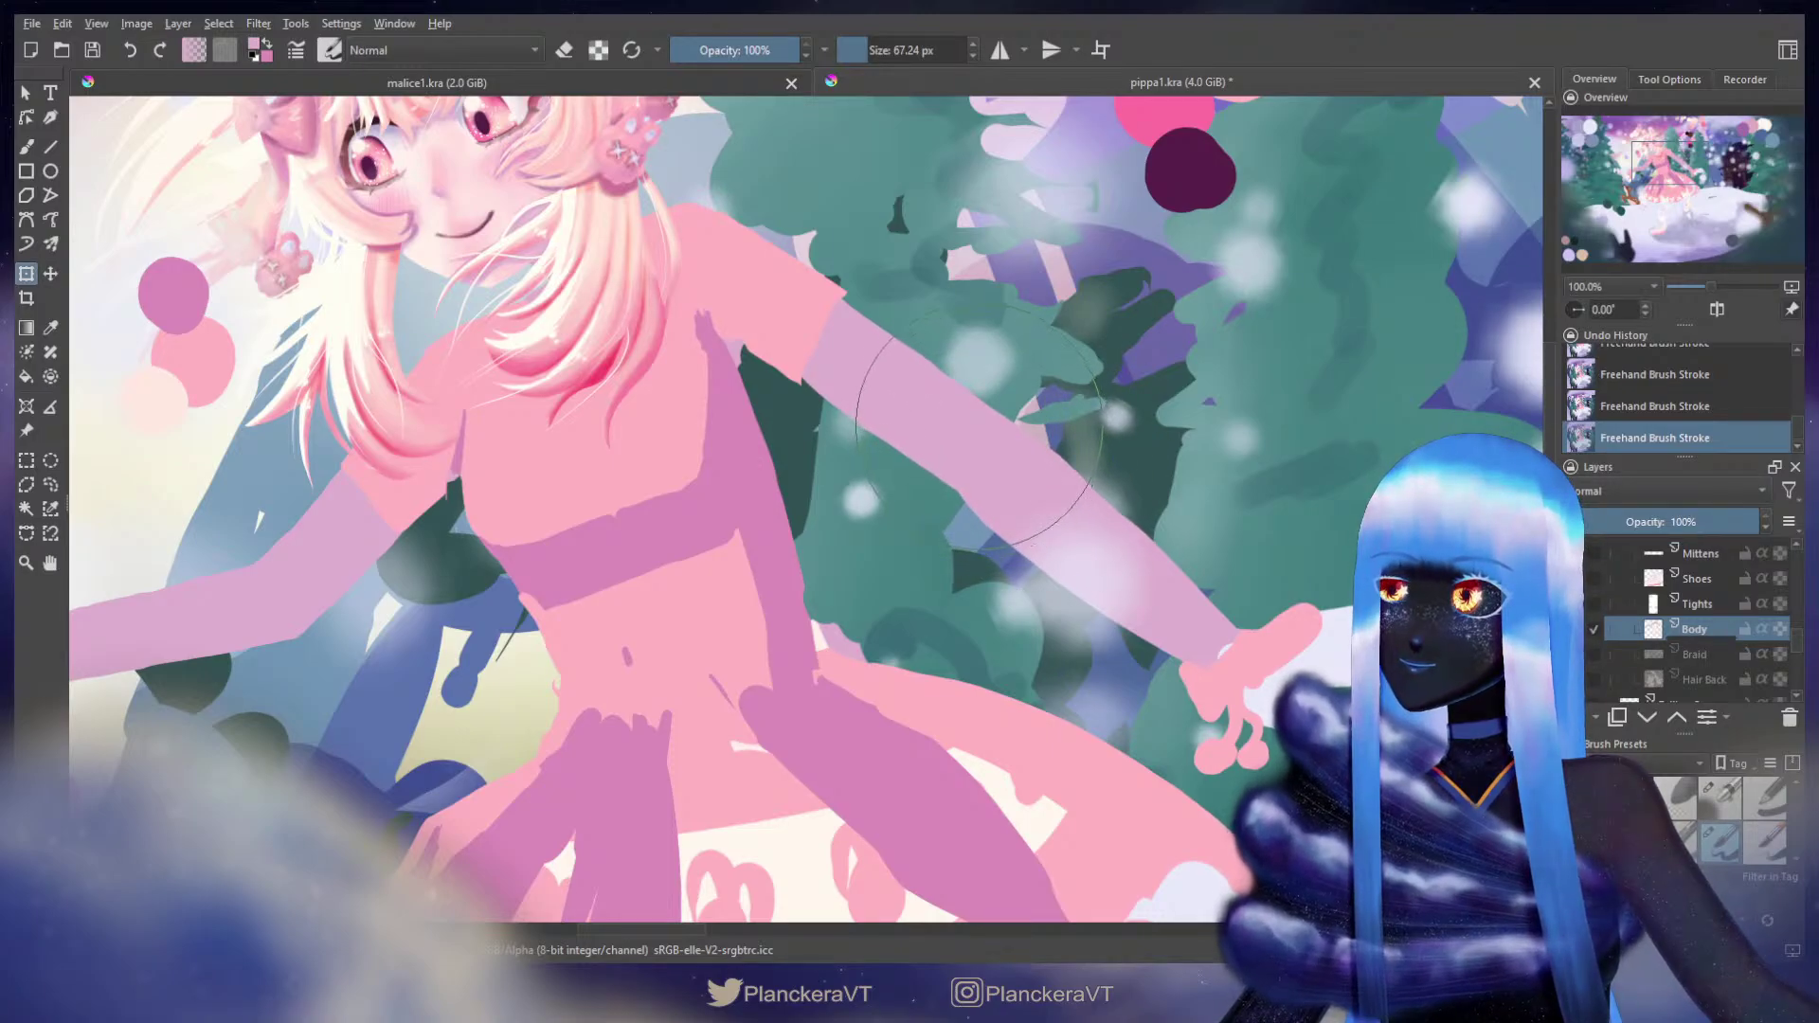
{"action": "left_click_drag", "start_coordinate": [1018, 453], "coordinate": [1074, 555]}
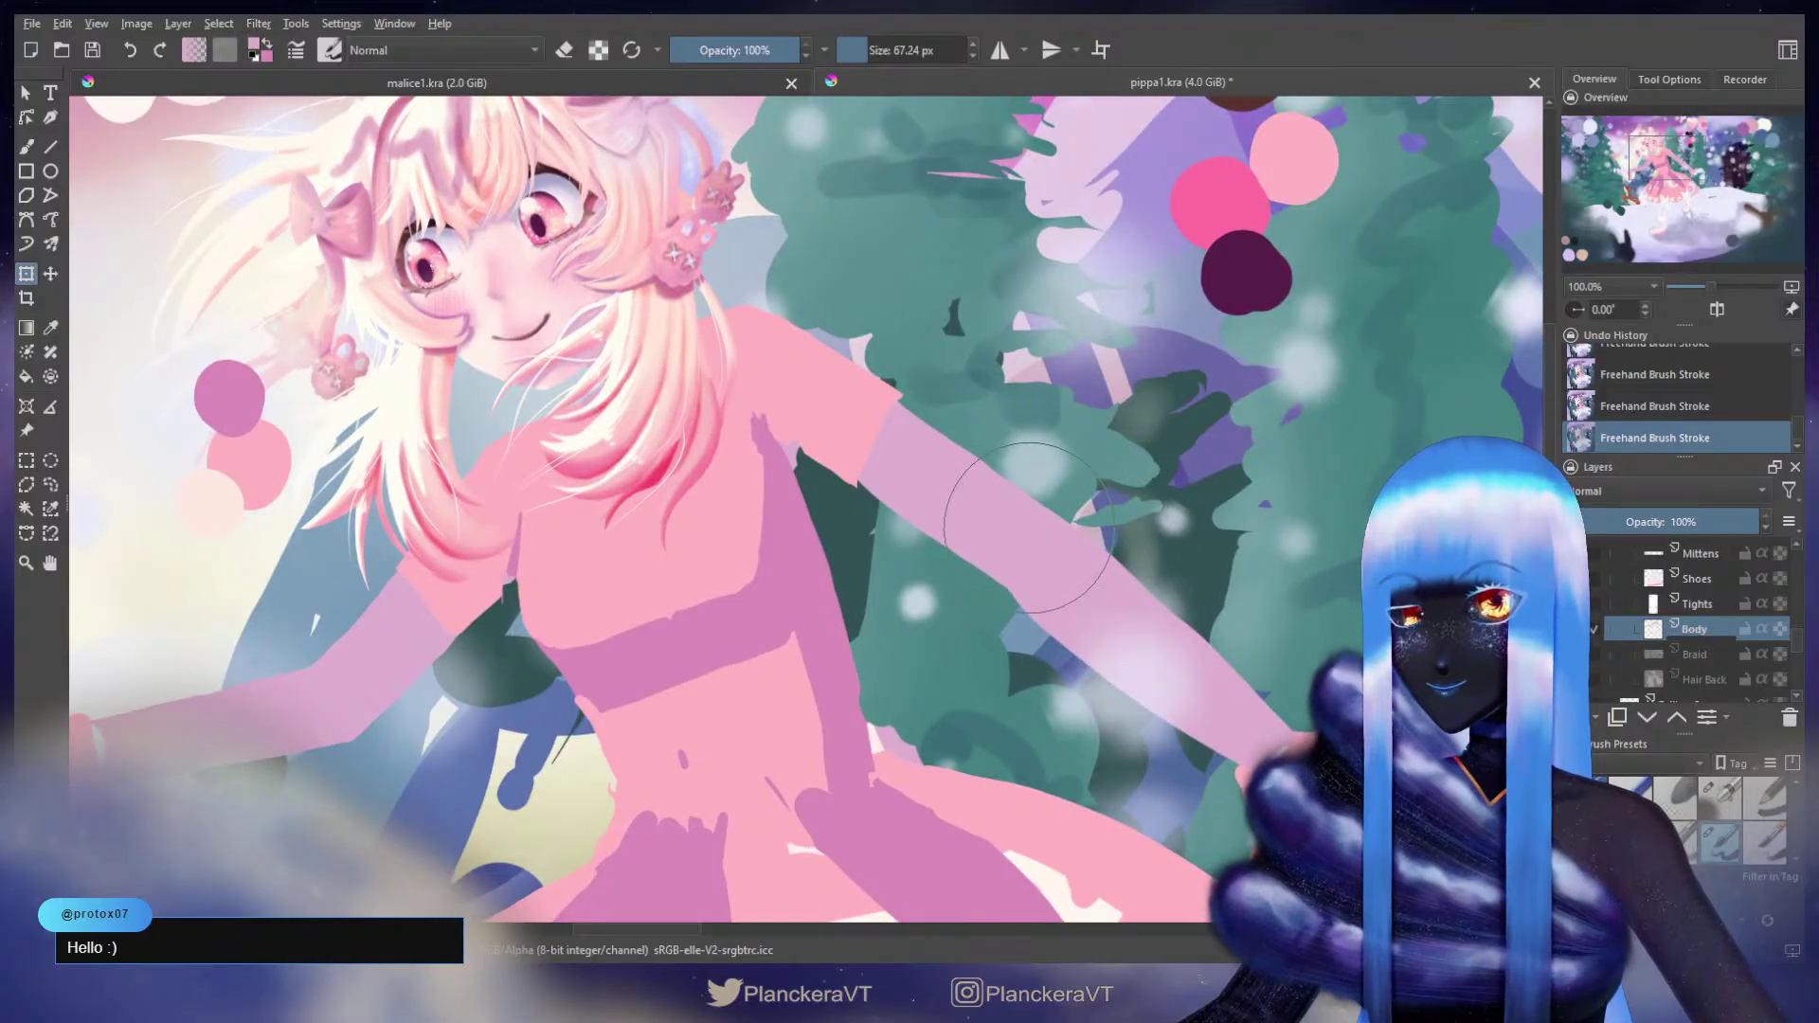
{"action": "key", "text": "b"}
Step: Clean up the cabin-side forearm's outline from elbow to wrist with a 60 px mauve brush and an eraser of about 40 px
{"action": "mouse_move", "coordinate": [1054, 522]}
{"action": "left_mouse_down"}
{"action": "mouse_move", "coordinate": [946, 480]}
{"action": "mouse_move", "coordinate": [1014, 569]}
{"action": "left_mouse_up"}
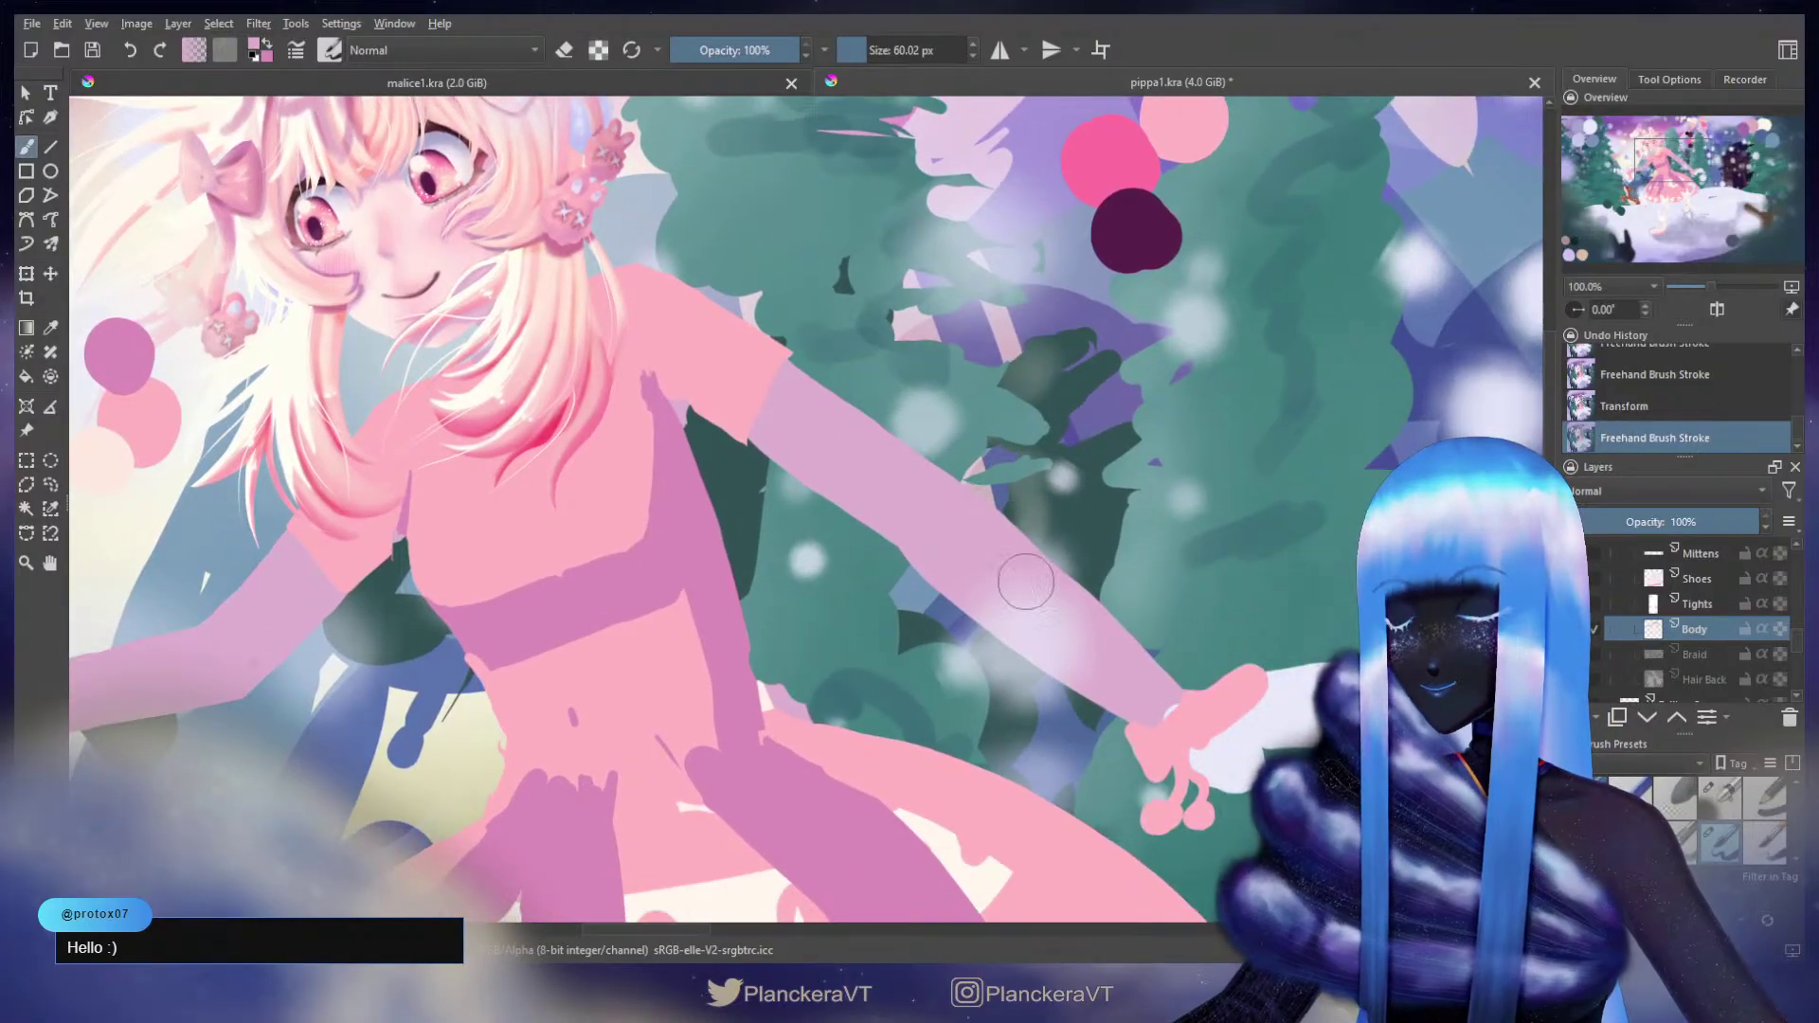
{"action": "key", "text": "/"}
{"action": "key", "text": "["}
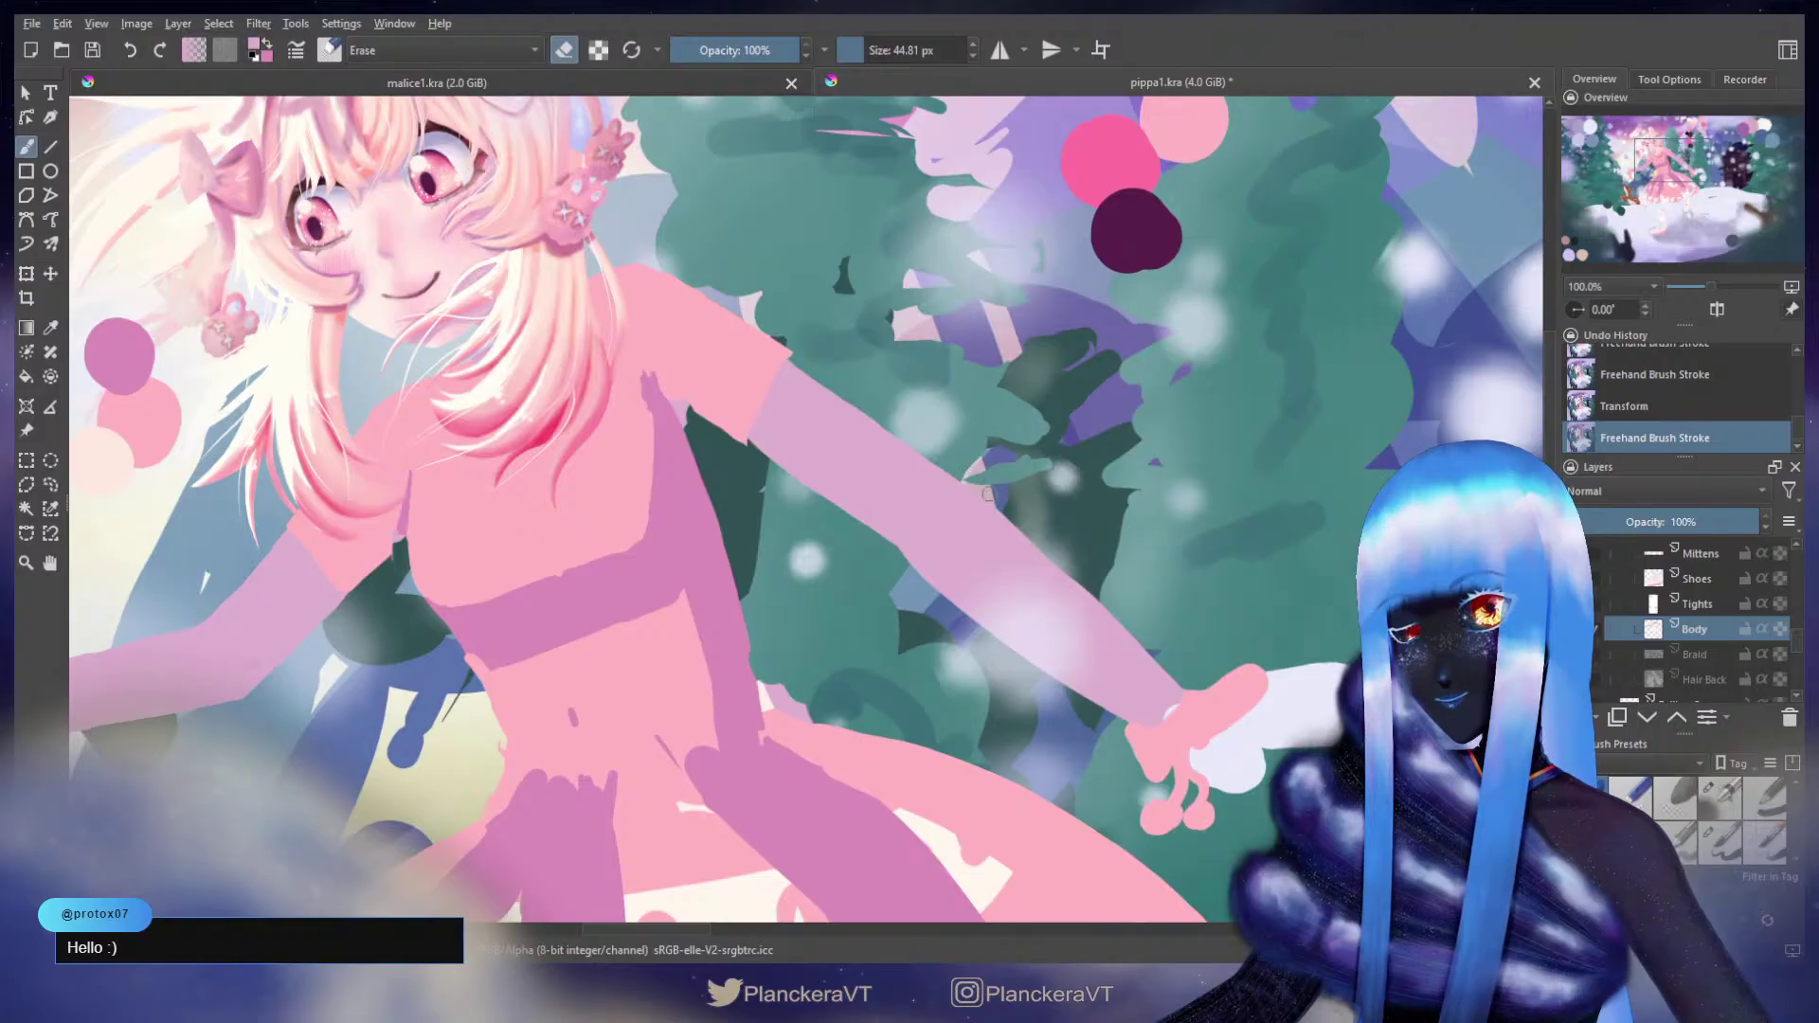
{"action": "key", "text": "bracketleft"}
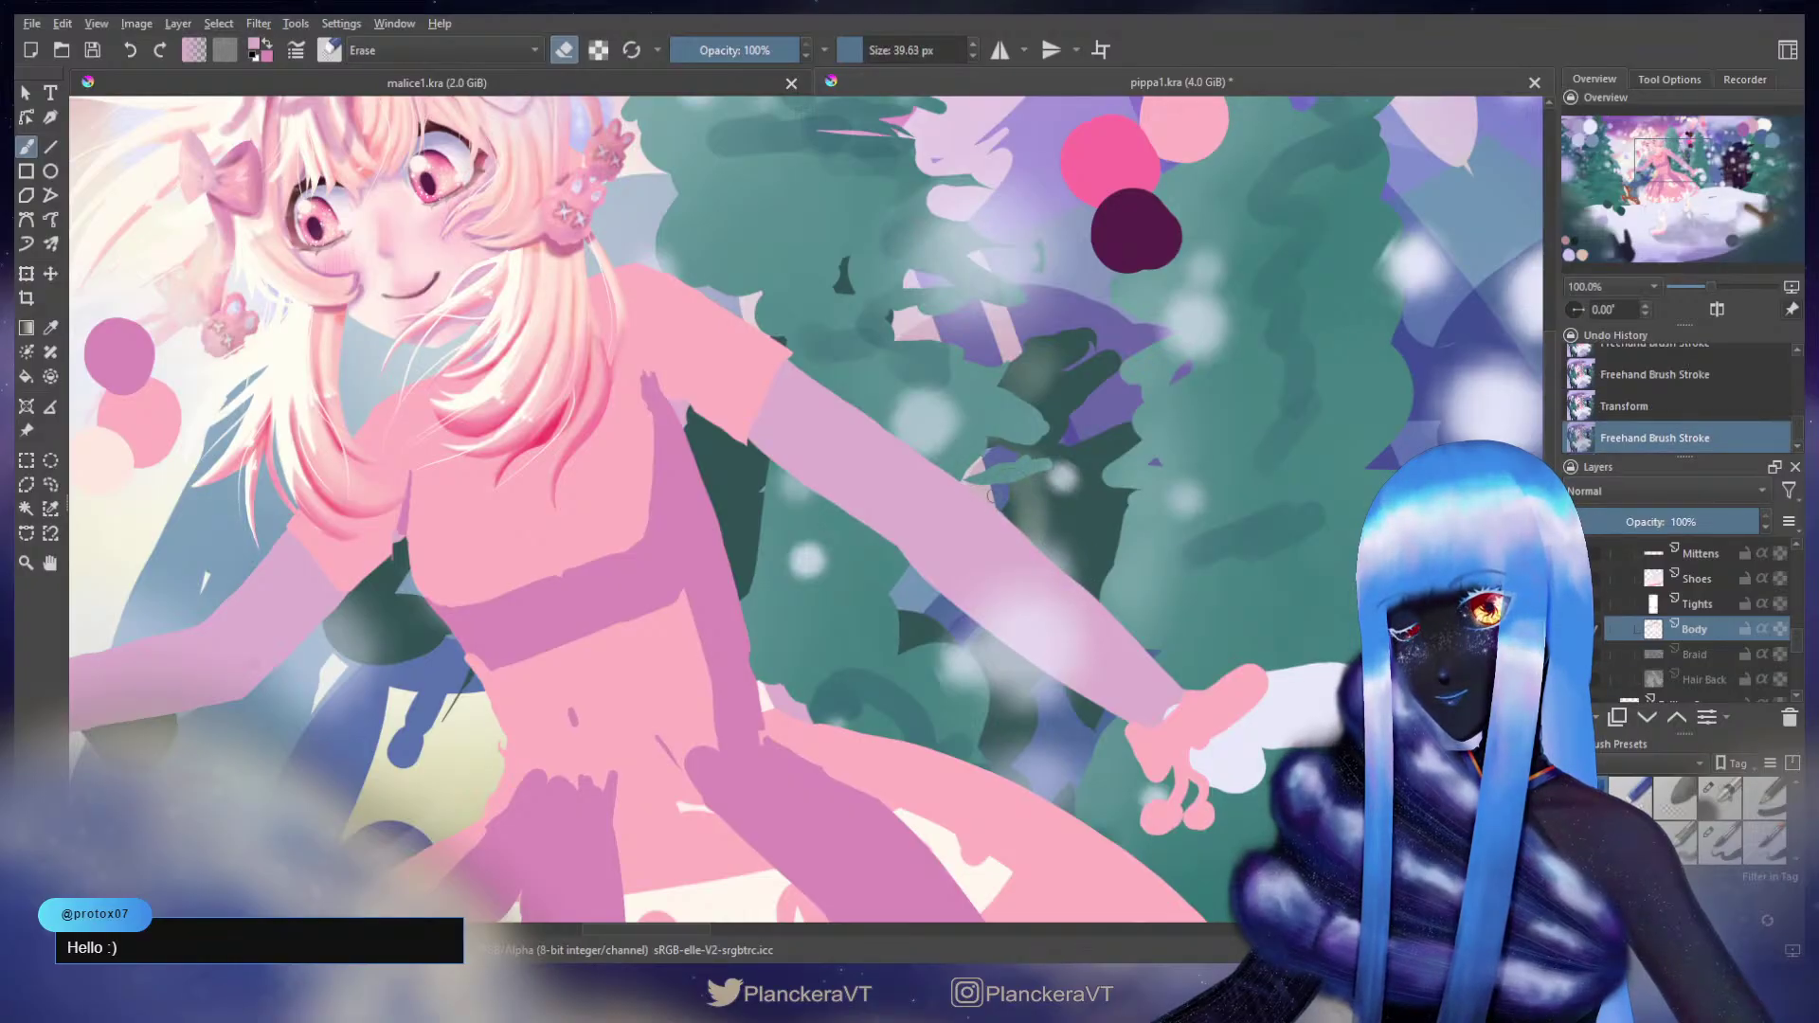
{"action": "left_click_drag", "start_coordinate": [1068, 561], "coordinate": [1139, 642]}
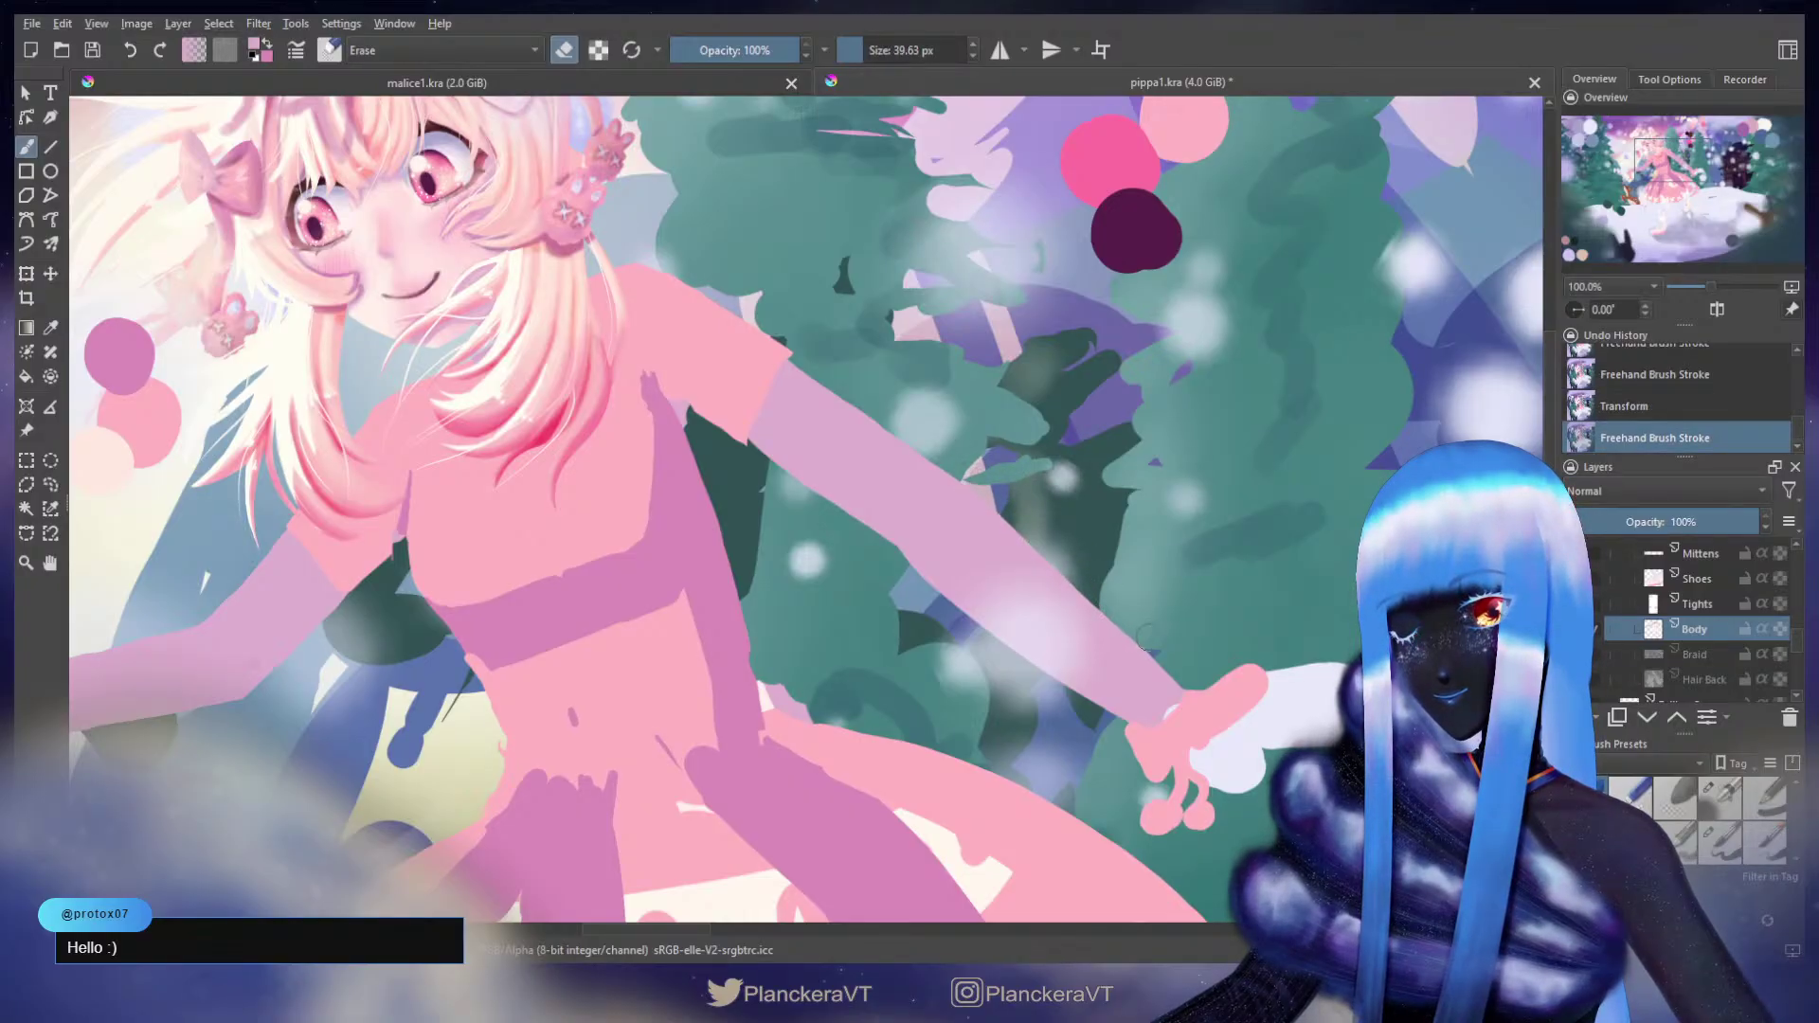
{"action": "left_click_drag", "start_coordinate": [974, 621], "coordinate": [1161, 757]}
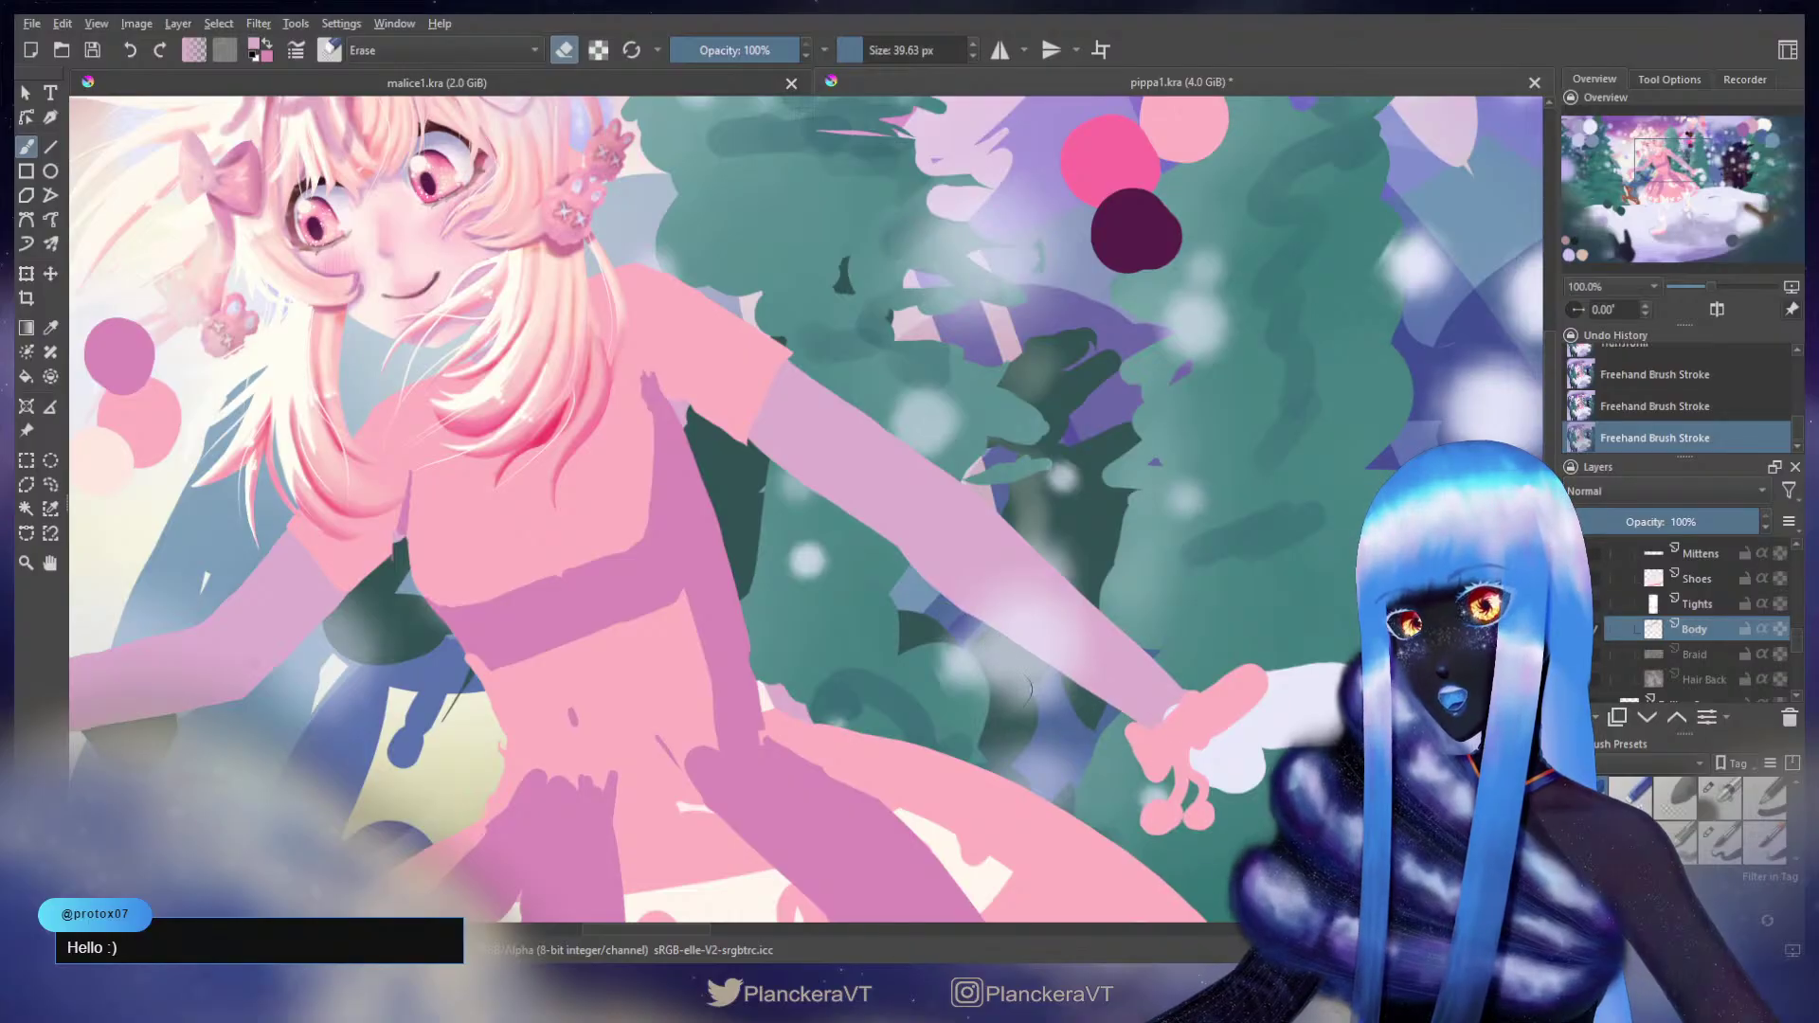
{"action": "left_click_drag", "start_coordinate": [833, 587], "coordinate": [1023, 621]}
Step: Lock alpha on the Body layer and recolour the legs mauve with a brush of about 768 px
{"action": "scroll", "coordinate": [1096, 616], "scroll_direction": "down", "scroll_amount": 3}
{"action": "left_click_drag", "start_coordinate": [1207, 710], "coordinate": [1247, 535]}
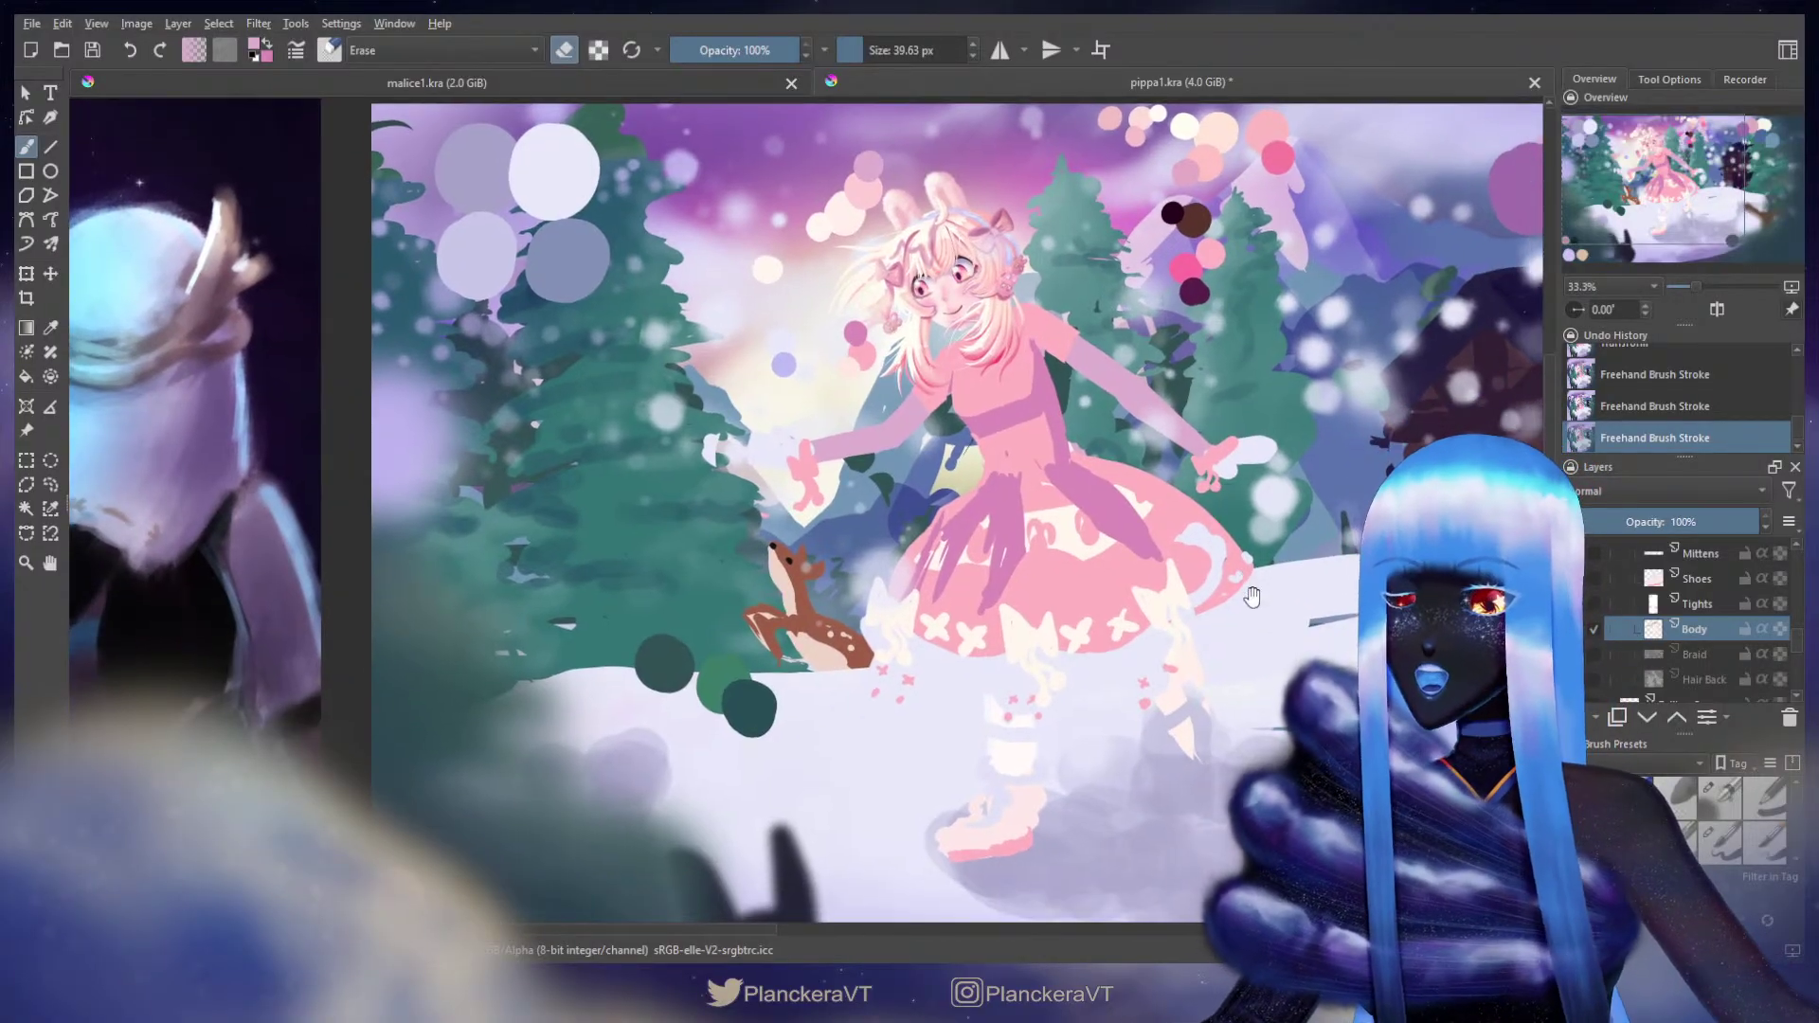
{"action": "left_click_drag", "start_coordinate": [1248, 536], "coordinate": [1201, 521]}
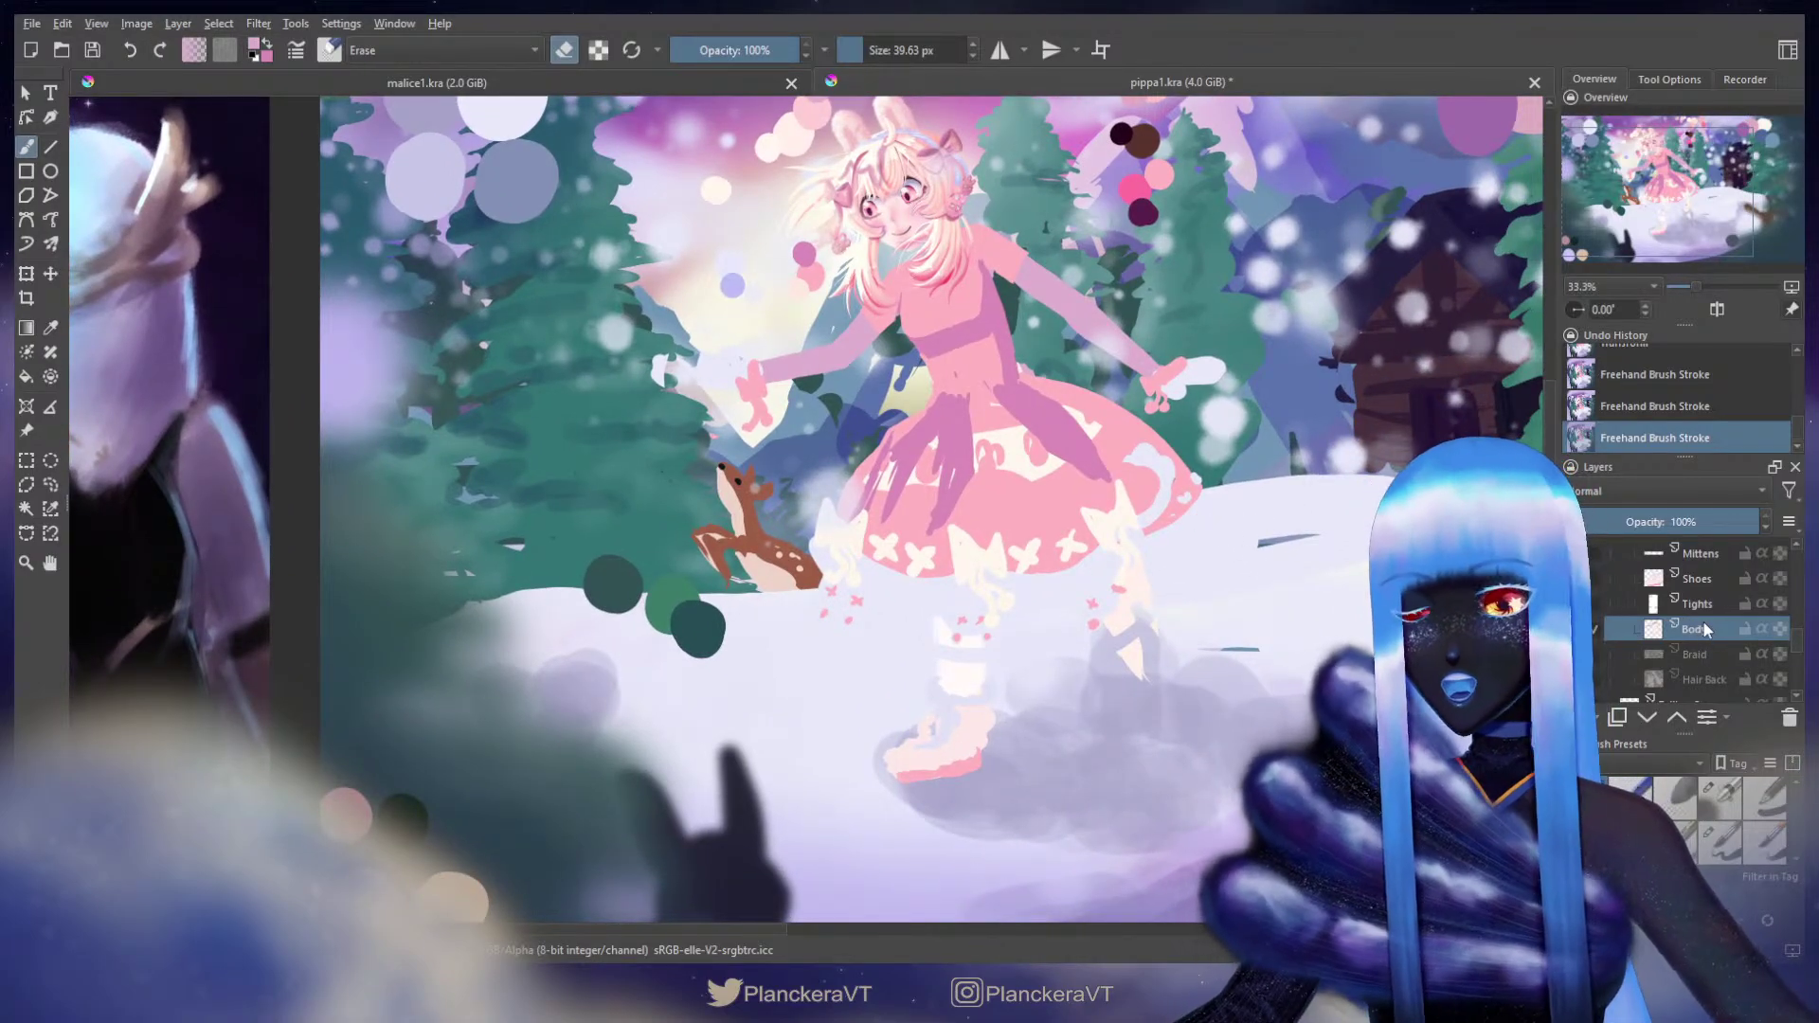
{"action": "key", "text": "e"}
{"action": "left_click", "coordinate": [1779, 630]}
{"action": "mouse_move", "coordinate": [1058, 569]}
{"action": "left_mouse_down", "text": "shift"}
{"action": "mouse_move", "coordinate": [1280, 569]}
{"action": "mouse_move", "coordinate": [981, 666]}
{"action": "mouse_move", "coordinate": [1127, 648]}
{"action": "mouse_move", "coordinate": [1047, 641]}
{"action": "mouse_move", "coordinate": [1089, 658]}
{"action": "left_mouse_up", "text": "shift"}
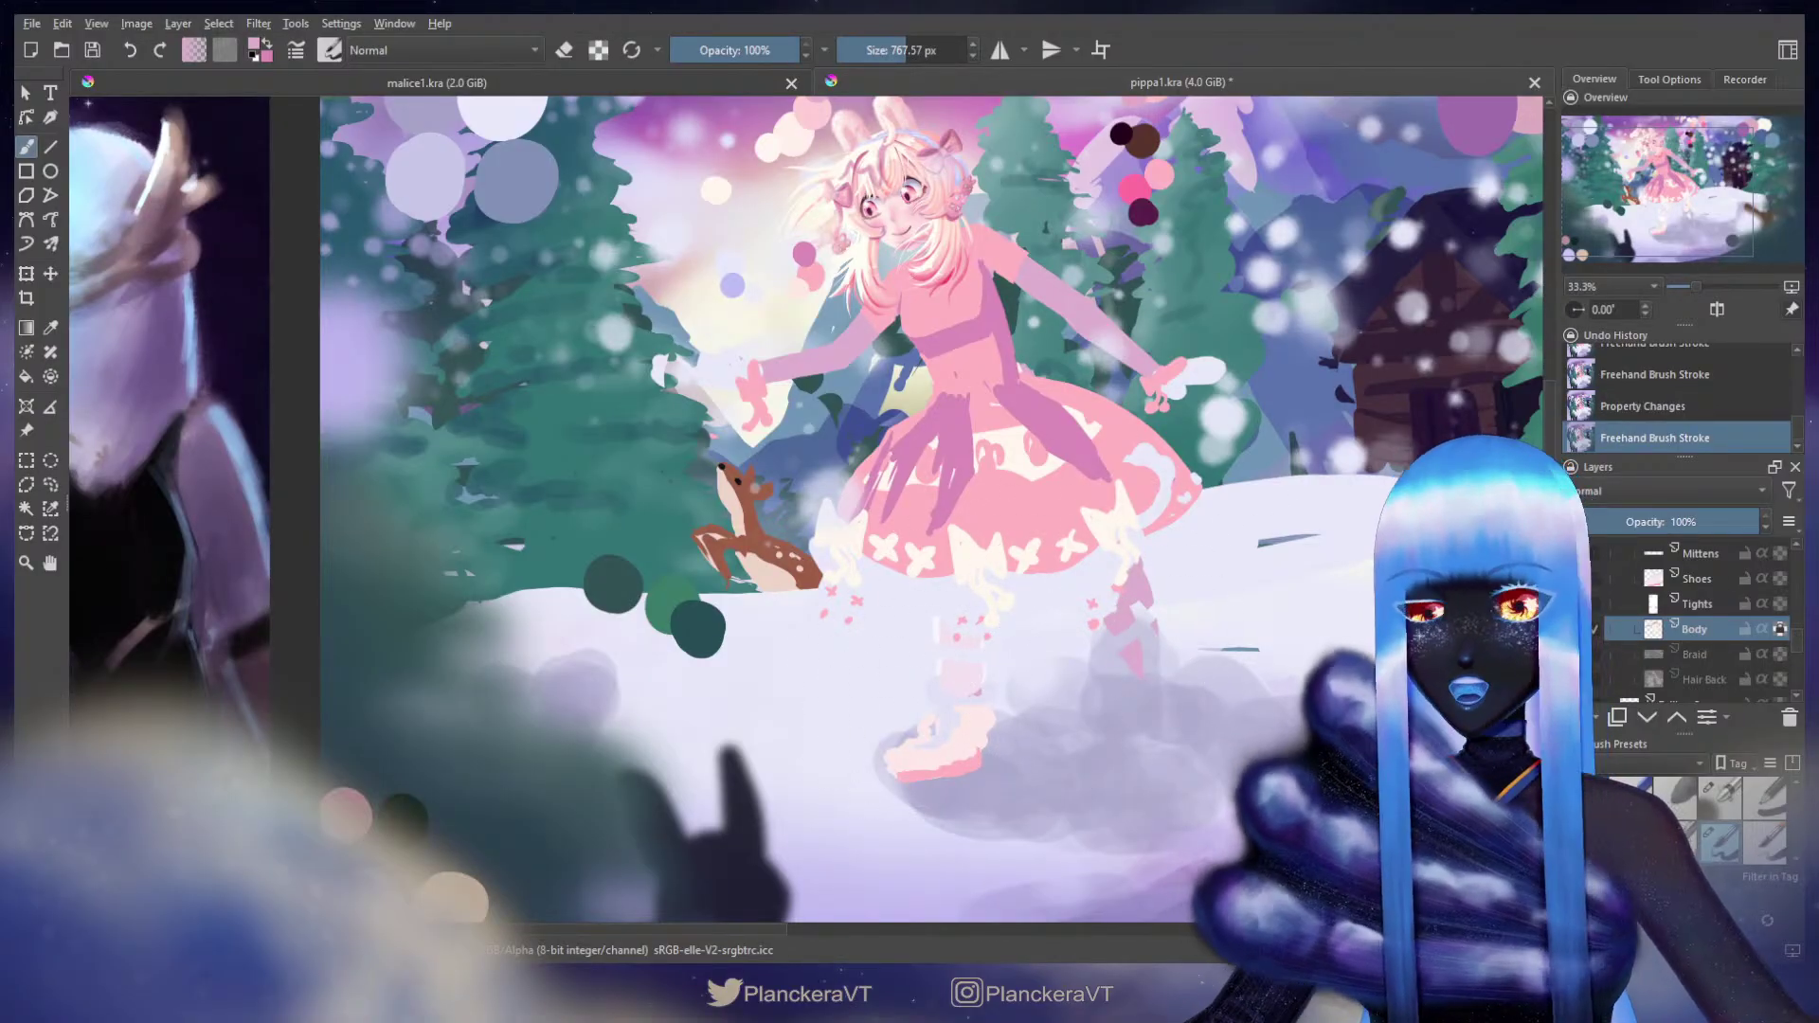
Step: Hide the Tights and Shoes layers to expose the bare legs on the Body layer
{"action": "left_click", "coordinate": [1574, 603]}
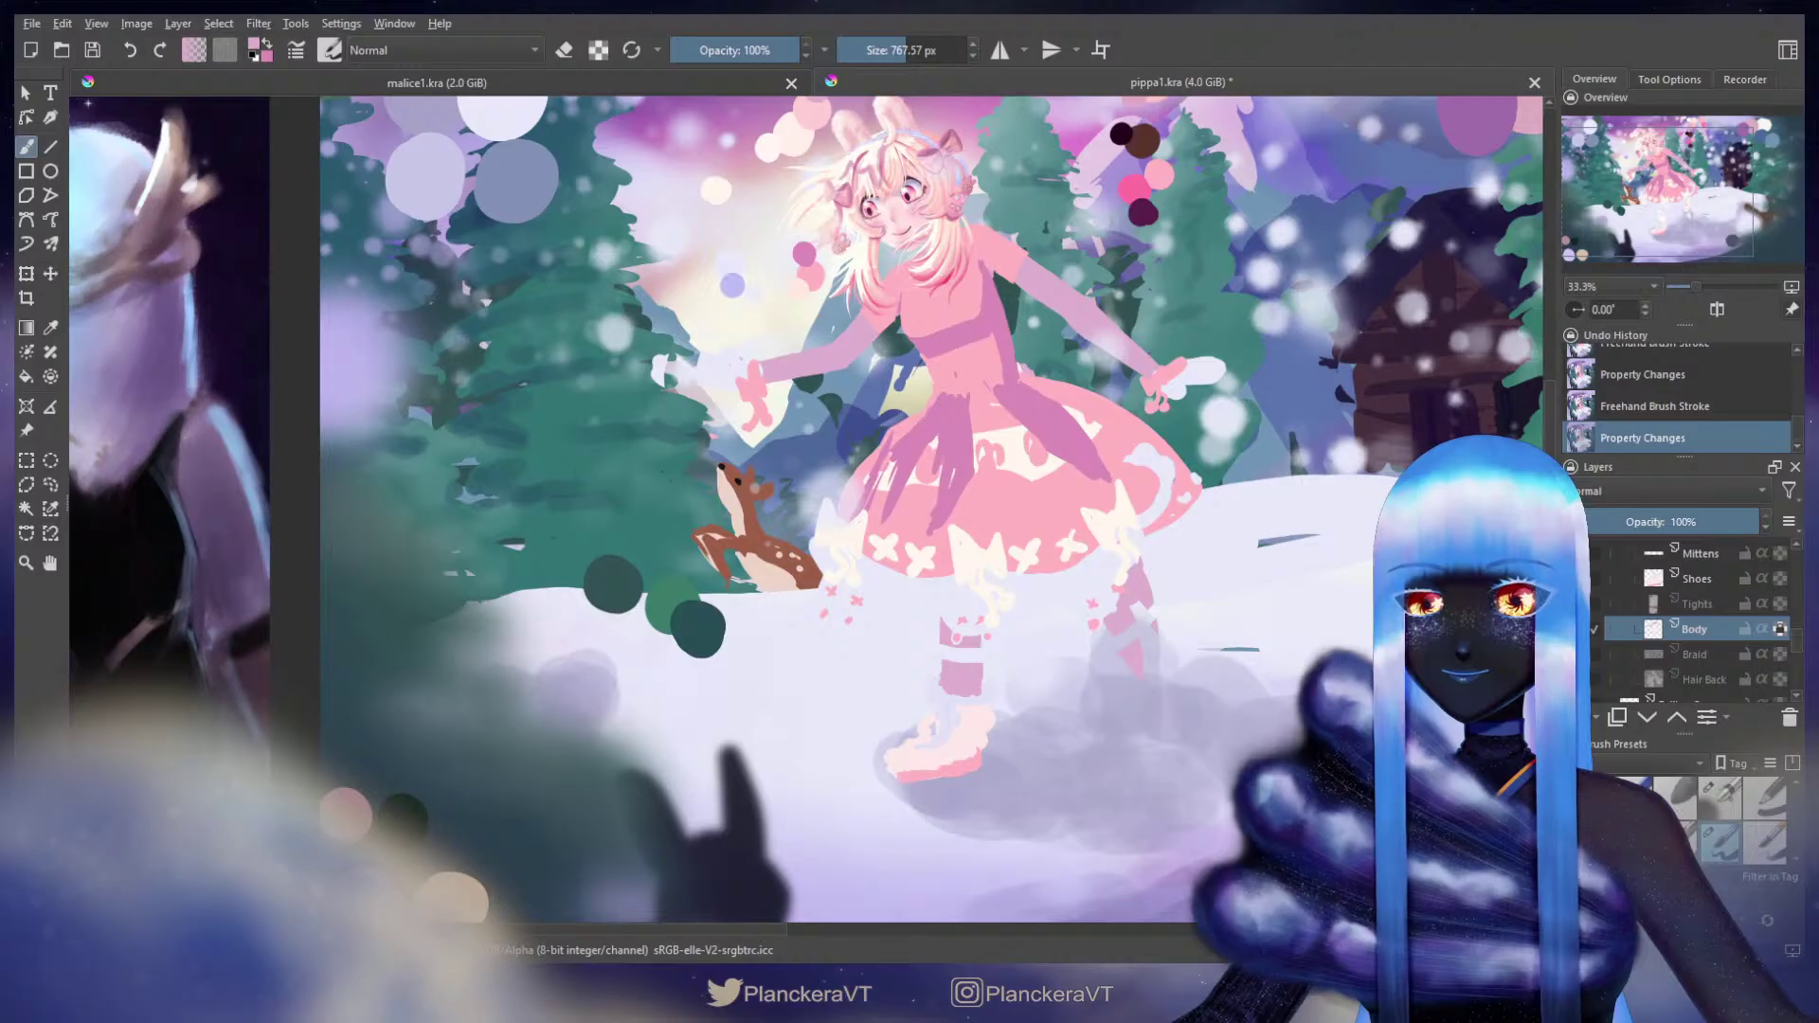
{"action": "scroll", "coordinate": [1039, 670], "scroll_direction": "up", "scroll_amount": 2}
{"action": "left_click_drag", "start_coordinate": [1040, 648], "coordinate": [945, 746]}
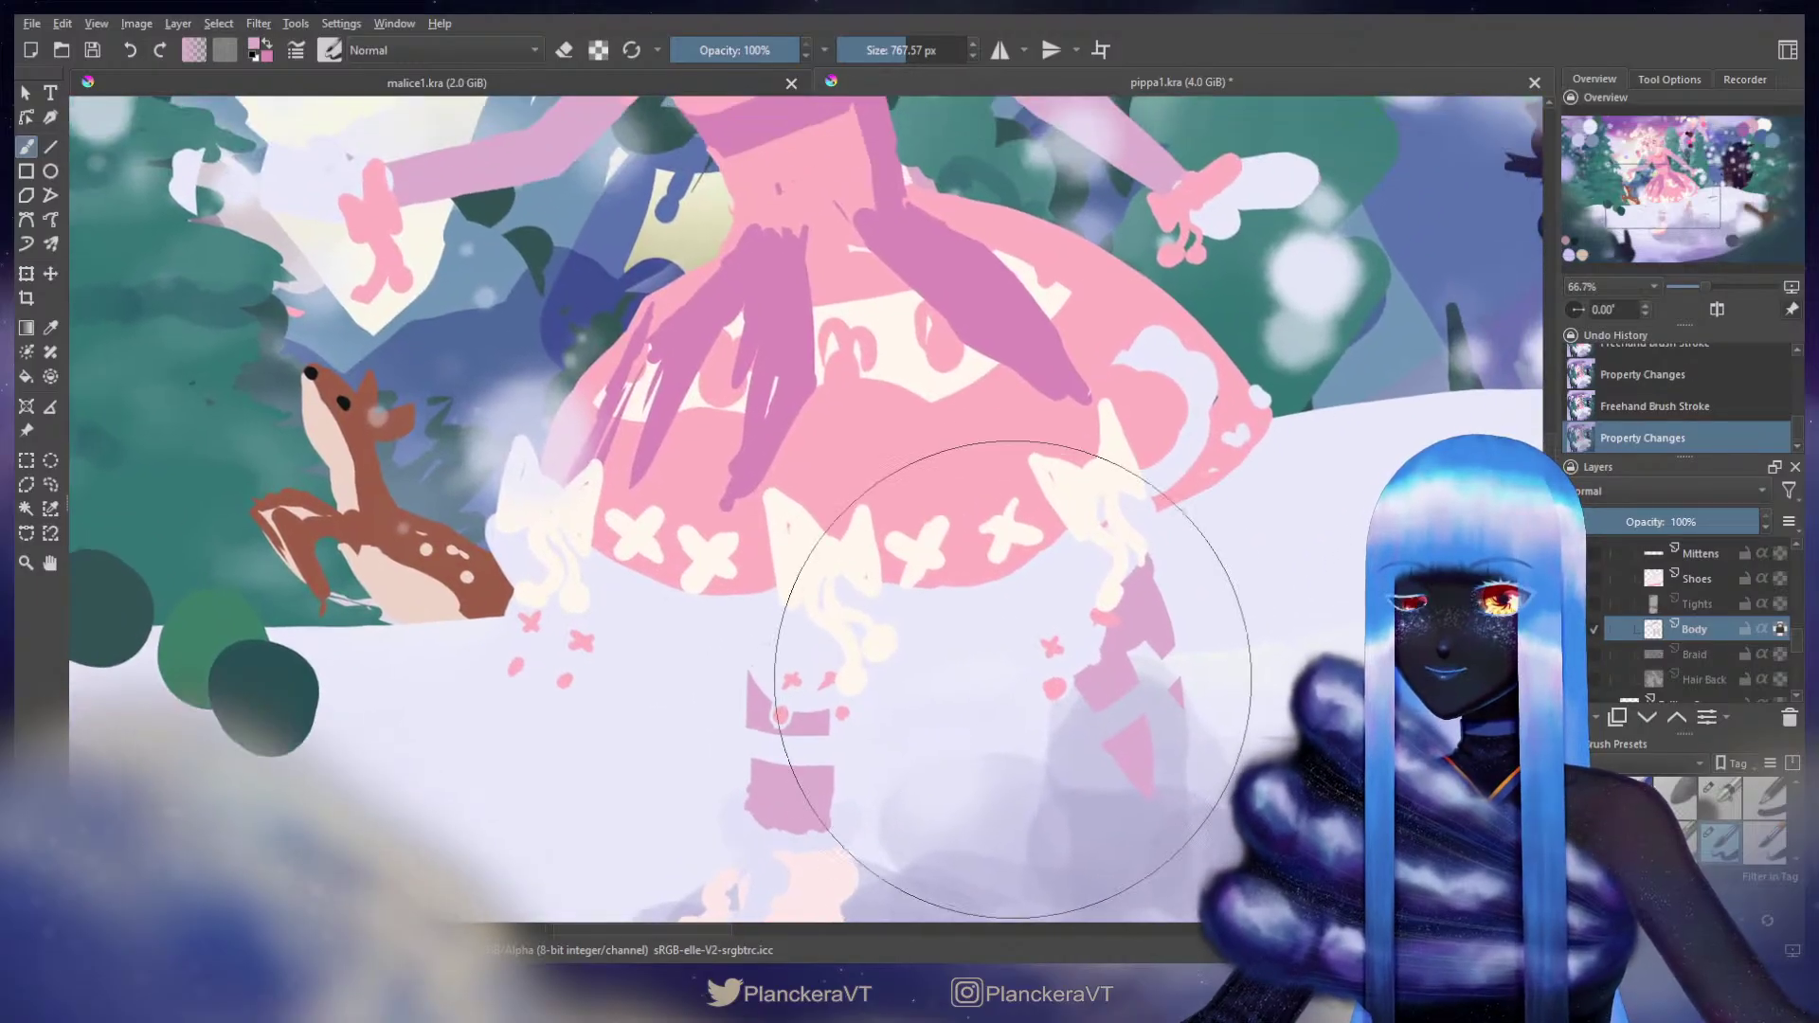
{"action": "scroll", "coordinate": [1009, 682], "scroll_direction": "down", "scroll_amount": 2}
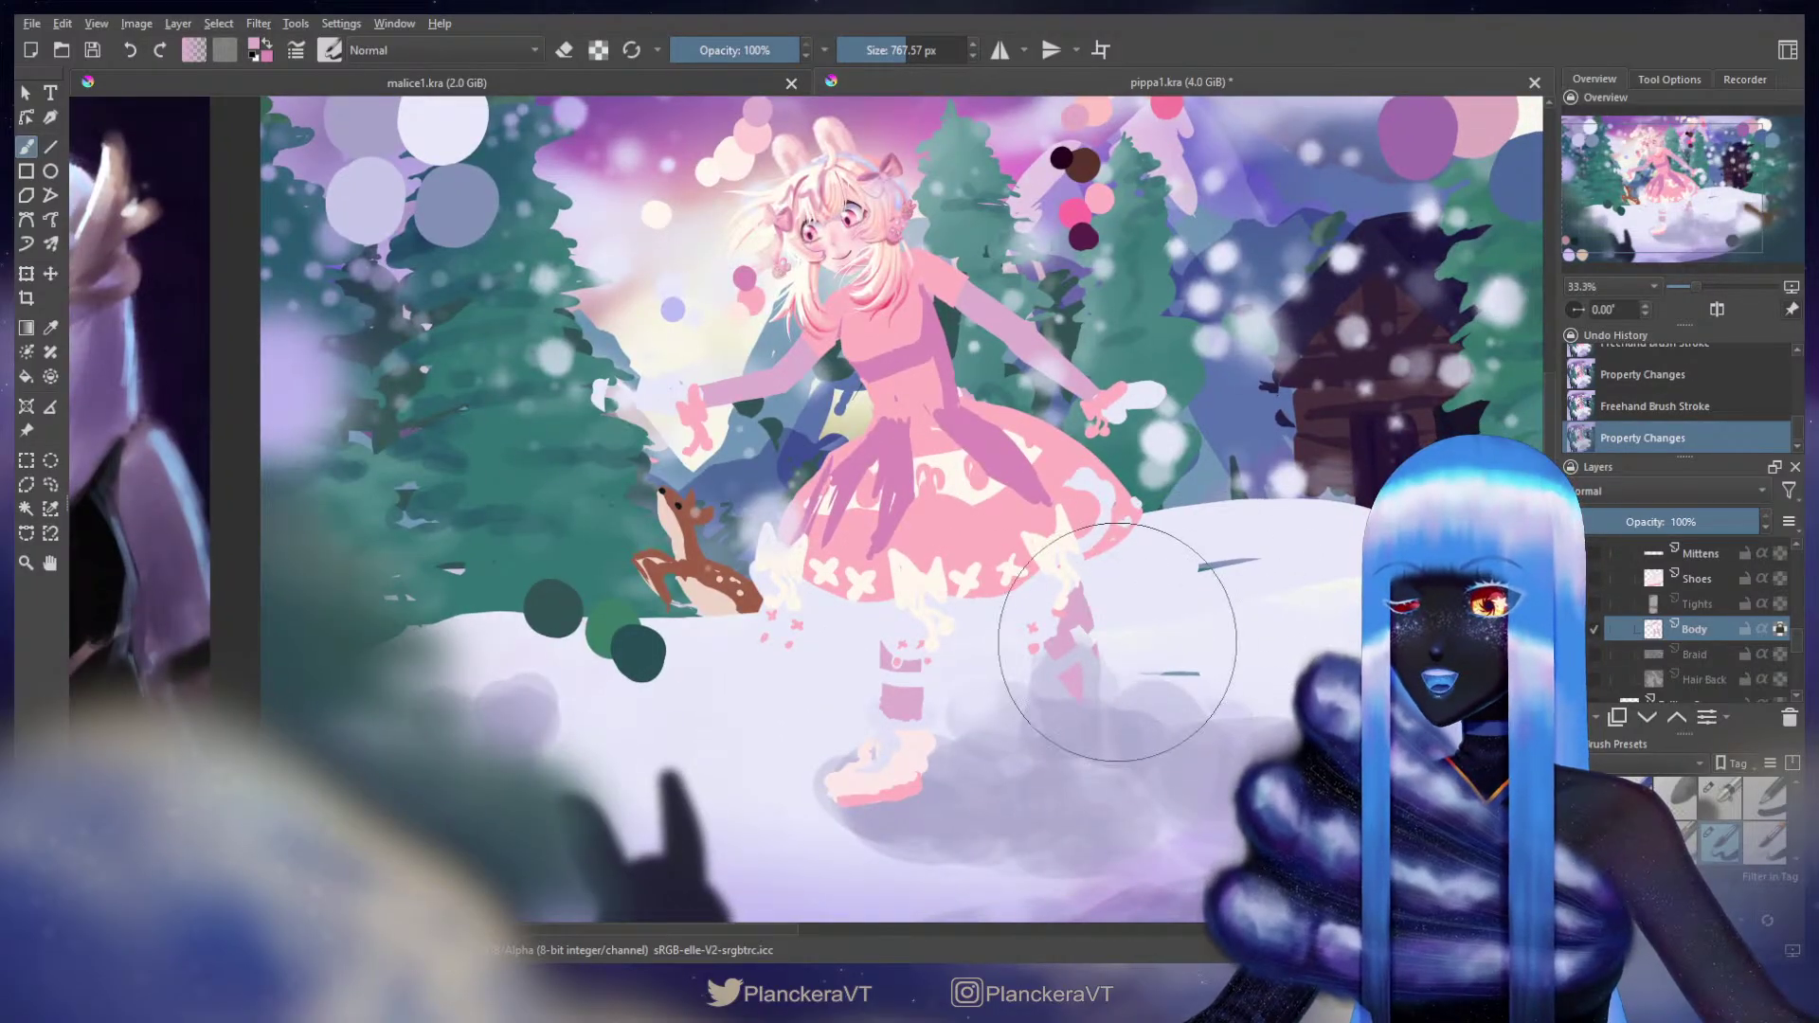
{"action": "left_click", "coordinate": [1609, 579]}
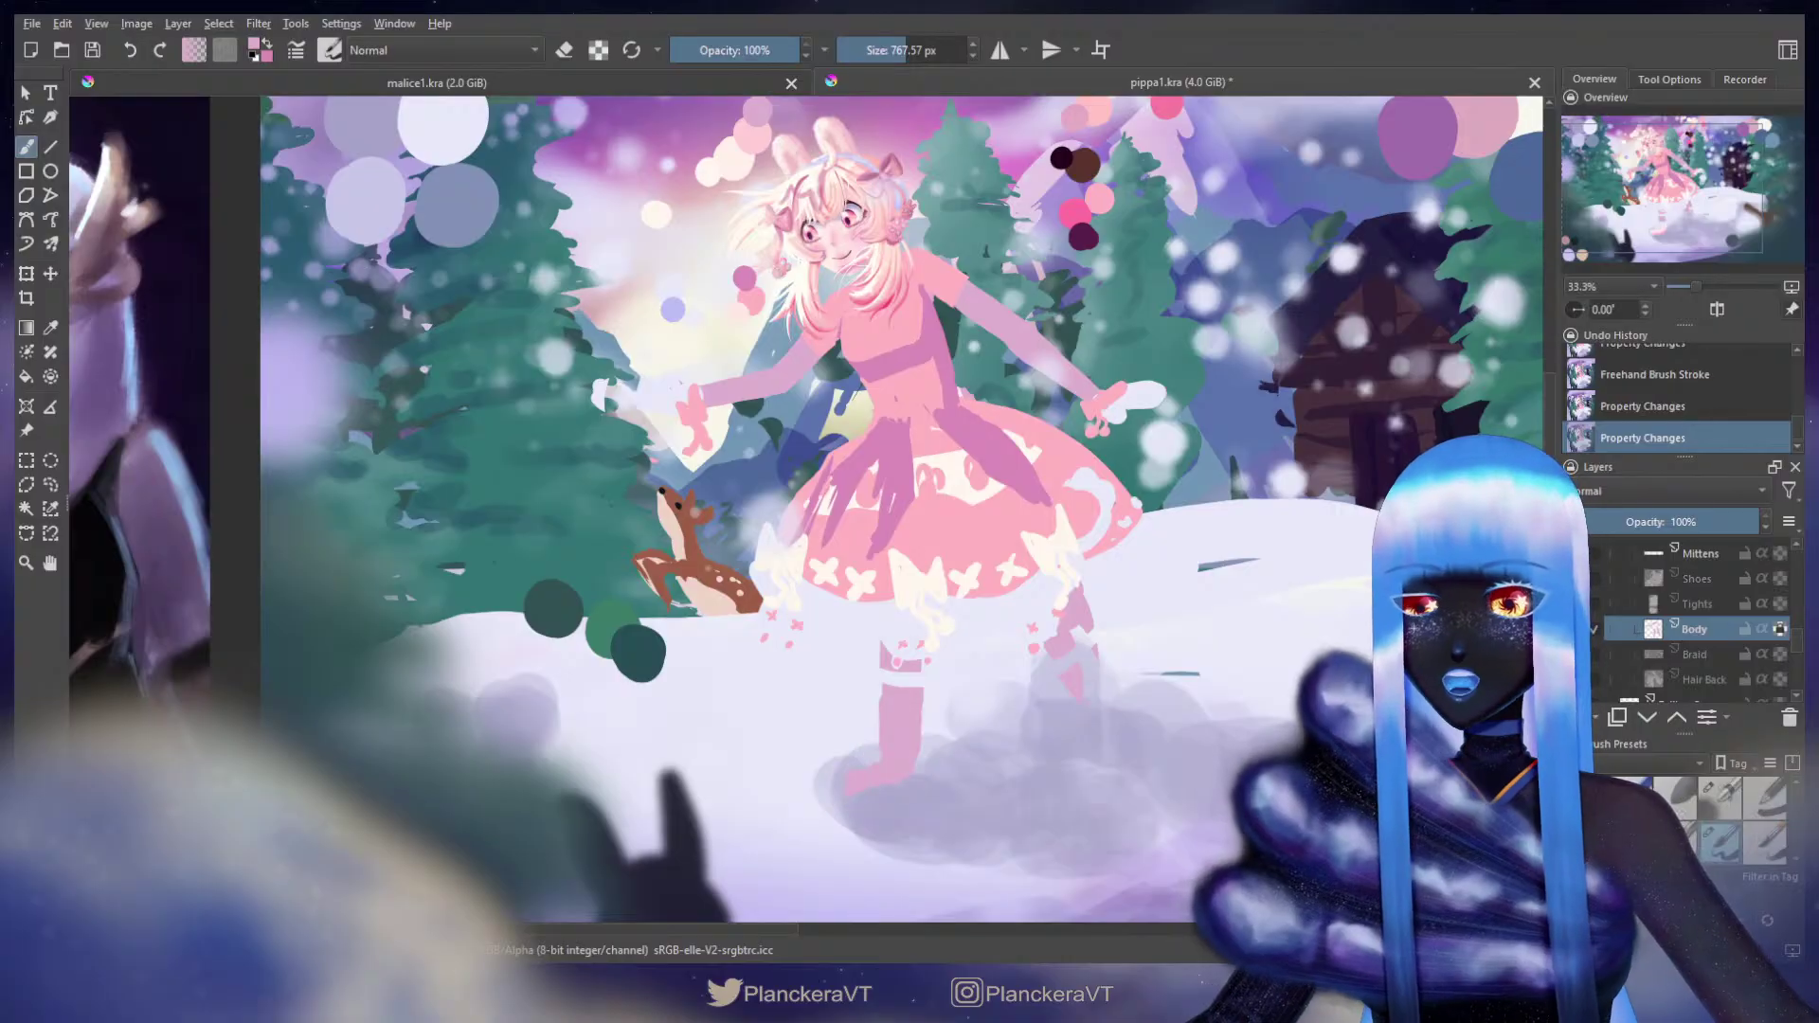
Step: Unlock alpha on the Body layer and fill in the front leg and foot with a mauve brush of about 204 px
{"action": "left_click_drag", "start_coordinate": [1124, 585], "coordinate": [1211, 473]}
{"action": "left_click", "coordinate": [1779, 630]}
{"action": "left_click_drag", "start_coordinate": [1012, 425], "coordinate": [1020, 555]}
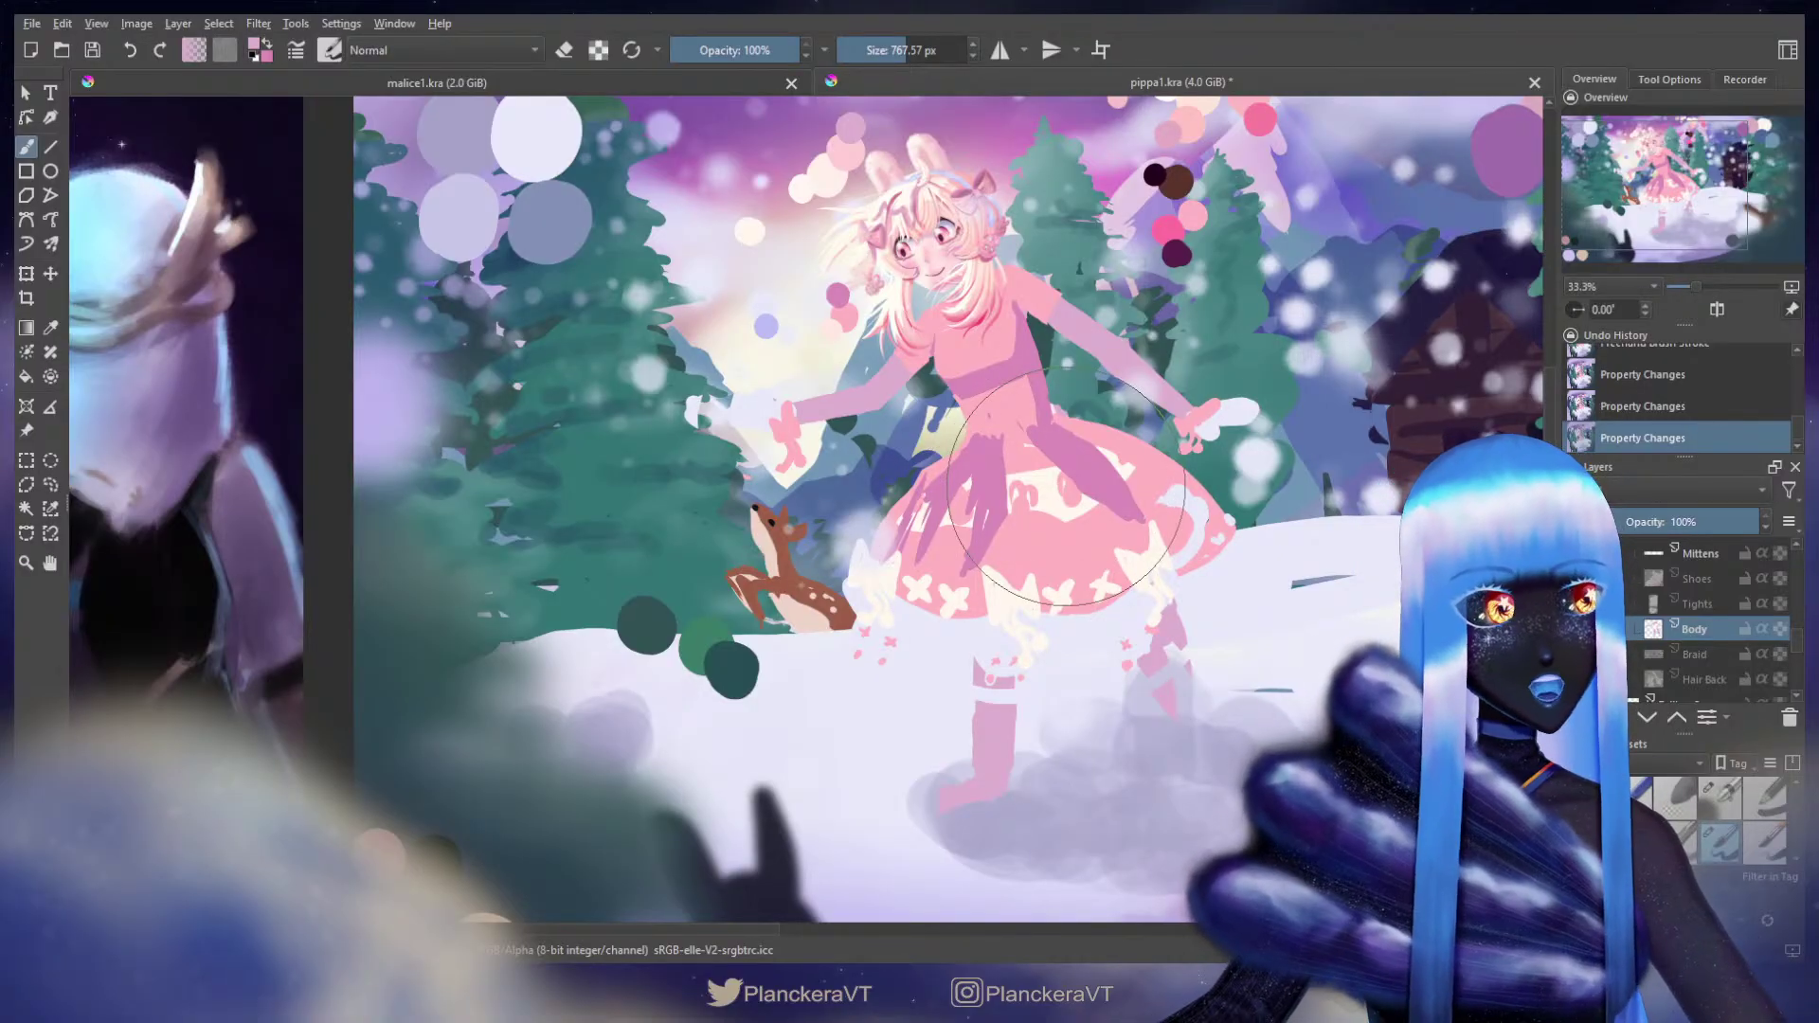
{"action": "left_click_drag", "start_coordinate": [1076, 442], "coordinate": [1087, 342]}
{"action": "mouse_move", "coordinate": [1010, 524]}
{"action": "left_mouse_down"}
{"action": "mouse_move", "coordinate": [898, 567]}
{"action": "mouse_move", "coordinate": [833, 567]}
{"action": "left_mouse_up"}
{"action": "left_click_drag", "start_coordinate": [956, 515], "coordinate": [938, 515]}
{"action": "mouse_move", "coordinate": [1004, 572]}
{"action": "left_mouse_down"}
{"action": "mouse_move", "coordinate": [1016, 520]}
{"action": "mouse_move", "coordinate": [997, 664]}
{"action": "mouse_move", "coordinate": [990, 568]}
{"action": "mouse_move", "coordinate": [987, 675]}
{"action": "left_mouse_up"}
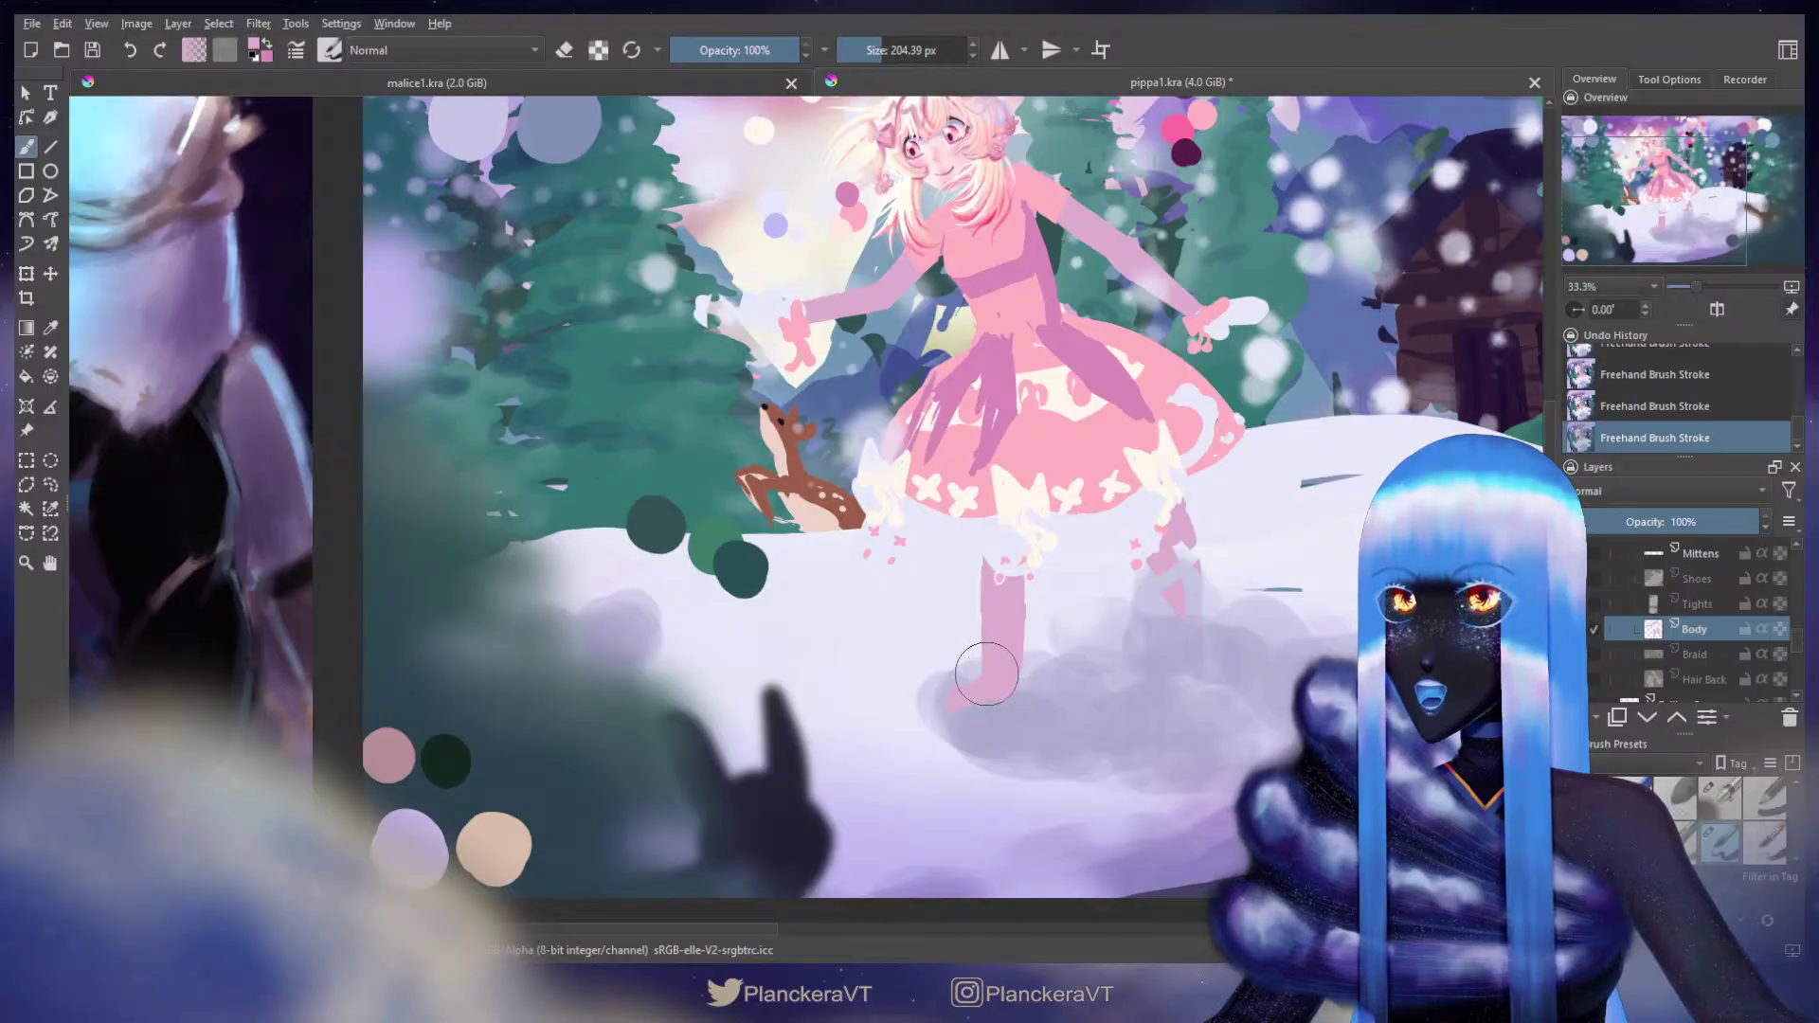
Step: Trim the outline of the front leg and foot with an eraser of about 90 to 106 px, undoing the unwanted stroke
{"action": "key", "text": "e"}
{"action": "key", "text": "bracketright"}
{"action": "key", "text": "bracketright"}
{"action": "key", "text": "bracketright"}
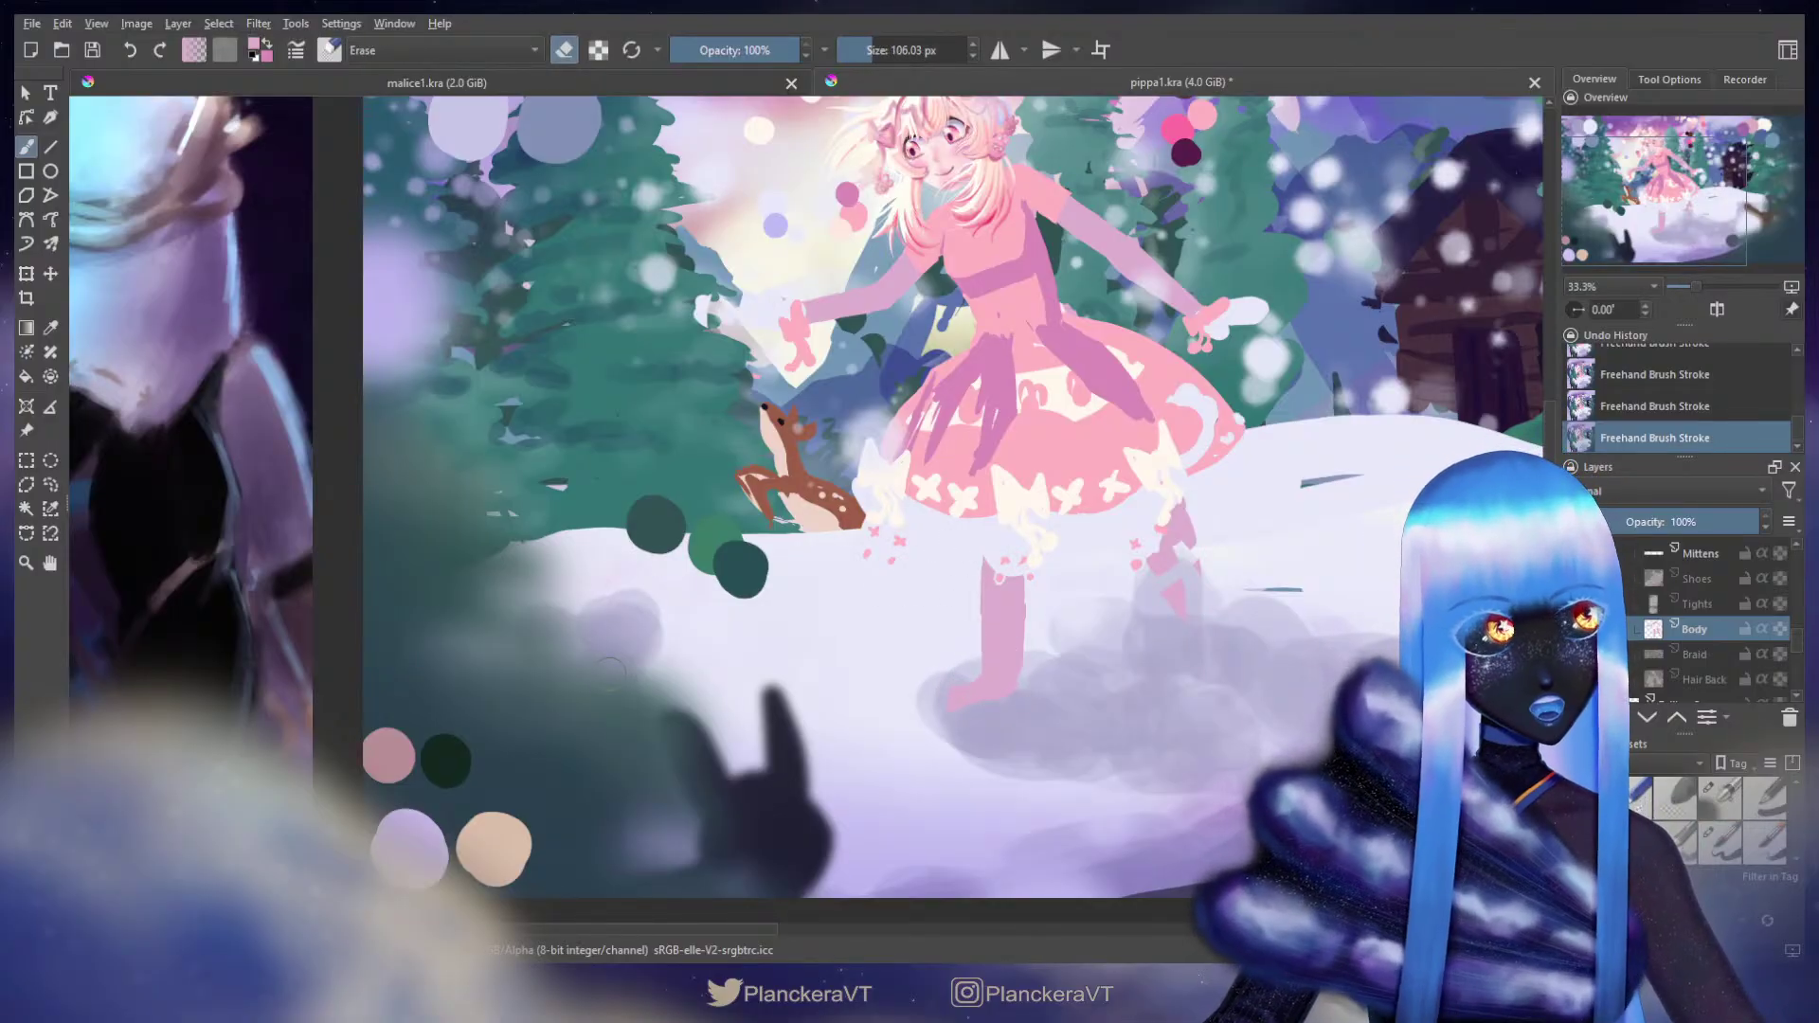
{"action": "mouse_move", "coordinate": [961, 495]}
{"action": "left_mouse_down"}
{"action": "mouse_move", "coordinate": [980, 418]}
{"action": "mouse_move", "coordinate": [993, 502]}
{"action": "left_mouse_up"}
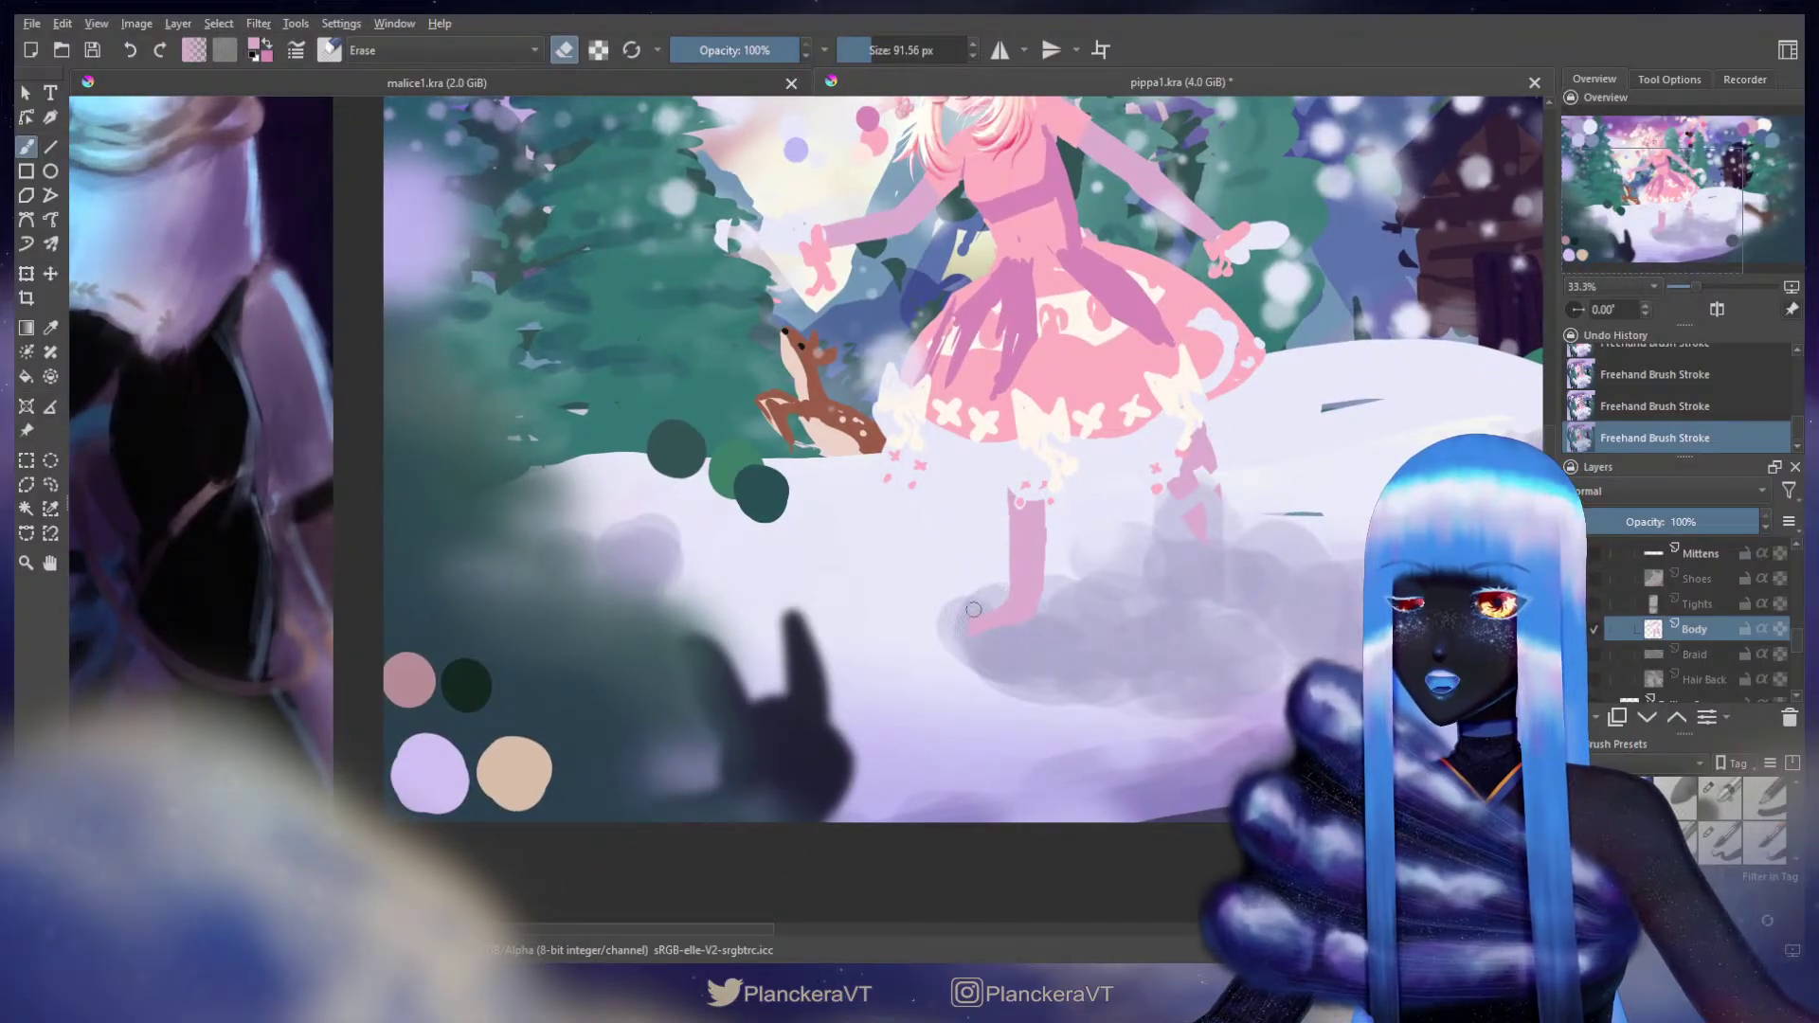
{"action": "left_click_drag", "start_coordinate": [1049, 501], "coordinate": [1053, 600]}
{"action": "key", "text": "ctrl+z"}
{"action": "left_click_drag", "start_coordinate": [1058, 488], "coordinate": [1061, 488]}
{"action": "left_click_drag", "start_coordinate": [1059, 488], "coordinate": [1053, 519]}
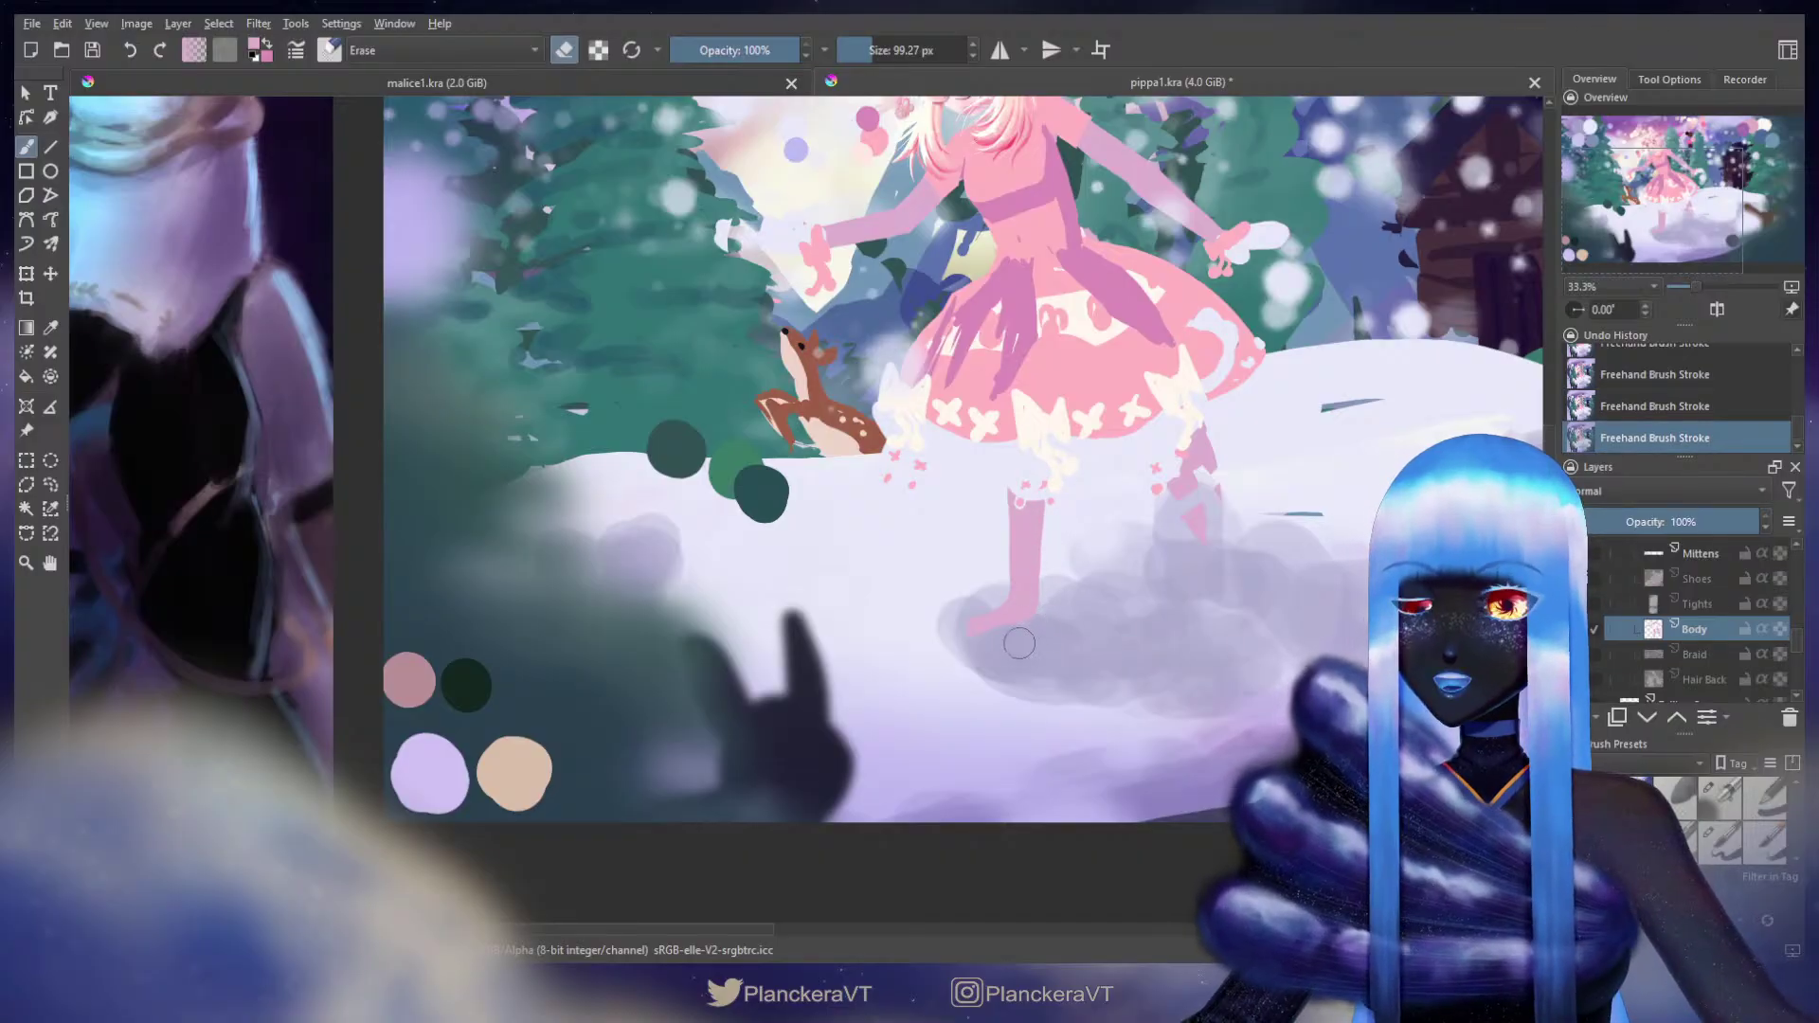
Step: Reshape the front foot on the Body layer with a mauve brush of about 150 px, undoing and redoing strokes to compare
{"action": "key", "text": "e"}
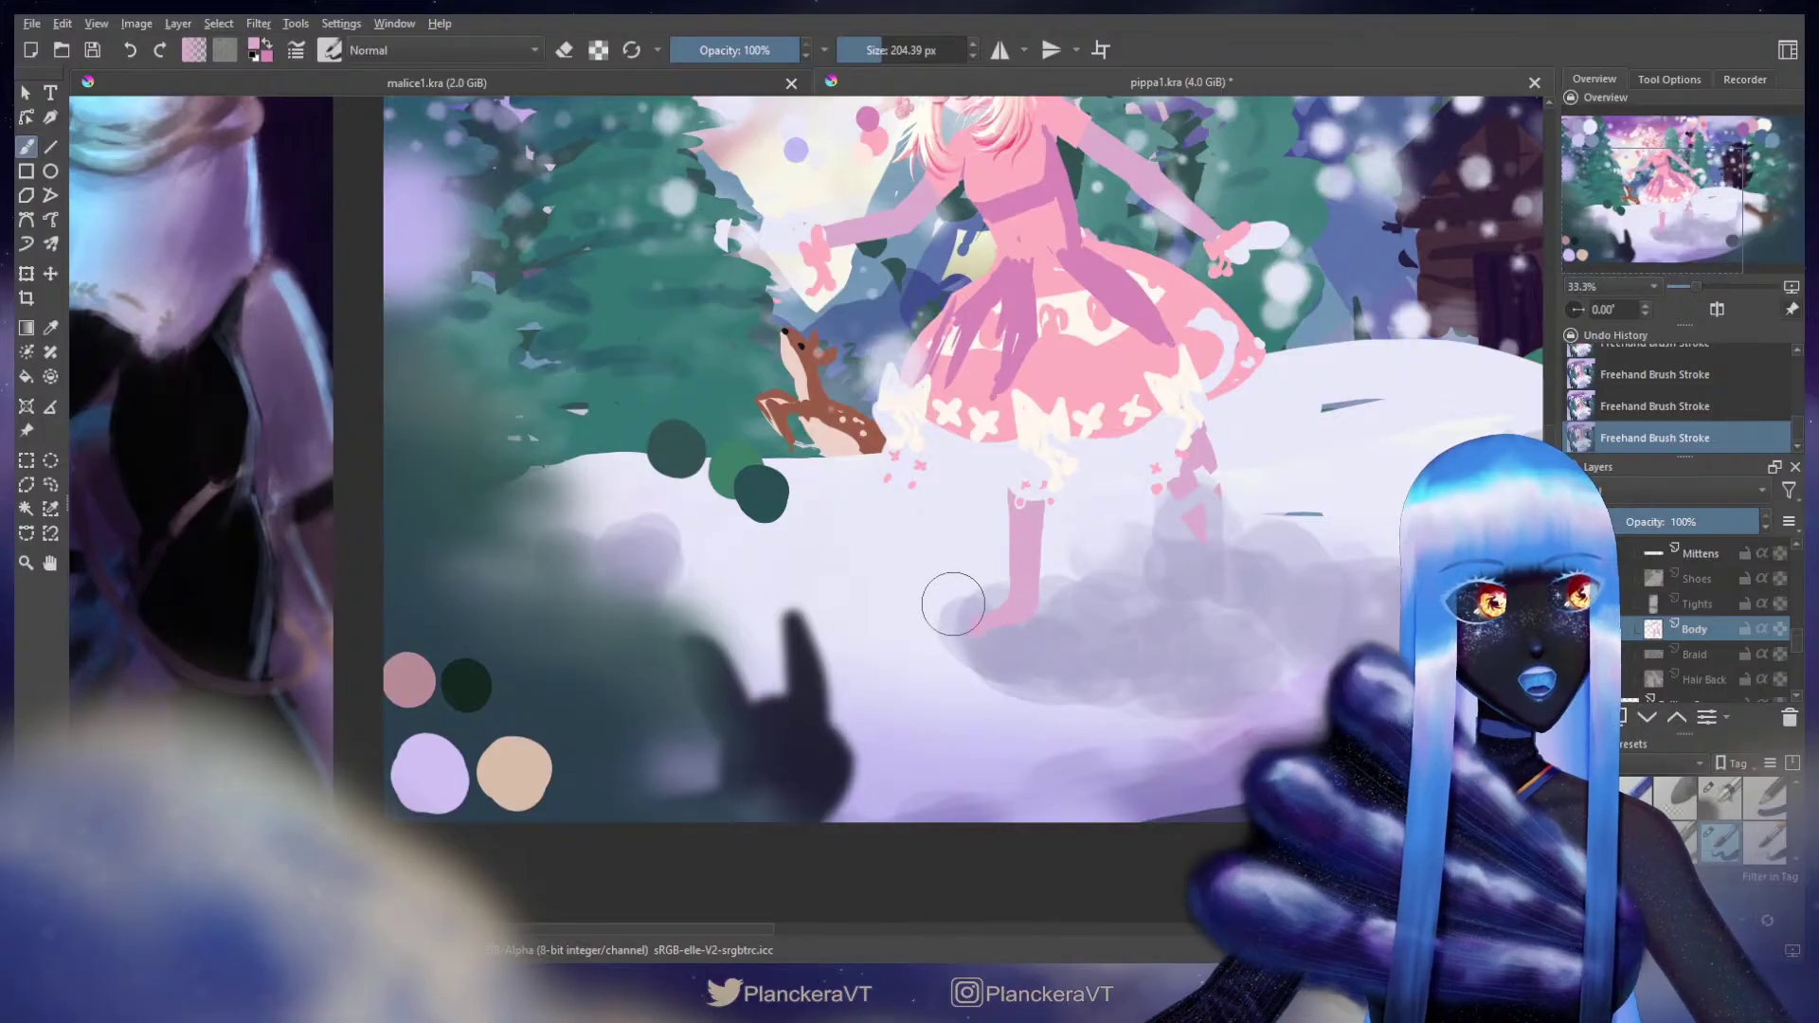
{"action": "key", "text": "bracketleft"}
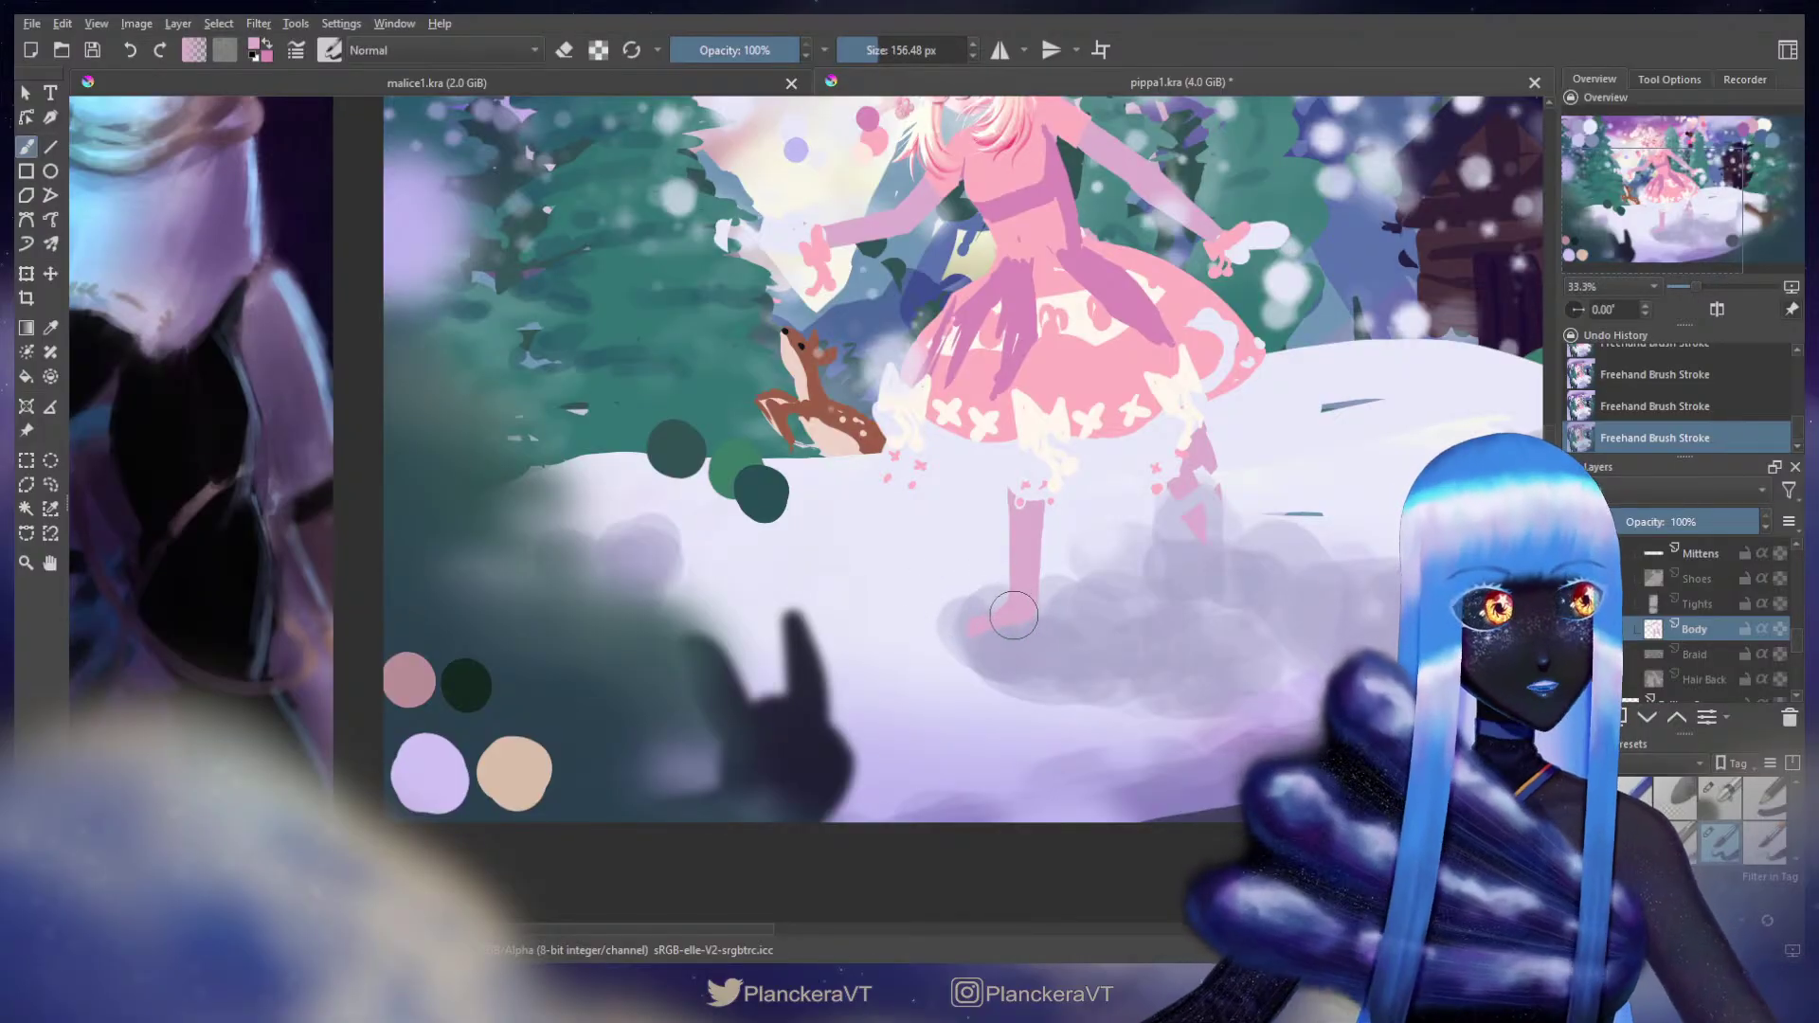
{"action": "left_click_drag", "start_coordinate": [1013, 615], "coordinate": [999, 612]}
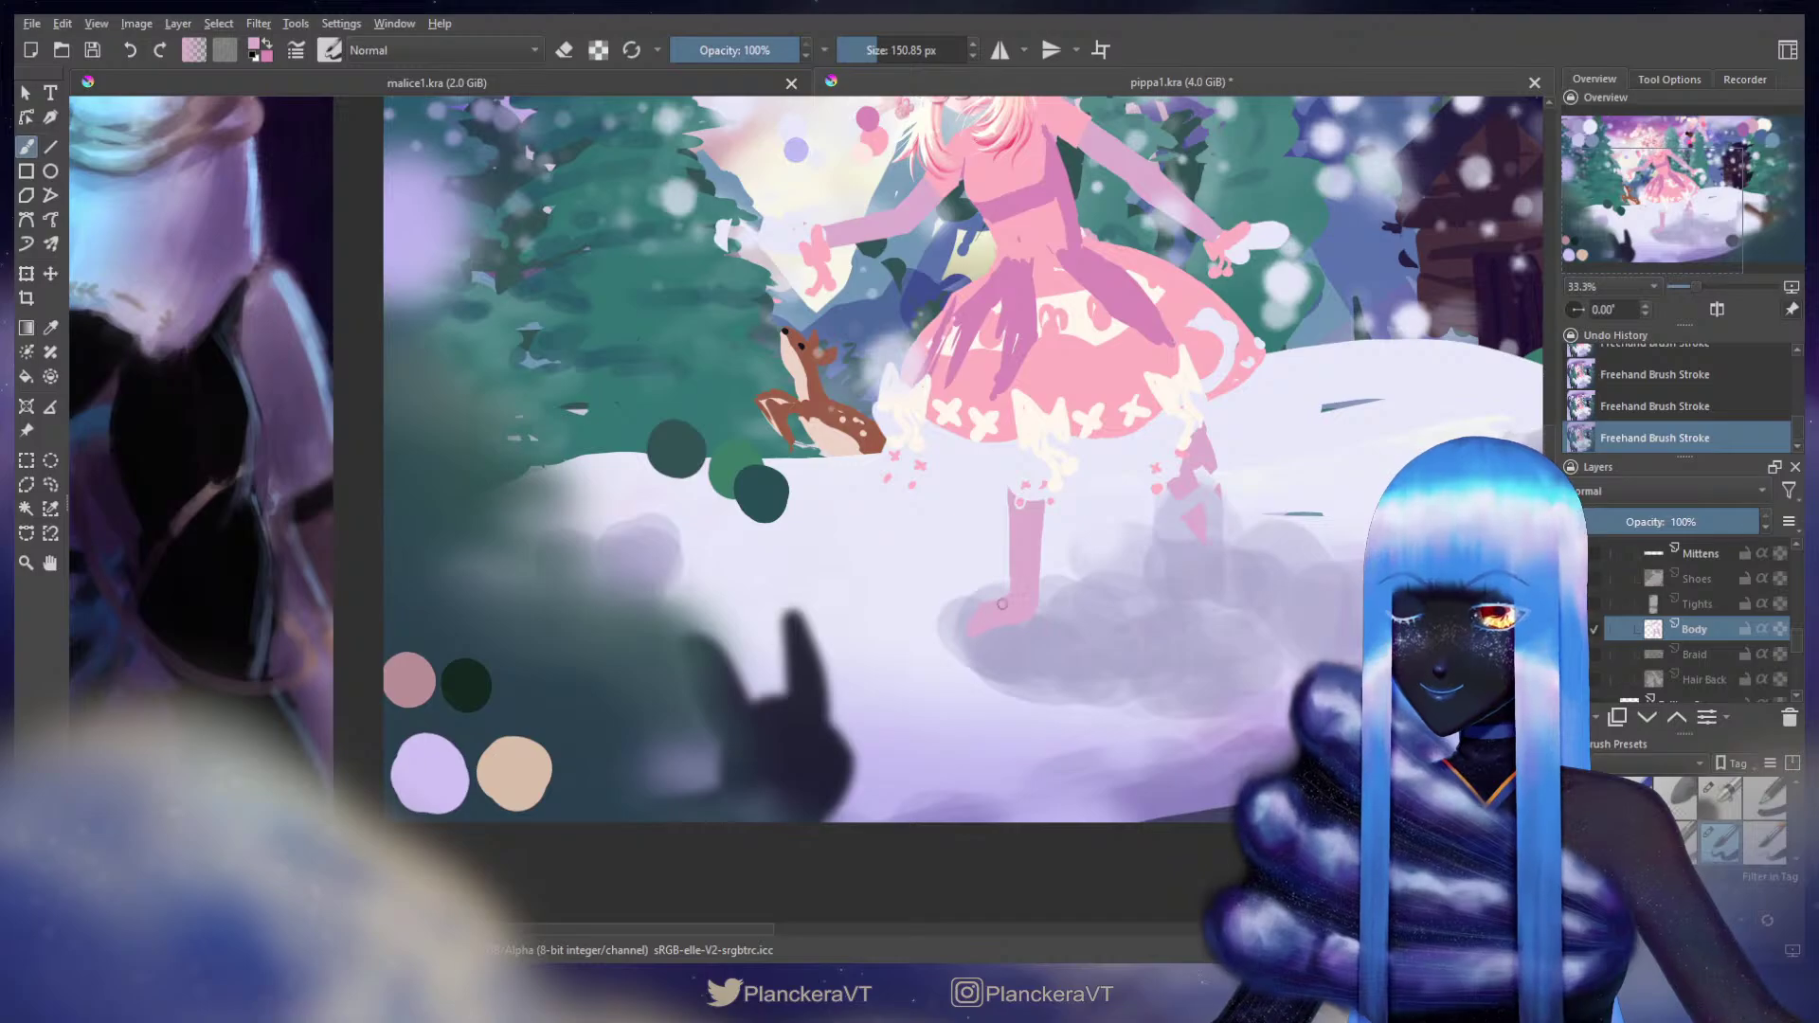
{"action": "key", "text": "ctrl+z"}
{"action": "key", "text": "ctrl+z"}
{"action": "key", "text": "ctrl+shift+z"}
{"action": "key", "text": "ctrl+shift+z"}
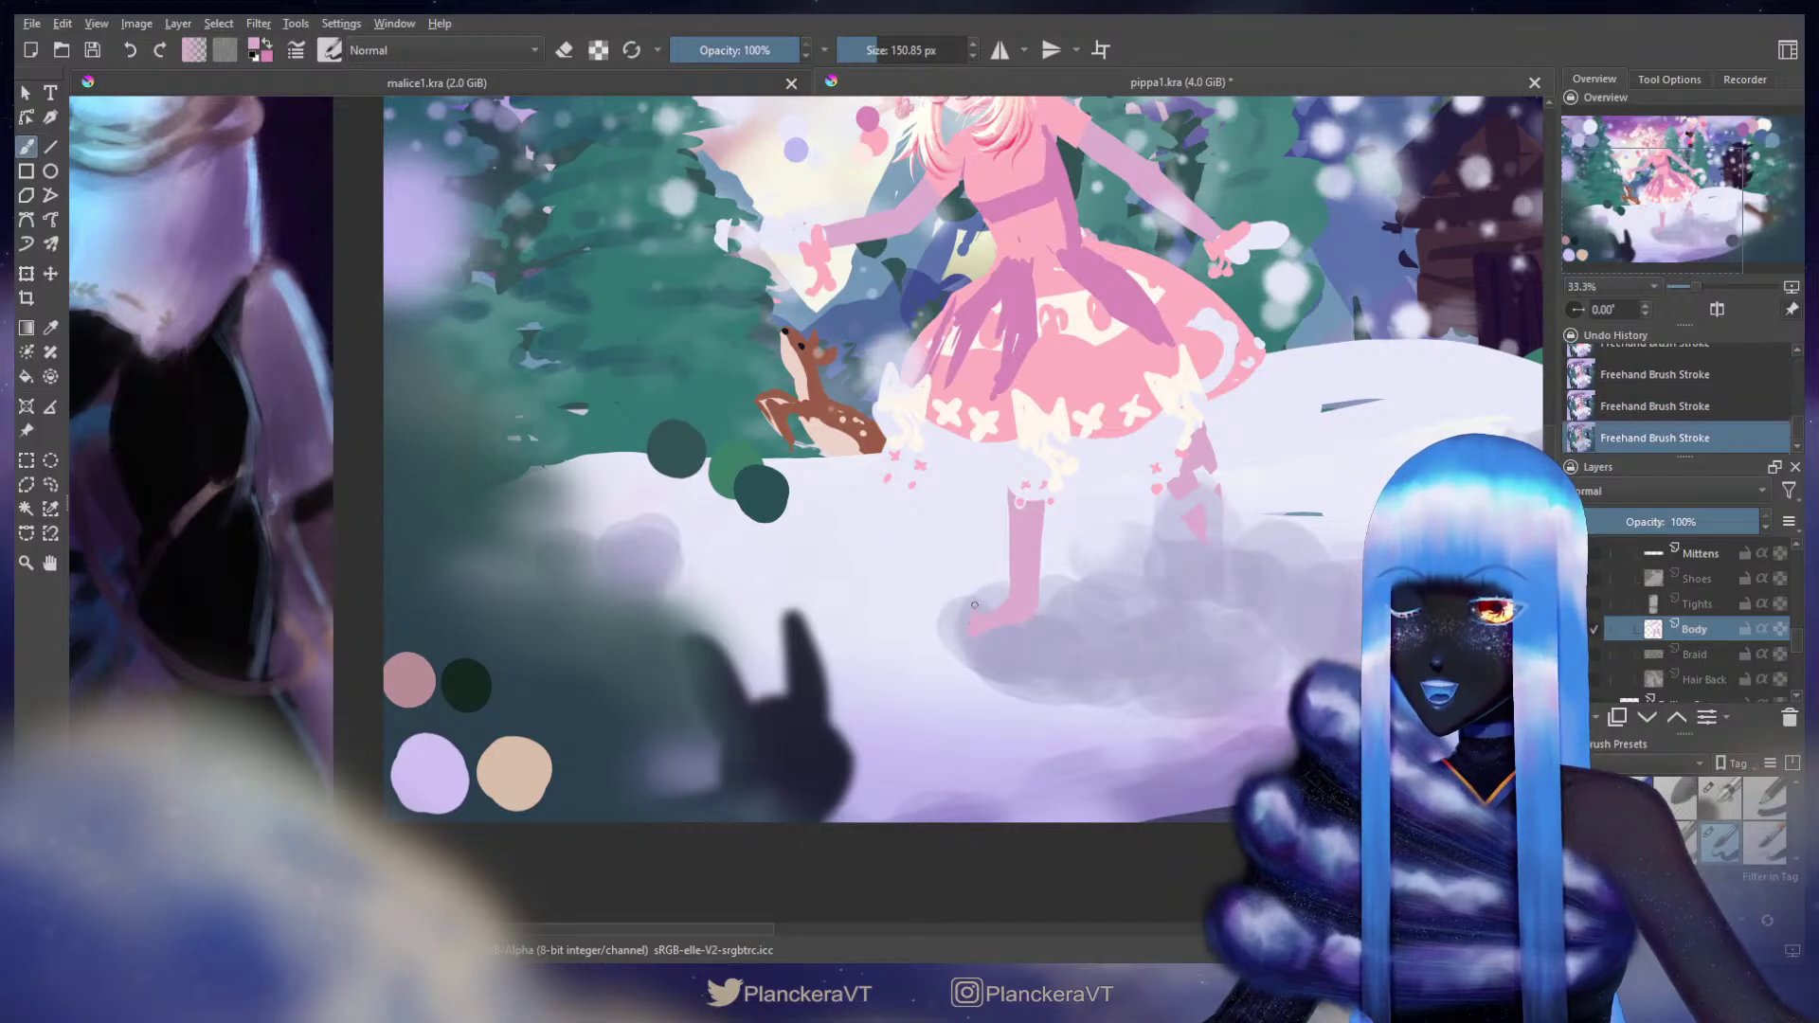
{"action": "key", "text": "ctrl+z"}
{"action": "key", "text": "ctrl+z"}
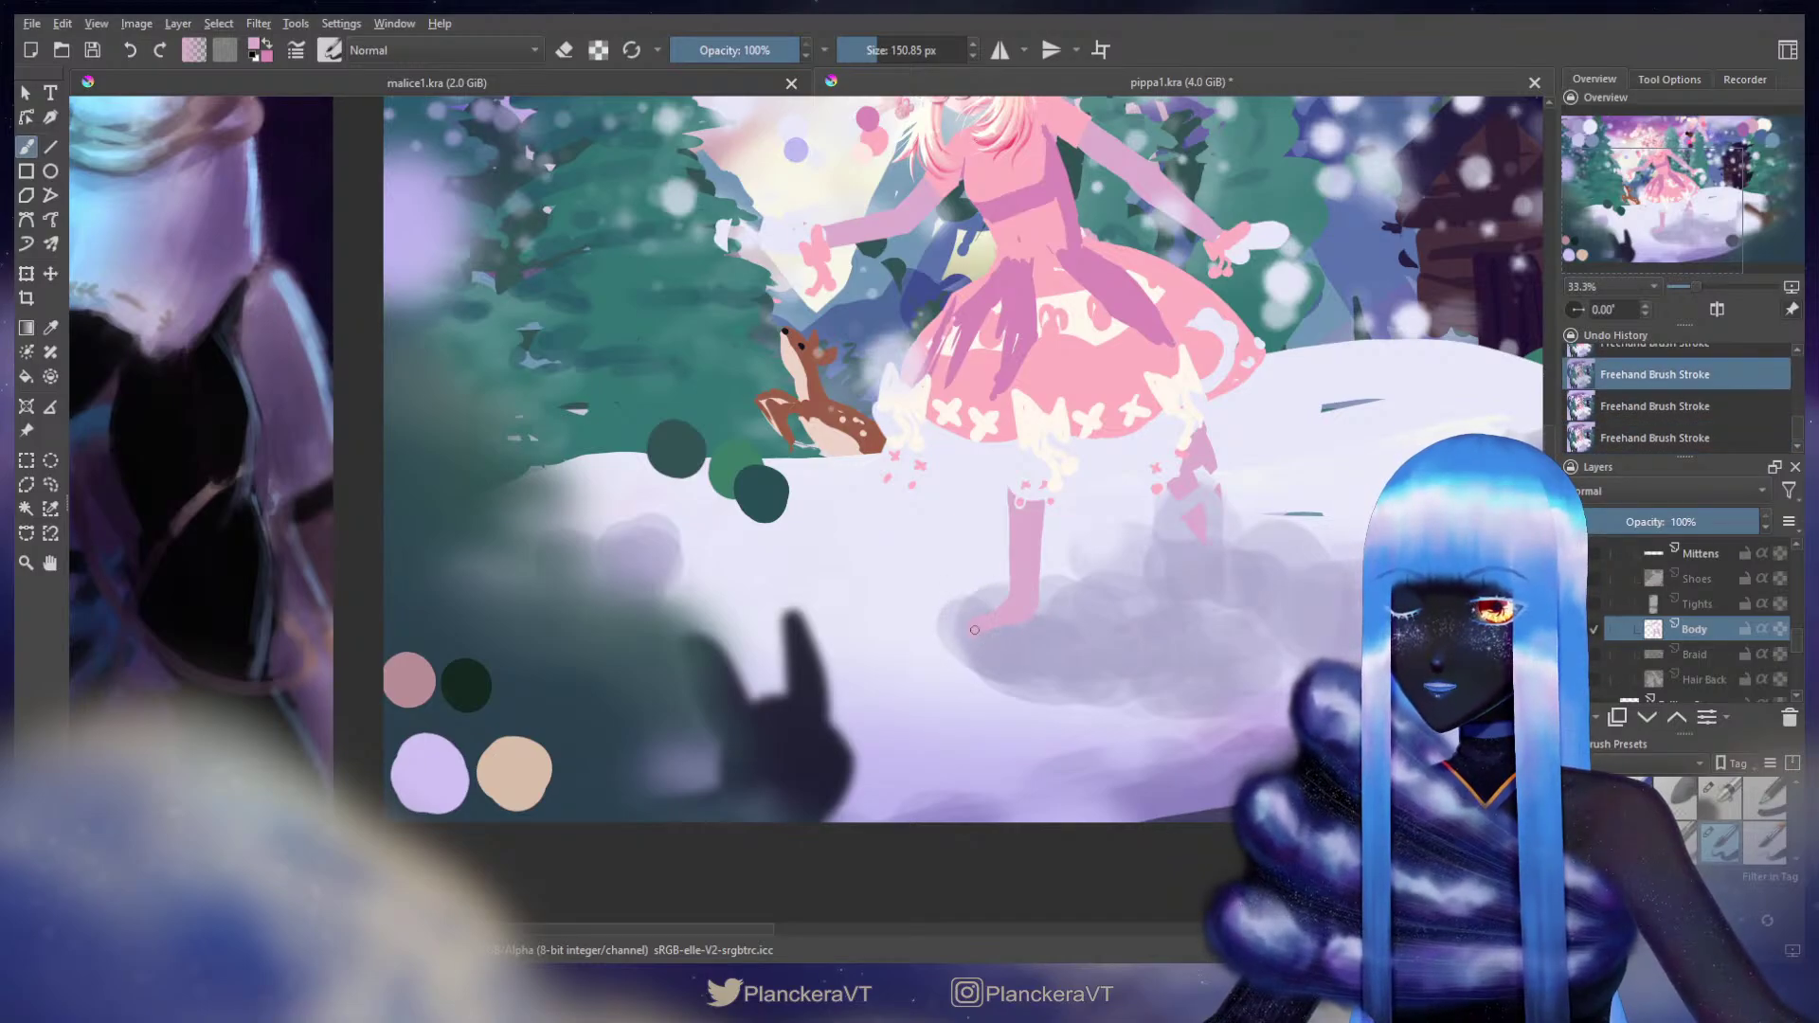
{"action": "key", "text": "ctrl+shift+z"}
{"action": "key", "text": "ctrl+shift+z"}
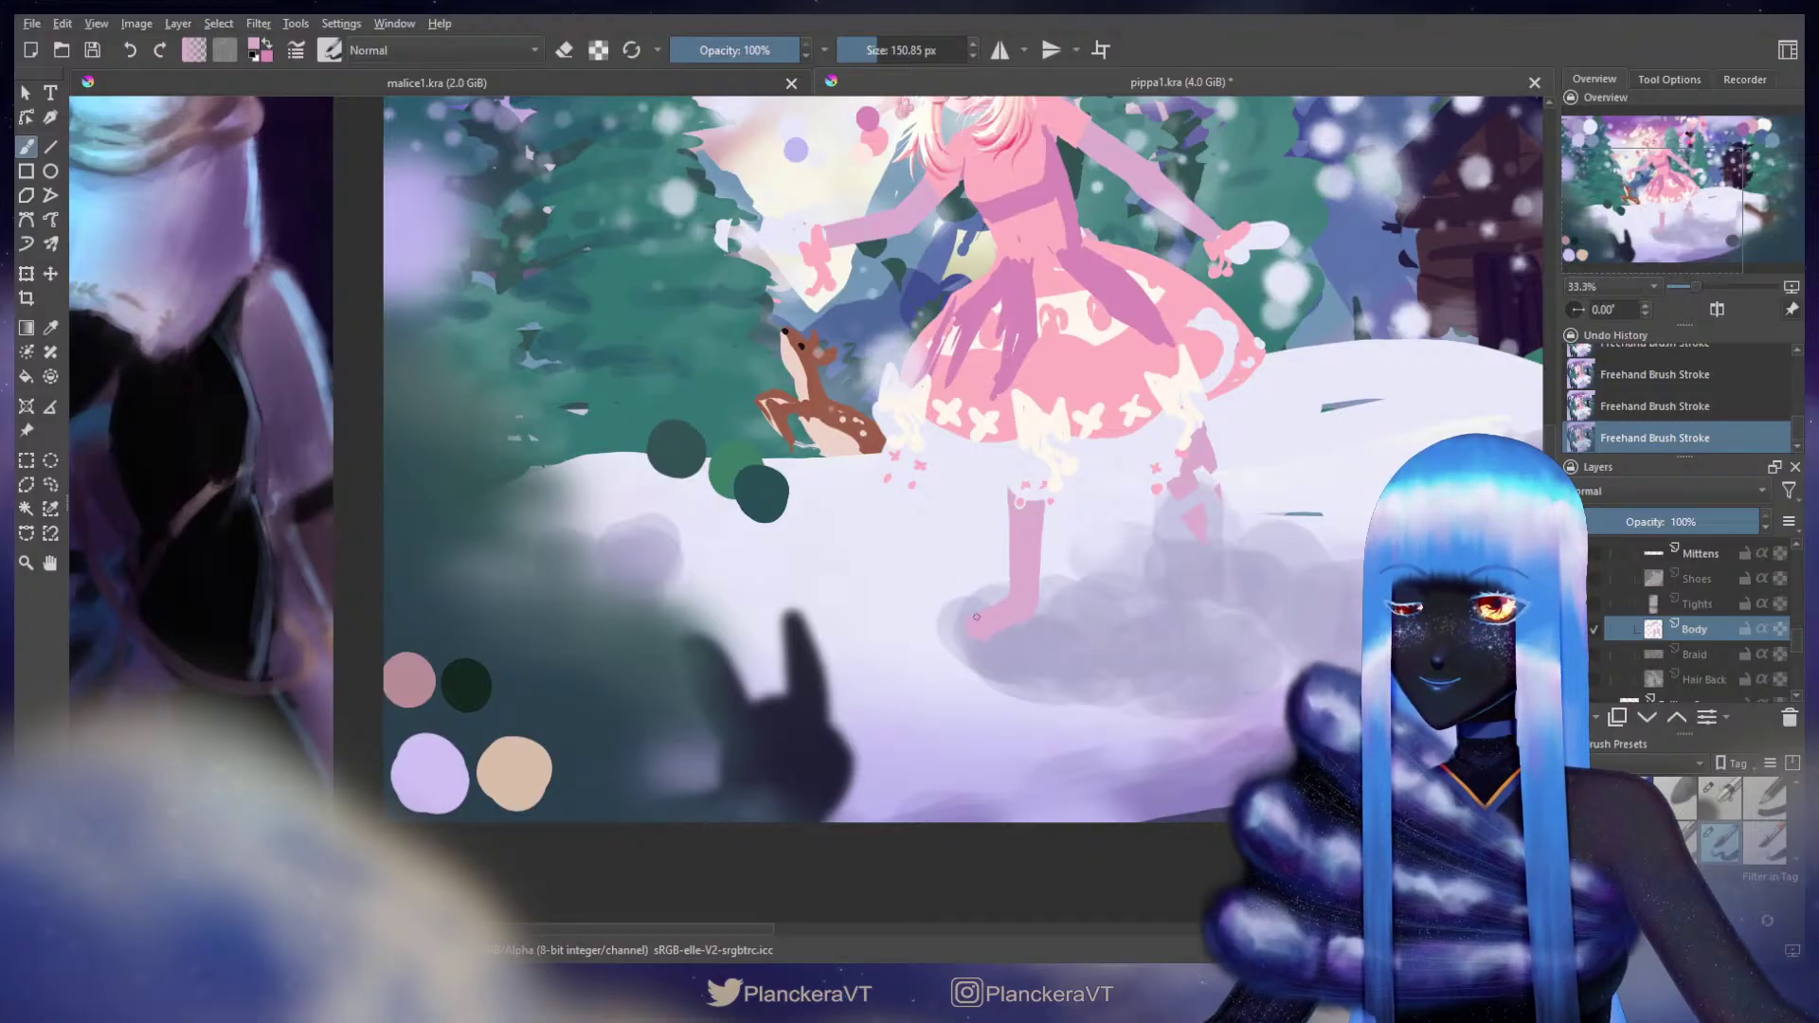
{"action": "key", "text": "bracketleft"}
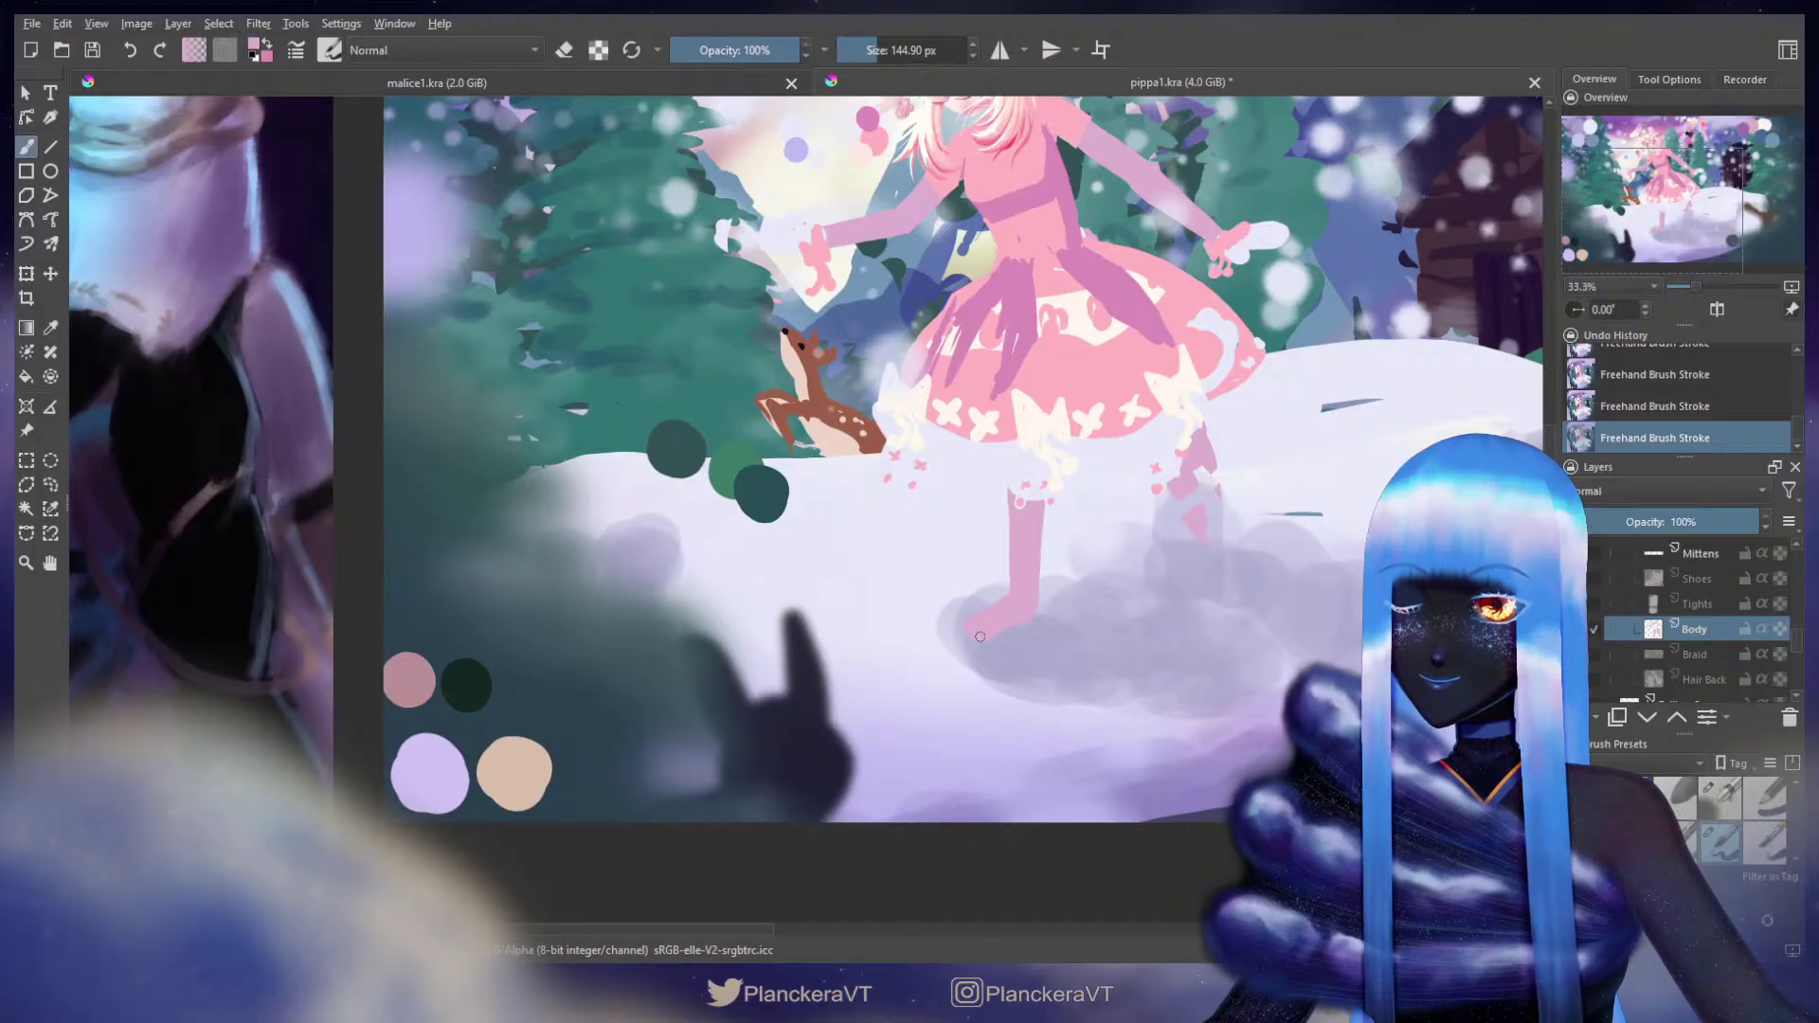
Step: Undo the last foot stroke and trim the front foot's outline with an eraser of about 88 px
{"action": "key", "text": "e"}
{"action": "key", "text": "ctrl+z"}
{"action": "mouse_move", "coordinate": [969, 629]}
{"action": "left_mouse_down"}
{"action": "mouse_move", "coordinate": [956, 618]}
{"action": "mouse_move", "coordinate": [981, 640]}
{"action": "mouse_move", "coordinate": [1017, 631]}
{"action": "left_mouse_up"}
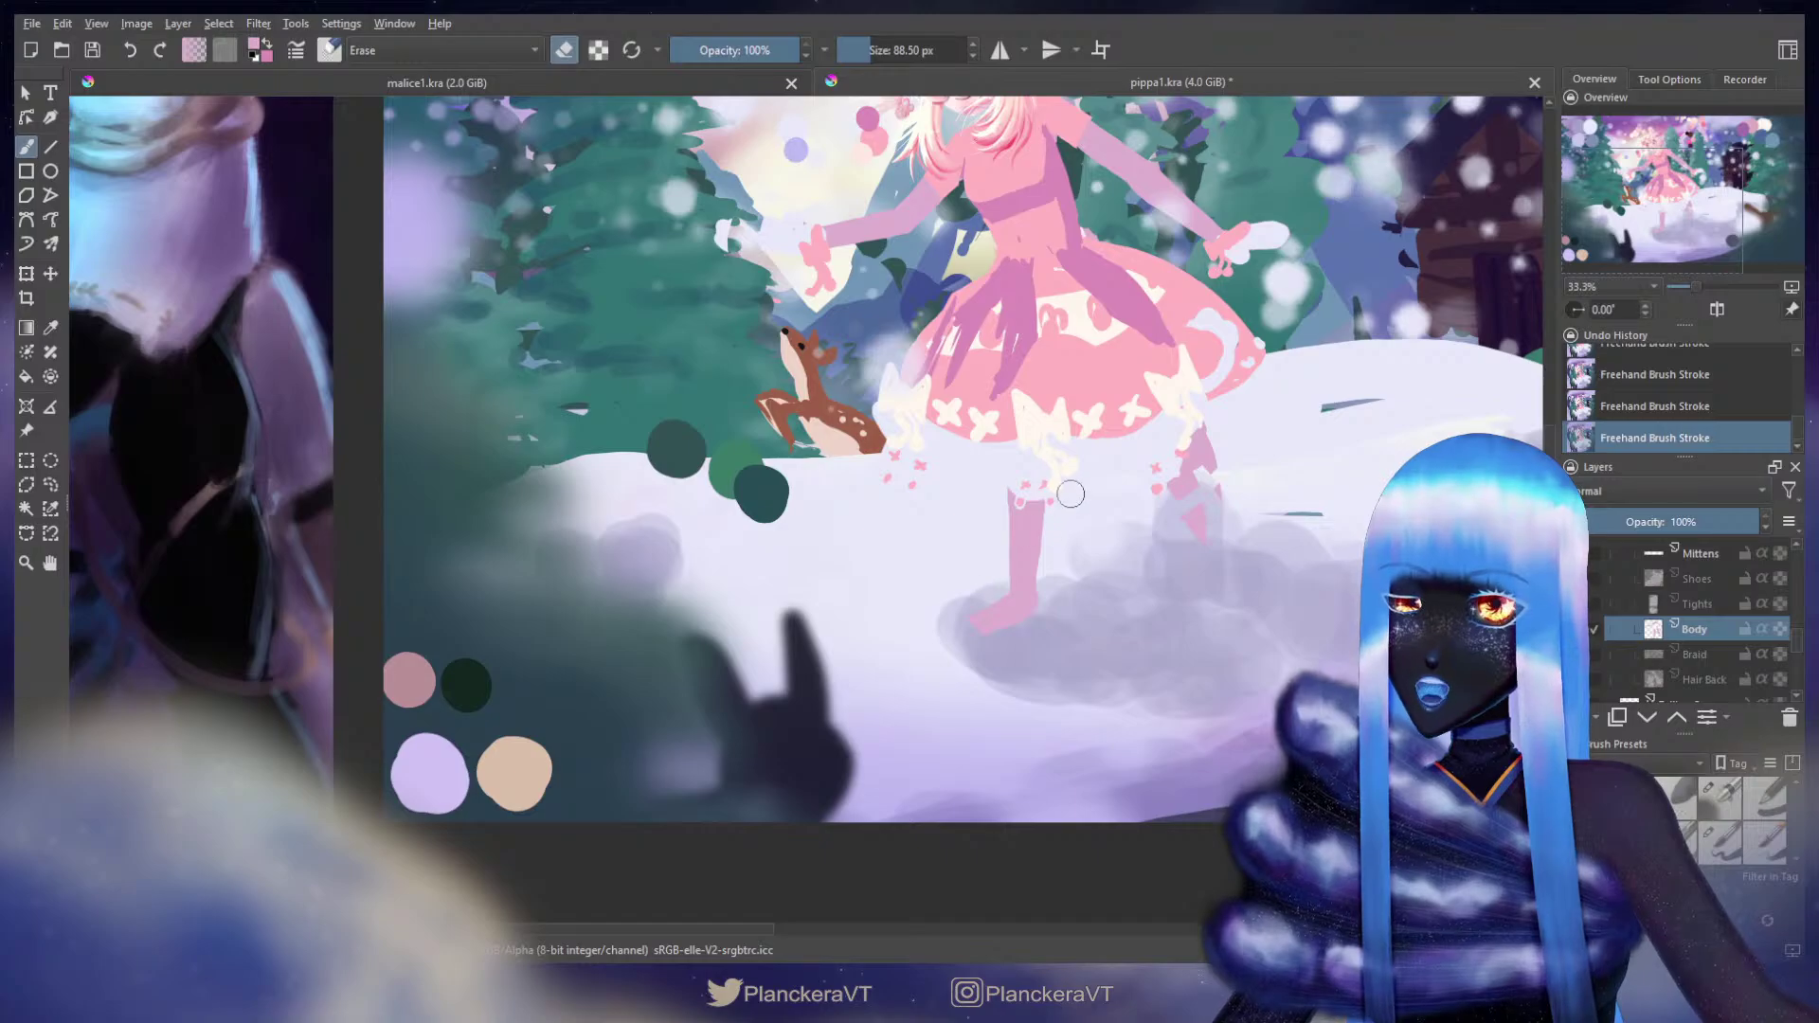
Step: Fill in the back leg and extend it down into the snow shadow with a mauve brush of about 145 px
{"action": "key", "text": "e"}
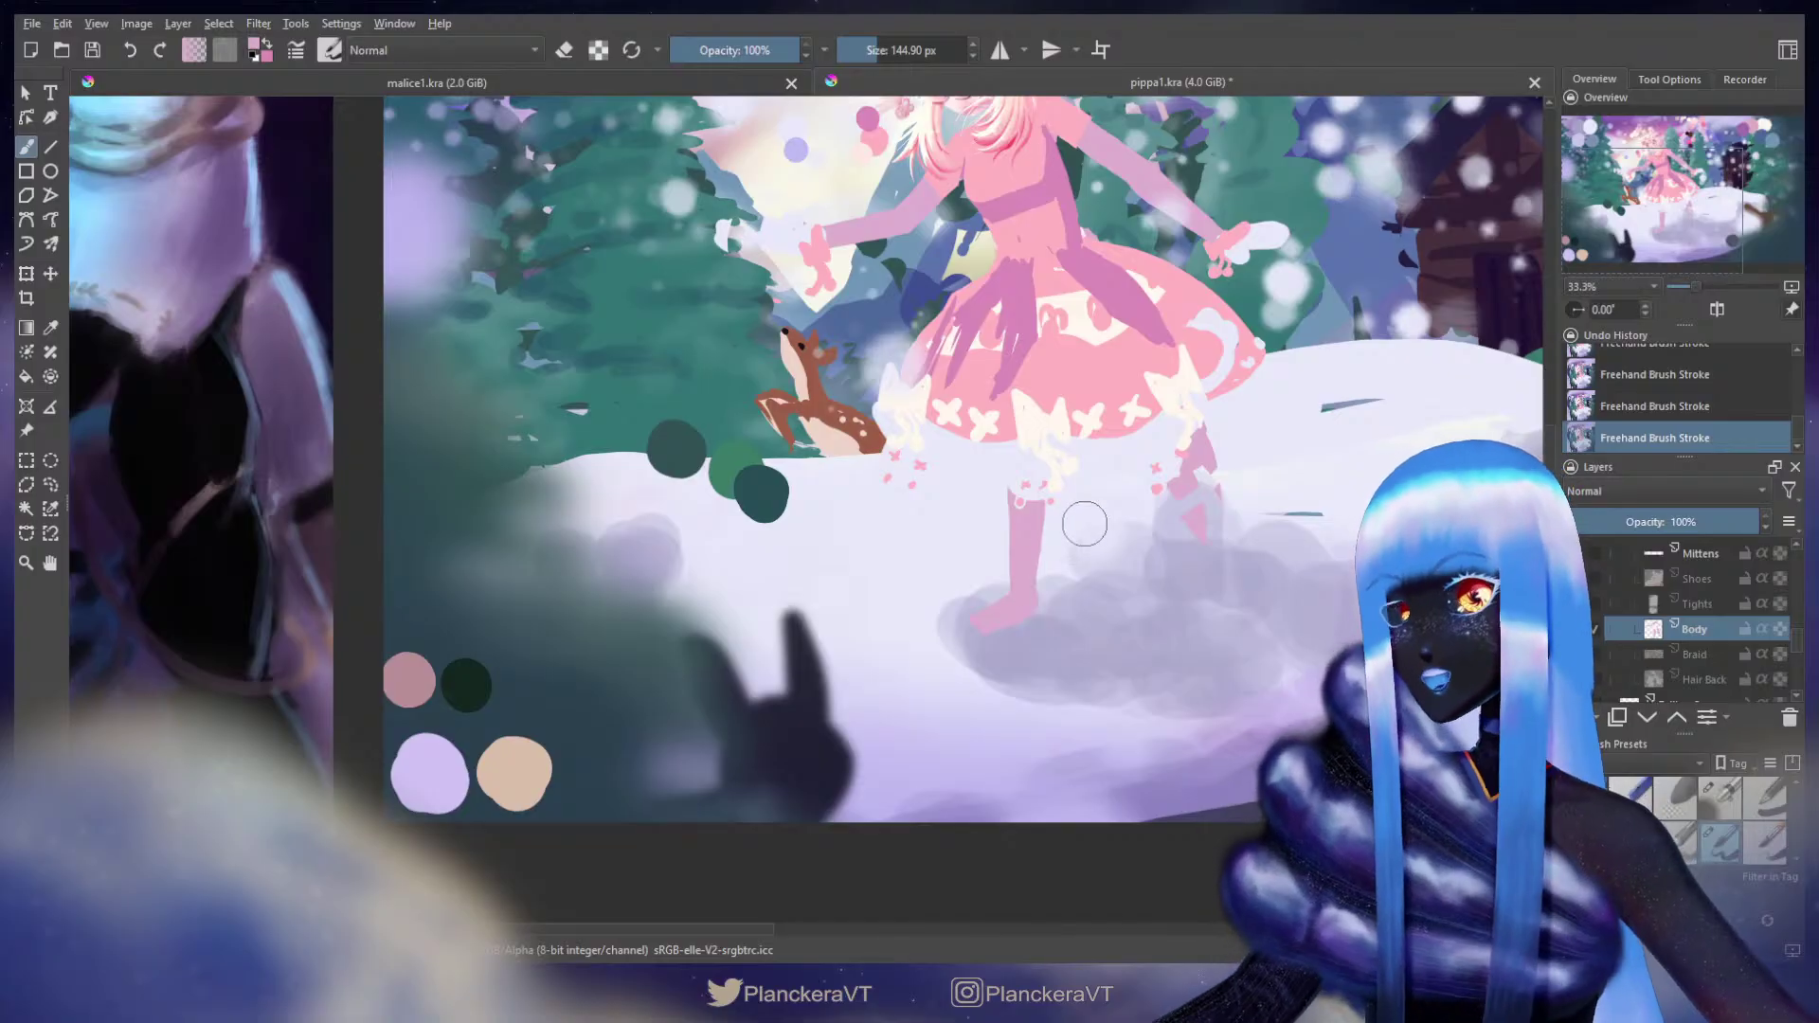
{"action": "left_click_drag", "start_coordinate": [1078, 526], "coordinate": [902, 641]}
{"action": "mouse_move", "coordinate": [1004, 579]}
{"action": "left_mouse_down"}
{"action": "mouse_move", "coordinate": [927, 543]}
{"action": "mouse_move", "coordinate": [905, 574]}
{"action": "left_mouse_up"}
{"action": "key", "text": "e"}
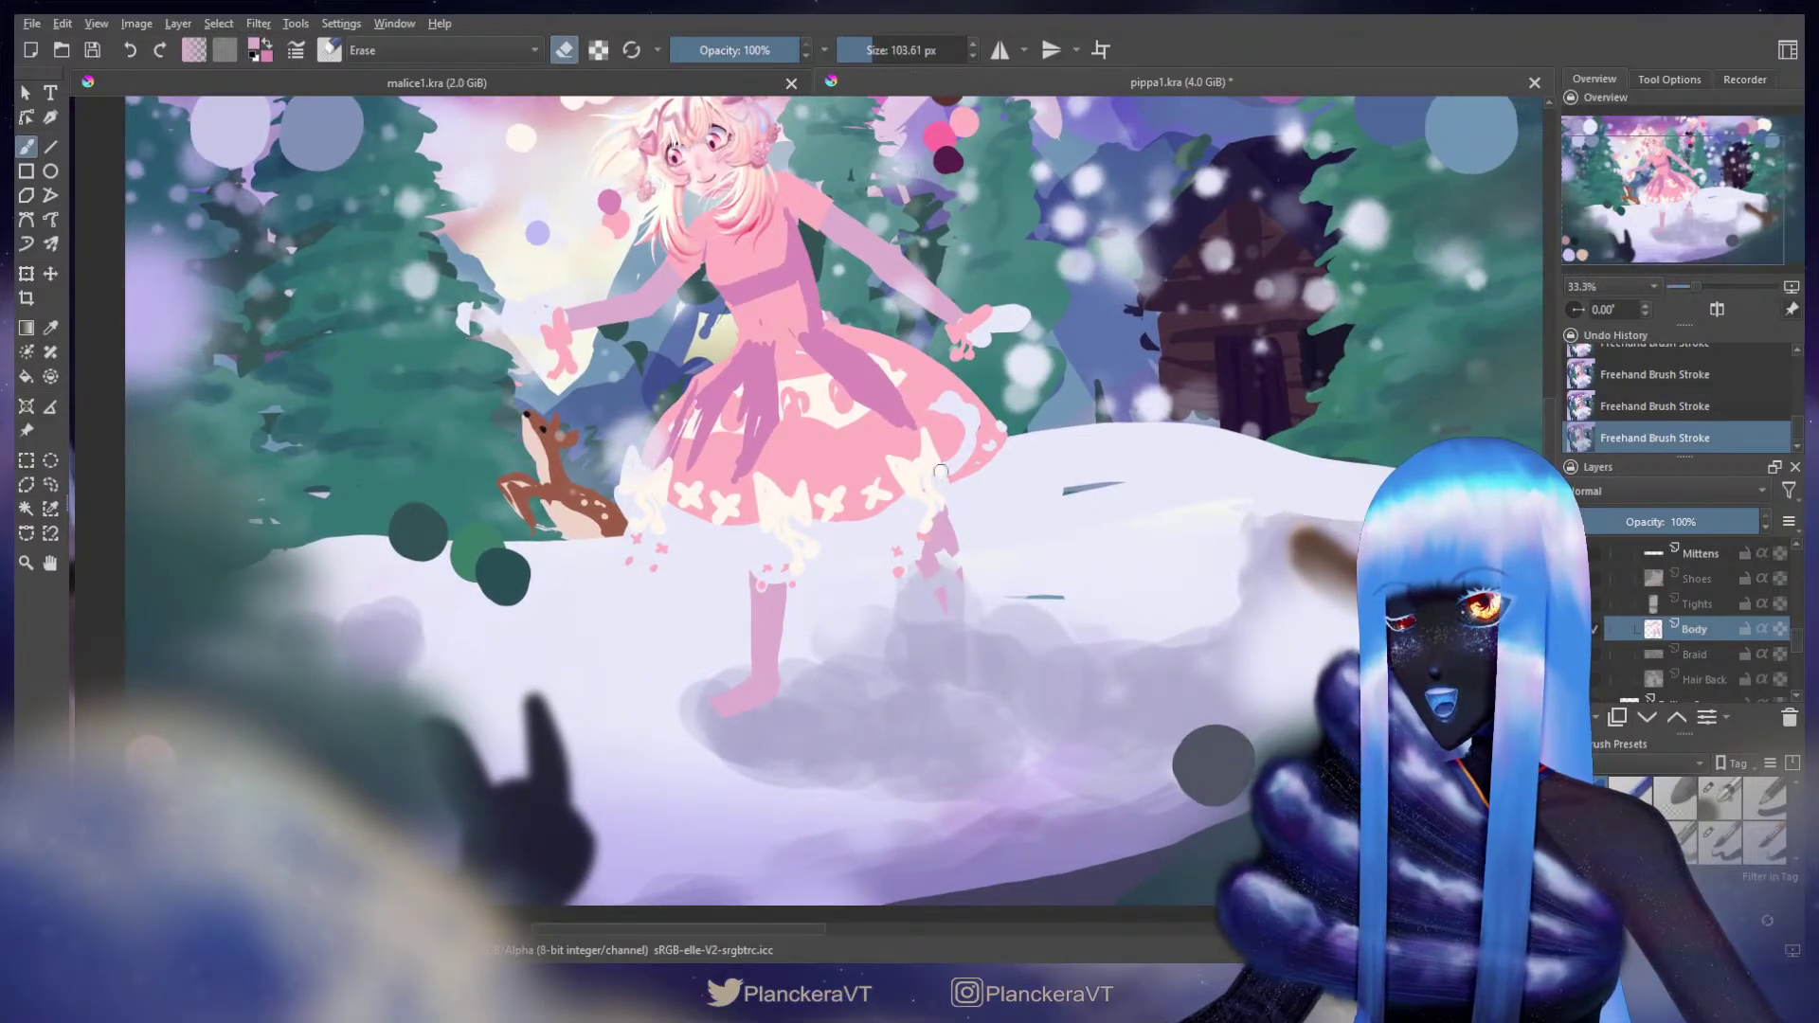
{"action": "key", "text": "e"}
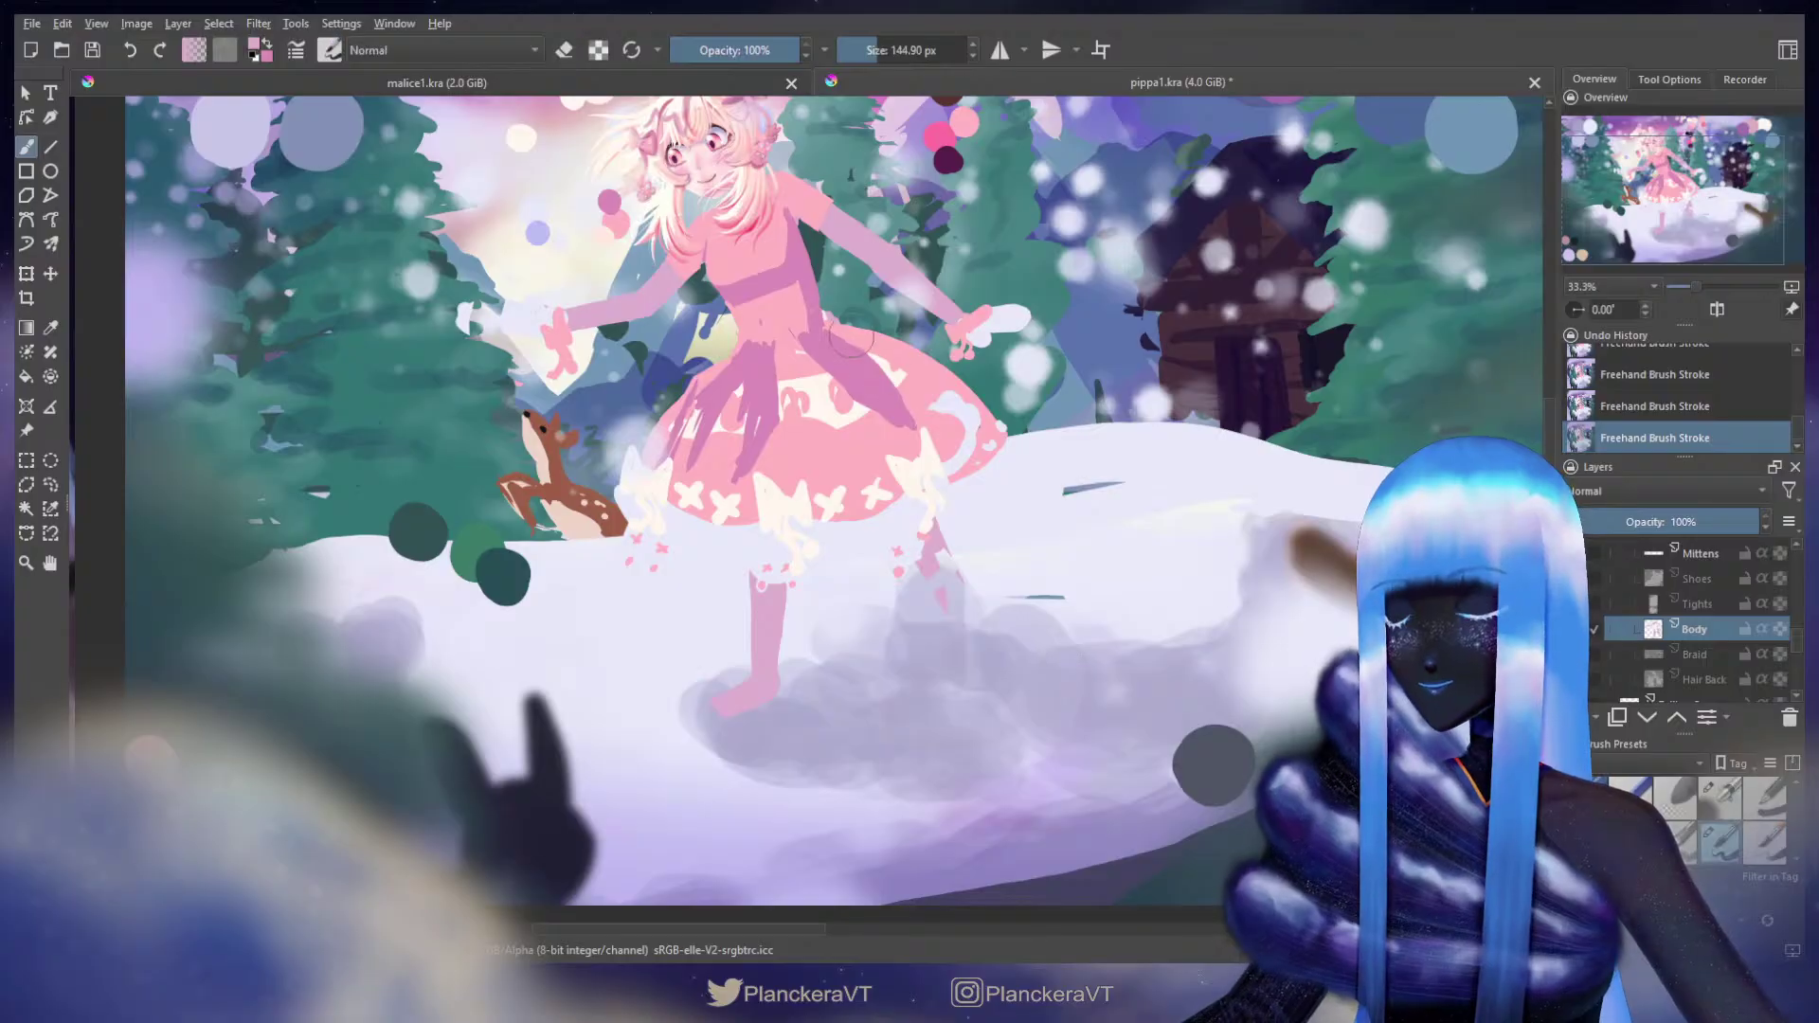
{"action": "left_click_drag", "start_coordinate": [917, 533], "coordinate": [978, 627]}
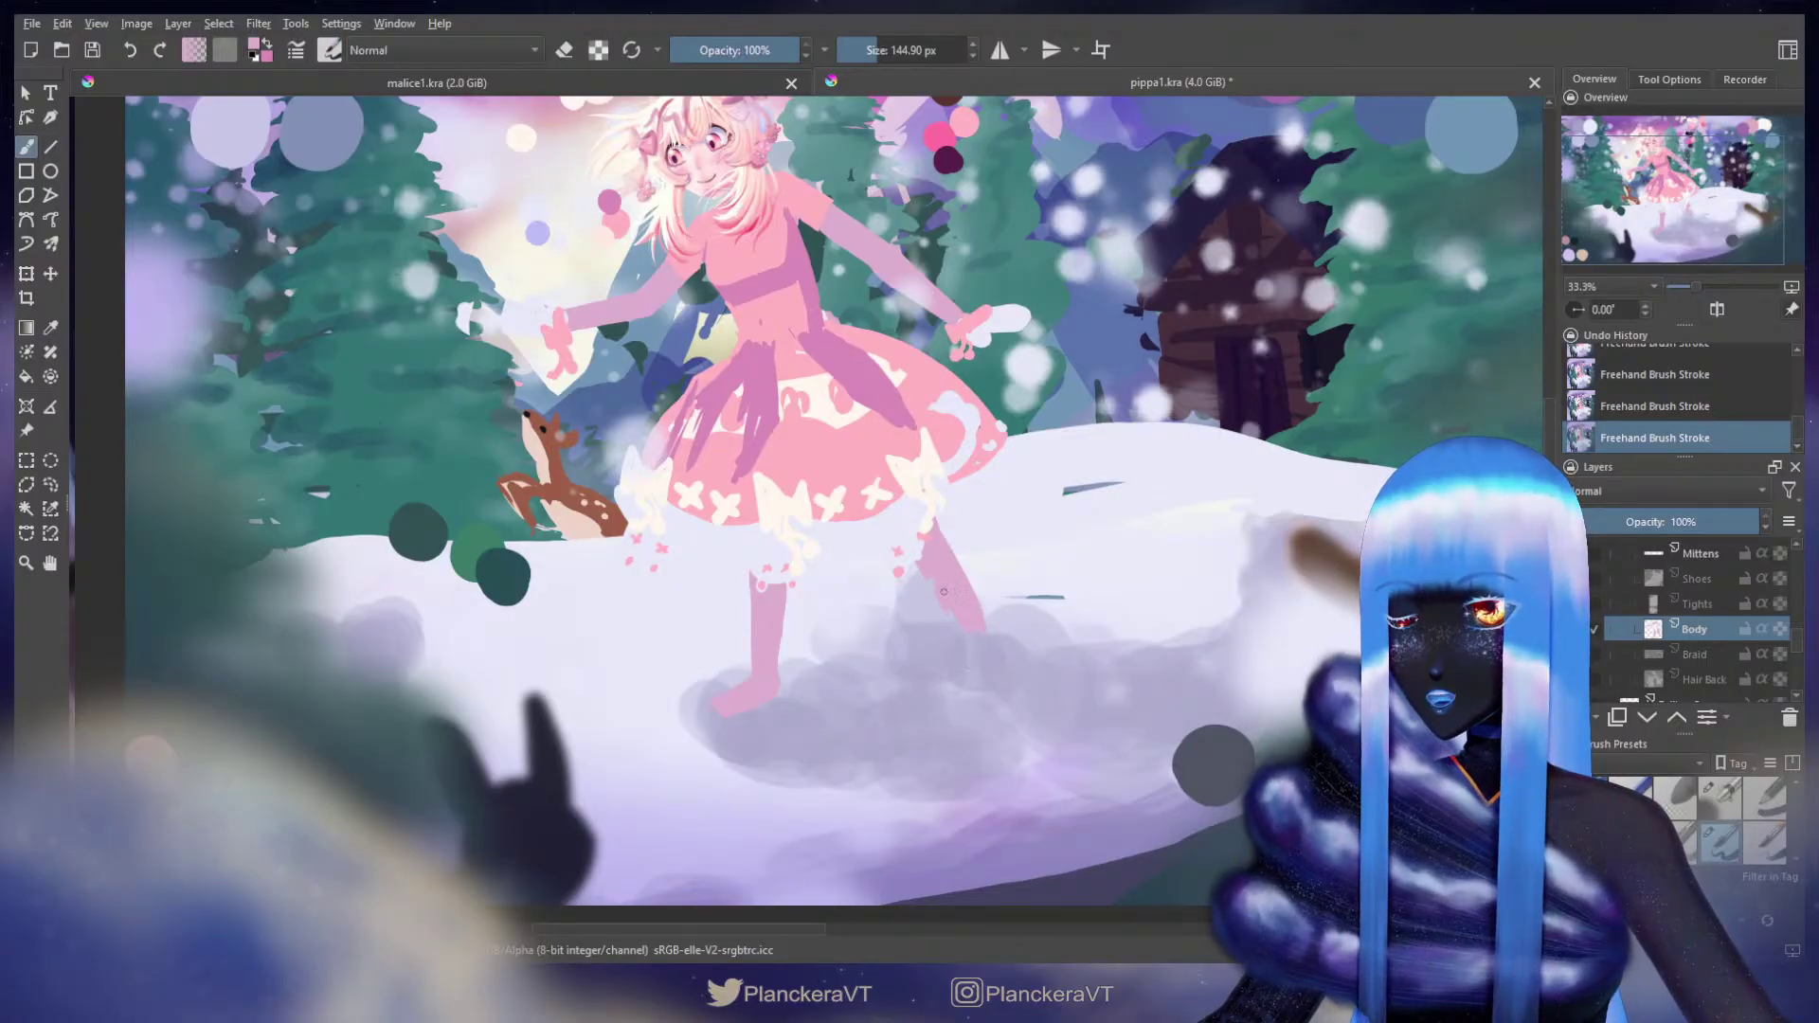
{"action": "left_click_drag", "start_coordinate": [968, 628], "coordinate": [985, 657]}
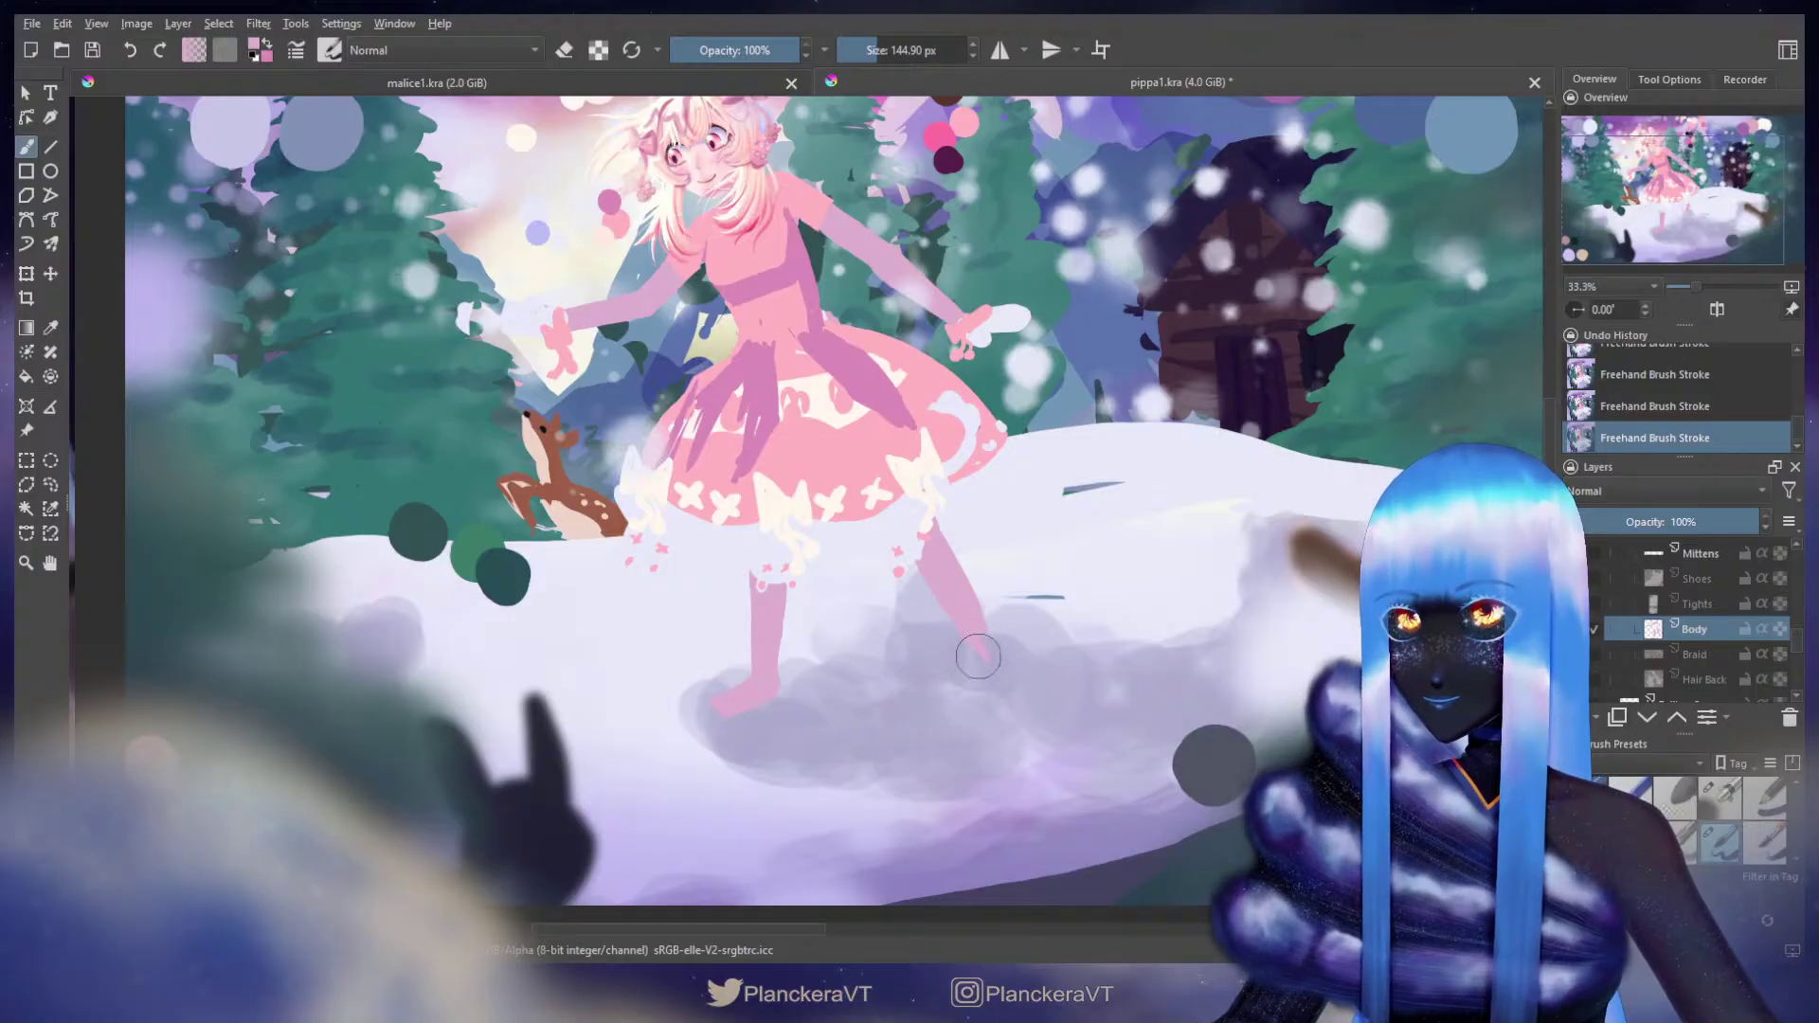
Step: Slim the back leg with an eraser of about 107 to 130 px and paint its foot in mauve
{"action": "key", "text": "e"}
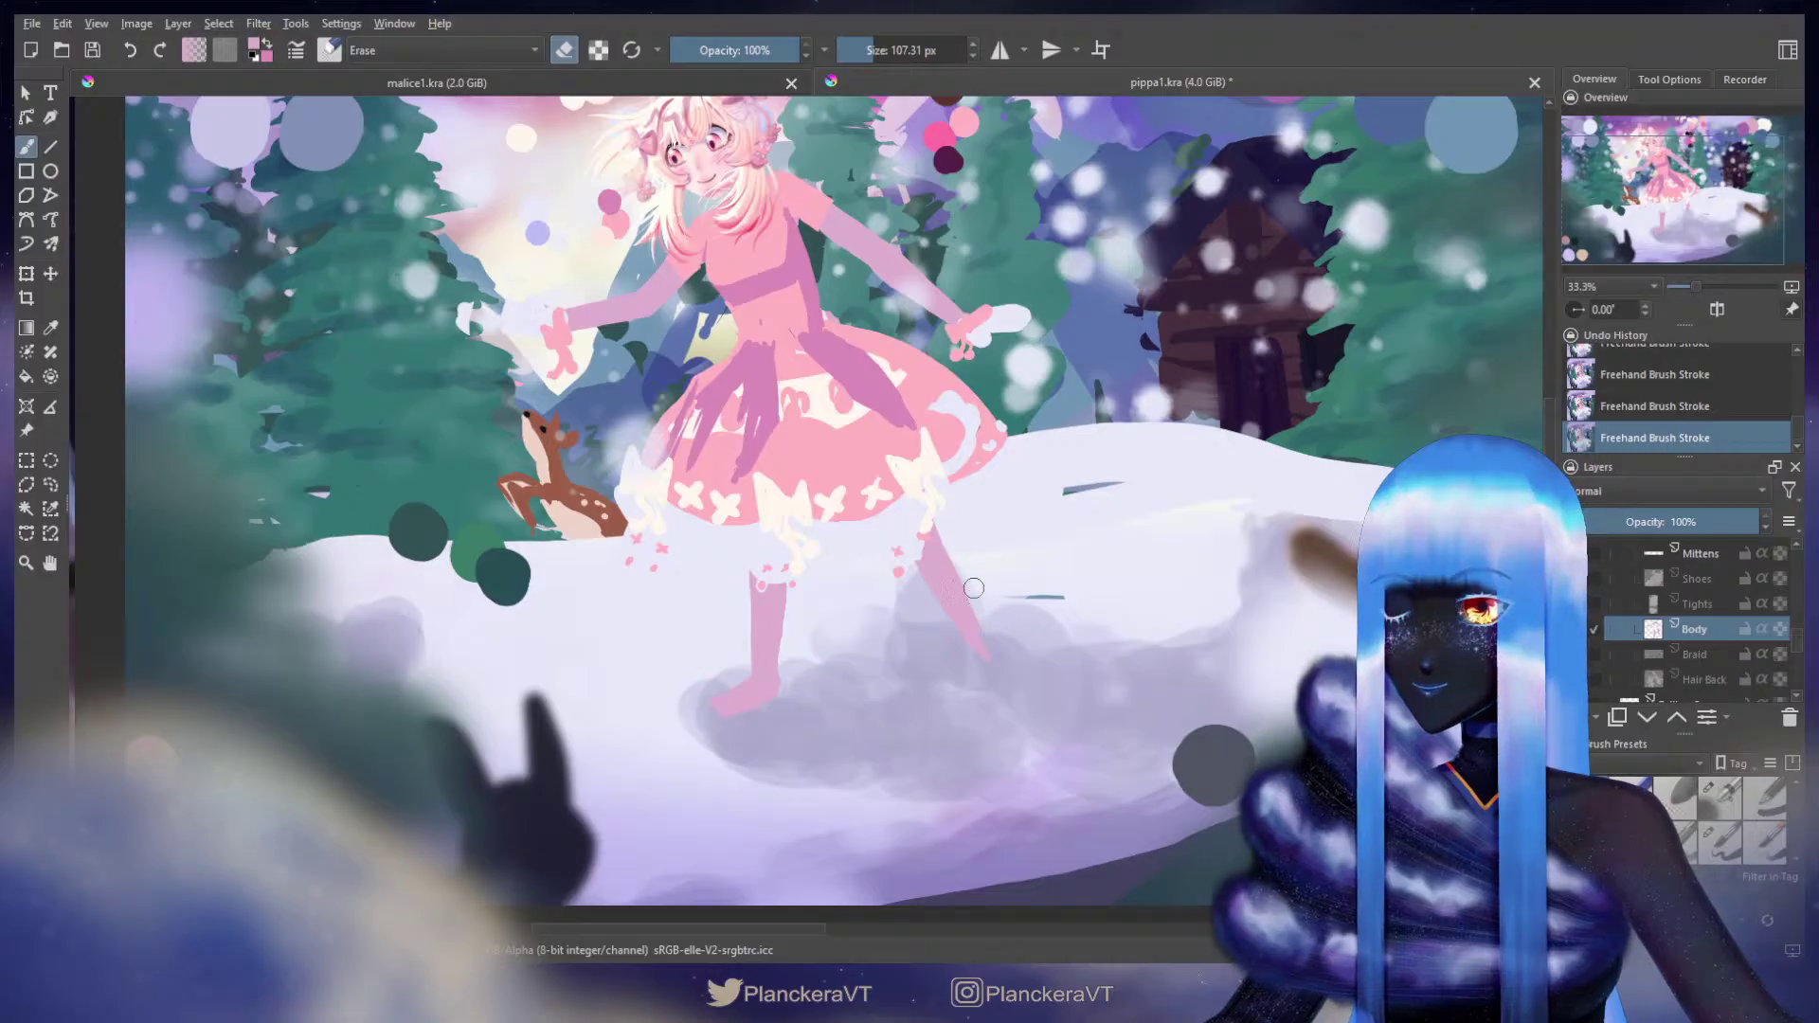
{"action": "key", "text": "e"}
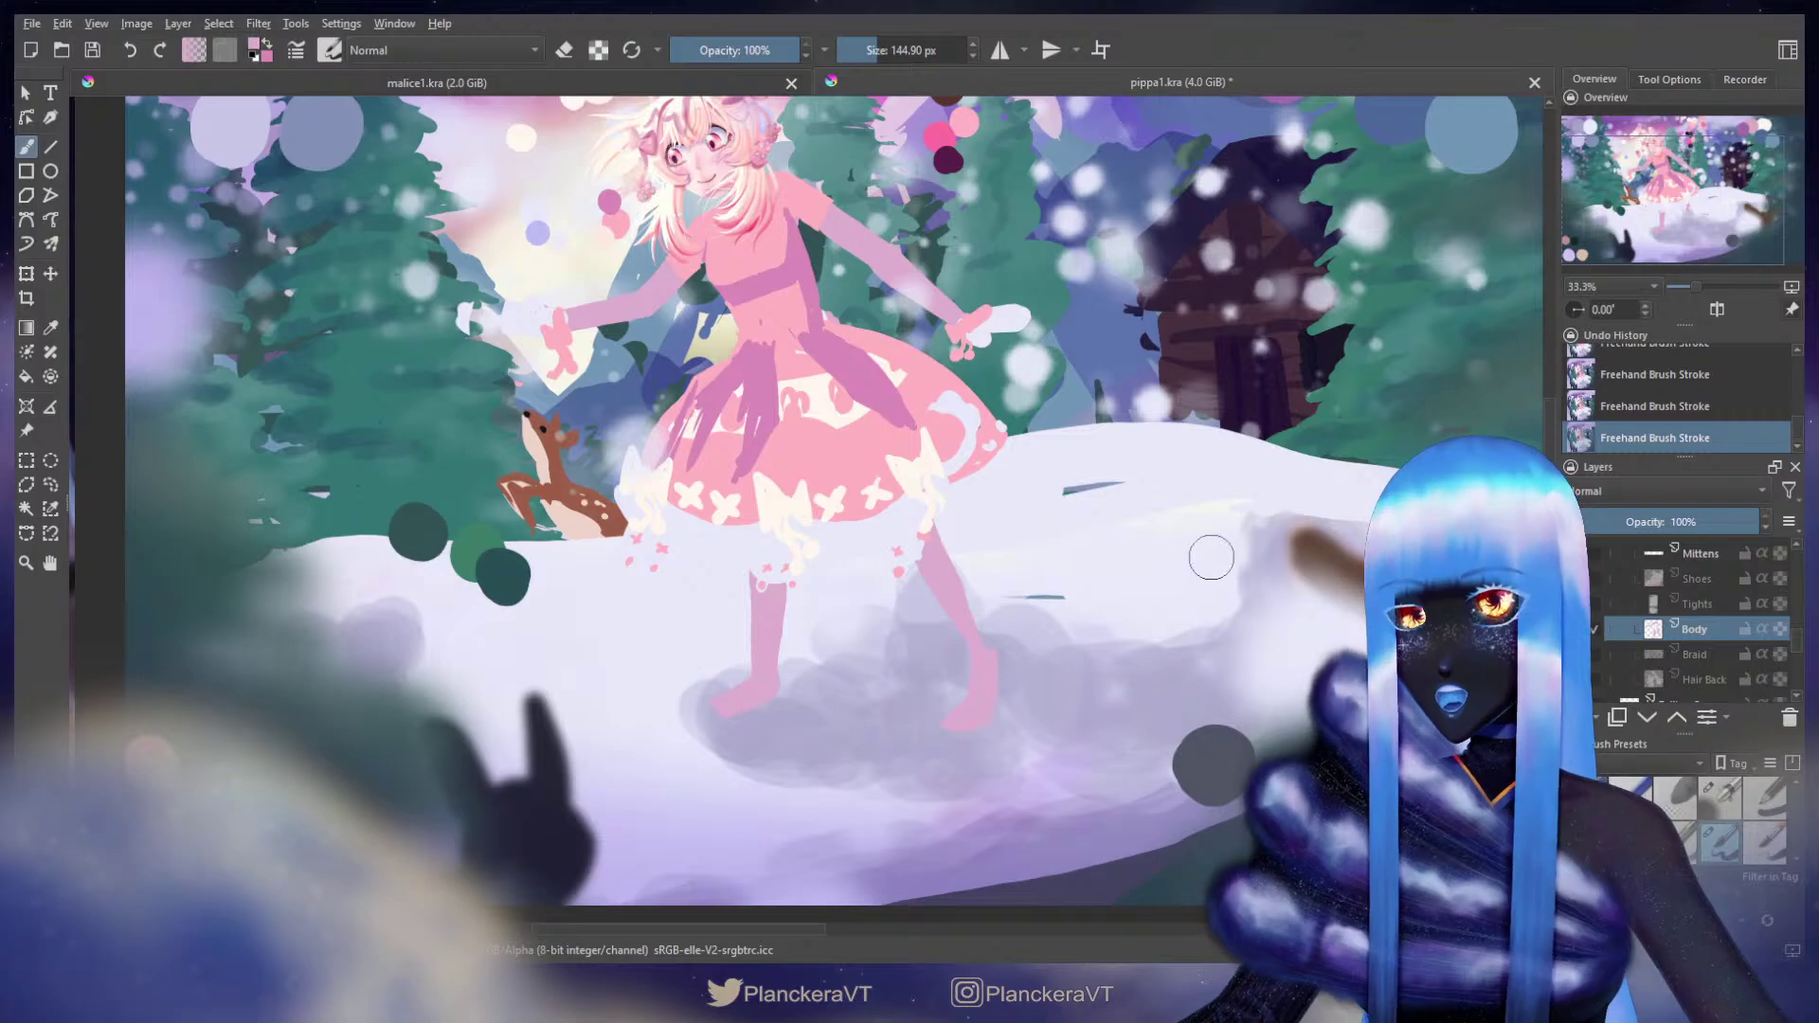
{"action": "key", "text": "ctrl+z"}
{"action": "key", "text": "ctrl+z"}
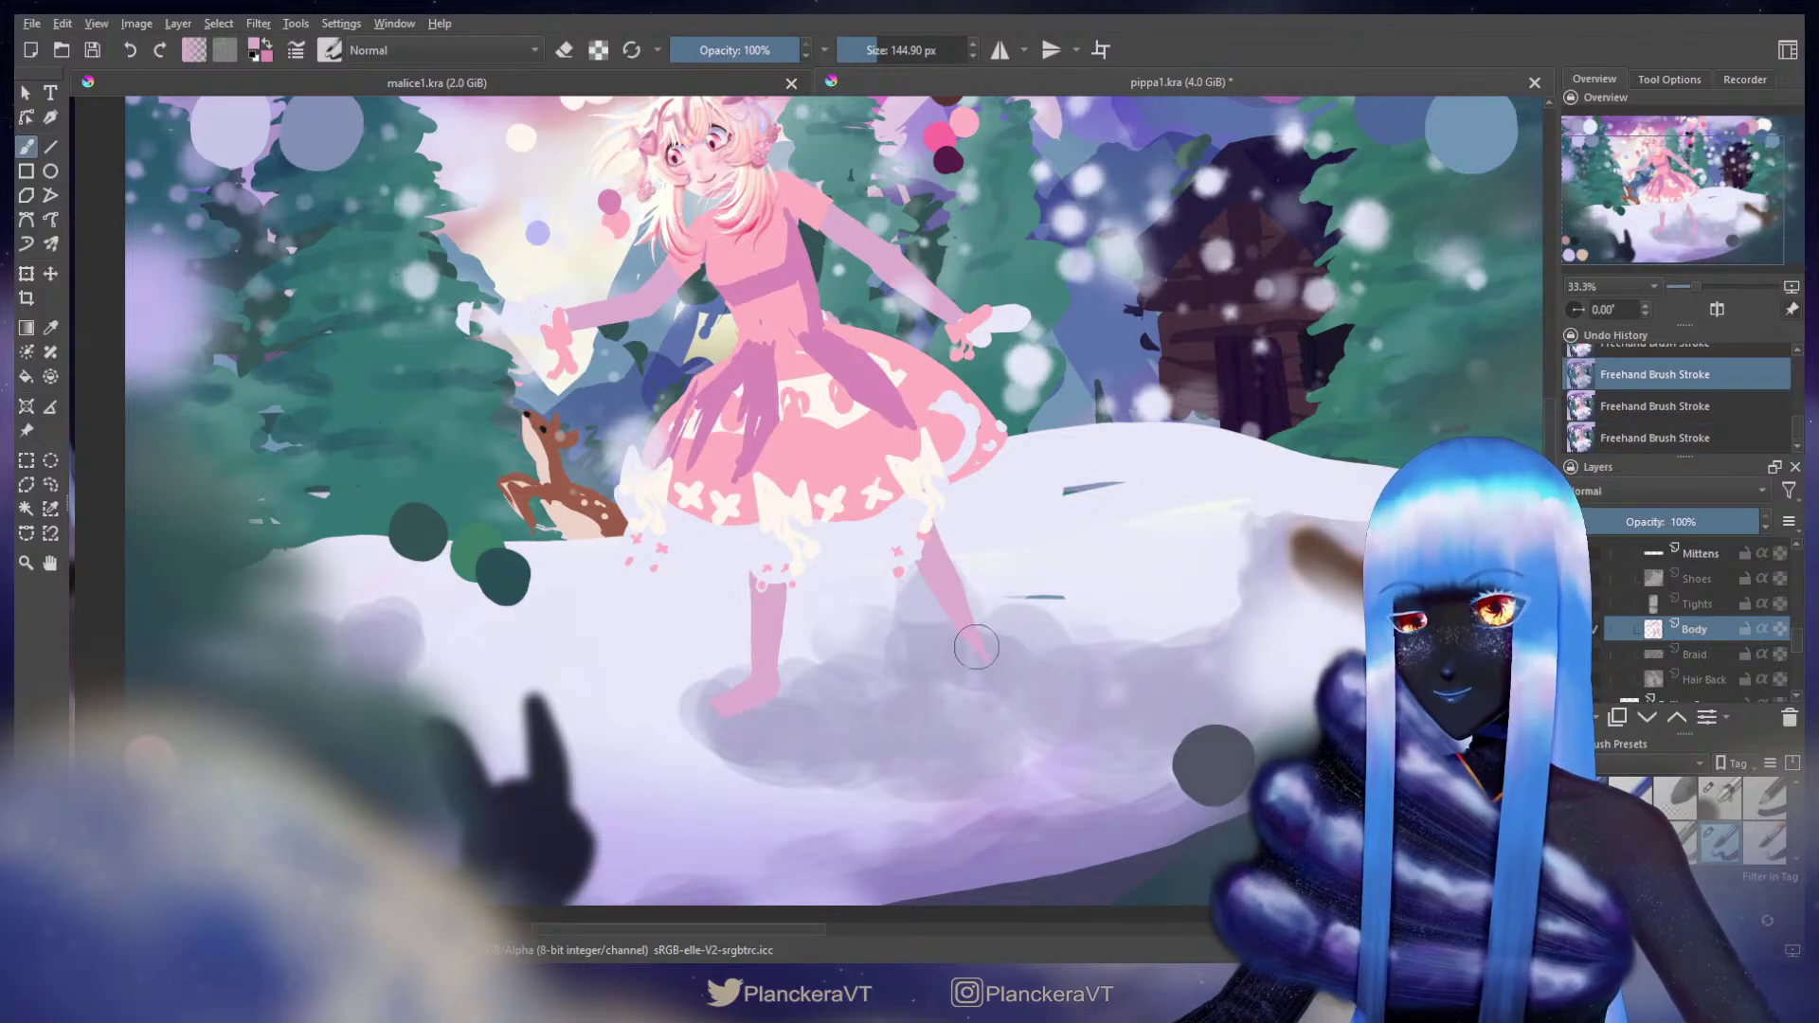
{"action": "key", "text": "ctrl+shift+z"}
{"action": "key", "text": "ctrl+shift+z"}
{"action": "key", "text": "e"}
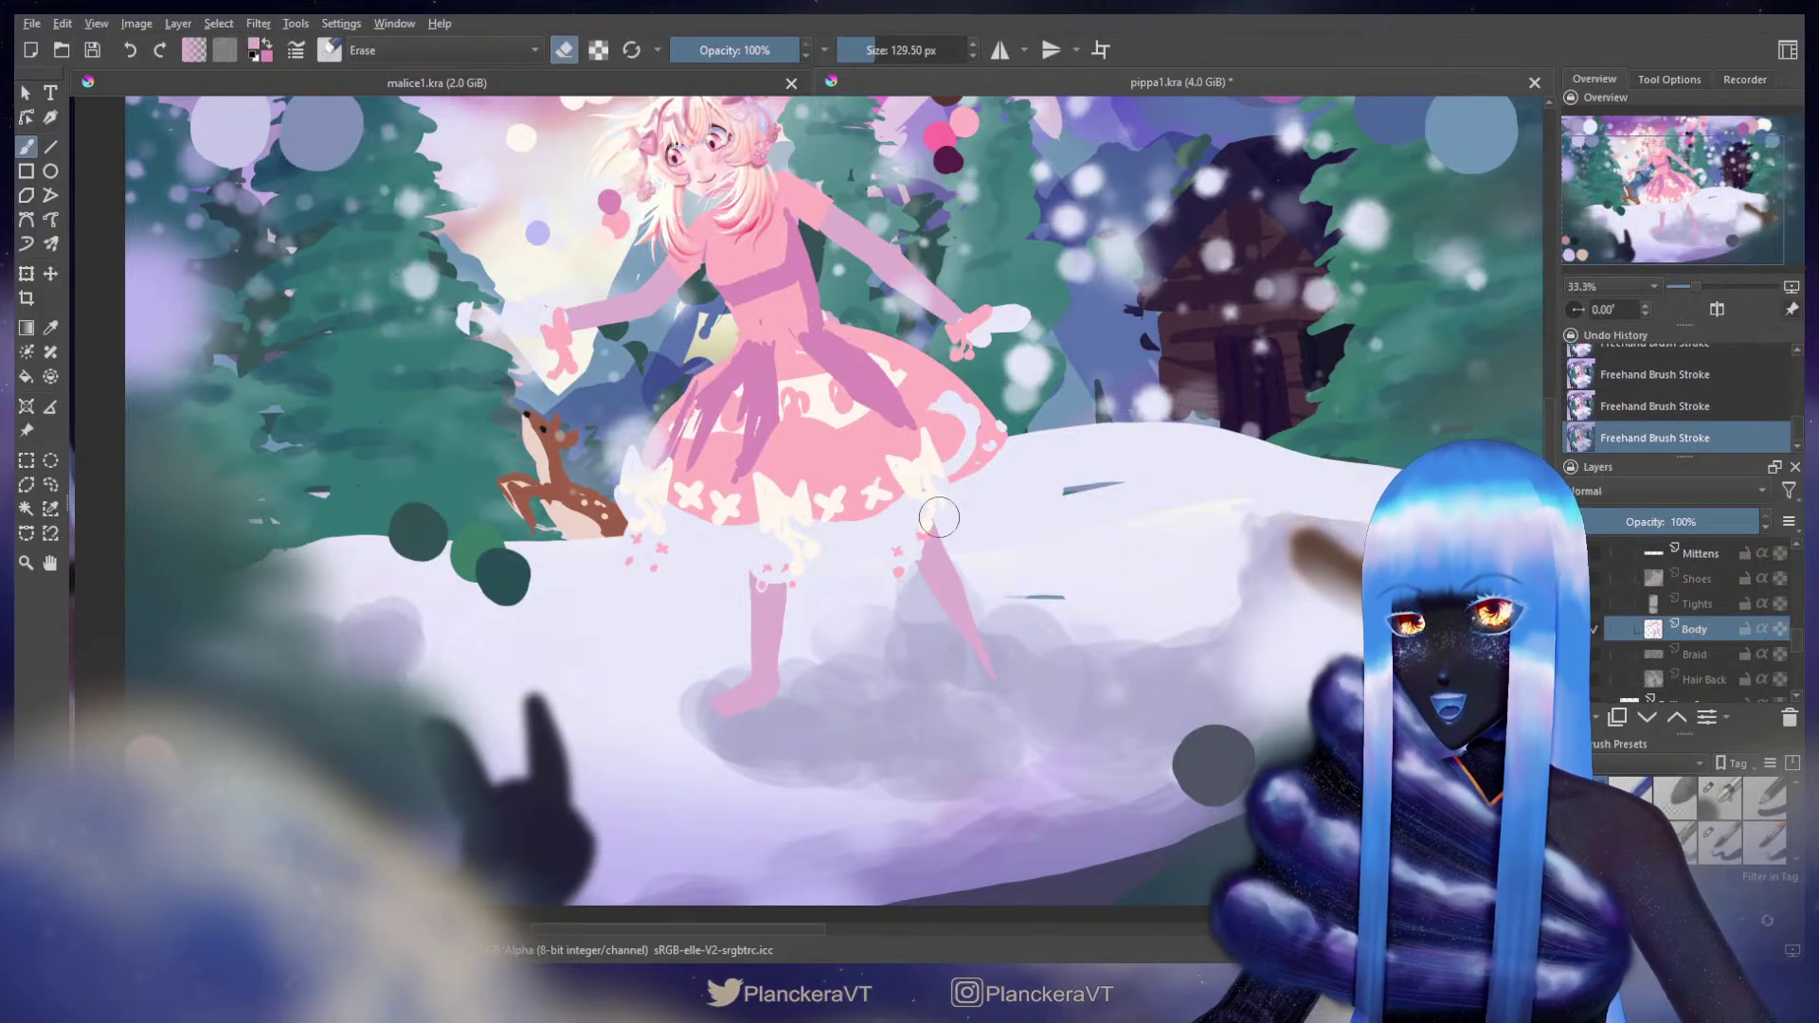
{"action": "key", "text": "e"}
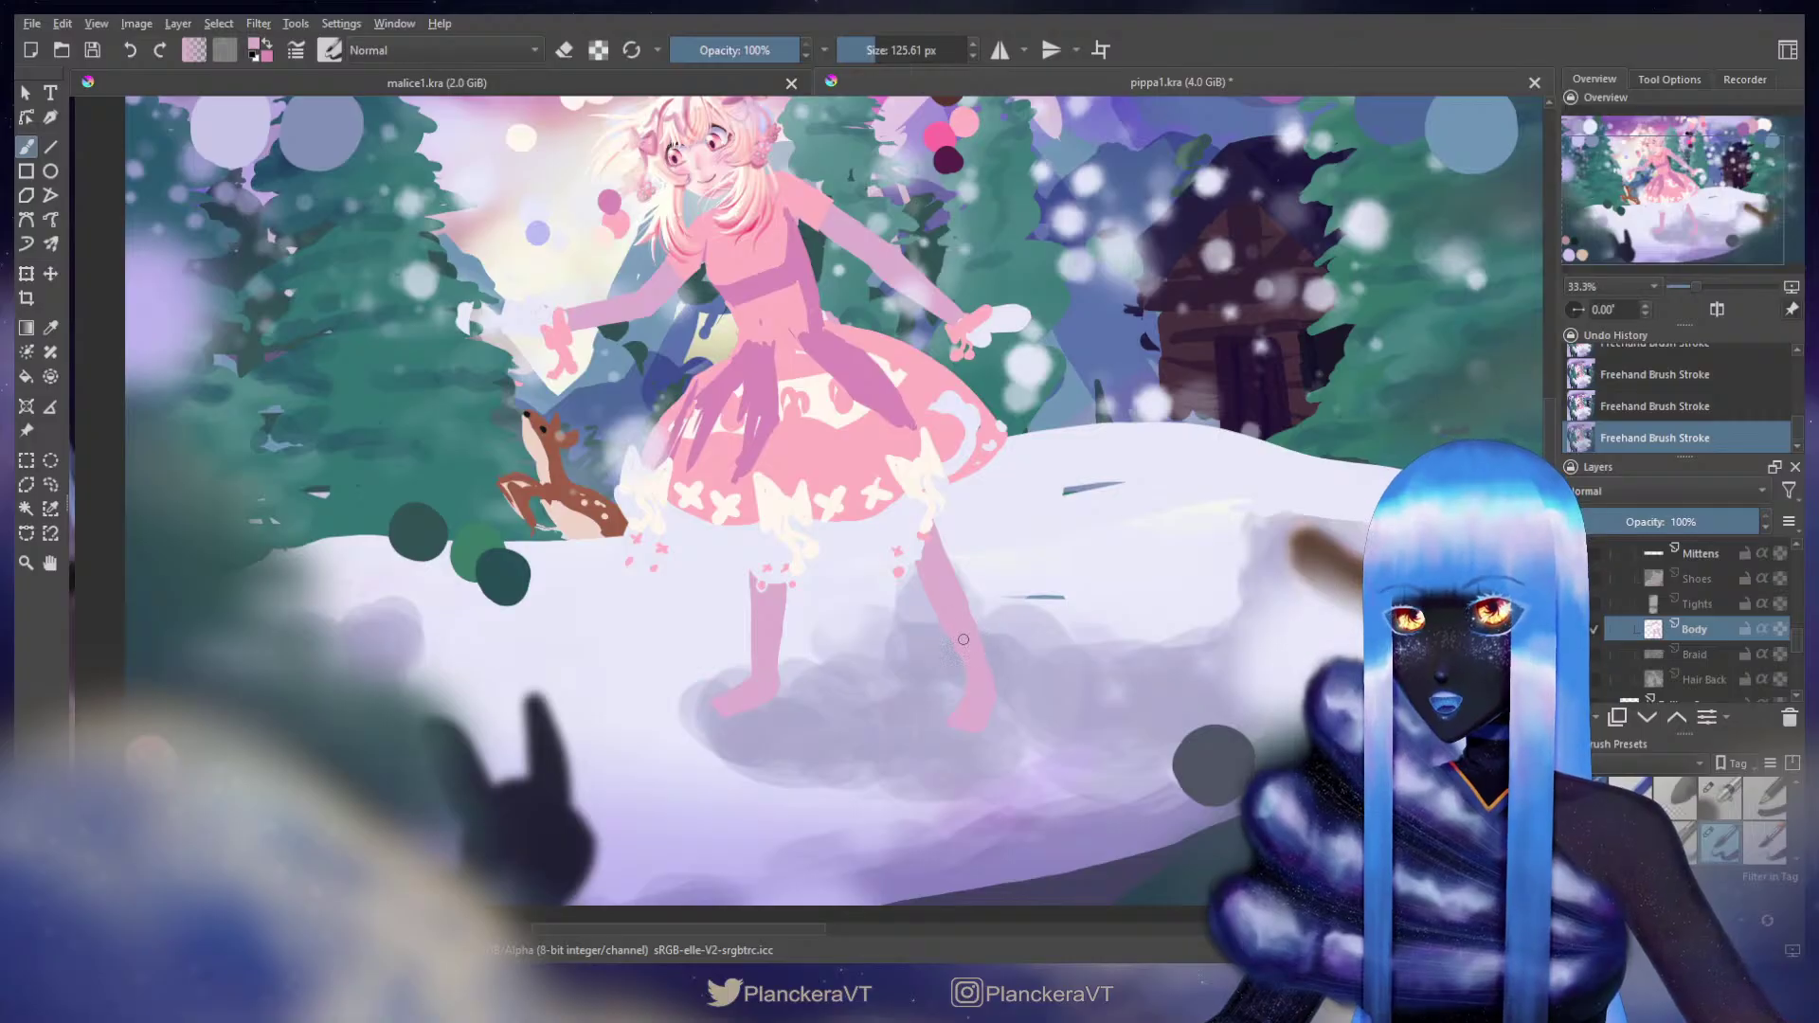
{"action": "left_click_drag", "start_coordinate": [954, 581], "coordinate": [1050, 666]}
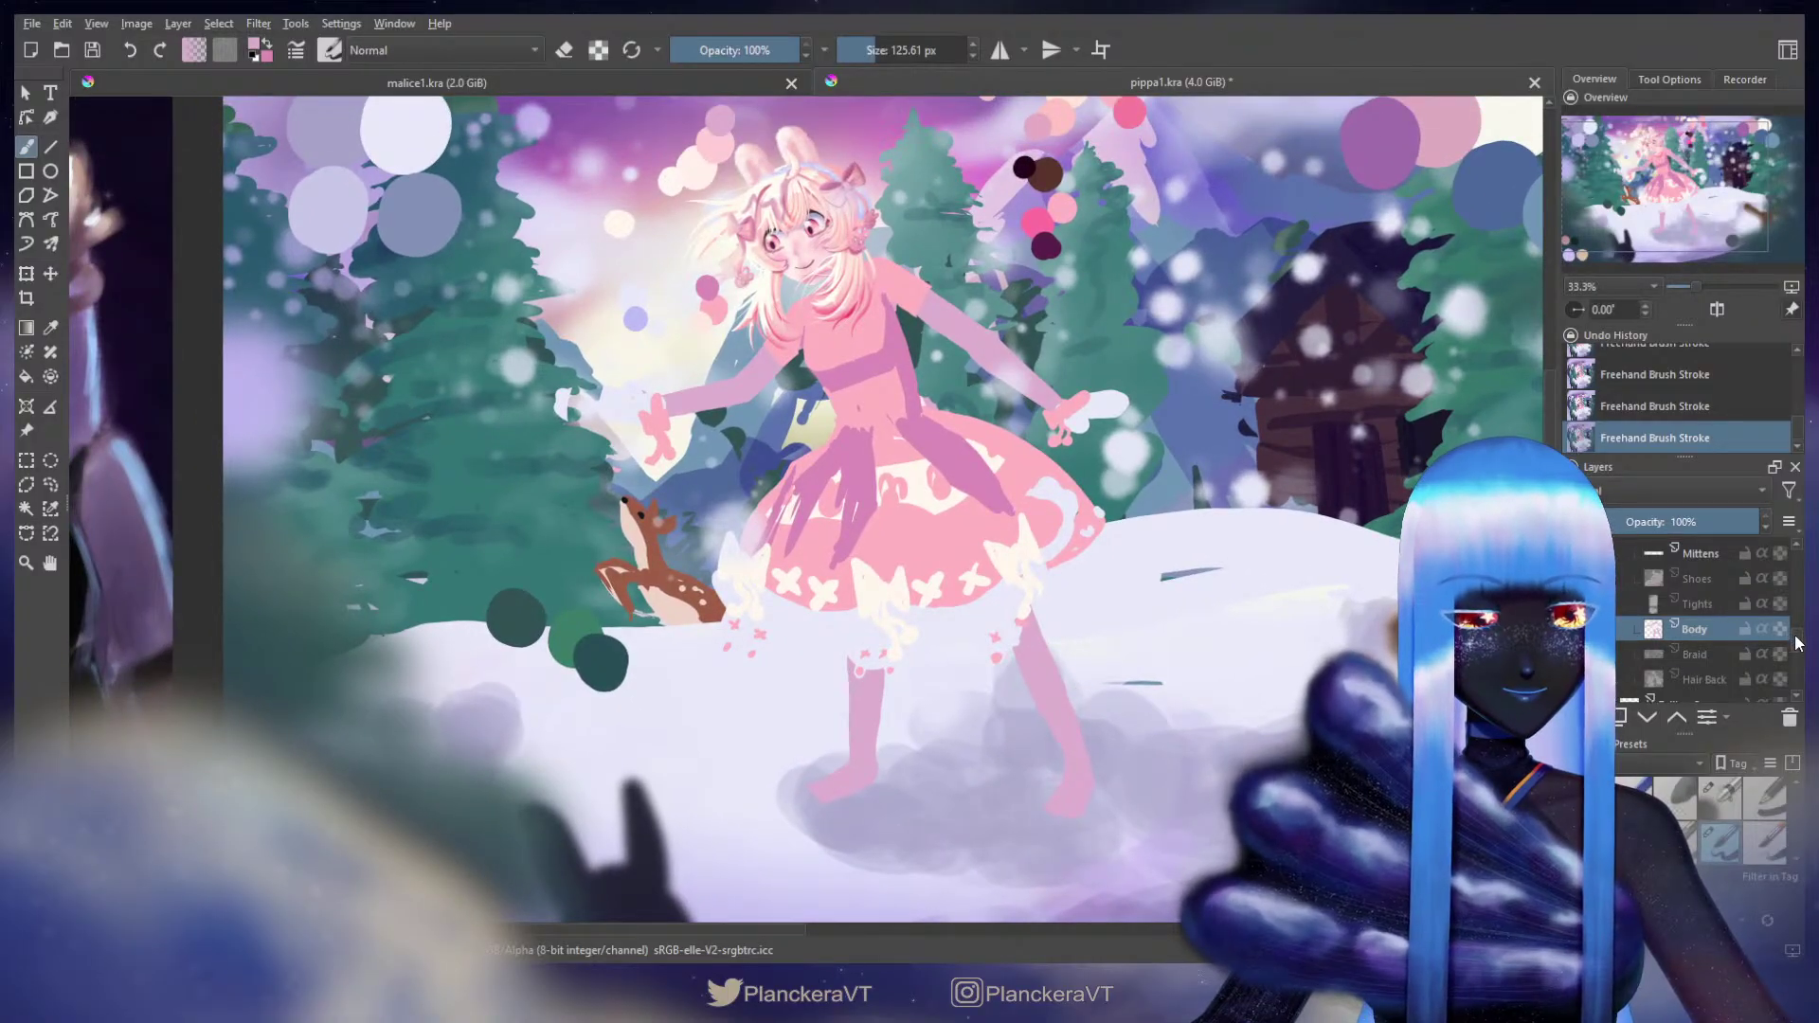
Step: Hide the layer with the pale blue detail at the skirt's rear edge and make the Dress layer active
{"action": "scroll", "coordinate": [1705, 630], "scroll_direction": "up", "scroll_amount": 5}
{"action": "left_click", "coordinate": [1631, 611]}
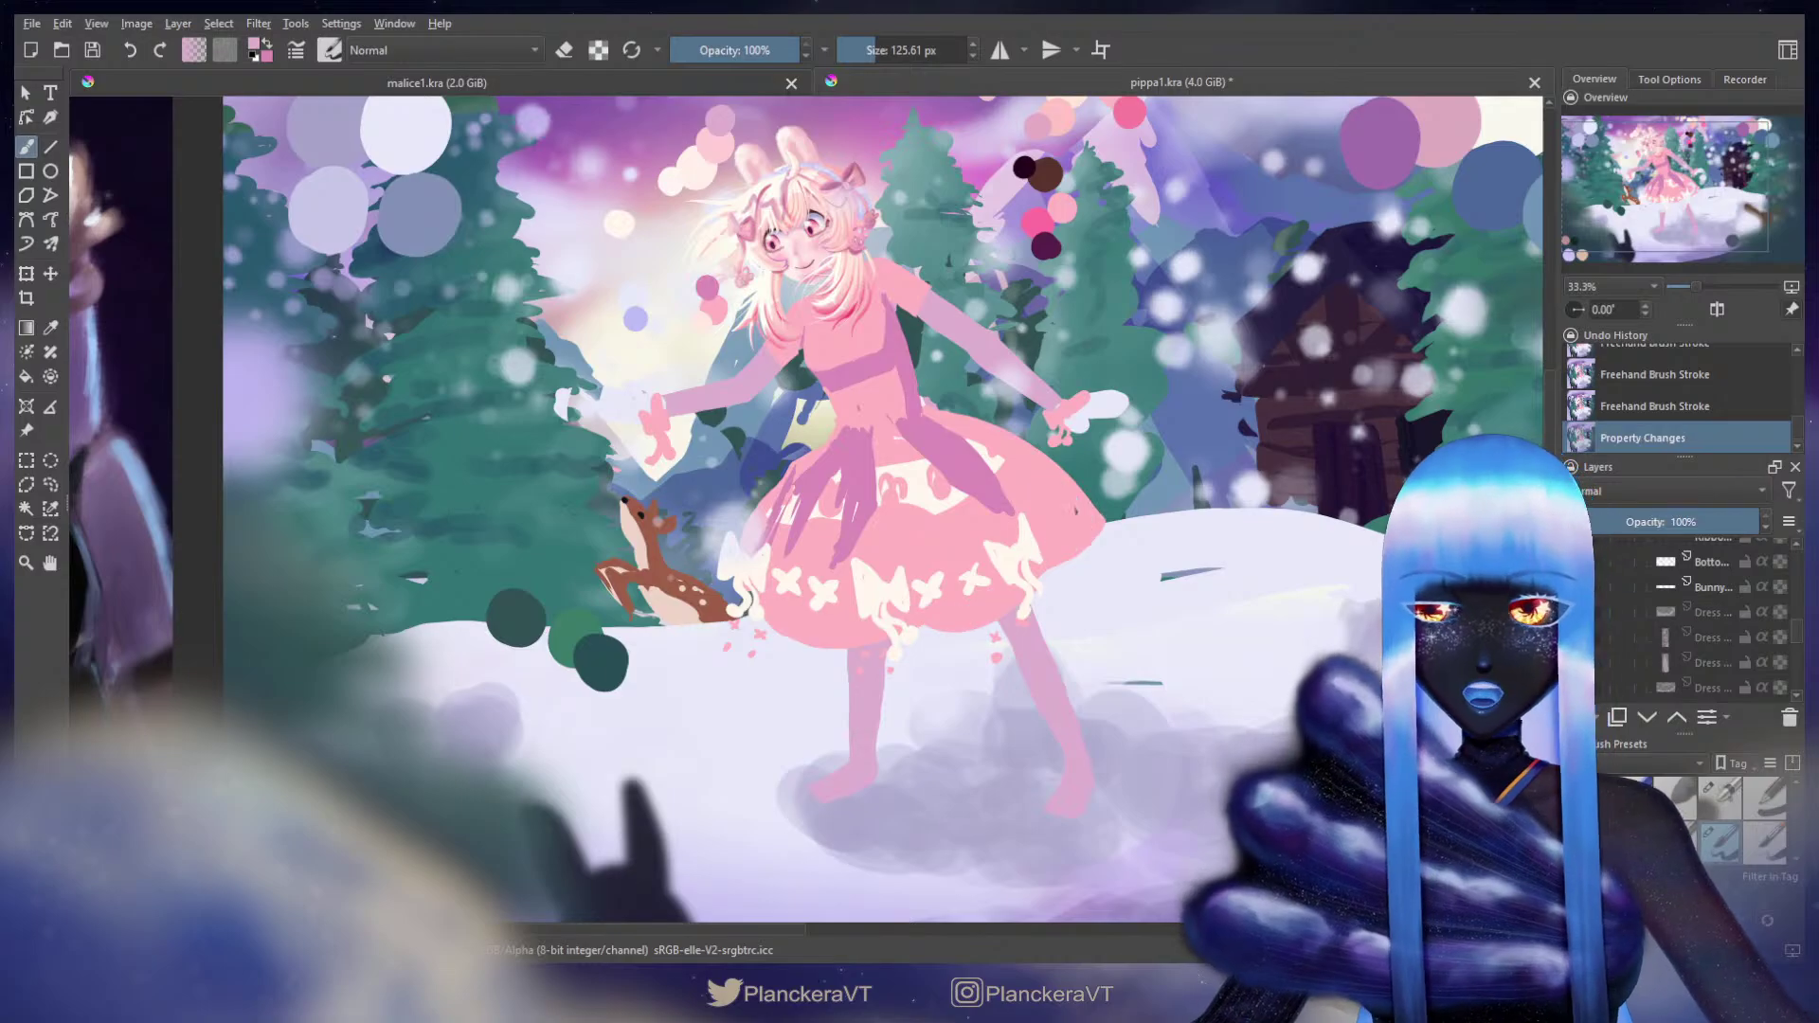
{"action": "left_click_drag", "start_coordinate": [1797, 638], "coordinate": [1797, 643]}
{"action": "left_click", "coordinate": [1705, 639]}
Step: Sample the skirt's pink and fill out the hem and rear edge with a brush of about 196 px
{"action": "left_click", "coordinate": [1082, 521], "text": "ctrl"}
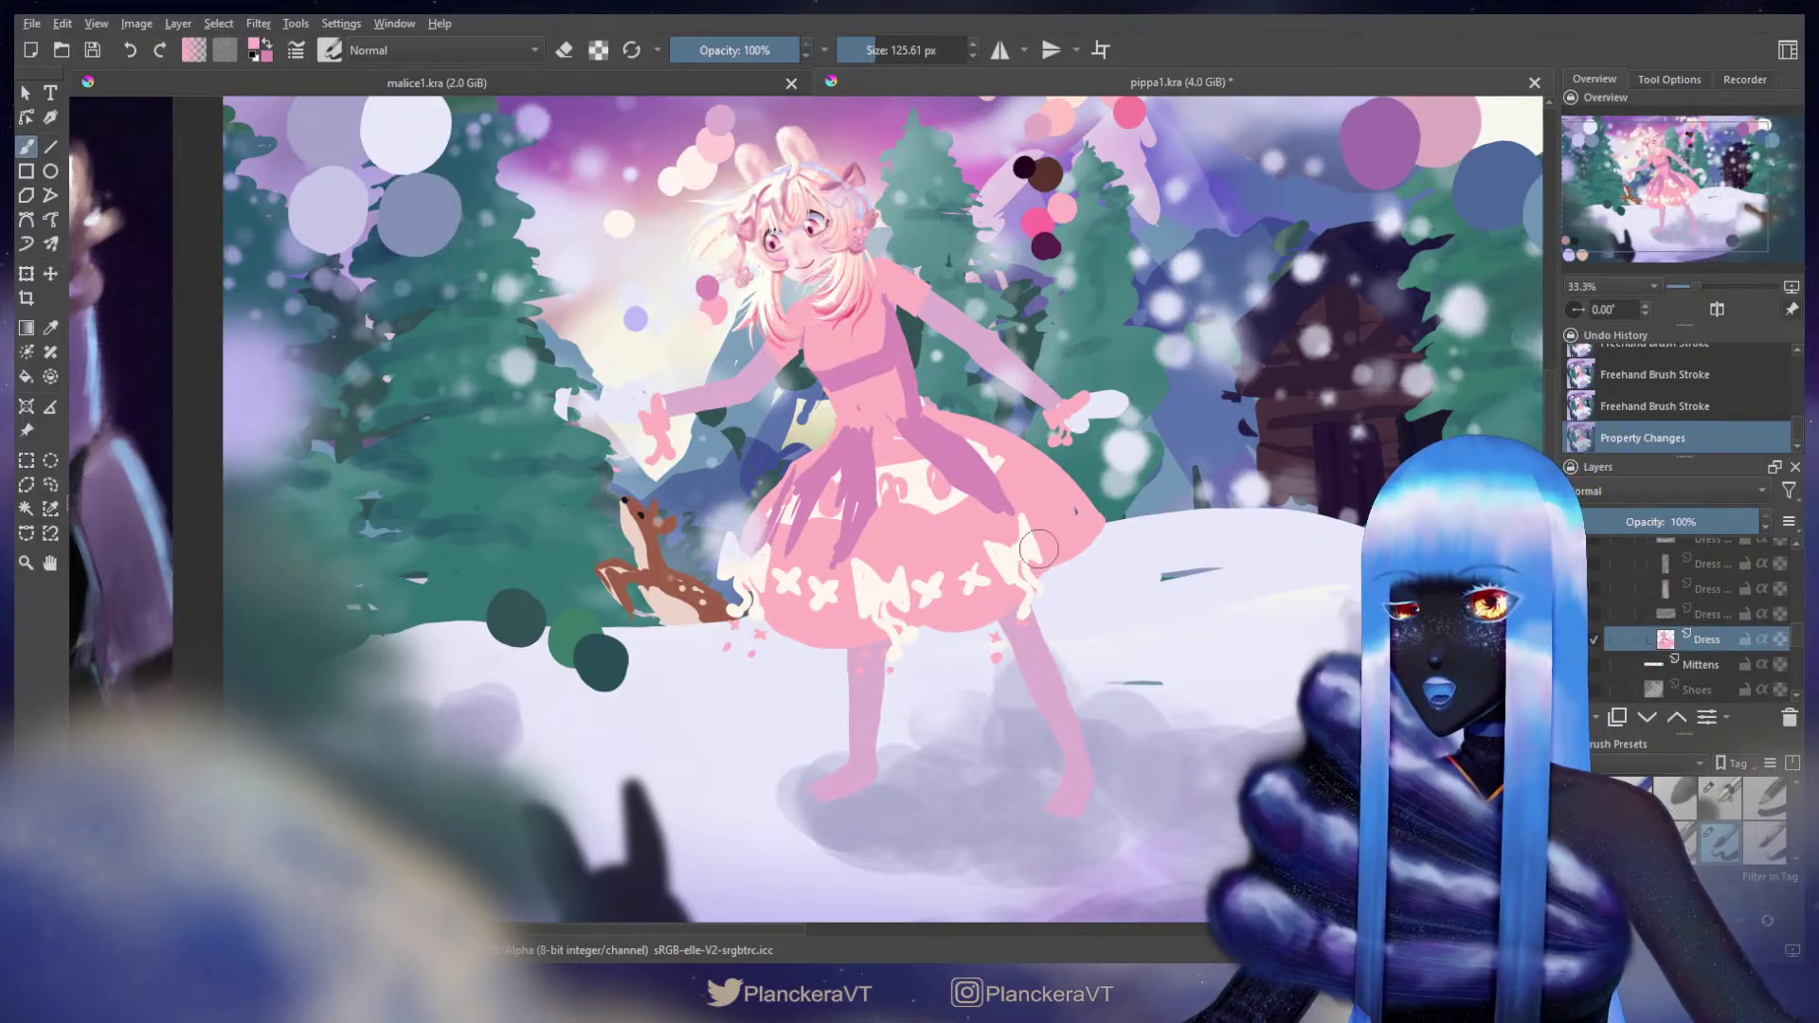
{"action": "left_click_drag", "start_coordinate": [964, 586], "coordinate": [1028, 586]}
{"action": "mouse_move", "coordinate": [745, 568]}
{"action": "left_mouse_down"}
{"action": "mouse_move", "coordinate": [839, 635]}
{"action": "mouse_move", "coordinate": [895, 607]}
{"action": "mouse_move", "coordinate": [942, 632]}
{"action": "mouse_move", "coordinate": [1089, 566]}
{"action": "mouse_move", "coordinate": [1085, 526]}
{"action": "left_mouse_up"}
{"action": "key", "text": "ctrl+z"}
{"action": "mouse_move", "coordinate": [1023, 579]}
{"action": "left_mouse_down"}
{"action": "mouse_move", "coordinate": [1081, 580]}
{"action": "mouse_move", "coordinate": [1102, 529]}
{"action": "mouse_move", "coordinate": [1083, 513]}
{"action": "mouse_move", "coordinate": [1071, 536]}
{"action": "mouse_move", "coordinate": [1051, 497]}
{"action": "left_mouse_up"}
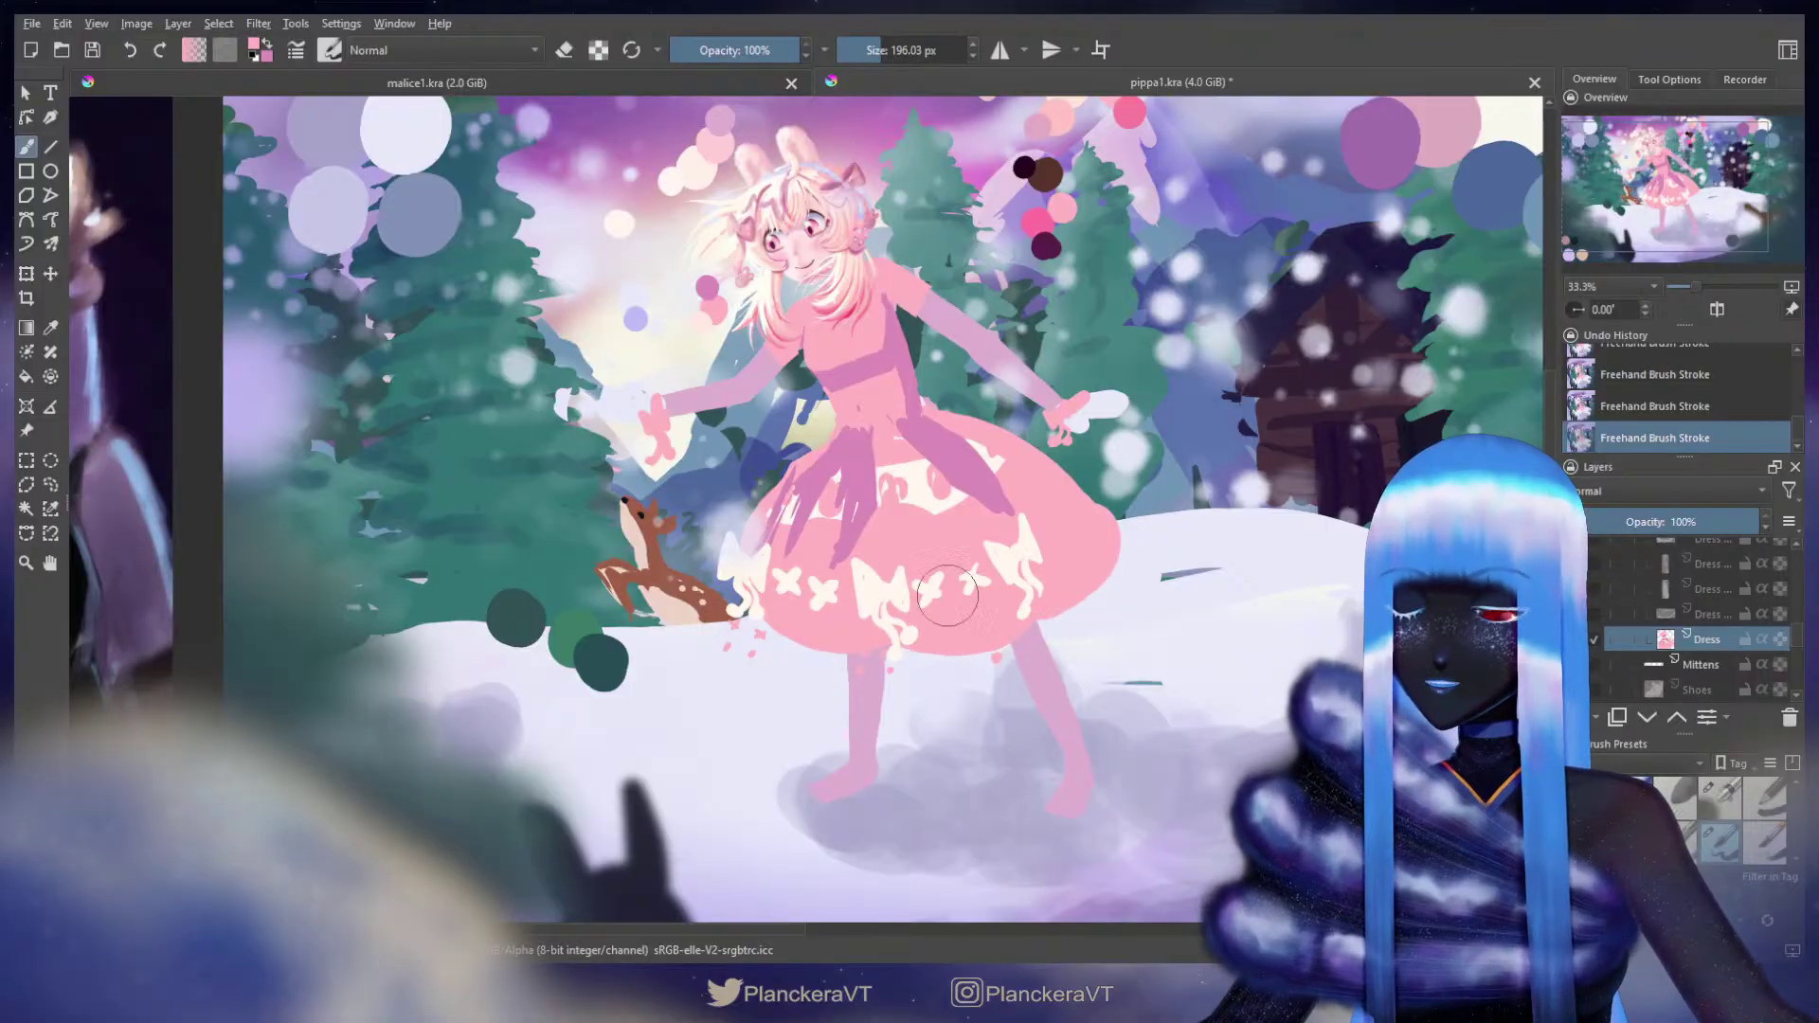
Step: Smooth the skirt's hem and side outline with an eraser of about 119 to 130 px
{"action": "key", "text": "e"}
{"action": "key", "text": "bracketleft"}
{"action": "key", "text": "bracketleft"}
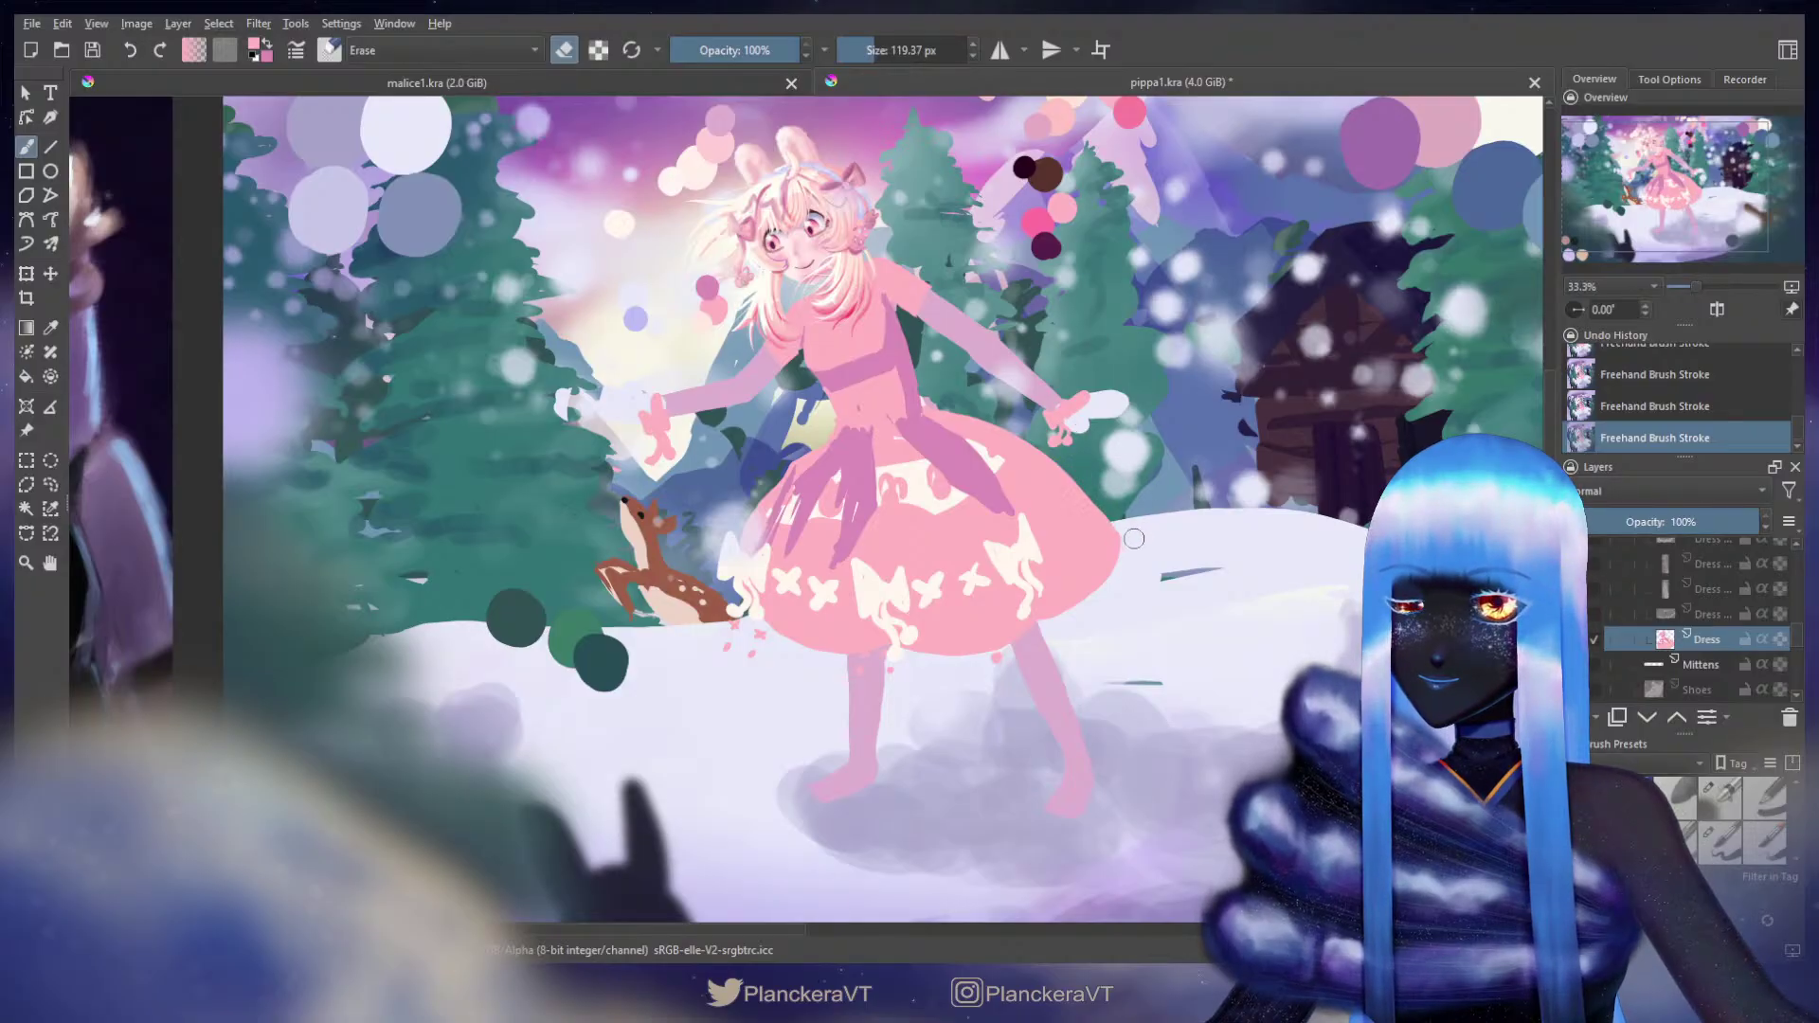
{"action": "key", "text": "bracketright"}
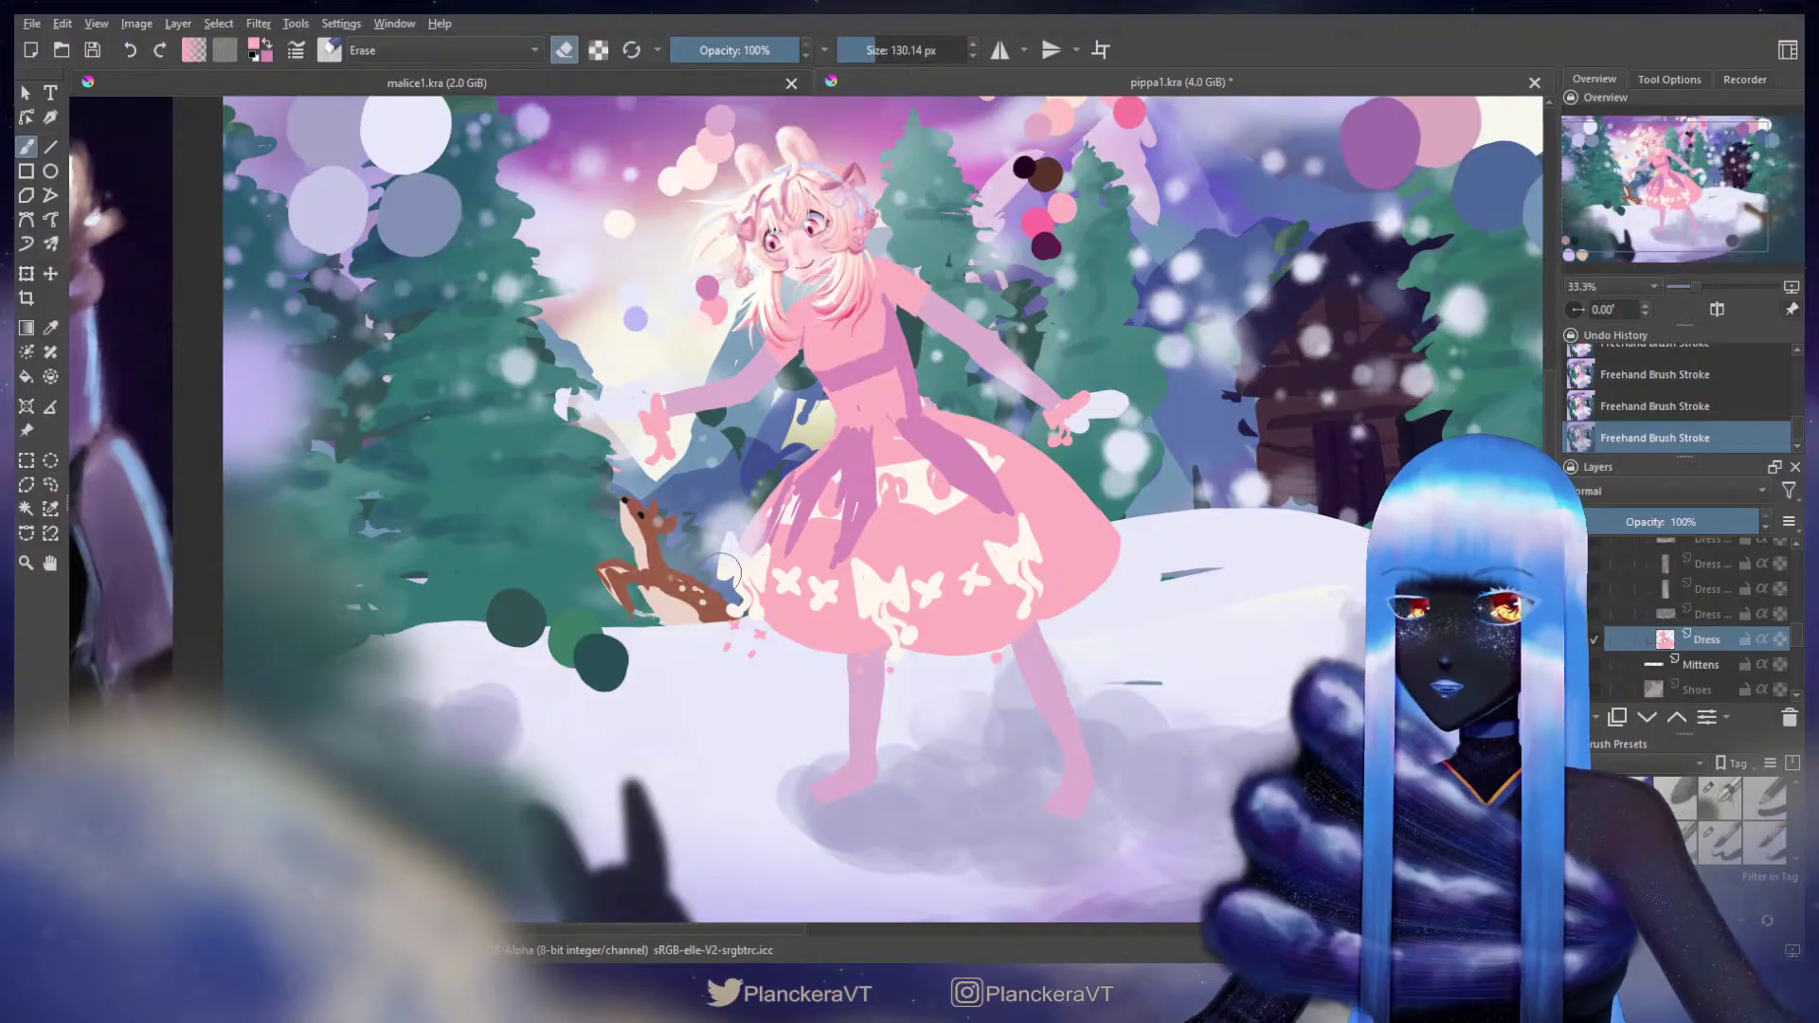
Step: Hide the bottom trim, bunny trim and ribbon layers to leave the lower skirt plain pink
{"action": "left_click_drag", "start_coordinate": [1795, 640], "coordinate": [1795, 627]}
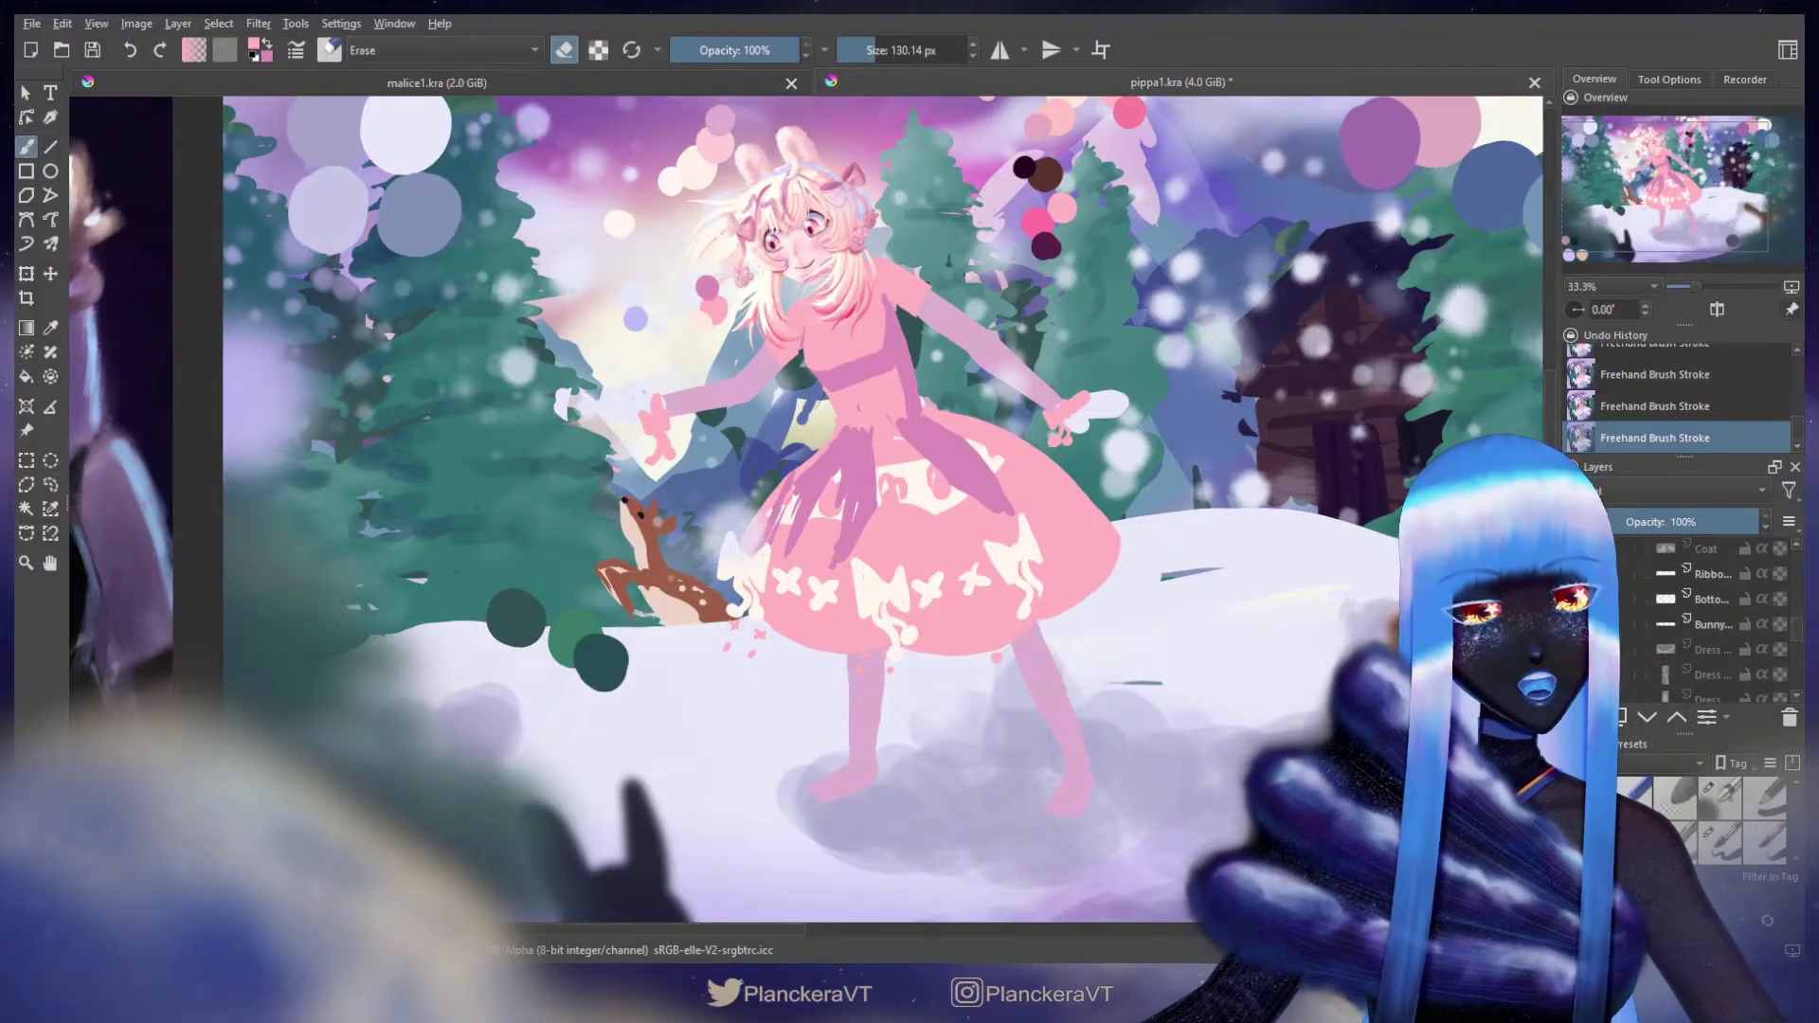
{"action": "left_click", "coordinate": [1581, 599]}
{"action": "left_click", "coordinate": [1580, 574]}
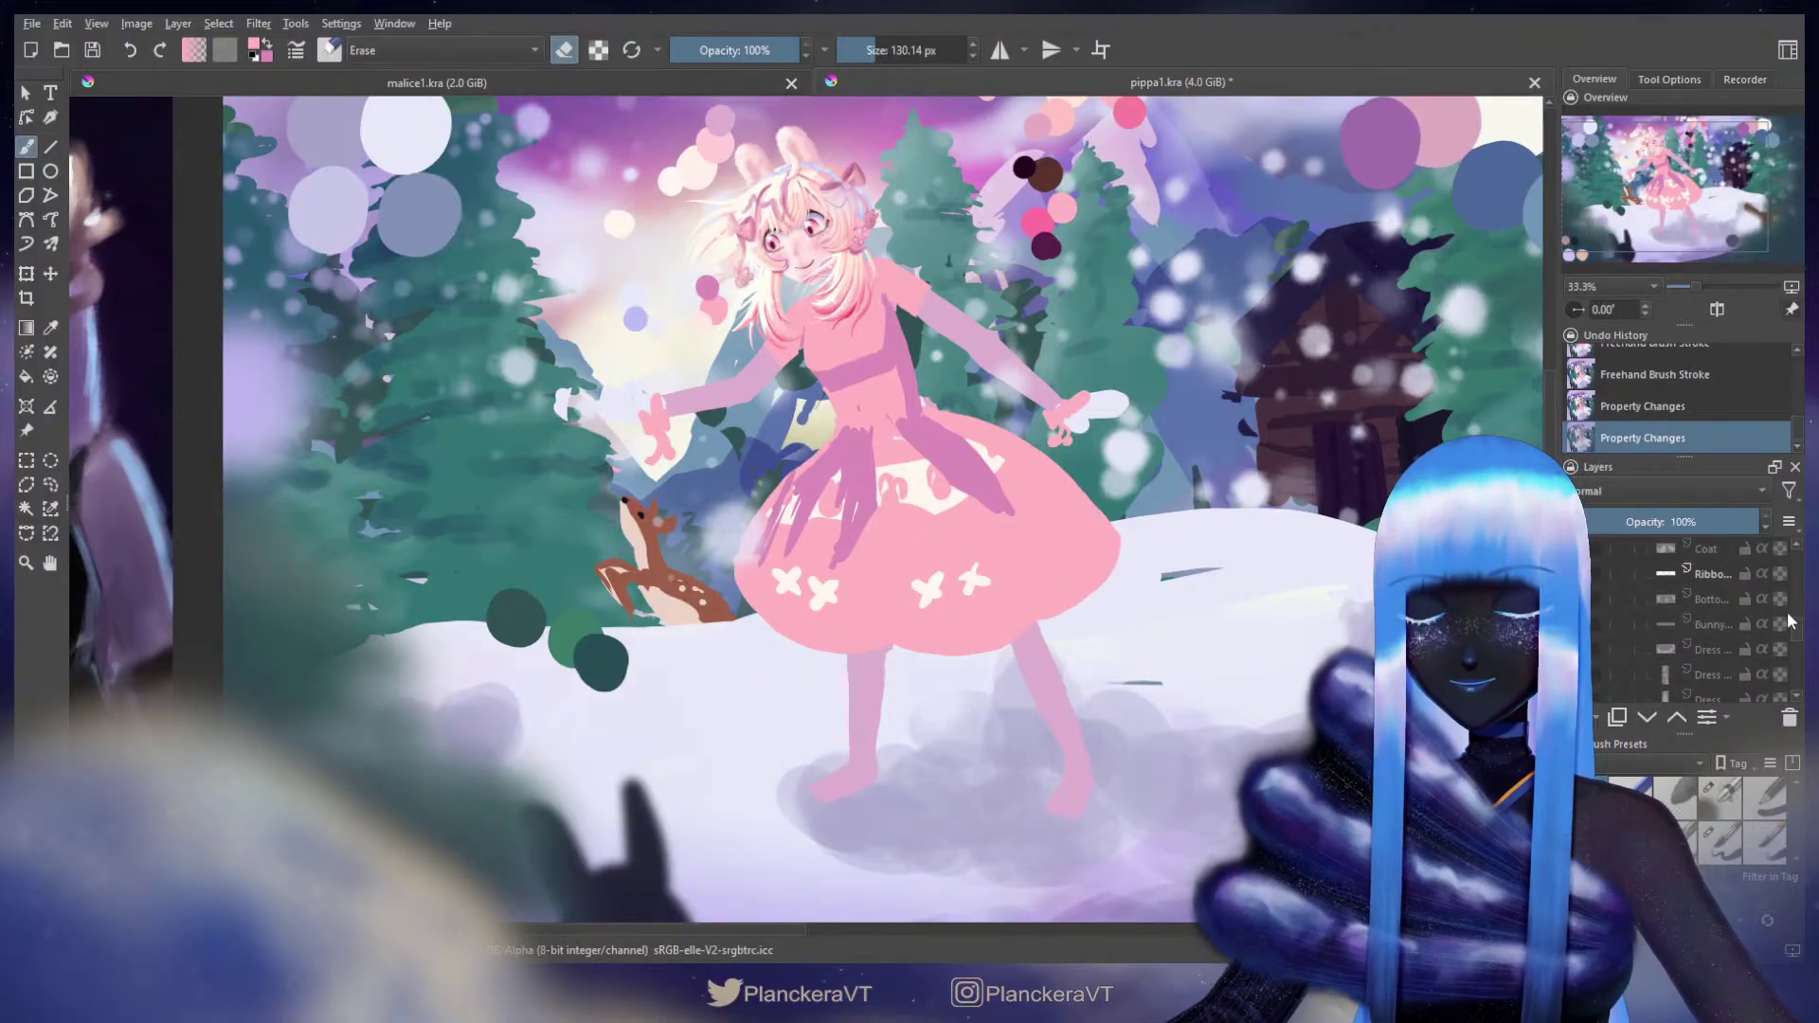
{"action": "left_click", "coordinate": [1580, 574]}
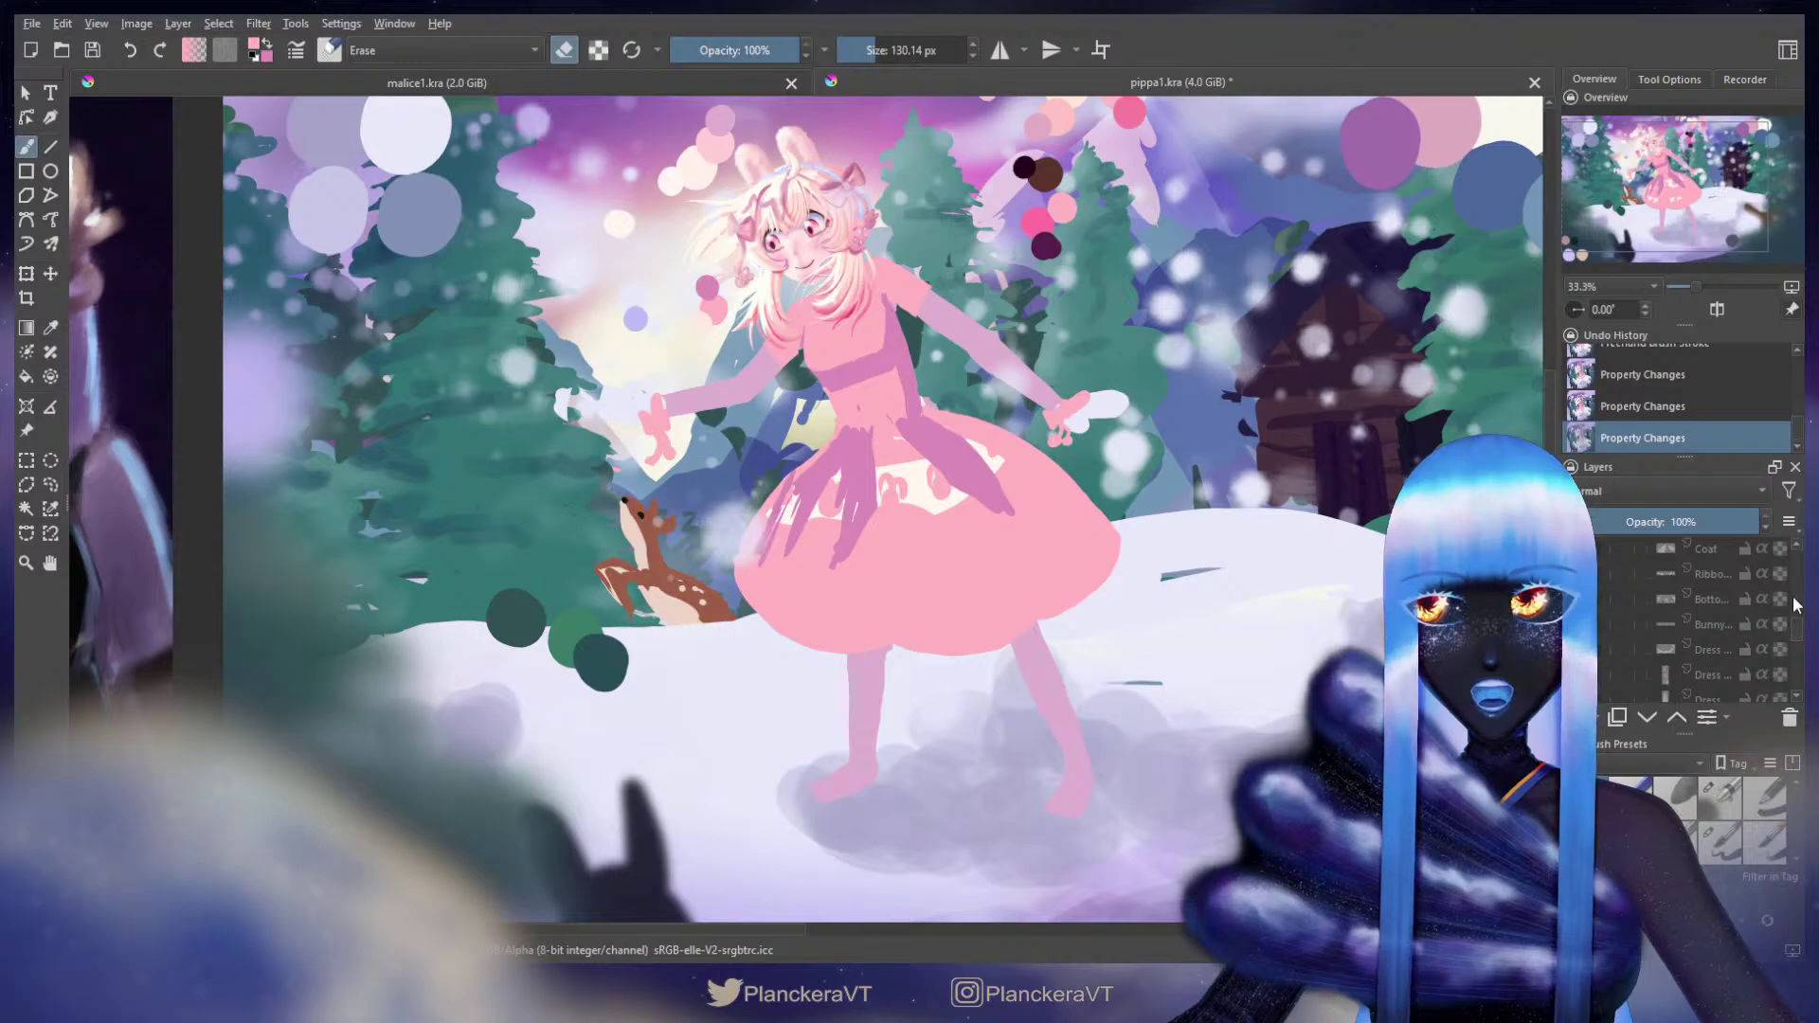
Step: Try to trim the skirt's outline on the deer's side with an eraser of about 130 to 155 px
{"action": "scroll", "coordinate": [1798, 632], "scroll_direction": "down", "scroll_amount": 5}
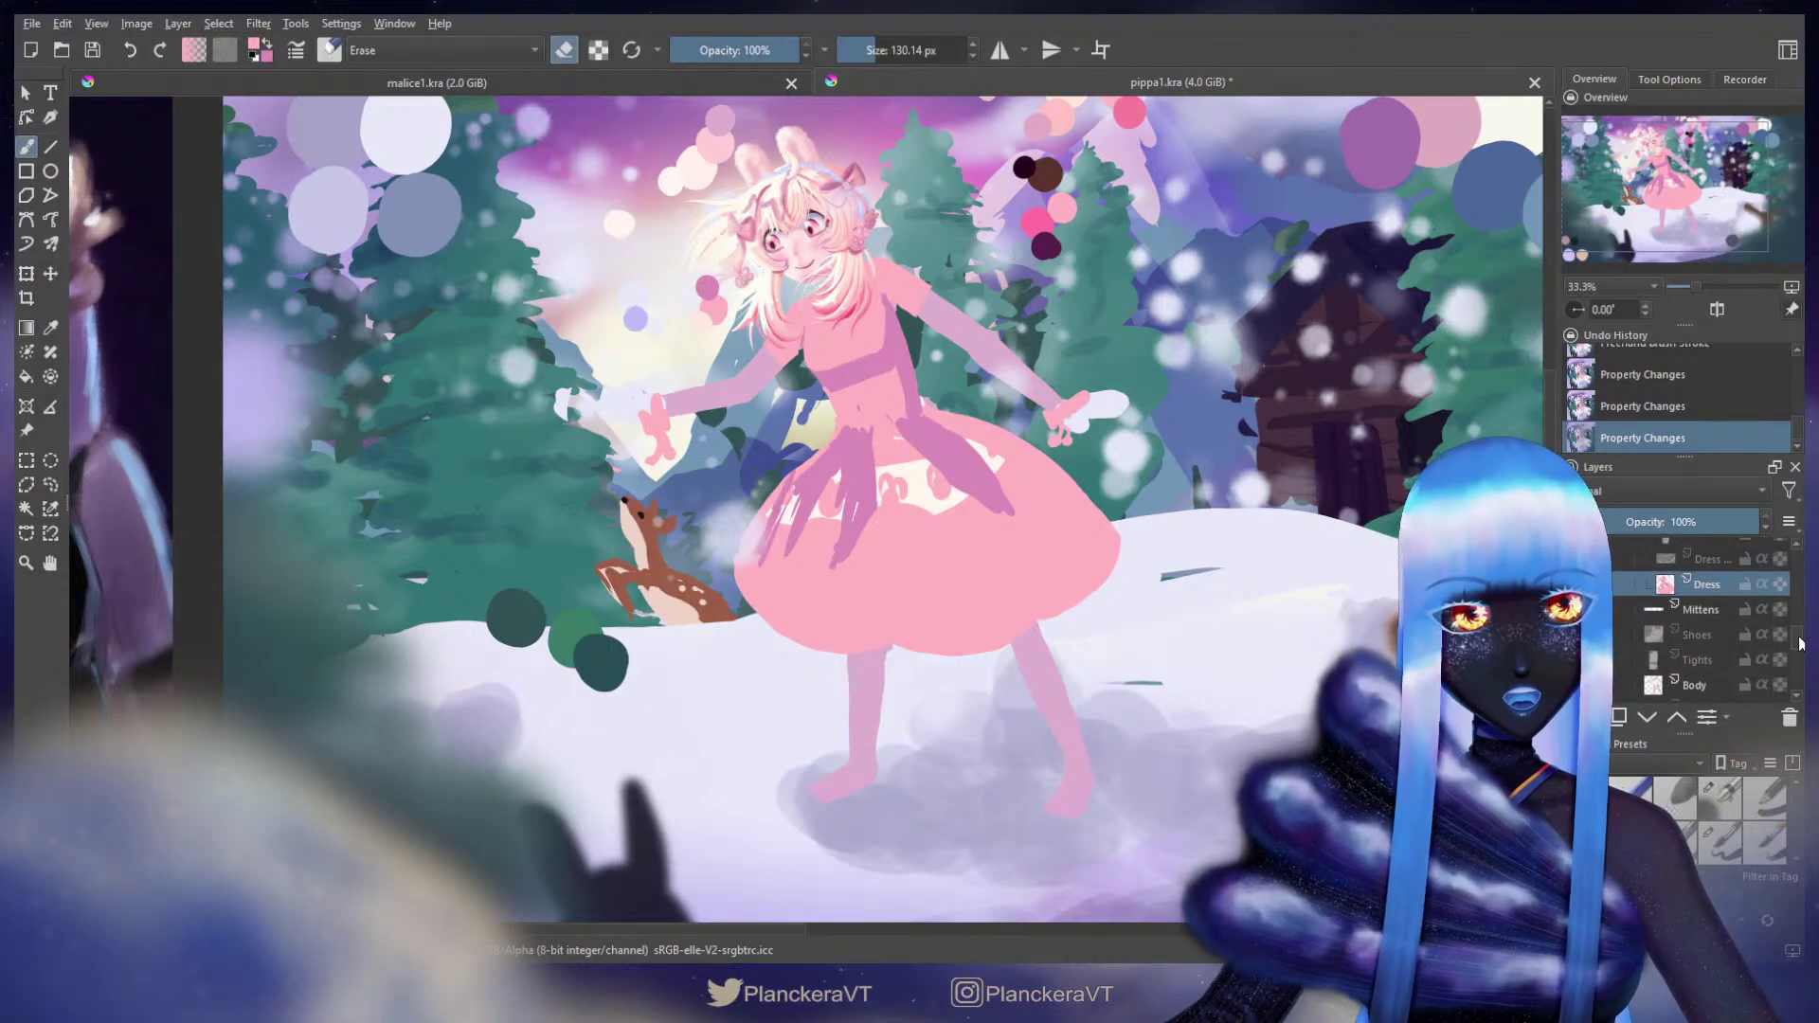
{"action": "left_click_drag", "start_coordinate": [810, 433], "coordinate": [821, 433]}
{"action": "left_click_drag", "start_coordinate": [757, 485], "coordinate": [739, 559]}
{"action": "key", "text": "]"}
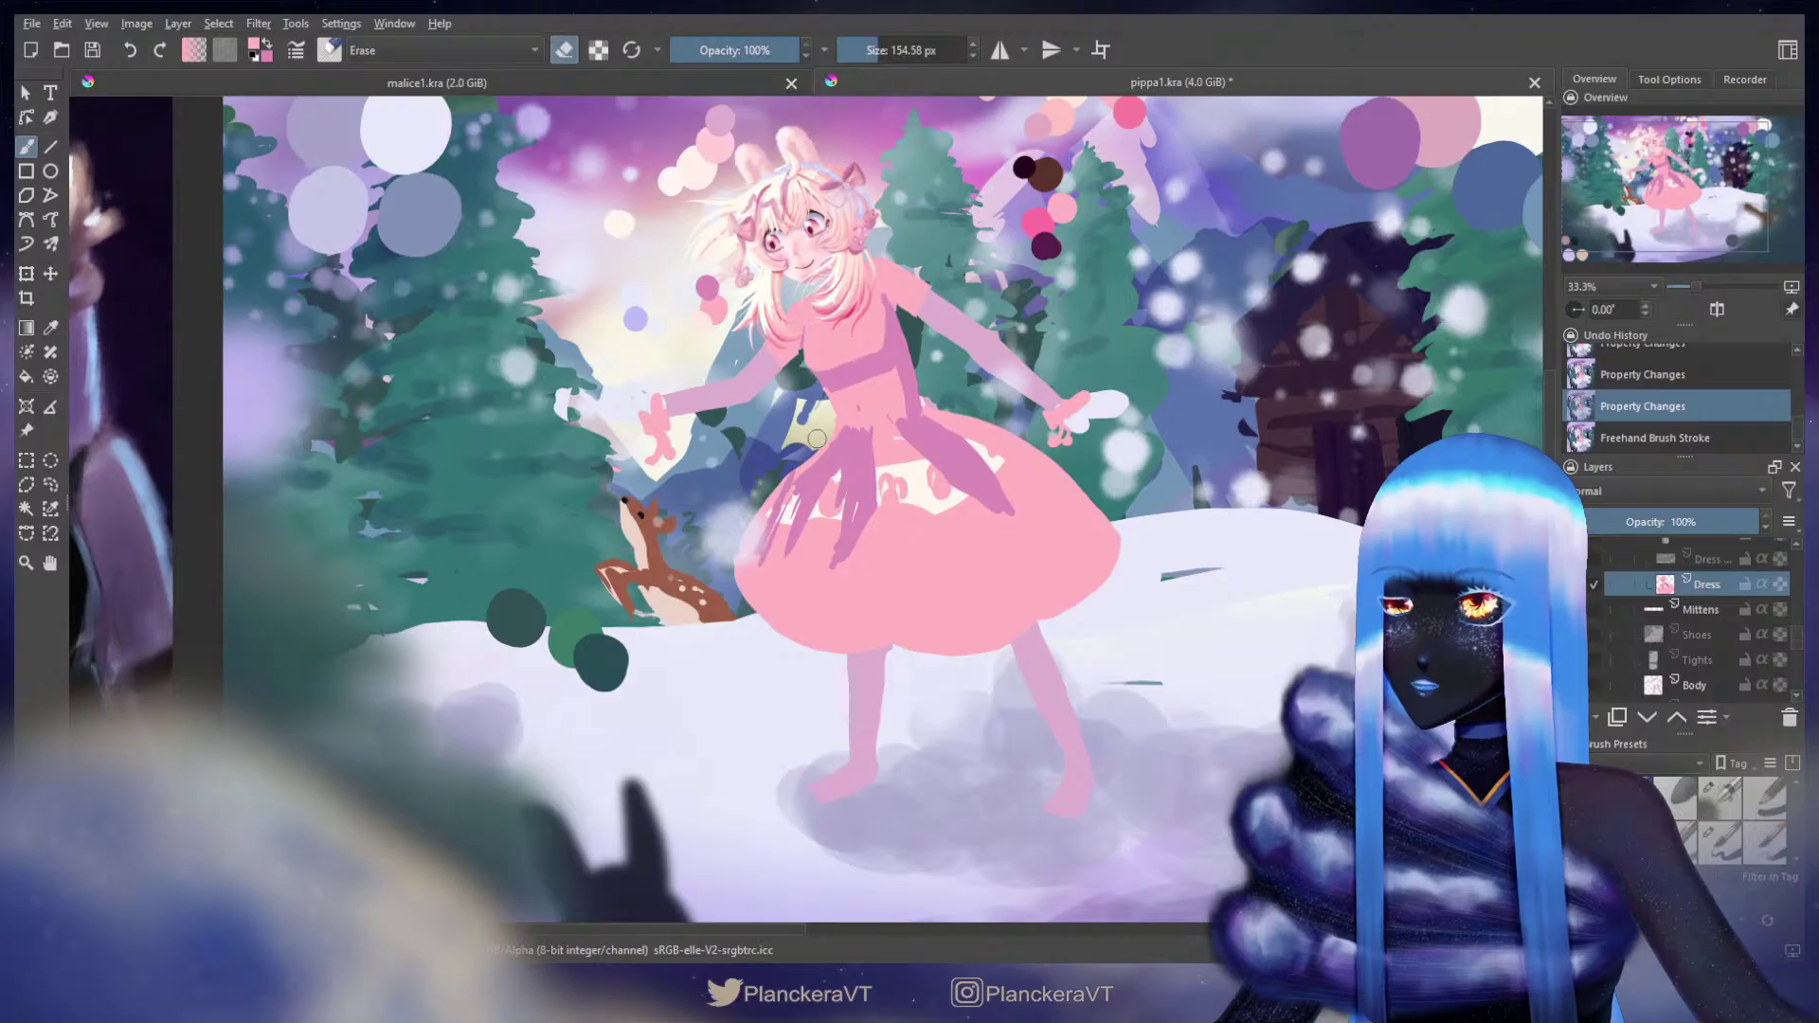
Step: Rework the skirt's waist edge on the deer's side with a pink brush of about 116 px, comparing strokes by undoing and redoing
{"action": "key", "text": "e"}
{"action": "key", "text": "]"}
{"action": "key", "text": "]"}
{"action": "key", "text": "["}
{"action": "key", "text": "["}
{"action": "key", "text": "["}
{"action": "key", "text": "["}
{"action": "mouse_move", "coordinate": [822, 443]}
{"action": "left_mouse_down"}
{"action": "mouse_move", "coordinate": [806, 464]}
{"action": "mouse_move", "coordinate": [843, 426]}
{"action": "left_mouse_up"}
{"action": "key", "text": "ctrl+z"}
{"action": "key", "text": "ctrl+z"}
{"action": "key", "text": "ctrl+z"}
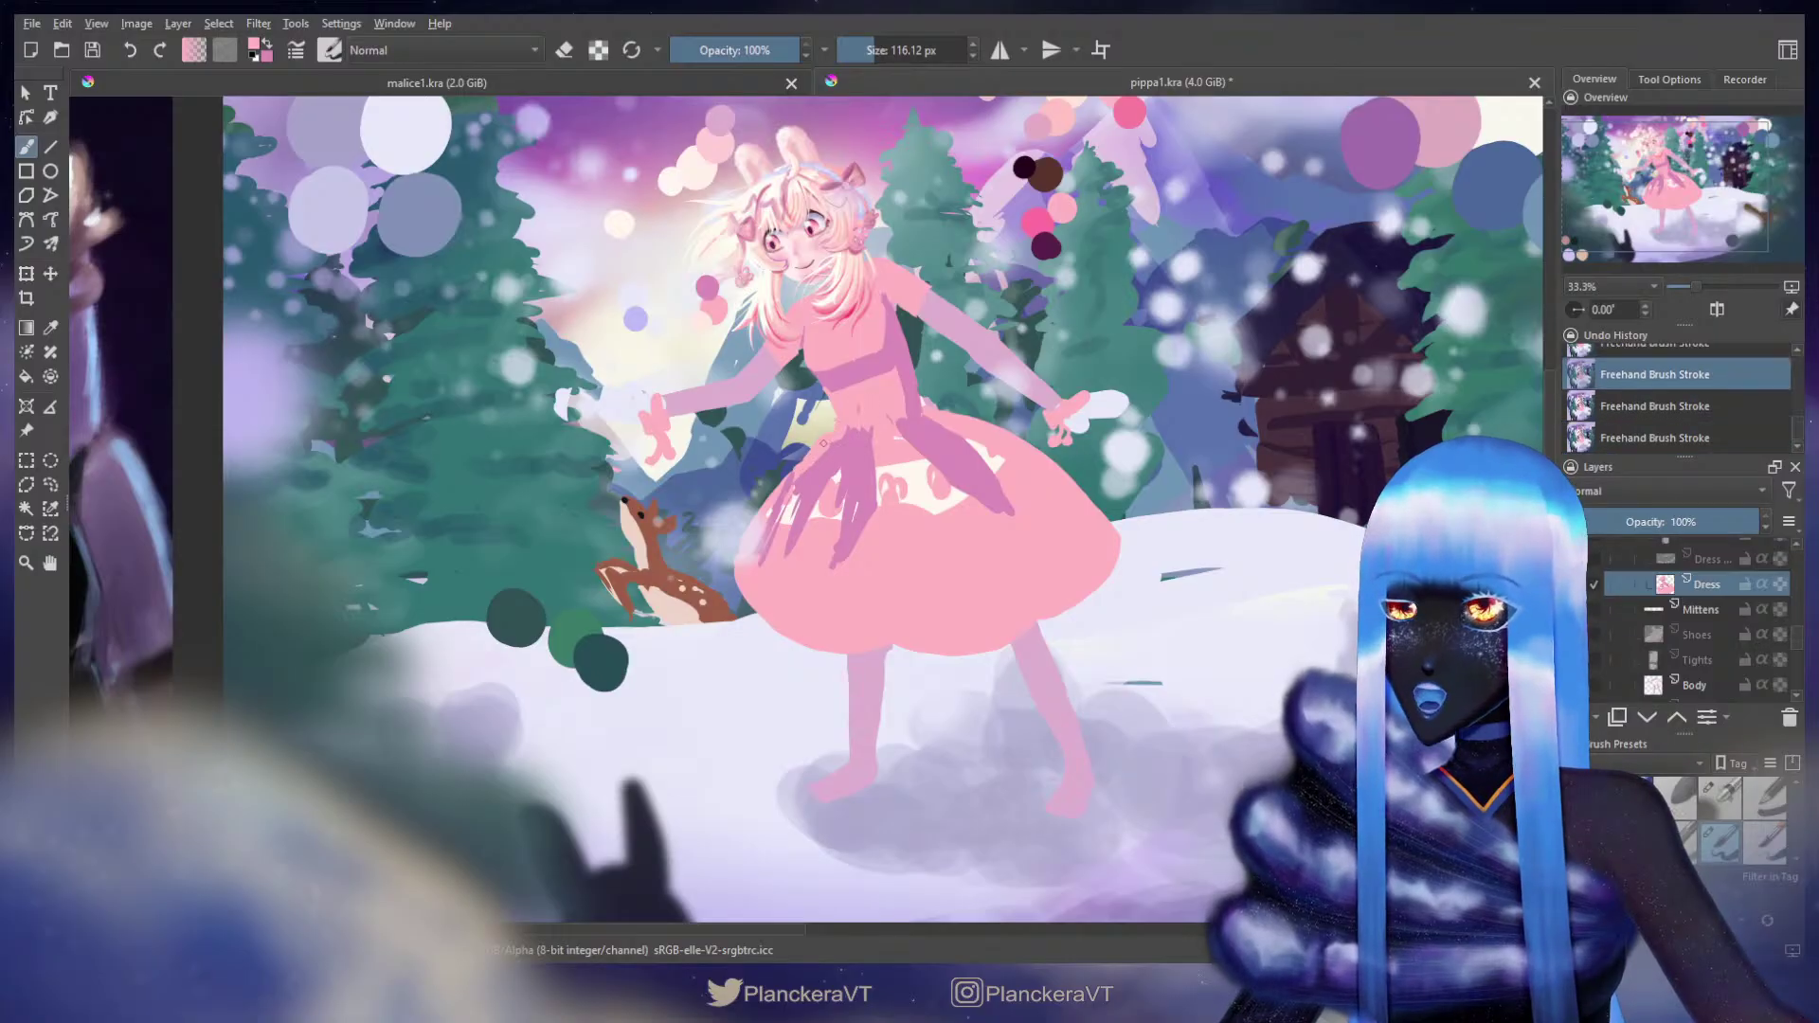
{"action": "key", "text": "ctrl+shift+z"}
{"action": "key", "text": "ctrl+shift+z"}
Step: Trim the skirt's outline on the deer's side into a narrower curve with an eraser of about 166 to 186 px
{"action": "key", "text": "slash"}
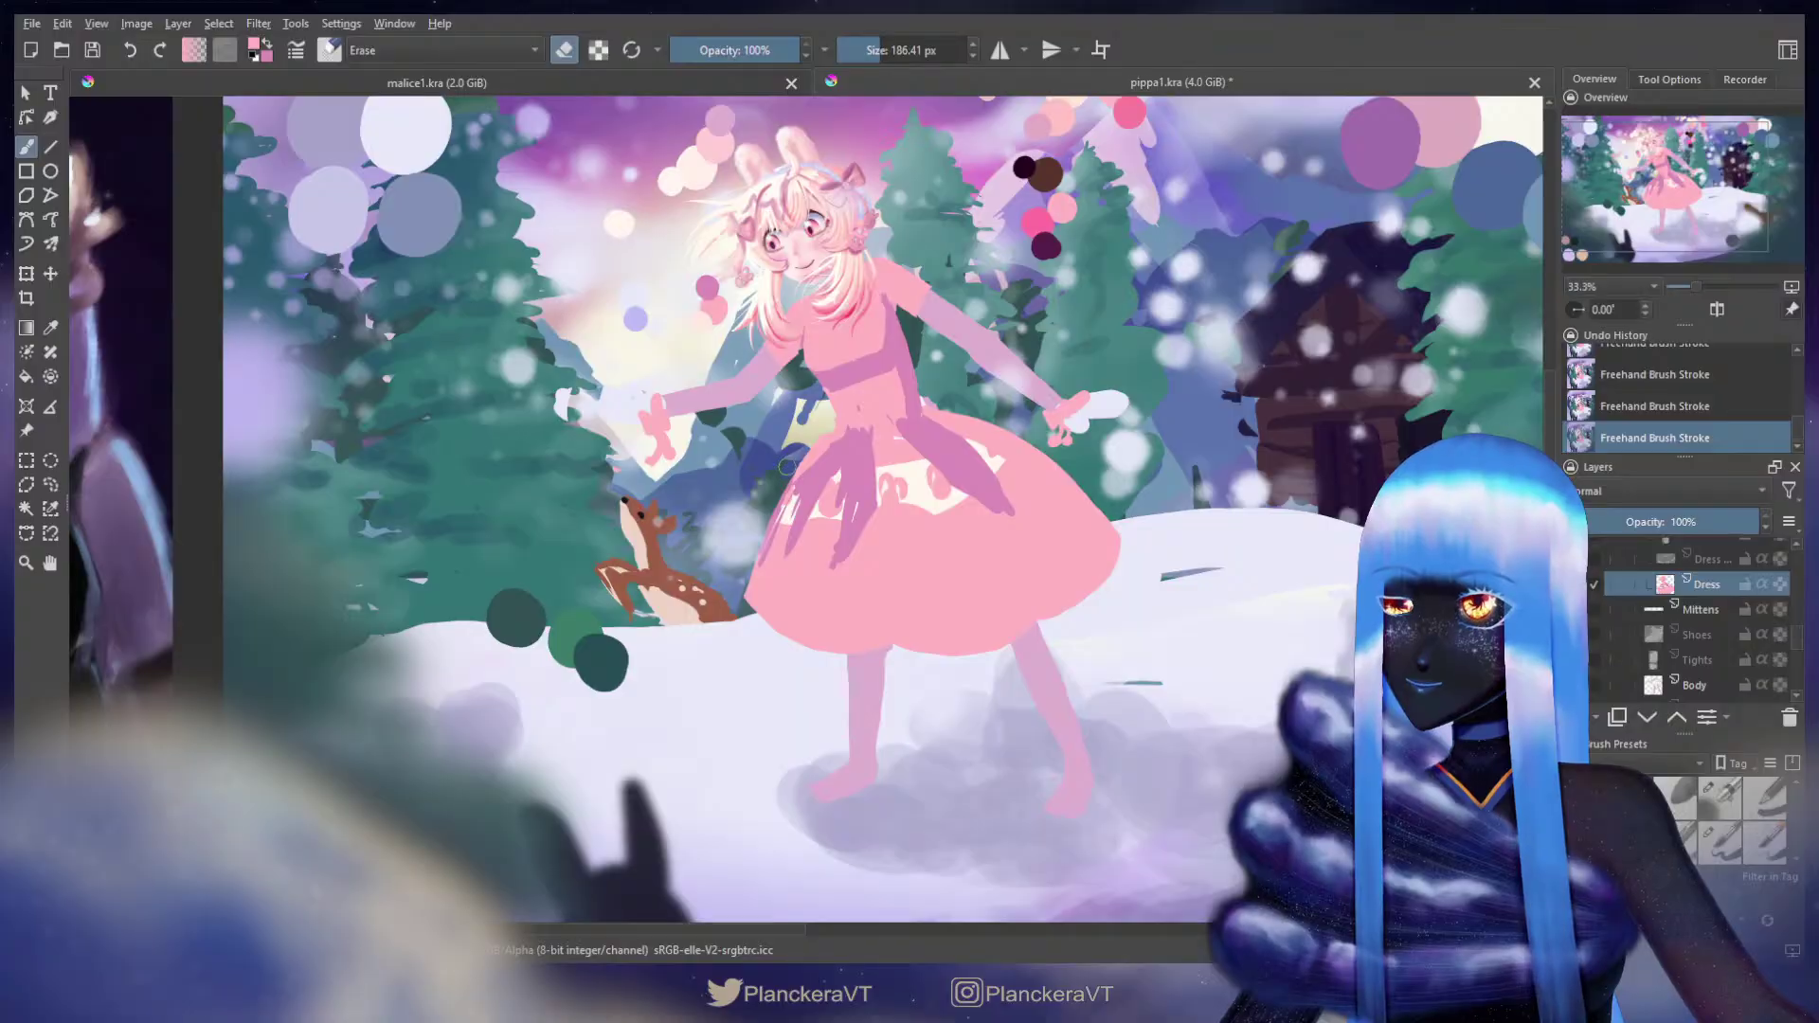
{"action": "key", "text": "ctrl+z"}
{"action": "key", "text": "bracketleft"}
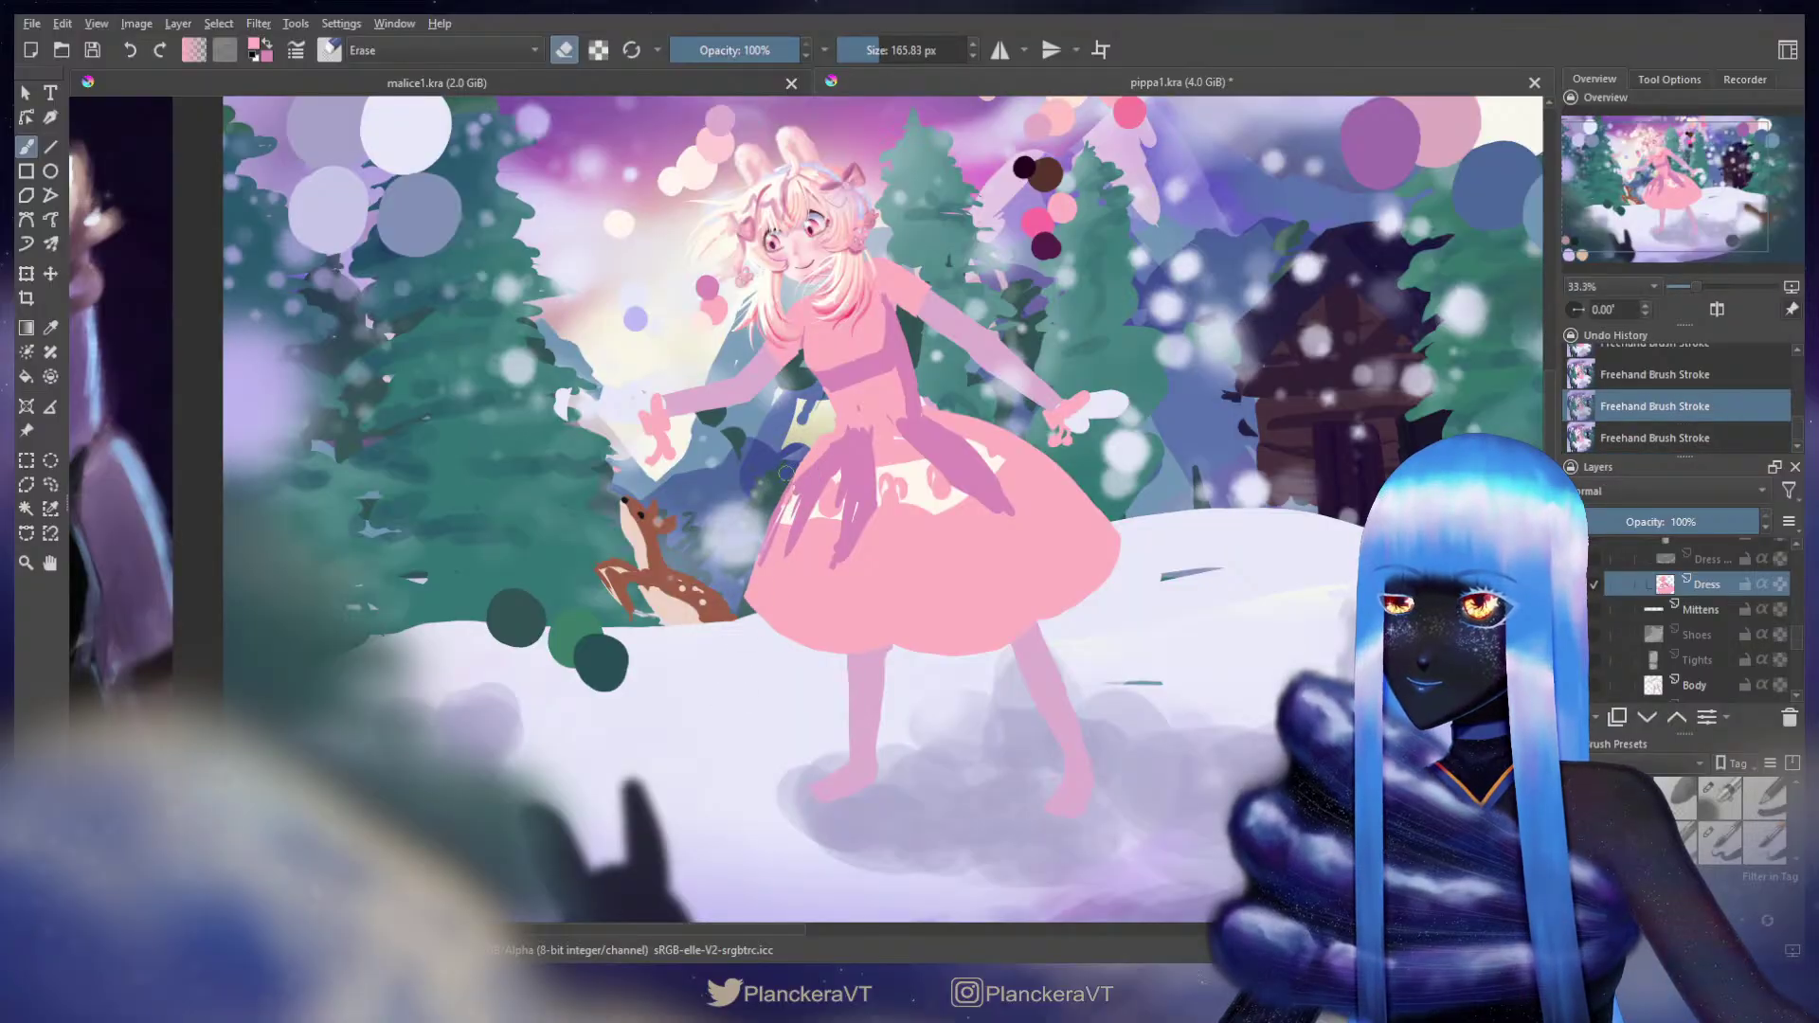
{"action": "key", "text": "ctrl+shift+z"}
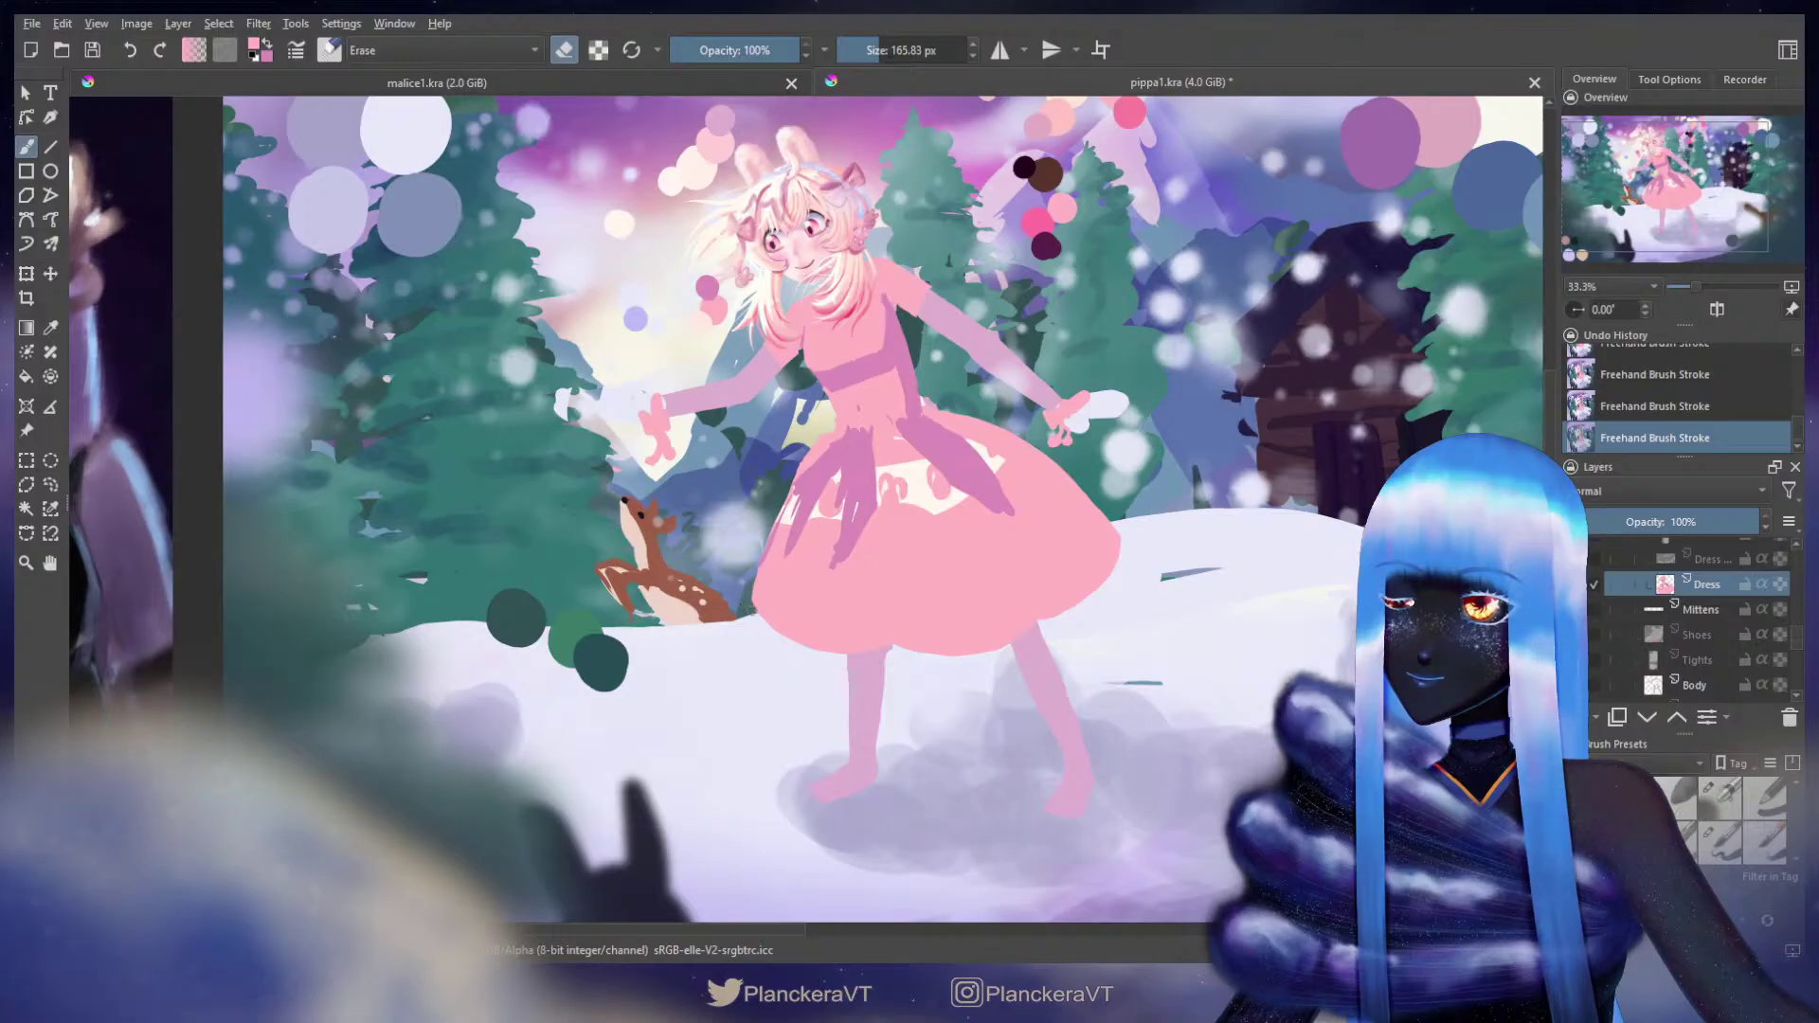
{"action": "left_click_drag", "start_coordinate": [779, 475], "coordinate": [771, 504]}
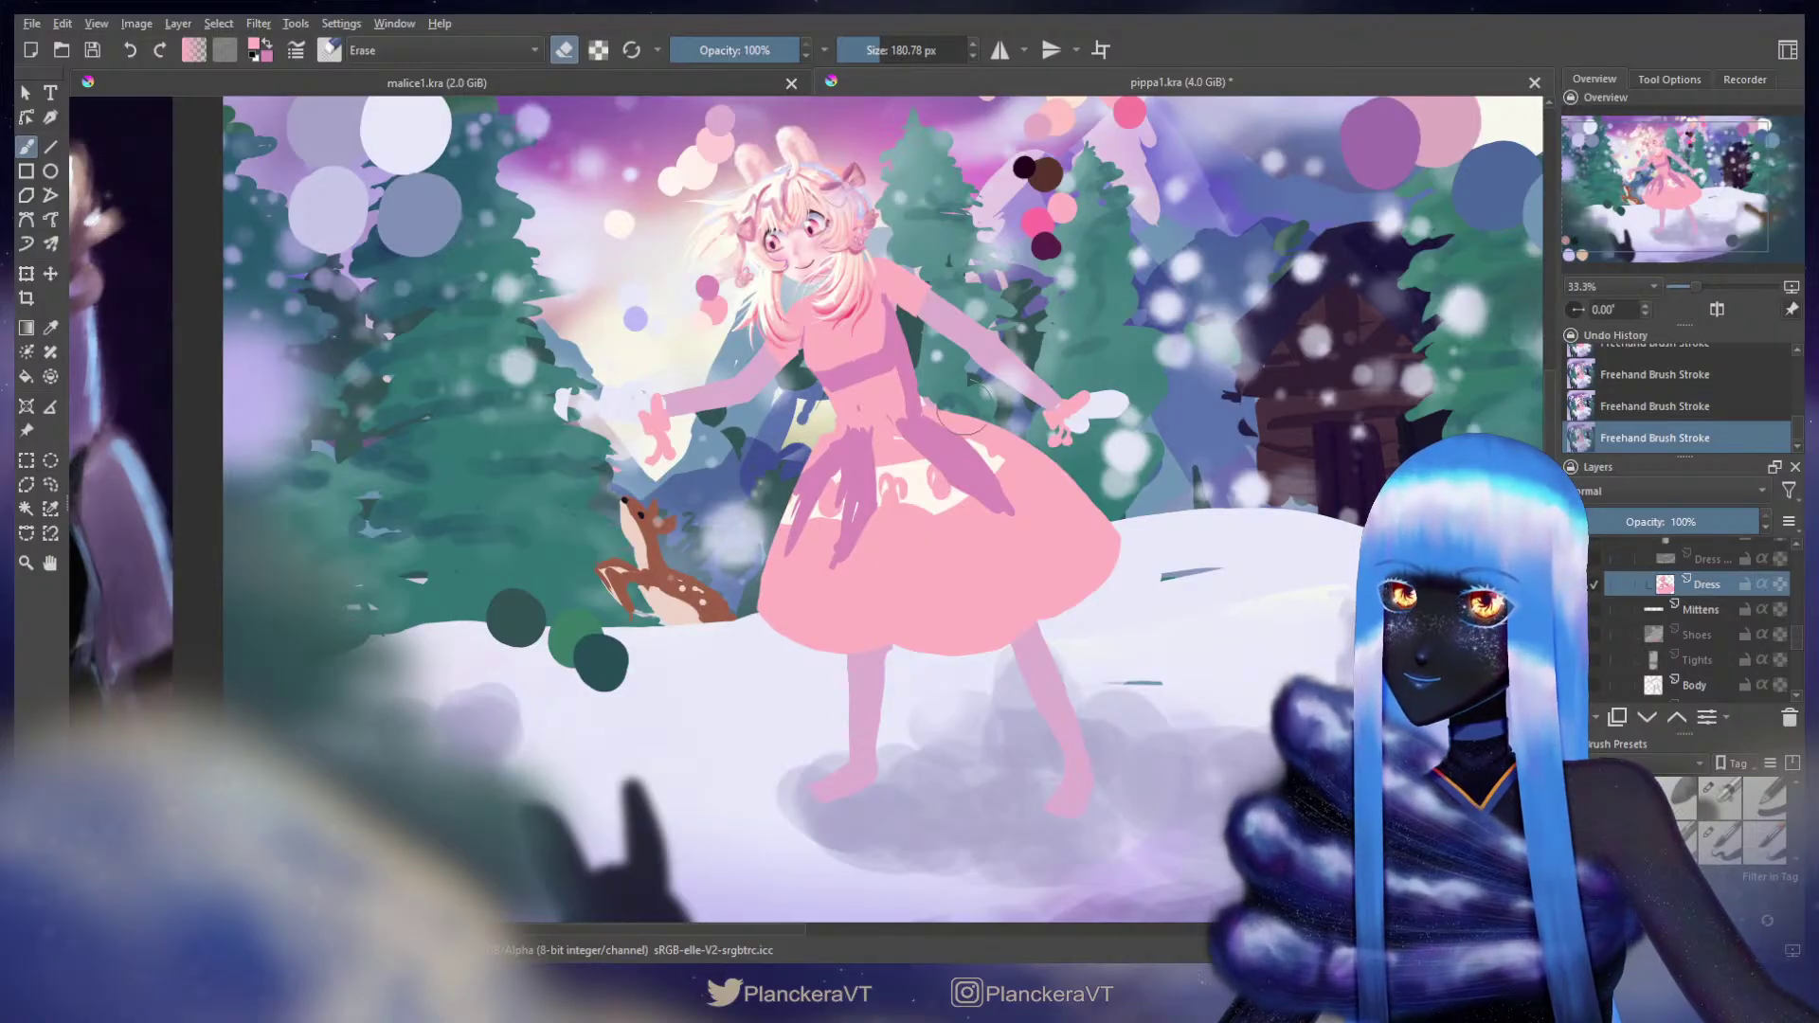
{"action": "key", "text": "e"}
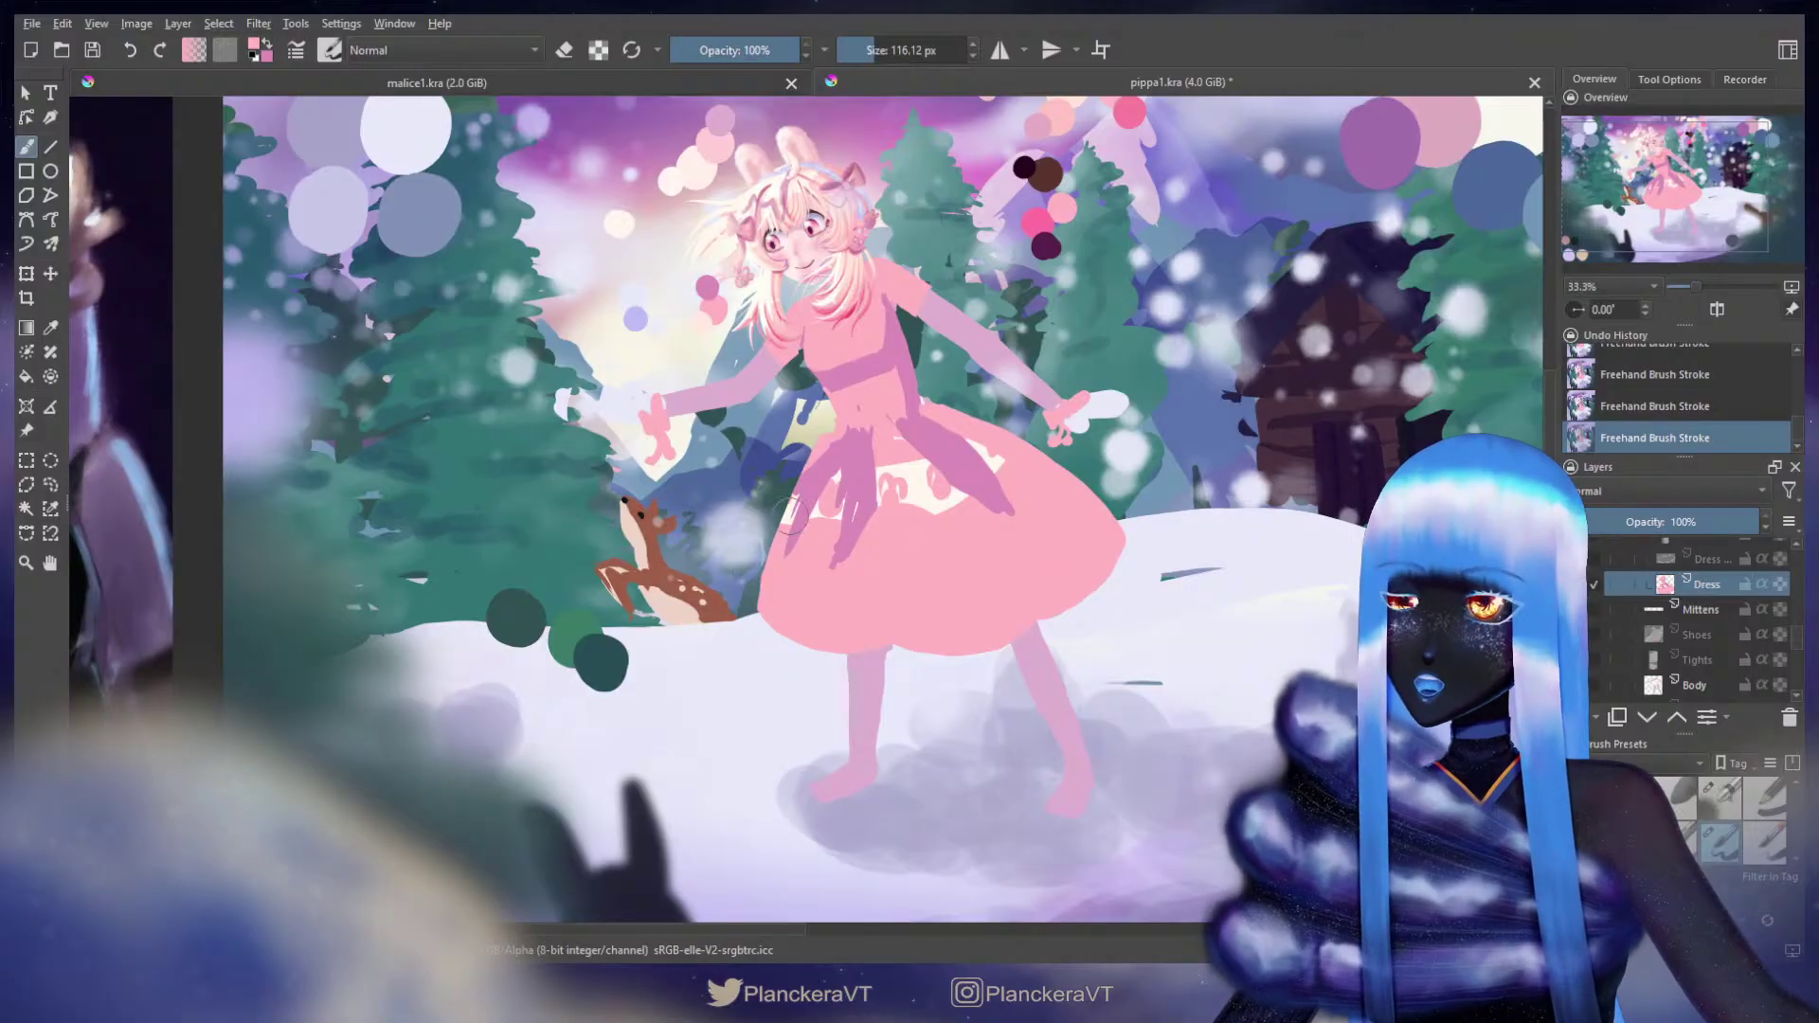
Step: Hide the animals layer in the foreground group to remove the blurred animal silhouettes
{"action": "left_click_drag", "start_coordinate": [1019, 565], "coordinate": [1053, 582]}
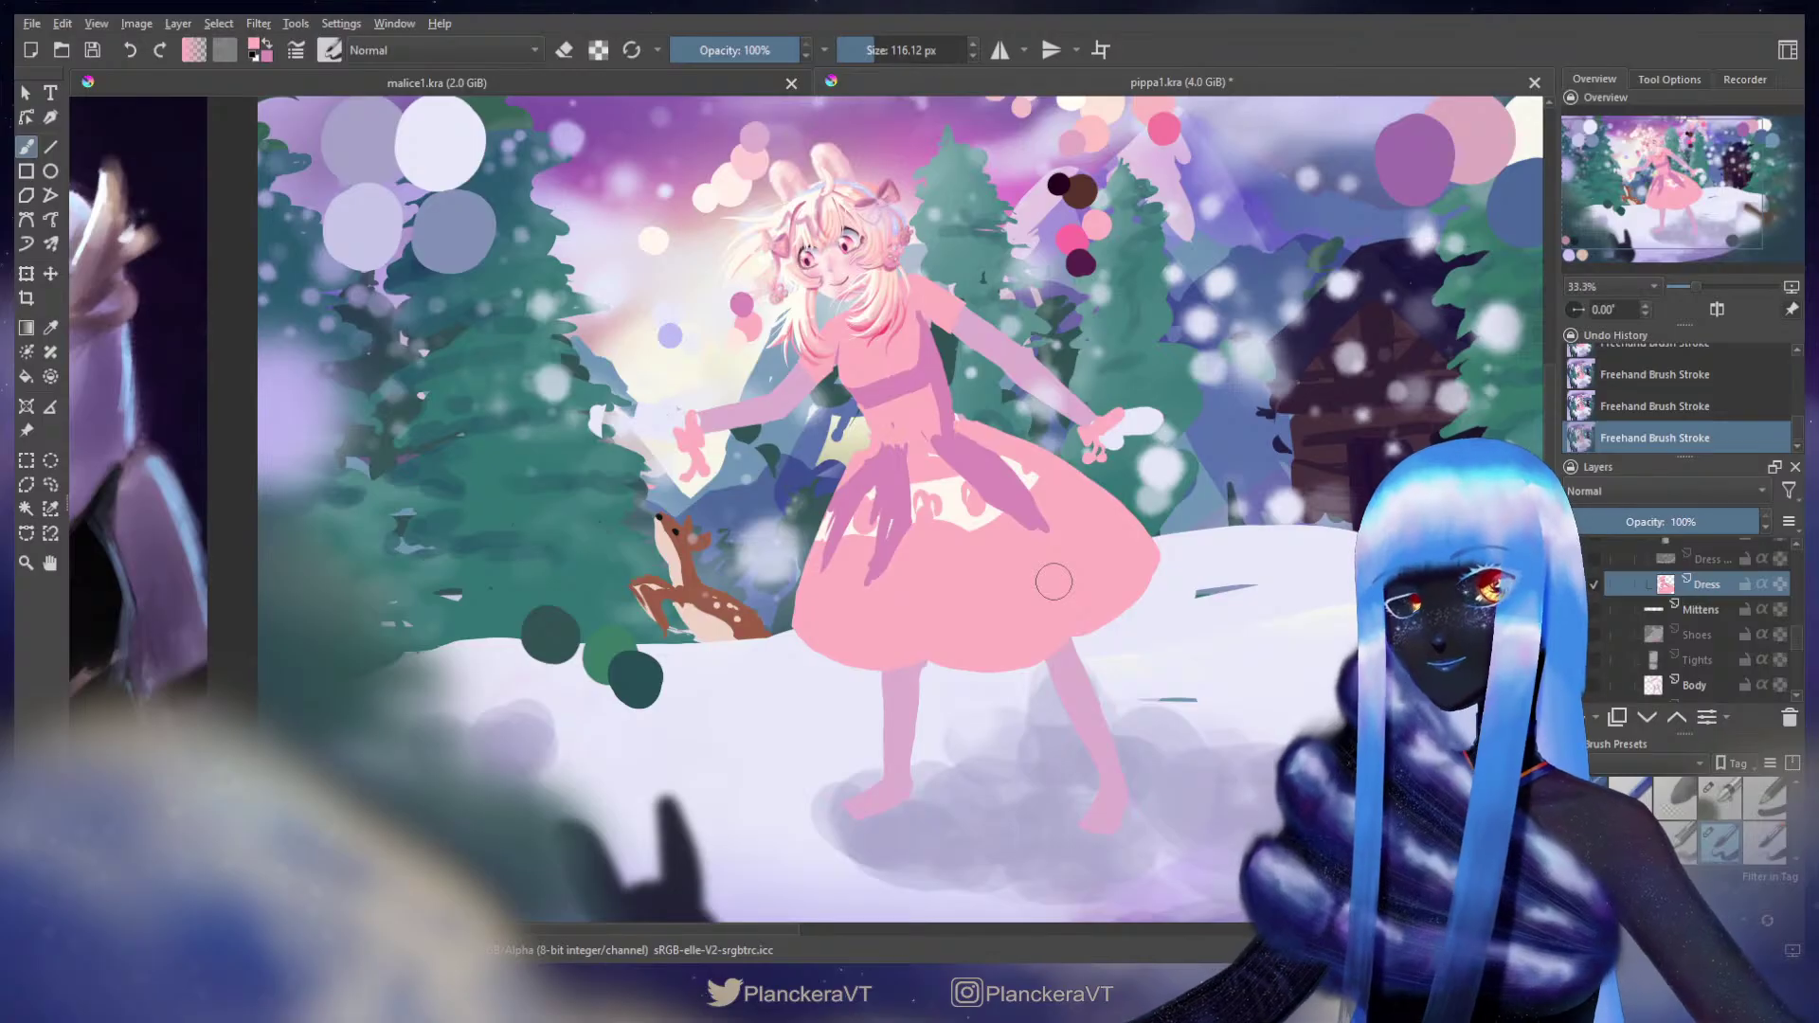
{"action": "scroll", "coordinate": [1137, 610], "scroll_direction": "down", "scroll_amount": 2}
{"action": "mouse_move", "coordinate": [1249, 631]}
{"action": "left_mouse_down"}
{"action": "mouse_move", "coordinate": [1239, 652]}
{"action": "mouse_move", "coordinate": [1230, 624]}
{"action": "left_mouse_up"}
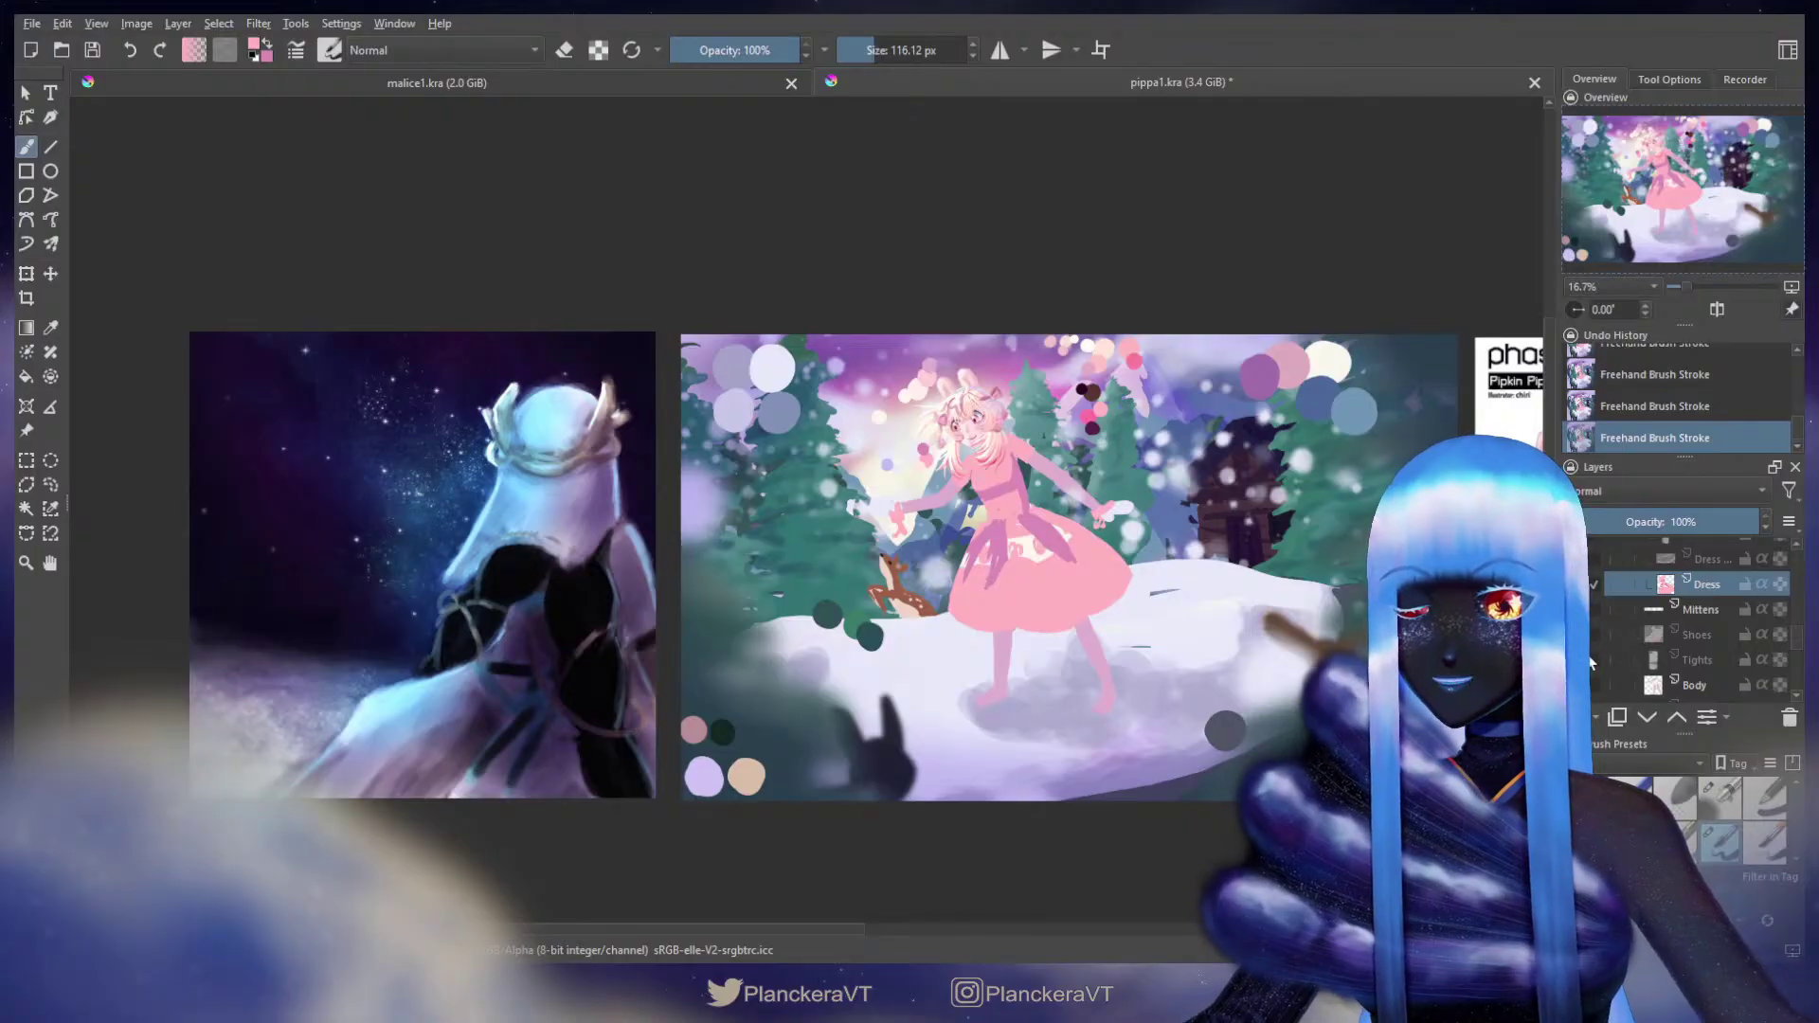
{"action": "scroll", "coordinate": [1599, 663], "scroll_direction": "up", "scroll_amount": 3}
{"action": "scroll", "coordinate": [1599, 660], "scroll_direction": "up", "scroll_amount": 2}
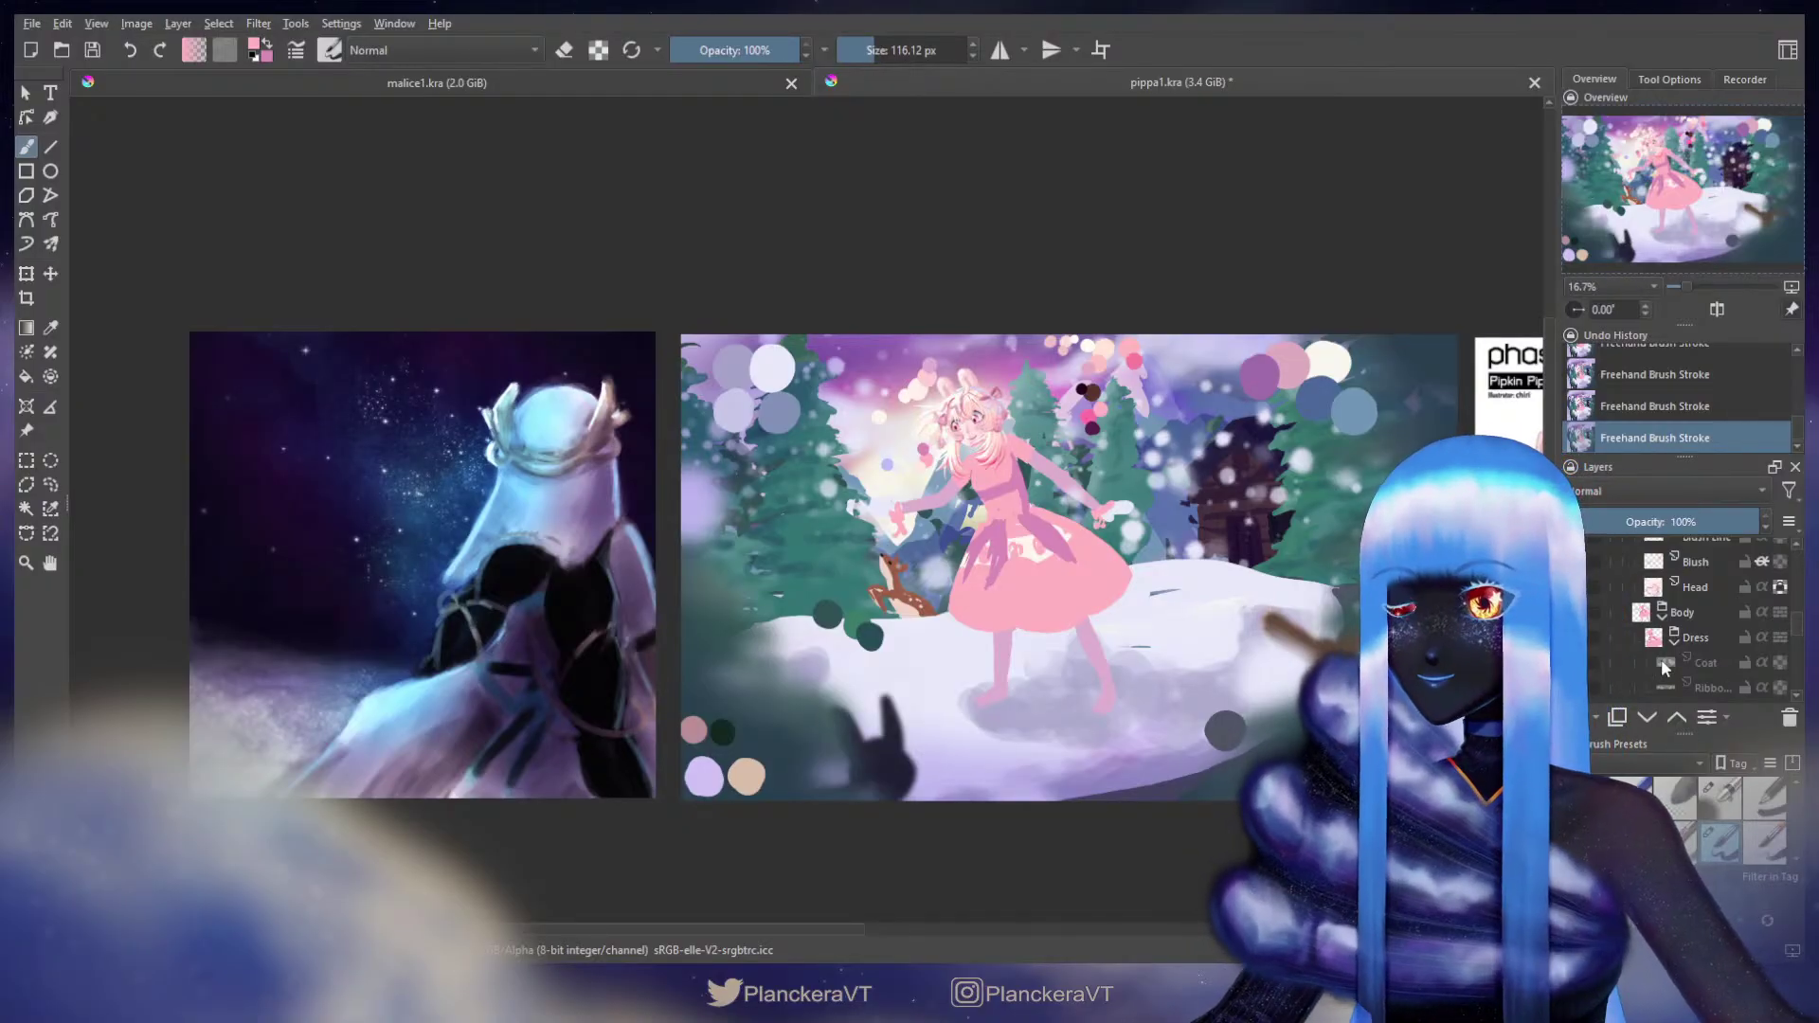
{"action": "scroll", "coordinate": [1640, 648], "scroll_direction": "up", "scroll_amount": 4}
{"action": "scroll", "coordinate": [1634, 642], "scroll_direction": "up", "scroll_amount": 5}
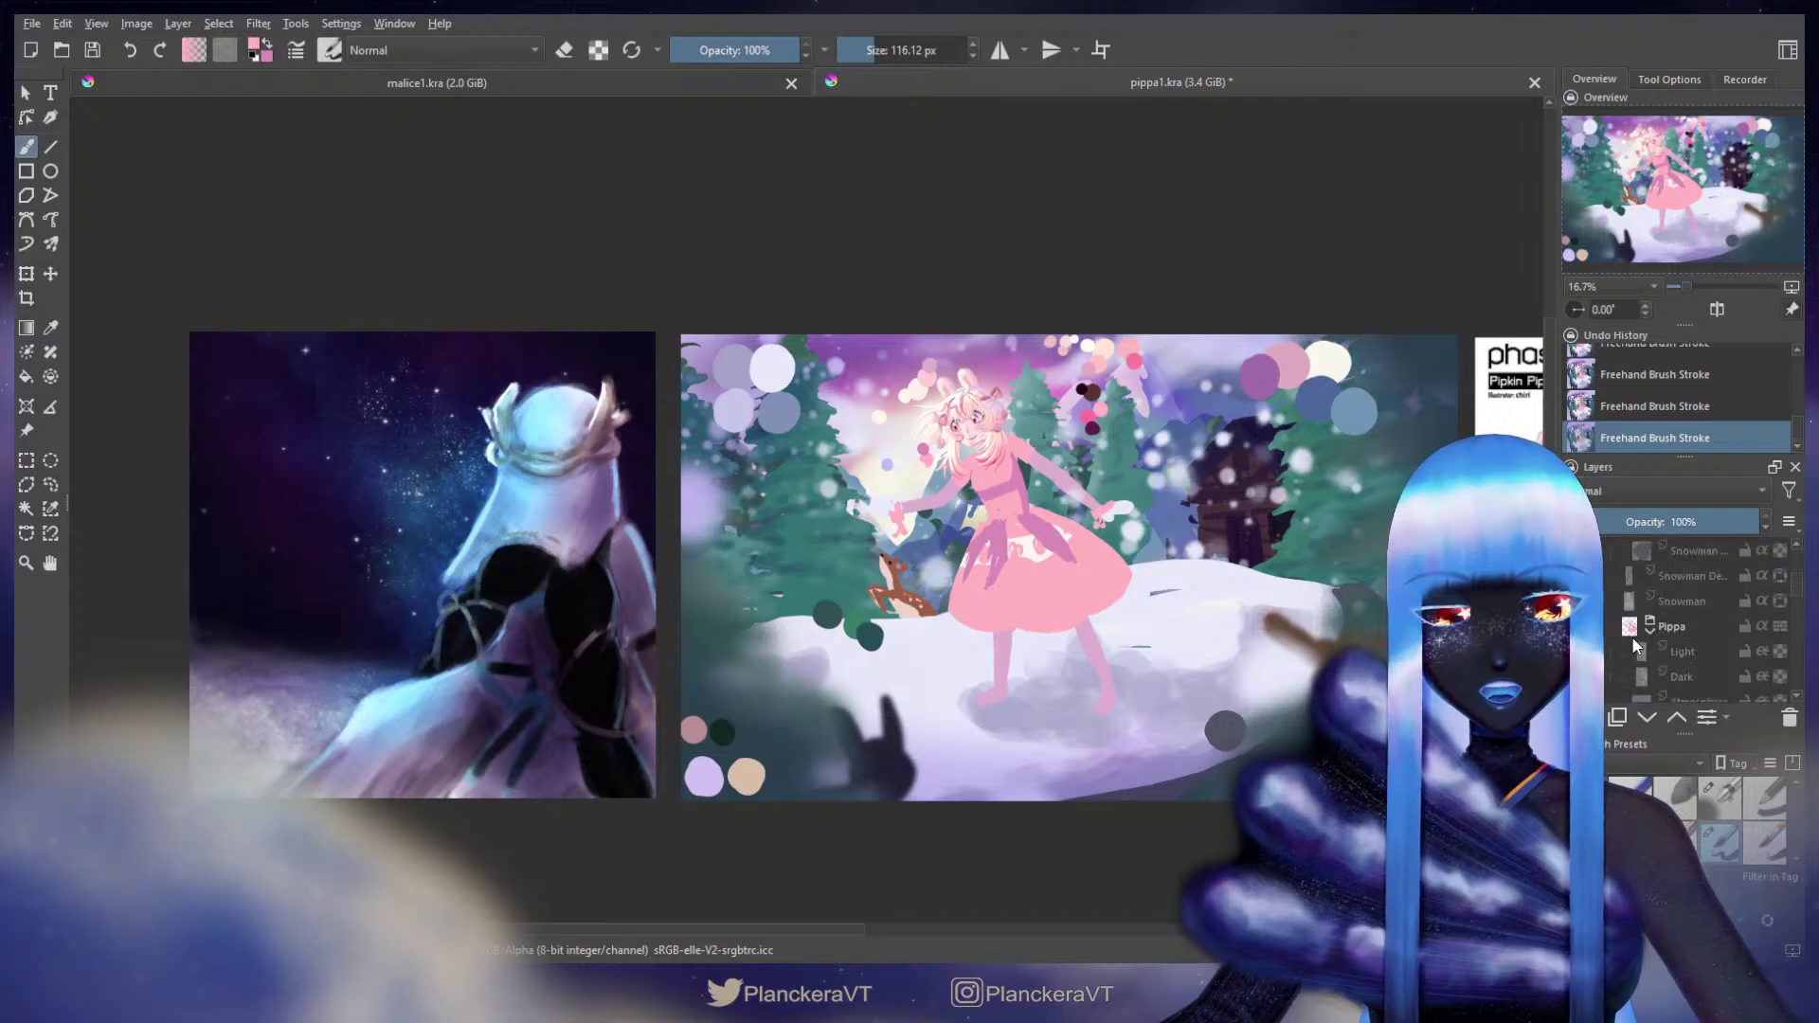
{"action": "left_click", "coordinate": [1601, 654]}
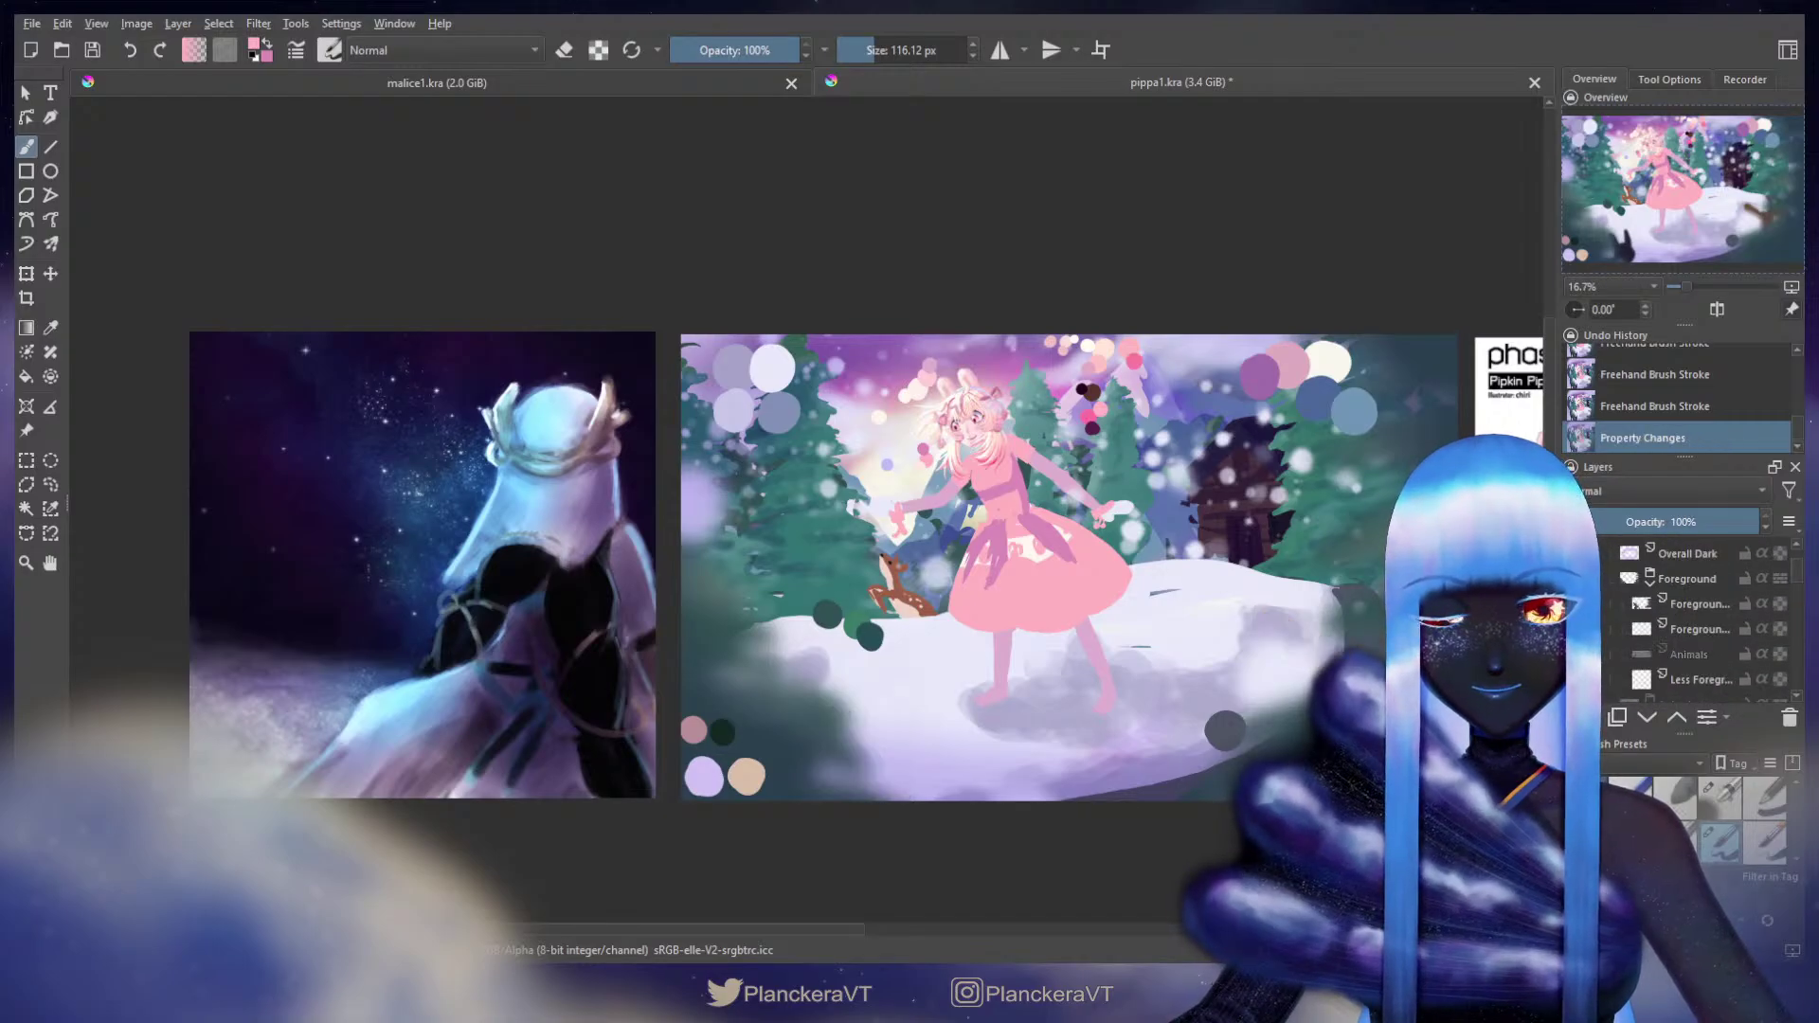
Step: Examine what each remaining foreground layer contributes by toggling its visibility off and on
{"action": "left_click", "coordinate": [1584, 629]}
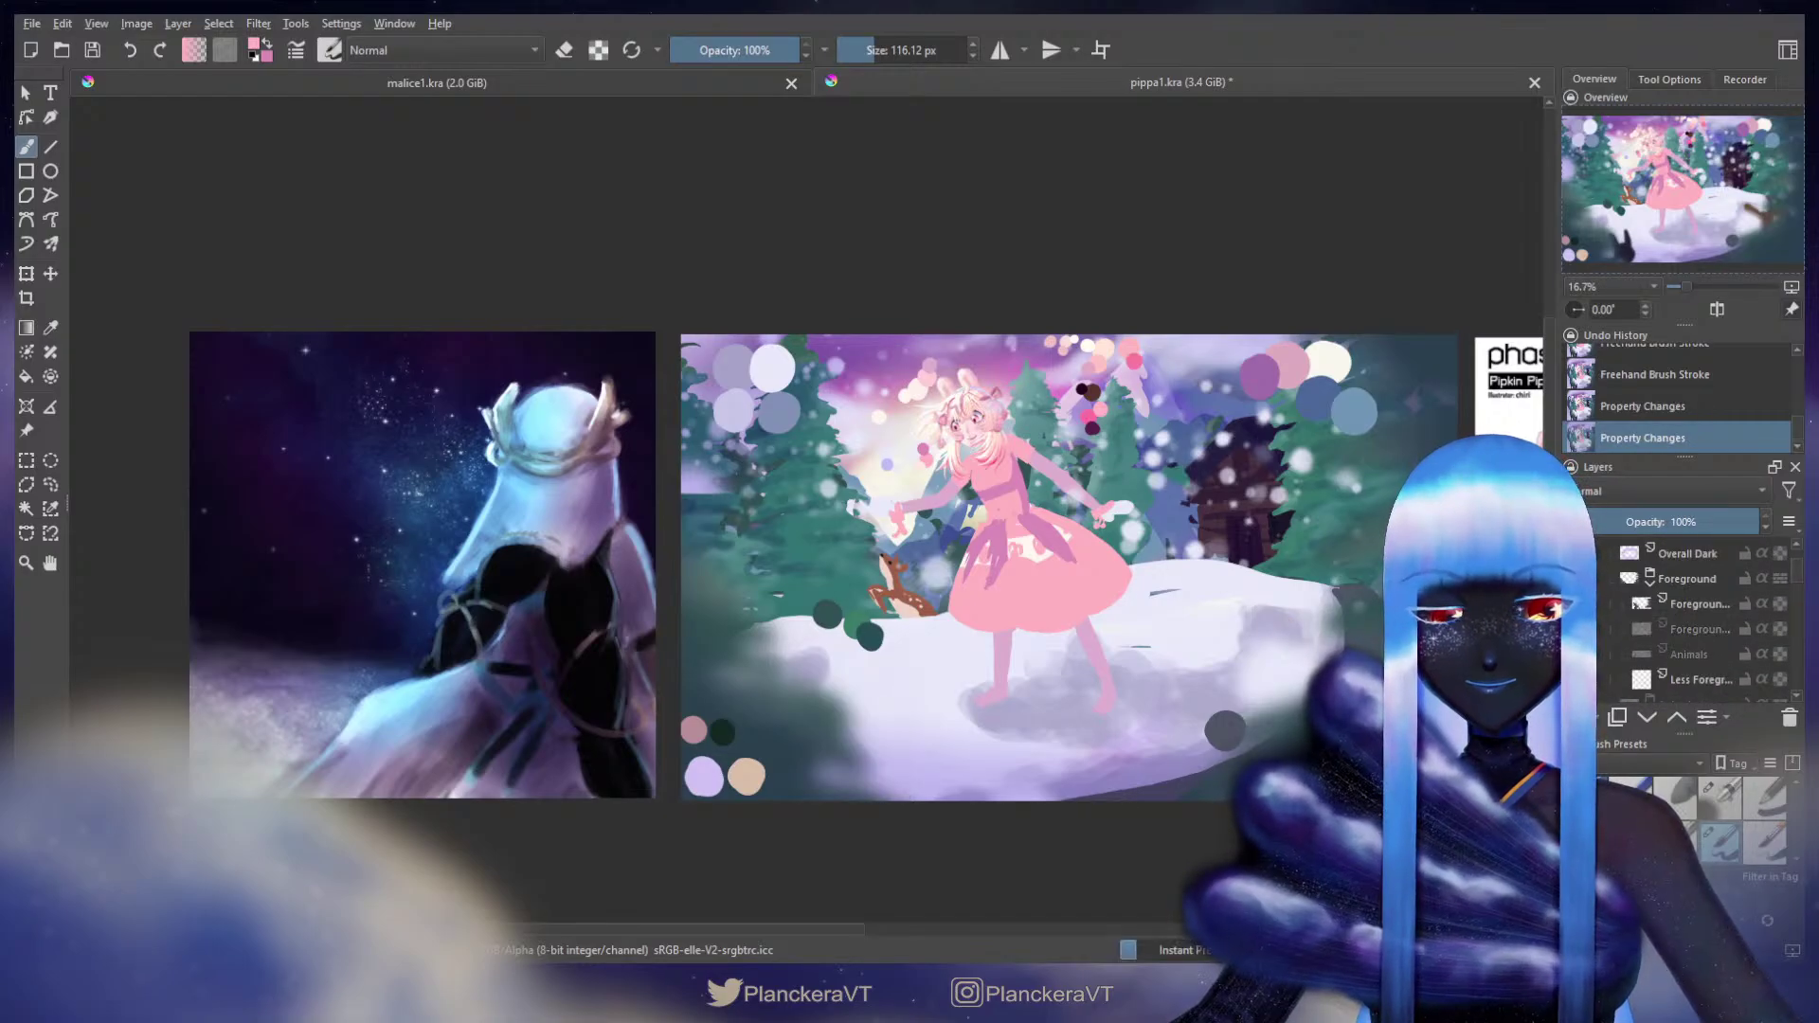
{"action": "left_click", "coordinate": [1584, 629]}
{"action": "left_click", "coordinate": [1584, 629]}
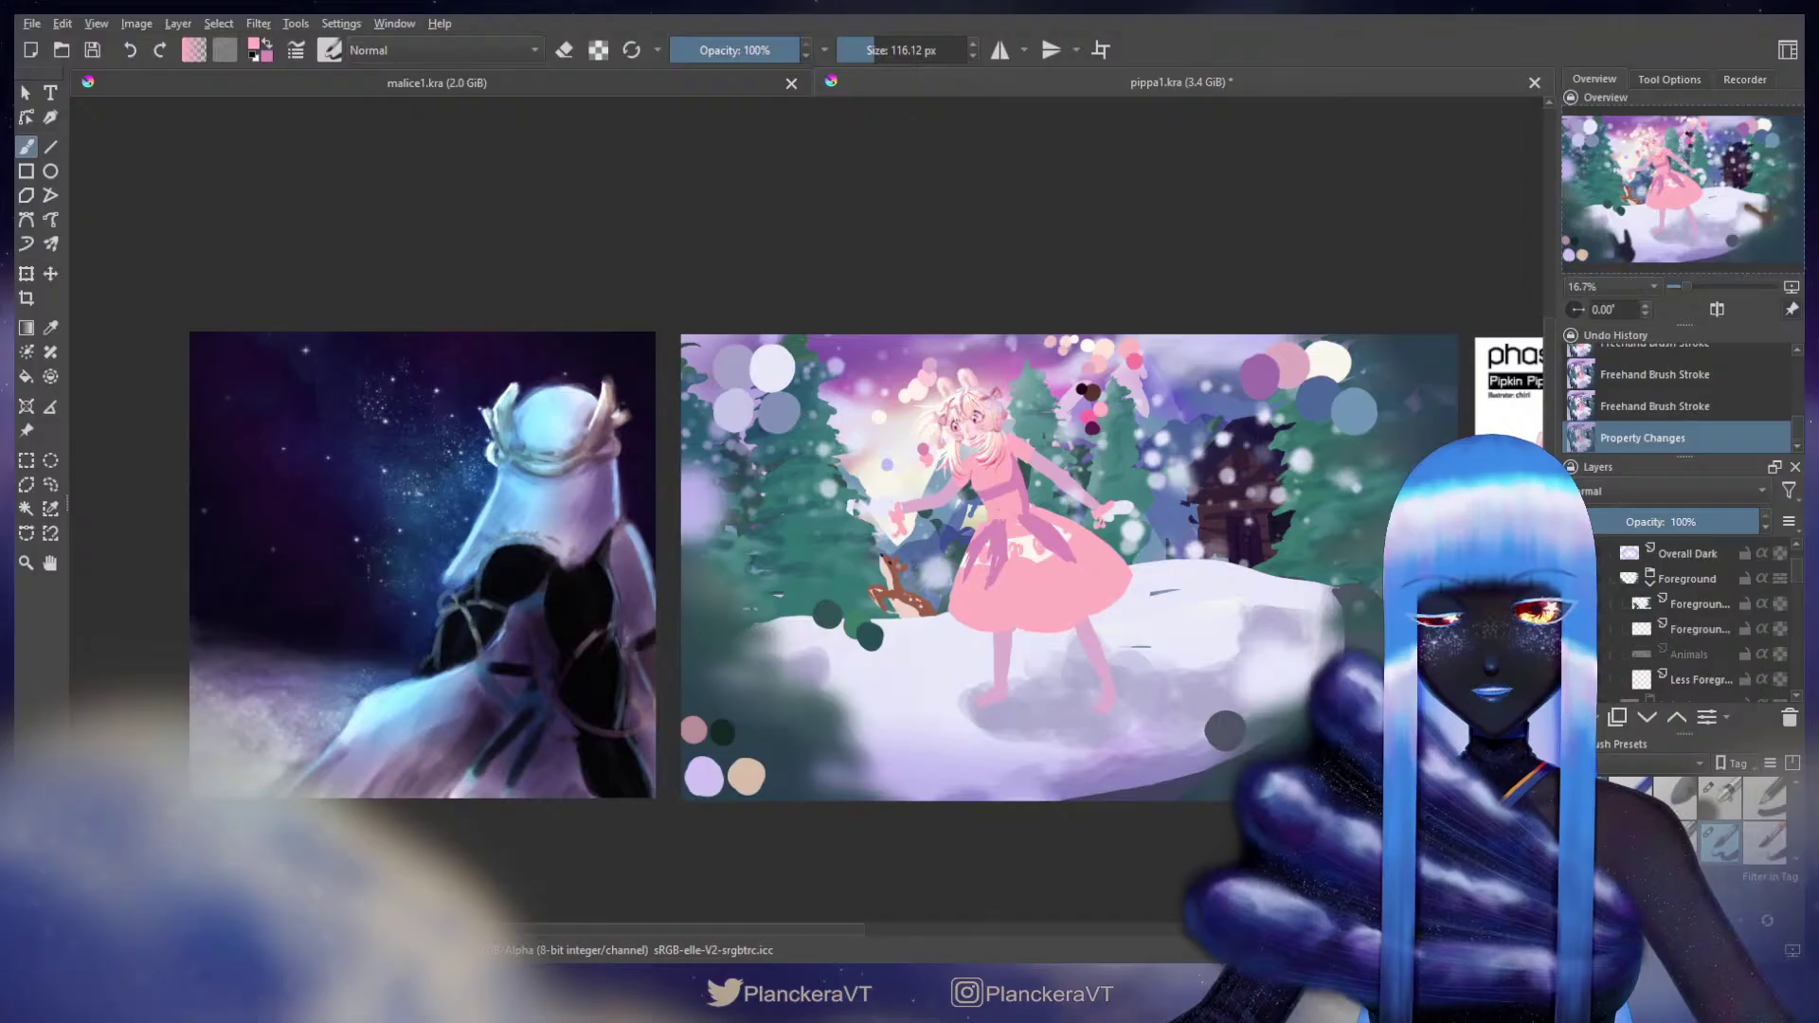
{"action": "key", "text": "ctrl+z"}
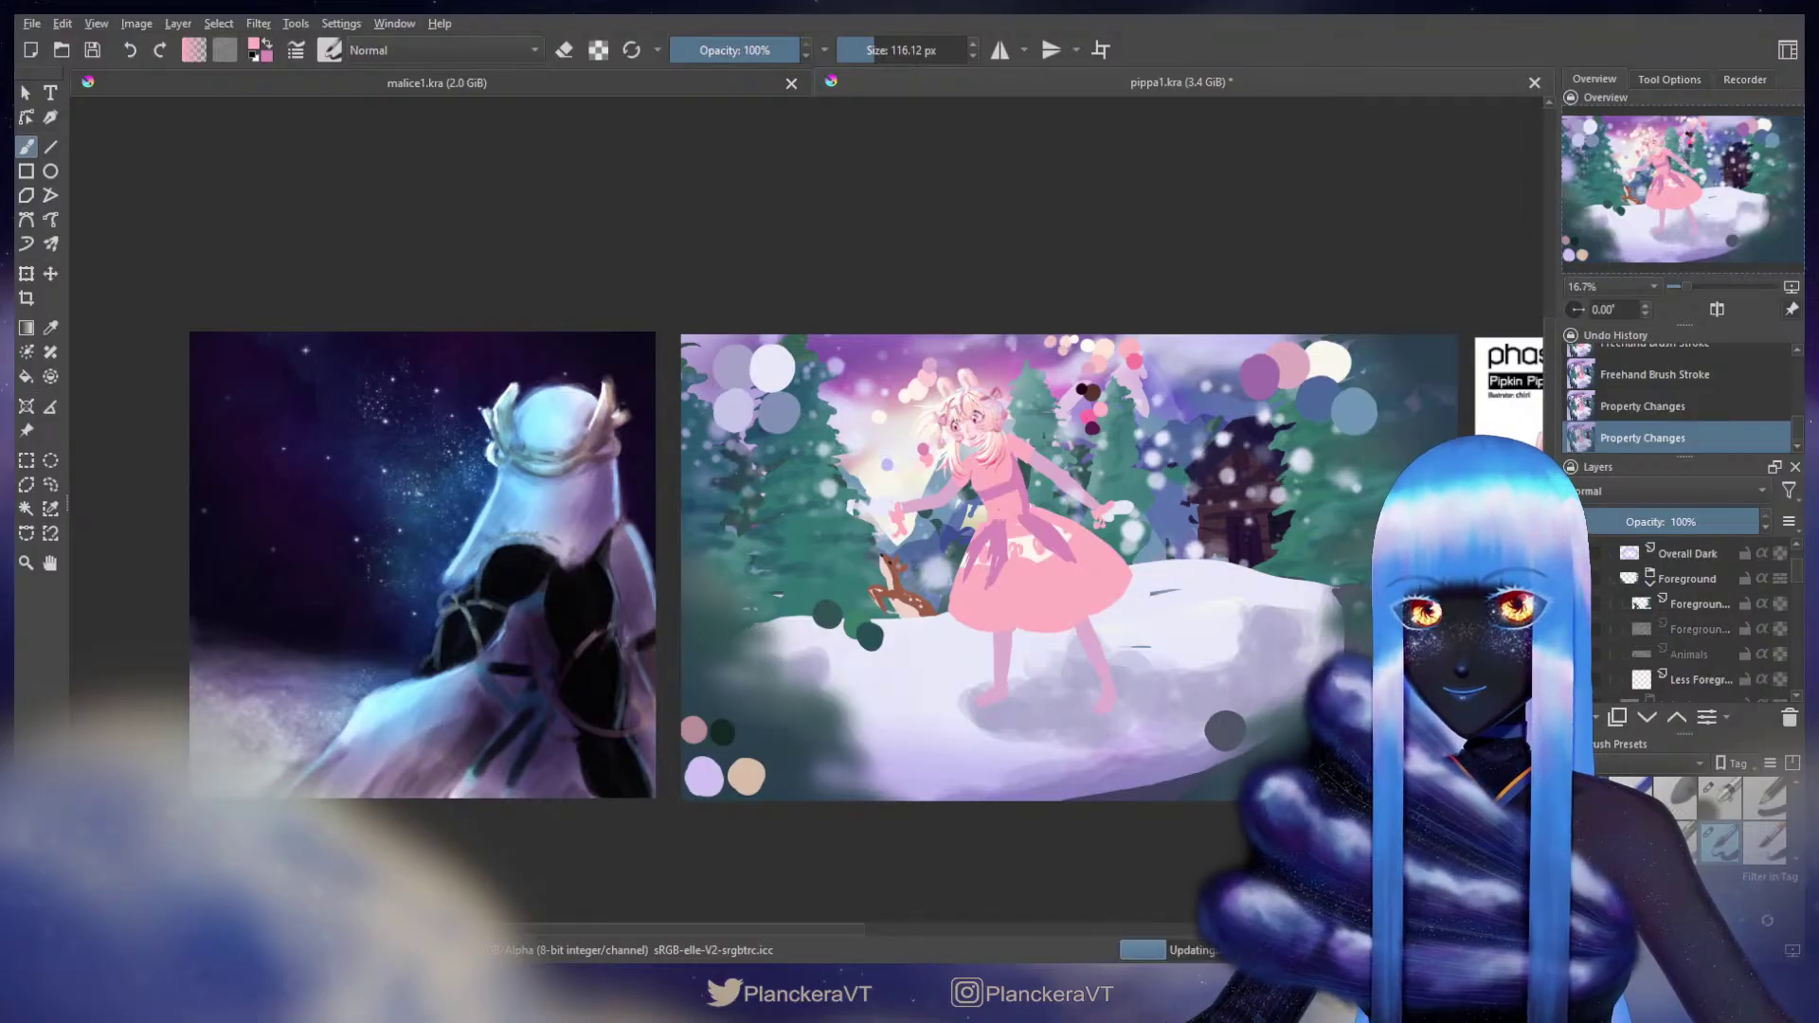
{"action": "left_click", "coordinate": [1580, 679]}
{"action": "left_click", "coordinate": [1579, 679]}
{"action": "left_click", "coordinate": [1579, 679]}
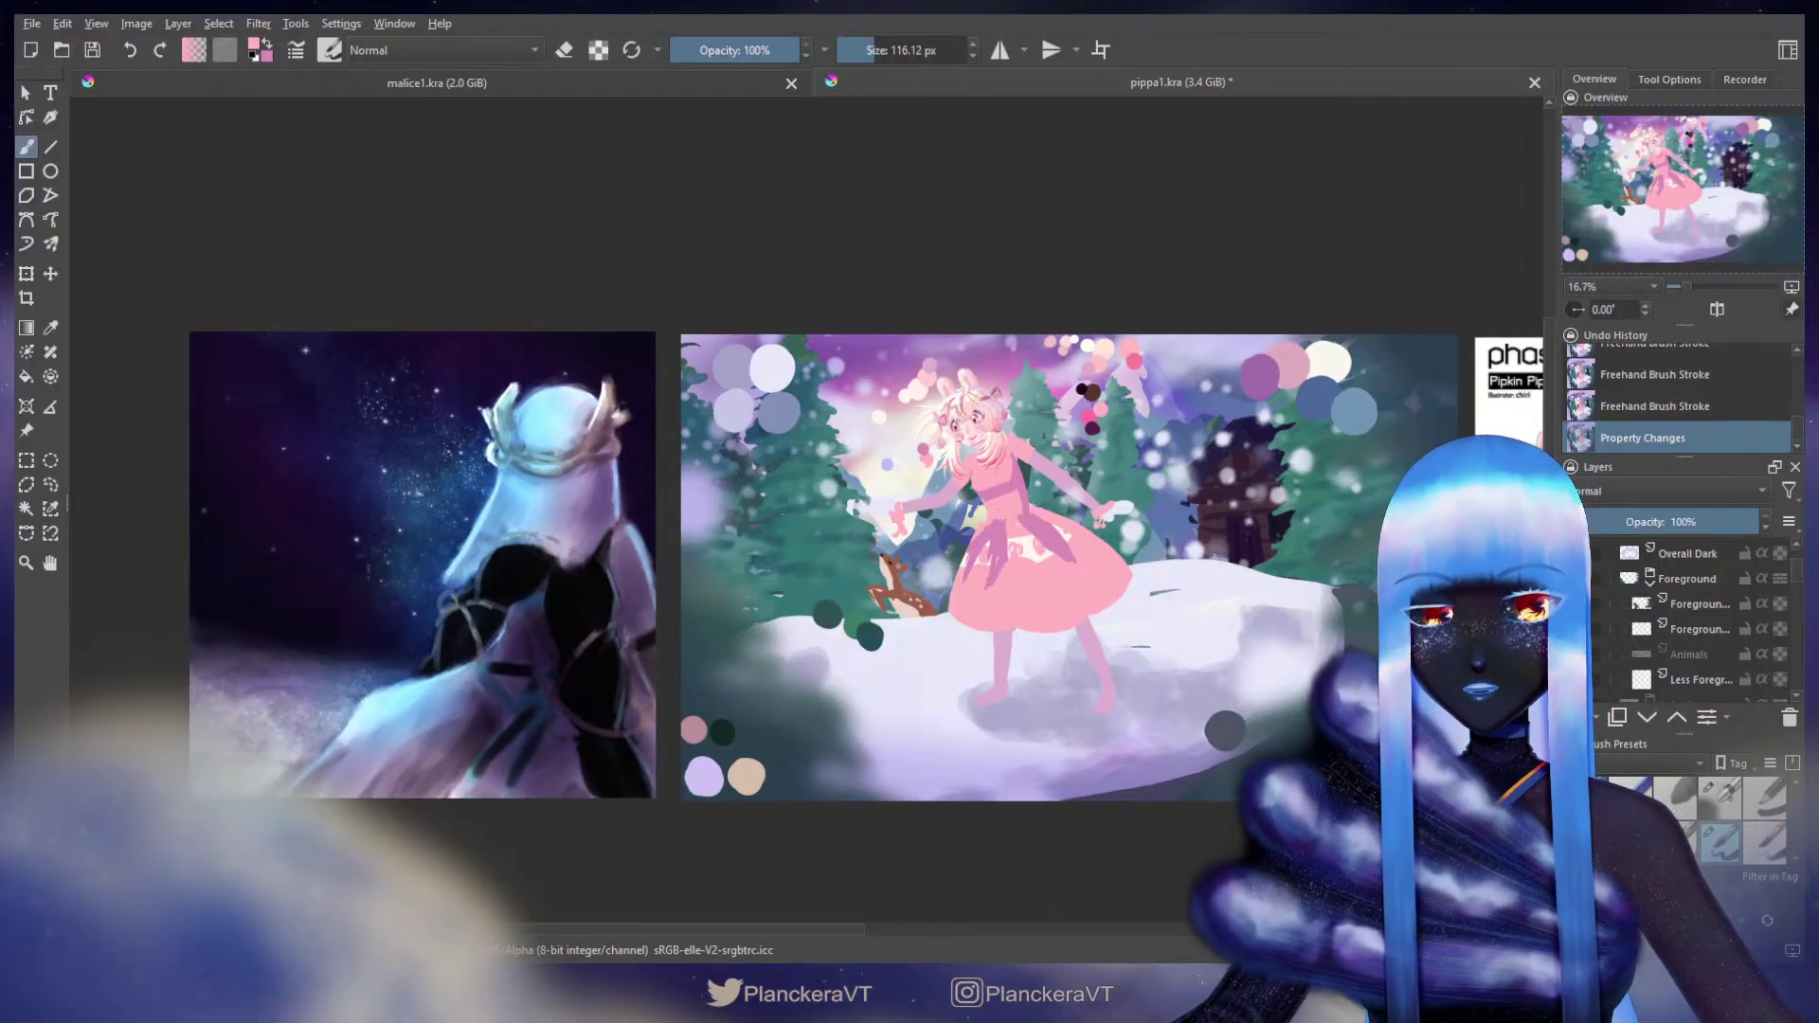
{"action": "left_click", "coordinate": [1580, 603]}
{"action": "left_click", "coordinate": [1580, 604]}
{"action": "left_click", "coordinate": [1581, 603]}
{"action": "left_click", "coordinate": [1580, 603]}
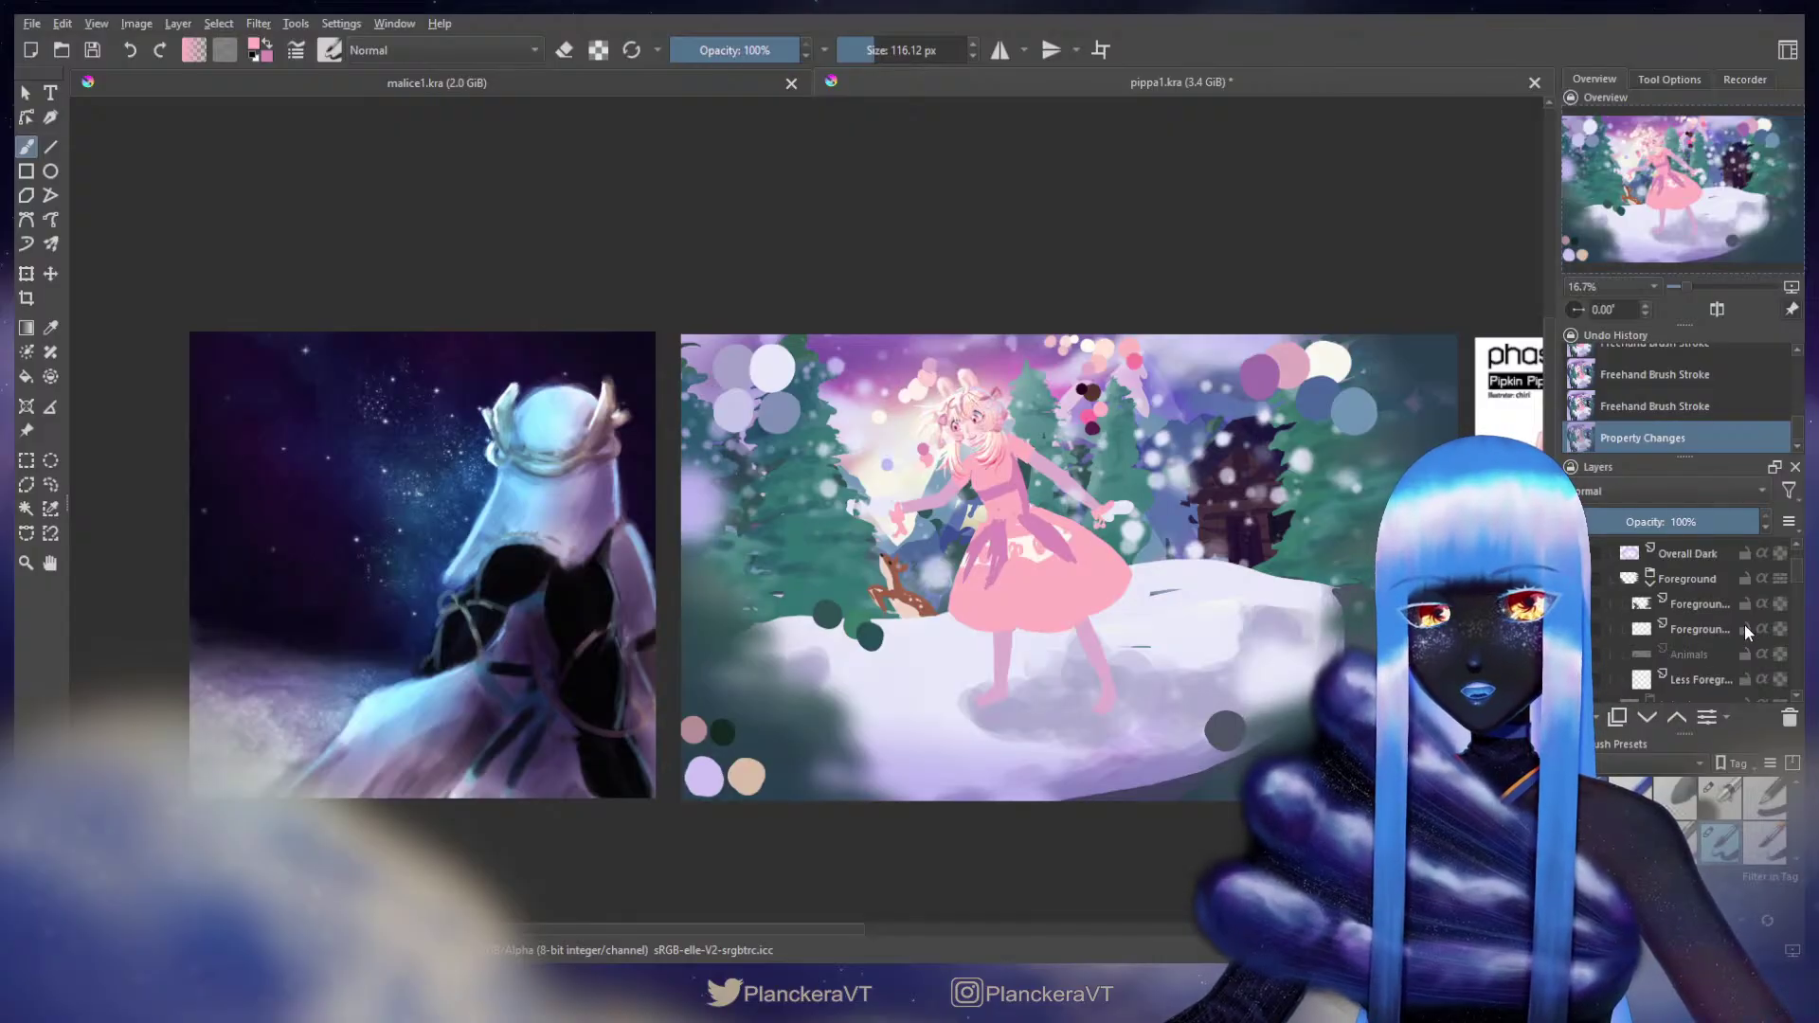
Step: Try clearing the content of the blurred foliage layer at the top of the foreground group
{"action": "left_click", "coordinate": [1695, 606]}
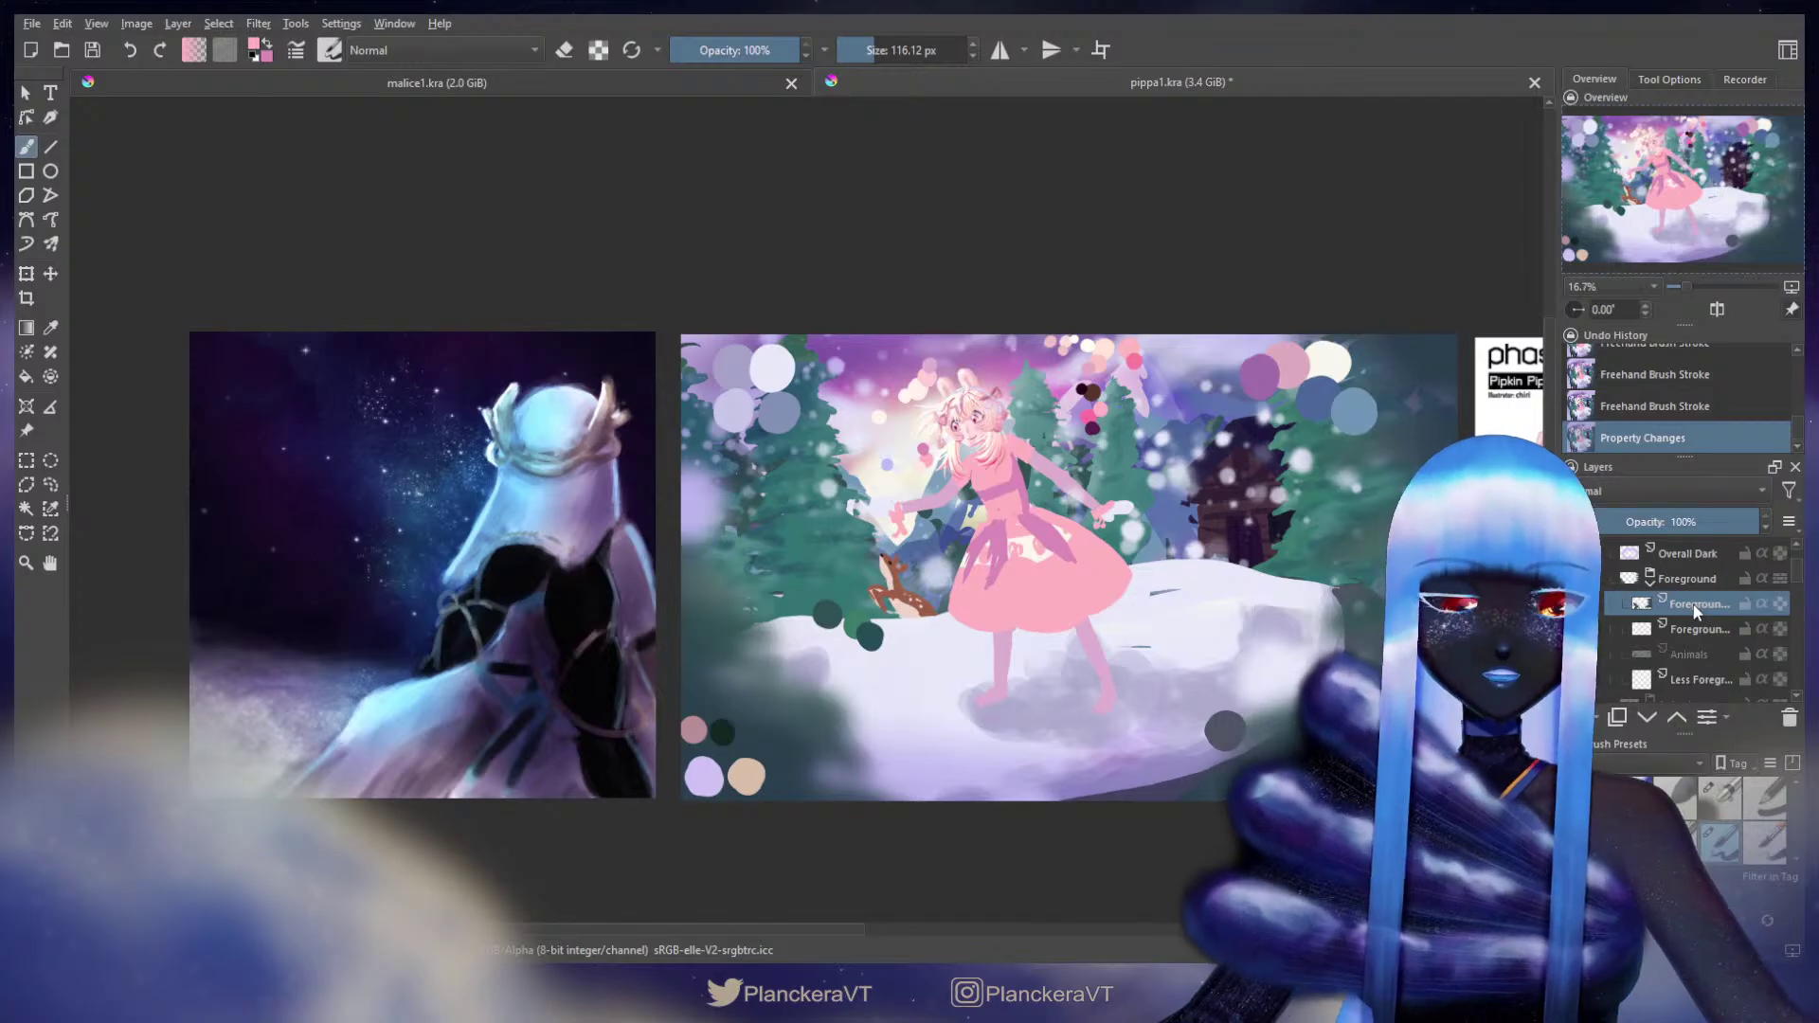
{"action": "key", "text": "Delete"}
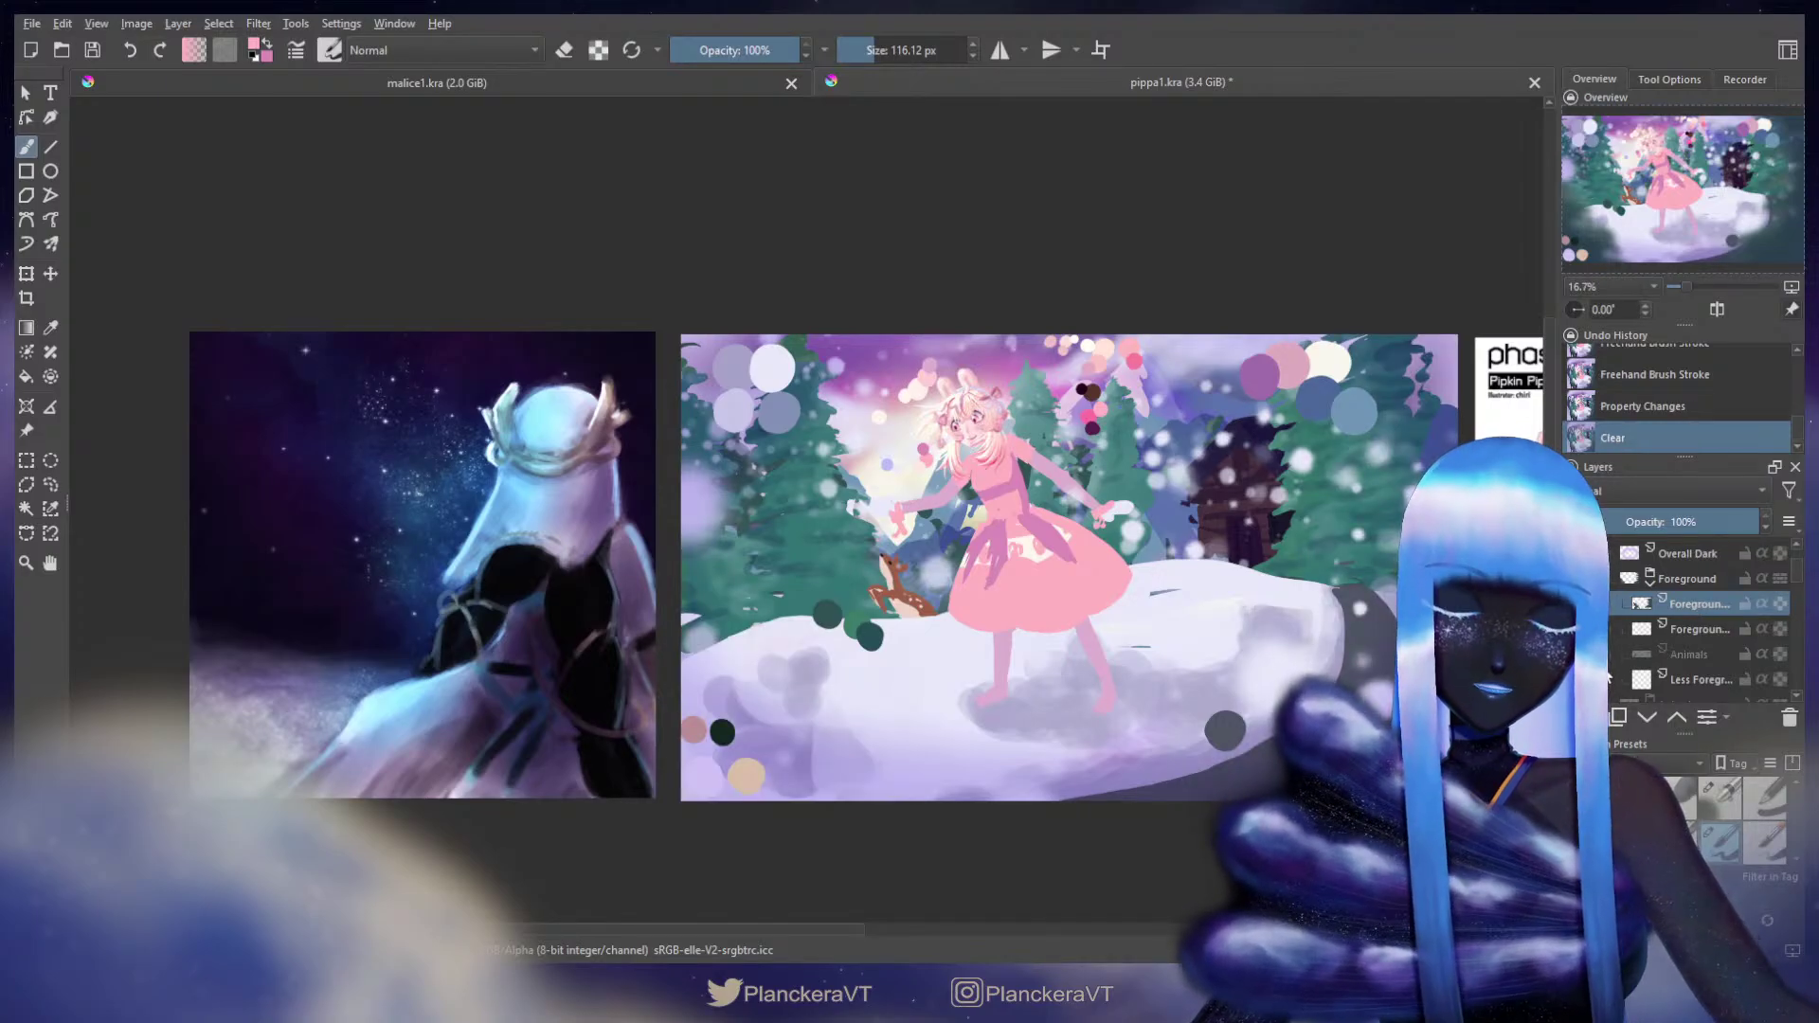
{"action": "key", "text": "ctrl+z"}
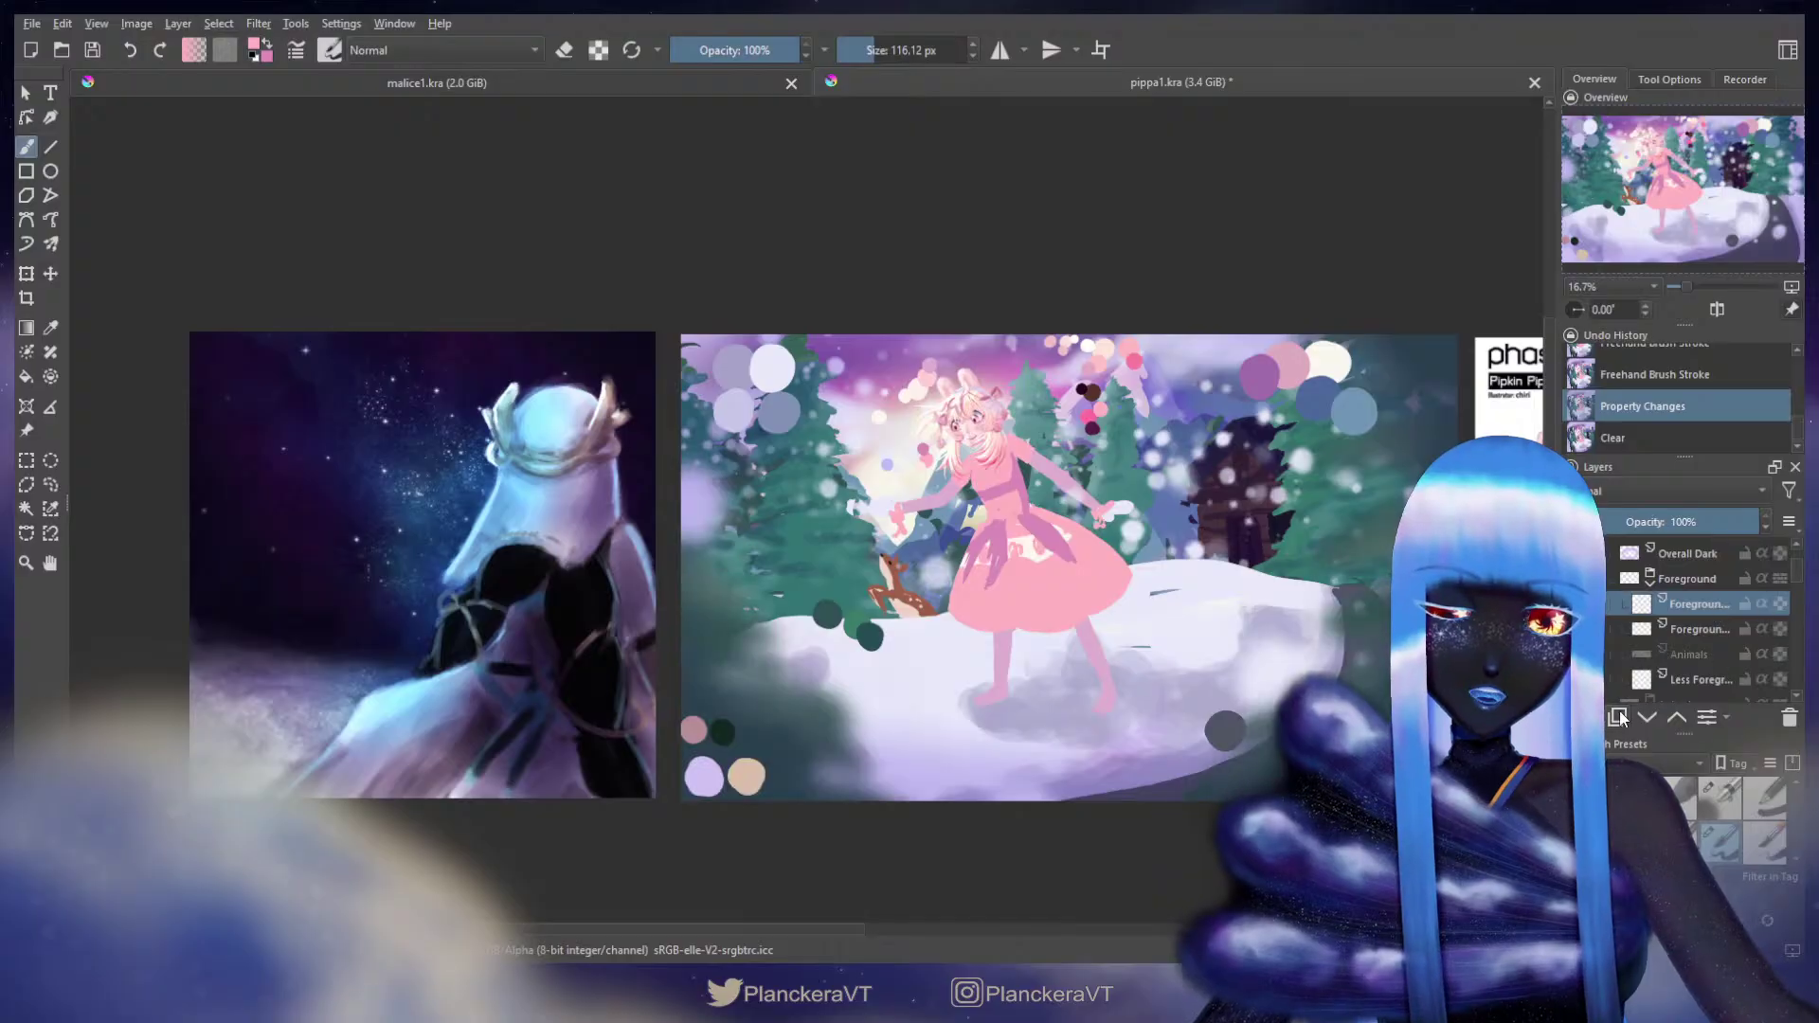
Step: Add a new paint layer above the blurred foreground foliage layer and invert the foliage layer's colours
{"action": "key", "text": "Insert"}
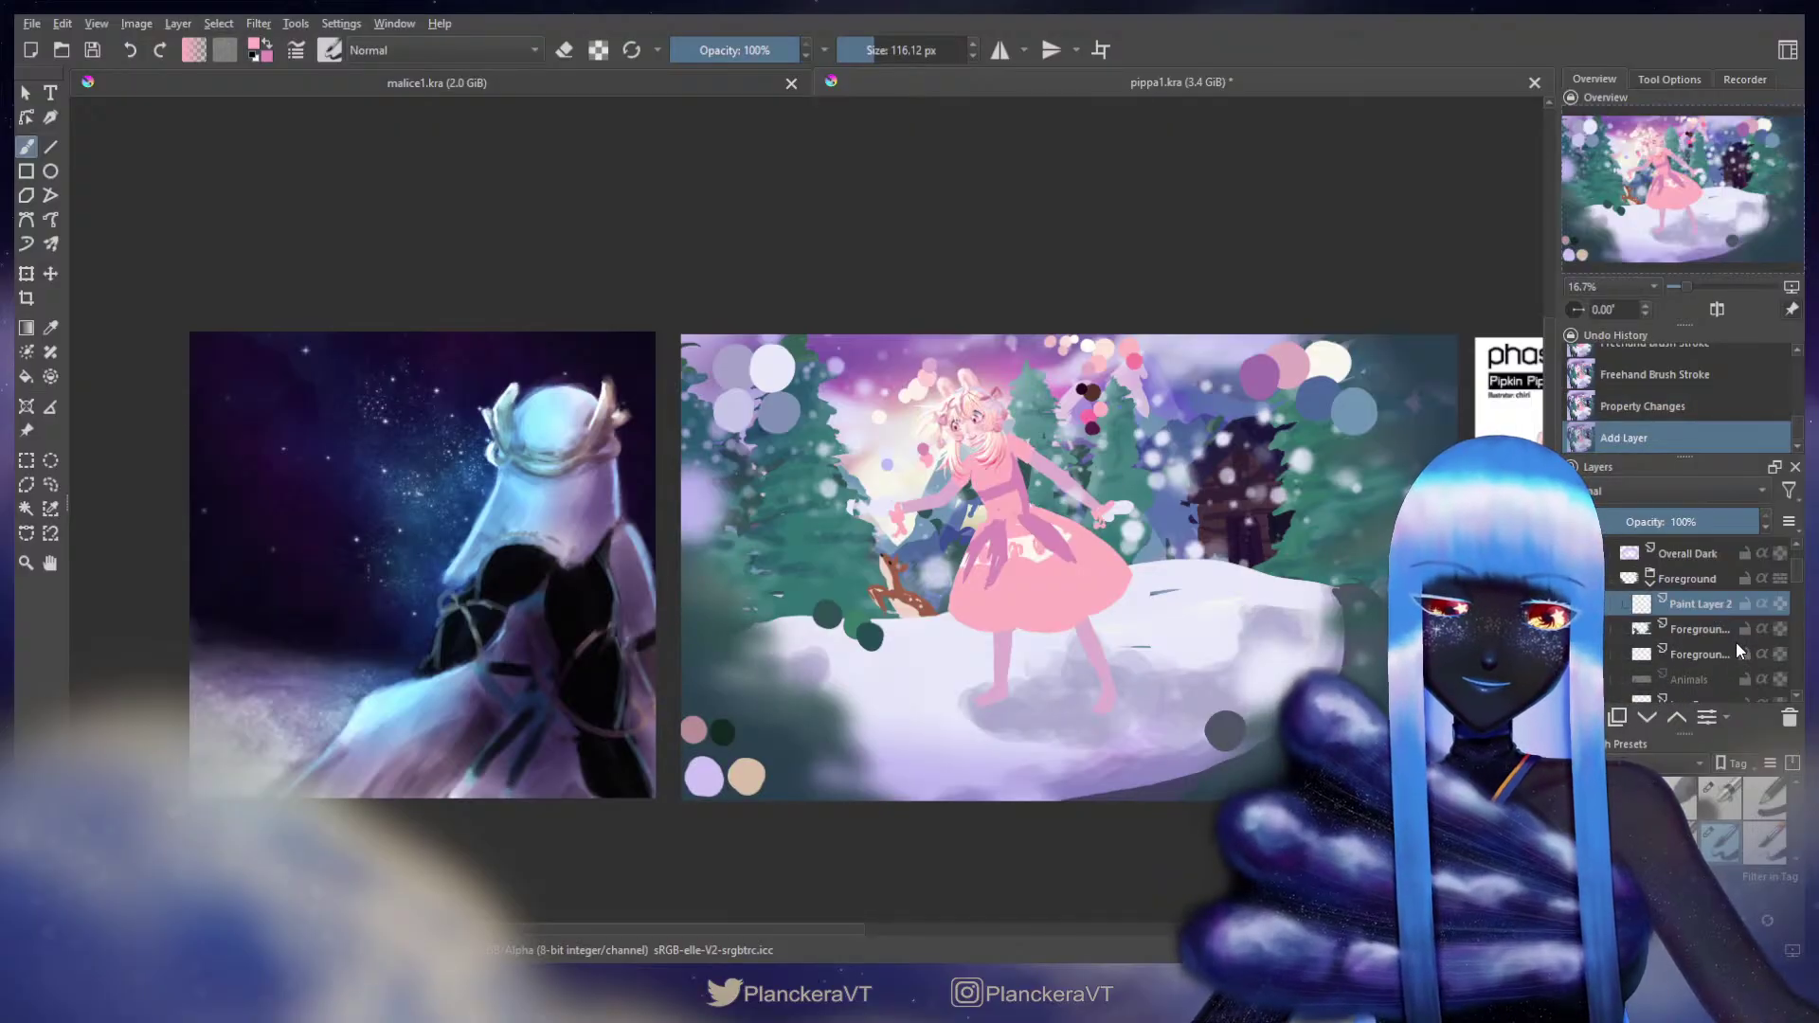
{"action": "left_click", "coordinate": [1736, 638]}
{"action": "mouse_move", "coordinate": [1716, 517]}
{"action": "left_mouse_down"}
{"action": "mouse_move", "coordinate": [1680, 520]}
{"action": "mouse_move", "coordinate": [1715, 520]}
{"action": "left_mouse_up"}
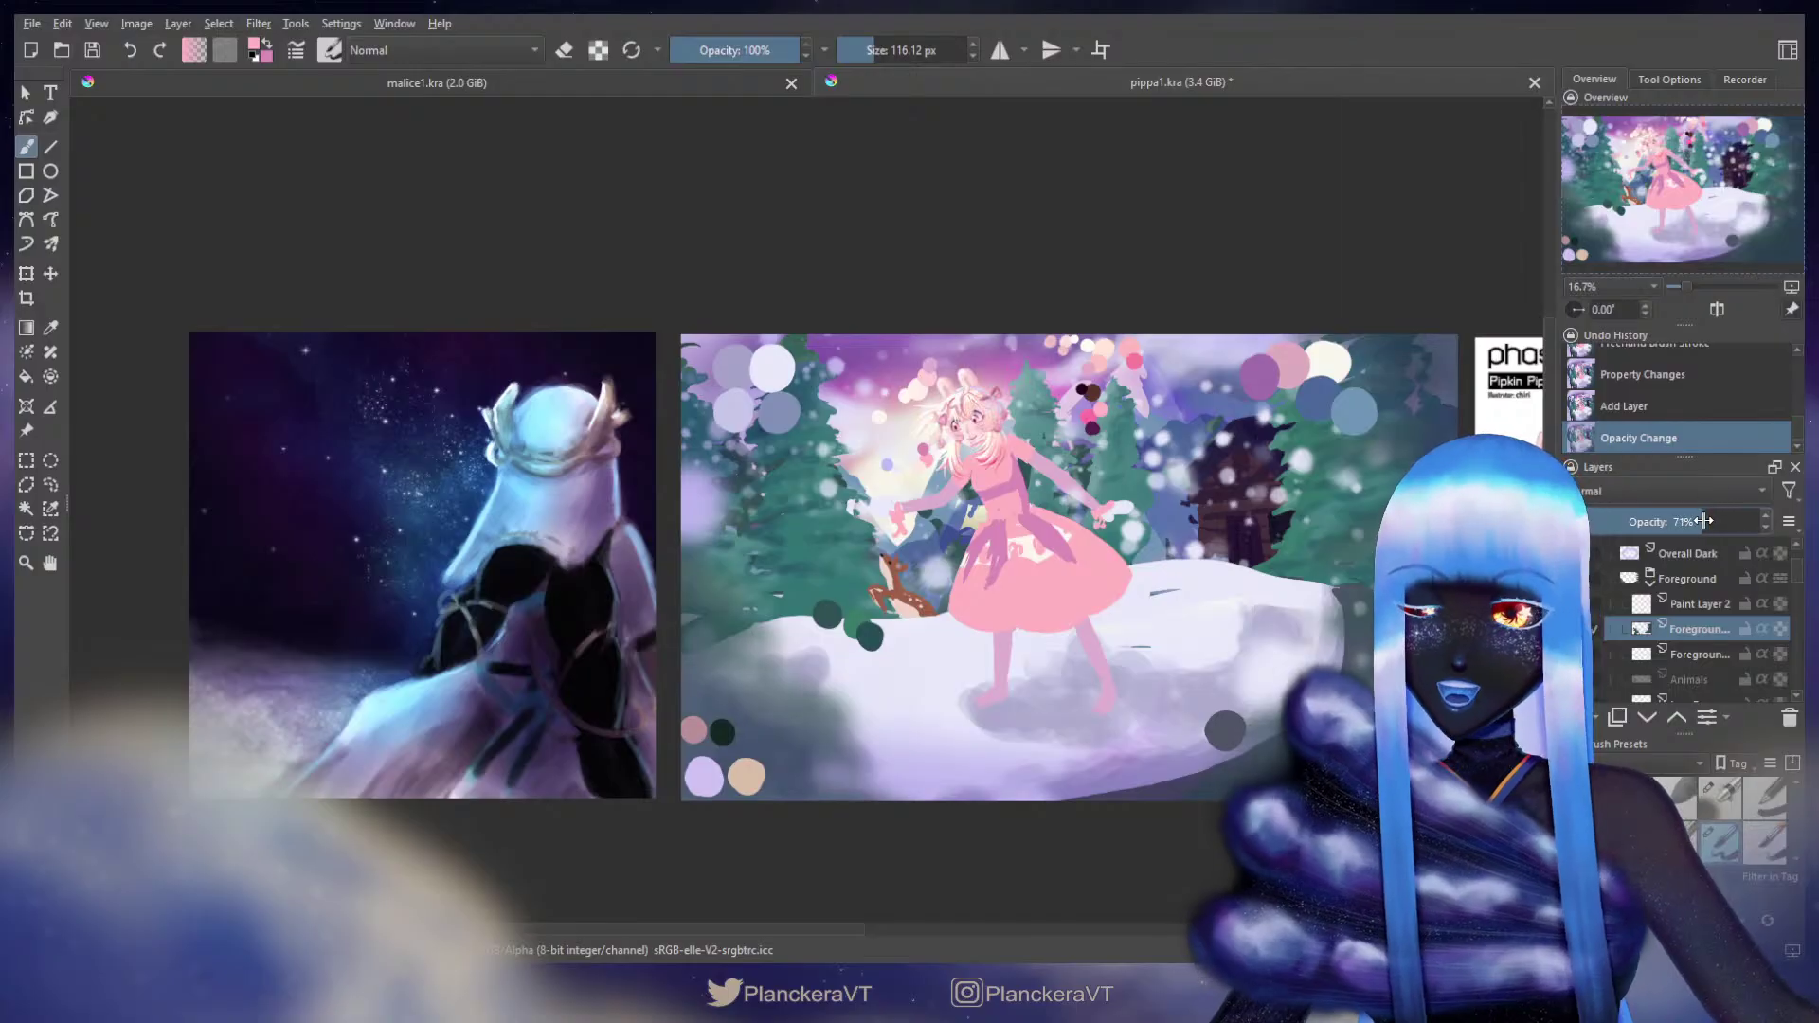
{"action": "key", "text": "ctrl+z"}
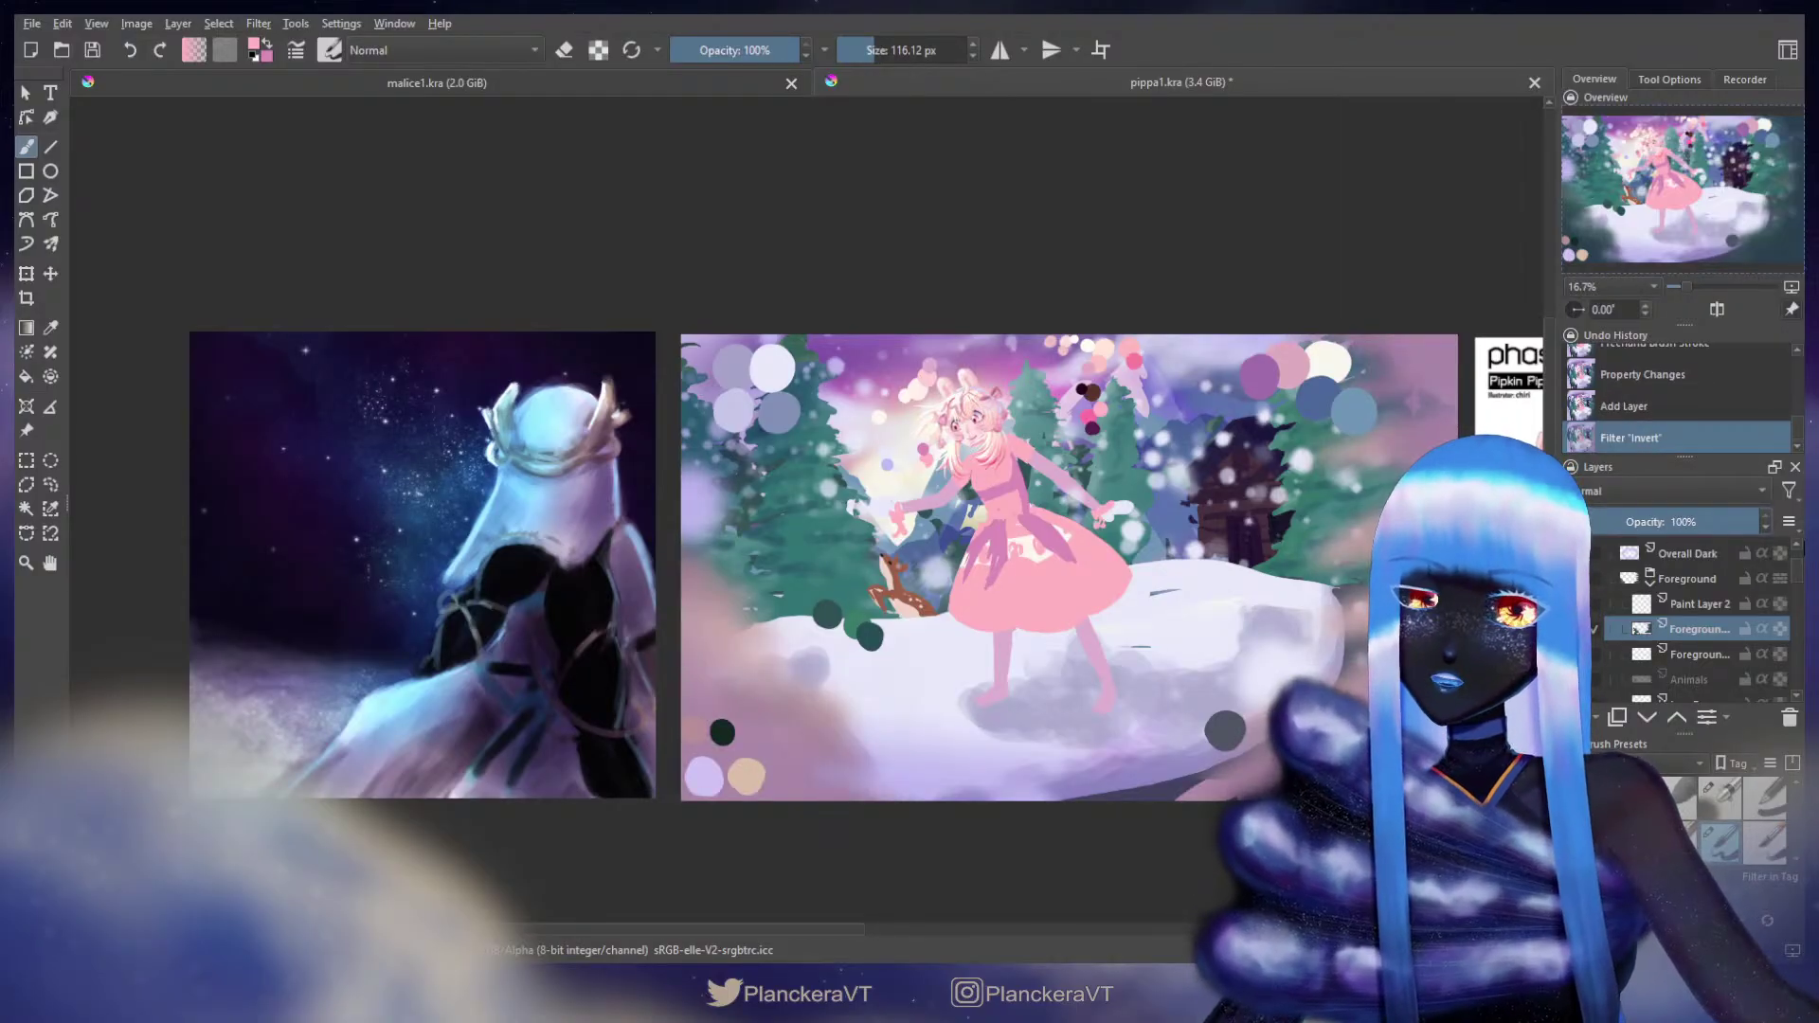
{"action": "left_click", "coordinate": [1699, 606]}
{"action": "key", "text": "ctrl+i"}
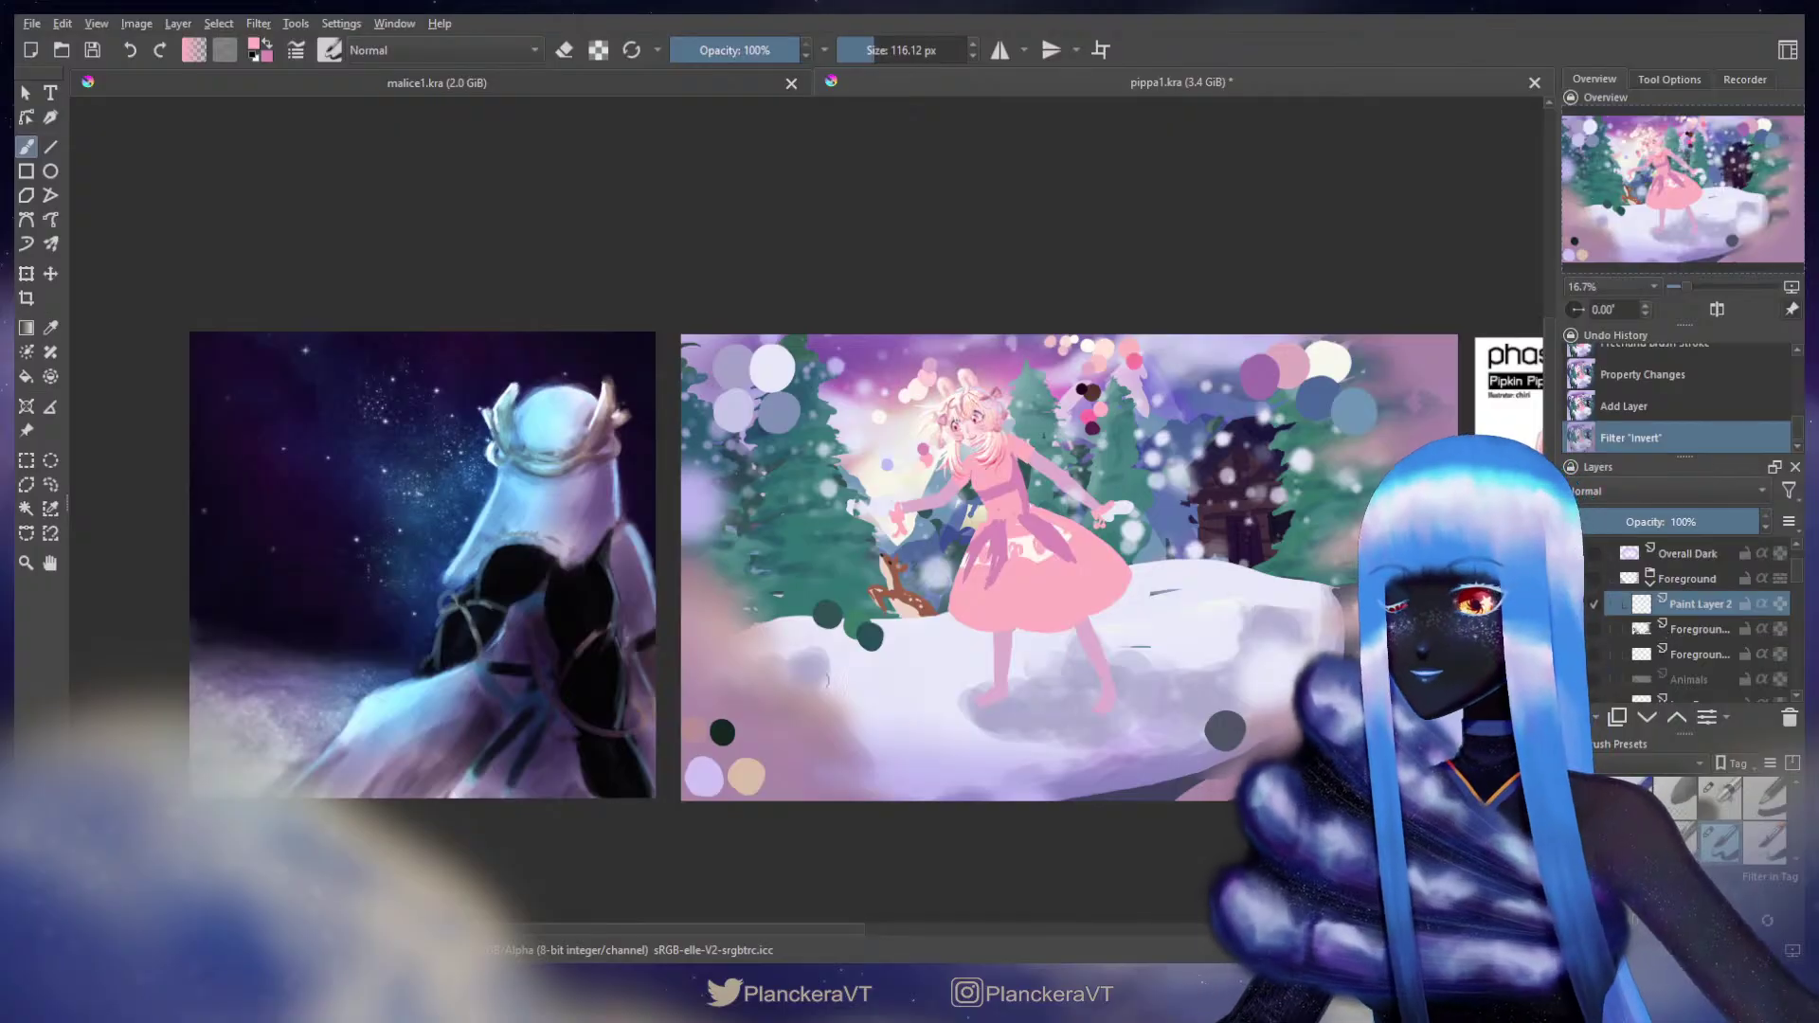
Step: Try a dark green vertical stroke along the picture's edge beside the character sheet with a brush of about 496 px
{"action": "left_click", "coordinate": [875, 637], "text": "ctrl"}
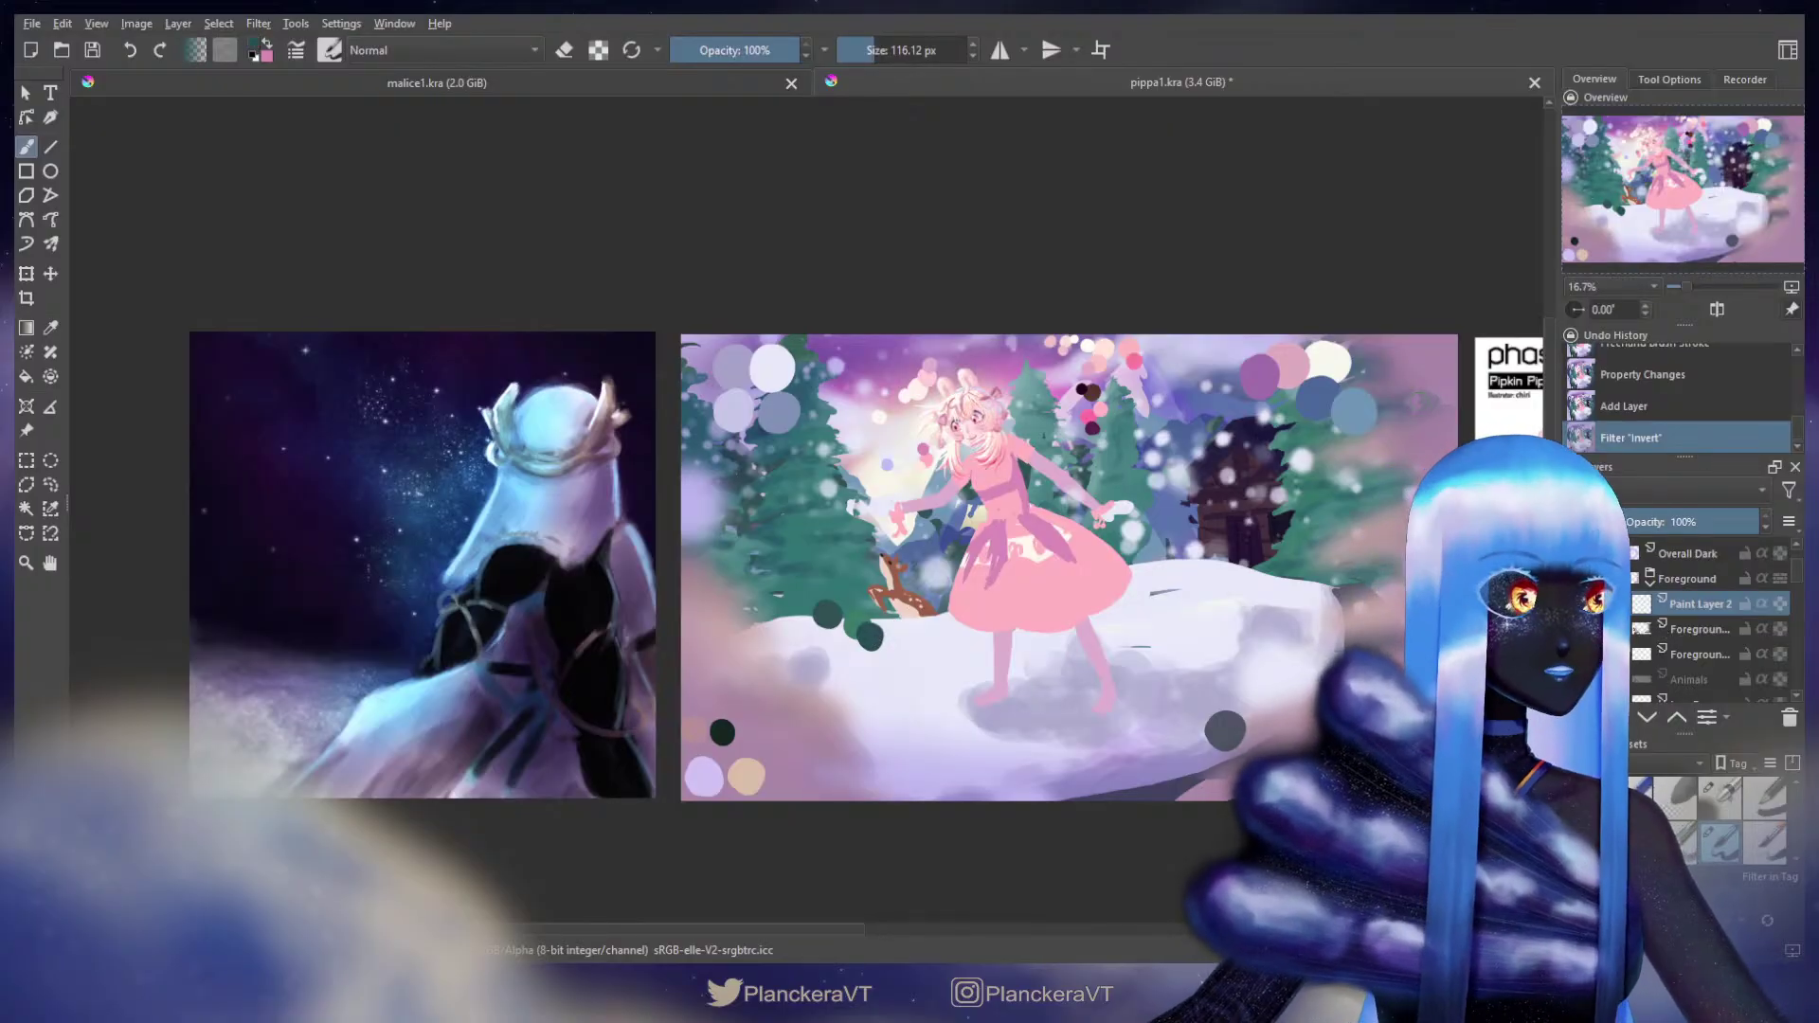
{"action": "key", "text": "bracketright"}
{"action": "key", "text": "bracketright"}
{"action": "key", "text": "bracketright"}
{"action": "key", "text": "bracketright"}
{"action": "key", "text": "bracketright"}
{"action": "left_click_drag", "start_coordinate": [1391, 326], "coordinate": [1412, 326], "text": "shift"}
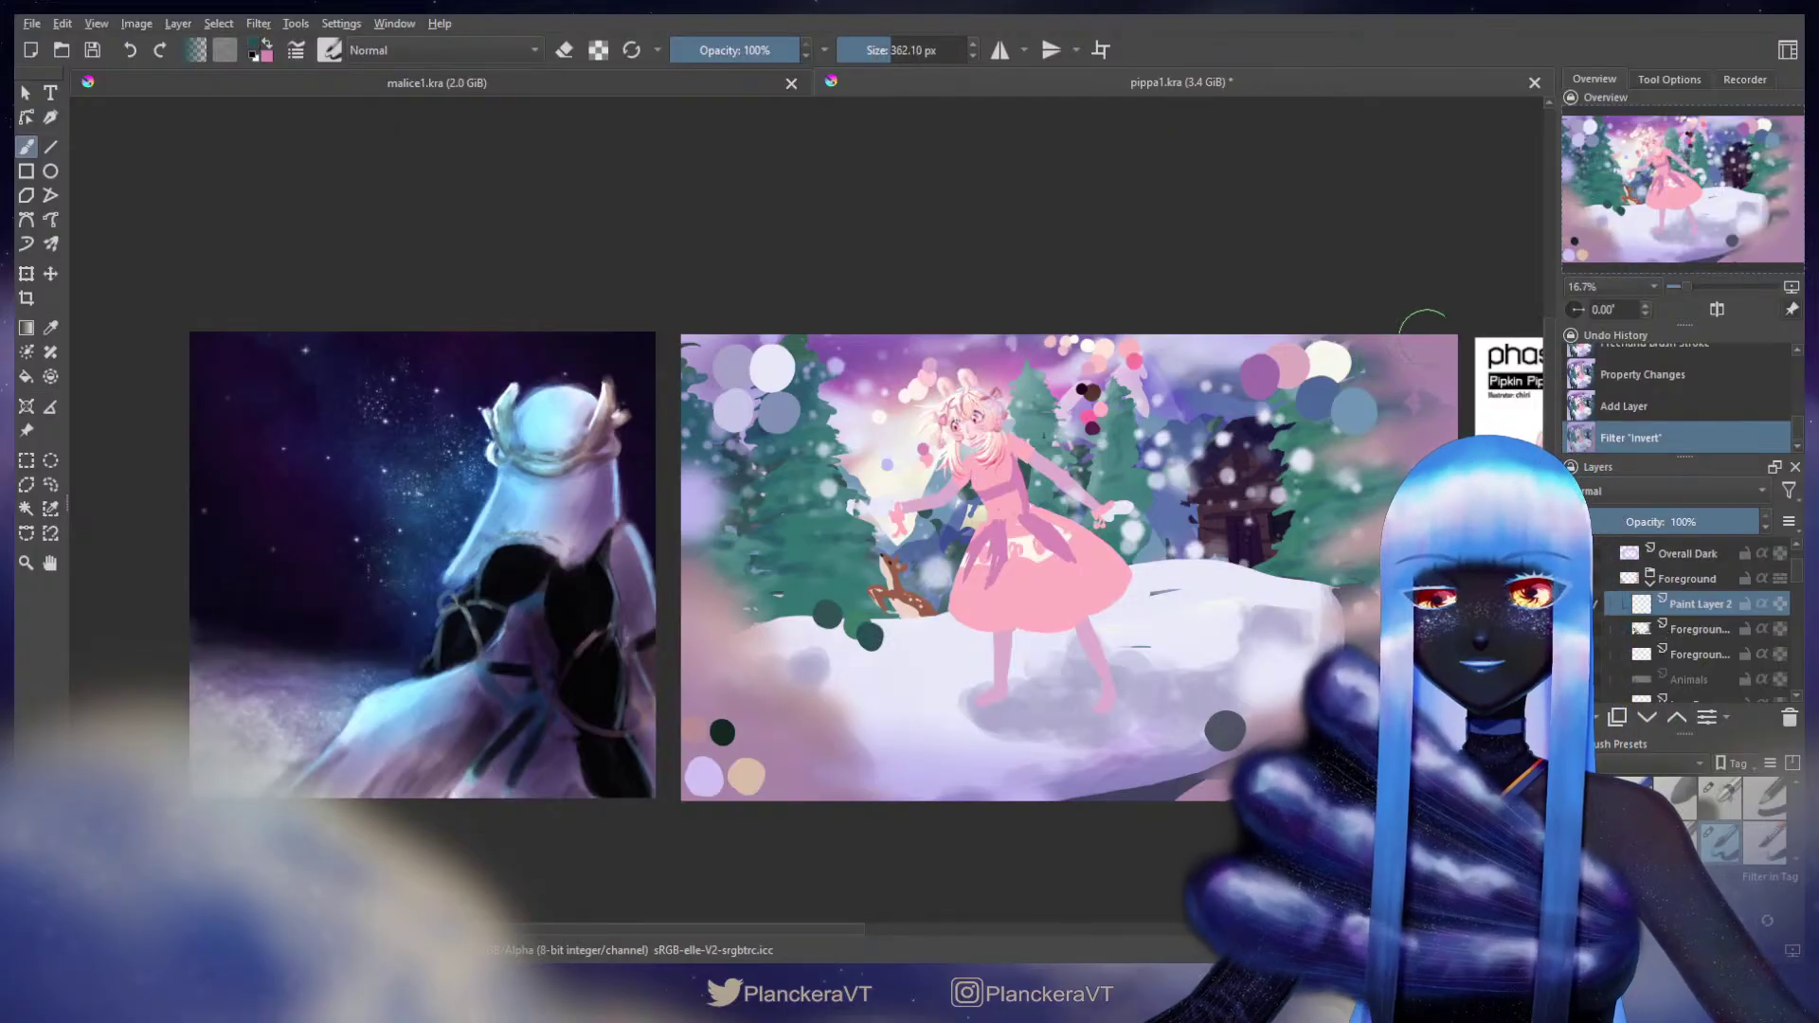
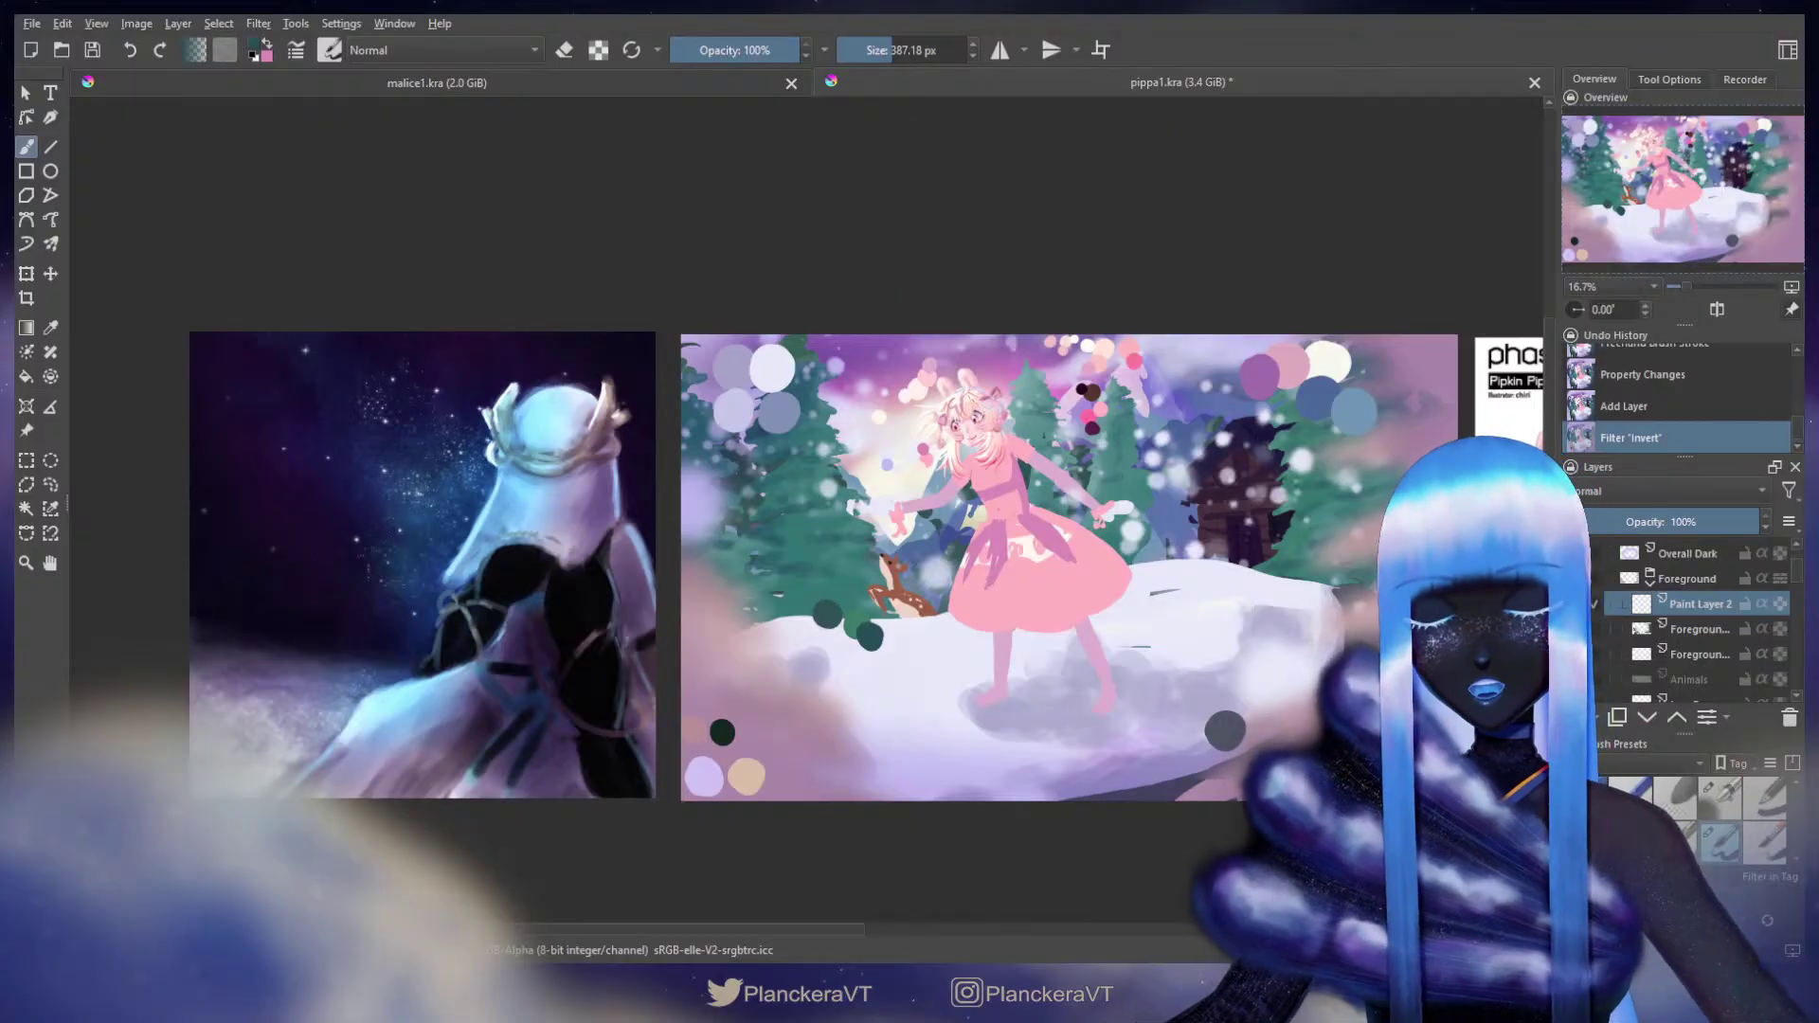
{"action": "left_click_drag", "start_coordinate": [1362, 410], "coordinate": [1181, 437]}
{"action": "left_click_drag", "start_coordinate": [1260, 365], "coordinate": [1259, 706]}
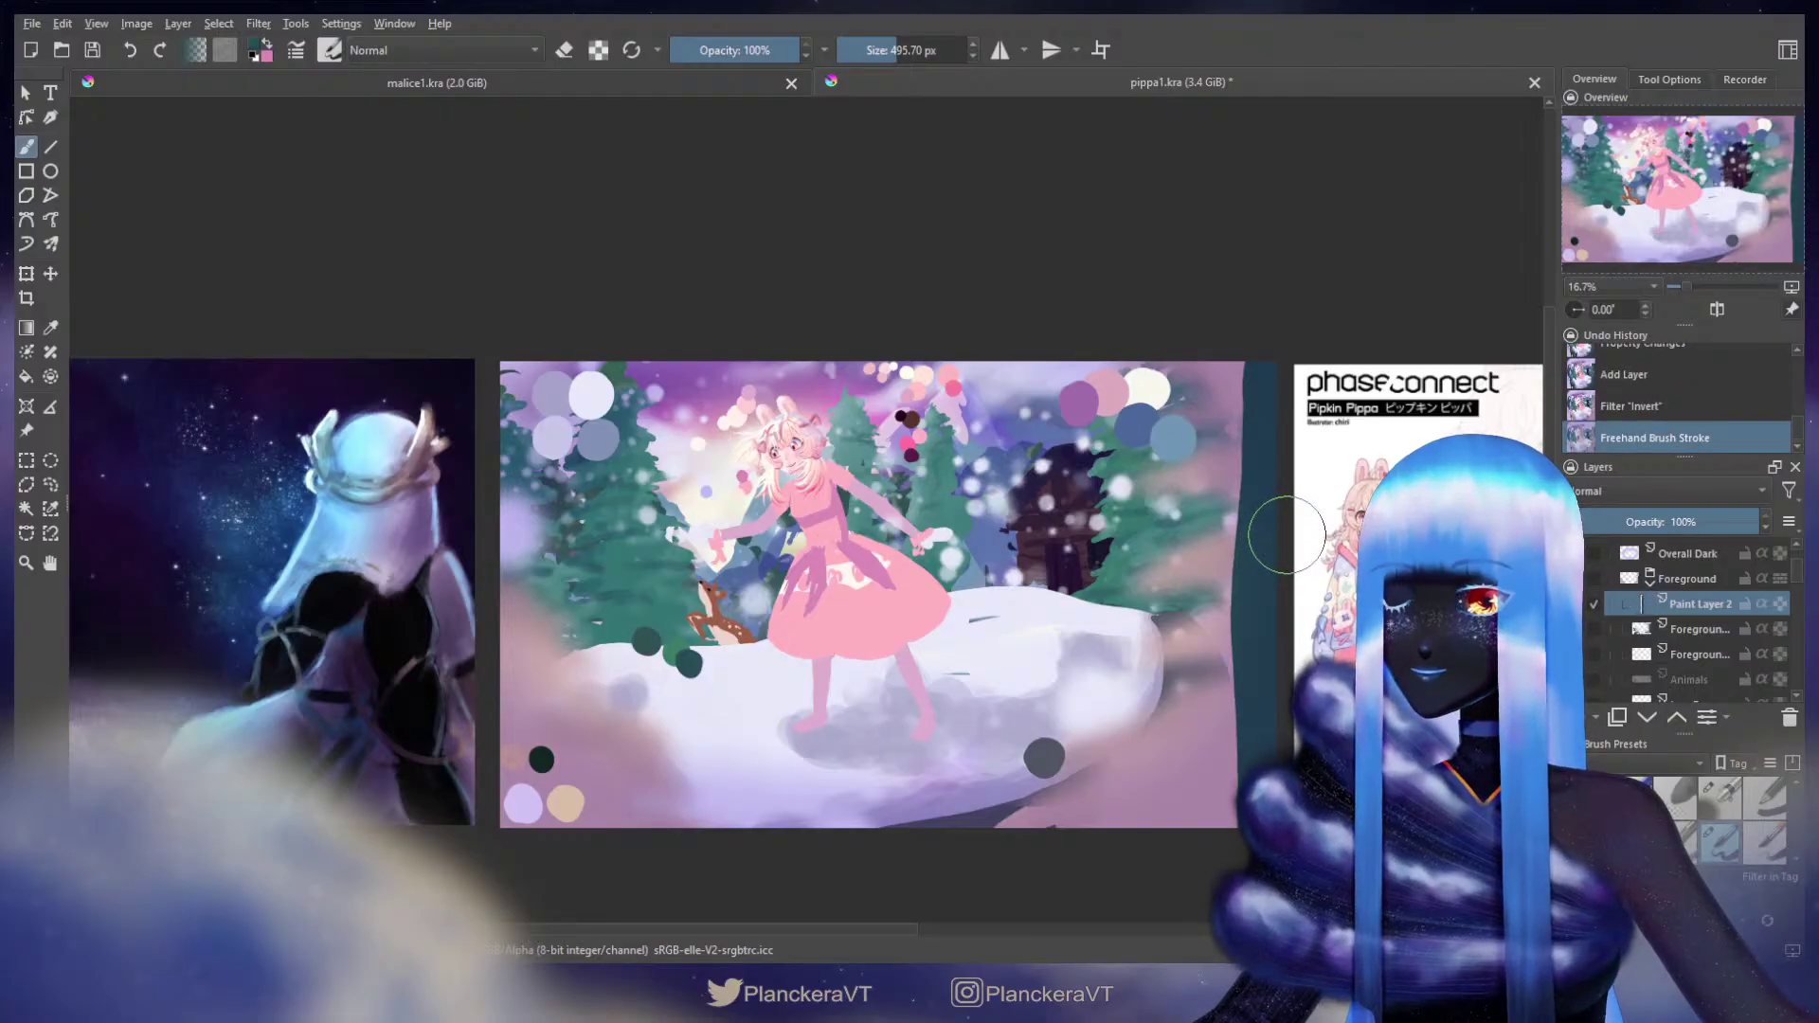
{"action": "key", "text": "ctrl+z"}
Step: Try inverting the blurred foliage layer's colours again, then revert to the previous inverted version
{"action": "left_click", "coordinate": [1670, 629]}
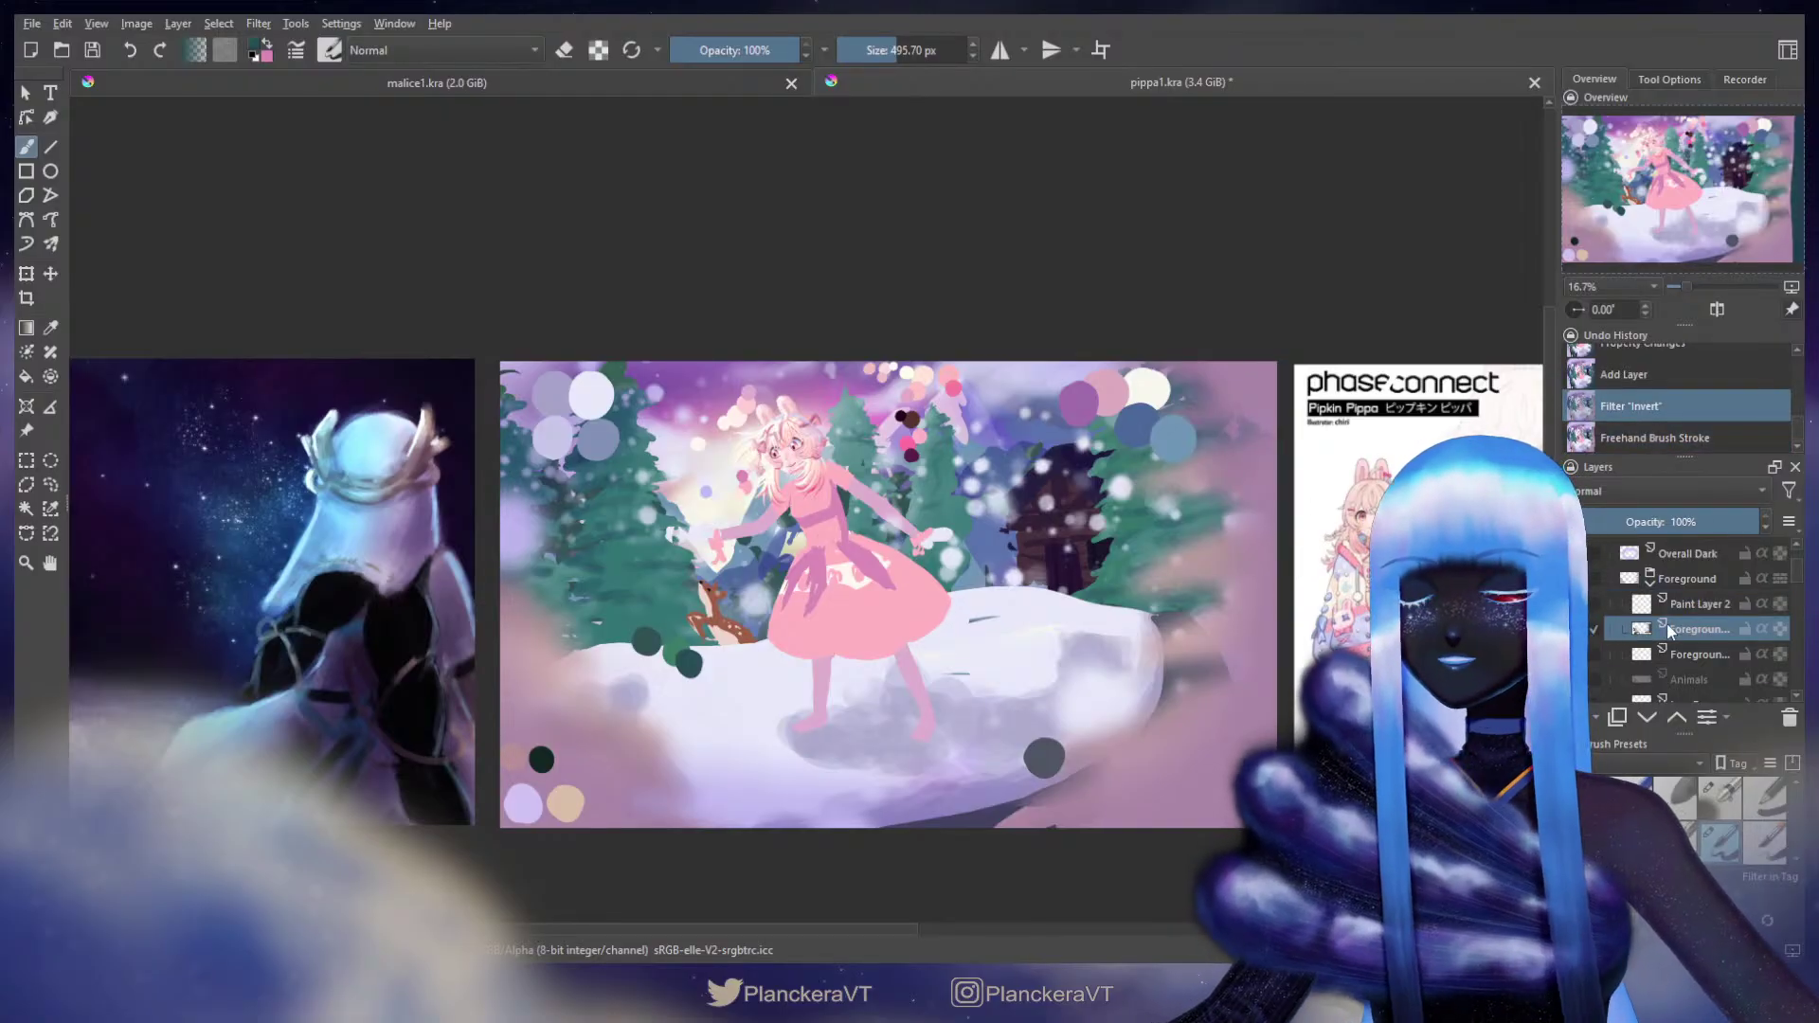
{"action": "key", "text": "ctrl+i"}
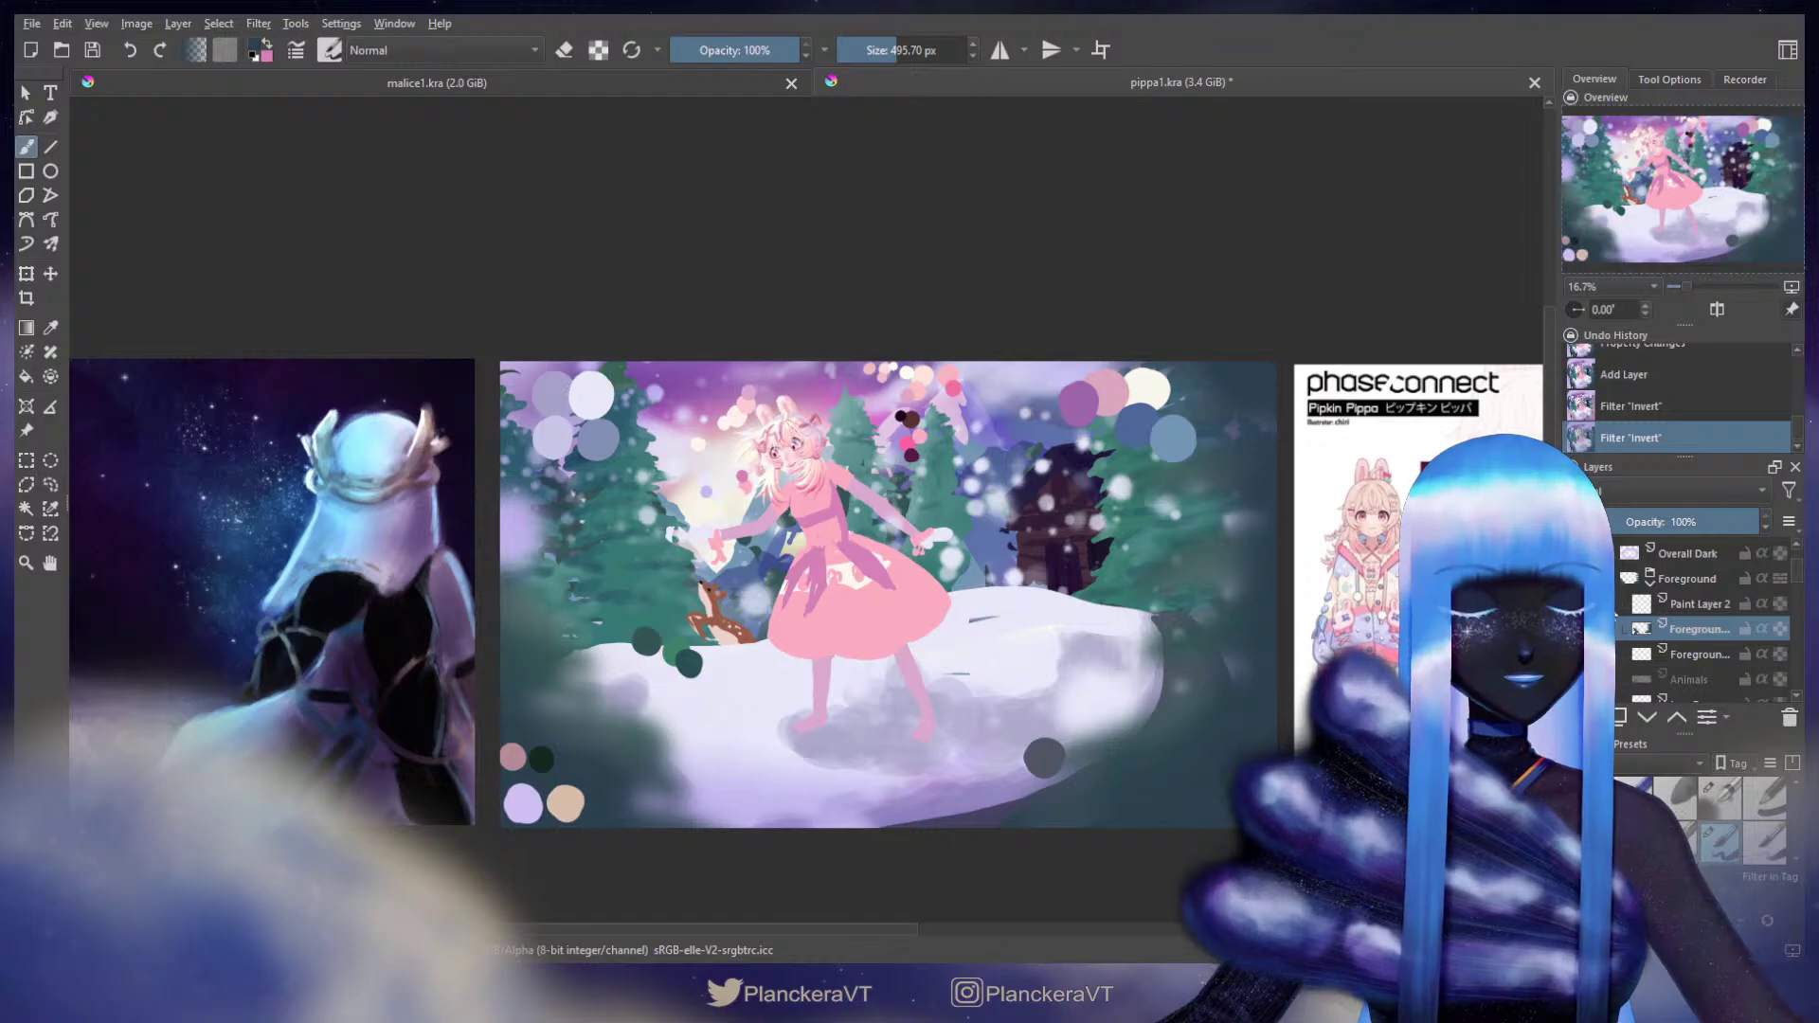
{"action": "left_click", "coordinate": [1651, 408]}
Step: Paint a dark blue tree trunk on the new layer along the edge beside the character sheet, testing brushes of about 496 to 804 px
{"action": "left_click", "coordinate": [1693, 603]}
{"action": "mouse_move", "coordinate": [1266, 398]}
{"action": "left_mouse_down"}
{"action": "mouse_move", "coordinate": [1290, 566]}
{"action": "mouse_move", "coordinate": [1290, 404]}
{"action": "mouse_move", "coordinate": [1276, 672]}
{"action": "left_mouse_up"}
{"action": "left_click_drag", "start_coordinate": [1269, 758], "coordinate": [1269, 816]}
{"action": "mouse_move", "coordinate": [1275, 357]}
{"action": "left_mouse_down"}
{"action": "mouse_move", "coordinate": [1283, 663]}
{"action": "mouse_move", "coordinate": [1218, 572]}
{"action": "mouse_move", "coordinate": [1242, 475]}
{"action": "left_mouse_up"}
{"action": "left_click_drag", "start_coordinate": [1224, 598], "coordinate": [1190, 753]}
{"action": "key", "text": "bracketright"}
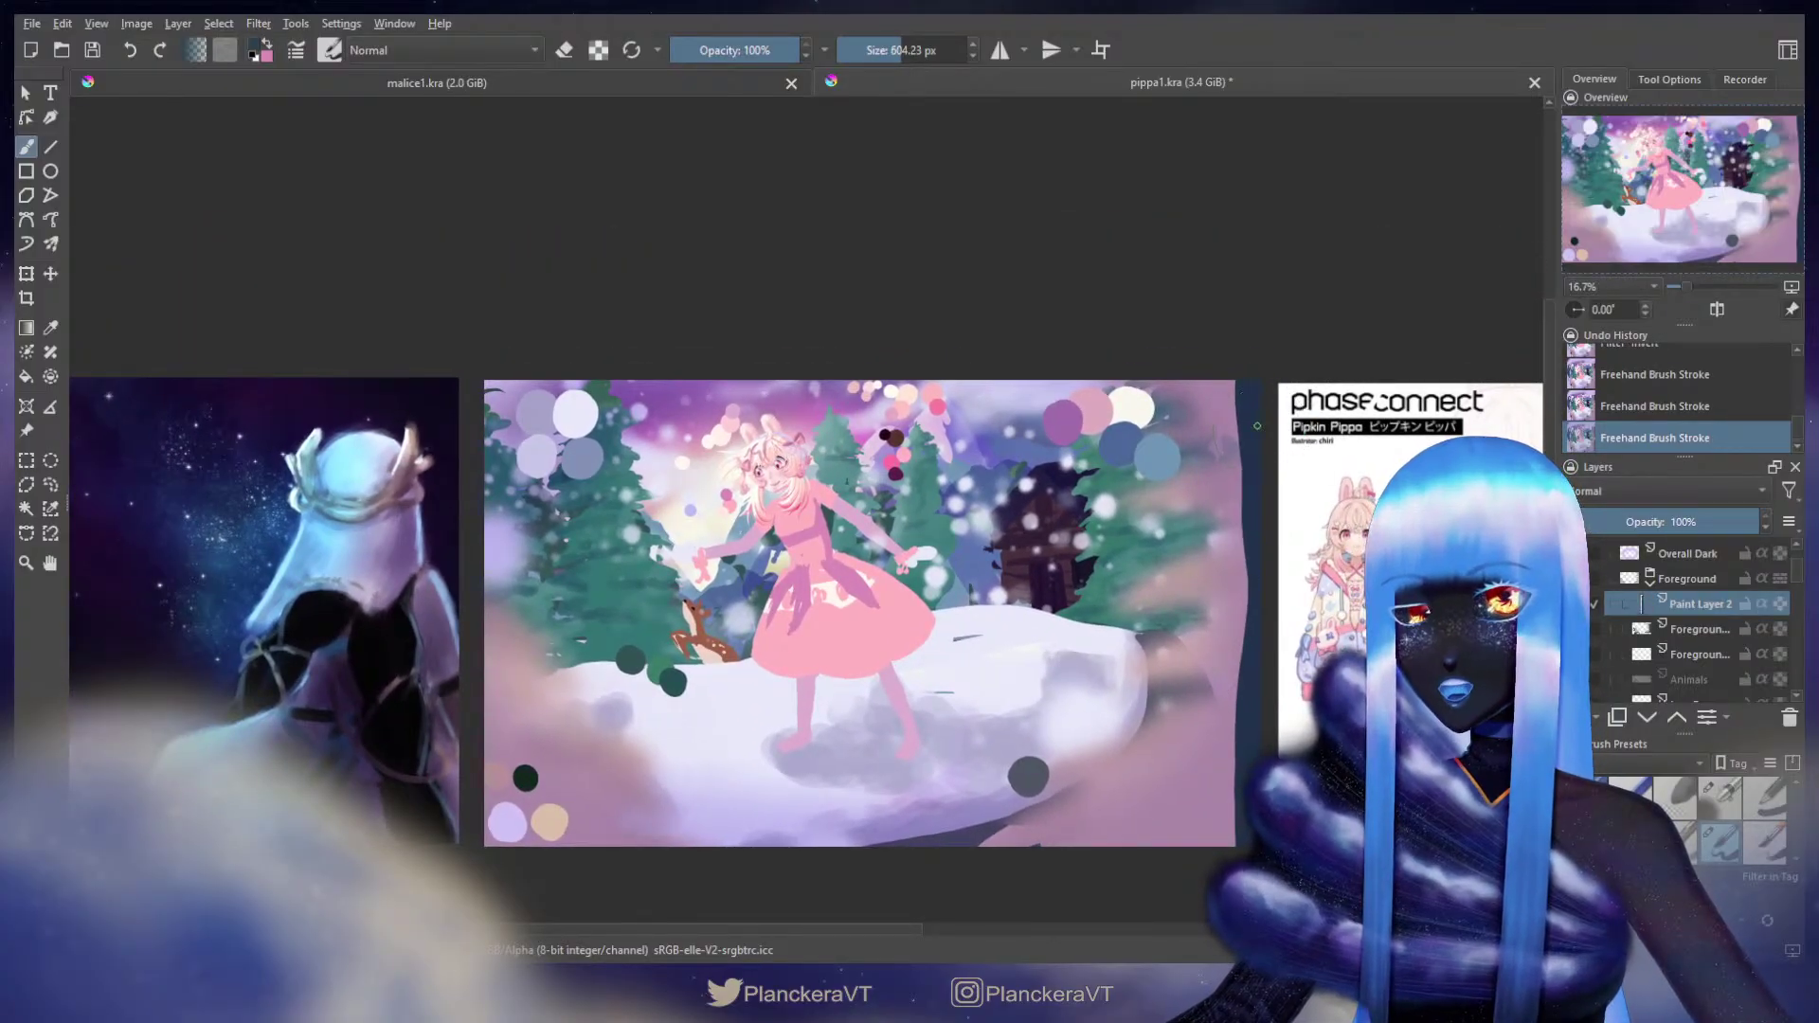
{"action": "key", "text": "ctrl+z"}
{"action": "left_click_drag", "start_coordinate": [1214, 417], "coordinate": [1171, 411], "text": "shift"}
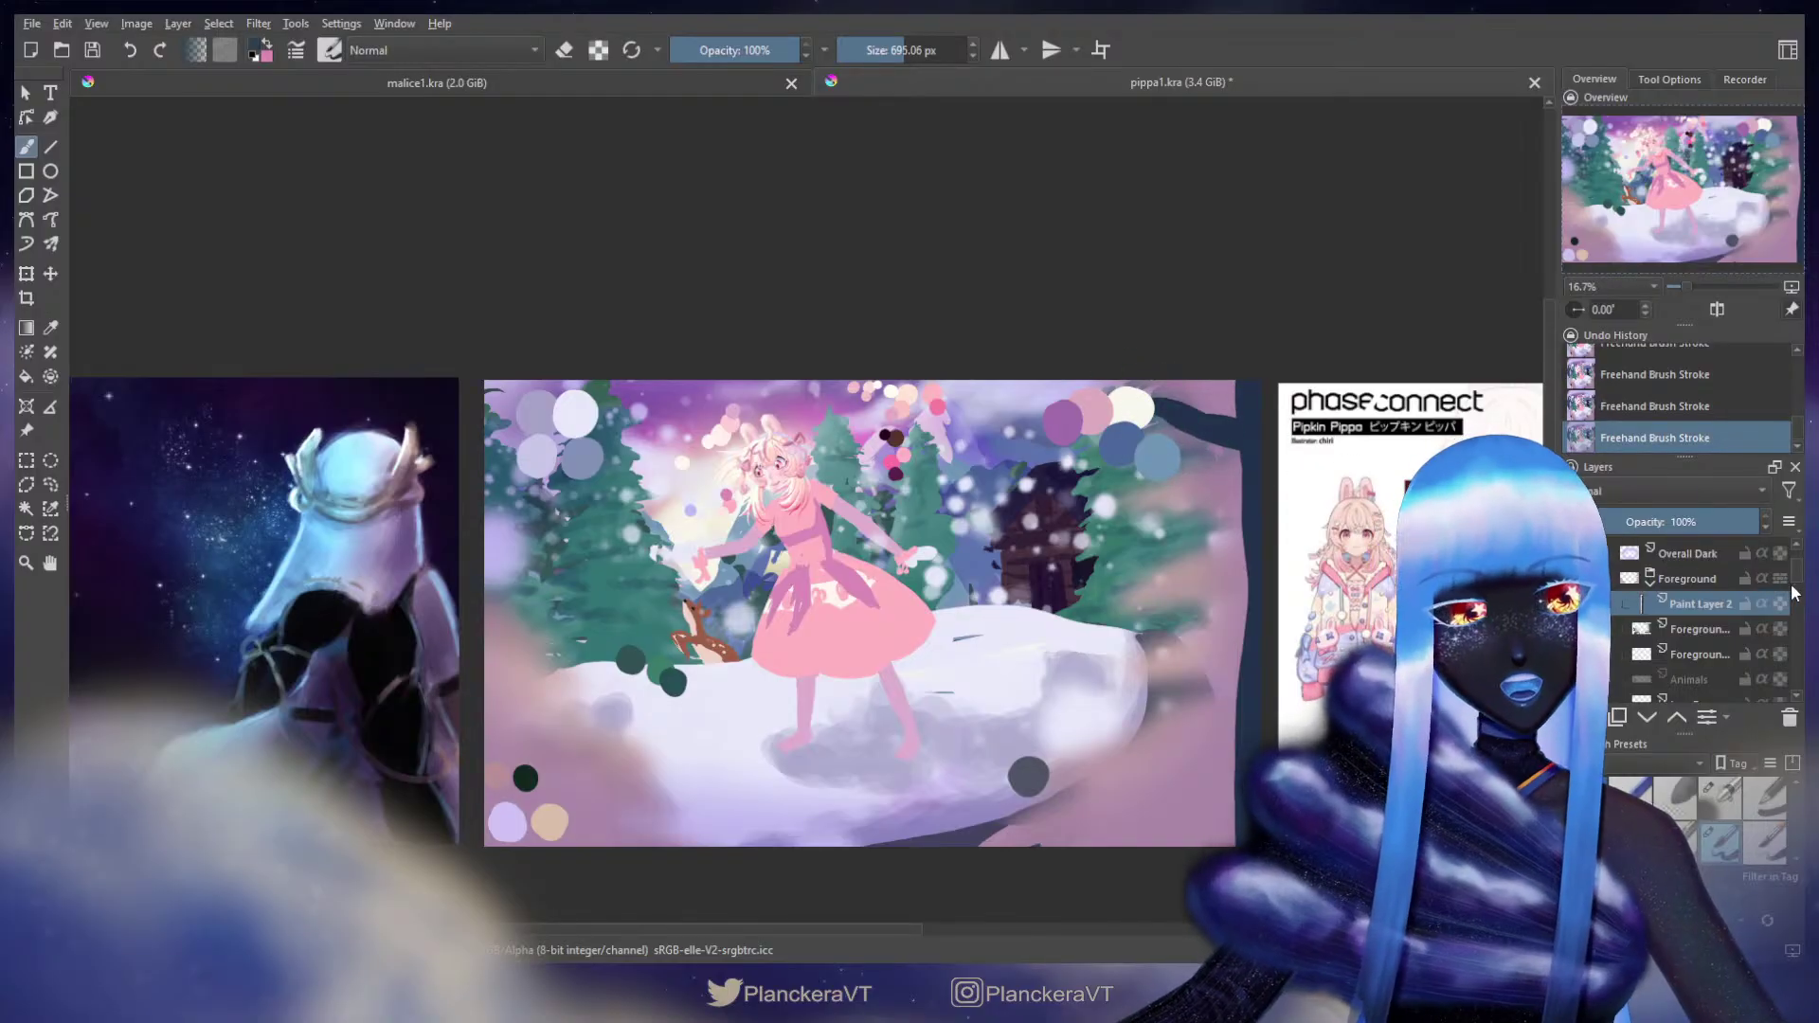
Step: Hide the swatch layer and rework the dark blue branch arching from the trunk with a brush of about 571 to 621 px
{"action": "scroll", "coordinate": [1797, 573], "scroll_direction": "up", "scroll_amount": 3}
{"action": "left_click", "coordinate": [1578, 651]}
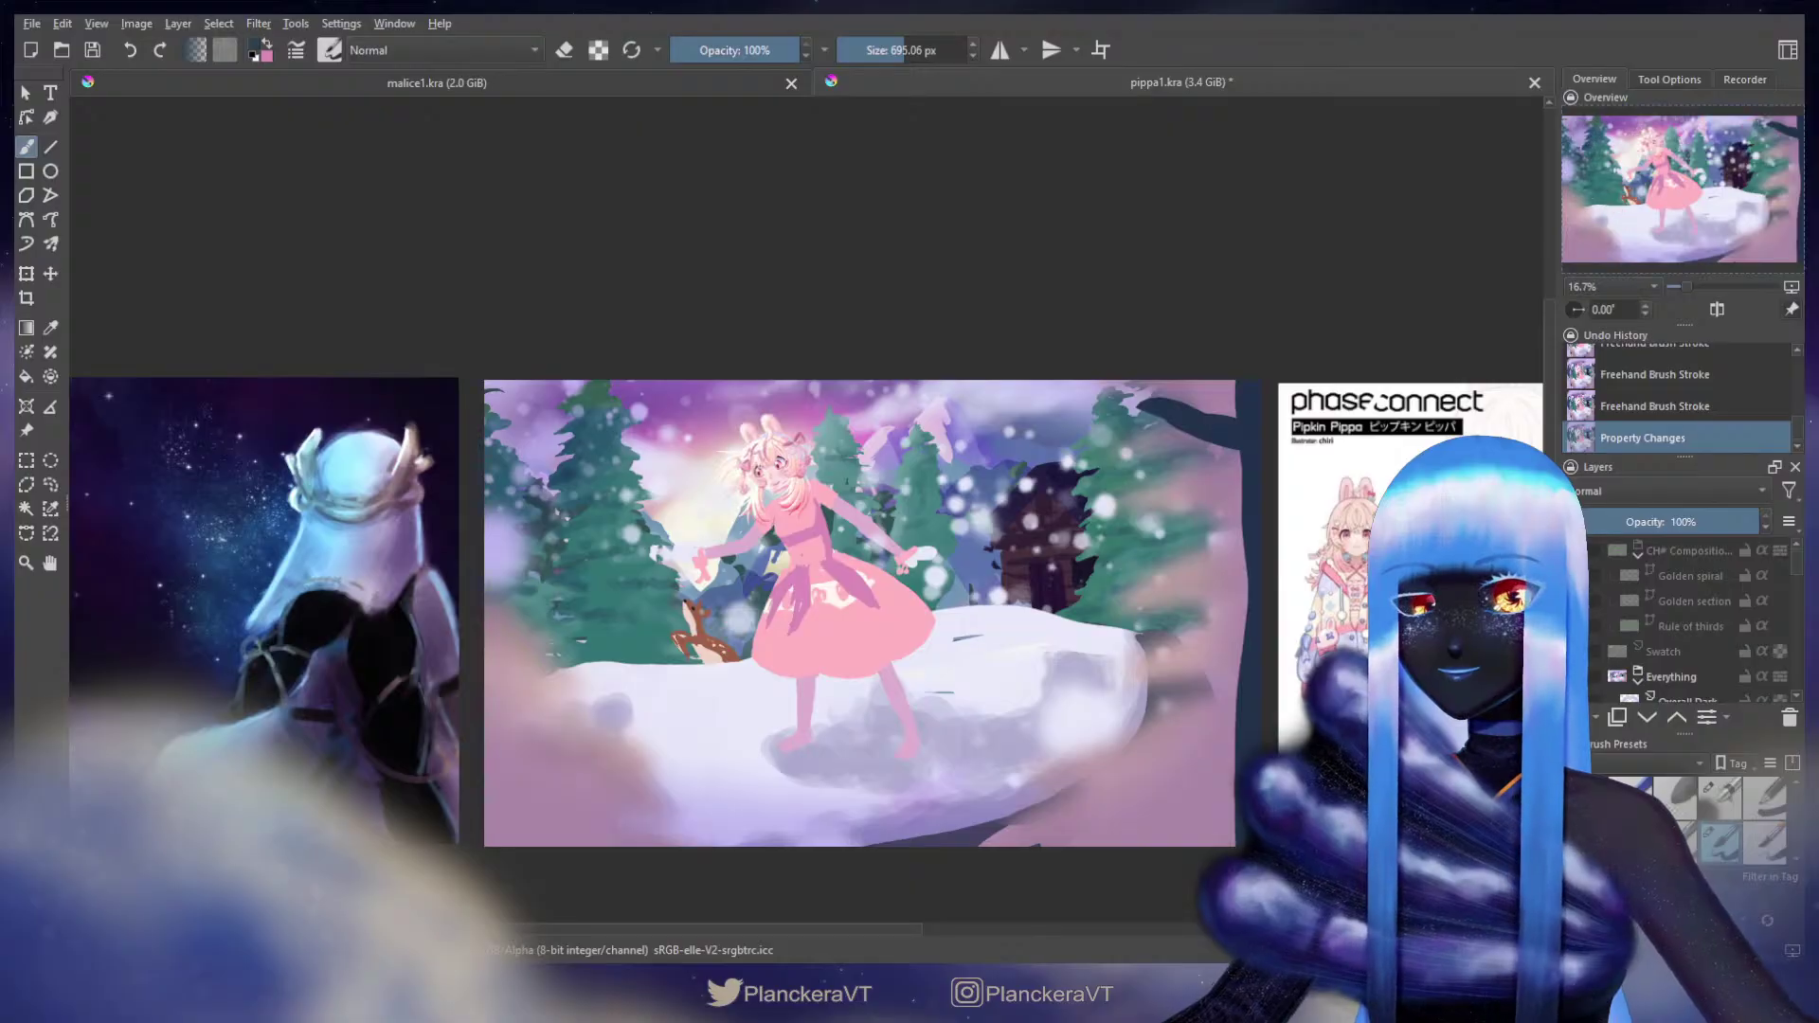
{"action": "key", "text": "bracketleft"}
{"action": "left_click_drag", "start_coordinate": [1135, 406], "coordinate": [1252, 441]}
{"action": "key", "text": "ctrl+z"}
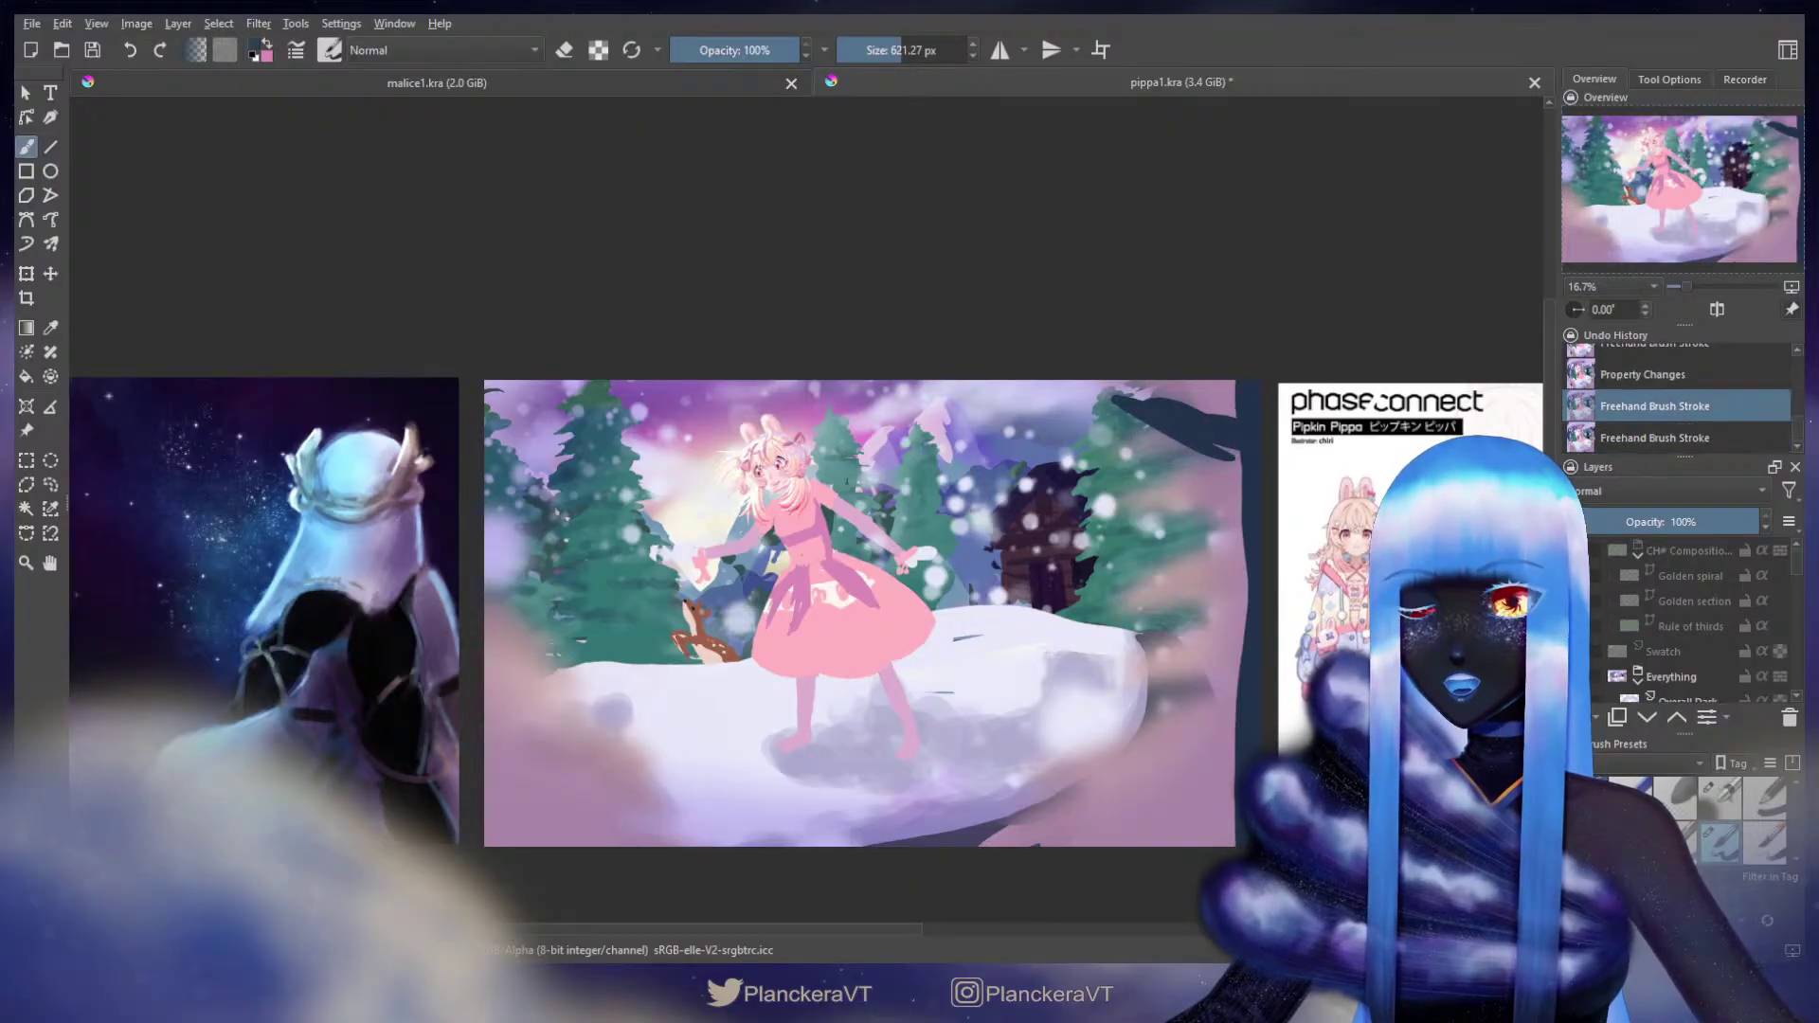
{"action": "key", "text": "ctrl+z"}
{"action": "key", "text": "bracketleft"}
{"action": "left_click_drag", "start_coordinate": [1100, 398], "coordinate": [1239, 462]}
{"action": "mouse_move", "coordinate": [1091, 388]}
{"action": "left_mouse_down"}
{"action": "mouse_move", "coordinate": [1234, 433]}
{"action": "mouse_move", "coordinate": [1135, 374]}
{"action": "left_mouse_up"}
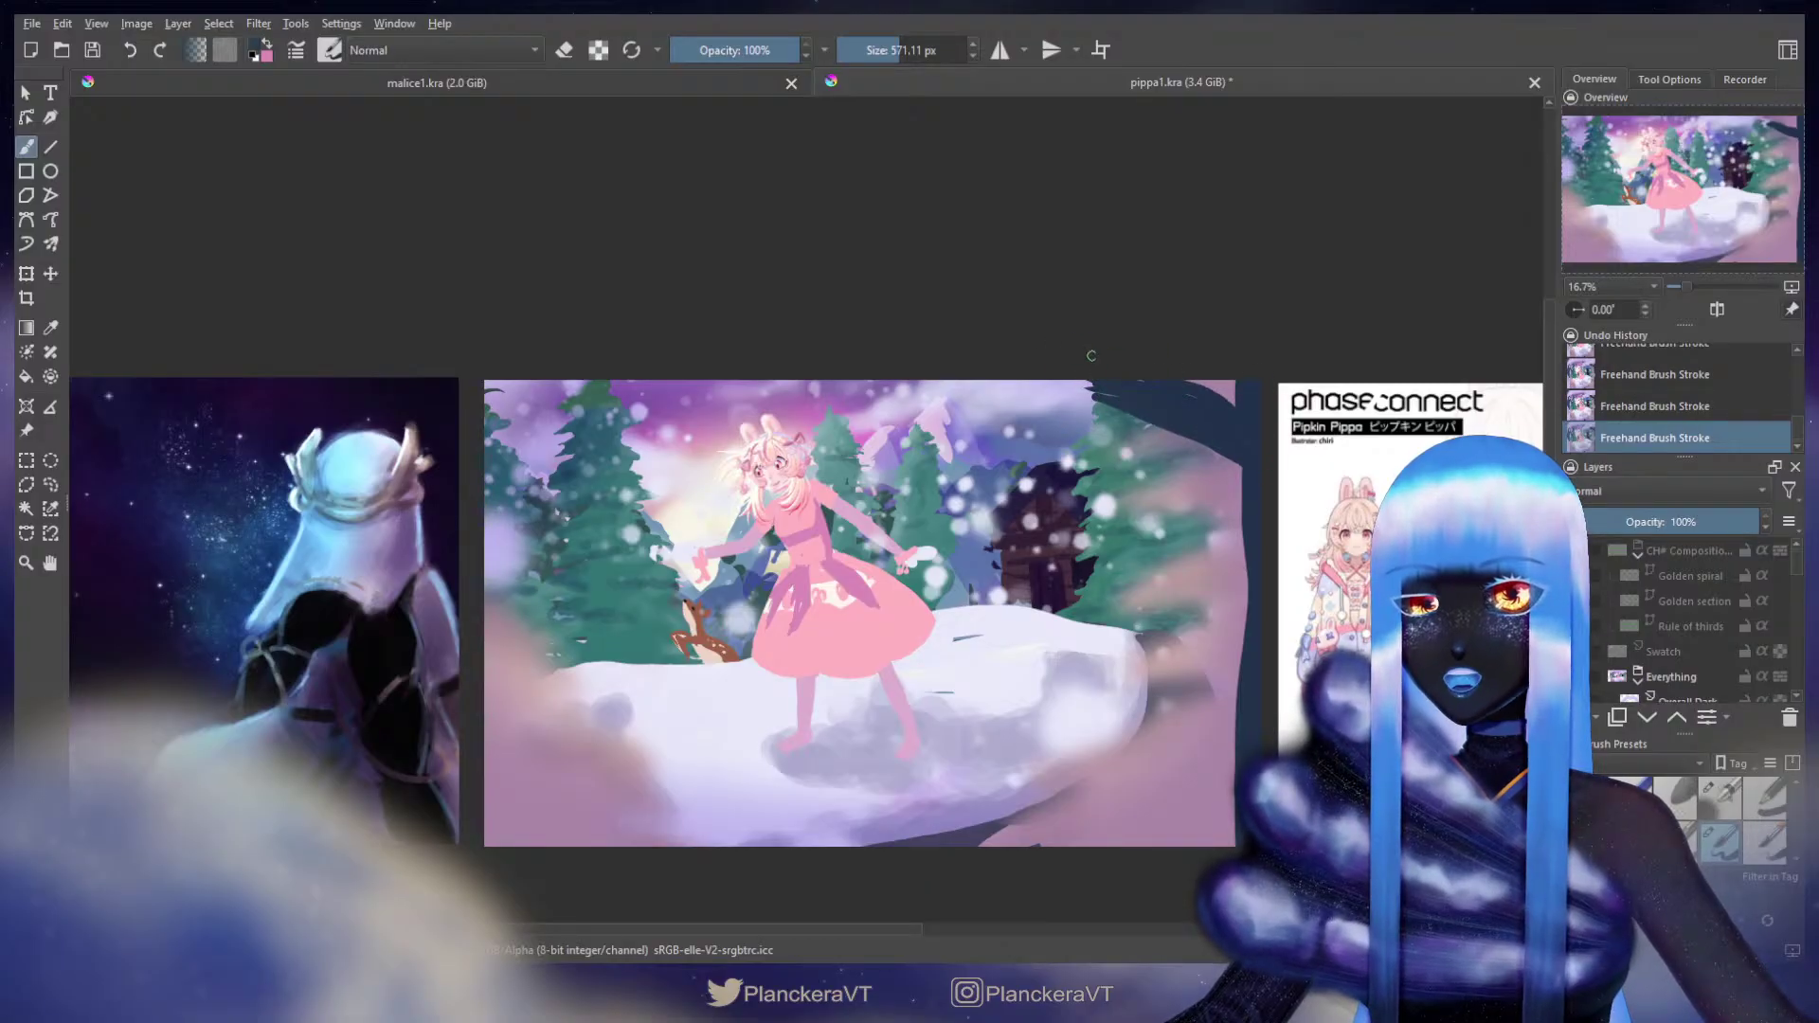
Step: Paint spiky dark blue branches reaching inward from the trunk along its full height with a brush of about 607 to 663 px
{"action": "mouse_move", "coordinate": [1064, 376]}
{"action": "left_mouse_down"}
{"action": "mouse_move", "coordinate": [1253, 415]}
{"action": "mouse_move", "coordinate": [1176, 367]}
{"action": "mouse_move", "coordinate": [1239, 385]}
{"action": "mouse_move", "coordinate": [1274, 504]}
{"action": "mouse_move", "coordinate": [1084, 419]}
{"action": "mouse_move", "coordinate": [1222, 469]}
{"action": "mouse_move", "coordinate": [1250, 500]}
{"action": "mouse_move", "coordinate": [1120, 436]}
{"action": "mouse_move", "coordinate": [1229, 481]}
{"action": "left_mouse_up"}
{"action": "key", "text": "ctrl+z"}
{"action": "mouse_move", "coordinate": [1080, 432]}
{"action": "left_mouse_down"}
{"action": "mouse_move", "coordinate": [1169, 428]}
{"action": "mouse_move", "coordinate": [1222, 474]}
{"action": "mouse_move", "coordinate": [1217, 507]}
{"action": "mouse_move", "coordinate": [1129, 494]}
{"action": "mouse_move", "coordinate": [1236, 549]}
{"action": "mouse_move", "coordinate": [1222, 568]}
{"action": "mouse_move", "coordinate": [1252, 584]}
{"action": "mouse_move", "coordinate": [1204, 574]}
{"action": "mouse_move", "coordinate": [1236, 617]}
{"action": "mouse_move", "coordinate": [1135, 613]}
{"action": "mouse_move", "coordinate": [1175, 630]}
{"action": "mouse_move", "coordinate": [1156, 663]}
{"action": "mouse_move", "coordinate": [1212, 701]}
{"action": "mouse_move", "coordinate": [1101, 682]}
{"action": "left_mouse_up"}
{"action": "key", "text": "ctrl+z"}
{"action": "key", "text": "ctrl+z"}
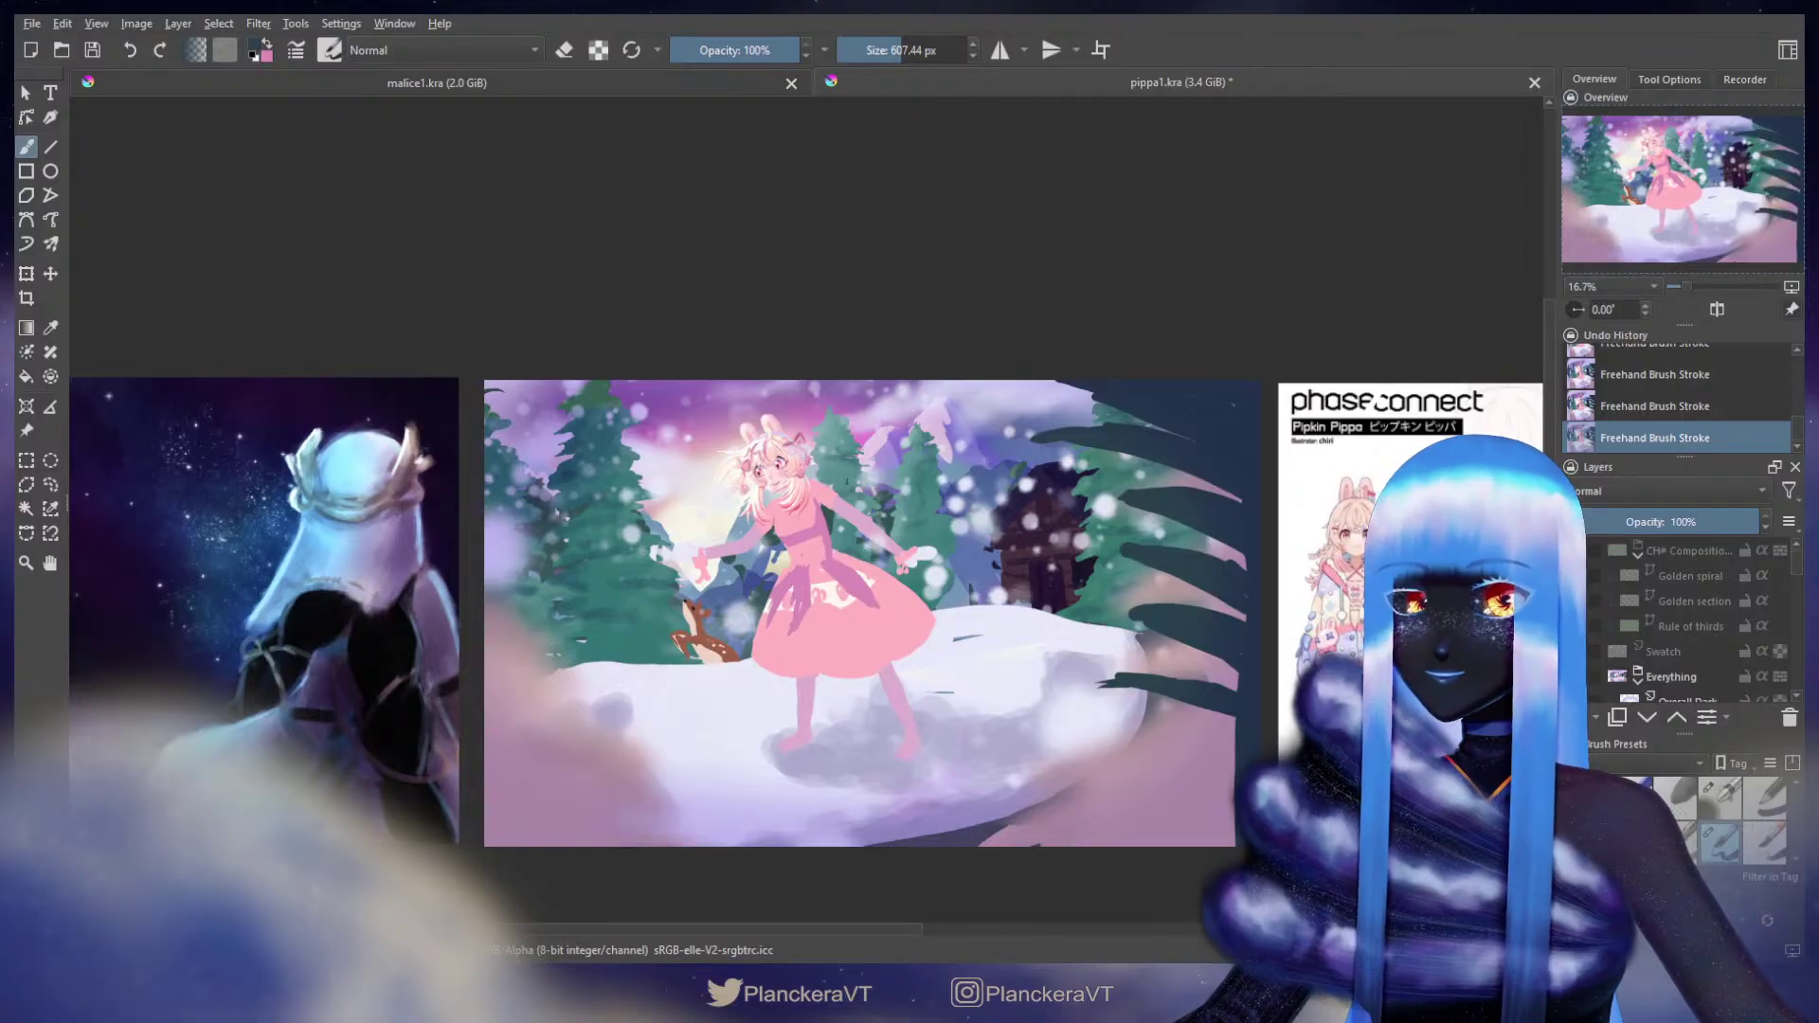
{"action": "left_click_drag", "start_coordinate": [1056, 730], "coordinate": [1073, 582]}
{"action": "left_click_drag", "start_coordinate": [1097, 585], "coordinate": [1106, 586], "text": "shift"}
{"action": "mouse_move", "coordinate": [1244, 702]}
{"action": "left_mouse_down"}
{"action": "mouse_move", "coordinate": [1015, 677]}
{"action": "mouse_move", "coordinate": [1050, 702]}
{"action": "mouse_move", "coordinate": [993, 702]}
{"action": "mouse_move", "coordinate": [1245, 712]}
{"action": "mouse_move", "coordinate": [1111, 678]}
{"action": "mouse_move", "coordinate": [1252, 701]}
{"action": "mouse_move", "coordinate": [1260, 683]}
{"action": "mouse_move", "coordinate": [1053, 629]}
{"action": "mouse_move", "coordinate": [1156, 627]}
{"action": "mouse_move", "coordinate": [1262, 698]}
{"action": "mouse_move", "coordinate": [1073, 599]}
{"action": "mouse_move", "coordinate": [1250, 640]}
{"action": "left_mouse_up"}
{"action": "left_click_drag", "start_coordinate": [1134, 631], "coordinate": [1061, 629]}
{"action": "mouse_move", "coordinate": [1249, 606]}
{"action": "left_mouse_down"}
{"action": "mouse_move", "coordinate": [1203, 572]}
{"action": "mouse_move", "coordinate": [1268, 593]}
{"action": "left_mouse_up"}
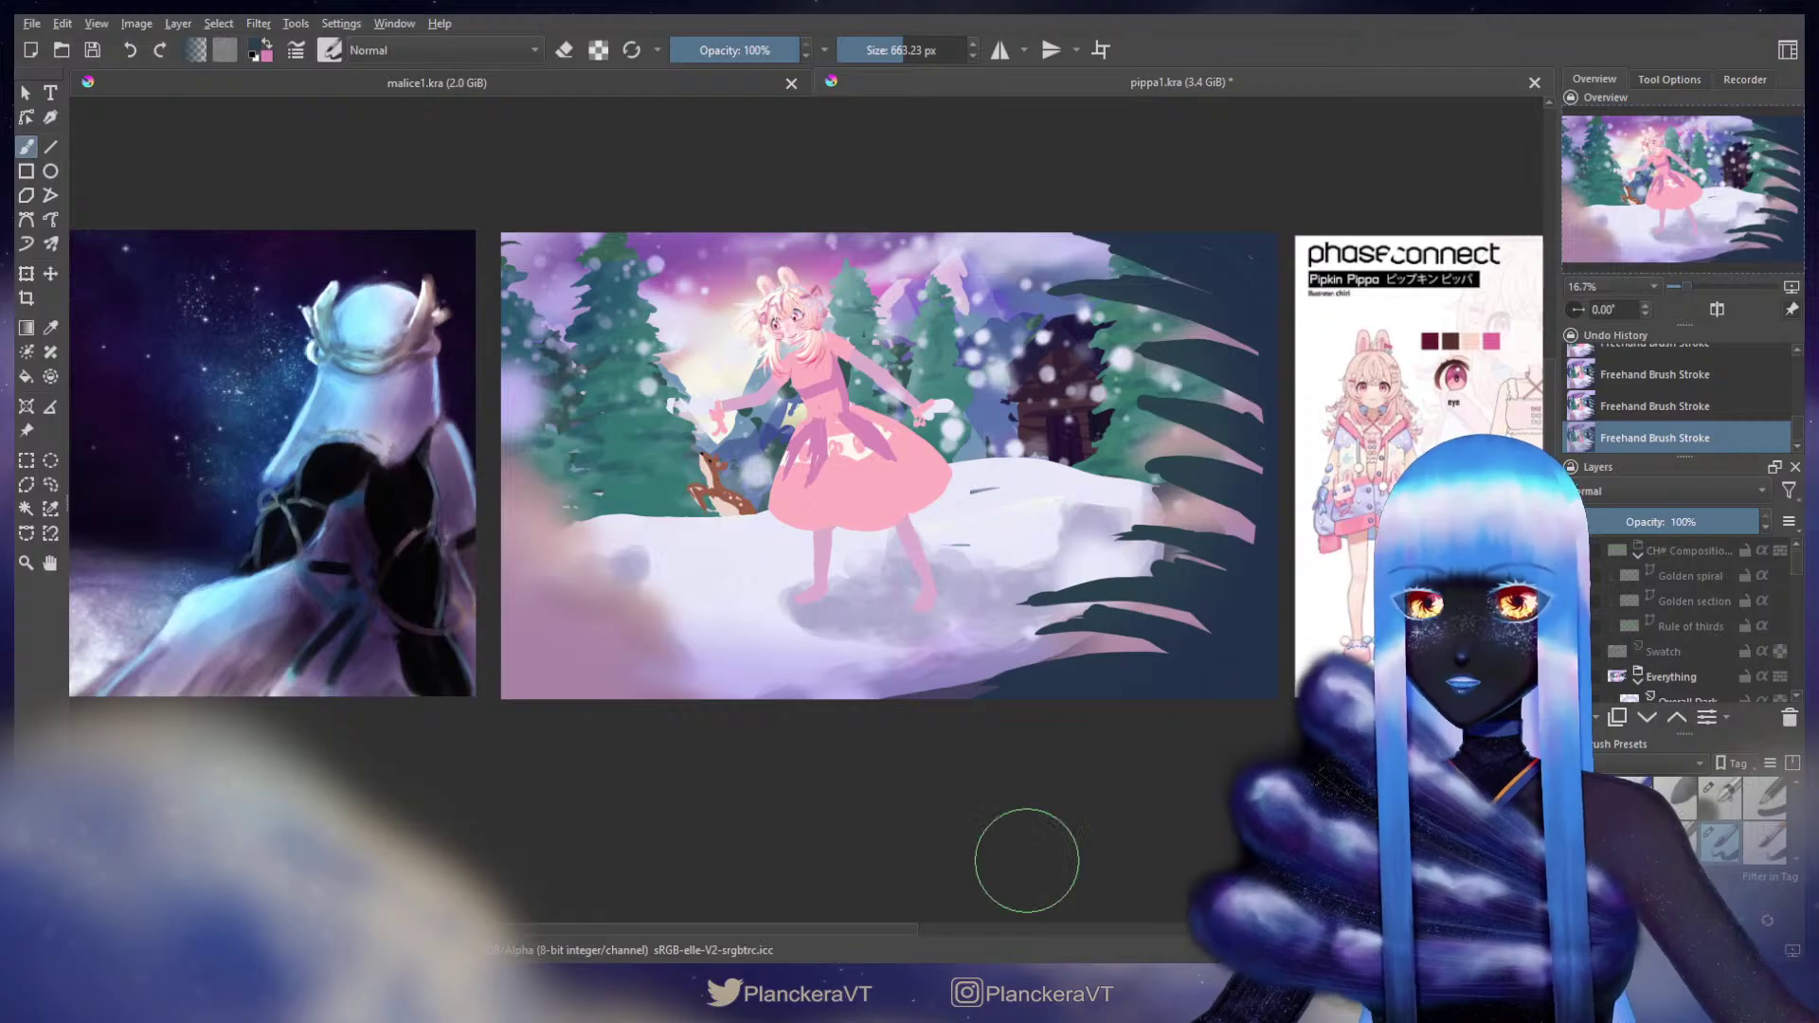
Step: Fill in the gaps between the dark blue branches with thinner strokes, using a brush of about 359 to 385 px
{"action": "scroll", "coordinate": [1229, 473], "scroll_direction": "up", "scroll_amount": 1}
{"action": "left_click_drag", "start_coordinate": [1213, 510], "coordinate": [1021, 666]}
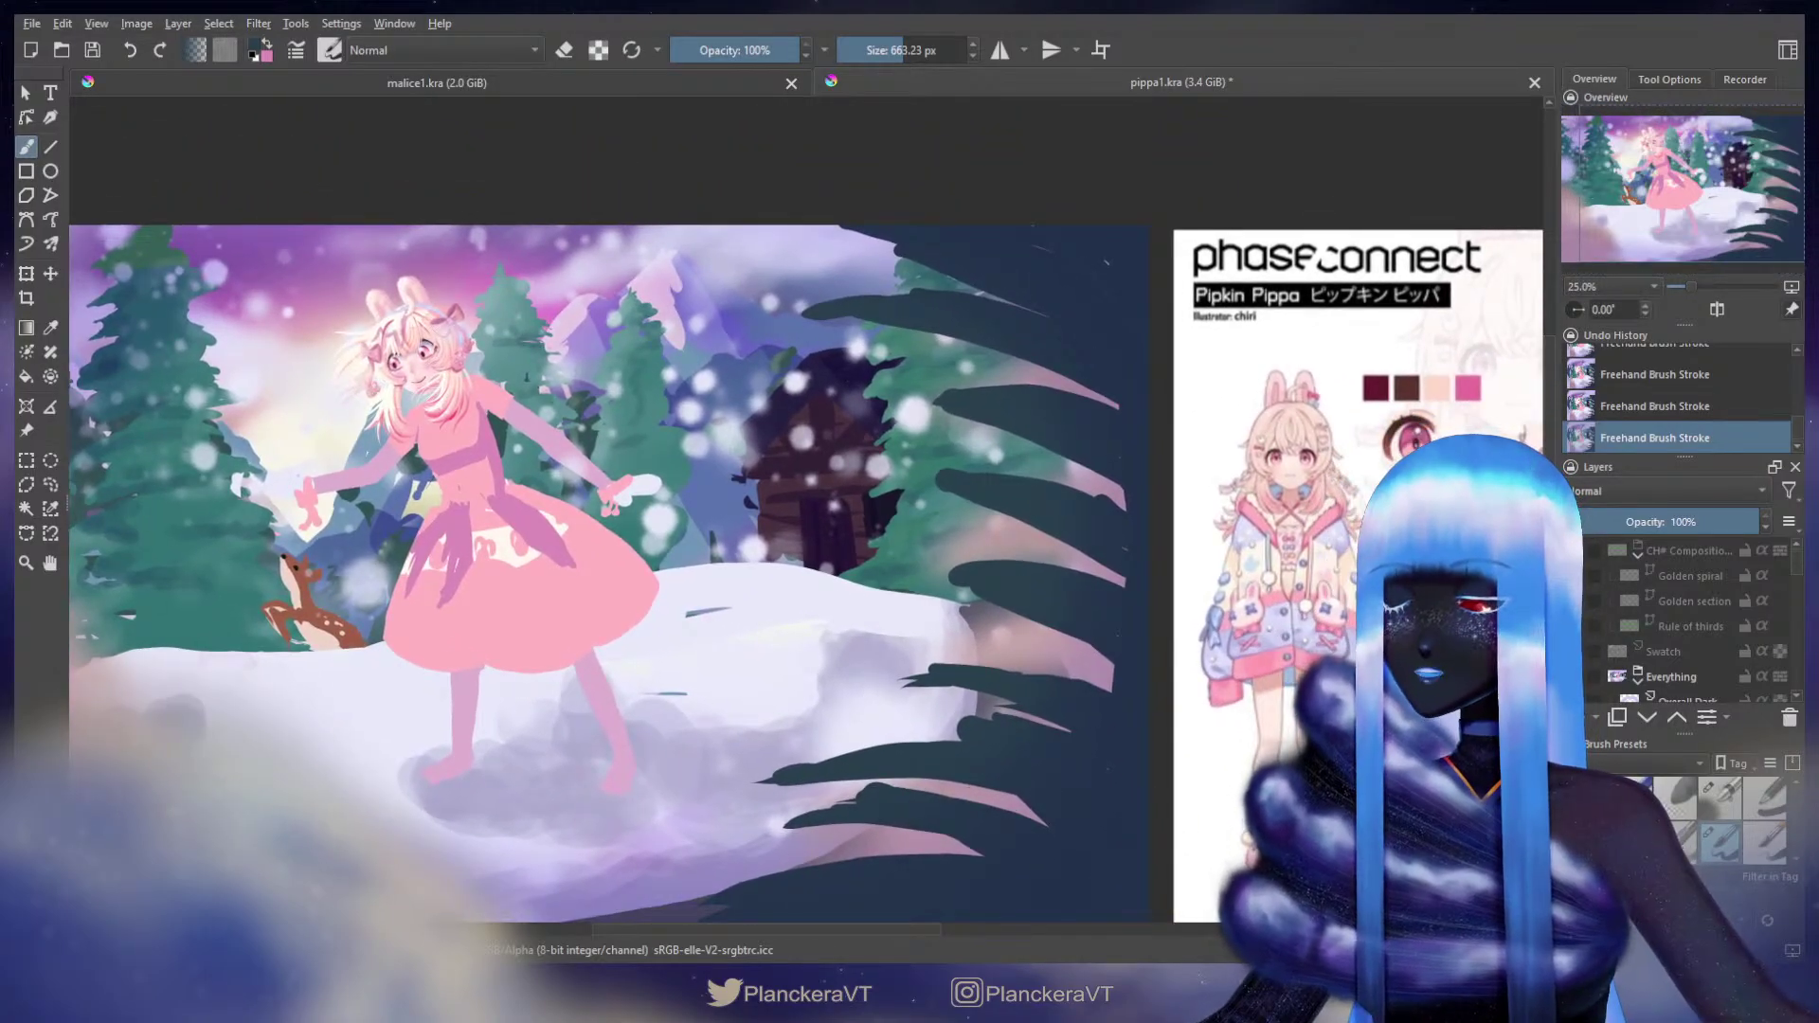
{"action": "mouse_move", "coordinate": [1110, 523]}
{"action": "left_mouse_down"}
{"action": "mouse_move", "coordinate": [918, 523]}
{"action": "mouse_move", "coordinate": [1112, 527]}
{"action": "mouse_move", "coordinate": [1085, 532]}
{"action": "left_mouse_up"}
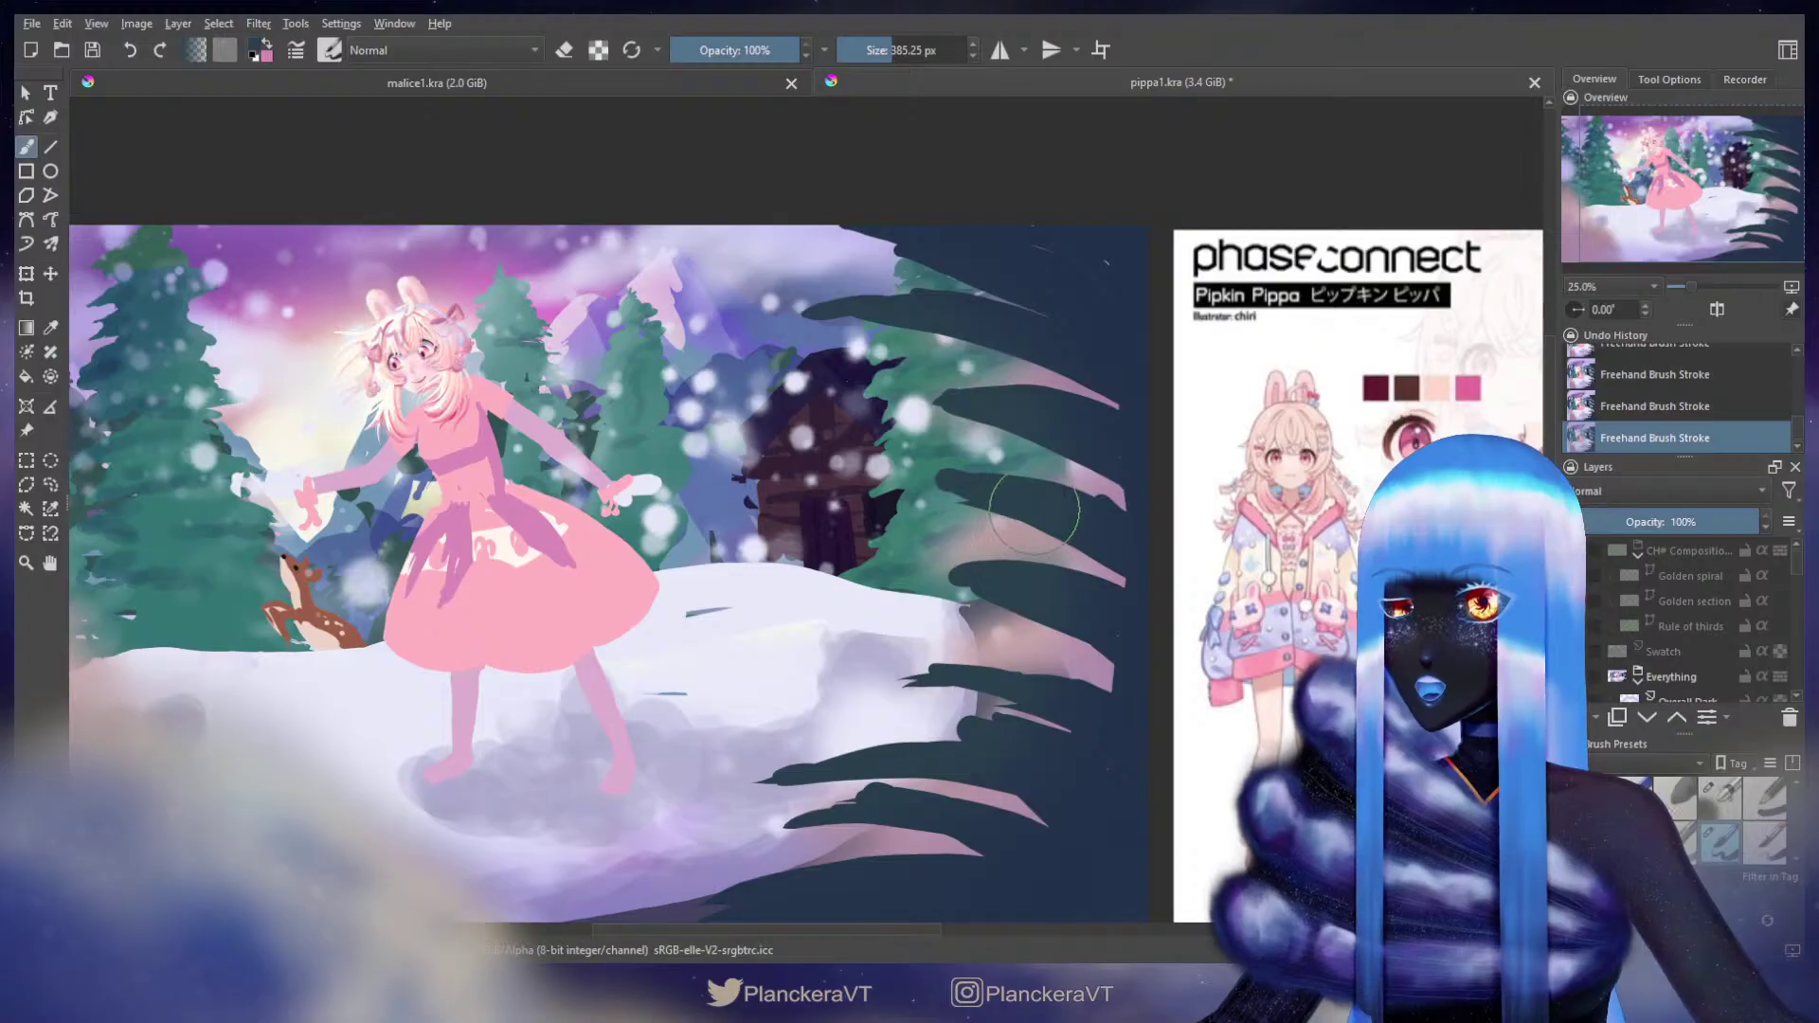
{"action": "key", "text": "ctrl+z"}
{"action": "key", "text": "ctrl+shift+z"}
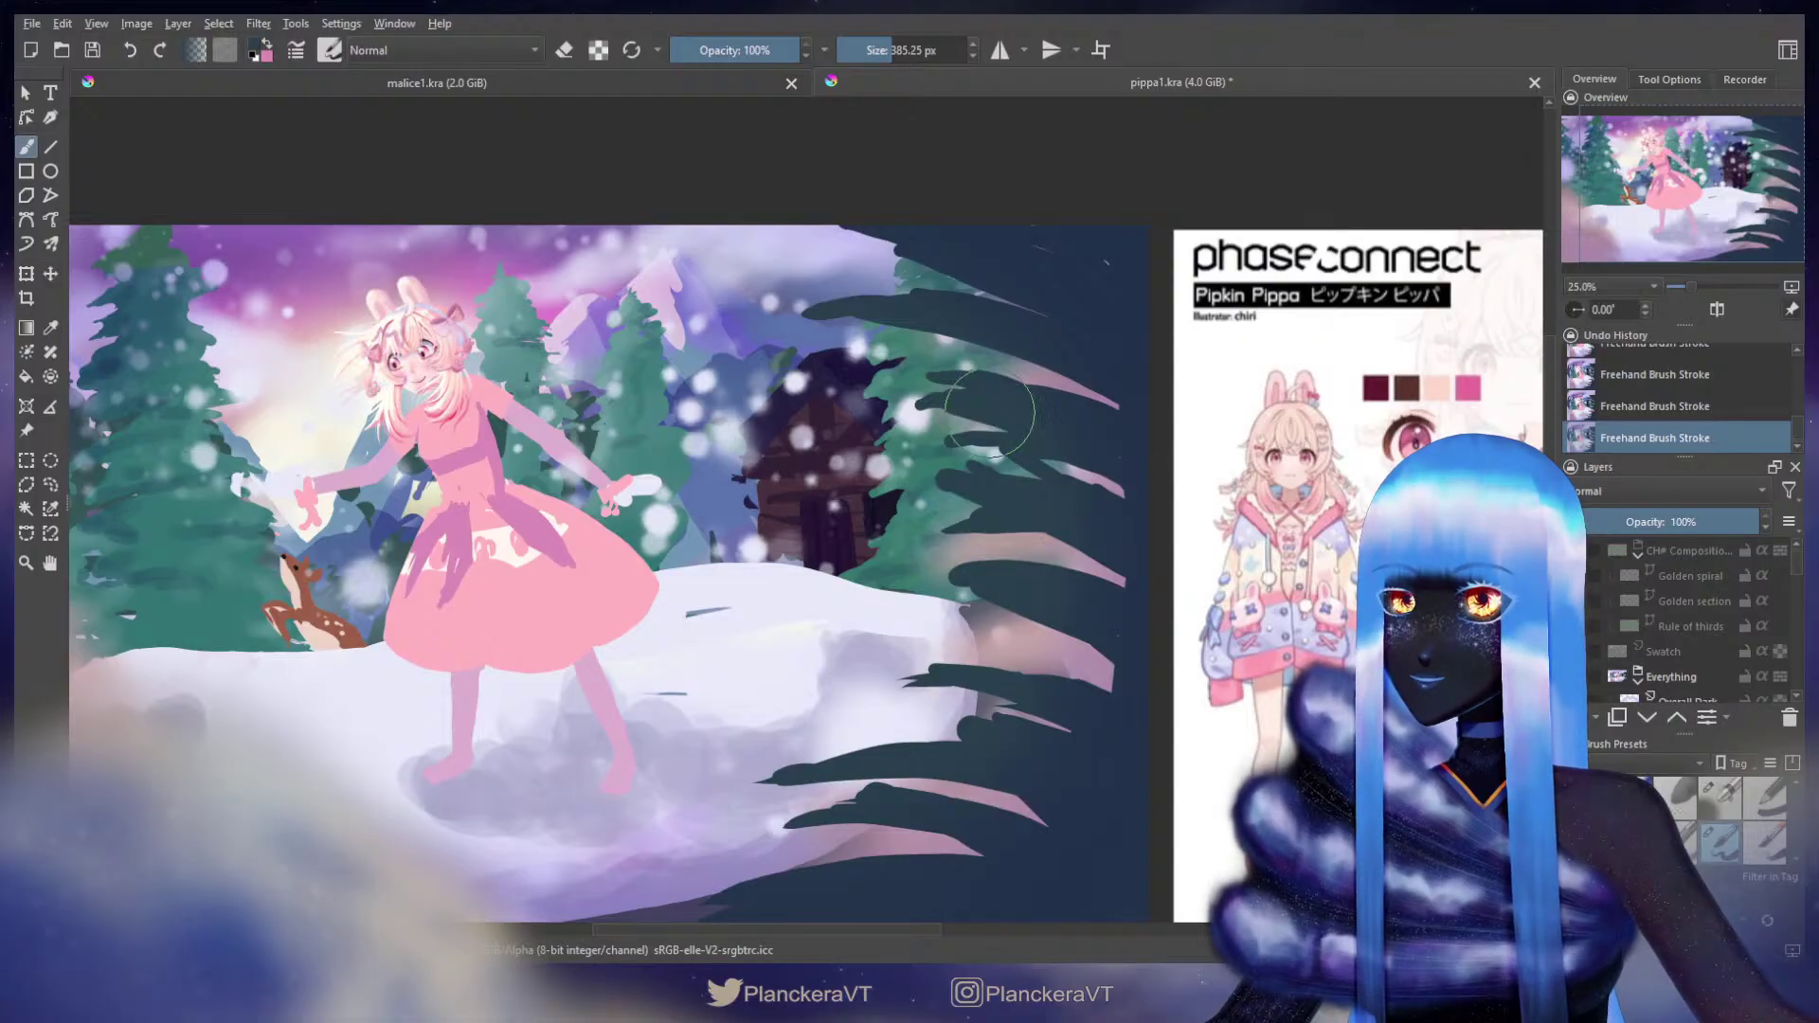
{"action": "left_click_drag", "start_coordinate": [1054, 641], "coordinate": [1042, 524]}
{"action": "left_click_drag", "start_coordinate": [1084, 575], "coordinate": [1078, 575], "text": "shift"}
{"action": "left_click_drag", "start_coordinate": [1059, 555], "coordinate": [972, 538]}
{"action": "left_click_drag", "start_coordinate": [1070, 611], "coordinate": [952, 585]}
Step: Place the painted branch layer in the Foreground group and add a filter layer above it to blur the branches
{"action": "left_click_drag", "start_coordinate": [1794, 567], "coordinate": [1794, 572]}
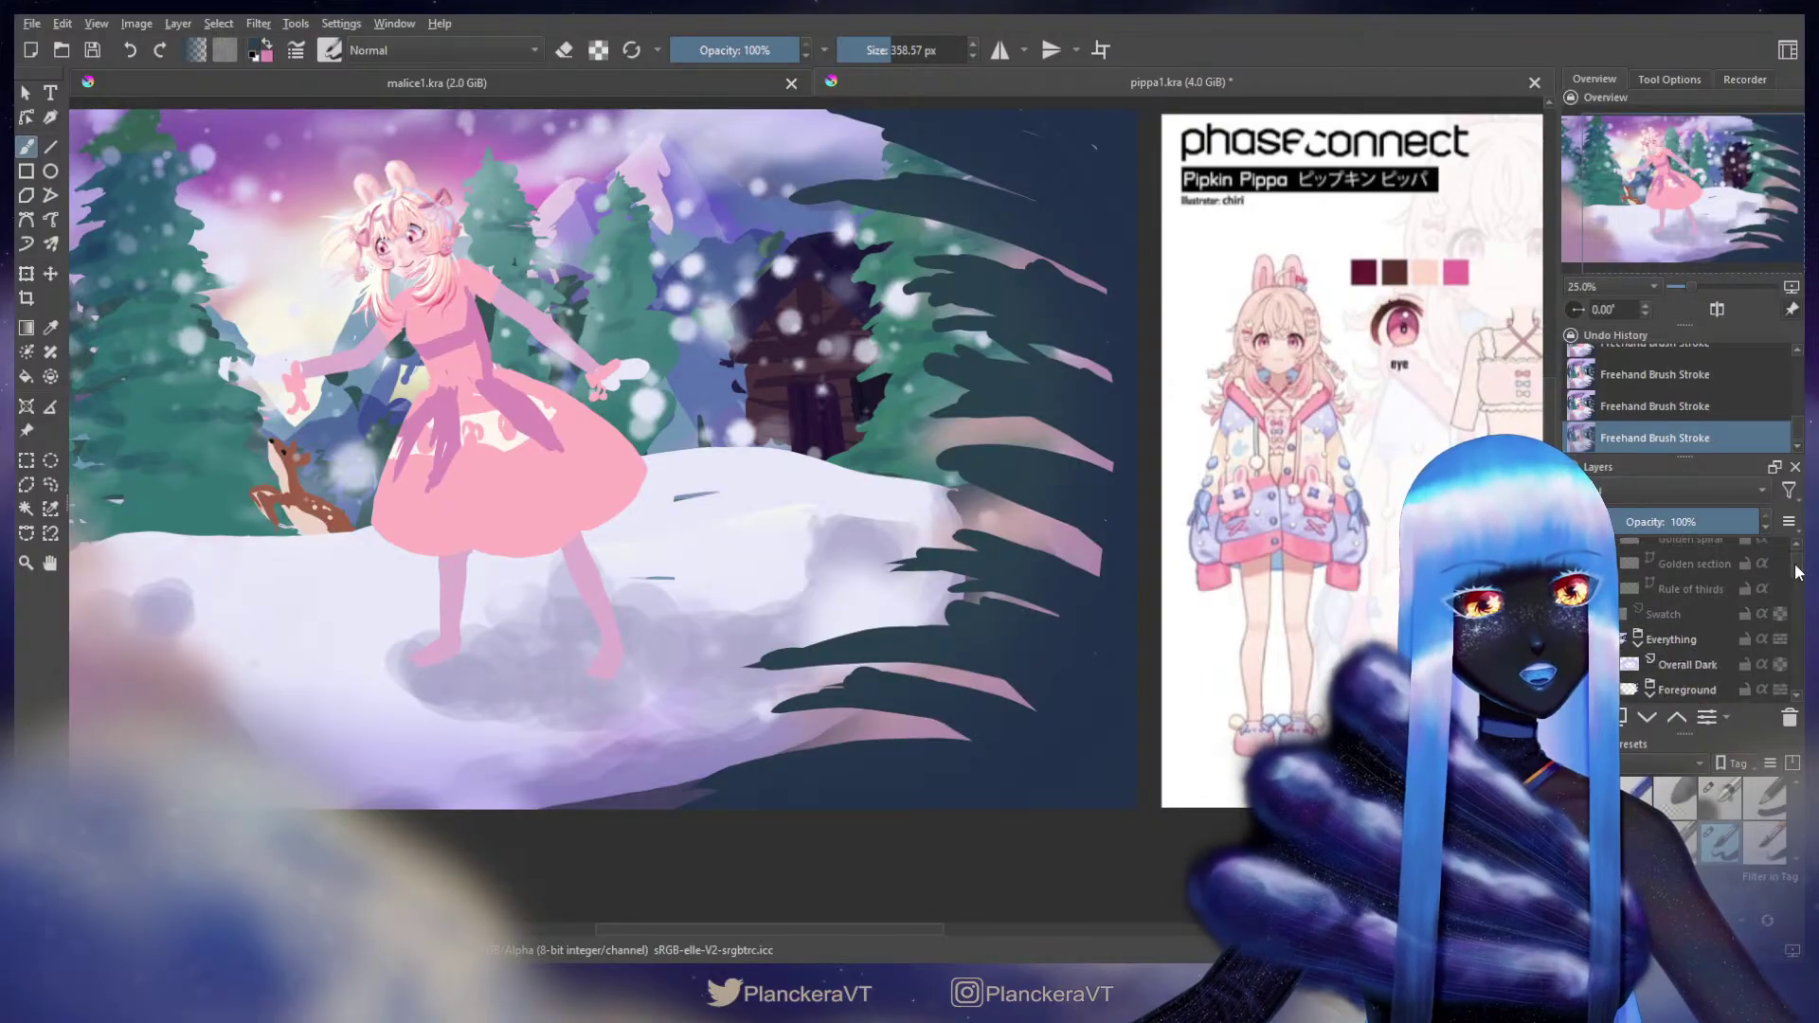
{"action": "scroll", "coordinate": [1798, 572], "scroll_direction": "down", "scroll_amount": 2}
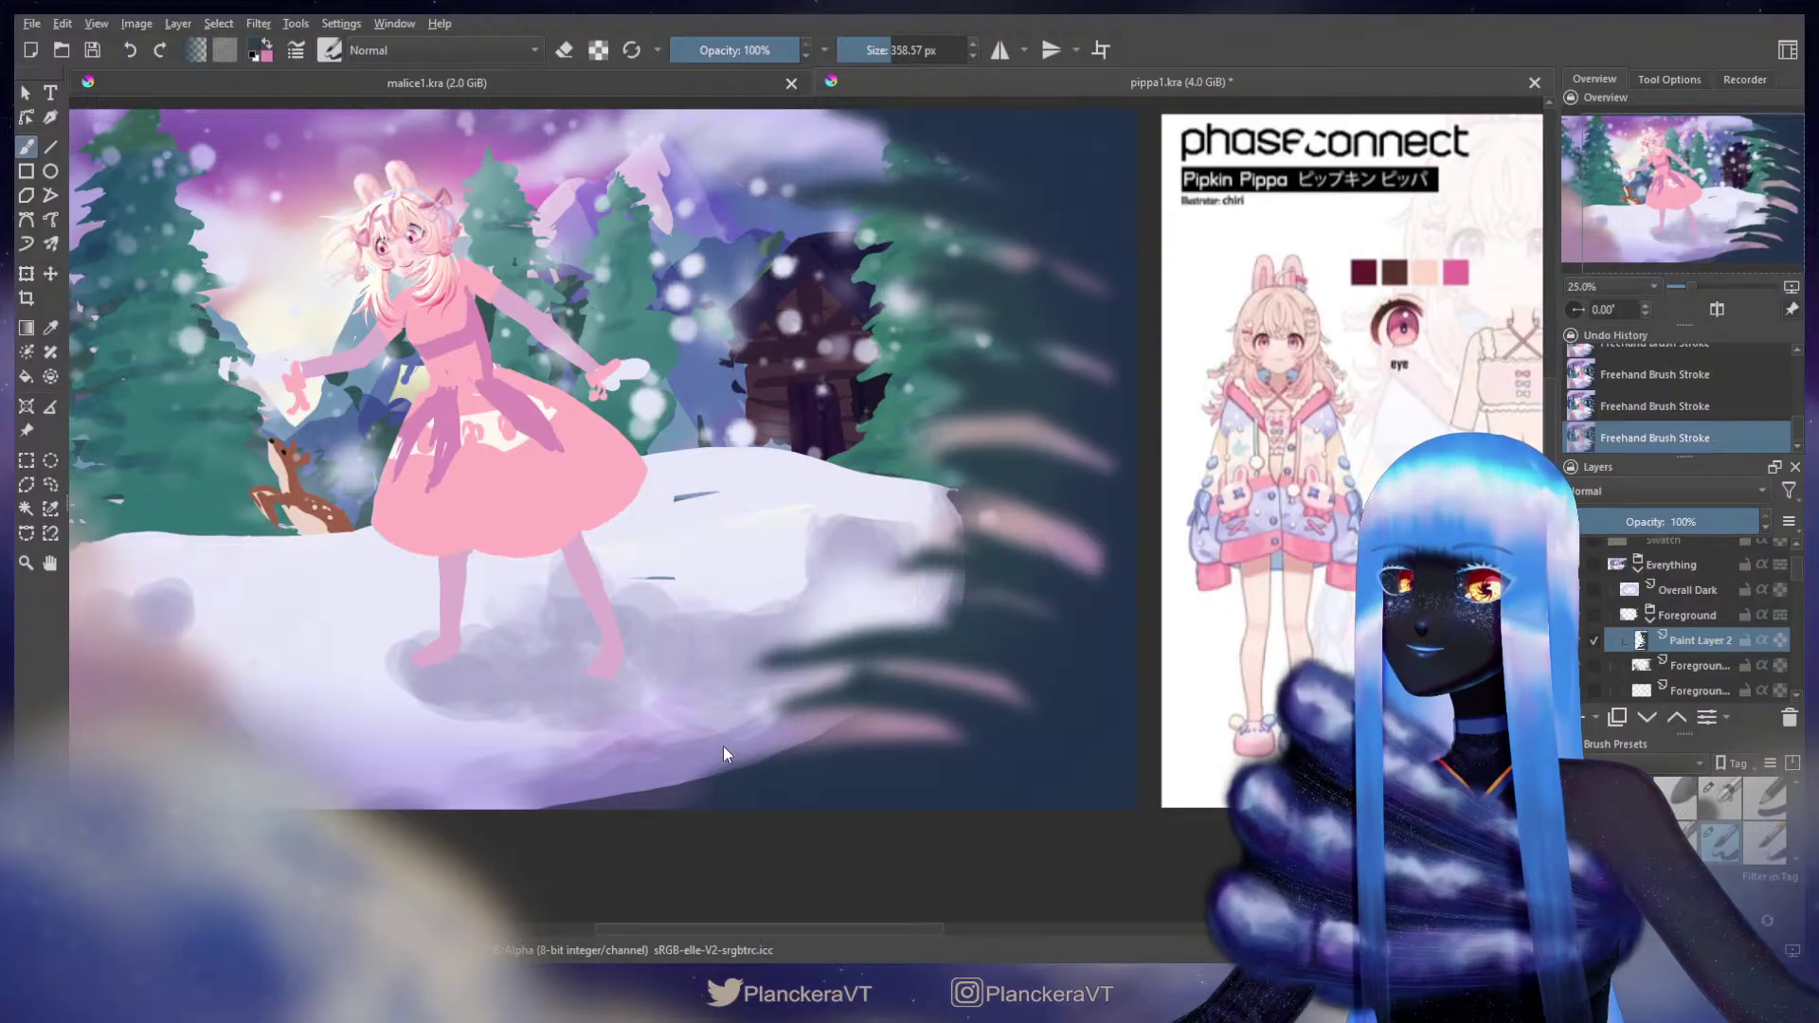
{"action": "left_click", "coordinate": [605, 743]}
{"action": "mouse_move", "coordinate": [739, 641]}
{"action": "left_mouse_down"}
{"action": "mouse_move", "coordinate": [1251, 543]}
{"action": "mouse_move", "coordinate": [880, 686]}
{"action": "left_mouse_up"}
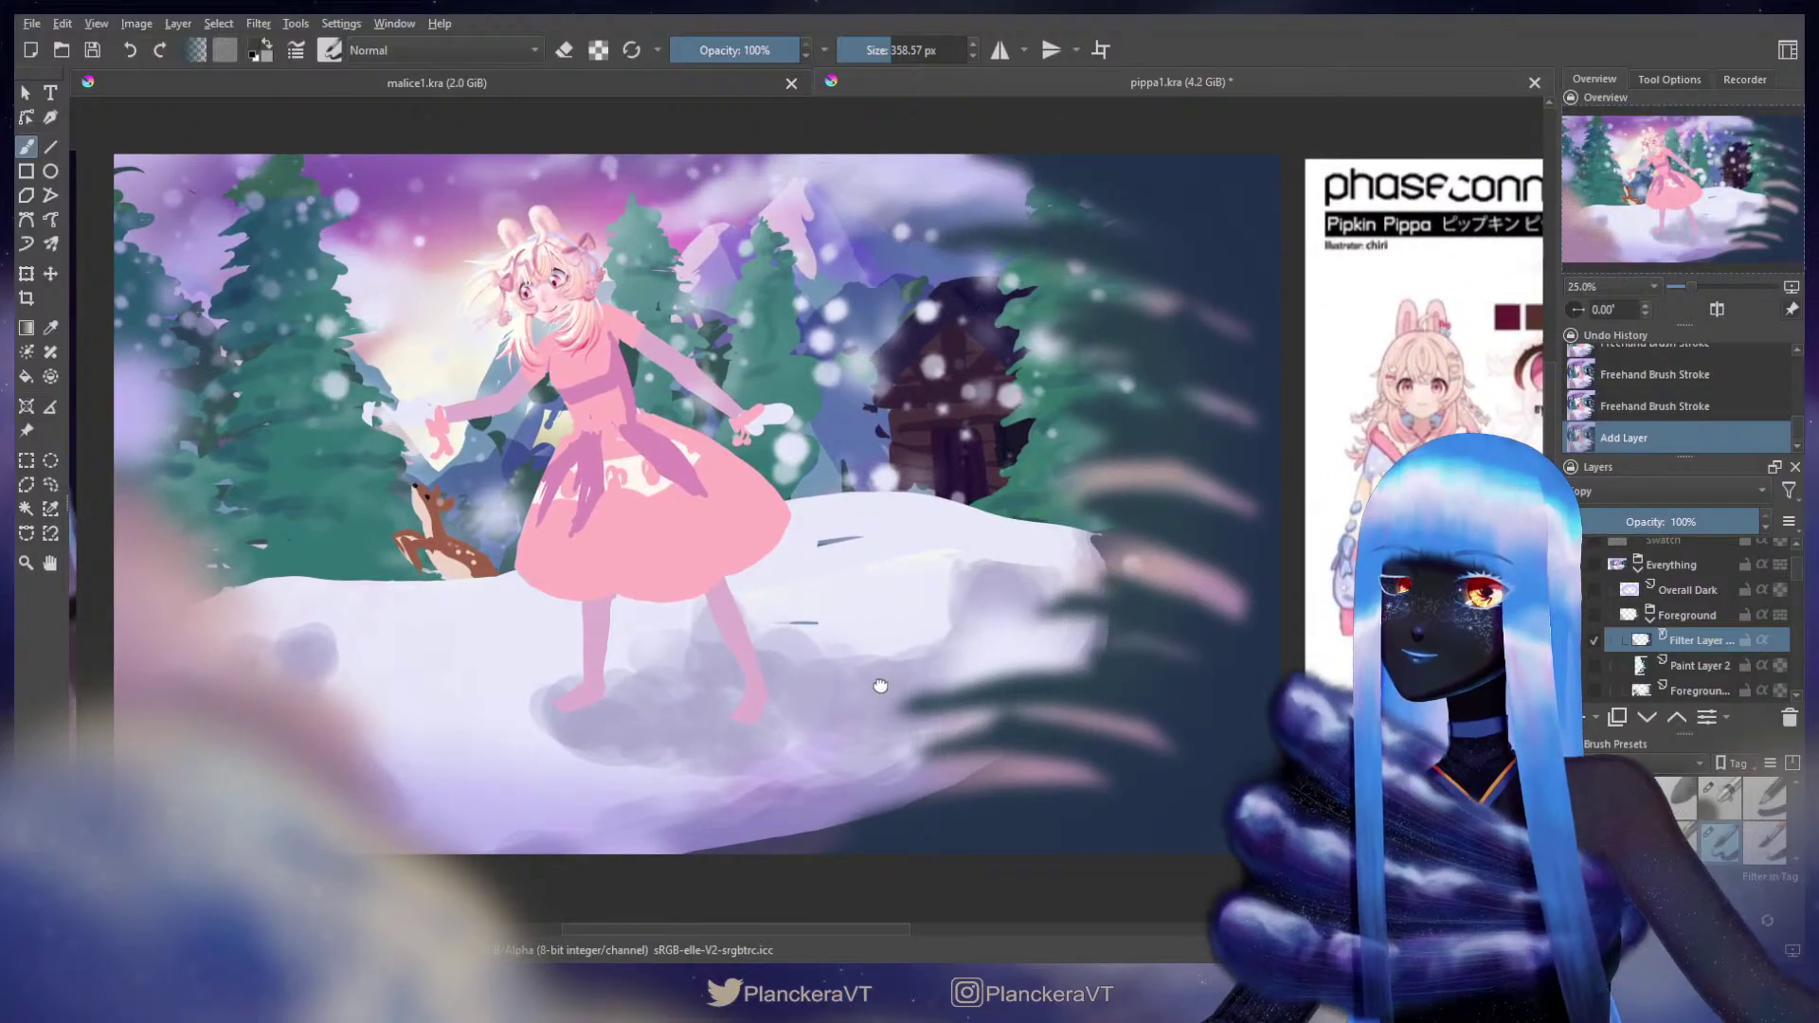
Step: Compare the scene with the branch layer and the older foreground layer hidden in turn, undoing each visibility change
{"action": "left_click", "coordinate": [1574, 665]}
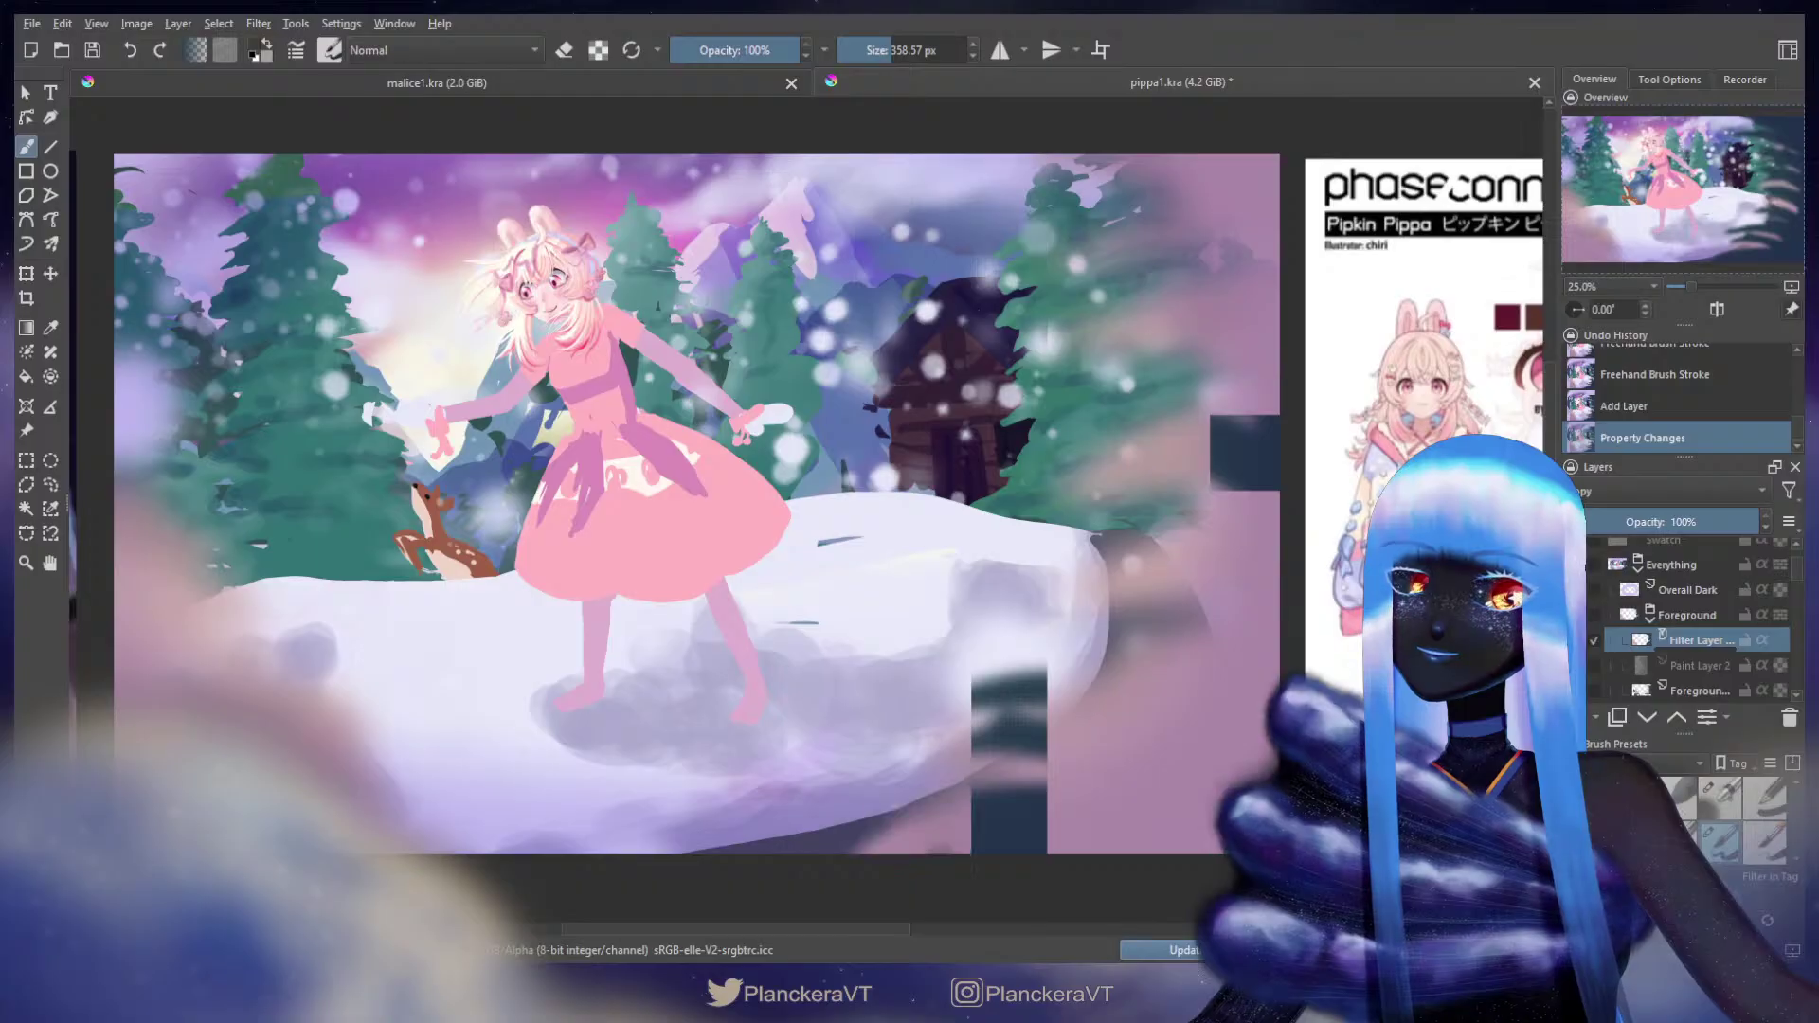
{"action": "key", "text": "ctrl+z"}
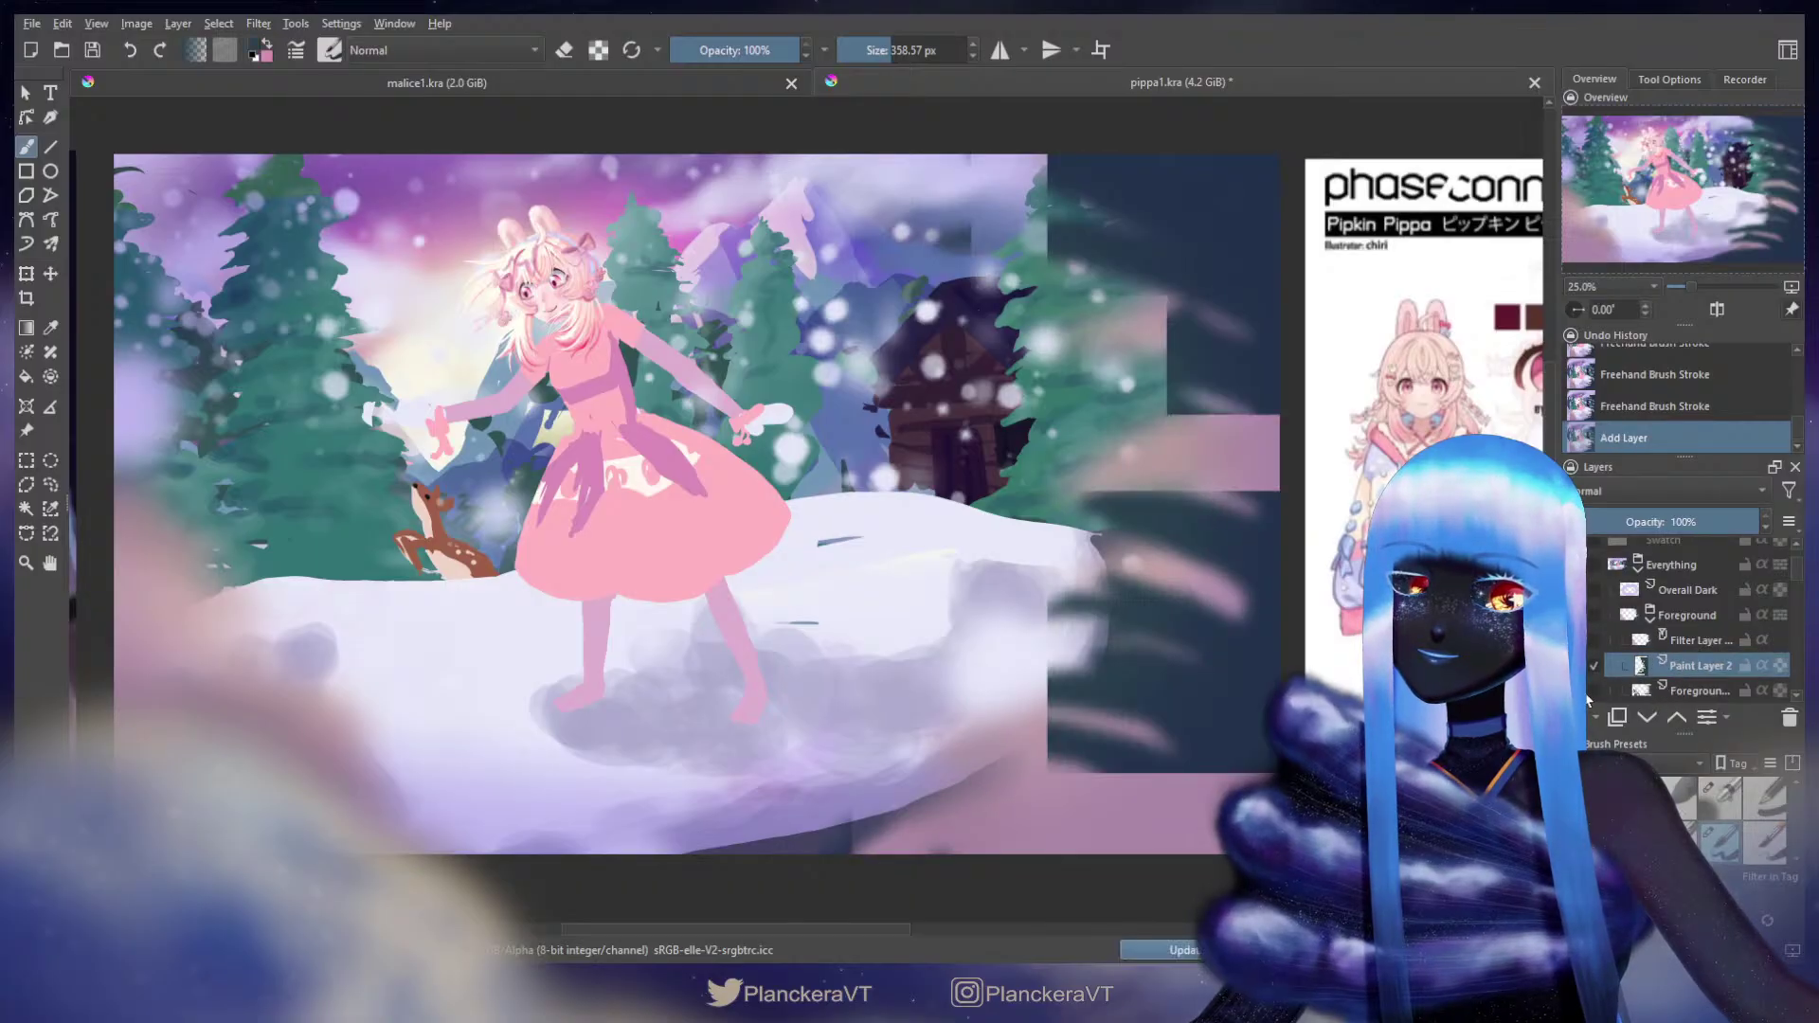
{"action": "left_click", "coordinate": [1590, 692]}
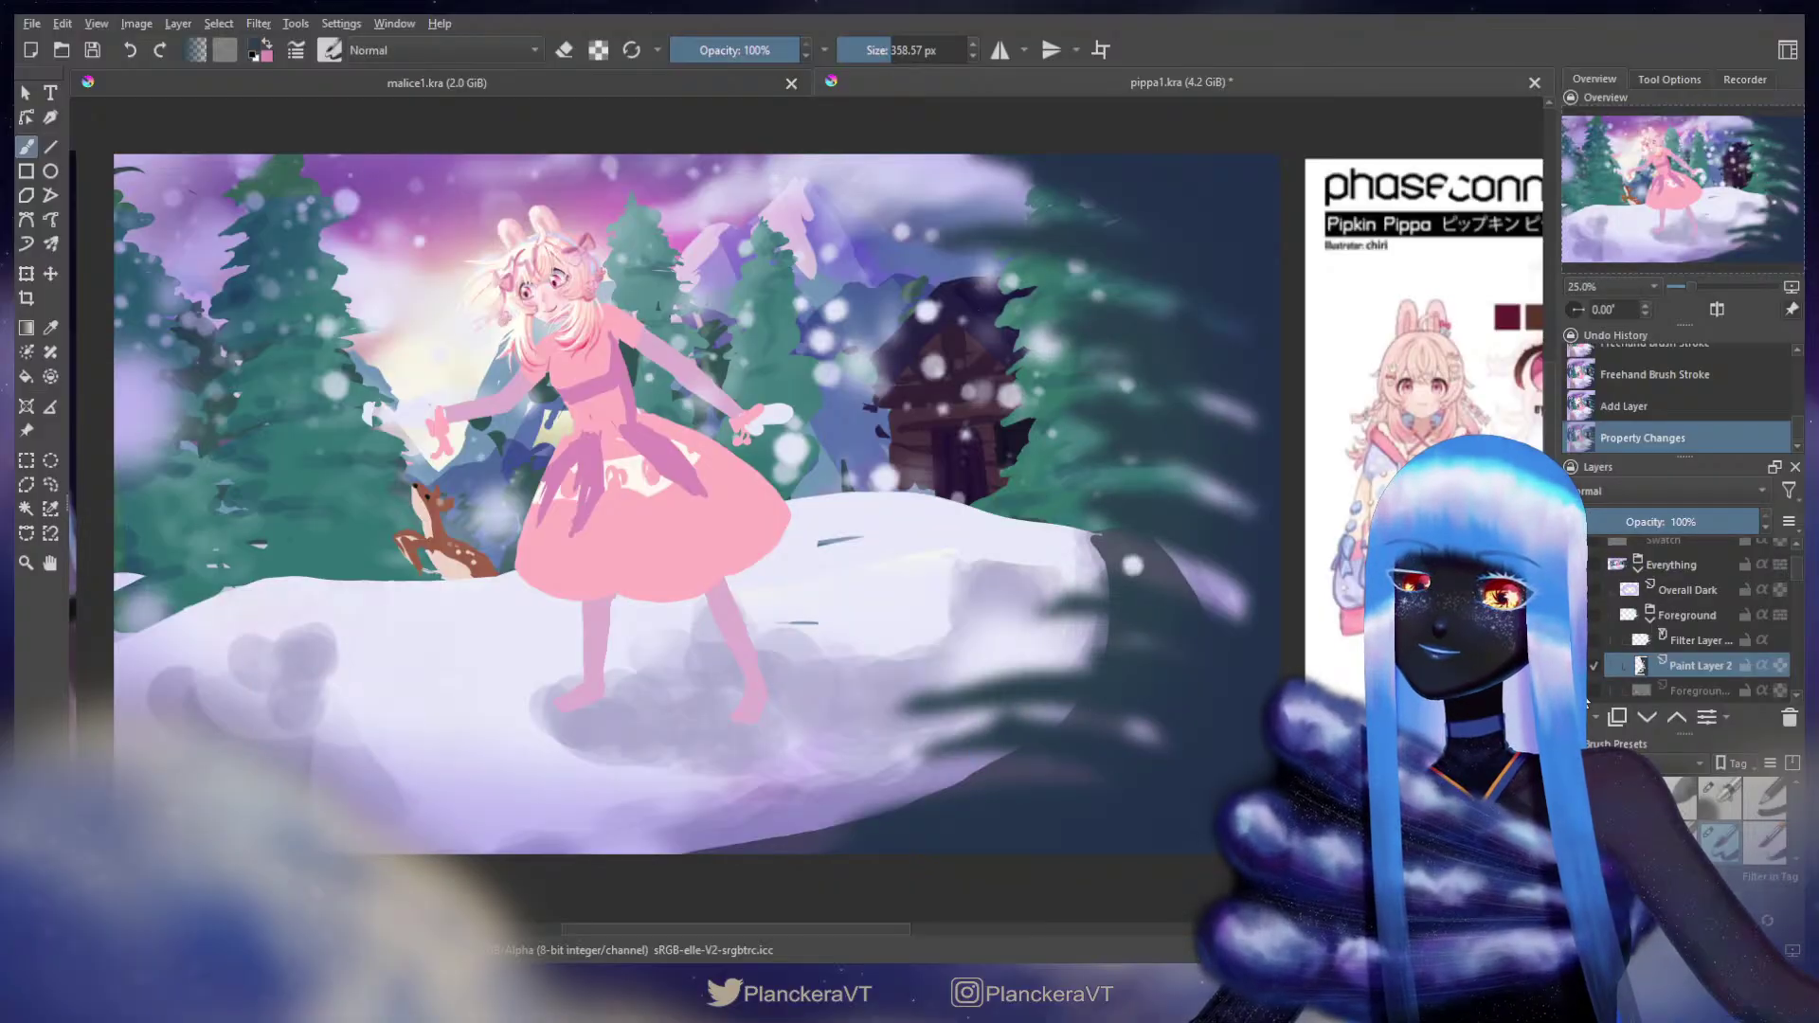
{"action": "mouse_move", "coordinate": [663, 474]}
{"action": "left_mouse_down"}
{"action": "mouse_move", "coordinate": [599, 503]}
{"action": "mouse_move", "coordinate": [658, 489]}
{"action": "left_mouse_up"}
{"action": "left_click_drag", "start_coordinate": [1268, 697], "coordinate": [1161, 690]}
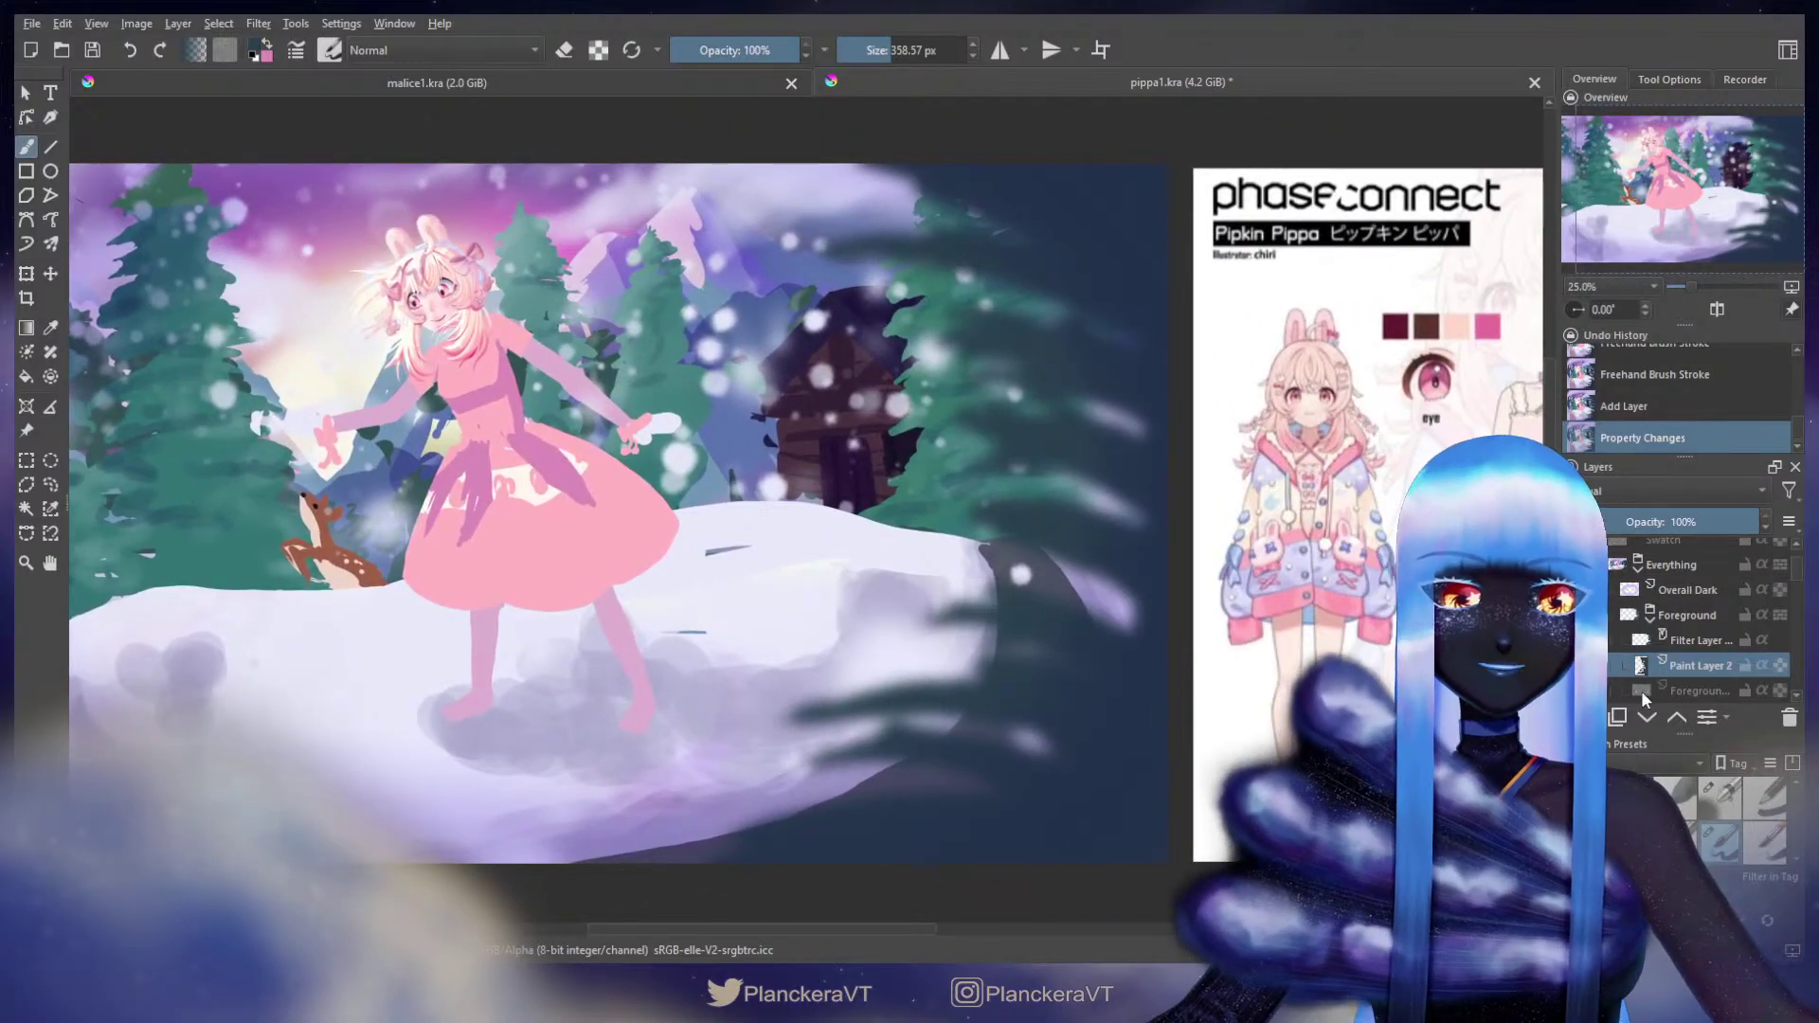
{"action": "key", "text": "ctrl+z"}
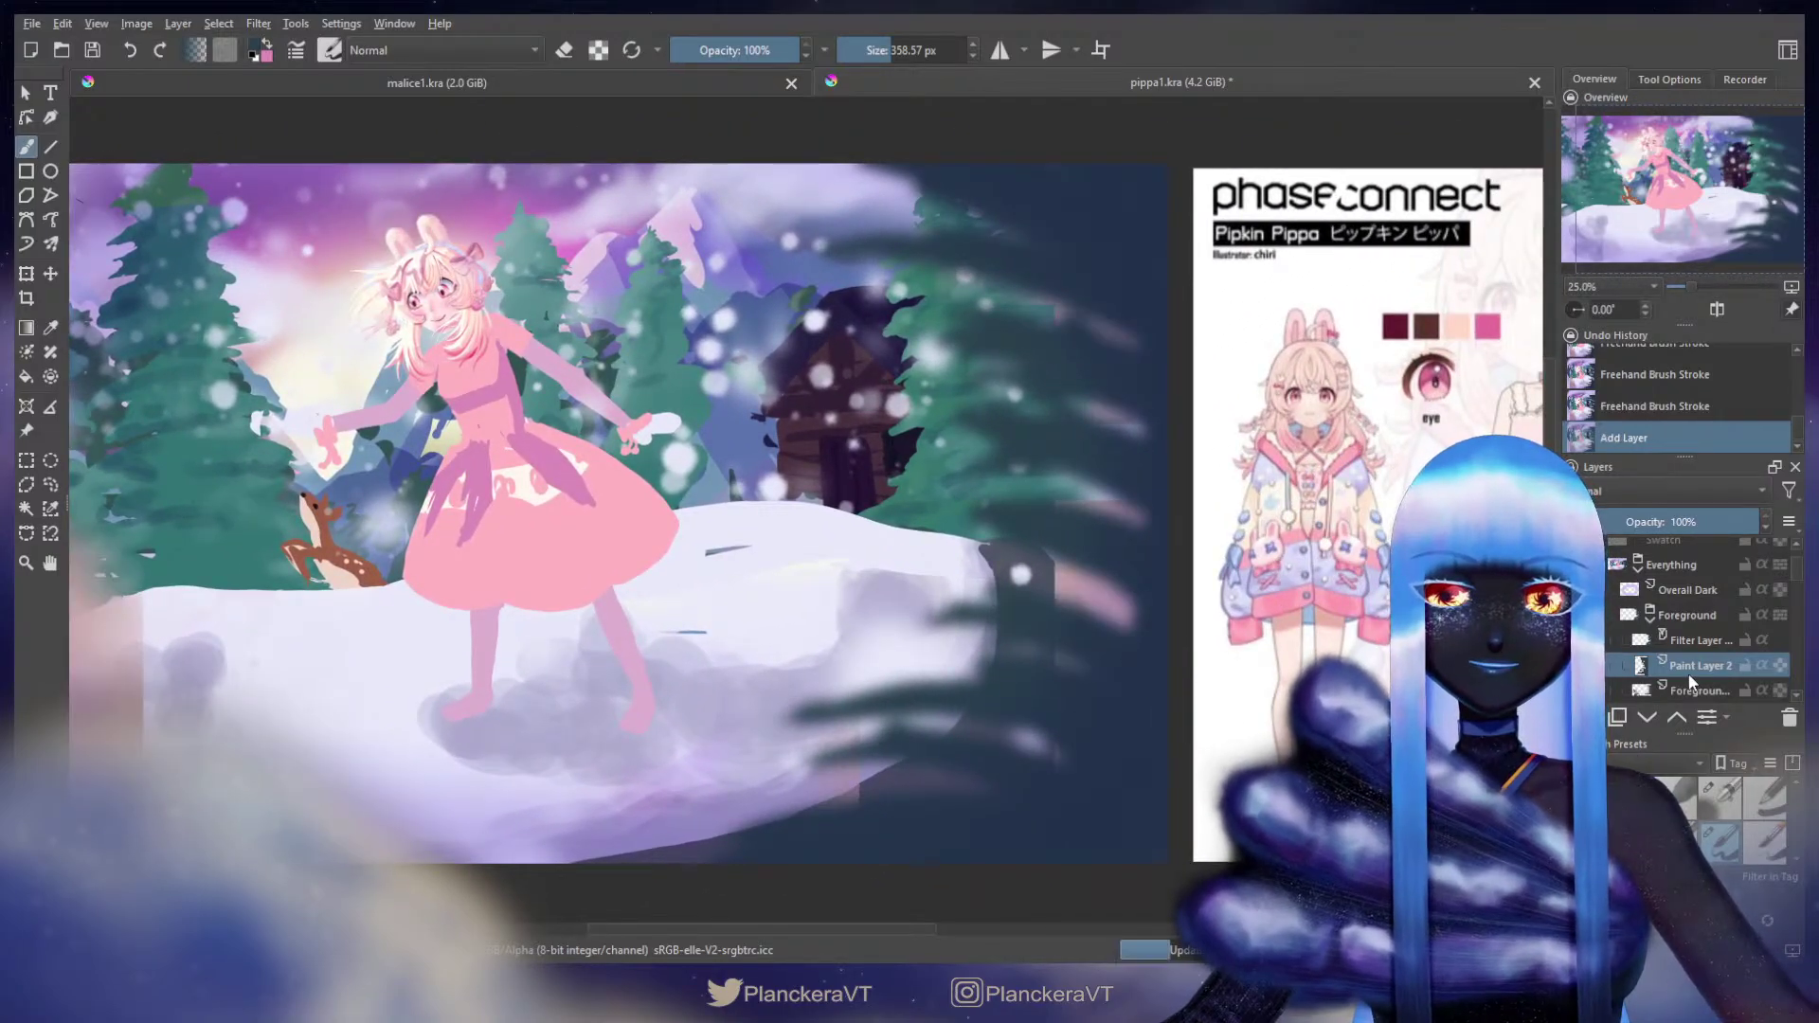
Step: Lower the branch layer's opacity to 52% and paint on it with a brush of about 237 px
{"action": "left_click", "coordinate": [1651, 521]}
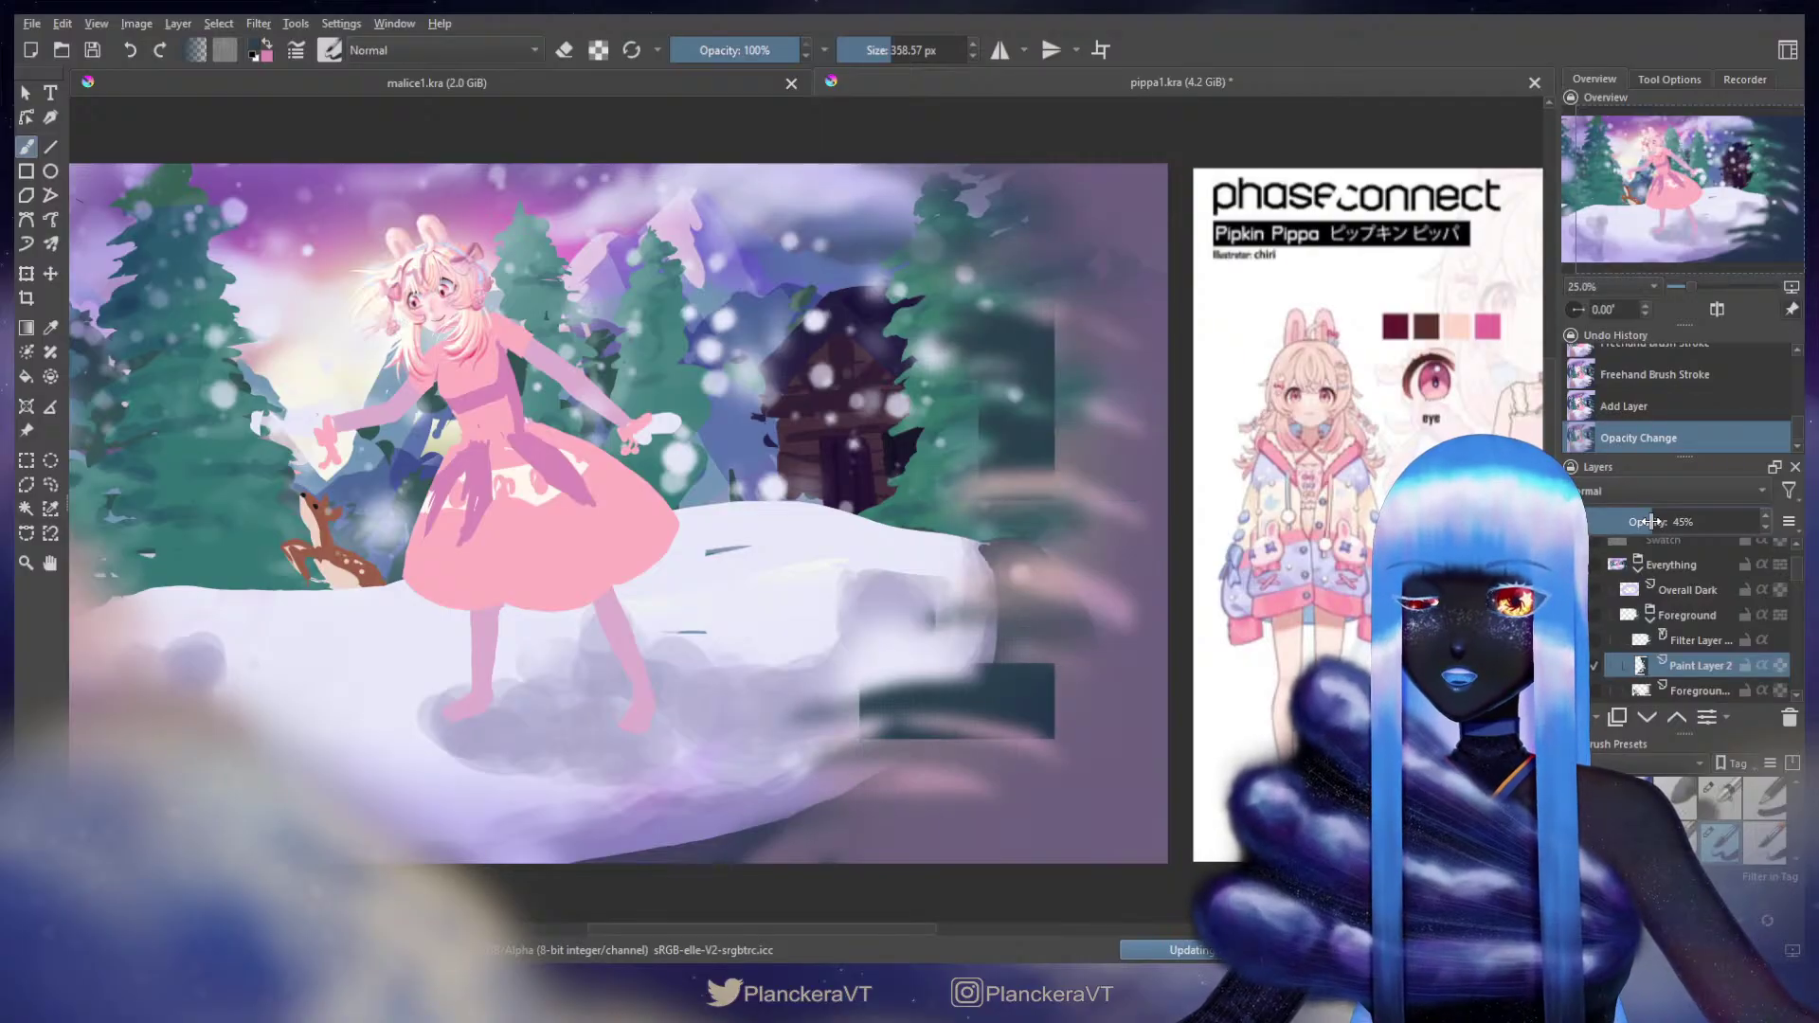
{"action": "left_click_drag", "start_coordinate": [1651, 521], "coordinate": [1664, 521]}
{"action": "mouse_move", "coordinate": [1042, 652]}
{"action": "left_mouse_down"}
{"action": "mouse_move", "coordinate": [1149, 526]}
{"action": "mouse_move", "coordinate": [1167, 588]}
{"action": "mouse_move", "coordinate": [1127, 540]}
{"action": "left_mouse_up"}
{"action": "mouse_move", "coordinate": [1009, 643]}
{"action": "left_mouse_down", "text": "shift"}
{"action": "mouse_move", "coordinate": [1090, 678]}
{"action": "mouse_move", "coordinate": [1049, 653]}
{"action": "mouse_move", "coordinate": [1066, 664]}
{"action": "mouse_move", "coordinate": [940, 665]}
{"action": "left_mouse_up", "text": "shift"}
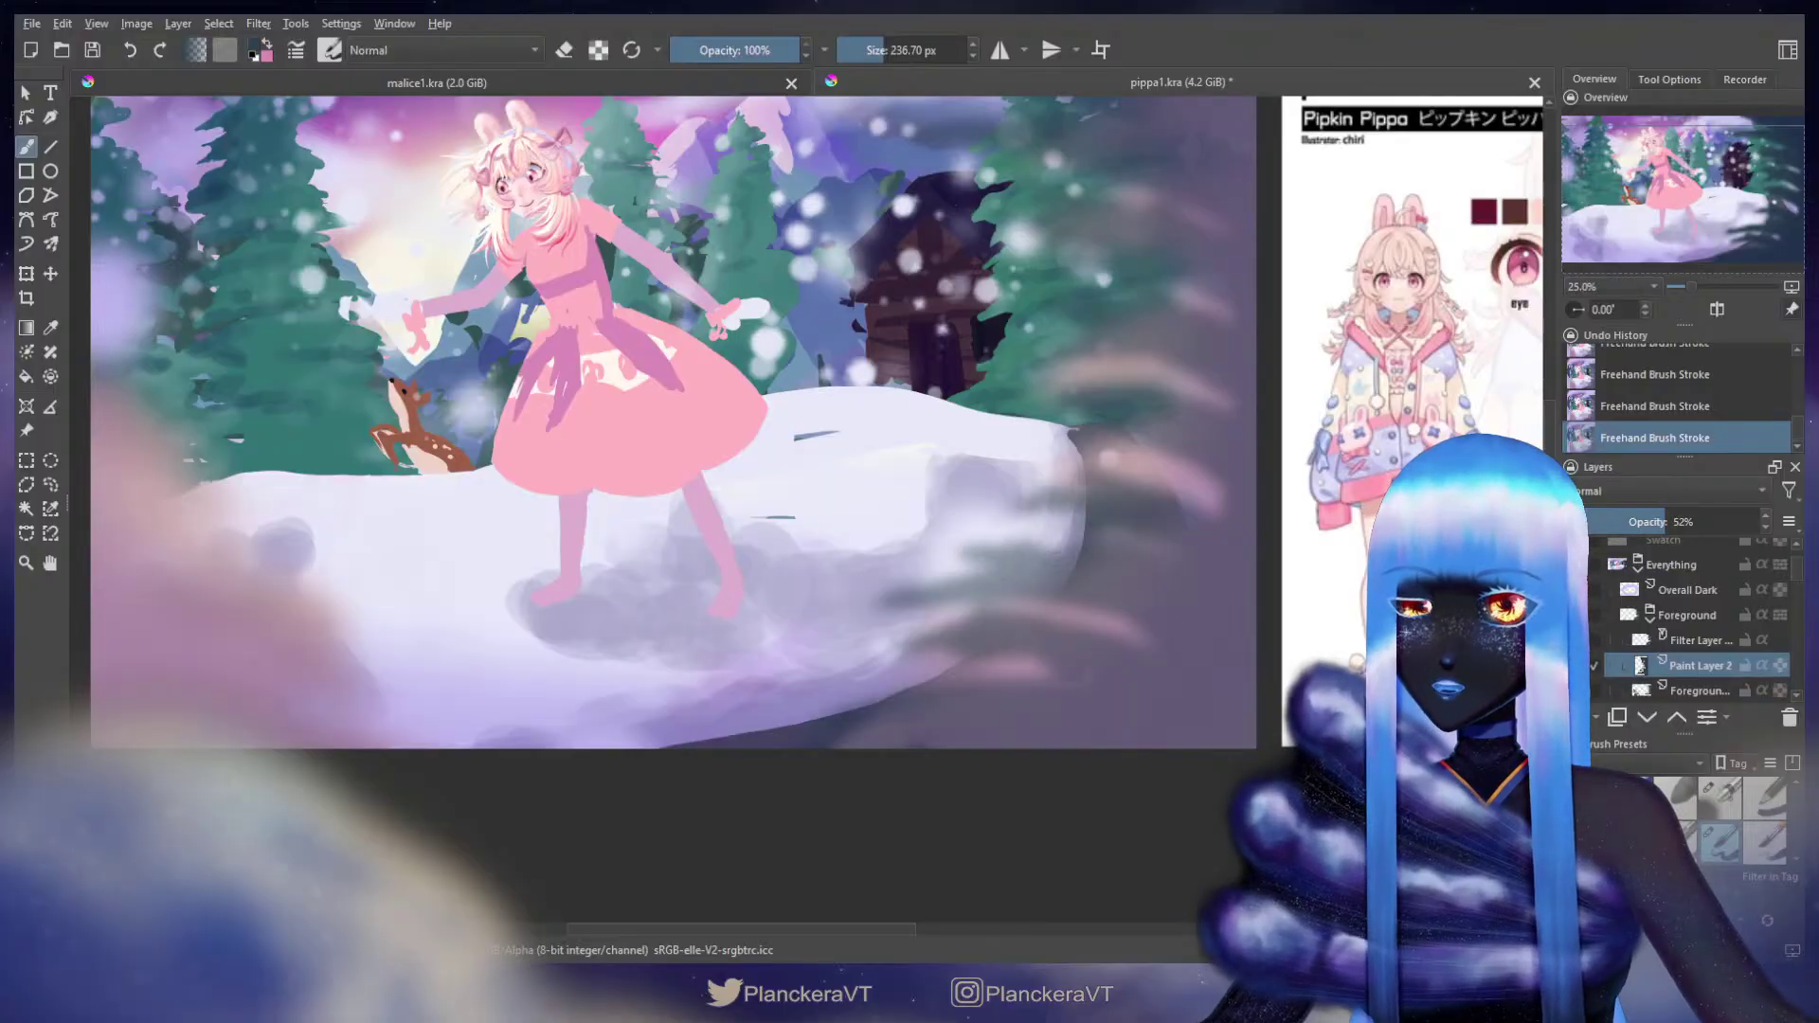
Step: Restore the branch layer's opacity to 100% and refine the gaps between the dark branches with a brush of about 218 px
{"action": "left_click_drag", "start_coordinate": [1702, 525], "coordinate": [1762, 523]}
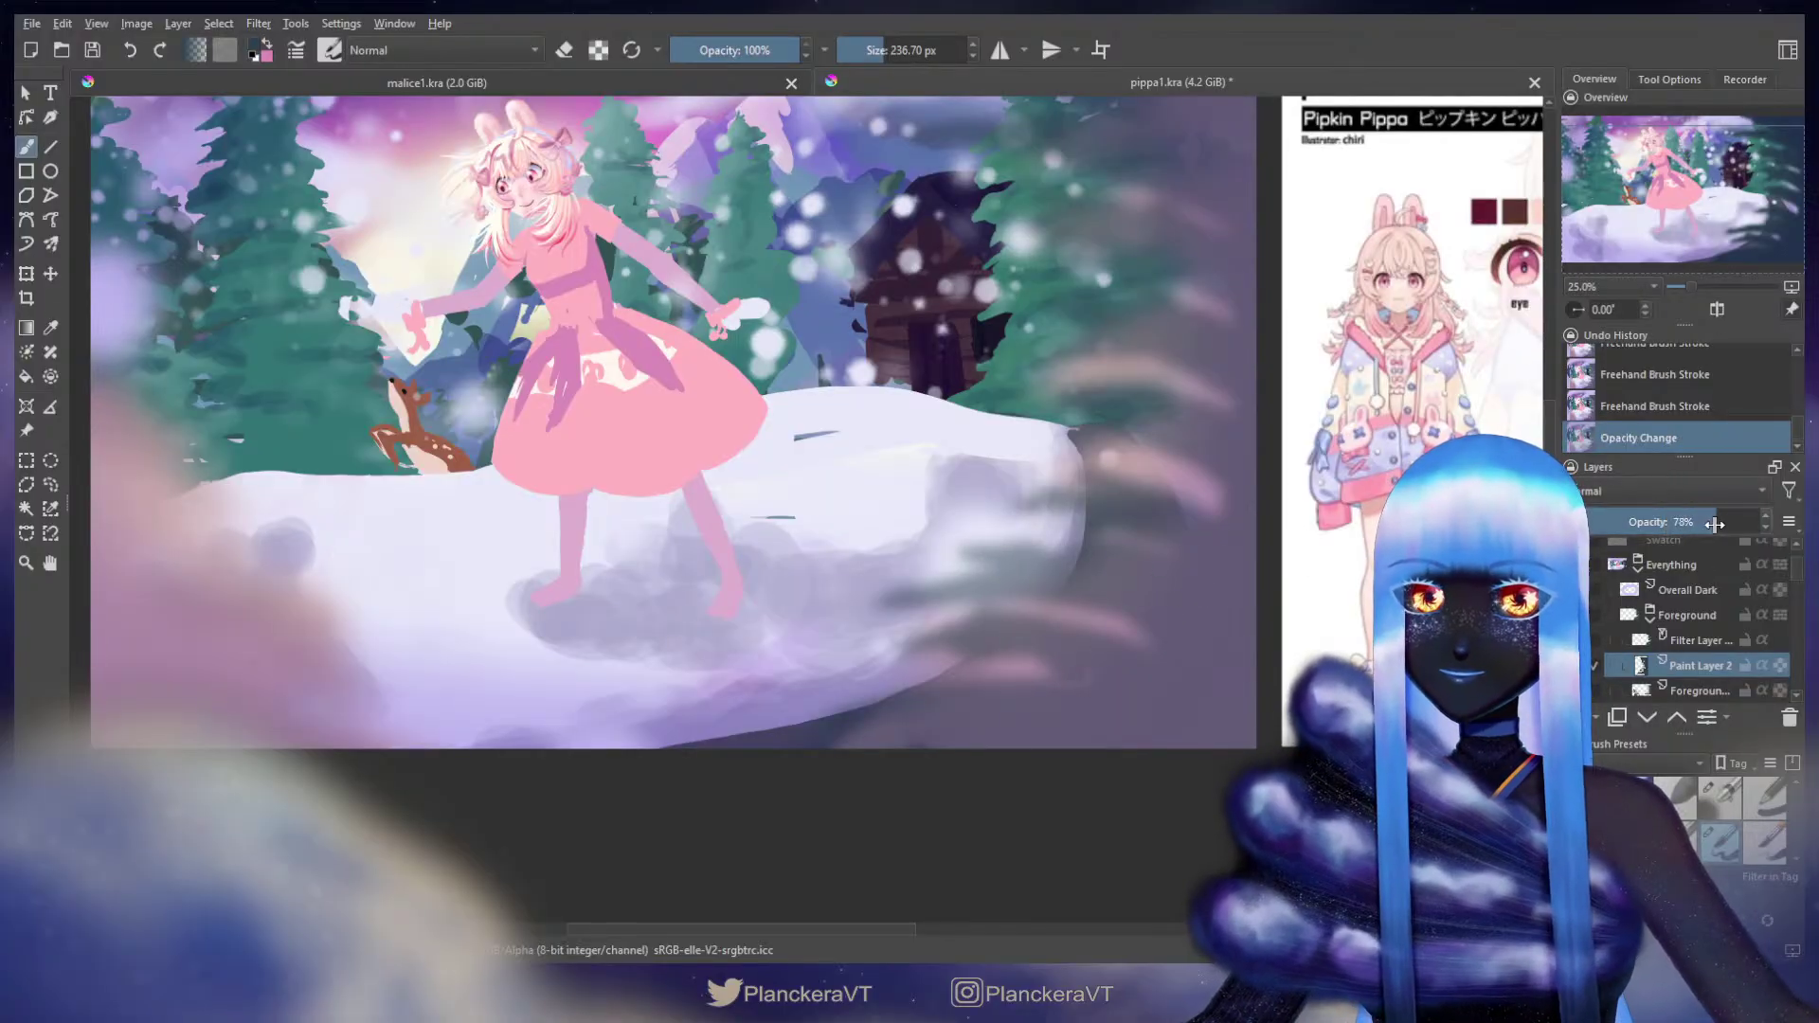
{"action": "left_click_drag", "start_coordinate": [1137, 525], "coordinate": [1083, 656]}
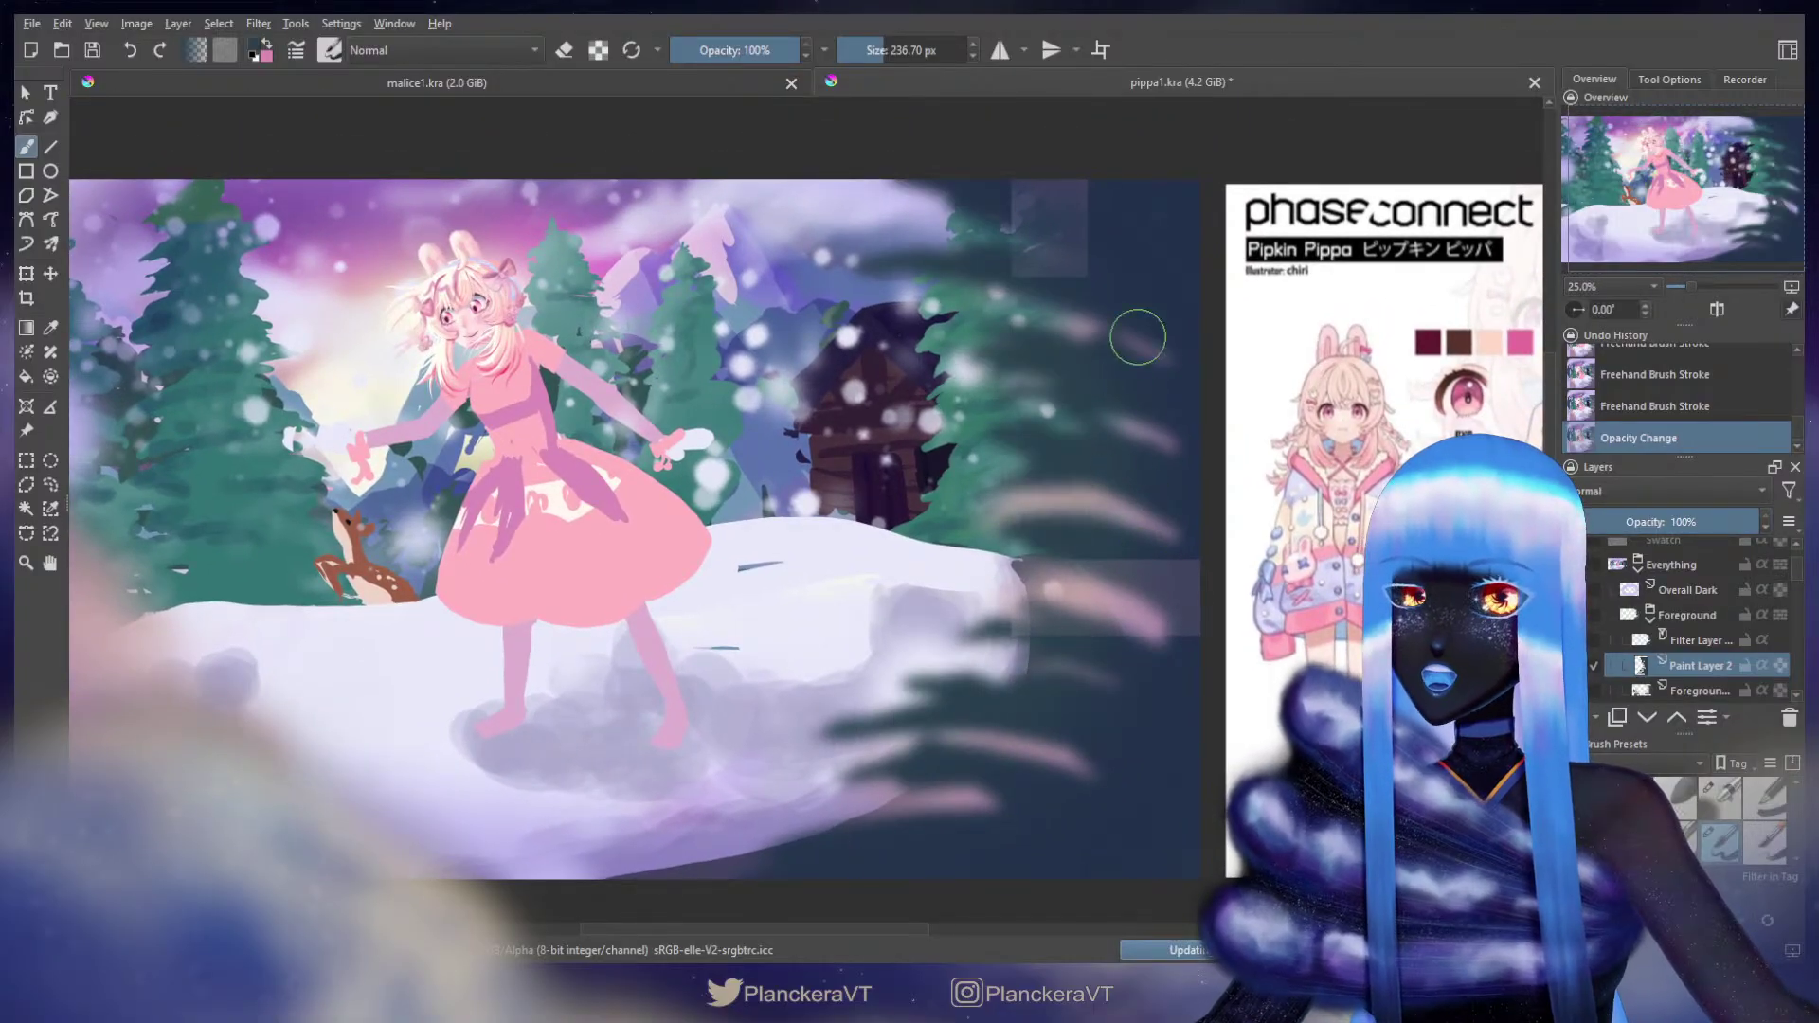
{"action": "left_click_drag", "start_coordinate": [1059, 488], "coordinate": [1120, 491]}
{"action": "mouse_move", "coordinate": [1059, 499]}
{"action": "left_mouse_down"}
{"action": "mouse_move", "coordinate": [1129, 503]}
{"action": "mouse_move", "coordinate": [1063, 518]}
{"action": "left_mouse_up"}
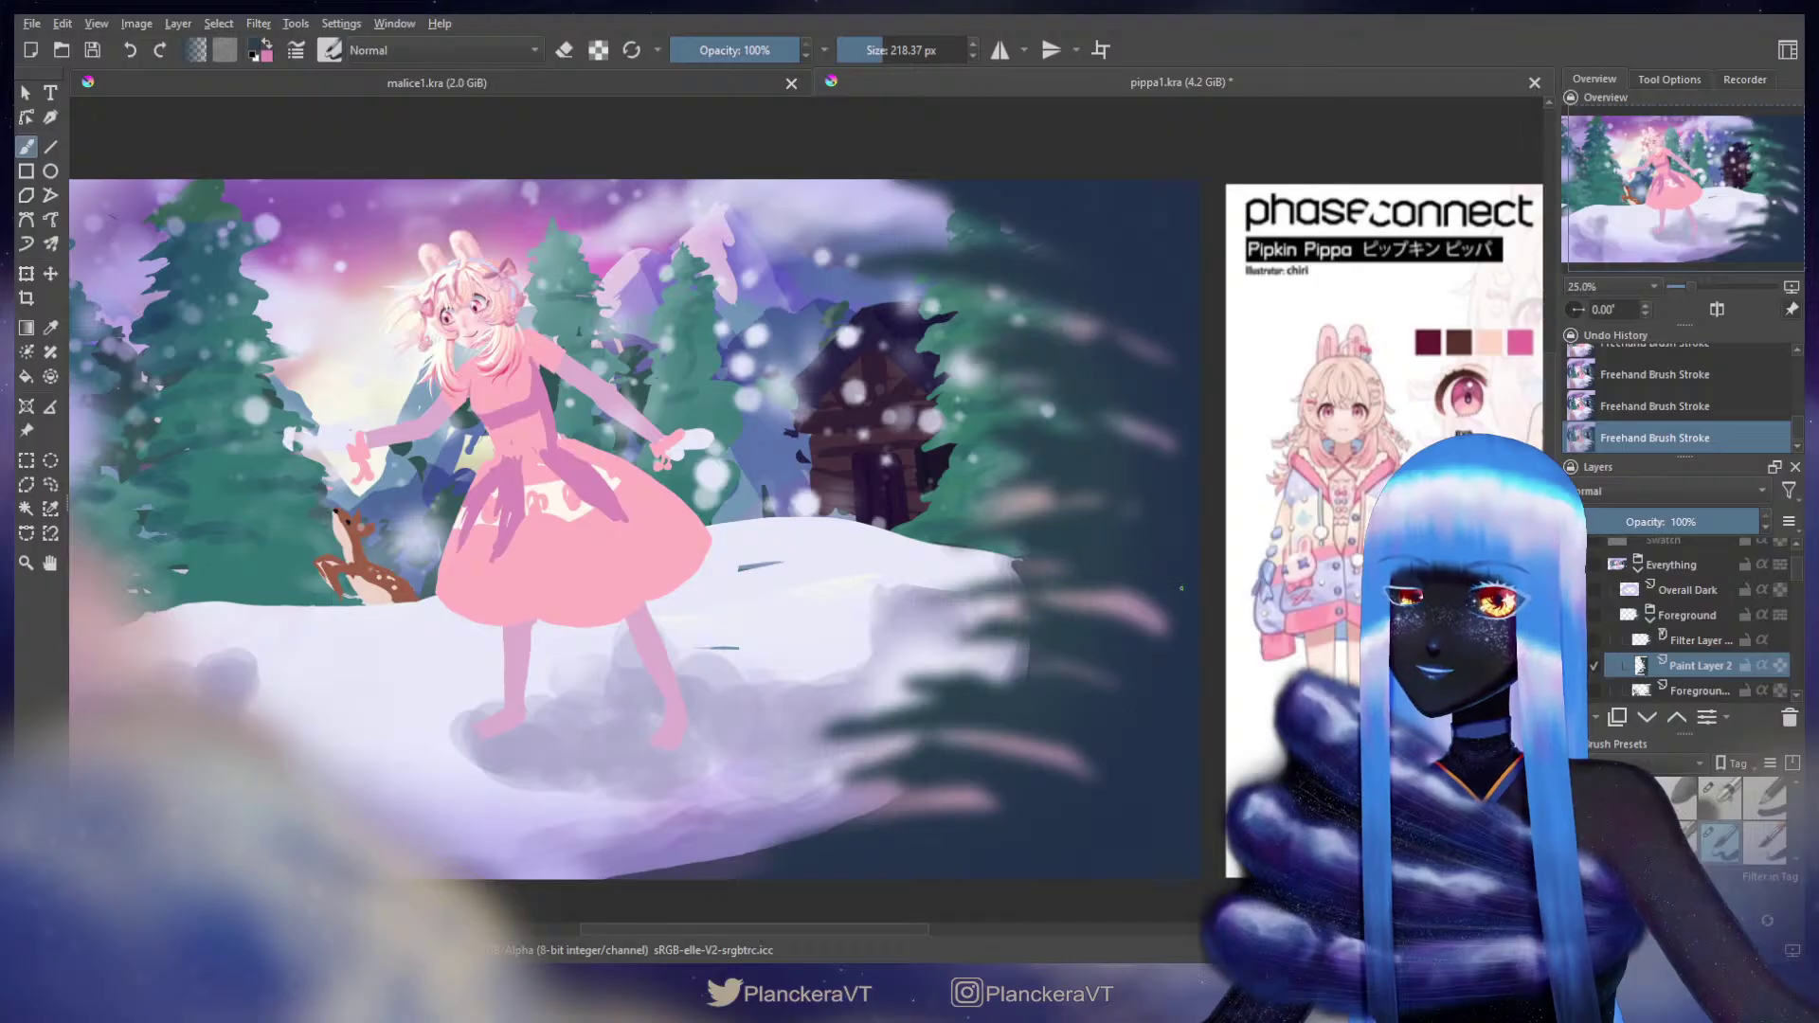
Step: Erase the dark branches covering the evergreen's top at about 392 px and repaint their edge at about 218 px
{"action": "scroll", "coordinate": [1061, 455], "scroll_direction": "up", "scroll_amount": 3}
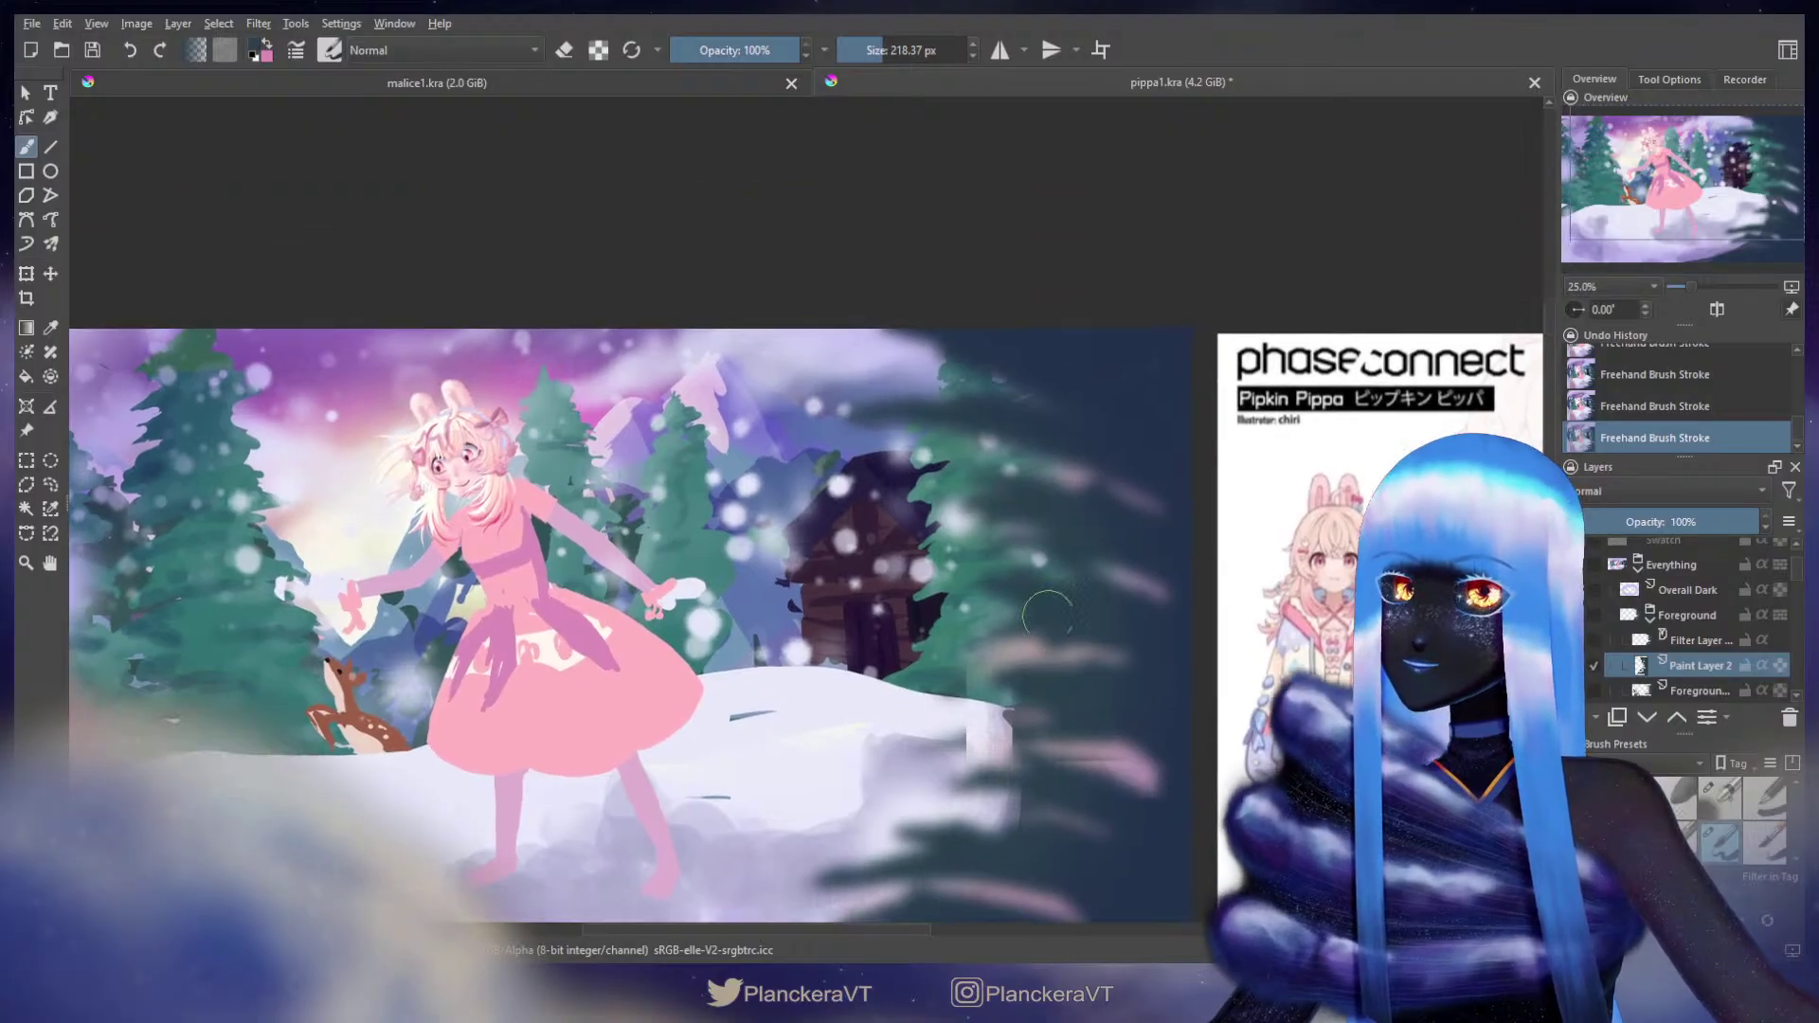
{"action": "key", "text": "e"}
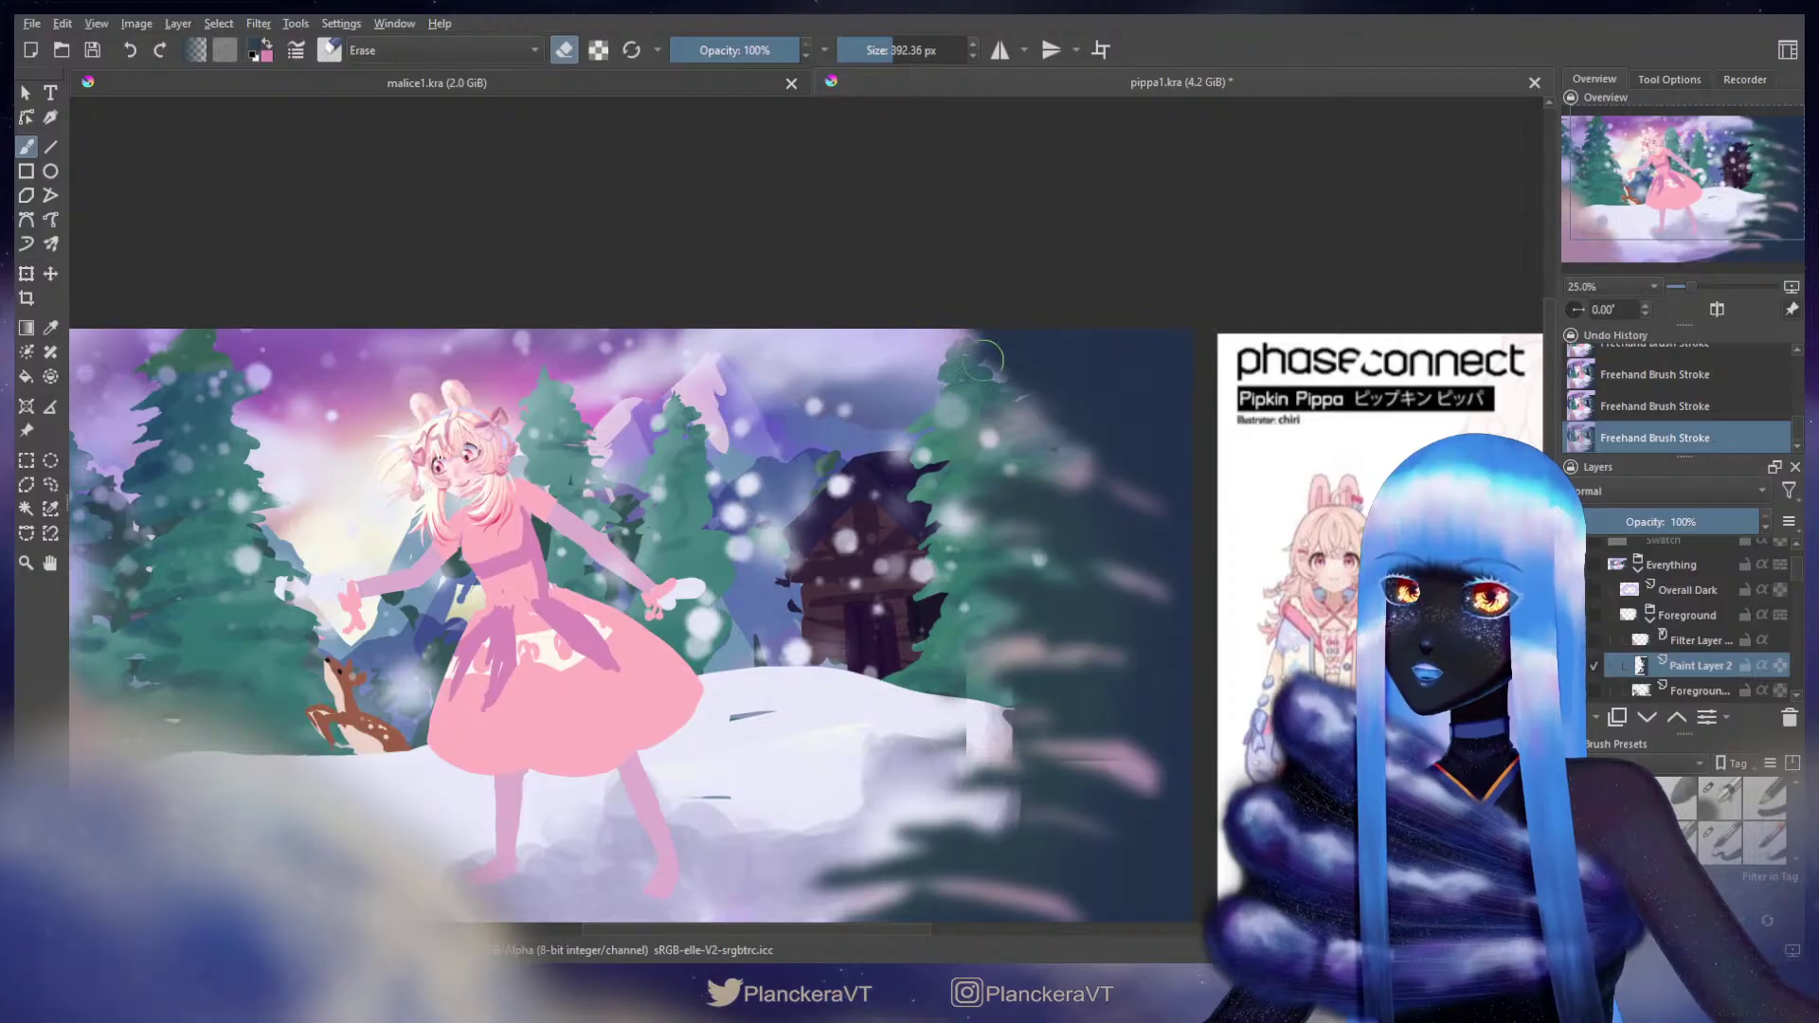
{"action": "mouse_move", "coordinate": [1108, 388]}
{"action": "left_mouse_down"}
{"action": "mouse_move", "coordinate": [1068, 374]}
{"action": "mouse_move", "coordinate": [1133, 393]}
{"action": "mouse_move", "coordinate": [1089, 382]}
{"action": "left_mouse_up"}
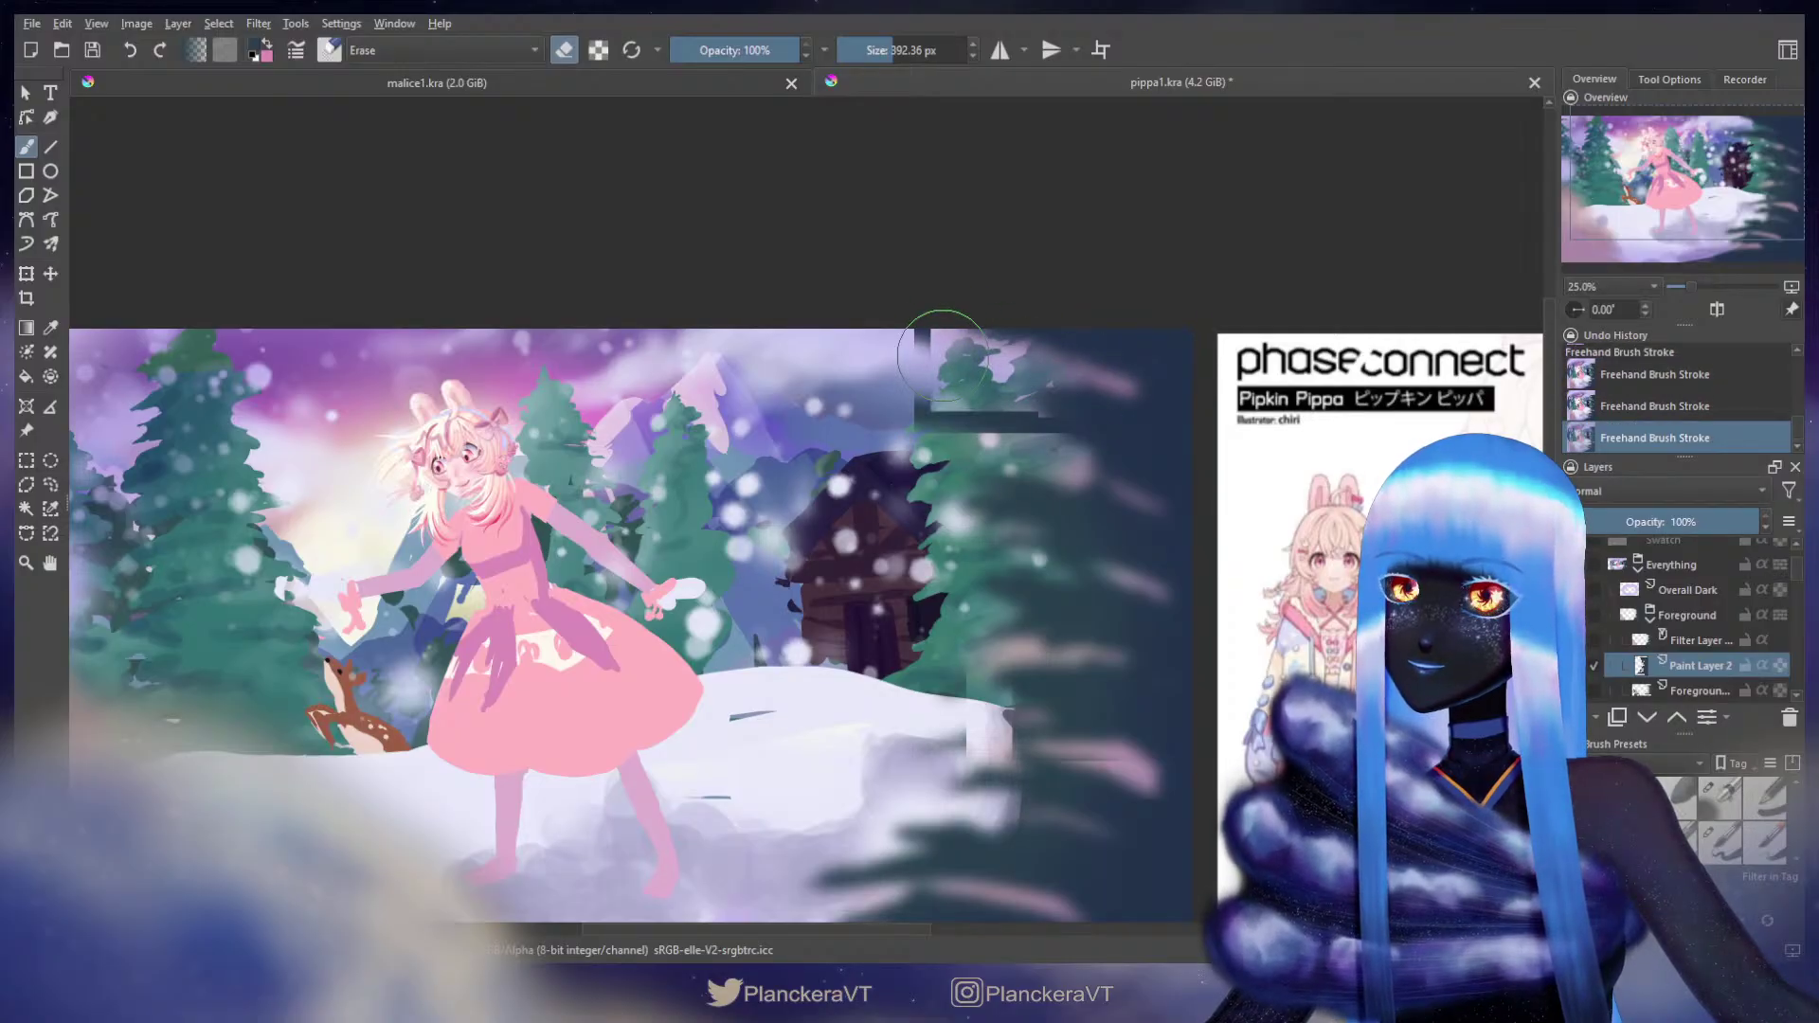
{"action": "key", "text": "e"}
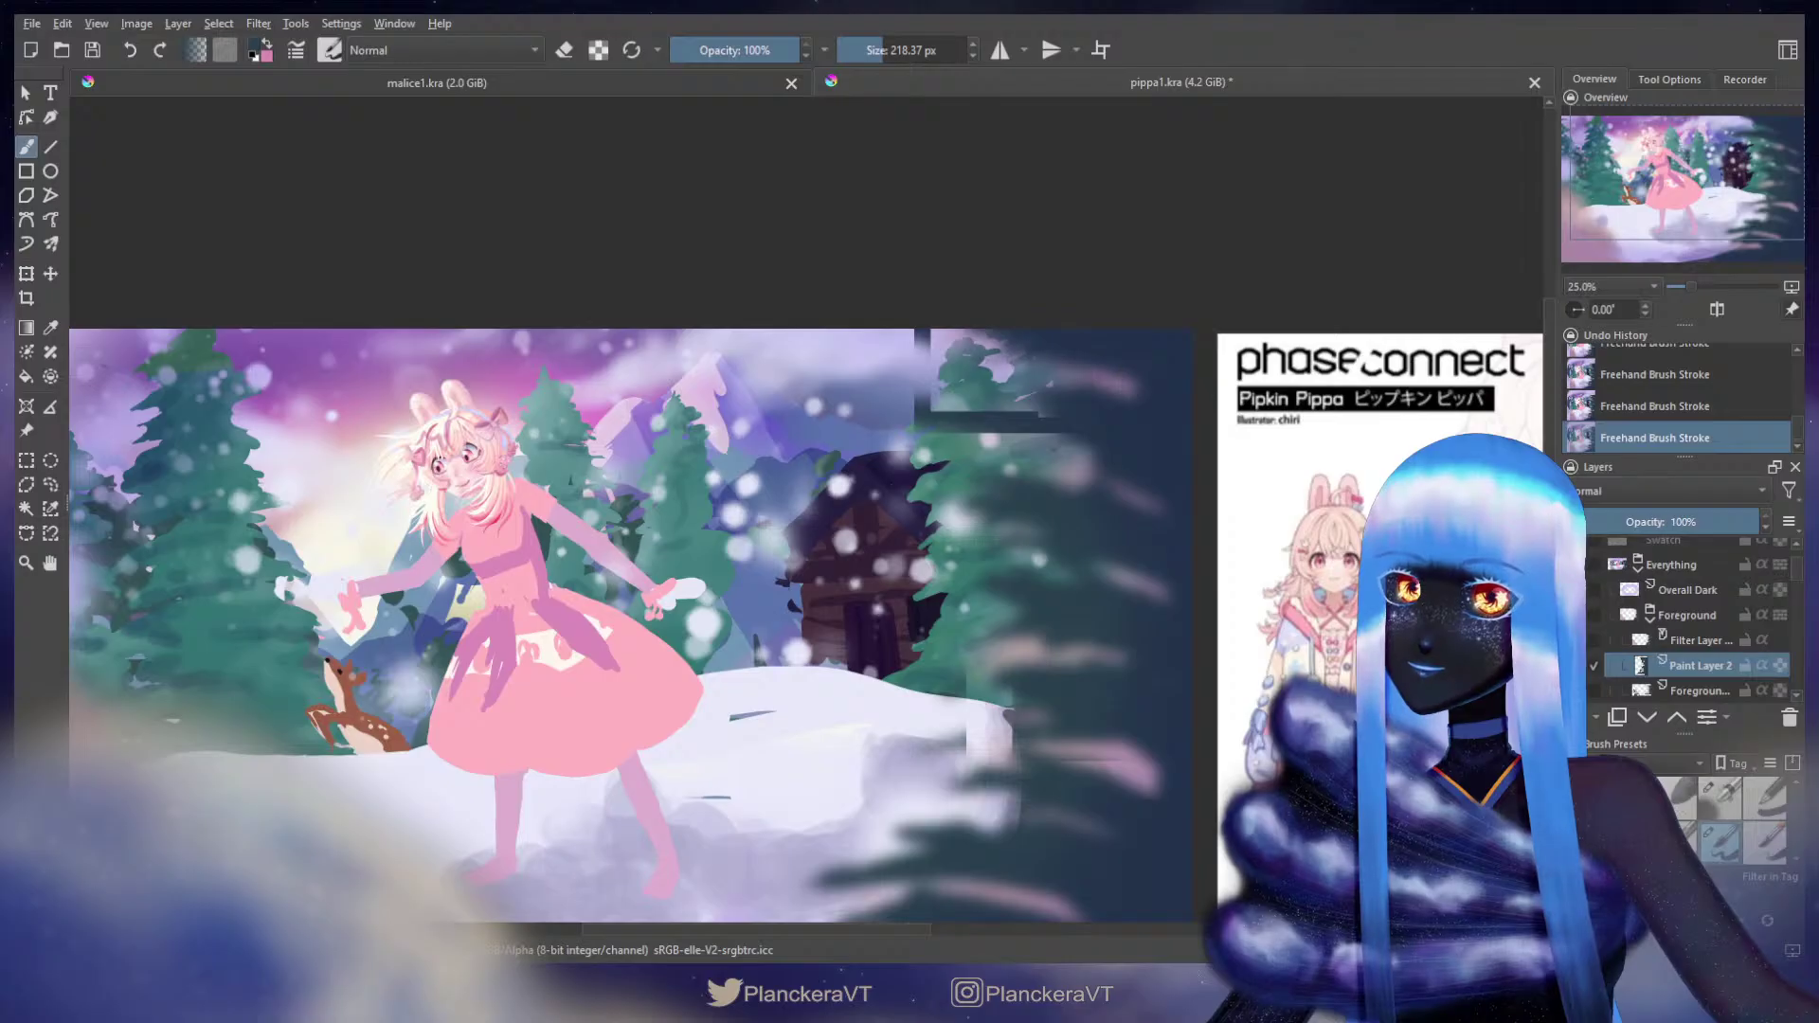
{"action": "key", "text": "e"}
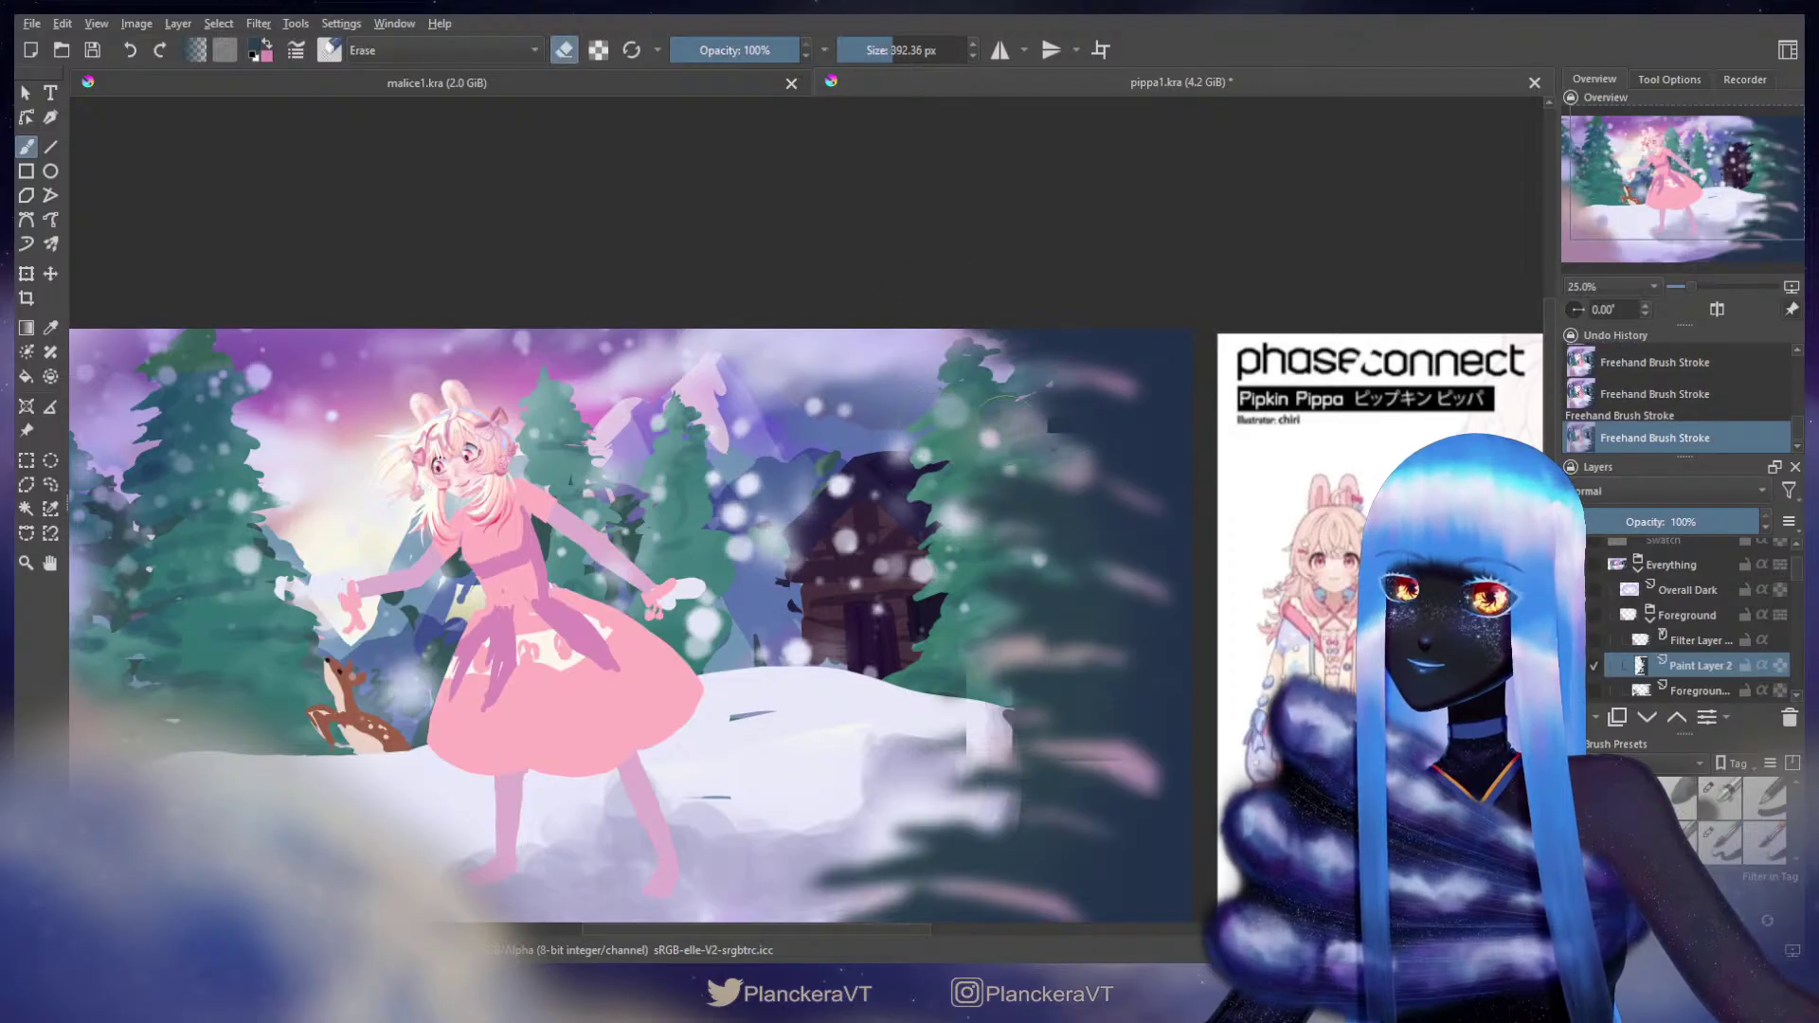
{"action": "key", "text": "e"}
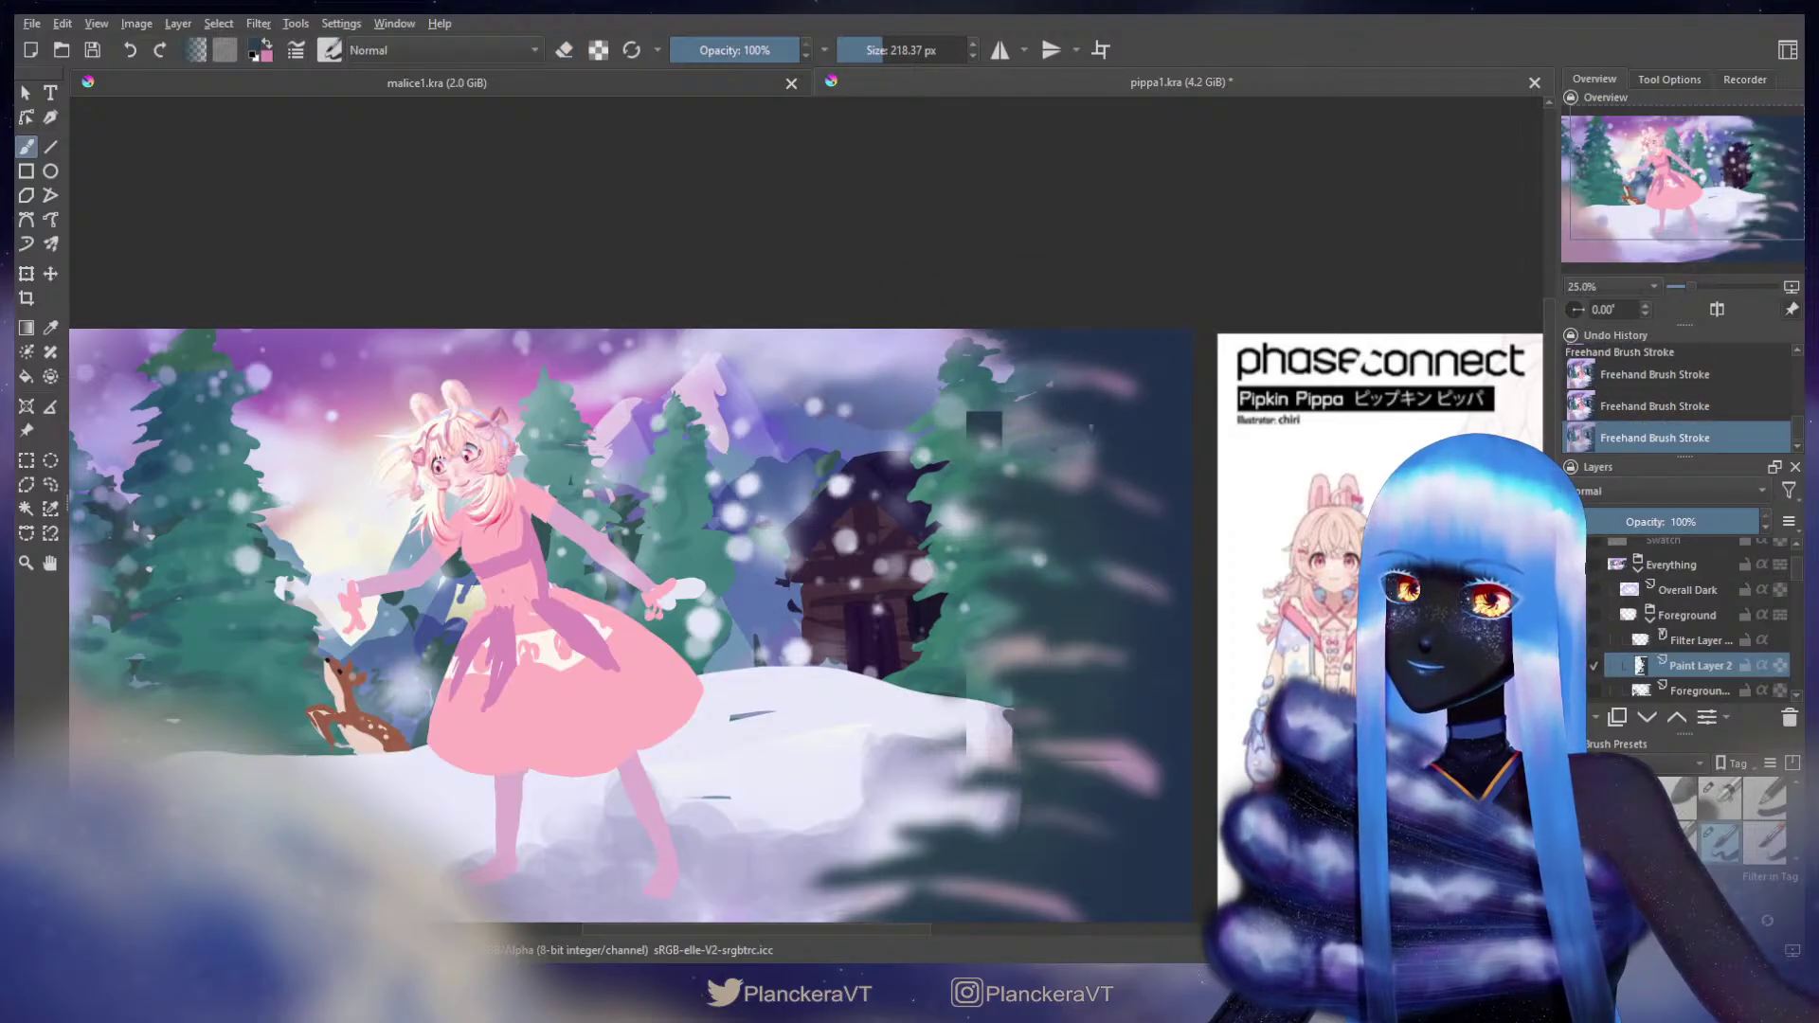
{"action": "left_click_drag", "start_coordinate": [1081, 422], "coordinate": [1081, 430]}
{"action": "left_click", "coordinate": [1592, 667]}
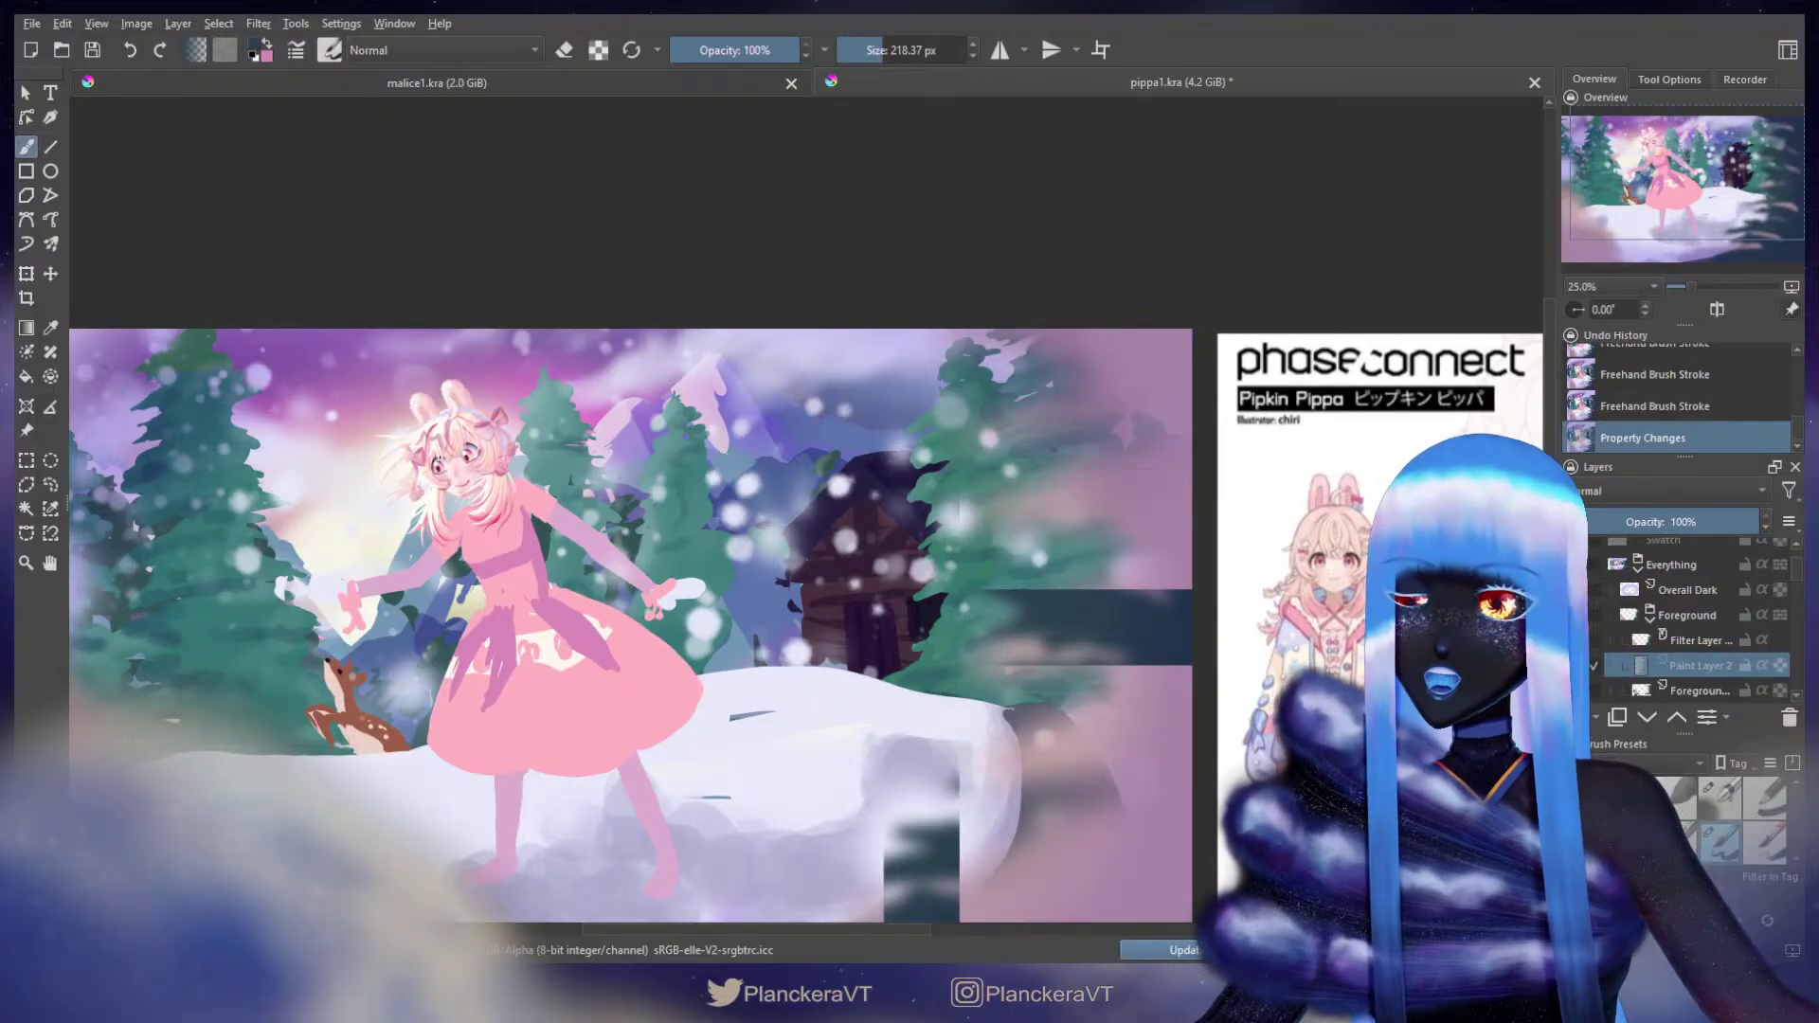
{"action": "key", "text": "ctrl+z"}
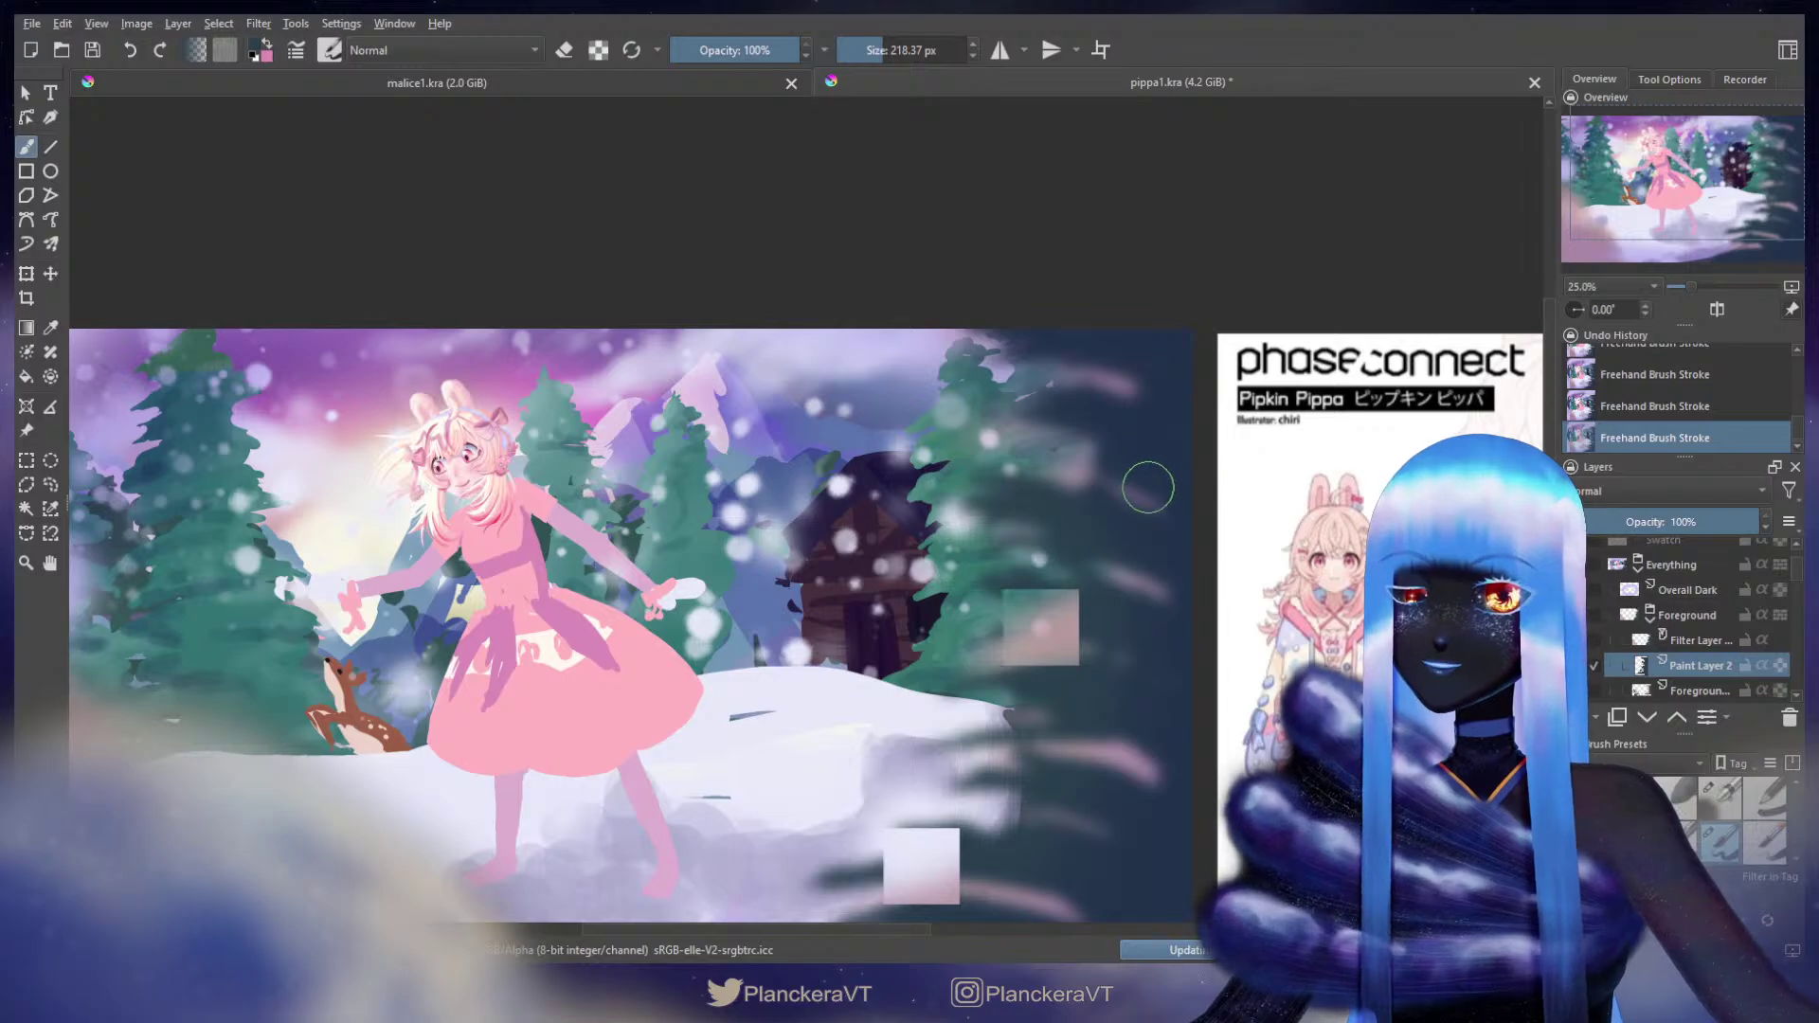
Step: Paint dark blue strokes over the pink gaps along the middle of the foreground tree, using brushes of about 218 to 253 px
{"action": "left_click_drag", "start_coordinate": [1102, 461], "coordinate": [1116, 491]}
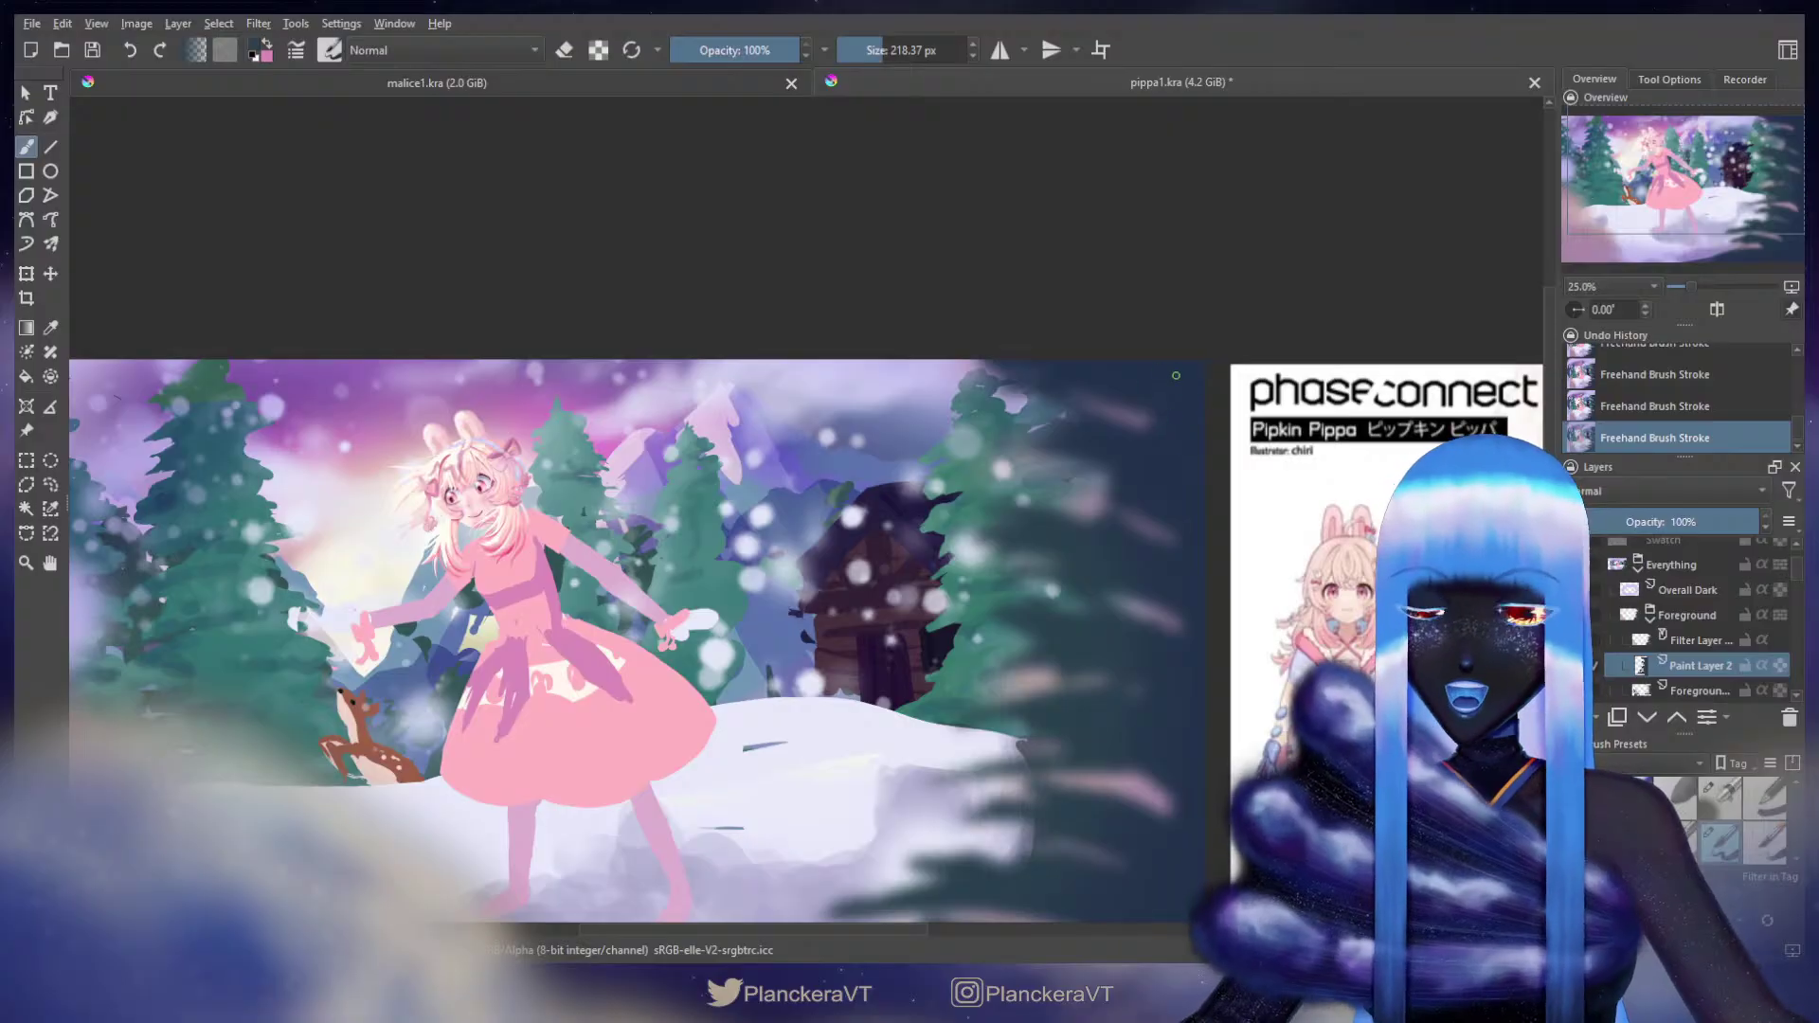
{"action": "left_click_drag", "start_coordinate": [1158, 515], "coordinate": [1197, 388]}
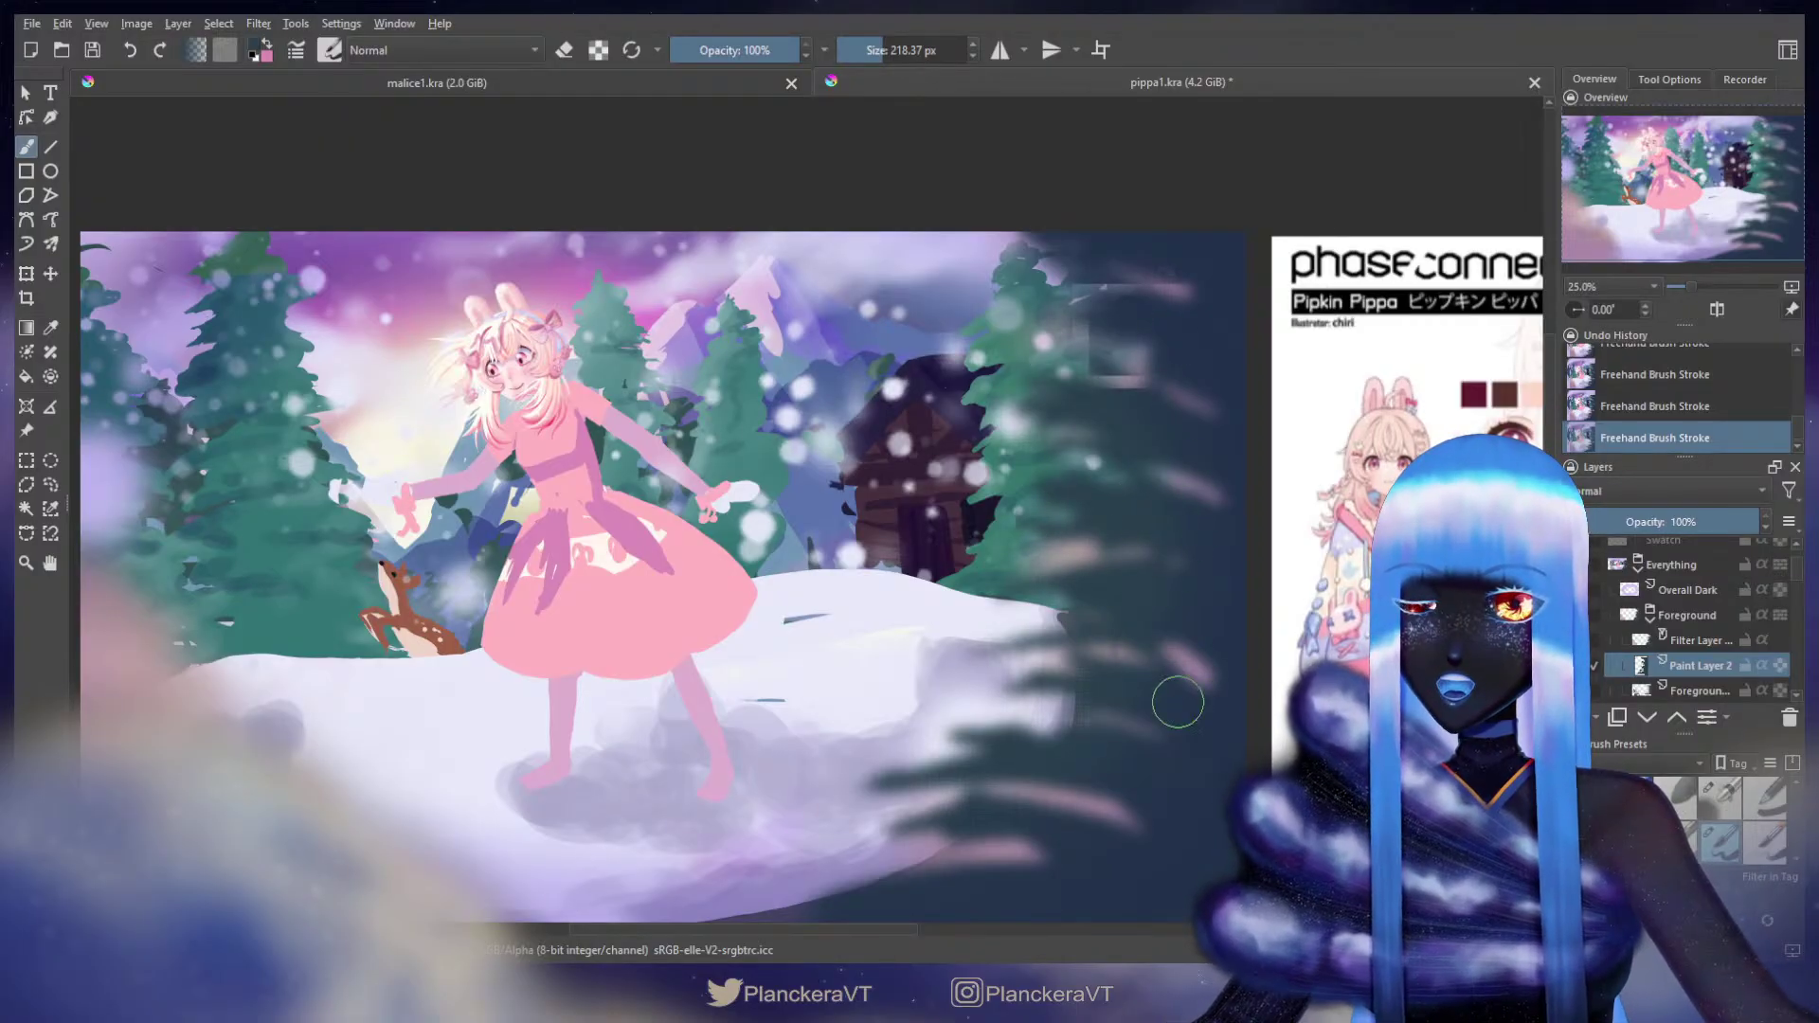
{"action": "mouse_move", "coordinate": [1102, 725]}
{"action": "left_mouse_down"}
{"action": "mouse_move", "coordinate": [1139, 581]}
{"action": "mouse_move", "coordinate": [1075, 530]}
{"action": "mouse_move", "coordinate": [1057, 484]}
{"action": "left_mouse_up"}
{"action": "left_click_drag", "start_coordinate": [1175, 521], "coordinate": [1185, 542]}
{"action": "mouse_move", "coordinate": [1151, 648]}
{"action": "left_mouse_down"}
{"action": "mouse_move", "coordinate": [1089, 583]}
{"action": "mouse_move", "coordinate": [1021, 568]}
{"action": "mouse_move", "coordinate": [1040, 523]}
{"action": "left_mouse_up"}
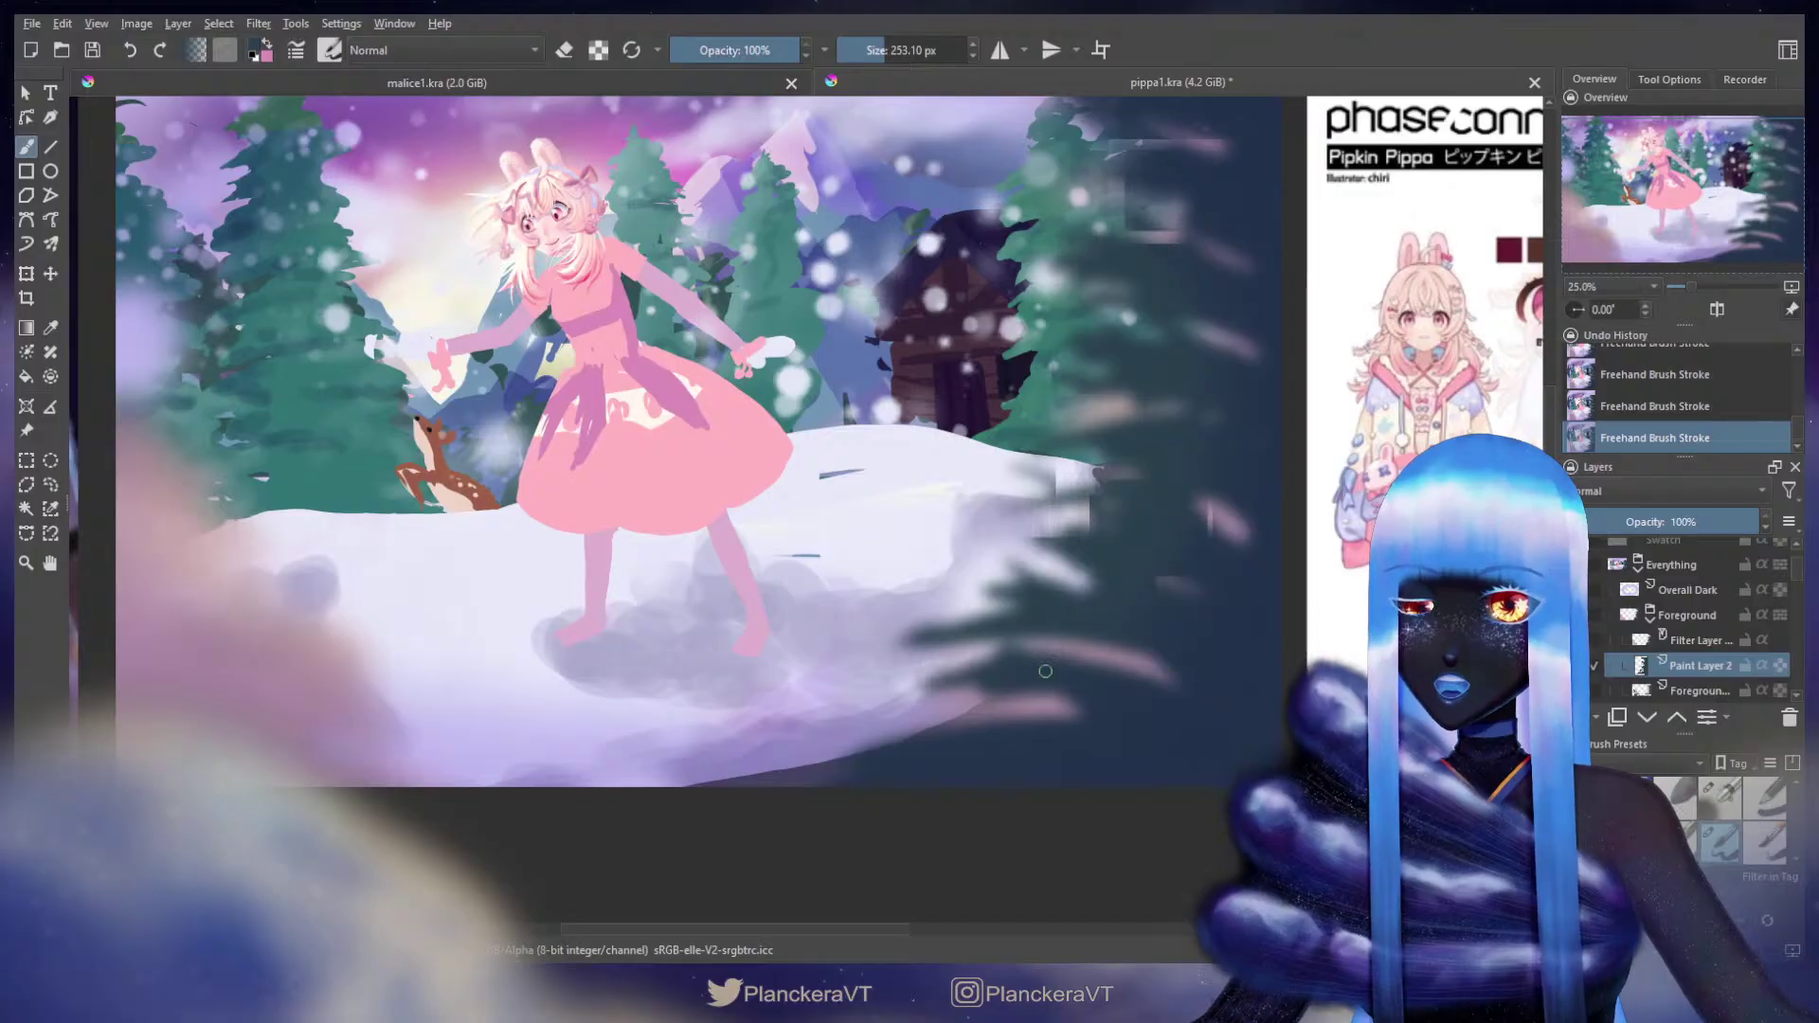
Step: Reshape the foreground tree's lowest branches, filling gaps at about 318 px and trimming the tips over the snow at about 427 px
{"action": "mouse_move", "coordinate": [1044, 744]}
{"action": "left_mouse_down"}
{"action": "mouse_move", "coordinate": [1089, 739]}
{"action": "mouse_move", "coordinate": [1105, 759]}
{"action": "left_mouse_up"}
{"action": "left_click_drag", "start_coordinate": [1019, 718], "coordinate": [1012, 713]}
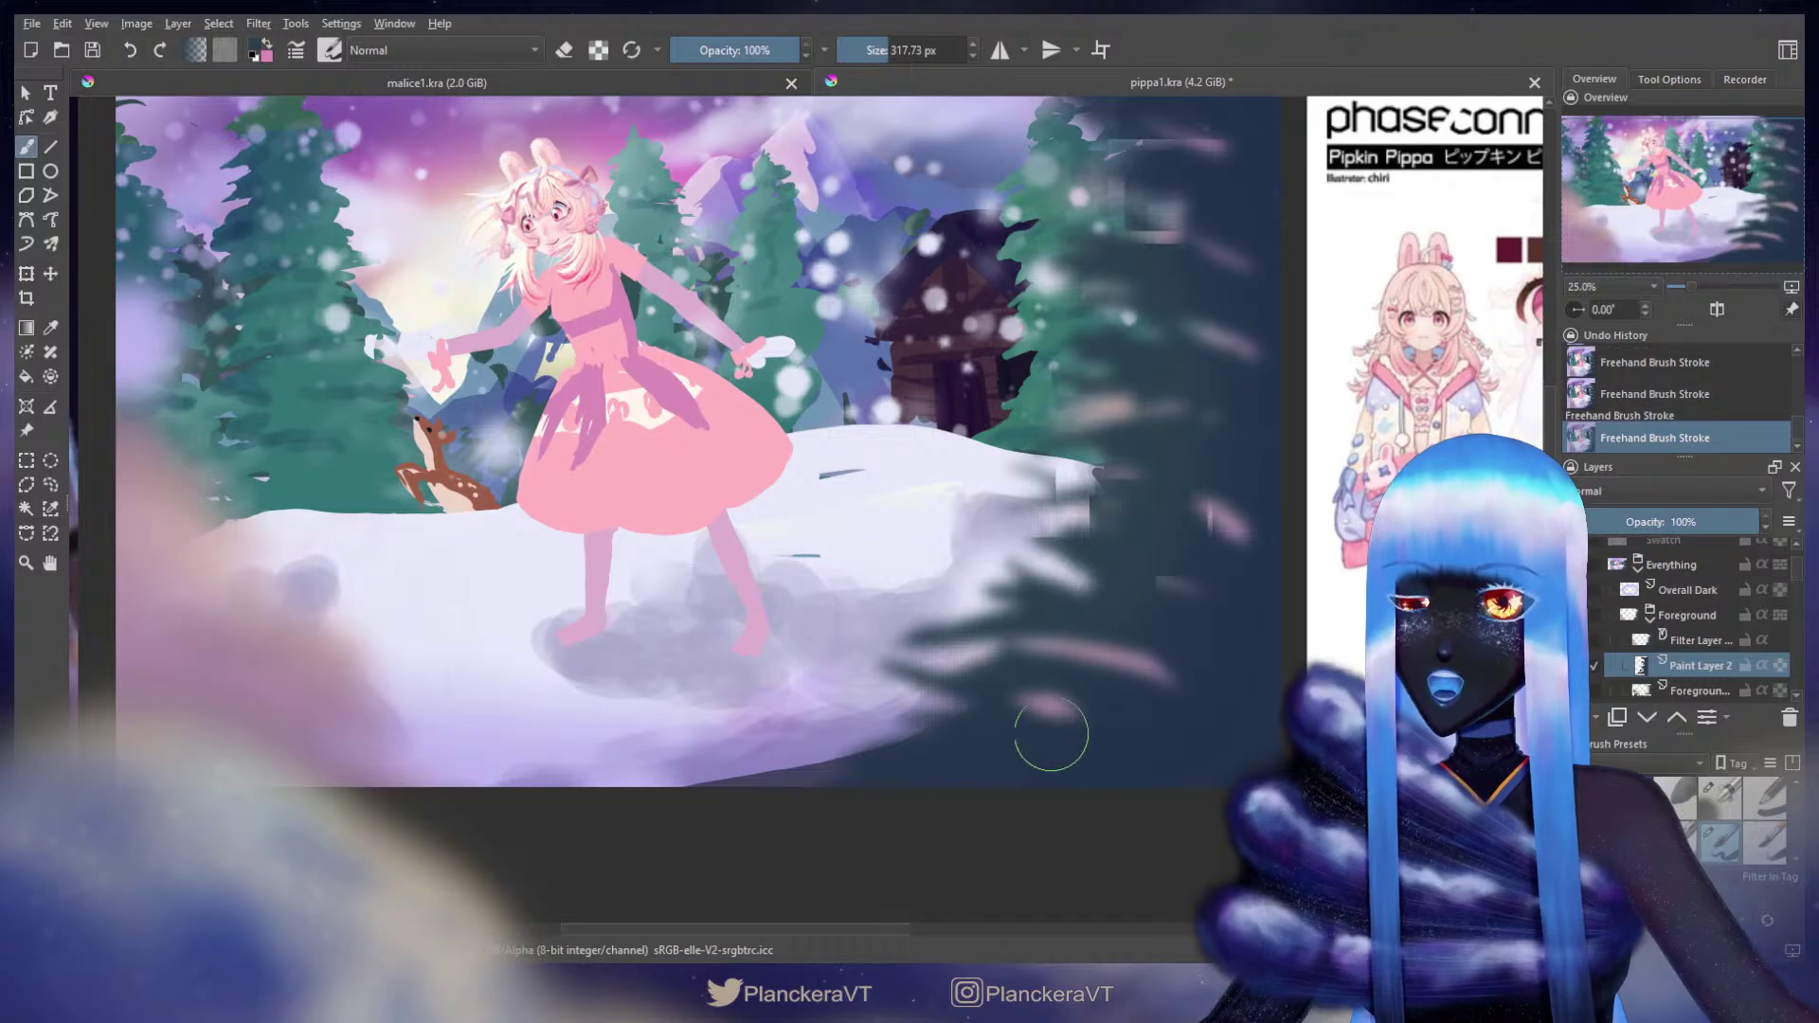
{"action": "key", "text": "e"}
{"action": "key", "text": "bracketright"}
{"action": "key", "text": "bracketright"}
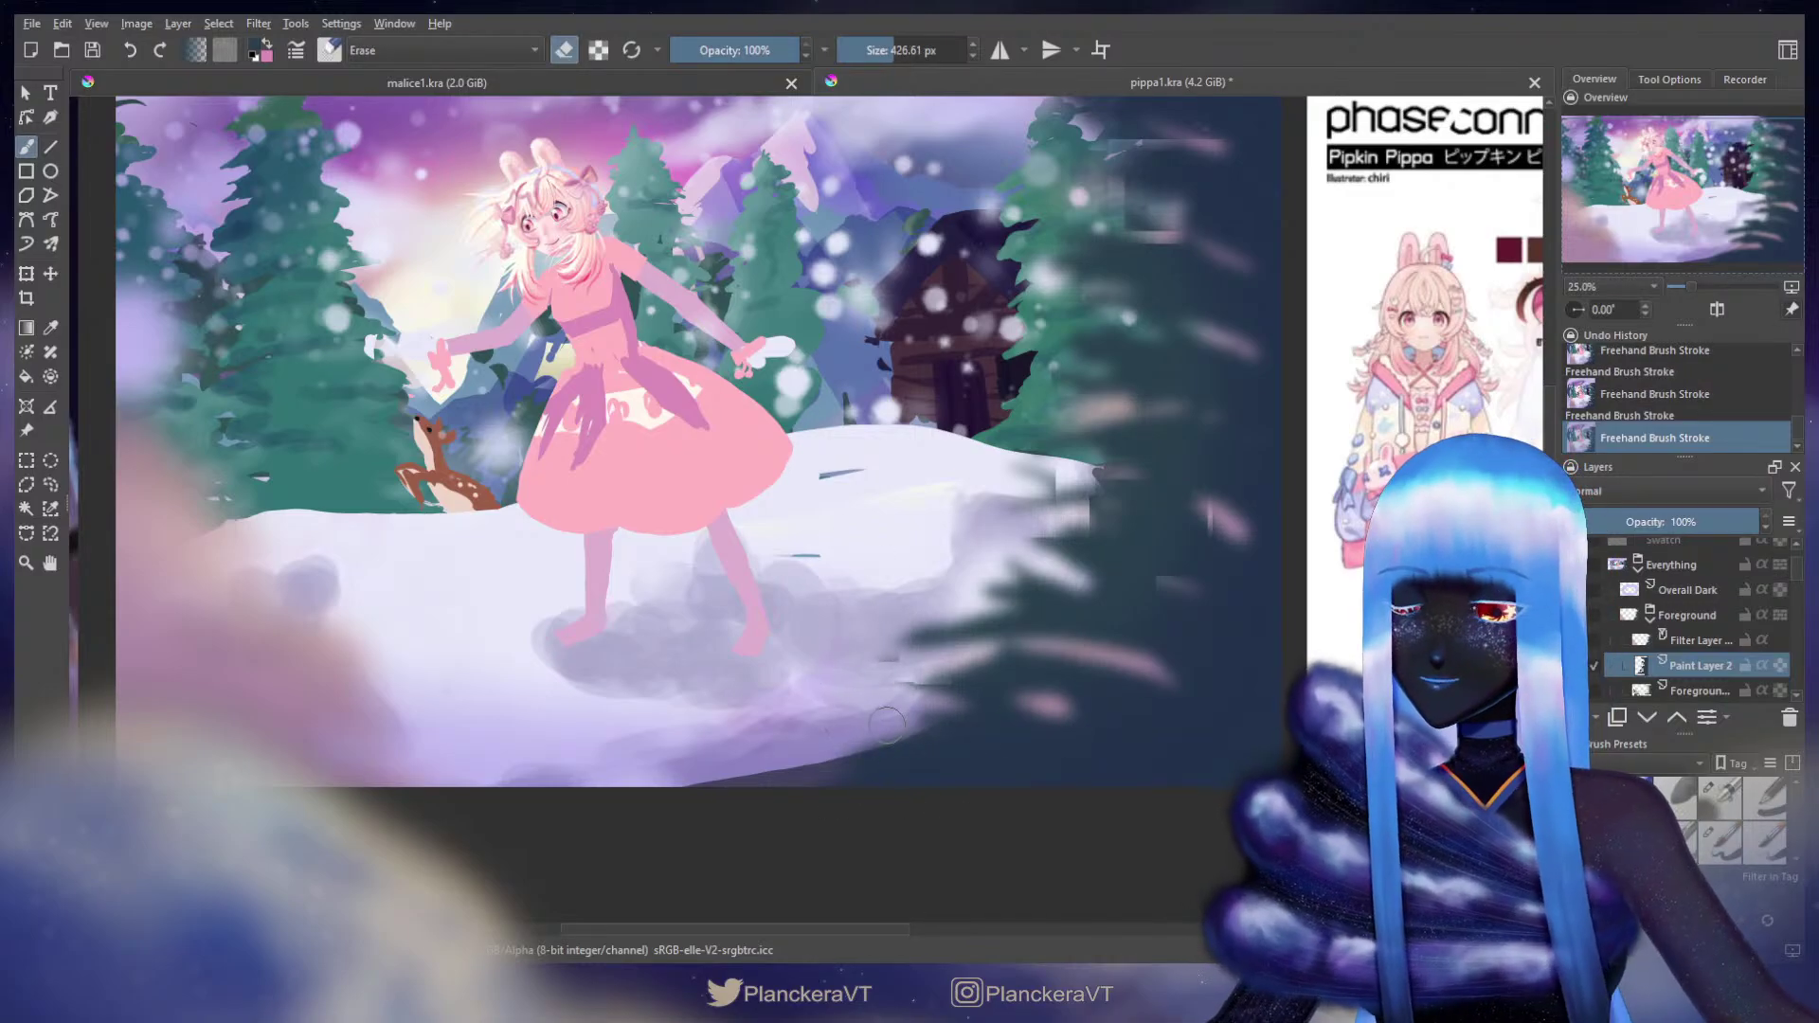
{"action": "left_click_drag", "start_coordinate": [987, 752], "coordinate": [823, 773]}
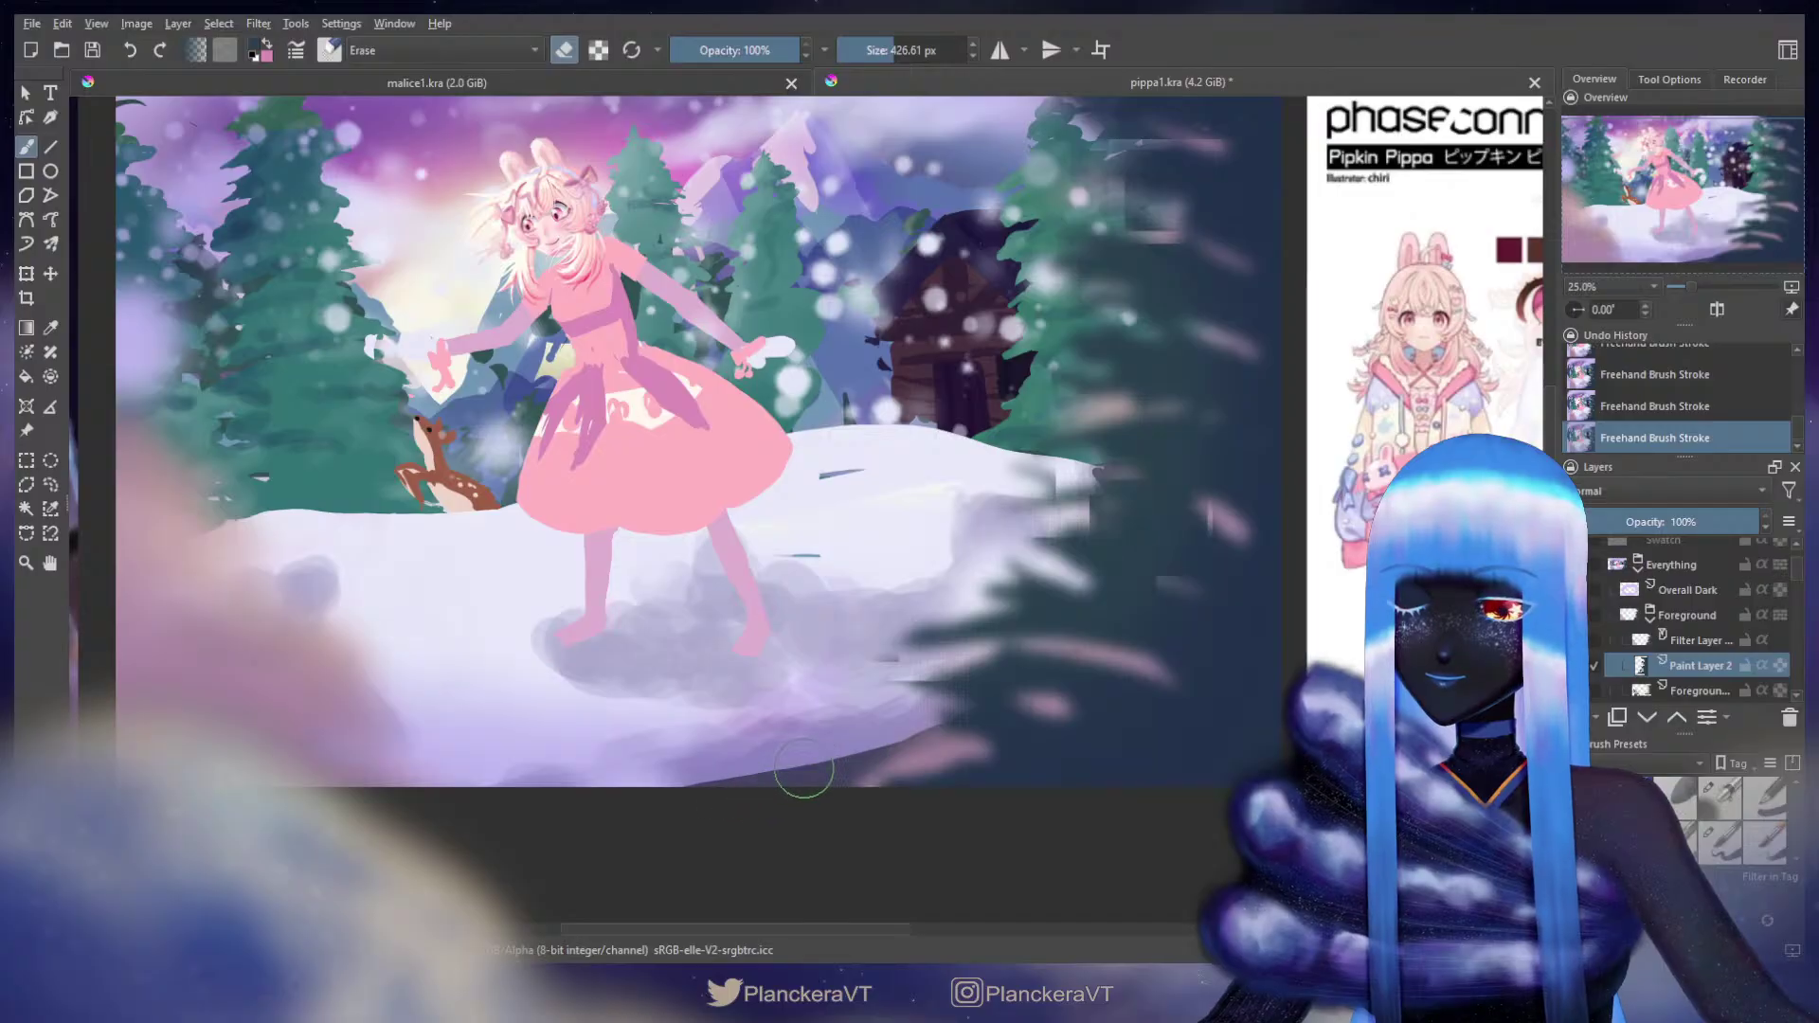
{"action": "key", "text": "e"}
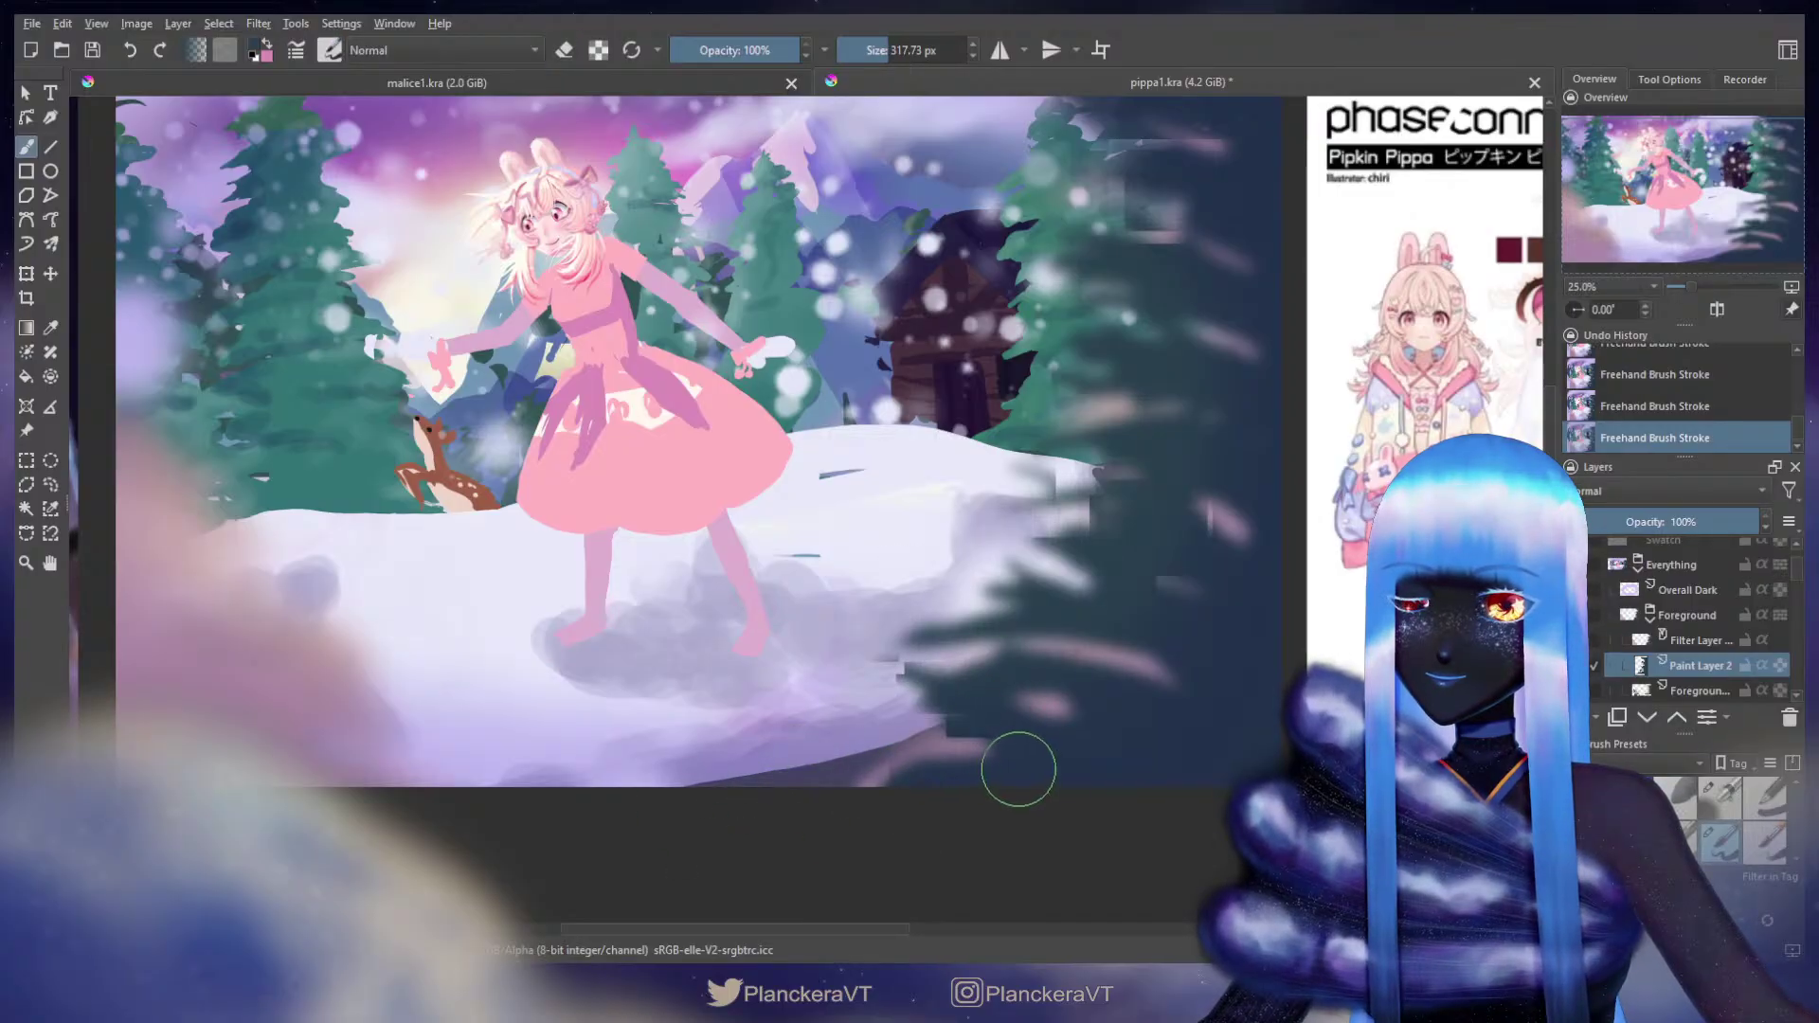
Step: Block in a dark blue mass with branches in the illustration's lower corner below the deer at about 318 px, undoing the last strokes
{"action": "left_click_drag", "start_coordinate": [1178, 568], "coordinate": [1107, 670]}
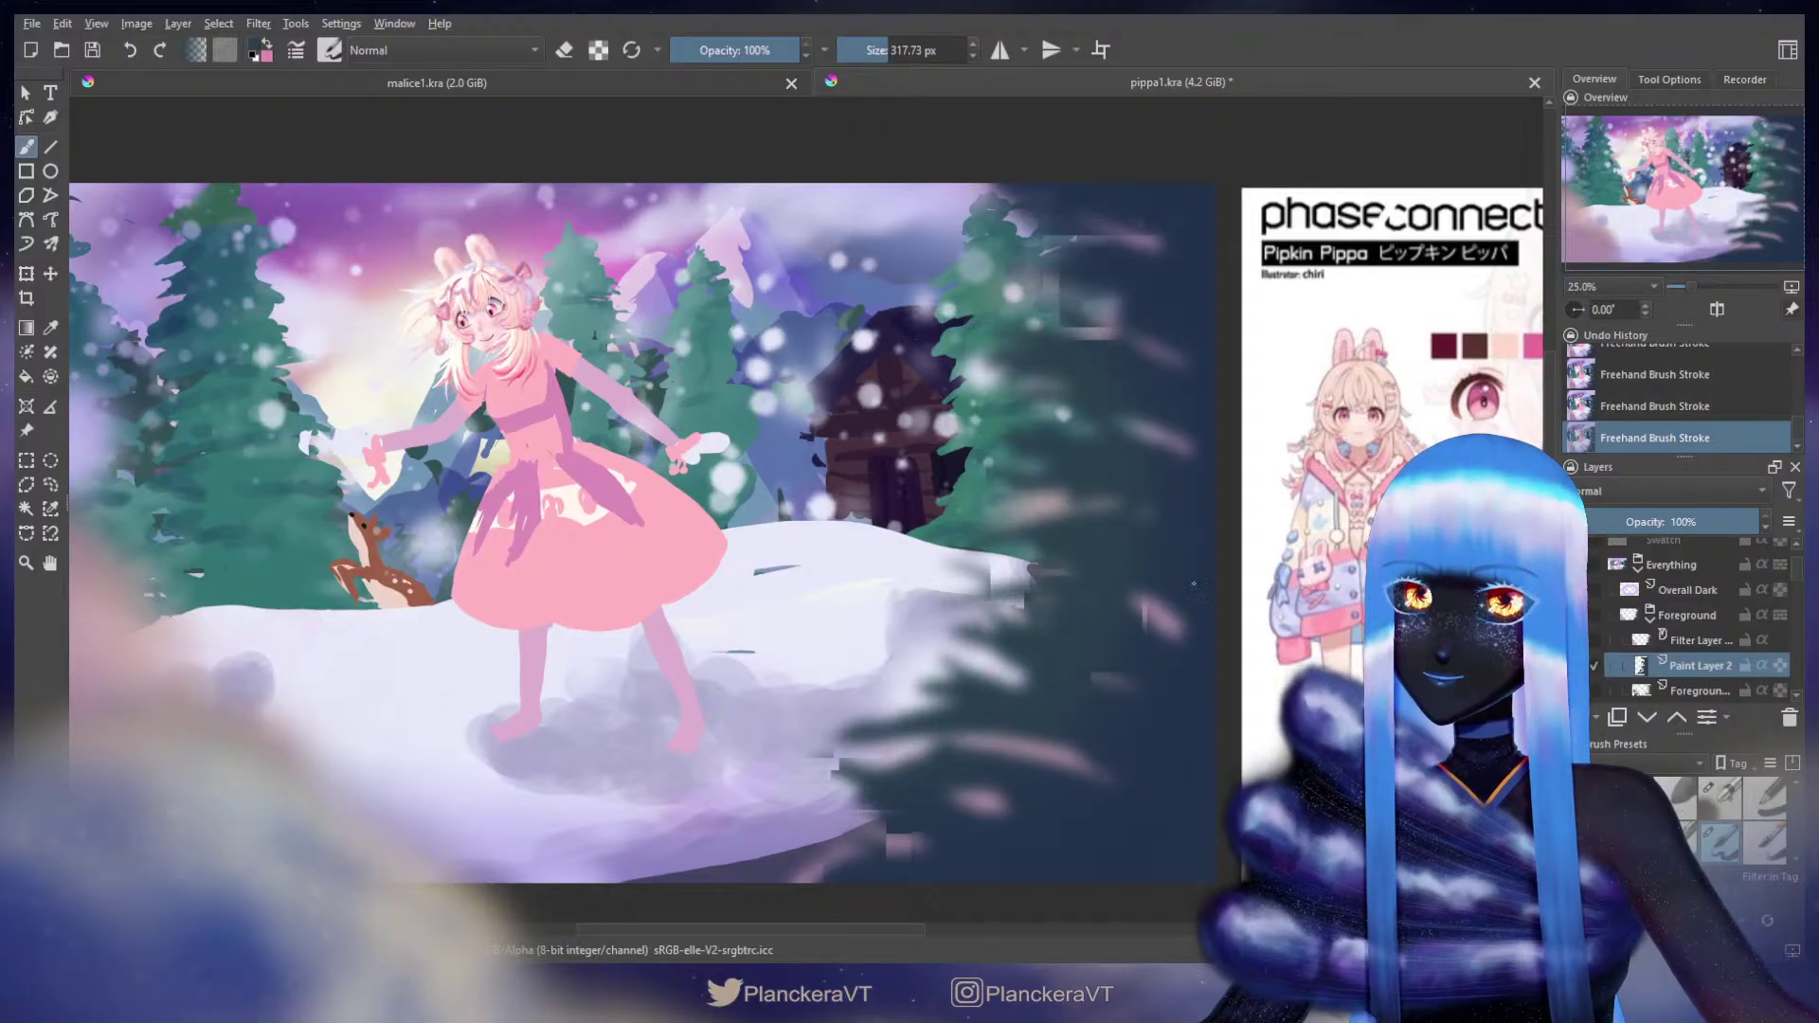
{"action": "mouse_move", "coordinate": [638, 600]}
{"action": "left_mouse_down"}
{"action": "mouse_move", "coordinate": [699, 580]}
{"action": "mouse_move", "coordinate": [1193, 552]}
{"action": "mouse_move", "coordinate": [1131, 549]}
{"action": "left_mouse_up"}
{"action": "mouse_move", "coordinate": [562, 730]}
{"action": "left_mouse_down"}
{"action": "mouse_move", "coordinate": [552, 659]}
{"action": "mouse_move", "coordinate": [633, 795]}
{"action": "mouse_move", "coordinate": [636, 825]}
{"action": "mouse_move", "coordinate": [613, 829]}
{"action": "mouse_move", "coordinate": [627, 780]}
{"action": "mouse_move", "coordinate": [677, 805]}
{"action": "left_mouse_up"}
{"action": "mouse_move", "coordinate": [885, 840]}
{"action": "left_mouse_down"}
{"action": "mouse_move", "coordinate": [697, 813]}
{"action": "mouse_move", "coordinate": [757, 840]}
{"action": "mouse_move", "coordinate": [828, 829]}
{"action": "mouse_move", "coordinate": [693, 810]}
{"action": "mouse_move", "coordinate": [854, 785]}
{"action": "mouse_move", "coordinate": [692, 793]}
{"action": "mouse_move", "coordinate": [806, 734]}
{"action": "left_mouse_up"}
{"action": "left_click_drag", "start_coordinate": [689, 781], "coordinate": [751, 748]}
{"action": "mouse_move", "coordinate": [618, 739]}
{"action": "left_mouse_down"}
{"action": "mouse_move", "coordinate": [611, 710]}
{"action": "mouse_move", "coordinate": [797, 693]}
{"action": "left_mouse_up"}
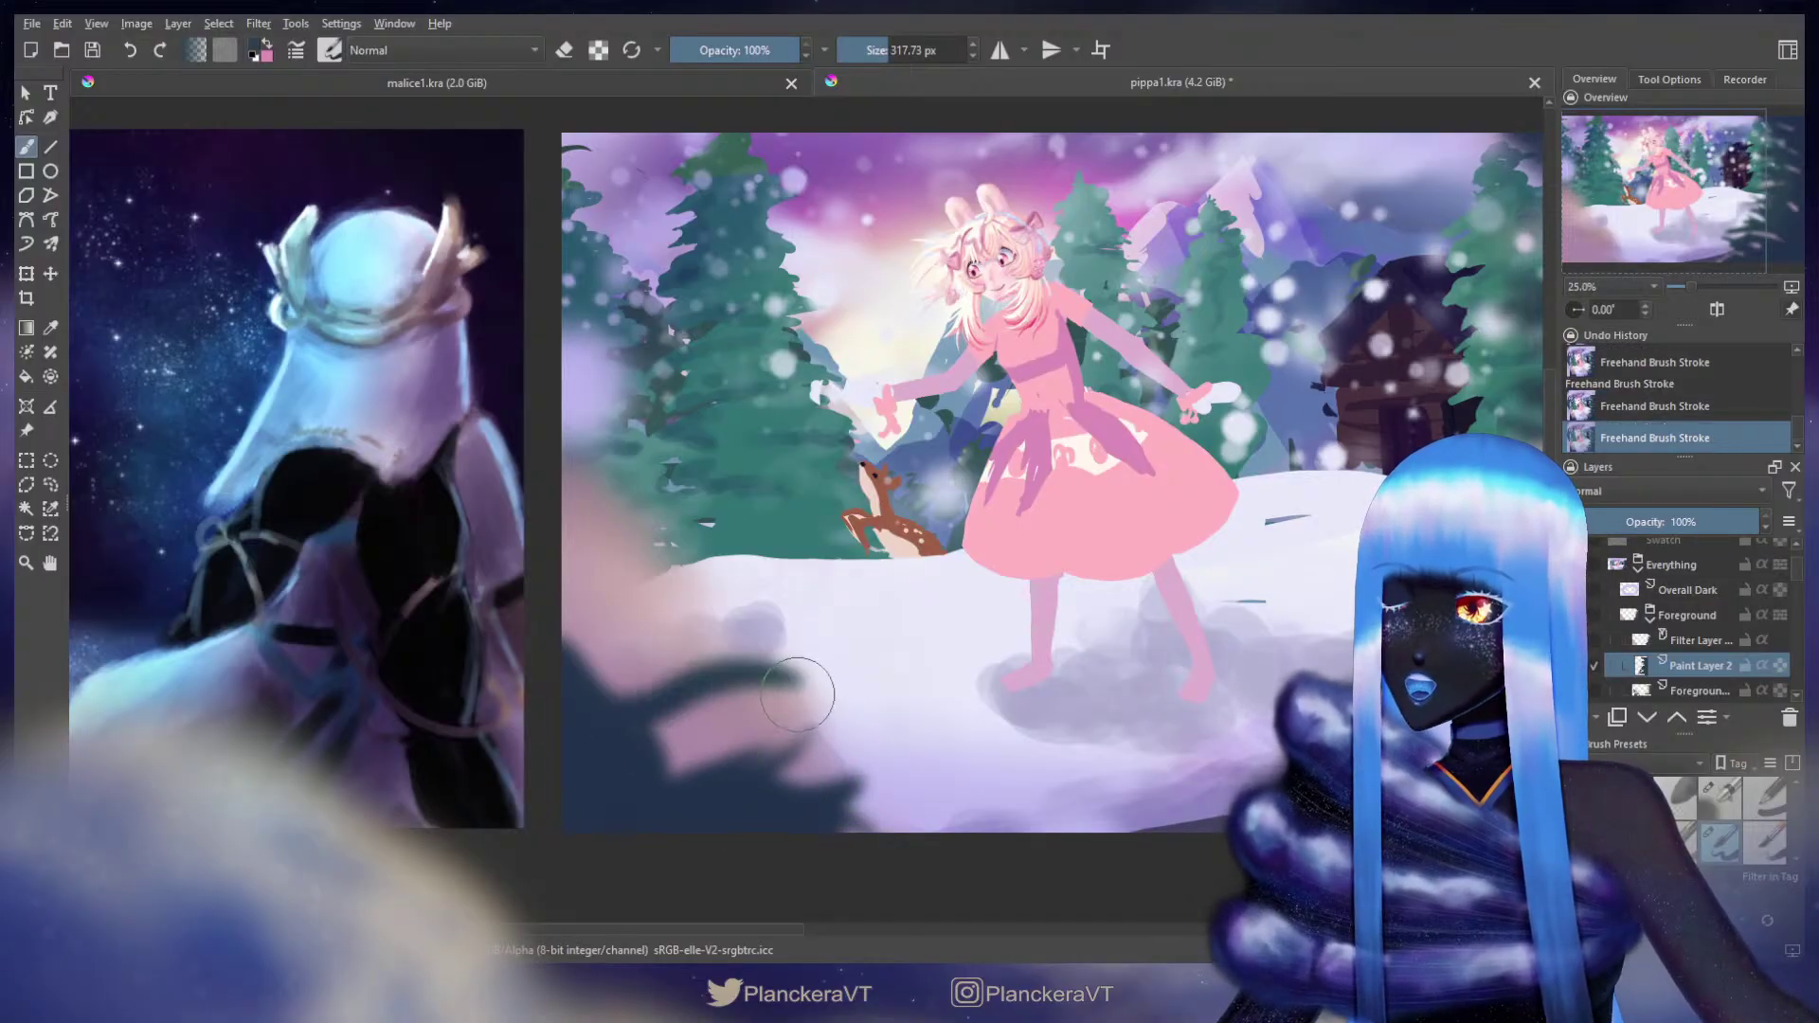
{"action": "left_click", "coordinate": [612, 716]}
{"action": "key", "text": "ctrl+z"}
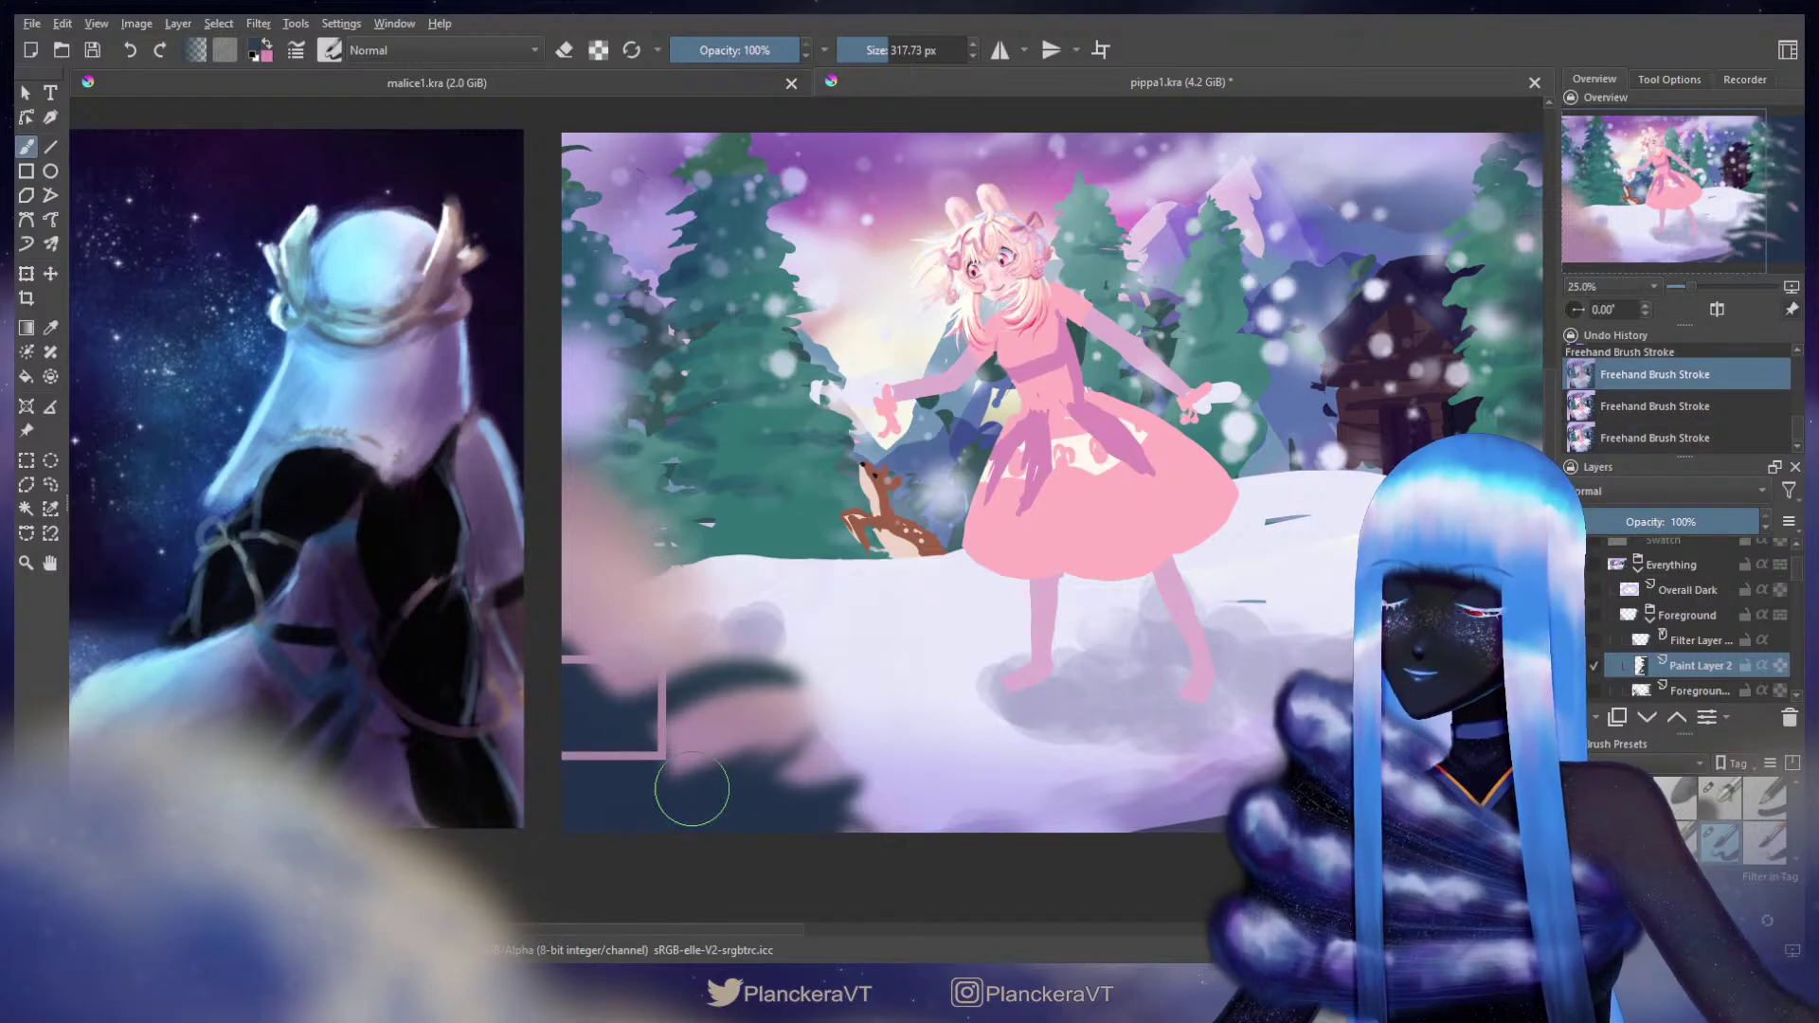
{"action": "key", "text": "ctrl+z"}
Step: Paint dark blue branches upward over the pink area of the lower corner below the deer, at about 318 px
{"action": "left_click_drag", "start_coordinate": [766, 690], "coordinate": [646, 735]}
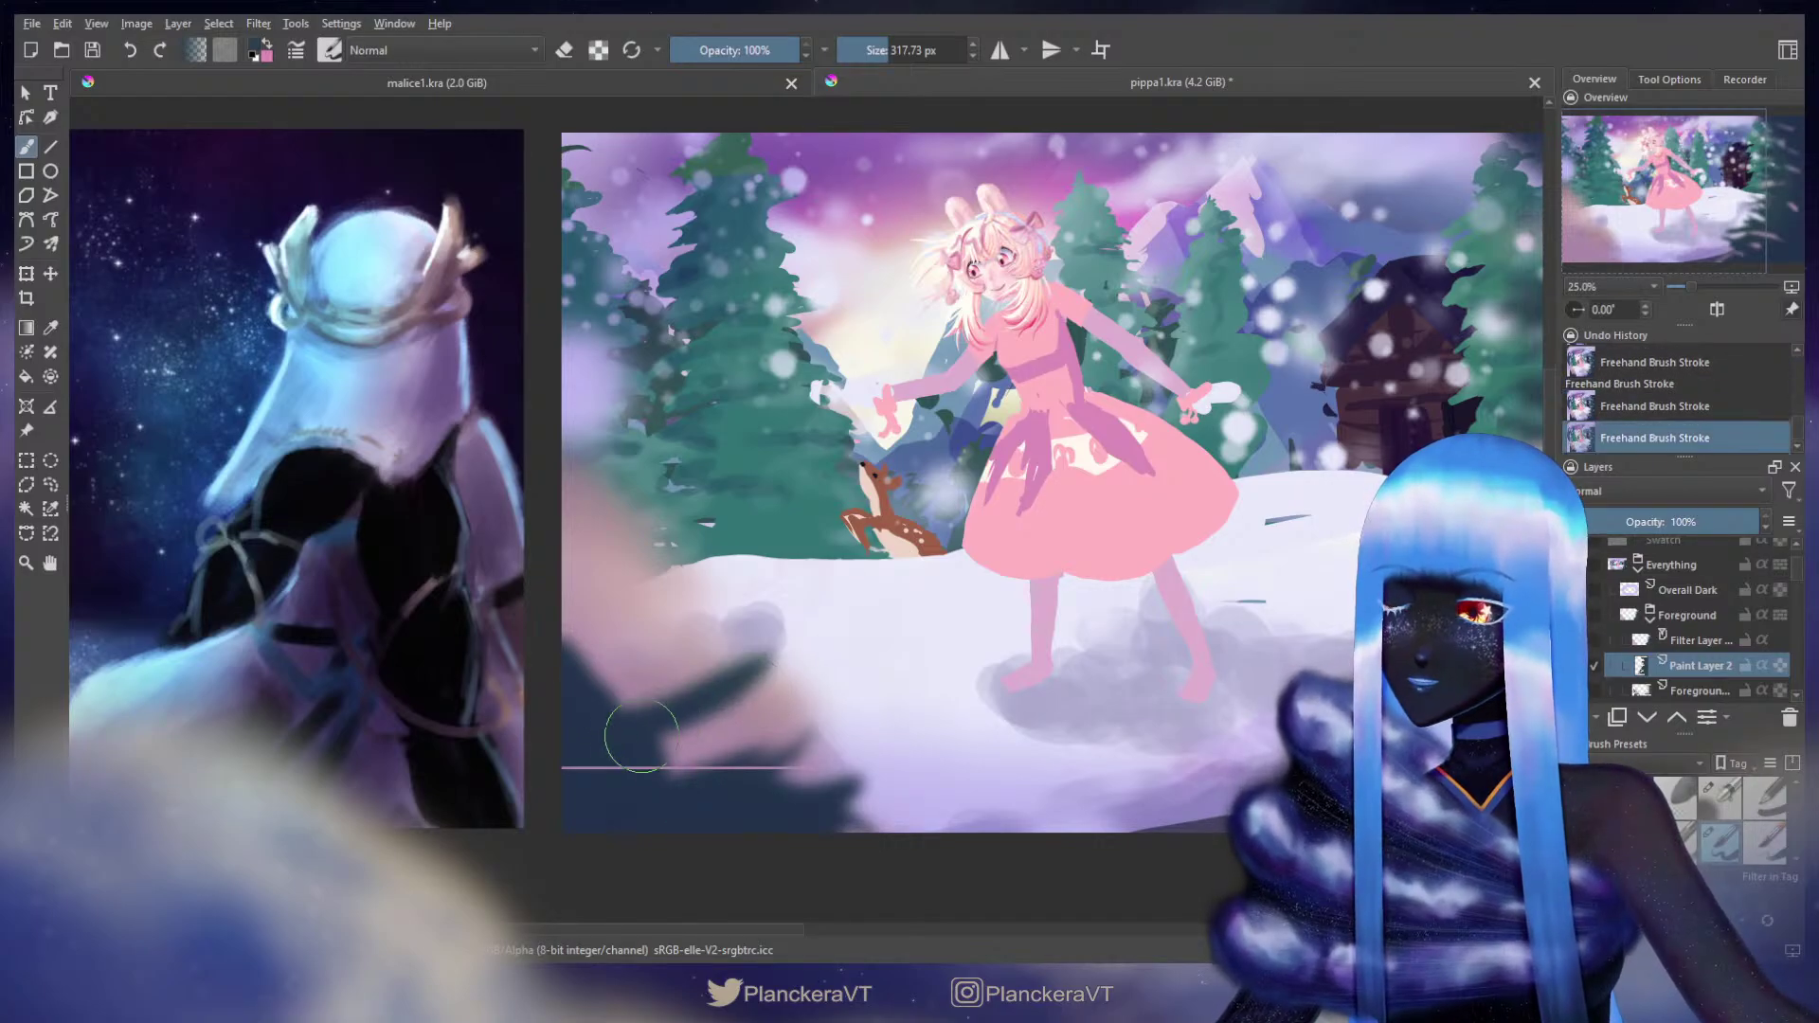
{"action": "left_click_drag", "start_coordinate": [794, 652], "coordinate": [674, 718]}
{"action": "mouse_move", "coordinate": [761, 633]}
{"action": "left_mouse_down"}
{"action": "mouse_move", "coordinate": [770, 649]}
{"action": "mouse_move", "coordinate": [737, 596]}
{"action": "left_mouse_up"}
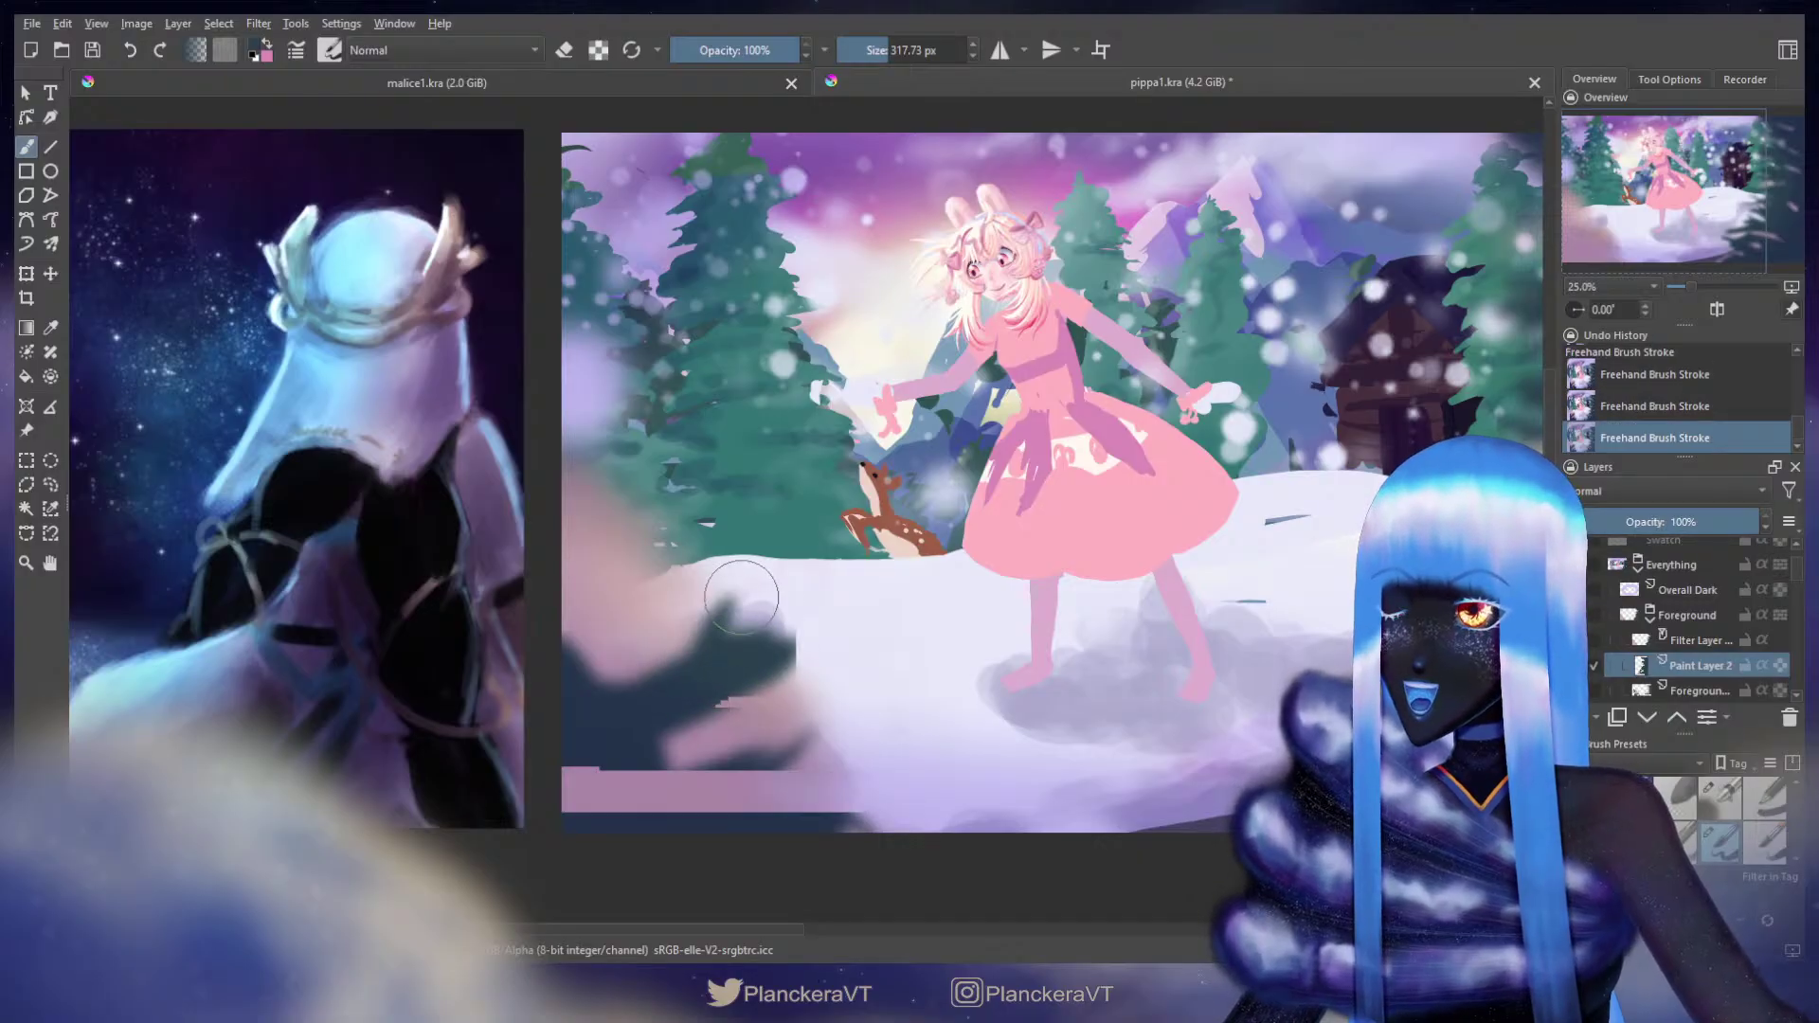
{"action": "mouse_move", "coordinate": [699, 701]}
{"action": "left_mouse_down"}
{"action": "mouse_move", "coordinate": [667, 744]}
{"action": "mouse_move", "coordinate": [626, 731]}
{"action": "mouse_move", "coordinate": [597, 671]}
{"action": "mouse_move", "coordinate": [704, 575]}
{"action": "left_mouse_up"}
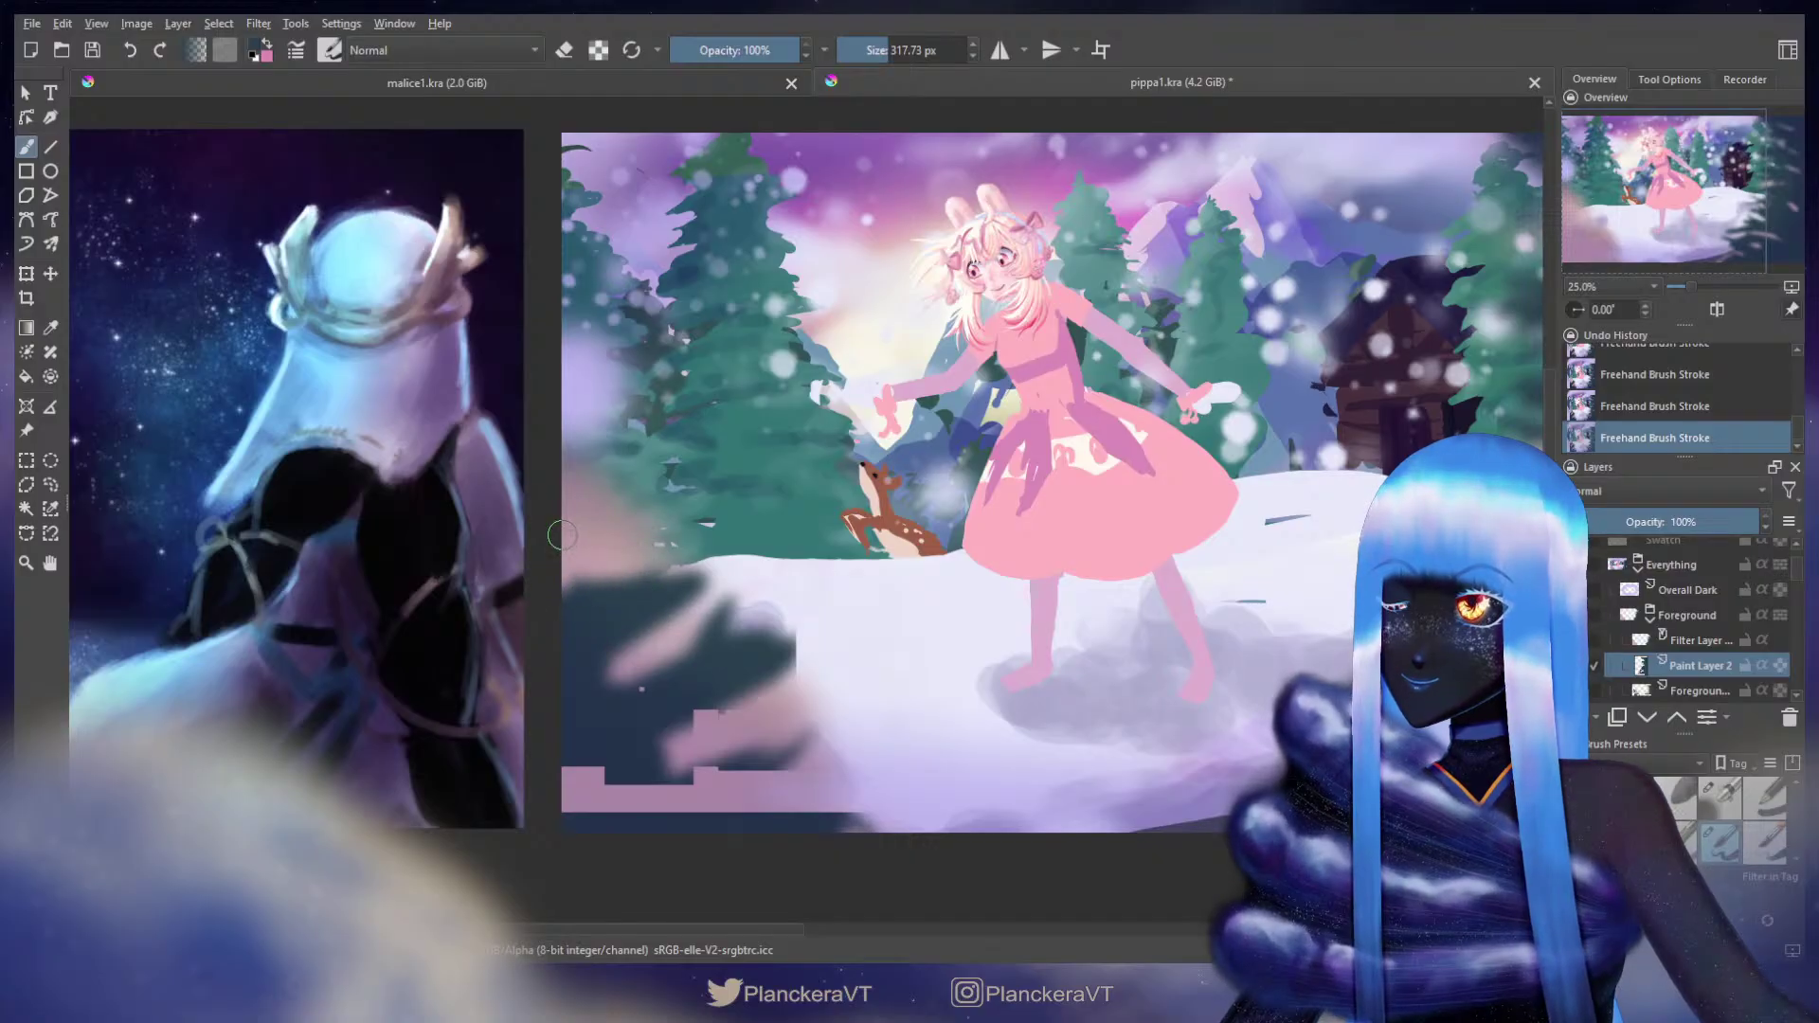
{"action": "left_click_drag", "start_coordinate": [562, 535], "coordinate": [645, 559]}
{"action": "mouse_move", "coordinate": [755, 510]}
{"action": "left_mouse_down"}
{"action": "mouse_move", "coordinate": [547, 512]}
{"action": "mouse_move", "coordinate": [752, 482]}
{"action": "left_mouse_up"}
Step: Compare the view with Paint Layer 2 hidden and restored, and cover the corner tree's remaining pink gaps in dark blue at about 245 to 281 px
{"action": "mouse_move", "coordinate": [668, 599]}
{"action": "left_mouse_down", "text": "shift"}
{"action": "mouse_move", "coordinate": [651, 599]}
{"action": "mouse_move", "coordinate": [709, 604]}
{"action": "left_mouse_up", "text": "shift"}
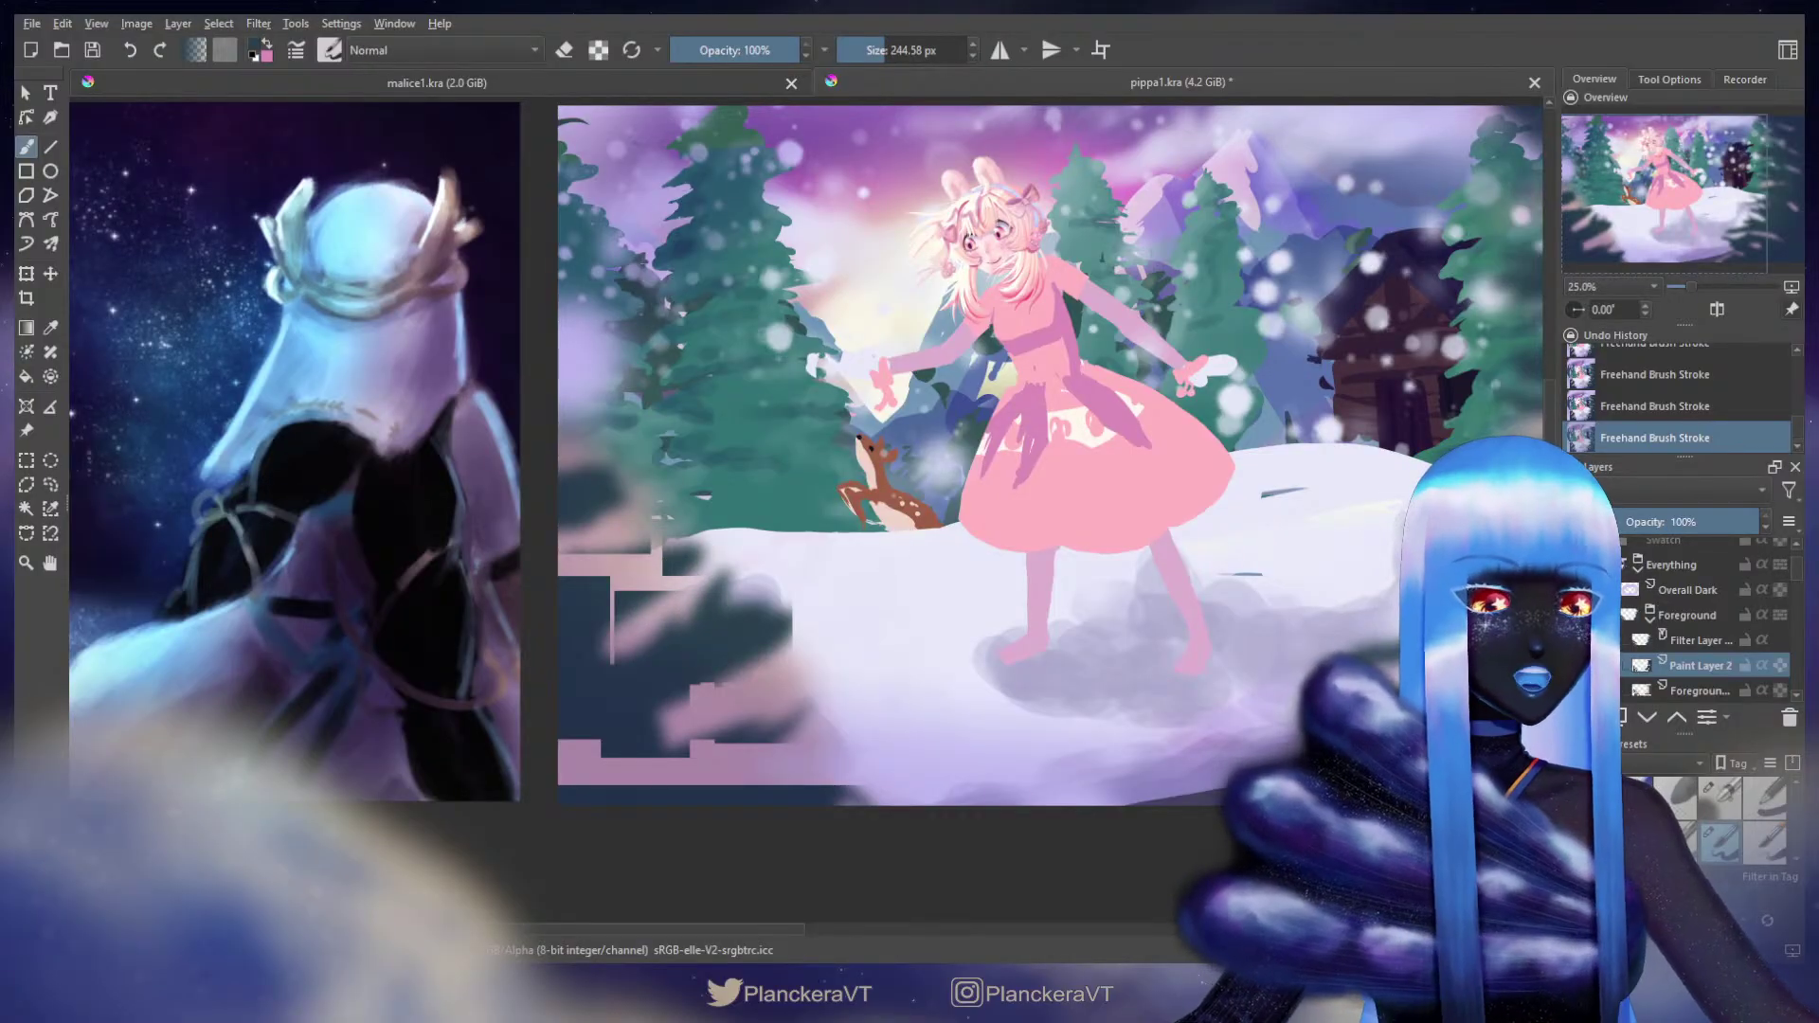
{"action": "left_click", "coordinate": [1639, 665]}
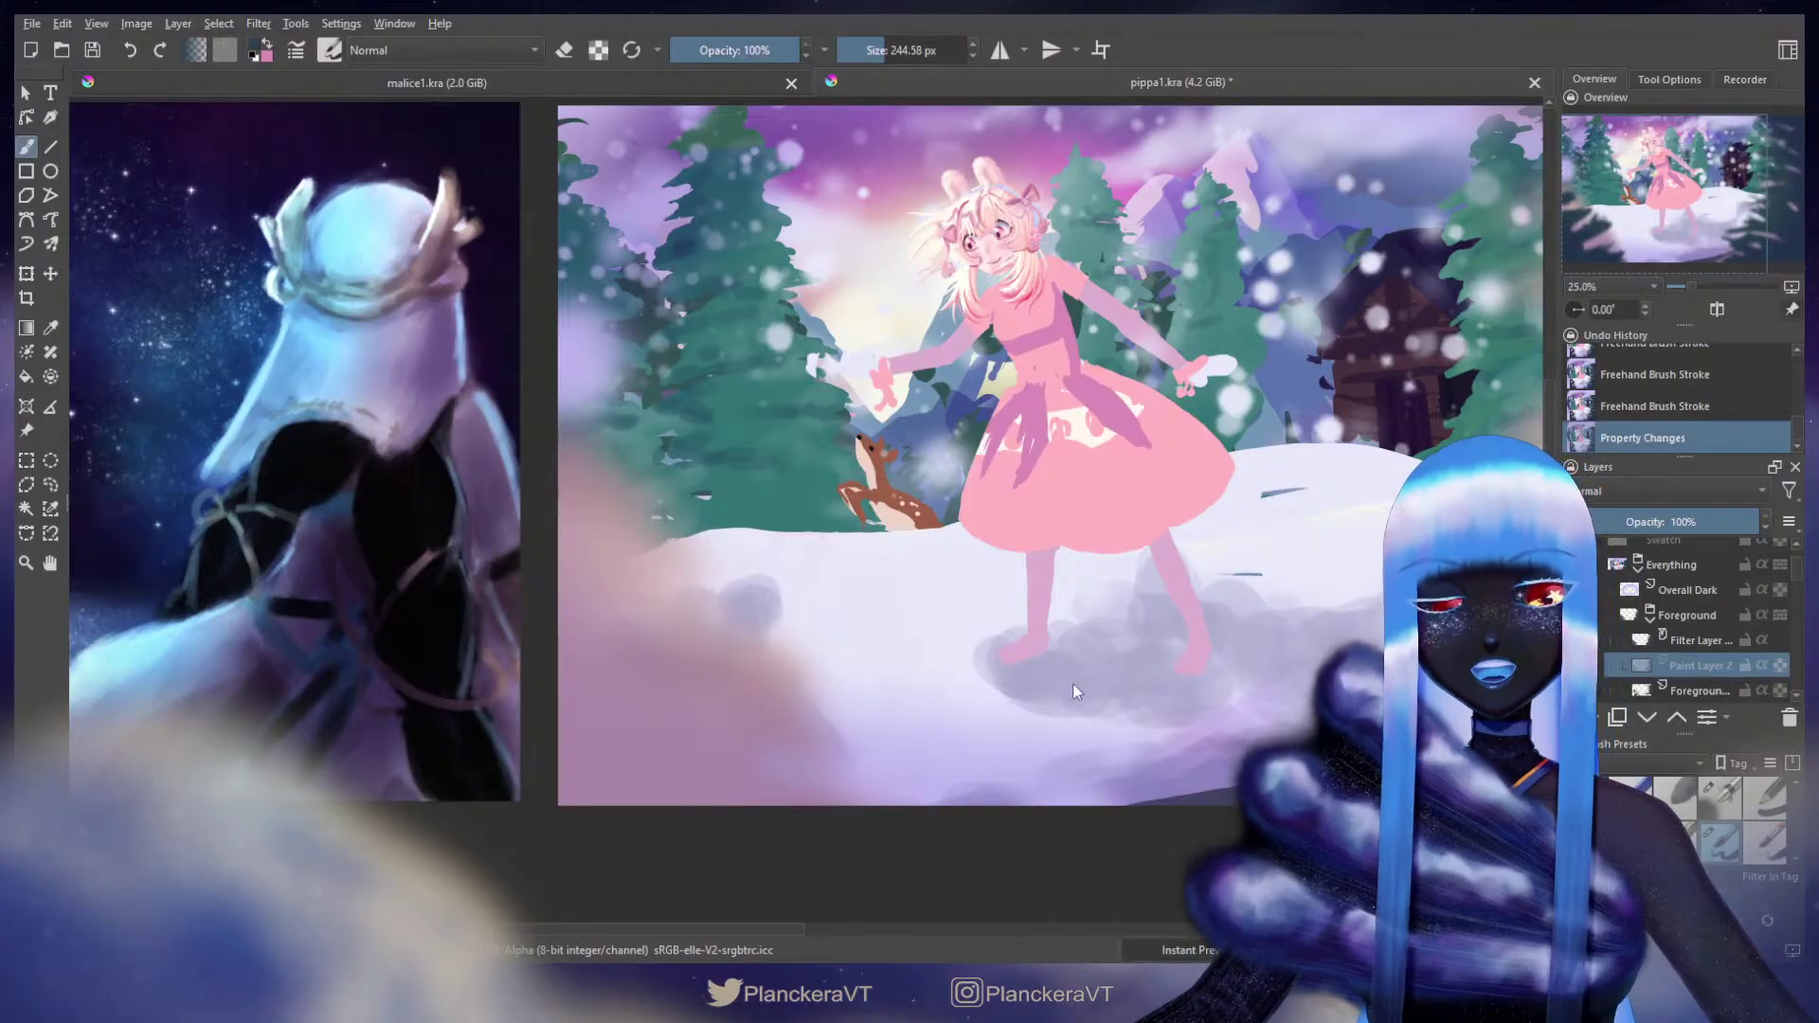
{"action": "key", "text": "ctrl+z"}
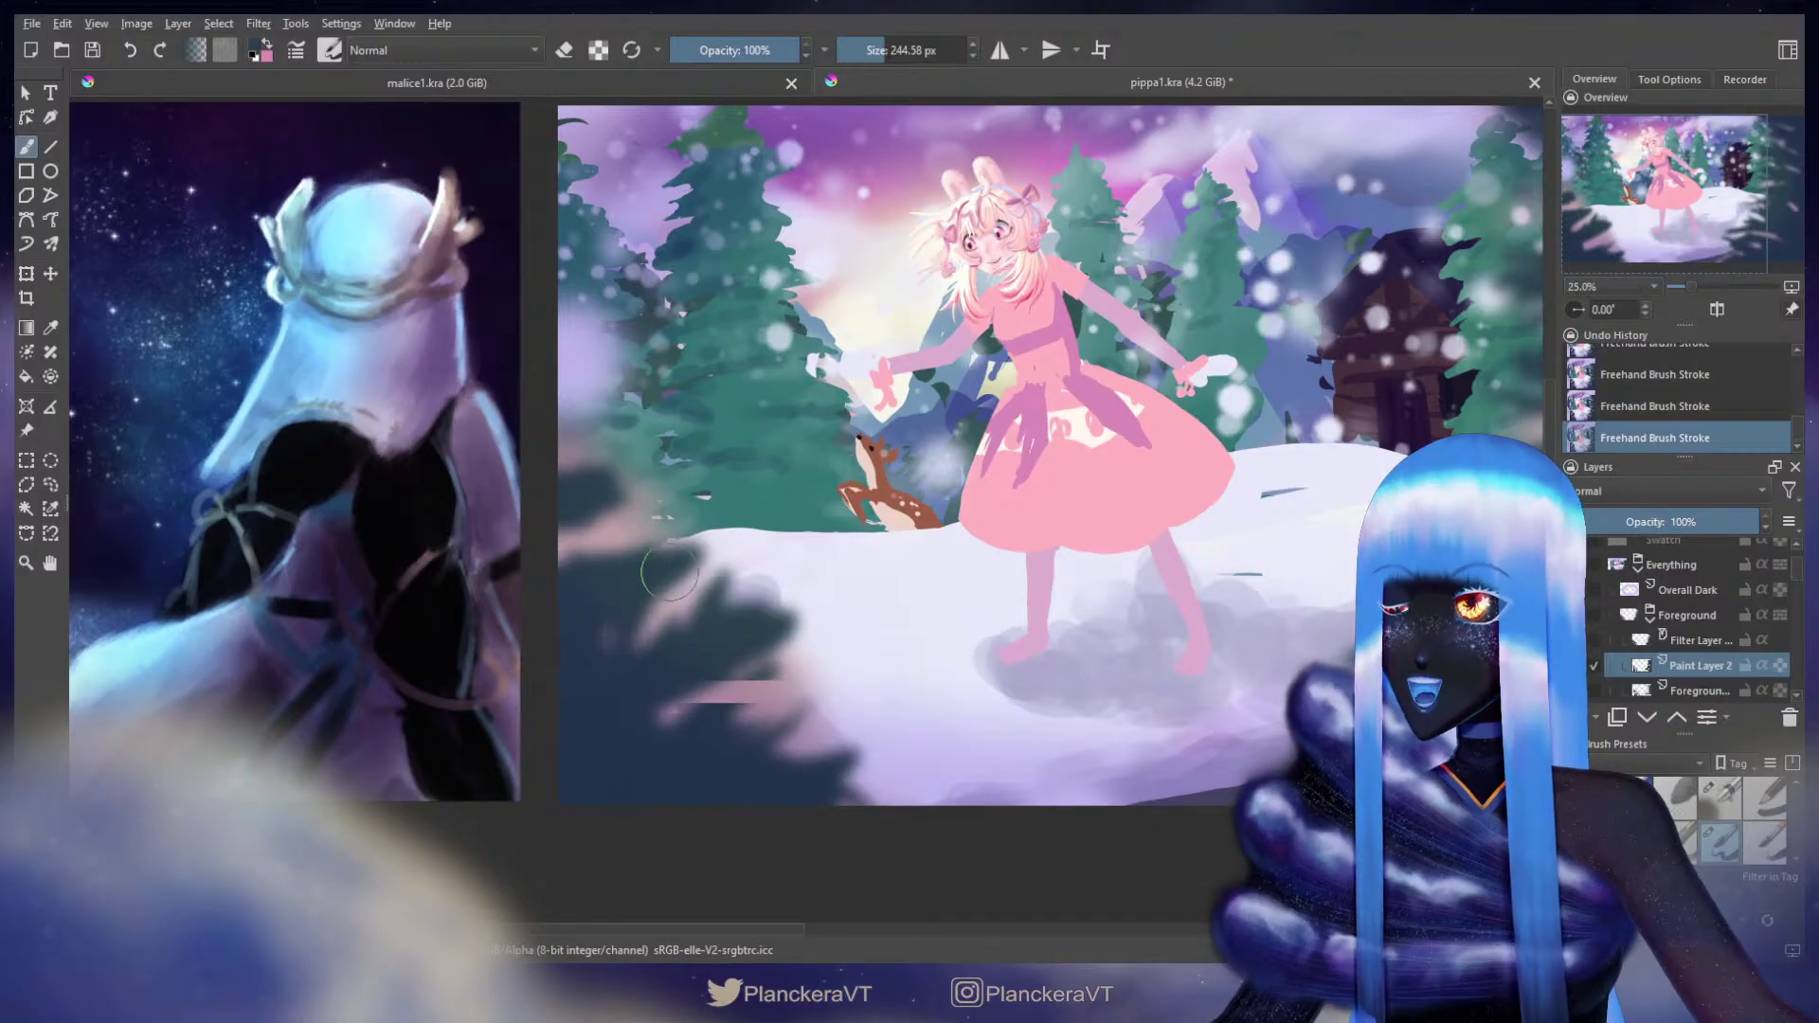
{"action": "mouse_move", "coordinate": [627, 659]}
{"action": "left_mouse_down"}
{"action": "mouse_move", "coordinate": [688, 580]}
{"action": "mouse_move", "coordinate": [640, 637]}
{"action": "left_mouse_up"}
{"action": "left_click_drag", "start_coordinate": [550, 576], "coordinate": [714, 680]}
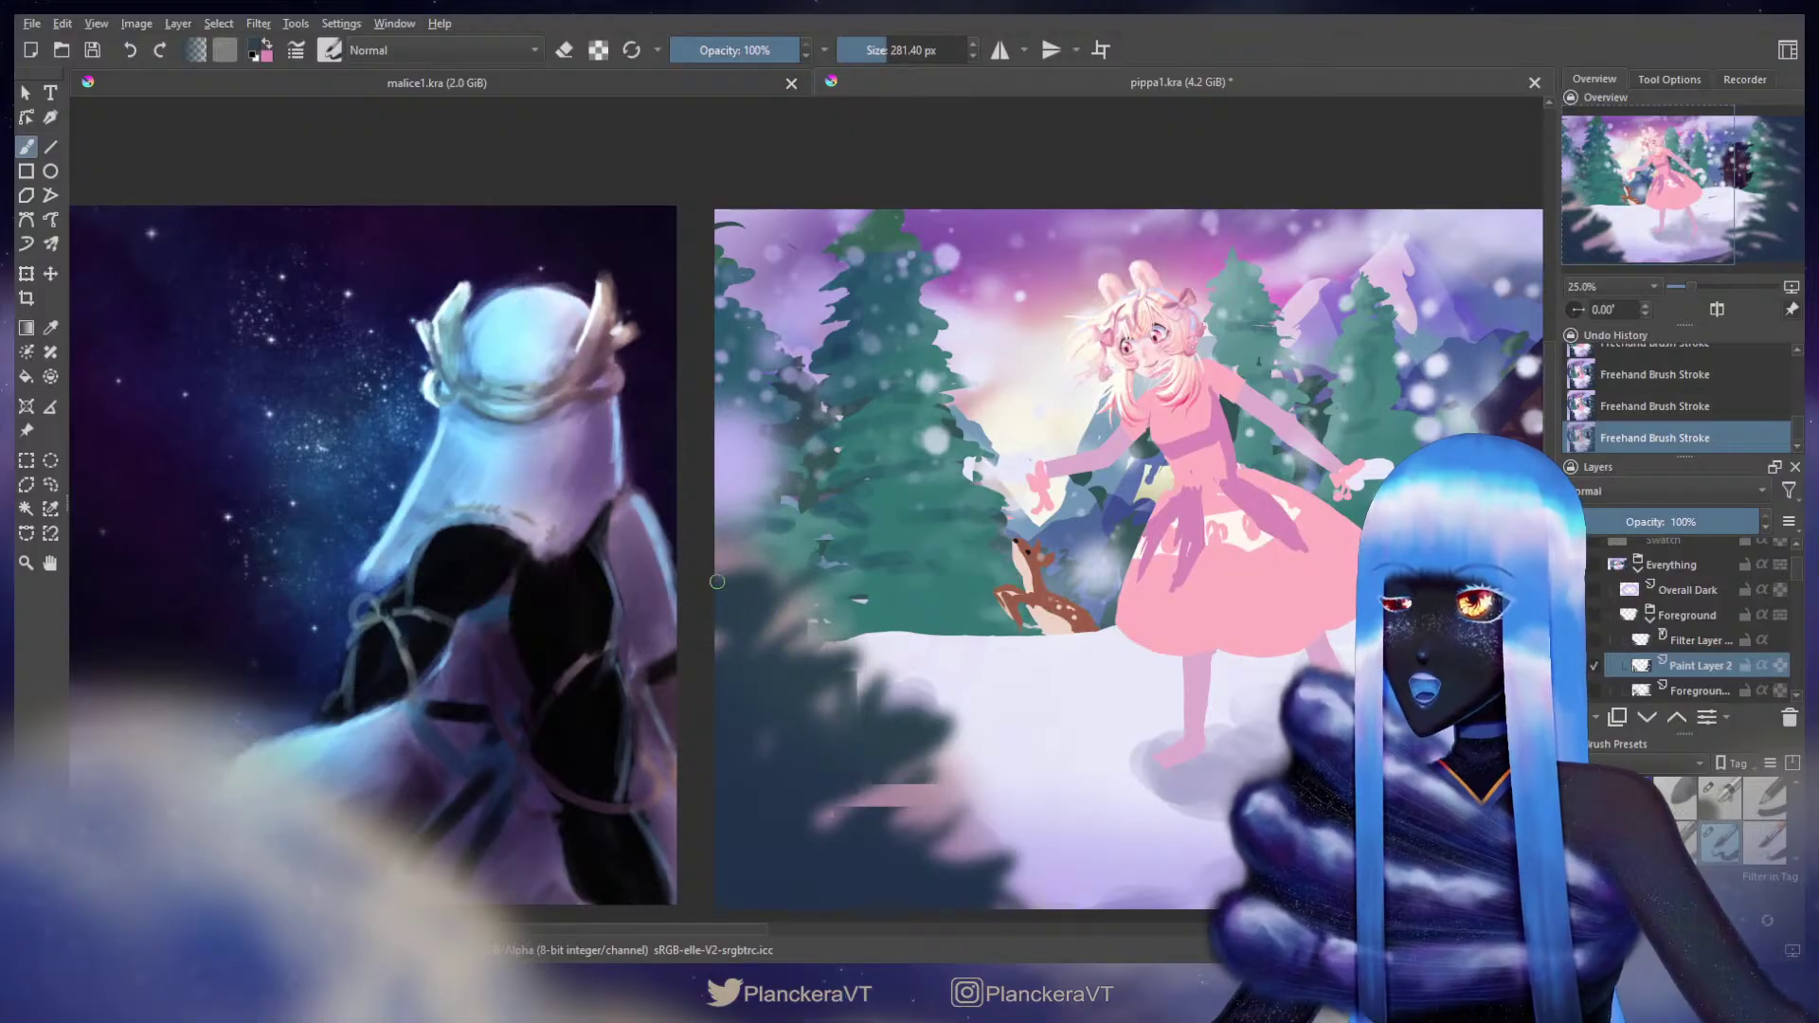
{"action": "left_click_drag", "start_coordinate": [1282, 642], "coordinate": [998, 615]}
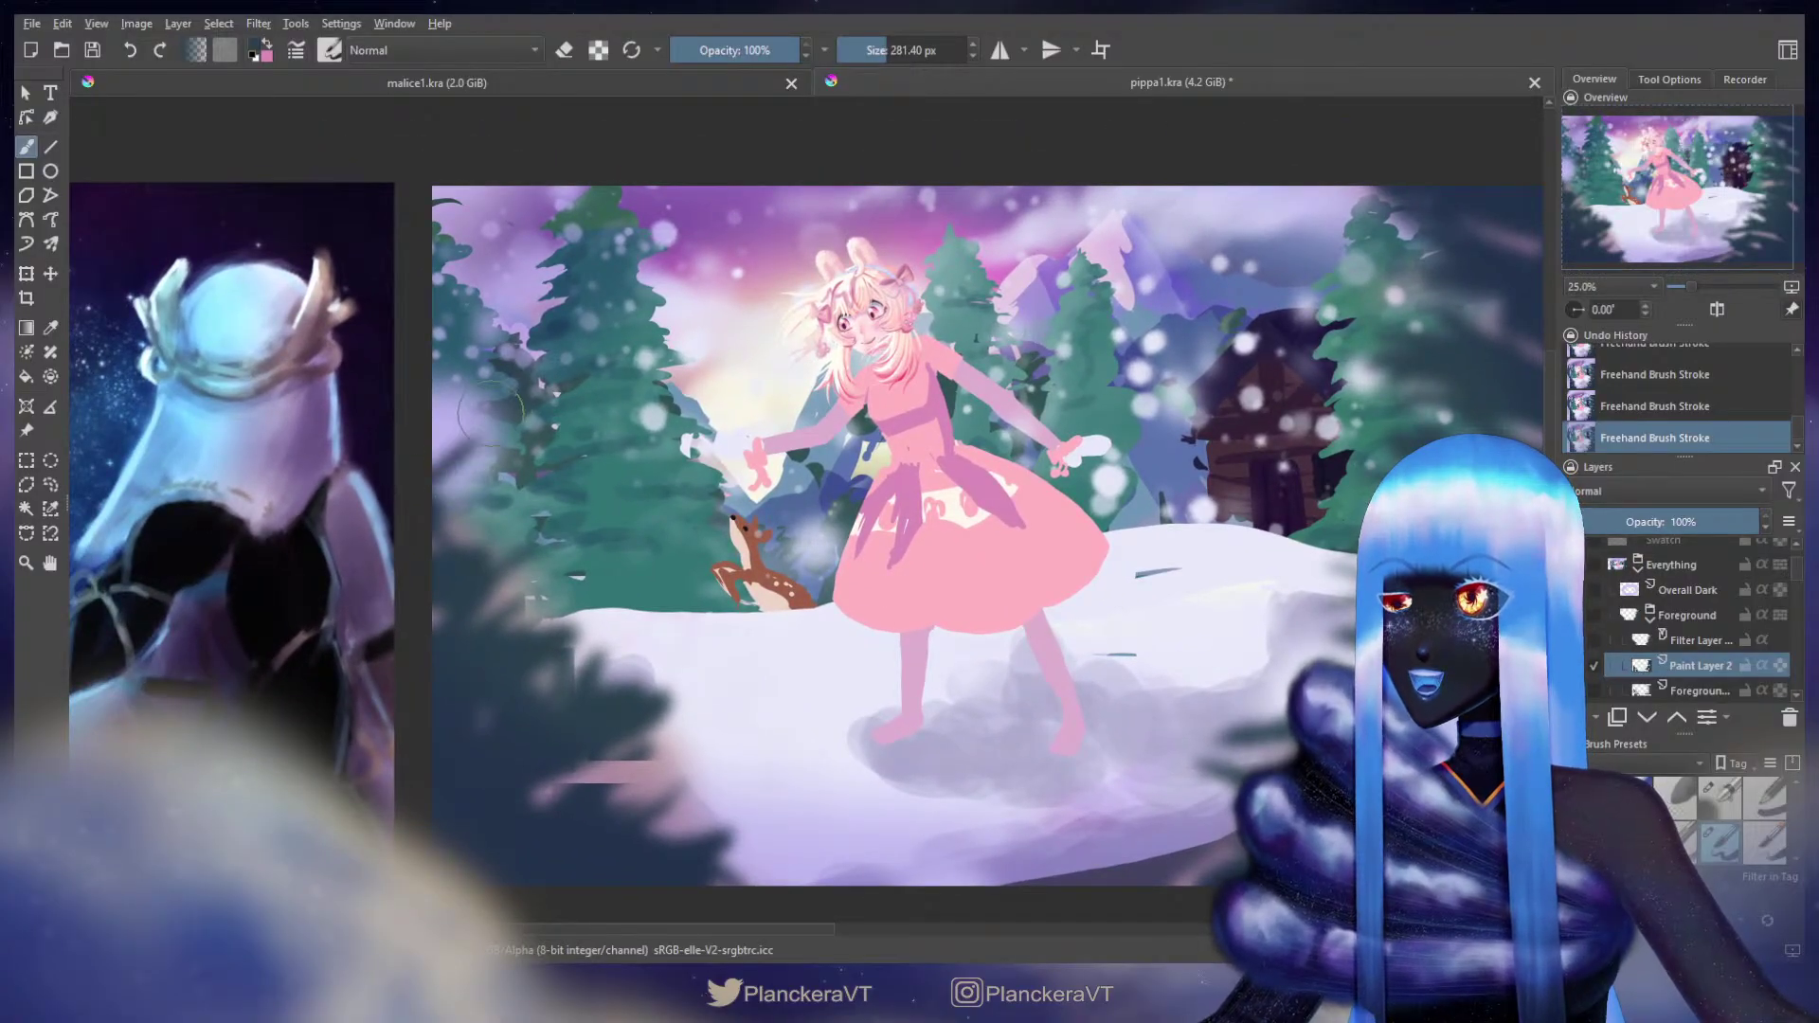
{"action": "key", "text": "ctrl+z"}
{"action": "key", "text": "ctrl+shift+z"}
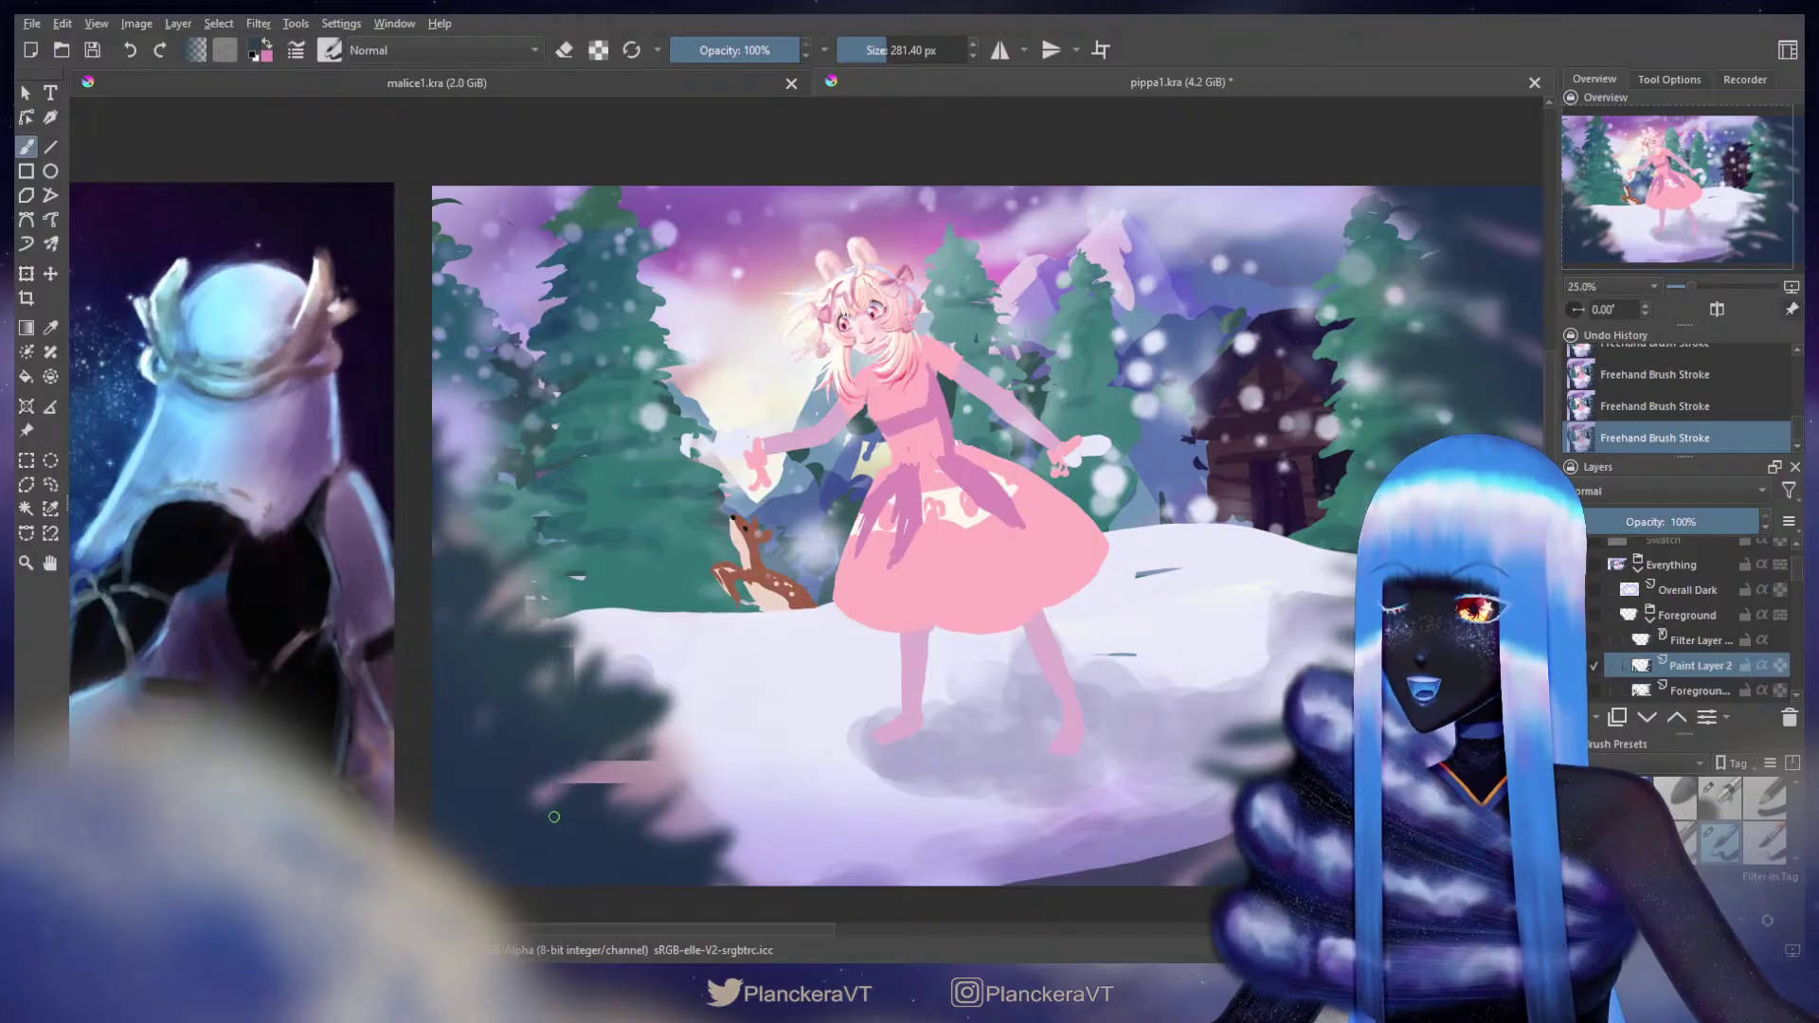
{"action": "left_click_drag", "start_coordinate": [646, 785], "coordinate": [836, 723]}
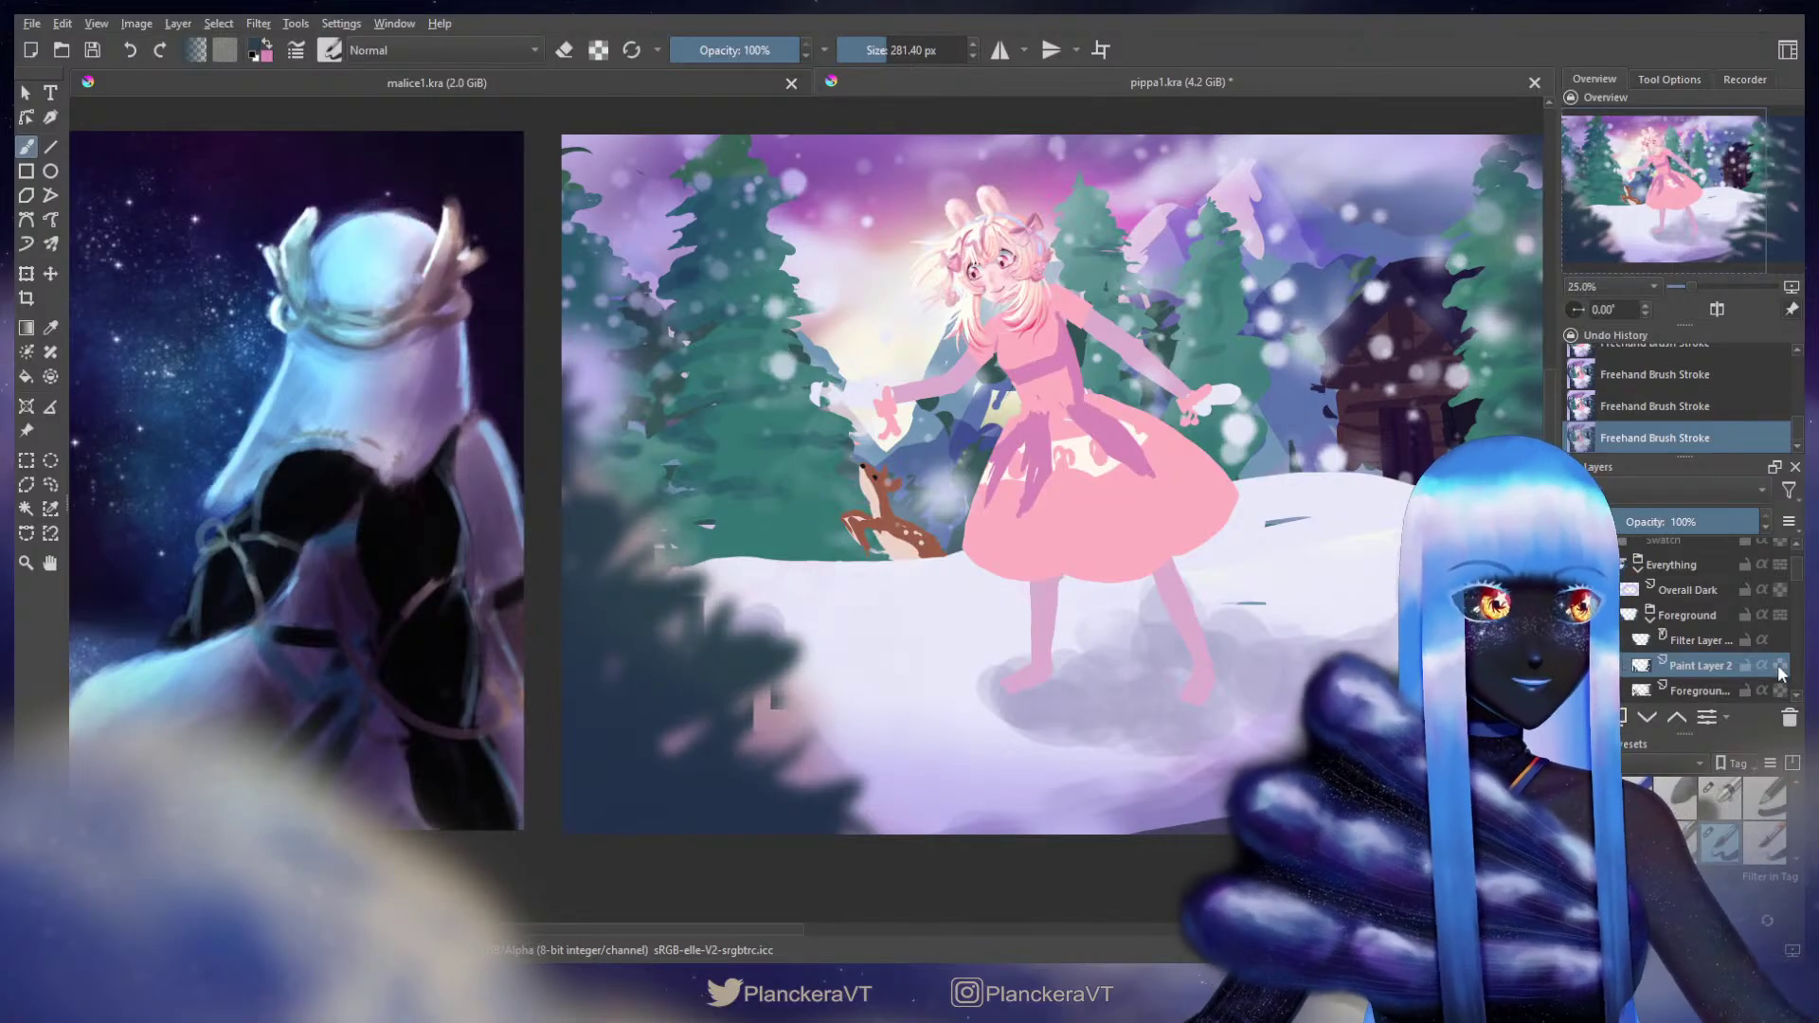
Step: Lock the transparency of Paint Layer 2 and select its opaque pixels
{"action": "left_click", "coordinate": [1780, 668]}
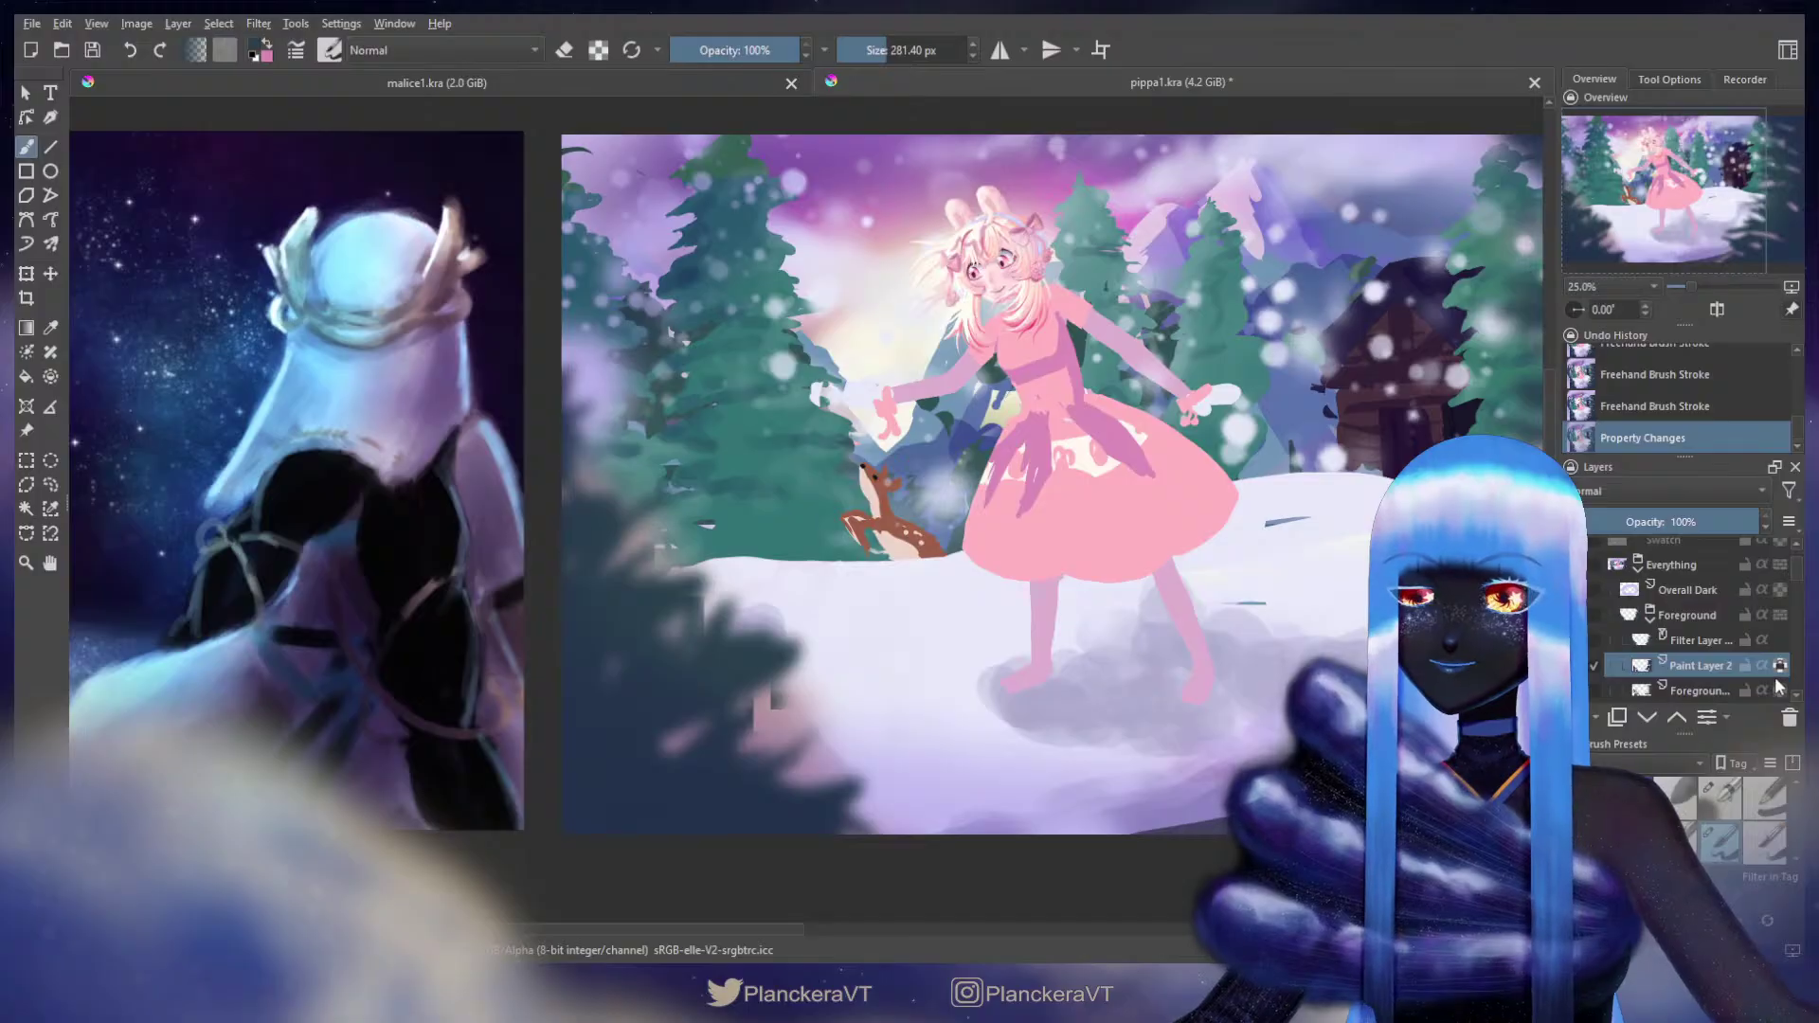
{"action": "scroll", "coordinate": [1702, 696], "scroll_direction": "up", "scroll_amount": 1}
{"action": "left_click", "coordinate": [1701, 695], "text": "ctrl"}
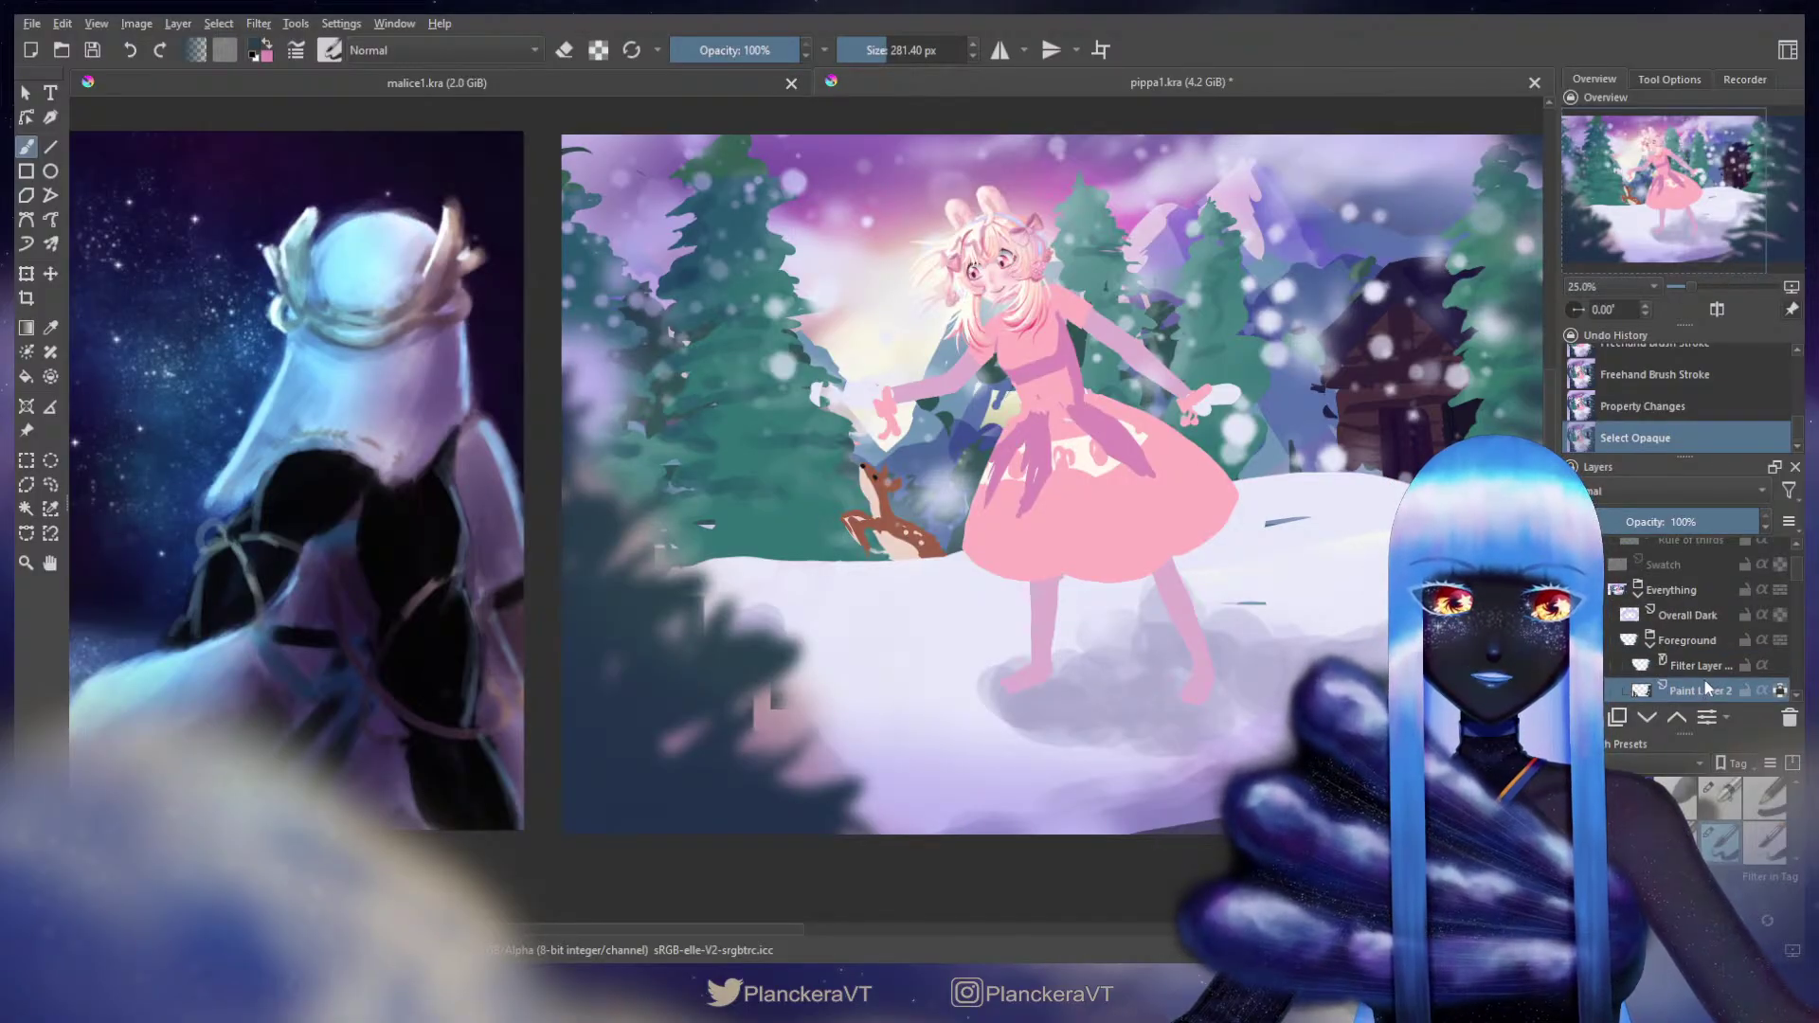
Step: Clear the selection and rename Paint Layer 2 to Foreground Trees, reusing the name of the layer beneath it
{"action": "scroll", "coordinate": [1797, 592], "scroll_direction": "down", "scroll_amount": 3}
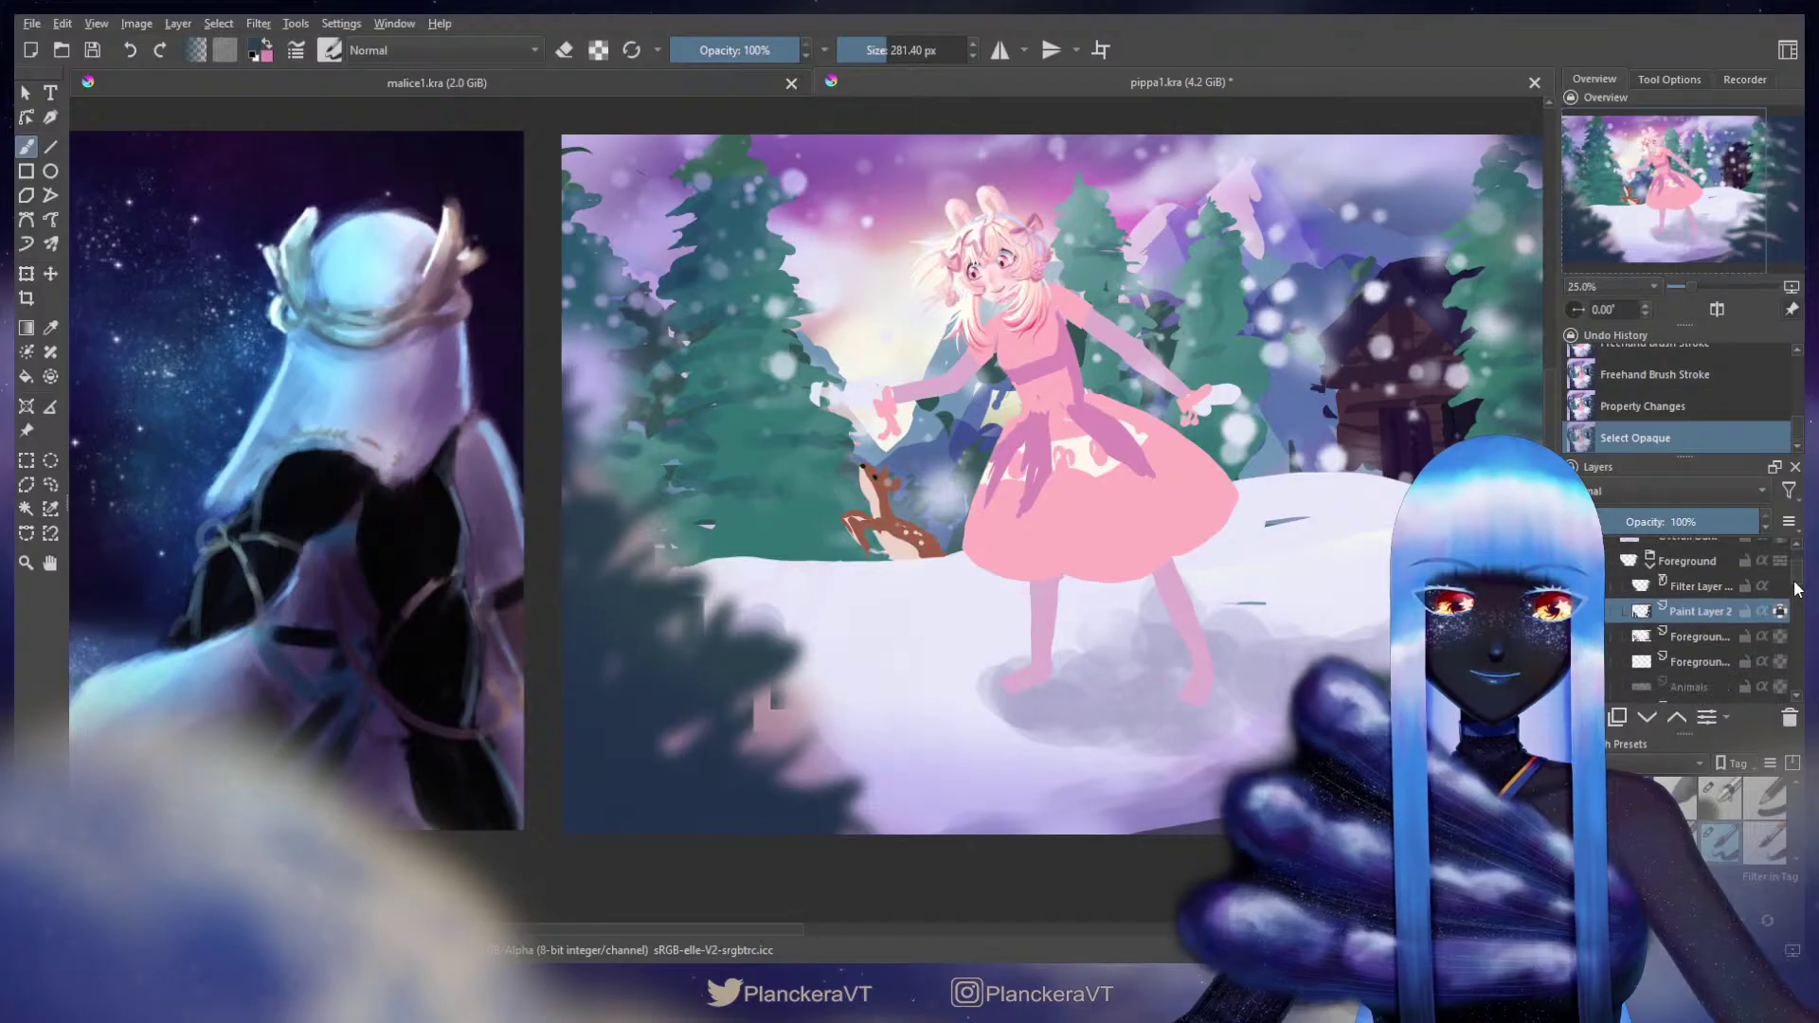
{"action": "double_click", "coordinate": [1717, 635]}
{"action": "key", "text": "ctrl+c"}
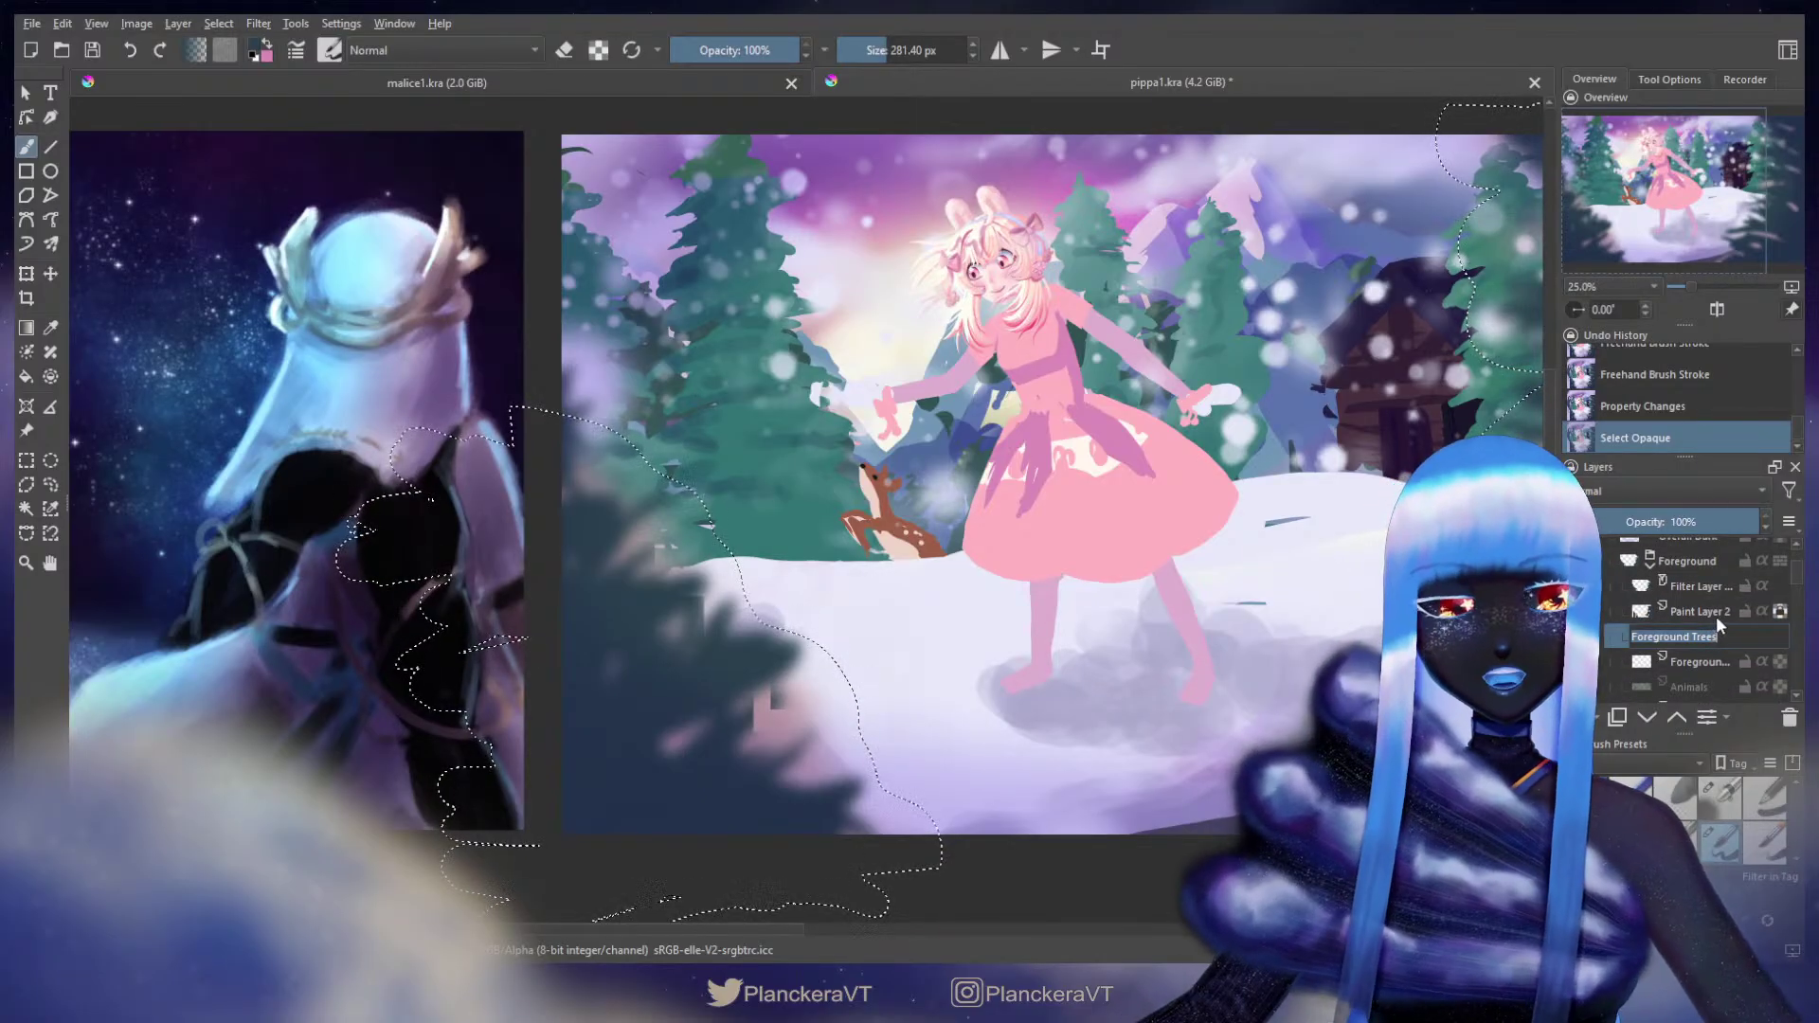
{"action": "key", "text": "Return"}
{"action": "key", "text": "ctrl+shift+a"}
{"action": "scroll", "coordinate": [1715, 617], "scroll_direction": "down", "scroll_amount": 1}
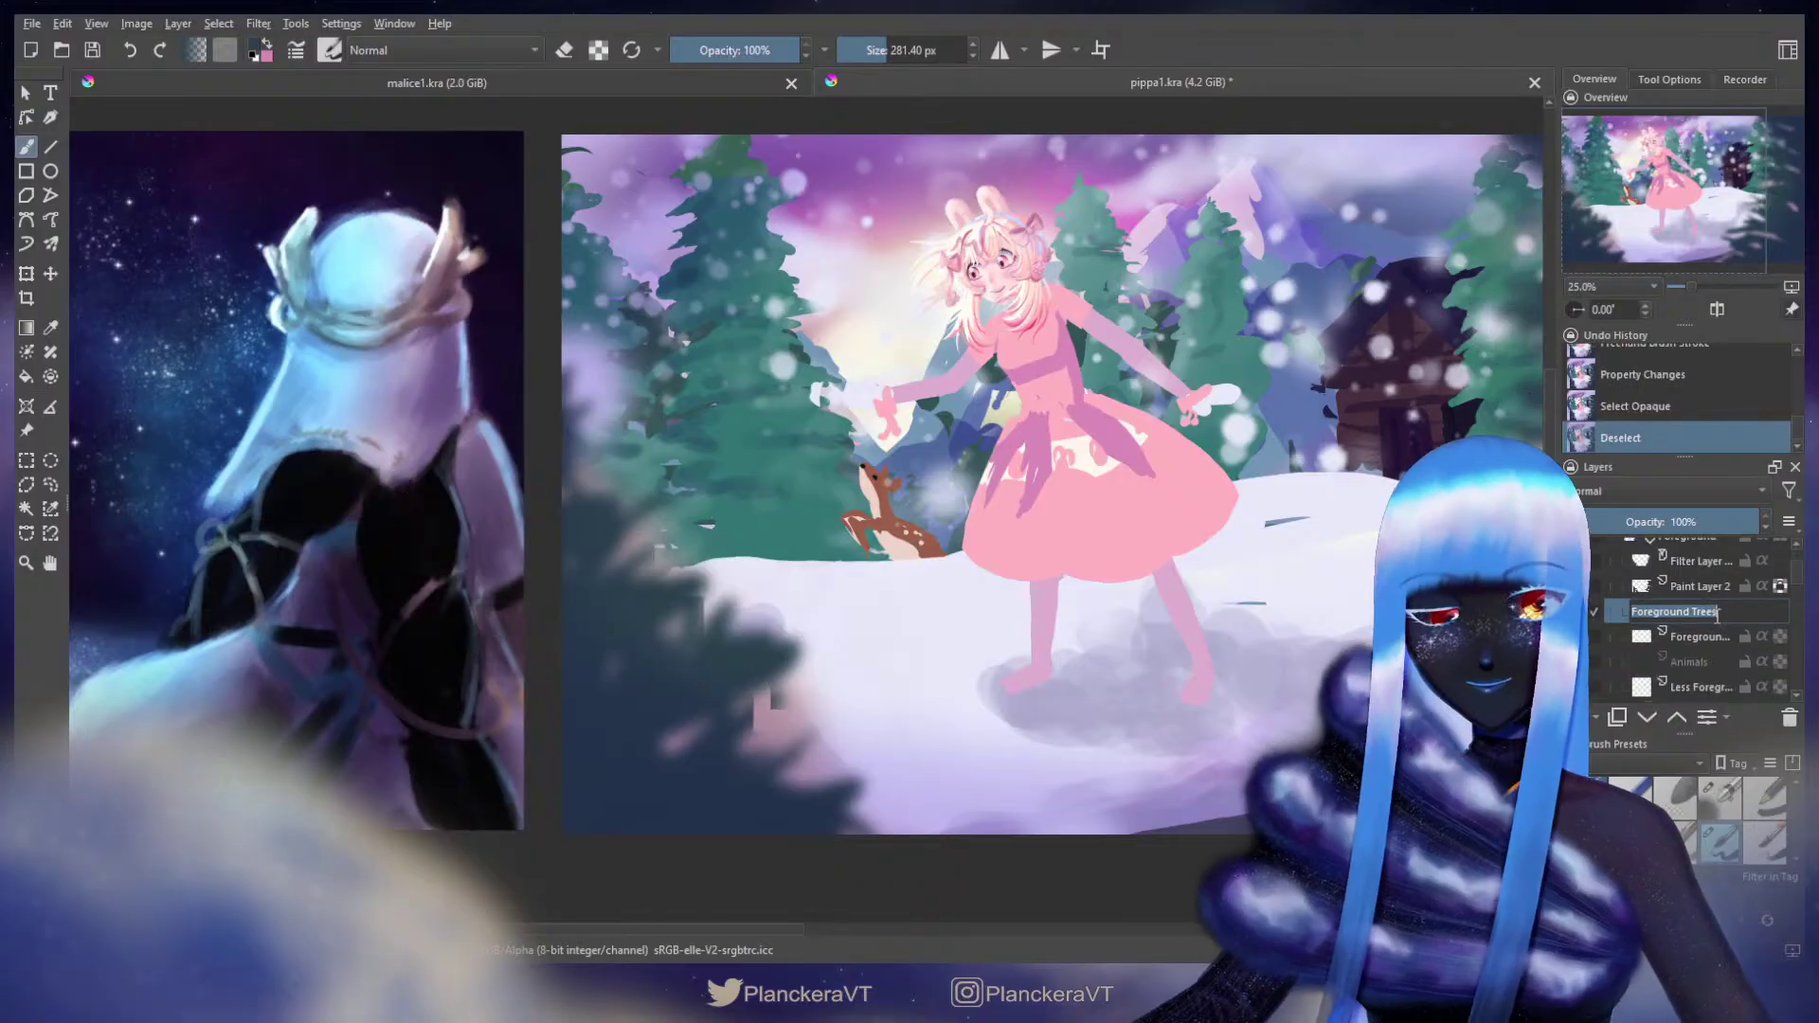
{"action": "left_click", "coordinate": [1712, 587]}
{"action": "double_click", "coordinate": [1712, 589]}
{"action": "key", "text": "ctrl+v"}
Step: Delete the old Foreground Trees layer and hide the foreground layer below it, returning to the renamed layer
{"action": "left_click", "coordinate": [1716, 612]}
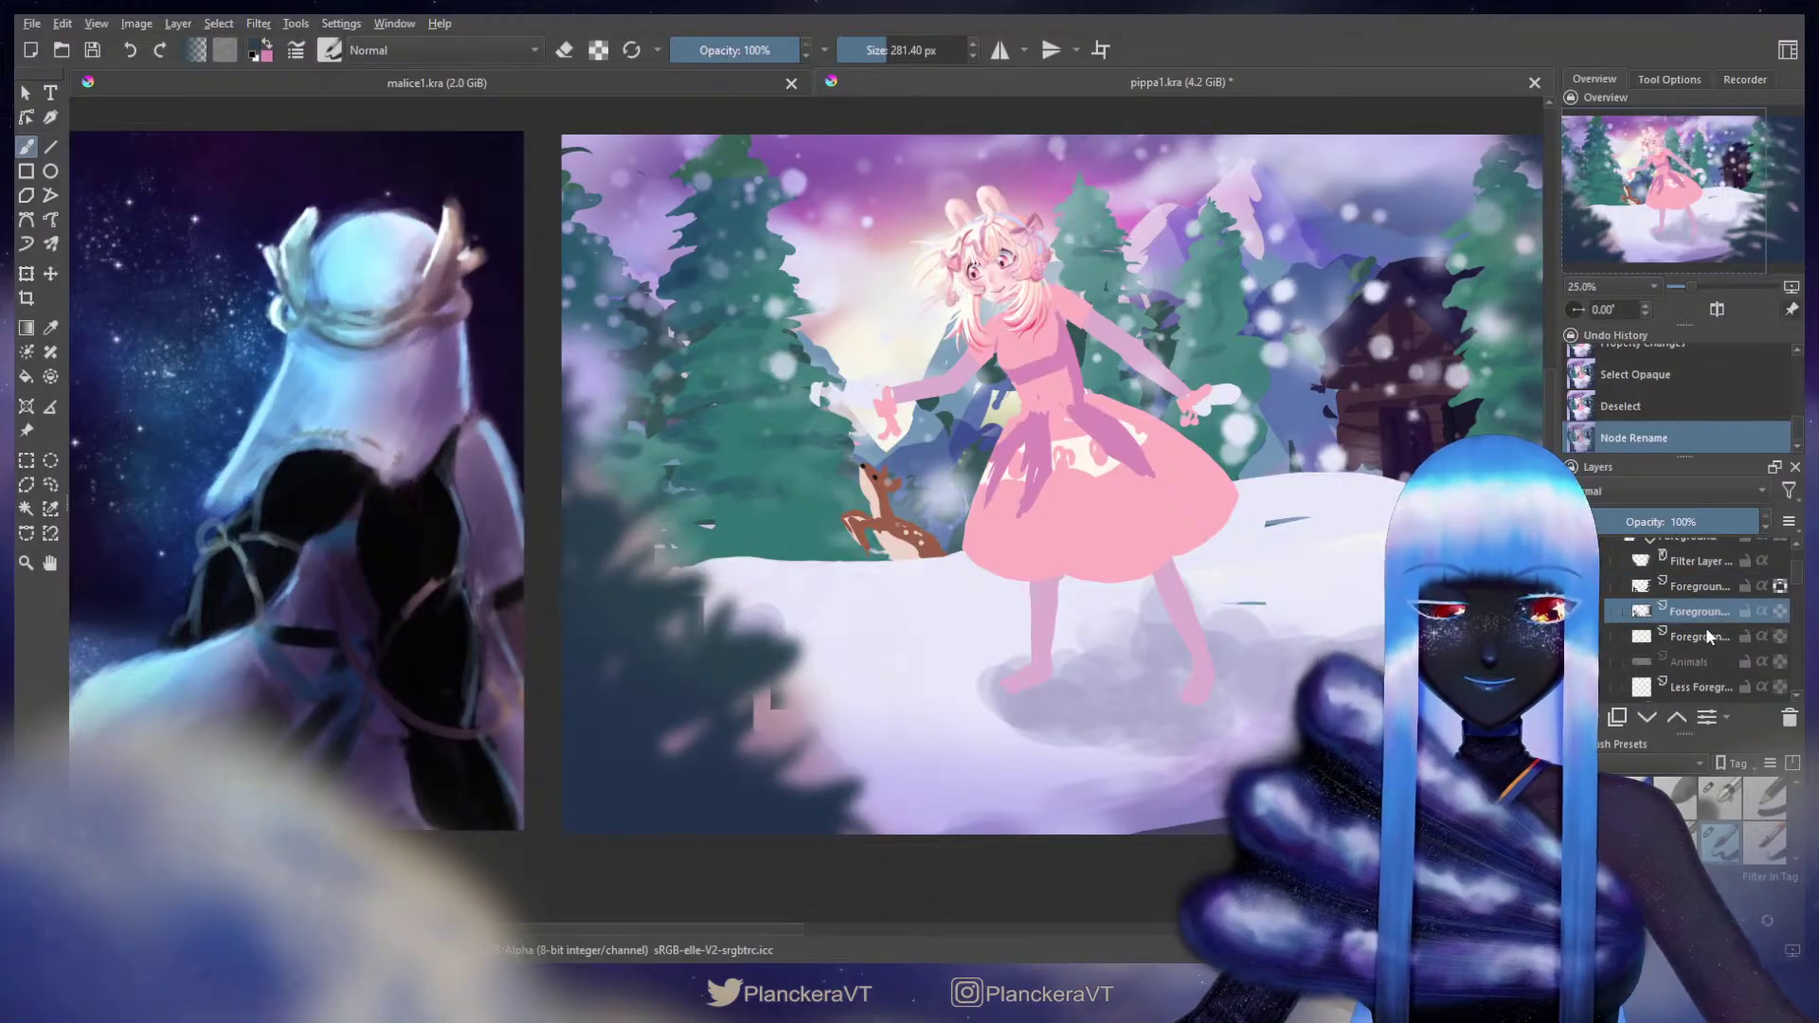
{"action": "key", "text": "shift+Delete"}
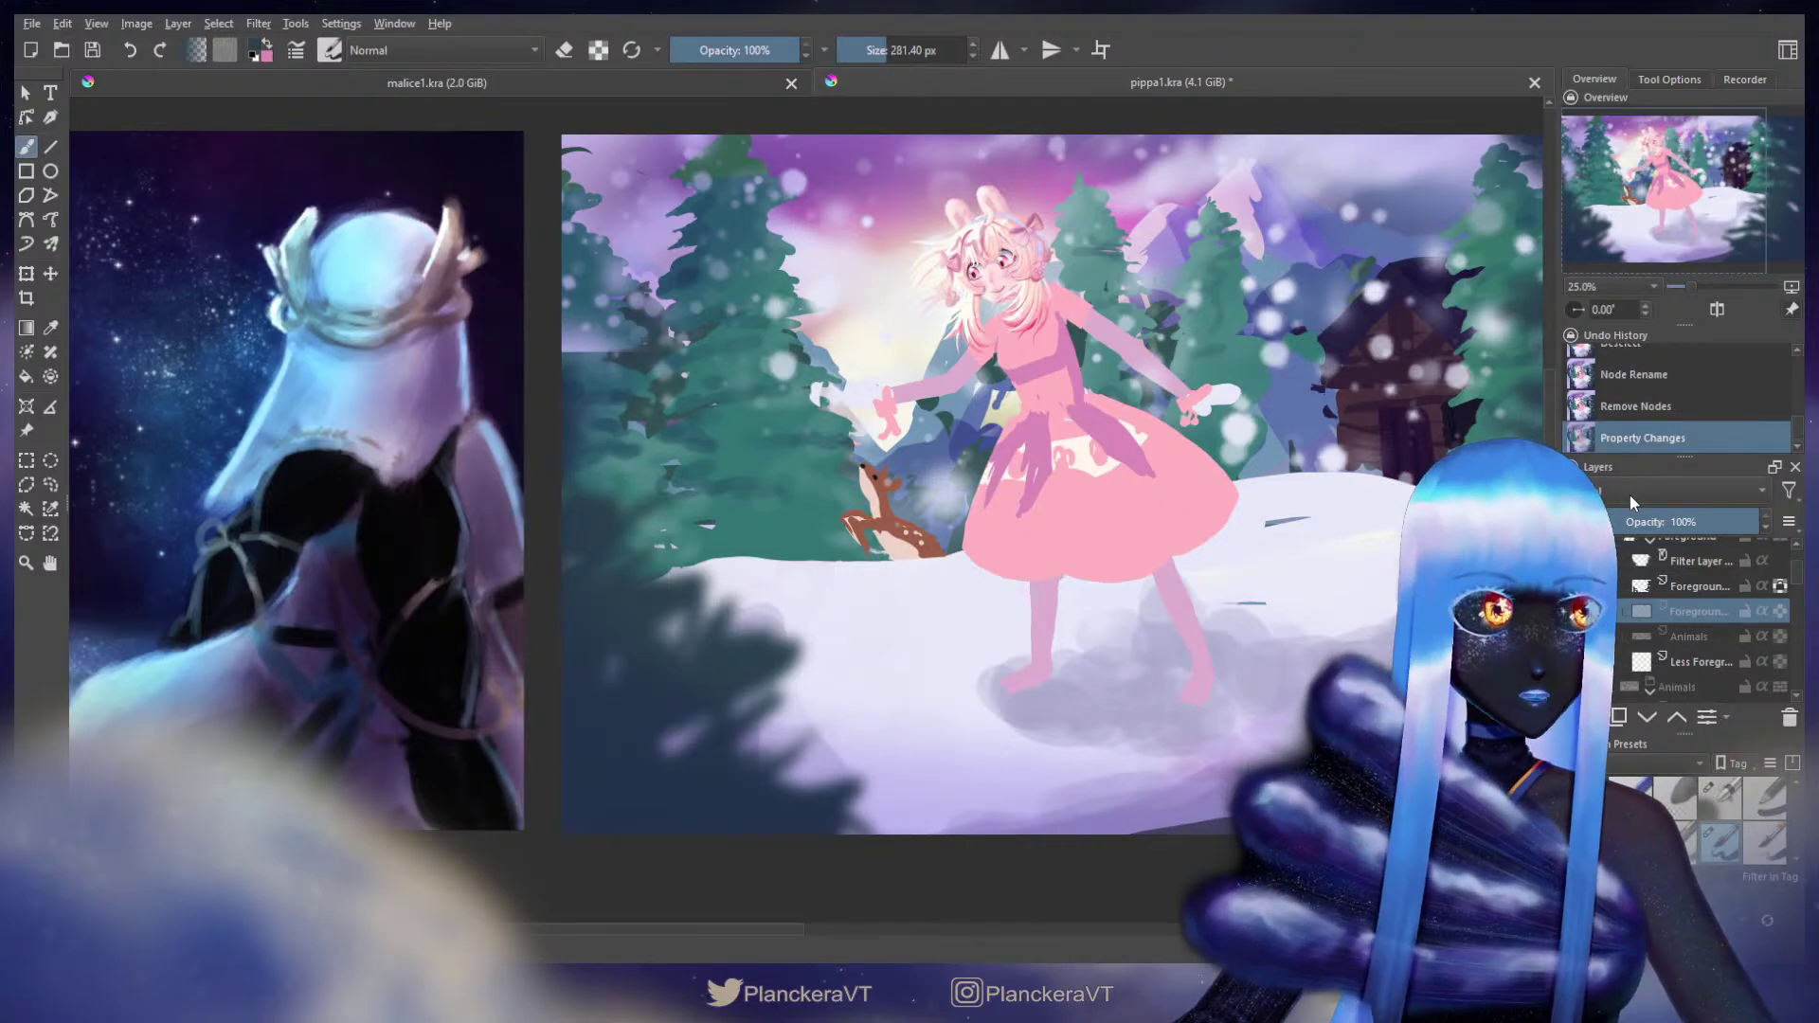
{"action": "left_click", "coordinate": [1705, 586]}
Step: Try soft pale highlights across the corner tree's branches with a soft brush of about 117 to 125 px
{"action": "left_click_drag", "start_coordinate": [1182, 532], "coordinate": [1192, 612]}
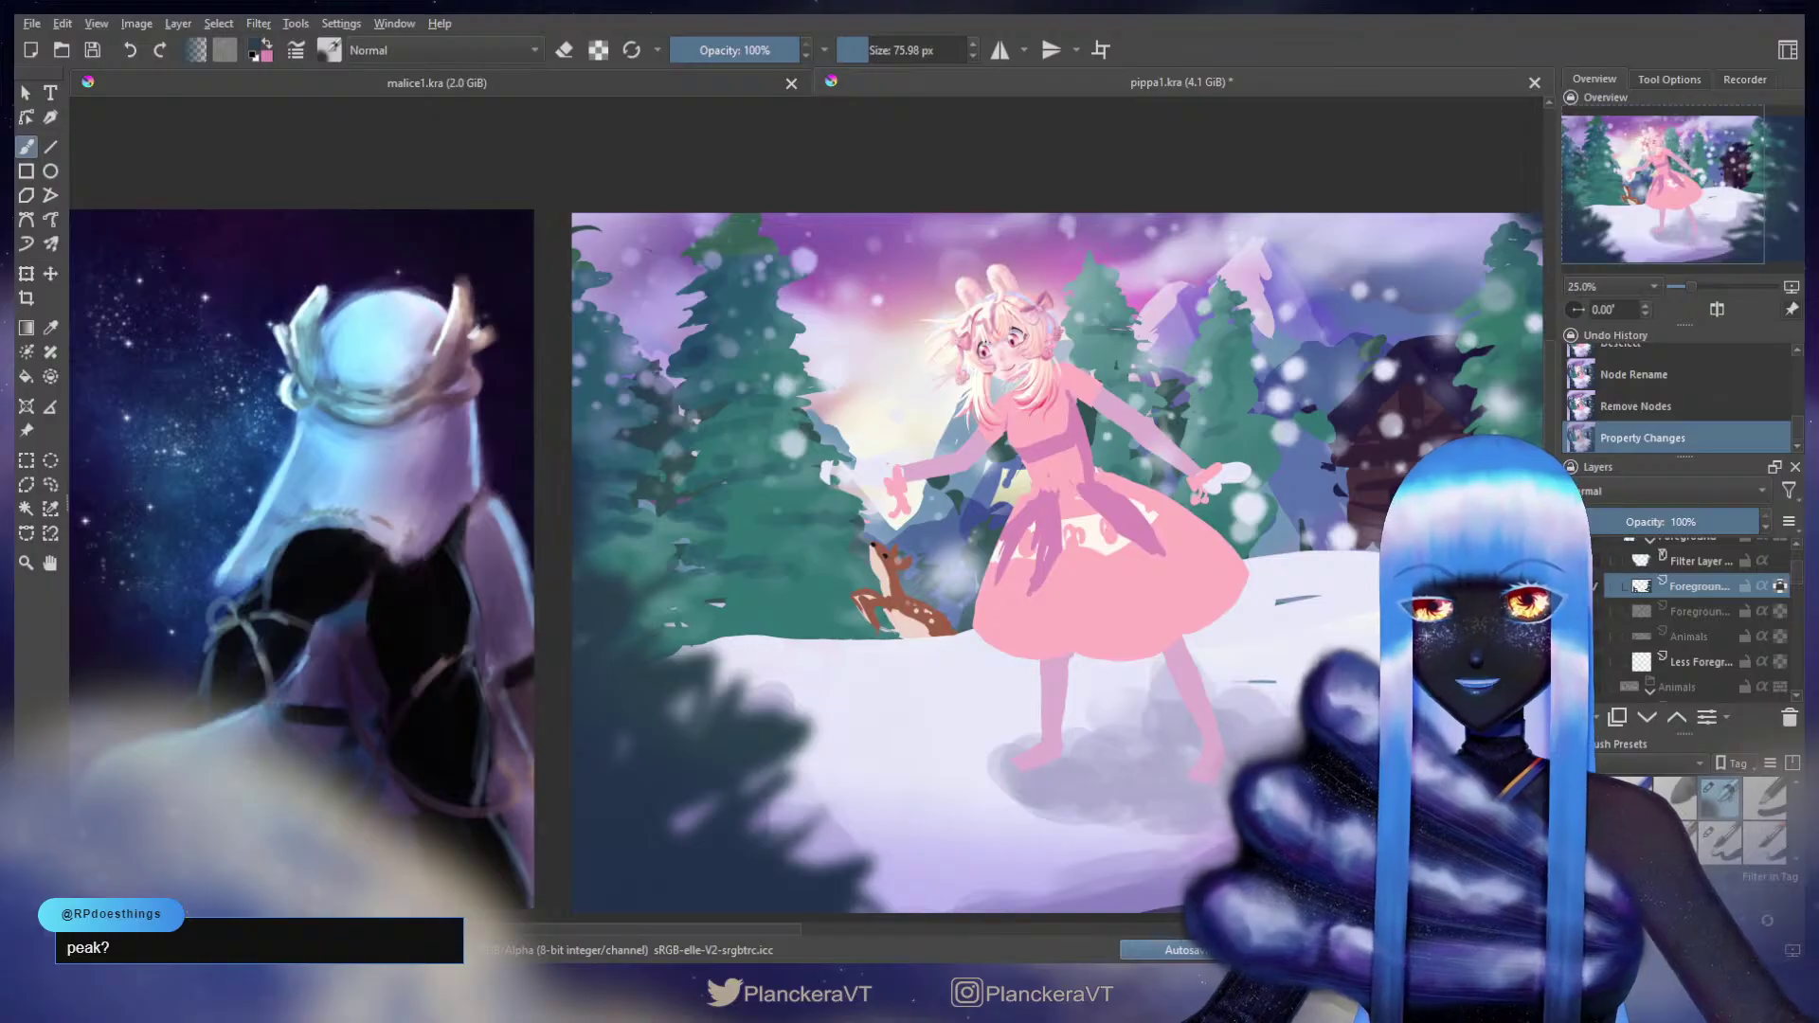
{"action": "left_click", "coordinate": [1719, 796]}
{"action": "left_click_drag", "start_coordinate": [849, 665], "coordinate": [918, 654]}
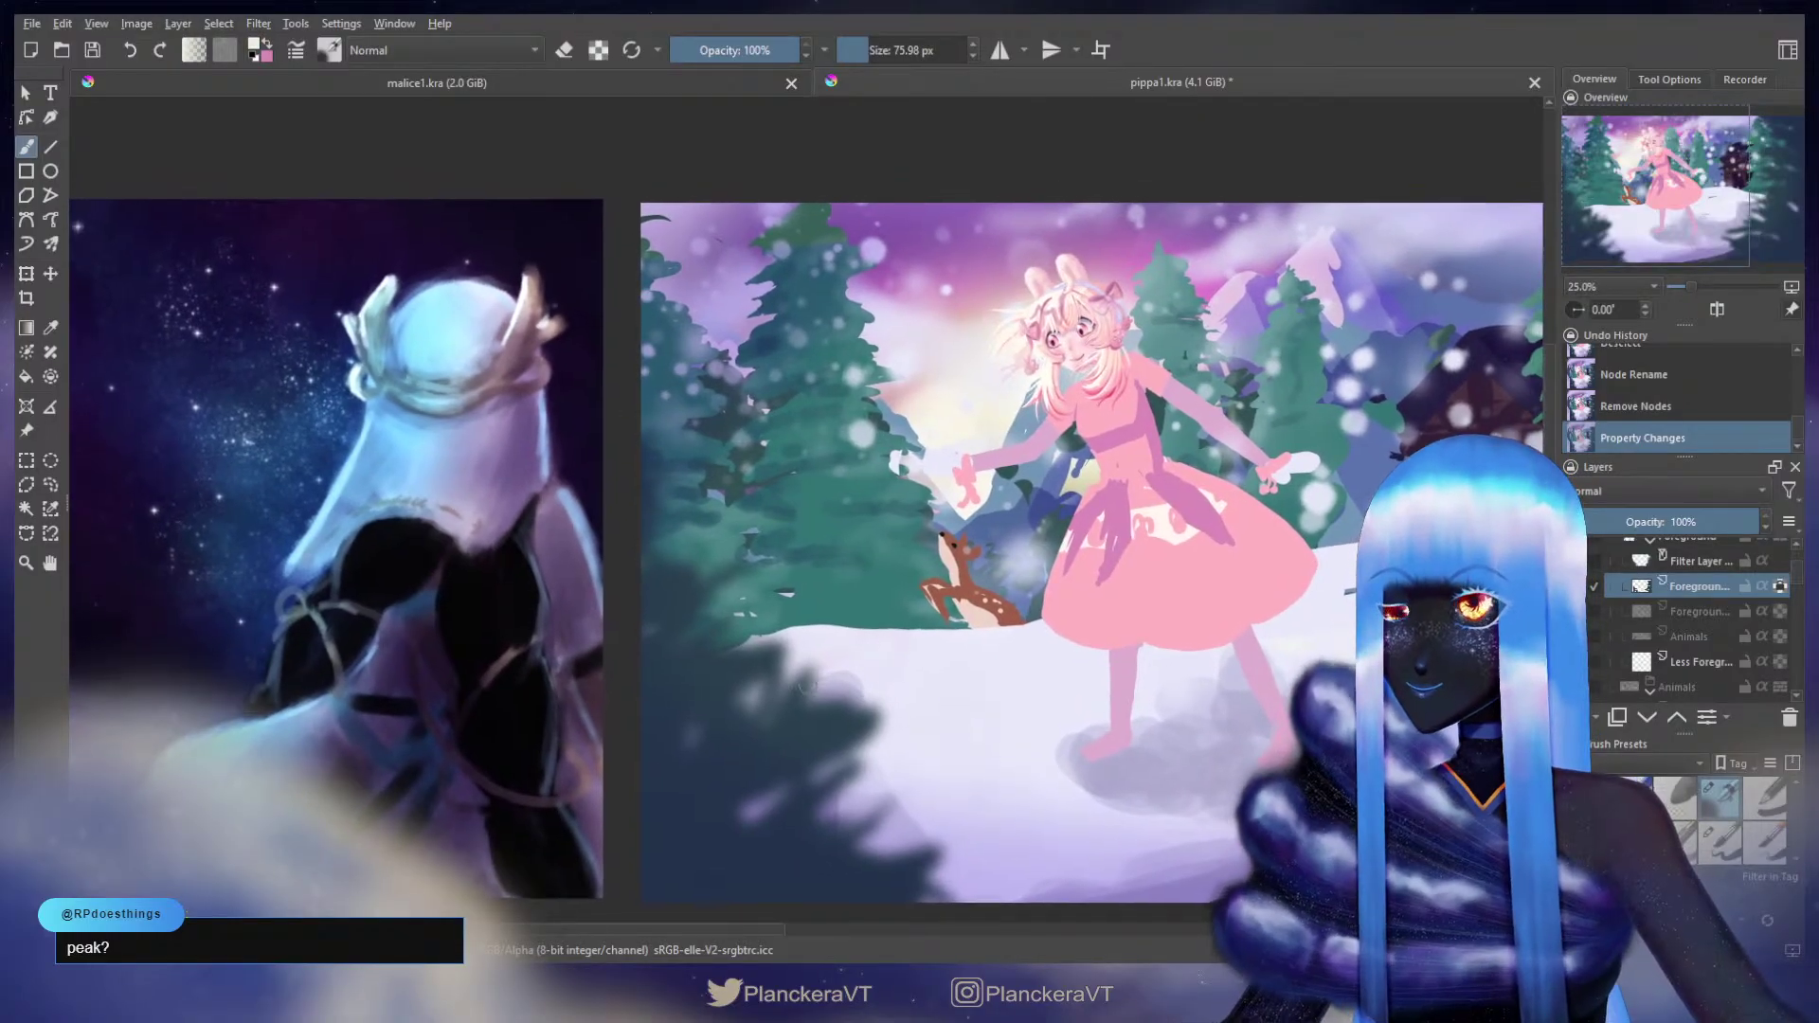
{"action": "left_click_drag", "start_coordinate": [702, 657], "coordinate": [796, 631]}
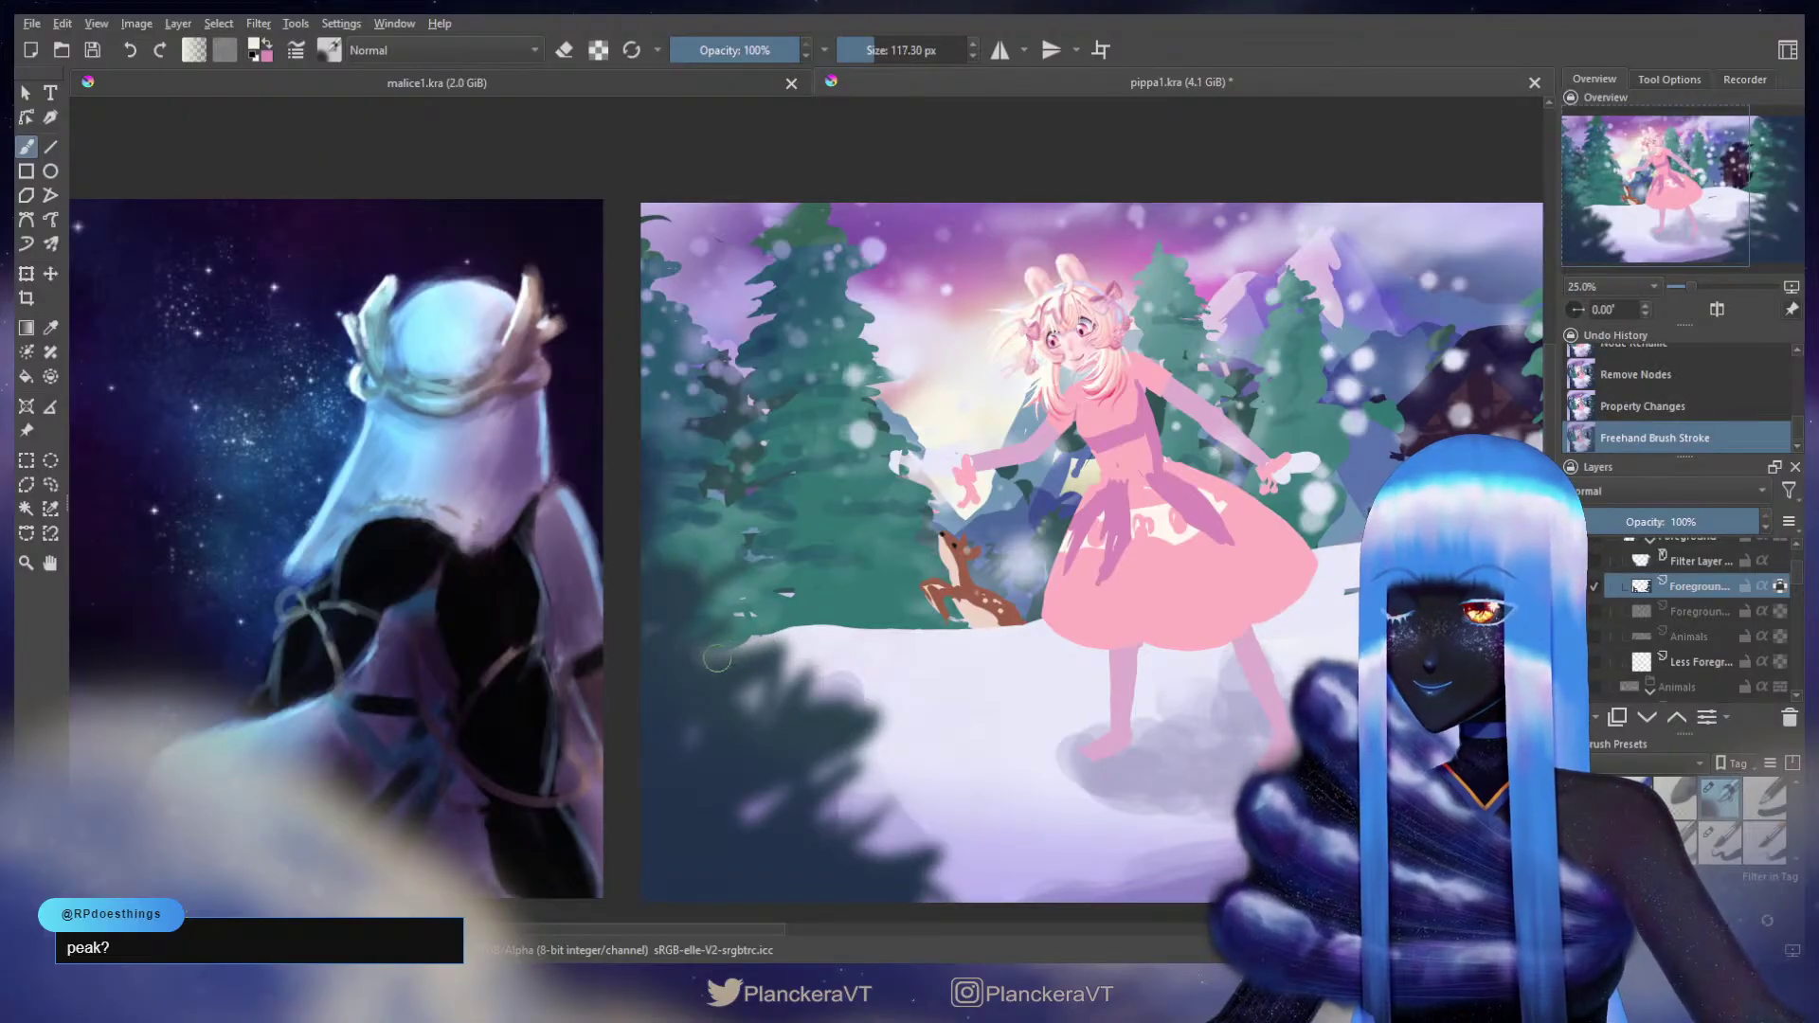
{"action": "mouse_move", "coordinate": [730, 655]}
{"action": "left_mouse_down"}
{"action": "mouse_move", "coordinate": [798, 663]}
{"action": "mouse_move", "coordinate": [772, 663]}
{"action": "mouse_move", "coordinate": [746, 726]}
{"action": "left_mouse_up"}
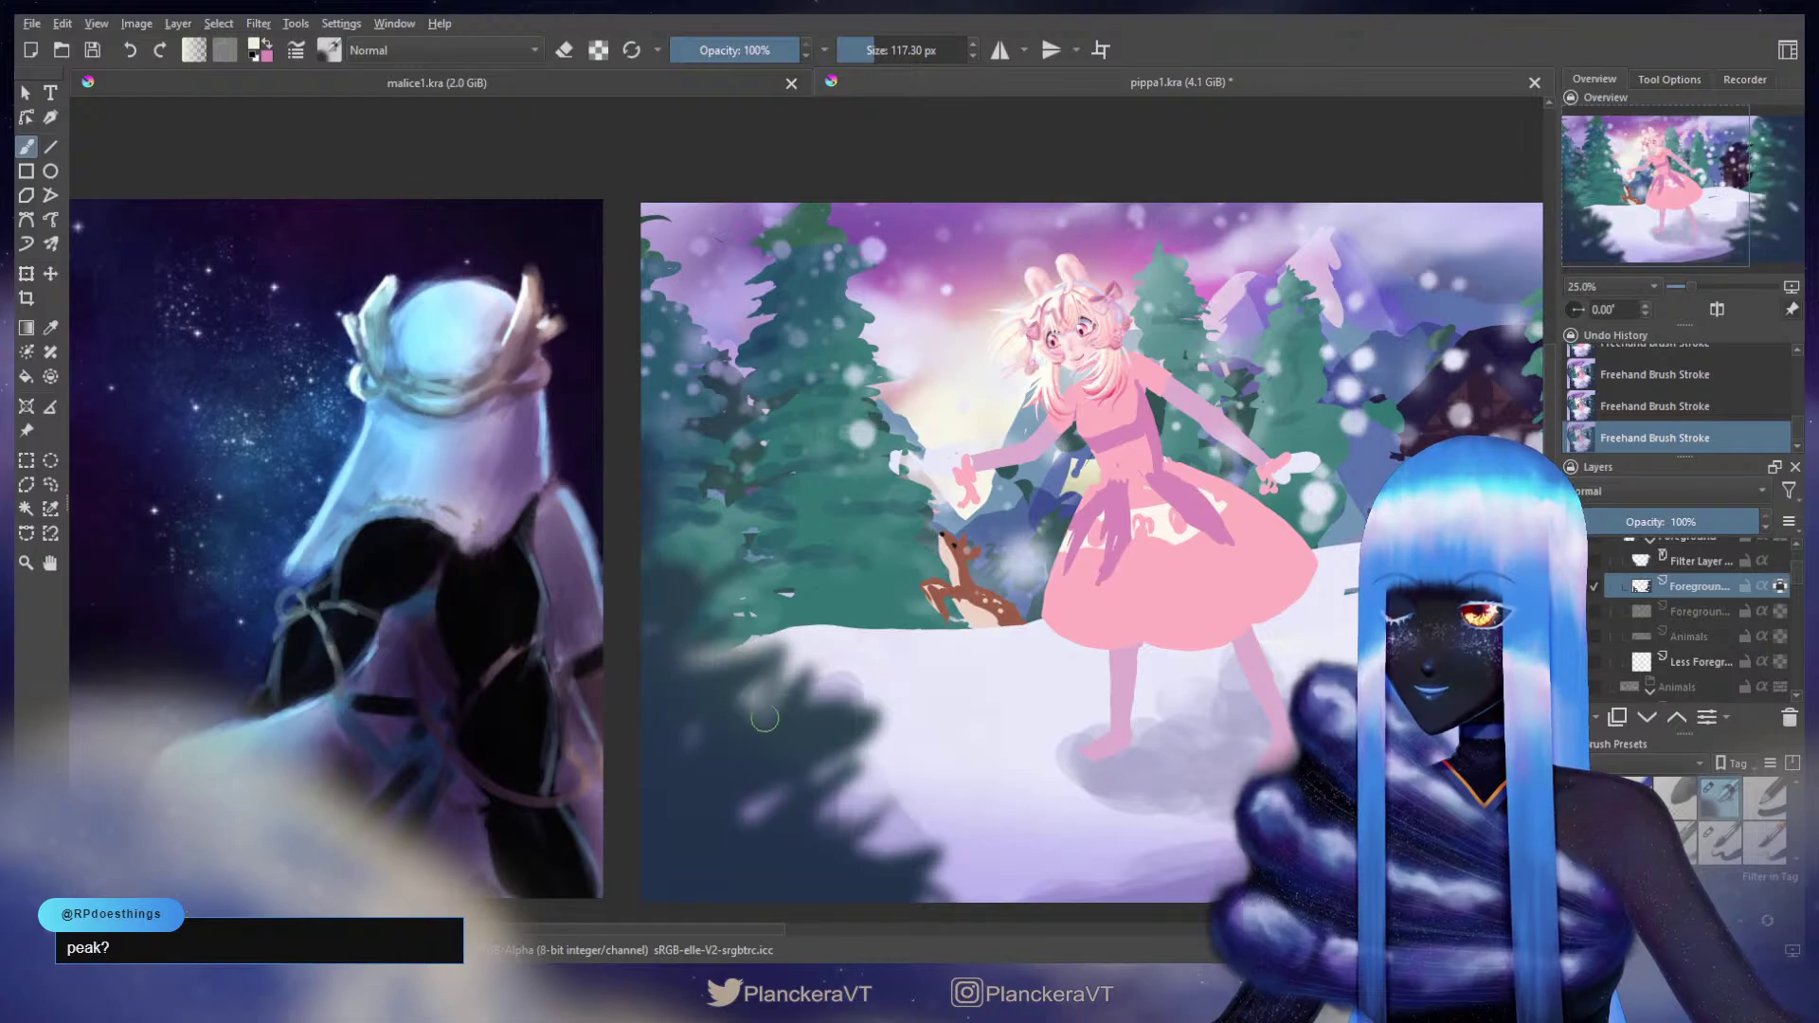
{"action": "mouse_move", "coordinate": [884, 685]}
{"action": "left_mouse_down"}
{"action": "mouse_move", "coordinate": [822, 718]}
{"action": "mouse_move", "coordinate": [878, 728]}
{"action": "mouse_move", "coordinate": [768, 784]}
{"action": "left_mouse_up"}
{"action": "left_click_drag", "start_coordinate": [881, 697], "coordinate": [876, 697]}
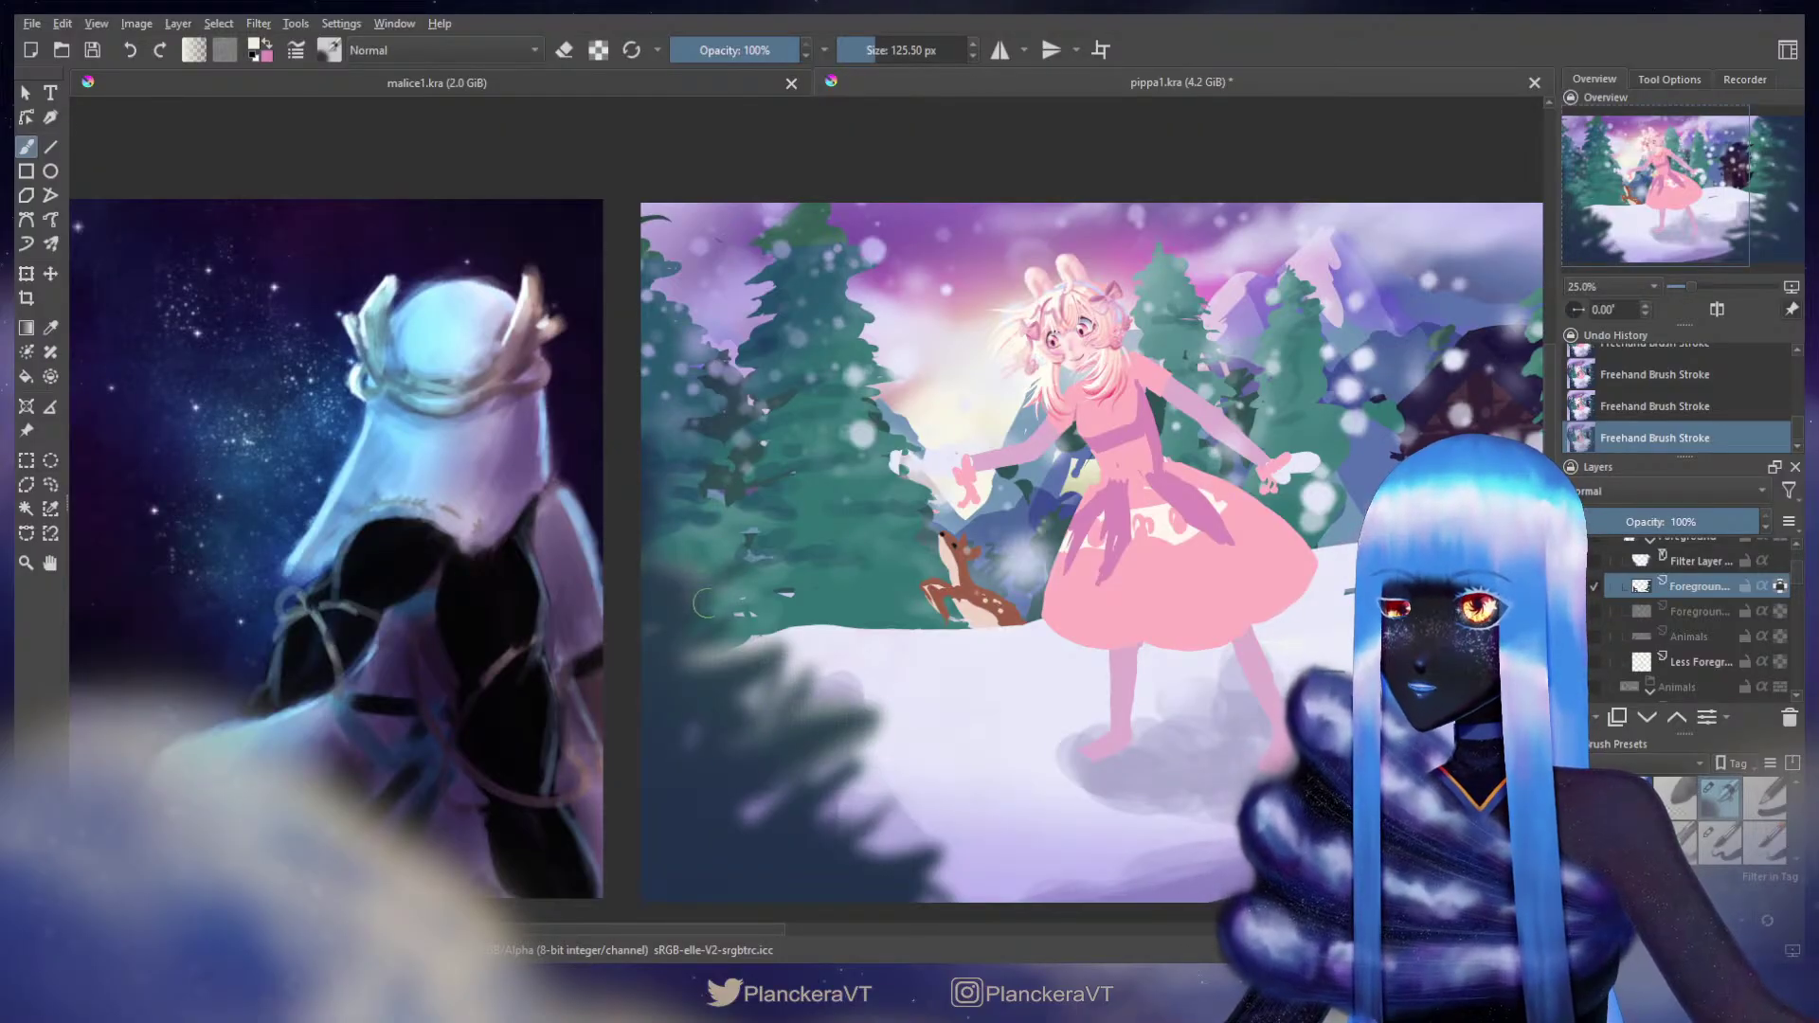
{"action": "mouse_move", "coordinate": [681, 672]}
{"action": "left_mouse_down"}
{"action": "mouse_move", "coordinate": [759, 650]}
{"action": "mouse_move", "coordinate": [718, 673]}
{"action": "left_mouse_up"}
{"action": "mouse_move", "coordinate": [829, 748]}
{"action": "left_mouse_down"}
{"action": "mouse_move", "coordinate": [916, 569]}
{"action": "mouse_move", "coordinate": [844, 649]}
{"action": "left_mouse_up"}
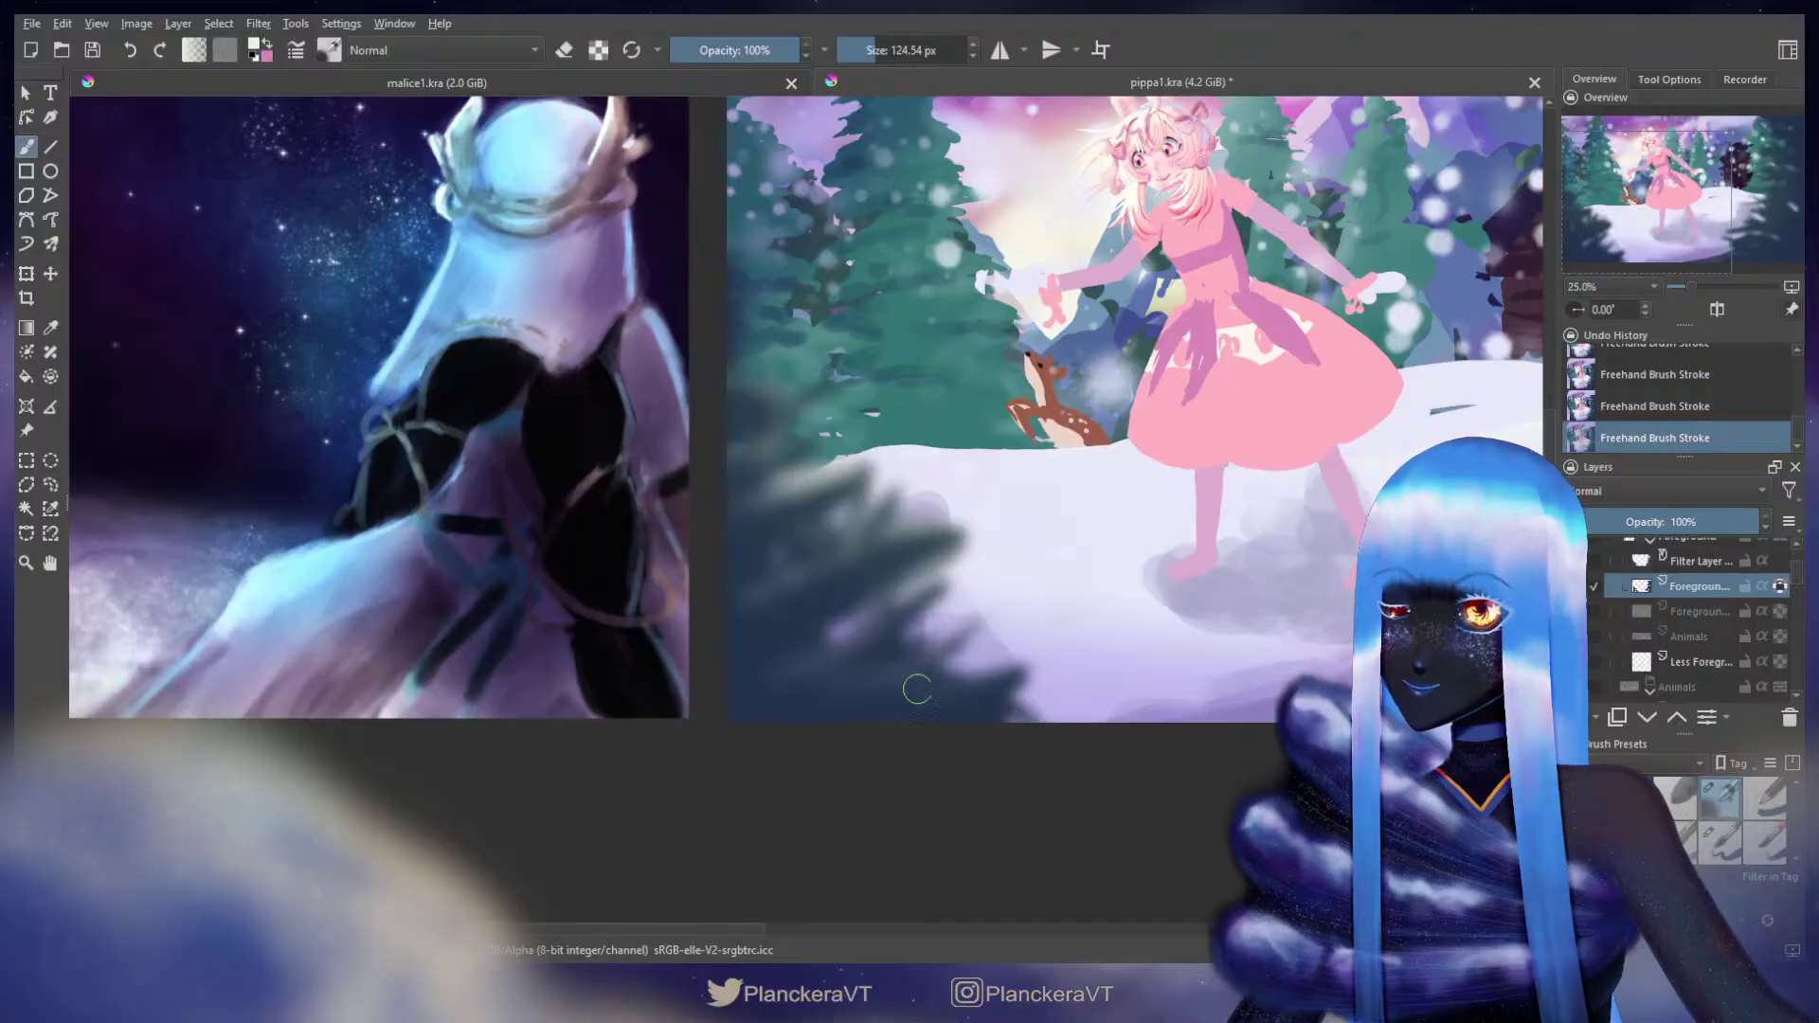
Step: Sample the dark blue of the foreground tree beside the cabin and paint broadly over that tree at about 1526 px
{"action": "mouse_move", "coordinate": [1277, 487]}
{"action": "left_mouse_down"}
{"action": "mouse_move", "coordinate": [1015, 597]}
{"action": "mouse_move", "coordinate": [846, 630]}
{"action": "mouse_move", "coordinate": [798, 690]}
{"action": "left_mouse_up"}
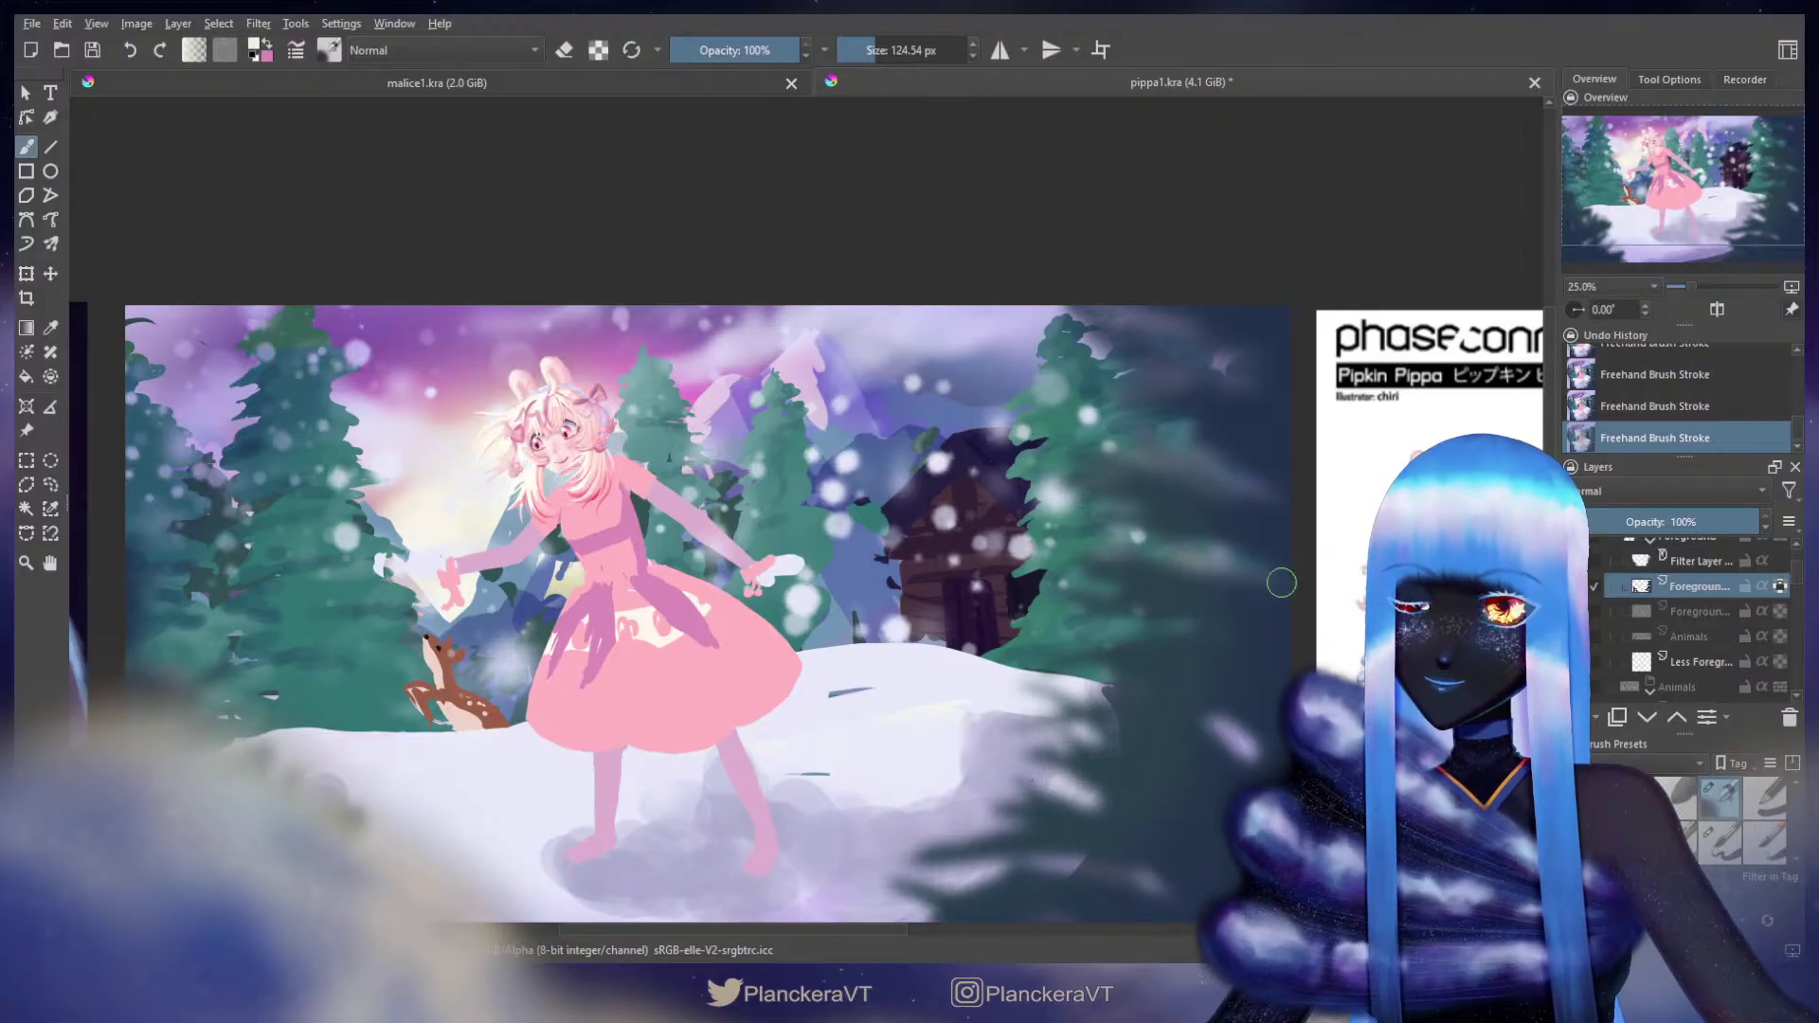
{"action": "left_click_drag", "start_coordinate": [1283, 580], "coordinate": [1247, 475]}
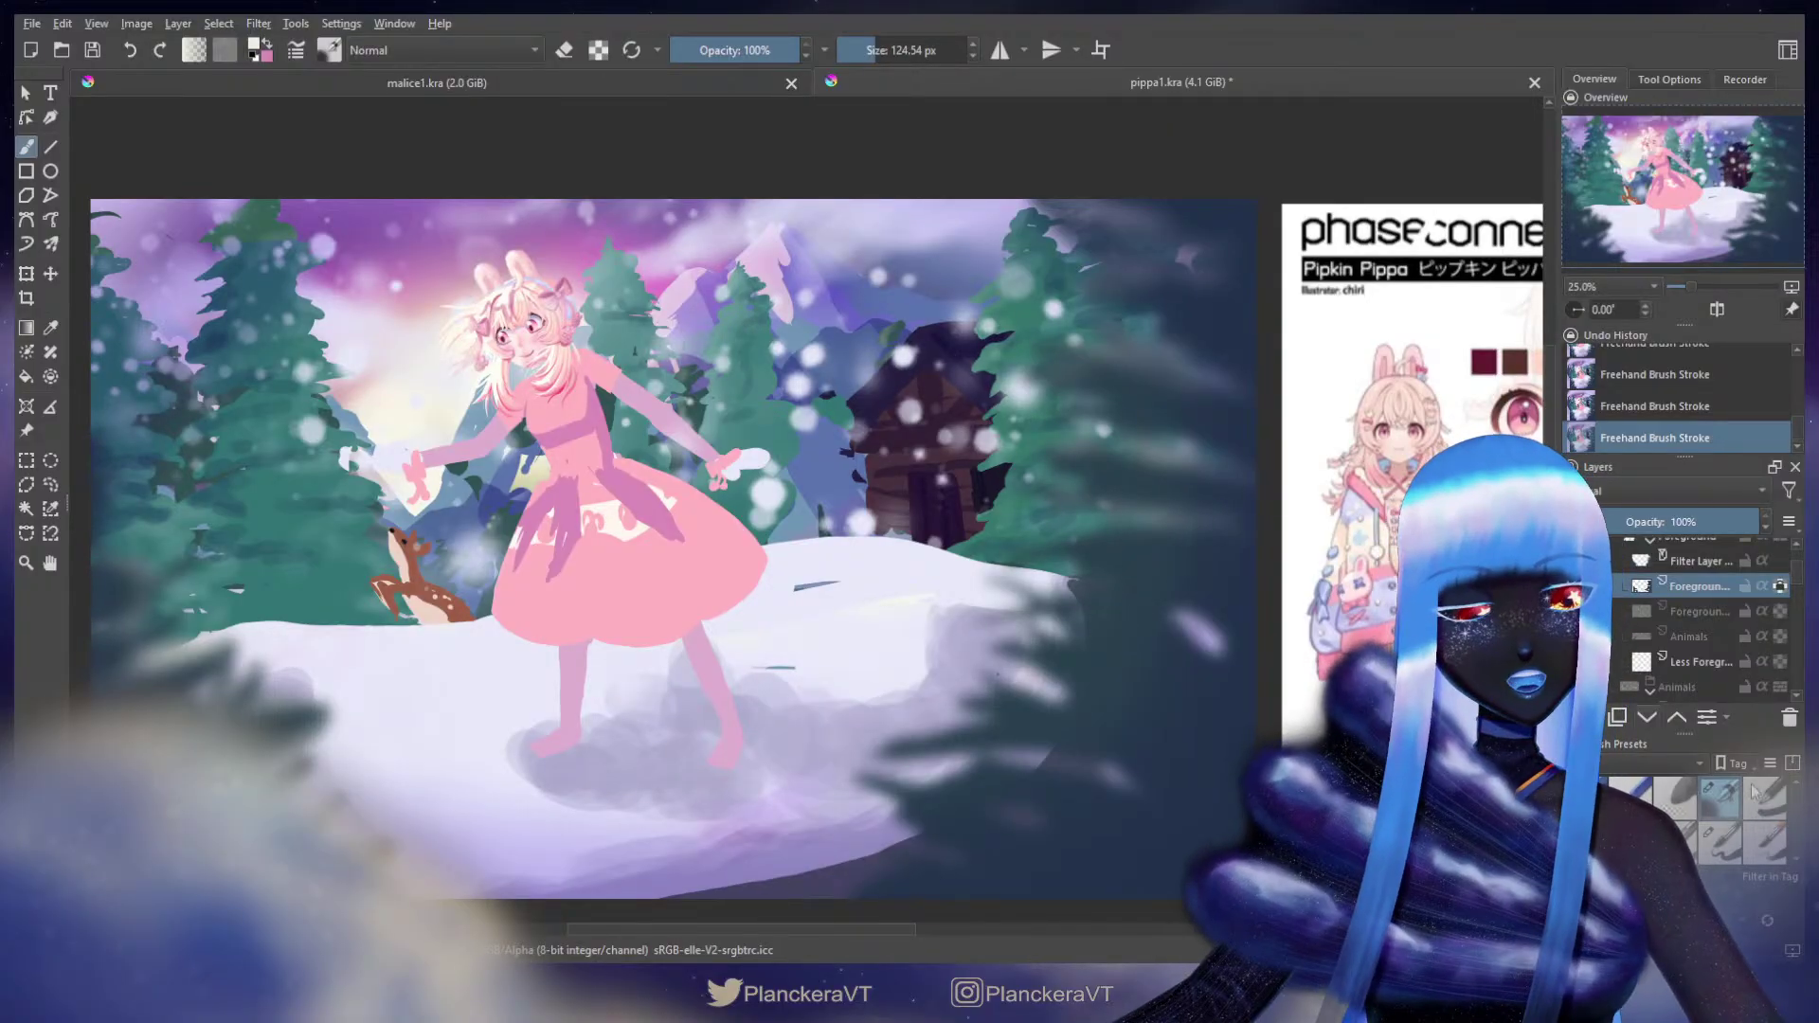
{"action": "left_click", "coordinate": [1720, 843]}
{"action": "left_click", "coordinate": [1168, 782], "text": "ctrl"}
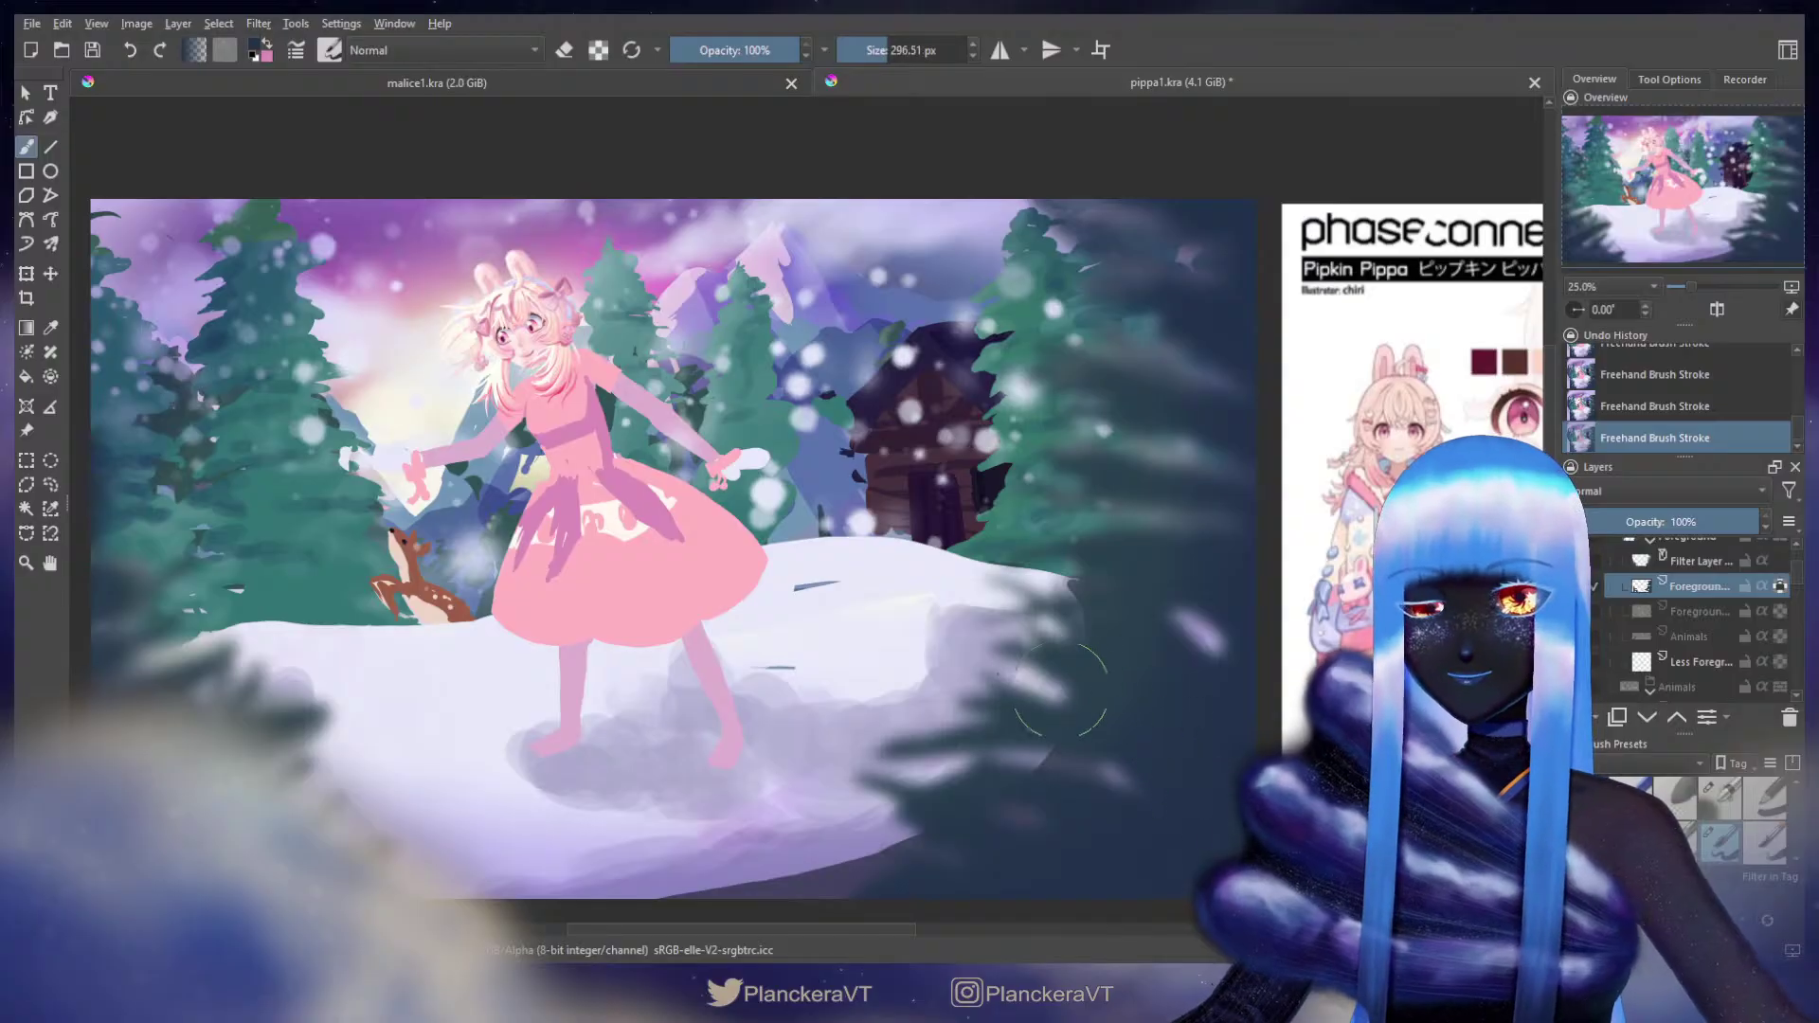
{"action": "left_click_drag", "start_coordinate": [1071, 653], "coordinate": [1292, 559], "text": "shift"}
{"action": "left_click_drag", "start_coordinate": [1171, 445], "coordinate": [1151, 284]}
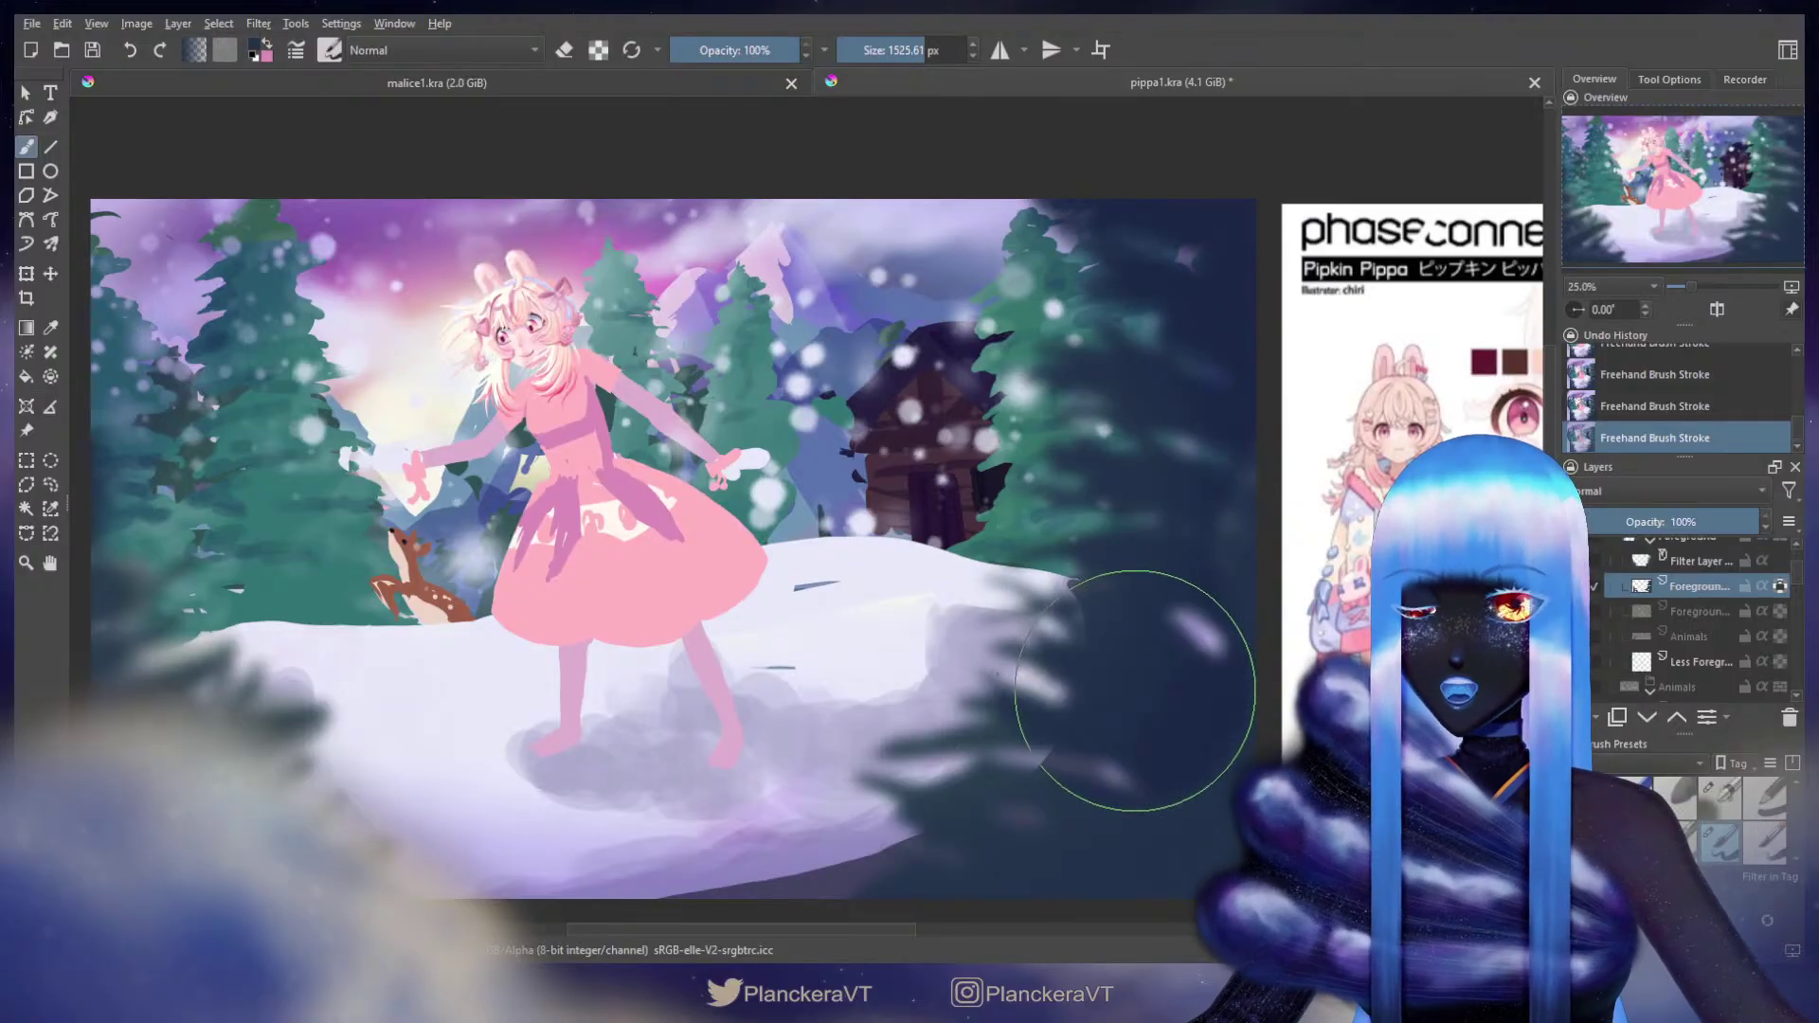
Step: Hide the Overall Dark layer and repaint the corner tree below the deer in flat dark teal at about 1526 px
{"action": "scroll", "coordinate": [1796, 588], "scroll_direction": "up", "scroll_amount": 3}
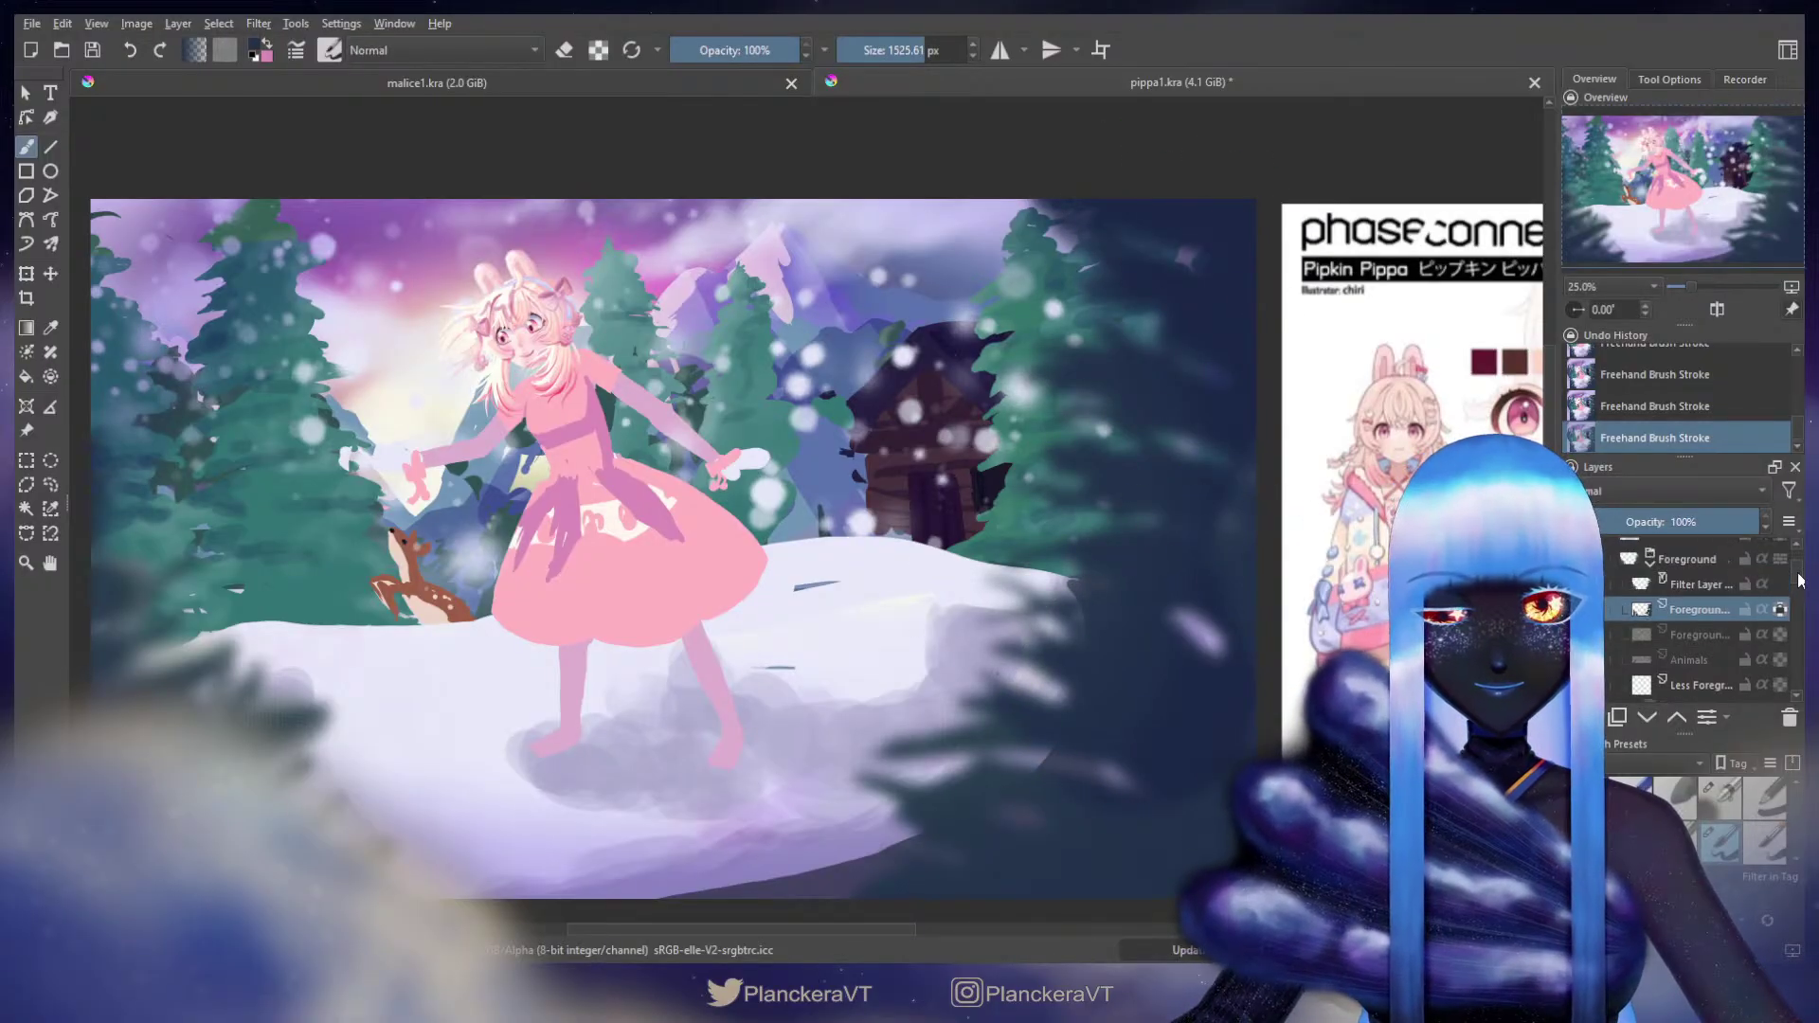
{"action": "left_click", "coordinate": [1580, 589]}
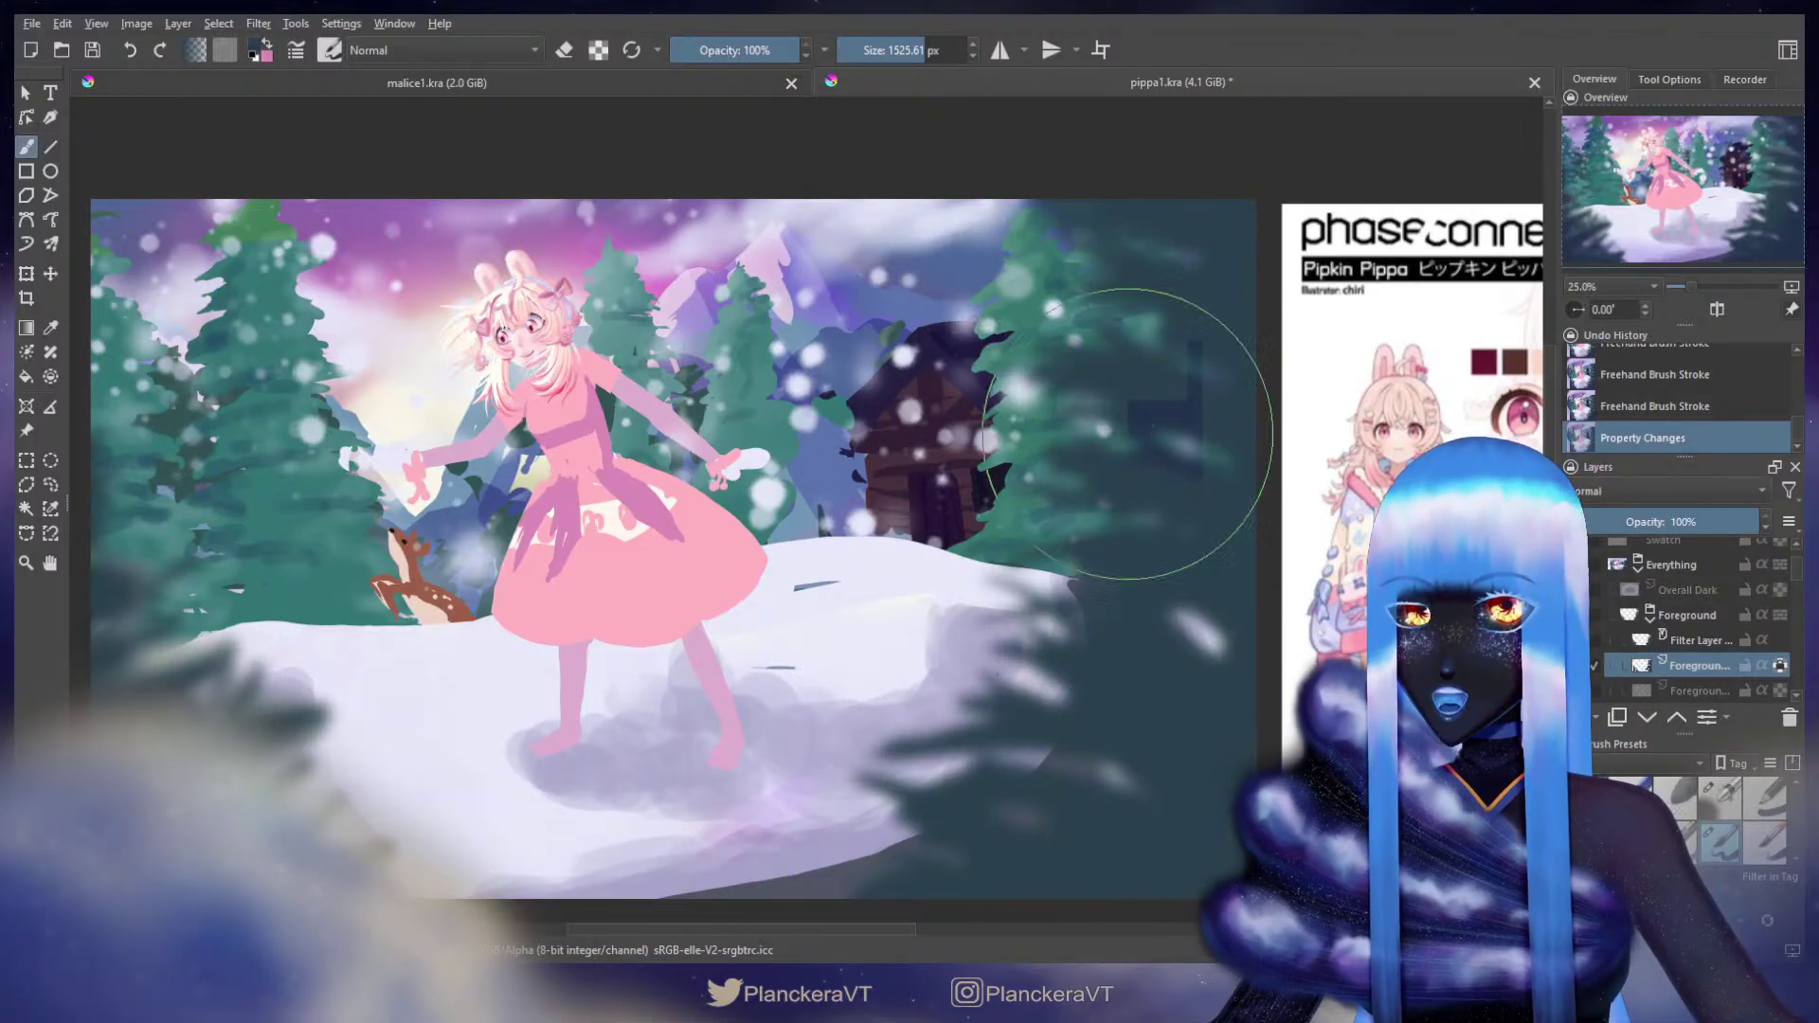
{"action": "left_click_drag", "start_coordinate": [1190, 442], "coordinate": [1422, 326]}
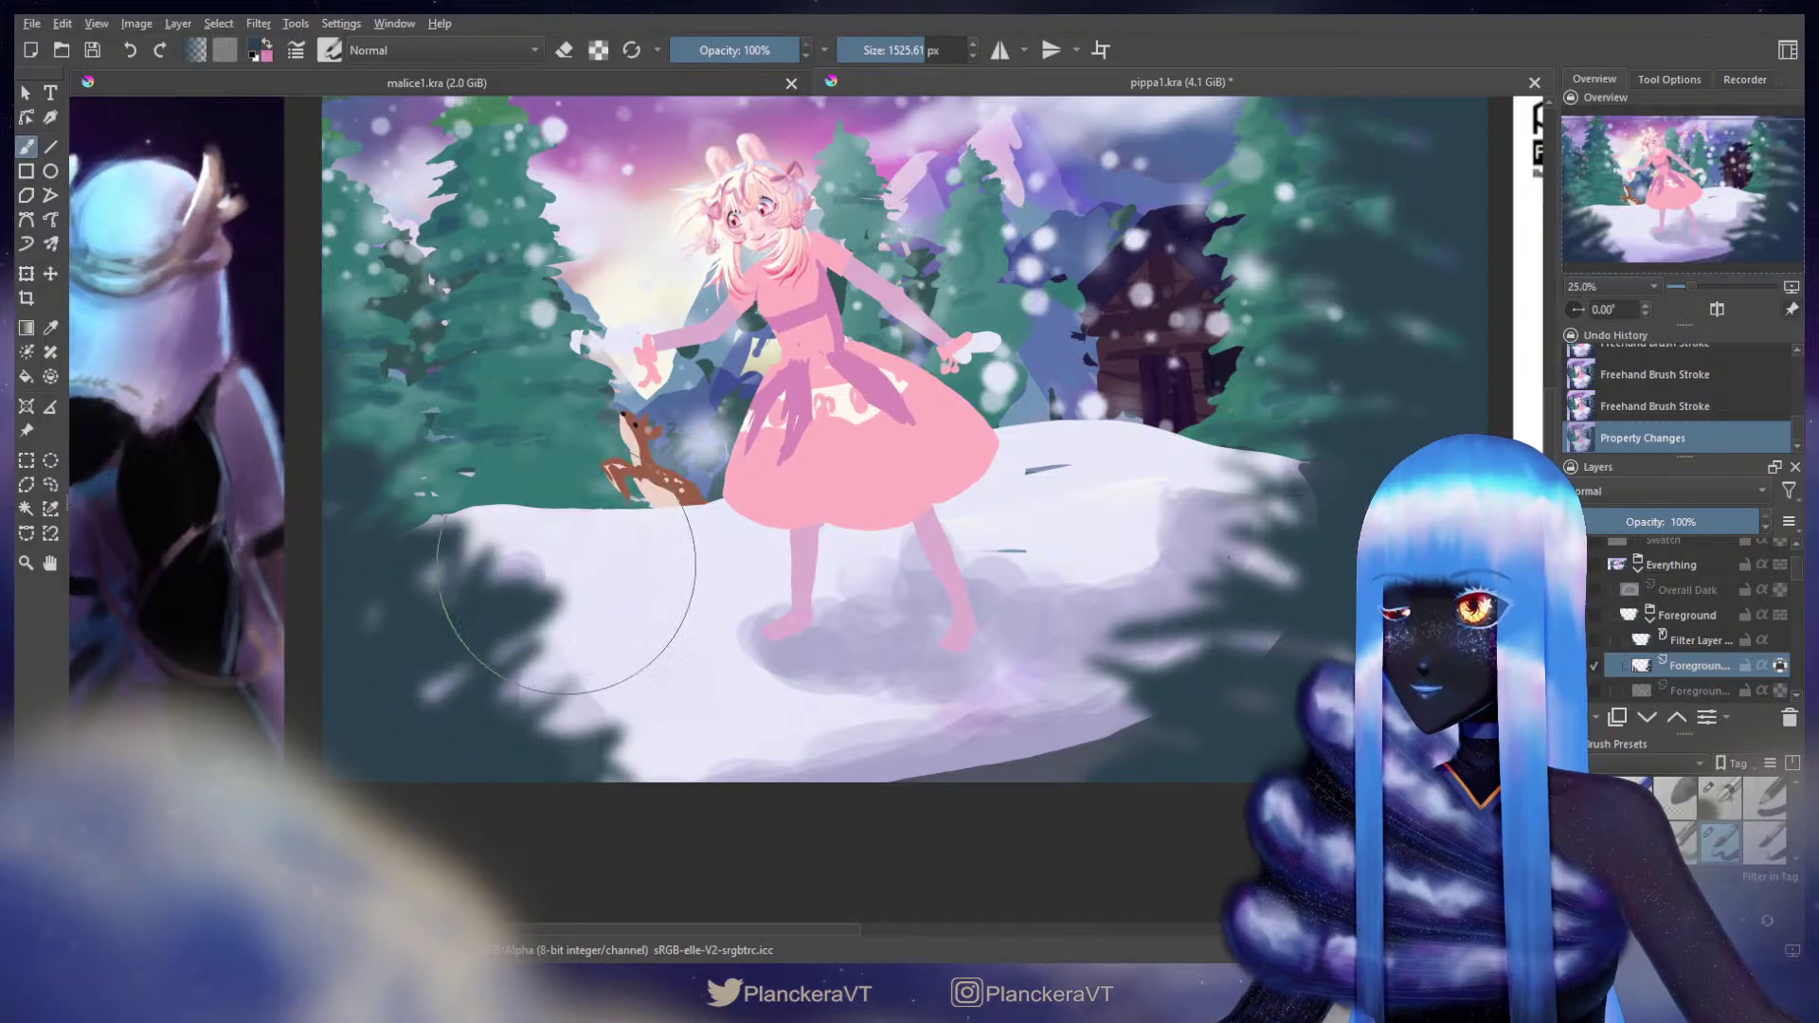
{"action": "left_click_drag", "start_coordinate": [457, 753], "coordinate": [510, 753]}
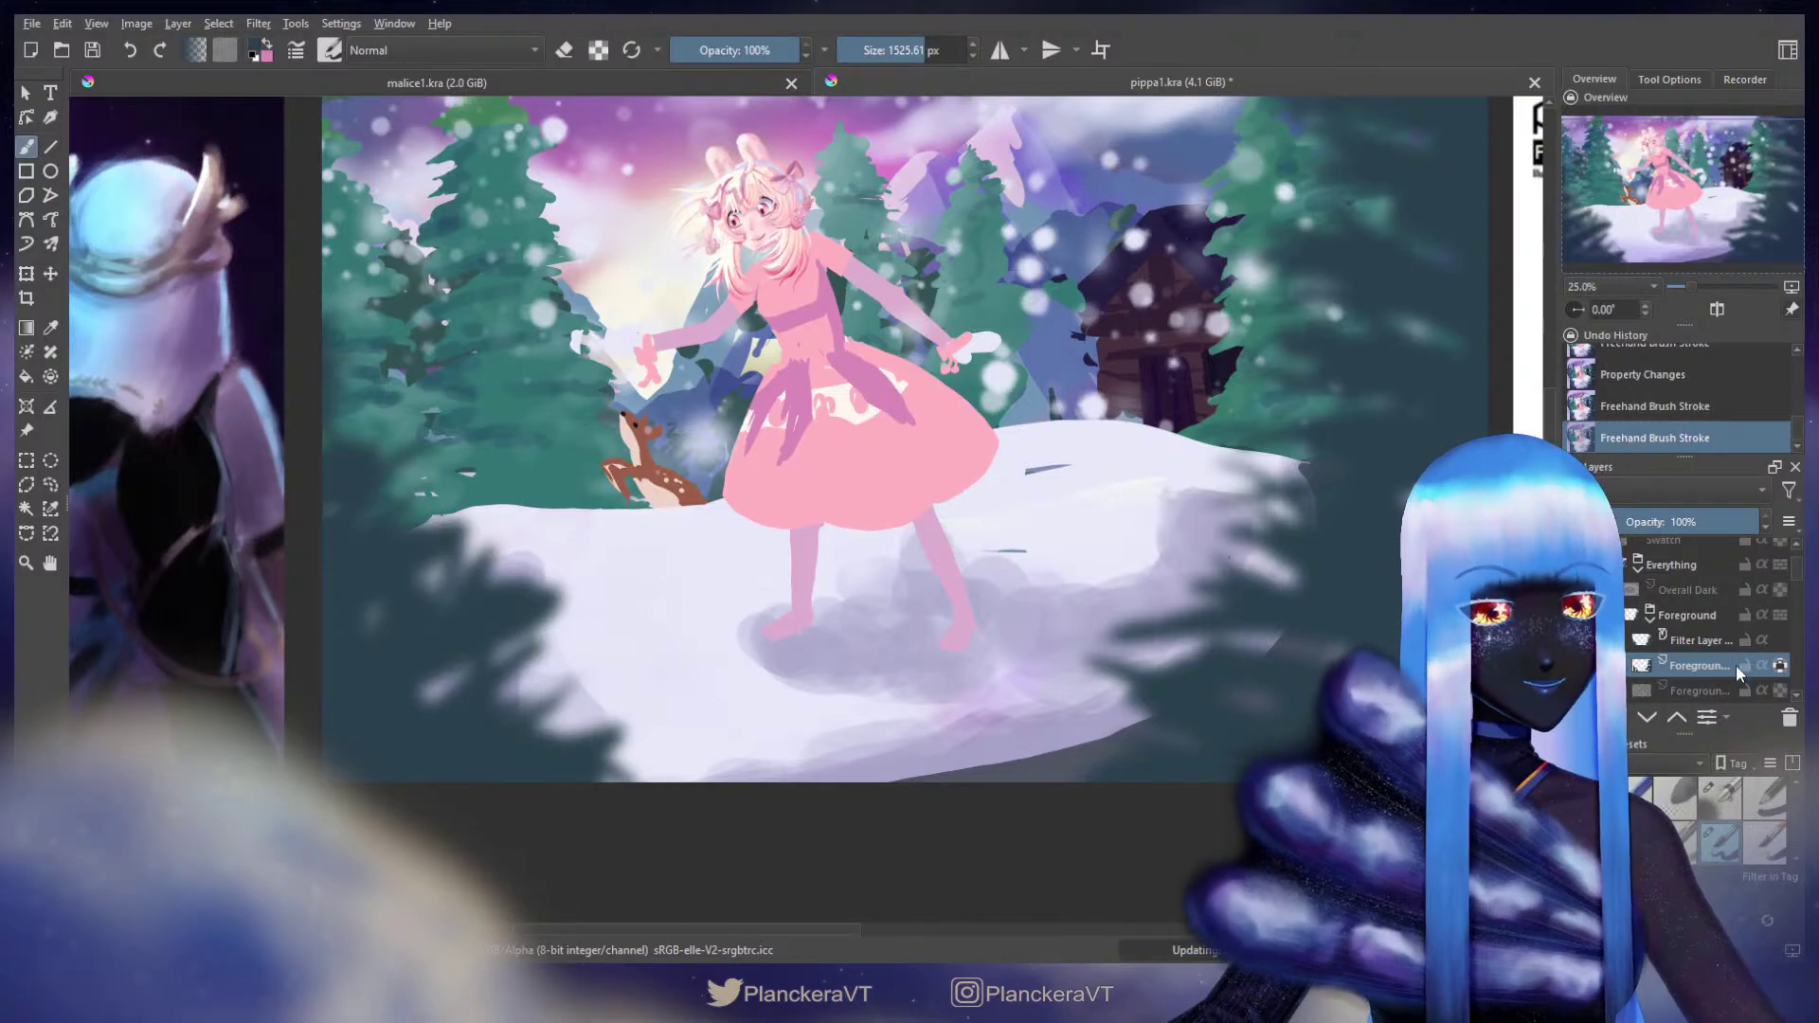
Step: Switch back to the soft brush of about 125 px and show the Overall Dark and Swatch layers
{"action": "left_click", "coordinate": [1720, 797]}
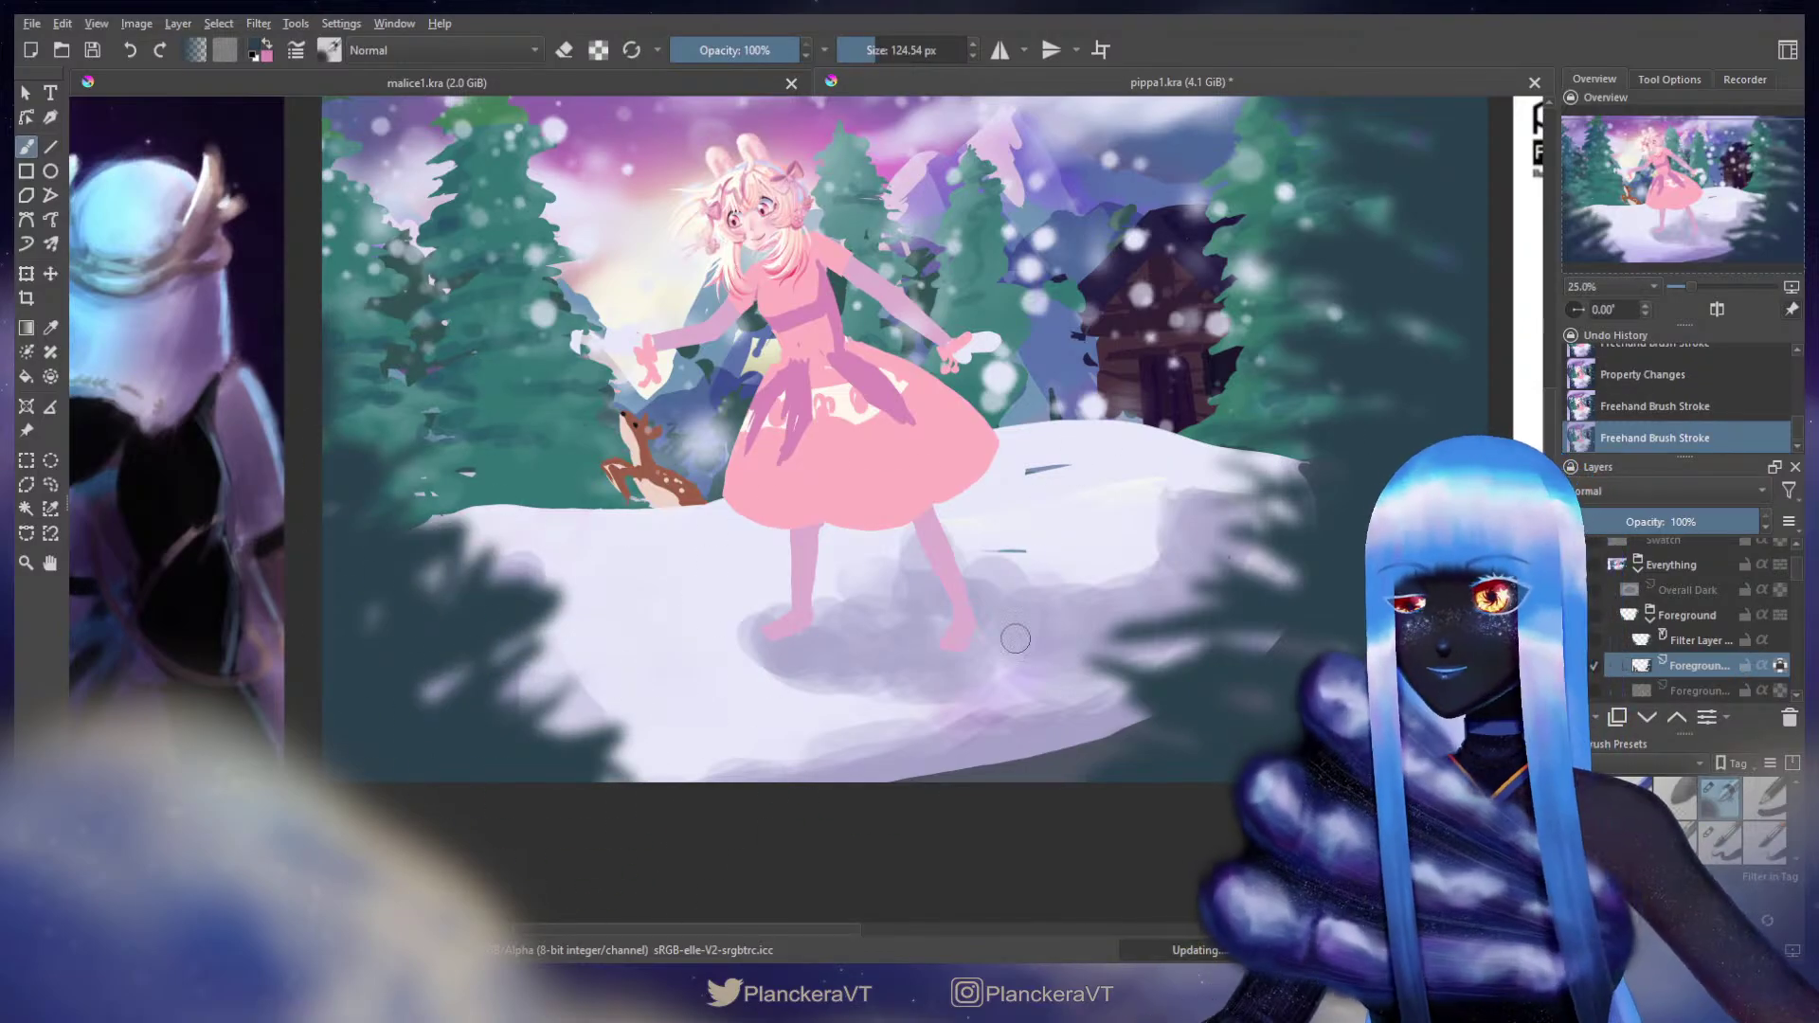
{"action": "left_click_drag", "start_coordinate": [857, 670], "coordinate": [903, 787]}
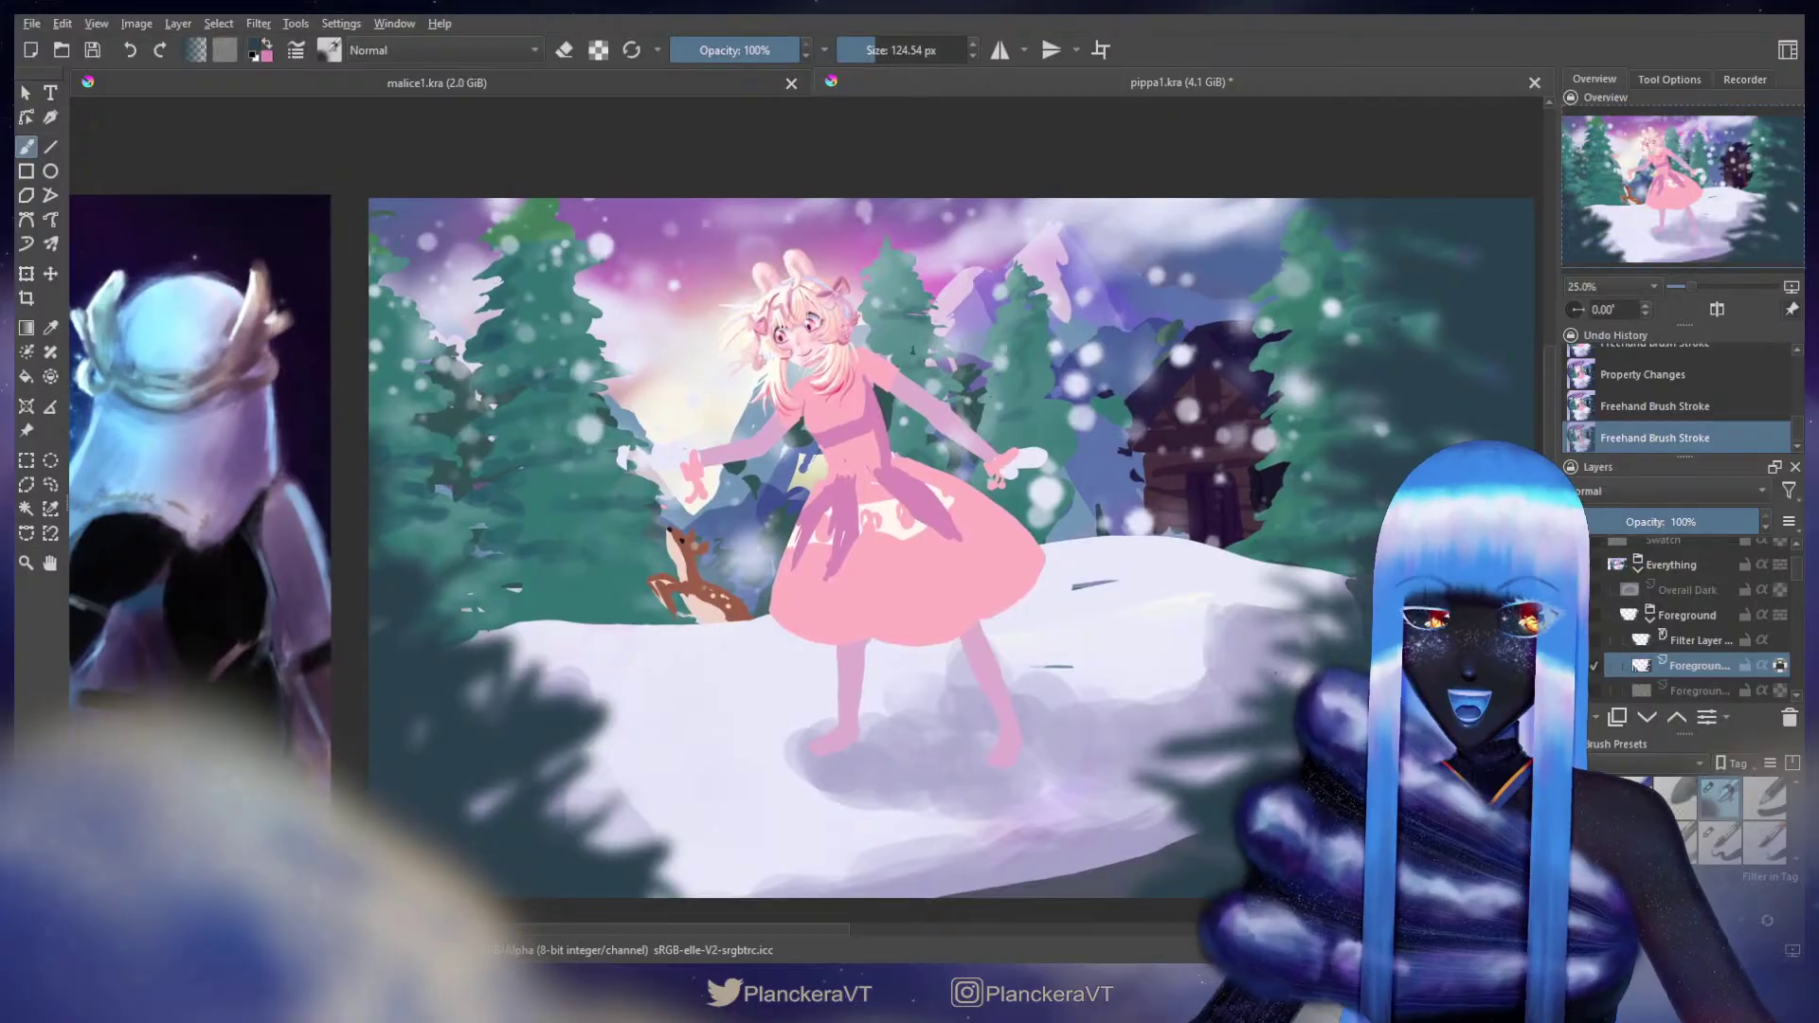
{"action": "left_click", "coordinate": [1630, 589]}
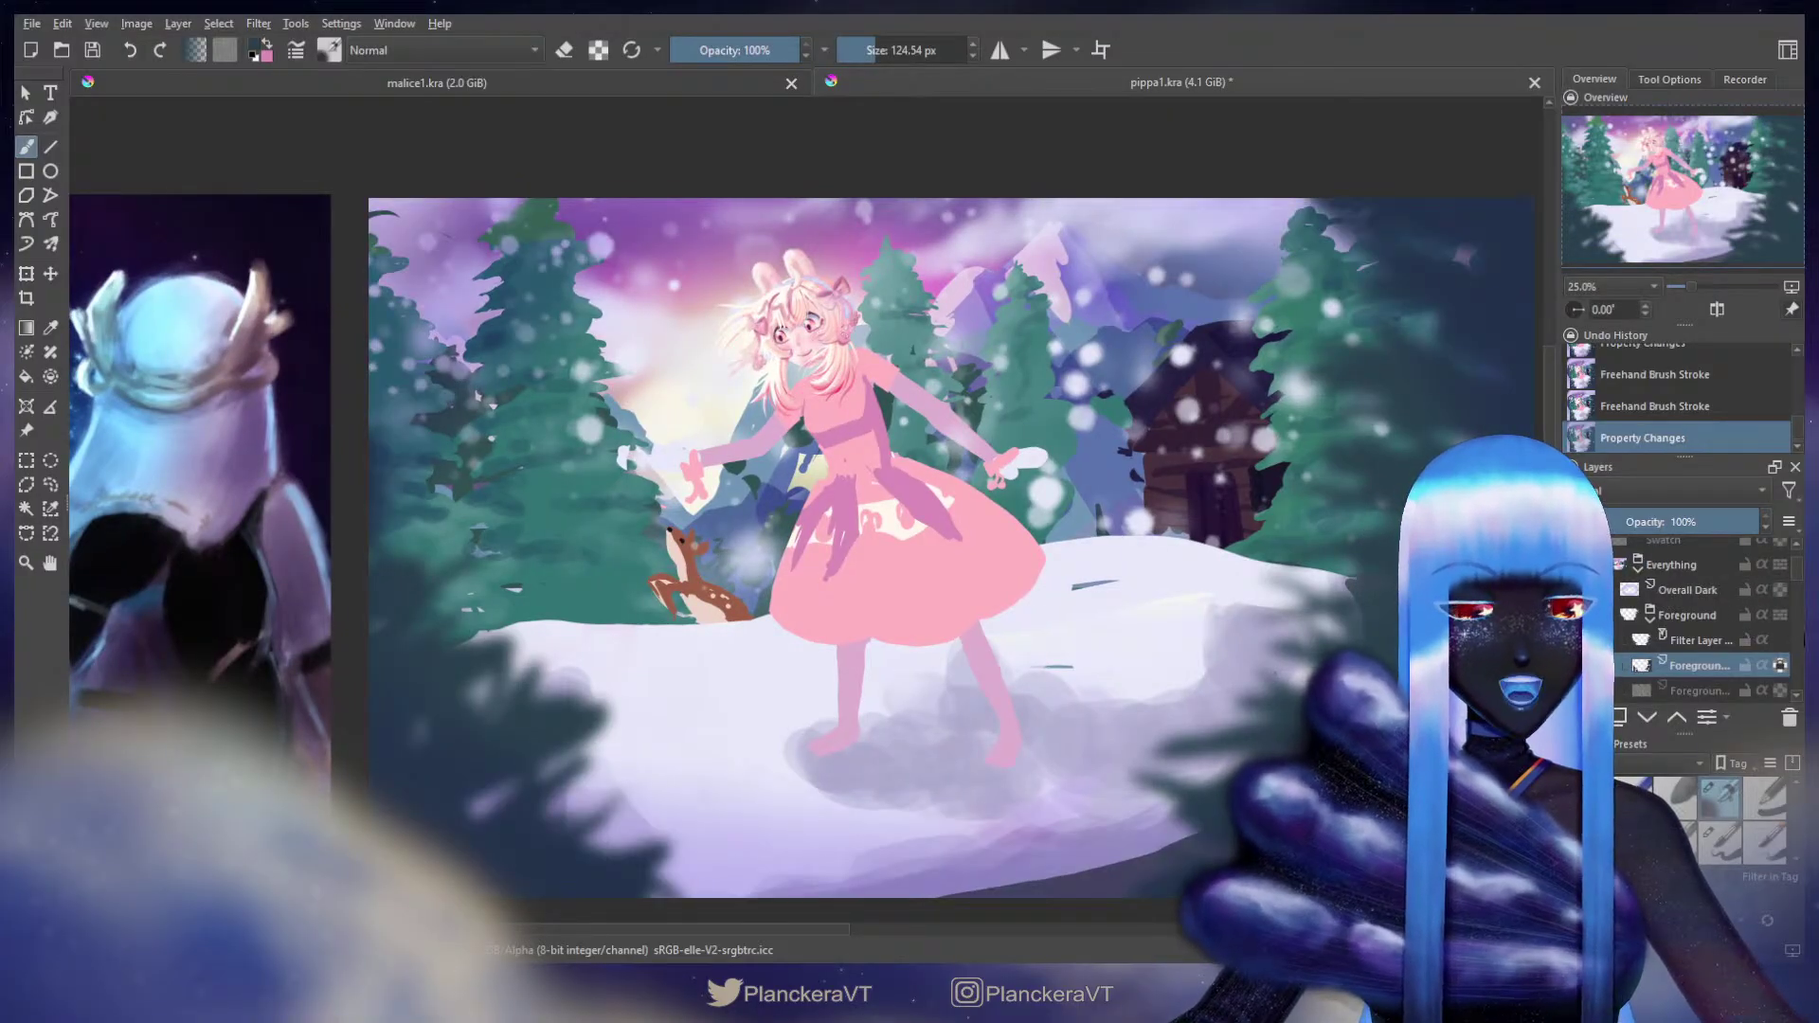
{"action": "left_click_drag", "start_coordinate": [1795, 586], "coordinate": [1795, 578]}
{"action": "left_click", "coordinate": [1575, 558]}
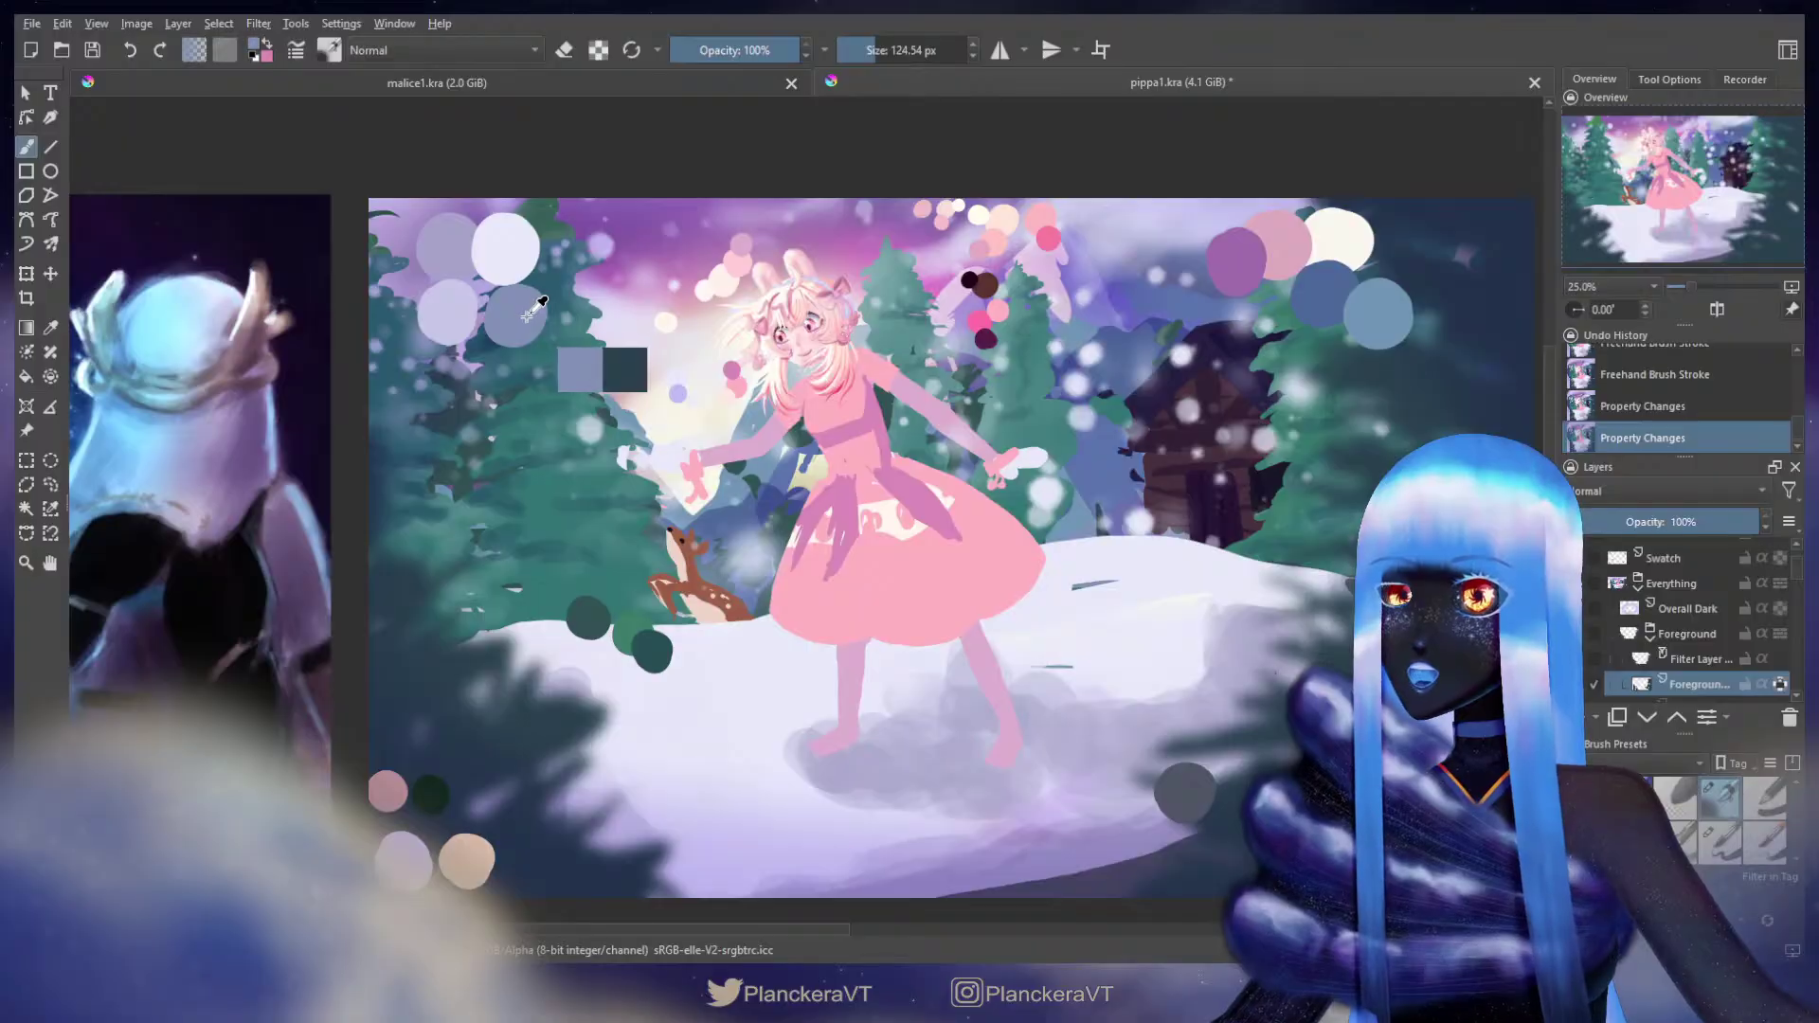
Step: Hide the Swatch layer and brush soft pale highlights across the foreground tree beside the cabin at about 171 px
{"action": "left_click_drag", "start_coordinate": [947, 492], "coordinate": [734, 504]}
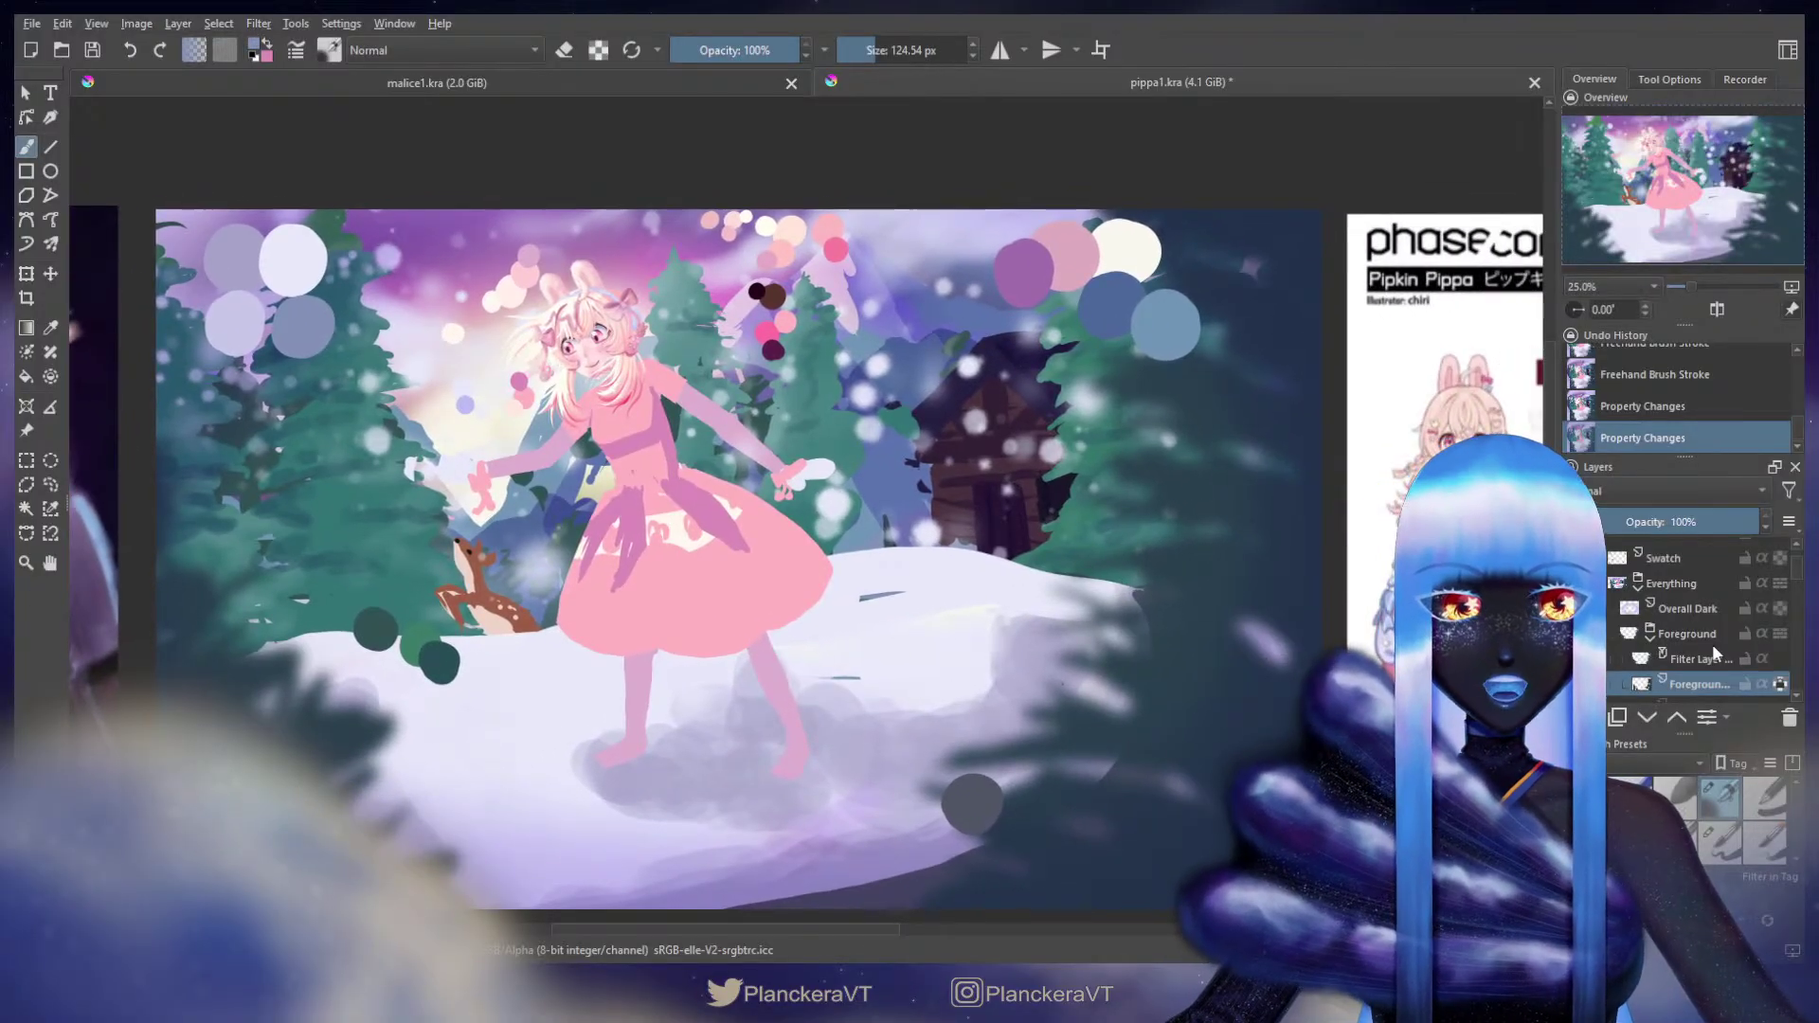
{"action": "left_click", "coordinate": [1596, 558]}
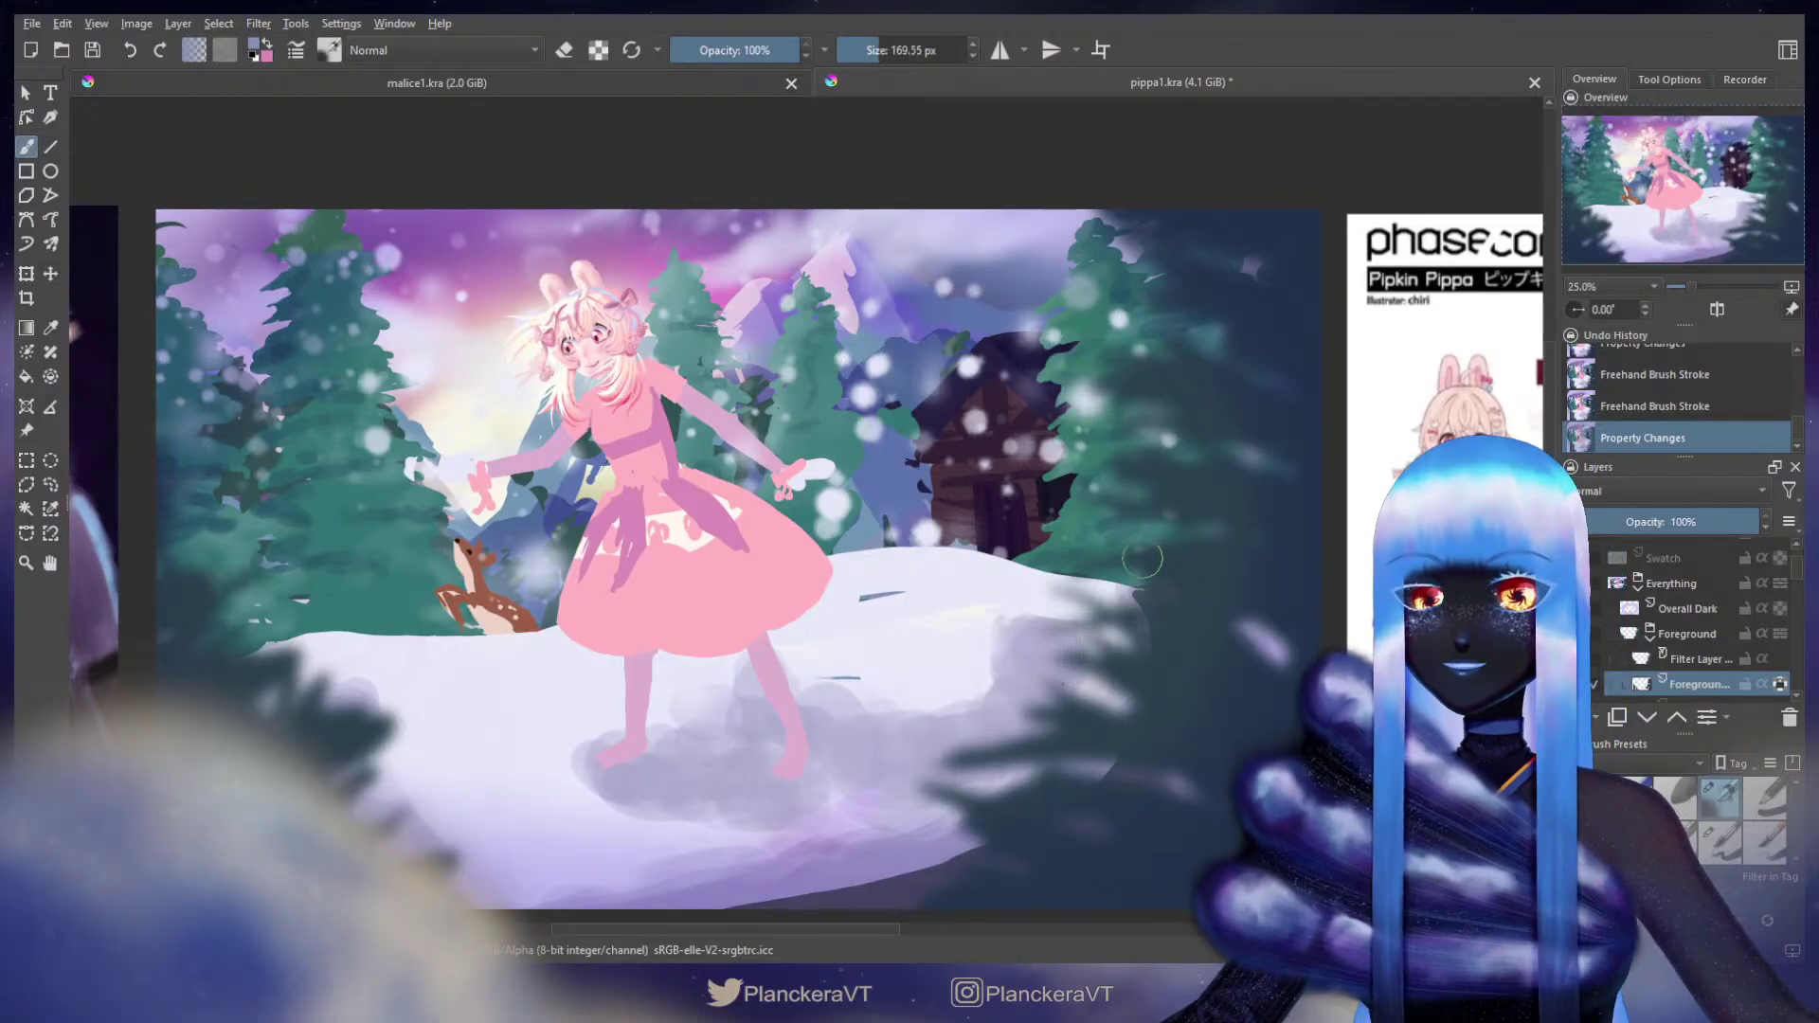
{"action": "mouse_move", "coordinate": [1094, 559]}
{"action": "left_mouse_down"}
{"action": "mouse_move", "coordinate": [1209, 548]}
{"action": "mouse_move", "coordinate": [1235, 571]}
{"action": "mouse_move", "coordinate": [1295, 570]}
{"action": "mouse_move", "coordinate": [1220, 578]}
{"action": "mouse_move", "coordinate": [1312, 607]}
{"action": "left_mouse_up"}
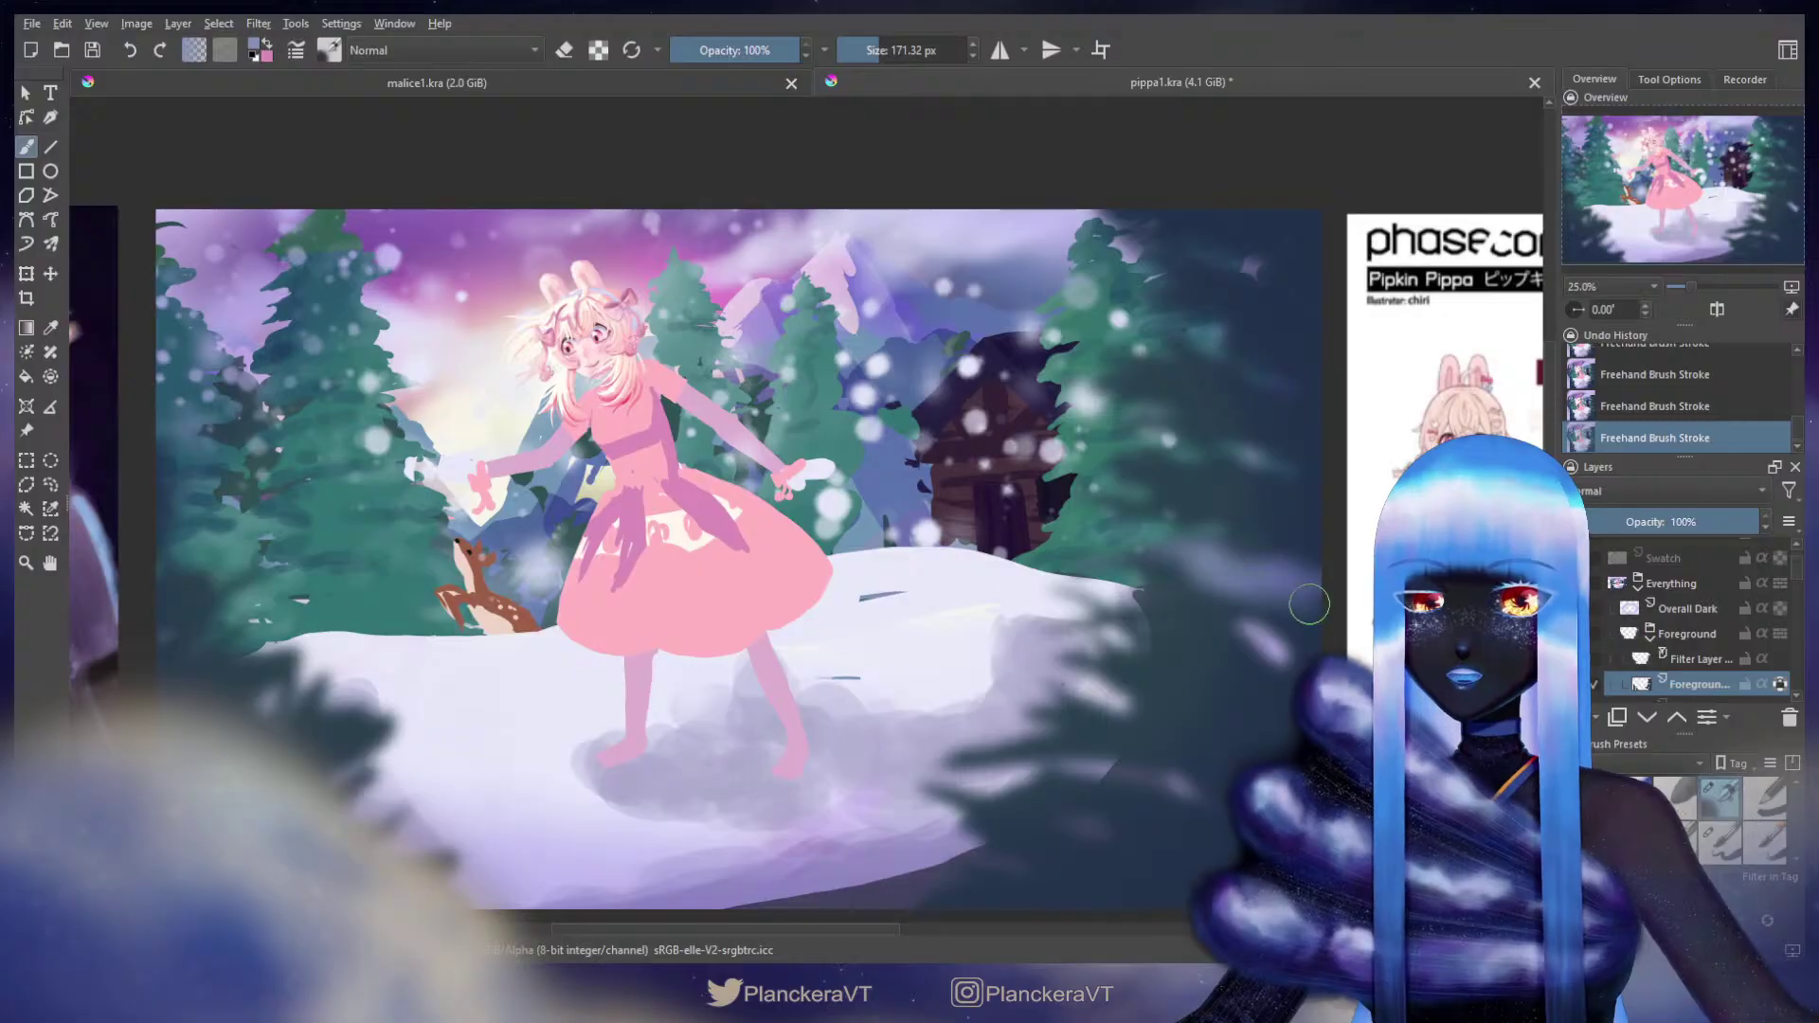
{"action": "left_click_drag", "start_coordinate": [1204, 583], "coordinate": [1164, 573]}
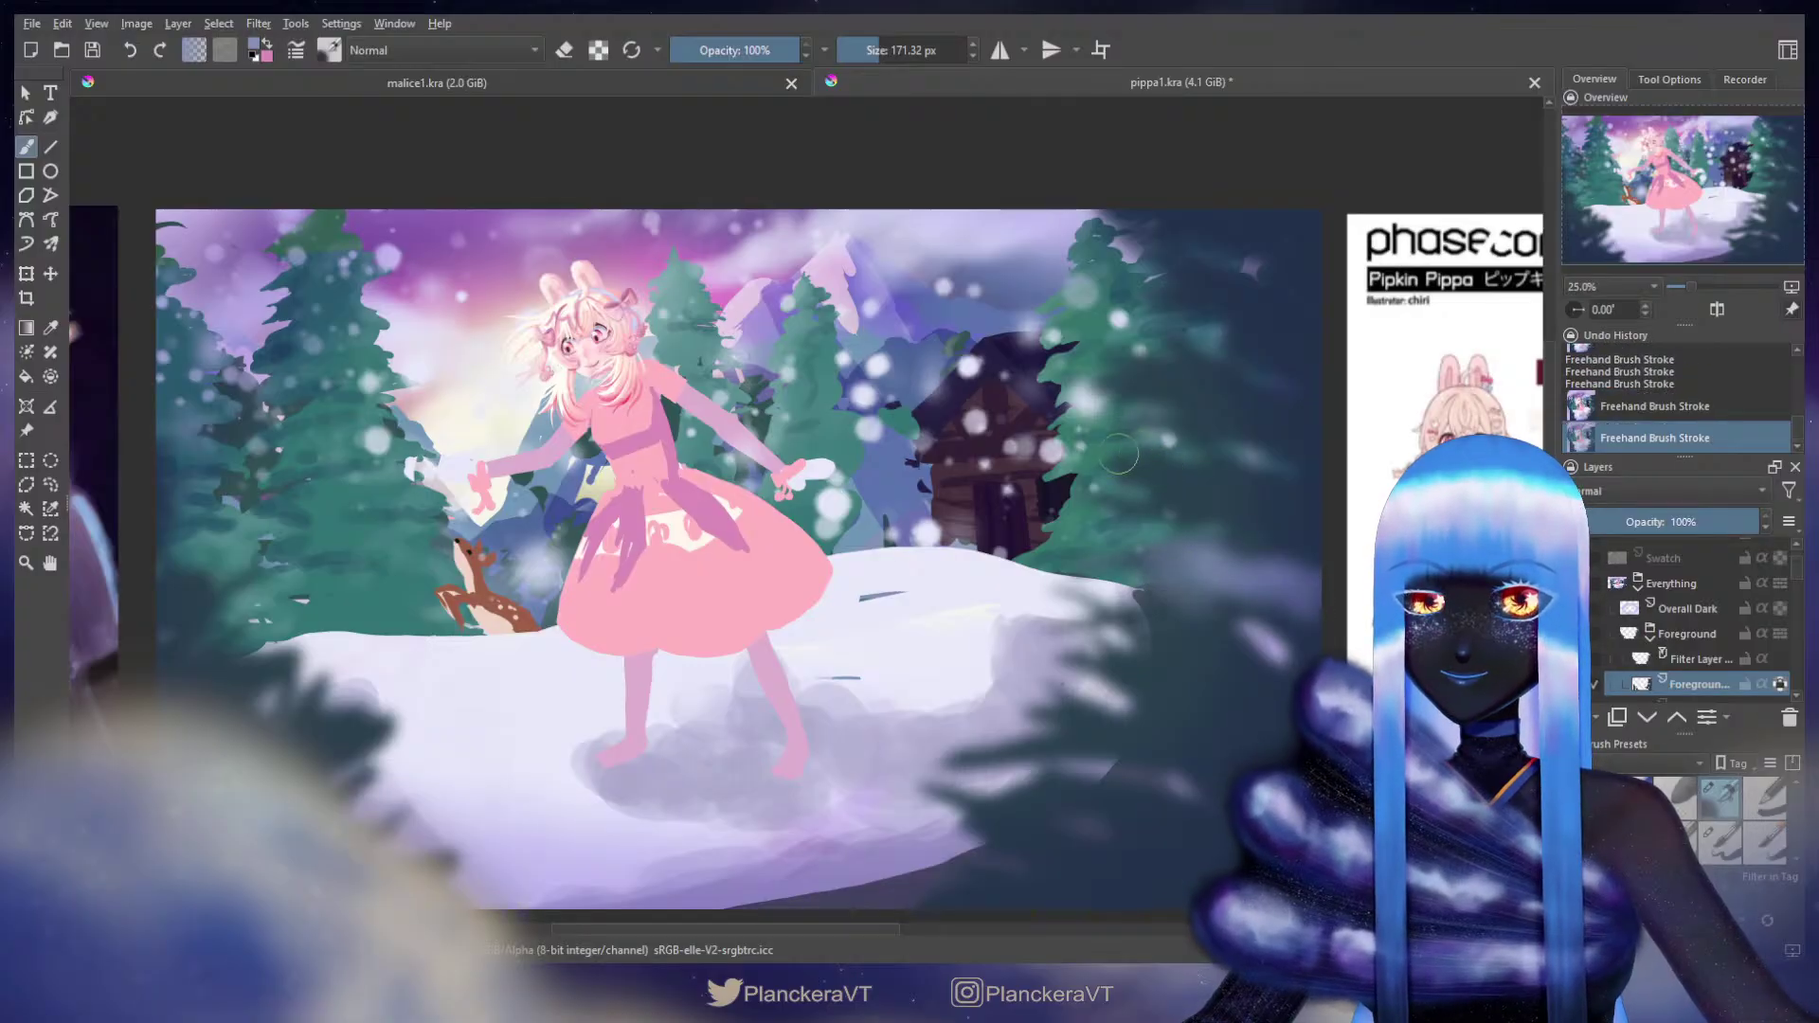
{"action": "left_click_drag", "start_coordinate": [1117, 463], "coordinate": [1278, 475]}
{"action": "mouse_move", "coordinate": [1110, 491]}
{"action": "left_mouse_down"}
{"action": "mouse_move", "coordinate": [1337, 517]}
{"action": "mouse_move", "coordinate": [1286, 474]}
{"action": "mouse_move", "coordinate": [1340, 476]}
{"action": "mouse_move", "coordinate": [1199, 382]}
{"action": "mouse_move", "coordinate": [1120, 362]}
{"action": "mouse_move", "coordinate": [1191, 355]}
{"action": "mouse_move", "coordinate": [1303, 405]}
{"action": "mouse_move", "coordinate": [1226, 395]}
{"action": "mouse_move", "coordinate": [1302, 419]}
{"action": "mouse_move", "coordinate": [1271, 369]}
{"action": "left_mouse_up"}
{"action": "mouse_move", "coordinate": [1195, 292]}
{"action": "left_mouse_down"}
{"action": "mouse_move", "coordinate": [1293, 283]}
{"action": "mouse_move", "coordinate": [1204, 284]}
{"action": "mouse_move", "coordinate": [1159, 312]}
{"action": "mouse_move", "coordinate": [1262, 301]}
{"action": "mouse_move", "coordinate": [1334, 325]}
{"action": "mouse_move", "coordinate": [1266, 313]}
{"action": "mouse_move", "coordinate": [1308, 350]}
{"action": "left_mouse_up"}
Step: Extend the soft branch highlights up and down the foreground tree beside the cabin with a brush of about 157 px
{"action": "key", "text": "bracketleft"}
{"action": "mouse_move", "coordinate": [1199, 224]}
{"action": "left_mouse_down"}
{"action": "mouse_move", "coordinate": [1160, 225]}
{"action": "mouse_move", "coordinate": [1174, 202]}
{"action": "mouse_move", "coordinate": [1266, 197]}
{"action": "mouse_move", "coordinate": [1273, 274]}
{"action": "mouse_move", "coordinate": [1249, 283]}
{"action": "mouse_move", "coordinate": [1268, 279]}
{"action": "left_mouse_up"}
{"action": "key", "text": "bracketleft"}
{"action": "left_click_drag", "start_coordinate": [1164, 540], "coordinate": [1188, 401]}
{"action": "key", "text": "bracketright"}
{"action": "mouse_move", "coordinate": [1092, 496]}
{"action": "left_mouse_down"}
{"action": "mouse_move", "coordinate": [1258, 561]}
{"action": "mouse_move", "coordinate": [1202, 522]}
{"action": "mouse_move", "coordinate": [1294, 558]}
{"action": "left_mouse_up"}
{"action": "mouse_move", "coordinate": [1153, 573]}
{"action": "left_mouse_down"}
{"action": "mouse_move", "coordinate": [1099, 552]}
{"action": "mouse_move", "coordinate": [1175, 576]}
{"action": "mouse_move", "coordinate": [1146, 528]}
{"action": "left_mouse_up"}
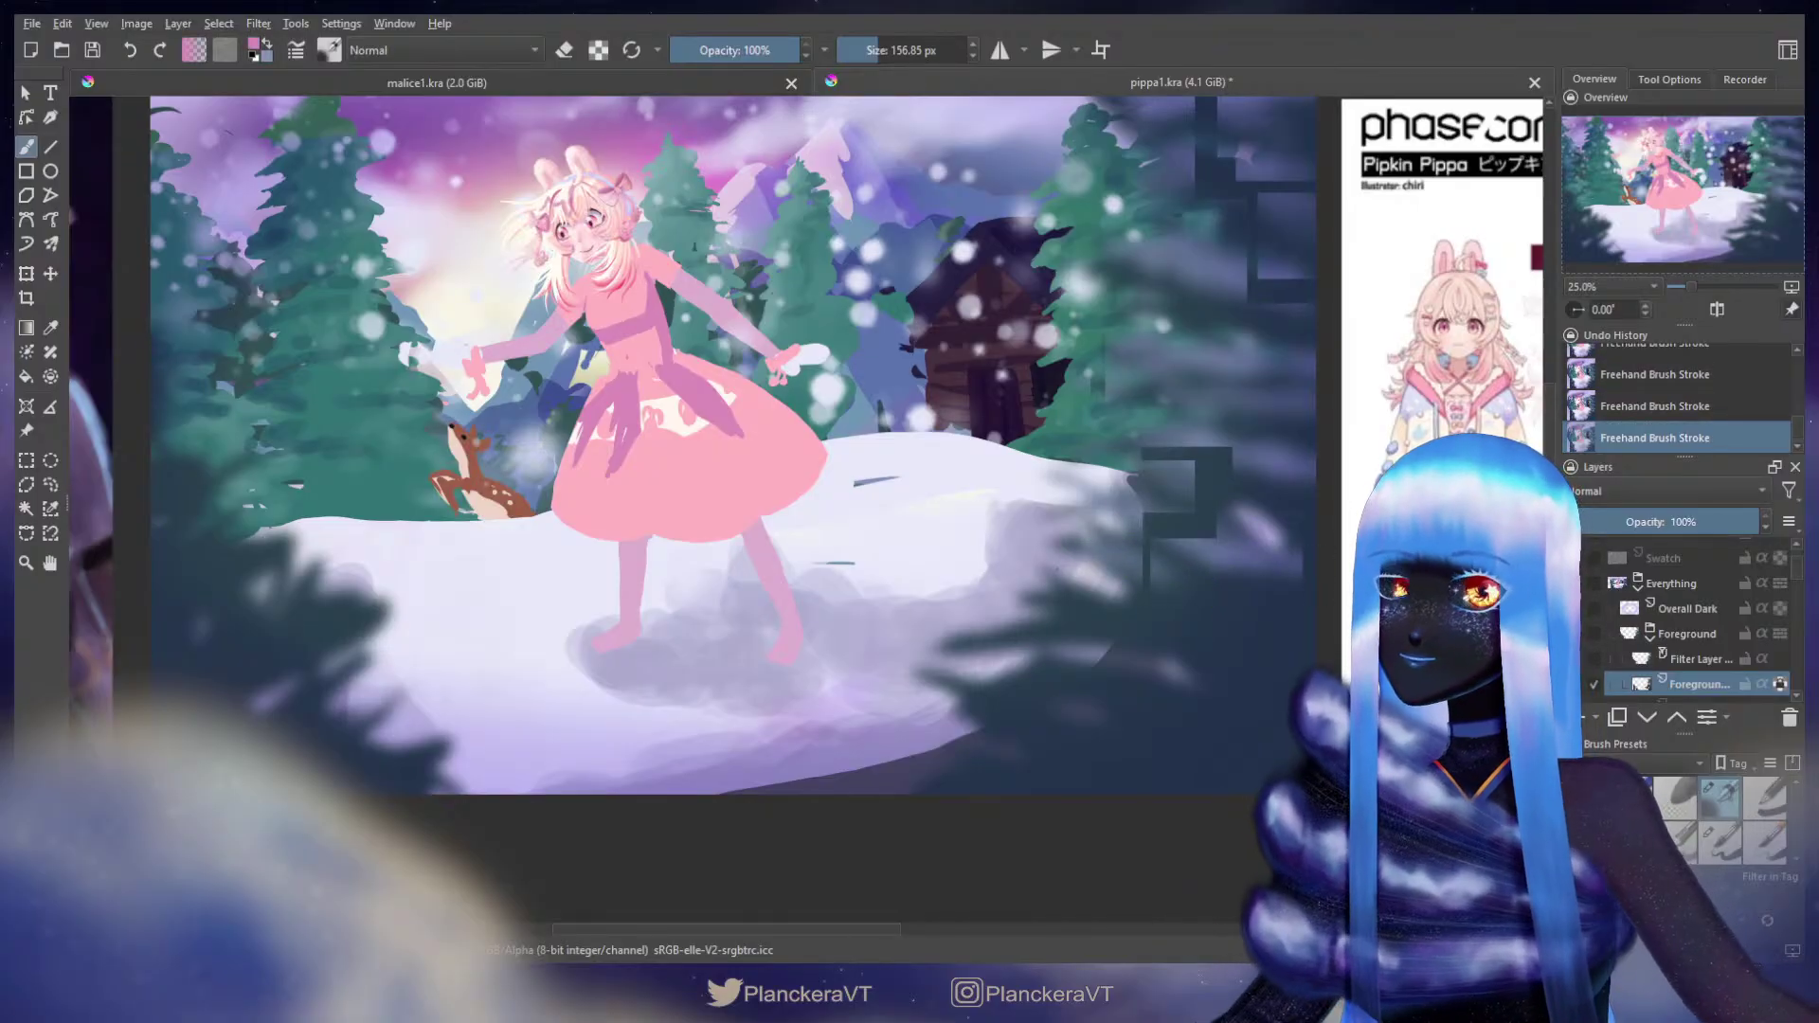
Step: Compare the picture with Overall Dark off and on, and paint broad lighter strokes over the cabin-side tree's lower branches at up to about 306 px
{"action": "left_click", "coordinate": [1580, 609]}
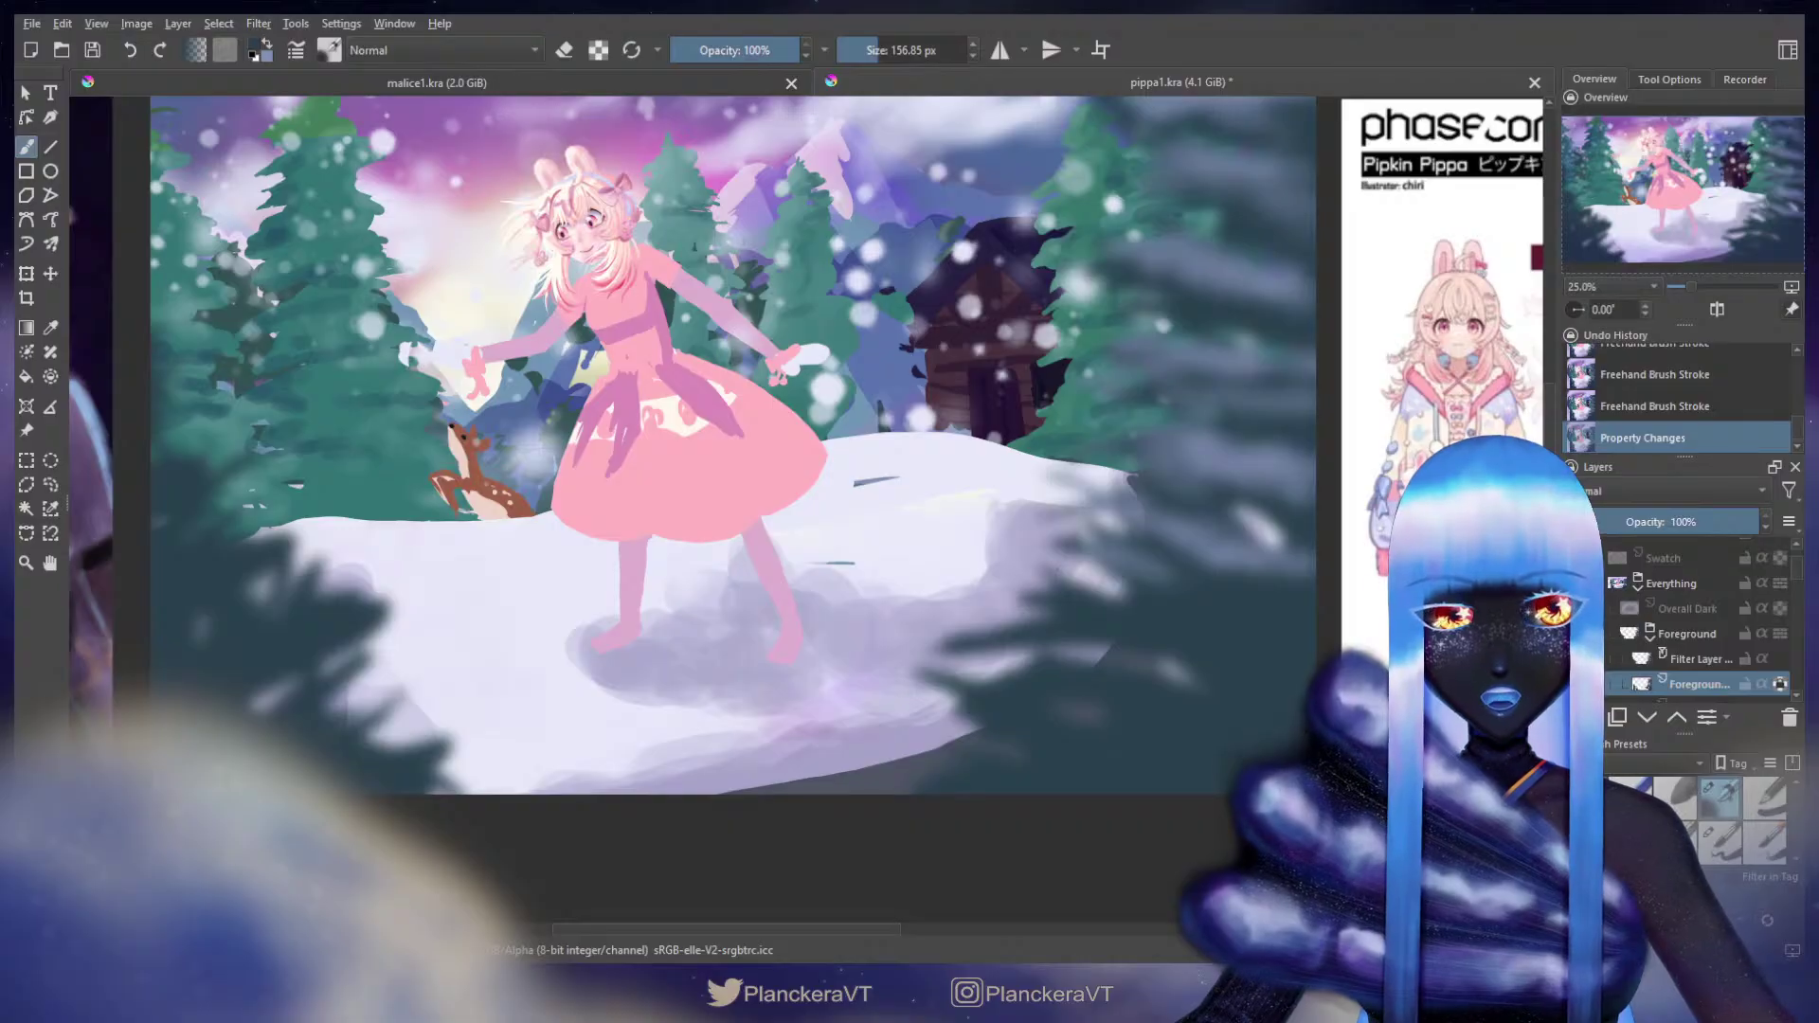
{"action": "left_click", "coordinate": [1579, 608]}
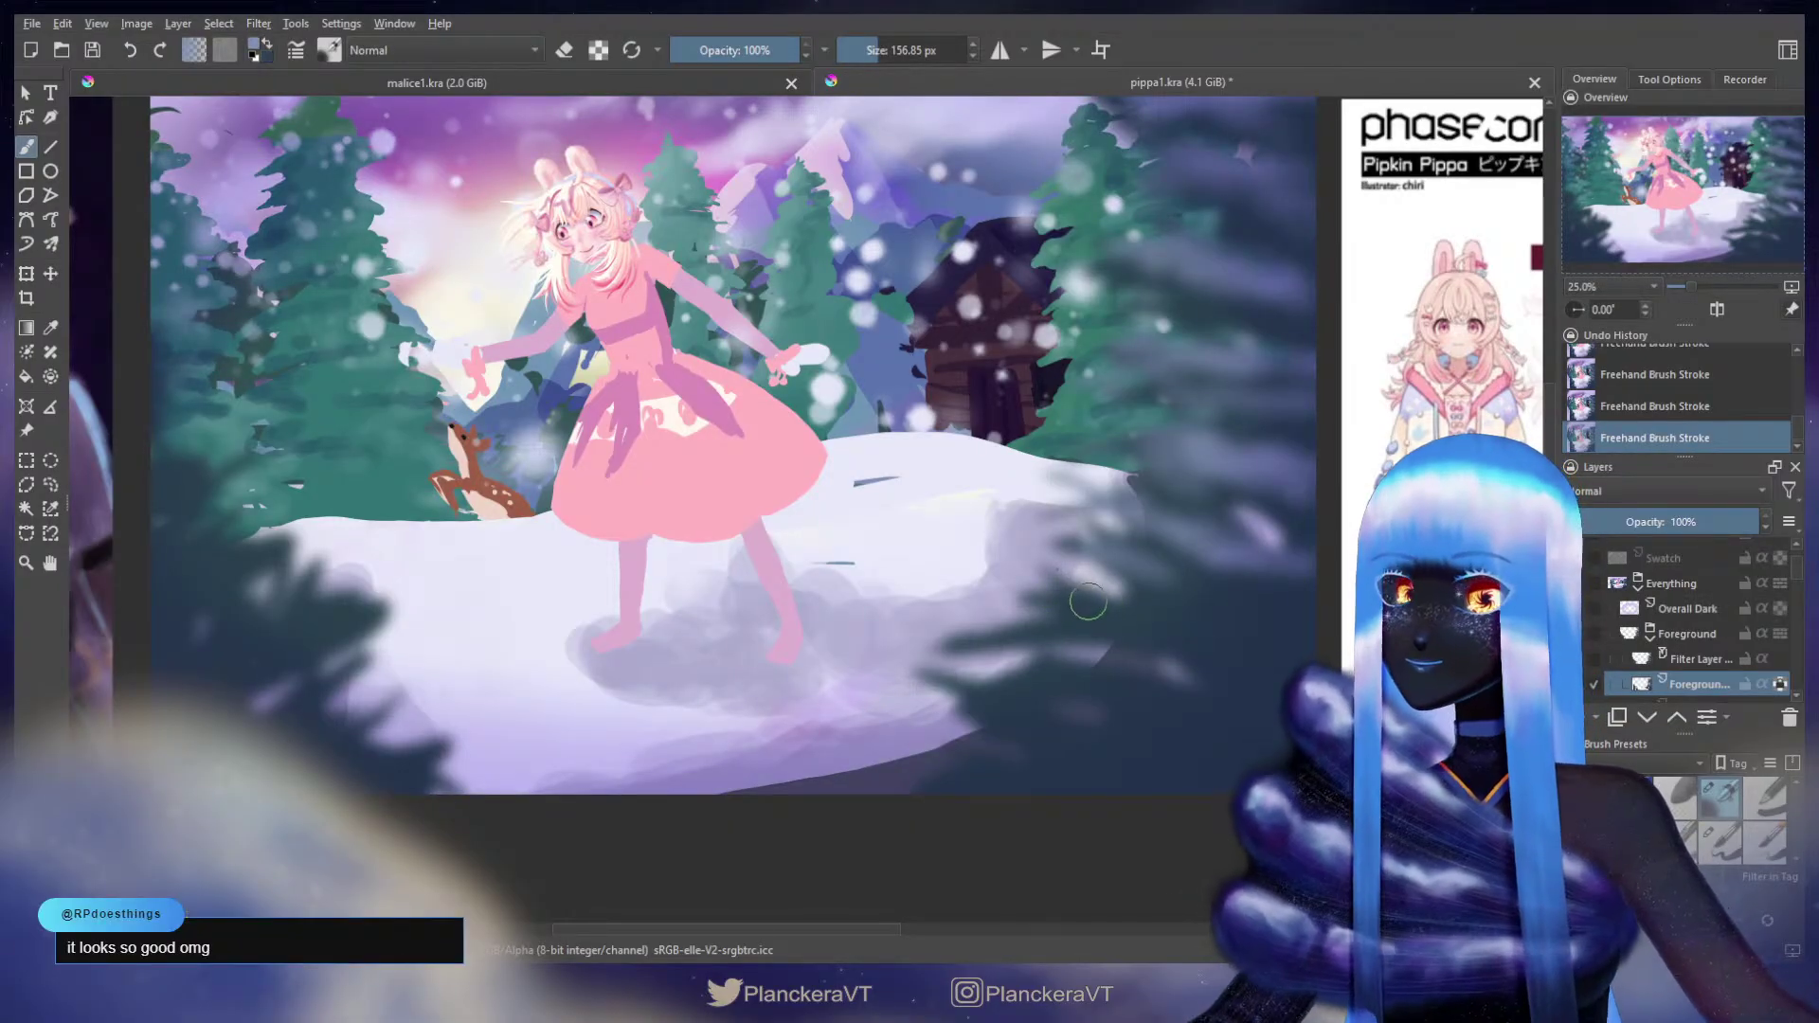
{"action": "left_click_drag", "start_coordinate": [1207, 626], "coordinate": [1184, 629]}
{"action": "left_click_drag", "start_coordinate": [1117, 631], "coordinate": [1152, 631], "text": "shift"}
{"action": "left_click_drag", "start_coordinate": [1085, 620], "coordinate": [1268, 647]}
{"action": "mouse_move", "coordinate": [1043, 615]}
{"action": "left_mouse_down"}
{"action": "mouse_move", "coordinate": [995, 625]}
{"action": "mouse_move", "coordinate": [1128, 661]}
{"action": "mouse_move", "coordinate": [1068, 665]}
{"action": "mouse_move", "coordinate": [1210, 689]}
{"action": "mouse_move", "coordinate": [1218, 710]}
{"action": "mouse_move", "coordinate": [1196, 702]}
{"action": "mouse_move", "coordinate": [1173, 725]}
{"action": "mouse_move", "coordinate": [1246, 725]}
{"action": "mouse_move", "coordinate": [1223, 751]}
{"action": "mouse_move", "coordinate": [1255, 742]}
{"action": "mouse_move", "coordinate": [965, 712]}
{"action": "mouse_move", "coordinate": [1025, 781]}
{"action": "mouse_move", "coordinate": [1108, 783]}
{"action": "left_mouse_up"}
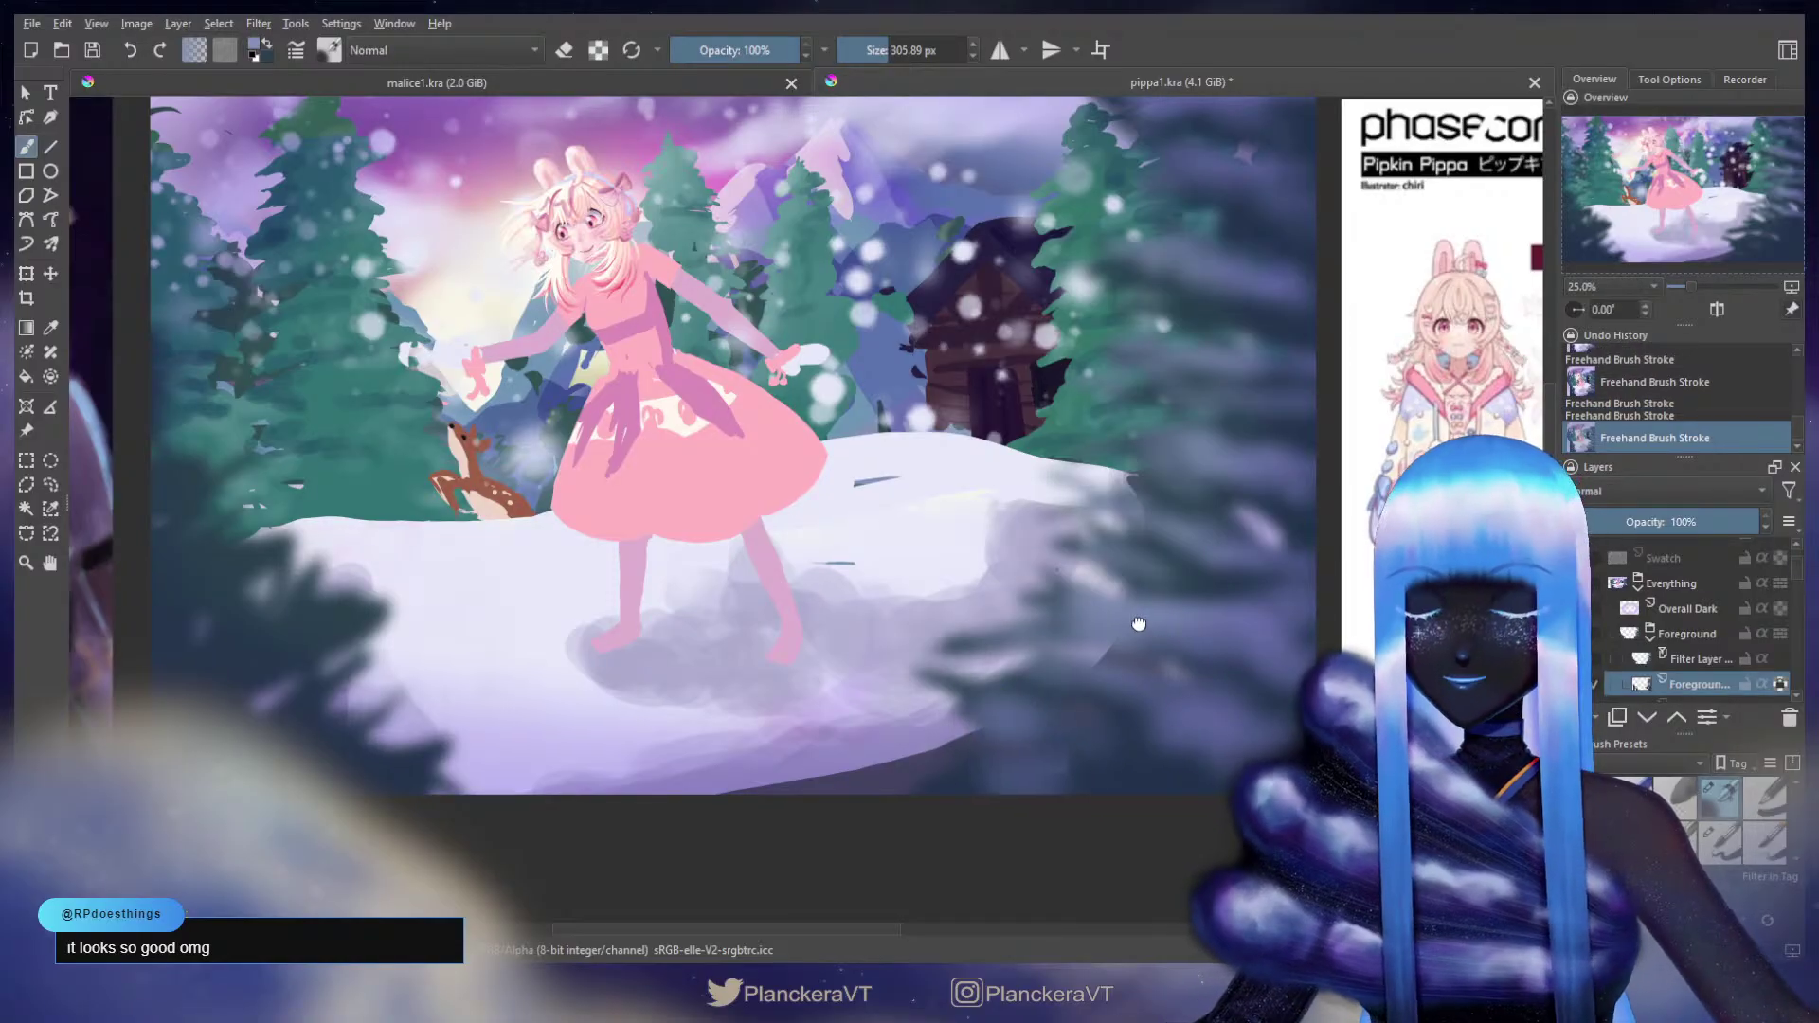
Step: Break up the cabin-side tree's lower branches with swapped dark and light strokes at about 156 to 184 px, then compare without the foreground paint layer
{"action": "left_click_drag", "start_coordinate": [1141, 625], "coordinate": [1095, 609]}
{"action": "key", "text": "x"}
{"action": "mouse_move", "coordinate": [1149, 741]}
{"action": "left_mouse_down", "text": "shift"}
{"action": "mouse_move", "coordinate": [1240, 716]}
{"action": "mouse_move", "coordinate": [1190, 696]}
{"action": "mouse_move", "coordinate": [1200, 674]}
{"action": "mouse_move", "coordinate": [1207, 633]}
{"action": "left_mouse_up", "text": "shift"}
{"action": "left_click_drag", "start_coordinate": [1163, 544], "coordinate": [1149, 647]}
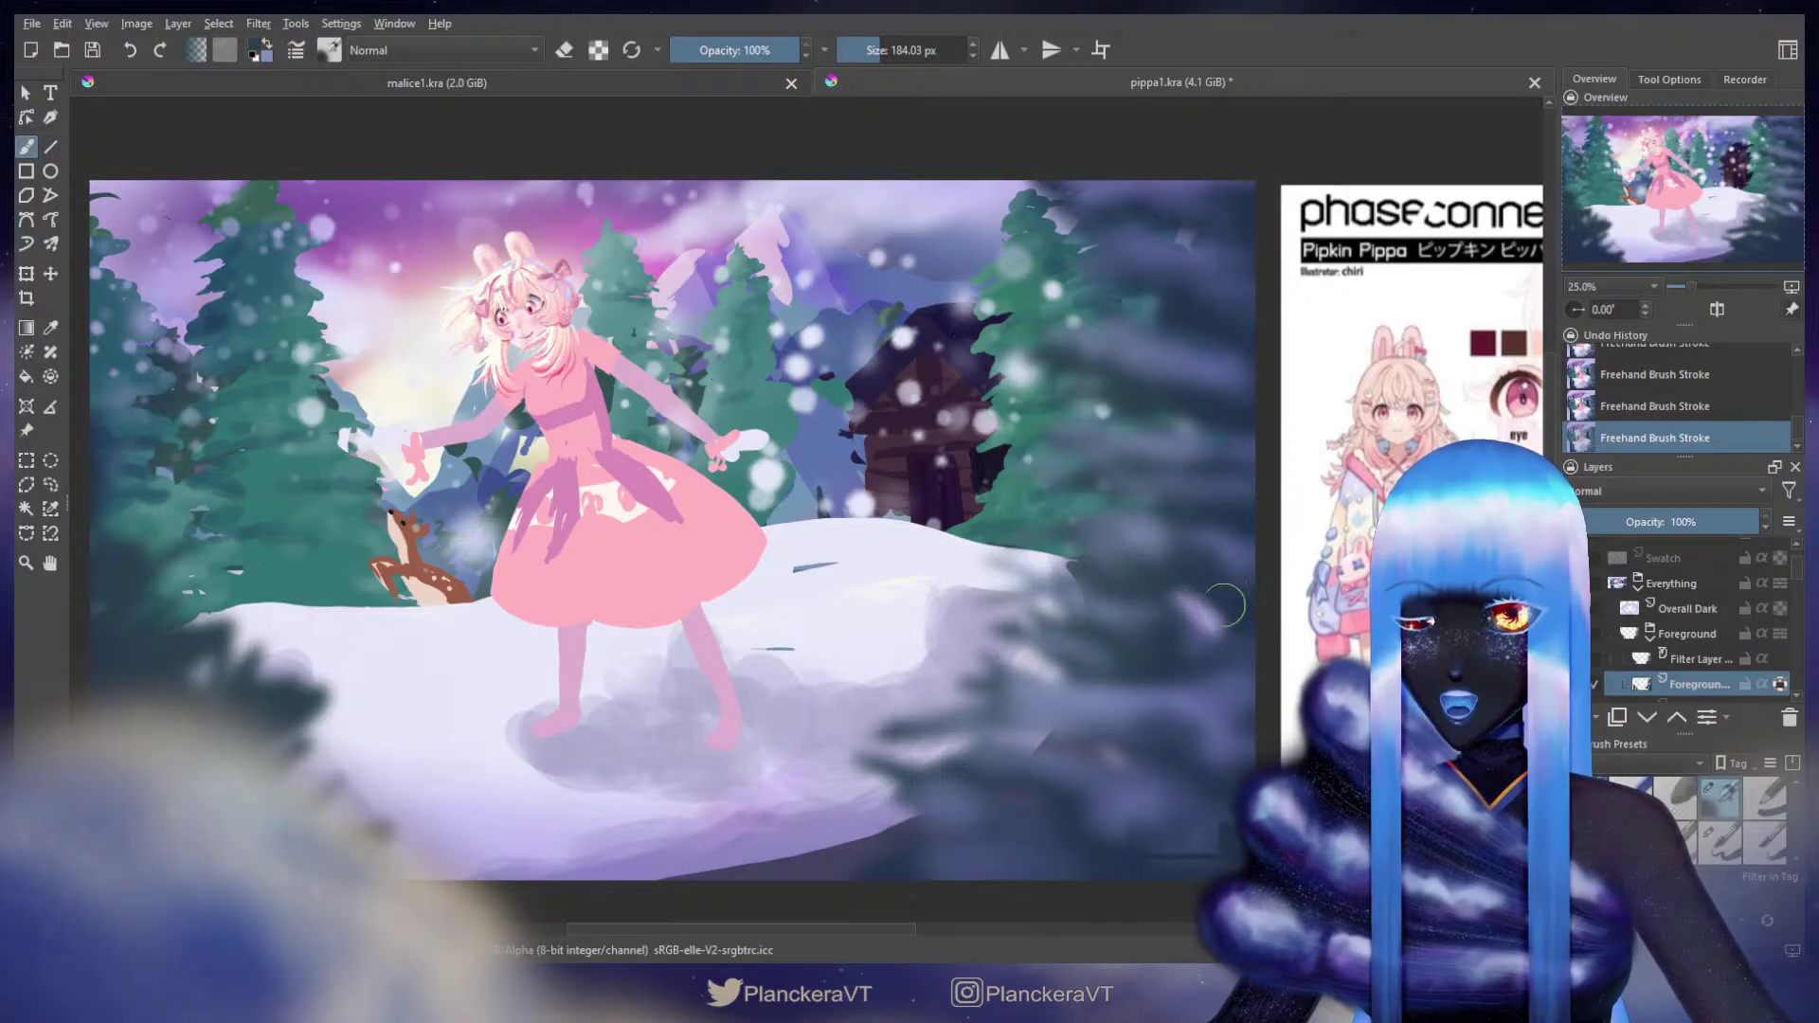
{"action": "key", "text": "x"}
{"action": "left_click_drag", "start_coordinate": [1106, 697], "coordinate": [1116, 633]}
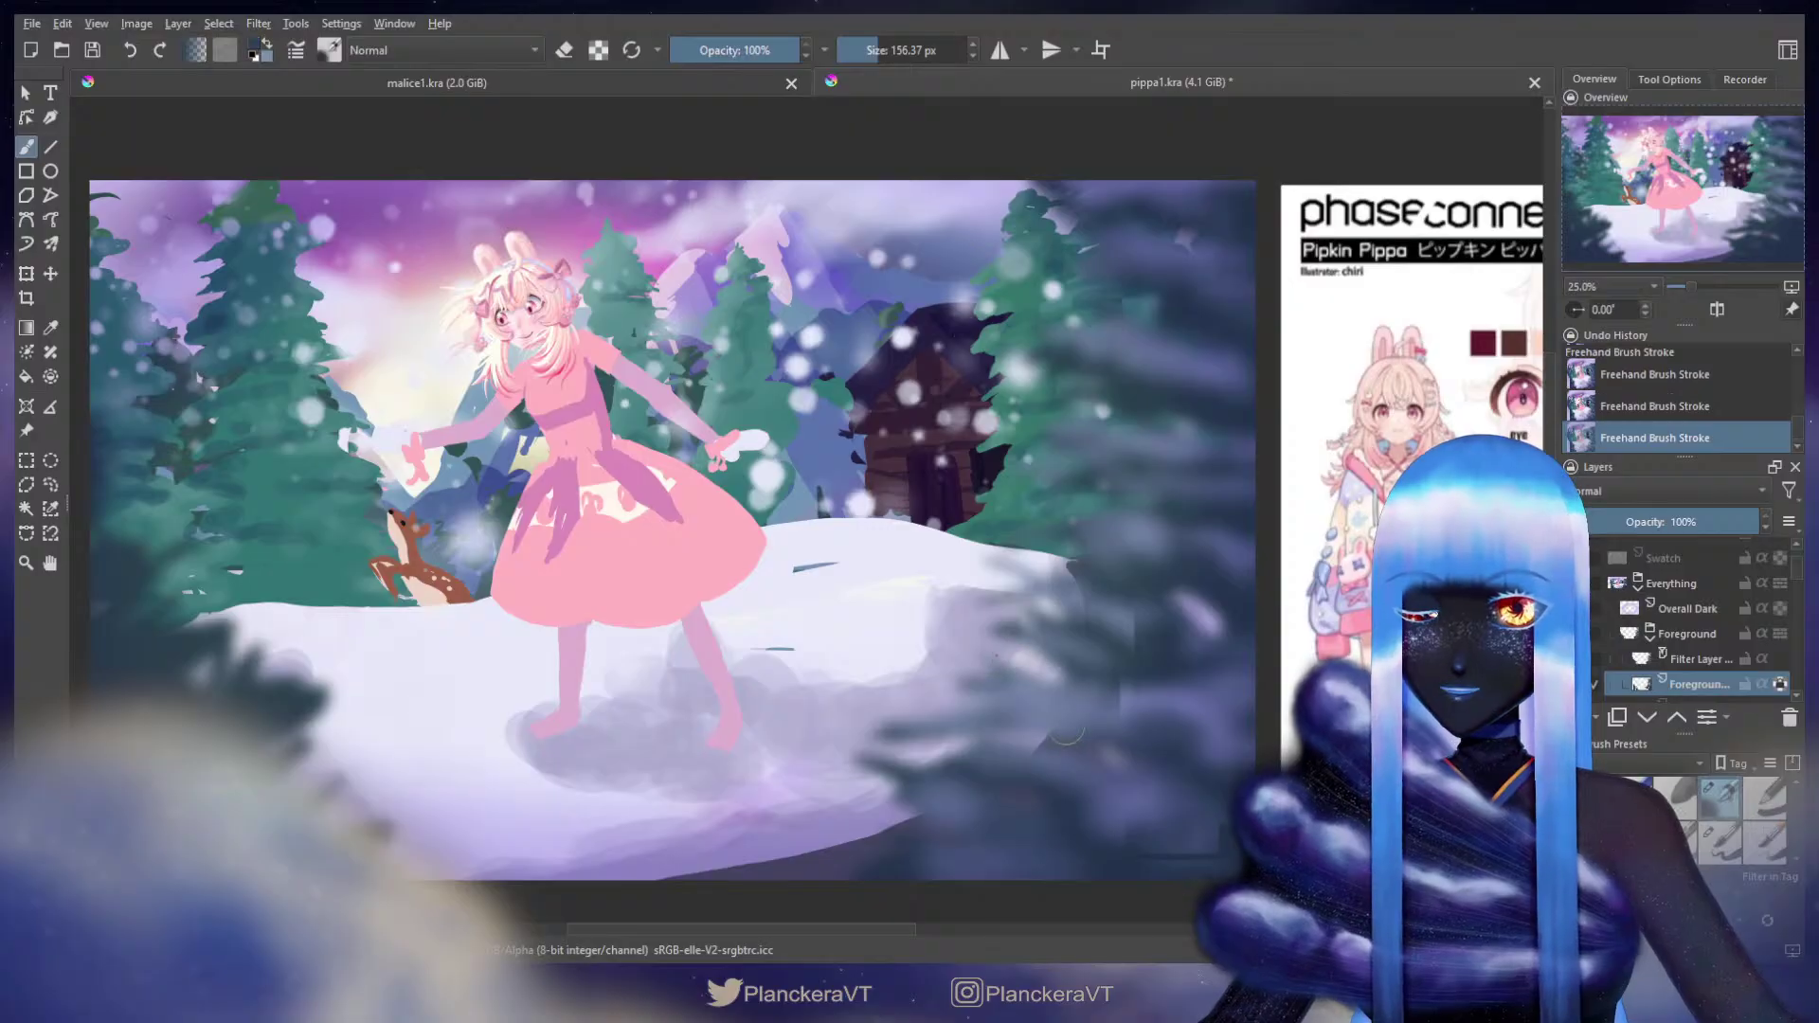
{"action": "mouse_move", "coordinate": [1082, 717]}
{"action": "left_mouse_down"}
{"action": "mouse_move", "coordinate": [1139, 652]}
{"action": "mouse_move", "coordinate": [1171, 561]}
{"action": "left_mouse_up"}
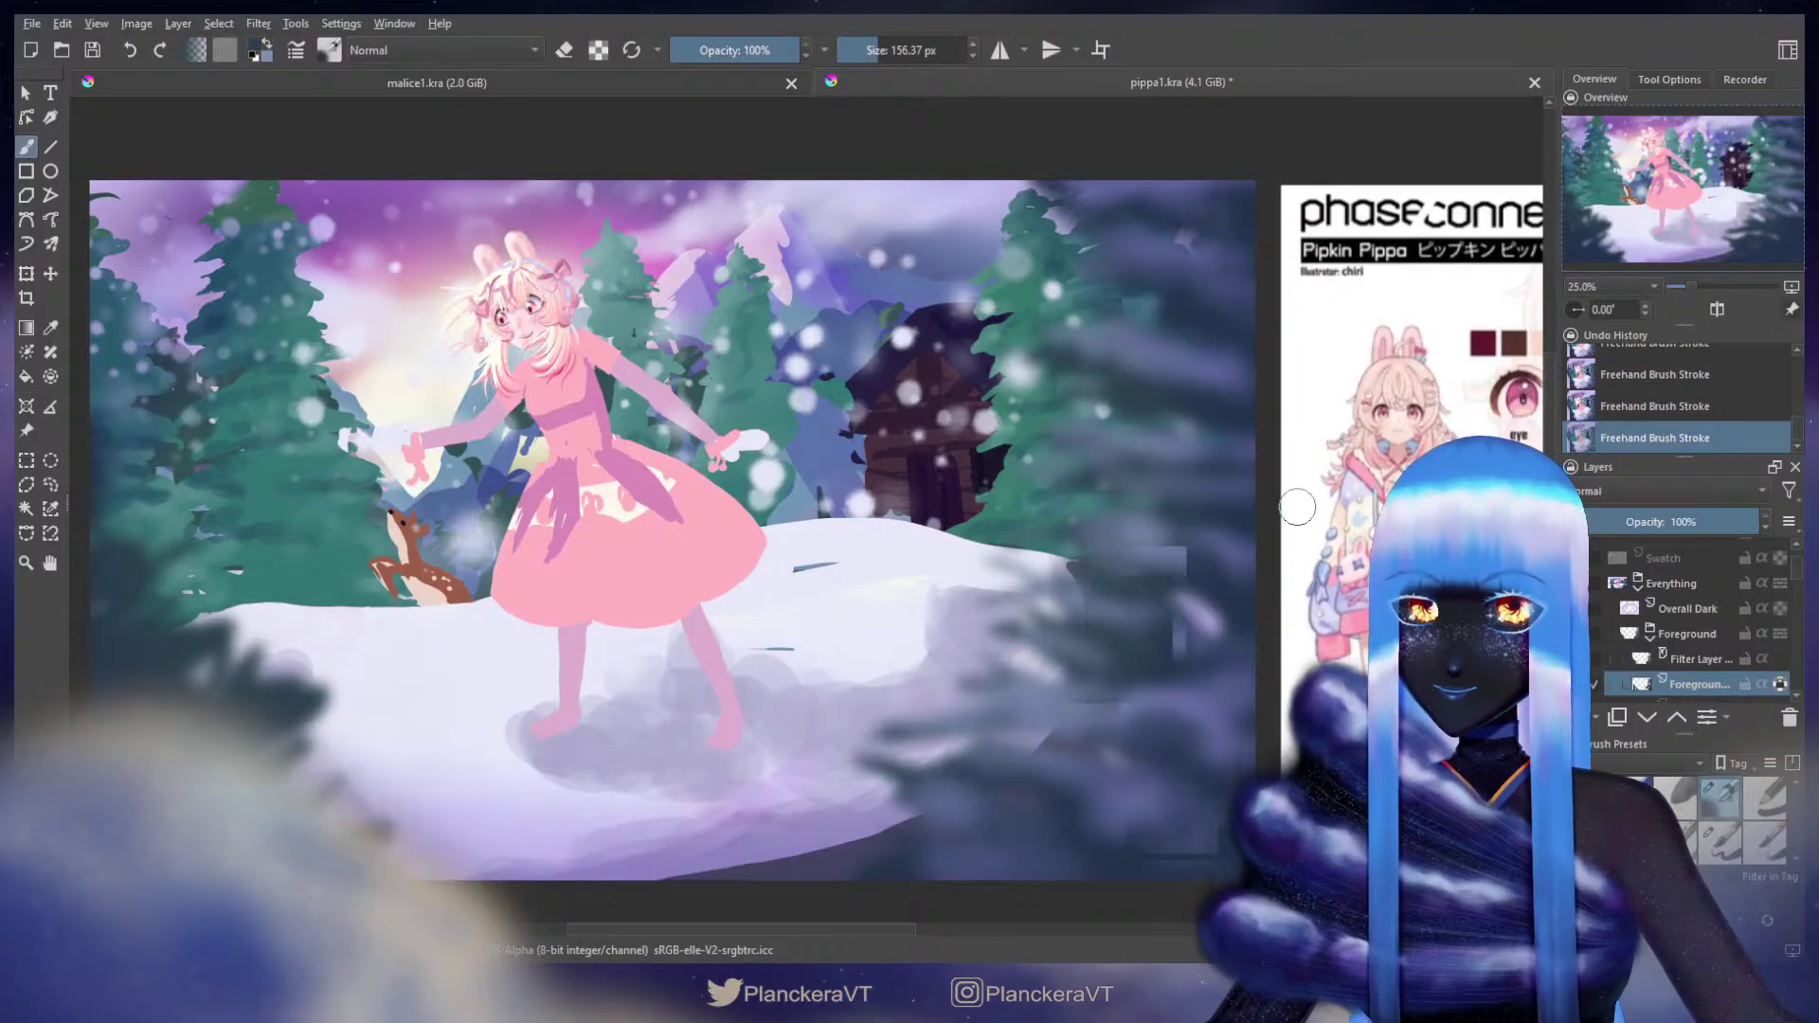
{"action": "left_click", "coordinate": [1576, 683]}
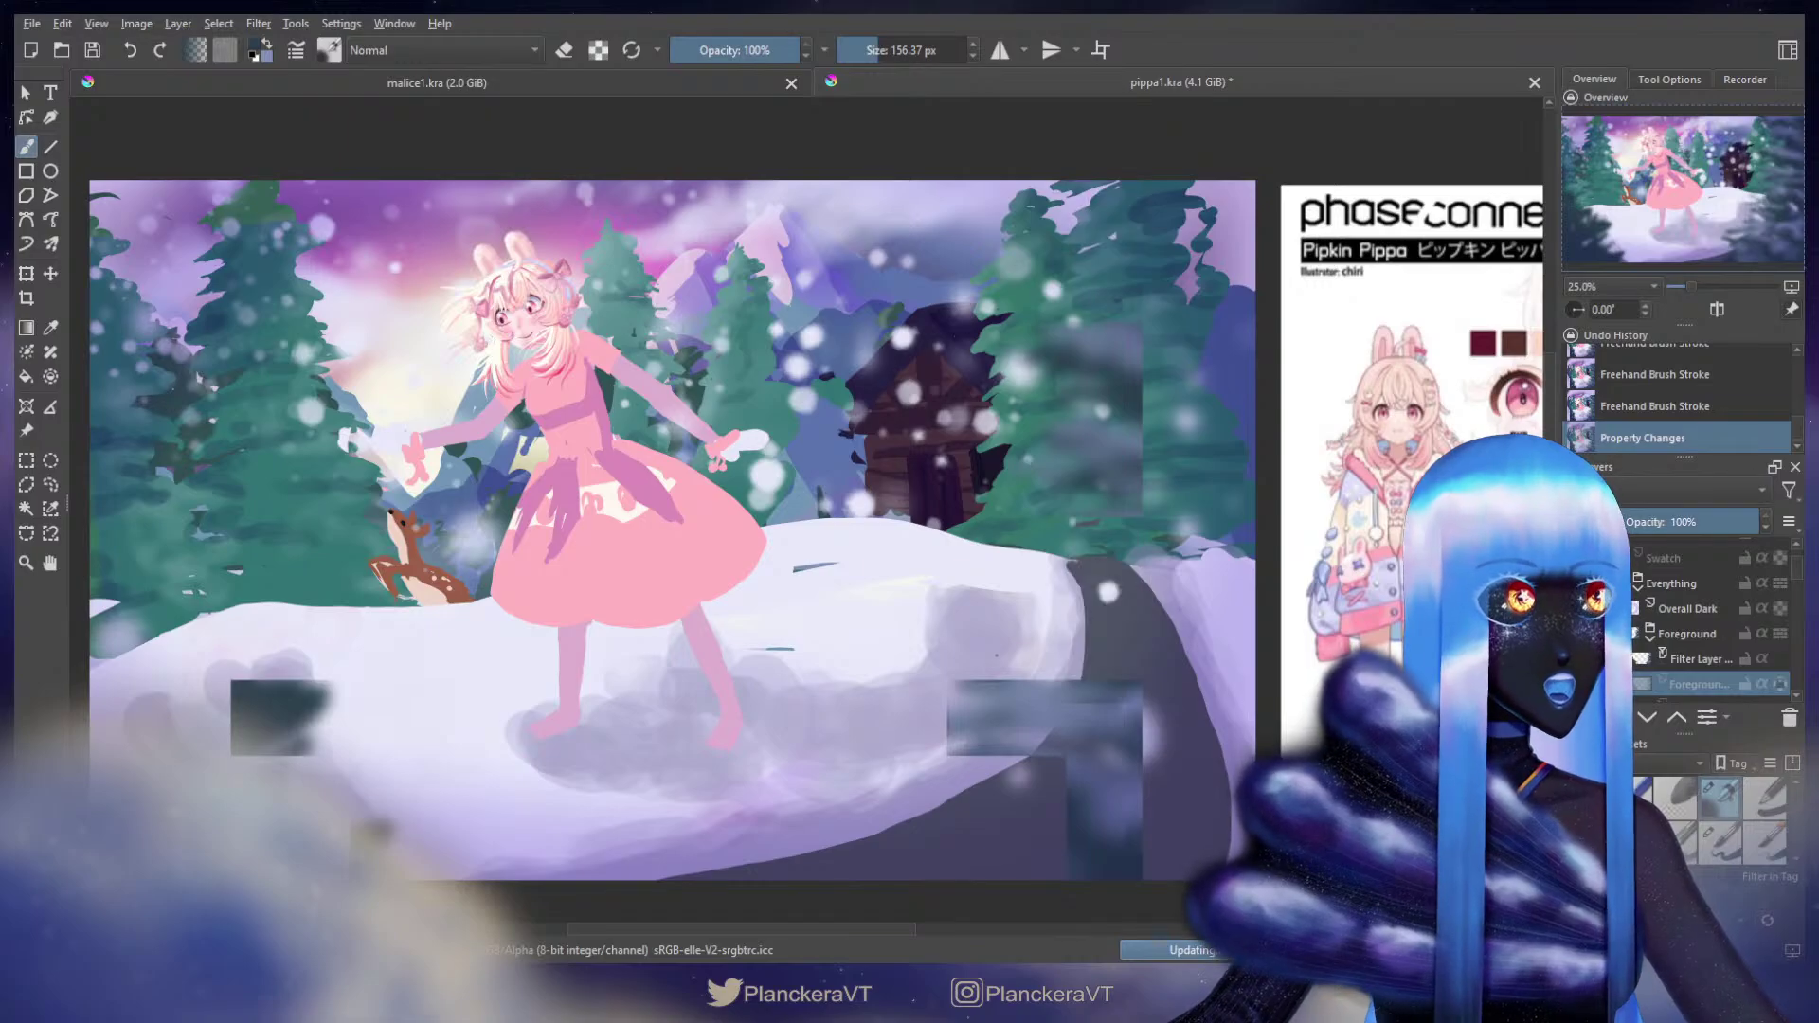
{"action": "left_click", "coordinate": [1636, 684]}
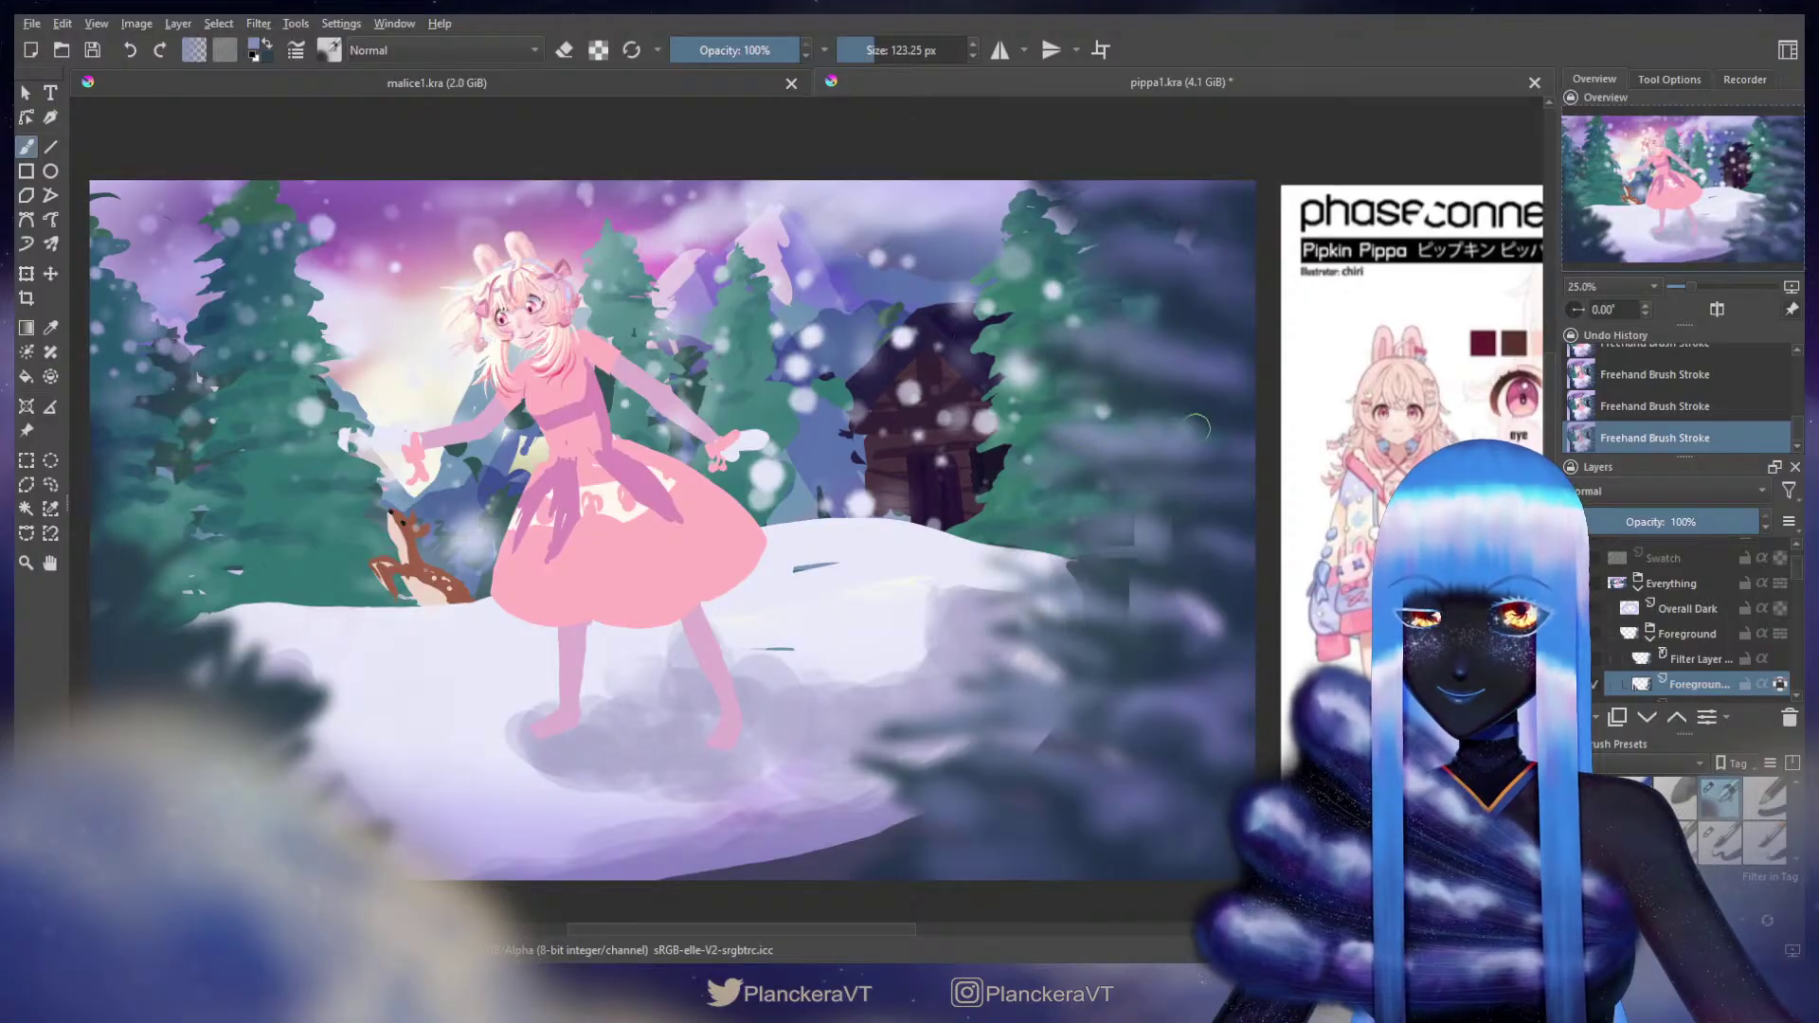
Step: Alternate light and dark strokes over the middle branches of the cabin-side foreground tree at about 123 to 201 px
{"action": "left_click_drag", "start_coordinate": [1222, 448], "coordinate": [1063, 436]}
{"action": "key", "text": "x"}
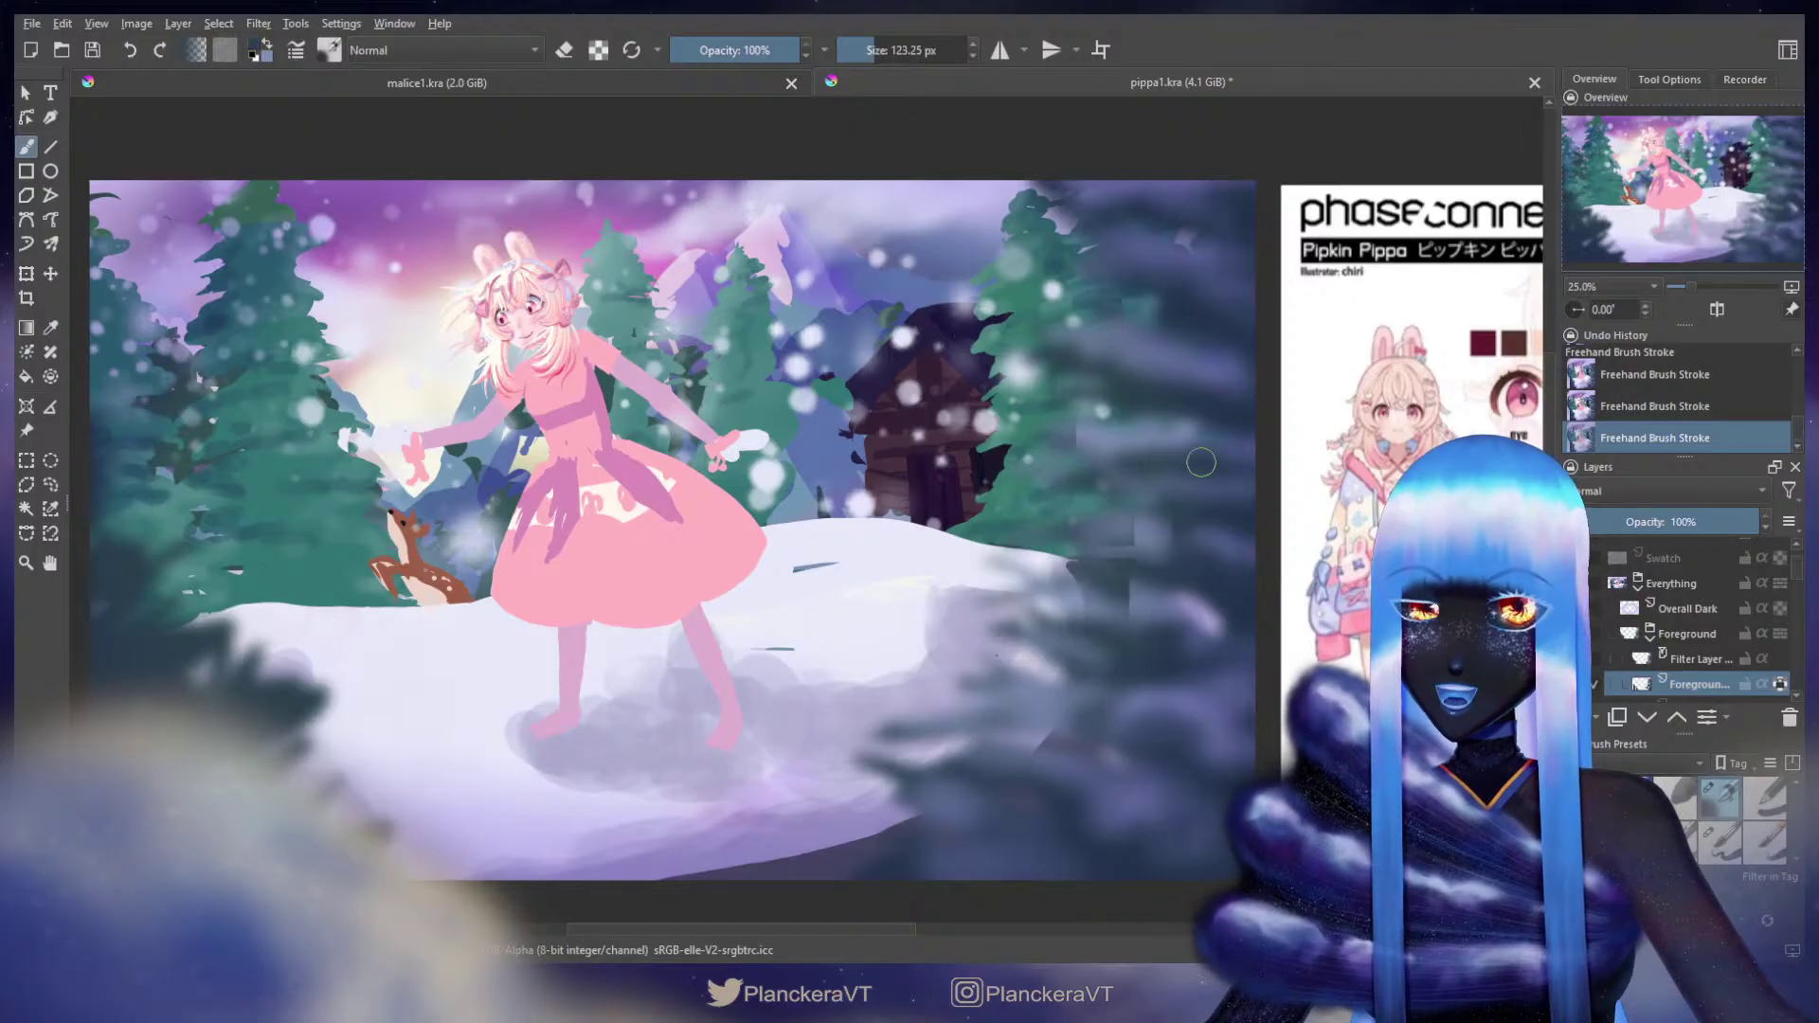
{"action": "mouse_move", "coordinate": [1152, 476]}
{"action": "left_mouse_down"}
{"action": "mouse_move", "coordinate": [1239, 495]}
{"action": "mouse_move", "coordinate": [1197, 487]}
{"action": "left_mouse_up"}
{"action": "mouse_move", "coordinate": [1190, 425]}
{"action": "left_mouse_down", "text": "shift"}
{"action": "mouse_move", "coordinate": [1218, 428]}
{"action": "mouse_move", "coordinate": [1163, 442]}
{"action": "mouse_move", "coordinate": [1187, 579]}
{"action": "left_mouse_up", "text": "shift"}
{"action": "left_click_drag", "start_coordinate": [1150, 490], "coordinate": [1197, 490], "text": "shift"}
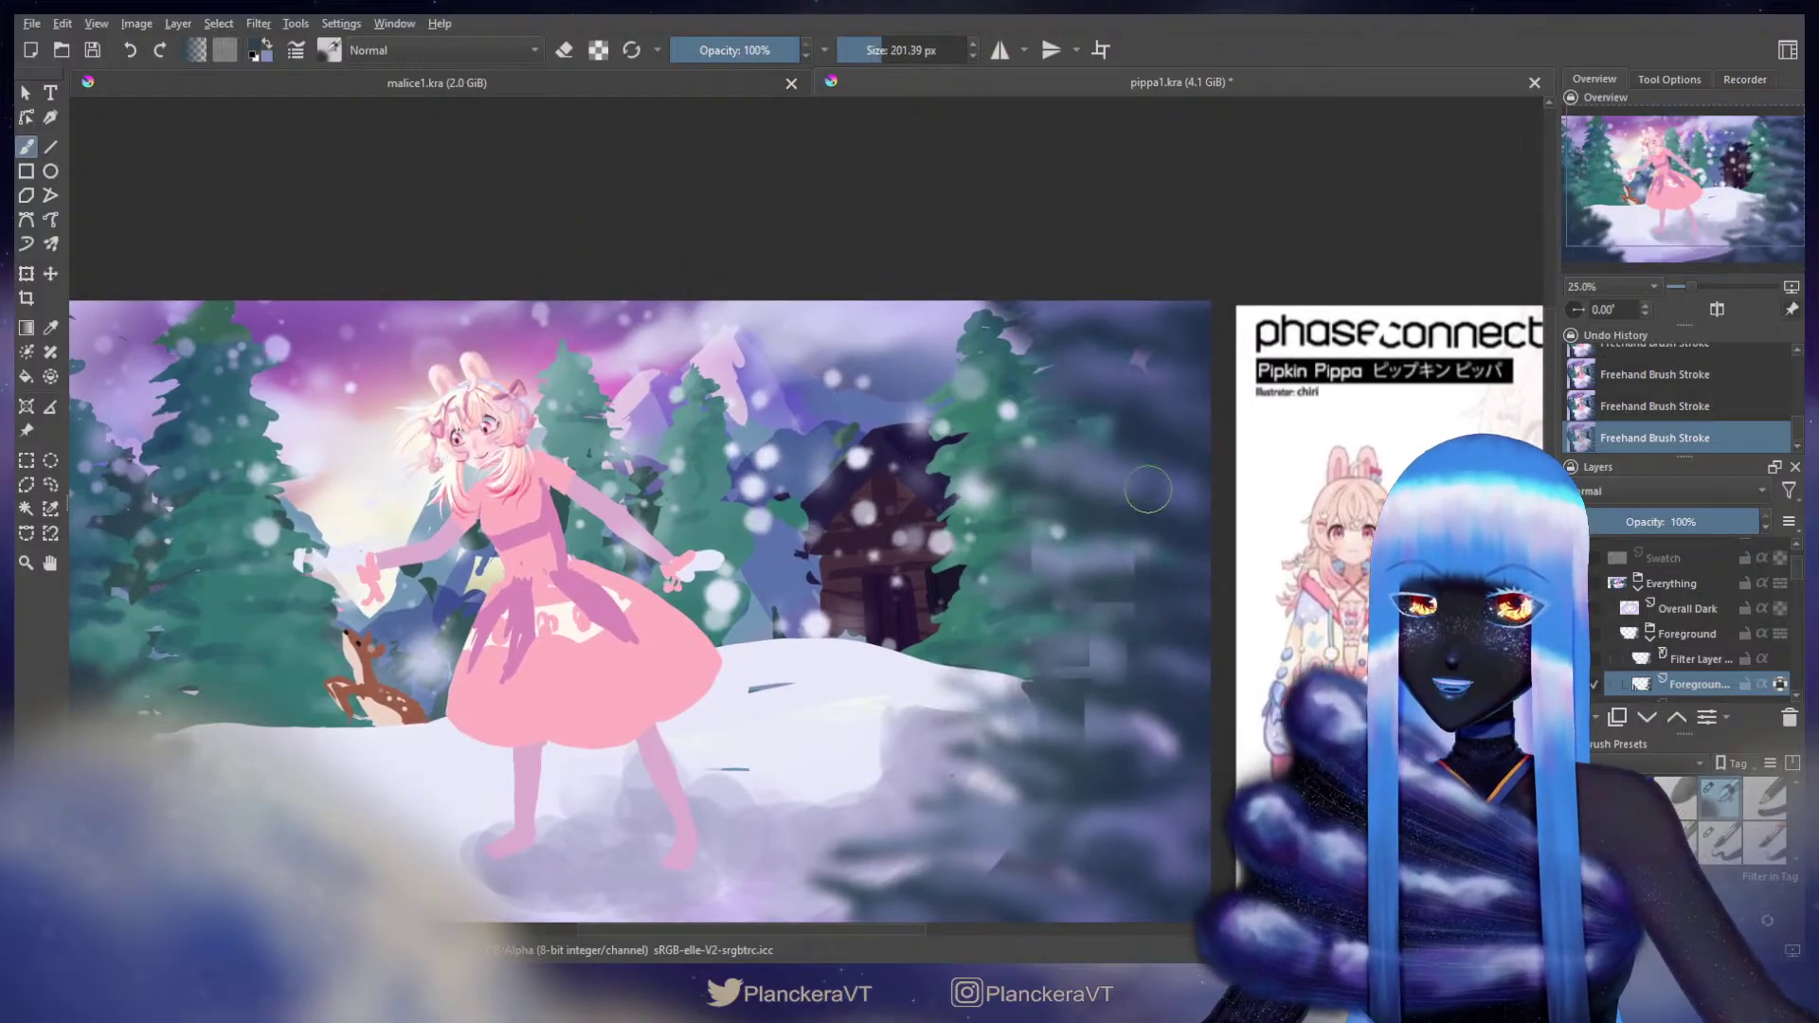
{"action": "left_click_drag", "start_coordinate": [1056, 479], "coordinate": [1013, 493], "text": "shift"}
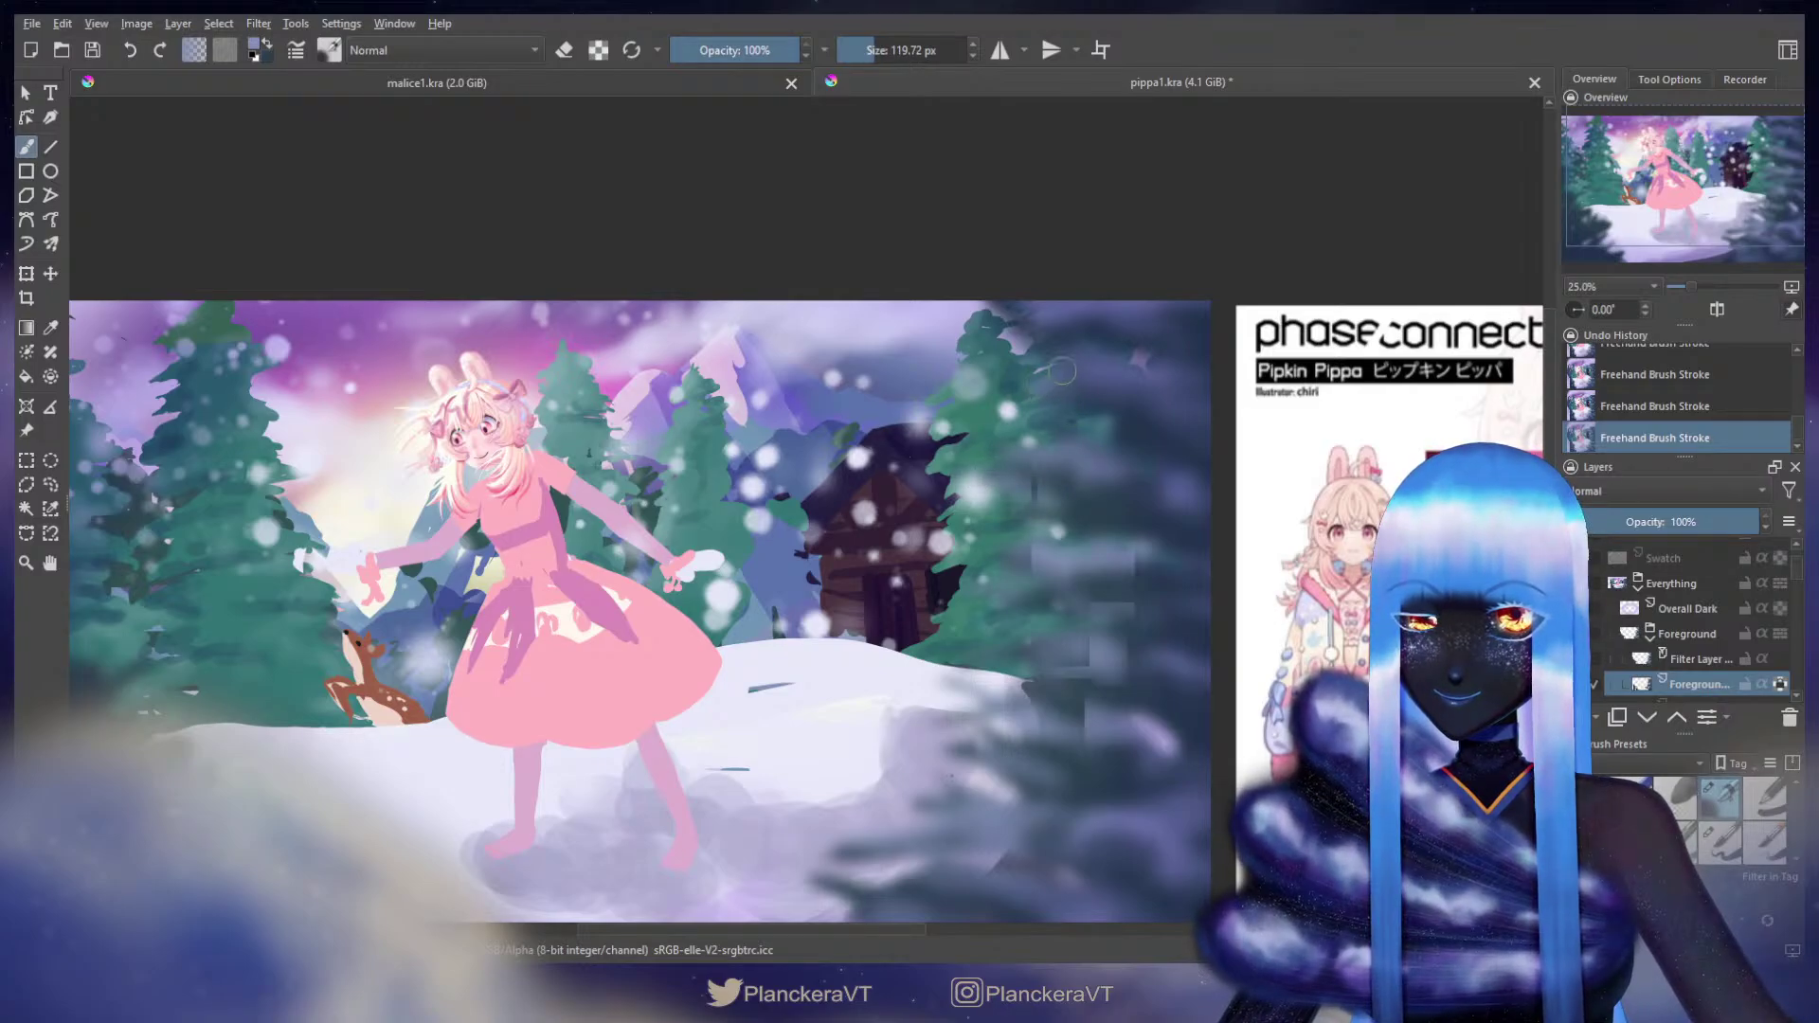
Step: Refine the cabin-side tree's upper and lower branches at about 139 to 152 px, briefly hiding the foreground paint layer to compare
{"action": "left_click_drag", "start_coordinate": [1184, 358], "coordinate": [1155, 405]}
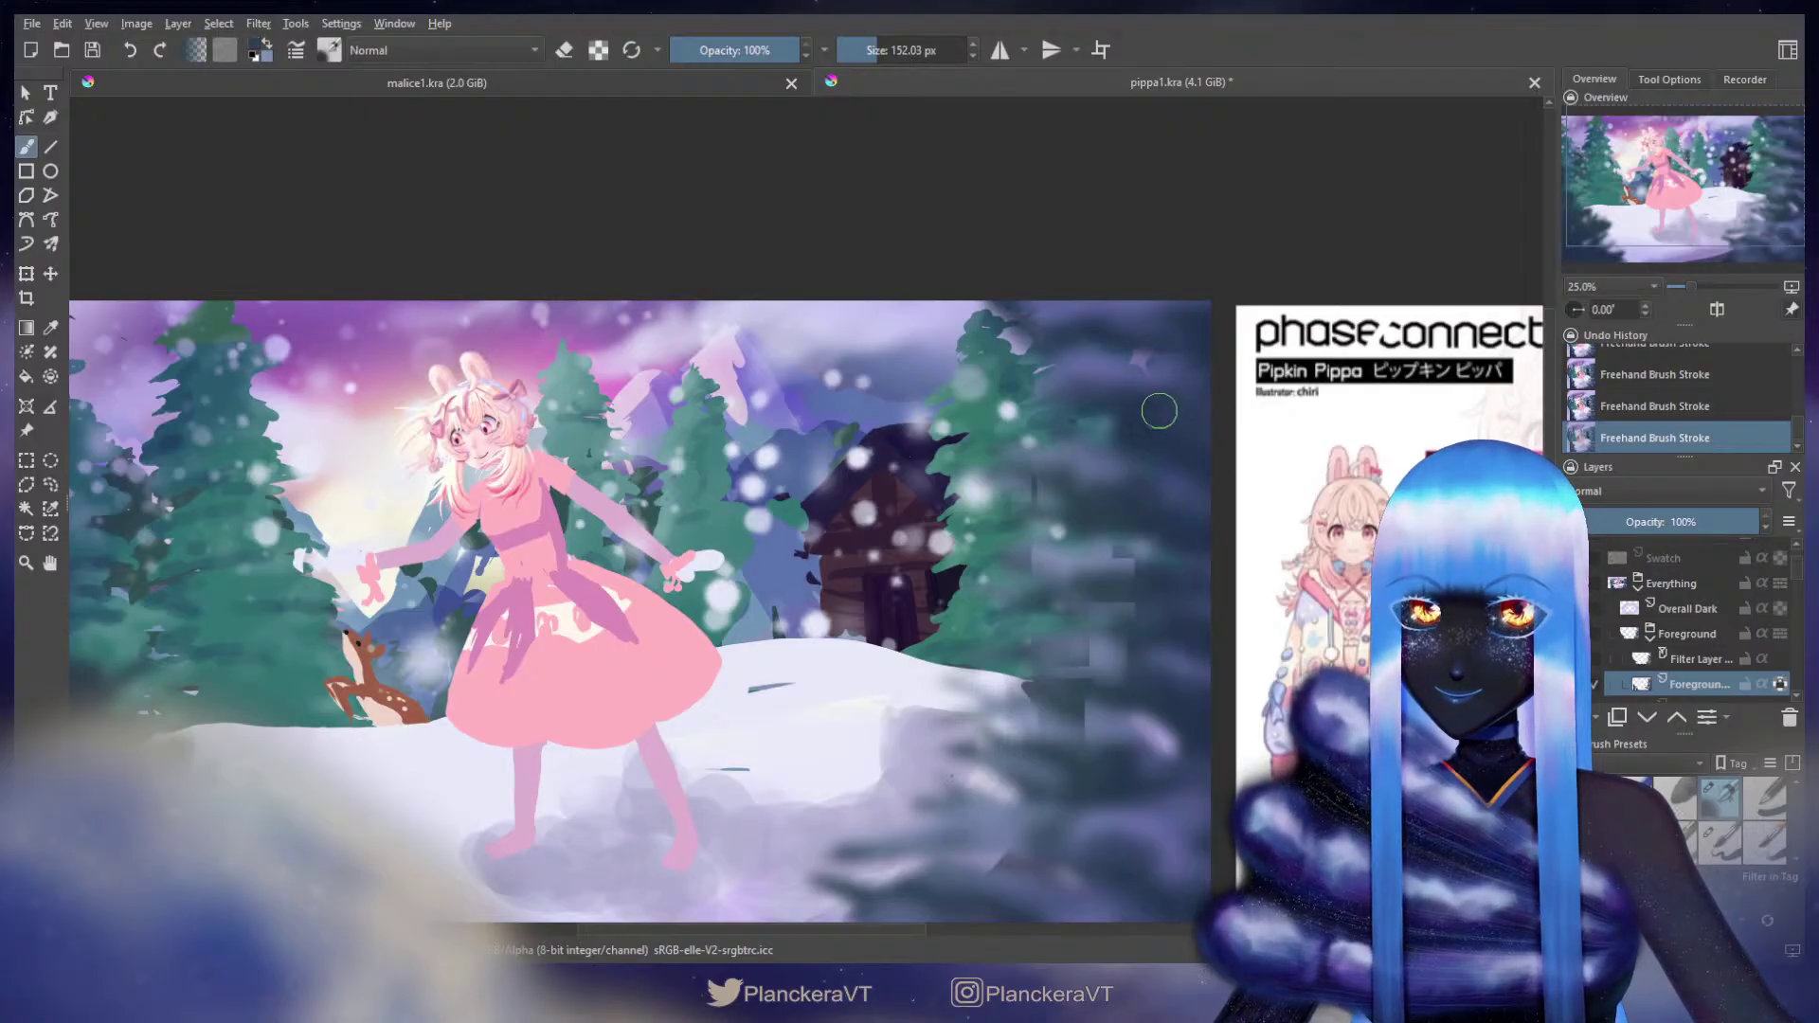
{"action": "mouse_move", "coordinate": [1177, 418]}
{"action": "left_mouse_down"}
{"action": "mouse_move", "coordinate": [1168, 451]}
{"action": "mouse_move", "coordinate": [1119, 452]}
{"action": "left_mouse_up"}
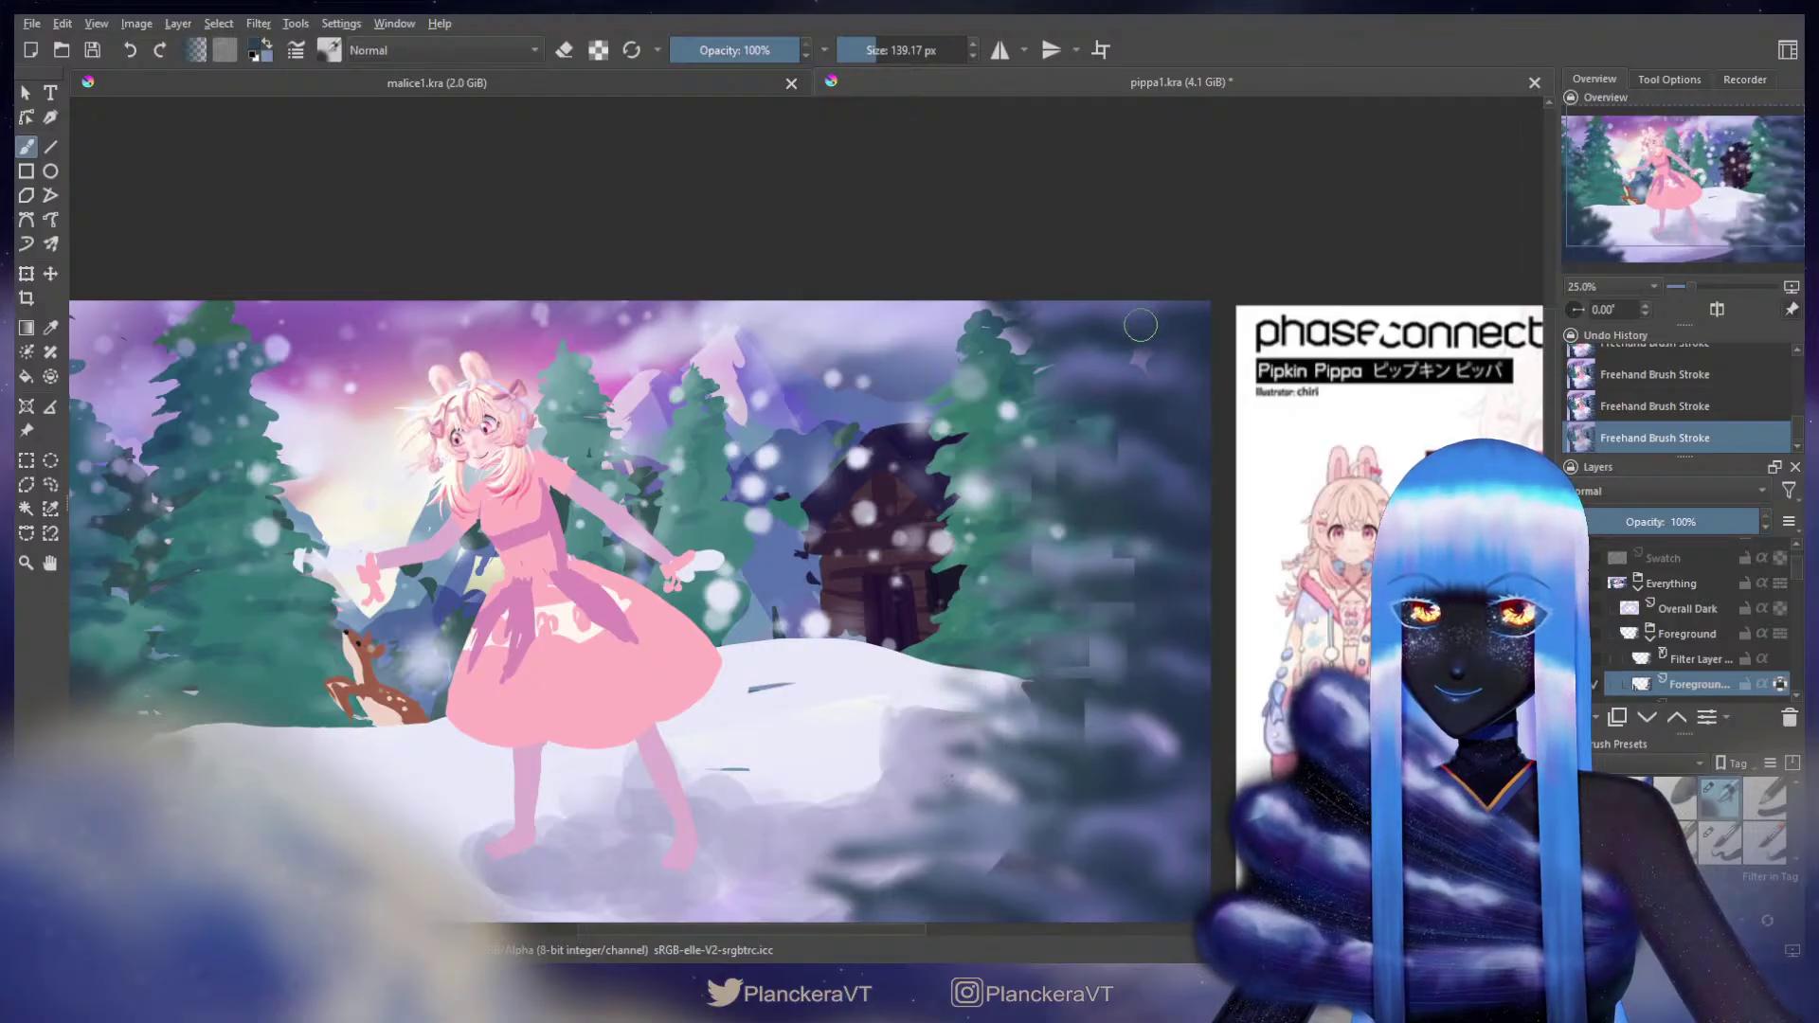
{"action": "mouse_move", "coordinate": [1190, 357]}
{"action": "left_mouse_down"}
{"action": "mouse_move", "coordinate": [1071, 327]}
{"action": "mouse_move", "coordinate": [1091, 314]}
{"action": "mouse_move", "coordinate": [1054, 327]}
{"action": "mouse_move", "coordinate": [1139, 324]}
{"action": "mouse_move", "coordinate": [1088, 304]}
{"action": "left_mouse_up"}
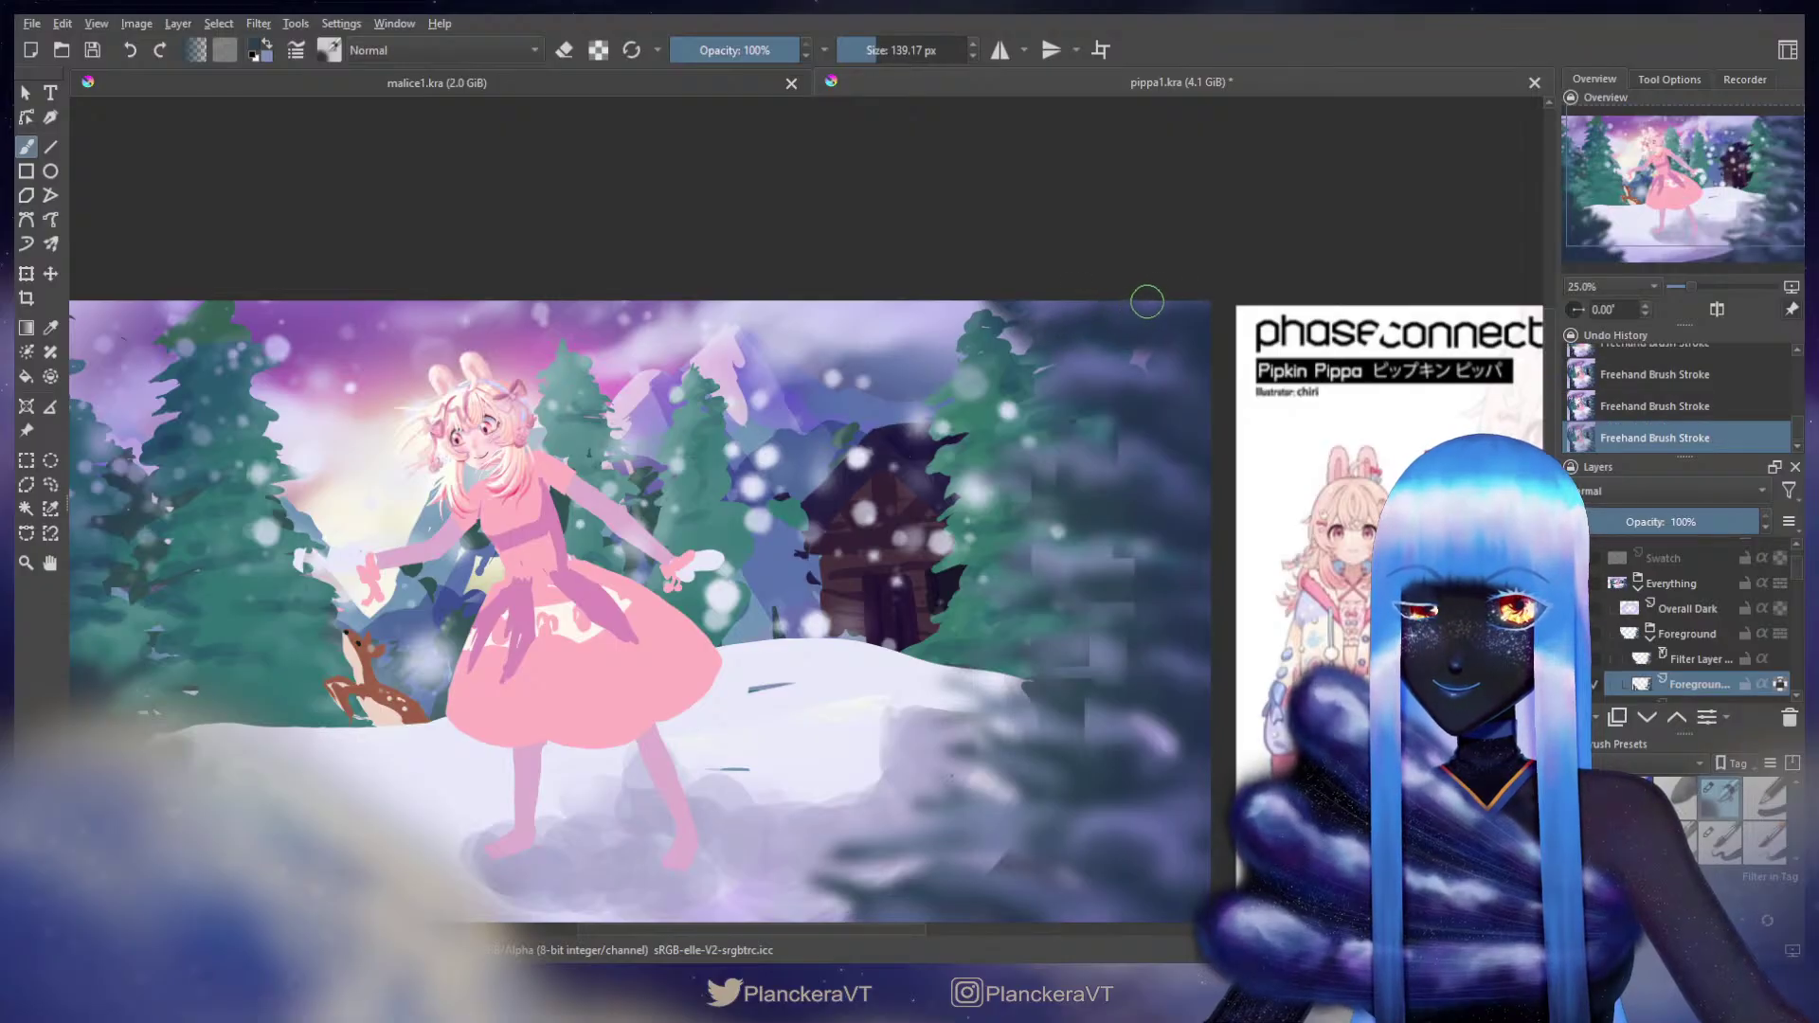
{"action": "left_click", "coordinate": [1576, 684]}
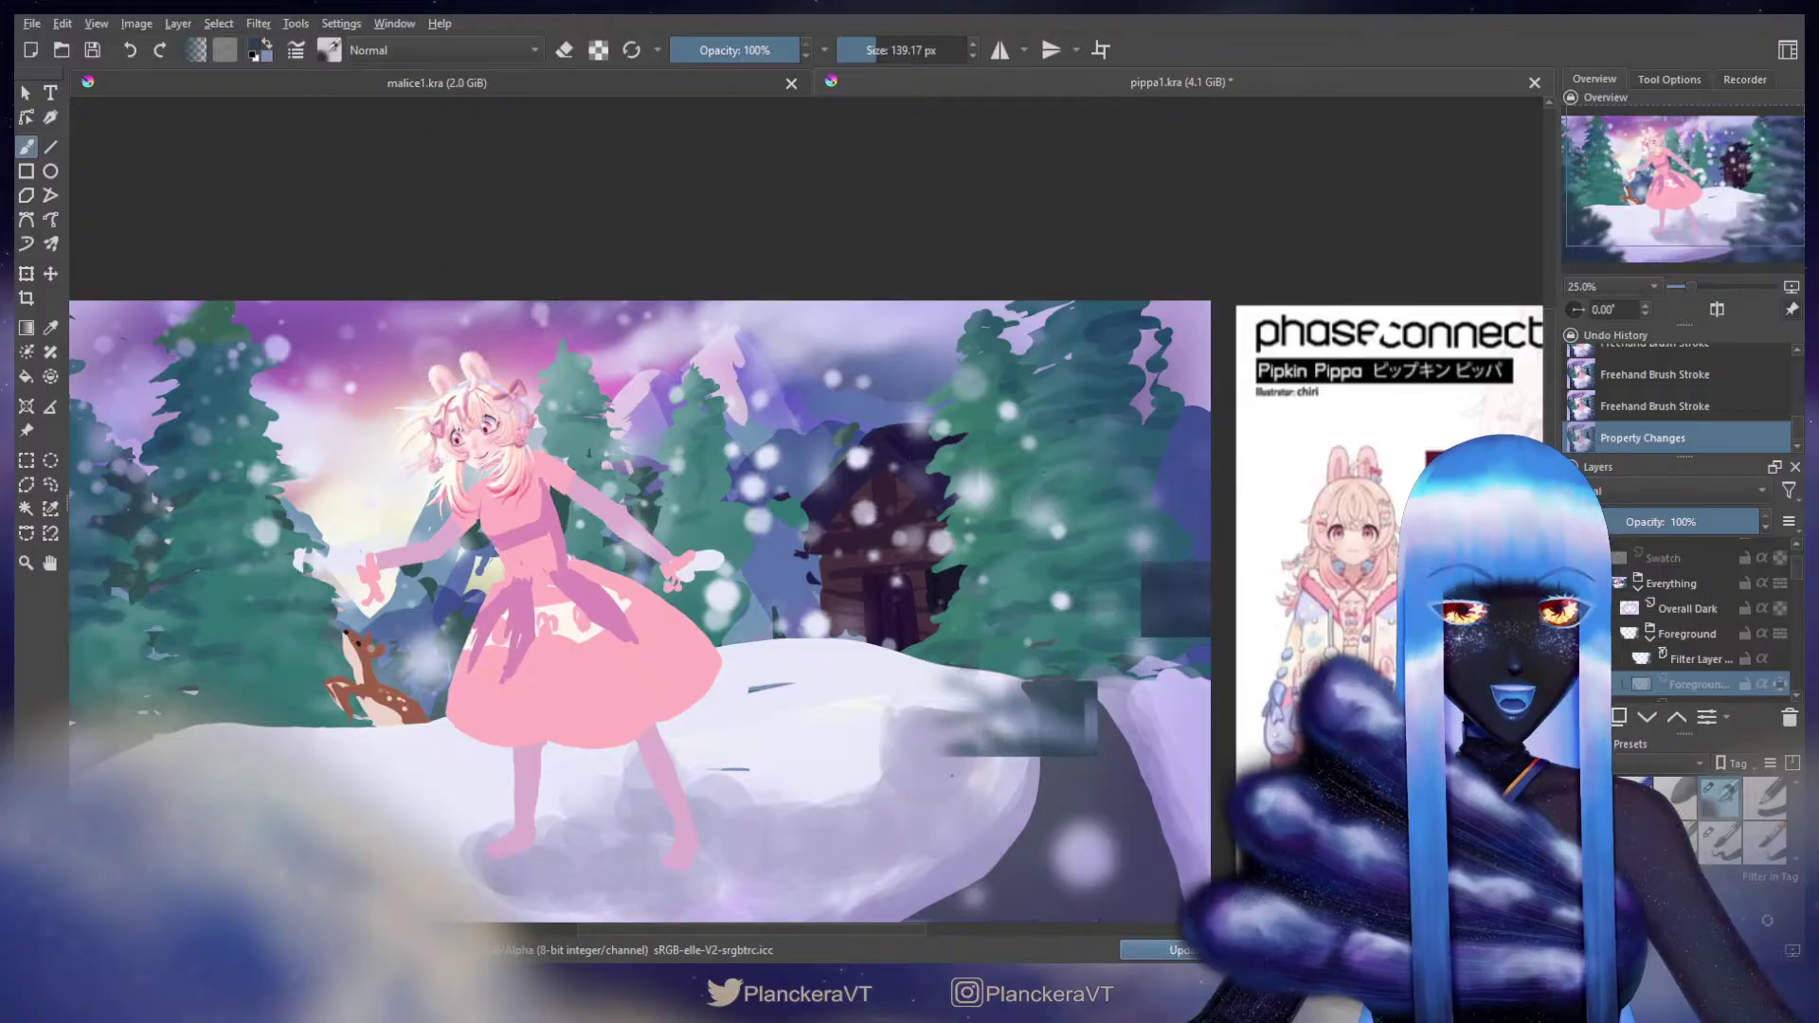
{"action": "key", "text": "ctrl+z"}
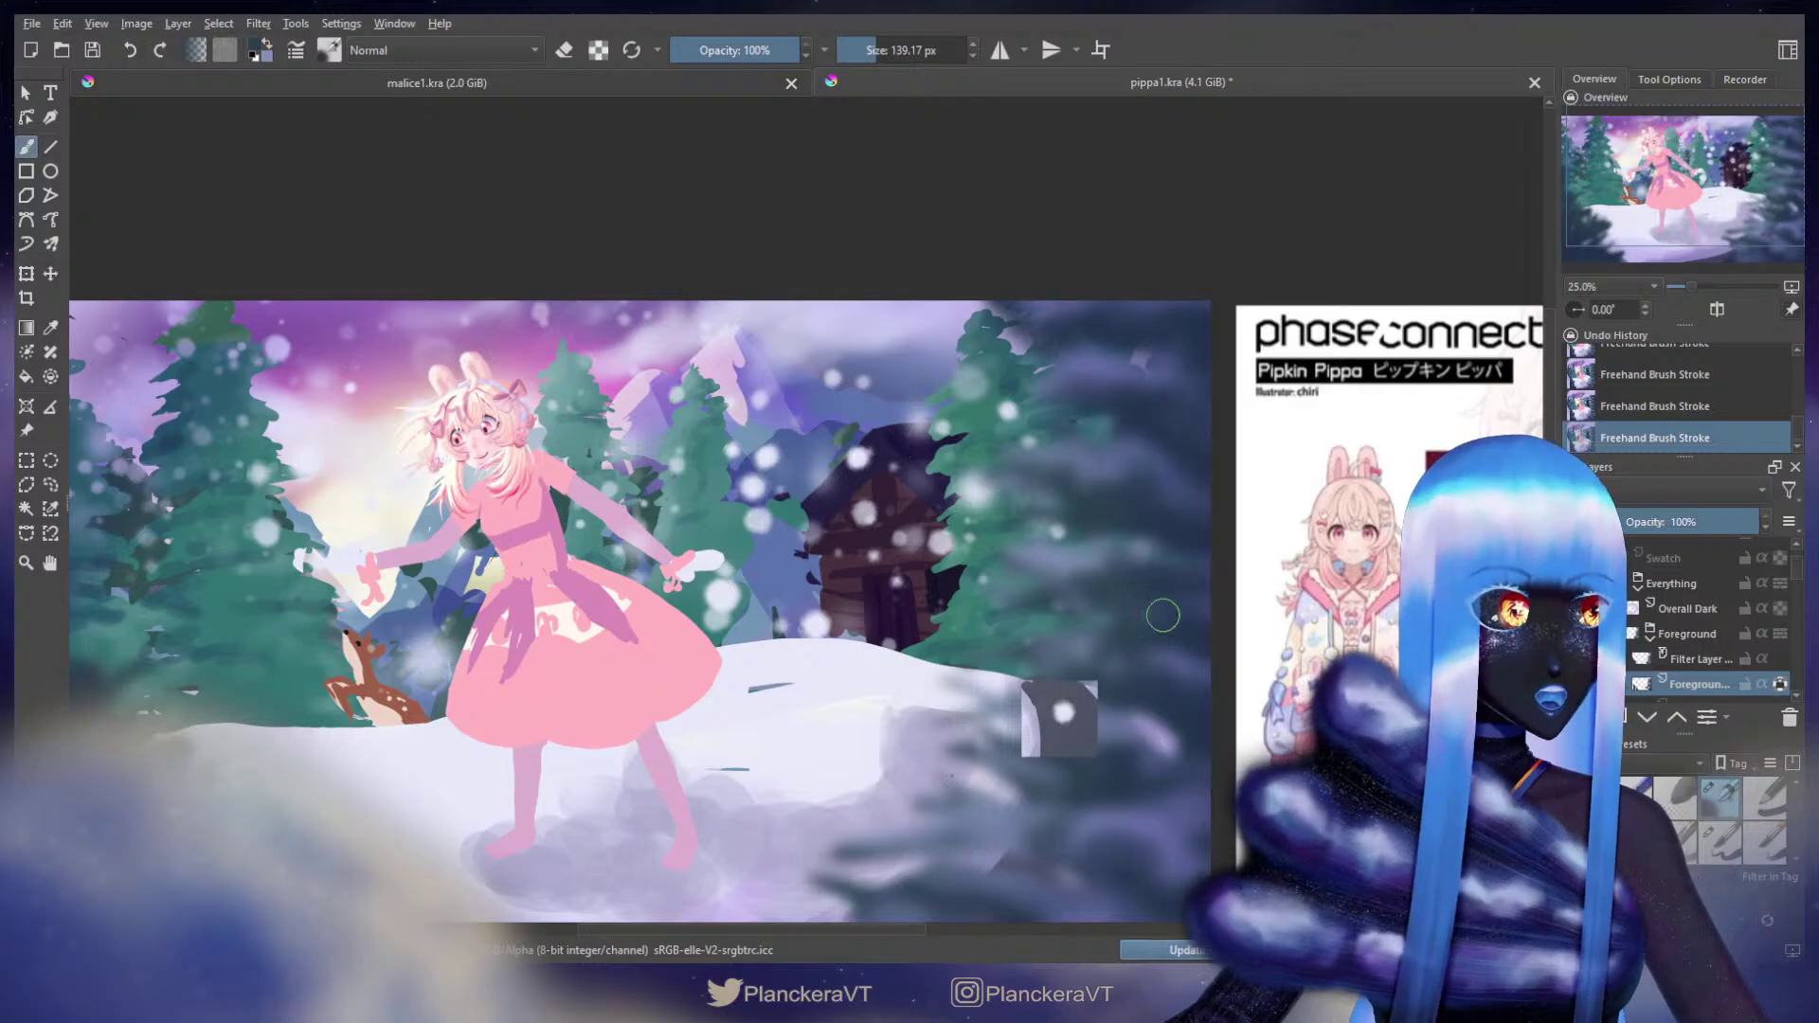
{"action": "left_click_drag", "start_coordinate": [1160, 537], "coordinate": [1187, 472]}
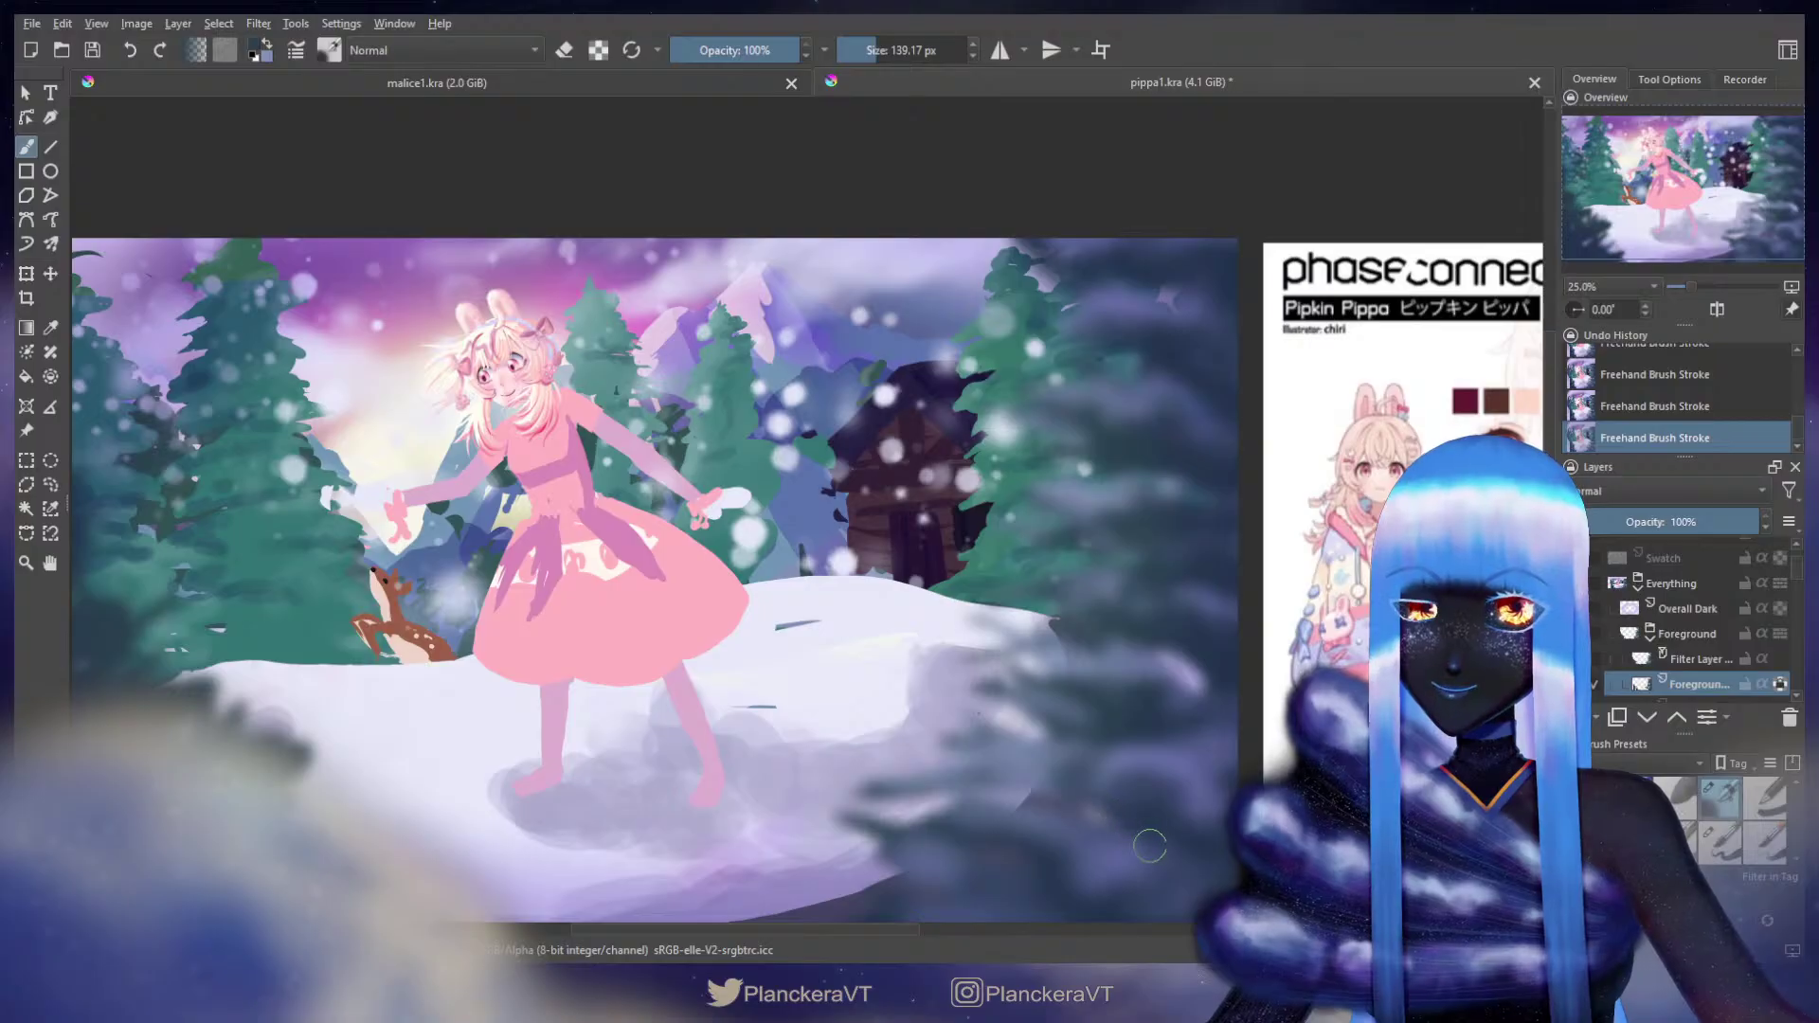
{"action": "left_click_drag", "start_coordinate": [1144, 847], "coordinate": [1100, 897]}
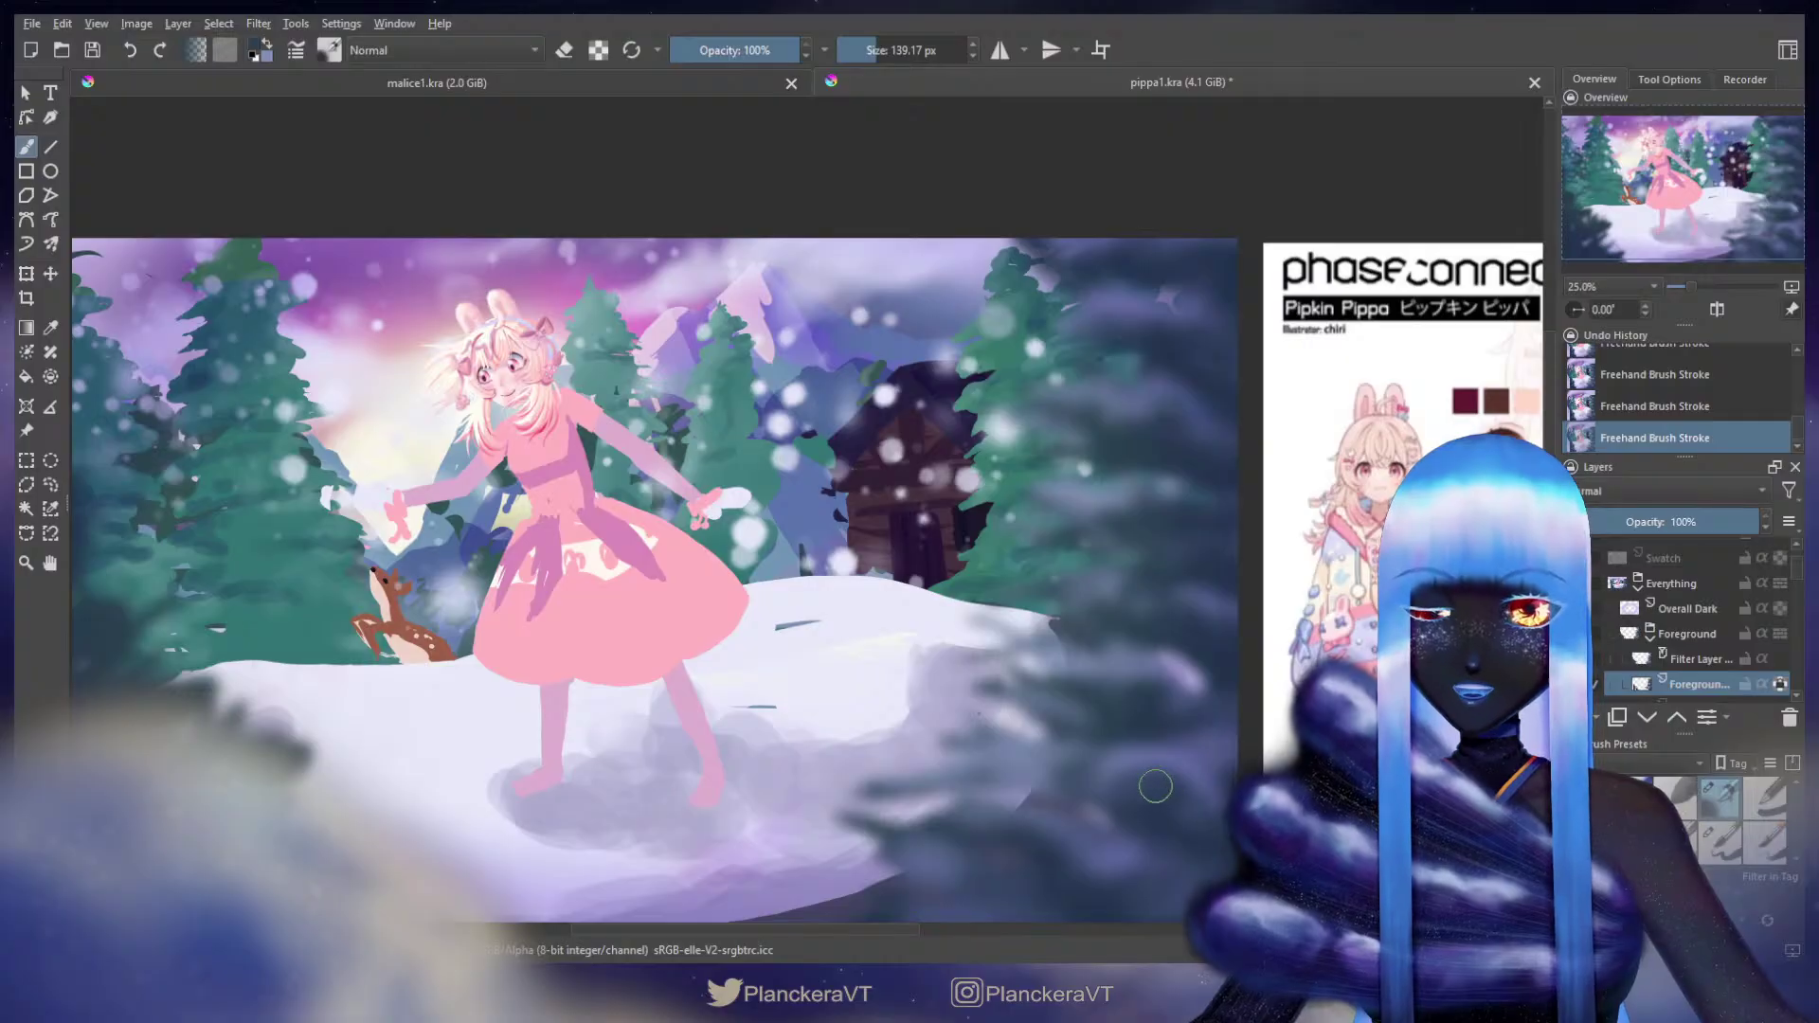
Step: Brush soft lighter strokes at about 166 px and dark strokes at about 189 px over the corner tree below the deer
{"action": "mouse_move", "coordinate": [872, 654]}
{"action": "left_mouse_down"}
{"action": "mouse_move", "coordinate": [963, 683]}
{"action": "mouse_move", "coordinate": [1235, 569]}
{"action": "mouse_move", "coordinate": [1349, 590]}
{"action": "left_mouse_up"}
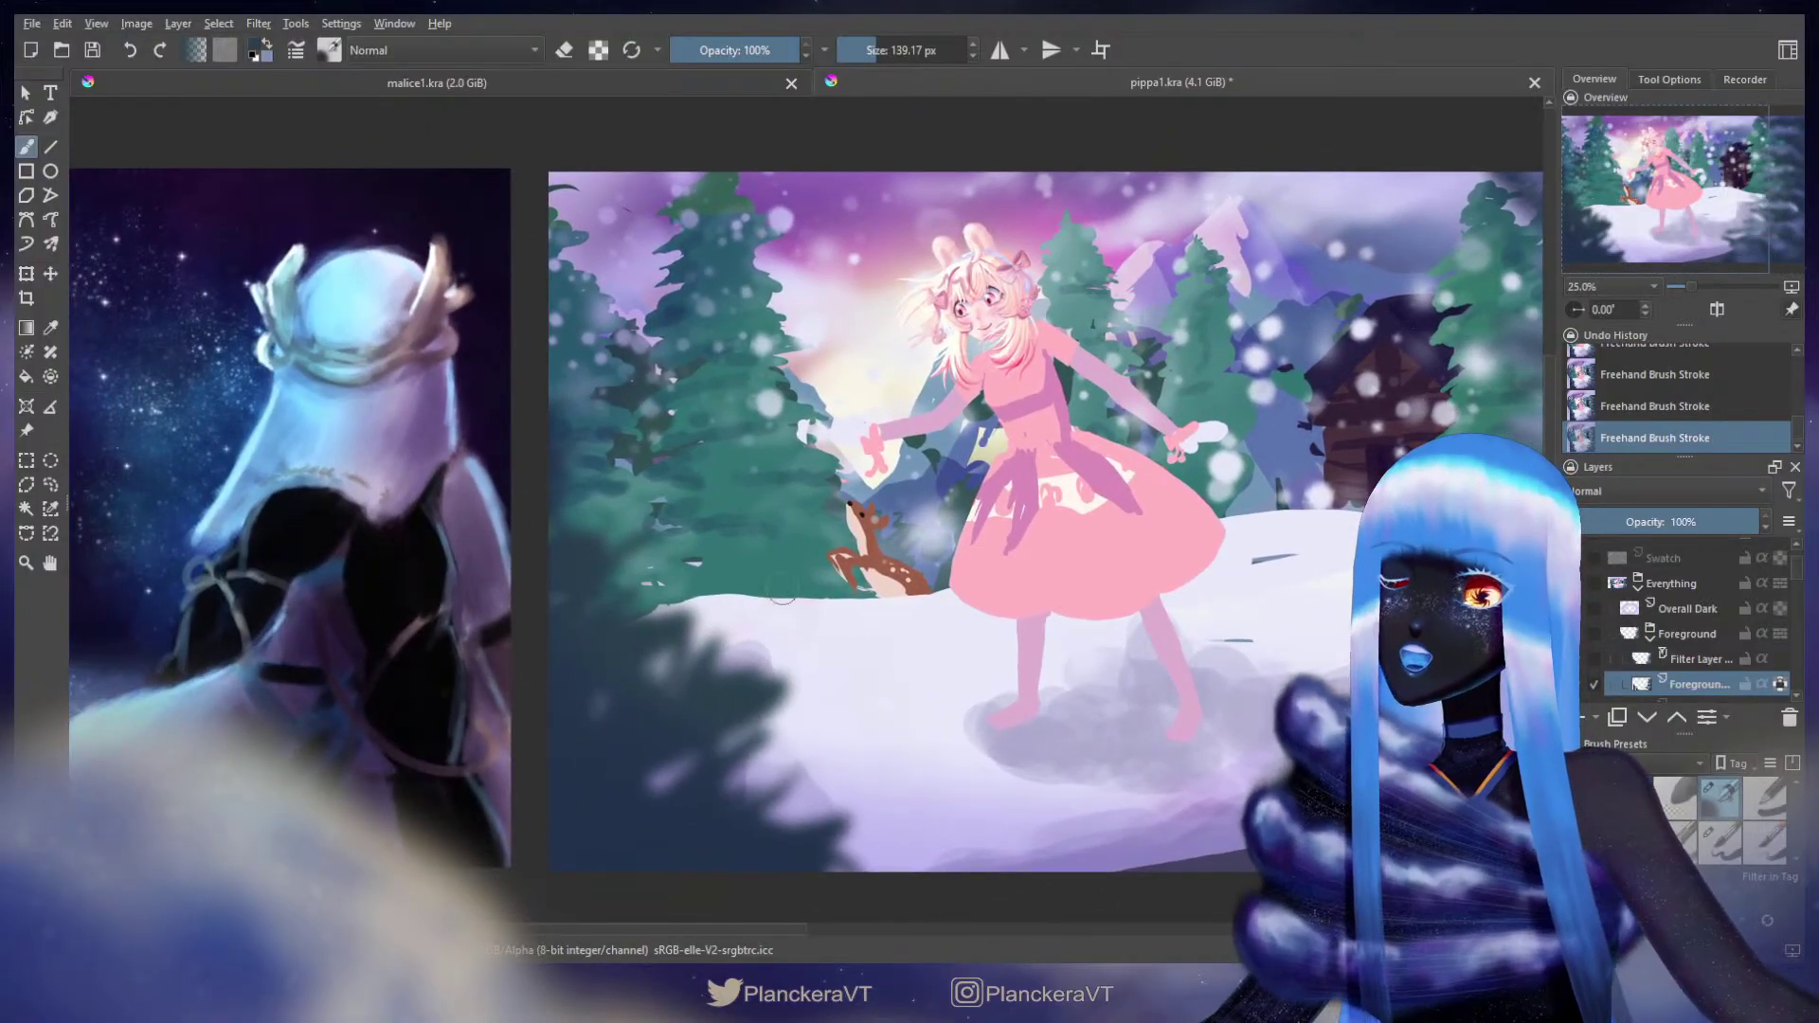
{"action": "key", "text": "x"}
{"action": "mouse_move", "coordinate": [570, 541]}
{"action": "left_mouse_down", "text": "shift"}
{"action": "mouse_move", "coordinate": [530, 533]}
{"action": "mouse_move", "coordinate": [589, 566]}
{"action": "mouse_move", "coordinate": [630, 557]}
{"action": "mouse_move", "coordinate": [634, 626]}
{"action": "mouse_move", "coordinate": [590, 638]}
{"action": "mouse_move", "coordinate": [716, 616]}
{"action": "mouse_move", "coordinate": [562, 655]}
{"action": "mouse_move", "coordinate": [705, 644]}
{"action": "mouse_move", "coordinate": [690, 681]}
{"action": "mouse_move", "coordinate": [757, 675]}
{"action": "mouse_move", "coordinate": [578, 724]}
{"action": "mouse_move", "coordinate": [631, 728]}
{"action": "mouse_move", "coordinate": [572, 727]}
{"action": "mouse_move", "coordinate": [655, 675]}
{"action": "mouse_move", "coordinate": [676, 711]}
{"action": "mouse_move", "coordinate": [563, 743]}
{"action": "mouse_move", "coordinate": [750, 724]}
{"action": "mouse_move", "coordinate": [762, 744]}
{"action": "mouse_move", "coordinate": [563, 827]}
{"action": "mouse_move", "coordinate": [805, 779]}
{"action": "mouse_move", "coordinate": [803, 826]}
{"action": "mouse_move", "coordinate": [832, 822]}
{"action": "mouse_move", "coordinate": [725, 853]}
{"action": "left_mouse_up", "text": "shift"}
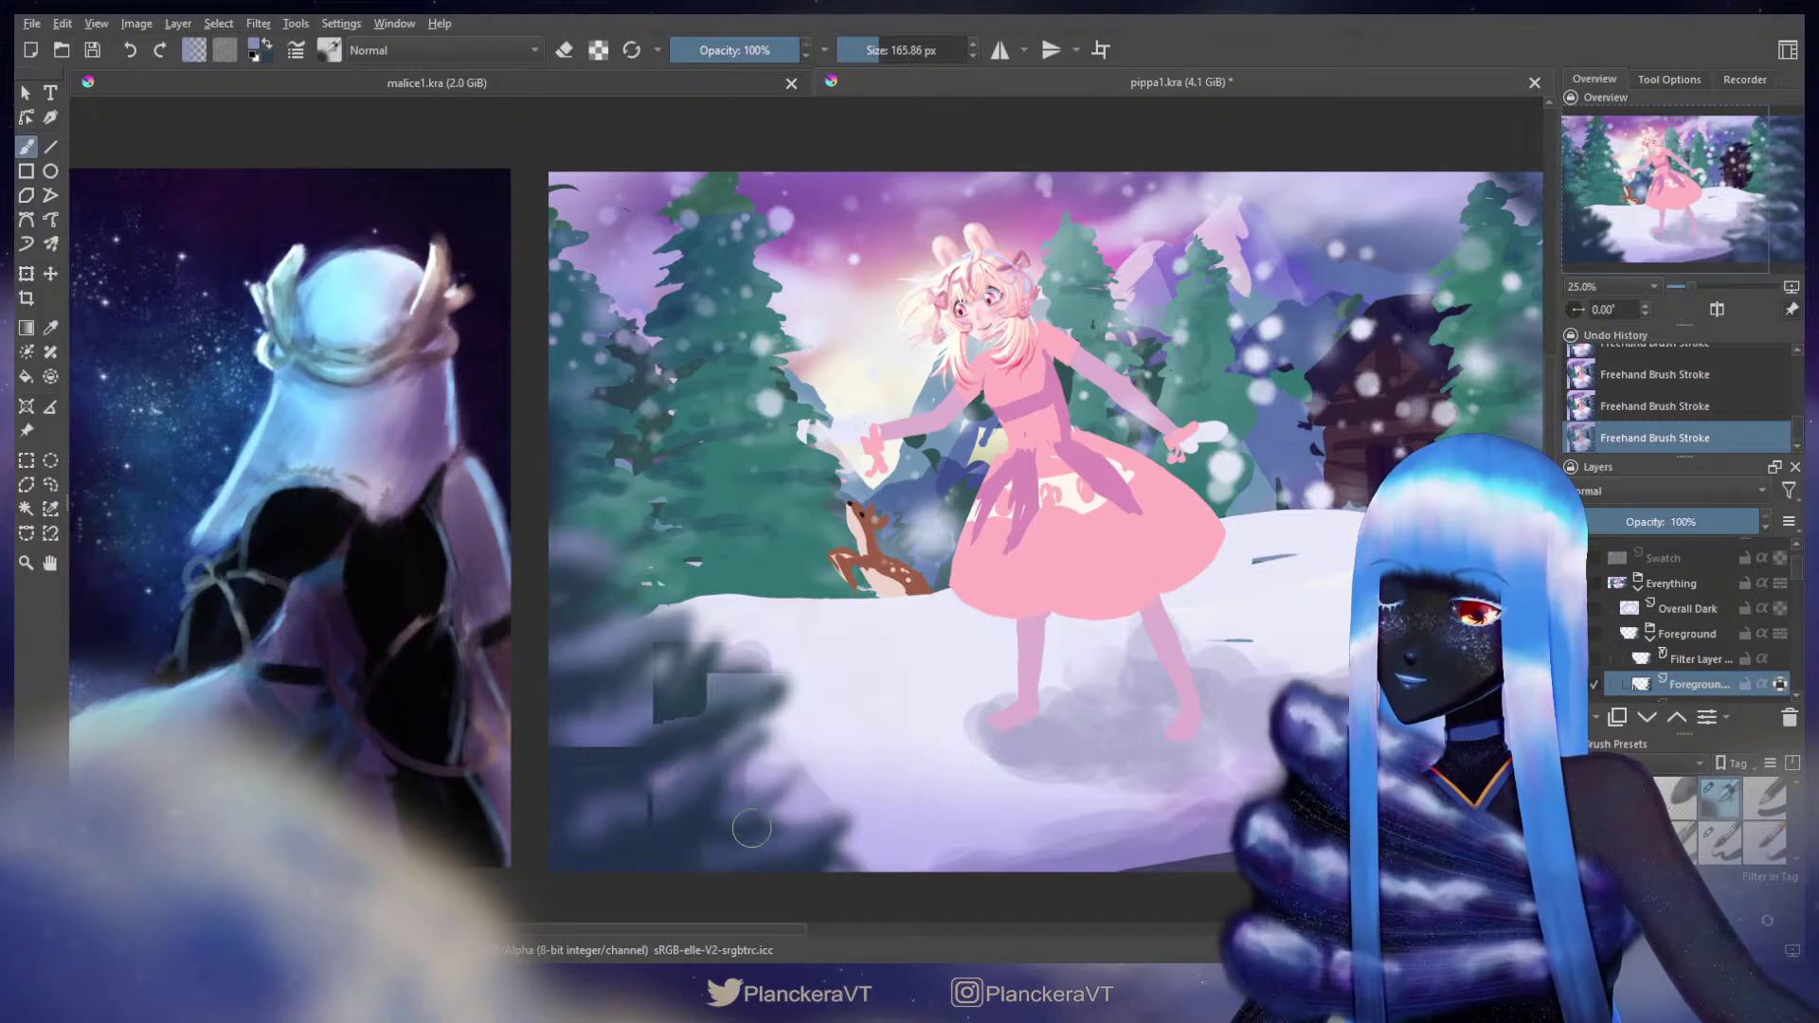
{"action": "mouse_move", "coordinate": [775, 787]}
{"action": "left_mouse_down"}
{"action": "mouse_move", "coordinate": [850, 686]}
{"action": "mouse_move", "coordinate": [870, 754]}
{"action": "mouse_move", "coordinate": [773, 764]}
{"action": "mouse_move", "coordinate": [856, 729]}
{"action": "mouse_move", "coordinate": [915, 726]}
{"action": "mouse_move", "coordinate": [932, 747]}
{"action": "mouse_move", "coordinate": [823, 732]}
{"action": "mouse_move", "coordinate": [688, 755]}
{"action": "mouse_move", "coordinate": [988, 759]}
{"action": "mouse_move", "coordinate": [976, 715]}
{"action": "mouse_move", "coordinate": [840, 706]}
{"action": "mouse_move", "coordinate": [802, 733]}
{"action": "mouse_move", "coordinate": [739, 700]}
{"action": "mouse_move", "coordinate": [799, 625]}
{"action": "mouse_move", "coordinate": [741, 597]}
{"action": "mouse_move", "coordinate": [809, 559]}
{"action": "mouse_move", "coordinate": [815, 630]}
{"action": "mouse_move", "coordinate": [889, 588]}
{"action": "mouse_move", "coordinate": [744, 639]}
{"action": "mouse_move", "coordinate": [756, 657]}
{"action": "mouse_move", "coordinate": [823, 694]}
{"action": "mouse_move", "coordinate": [897, 663]}
{"action": "mouse_move", "coordinate": [862, 696]}
{"action": "mouse_move", "coordinate": [835, 685]}
{"action": "mouse_move", "coordinate": [781, 796]}
{"action": "left_mouse_up"}
{"action": "left_click_drag", "start_coordinate": [759, 755], "coordinate": [750, 755]}
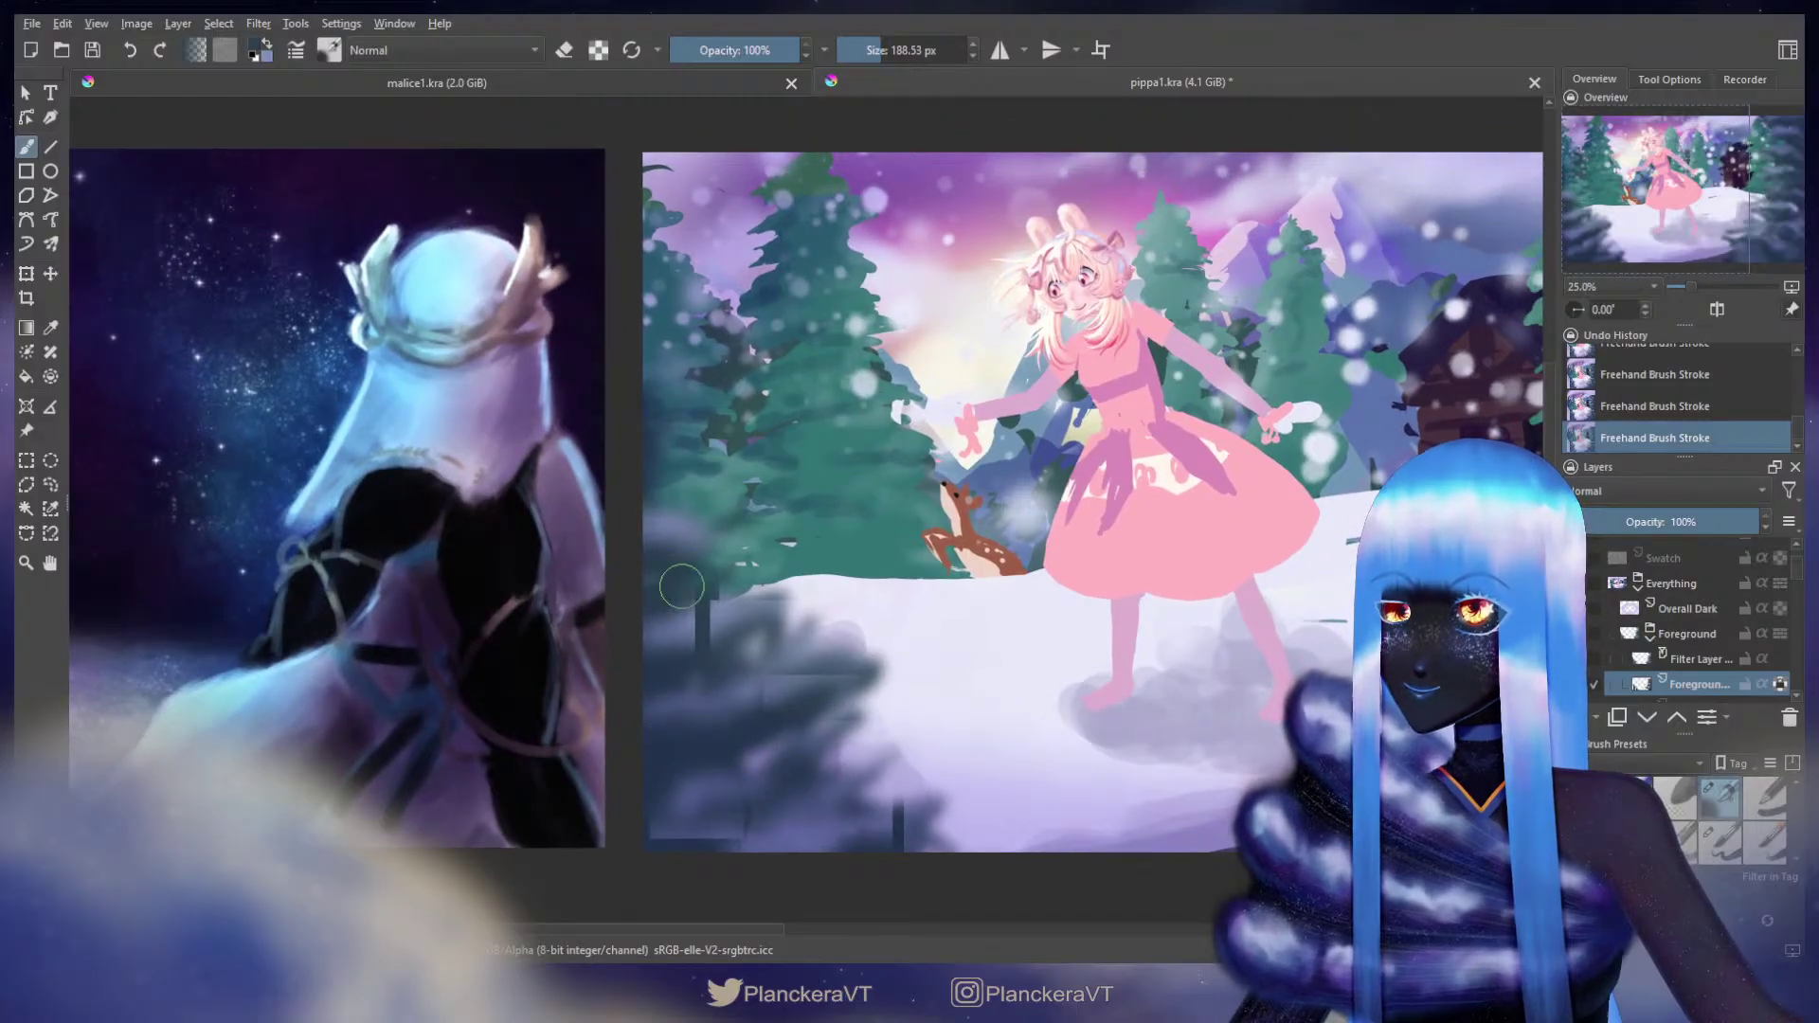
{"action": "mouse_move", "coordinate": [670, 550]}
{"action": "left_mouse_down"}
{"action": "mouse_move", "coordinate": [679, 569]}
{"action": "mouse_move", "coordinate": [740, 670]}
{"action": "mouse_move", "coordinate": [735, 620]}
{"action": "left_mouse_up"}
{"action": "left_click_drag", "start_coordinate": [696, 685], "coordinate": [743, 694]}
Step: Compare the scene without the foreground paint layer, and refine the corner tree's branches with light and dark strokes at about 113 to 119 px
{"action": "left_click", "coordinate": [1576, 684]}
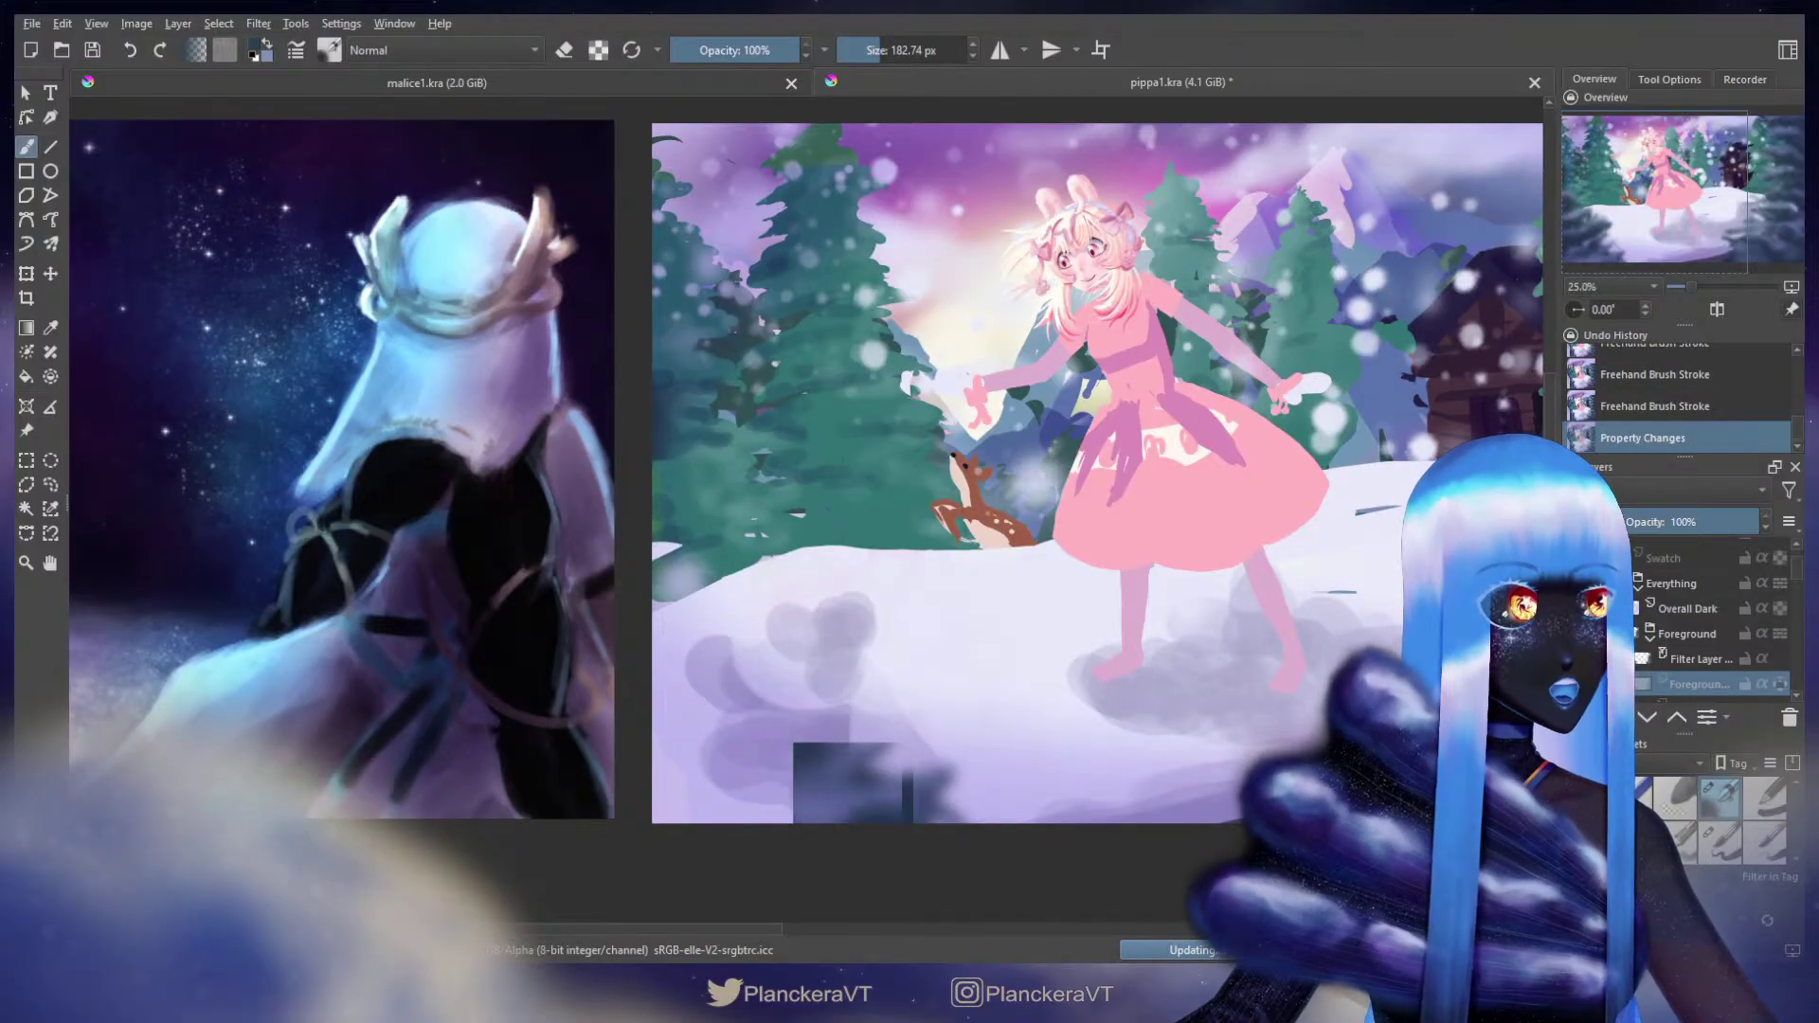
{"action": "key", "text": "ctrl+z"}
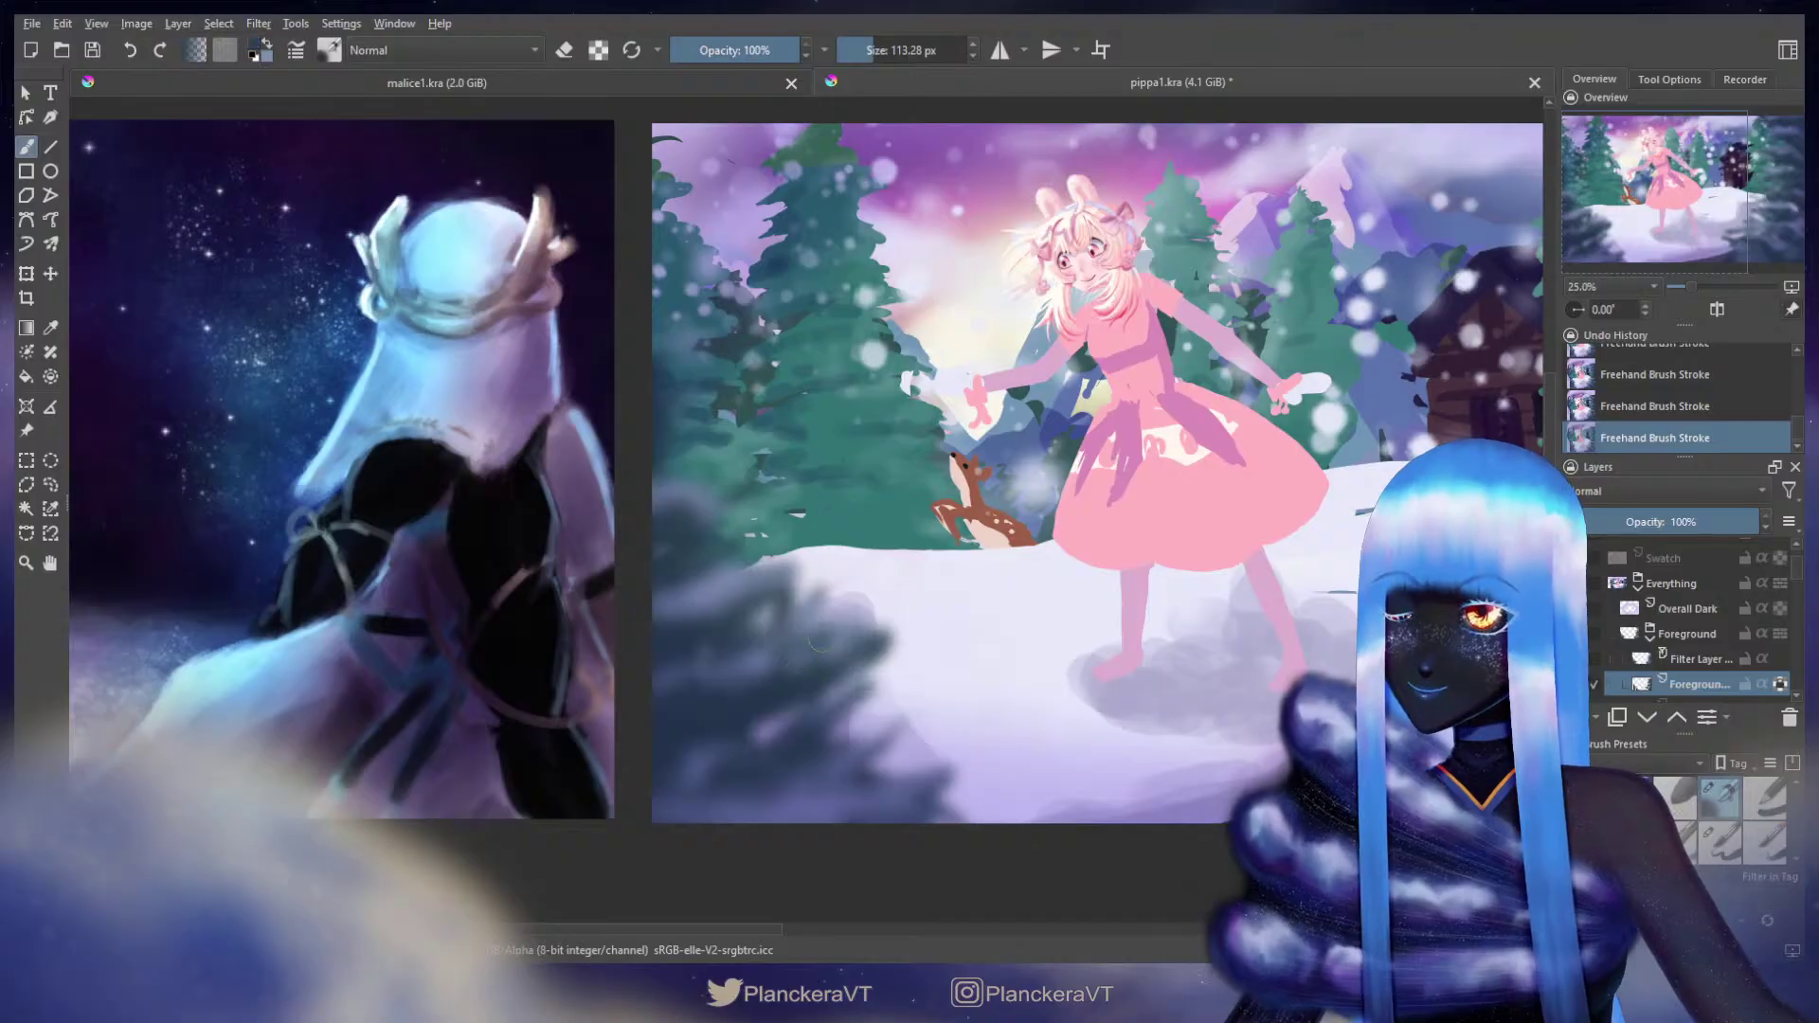
{"action": "left_click_drag", "start_coordinate": [805, 674], "coordinate": [722, 680]}
{"action": "left_click_drag", "start_coordinate": [742, 603], "coordinate": [729, 592]}
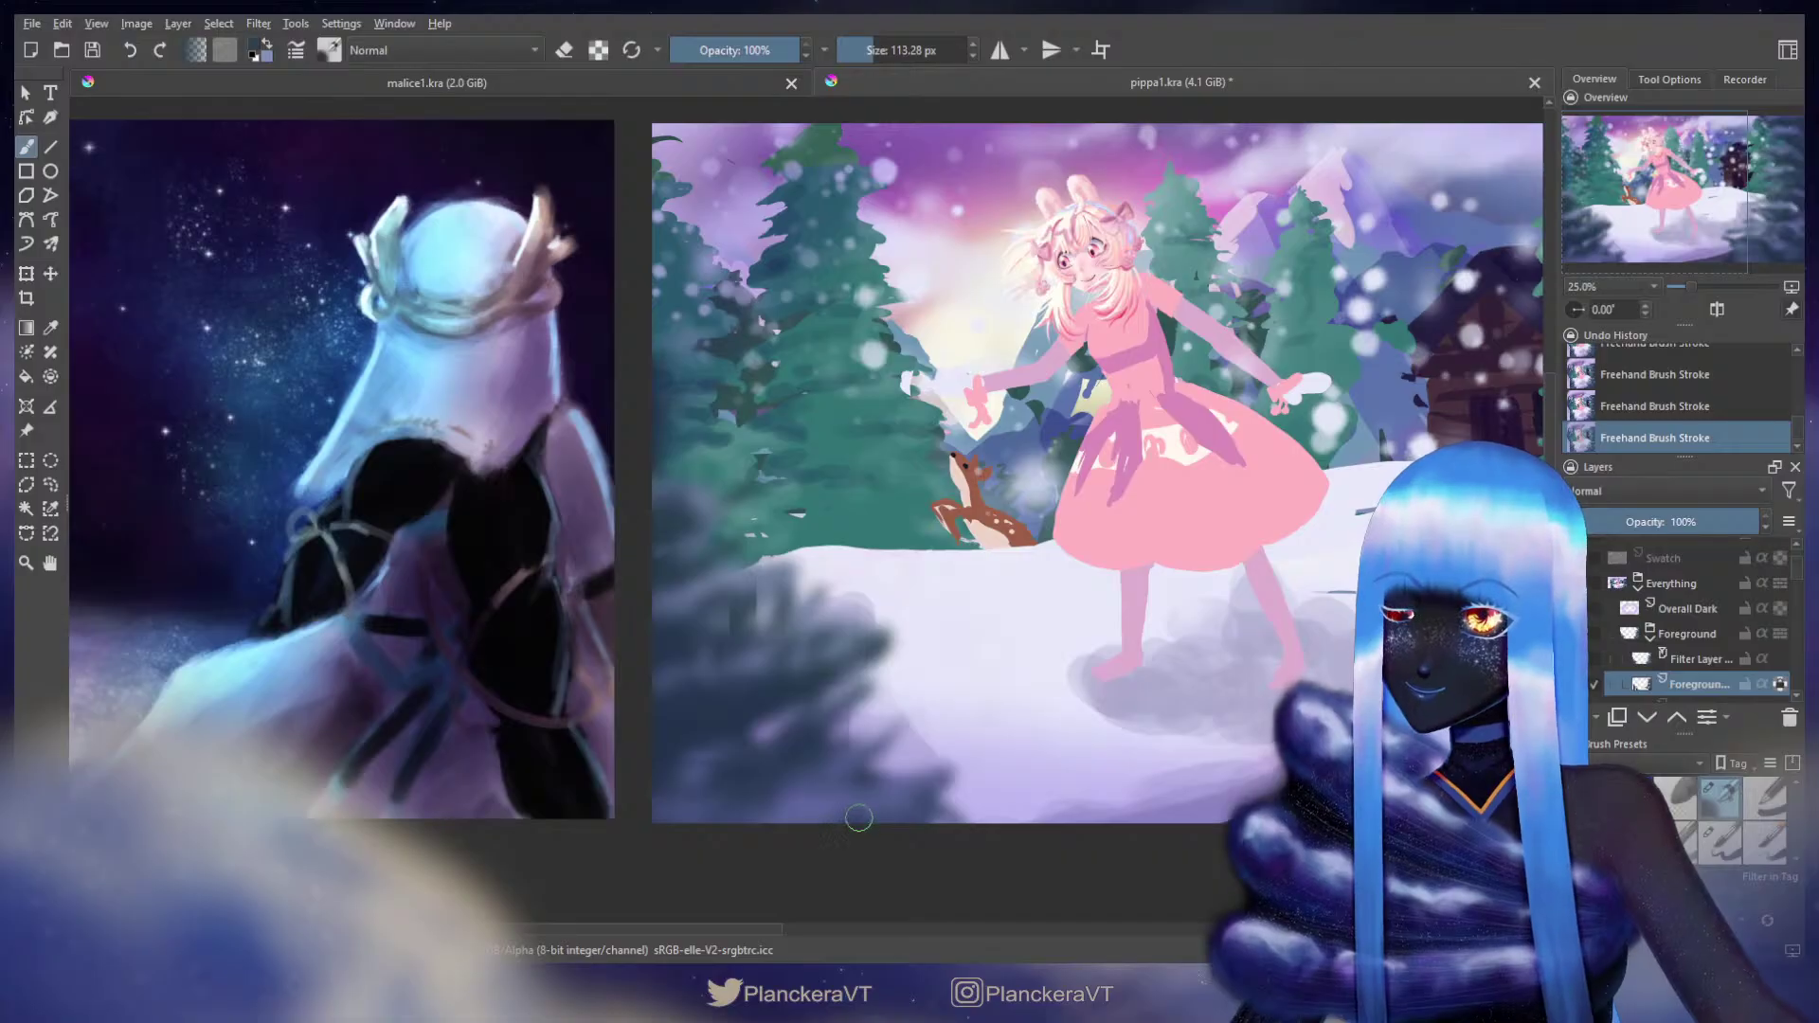
{"action": "mouse_move", "coordinate": [933, 795]}
{"action": "left_mouse_down"}
{"action": "mouse_move", "coordinate": [802, 824]}
{"action": "mouse_move", "coordinate": [839, 810]}
{"action": "left_mouse_up"}
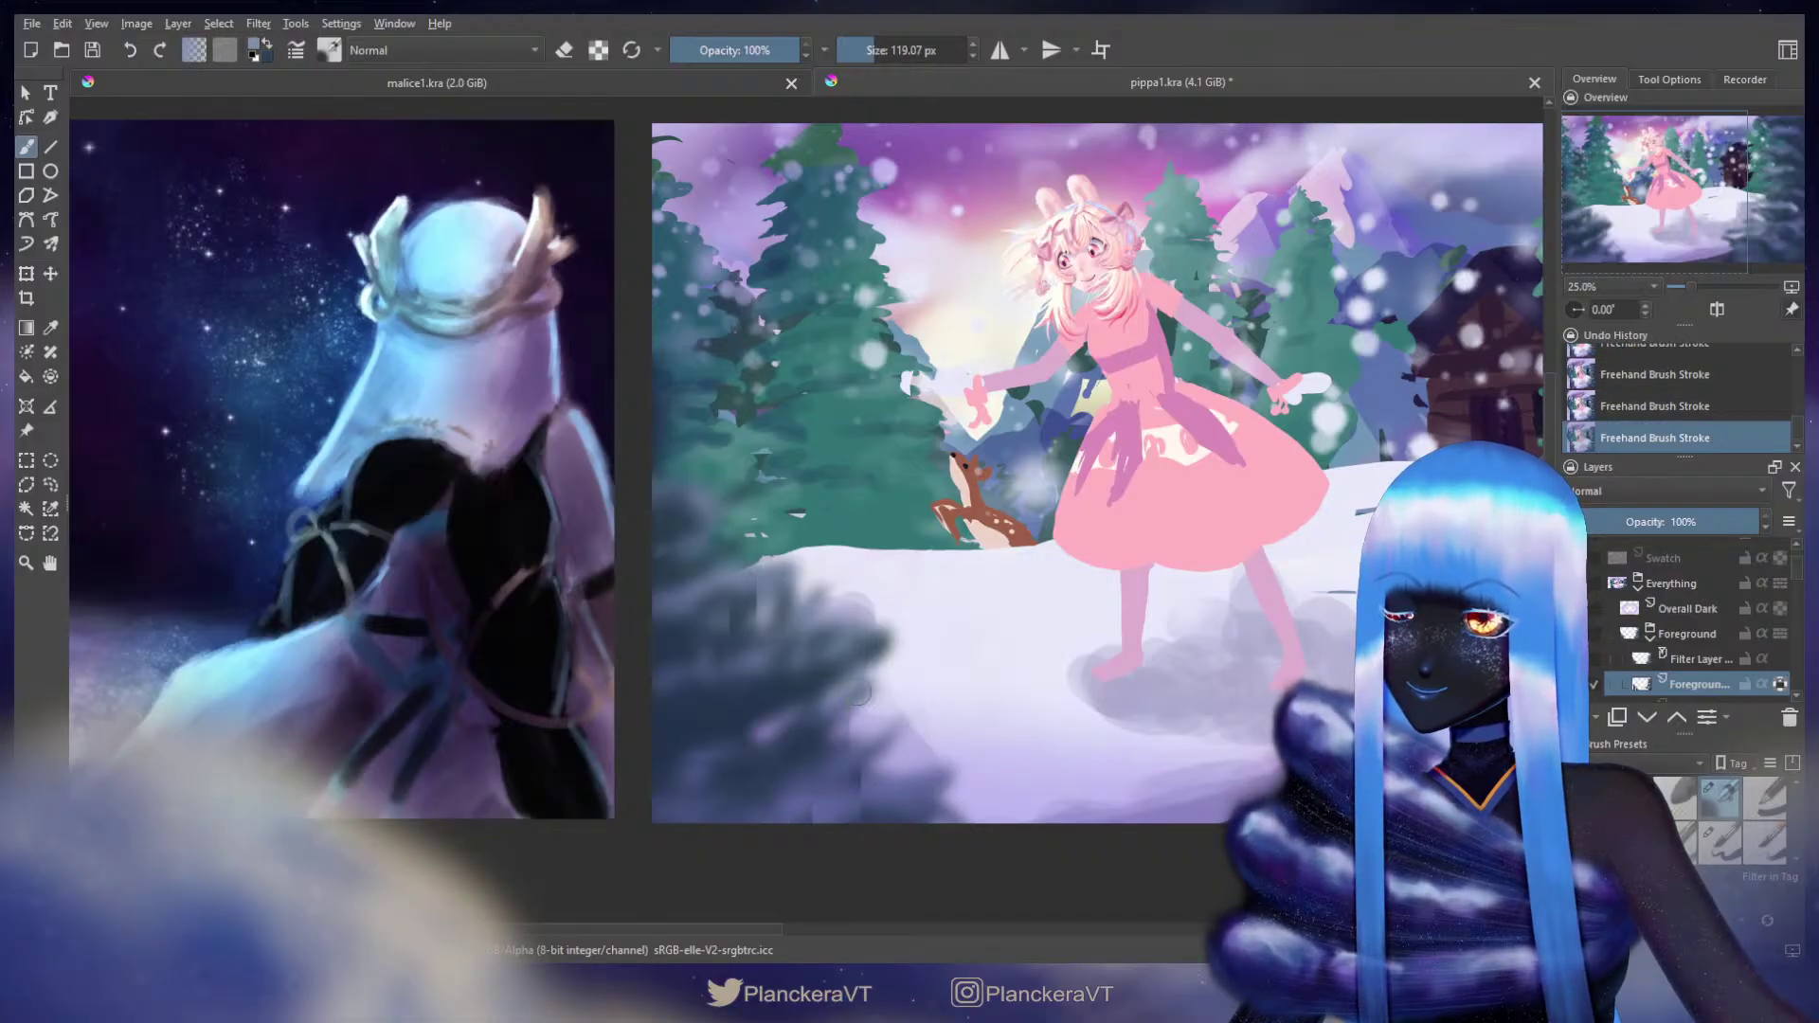
{"action": "key", "text": "x"}
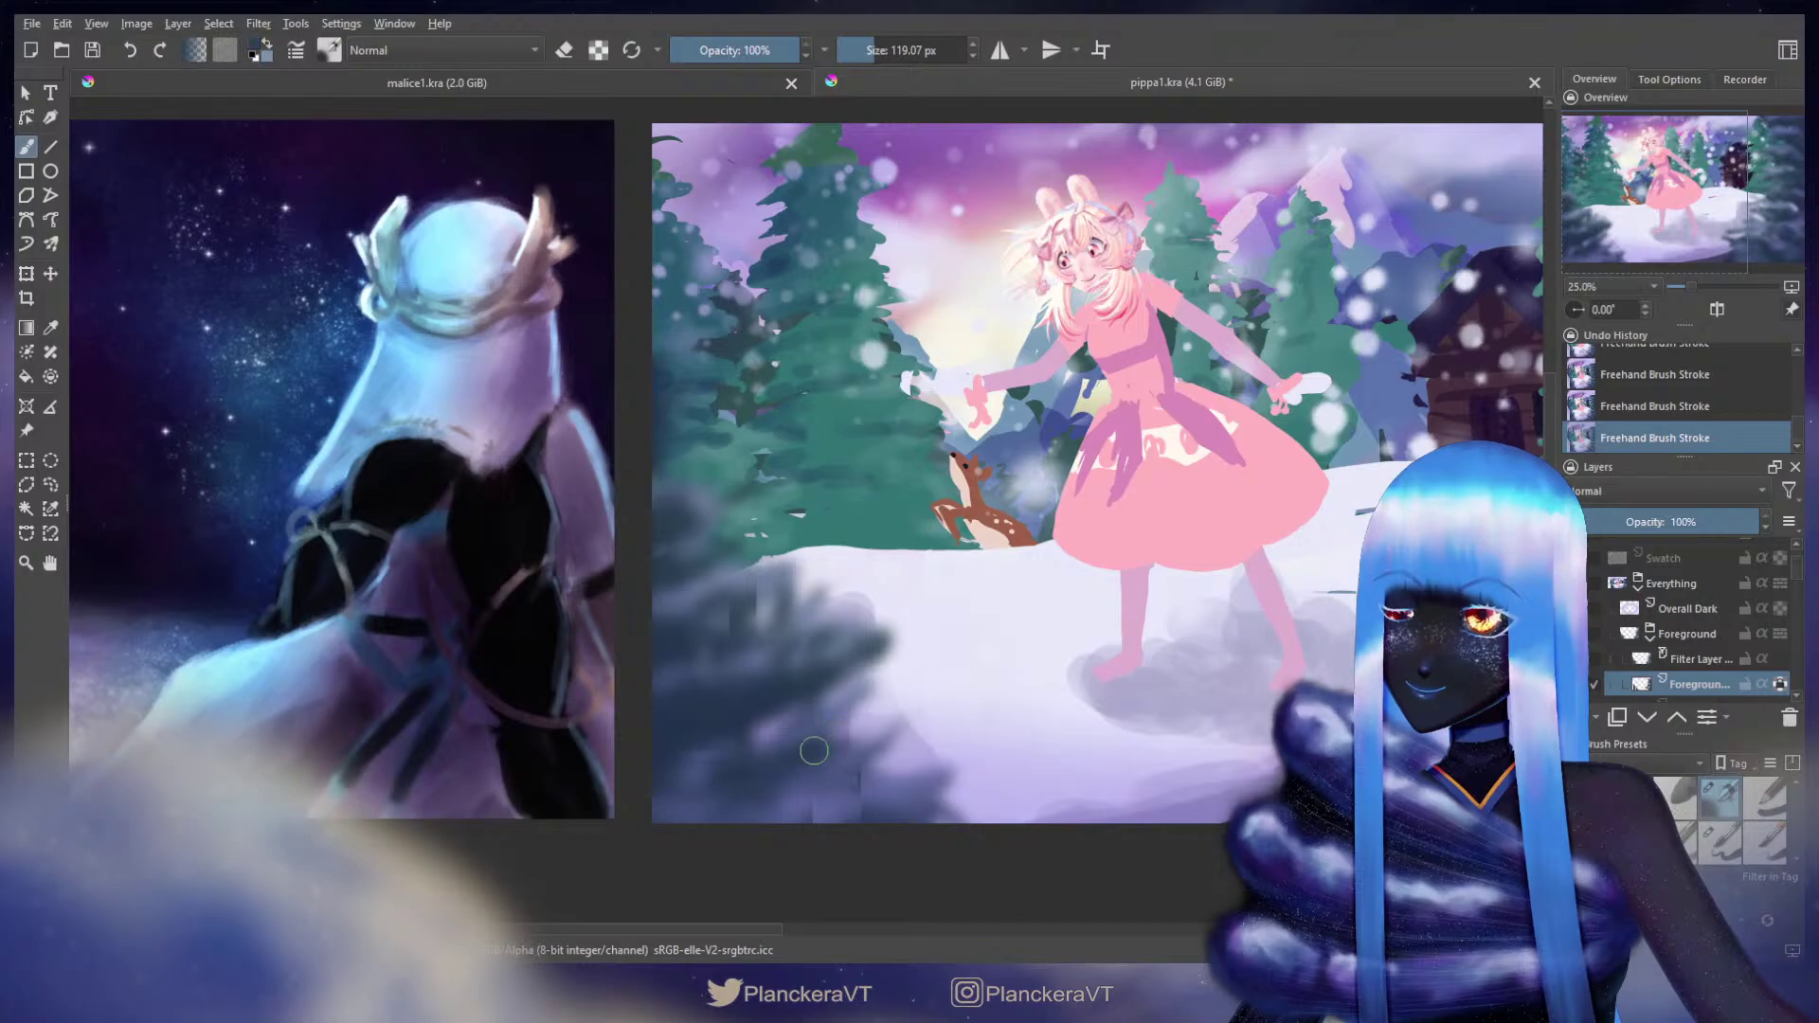
{"action": "left_click_drag", "start_coordinate": [815, 750], "coordinate": [785, 753]}
Step: Sample the pale cream of the sky's glow and add faint highlights to the corner tree's branches at about 93 px
{"action": "mouse_move", "coordinate": [1030, 648]}
{"action": "left_mouse_down"}
{"action": "mouse_move", "coordinate": [941, 593]}
{"action": "mouse_move", "coordinate": [707, 754]}
{"action": "left_mouse_up"}
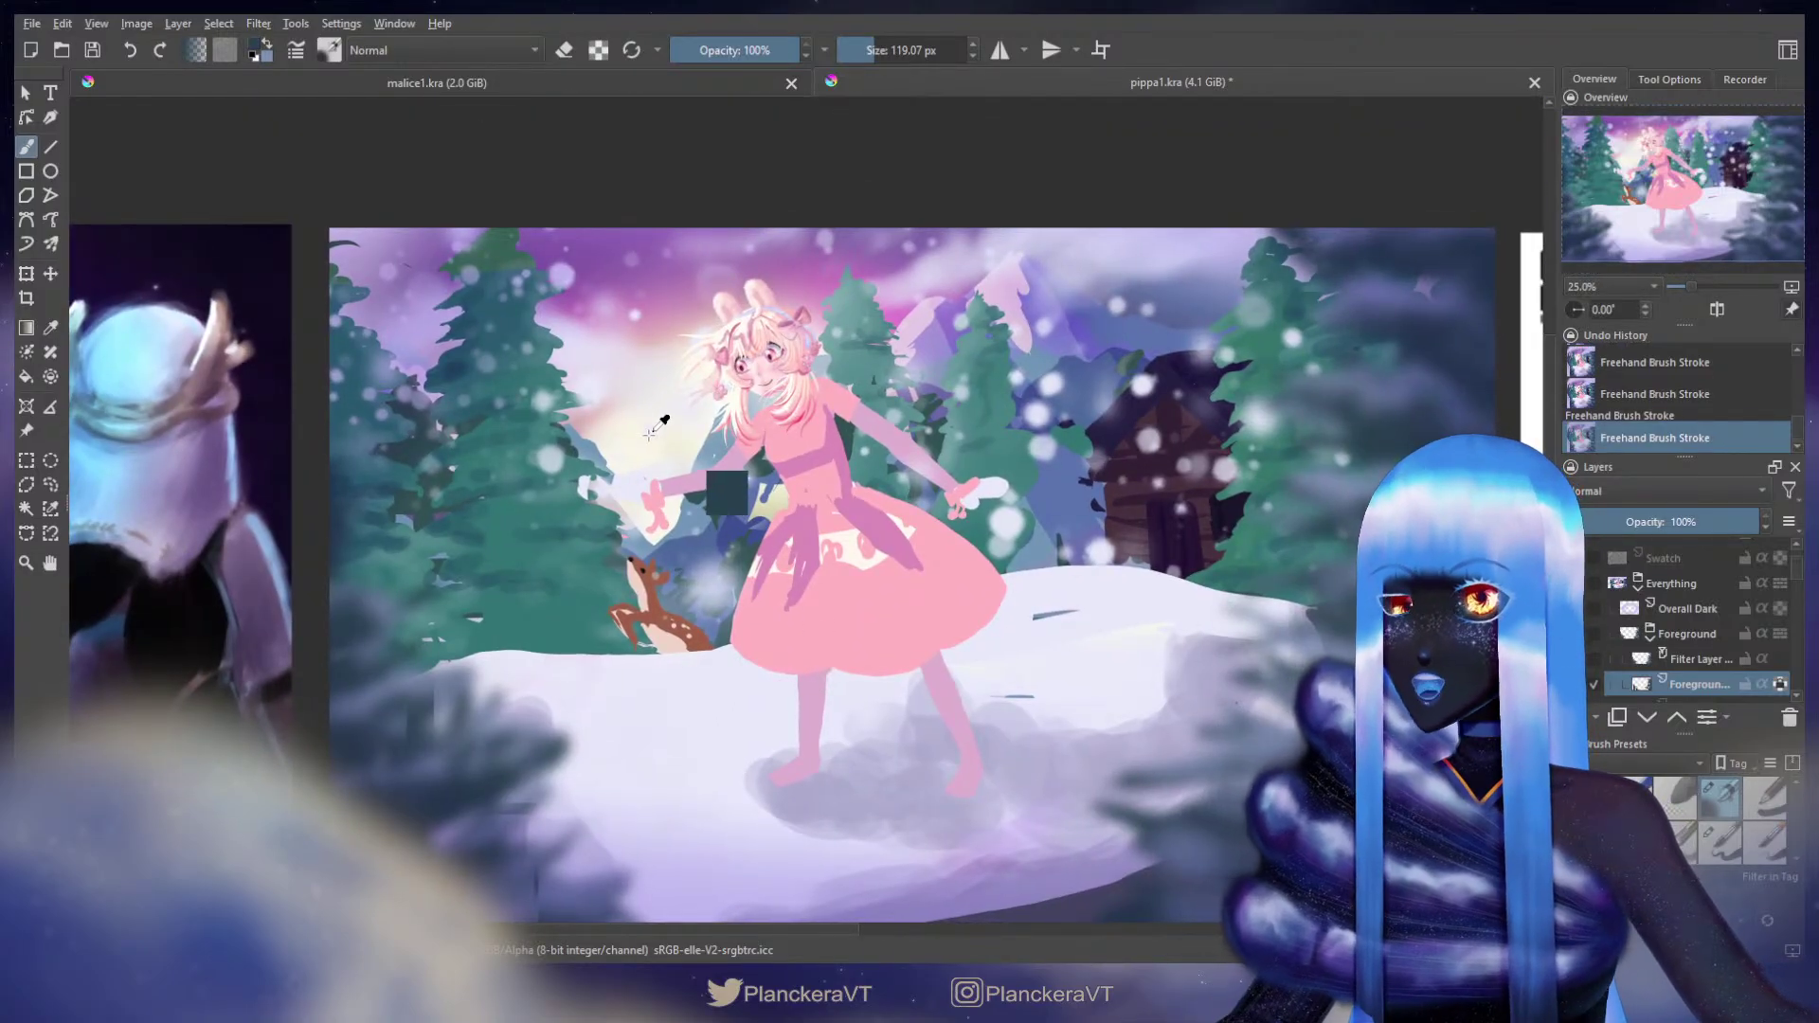
{"action": "mouse_move", "coordinate": [513, 705]}
{"action": "left_mouse_down"}
{"action": "mouse_move", "coordinate": [673, 667]}
{"action": "mouse_move", "coordinate": [710, 686]}
{"action": "left_mouse_up"}
{"action": "left_click_drag", "start_coordinate": [680, 749], "coordinate": [701, 748]}
{"action": "left_click_drag", "start_coordinate": [686, 679], "coordinate": [680, 679], "text": "shift"}
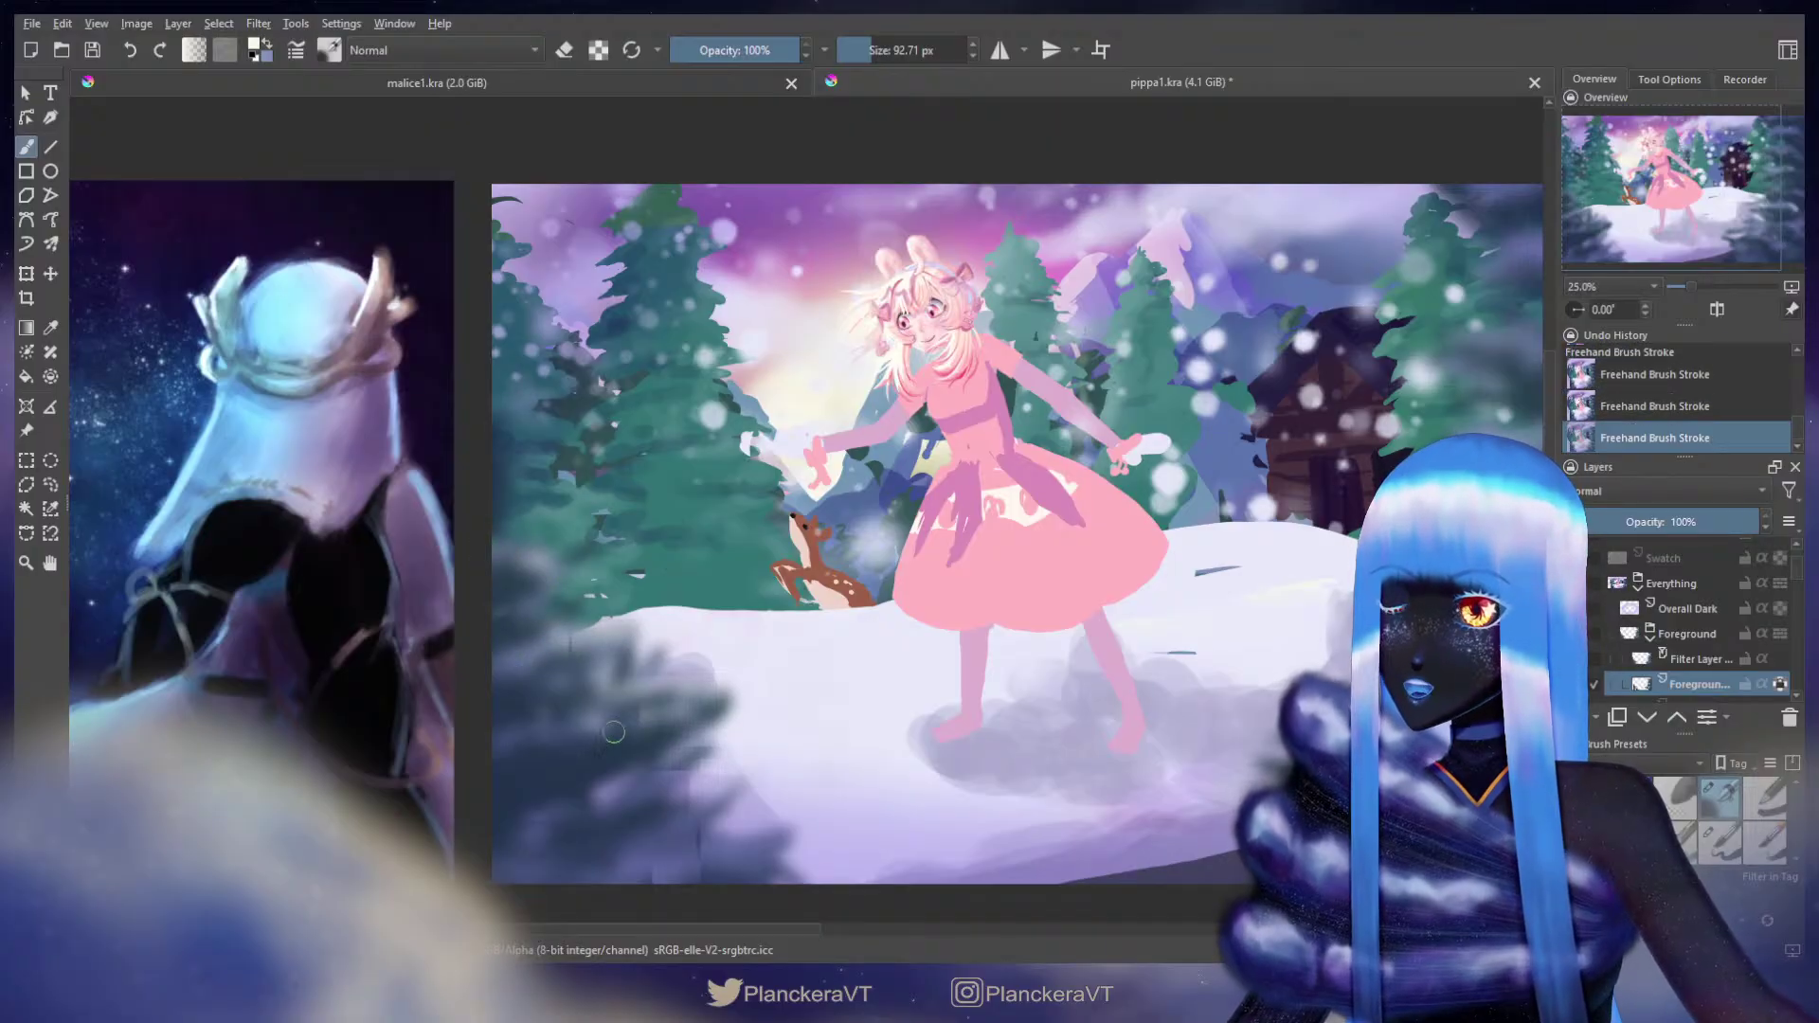
{"action": "left_click_drag", "start_coordinate": [633, 720], "coordinate": [690, 693]}
{"action": "mouse_move", "coordinate": [604, 780]}
{"action": "left_mouse_down"}
{"action": "mouse_move", "coordinate": [734, 775]}
{"action": "mouse_move", "coordinate": [755, 822]}
{"action": "mouse_move", "coordinate": [763, 810]}
{"action": "mouse_move", "coordinate": [691, 835]}
{"action": "left_mouse_up"}
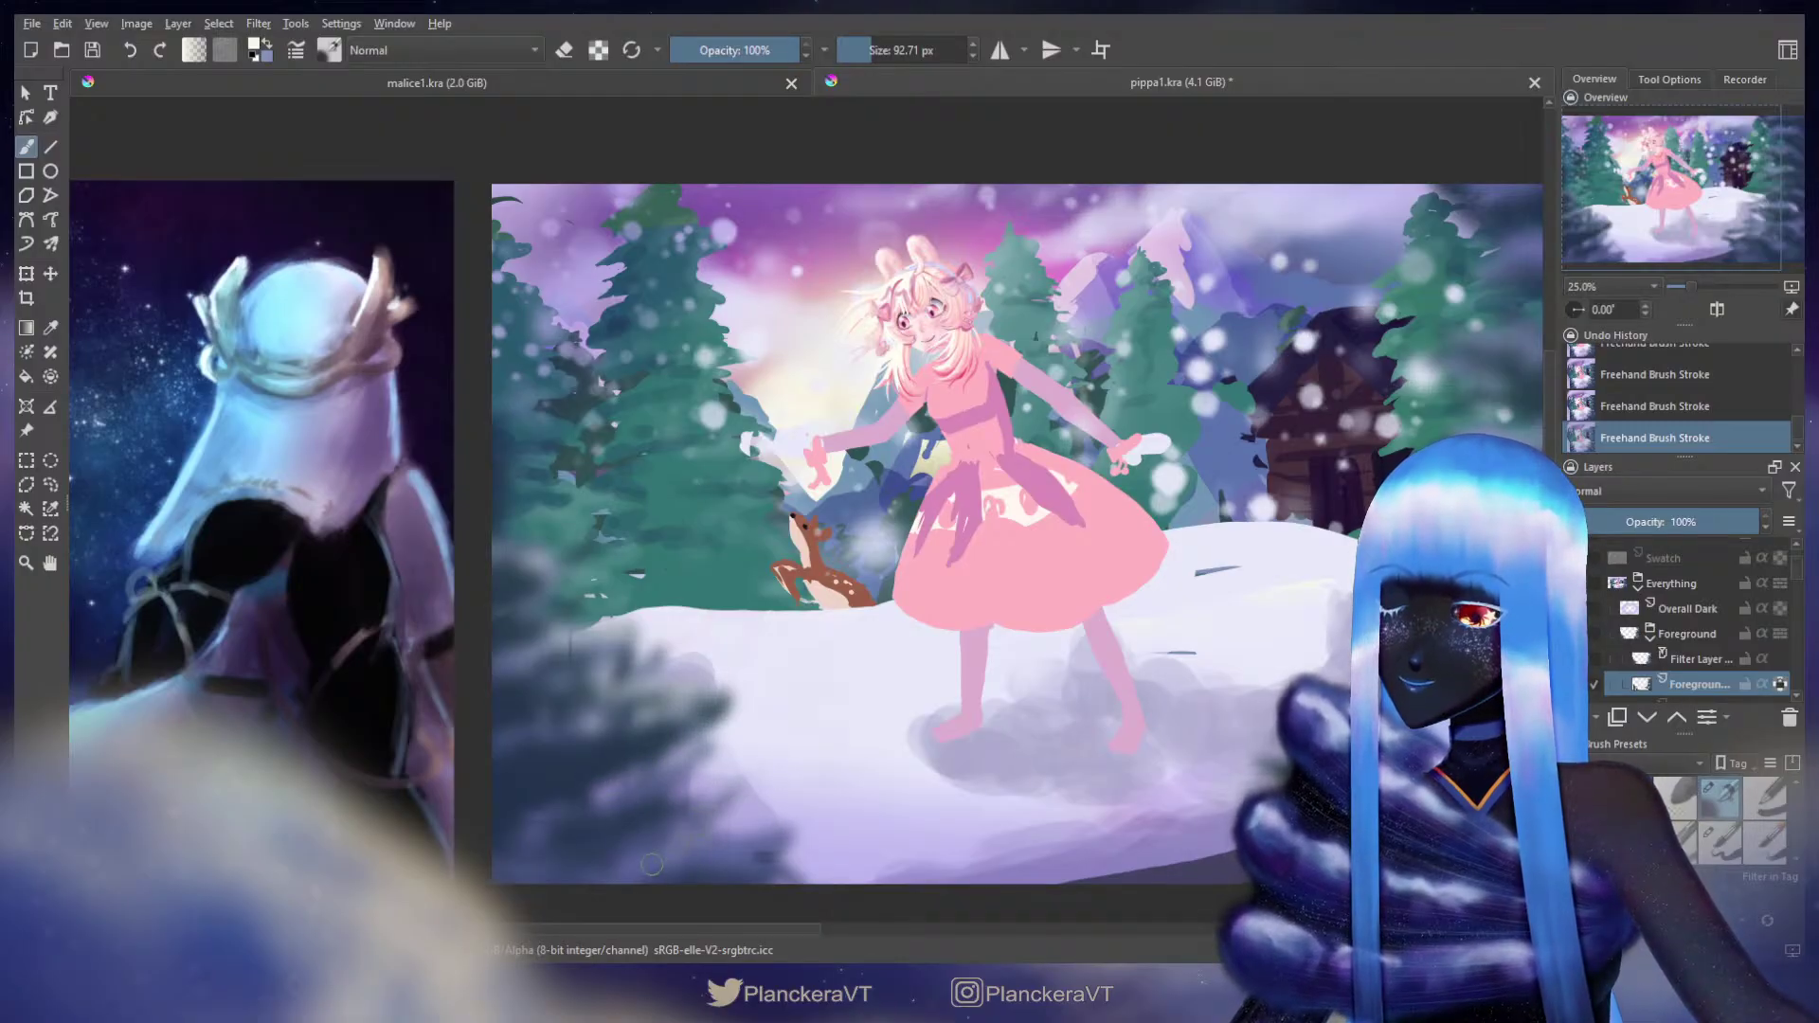
{"action": "left_click_drag", "start_coordinate": [1506, 275], "coordinate": [1127, 368]}
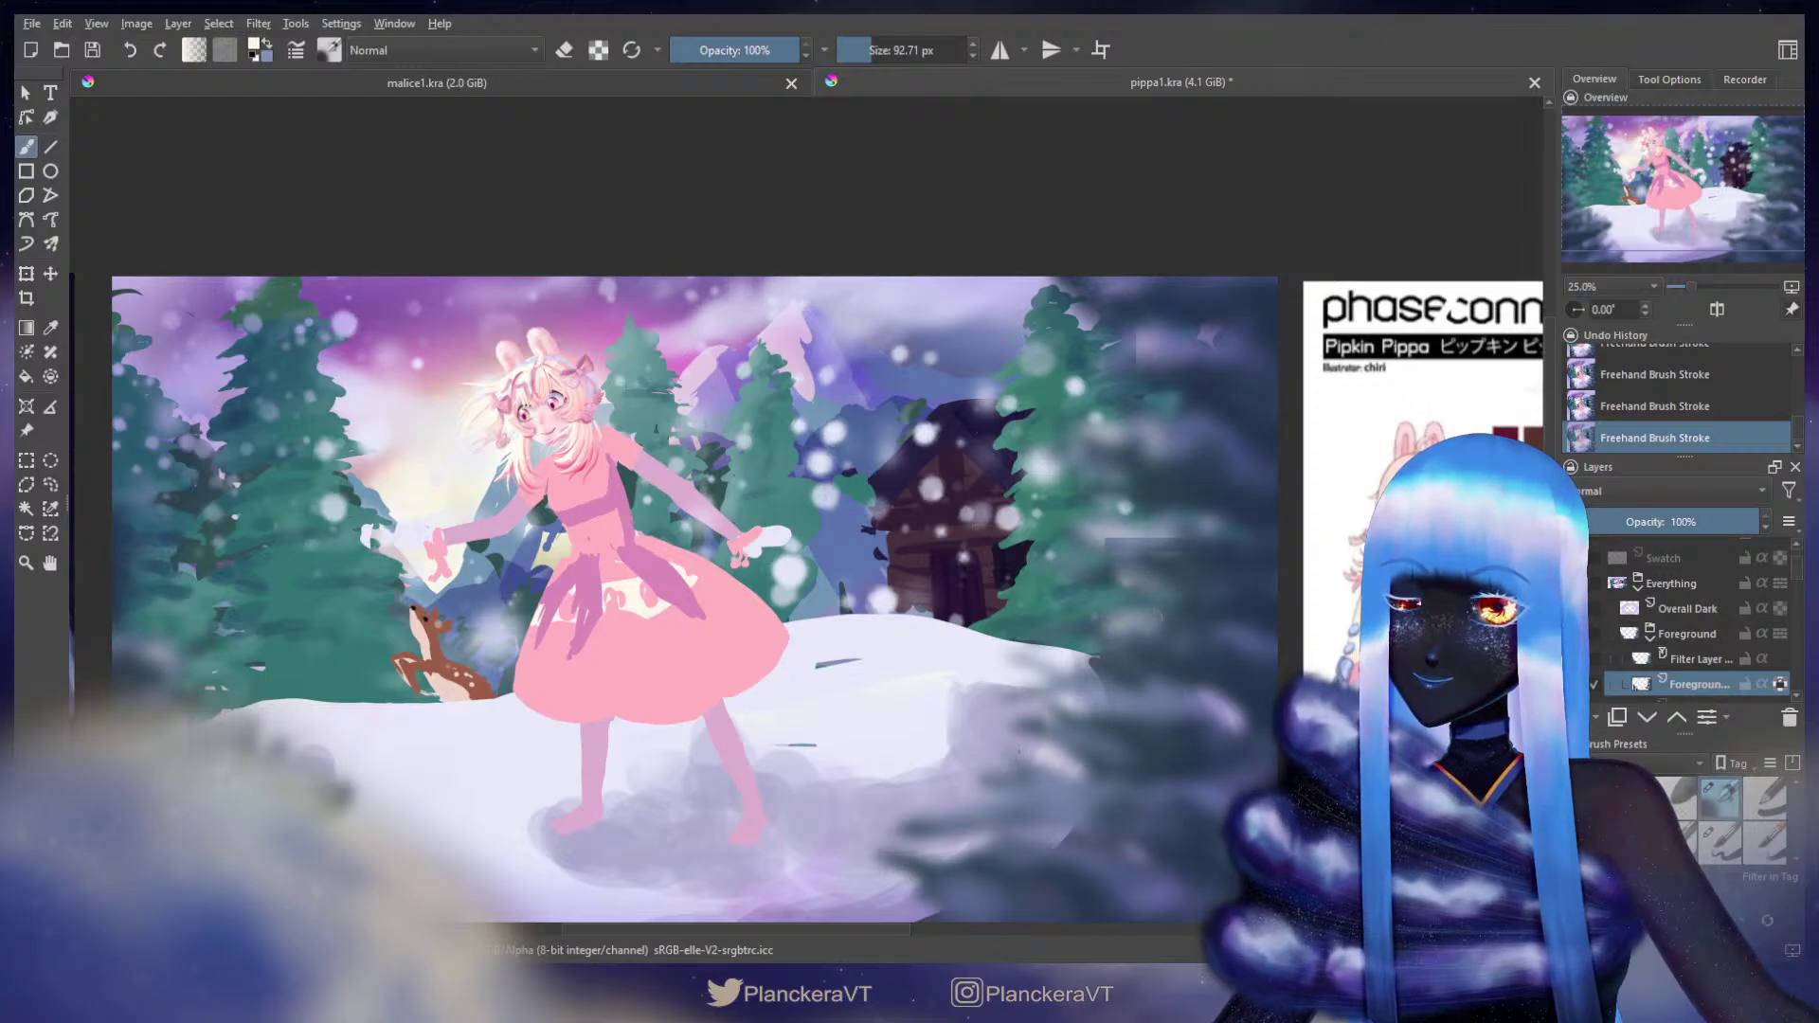
Step: Brush a stroke on the cabin-side tree's lower branches at about 107 px, and sample lavender from the temporarily shown Swatch layer
{"action": "left_click_drag", "start_coordinate": [1048, 672], "coordinate": [1102, 531]}
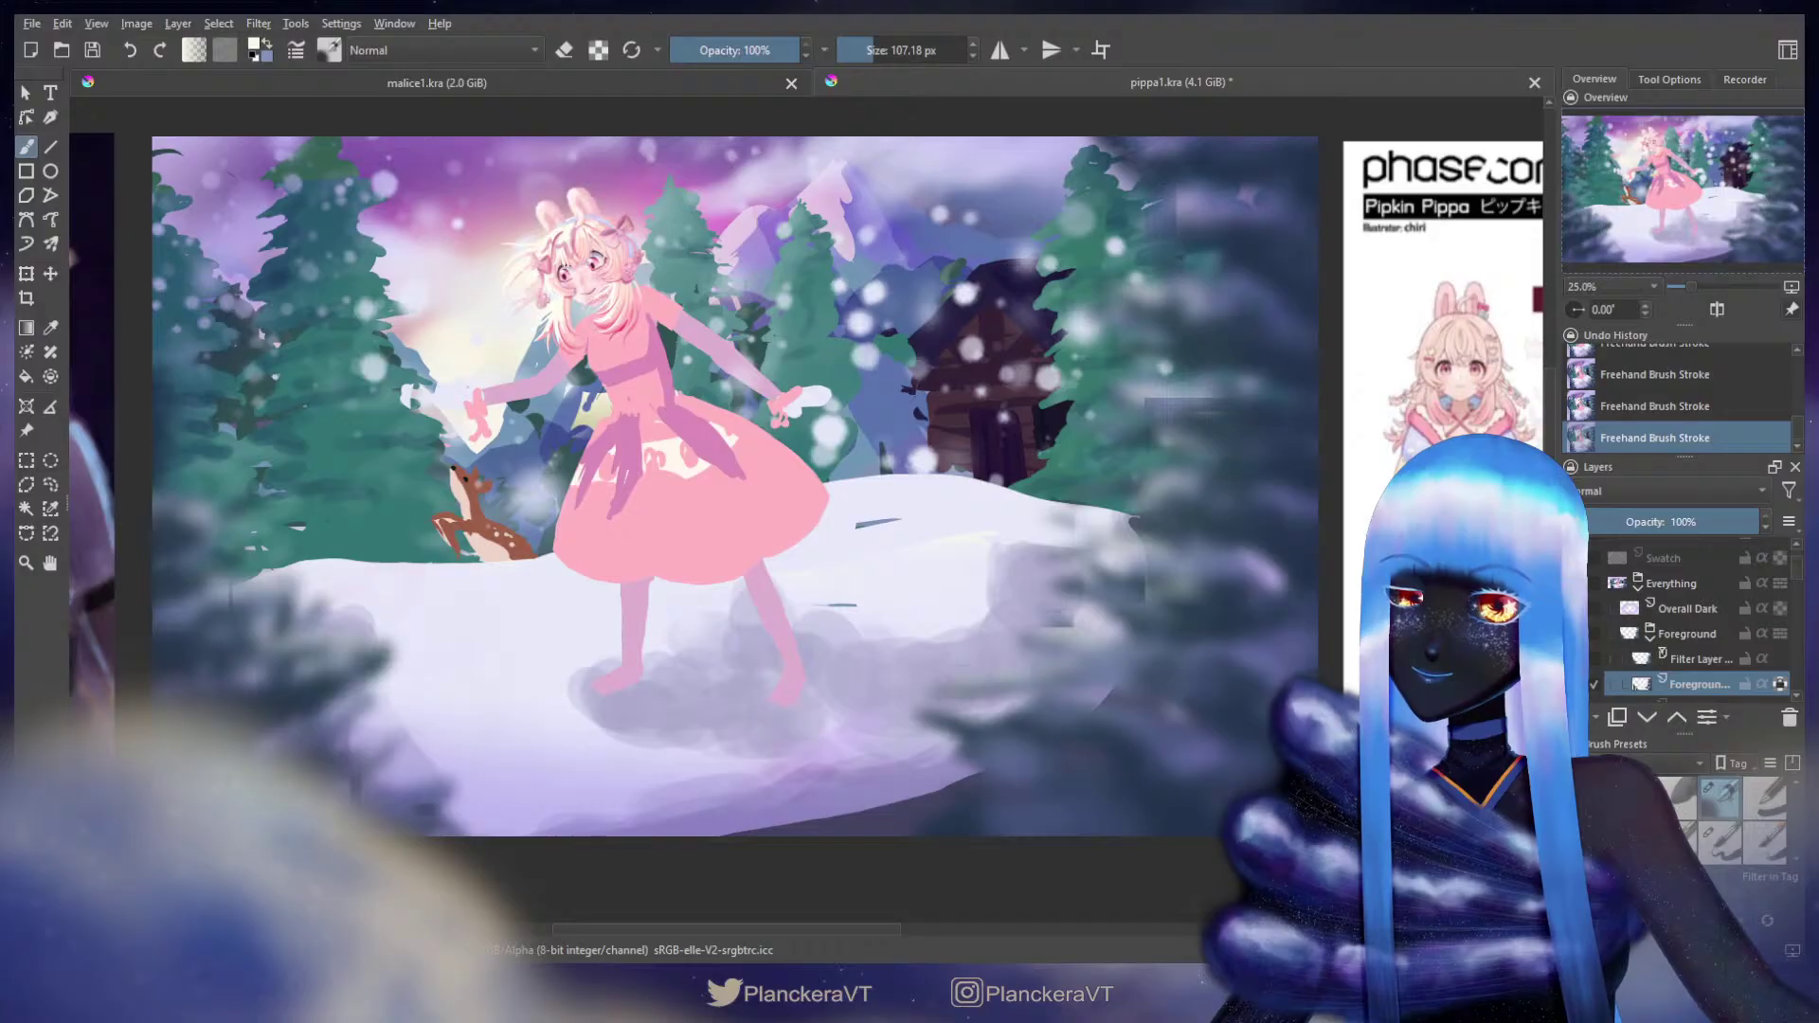
{"action": "mouse_move", "coordinate": [1037, 720]}
{"action": "left_mouse_down"}
{"action": "mouse_move", "coordinate": [1128, 710]}
{"action": "mouse_move", "coordinate": [1028, 761]}
{"action": "left_mouse_up"}
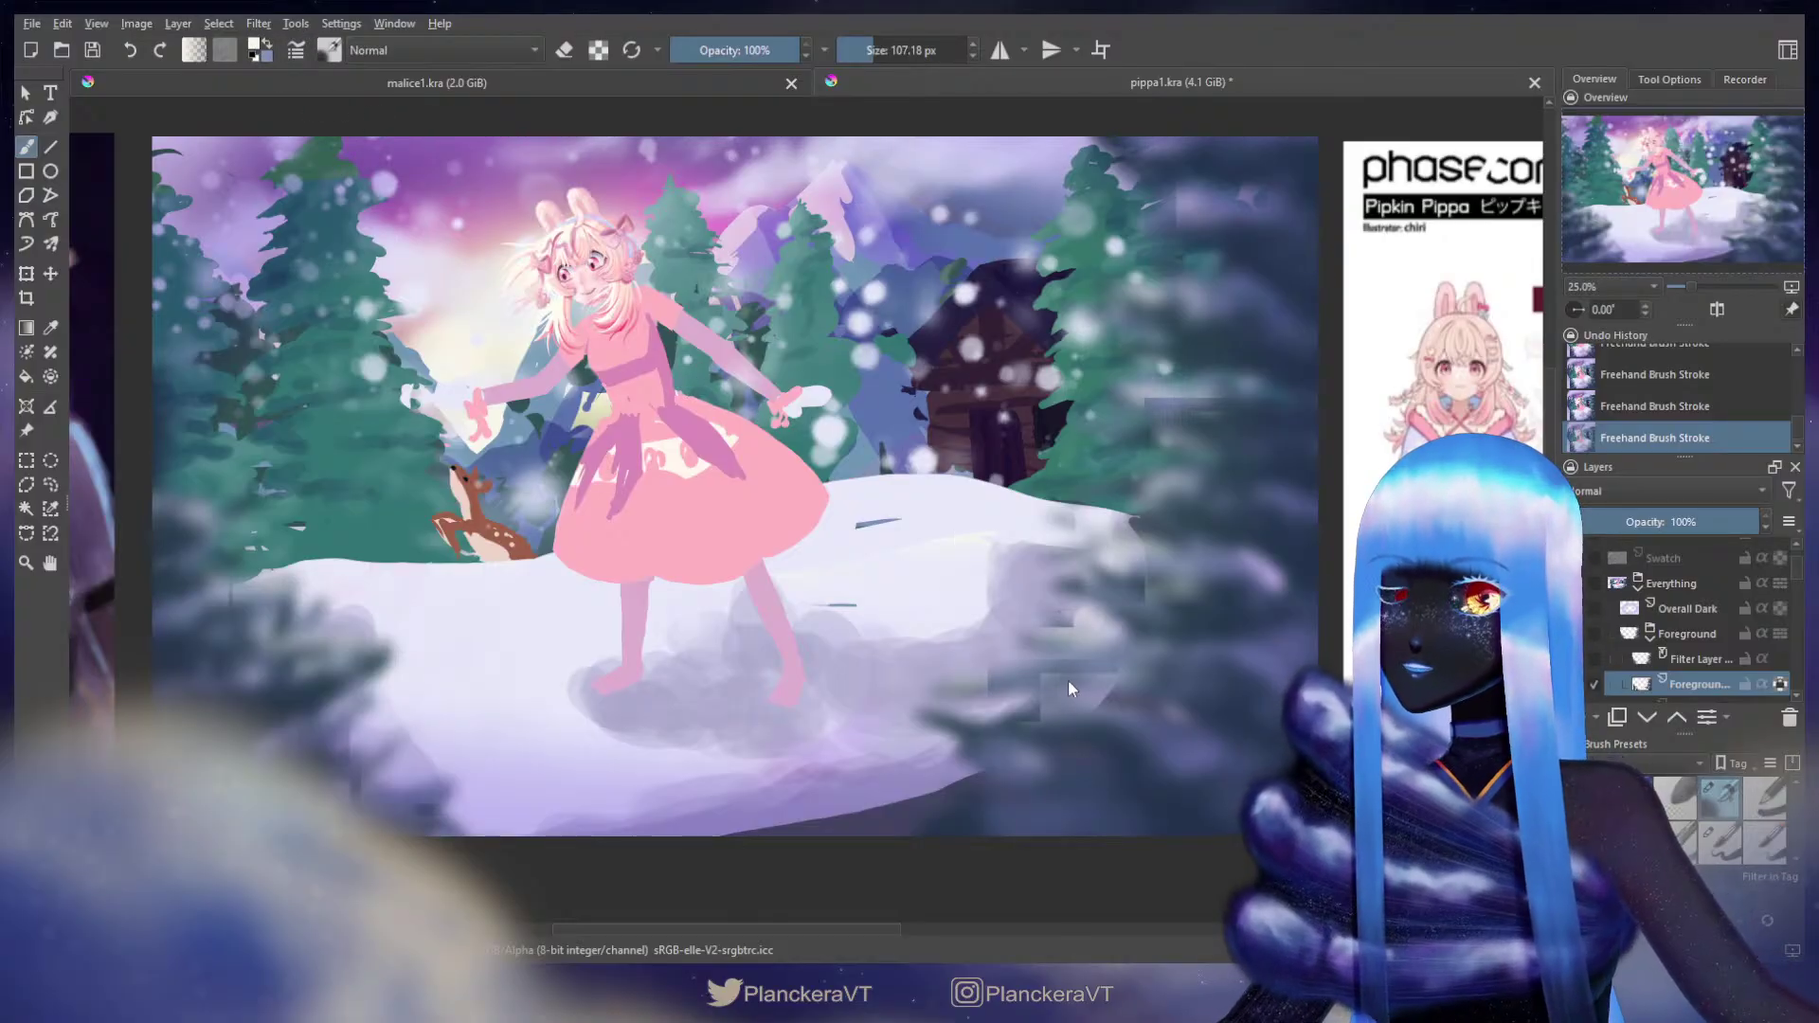
{"action": "left_click", "coordinate": [1594, 558]}
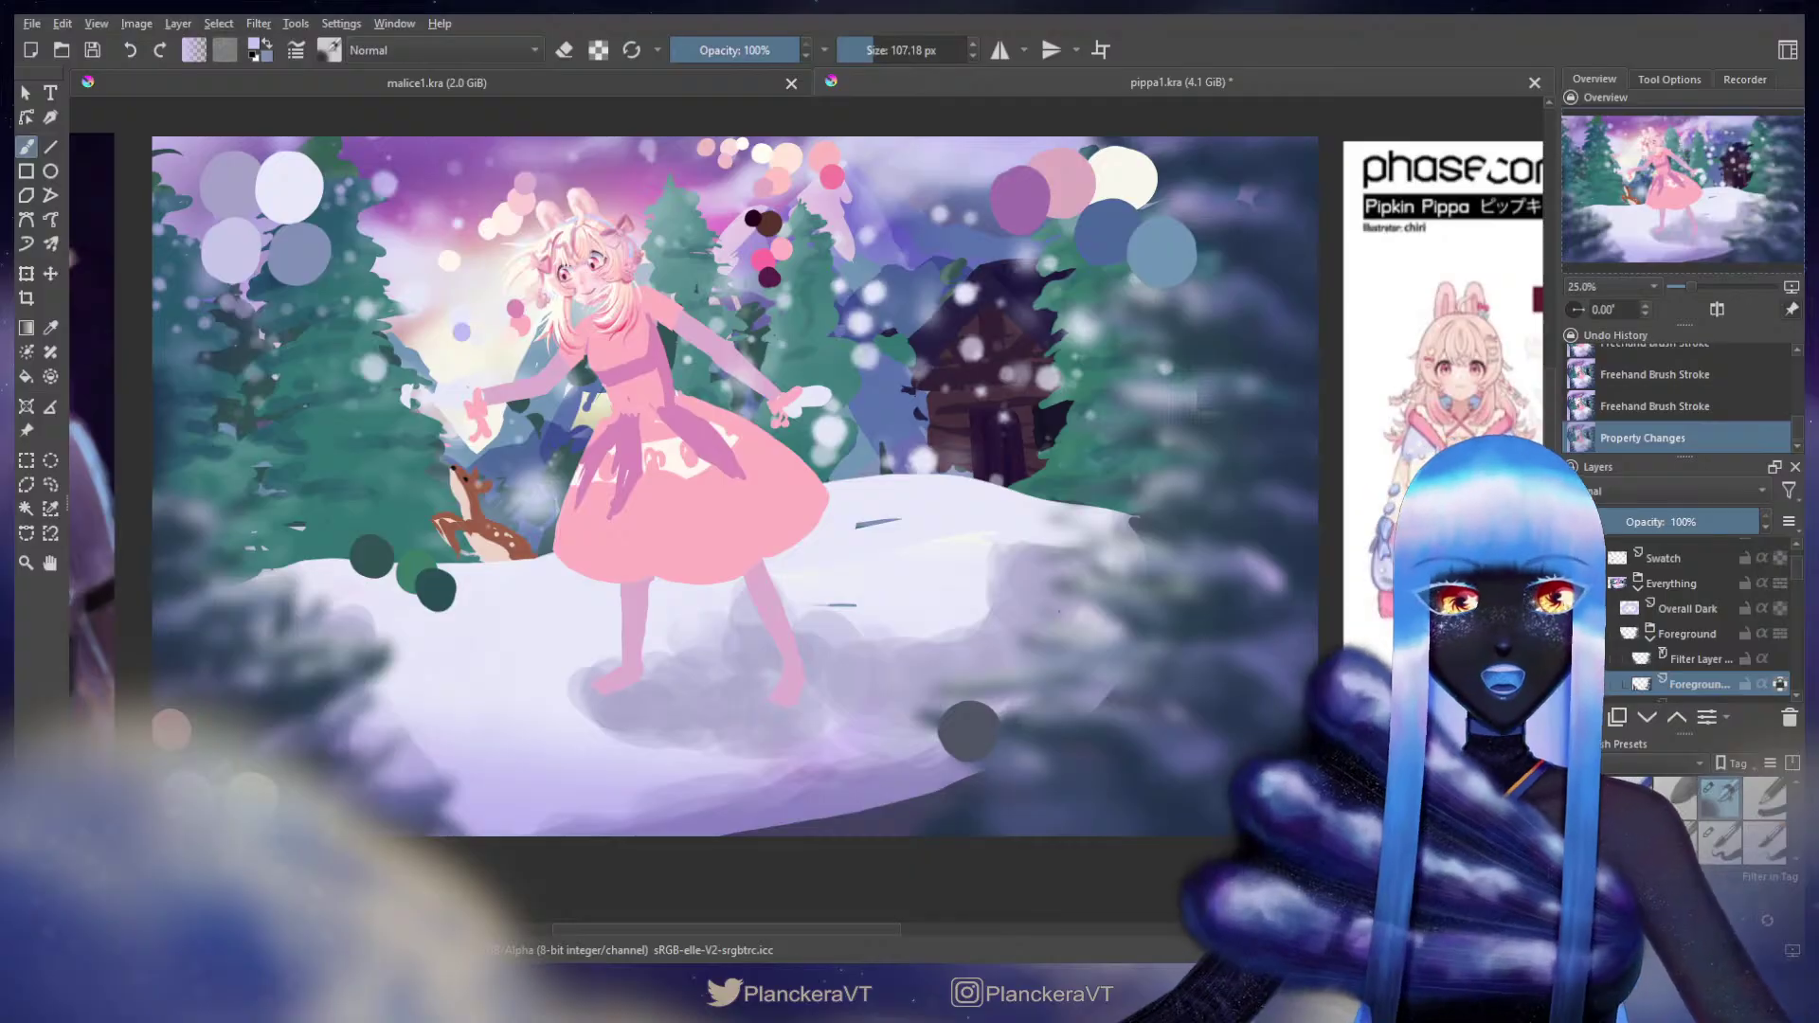
{"action": "key", "text": "ctrl+z"}
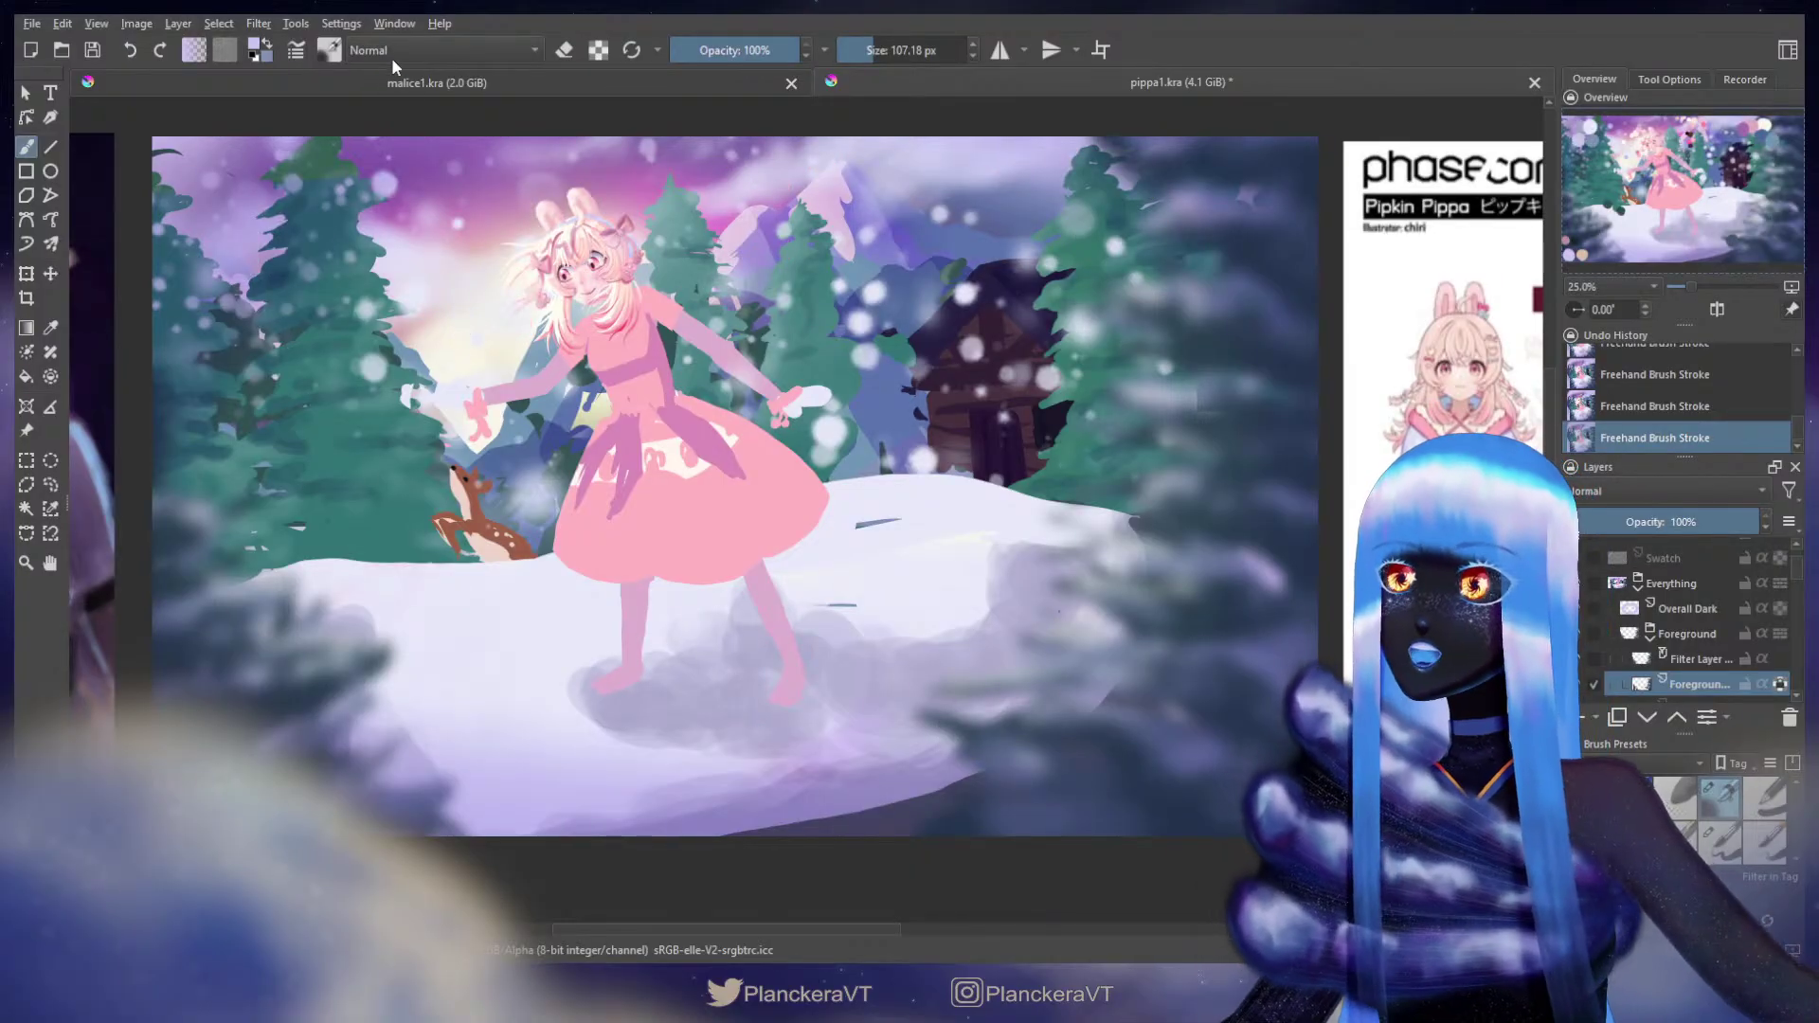
Step: Switch the brush to Multiply blending and shade the foreground trees with lavender strokes at about 175 px and about 1301 px
{"action": "key", "text": "alt+shift+m"}
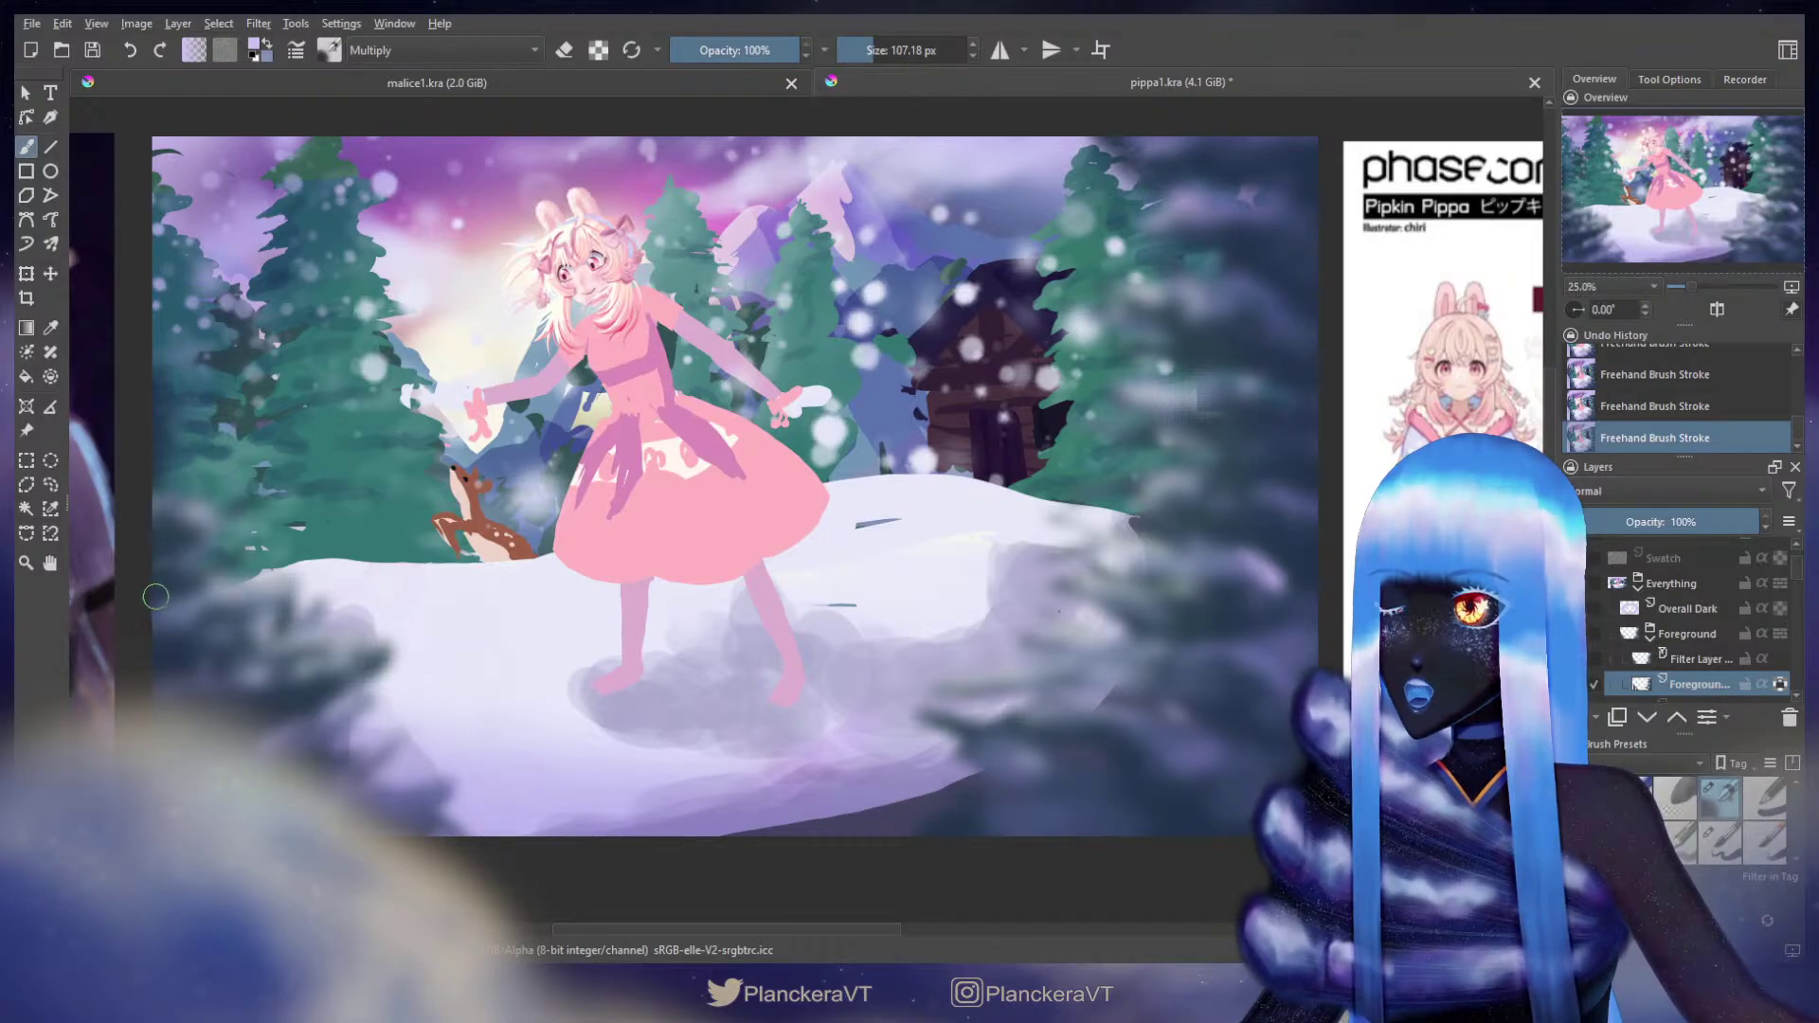
{"action": "left_click_drag", "start_coordinate": [1112, 771], "coordinate": [1129, 771], "text": "shift"}
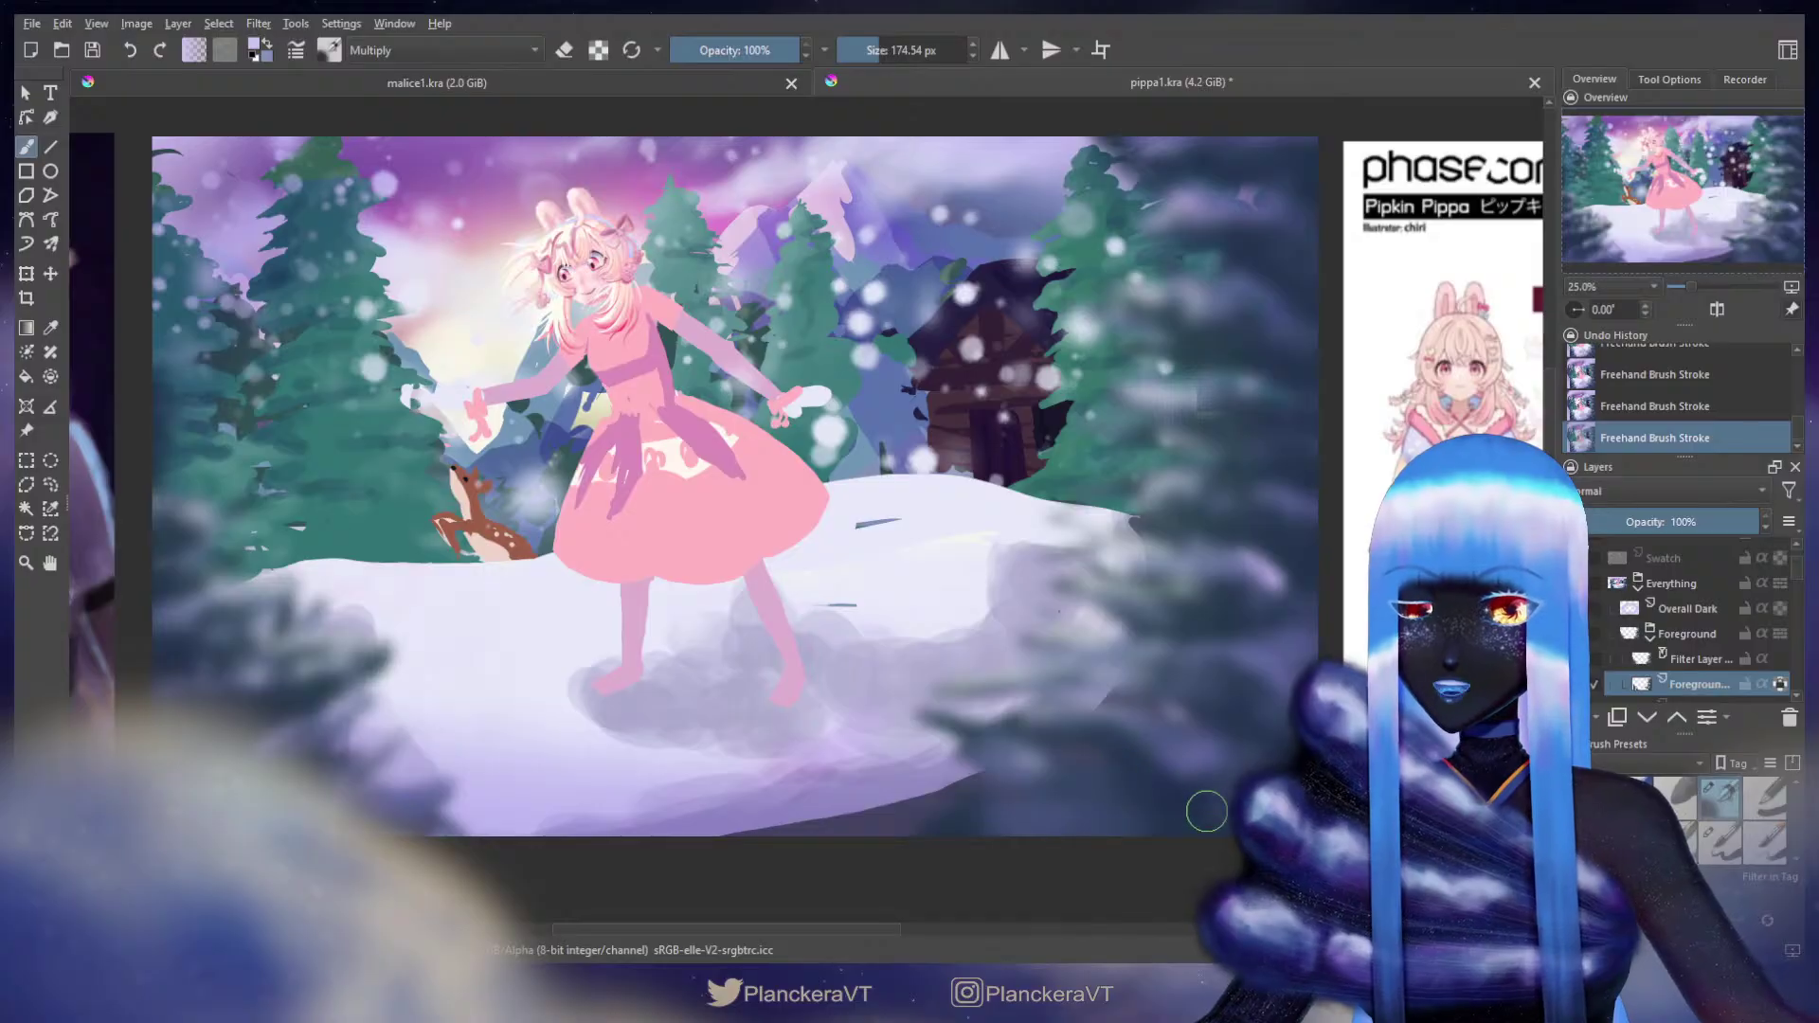
{"action": "left_click", "coordinate": [1252, 735]}
{"action": "mouse_move", "coordinate": [1251, 735]}
{"action": "left_mouse_down"}
{"action": "mouse_move", "coordinate": [1299, 750]}
{"action": "mouse_move", "coordinate": [1278, 678]}
{"action": "left_mouse_up"}
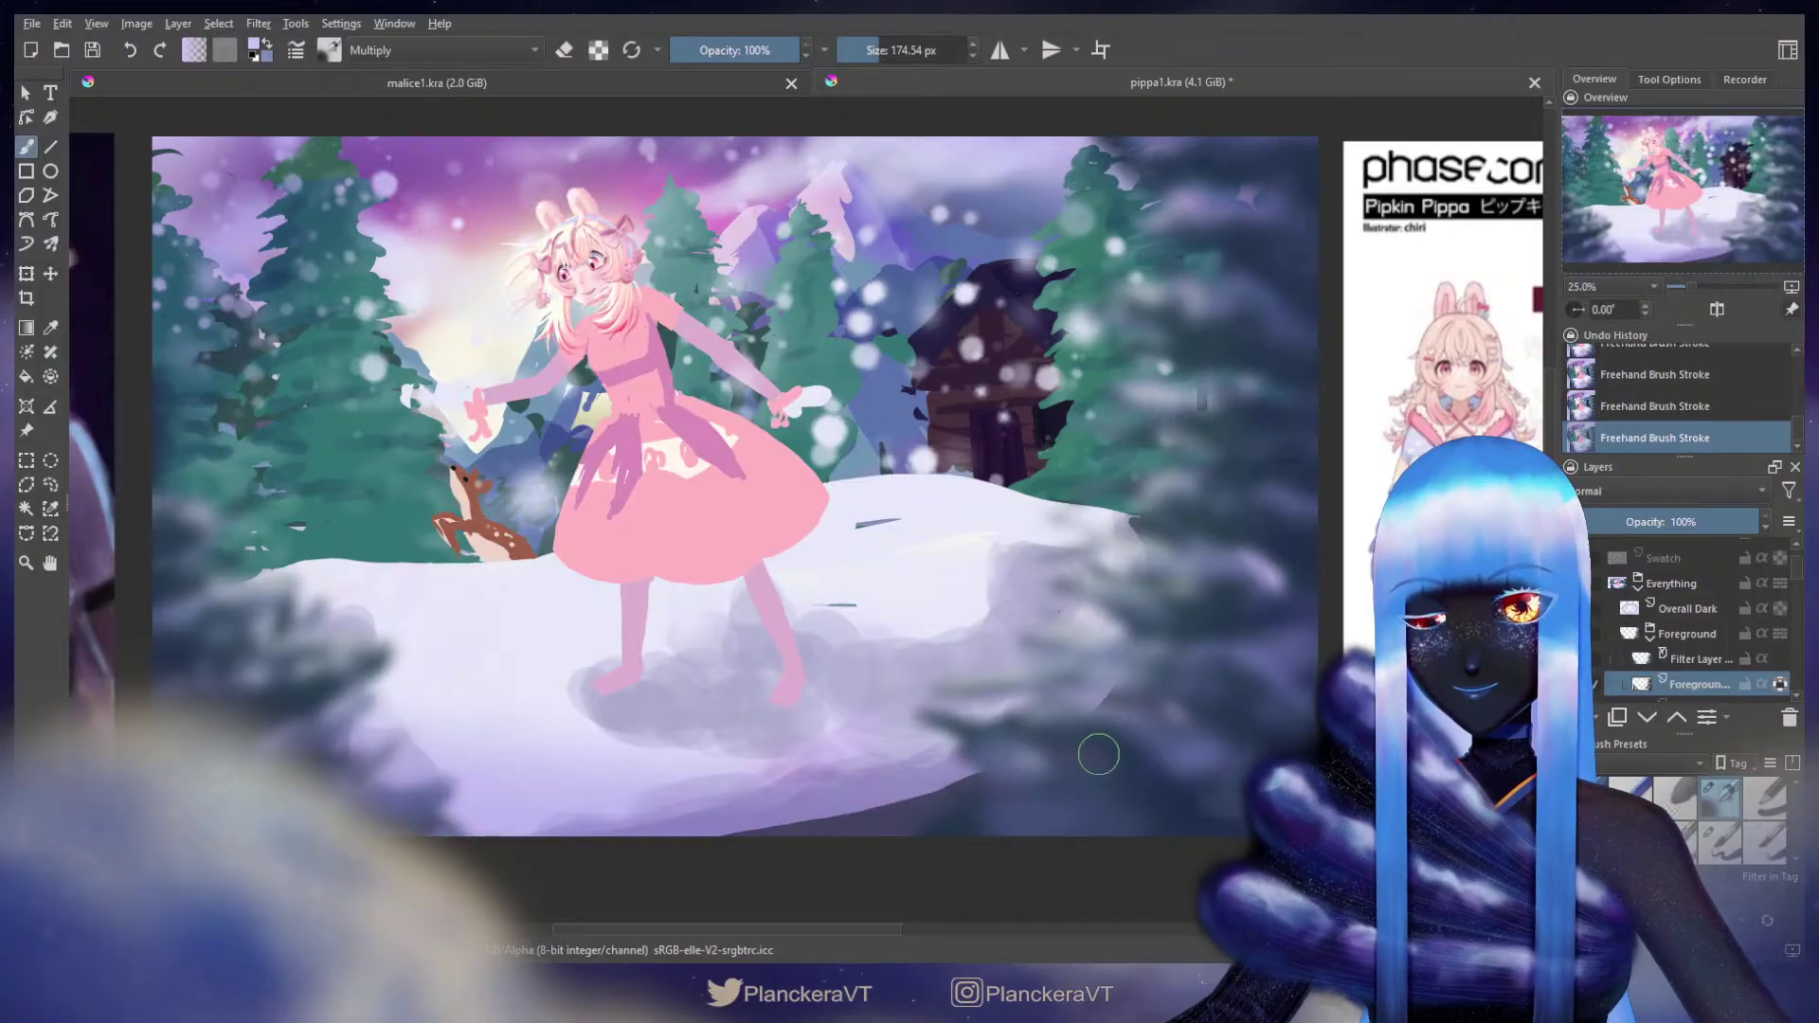
{"action": "left_click_drag", "start_coordinate": [975, 431], "coordinate": [1243, 431]}
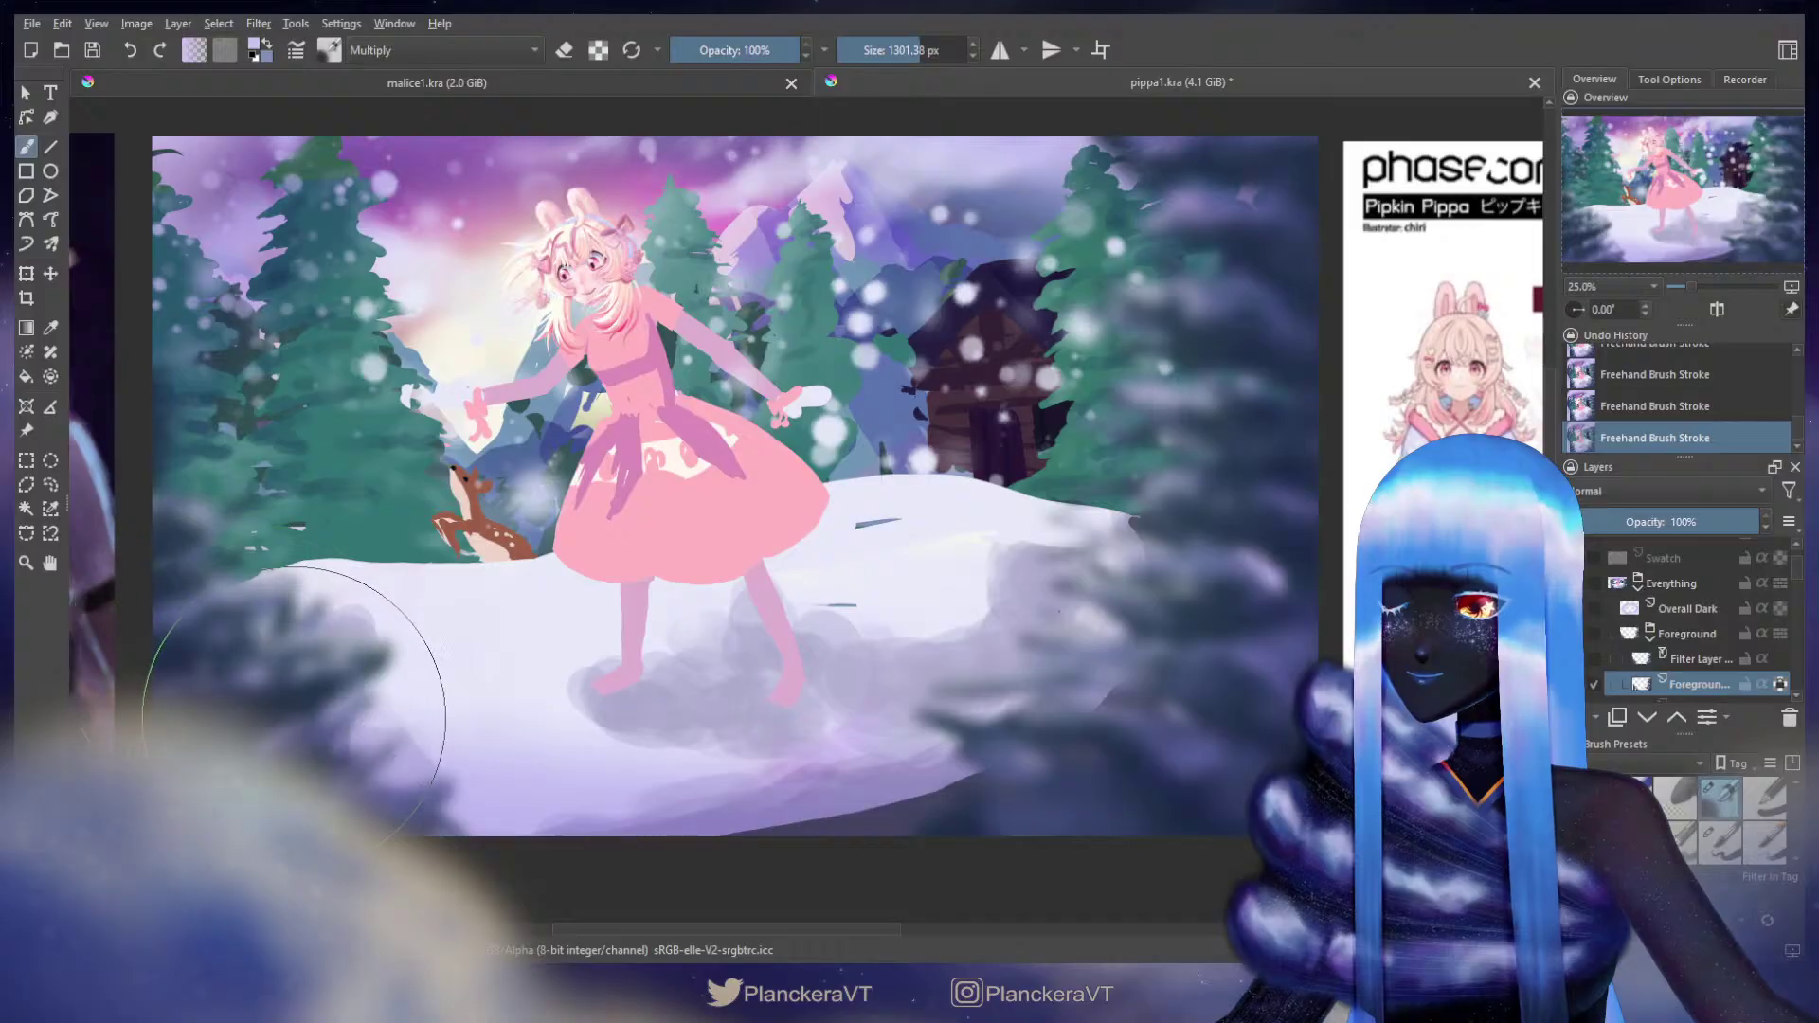
{"action": "left_click", "coordinate": [880, 645]}
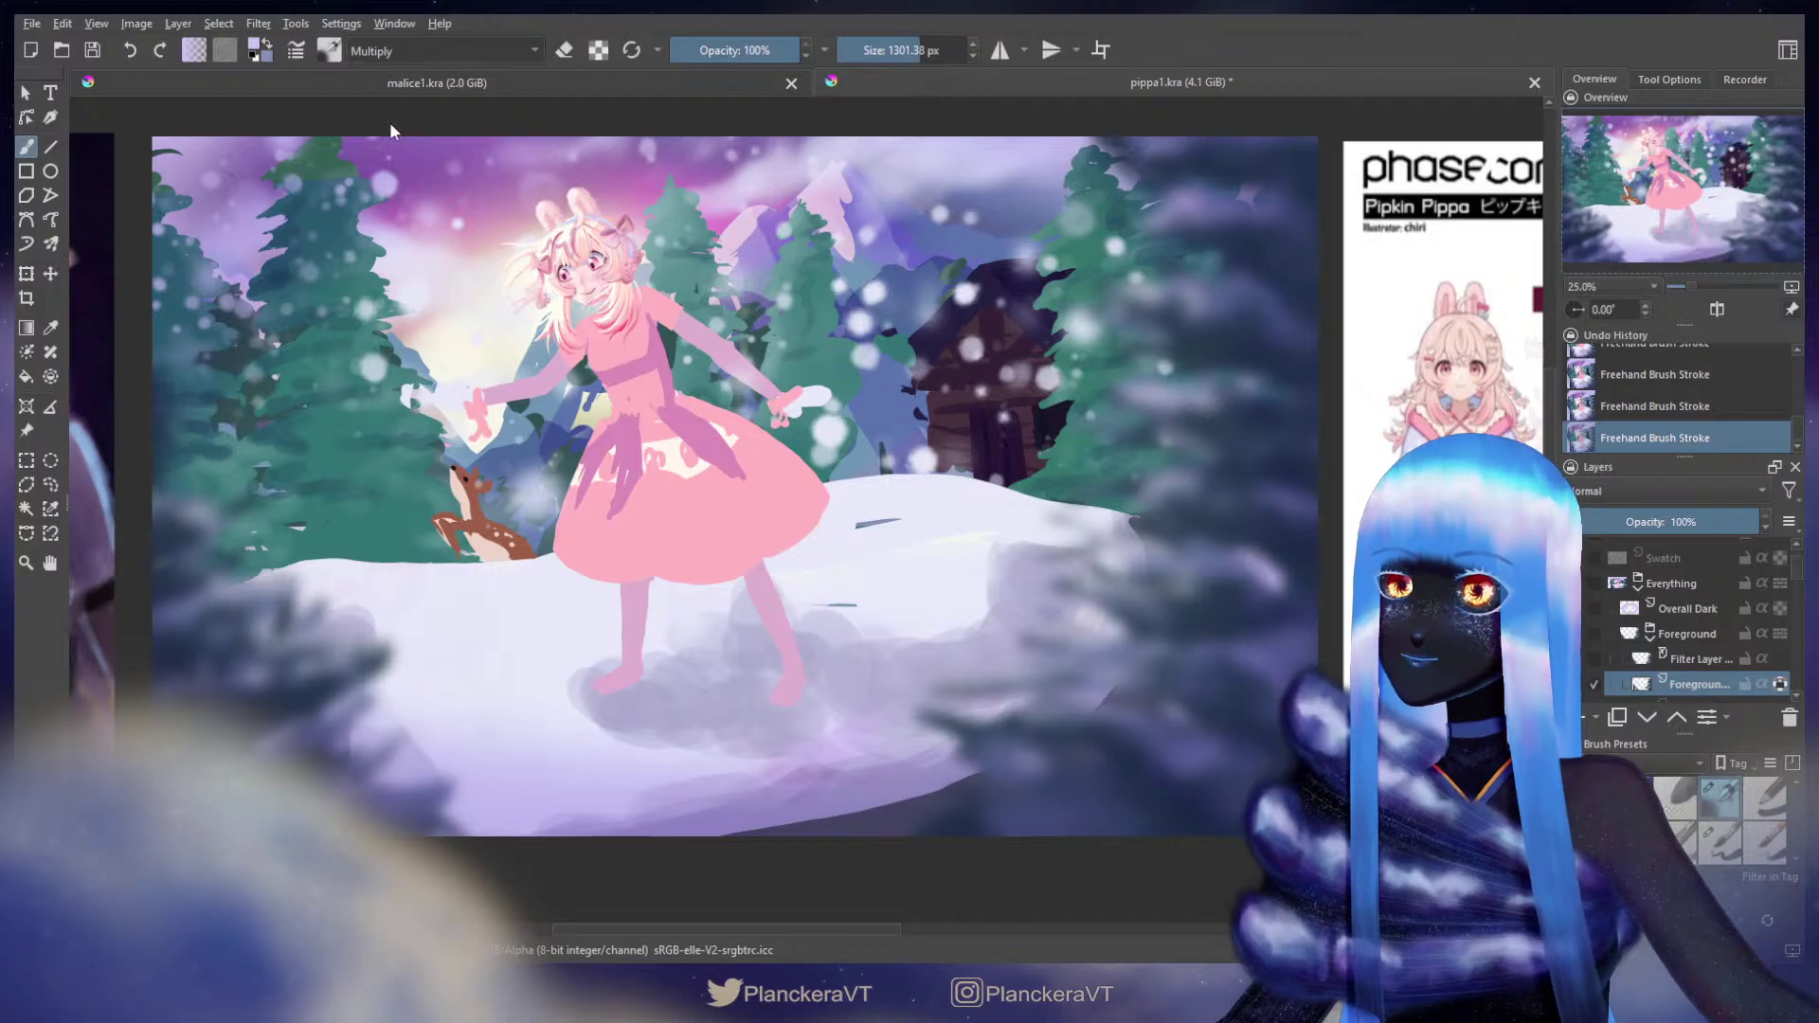
Step: Return the brush to Normal blending and reduce its size to about 87 px
{"action": "key", "text": "alt+shift+n"}
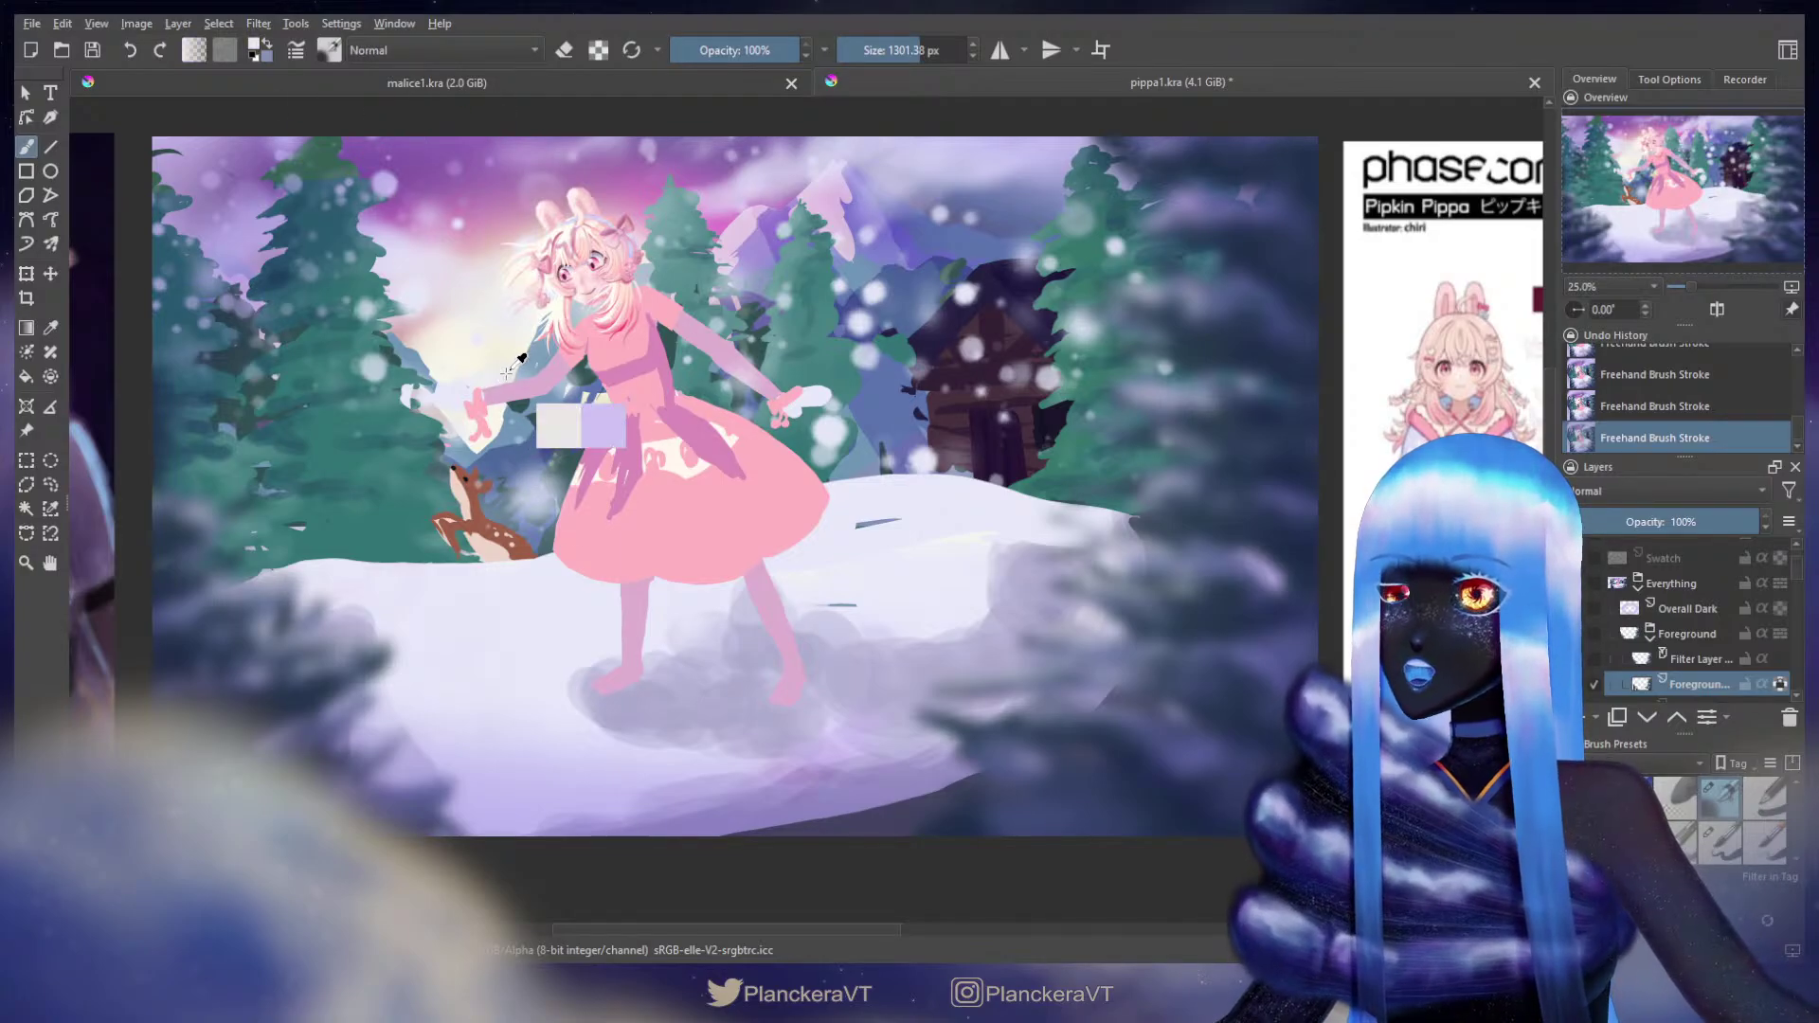
{"action": "key", "text": "bracketleft"}
{"action": "key", "text": "bracketleft"}
{"action": "key", "text": "bracketleft"}
{"action": "key", "text": "bracketleft"}
{"action": "key", "text": "bracketleft"}
{"action": "key", "text": "bracketleft"}
{"action": "key", "text": "bracketleft"}
{"action": "key", "text": "bracketleft"}
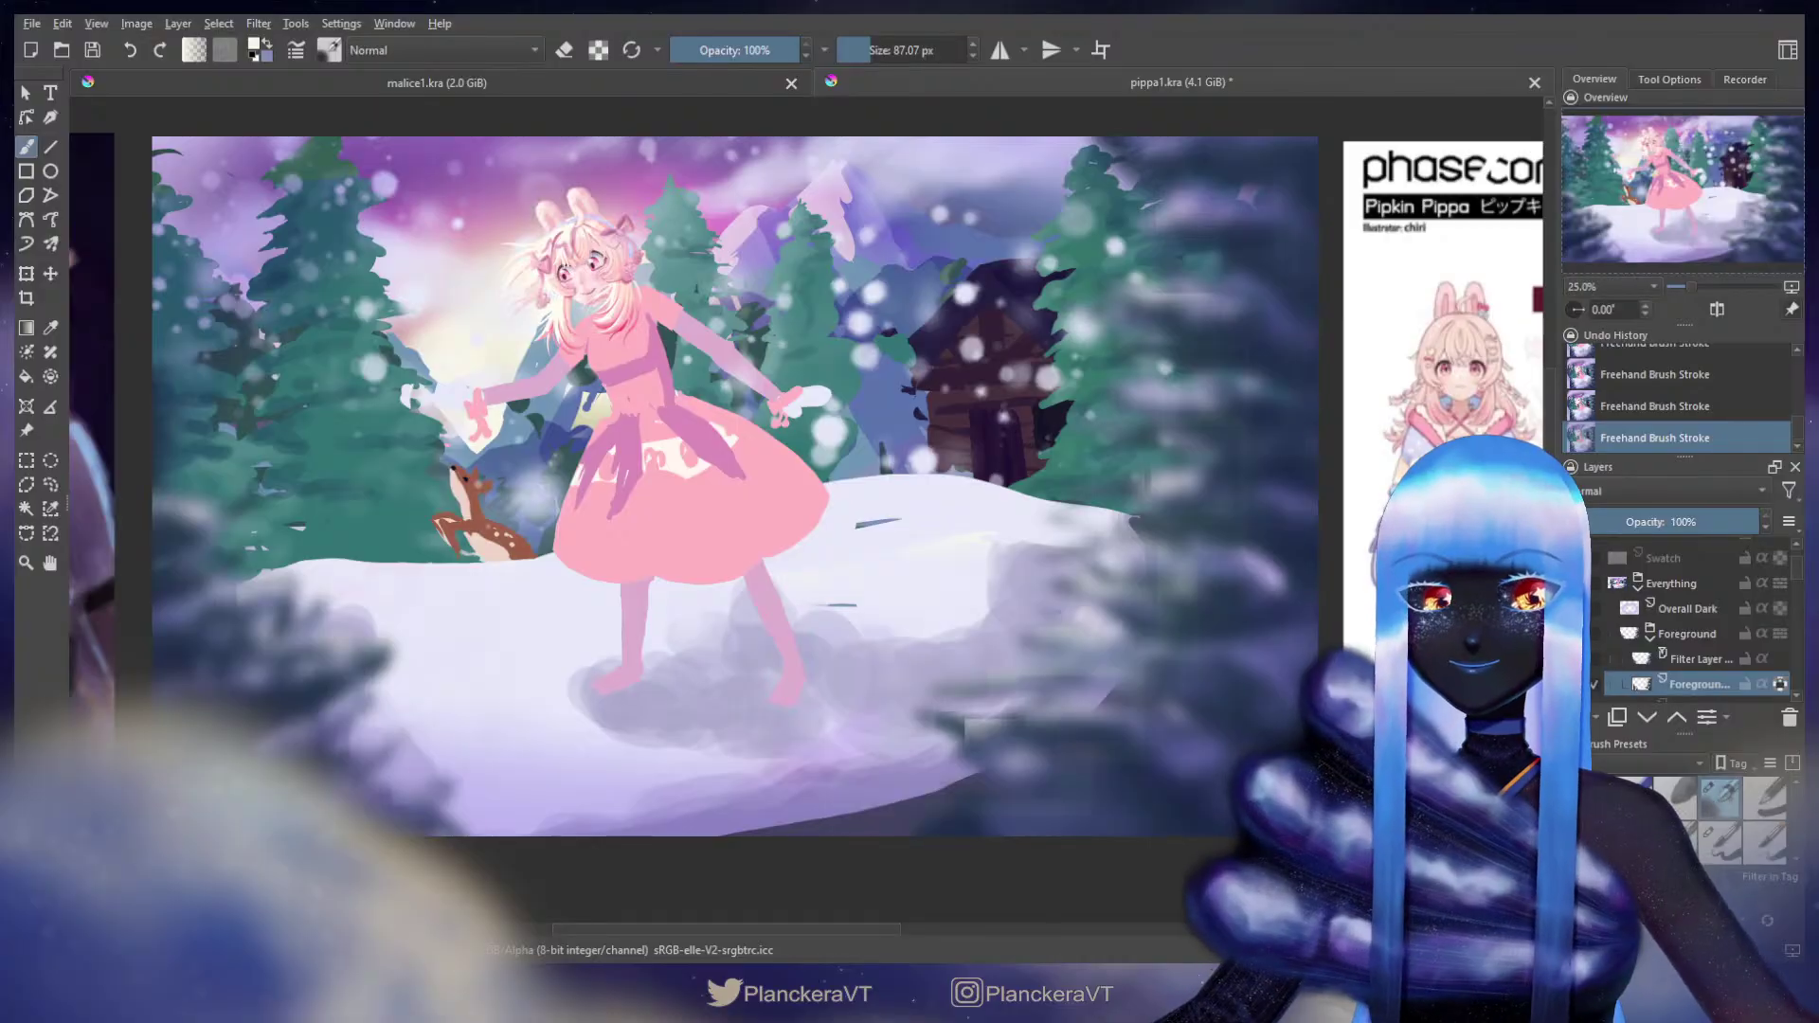
Step: Compare the foreground trees with and without the blur filter layer
{"action": "left_click", "coordinate": [1576, 659]}
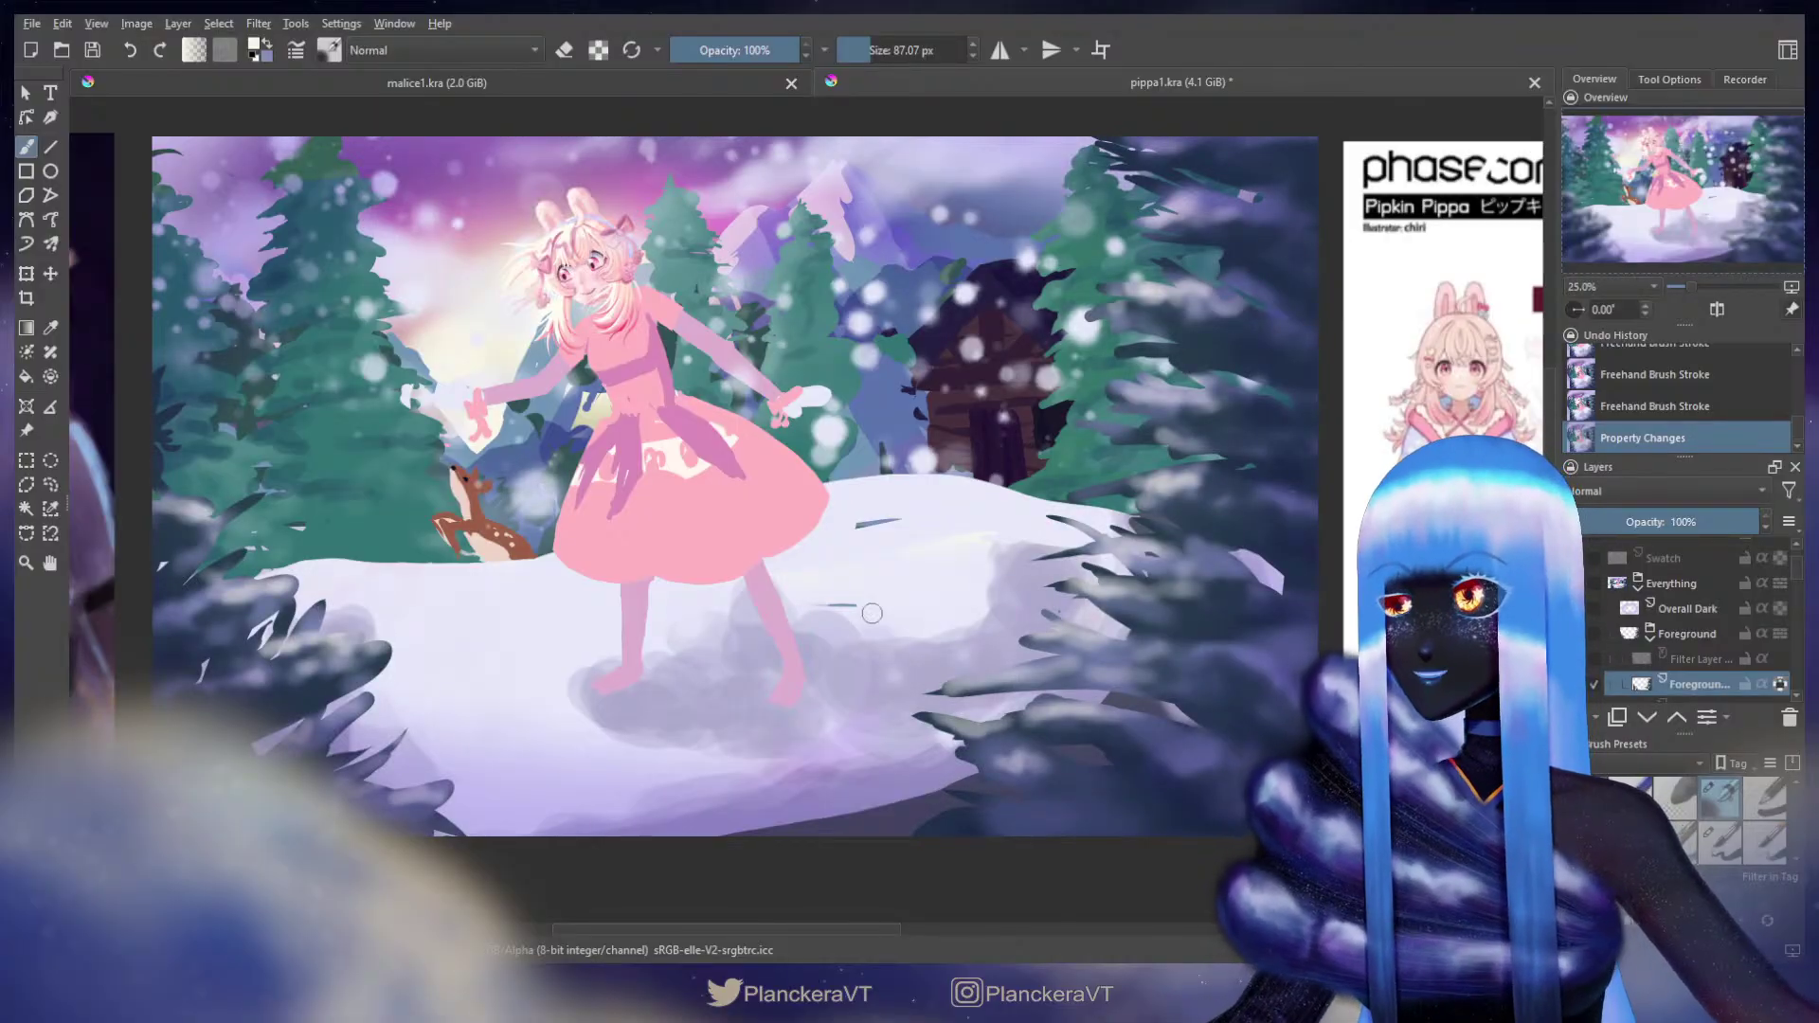
{"action": "scroll", "coordinate": [871, 613], "scroll_direction": "down", "scroll_amount": 1}
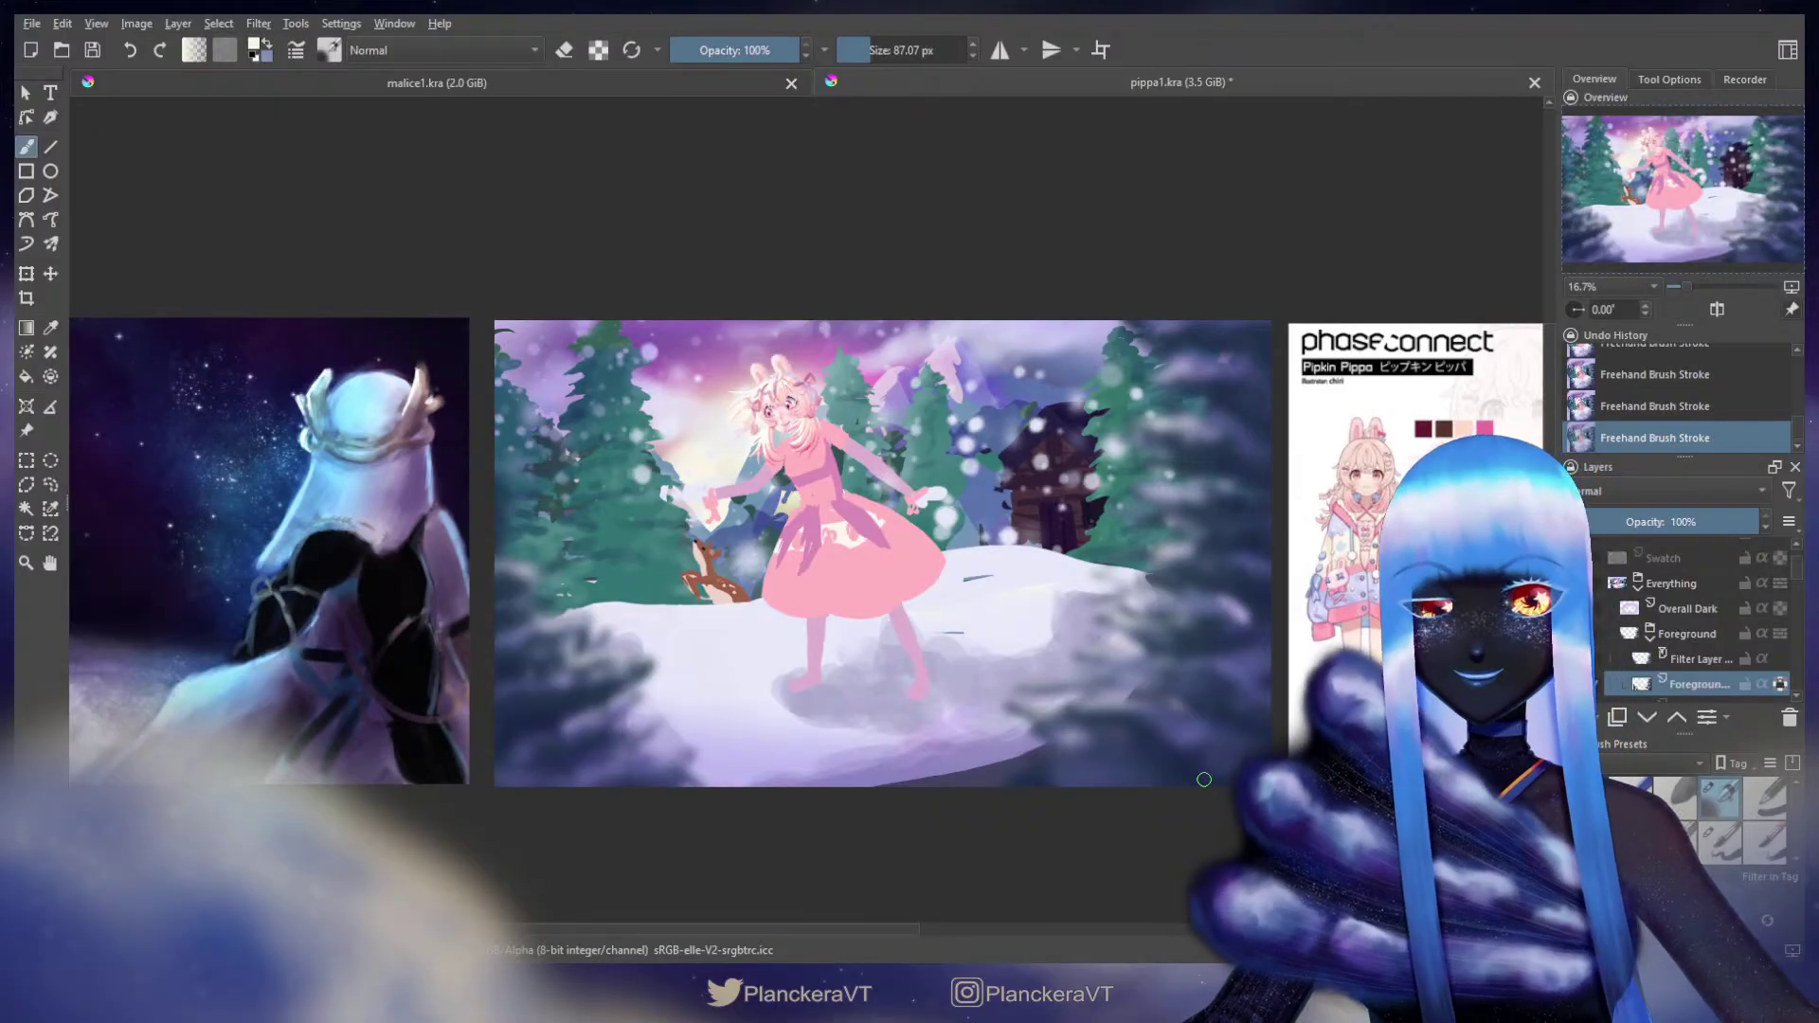
{"action": "left_click", "coordinate": [1578, 659]}
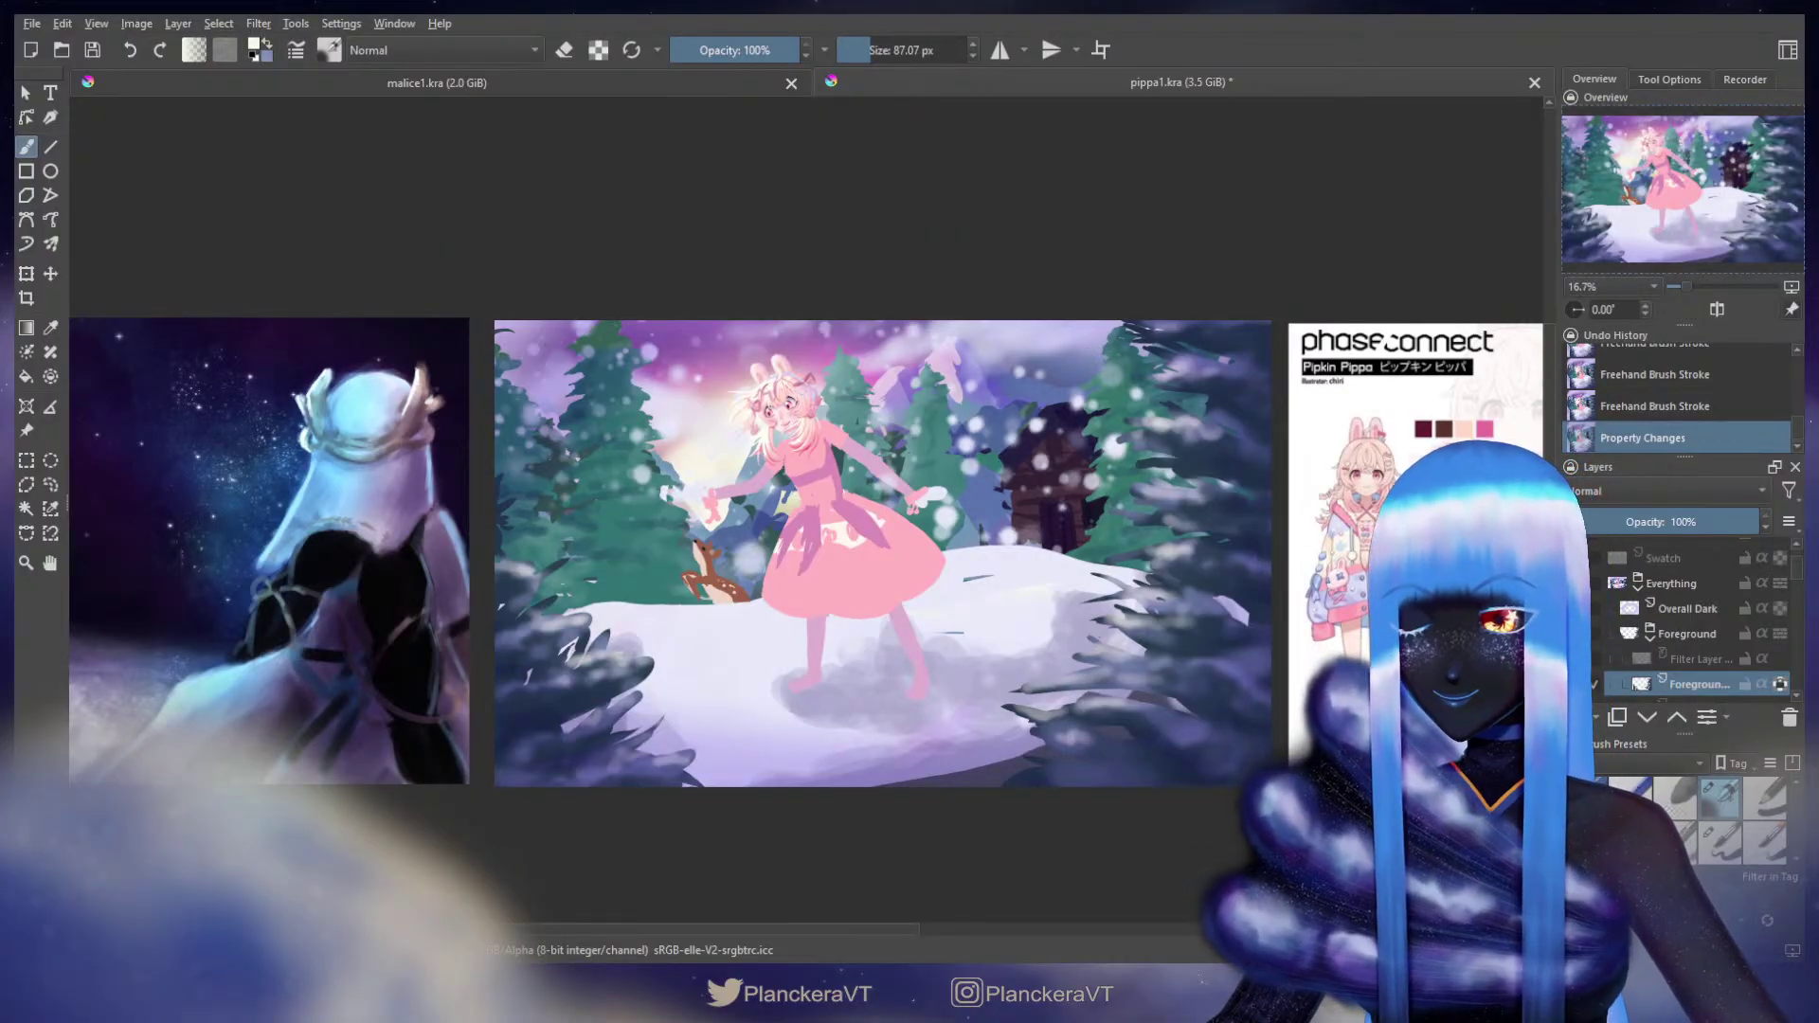
{"action": "left_click", "coordinate": [1593, 659]}
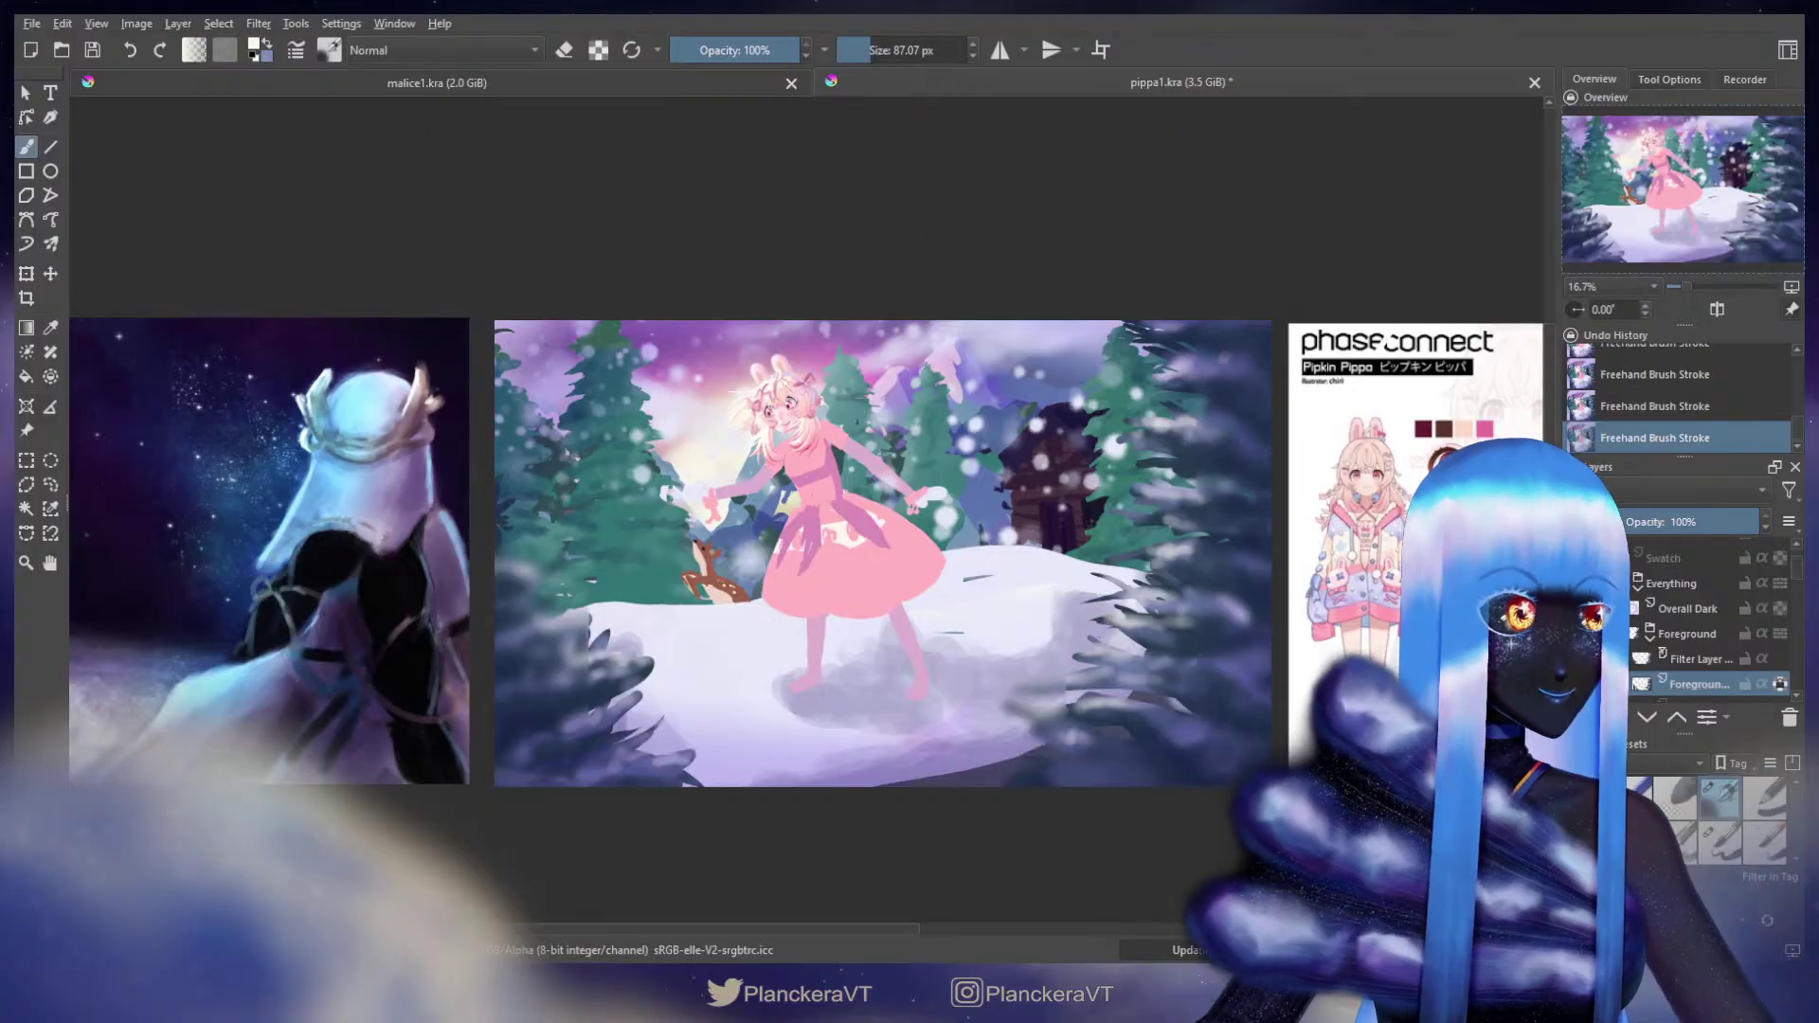
Step: Show the lower Foreground layer and the Animals layer, and make Animals the active layer
{"action": "scroll", "coordinate": [1654, 631], "scroll_direction": "down", "scroll_amount": 1}
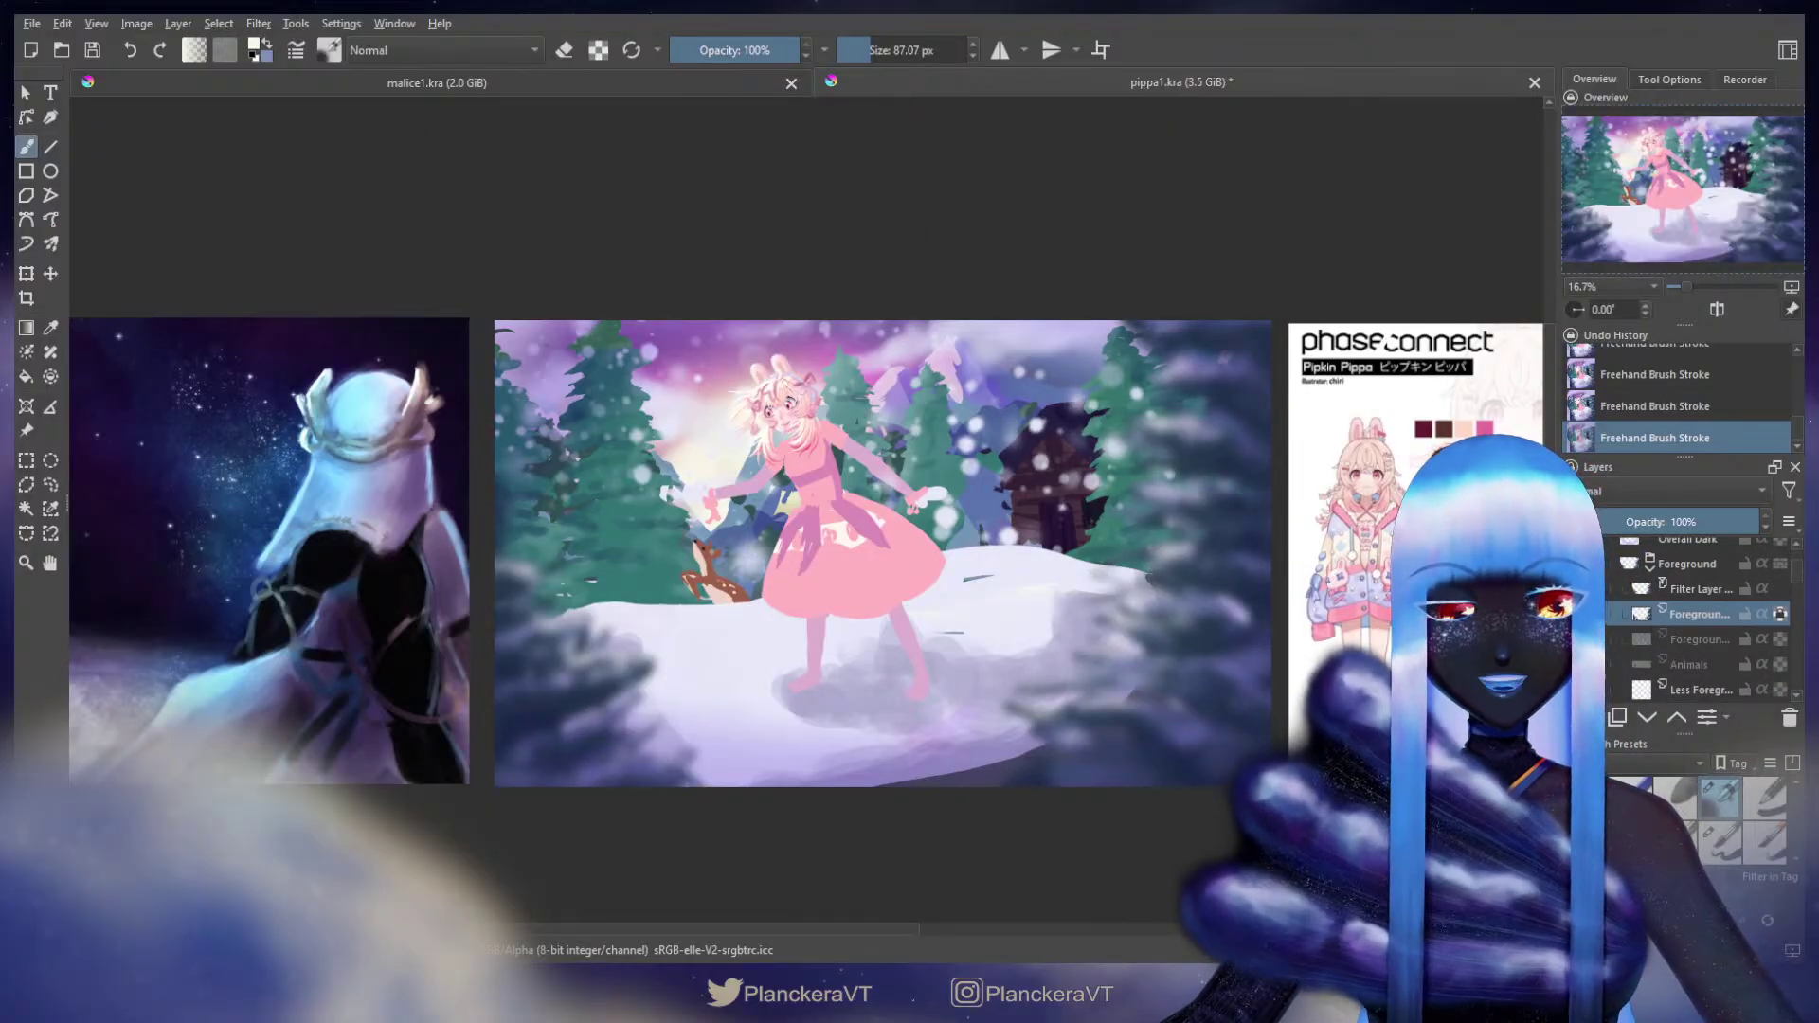
{"action": "left_click", "coordinate": [1593, 639]}
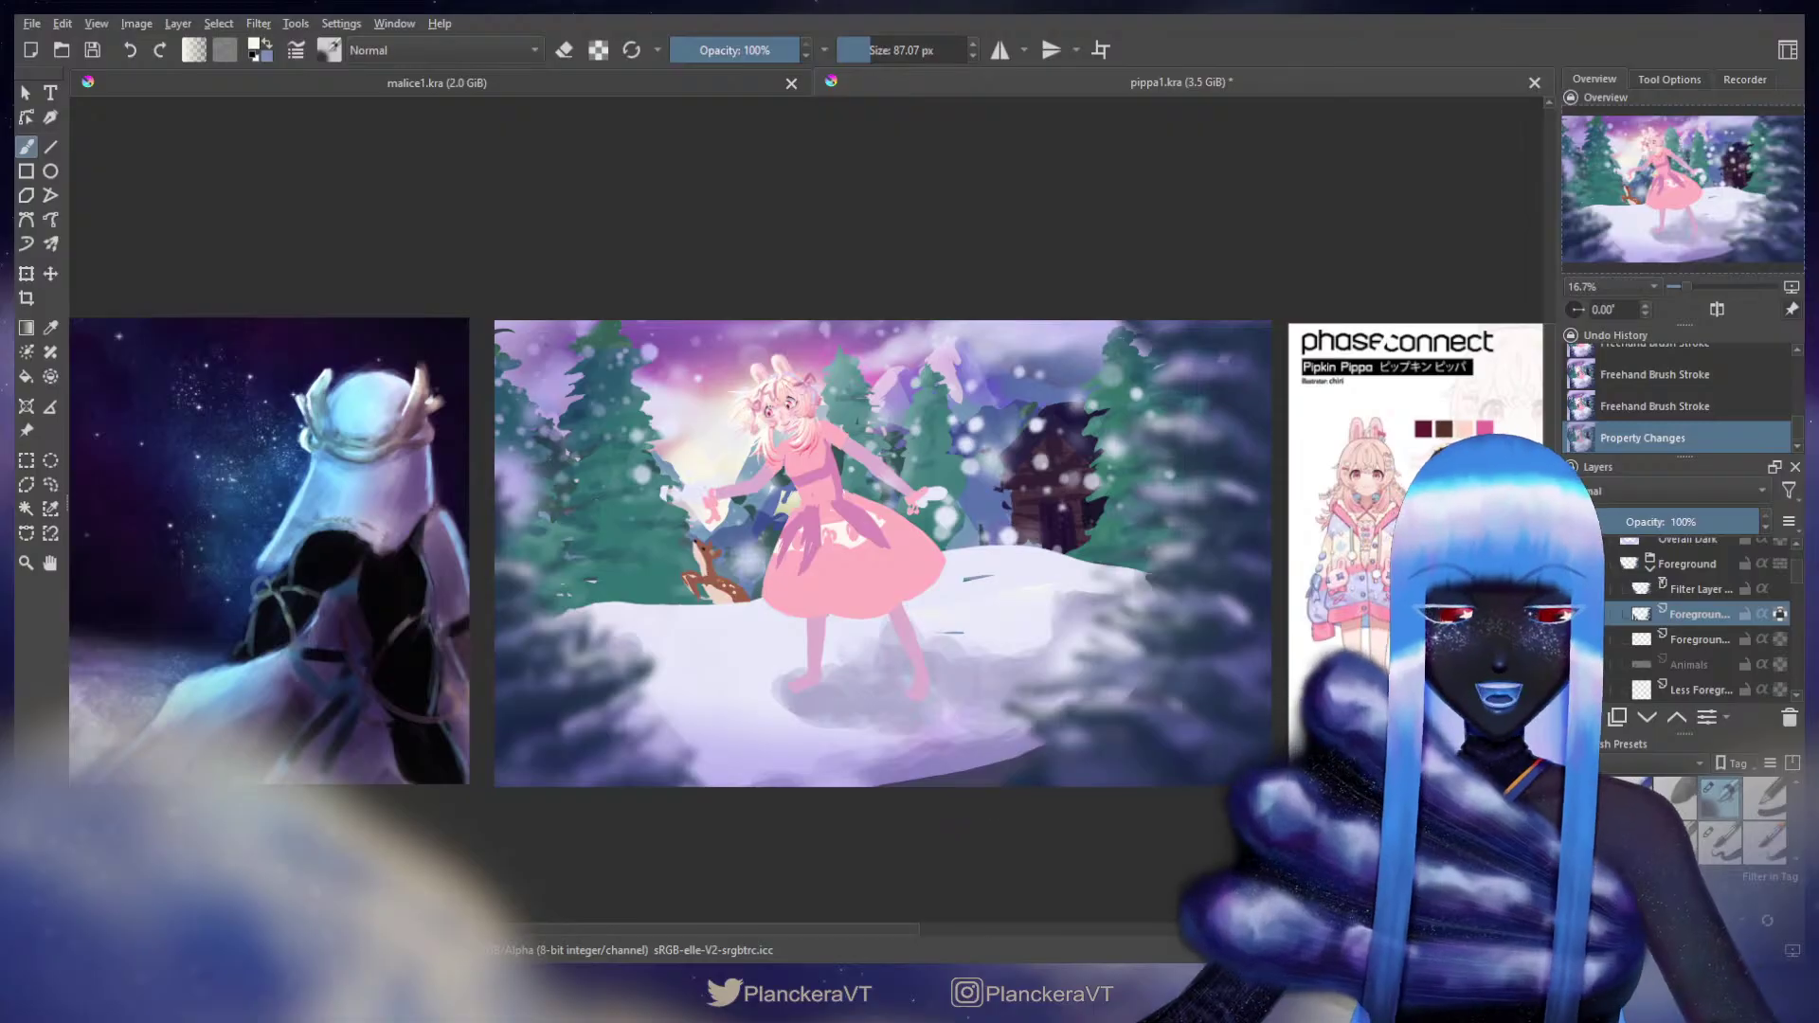
{"action": "left_click", "coordinate": [1580, 664]}
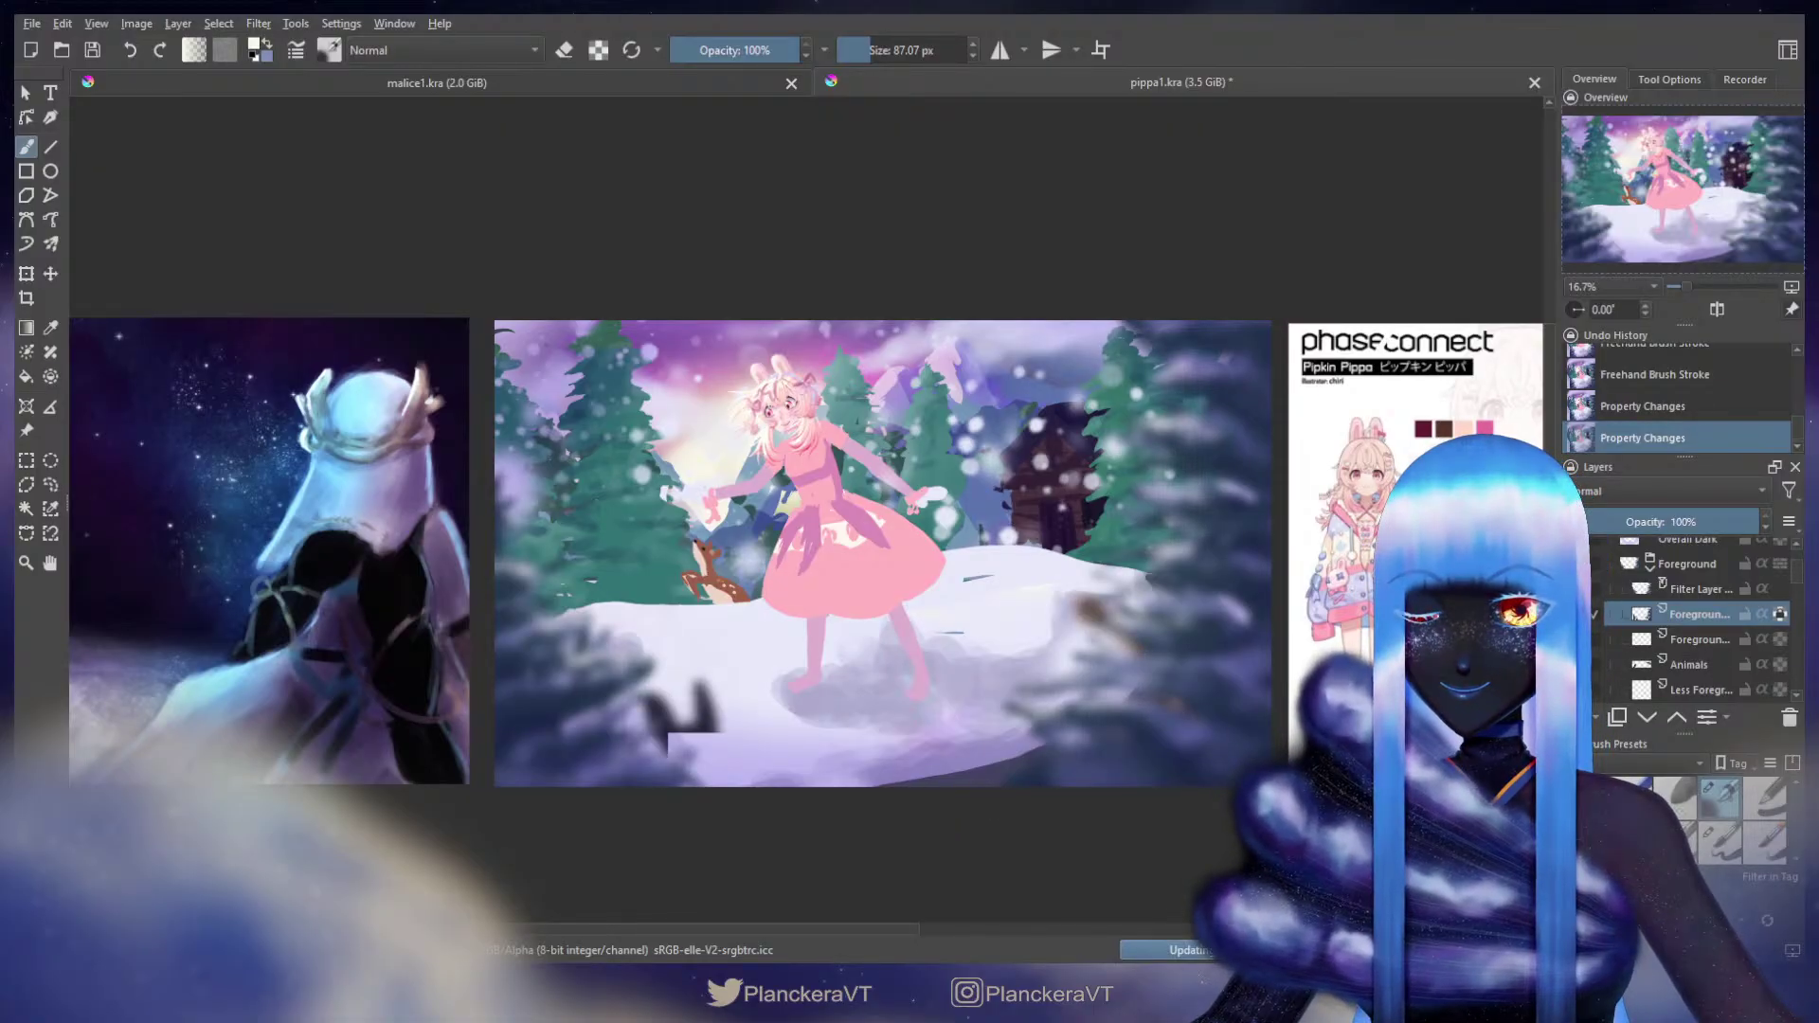
{"action": "left_click", "coordinate": [1690, 667]}
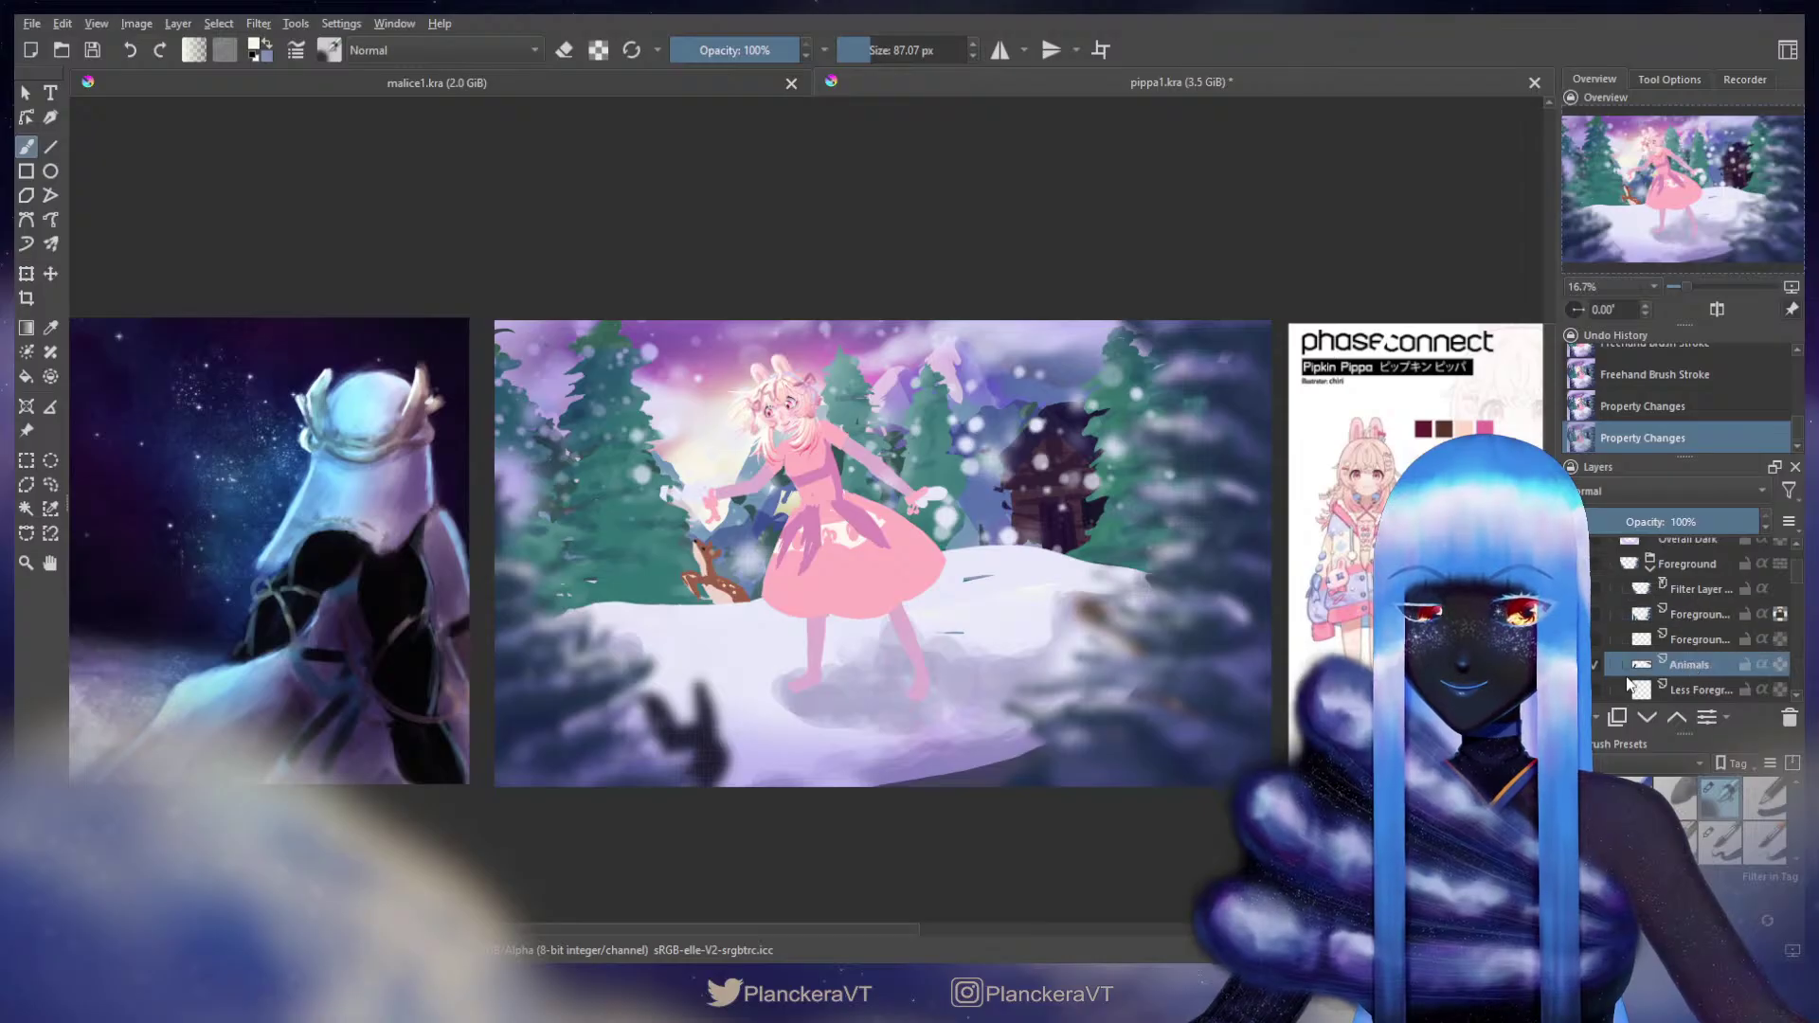
Step: Select the dark rabbit freehand beside the corner tree and move it slightly upward
{"action": "scroll", "coordinate": [1013, 692], "scroll_direction": "up", "scroll_amount": 1}
{"action": "left_click_drag", "start_coordinate": [949, 711], "coordinate": [1038, 616]}
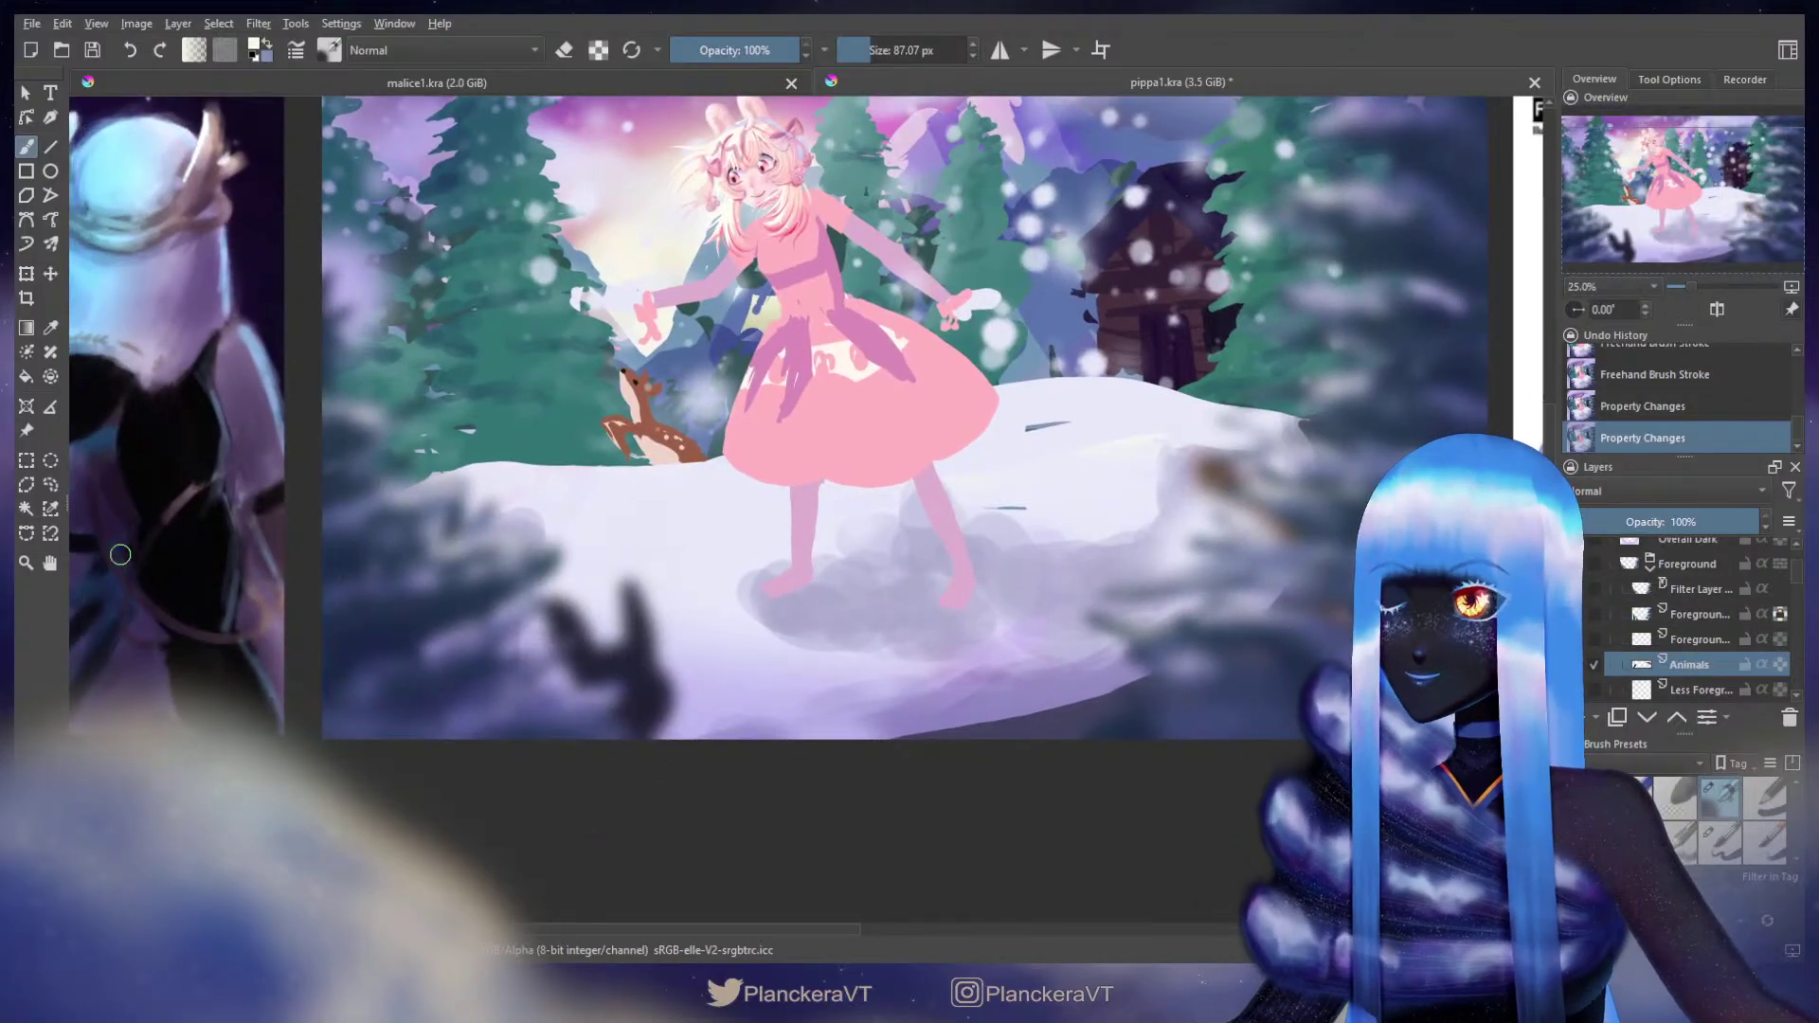
{"action": "left_click", "coordinate": [51, 485]}
{"action": "mouse_move", "coordinate": [683, 543]}
{"action": "left_mouse_down"}
{"action": "mouse_move", "coordinate": [444, 641]}
{"action": "mouse_move", "coordinate": [539, 856]}
{"action": "mouse_move", "coordinate": [760, 752]}
{"action": "mouse_move", "coordinate": [711, 559]}
{"action": "left_mouse_up"}
{"action": "key", "text": "t"}
{"action": "left_click_drag", "start_coordinate": [699, 627], "coordinate": [693, 598]}
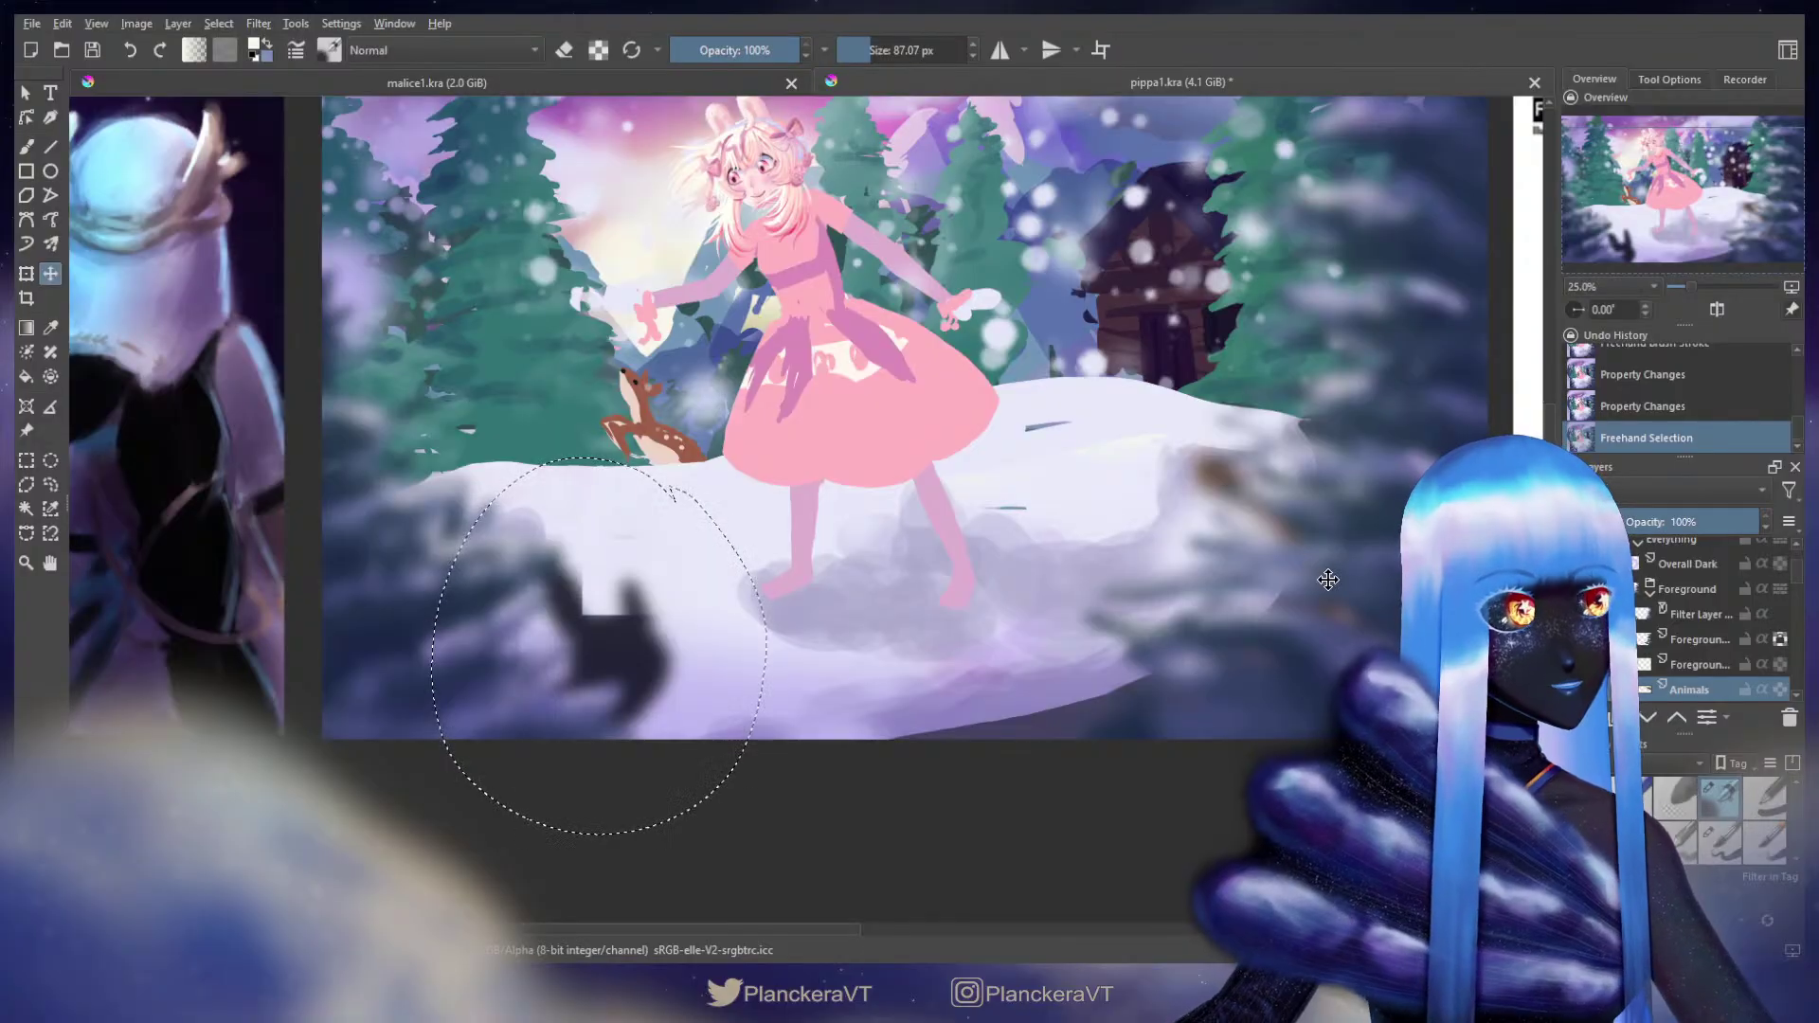
{"action": "left_click_drag", "start_coordinate": [703, 645], "coordinate": [700, 648]}
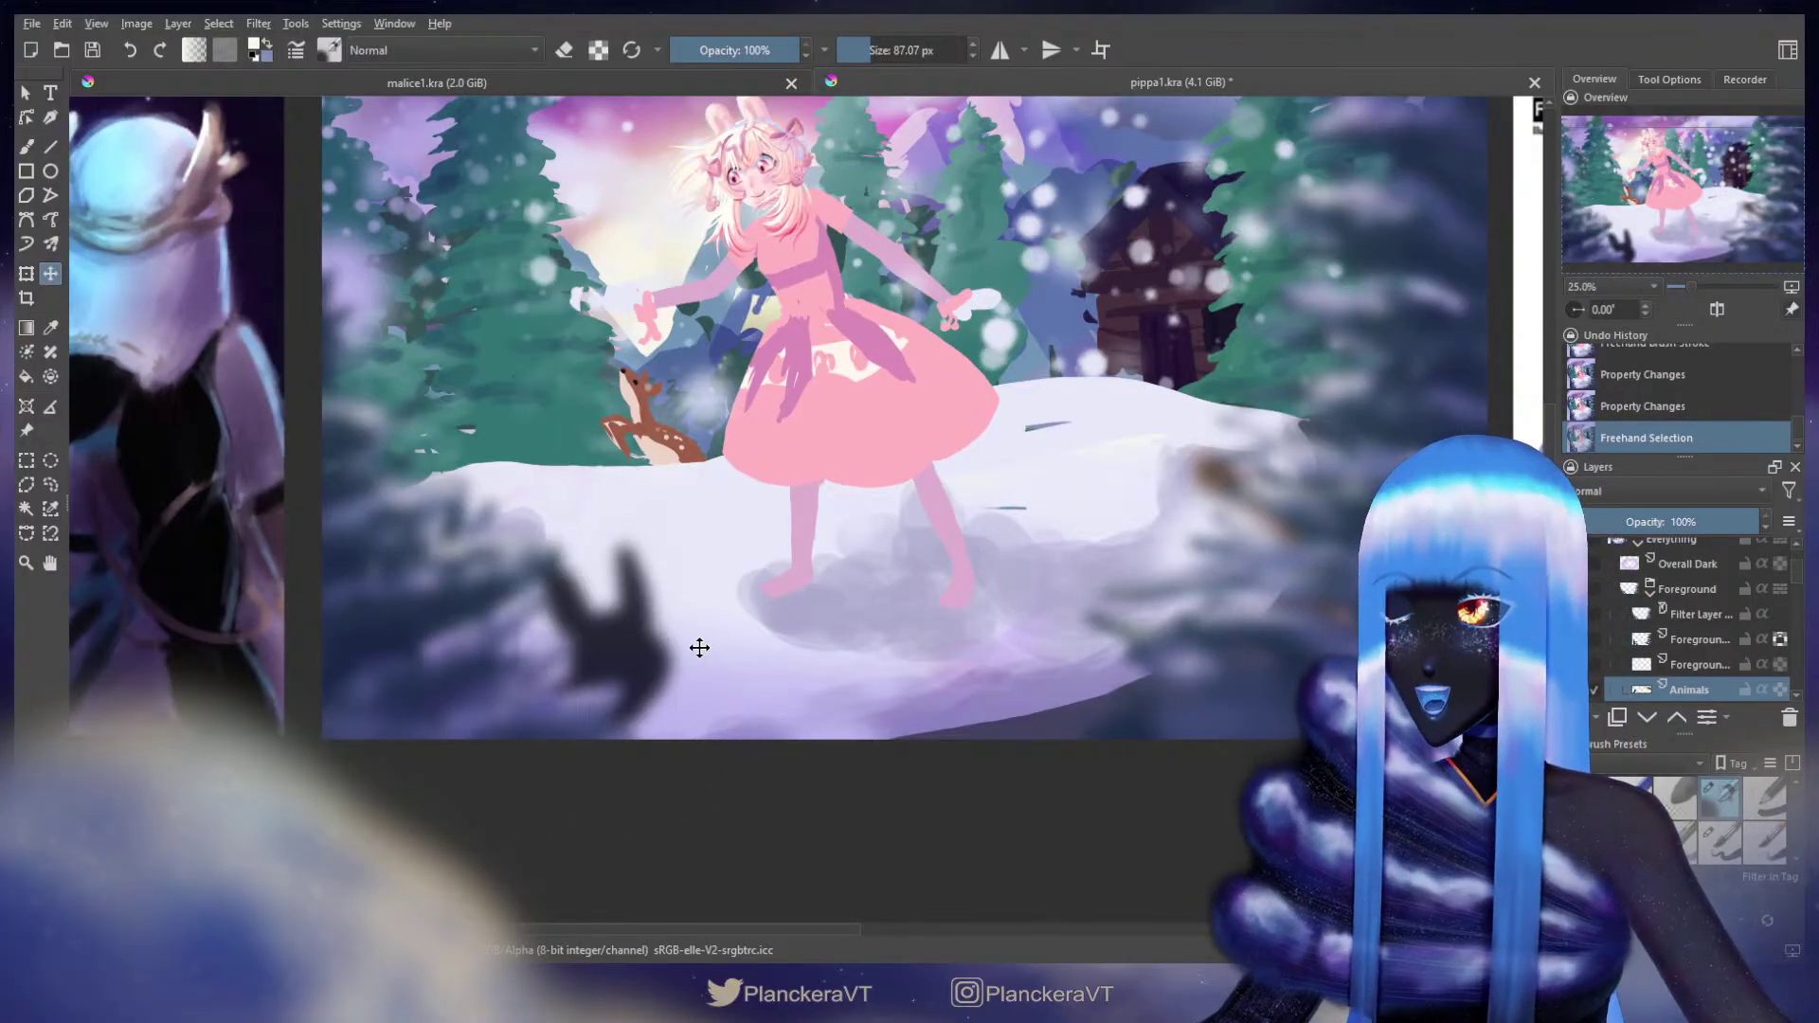
Step: Select the brown animal freehand behind the cabin-side tree's branches and move it out onto the snow, hiding the blur filter layer
{"action": "key", "text": "b"}
{"action": "left_click_drag", "start_coordinate": [1278, 532], "coordinate": [1034, 592]}
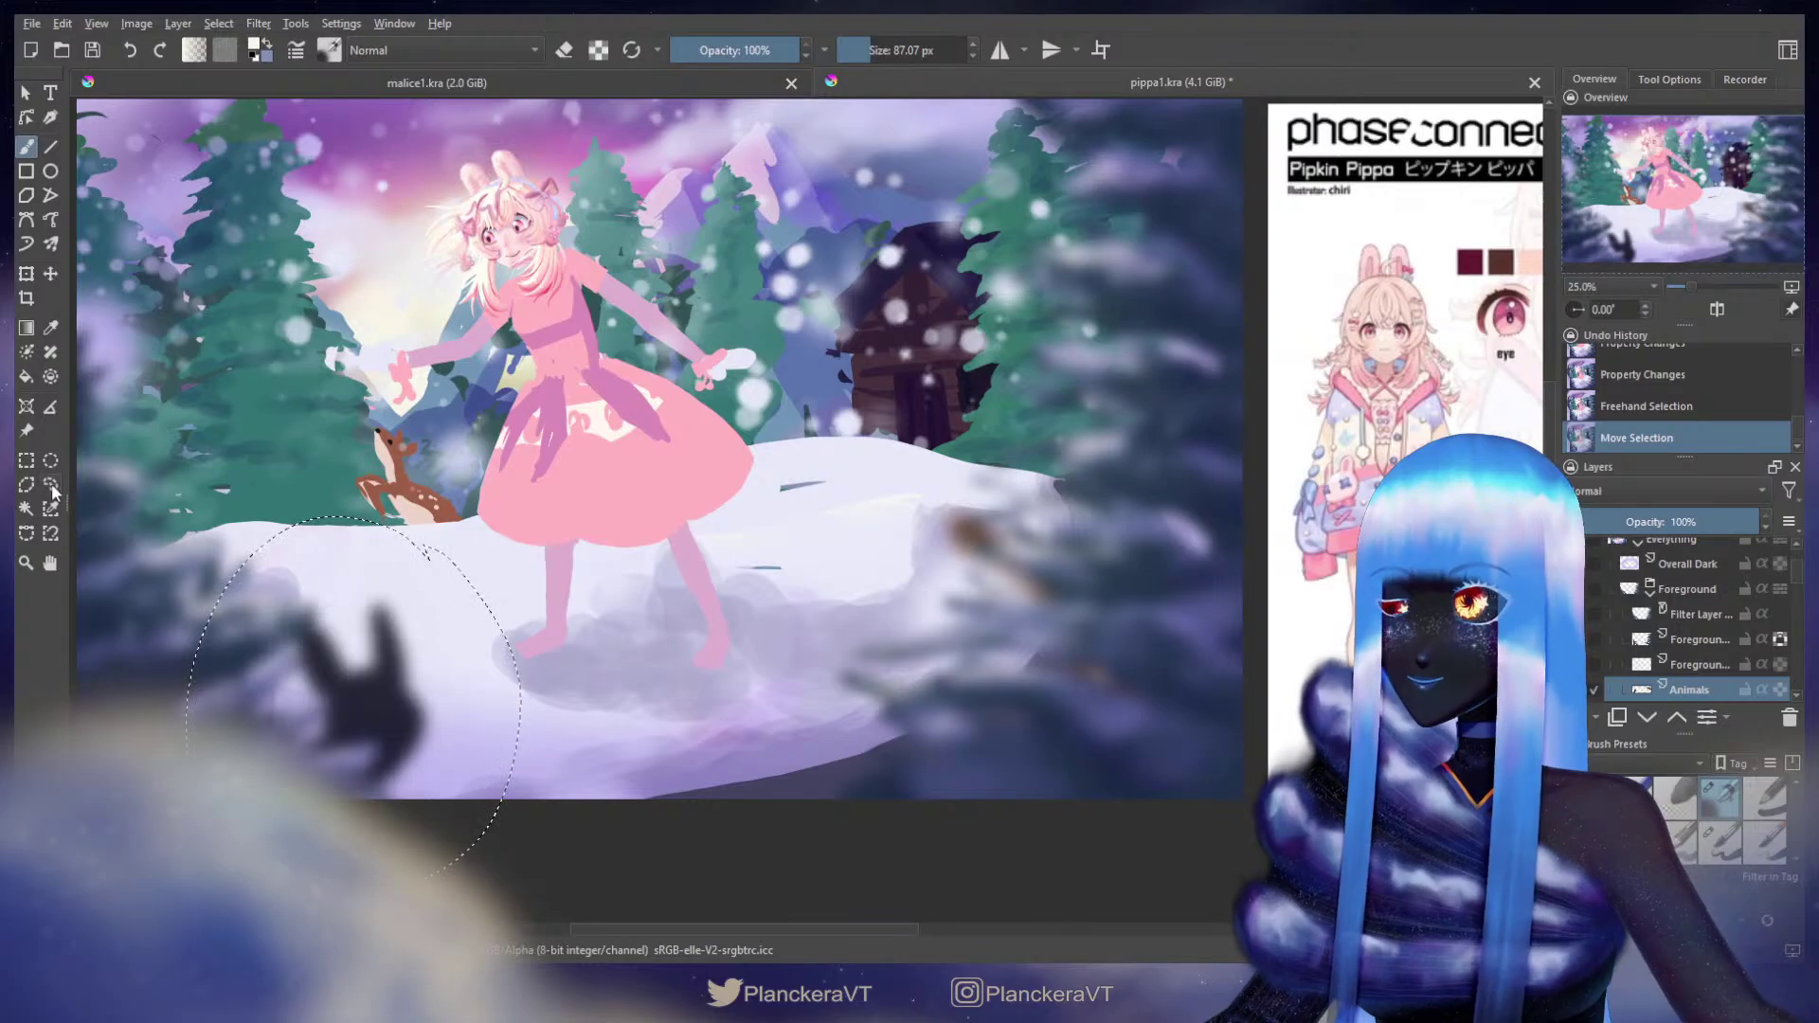
{"action": "left_click", "coordinate": [52, 487]}
{"action": "mouse_move", "coordinate": [1204, 317]}
{"action": "left_mouse_down"}
{"action": "mouse_move", "coordinate": [1114, 302]}
{"action": "mouse_move", "coordinate": [863, 416]}
{"action": "mouse_move", "coordinate": [778, 662]}
{"action": "mouse_move", "coordinate": [916, 851]}
{"action": "mouse_move", "coordinate": [1201, 829]}
{"action": "mouse_move", "coordinate": [1323, 540]}
{"action": "mouse_move", "coordinate": [1198, 313]}
{"action": "left_mouse_up"}
{"action": "key", "text": "t"}
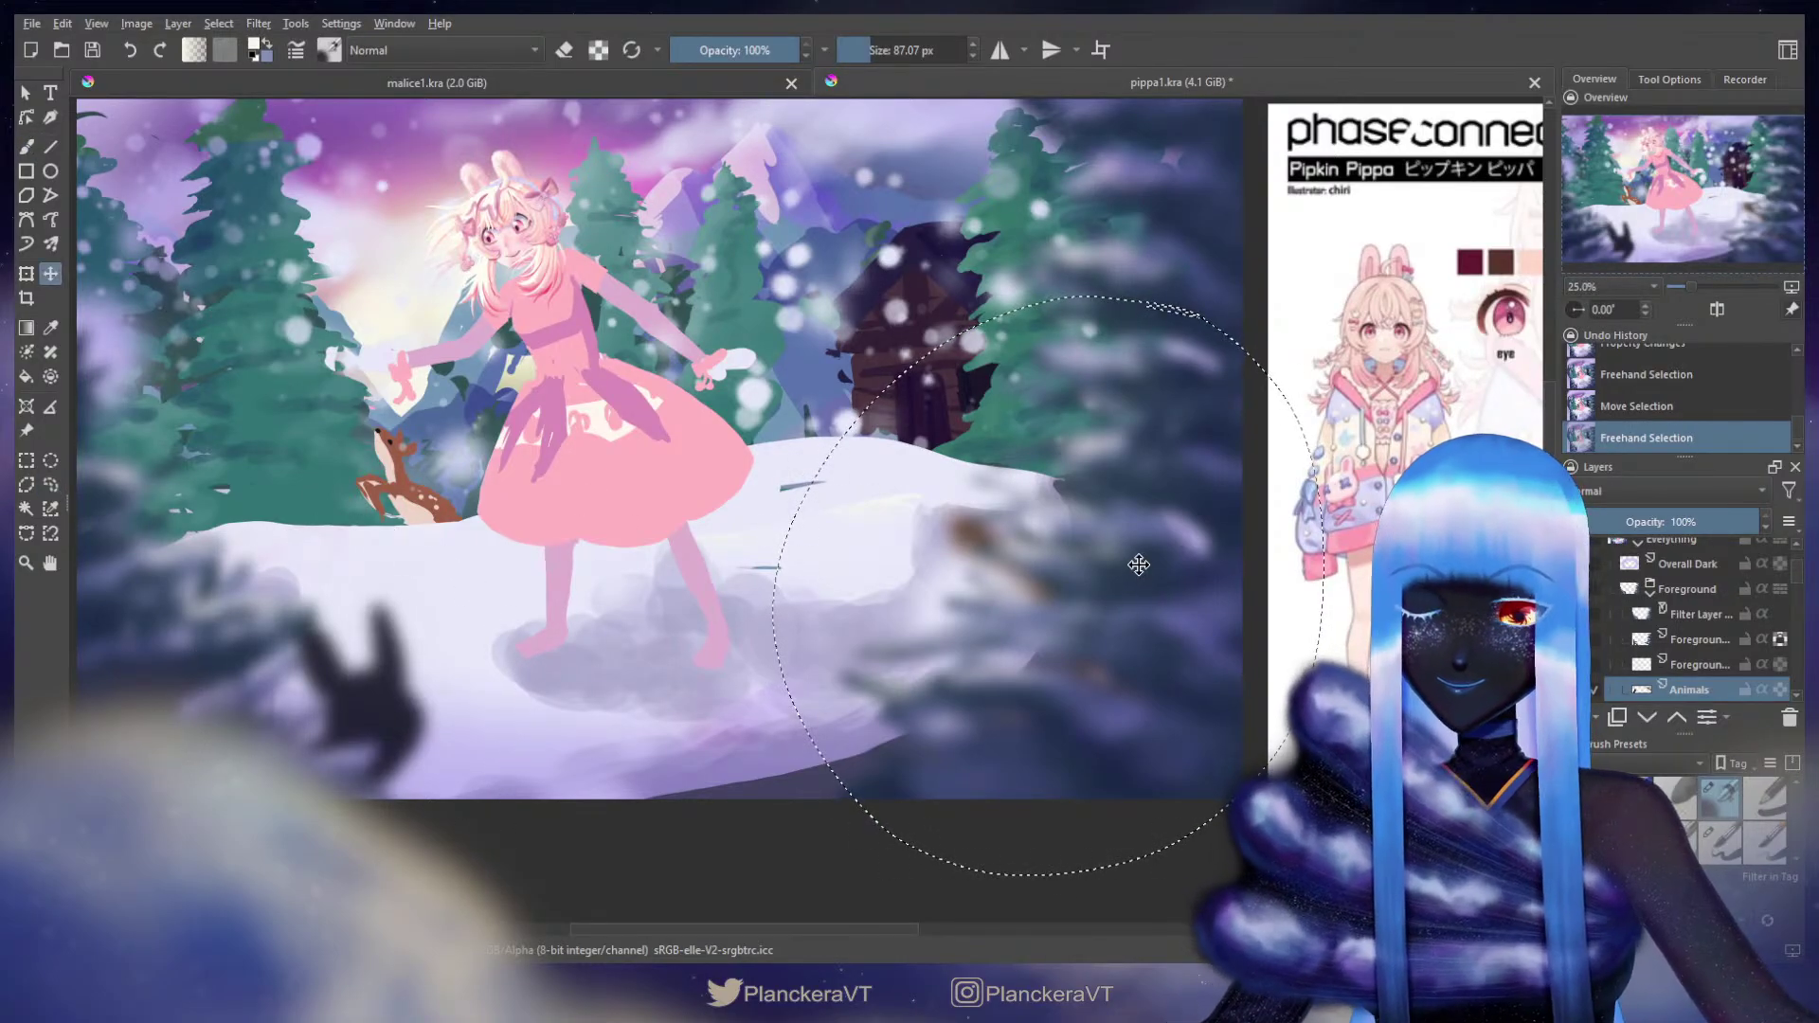
{"action": "left_click_drag", "start_coordinate": [1043, 571], "coordinate": [1036, 576]}
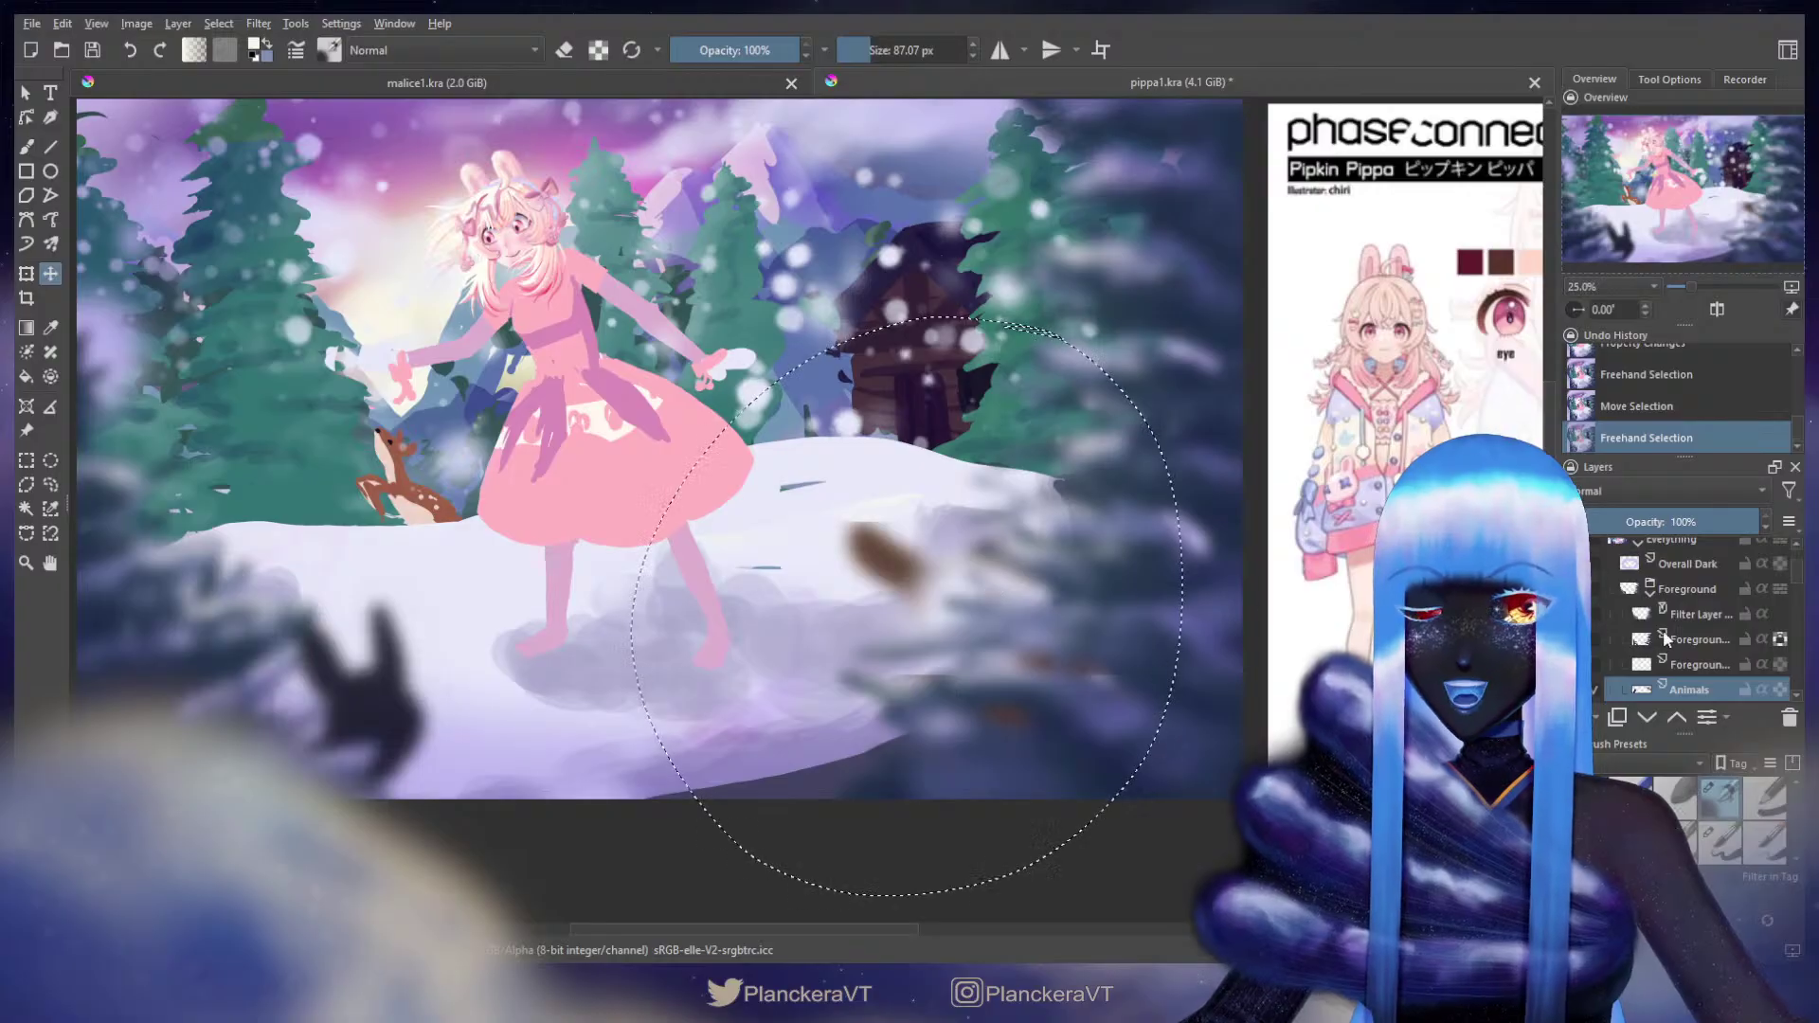
{"action": "key", "text": "Return"}
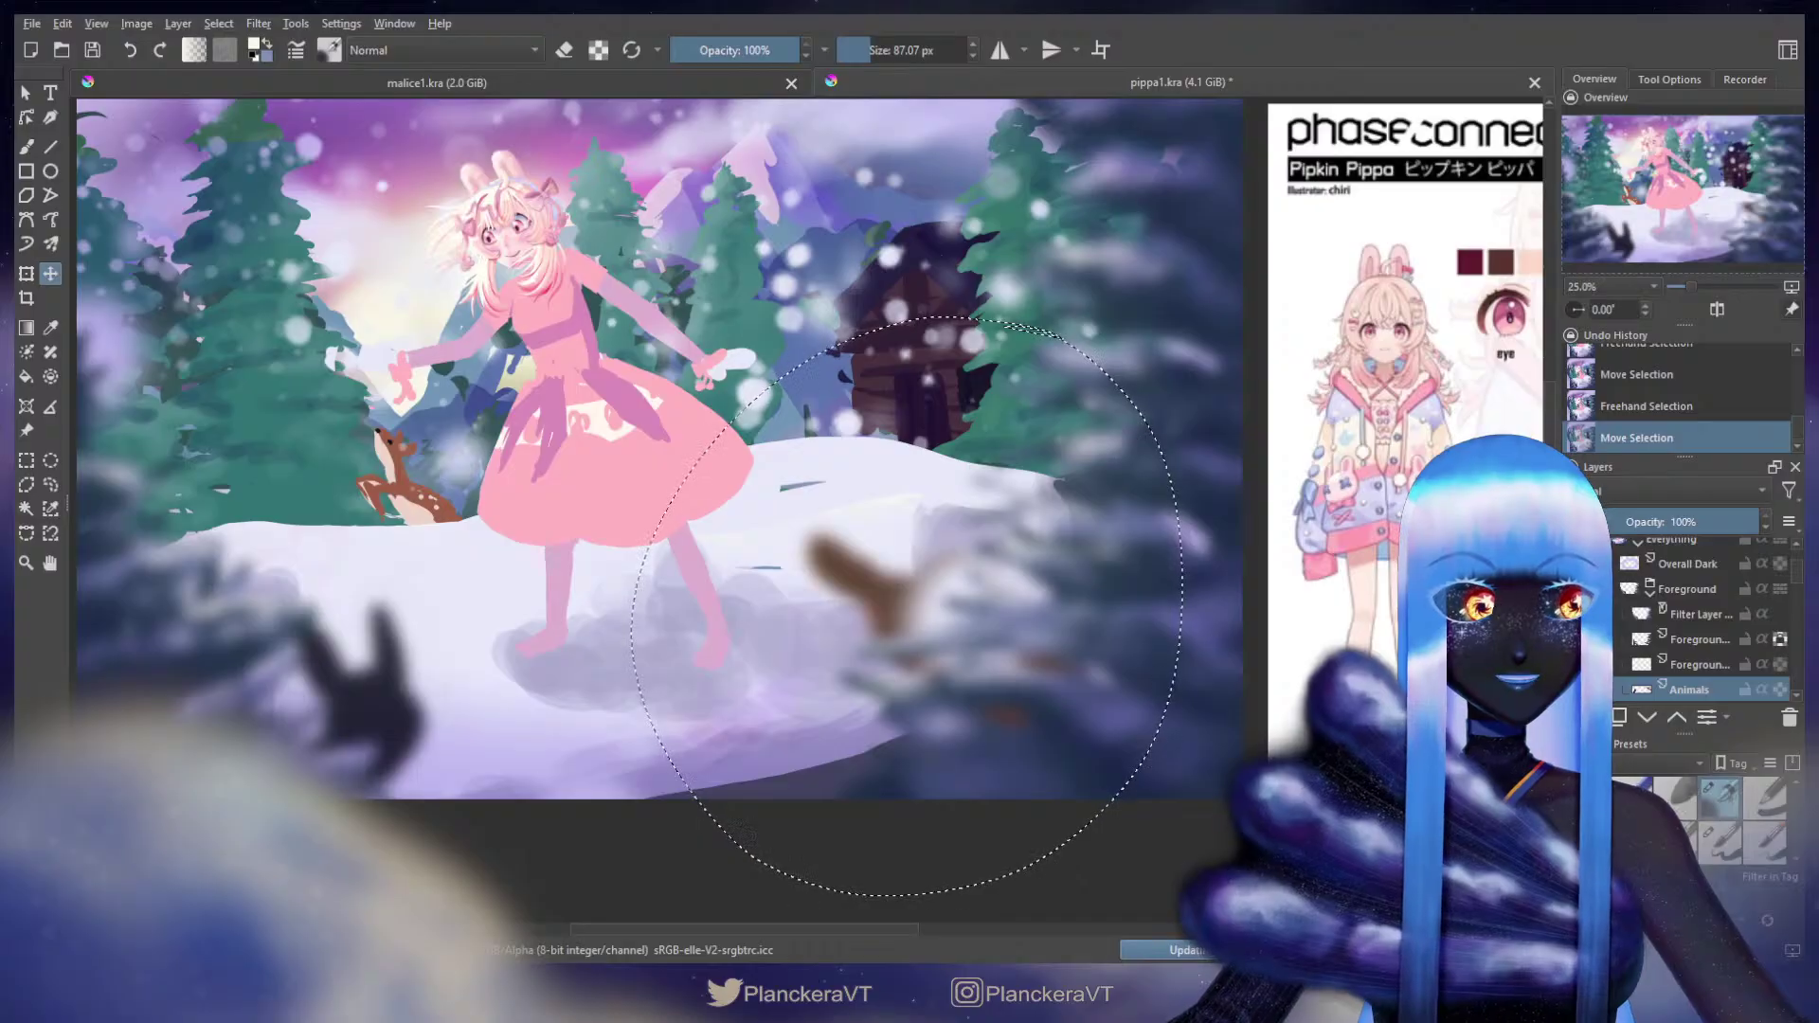
{"action": "left_click", "coordinate": [1600, 614]}
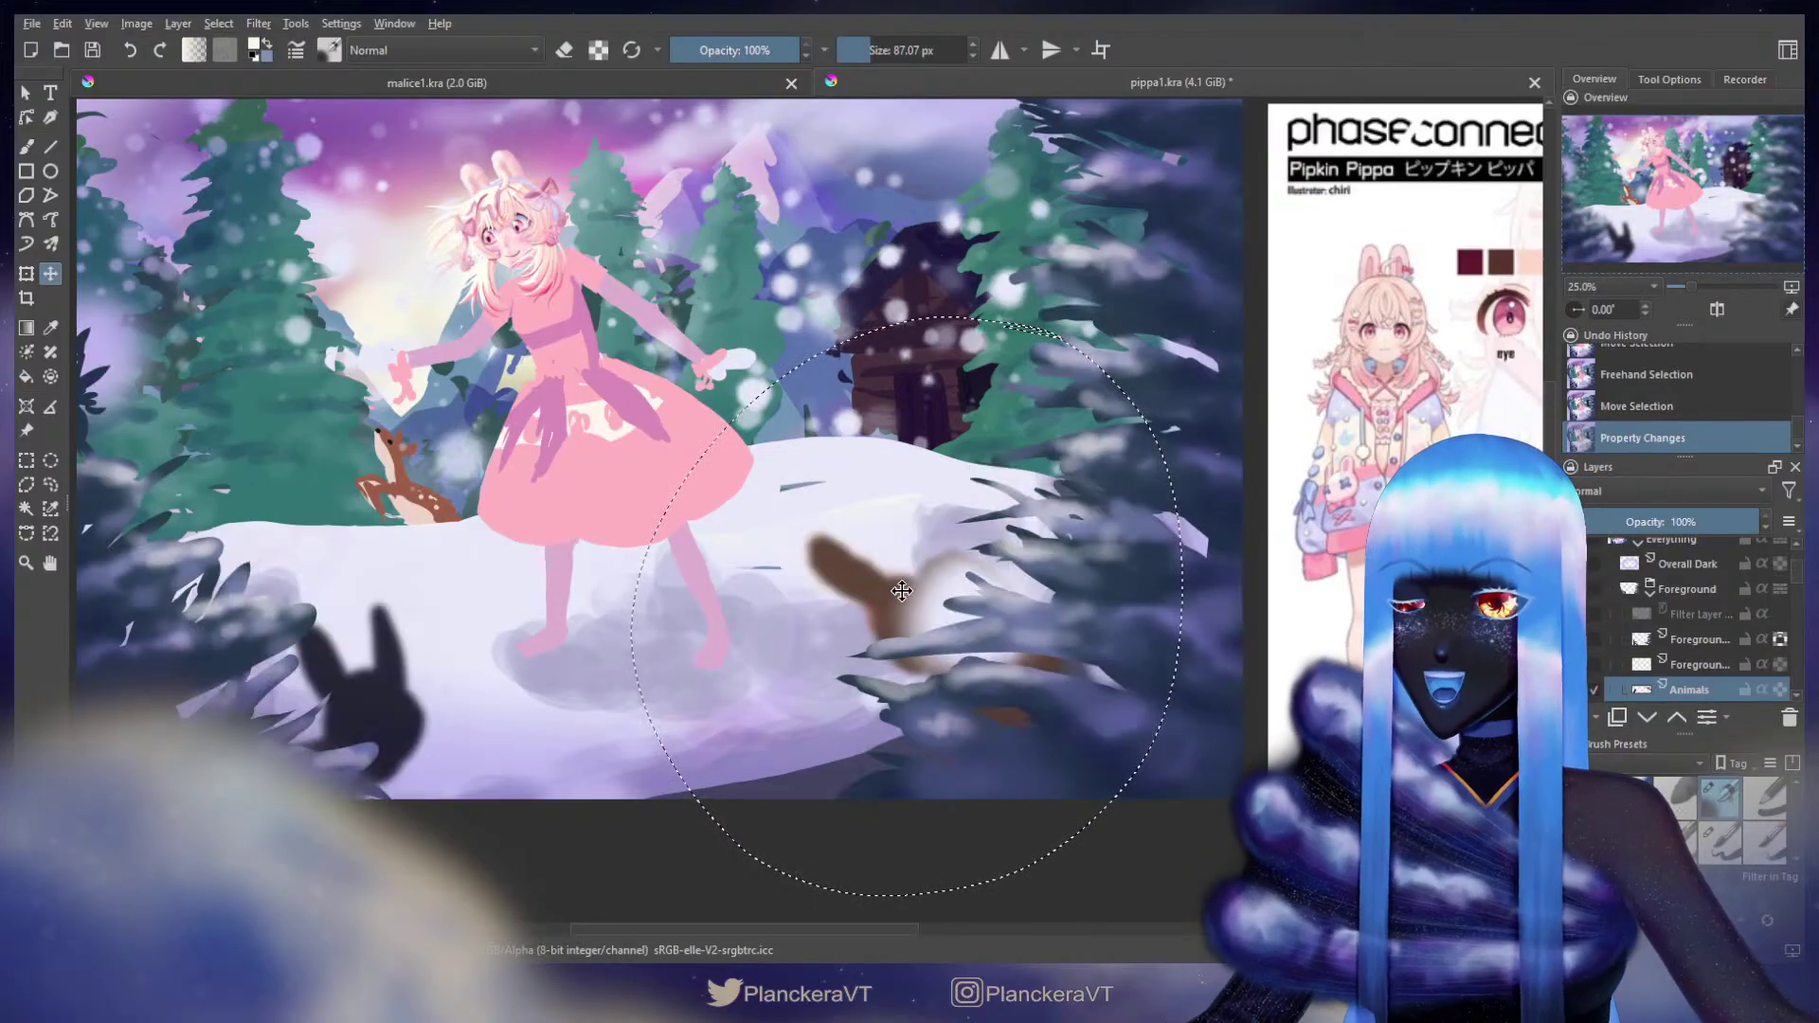
{"action": "mouse_move", "coordinate": [990, 623]}
{"action": "left_mouse_down"}
{"action": "mouse_move", "coordinate": [901, 640]}
{"action": "mouse_move", "coordinate": [914, 666]}
{"action": "mouse_move", "coordinate": [895, 681]}
{"action": "mouse_move", "coordinate": [968, 664]}
{"action": "mouse_move", "coordinate": [957, 537]}
{"action": "mouse_move", "coordinate": [968, 613]}
{"action": "left_mouse_up"}
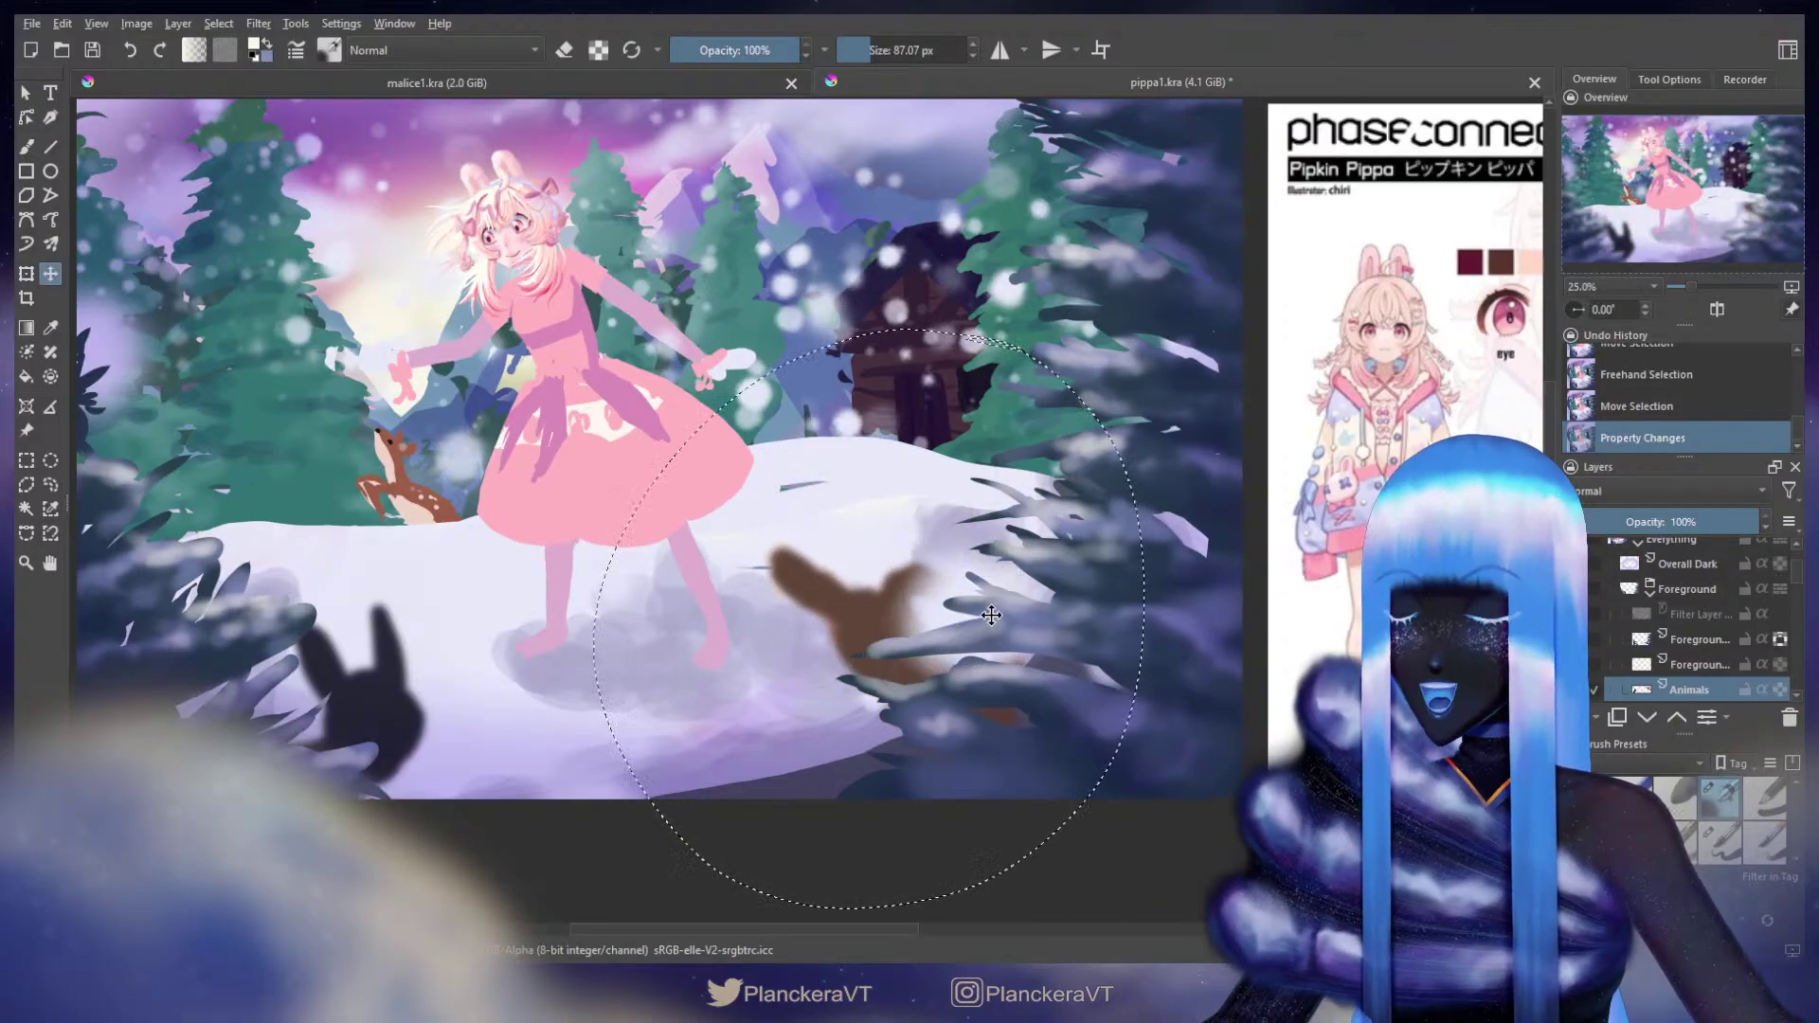
Step: Clear the selection and erase the snow covering the brown animal on the lower Foreground layer at about 427 to 494 px
{"action": "left_click", "coordinate": [1676, 640]}
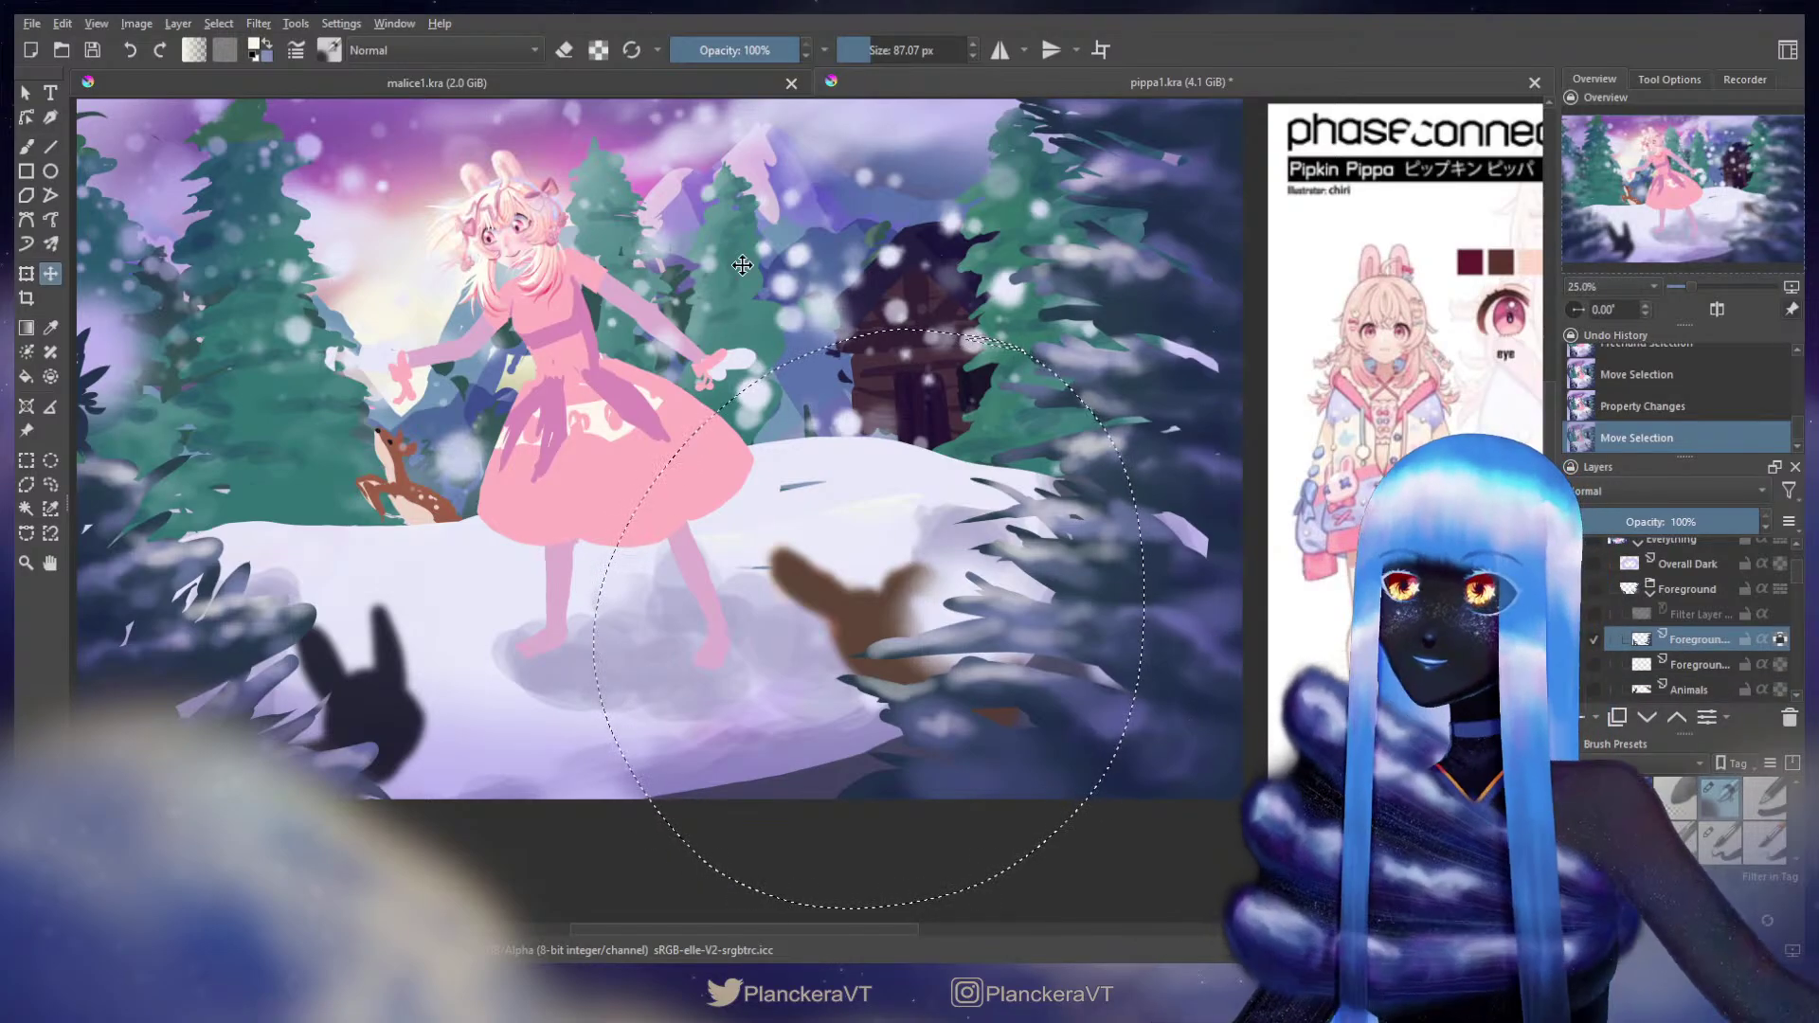
{"action": "key", "text": "b"}
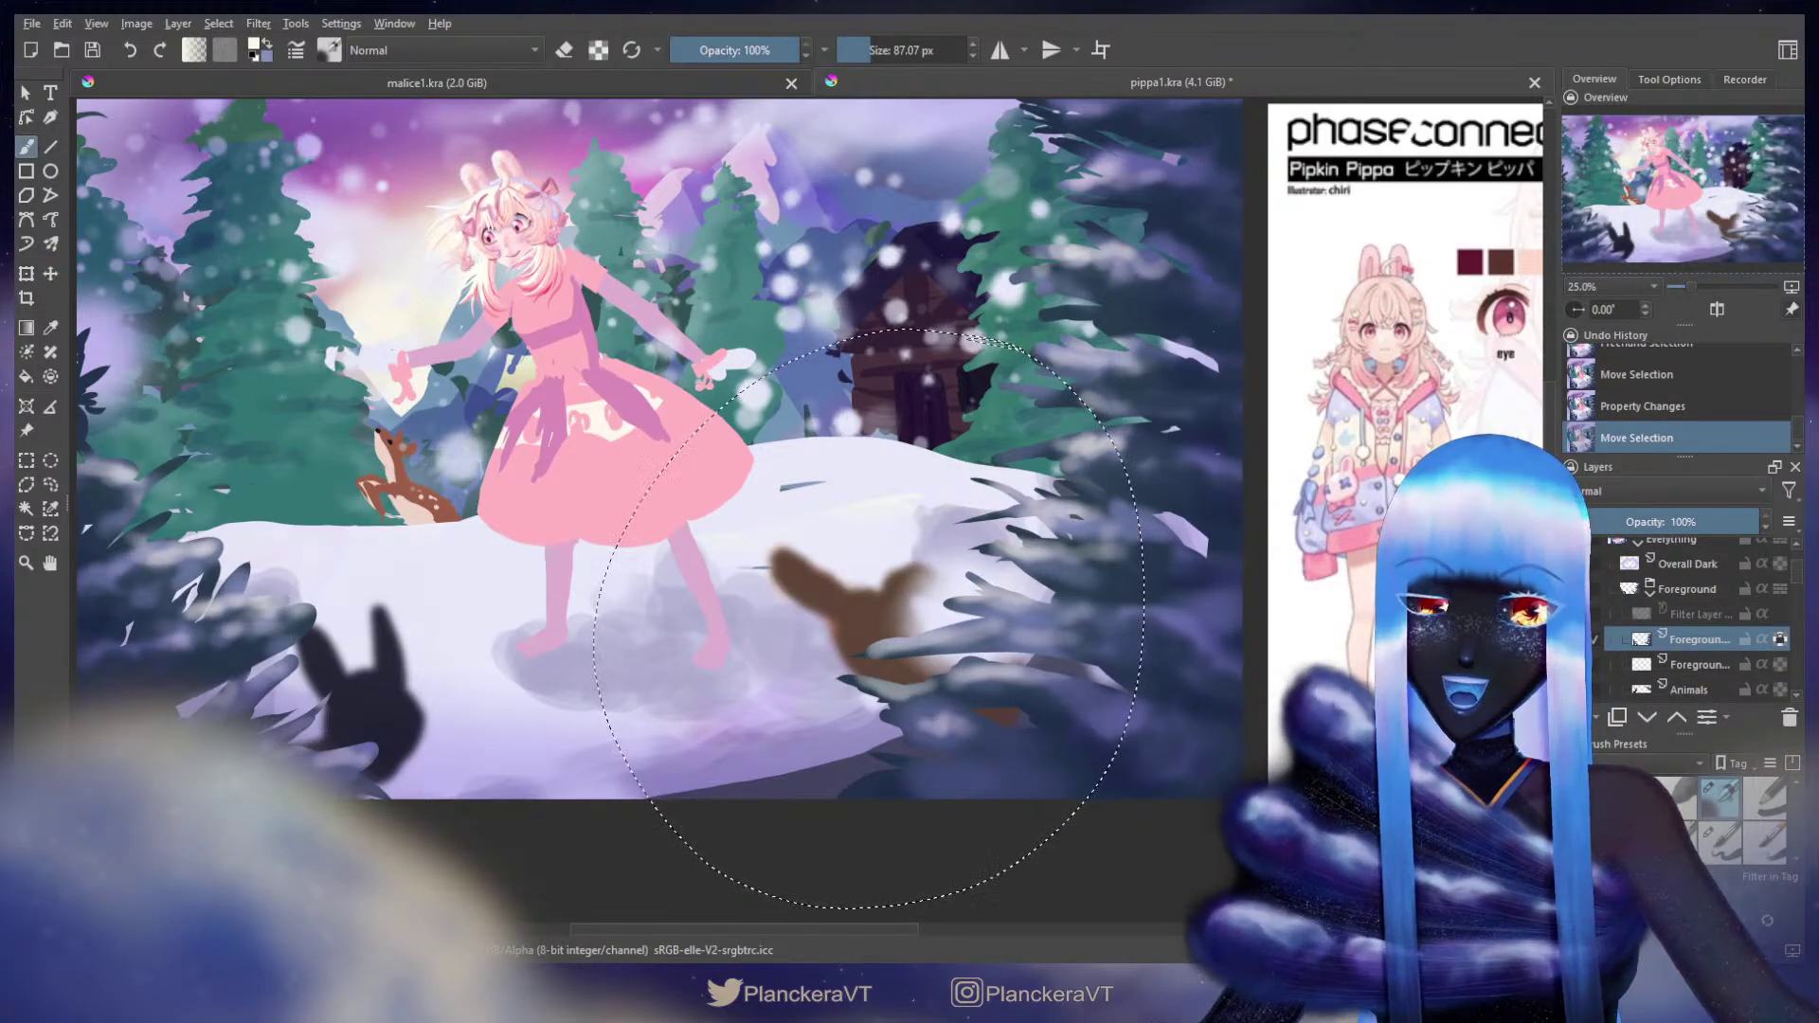
{"action": "key", "text": "Page_Down"}
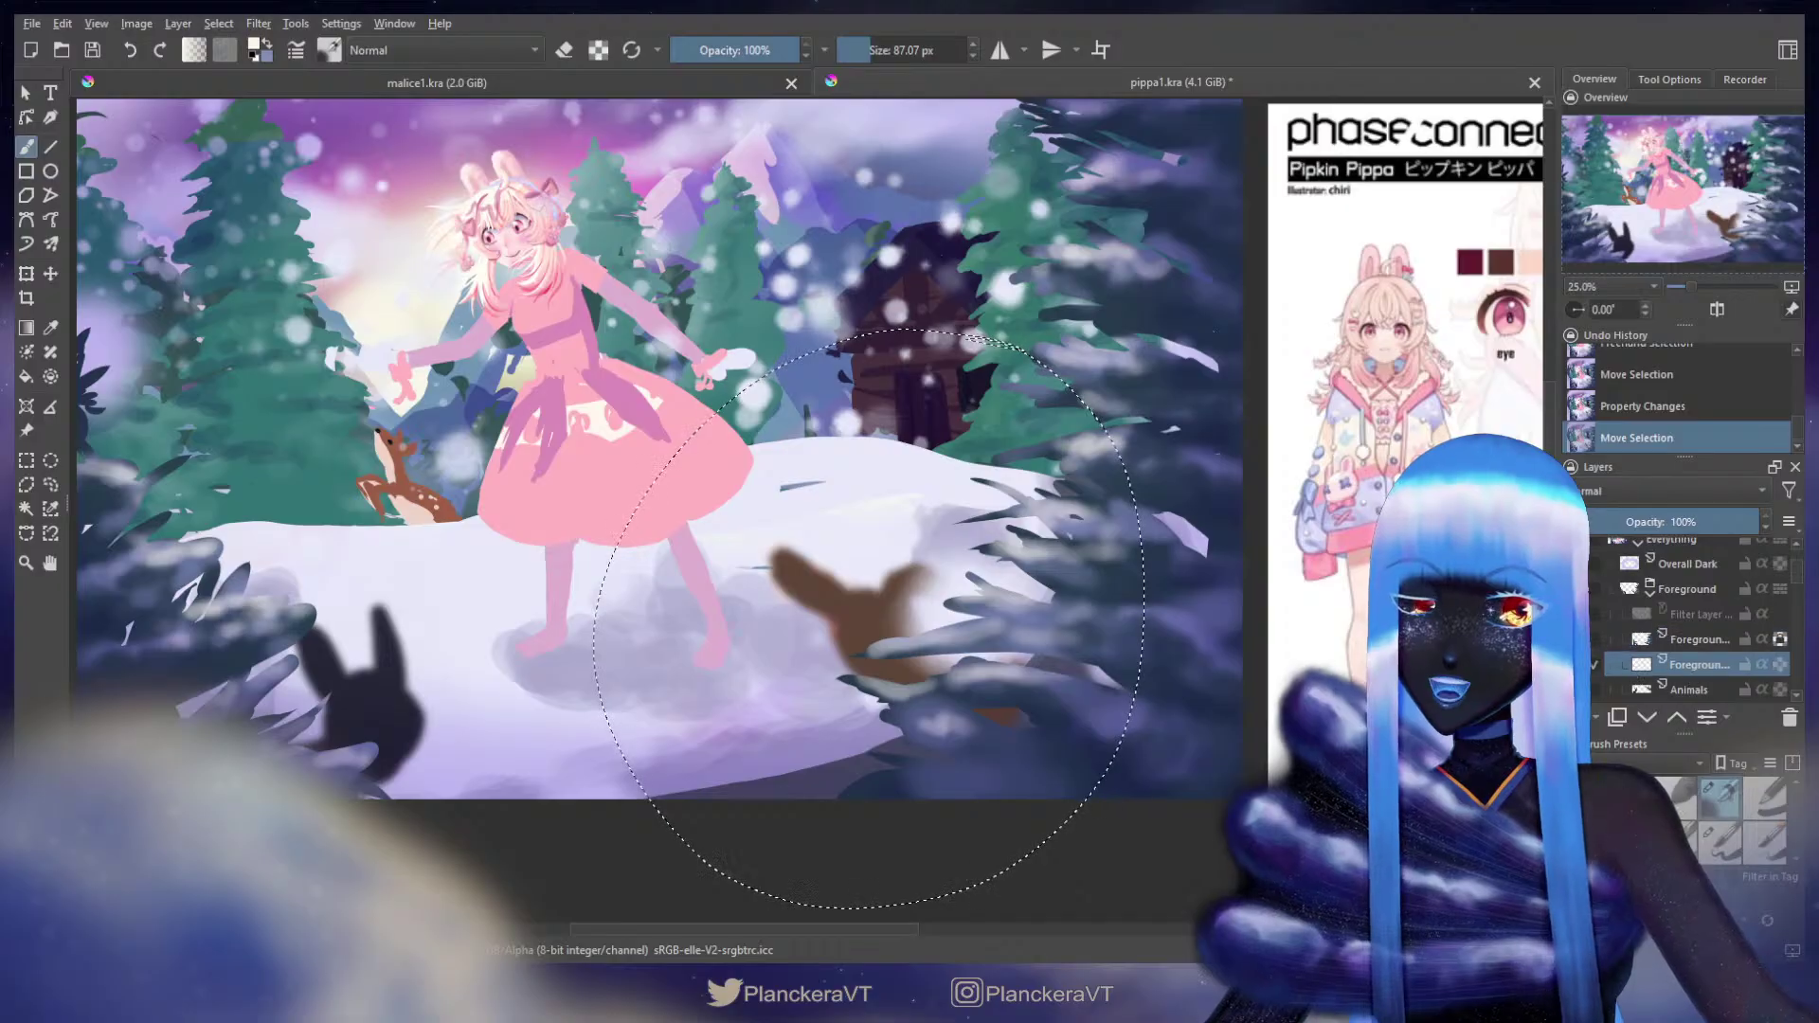
{"action": "key", "text": "e"}
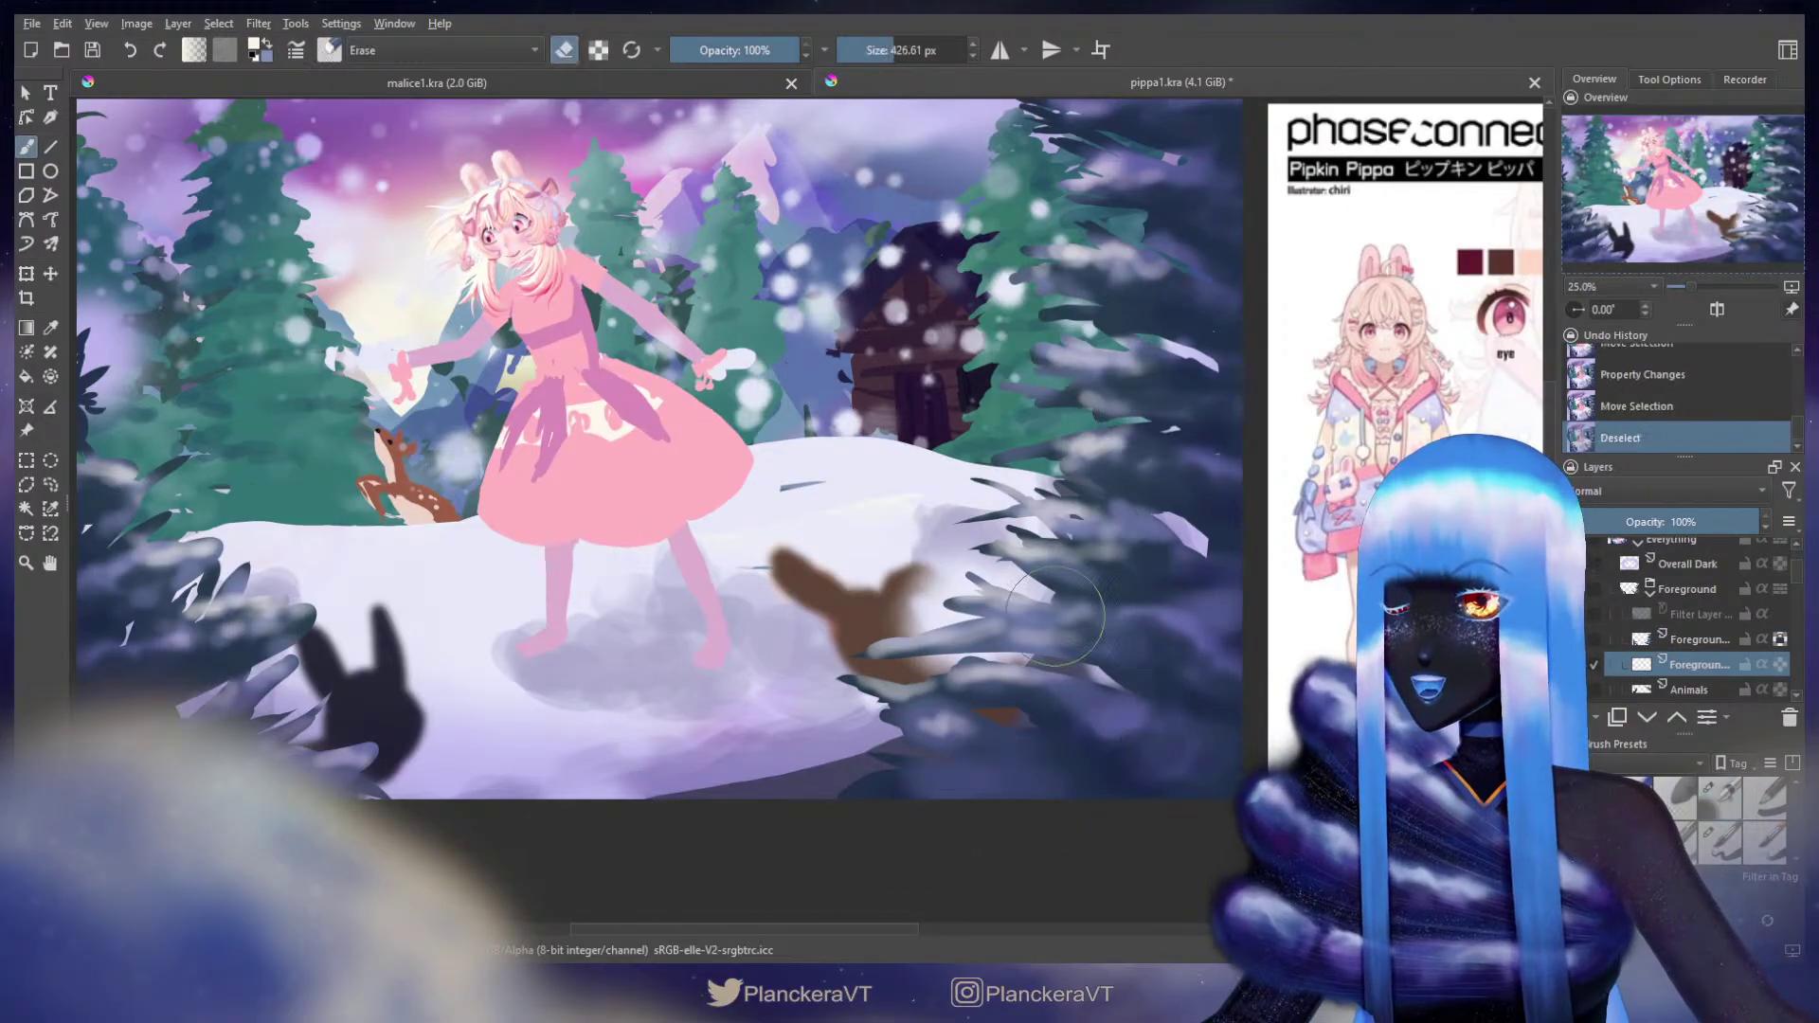
{"action": "key", "text": "ctrl+shift+a"}
{"action": "left_click_drag", "start_coordinate": [950, 635], "coordinate": [913, 595]}
{"action": "key", "text": "ctrl+z"}
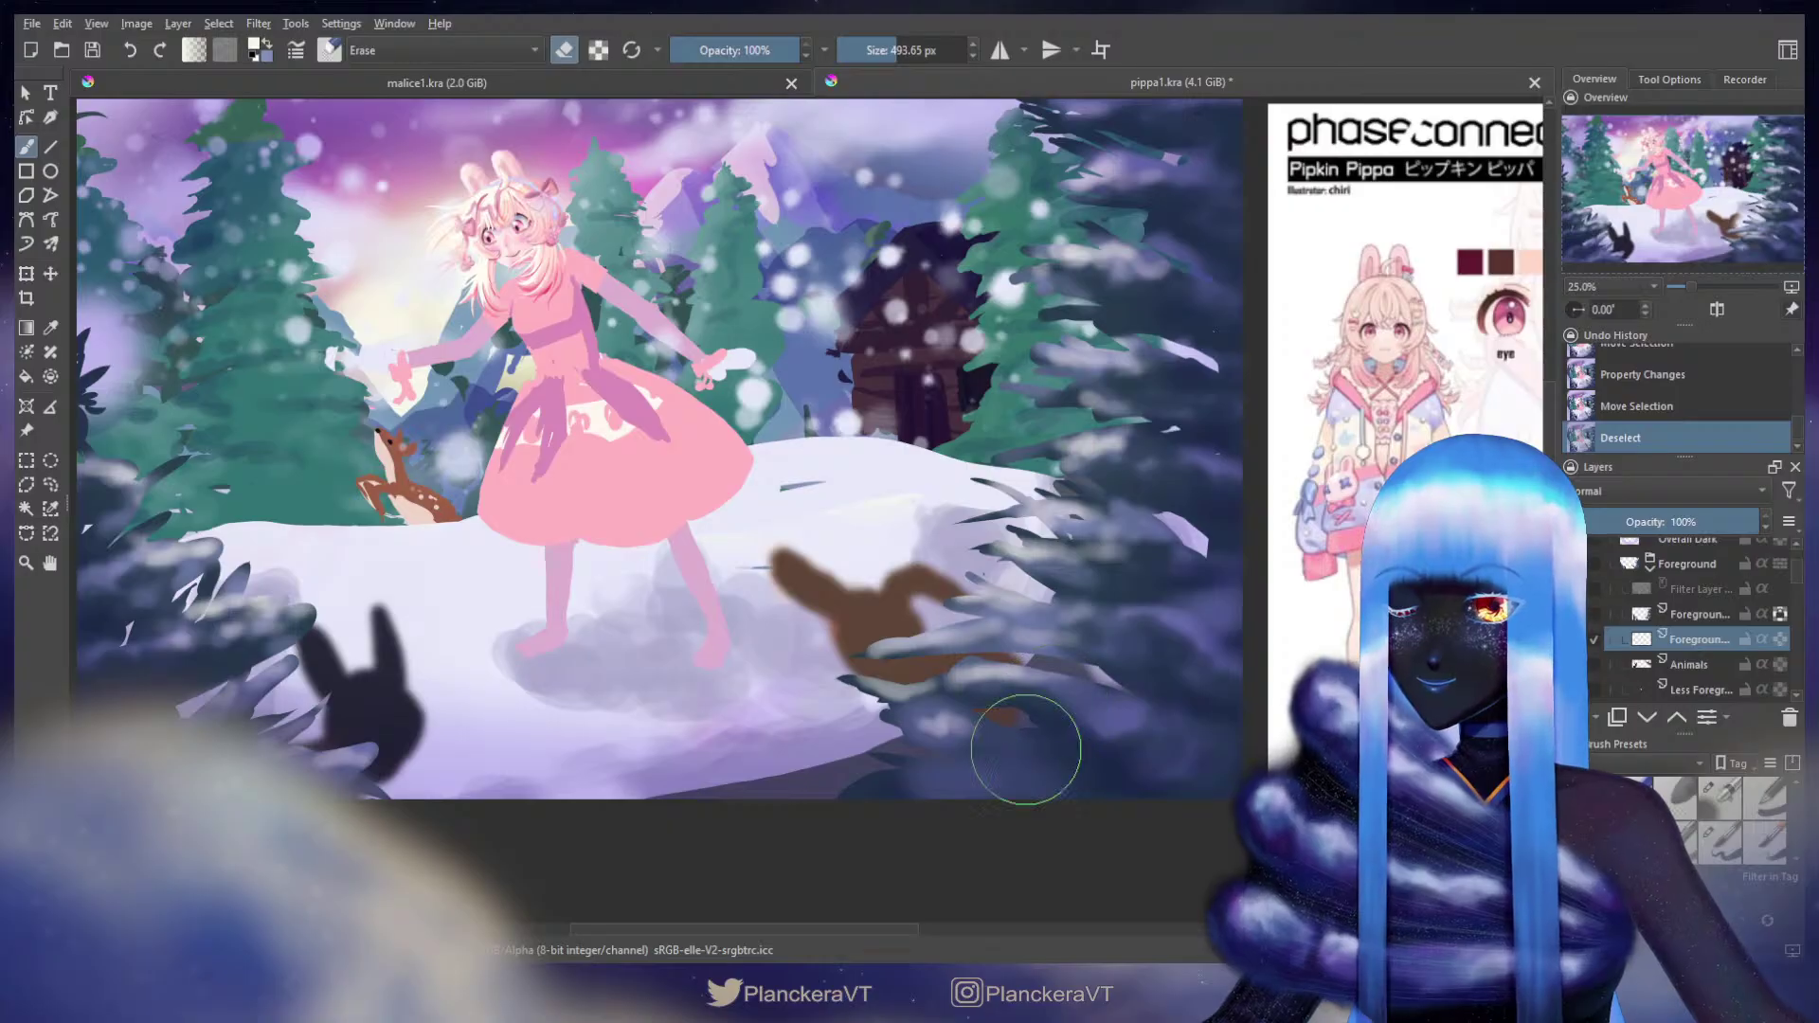
{"action": "key", "text": "e"}
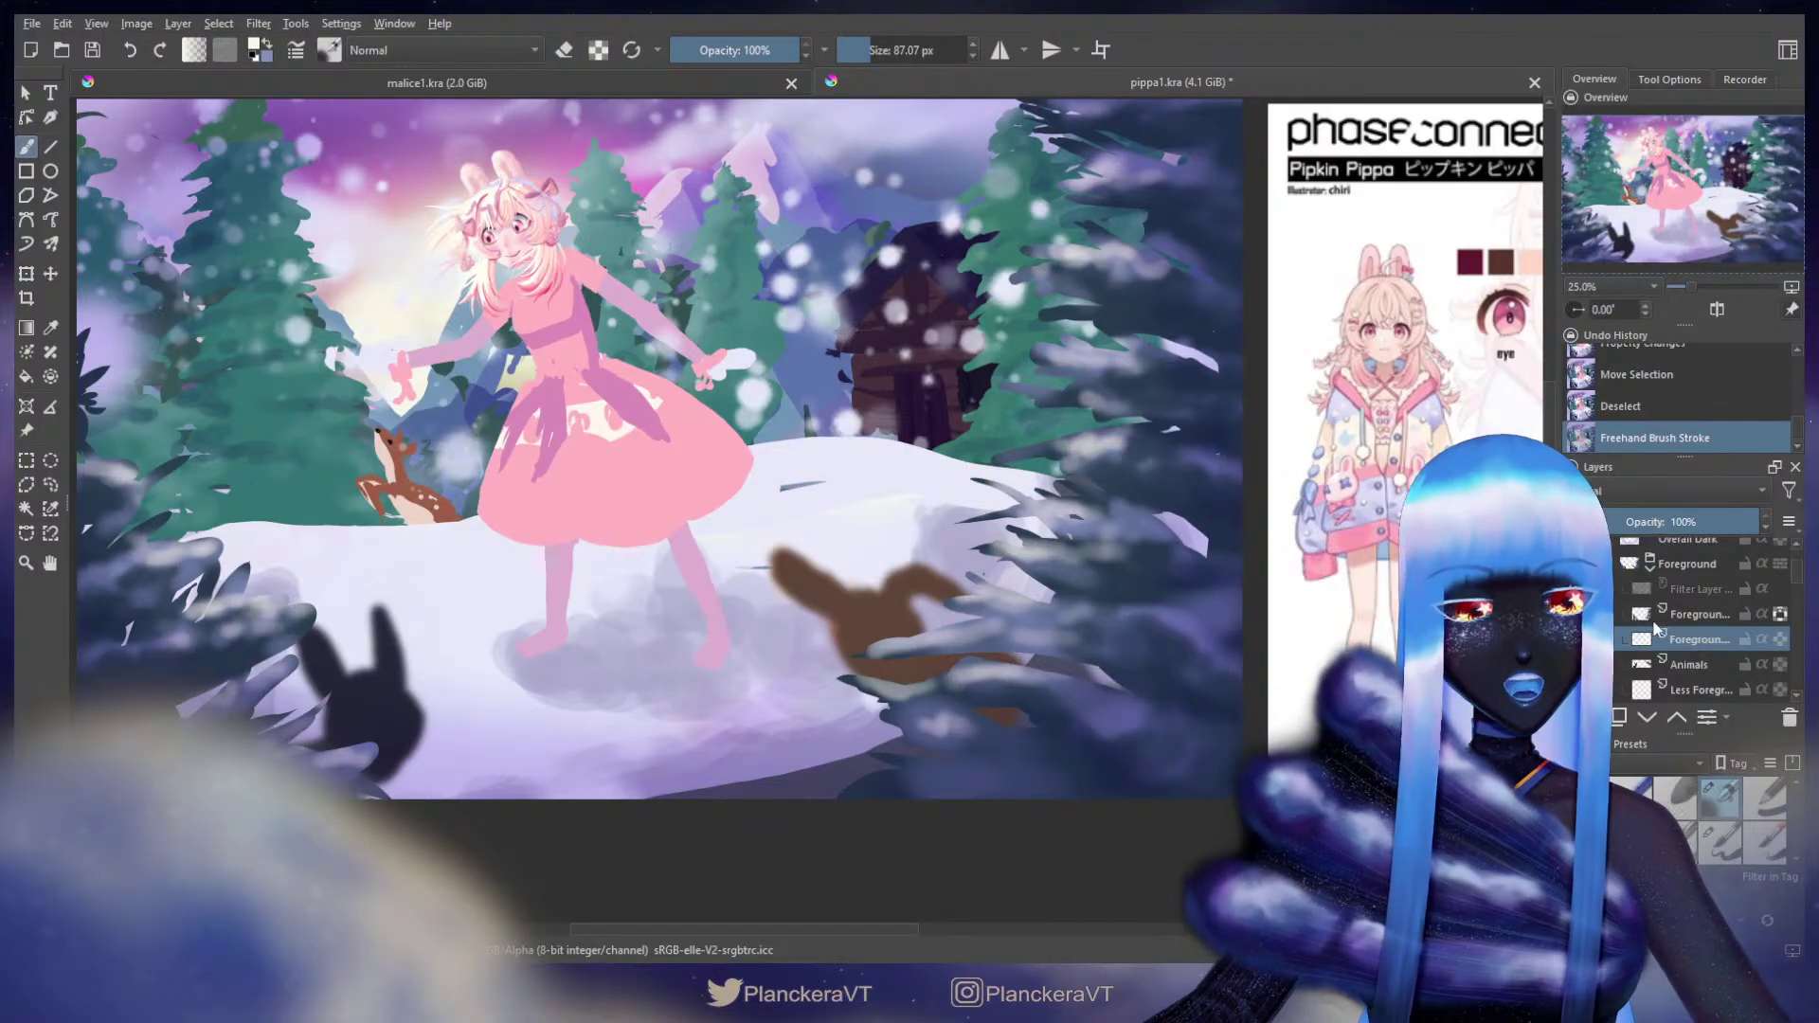
{"action": "left_click_drag", "start_coordinate": [1102, 642], "coordinate": [1367, 569]}
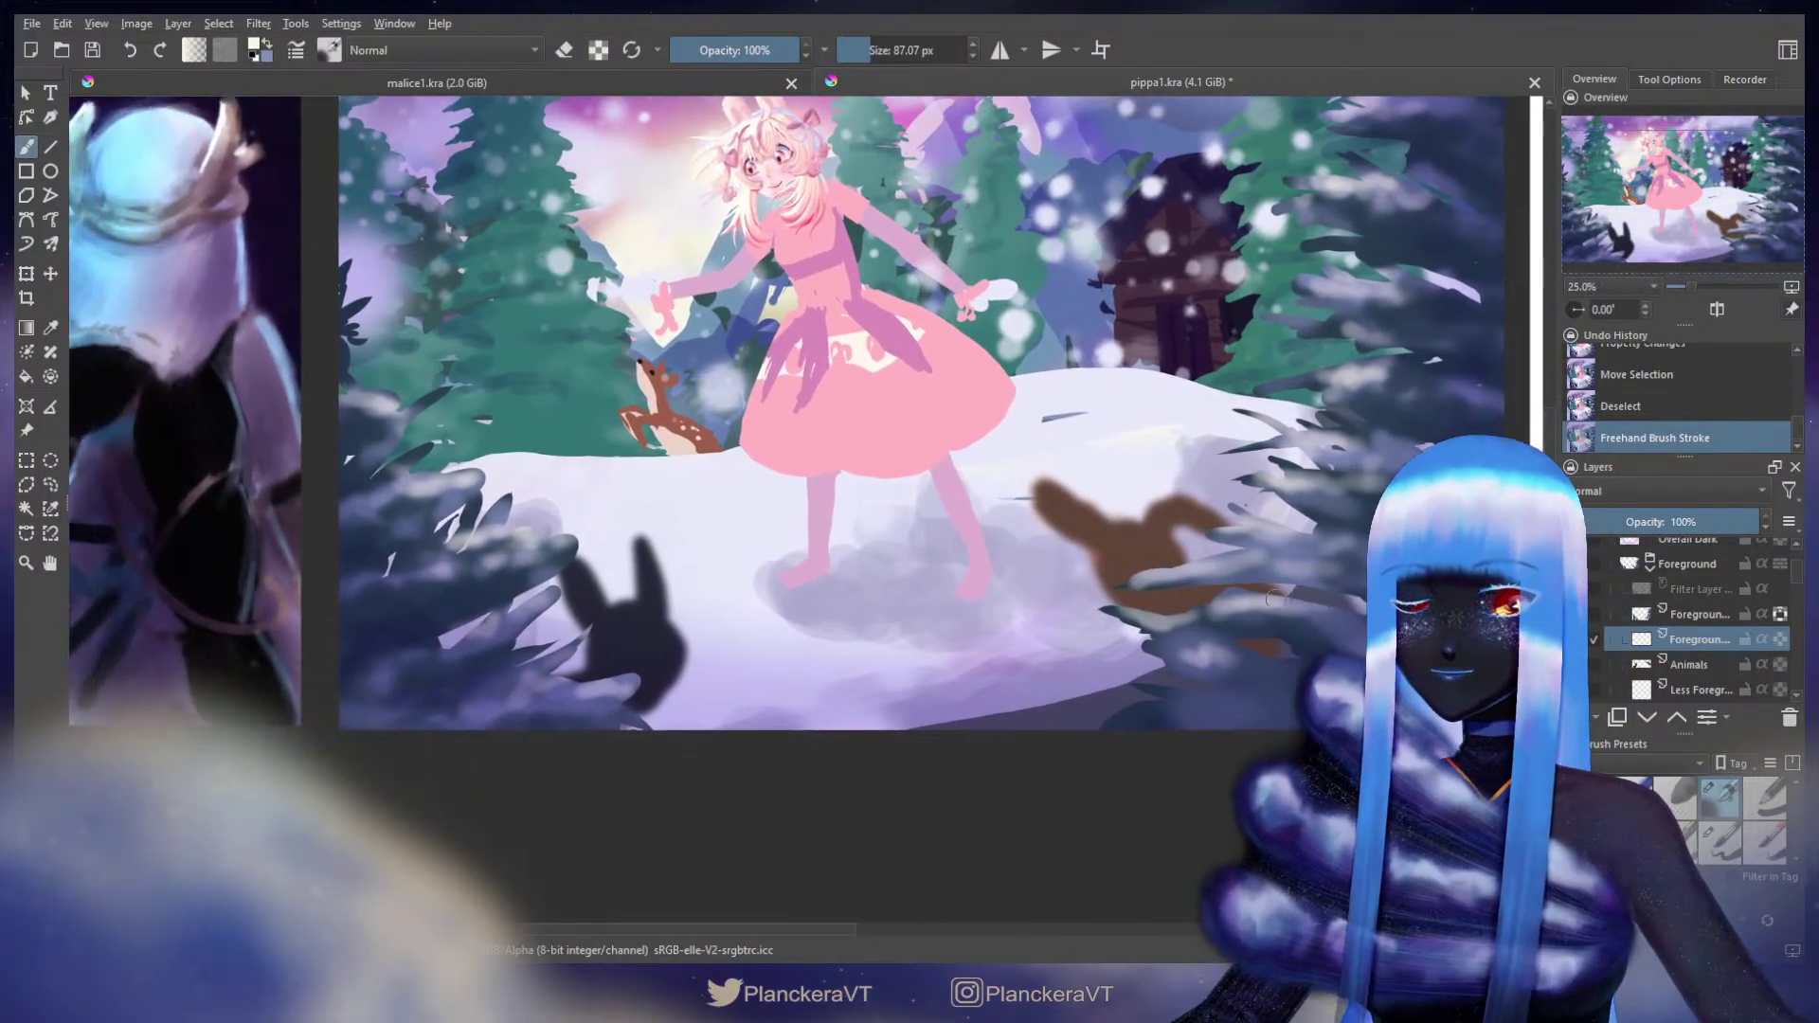
Step: Show the blur filter layer and paint up the dark rabbit's ears on the lower Foreground layer in its sampled colour at about 135 px
{"action": "left_click", "coordinate": [1727, 830]}
{"action": "left_click", "coordinate": [658, 643], "text": "ctrl"}
{"action": "left_click_drag", "start_coordinate": [739, 640], "coordinate": [1067, 595]}
{"action": "mouse_move", "coordinate": [984, 552]}
{"action": "left_mouse_down", "text": "shift"}
{"action": "mouse_move", "coordinate": [828, 654]}
{"action": "mouse_move", "coordinate": [917, 552]}
{"action": "mouse_move", "coordinate": [877, 552]}
{"action": "left_mouse_up", "text": "shift"}
{"action": "left_click", "coordinate": [1577, 589]}
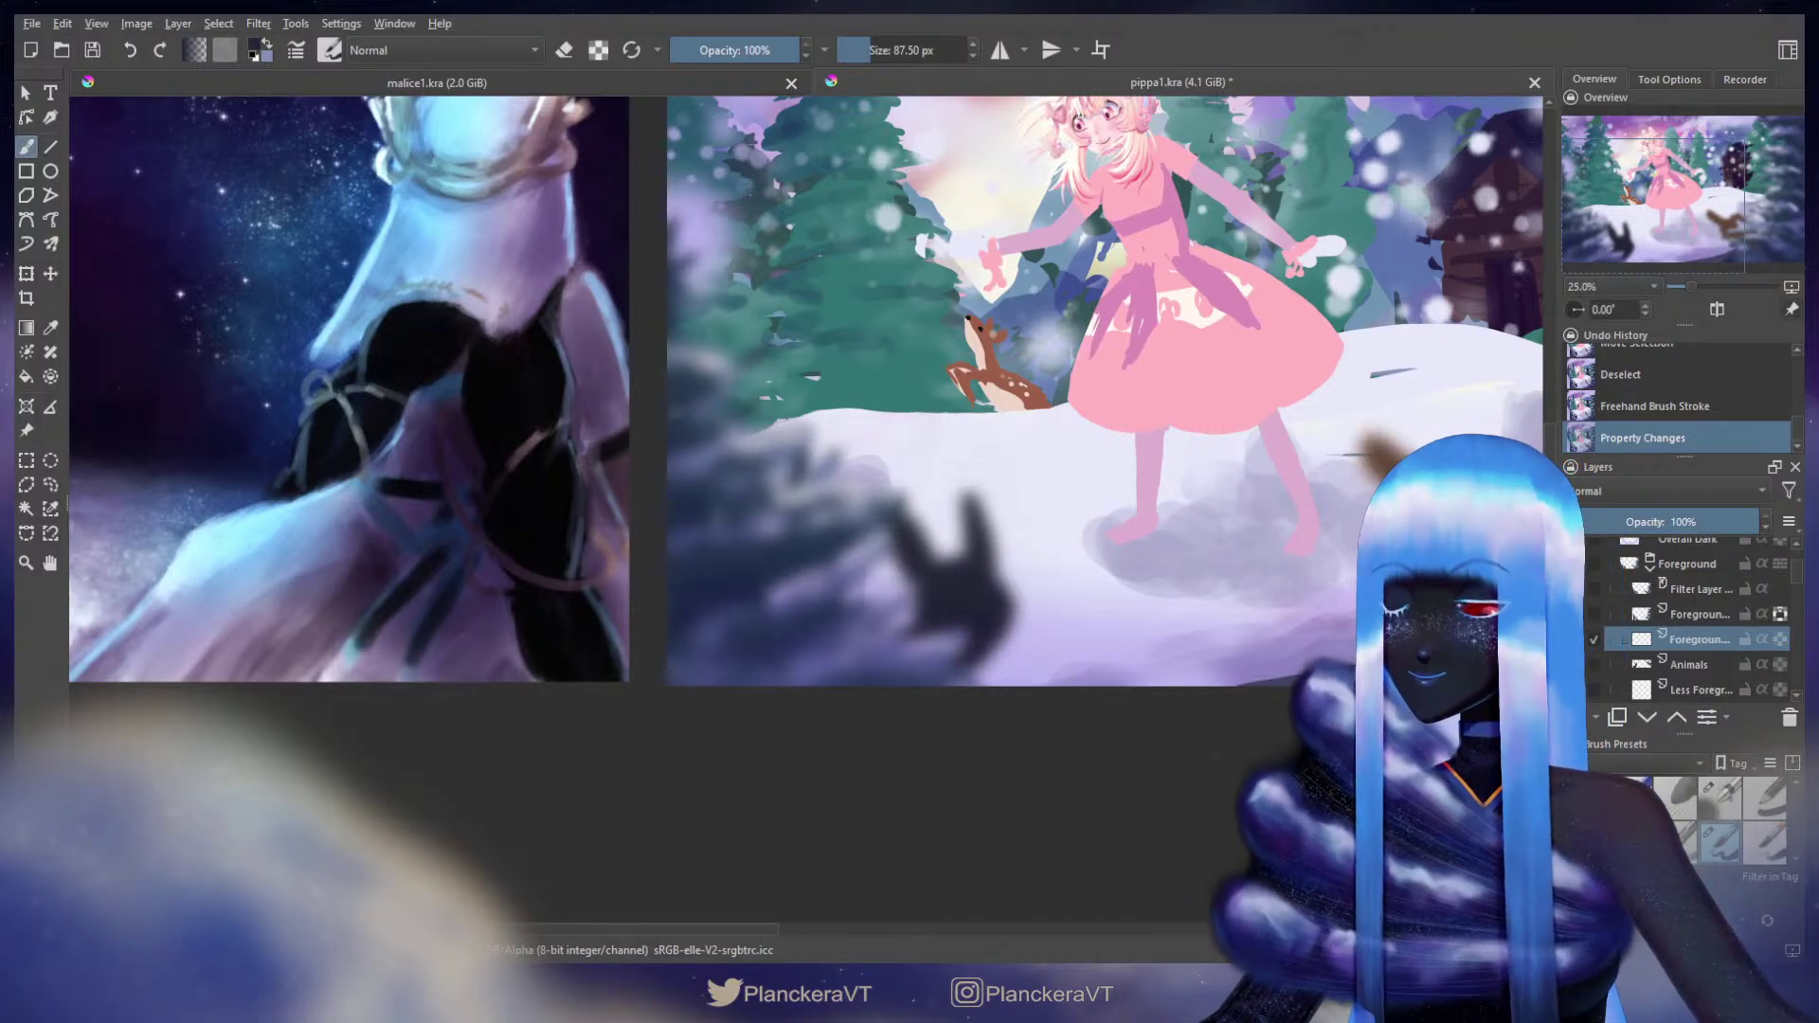
{"action": "mouse_move", "coordinate": [907, 533]}
{"action": "left_mouse_down", "text": "shift"}
{"action": "mouse_move", "coordinate": [921, 517]}
{"action": "mouse_move", "coordinate": [933, 549]}
{"action": "mouse_move", "coordinate": [895, 519]}
{"action": "mouse_move", "coordinate": [915, 582]}
{"action": "left_mouse_up", "text": "shift"}
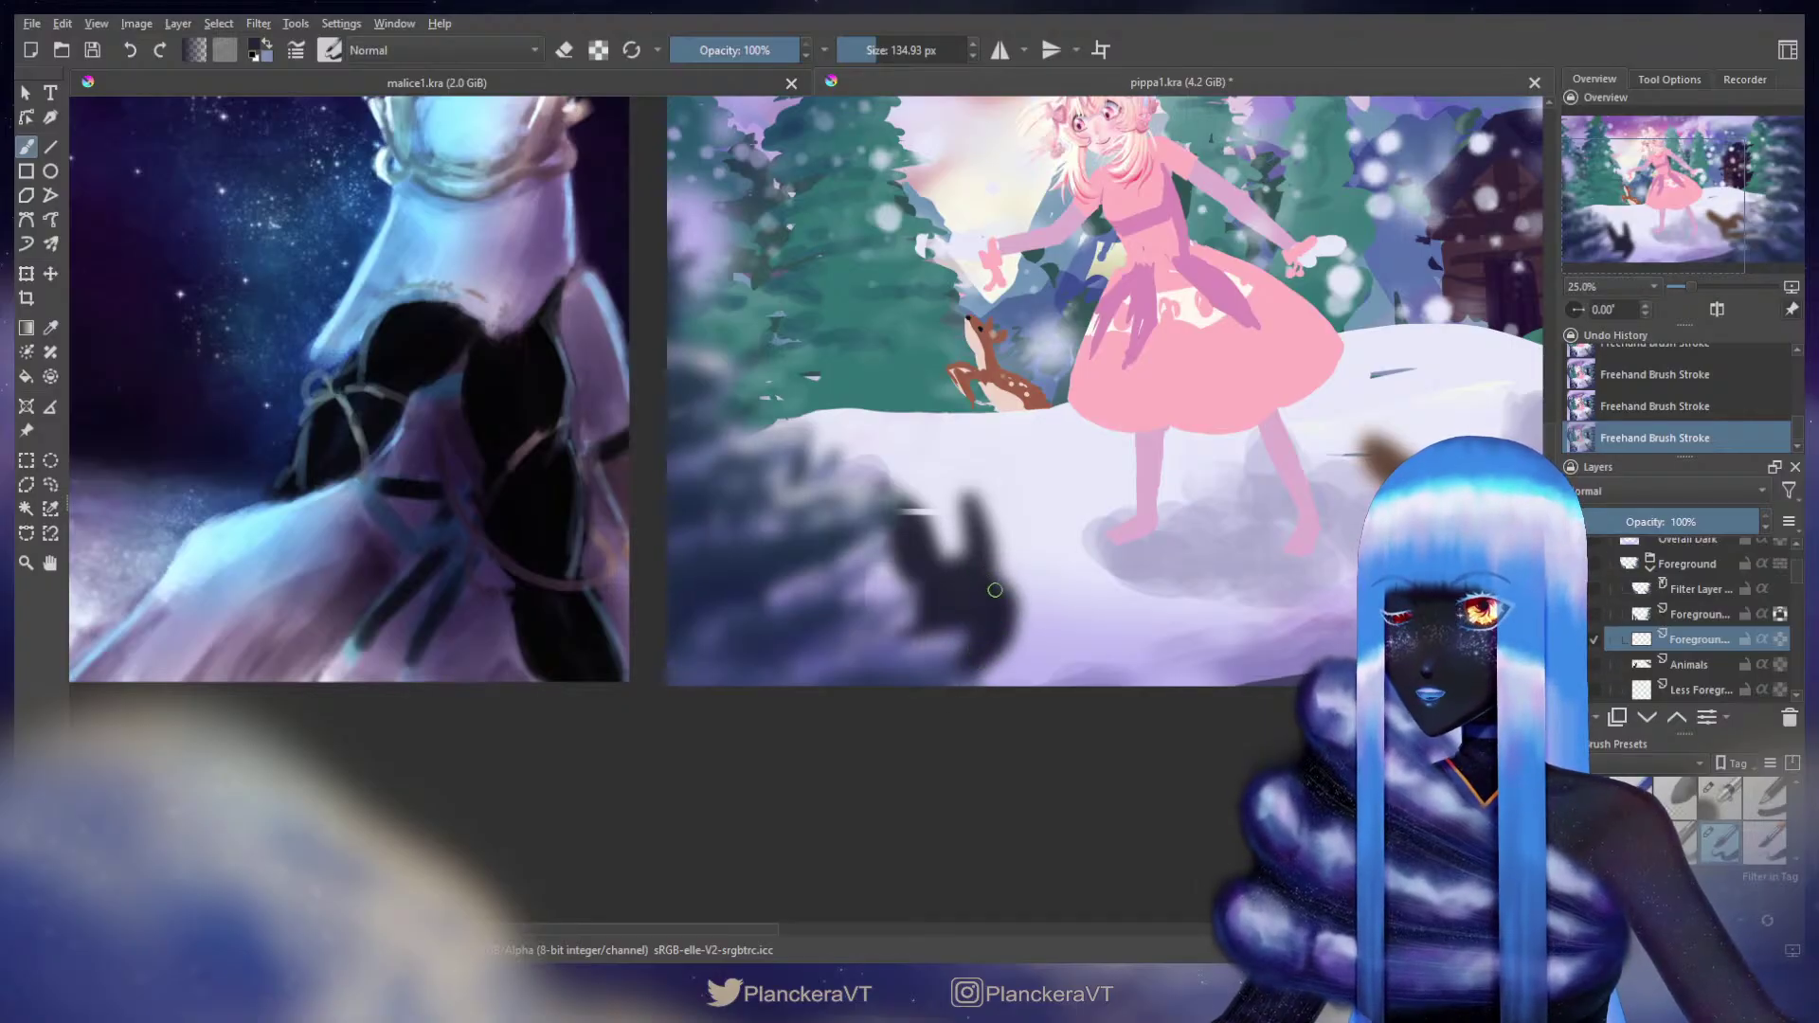
{"action": "left_click_drag", "start_coordinate": [973, 505], "coordinate": [966, 487]}
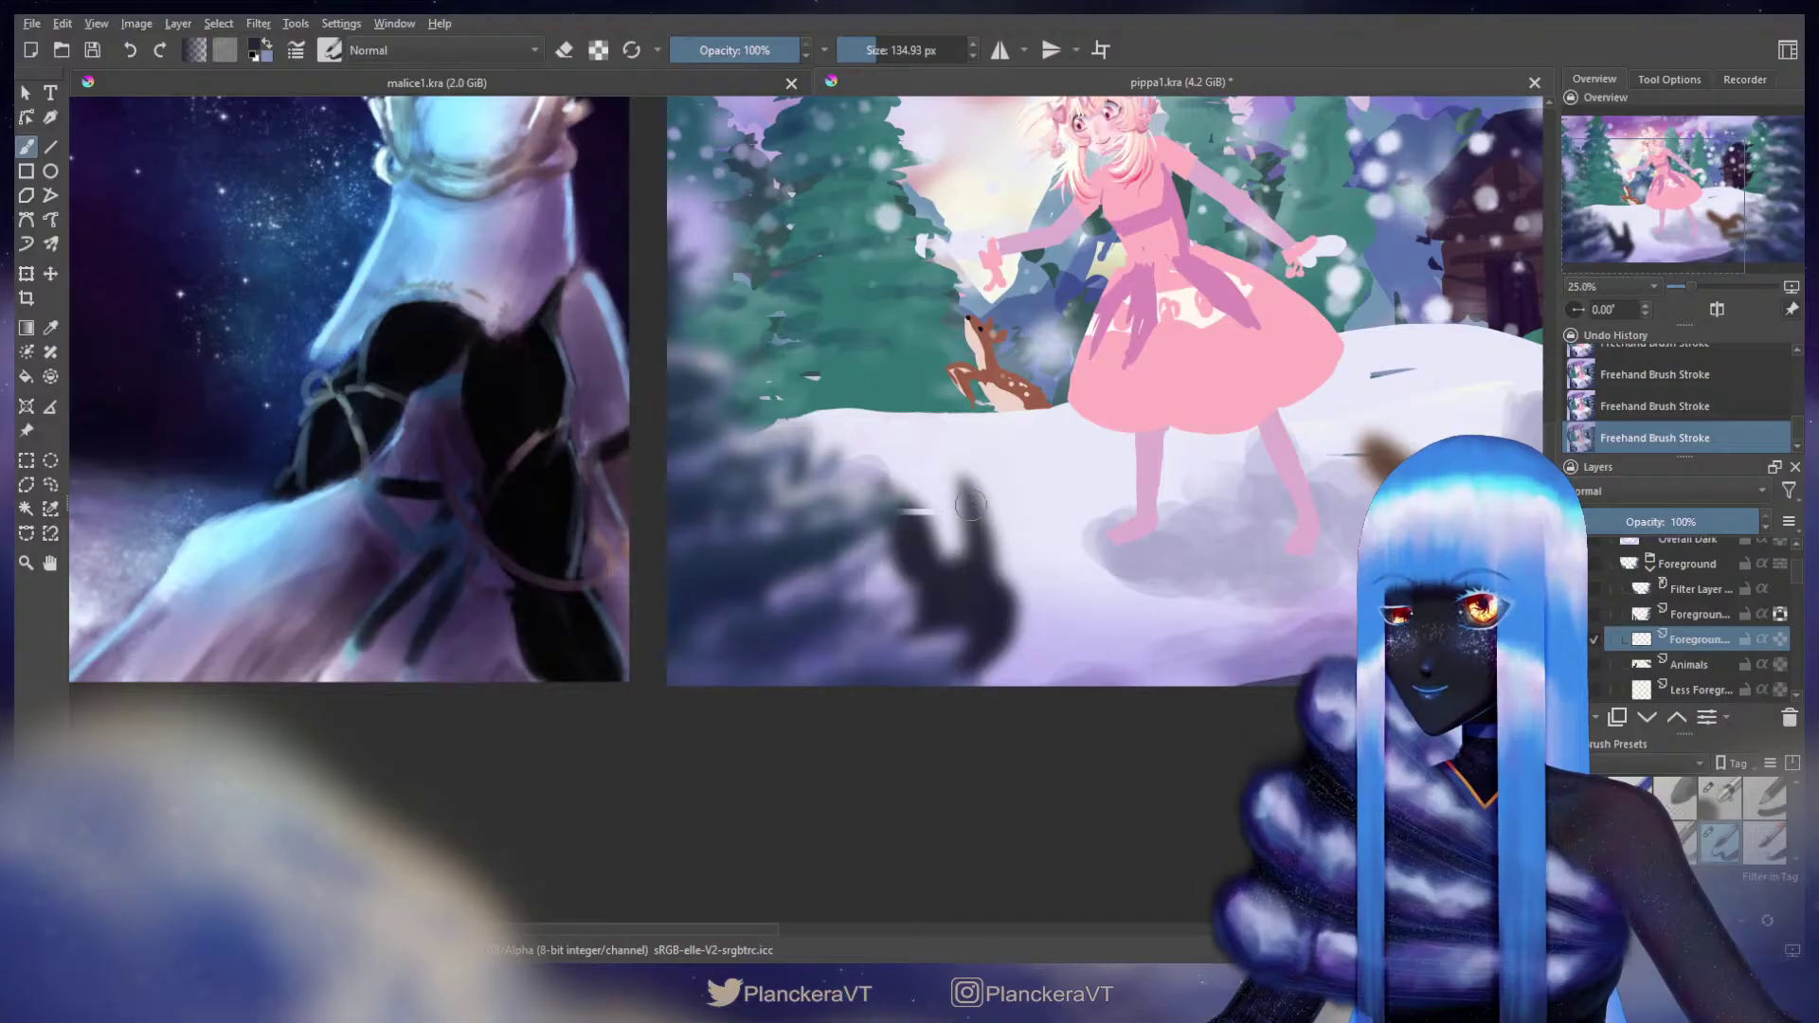
{"action": "key", "text": "ctrl+z"}
{"action": "key", "text": "ctrl+shift+z"}
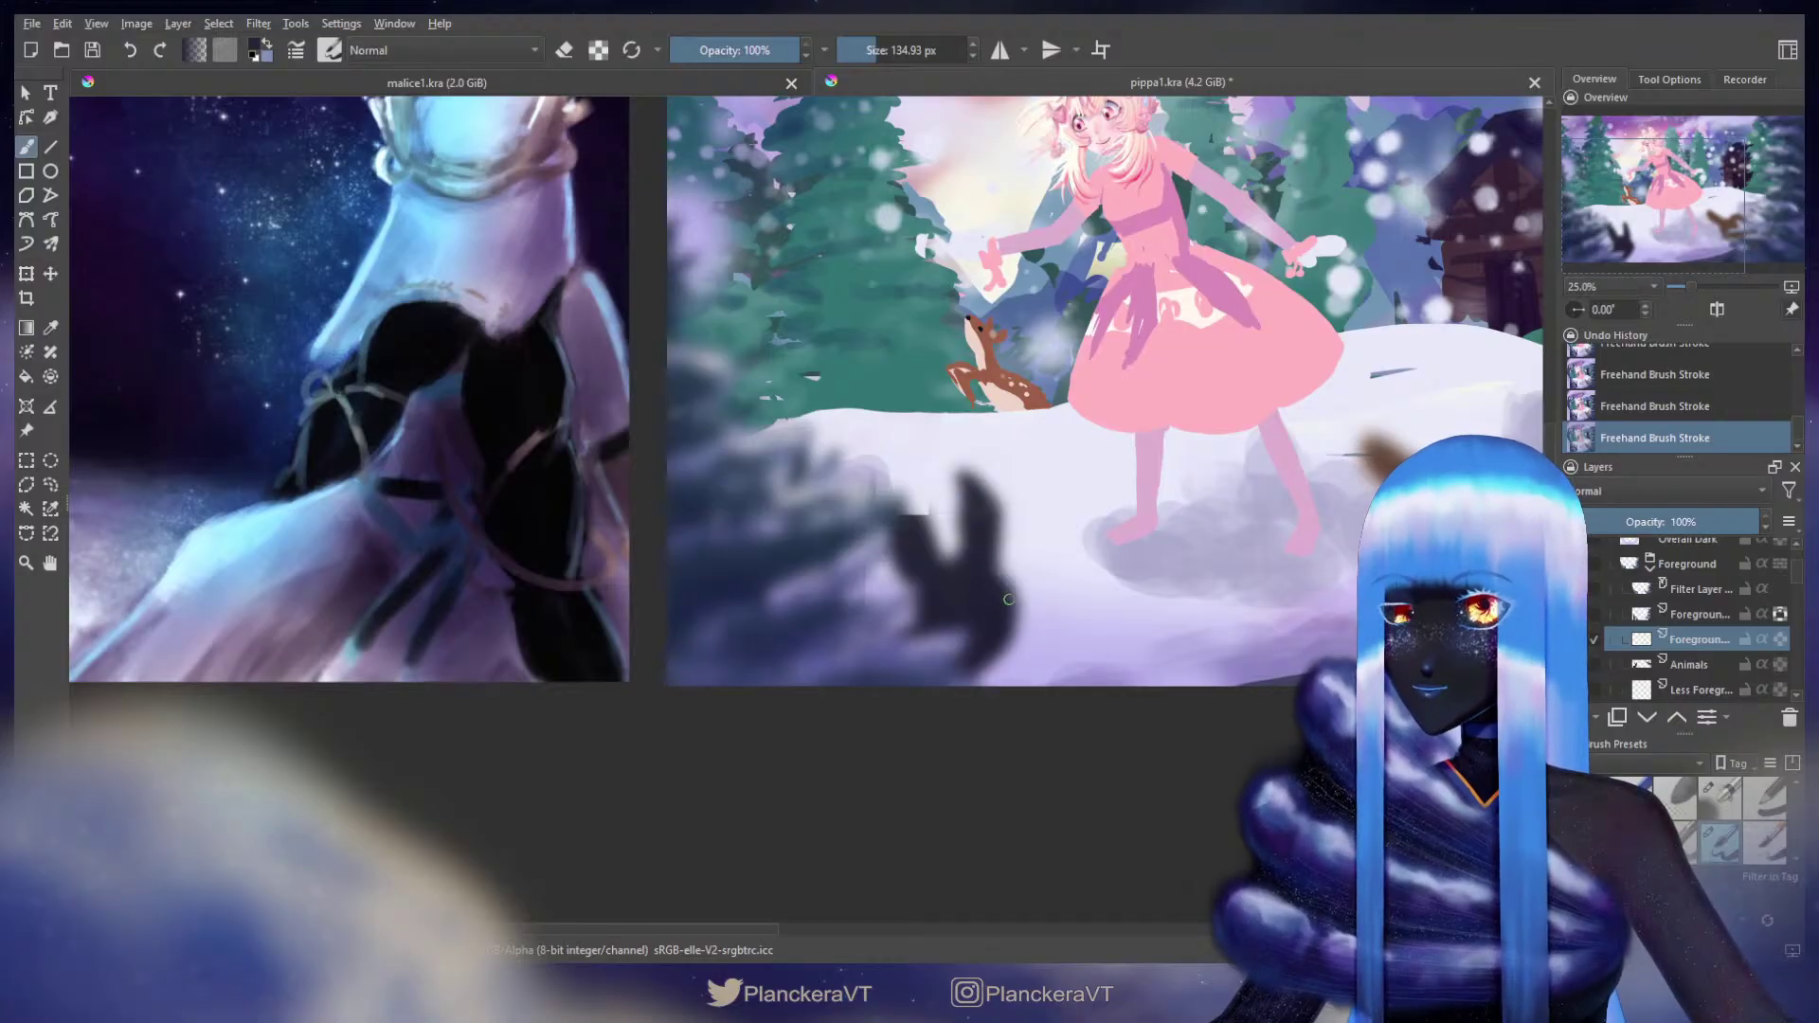
Step: Trim the dark rabbit's back with the eraser at about 263 px and repaint its lower body at about 187 px
{"action": "key", "text": "e"}
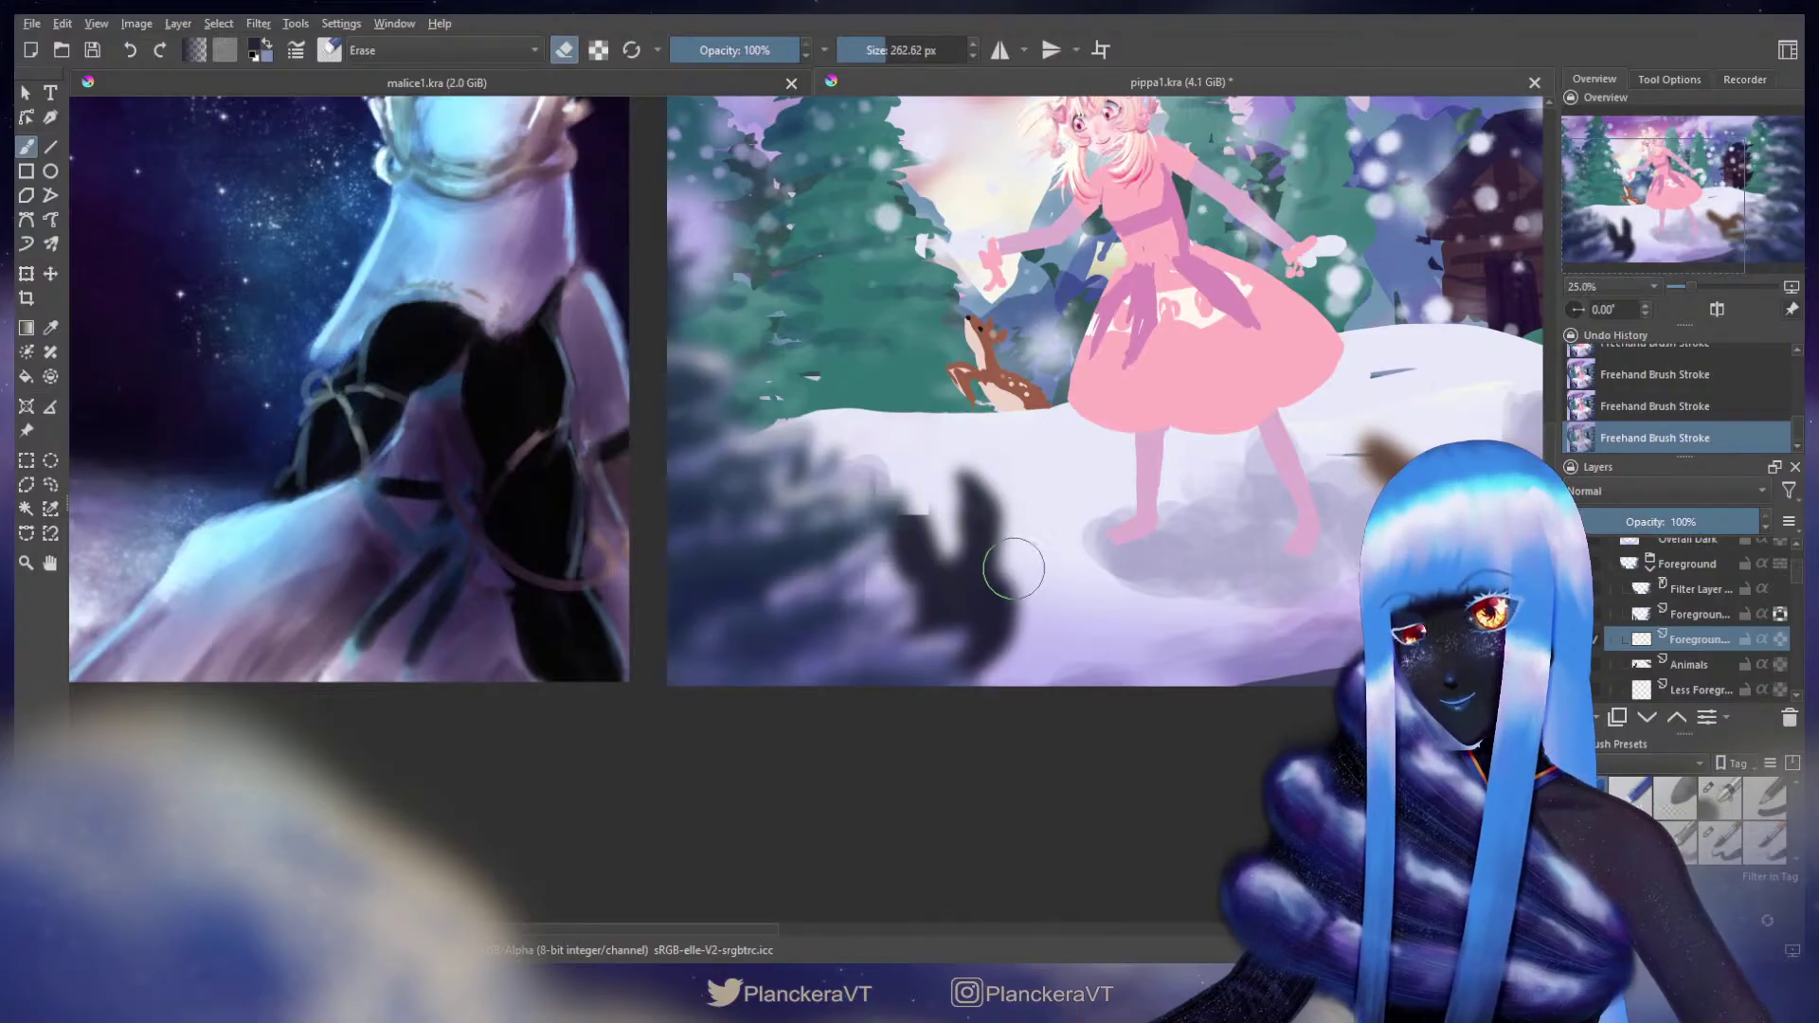
{"action": "left_click_drag", "start_coordinate": [1022, 632], "coordinate": [1006, 664]}
{"action": "key", "text": "ctrl+z"}
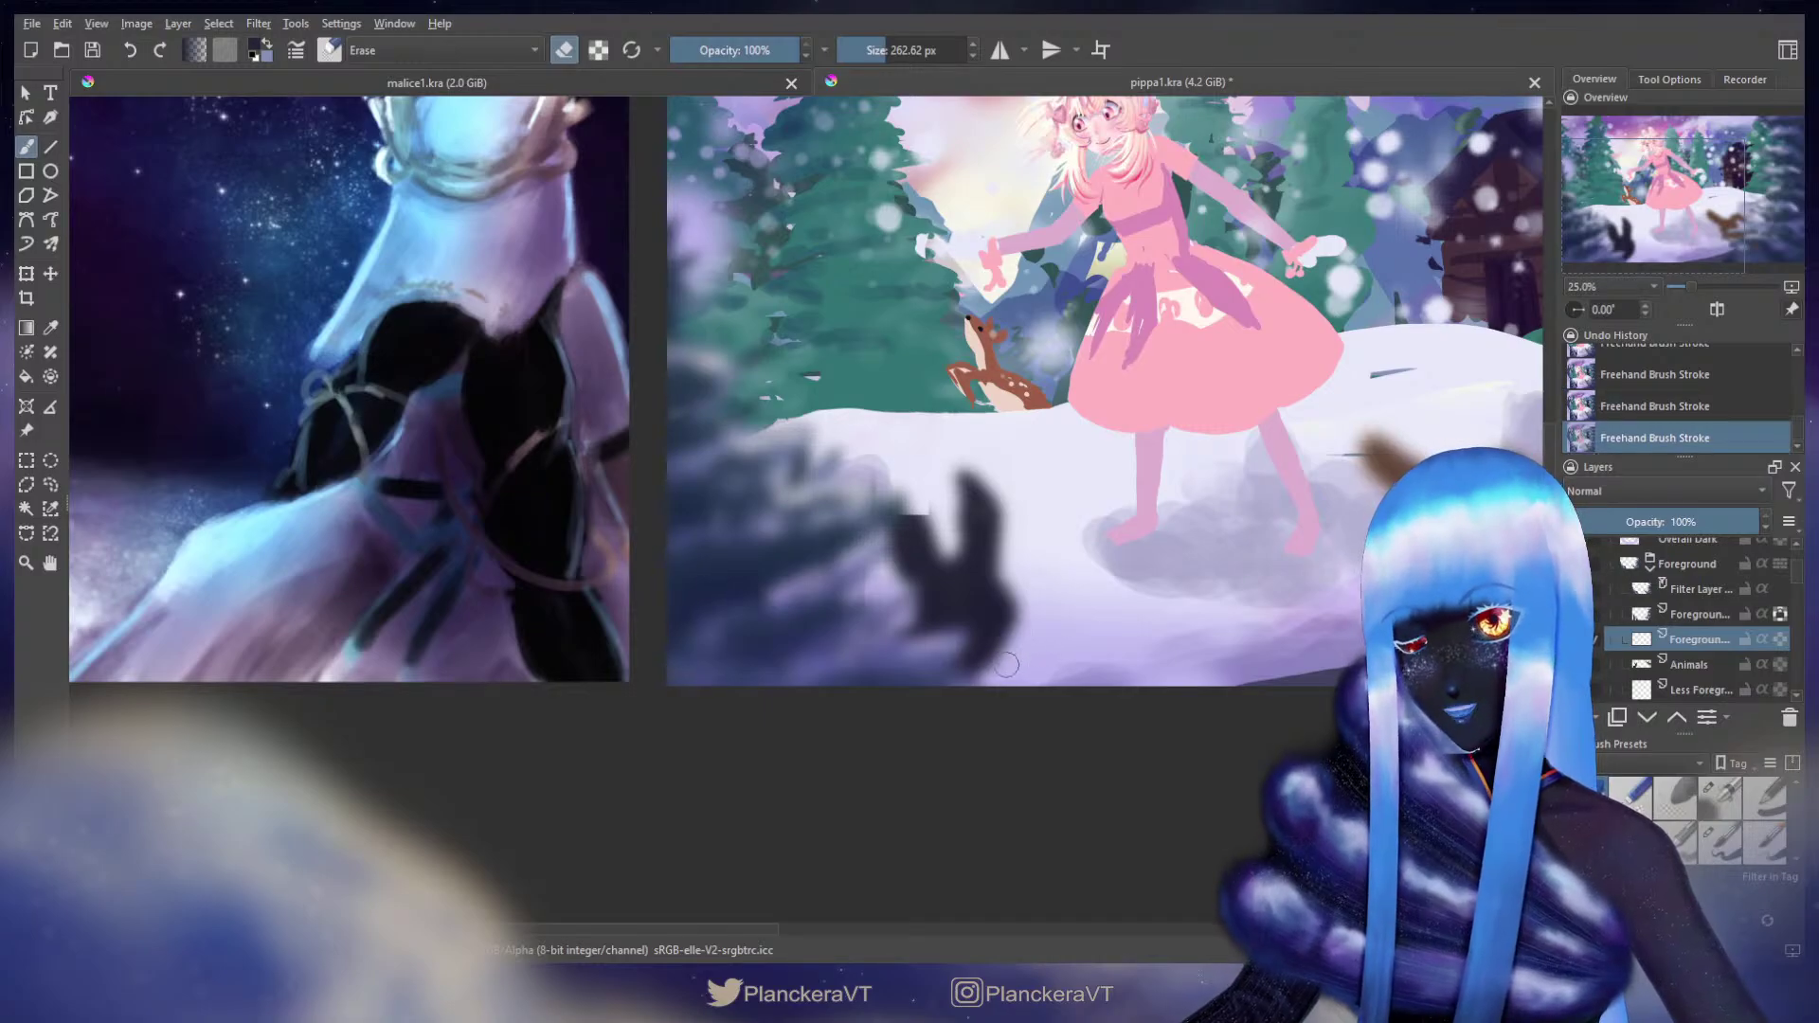
{"action": "key", "text": "e"}
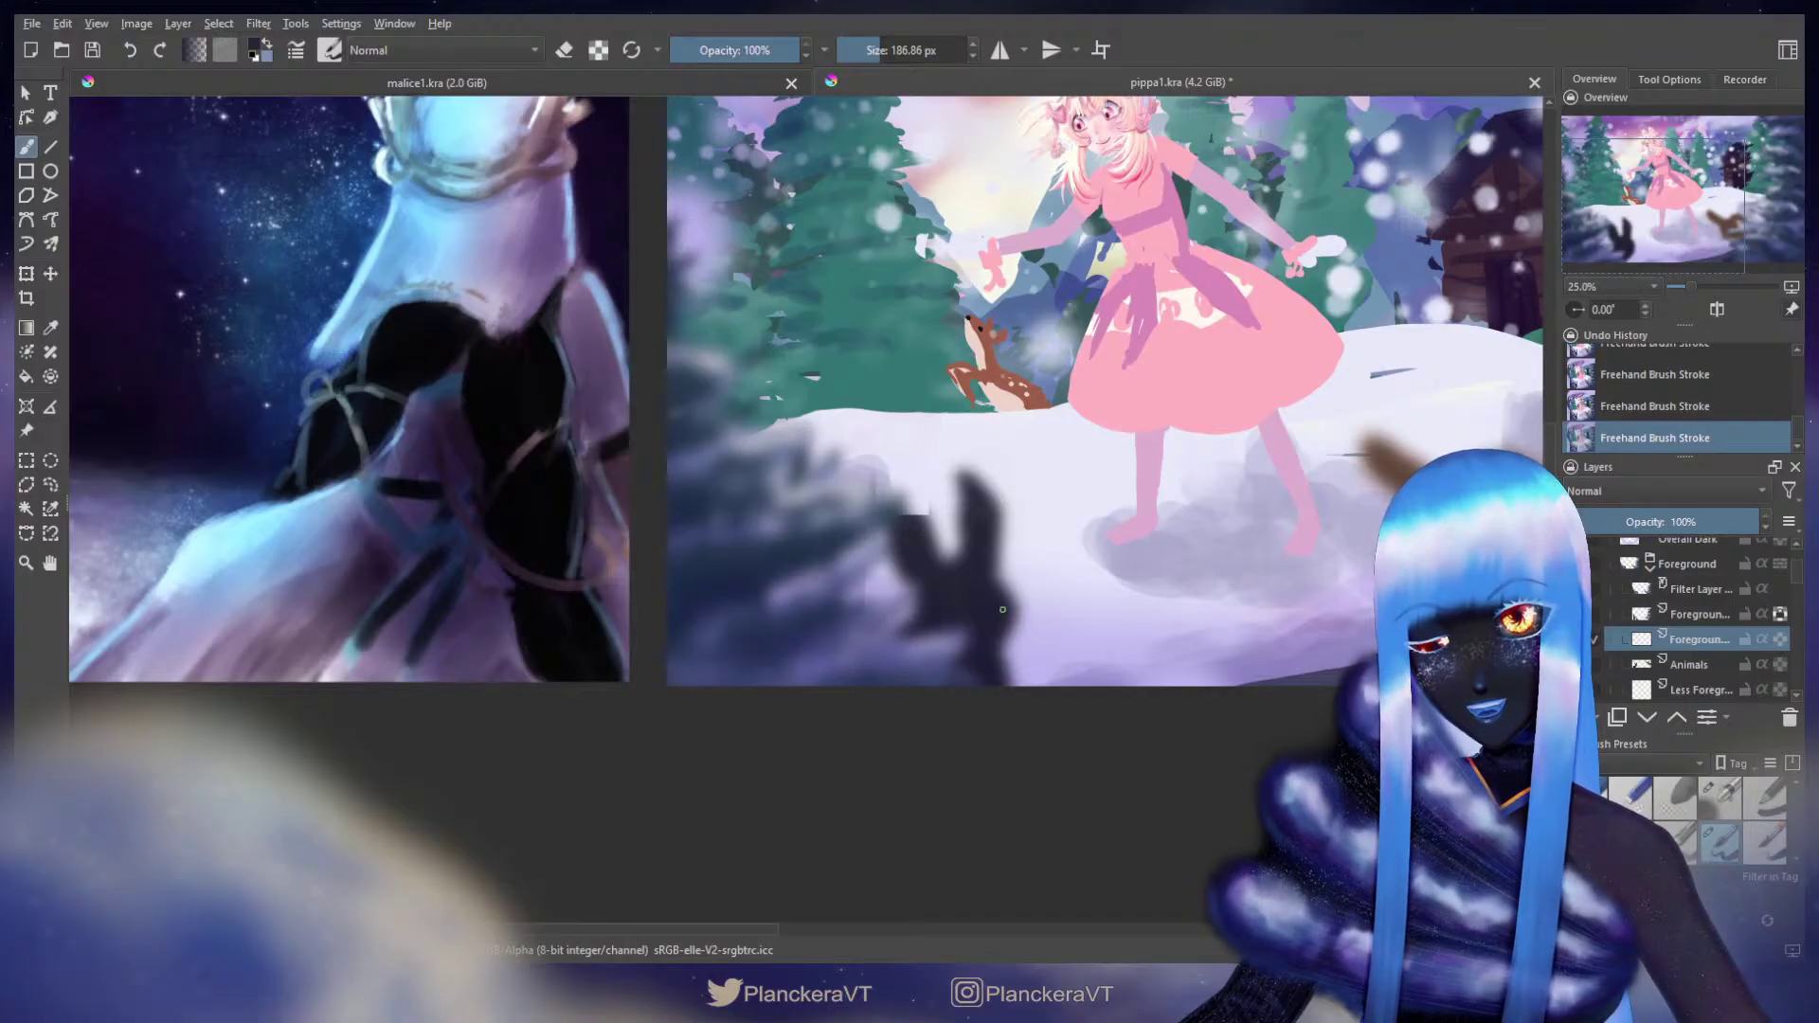
Step: Sample the brown animal's colour and build up its head and back with brush strokes at about 245 px
{"action": "left_click_drag", "start_coordinate": [1250, 558], "coordinate": [871, 687]}
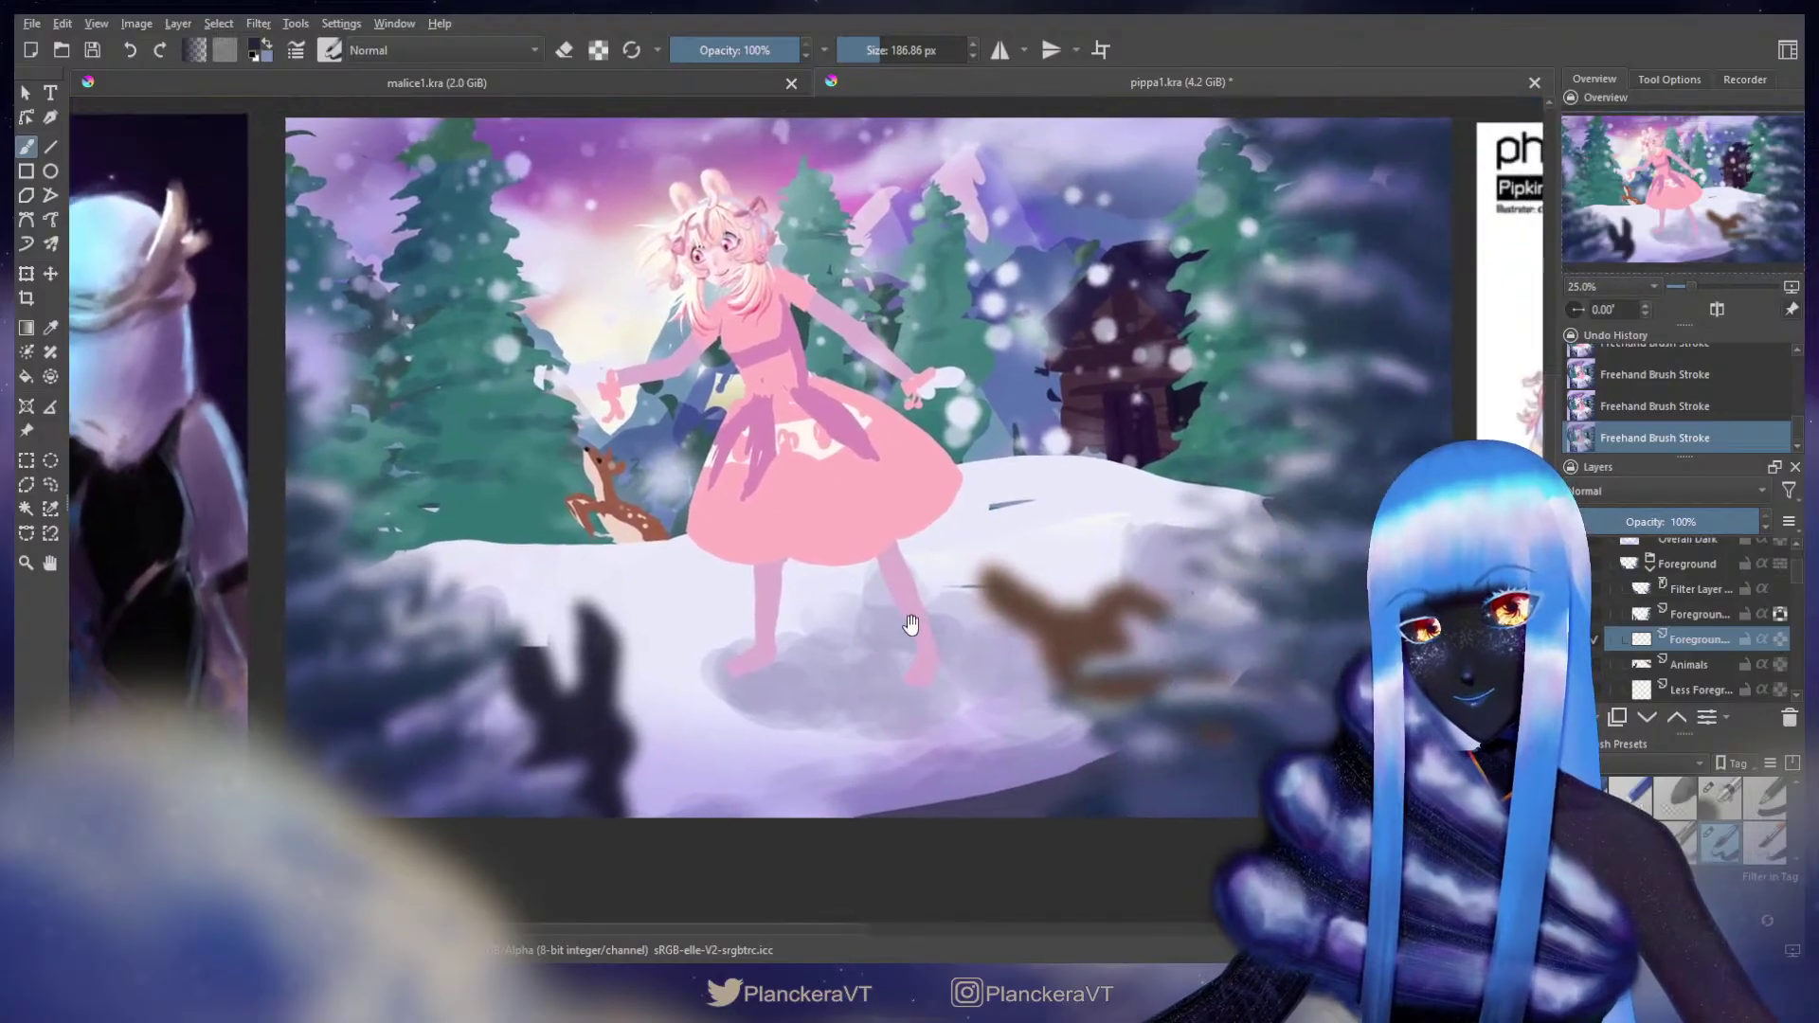
{"action": "left_click", "coordinate": [1102, 633], "text": "ctrl"}
{"action": "mouse_move", "coordinate": [1026, 595]}
{"action": "left_mouse_down", "text": "shift"}
{"action": "mouse_move", "coordinate": [983, 564]}
{"action": "mouse_move", "coordinate": [1065, 625]}
{"action": "left_mouse_up", "text": "shift"}
{"action": "mouse_move", "coordinate": [985, 555]}
{"action": "left_mouse_down"}
{"action": "mouse_move", "coordinate": [1012, 609]}
{"action": "mouse_move", "coordinate": [984, 564]}
{"action": "mouse_move", "coordinate": [1078, 659]}
{"action": "mouse_move", "coordinate": [1103, 641]}
{"action": "mouse_move", "coordinate": [1085, 620]}
{"action": "mouse_move", "coordinate": [1122, 593]}
{"action": "mouse_move", "coordinate": [1206, 612]}
{"action": "mouse_move", "coordinate": [1142, 609]}
{"action": "mouse_move", "coordinate": [1105, 661]}
{"action": "mouse_move", "coordinate": [1062, 645]}
{"action": "mouse_move", "coordinate": [1131, 702]}
{"action": "mouse_move", "coordinate": [1178, 510]}
{"action": "left_mouse_up"}
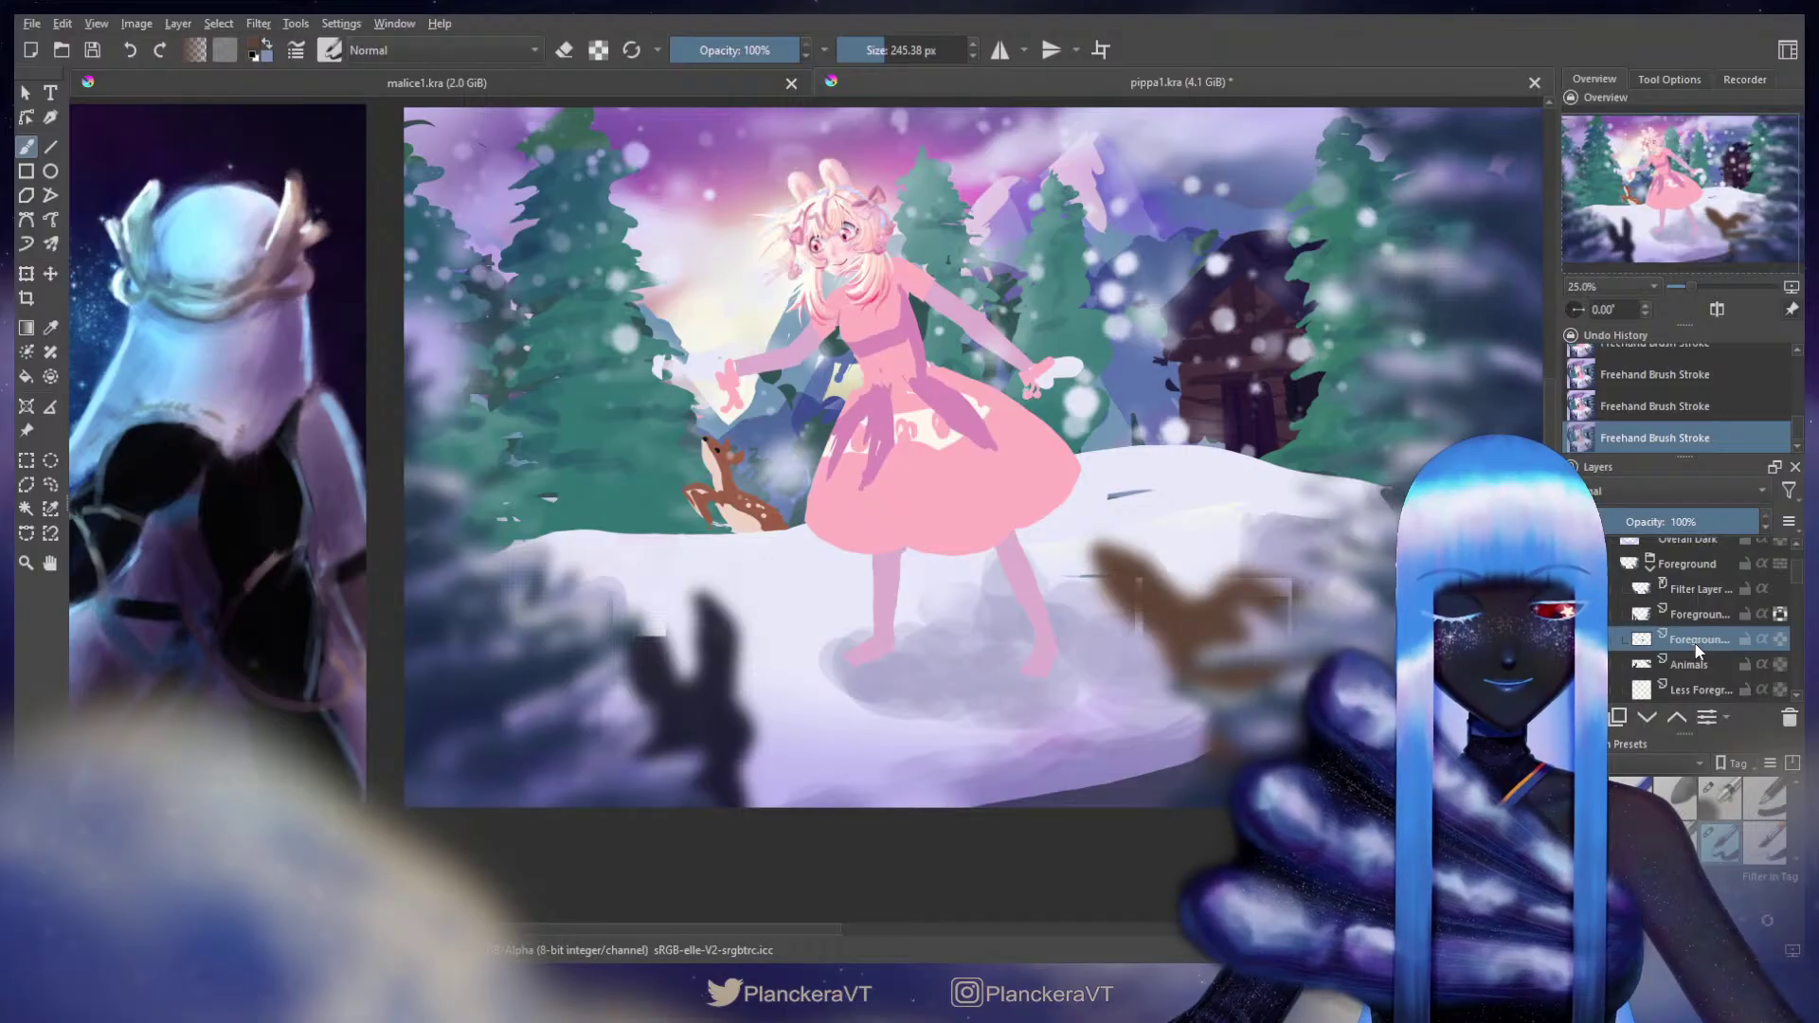
Step: Step back through the undo history to compare the foreground animals with their earlier shapes, and restore the latest state
{"action": "key", "text": "ctrl+z"}
{"action": "key", "text": "ctrl+z"}
{"action": "key", "text": "ctrl+z"}
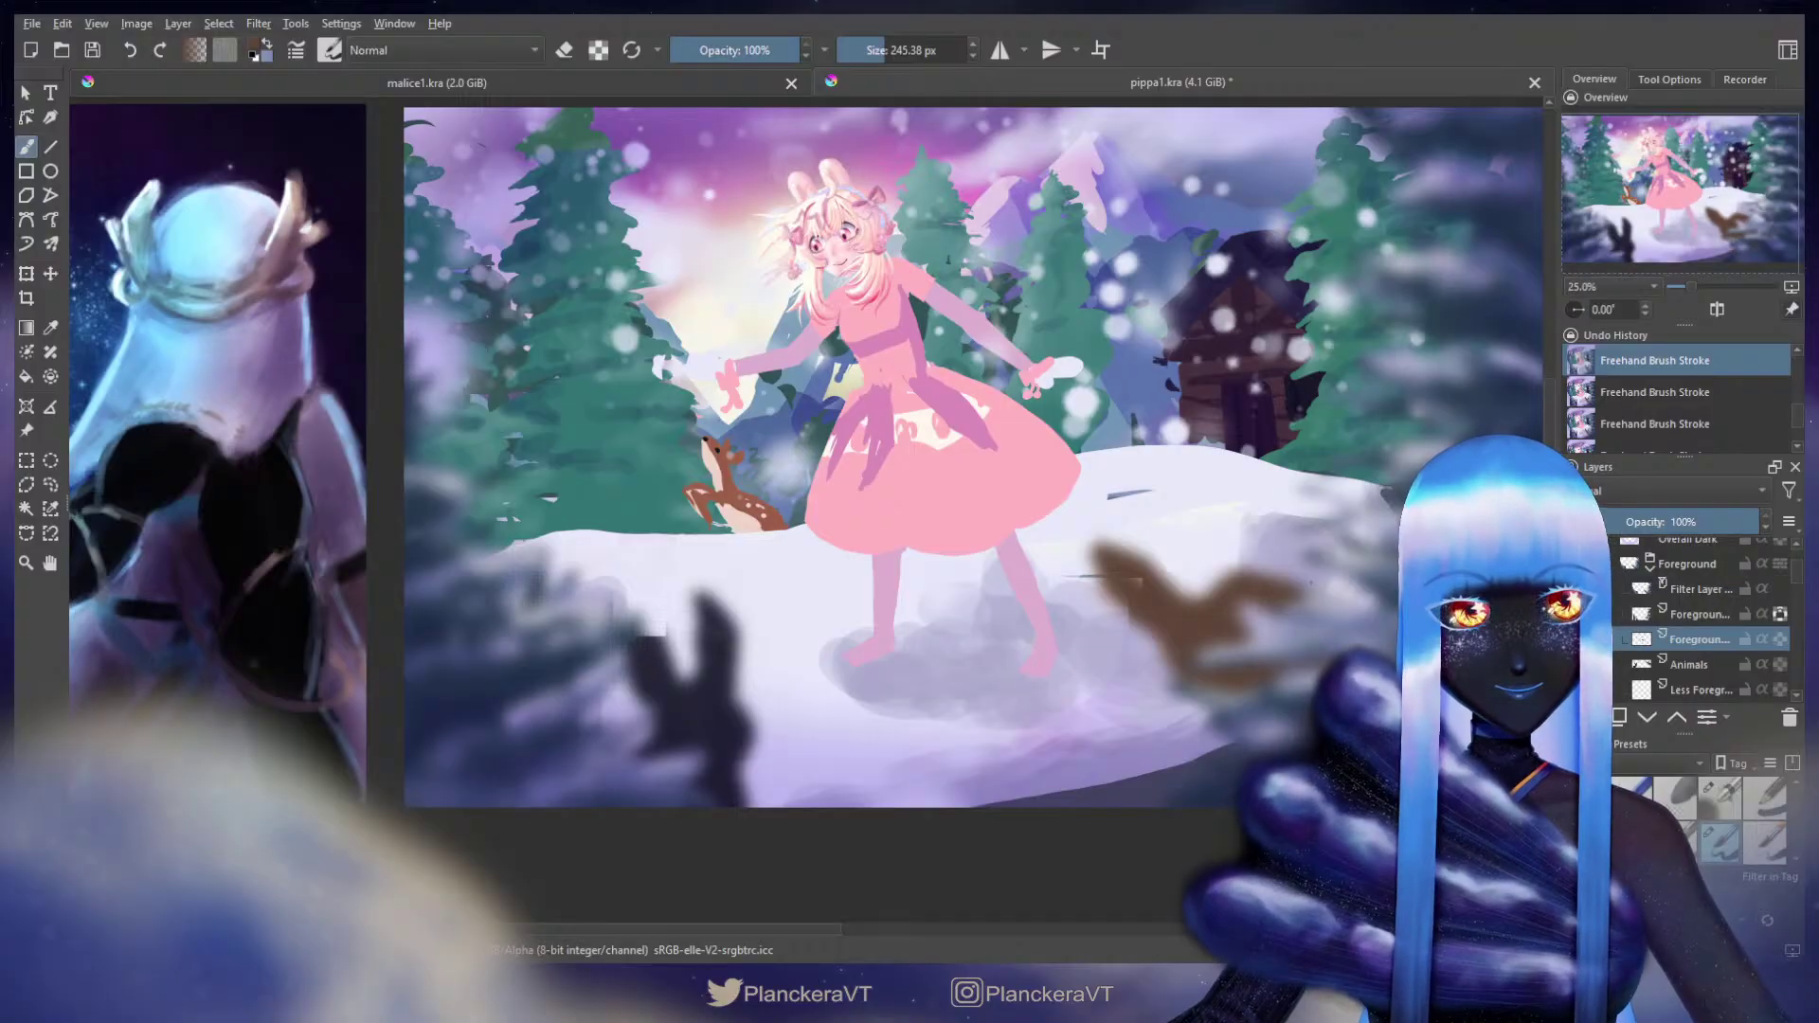
{"action": "left_click_drag", "start_coordinate": [1797, 423], "coordinate": [1797, 407]}
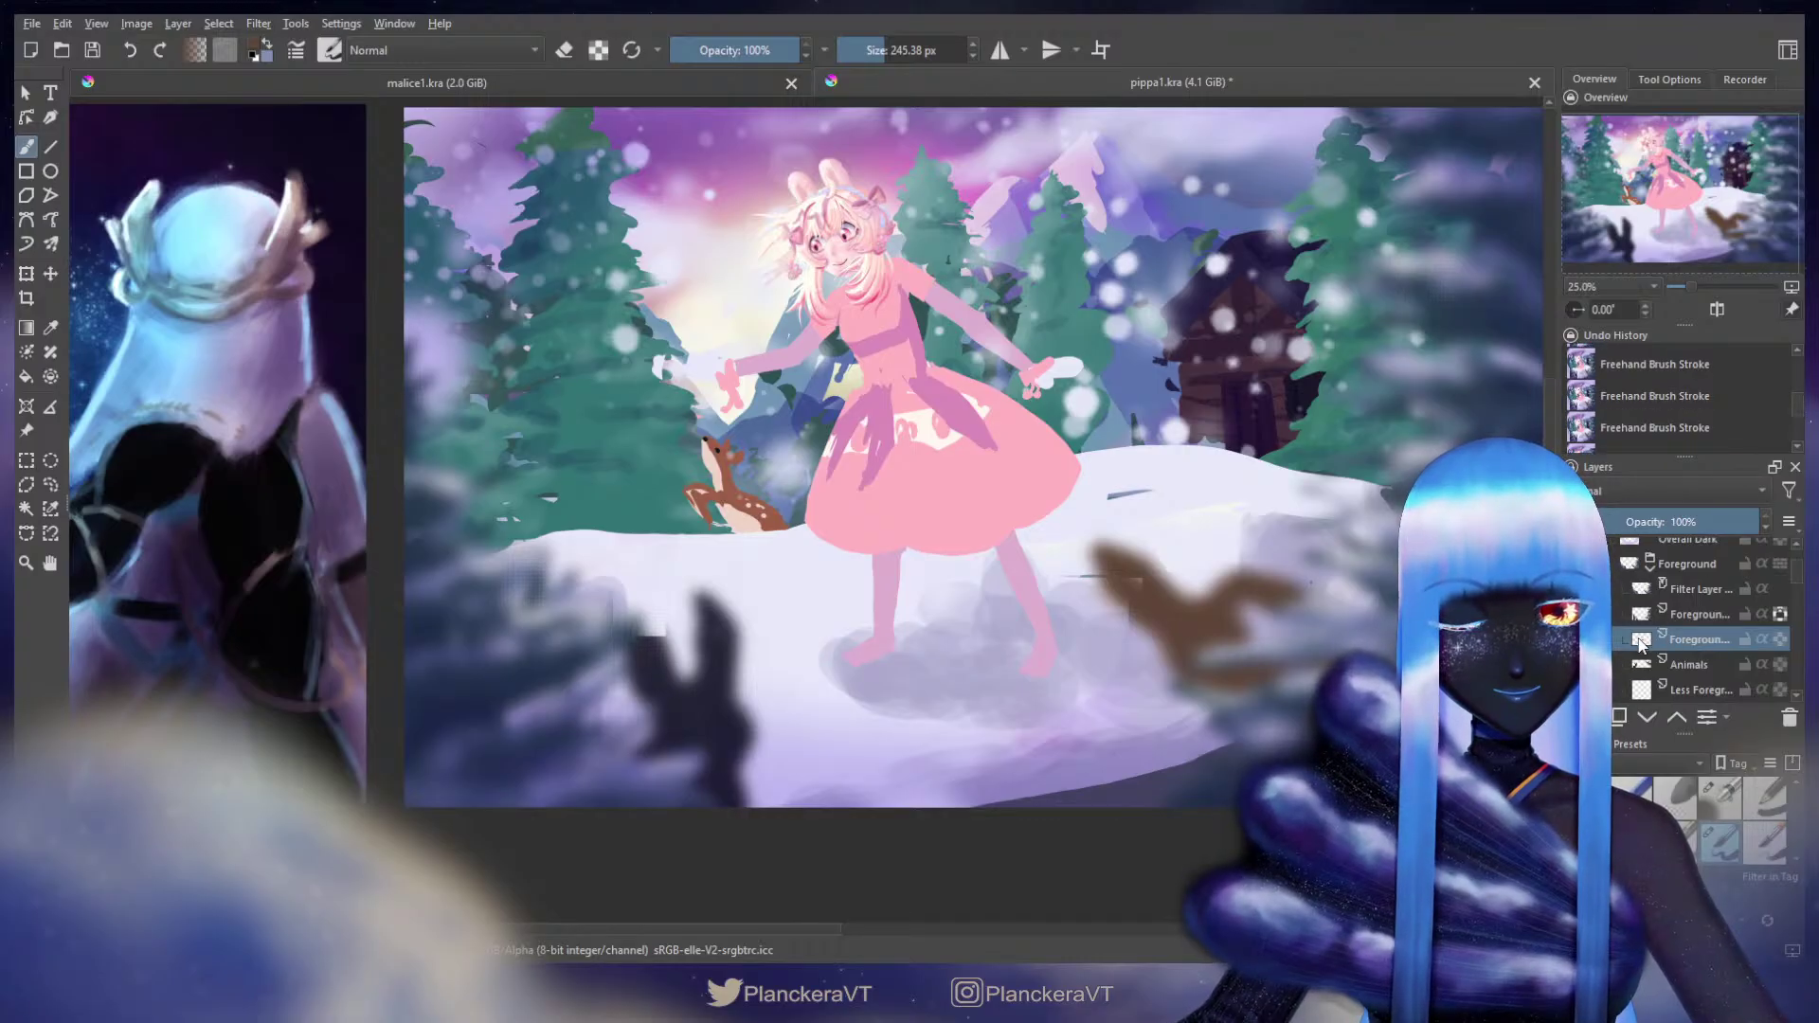
{"action": "scroll", "coordinate": [1696, 388], "scroll_direction": "up", "scroll_amount": 1}
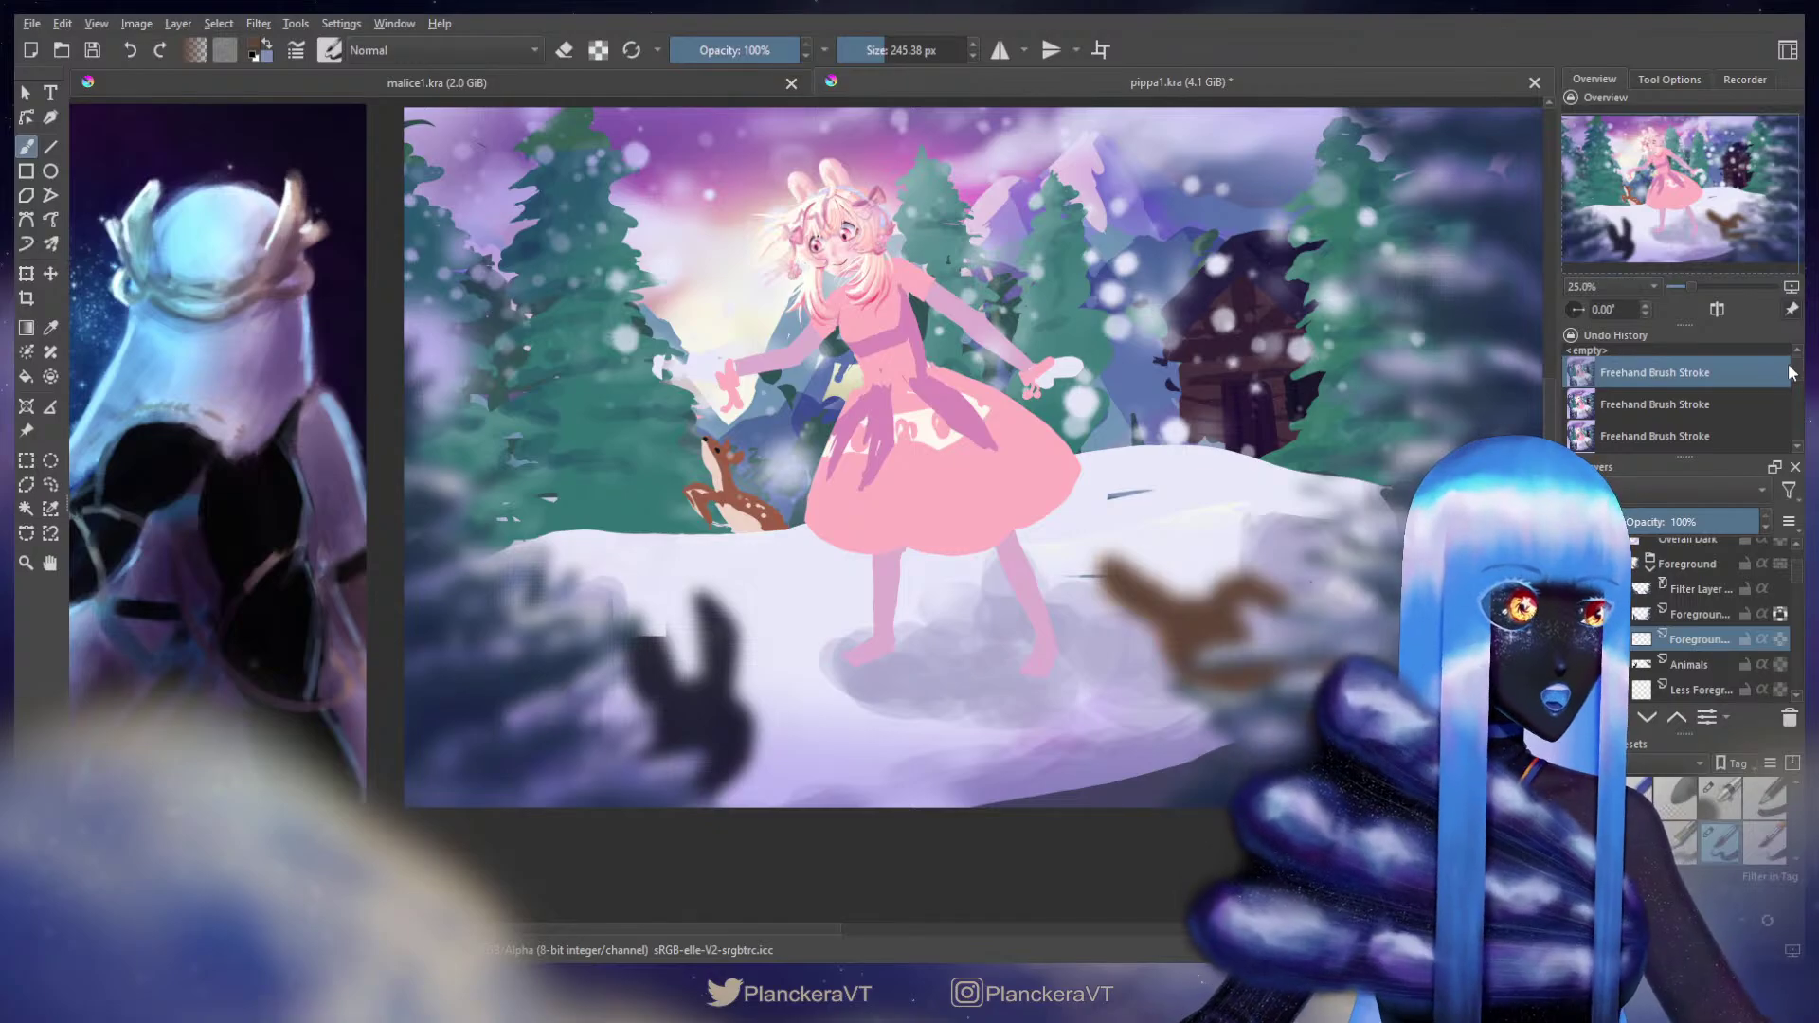
{"action": "scroll", "coordinate": [1781, 397], "scroll_direction": "down", "scroll_amount": 3}
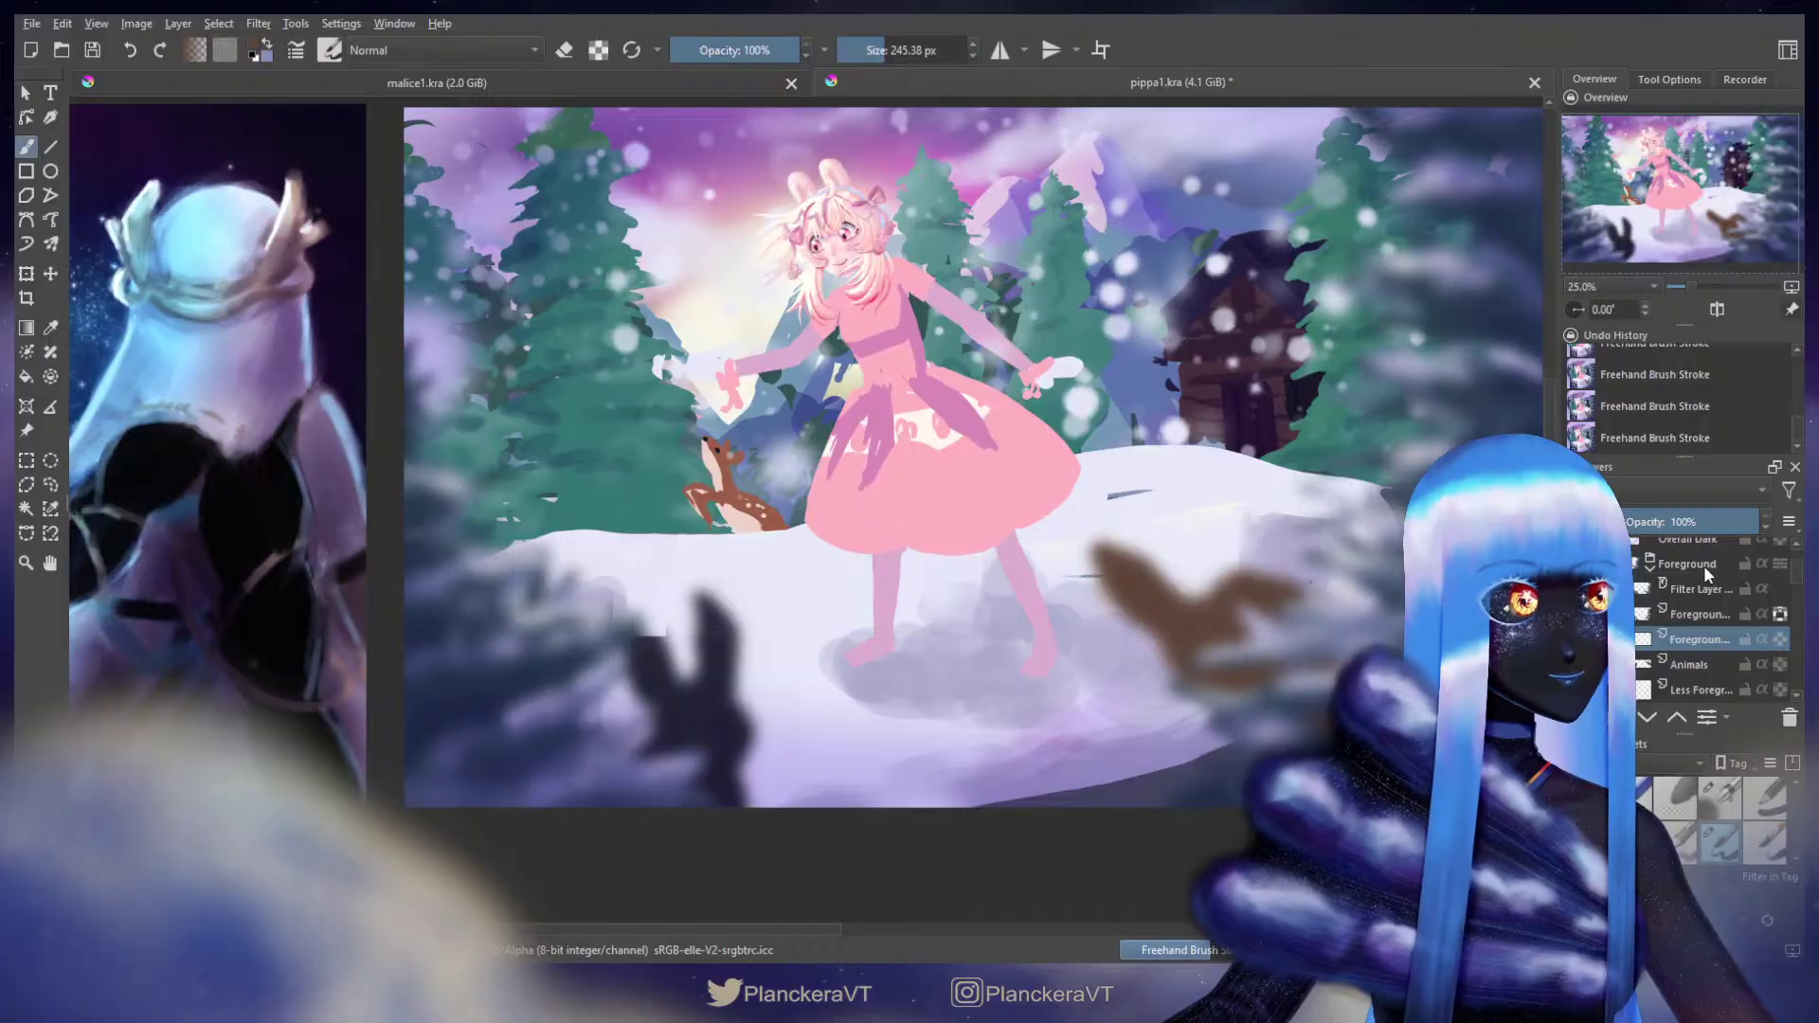
Step: Merge the lower Foreground layer down into Animals, show the Swatch layer and sample its lavender for a different brush preset
{"action": "key", "text": "ctrl+e"}
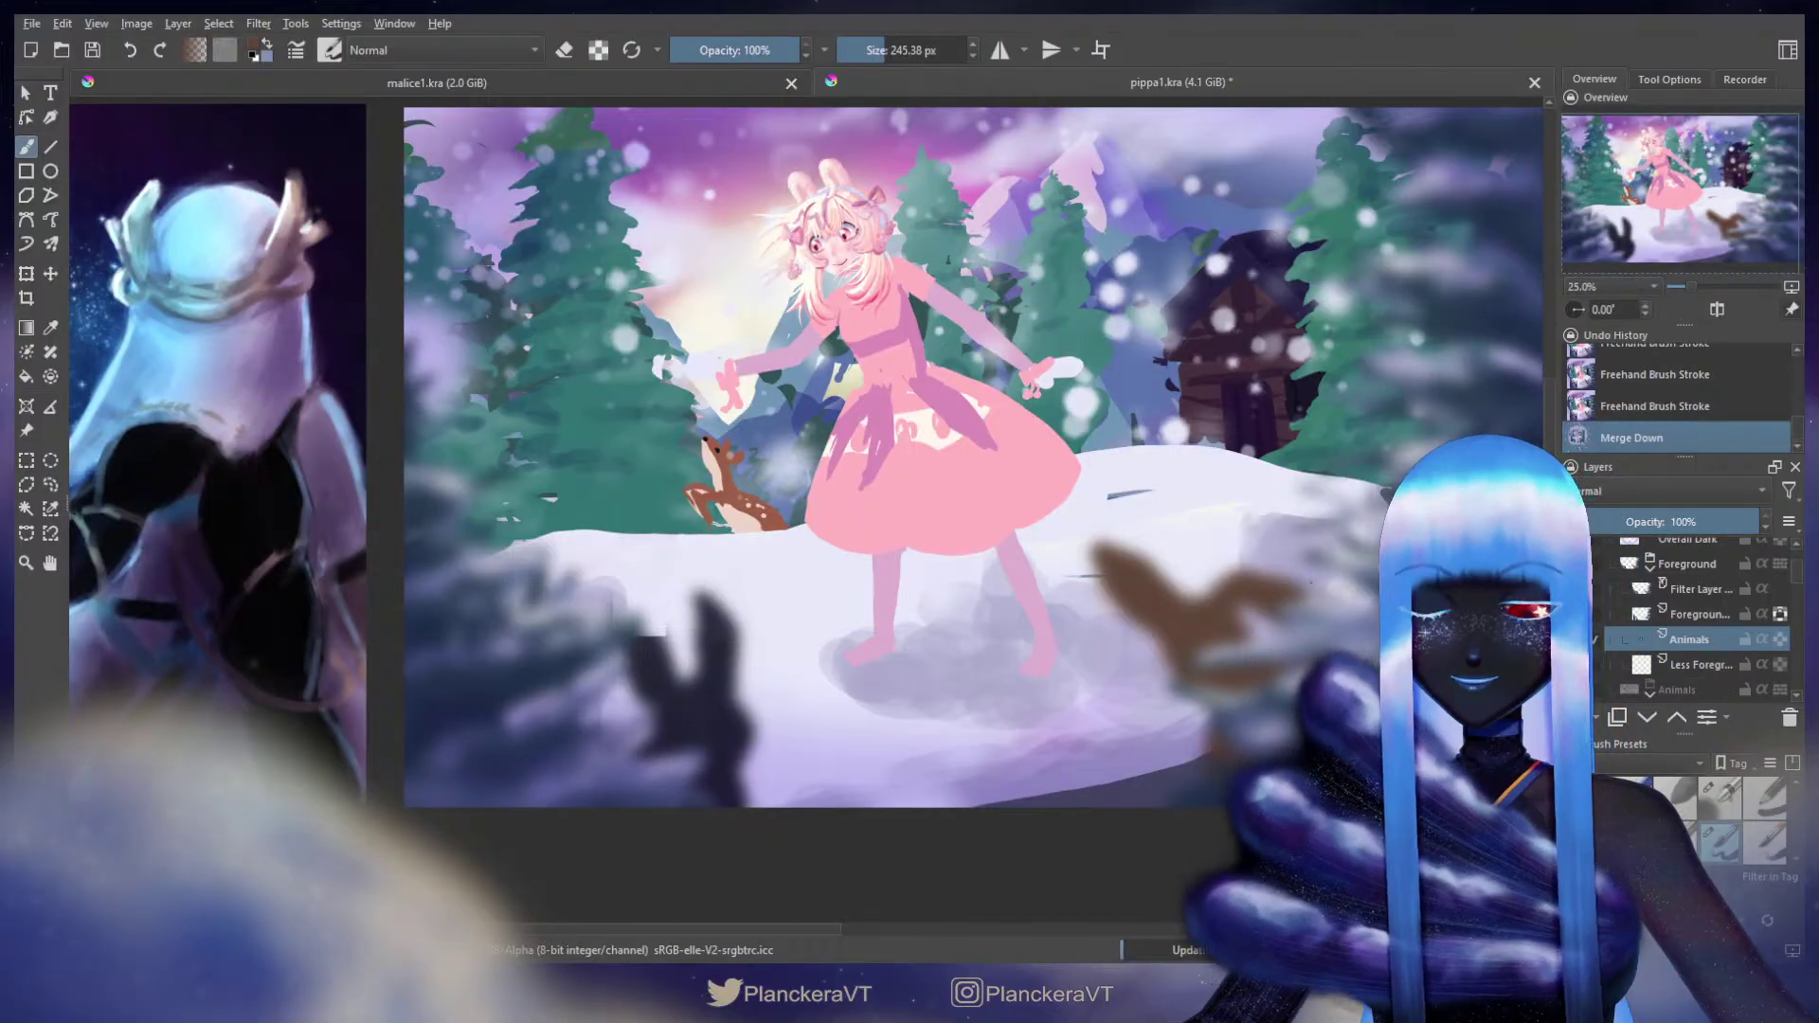
{"action": "mouse_move", "coordinate": [1058, 692]}
{"action": "left_mouse_down"}
{"action": "mouse_move", "coordinate": [1200, 682]}
{"action": "mouse_move", "coordinate": [1164, 699]}
{"action": "left_mouse_up"}
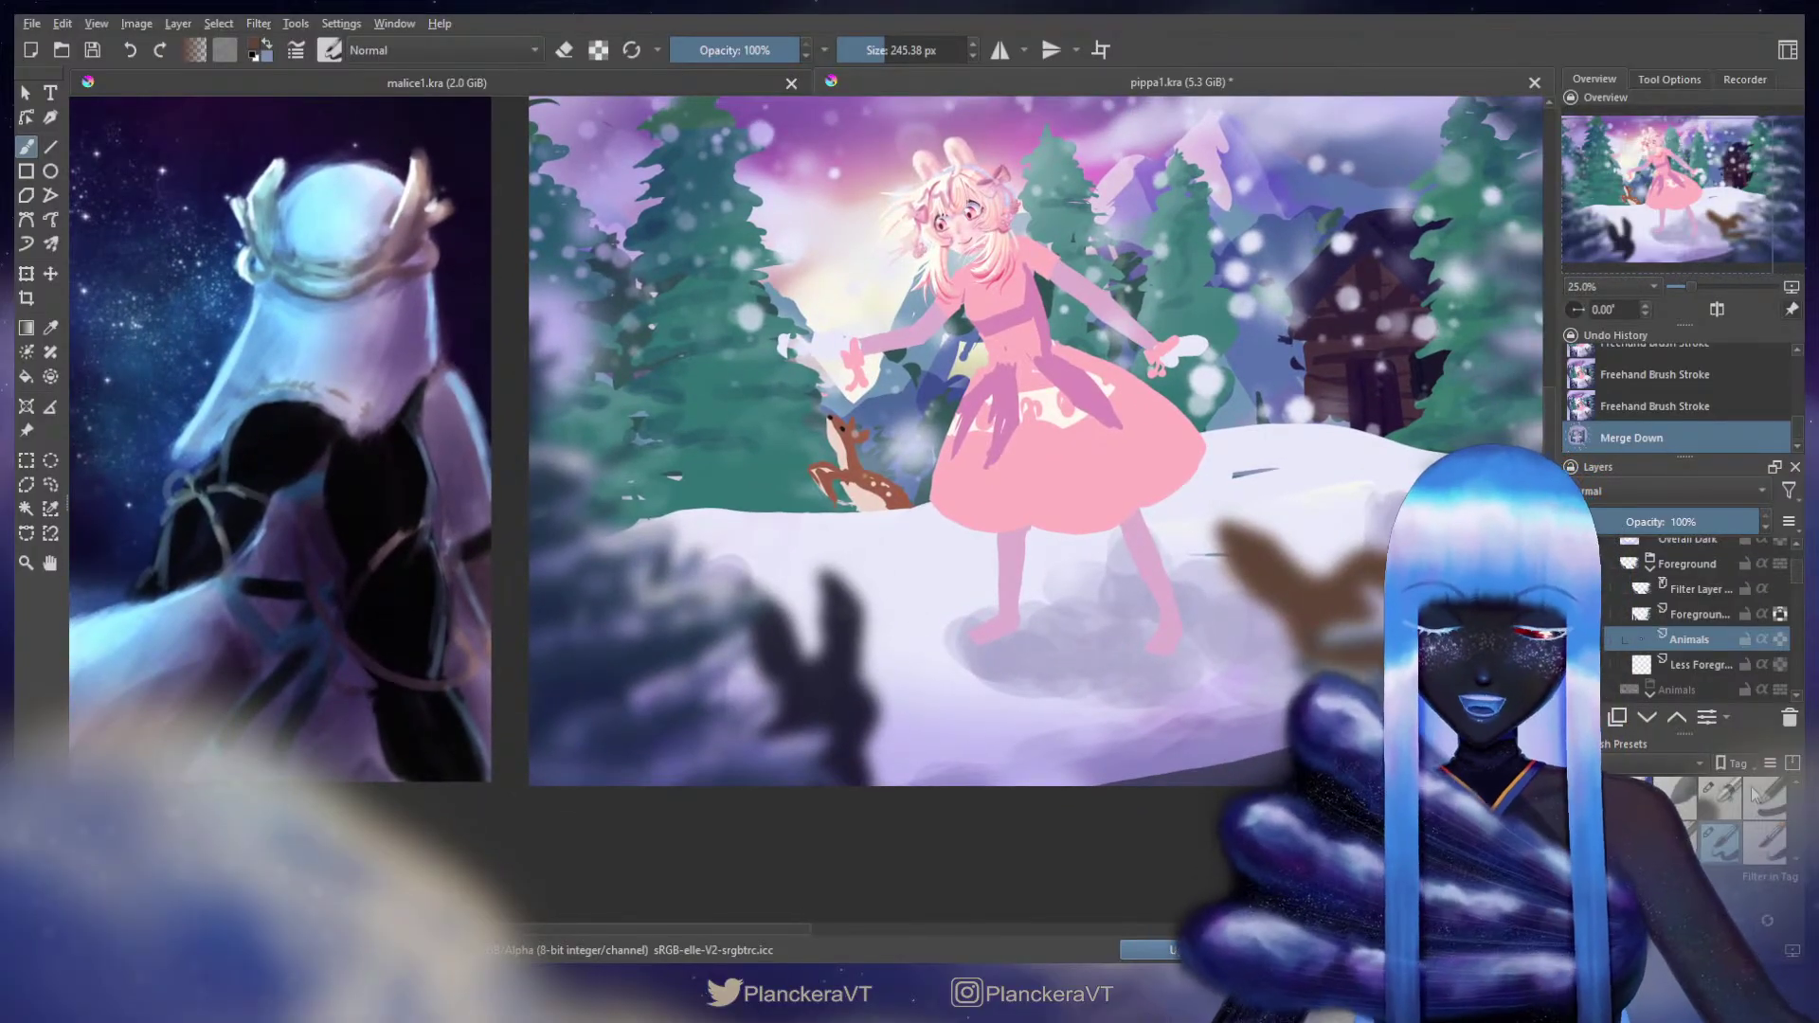
{"action": "left_click", "coordinate": [1719, 798]}
{"action": "scroll", "coordinate": [1799, 592], "scroll_direction": "up", "scroll_amount": 3}
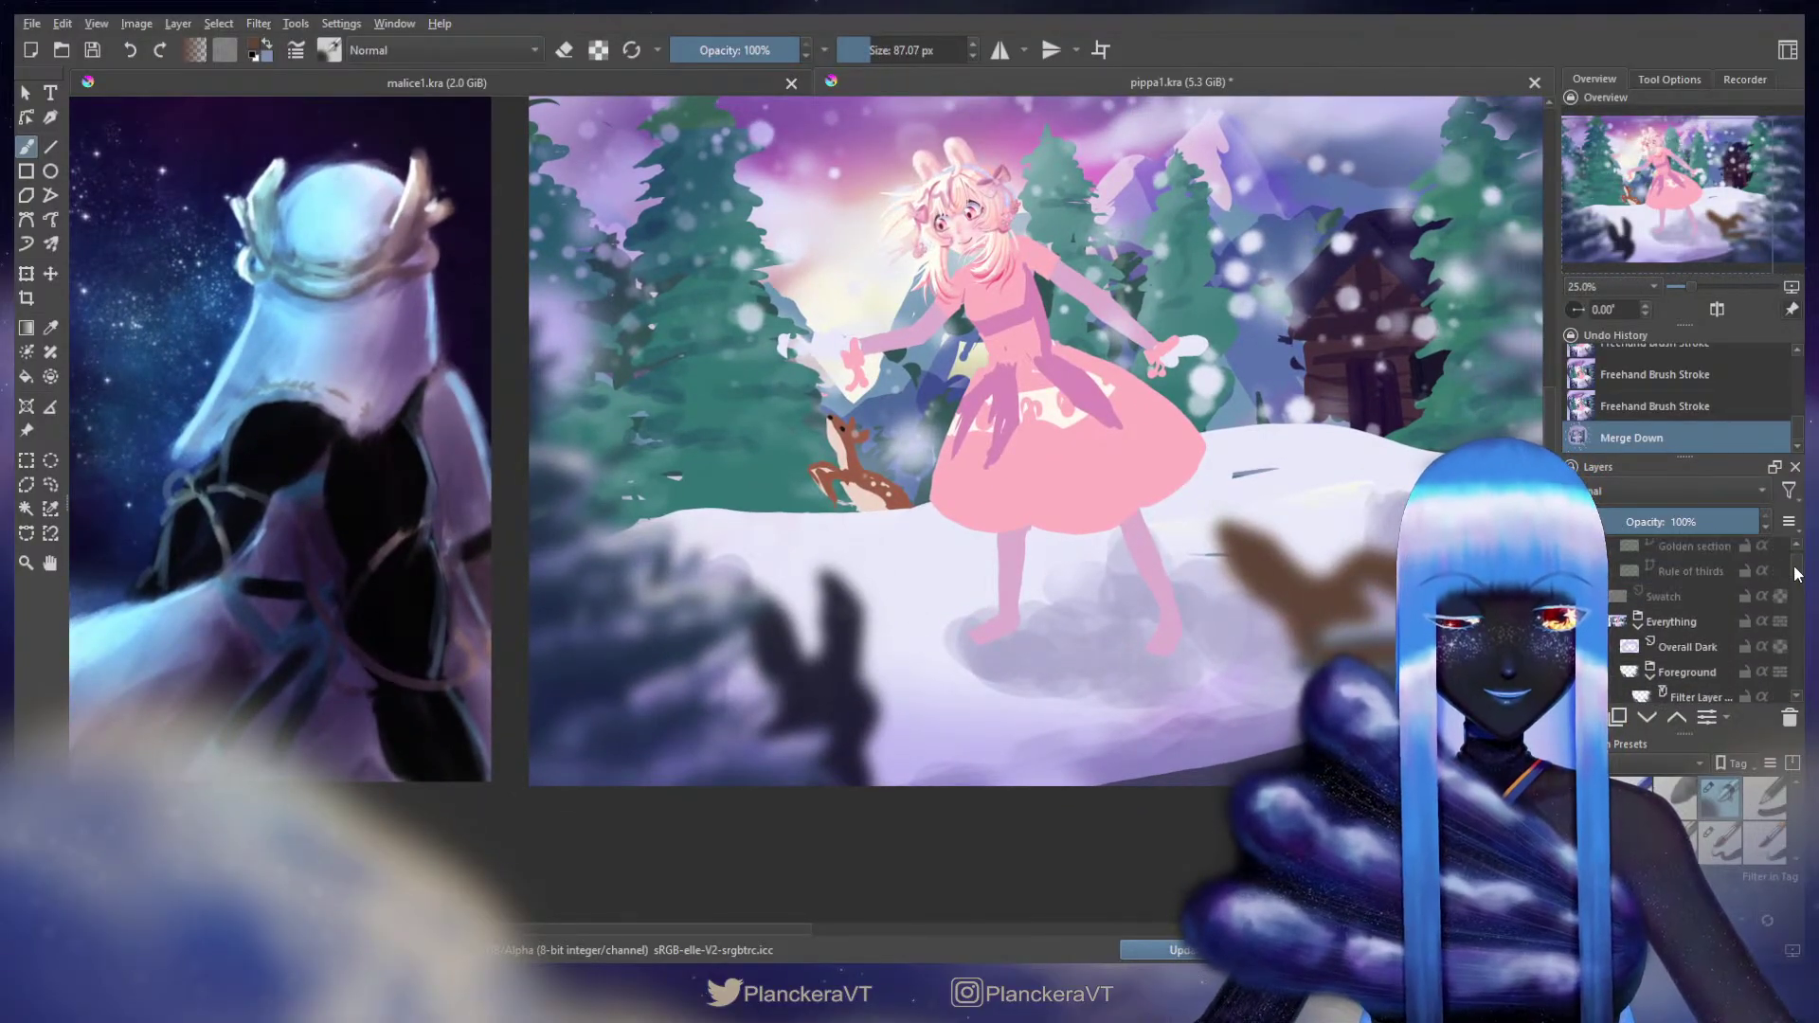
{"action": "left_click", "coordinate": [1580, 632]}
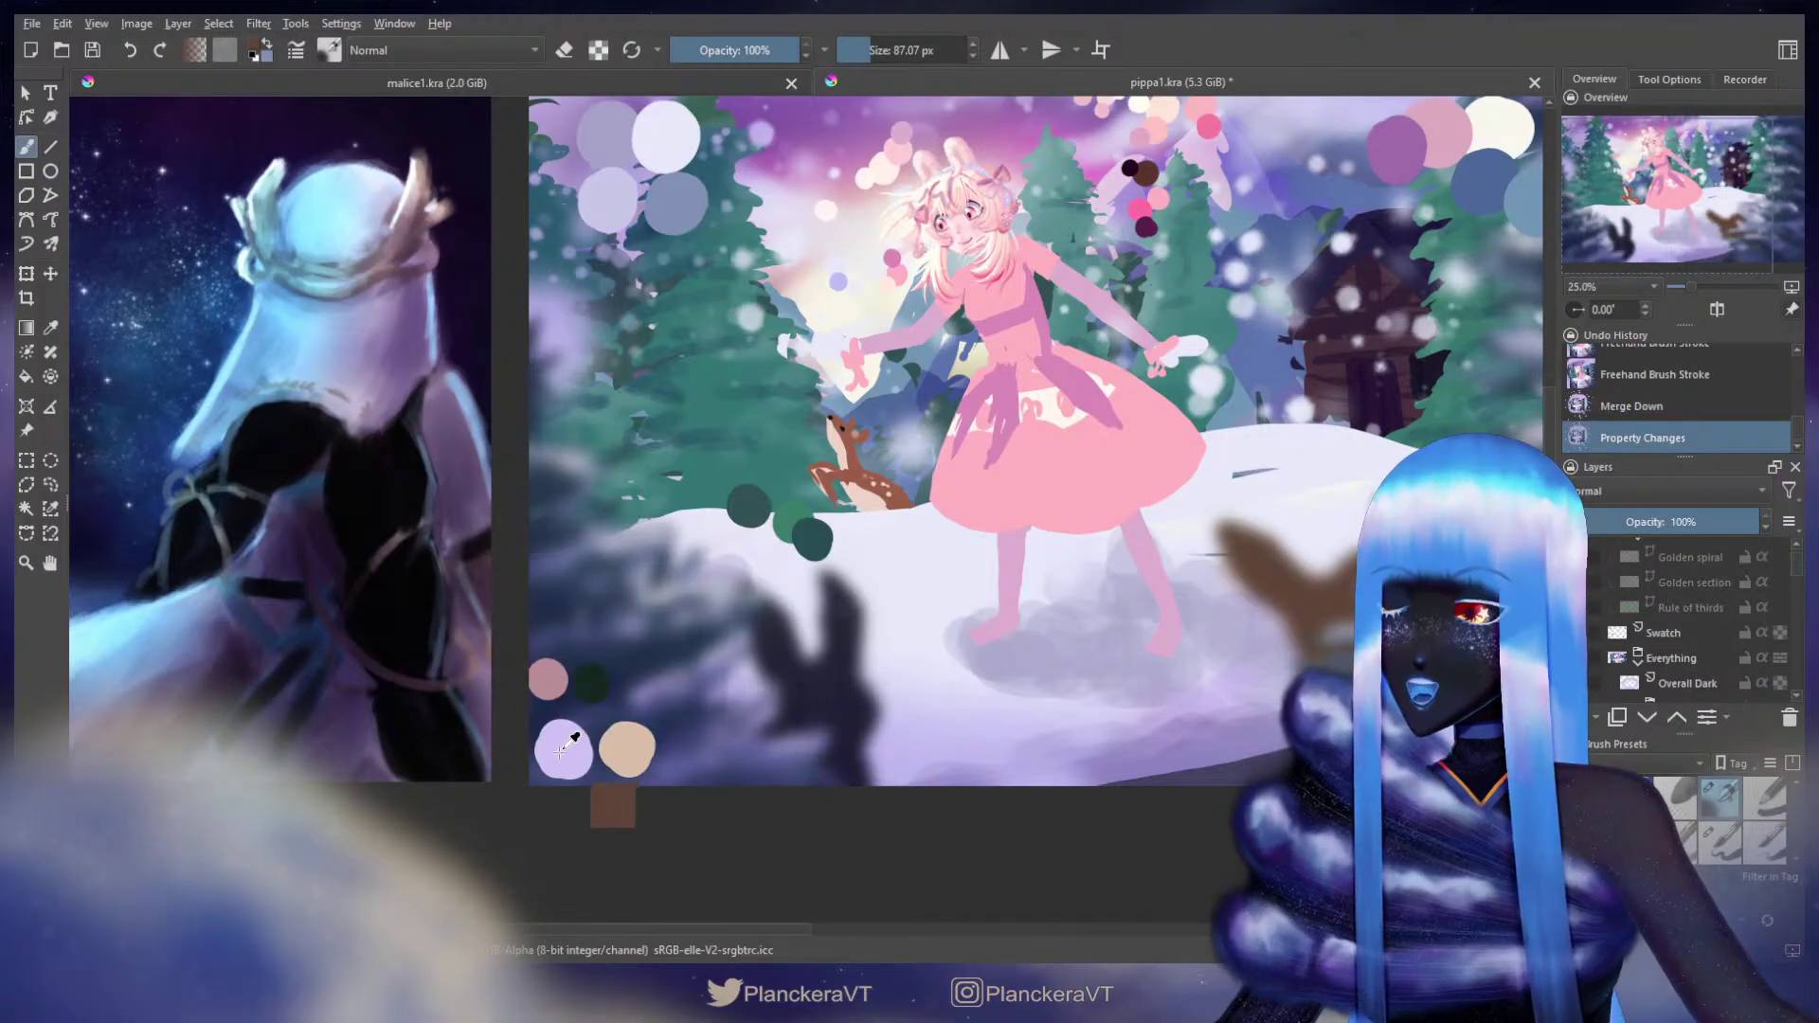
{"action": "left_click", "coordinate": [564, 748], "text": "ctrl"}
Step: Lock the Animals layer's transparency and shade the dark rabbit and brown animal in Multiply mode at about 87 to 171 px
{"action": "left_click", "coordinate": [442, 50]}
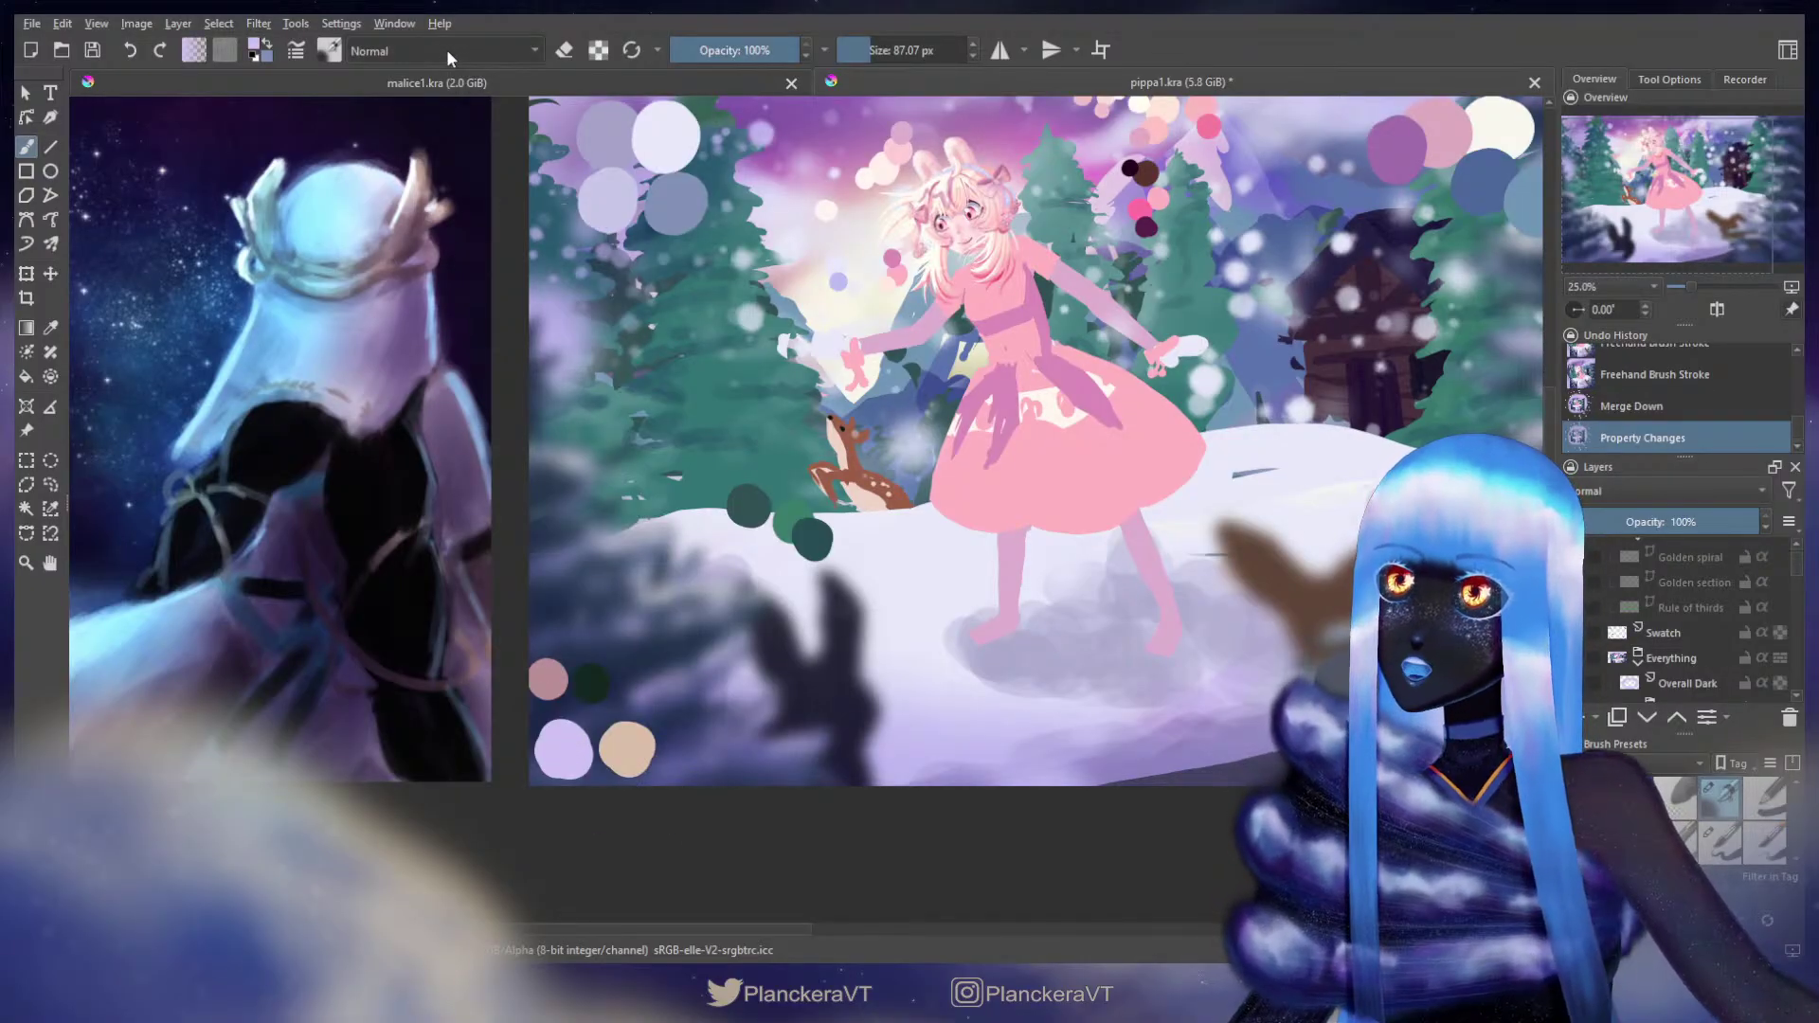
{"action": "left_click", "coordinate": [404, 167]}
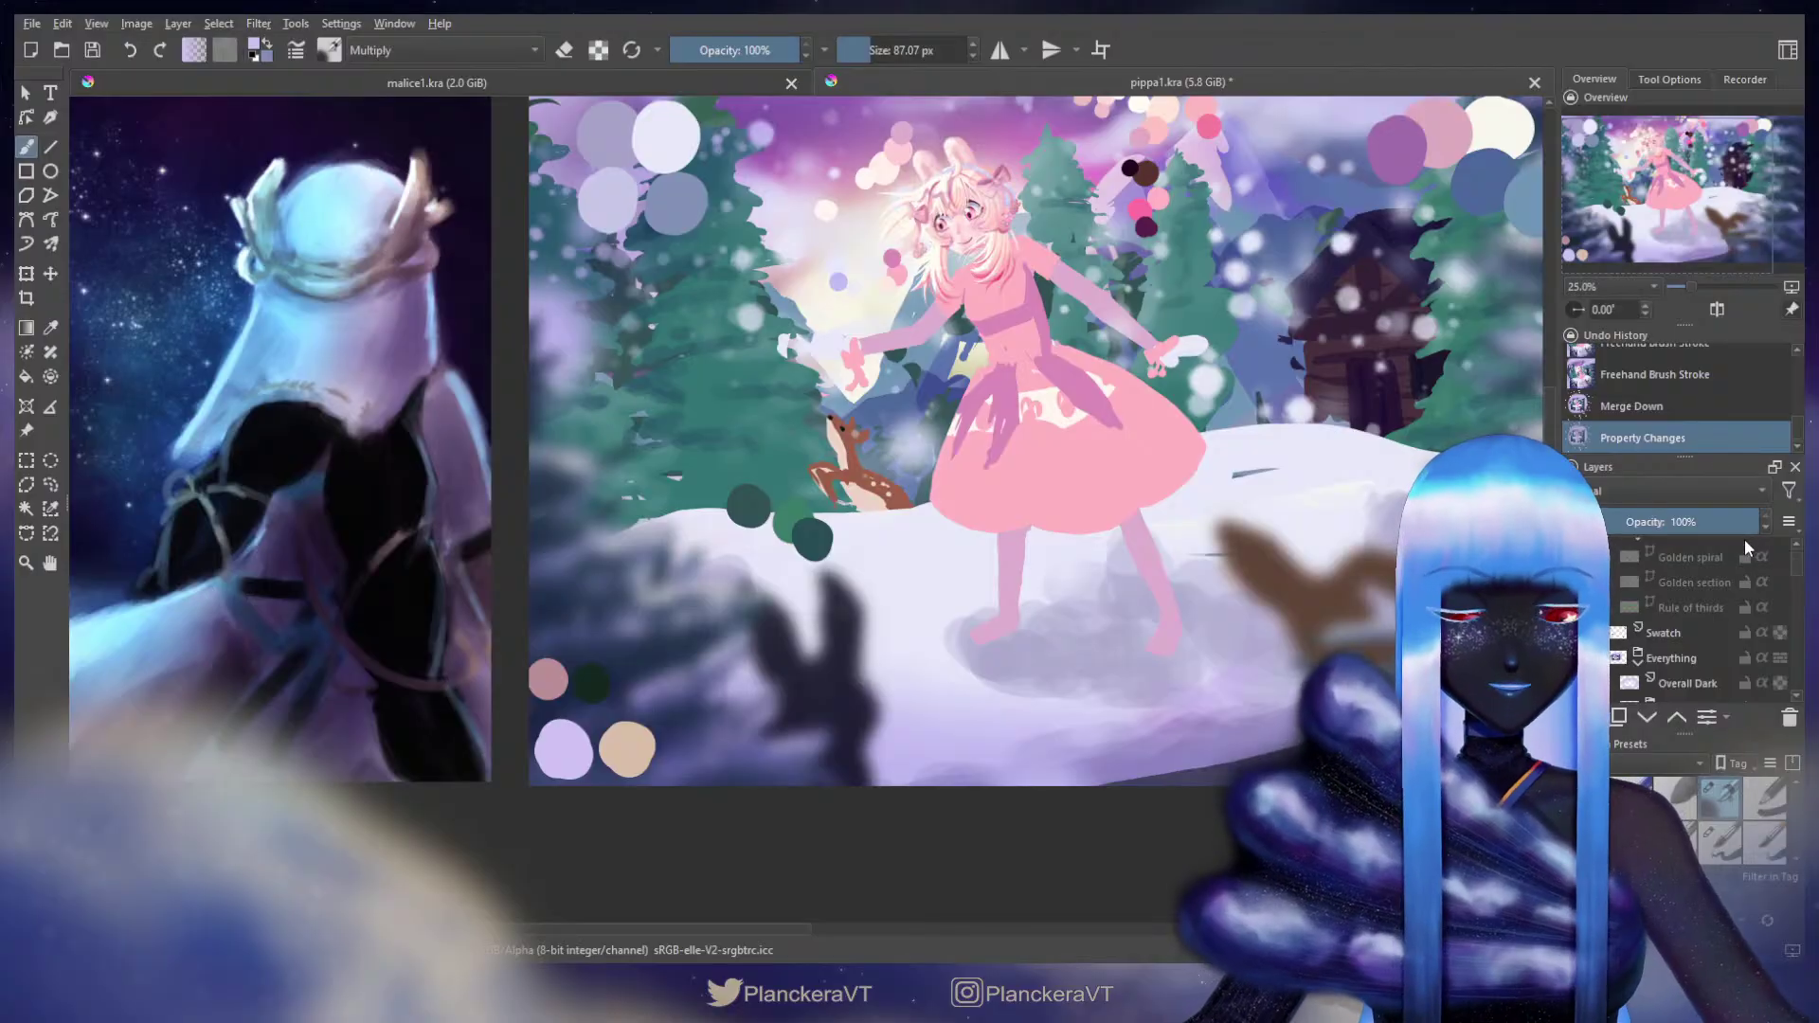
{"action": "scroll", "coordinate": [1798, 587], "scroll_direction": "down", "scroll_amount": 3}
{"action": "left_click", "coordinate": [1782, 580]}
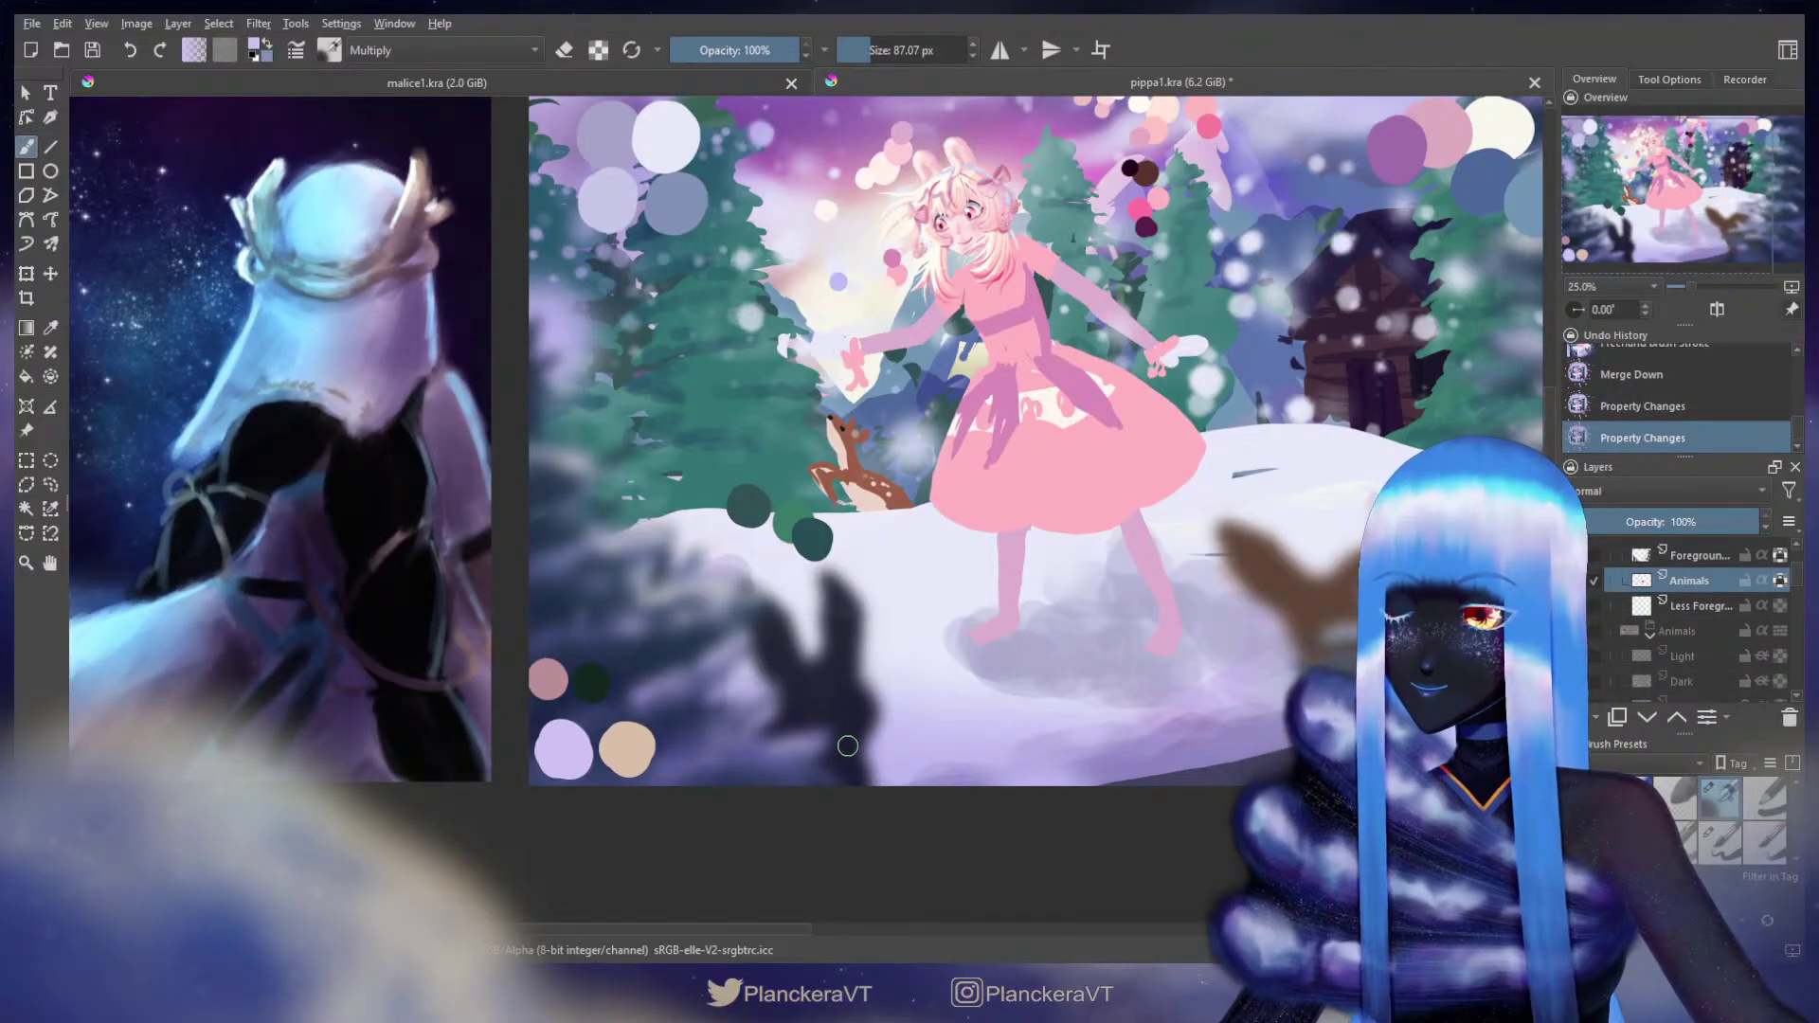
{"action": "mouse_move", "coordinate": [793, 765]}
{"action": "left_mouse_down"}
{"action": "mouse_move", "coordinate": [837, 732]}
{"action": "mouse_move", "coordinate": [842, 776]}
{"action": "mouse_move", "coordinate": [801, 732]}
{"action": "mouse_move", "coordinate": [783, 662]}
{"action": "left_mouse_up"}
{"action": "left_click_drag", "start_coordinate": [1289, 618], "coordinate": [1368, 618], "text": "shift"}
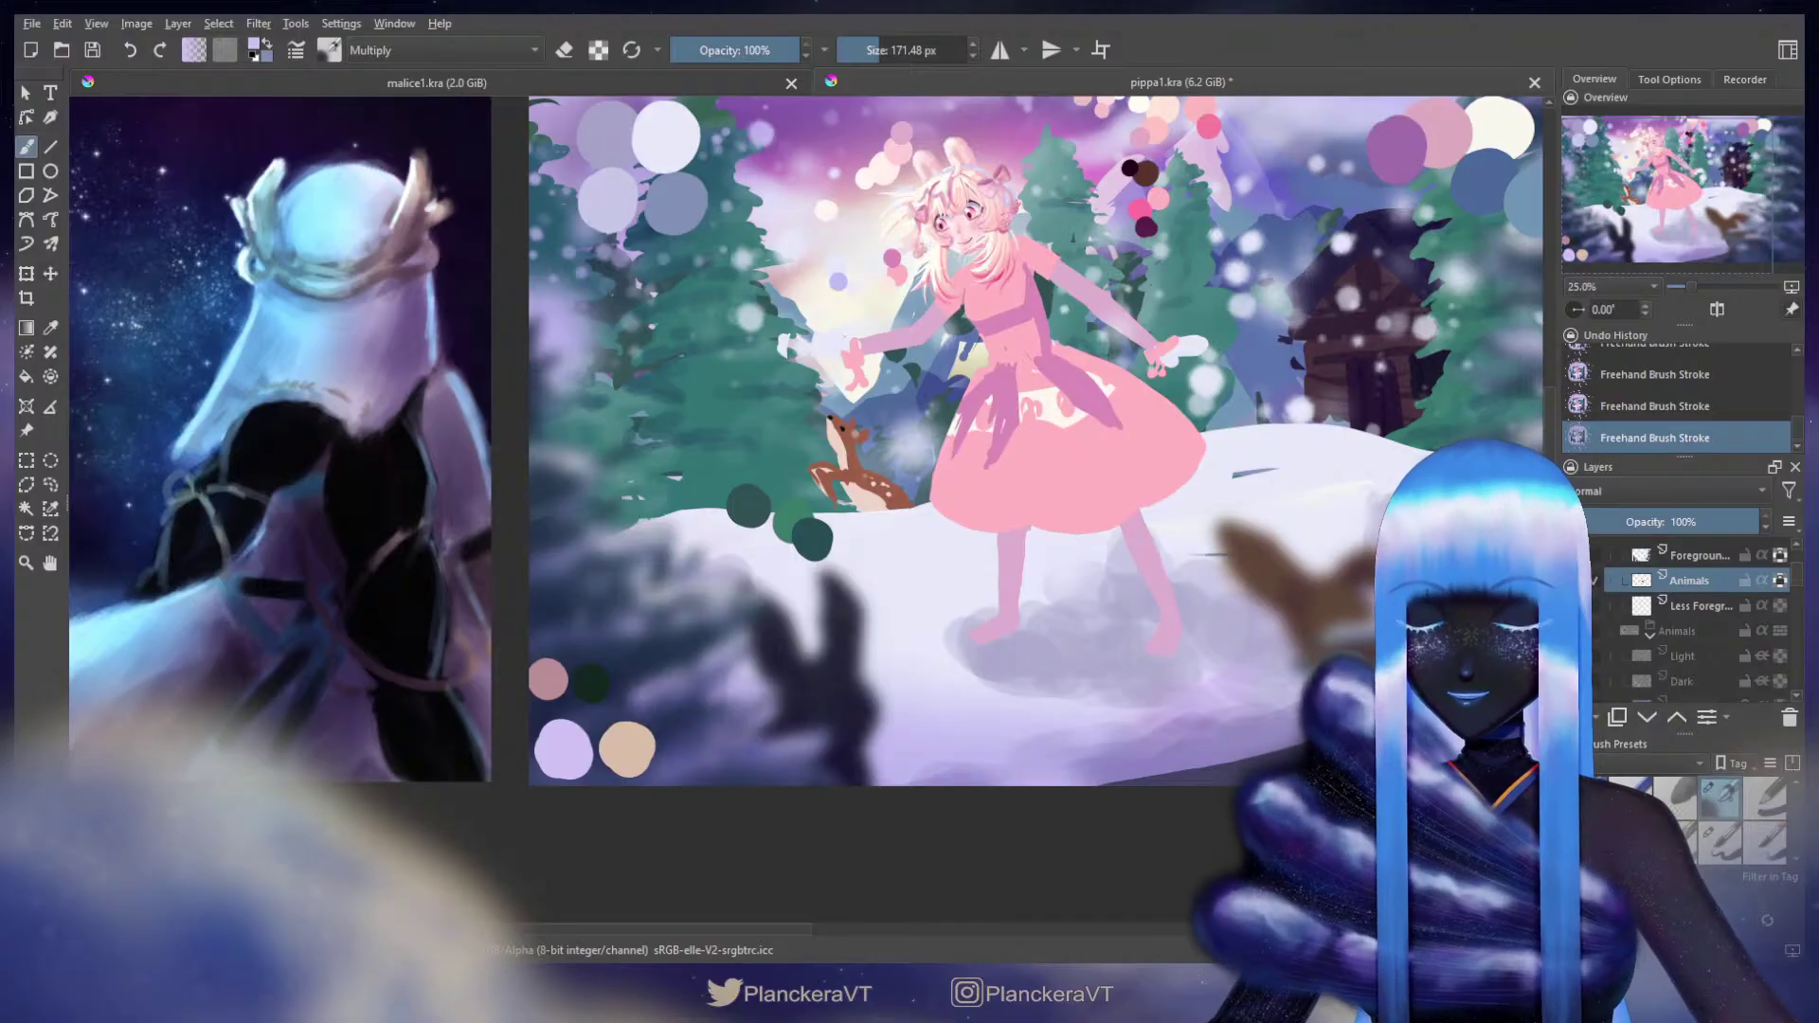
Step: Sample a light lavender and add lighter strokes to the foreground animals in Normal mode at about 139 px
{"action": "left_click", "coordinate": [889, 358], "text": "ctrl"}
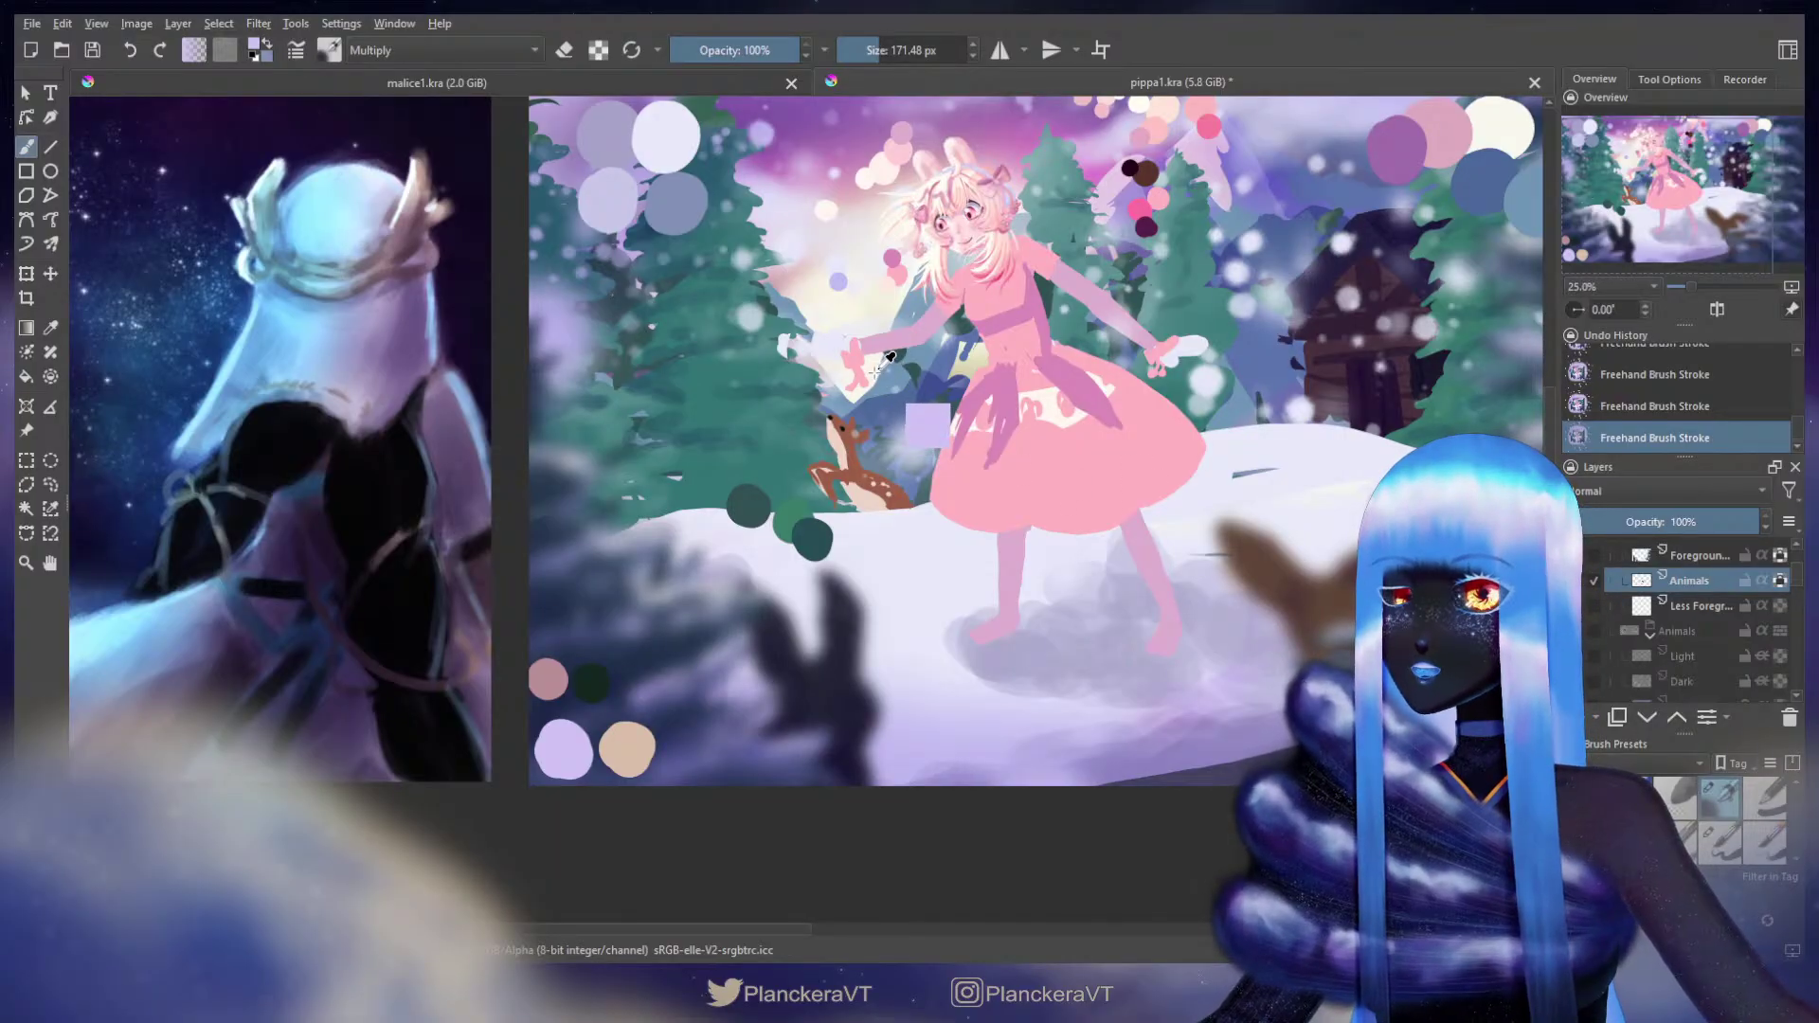
{"action": "left_click", "coordinate": [391, 181]}
{"action": "left_click_drag", "start_coordinate": [854, 590], "coordinate": [847, 589], "text": "shift"}
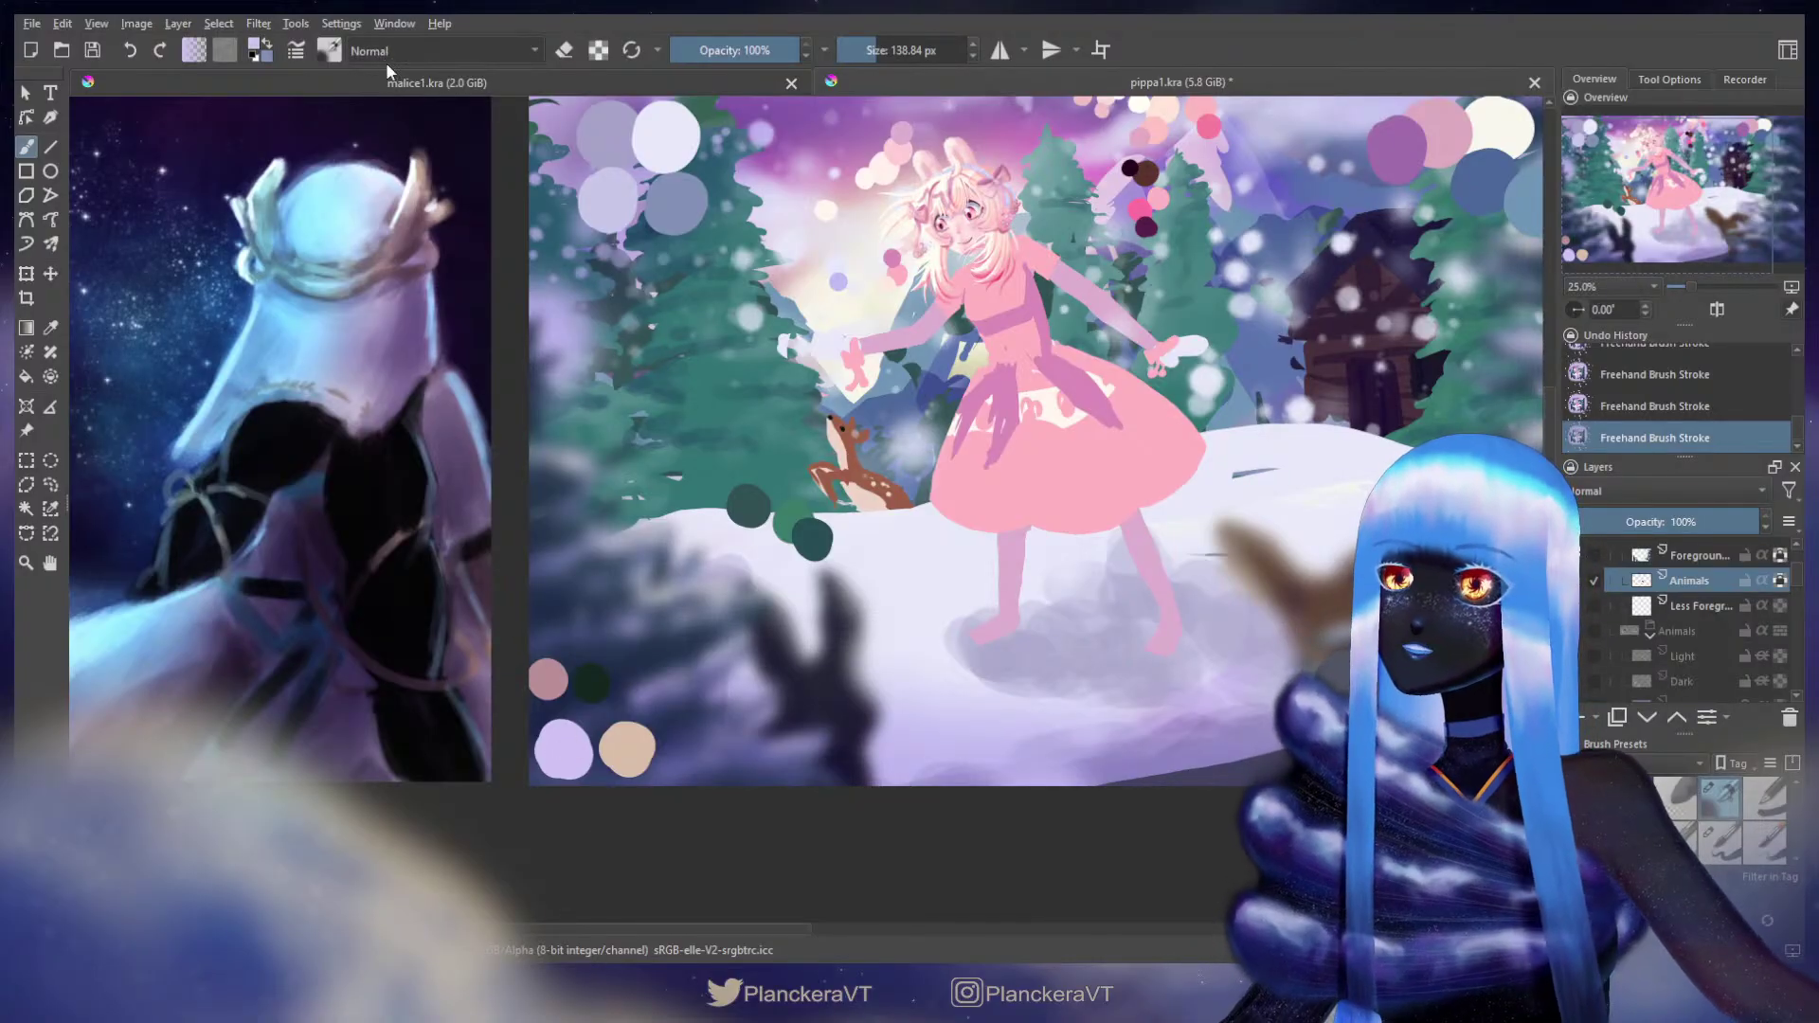
Step: Shade the lower parts of the foreground animals in Multiply mode at about 825 px, and hide the Swatch layer
{"action": "key", "text": "alt+shift+m"}
{"action": "left_click_drag", "start_coordinate": [1316, 606], "coordinate": [1398, 607], "text": "shift"}
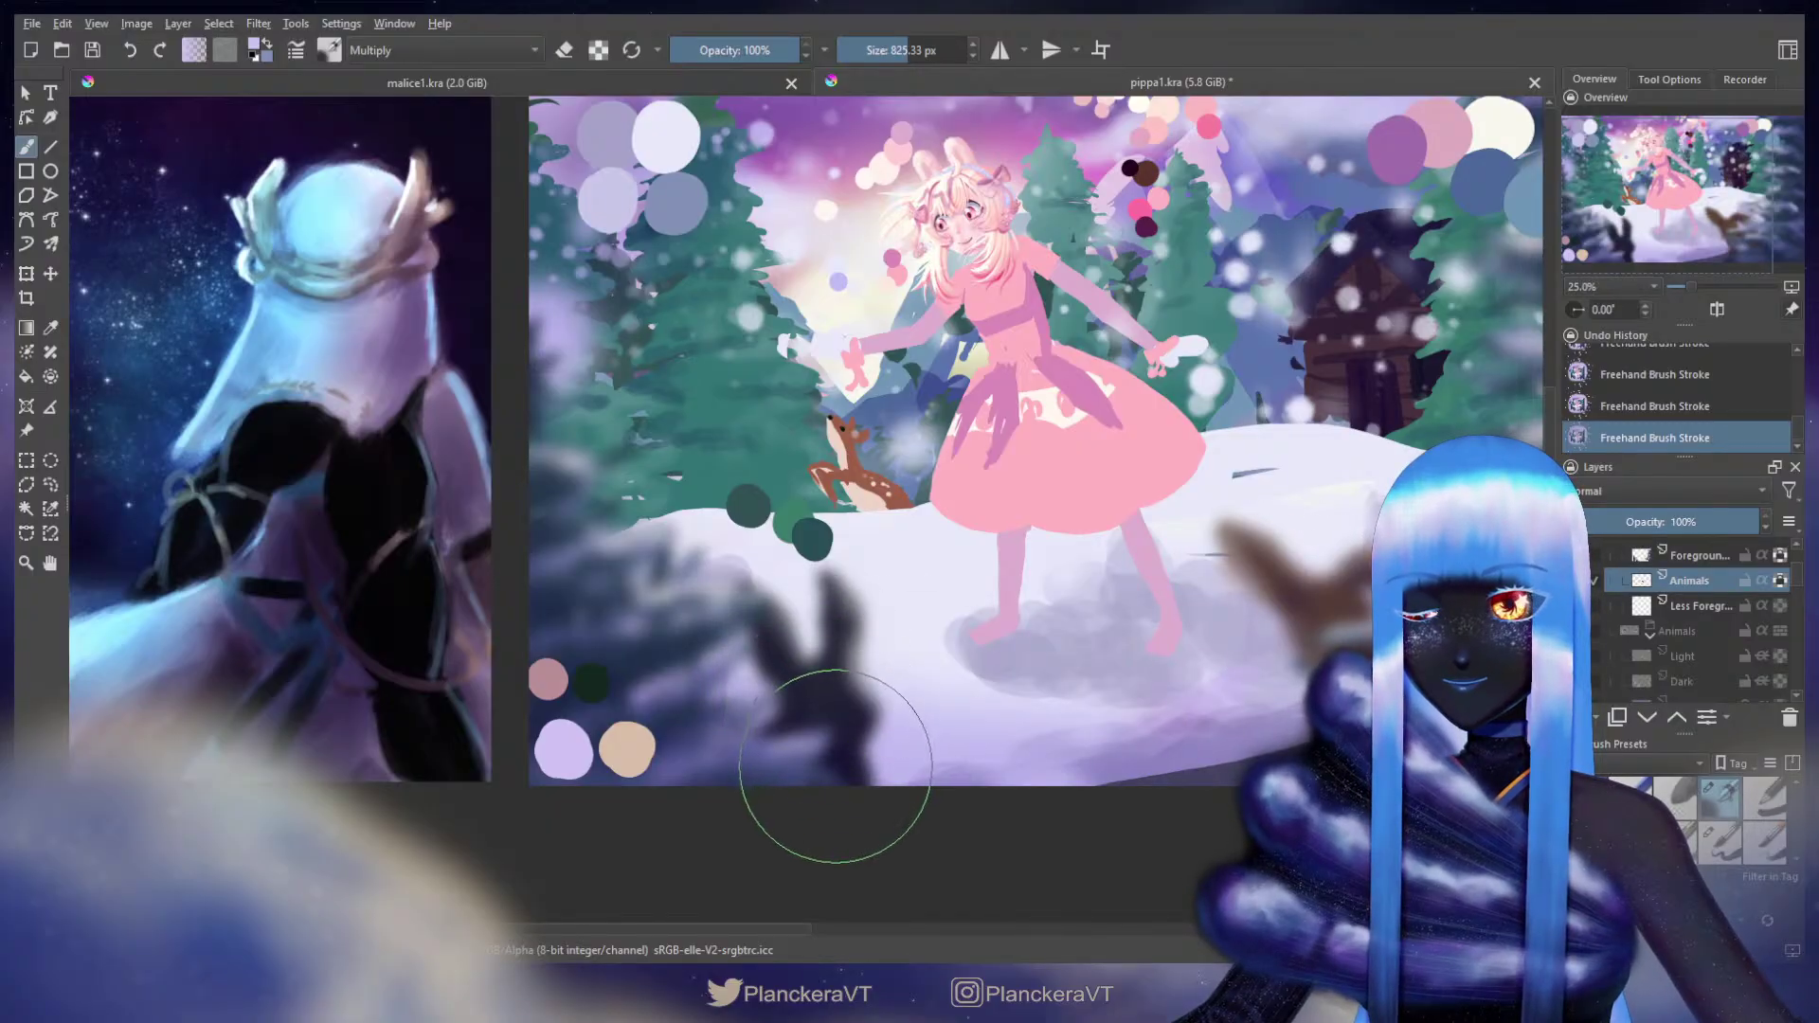
{"action": "left_click_drag", "start_coordinate": [1142, 583], "coordinate": [1064, 631]}
{"action": "scroll", "coordinate": [1785, 612], "scroll_direction": "up", "scroll_amount": 2}
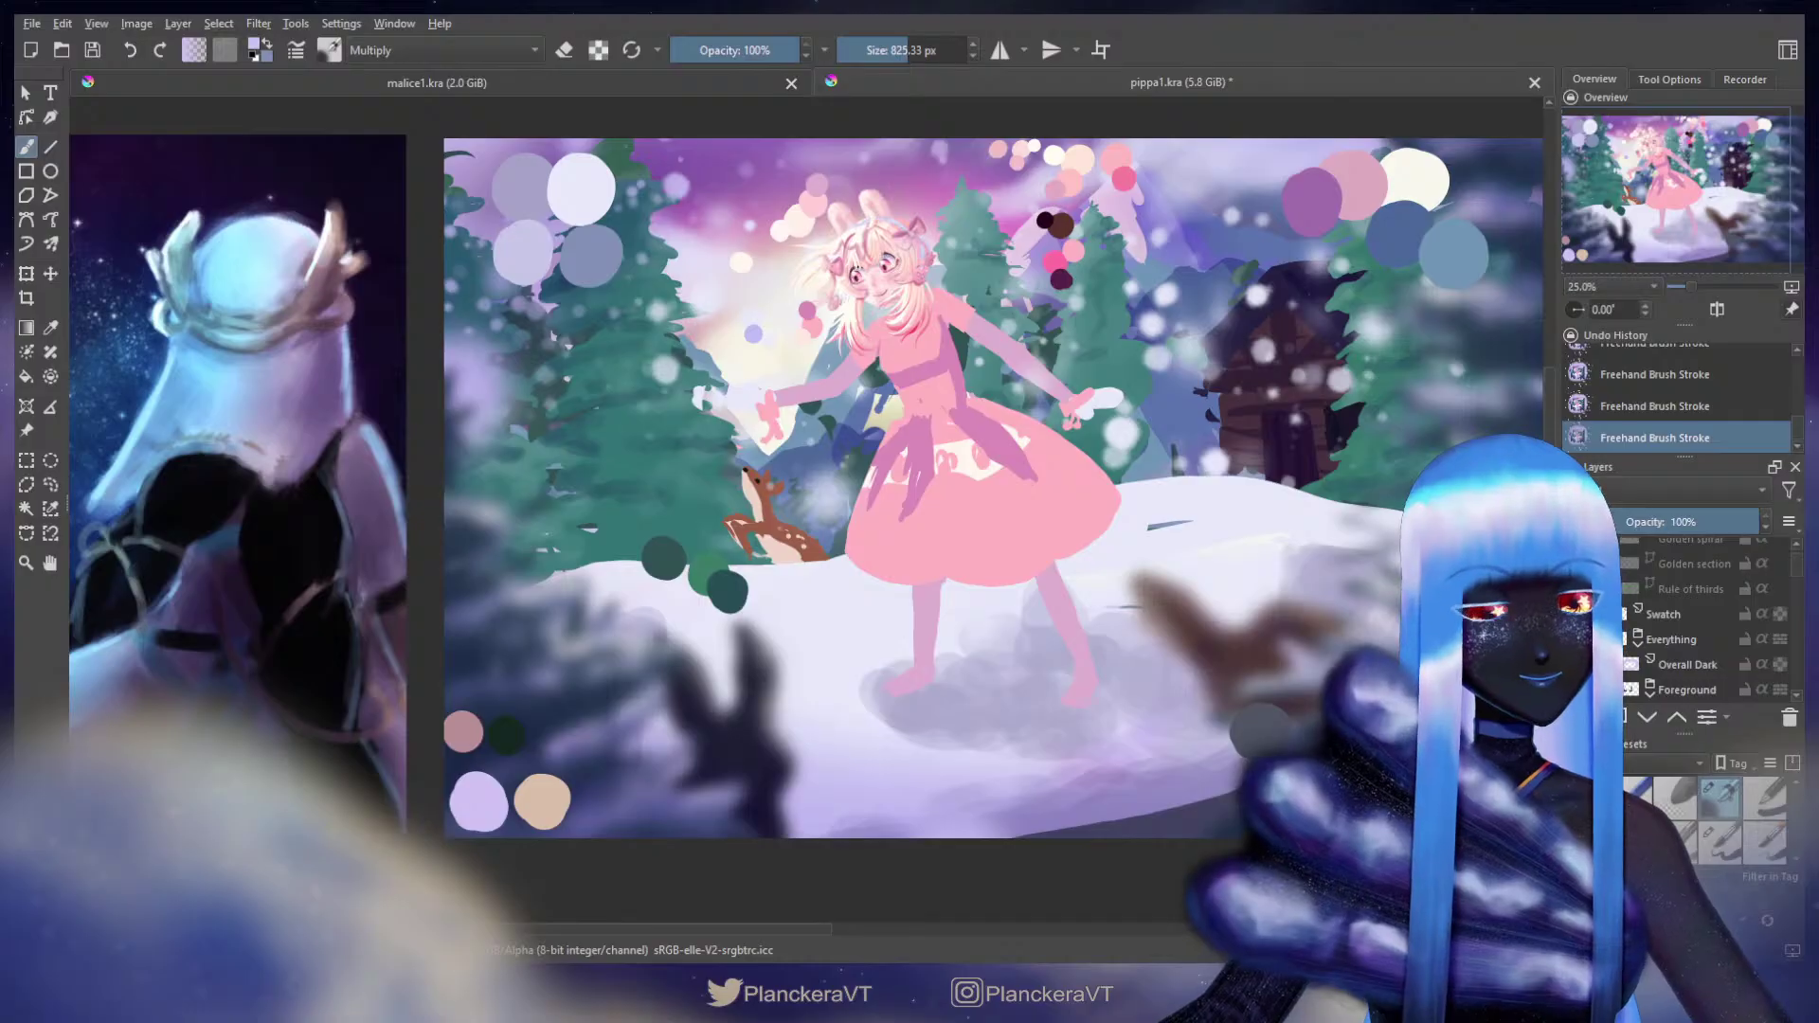
{"action": "left_click", "coordinate": [1597, 614]}
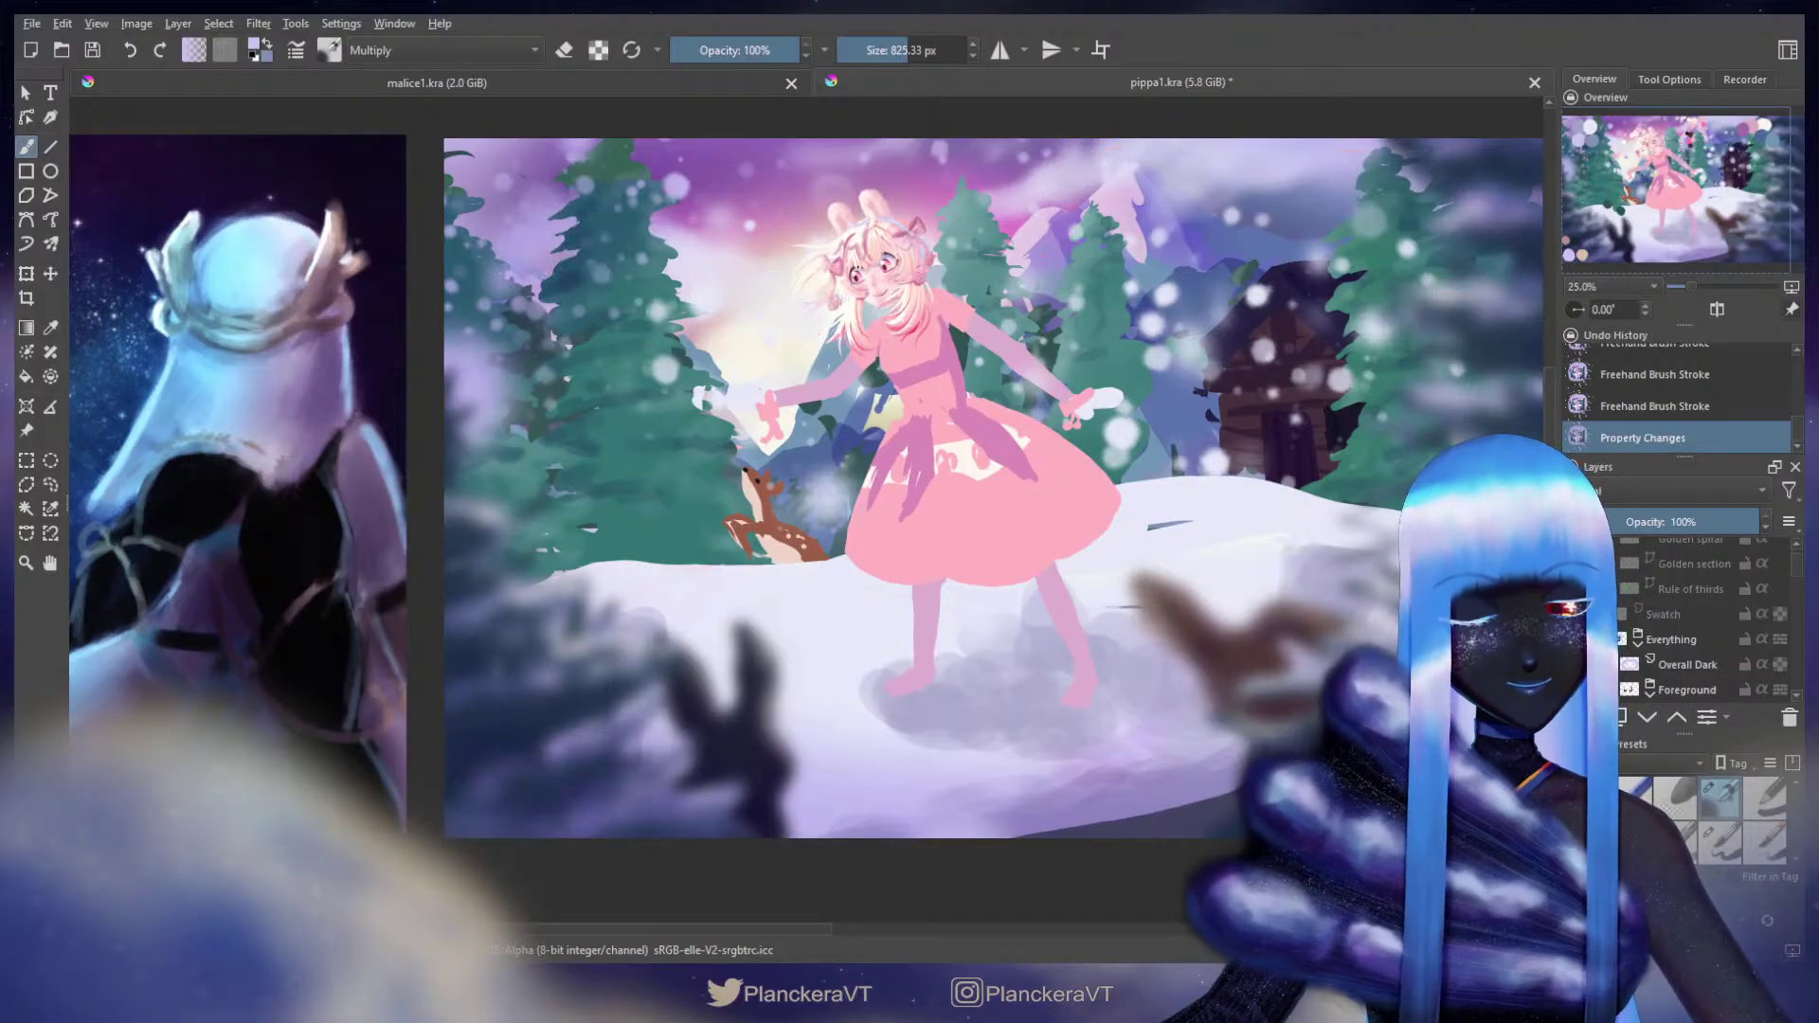
Step: Show the Animals group with the deer and other companions to check the whole composition
{"action": "scroll", "coordinate": [1160, 543], "scroll_direction": "down", "scroll_amount": 1}
{"action": "scroll", "coordinate": [1161, 543], "scroll_direction": "down", "scroll_amount": 1}
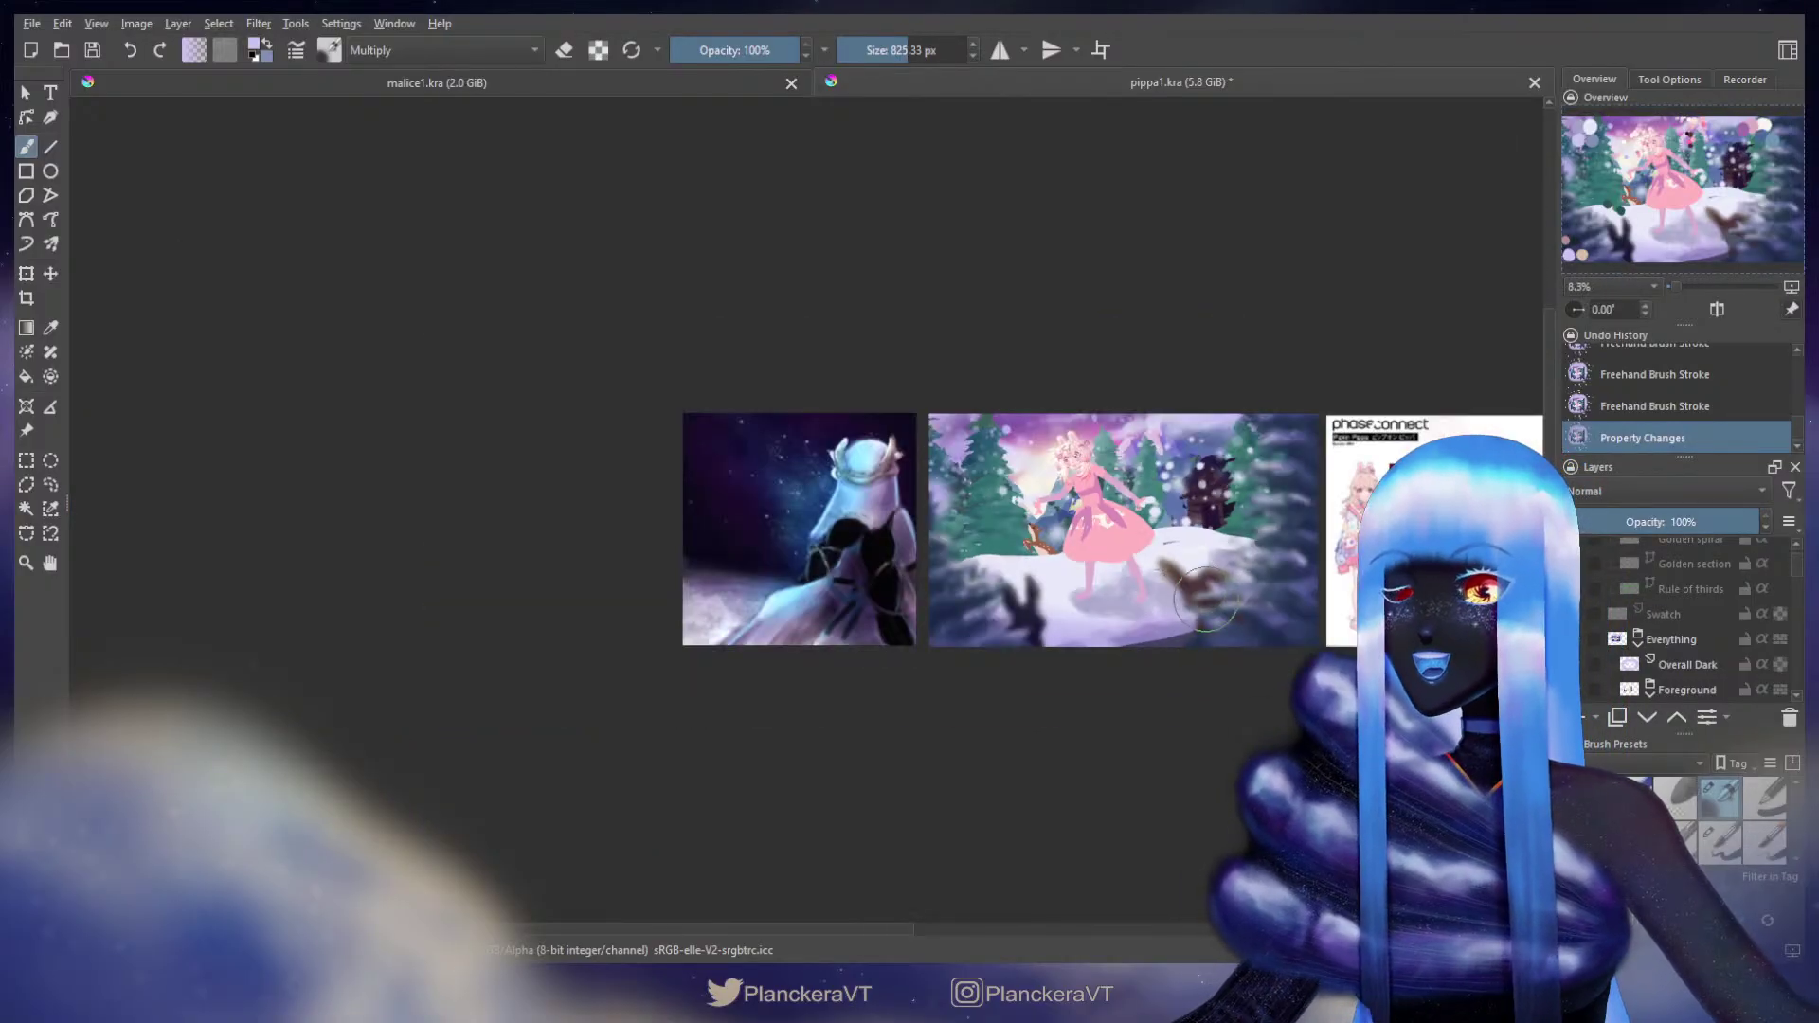
{"action": "scroll", "coordinate": [1250, 748], "scroll_direction": "down", "scroll_amount": 1}
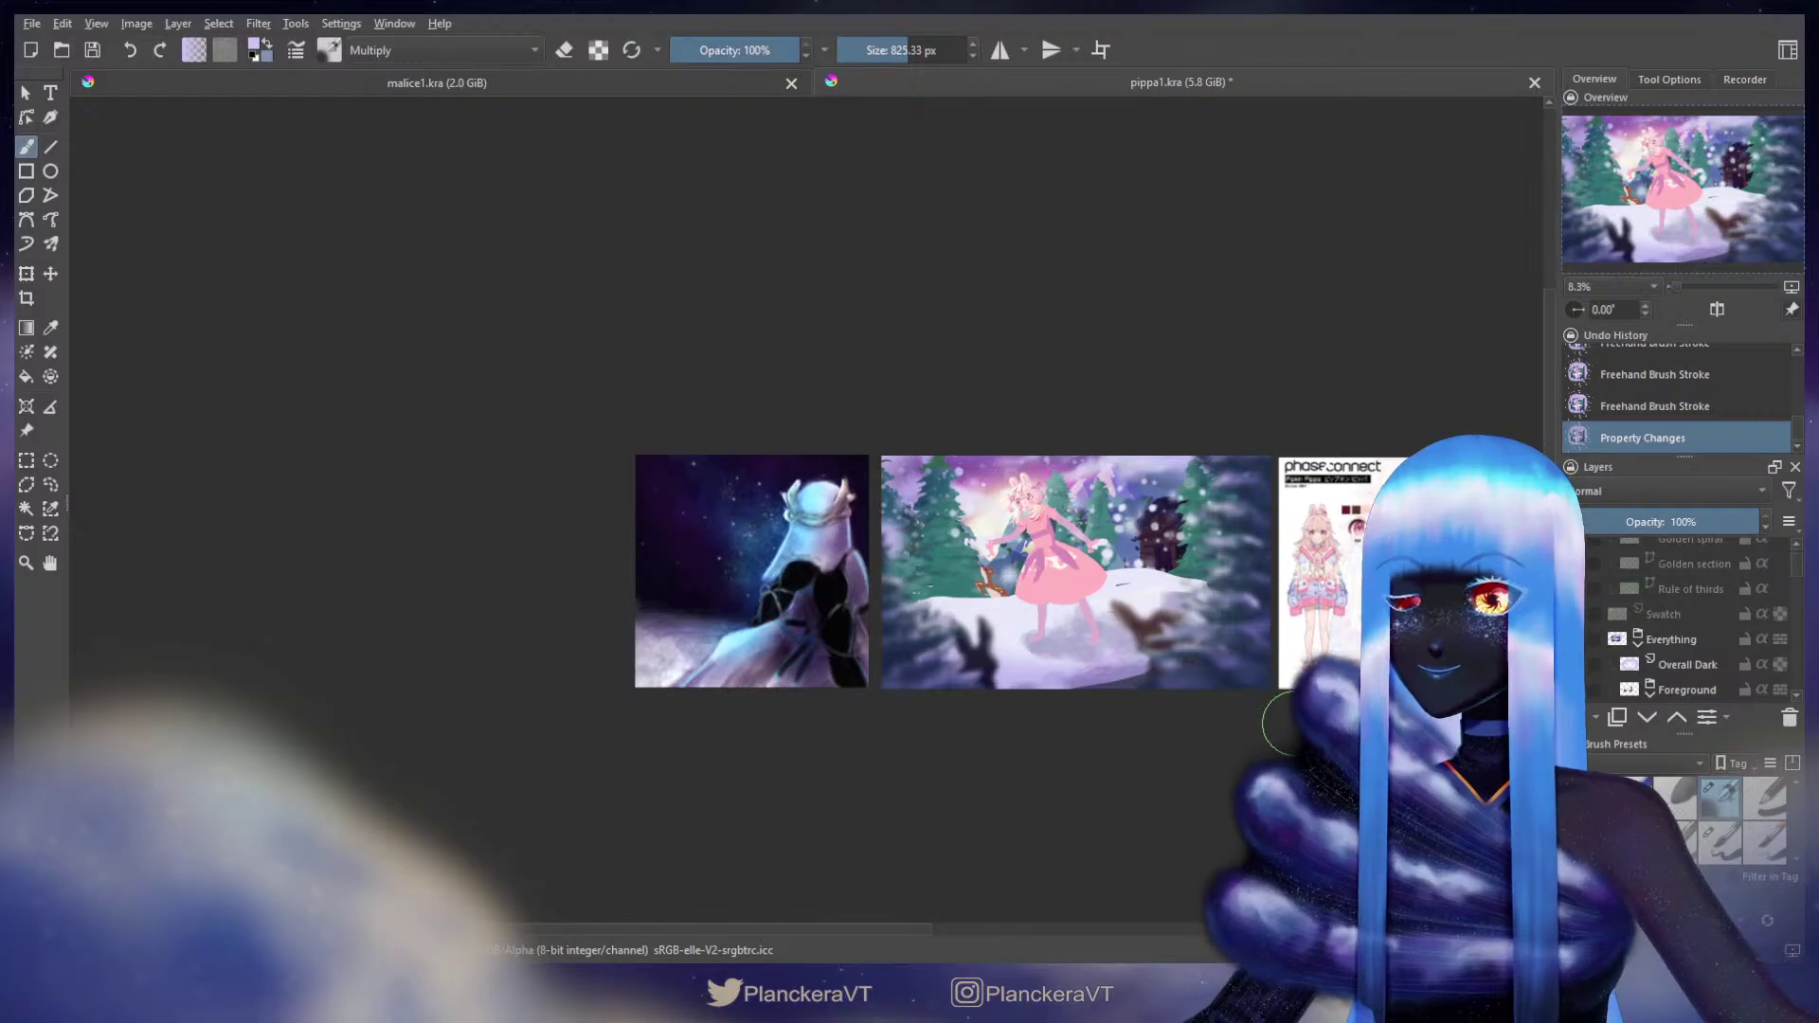
{"action": "scroll", "coordinate": [1677, 626], "scroll_direction": "down", "scroll_amount": 5}
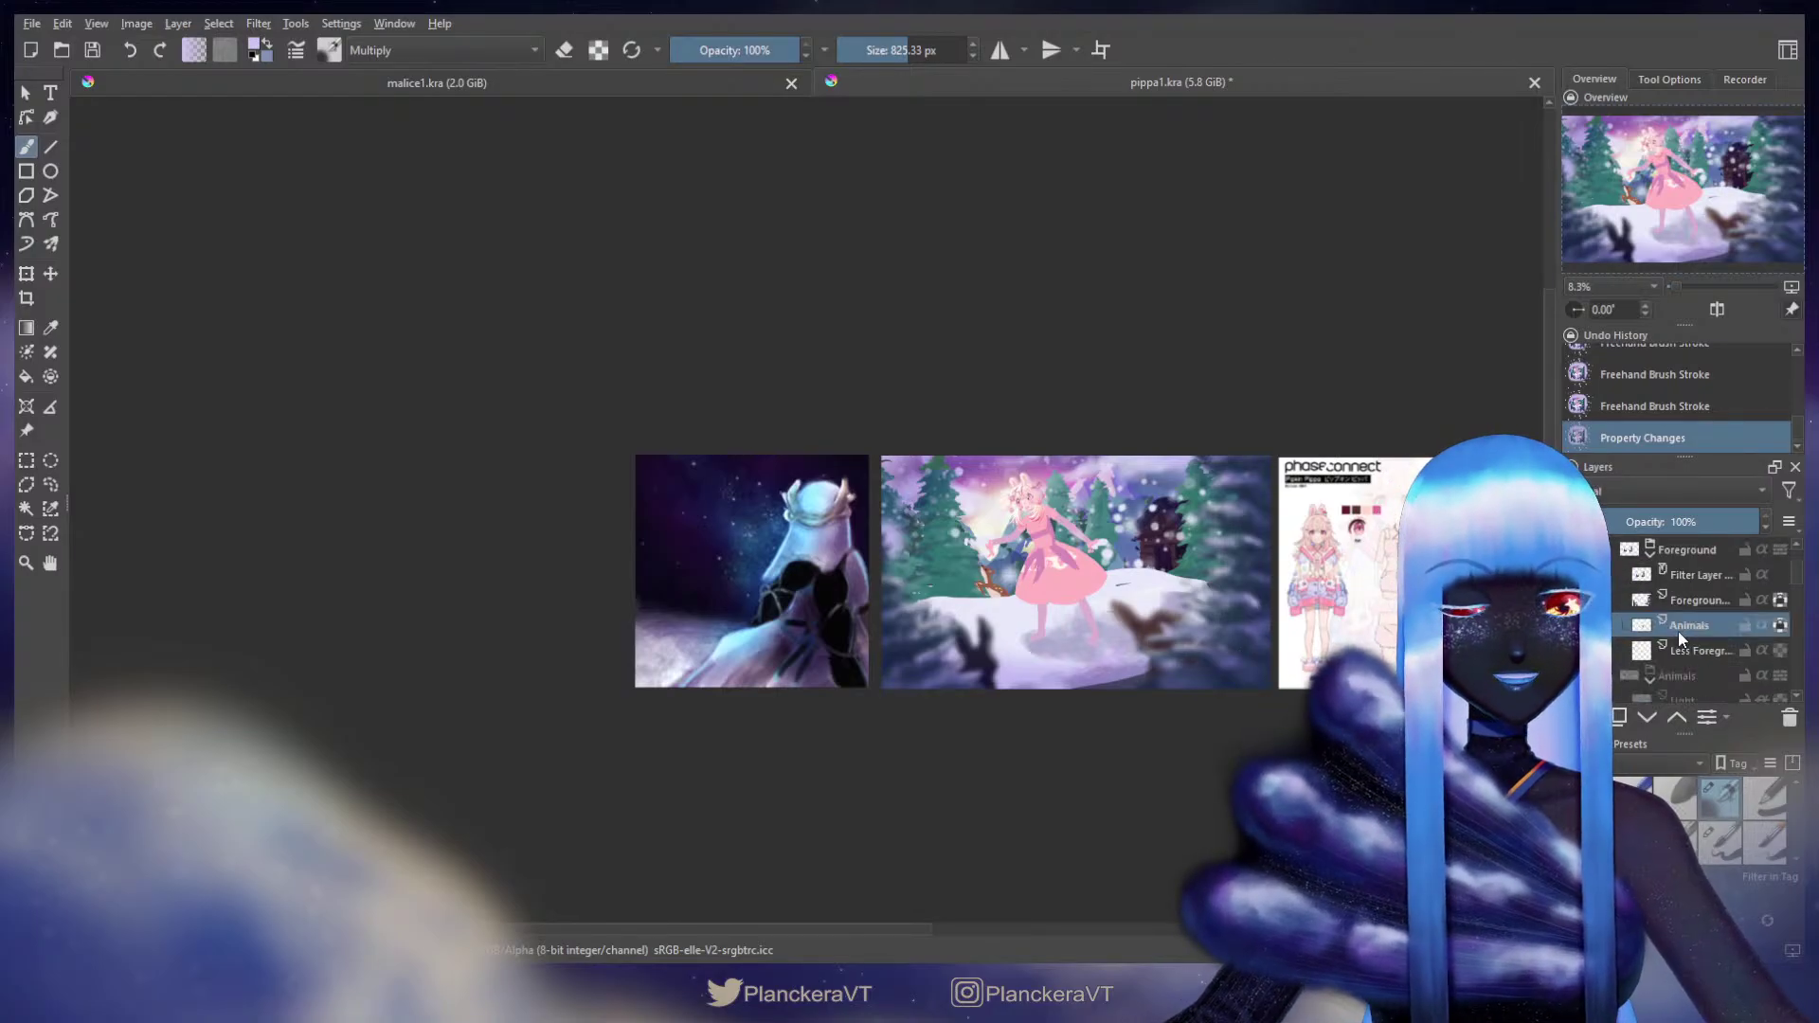
{"action": "left_click", "coordinate": [1574, 605]}
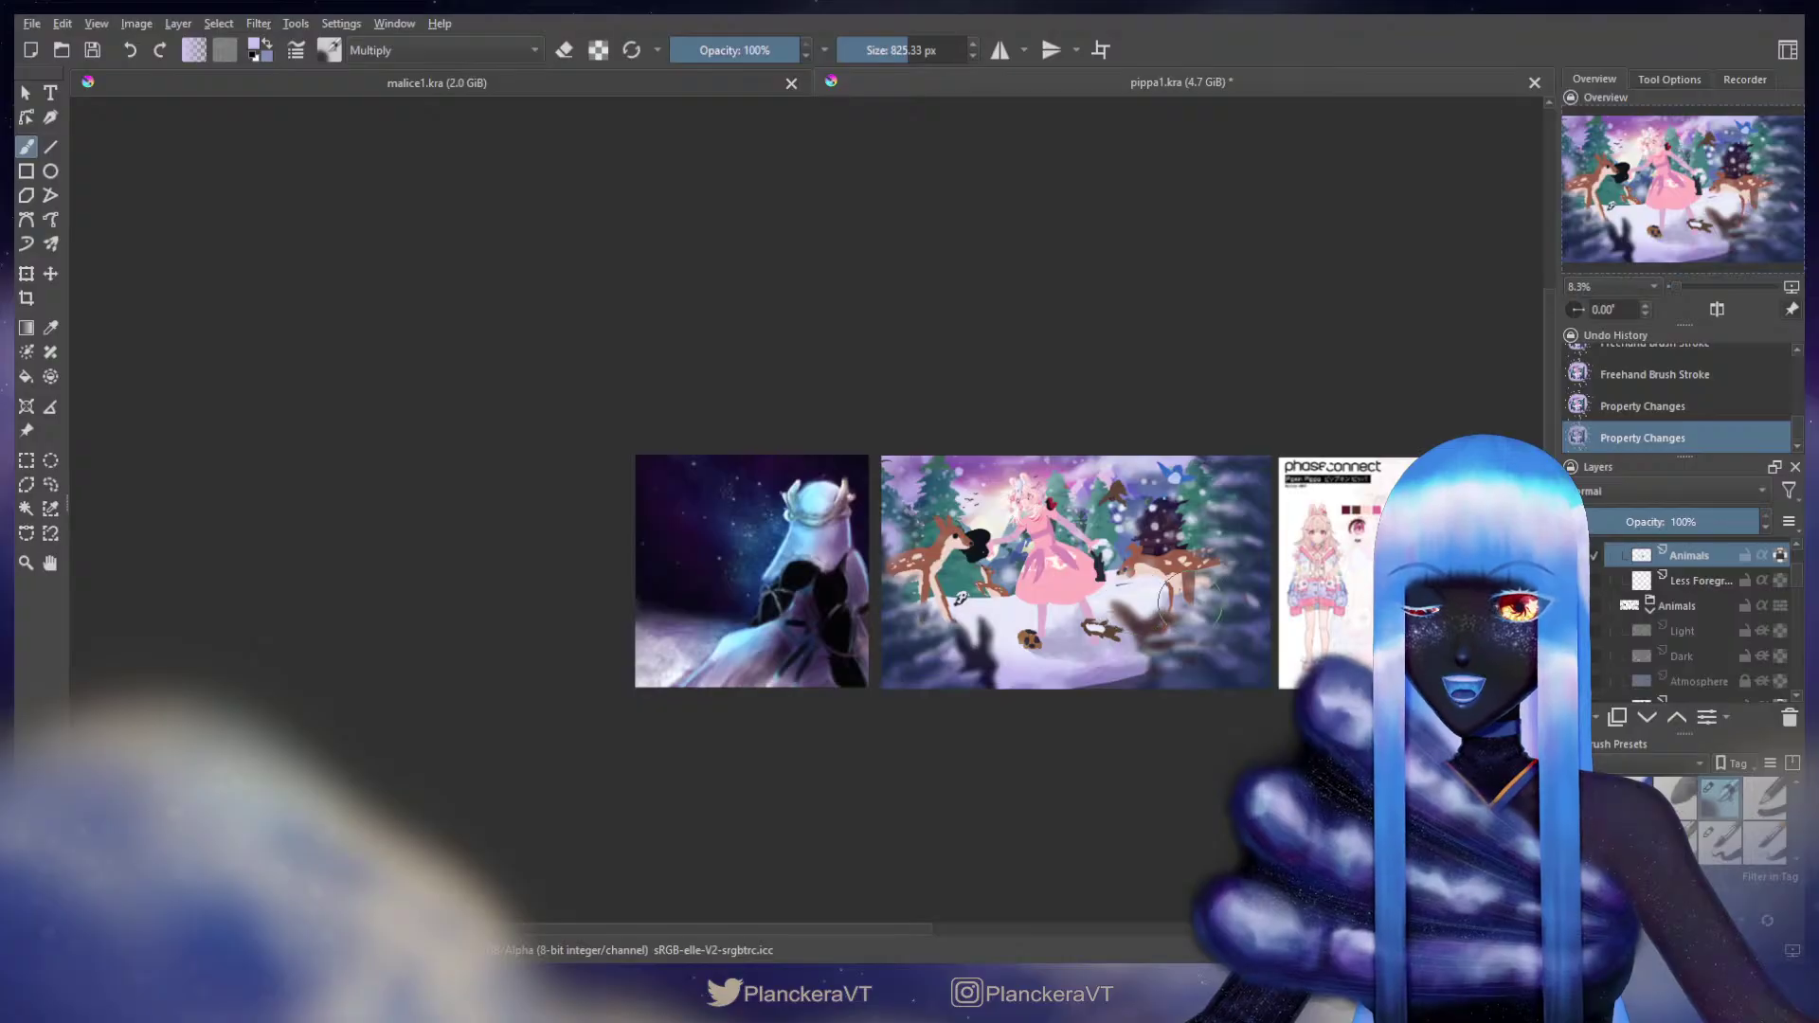
{"action": "scroll", "coordinate": [1743, 615], "scroll_direction": "up", "scroll_amount": 2}
{"action": "scroll", "coordinate": [1380, 645], "scroll_direction": "up", "scroll_amount": 2}
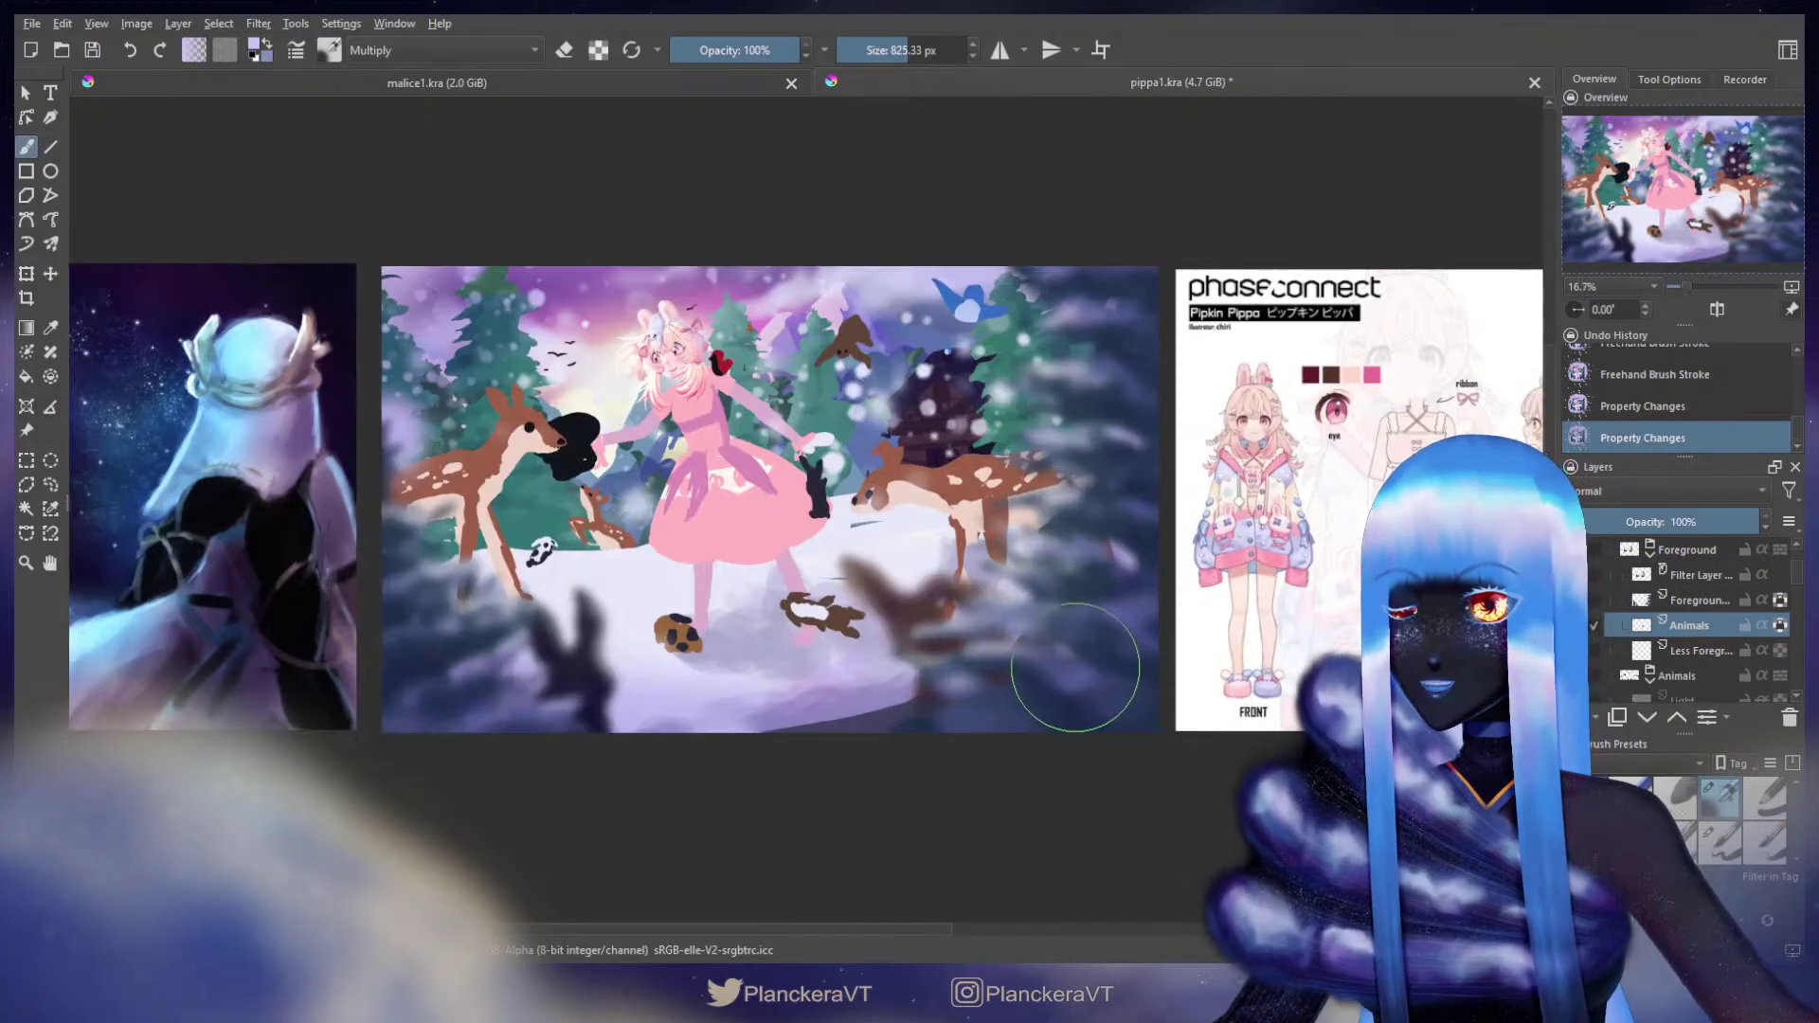
Step: Select the blurred brown animal freehand and move it down toward the picture's lower edge, below the deer's legs
{"action": "left_click", "coordinate": [50, 484]}
{"action": "mouse_move", "coordinate": [863, 552]}
{"action": "left_mouse_down"}
{"action": "mouse_move", "coordinate": [802, 551]}
{"action": "mouse_move", "coordinate": [793, 721]}
{"action": "mouse_move", "coordinate": [916, 825]}
{"action": "mouse_move", "coordinate": [1094, 678]}
{"action": "mouse_move", "coordinate": [1021, 573]}
{"action": "mouse_move", "coordinate": [975, 549]}
{"action": "left_mouse_up"}
{"action": "key", "text": "t"}
{"action": "left_click_drag", "start_coordinate": [949, 663], "coordinate": [950, 702]}
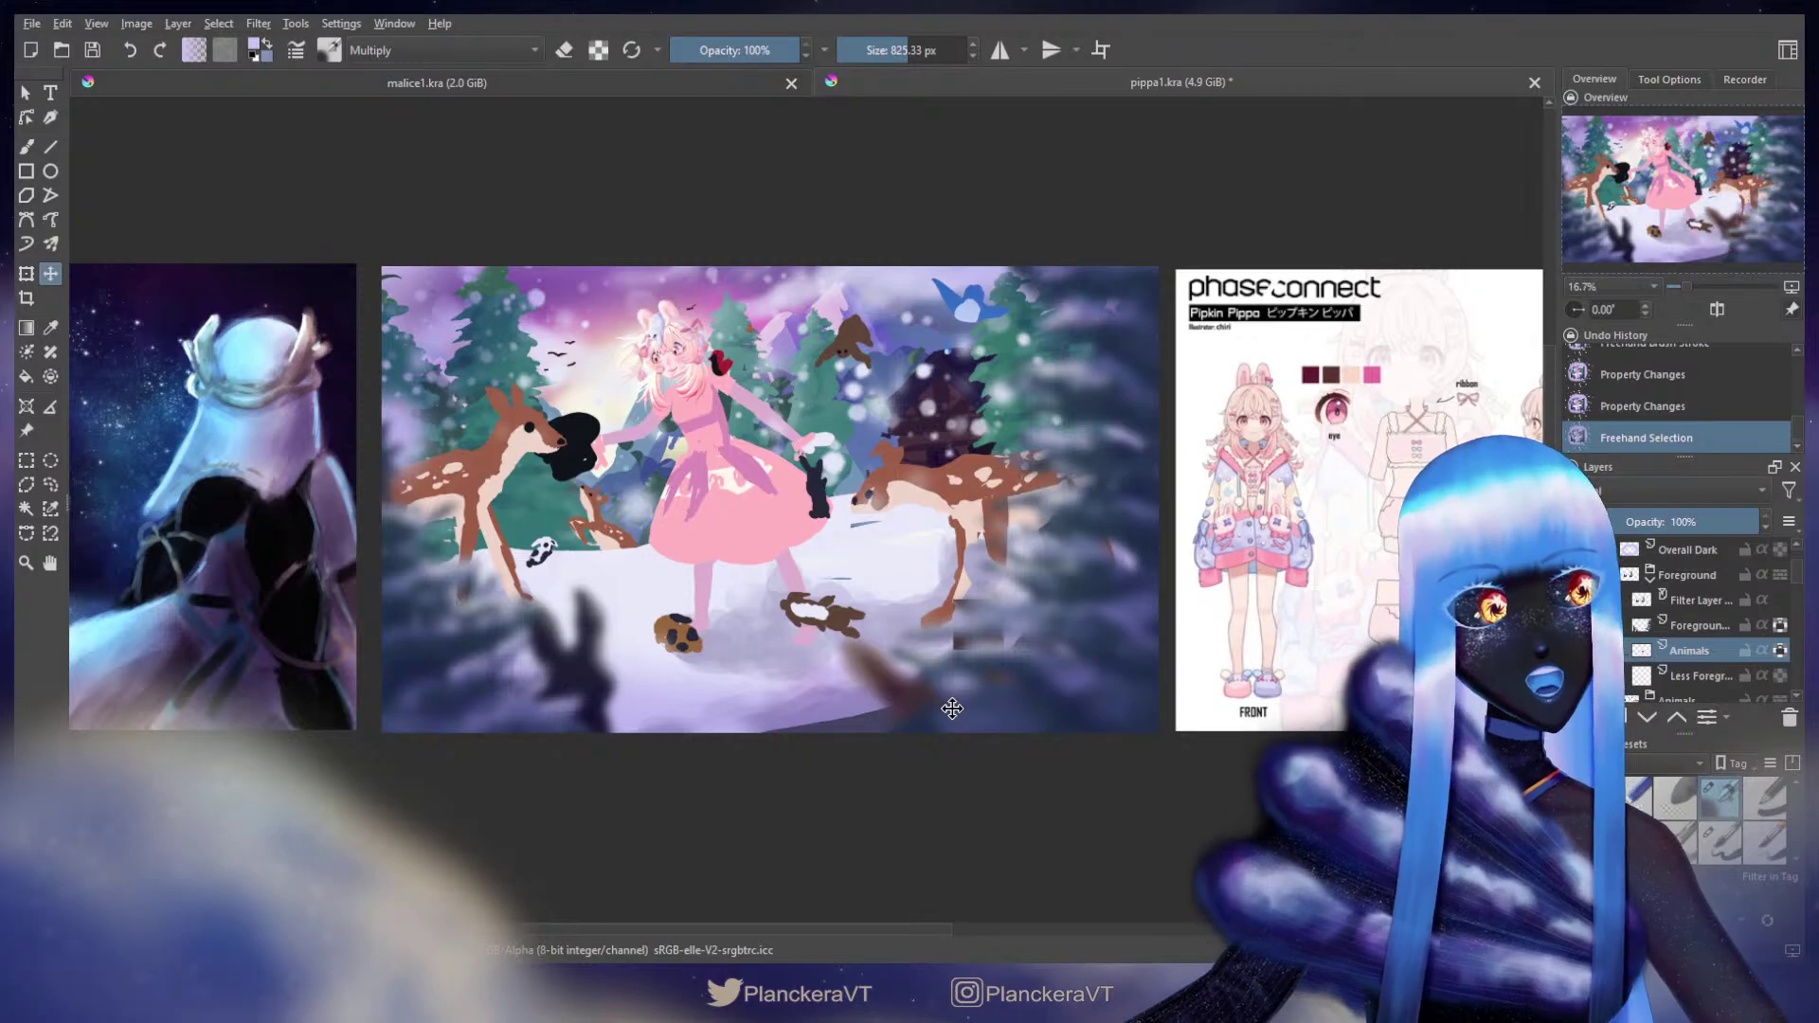
{"action": "left_click_drag", "start_coordinate": [952, 708], "coordinate": [935, 703]}
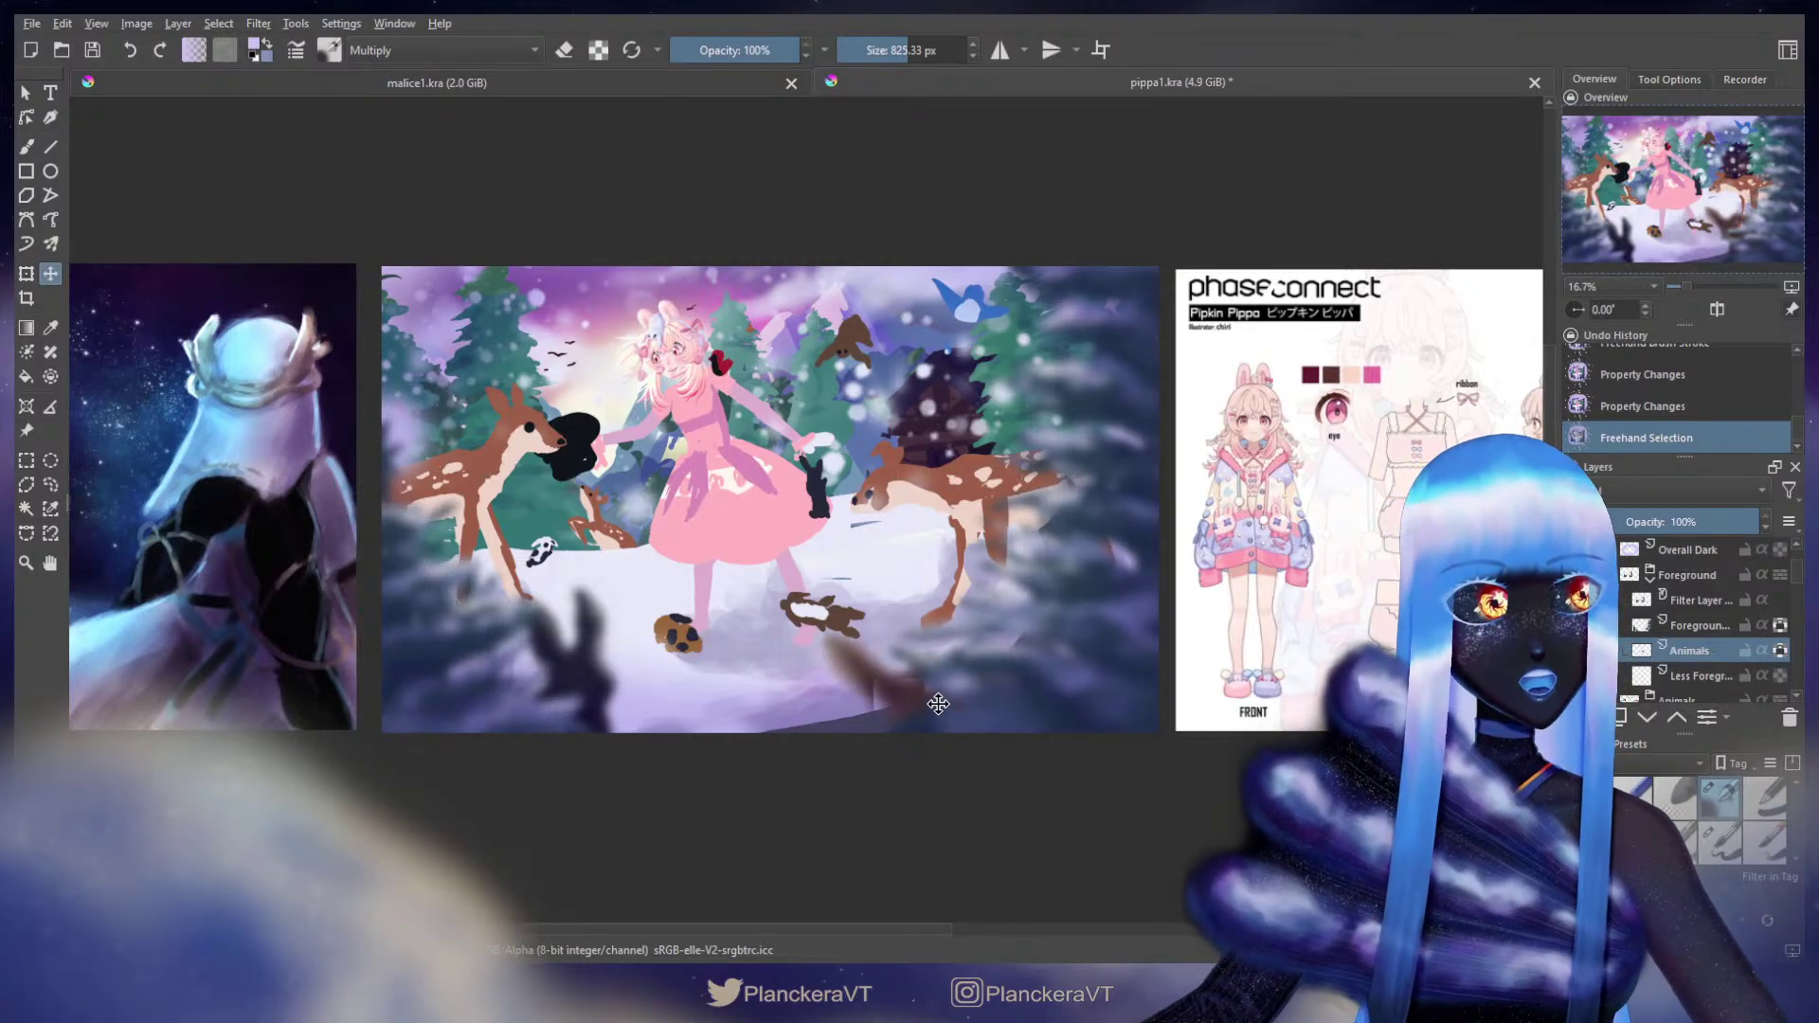
Step: Rotate the selected blurred brown animal and shift it slightly toward the picture's centre with a transform, and clear the selection
{"action": "key", "text": "ctrl+t"}
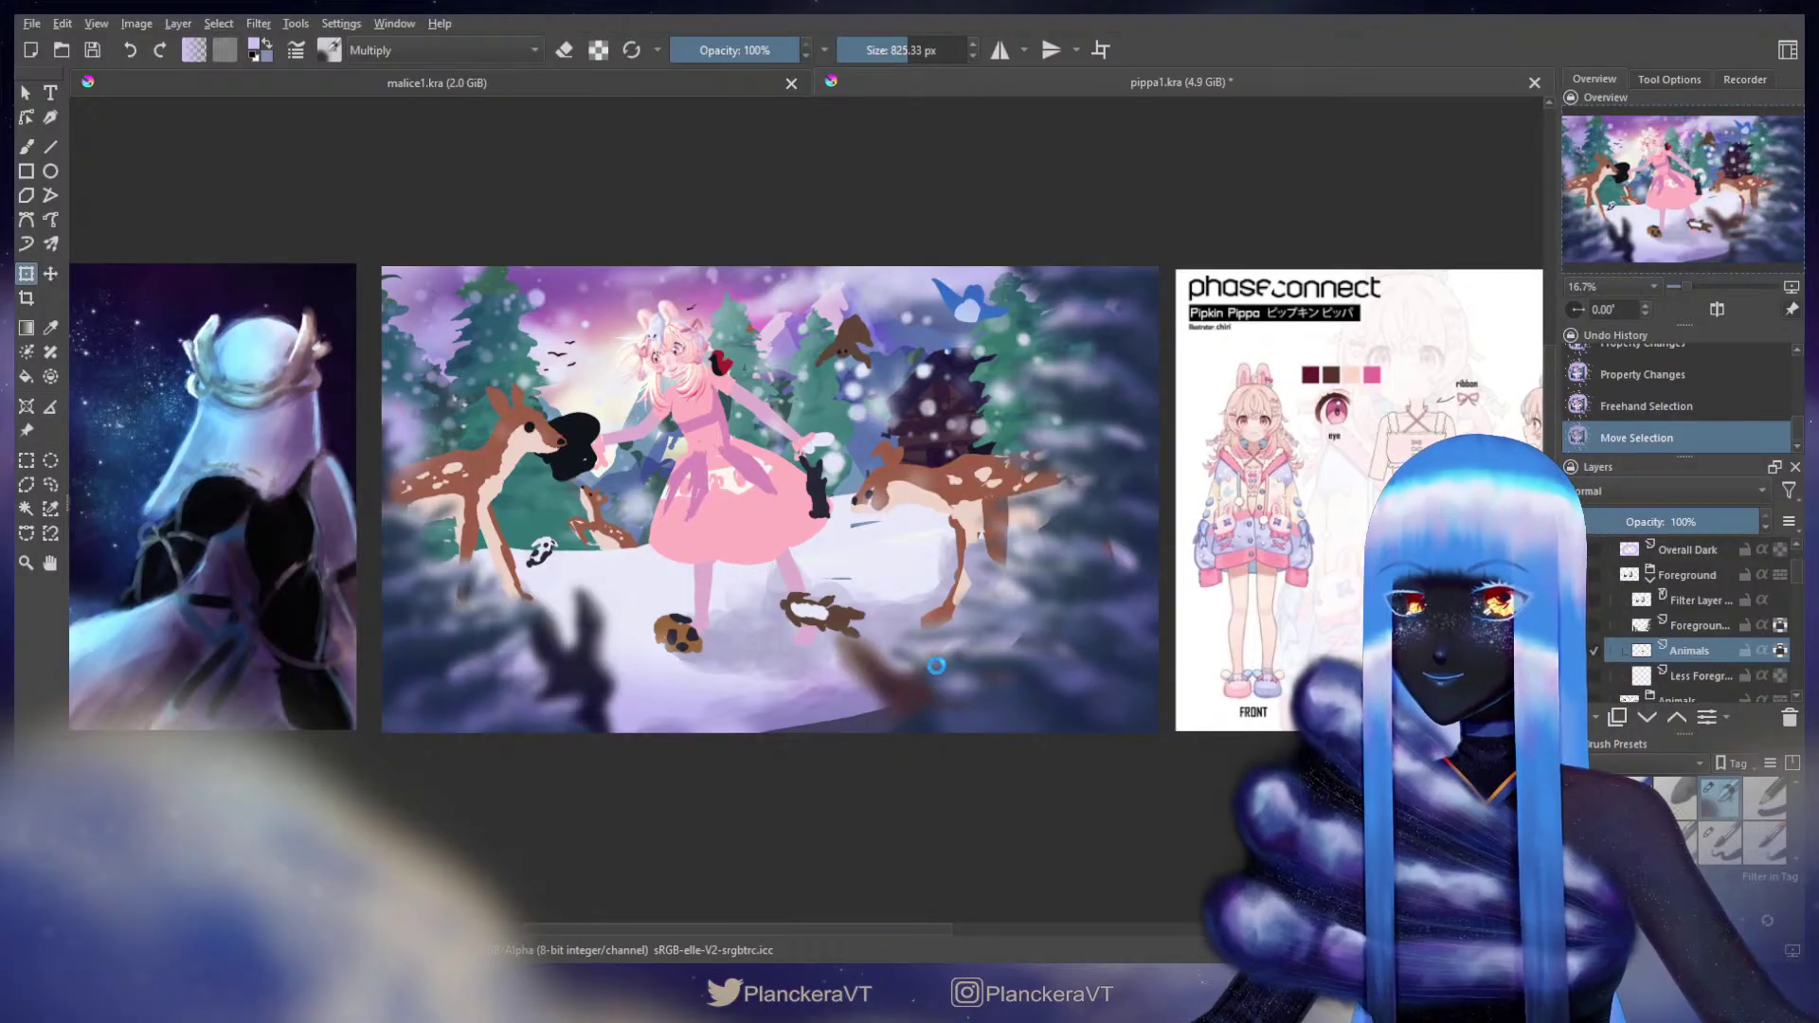
{"action": "left_click_drag", "start_coordinate": [1122, 591], "coordinate": [1040, 556]}
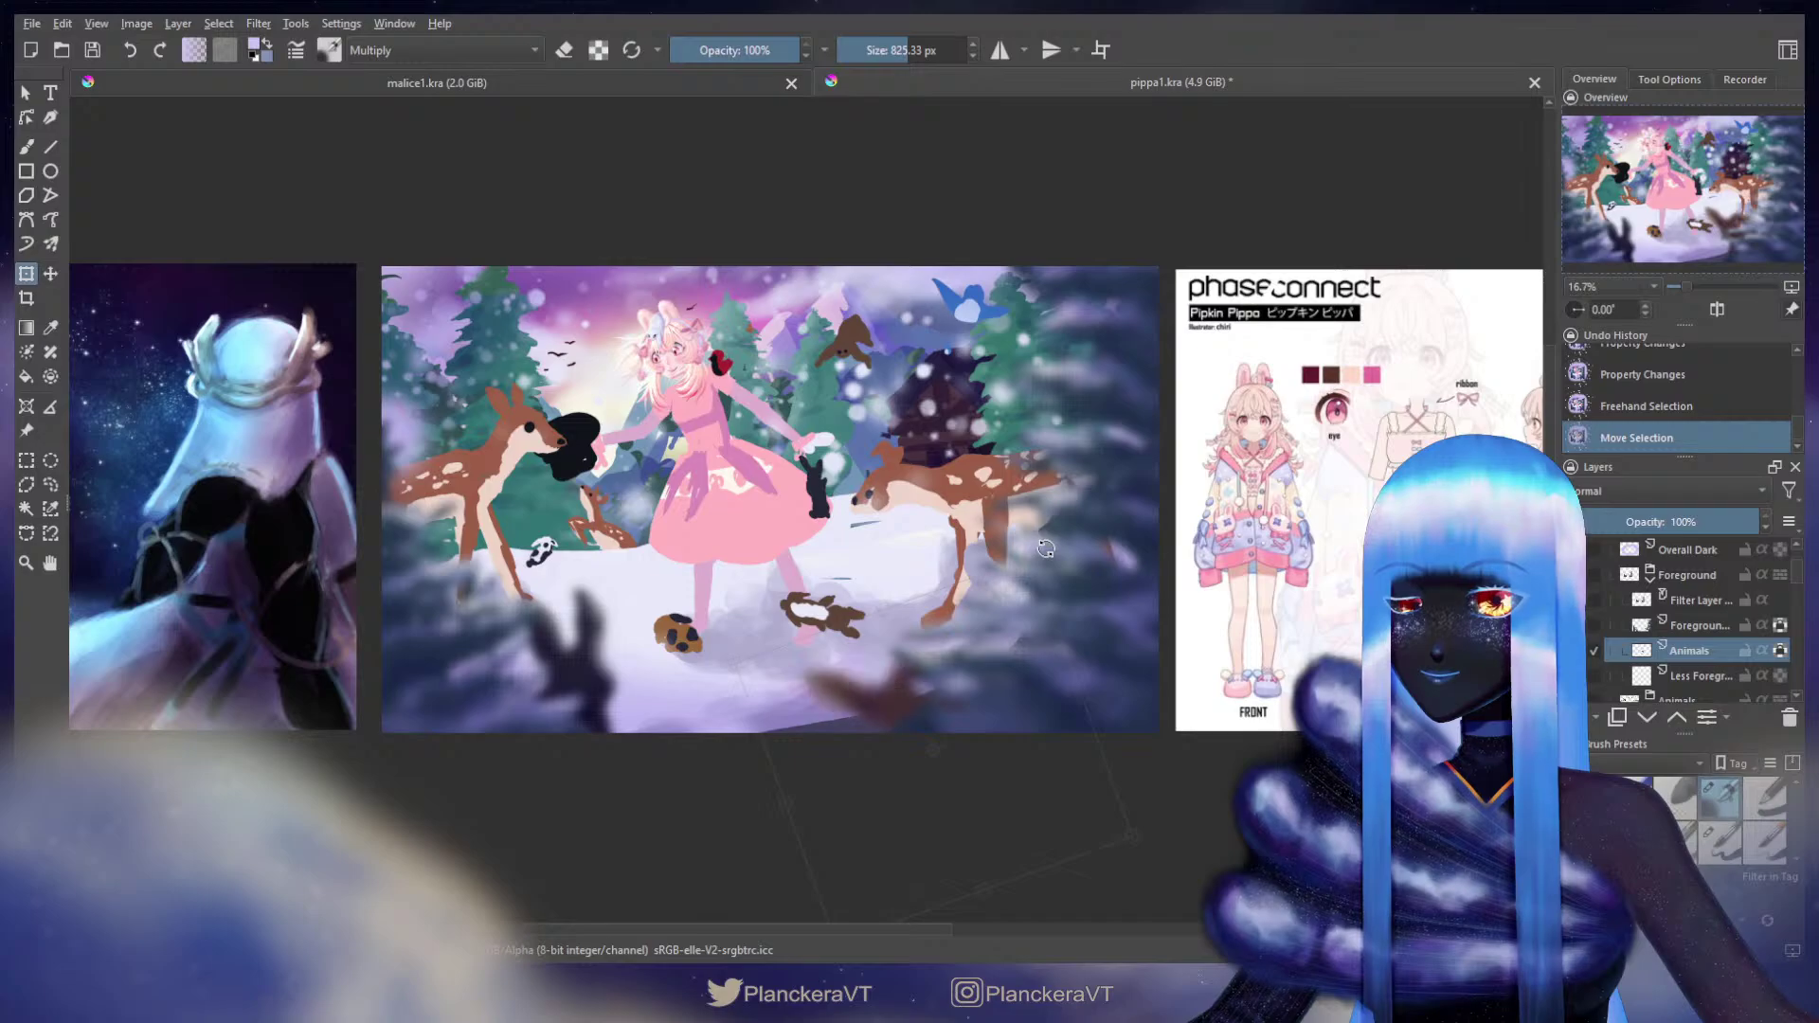
{"action": "left_click_drag", "start_coordinate": [995, 678], "coordinate": [967, 675]}
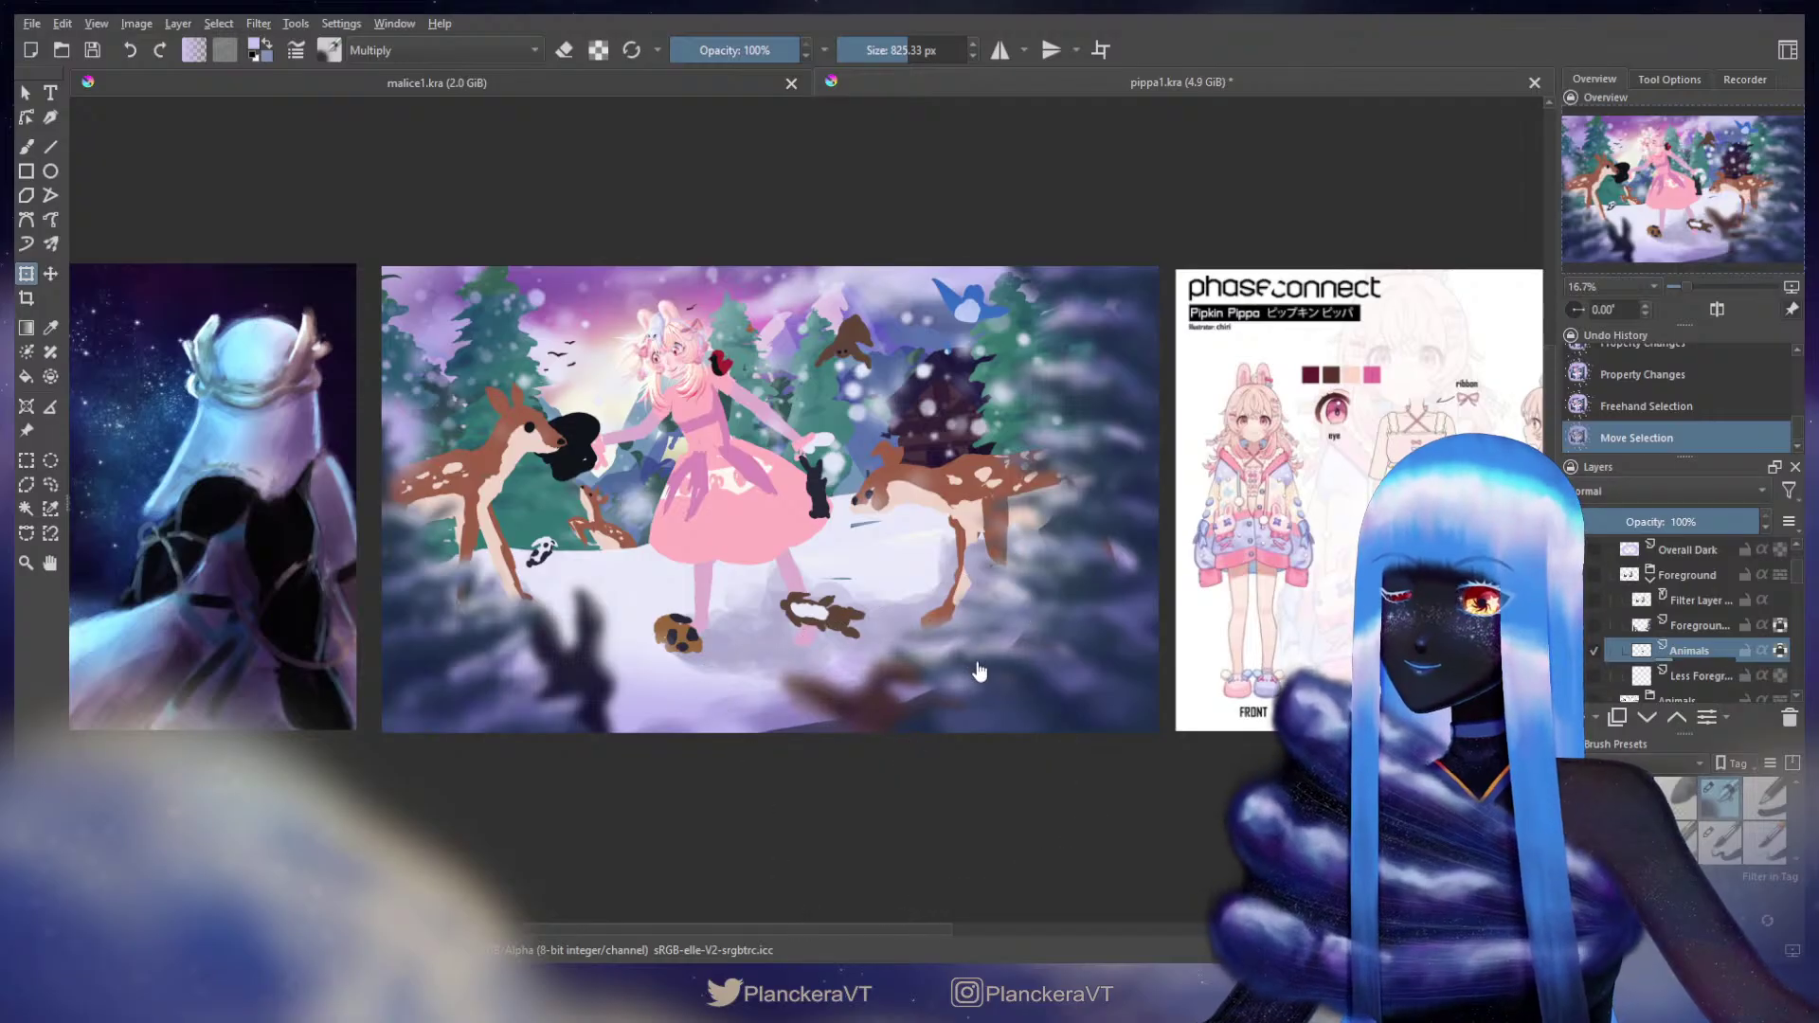
{"action": "left_click", "coordinate": [26, 146]}
{"action": "left_click_drag", "start_coordinate": [993, 568], "coordinate": [1180, 670]}
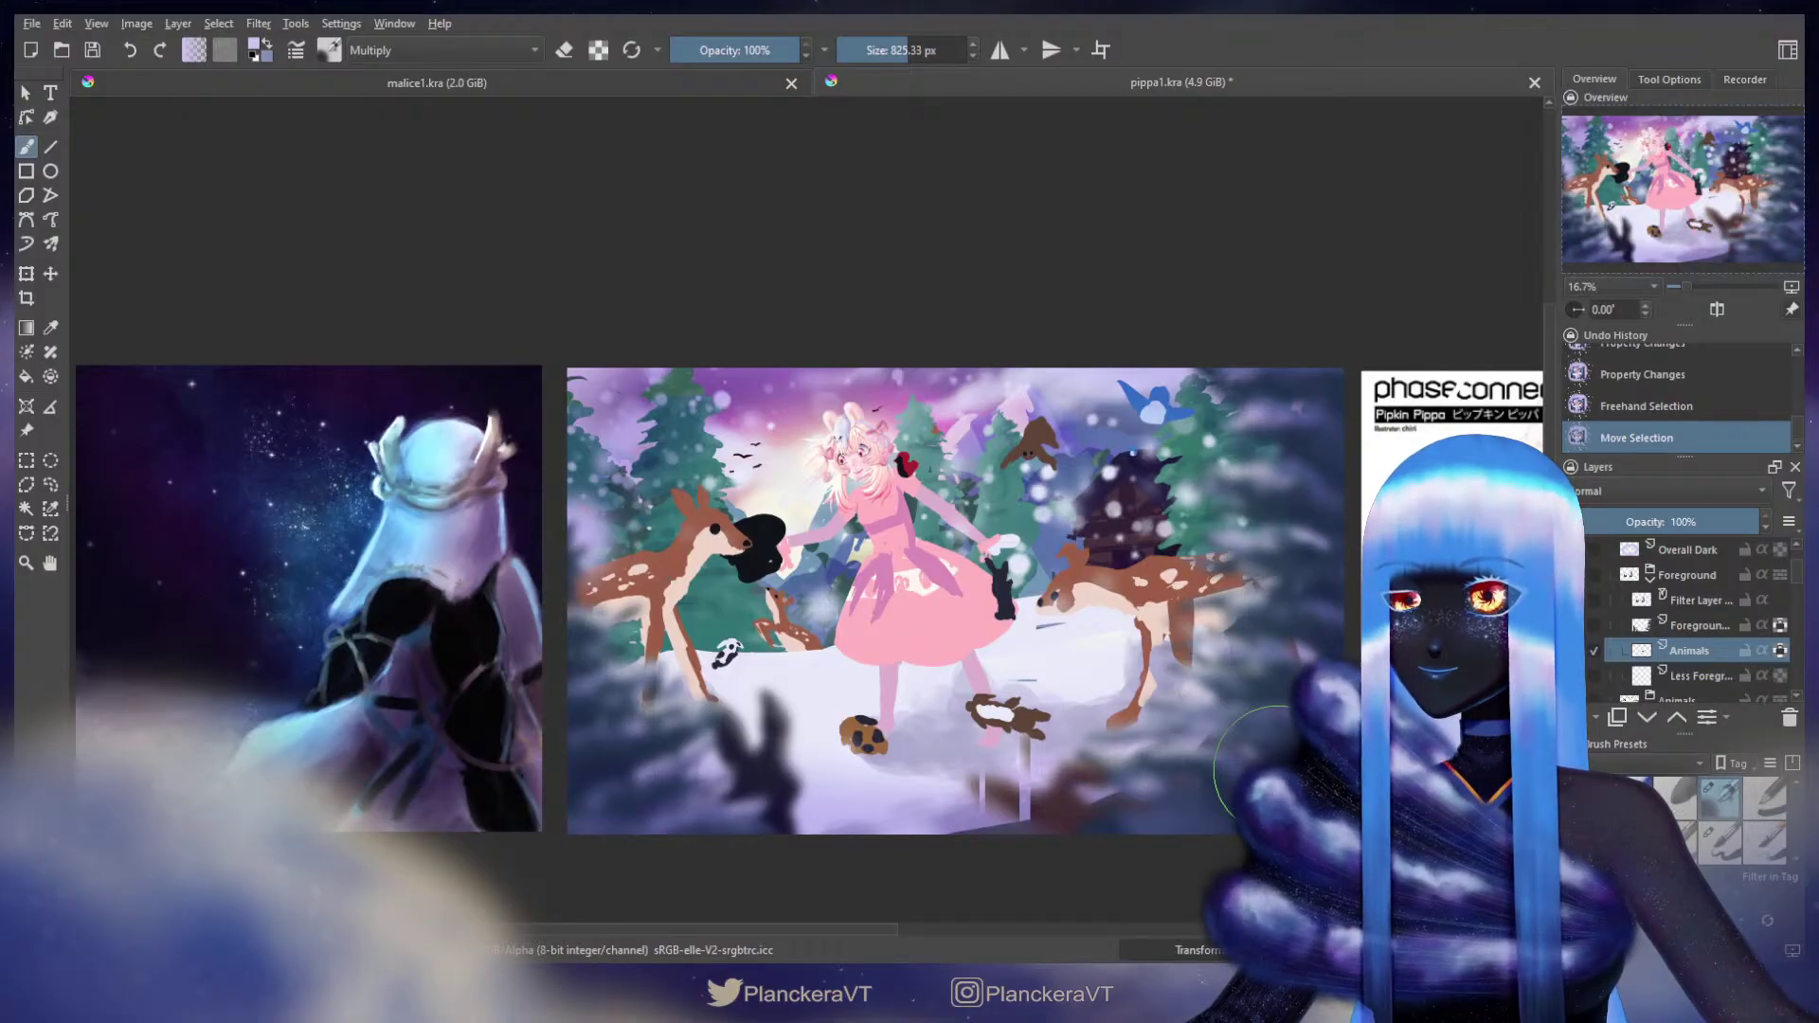
{"action": "key", "text": "ctrl+shift+a"}
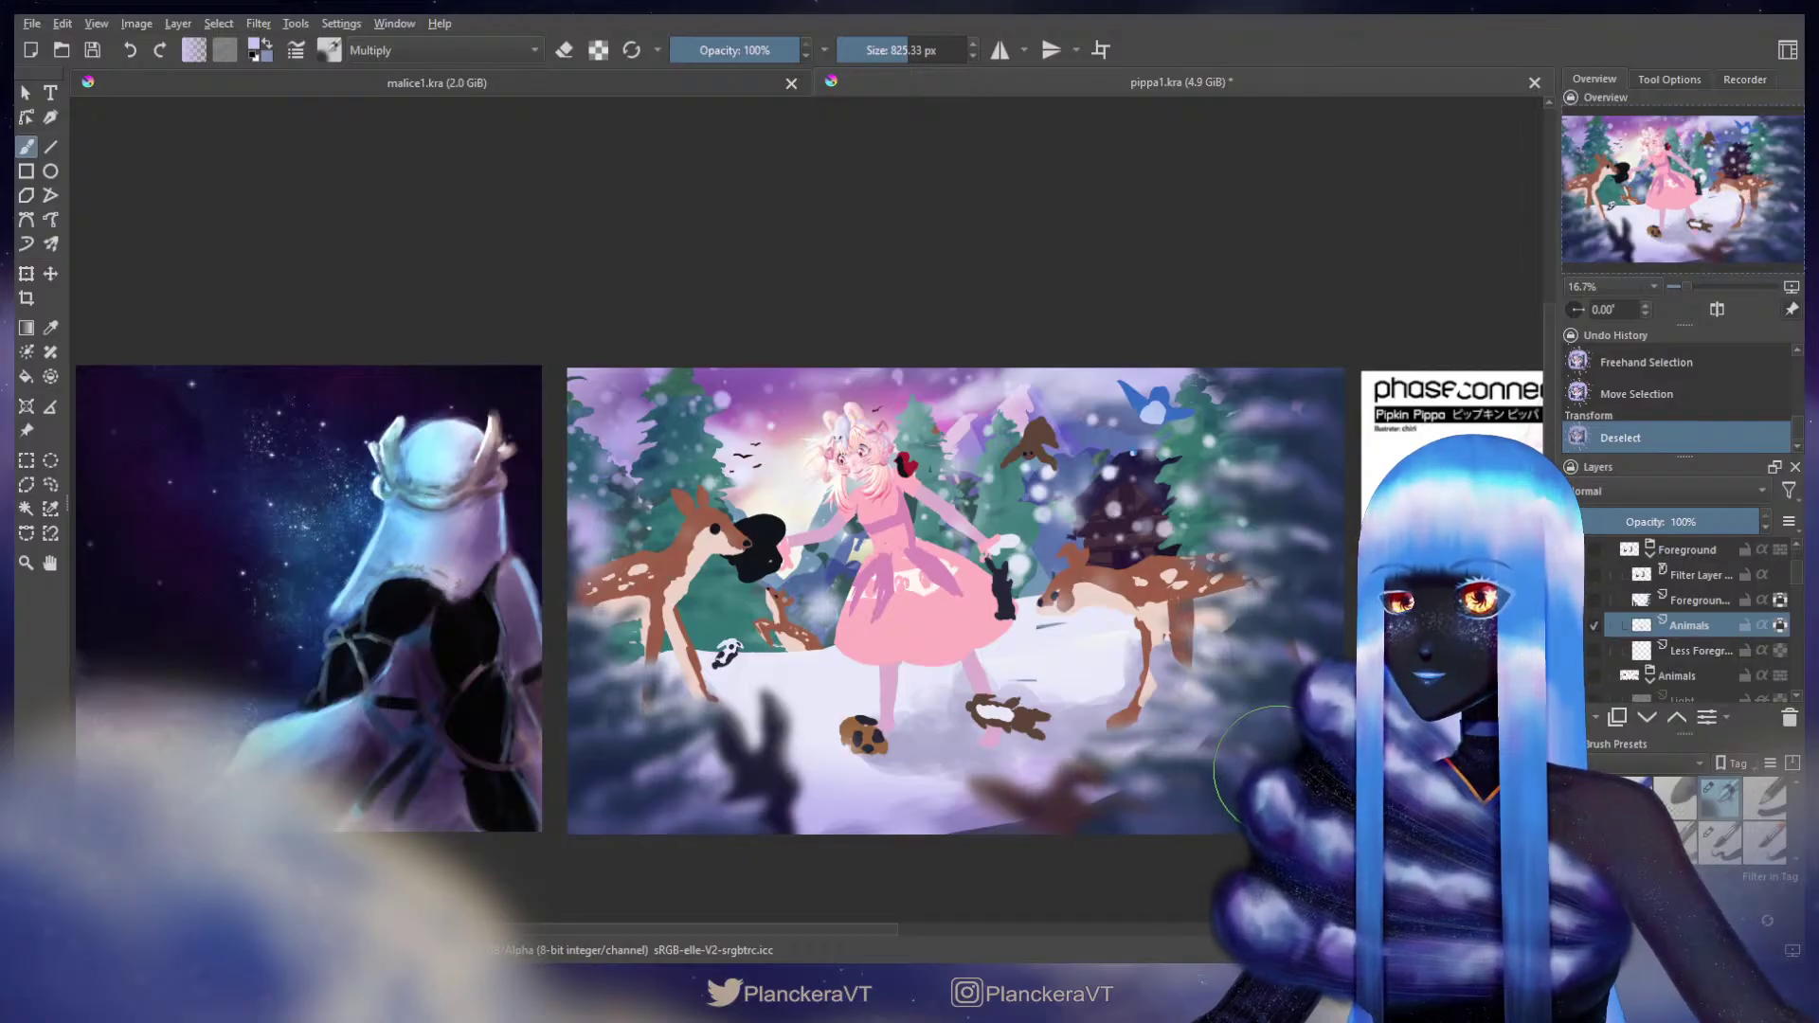
Step: Show the Snowman layer and its details layer behind the bunny-eared character
{"action": "scroll", "coordinate": [1641, 631], "scroll_direction": "down", "scroll_amount": 2}
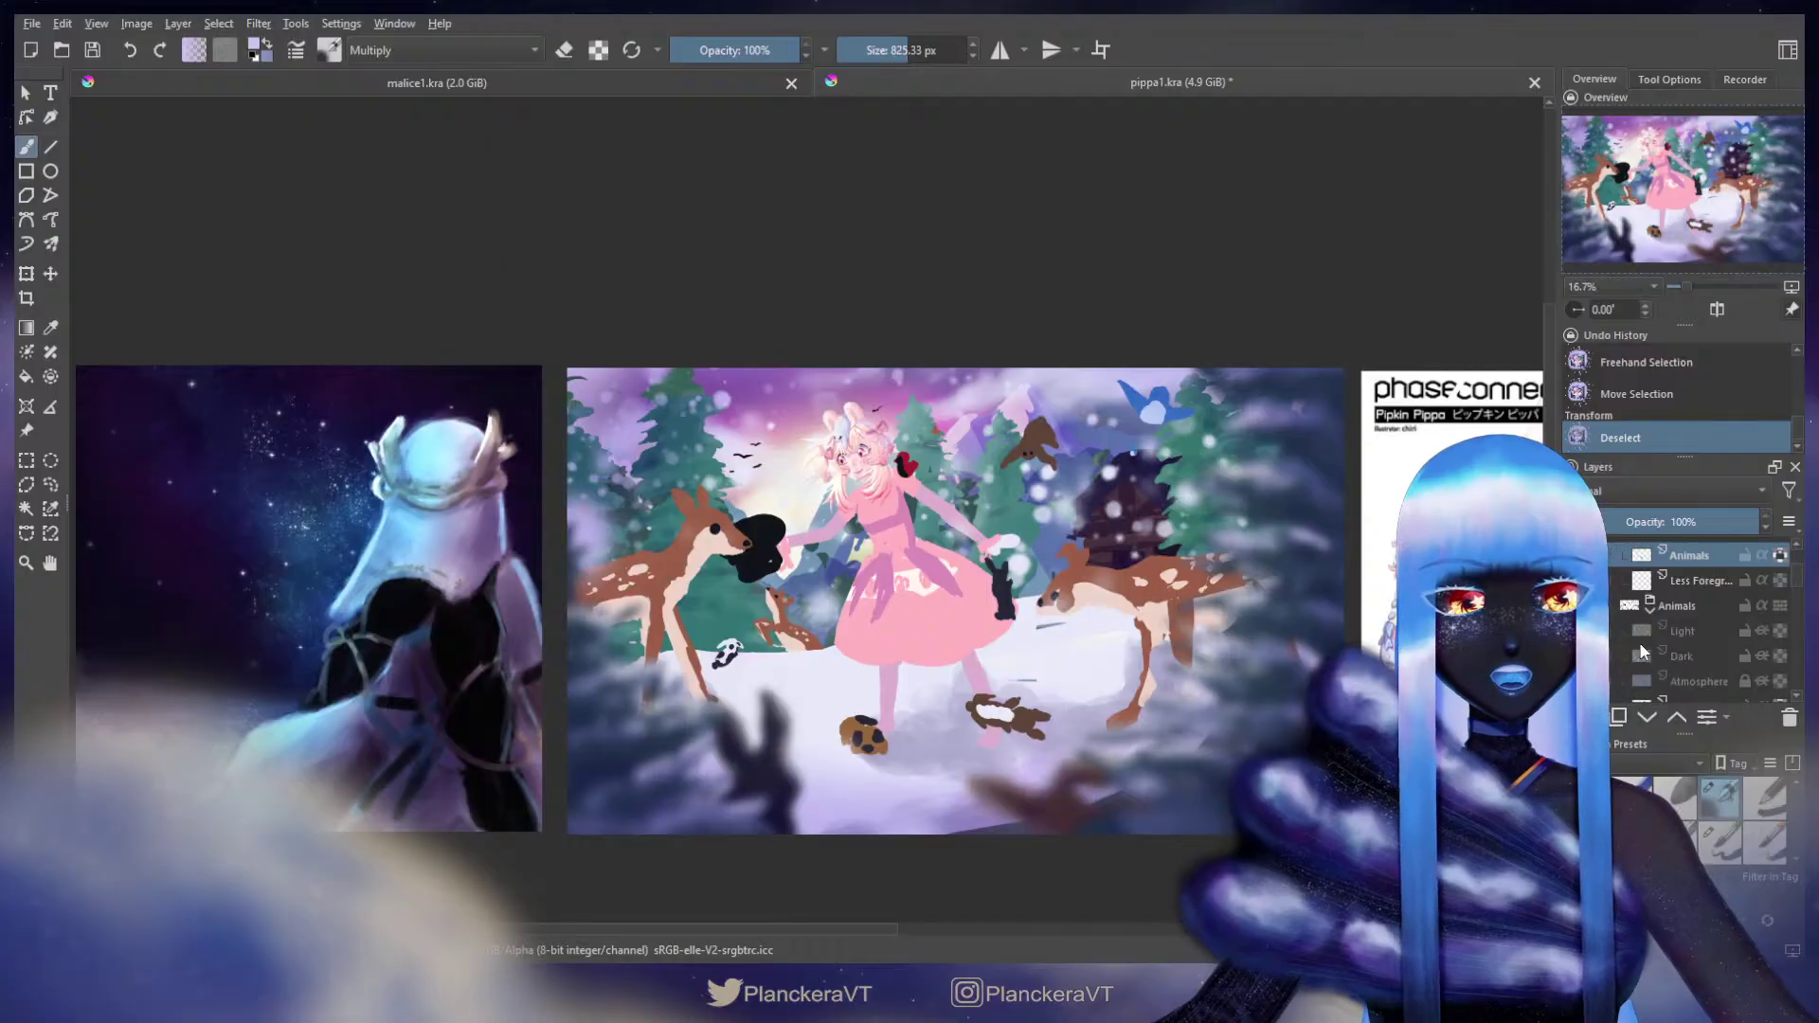
{"action": "scroll", "coordinate": [1617, 656], "scroll_direction": "down", "scroll_amount": 1}
{"action": "left_click", "coordinate": [1578, 617]}
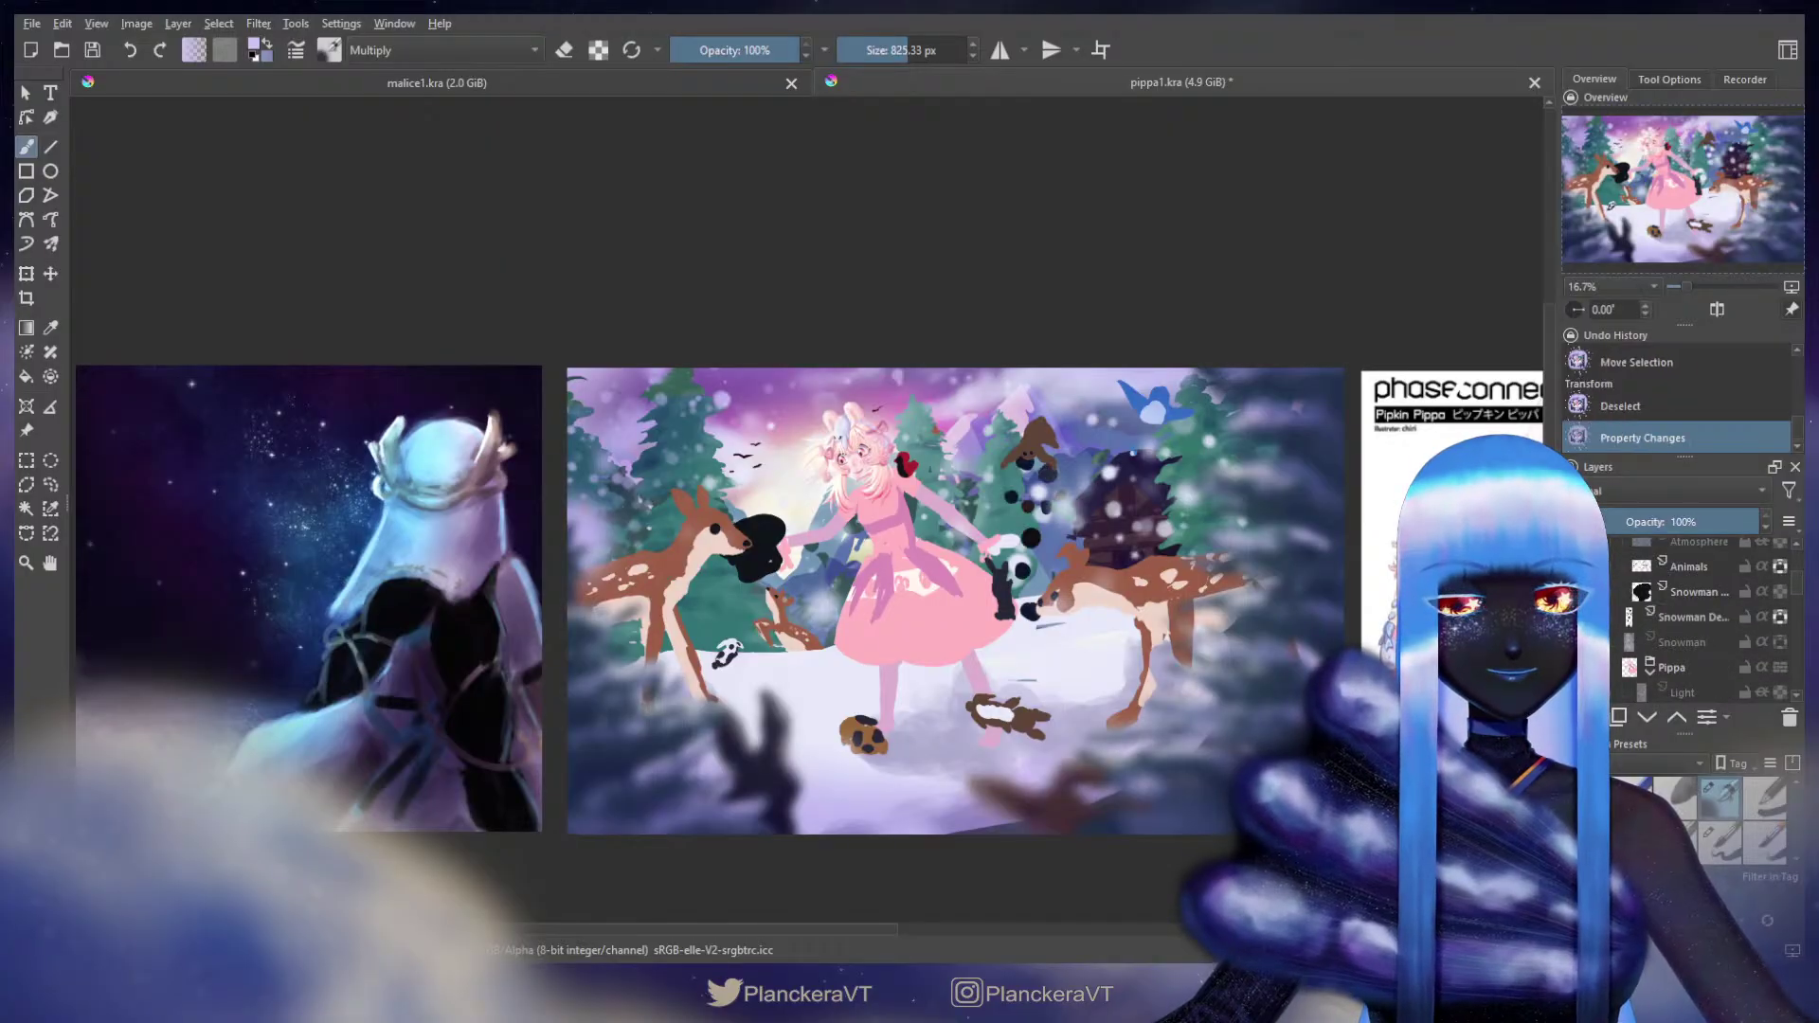
{"action": "left_click", "coordinate": [1577, 642]}
{"action": "scroll", "coordinate": [1148, 618], "scroll_direction": "down", "scroll_amount": 1}
{"action": "mouse_move", "coordinate": [1262, 653]}
{"action": "left_mouse_down"}
{"action": "mouse_move", "coordinate": [1260, 630]}
{"action": "mouse_move", "coordinate": [1243, 643]}
{"action": "left_mouse_up"}
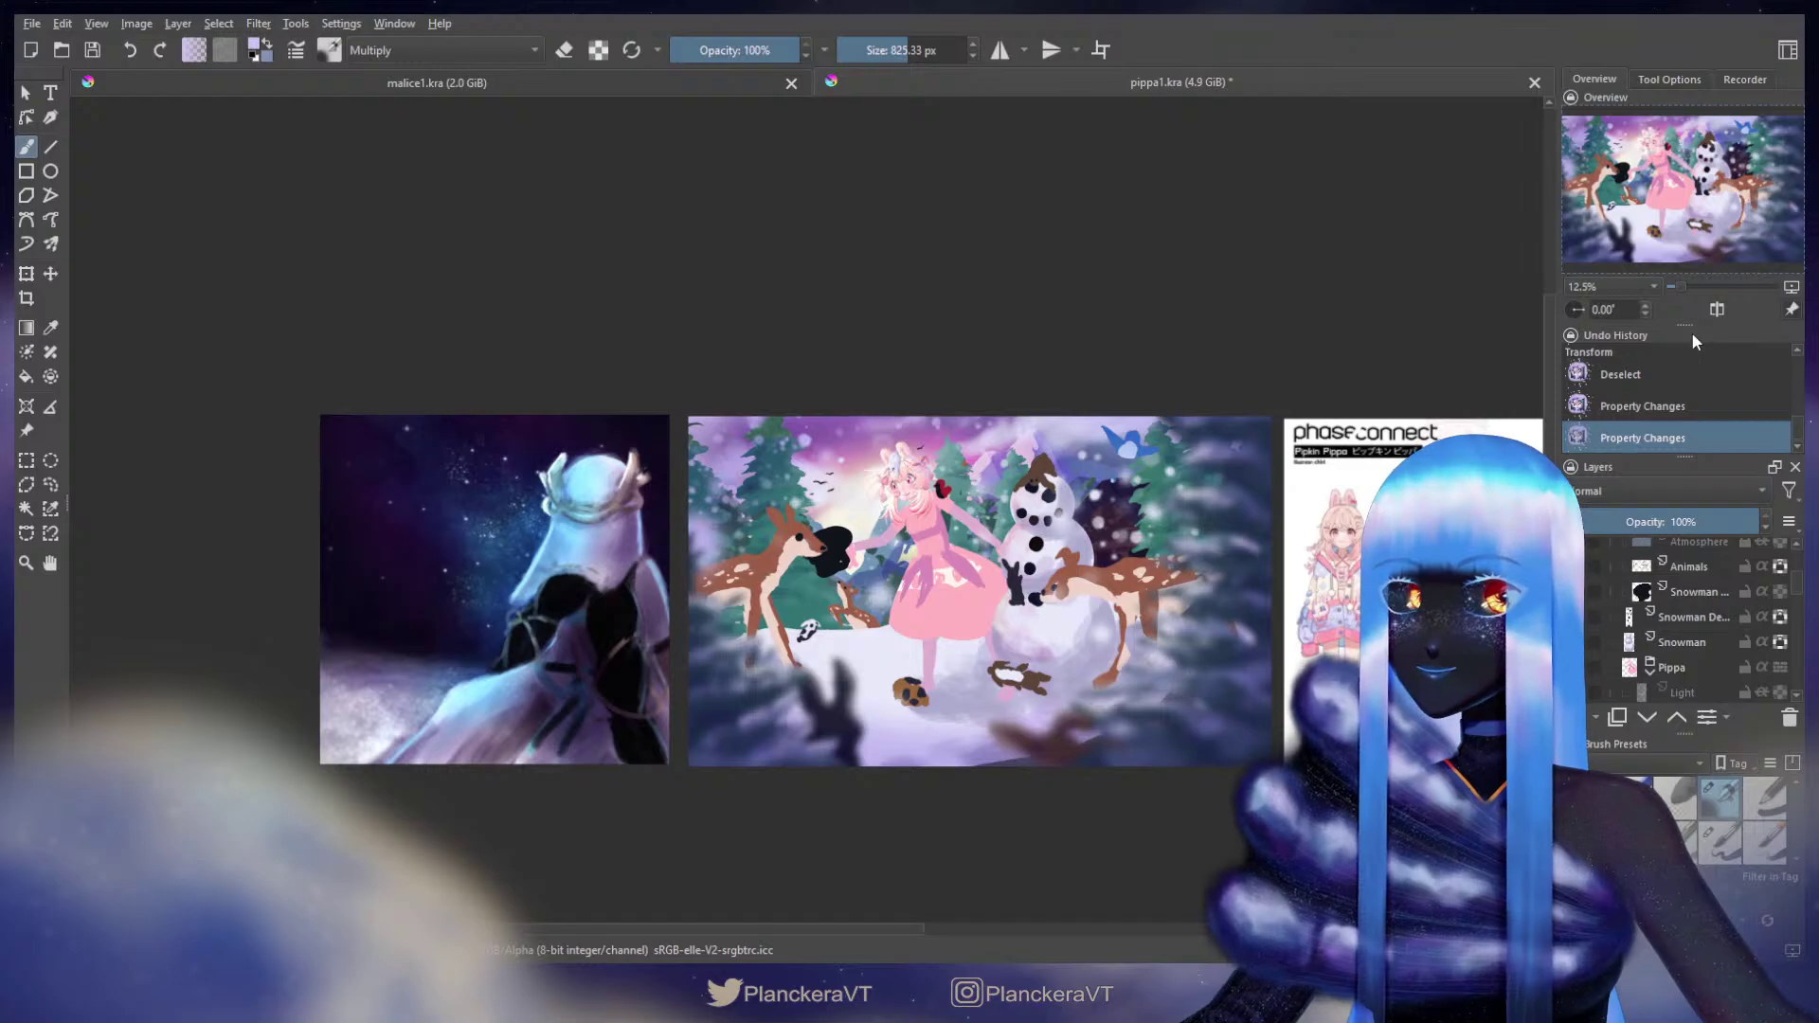
Step: Check the composition in mirrored and normal view, and examine the area around the character's feet and the foreground animals
{"action": "left_click", "coordinate": [1717, 308]}
{"action": "left_click_drag", "start_coordinate": [739, 583], "coordinate": [1057, 584]}
{"action": "scroll", "coordinate": [1057, 584], "scroll_direction": "up", "scroll_amount": 1}
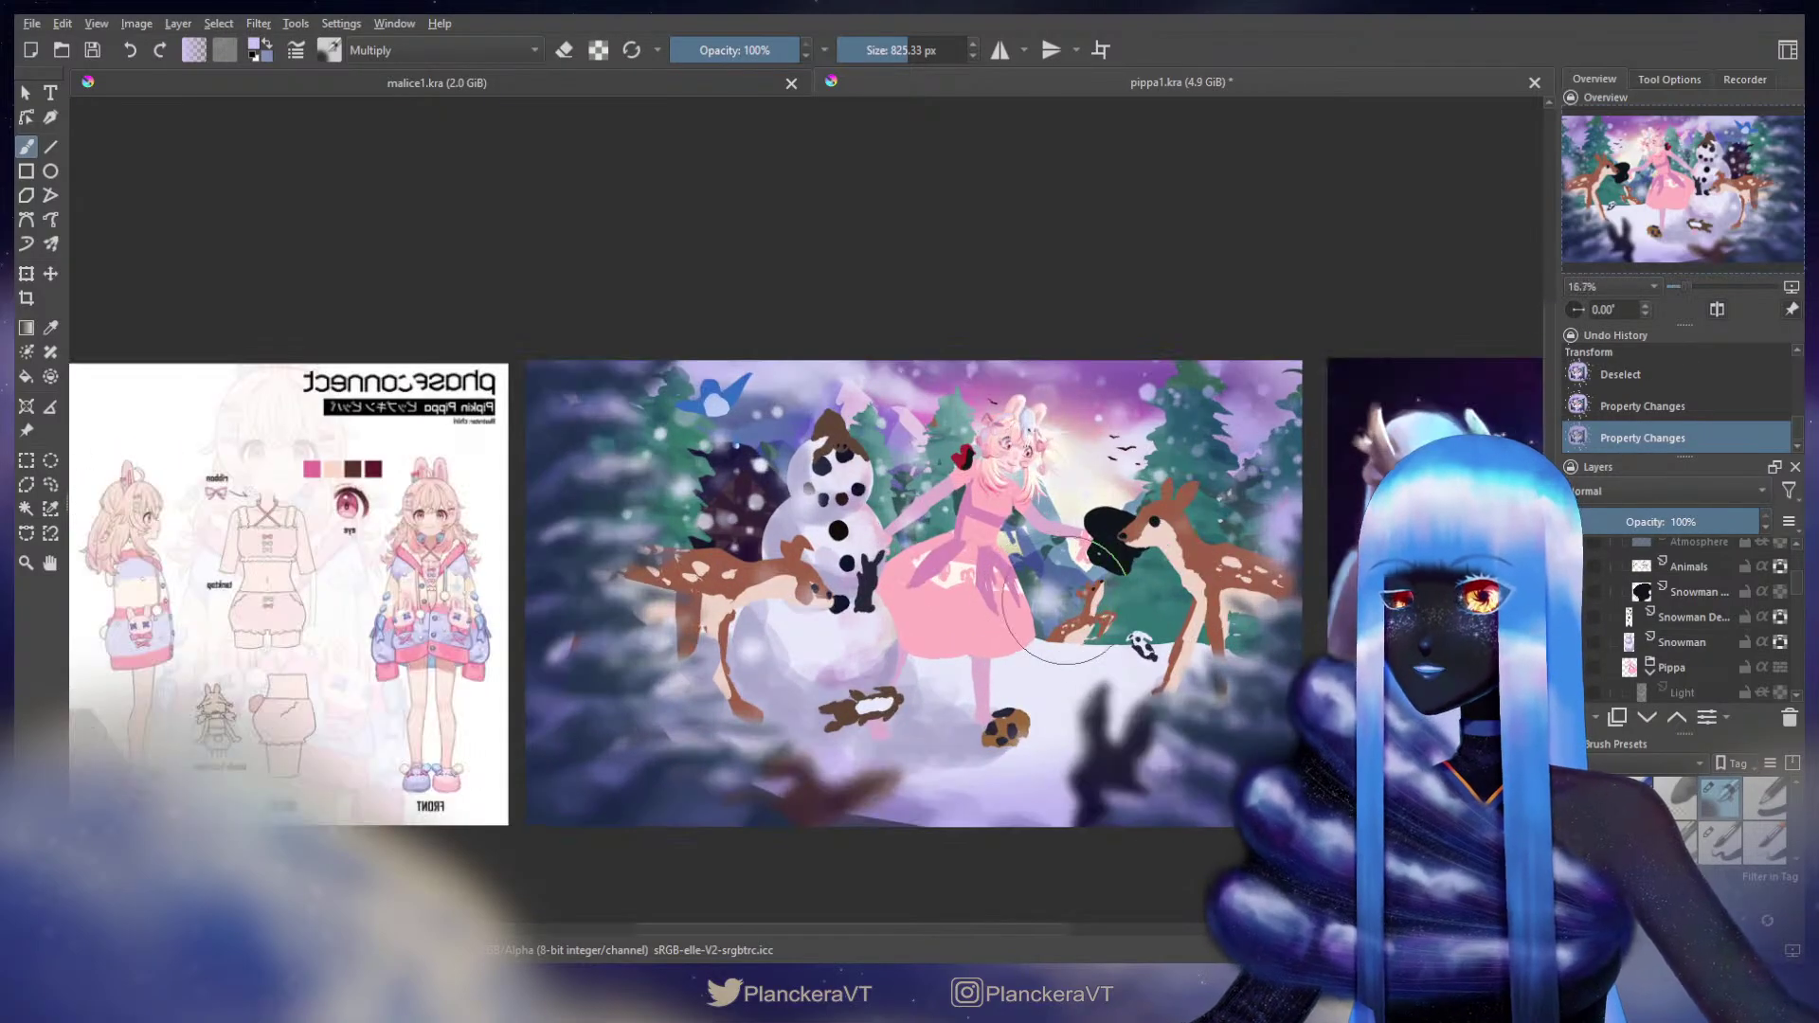
{"action": "left_click_drag", "start_coordinate": [1139, 651], "coordinate": [1120, 682]}
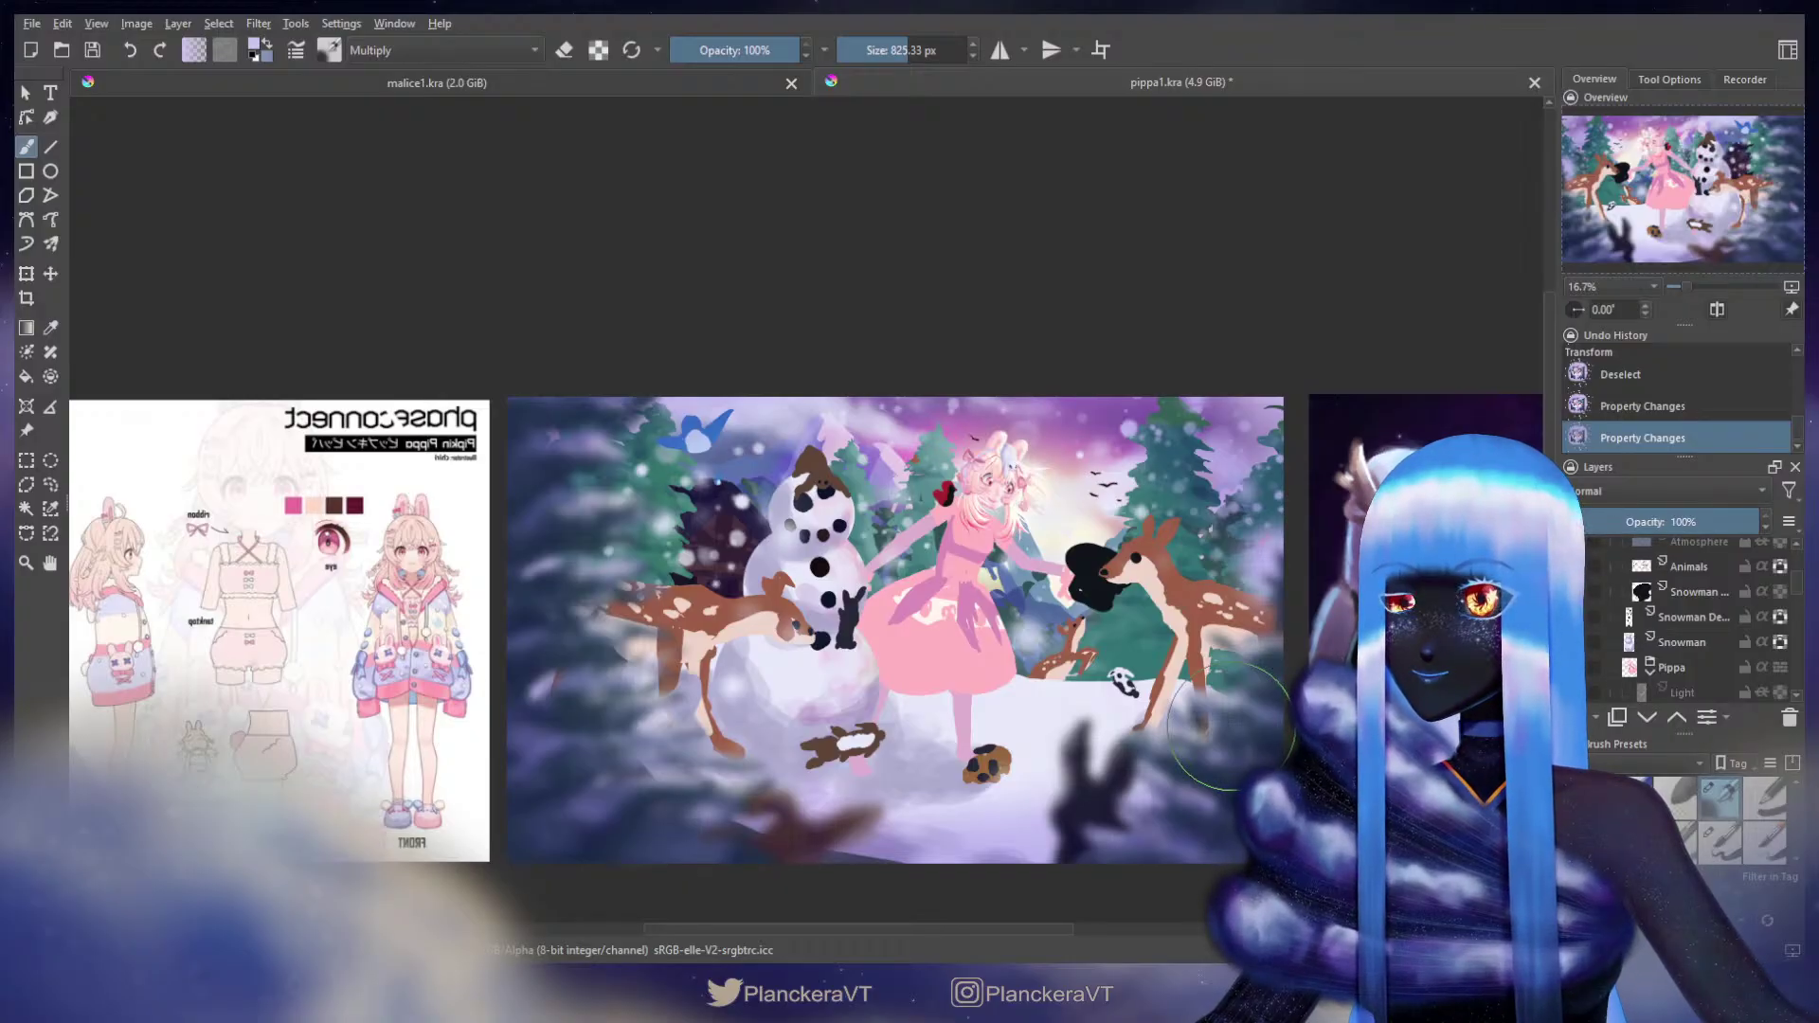
{"action": "left_click", "coordinate": [1716, 308]}
{"action": "left_click_drag", "start_coordinate": [858, 673], "coordinate": [1065, 623]}
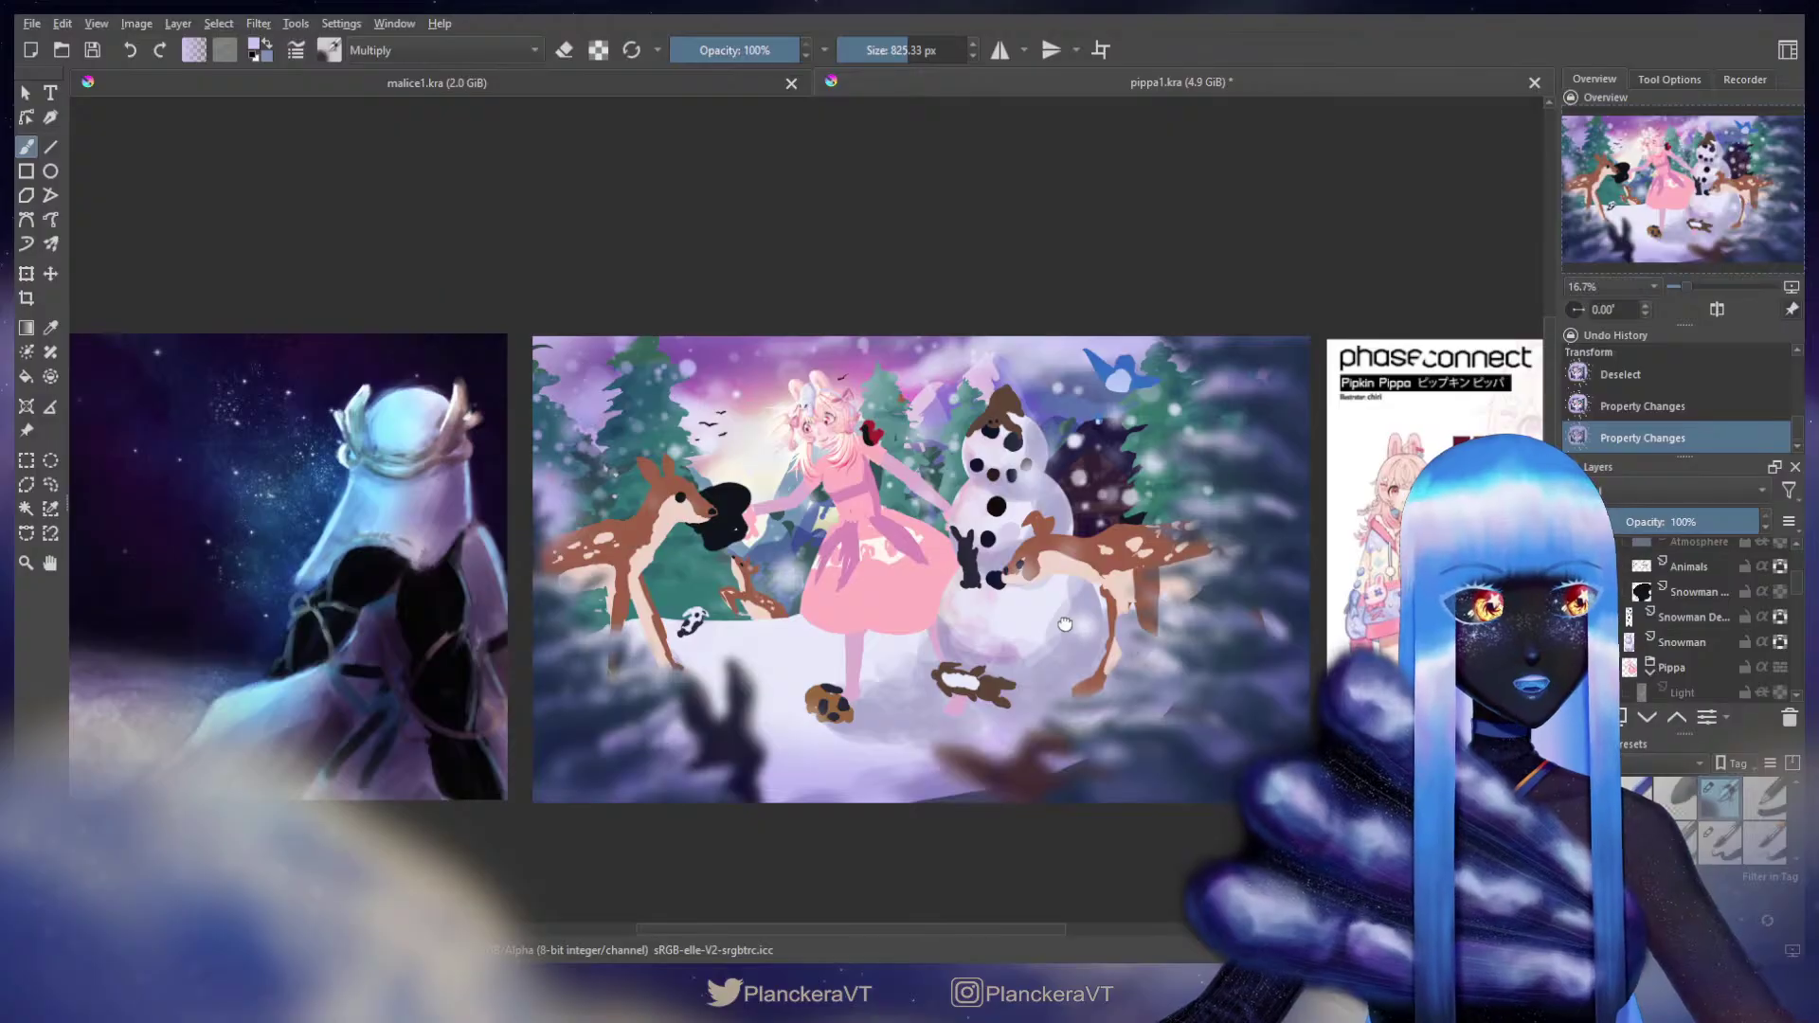
{"action": "left_click_drag", "start_coordinate": [1065, 624], "coordinate": [1065, 632]}
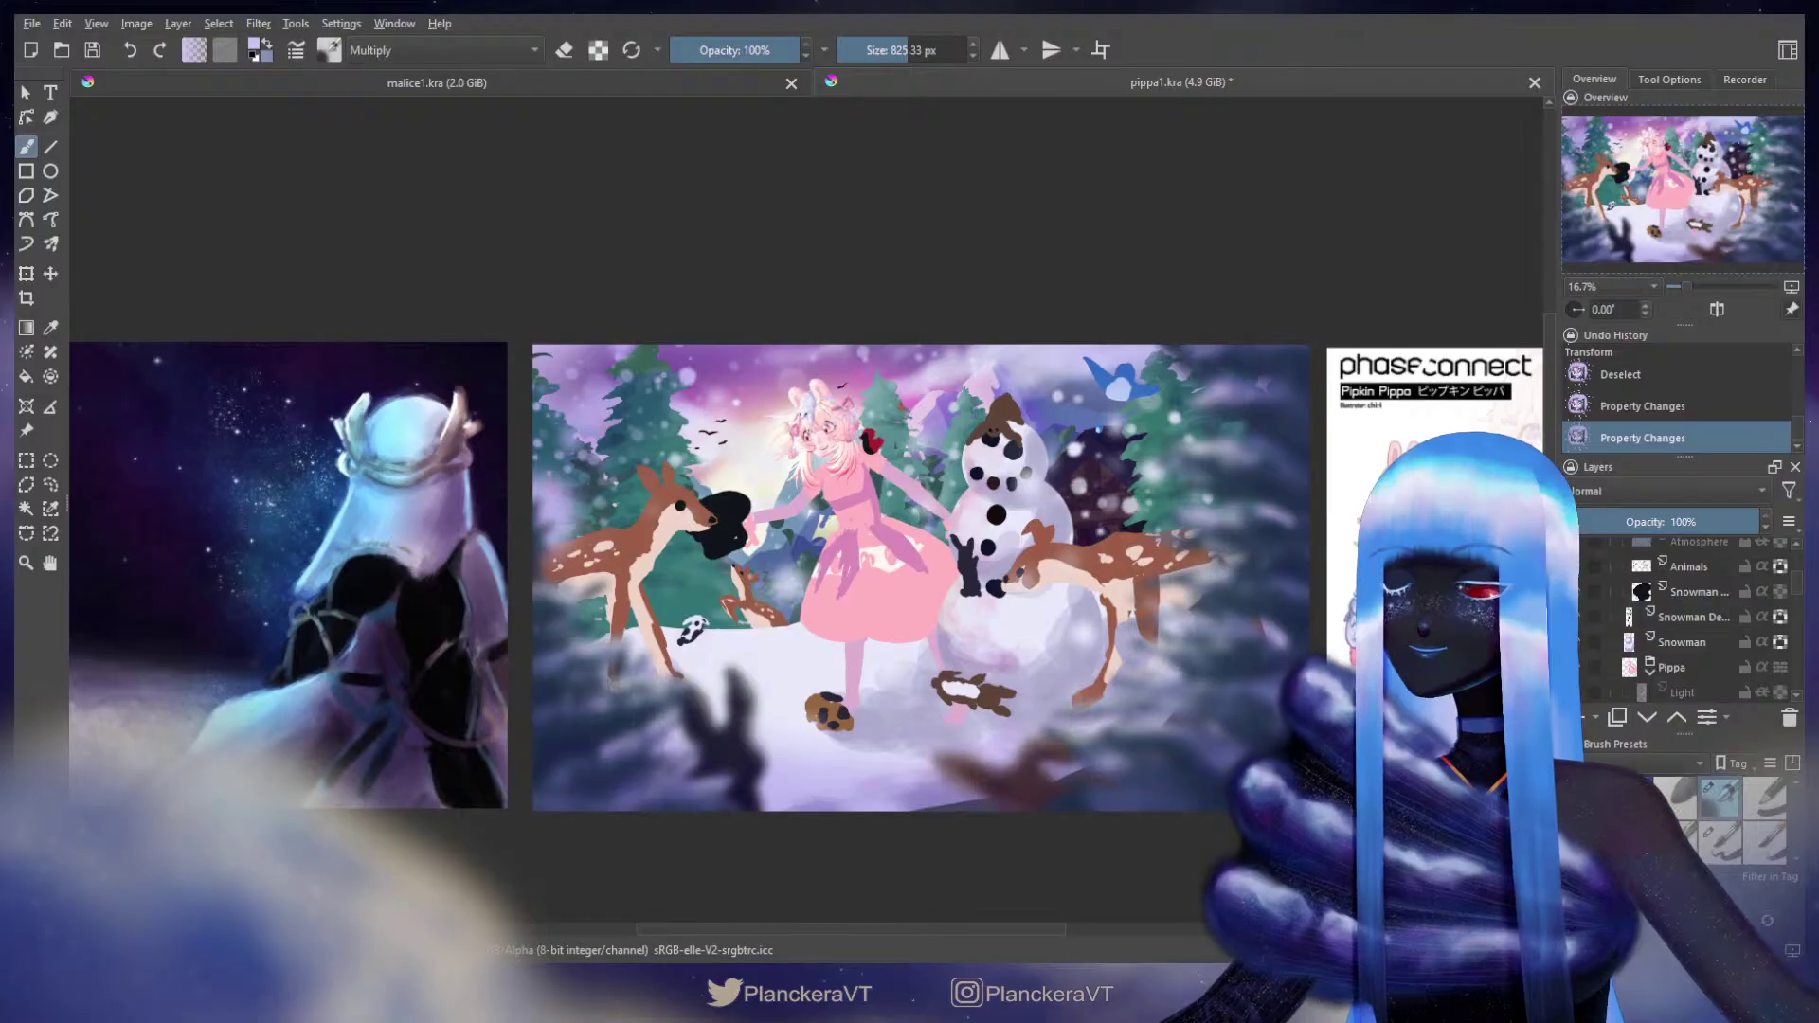
{"action": "scroll", "coordinate": [941, 661], "scroll_direction": "up", "scroll_amount": 2}
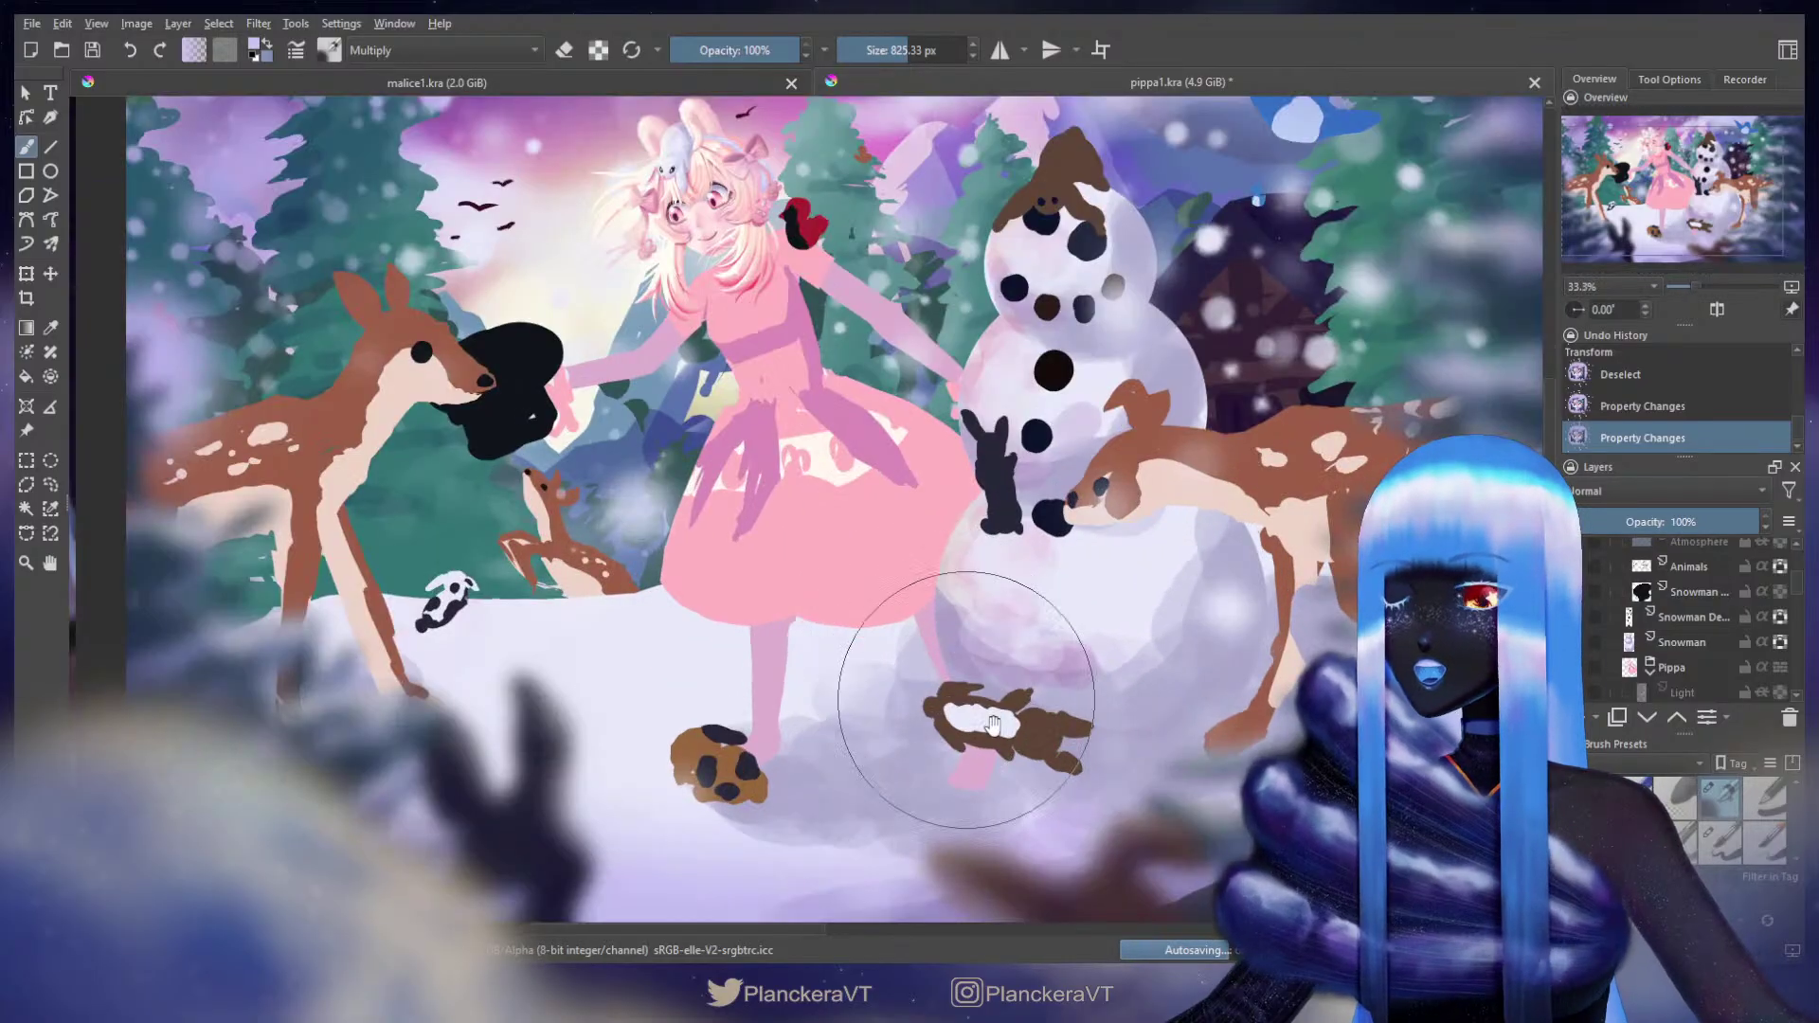
{"action": "left_click_drag", "start_coordinate": [983, 718], "coordinate": [927, 605]}
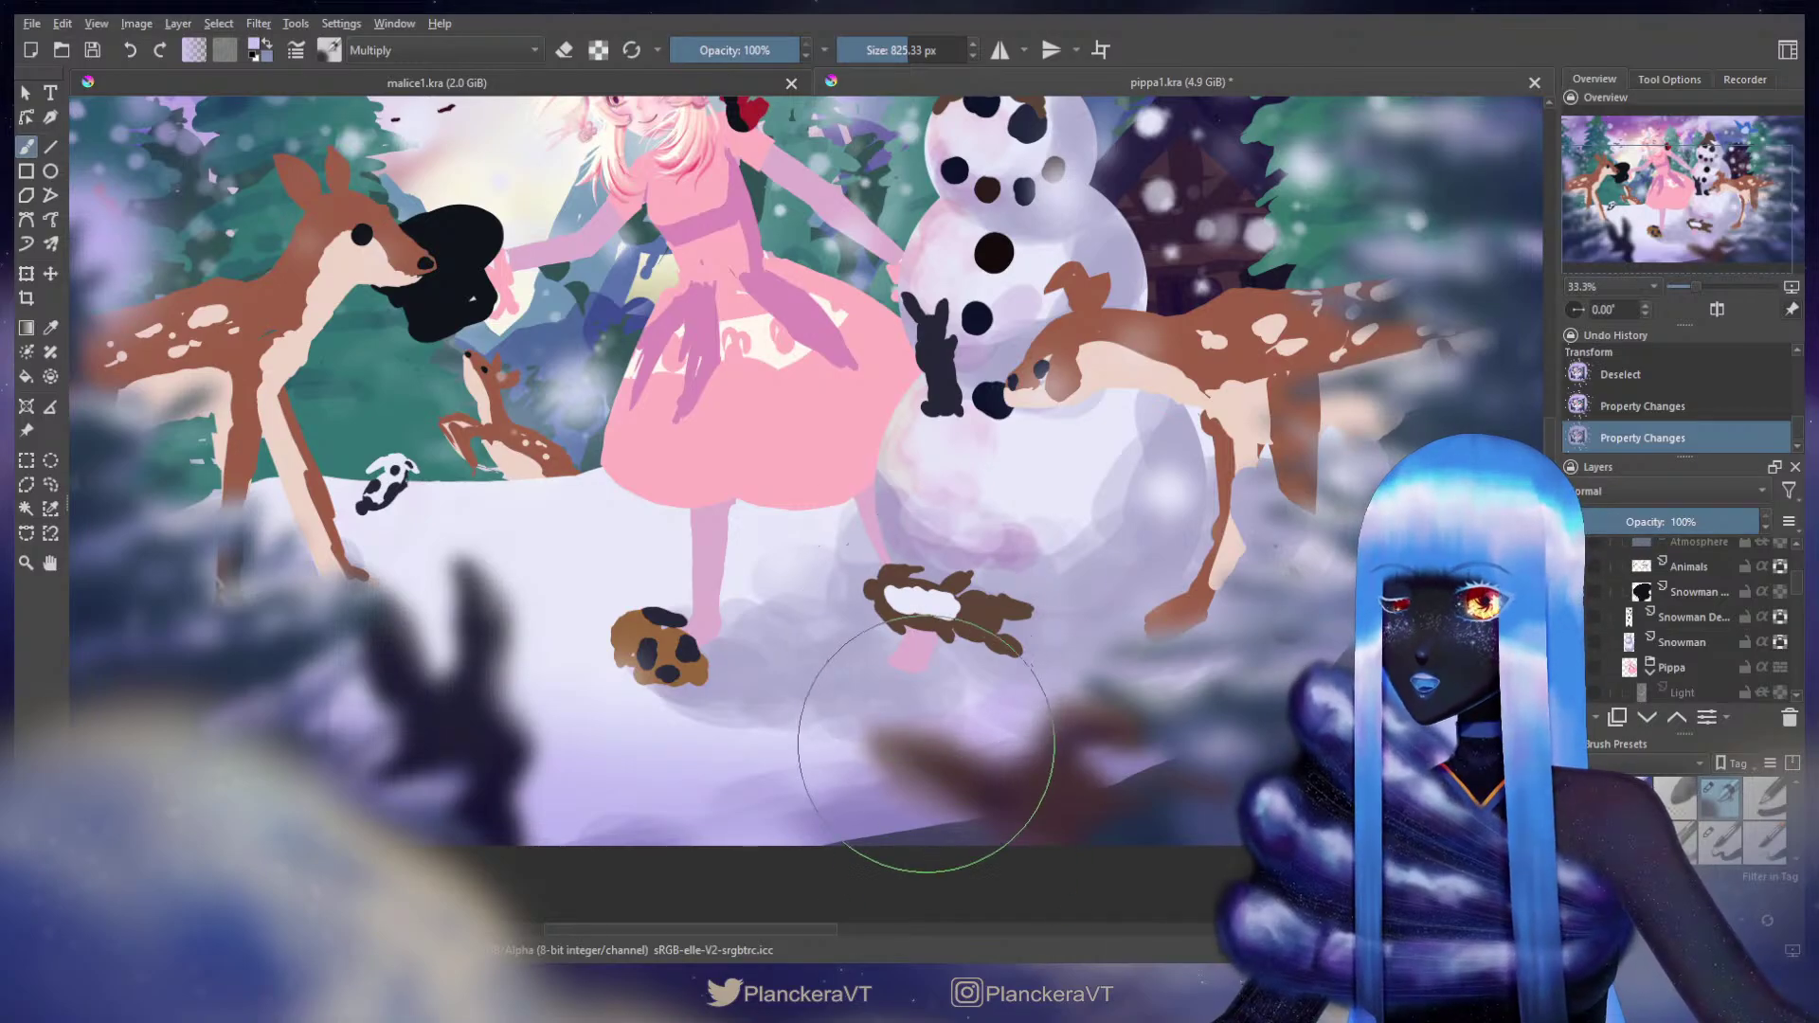
{"action": "mouse_move", "coordinate": [876, 732]}
{"action": "left_mouse_down"}
{"action": "mouse_move", "coordinate": [888, 786]}
{"action": "mouse_move", "coordinate": [901, 755]}
{"action": "mouse_move", "coordinate": [903, 772]}
{"action": "left_mouse_up"}
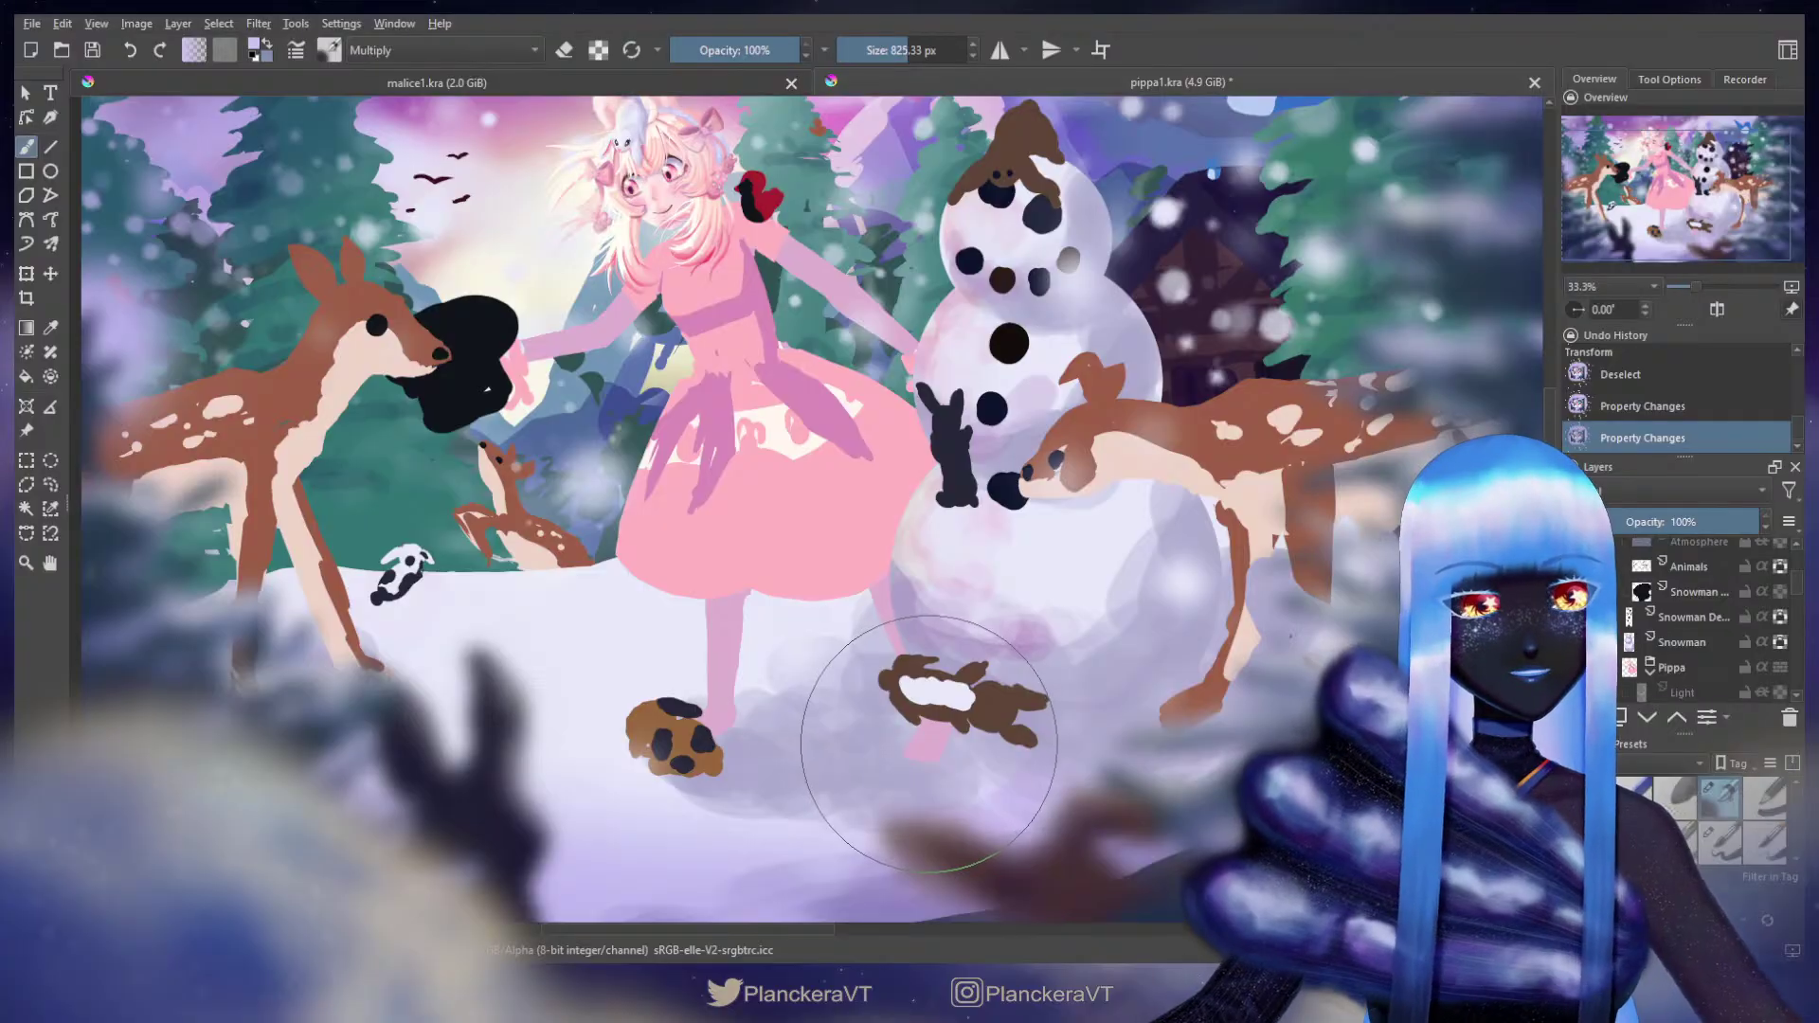
Step: Reshape the character's legs on the Body layer with a Liquify transform, tucking the rear foot behind the brown-and-white animal
{"action": "scroll", "coordinate": [1790, 606], "scroll_direction": "down", "scroll_amount": 5}
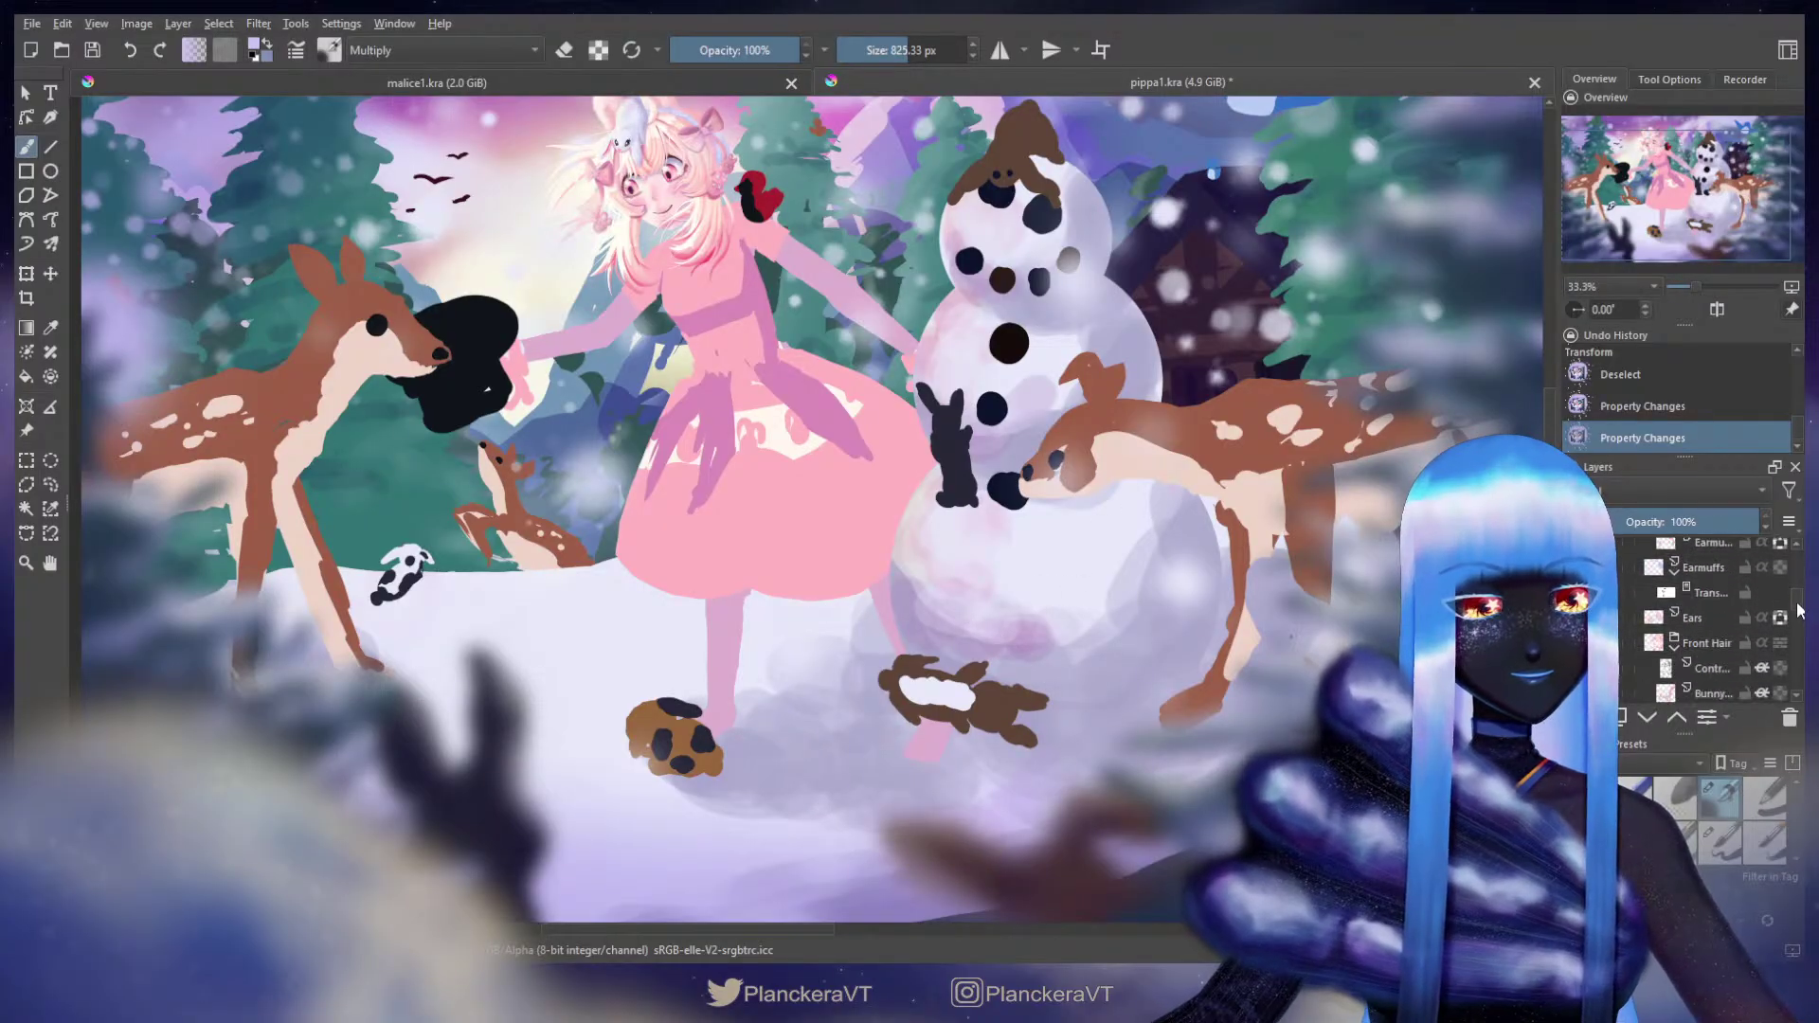
{"action": "scroll", "coordinate": [1800, 618], "scroll_direction": "down", "scroll_amount": 5}
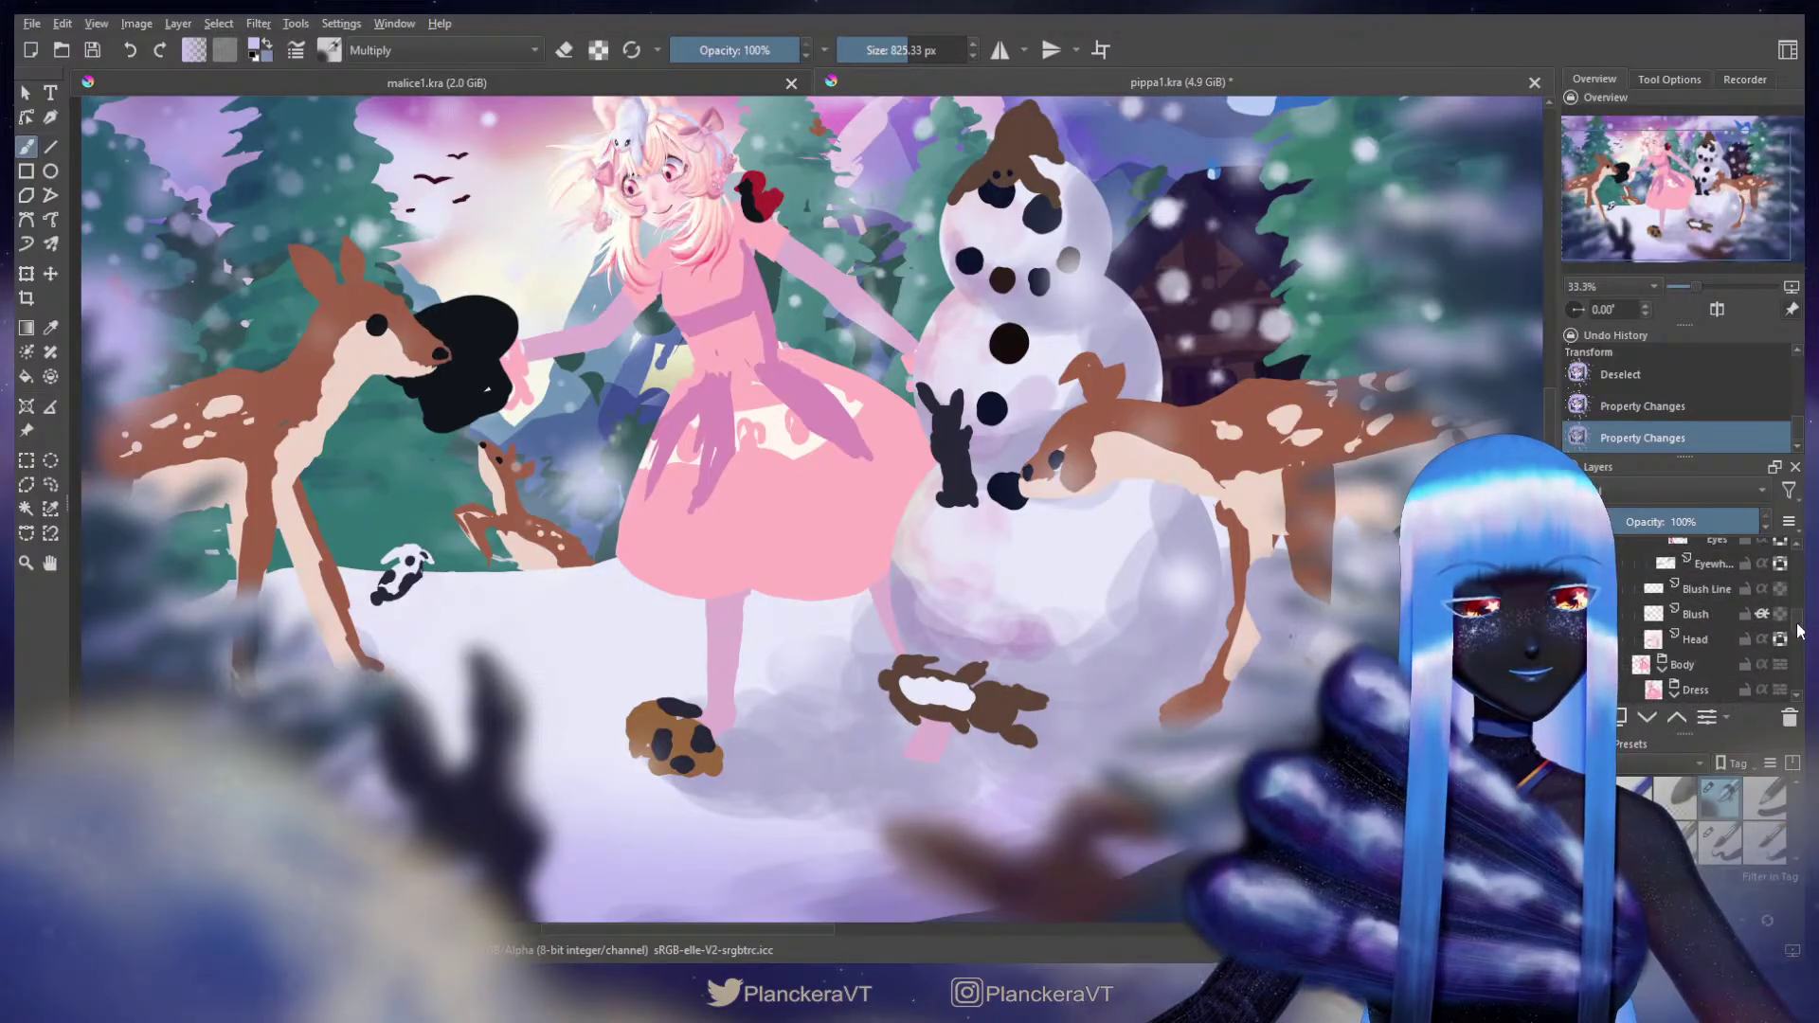
{"action": "scroll", "coordinate": [1800, 644], "scroll_direction": "down", "scroll_amount": 5}
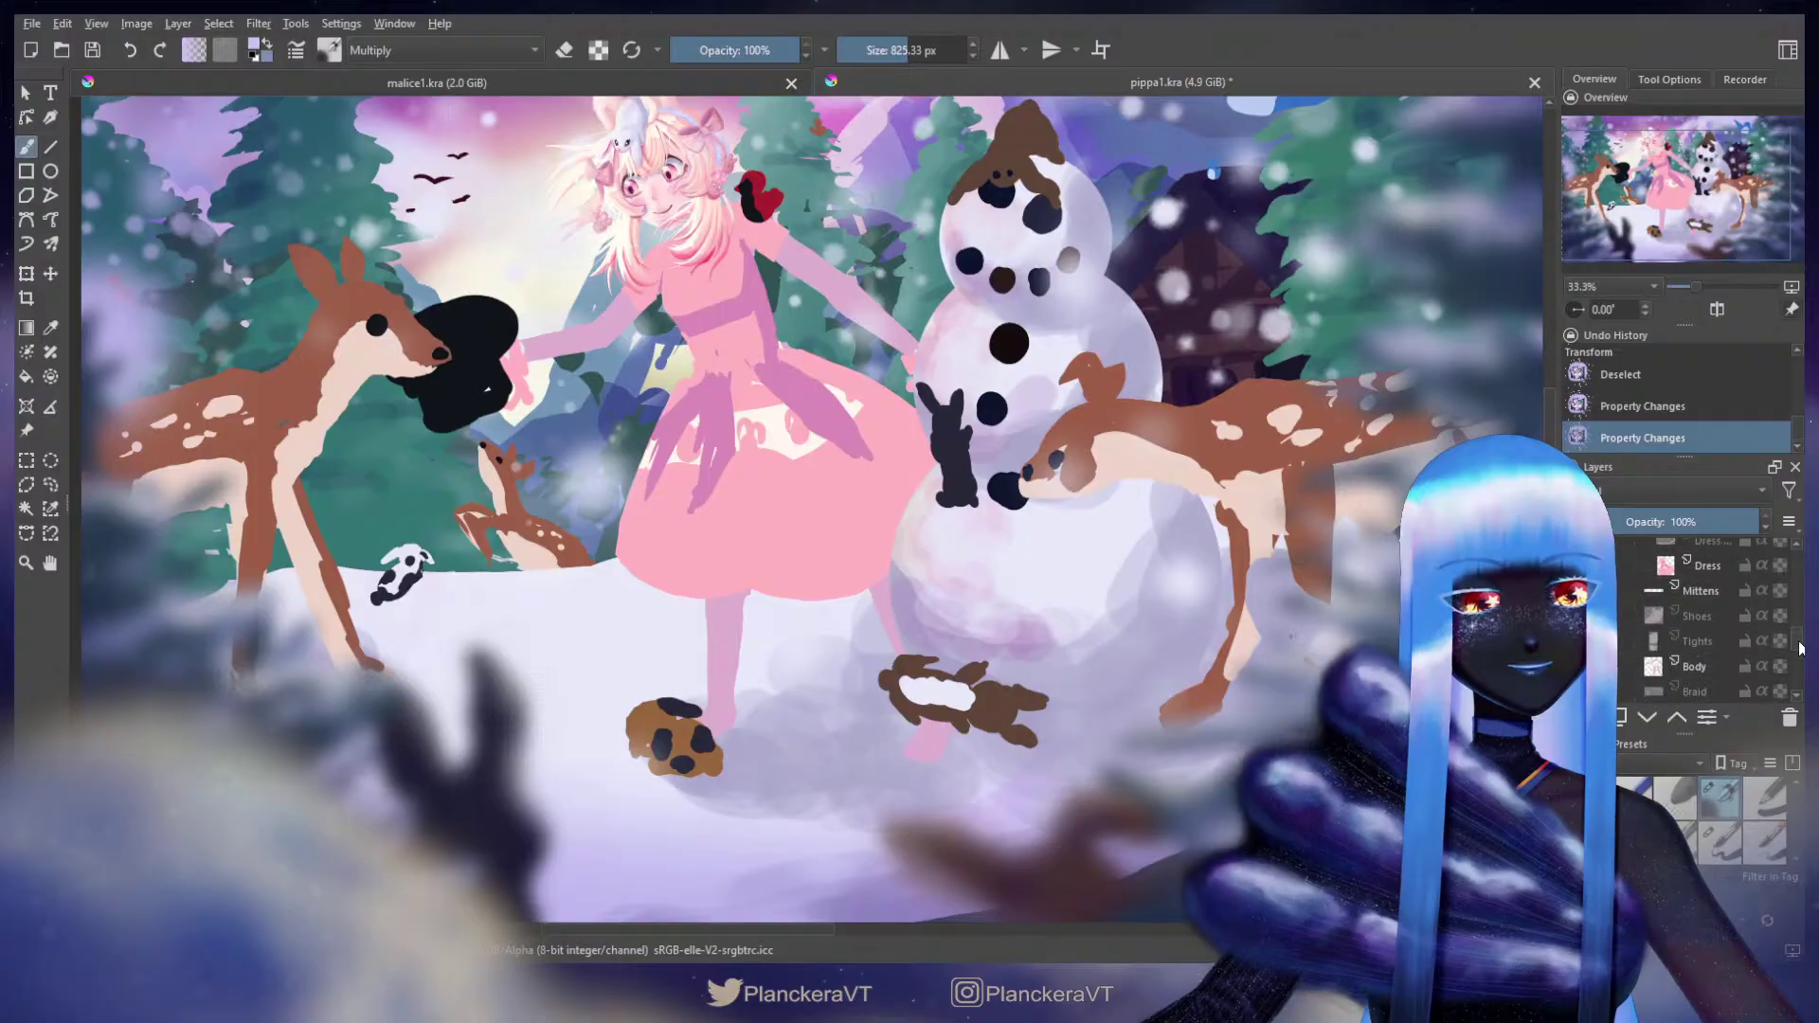
{"action": "left_click", "coordinate": [1705, 592]}
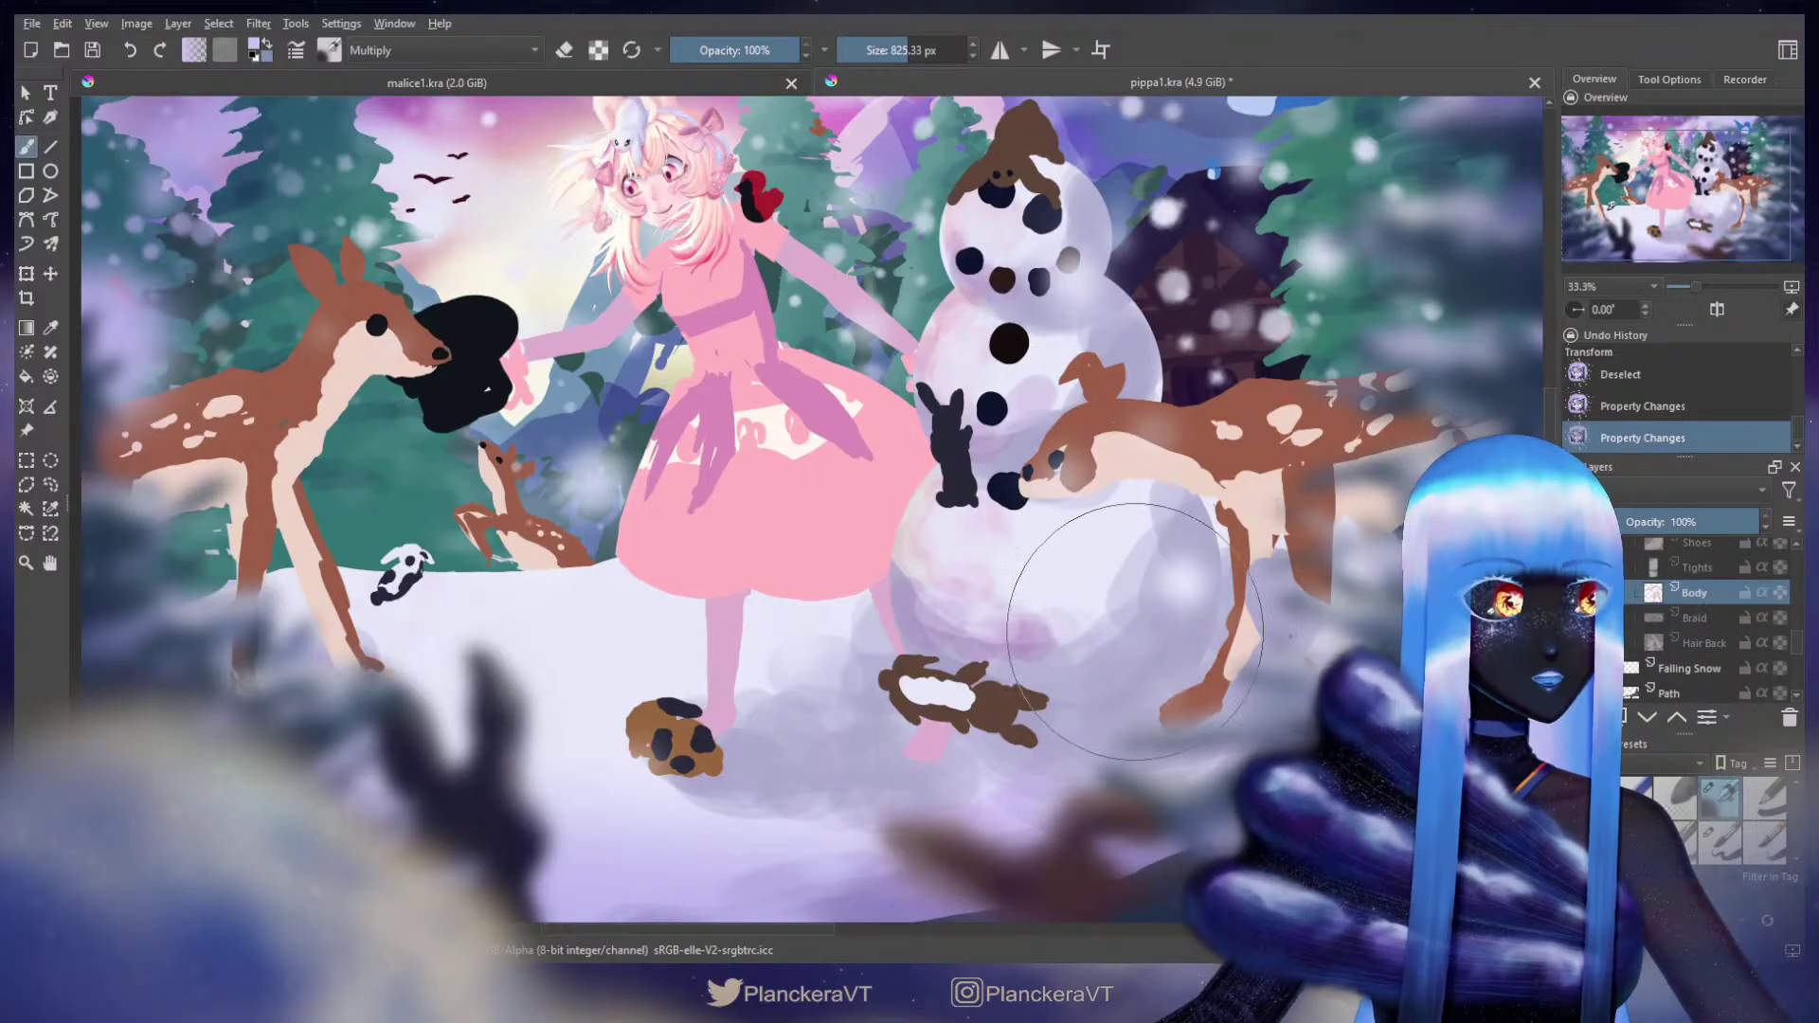
{"action": "key", "text": "ctrl+t"}
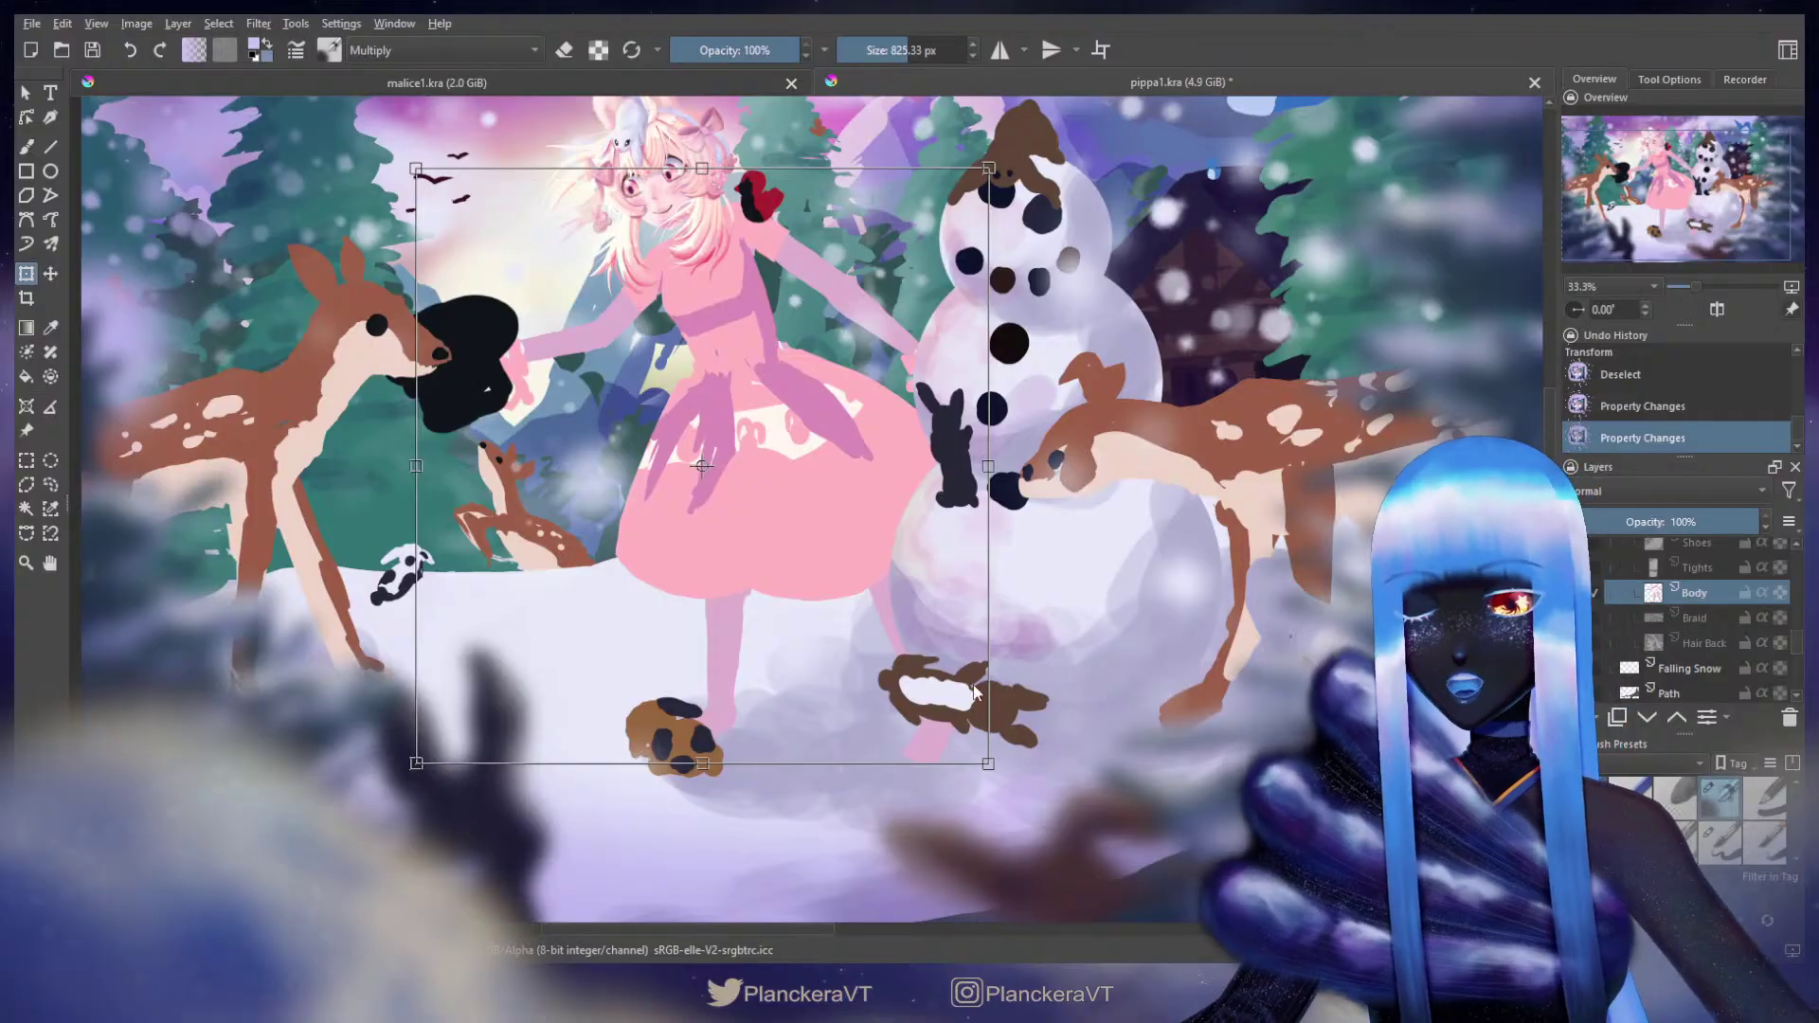
{"action": "key", "text": "b"}
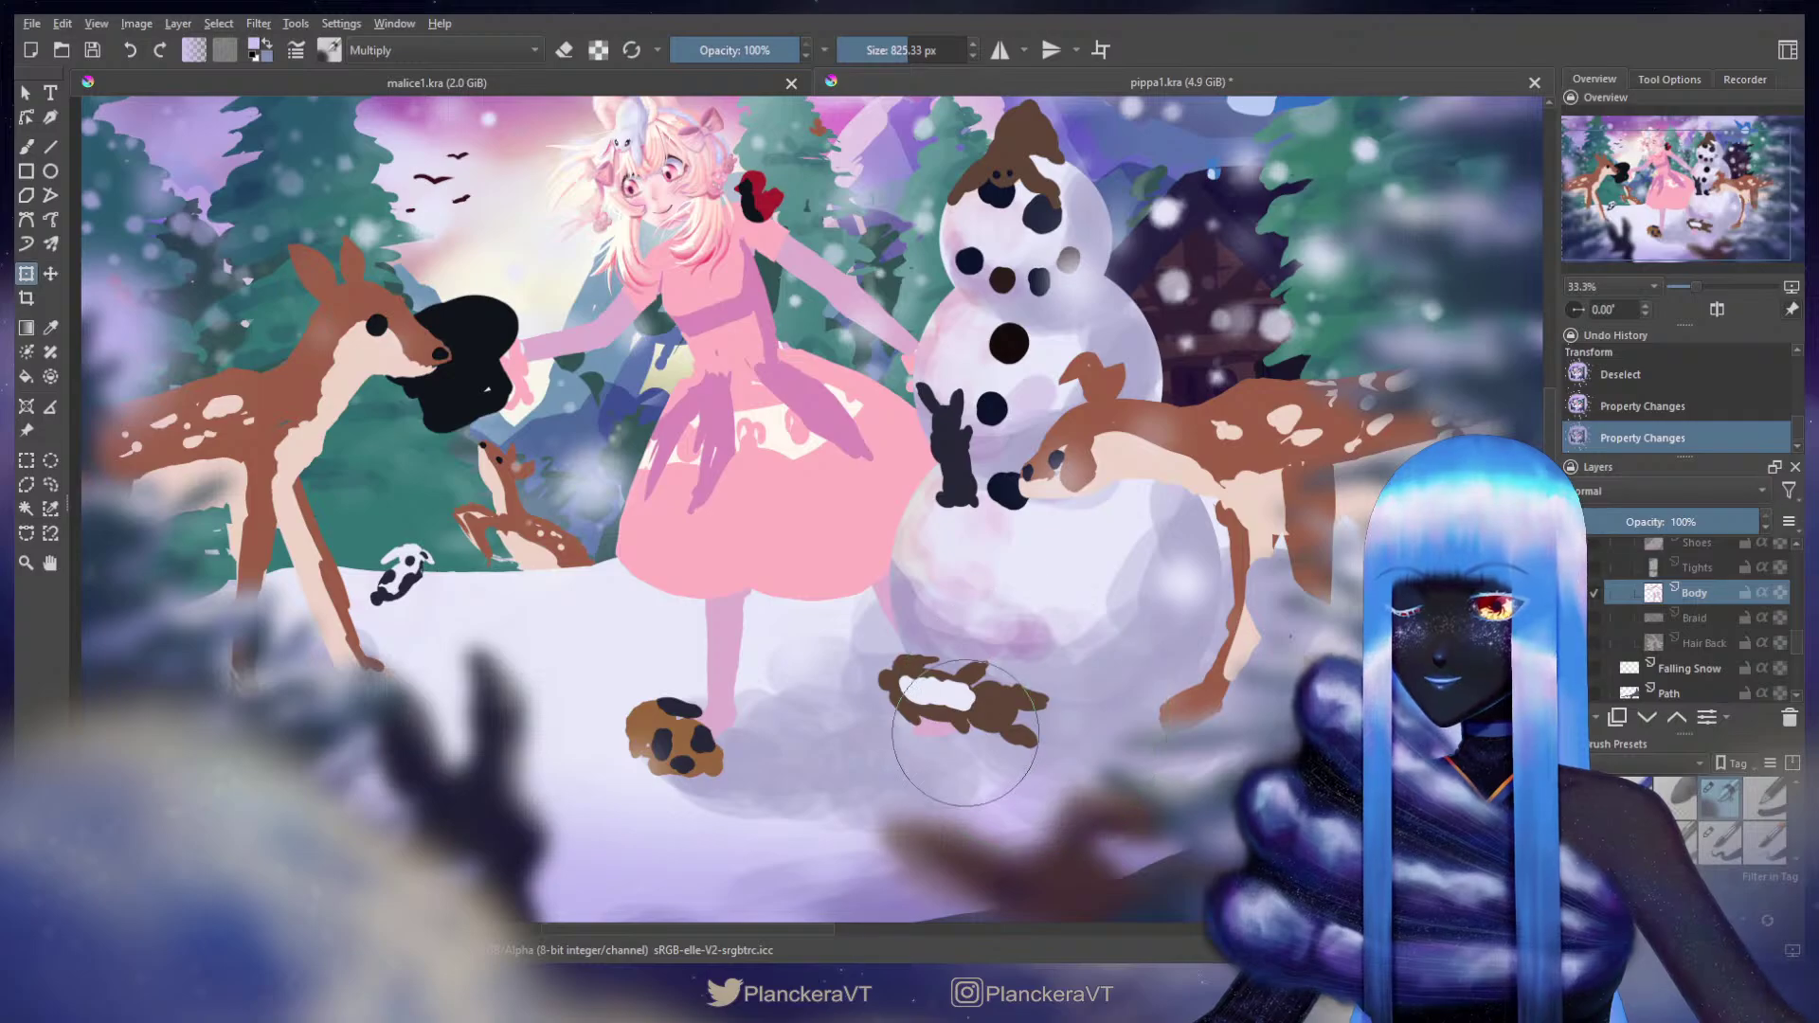
{"action": "mouse_move", "coordinate": [960, 753]}
{"action": "left_mouse_down"}
{"action": "mouse_move", "coordinate": [1000, 737]}
{"action": "mouse_move", "coordinate": [888, 760]}
{"action": "mouse_move", "coordinate": [957, 734]}
{"action": "mouse_move", "coordinate": [852, 596]}
{"action": "mouse_move", "coordinate": [840, 609]}
{"action": "mouse_move", "coordinate": [881, 613]}
{"action": "mouse_move", "coordinate": [925, 699]}
{"action": "mouse_move", "coordinate": [922, 734]}
{"action": "mouse_move", "coordinate": [936, 705]}
{"action": "mouse_move", "coordinate": [955, 731]}
{"action": "left_mouse_up"}
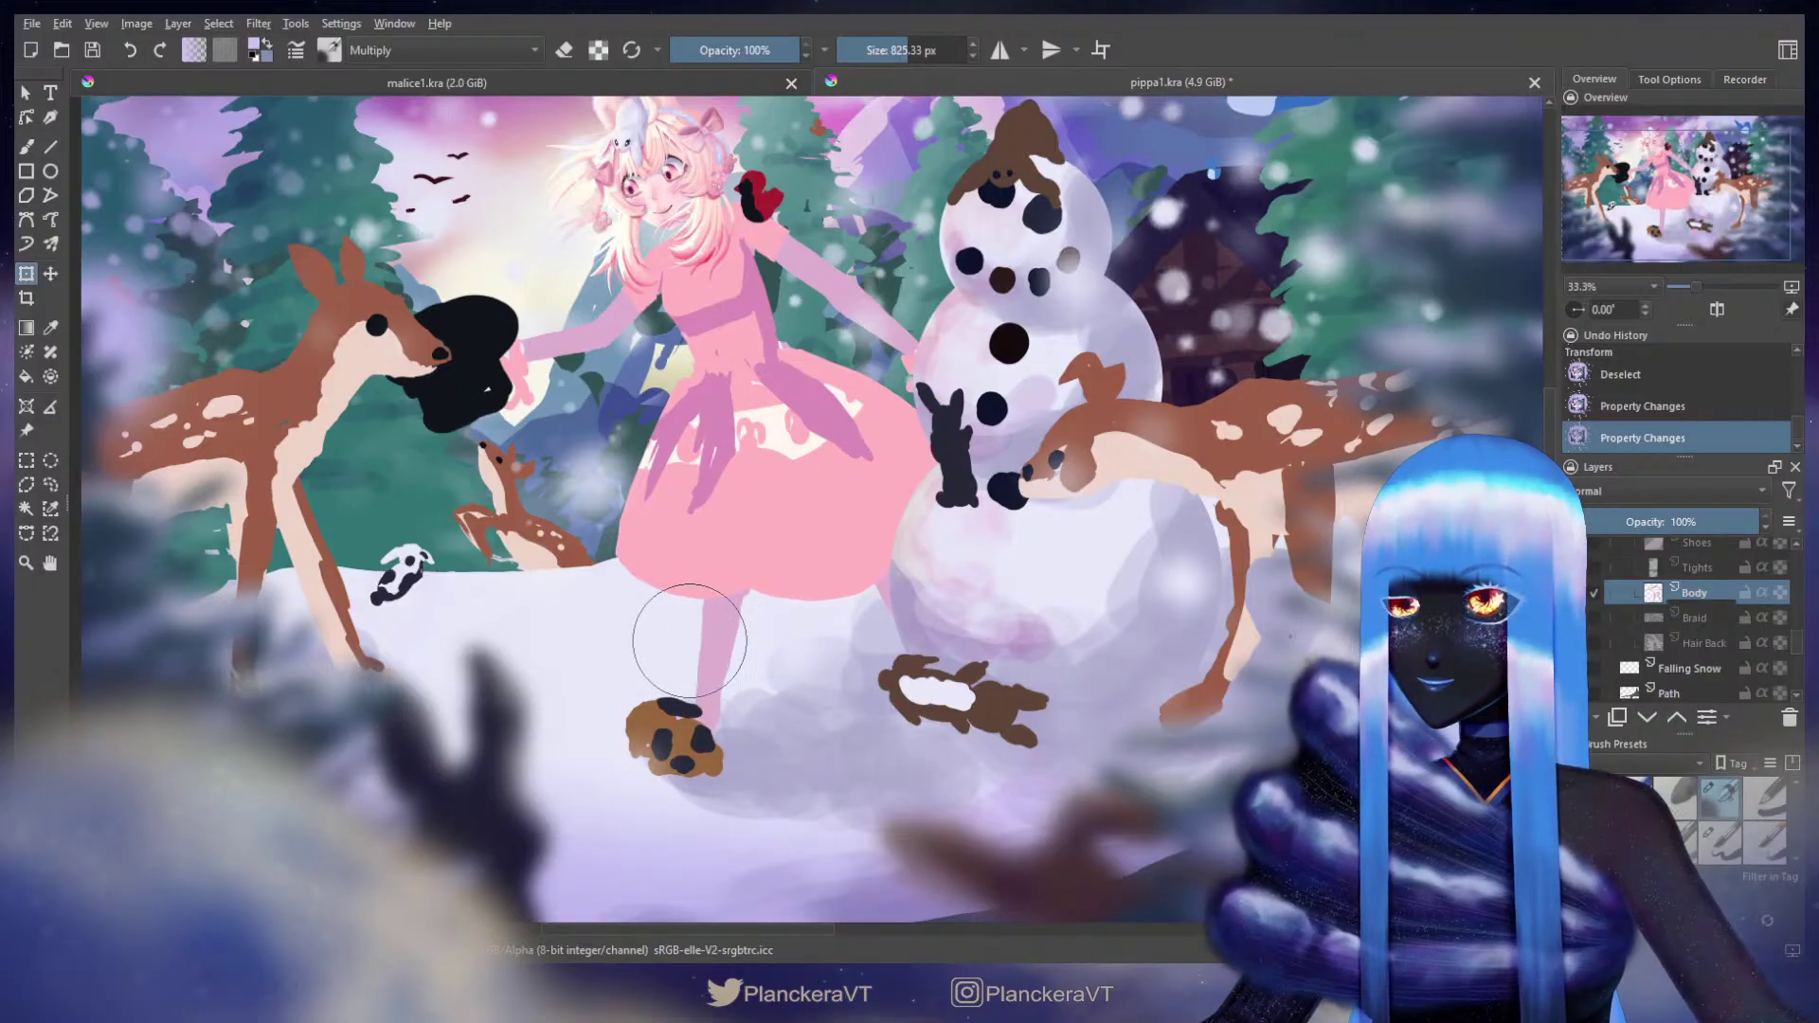
{"action": "key", "text": "b"}
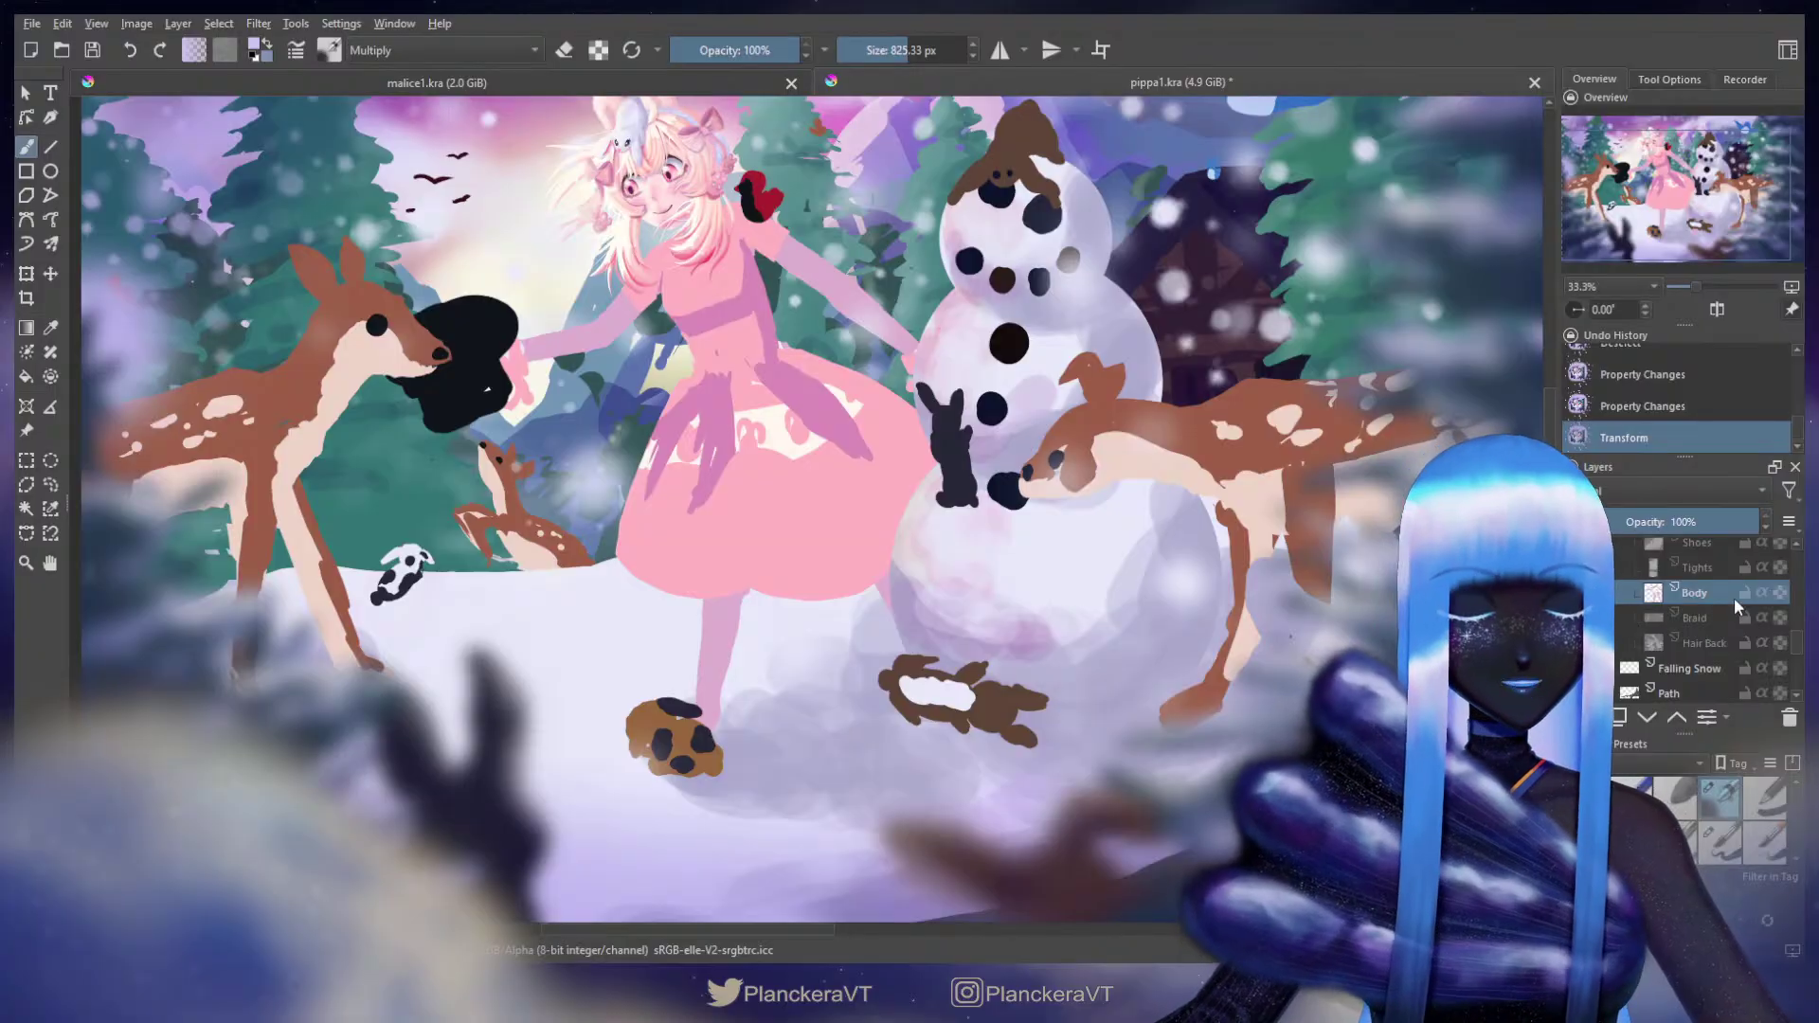
Step: Hide the Snowman layer and its details layer
{"action": "scroll", "coordinate": [1800, 650], "scroll_direction": "up", "scroll_amount": 5}
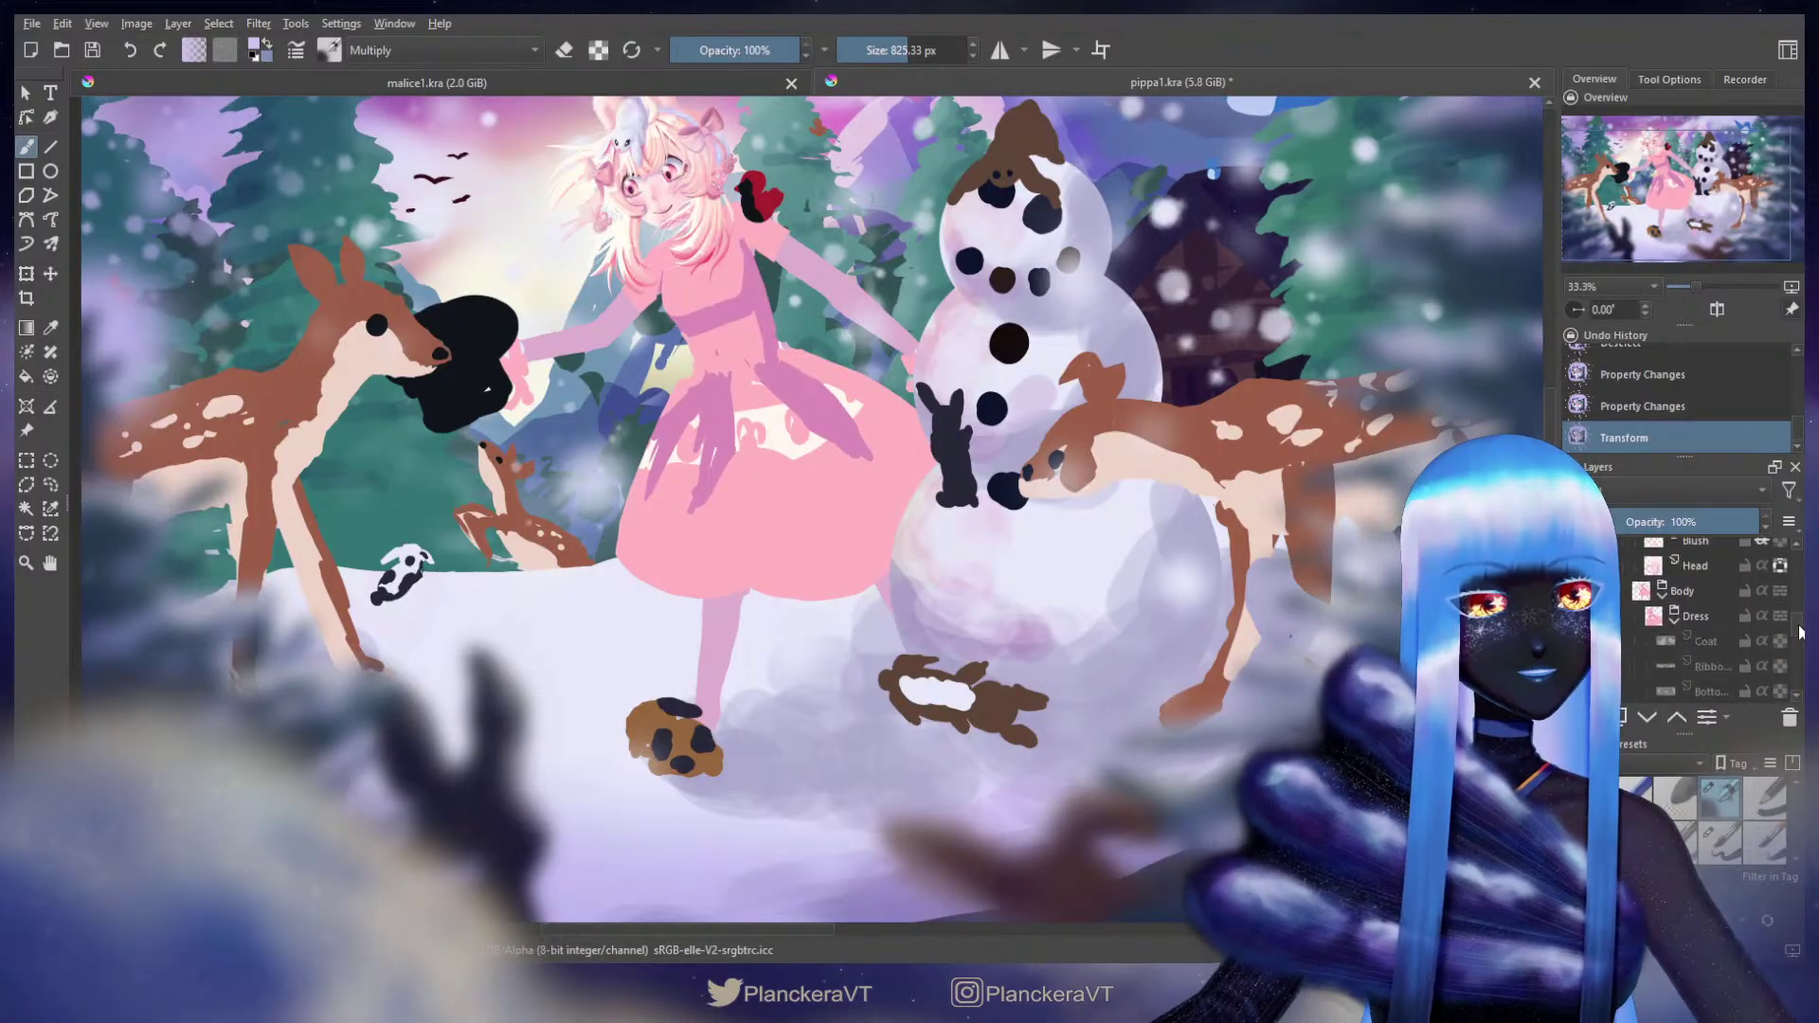
{"action": "scroll", "coordinate": [1800, 628], "scroll_direction": "up", "scroll_amount": 5}
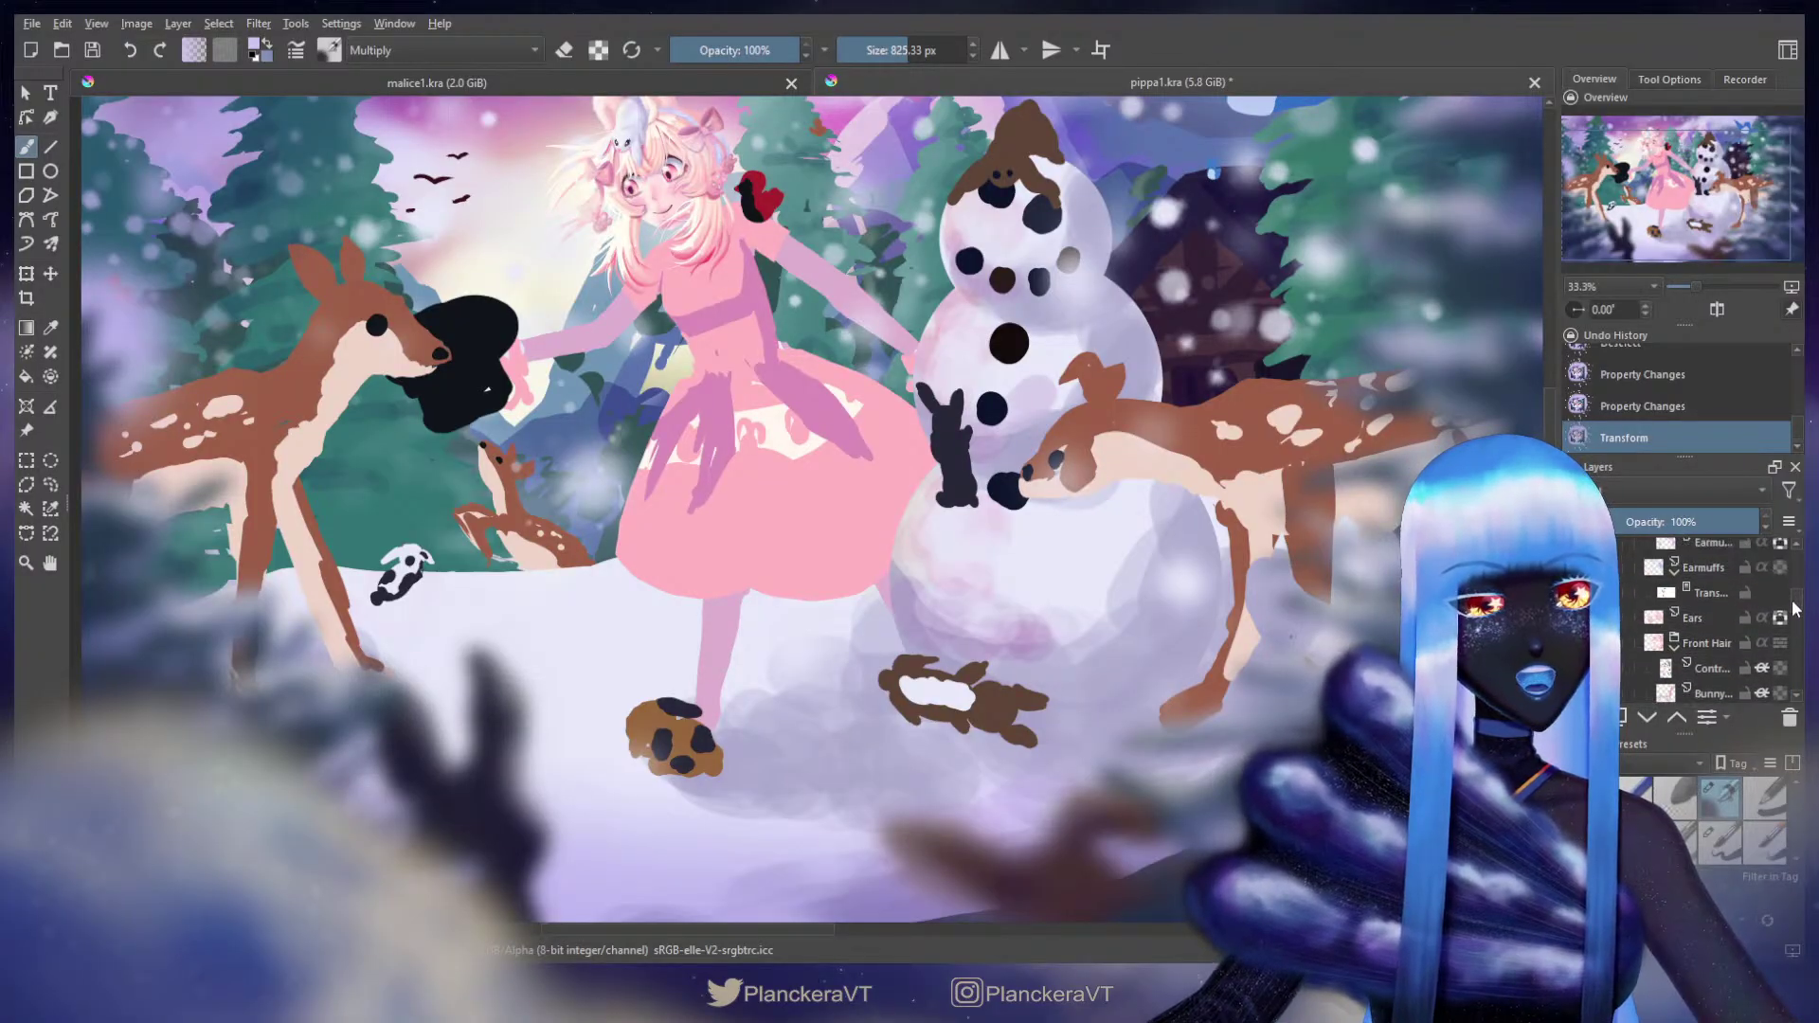
{"action": "scroll", "coordinate": [1793, 606], "scroll_direction": "up", "scroll_amount": 5}
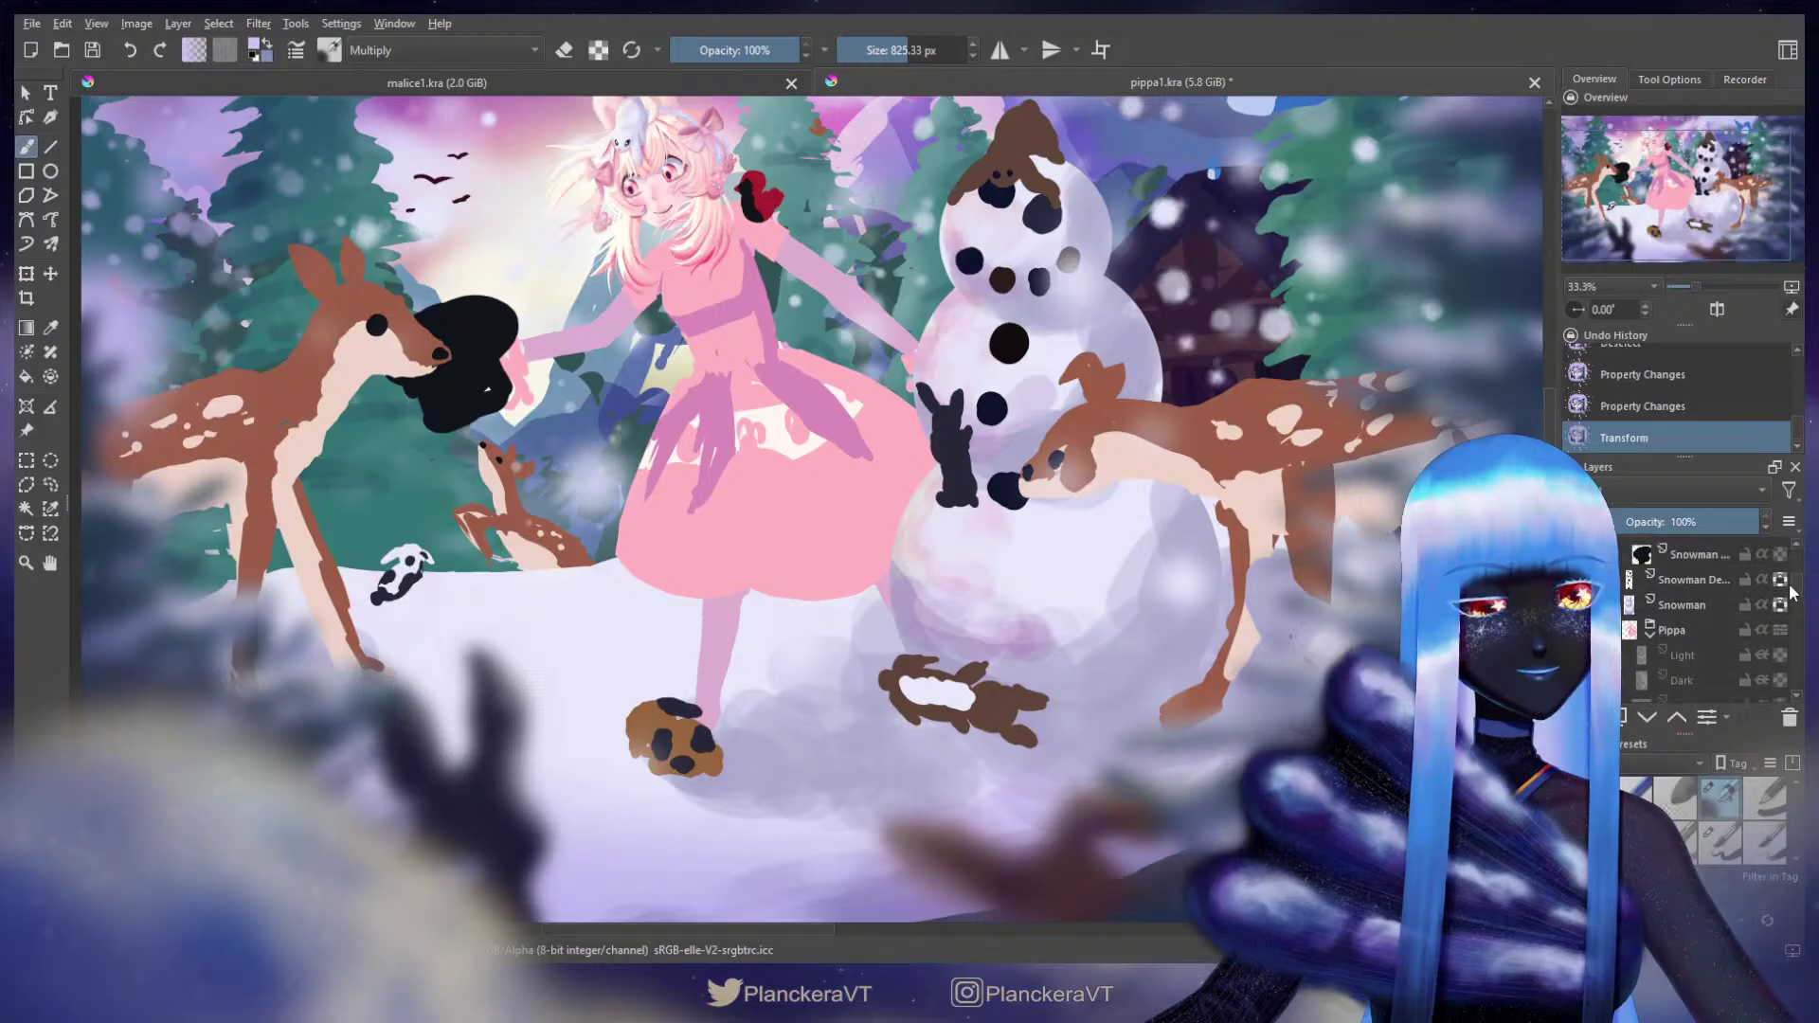
{"action": "left_click", "coordinate": [1628, 597]}
{"action": "left_click", "coordinate": [1629, 622]}
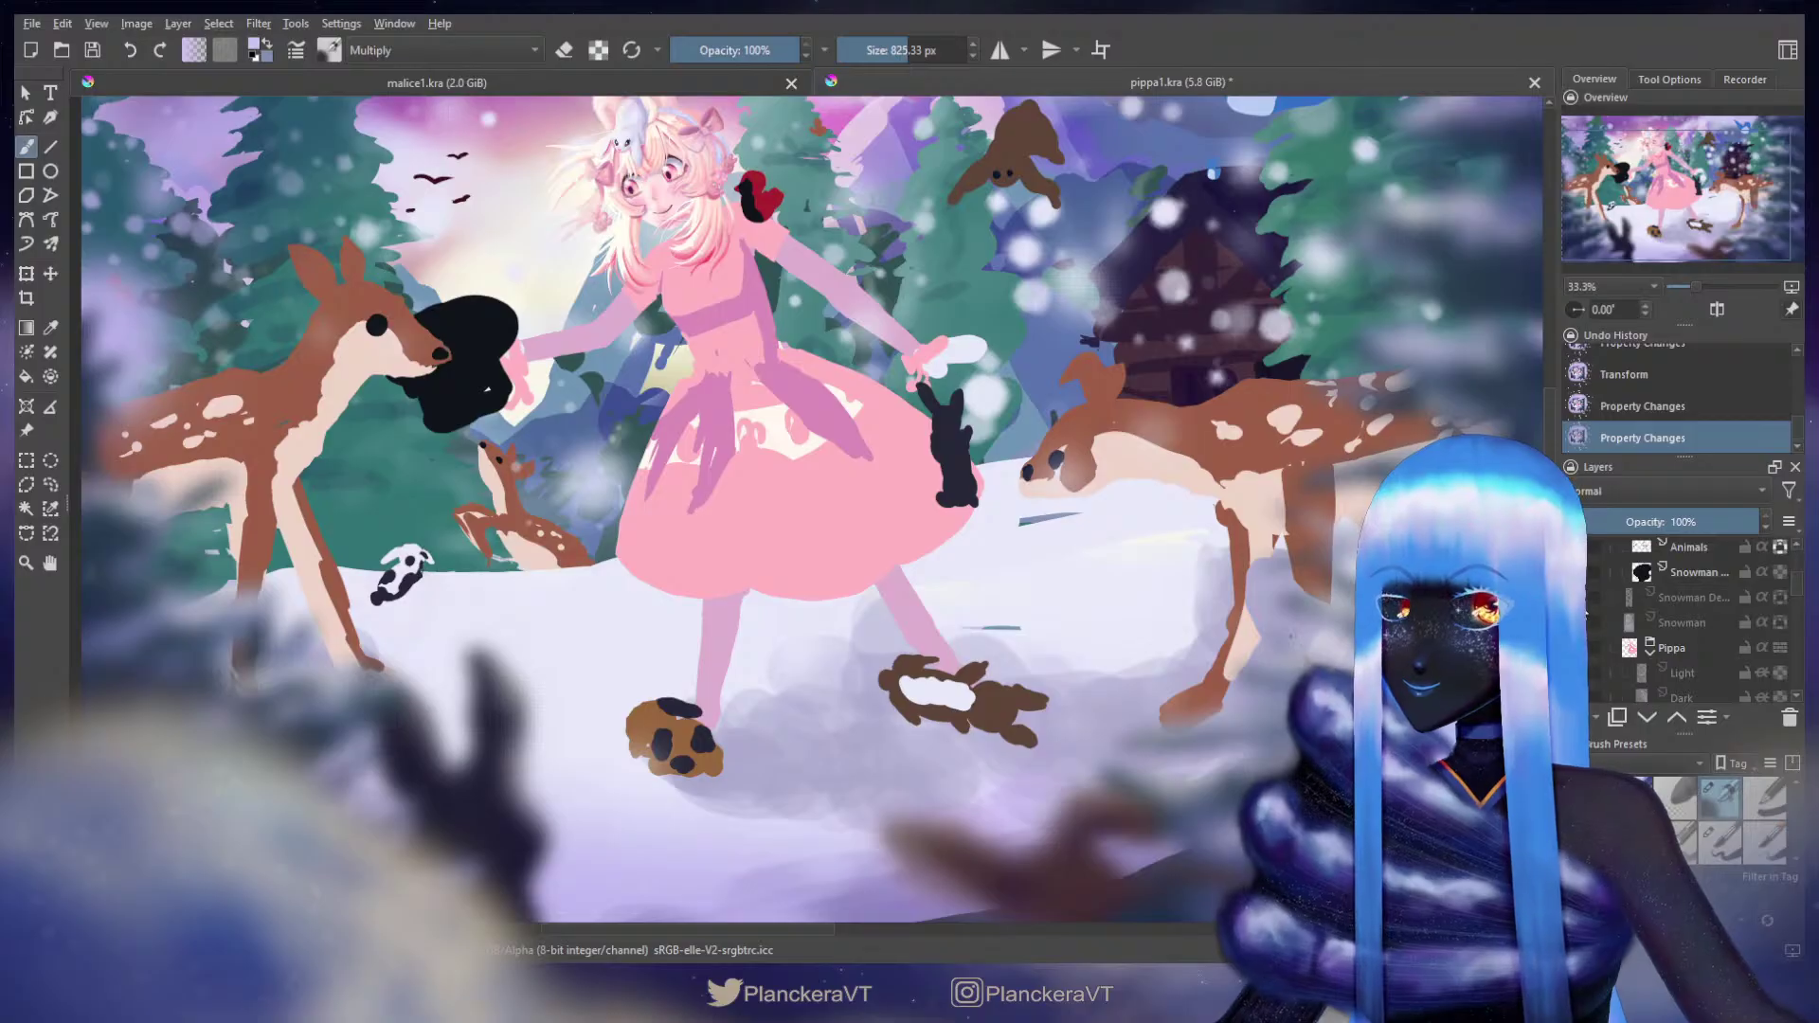
{"action": "left_click_drag", "start_coordinate": [1796, 588], "coordinate": [1796, 564]}
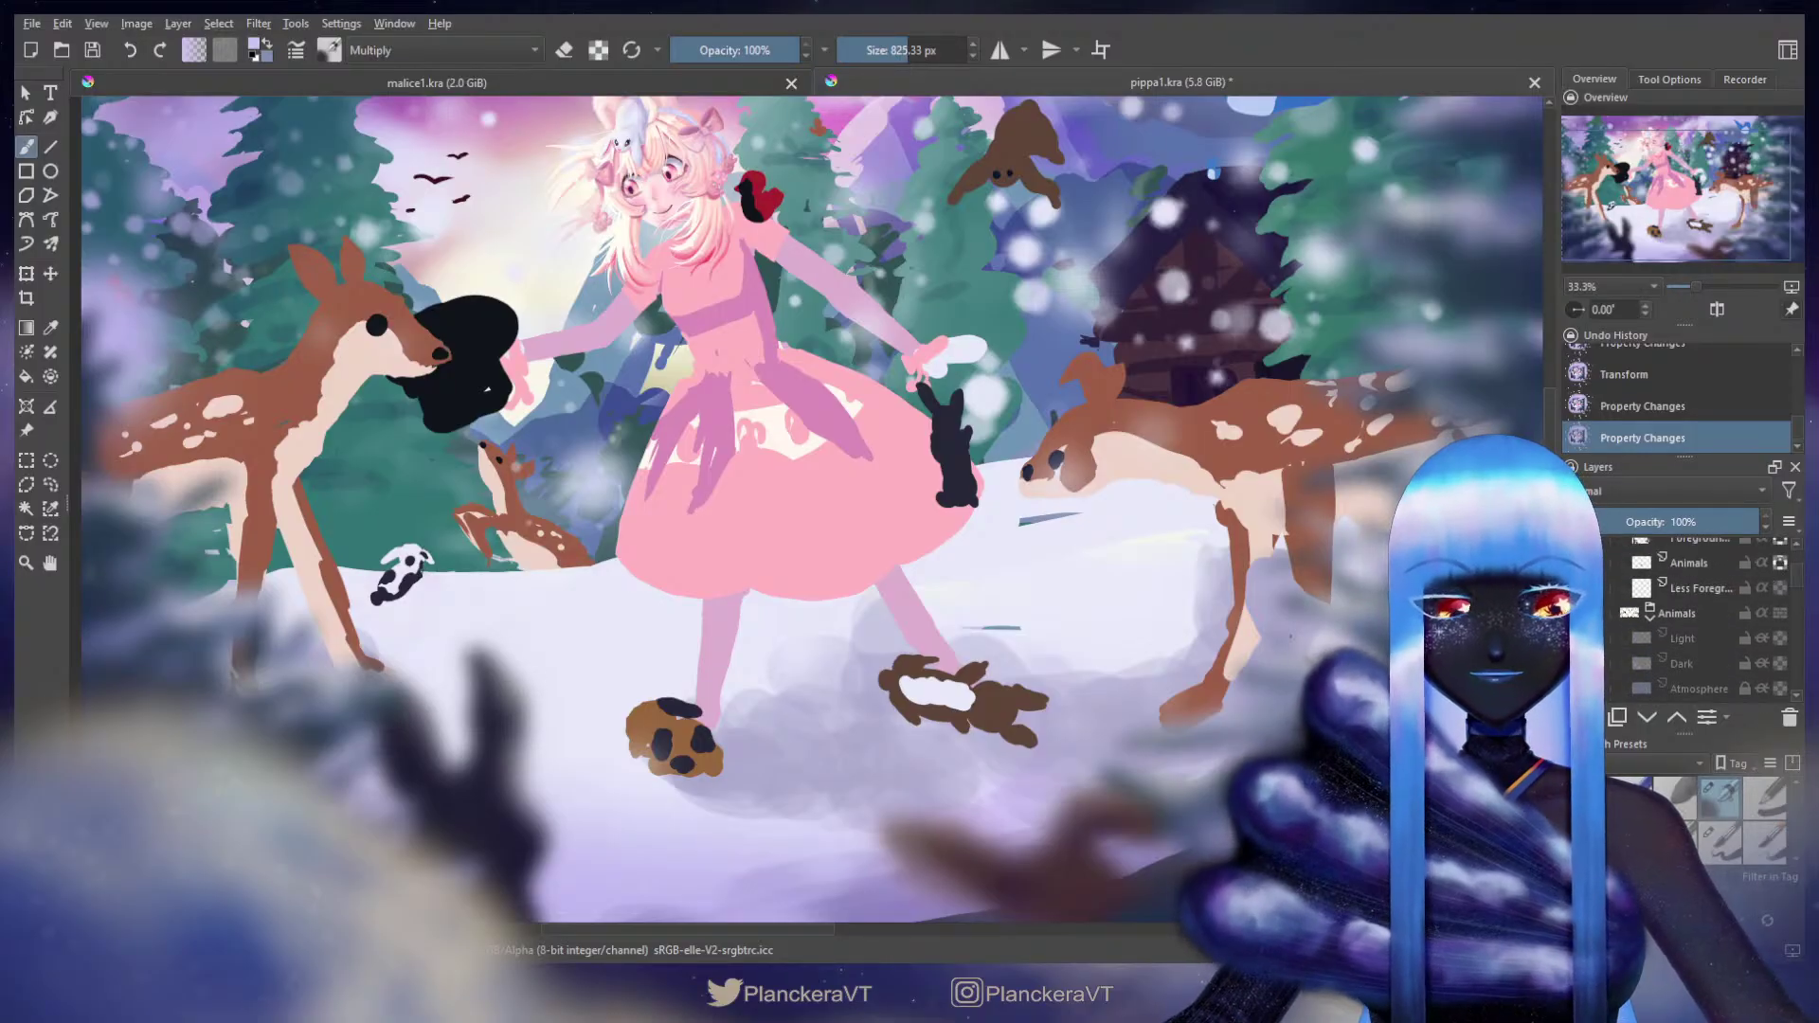
Step: Toggle the Animals group off and back on, and make the snowman layers visible
{"action": "left_click", "coordinate": [1579, 613]}
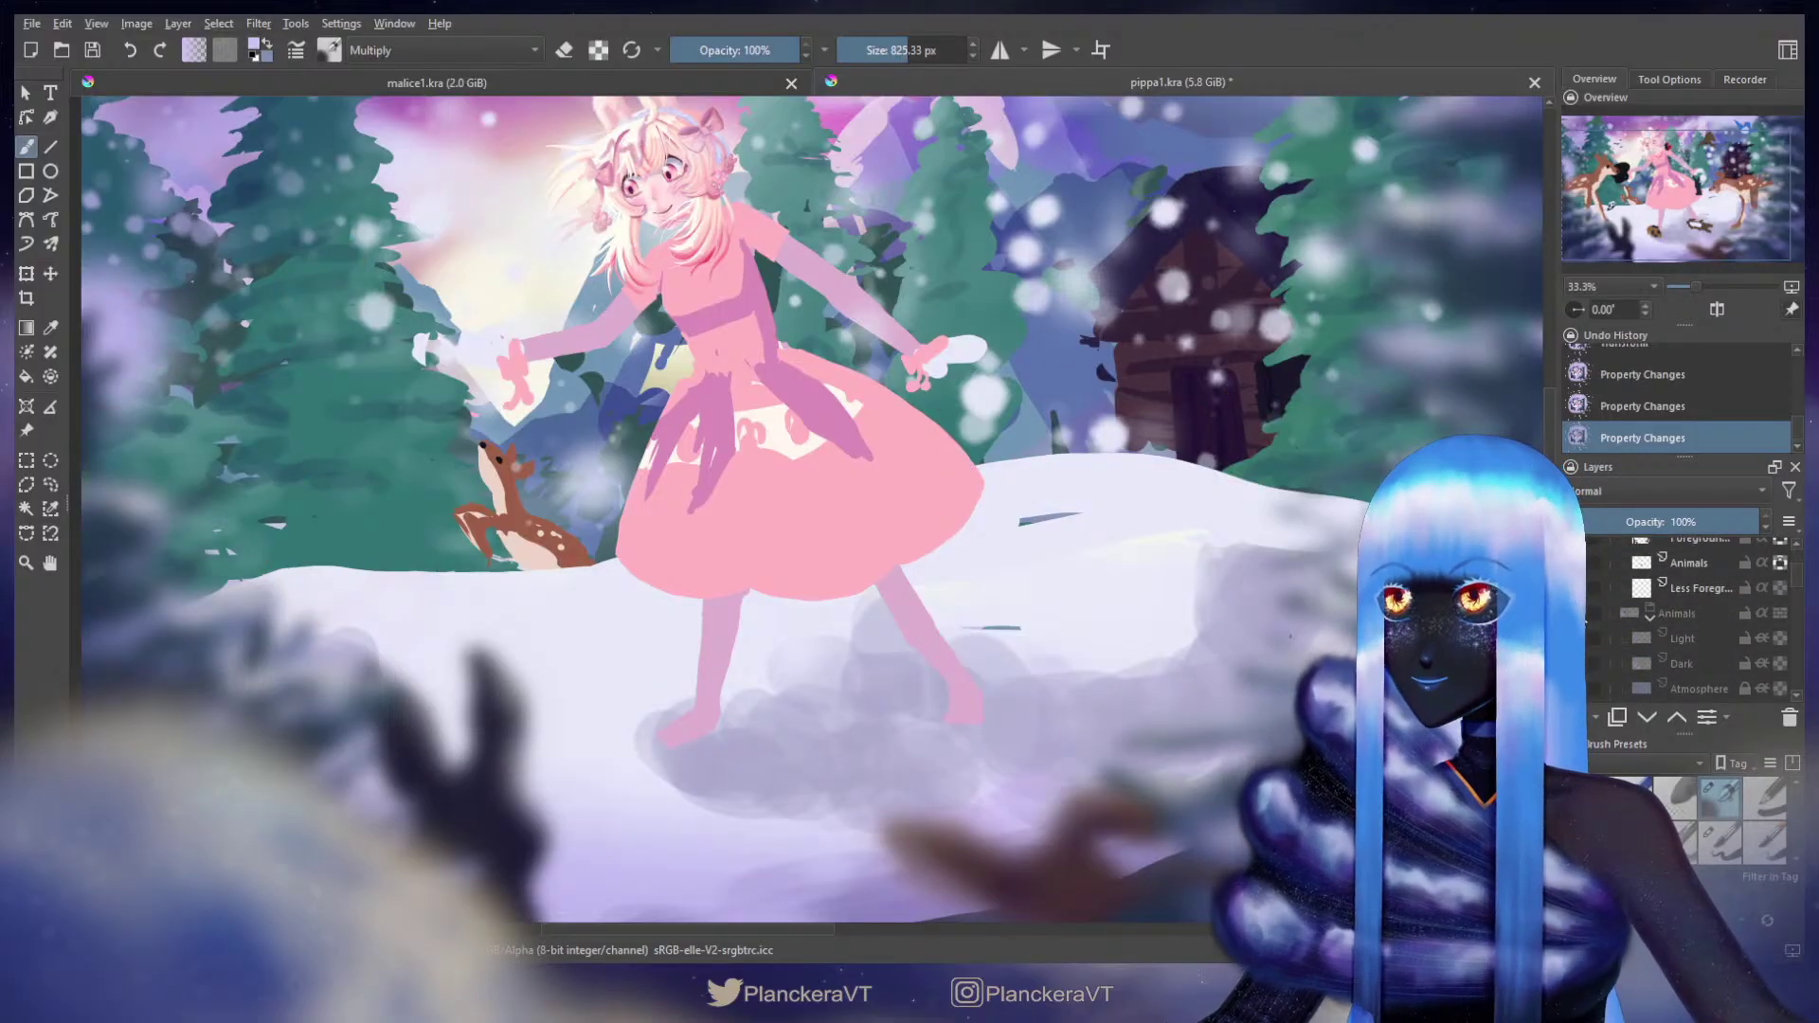
{"action": "left_click", "coordinate": [1578, 613]}
{"action": "left_click_drag", "start_coordinate": [1794, 577], "coordinate": [1794, 597]}
{"action": "left_click", "coordinate": [1578, 579]}
{"action": "left_click", "coordinate": [1578, 605]}
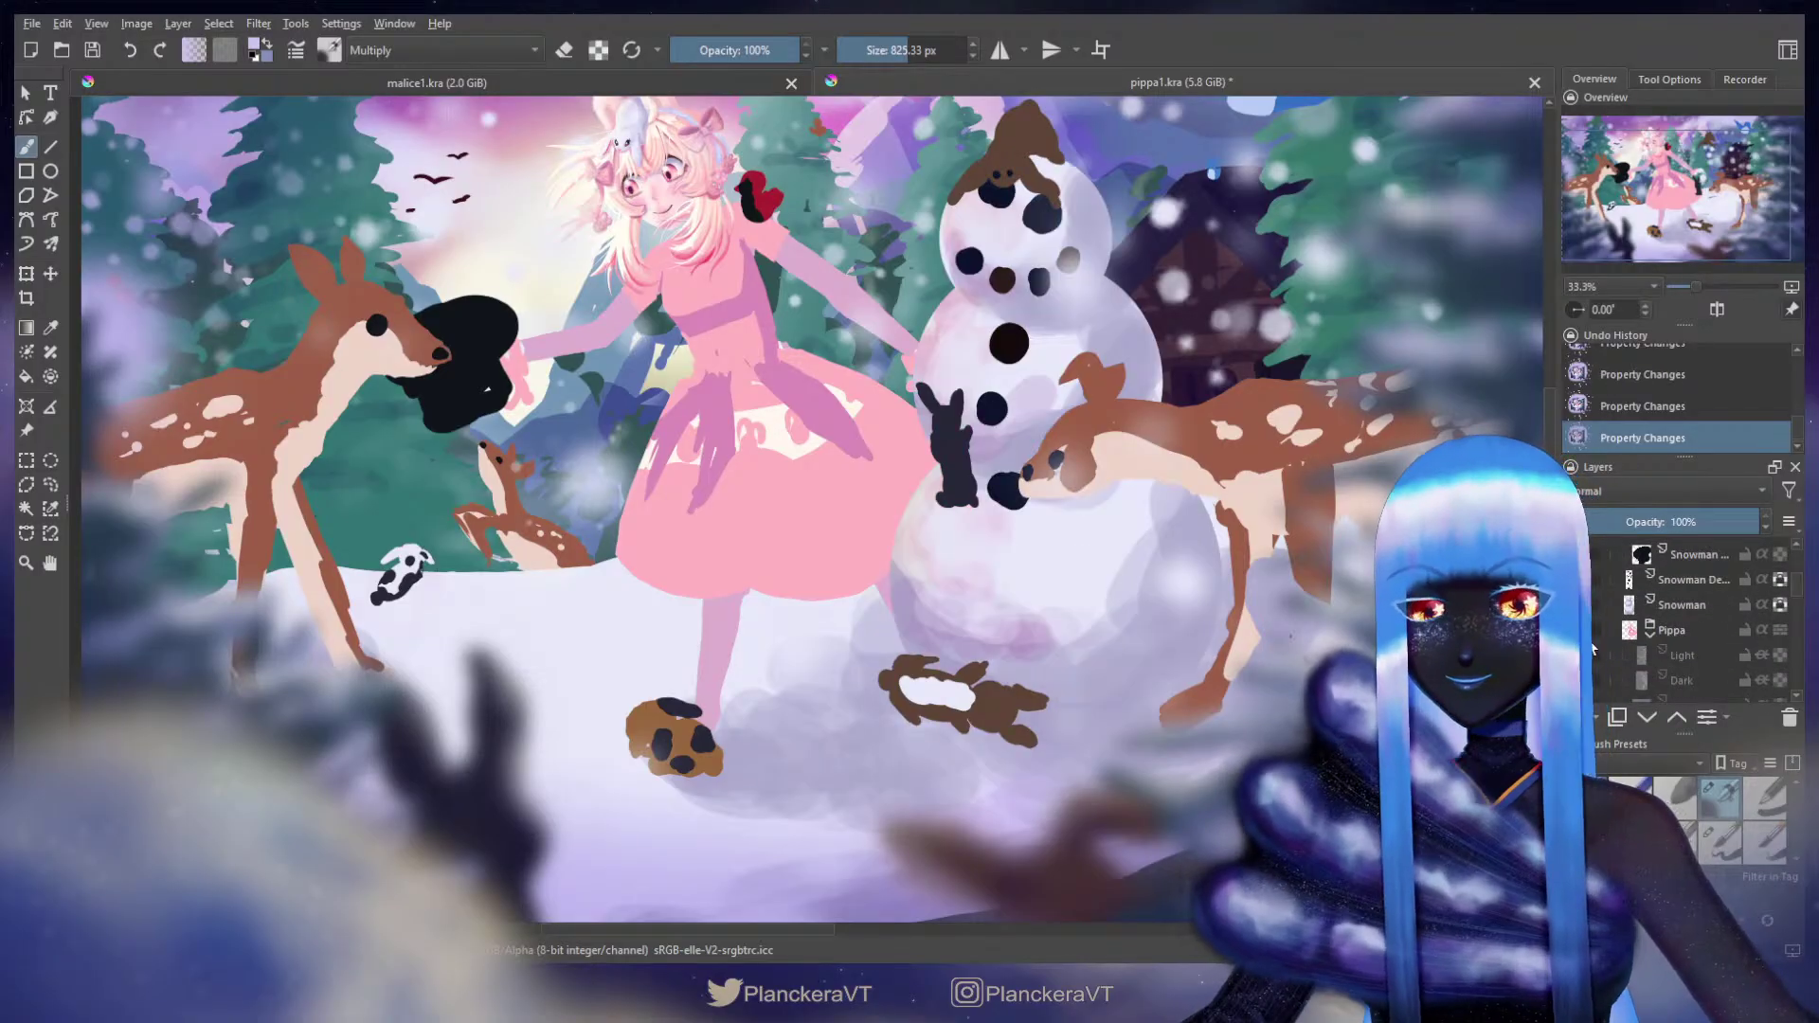
Step: Make the Swatch layer above the Everything group visible
{"action": "scroll", "coordinate": [1042, 530], "scroll_direction": "down", "scroll_amount": 1}
{"action": "mouse_move", "coordinate": [1158, 660]}
{"action": "left_mouse_down"}
{"action": "mouse_move", "coordinate": [1144, 711]}
{"action": "mouse_move", "coordinate": [1156, 670]}
{"action": "mouse_move", "coordinate": [1282, 566]}
{"action": "left_mouse_up"}
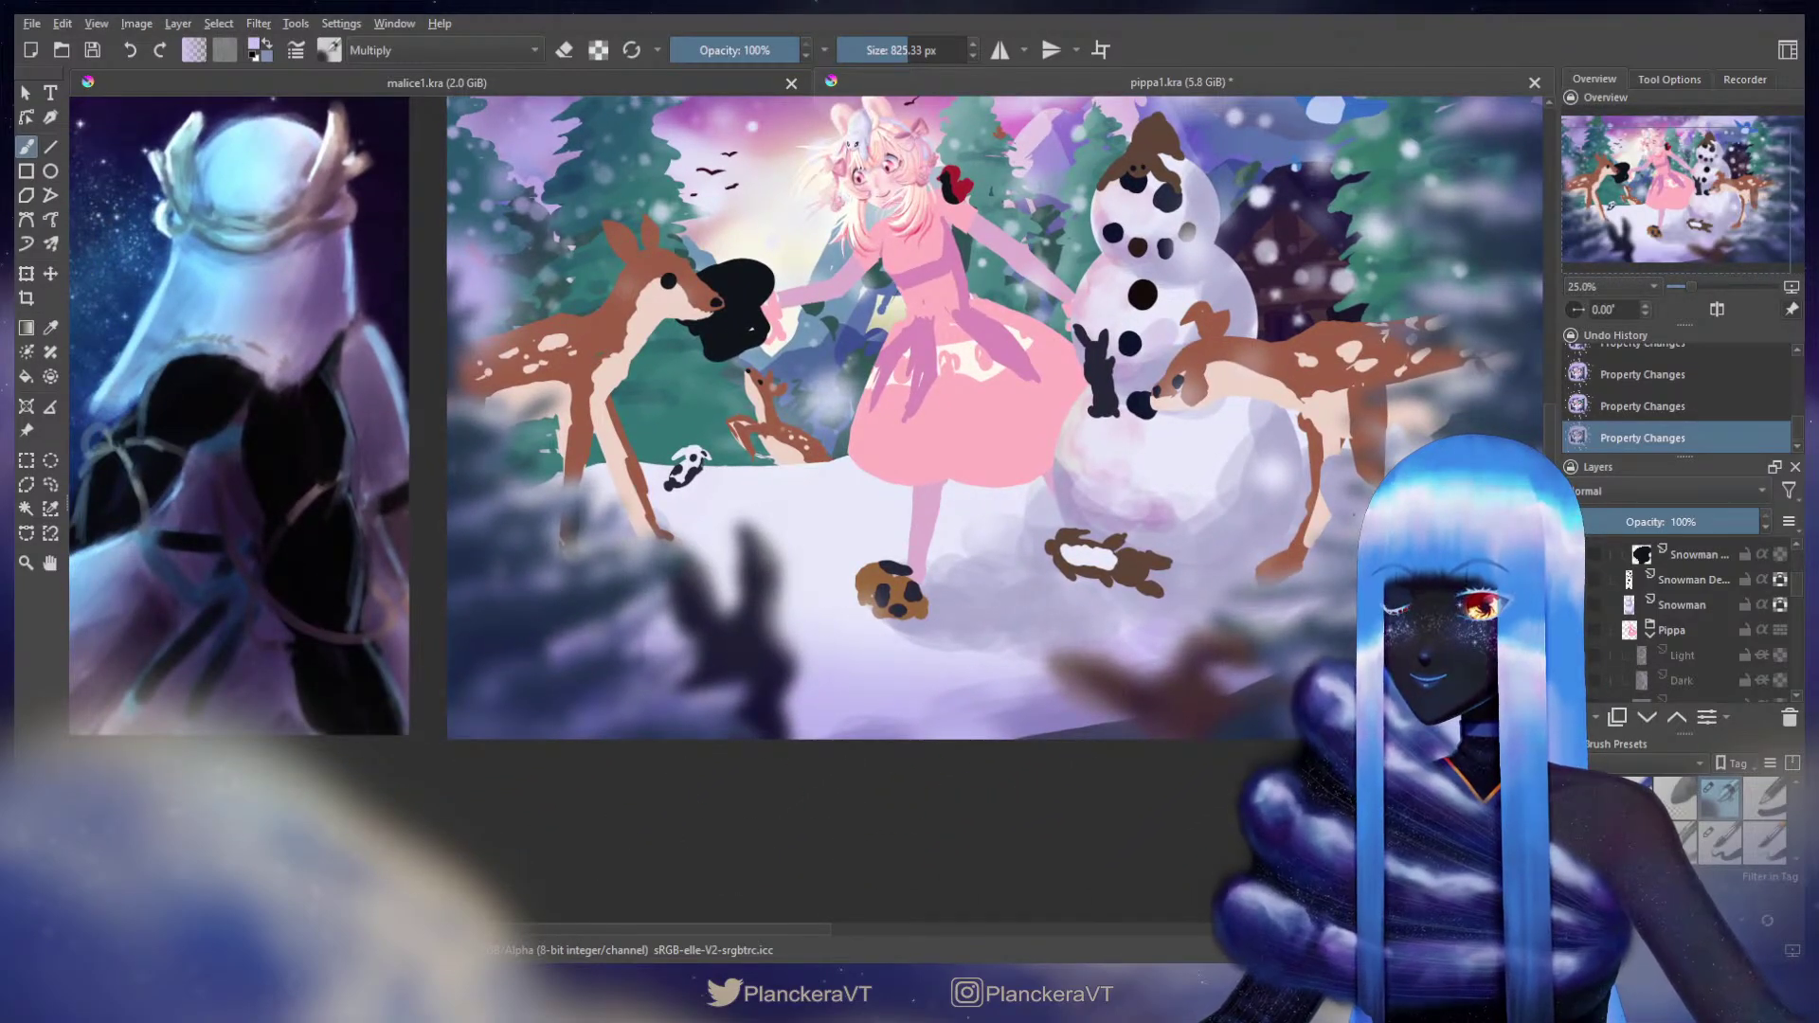
{"action": "scroll", "coordinate": [1695, 606], "scroll_direction": "down", "scroll_amount": 5}
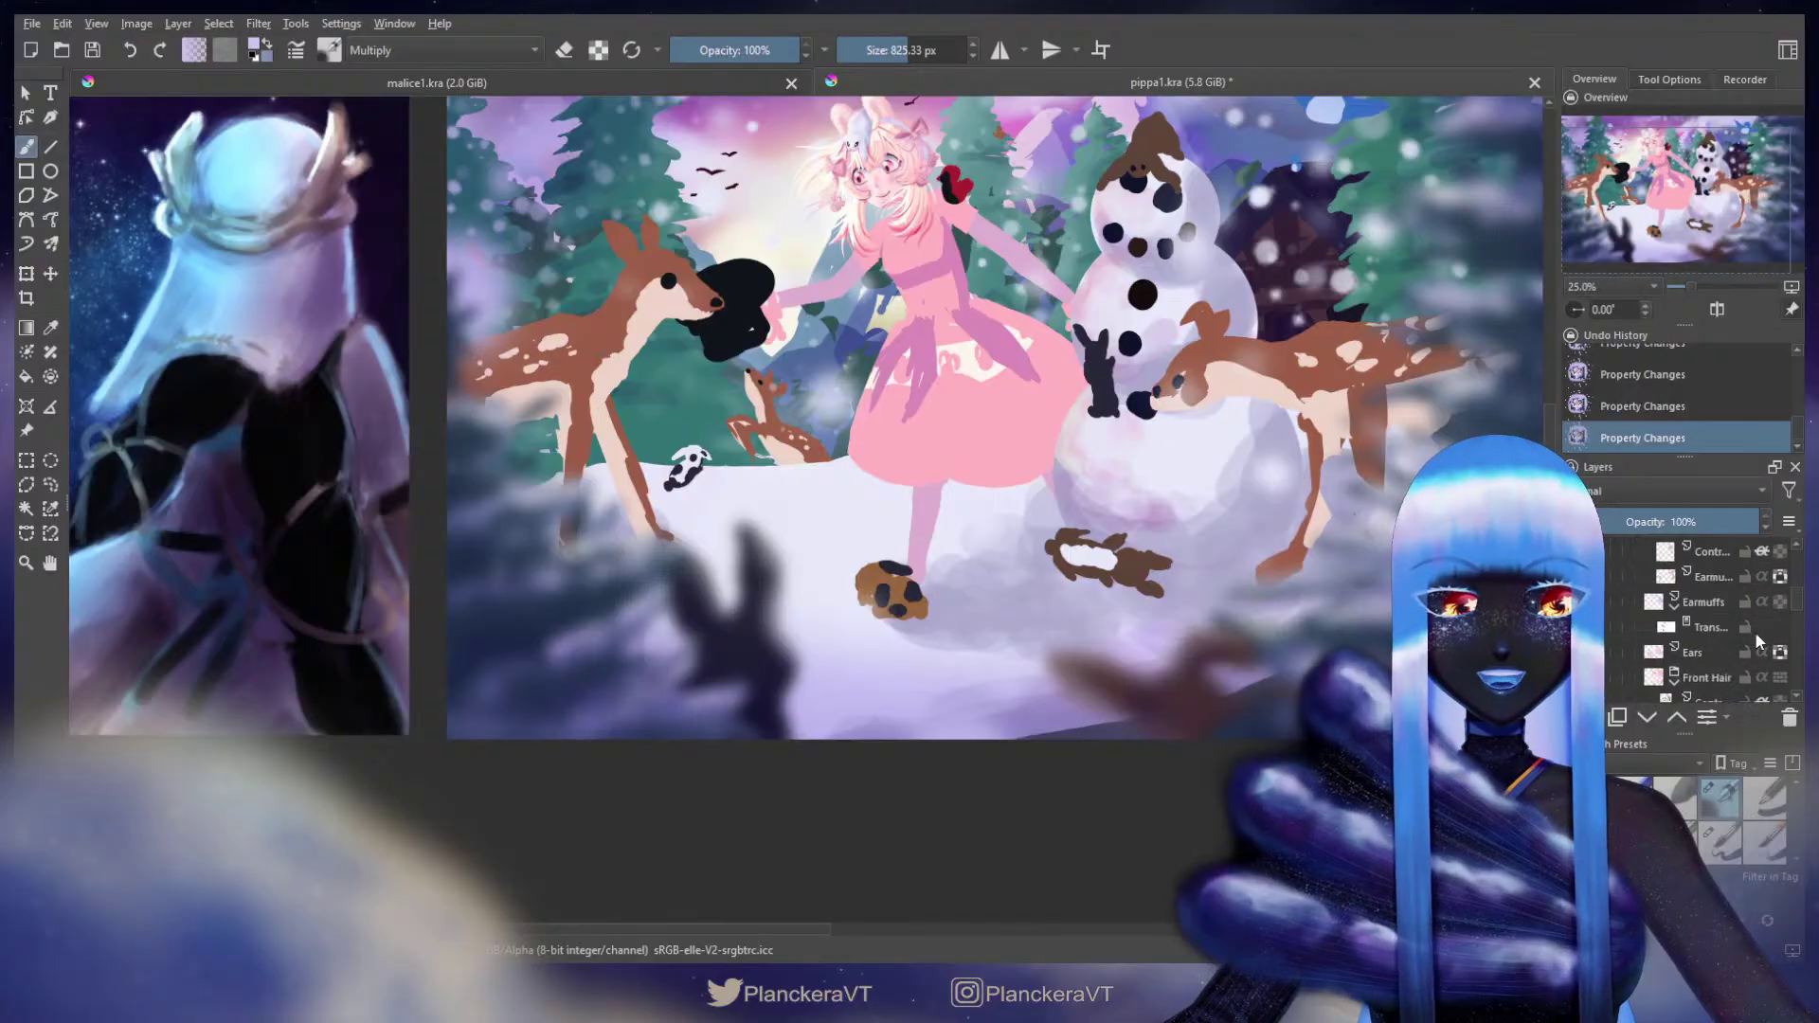
{"action": "scroll", "coordinate": [1745, 634], "scroll_direction": "down", "scroll_amount": 3}
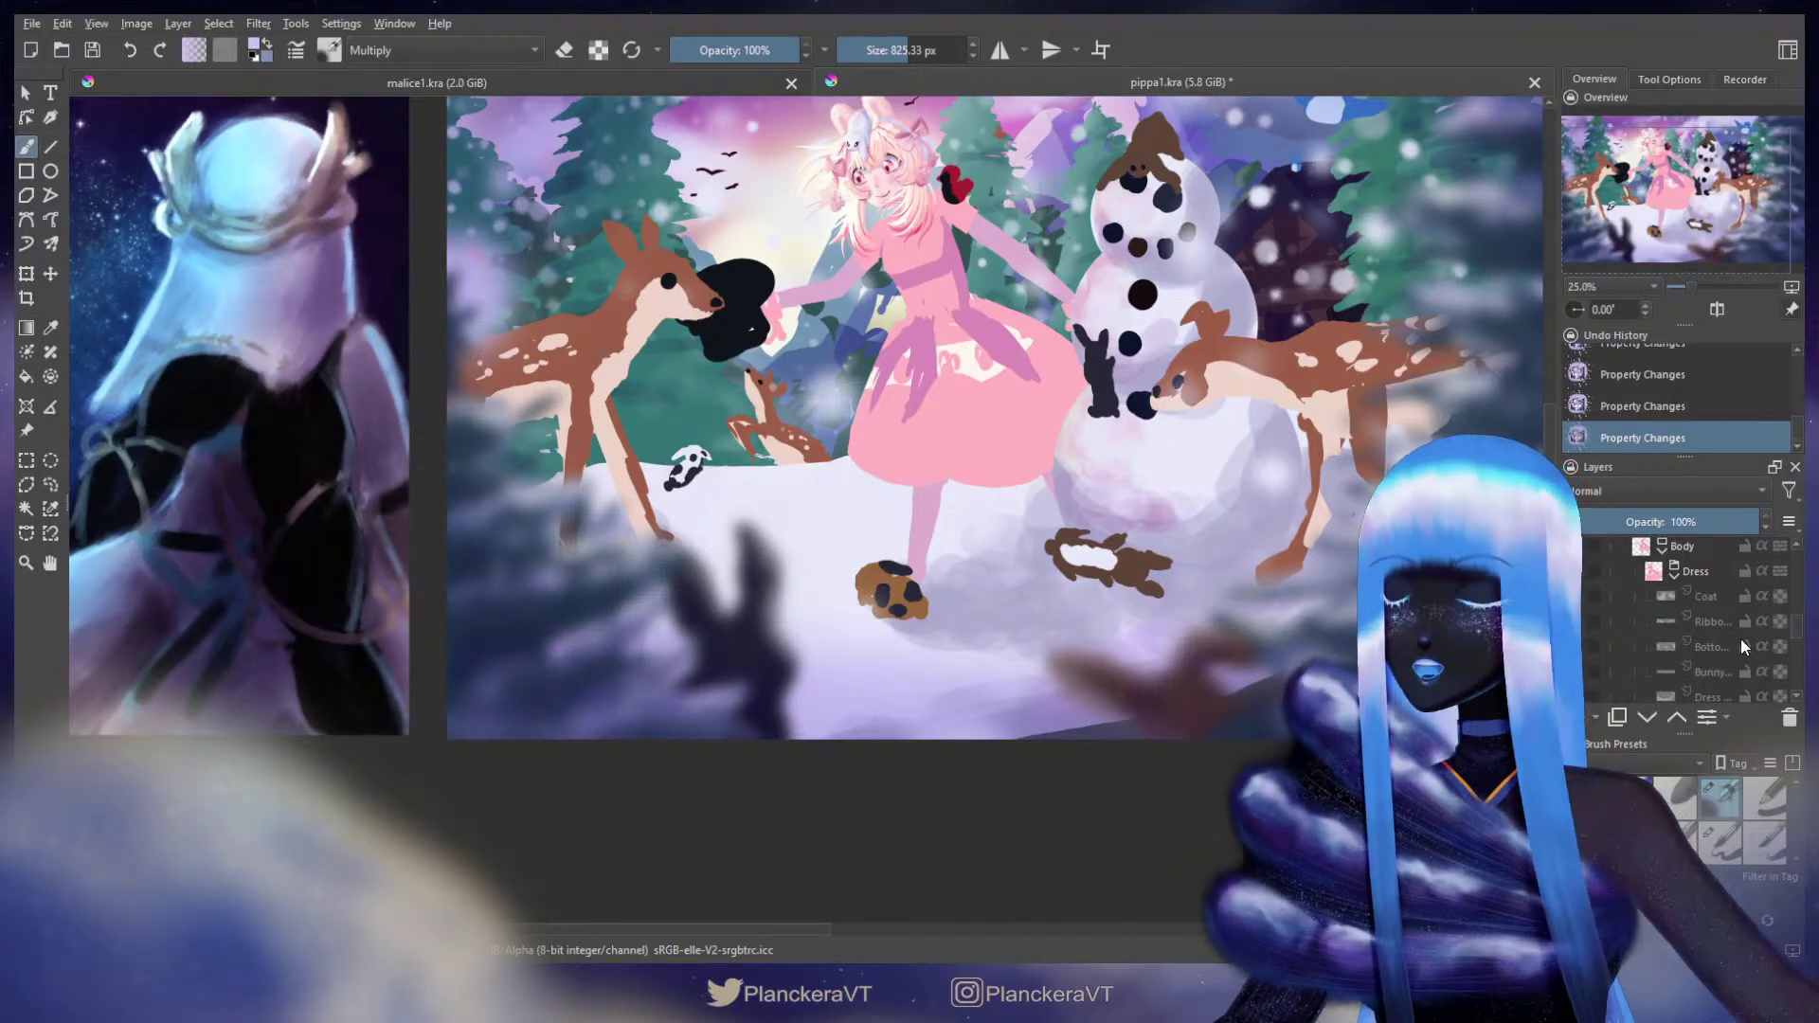
{"action": "scroll", "coordinate": [1272, 579], "scroll_direction": "down", "scroll_amount": 2}
{"action": "left_click_drag", "start_coordinate": [1265, 558], "coordinate": [1191, 604]}
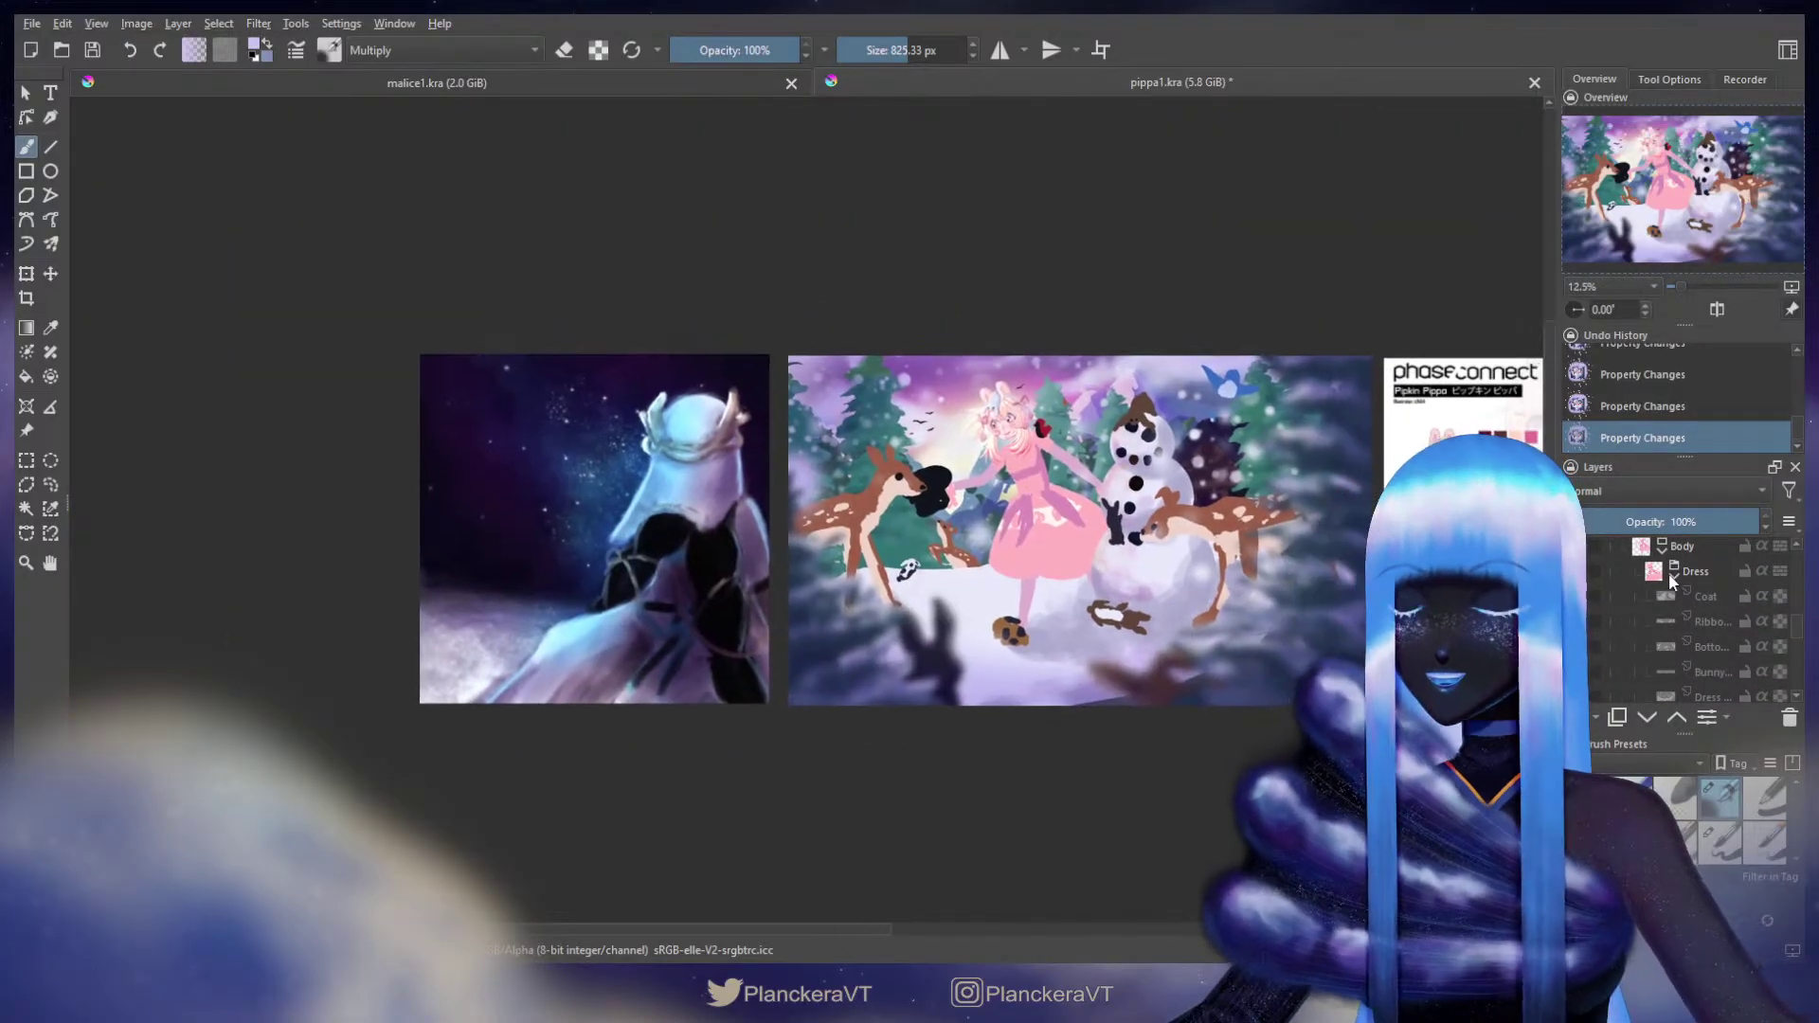
{"action": "scroll", "coordinate": [1671, 584], "scroll_direction": "up", "scroll_amount": 3}
{"action": "scroll", "coordinate": [1672, 592], "scroll_direction": "up", "scroll_amount": 6}
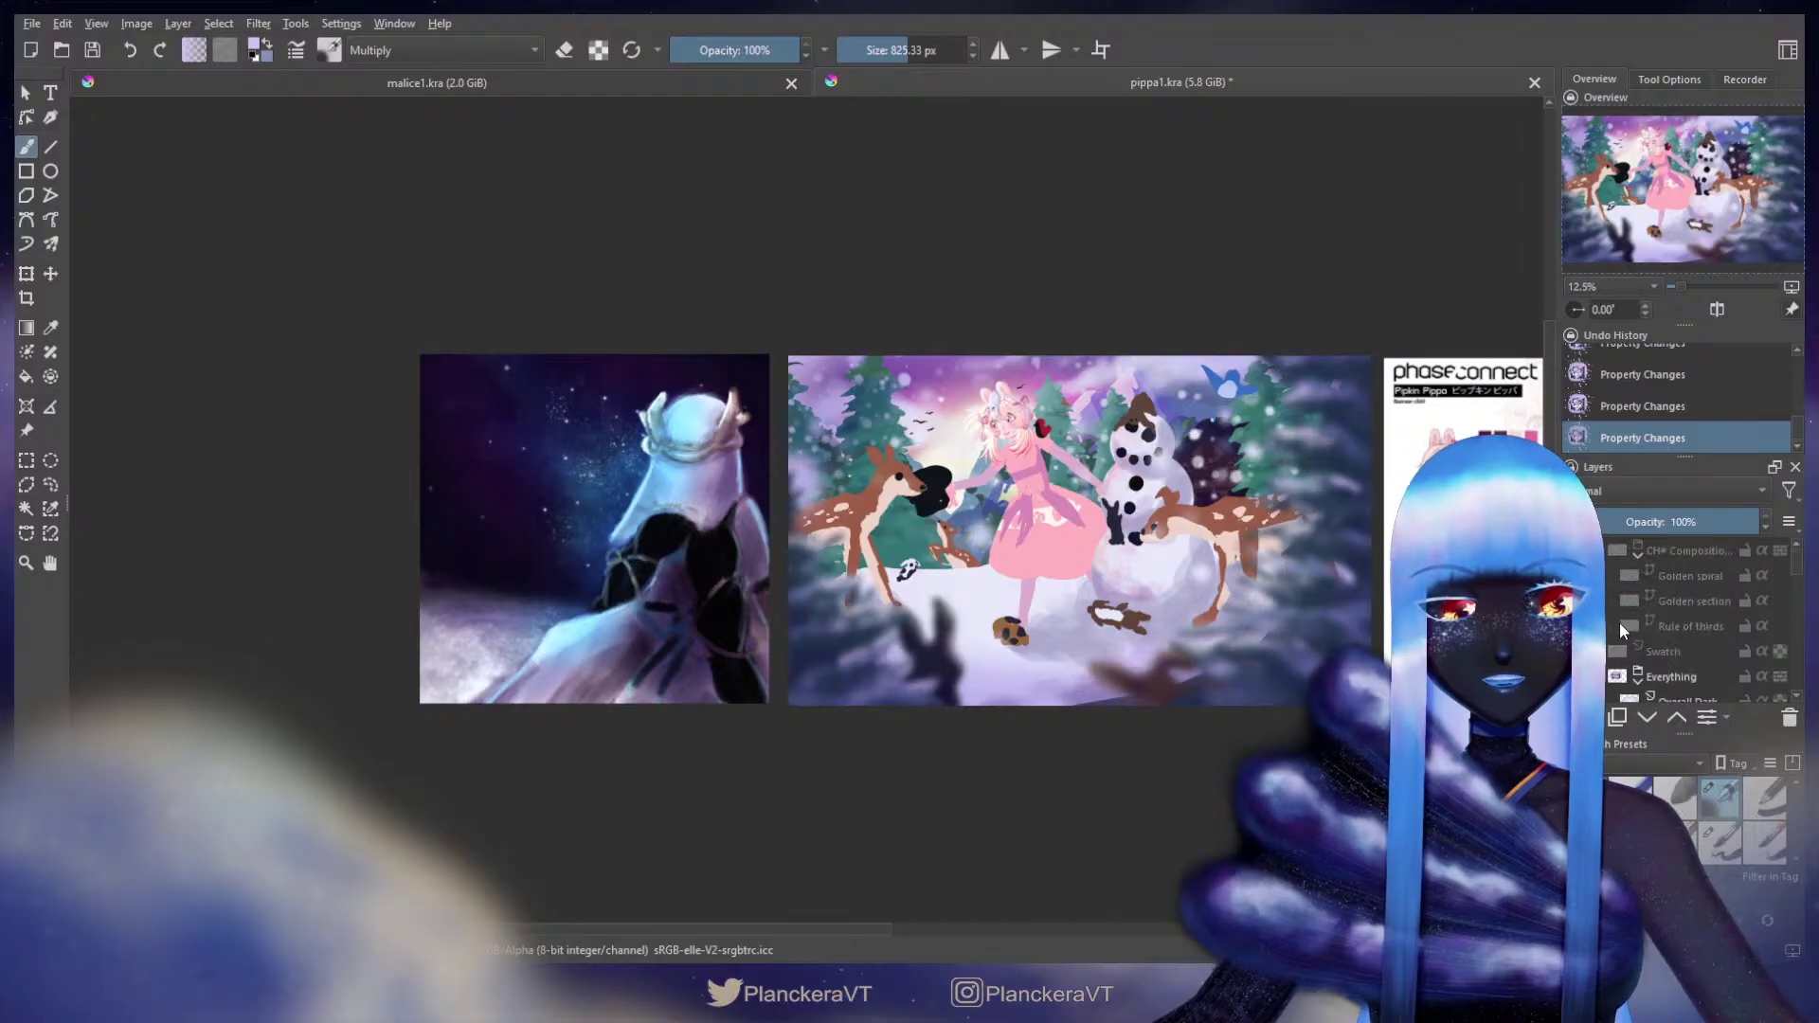
{"action": "key", "text": "plus"}
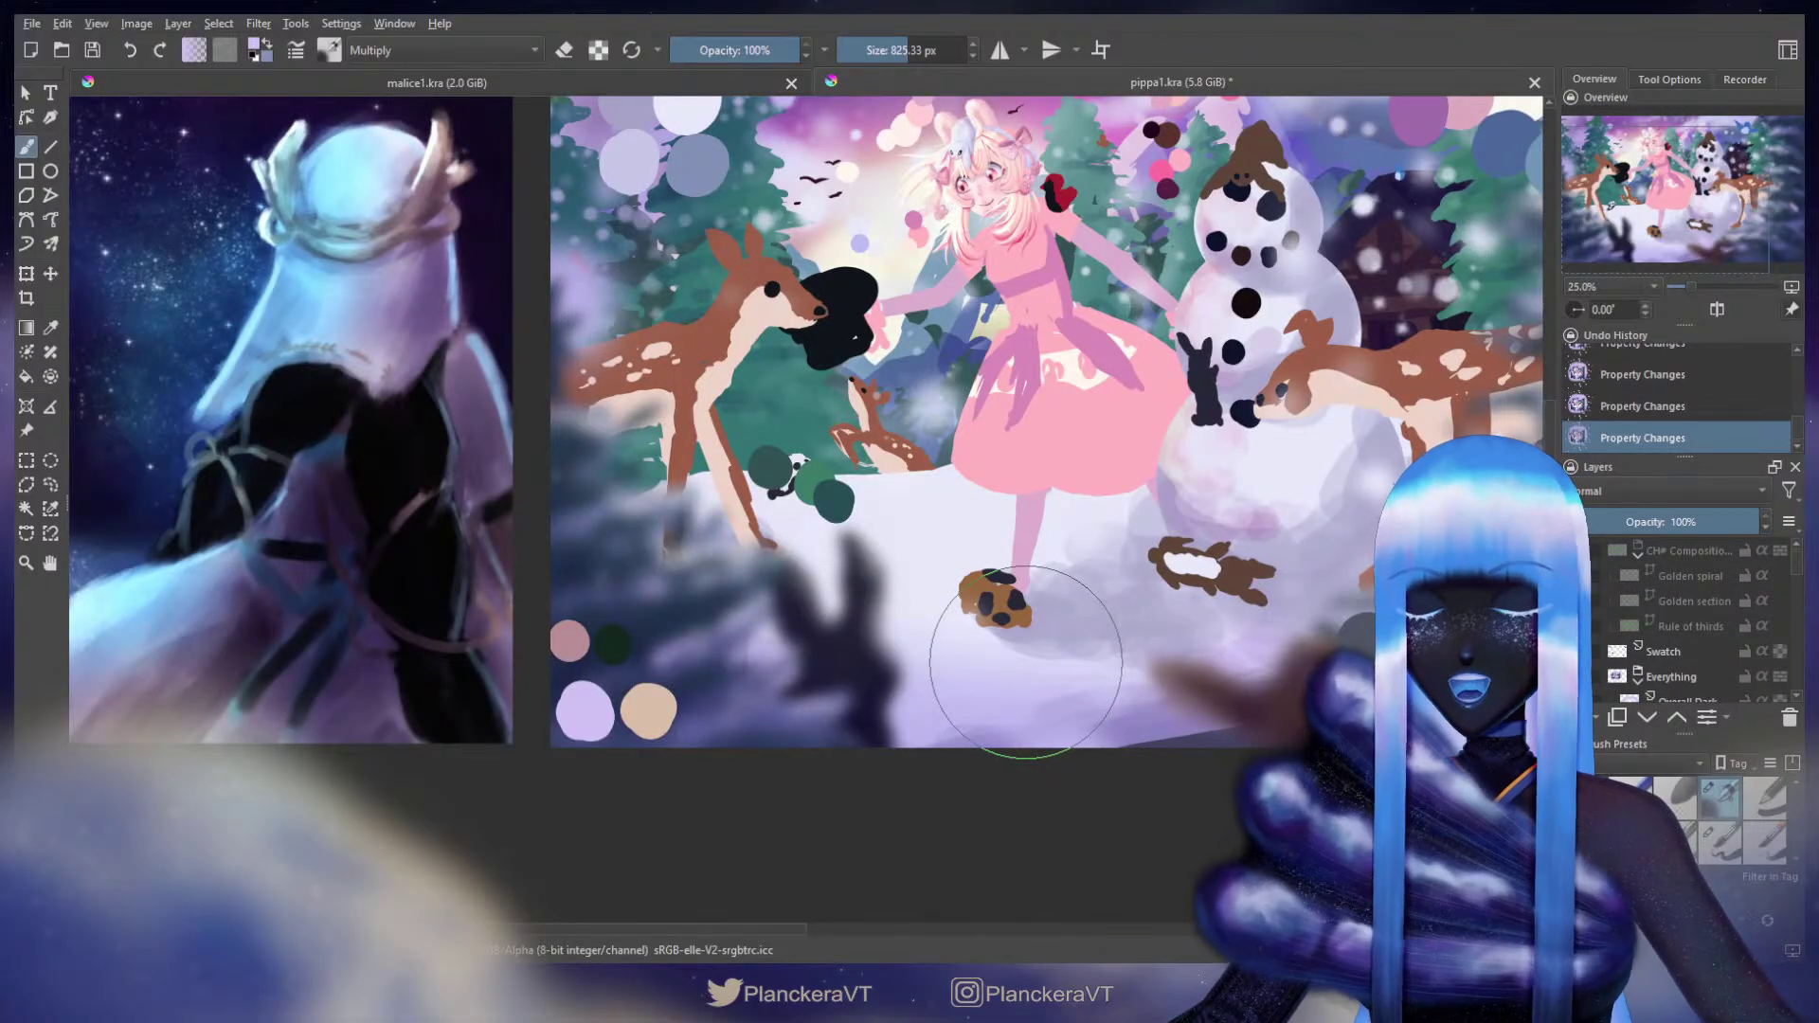
Step: Sample the brown of the spotted animal at the girl's foot and activate the Animals paint layer above the snowman layers
{"action": "left_click", "coordinate": [1720, 842]}
{"action": "left_click", "coordinate": [974, 583], "text": "ctrl"}
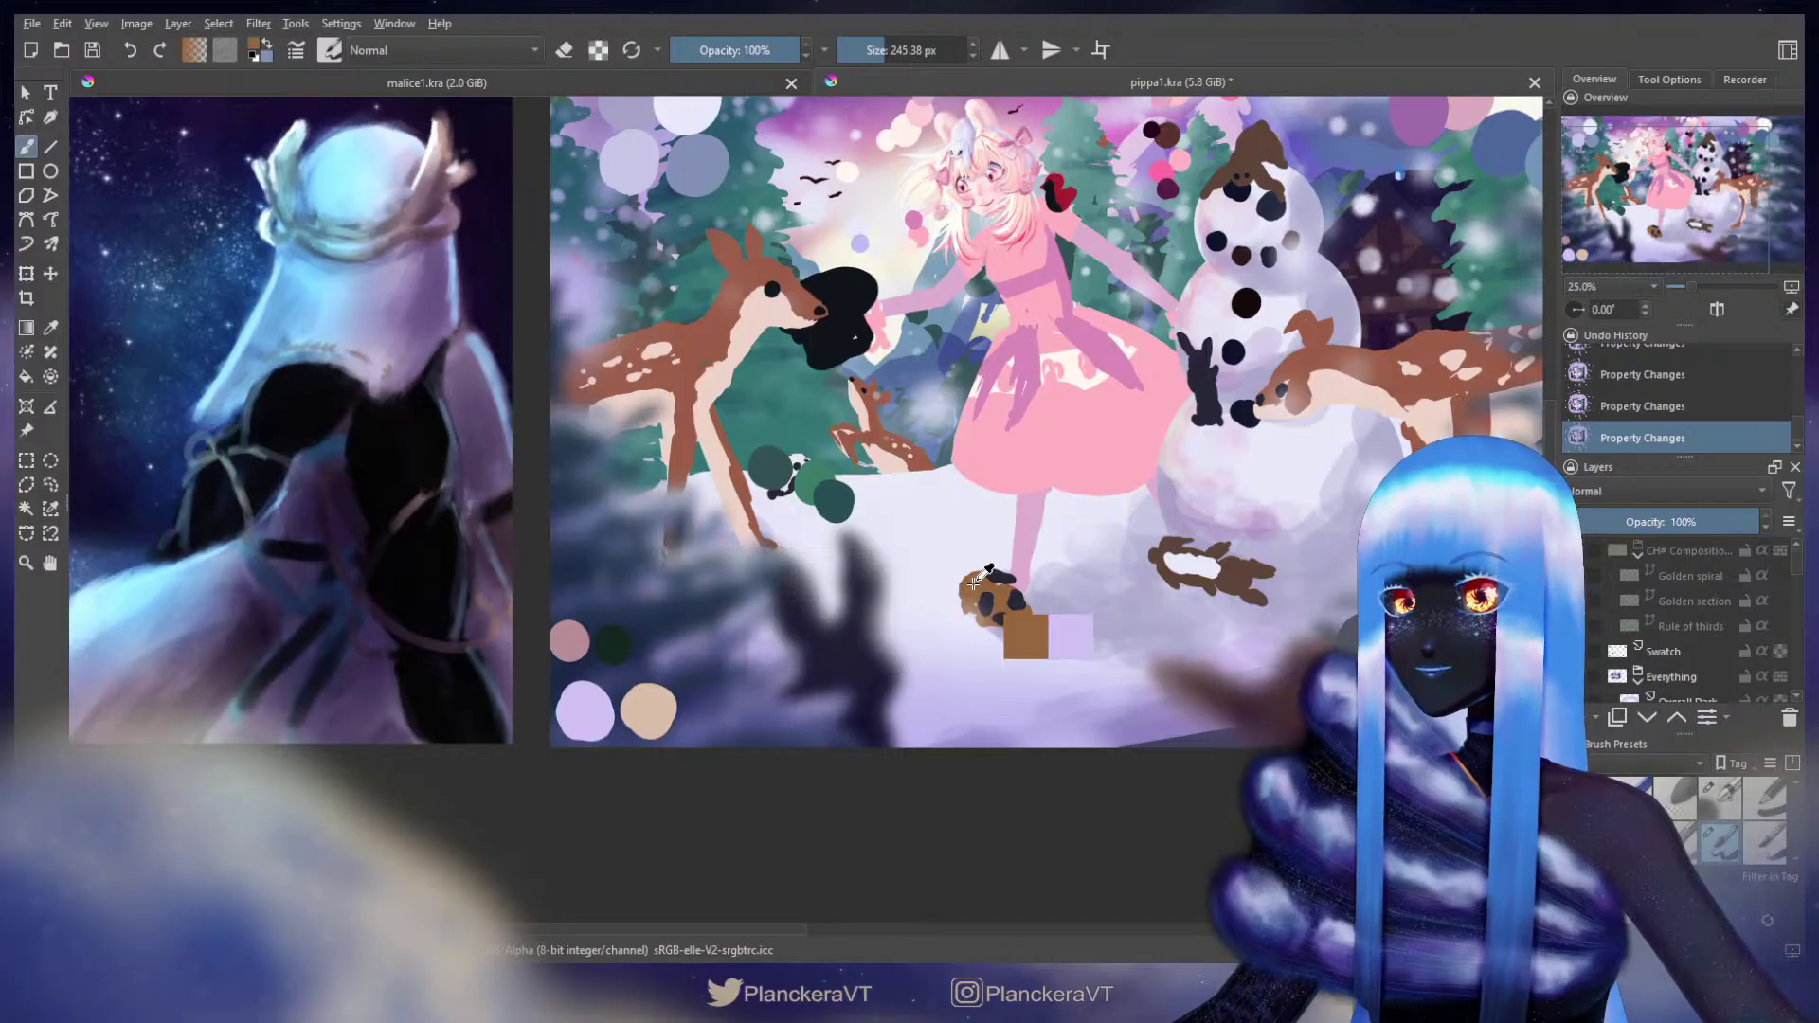
{"action": "left_click_drag", "start_coordinate": [975, 583], "coordinate": [978, 750]}
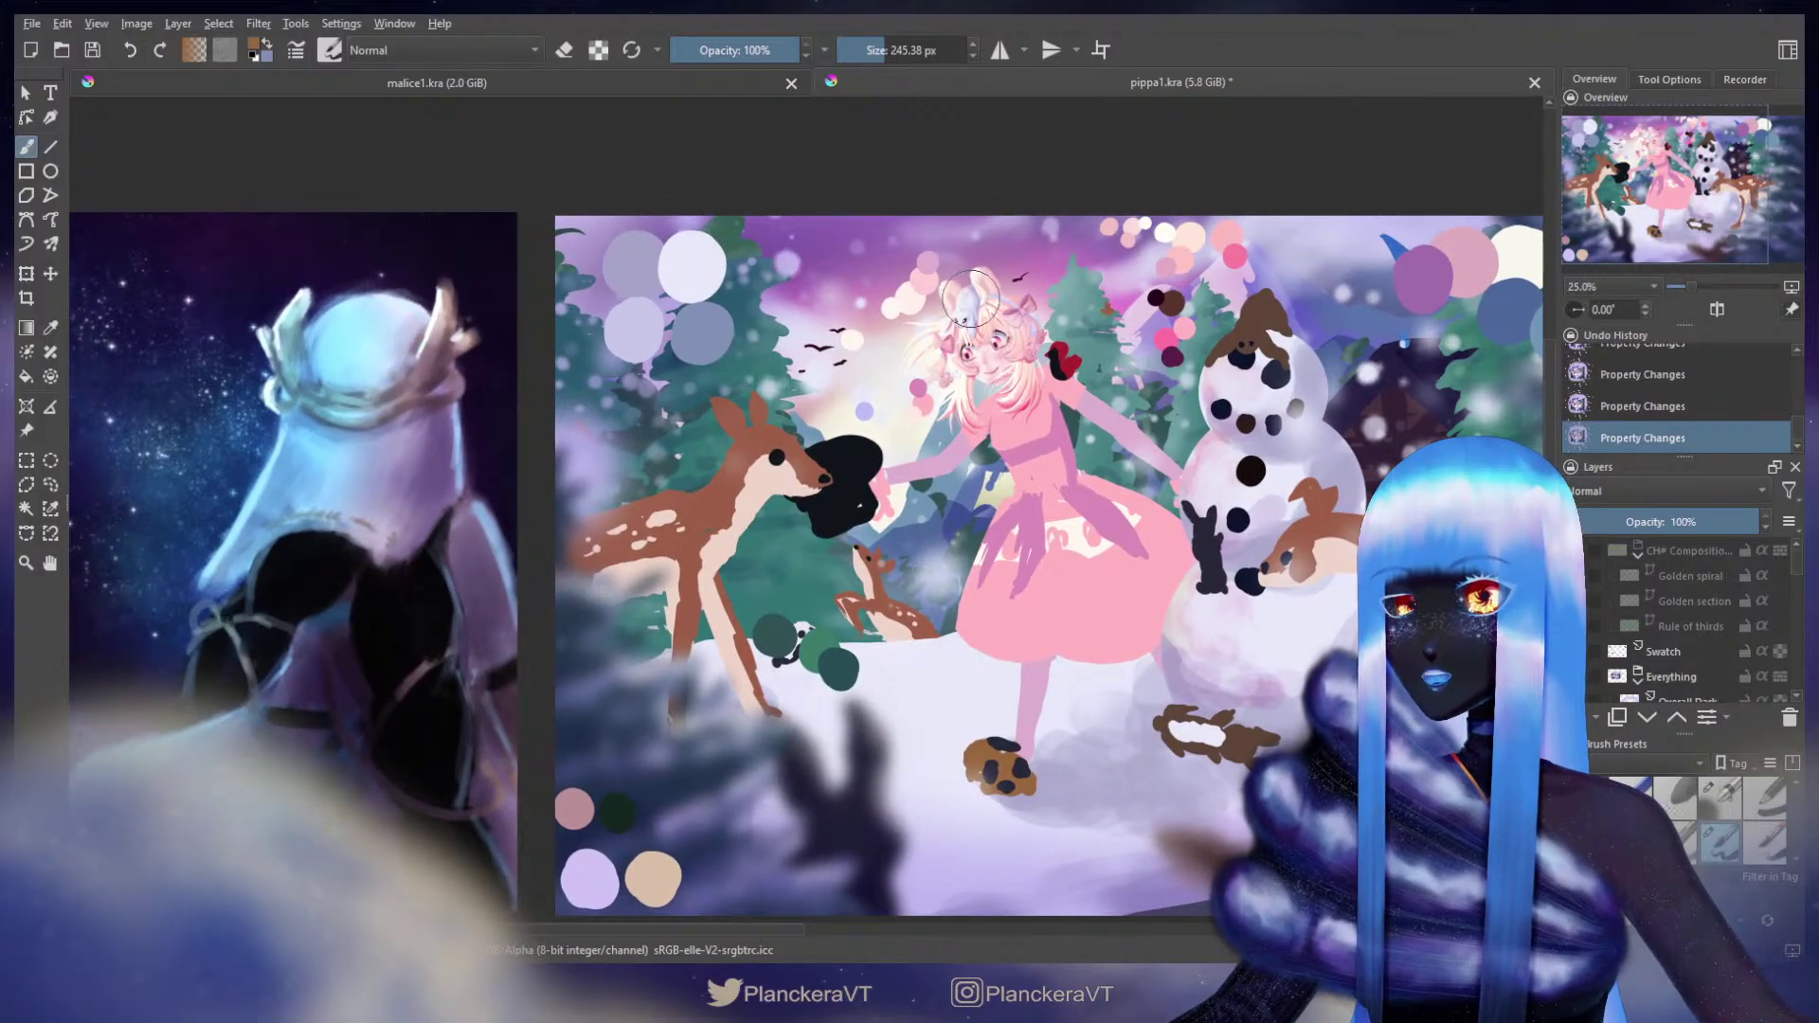
{"action": "scroll", "coordinate": [1014, 394], "scroll_direction": "up", "scroll_amount": 2}
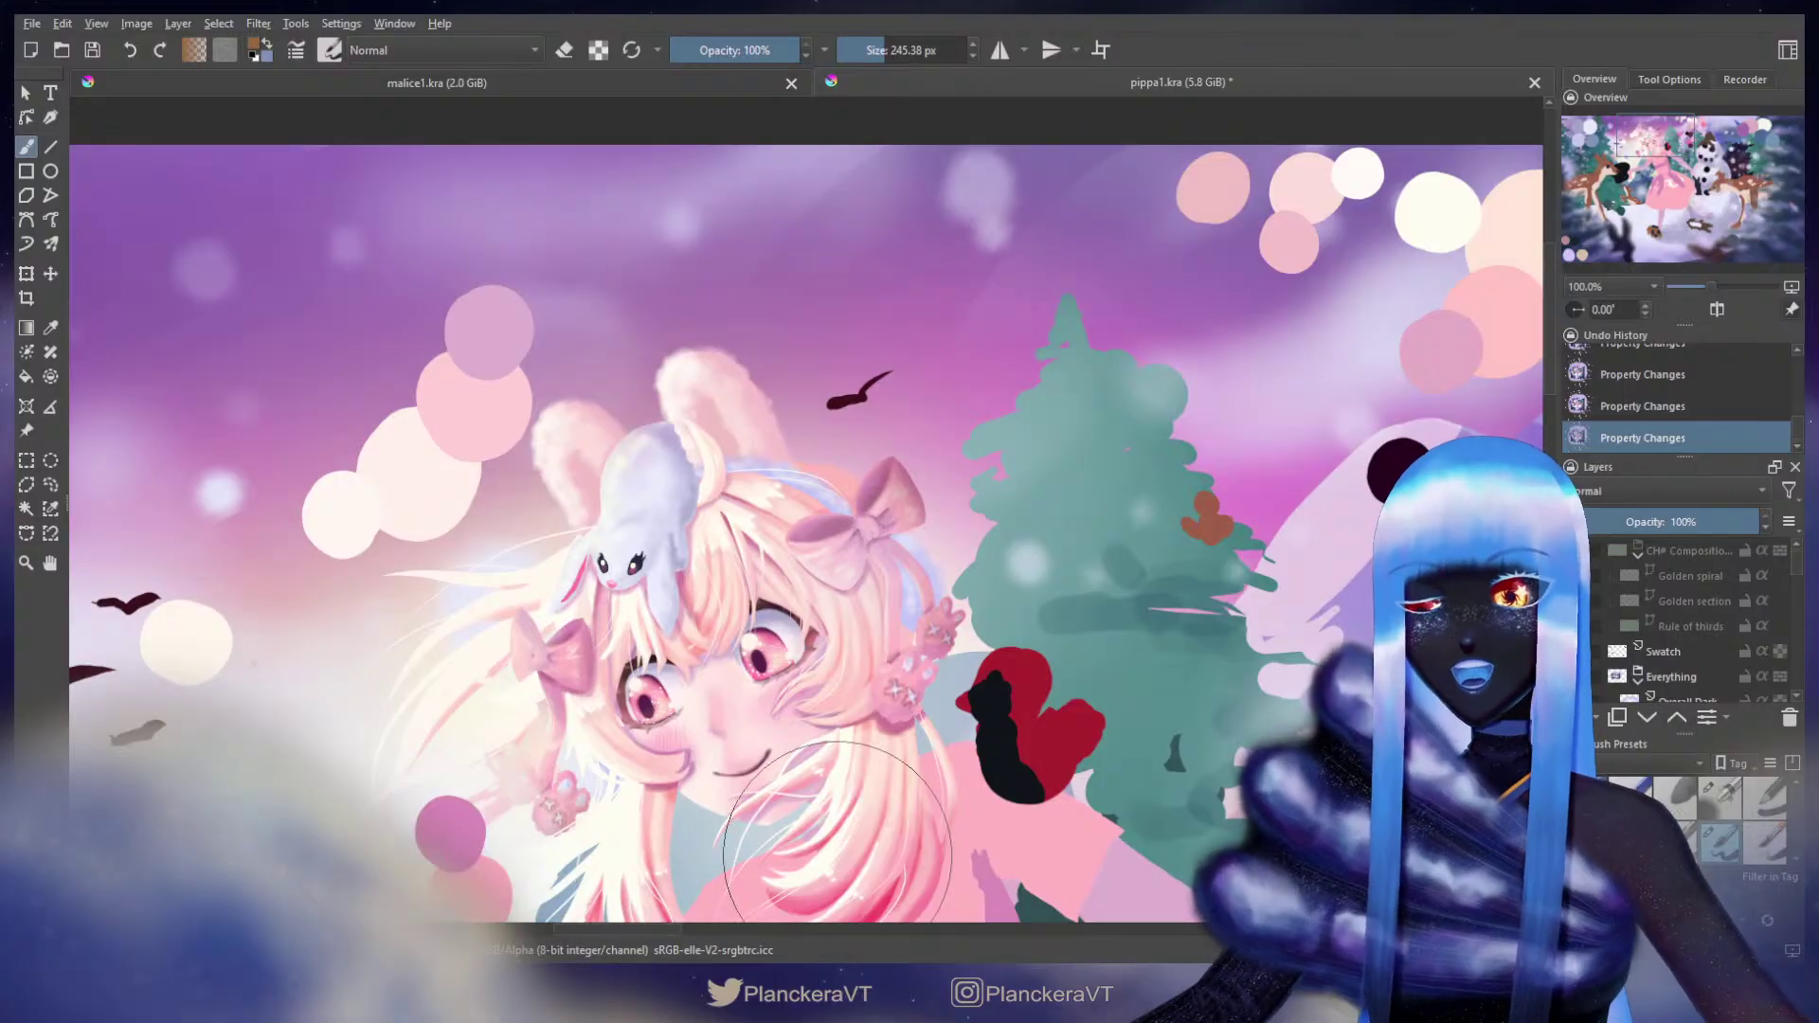
{"action": "scroll", "coordinate": [1690, 627], "scroll_direction": "down", "scroll_amount": 1}
{"action": "scroll", "coordinate": [1690, 627], "scroll_direction": "down", "scroll_amount": 2}
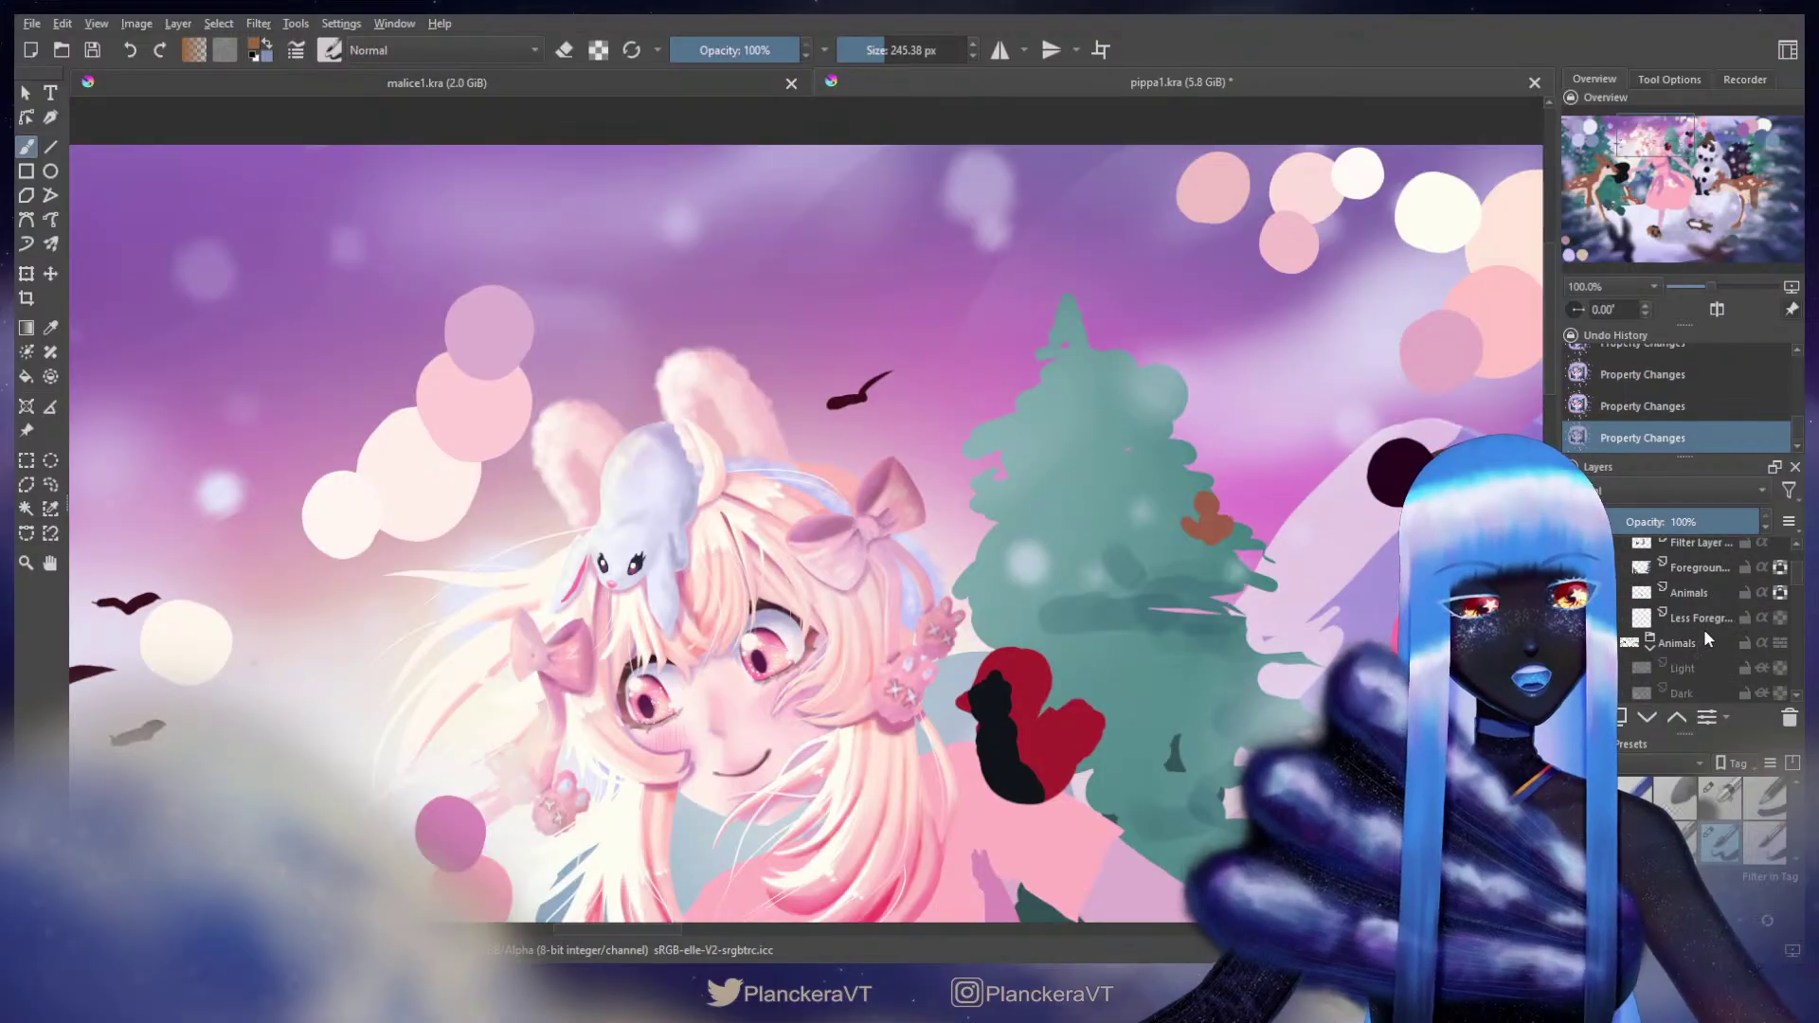
{"action": "left_click_drag", "start_coordinate": [1034, 619], "coordinate": [1430, 583]}
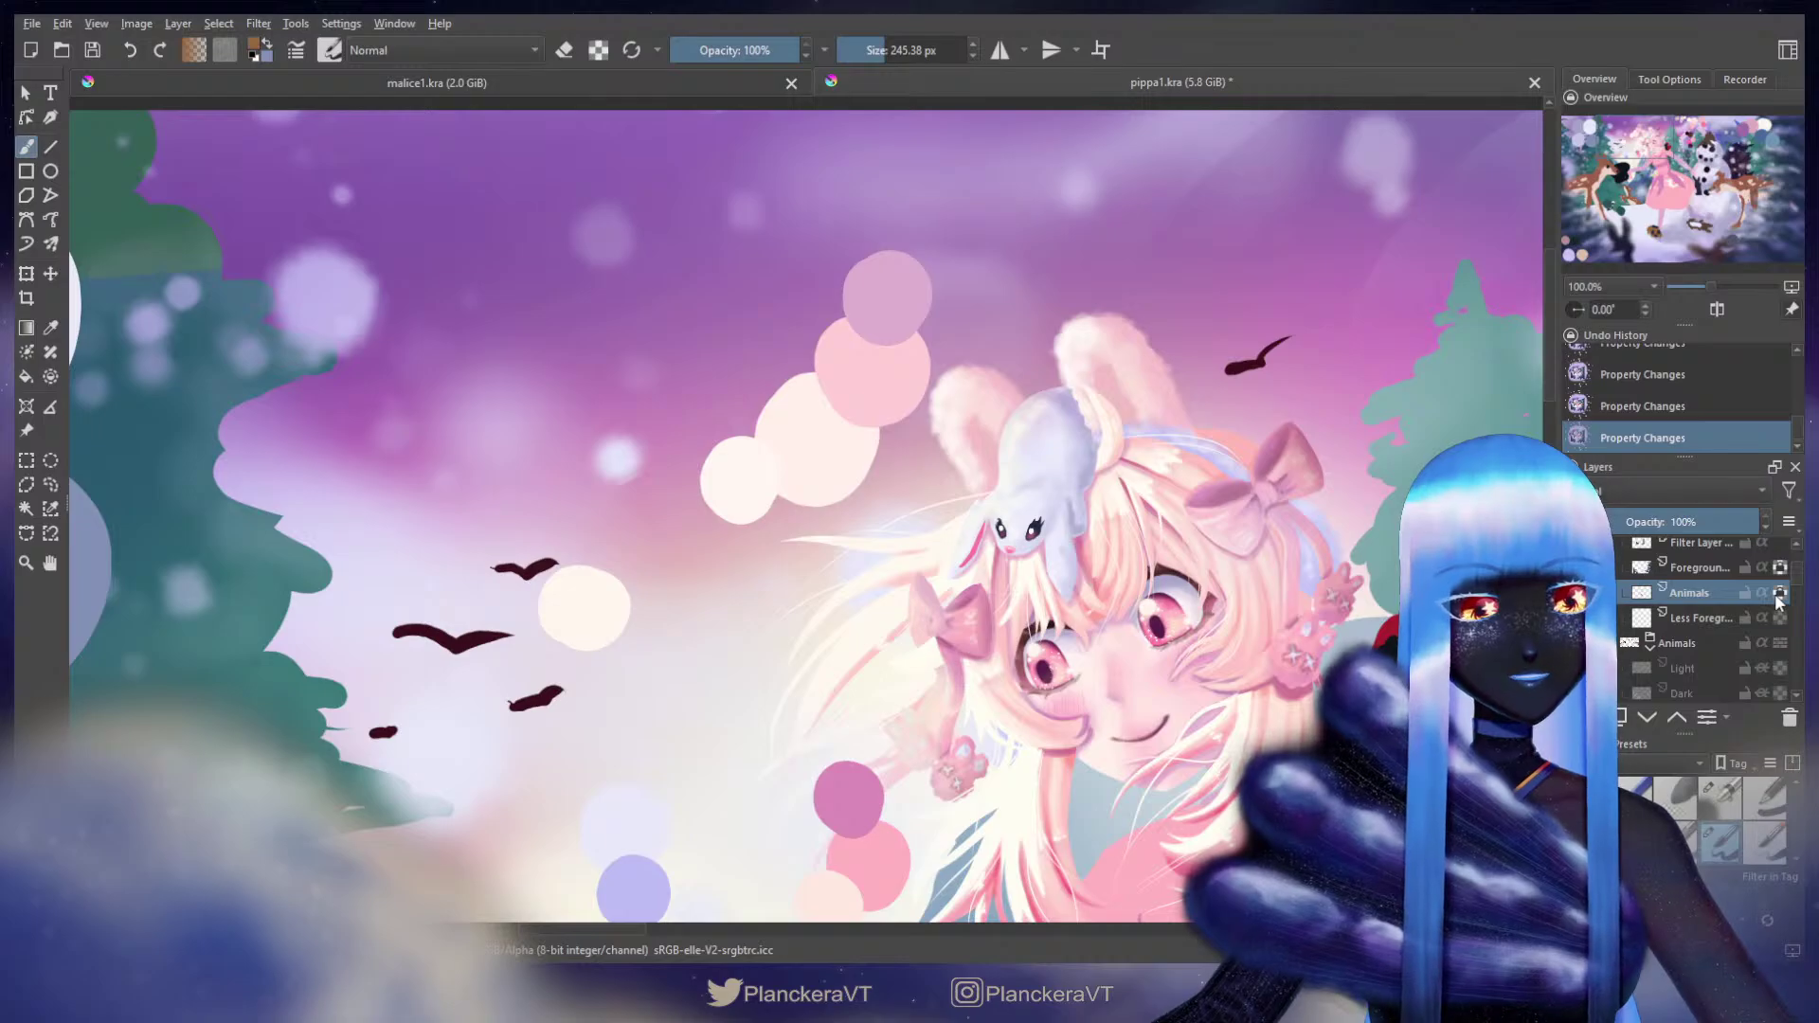
{"action": "scroll", "coordinate": [1698, 613], "scroll_direction": "down", "scroll_amount": 1}
{"action": "scroll", "coordinate": [1700, 611], "scroll_direction": "down", "scroll_amount": 1}
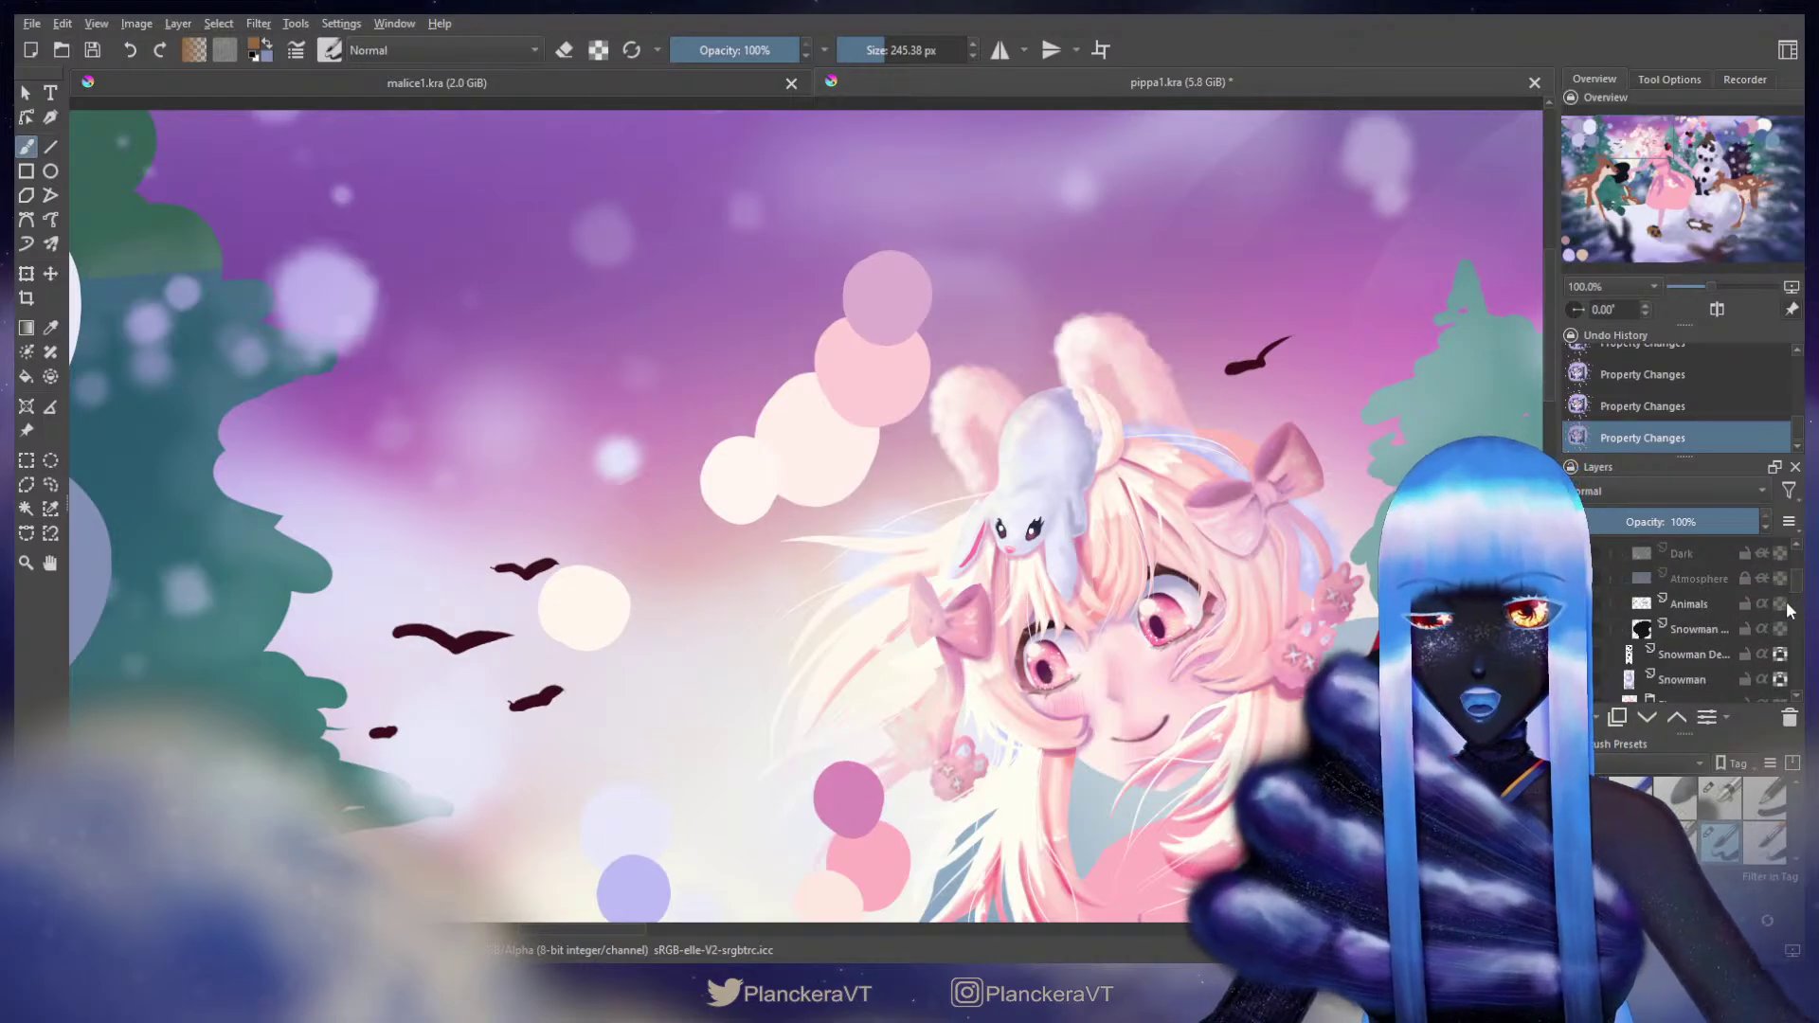
{"action": "left_click", "coordinate": [1709, 601]}
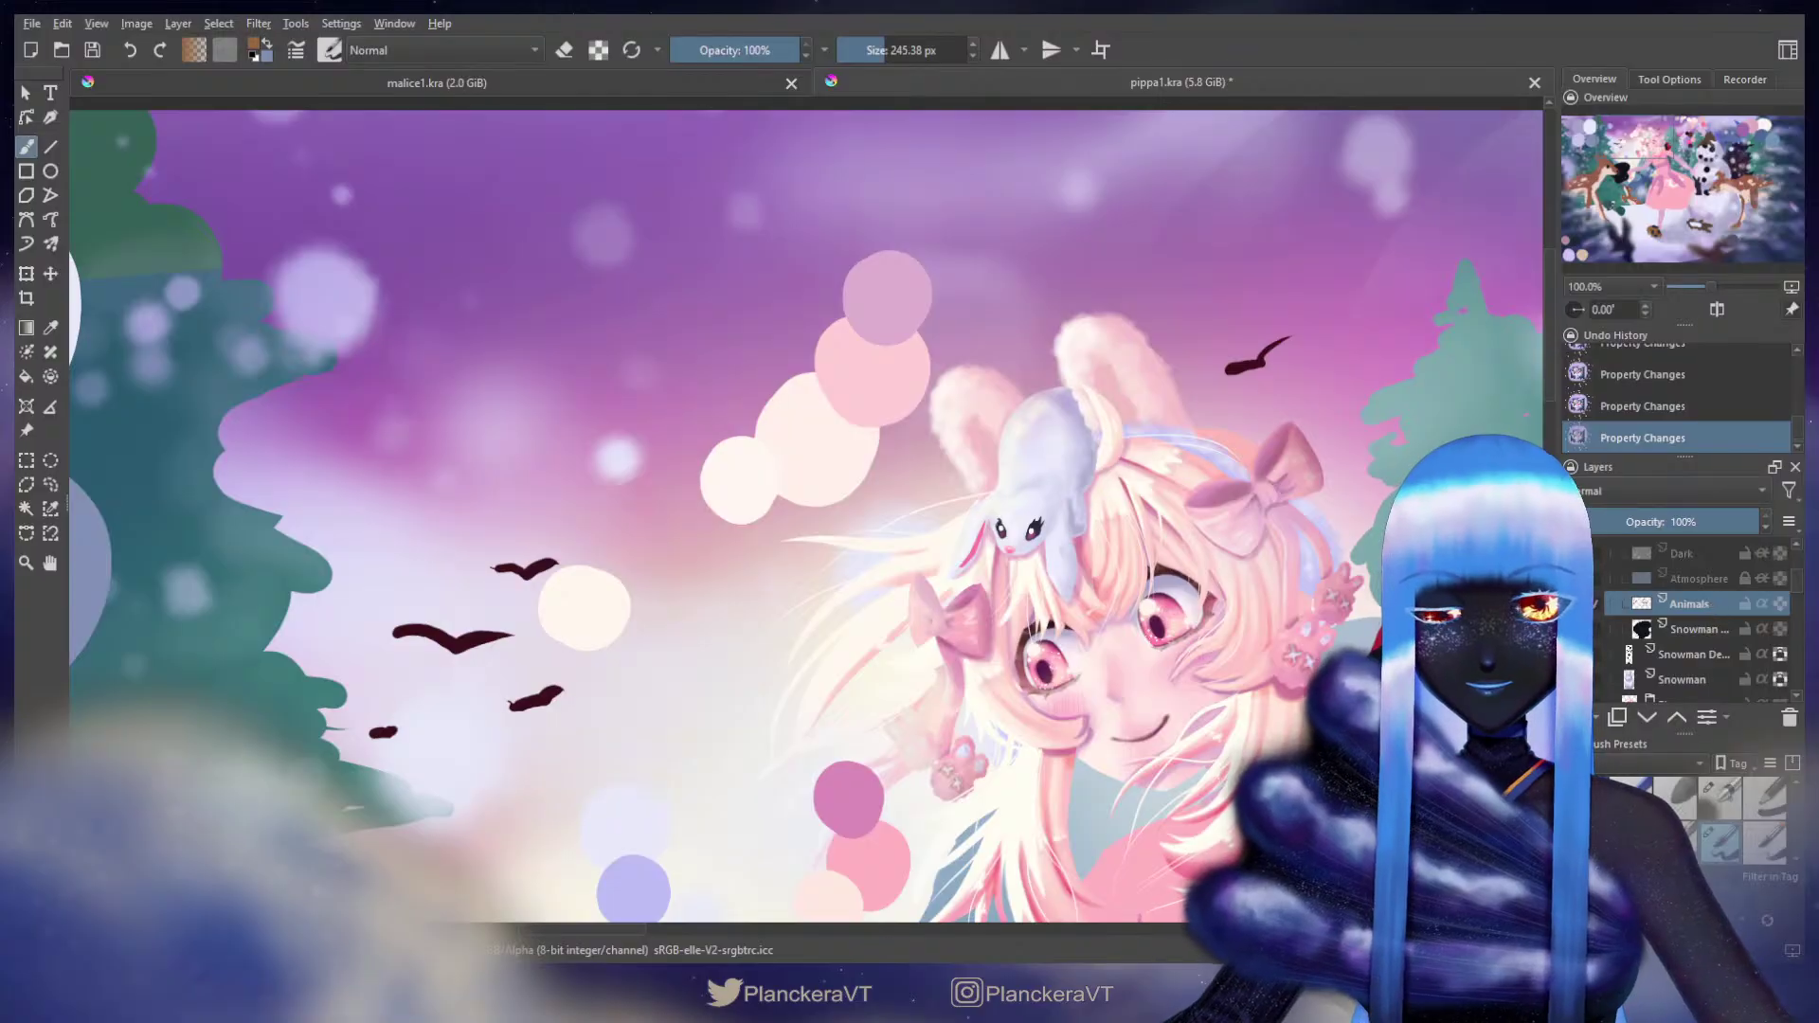
{"action": "left_click", "coordinate": [1719, 801]}
{"action": "scroll", "coordinate": [820, 563], "scroll_direction": "up", "scroll_amount": 1}
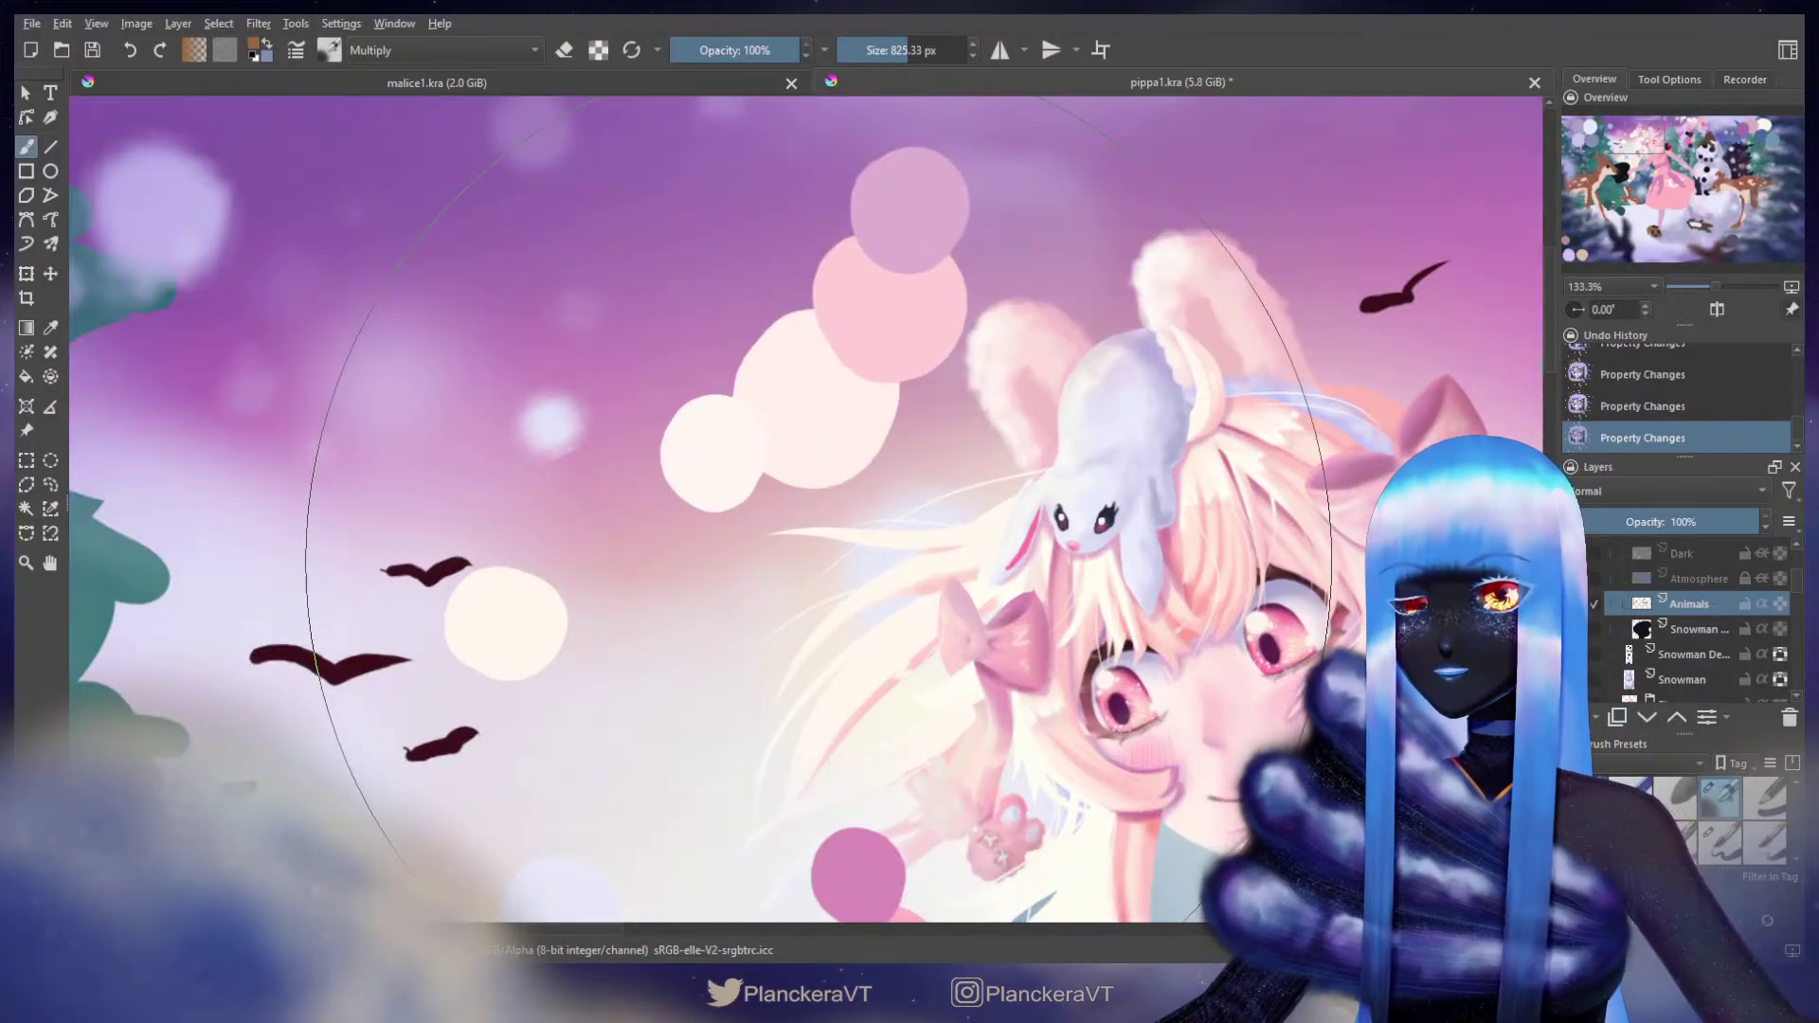
{"action": "left_click_drag", "start_coordinate": [1295, 488], "coordinate": [975, 555], "text": "shift"}
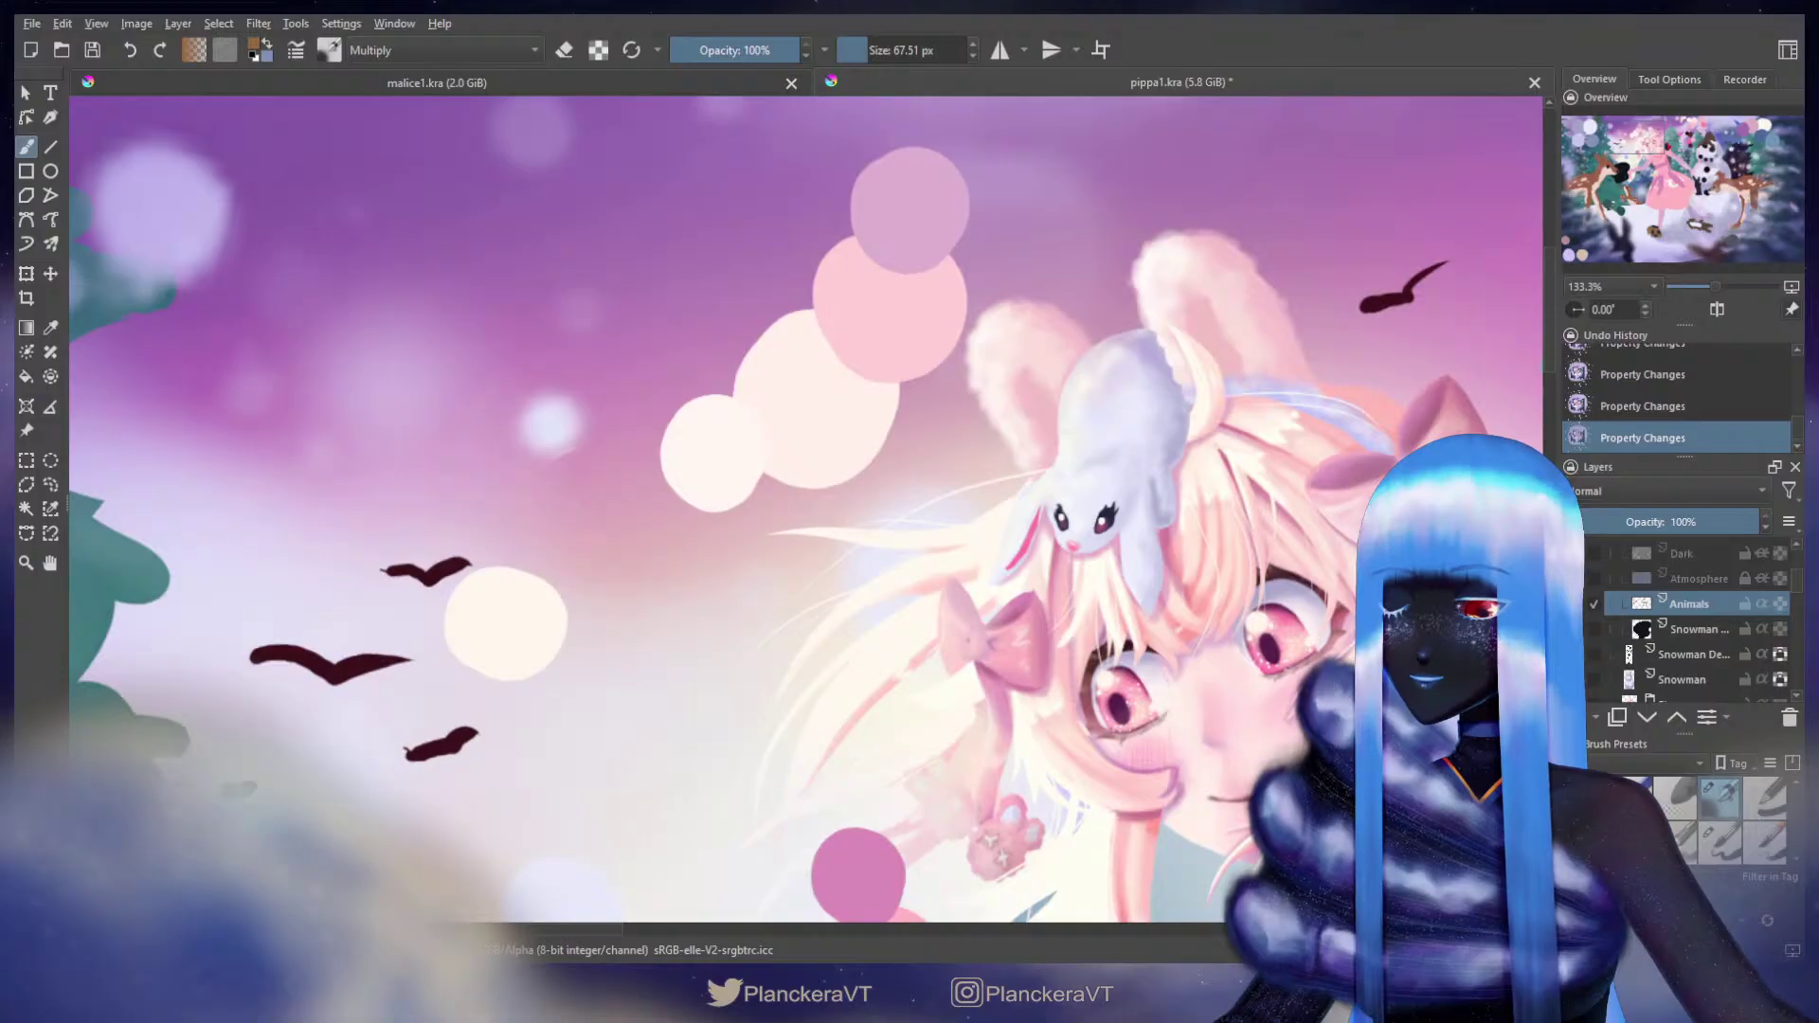
Step: Try white strokes sampled from the bunny on its back with a 20.54 px Normal brush, and undo them
{"action": "left_click_drag", "start_coordinate": [1284, 520], "coordinate": [1236, 609]}
{"action": "left_click", "coordinate": [1722, 845]}
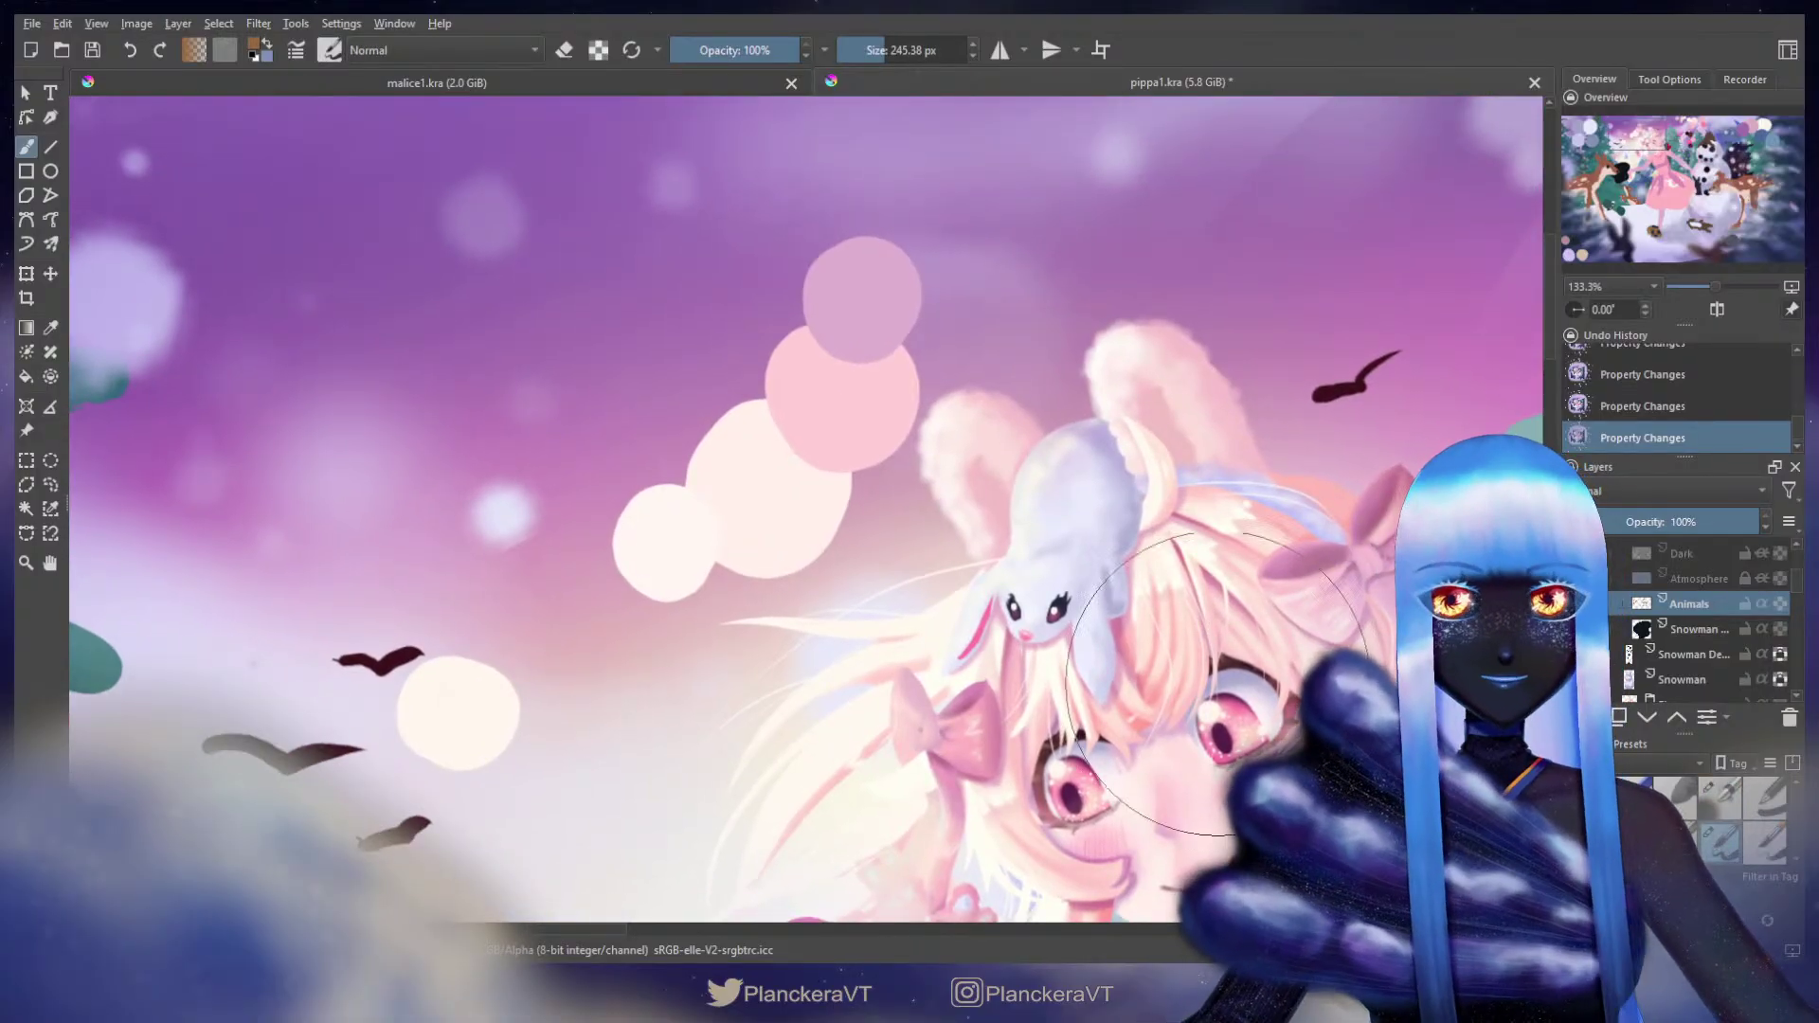
{"action": "left_click_drag", "start_coordinate": [1243, 407], "coordinate": [1030, 528], "text": "shift"}
{"action": "left_click", "coordinate": [1019, 519], "text": "ctrl"}
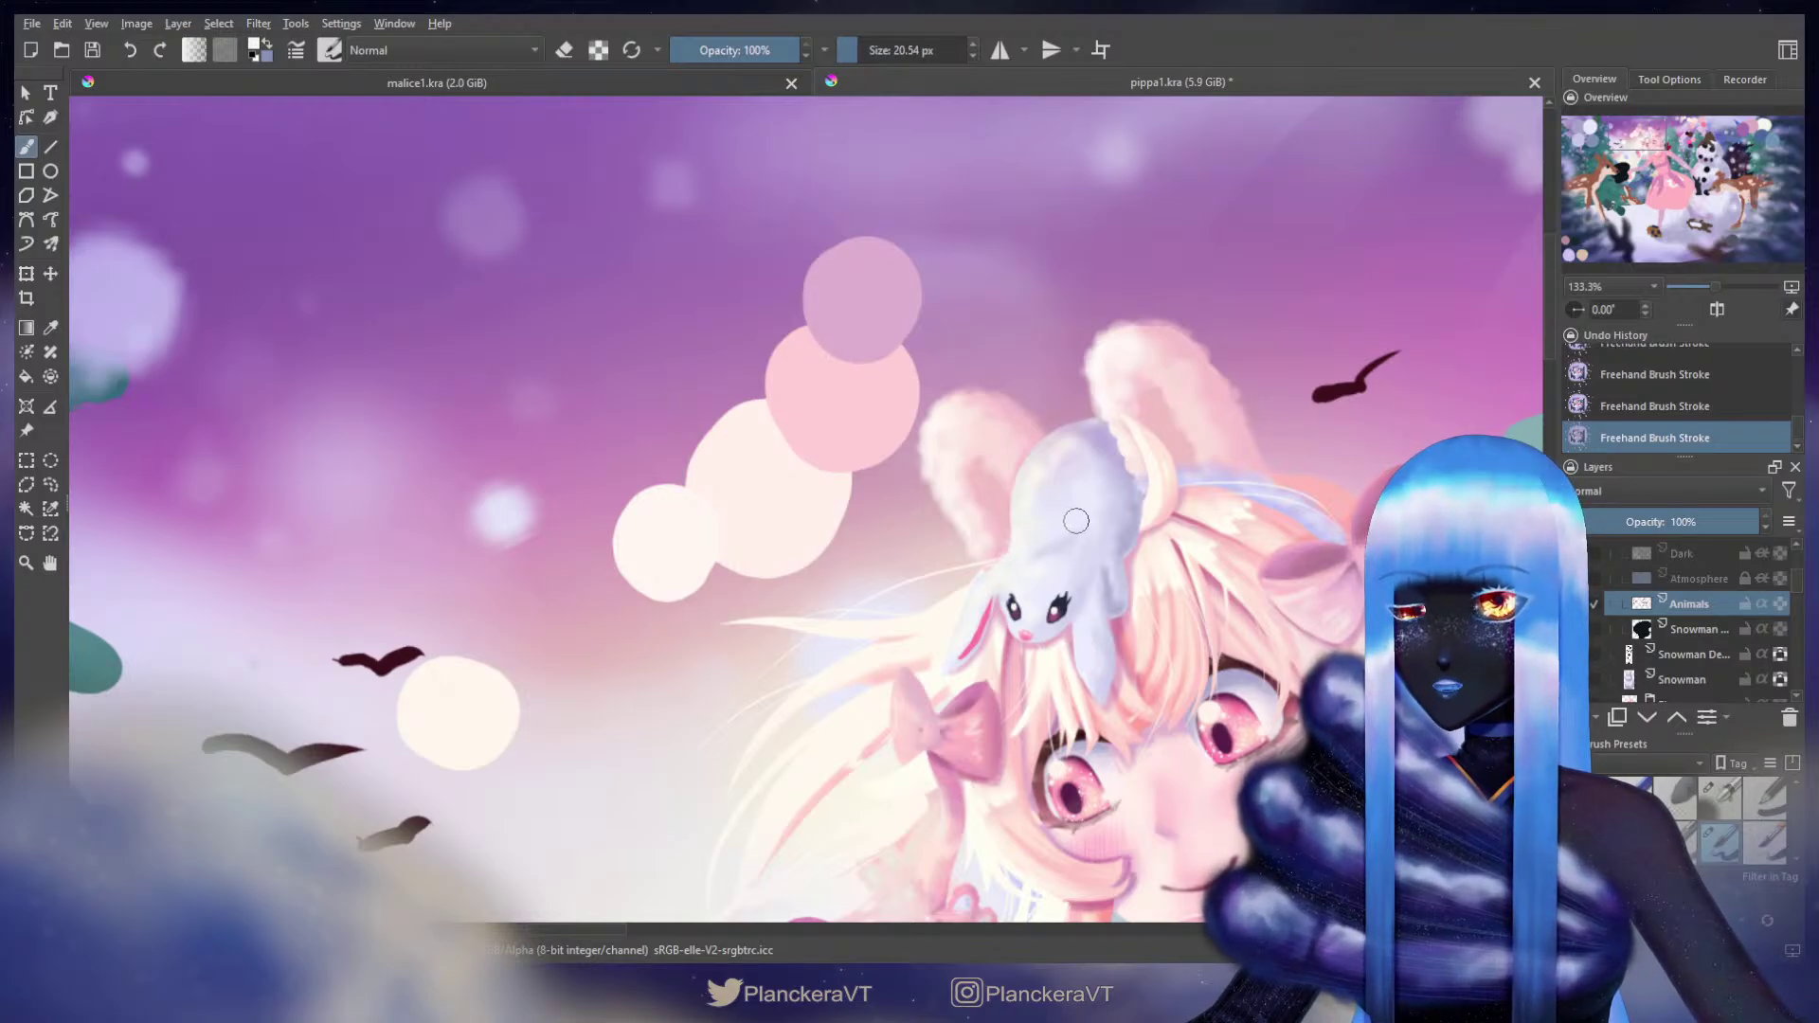
{"action": "key", "text": "ctrl+z"}
{"action": "key", "text": "ctrl+z"}
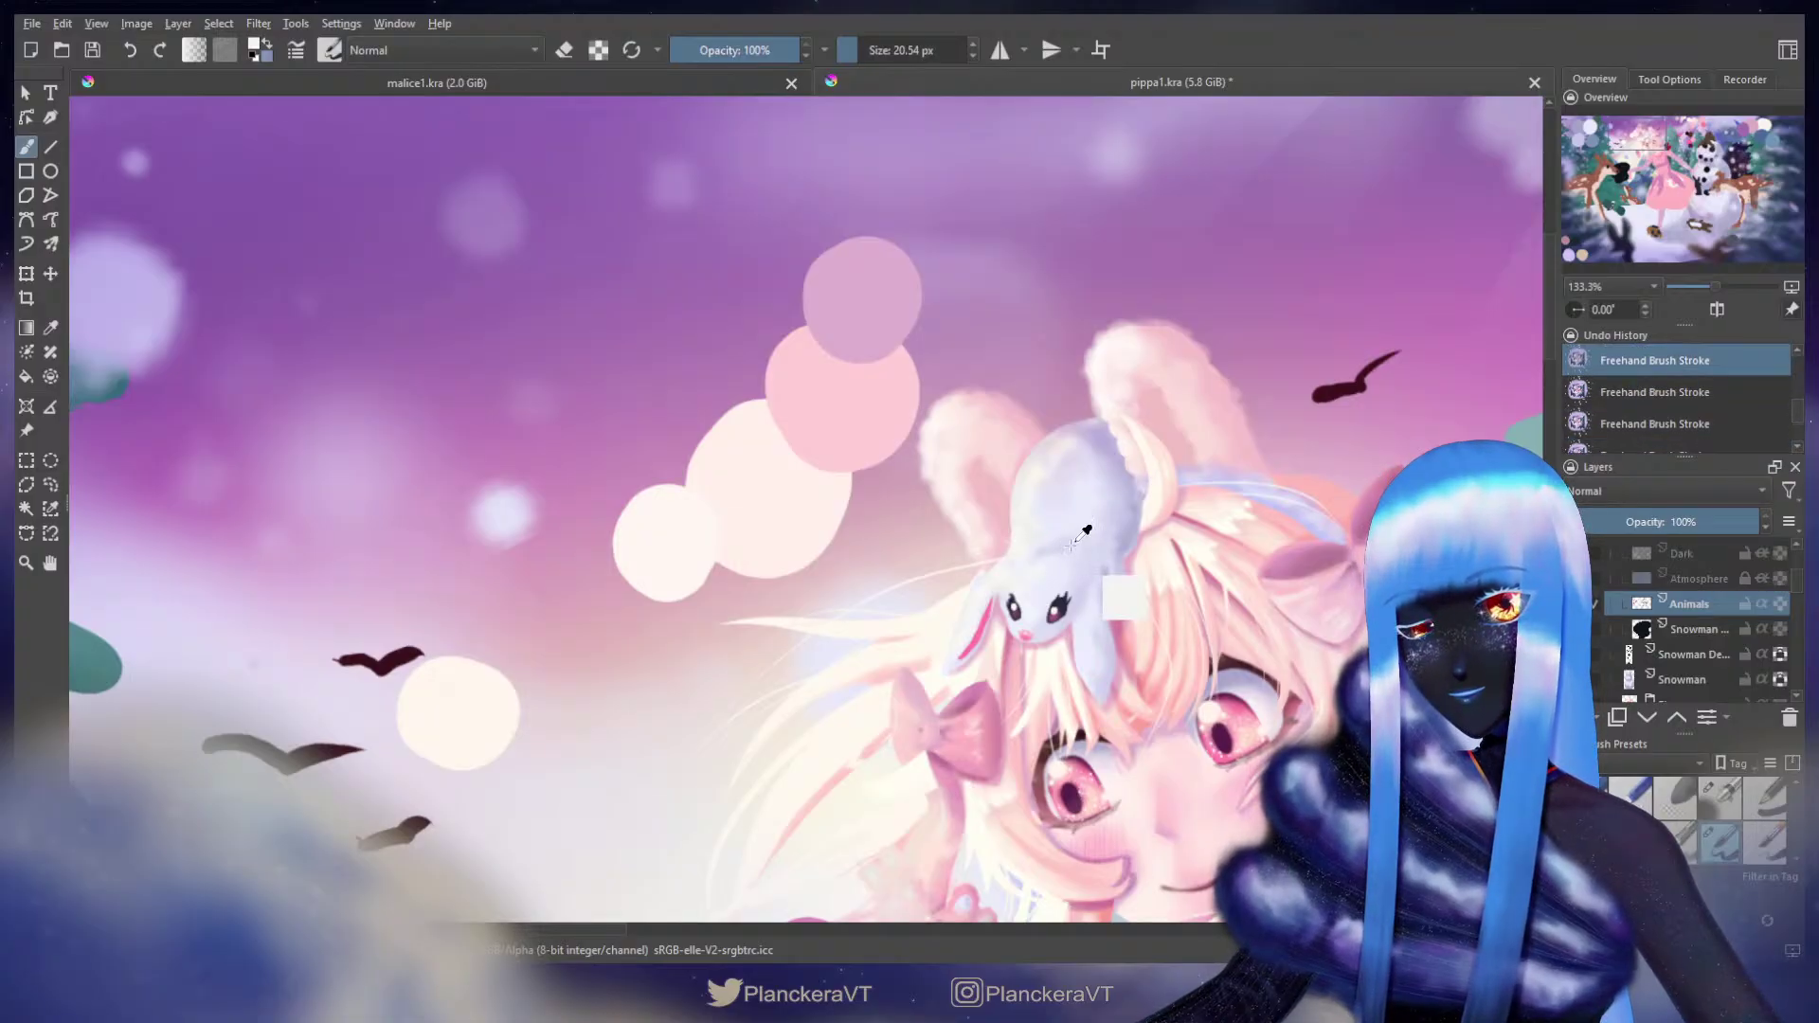
Step: Try the Multiply brush at 7.22 px on the bunny and undo the remaining strokes
{"action": "left_click", "coordinate": [1724, 799]}
{"action": "mouse_move", "coordinate": [1125, 501]}
{"action": "left_mouse_down", "text": "shift"}
{"action": "mouse_move", "coordinate": [1012, 534]}
{"action": "mouse_move", "coordinate": [1021, 563]}
{"action": "left_mouse_up", "text": "shift"}
{"action": "key", "text": "ctrl+z"}
Step: Paint near-white strokes along the edge of the bunny's back with a different Normal-mode brush preset at 12.17 px
{"action": "left_click_drag", "start_coordinate": [1794, 795], "coordinate": [1801, 830]}
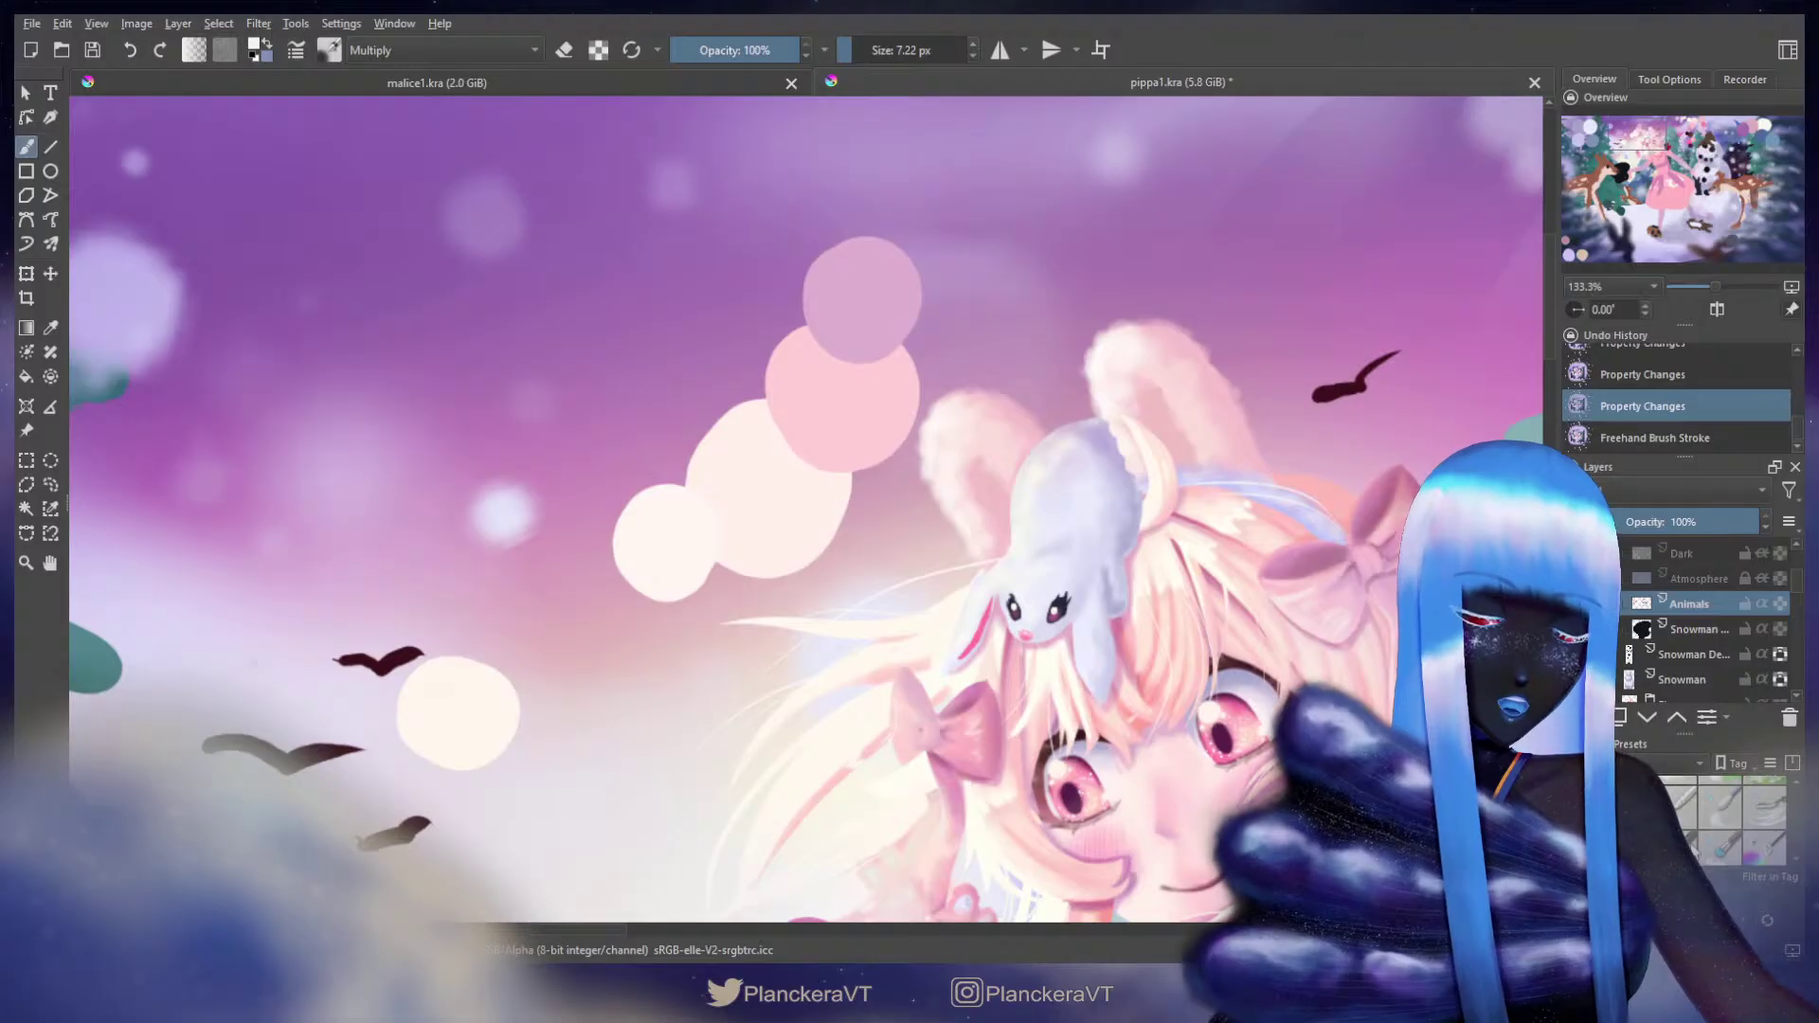
{"action": "left_click", "coordinate": [1693, 846]}
{"action": "mouse_move", "coordinate": [1016, 524]}
{"action": "left_mouse_down"}
{"action": "mouse_move", "coordinate": [949, 558]}
{"action": "mouse_move", "coordinate": [1016, 531]}
{"action": "left_mouse_up"}
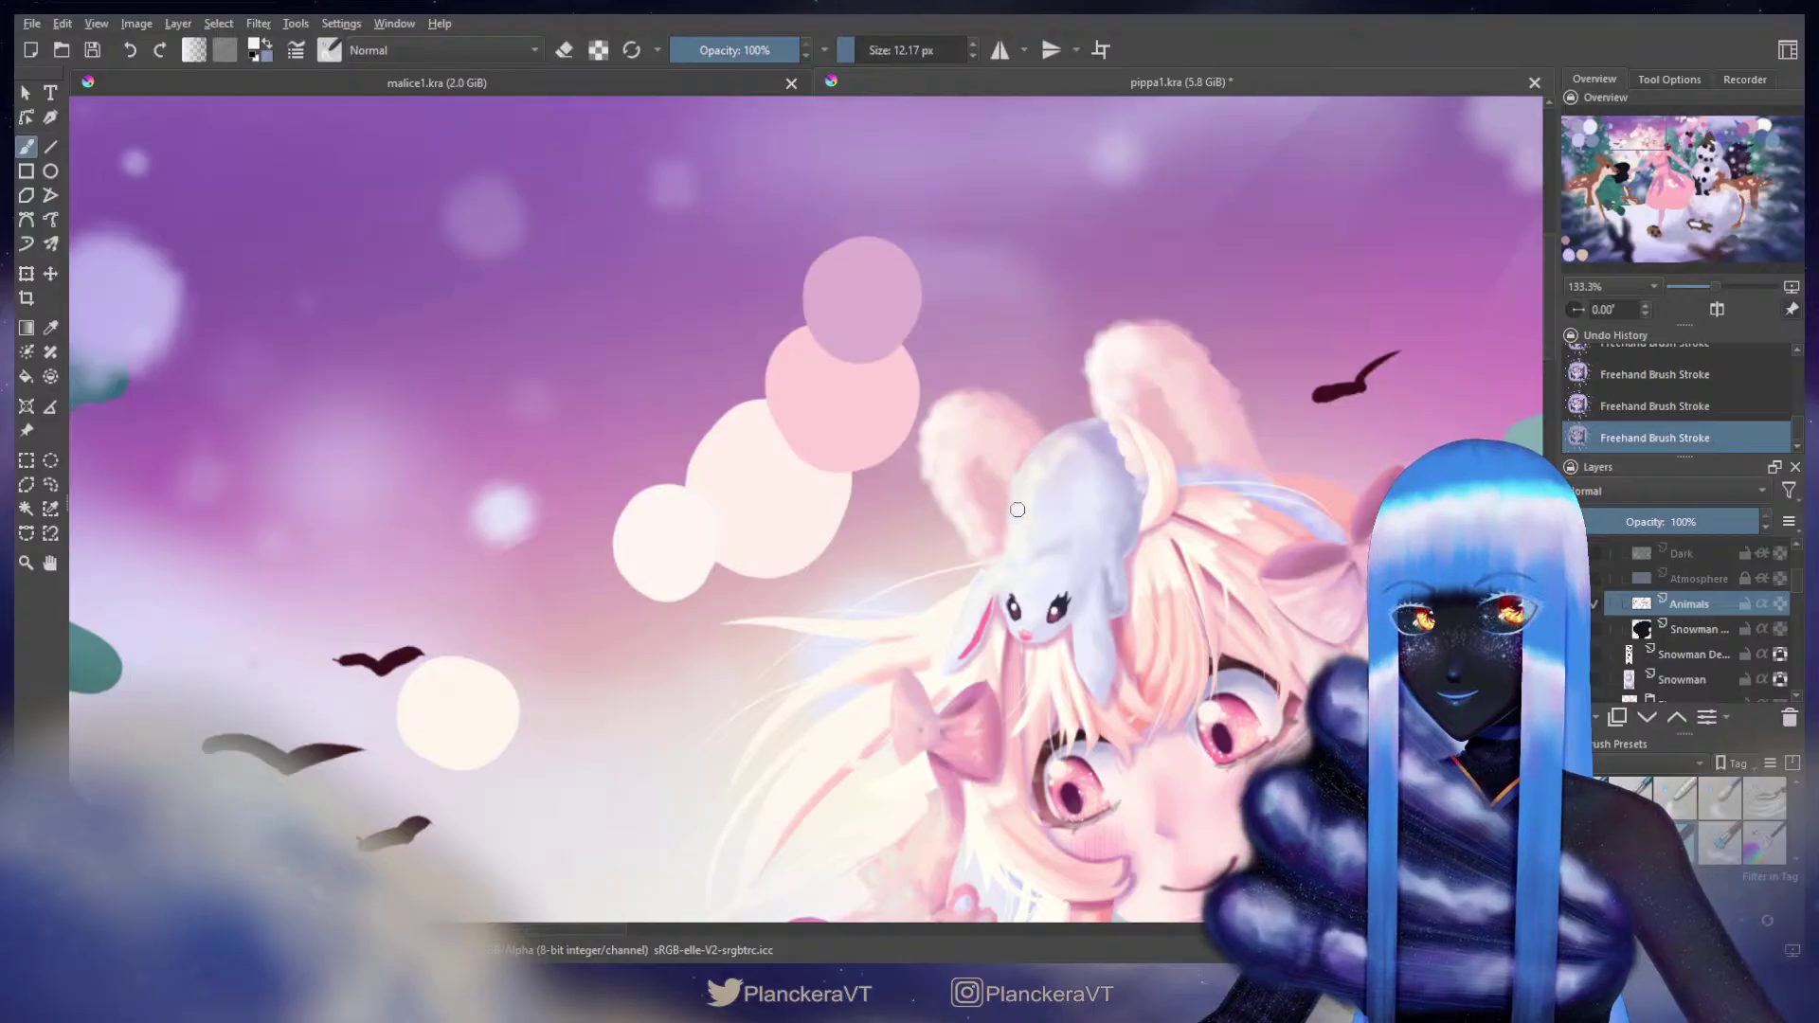
Step: Refine the bunny's body and face with near-white strokes at brush sizes of 15.81 px and 12.05 px
{"action": "scroll", "coordinate": [1038, 540], "scroll_direction": "down", "scroll_amount": 1}
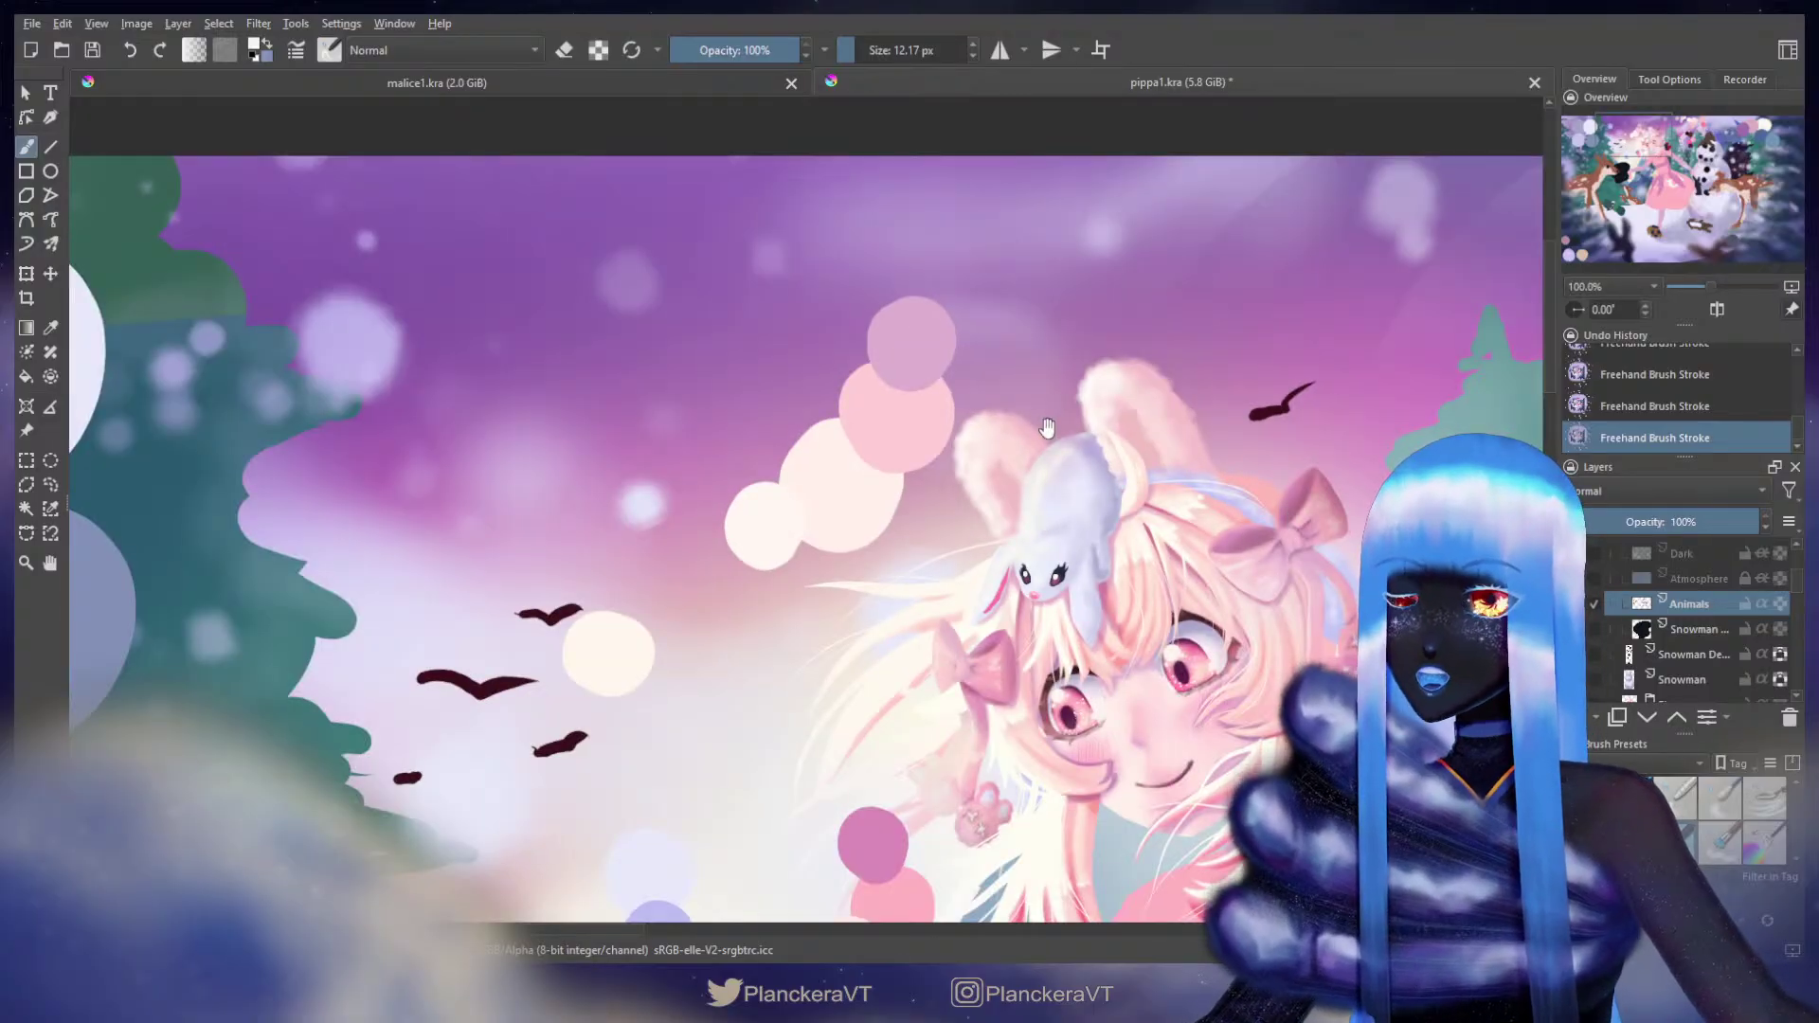
{"action": "left_click_drag", "start_coordinate": [1048, 423], "coordinate": [1039, 323]}
{"action": "left_click_drag", "start_coordinate": [1013, 385], "coordinate": [1019, 389], "text": "shift"}
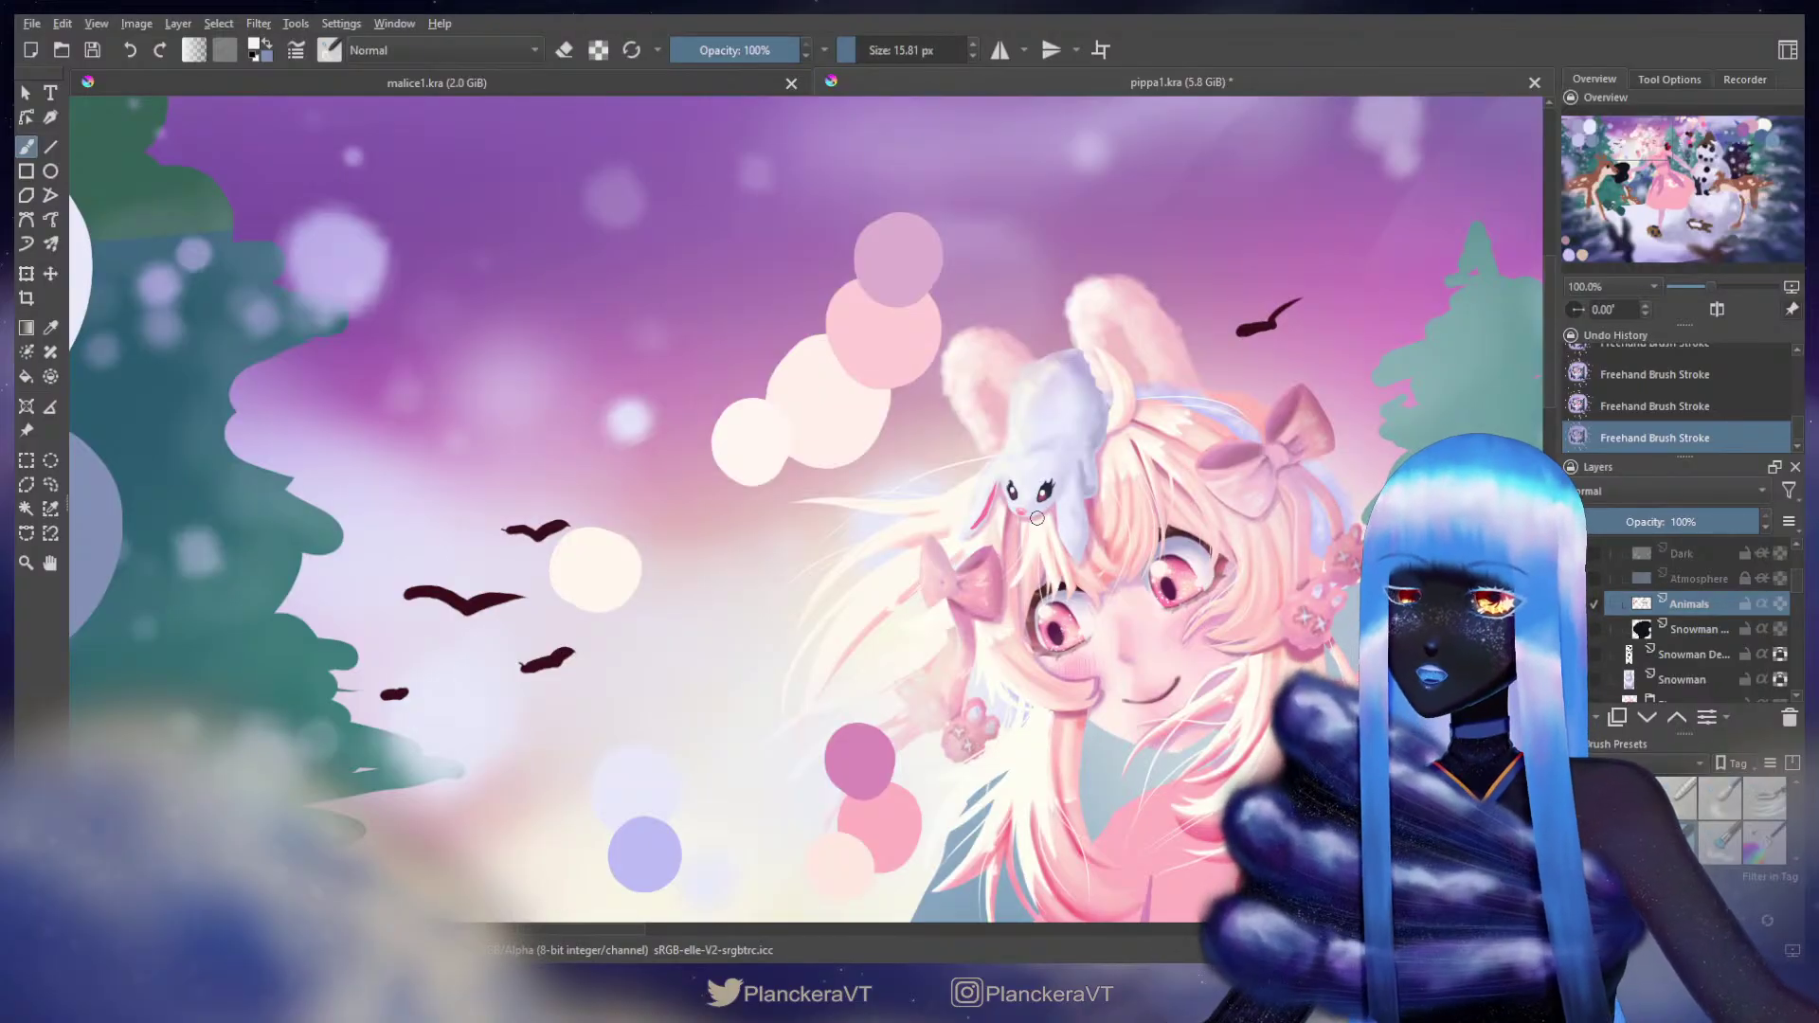
{"action": "key", "text": "bracketleft"}
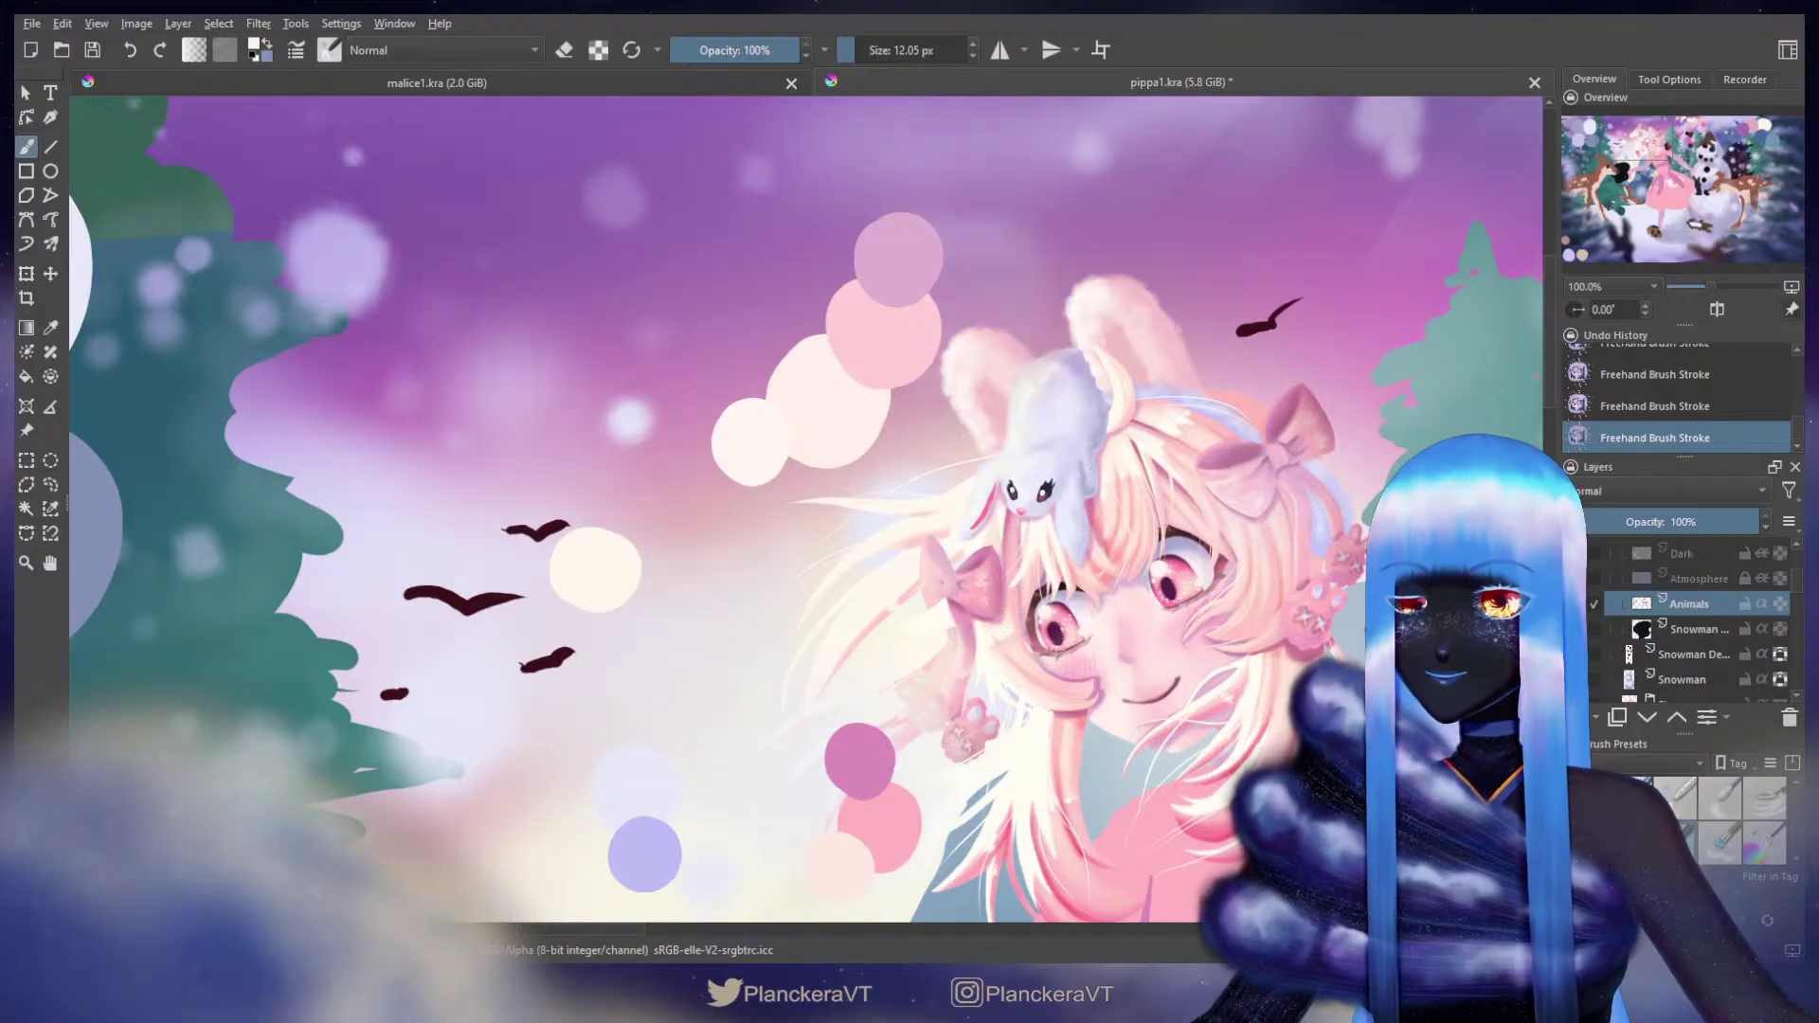
Step: Load a textured bristle brush and paint white fur along the bunny's back, at sizes of 7.58 px and 11.66 px
{"action": "scroll", "coordinate": [1800, 826], "scroll_direction": "down", "scroll_amount": 3}
{"action": "scroll", "coordinate": [1800, 825], "scroll_direction": "down", "scroll_amount": 3}
{"action": "scroll", "coordinate": [1800, 820], "scroll_direction": "down", "scroll_amount": 2}
{"action": "left_click", "coordinate": [1763, 814]}
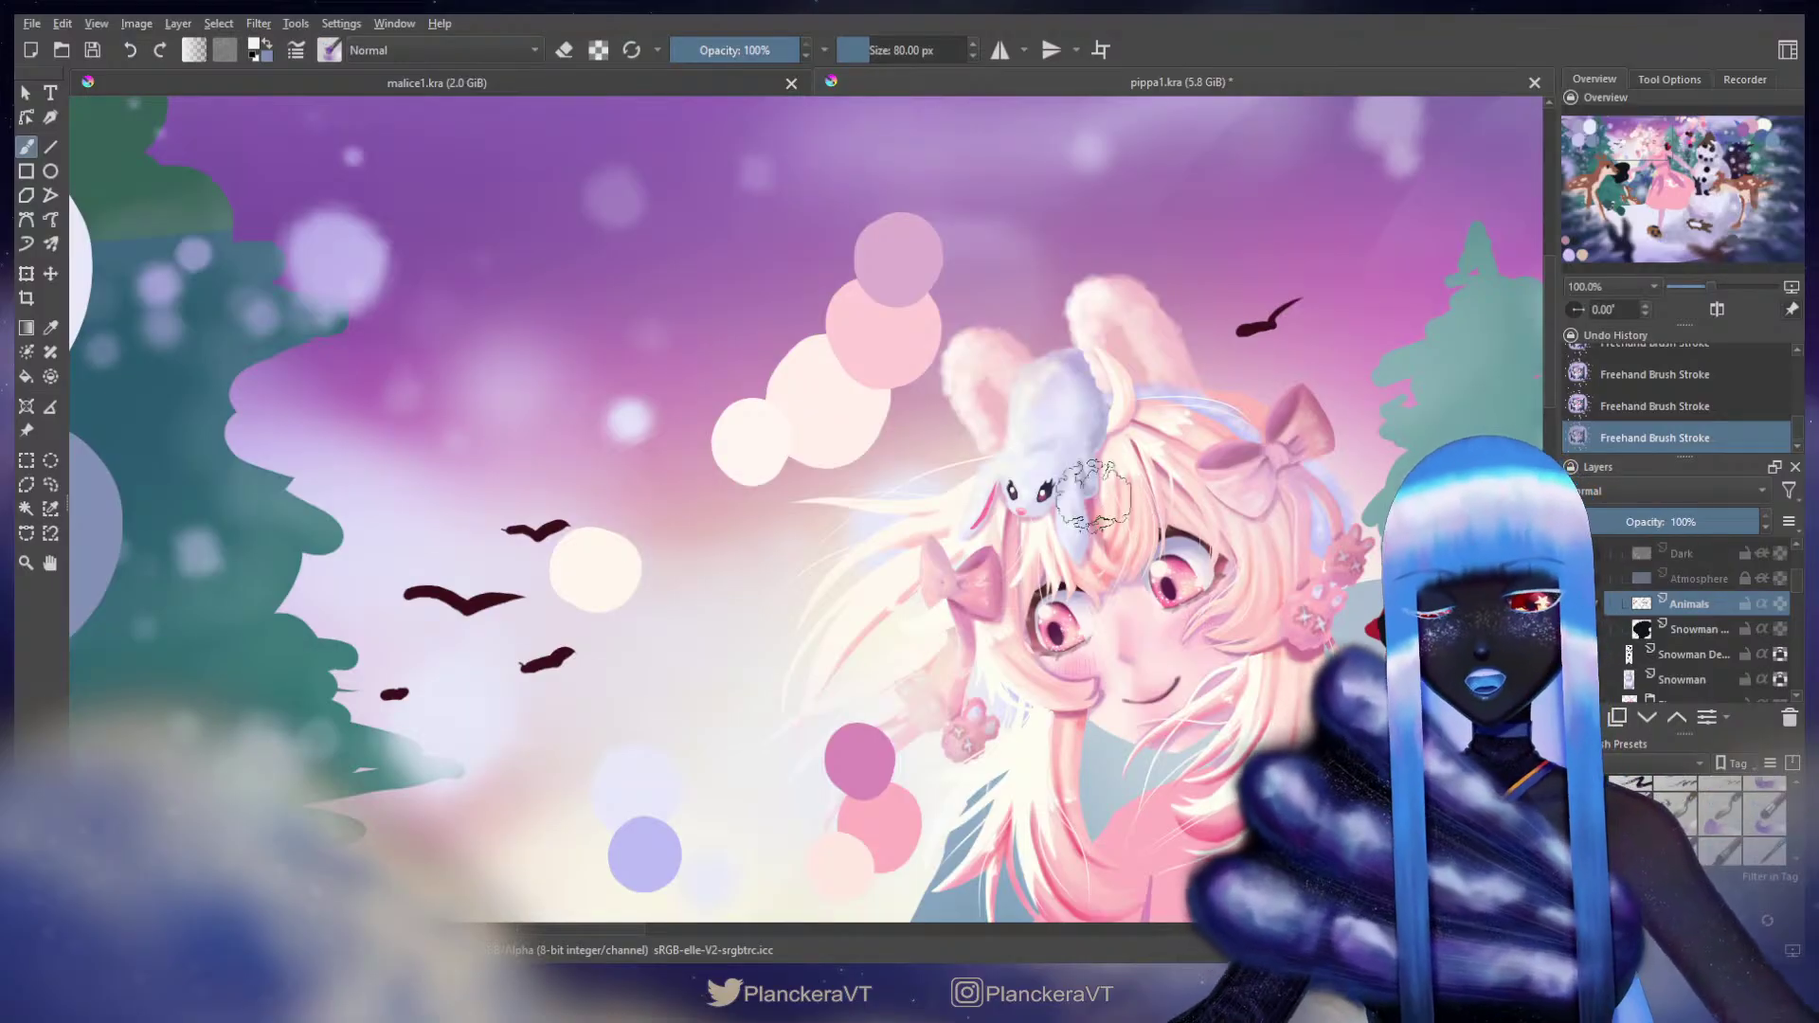
{"action": "mouse_move", "coordinate": [1017, 434]}
{"action": "left_mouse_down", "text": "shift"}
{"action": "mouse_move", "coordinate": [954, 434]}
{"action": "mouse_move", "coordinate": [1012, 434]}
{"action": "left_mouse_up", "text": "shift"}
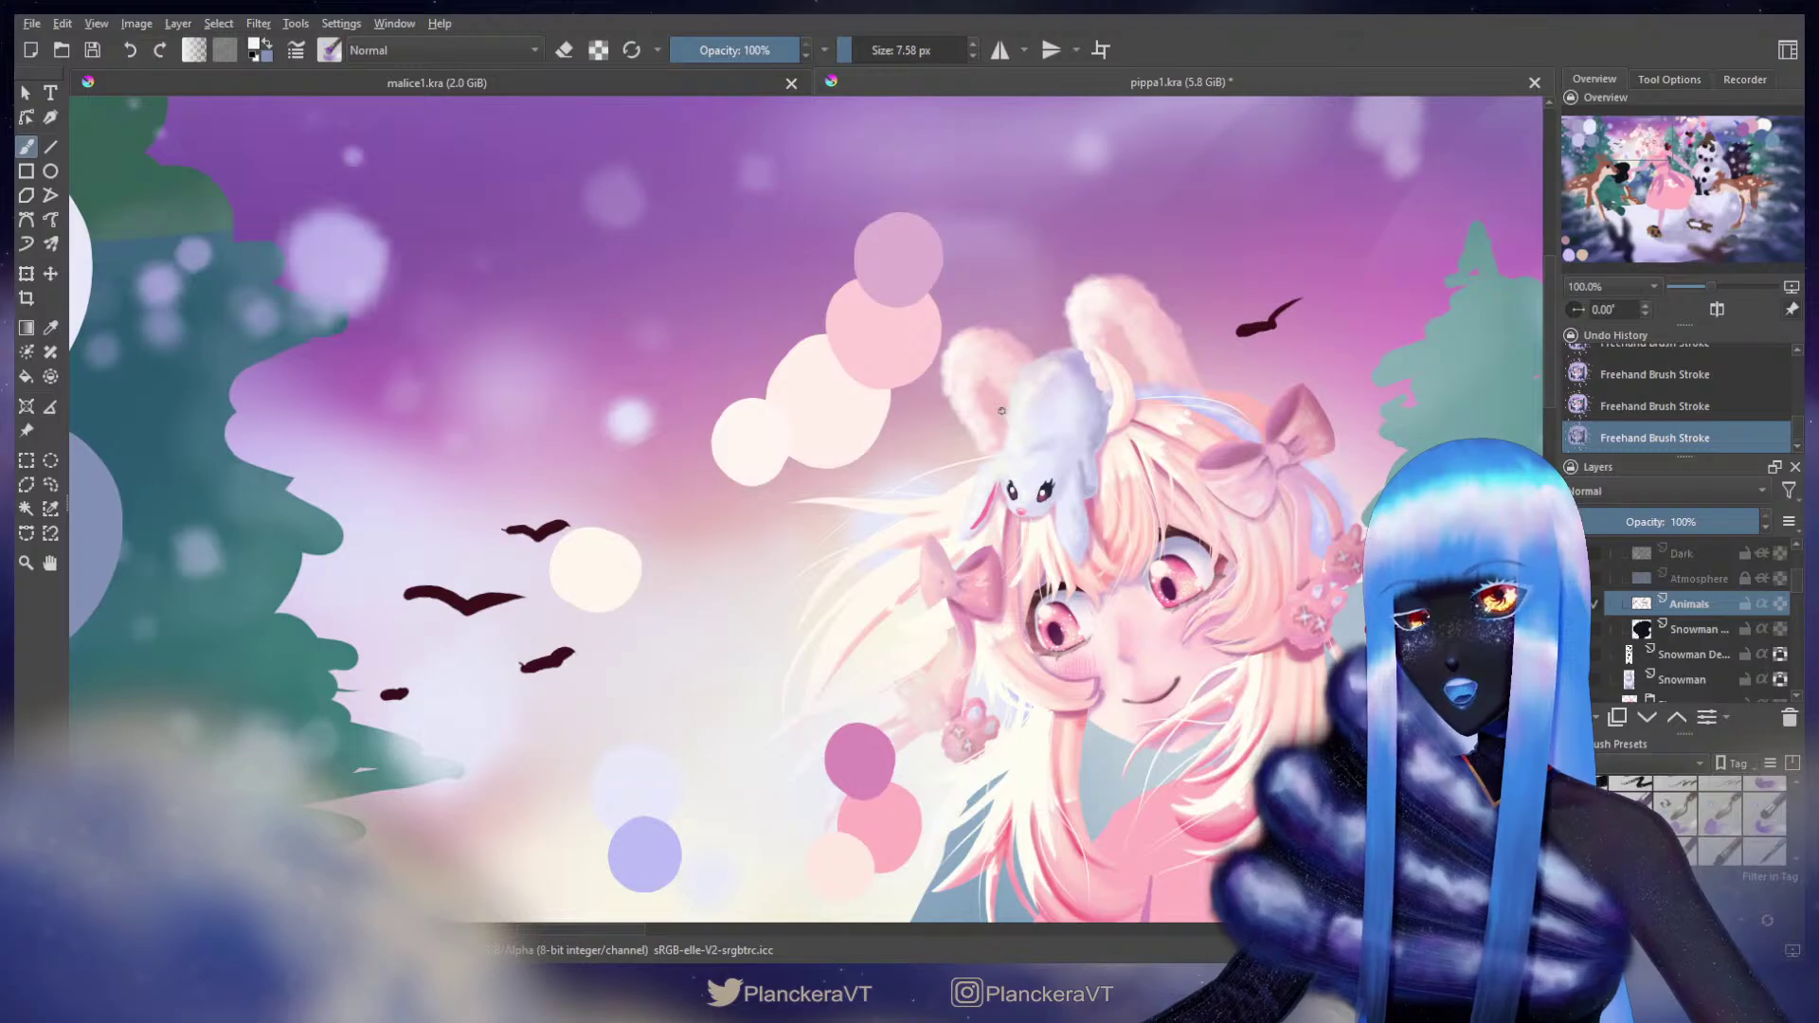
{"action": "key", "text": "bracketright"}
{"action": "key", "text": "bracketright"}
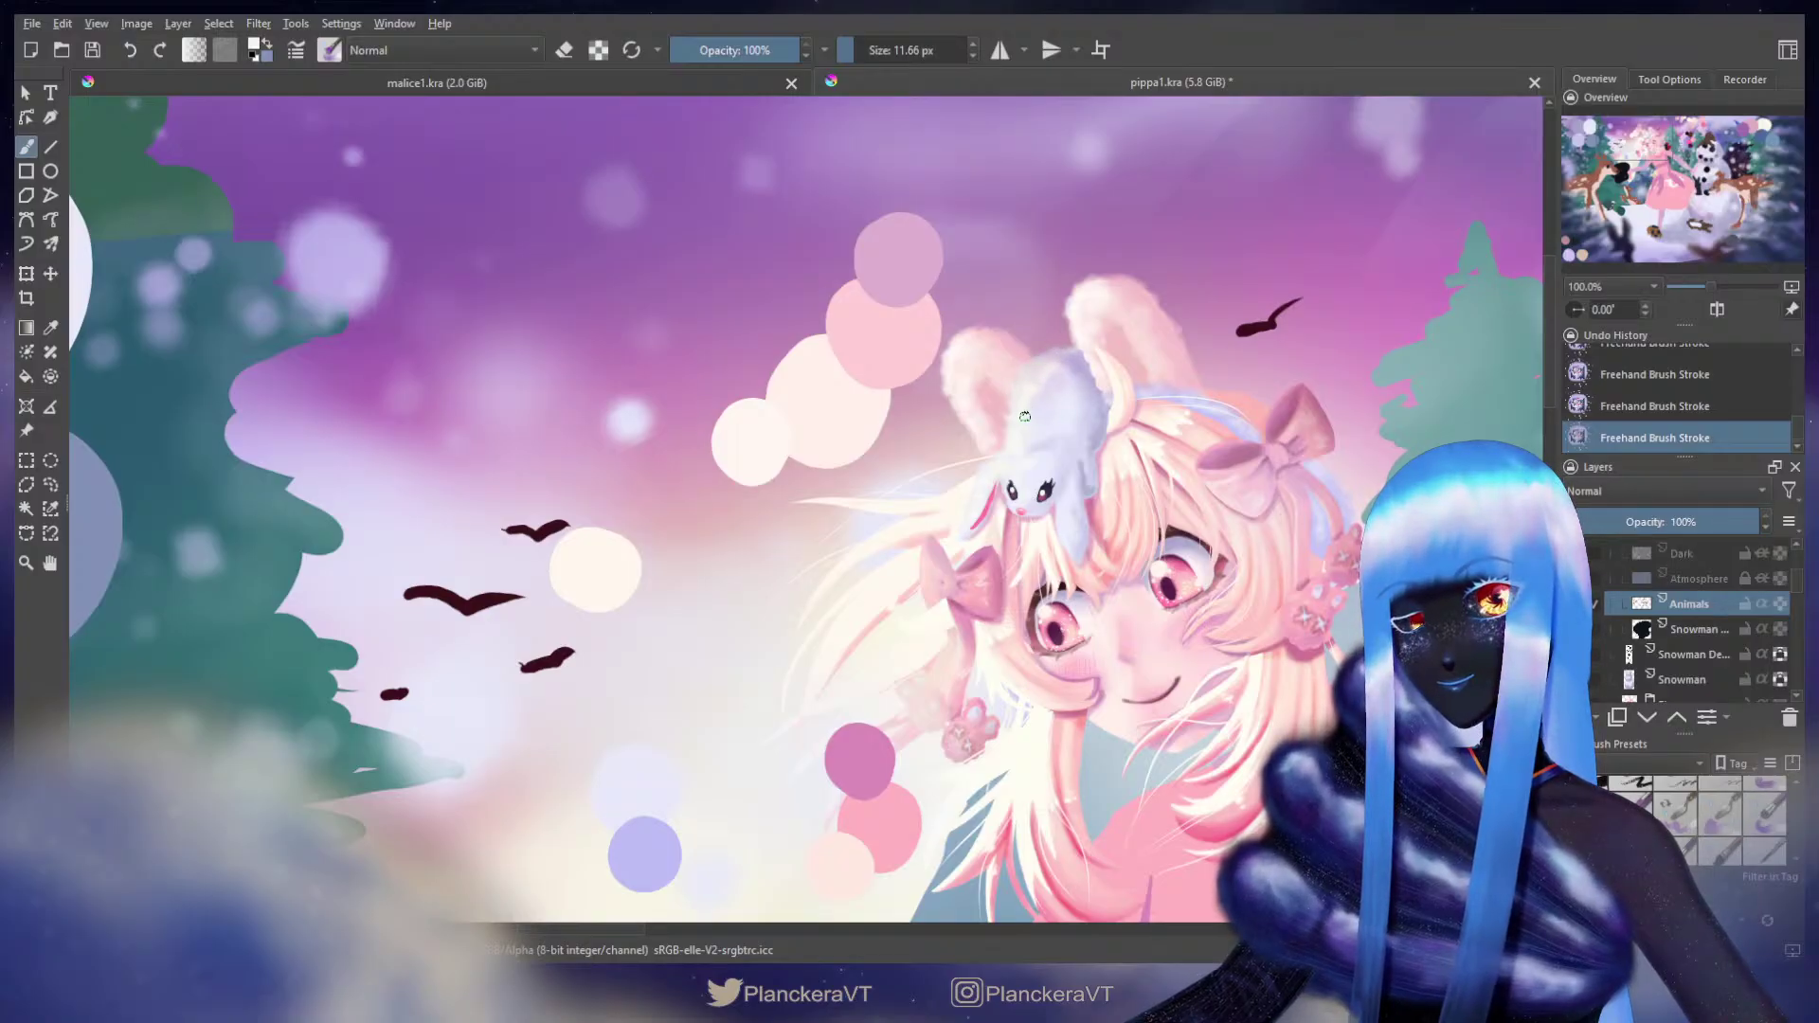
Step: Build up fluffy fur on the bunny's body, head and ear with the textured brush at 20.73, 15.86 and 8.63 px
{"action": "key", "text": "bracketright"}
{"action": "key", "text": "bracketright"}
{"action": "key", "text": "bracketright"}
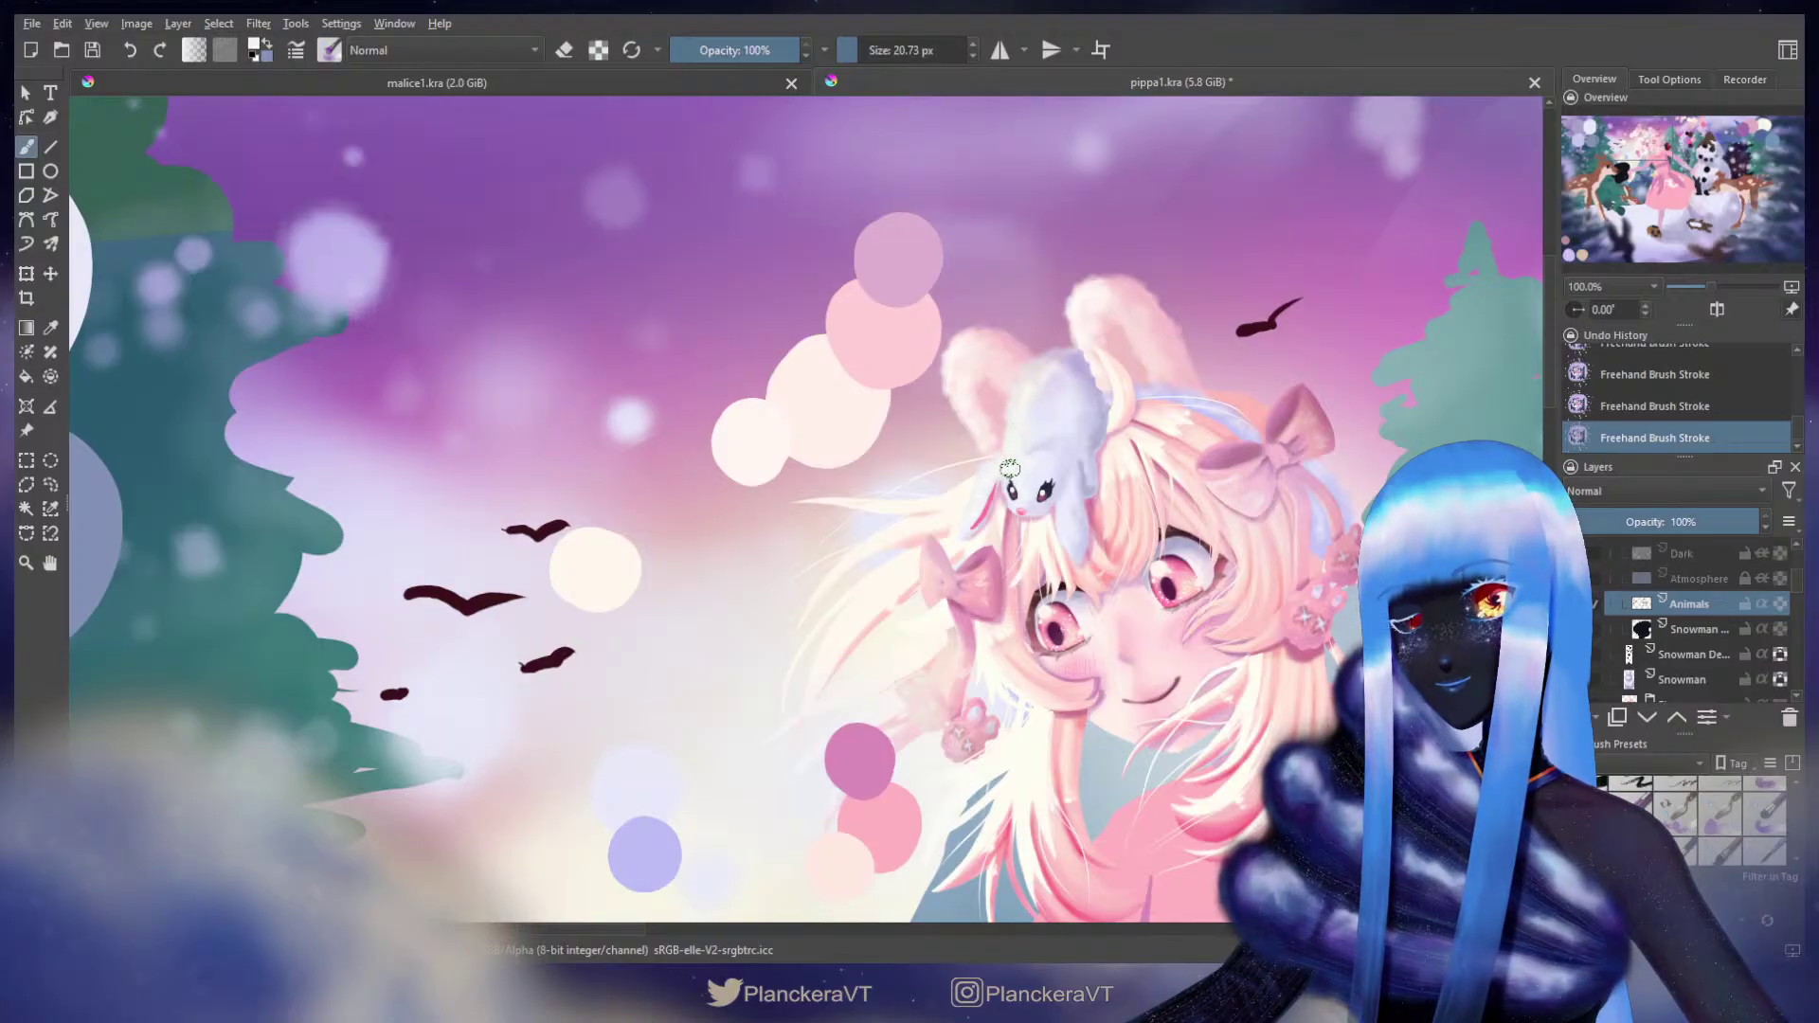
{"action": "key", "text": "bracketleft"}
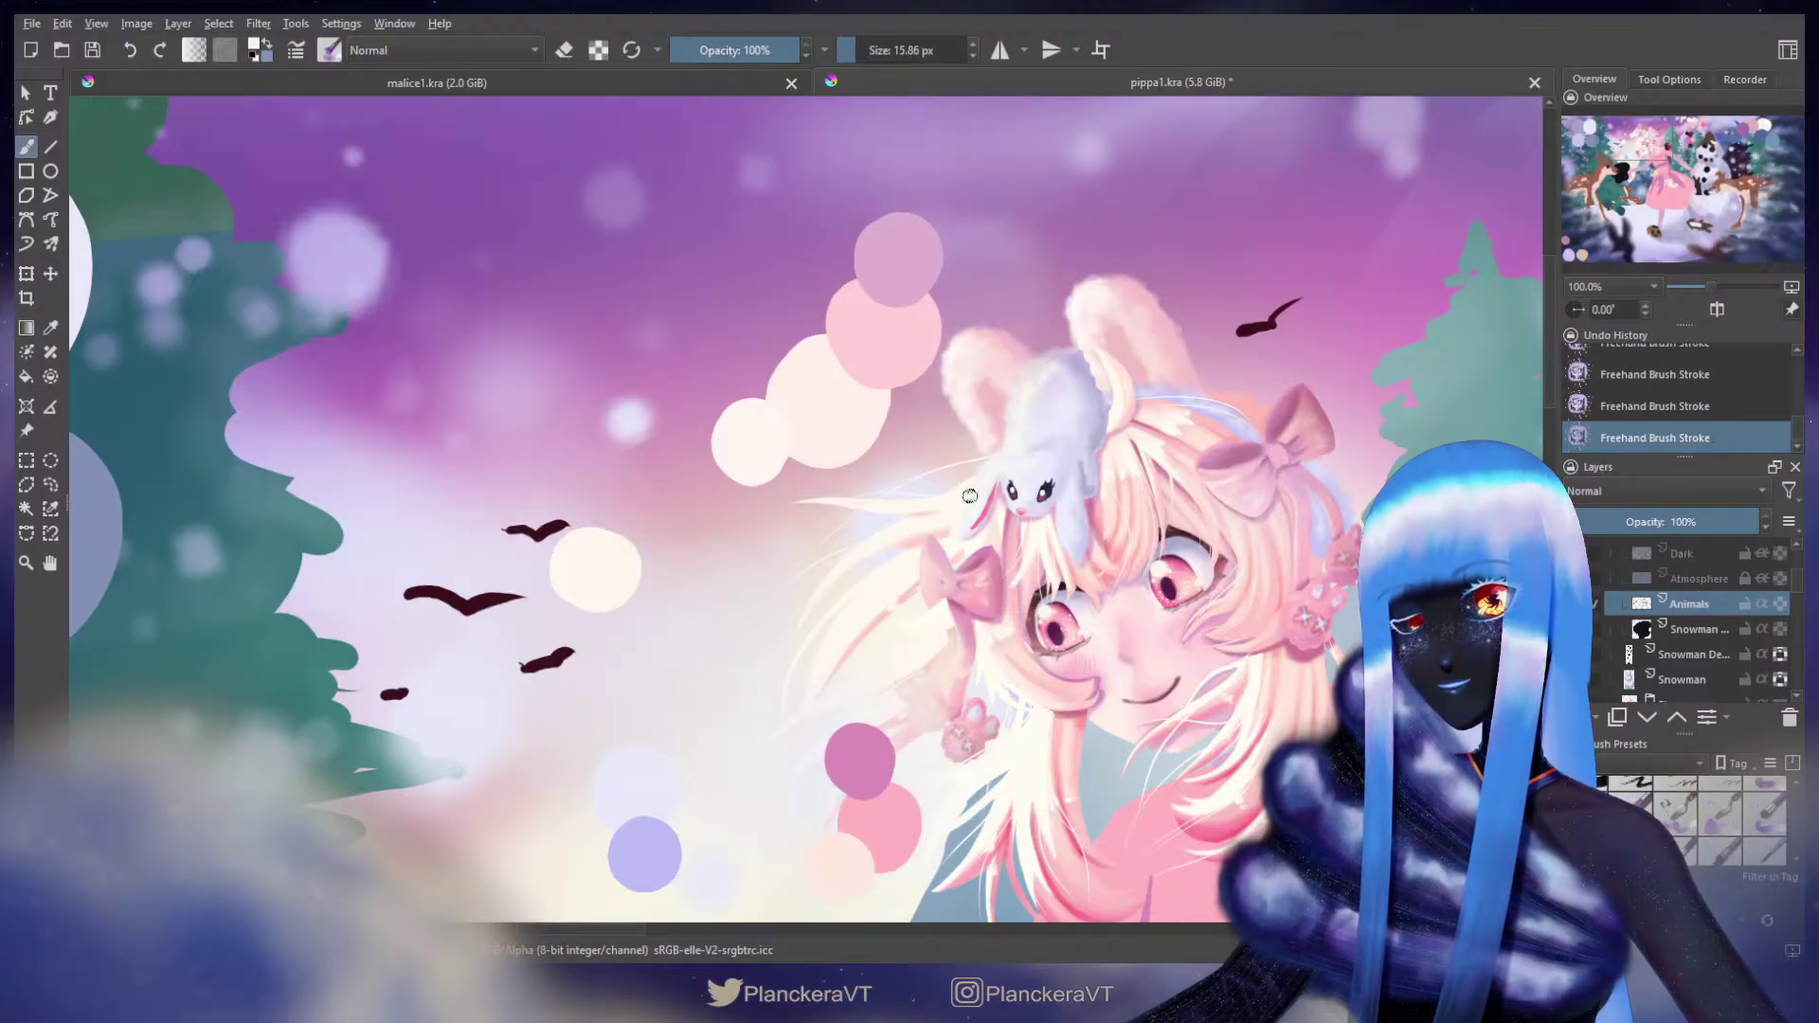
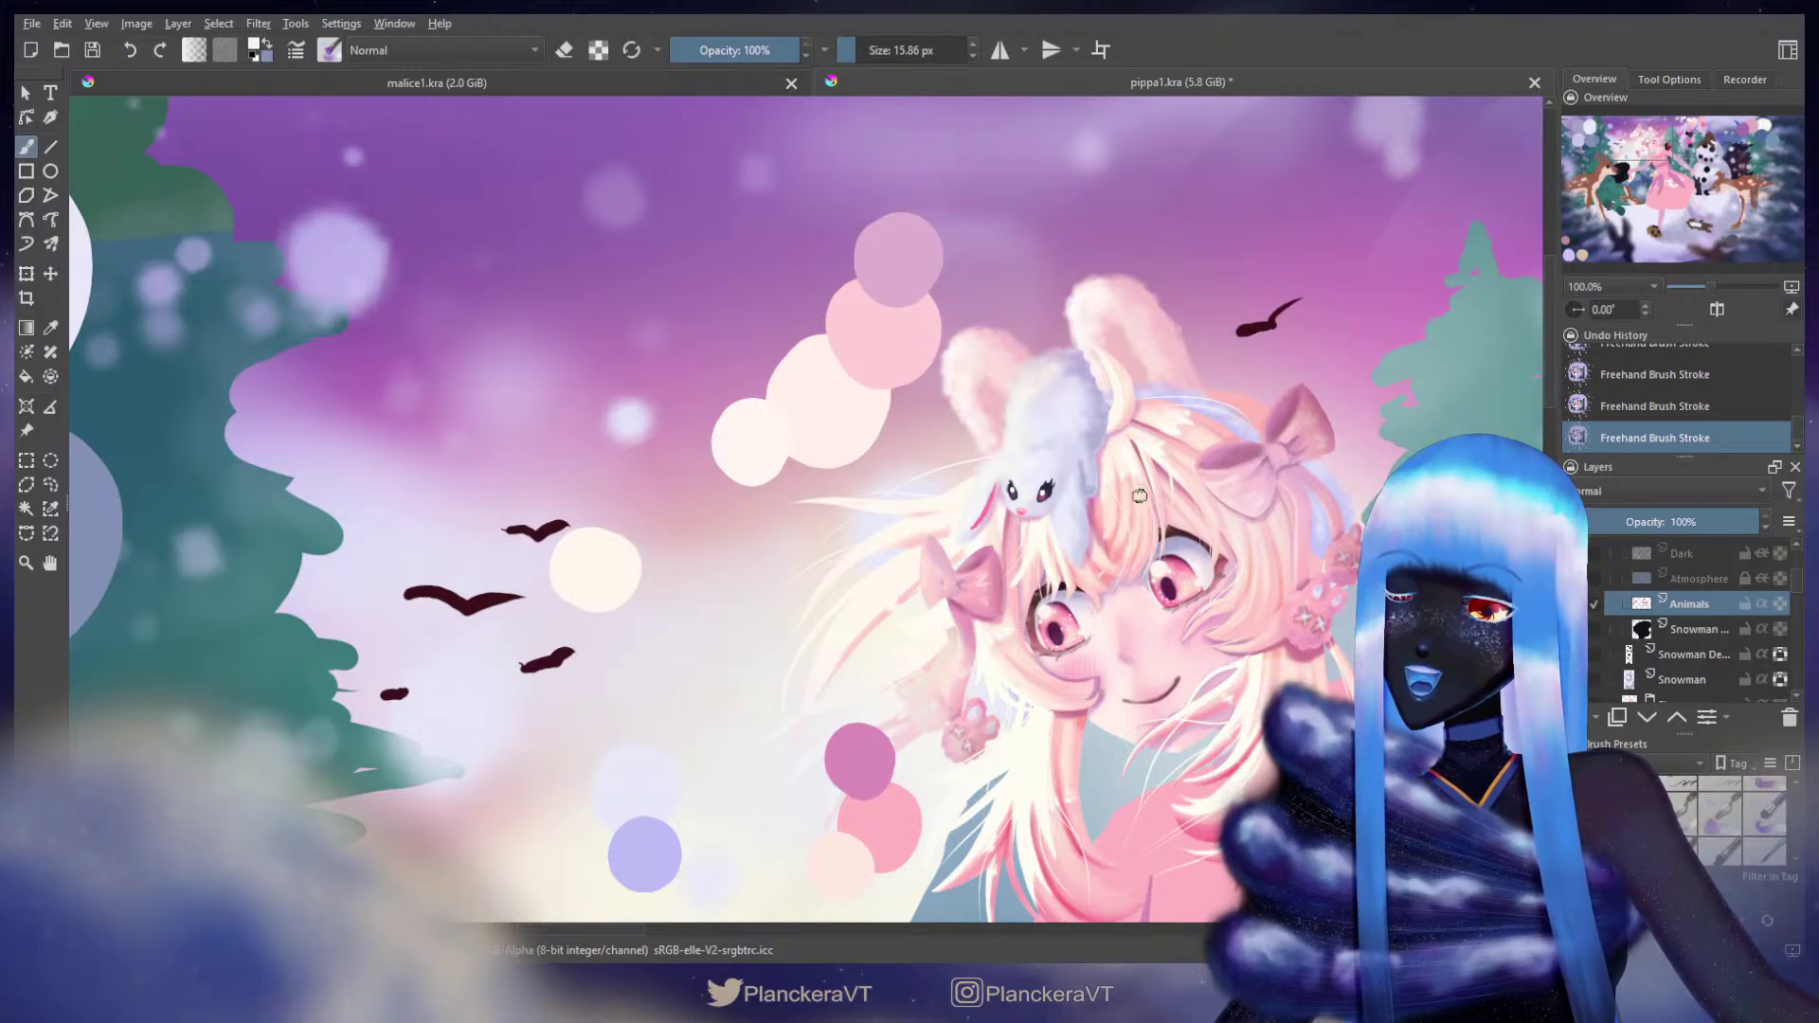
{"action": "left_click_drag", "start_coordinate": [986, 496], "coordinate": [979, 497], "text": "shift"}
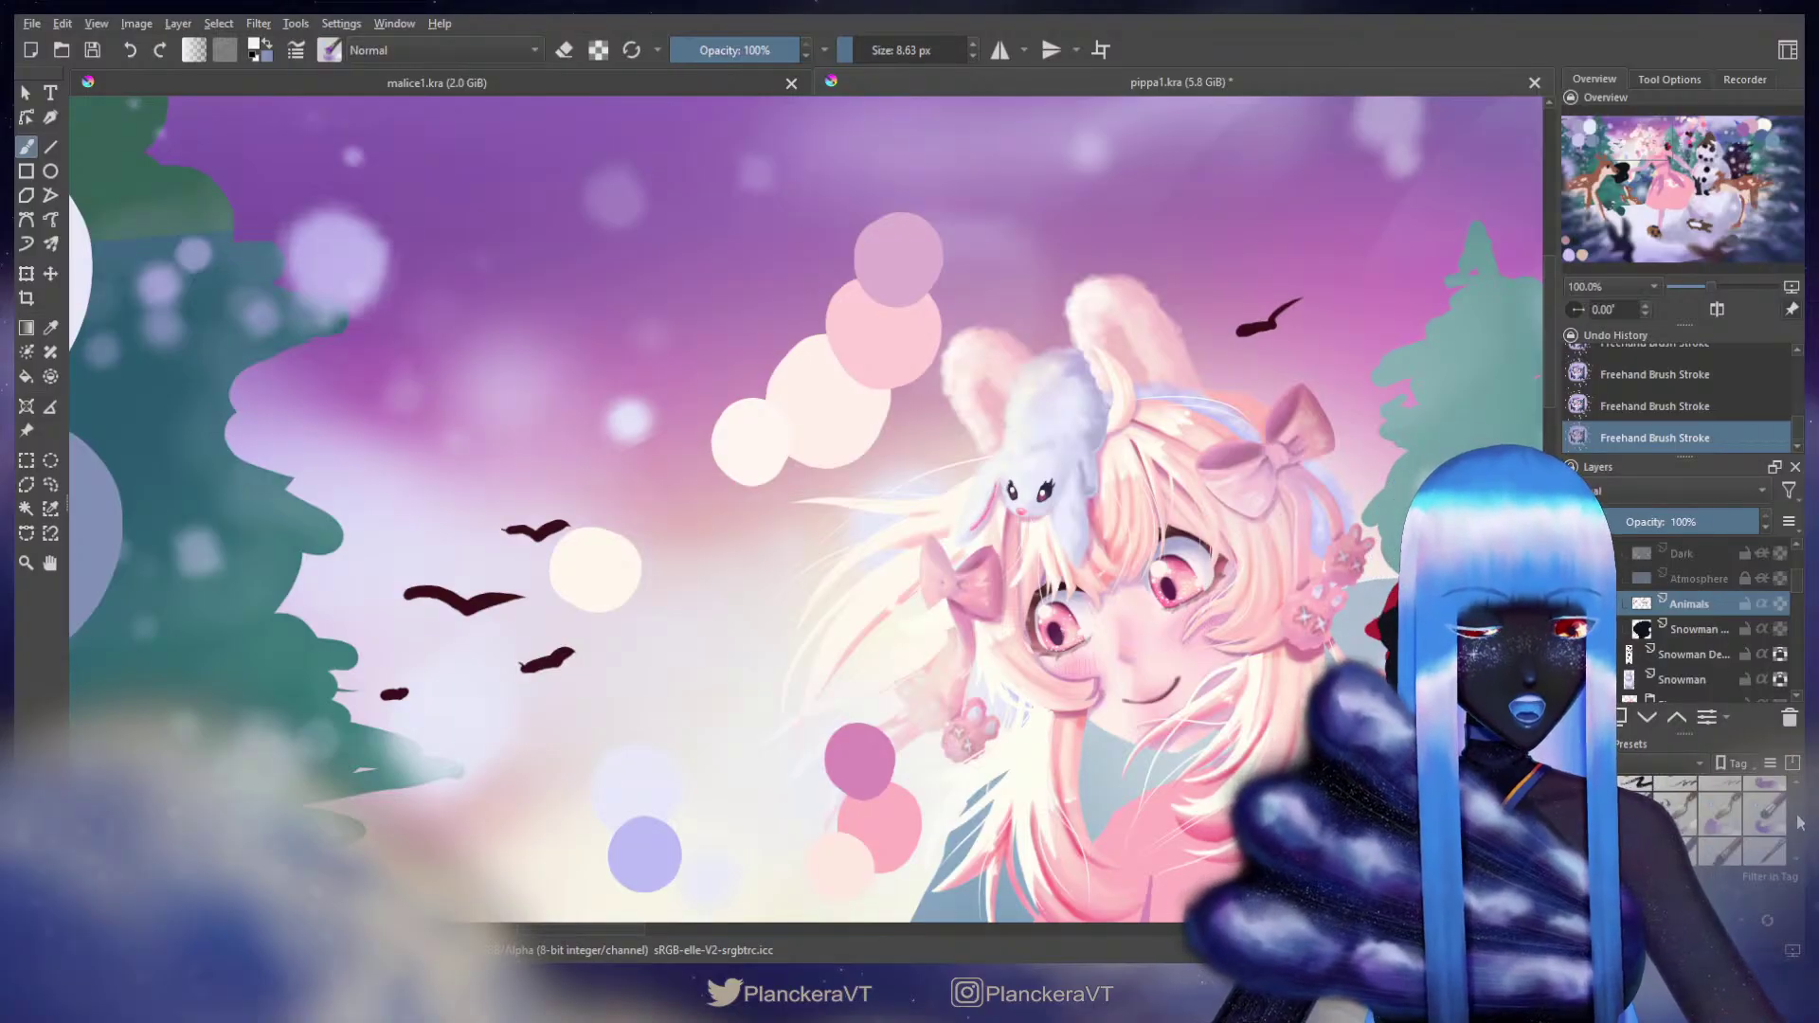
Step: Switch to the Multiply brush and sample the grey-purple shade and near-white from the bunny's fur
{"action": "left_click", "coordinate": [1720, 798]}
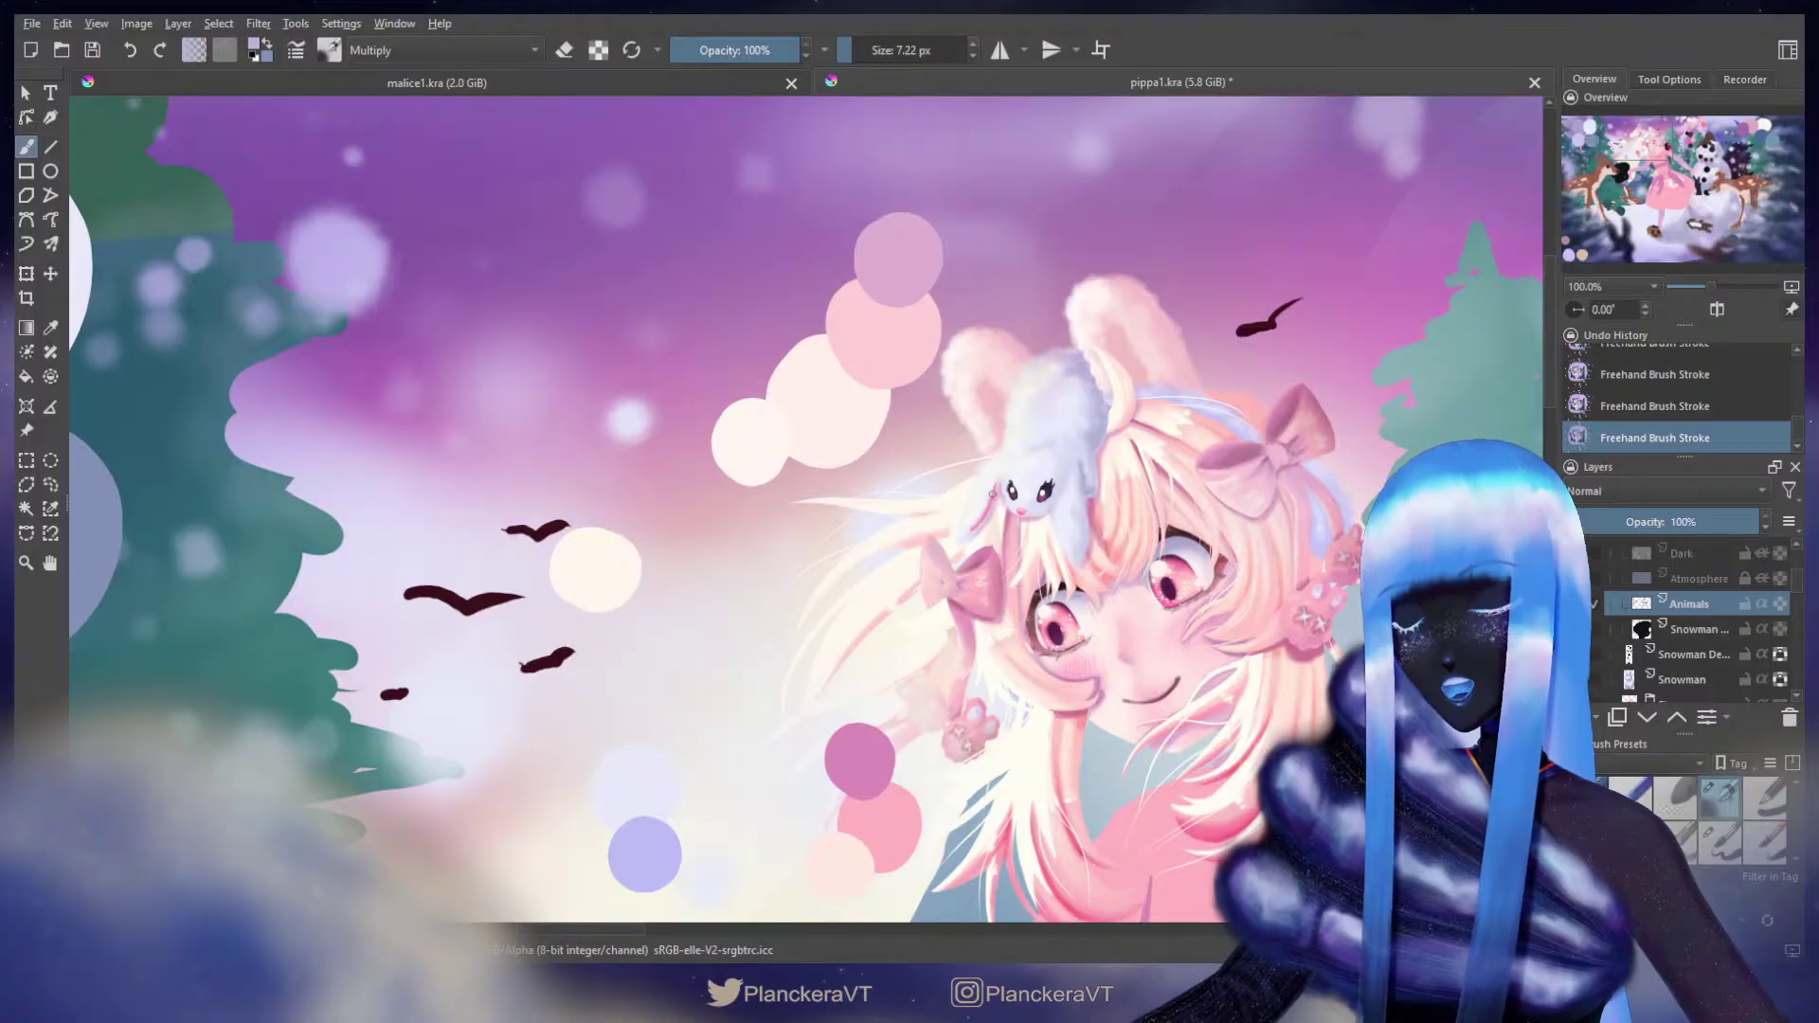
{"action": "left_click", "coordinate": [1046, 429], "text": "ctrl"}
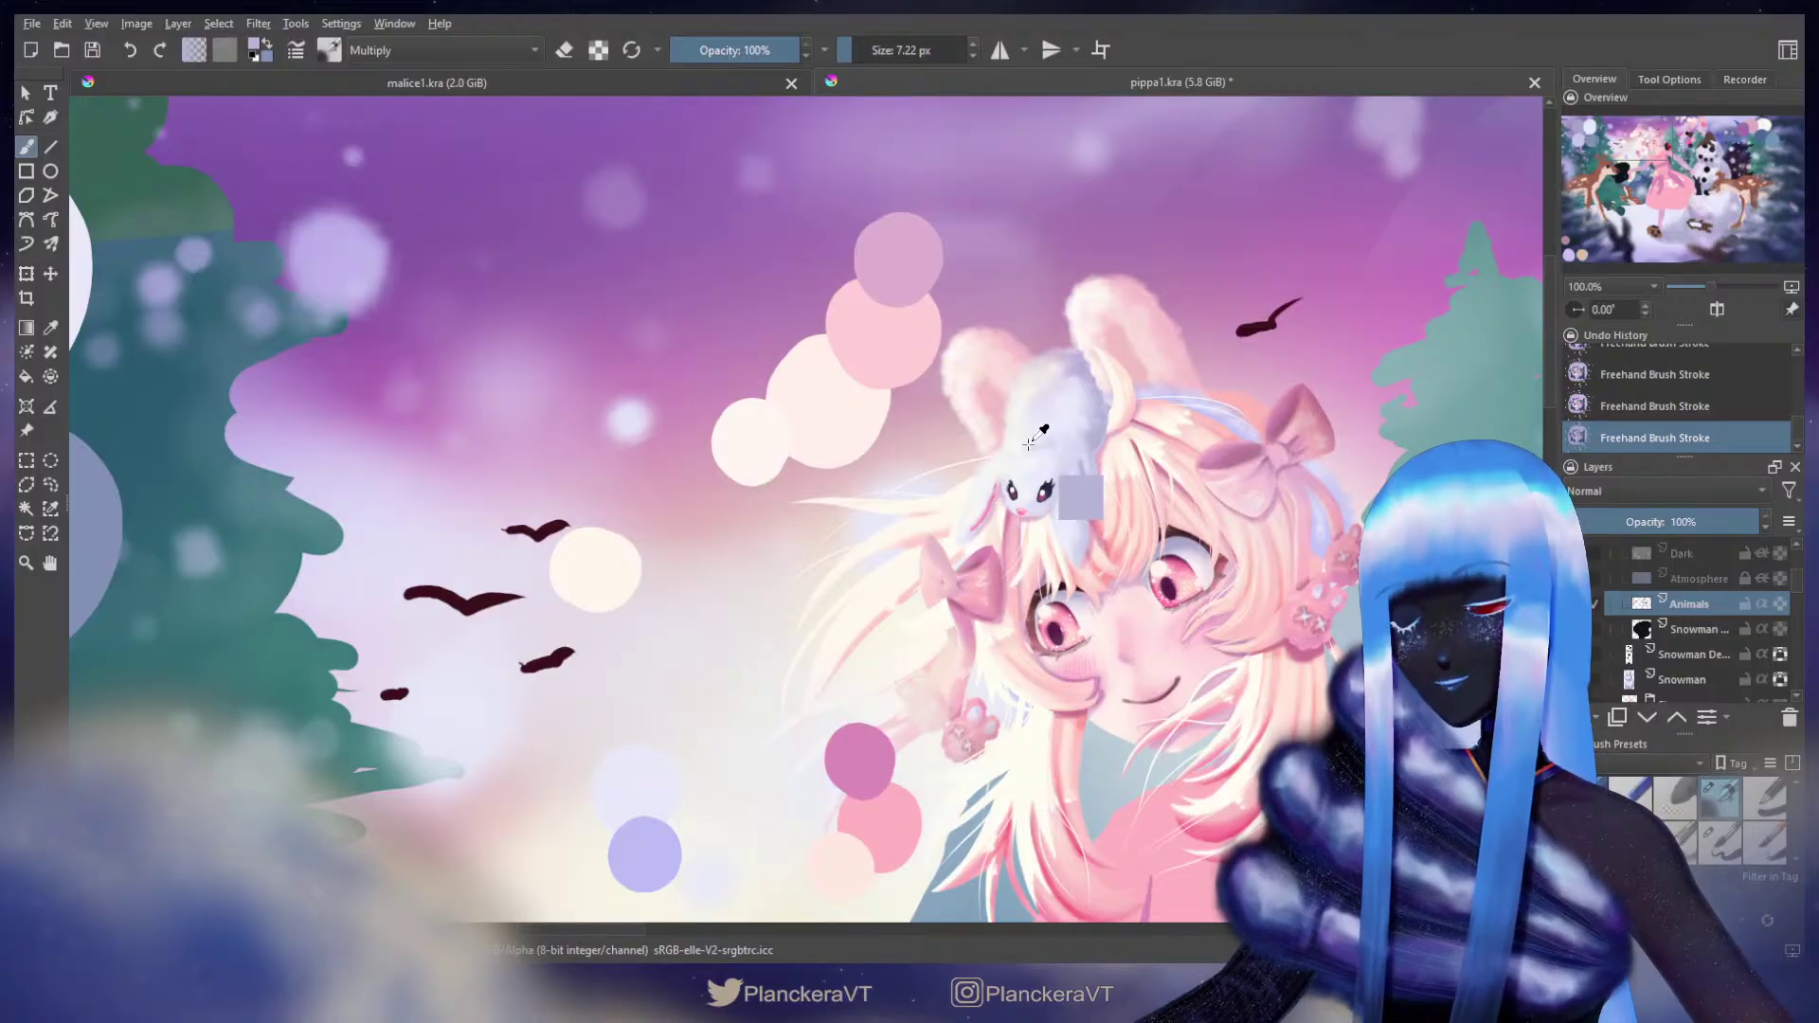
{"action": "left_click", "coordinate": [1022, 399], "text": "ctrl"}
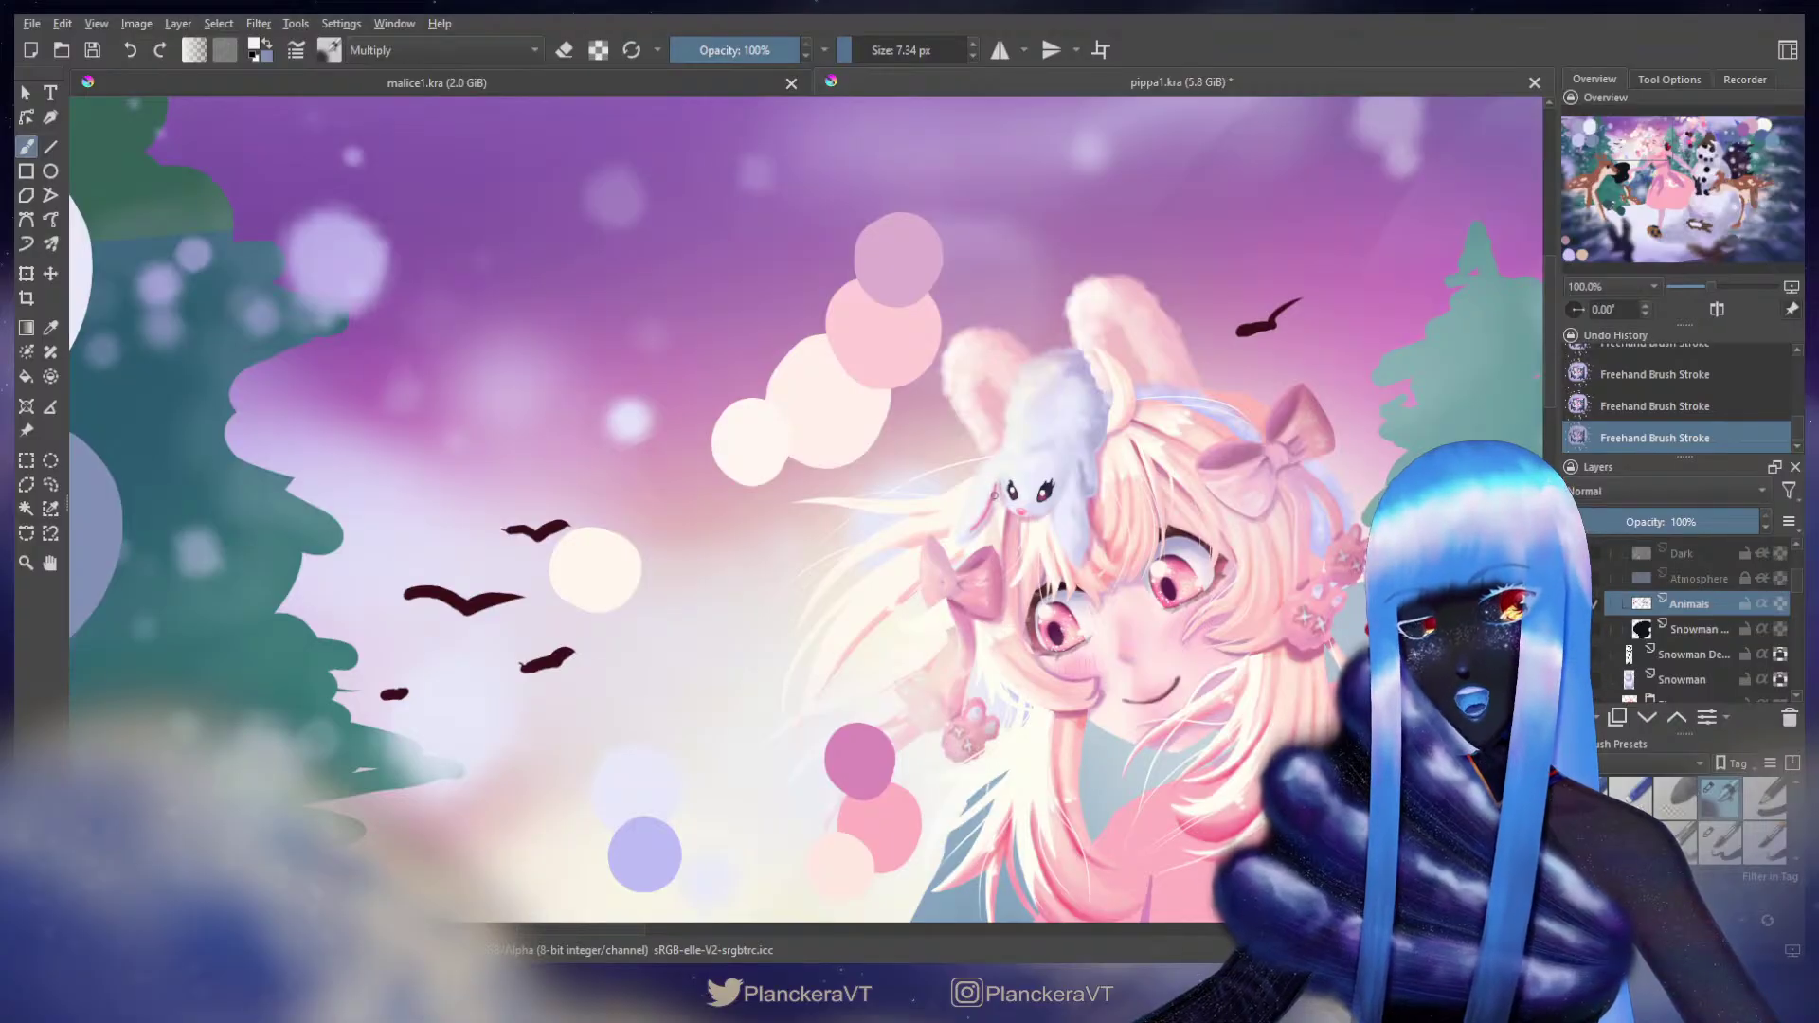
Step: Undo the last two strokes on the bunny and return the brush to Normal blending mode
{"action": "scroll", "coordinate": [1028, 498], "scroll_direction": "up", "scroll_amount": 2}
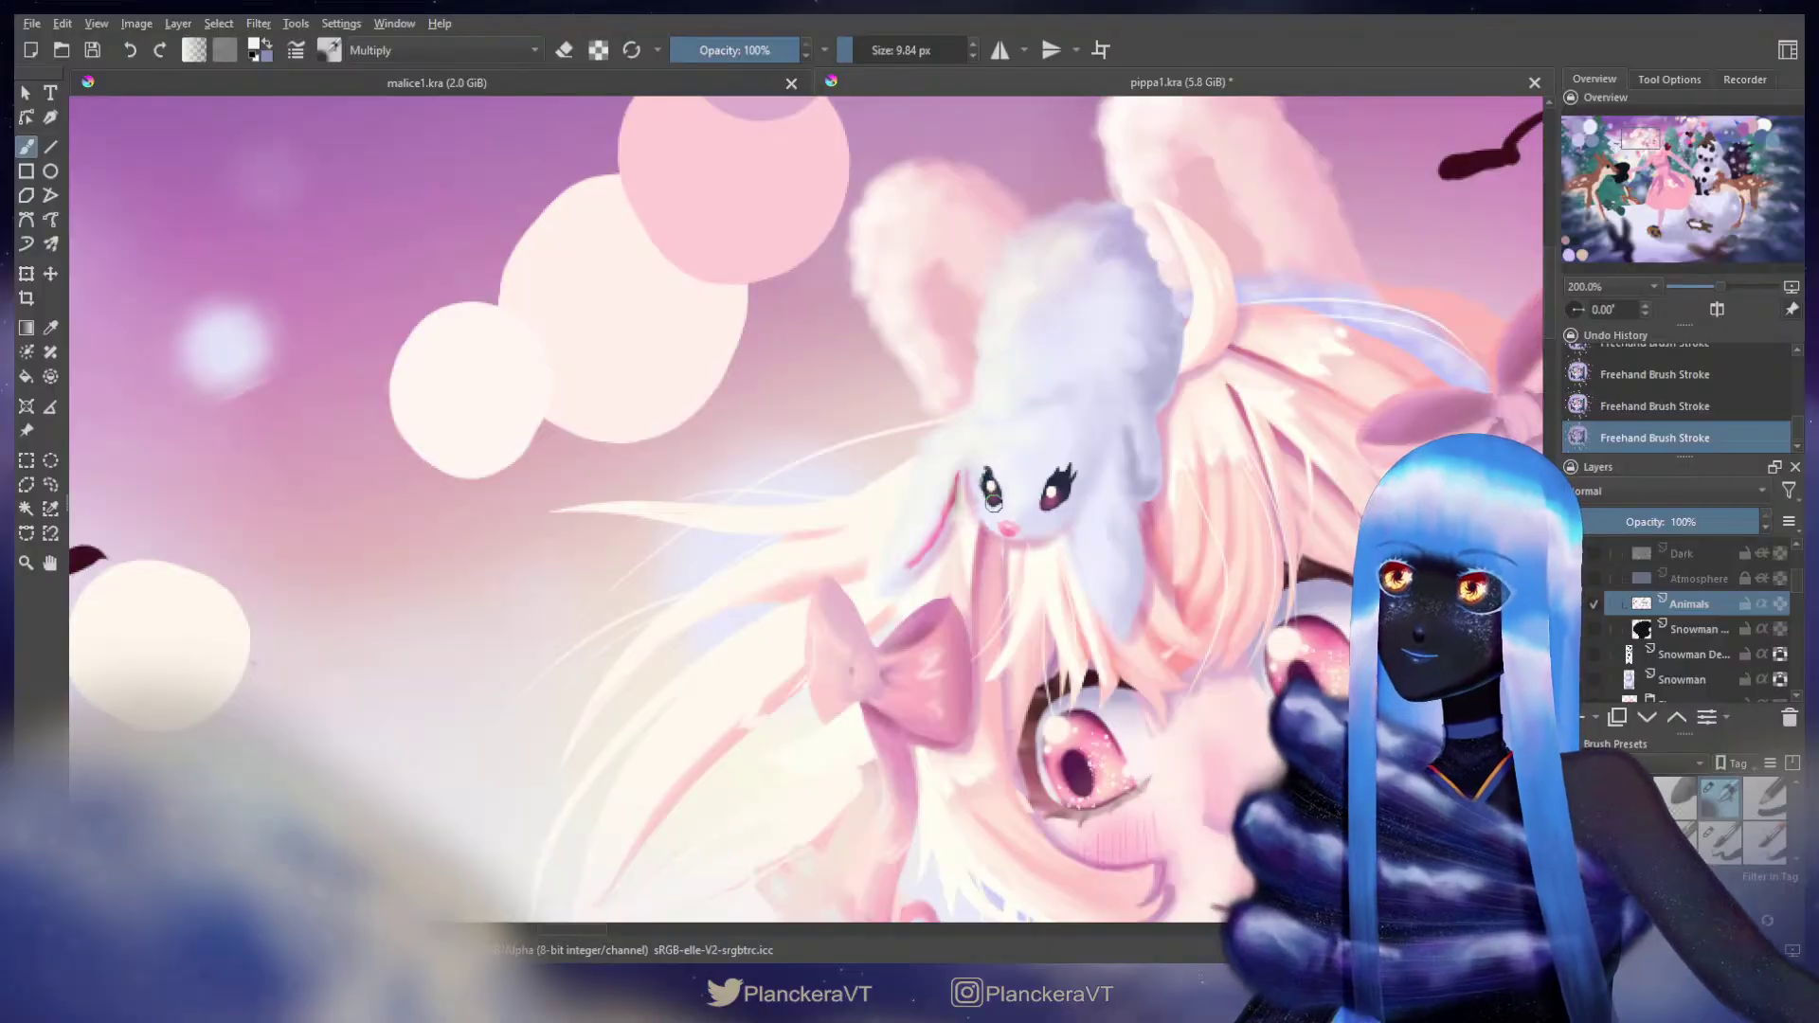
{"action": "key", "text": "ctrl+z"}
{"action": "key", "text": "ctrl+z"}
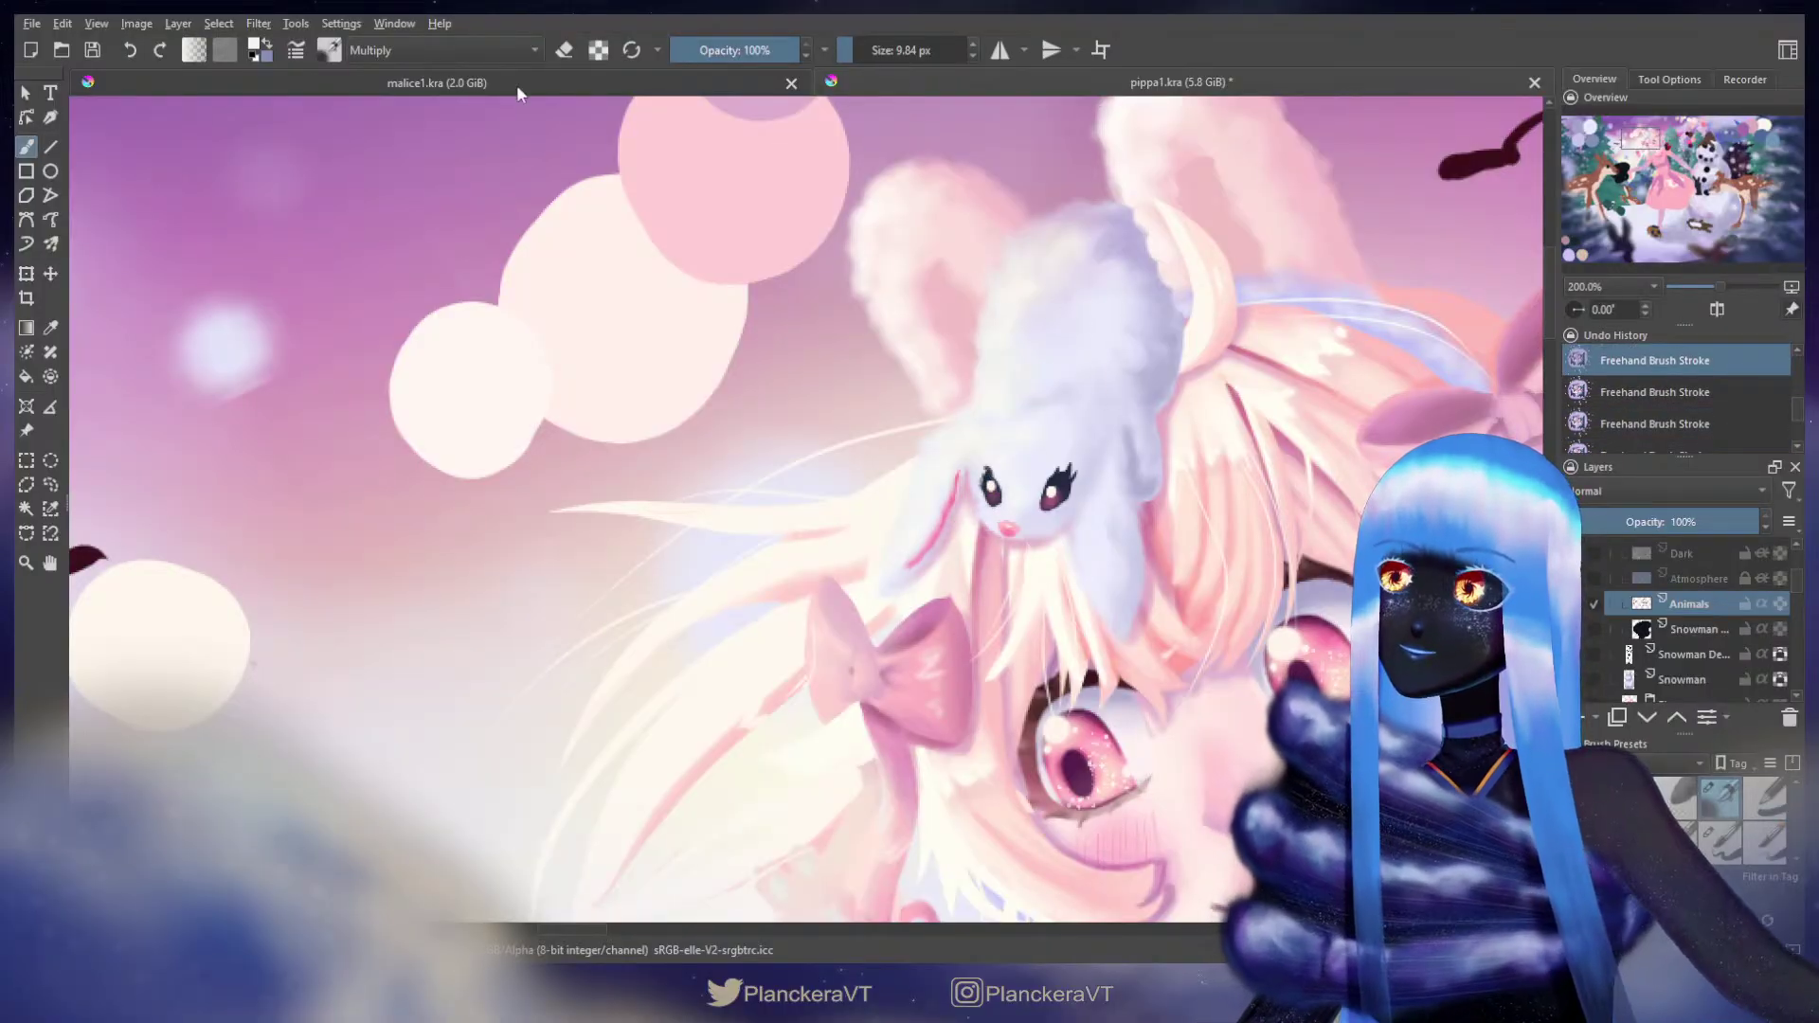
{"action": "key", "text": "alt+shift+n"}
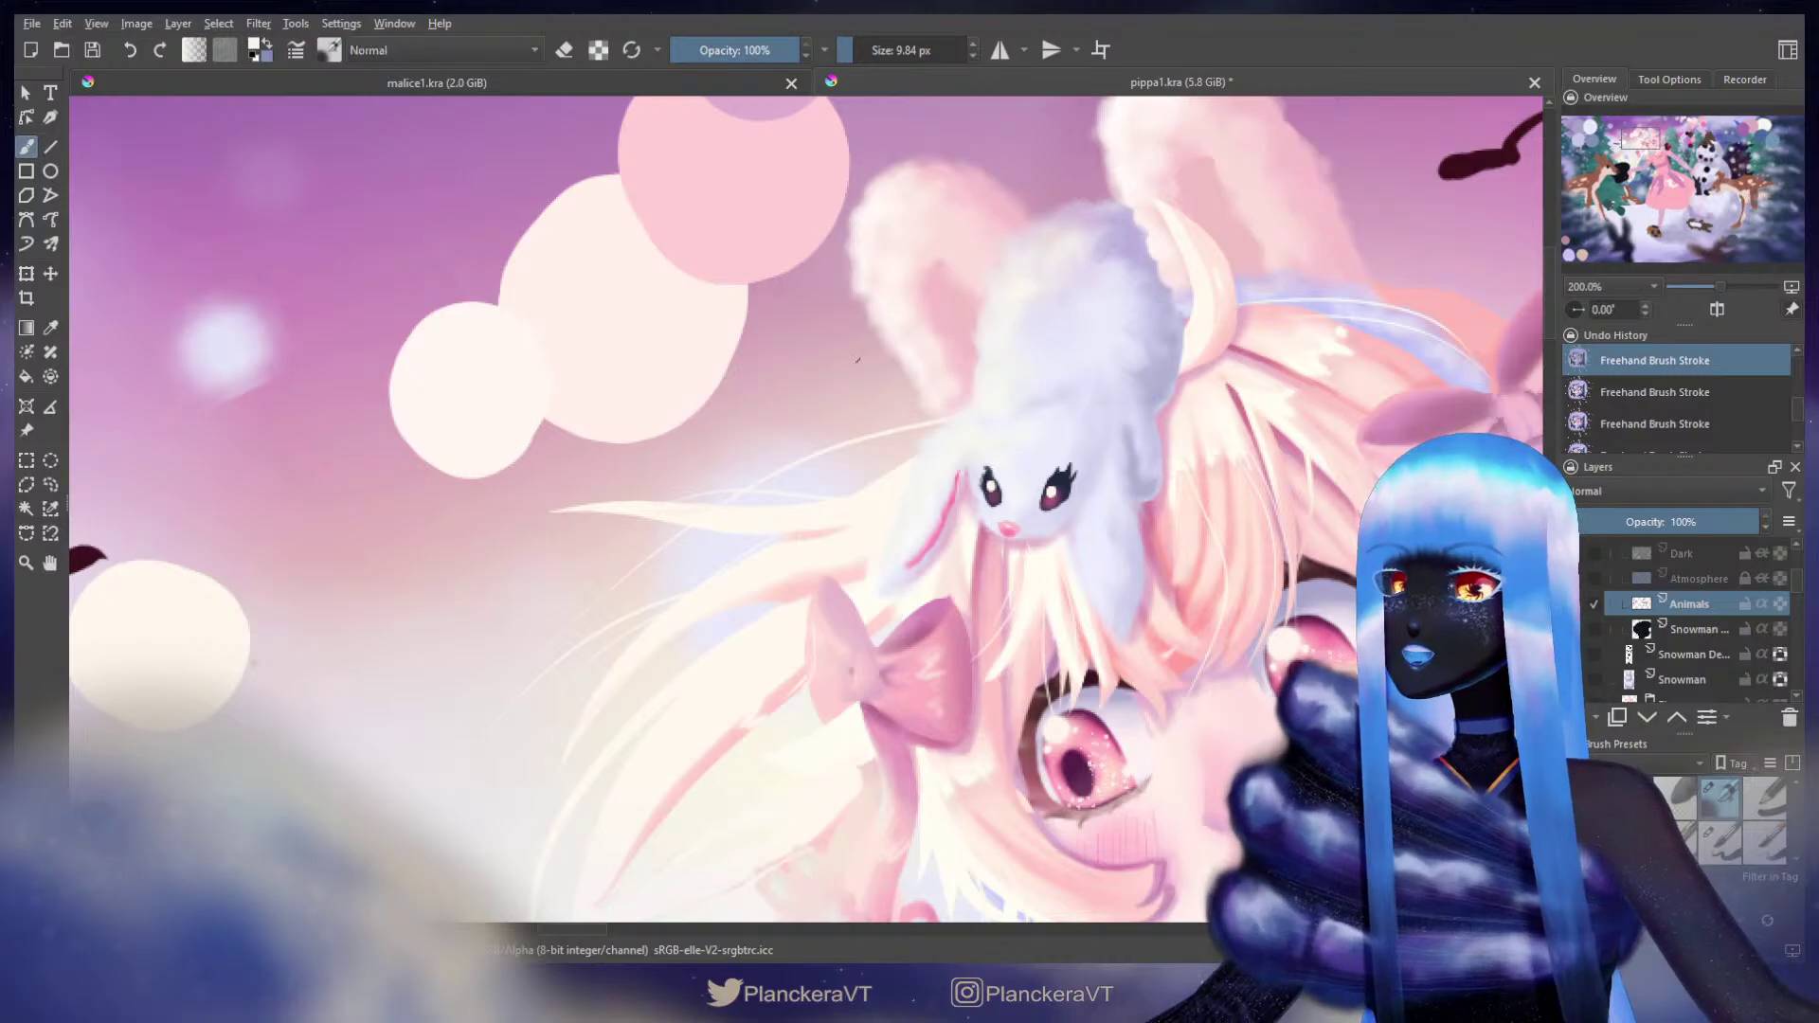
Step: Cover the upper part of the bunny's pink inner-ear line with near-white strokes at small brush sizes such as 2.44 px
{"action": "left_click_drag", "start_coordinate": [953, 483], "coordinate": [960, 497]}
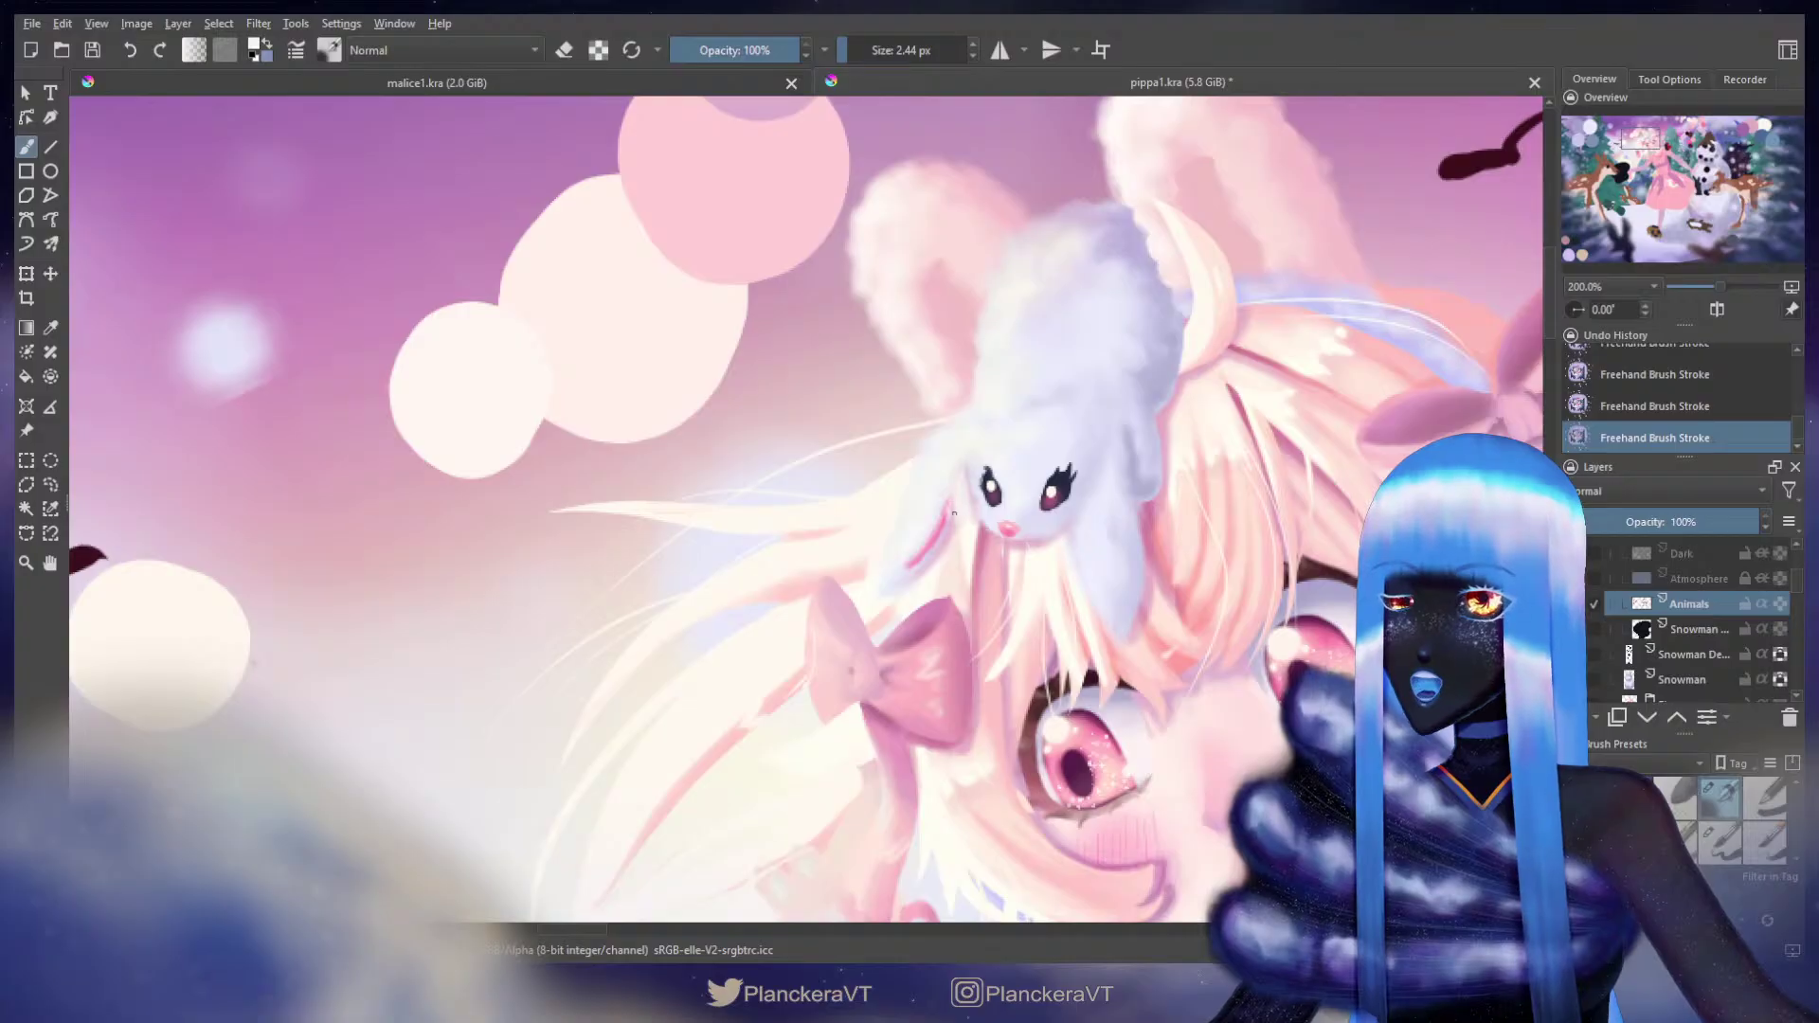
{"action": "left_click_drag", "start_coordinate": [1074, 527], "coordinate": [1083, 526], "text": "shift"}
{"action": "key", "text": "ctrl+z"}
{"action": "left_click_drag", "start_coordinate": [958, 486], "coordinate": [949, 493]}
{"action": "left_click_drag", "start_coordinate": [1154, 466], "coordinate": [1123, 489]}
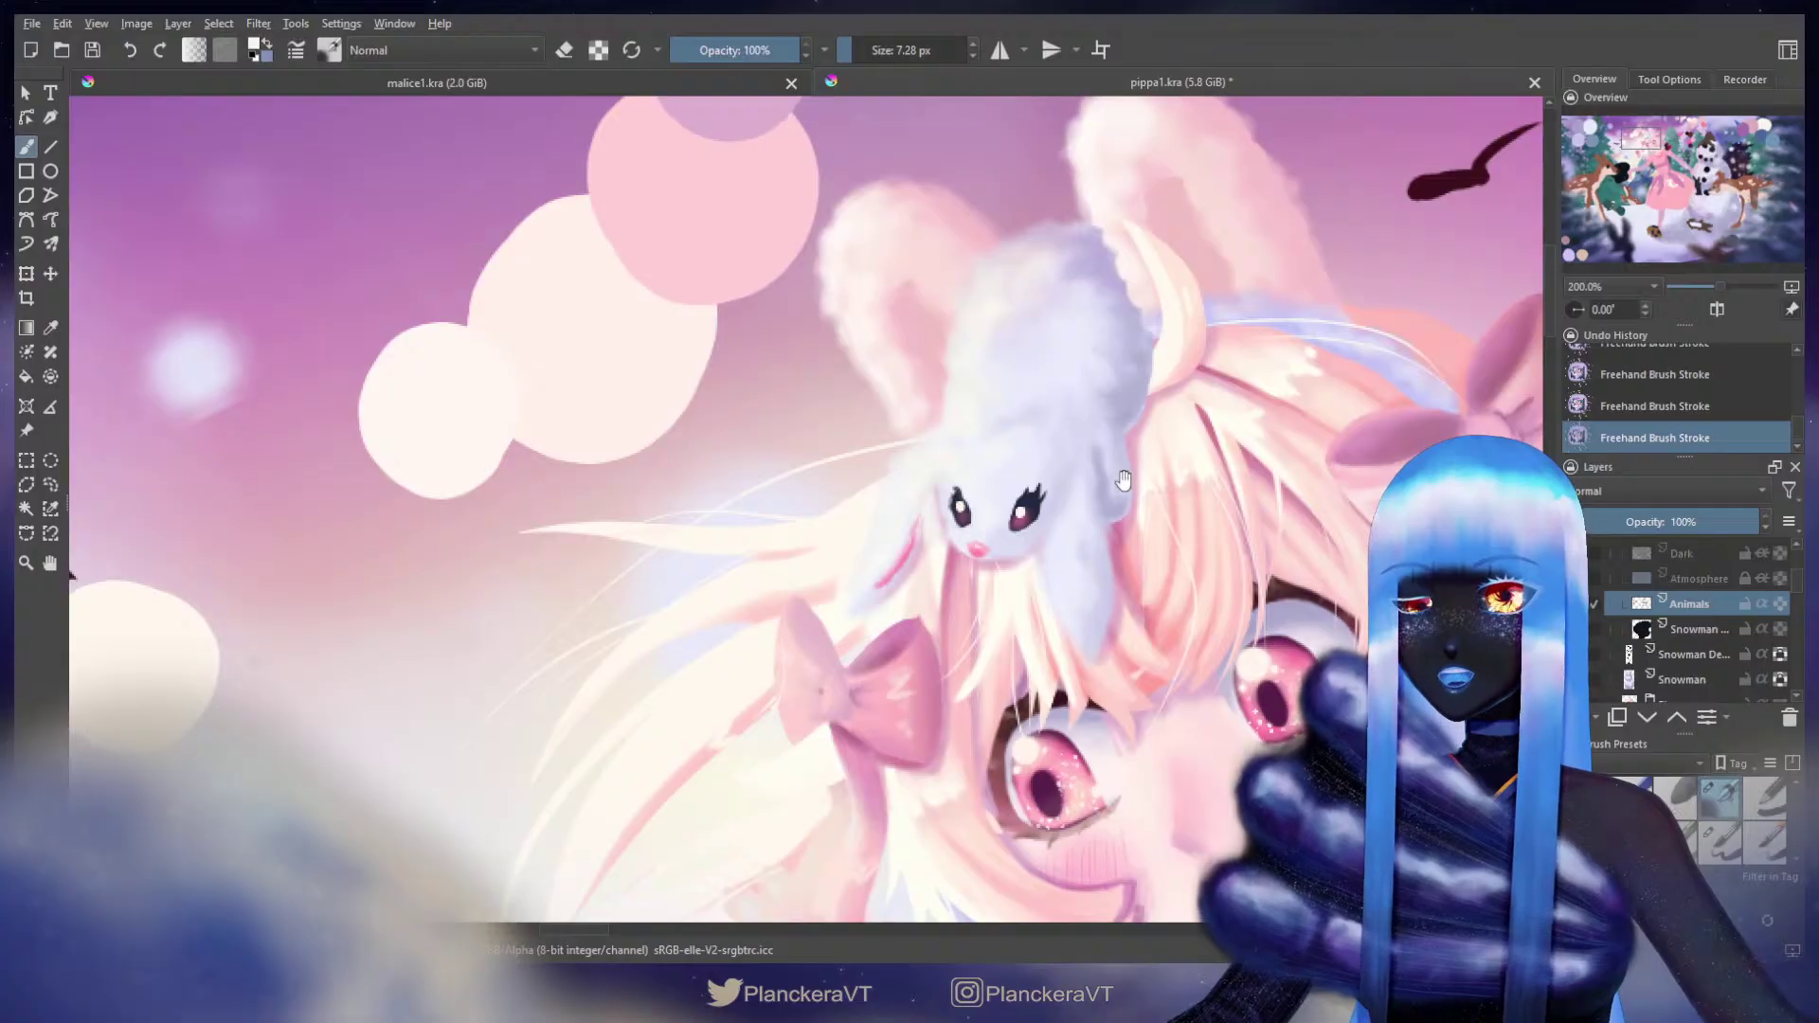
Step: Load another bristle brush, sample near-white from the pale swatches, and paint thin whiskers on the bunny's face at 13.81 px
{"action": "left_click", "coordinate": [1718, 838]}
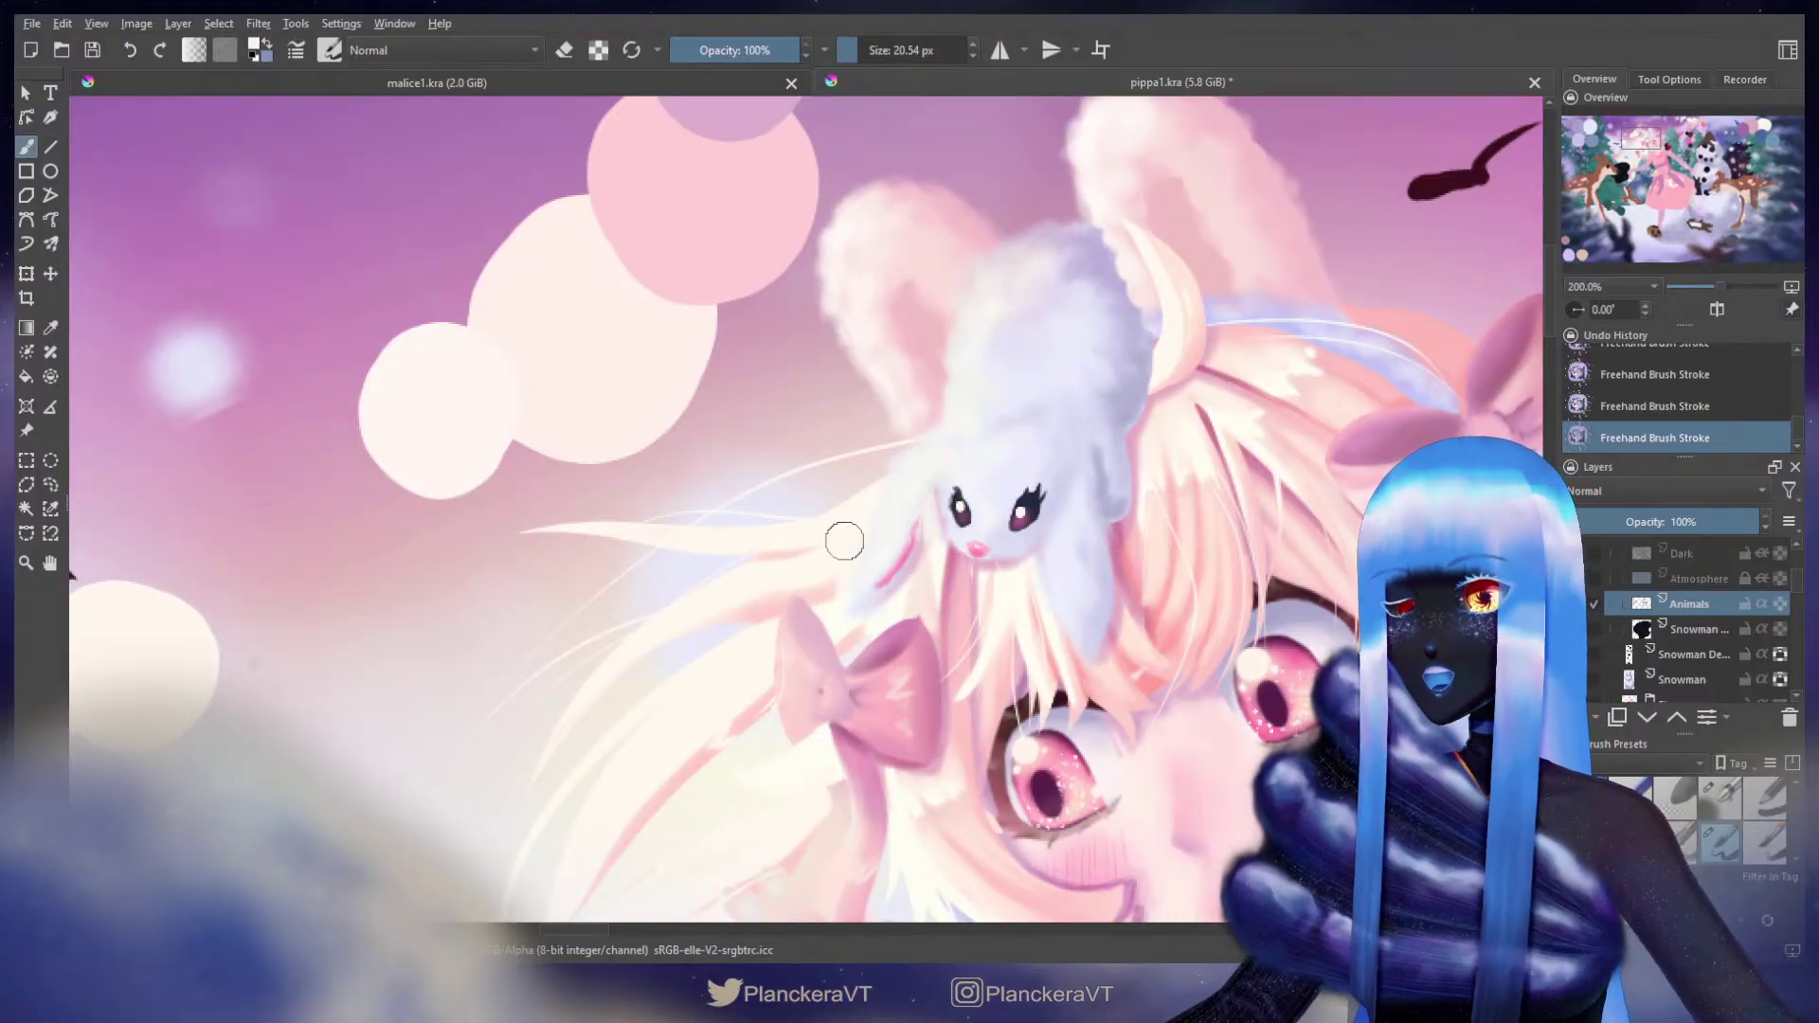
{"action": "left_click", "coordinate": [522, 416], "text": "ctrl"}
{"action": "left_click_drag", "start_coordinate": [1109, 419], "coordinate": [917, 455]}
{"action": "left_click_drag", "start_coordinate": [1319, 263], "coordinate": [690, 730]}
{"action": "left_click_drag", "start_coordinate": [963, 467], "coordinate": [533, 559]}
{"action": "left_click", "coordinate": [1252, 355], "text": "ctrl"}
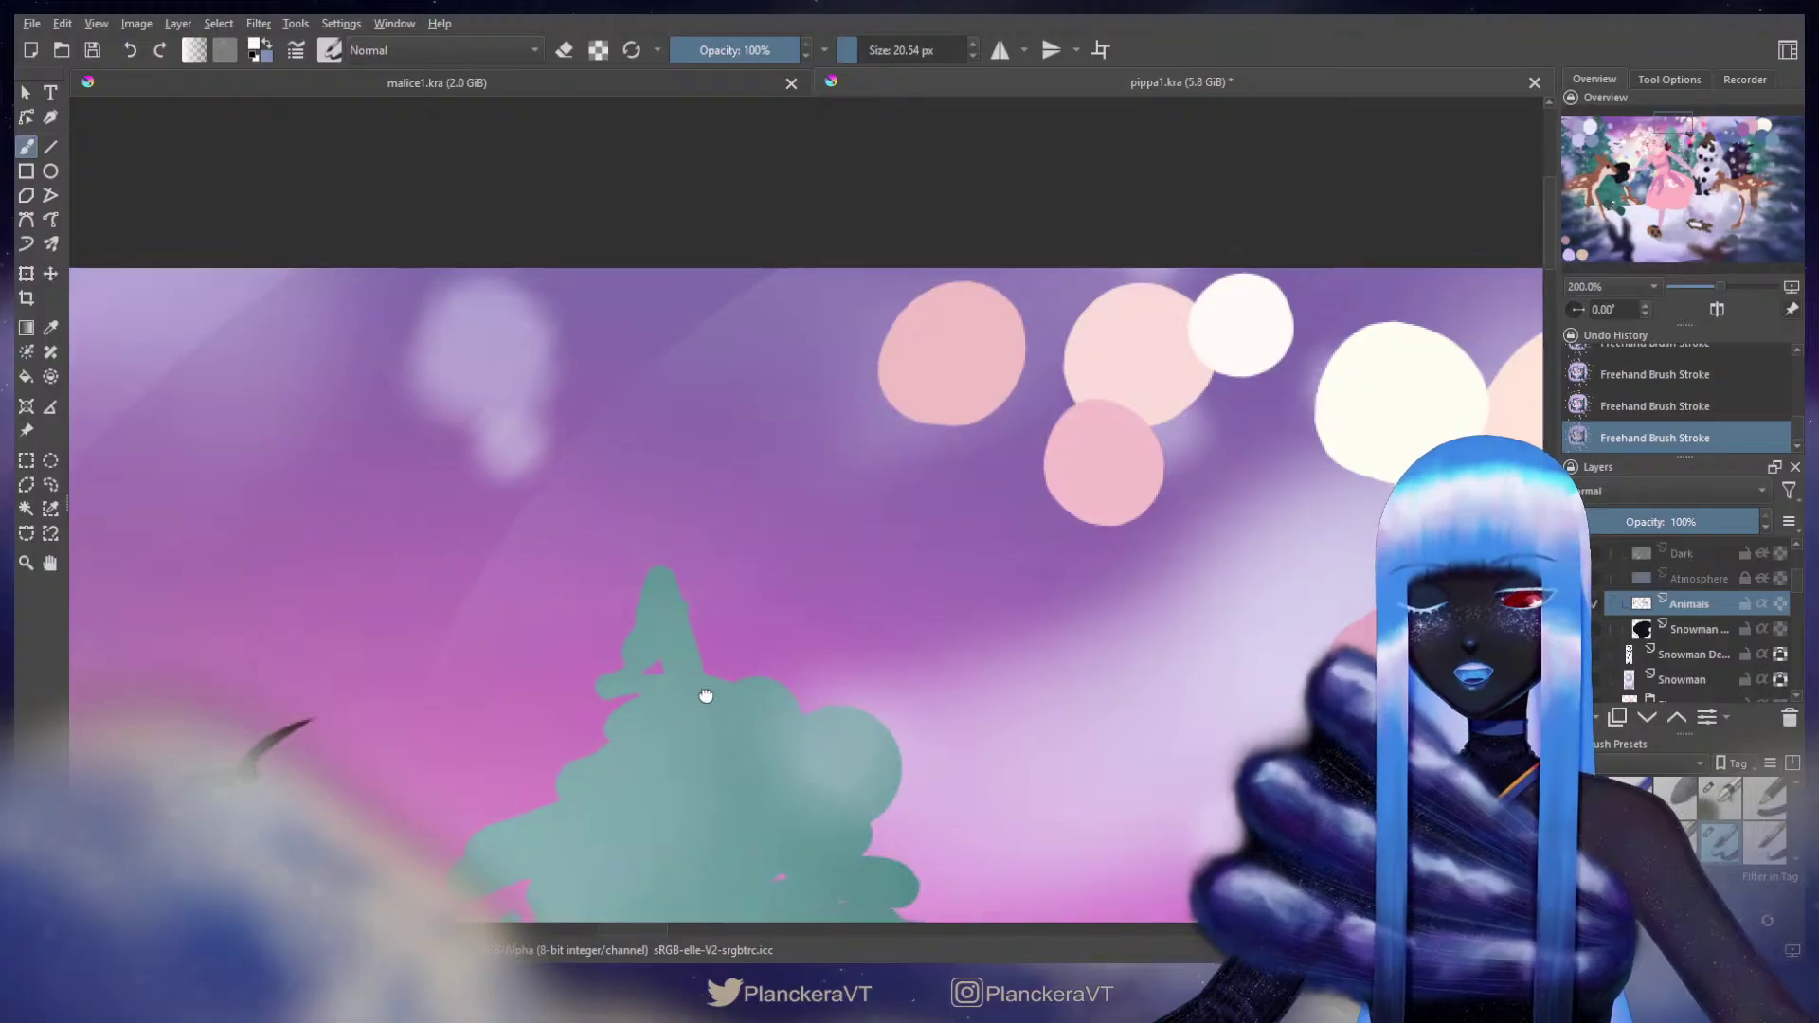
{"action": "left_click_drag", "start_coordinate": [682, 719], "coordinate": [1310, 276]}
{"action": "left_click_drag", "start_coordinate": [897, 662], "coordinate": [1251, 579]}
{"action": "left_click_drag", "start_coordinate": [968, 494], "coordinate": [1074, 472]}
{"action": "left_click_drag", "start_coordinate": [913, 557], "coordinate": [900, 557], "text": "shift"}
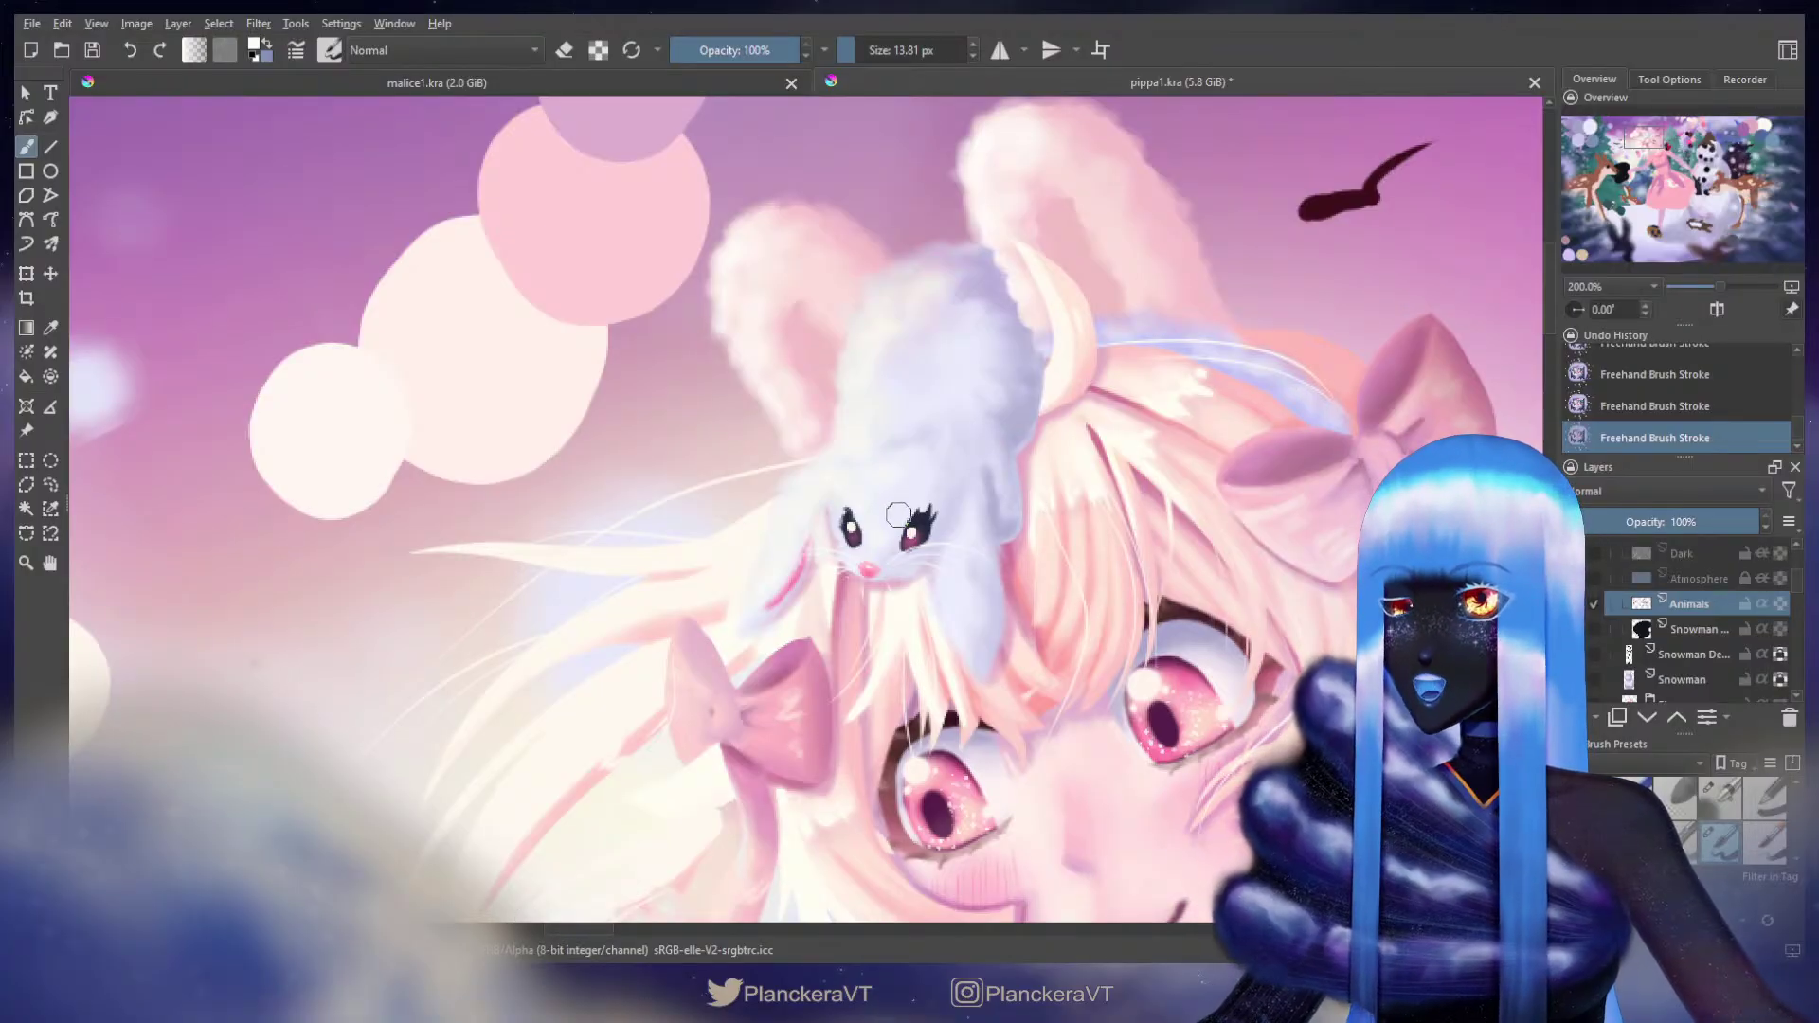
{"action": "key", "text": "ctrl+z"}
{"action": "key", "text": "ctrl+shift+z"}
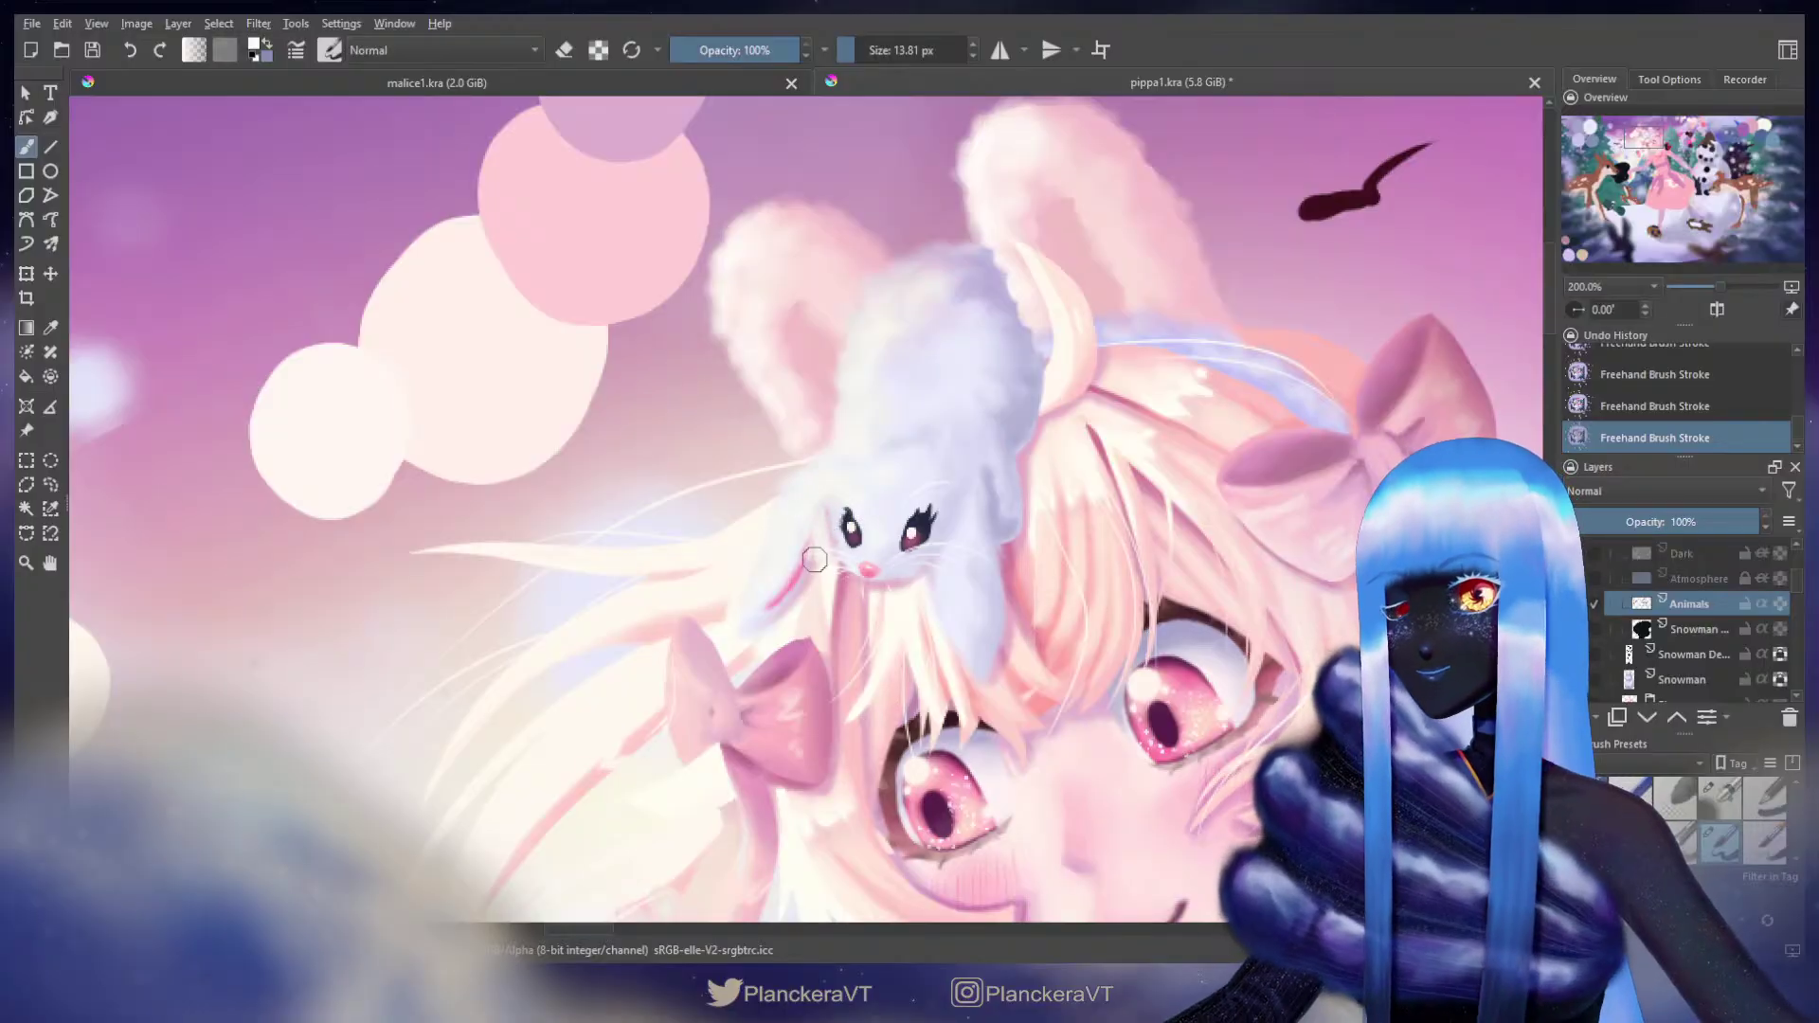
Step: Make the Swatch layer the active layer
{"action": "key", "text": "ctrl+minus"}
{"action": "key", "text": "ctrl+minus"}
{"action": "key", "text": "ctrl+minus"}
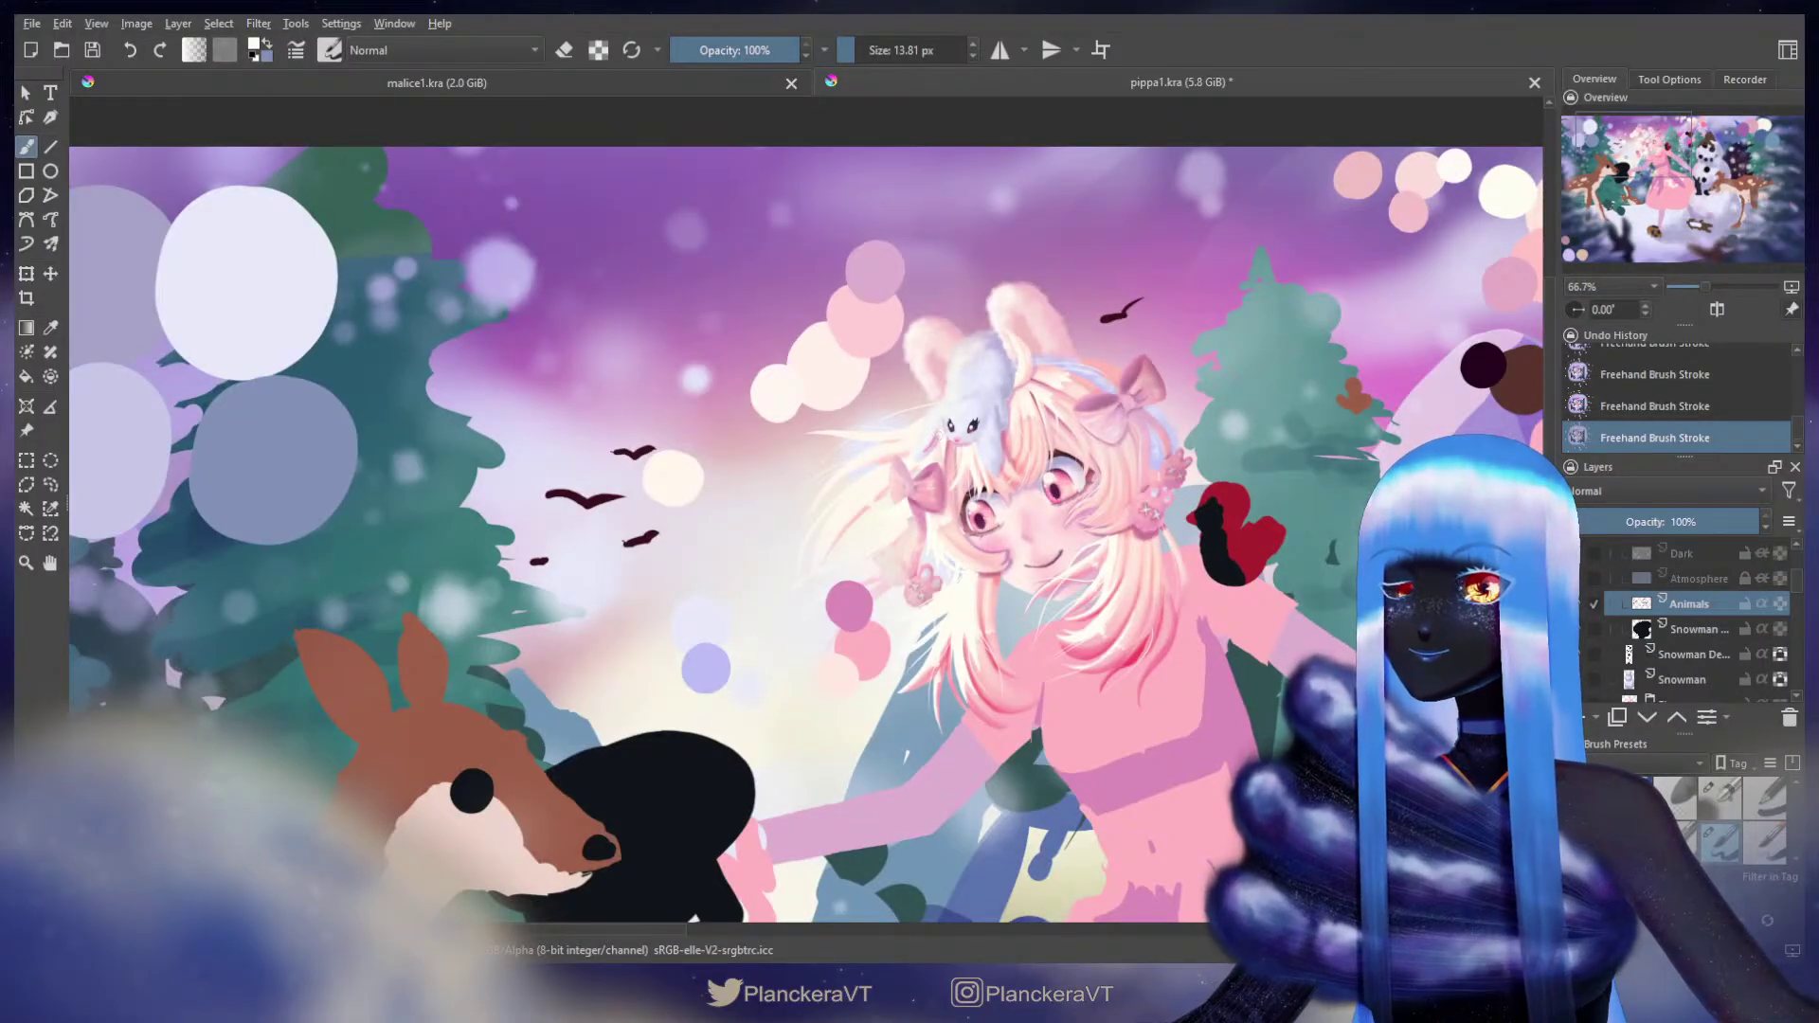
{"action": "scroll", "coordinate": [841, 487], "scroll_direction": "down", "scroll_amount": 2}
{"action": "left_click_drag", "start_coordinate": [1036, 571], "coordinate": [1040, 390]}
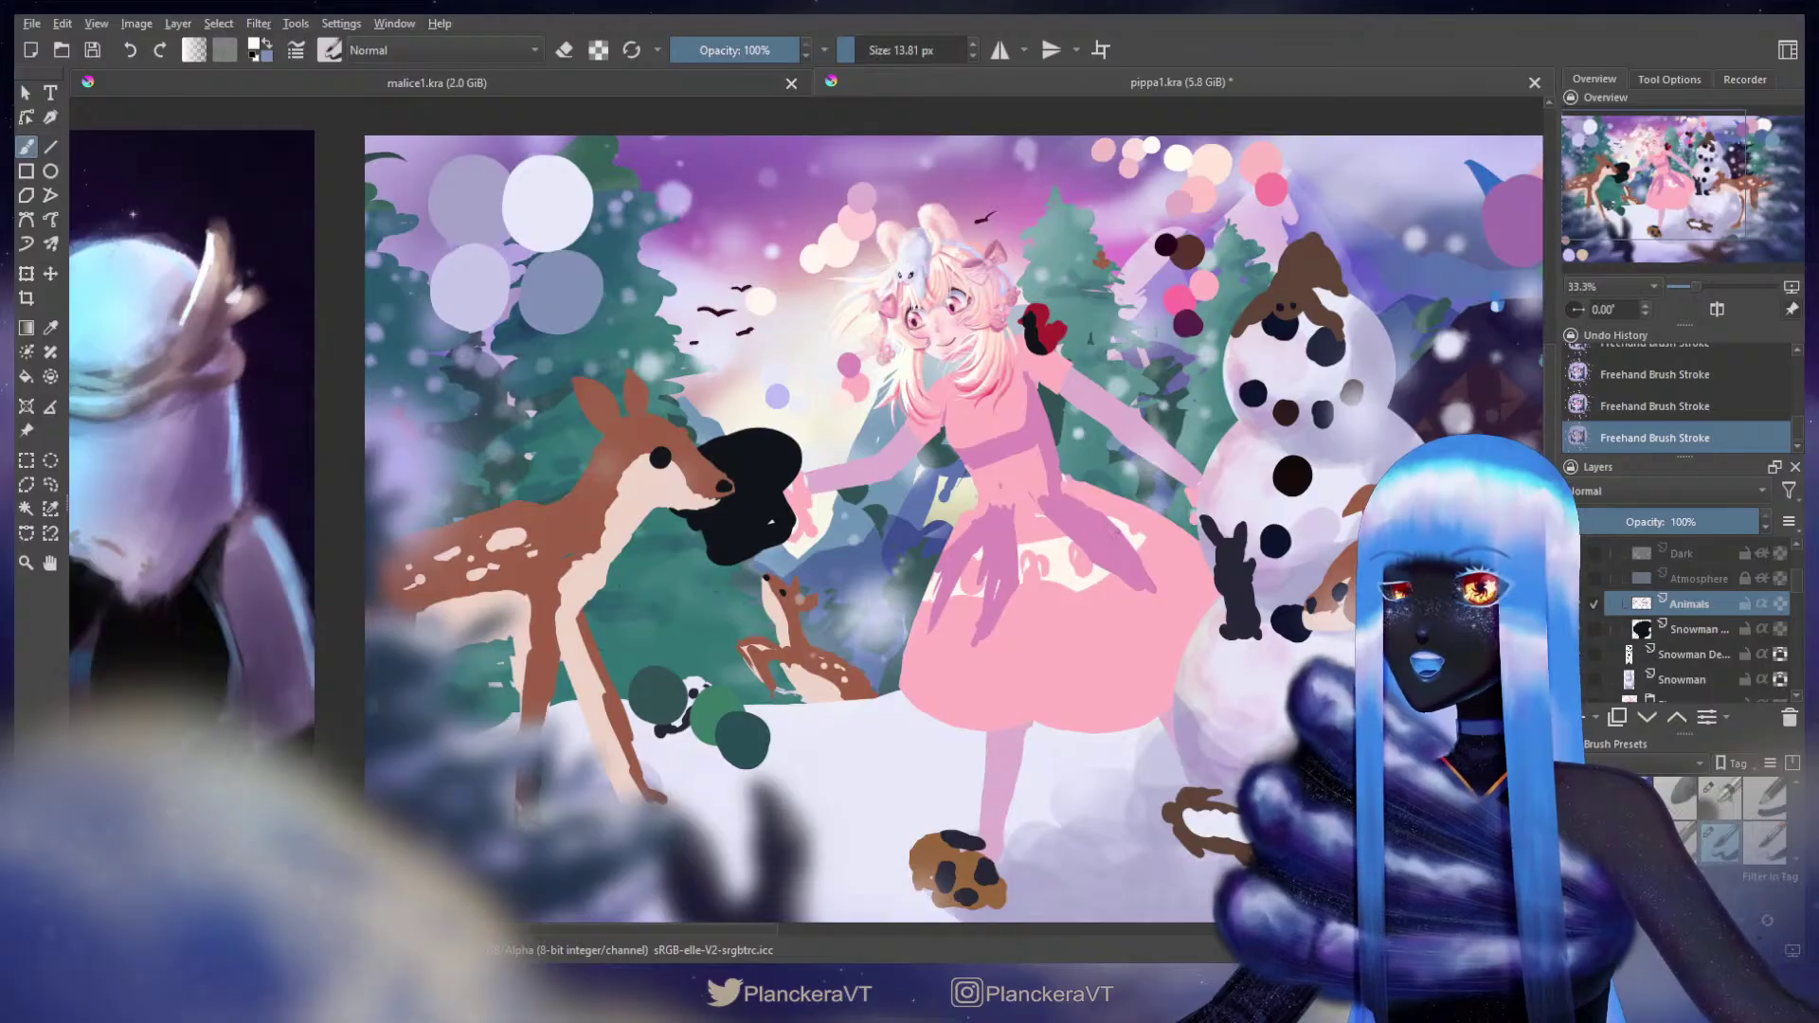
{"action": "scroll", "coordinate": [947, 512], "scroll_direction": "down", "scroll_amount": 3}
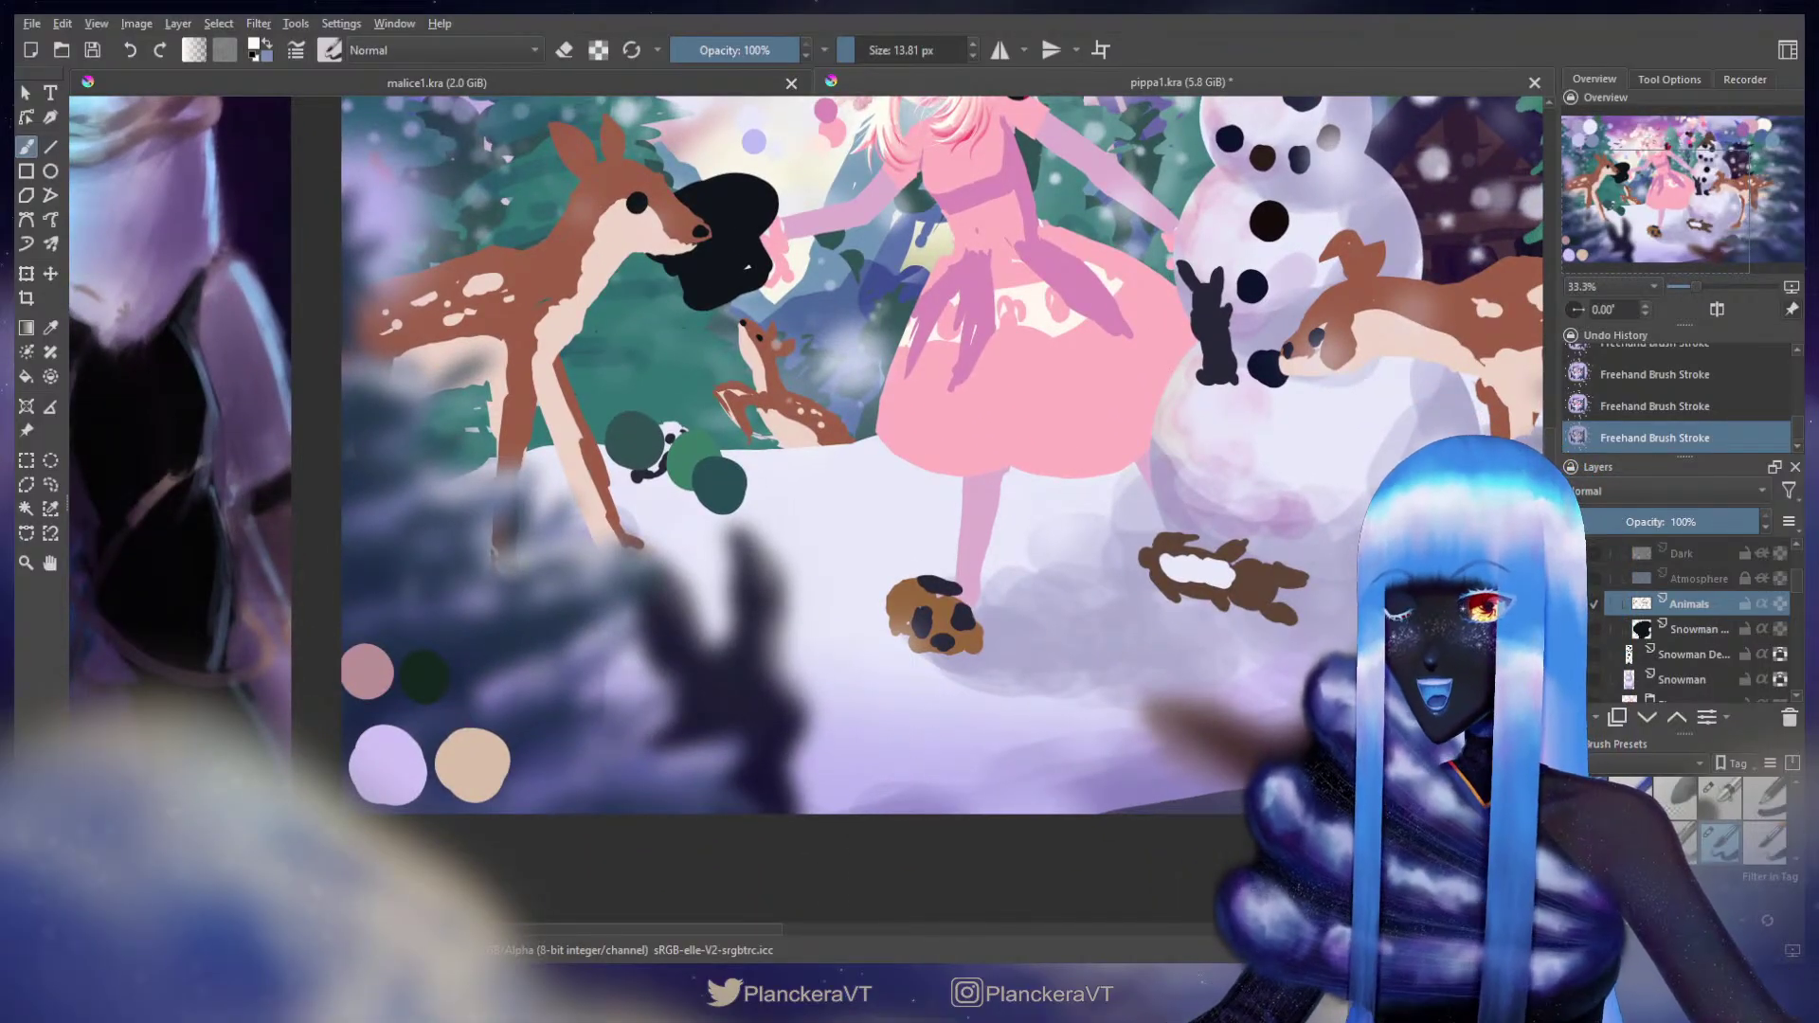
{"action": "left_click_drag", "start_coordinate": [947, 473], "coordinate": [911, 554]}
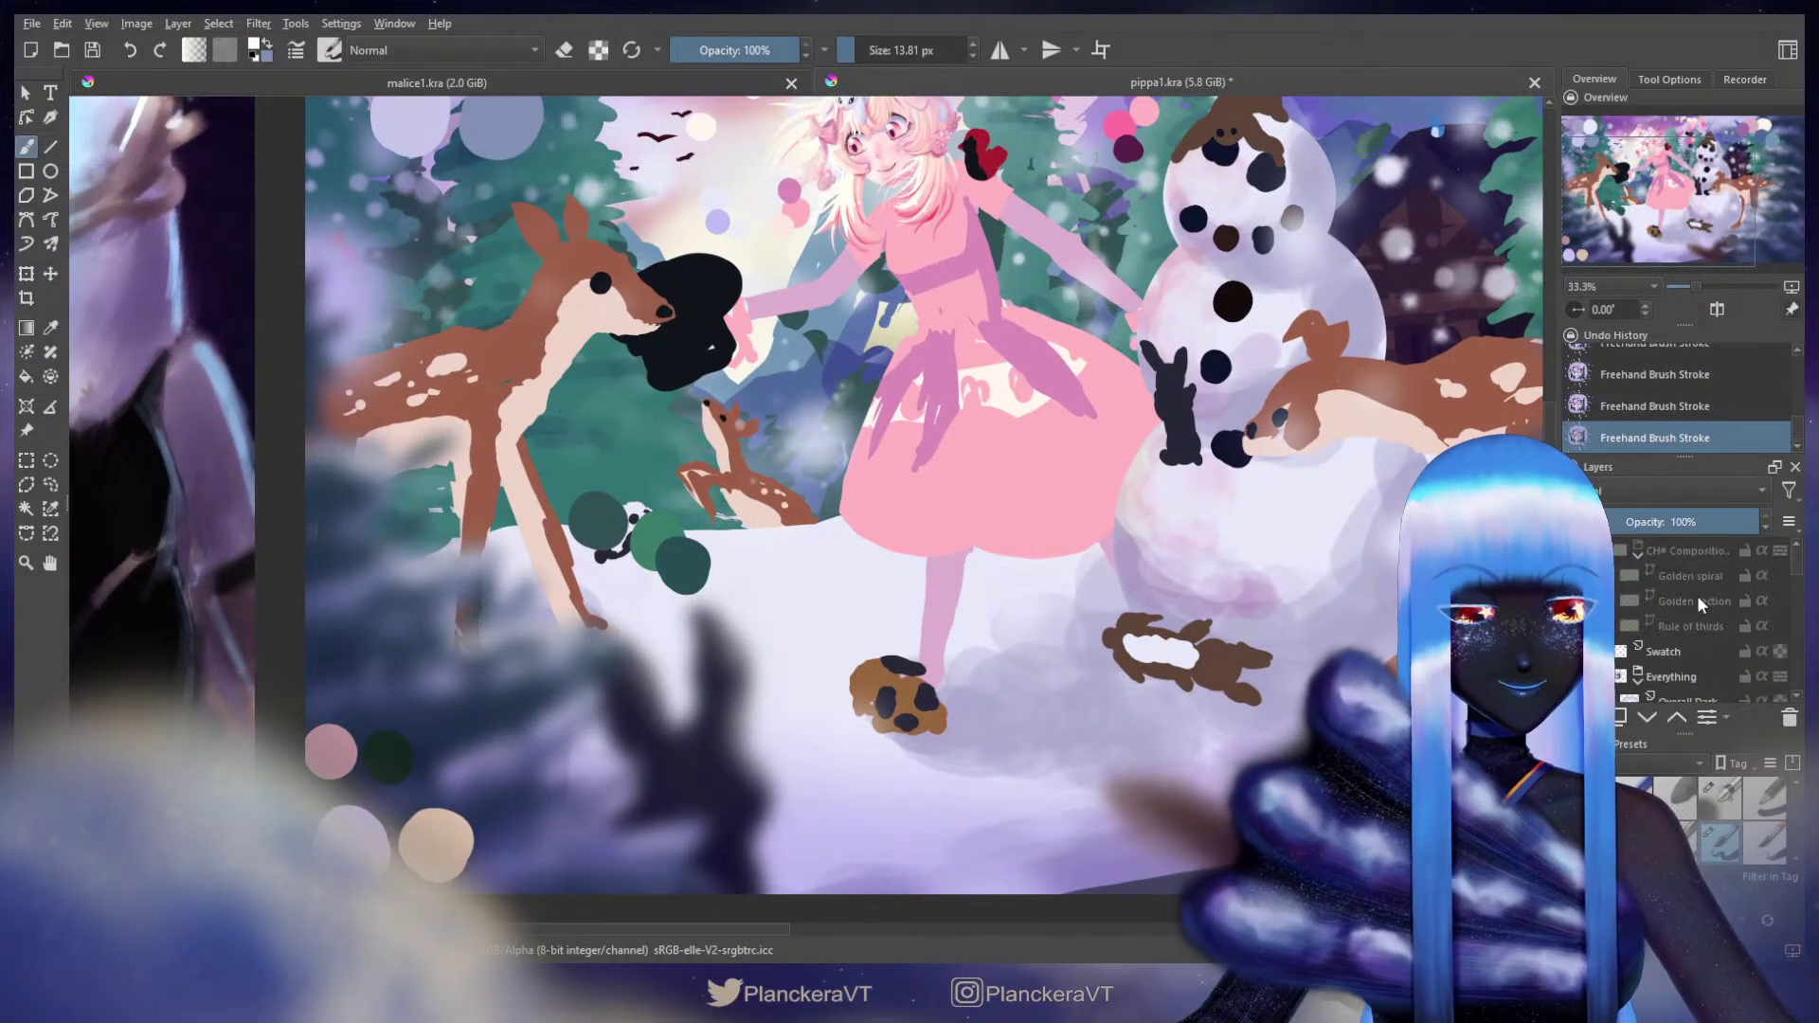
{"action": "left_click", "coordinate": [1677, 651]}
Step: Sample brown from the spotted animal by the girl's foot and paint a round swatch on the snow below at 218.47 px
{"action": "scroll", "coordinate": [1023, 602], "scroll_direction": "down", "scroll_amount": 1}
{"action": "scroll", "coordinate": [1023, 603], "scroll_direction": "up", "scroll_amount": 2}
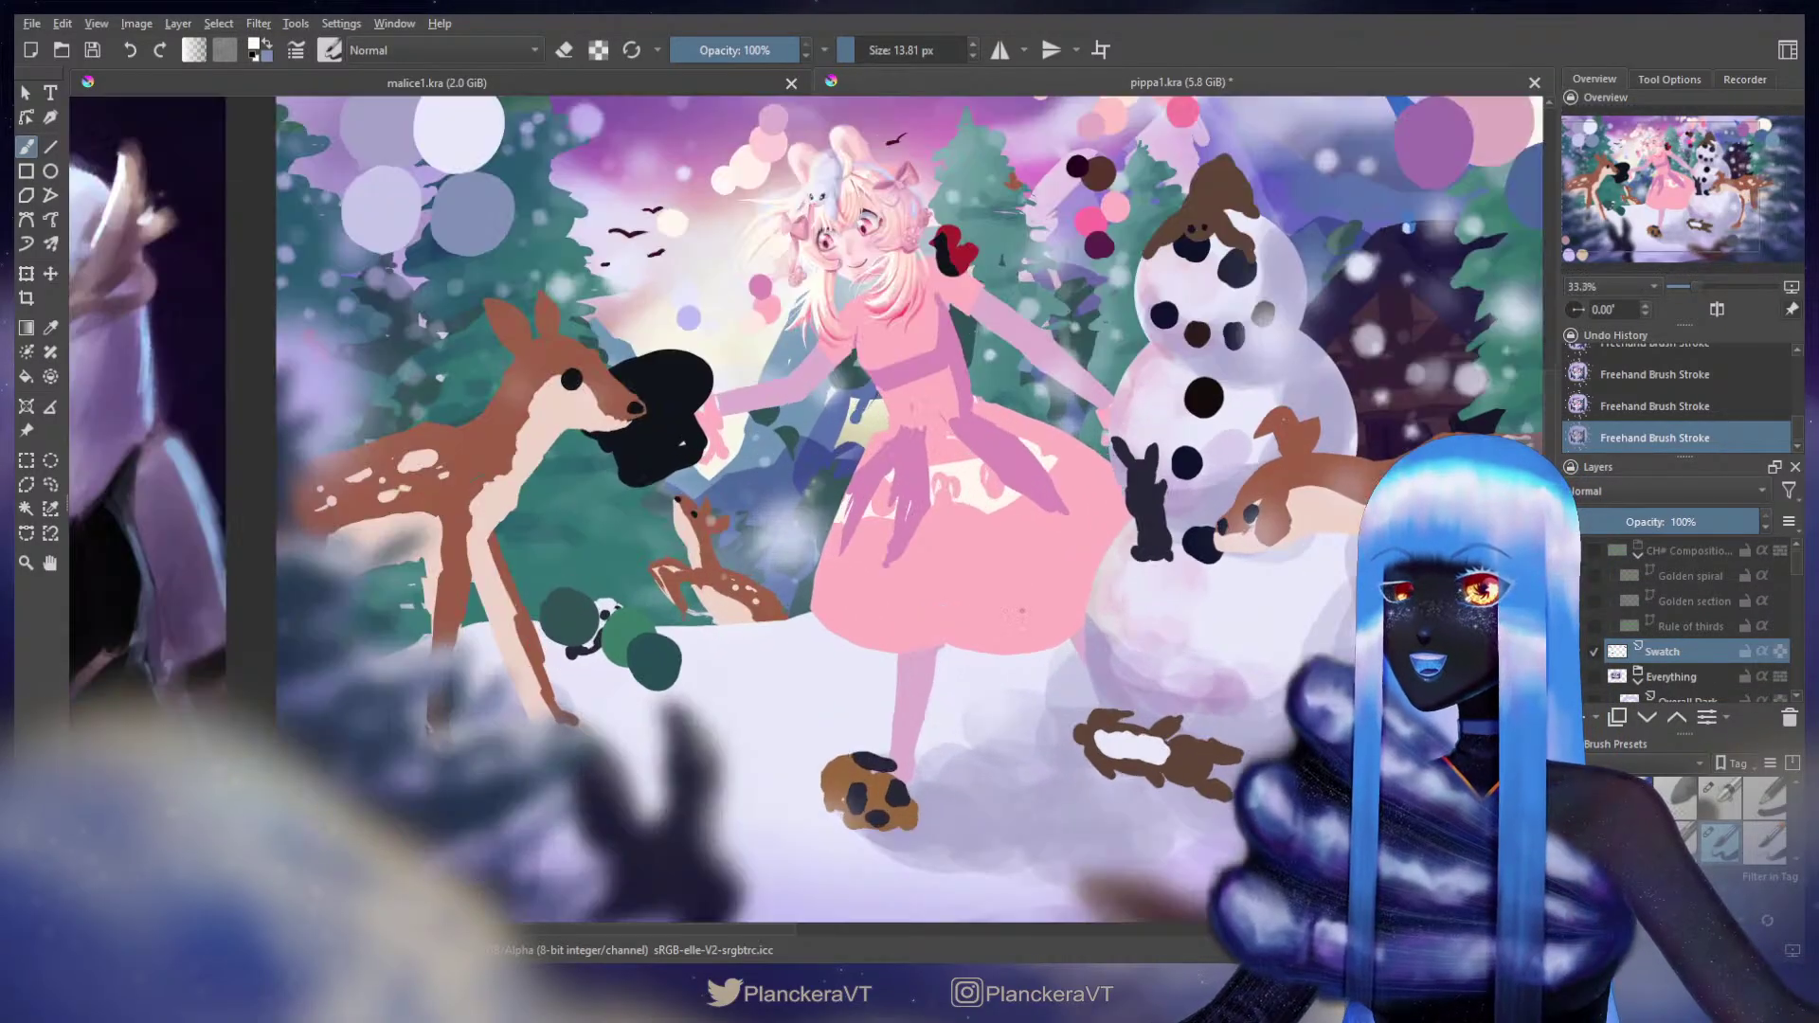
{"action": "scroll", "coordinate": [1011, 626], "scroll_direction": "down", "scroll_amount": 1}
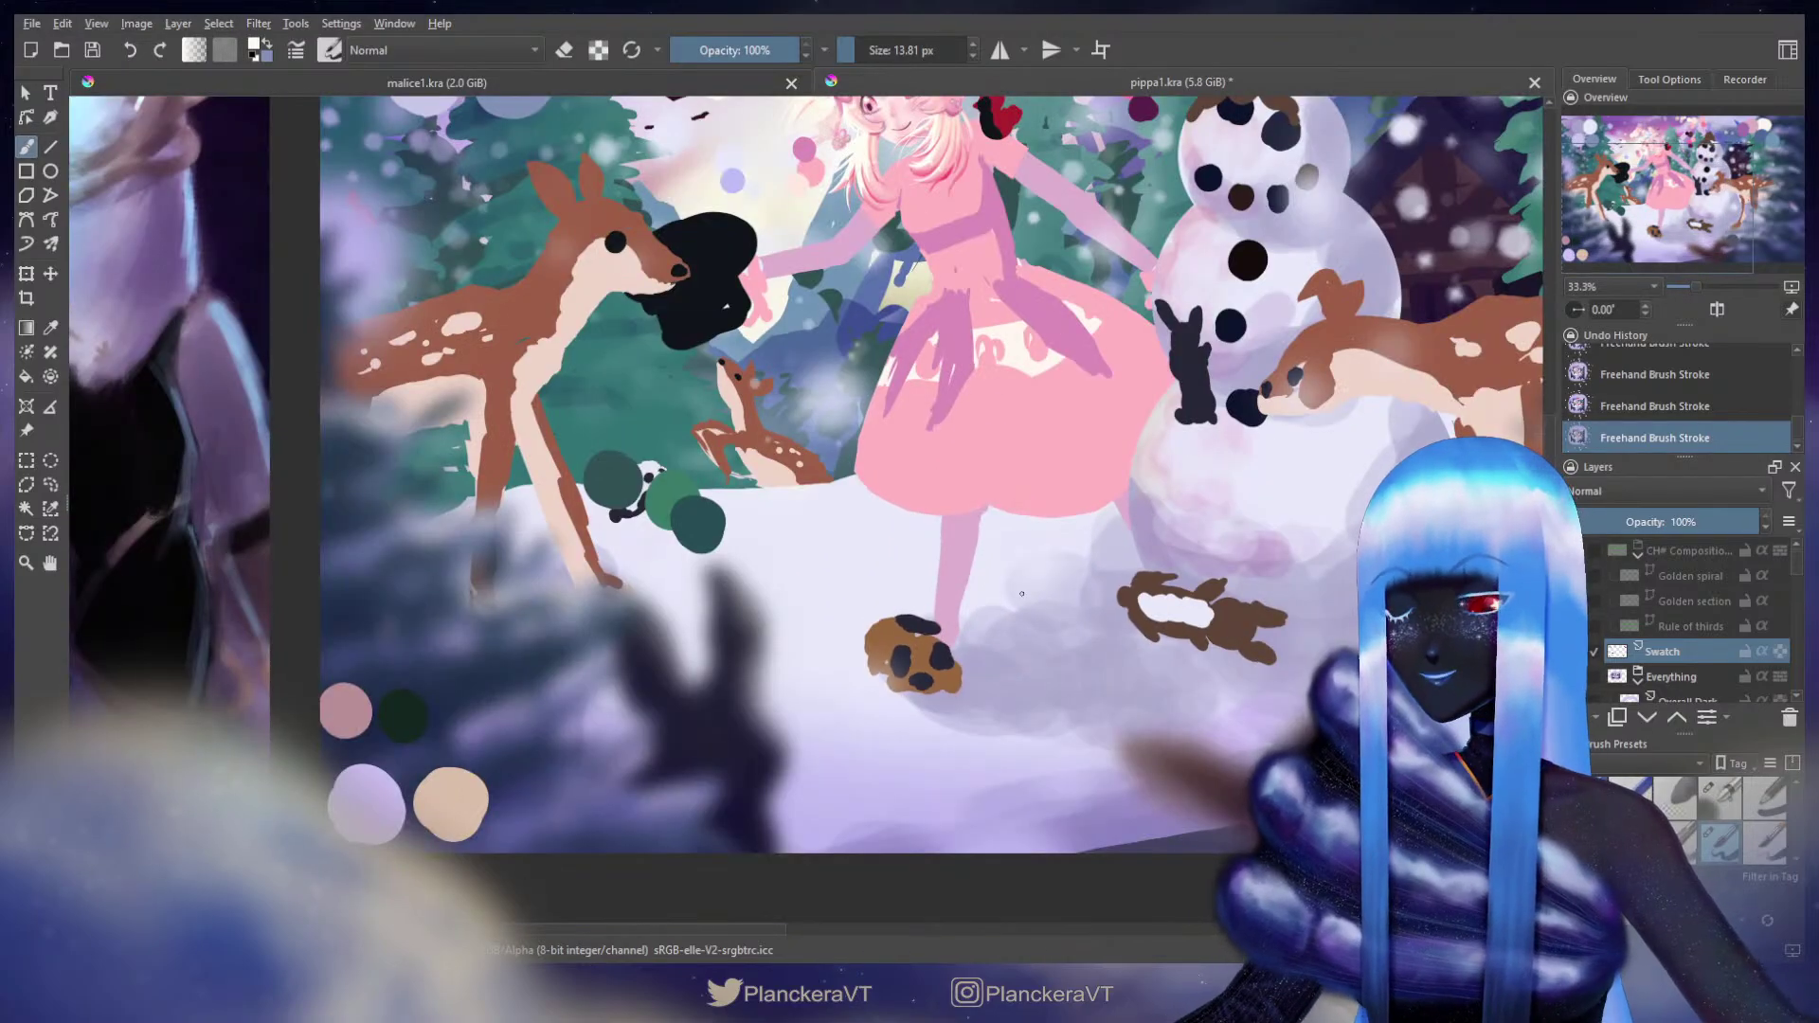
{"action": "left_click_drag", "start_coordinate": [939, 571], "coordinate": [915, 619]}
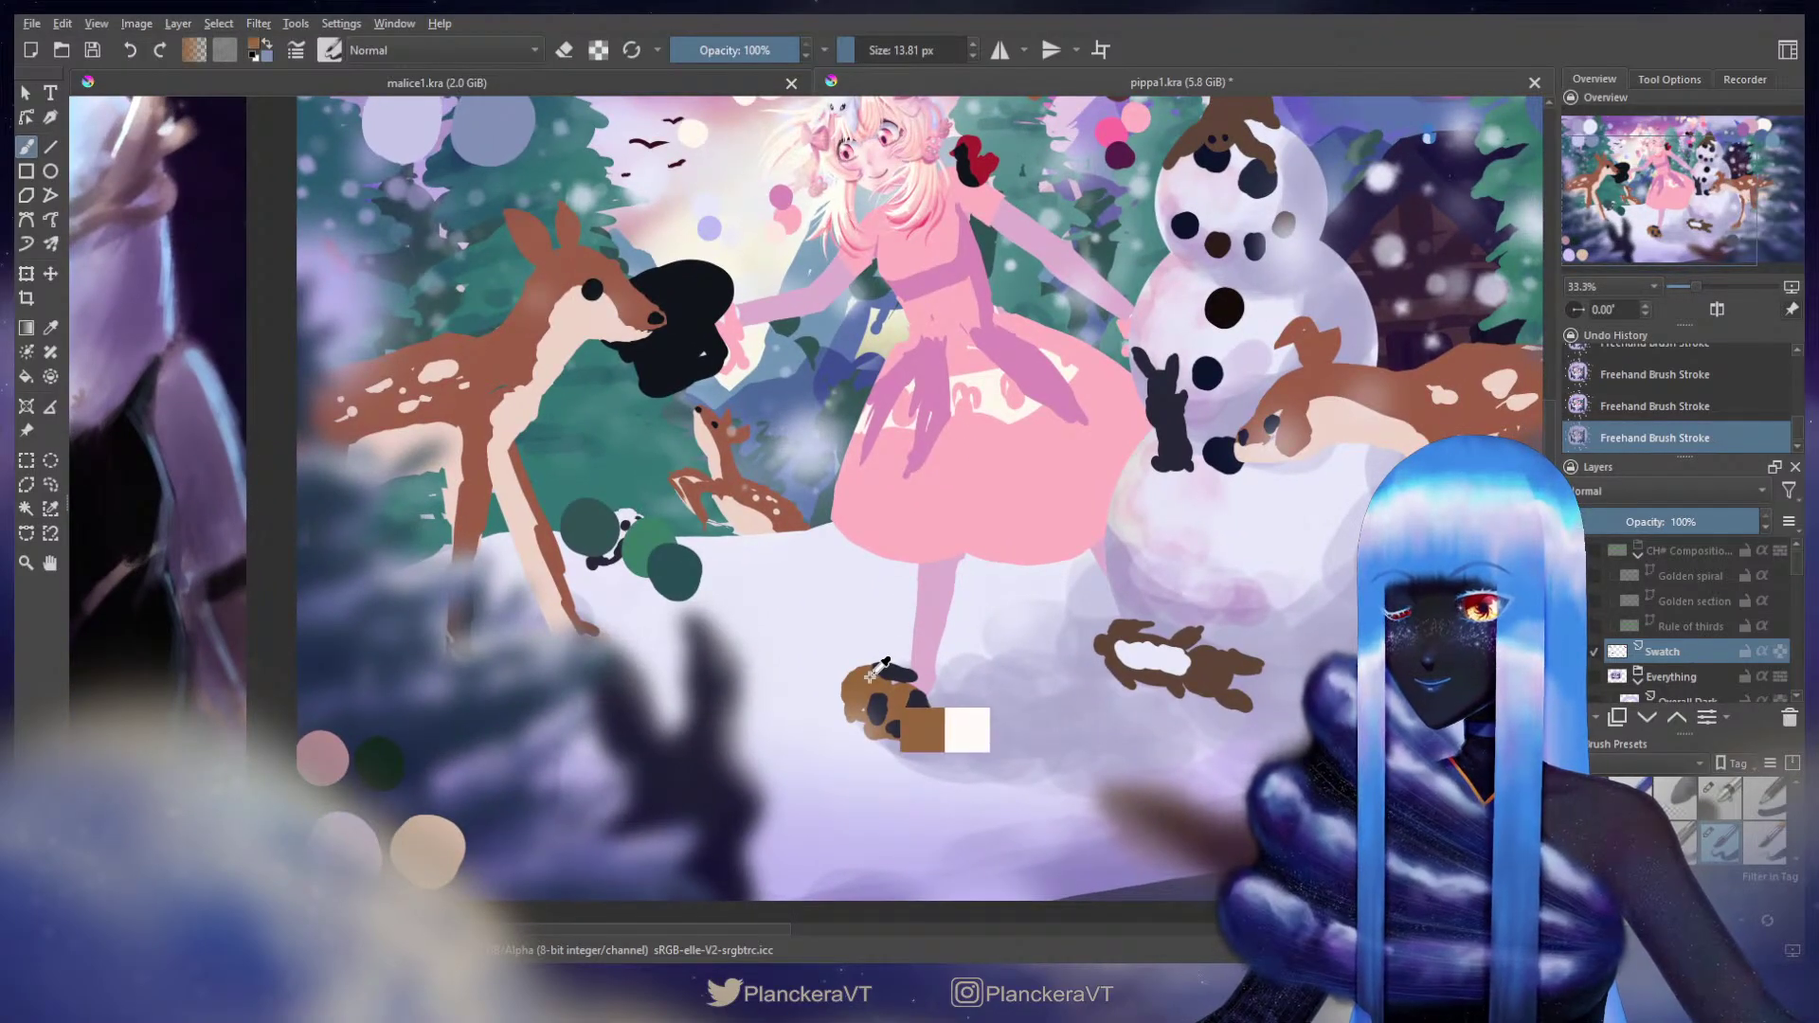
{"action": "mouse_move", "coordinate": [792, 666]}
{"action": "left_mouse_down"}
{"action": "mouse_move", "coordinate": [824, 716]}
{"action": "mouse_move", "coordinate": [742, 720]}
{"action": "left_mouse_up"}
{"action": "left_click_drag", "start_coordinate": [907, 736], "coordinate": [819, 540]}
{"action": "left_click_drag", "start_coordinate": [834, 714], "coordinate": [896, 730]}
{"action": "left_click", "coordinate": [895, 730]}
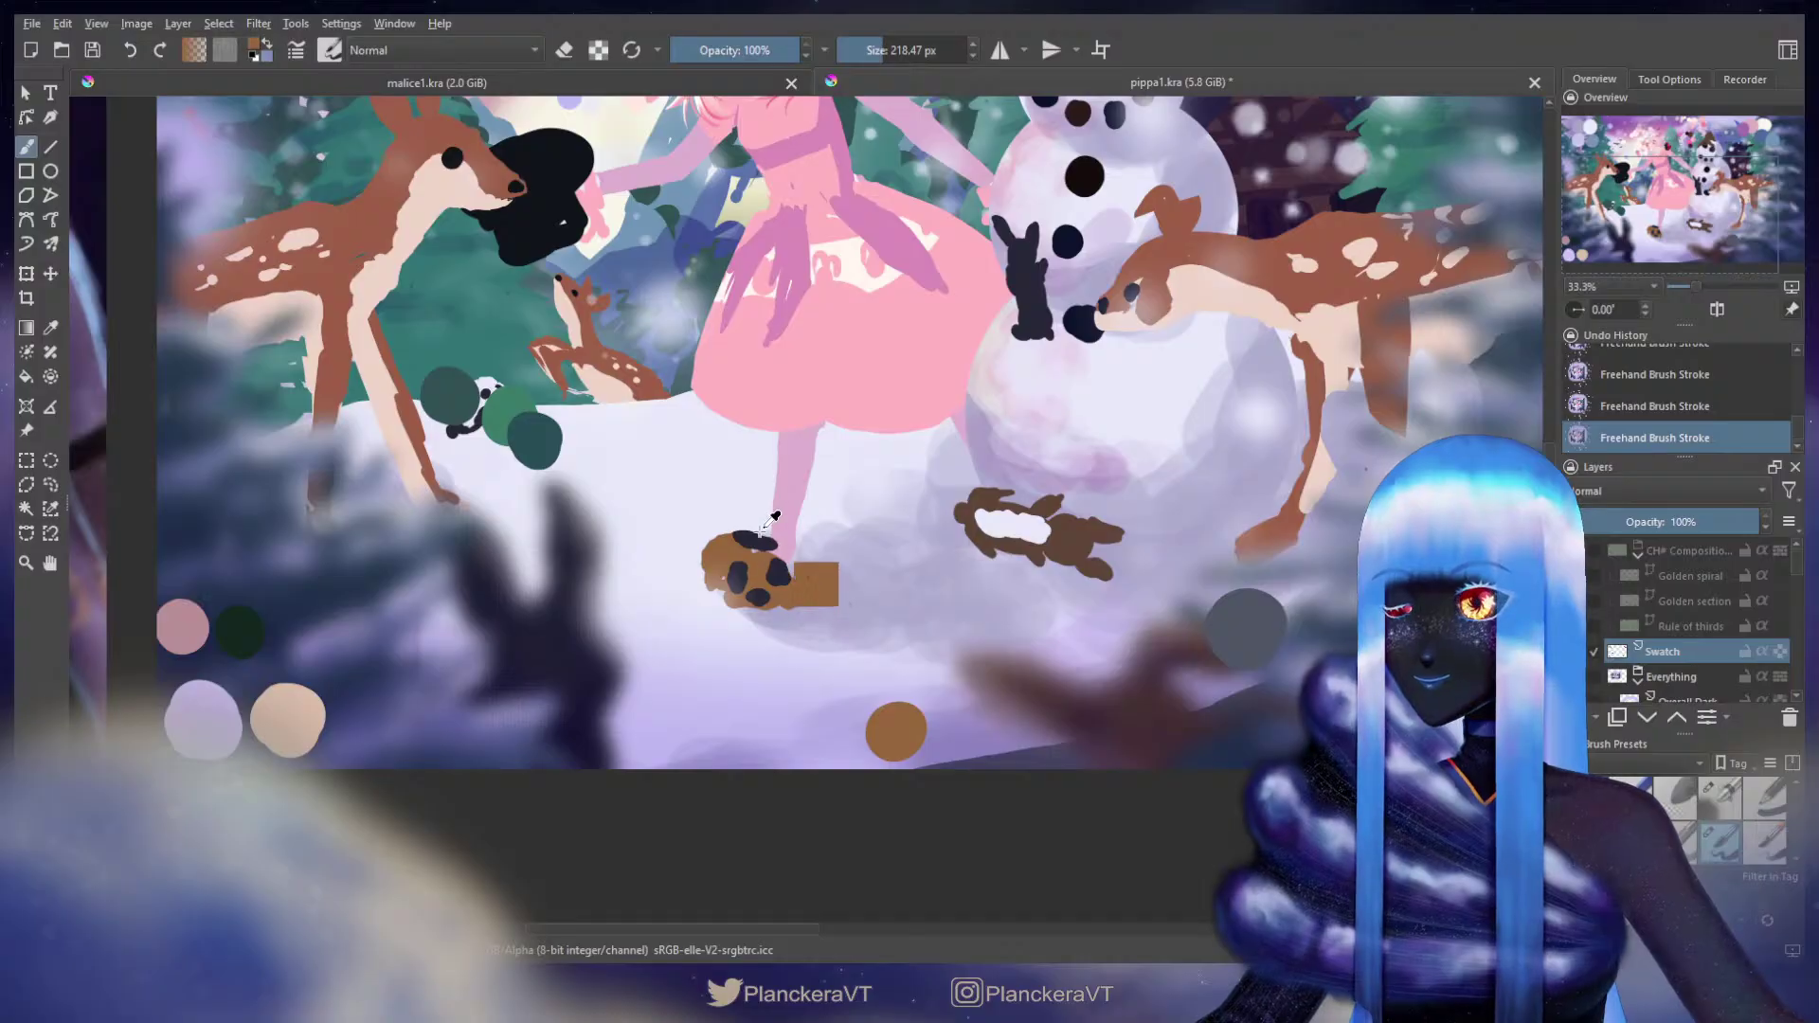
Step: Paint a round swatch beside the brown one in the dark navy of the animal's spots
{"action": "left_click", "coordinate": [815, 734]}
{"action": "key", "text": "ctrl+z"}
{"action": "left_click_drag", "start_coordinate": [821, 739], "coordinate": [801, 733]}
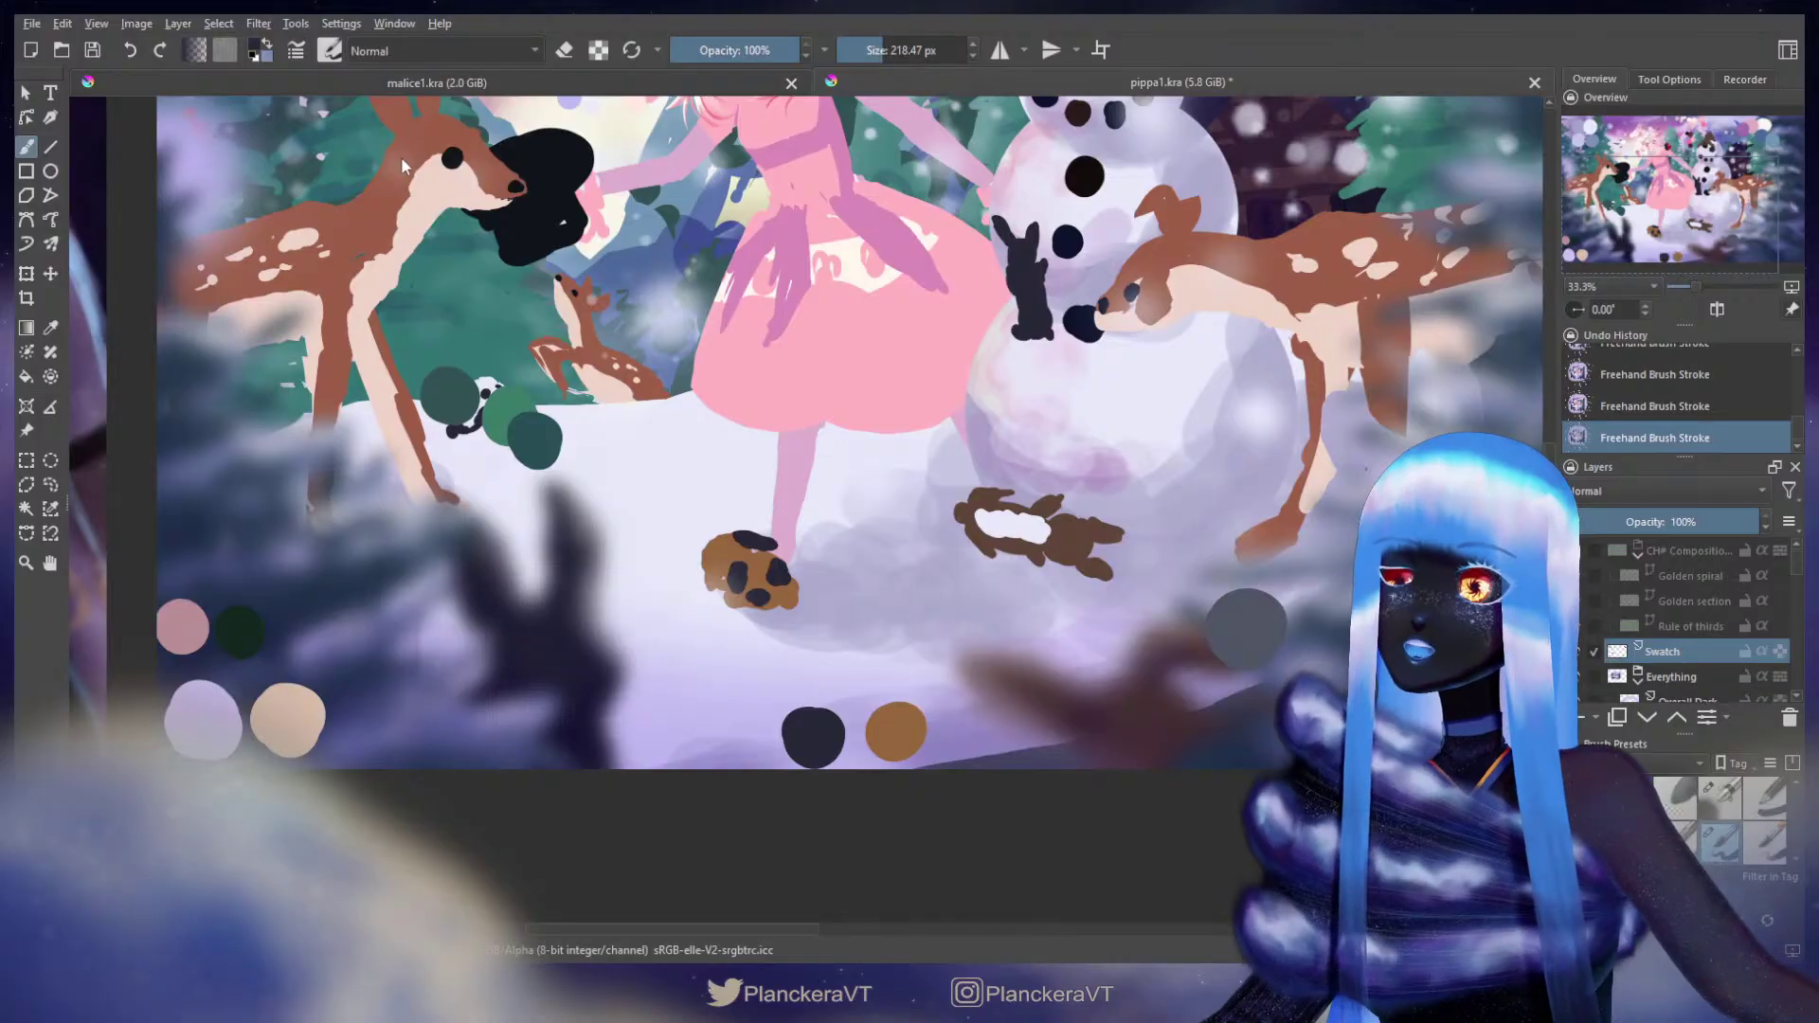
Step: Switch the brush to Overlay blending and dab dark navy onto the centres of the brown and navy swatches
{"action": "key", "text": "alt+shift+o"}
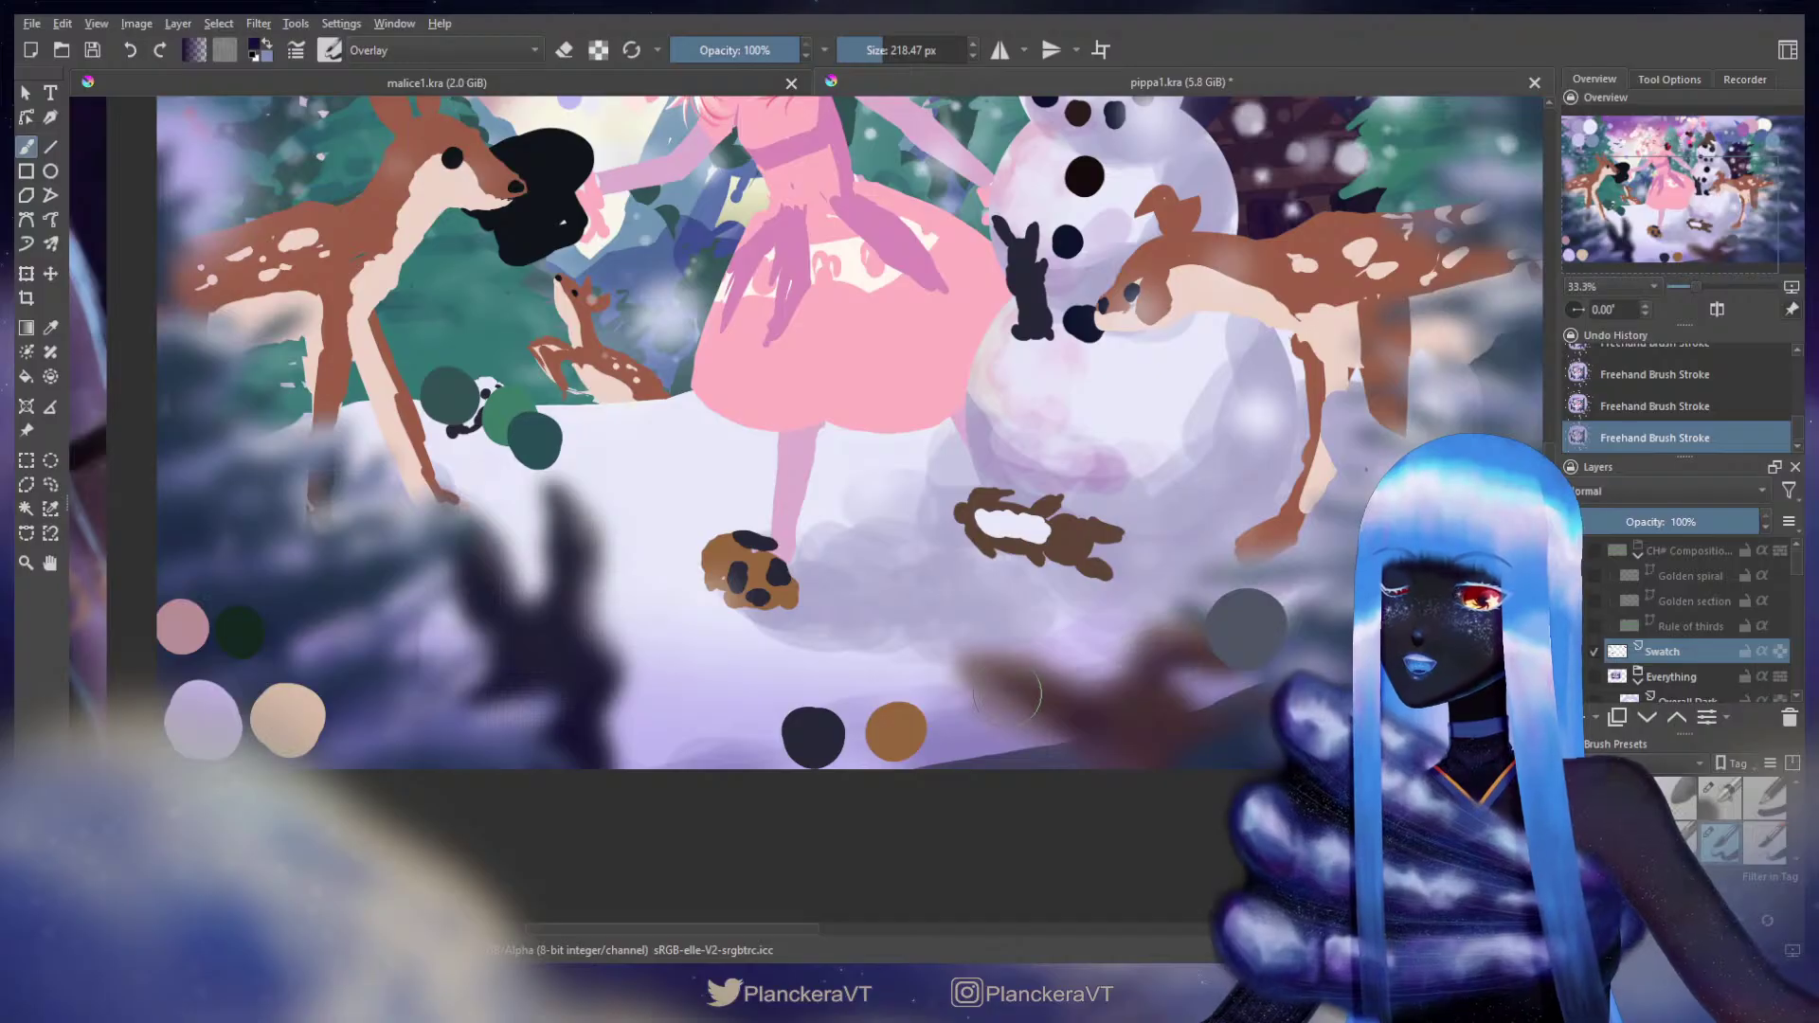
{"action": "left_click", "coordinate": [895, 733]}
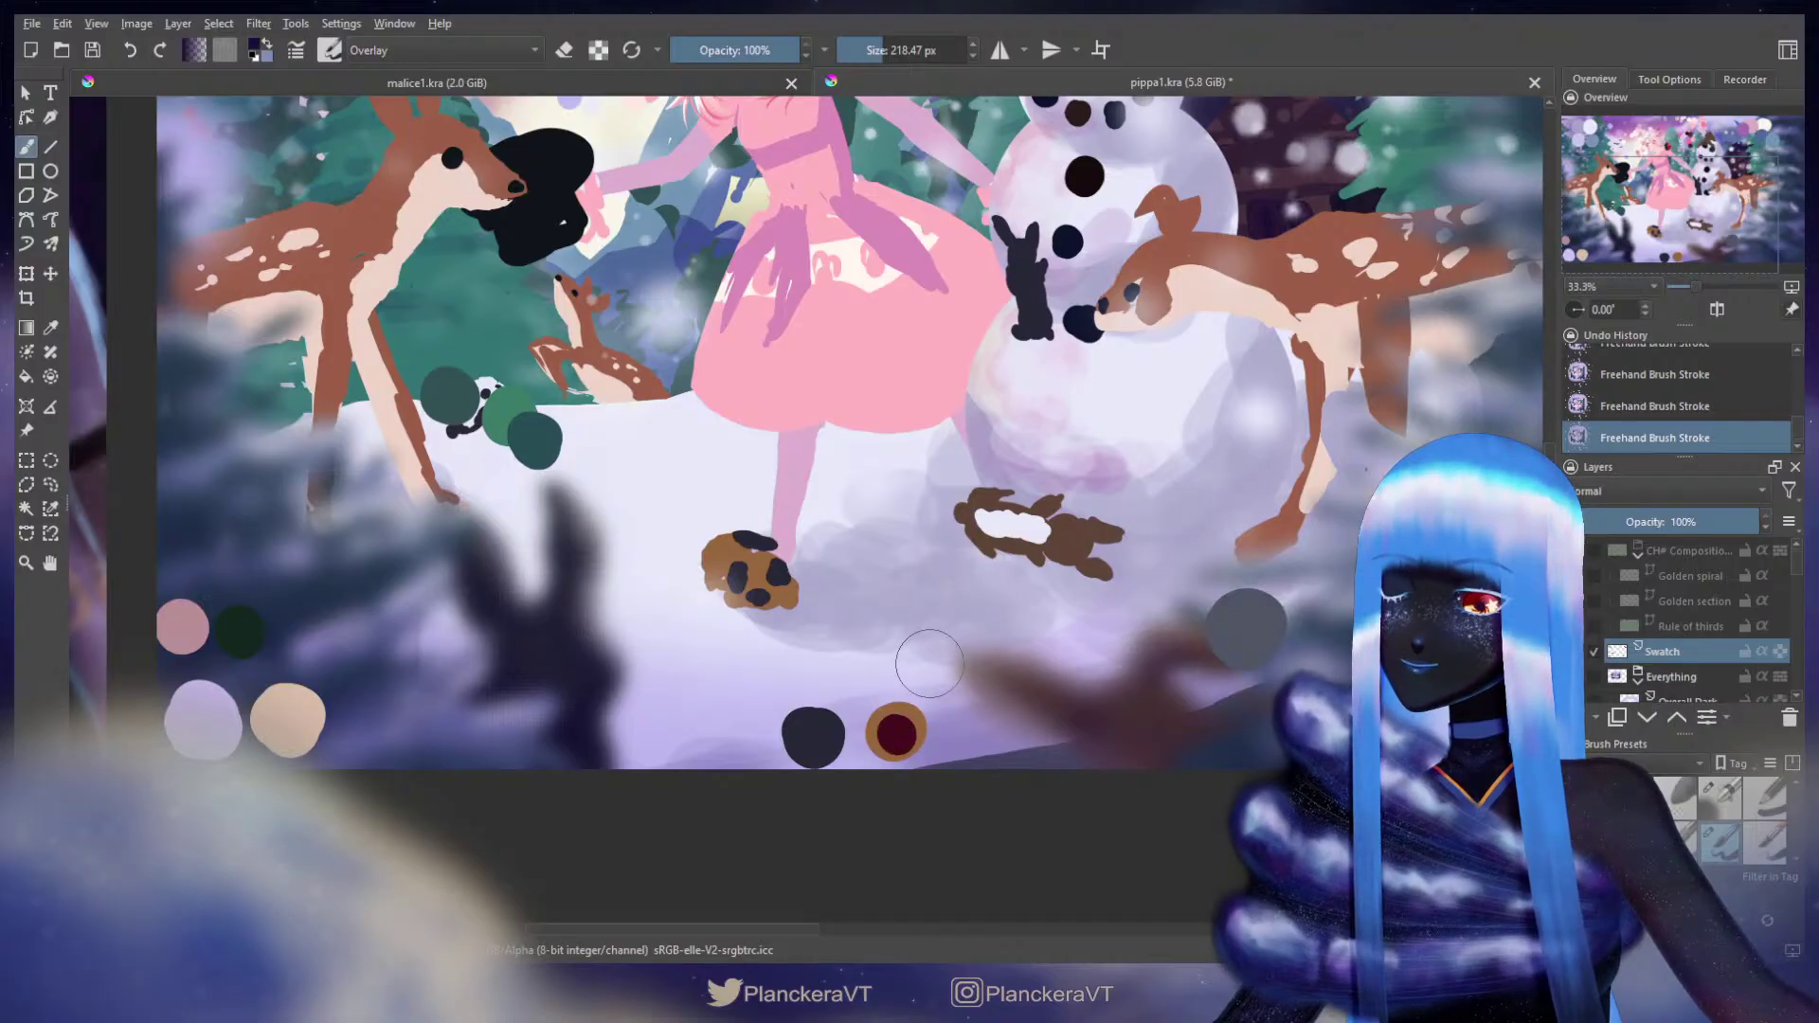
{"action": "left_click", "coordinate": [814, 736]}
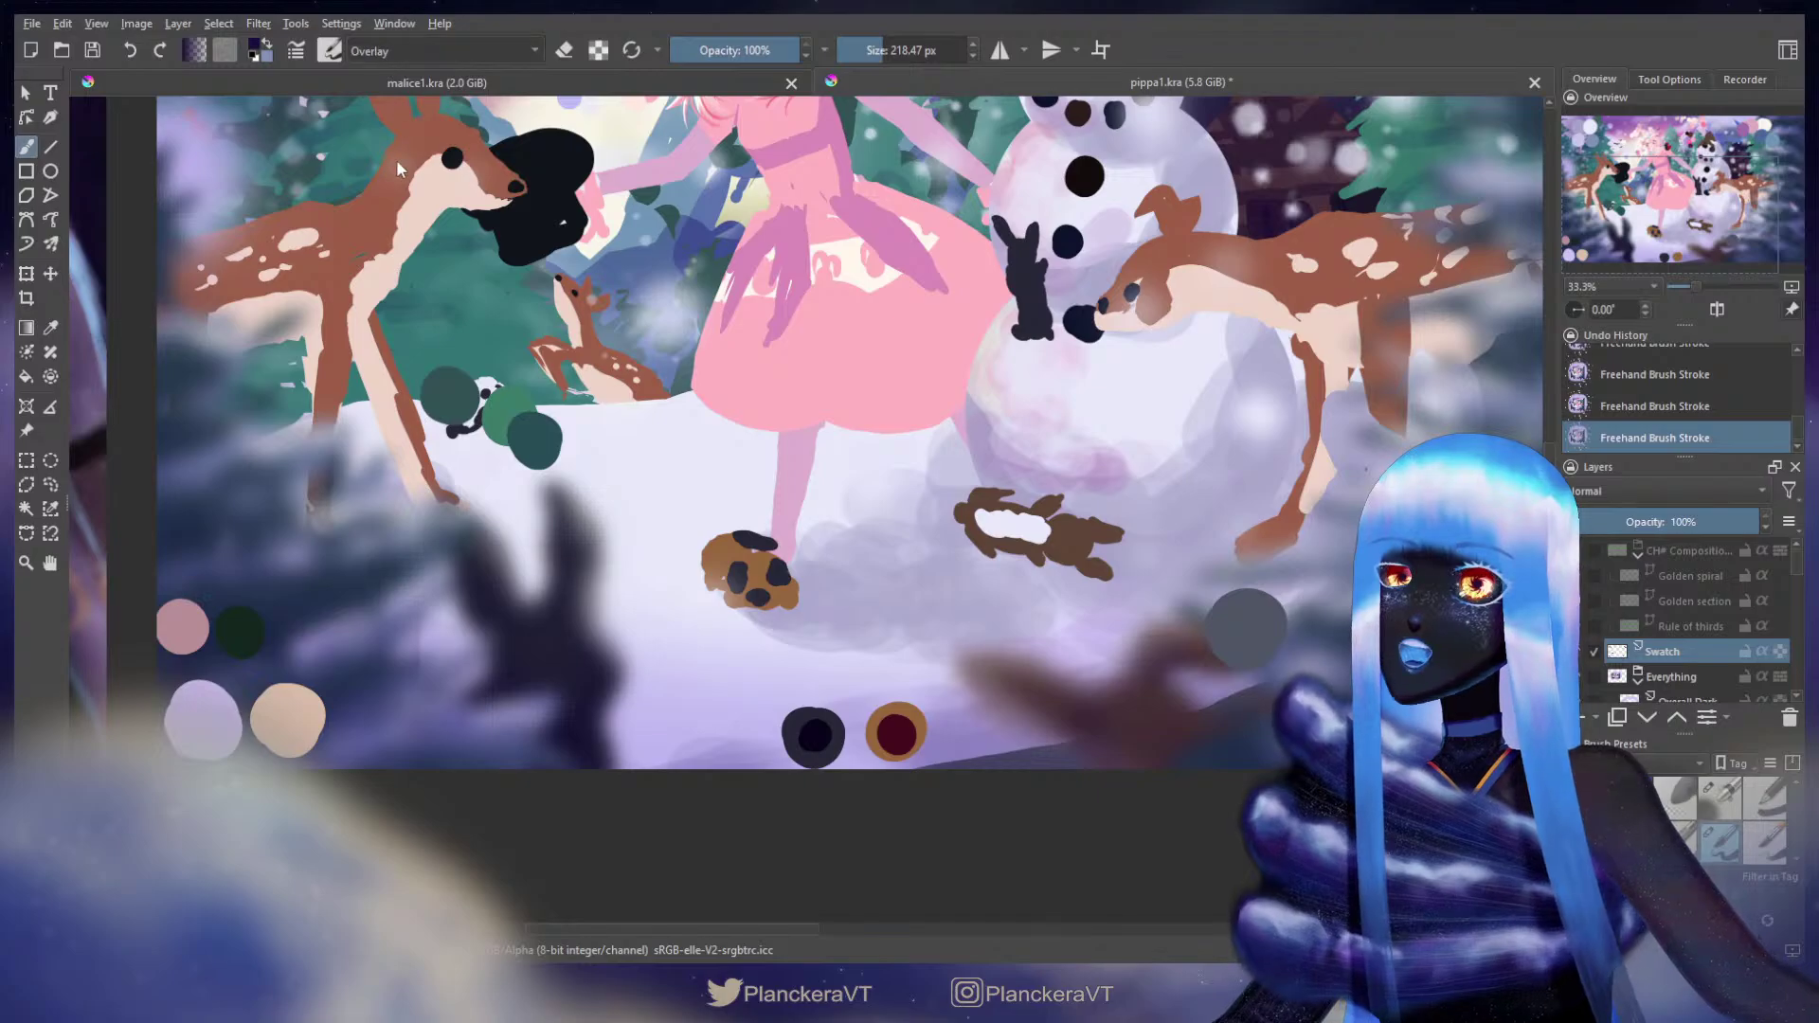
Step: Return to Normal blending and paint the sampled dark red and near-black shades as new round swatches above the brown and navy ones
{"action": "key", "text": "alt+shift+n"}
{"action": "left_click", "coordinate": [898, 735], "text": "ctrl"}
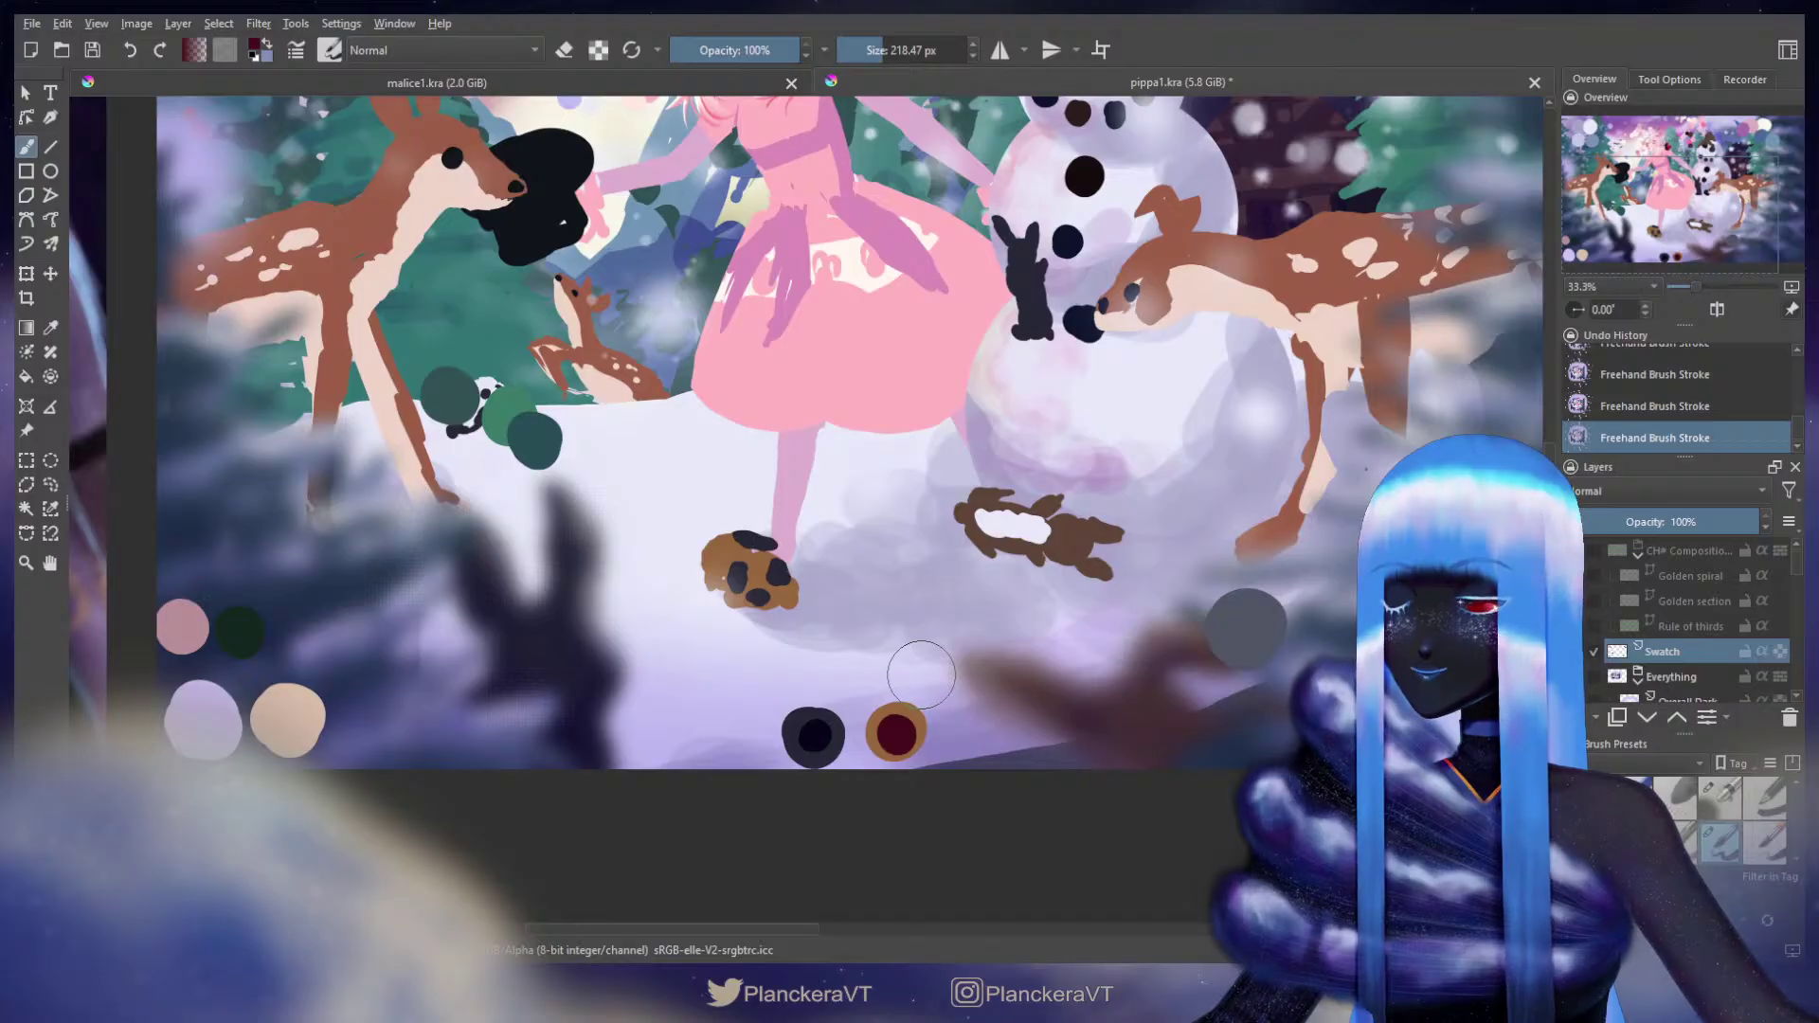
{"action": "left_click", "coordinate": [884, 671]}
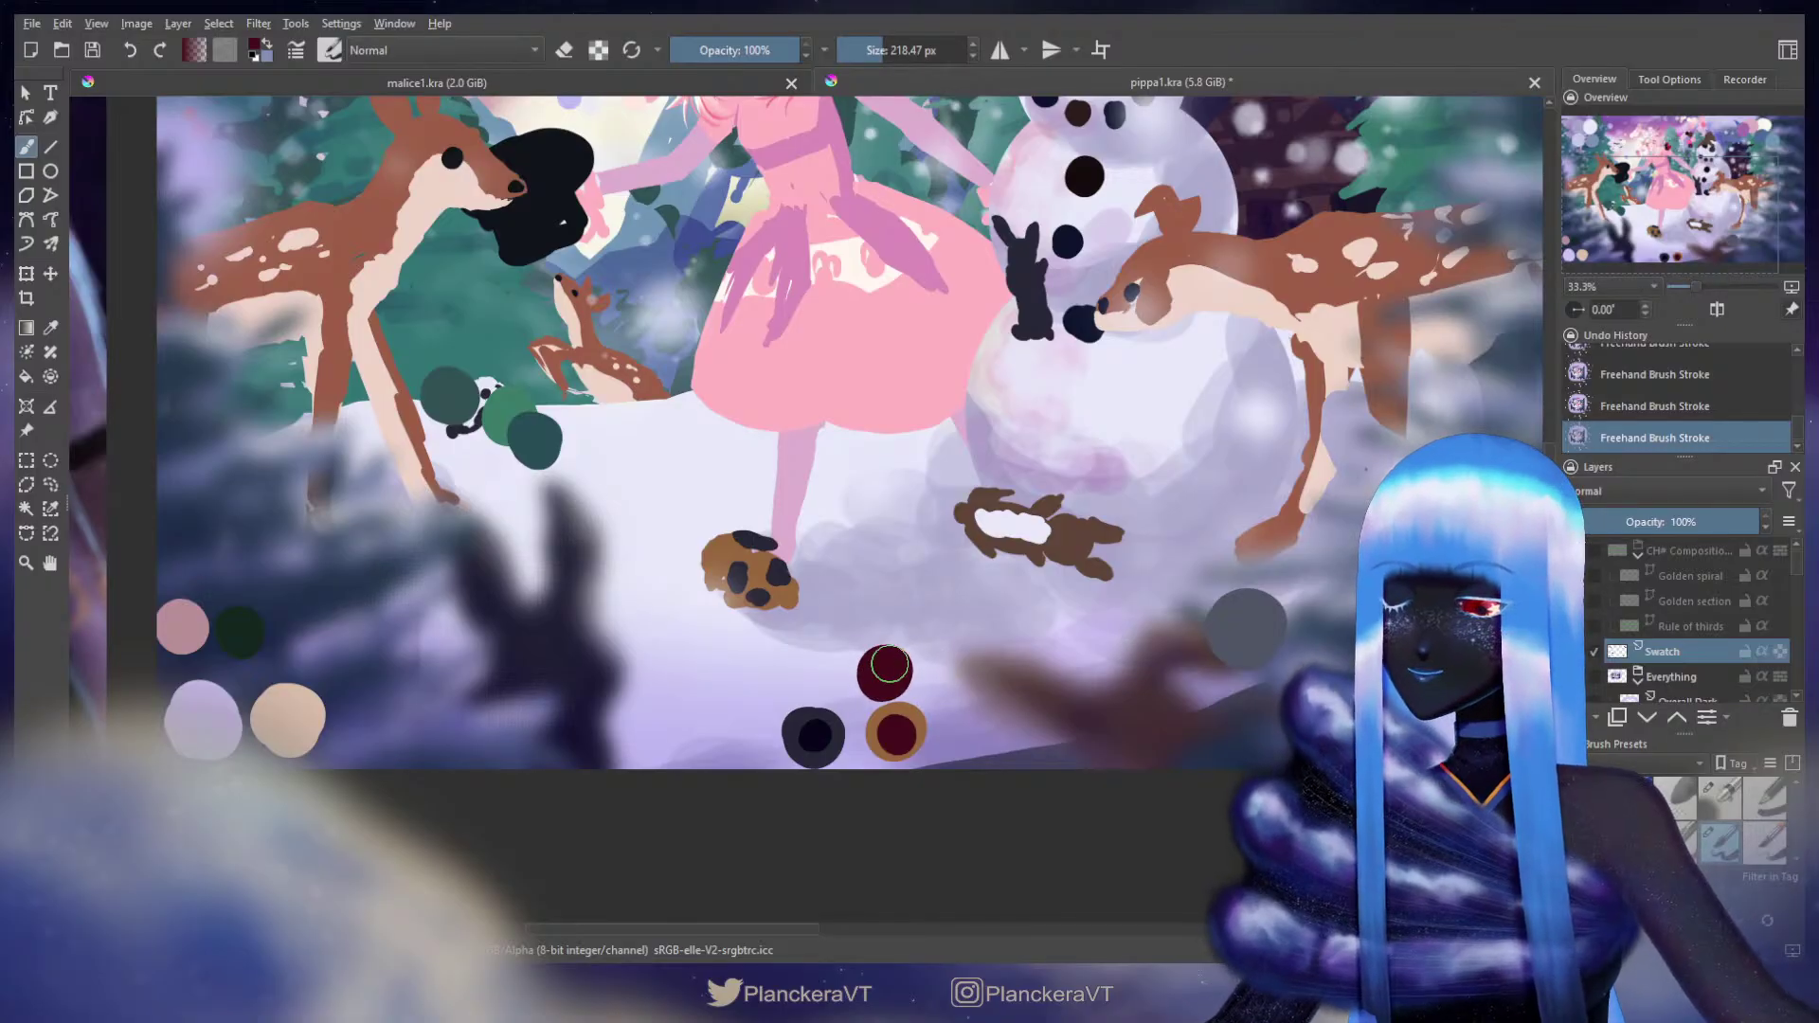
{"action": "left_click", "coordinate": [821, 731], "text": "ctrl"}
{"action": "left_click", "coordinate": [811, 673]}
{"action": "key", "text": "ctrl+z"}
{"action": "left_click", "coordinate": [808, 670]}
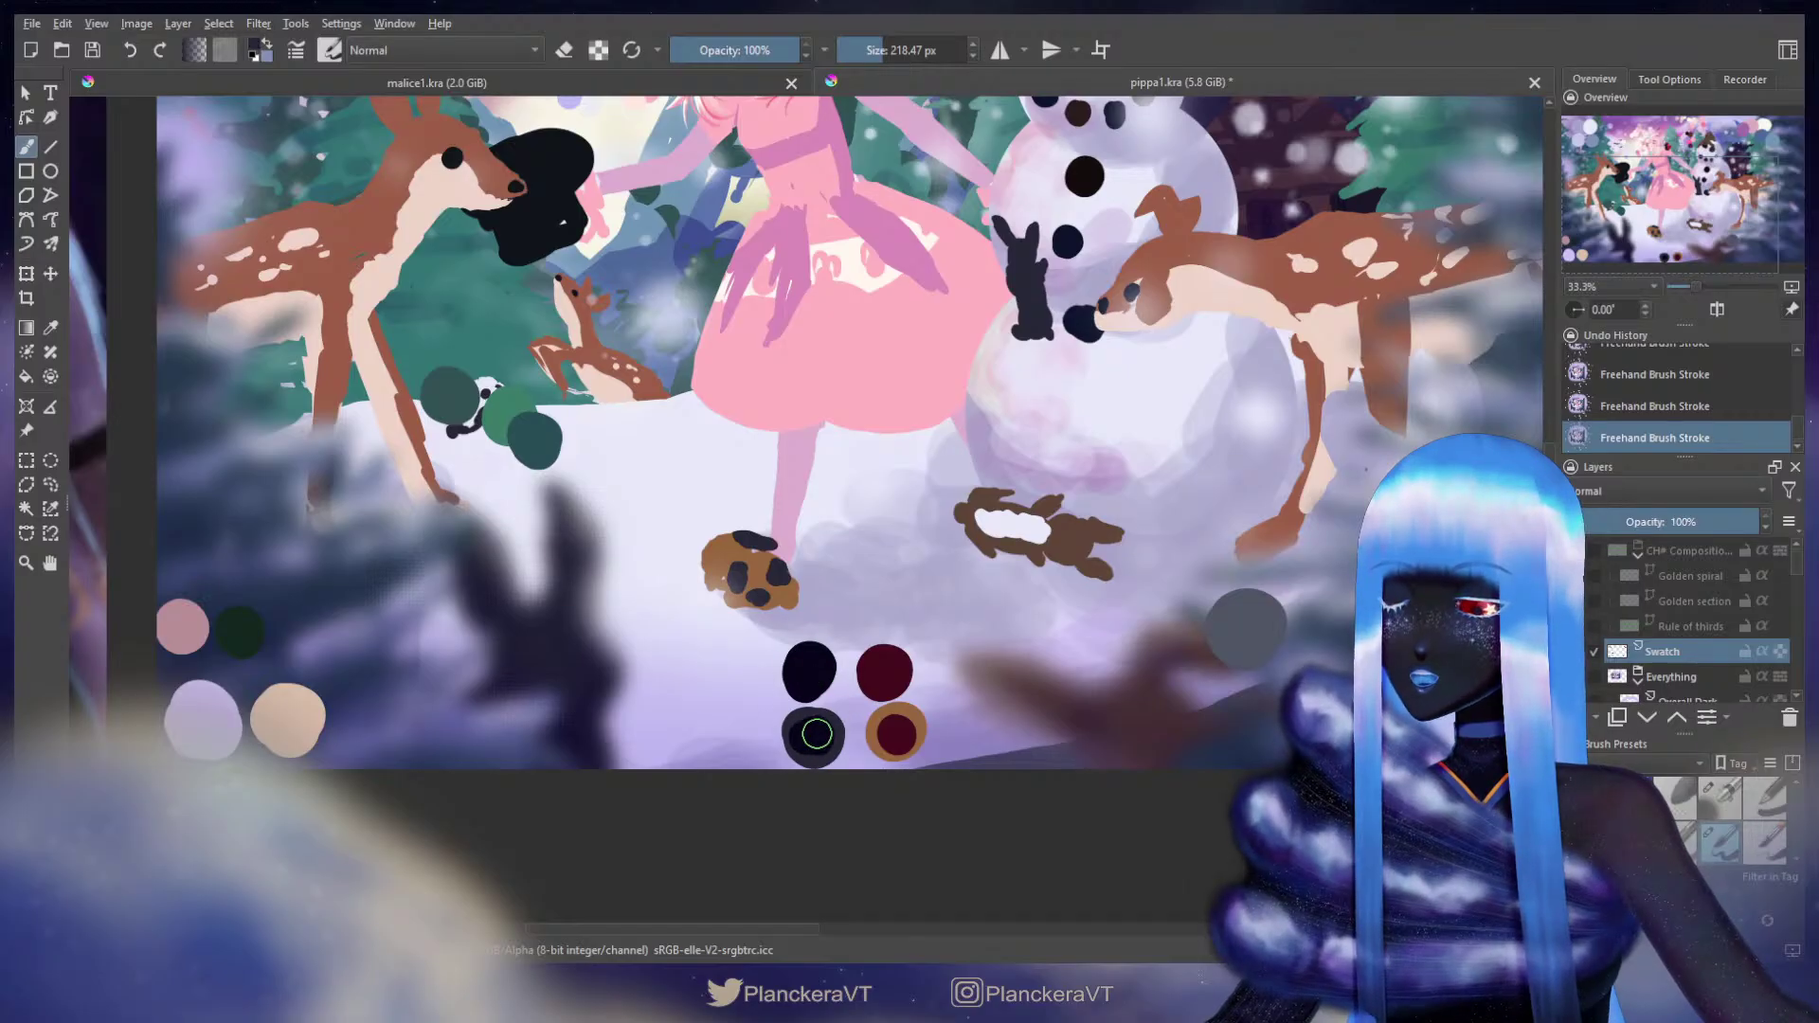
Step: Cover the darker dabs inside the navy and brown swatches with each swatch's own base colour
{"action": "left_click", "coordinate": [815, 732]}
{"action": "key", "text": "ctrl+z"}
{"action": "left_click", "coordinate": [816, 734]}
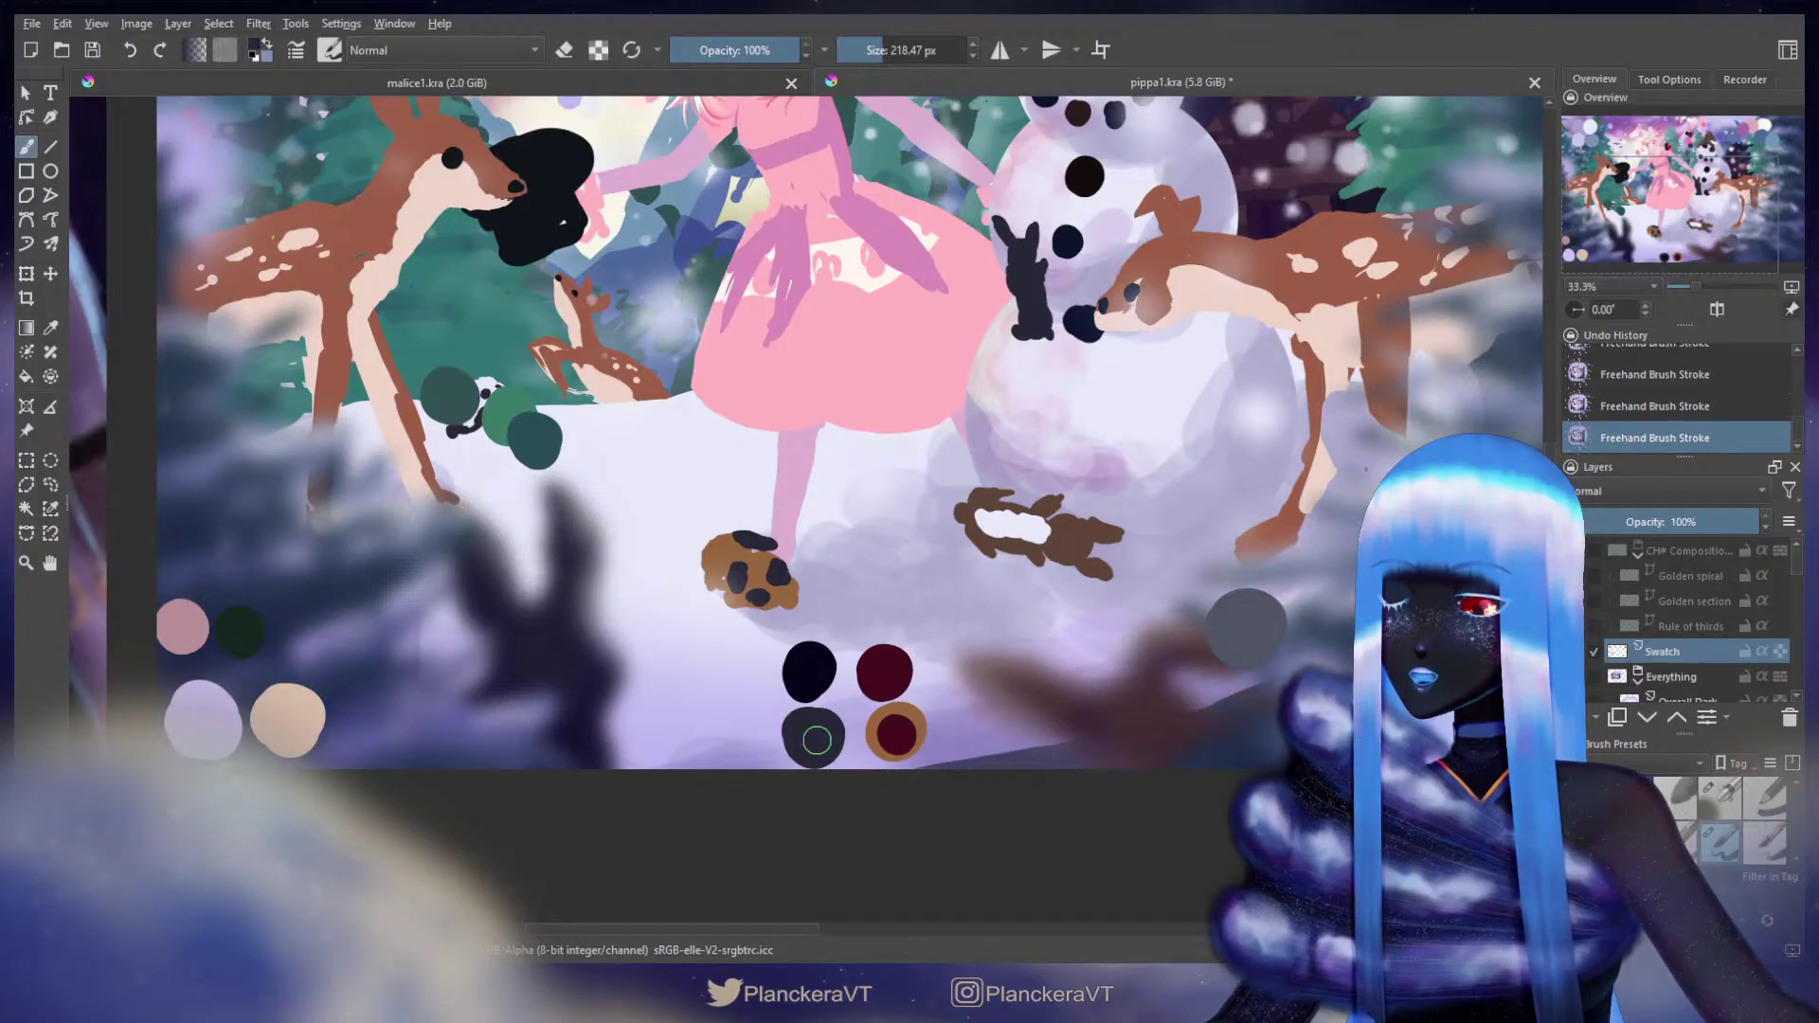
{"action": "left_click", "coordinate": [894, 701], "text": "ctrl"}
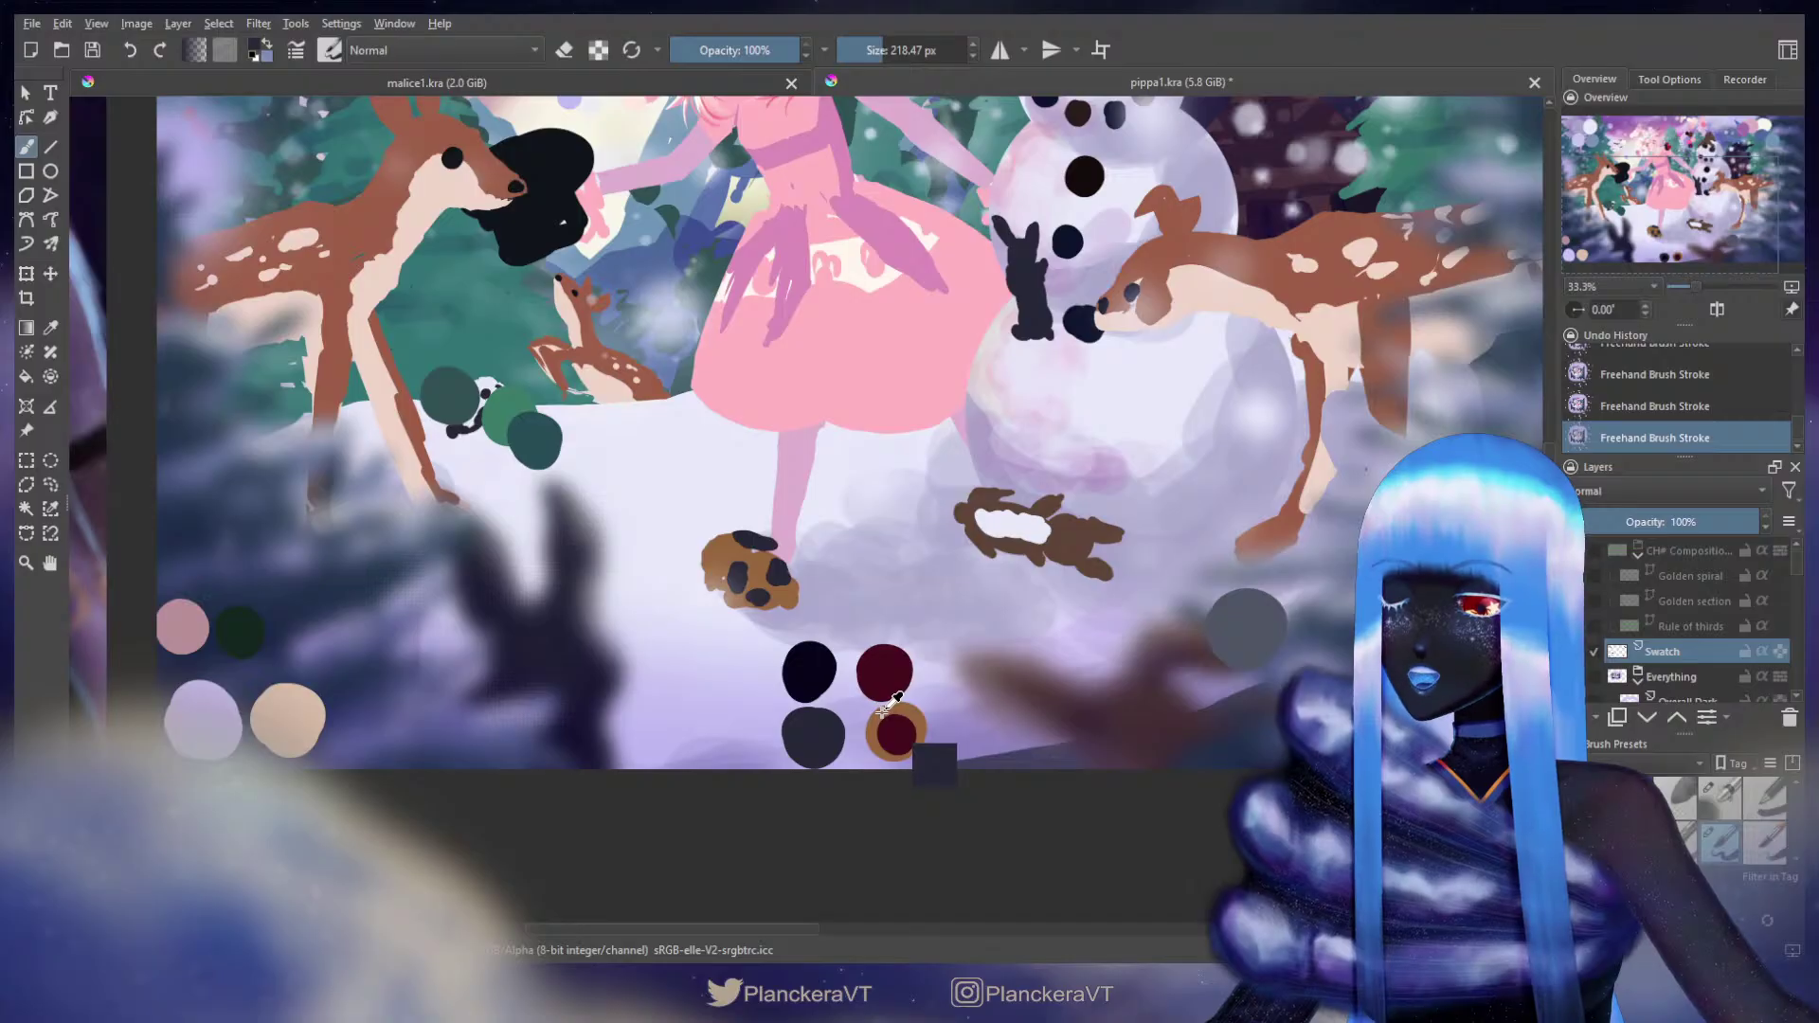
{"action": "left_click", "coordinate": [882, 713], "text": "ctrl"}
{"action": "left_click", "coordinate": [896, 731]}
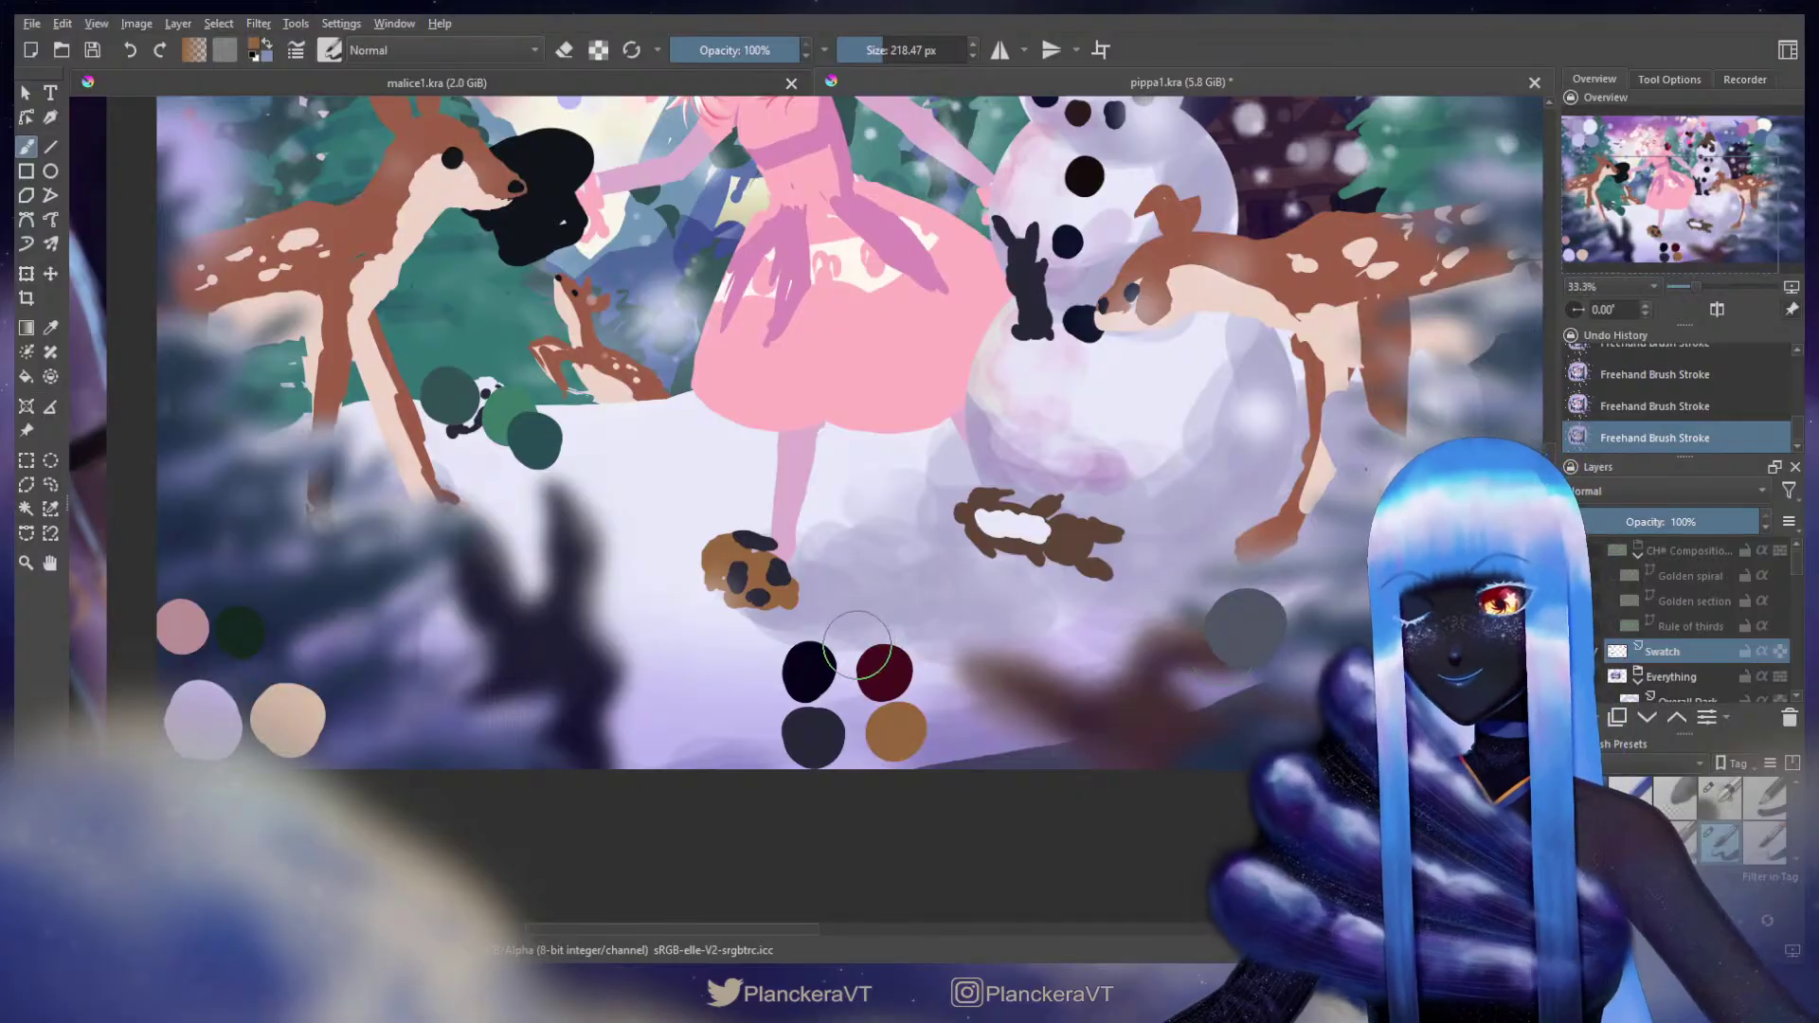
{"action": "left_click", "coordinate": [913, 735], "text": "ctrl"}
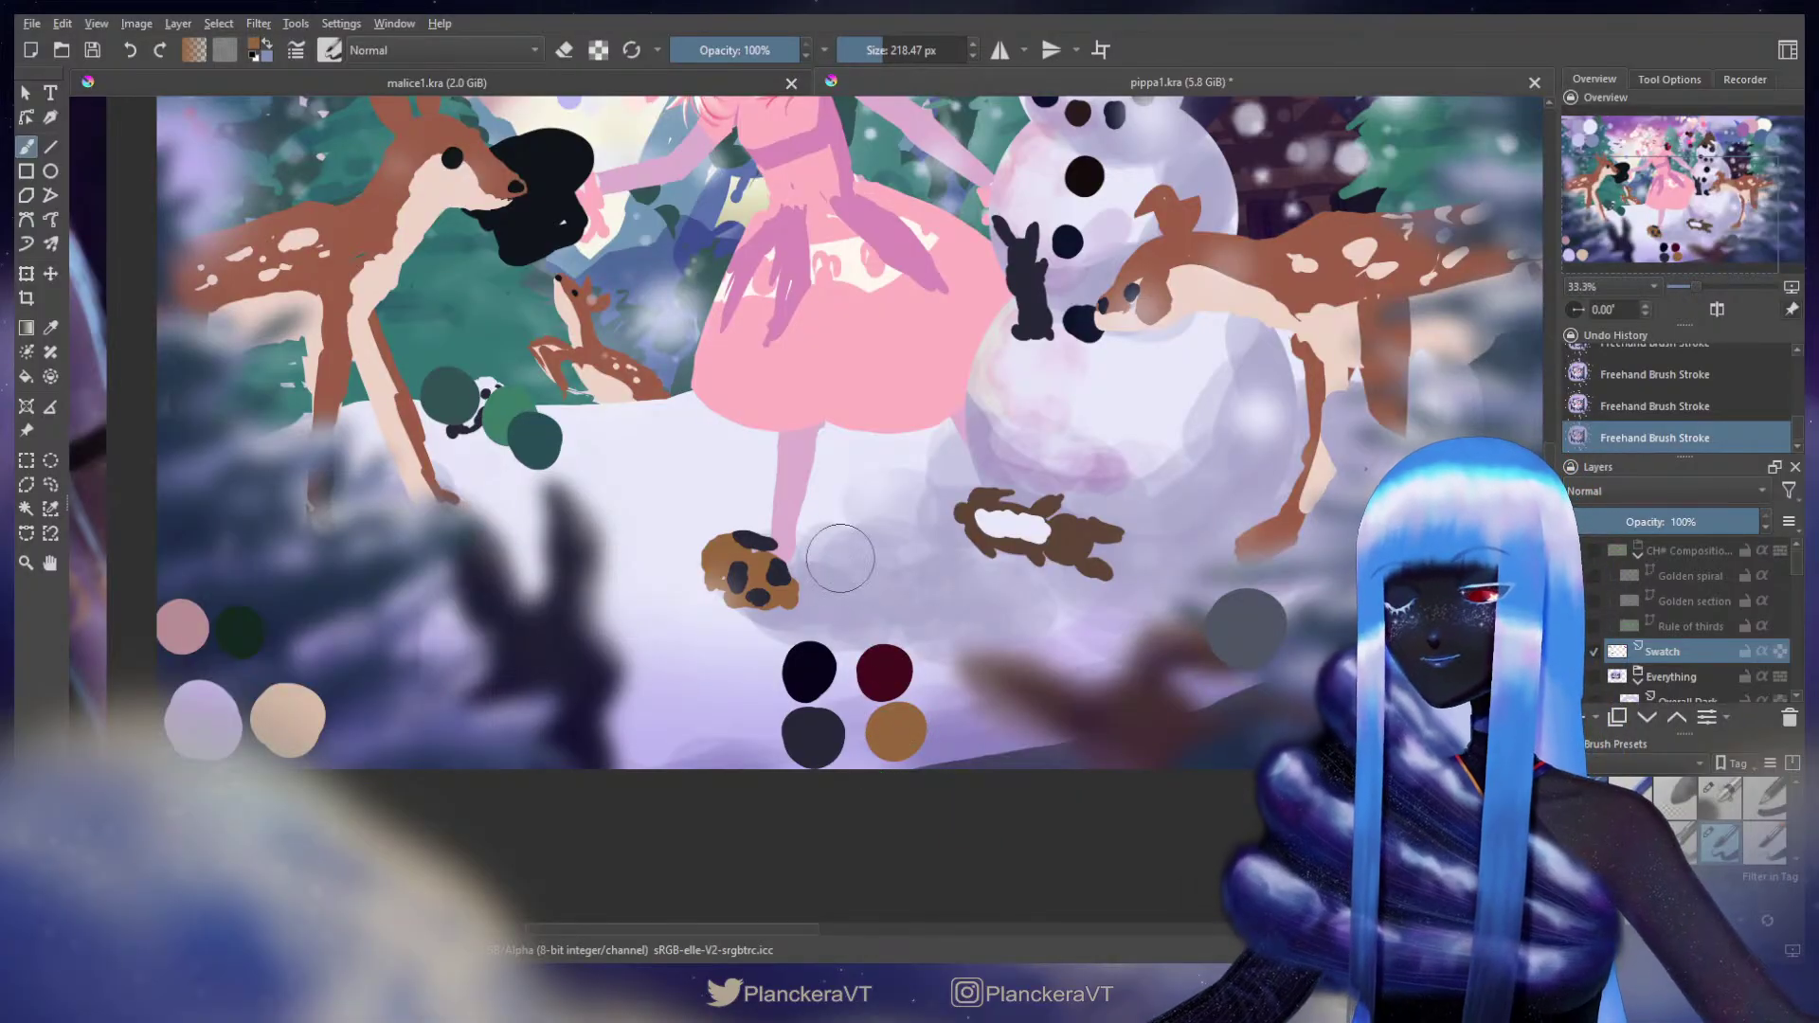
Step: Sample the dark red swatch as the second colour, make brown the foreground colour, and reduce the brush to 60.12 px
{"action": "scroll", "coordinate": [819, 668], "scroll_direction": "up", "scroll_amount": 2}
{"action": "left_click_drag", "start_coordinate": [883, 548], "coordinate": [1143, 638]}
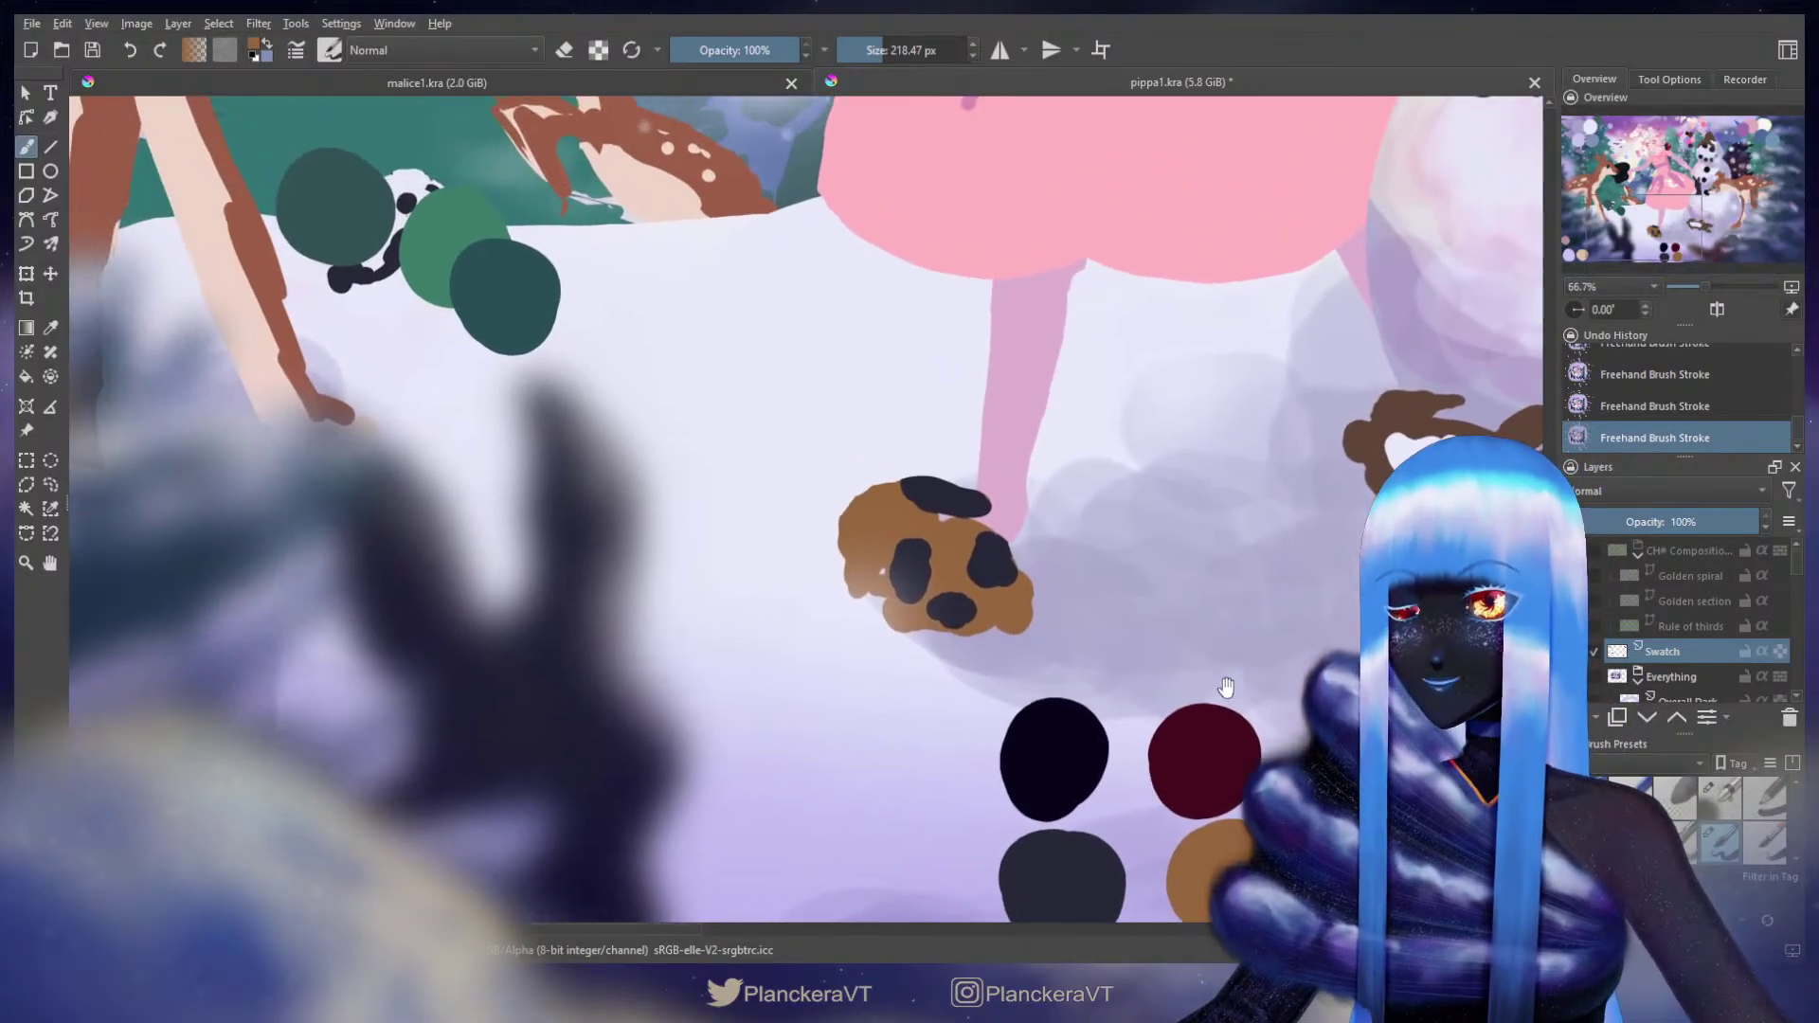
{"action": "key", "text": "x"}
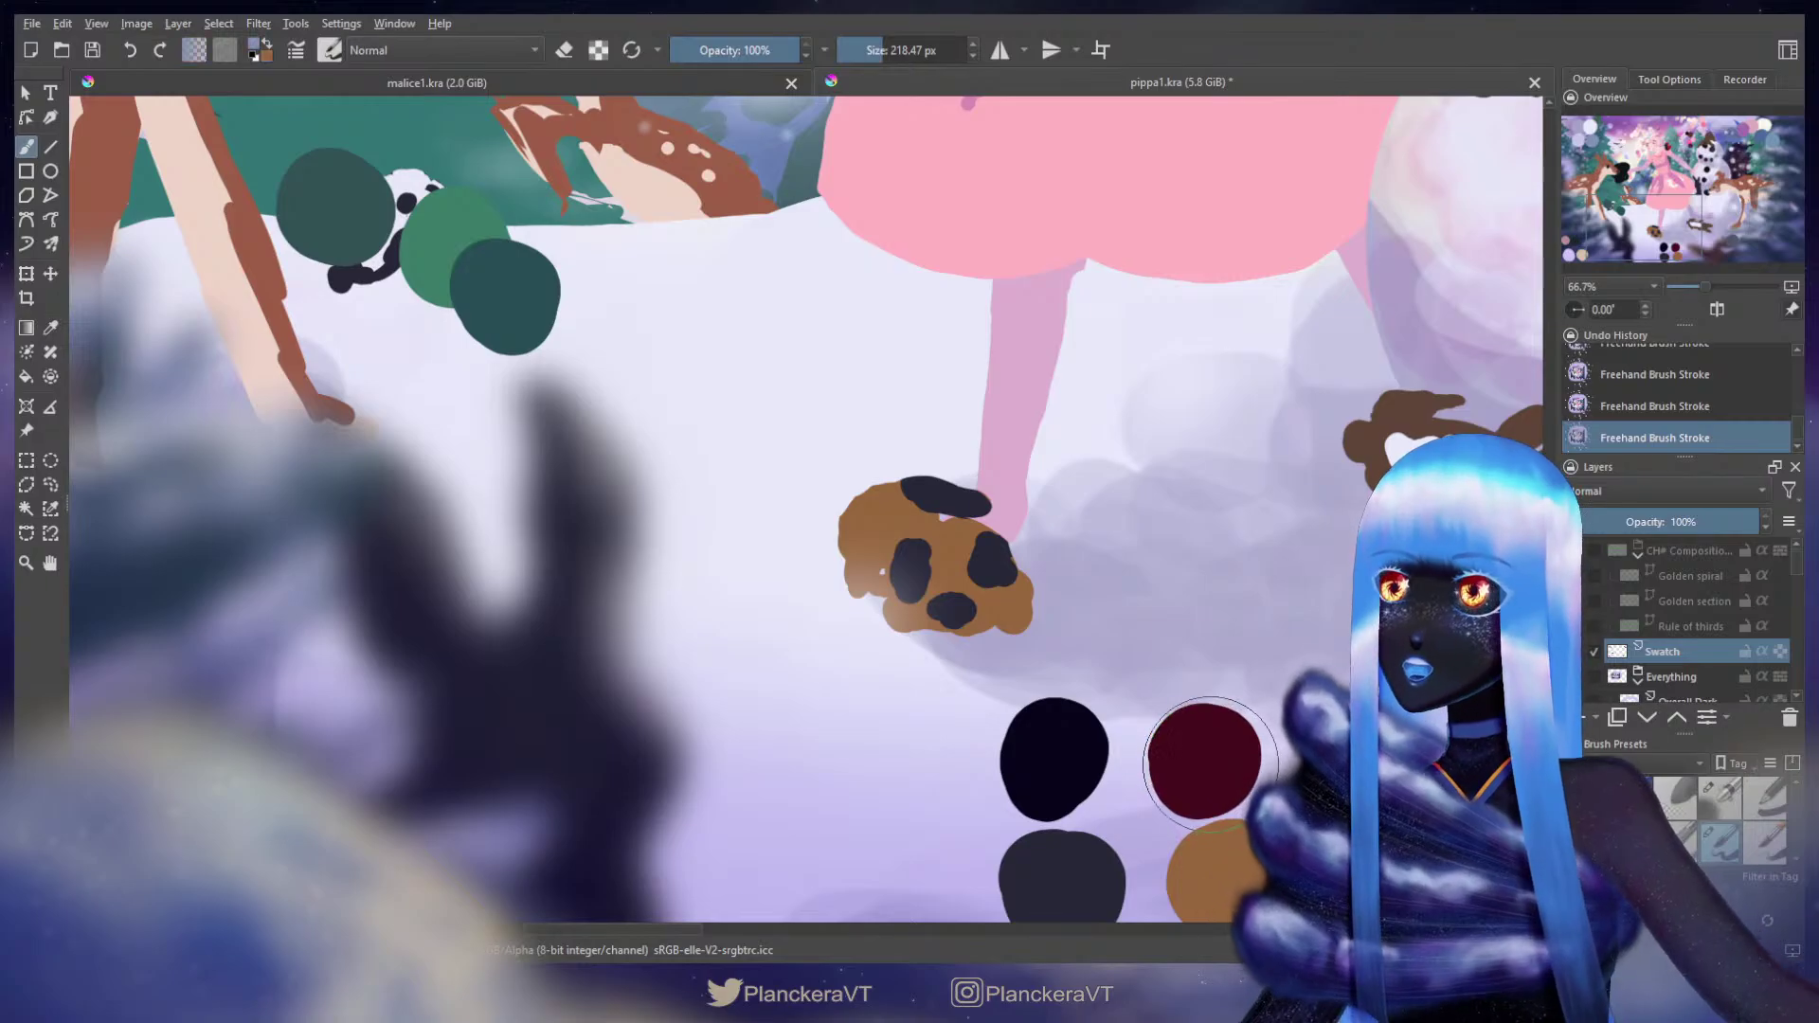
{"action": "left_click", "coordinate": [1210, 751], "text": "ctrl"}
{"action": "mouse_move", "coordinate": [872, 517]}
{"action": "left_mouse_down", "text": "shift"}
{"action": "mouse_move", "coordinate": [836, 516]}
{"action": "mouse_move", "coordinate": [990, 625]}
{"action": "left_mouse_up", "text": "shift"}
{"action": "key", "text": "x"}
{"action": "key", "text": "bracketleft"}
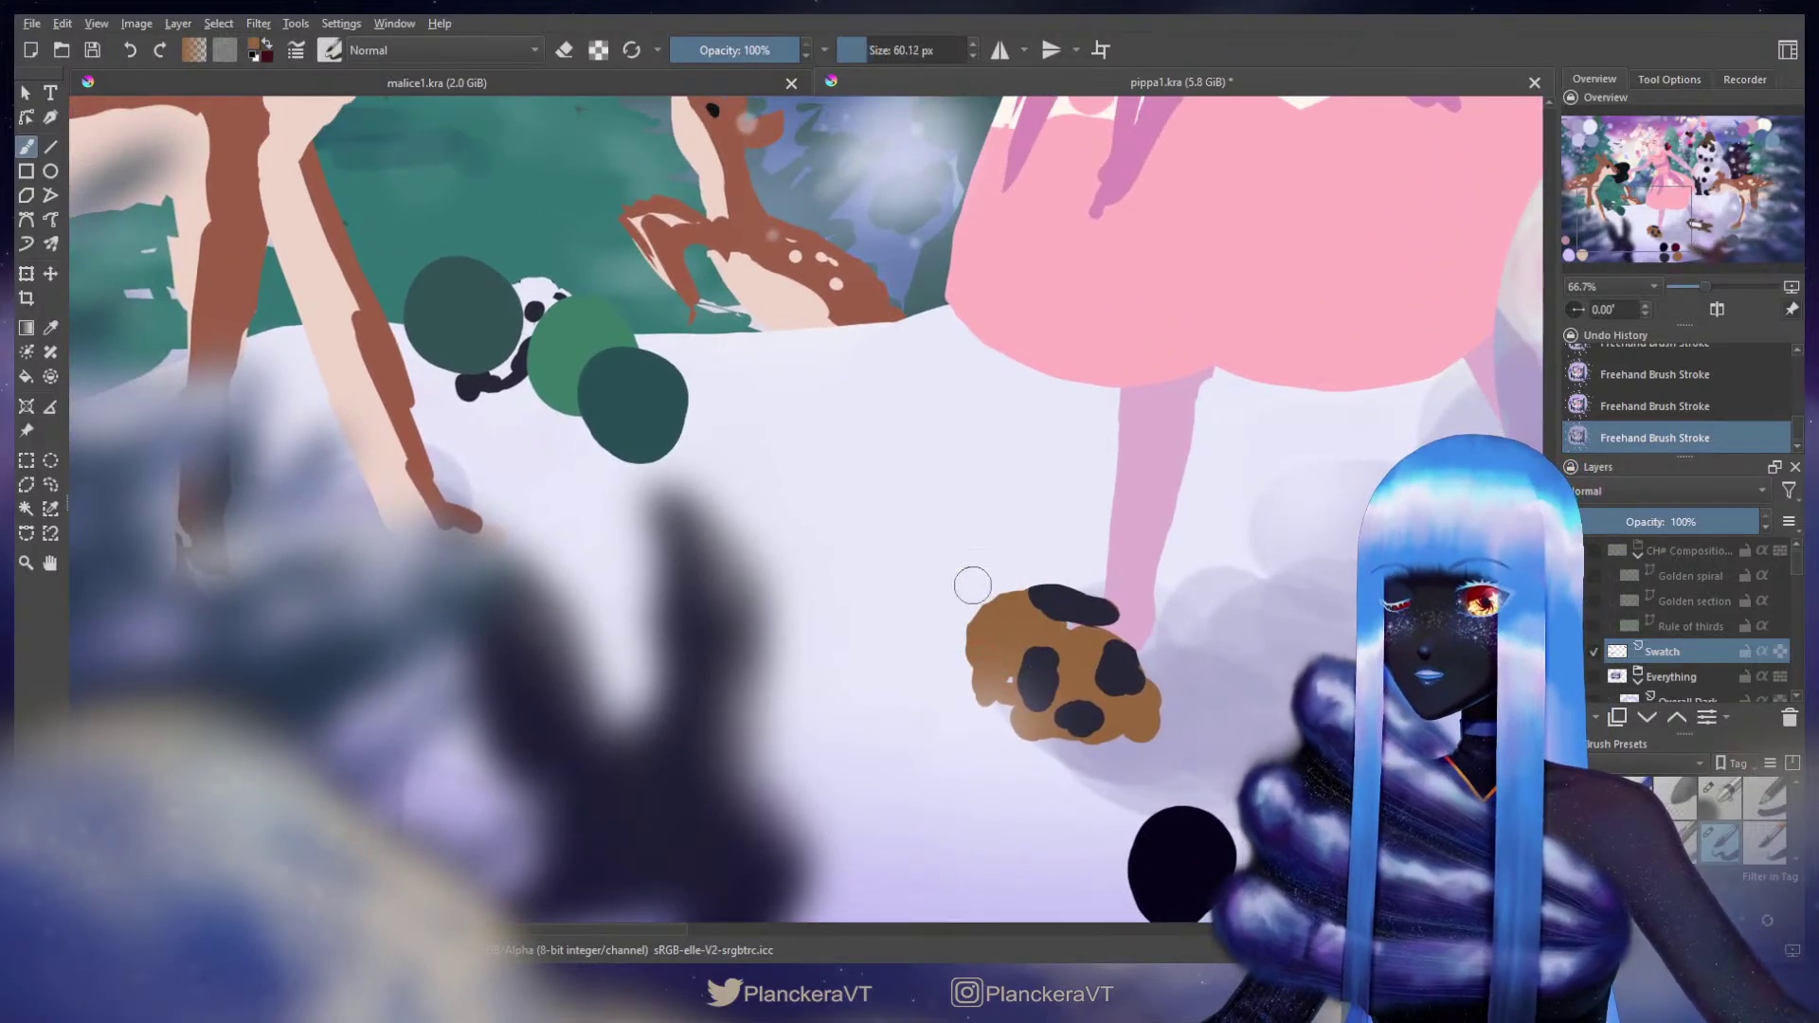
Step: Rework the outer edge of the spotted brown animal at 59.00 px, undoing unwanted strokes and extending a curved brown limb downward
{"action": "scroll", "coordinate": [1006, 653], "scroll_direction": "up", "scroll_amount": 1}
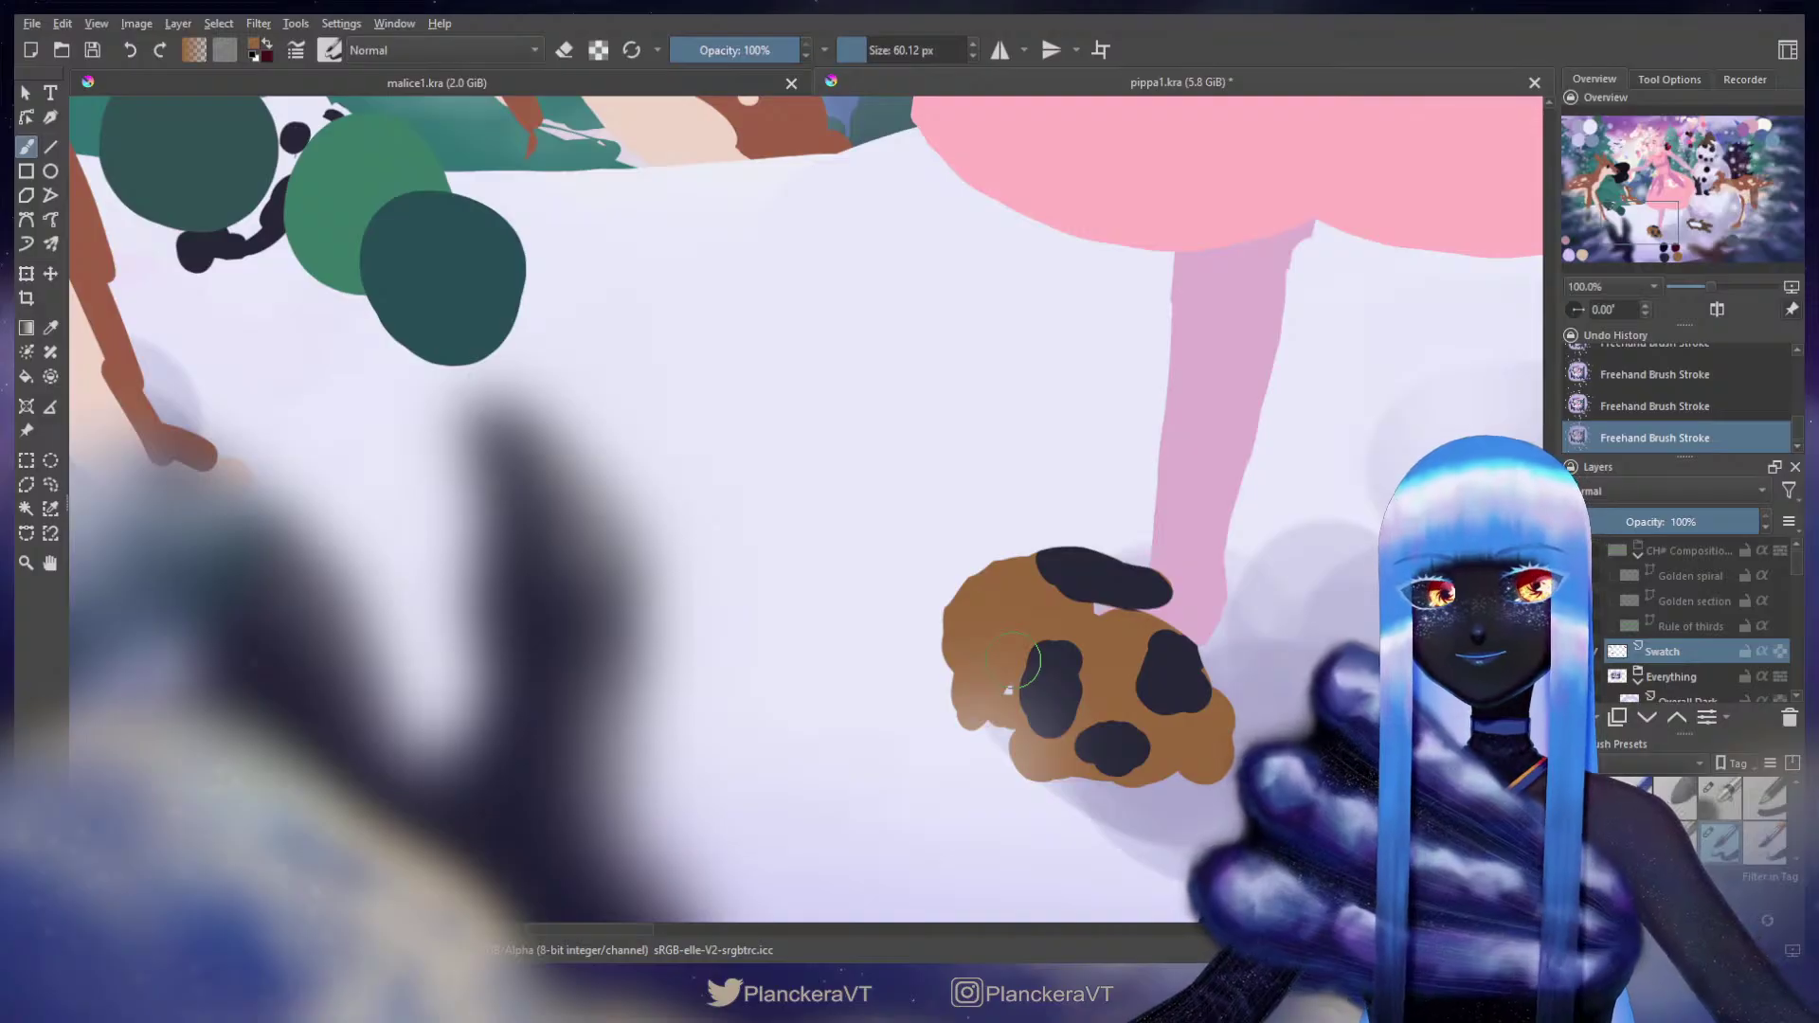
{"action": "key", "text": "bracketleft"}
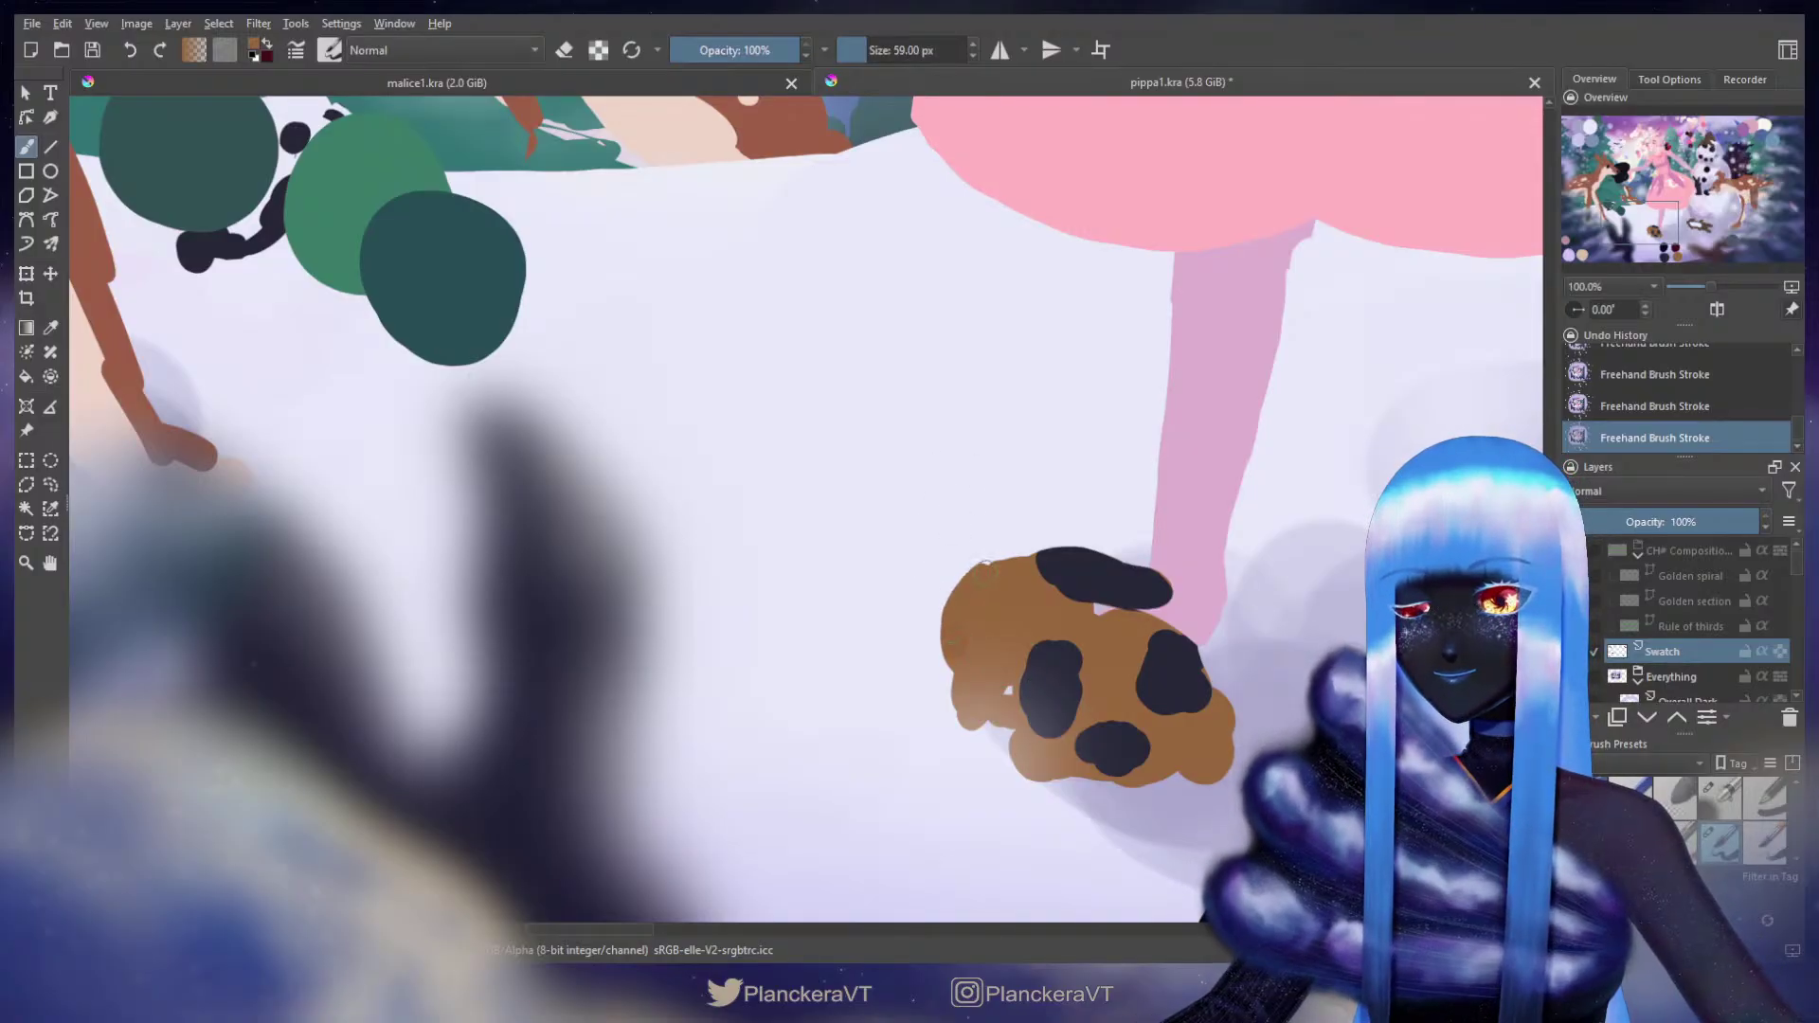
{"action": "left_click", "coordinate": [952, 649]}
{"action": "mouse_move", "coordinate": [1006, 675]}
{"action": "left_mouse_down"}
{"action": "mouse_move", "coordinate": [961, 668]}
{"action": "mouse_move", "coordinate": [966, 727]}
{"action": "left_mouse_up"}
{"action": "key", "text": "ctrl+z"}
{"action": "key", "text": "ctrl+z"}
{"action": "key", "text": "ctrl+z"}
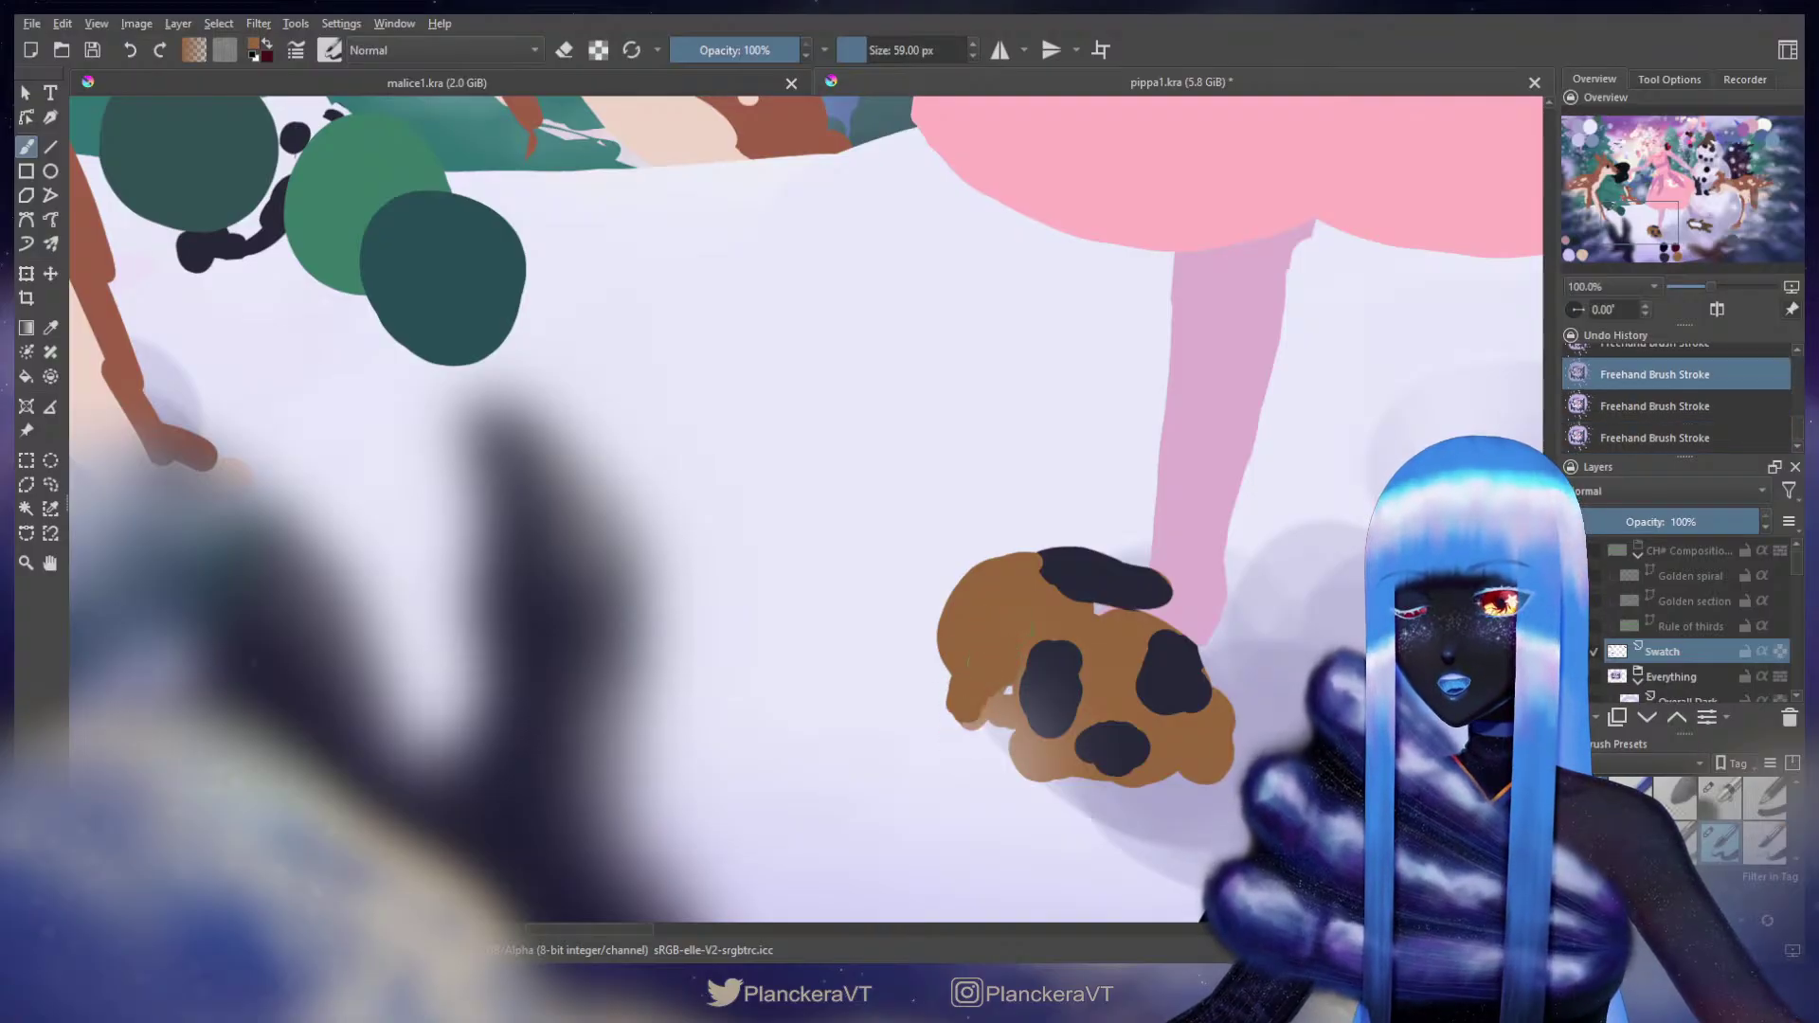
{"action": "mouse_move", "coordinate": [988, 657]}
{"action": "left_mouse_down"}
{"action": "mouse_move", "coordinate": [961, 721]}
{"action": "mouse_move", "coordinate": [985, 784]}
{"action": "mouse_move", "coordinate": [978, 711]}
{"action": "left_mouse_up"}
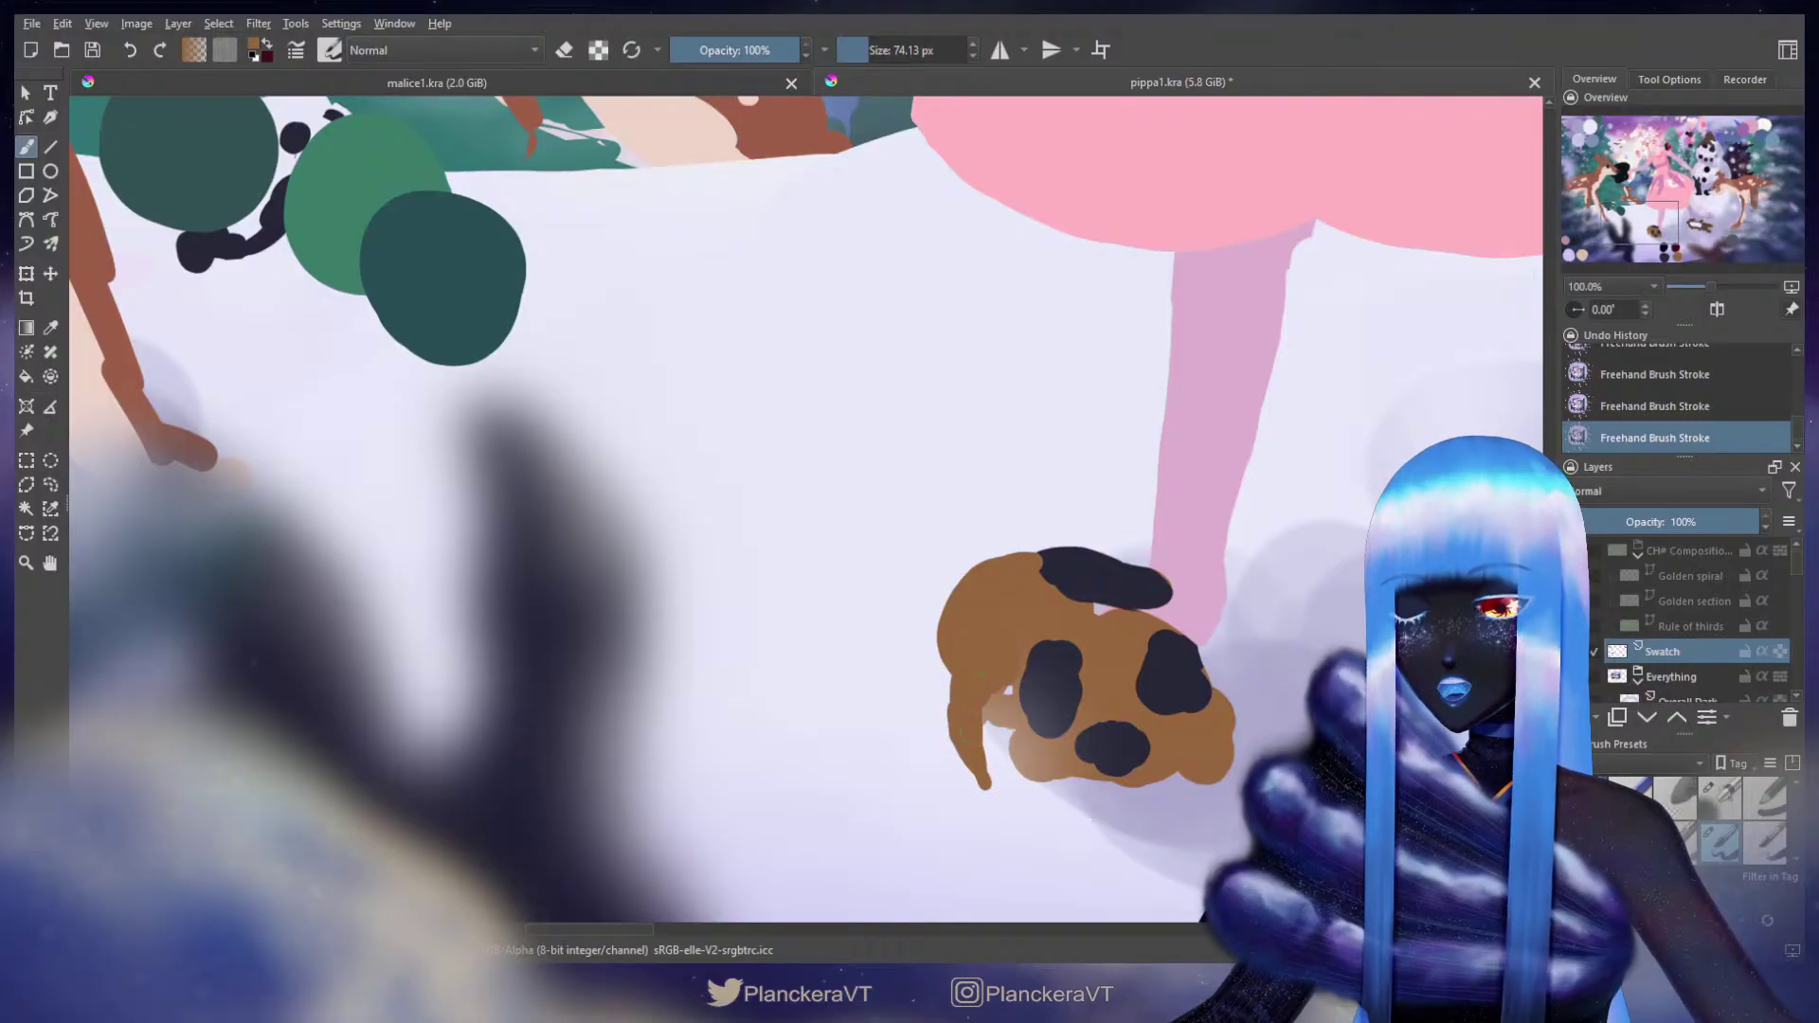
Step: Thicken the hanging brown limb with a 61.78 px brush and trim its sides with the eraser at 64.51 px
{"action": "key", "text": "bracketleft"}
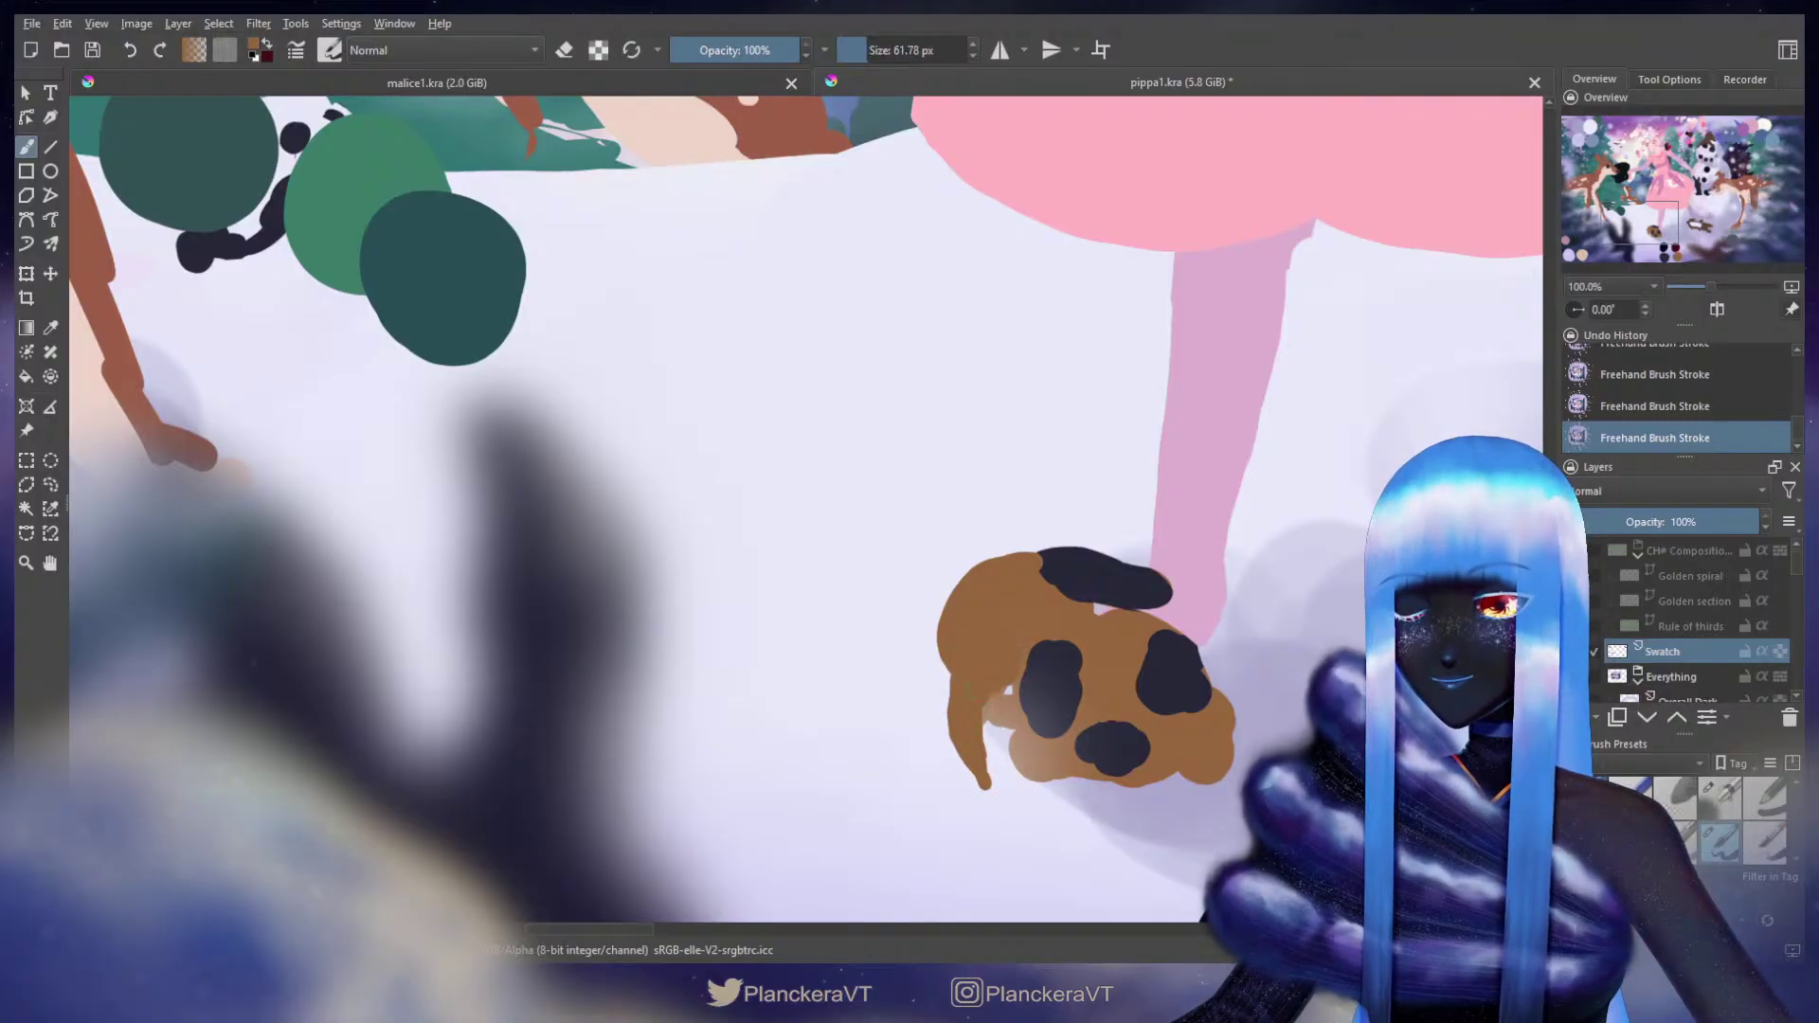
{"action": "mouse_move", "coordinate": [955, 741]}
{"action": "left_mouse_down"}
{"action": "mouse_move", "coordinate": [968, 786]}
{"action": "mouse_move", "coordinate": [997, 801]}
{"action": "mouse_move", "coordinate": [971, 684]}
{"action": "left_mouse_up"}
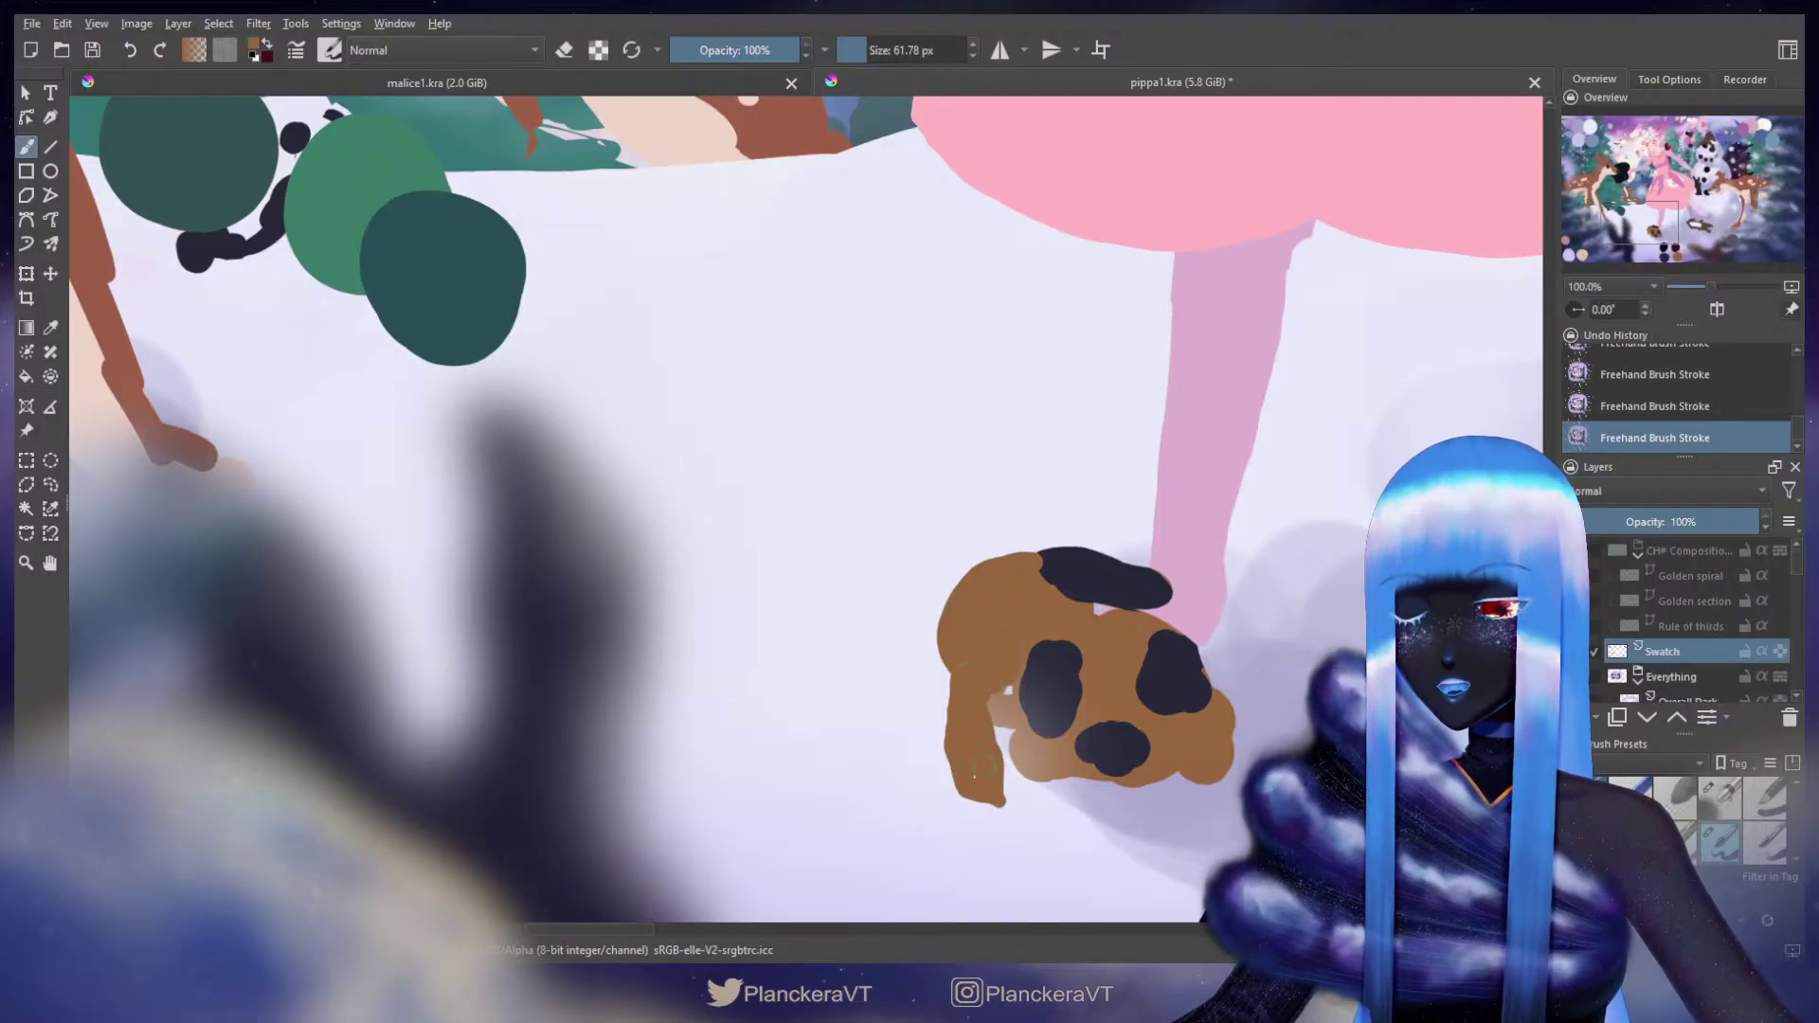
{"action": "key", "text": "e"}
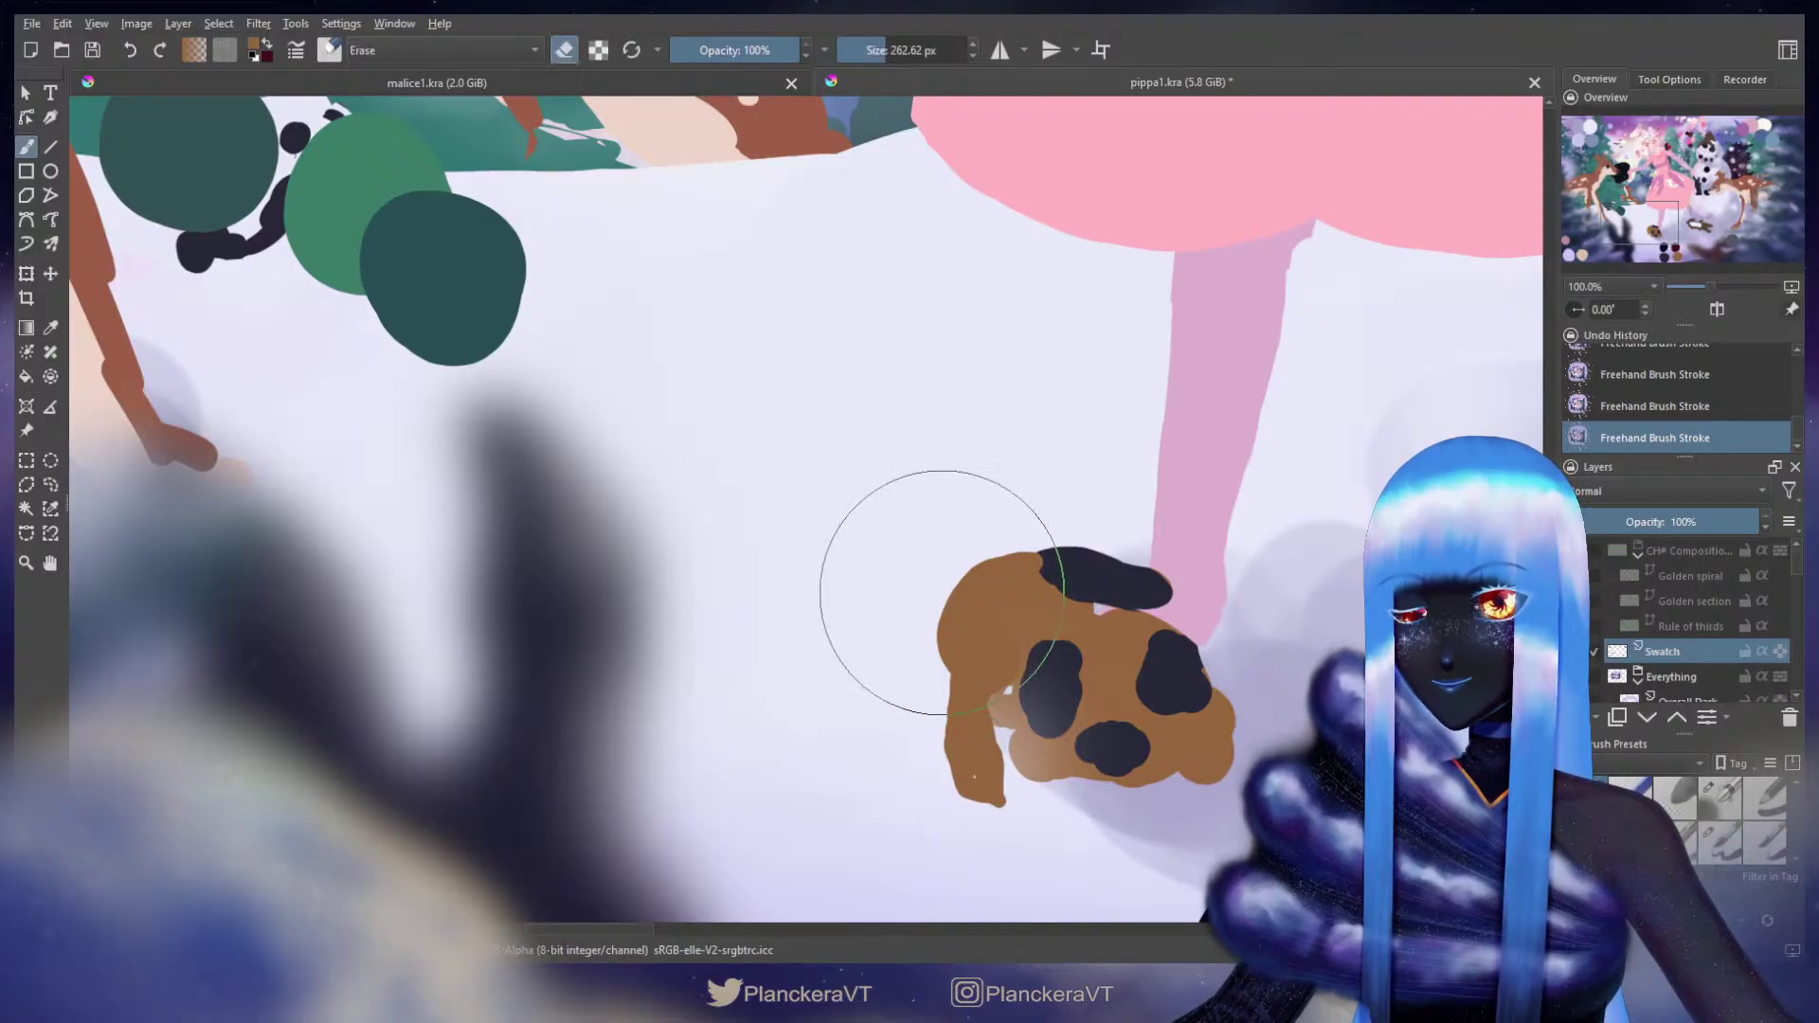
{"action": "key", "text": "["}
{"action": "left_click_drag", "start_coordinate": [923, 667], "coordinate": [950, 786]}
{"action": "key", "text": "ctrl+z"}
{"action": "key", "text": "["}
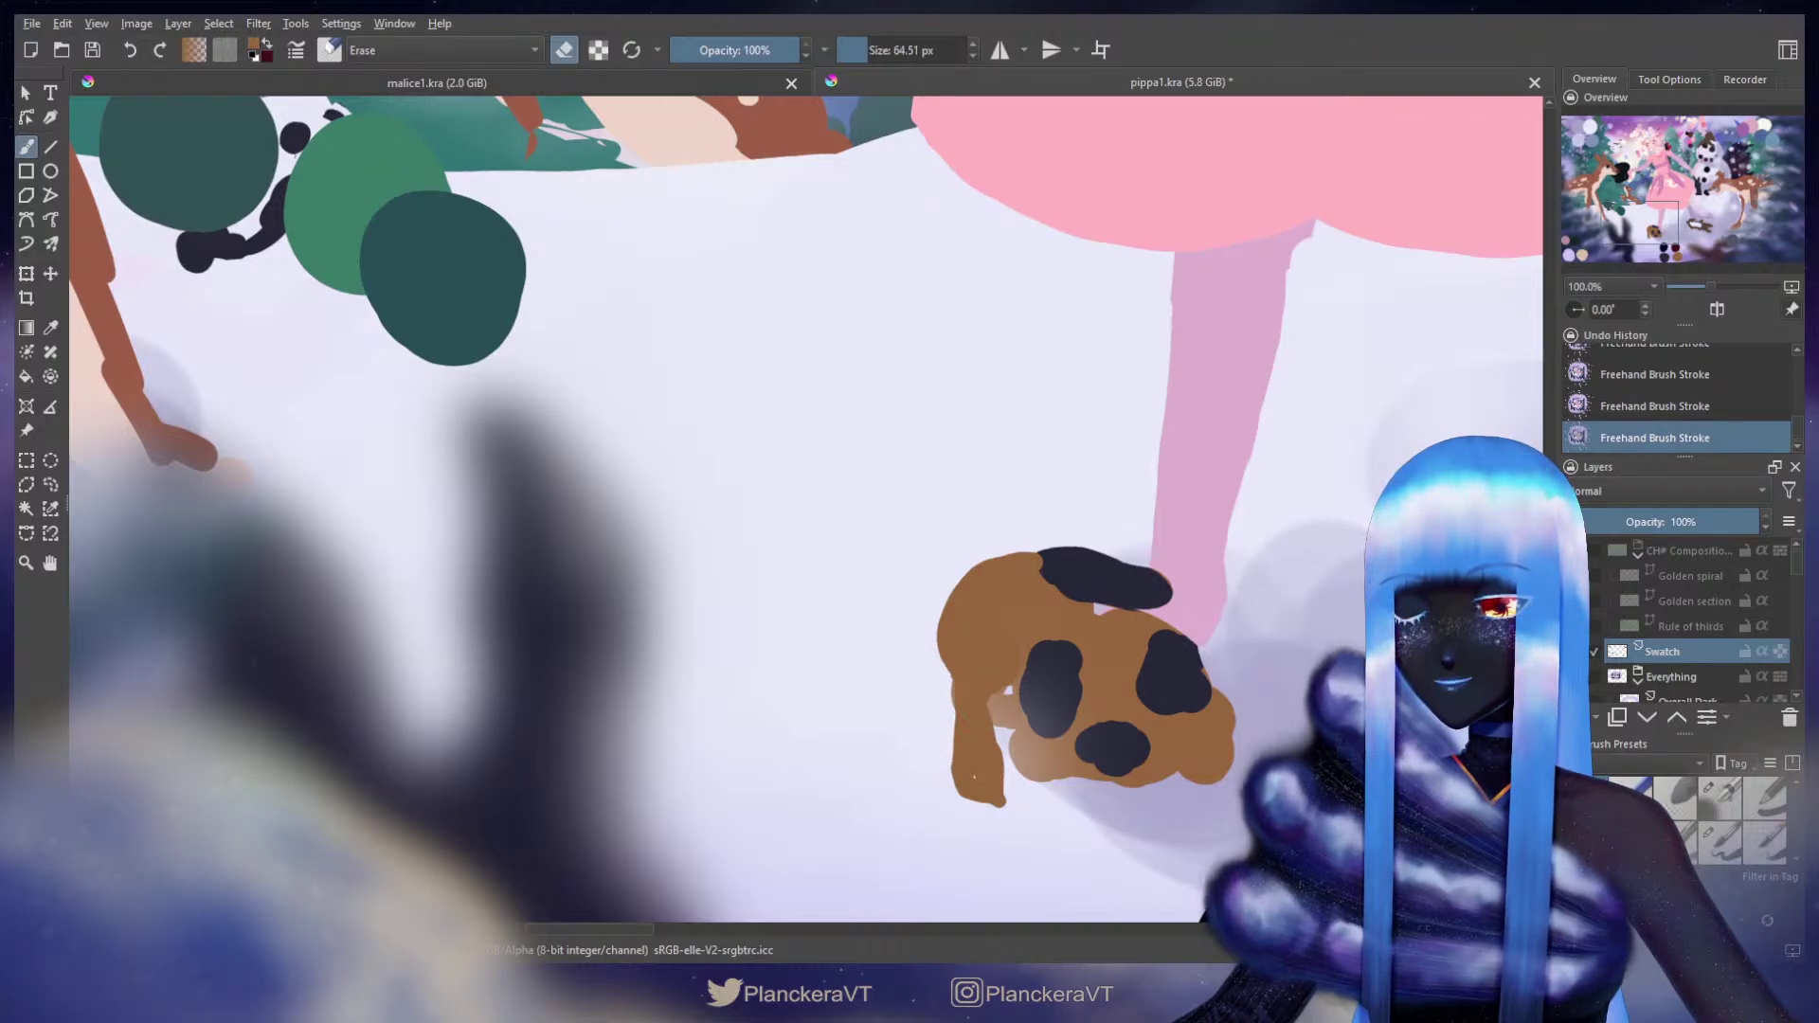
{"action": "left_click_drag", "start_coordinate": [990, 720], "coordinate": [1007, 773]}
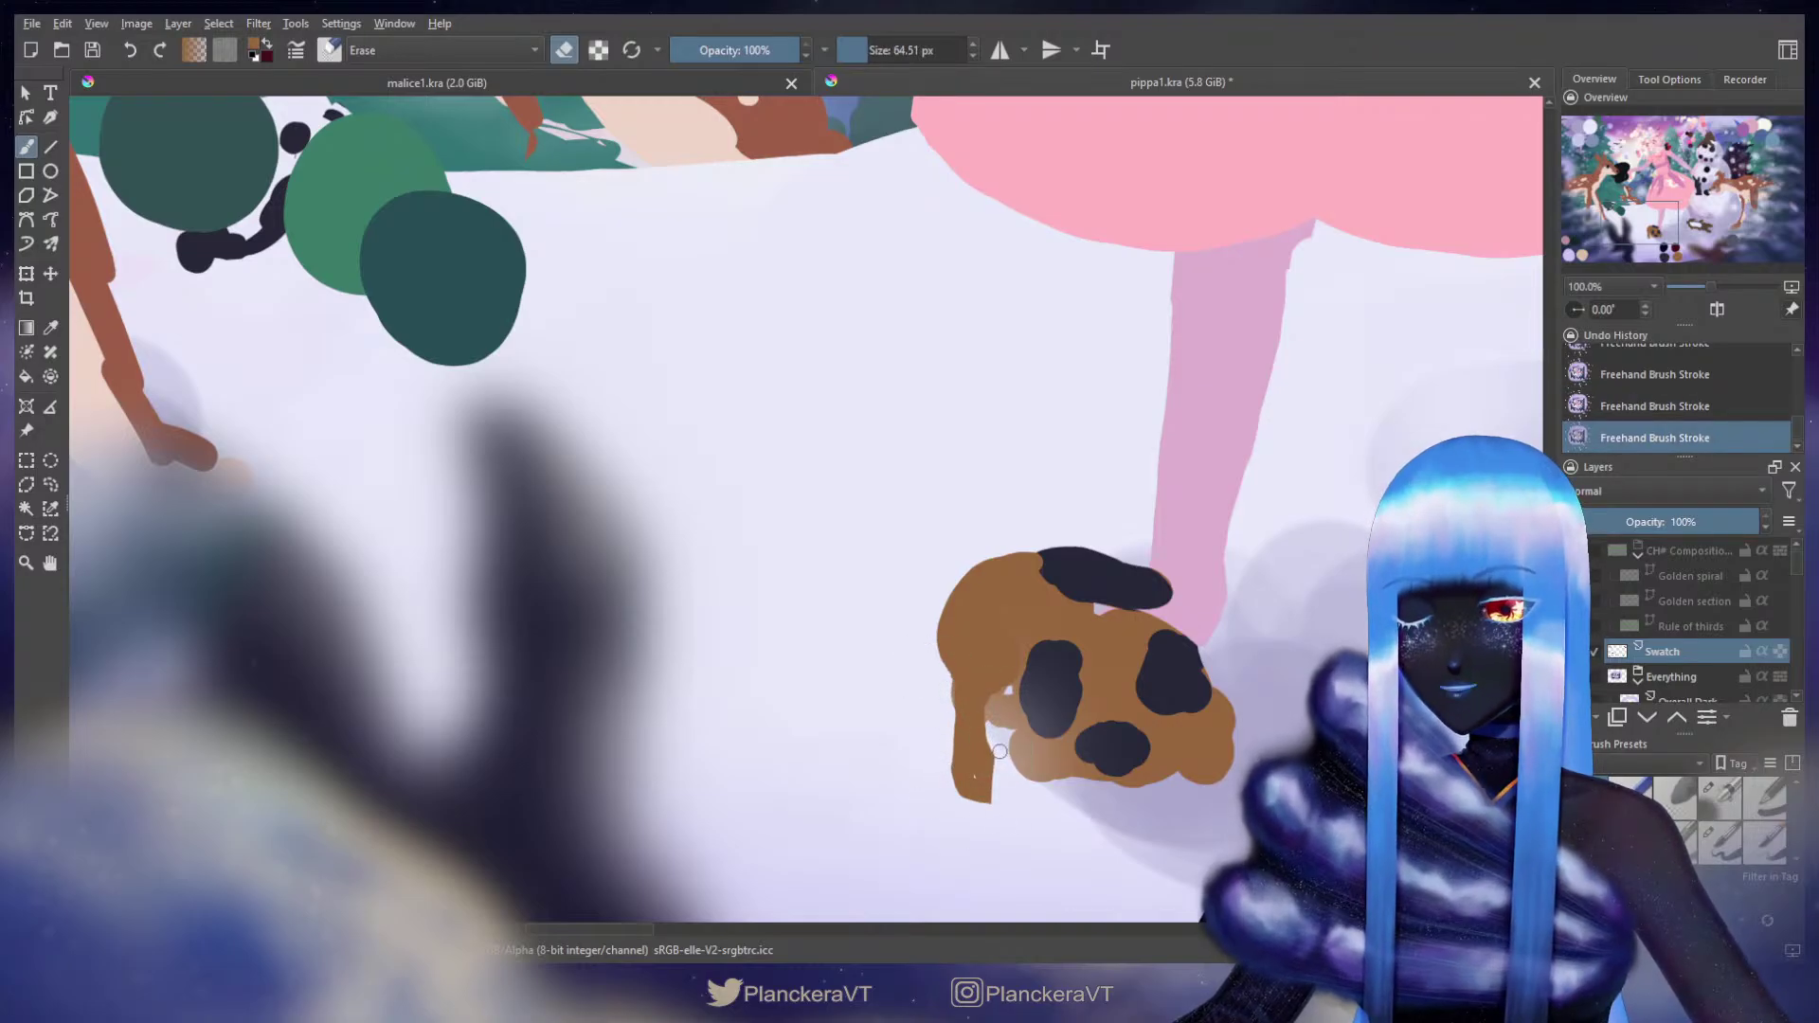
Step: Erase the hanging brown limb from the Swatch layer, return to Normal blending, and make the Animals layer active
{"action": "mouse_move", "coordinate": [948, 678]}
{"action": "left_mouse_down"}
{"action": "mouse_move", "coordinate": [947, 757]}
{"action": "mouse_move", "coordinate": [1184, 756]}
{"action": "left_mouse_up"}
{"action": "left_click", "coordinate": [1001, 691]}
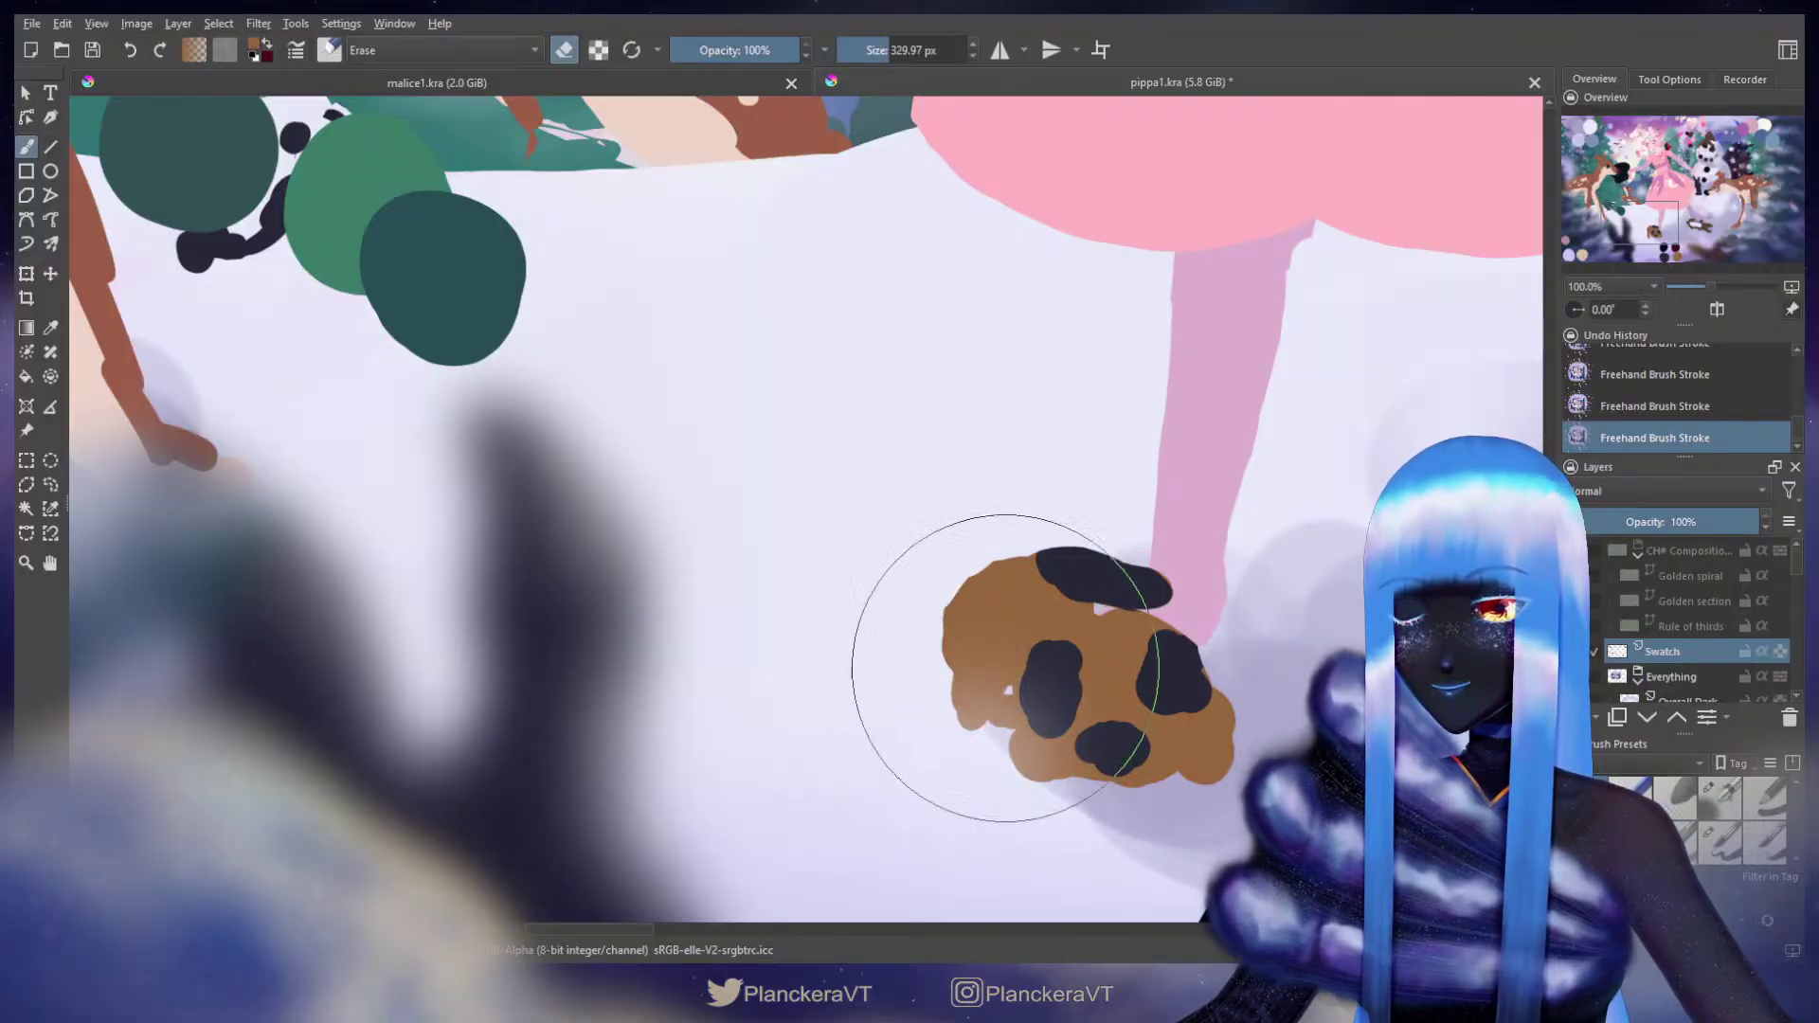
{"action": "key", "text": "e"}
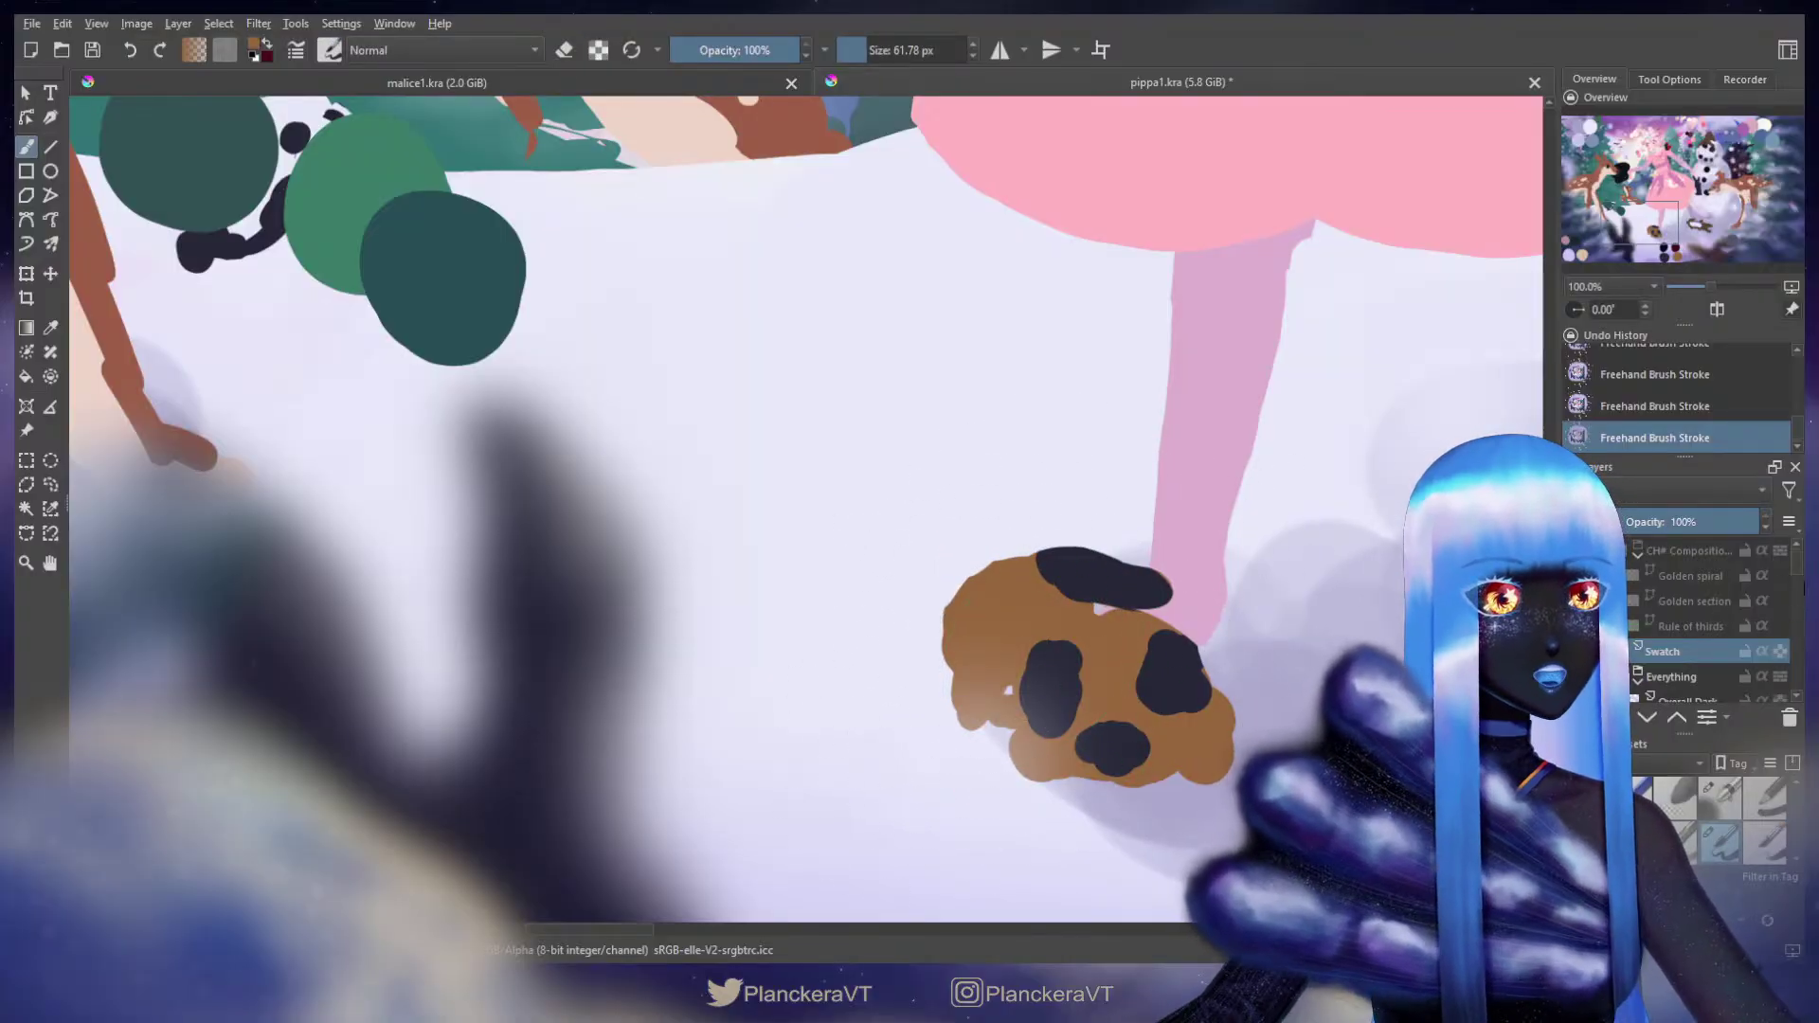
{"action": "scroll", "coordinate": [1799, 586], "scroll_direction": "down", "scroll_amount": 5}
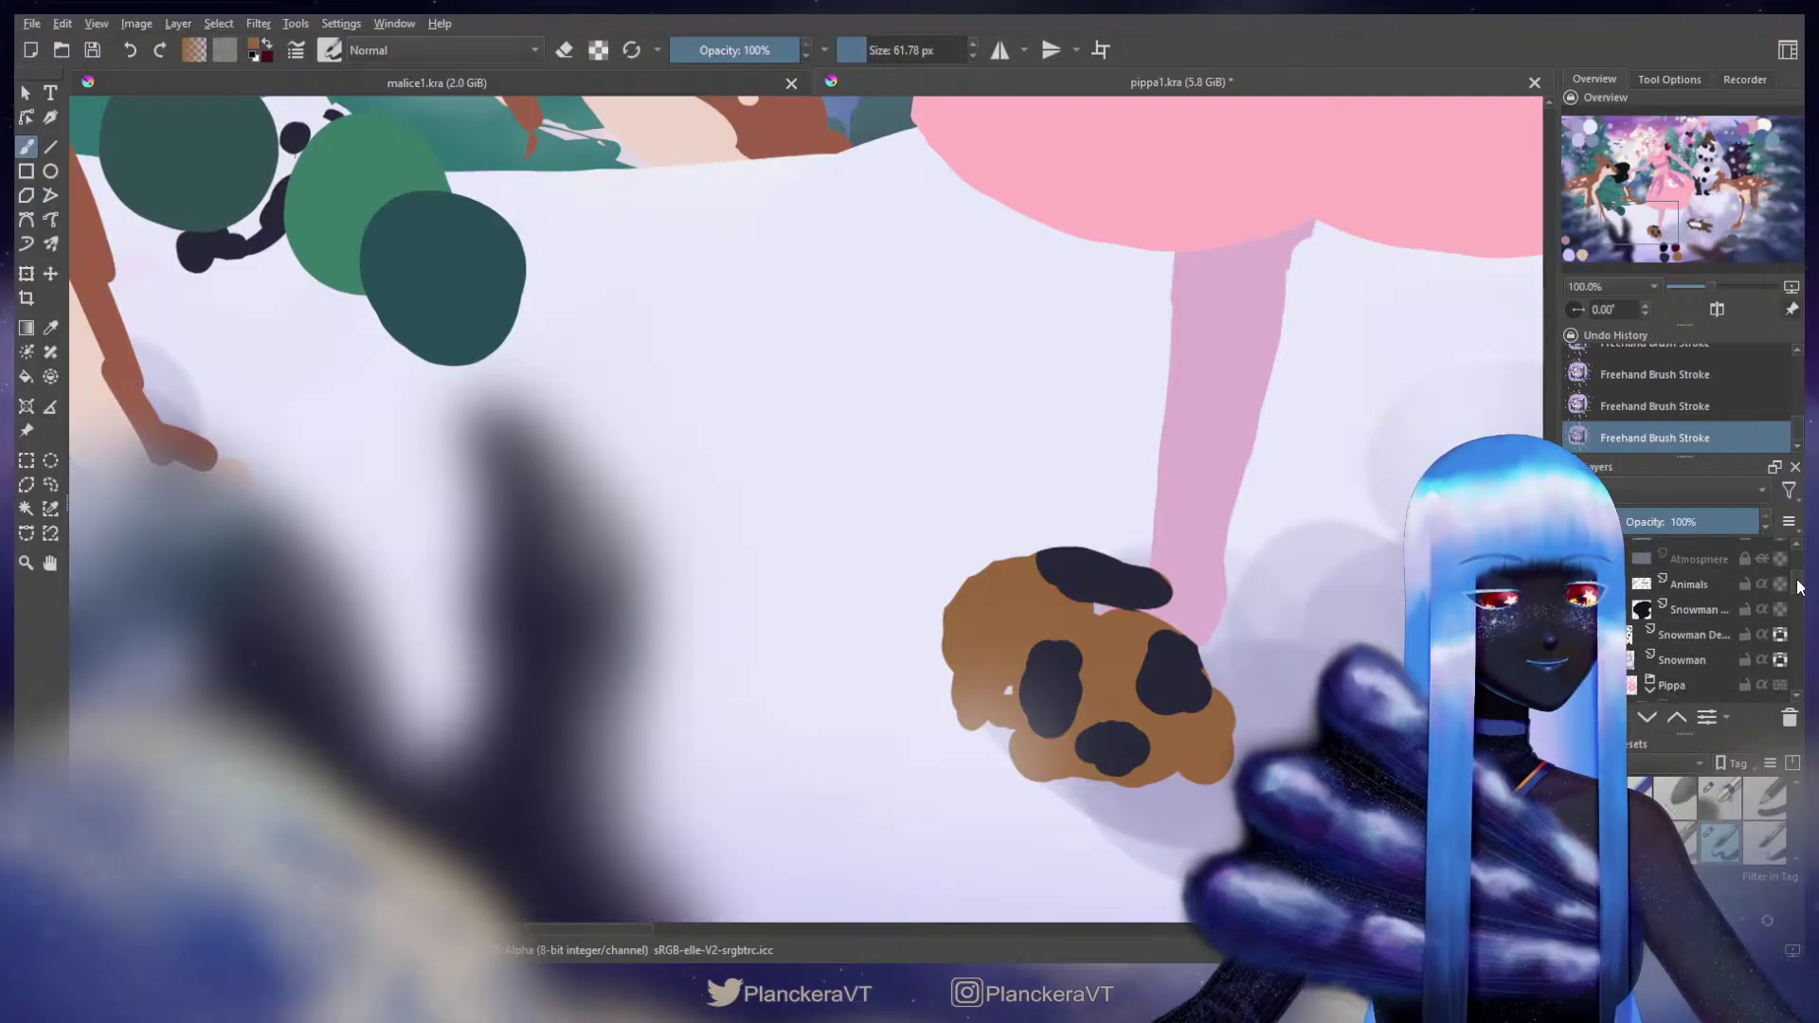
{"action": "left_click", "coordinate": [1721, 590]}
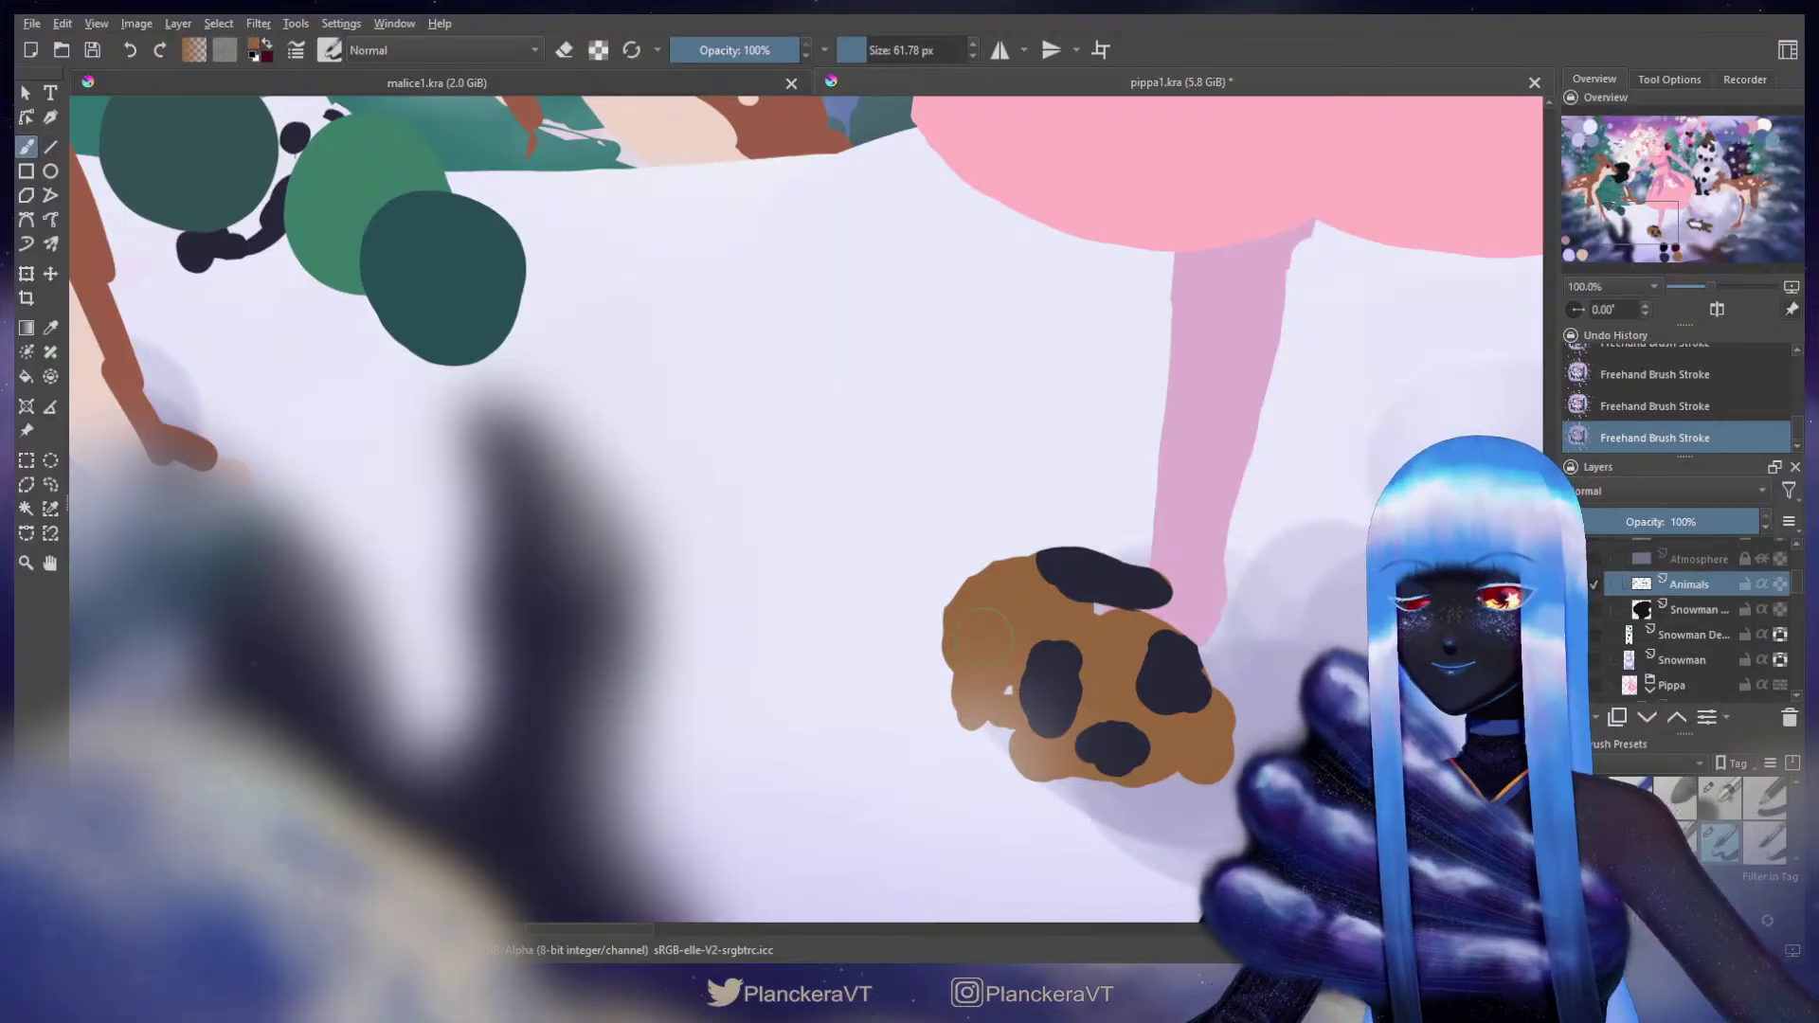
Step: Repaint the animal's outer brown contour on the Animals layer and extend a new tapering limb downward at 69.44 px
{"action": "left_click_drag", "start_coordinate": [999, 594], "coordinate": [1014, 594], "text": "shift"}
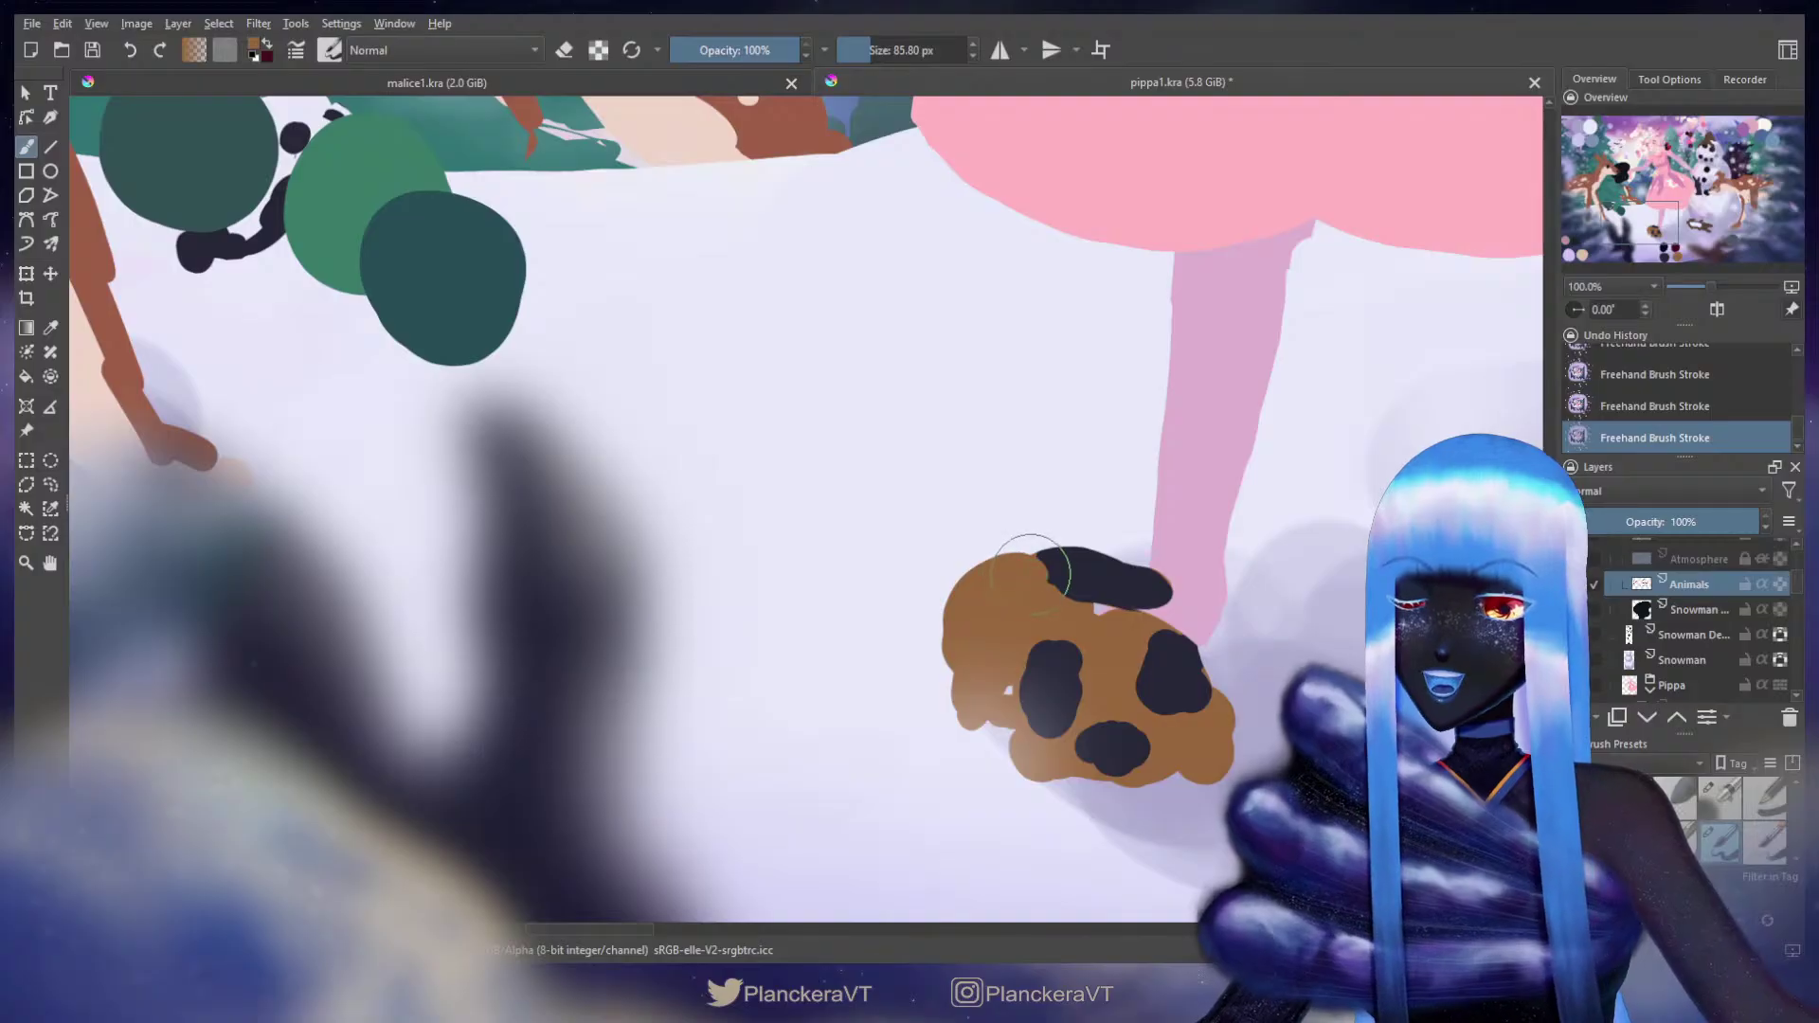
{"action": "left_click_drag", "start_coordinate": [966, 618], "coordinate": [955, 617], "text": "shift"}
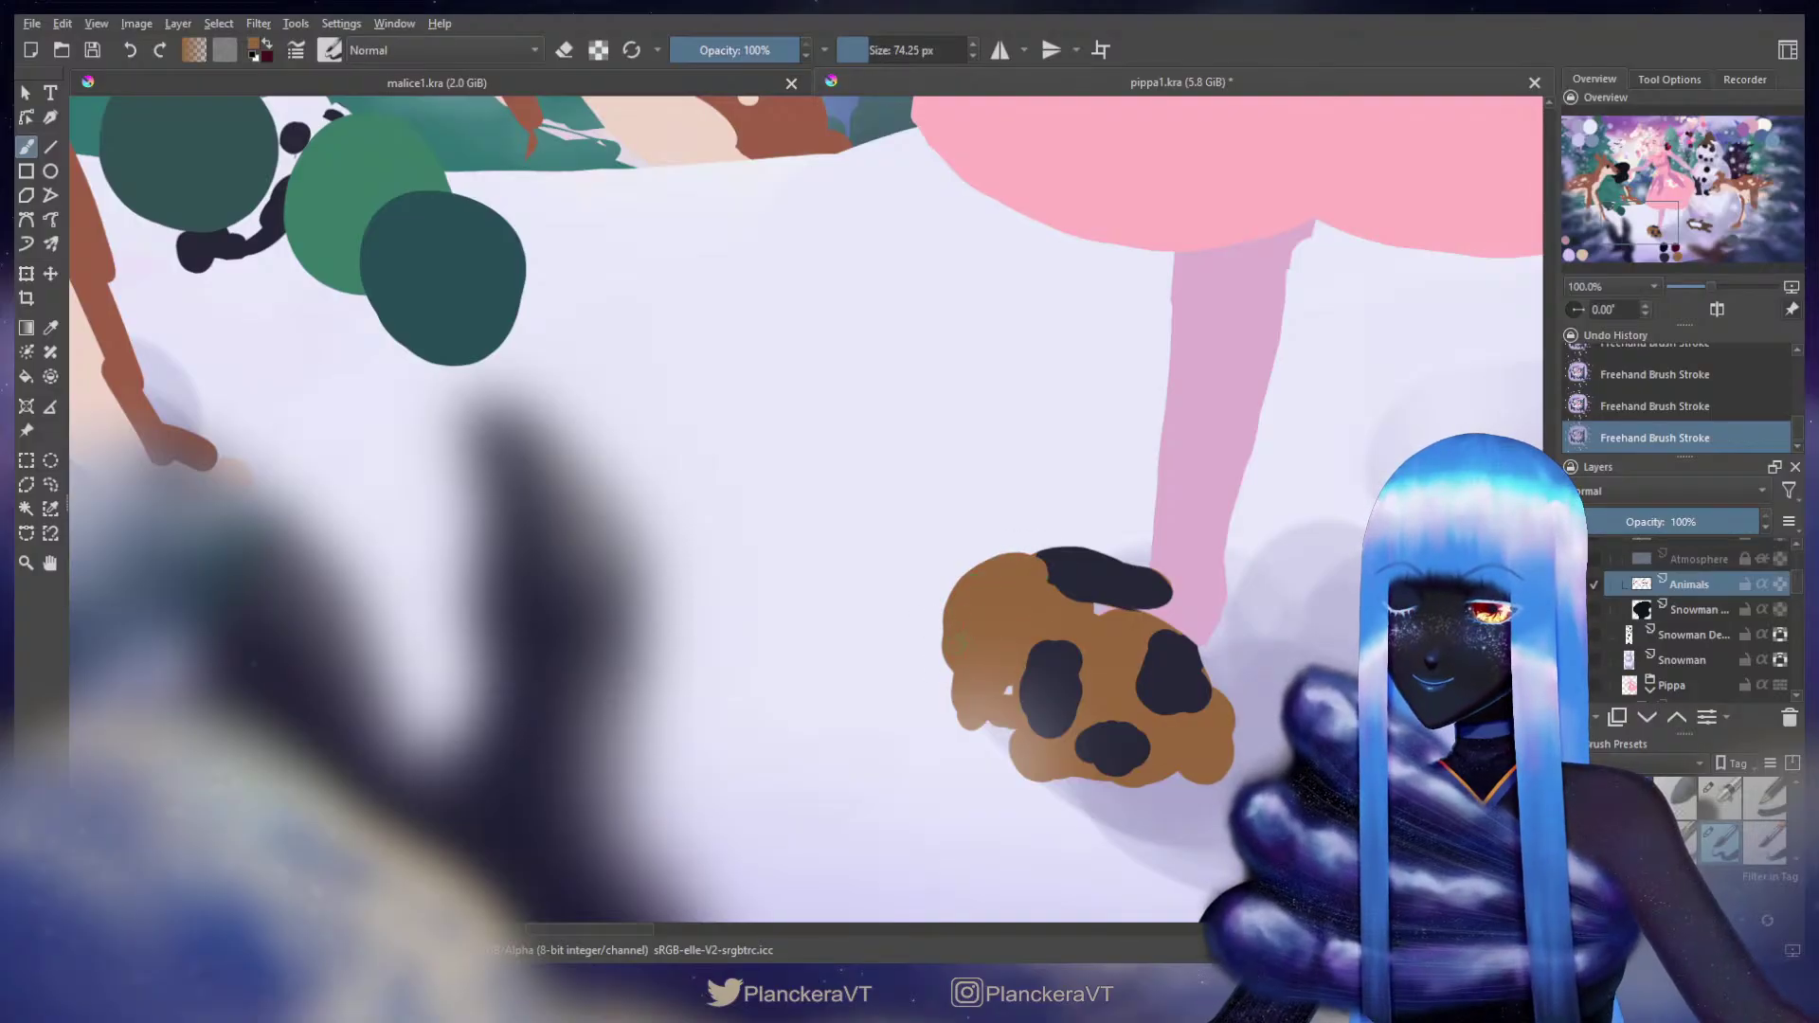
{"action": "left_click_drag", "start_coordinate": [958, 665], "coordinate": [977, 549]}
{"action": "left_click_drag", "start_coordinate": [981, 535], "coordinate": [976, 535], "text": "shift"}
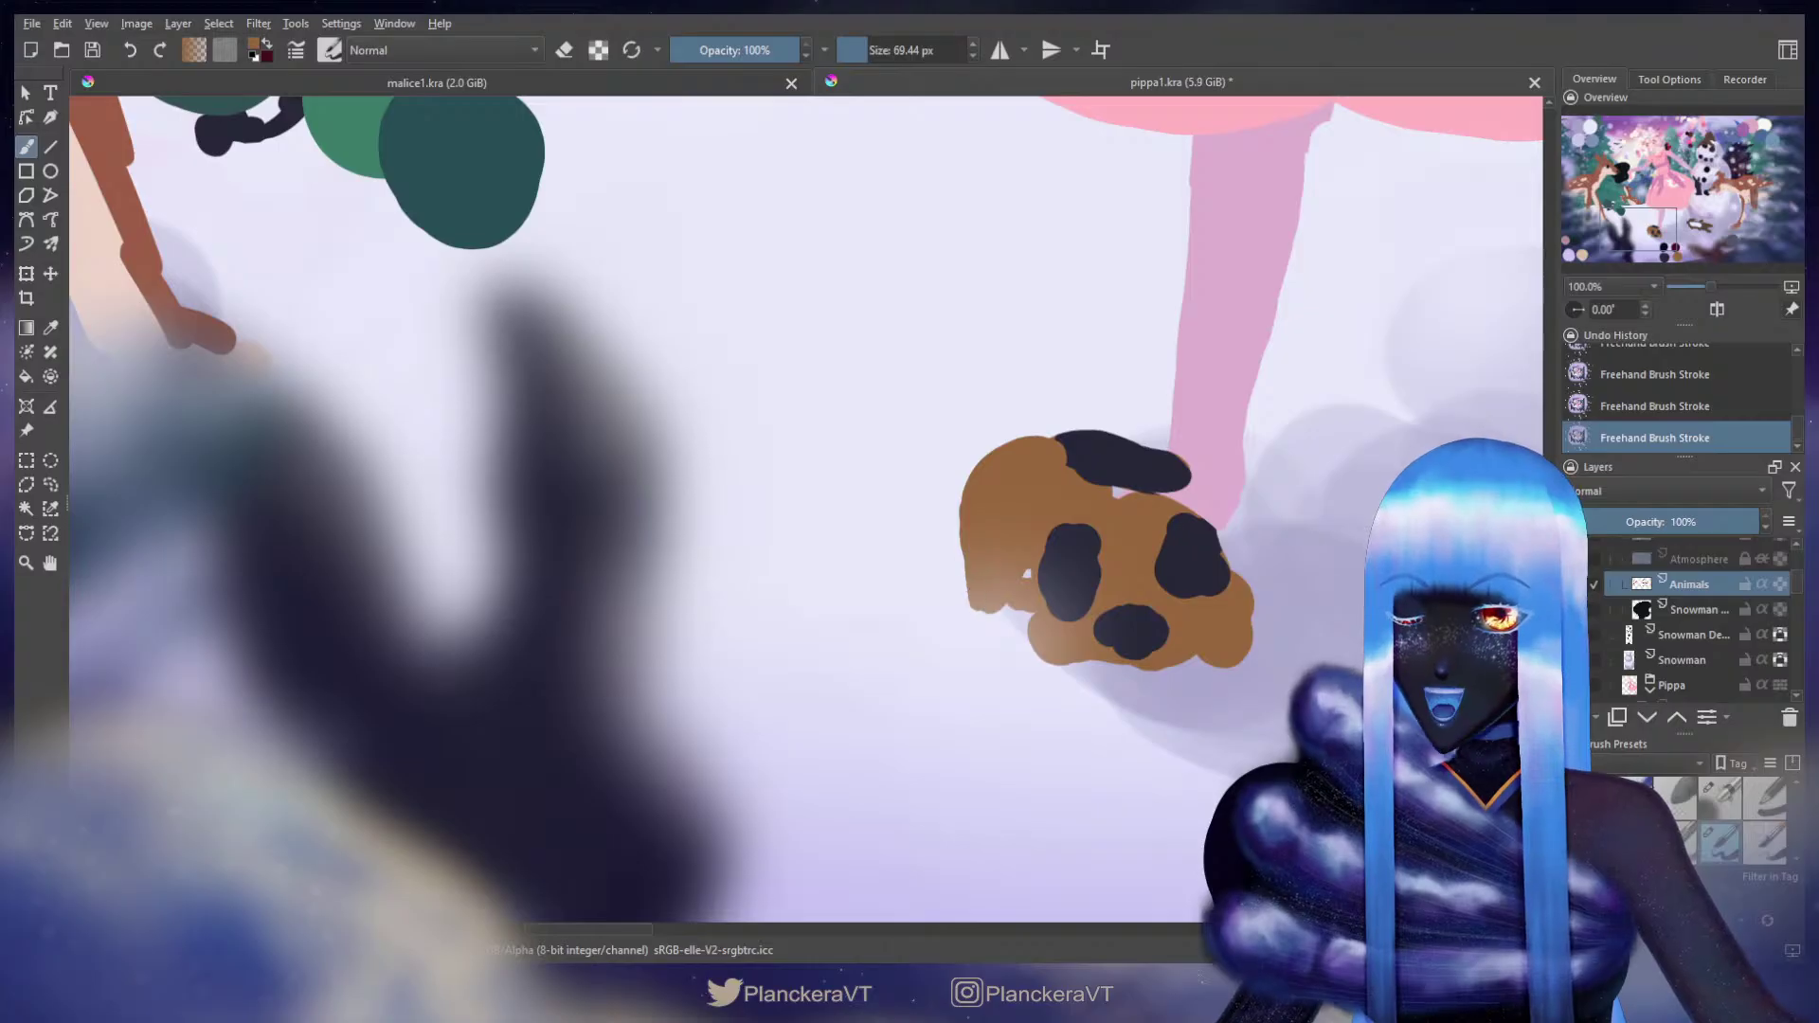
{"action": "mouse_move", "coordinate": [982, 607]}
{"action": "left_mouse_down"}
{"action": "mouse_move", "coordinate": [934, 659]}
{"action": "mouse_move", "coordinate": [942, 693]}
{"action": "mouse_move", "coordinate": [970, 668]}
{"action": "mouse_move", "coordinate": [989, 590]}
{"action": "mouse_move", "coordinate": [965, 652]}
{"action": "left_mouse_up"}
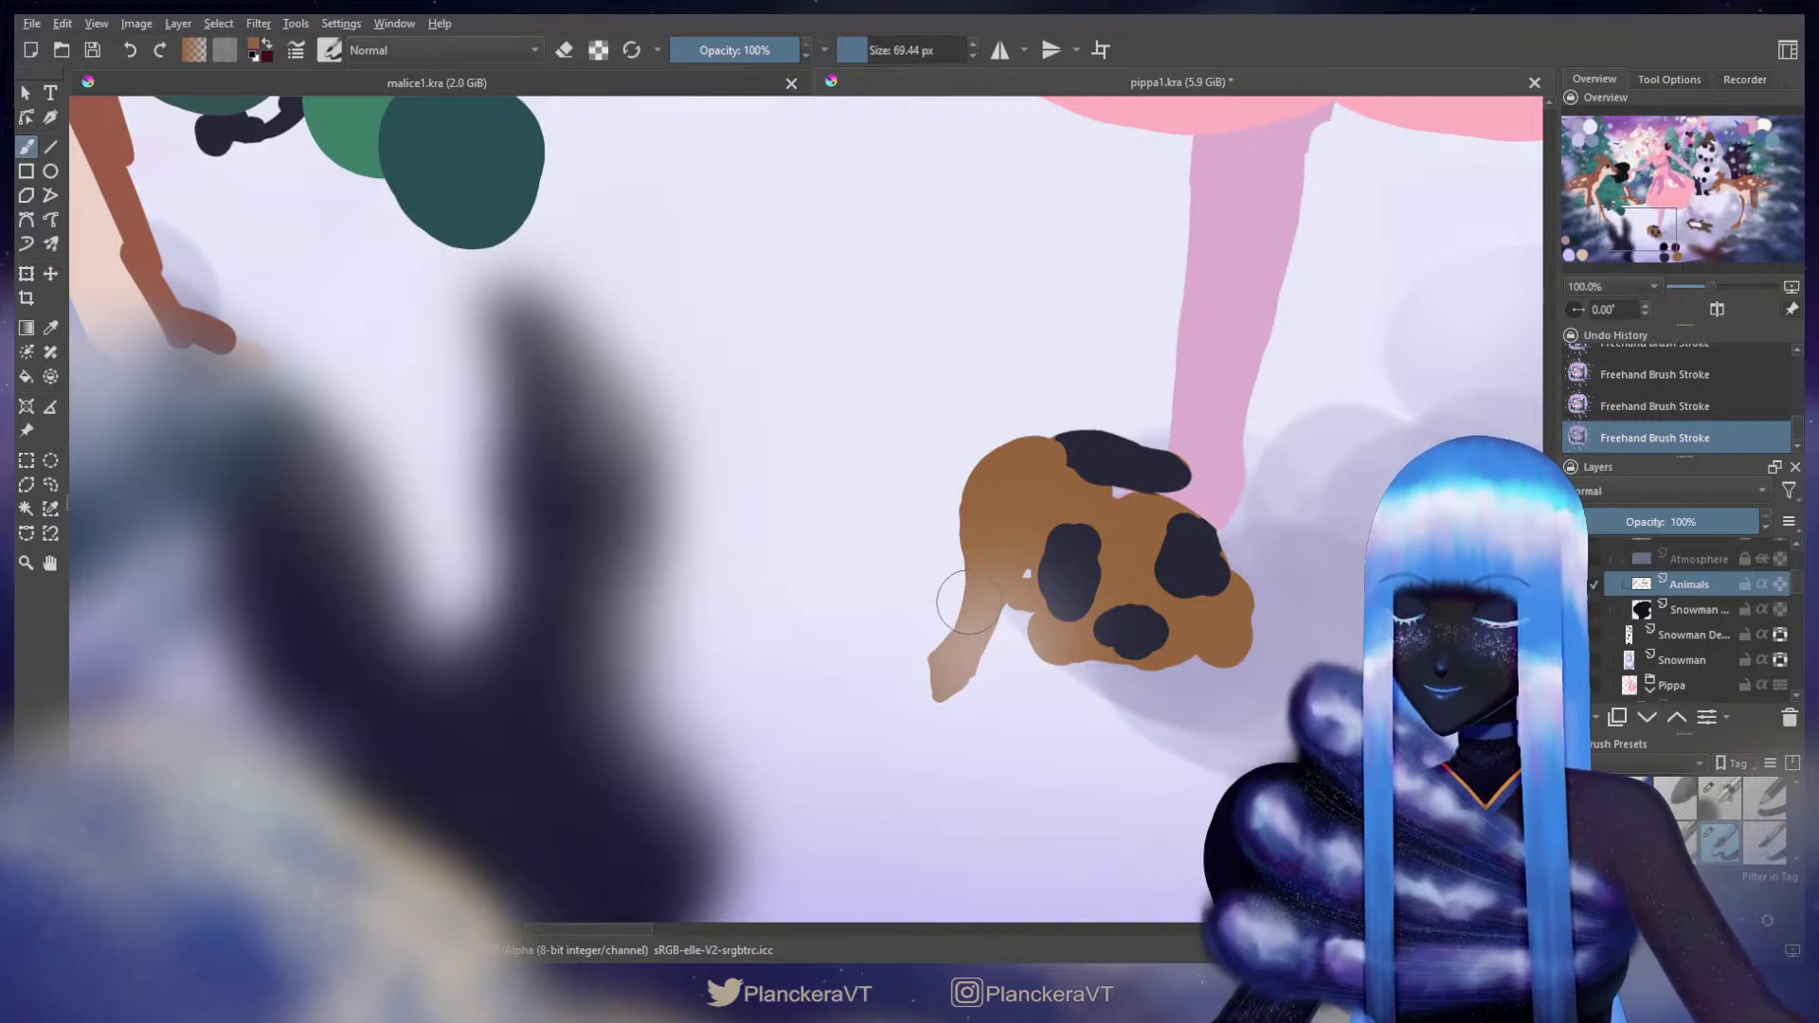
Step: Smooth and widen the hanging limb's edges and tip, reducing the brush gradually to 39.00 px
{"action": "key", "text": "bracketleft"}
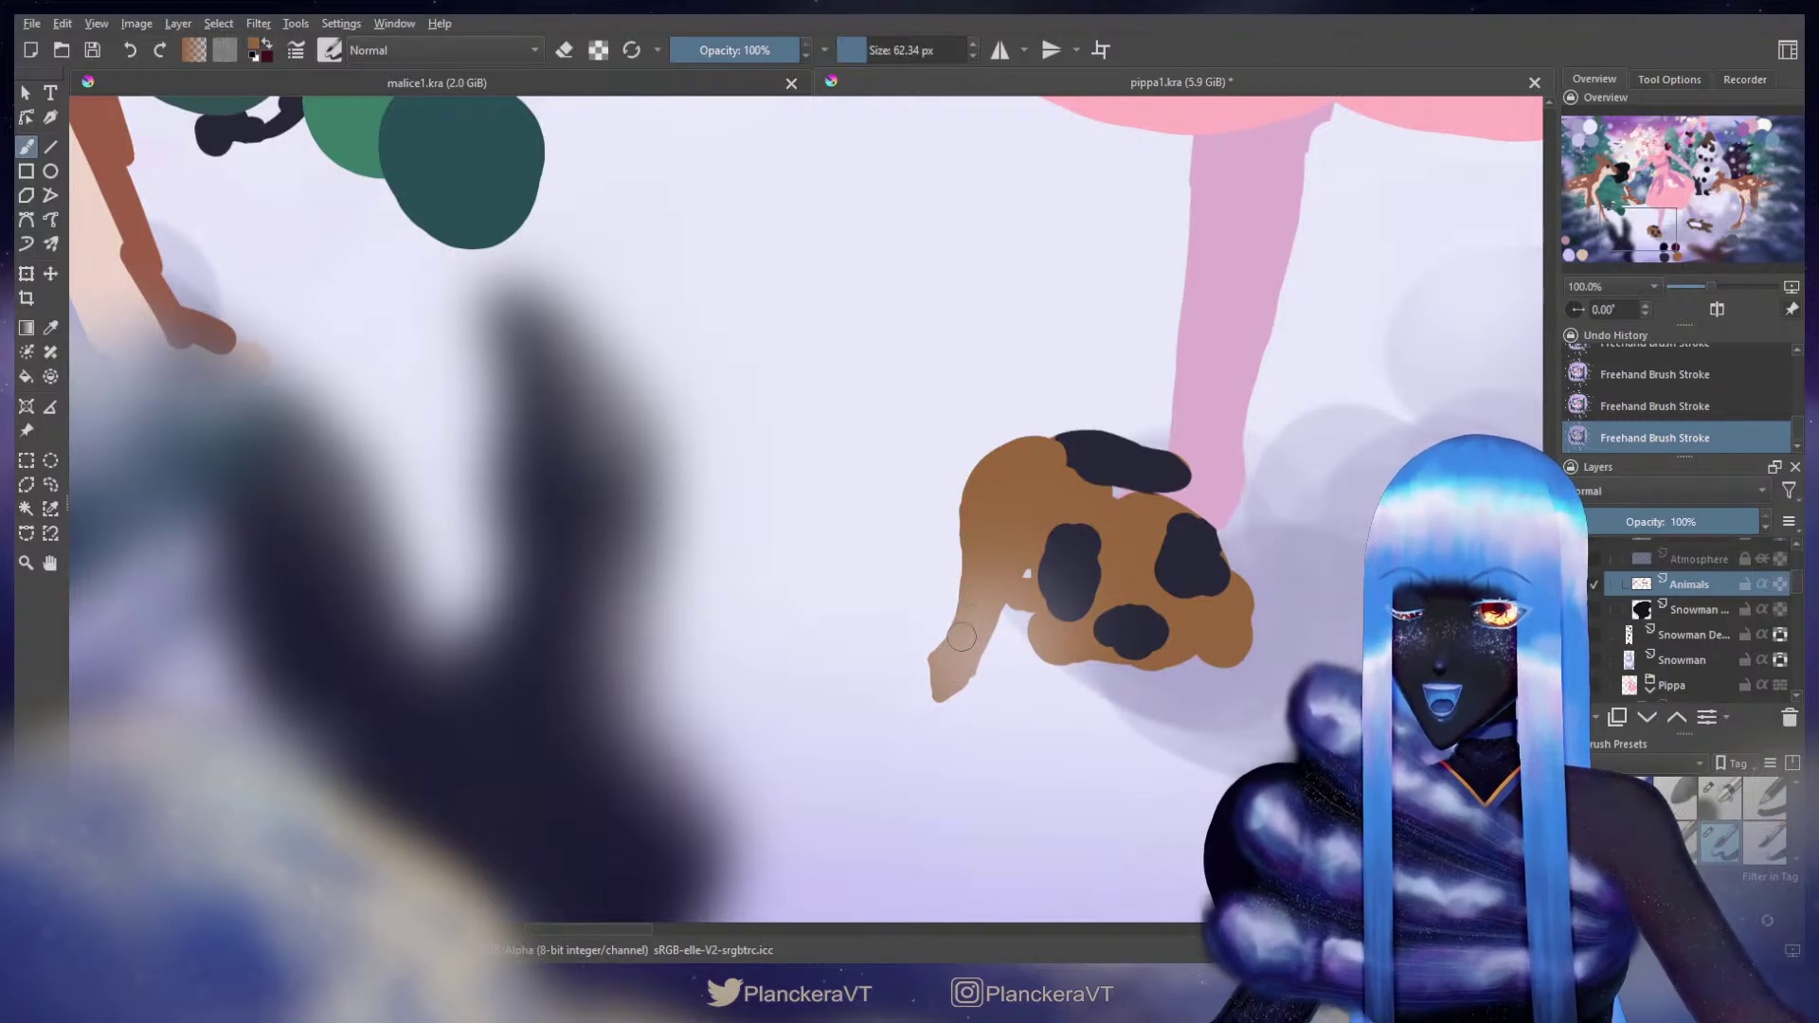
{"action": "key", "text": "bracketleft"}
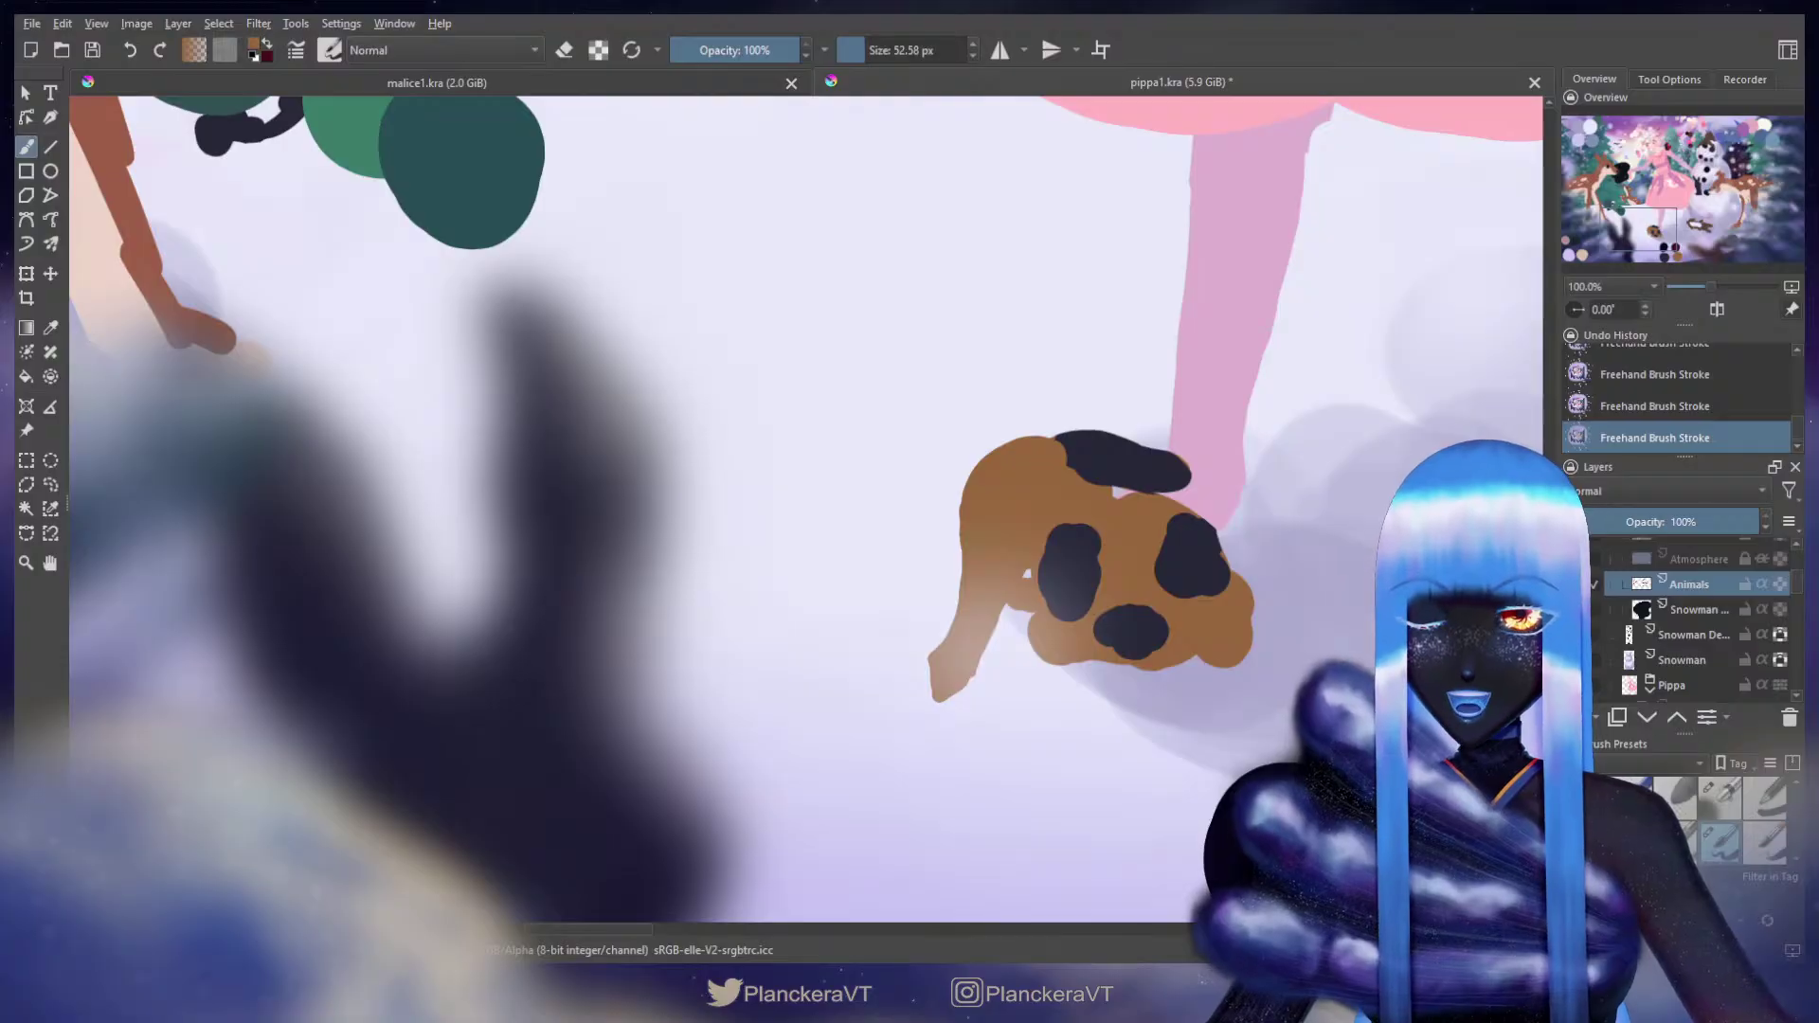
{"action": "left_click_drag", "start_coordinate": [979, 594], "coordinate": [1003, 560]}
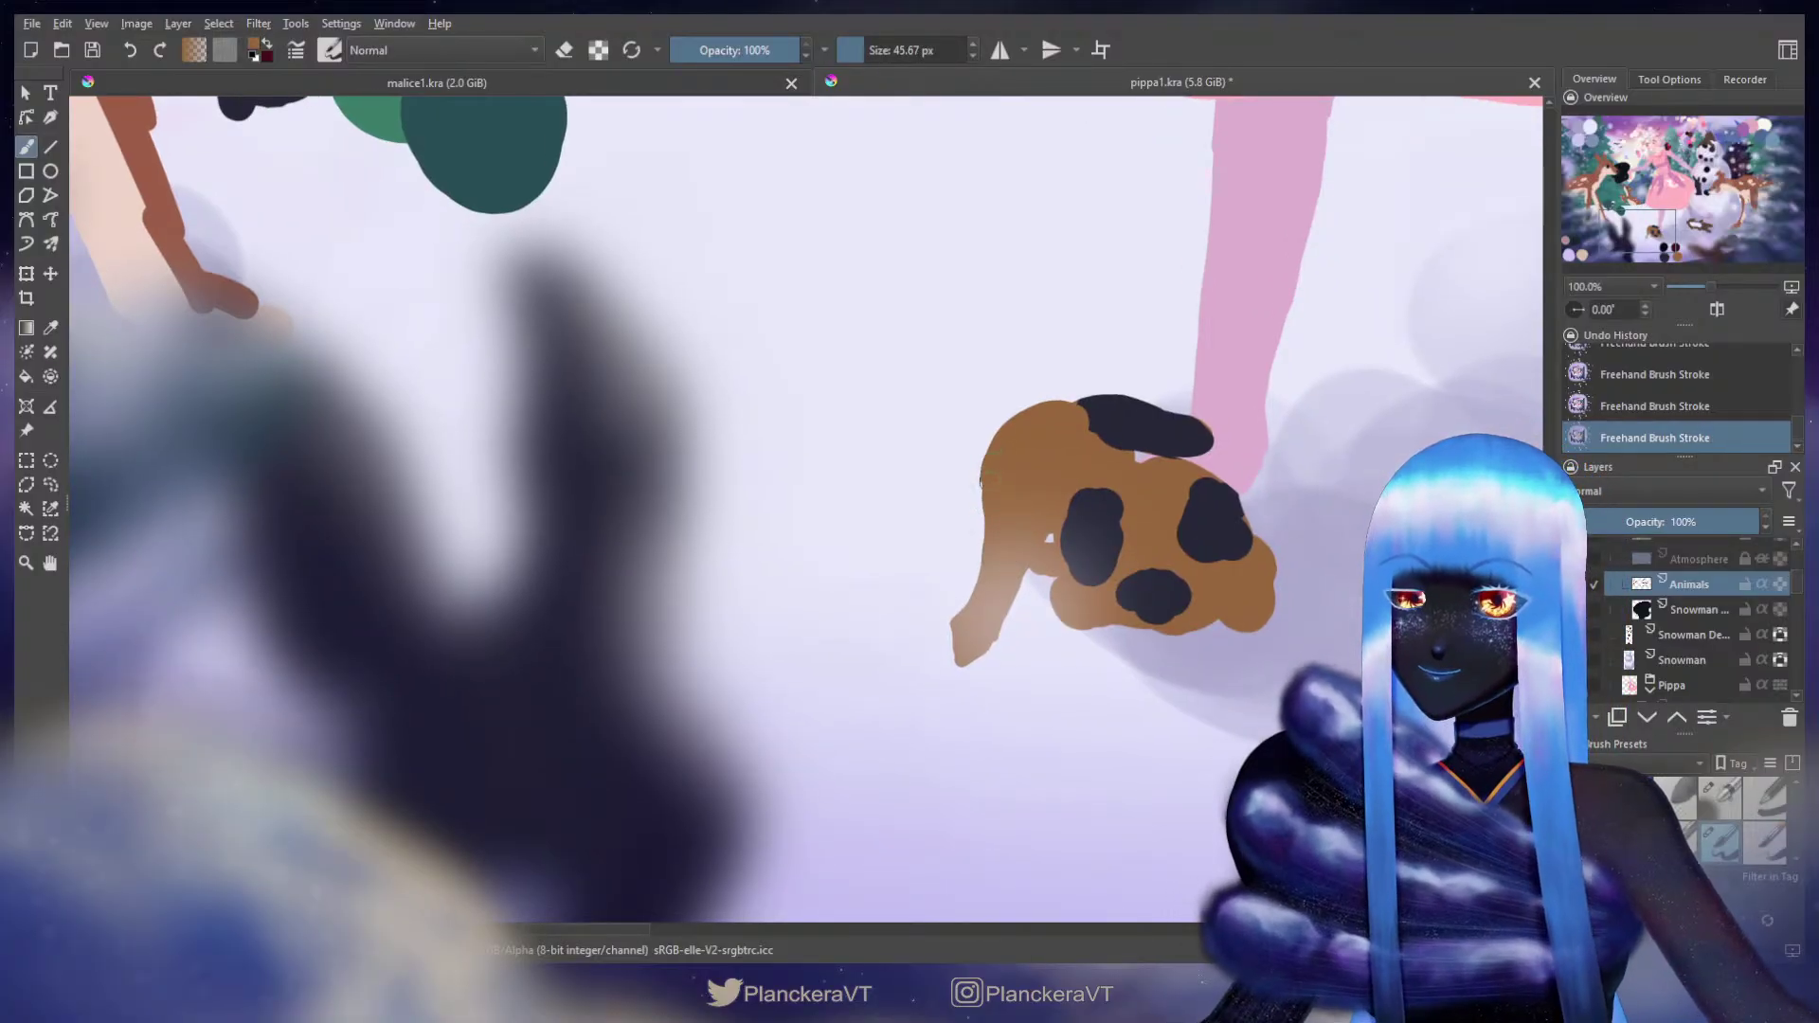
{"action": "left_click_drag", "start_coordinate": [1000, 562], "coordinate": [996, 574]}
{"action": "key", "text": "bracketleft"}
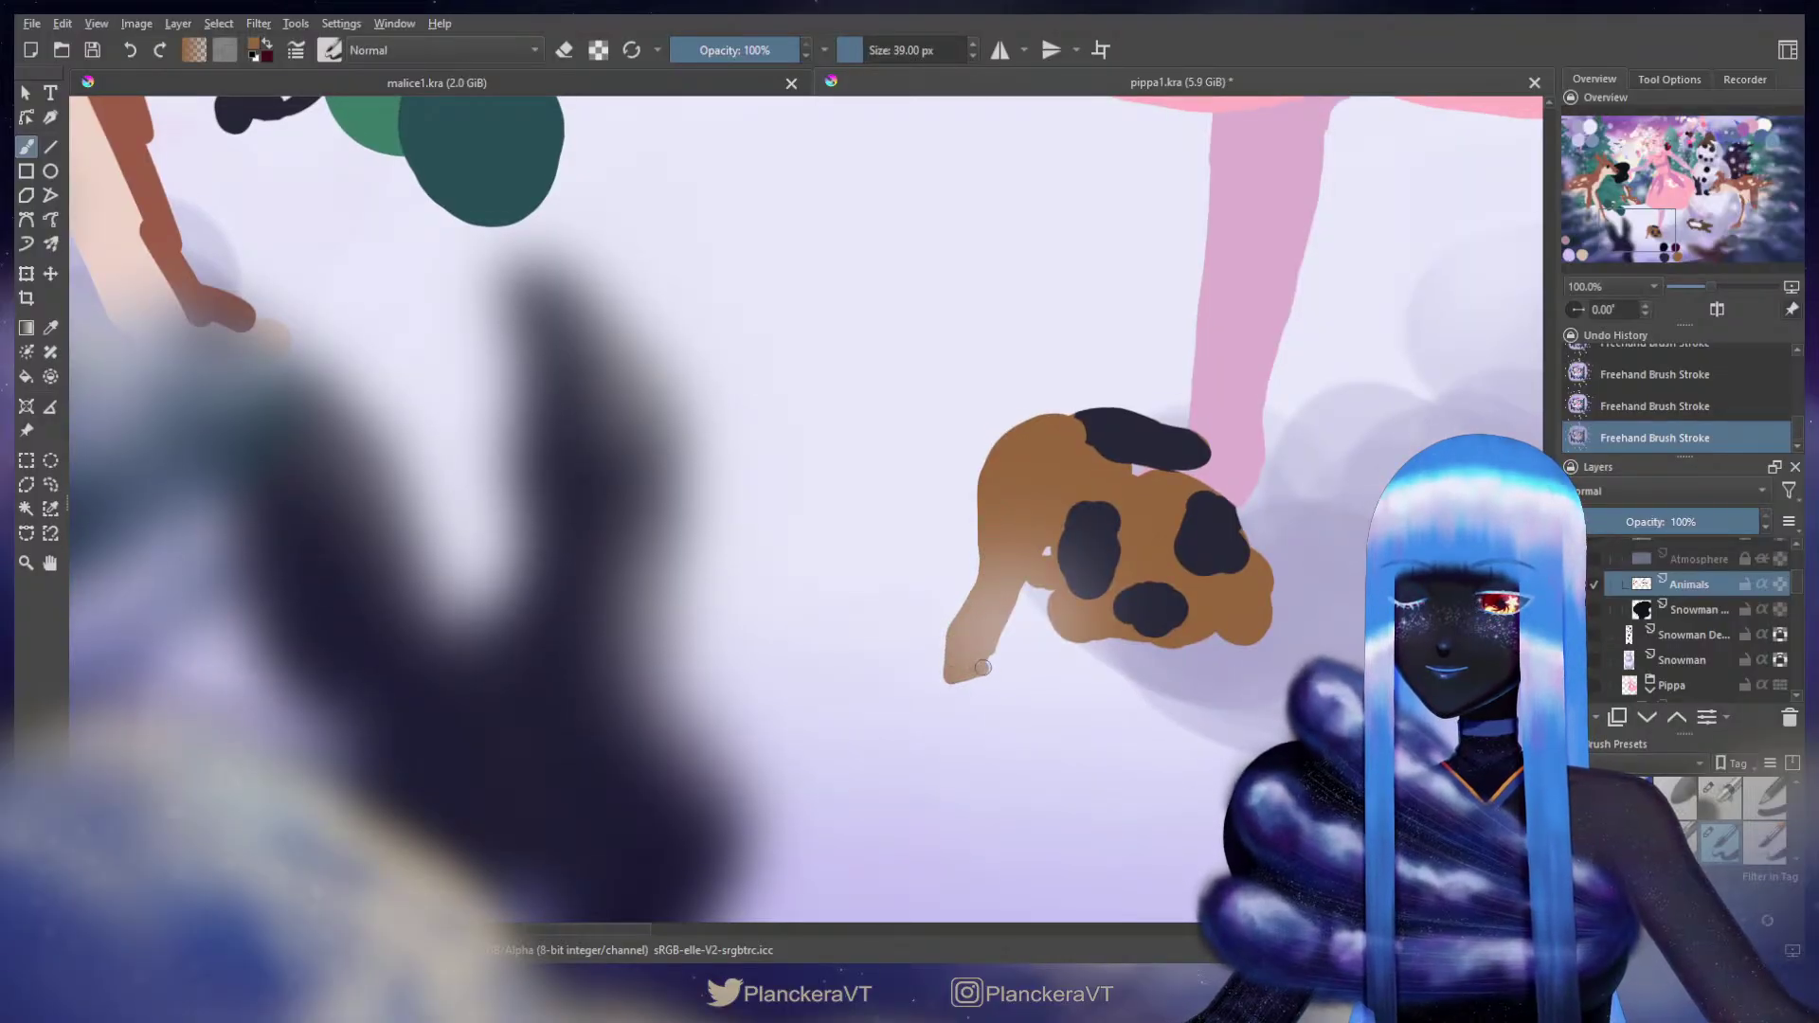
{"action": "left_click_drag", "start_coordinate": [997, 651], "coordinate": [1011, 605]}
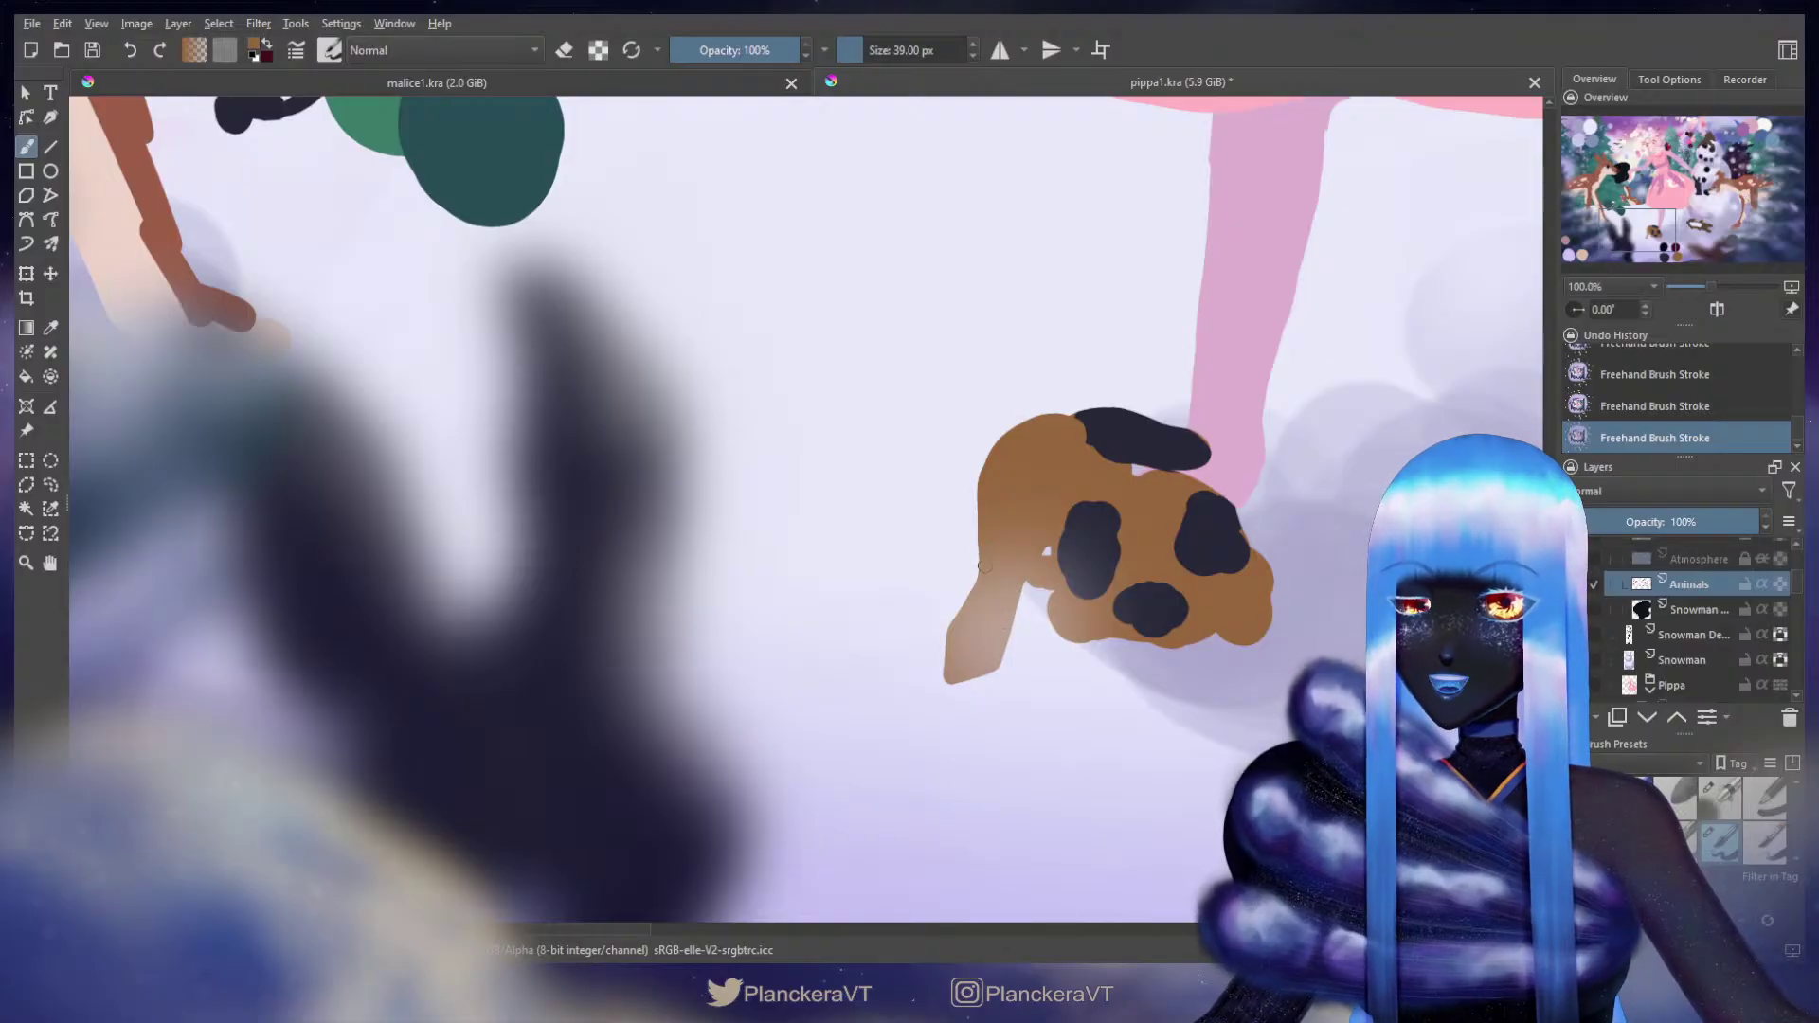
{"action": "left_click_drag", "start_coordinate": [962, 616], "coordinate": [959, 632]}
Step: Paint a pointed brown flap from the animal's top over the dark patch toward the girl's foot at 56.53 px, undoing unwanted strokes
{"action": "mouse_move", "coordinate": [1085, 418]}
{"action": "left_mouse_down"}
{"action": "mouse_move", "coordinate": [969, 540]}
{"action": "mouse_move", "coordinate": [948, 533]}
{"action": "mouse_move", "coordinate": [1125, 538]}
{"action": "mouse_move", "coordinate": [1118, 557]}
{"action": "mouse_move", "coordinate": [1099, 576]}
{"action": "mouse_move", "coordinate": [971, 547]}
{"action": "left_mouse_up"}
{"action": "key", "text": "x"}
{"action": "key", "text": "ctrl+z"}
{"action": "key", "text": "x"}
{"action": "key", "text": "ctrl+z"}
{"action": "key", "text": "ctrl+z"}
{"action": "key", "text": "ctrl+shift+z"}
{"action": "left_click_drag", "start_coordinate": [1094, 573], "coordinate": [959, 527]}
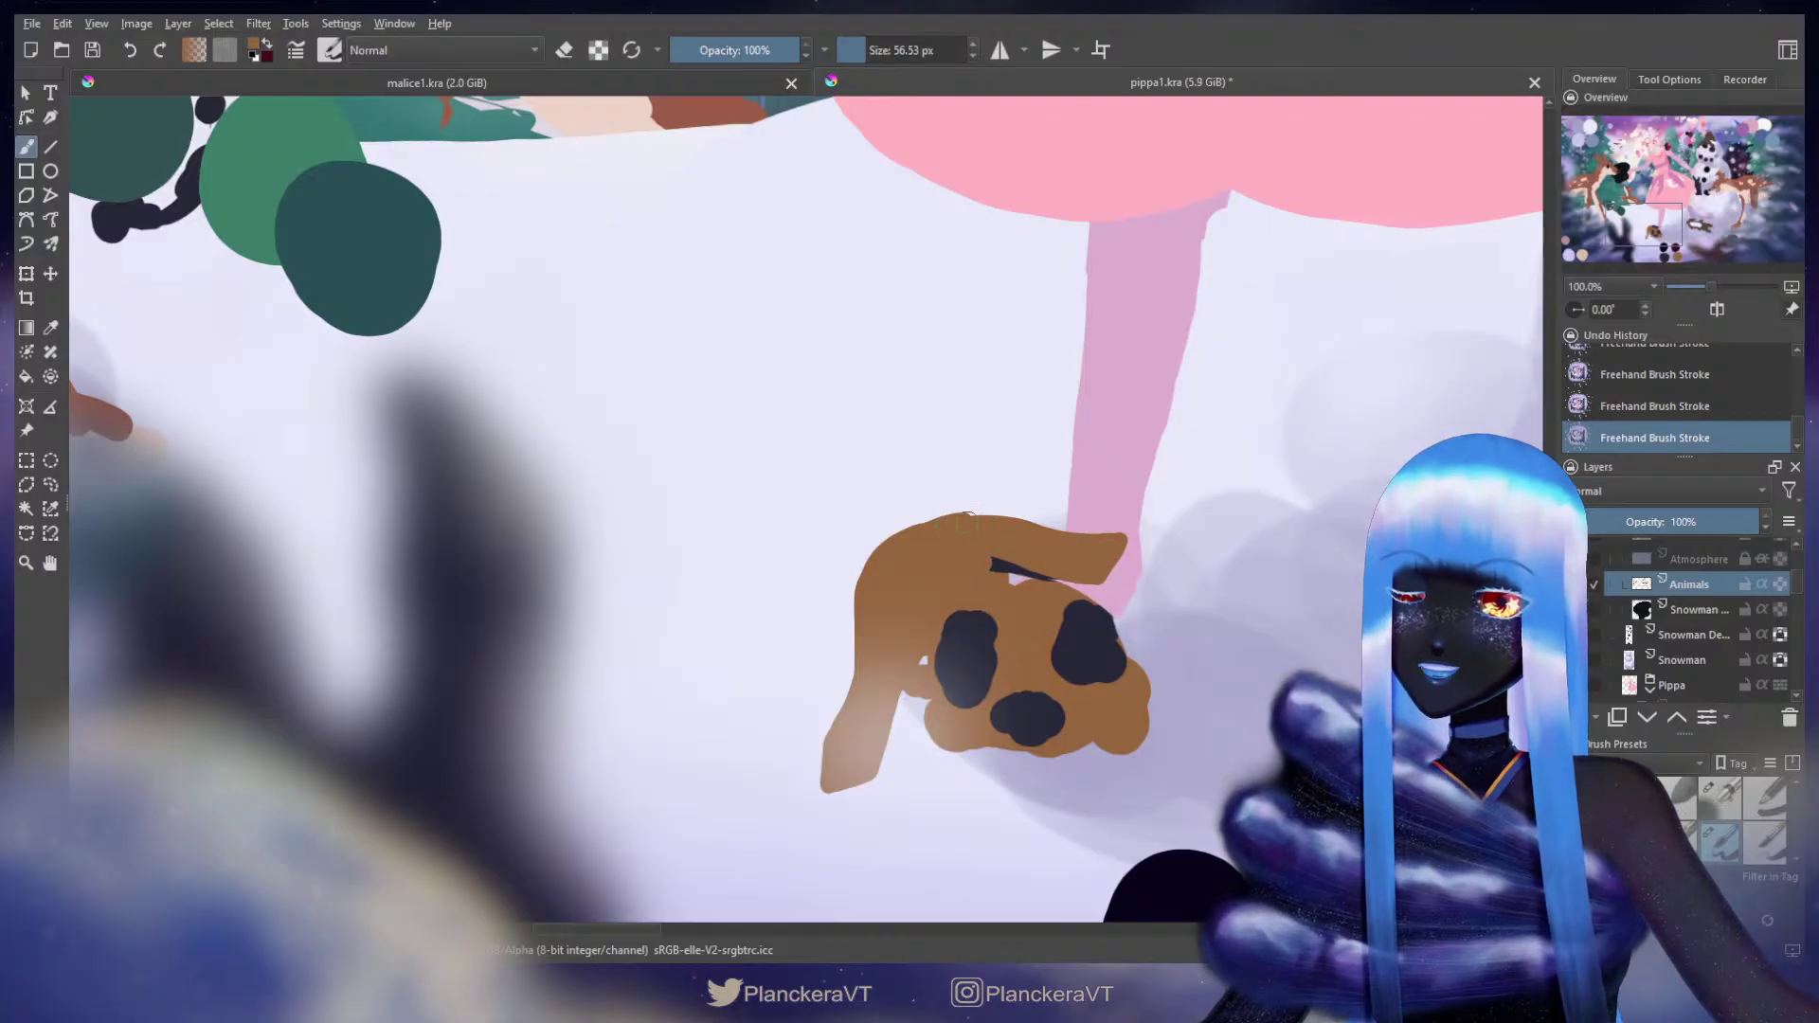
{"action": "left_click_drag", "start_coordinate": [1082, 542], "coordinate": [1124, 521]}
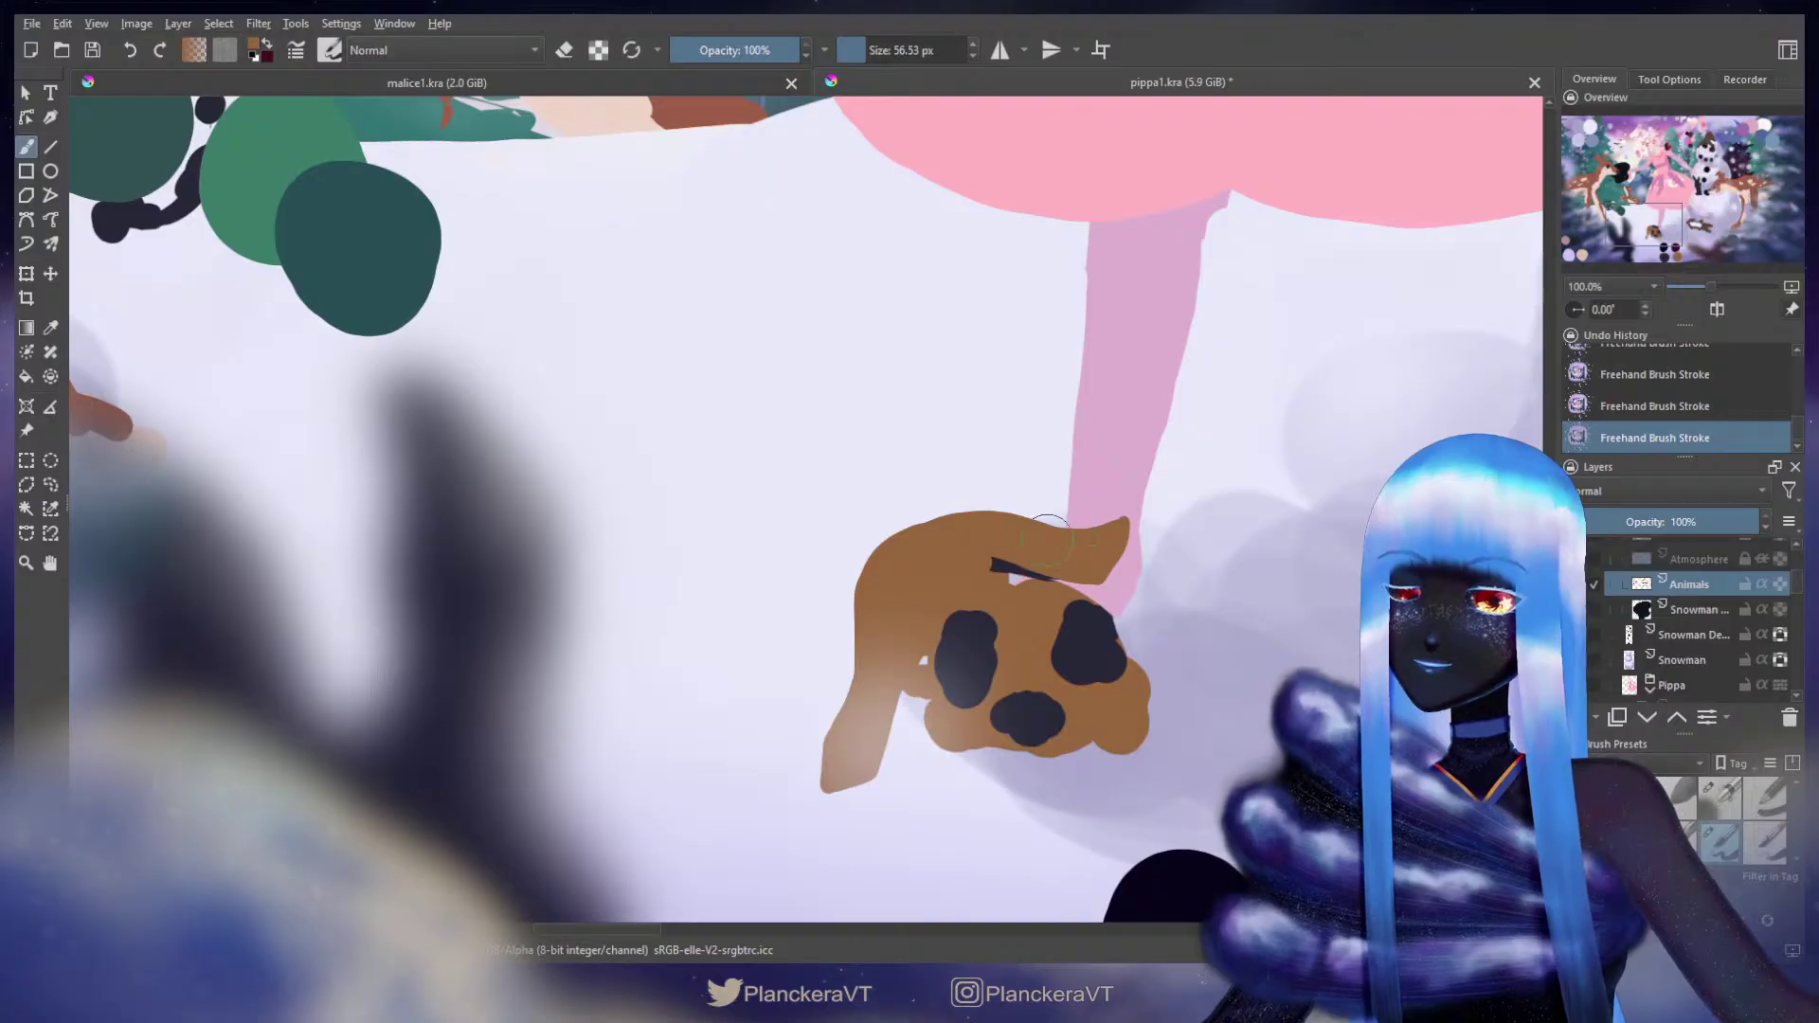
Step: Erase along the flap's underside with a 46.85 px eraser to separate it from the animal's face
{"action": "key", "text": "e"}
{"action": "left_click_drag", "start_coordinate": [914, 607], "coordinate": [645, 607], "text": "shift"}
{"action": "mouse_move", "coordinate": [1000, 559]}
{"action": "left_mouse_down"}
{"action": "mouse_move", "coordinate": [1098, 597]}
{"action": "mouse_move", "coordinate": [1084, 591]}
{"action": "mouse_move", "coordinate": [1135, 562]}
{"action": "left_mouse_up"}
{"action": "key", "text": "ctrl+z"}
{"action": "left_click_drag", "start_coordinate": [1001, 564], "coordinate": [1109, 575]}
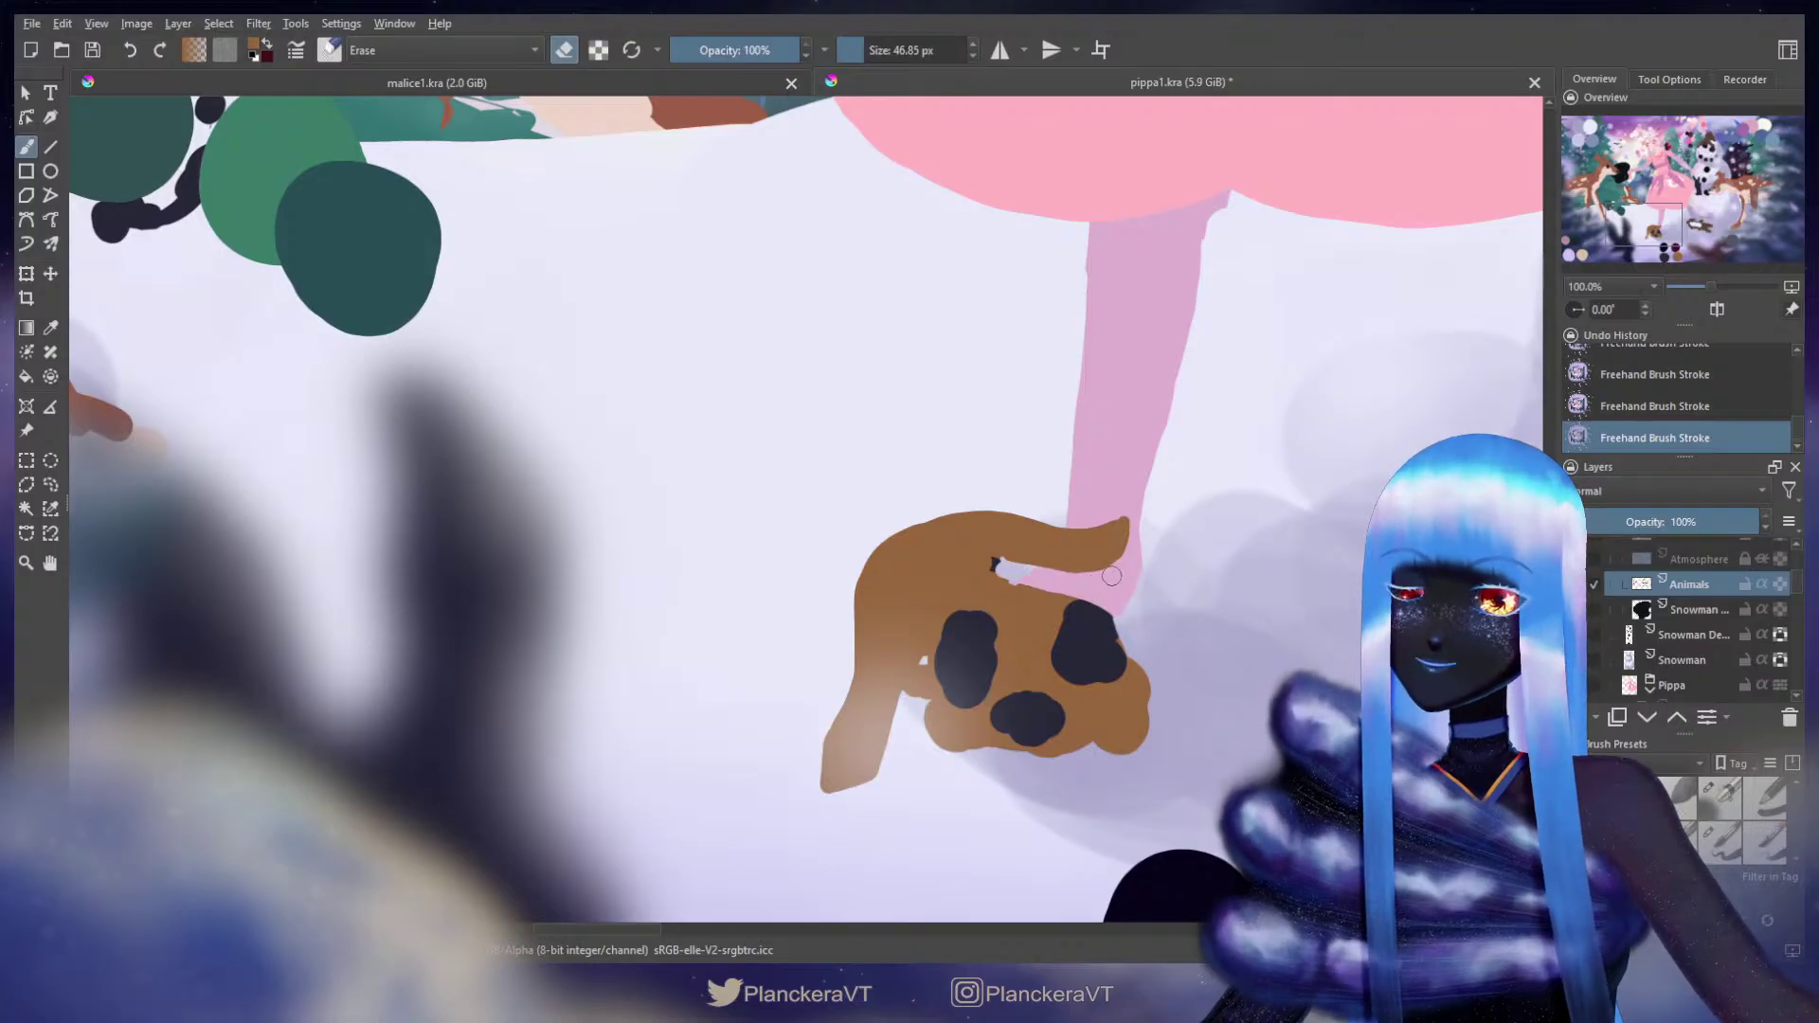
Step: Sharpen the flap's tip, smooth its top edge, and cover the dark remnant at its inner corner with brown
{"action": "key", "text": "slash"}
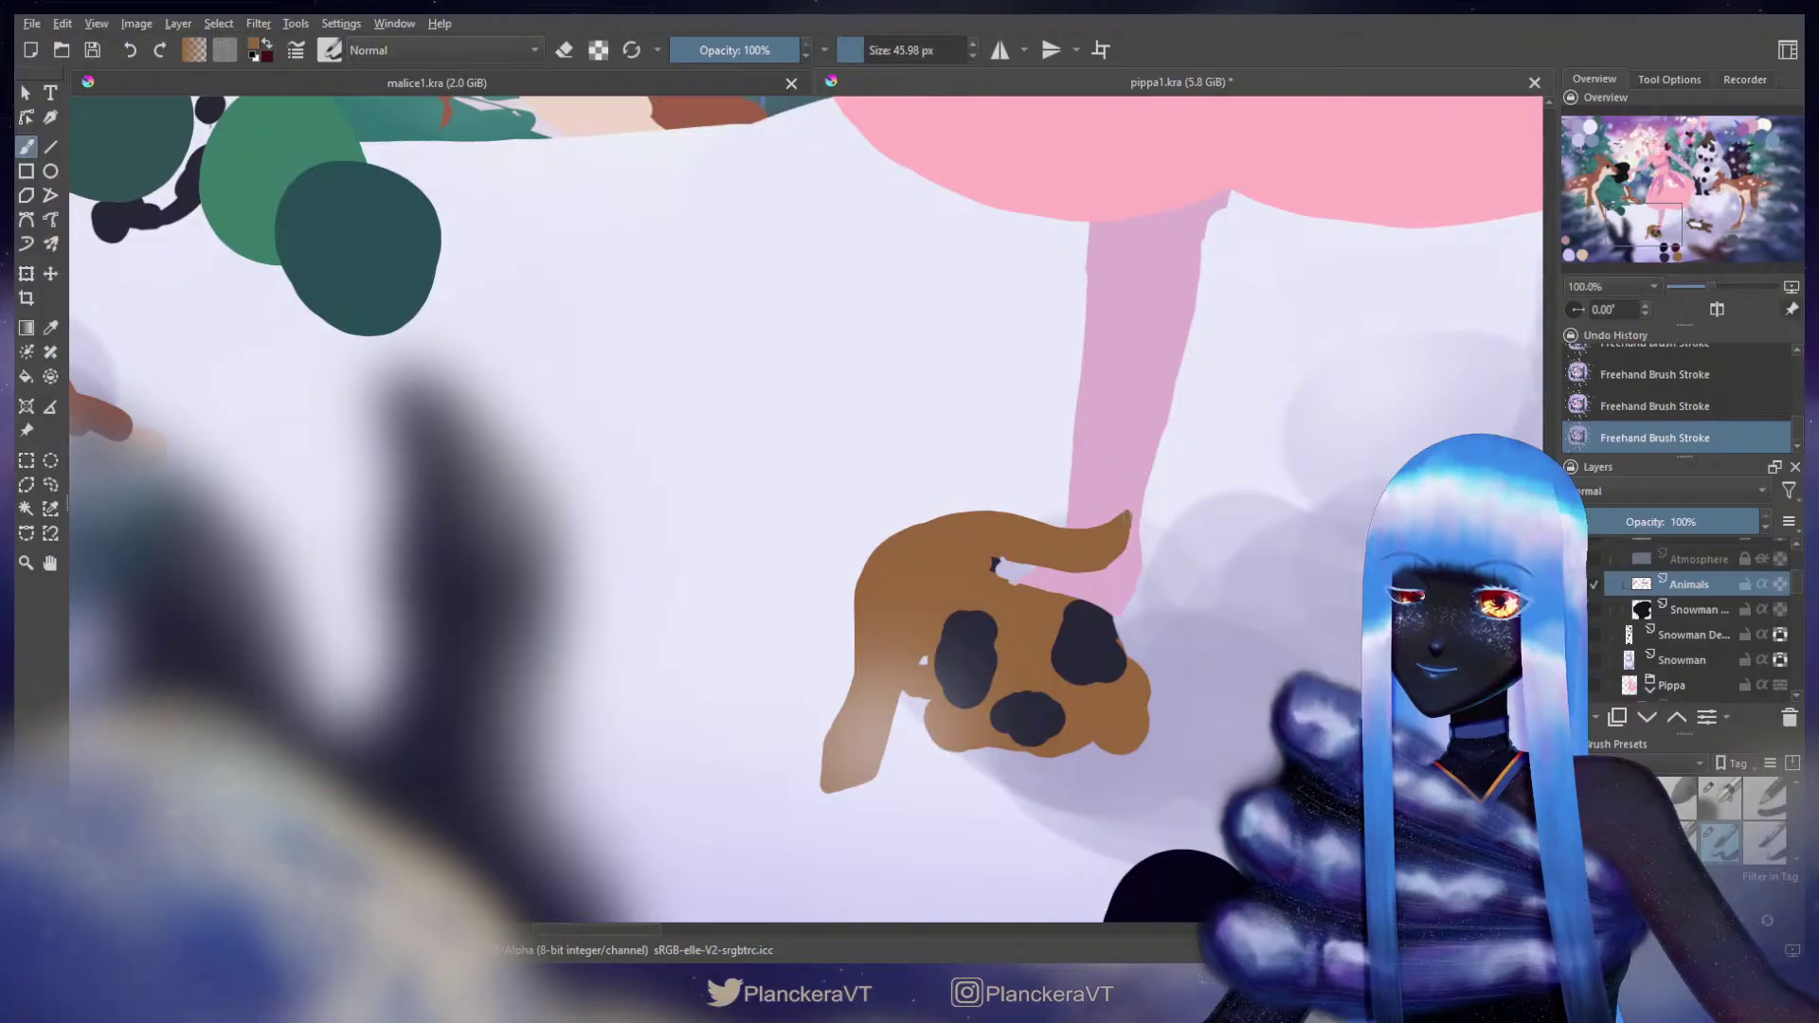
{"action": "left_click_drag", "start_coordinate": [1099, 570], "coordinate": [1128, 511]}
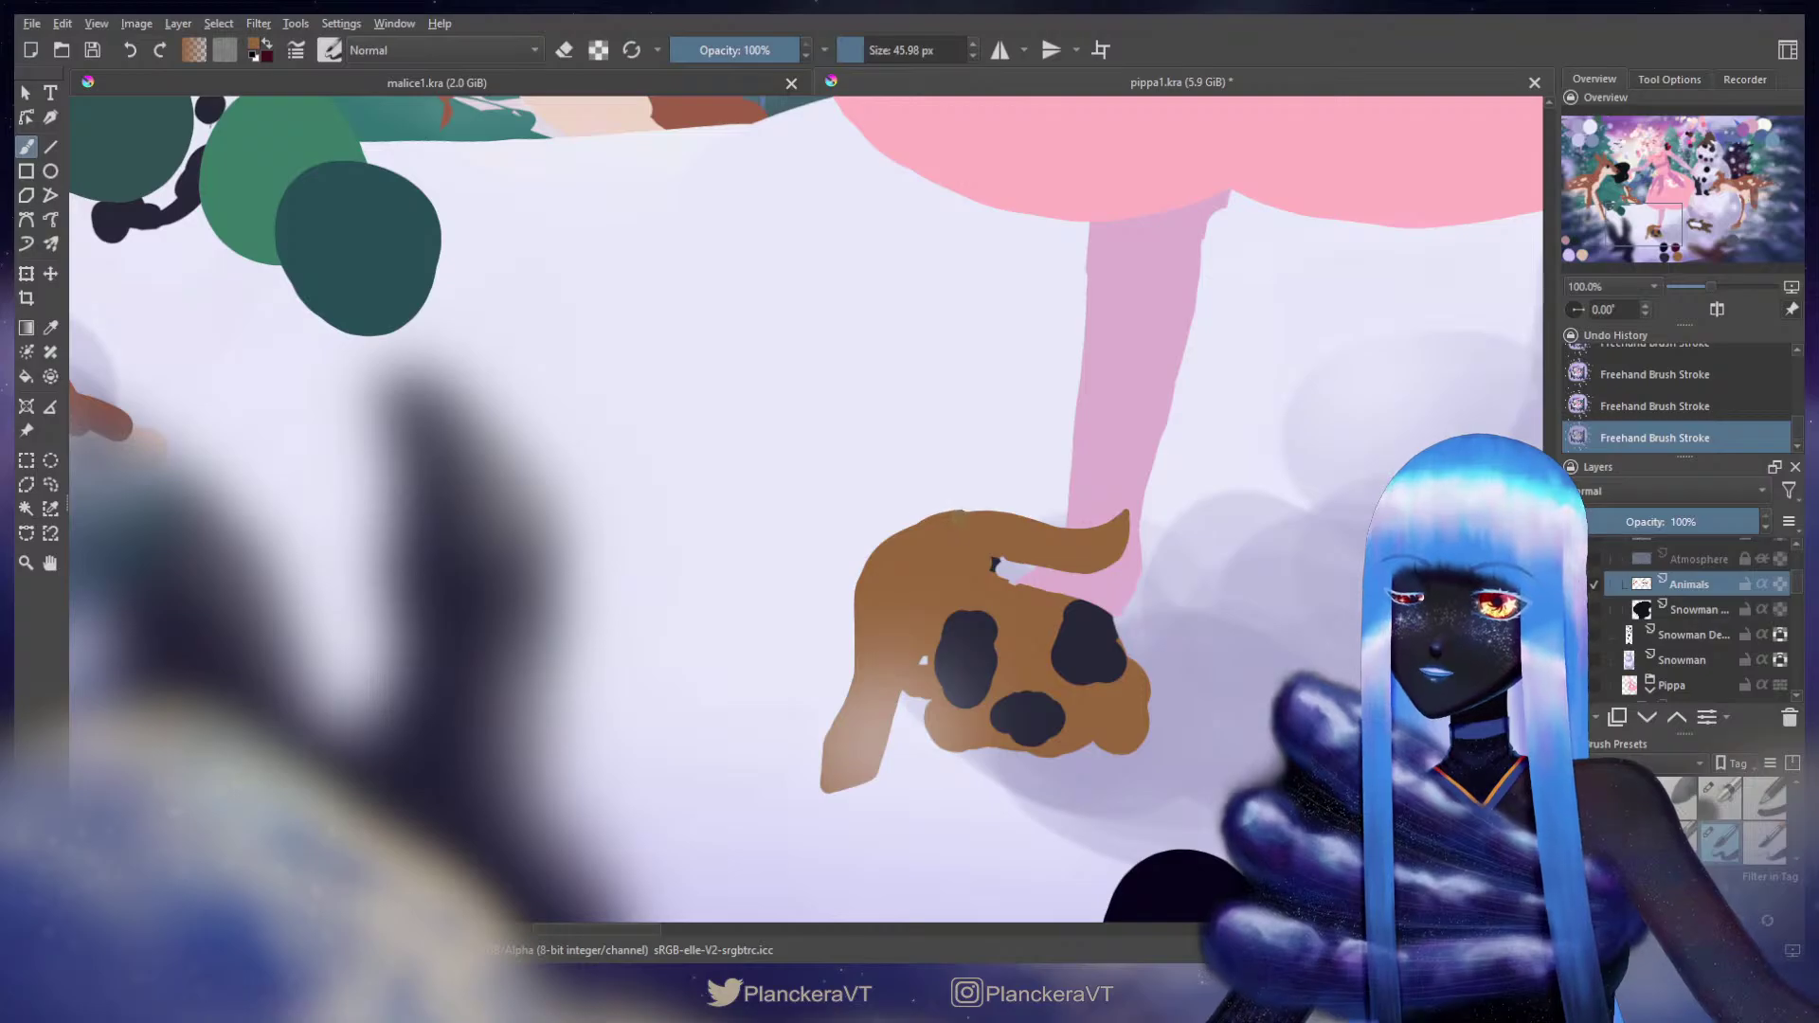
{"action": "key", "text": "ctrl+z"}
{"action": "left_click_drag", "start_coordinate": [1005, 520], "coordinate": [918, 534]}
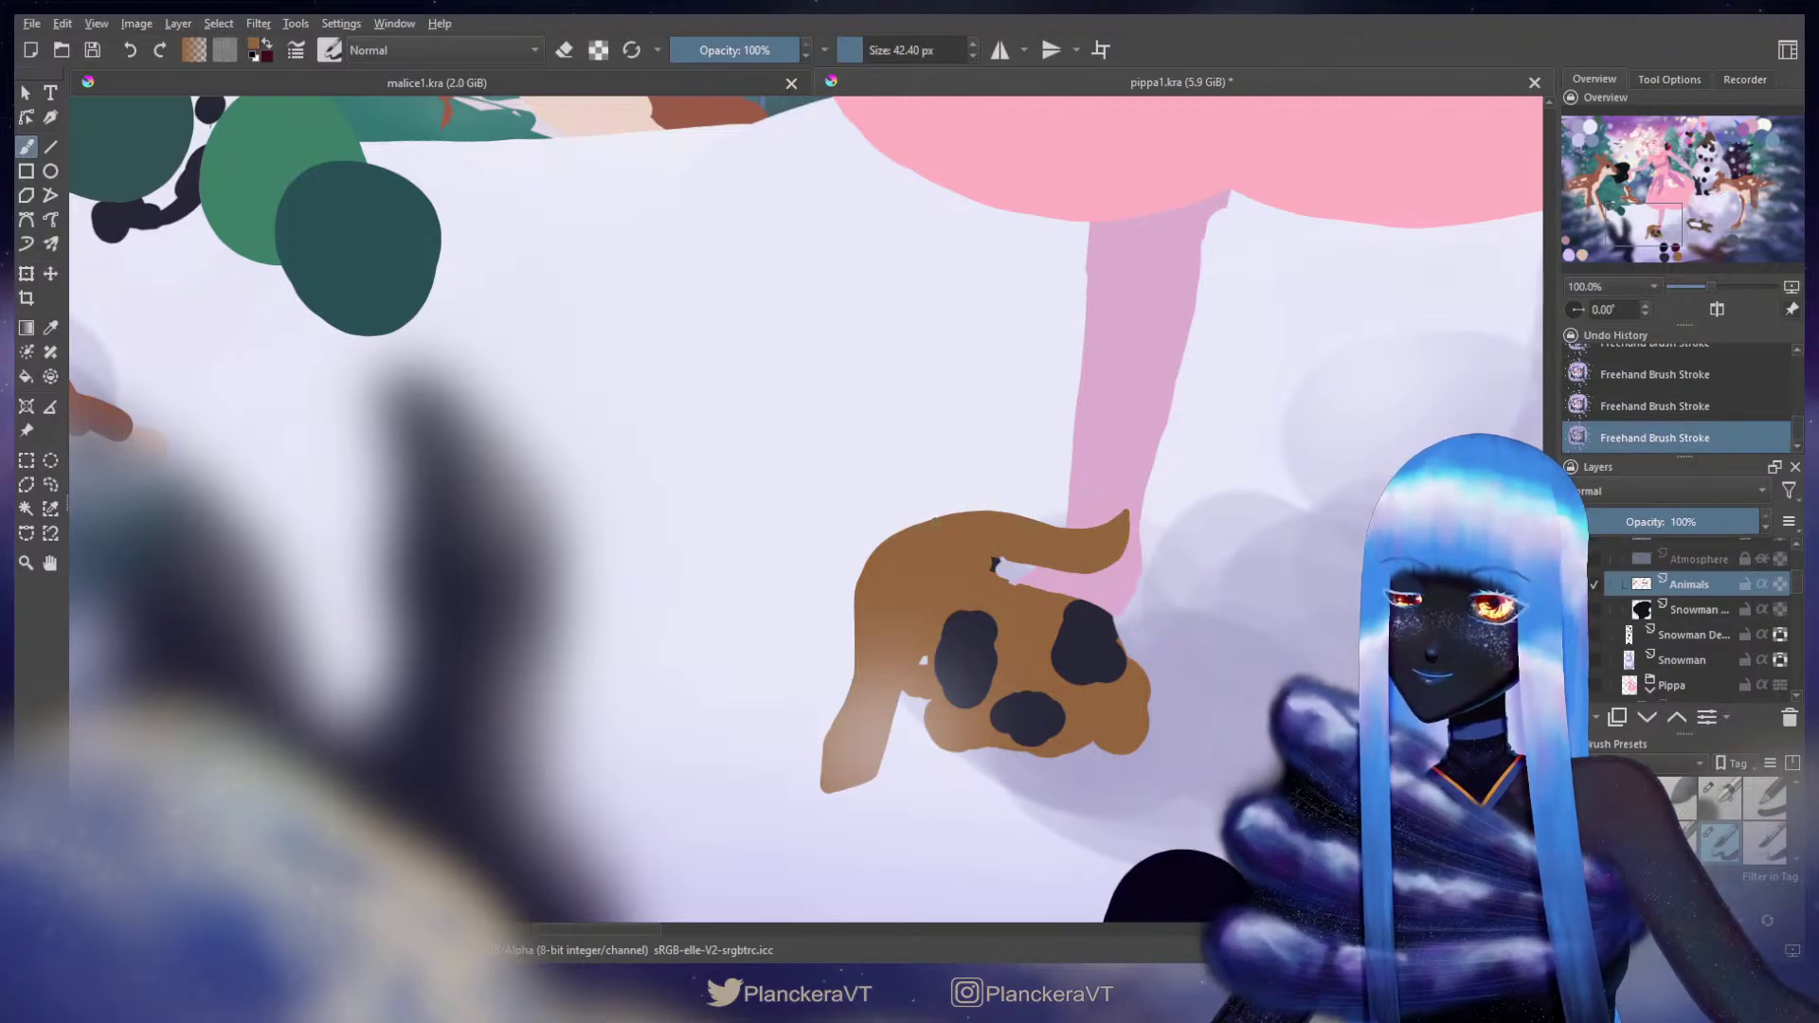
{"action": "left_click_drag", "start_coordinate": [976, 563], "coordinate": [993, 563], "text": "shift"}
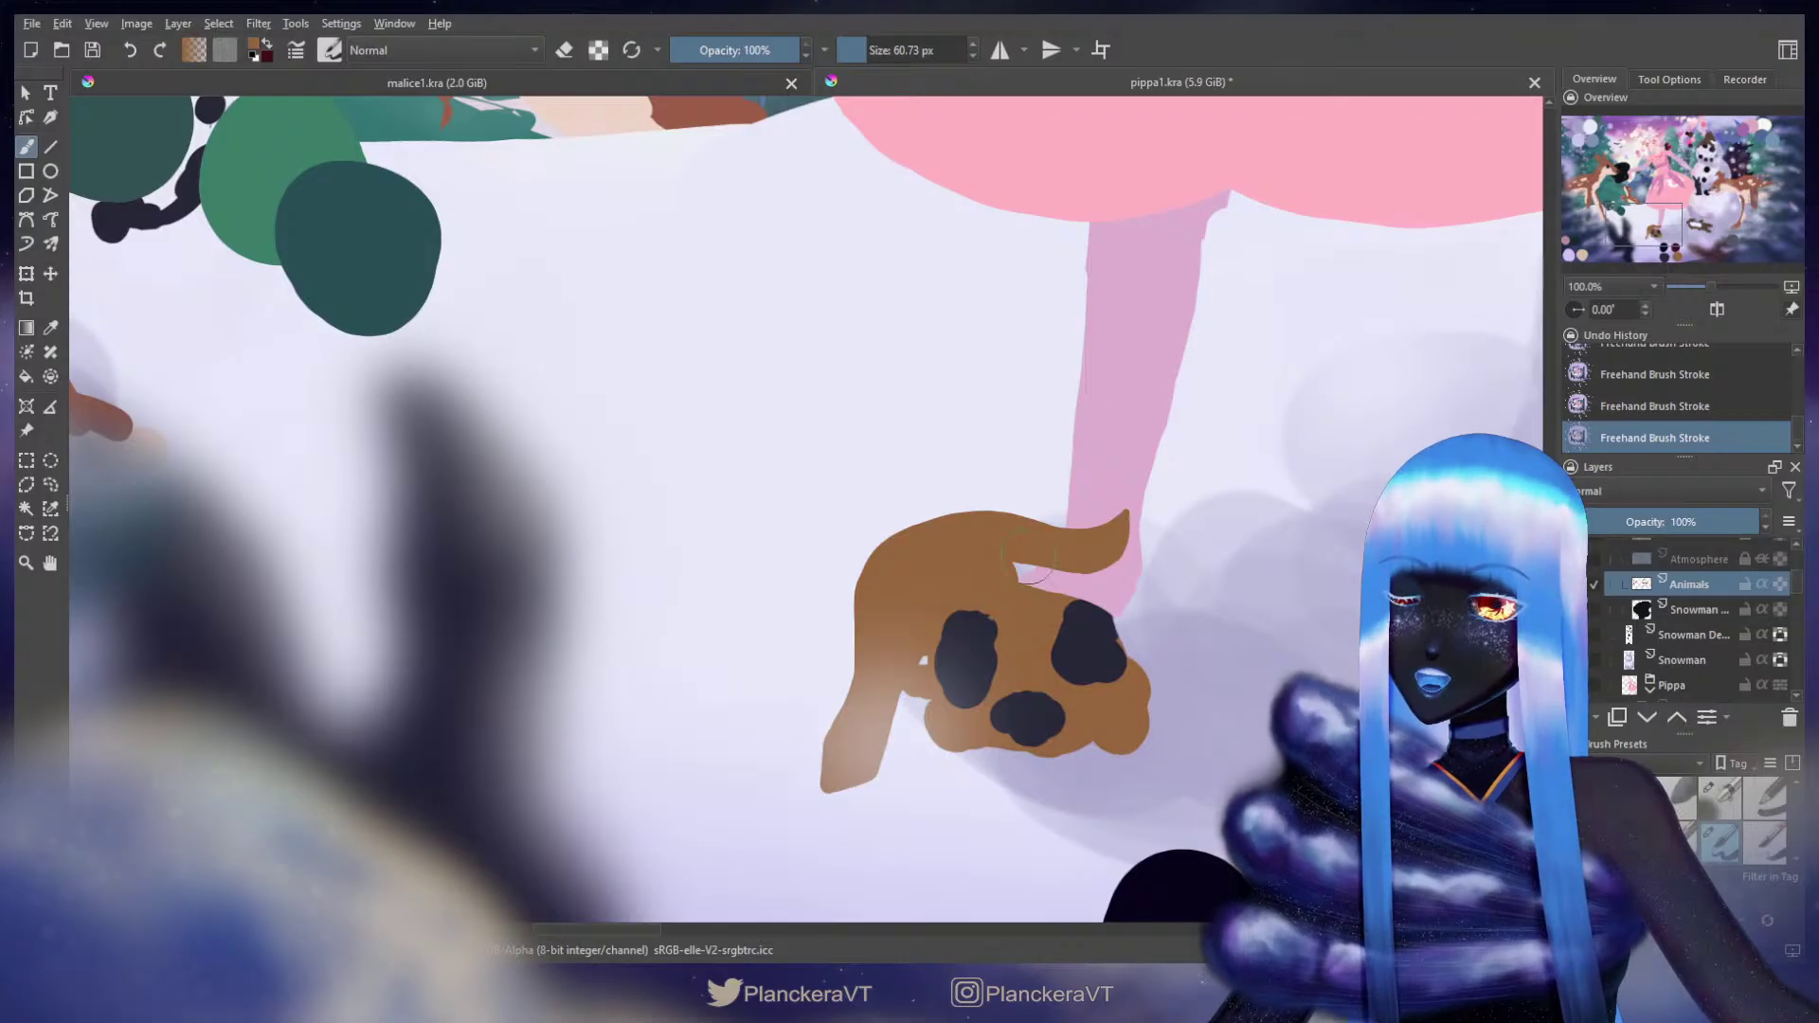
Step: Paint a dark red shadow under the pointed flap, refining it with brown, and reduce the brush to 55.05 px
{"action": "key", "text": "x"}
{"action": "mouse_move", "coordinate": [1056, 570]}
{"action": "left_mouse_down"}
{"action": "mouse_move", "coordinate": [1077, 570]}
{"action": "mouse_move", "coordinate": [1017, 567]}
{"action": "mouse_move", "coordinate": [1092, 575]}
{"action": "left_mouse_up"}
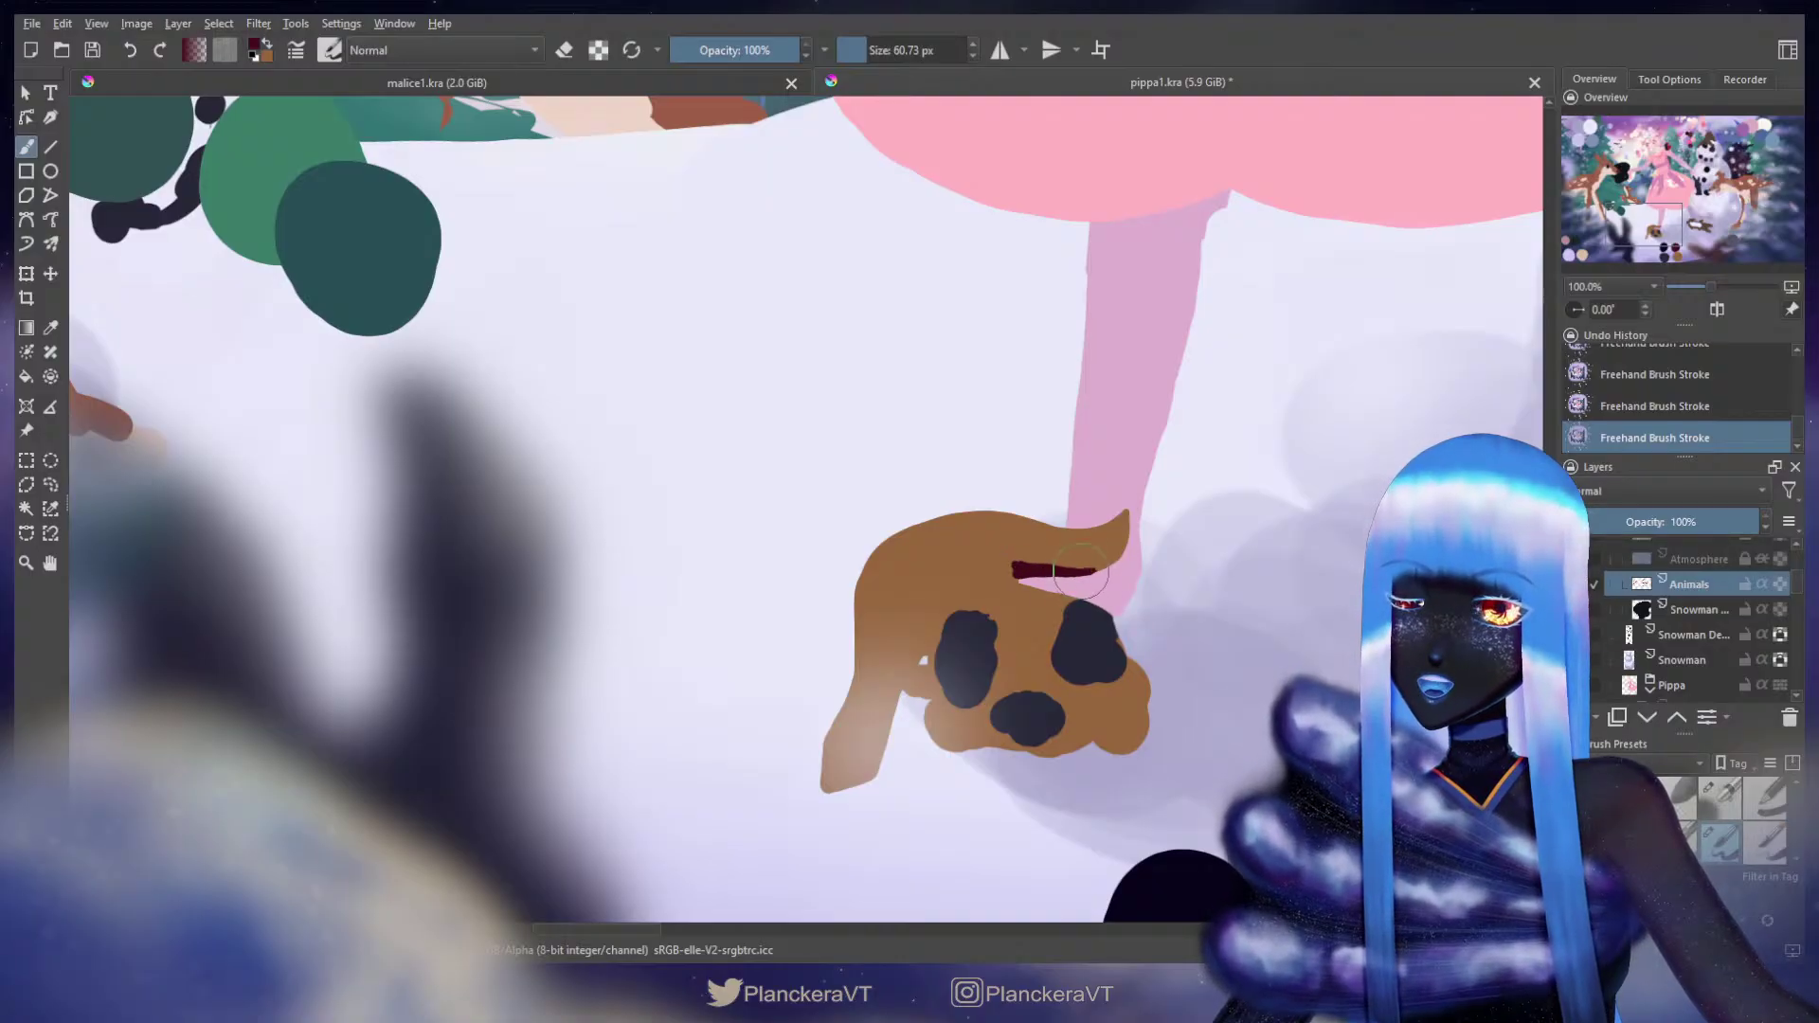
{"action": "key", "text": "x"}
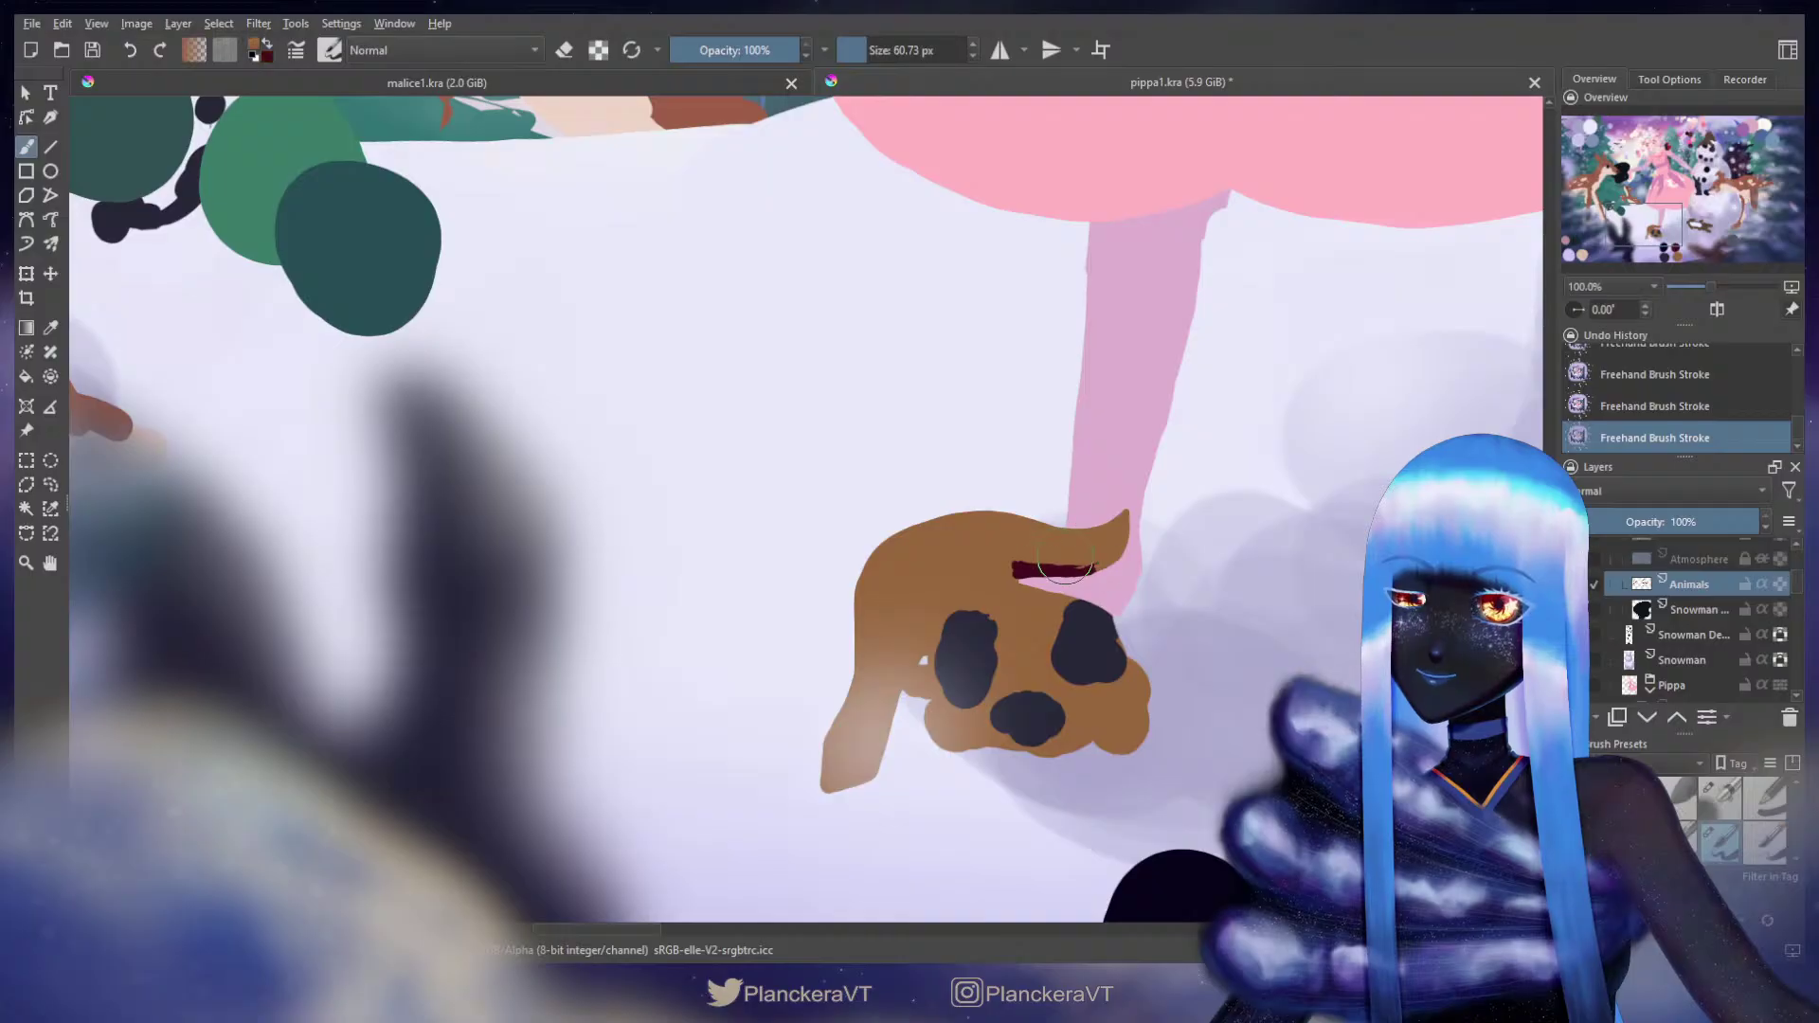
{"action": "key", "text": "x"}
{"action": "key", "text": "bracketleft"}
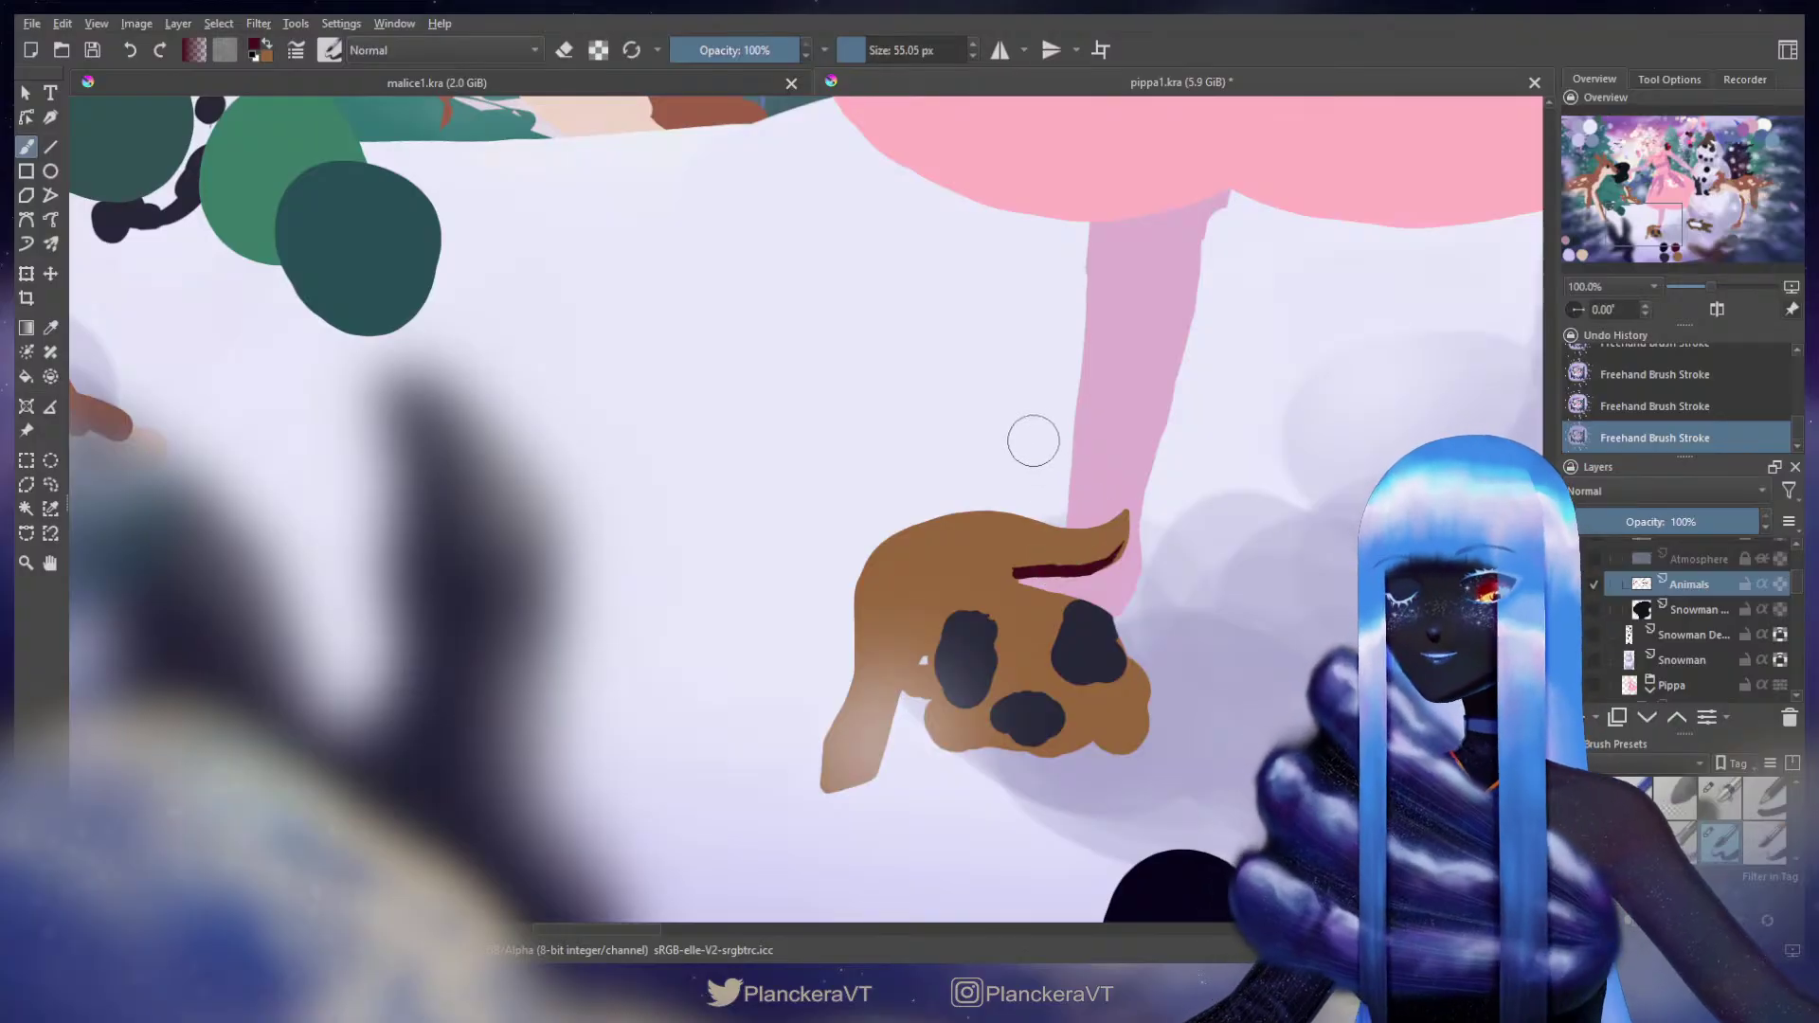
Step: Extend the dark red shadow in a diagonal line between the flap and the face, undoing unwanted strokes
{"action": "key", "text": "ctrl+z"}
{"action": "mouse_move", "coordinate": [952, 633]}
{"action": "left_mouse_down"}
{"action": "mouse_move", "coordinate": [926, 653]}
{"action": "mouse_move", "coordinate": [1000, 612]}
{"action": "mouse_move", "coordinate": [982, 614]}
{"action": "mouse_move", "coordinate": [1009, 580]}
{"action": "mouse_move", "coordinate": [990, 614]}
{"action": "mouse_move", "coordinate": [947, 627]}
{"action": "mouse_move", "coordinate": [983, 606]}
{"action": "mouse_move", "coordinate": [1004, 551]}
{"action": "left_mouse_up"}
{"action": "key", "text": "ctrl+z"}
{"action": "left_click_drag", "start_coordinate": [979, 616], "coordinate": [1017, 483]}
{"action": "key", "text": "x"}
{"action": "left_click_drag", "start_coordinate": [966, 541], "coordinate": [954, 554]}
{"action": "key", "text": "ctrl+z"}
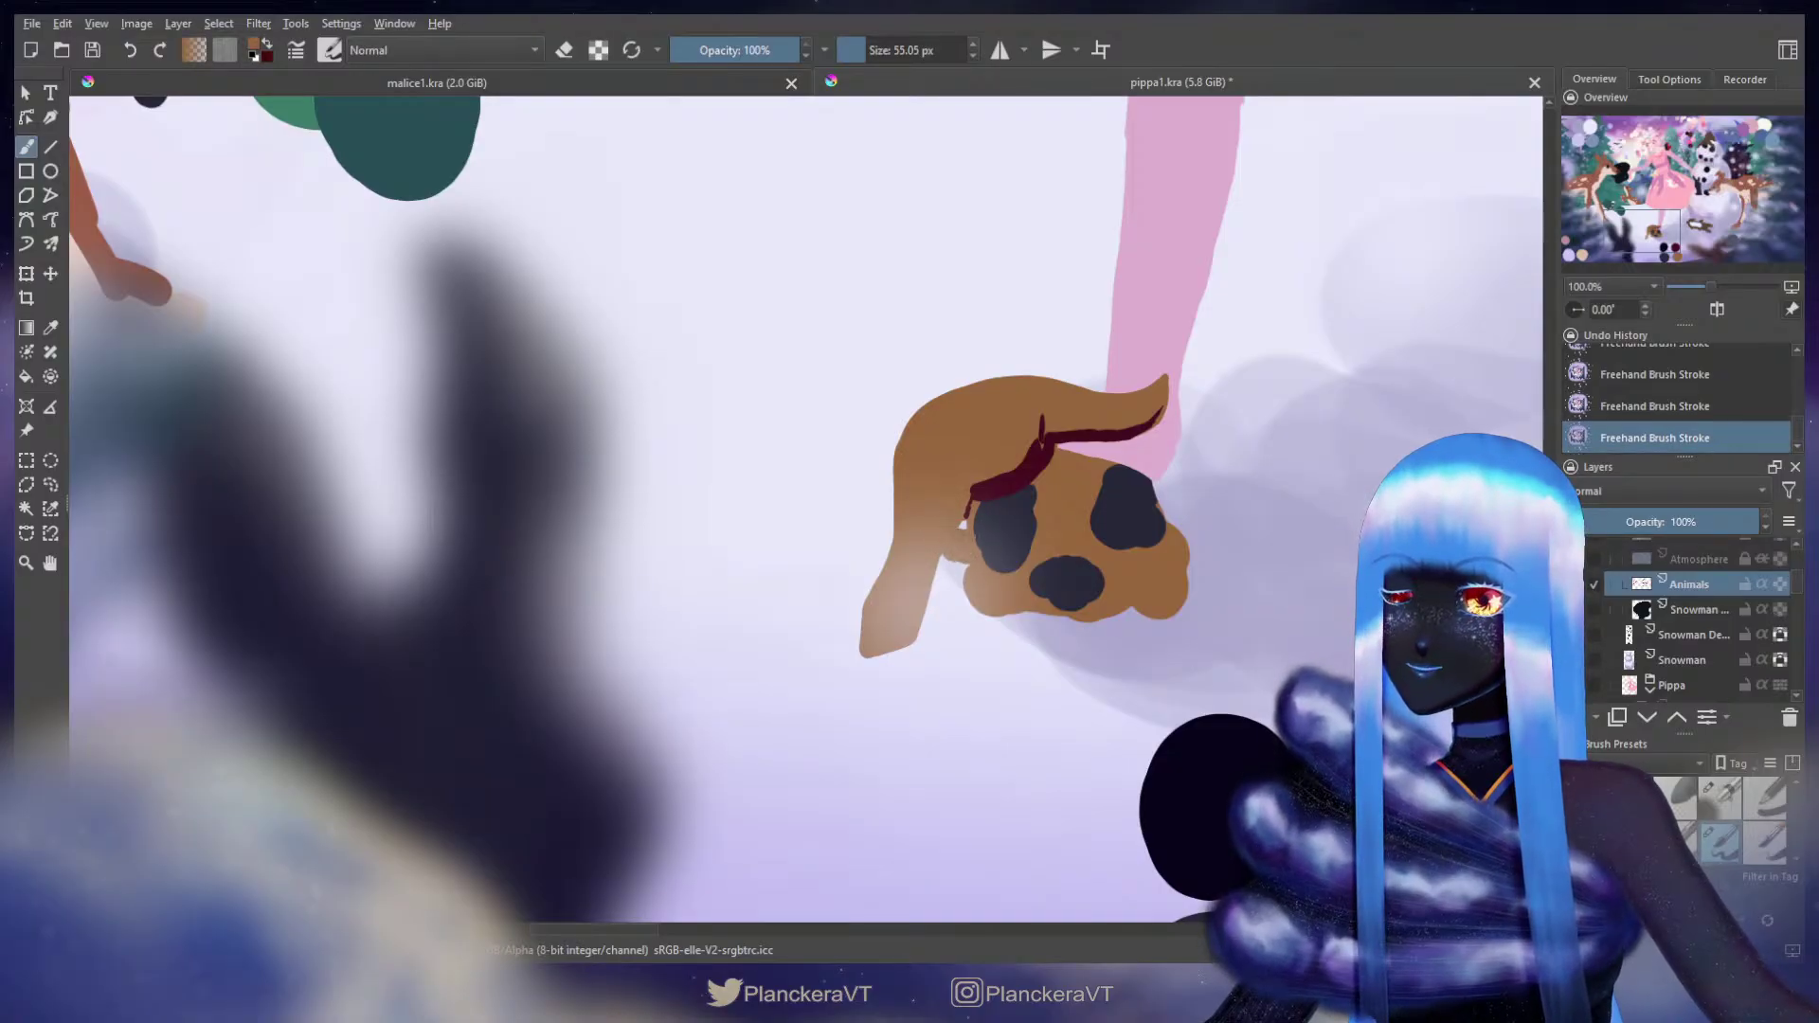
Step: Add dark red accents where the hanging limb meets the face and beneath the adjacent dark eye patch
{"action": "key", "text": "x"}
{"action": "left_click", "coordinate": [951, 540]}
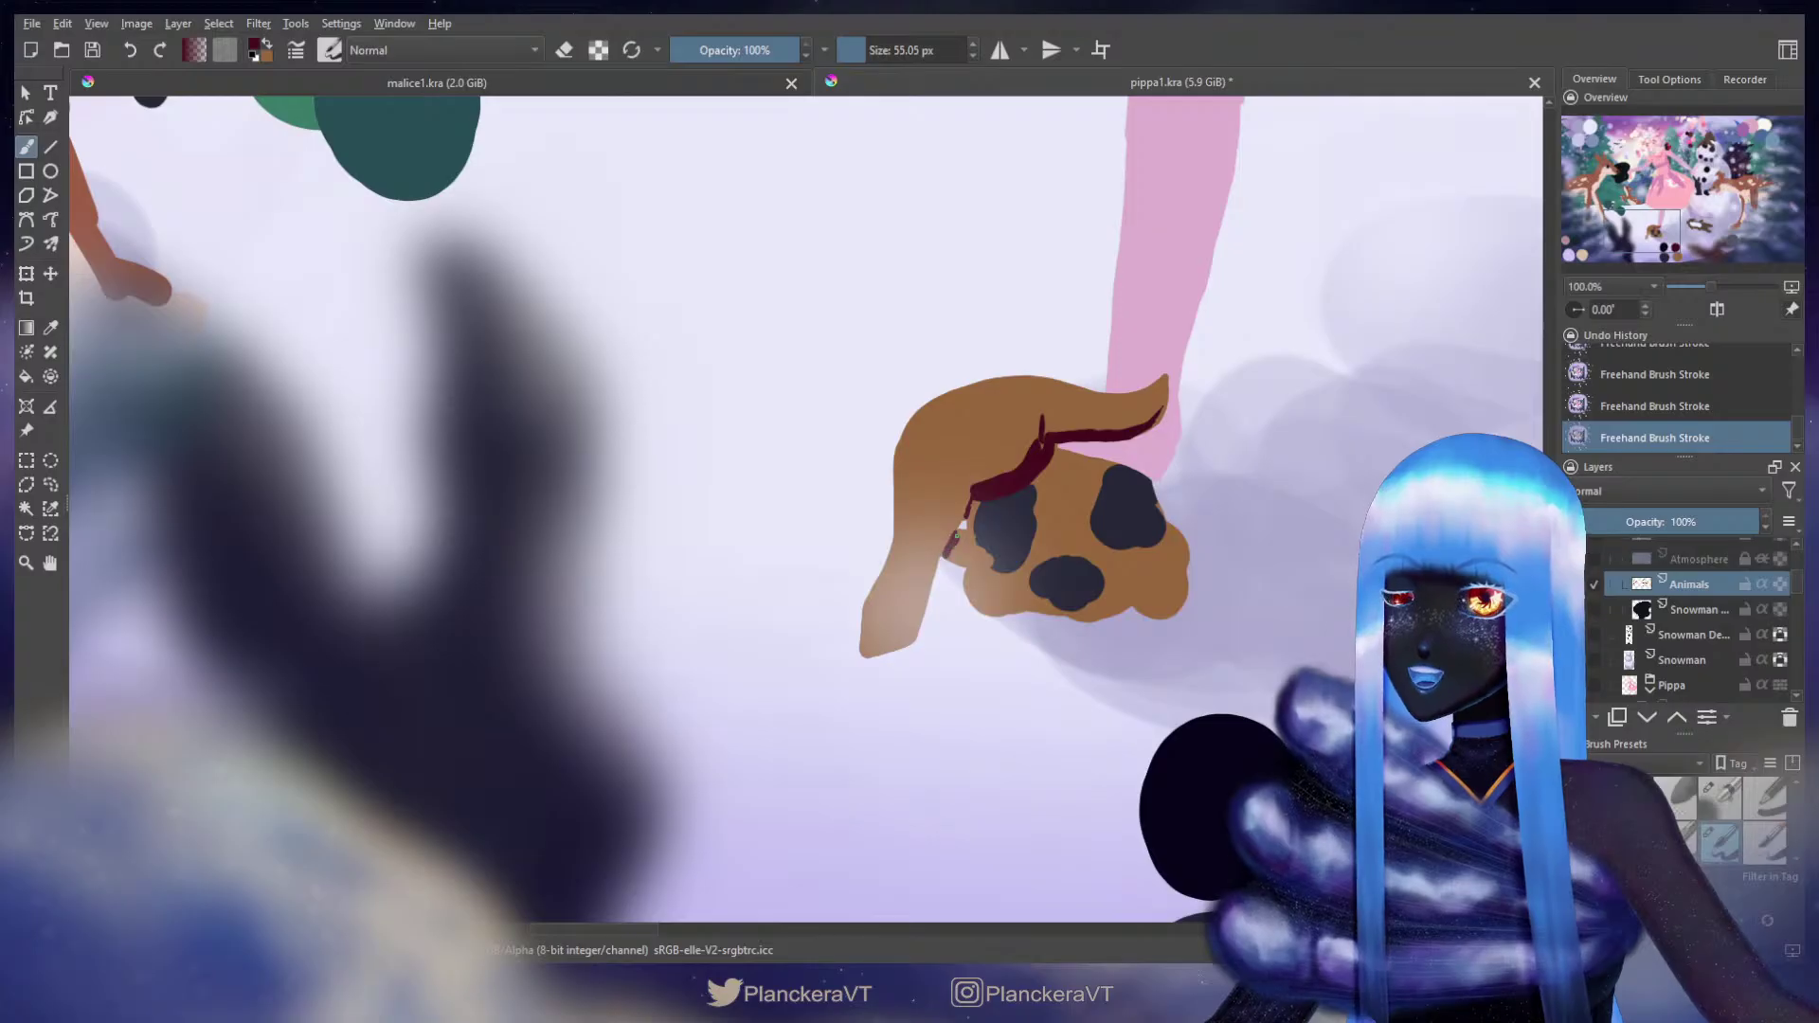
{"action": "key", "text": "x"}
{"action": "left_click_drag", "start_coordinate": [981, 544], "coordinate": [1004, 561]}
{"action": "key", "text": "x"}
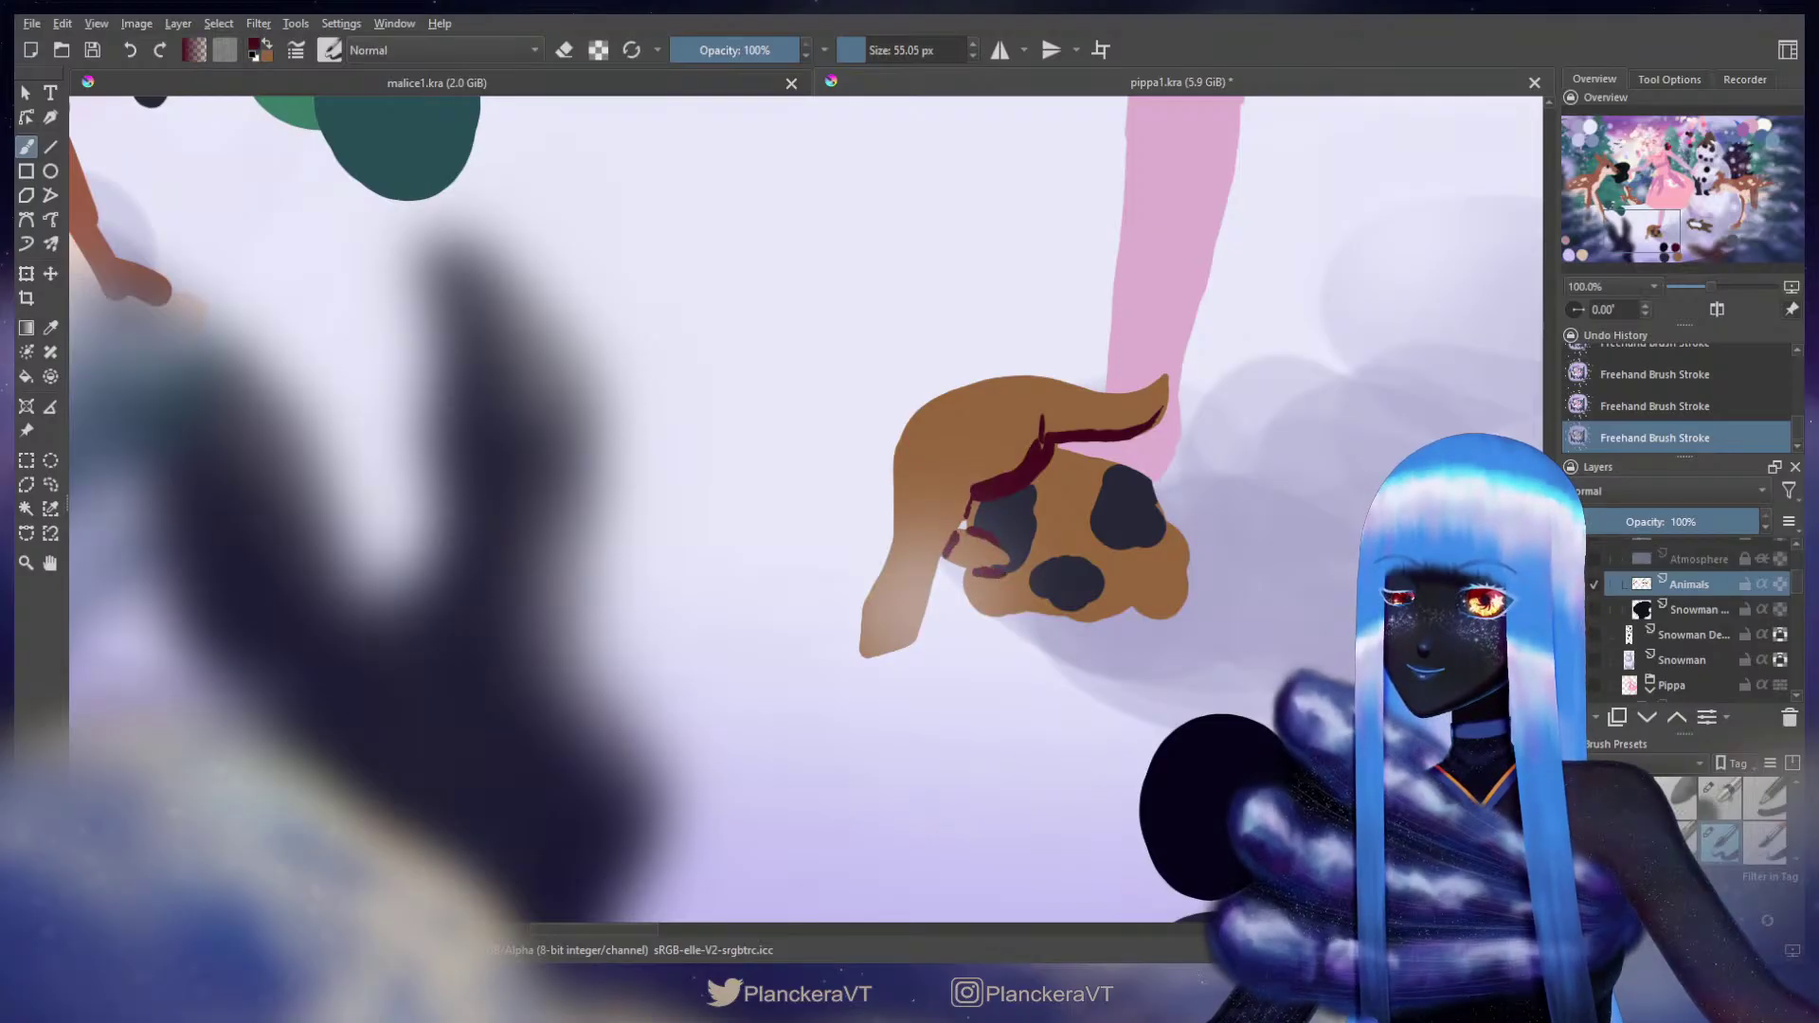
Step: Reshape the muzzle's lower corner beside the hanging limb with brown and a 47.84 px eraser, and make dark red the foreground colour
{"action": "key", "text": "x"}
{"action": "key", "text": "bracketleft"}
{"action": "key", "text": "bracketleft"}
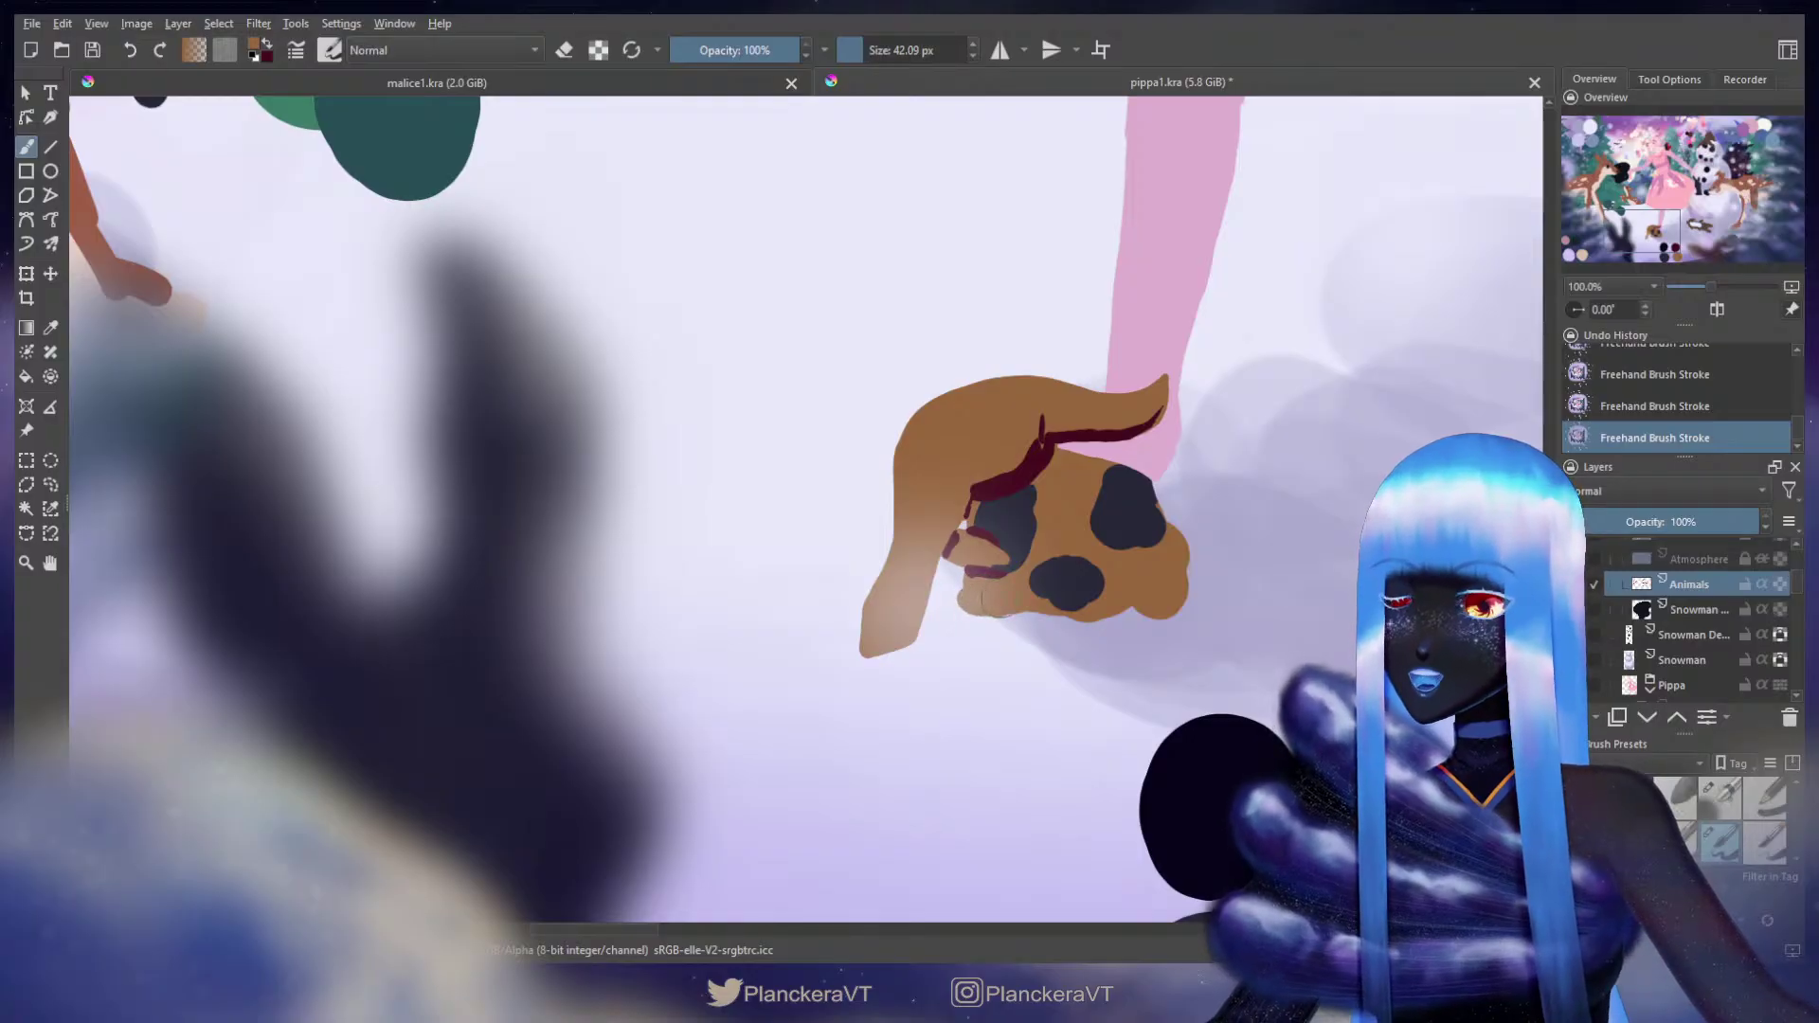
{"action": "key", "text": "e"}
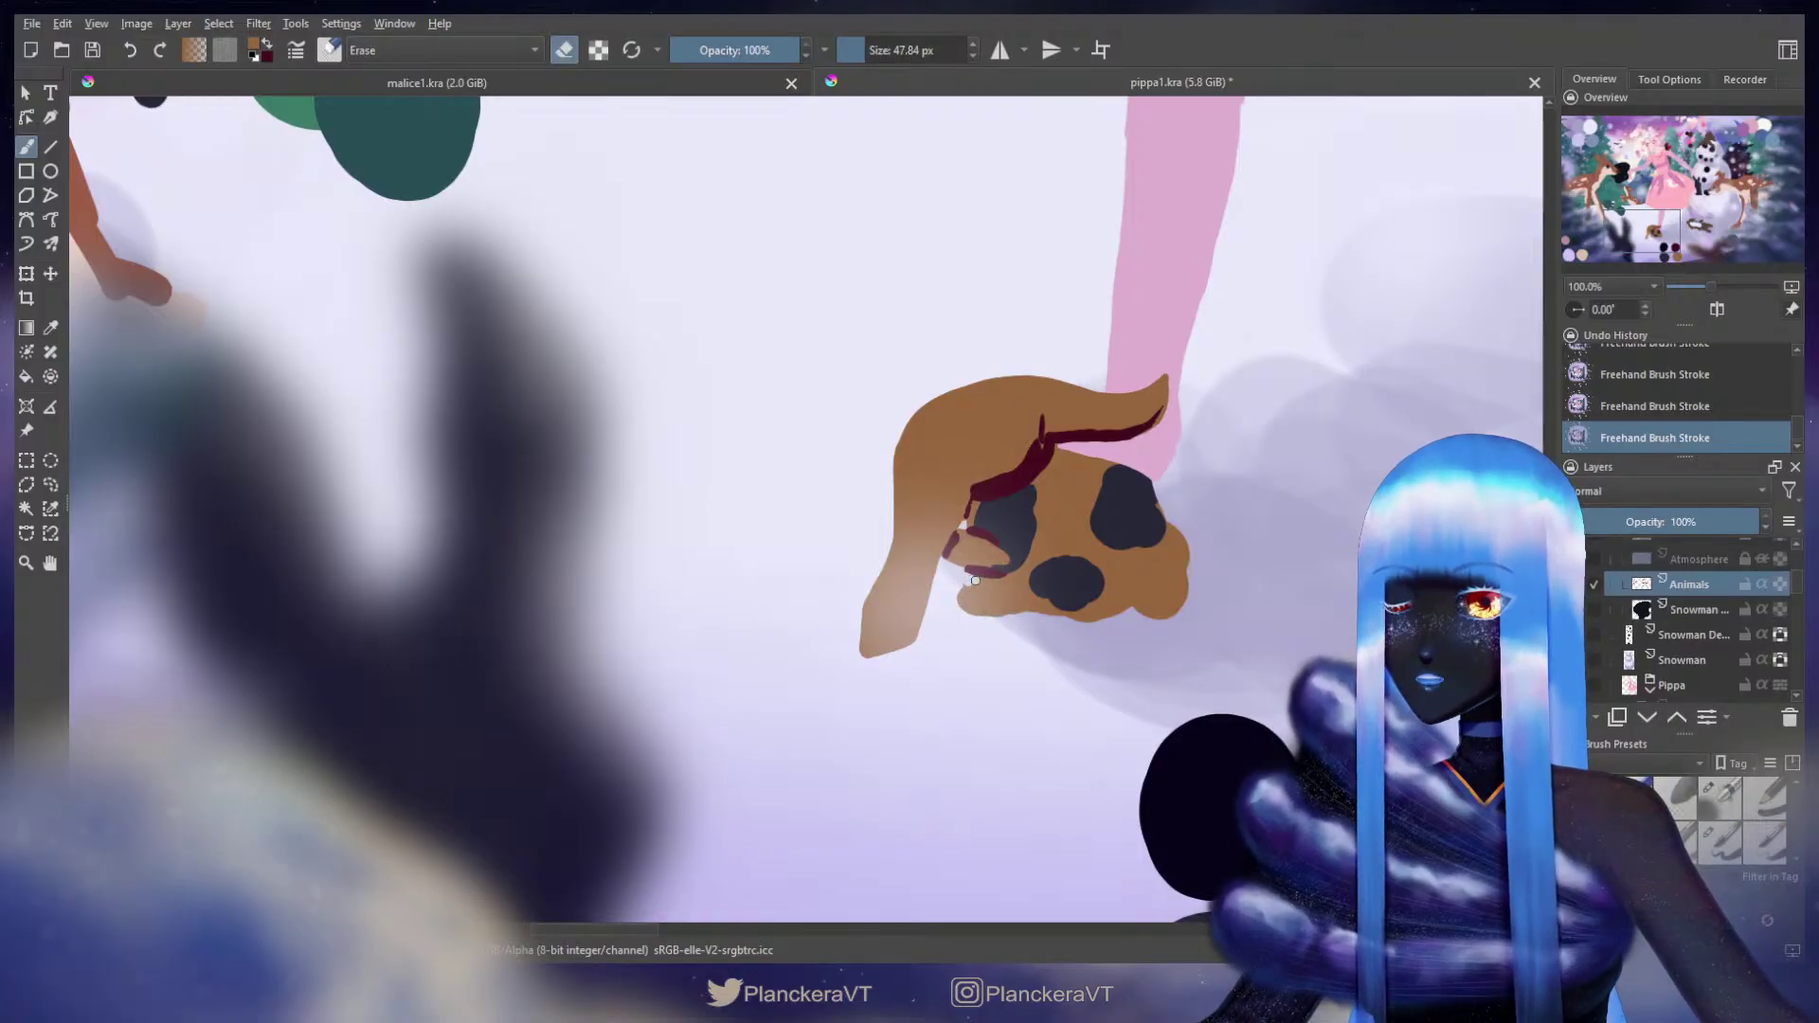
{"action": "mouse_move", "coordinate": [958, 585]}
{"action": "left_mouse_down"}
{"action": "mouse_move", "coordinate": [977, 584]}
{"action": "mouse_move", "coordinate": [959, 598]}
{"action": "left_mouse_up"}
{"action": "key", "text": "e"}
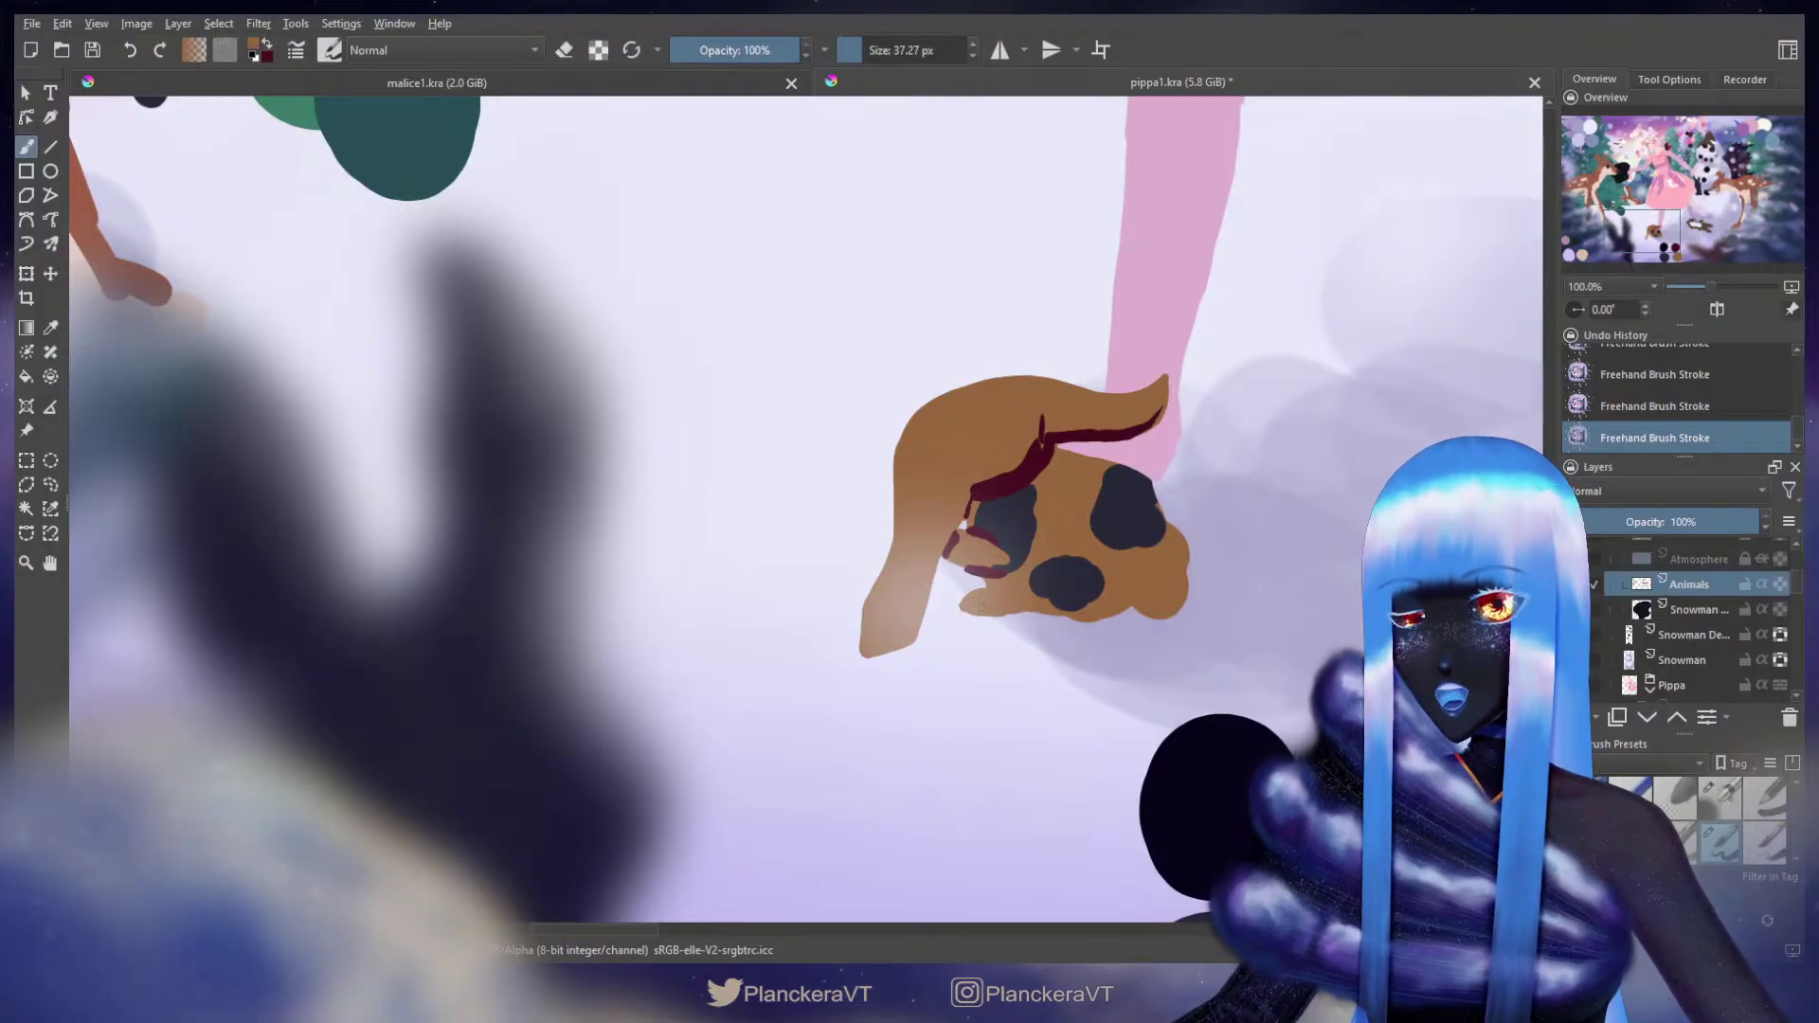
{"action": "key", "text": "x"}
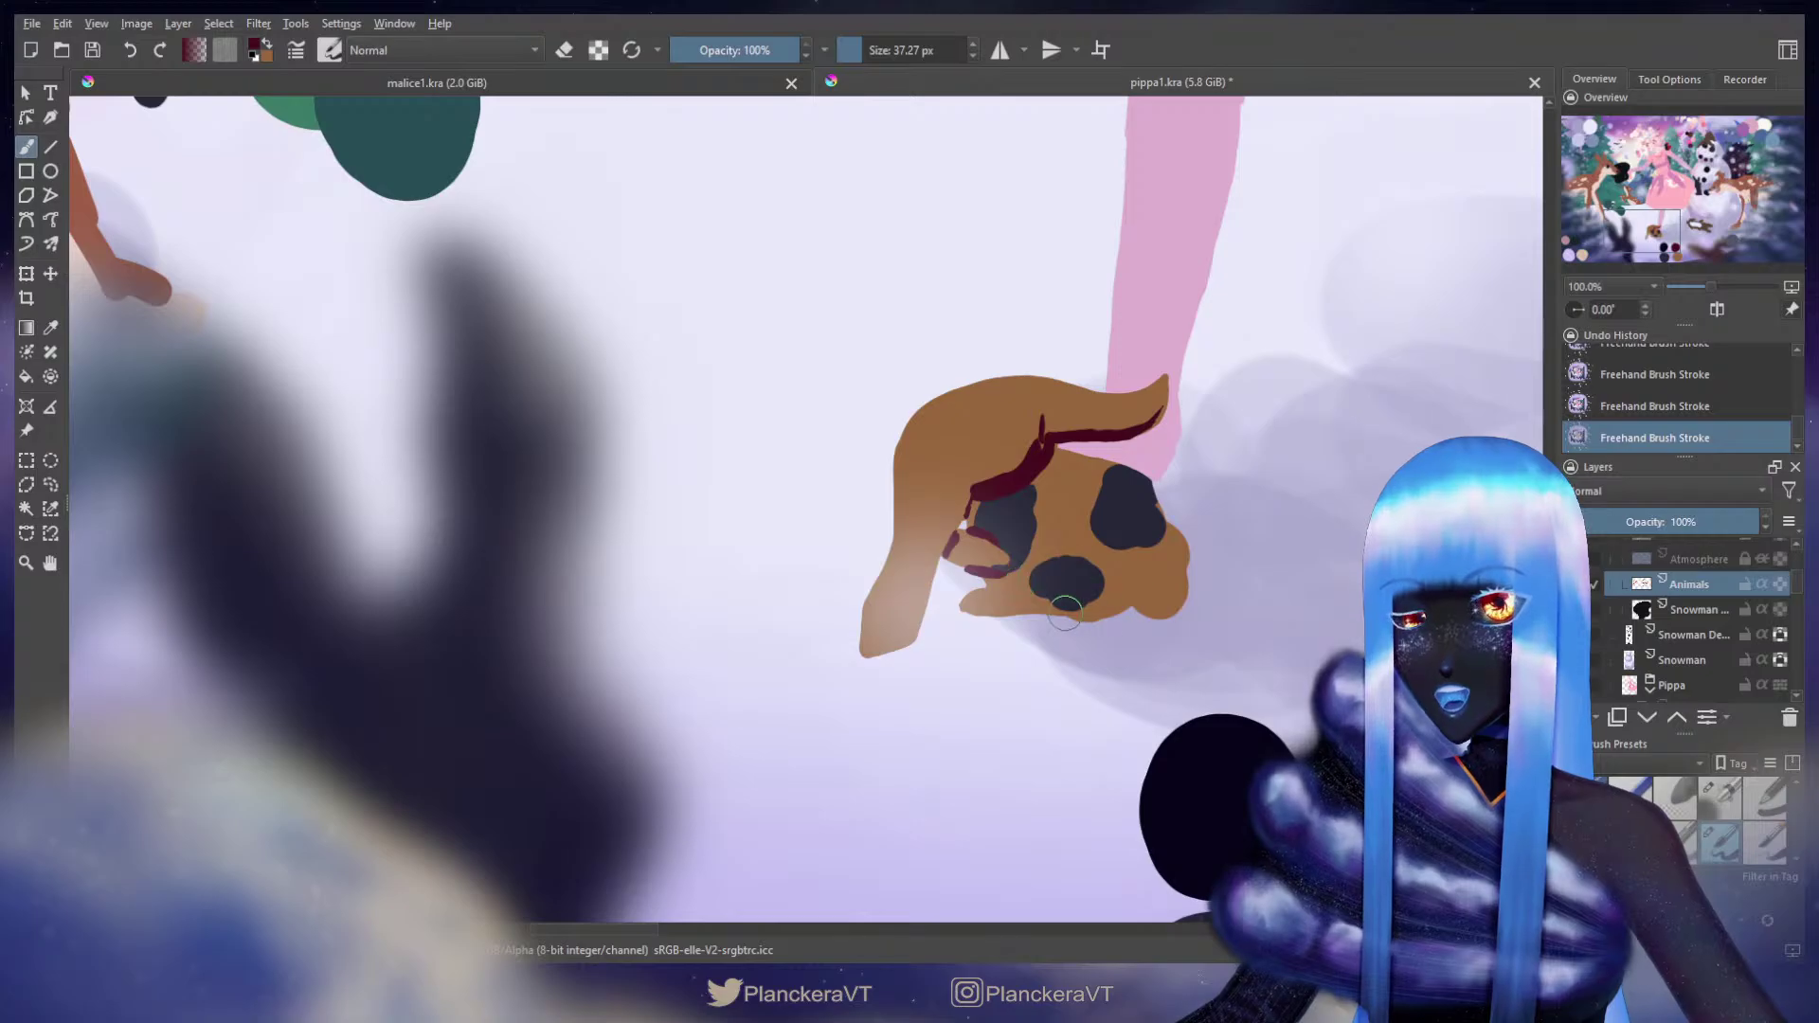
Step: Outline the animal's lowest dark patch in dark red and trim the brown bulge beside it with a 30.37 px eraser
{"action": "mouse_move", "coordinate": [1057, 611]}
{"action": "left_mouse_down"}
{"action": "mouse_move", "coordinate": [1094, 551]}
{"action": "mouse_move", "coordinate": [1078, 548]}
{"action": "mouse_move", "coordinate": [1106, 582]}
{"action": "mouse_move", "coordinate": [1032, 557]}
{"action": "left_mouse_up"}
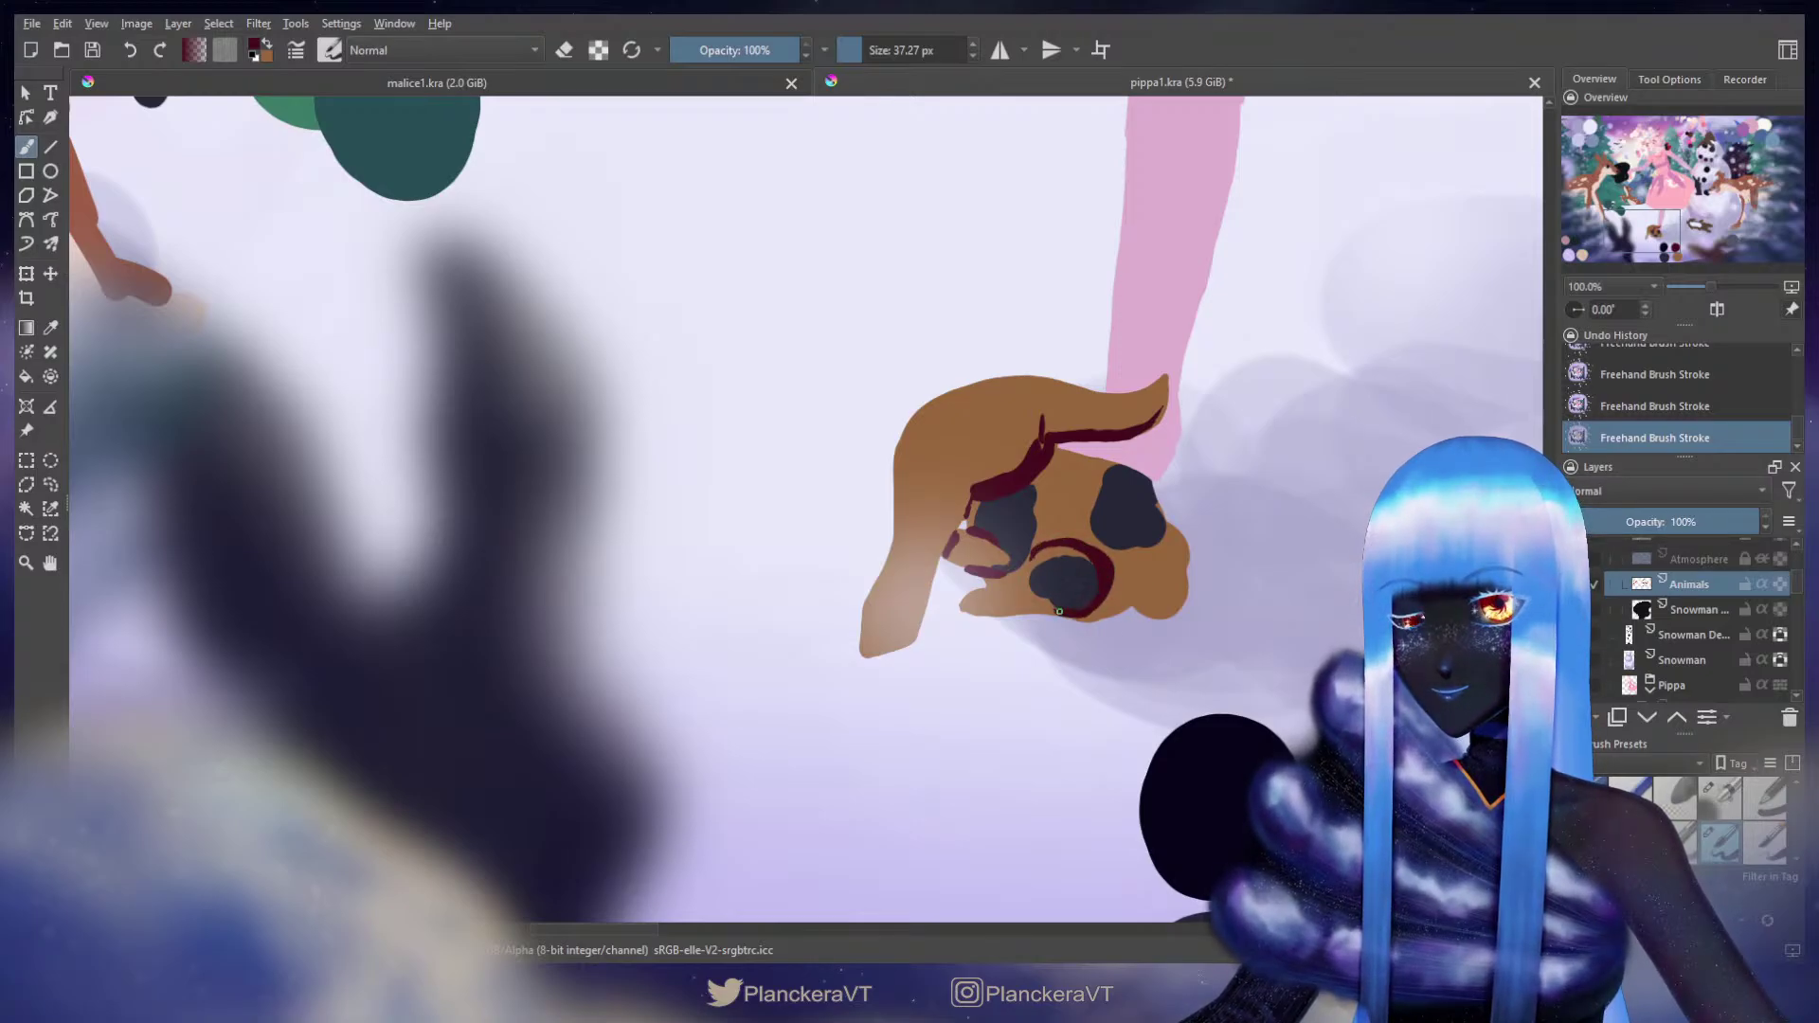
{"action": "key", "text": "e"}
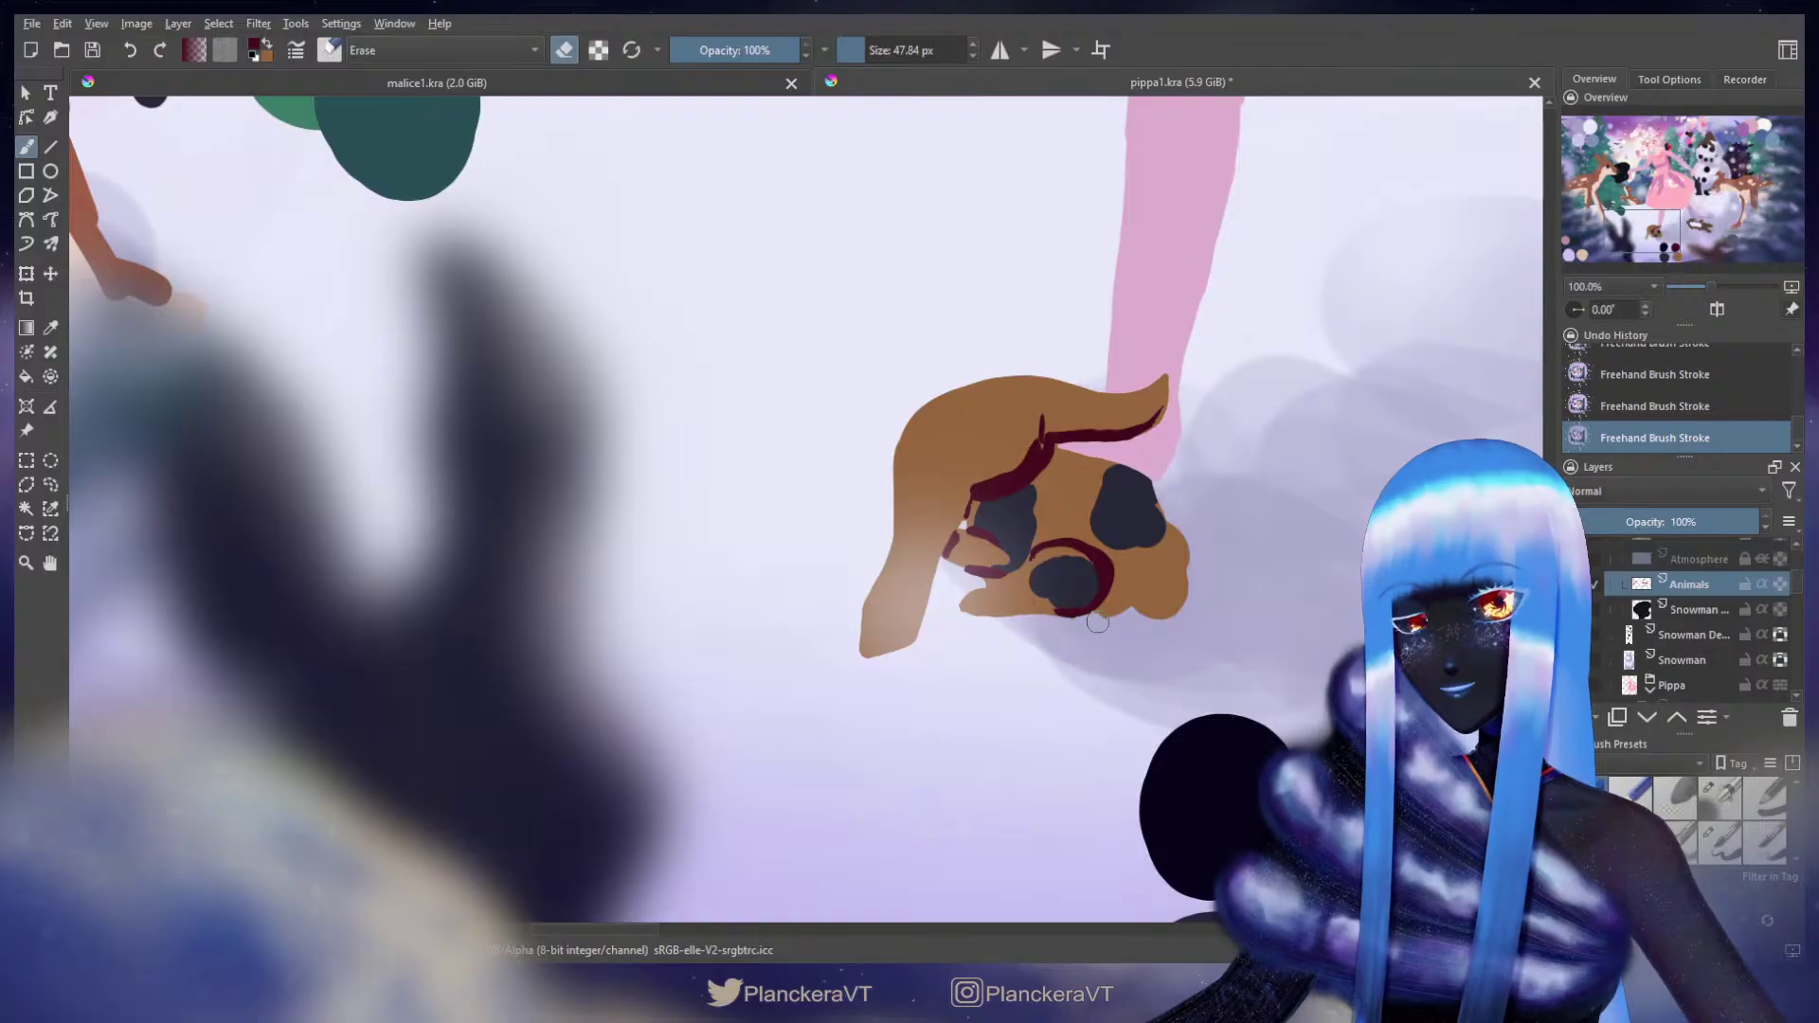
{"action": "mouse_move", "coordinate": [1105, 615]}
{"action": "left_mouse_down"}
{"action": "mouse_move", "coordinate": [1165, 504]}
{"action": "mouse_move", "coordinate": [1073, 445]}
{"action": "mouse_move", "coordinate": [1142, 484]}
{"action": "mouse_move", "coordinate": [1159, 531]}
{"action": "mouse_move", "coordinate": [1139, 465]}
{"action": "mouse_move", "coordinate": [1148, 553]}
{"action": "mouse_move", "coordinate": [1159, 501]}
{"action": "mouse_move", "coordinate": [1153, 547]}
{"action": "mouse_move", "coordinate": [1185, 537]}
{"action": "mouse_move", "coordinate": [1167, 627]}
{"action": "mouse_move", "coordinate": [1138, 639]}
{"action": "mouse_move", "coordinate": [1149, 583]}
{"action": "left_mouse_up"}
{"action": "key", "text": "ctrl+z"}
{"action": "key", "text": "["}
{"action": "key", "text": "bracketleft"}
{"action": "key", "text": "bracketleft"}
{"action": "key", "text": "bracketleft"}
{"action": "key", "text": "bracketleft"}
{"action": "key", "text": "bracketleft"}
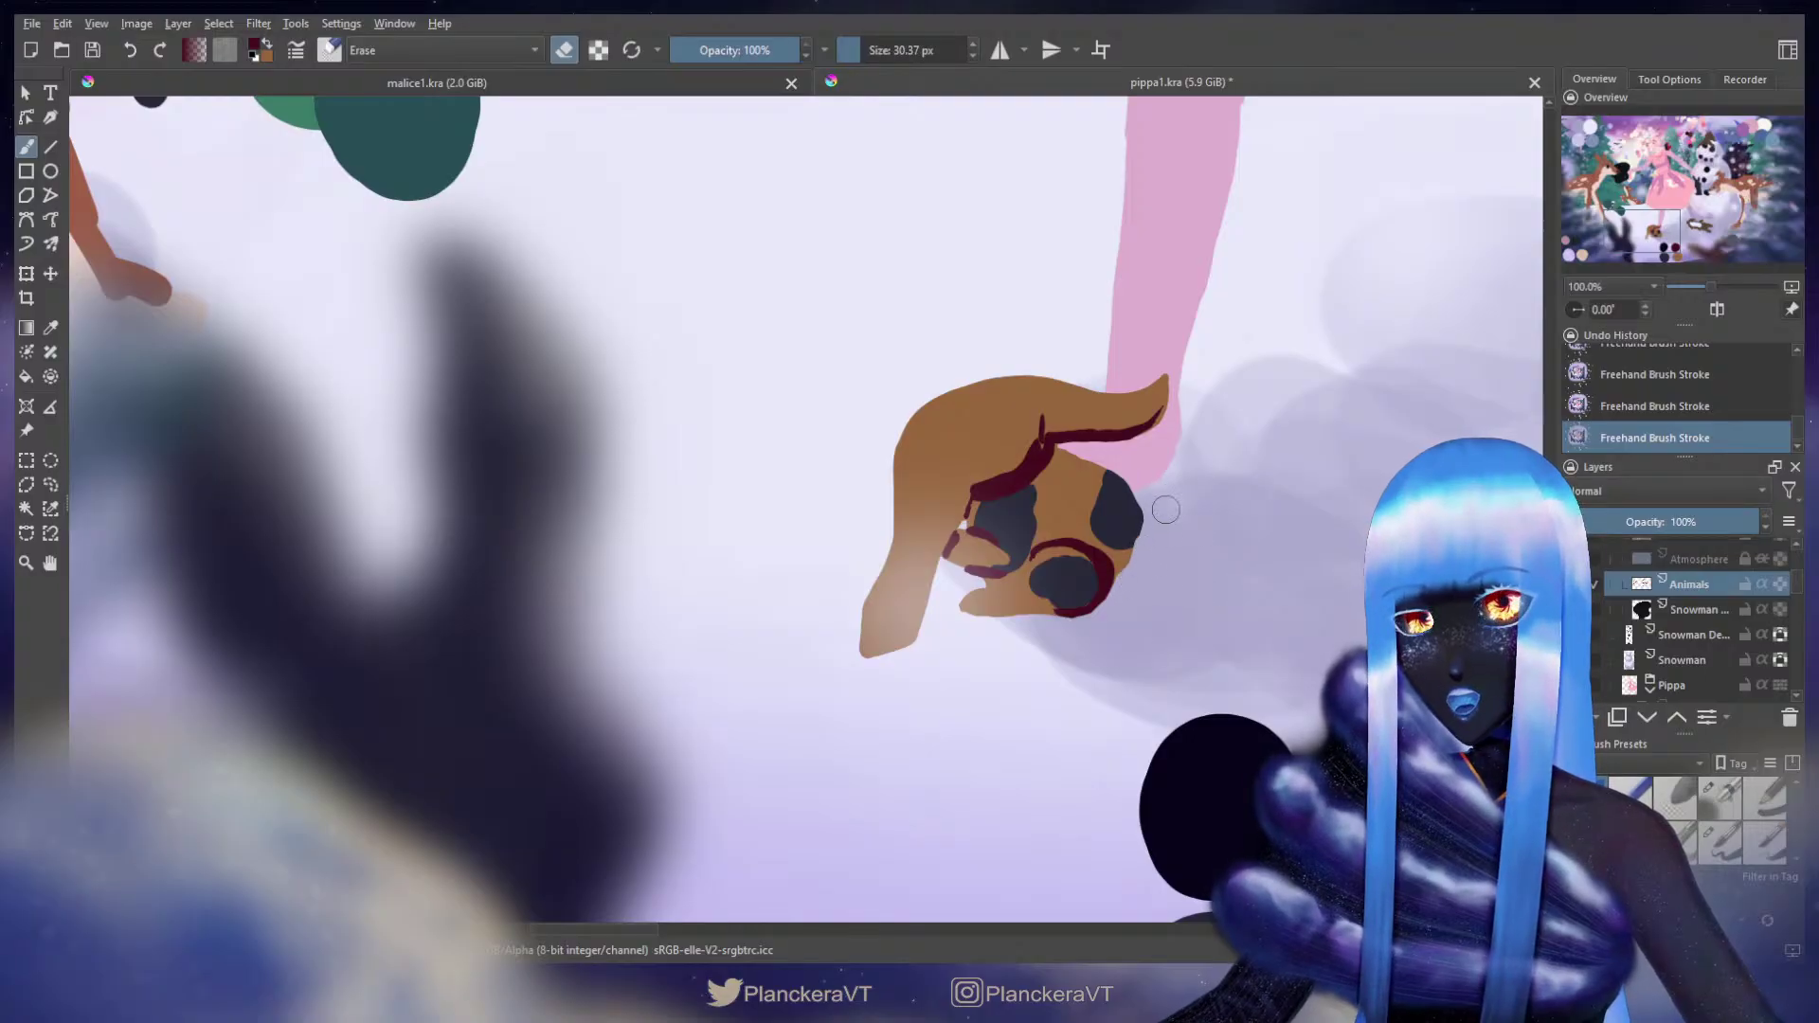
Step: Repaint the rounded brown edge of the body around the trimmed dark patch with a 52.34 px brush
{"action": "key", "text": "slash"}
{"action": "key", "text": "x"}
{"action": "mouse_move", "coordinate": [1048, 469]}
{"action": "left_mouse_down"}
{"action": "mouse_move", "coordinate": [920, 546]}
{"action": "mouse_move", "coordinate": [990, 564]}
{"action": "mouse_move", "coordinate": [1018, 637]}
{"action": "left_mouse_up"}
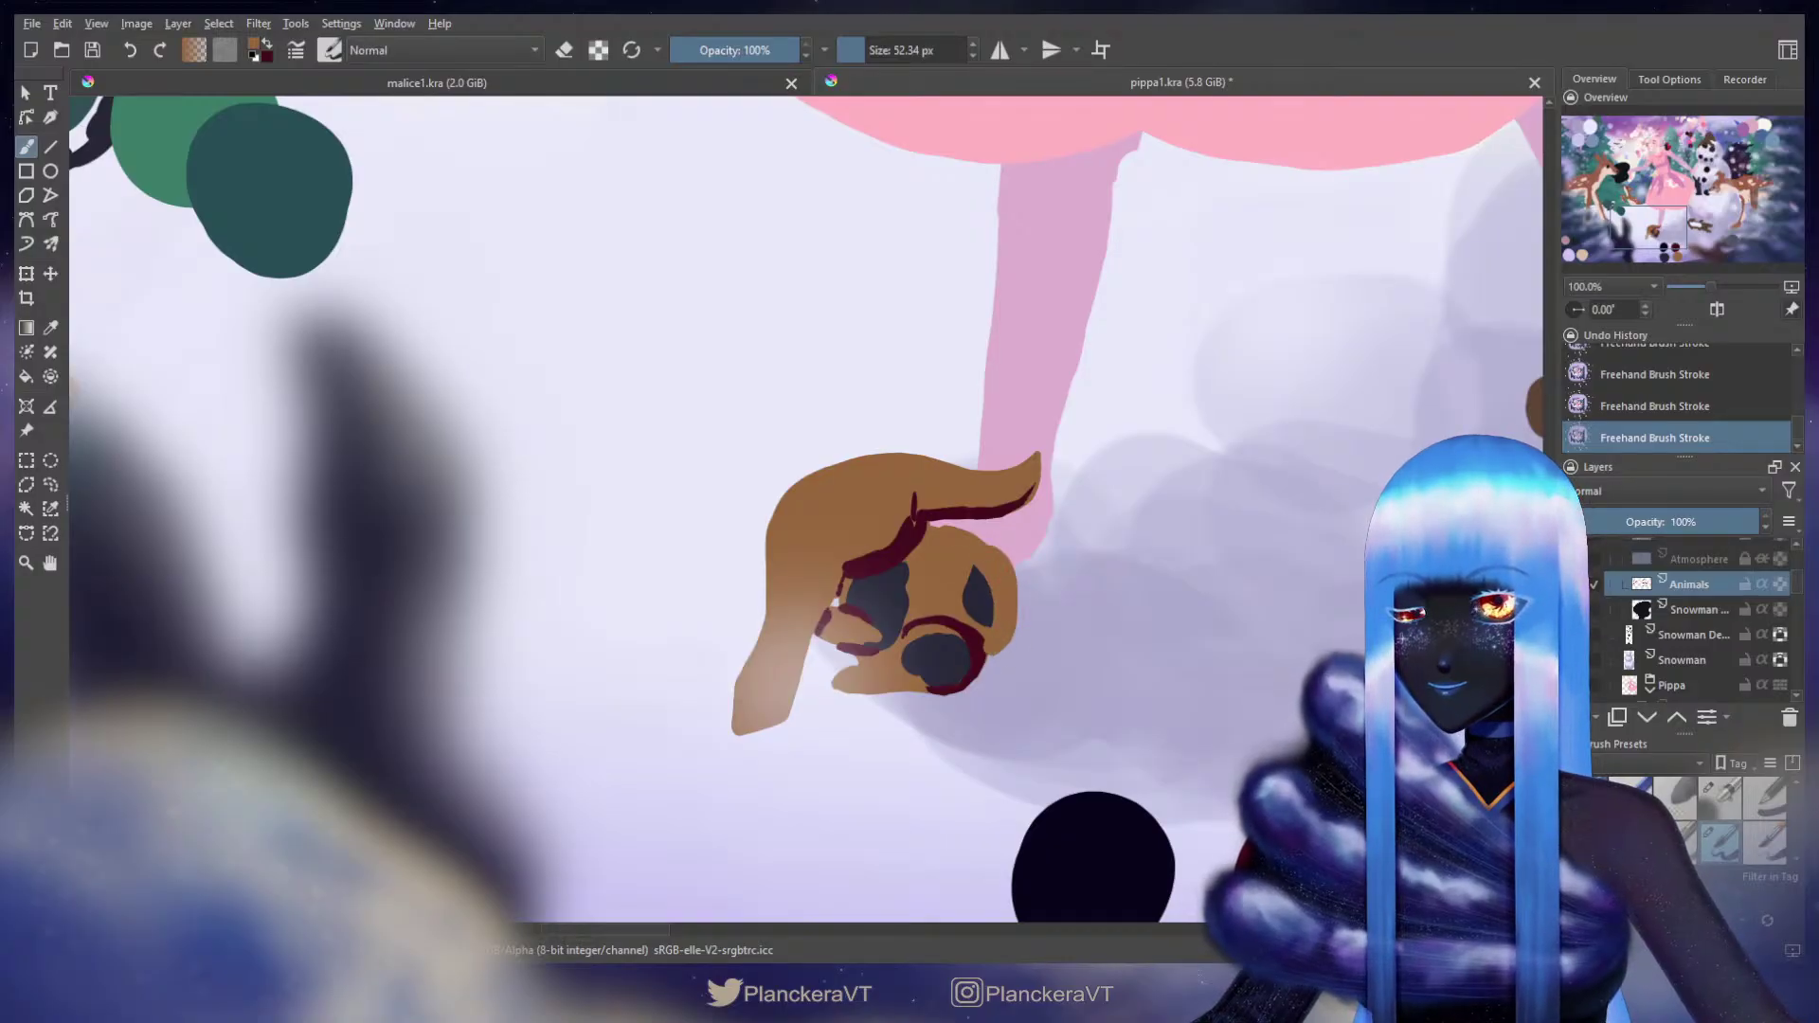
Step: Add a dark red accent along the body's outer edge beside the trimmed dark patch, undoing unwanted strokes
{"action": "key", "text": "x"}
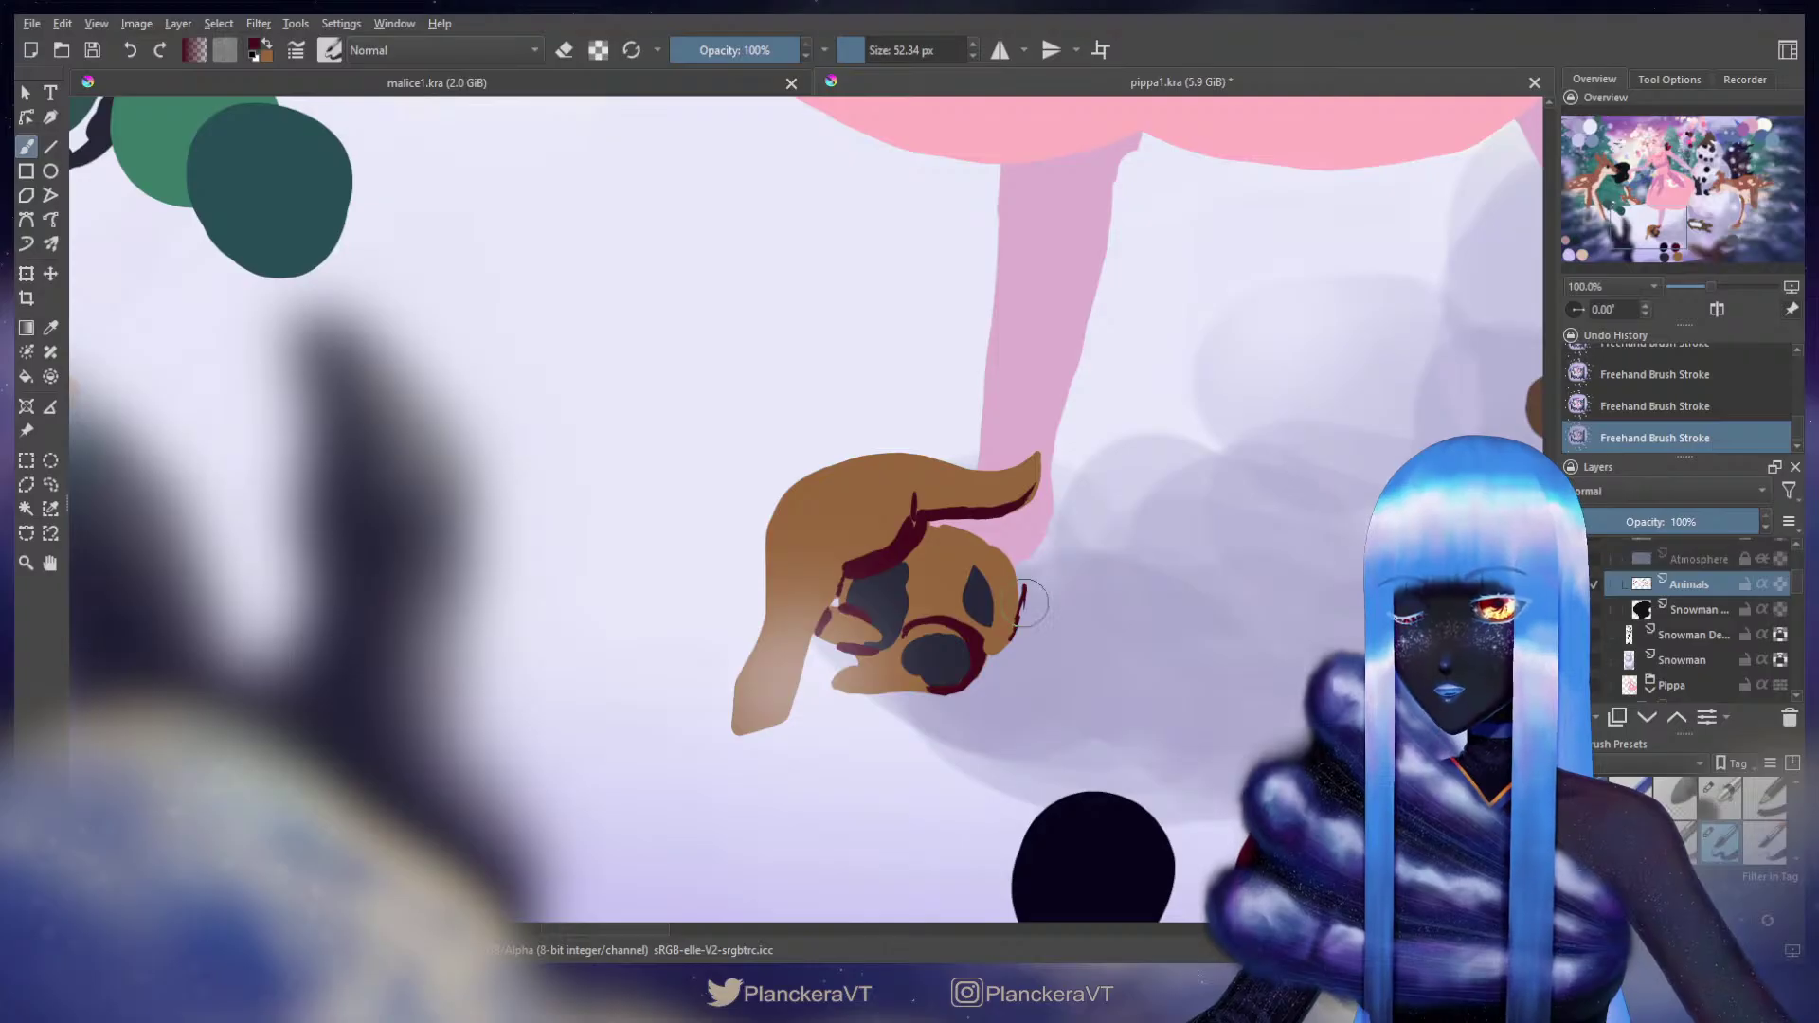
{"action": "mouse_move", "coordinate": [1016, 631]}
{"action": "left_mouse_down"}
{"action": "mouse_move", "coordinate": [1023, 585]}
{"action": "mouse_move", "coordinate": [1030, 627]}
{"action": "left_mouse_up"}
{"action": "key", "text": "ctrl+z"}
{"action": "key", "text": "ctrl+z"}
{"action": "key", "text": "ctrl+z"}
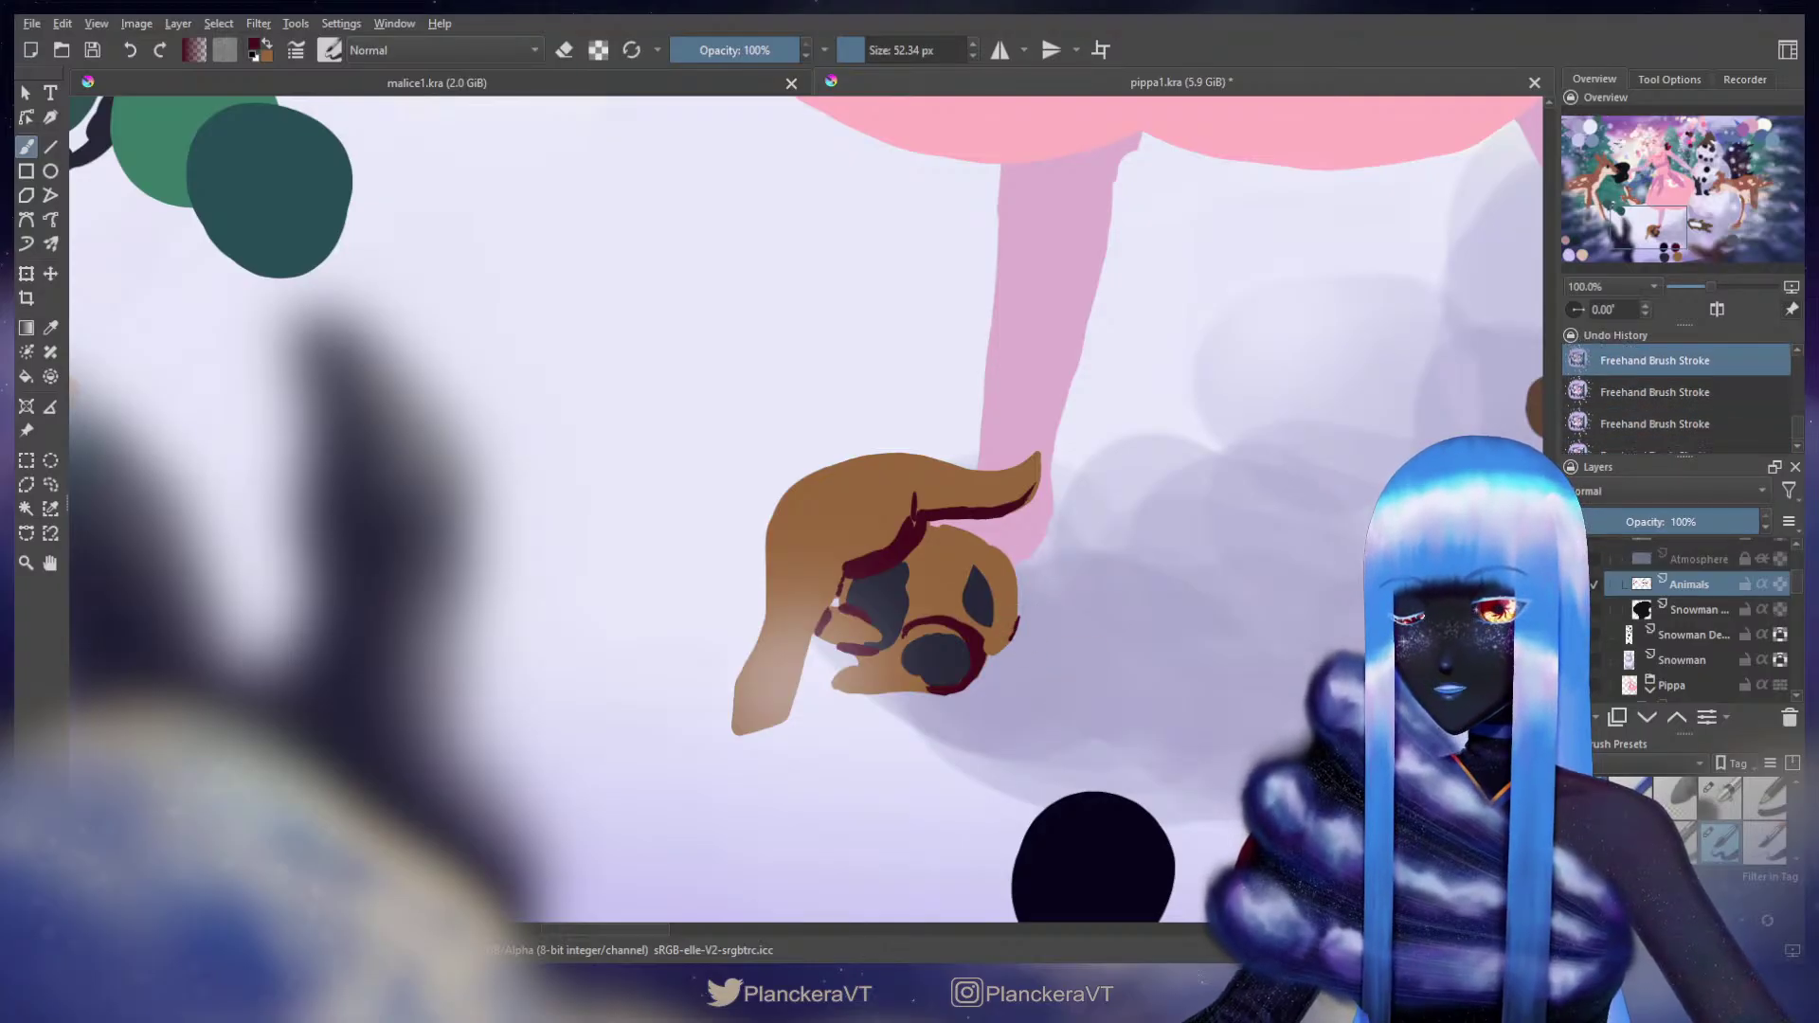
{"action": "mouse_move", "coordinate": [1027, 629]}
{"action": "left_mouse_down"}
{"action": "mouse_move", "coordinate": [1025, 574]}
{"action": "mouse_move", "coordinate": [1026, 611]}
{"action": "left_mouse_up"}
{"action": "key", "text": "ctrl+z"}
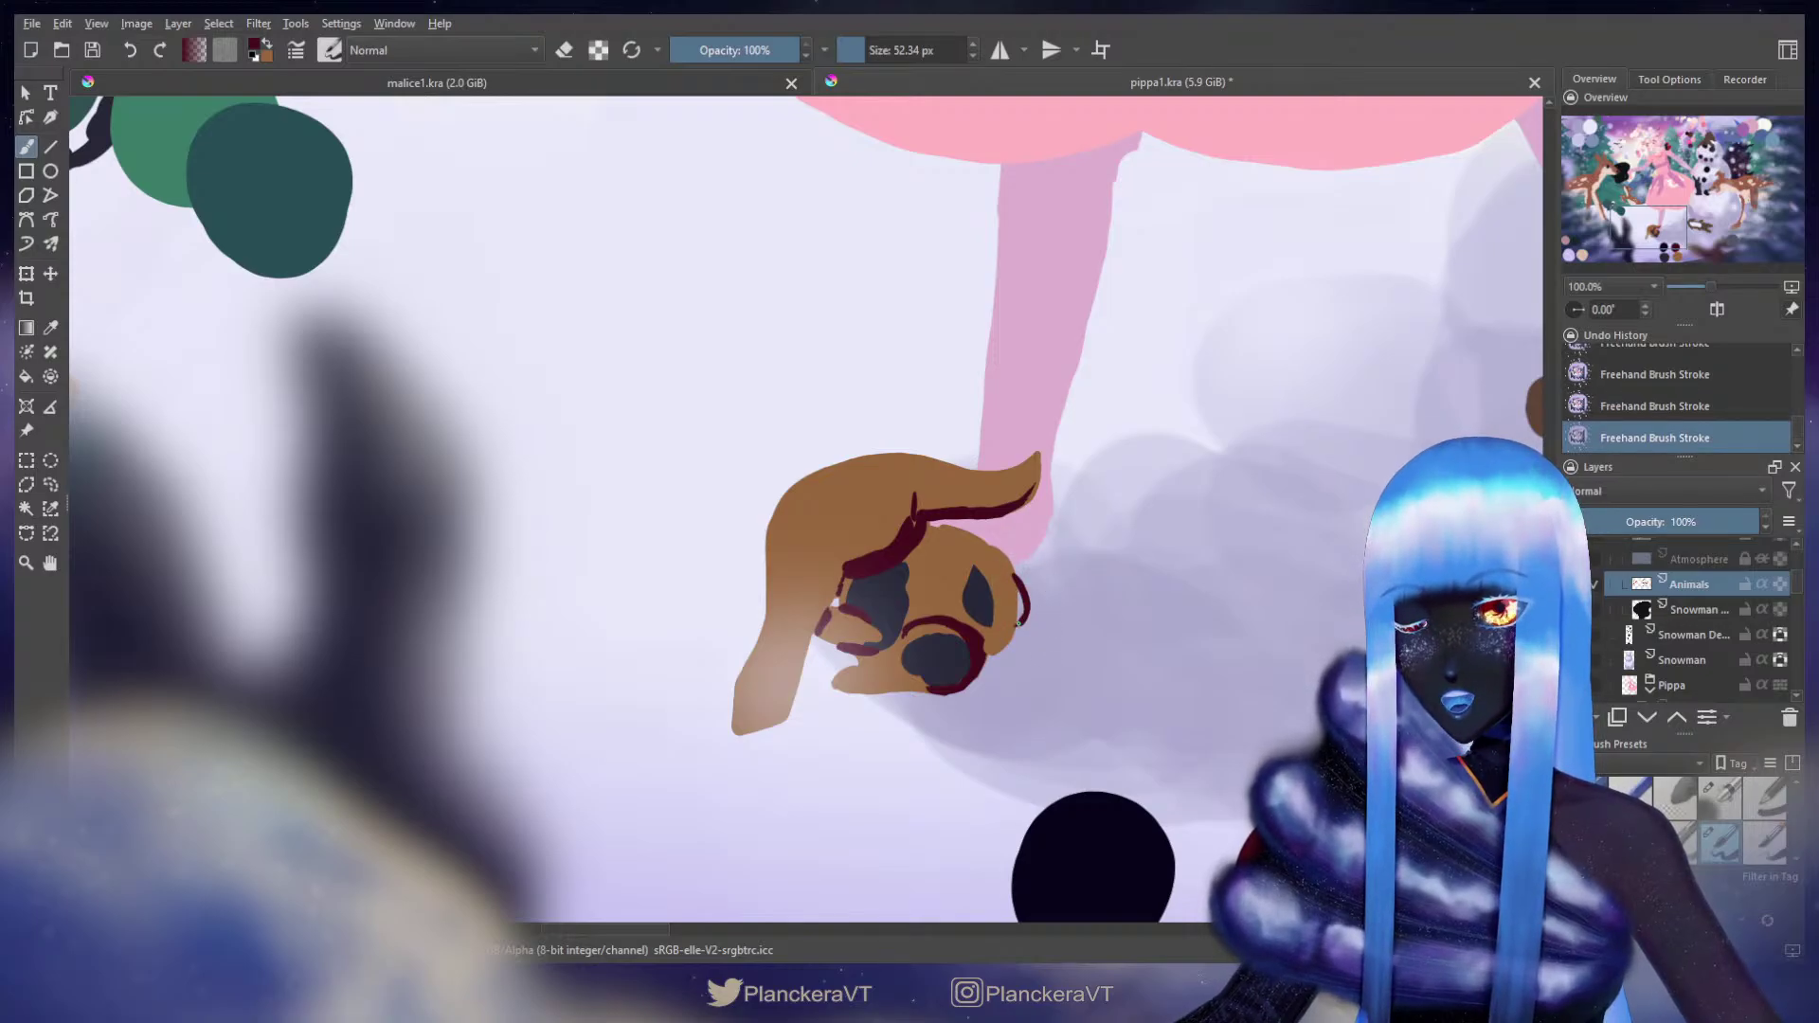
Step: Paint a rounded brown nub below the dark red accent on the body's outer edge with a 62.89 px brush
{"action": "key", "text": "x"}
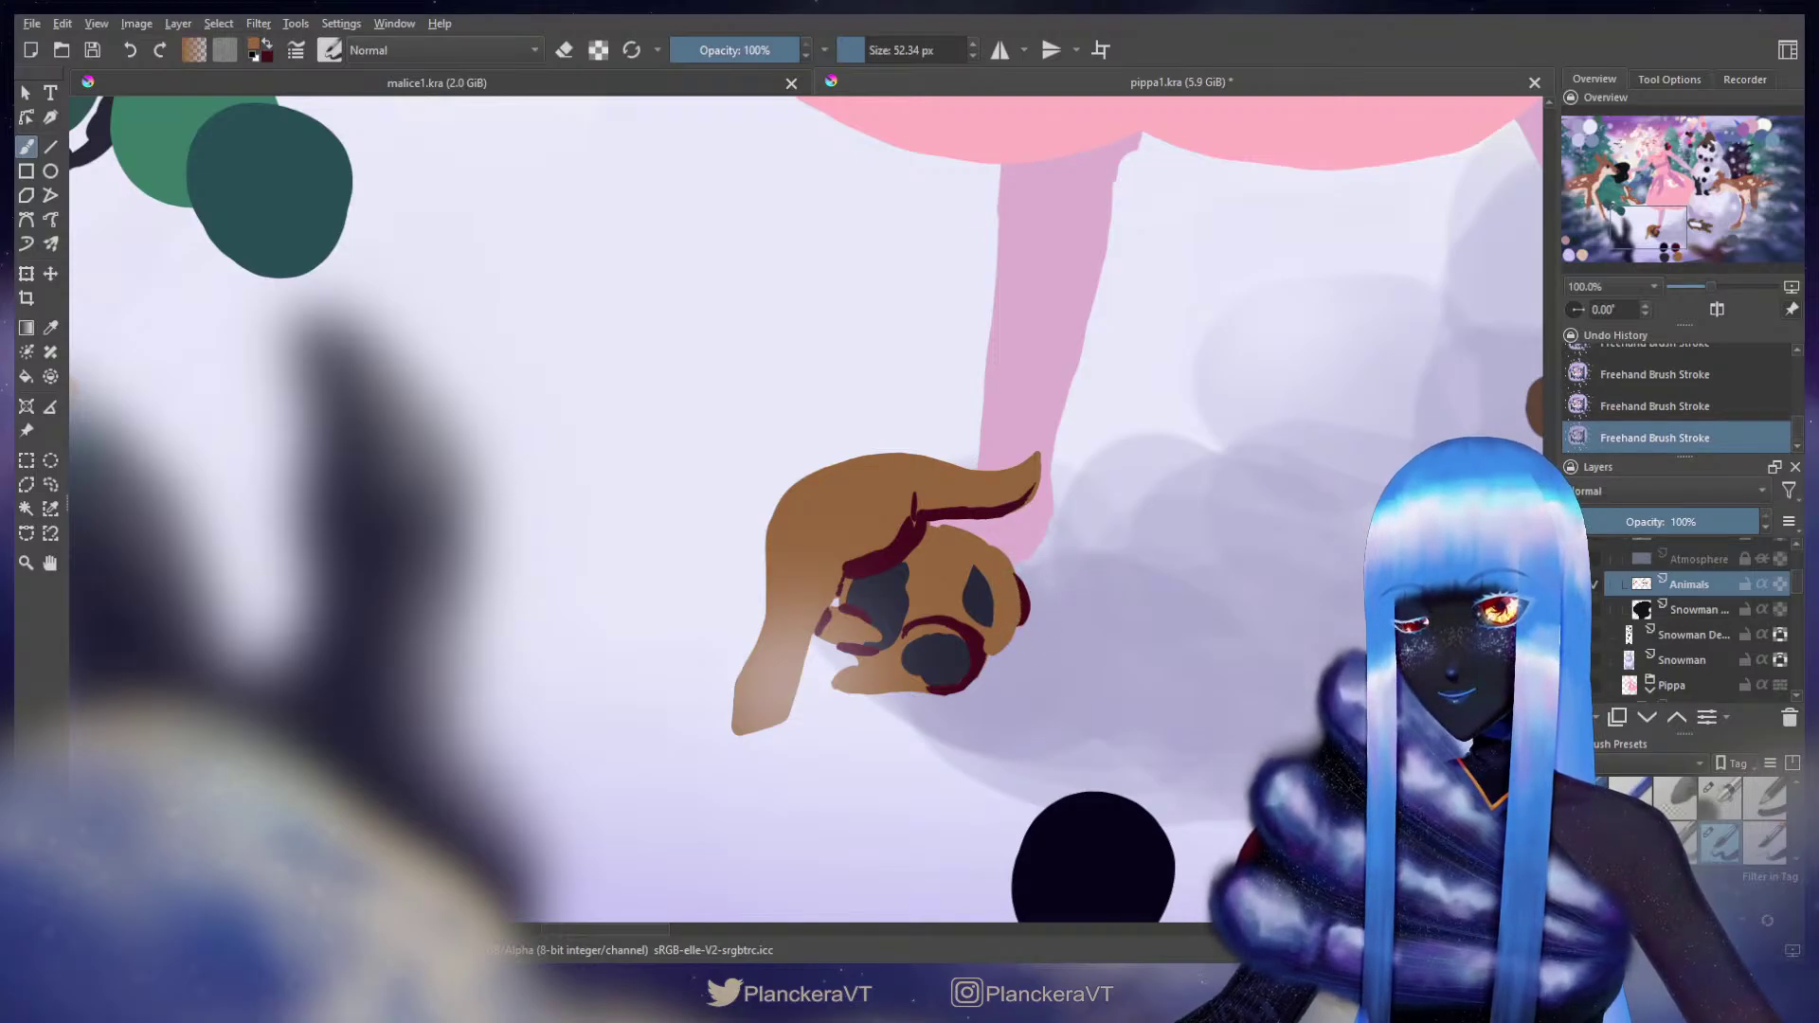
{"action": "key", "text": "x"}
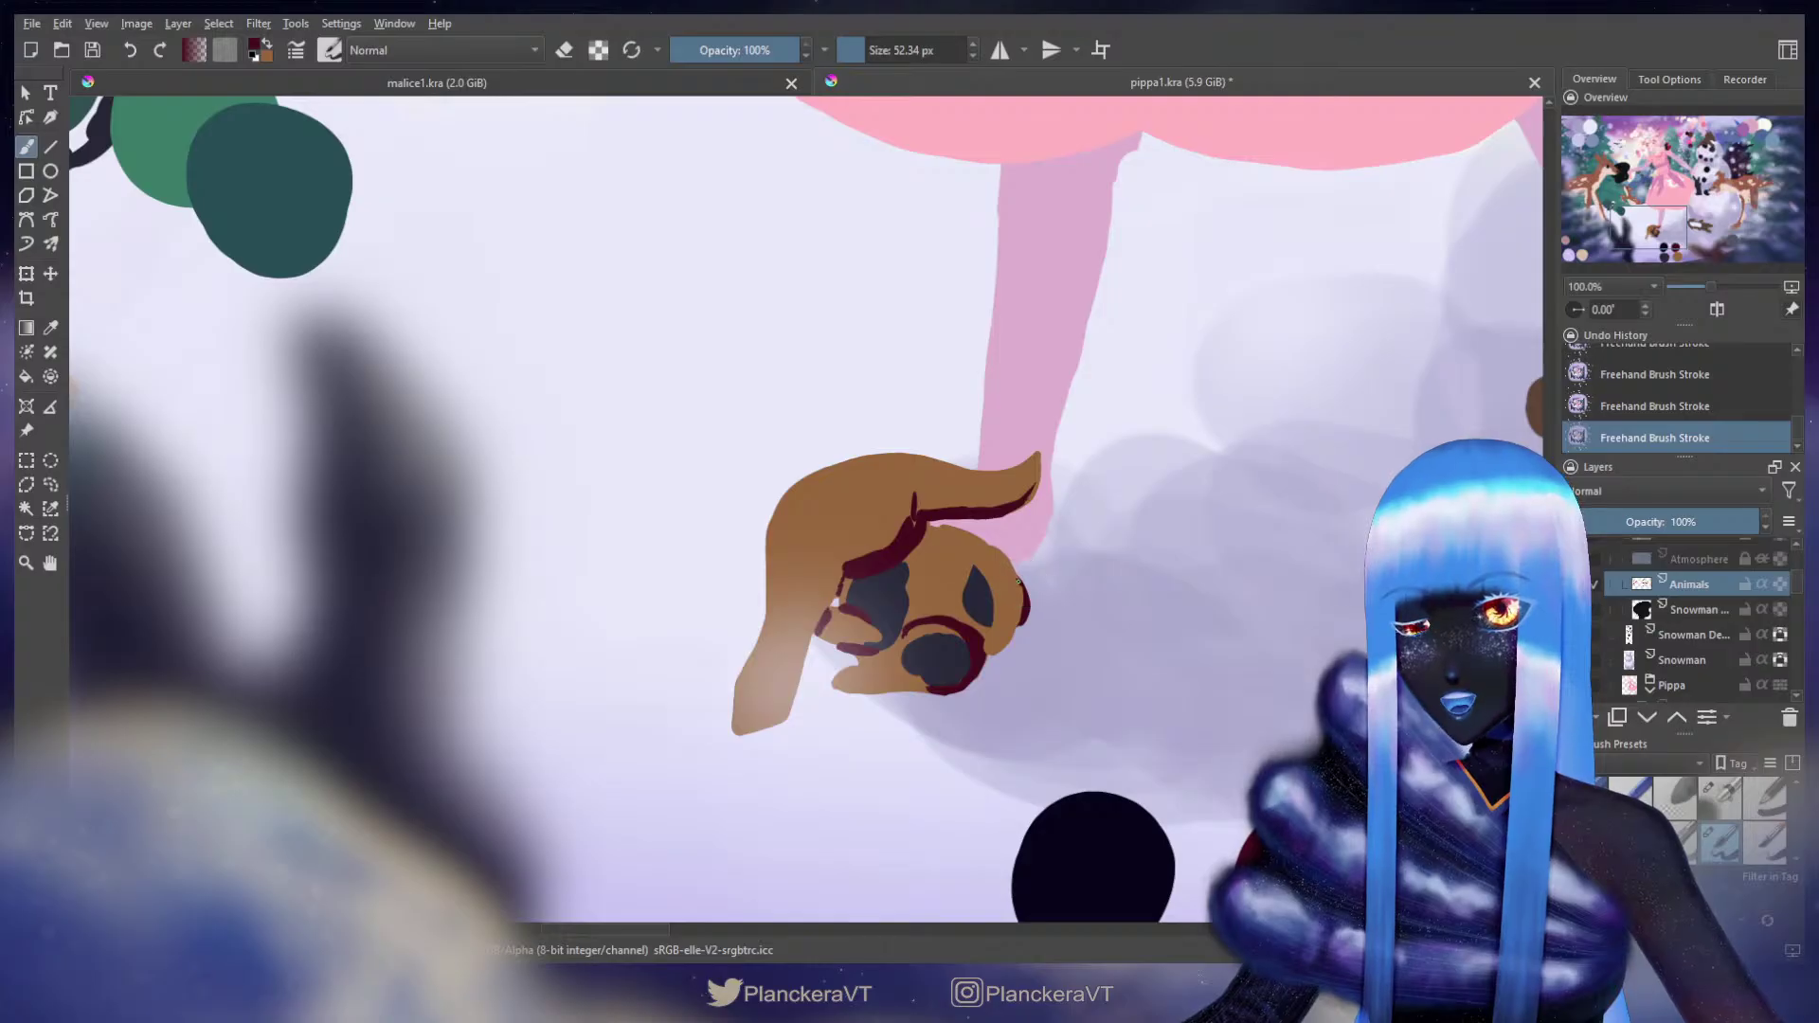
{"action": "key", "text": "x"}
{"action": "key", "text": "x"}
{"action": "key", "text": "x"}
{"action": "left_click_drag", "start_coordinate": [1014, 649], "coordinate": [1010, 649], "text": "shift"}
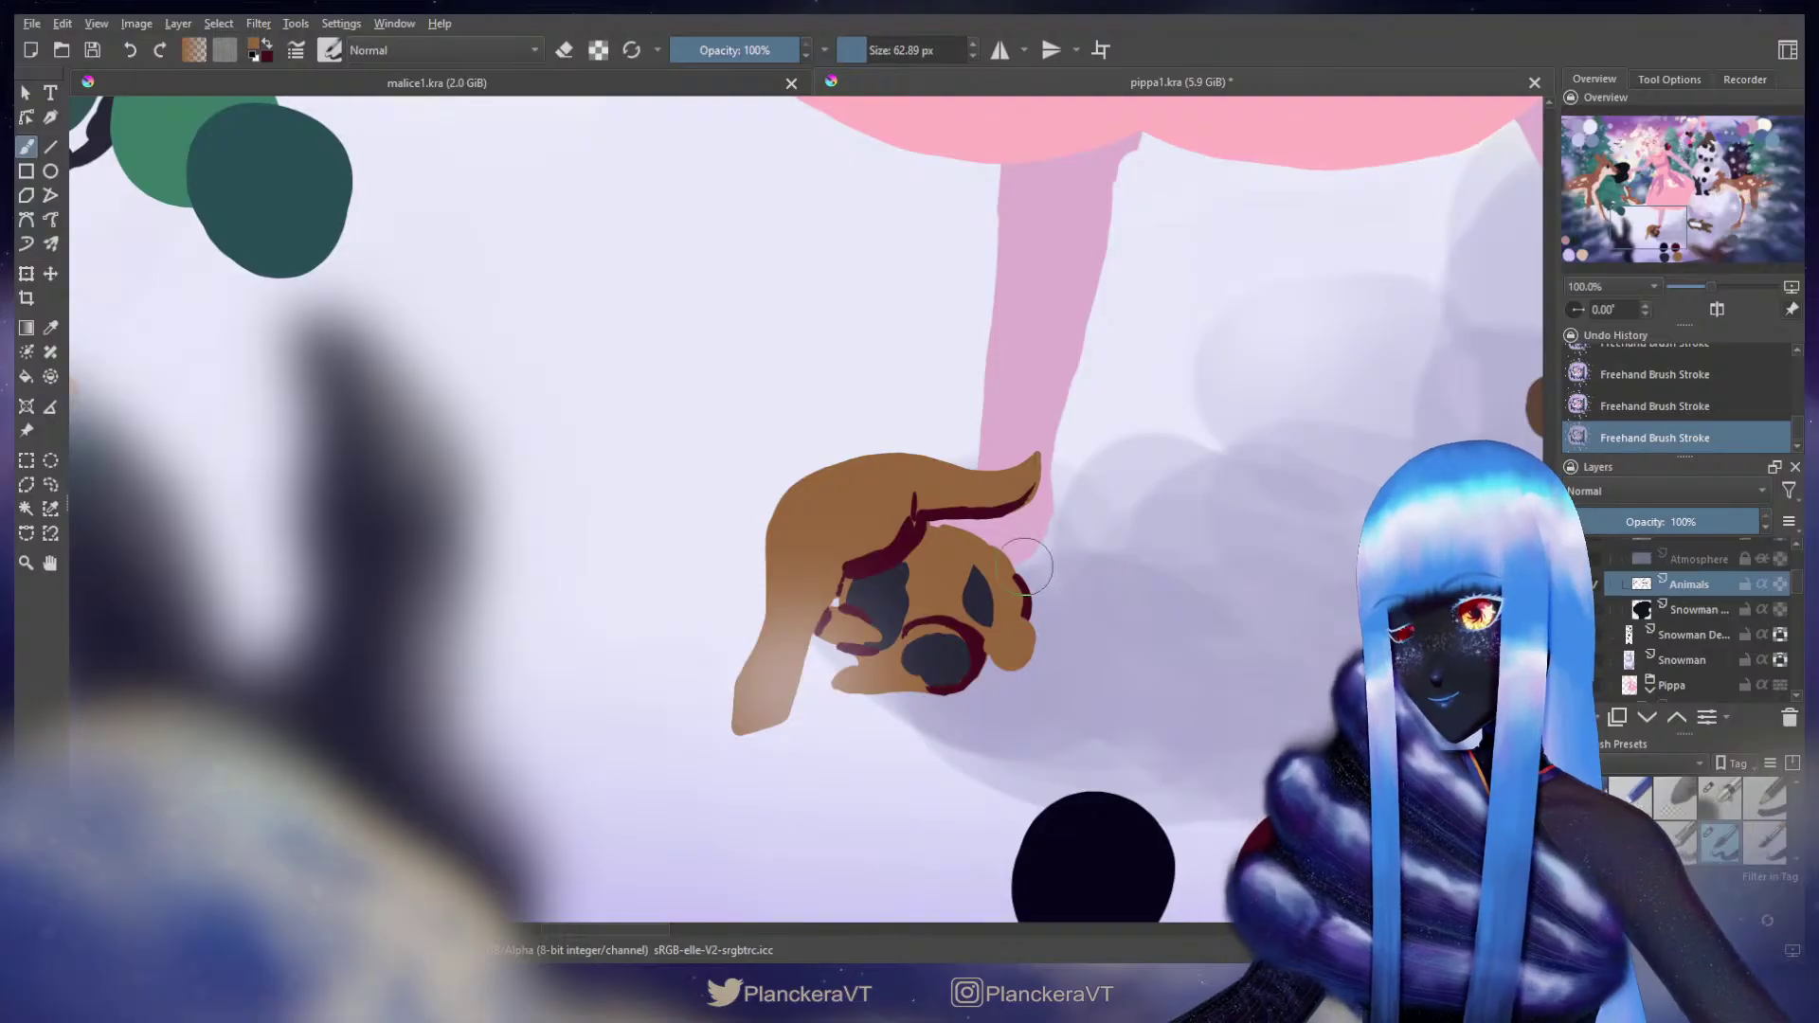
{"action": "key", "text": "e"}
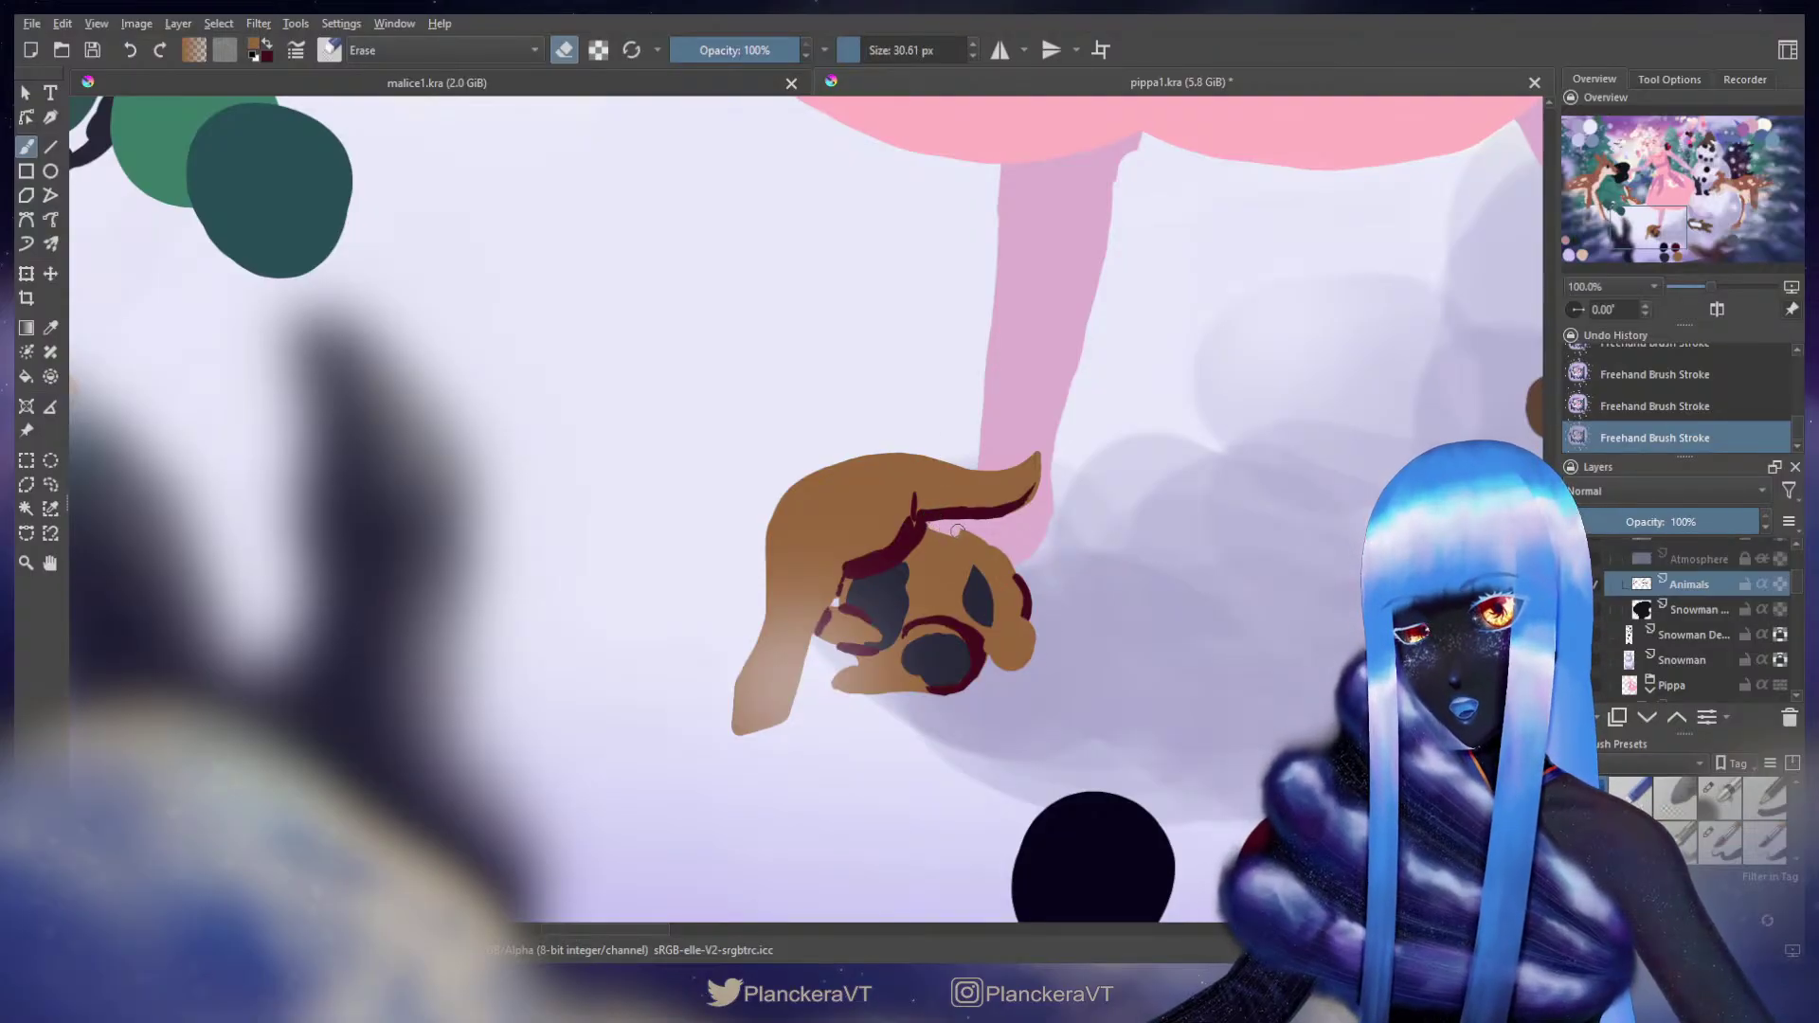
{"action": "key", "text": "x"}
{"action": "key", "text": "/"}
{"action": "left_click_drag", "start_coordinate": [947, 526], "coordinate": [941, 526]}
{"action": "left_click_drag", "start_coordinate": [933, 536], "coordinate": [1001, 563]}
{"action": "key", "text": "ctrl+z"}
{"action": "key", "text": "x"}
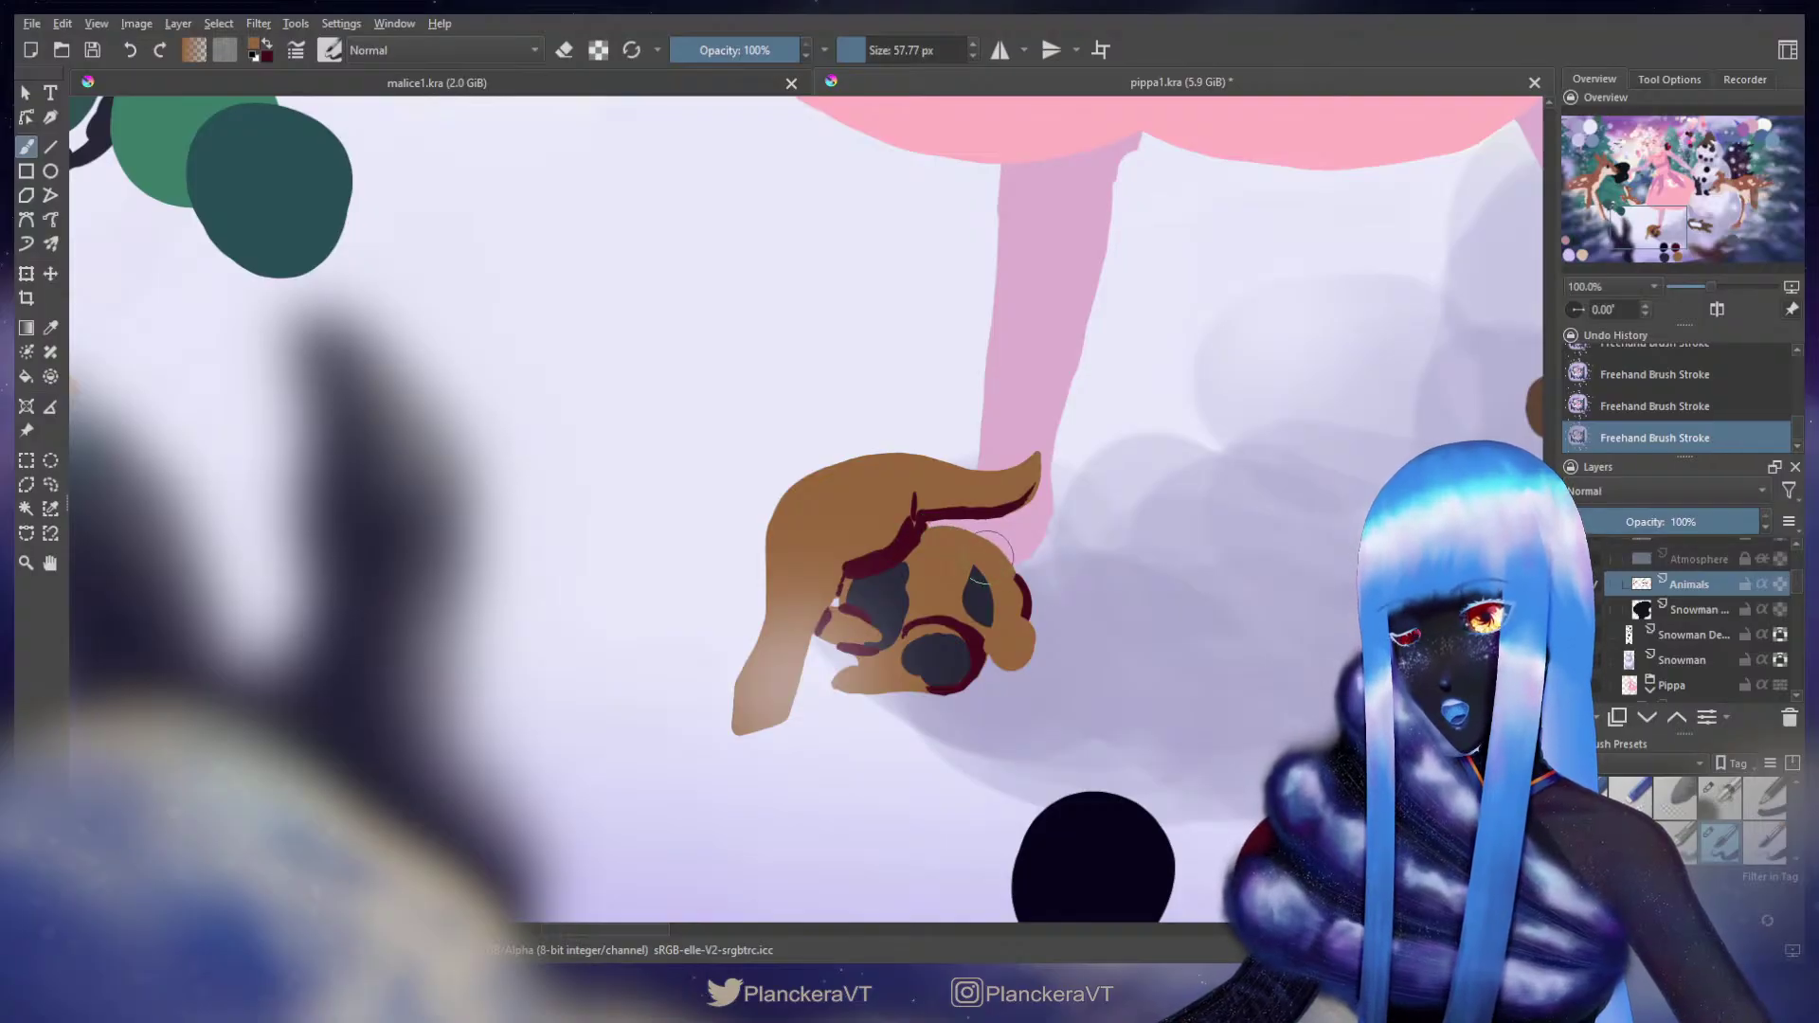
Step: Trim the contour above the pointed flap and hanging limb with the eraser, reducing it to 46.48 px
{"action": "key", "text": "/"}
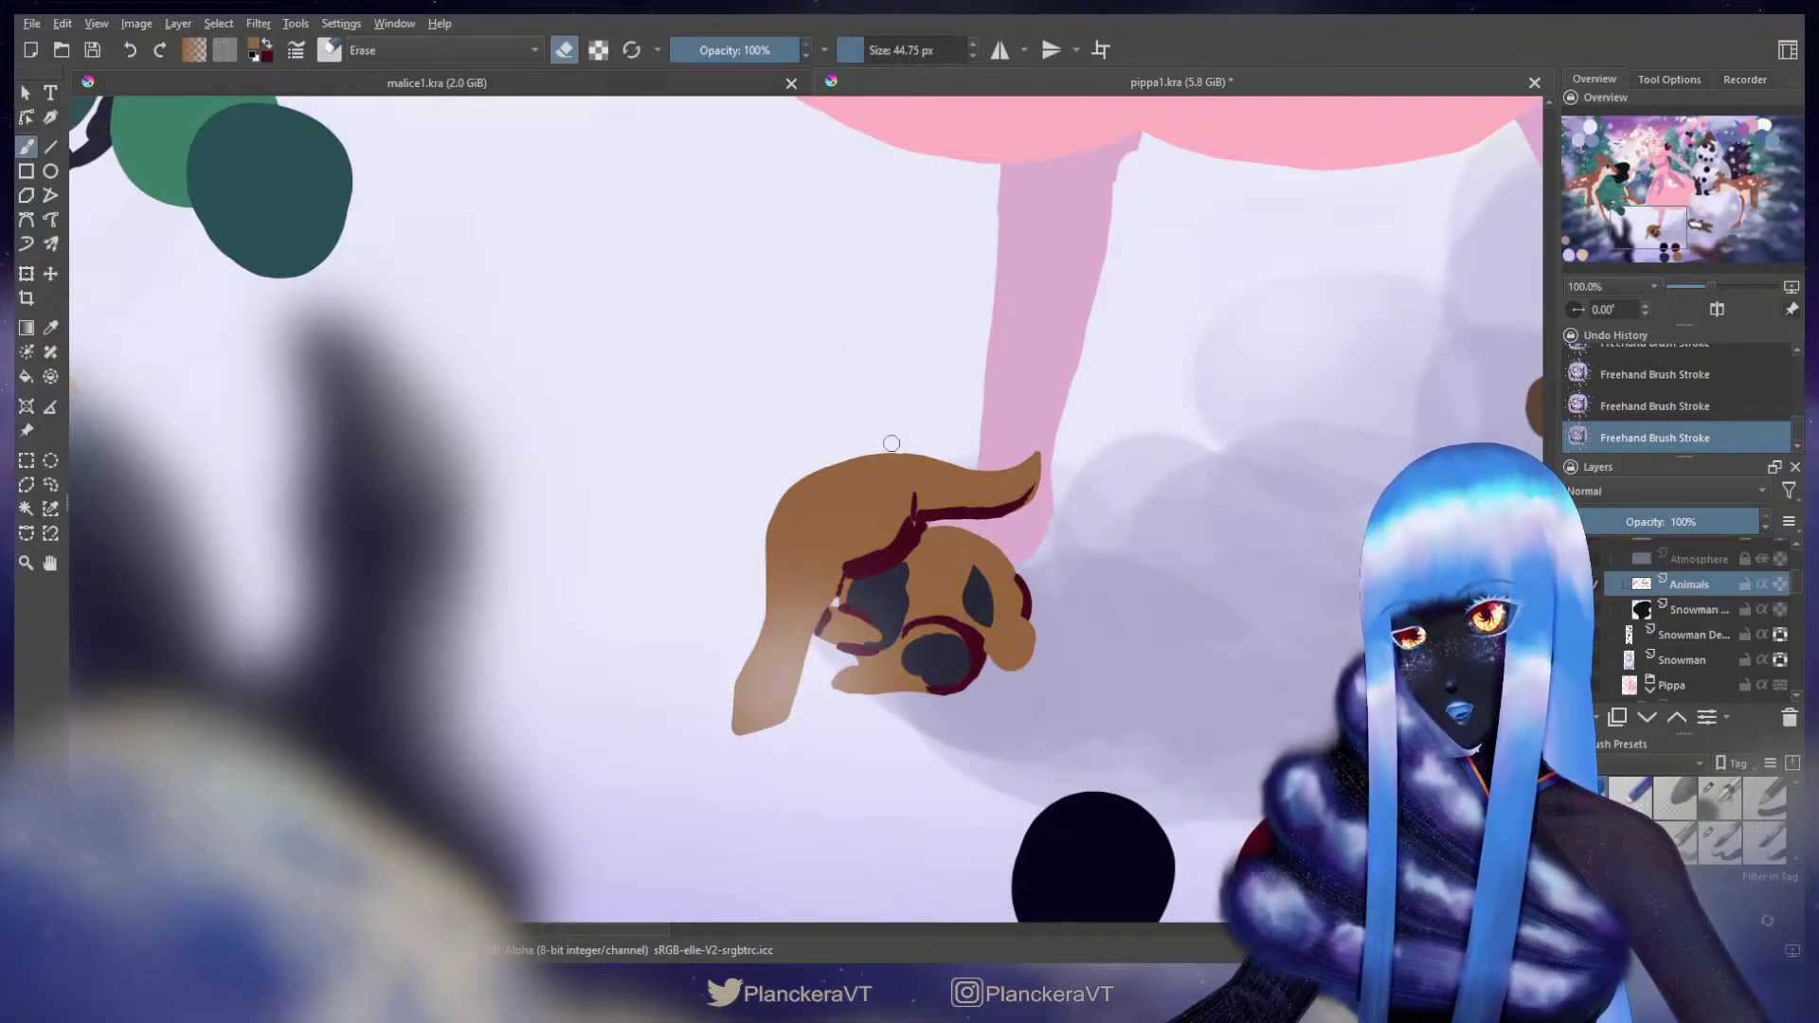
{"action": "key", "text": "ctrl+z"}
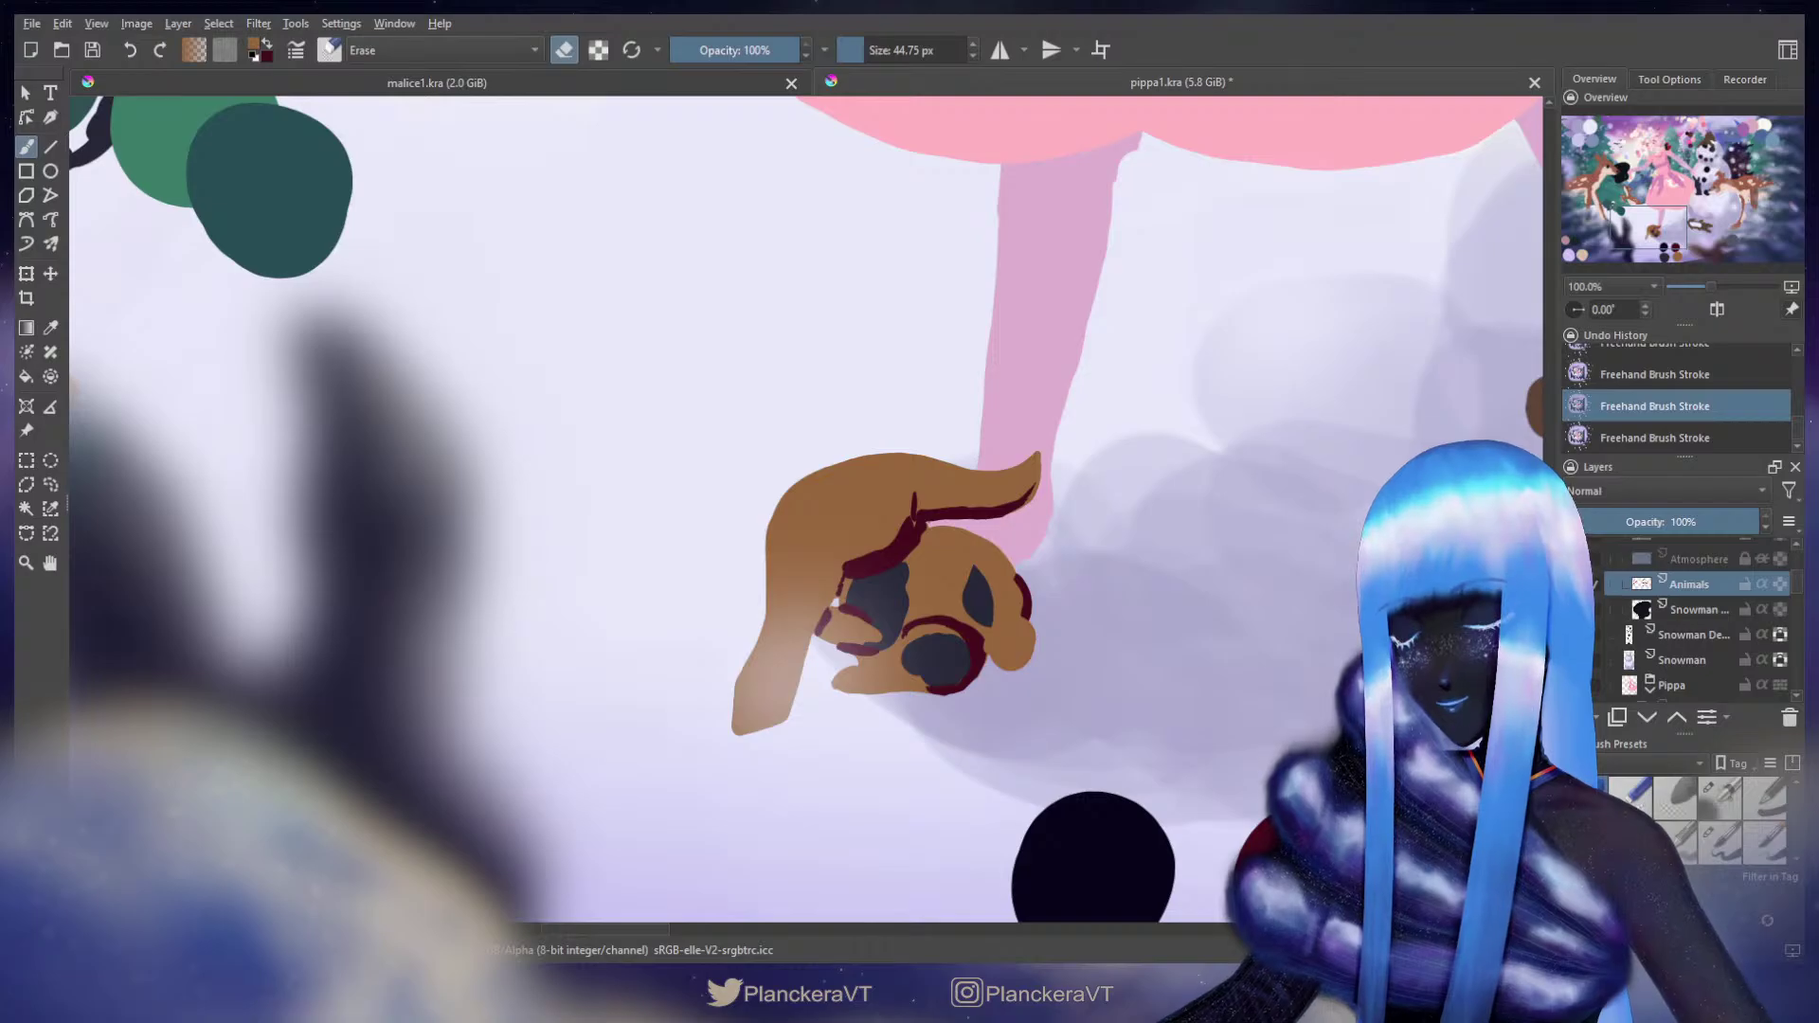
{"action": "mouse_move", "coordinate": [884, 439]}
{"action": "left_mouse_down", "text": "shift"}
{"action": "mouse_move", "coordinate": [920, 443]}
{"action": "mouse_move", "coordinate": [890, 443]}
{"action": "left_mouse_up", "text": "shift"}
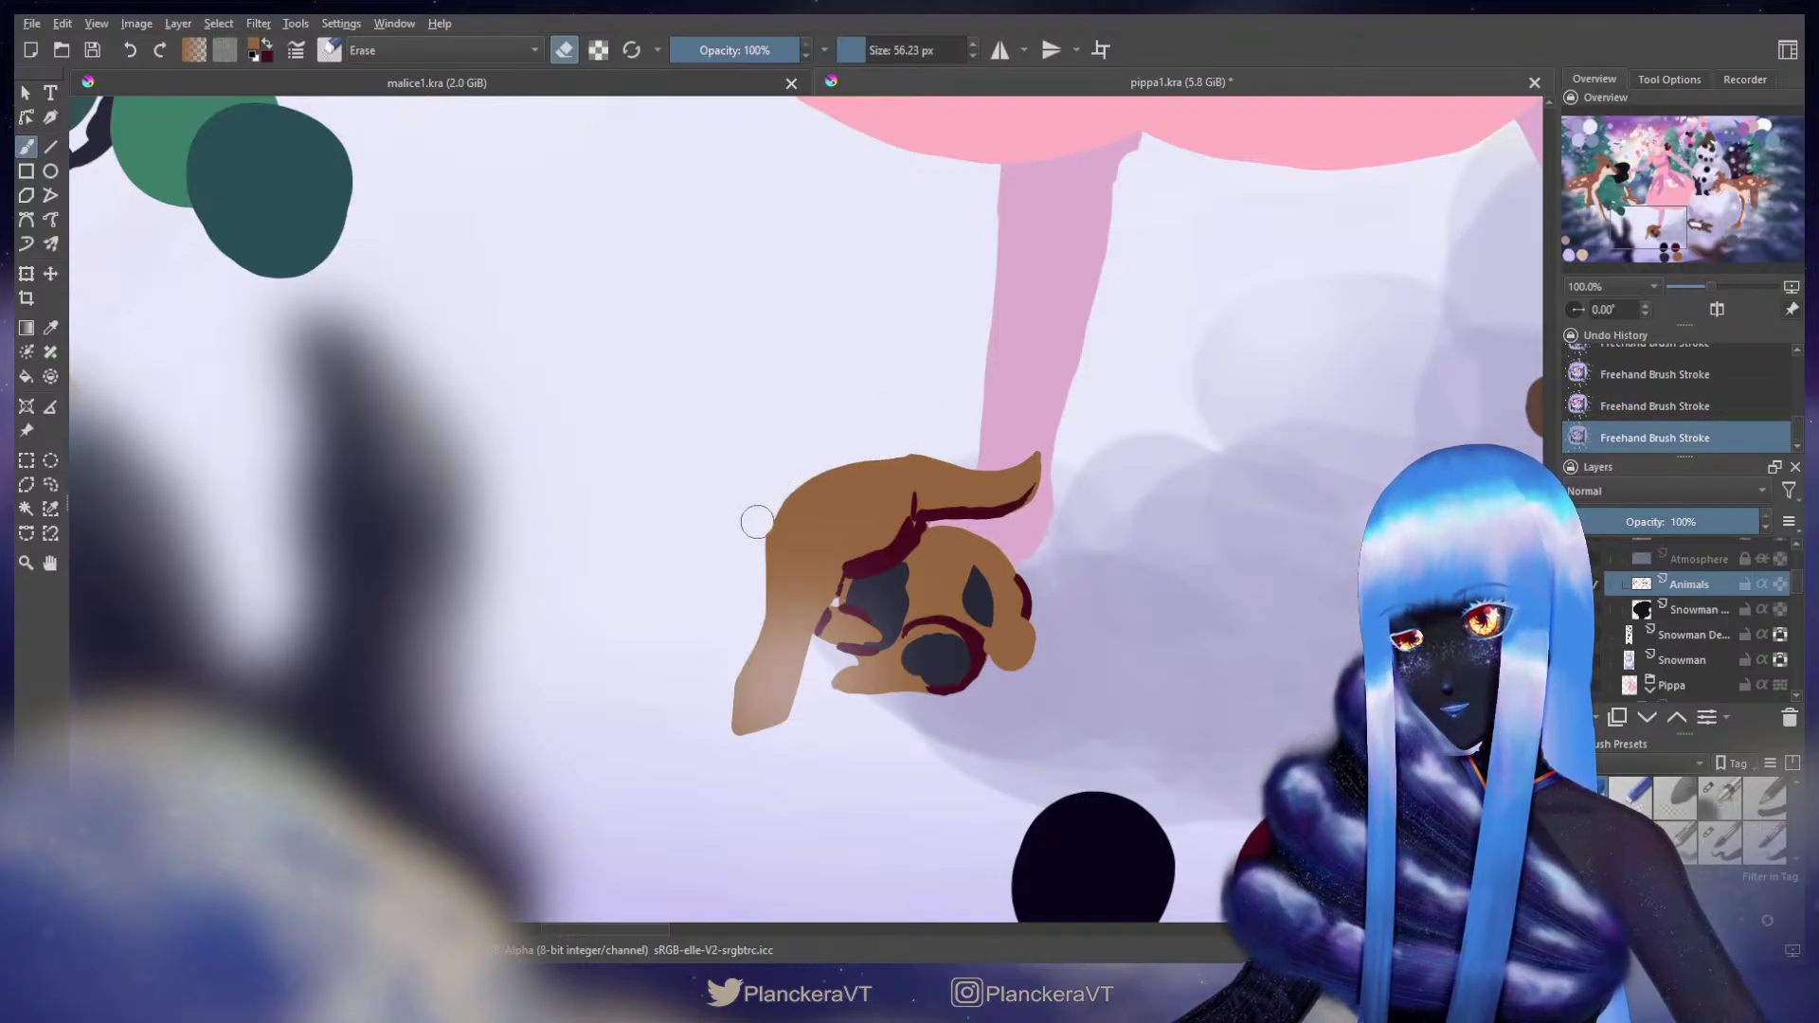
{"action": "key", "text": "bracketleft"}
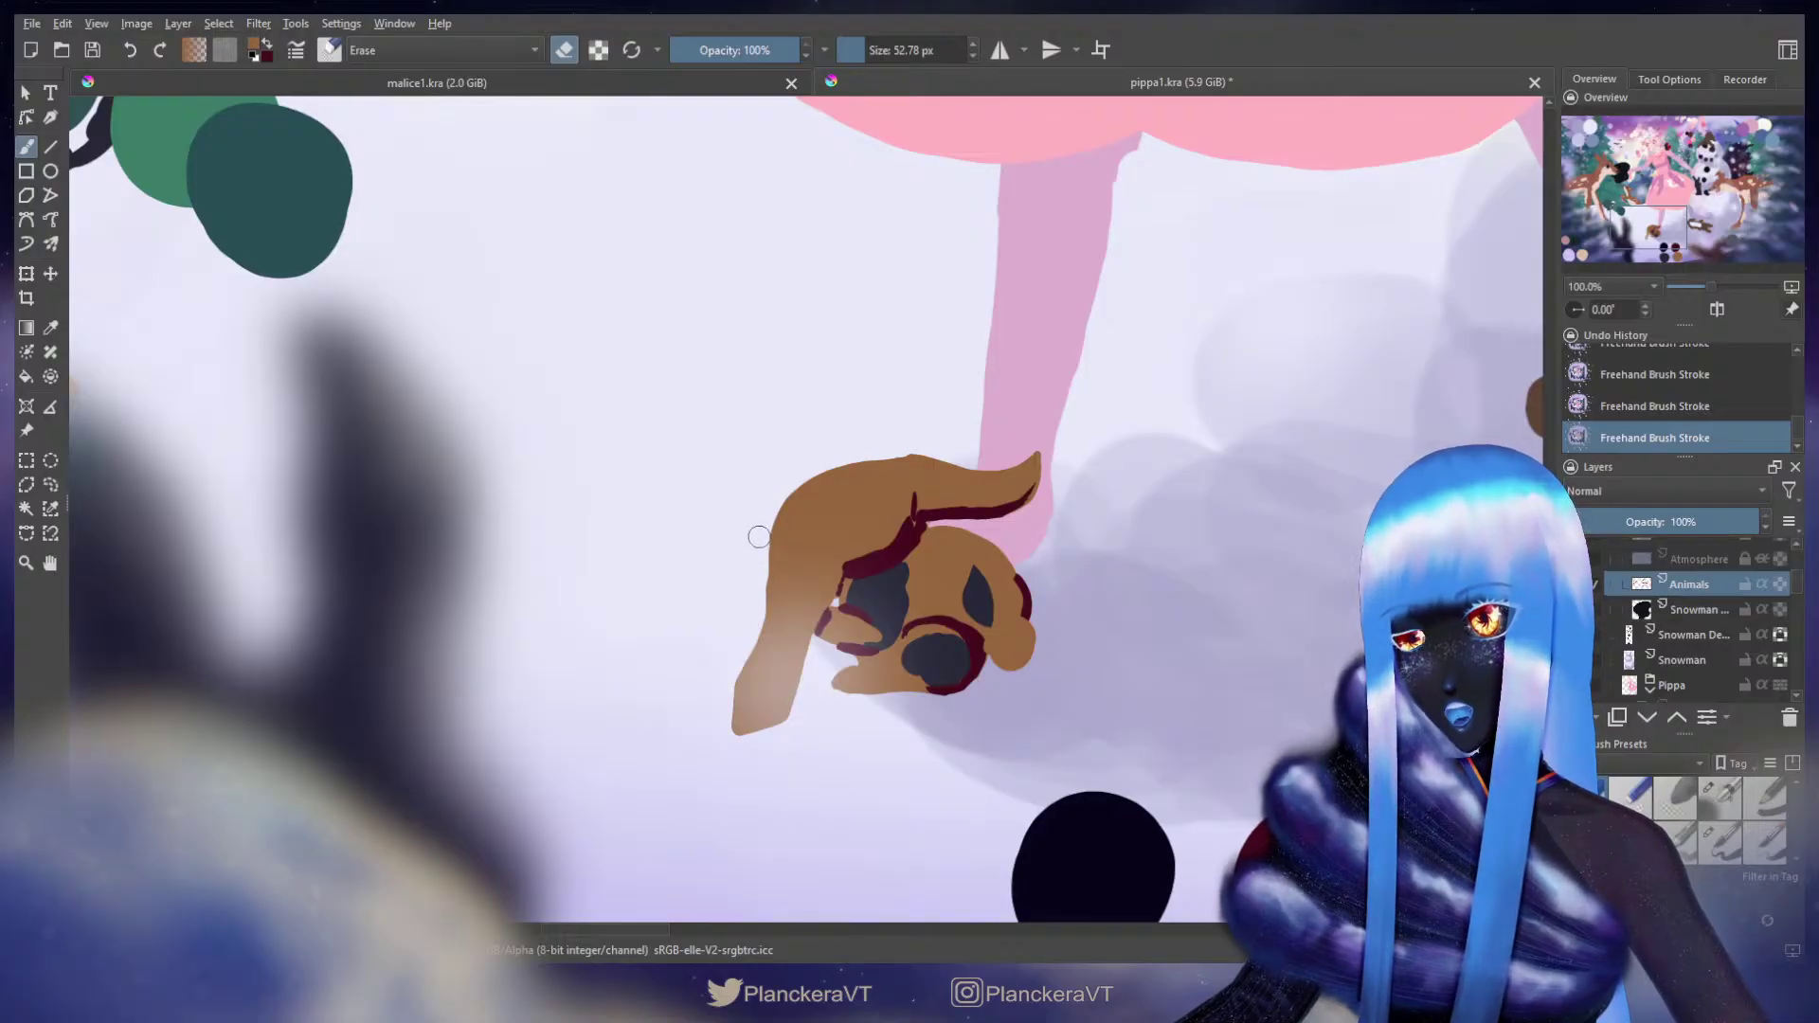
{"action": "key", "text": "bracketleft"}
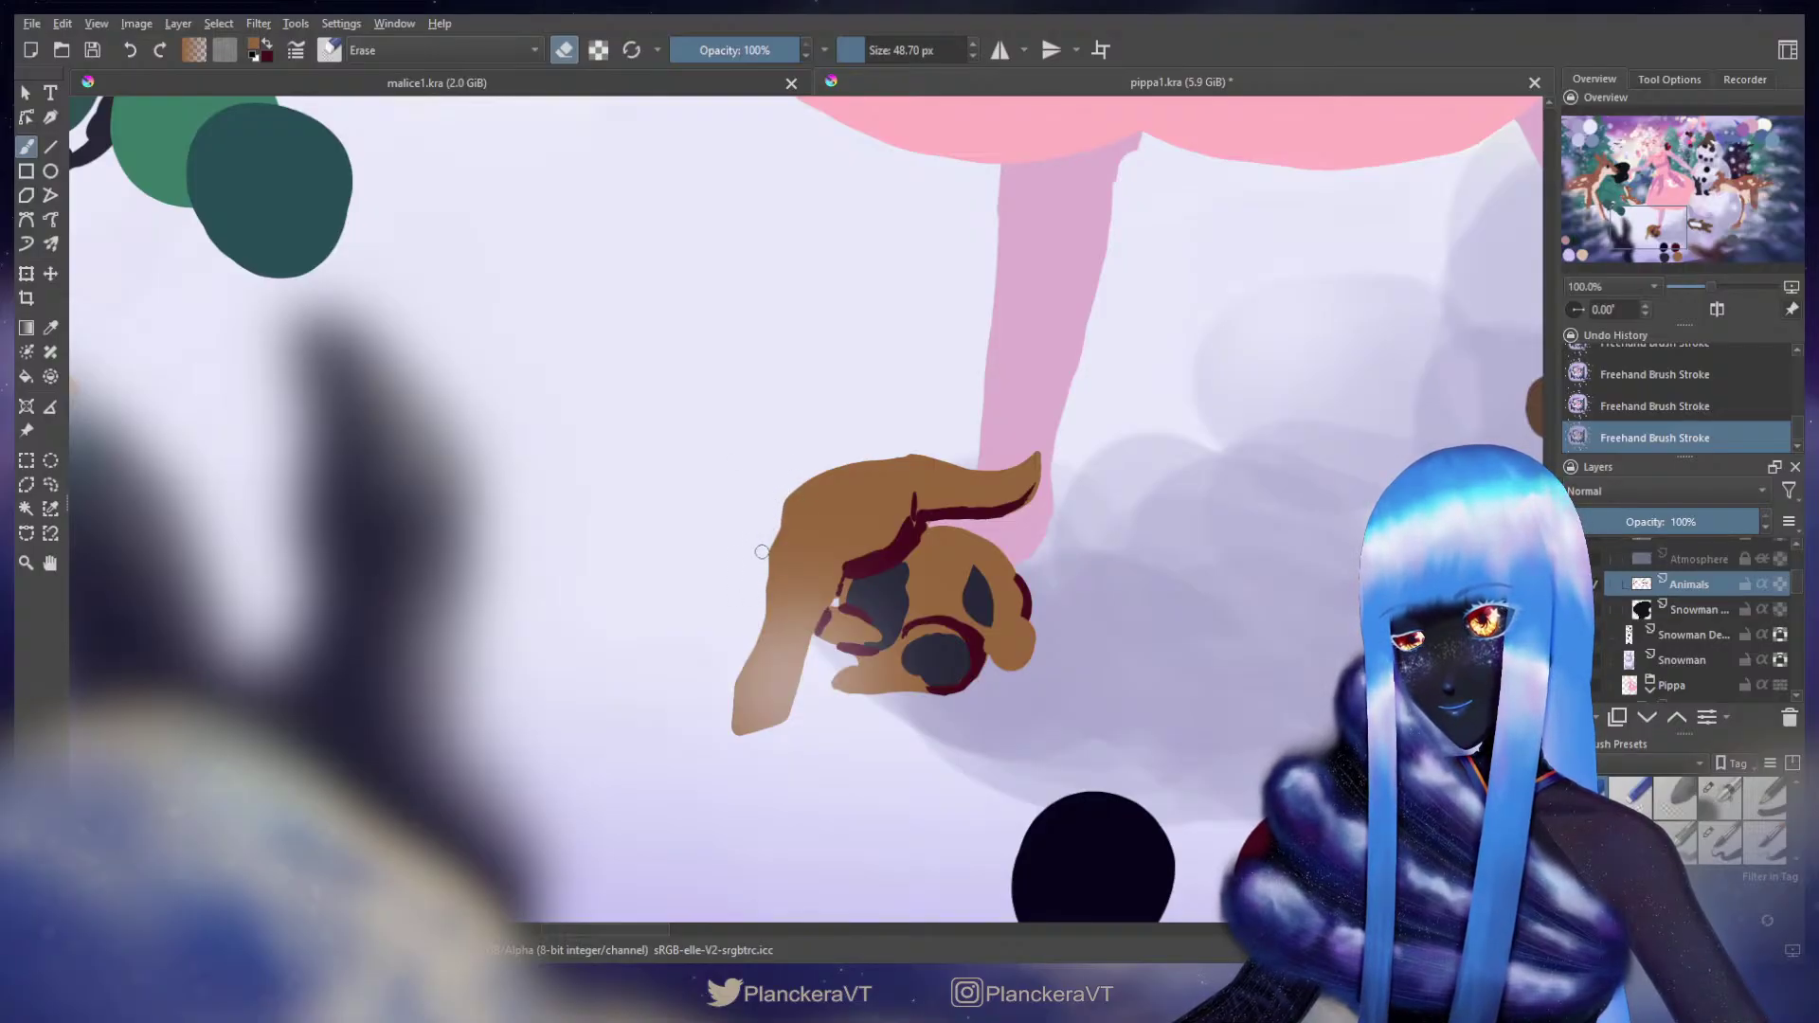
{"action": "key", "text": "ctrl+z"}
{"action": "key", "text": "ctrl+shift+z"}
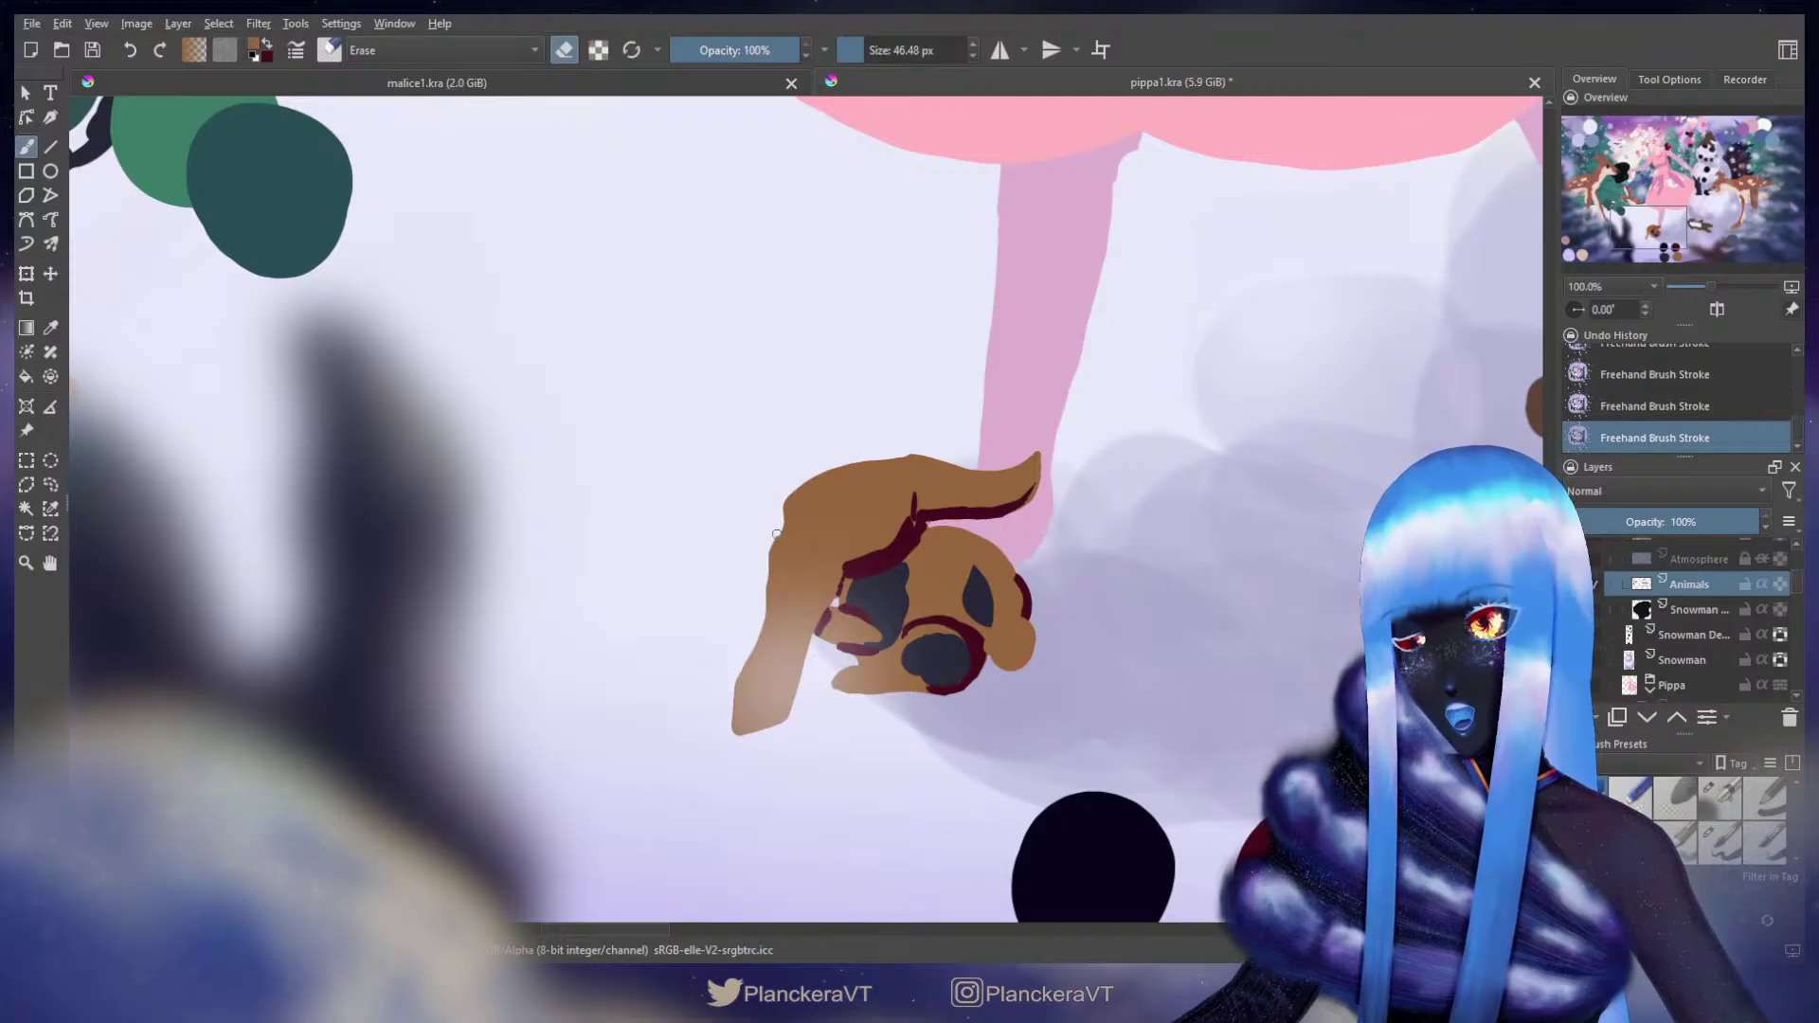
{"action": "key", "text": "bracketleft"}
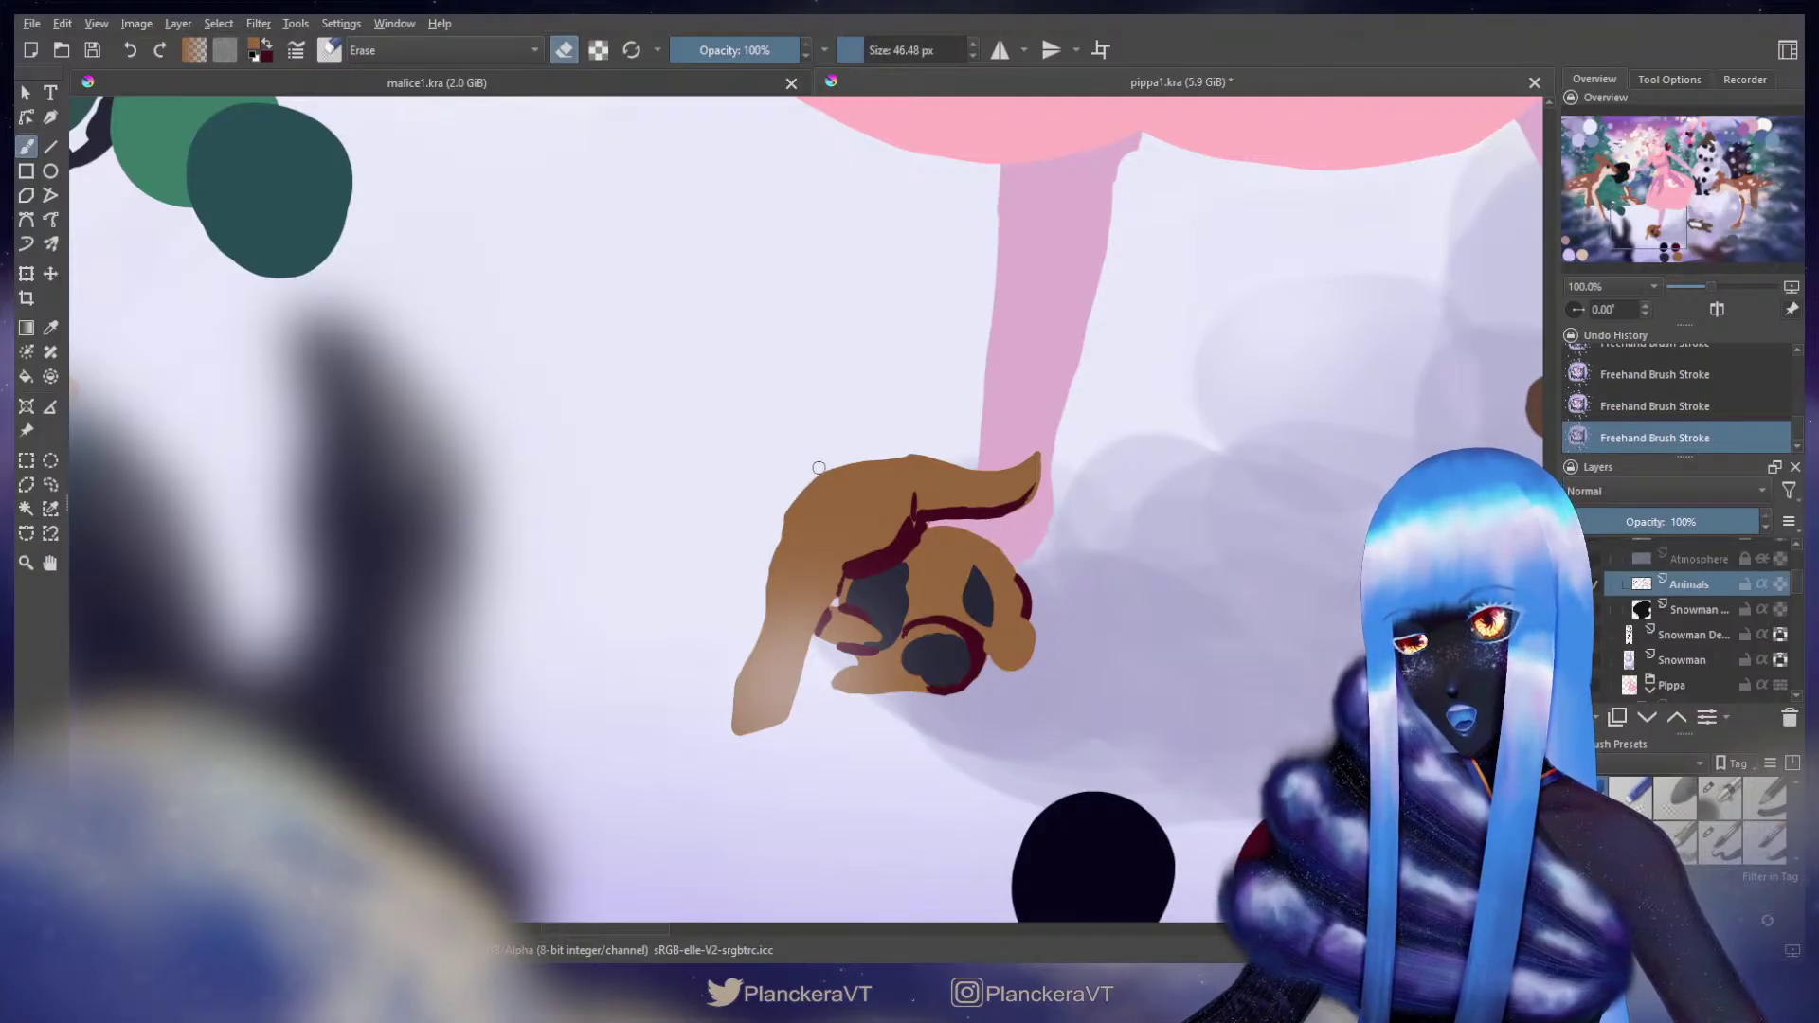
Step: Paint dark red creases where the pointed flap and hanging limb join the rounded top, using a 66.41 px brush and refining with brown
{"action": "key", "text": "e"}
{"action": "key", "text": "bracketright"}
{"action": "key", "text": "bracketright"}
{"action": "key", "text": "bracketright"}
{"action": "key", "text": "bracketright"}
{"action": "key", "text": "bracketright"}
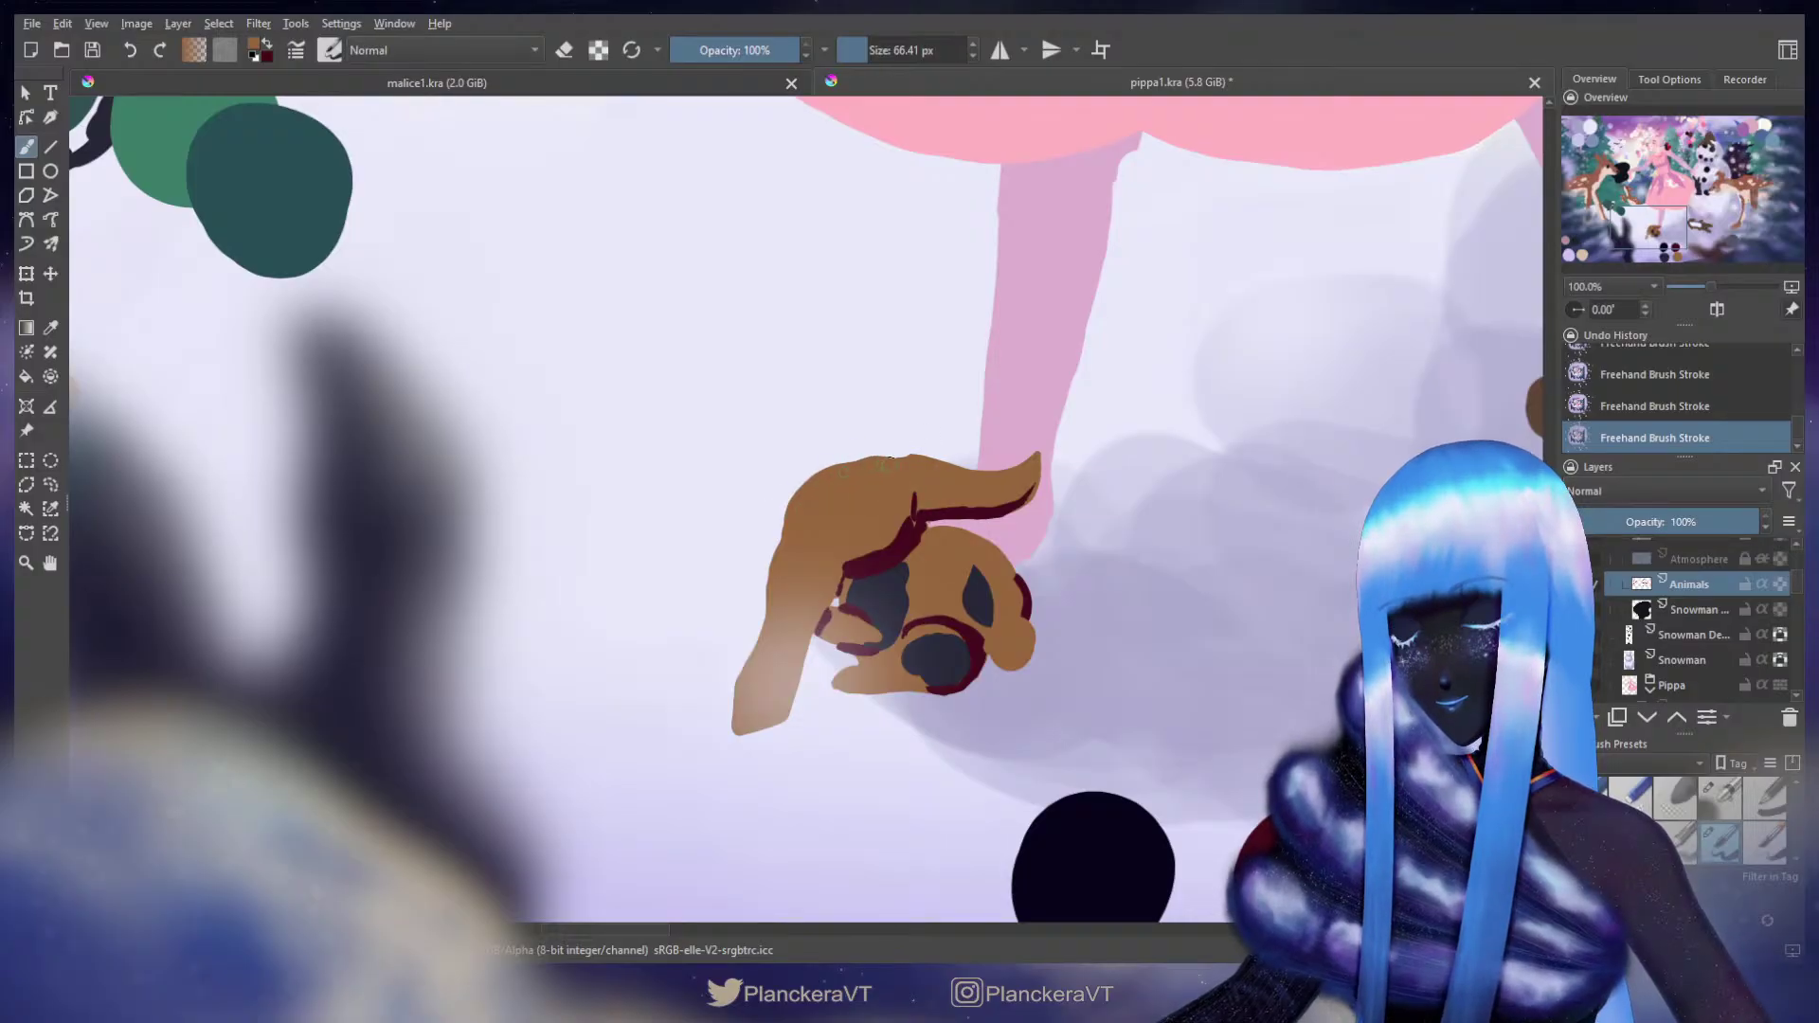
{"action": "key", "text": "x"}
{"action": "left_click_drag", "start_coordinate": [896, 462], "coordinate": [926, 491]}
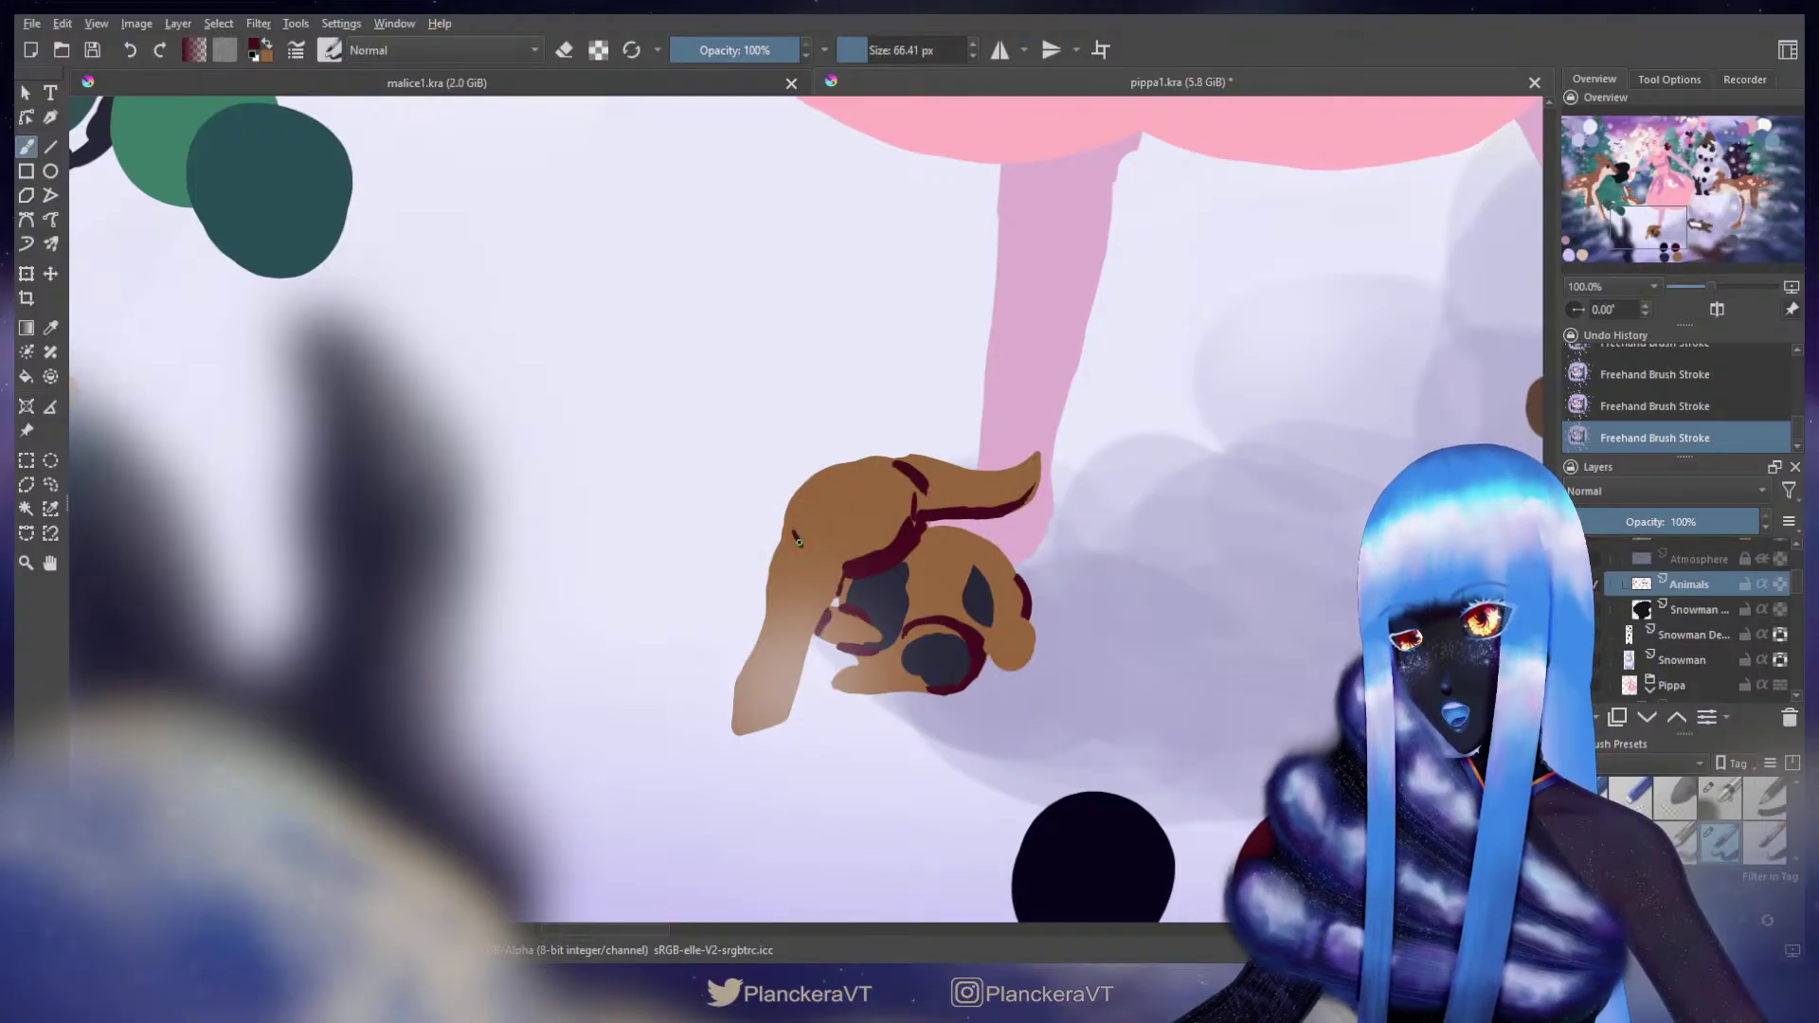
{"action": "left_click_drag", "start_coordinate": [791, 535], "coordinate": [850, 568]}
{"action": "key", "text": "x"}
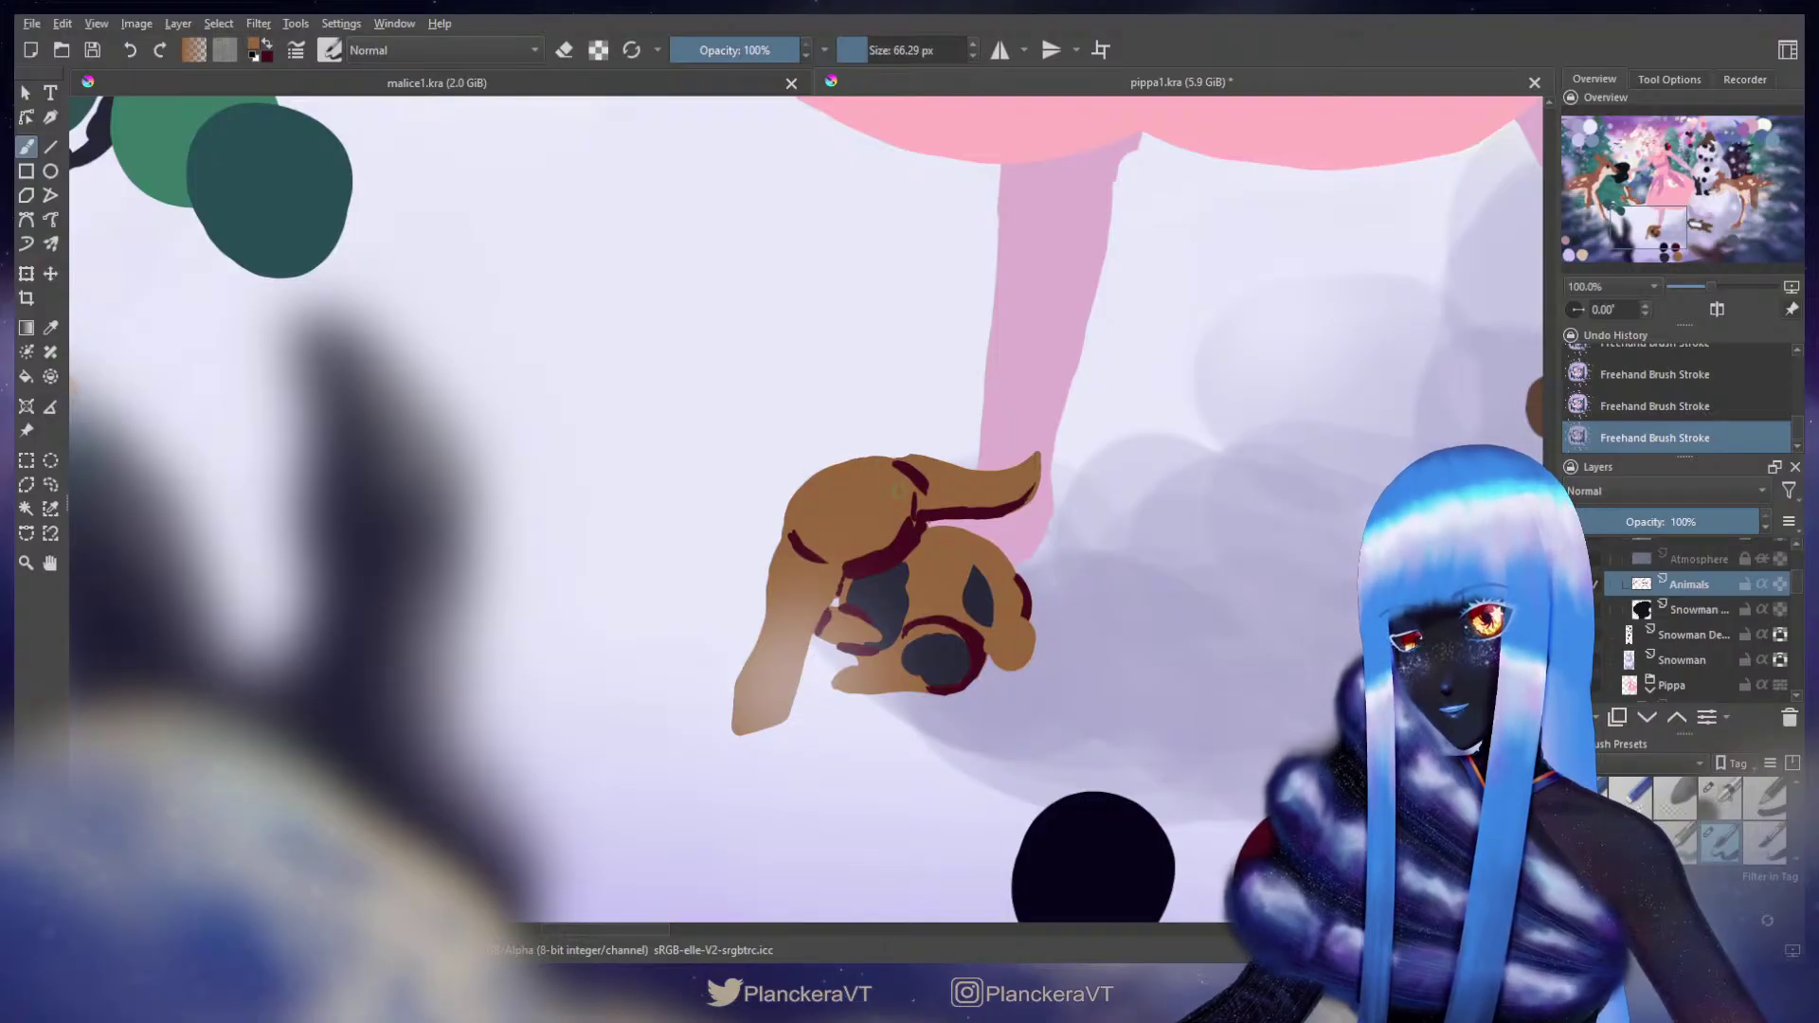
{"action": "key", "text": "ctrl+z"}
{"action": "left_click_drag", "start_coordinate": [856, 464], "coordinate": [830, 483]}
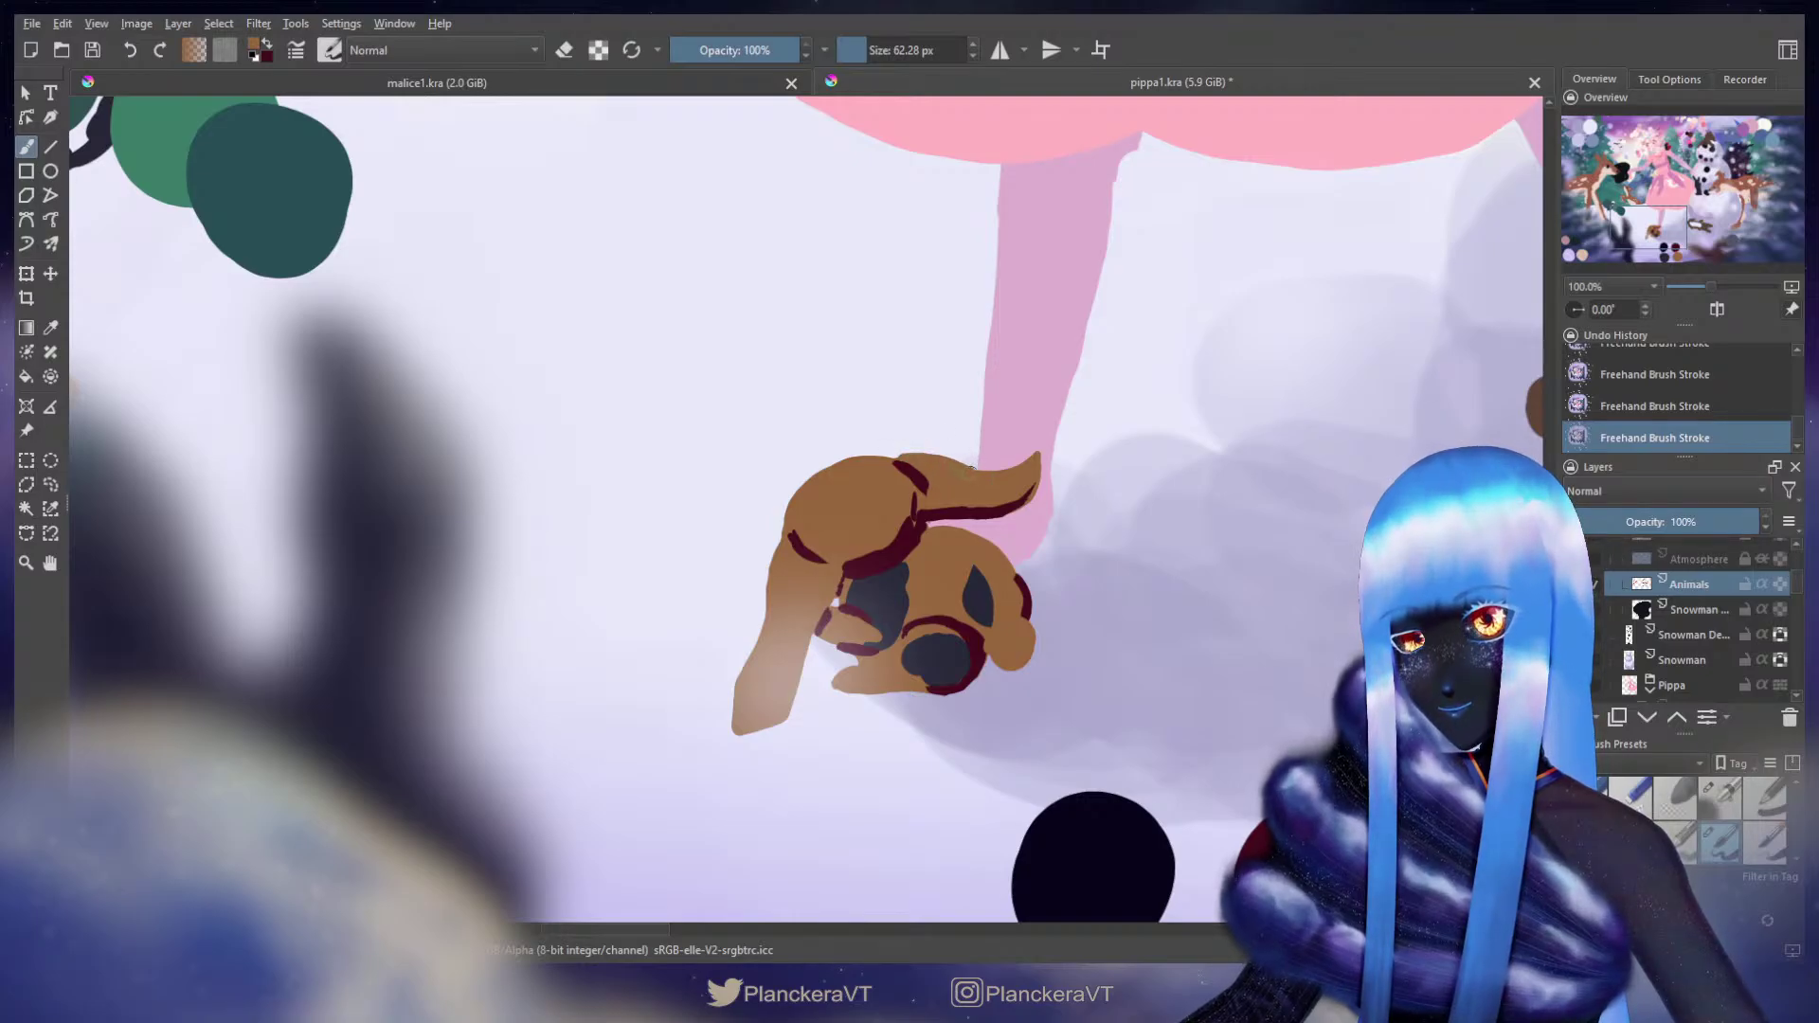
Step: Lock the Animals layer's alpha and extend the sampled dark grey of the lowest patch across the adjoining brown limb
{"action": "scroll", "coordinate": [1004, 473], "scroll_direction": "down", "scroll_amount": 3}
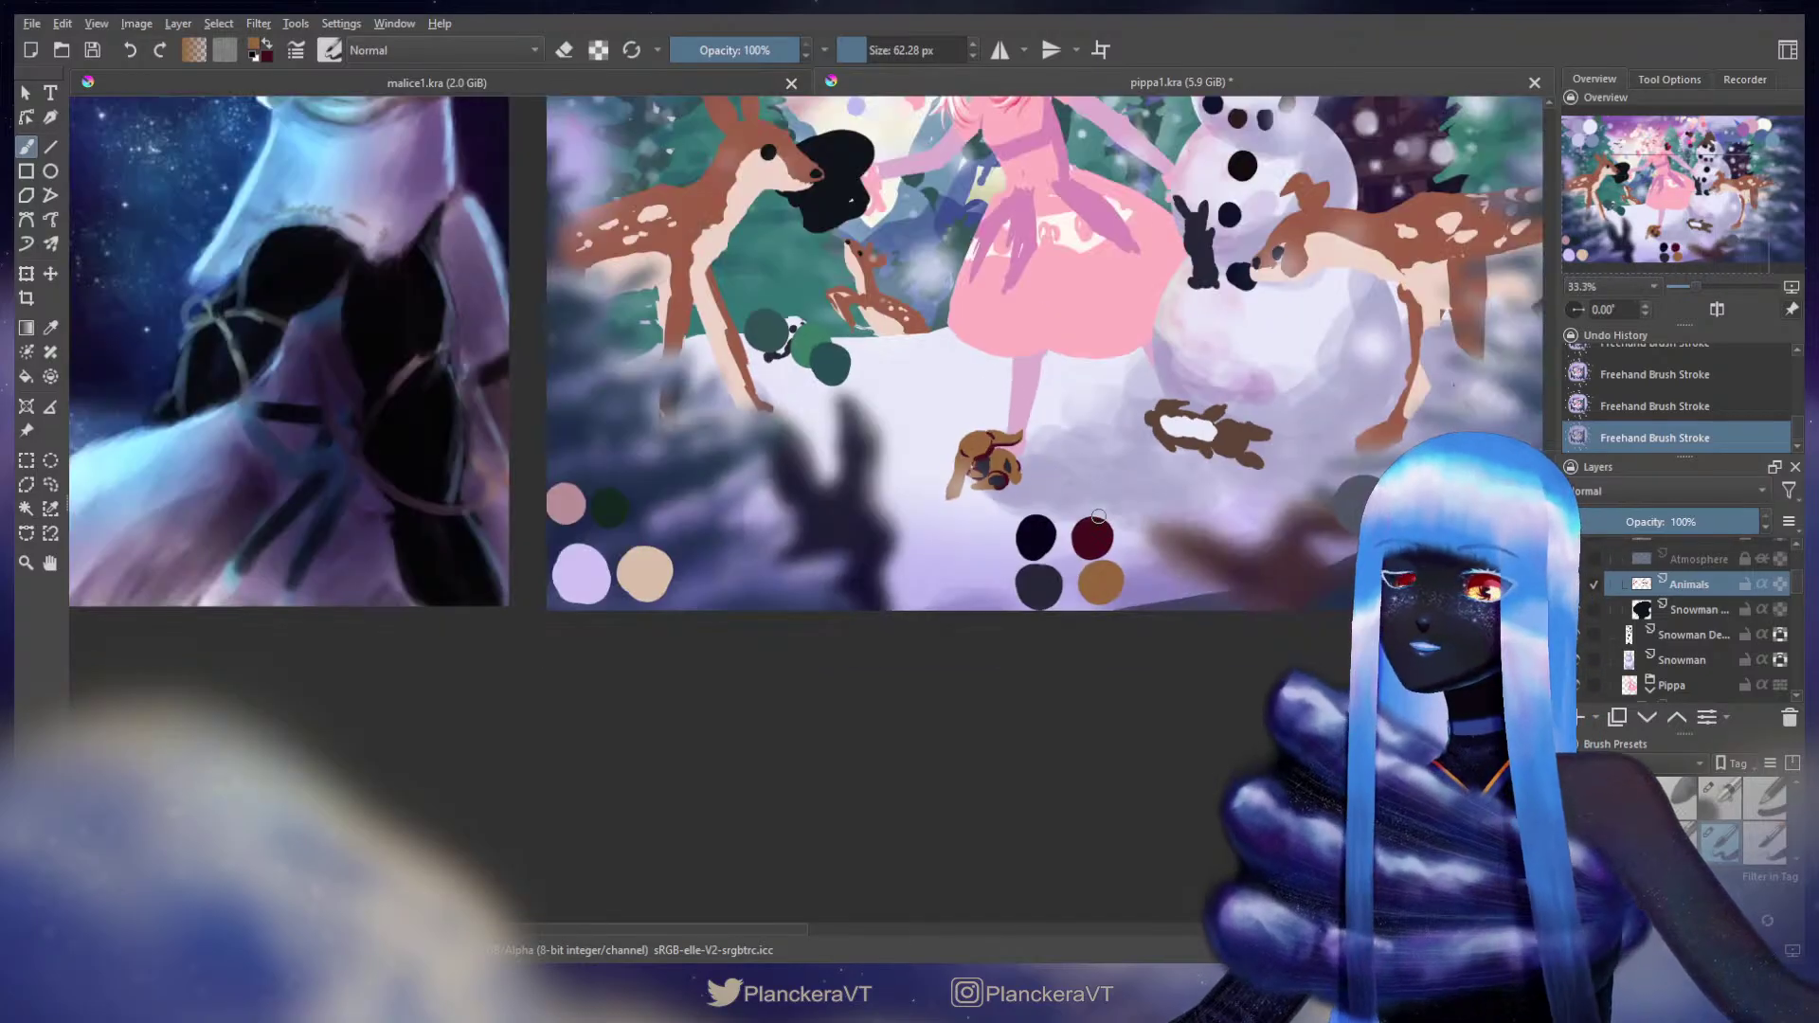
{"action": "scroll", "coordinate": [1098, 516], "scroll_direction": "down", "scroll_amount": 3}
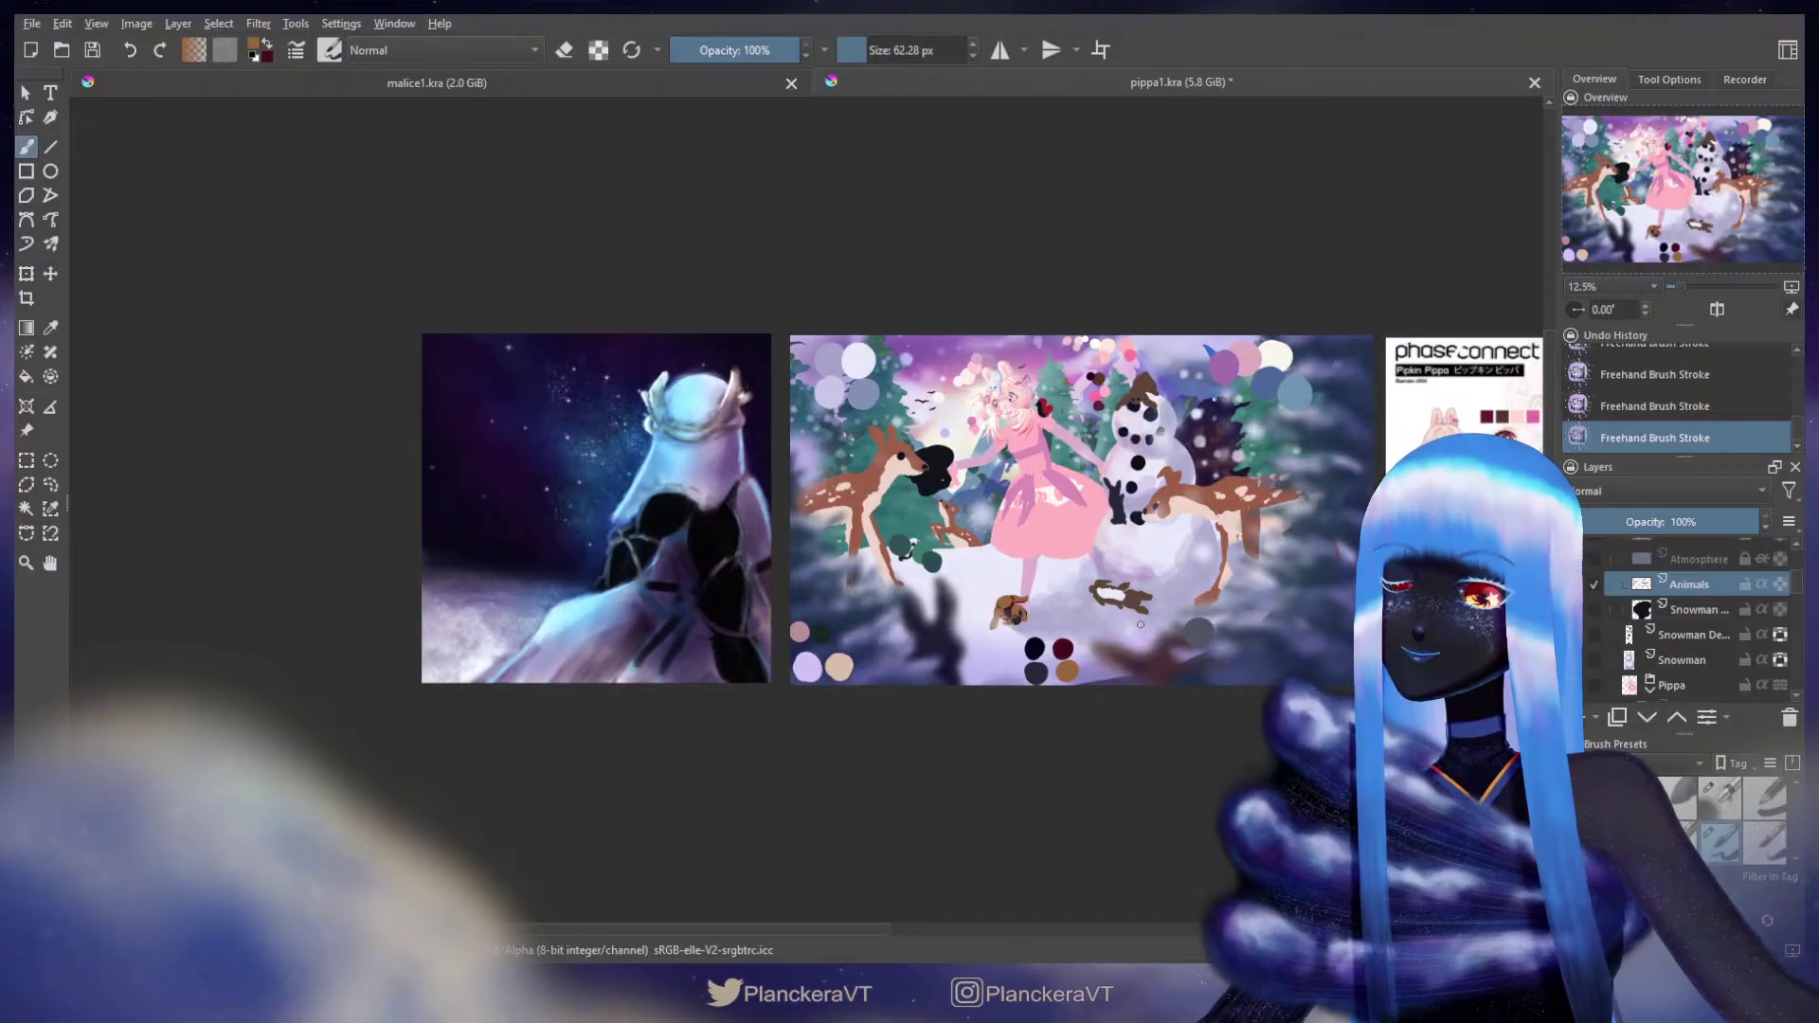
{"action": "scroll", "coordinate": [1141, 625], "scroll_direction": "up", "scroll_amount": 4}
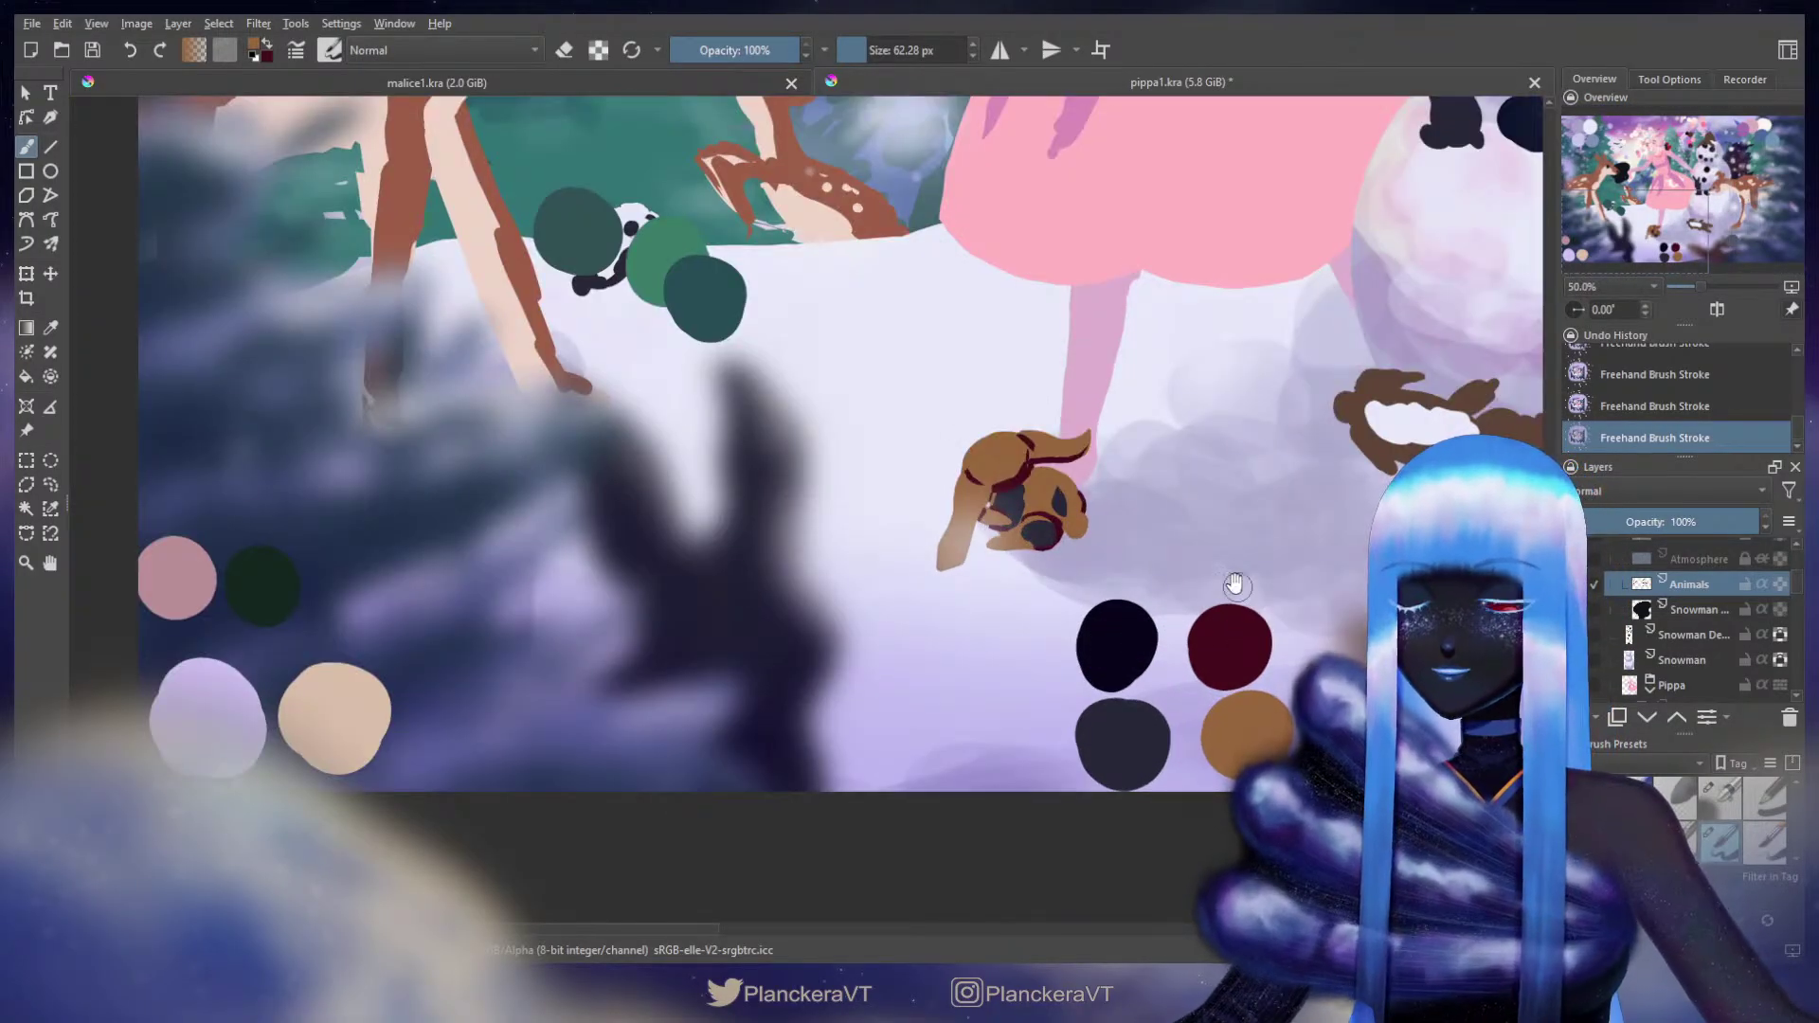
{"action": "left_click_drag", "start_coordinate": [1235, 585], "coordinate": [1065, 670]}
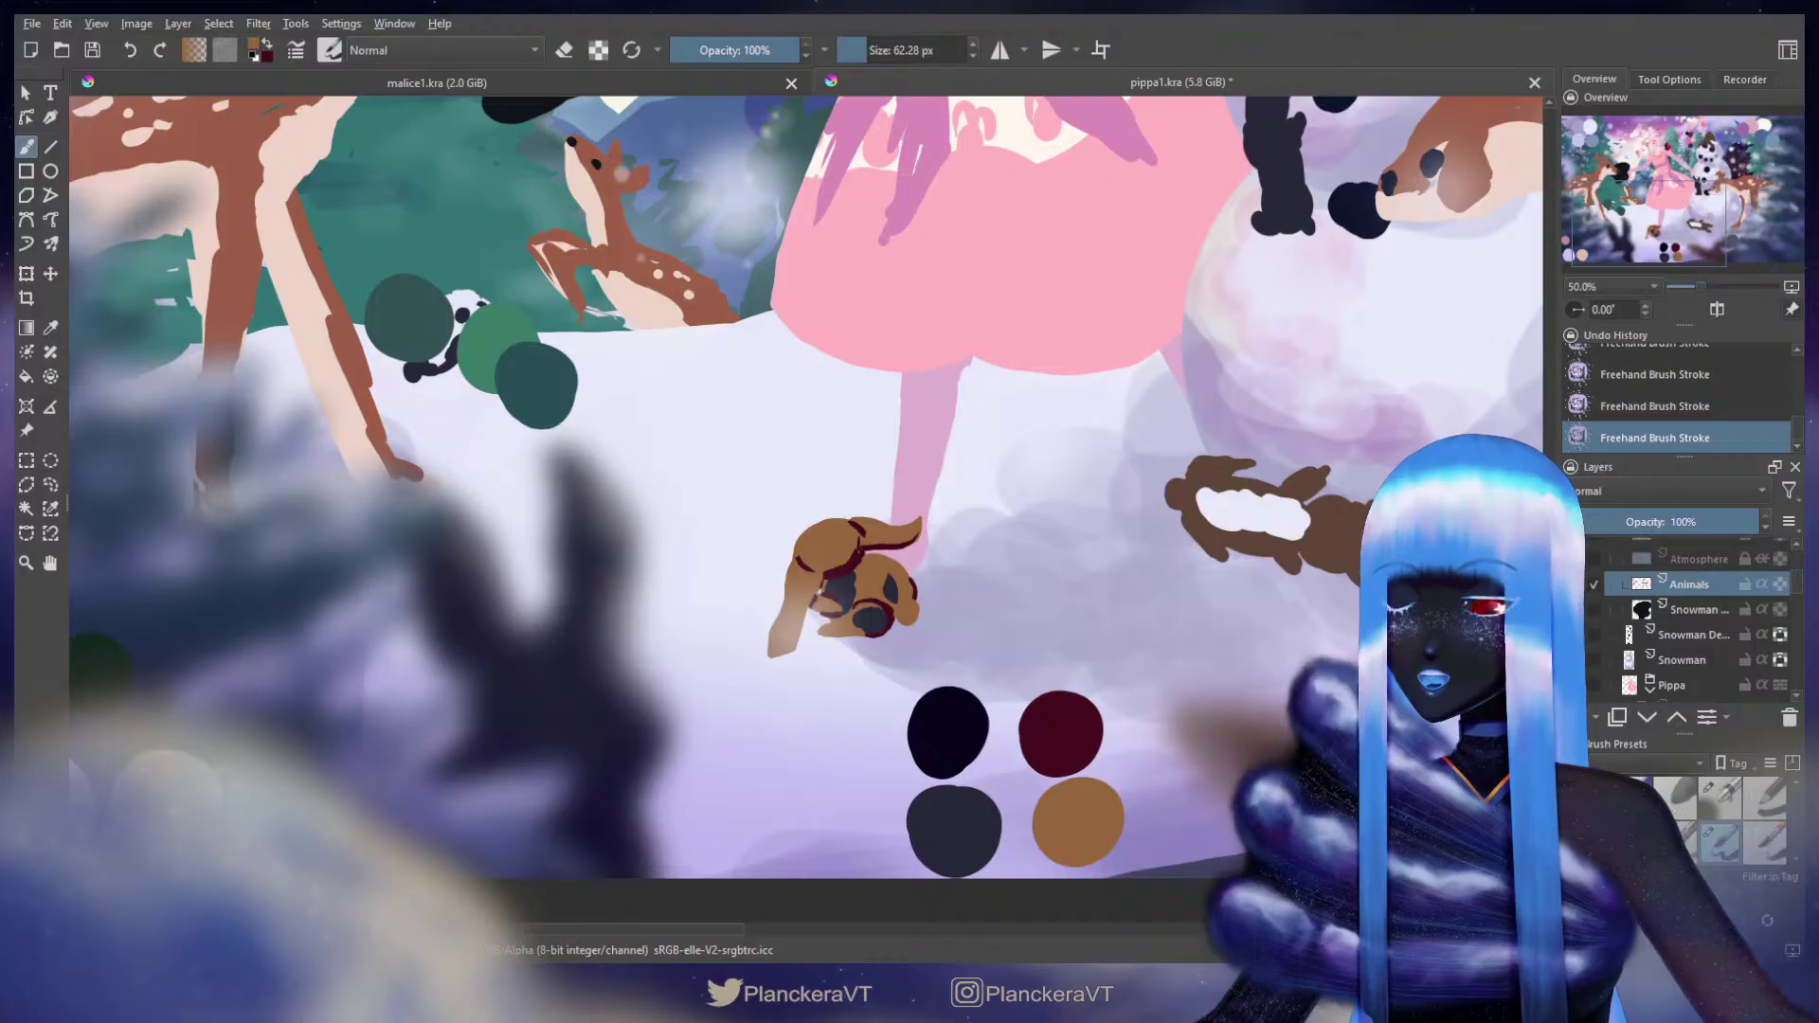
{"action": "scroll", "coordinate": [1047, 616], "scroll_direction": "up", "scroll_amount": 2}
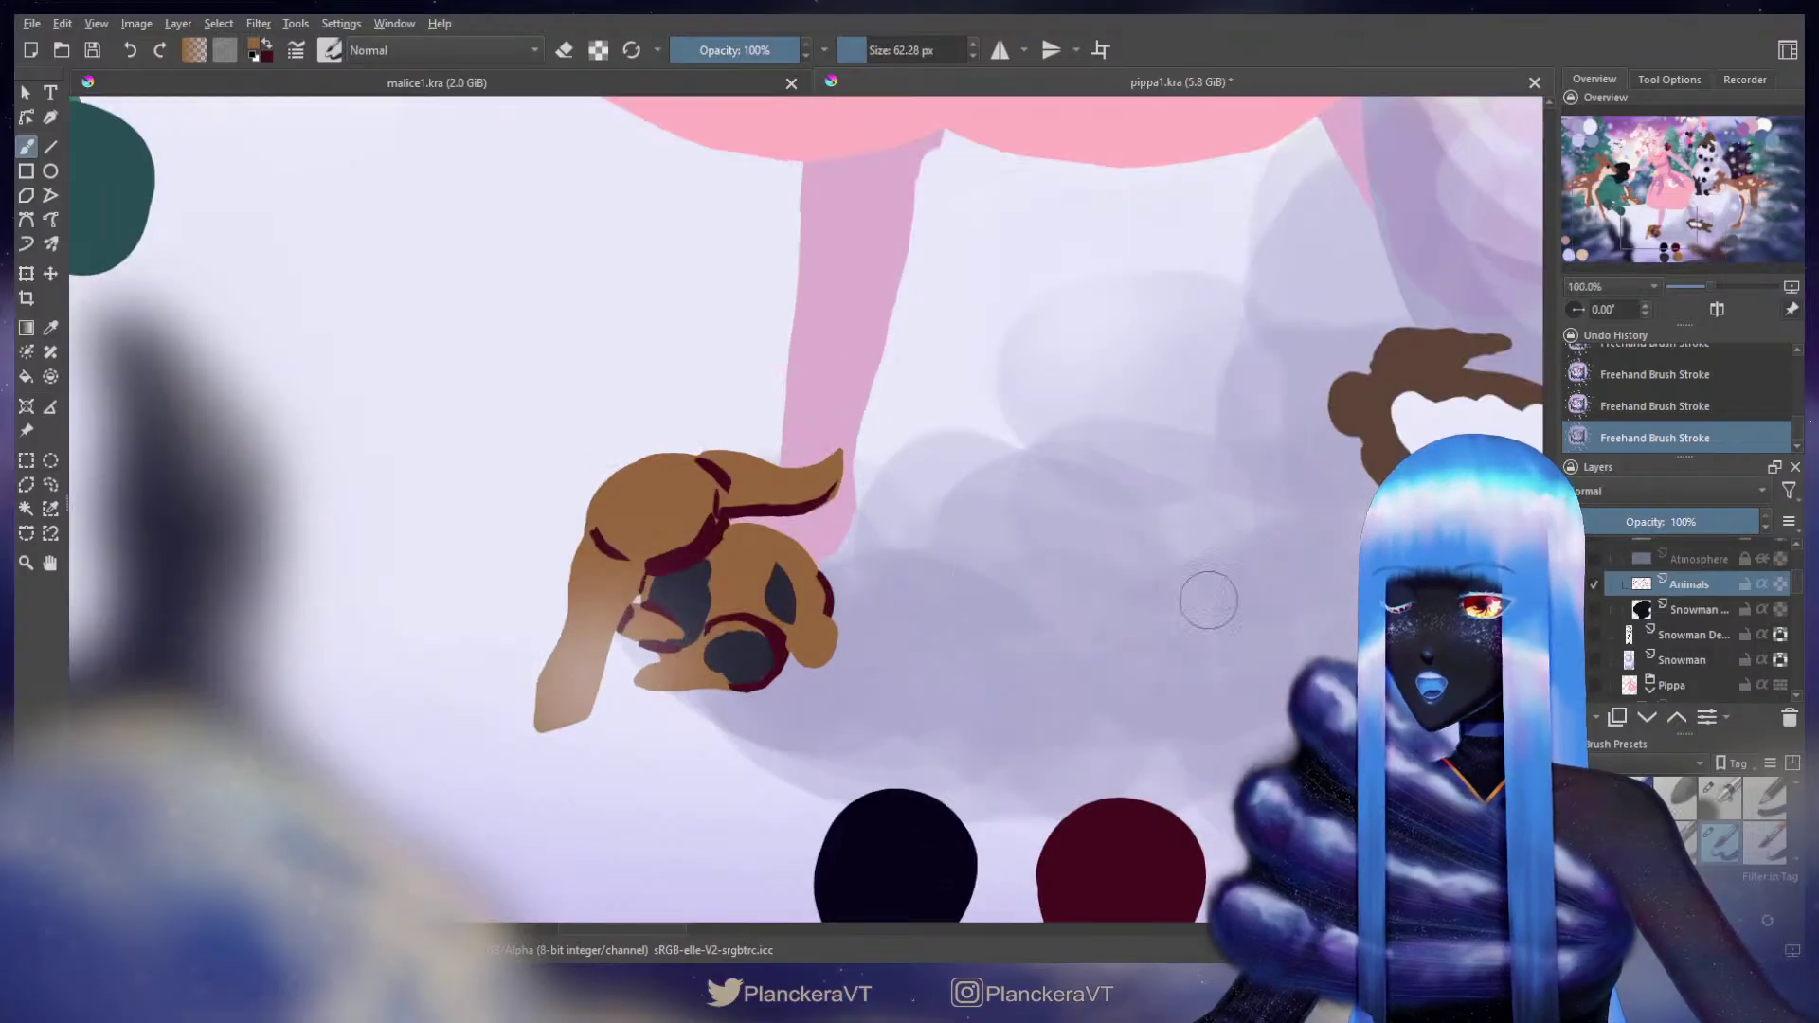
{"action": "left_click", "coordinate": [1780, 584]}
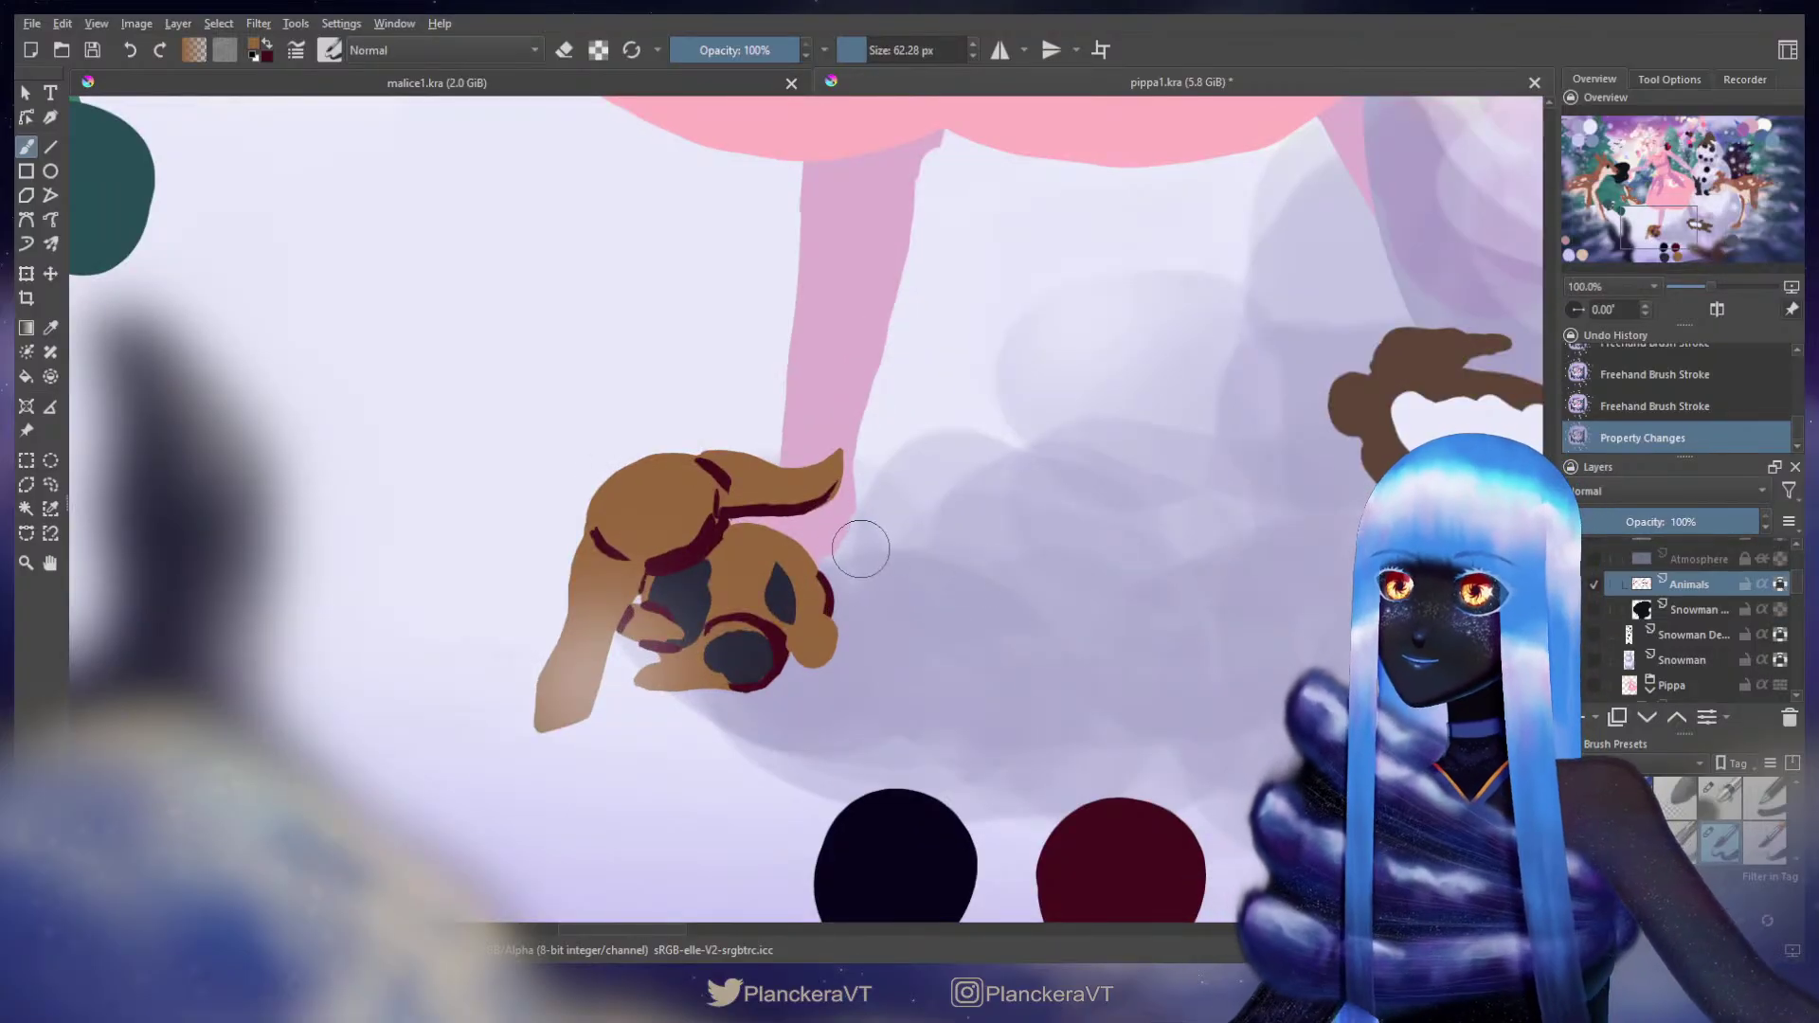
{"action": "left_click", "coordinate": [747, 654], "text": "ctrl"}
{"action": "mouse_move", "coordinate": [753, 657]}
{"action": "left_mouse_down"}
{"action": "mouse_move", "coordinate": [722, 637]}
{"action": "mouse_move", "coordinate": [755, 652]}
{"action": "mouse_move", "coordinate": [738, 657]}
{"action": "left_mouse_up"}
{"action": "mouse_move", "coordinate": [738, 657]}
{"action": "left_mouse_down"}
{"action": "mouse_move", "coordinate": [651, 681]}
{"action": "mouse_move", "coordinate": [739, 680]}
{"action": "mouse_move", "coordinate": [748, 641]}
{"action": "mouse_move", "coordinate": [716, 633]}
{"action": "mouse_move", "coordinate": [759, 647]}
{"action": "mouse_move", "coordinate": [748, 676]}
{"action": "mouse_move", "coordinate": [633, 686]}
{"action": "mouse_move", "coordinate": [689, 649]}
{"action": "mouse_move", "coordinate": [683, 621]}
{"action": "left_mouse_up"}
Step: Reshape the dark patch beneath the head with brown and paint over the body's outer dark patch
{"action": "key", "text": "x"}
{"action": "left_click_drag", "start_coordinate": [679, 631], "coordinate": [703, 595]}
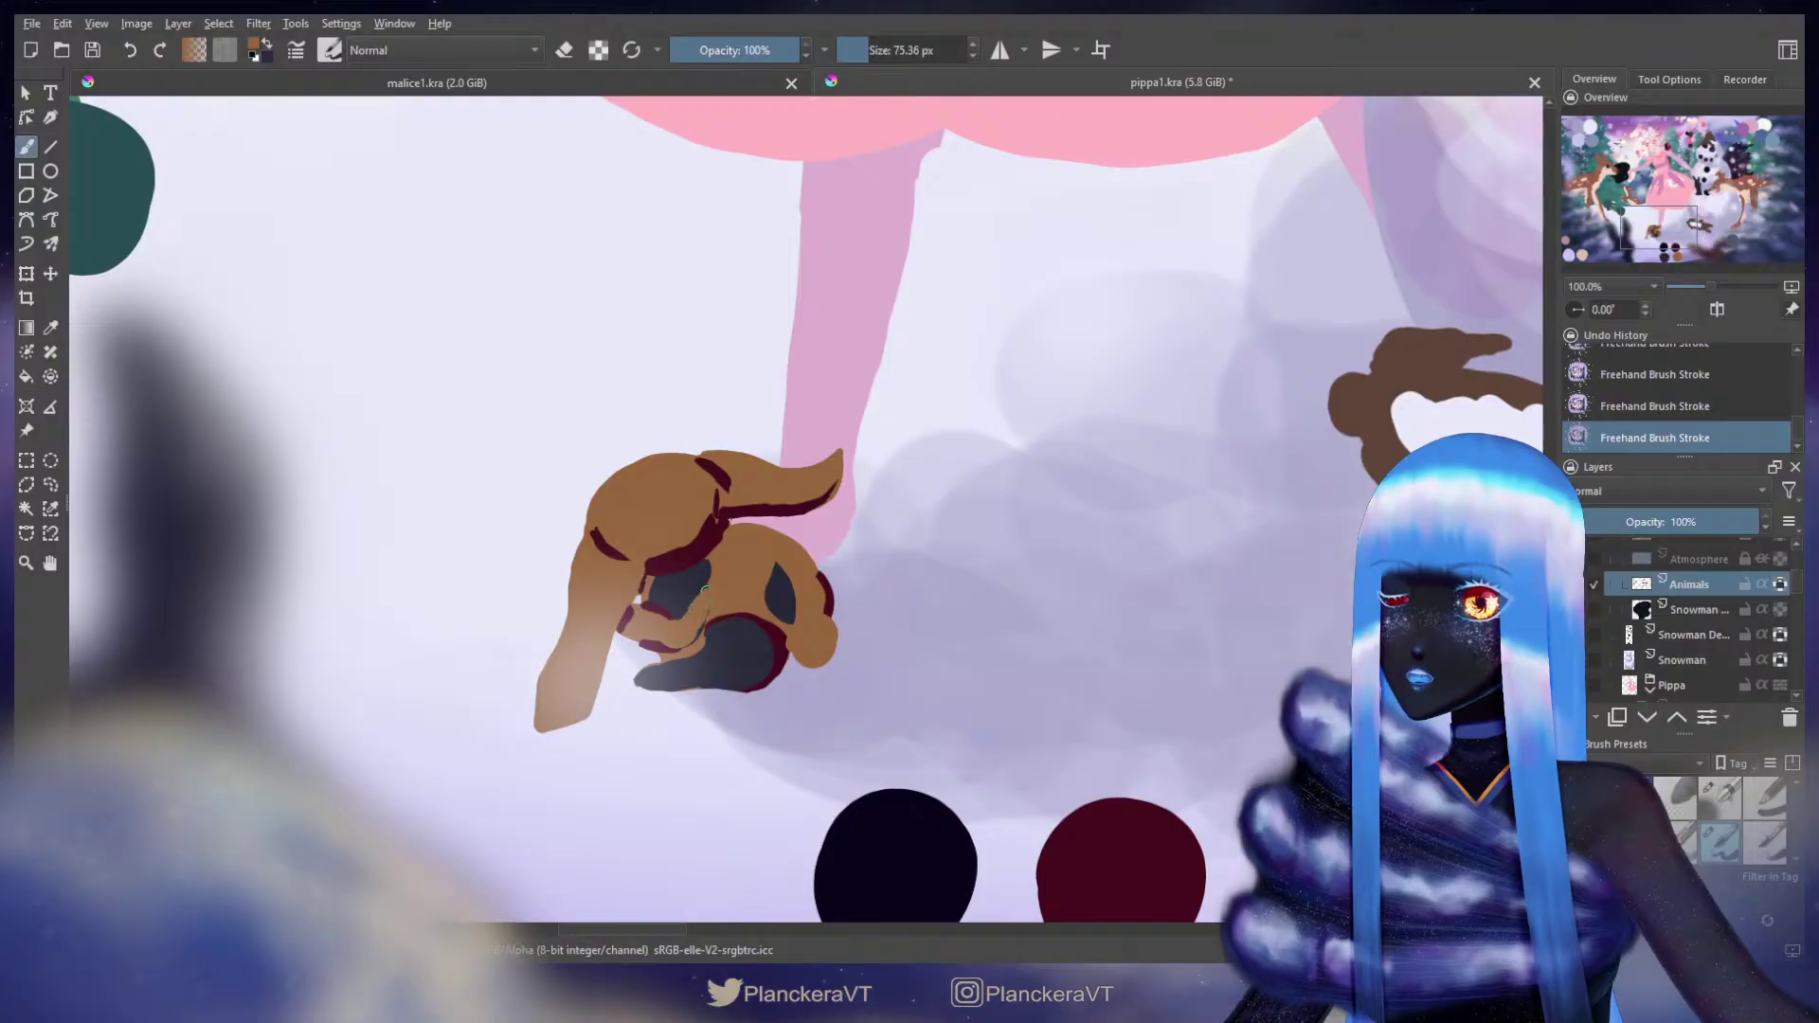
{"action": "key", "text": "x"}
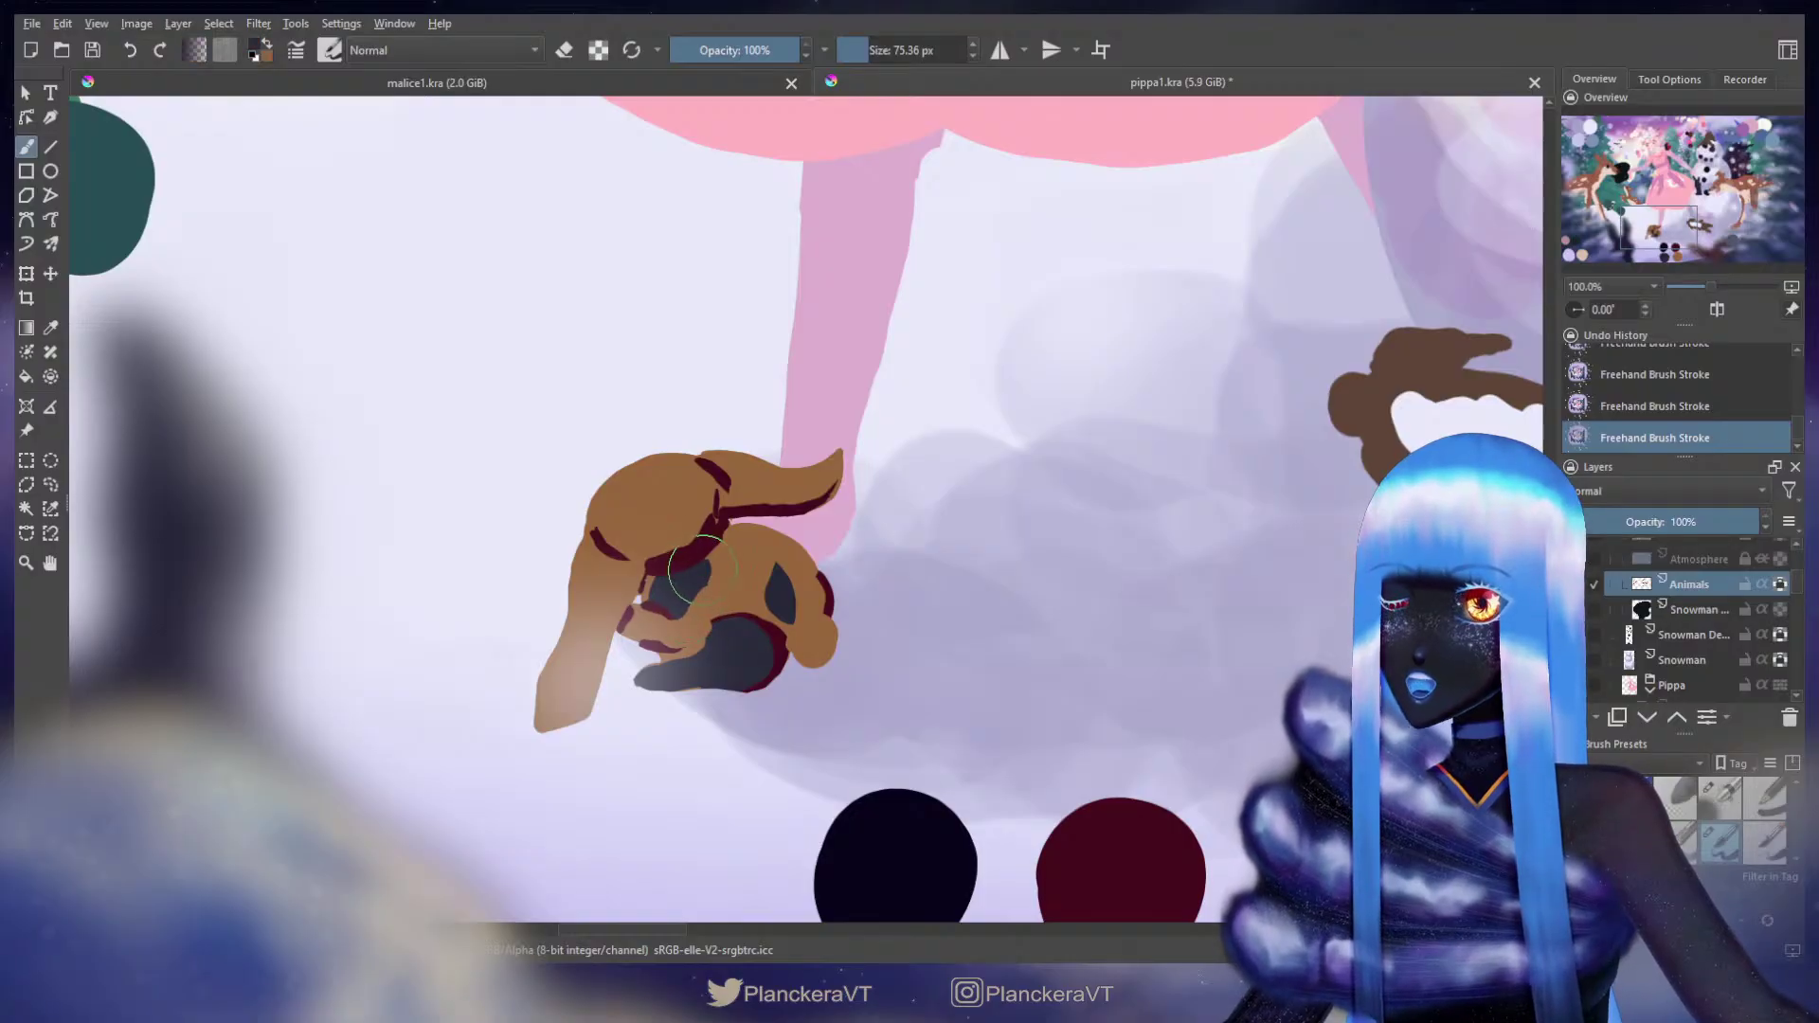
{"action": "left_click_drag", "start_coordinate": [703, 569], "coordinate": [696, 592]}
{"action": "key", "text": "x"}
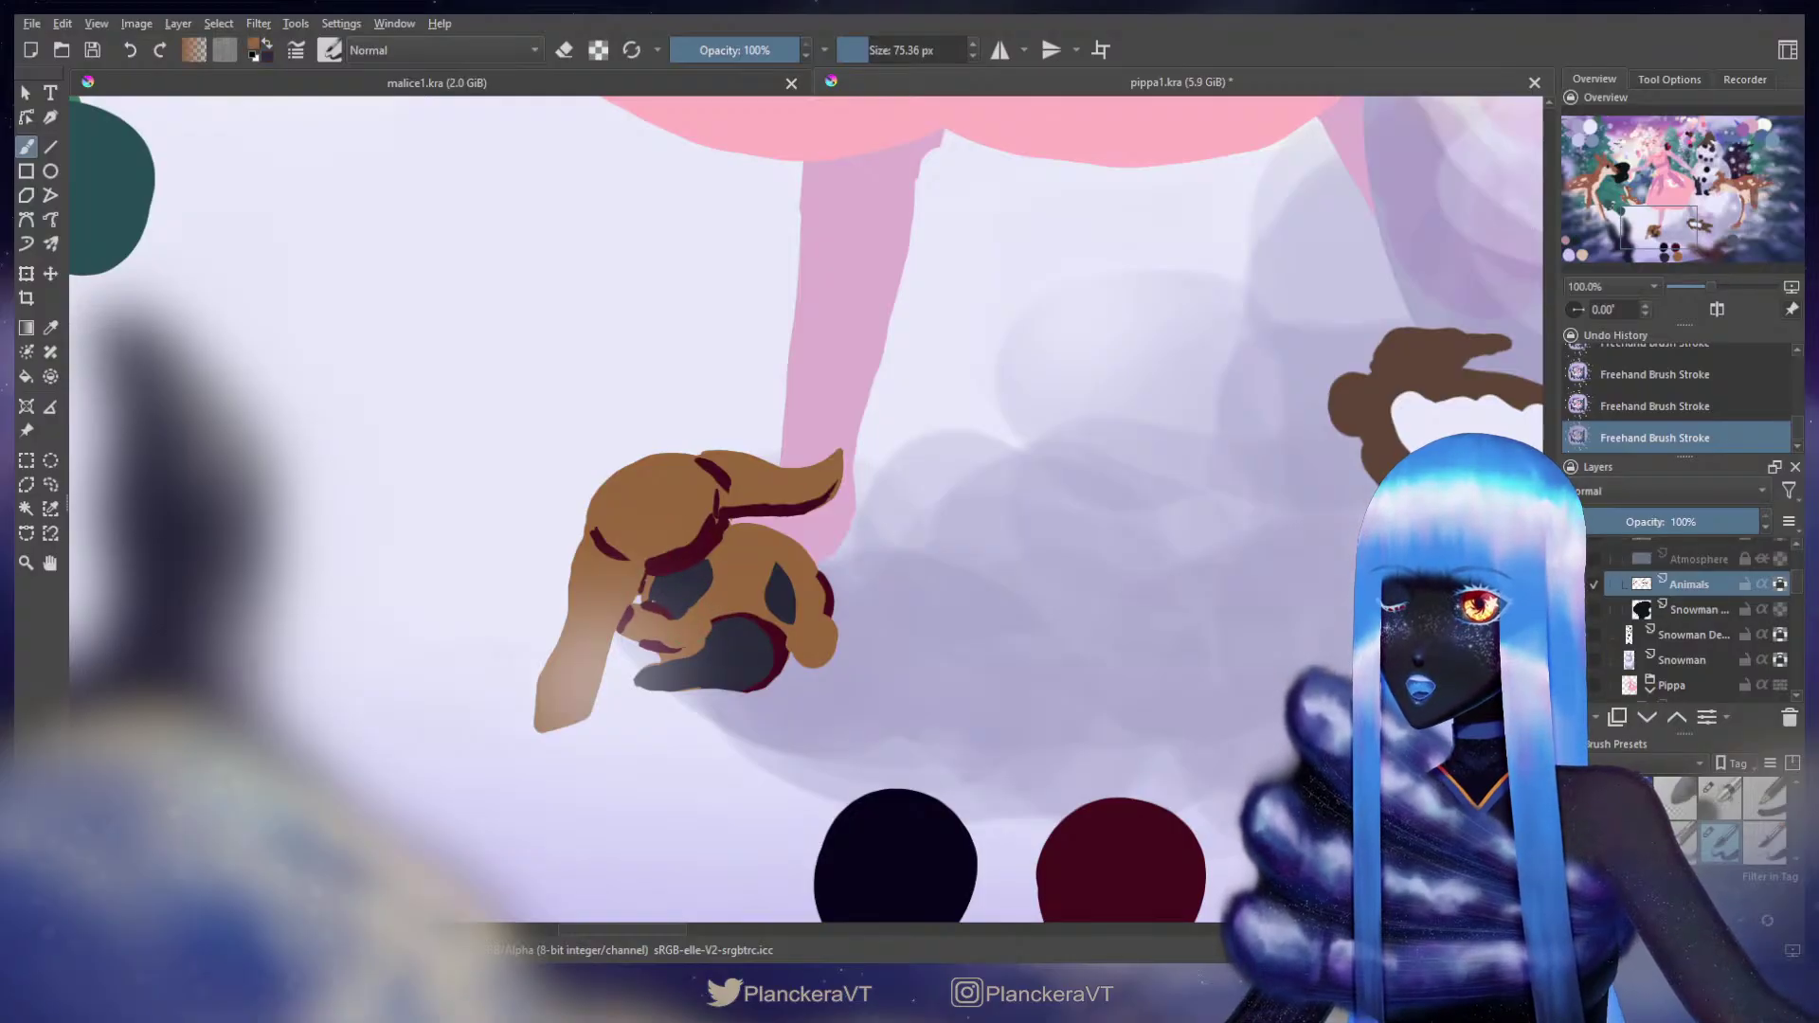
{"action": "key", "text": "ctrl+z"}
{"action": "key", "text": "bracketright"}
{"action": "left_click_drag", "start_coordinate": [786, 589], "coordinate": [783, 606]}
Step: Colour the pointed flap dark grey and add dark grey spots on the body and rounded top with an 89.01 px brush
{"action": "key", "text": "x"}
{"action": "mouse_move", "coordinate": [753, 477]}
{"action": "left_mouse_down", "text": "shift"}
{"action": "mouse_move", "coordinate": [714, 458]}
{"action": "mouse_move", "coordinate": [828, 461]}
{"action": "mouse_move", "coordinate": [742, 485]}
{"action": "mouse_move", "coordinate": [719, 457]}
{"action": "mouse_move", "coordinate": [728, 492]}
{"action": "mouse_move", "coordinate": [810, 482]}
{"action": "mouse_move", "coordinate": [796, 492]}
{"action": "mouse_move", "coordinate": [835, 465]}
{"action": "mouse_move", "coordinate": [737, 489]}
{"action": "left_mouse_up", "text": "shift"}
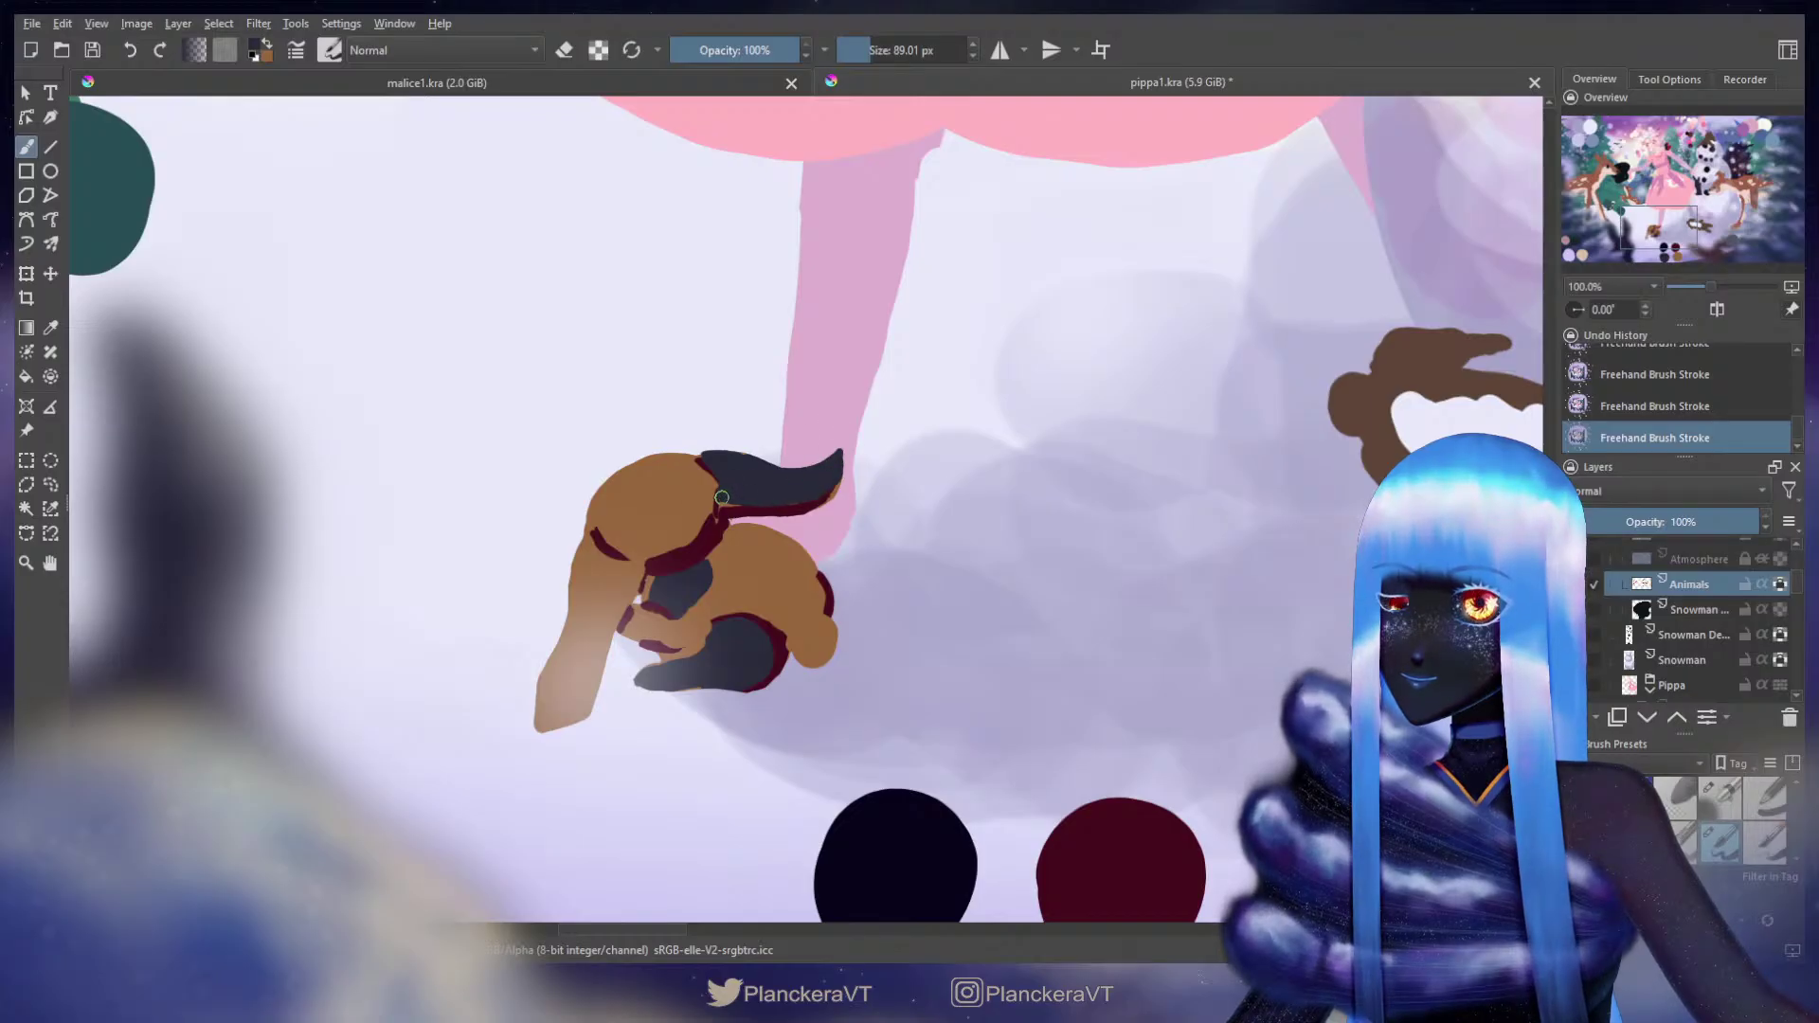
{"action": "mouse_move", "coordinate": [796, 566]}
{"action": "left_mouse_down"}
{"action": "mouse_move", "coordinate": [789, 547]}
{"action": "mouse_move", "coordinate": [800, 573]}
{"action": "mouse_move", "coordinate": [767, 554]}
{"action": "mouse_move", "coordinate": [796, 568]}
{"action": "left_mouse_up"}
{"action": "mouse_move", "coordinate": [606, 474]}
{"action": "left_mouse_down"}
{"action": "mouse_move", "coordinate": [628, 492]}
{"action": "mouse_move", "coordinate": [606, 507]}
{"action": "mouse_move", "coordinate": [625, 478]}
{"action": "mouse_move", "coordinate": [647, 509]}
{"action": "left_mouse_up"}
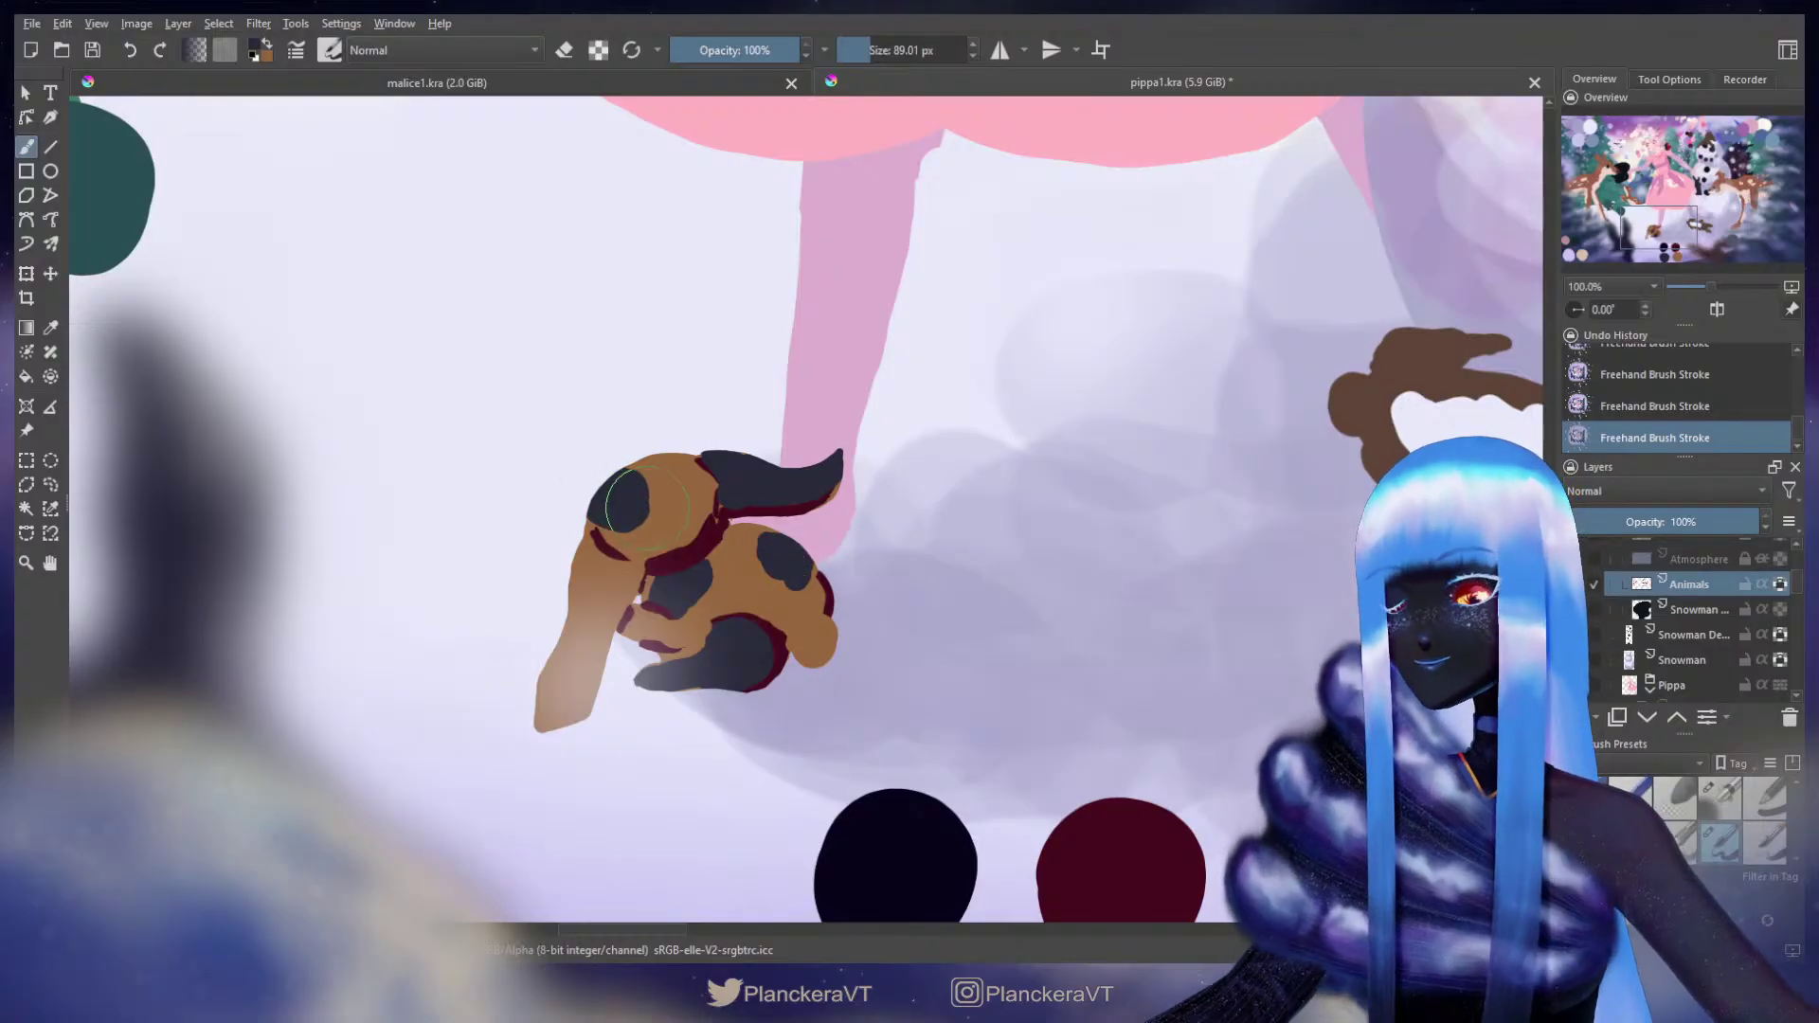
{"action": "scroll", "coordinate": [939, 556], "scroll_direction": "down", "scroll_amount": 4}
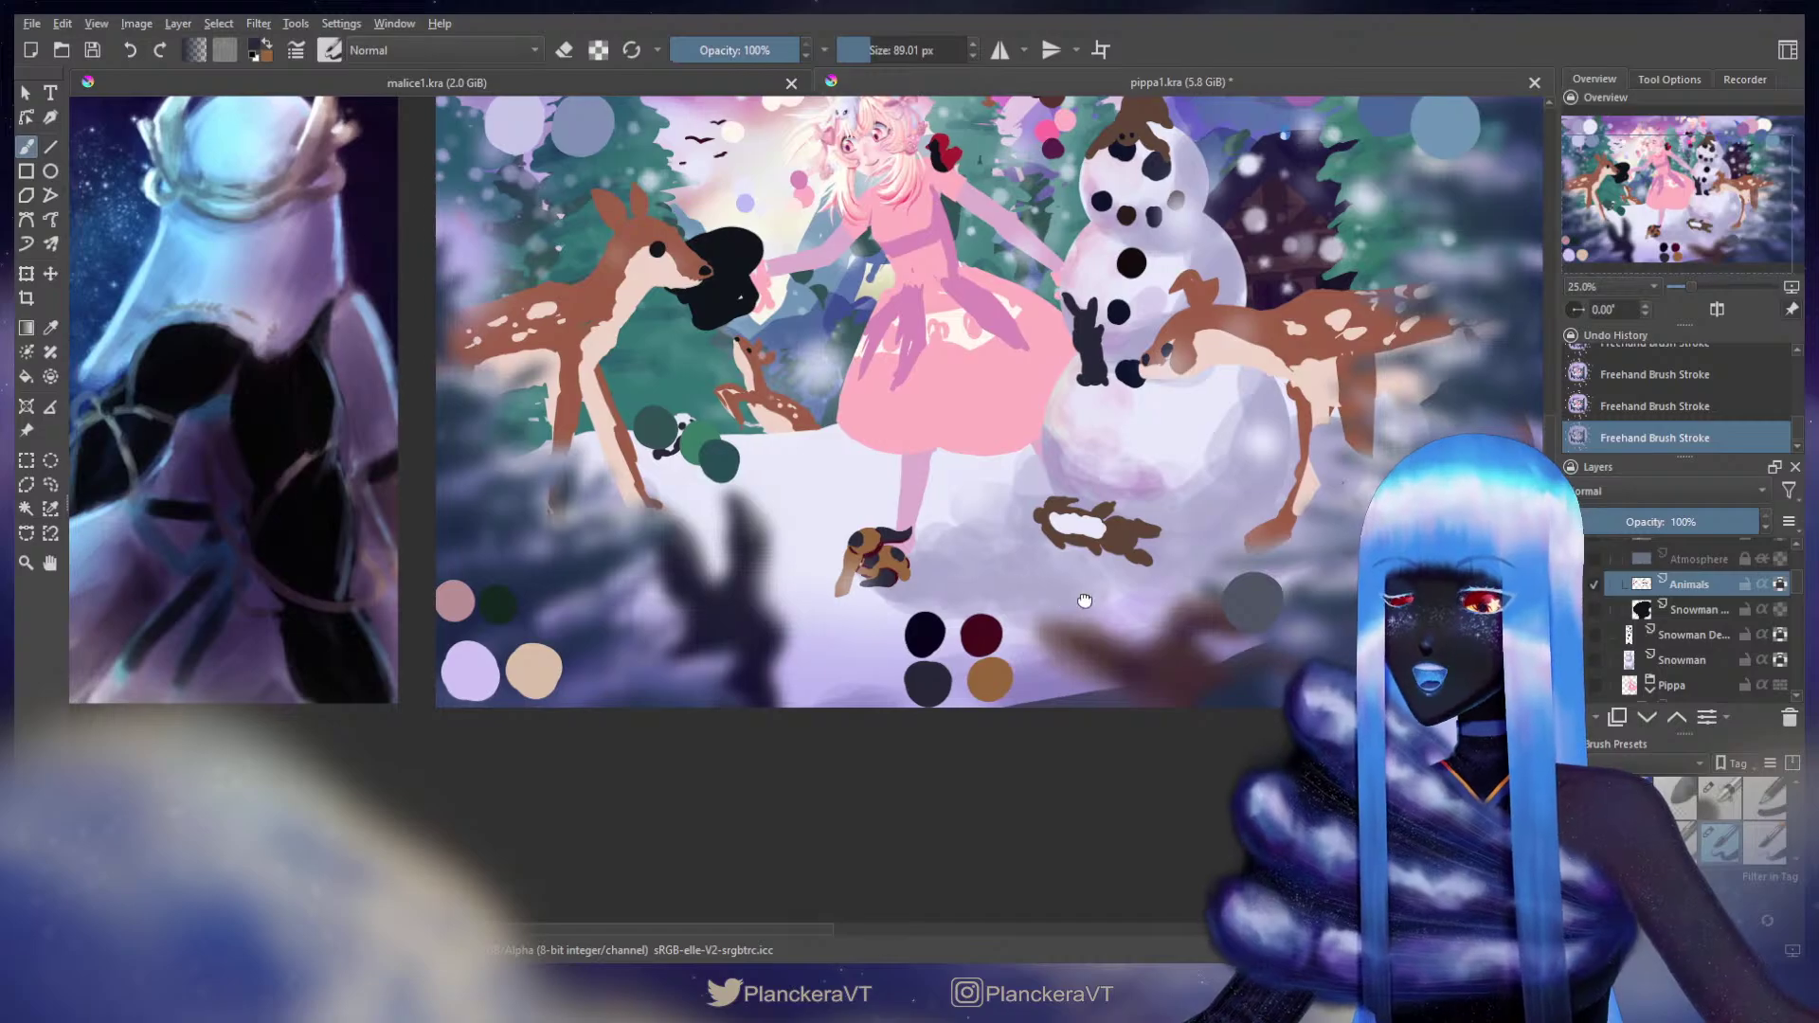
Step: Switch to a blending brush at about 20 px and soften the small paw's dark red crease beneath the head with brown
{"action": "scroll", "coordinate": [1076, 601], "scroll_direction": "up", "scroll_amount": 1}
{"action": "left_click_drag", "start_coordinate": [1073, 567], "coordinate": [1121, 659]}
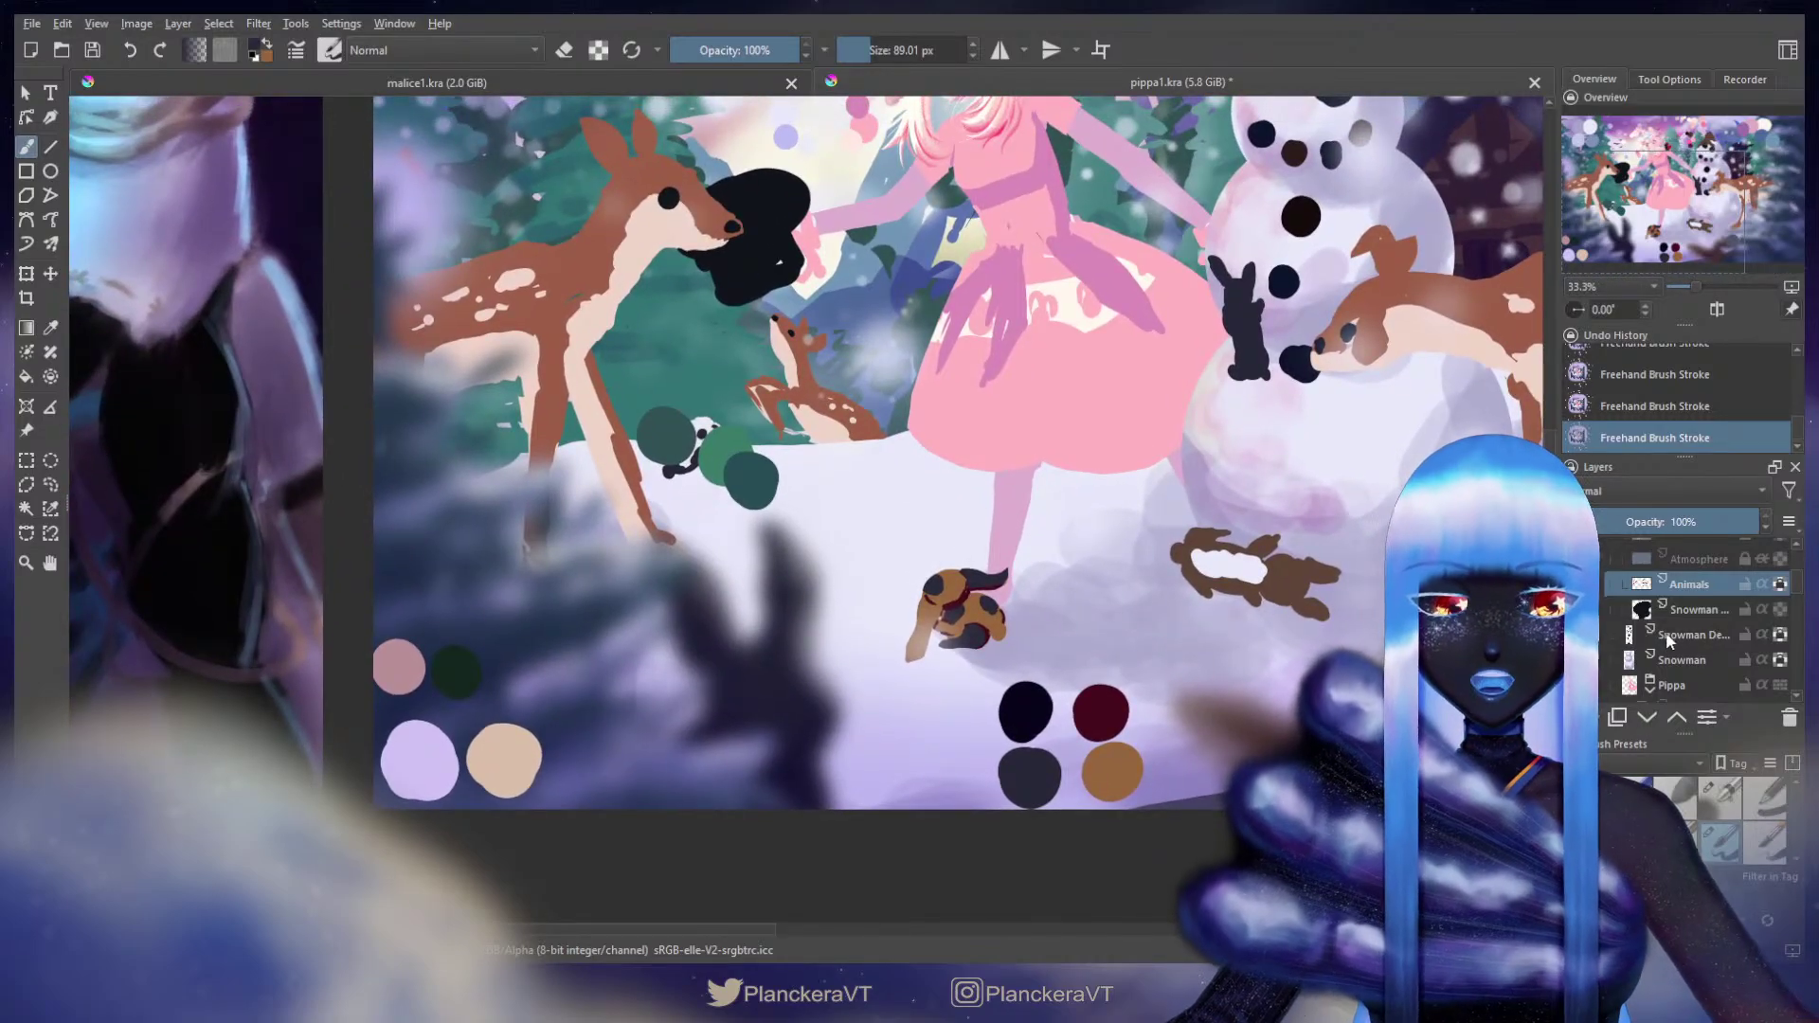
{"action": "scroll", "coordinate": [1212, 701], "scroll_direction": "up", "scroll_amount": 2}
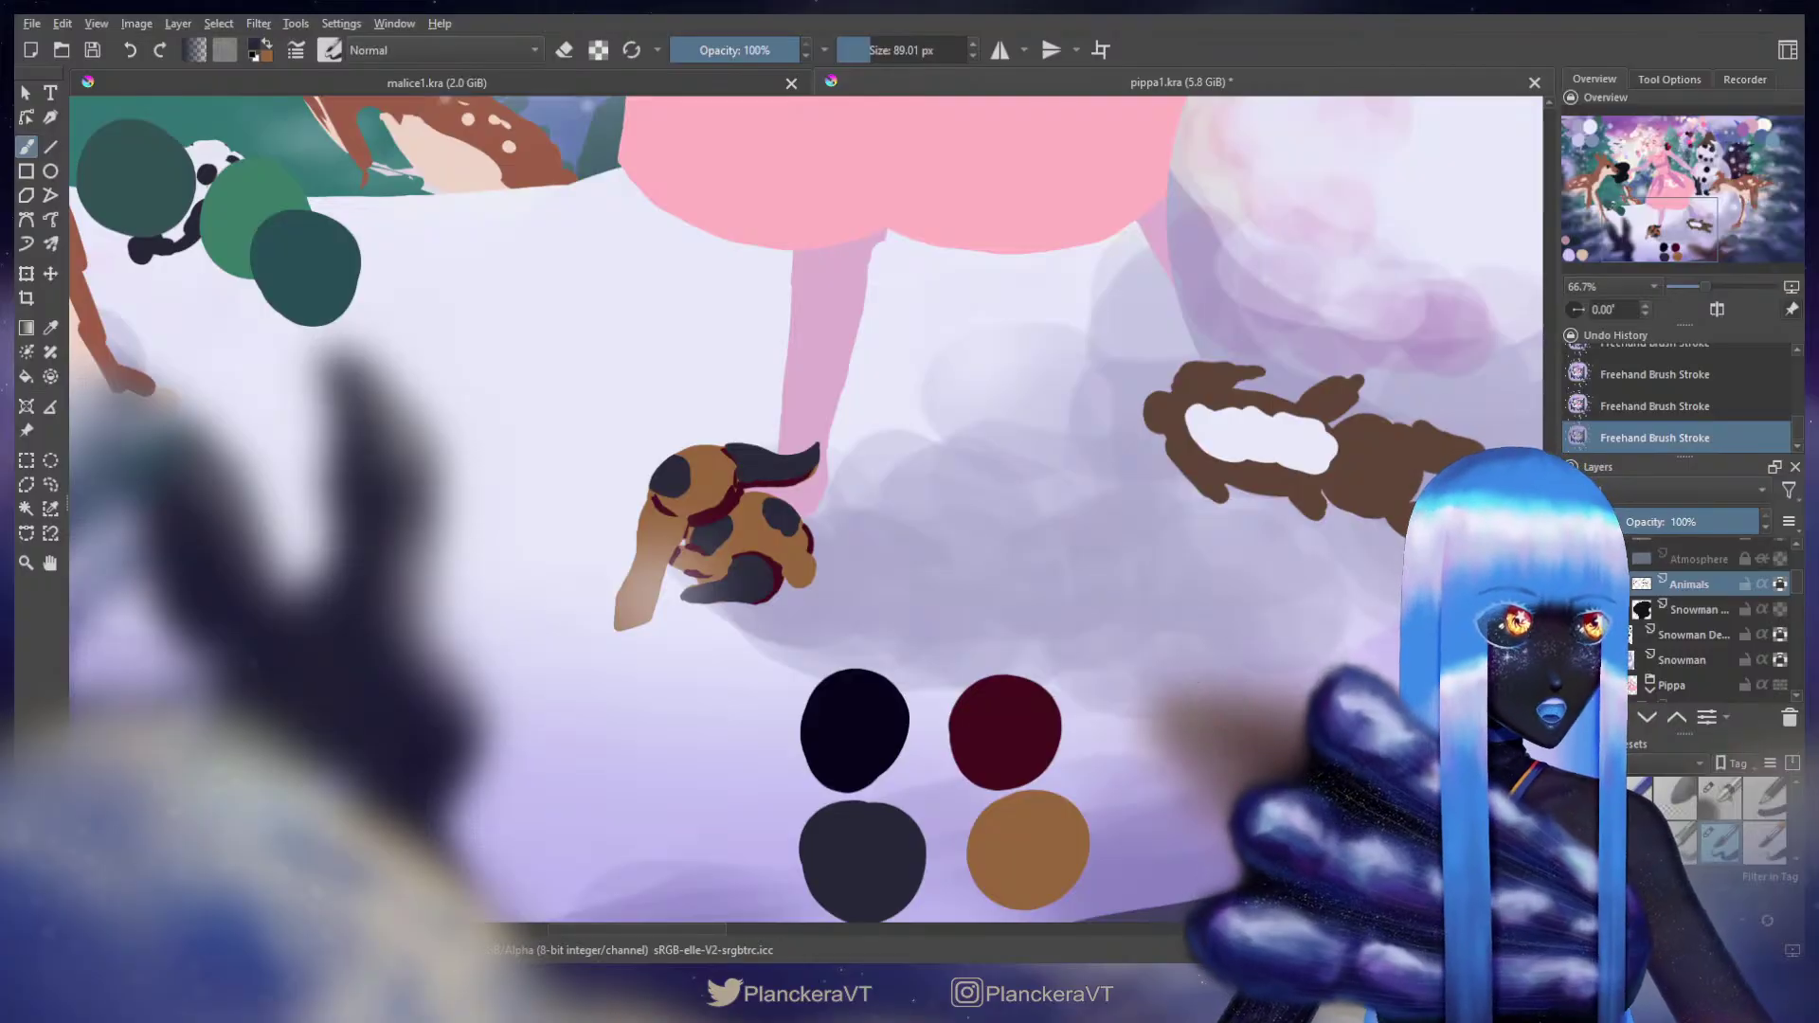
{"action": "left_click", "coordinate": [1715, 803]}
{"action": "mouse_move", "coordinate": [713, 623]}
{"action": "left_mouse_down"}
{"action": "mouse_move", "coordinate": [965, 537]}
{"action": "mouse_move", "coordinate": [993, 566]}
{"action": "left_mouse_up"}
{"action": "left_click_drag", "start_coordinate": [959, 498], "coordinate": [985, 497], "text": "shift"}
{"action": "key", "text": "bracketleft"}
{"action": "key", "text": "bracketleft"}
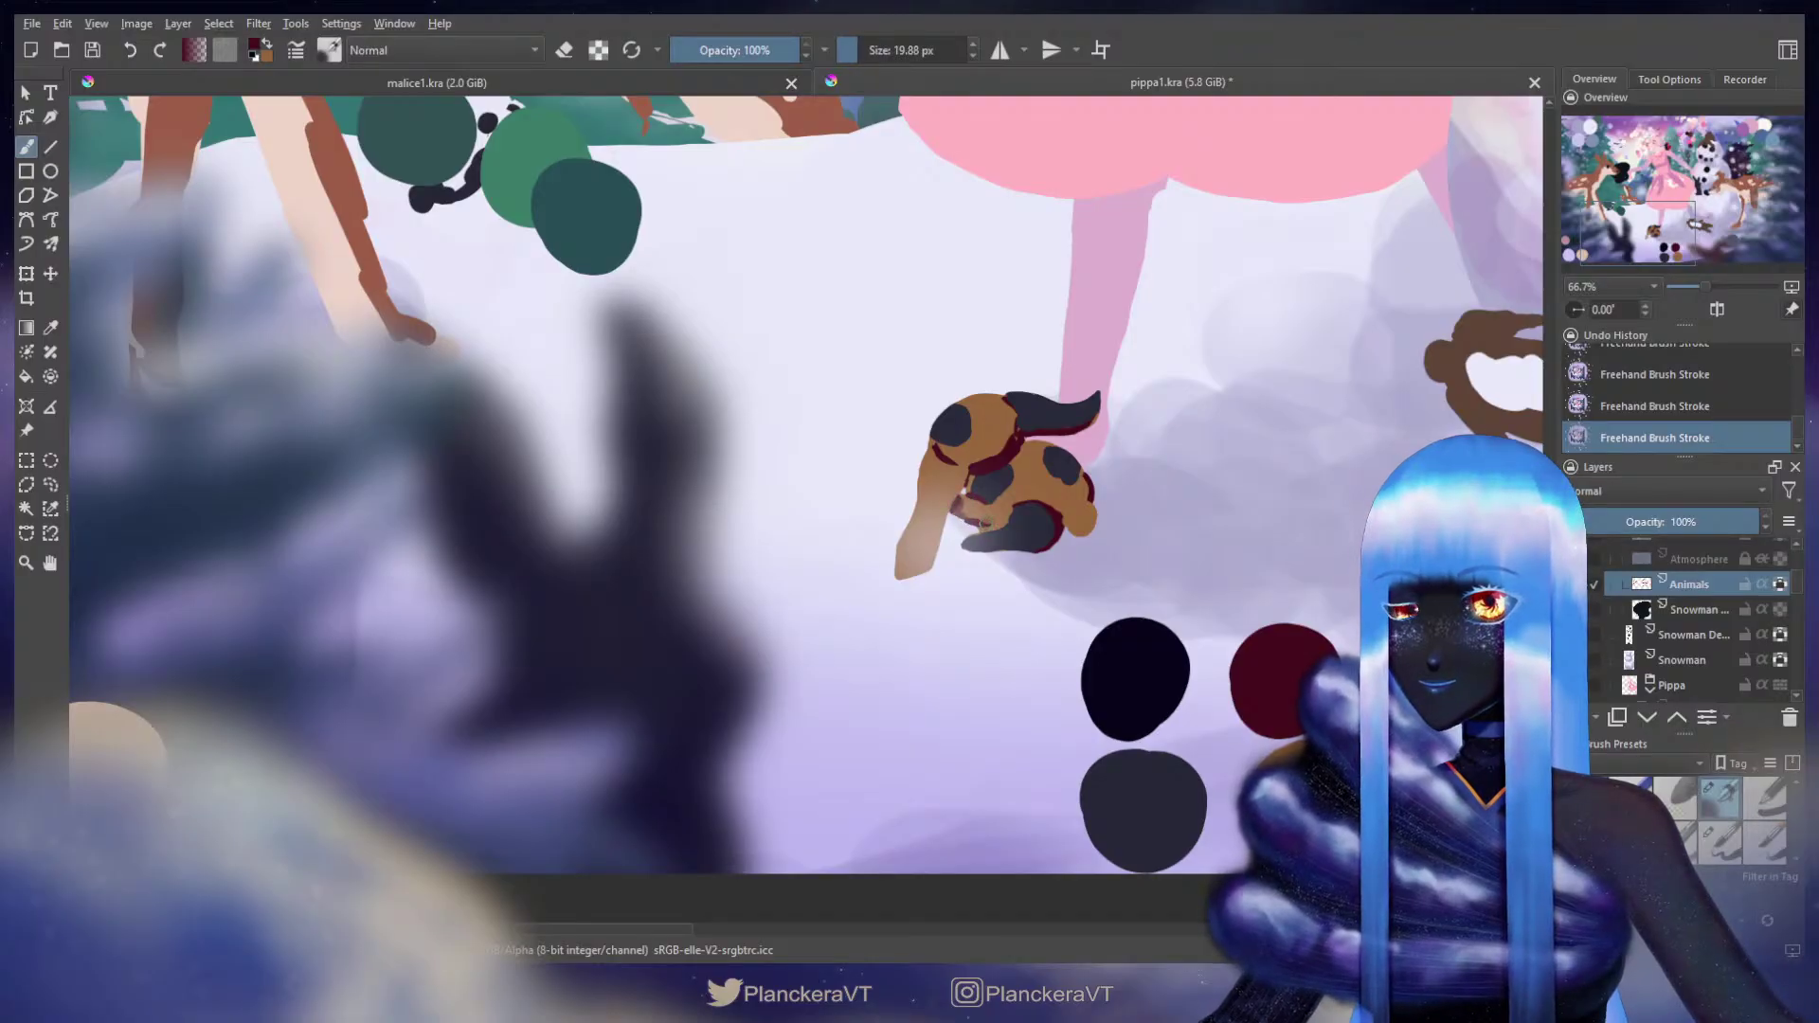
{"action": "key", "text": "x"}
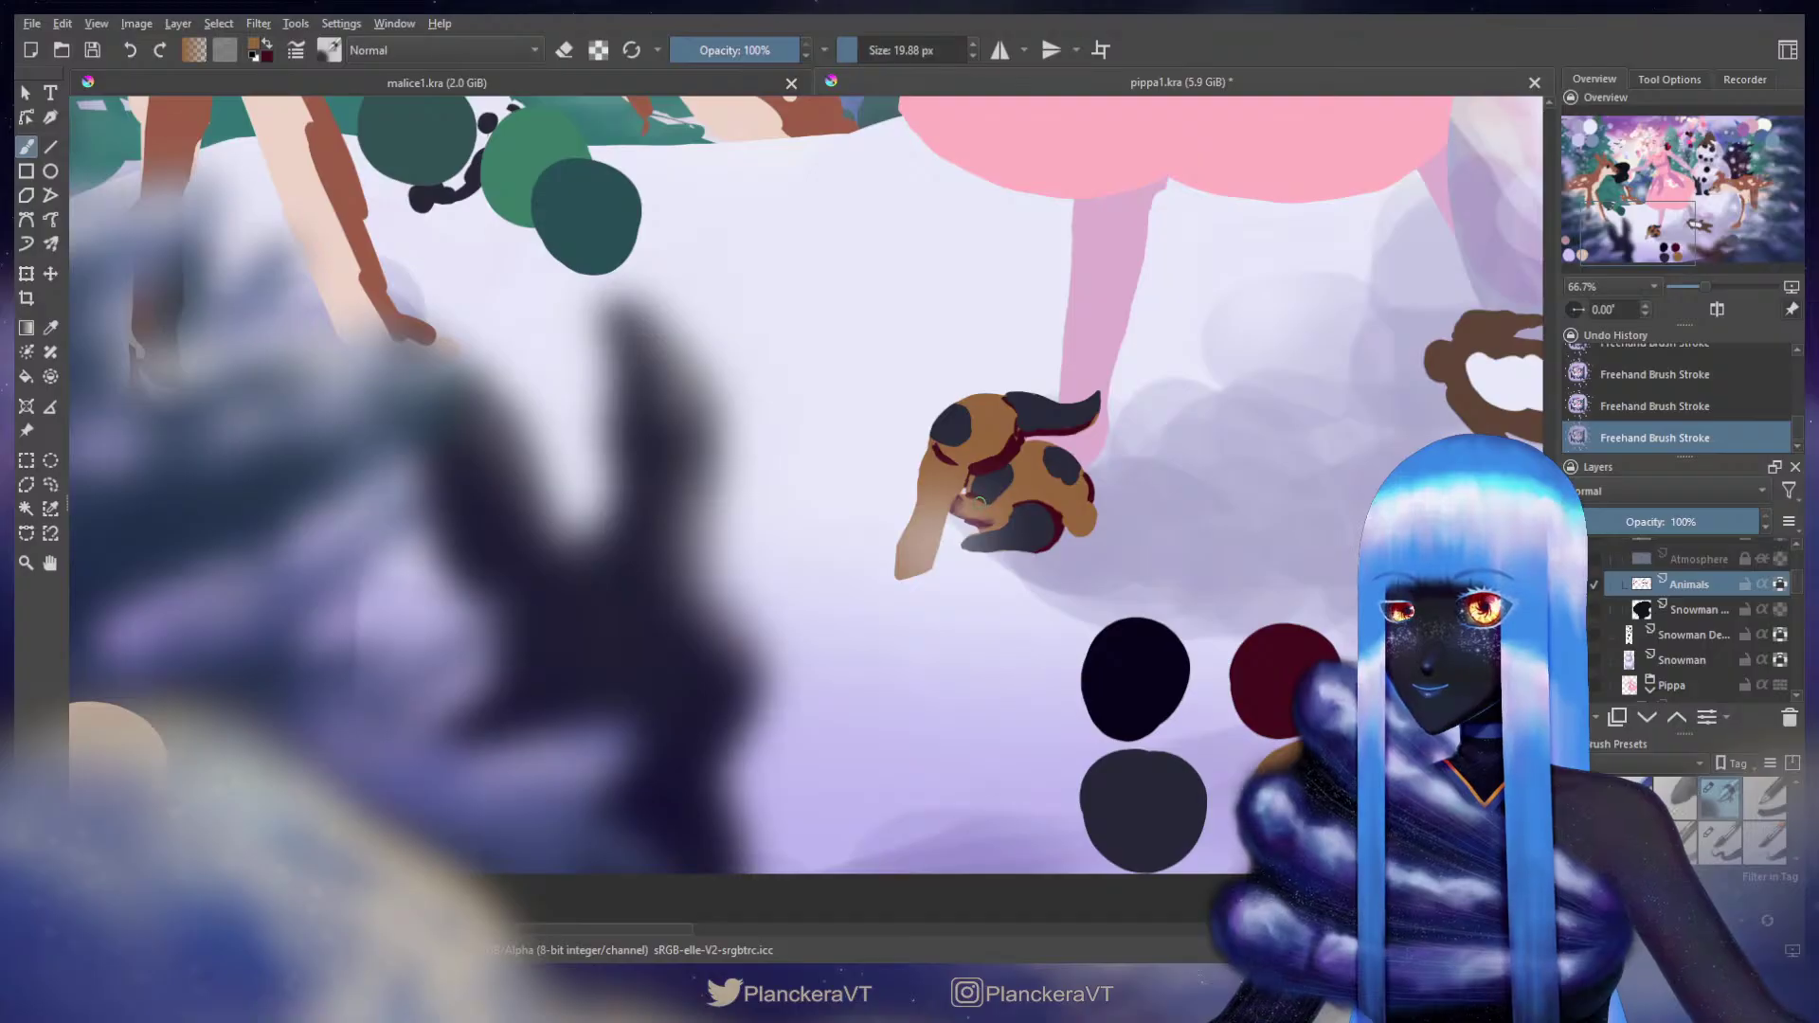
{"action": "left_click", "coordinate": [982, 500], "text": "ctrl"}
{"action": "left_click", "coordinate": [964, 492], "text": "ctrl"}
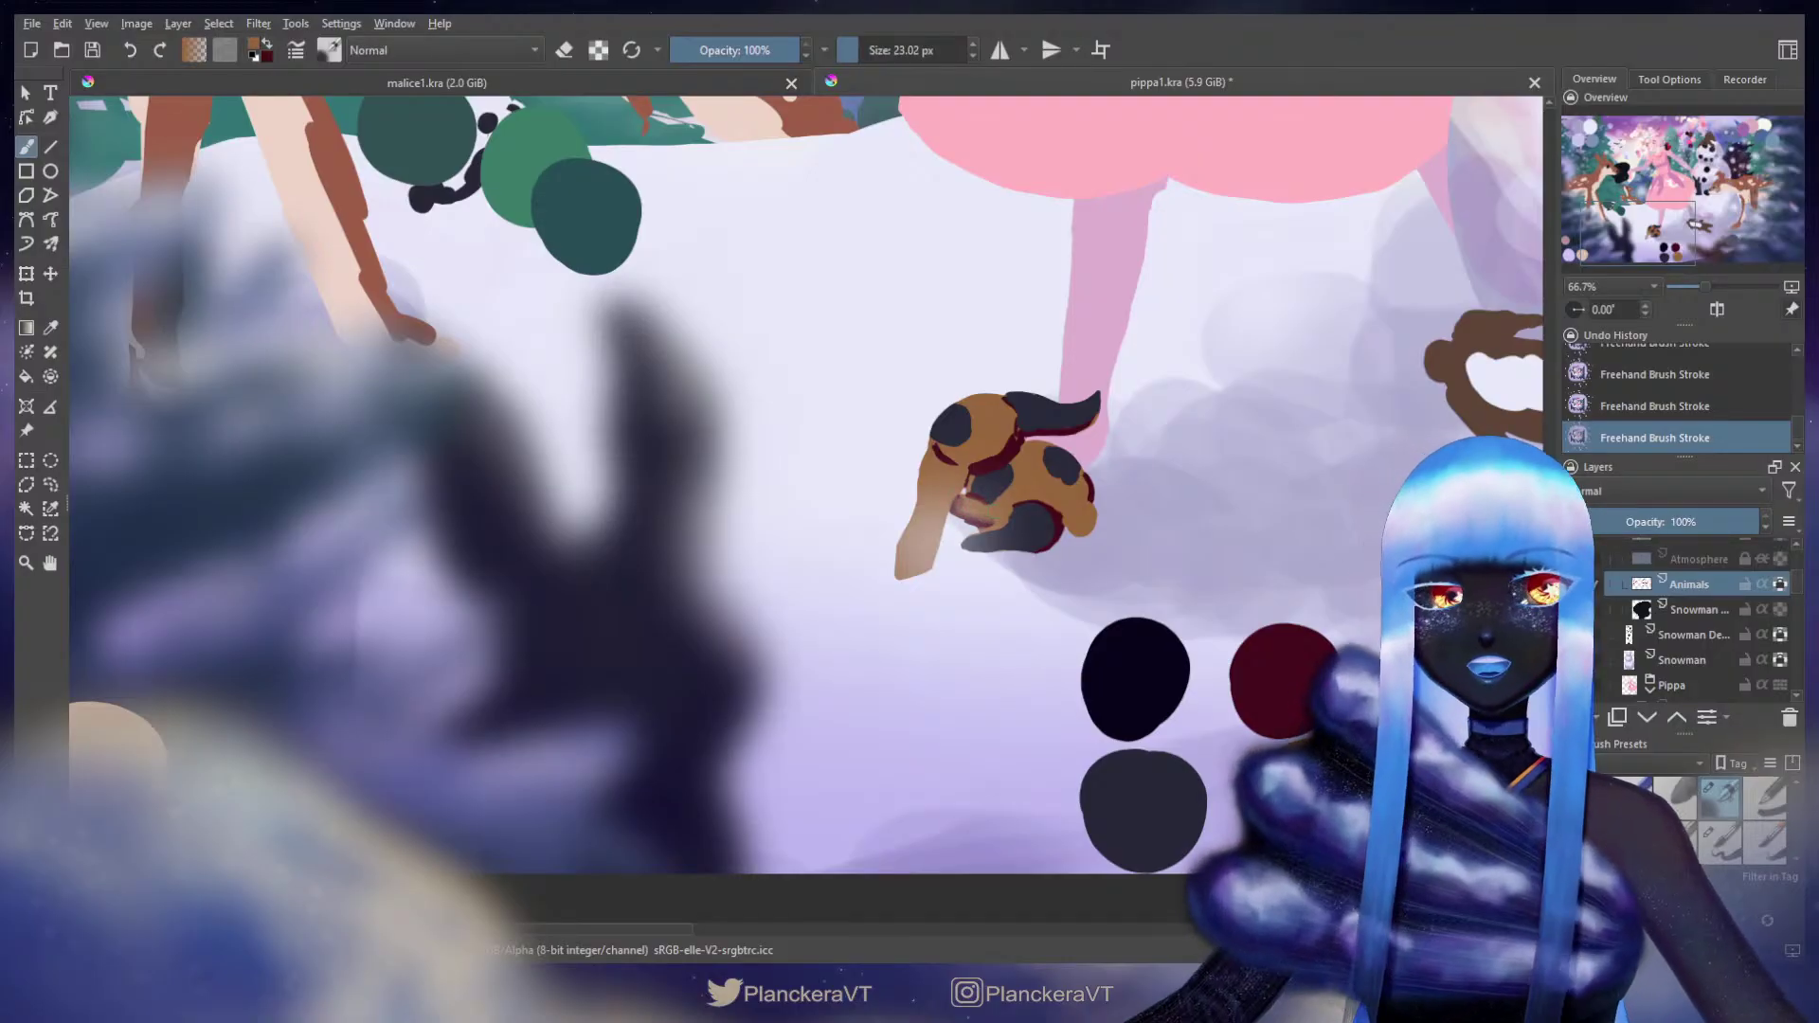
Step: Shade the small paw's edge with sampled dark red, reducing the brush to 14.70 px
{"action": "scroll", "coordinate": [969, 497], "scroll_direction": "up", "scroll_amount": 1}
{"action": "mouse_move", "coordinate": [1091, 490]}
{"action": "left_mouse_down"}
{"action": "mouse_move", "coordinate": [1025, 584]}
{"action": "mouse_move", "coordinate": [931, 585]}
{"action": "mouse_move", "coordinate": [949, 585]}
{"action": "left_mouse_up"}
{"action": "left_click", "coordinate": [893, 612], "text": "ctrl"}
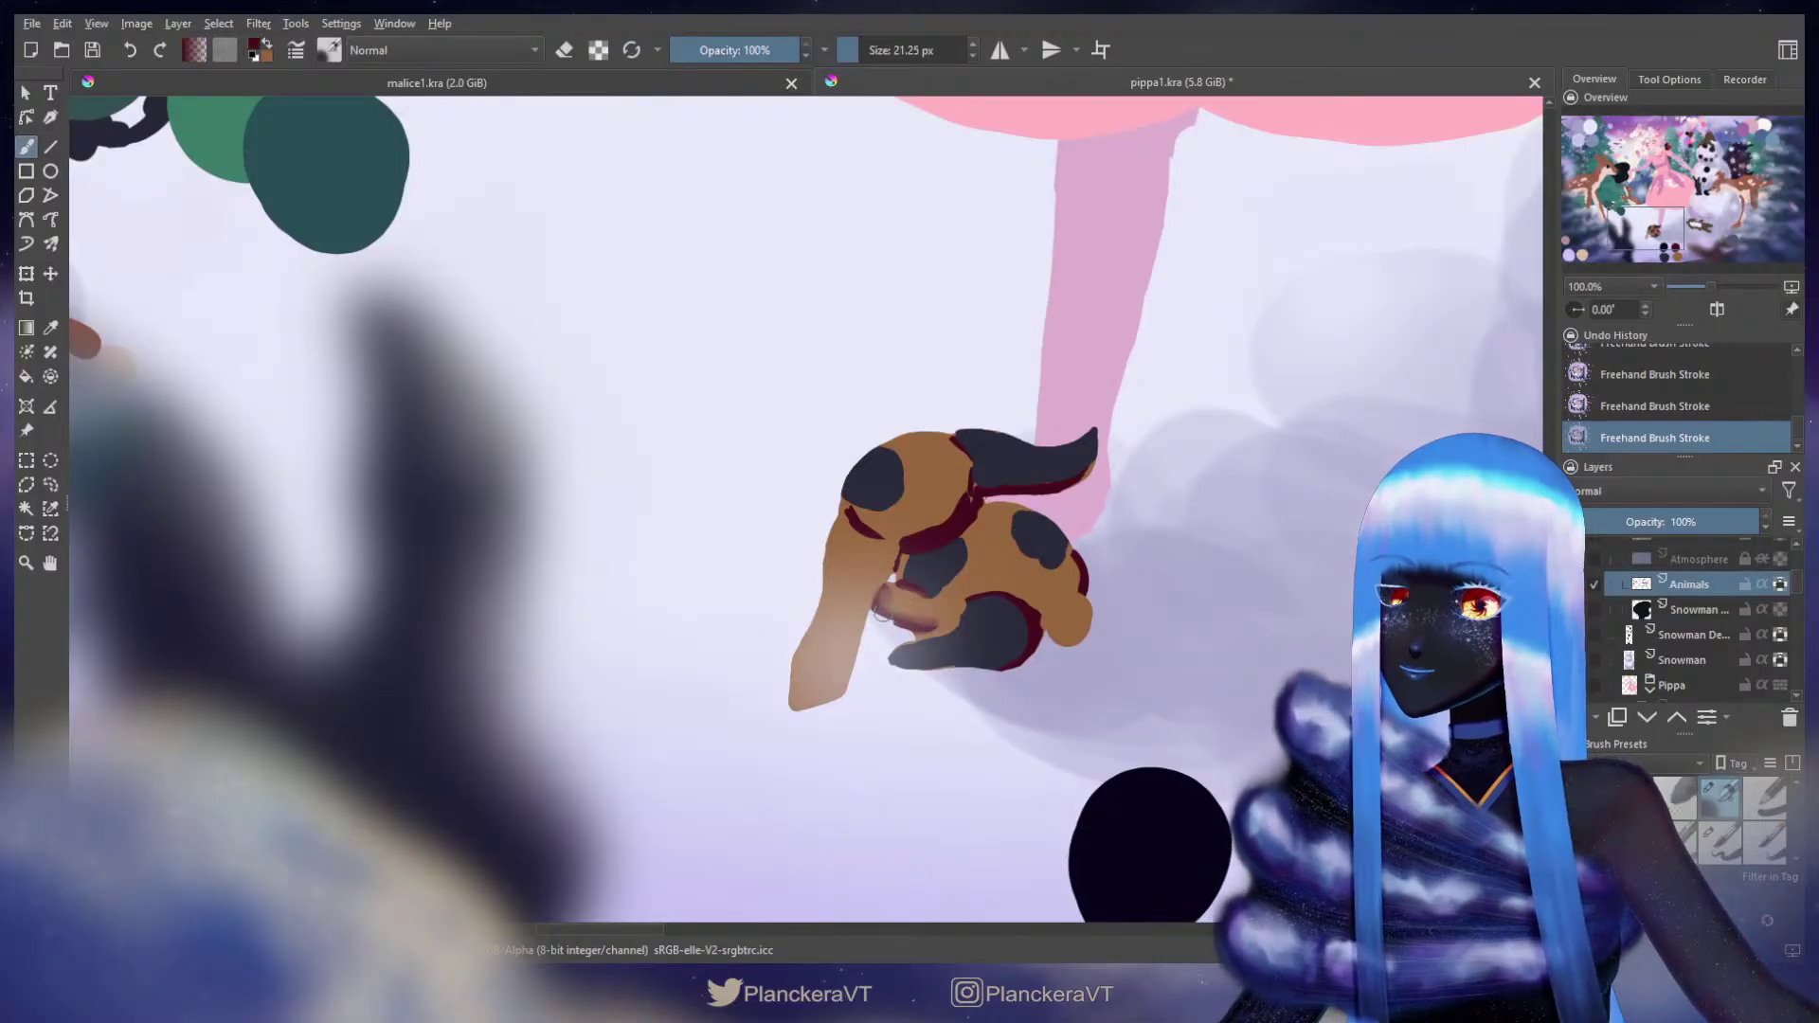
{"action": "key", "text": "bracketleft"}
{"action": "key", "text": "x"}
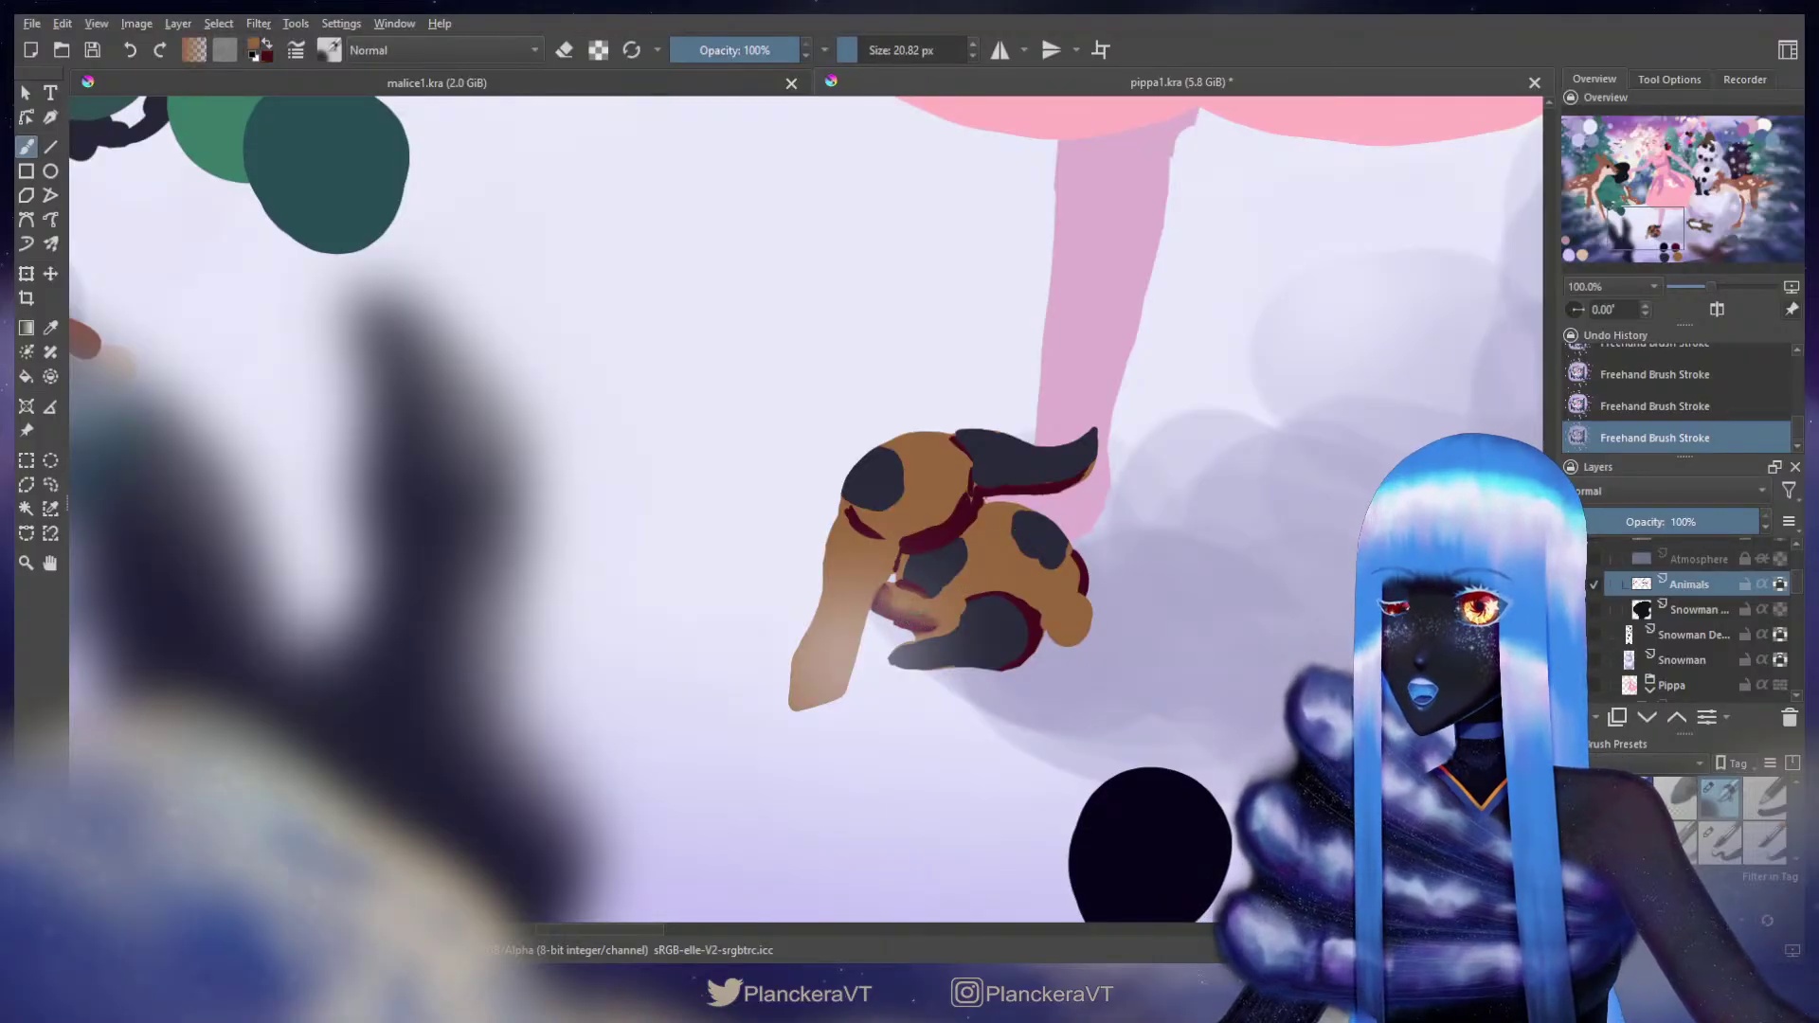
{"action": "key", "text": "x"}
{"action": "key", "text": "bracketleft"}
{"action": "key", "text": "bracketleft"}
{"action": "key", "text": "bracketleft"}
{"action": "key", "text": "bracketleft"}
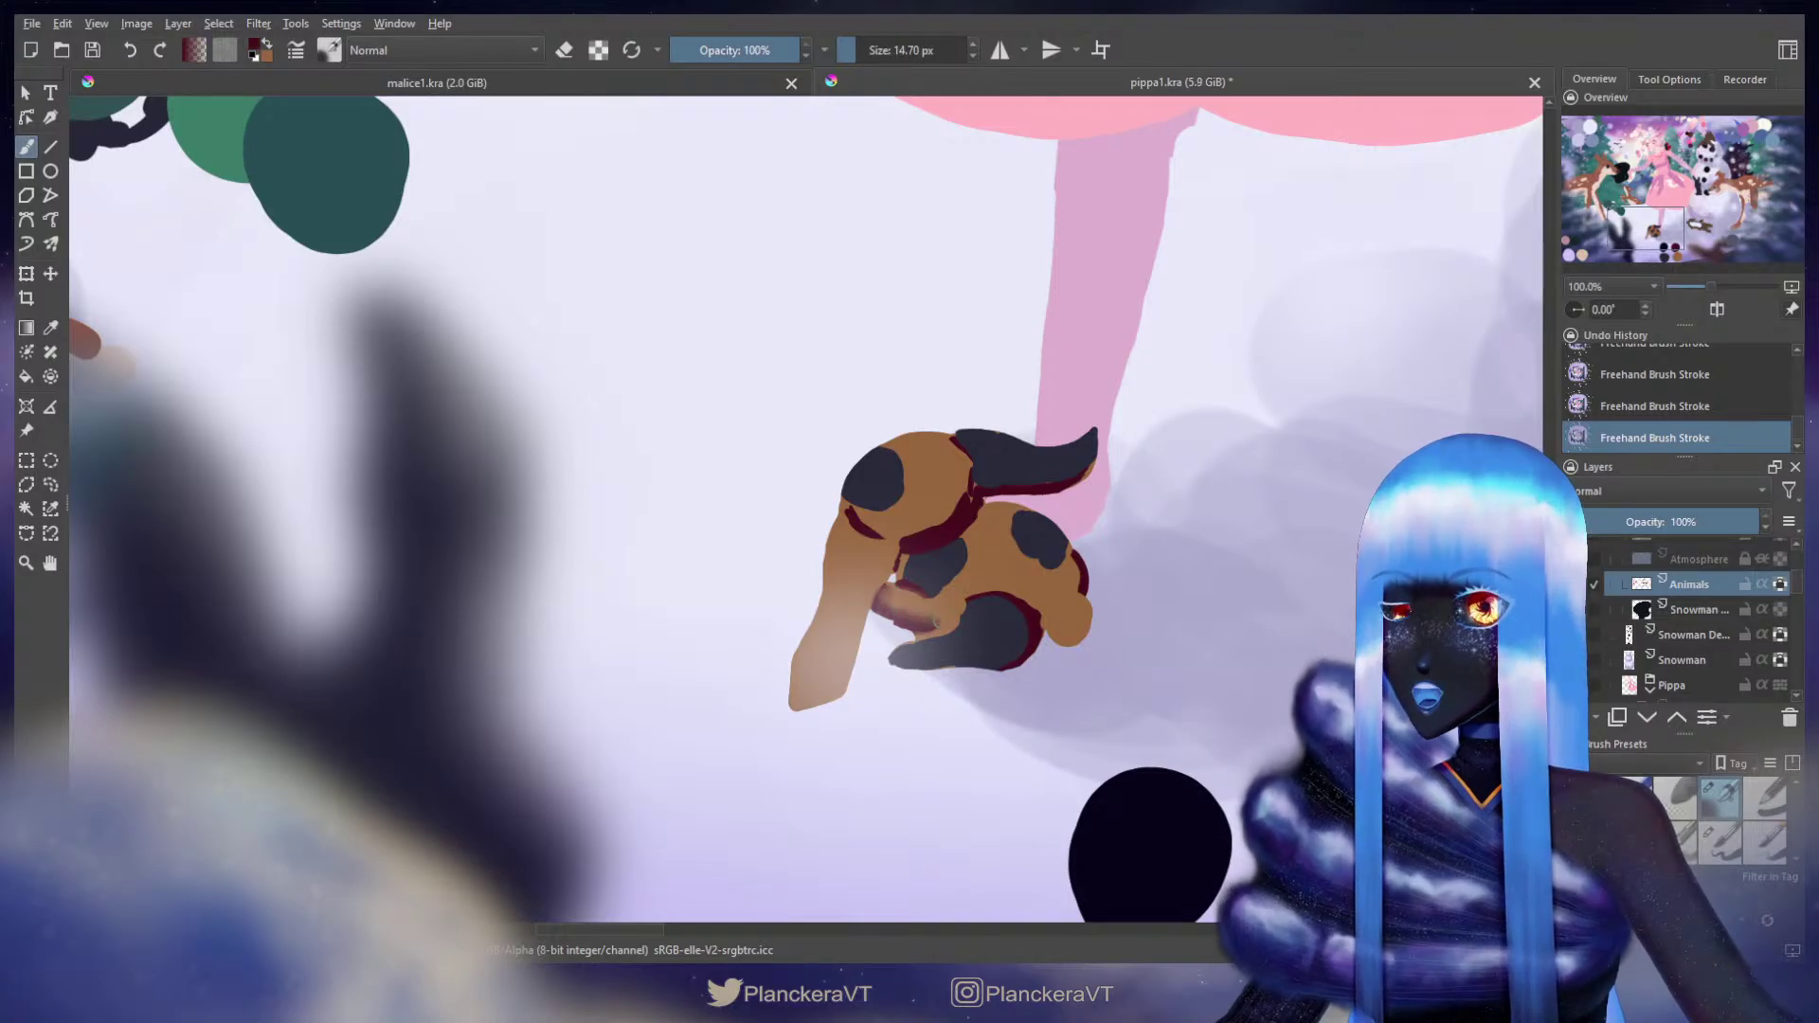
Step: Refine the small paw's contour with alternating brown and dark red strokes, using a 10.26 px brush
{"action": "key", "text": "x"}
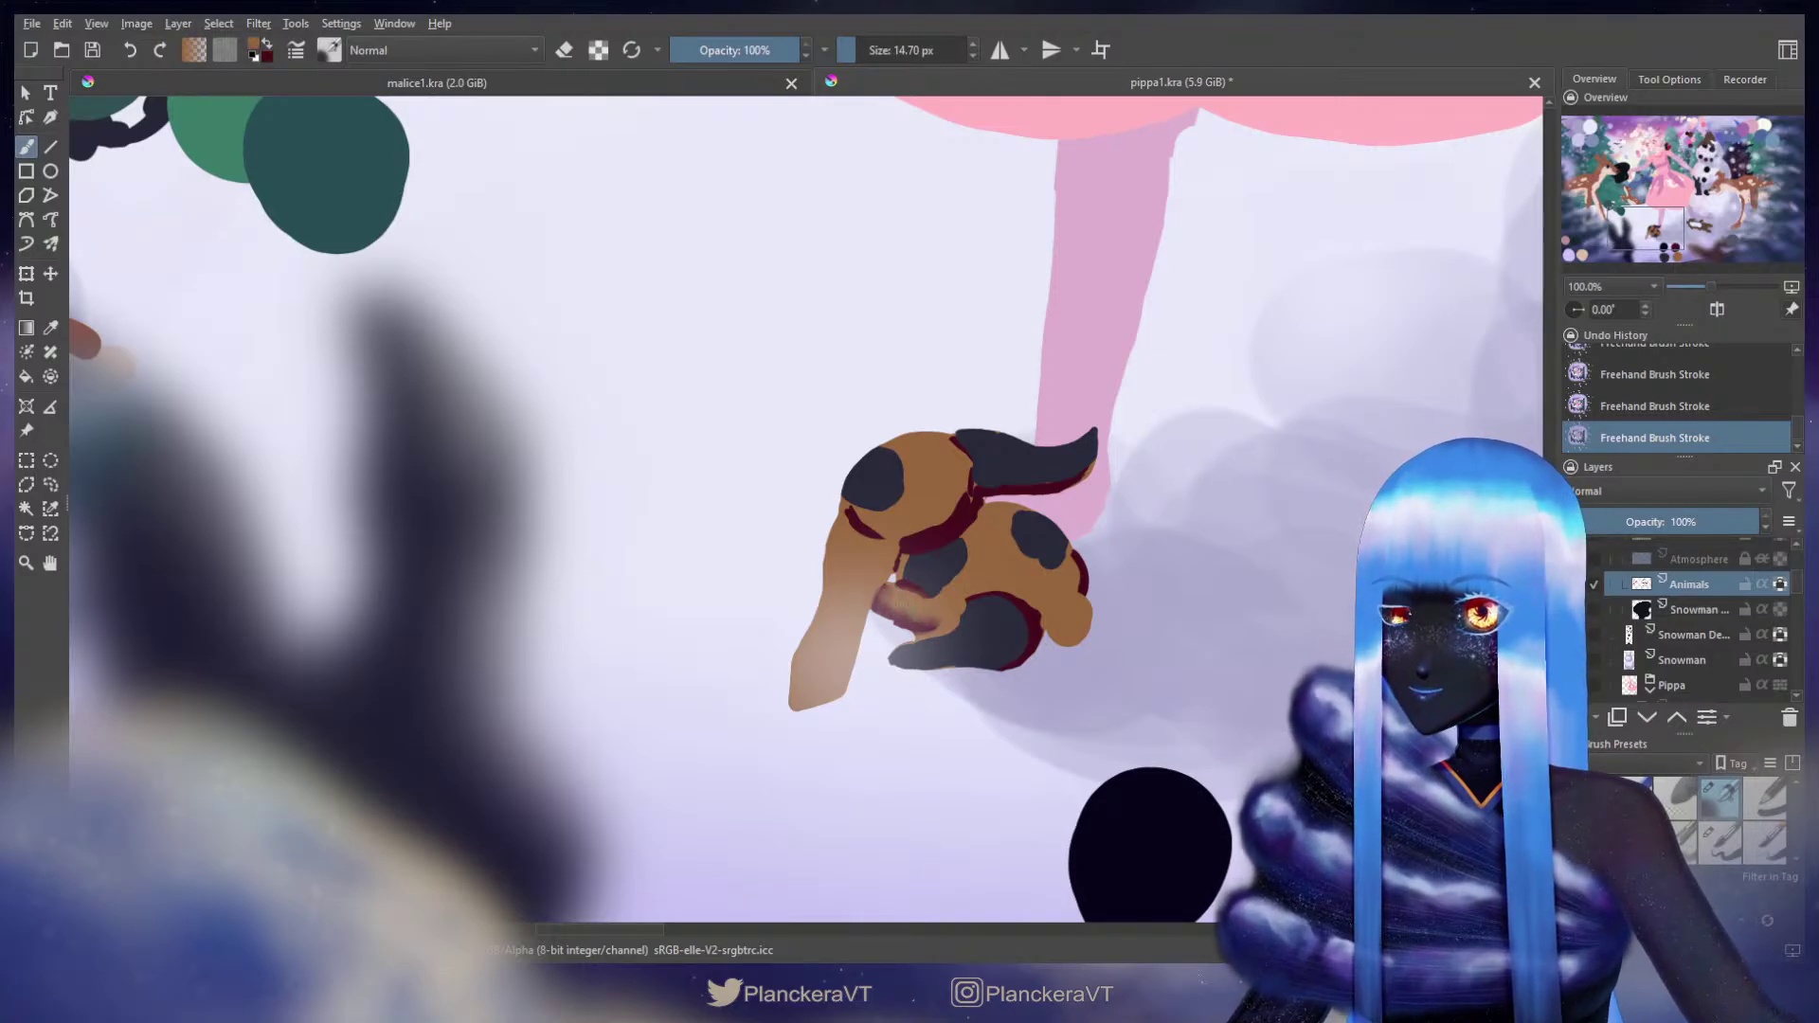
{"action": "key", "text": "x"}
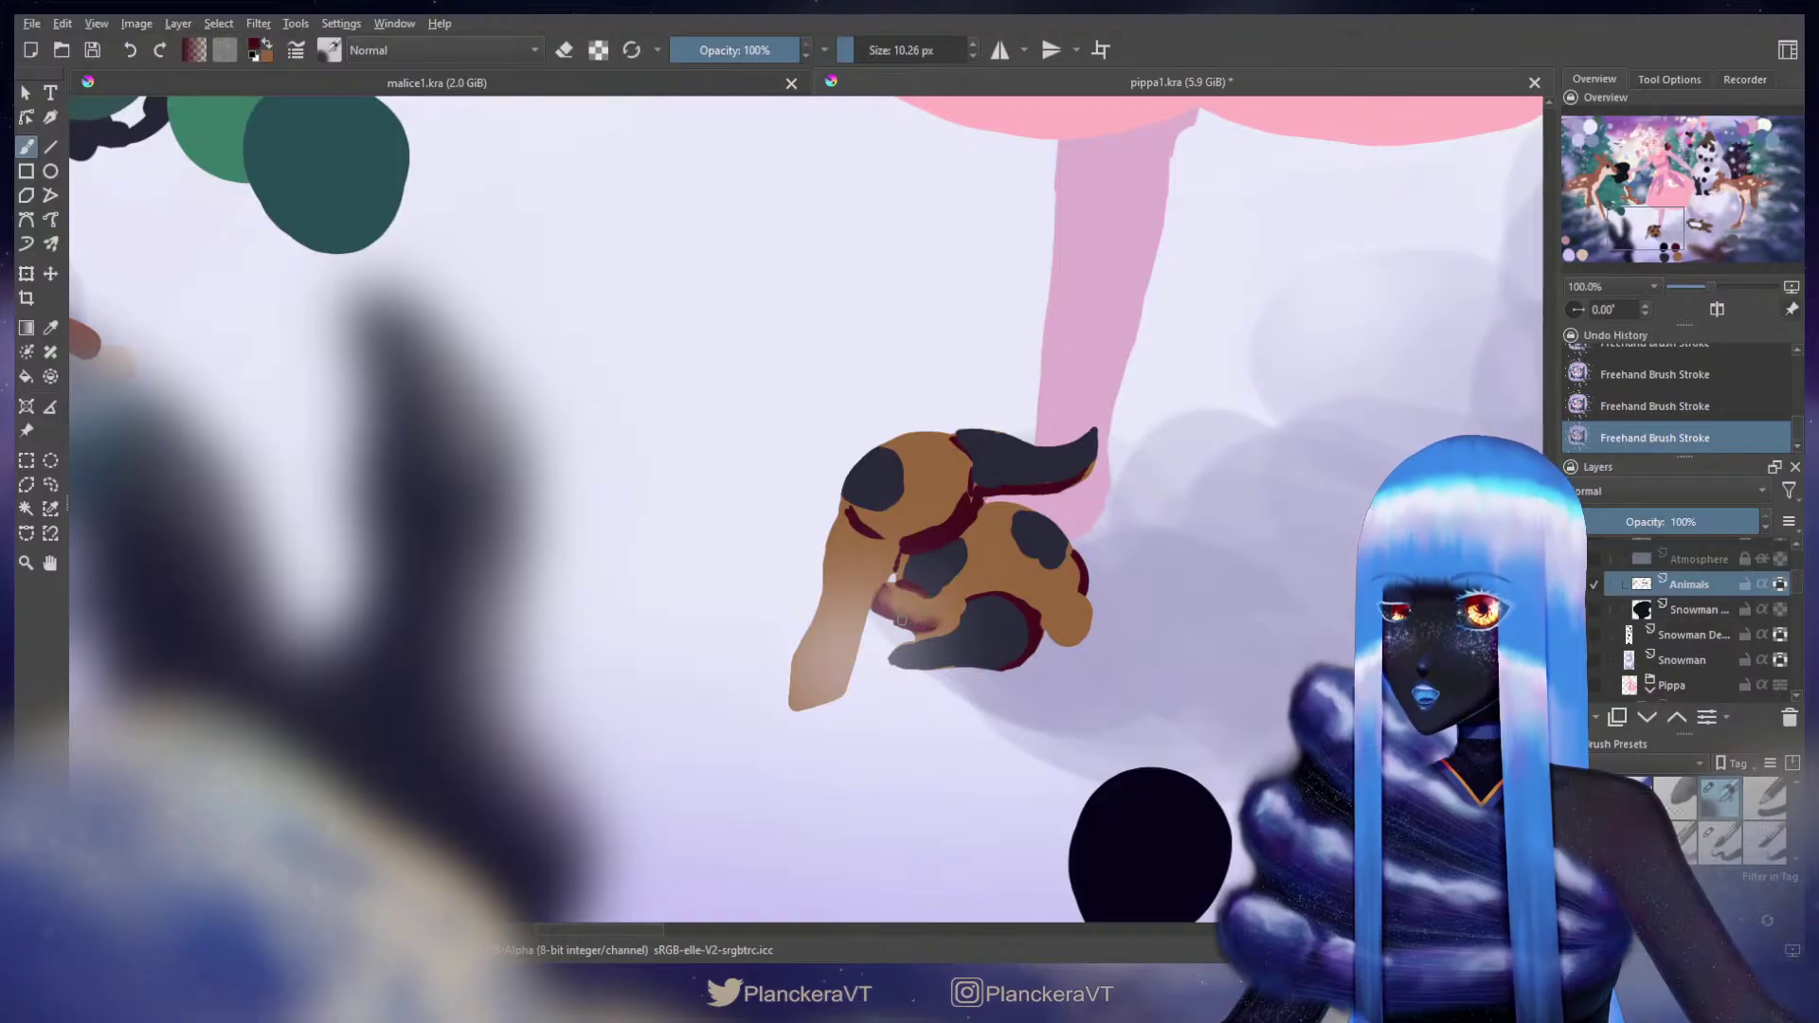
{"action": "key", "text": "x"}
{"action": "key", "text": "x"}
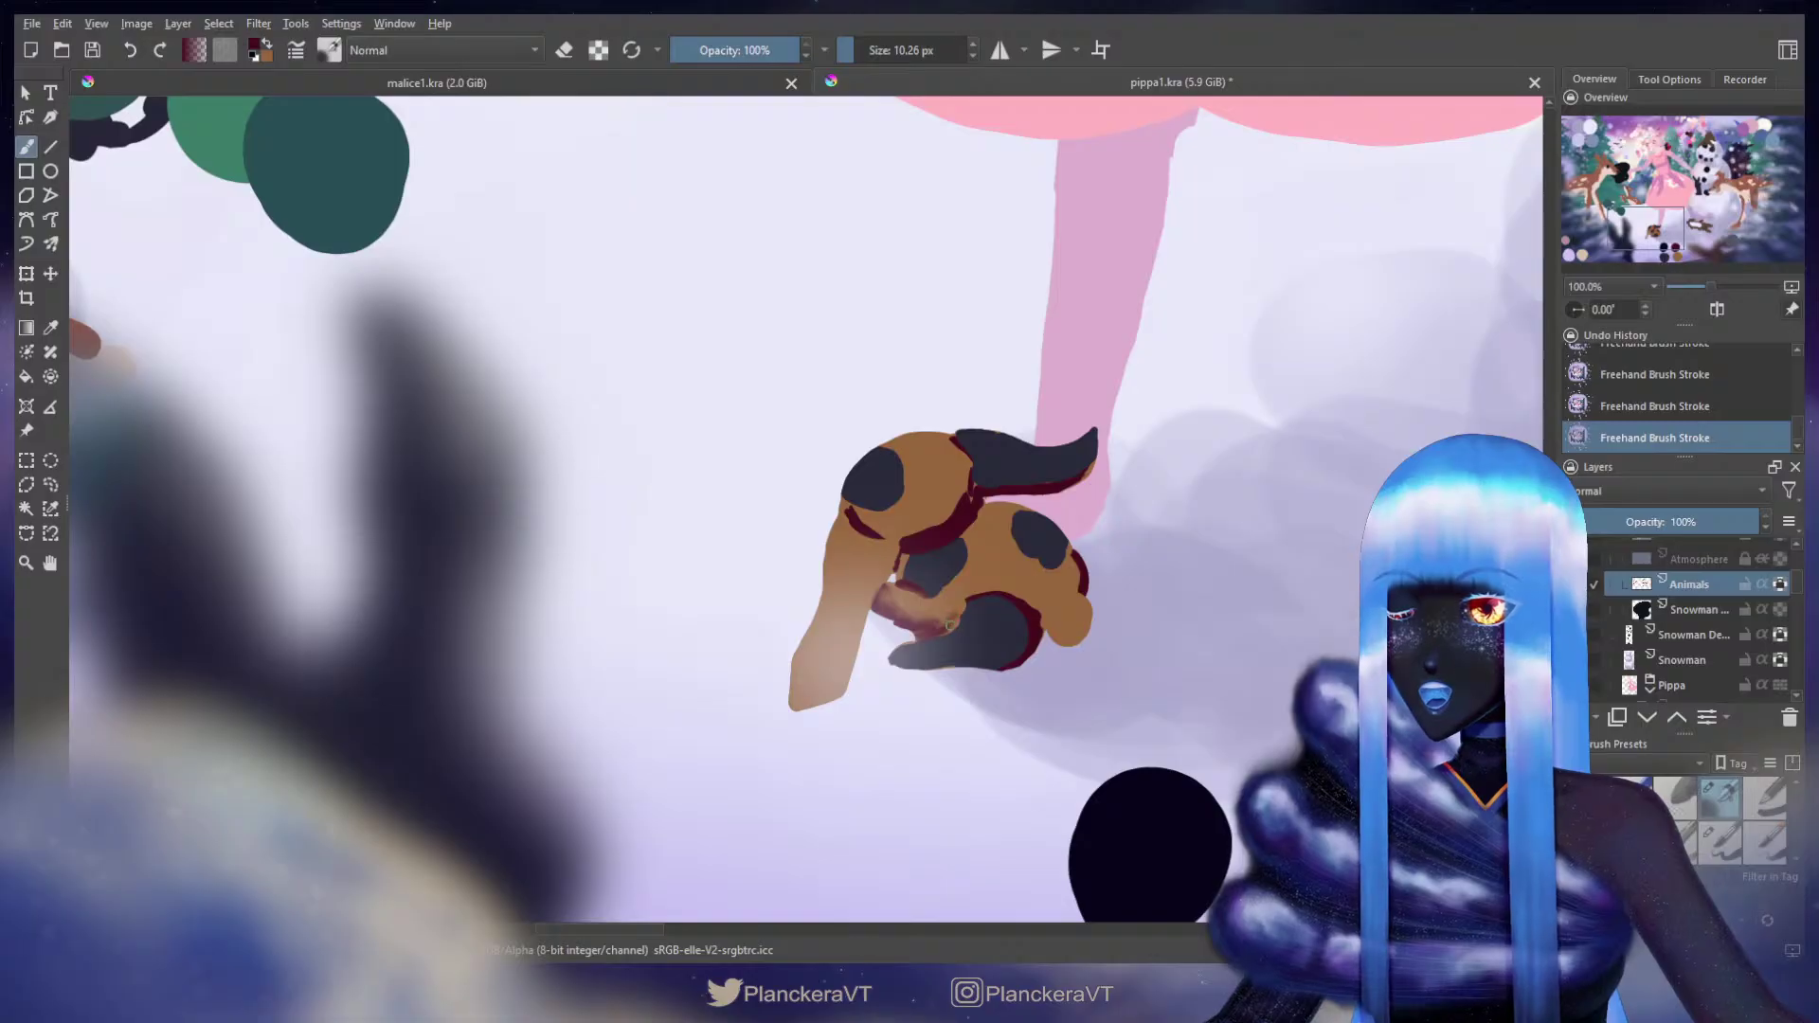
{"action": "key", "text": "x"}
{"action": "key", "text": "x"}
Step: Soften the dark red crease above the dark hind leg with dark red and brown at 17.73 px
{"action": "left_click", "coordinate": [859, 50]}
{"action": "left_click_drag", "start_coordinate": [1017, 603], "coordinate": [1034, 653]}
{"action": "key", "text": "x"}
{"action": "key", "text": "bracketright"}
{"action": "key", "text": "x"}
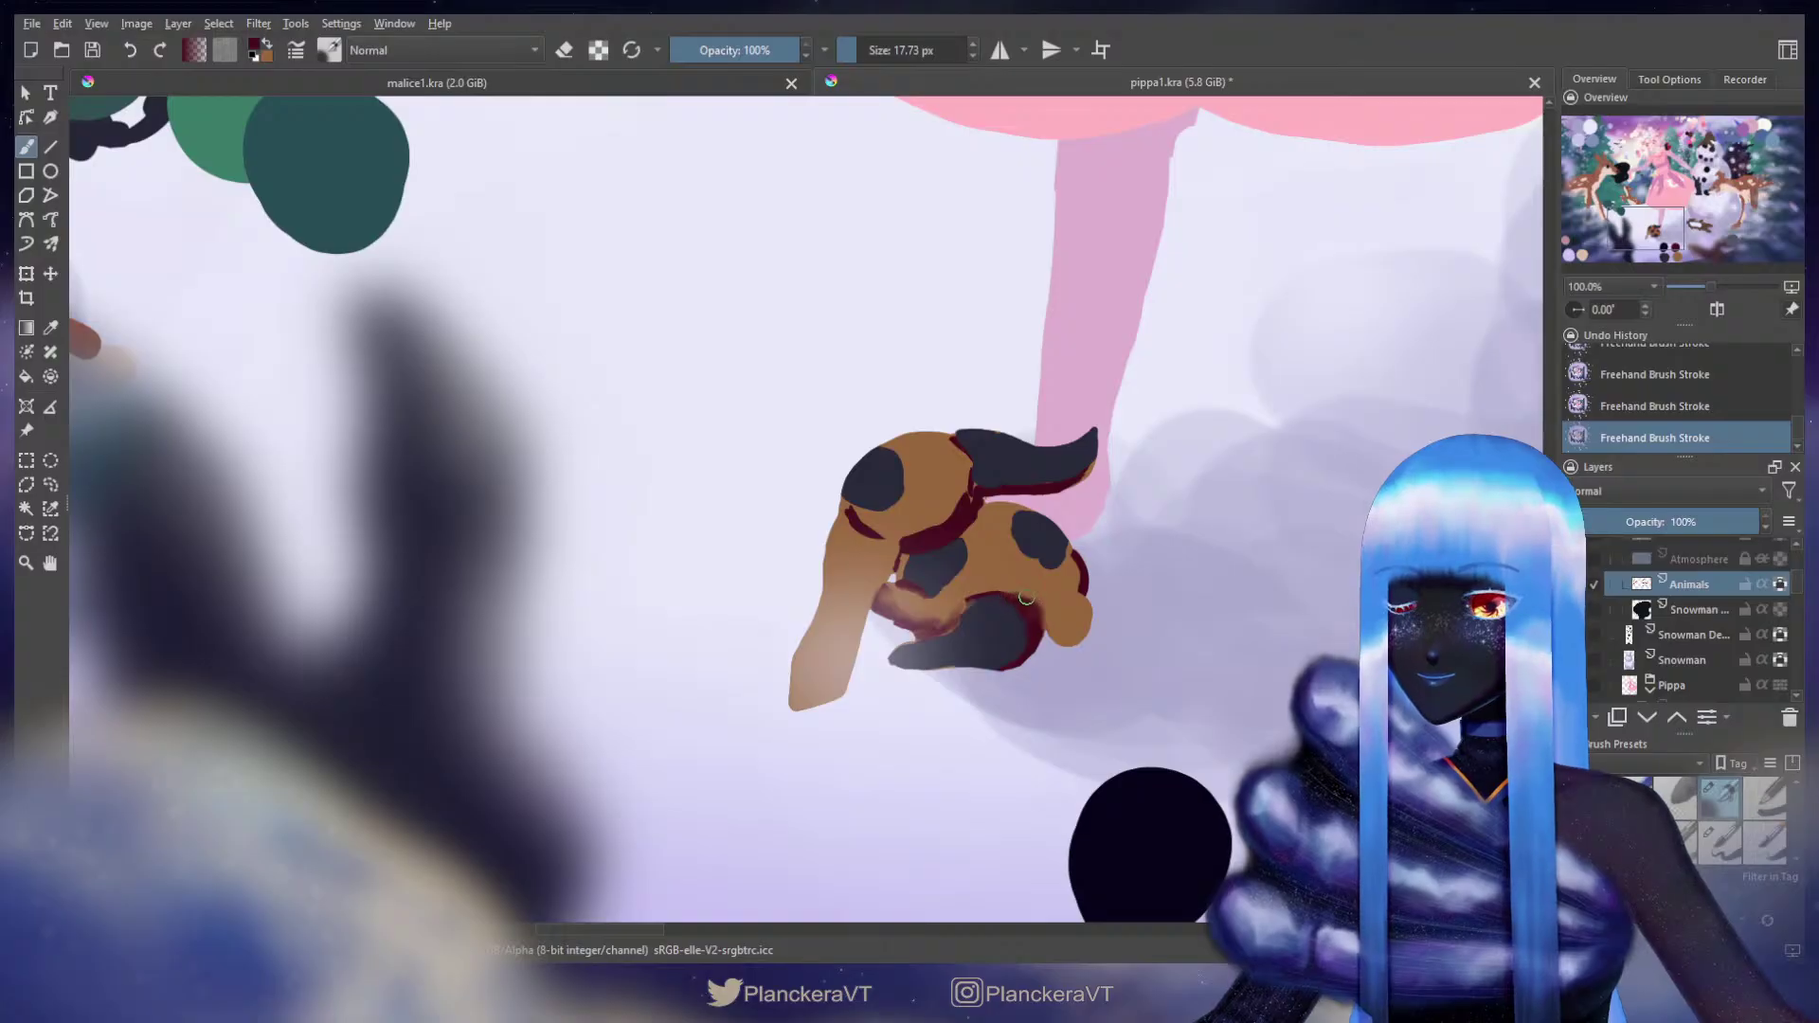
{"action": "key", "text": "x"}
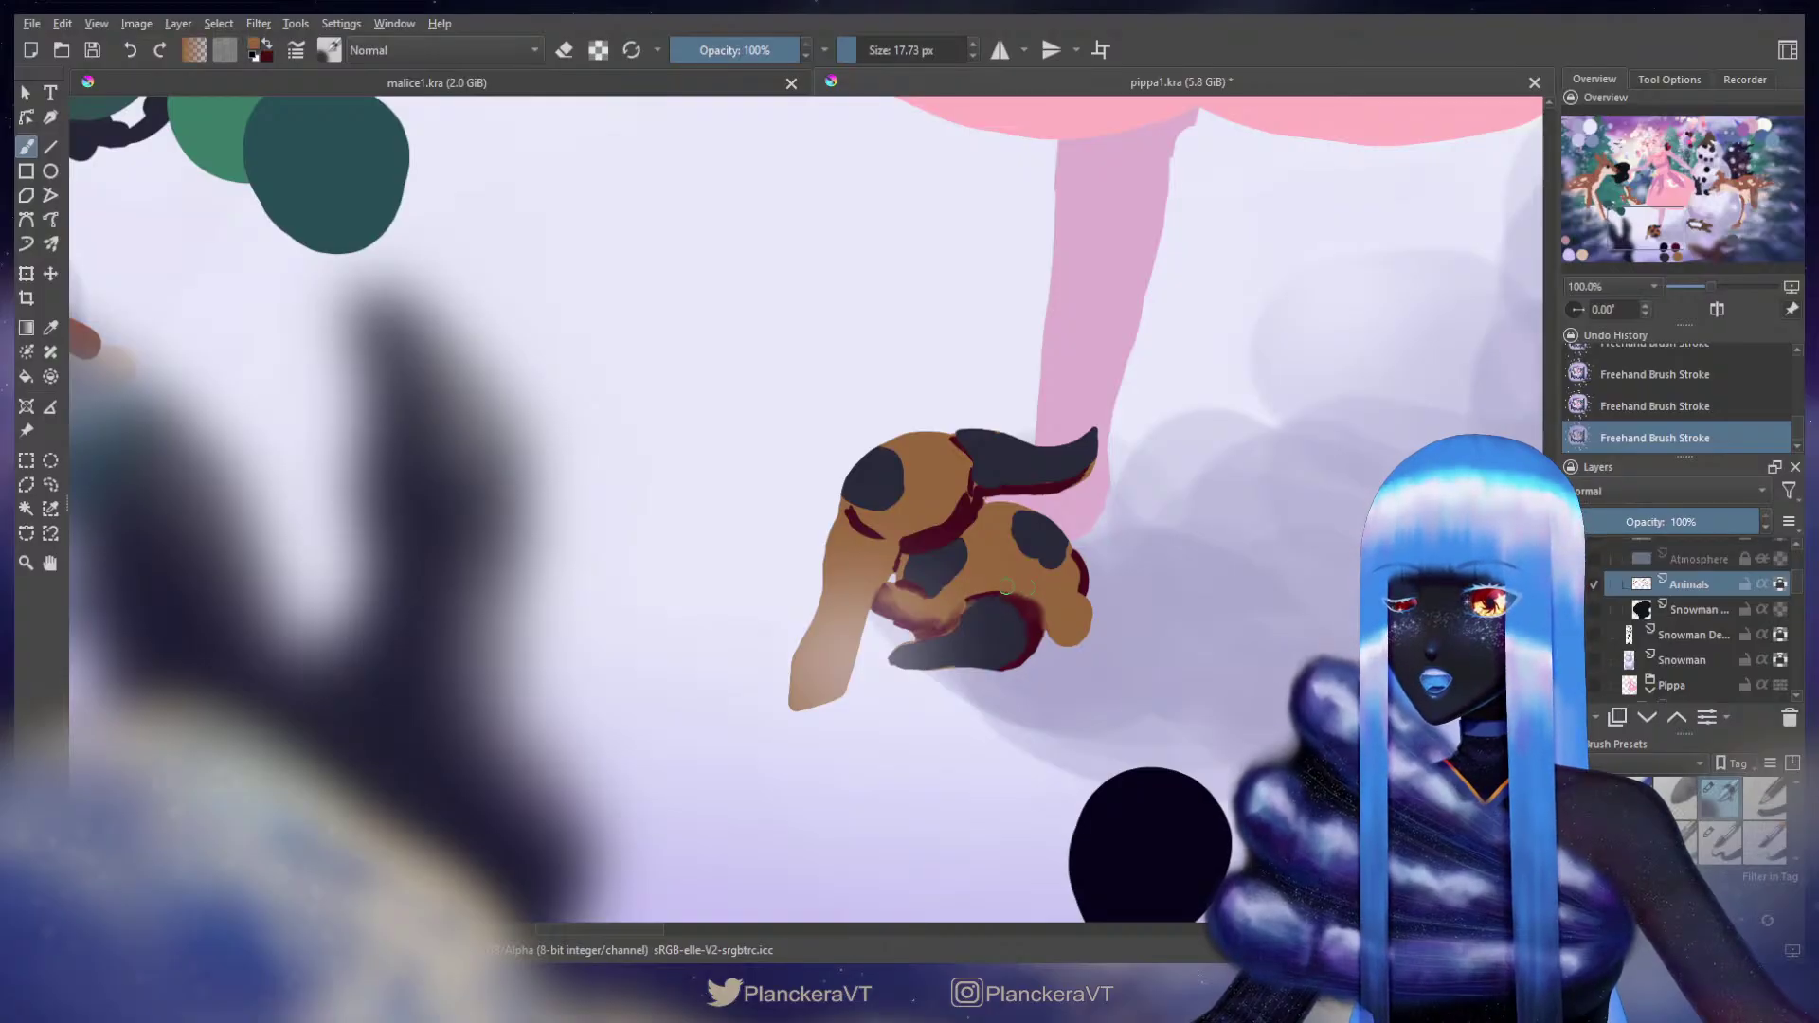
Step: Blend sampled dark grey into the dark red edge of the hind leg with a 26.49 px brush
{"action": "left_click", "coordinate": [996, 625], "text": "ctrl"}
{"action": "left_click_drag", "start_coordinate": [992, 608], "coordinate": [1019, 617], "text": "shift"}
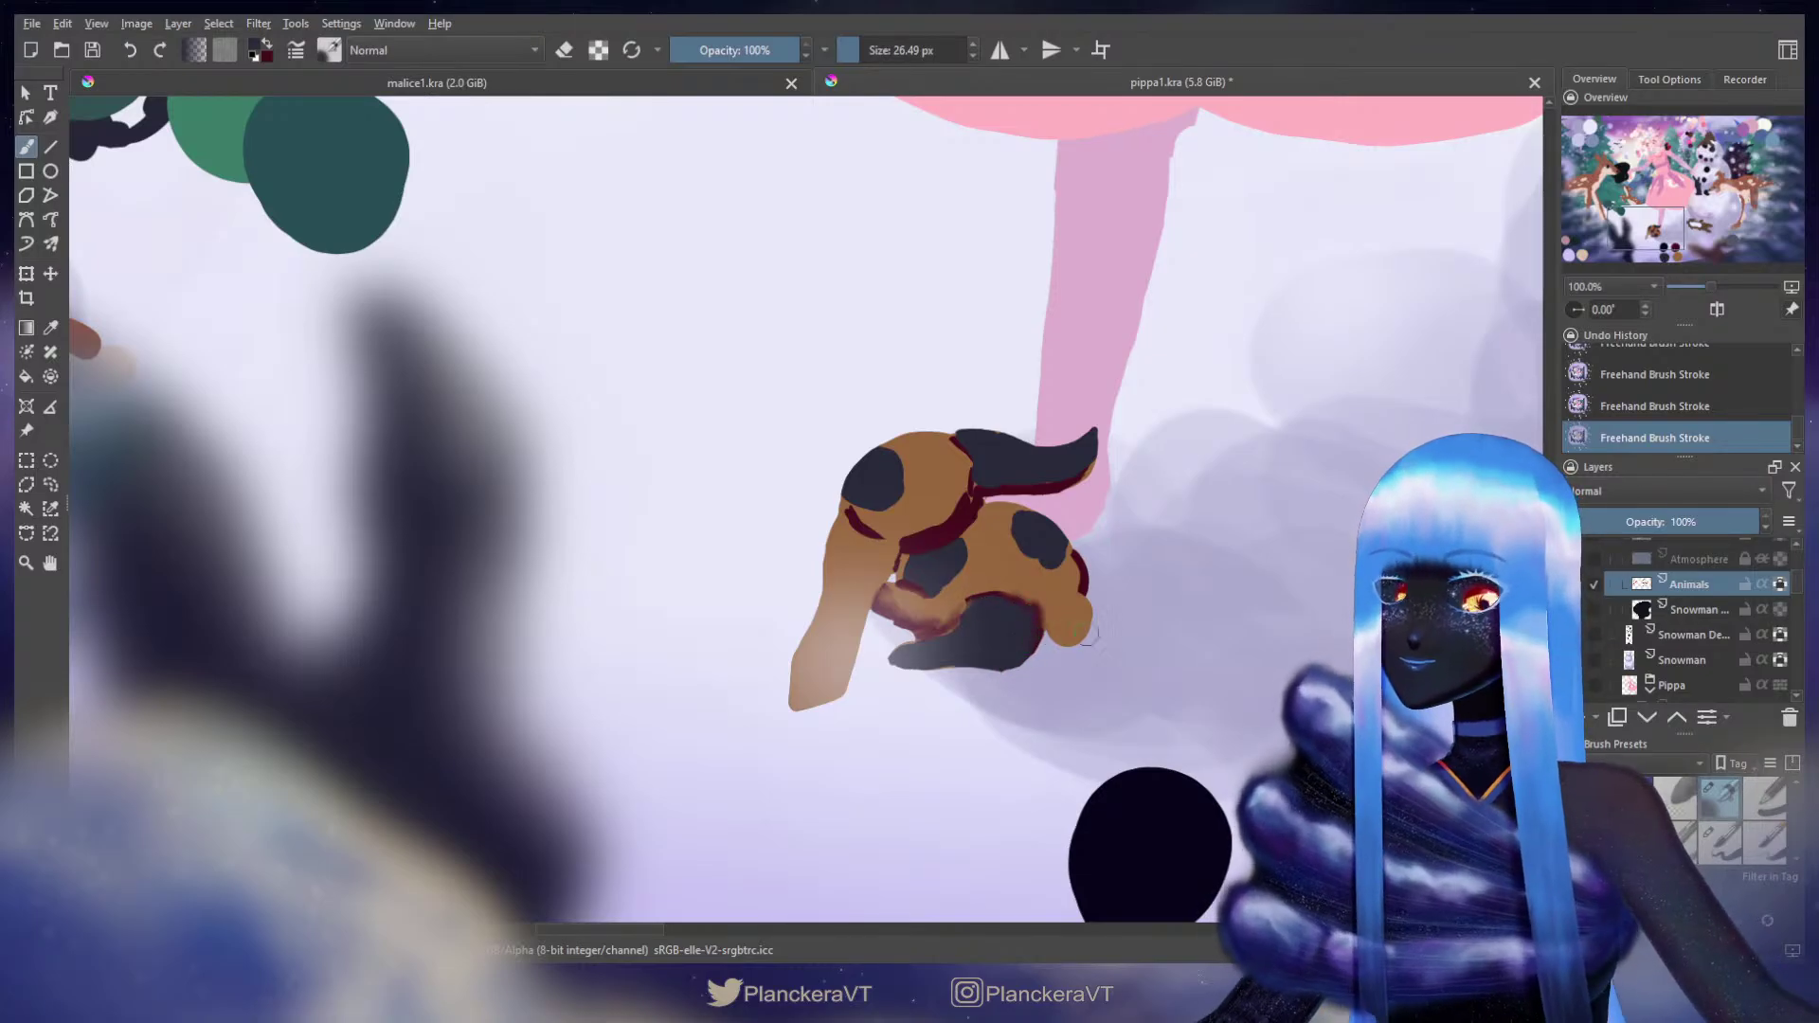
{"action": "mouse_move", "coordinate": [1108, 629]}
{"action": "left_mouse_down"}
{"action": "mouse_move", "coordinate": [892, 450]}
{"action": "mouse_move", "coordinate": [1037, 598]}
{"action": "left_mouse_up"}
Step: Compare the hind leg's shading with and without the latest stroke, keep the stroke, and sample dark red from the palette swatch
{"action": "left_click", "coordinate": [1174, 819], "text": "ctrl"}
{"action": "left_click_drag", "start_coordinate": [905, 512], "coordinate": [891, 511], "text": "shift"}
{"action": "key", "text": "x"}
{"action": "key", "text": "ctrl+z"}
{"action": "key", "text": "ctrl+shift+z"}
{"action": "key", "text": "ctrl+z"}
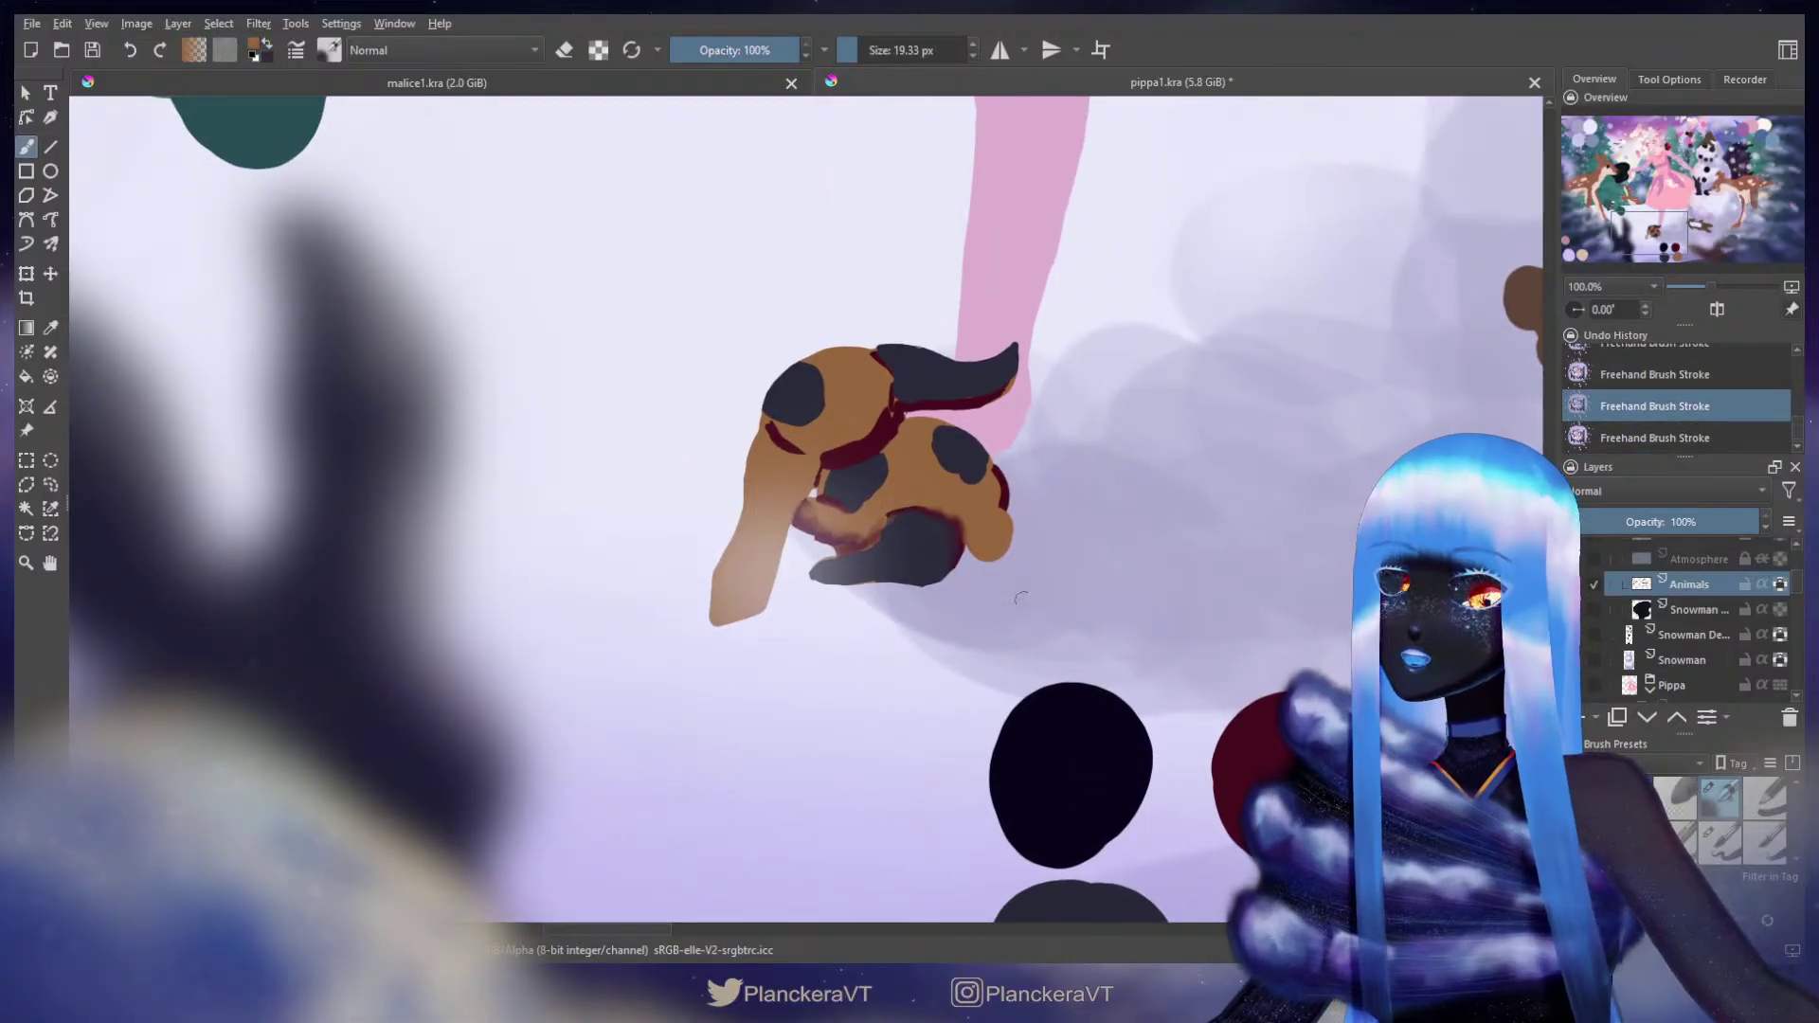
{"action": "key", "text": "x"}
{"action": "left_click", "coordinate": [1249, 763], "text": "ctrl"}
{"action": "key", "text": "x"}
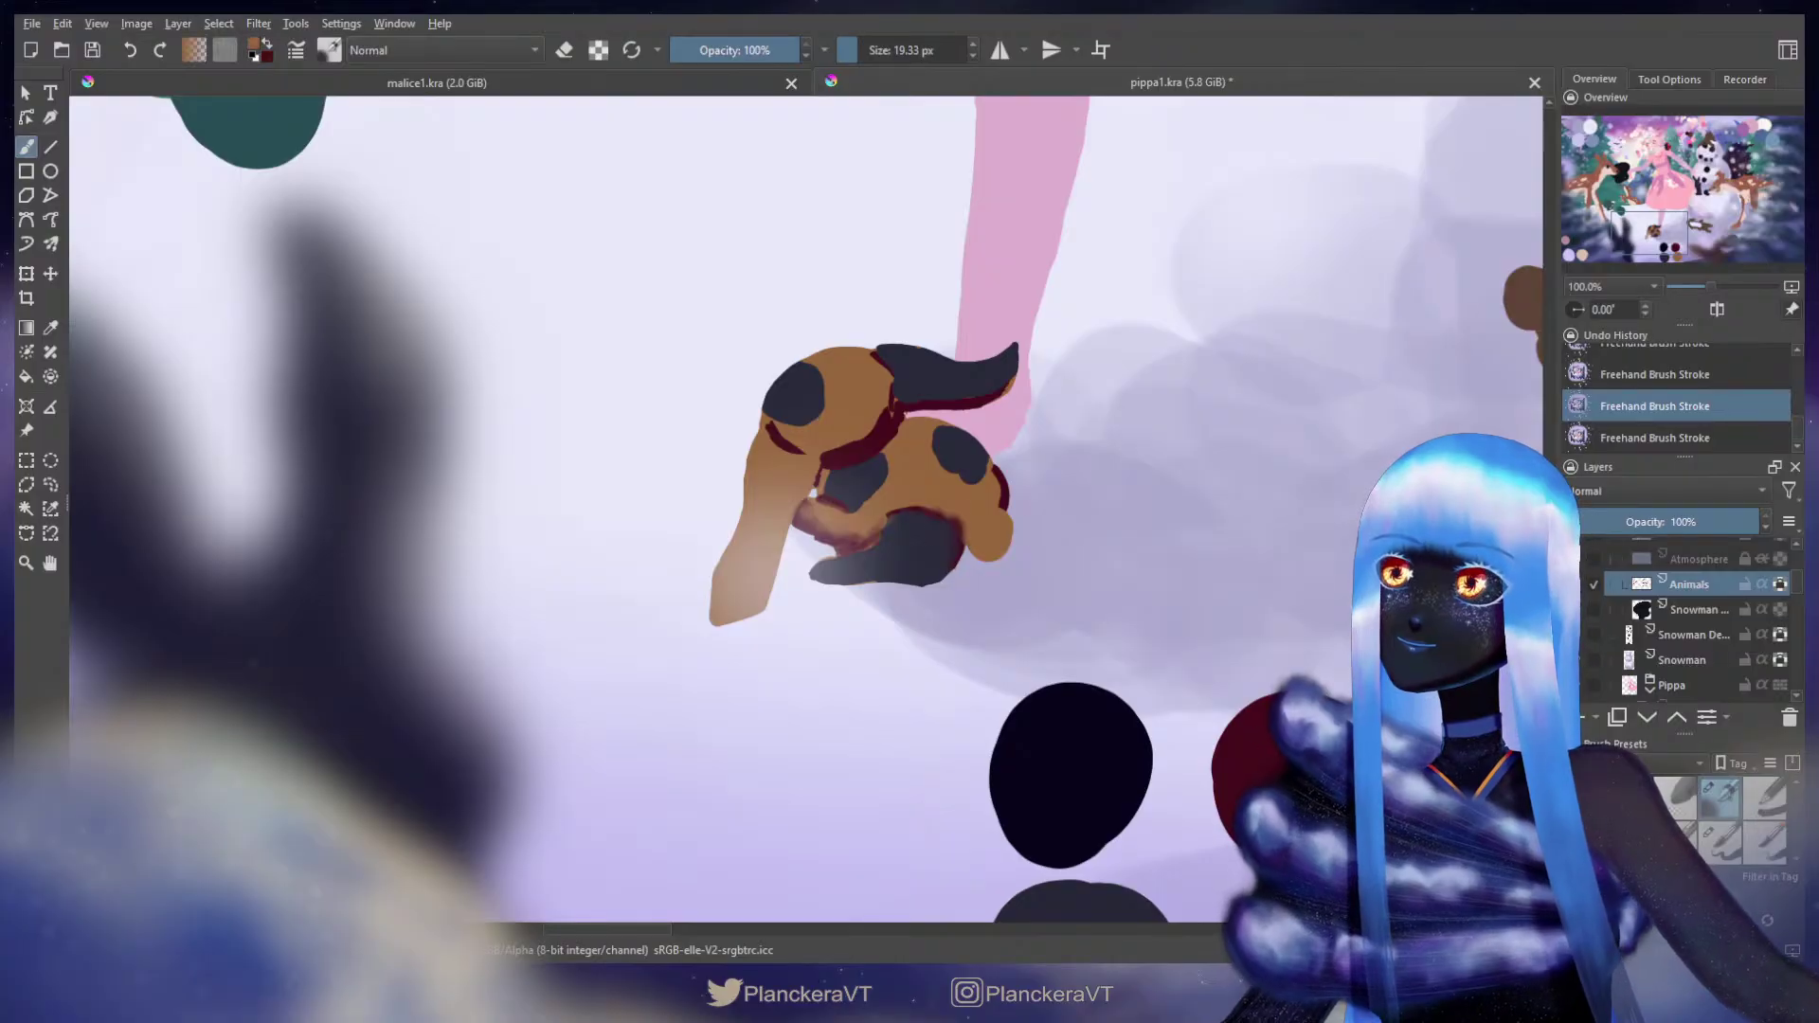
{"action": "key", "text": "ctrl+shift+z"}
Step: Shade the crease between the hind leg and round tail with dark red and brown, using 15.75 px and 25.20 px brushes
{"action": "left_click_drag", "start_coordinate": [891, 512], "coordinate": [934, 505], "text": "shift"}
{"action": "key", "text": "x"}
{"action": "key", "text": "x"}
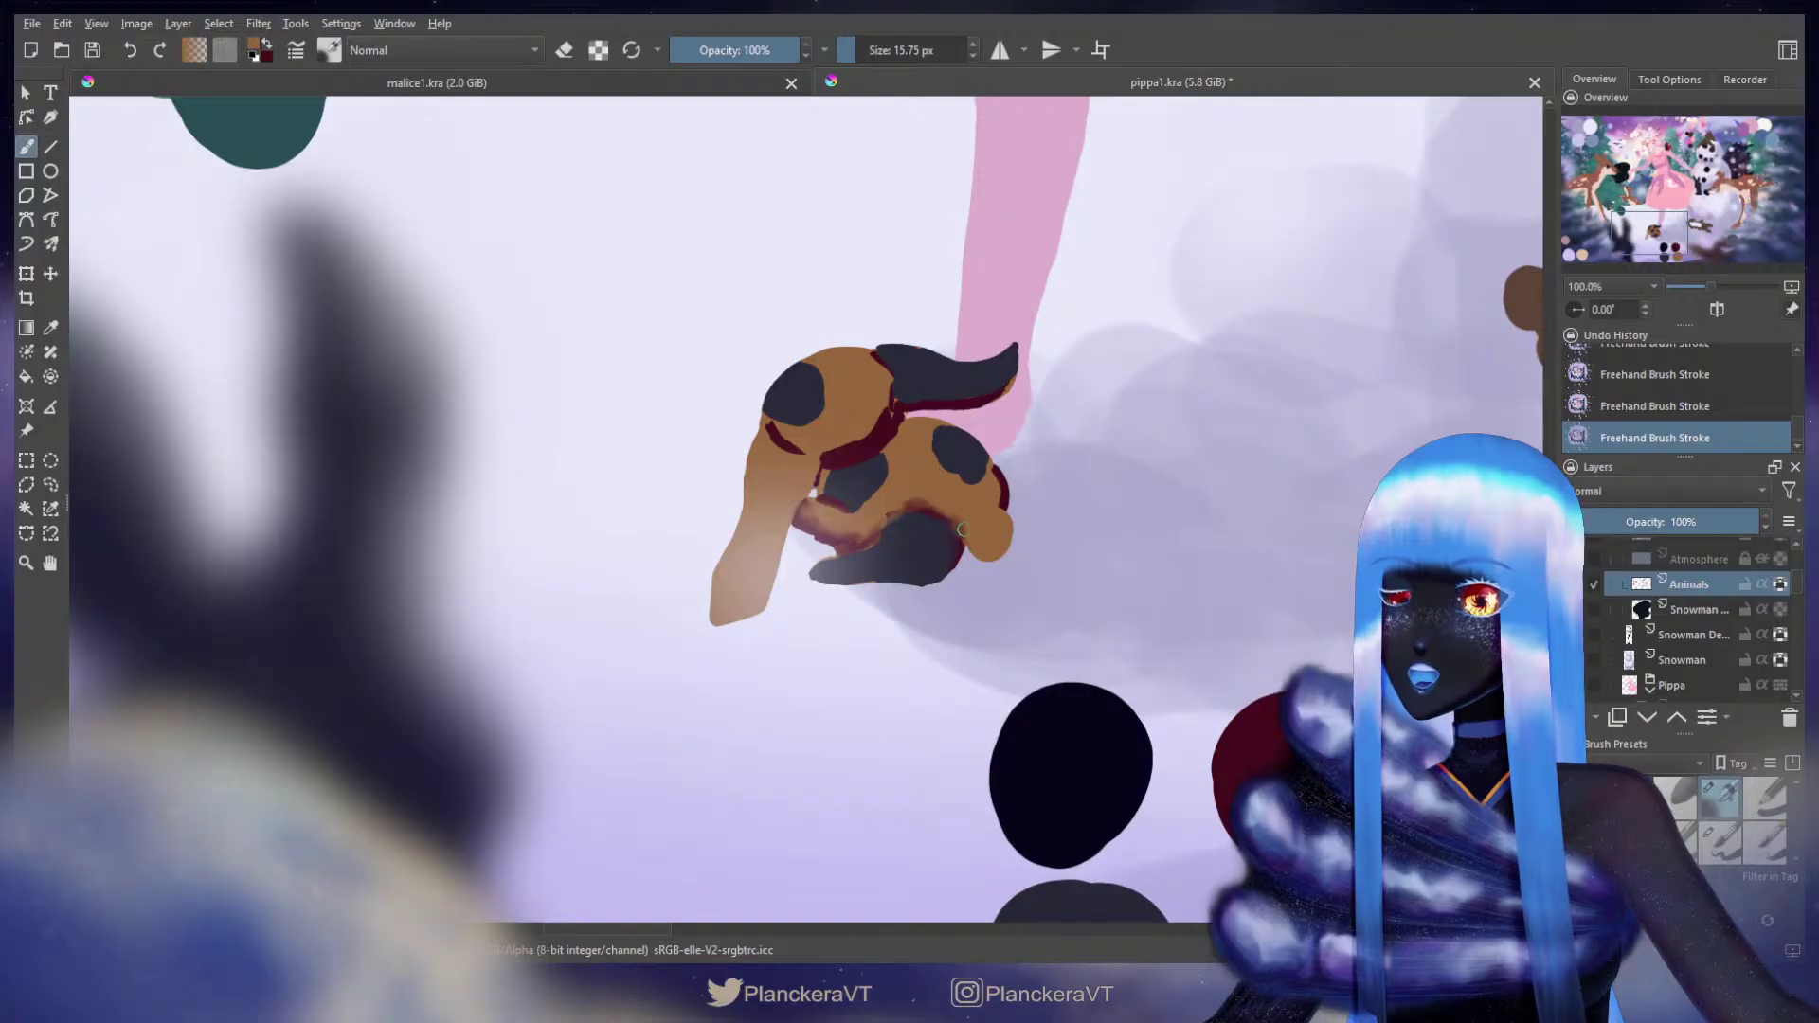
{"action": "key", "text": "x"}
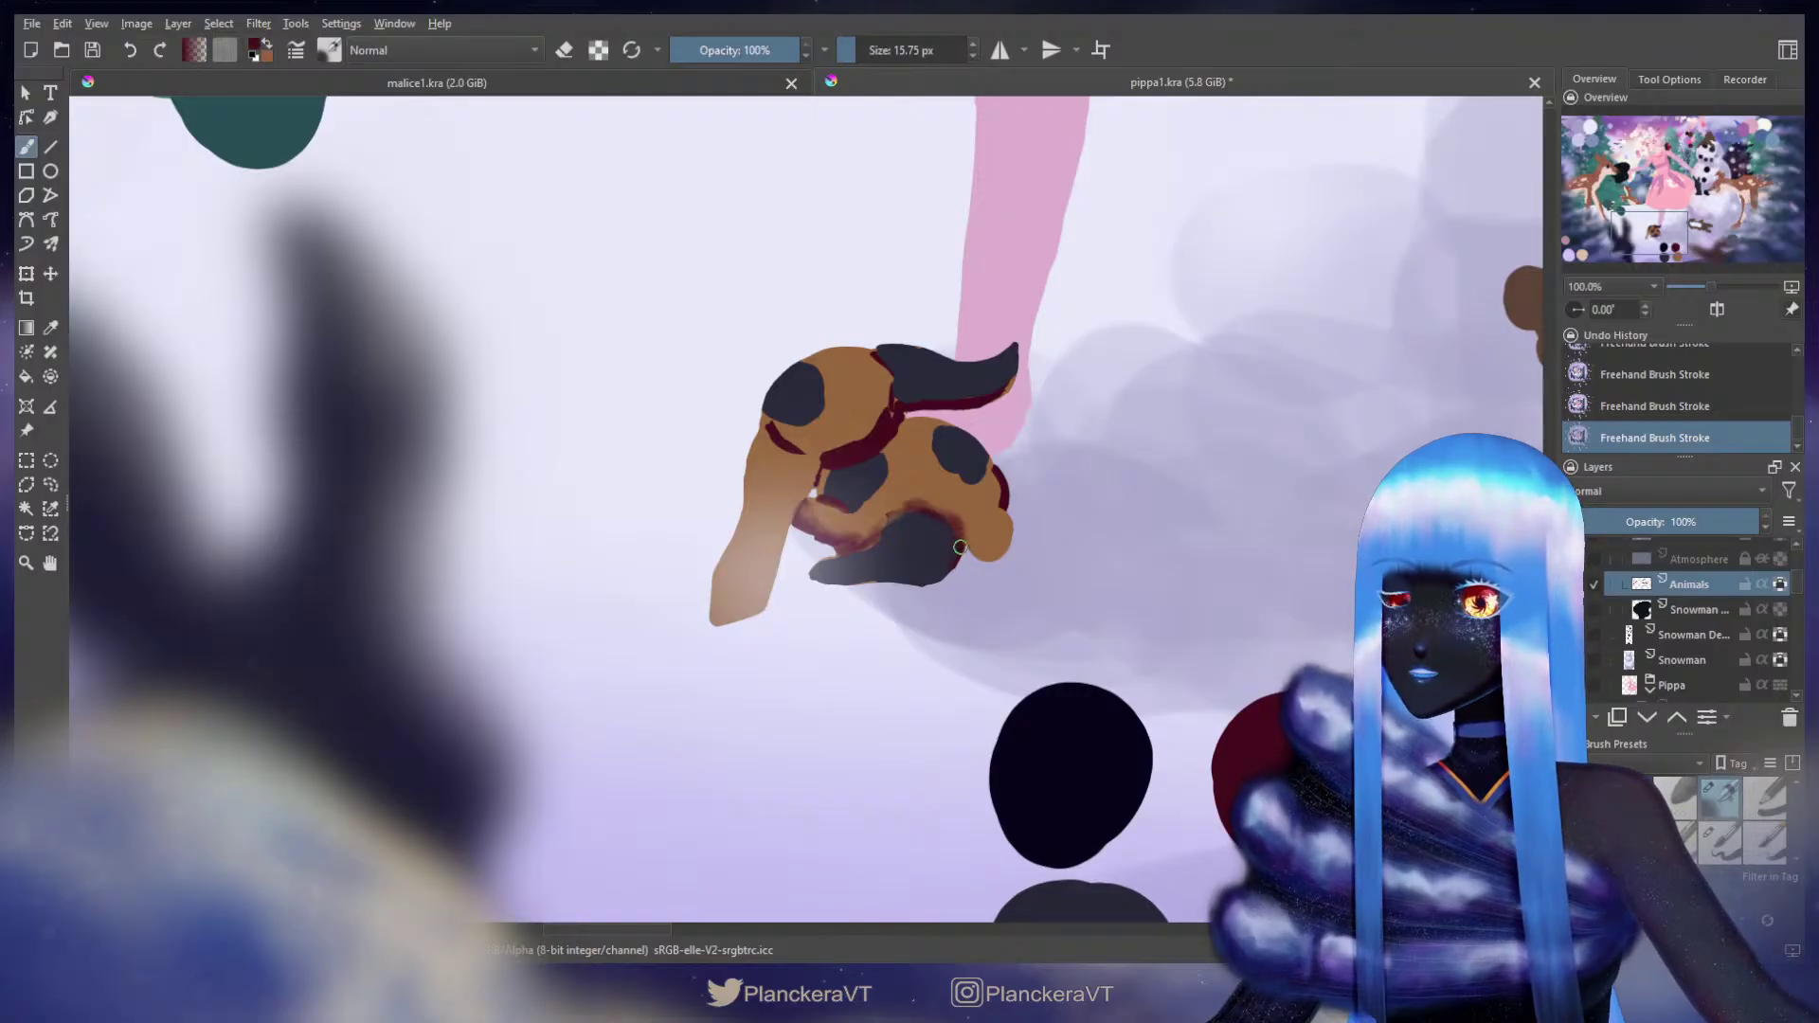
{"action": "key", "text": "x"}
{"action": "key", "text": "x"}
{"action": "left_click_drag", "start_coordinate": [976, 529], "coordinate": [985, 530], "text": "shift"}
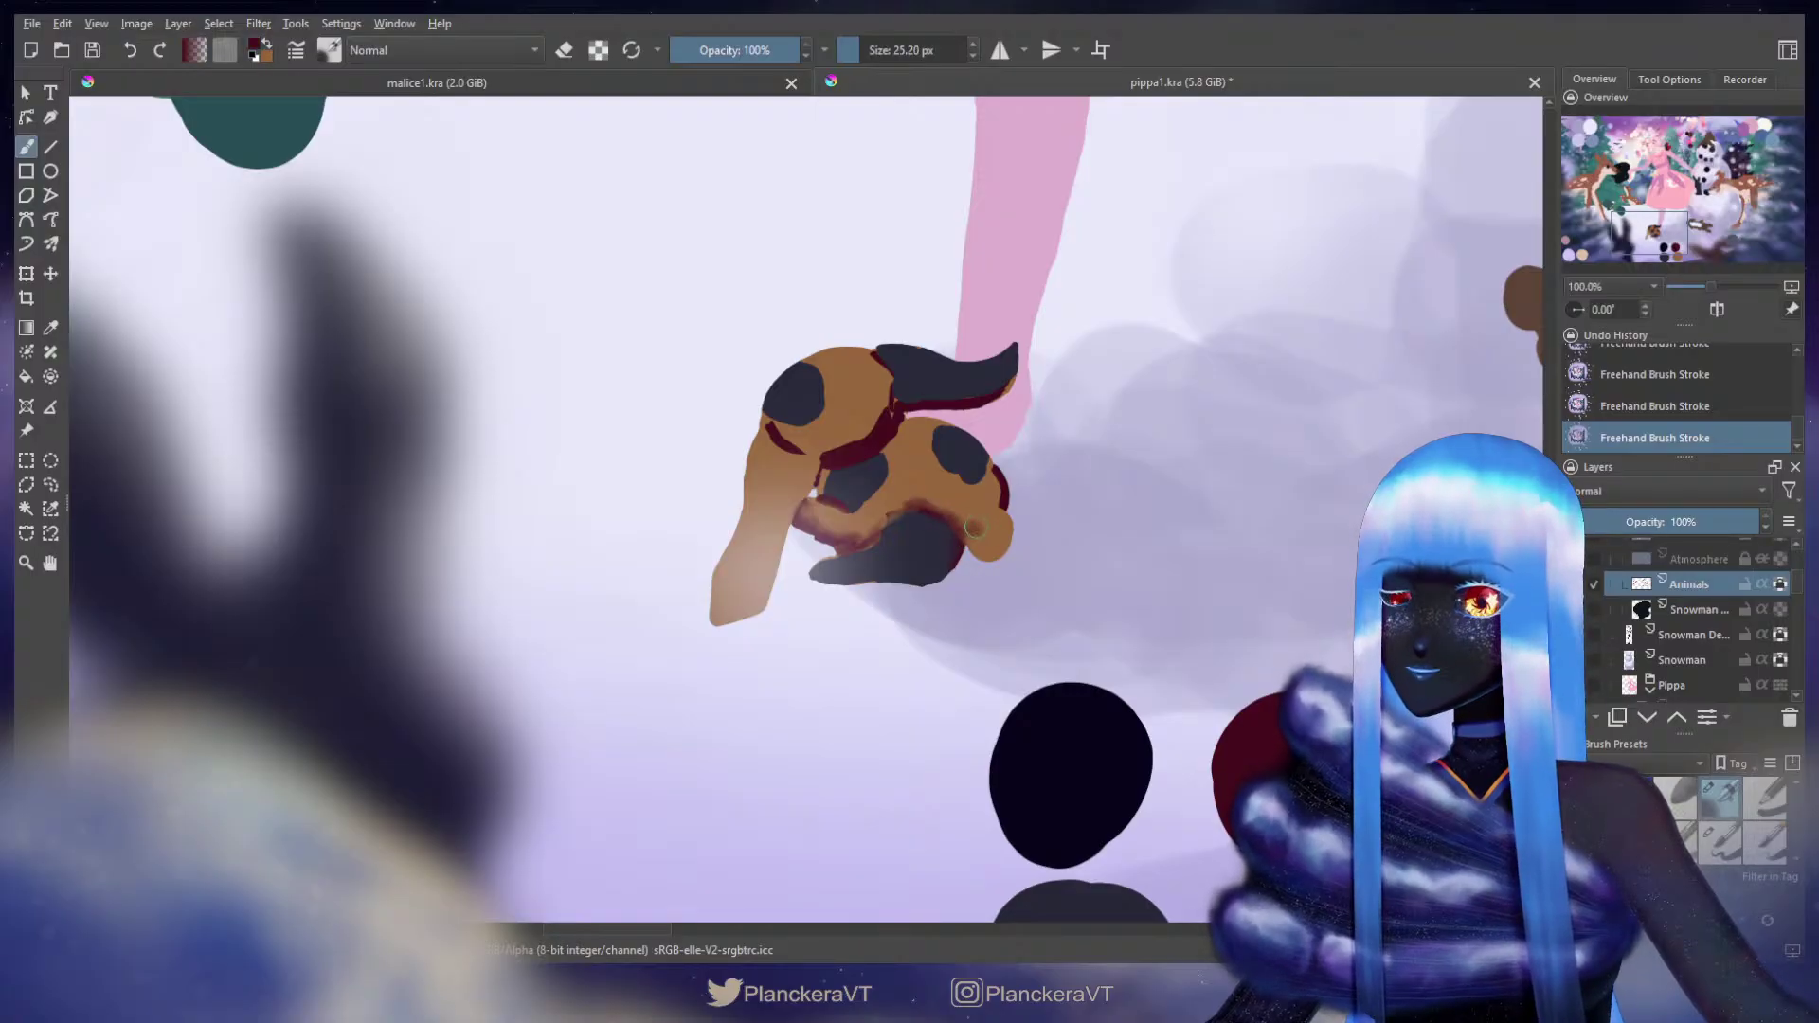
{"action": "left_click", "coordinate": [1000, 519], "text": "ctrl"}
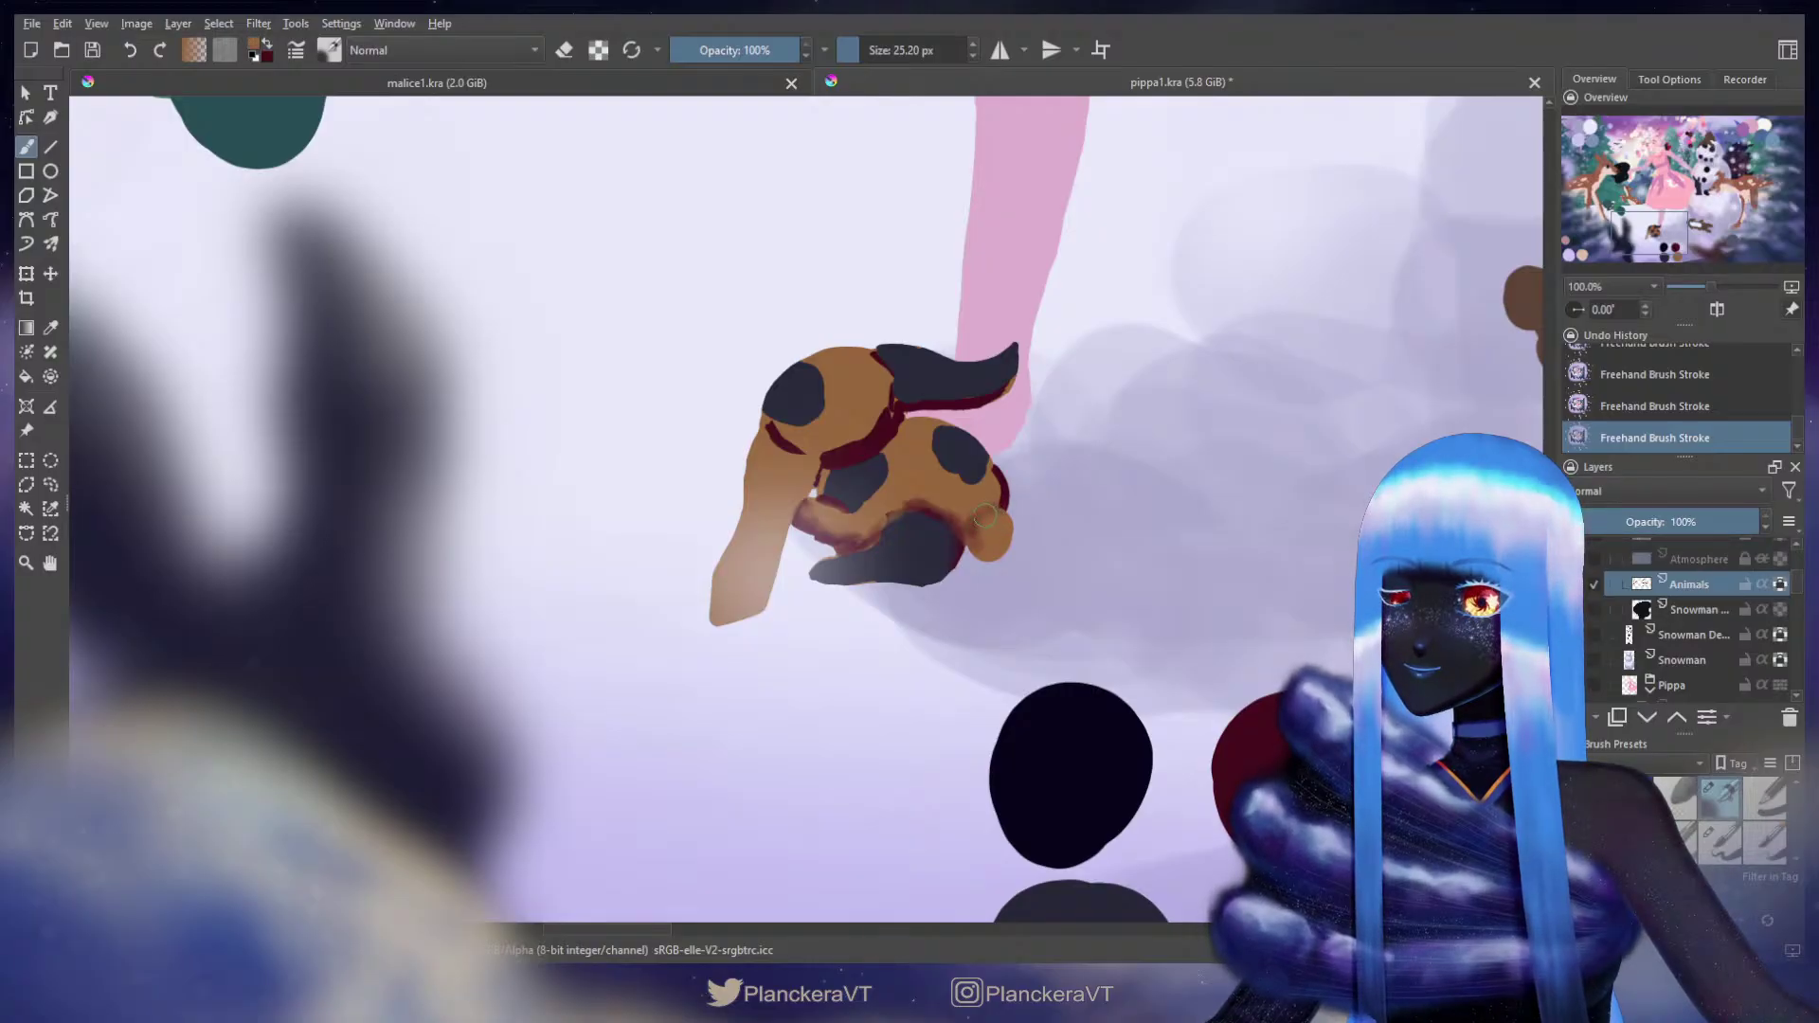
Step: Blend the round tail's join to the body with sampled intermediate tones and dark red at 15.26 px and 23.41 px
{"action": "key", "text": "x"}
{"action": "mouse_move", "coordinate": [990, 518]}
{"action": "left_mouse_down", "text": "shift"}
{"action": "mouse_move", "coordinate": [965, 517]}
{"action": "mouse_move", "coordinate": [985, 512]}
{"action": "left_mouse_up", "text": "shift"}
{"action": "left_click", "coordinate": [976, 513], "text": "ctrl"}
{"action": "left_click", "coordinate": [971, 521], "text": "ctrl"}
{"action": "left_click", "coordinate": [965, 526], "text": "ctrl"}
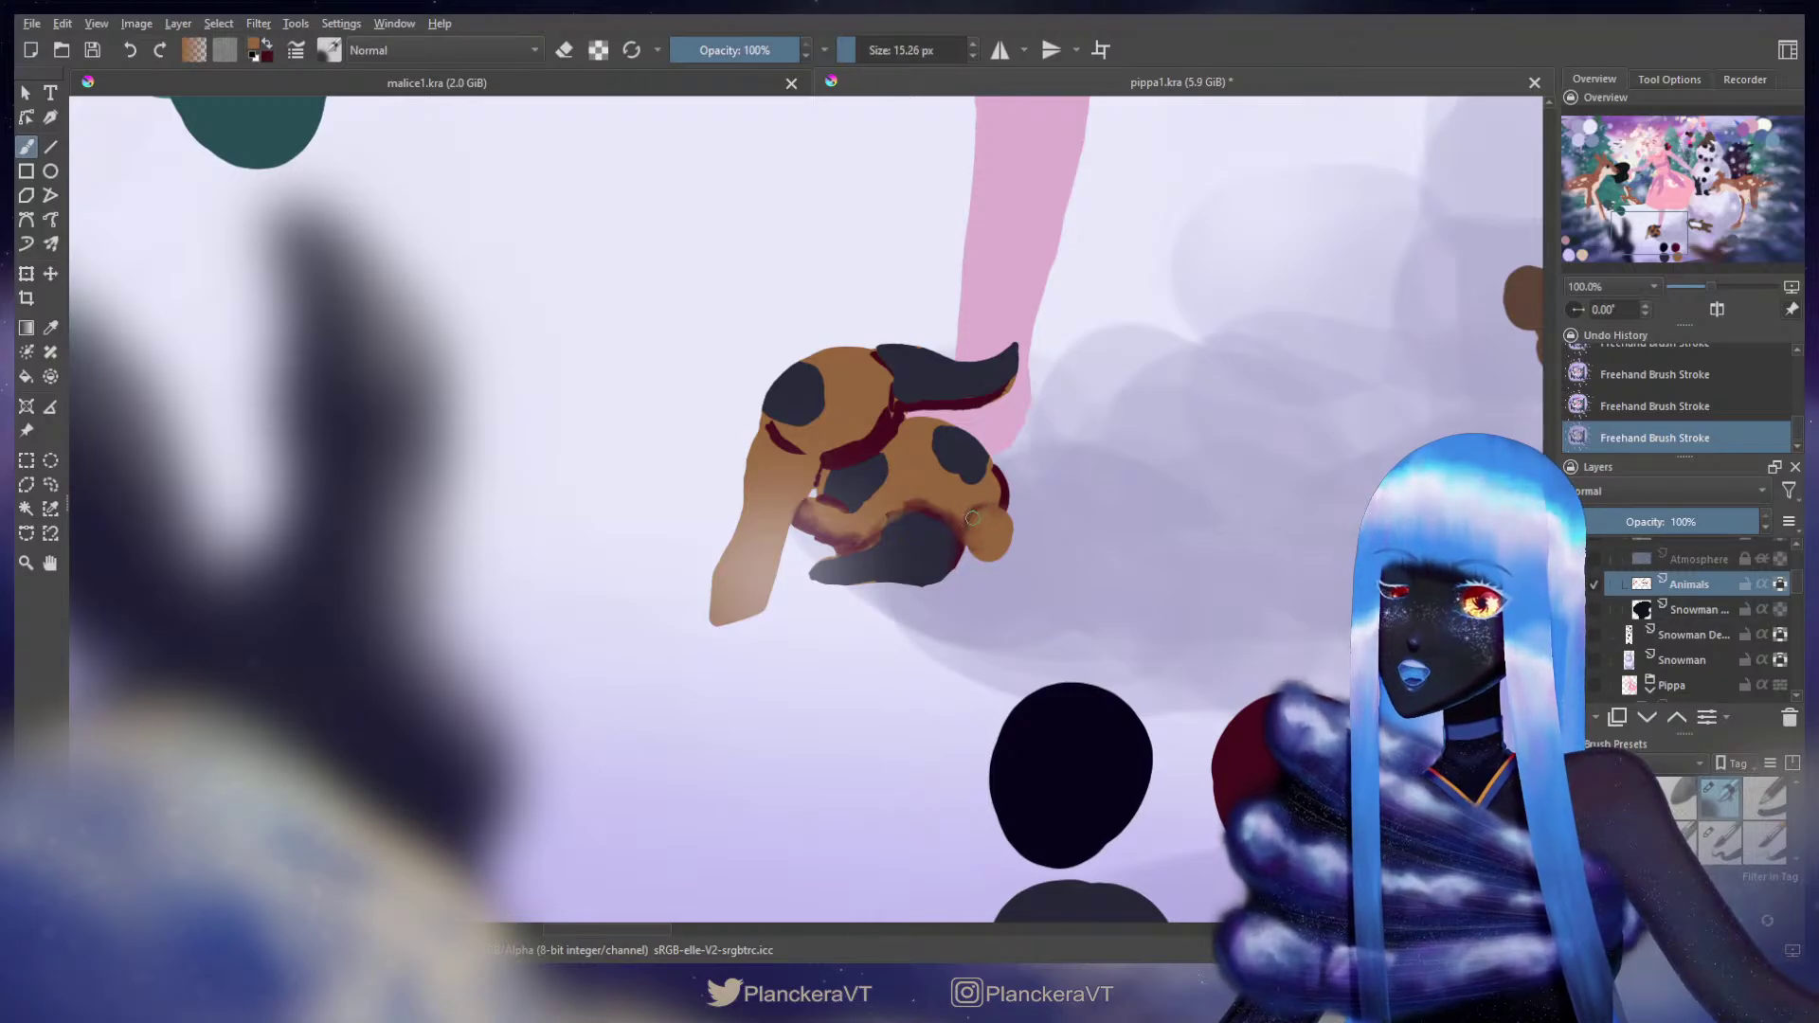
{"action": "key", "text": "x"}
{"action": "mouse_move", "coordinate": [1009, 538]}
{"action": "left_mouse_down"}
{"action": "mouse_move", "coordinate": [975, 561]}
{"action": "mouse_move", "coordinate": [1019, 535]}
{"action": "mouse_move", "coordinate": [985, 547]}
{"action": "left_mouse_up"}
{"action": "key", "text": "x"}
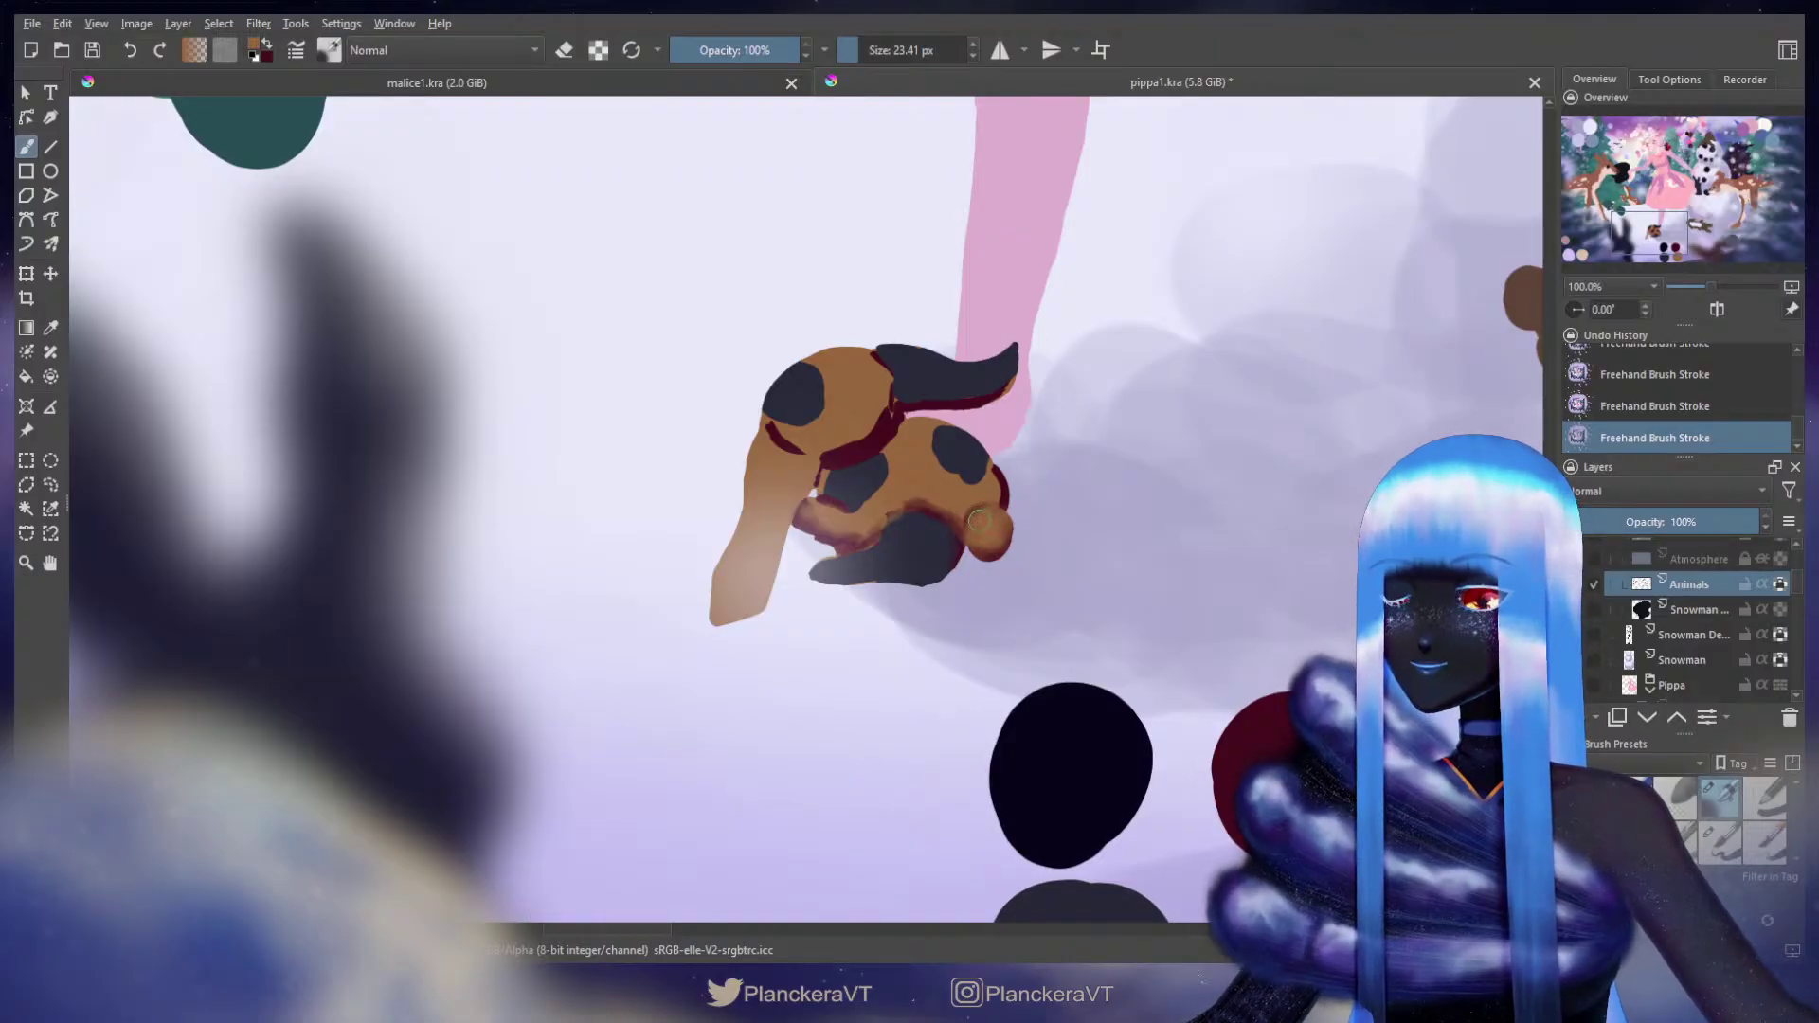
Step: Round off the tail's outer and lower edges with sampled dark red and brown, reducing the brush from 18.78 px to 12.17 px
{"action": "mouse_move", "coordinate": [997, 529]}
{"action": "left_mouse_down"}
{"action": "mouse_move", "coordinate": [998, 579]}
{"action": "mouse_move", "coordinate": [1018, 562]}
{"action": "mouse_move", "coordinate": [1007, 546]}
{"action": "left_mouse_up"}
{"action": "key", "text": "x"}
{"action": "key", "text": "x"}
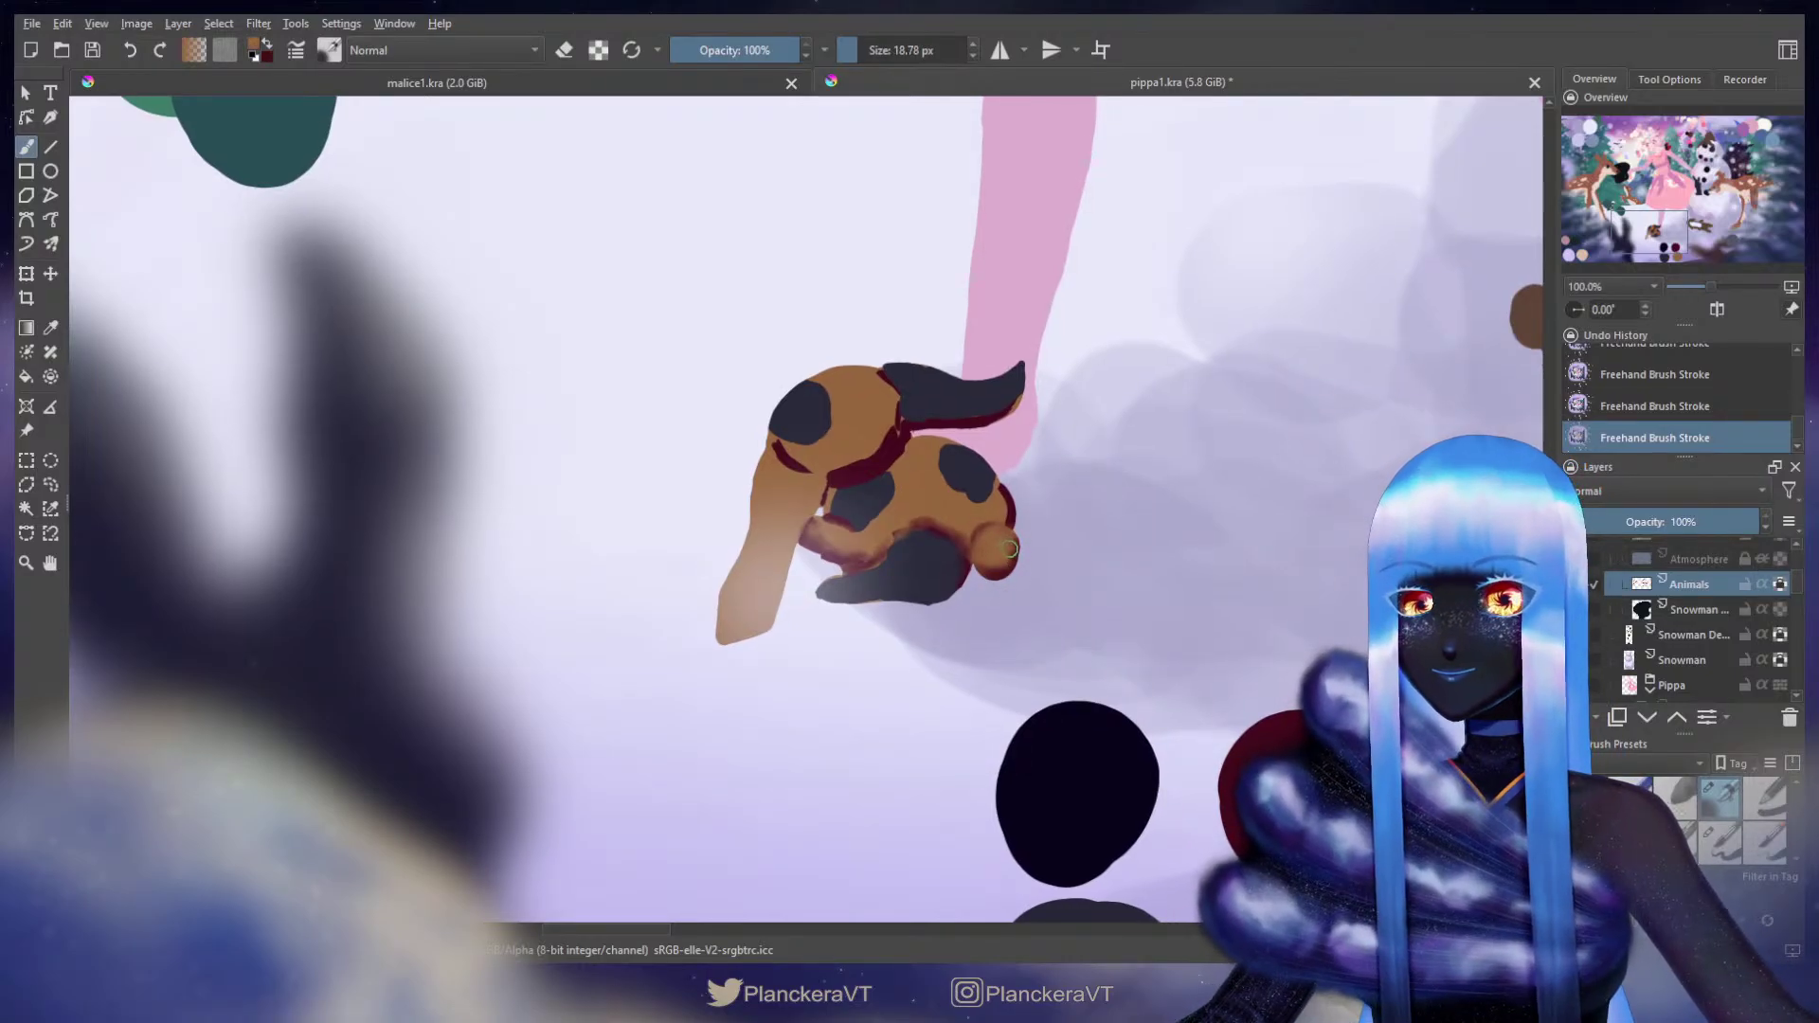
{"action": "left_click", "coordinate": [1011, 565], "text": "ctrl"}
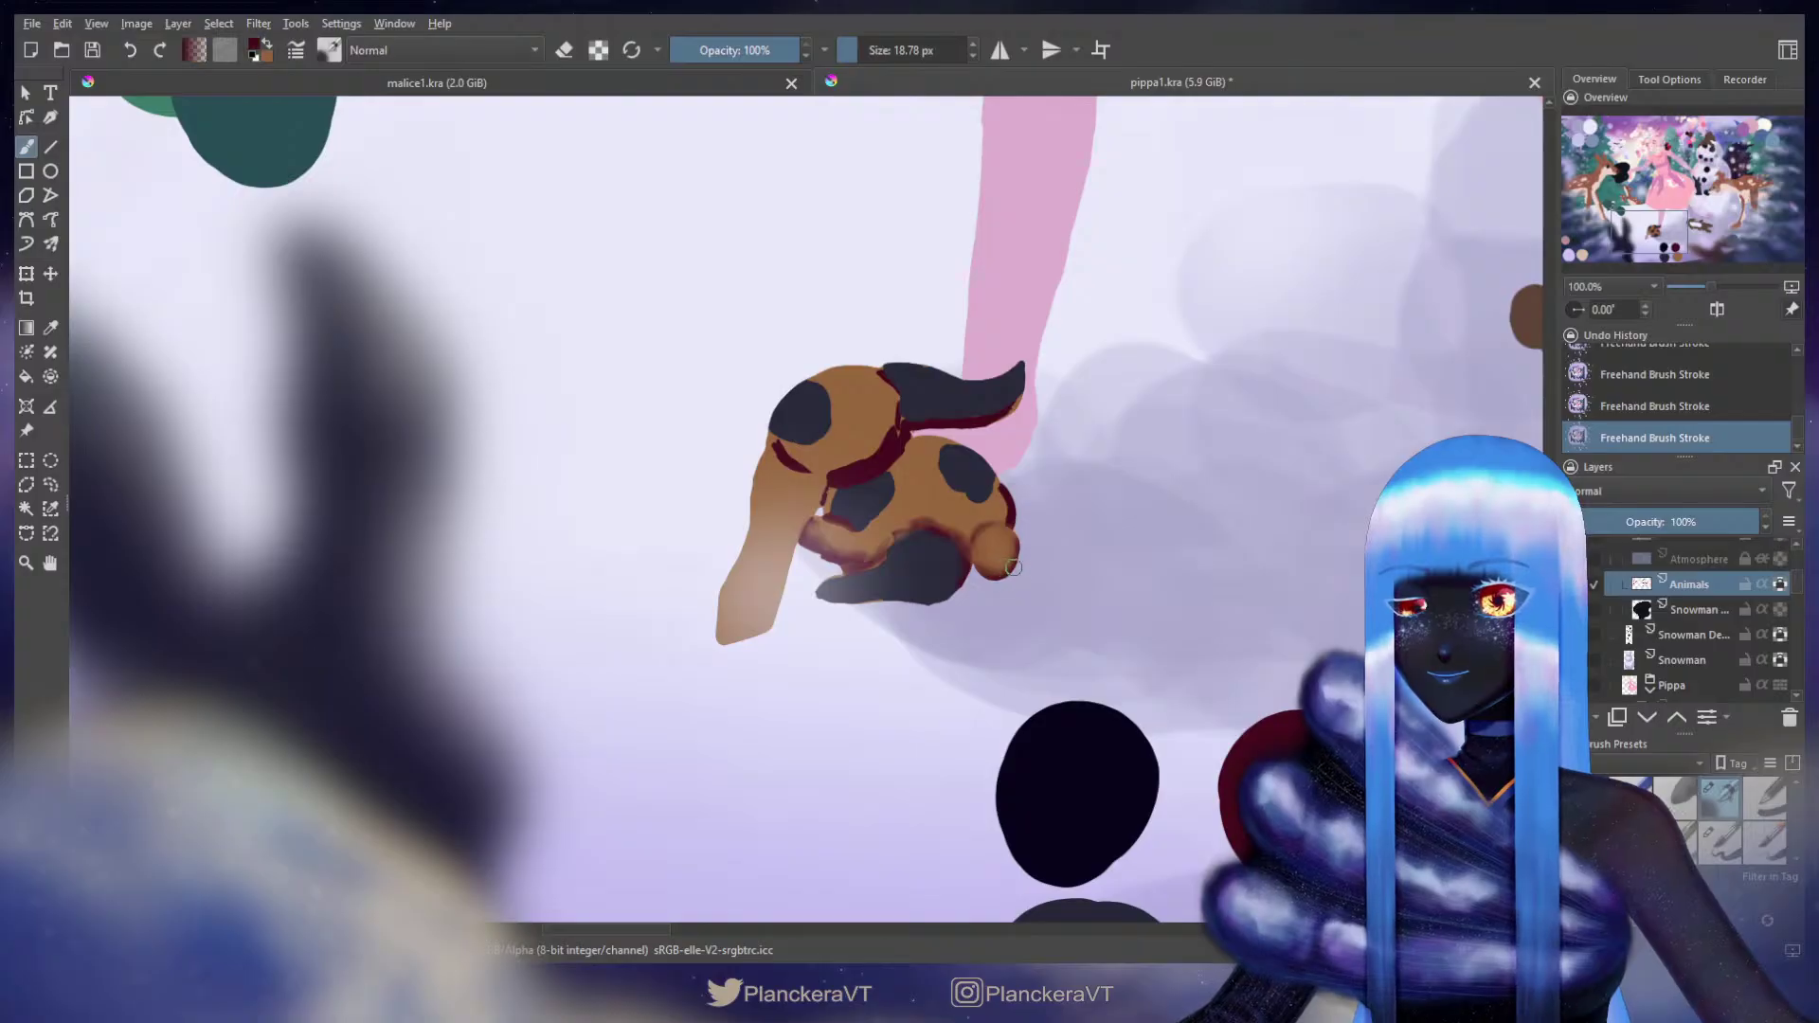
{"action": "mouse_move", "coordinate": [1010, 565]}
{"action": "left_mouse_down"}
{"action": "mouse_move", "coordinate": [986, 574]}
{"action": "mouse_move", "coordinate": [1017, 541]}
{"action": "left_mouse_up"}
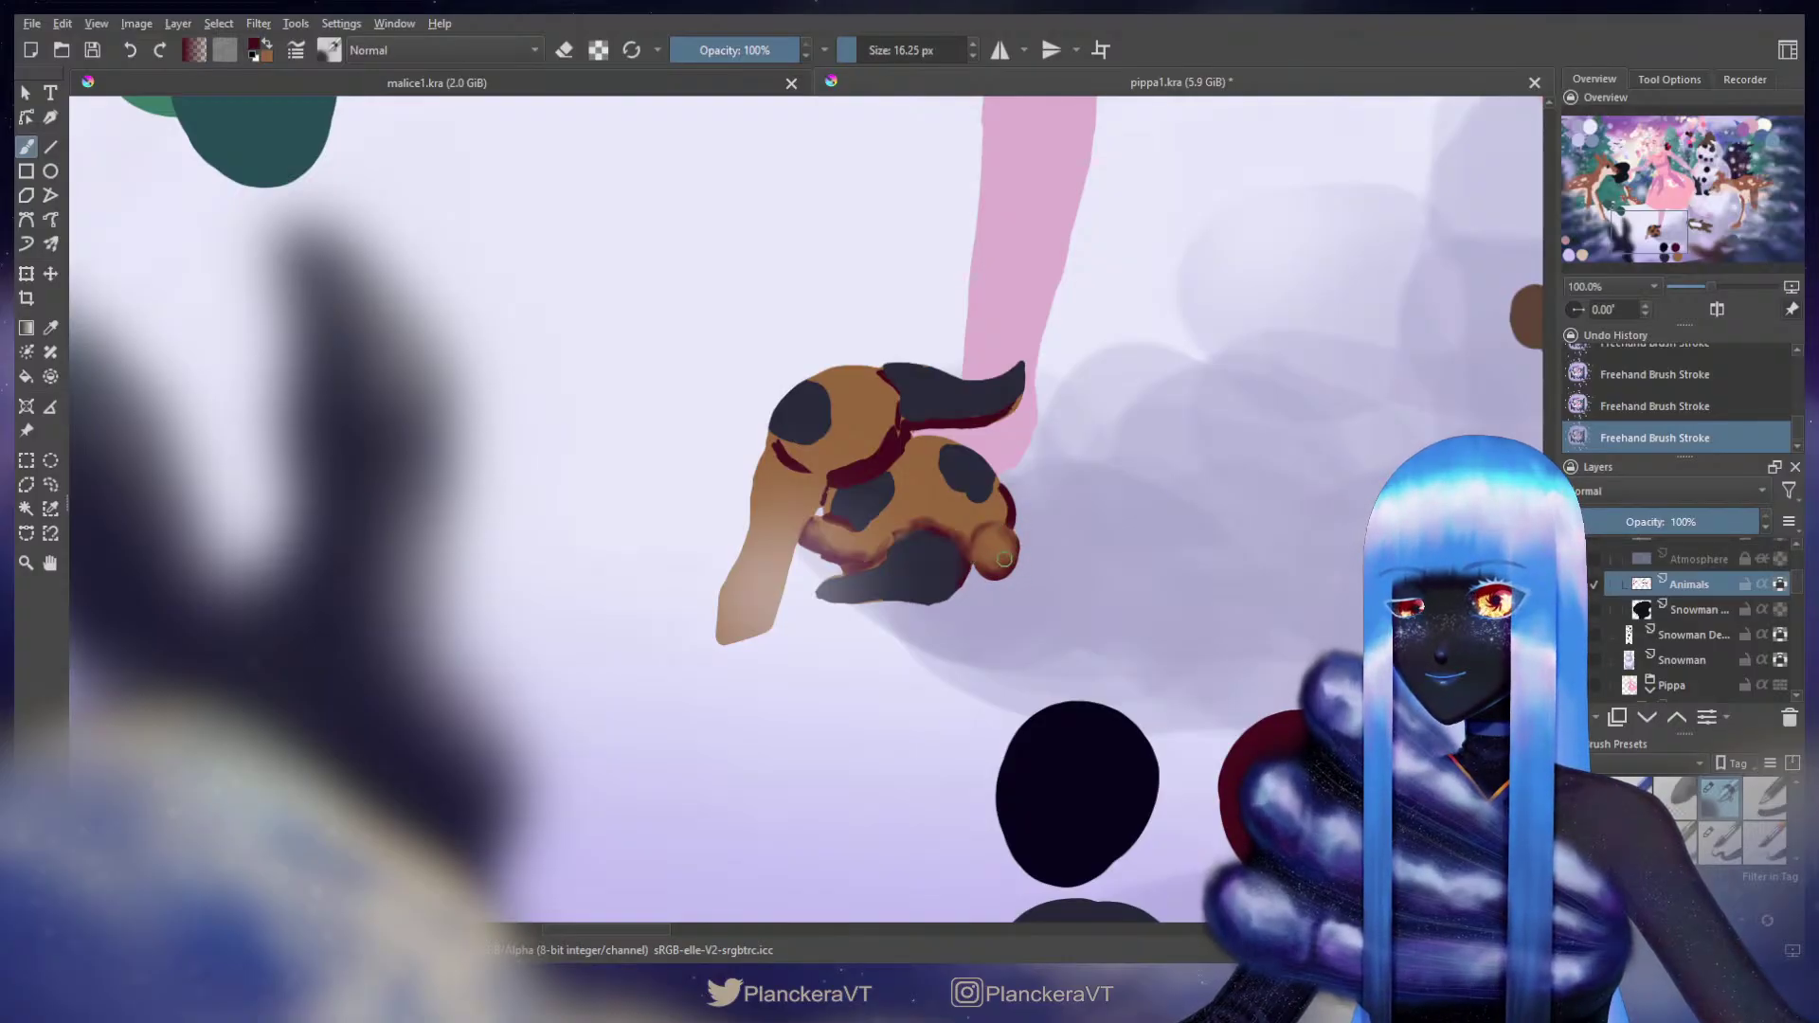
{"action": "left_click", "coordinate": [996, 552], "text": "ctrl"}
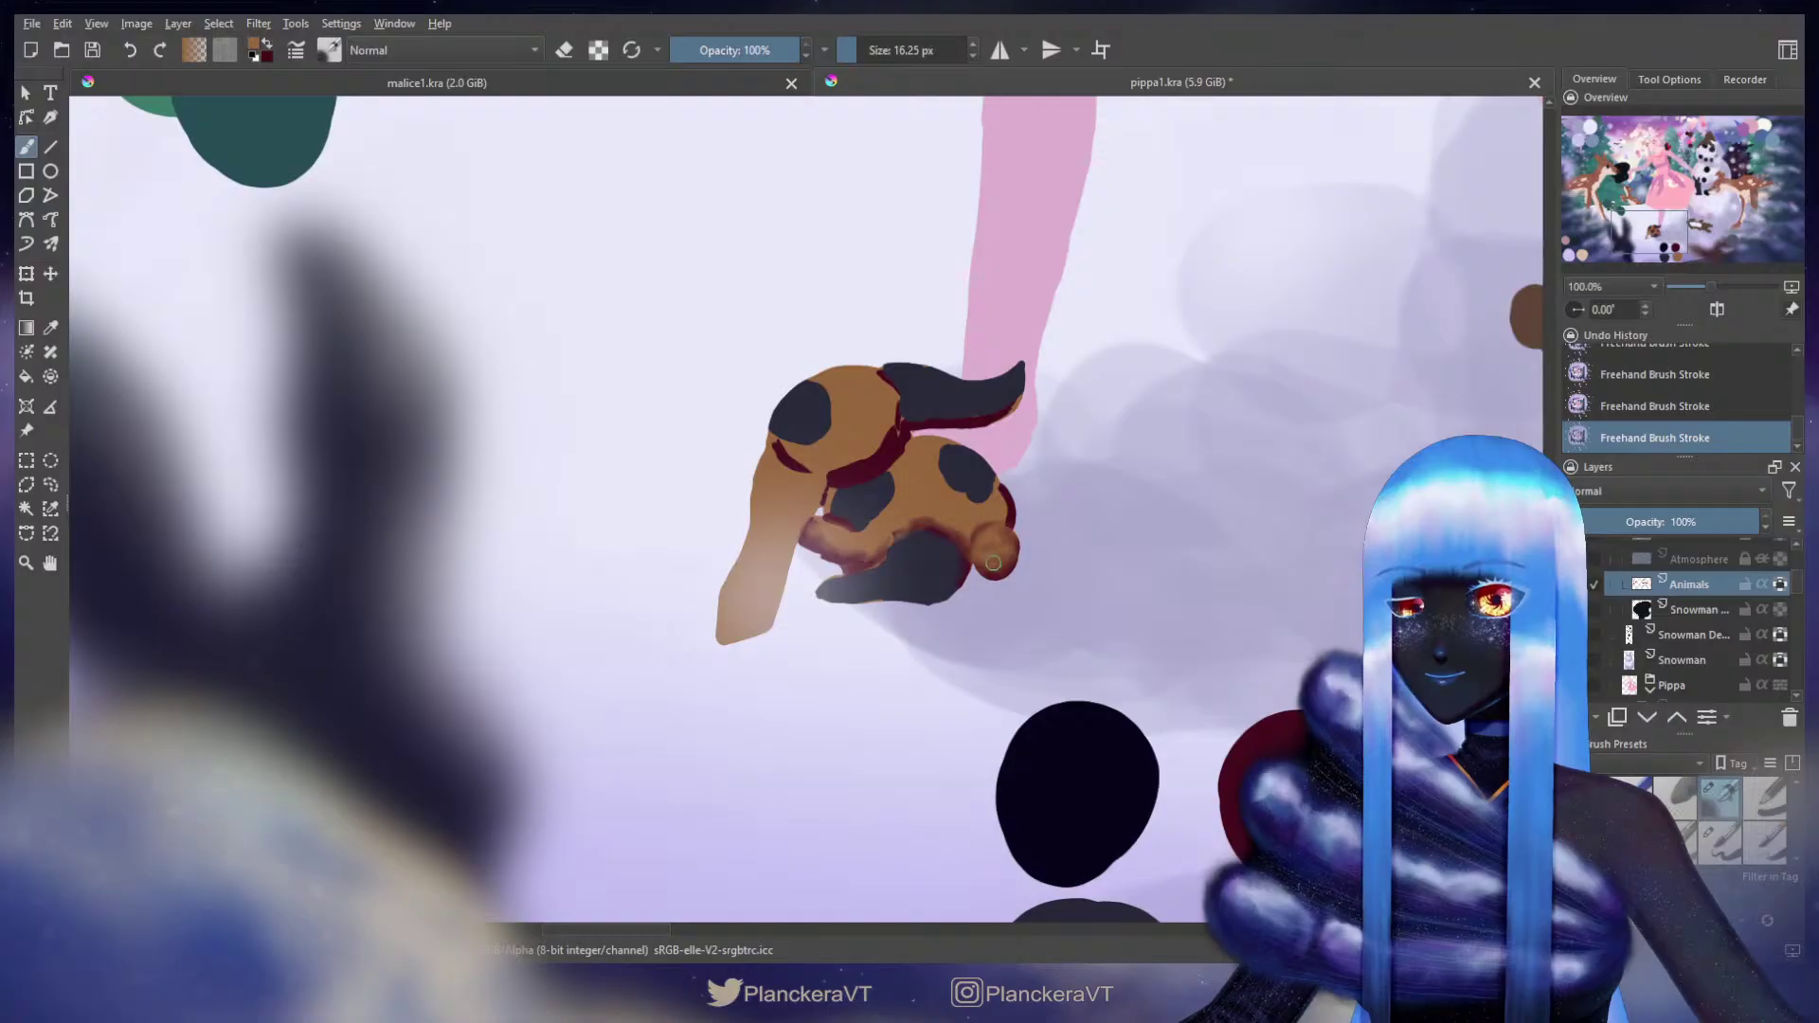
{"action": "key", "text": "x"}
{"action": "left_click_drag", "start_coordinate": [1006, 575], "coordinate": [1005, 561], "text": "shift"}
{"action": "key", "text": "x"}
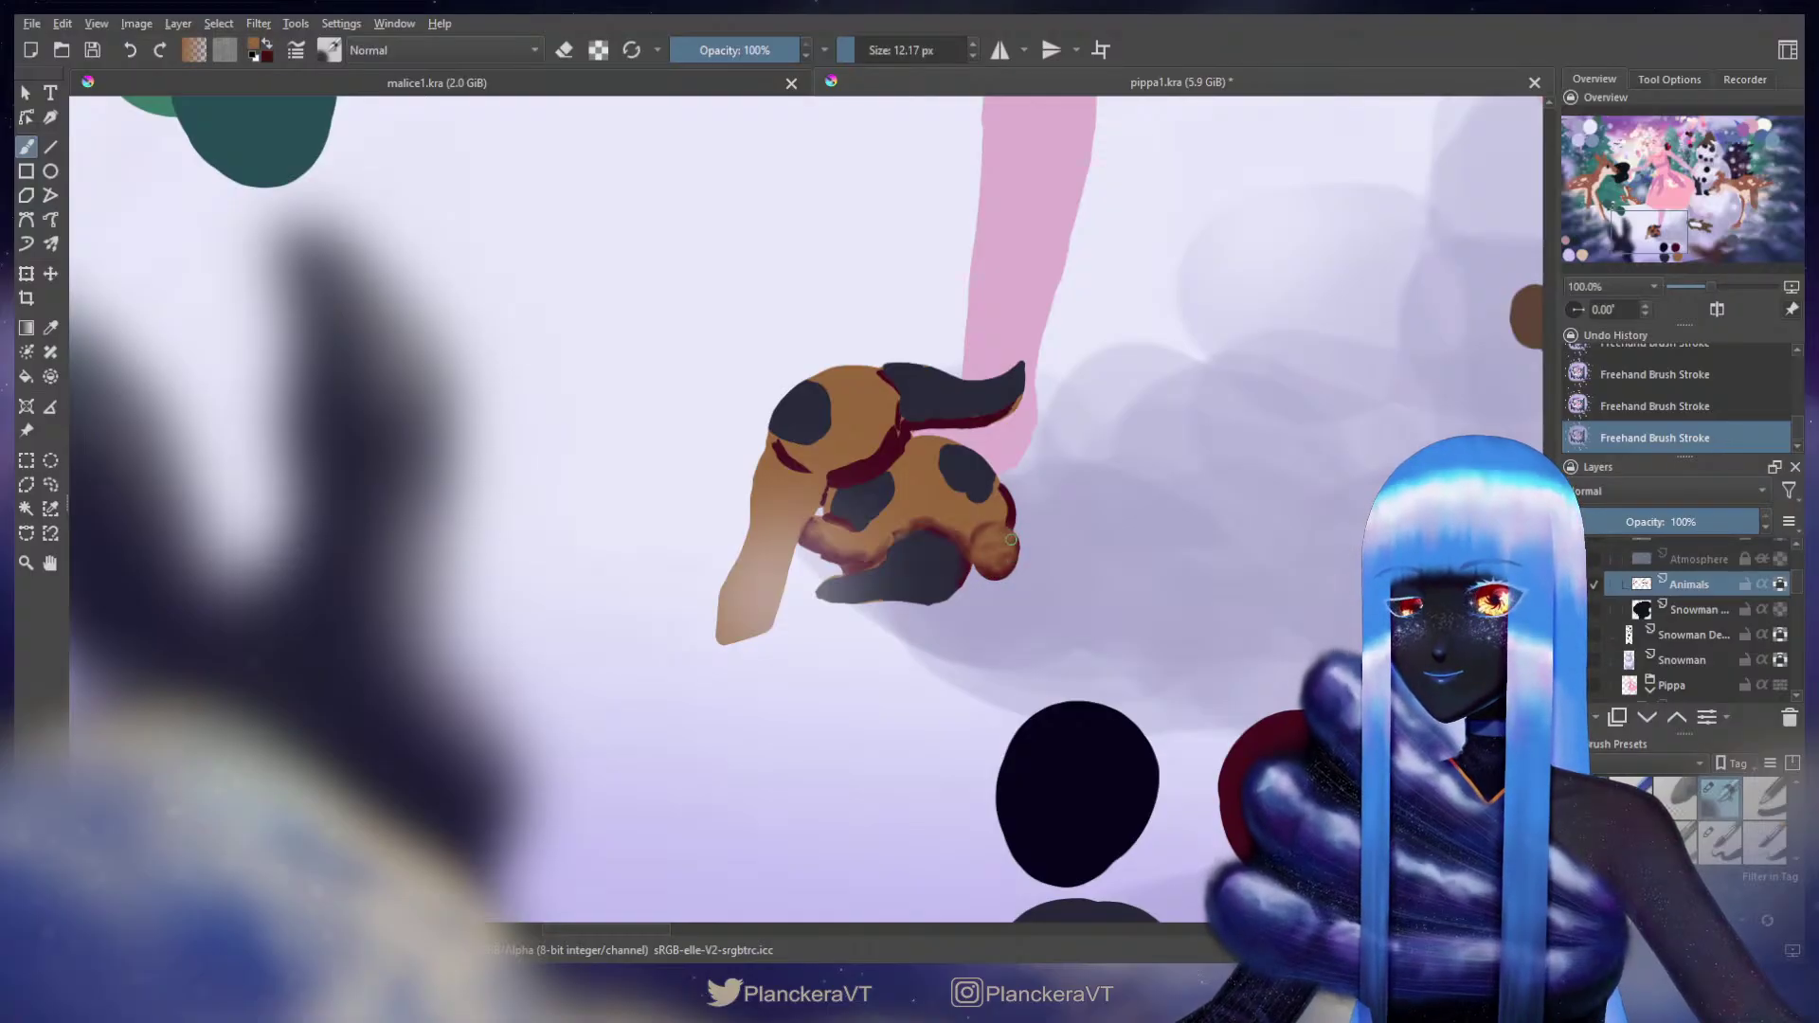
Step: Soften the dark red edge of the rump above the tail with brown, using an 11.25 px brush
{"action": "key", "text": "x"}
{"action": "left_click_drag", "start_coordinate": [1006, 510], "coordinate": [1046, 509], "text": "shift"}
{"action": "key", "text": "x"}
{"action": "key", "text": "bracketleft"}
{"action": "key", "text": "bracketleft"}
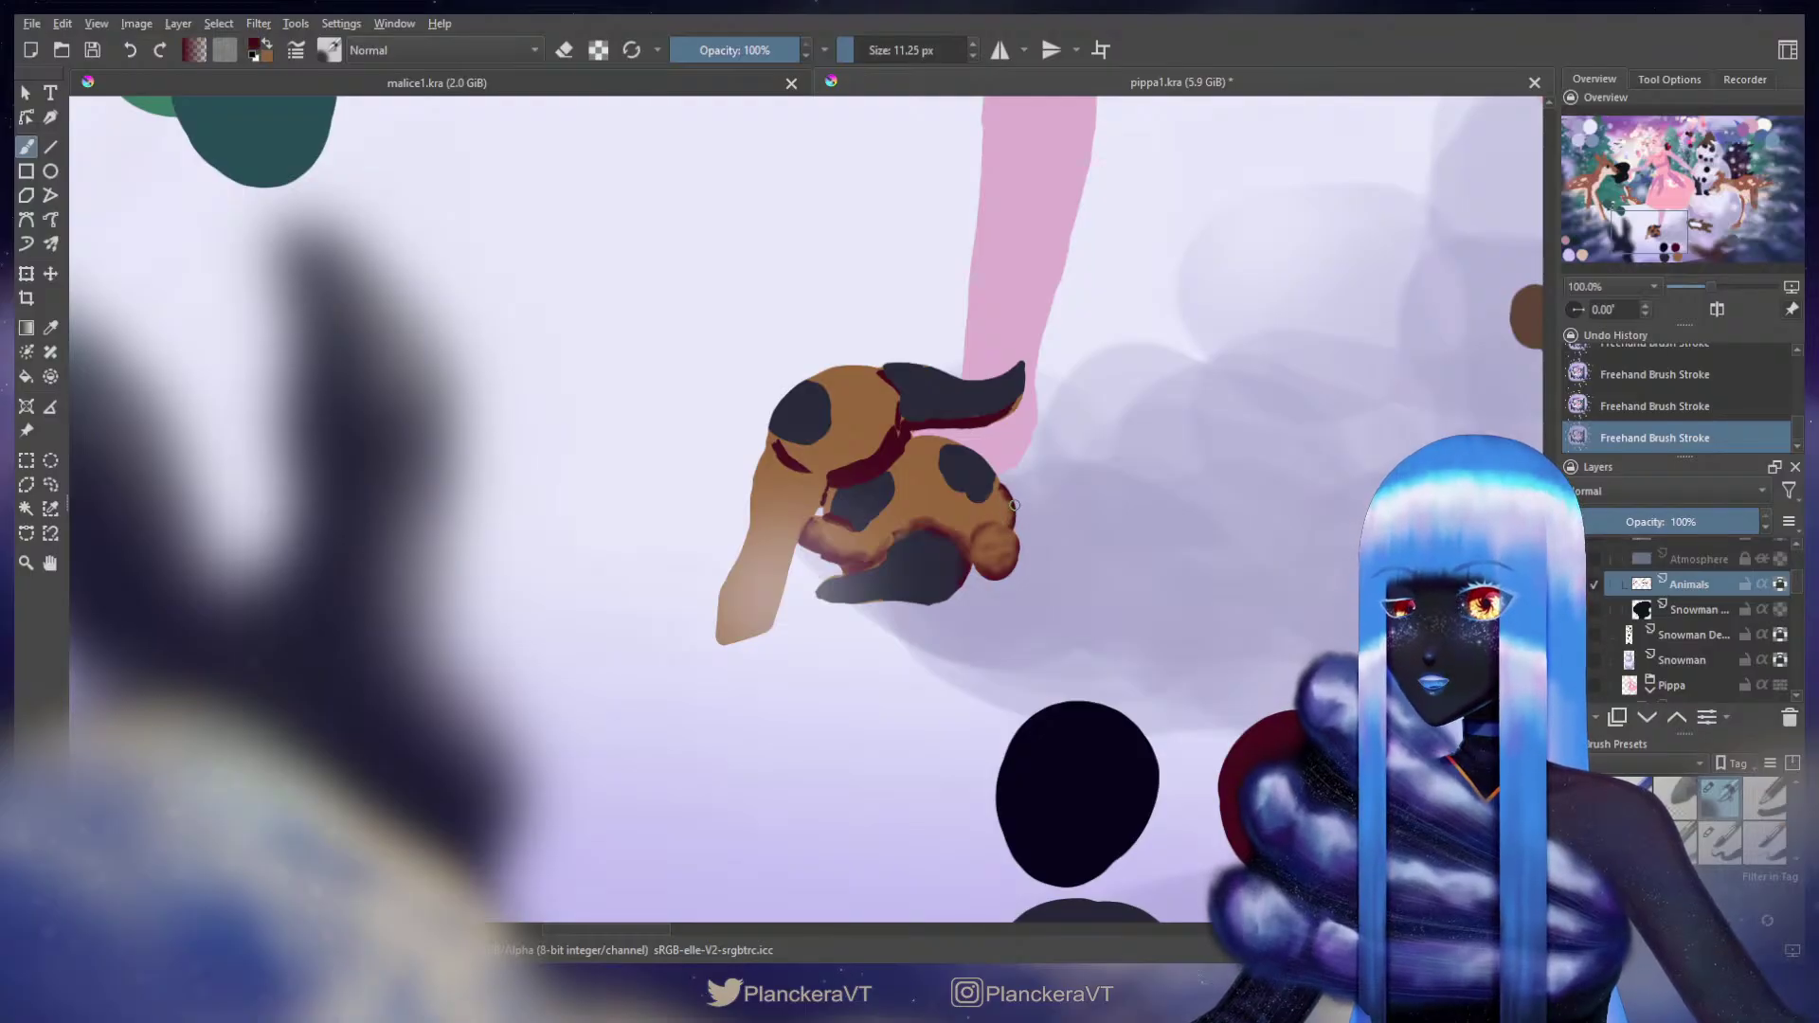
{"action": "key", "text": "x"}
{"action": "key", "text": "x"}
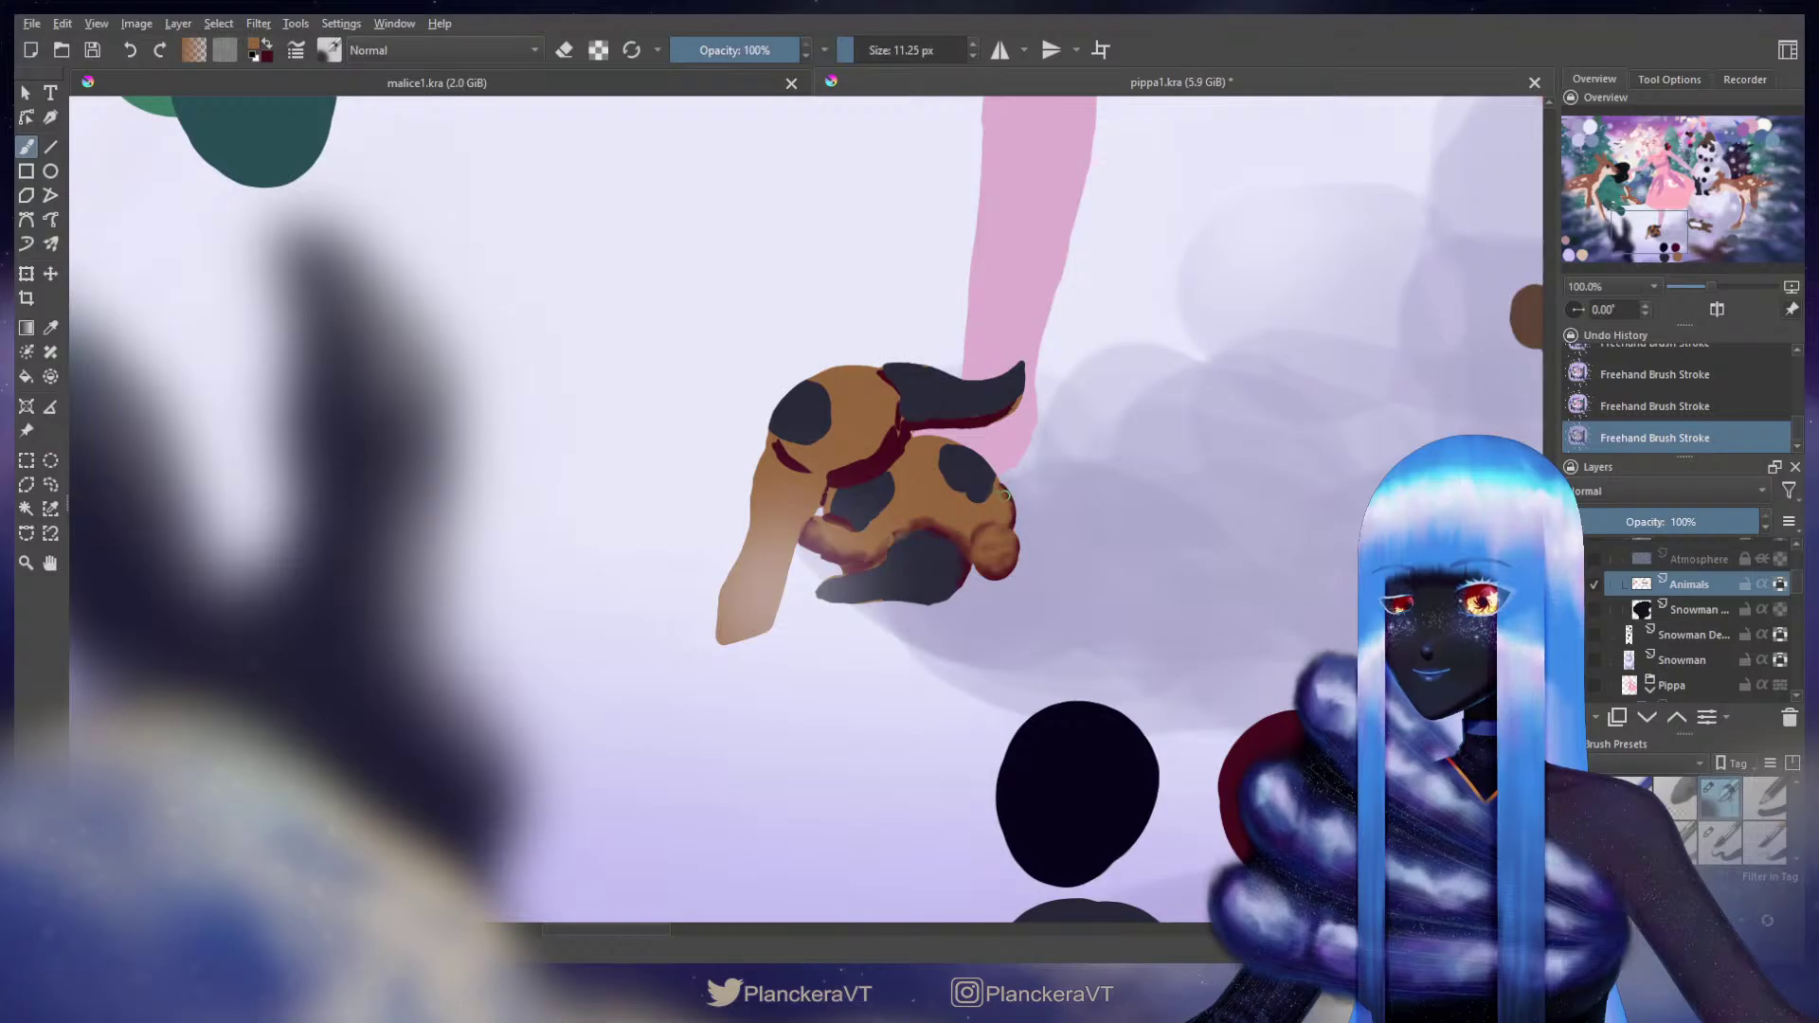
Step: Shade the folds across the spotted body and the hanging limb's edge with brown and dark red, using a 27.17 px brush
{"action": "left_click_drag", "start_coordinate": [994, 509], "coordinate": [1001, 553]}
{"action": "key", "text": "x"}
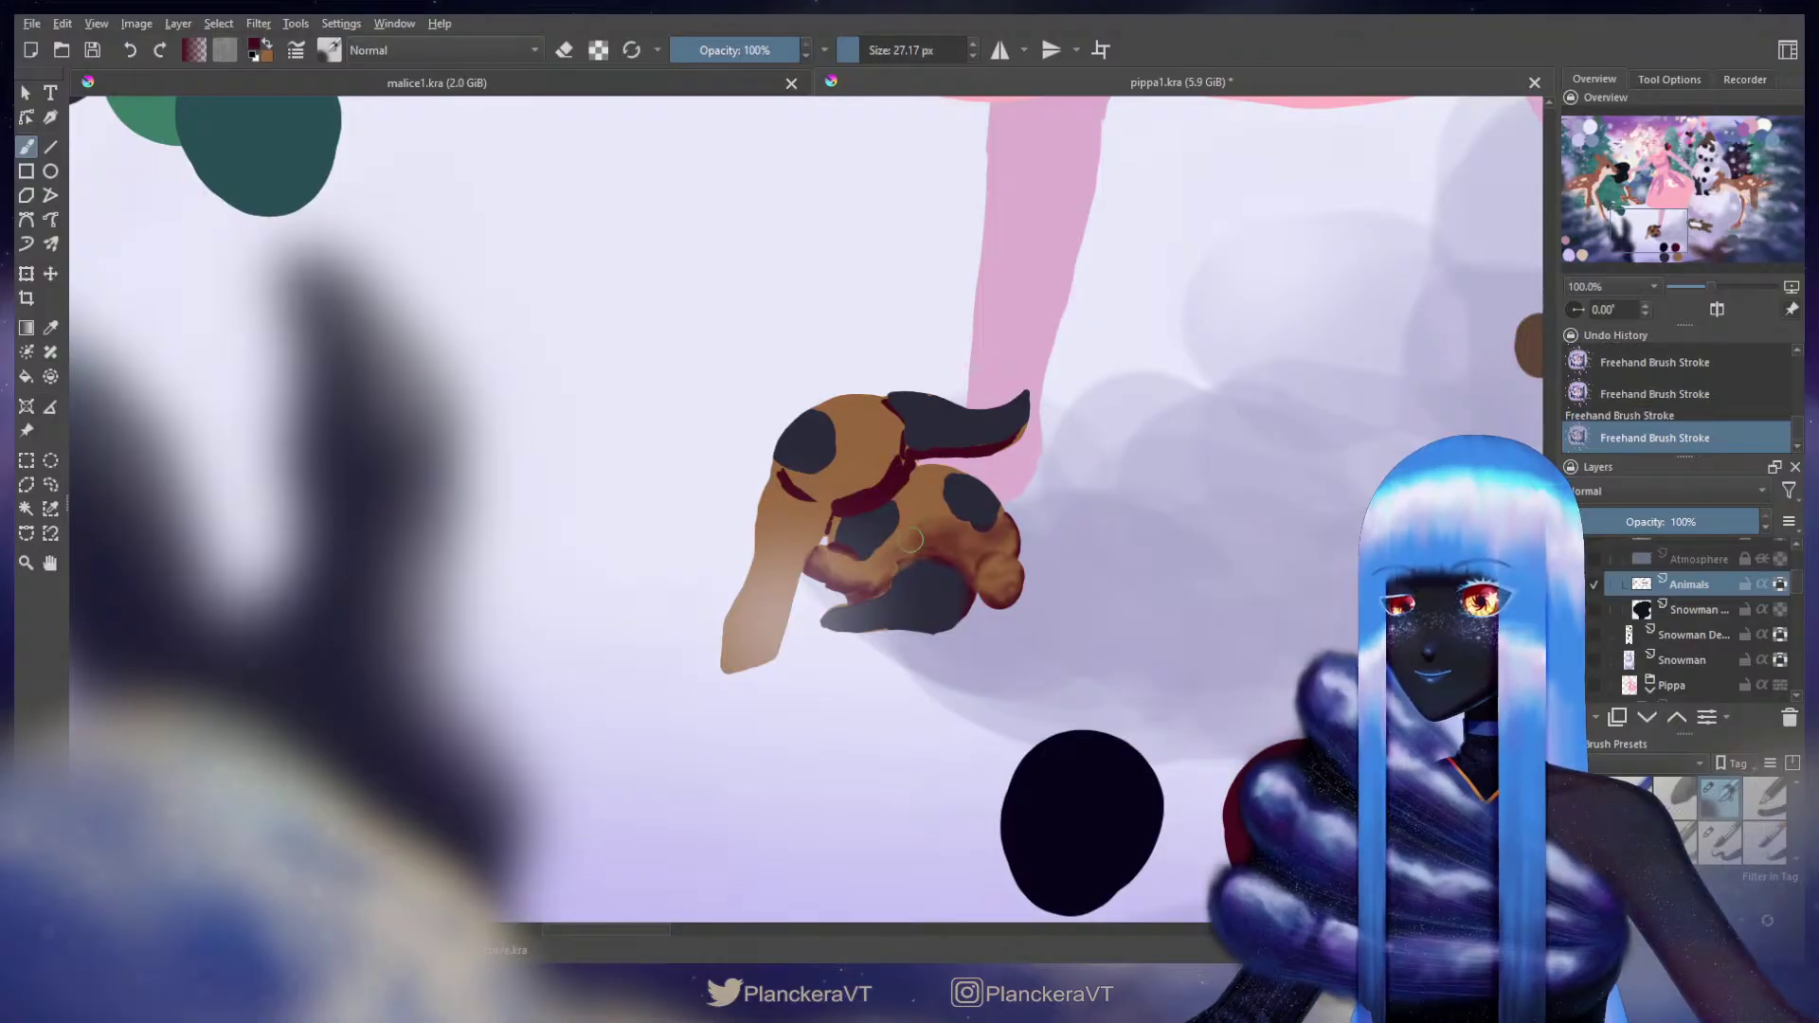
{"action": "mouse_move", "coordinate": [908, 490]}
{"action": "left_mouse_down"}
{"action": "mouse_move", "coordinate": [937, 499]}
{"action": "mouse_move", "coordinate": [978, 568]}
{"action": "mouse_move", "coordinate": [900, 601]}
{"action": "left_mouse_up"}
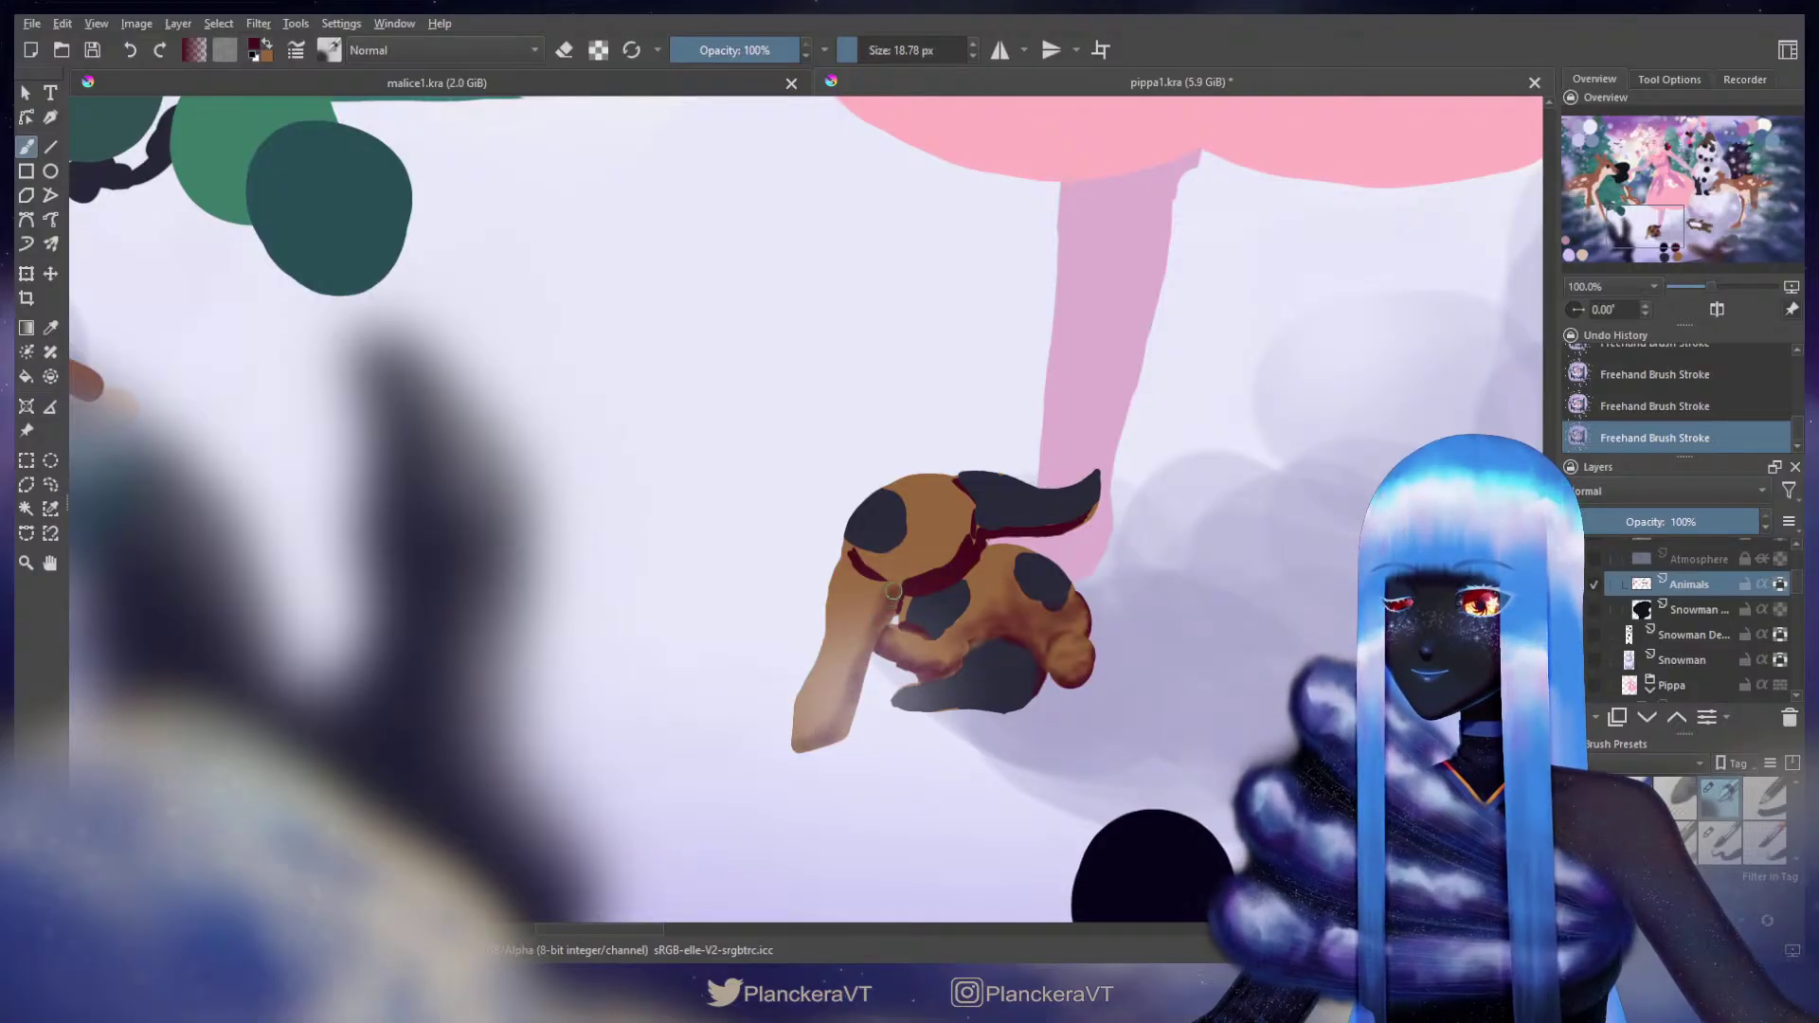
Step: Soften the dark red creases at the hanging limb's base and under the head by alternating brown and dark red, varying the brush from 15.51 to 23.84 px
{"action": "key", "text": "bracketright"}
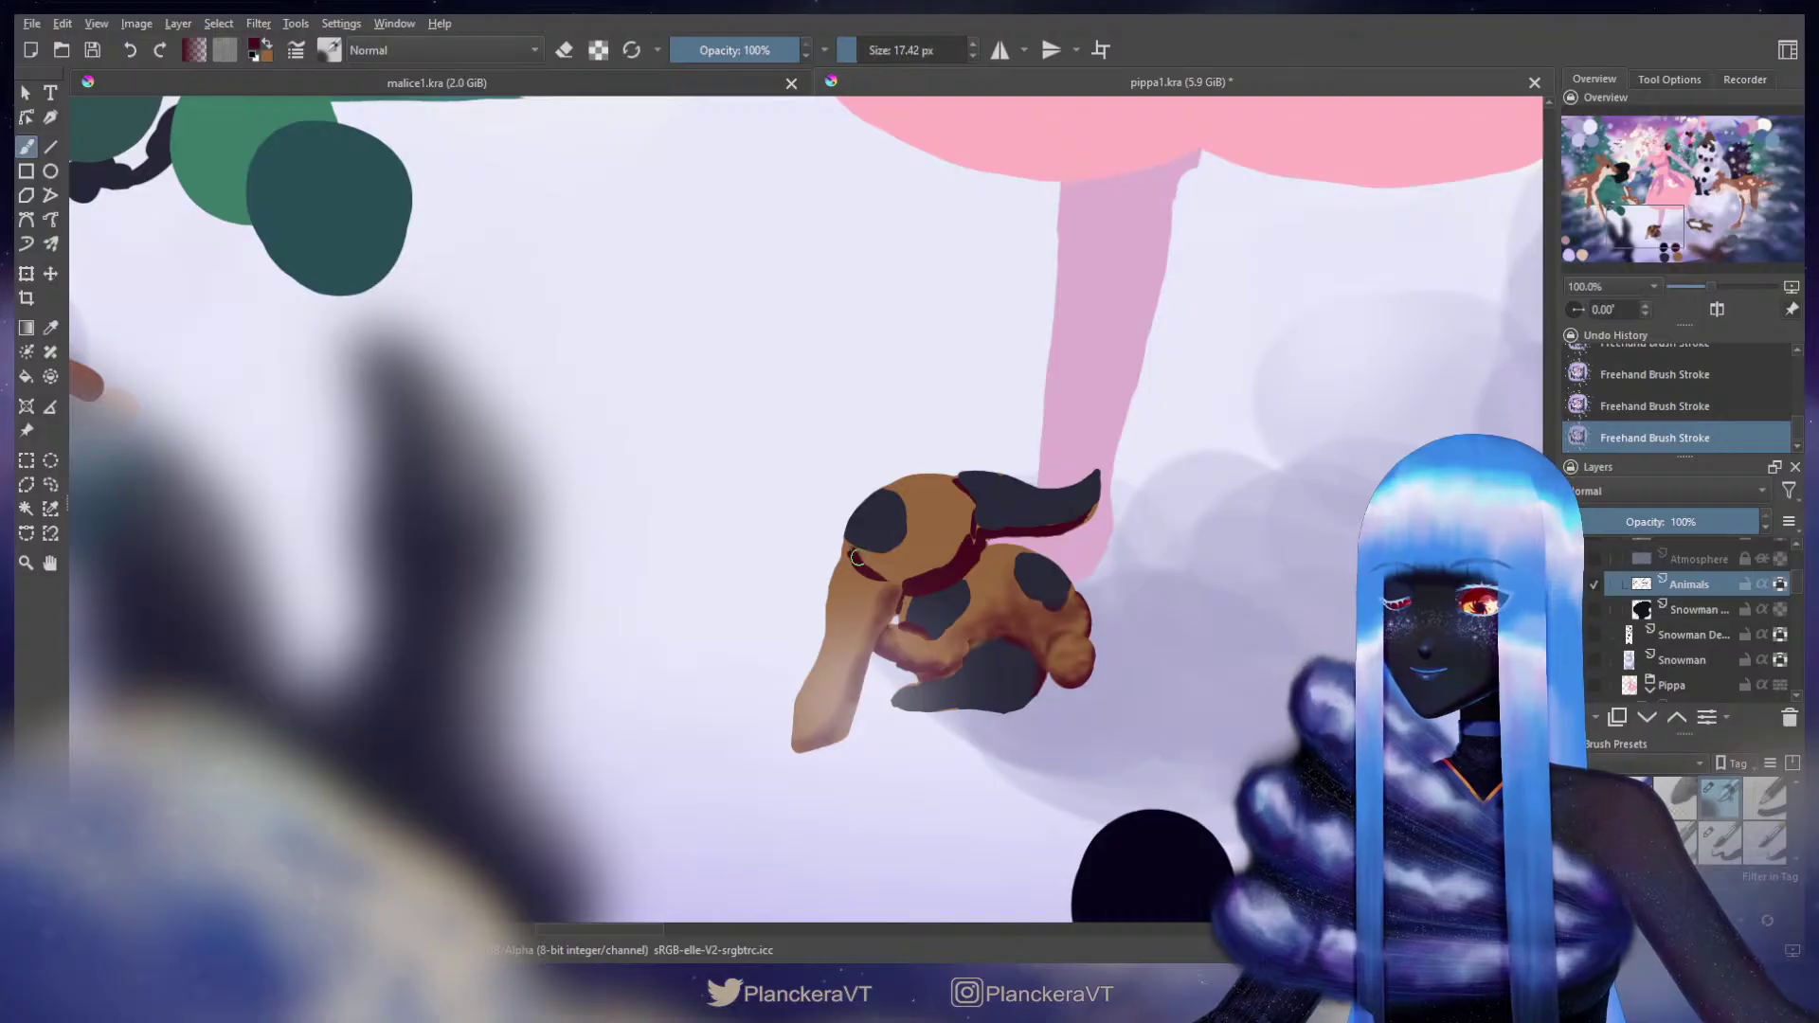
{"action": "key", "text": "x"}
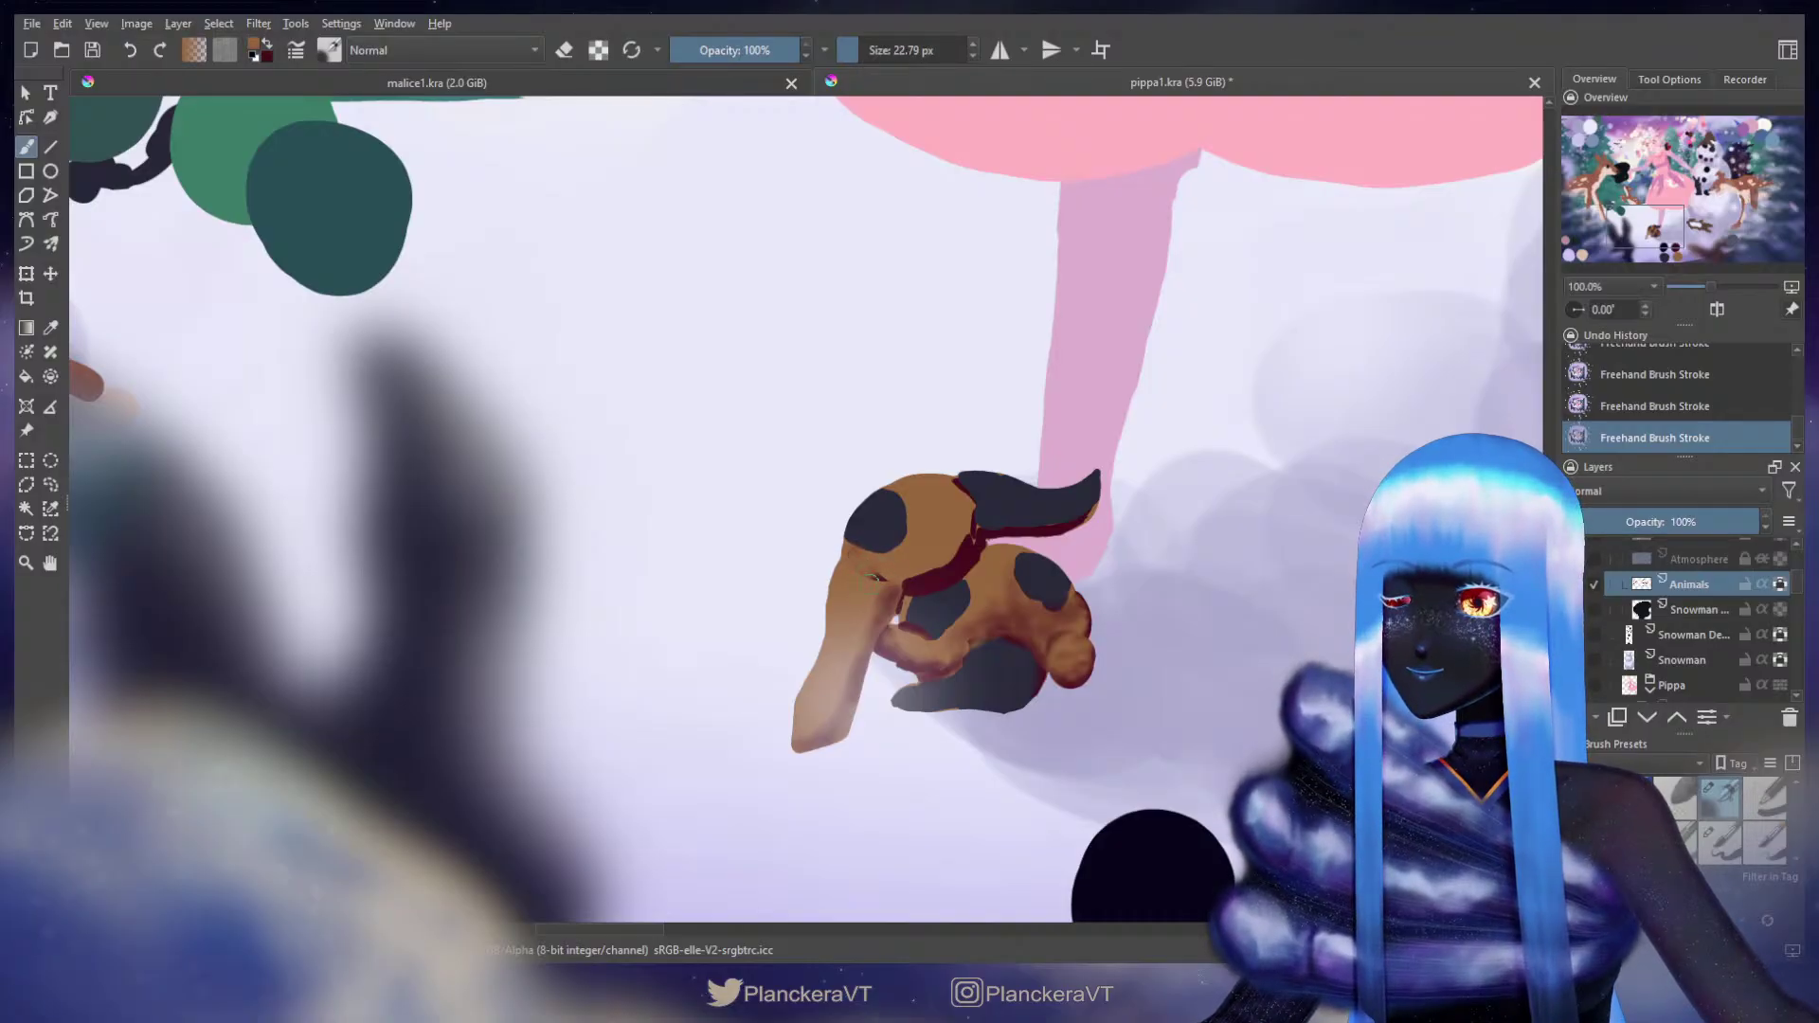
{"action": "key", "text": "x"}
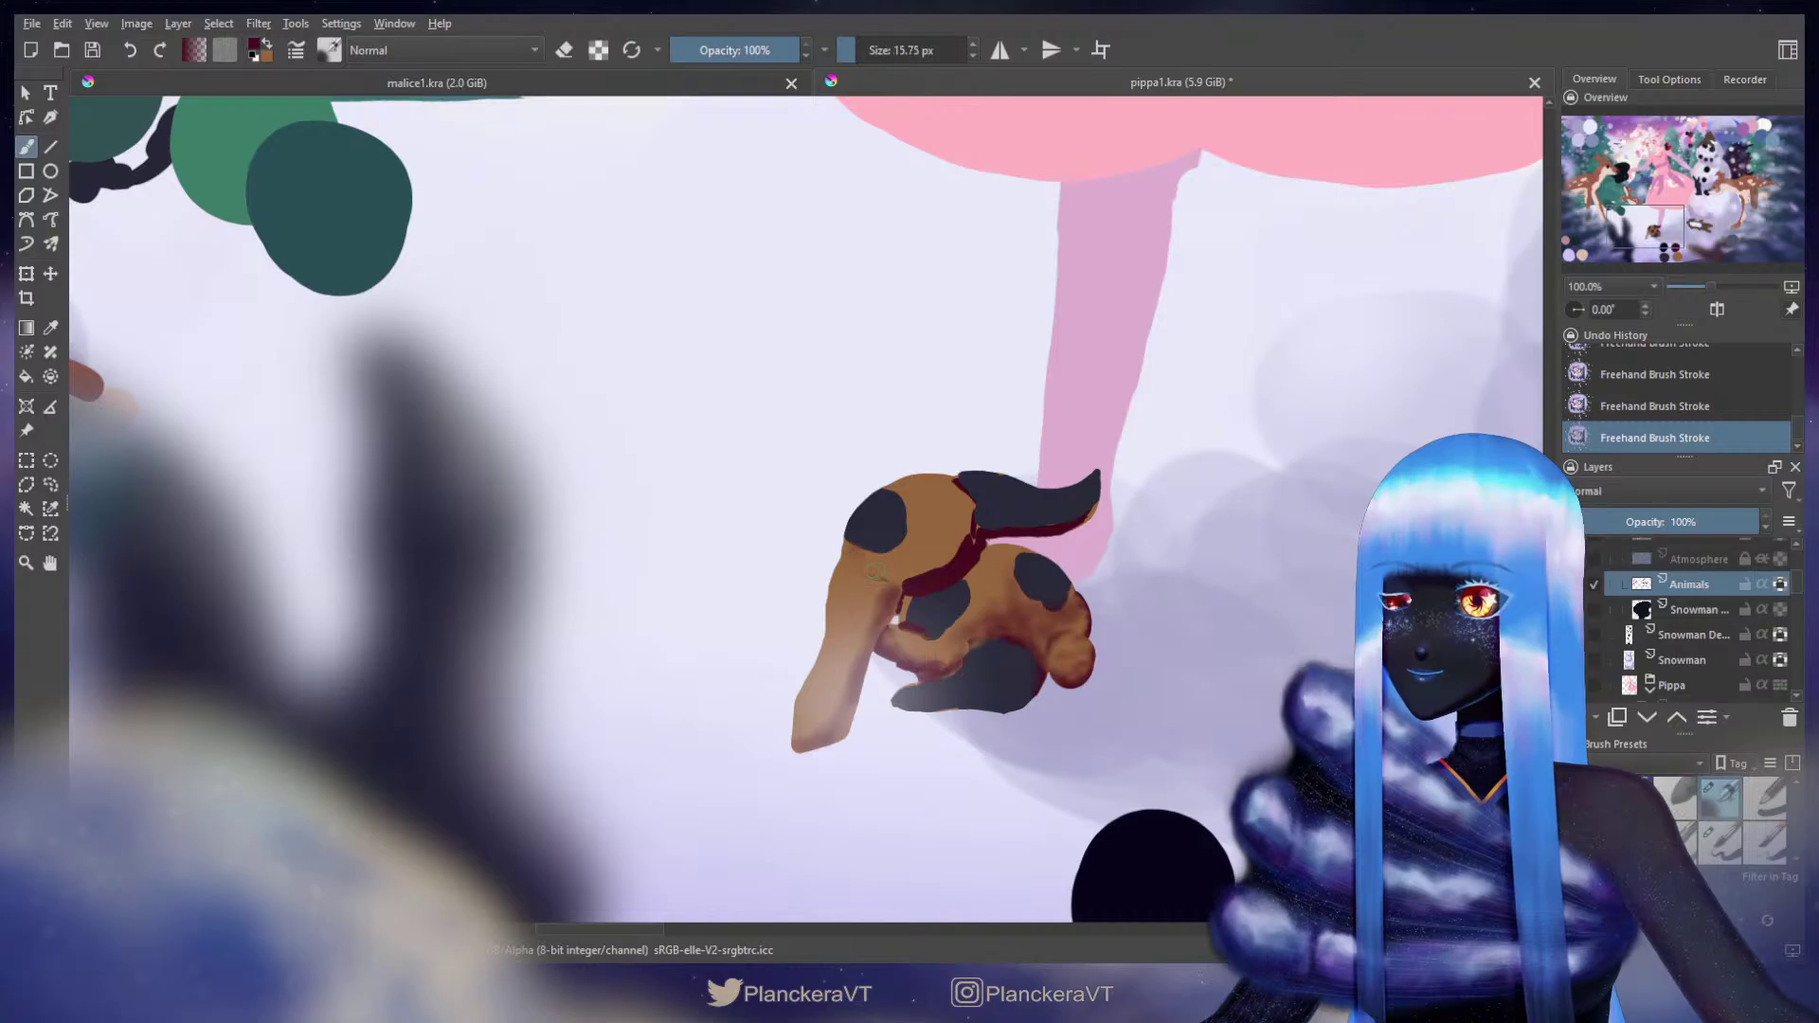
{"action": "key", "text": "x"}
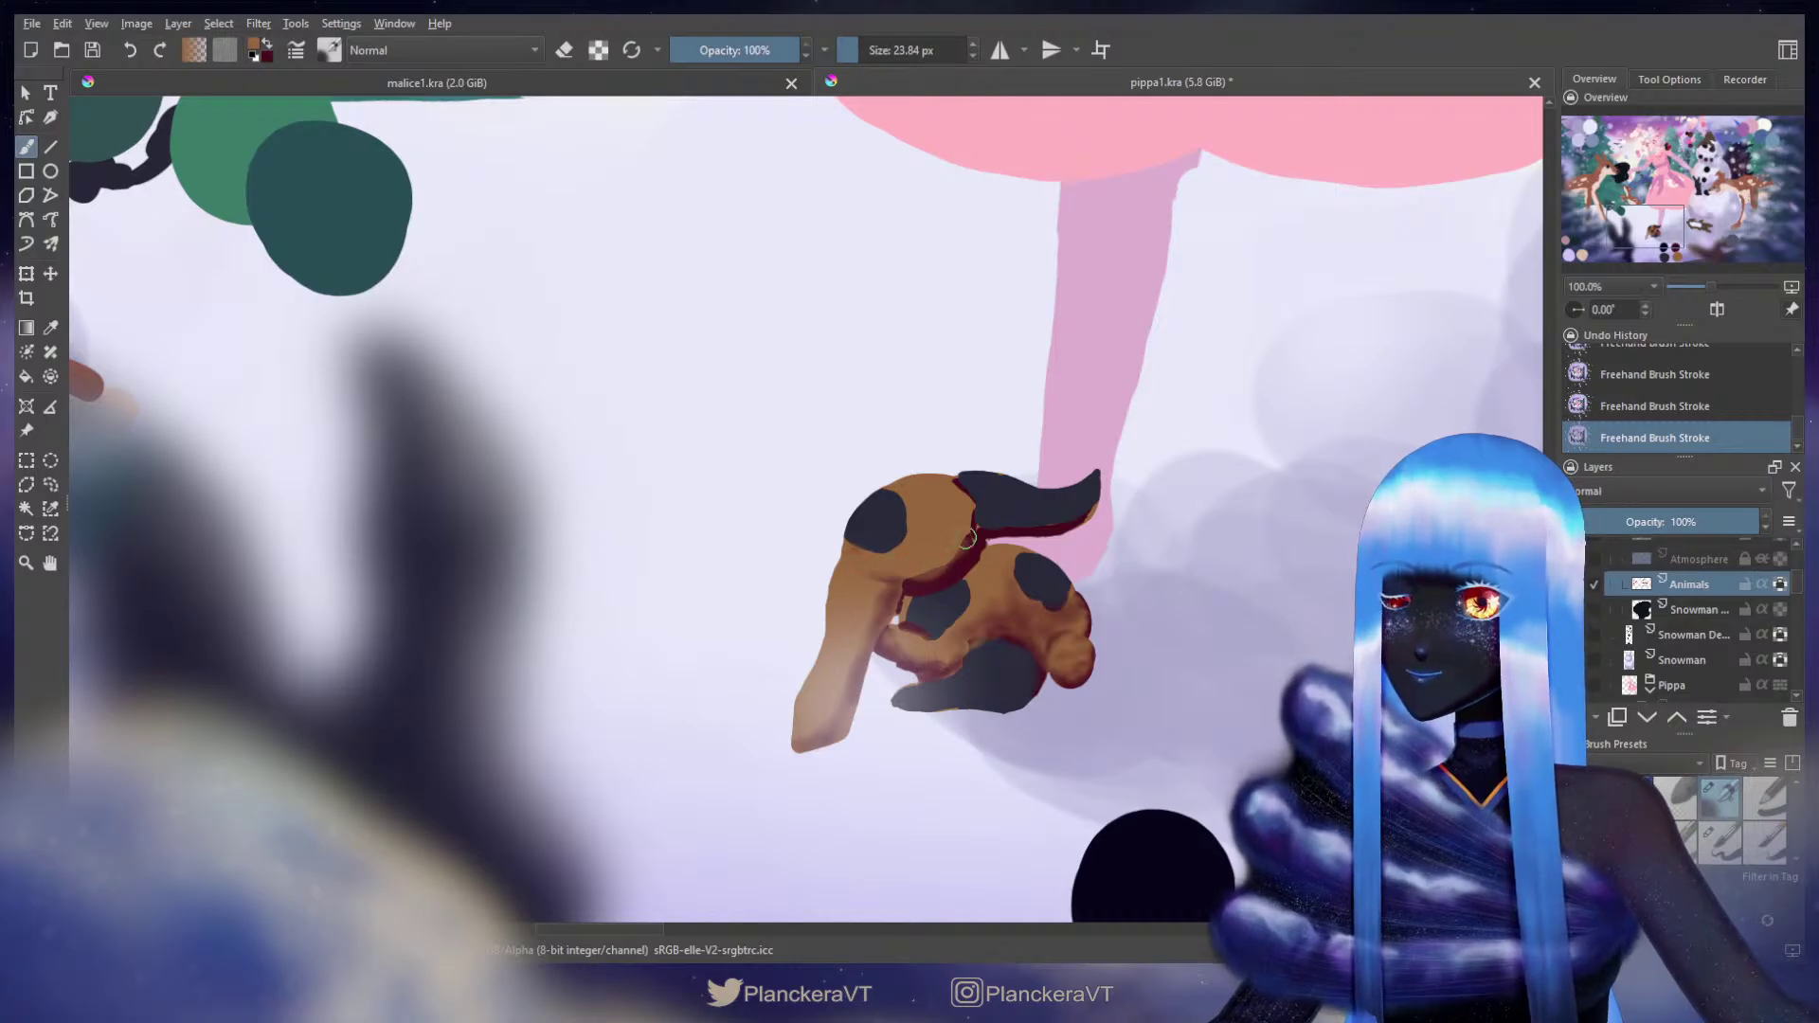
{"action": "key", "text": "x"}
{"action": "left_click_drag", "start_coordinate": [973, 553], "coordinate": [965, 554], "text": "shift"}
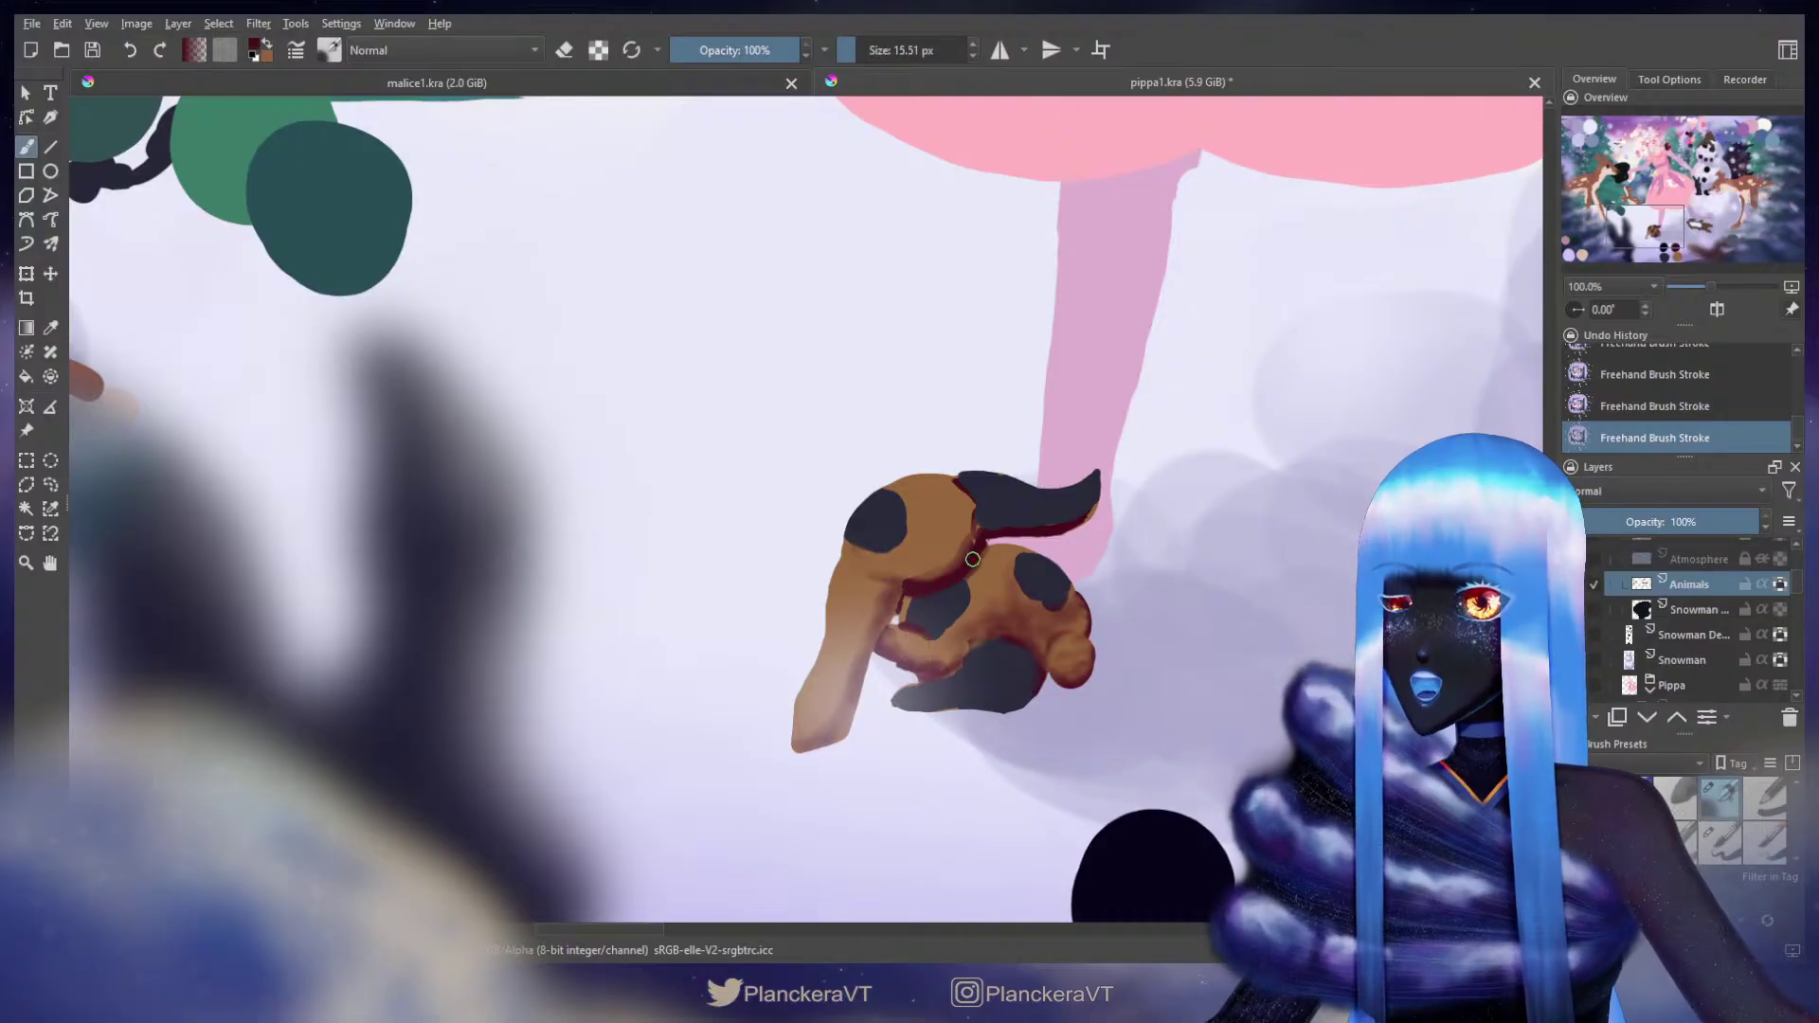
Step: Cover the dark red edge between the head and the dark curved ear with brown, using a 26.37 px and a 12.73 px brush
{"action": "key", "text": "x"}
{"action": "key", "text": "bracketright"}
{"action": "key", "text": "bracketright"}
{"action": "key", "text": "bracketright"}
{"action": "key", "text": "bracketright"}
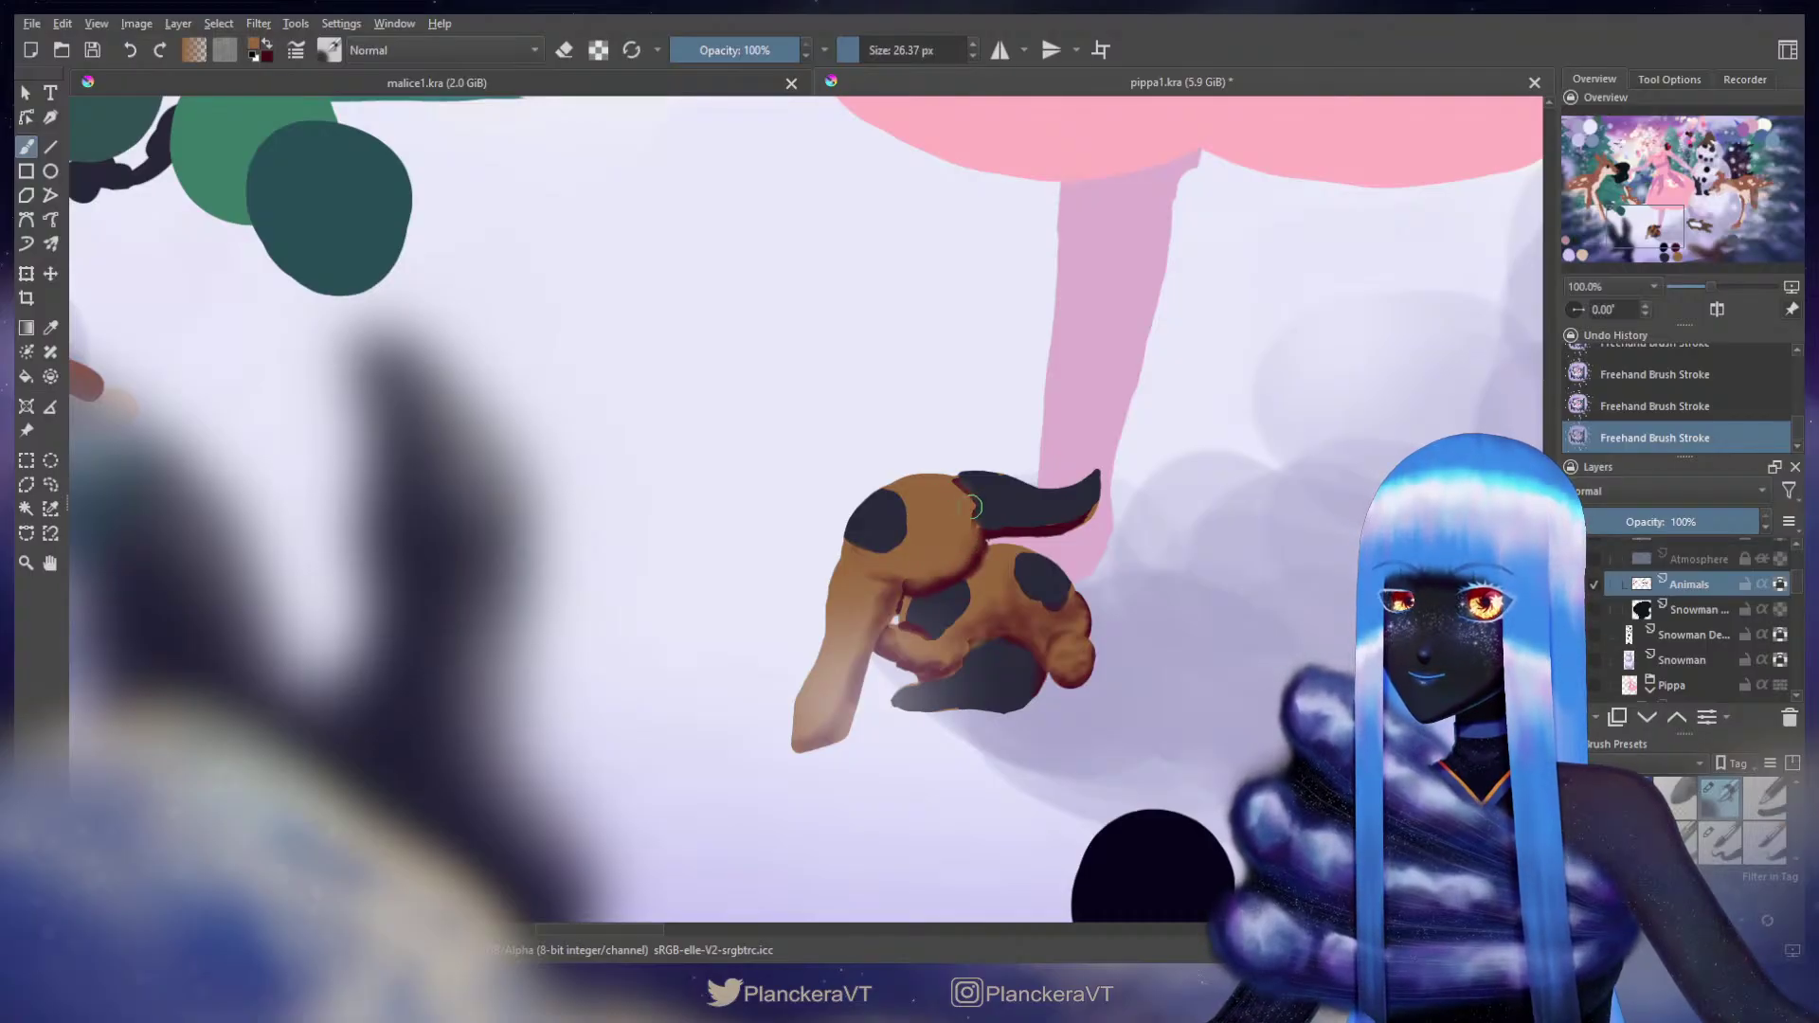
{"action": "key", "text": "bracketleft"}
{"action": "key", "text": "bracketleft"}
{"action": "key", "text": "bracketleft"}
{"action": "key", "text": "bracketleft"}
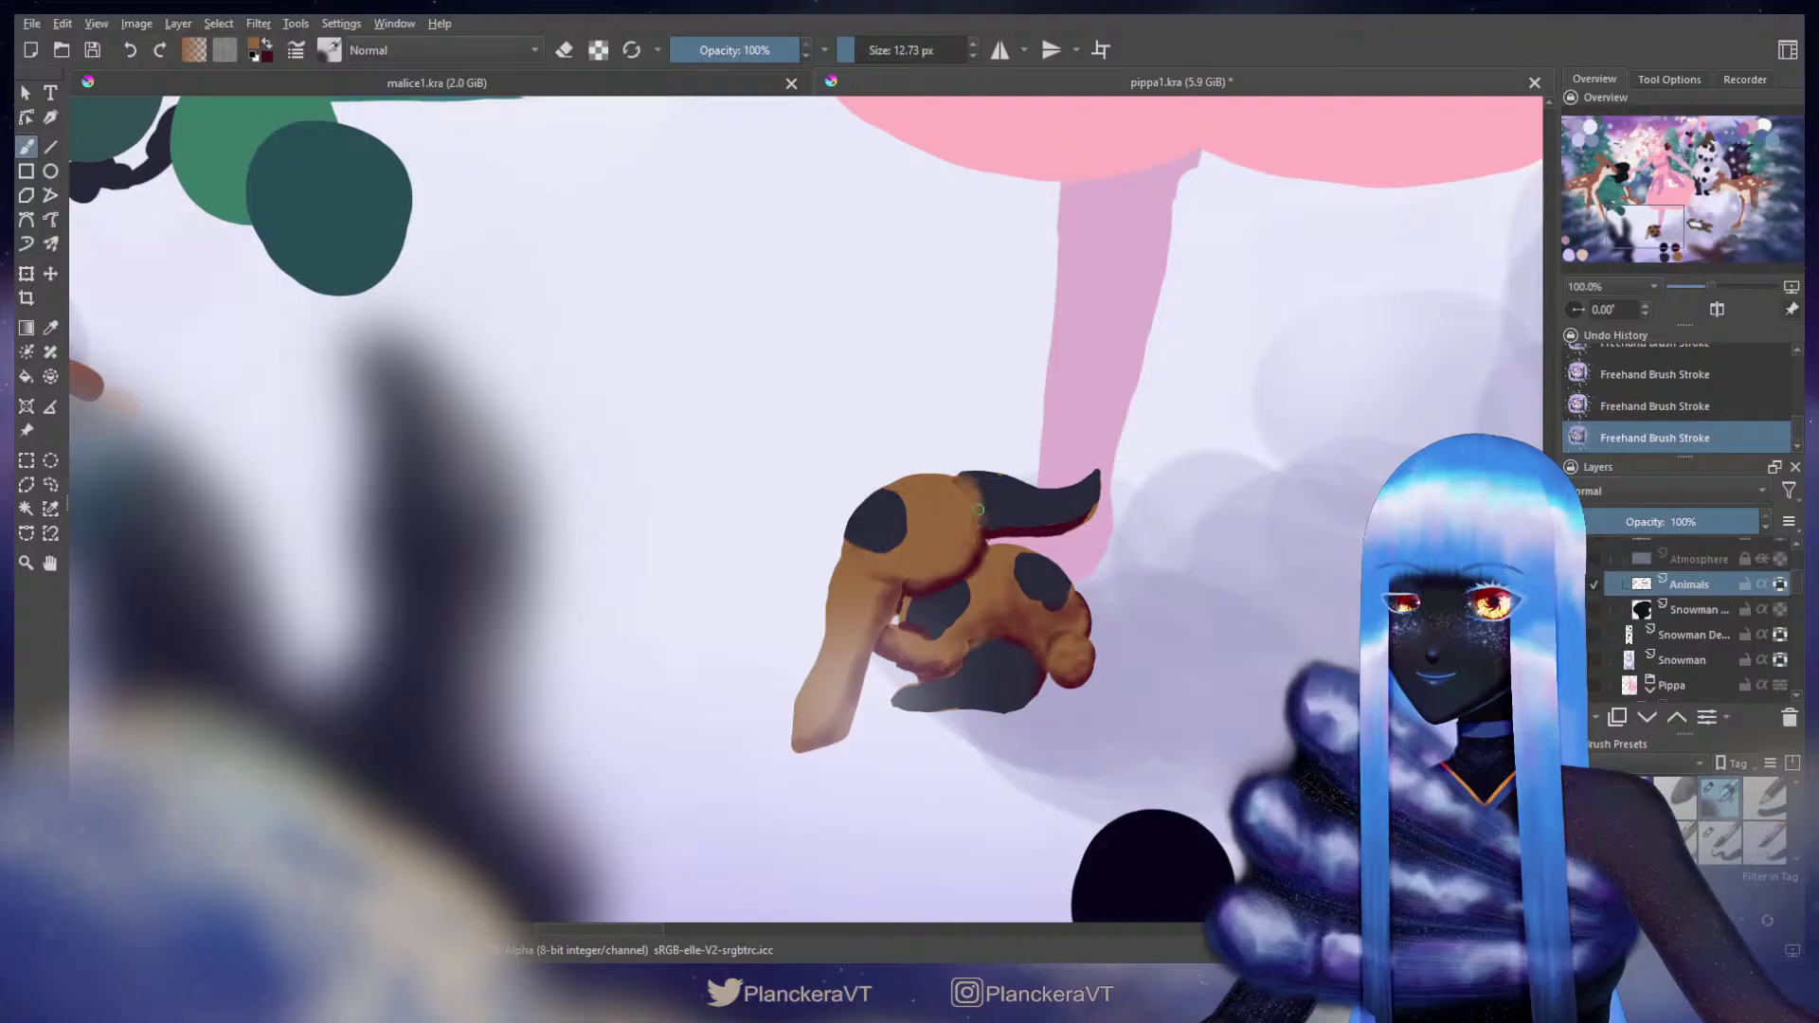
Step: Refine the crease between the head and the body with dark red, brown and sampled tones, using an 18.65 px brush
{"action": "key", "text": "x"}
{"action": "left_click_drag", "start_coordinate": [976, 554], "coordinate": [982, 555], "text": "shift"}
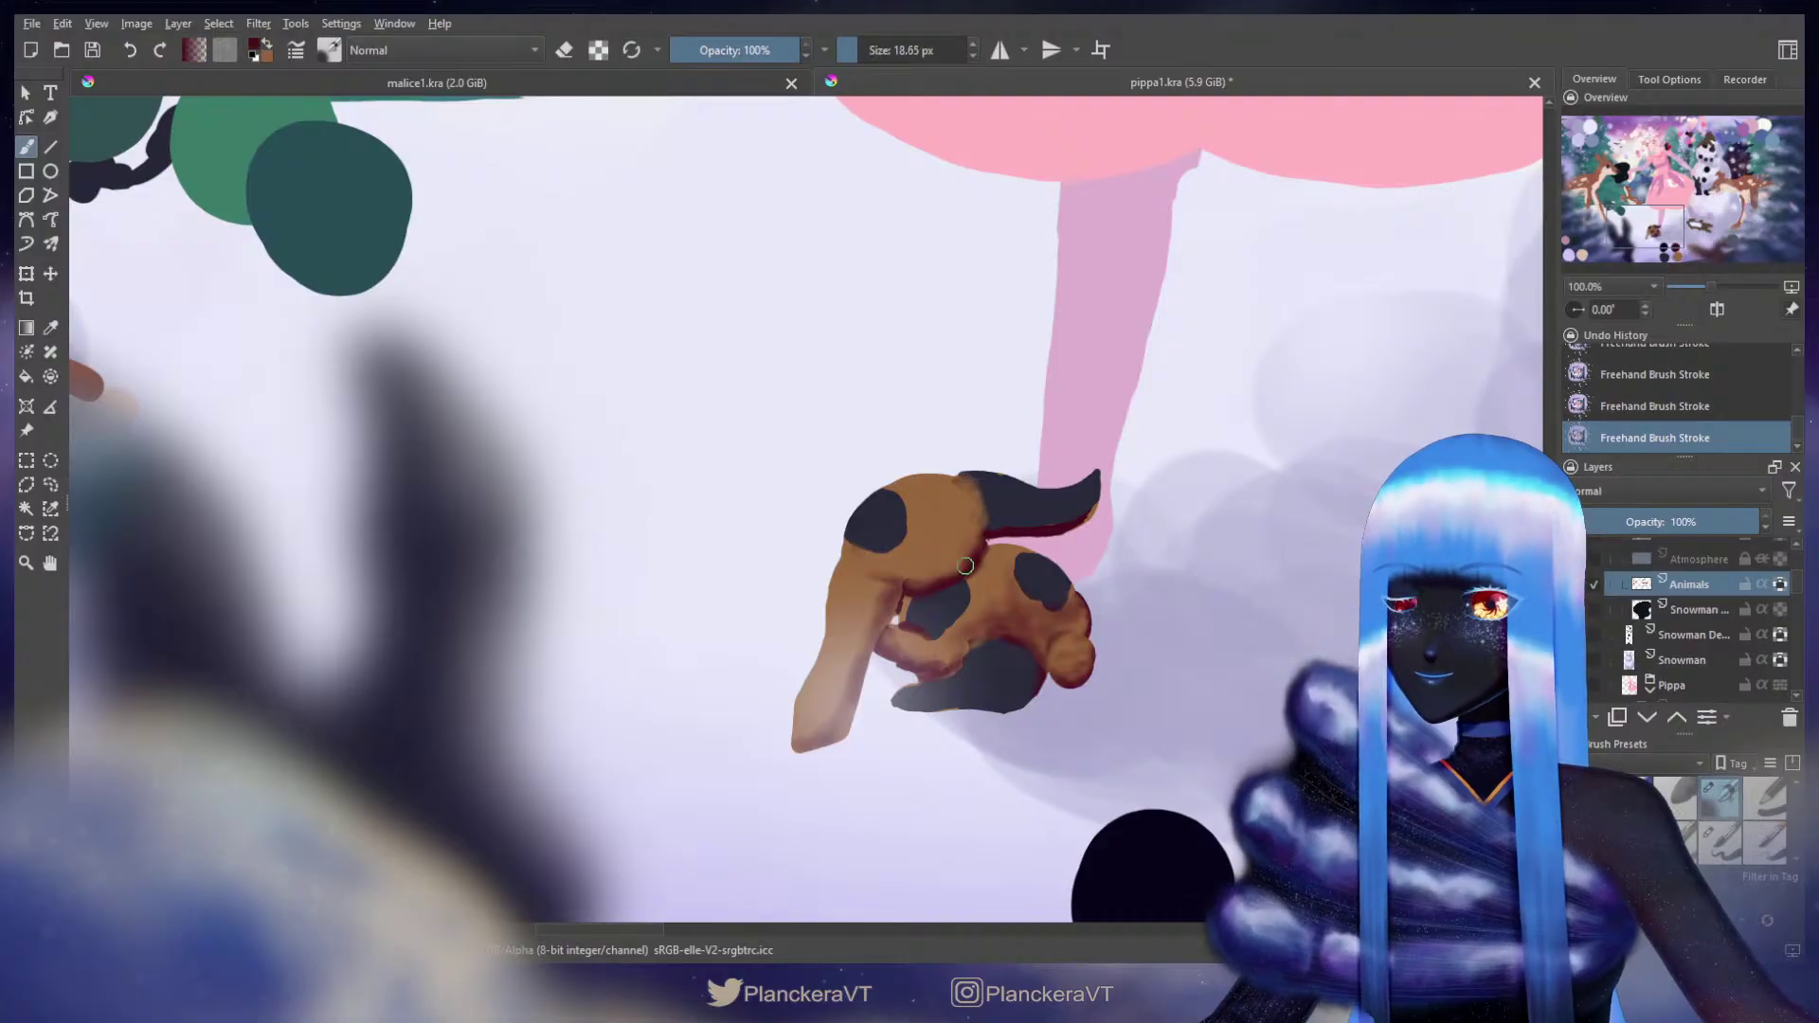
{"action": "key", "text": "x"}
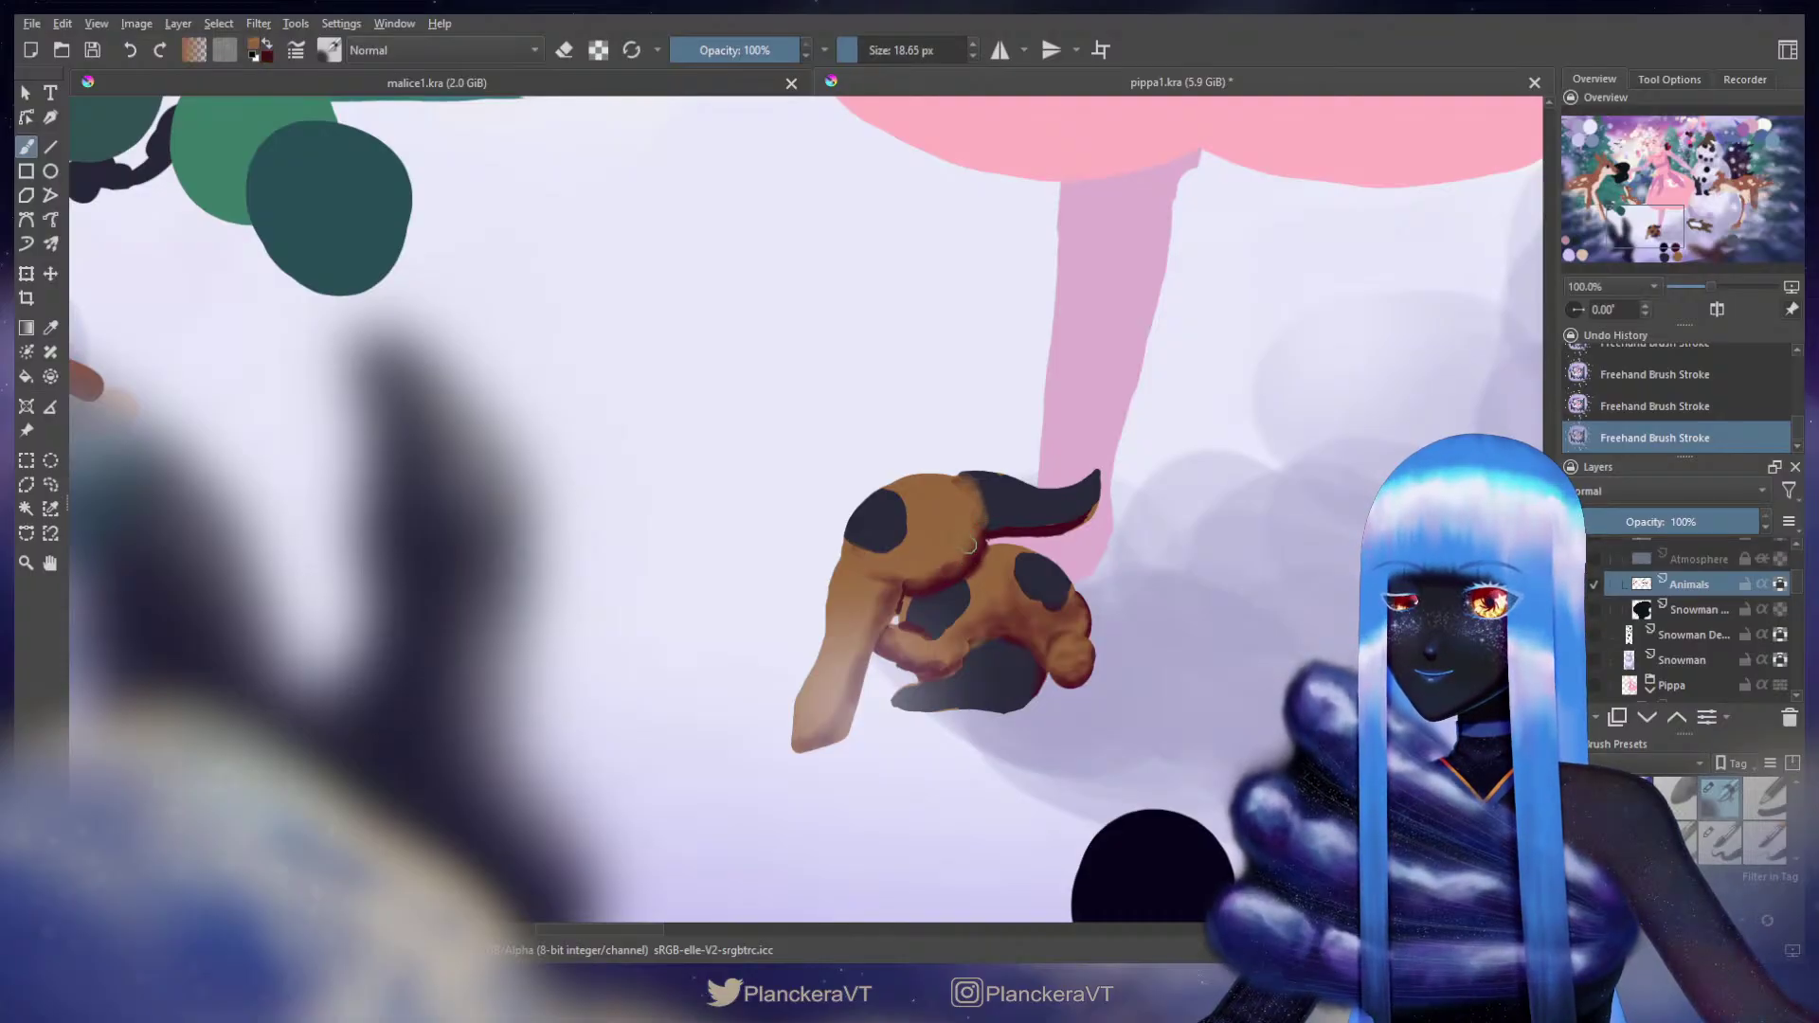
{"action": "left_click", "coordinate": [972, 557], "text": "ctrl"}
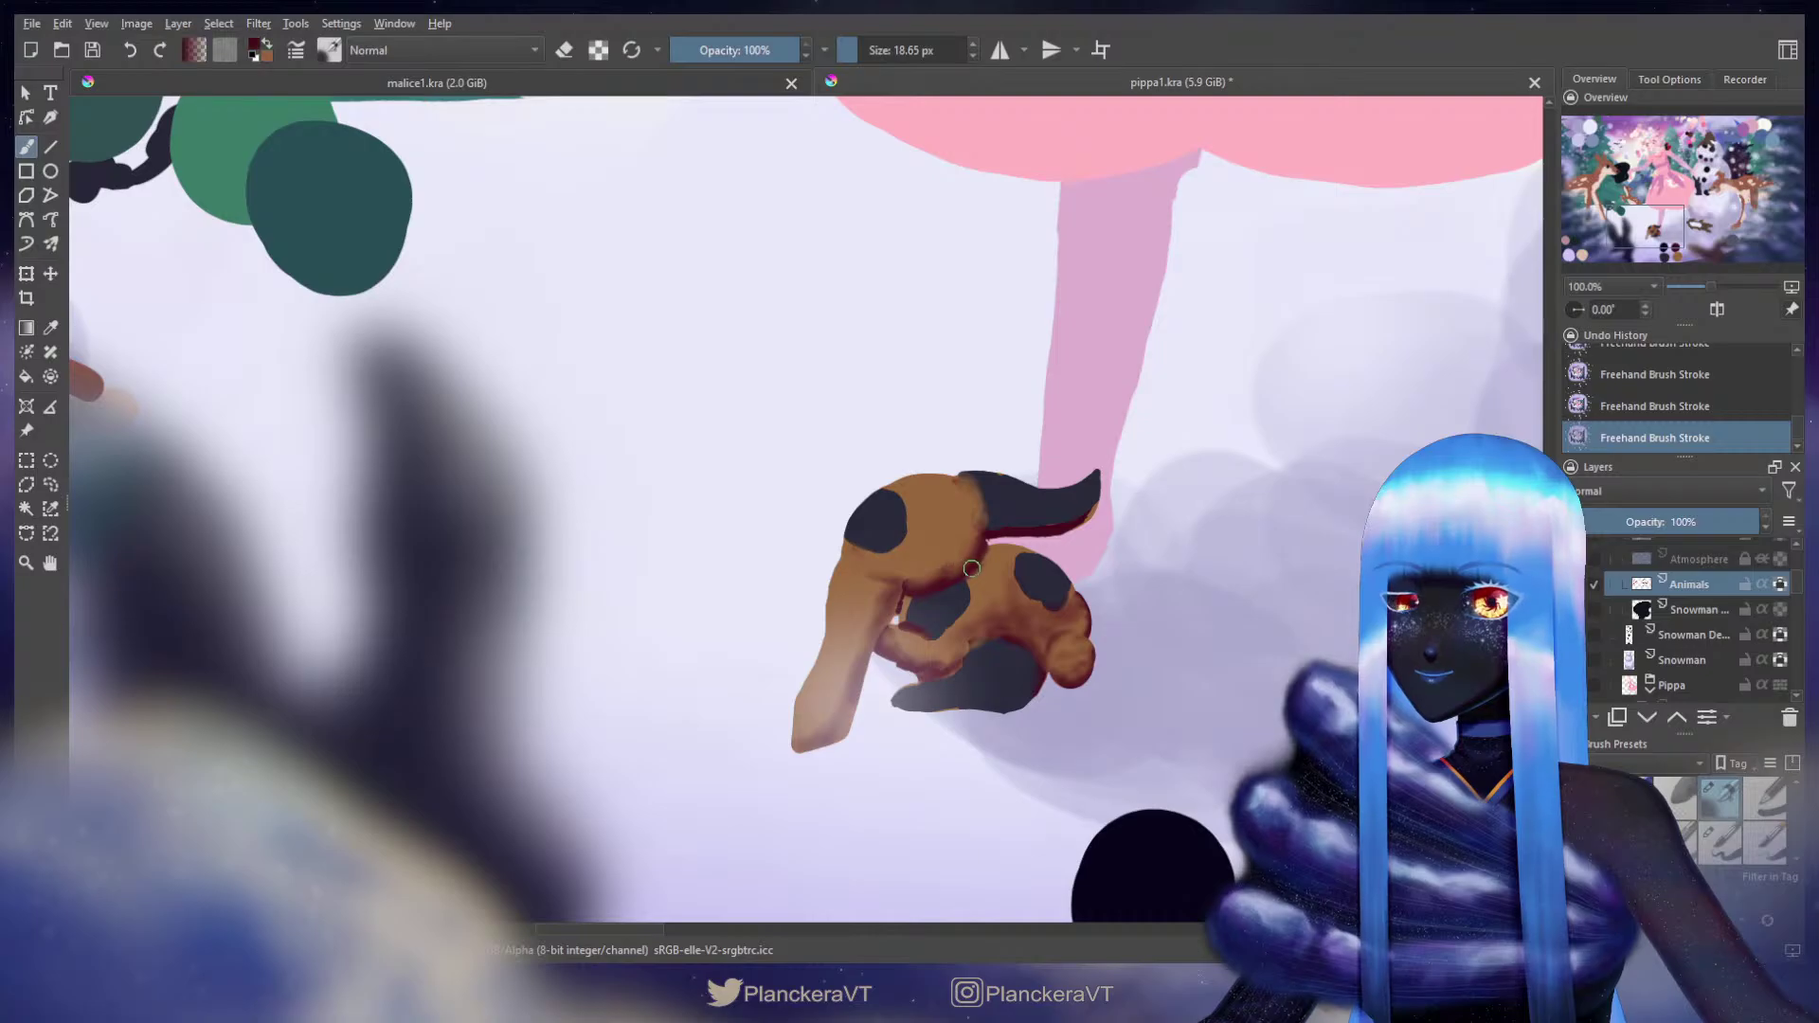
{"action": "key", "text": "x"}
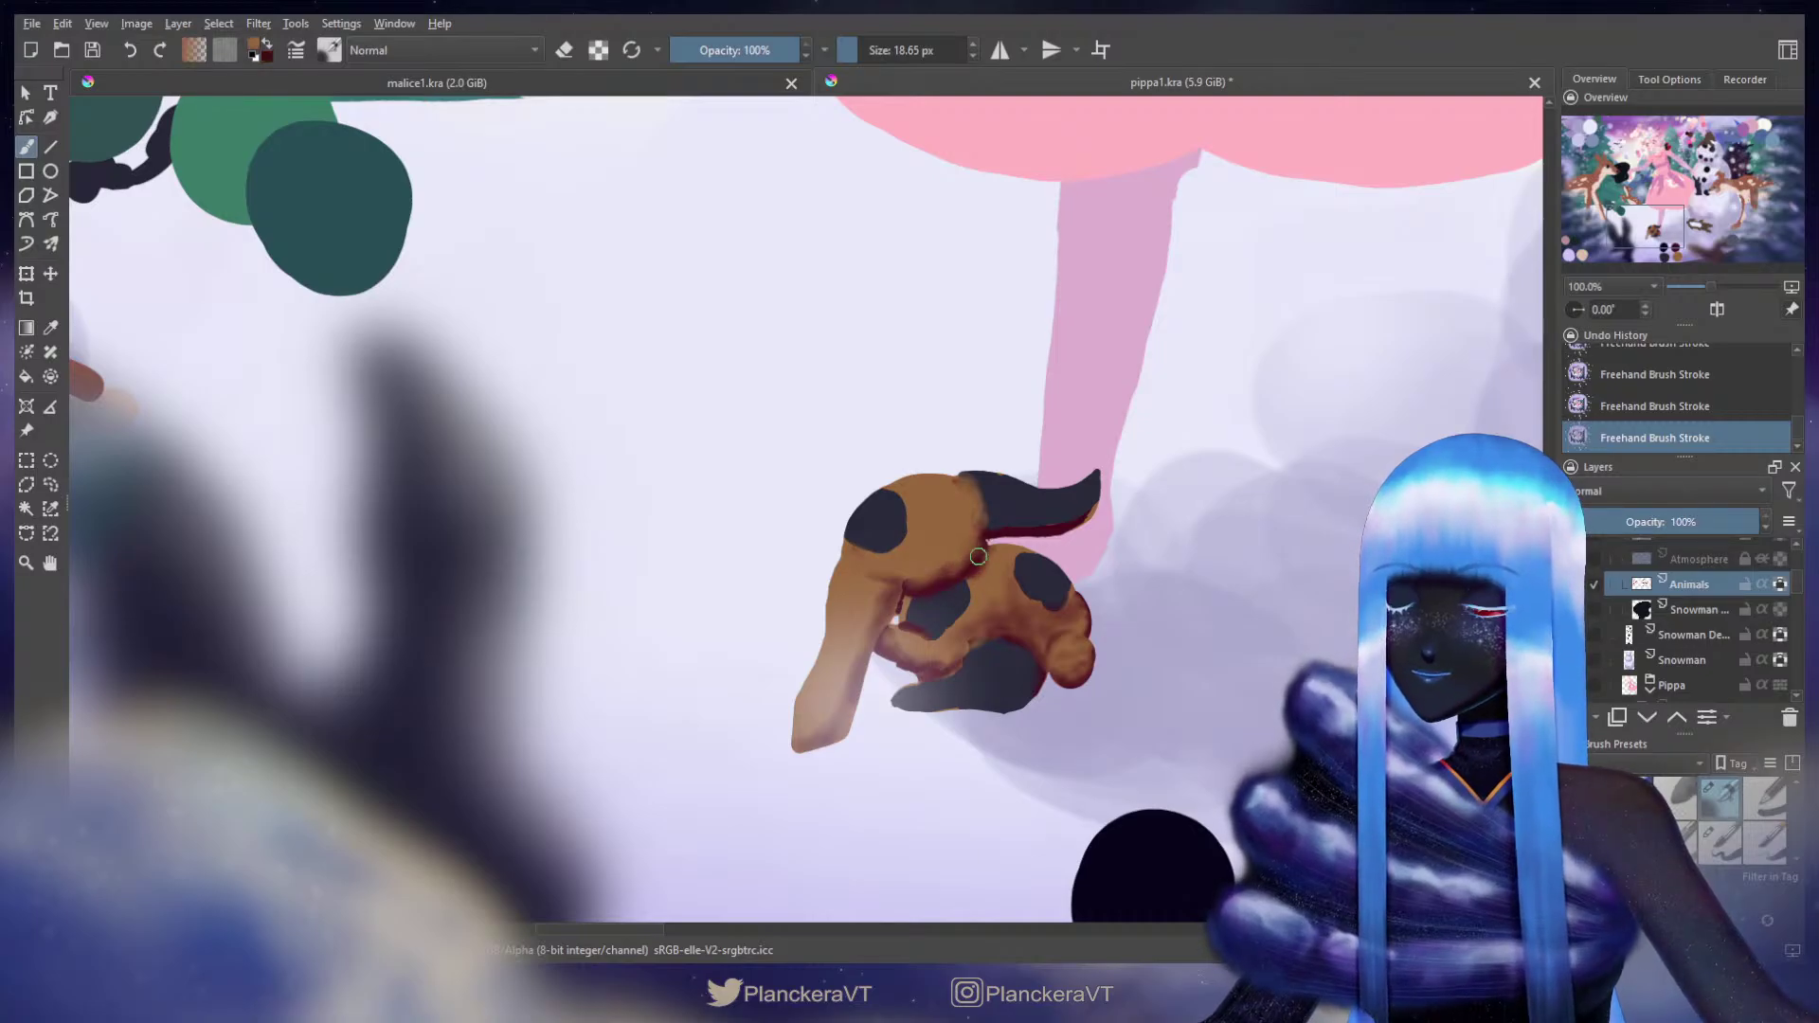
{"action": "left_click", "coordinate": [907, 594], "text": "ctrl"}
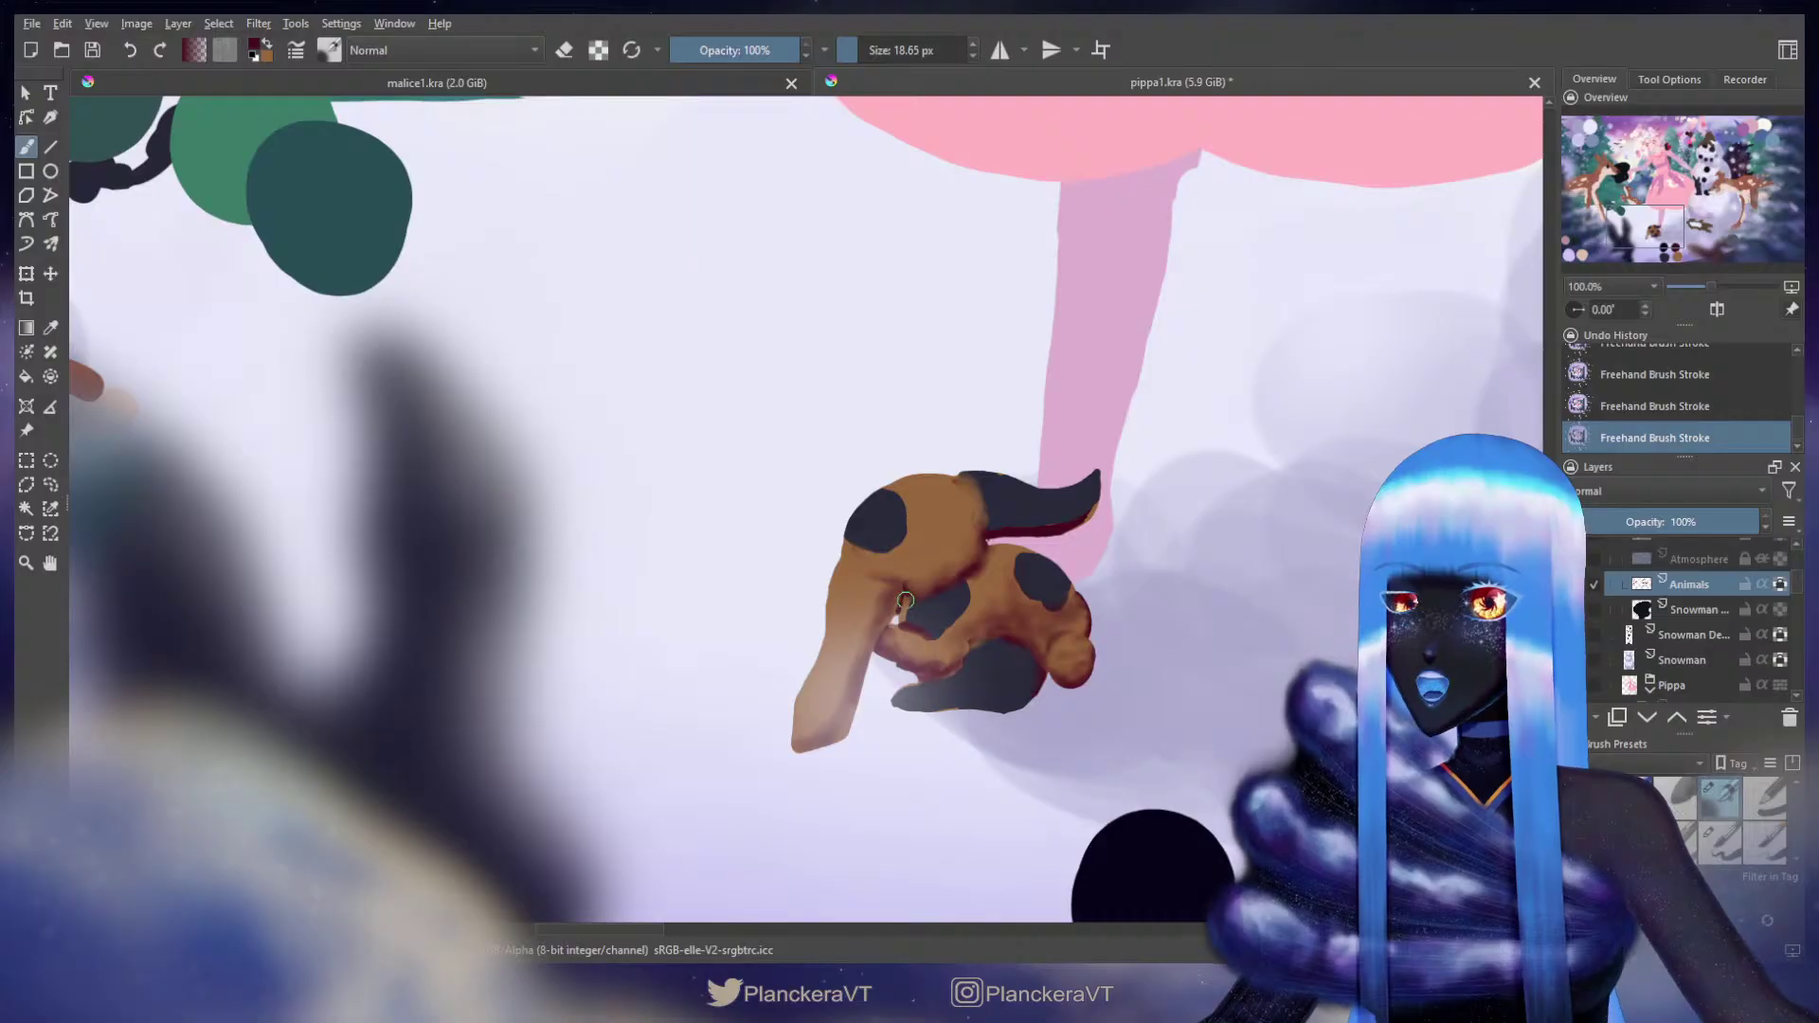
Step: Smooth the underside of the head with brown at 30.51 px and dark red at 15.57 px
{"action": "left_click", "coordinate": [952, 569], "text": "ctrl"}
{"action": "left_click_drag", "start_coordinate": [949, 574], "coordinate": [961, 574], "text": "shift"}
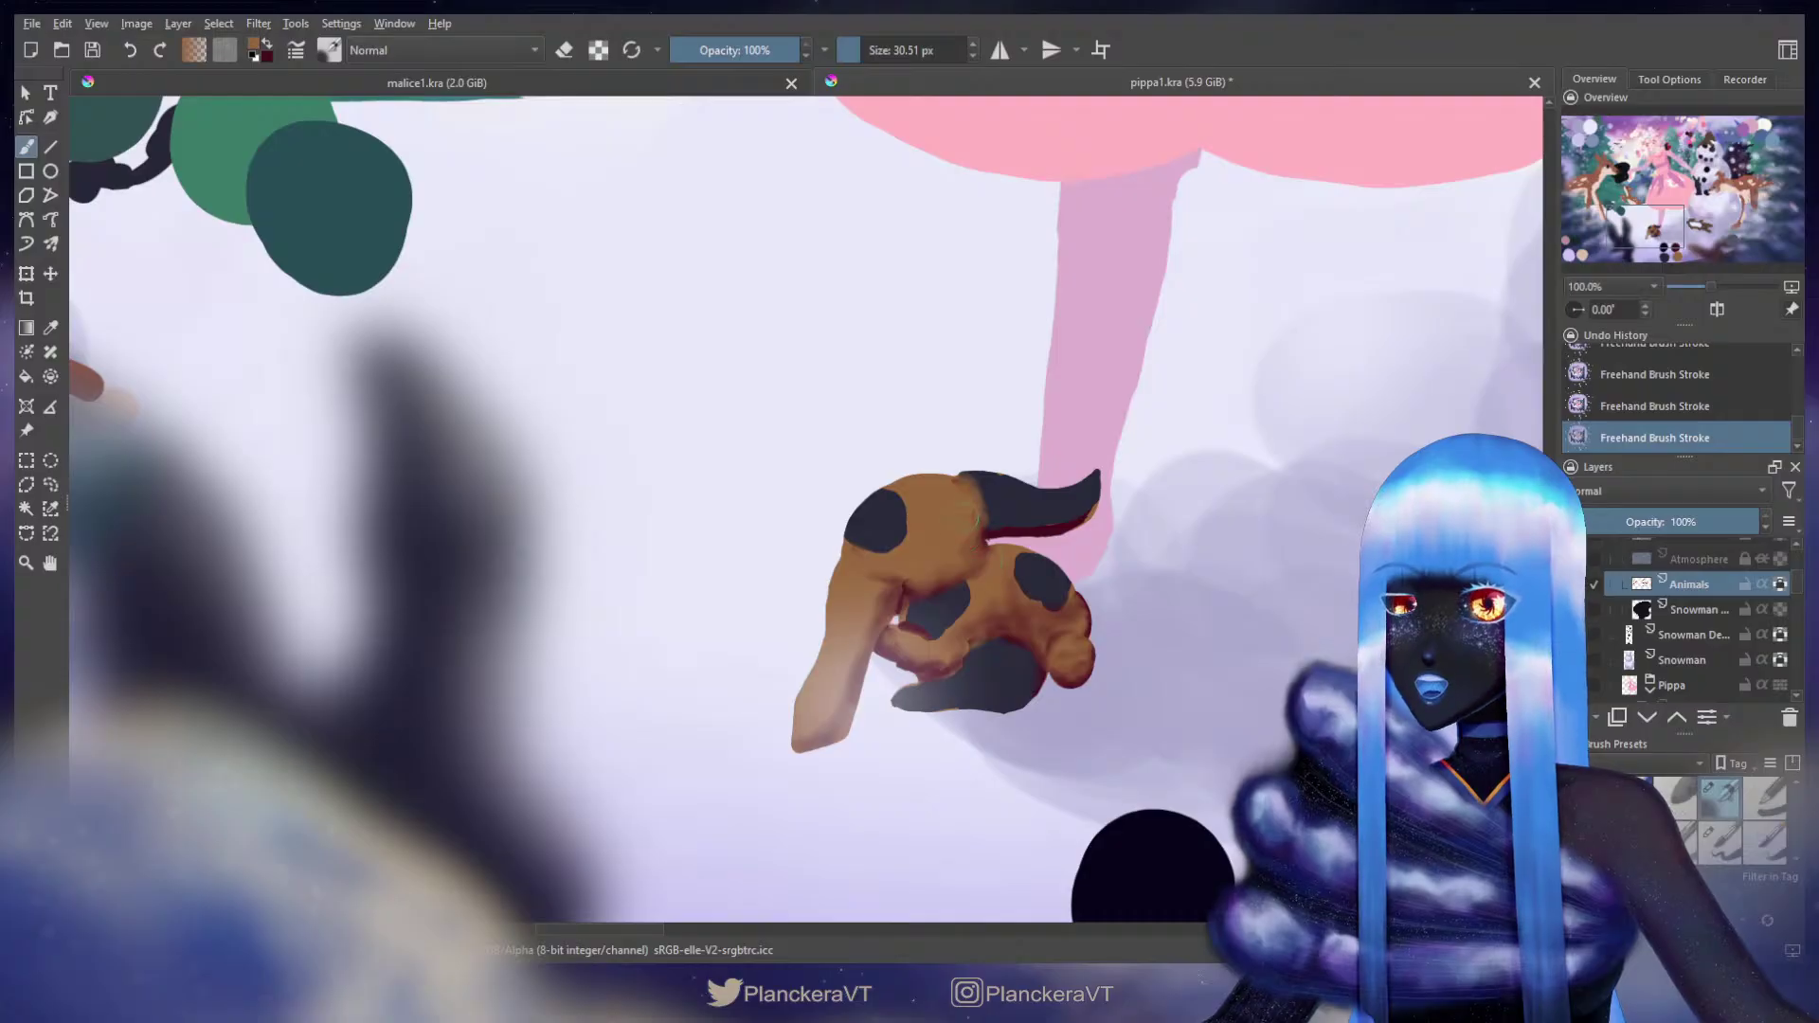
{"action": "key", "text": "x"}
{"action": "left_click_drag", "start_coordinate": [943, 579], "coordinate": [929, 580], "text": "shift"}
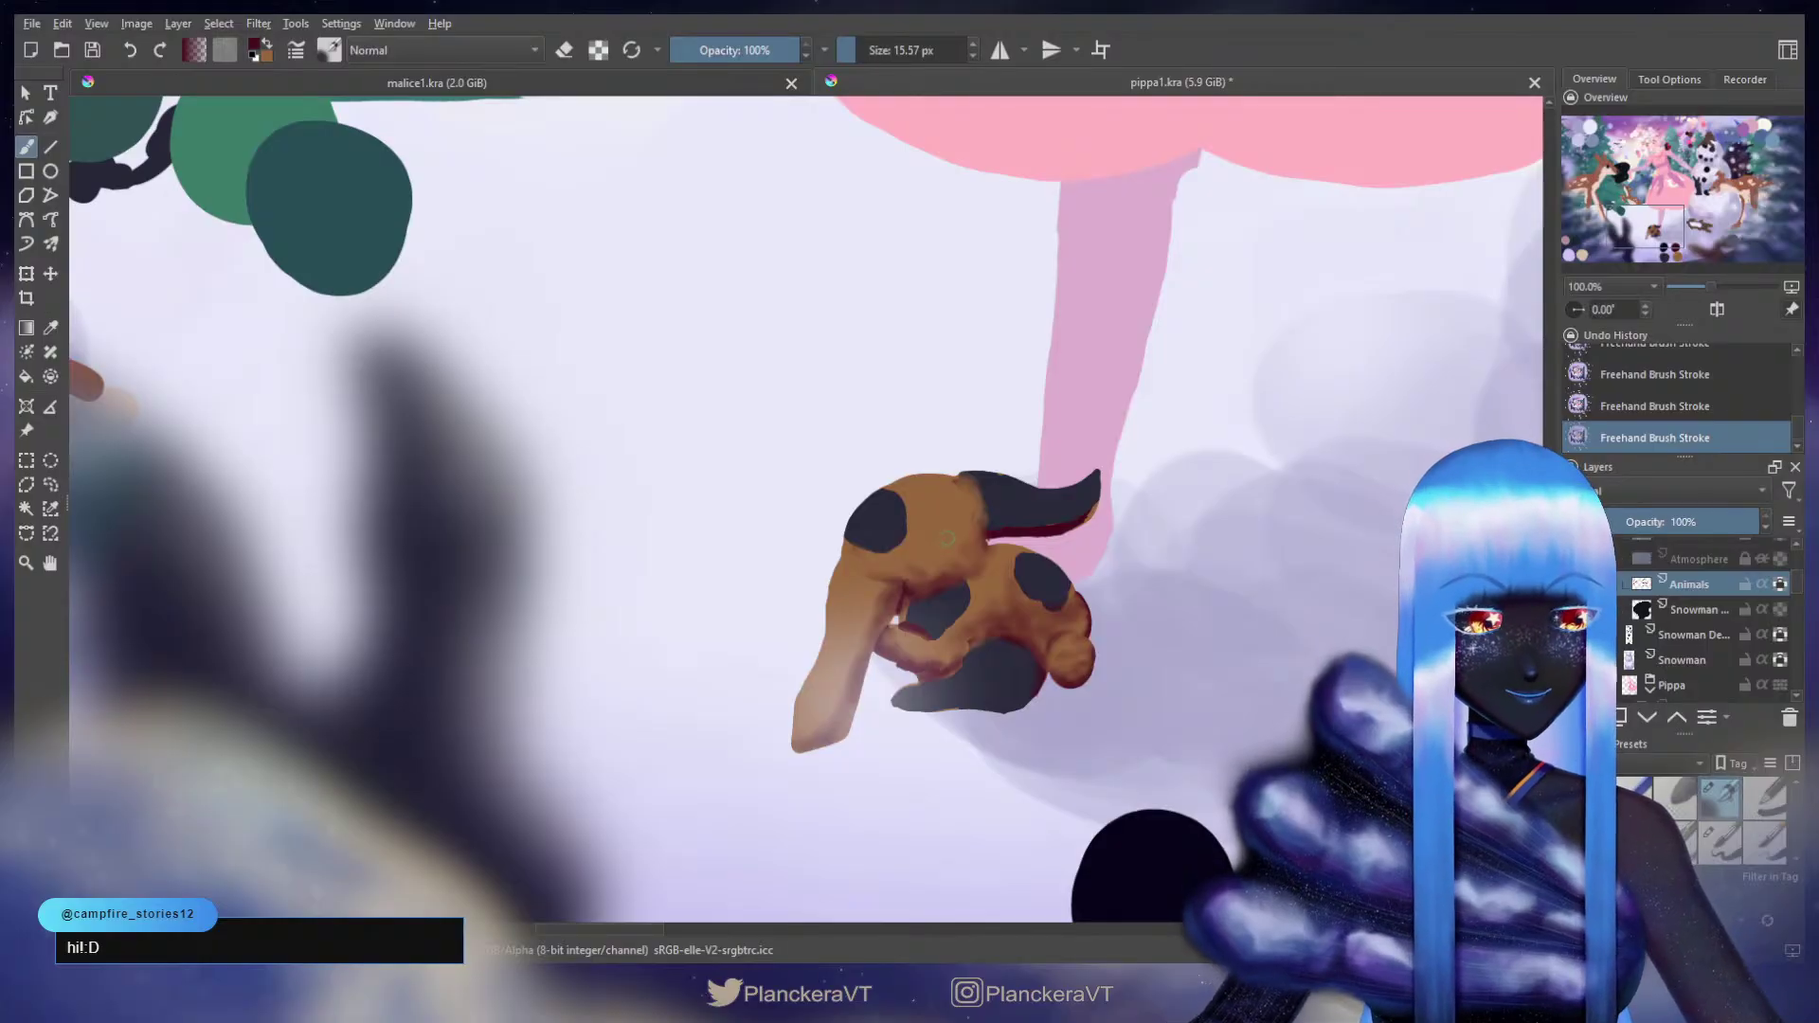
Step: Blend the head's edge beside the dark ear with brown and dark red, using a 30.01 px and a 20.20 px brush
{"action": "left_click_drag", "start_coordinate": [981, 541], "coordinate": [989, 519]}
{"action": "key", "text": "x"}
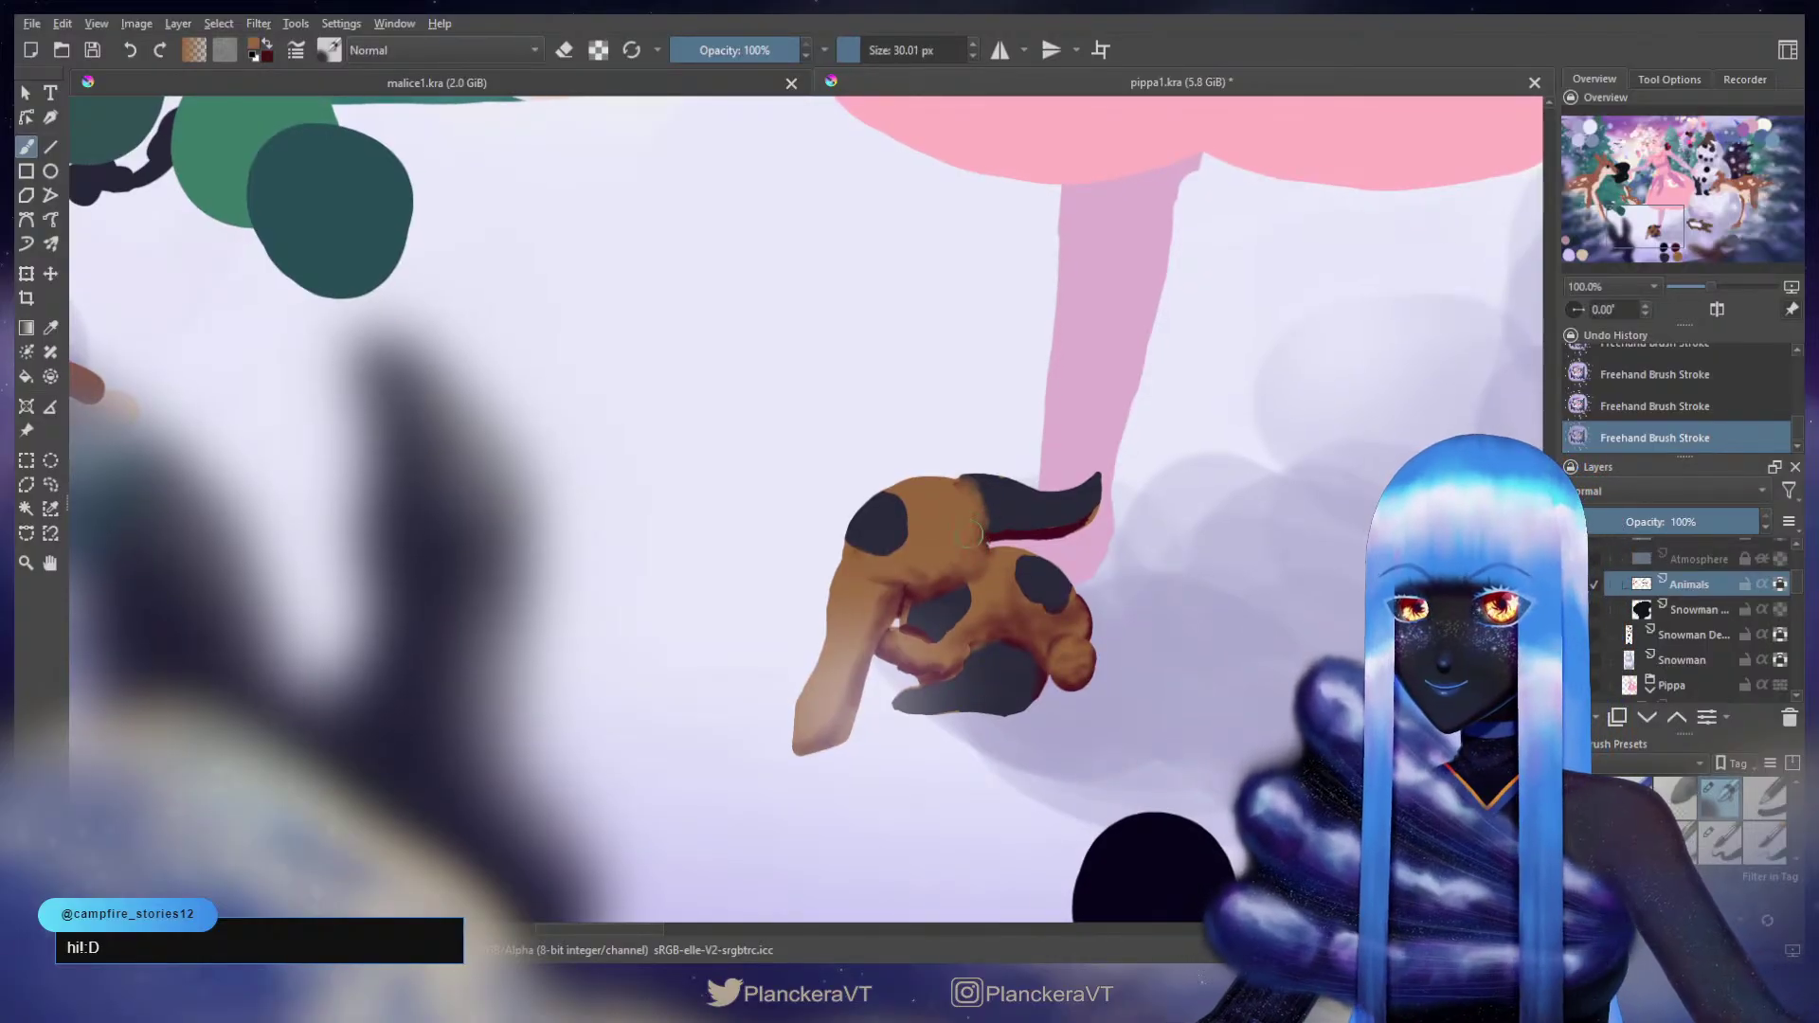
{"action": "key", "text": "x"}
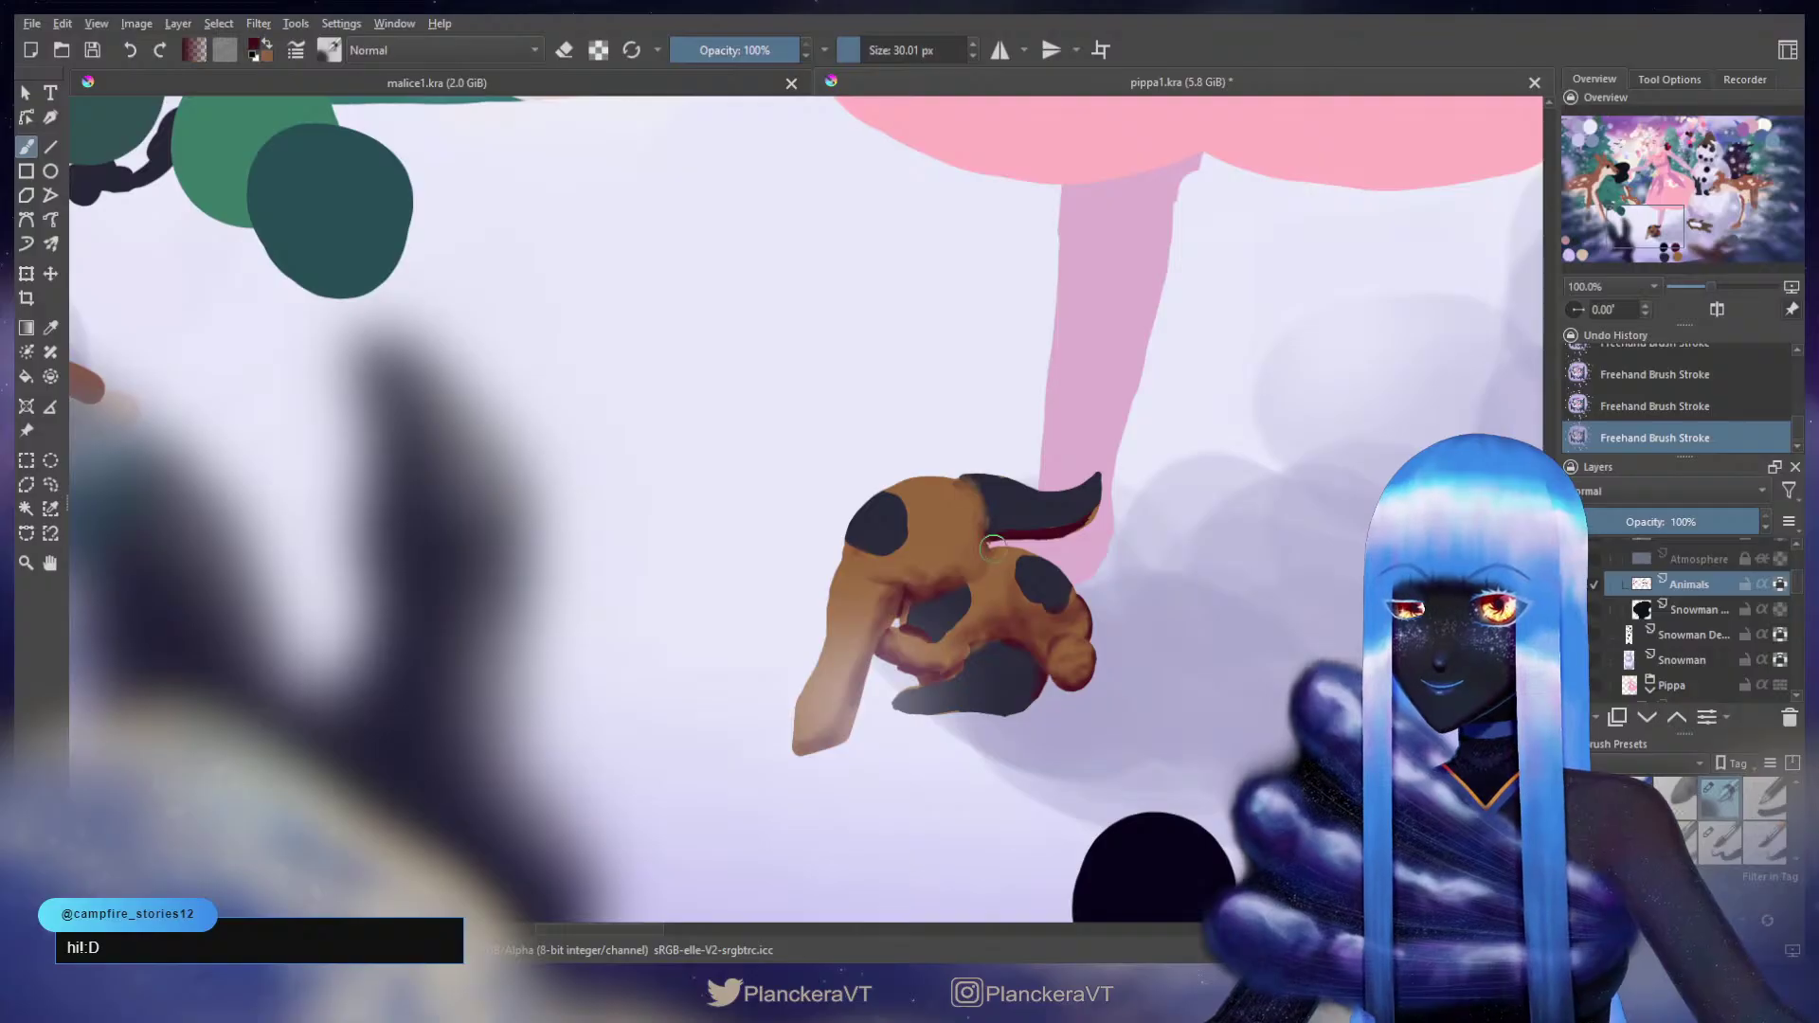
{"action": "left_click_drag", "start_coordinate": [993, 531], "coordinate": [974, 531], "text": "shift"}
{"action": "key", "text": "bracketright"}
{"action": "key", "text": "bracketright"}
{"action": "key", "text": "bracketright"}
{"action": "key", "text": "bracketright"}
{"action": "left_click", "coordinate": [977, 532], "text": "ctrl"}
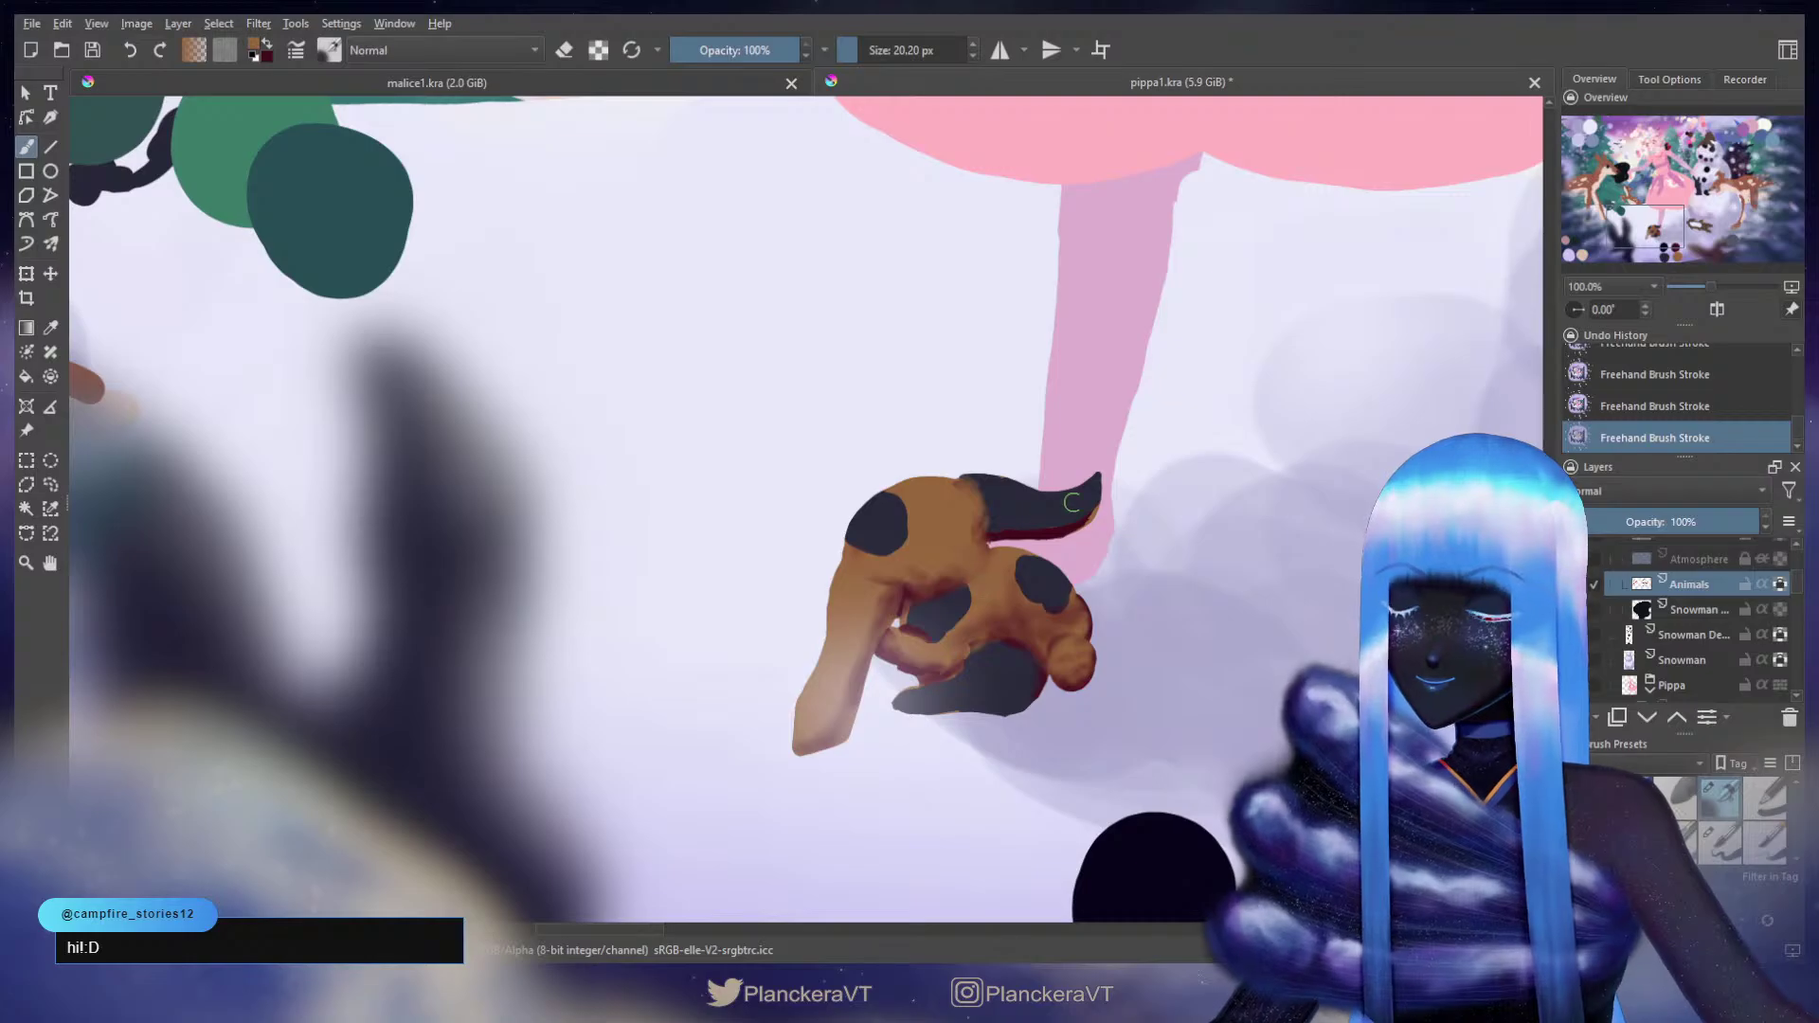
Step: Load the near-black and dark grey swatch colours and shade the central dark spot, reducing the brush to 17.67 px
{"action": "left_click_drag", "start_coordinate": [1100, 558], "coordinate": [965, 302]}
{"action": "left_click", "coordinate": [1048, 631], "text": "ctrl"}
{"action": "key", "text": "x"}
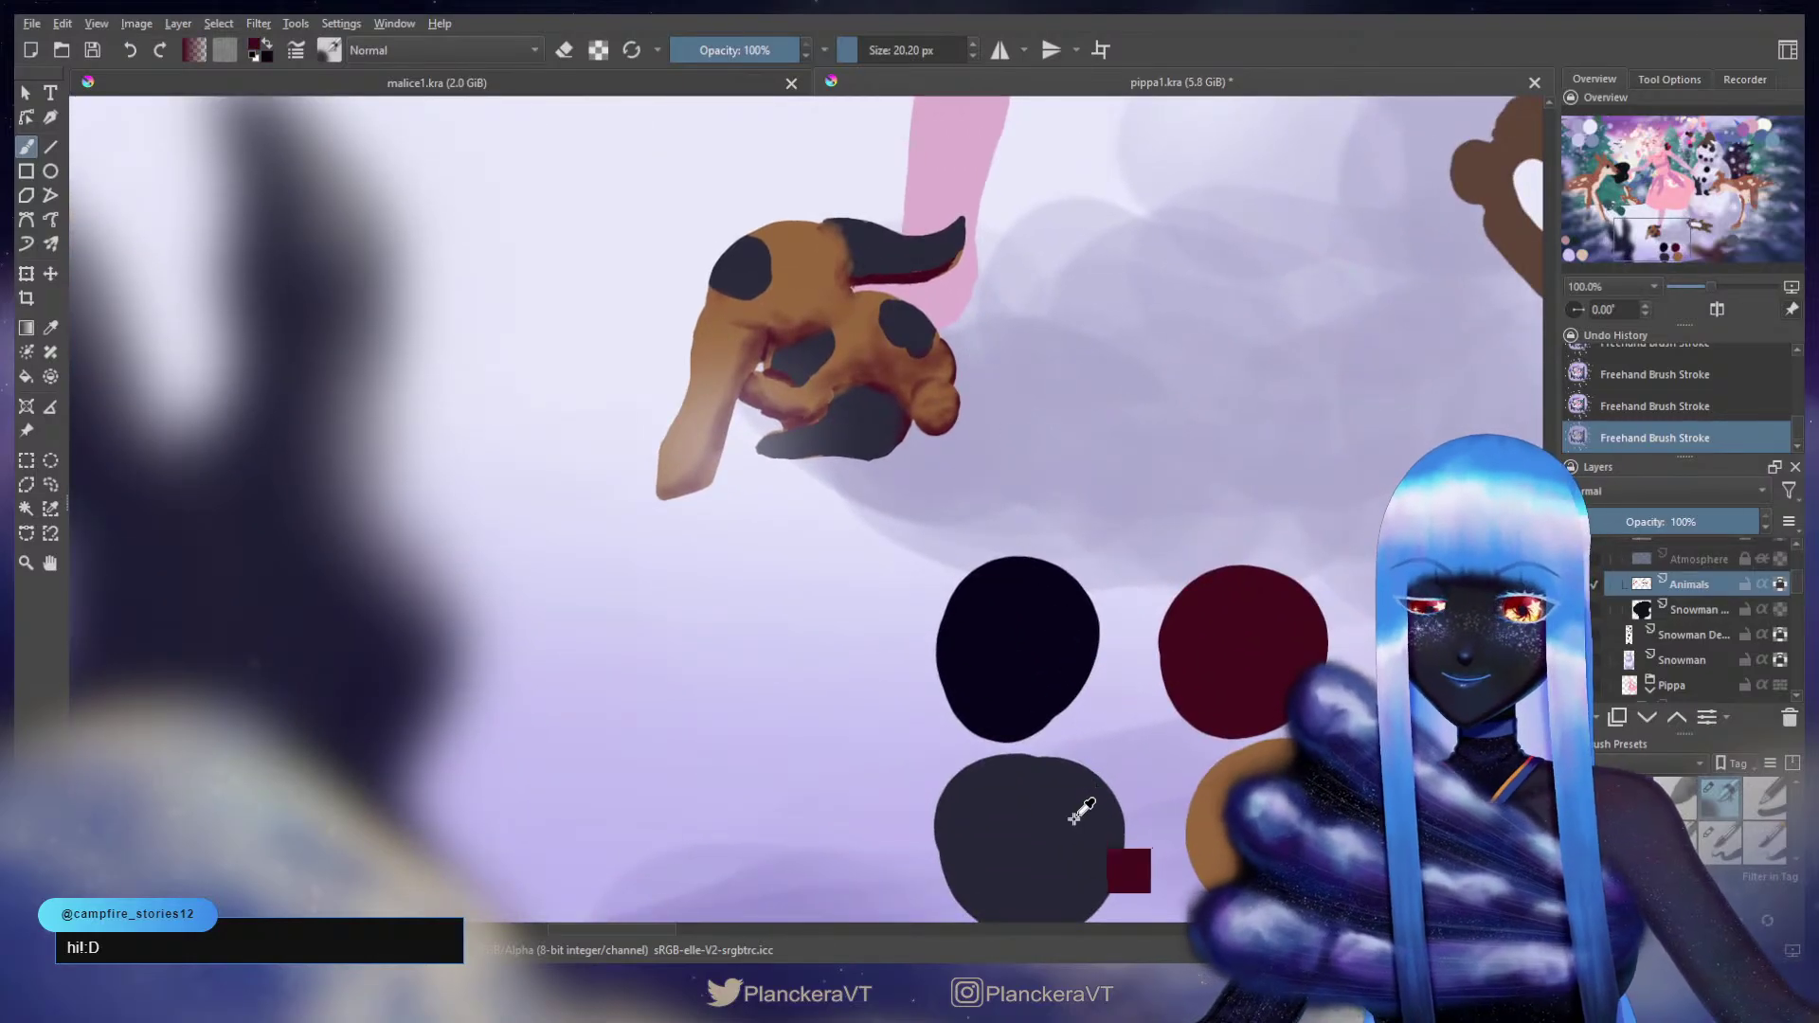
{"action": "left_click", "coordinate": [1074, 818], "text": "ctrl"}
{"action": "left_click_drag", "start_coordinate": [958, 435], "coordinate": [1029, 652]}
{"action": "left_click_drag", "start_coordinate": [858, 560], "coordinate": [900, 568]}
{"action": "key", "text": "["}
{"action": "key", "text": "["}
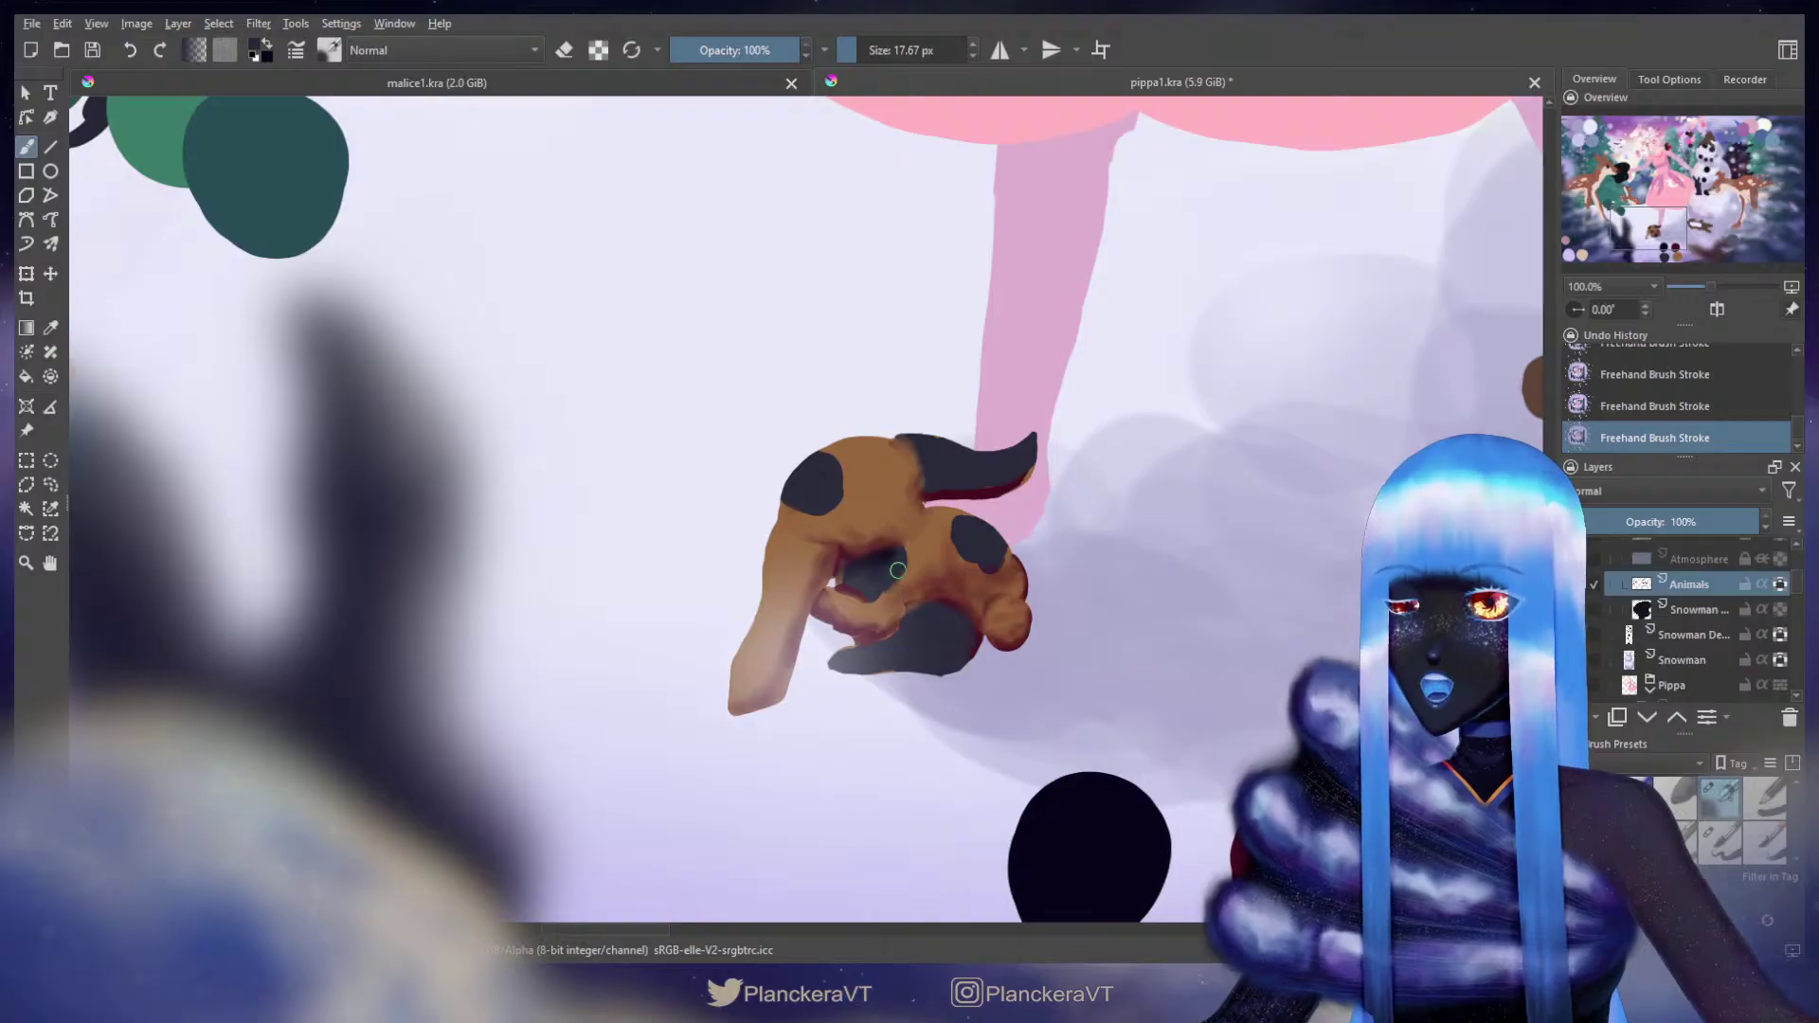
{"action": "left_click_drag", "start_coordinate": [921, 565], "coordinate": [931, 589]}
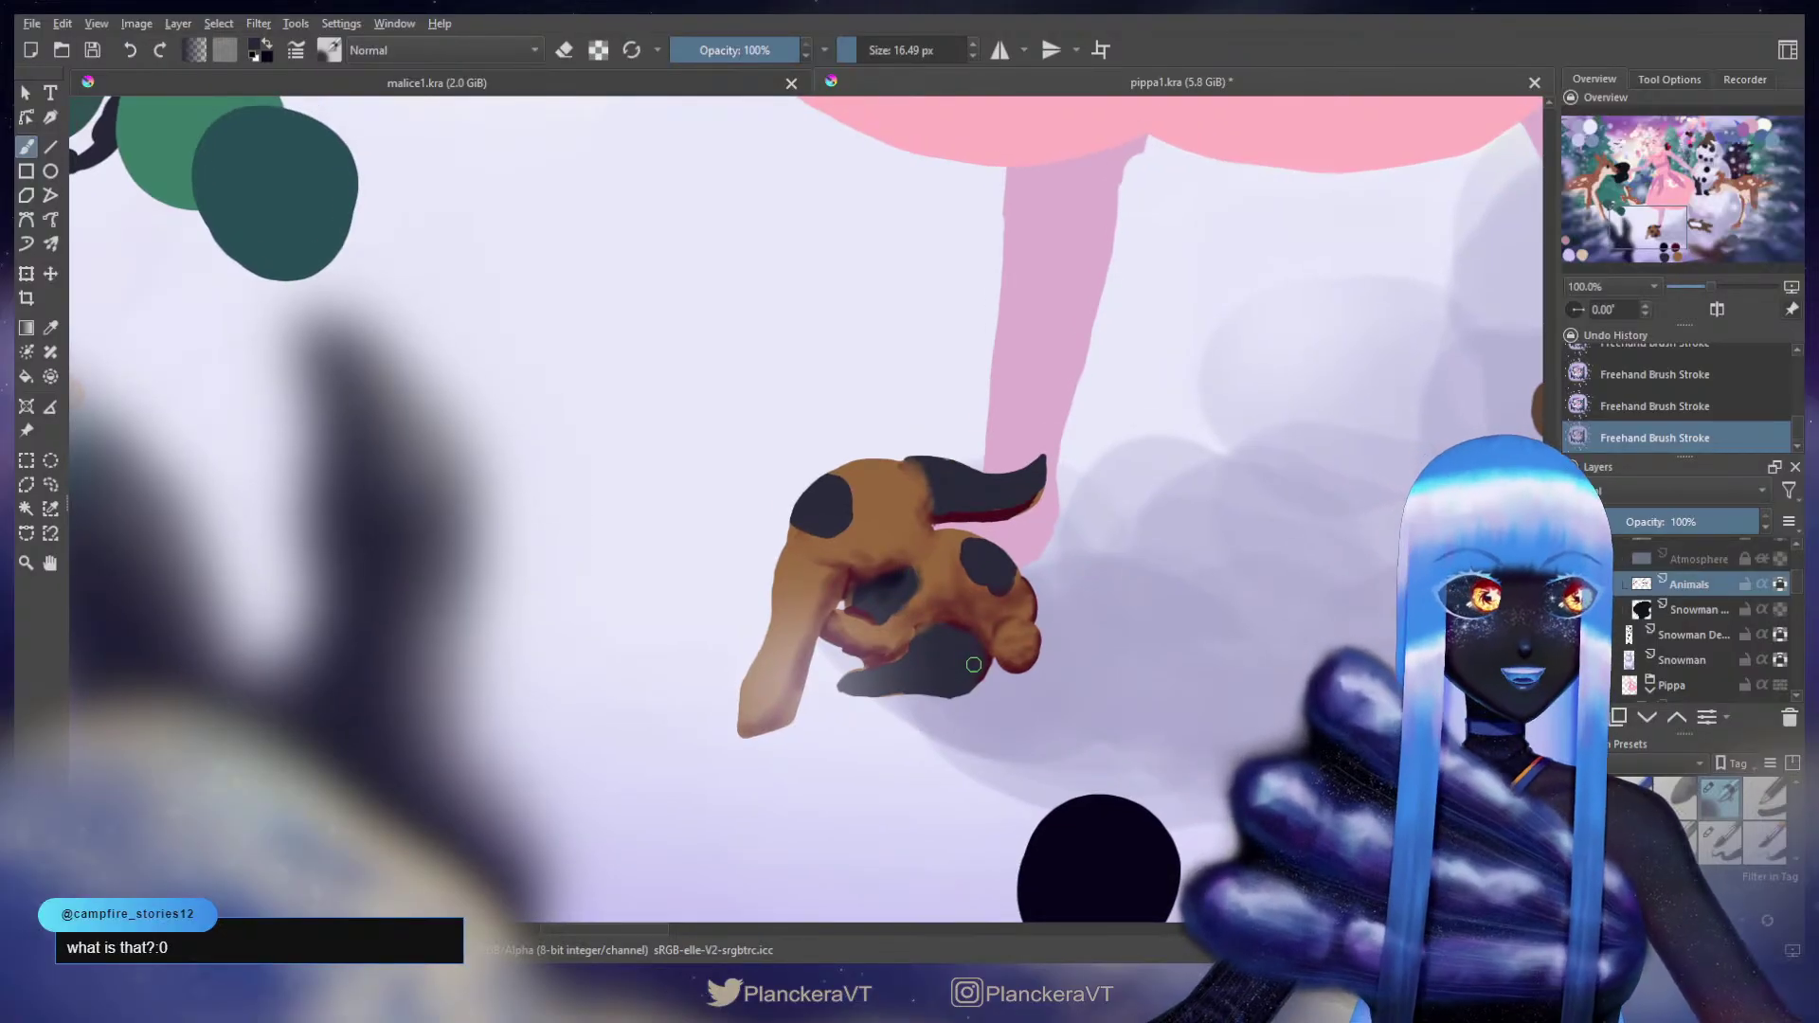
Step: Blend the shadow across the central dark spot with sampled dark tones, using a 23.53 px brush
{"action": "scroll", "coordinate": [1079, 485], "scroll_direction": "down", "scroll_amount": 5}
{"action": "left_click_drag", "start_coordinate": [1132, 482], "coordinate": [1026, 629]}
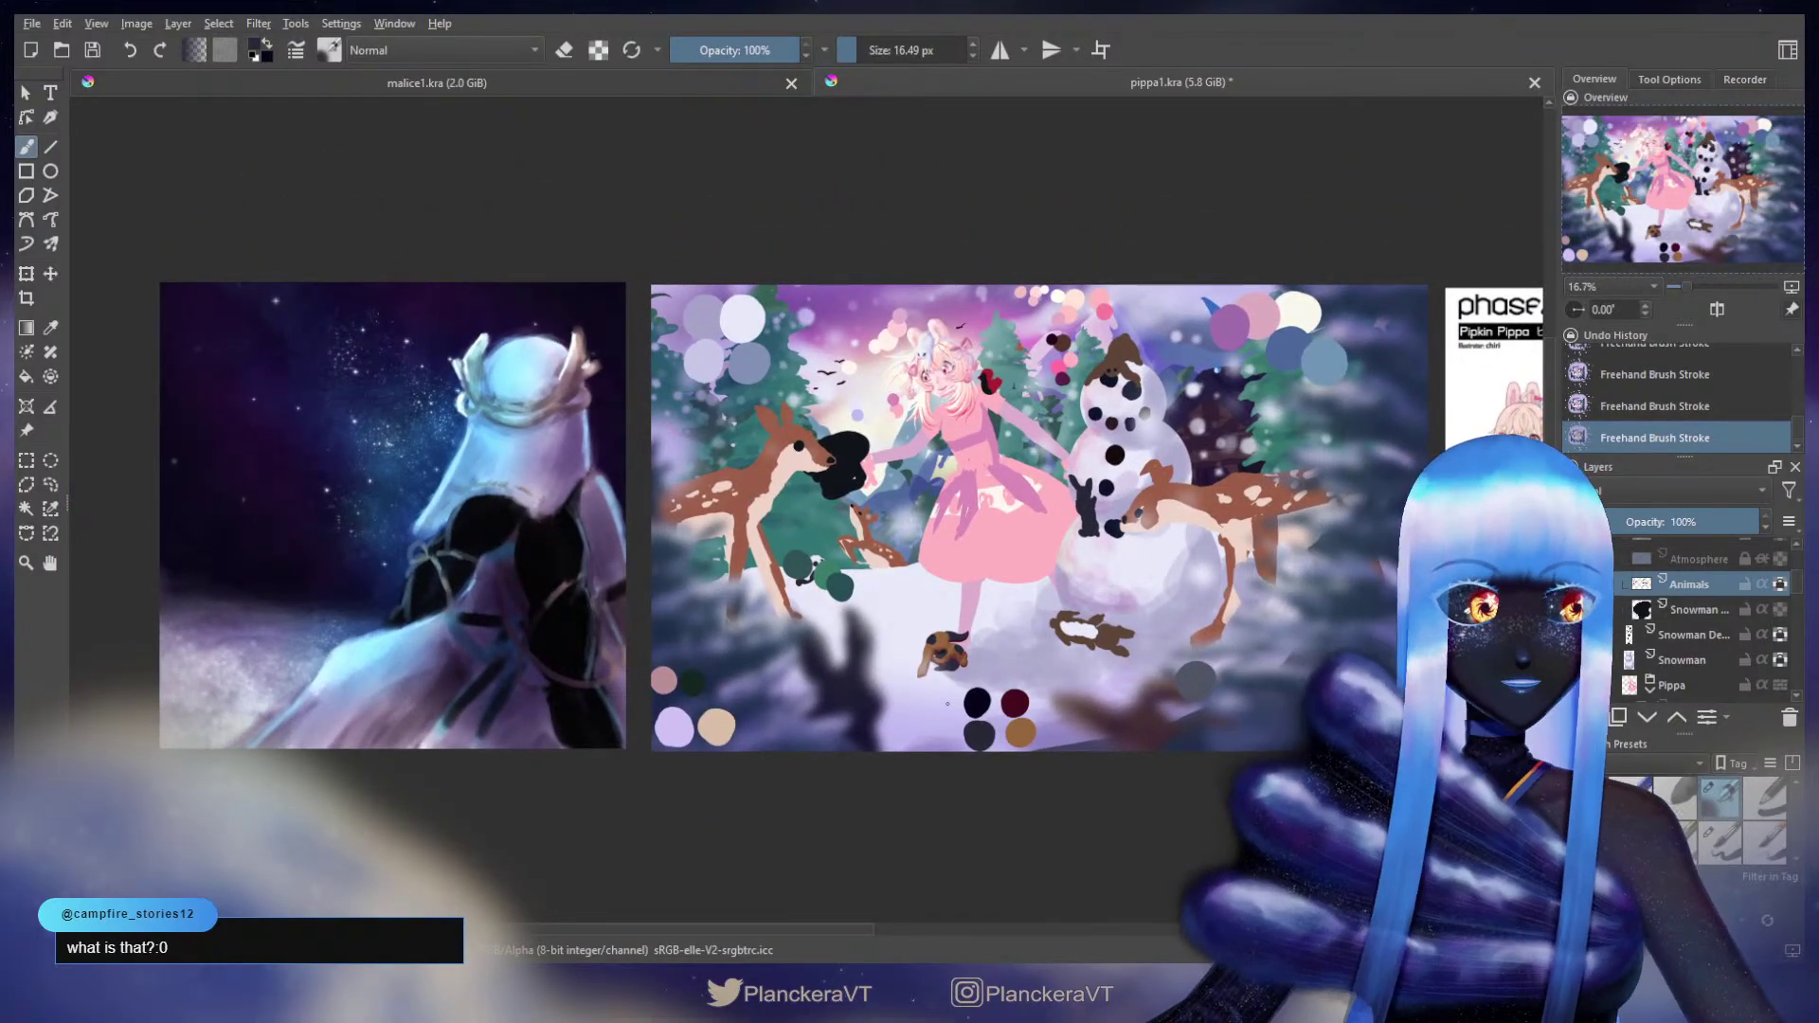
{"action": "scroll", "coordinate": [947, 703], "scroll_direction": "up", "scroll_amount": 5}
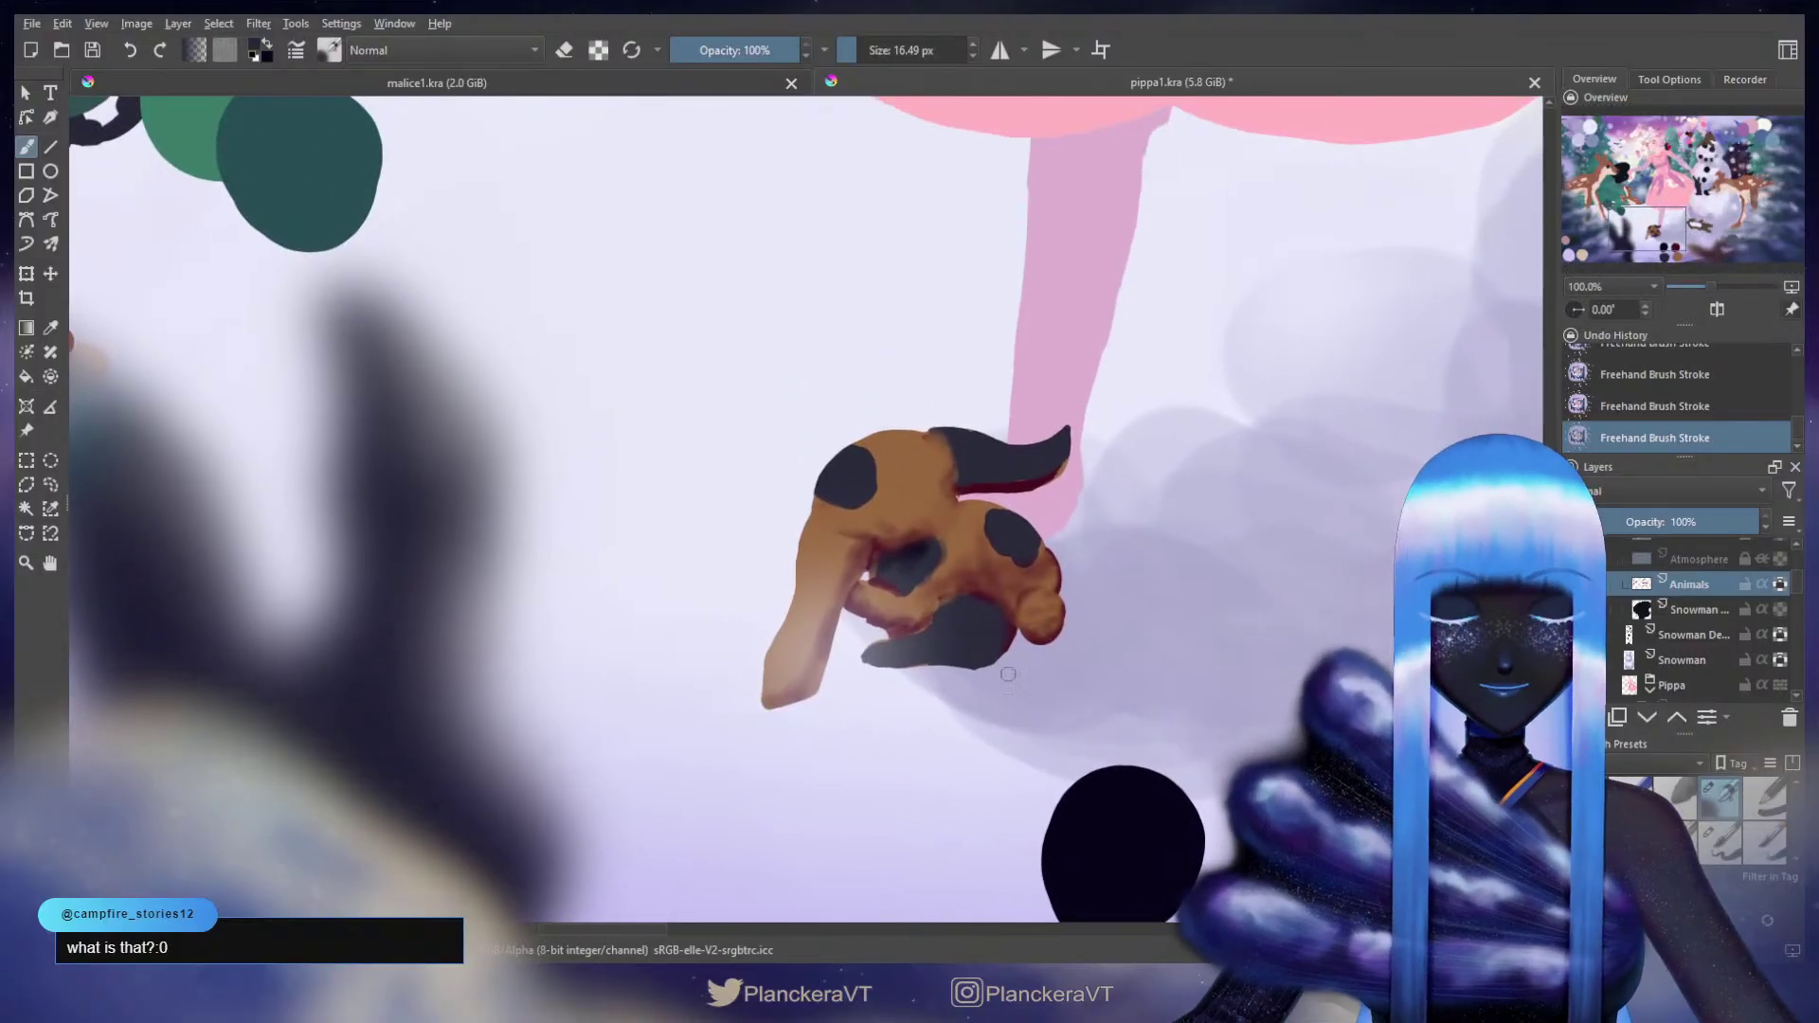
{"action": "mouse_move", "coordinate": [1008, 674]}
{"action": "left_mouse_down"}
{"action": "mouse_move", "coordinate": [991, 593]}
{"action": "mouse_move", "coordinate": [999, 654]}
{"action": "left_mouse_up"}
{"action": "mouse_move", "coordinate": [907, 536]}
{"action": "left_mouse_down", "text": "shift"}
{"action": "mouse_move", "coordinate": [898, 522]}
{"action": "mouse_move", "coordinate": [936, 591]}
{"action": "left_mouse_up", "text": "shift"}
{"action": "left_click", "coordinate": [912, 531], "text": "ctrl"}
{"action": "left_click_drag", "start_coordinate": [938, 580], "coordinate": [931, 579], "text": "shift"}
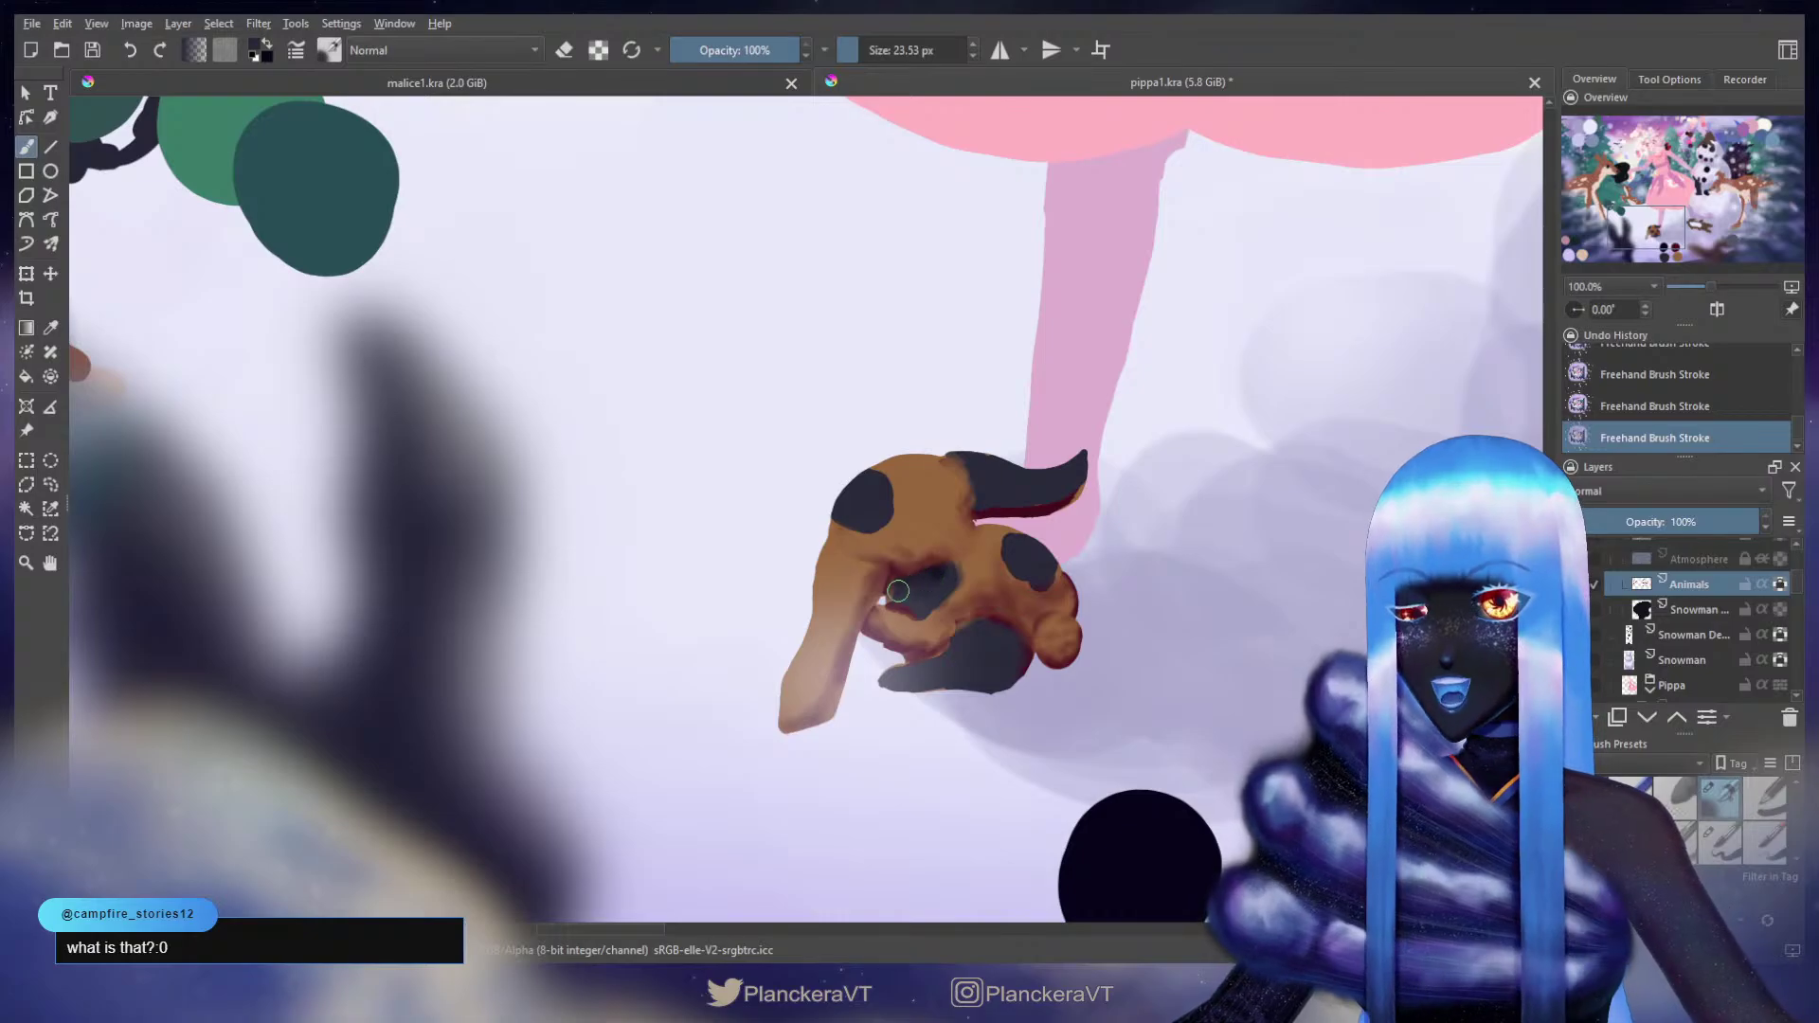
{"action": "left_click", "coordinate": [937, 582], "text": "ctrl"}
Step: Shade the large lower dark patch and the spot above the round tail with sampled dark tones, using a 28.22 px brush
{"action": "mouse_move", "coordinate": [978, 656]}
{"action": "left_mouse_down"}
{"action": "mouse_move", "coordinate": [1020, 663]}
{"action": "mouse_move", "coordinate": [983, 687]}
{"action": "mouse_move", "coordinate": [881, 680]}
{"action": "mouse_move", "coordinate": [982, 676]}
{"action": "mouse_move", "coordinate": [1006, 636]}
{"action": "mouse_move", "coordinate": [996, 672]}
{"action": "mouse_move", "coordinate": [987, 634]}
{"action": "left_mouse_up"}
{"action": "left_click", "coordinate": [996, 671], "text": "ctrl"}
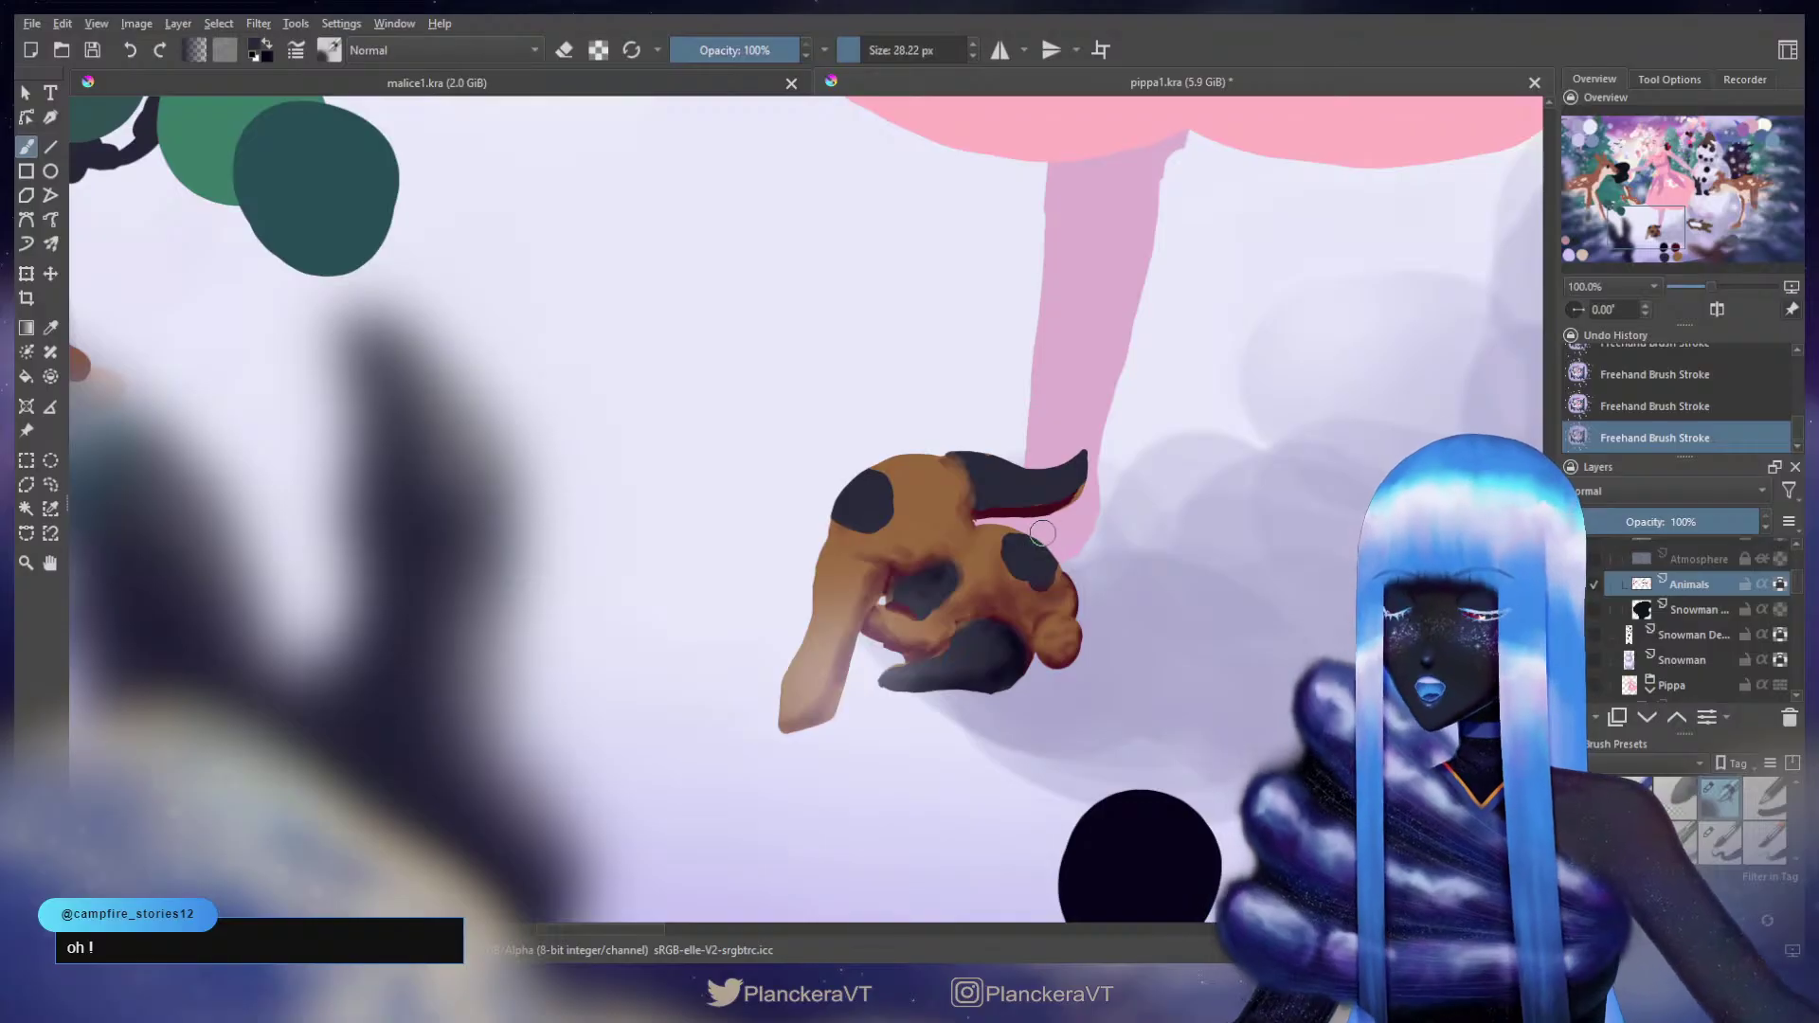
{"action": "key", "text": "bracketleft"}
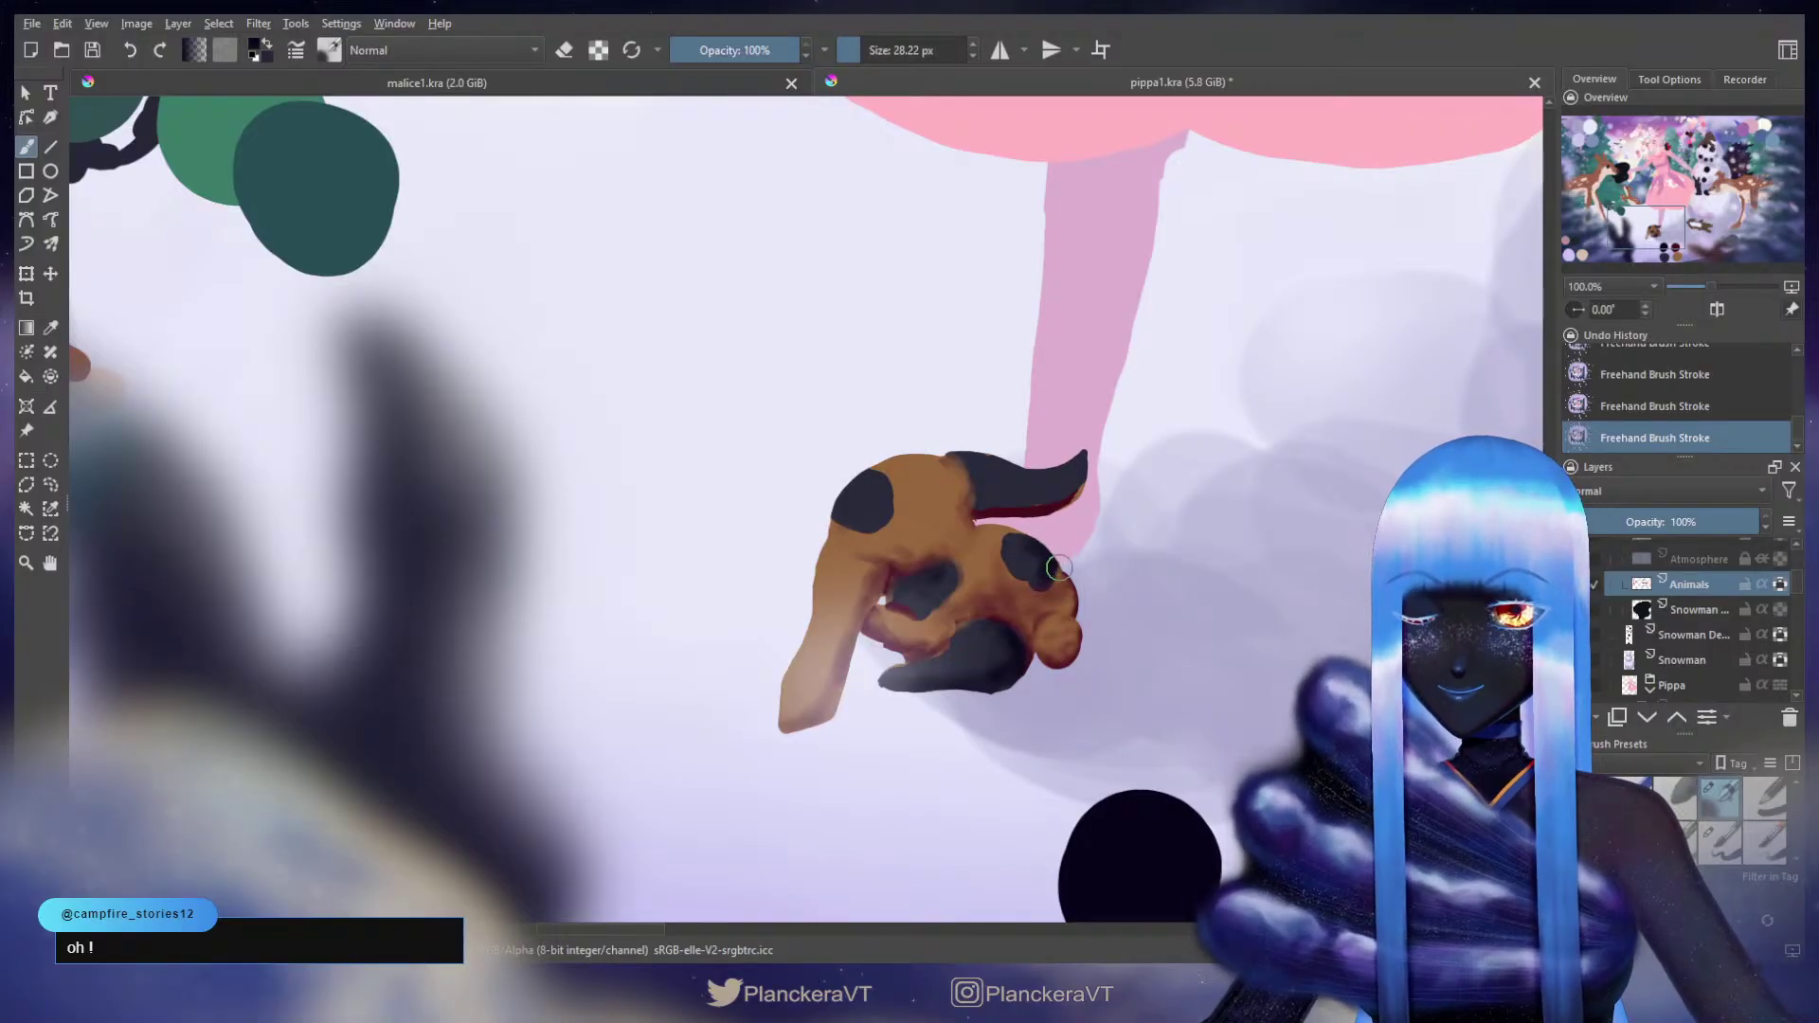
{"action": "key", "text": "bracketleft"}
{"action": "key", "text": "bracketleft"}
{"action": "key", "text": "bracketleft"}
Step: Darken the underside and tip of the dark curved ear, enlarging the brush to 44.83 px and reducing it in stages to 25.08 px
{"action": "key", "text": "bracketright"}
{"action": "key", "text": "bracketright"}
{"action": "key", "text": "bracketright"}
{"action": "key", "text": "bracketright"}
{"action": "key", "text": "bracketright"}
{"action": "key", "text": "bracketright"}
{"action": "key", "text": "bracketright"}
{"action": "key", "text": "bracketright"}
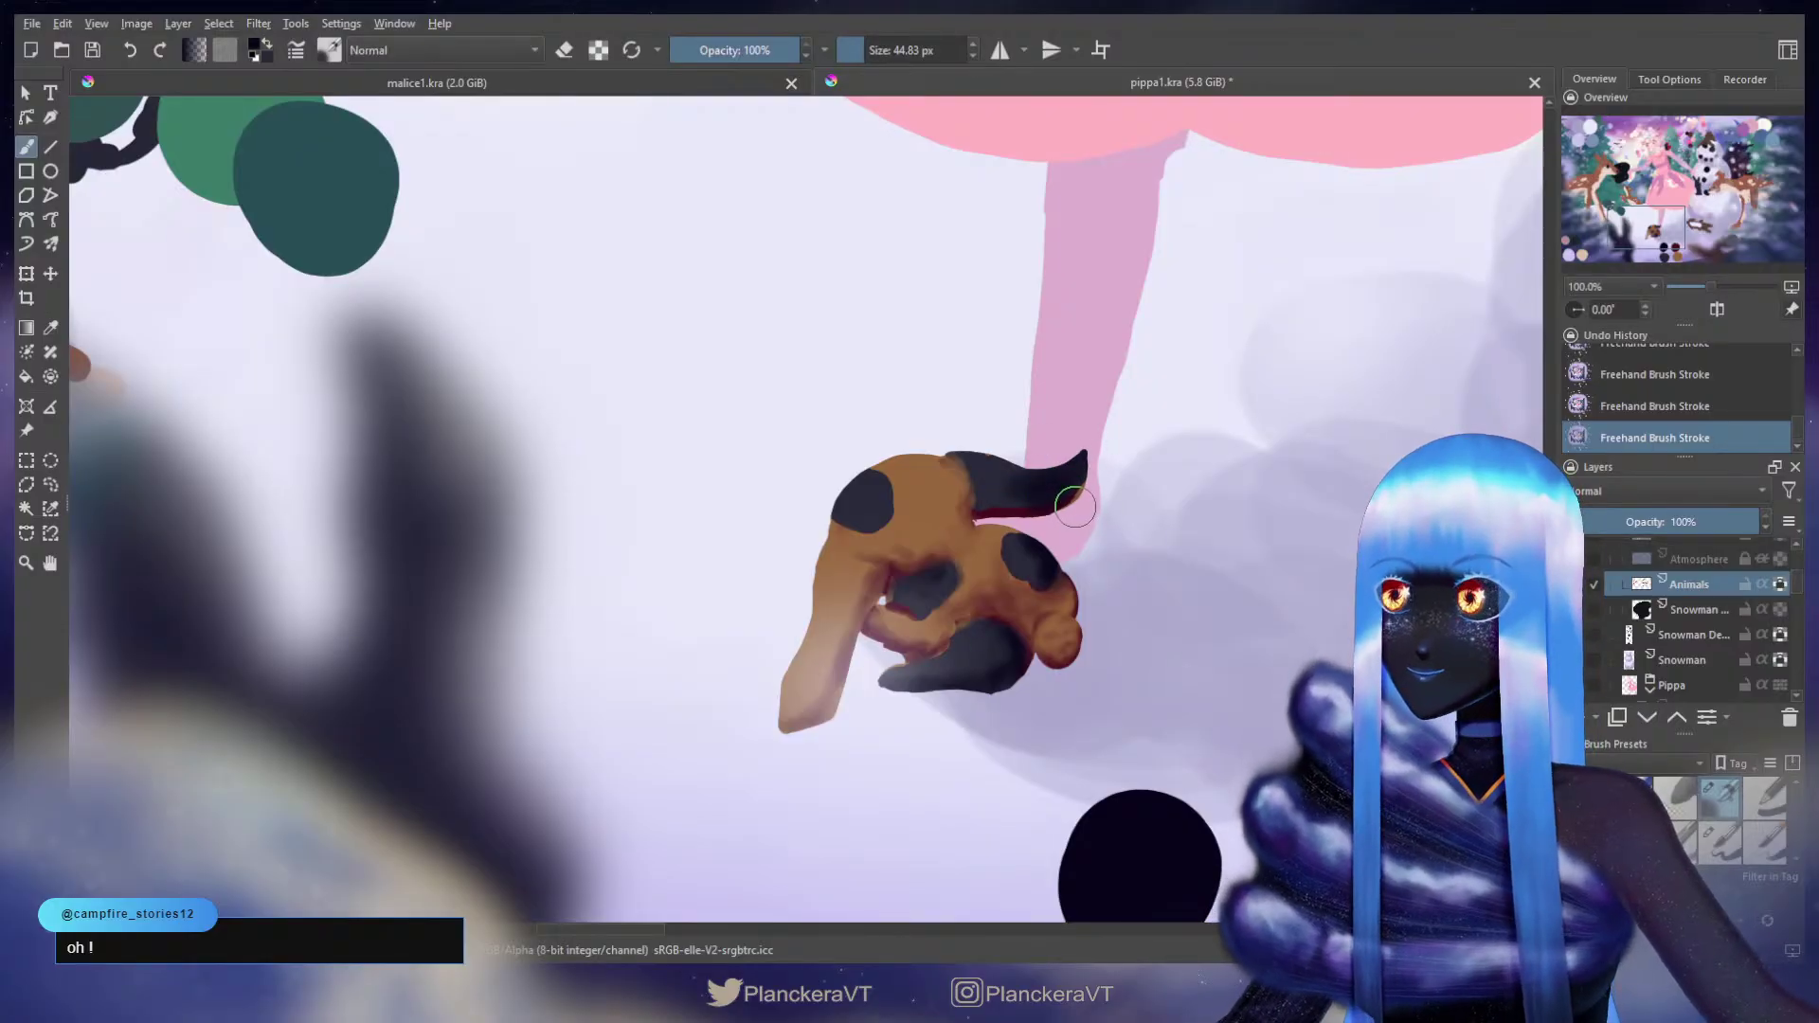
{"action": "key", "text": "bracketleft"}
{"action": "key", "text": "bracketleft"}
{"action": "key", "text": "bracketleft"}
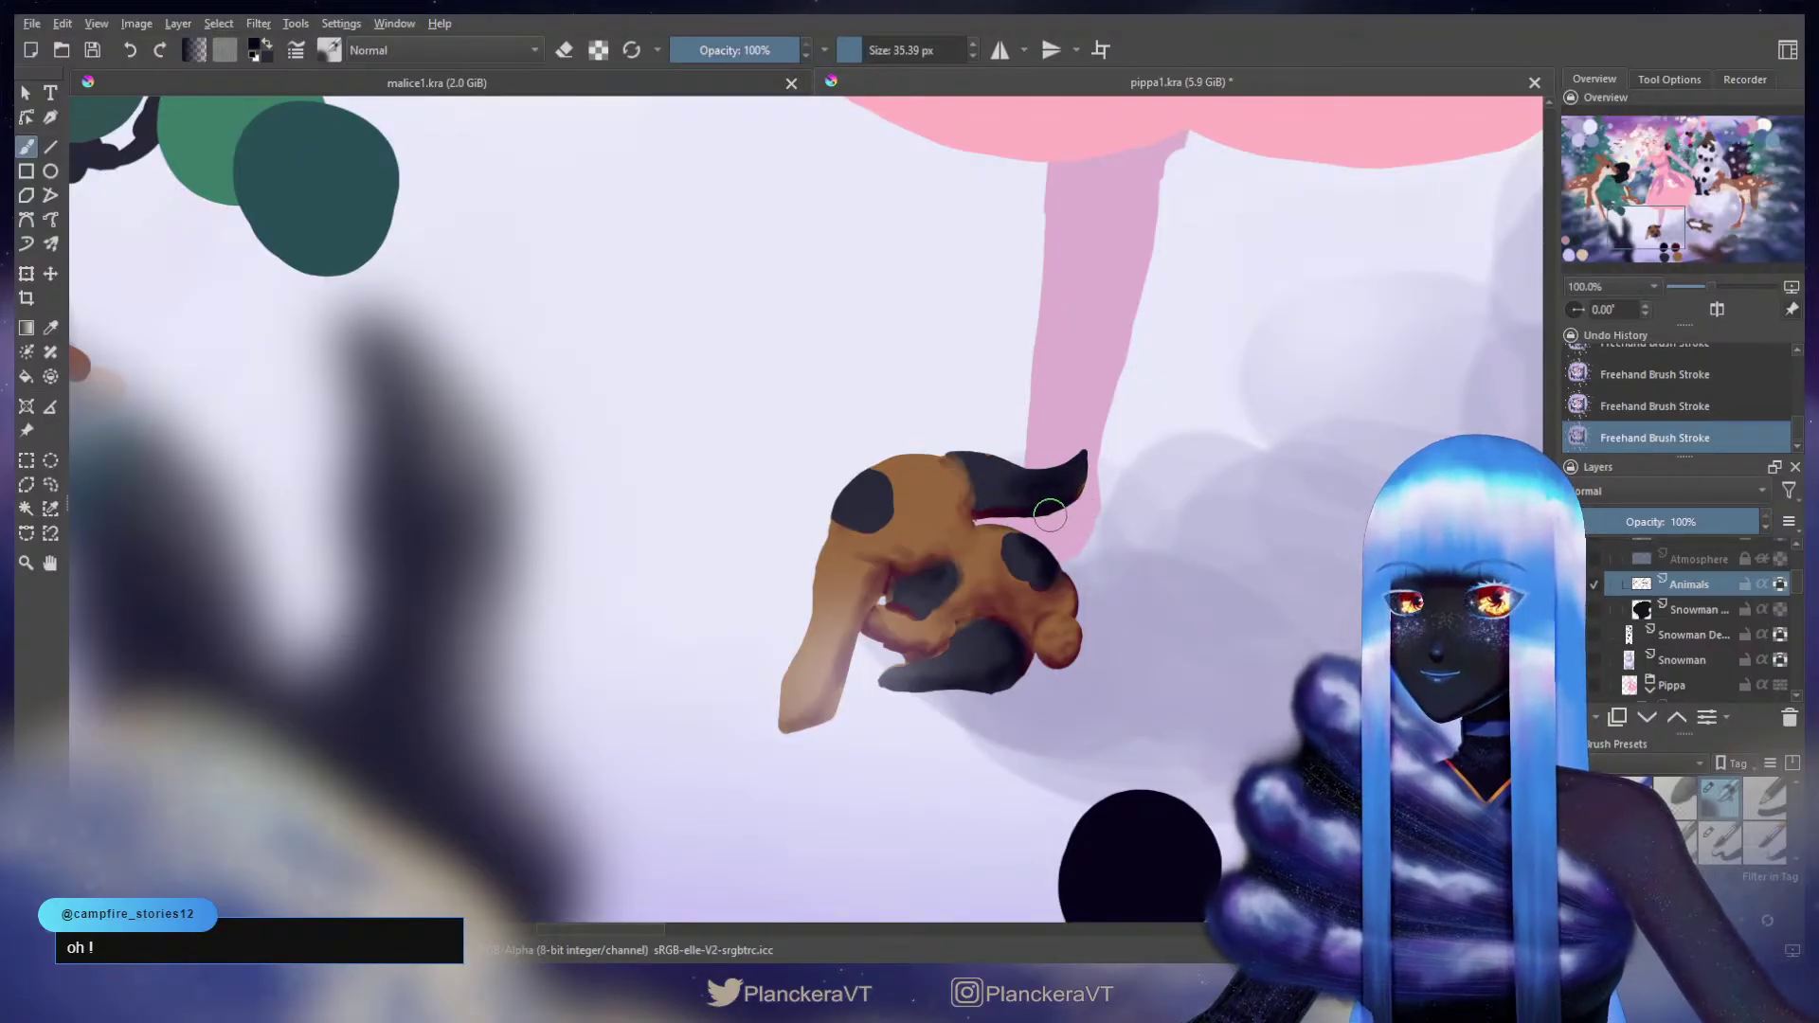
{"action": "key", "text": "bracketleft"}
{"action": "key", "text": "bracketleft"}
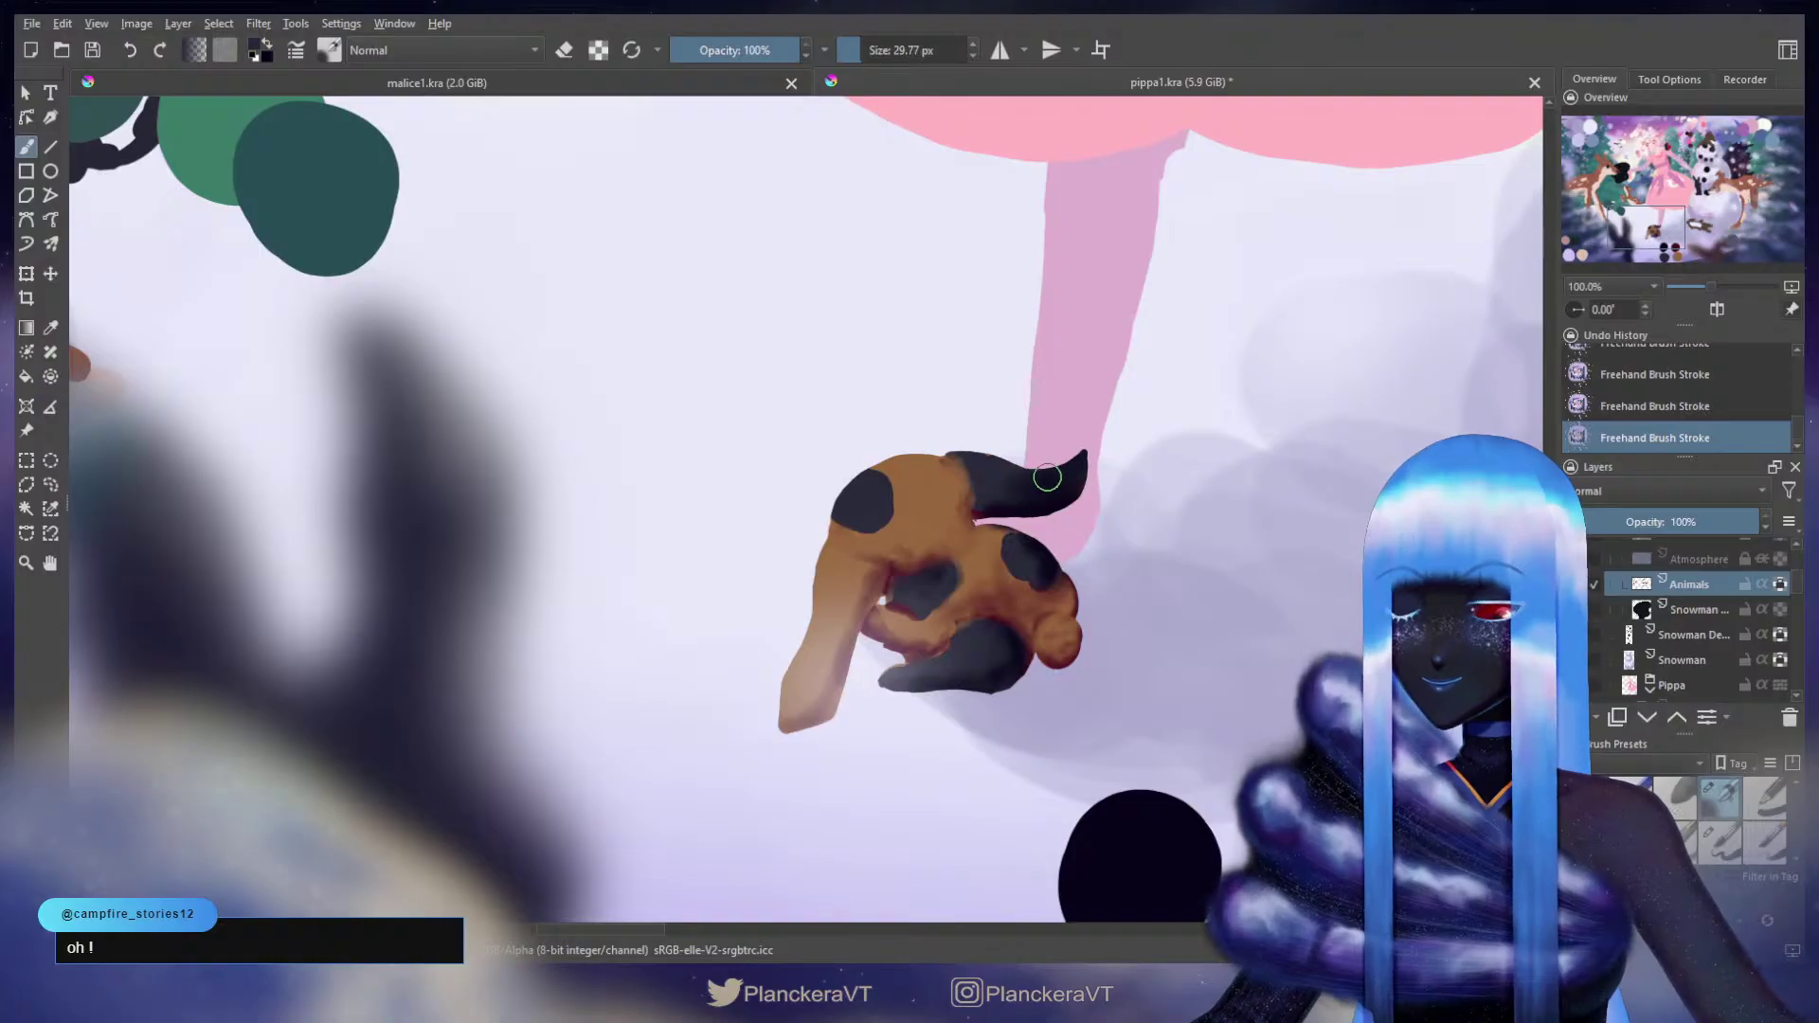
{"action": "key", "text": "bracketleft"}
{"action": "key", "text": "bracketleft"}
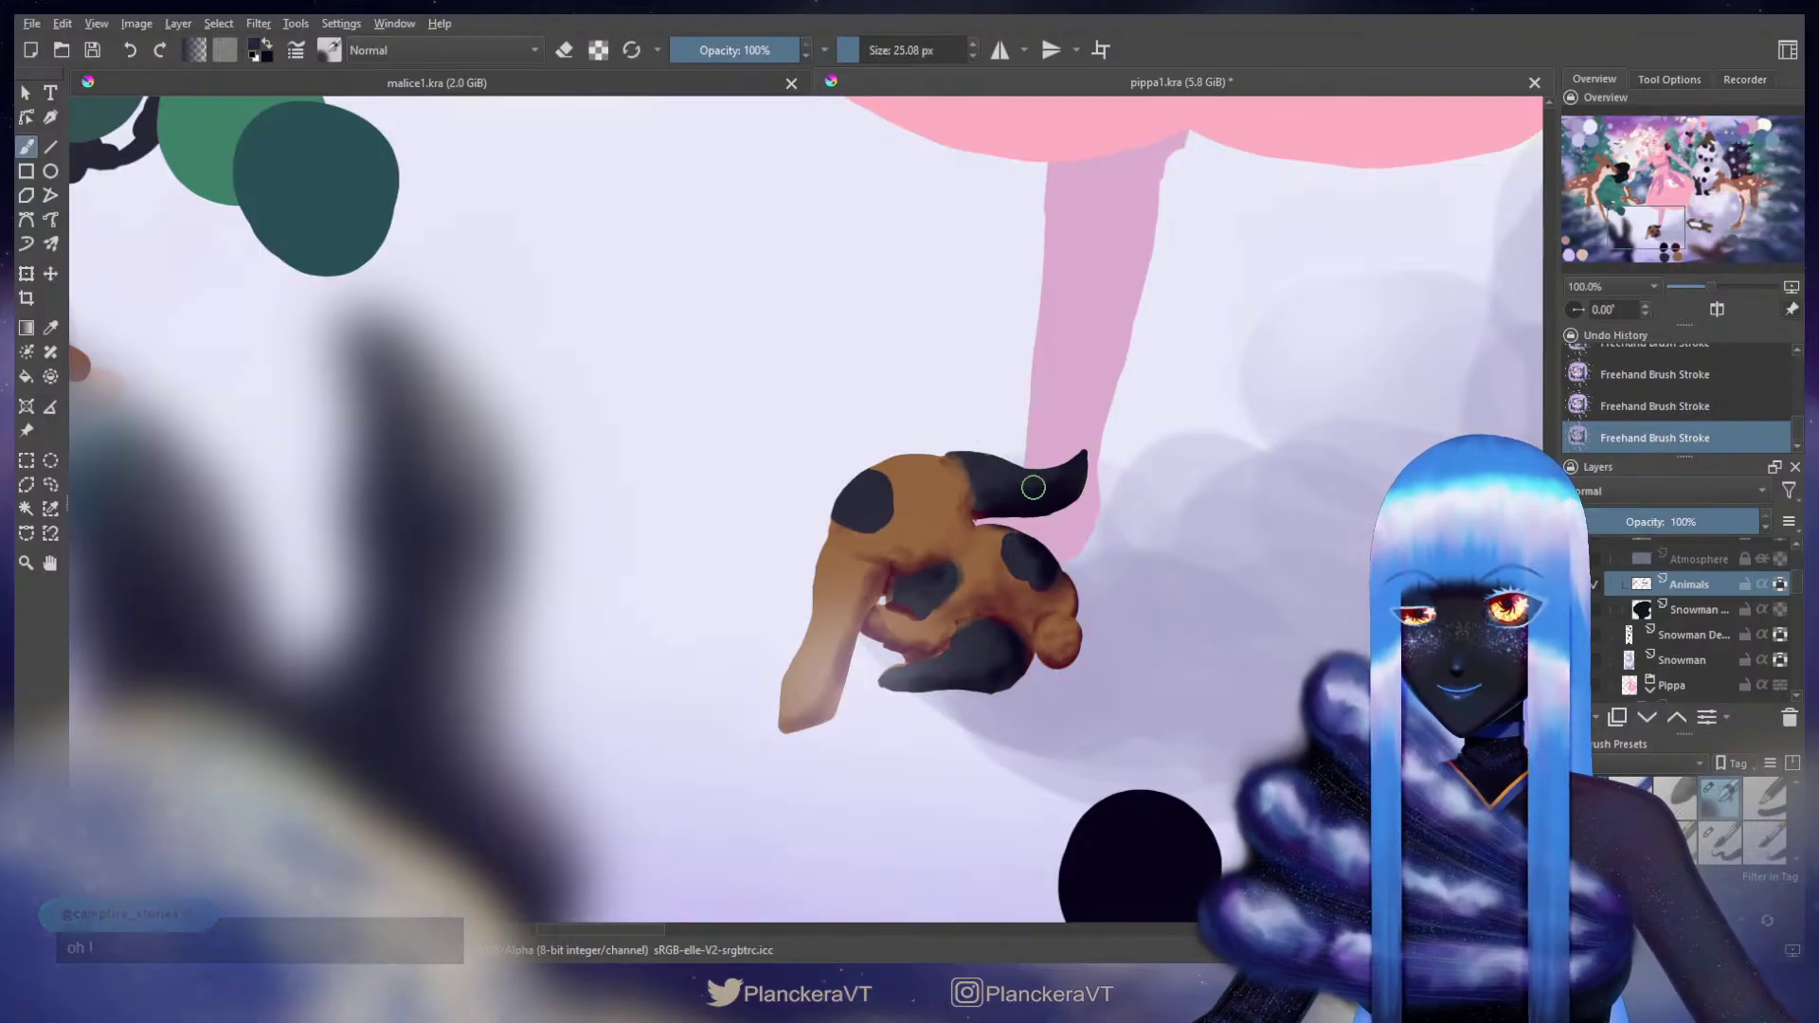
Step: Break up the edges of the head's dark spot and the dark ear's base with sampled brown, using an 11.99 px brush
{"action": "scroll", "coordinate": [893, 491], "scroll_direction": "left", "scroll_amount": 1}
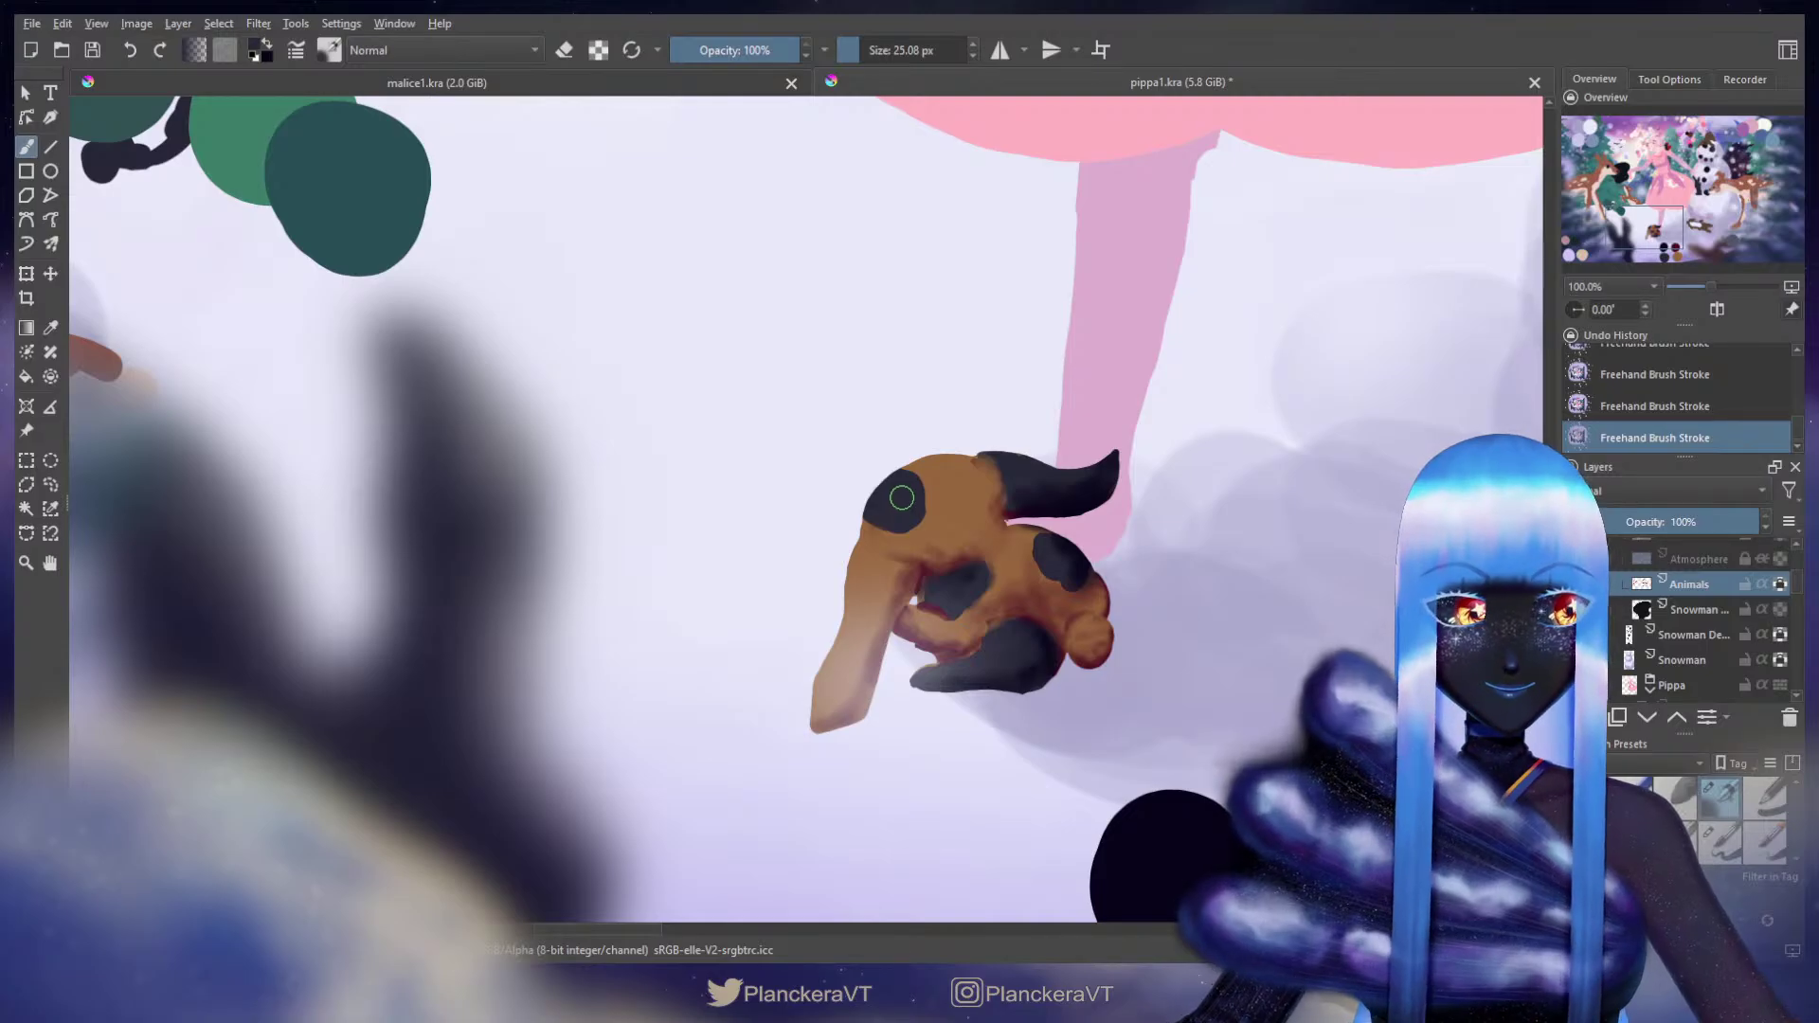
{"action": "left_click_drag", "start_coordinate": [902, 483], "coordinate": [963, 327]}
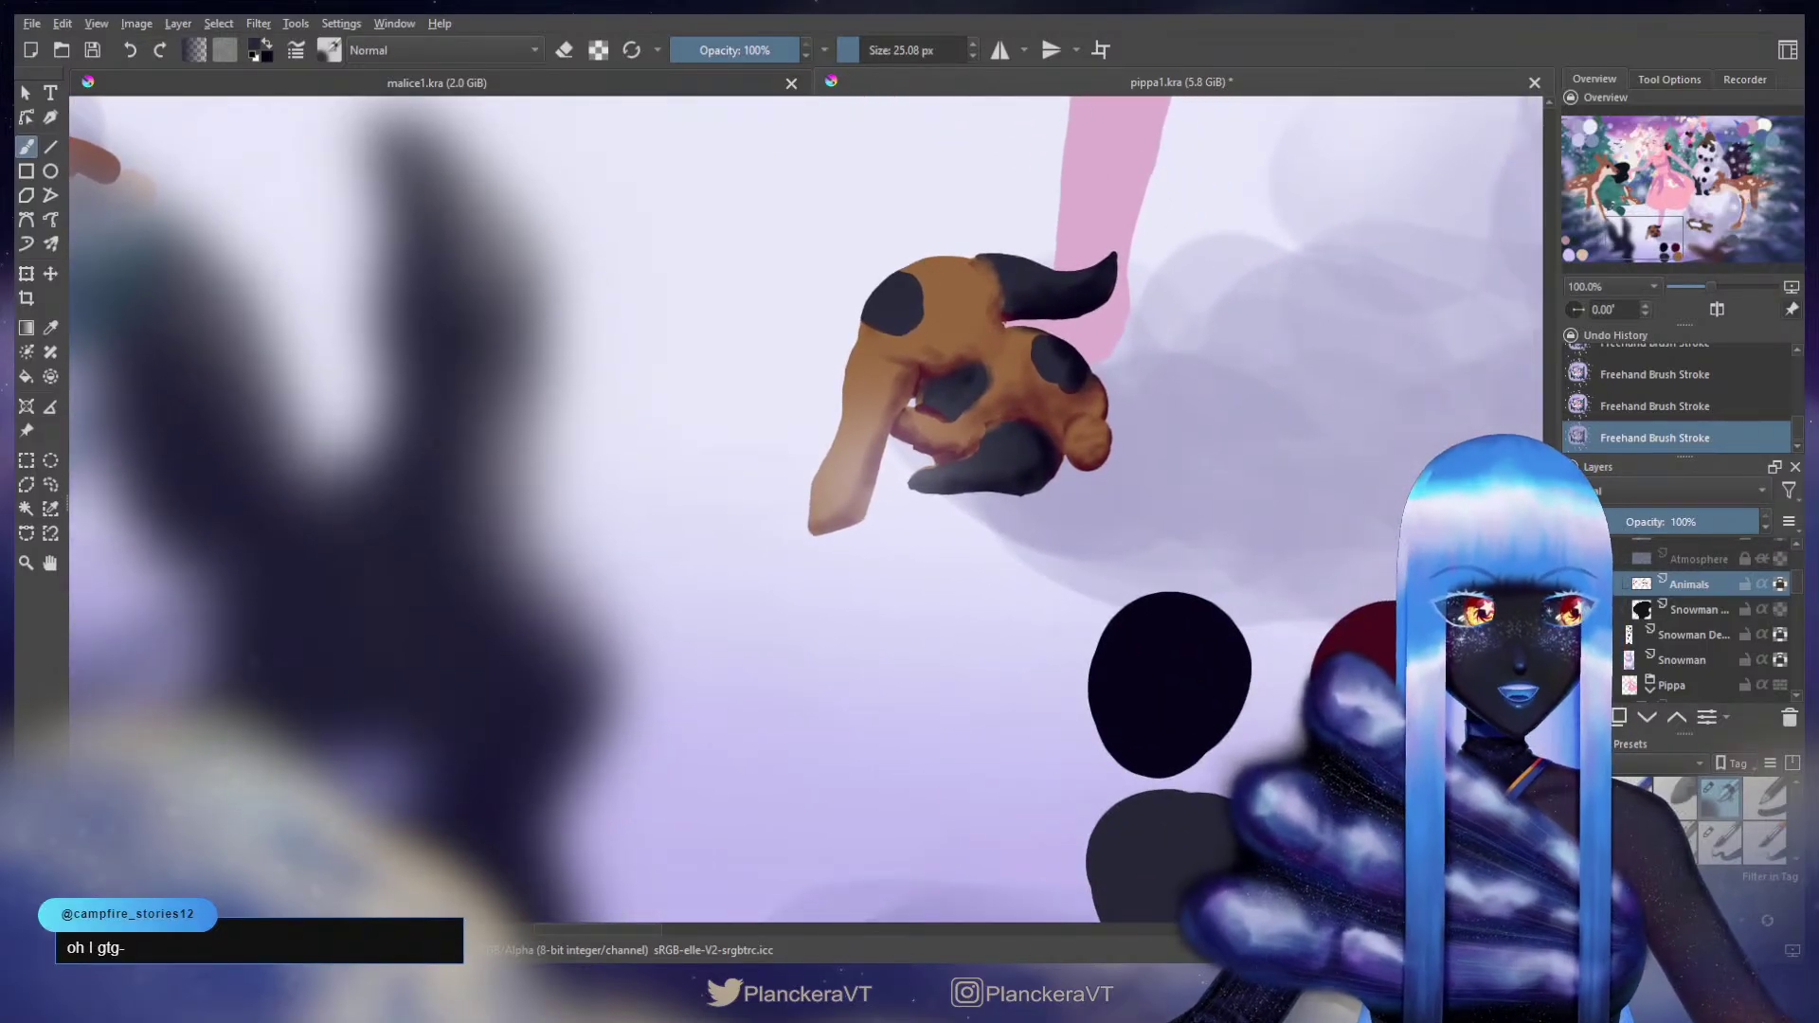
{"action": "left_click", "coordinate": [962, 328], "text": "ctrl"}
{"action": "left_click_drag", "start_coordinate": [970, 406], "coordinate": [967, 406]}
{"action": "left_click_drag", "start_coordinate": [967, 406], "coordinate": [1012, 506]}
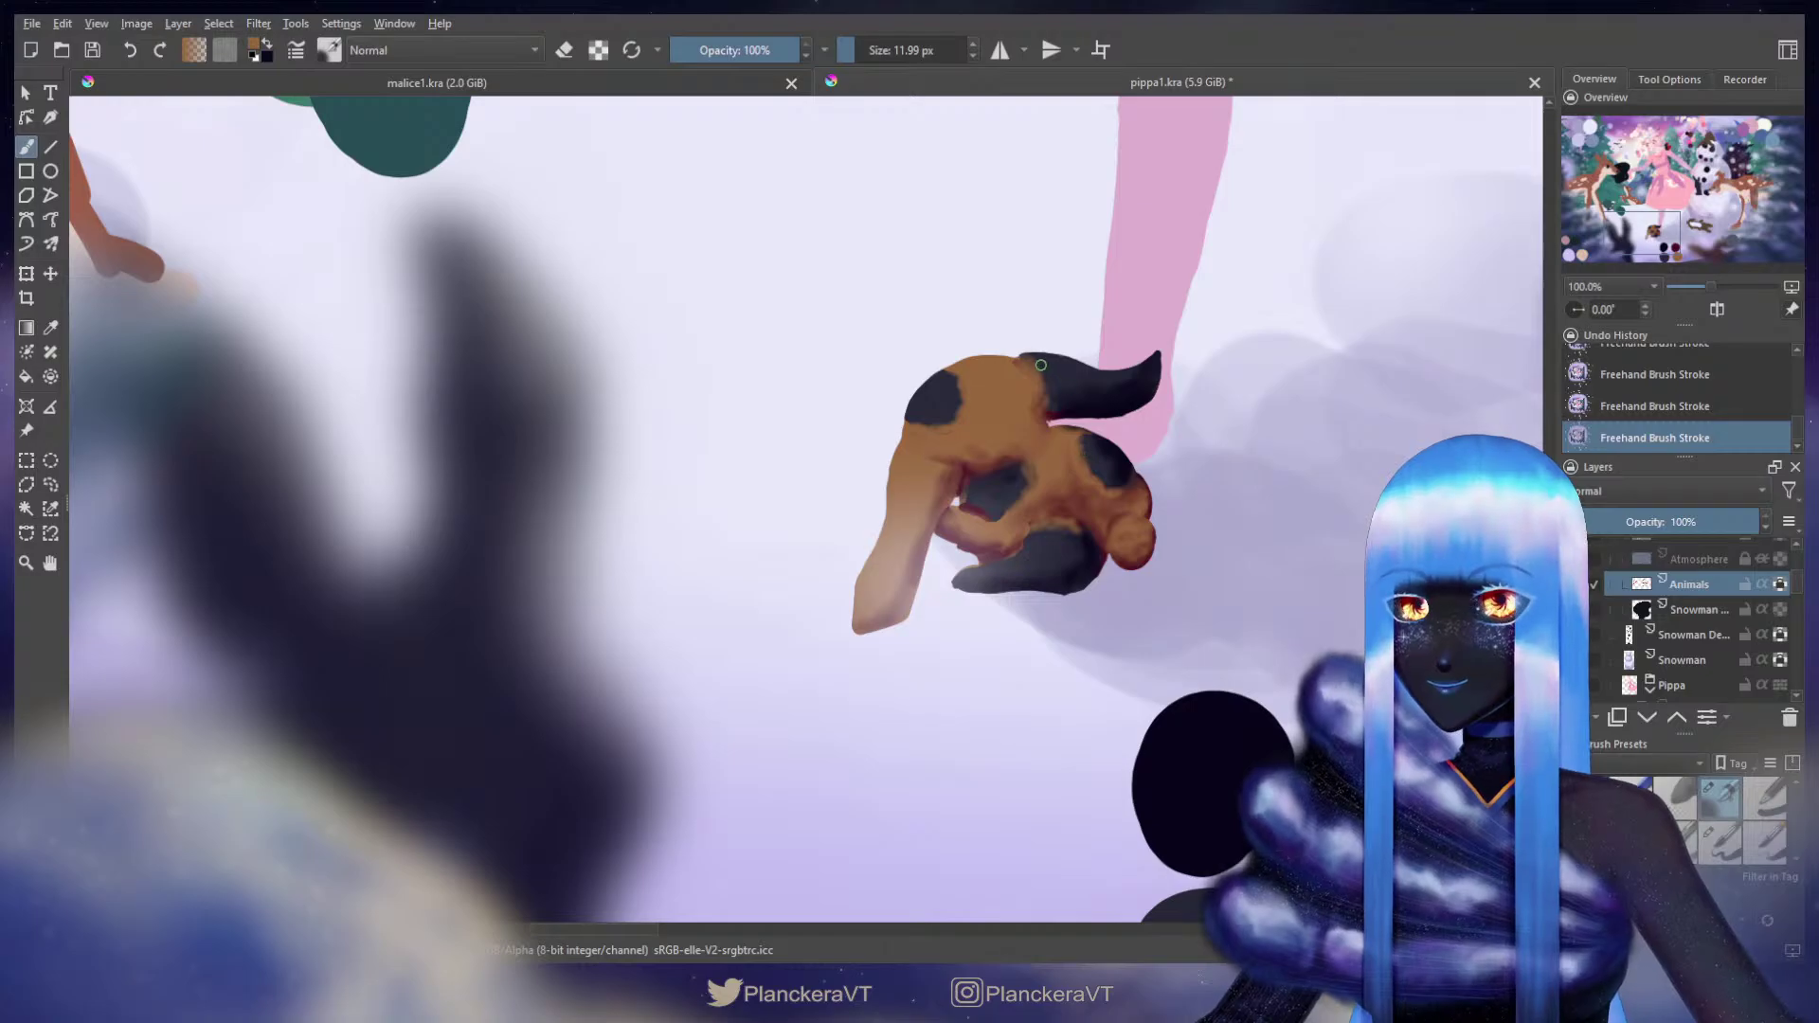
Step: Darken the central dark spot of the spotted animal with sampled dark tones, reducing the brush from 21.99 px to 14.70 px
{"action": "left_click_drag", "start_coordinate": [1231, 762], "coordinate": [1127, 478]}
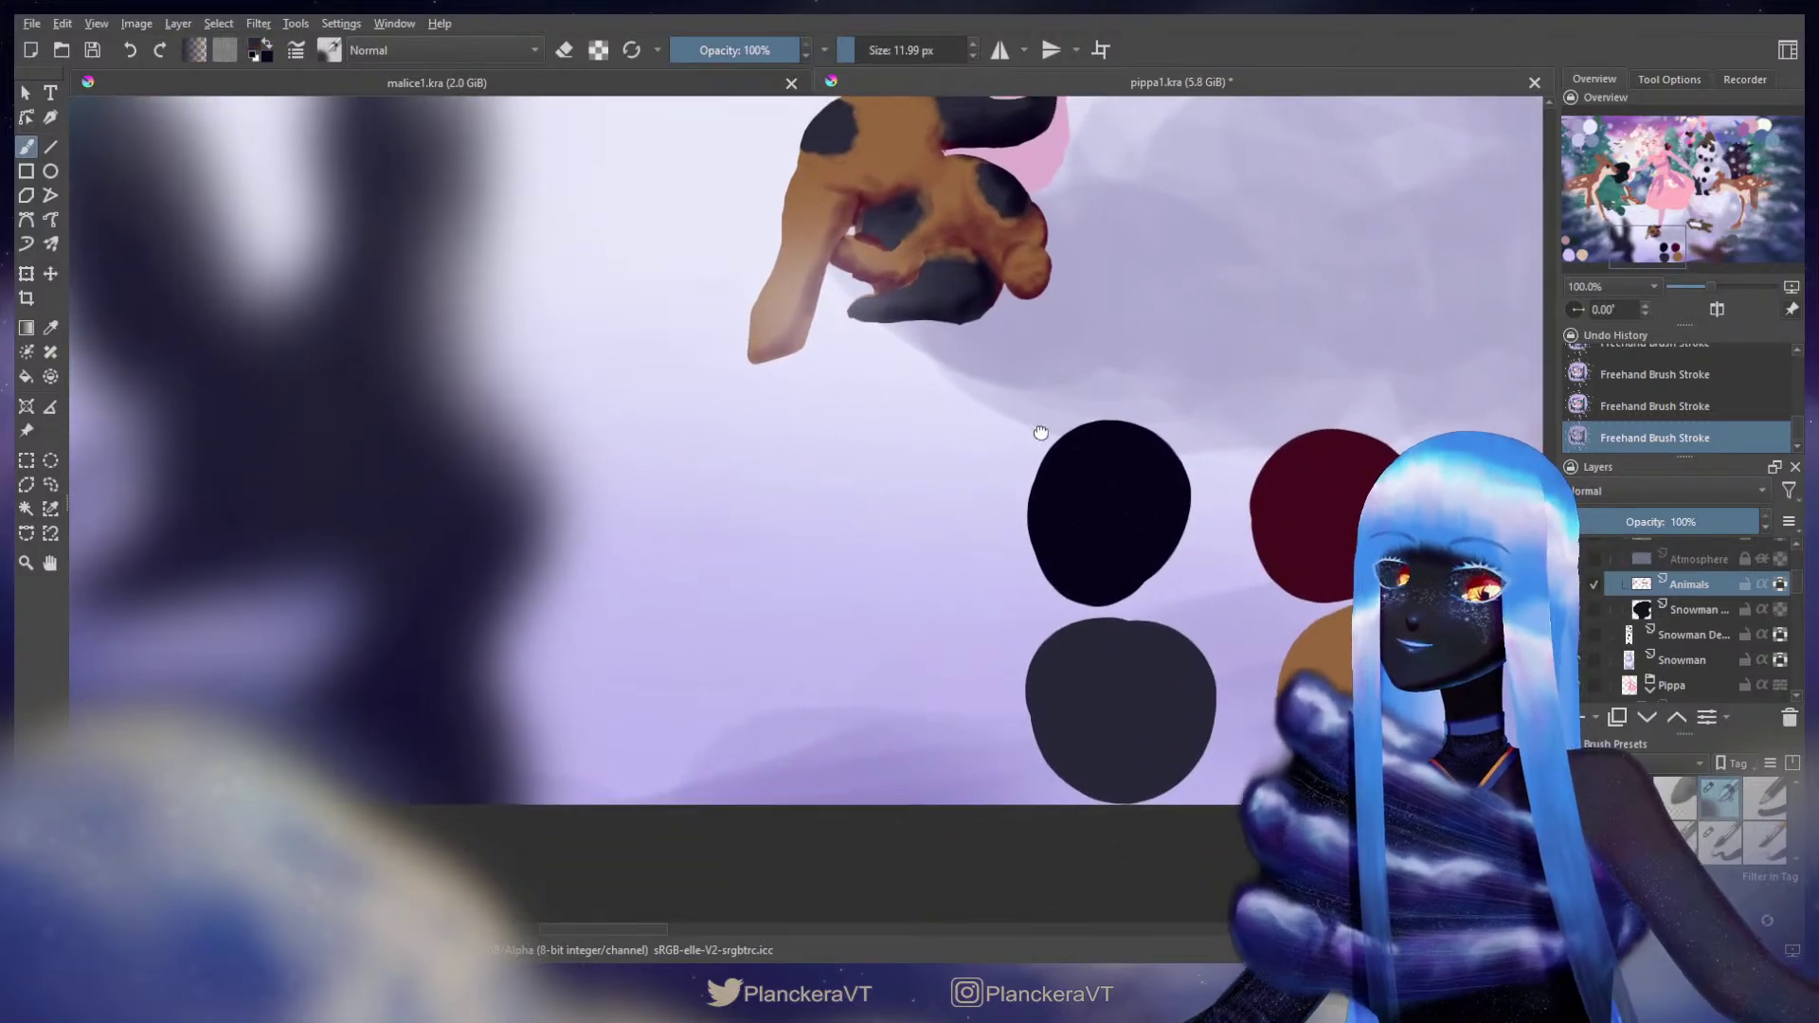
{"action": "left_click_drag", "start_coordinate": [1040, 412], "coordinate": [1105, 730]}
{"action": "key", "text": "bracketright"}
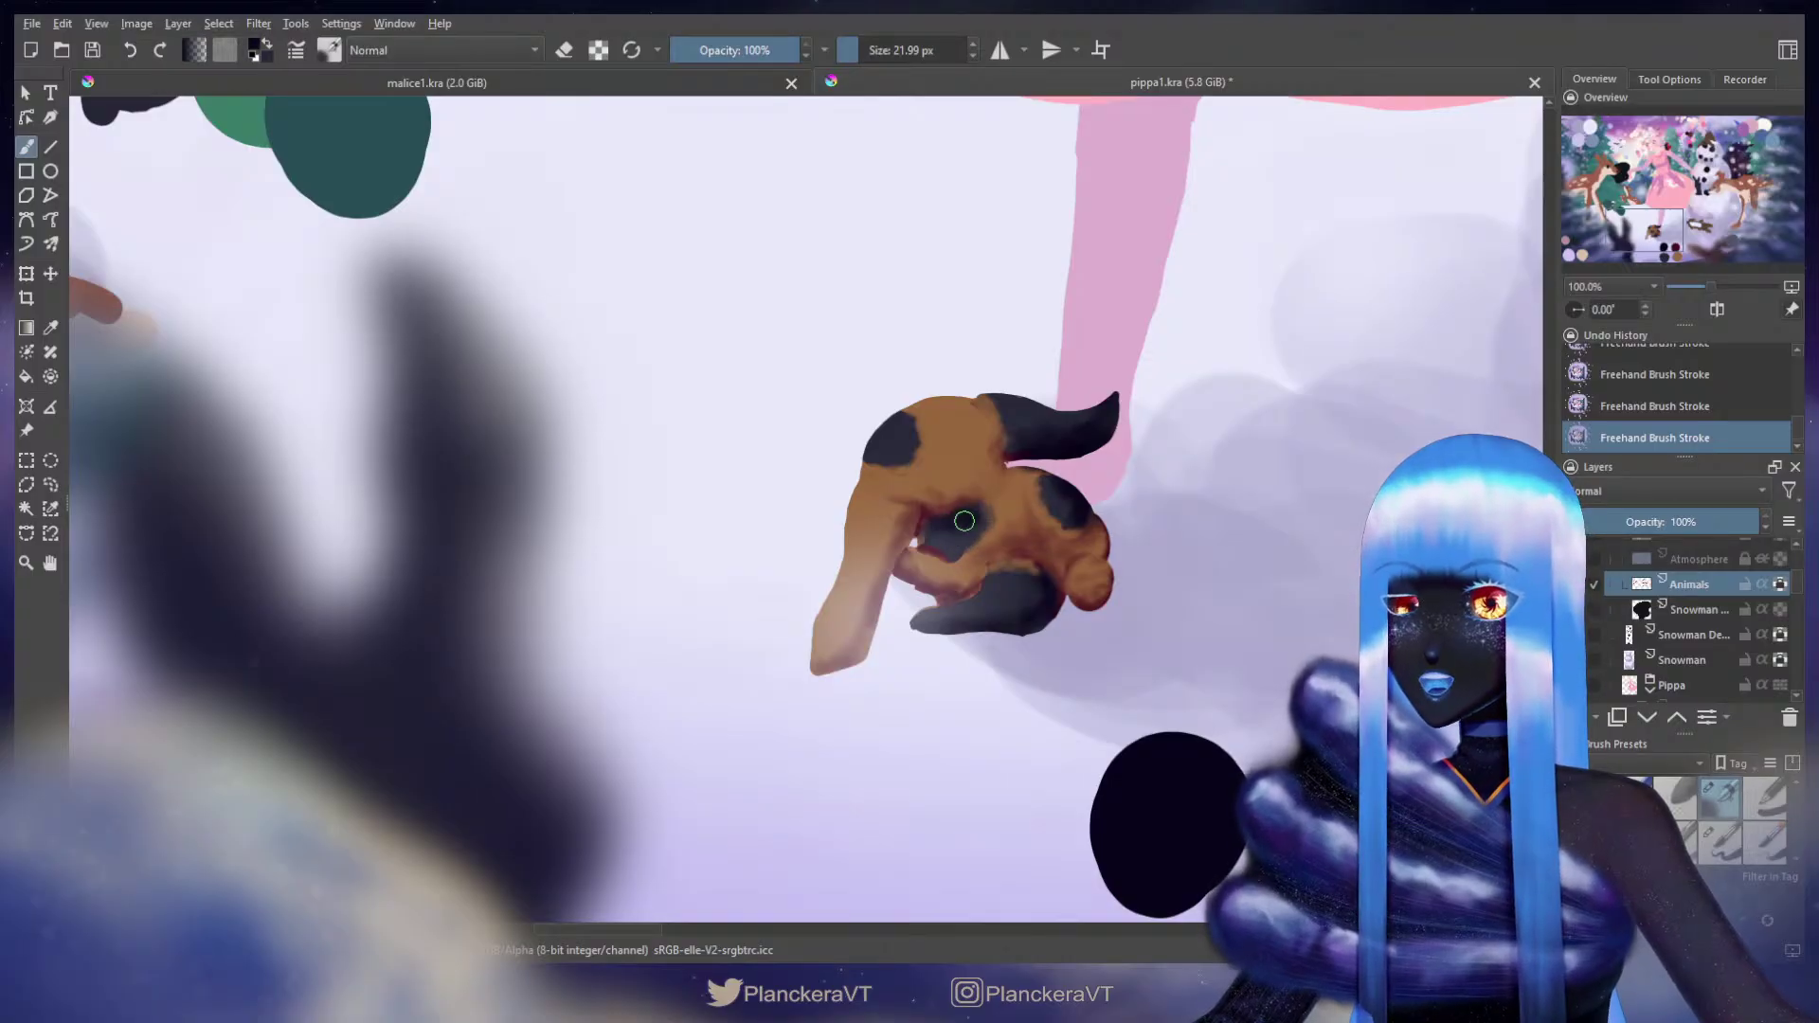
{"action": "left_click", "coordinate": [910, 432], "text": "ctrl"}
{"action": "left_click_drag", "start_coordinate": [911, 432], "coordinate": [907, 432], "text": "shift"}
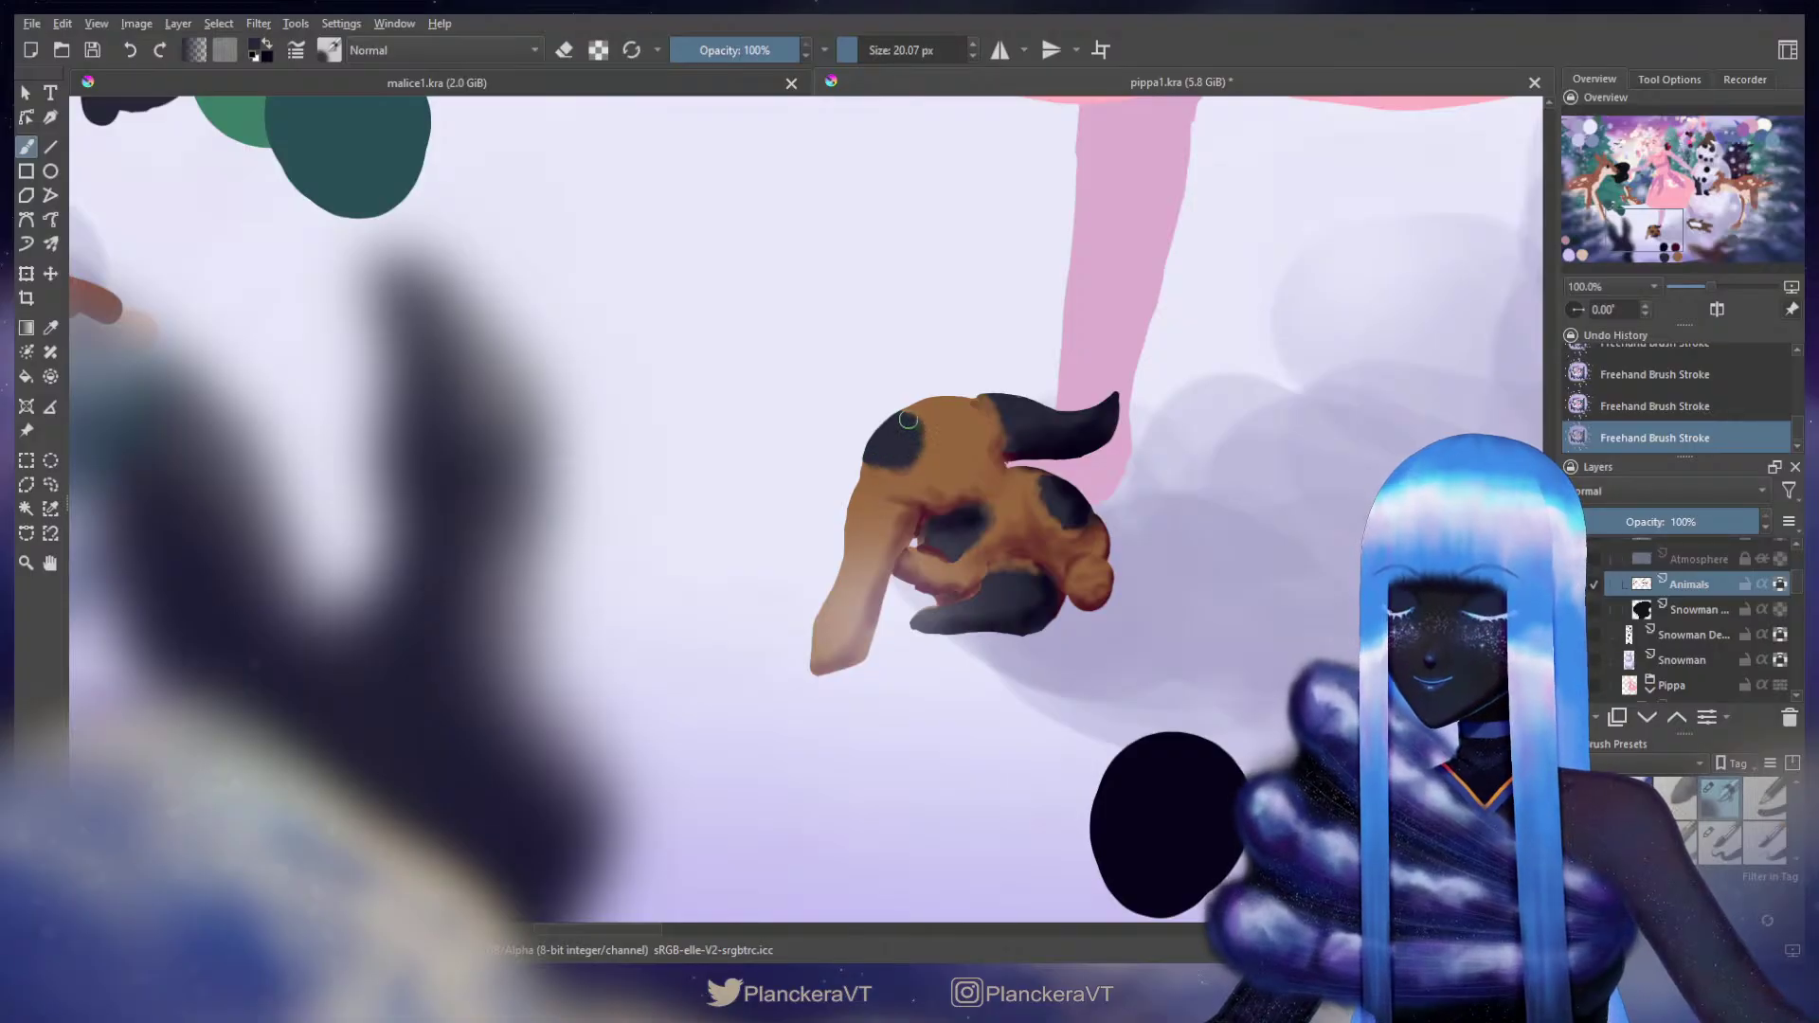
{"action": "key", "text": "bracketleft"}
{"action": "key", "text": "bracketleft"}
{"action": "key", "text": "bracketleft"}
{"action": "key", "text": "bracketleft"}
{"action": "key", "text": "bracketleft"}
{"action": "key", "text": "bracketright"}
{"action": "key", "text": "bracketright"}
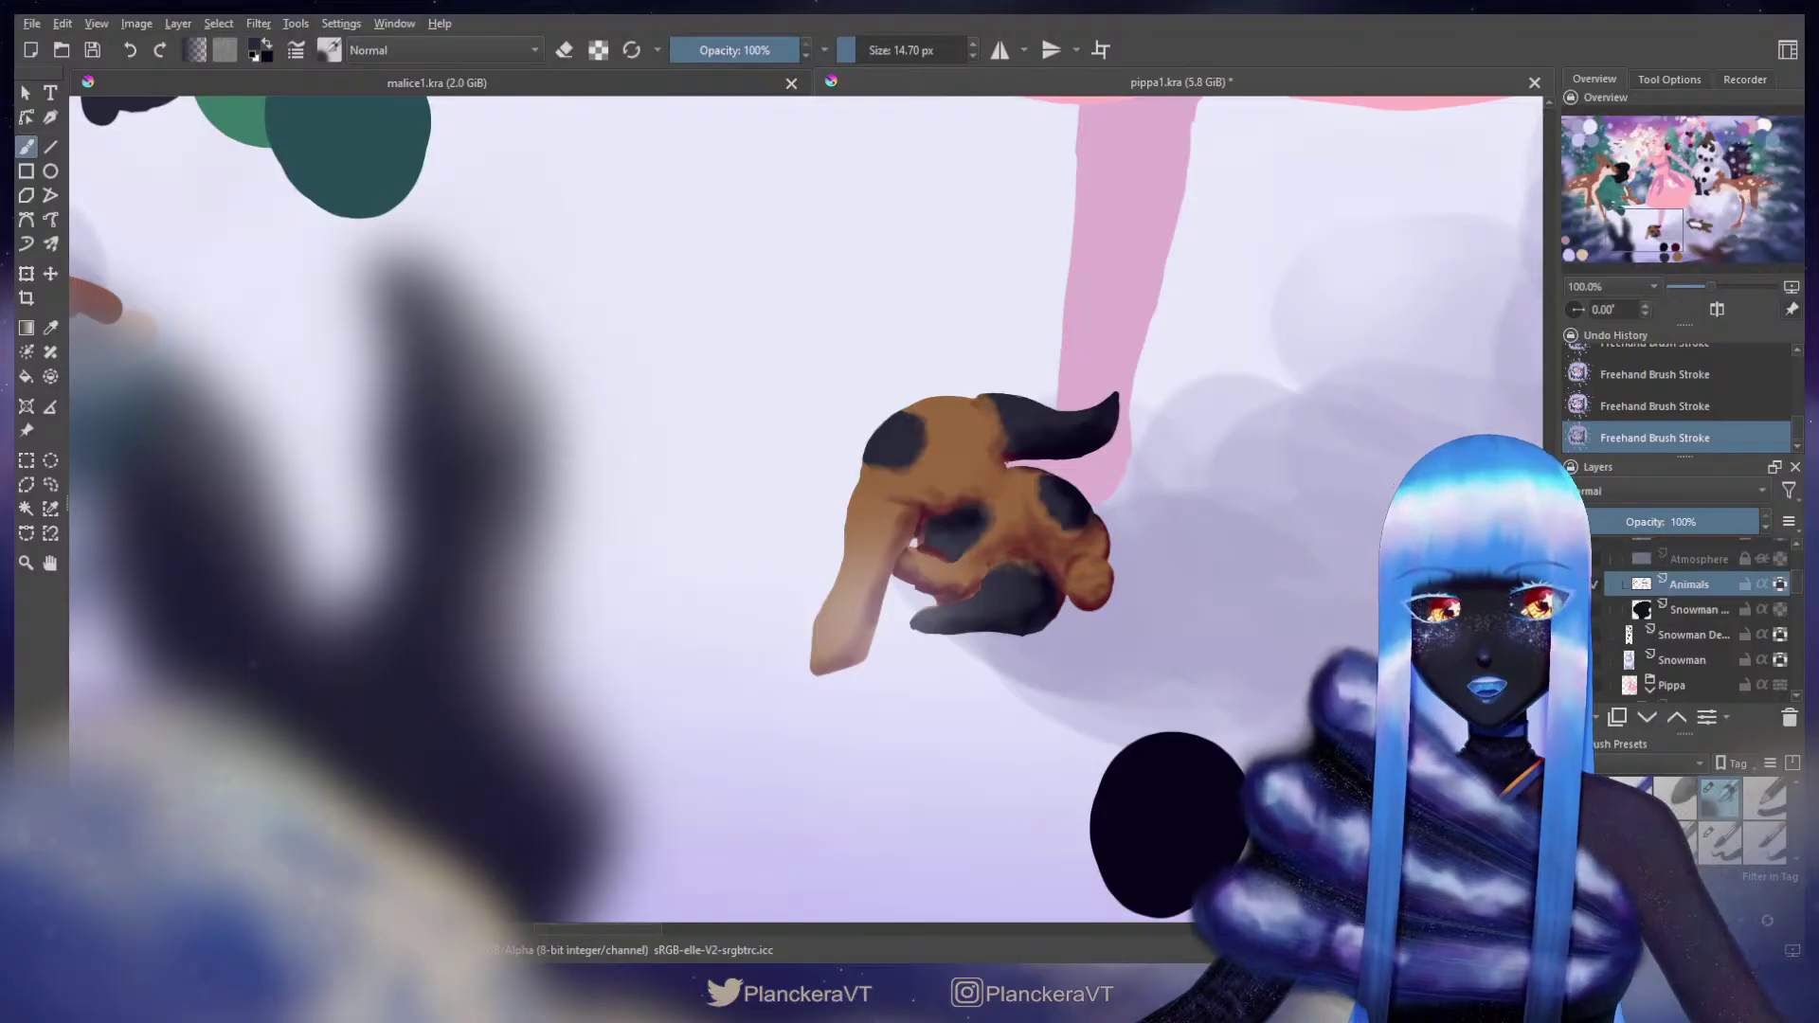
Step: Unlock the Animals layer's transparency and roughen the spotted animal's outline and patch edges with a fur brush enlarged to 17.77 px
{"action": "left_click", "coordinate": [1780, 584]}
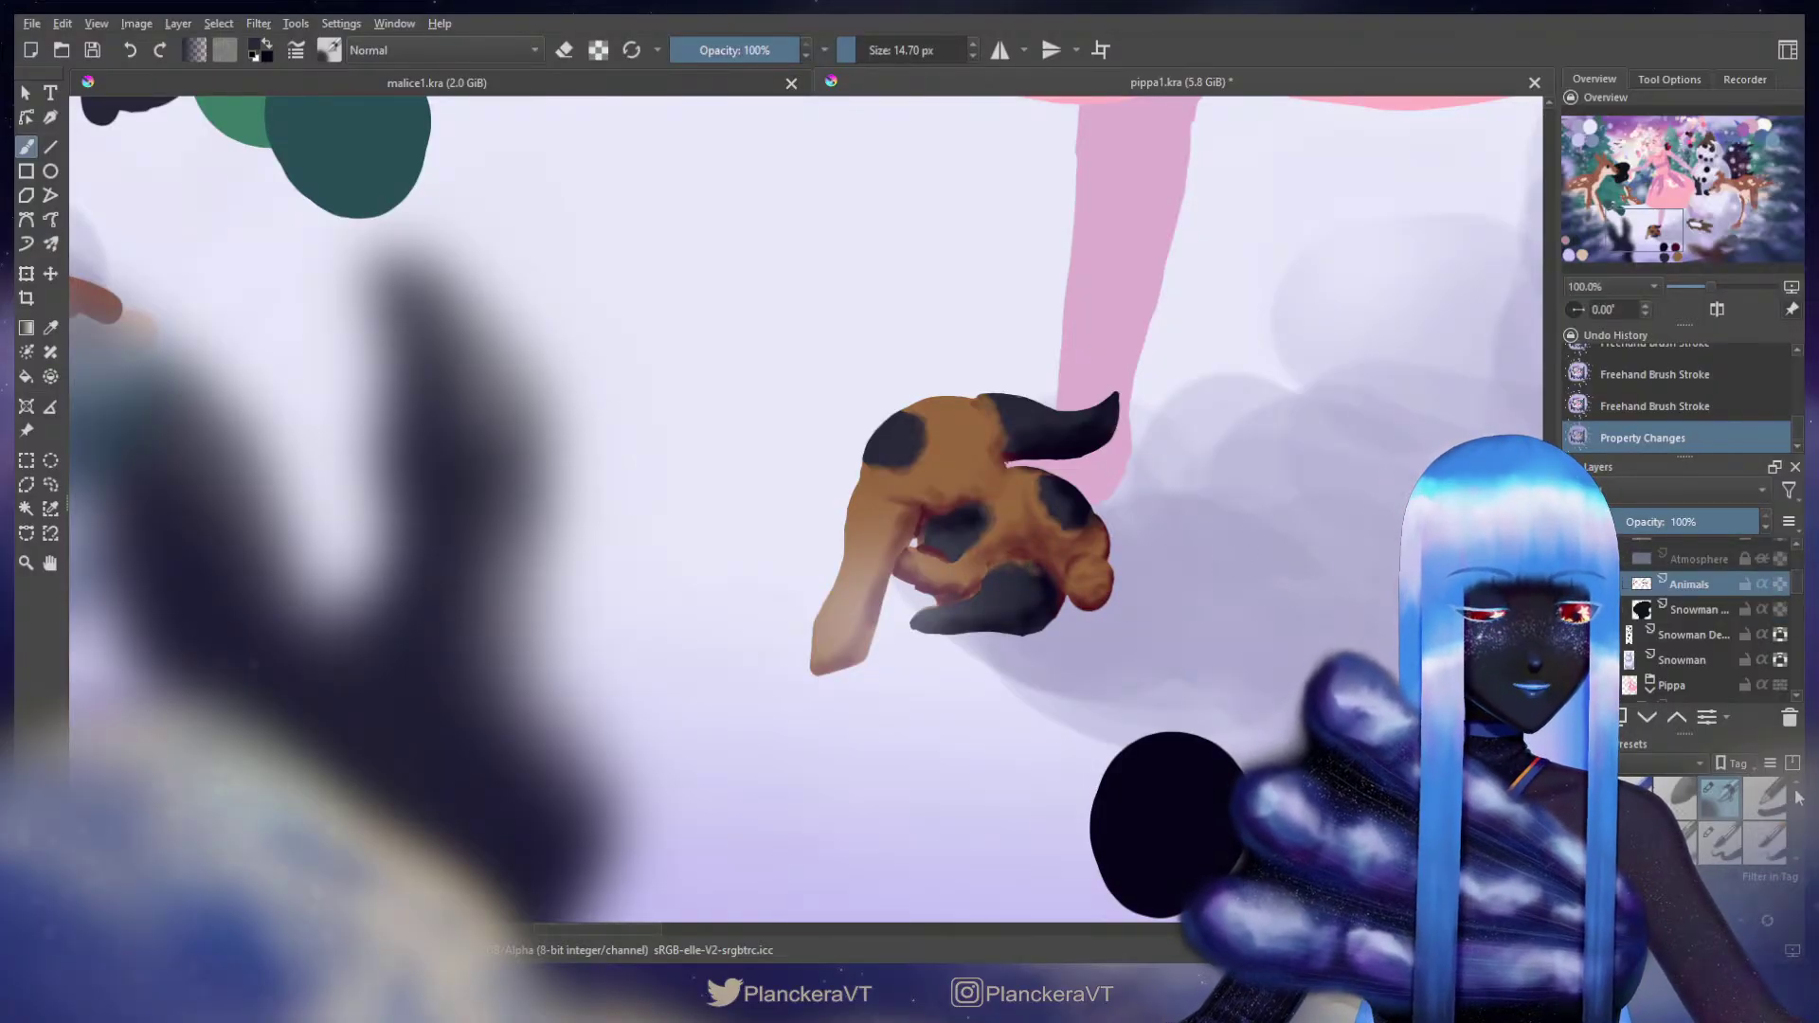
{"action": "scroll", "coordinate": [1800, 808], "scroll_direction": "down", "scroll_amount": 5}
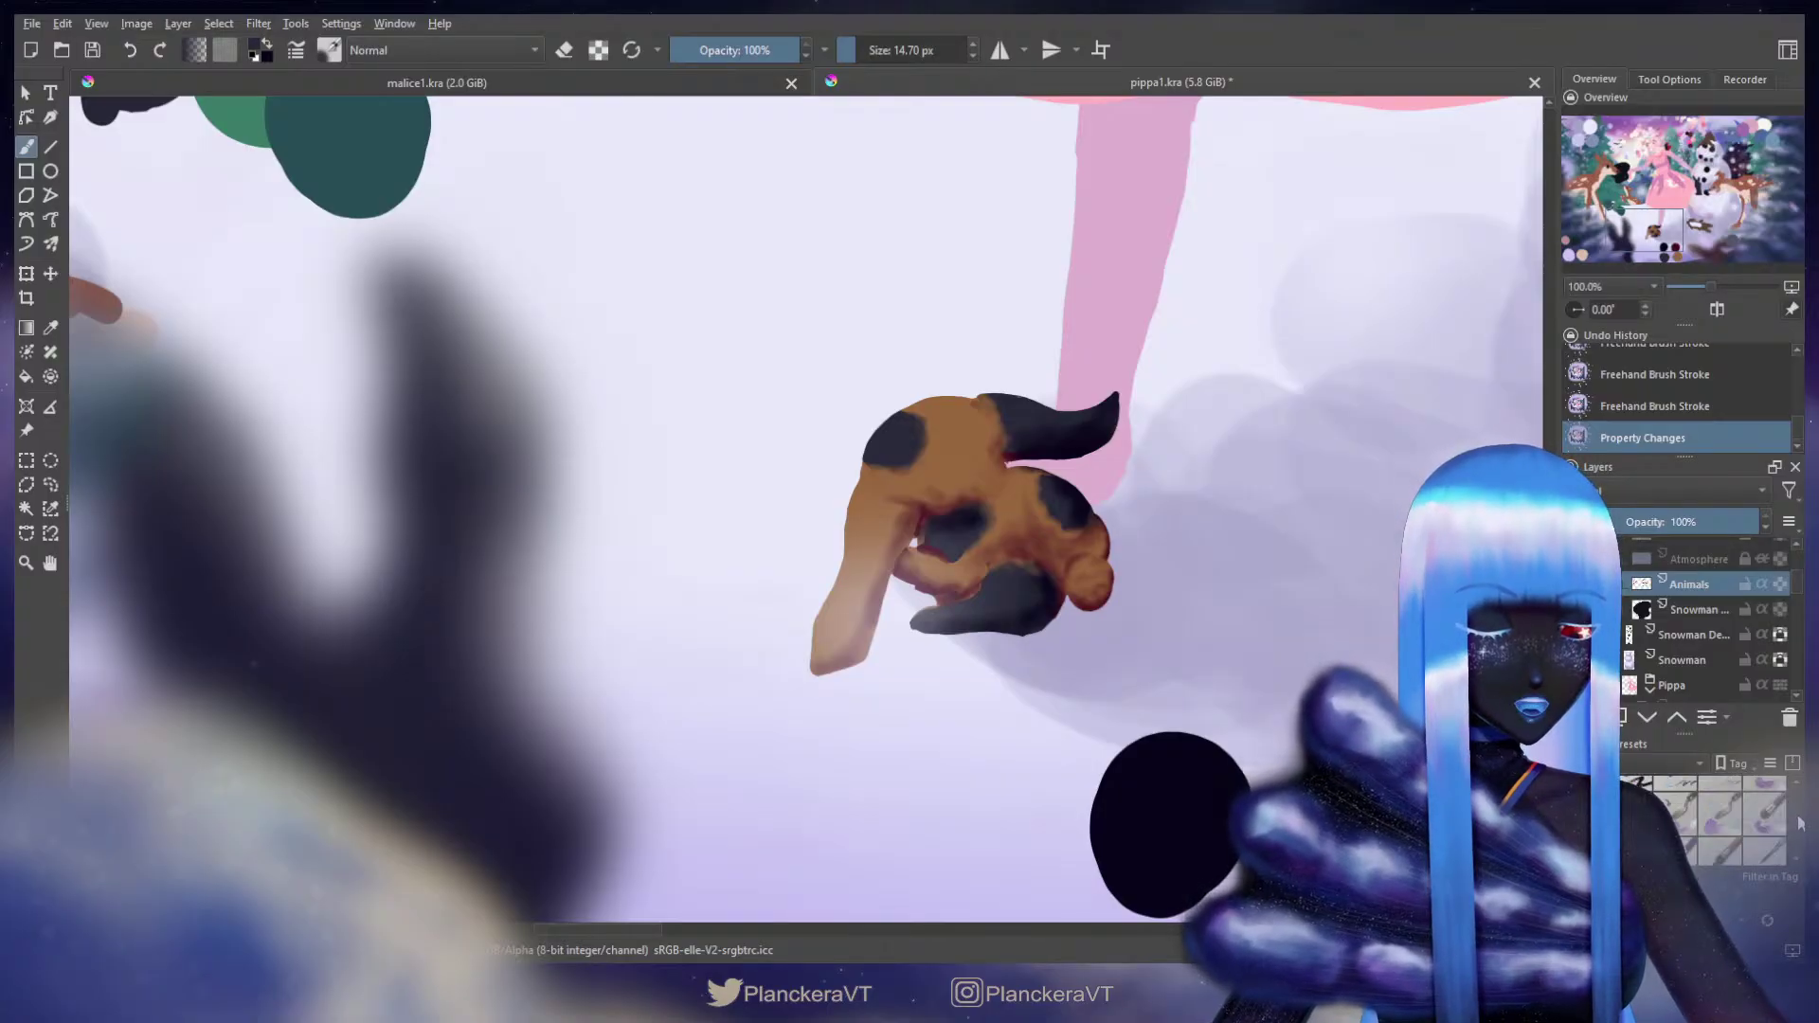
{"action": "key", "text": "/"}
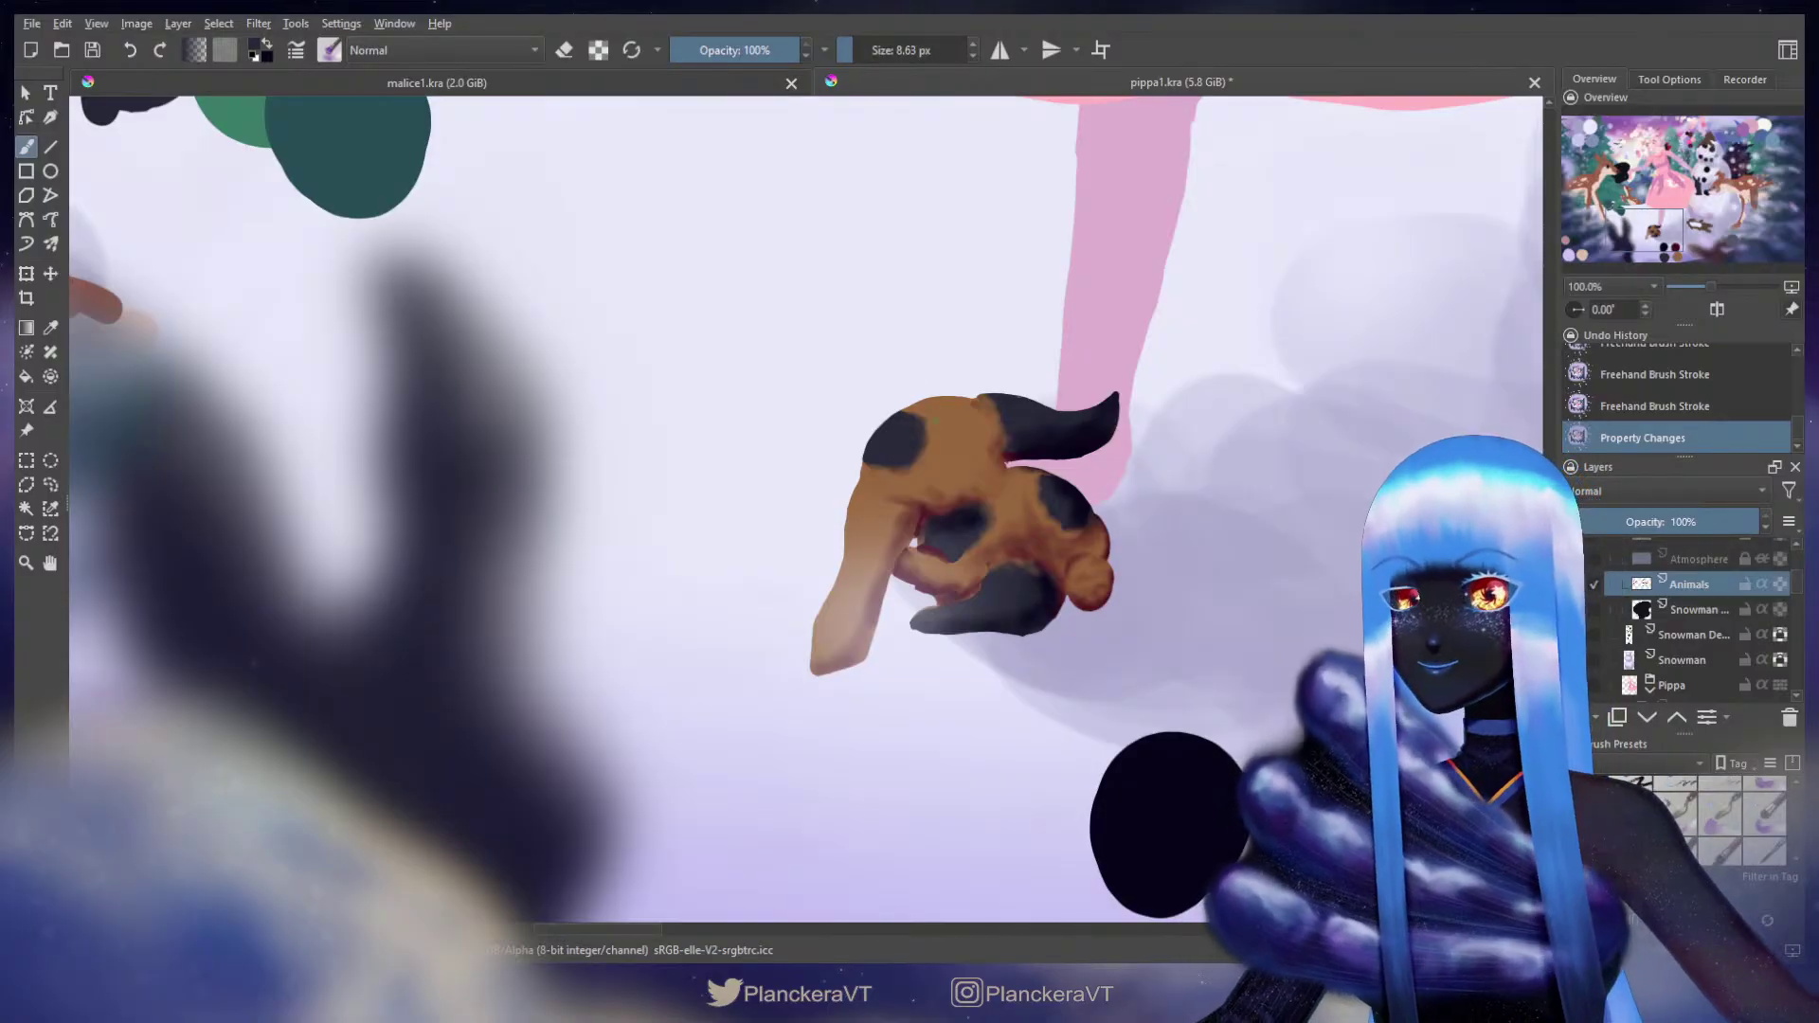
{"action": "mouse_move", "coordinate": [906, 403]}
{"action": "left_mouse_down"}
{"action": "mouse_move", "coordinate": [928, 474]}
{"action": "mouse_move", "coordinate": [916, 458]}
{"action": "left_mouse_up"}
{"action": "left_click_drag", "start_coordinate": [911, 462], "coordinate": [924, 454]}
{"action": "left_click_drag", "start_coordinate": [927, 458], "coordinate": [934, 453]}
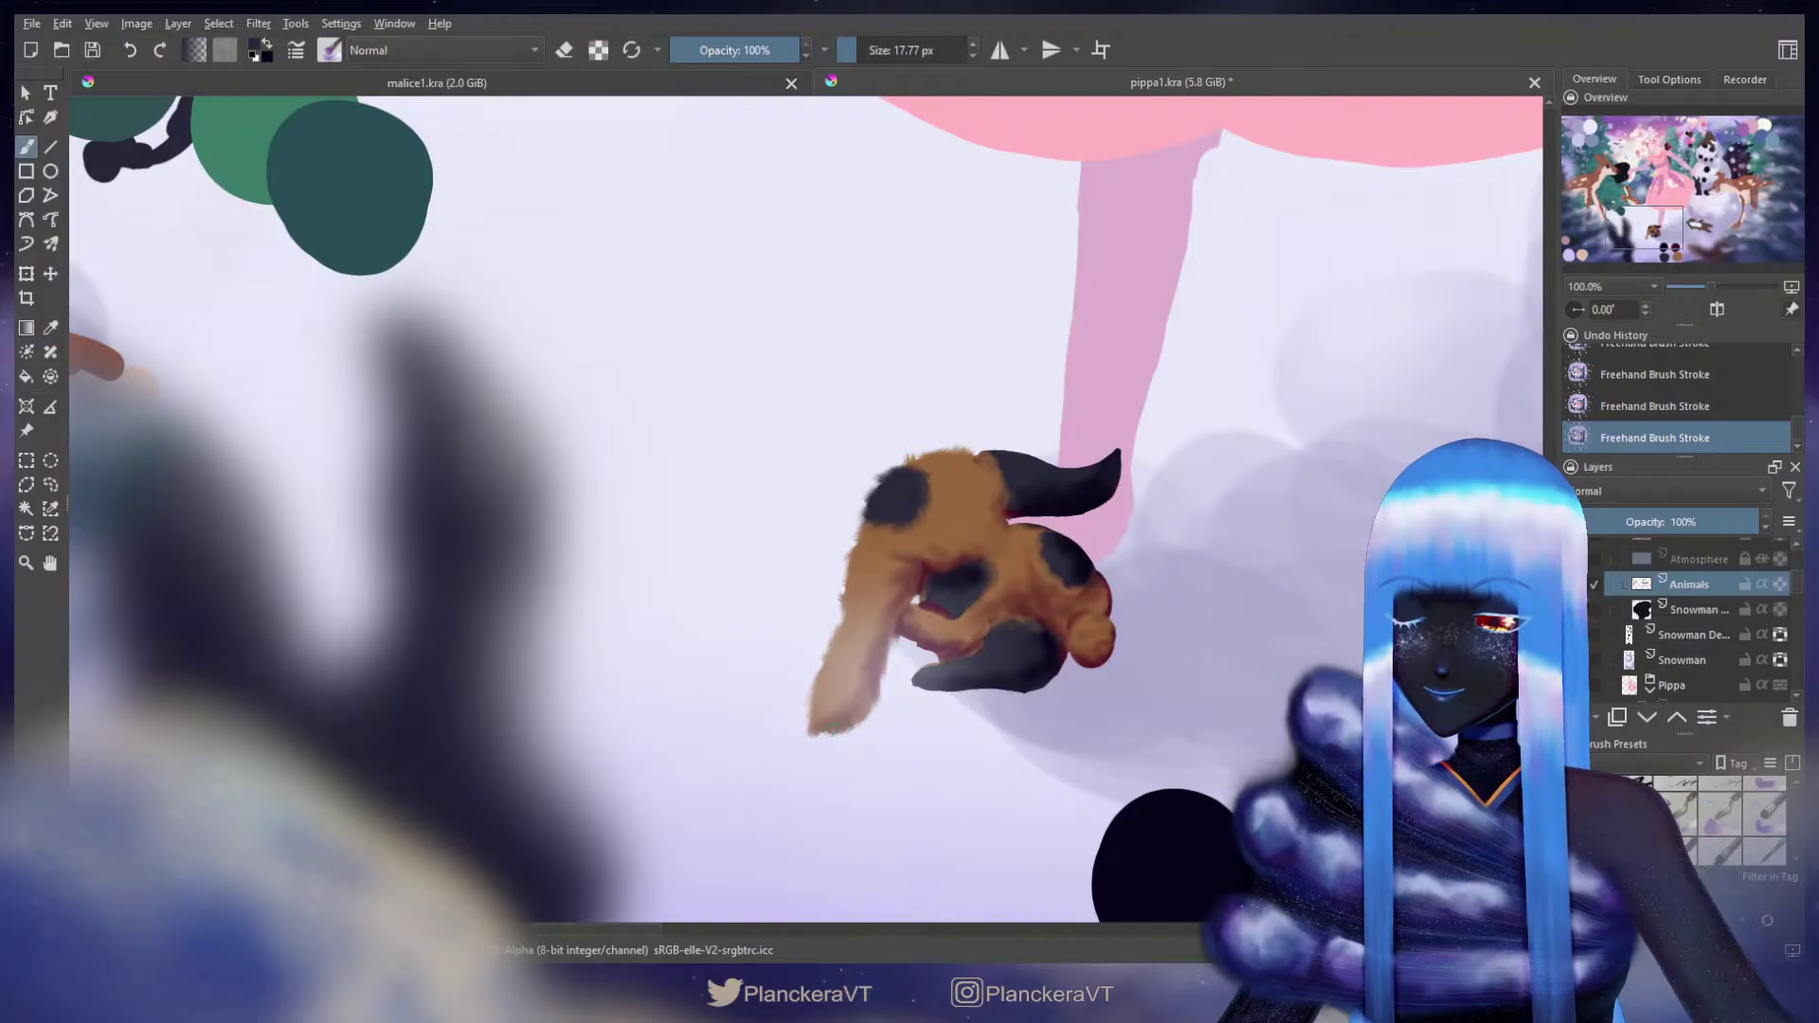
{"action": "mouse_move", "coordinate": [928, 684]}
{"action": "left_mouse_down"}
{"action": "mouse_move", "coordinate": [914, 684]}
{"action": "mouse_move", "coordinate": [944, 689]}
{"action": "left_mouse_up"}
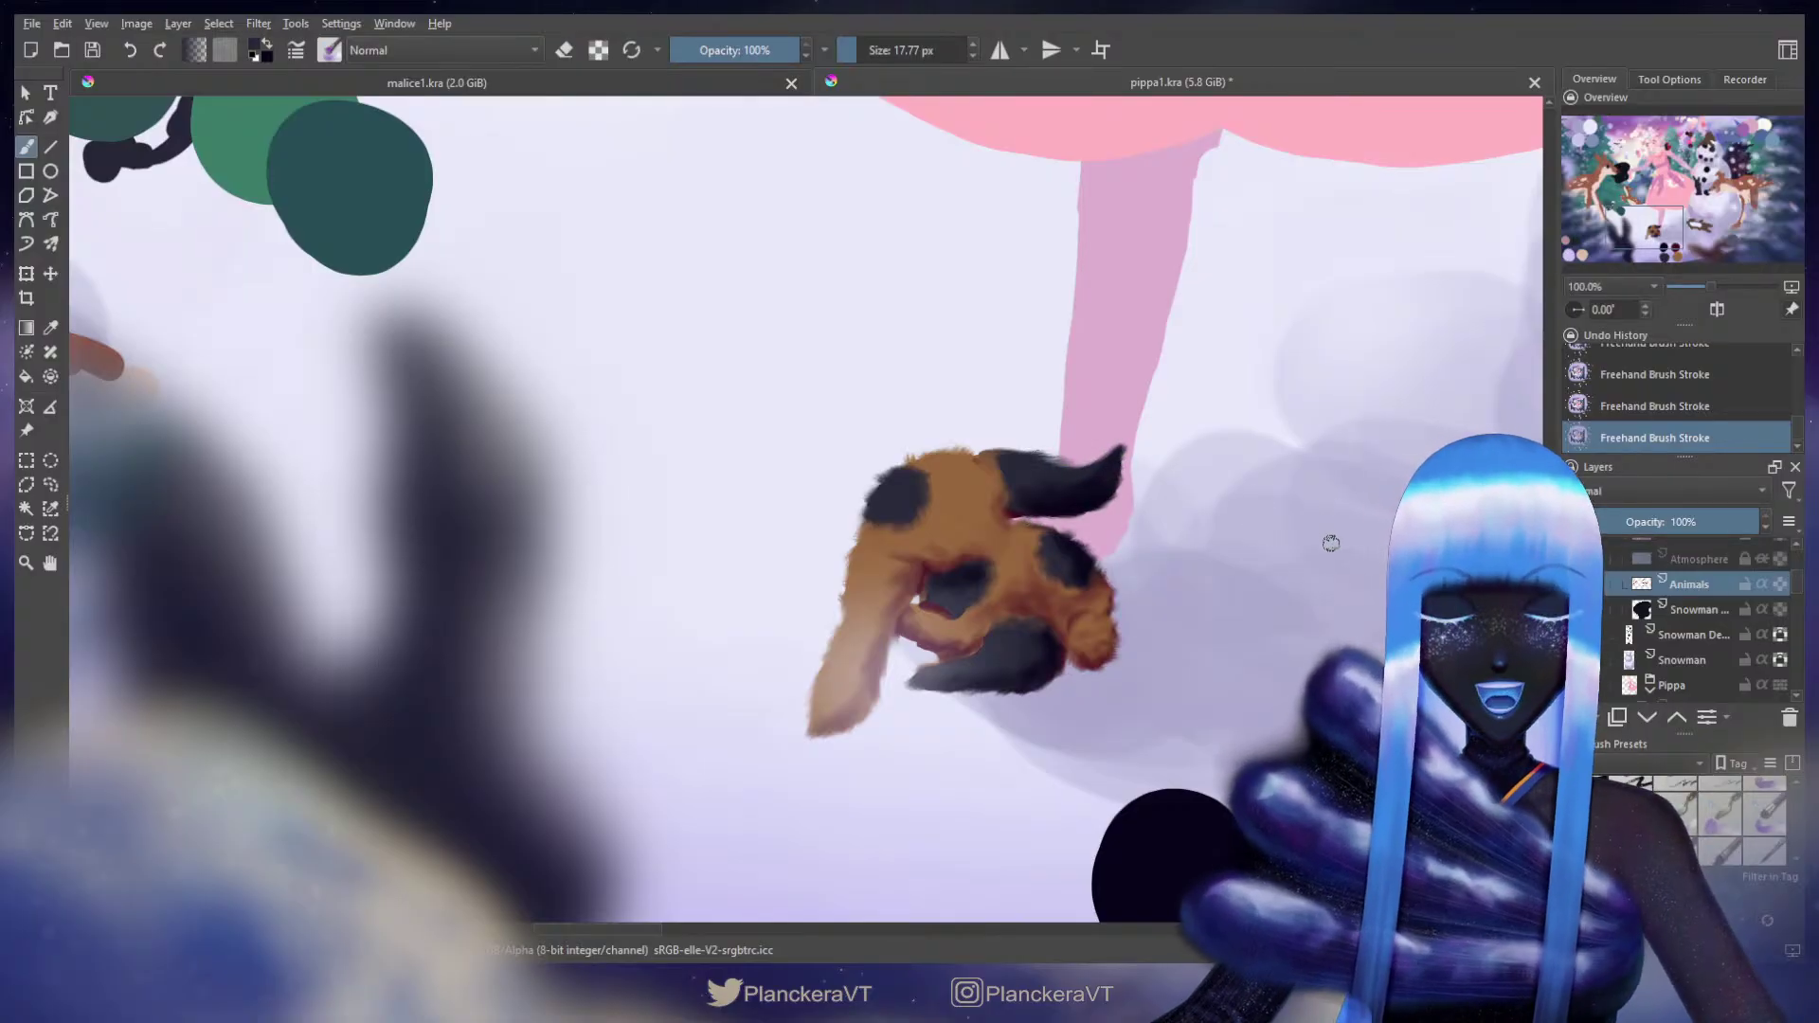
Step: Return to the 14.70 px painting brush preset and lock the Animals layer's transparency
{"action": "scroll", "coordinate": [1324, 551], "scroll_direction": "down", "scroll_amount": 3}
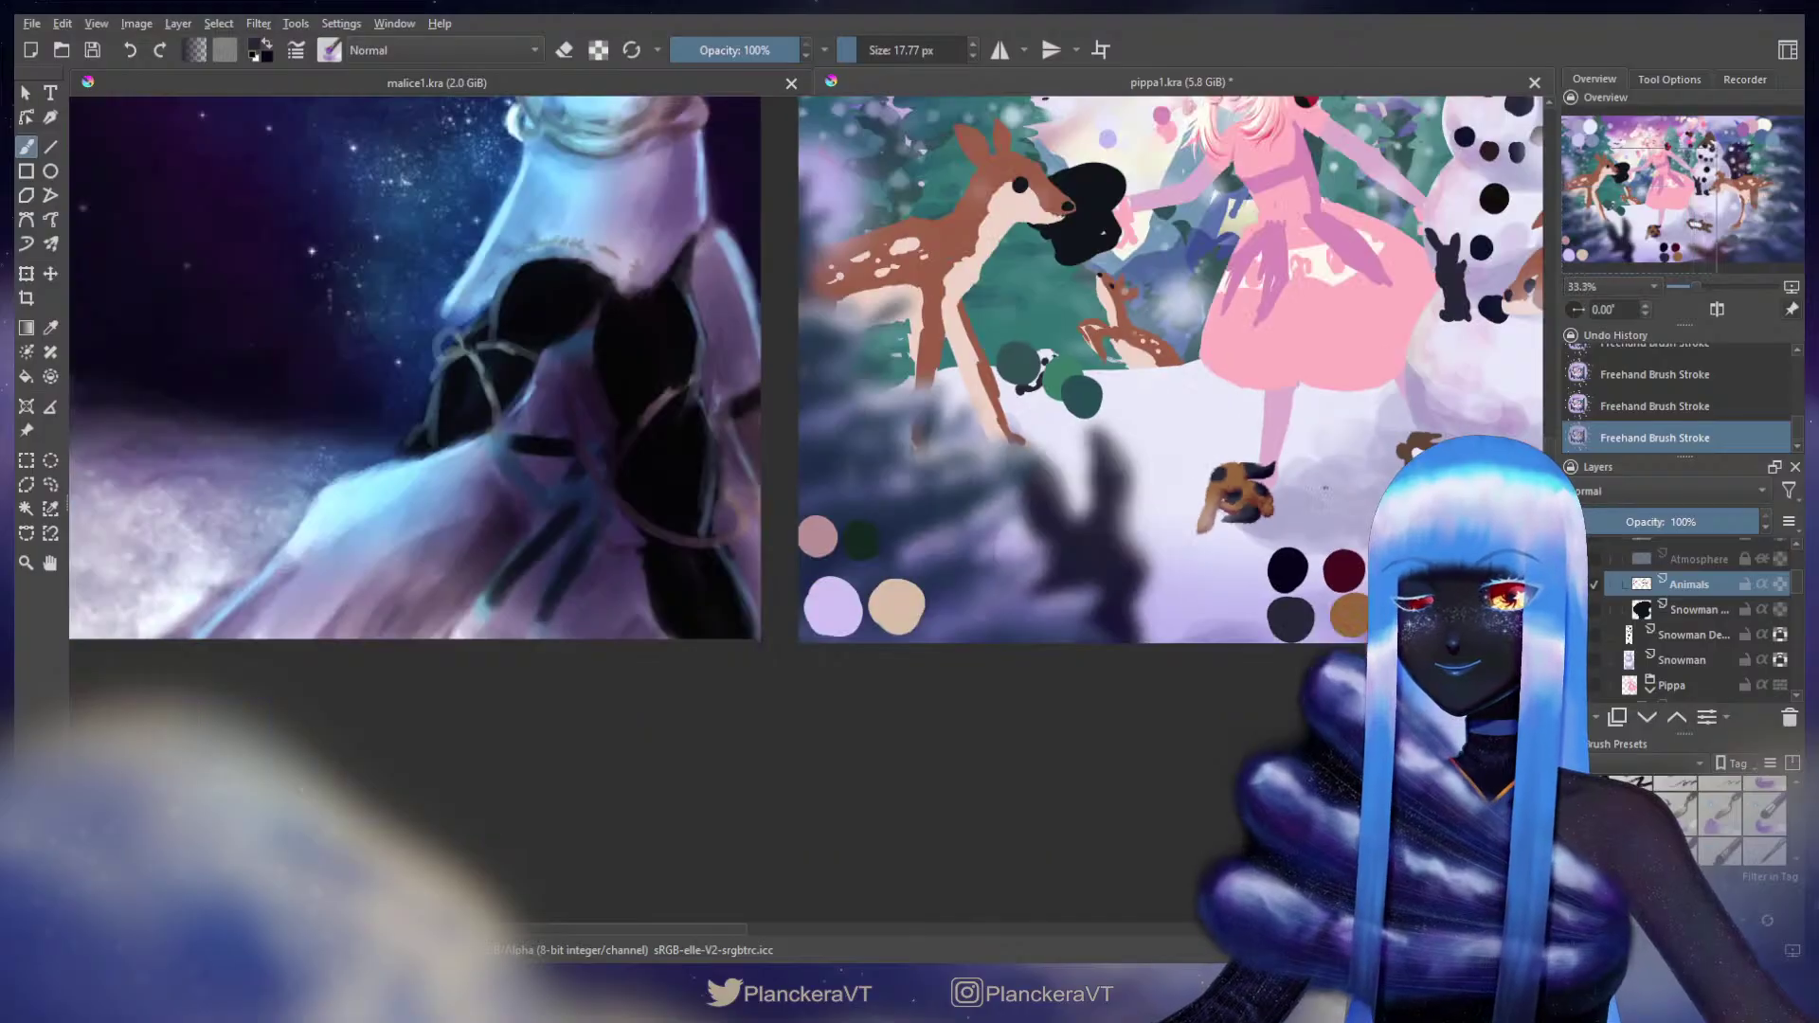
{"action": "left_click_drag", "start_coordinate": [1326, 488], "coordinate": [1180, 627]}
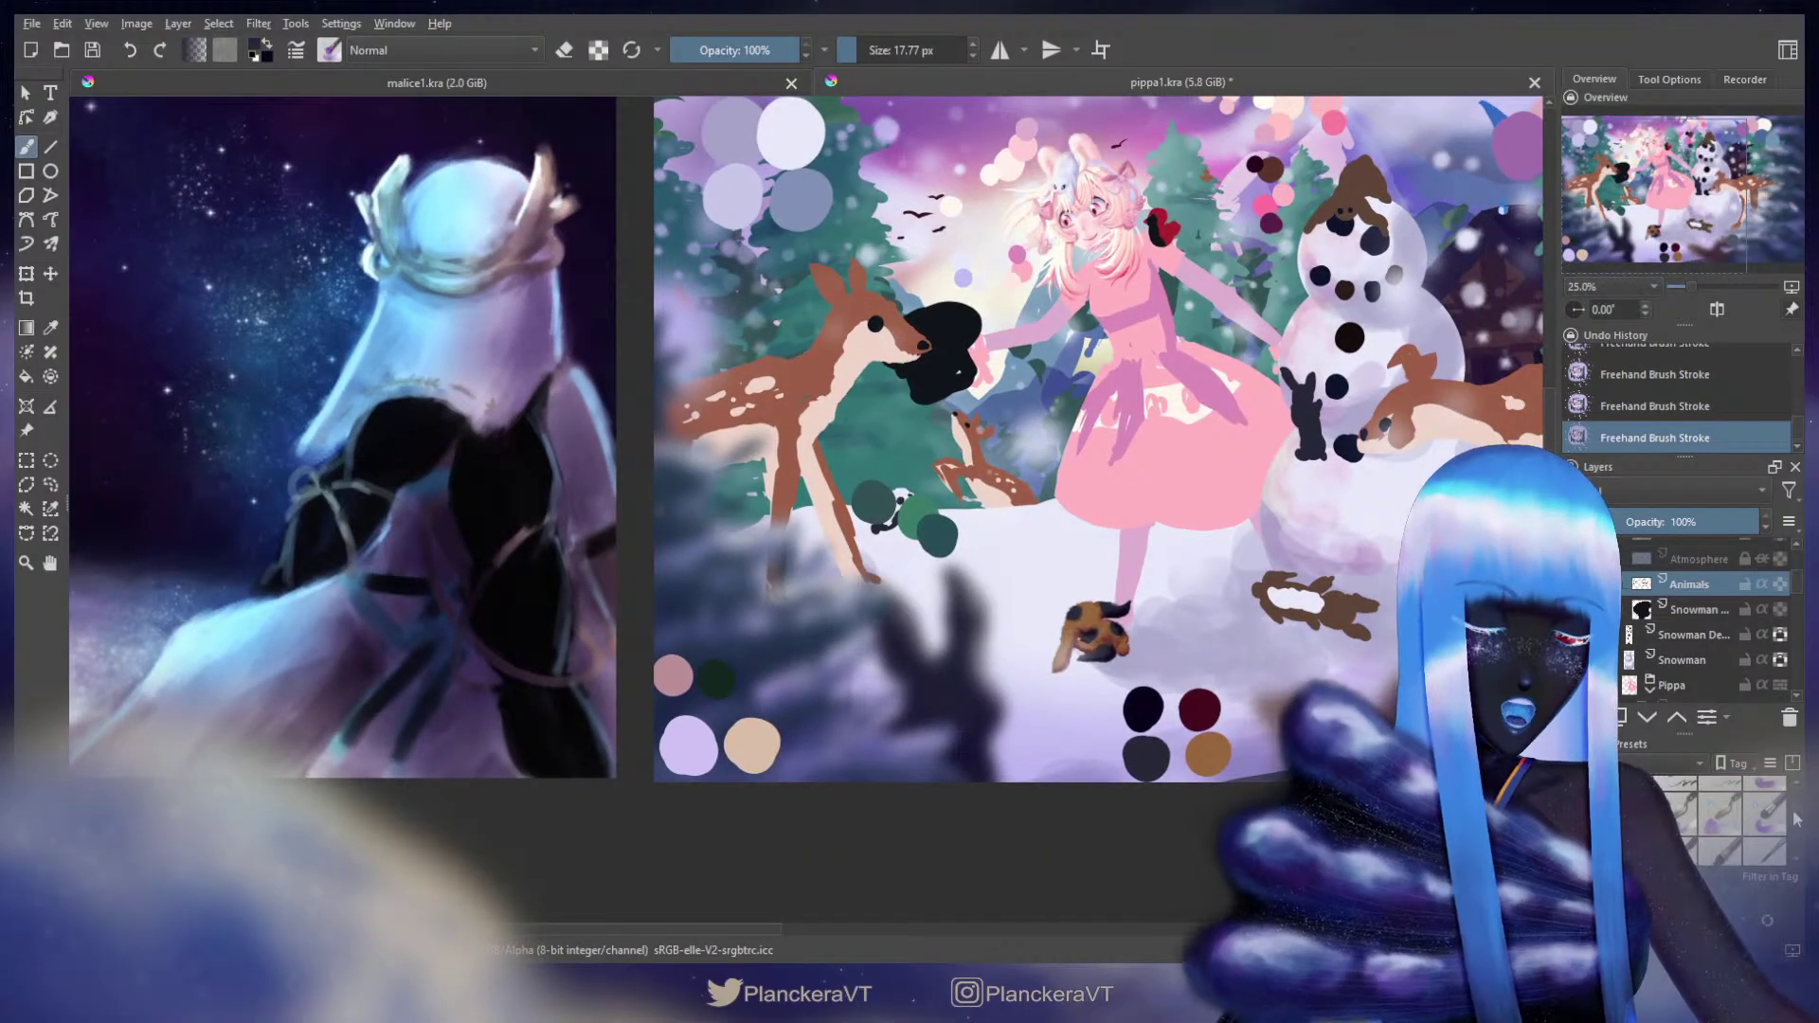
{"action": "scroll", "coordinate": [1797, 820], "scroll_direction": "down", "scroll_amount": 1}
{"action": "left_click", "coordinate": [1714, 791]}
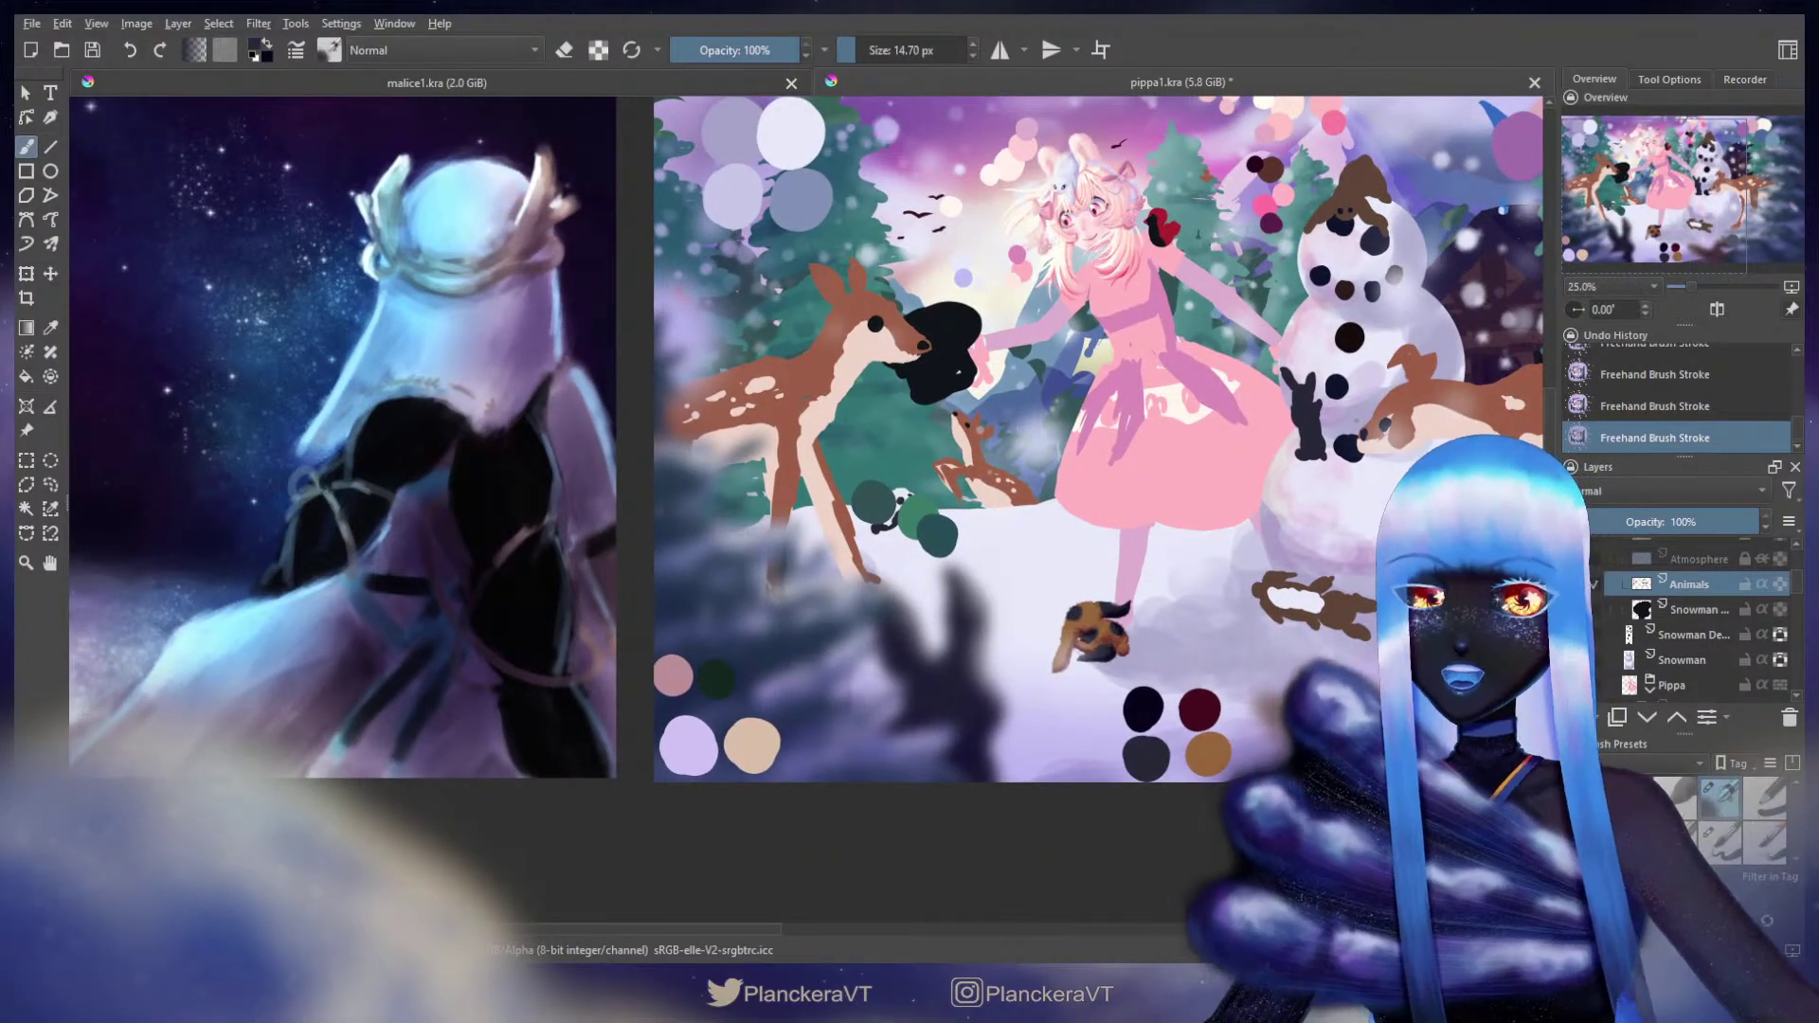
{"action": "left_click", "coordinate": [1779, 583]}
Step: Lighten the top of the spotted animal's head around its dark spot with a sampled snow white, using a 43 px brush
{"action": "left_click_drag", "start_coordinate": [1200, 471], "coordinate": [1206, 579]}
{"action": "left_click", "coordinate": [1000, 470], "text": "ctrl"}
{"action": "left_click_drag", "start_coordinate": [1103, 690], "coordinate": [1100, 512]}
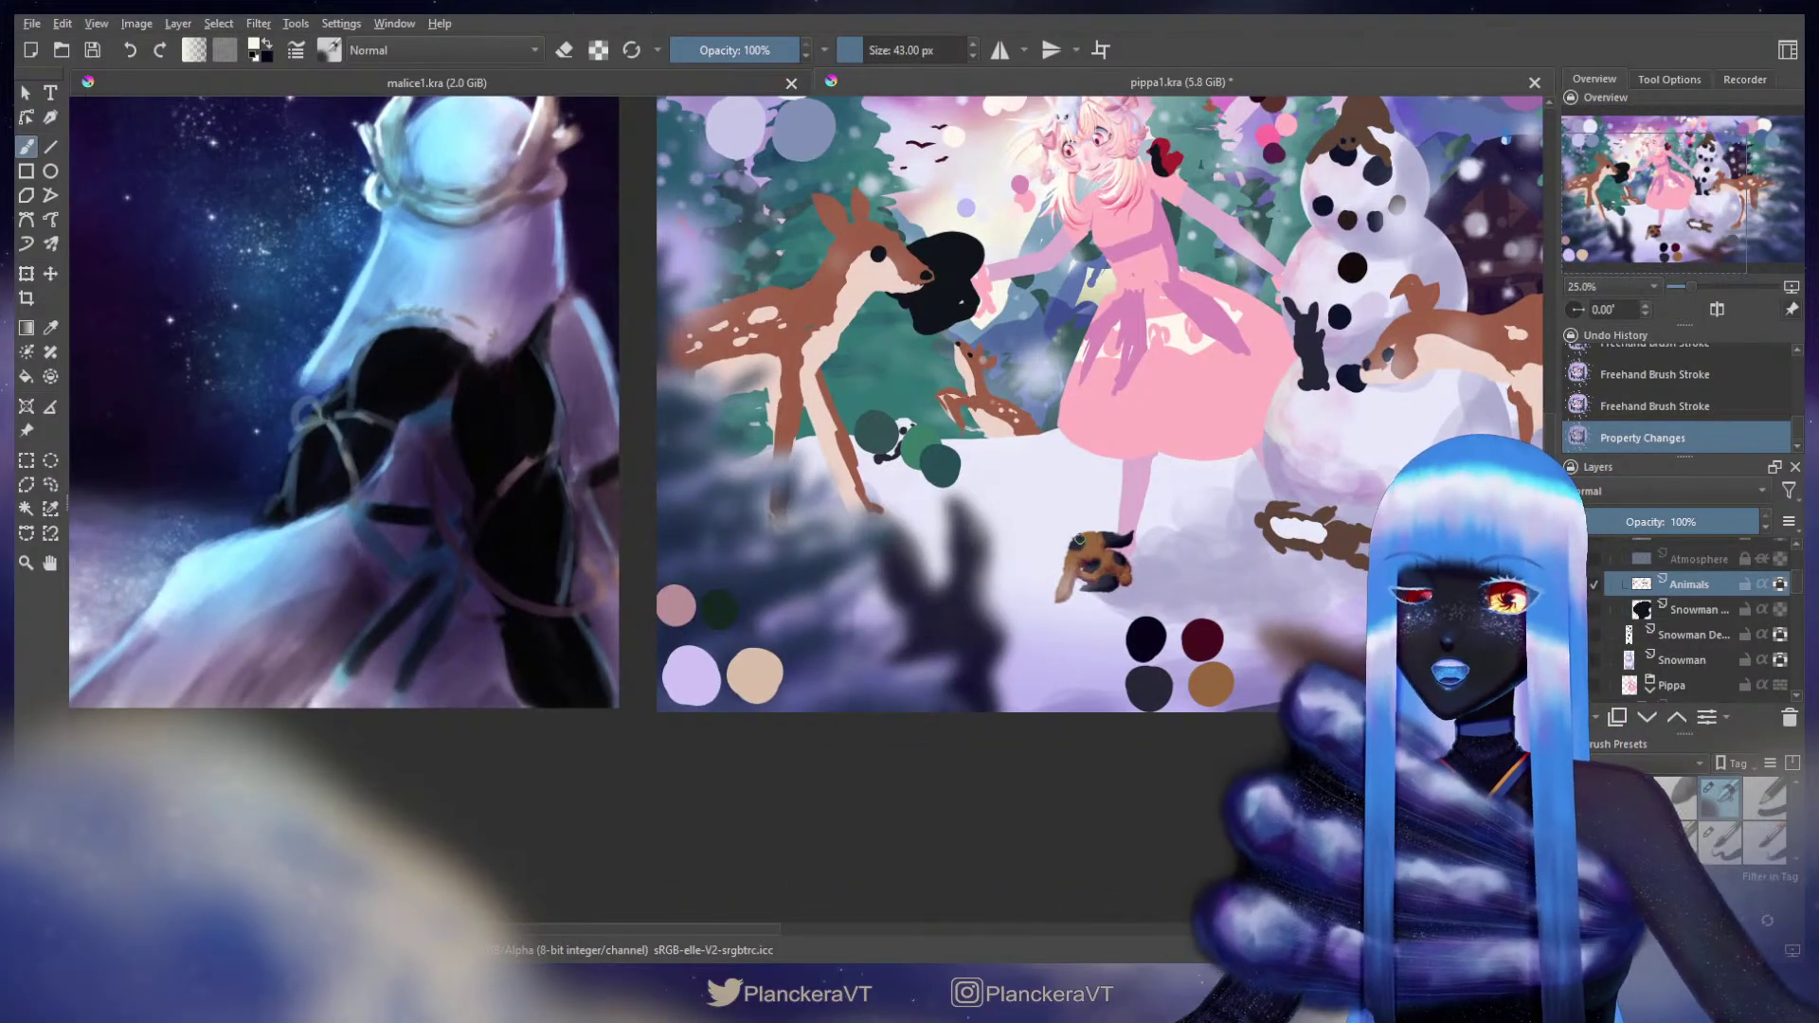
{"action": "left_click", "coordinate": [1078, 537]}
{"action": "left_click", "coordinate": [1078, 538]}
{"action": "left_click", "coordinate": [1077, 536]}
{"action": "left_click", "coordinate": [1077, 536]}
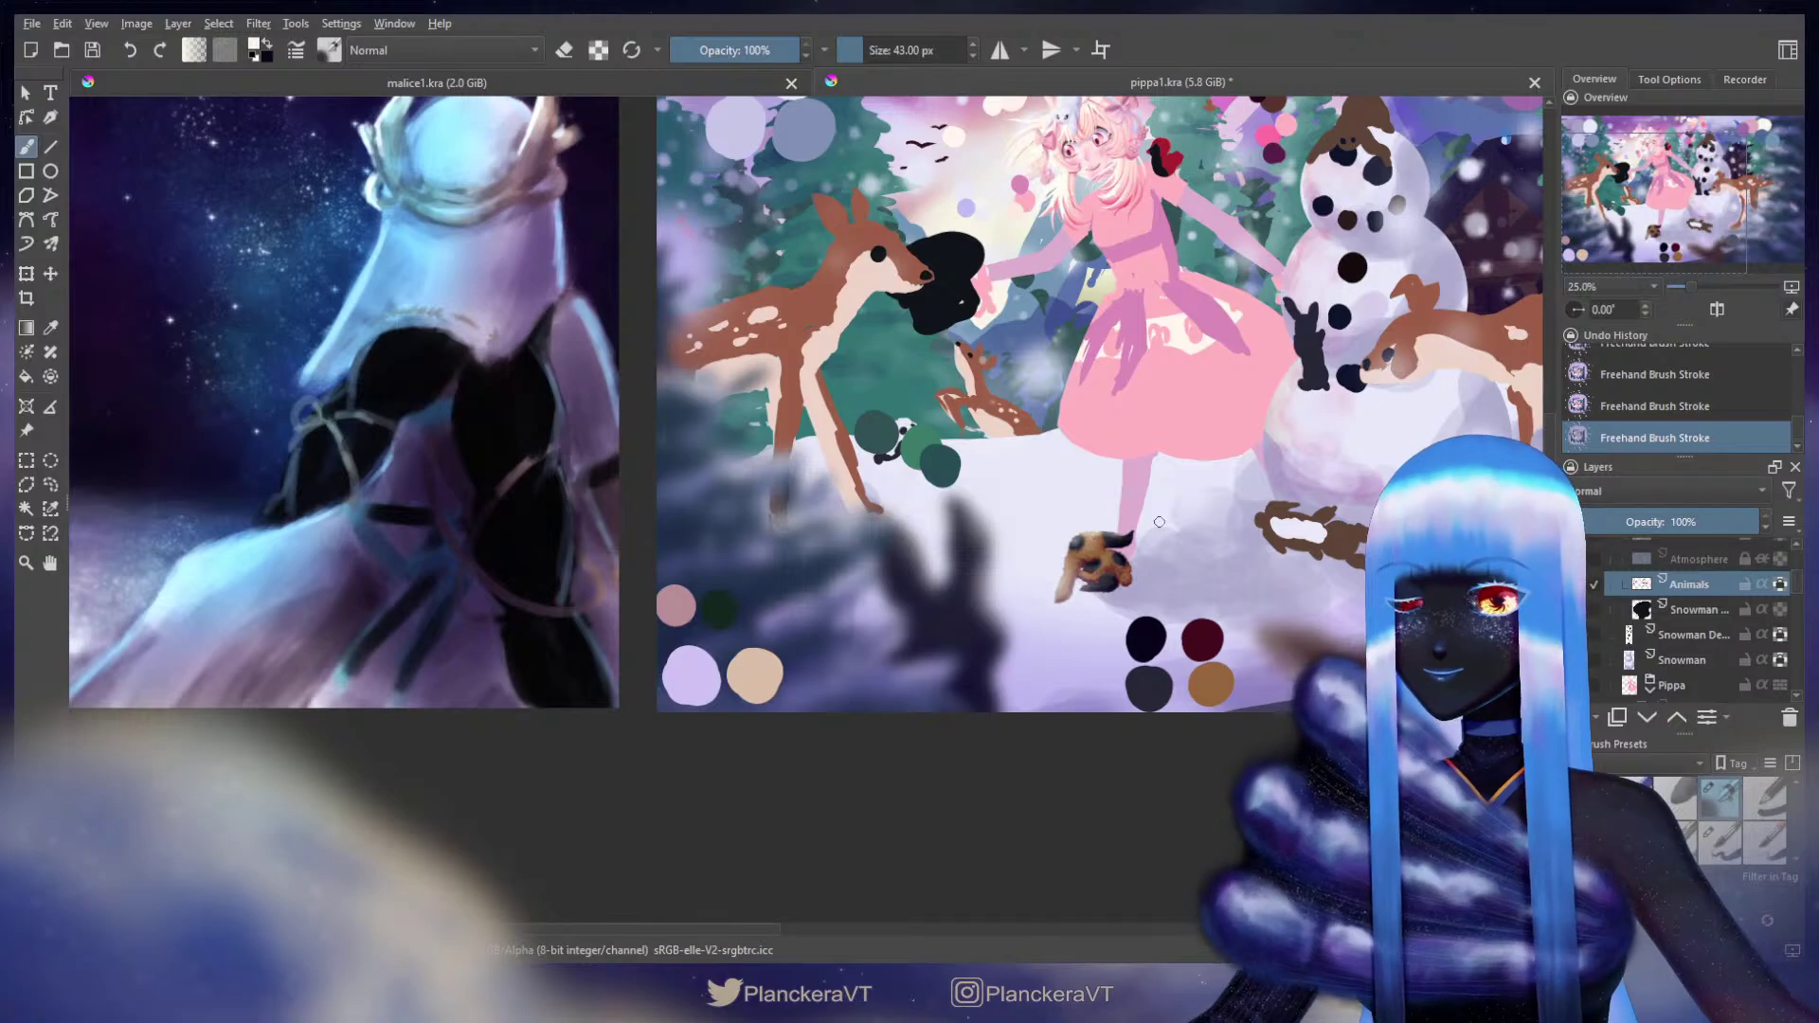
{"action": "scroll", "coordinate": [1158, 522], "scroll_direction": "up", "scroll_amount": 3}
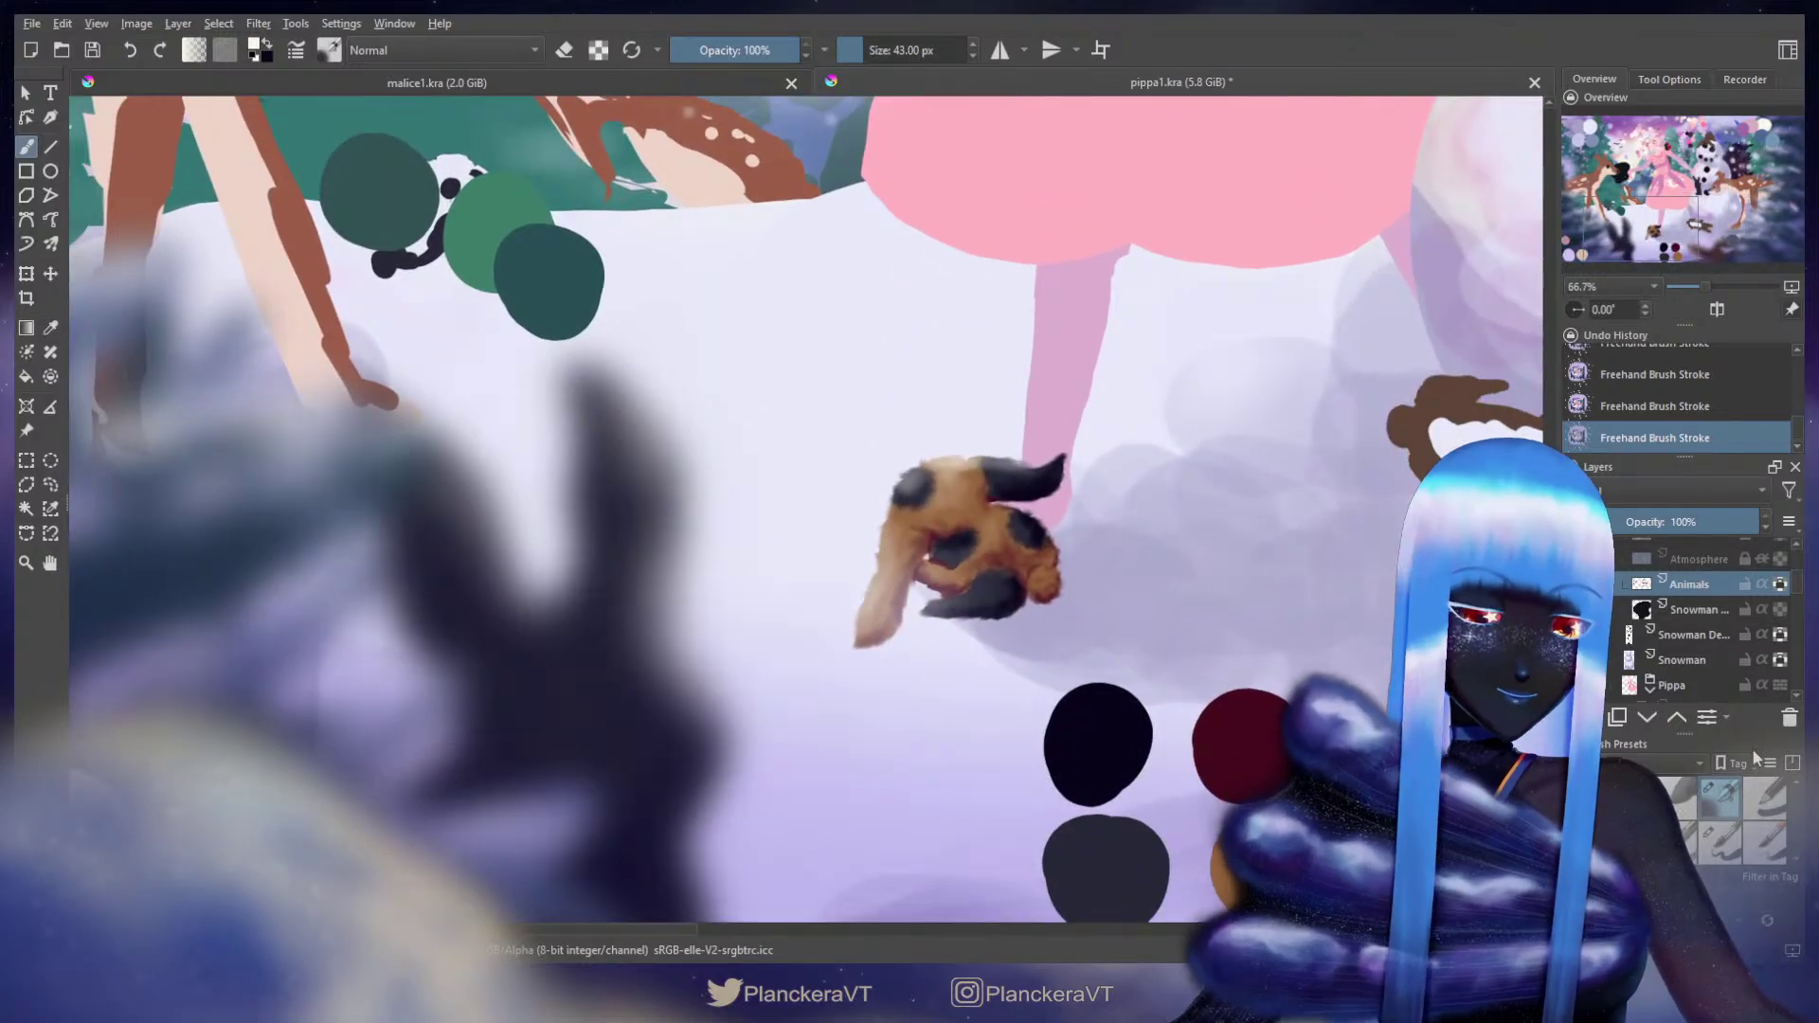
{"action": "left_click_drag", "start_coordinate": [1795, 806], "coordinate": [1798, 821]}
{"action": "scroll", "coordinate": [1790, 815], "scroll_direction": "up", "scroll_amount": 1}
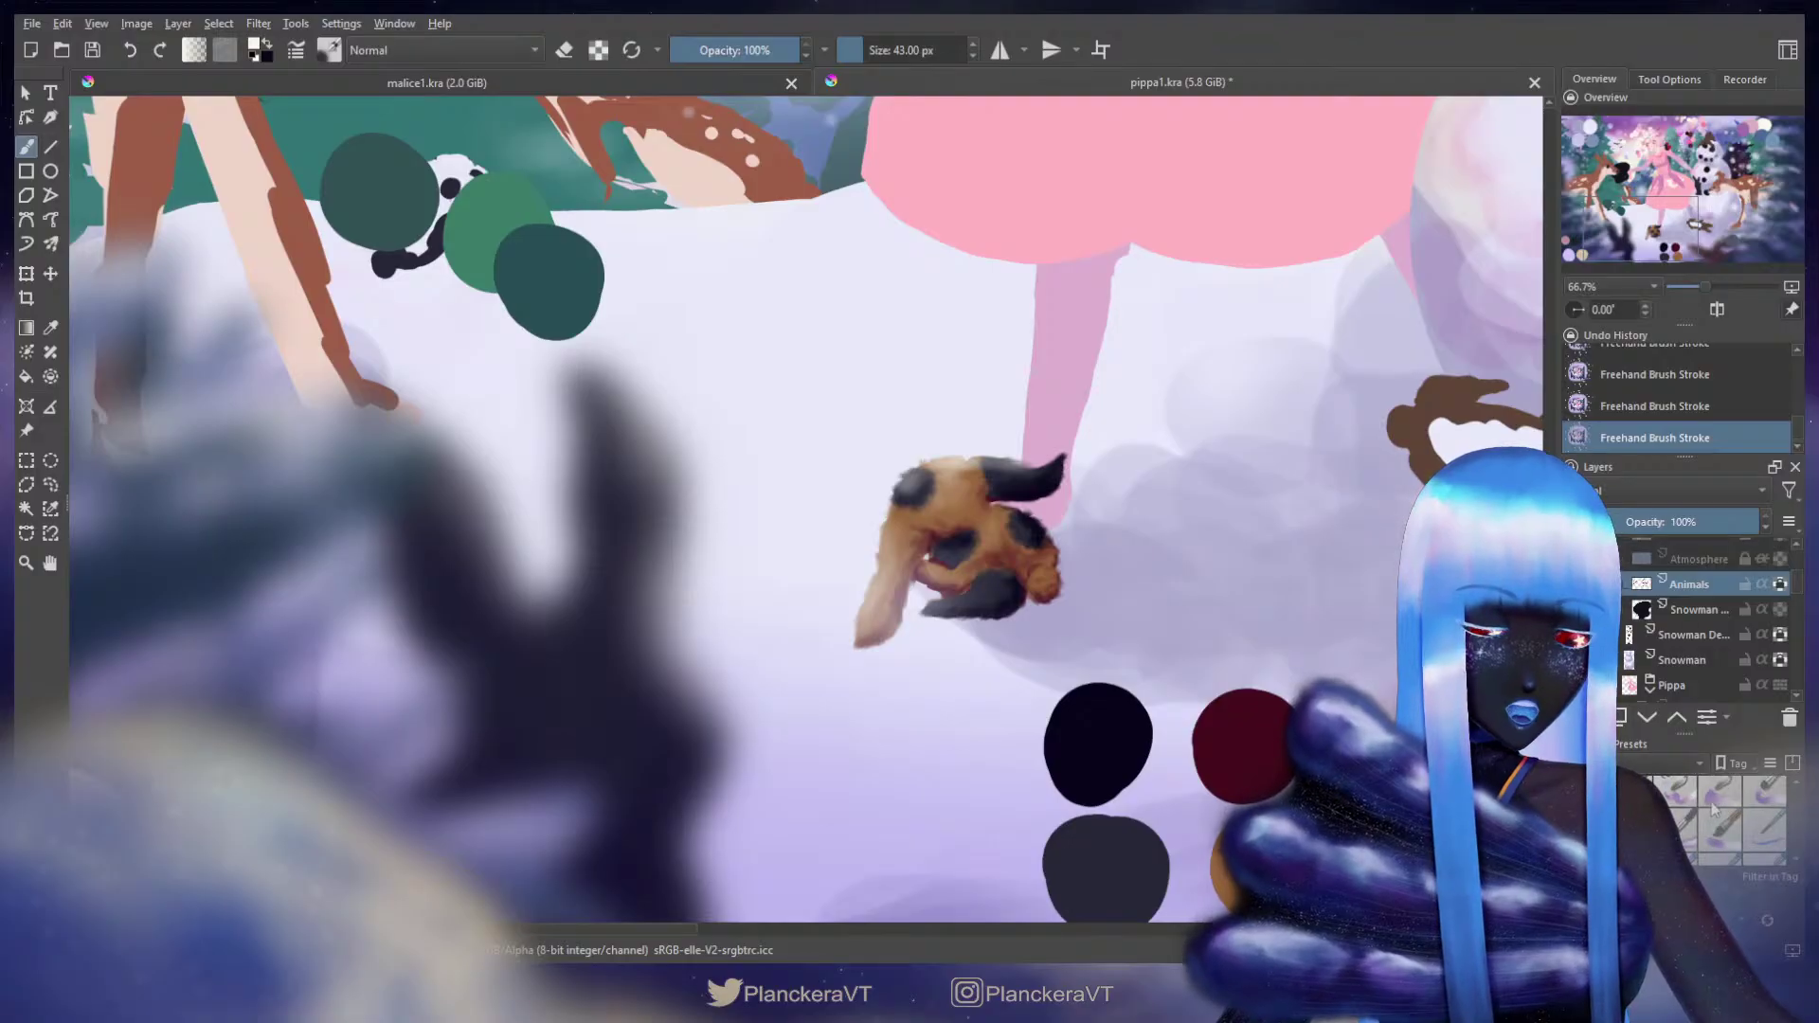
{"action": "left_click", "coordinate": [1768, 794]}
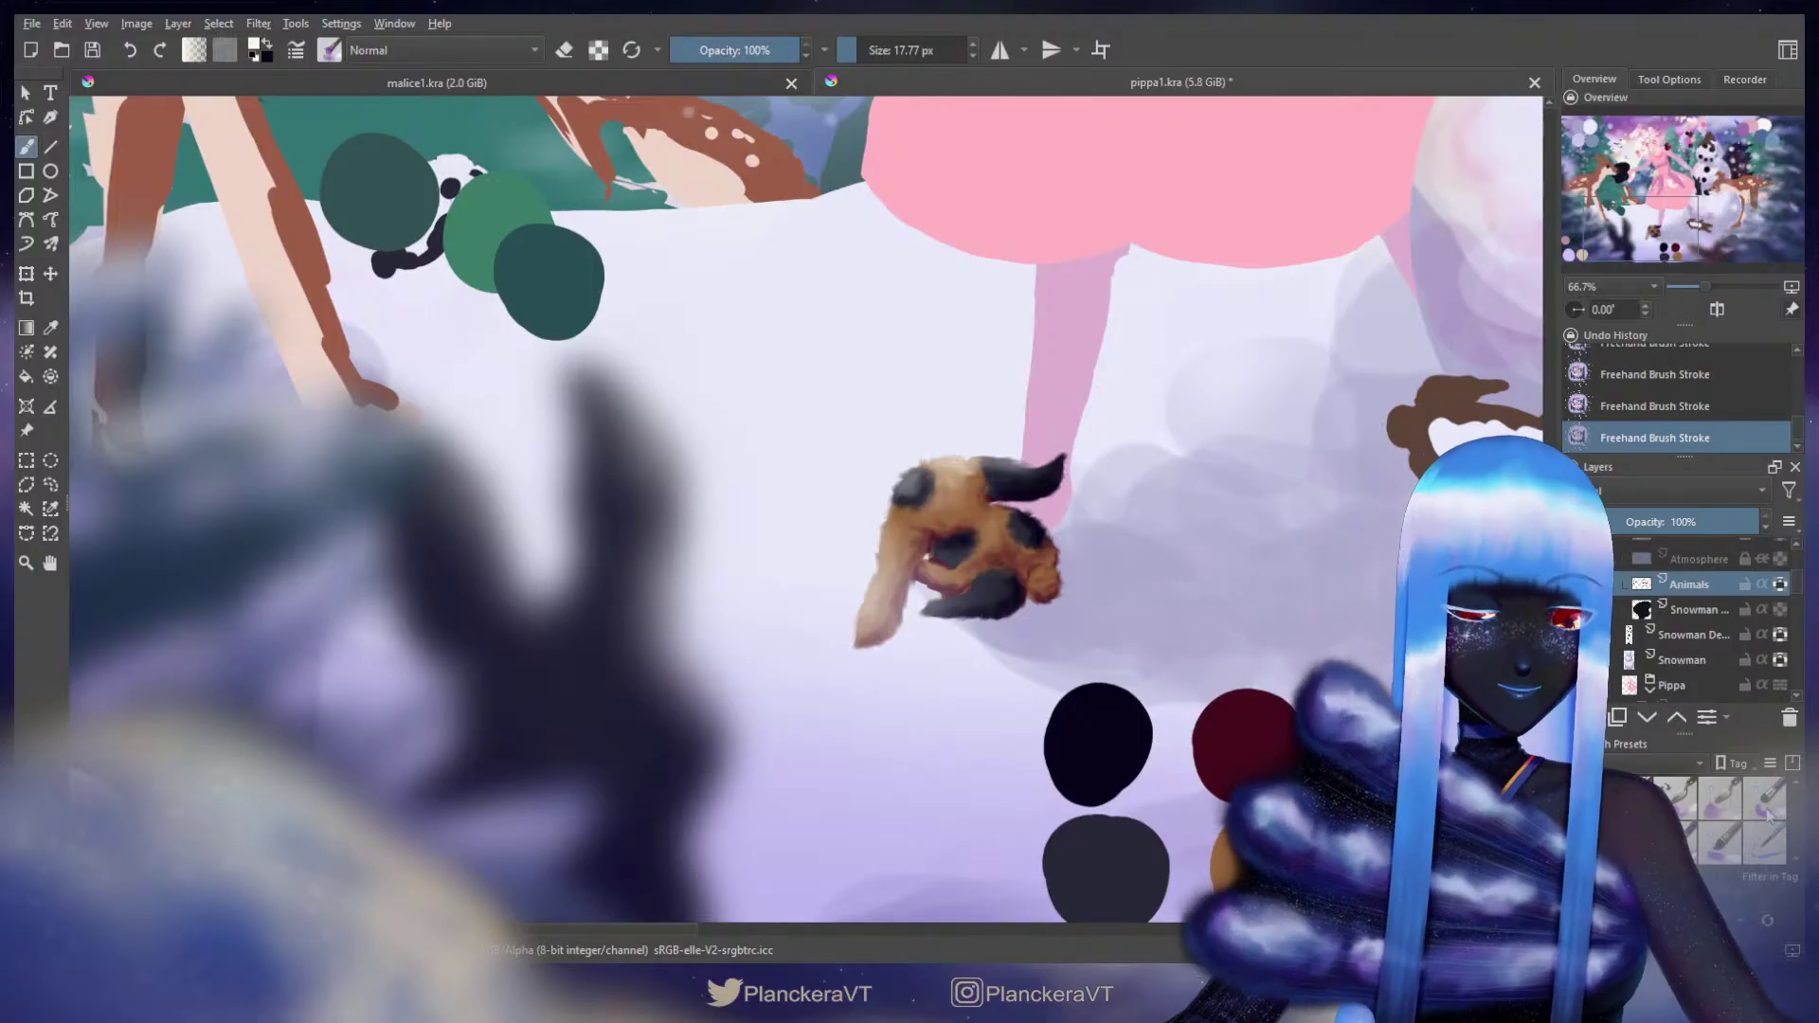
{"action": "scroll", "coordinate": [1764, 819], "scroll_direction": "up", "scroll_amount": 3}
{"action": "left_click", "coordinate": [1720, 796]}
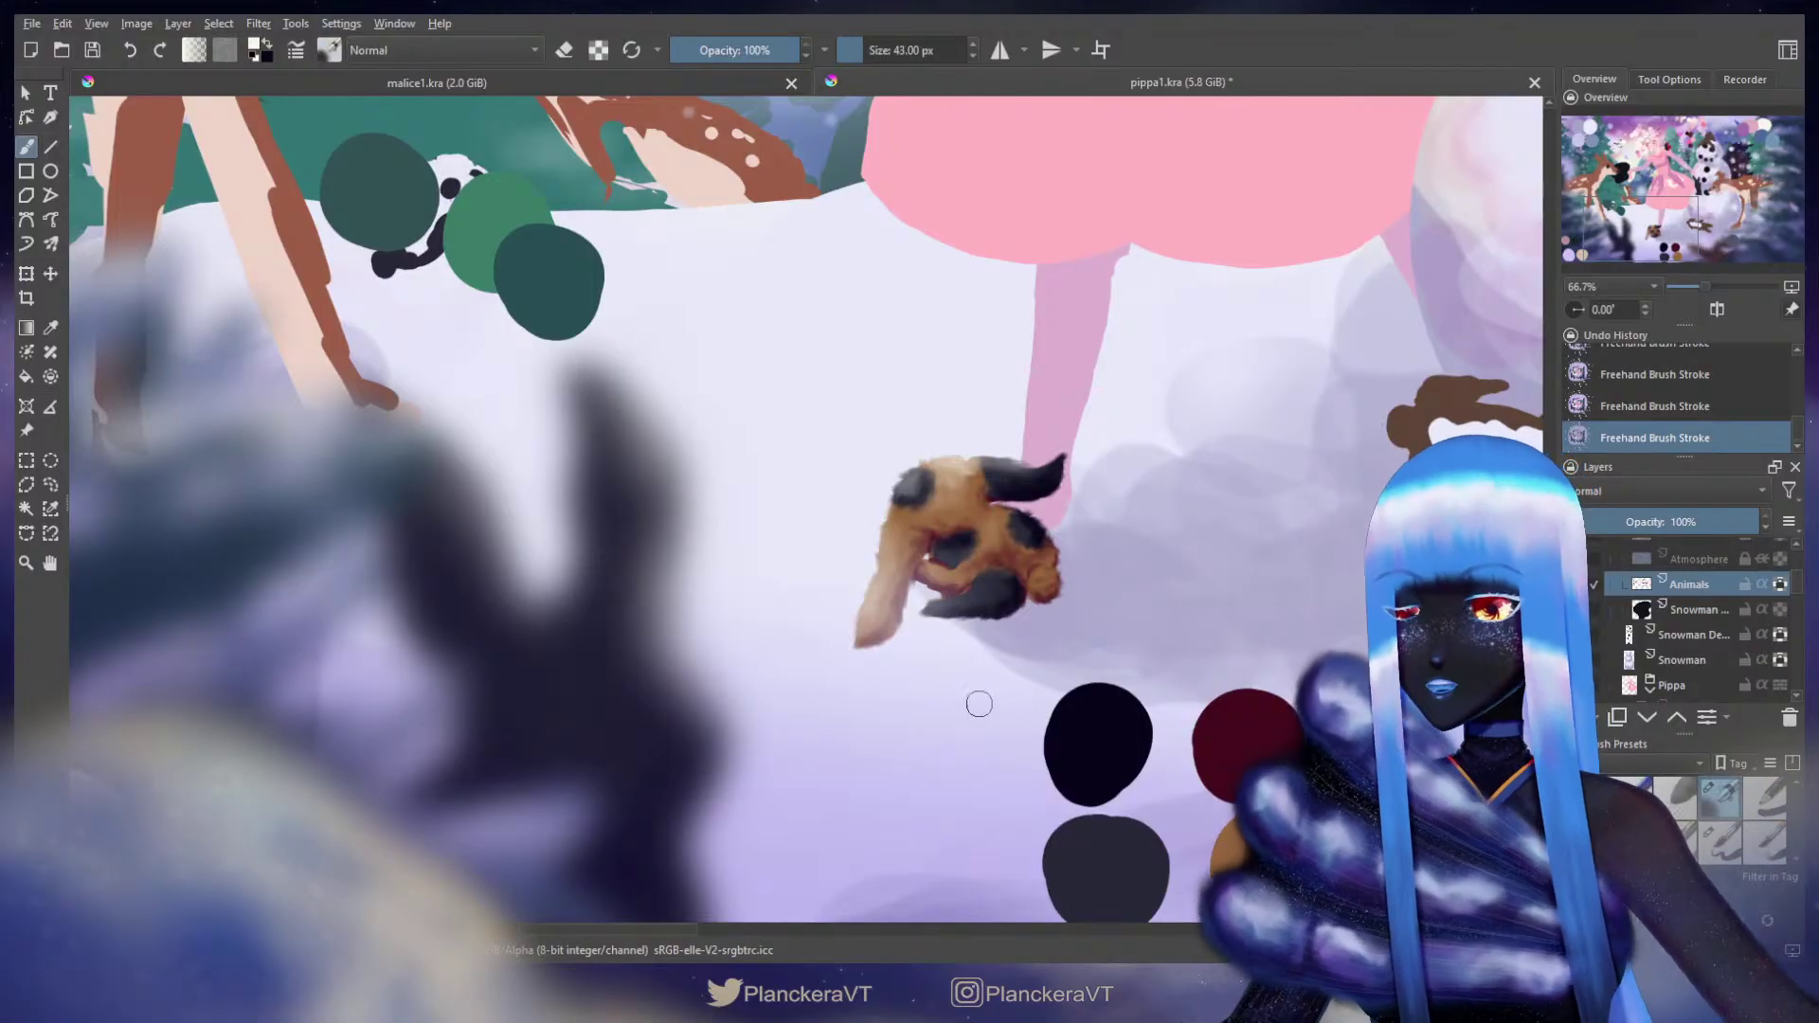
Step: Soften the underside of the lower dark ear into the snow with pale and sampled lavender tones, reducing the brush from 75.50 px to 64.11 px
{"action": "left_click_drag", "start_coordinate": [890, 422], "coordinate": [901, 719]}
{"action": "left_click_drag", "start_coordinate": [837, 453], "coordinate": [1317, 1012]}
{"action": "left_click_drag", "start_coordinate": [622, 190], "coordinate": [663, 324]}
{"action": "left_click_drag", "start_coordinate": [1288, 900], "coordinate": [870, 199]}
{"action": "mouse_move", "coordinate": [988, 780]}
{"action": "left_mouse_down"}
{"action": "mouse_move", "coordinate": [898, 516]}
{"action": "mouse_move", "coordinate": [929, 515]}
{"action": "mouse_move", "coordinate": [853, 484]}
{"action": "mouse_move", "coordinate": [900, 486]}
{"action": "left_mouse_up"}
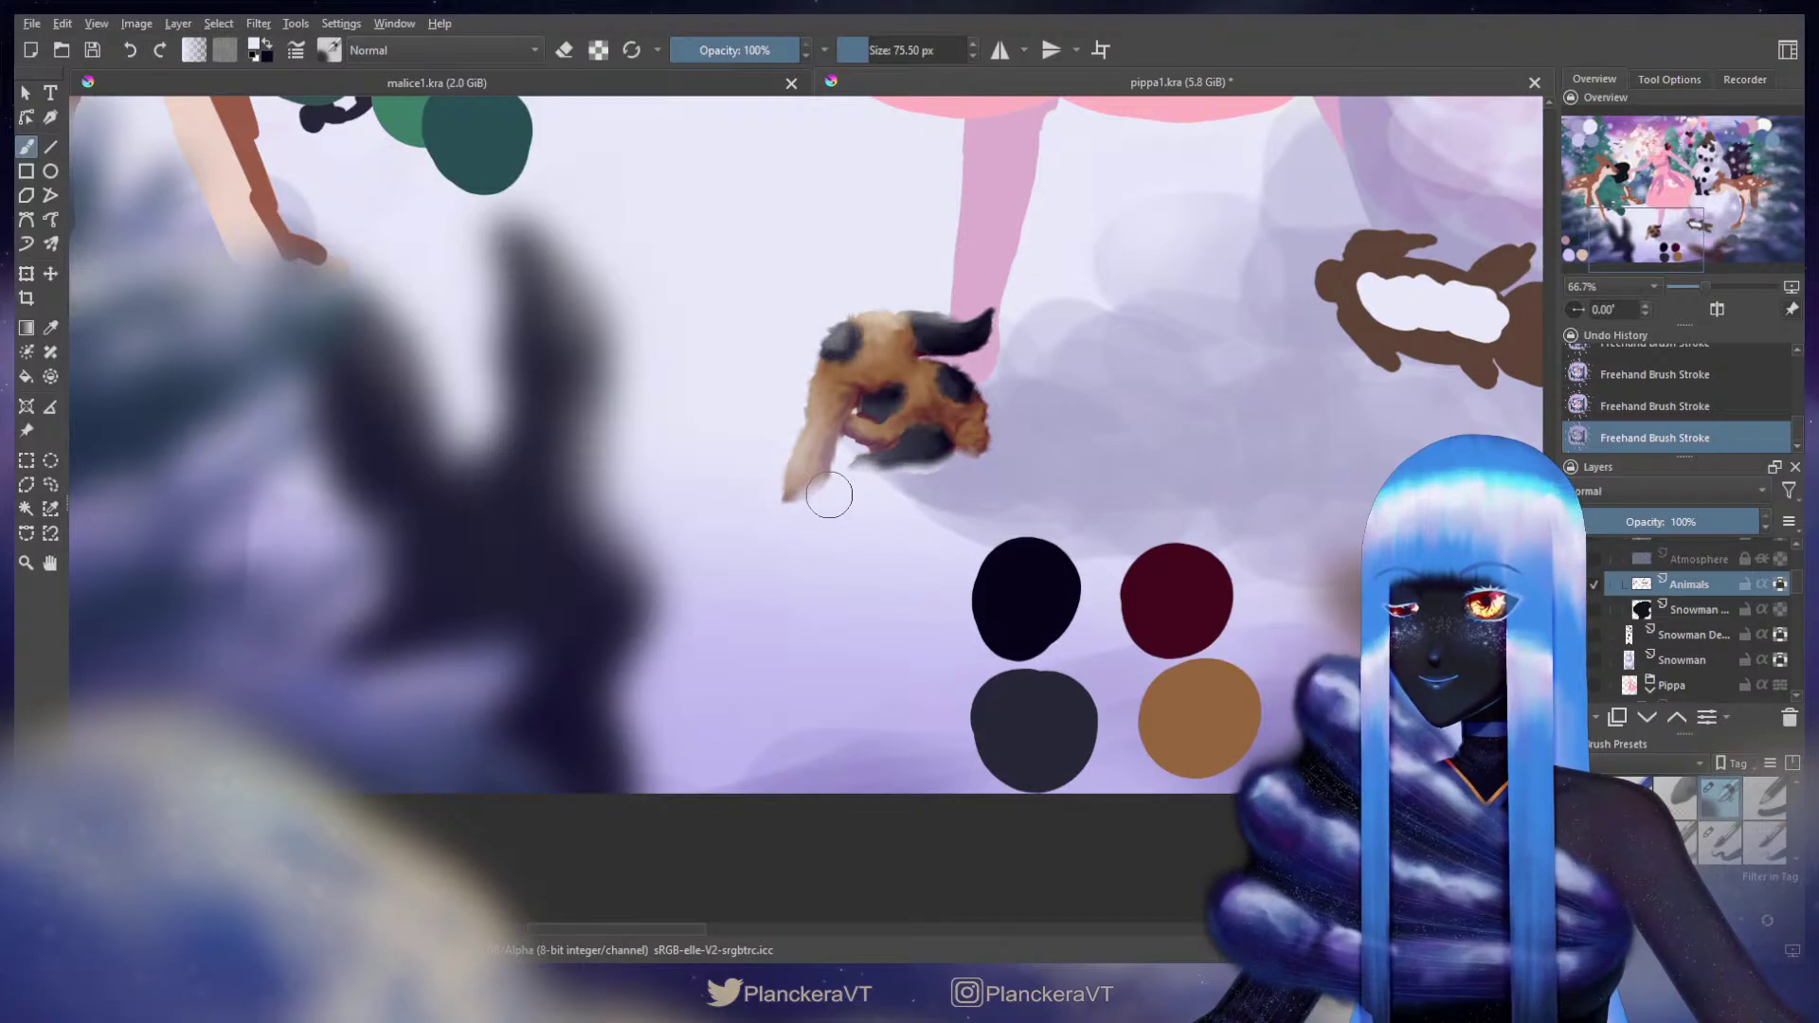
{"action": "mouse_move", "coordinate": [947, 471]}
{"action": "left_mouse_down", "text": "shift"}
{"action": "mouse_move", "coordinate": [931, 472]}
{"action": "mouse_move", "coordinate": [980, 599]}
{"action": "mouse_move", "coordinate": [923, 548]}
{"action": "mouse_move", "coordinate": [947, 553]}
{"action": "mouse_move", "coordinate": [896, 557]}
{"action": "left_mouse_up", "text": "shift"}
{"action": "left_click", "coordinate": [942, 554], "text": "ctrl"}
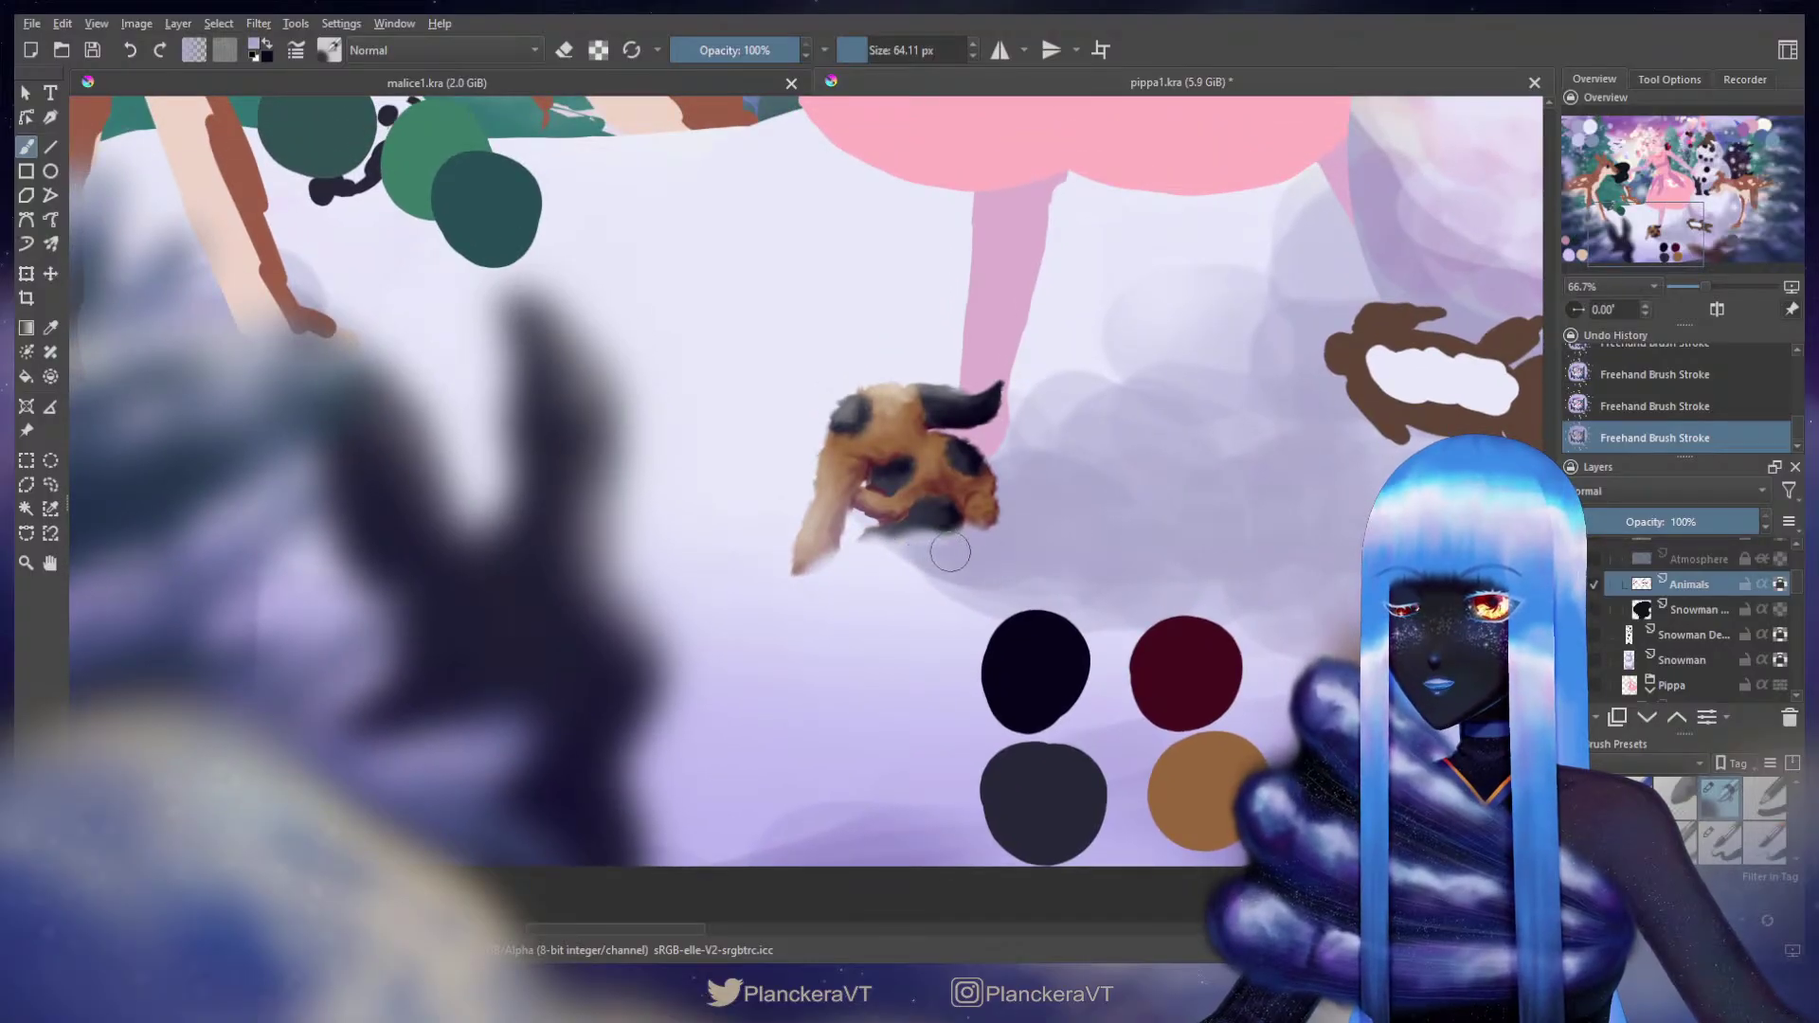
Step: Sample the brown of the animal lying in the snow and paint a brown swatch beside the others on the Swatch layer, using a 206.31 px brush
{"action": "scroll", "coordinate": [1009, 407], "scroll_direction": "down", "scroll_amount": 4}
{"action": "left_click_drag", "start_coordinate": [1199, 396], "coordinate": [1040, 650]}
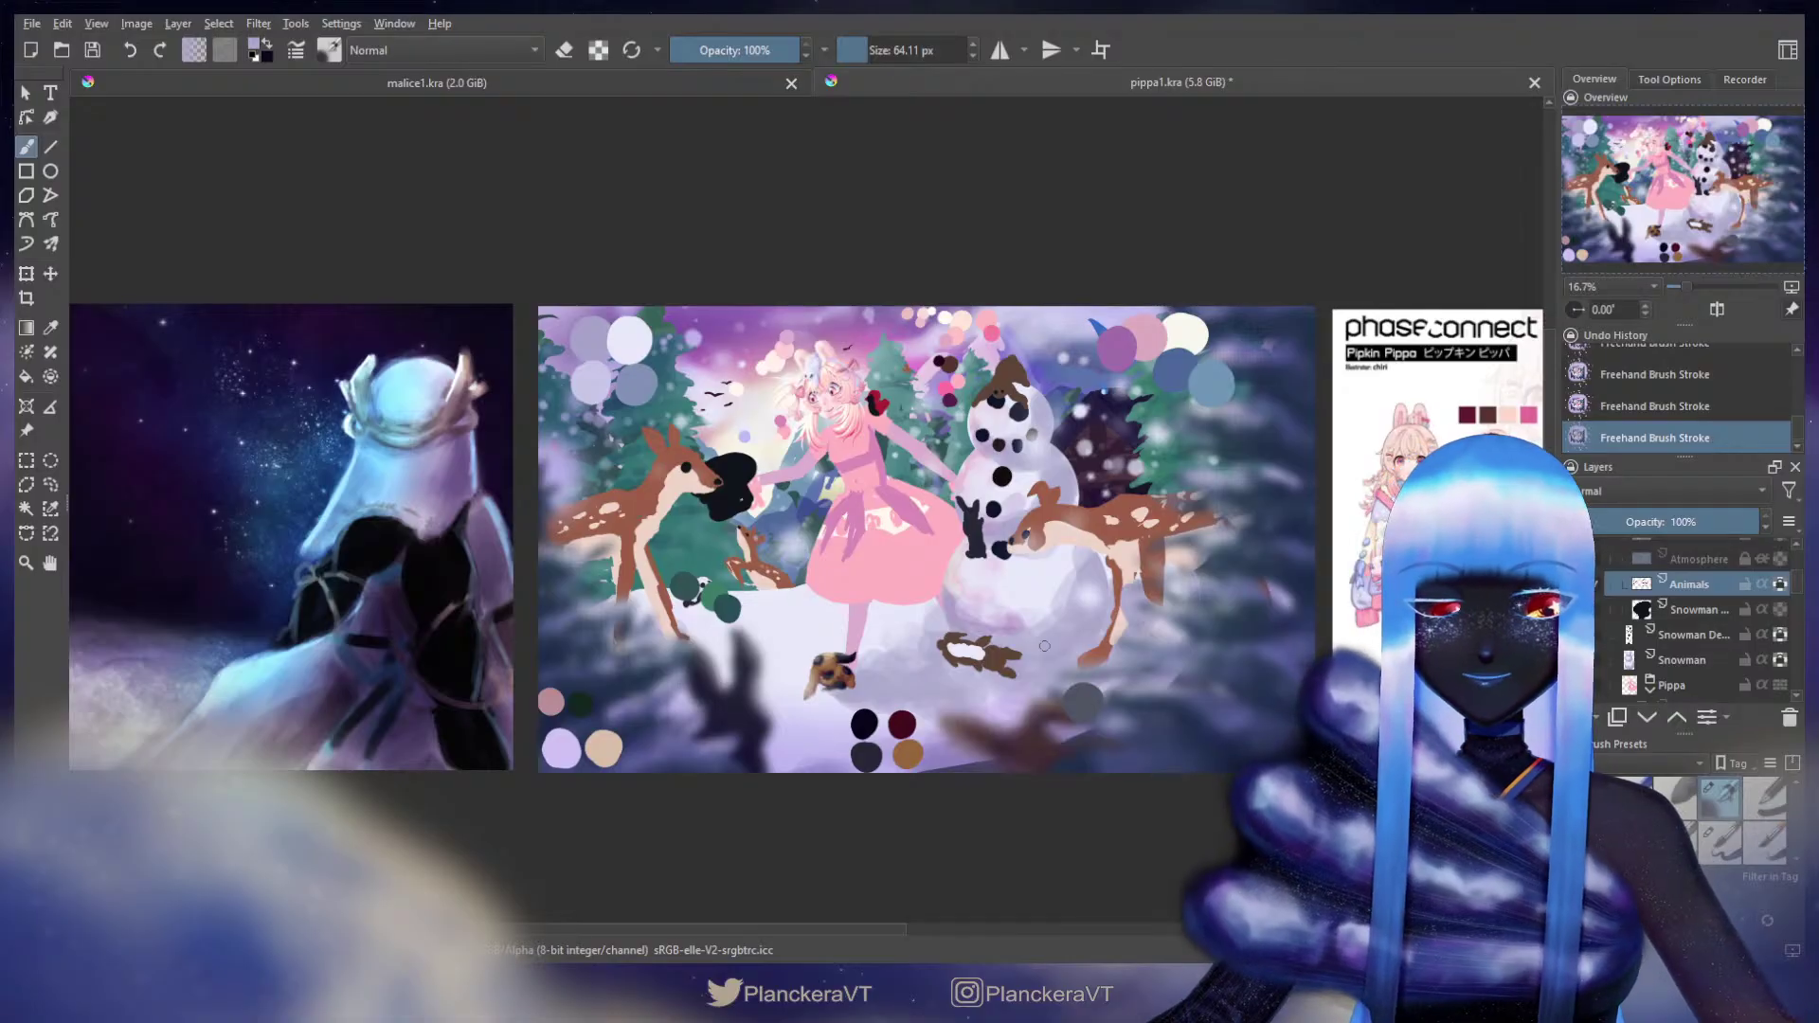
{"action": "scroll", "coordinate": [931, 734], "scroll_direction": "up", "scroll_amount": 3}
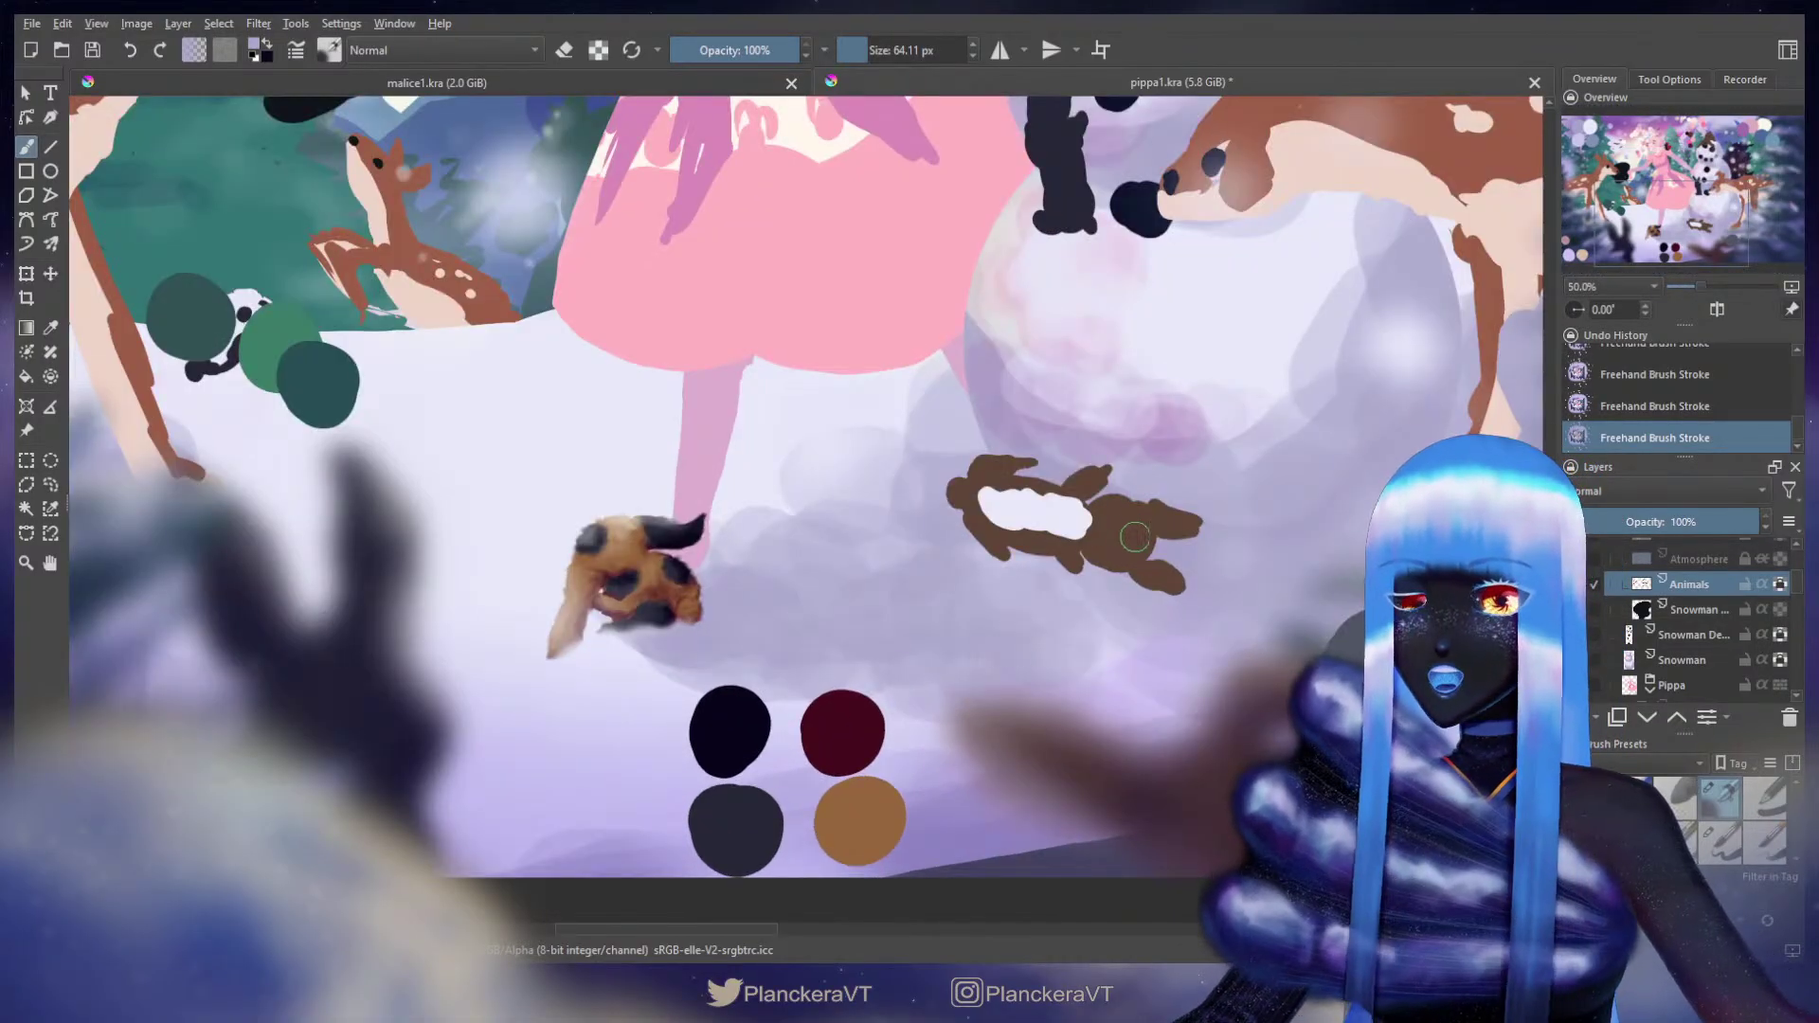
{"action": "left_click_drag", "start_coordinate": [1102, 602], "coordinate": [1013, 587]}
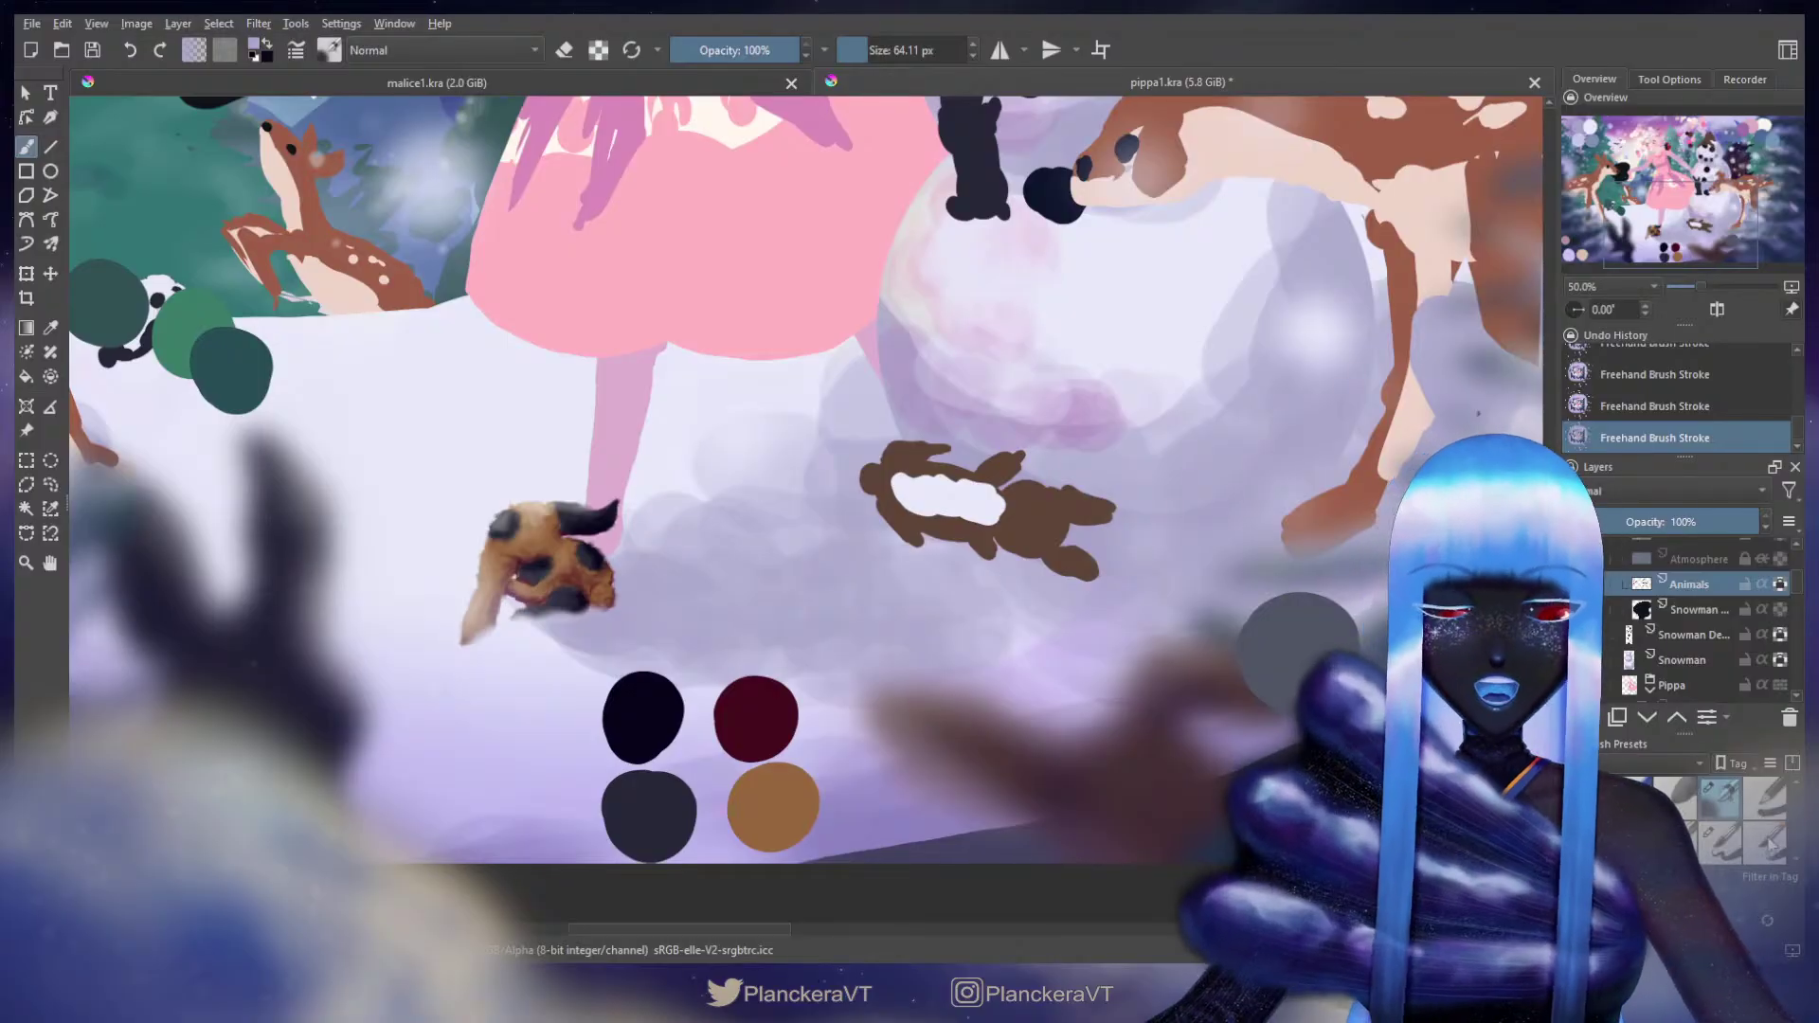
{"action": "left_click", "coordinate": [1722, 840]}
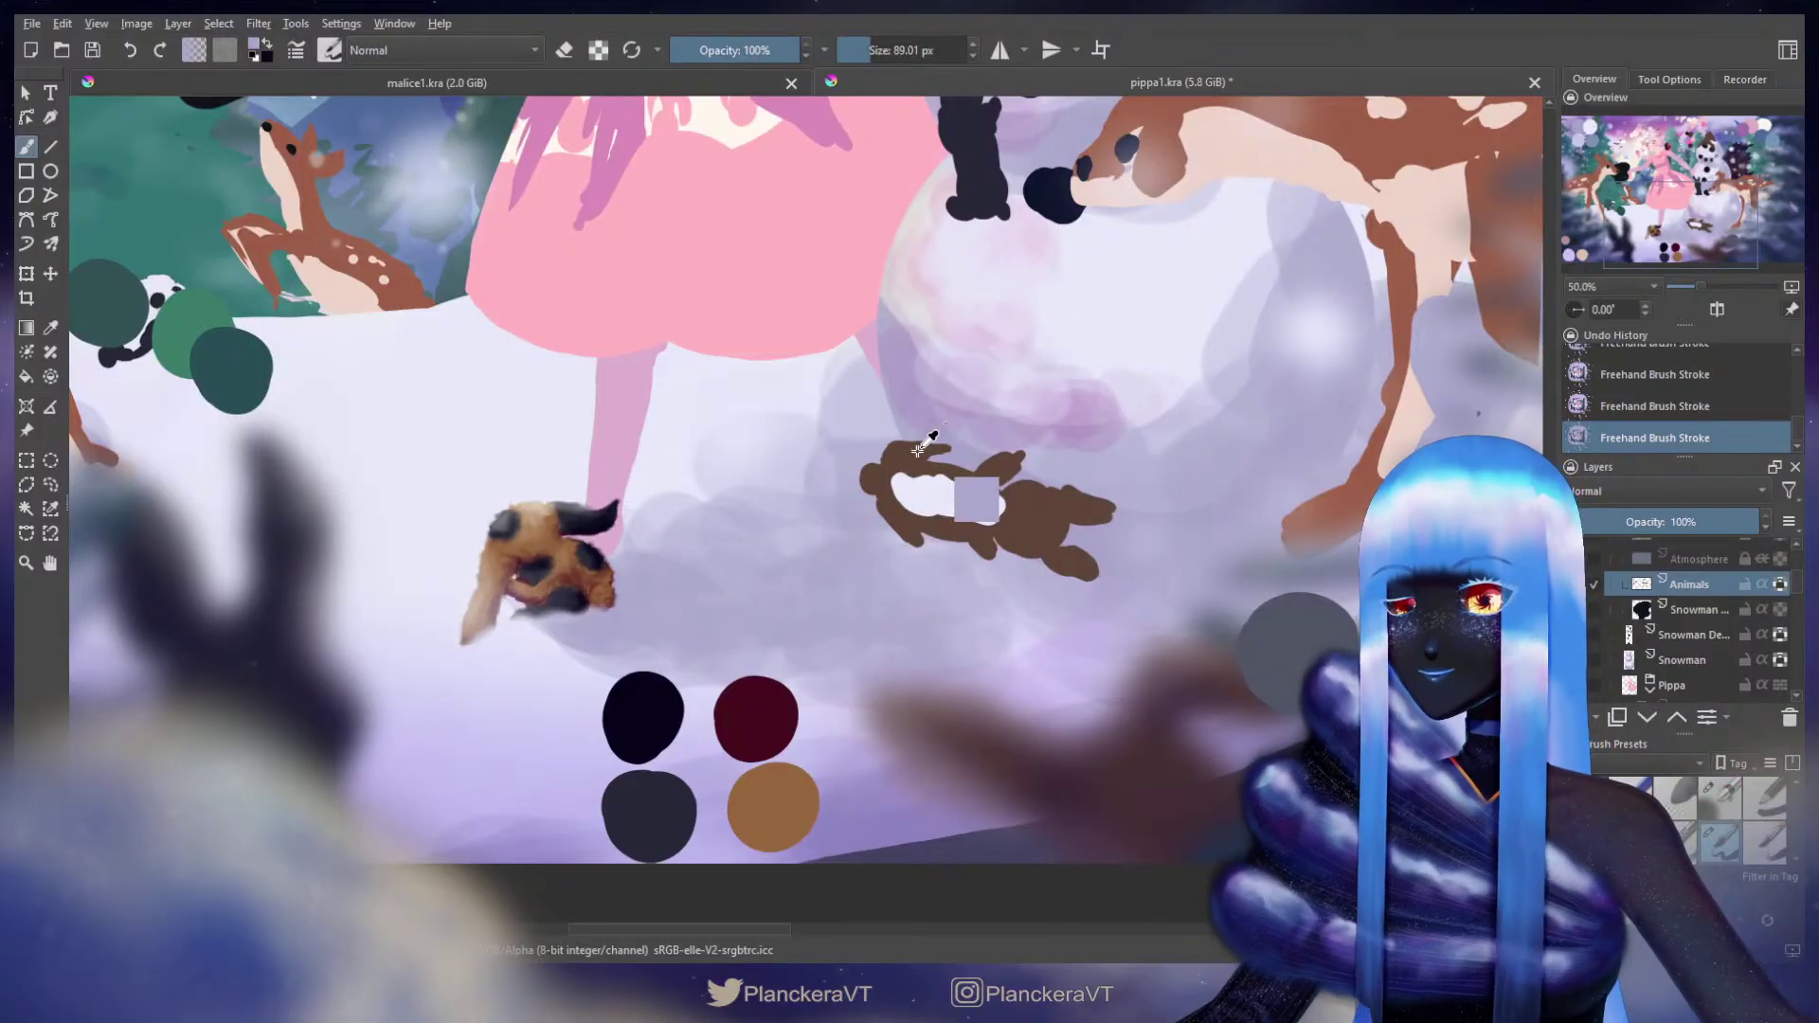
{"action": "scroll", "coordinate": [1799, 568], "scroll_direction": "up", "scroll_amount": 5}
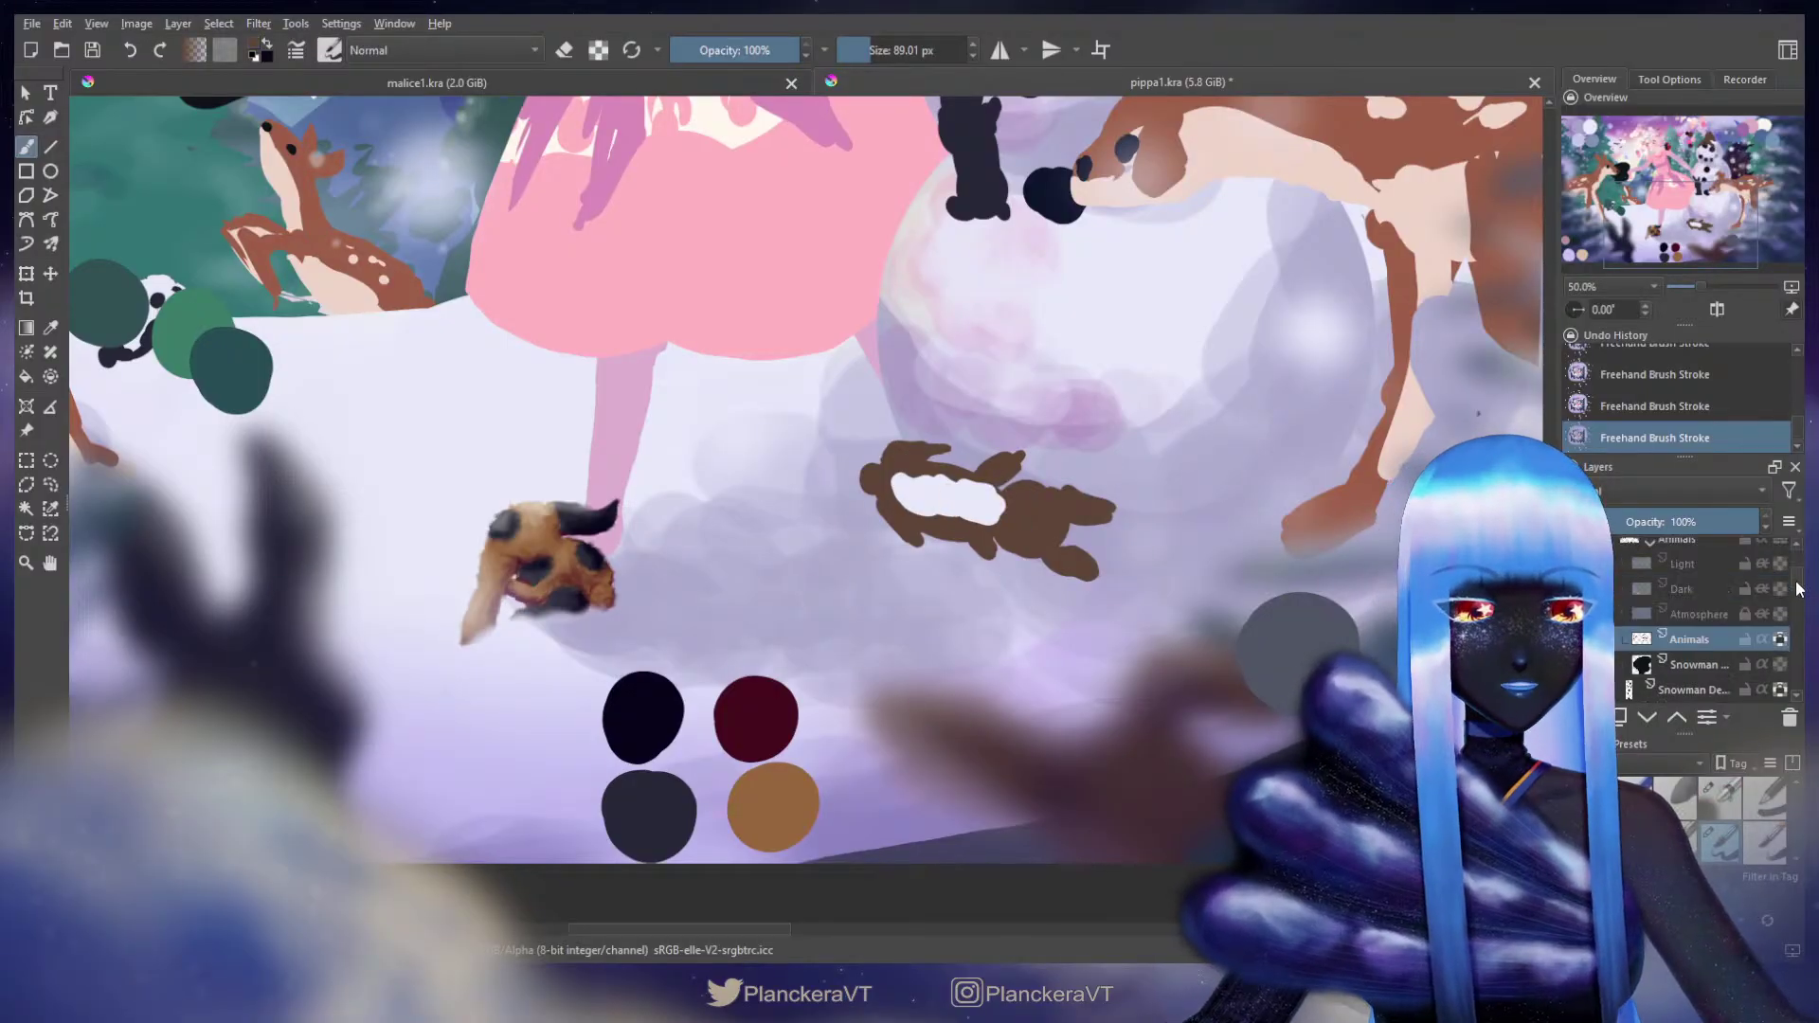
{"action": "left_click", "coordinate": [1695, 652]}
{"action": "mouse_move", "coordinate": [834, 804]}
{"action": "left_mouse_down", "text": "shift"}
{"action": "mouse_move", "coordinate": [883, 787]}
{"action": "mouse_move", "coordinate": [878, 761]}
{"action": "left_mouse_up", "text": "shift"}
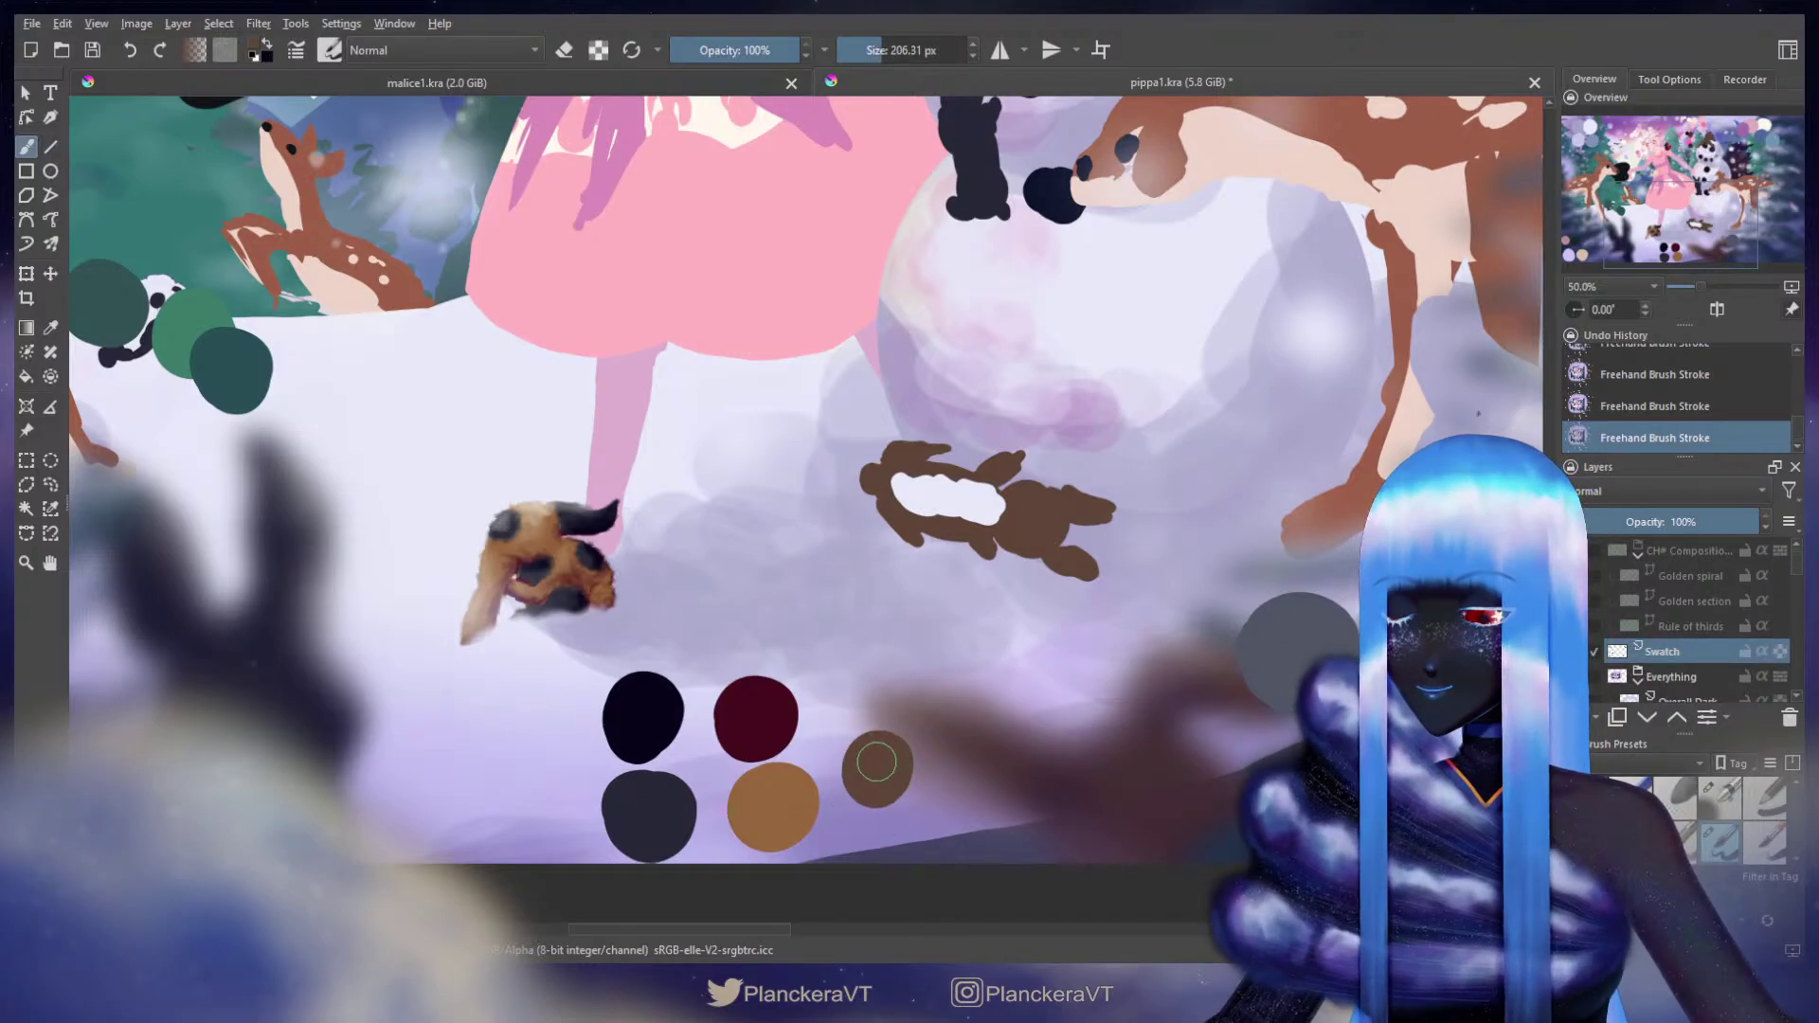
Step: Try two dark tones in Overlay blending mode over the brown swatch, undoing each stroke
{"action": "key", "text": "alt+shift+o"}
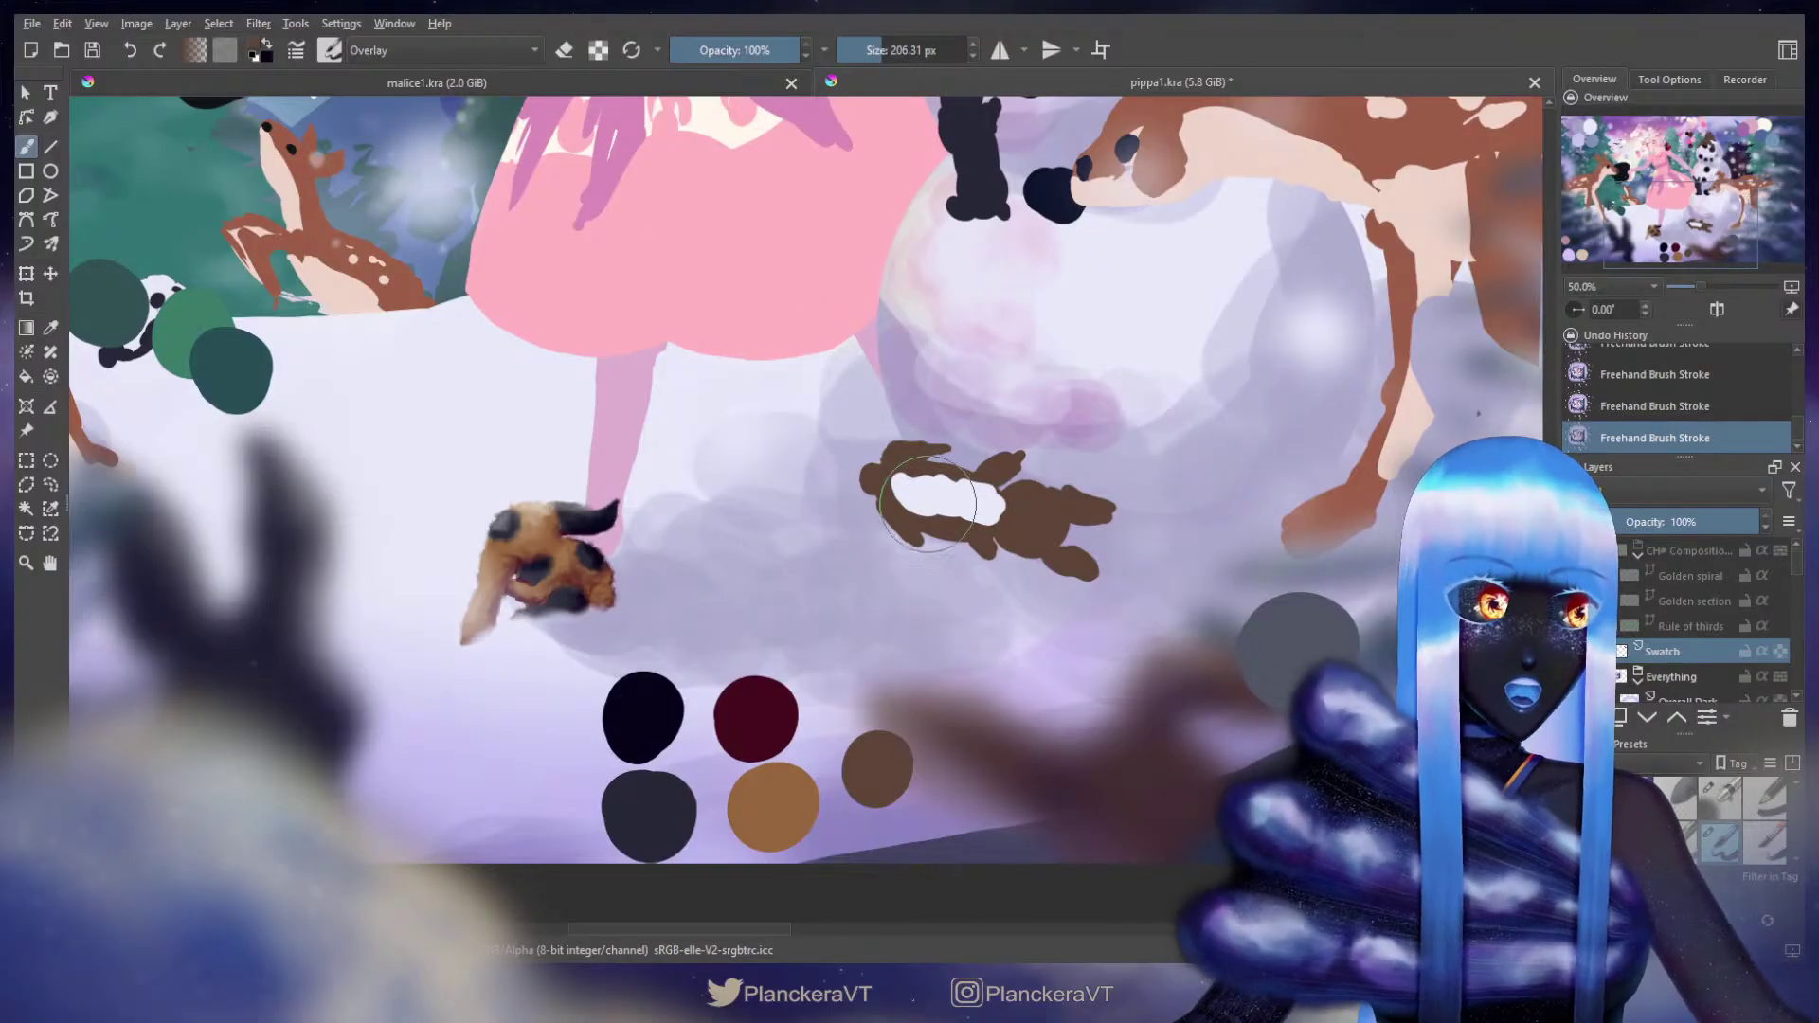
{"action": "left_click", "coordinate": [253, 45]}
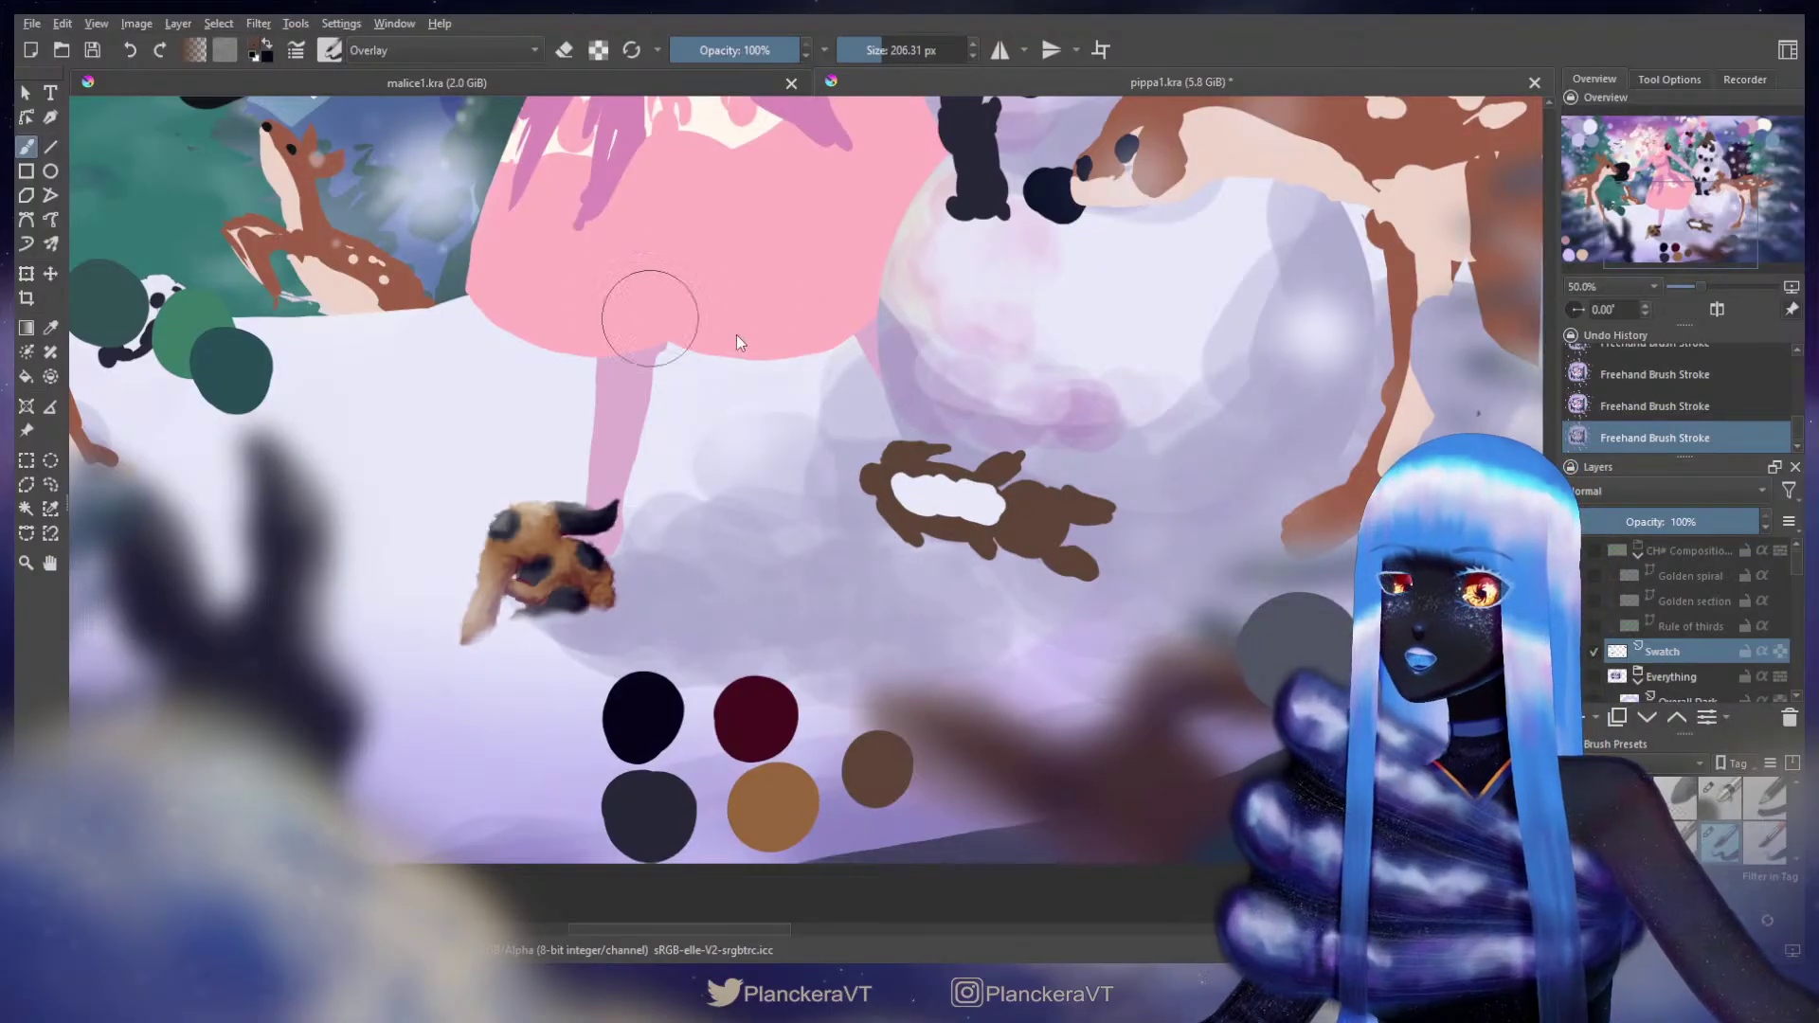
{"action": "left_click", "coordinate": [813, 347]}
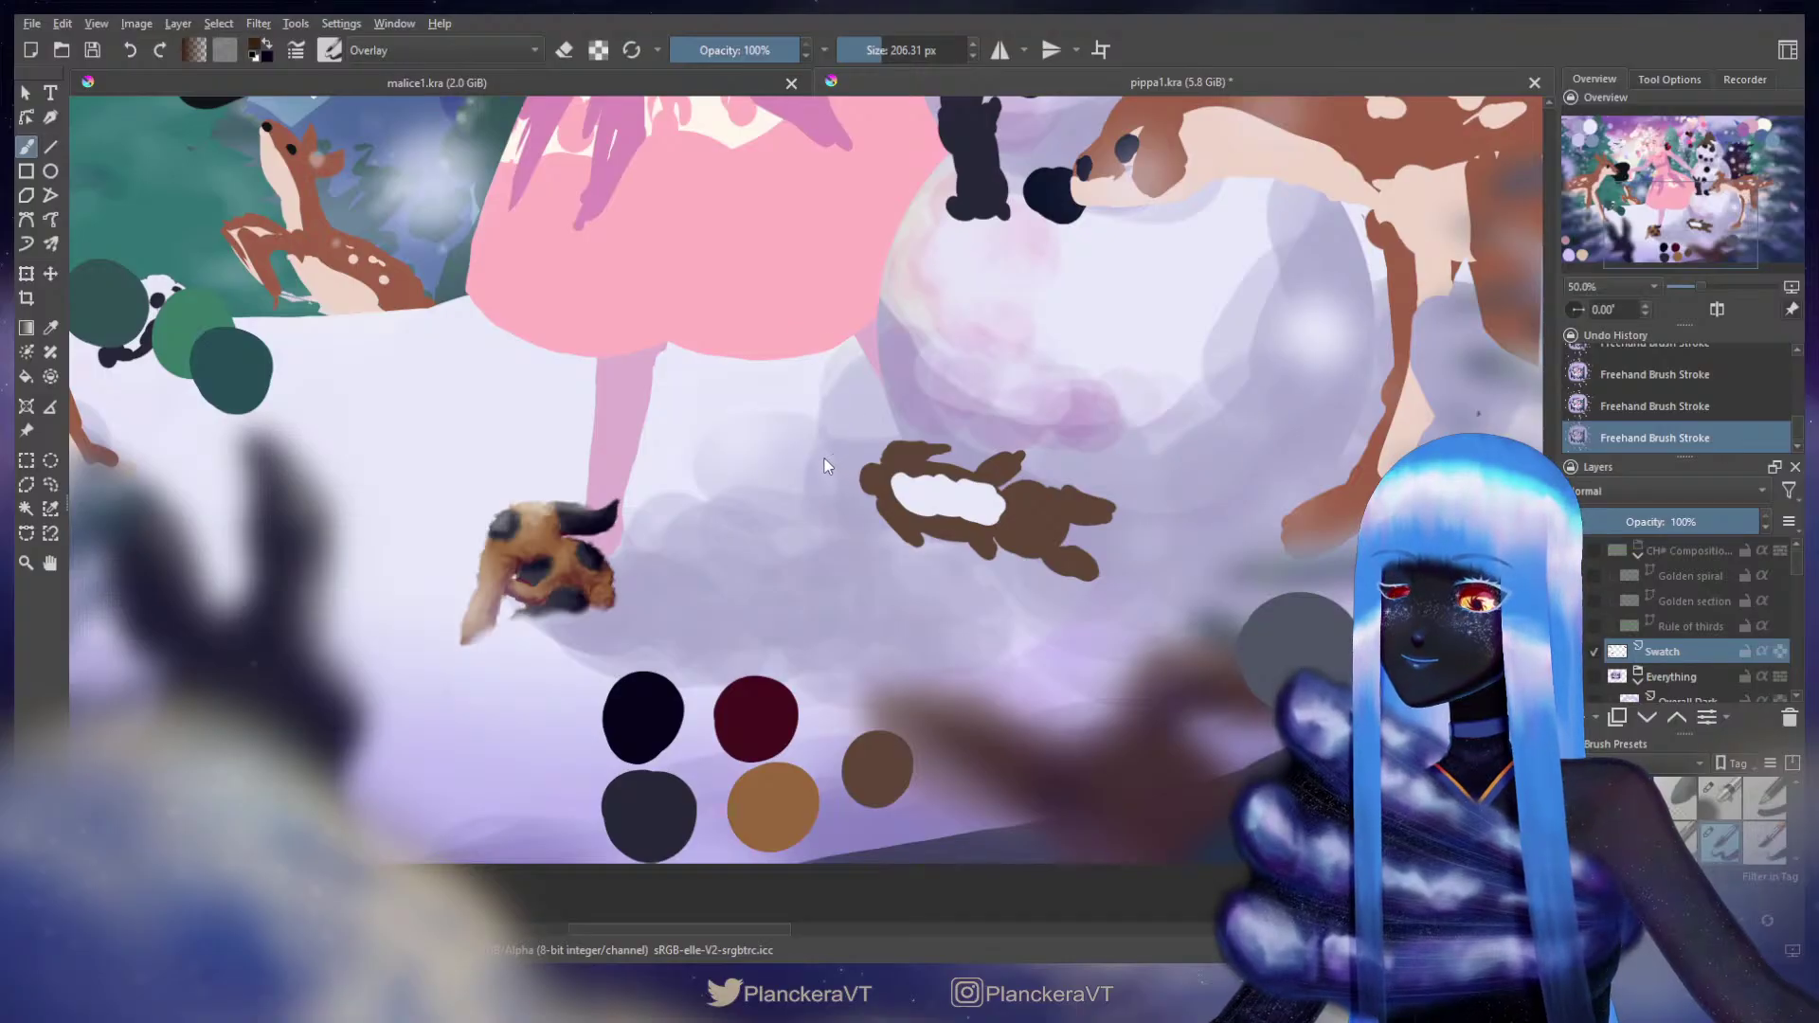
{"action": "left_click", "coordinate": [878, 773]}
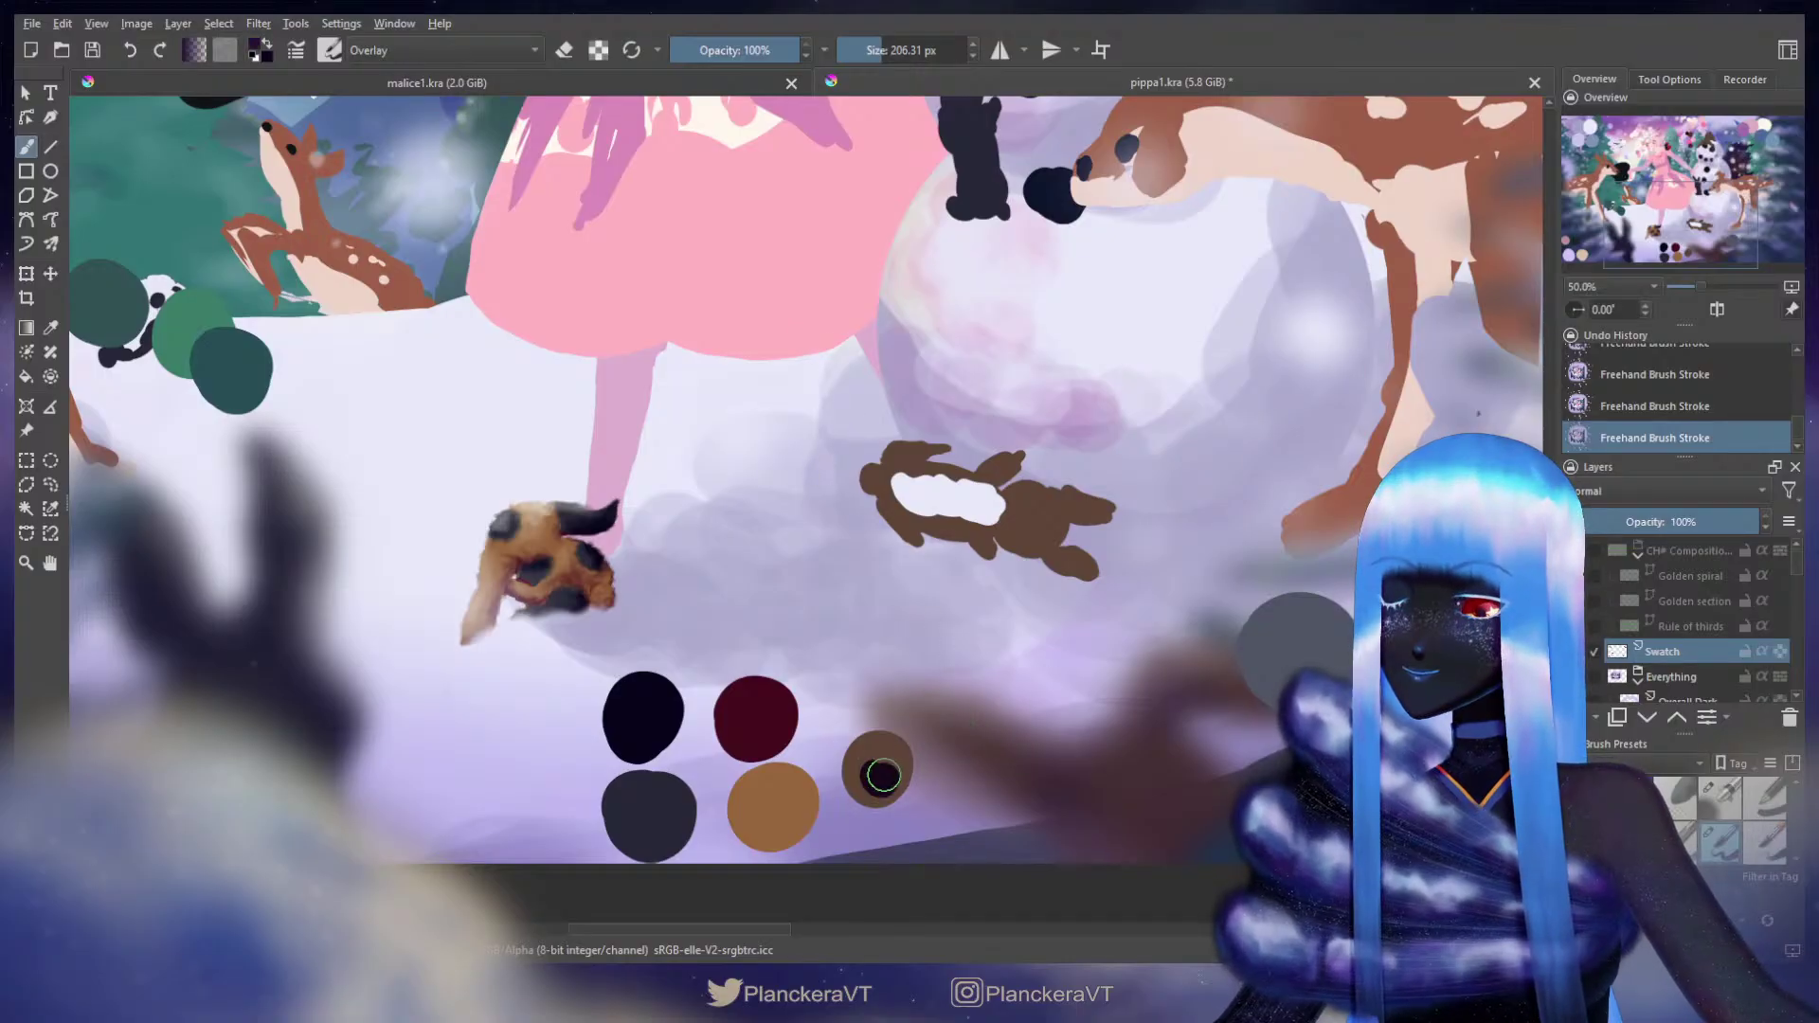
{"action": "key", "text": "ctrl+z"}
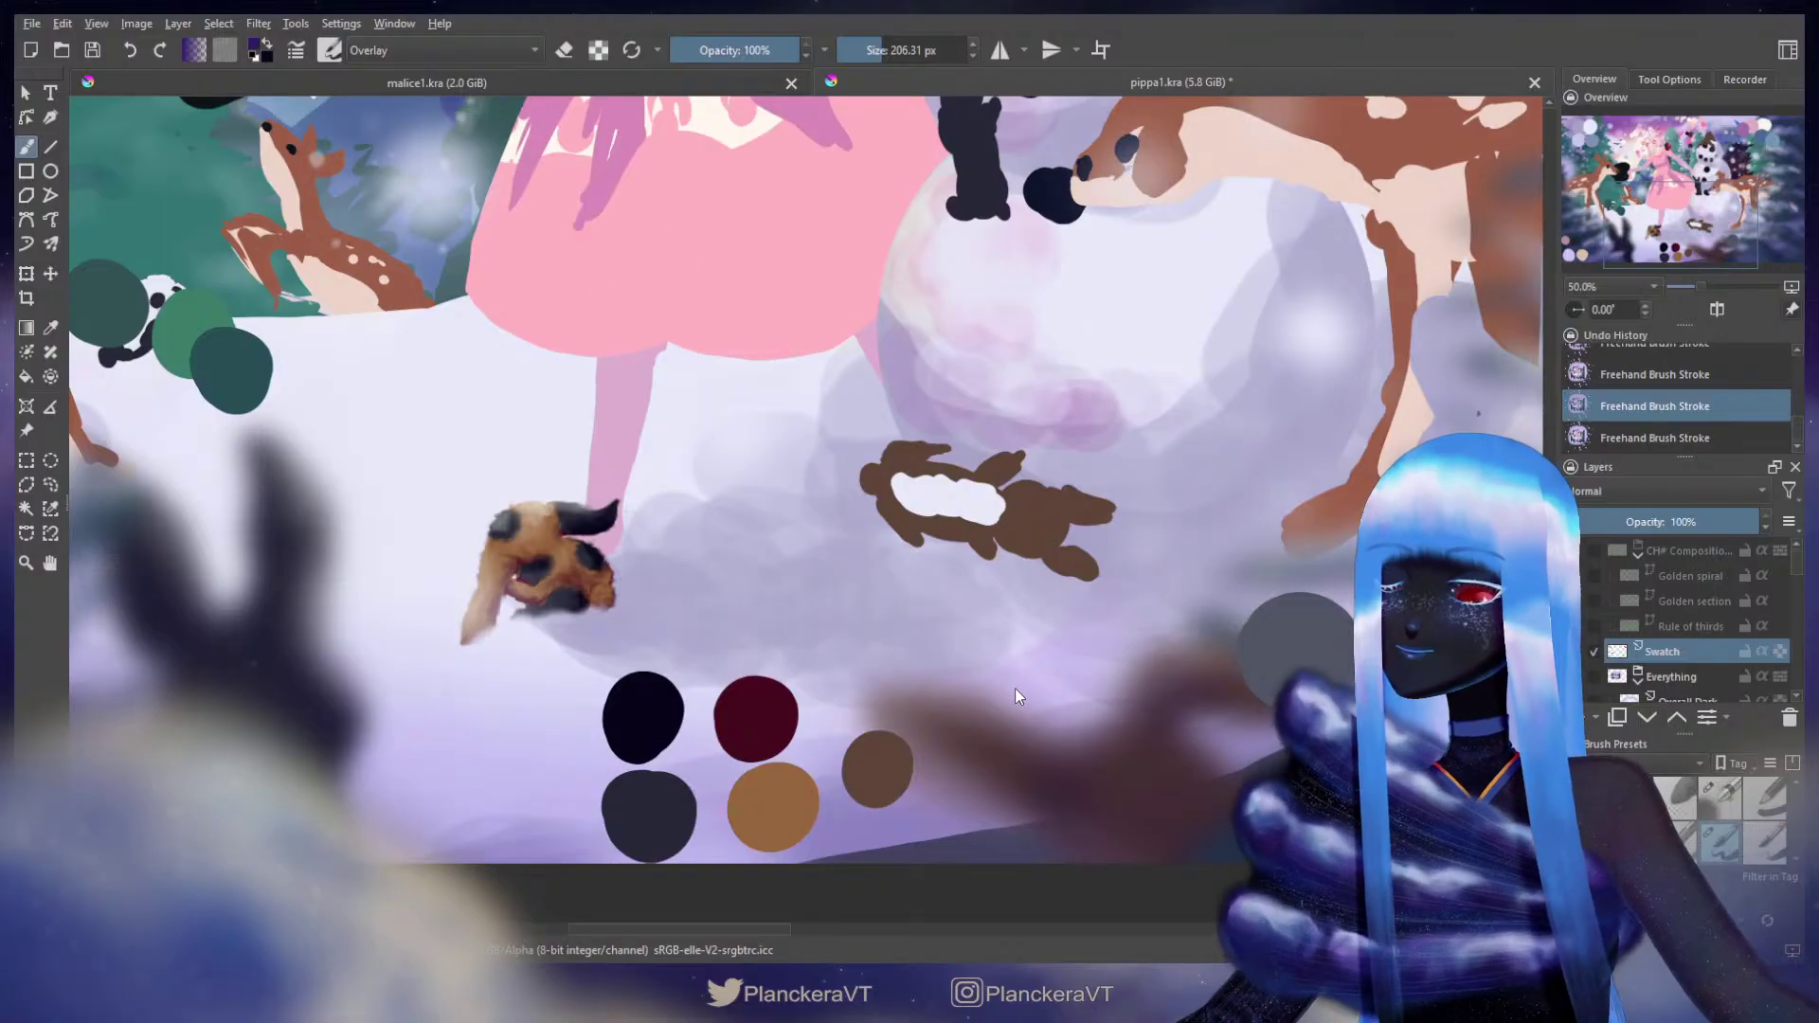
{"action": "left_click", "coordinate": [879, 776]}
{"action": "key", "text": "ctrl+z"}
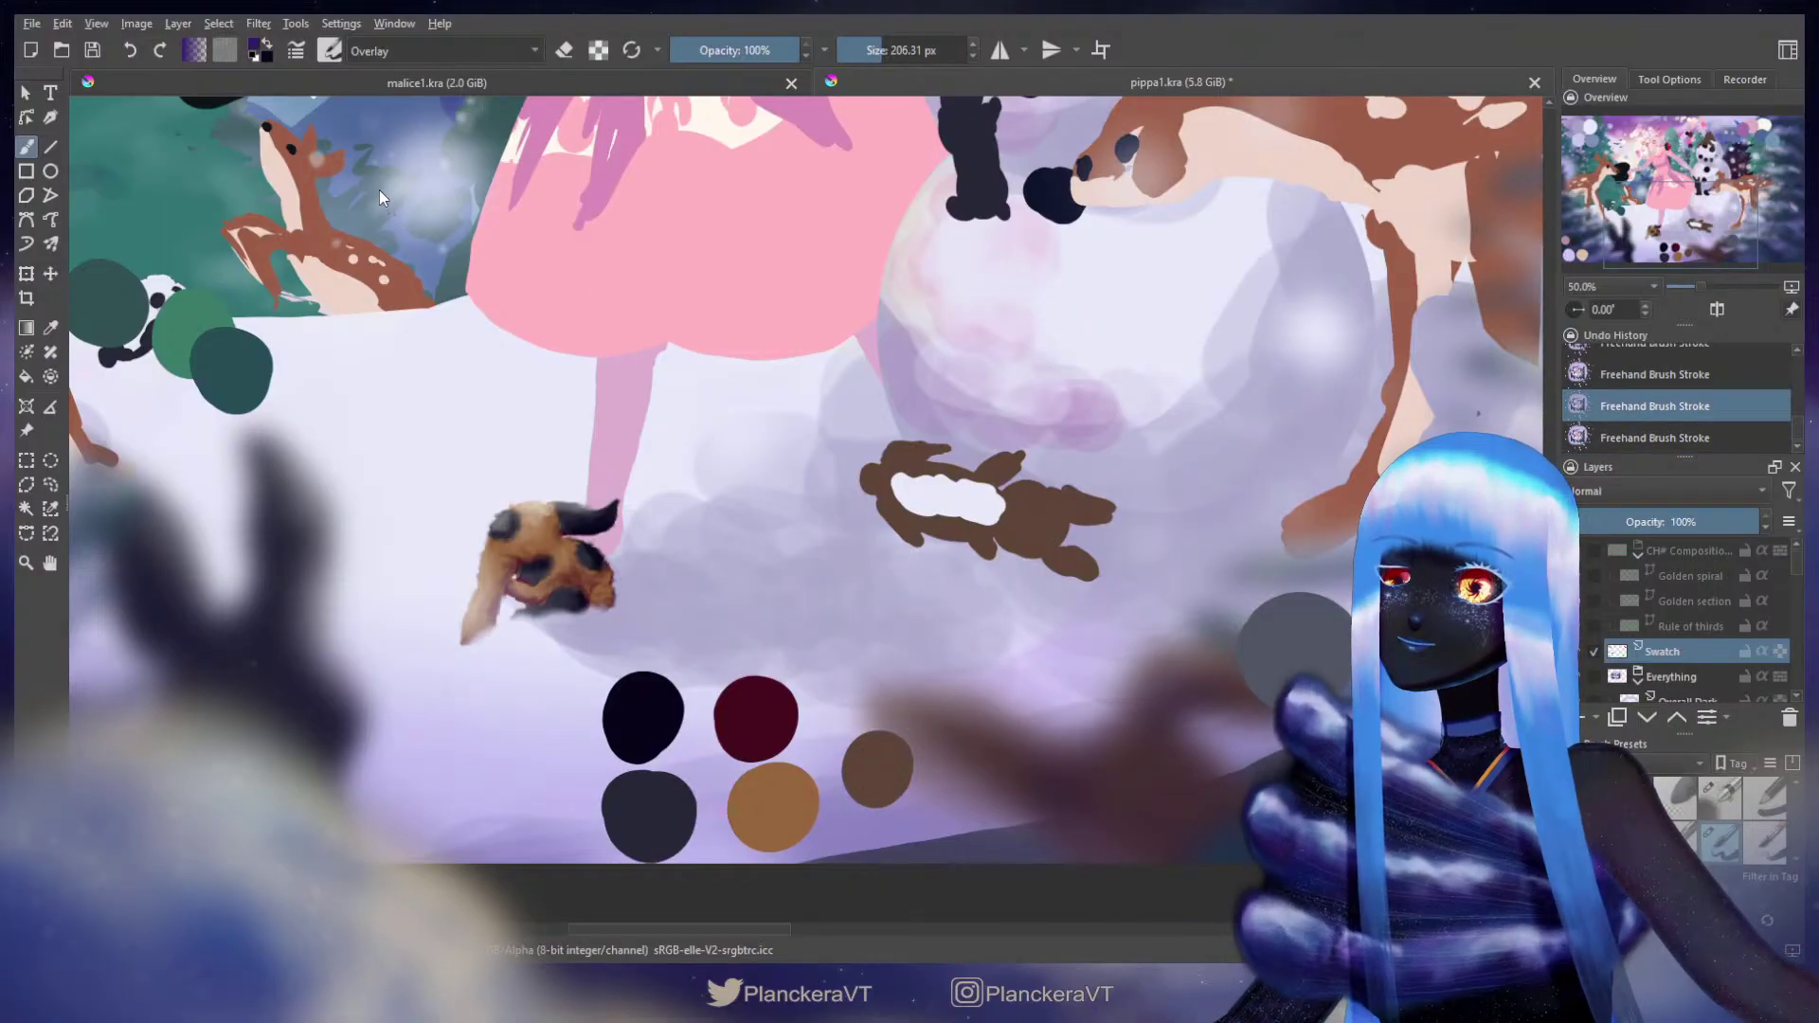
Step: Paint a darker shade in the middle of the brown swatch with a light lavender in Multiply blending mode
{"action": "key", "text": "alt+shift+m"}
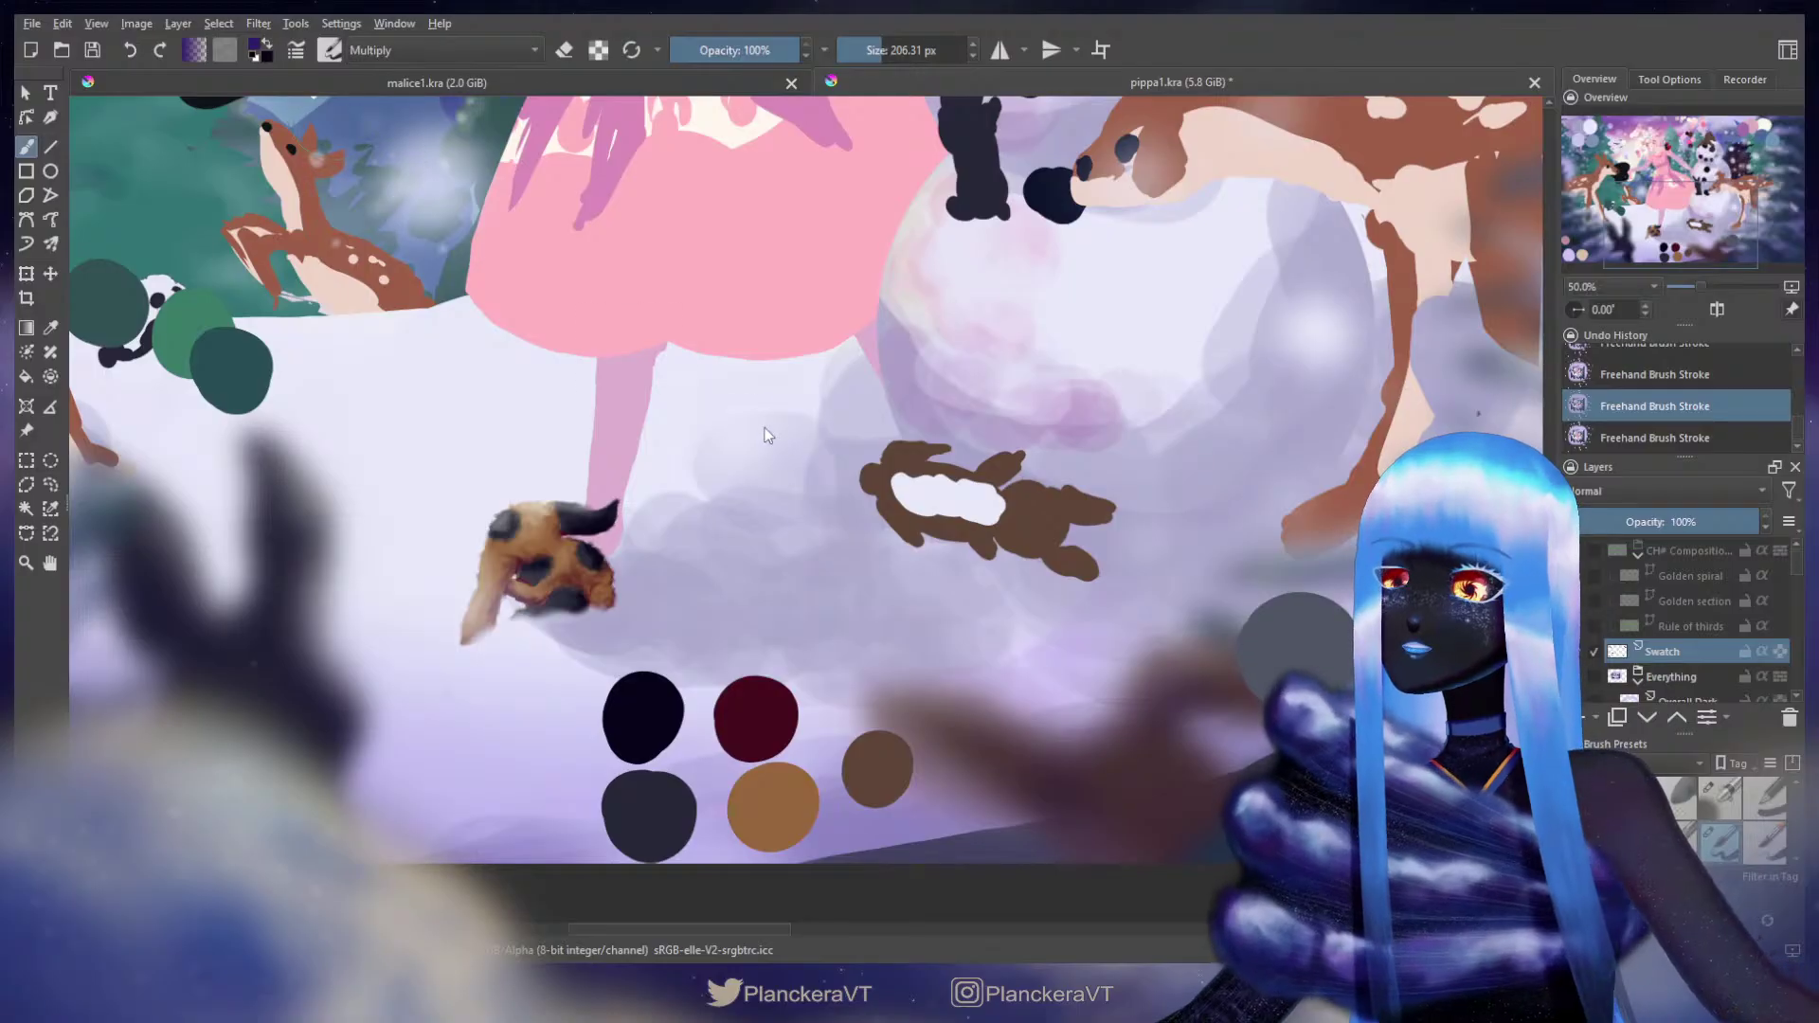
{"action": "left_click", "coordinate": [758, 387]}
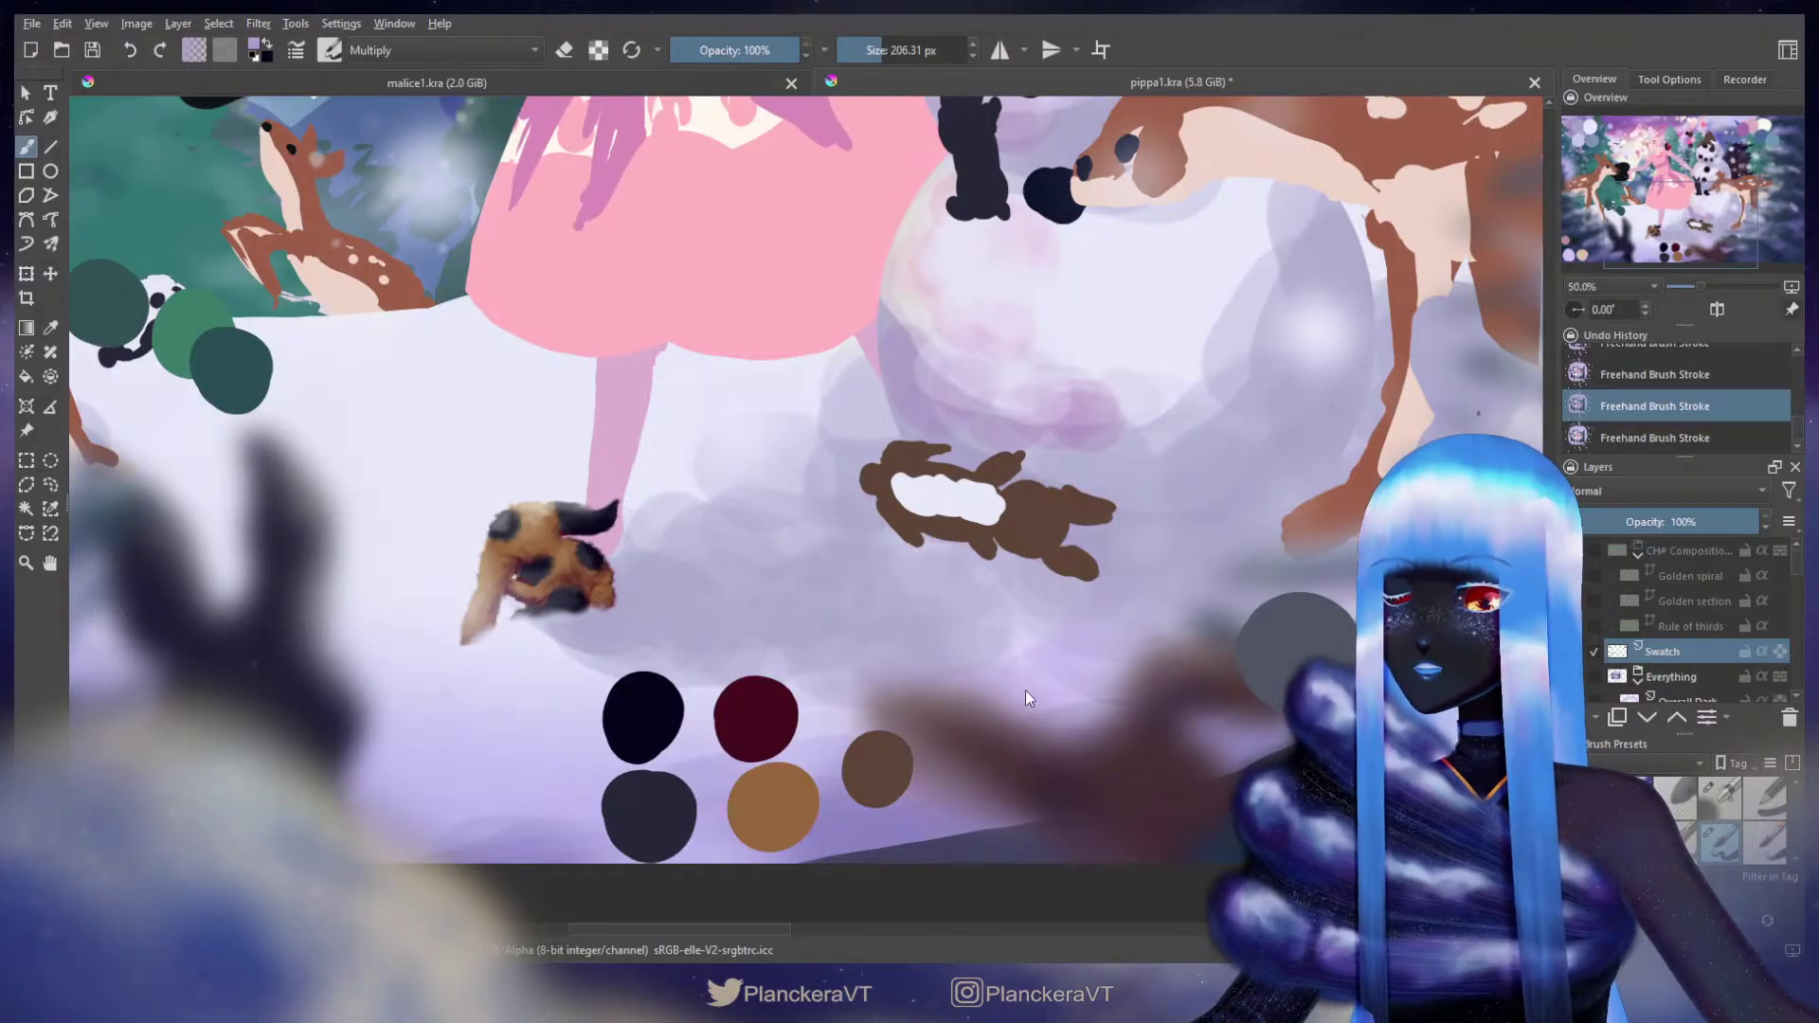
{"action": "left_click", "coordinate": [877, 766]}
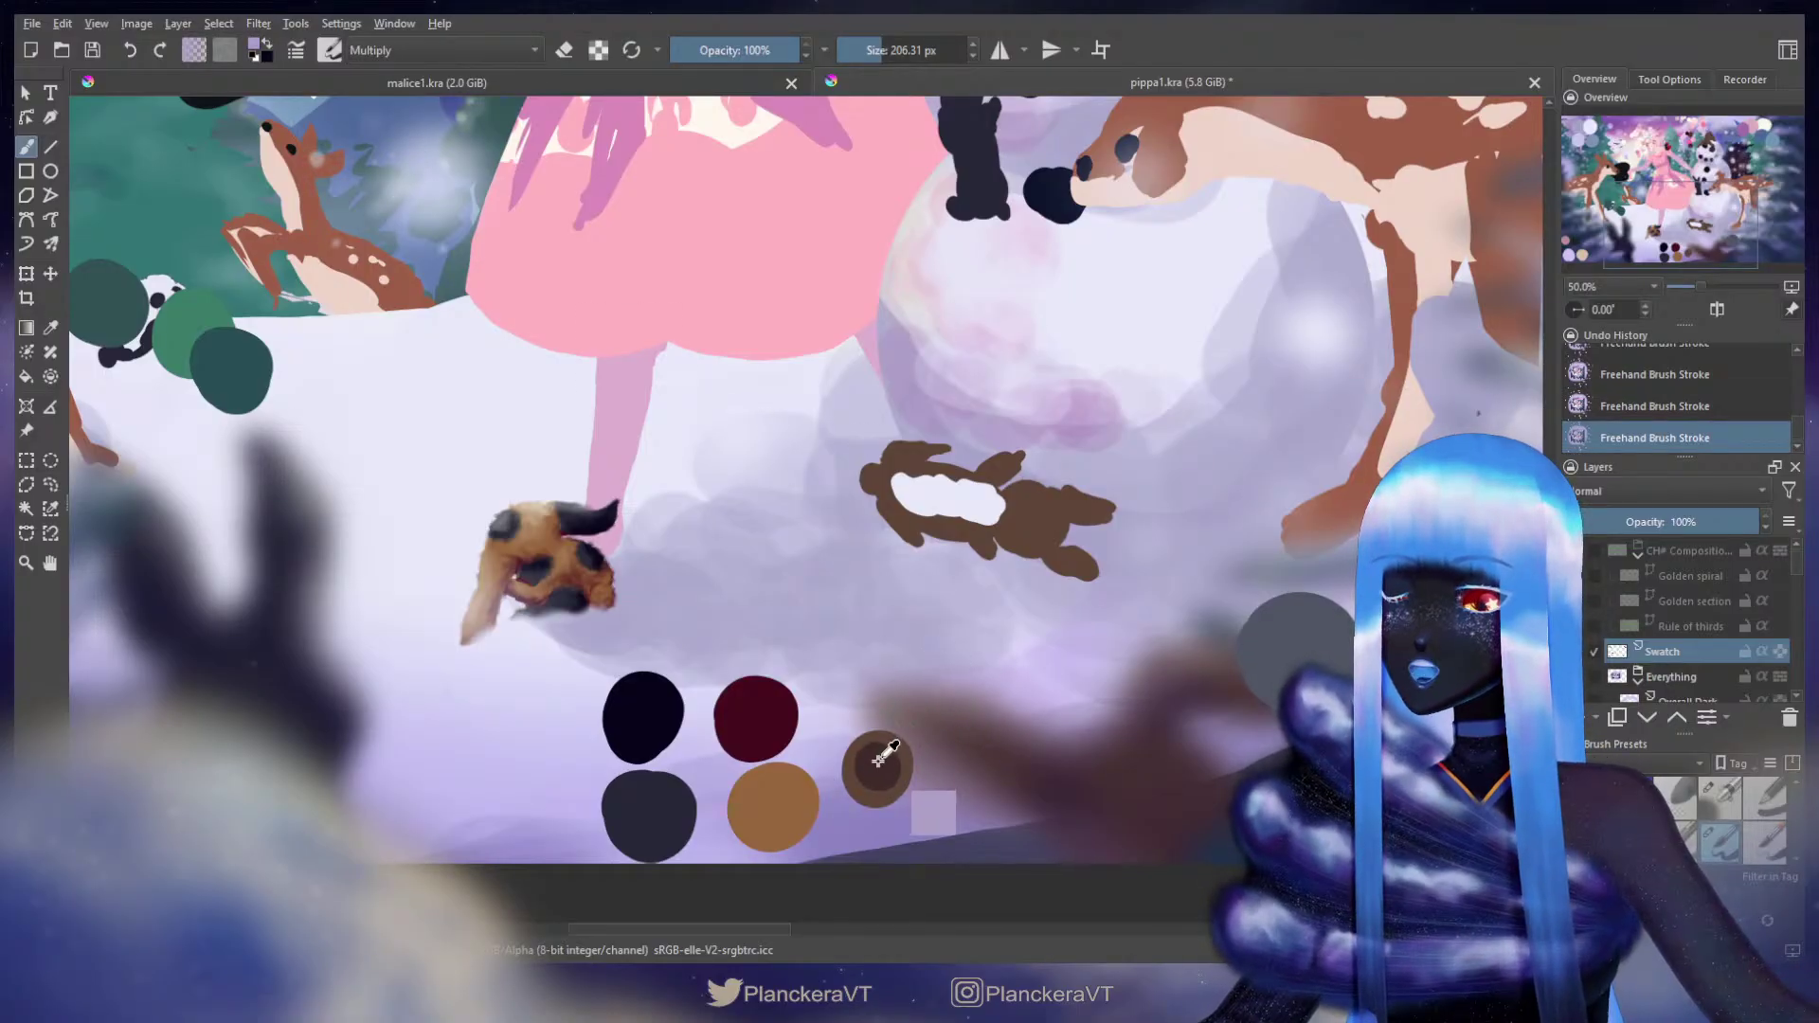
Step: Undo the dark shade on the brown swatch and paint a separate dark brown swatch above it in Normal blending mode
{"action": "key", "text": "ctrl+z"}
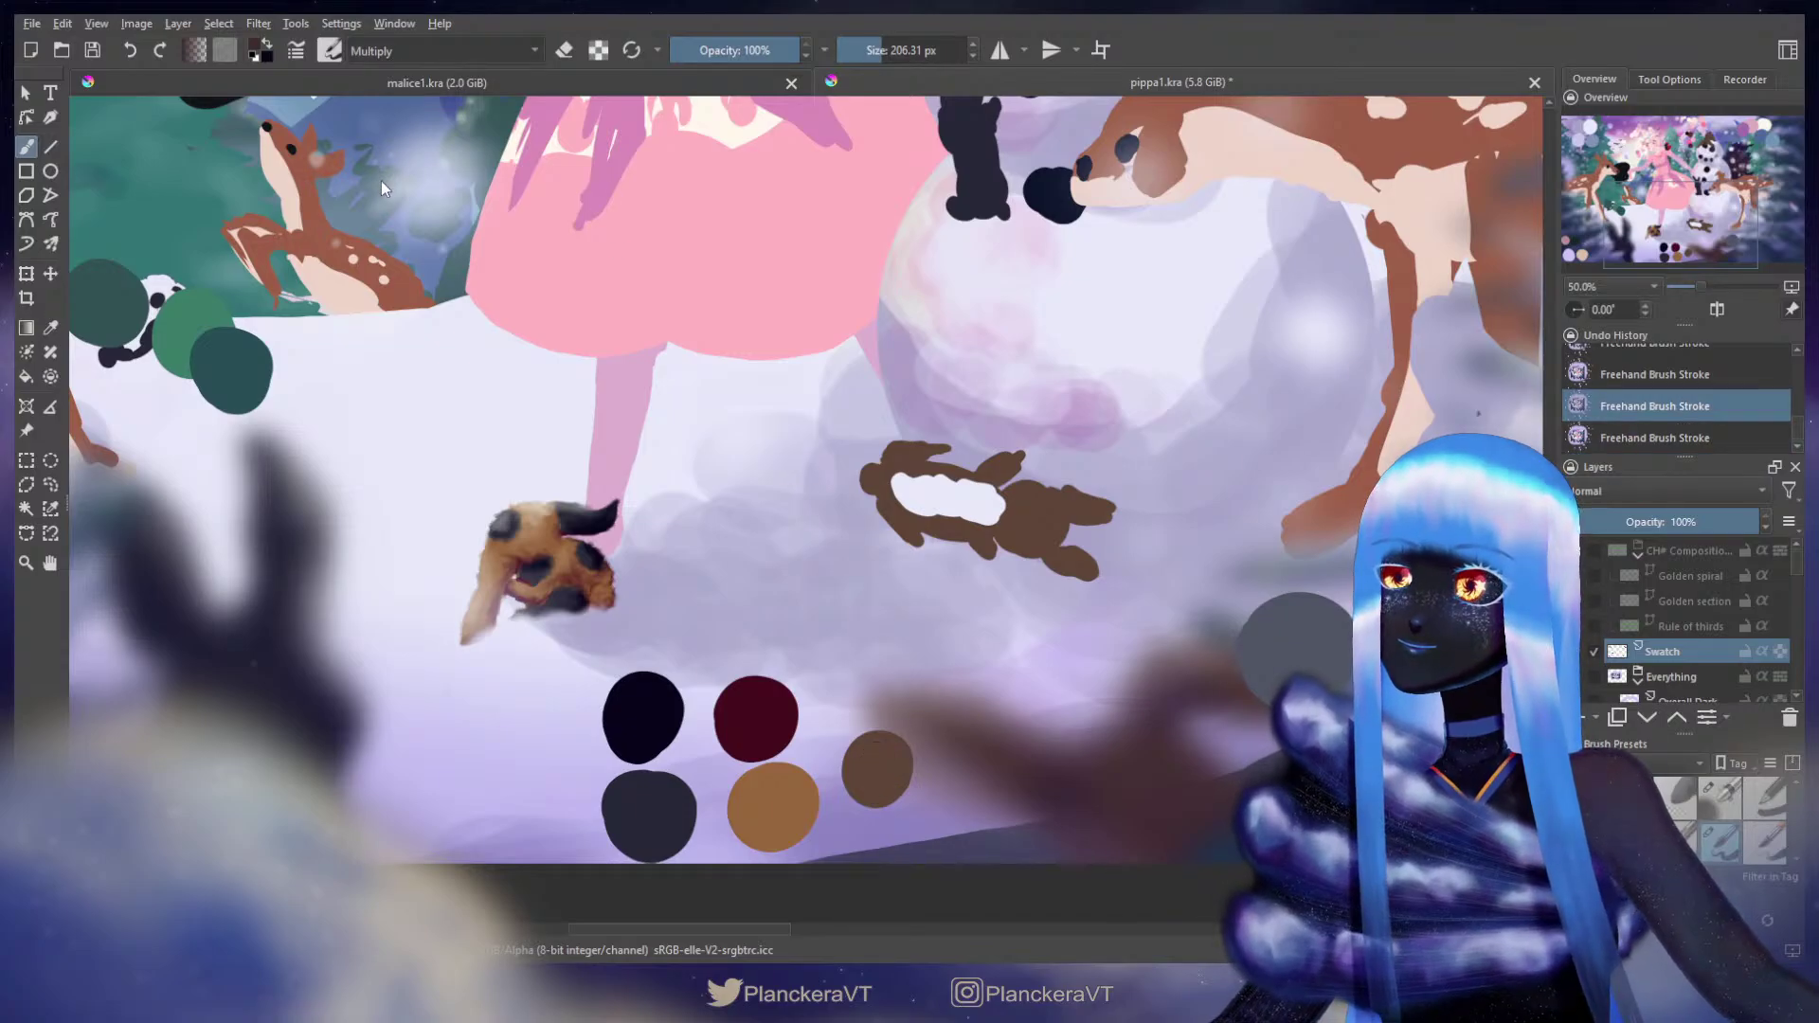
{"action": "key", "text": "alt+shift+n"}
{"action": "left_click", "coordinate": [872, 711]}
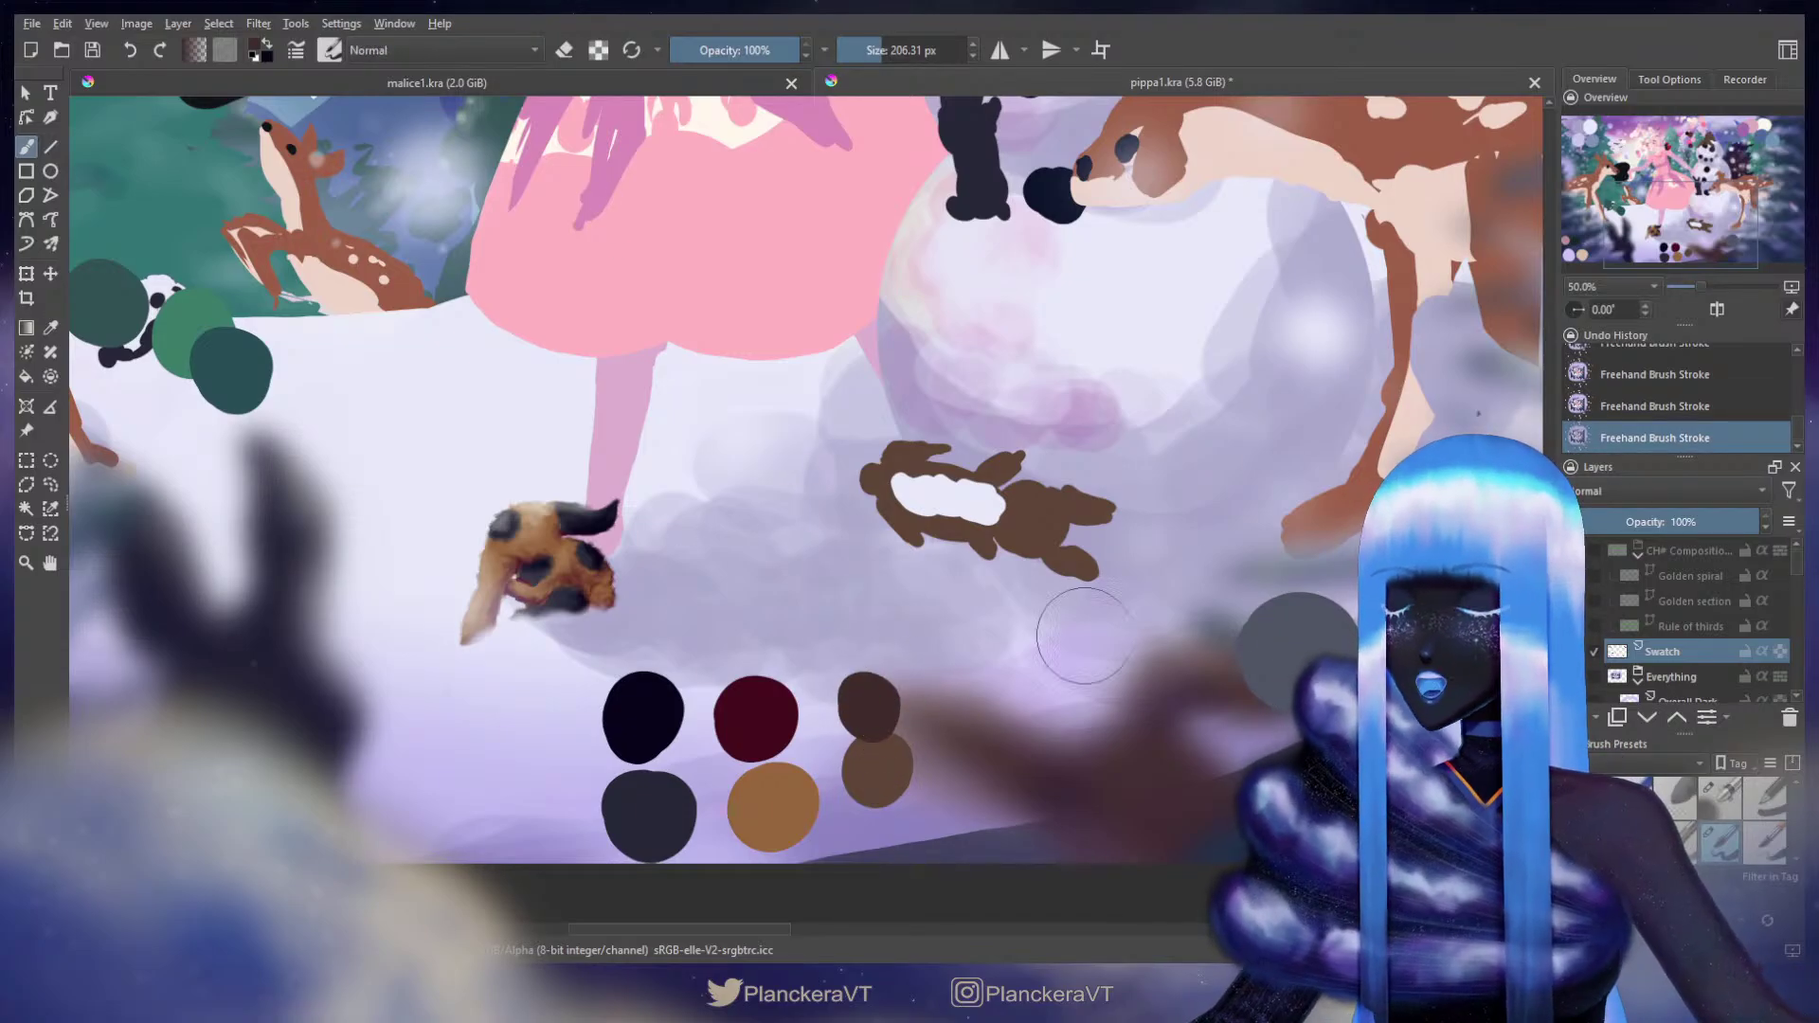
Step: Select the Animals layer and turn off its alpha lock
{"action": "scroll", "coordinate": [1790, 580], "scroll_direction": "down", "scroll_amount": 10}
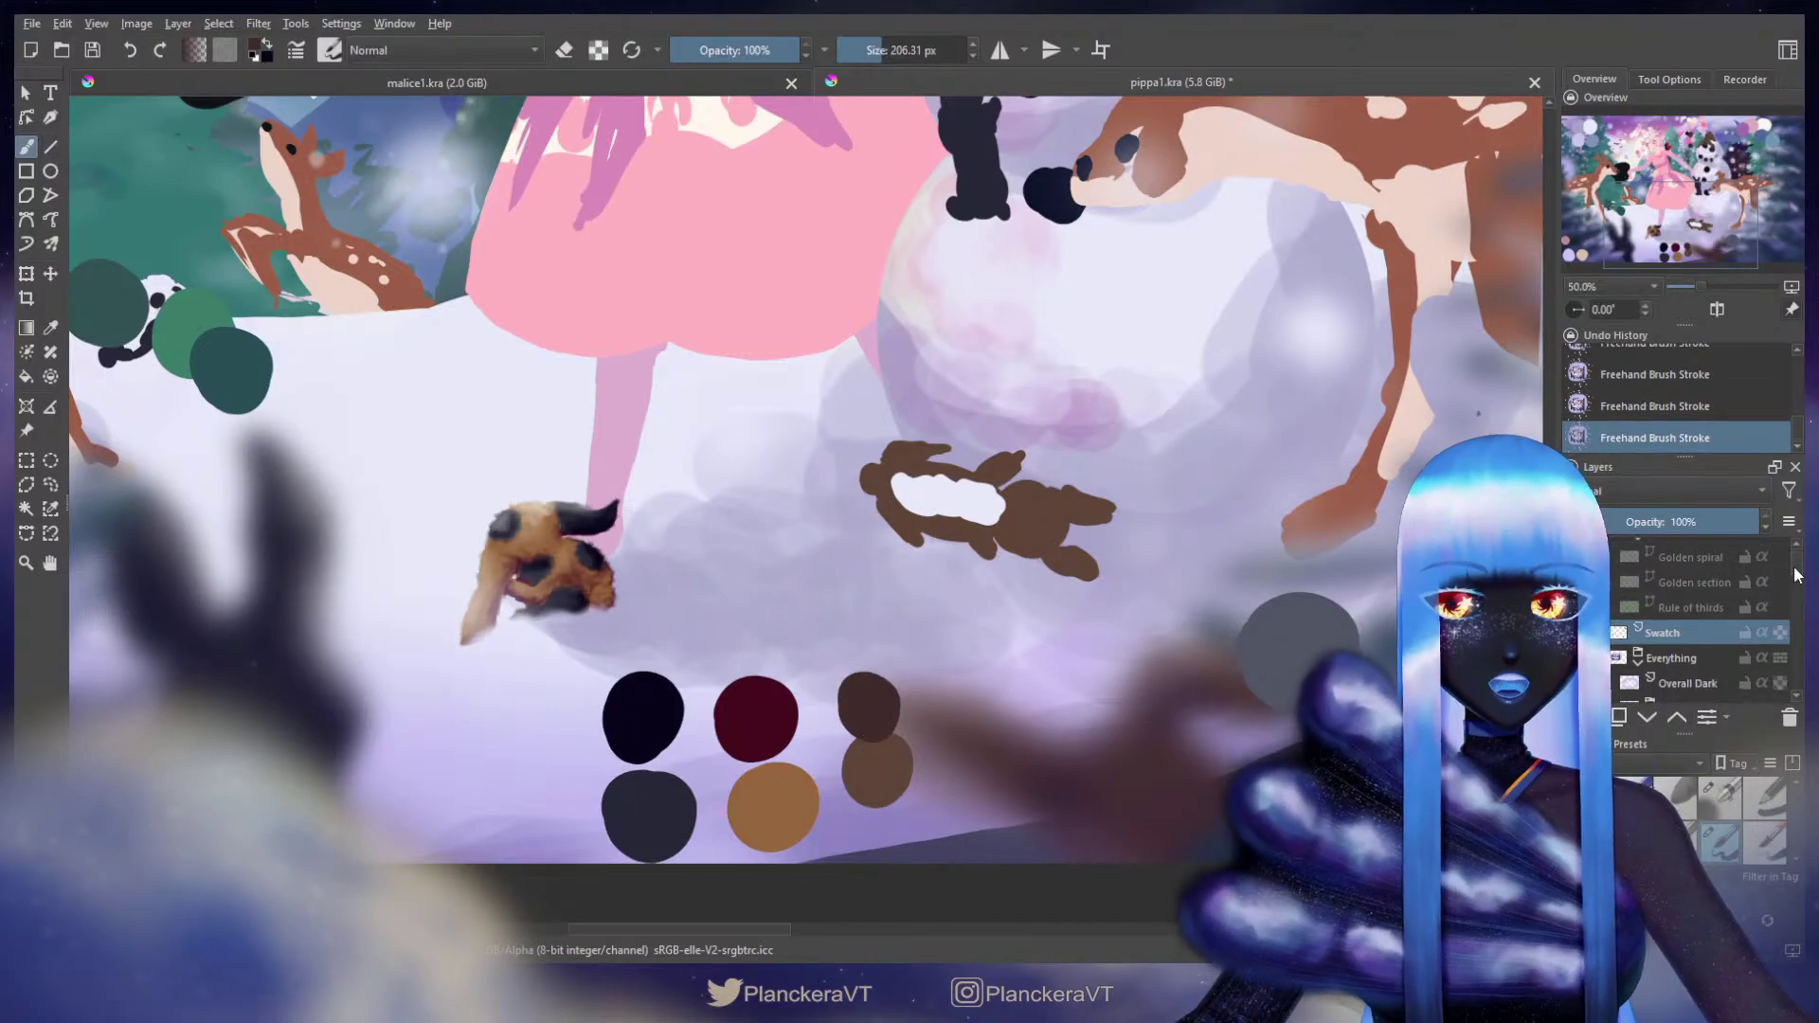
{"action": "scroll", "coordinate": [1797, 589], "scroll_direction": "down", "scroll_amount": 5}
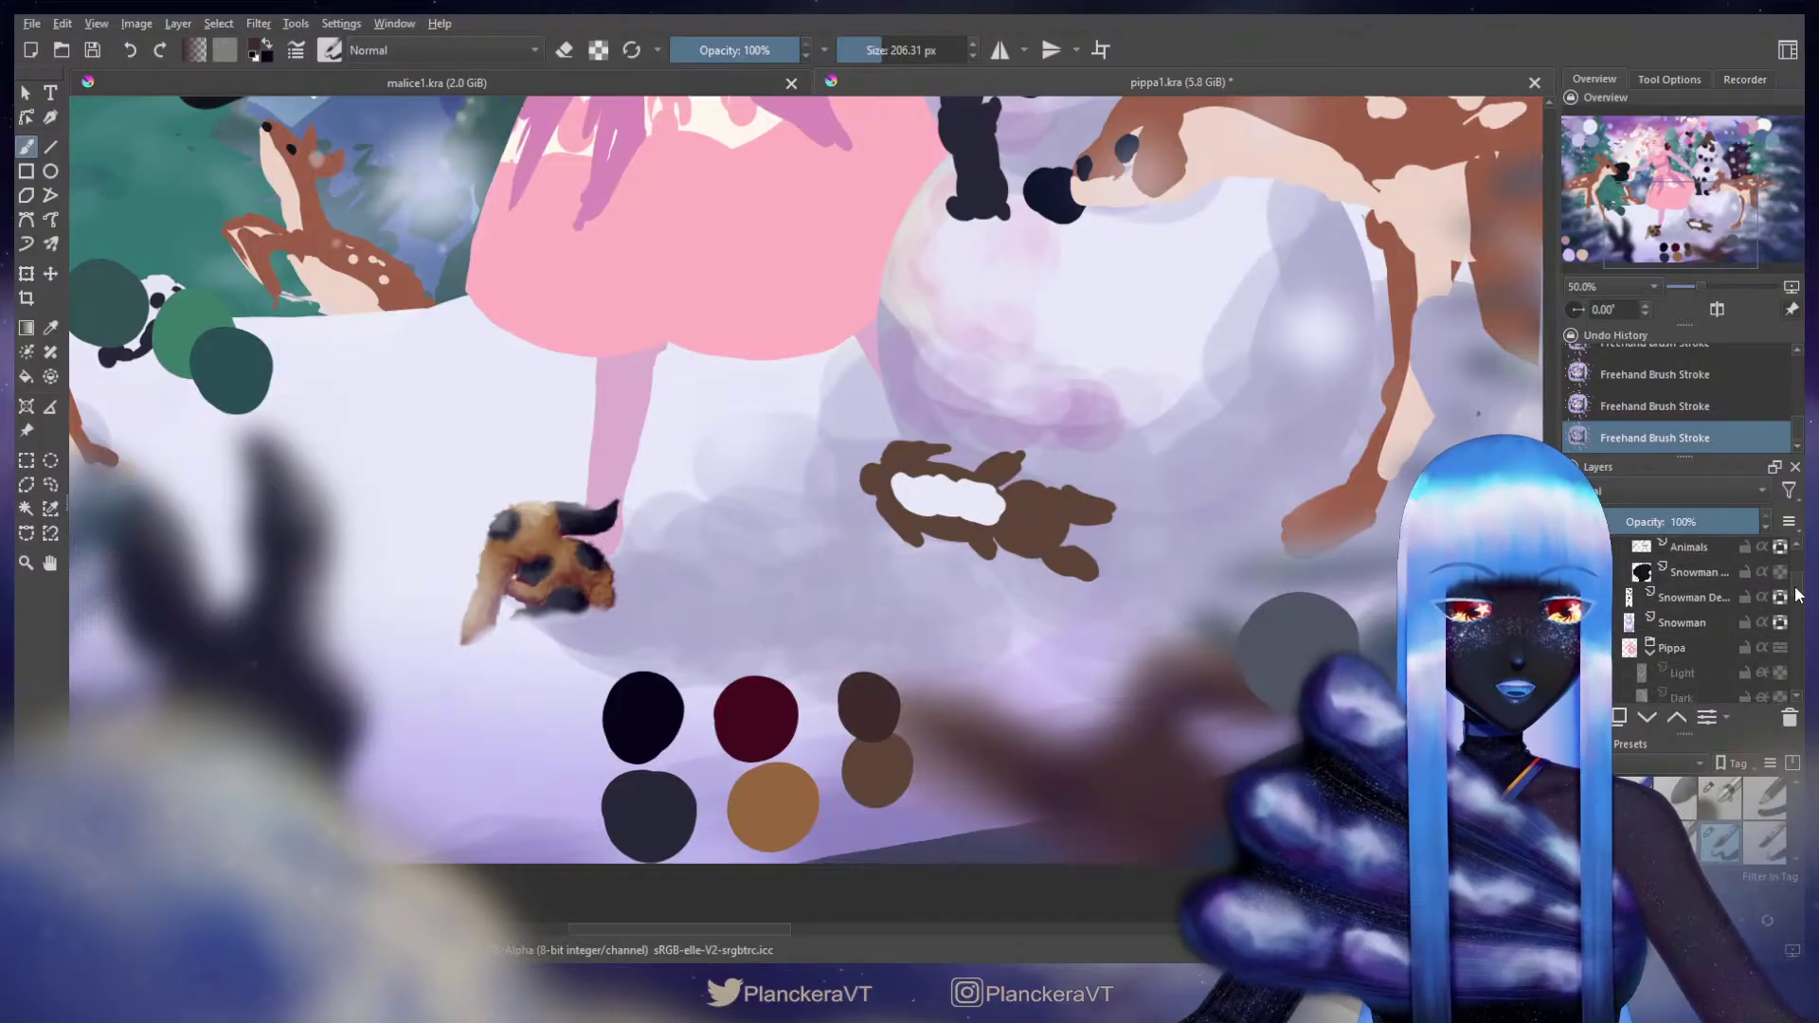
{"action": "scroll", "coordinate": [1797, 592], "scroll_direction": "up", "scroll_amount": 5}
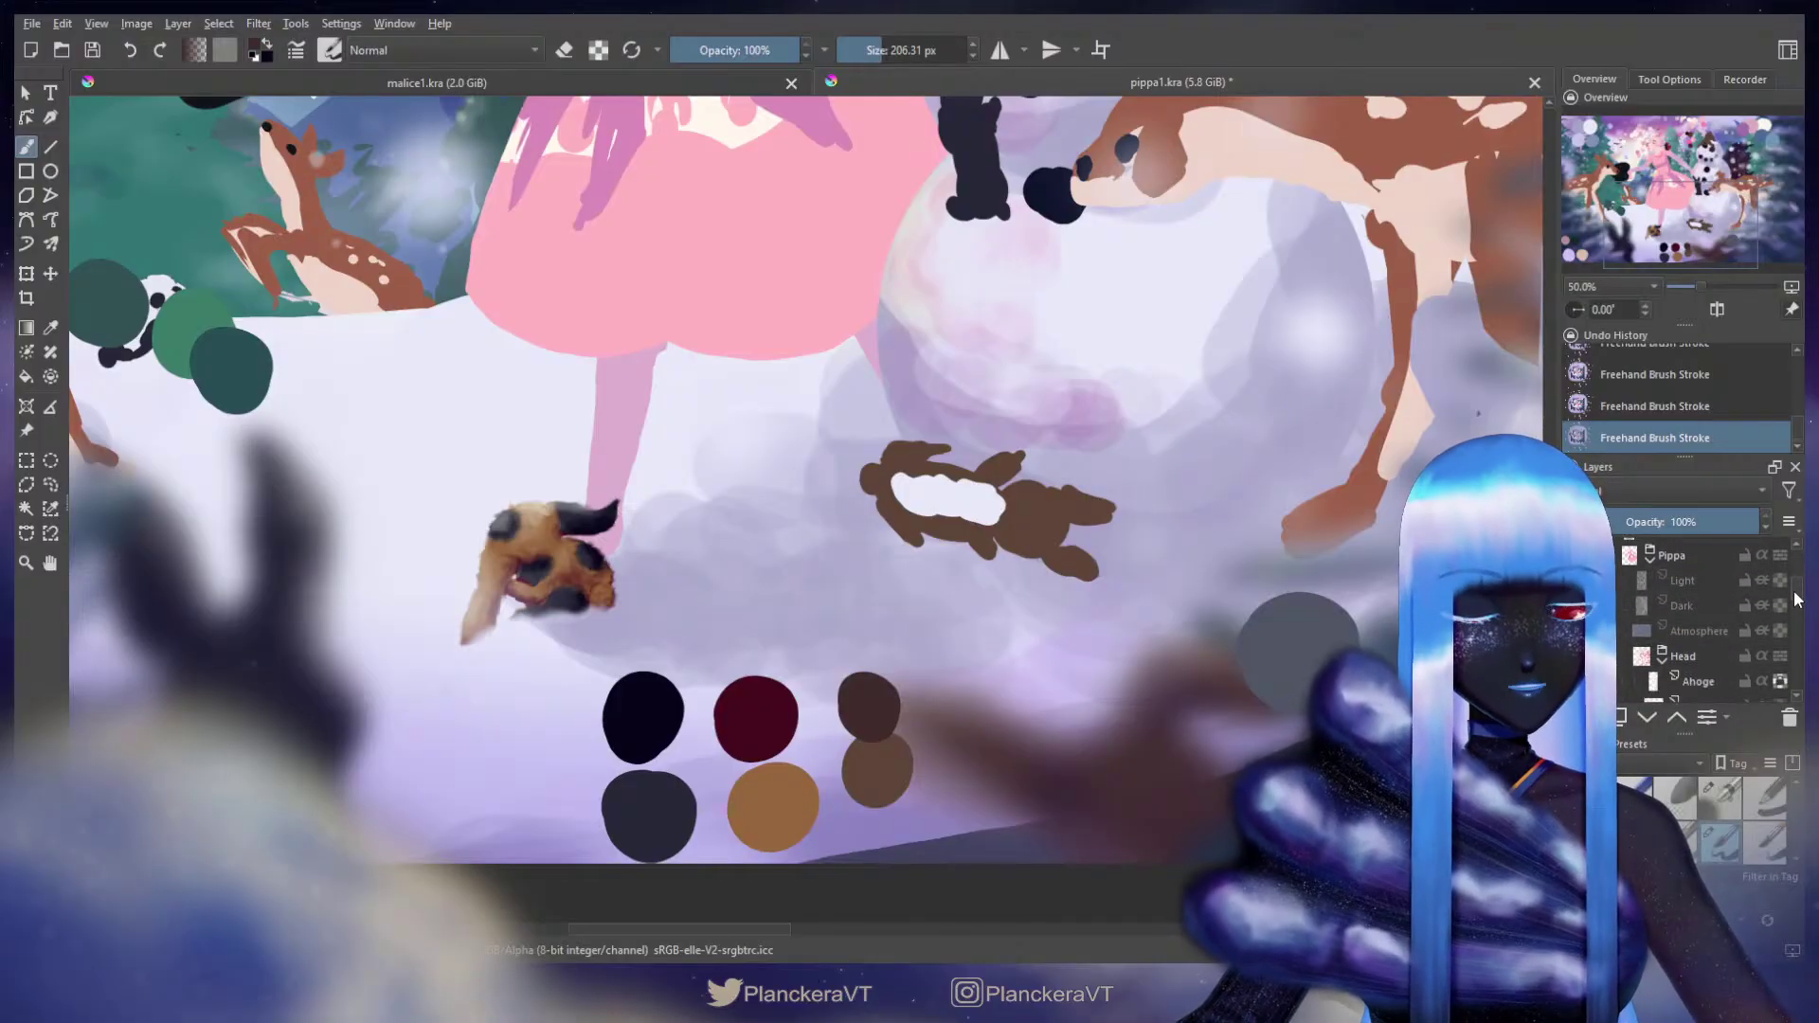
{"action": "scroll", "coordinate": [1793, 589], "scroll_direction": "down", "scroll_amount": 1}
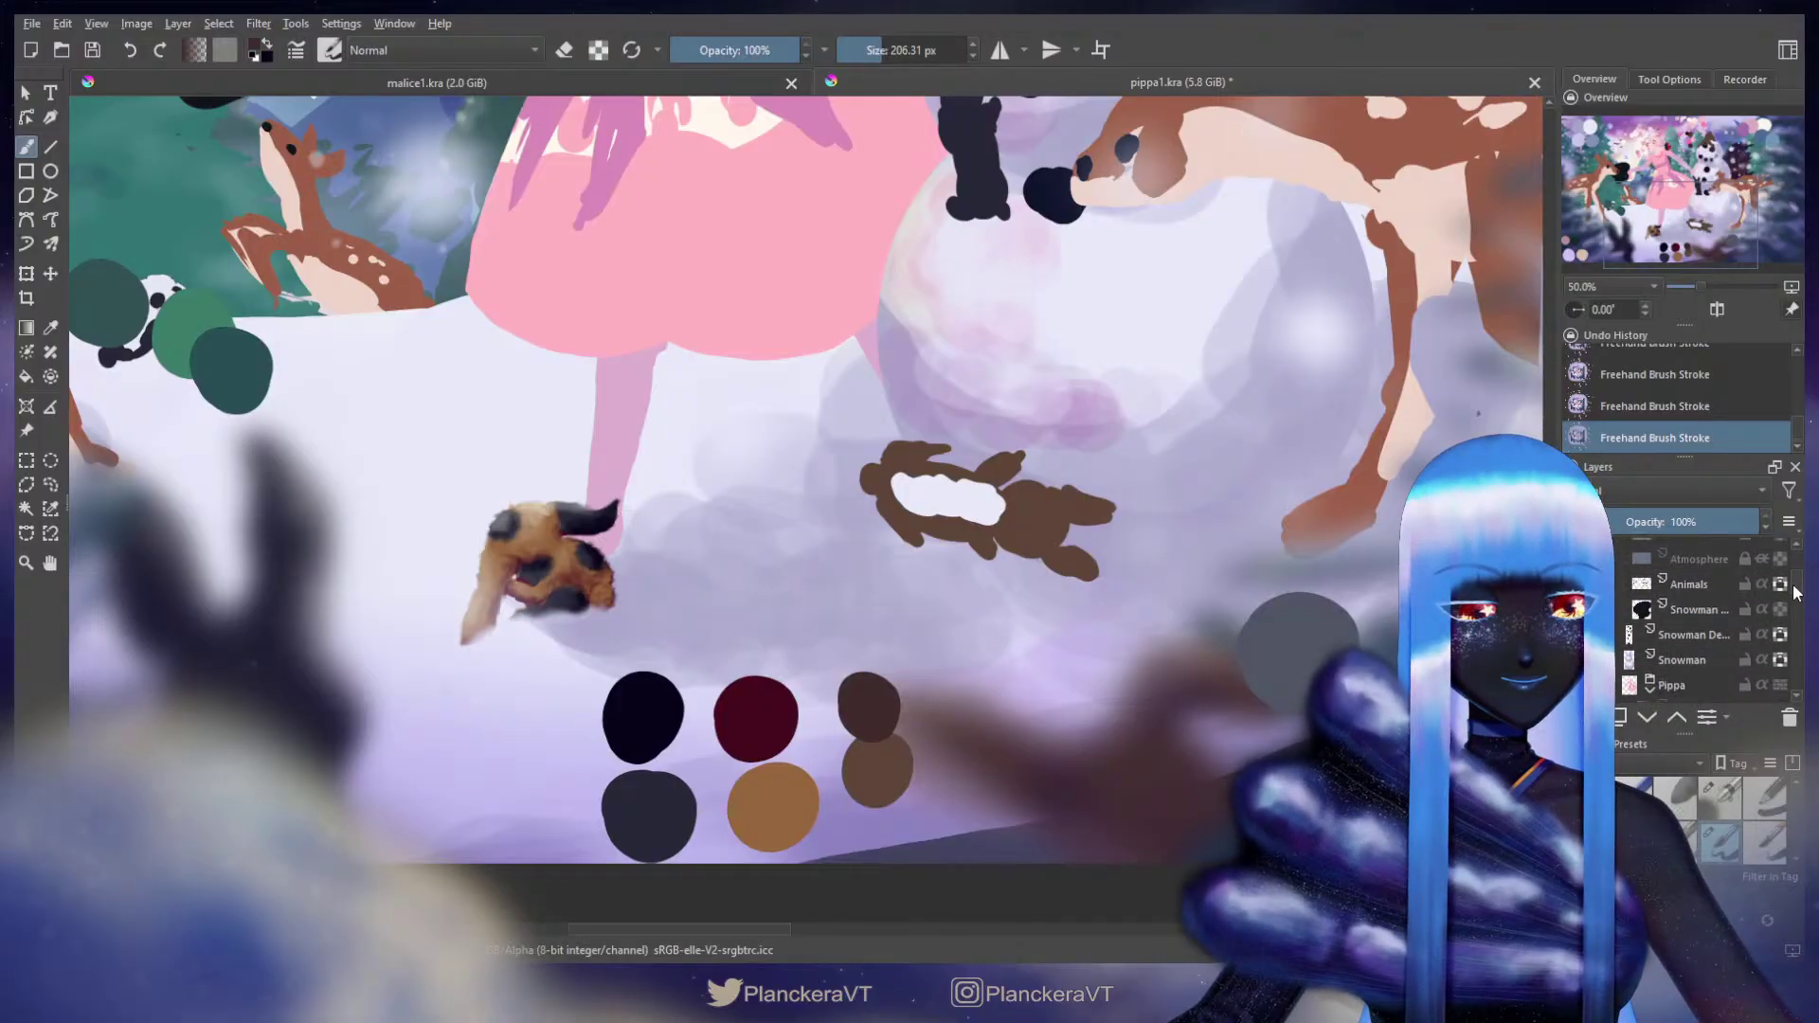
{"action": "left_click", "coordinate": [1781, 605]}
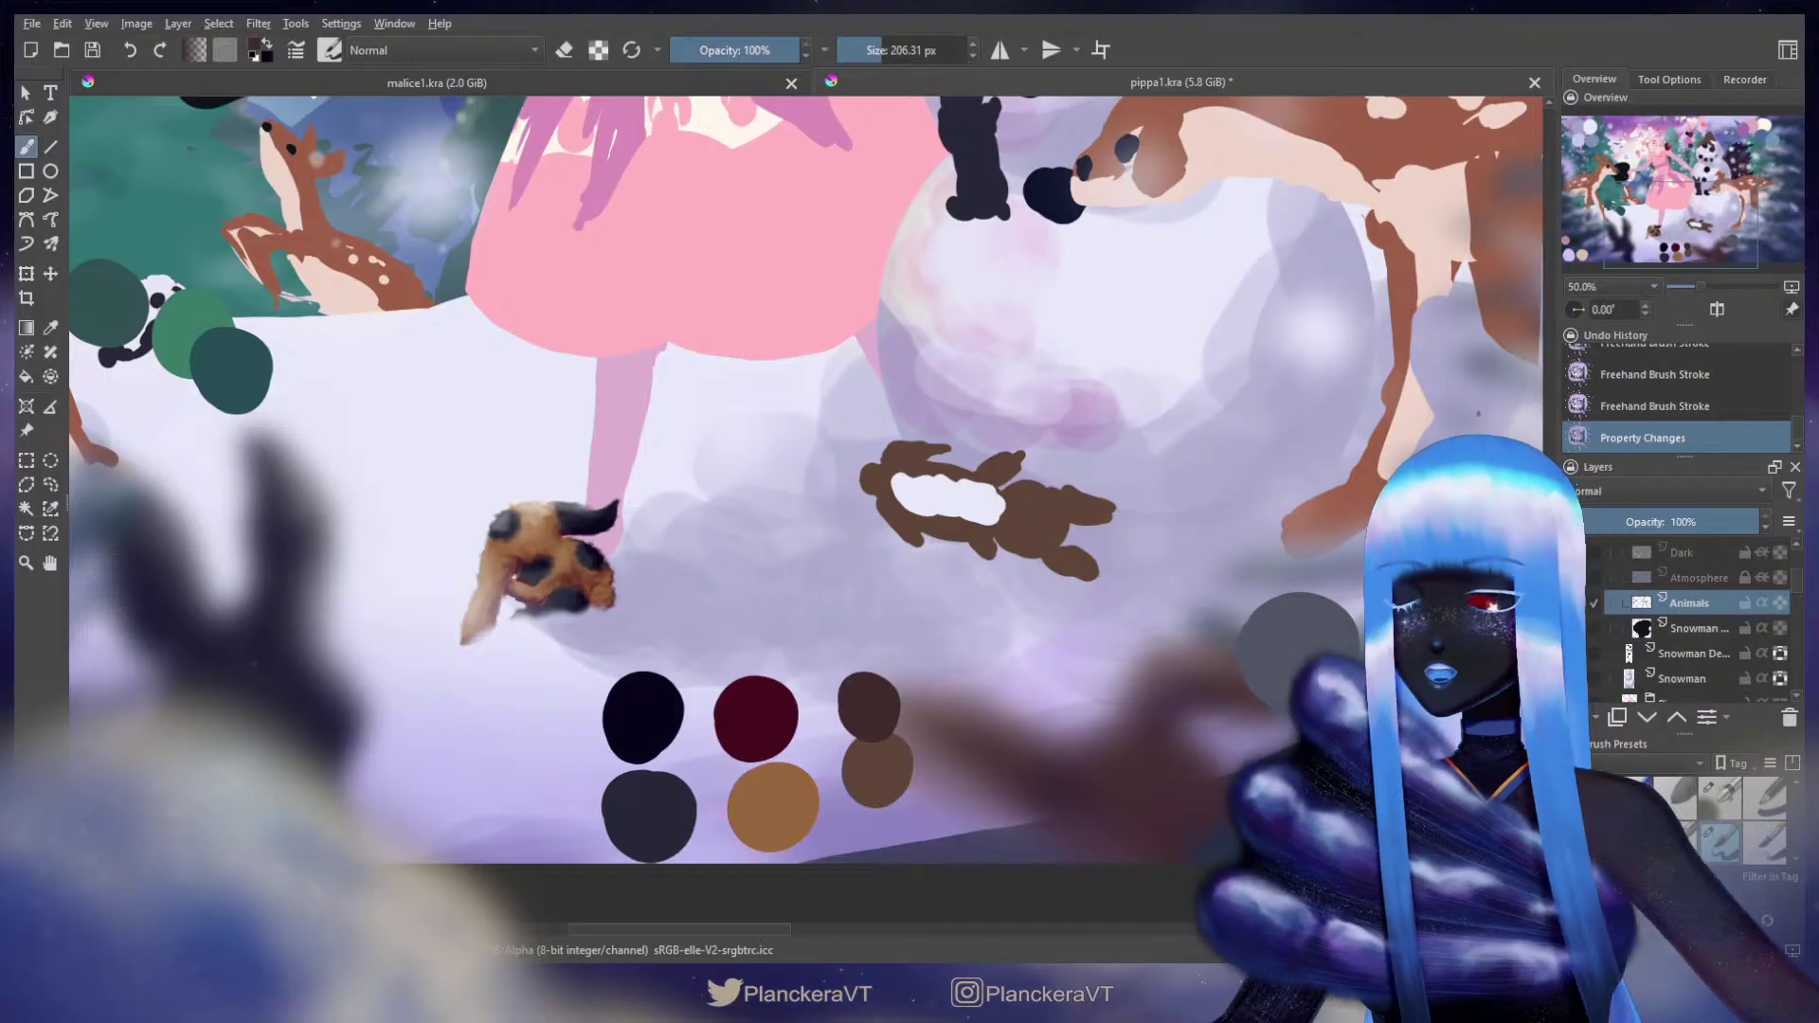
Step: Try reshaping the brown animal's upper ear with an 85.67 px brush and the eraser, undoing the unwanted strokes
{"action": "mouse_move", "coordinate": [1113, 508]}
{"action": "left_mouse_down"}
{"action": "mouse_move", "coordinate": [1060, 567]}
{"action": "mouse_move", "coordinate": [879, 555]}
{"action": "left_mouse_up"}
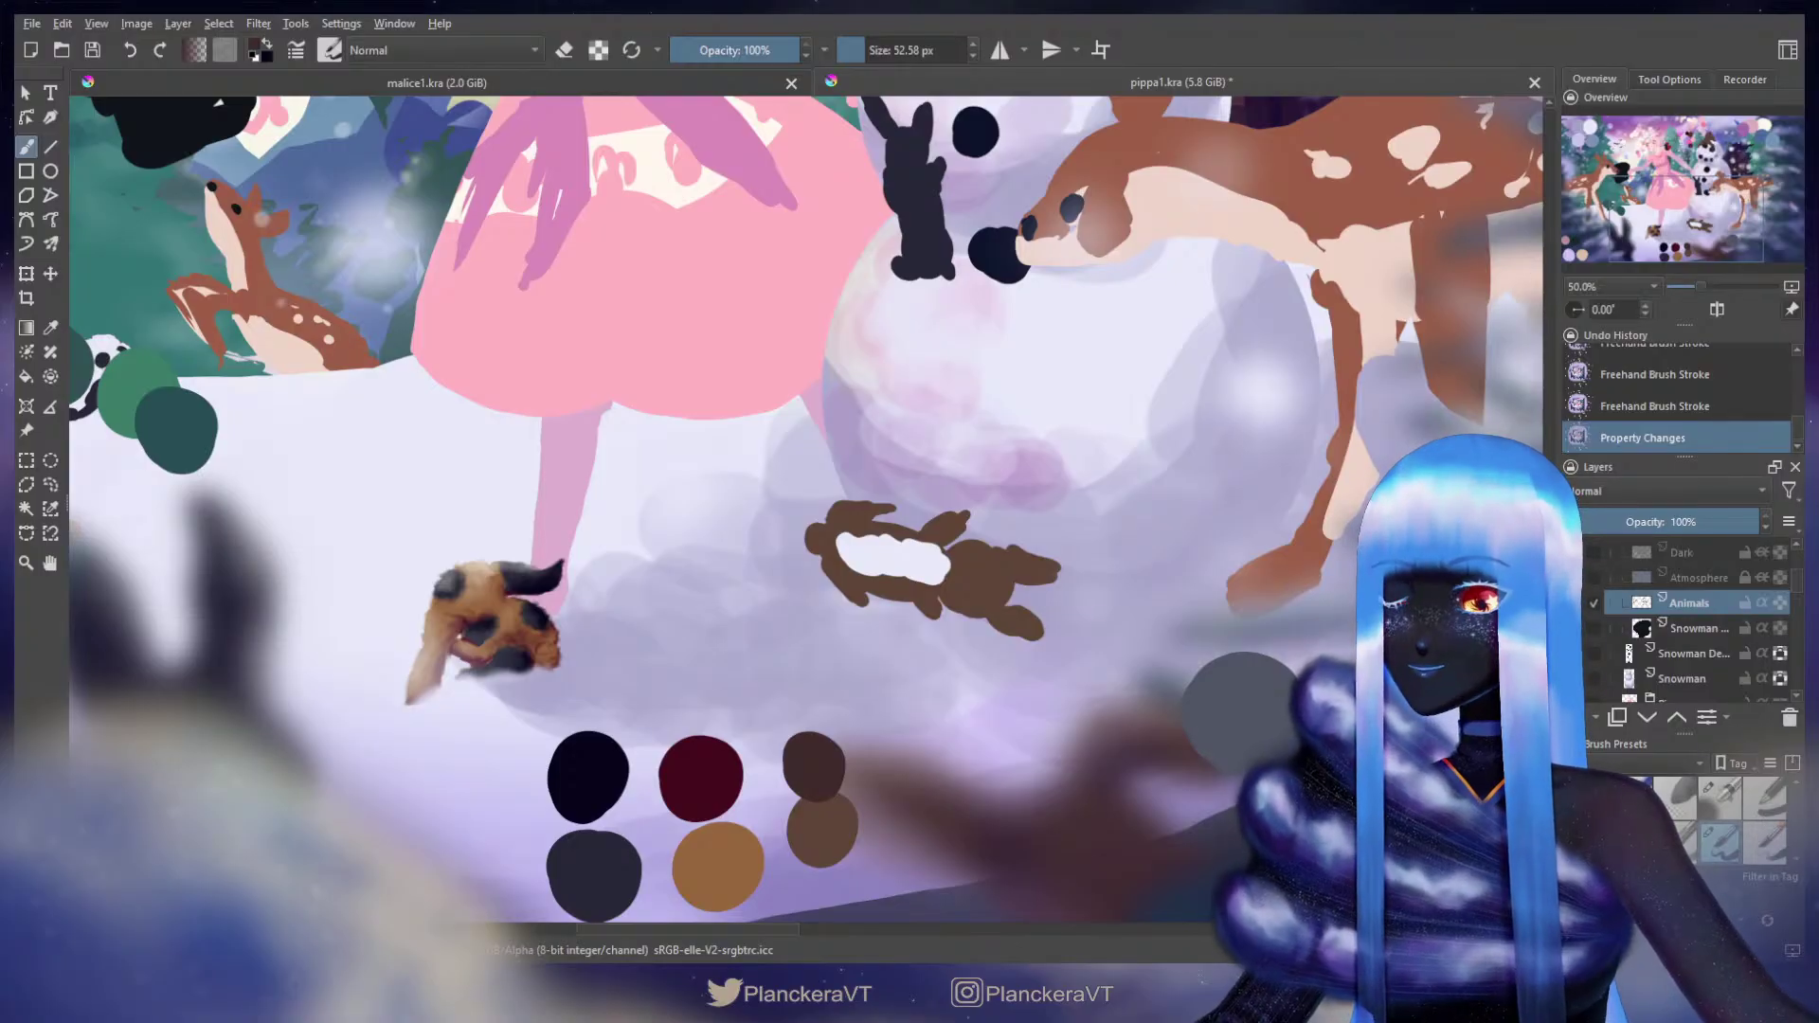
{"action": "key", "text": "bracketright"}
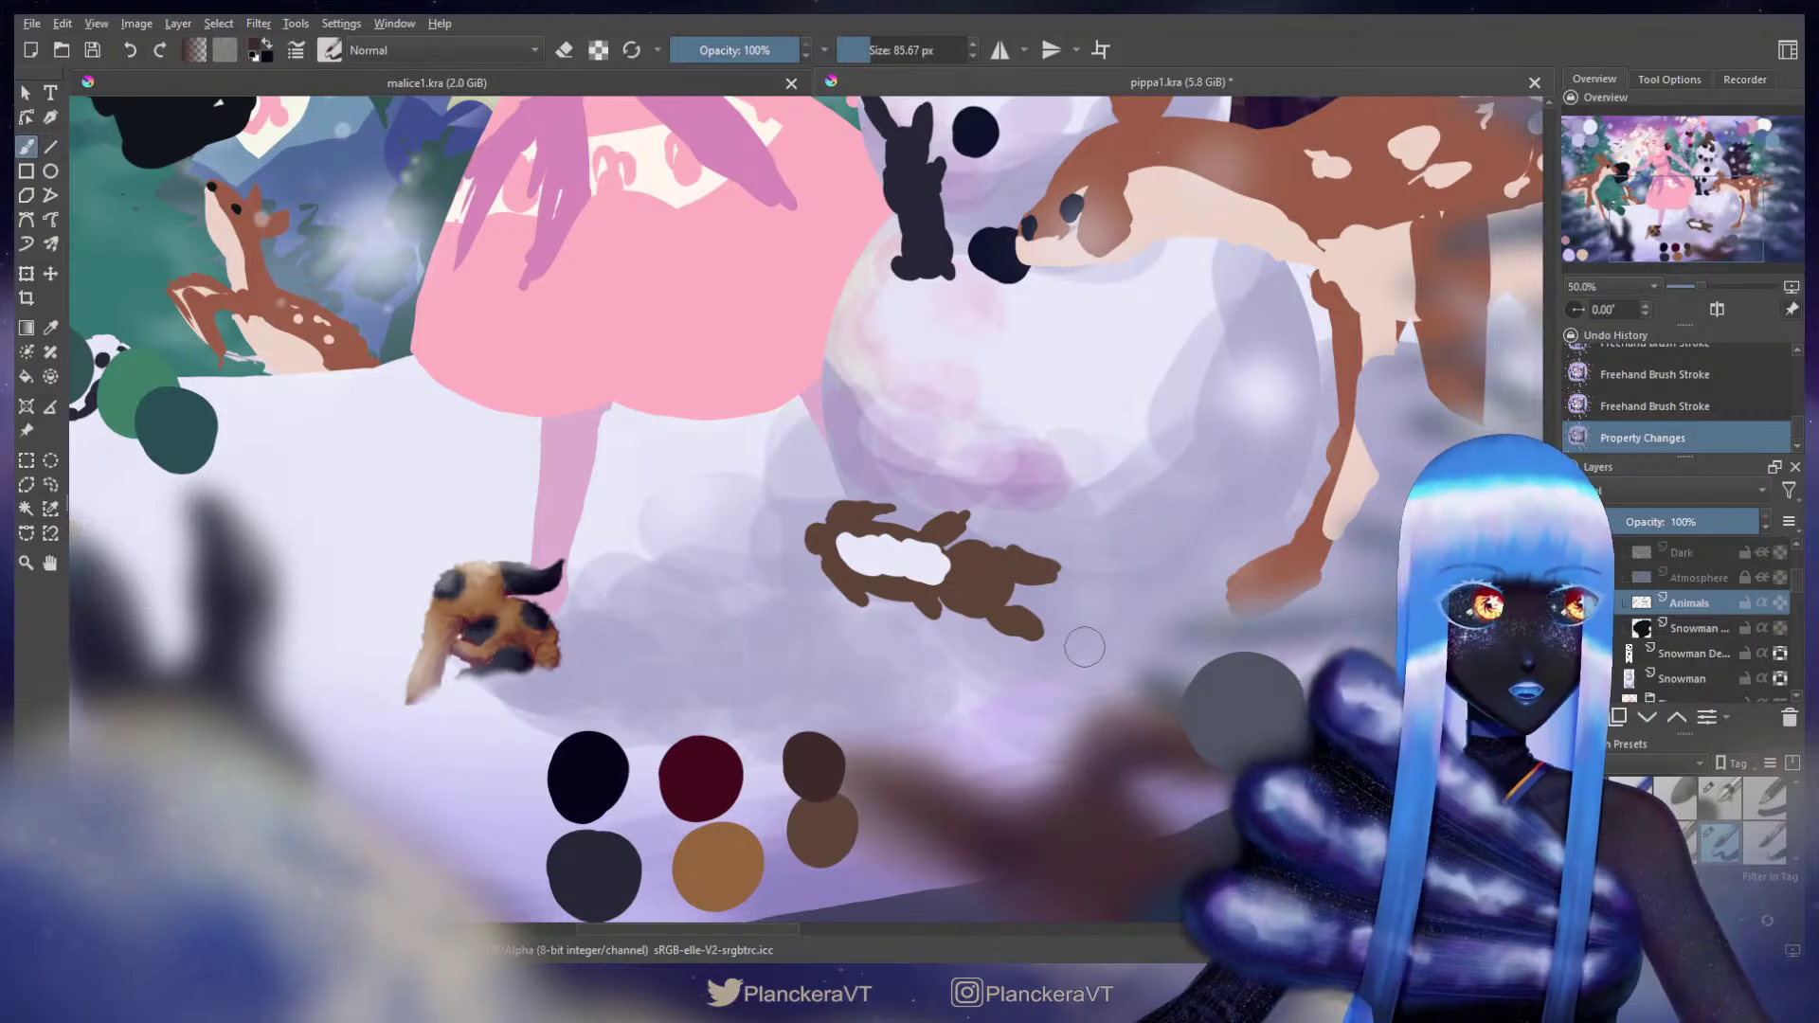
{"action": "key", "text": "e"}
{"action": "mouse_move", "coordinate": [1033, 580]}
{"action": "left_mouse_down"}
{"action": "mouse_move", "coordinate": [1059, 572]}
{"action": "mouse_move", "coordinate": [1037, 541]}
{"action": "left_mouse_up"}
{"action": "key", "text": "e"}
{"action": "key", "text": "ctrl+z"}
{"action": "key", "text": "x"}
{"action": "key", "text": "ctrl+z"}
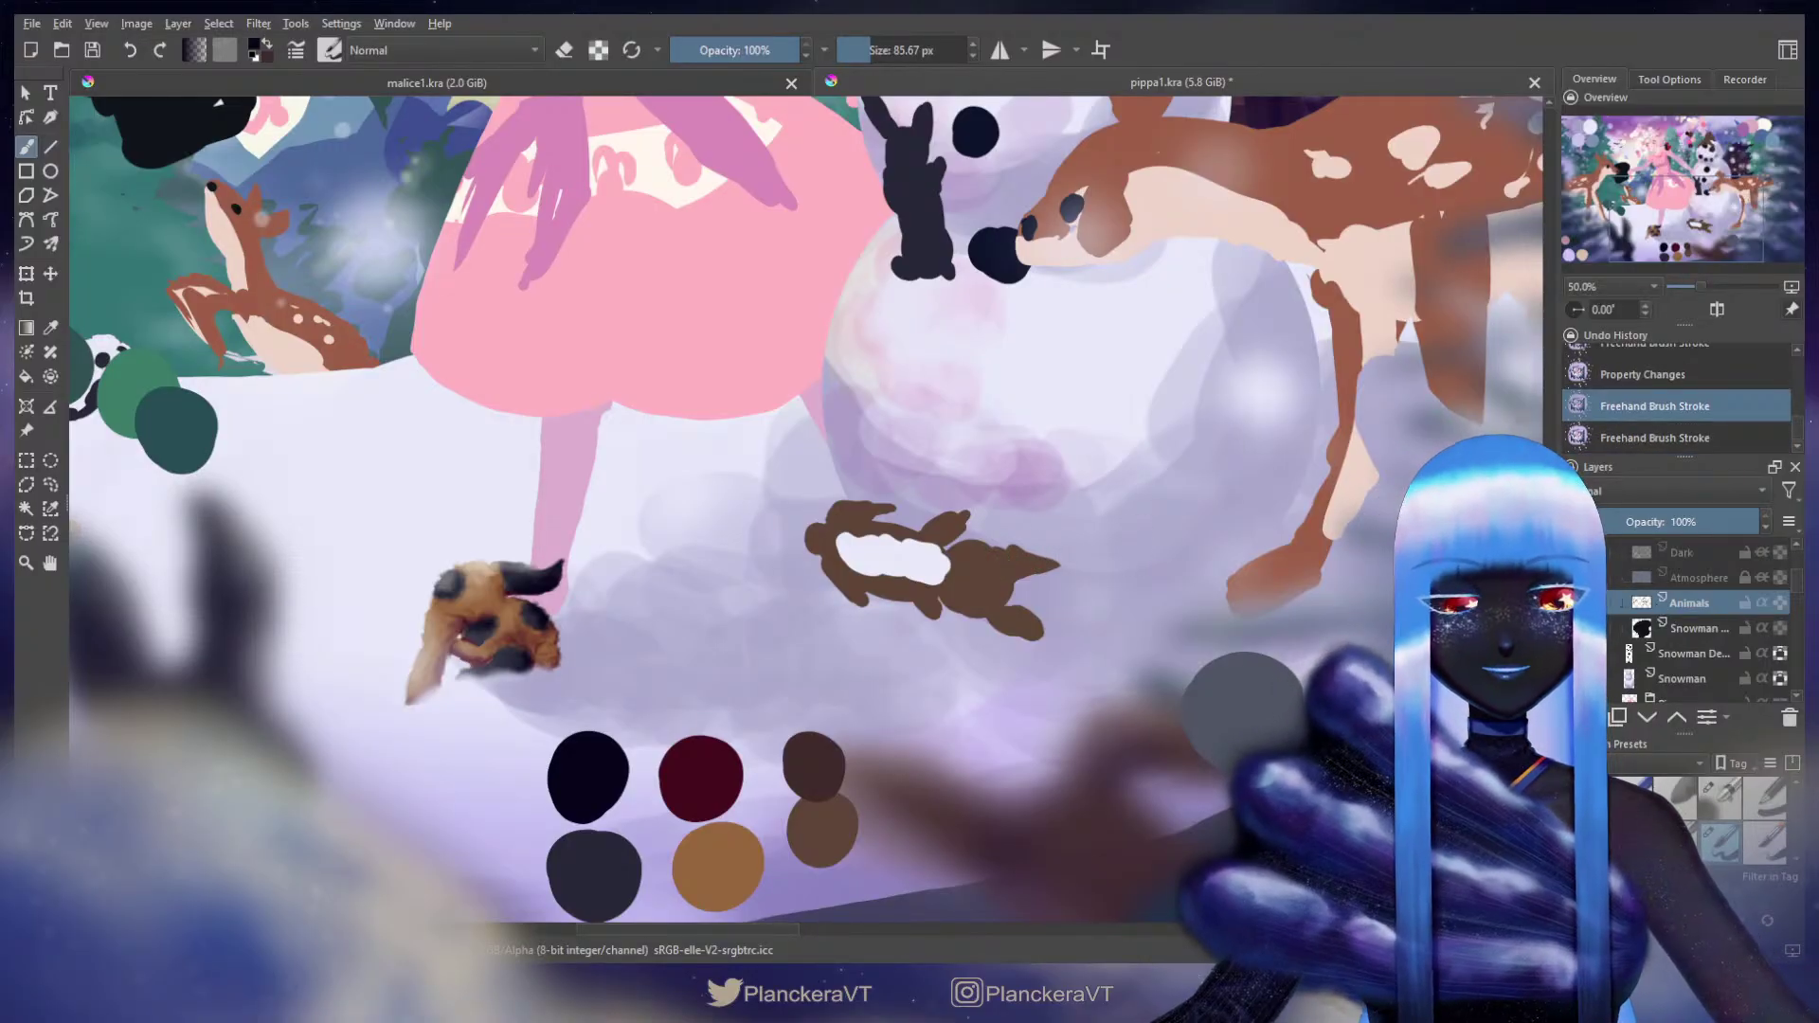
Step: Using the sampled brown and dark swatch tones, paint two dark eyes and longer ears on the brown animal's head
{"action": "left_click", "coordinate": [1593, 604]}
{"action": "left_click", "coordinate": [1593, 603]}
{"action": "left_click_drag", "start_coordinate": [967, 550], "coordinate": [982, 575]}
{"action": "key", "text": "ctrl+z"}
{"action": "left_click", "coordinate": [834, 812], "text": "ctrl"}
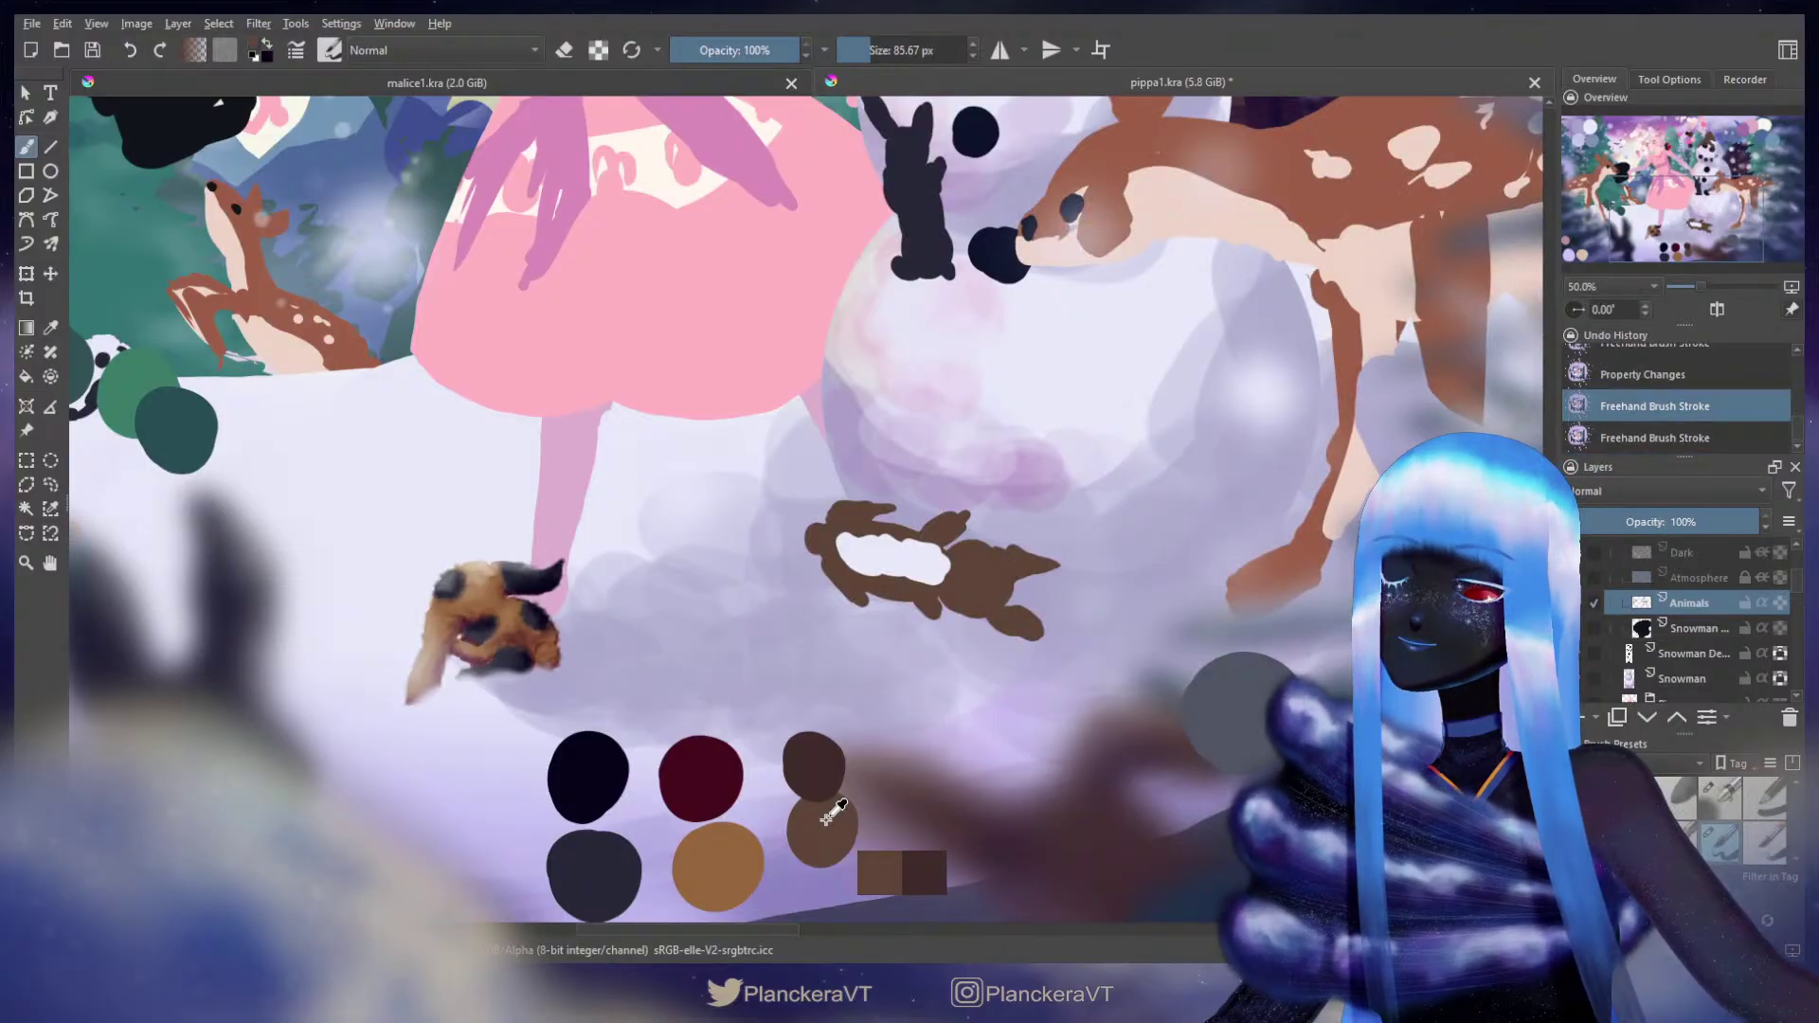
{"action": "left_click", "coordinate": [812, 764], "text": "ctrl"}
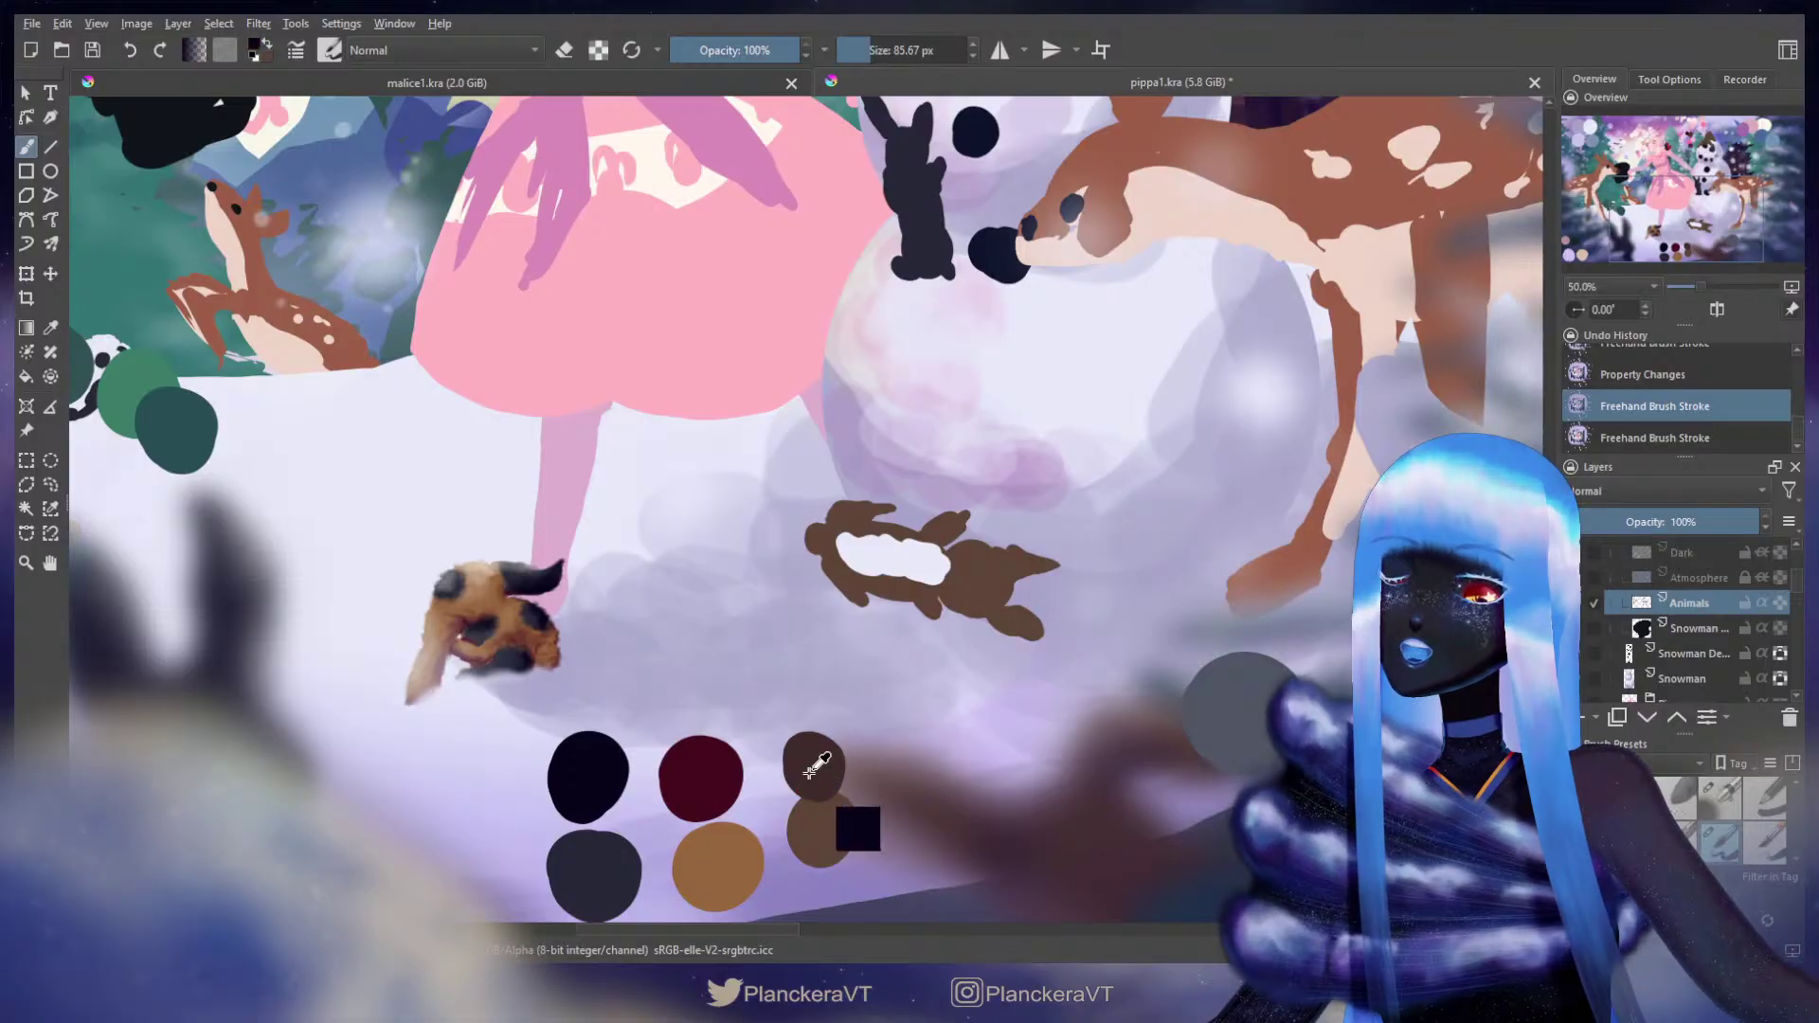
{"action": "mouse_move", "coordinate": [967, 568]}
{"action": "left_mouse_down"}
{"action": "mouse_move", "coordinate": [983, 573]}
{"action": "mouse_move", "coordinate": [980, 547]}
{"action": "mouse_move", "coordinate": [1068, 554]}
{"action": "mouse_move", "coordinate": [1026, 566]}
{"action": "mouse_move", "coordinate": [1024, 641]}
{"action": "mouse_move", "coordinate": [1040, 640]}
{"action": "left_mouse_up"}
{"action": "key", "text": "ctrl+z"}
{"action": "key", "text": "ctrl+z"}
{"action": "key", "text": "ctrl+shift+z"}
{"action": "key", "text": "ctrl+shift+z"}
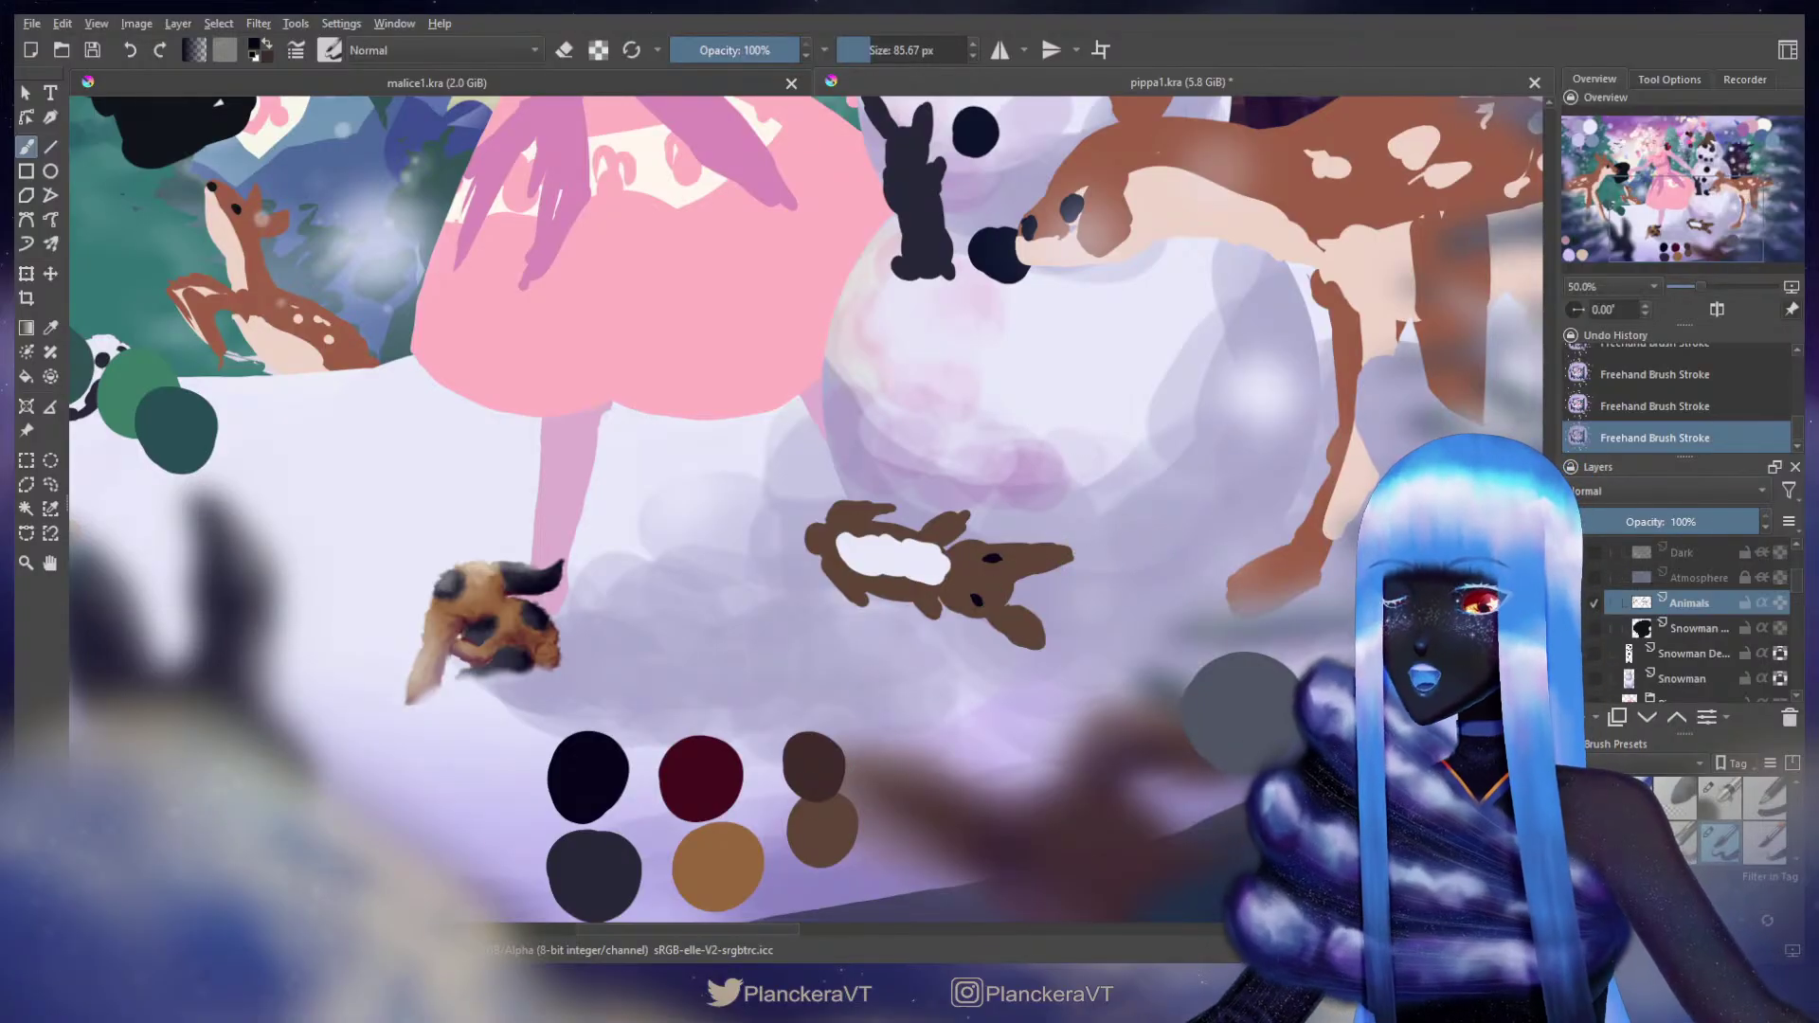
Step: Erase both ears from the brown animal's head, including the stray speck left in the snow, with the eraser up to 92.04 px
{"action": "key", "text": "e"}
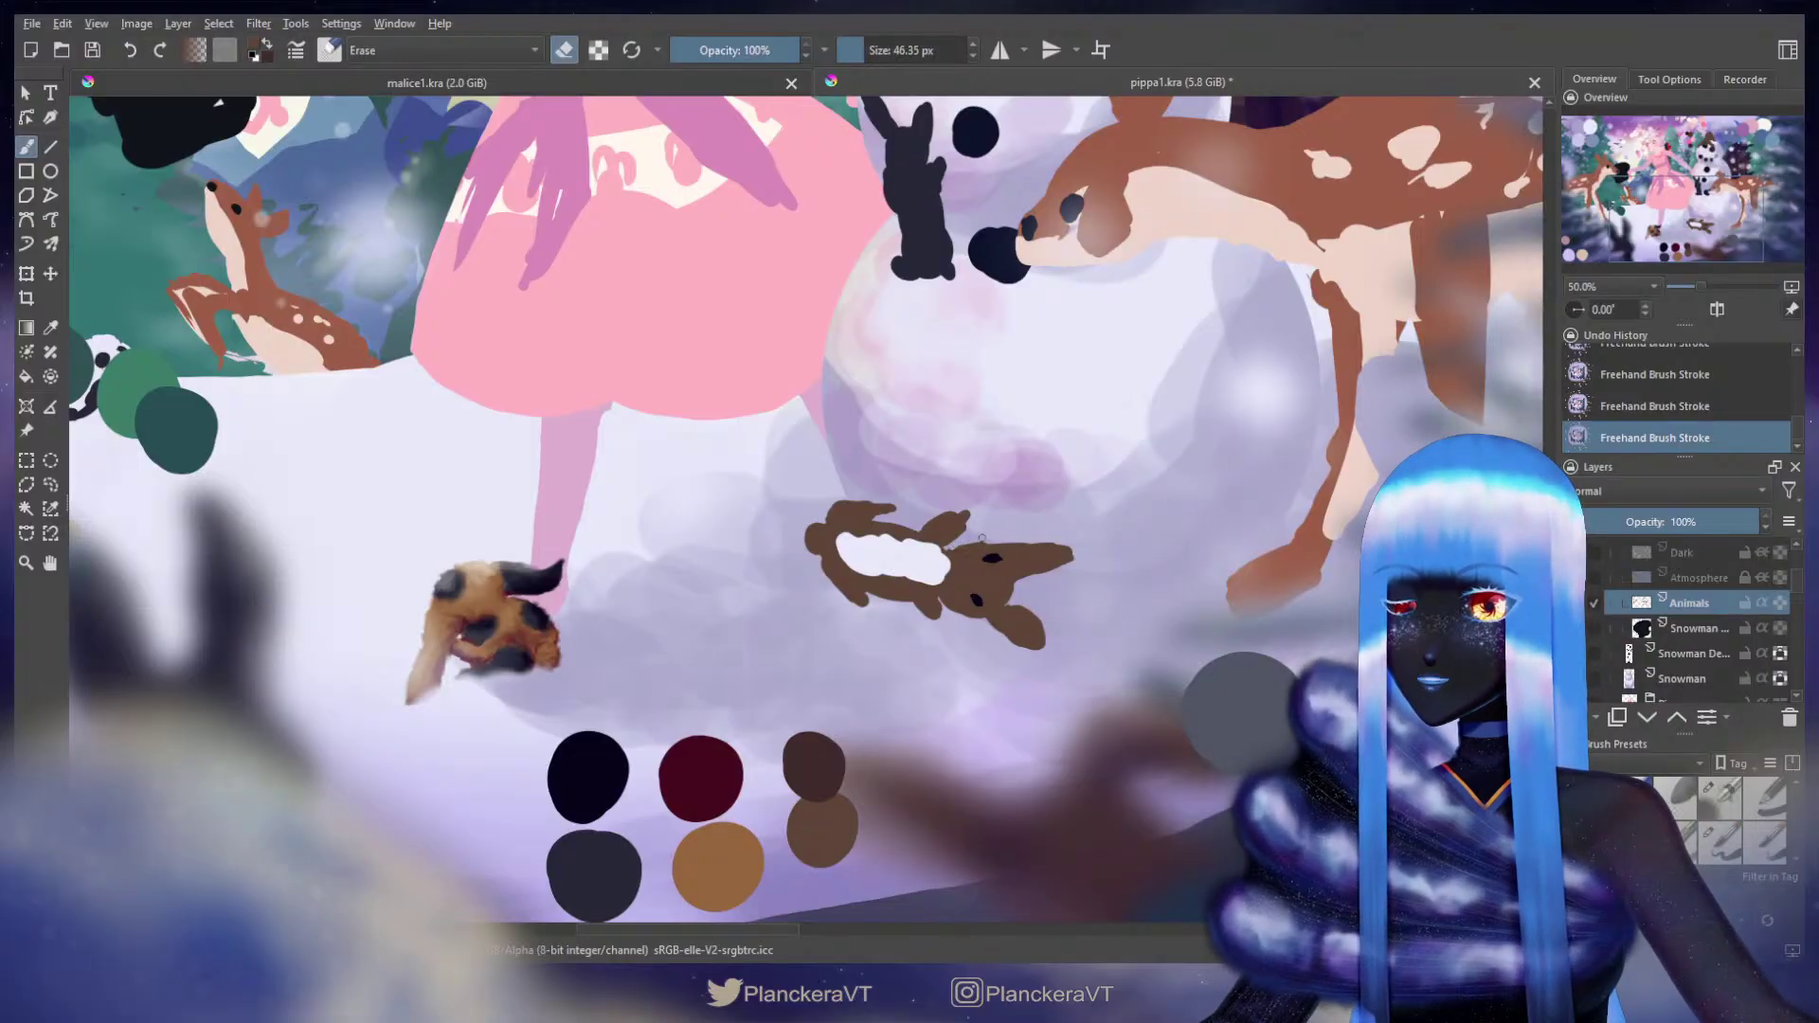
{"action": "mouse_move", "coordinate": [1013, 561]}
{"action": "left_mouse_down"}
{"action": "mouse_move", "coordinate": [1058, 549]}
{"action": "mouse_move", "coordinate": [1014, 558]}
{"action": "mouse_move", "coordinate": [1023, 607]}
{"action": "mouse_move", "coordinate": [1005, 614]}
{"action": "mouse_move", "coordinate": [1041, 642]}
{"action": "left_mouse_up"}
{"action": "key", "text": "e"}
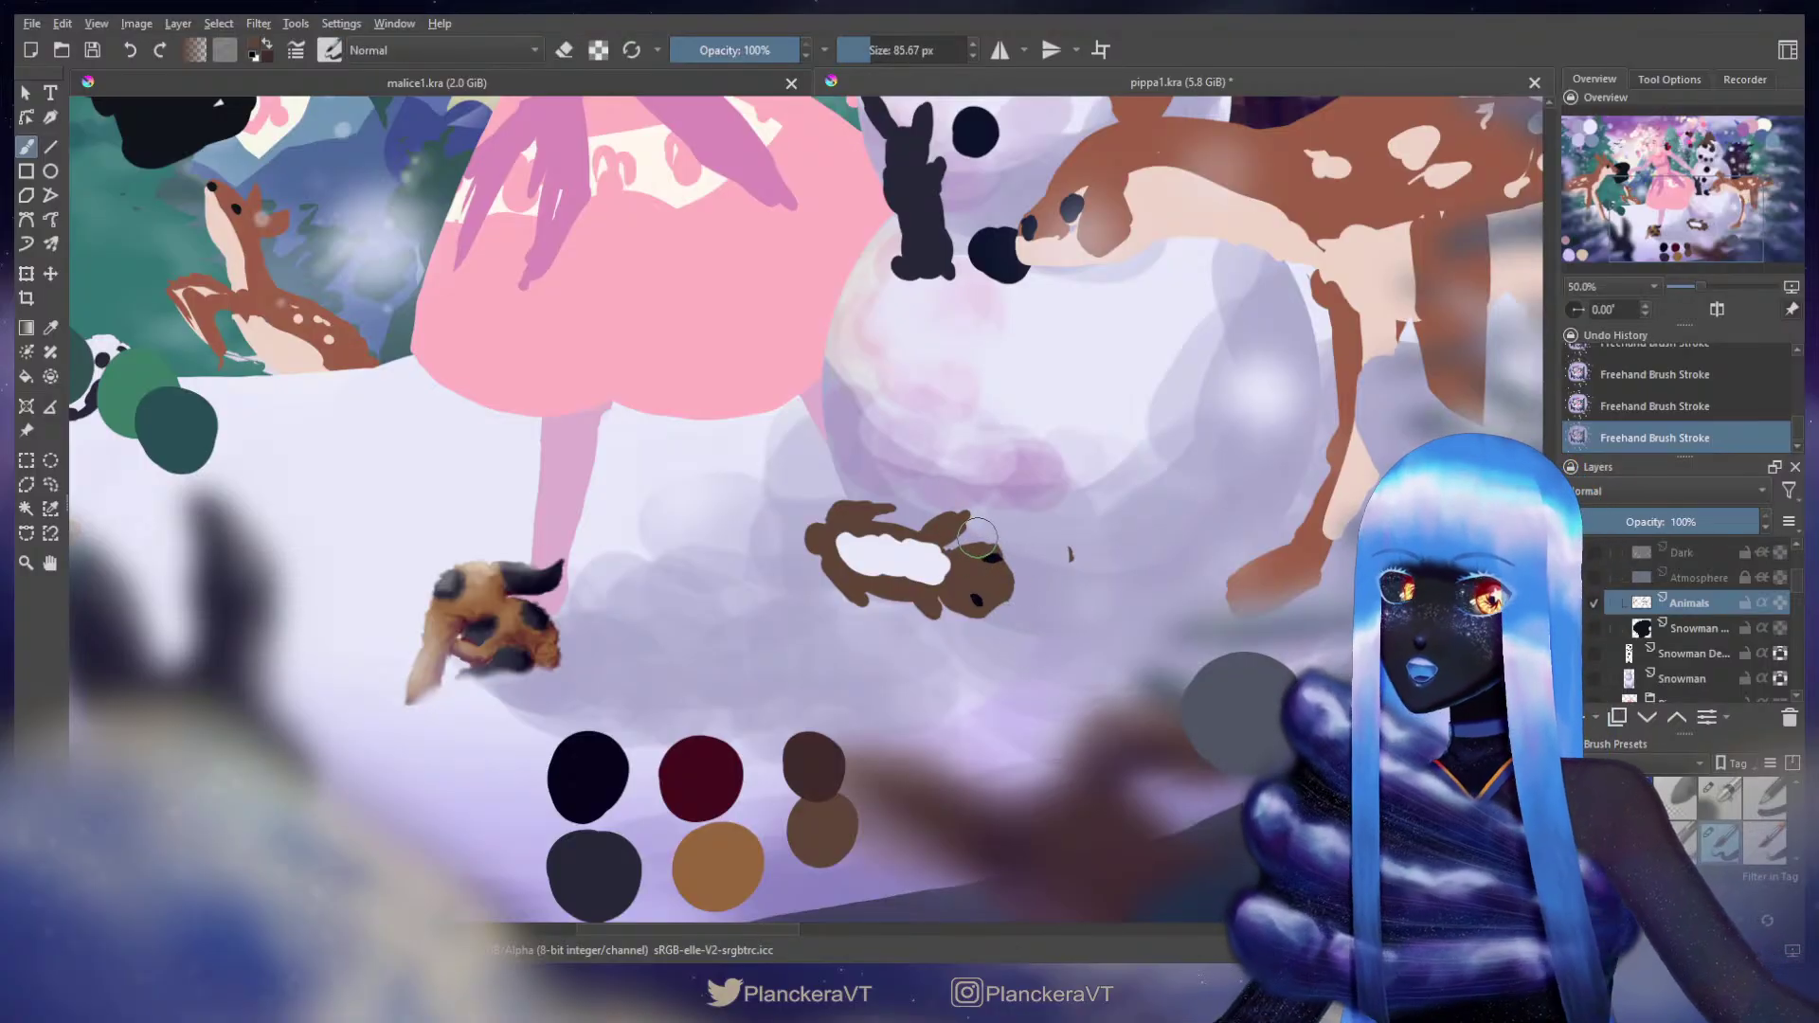
{"action": "key", "text": "e"}
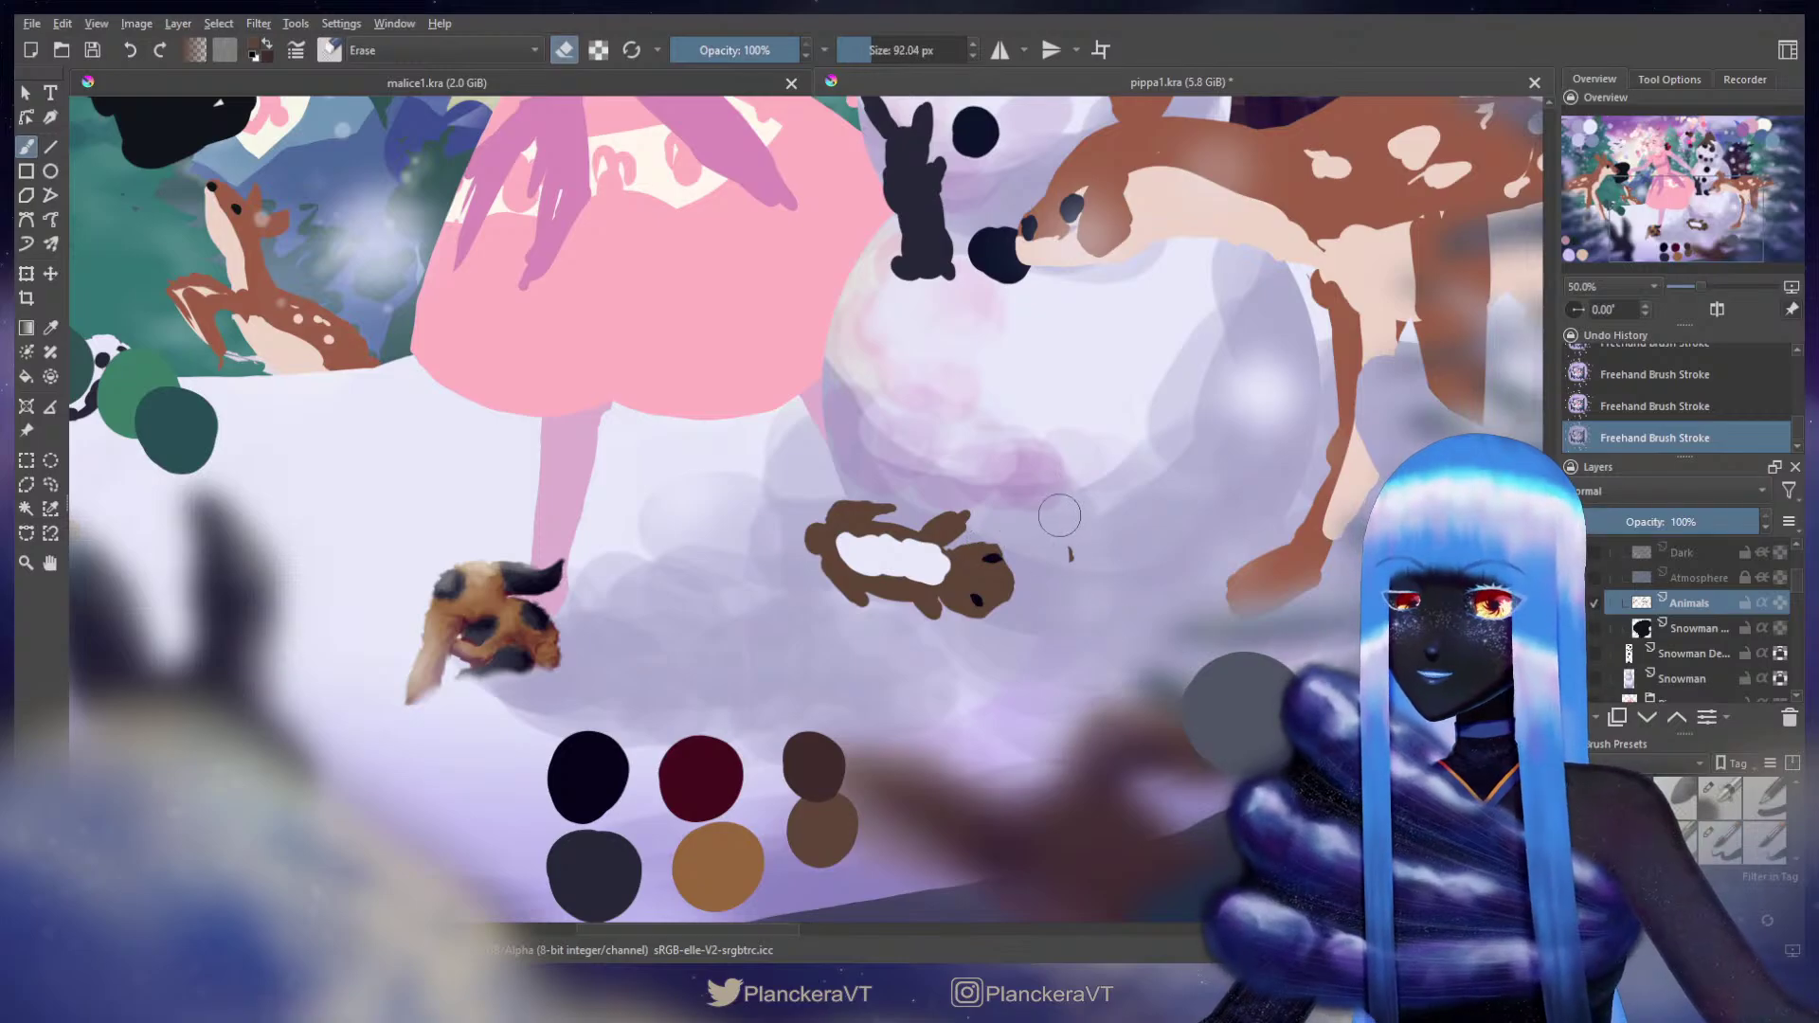
{"action": "key", "text": "e"}
Step: Touch up the edge of the brown animal's head near the upper eye with a 68.51 px brush, redoing the dab
{"action": "left_click_drag", "start_coordinate": [971, 551], "coordinate": [963, 551], "text": "shift"}
{"action": "key", "text": "ctrl+z"}
{"action": "left_click", "coordinate": [970, 554]}
{"action": "key", "text": "ctrl+z"}
{"action": "left_click", "coordinate": [972, 554]}
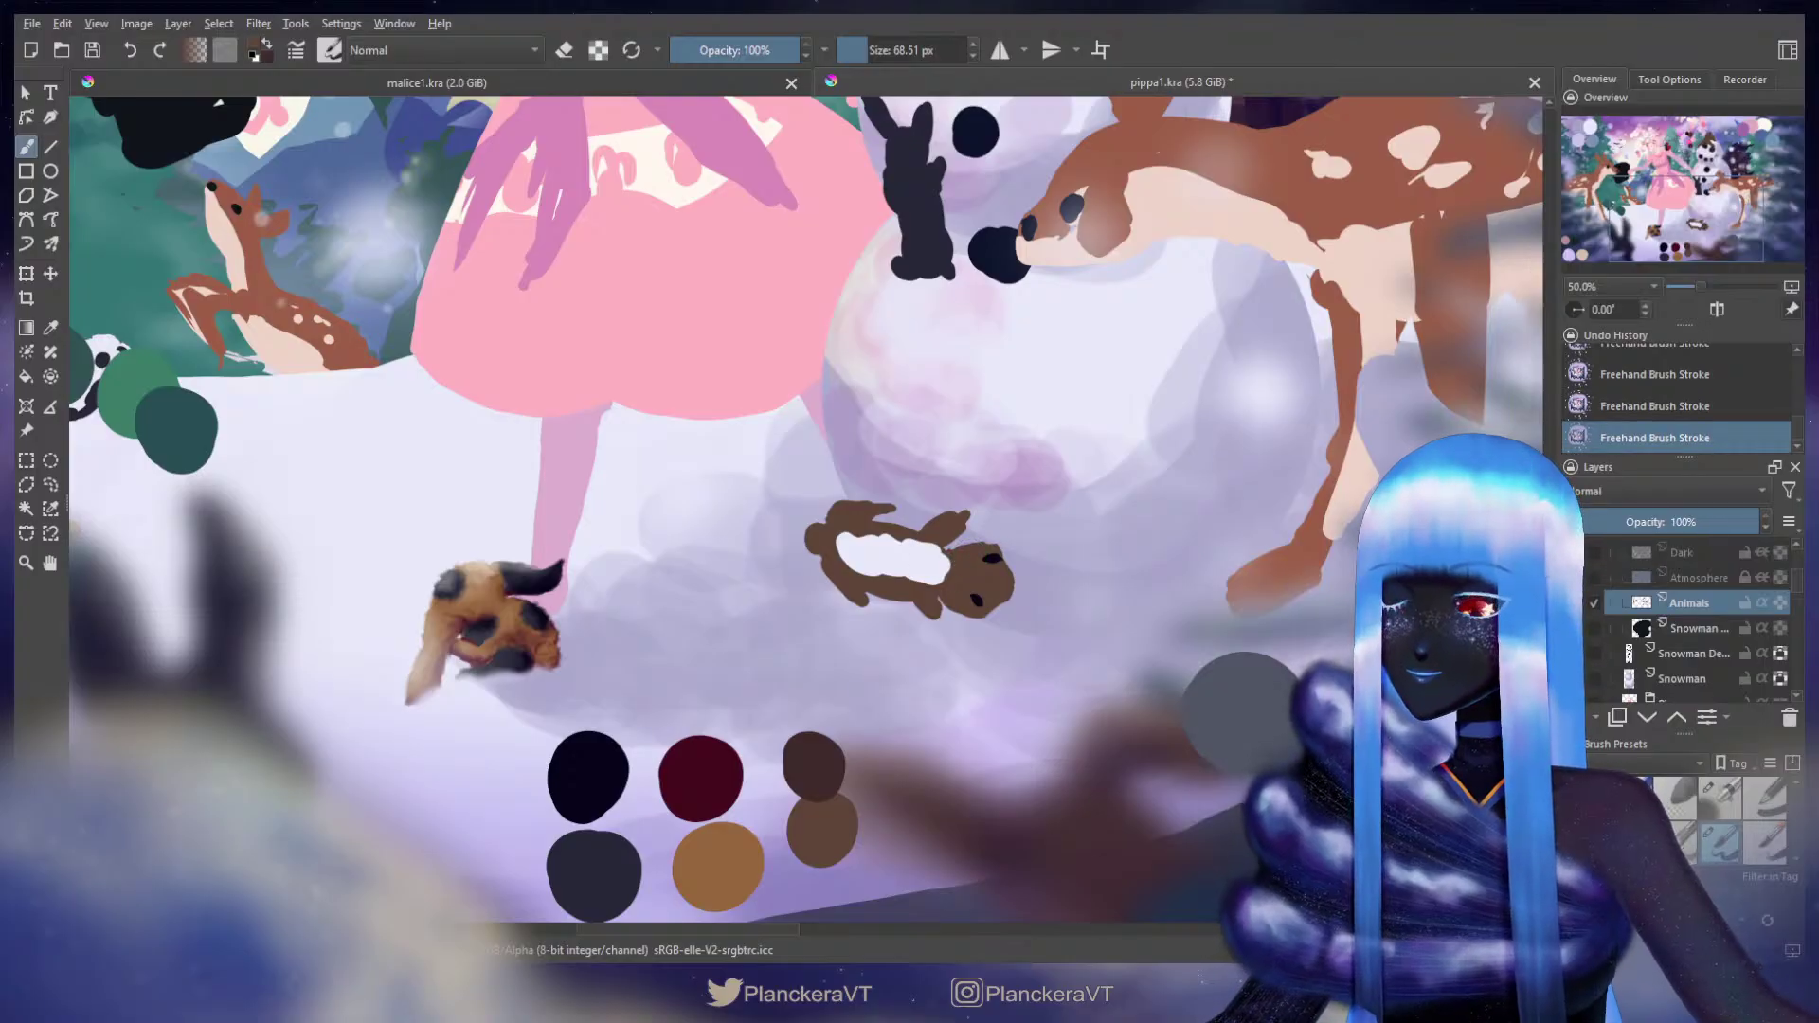
Step: Paint a small nose on the brown animal in the dress's sampled pink and resample the brown fur colour
{"action": "mouse_move", "coordinate": [671, 505]}
{"action": "left_mouse_down"}
{"action": "mouse_move", "coordinate": [646, 682]}
{"action": "mouse_move", "coordinate": [662, 512]}
{"action": "left_mouse_up"}
{"action": "left_click", "coordinate": [756, 387], "text": "ctrl"}
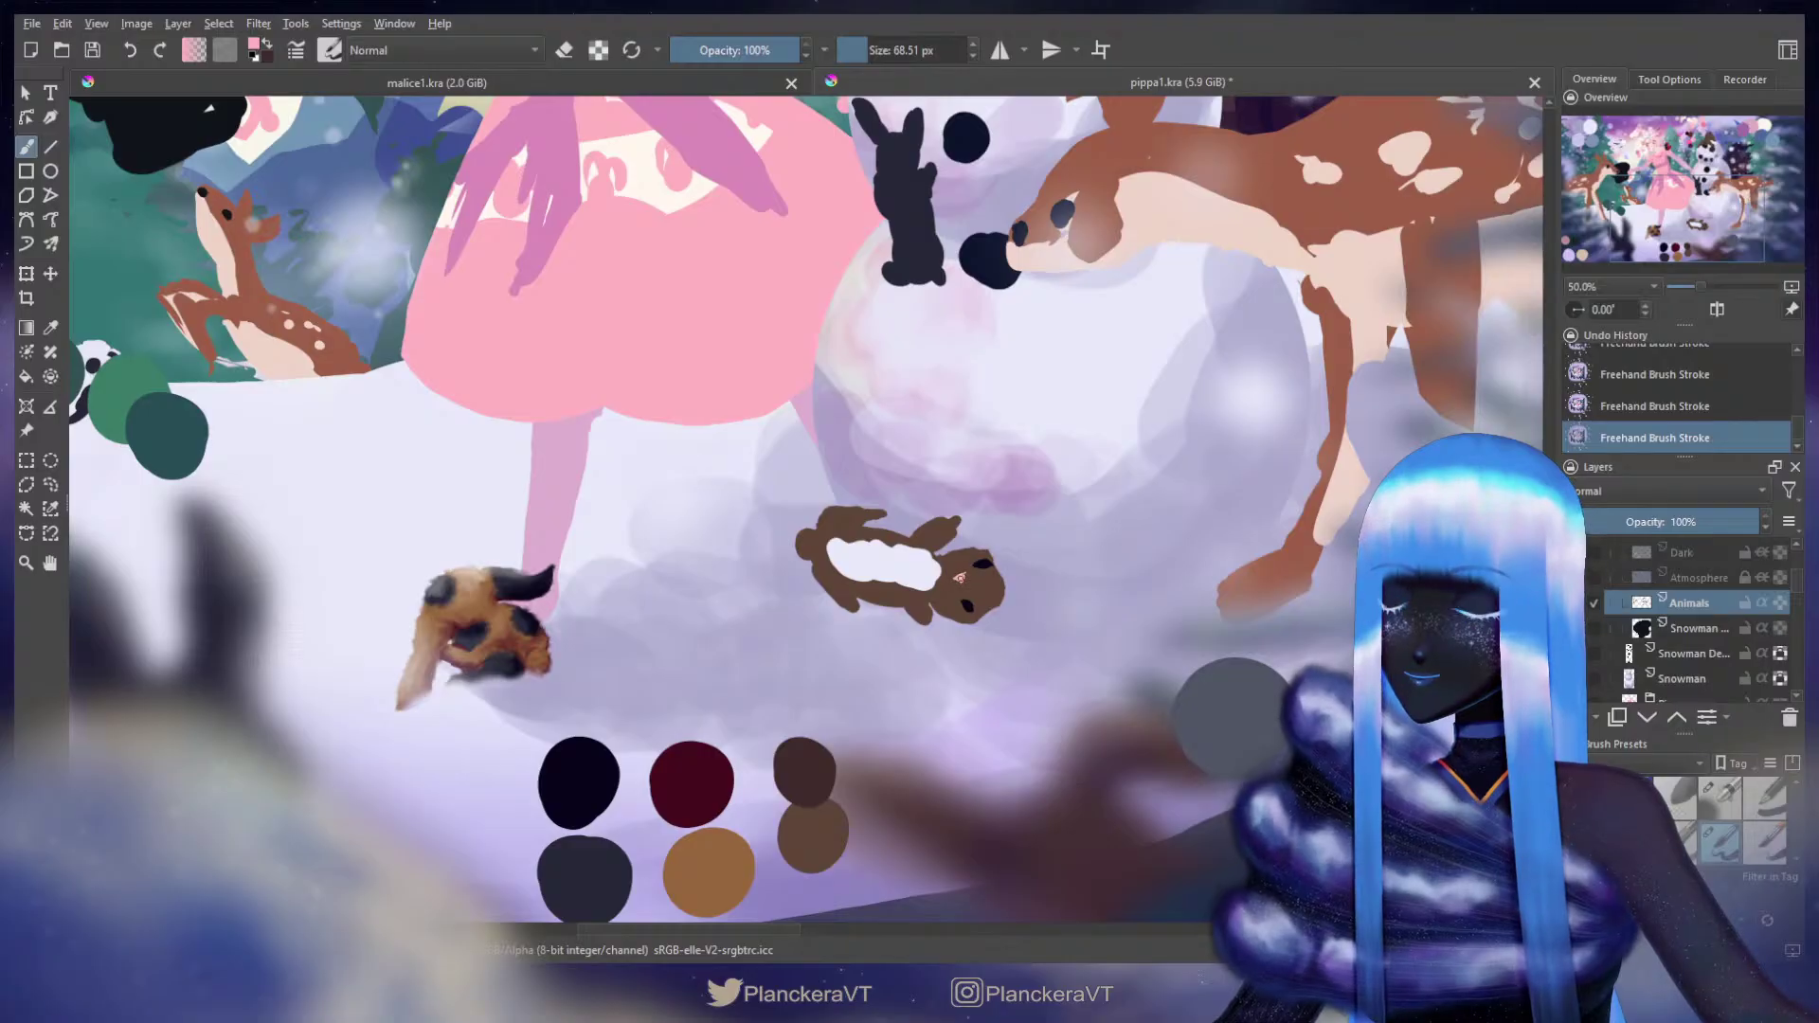
{"action": "left_click", "coordinate": [985, 584], "text": "ctrl"}
{"action": "left_click", "coordinate": [801, 823], "text": "ctrl"}
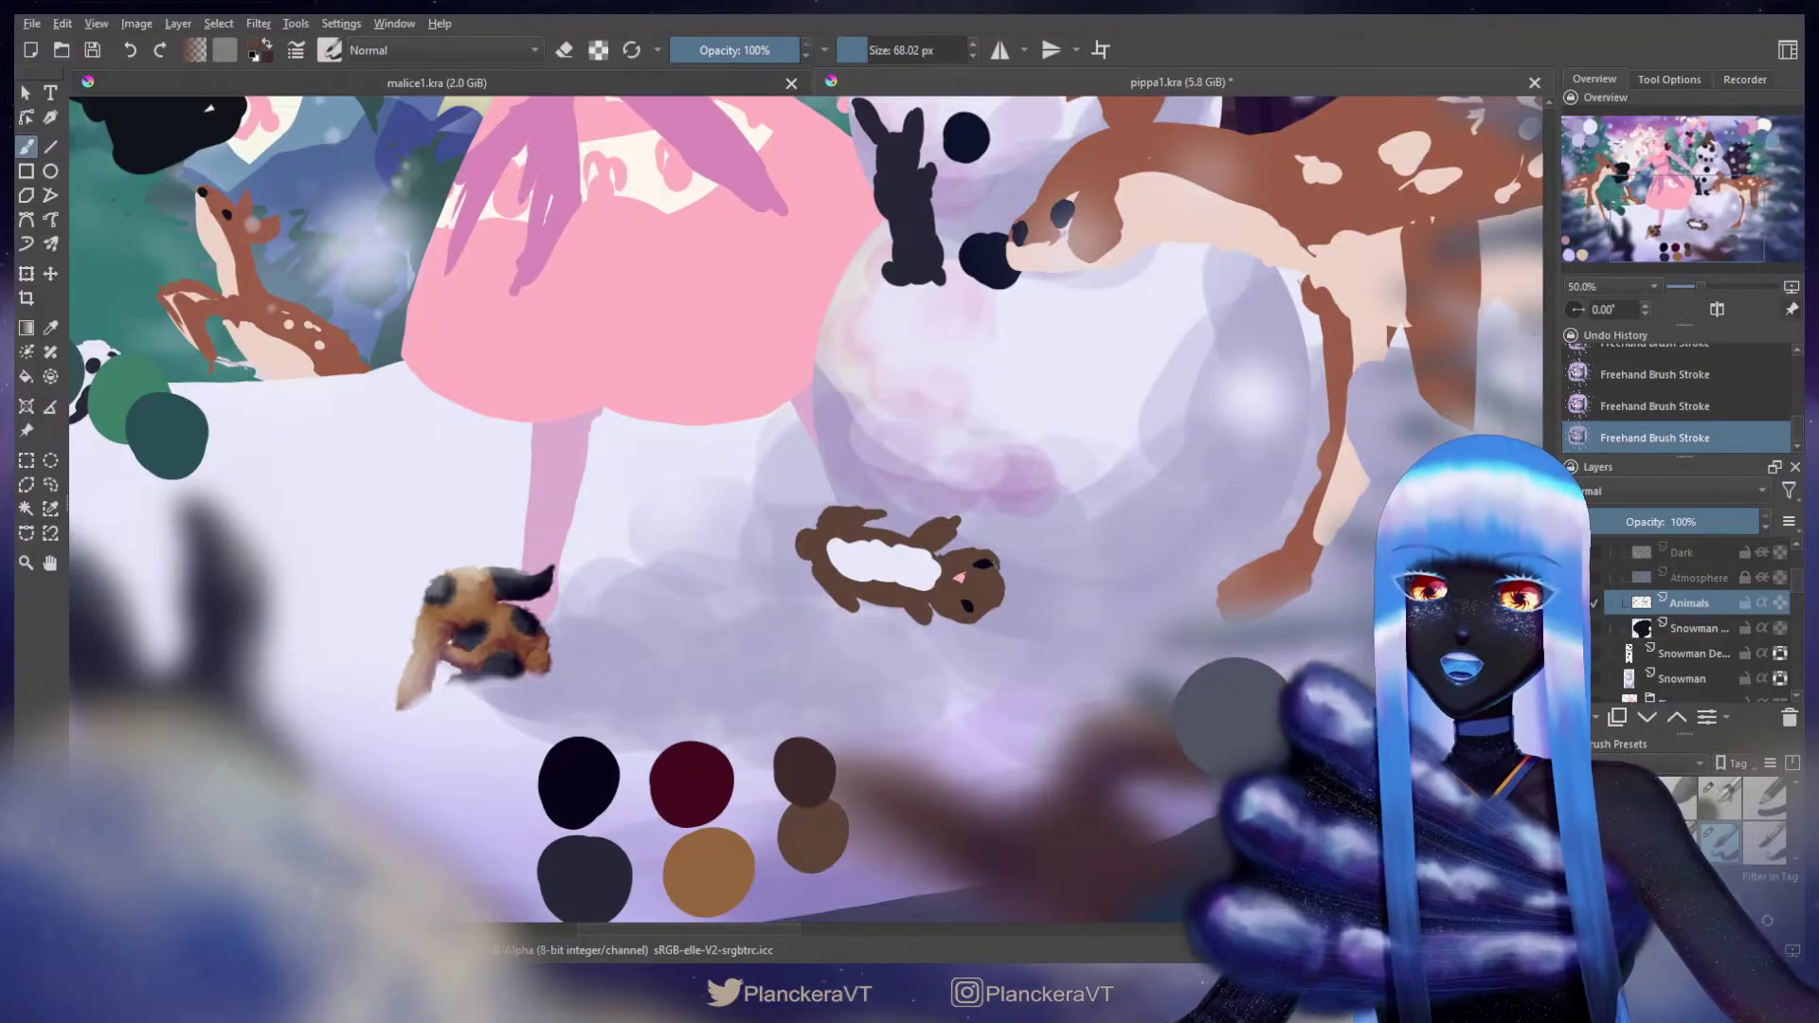
Step: Trim the brown animal's face with a 54.01 px eraser and round out its head in brown at 68.02 px, undoing the last stroke
{"action": "key", "text": "e"}
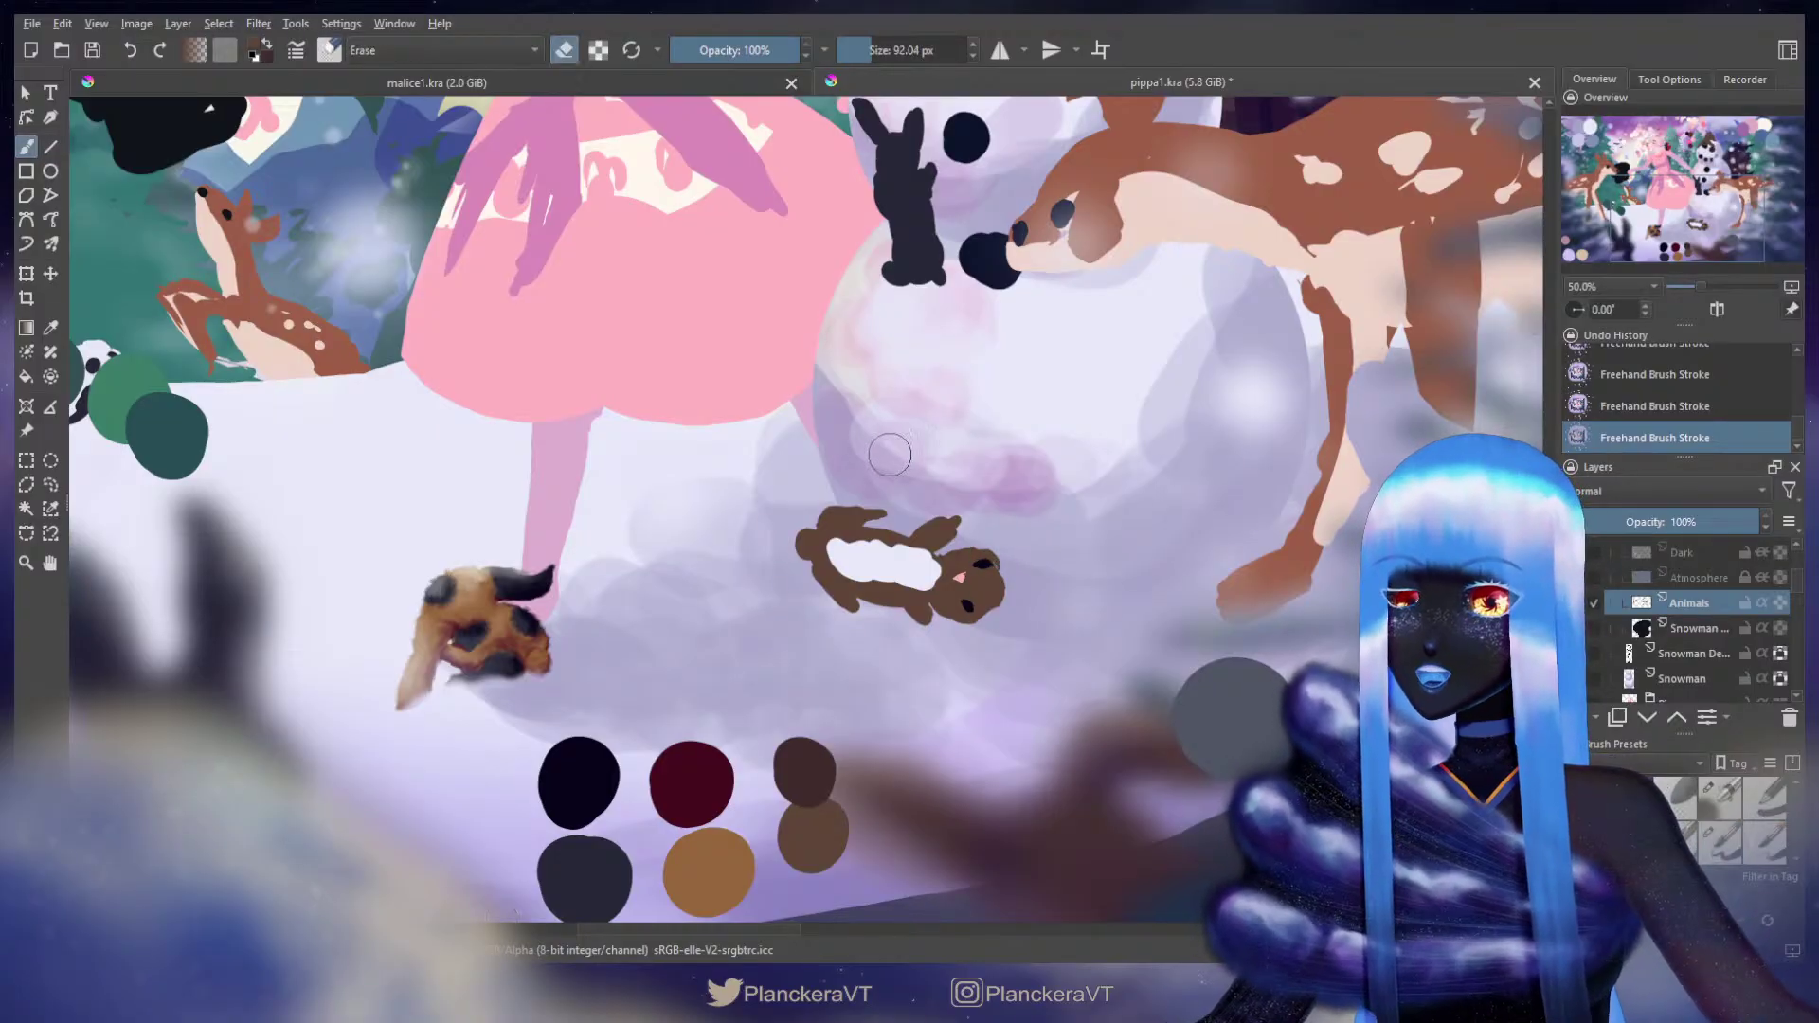
{"action": "left_click_drag", "start_coordinate": [963, 552], "coordinate": [945, 551], "text": "shift"}
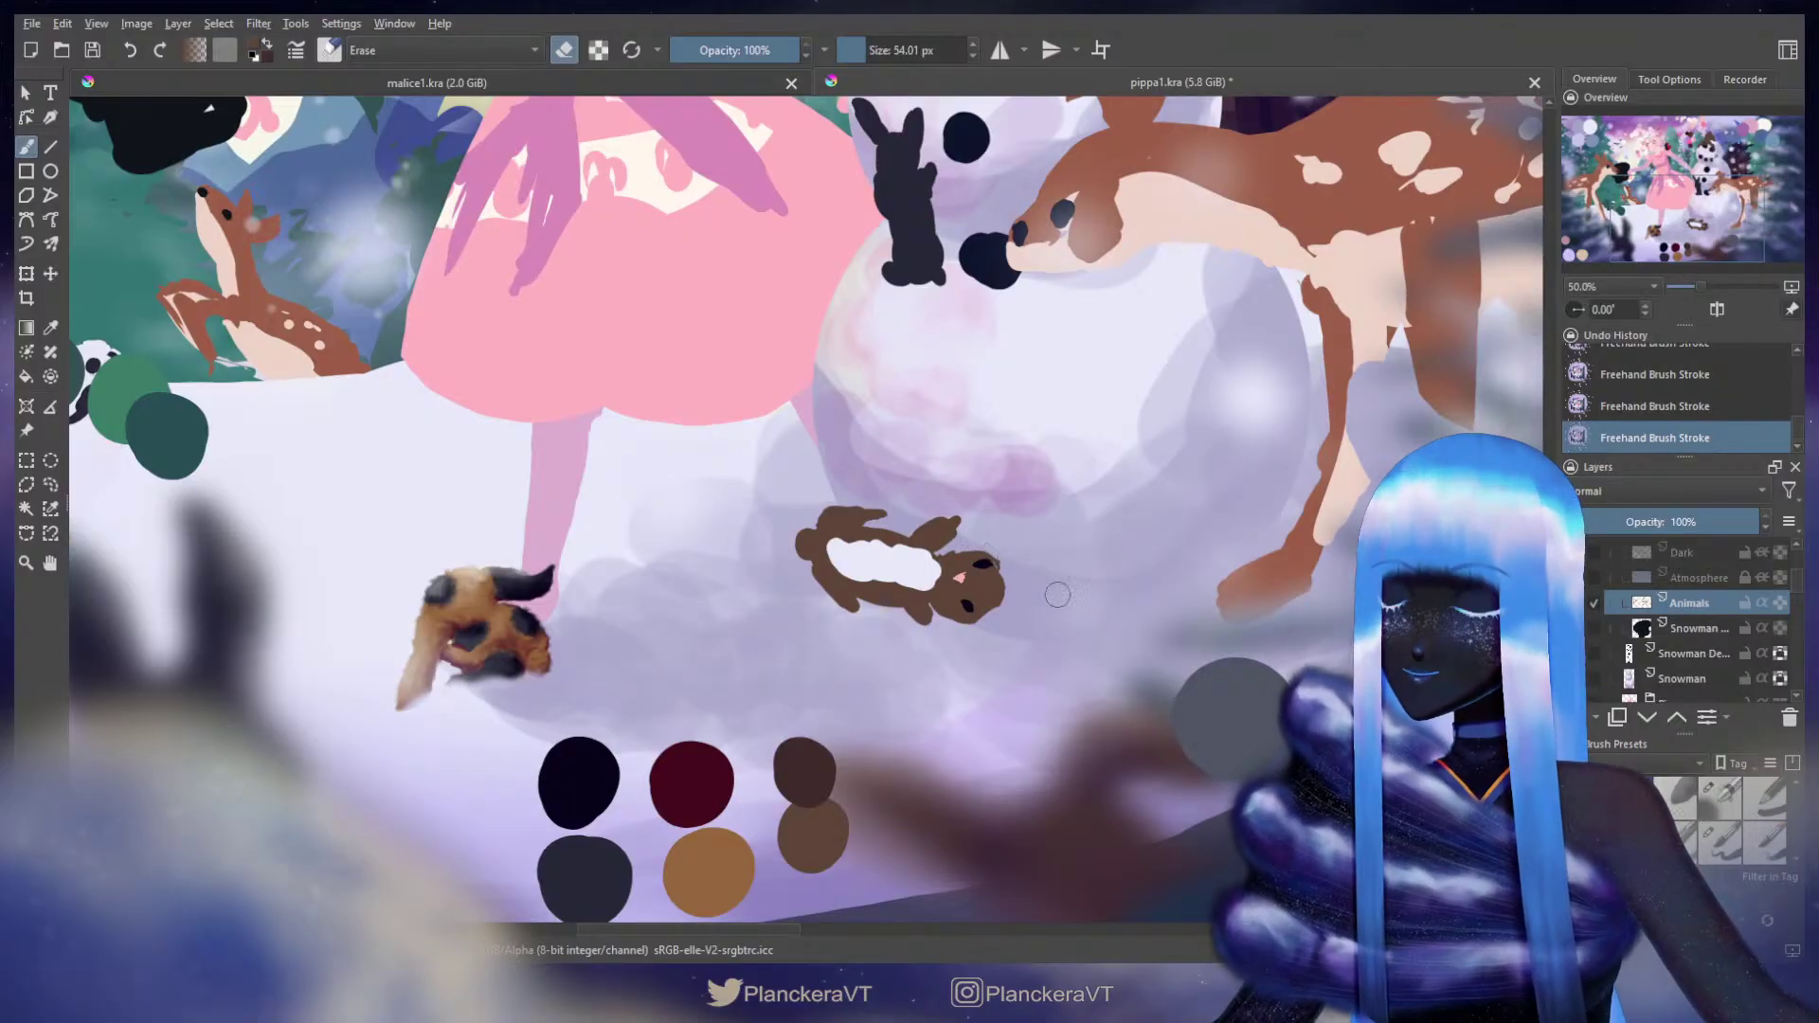
{"action": "key", "text": "e"}
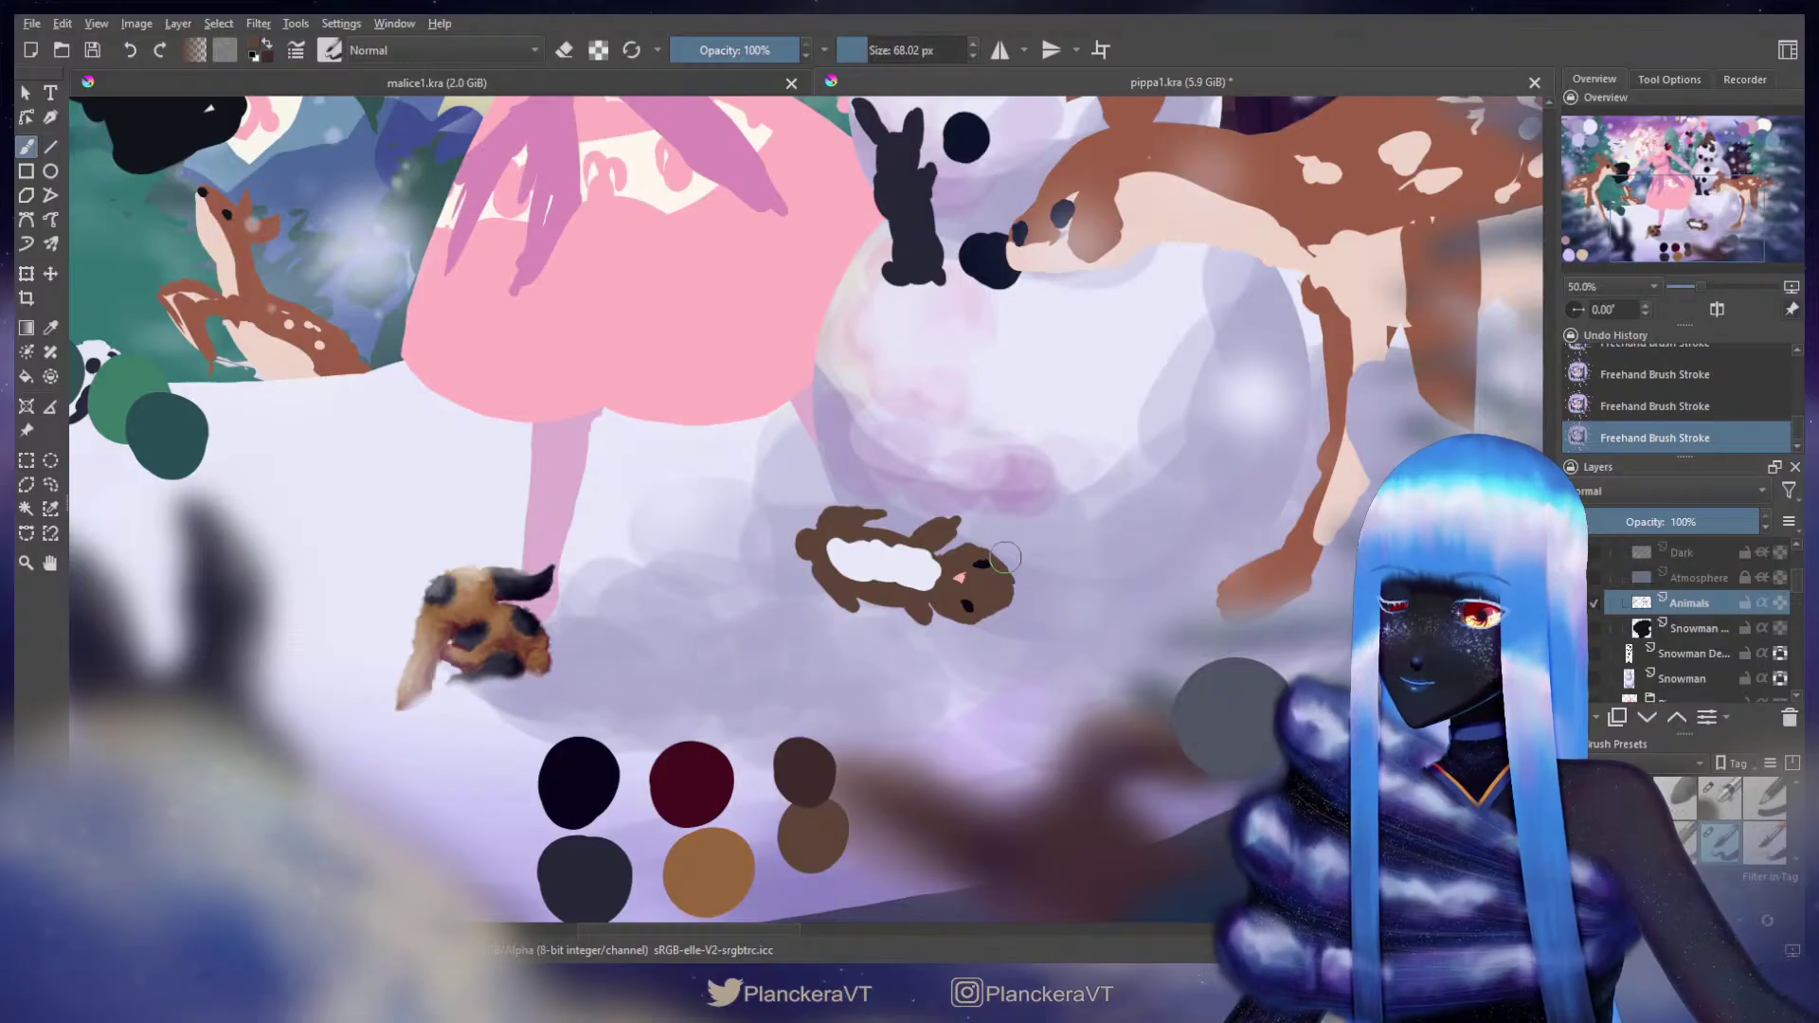
{"action": "key", "text": "ctrl+z"}
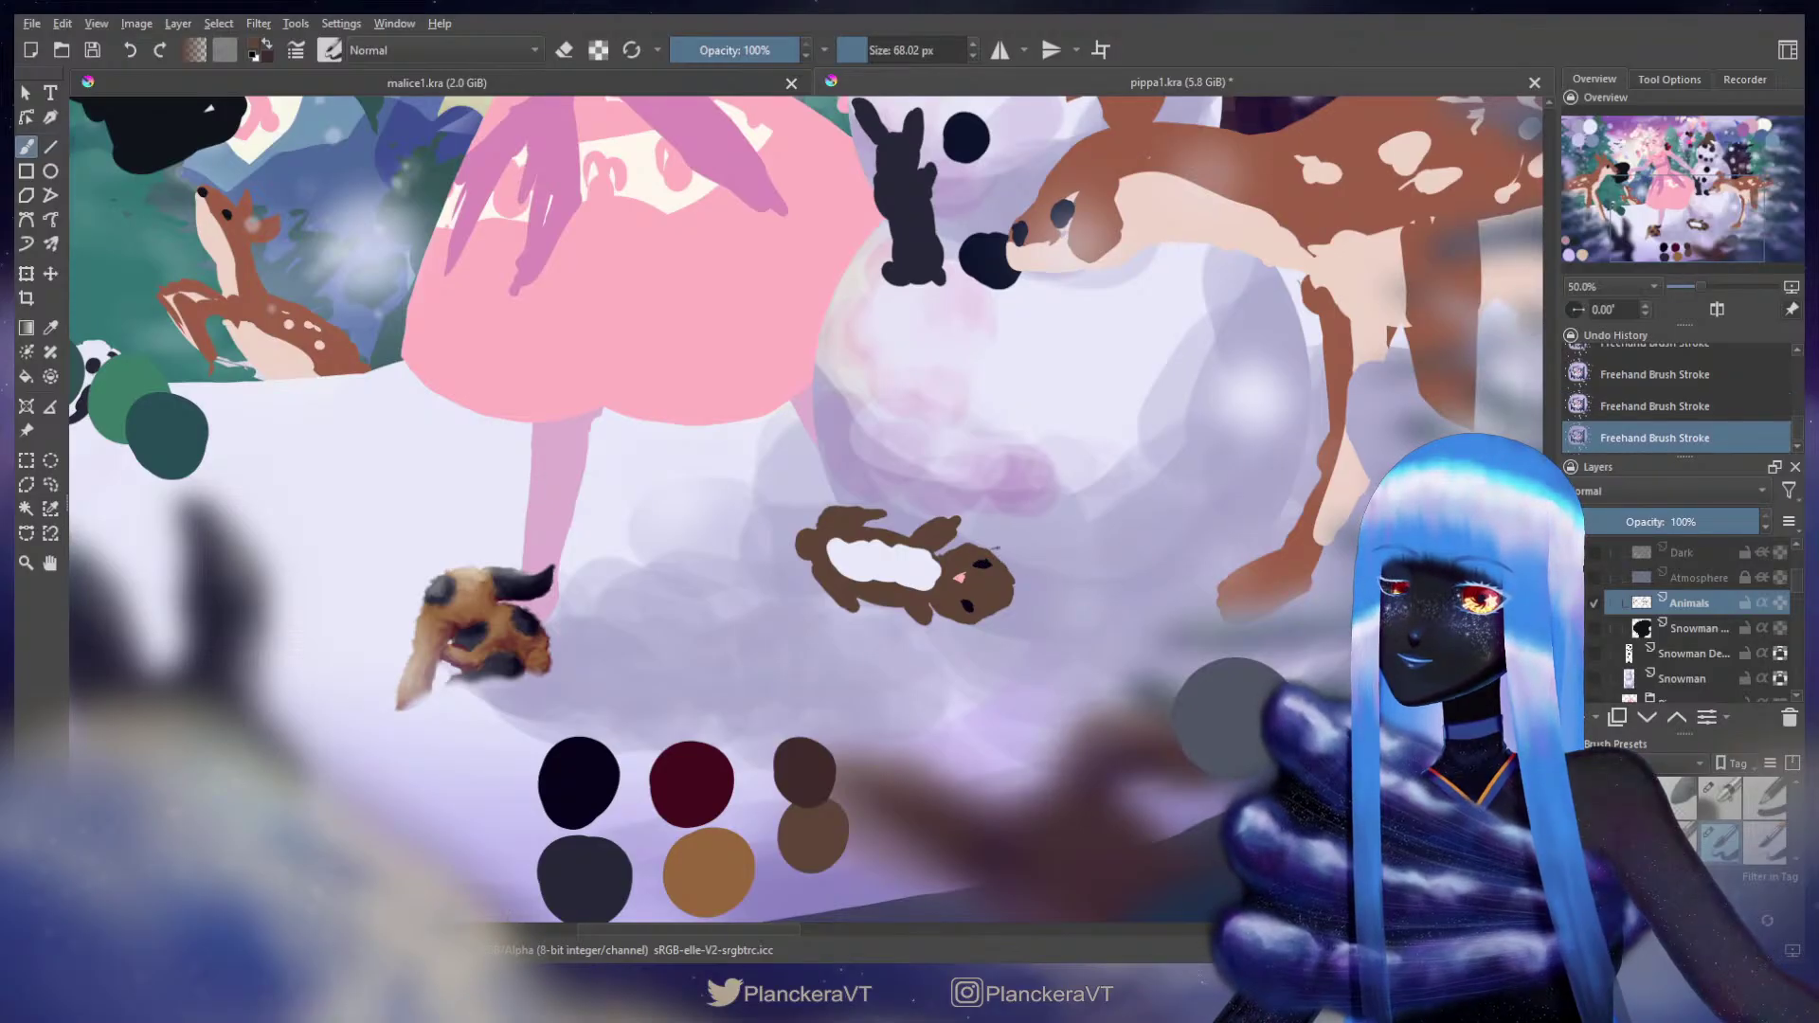
Step: Outline and fill two long brown ears on the animal's head, using a 64.68 px brush for the lower ear
{"action": "left_click_drag", "start_coordinate": [1006, 554], "coordinate": [1075, 536]}
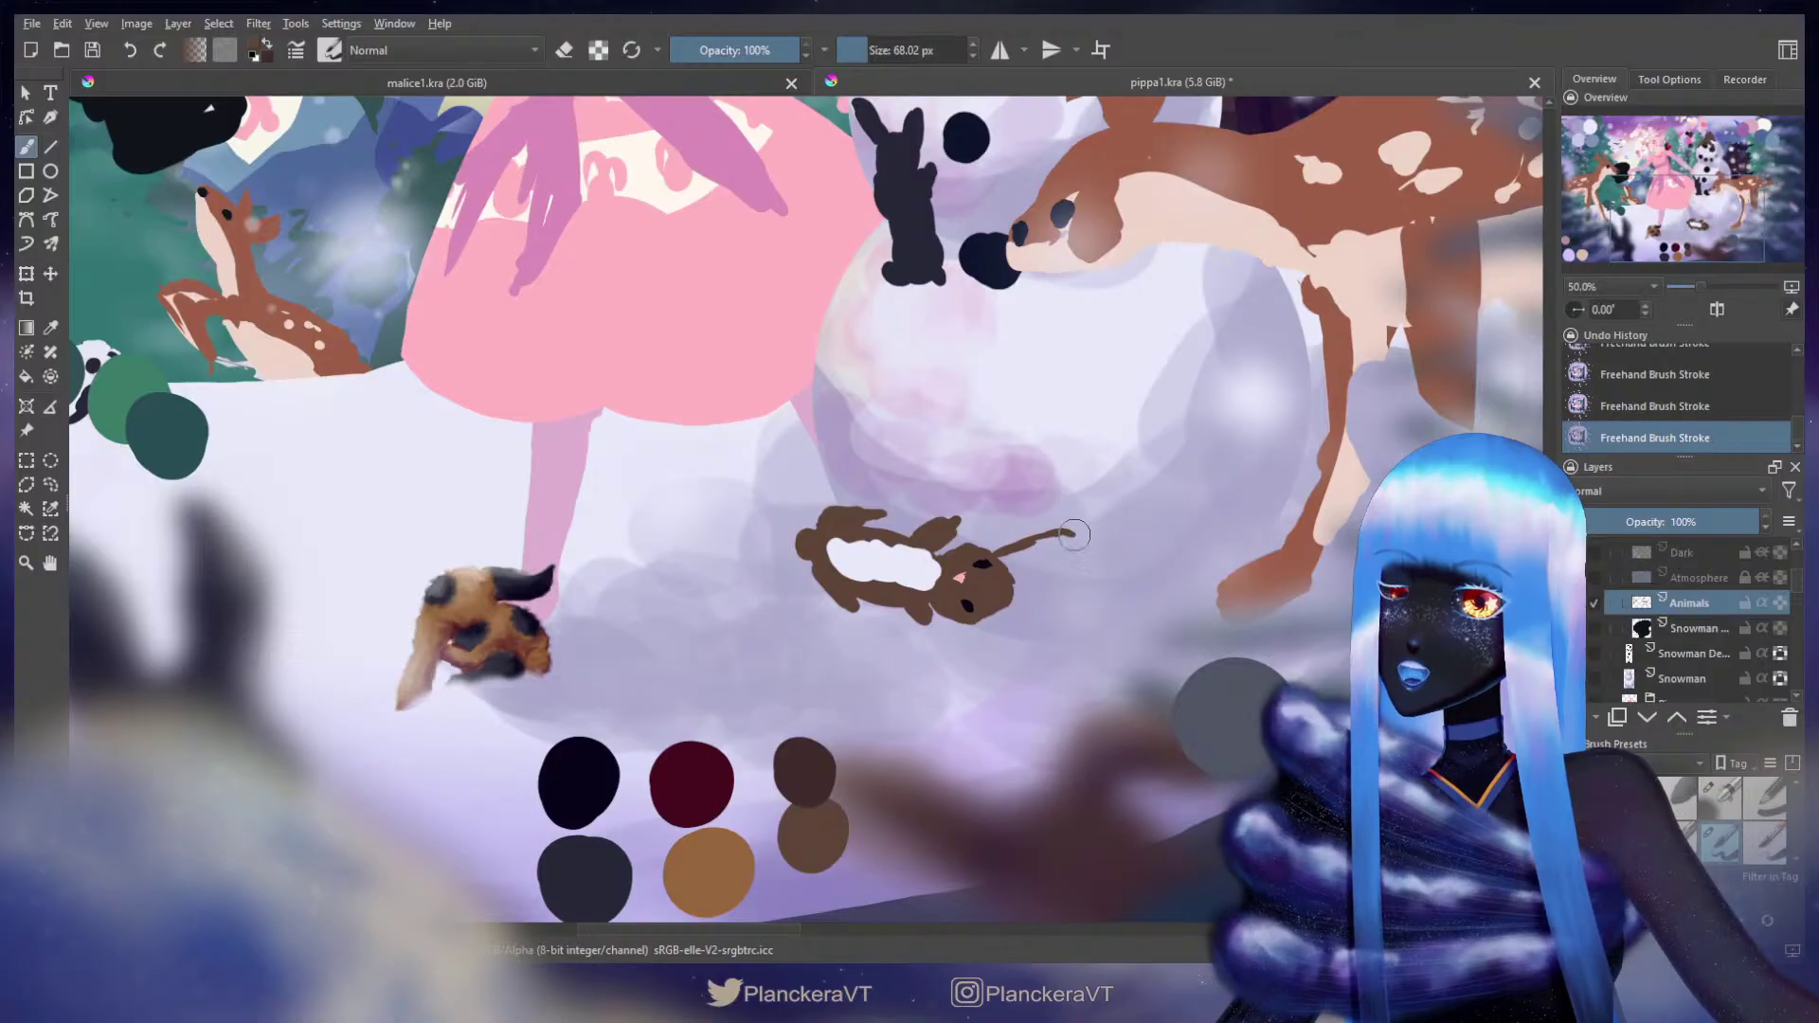
{"action": "left_click_drag", "start_coordinate": [1066, 550], "coordinate": [1037, 562]}
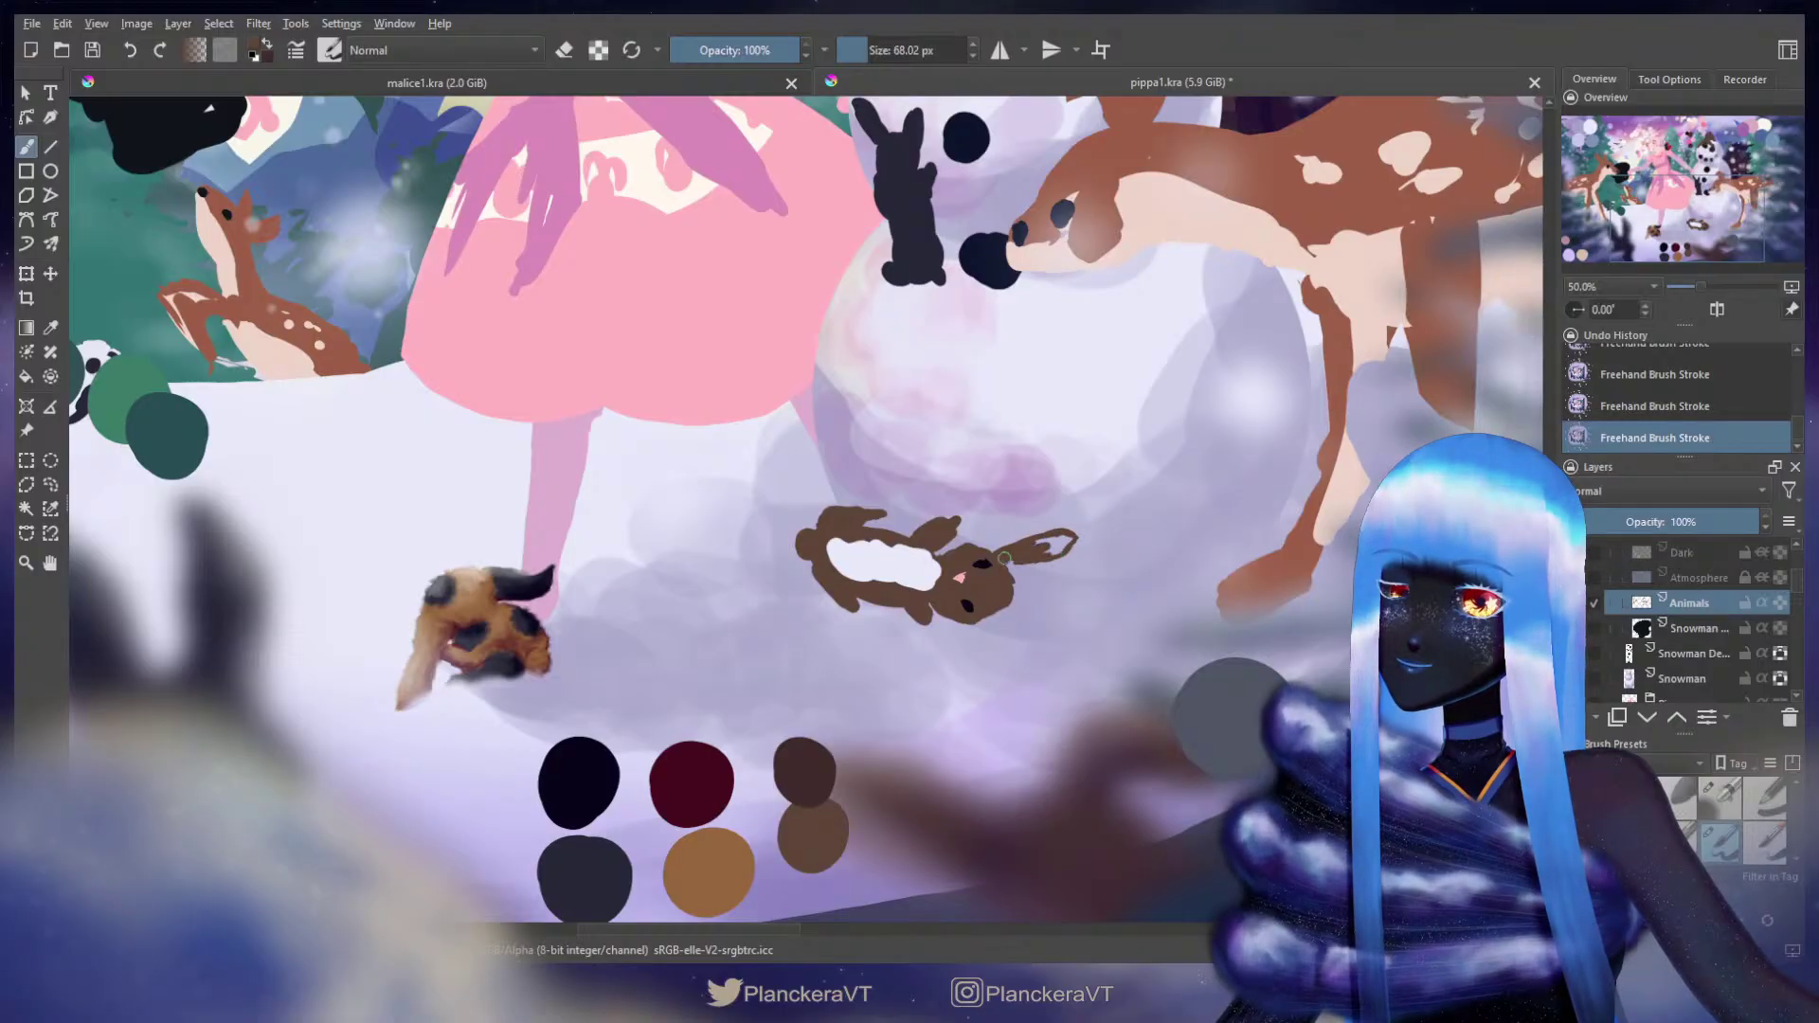
{"action": "left_click_drag", "start_coordinate": [1037, 548], "coordinate": [1070, 539]}
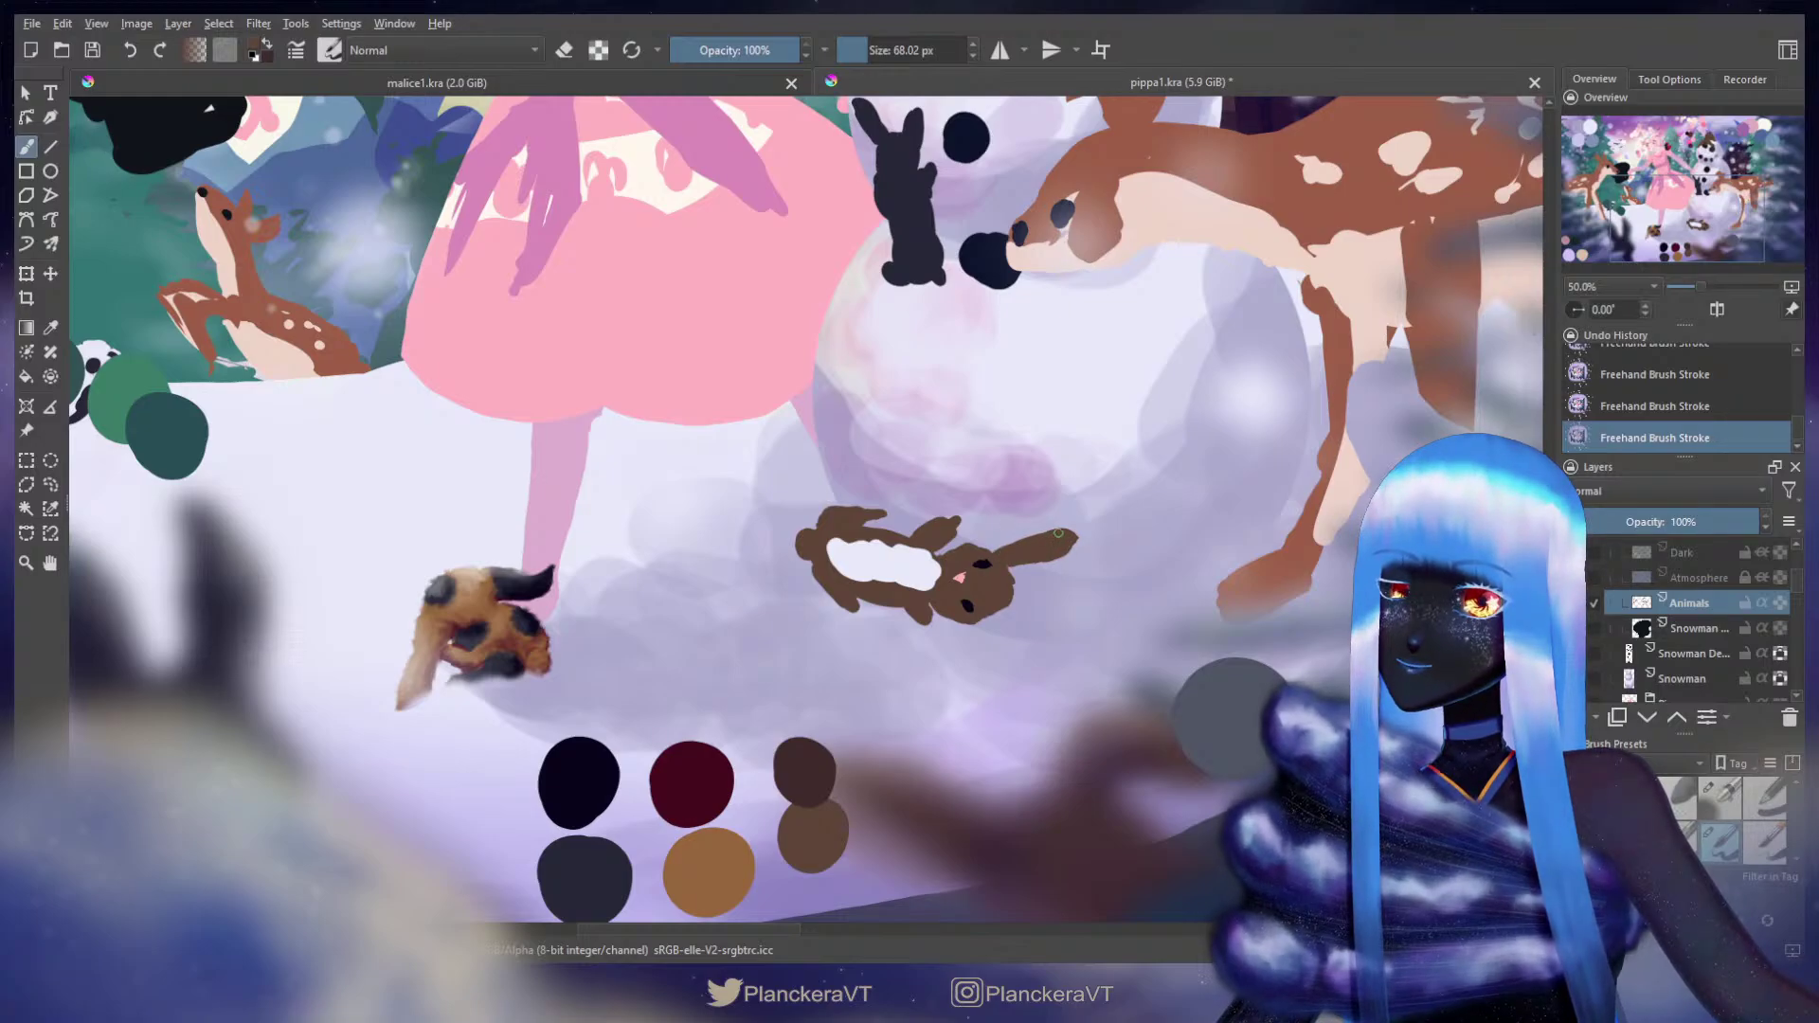
{"action": "left_click_drag", "start_coordinate": [1067, 533], "coordinate": [1070, 532]}
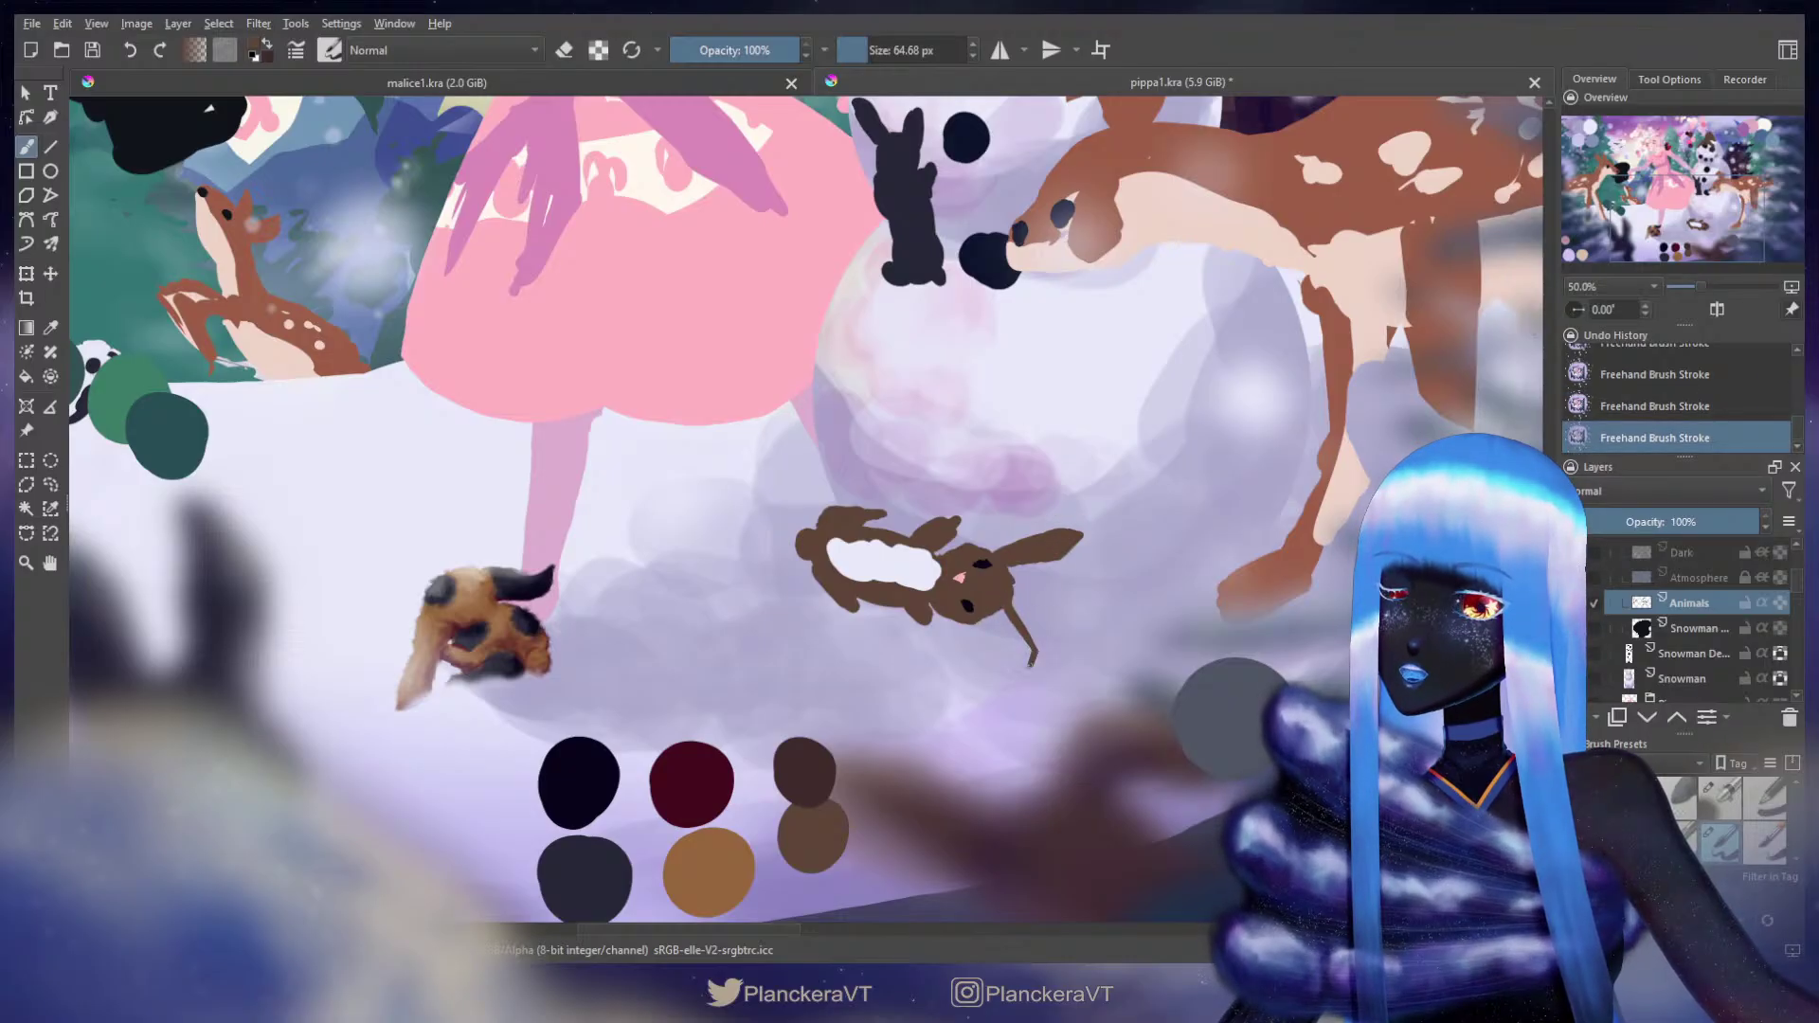
{"action": "left_click_drag", "start_coordinate": [1006, 608], "coordinate": [1015, 636]}
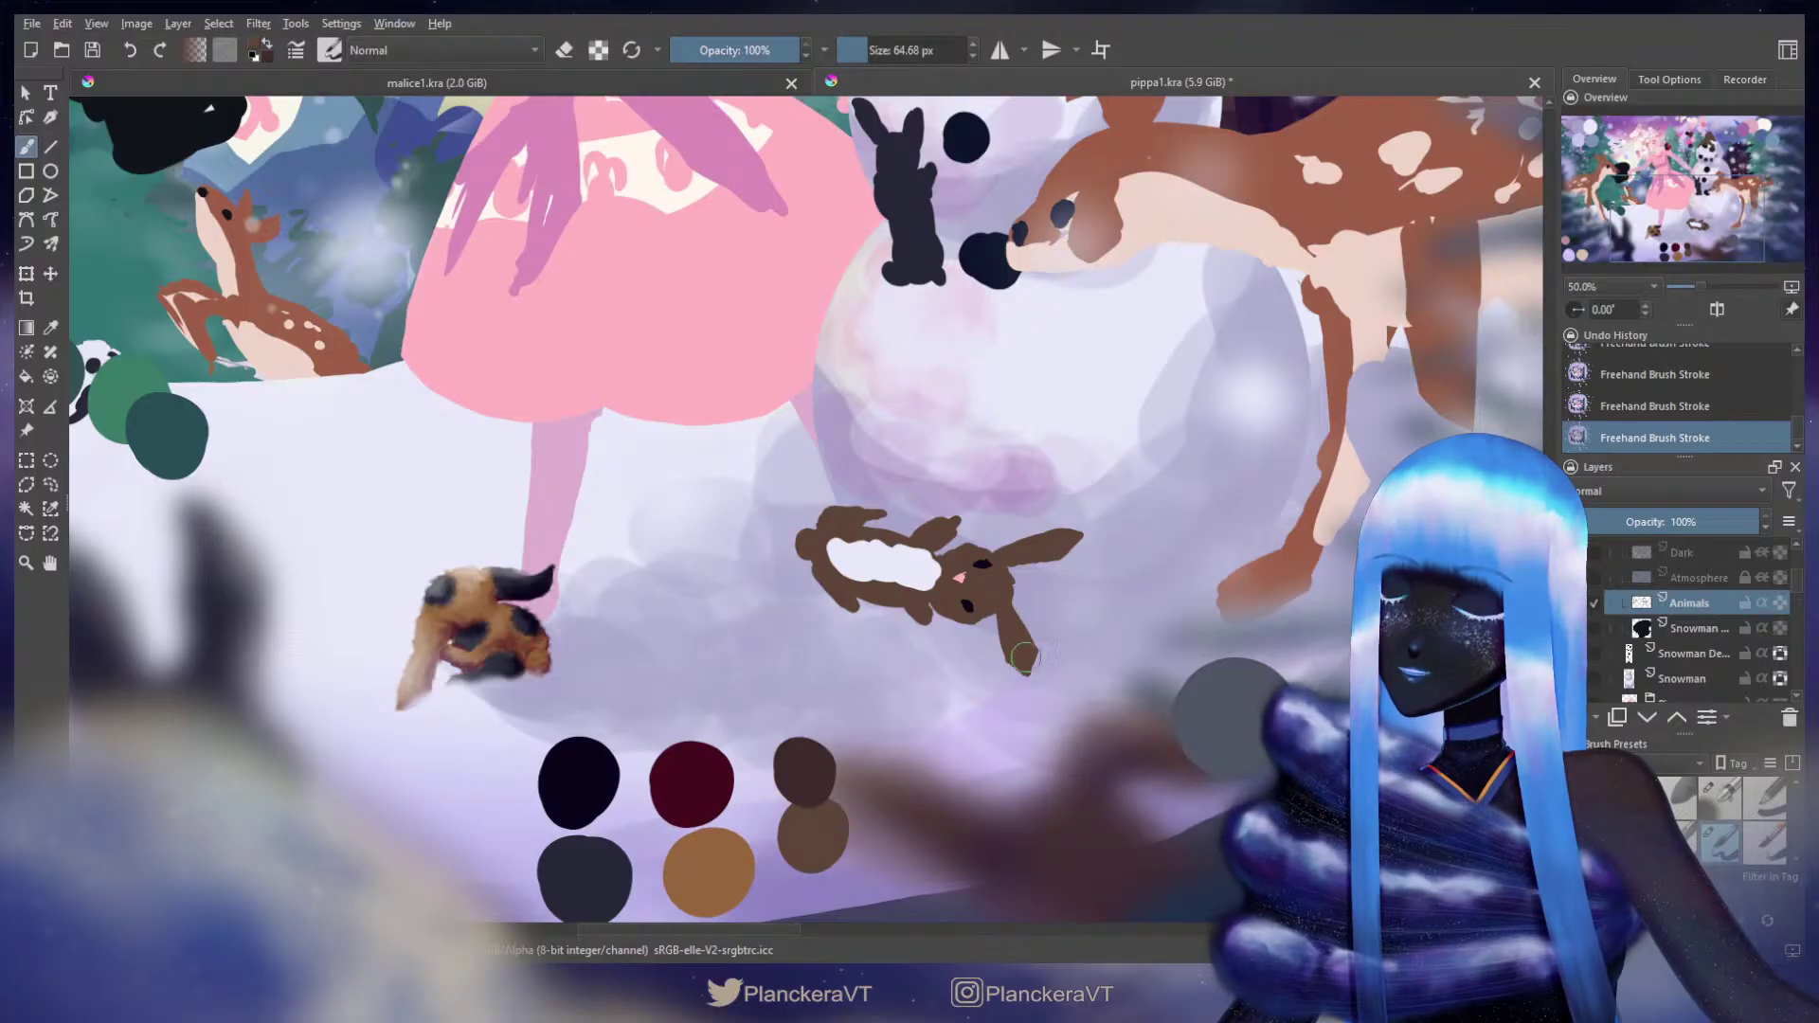
{"action": "left_click_drag", "start_coordinate": [968, 547], "coordinate": [1003, 567]}
{"action": "key", "text": "ctrl+z"}
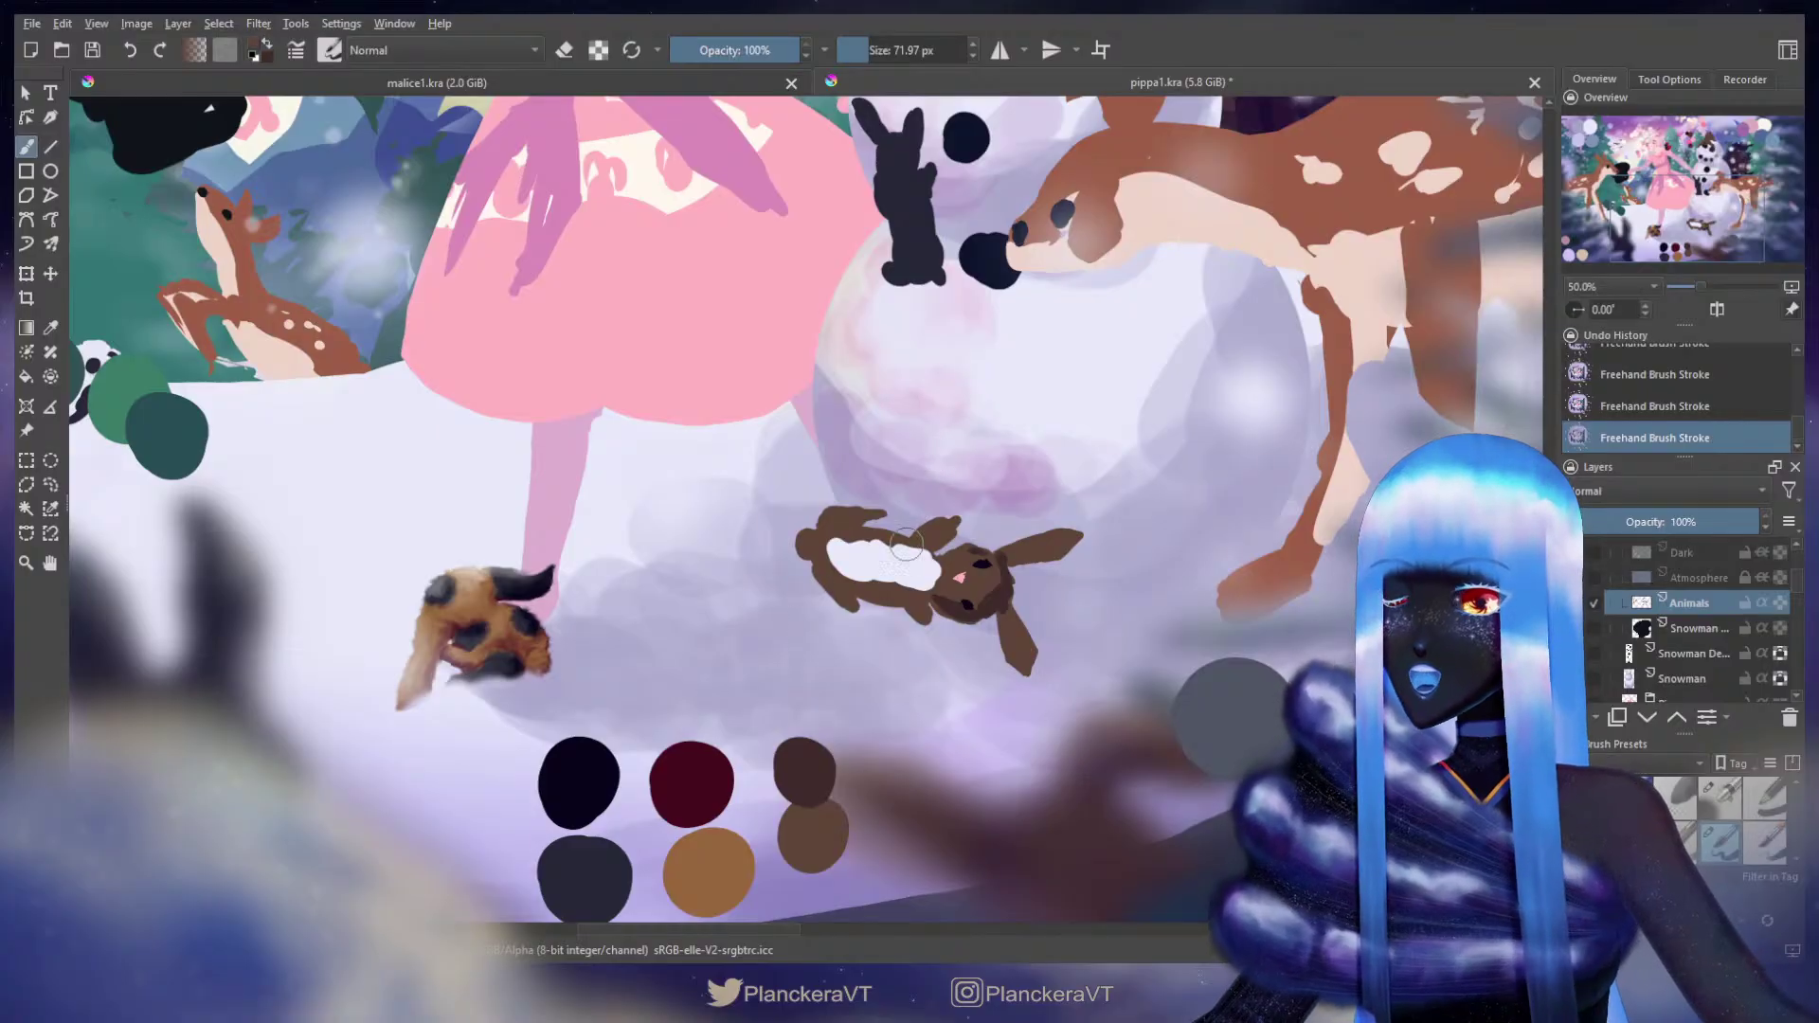
Step: Select the brown animal's body with a freehand selection, move it closer to the head and deselect
{"action": "left_click_drag", "start_coordinate": [921, 595], "coordinate": [921, 637]}
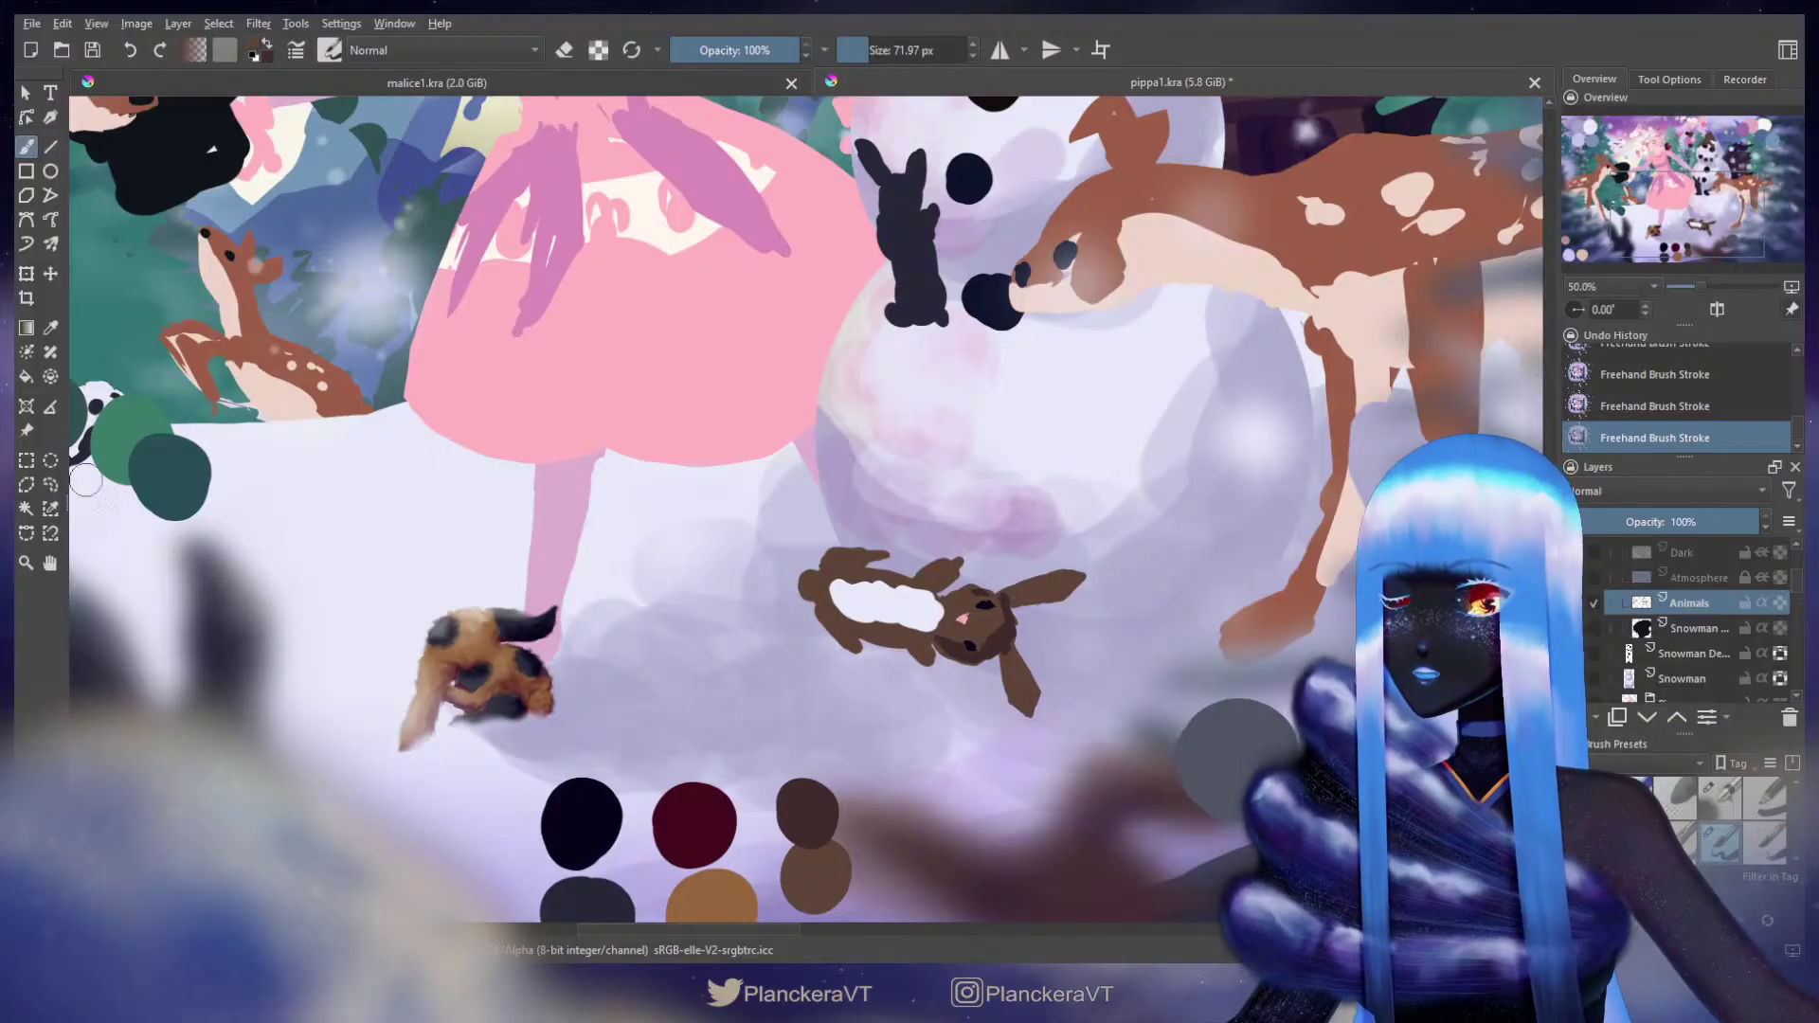
{"action": "left_click", "coordinate": [50, 484]}
{"action": "mouse_move", "coordinate": [899, 601]}
{"action": "left_mouse_down"}
{"action": "mouse_move", "coordinate": [758, 639]}
{"action": "mouse_move", "coordinate": [827, 490]}
{"action": "mouse_move", "coordinate": [923, 528]}
{"action": "mouse_move", "coordinate": [933, 607]}
{"action": "left_mouse_up"}
{"action": "key", "text": "t"}
{"action": "key", "text": "ctrl+shift+a"}
{"action": "key", "text": "b"}
Step: Touch up the brown animal's upper front paw with a brush of about 66 px and trim its edges with a 58.33 px eraser
{"action": "key", "text": "bracketleft"}
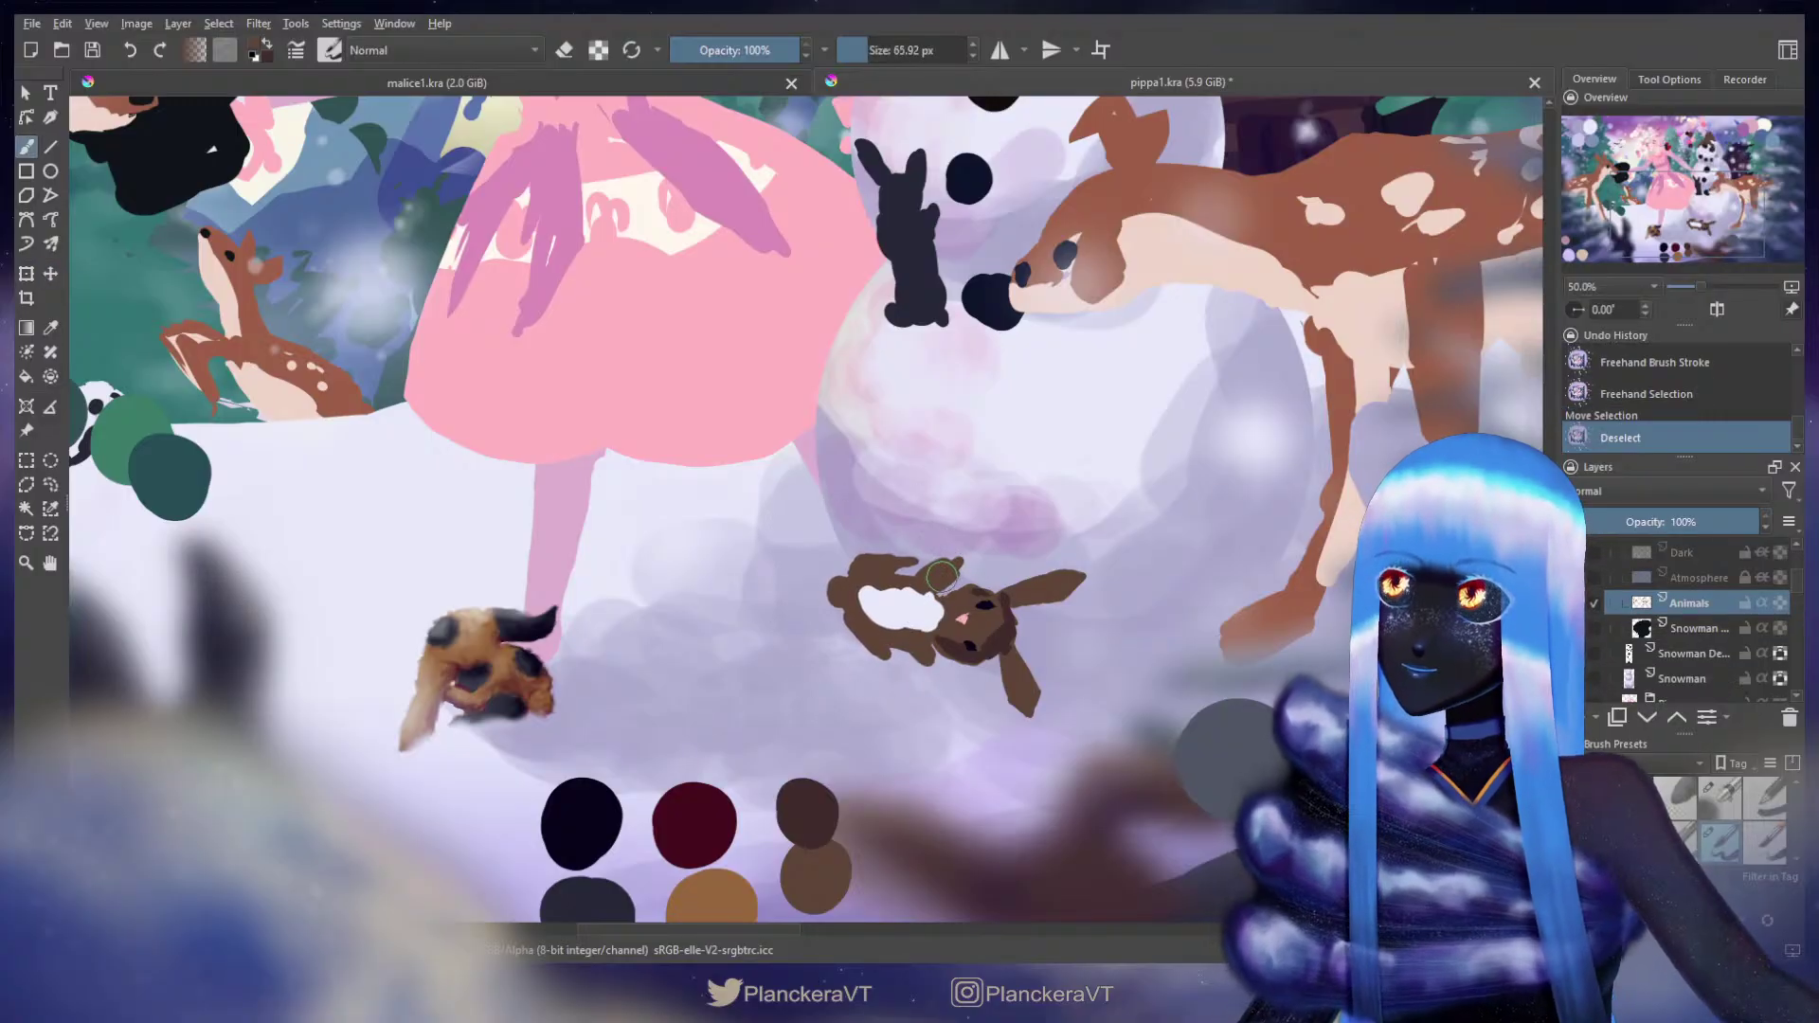
{"action": "left_click", "coordinate": [921, 577]}
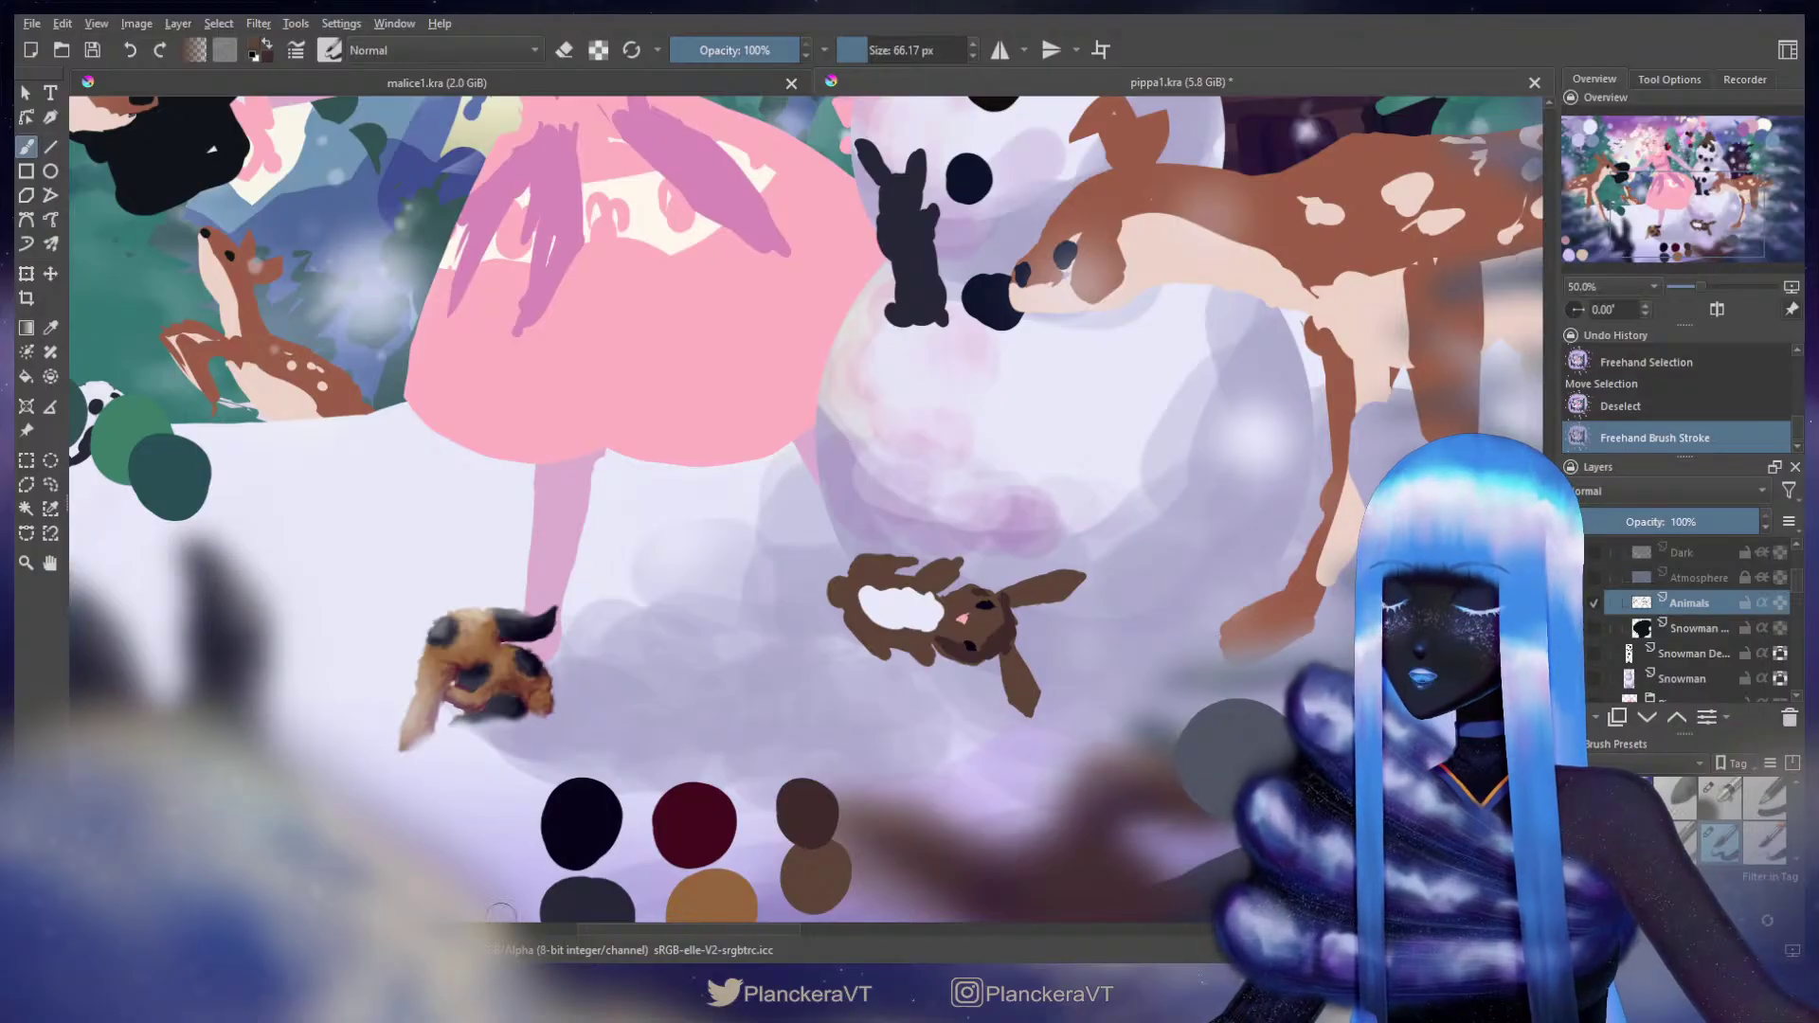
{"action": "key", "text": "e"}
{"action": "key", "text": "bracketleft"}
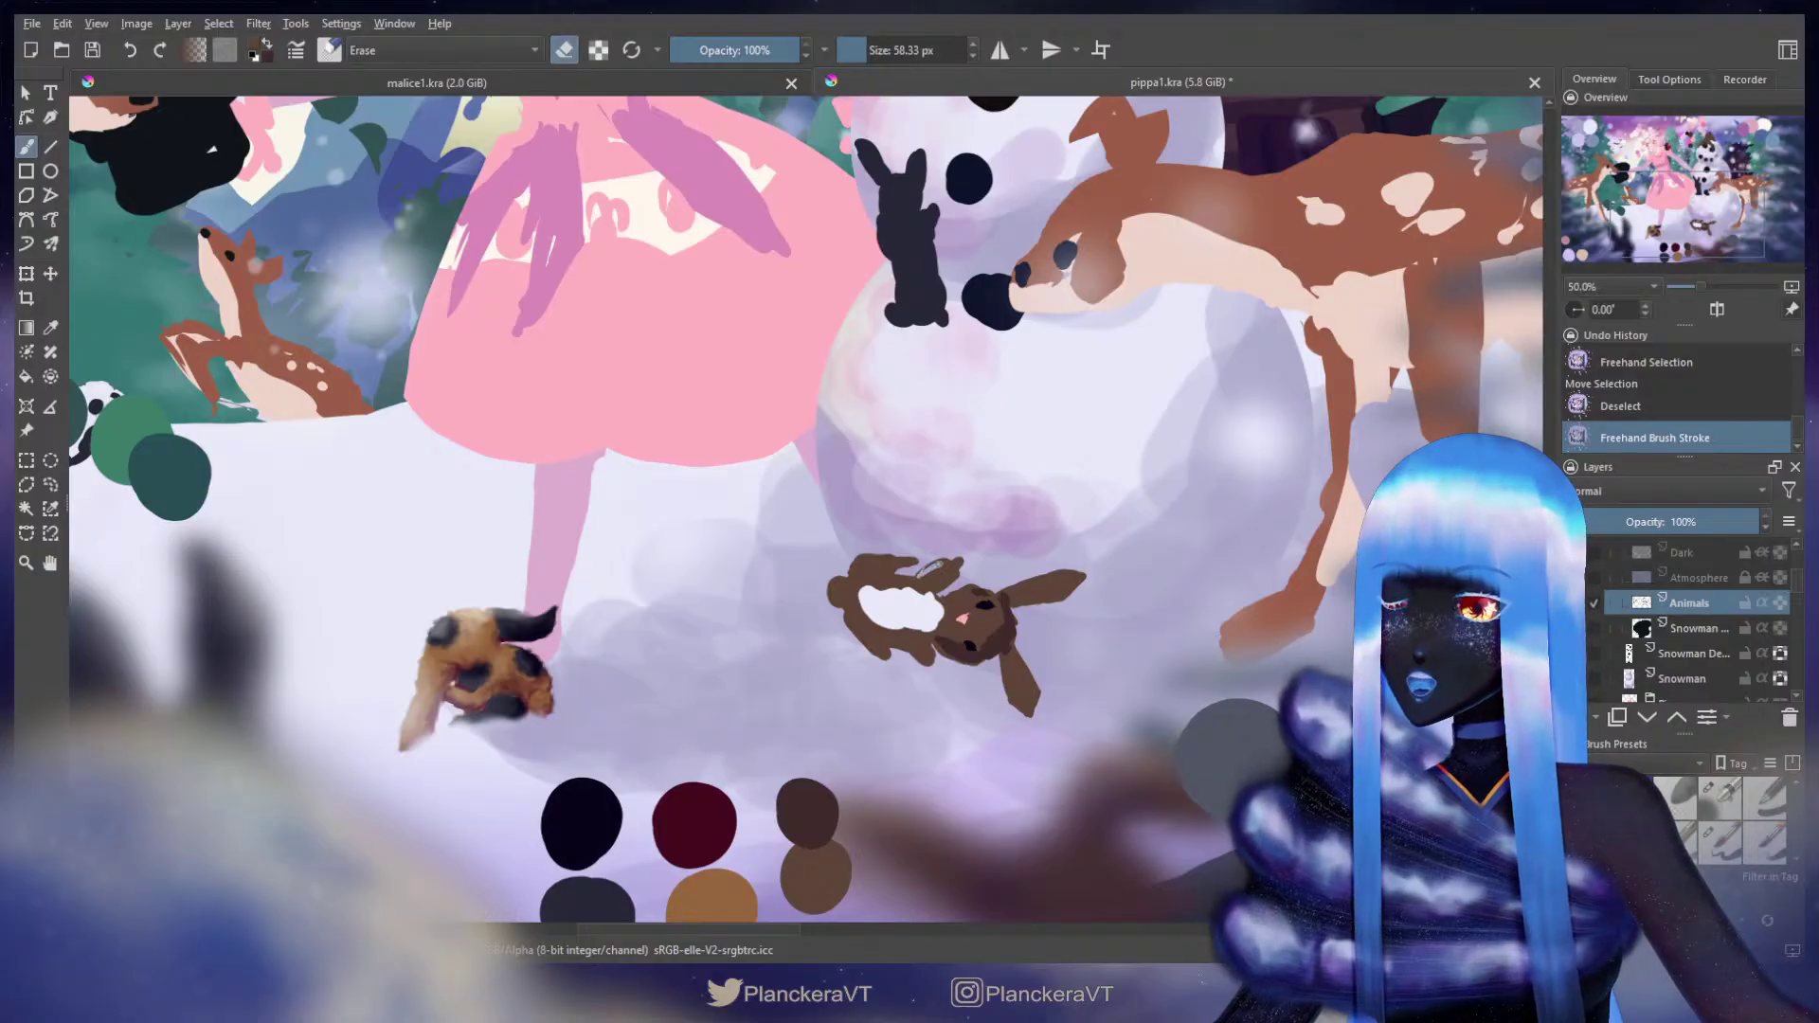
{"action": "left_click", "coordinate": [957, 560]}
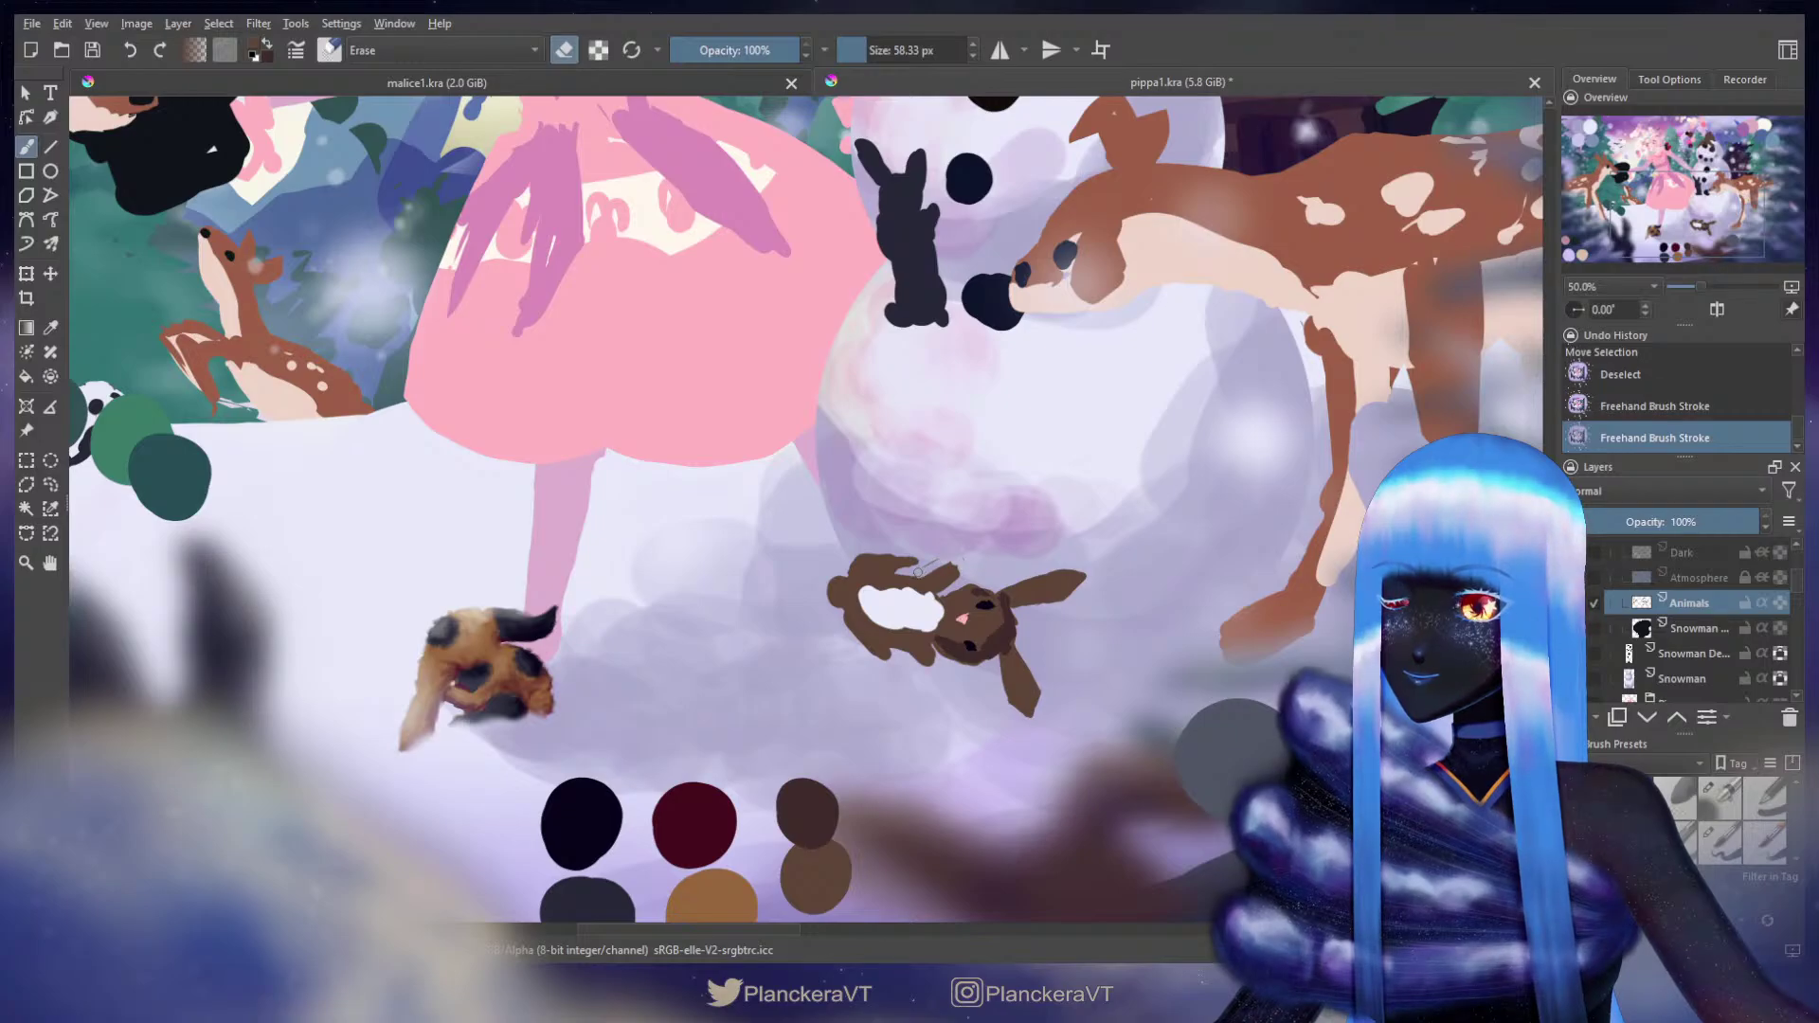
{"action": "left_click_drag", "start_coordinate": [949, 558], "coordinate": [962, 566]}
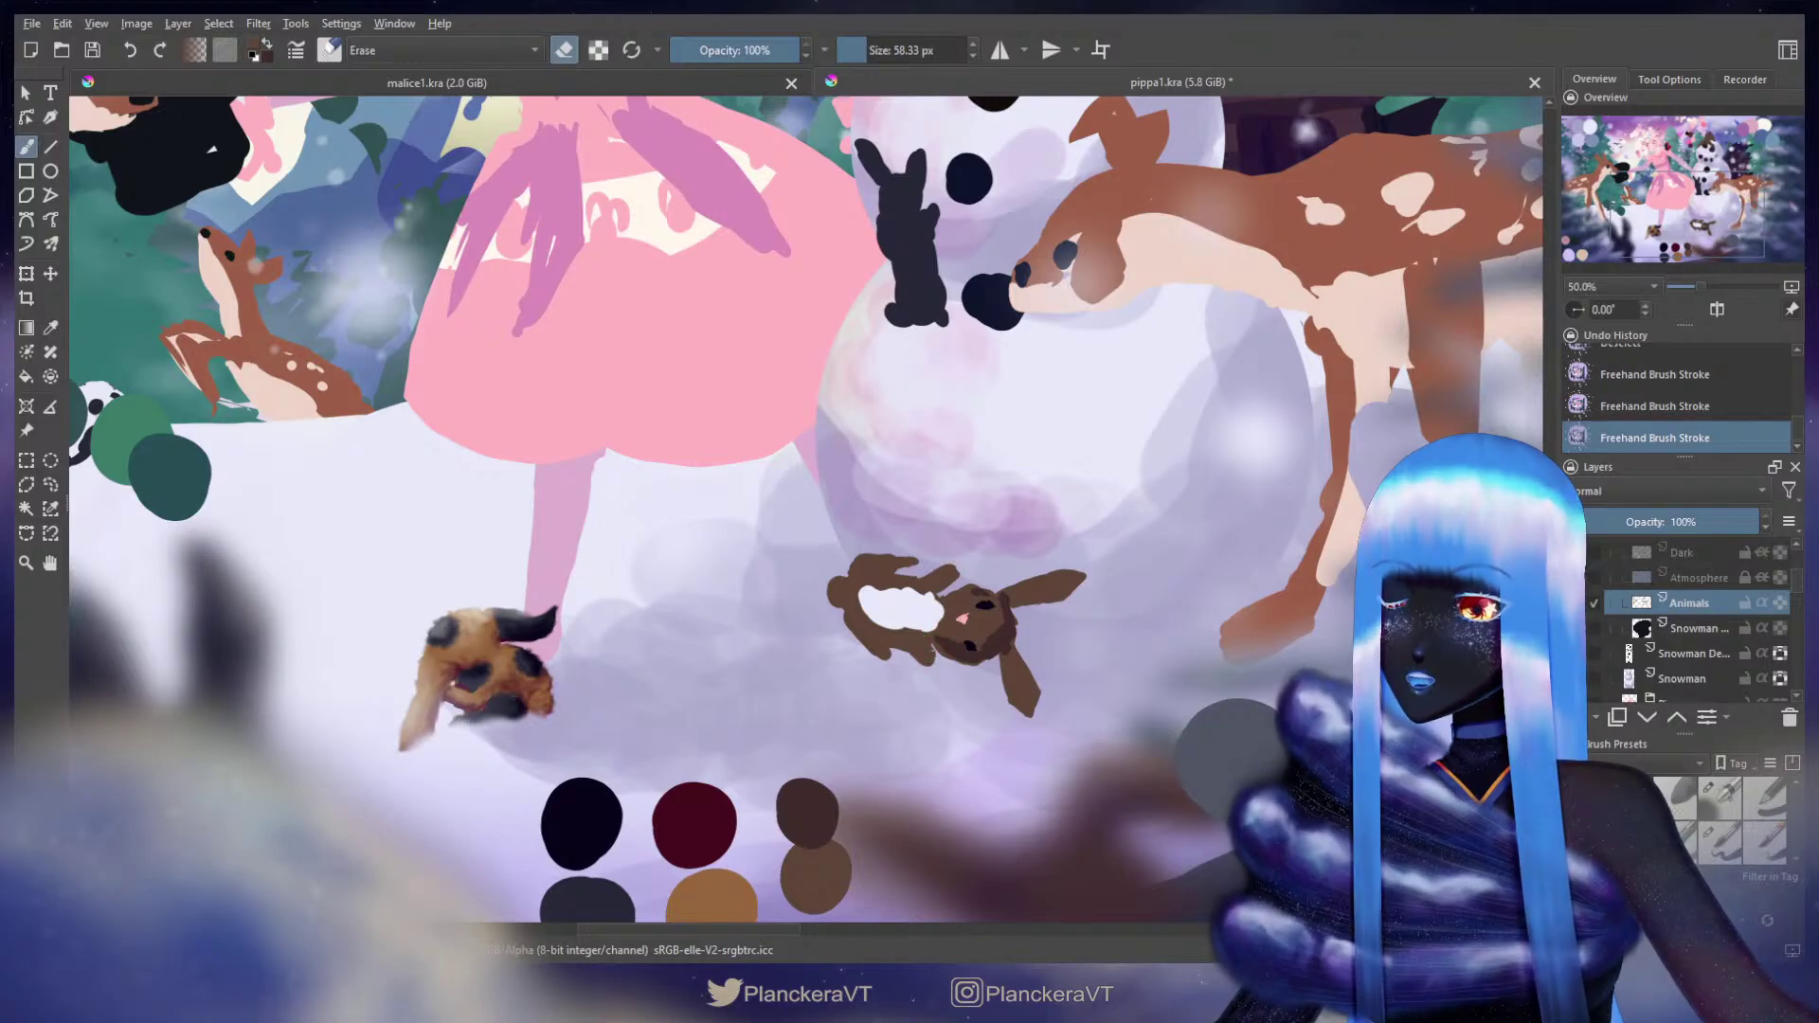
Step: Trim the rabbit's lower edge with the eraser, select its head and ears freehand, shift them slightly downward and deselect
{"action": "left_click", "coordinate": [936, 655]}
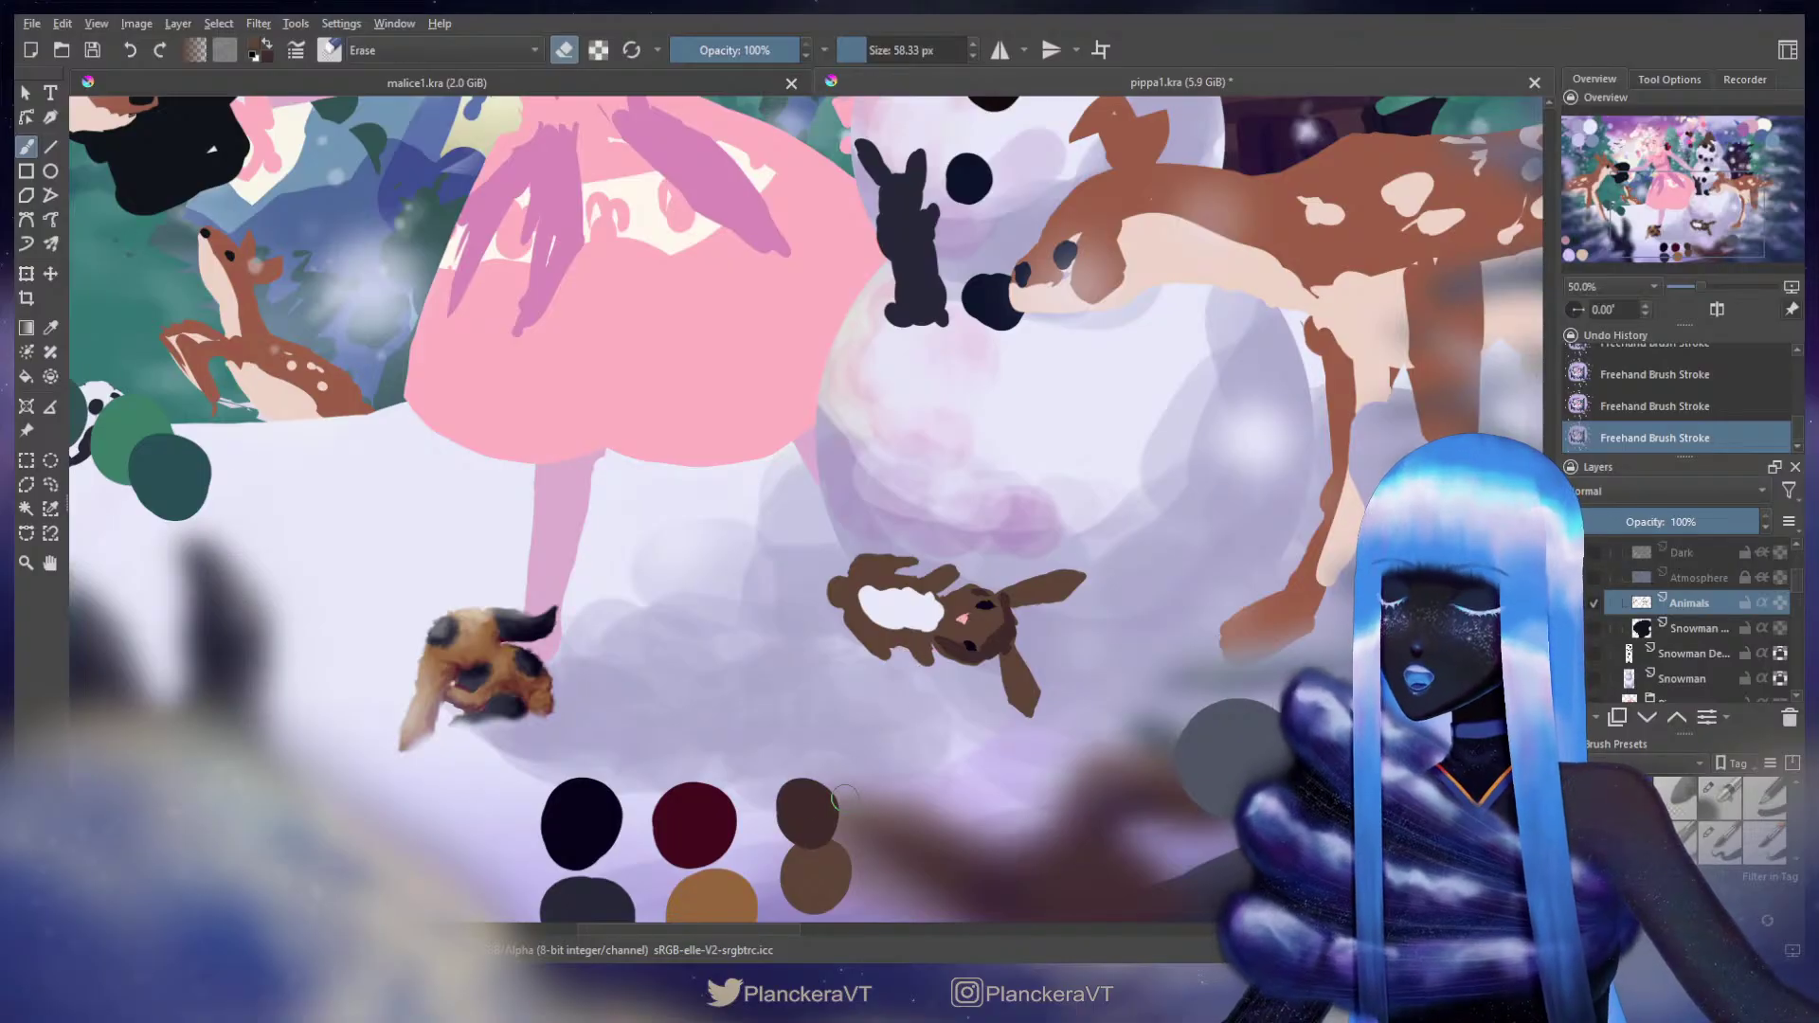
{"action": "key", "text": "e"}
{"action": "left_click", "coordinate": [50, 484]}
{"action": "mouse_move", "coordinate": [911, 511]}
{"action": "left_mouse_down"}
{"action": "mouse_move", "coordinate": [1013, 733]}
{"action": "mouse_move", "coordinate": [1124, 634]}
{"action": "mouse_move", "coordinate": [1120, 523]}
{"action": "mouse_move", "coordinate": [967, 511]}
{"action": "left_mouse_up"}
{"action": "key", "text": "t"}
{"action": "left_click_drag", "start_coordinate": [996, 613], "coordinate": [1001, 624]}
{"action": "key", "text": "ctrl+shift+a"}
{"action": "key", "text": "b"}
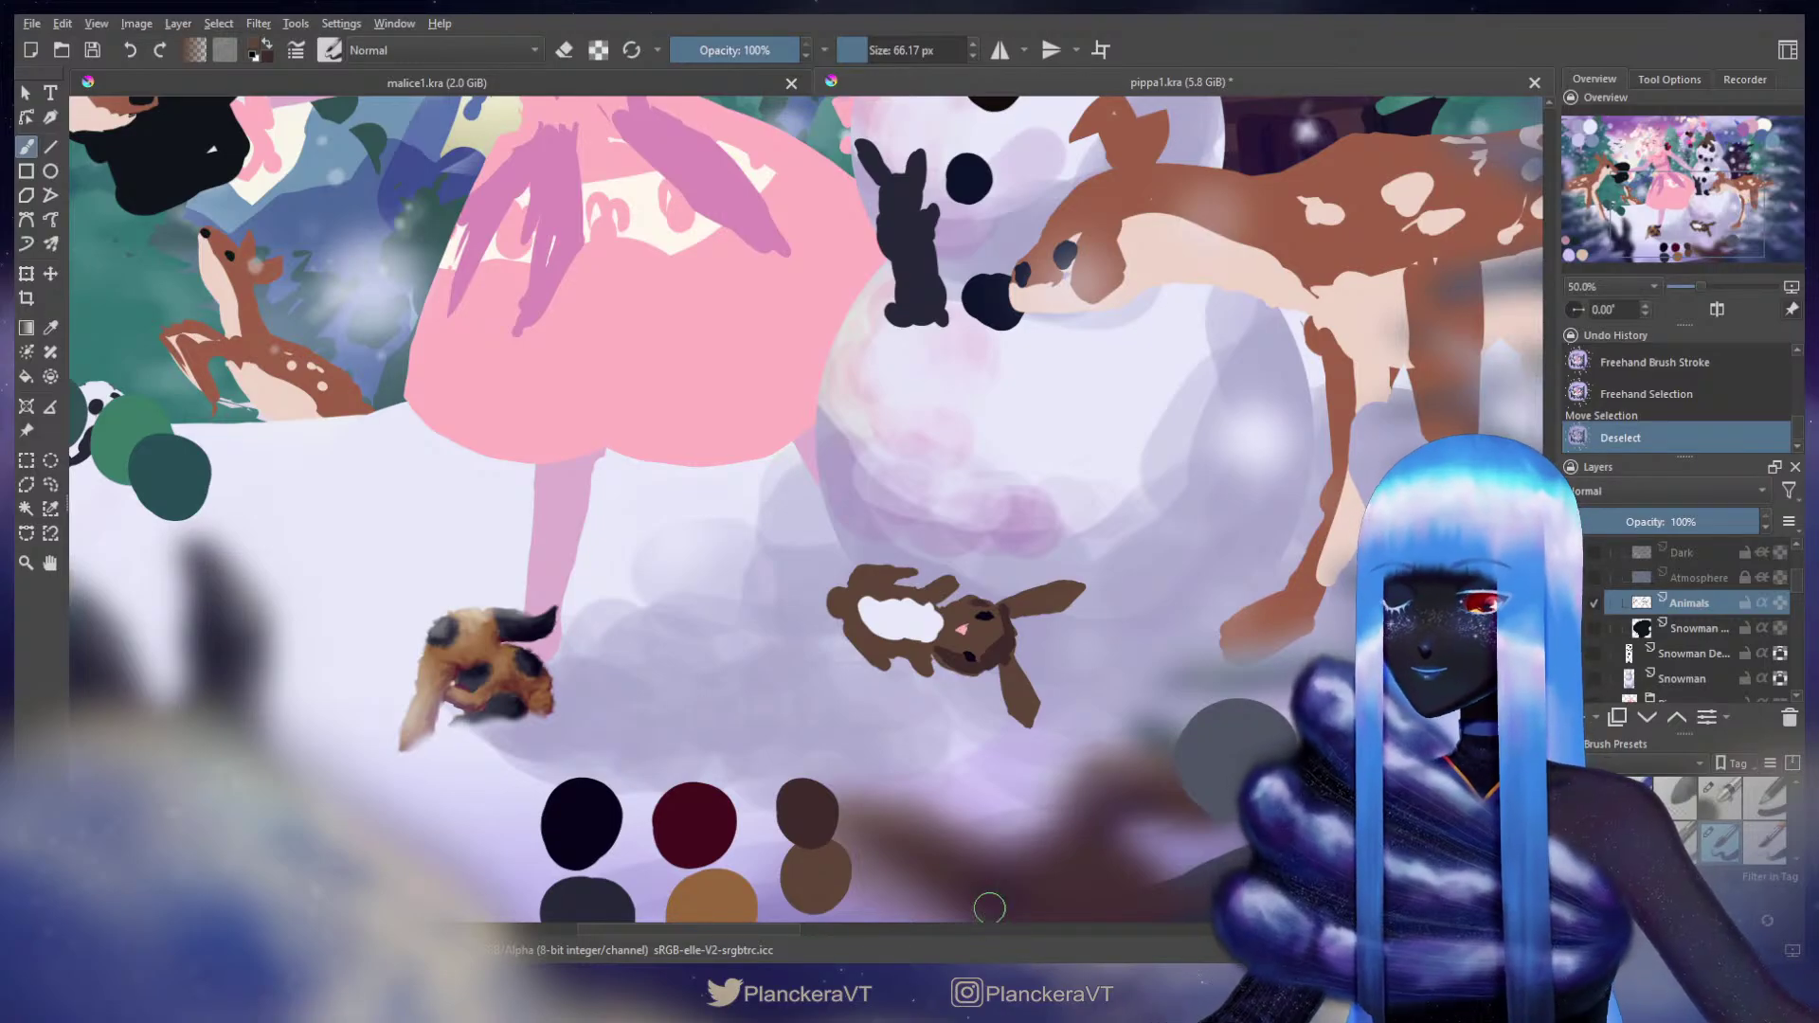
Step: Reshape the rabbit's upper front paw with a 64.31 px brush and clean up around its neck with a 65.12 px eraser
{"action": "mouse_move", "coordinate": [929, 555]}
{"action": "left_mouse_down"}
{"action": "mouse_move", "coordinate": [966, 518]}
{"action": "mouse_move", "coordinate": [965, 551]}
{"action": "mouse_move", "coordinate": [982, 551]}
{"action": "left_mouse_up"}
{"action": "left_click_drag", "start_coordinate": [964, 633], "coordinate": [943, 604]}
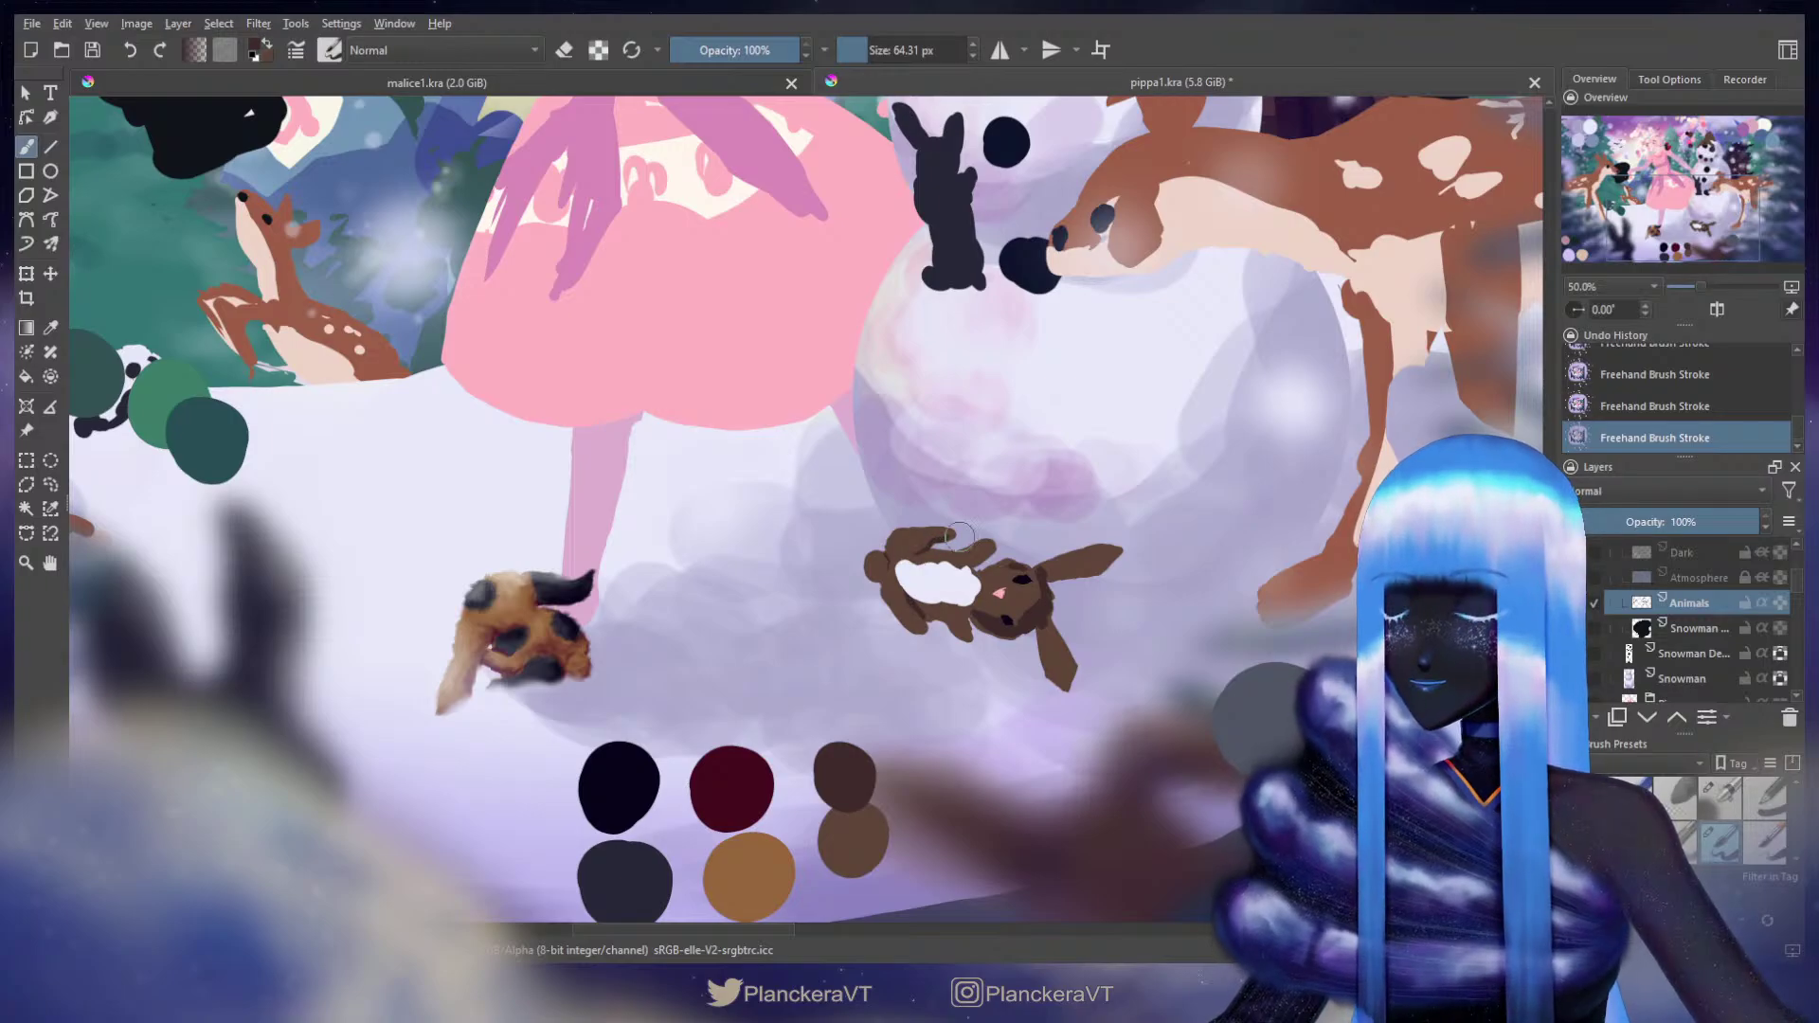
{"action": "left_click_drag", "start_coordinate": [903, 565], "coordinate": [955, 564], "text": "shift"}
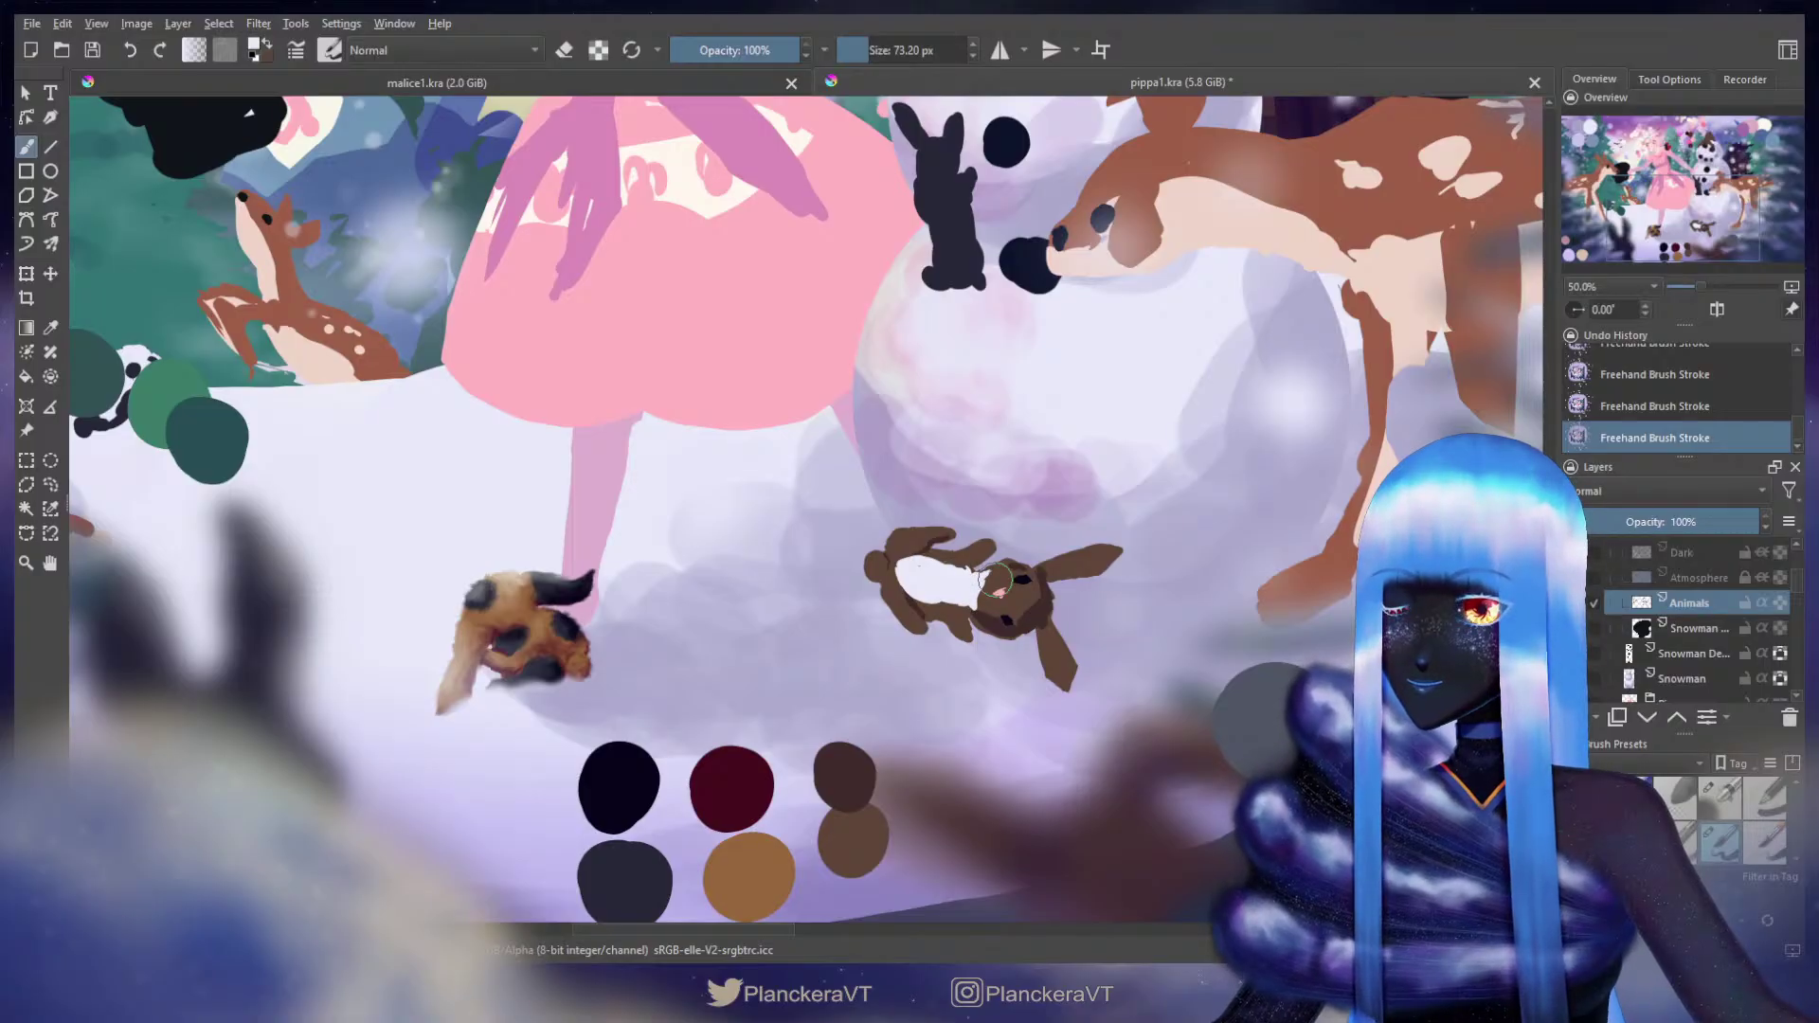
{"action": "key", "text": "e"}
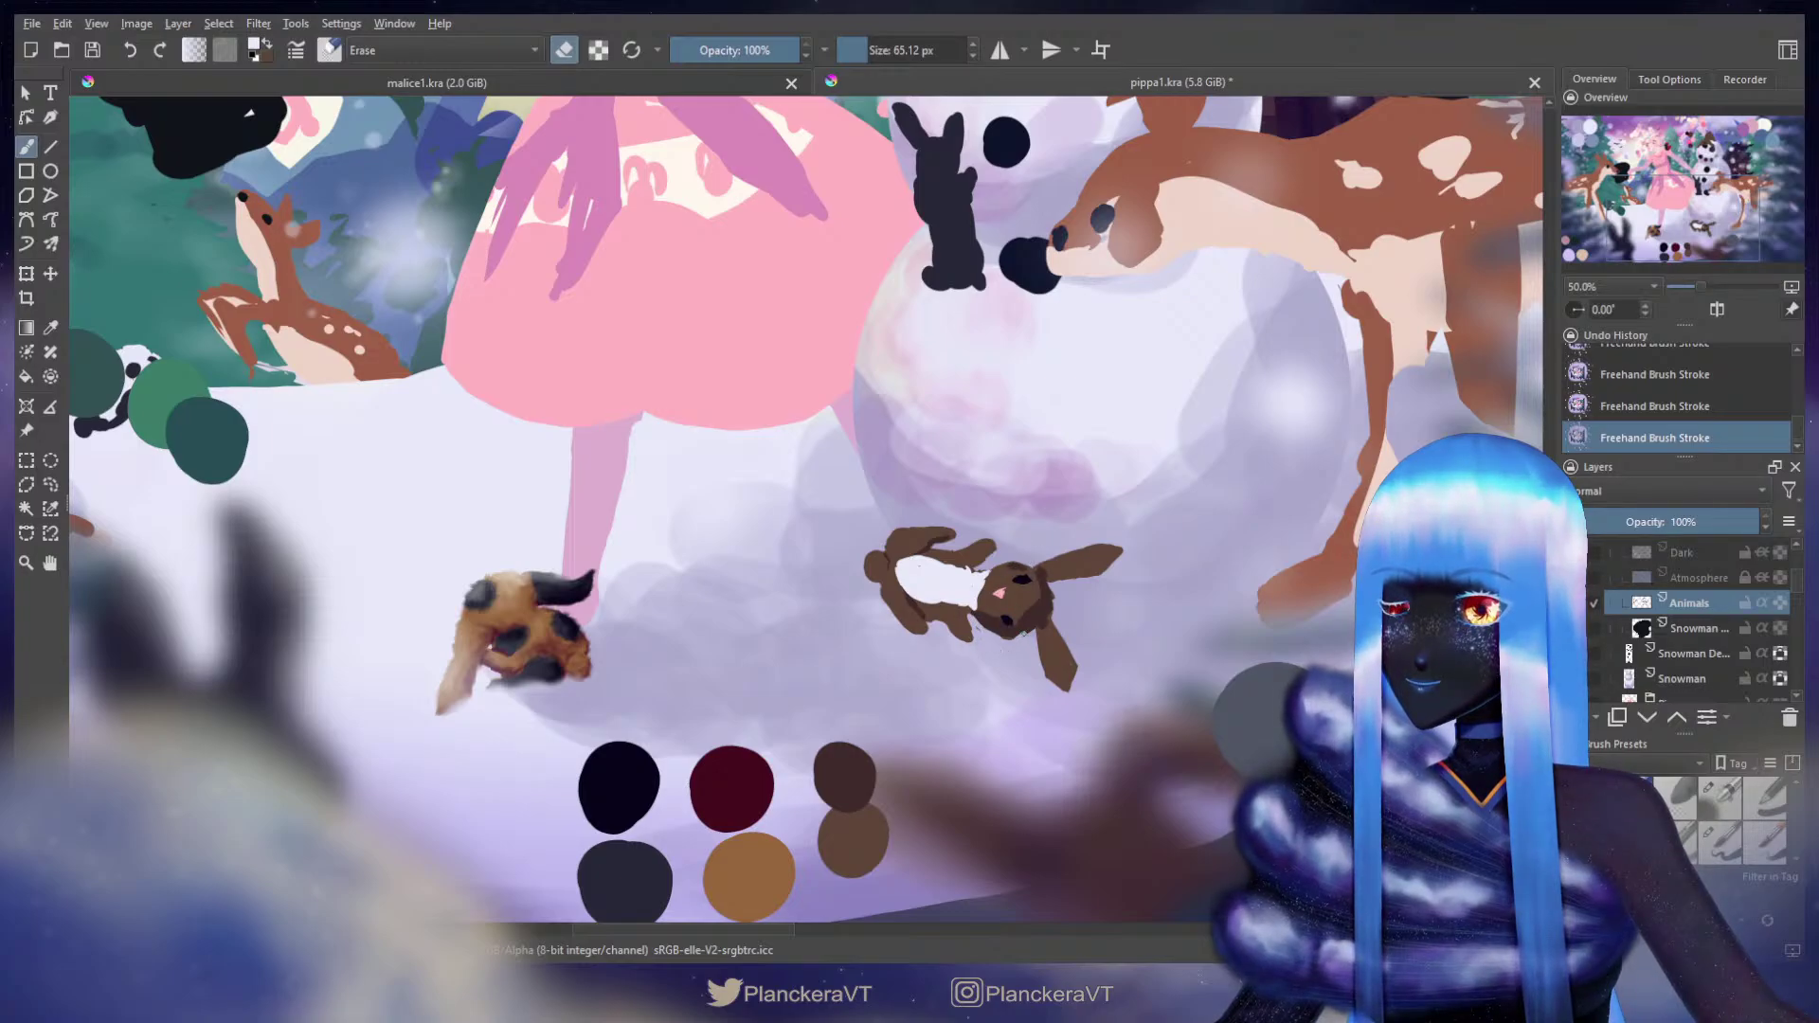
{"action": "key", "text": "ctrl+z"}
{"action": "left_click_drag", "start_coordinate": [1010, 637], "coordinate": [1019, 640]}
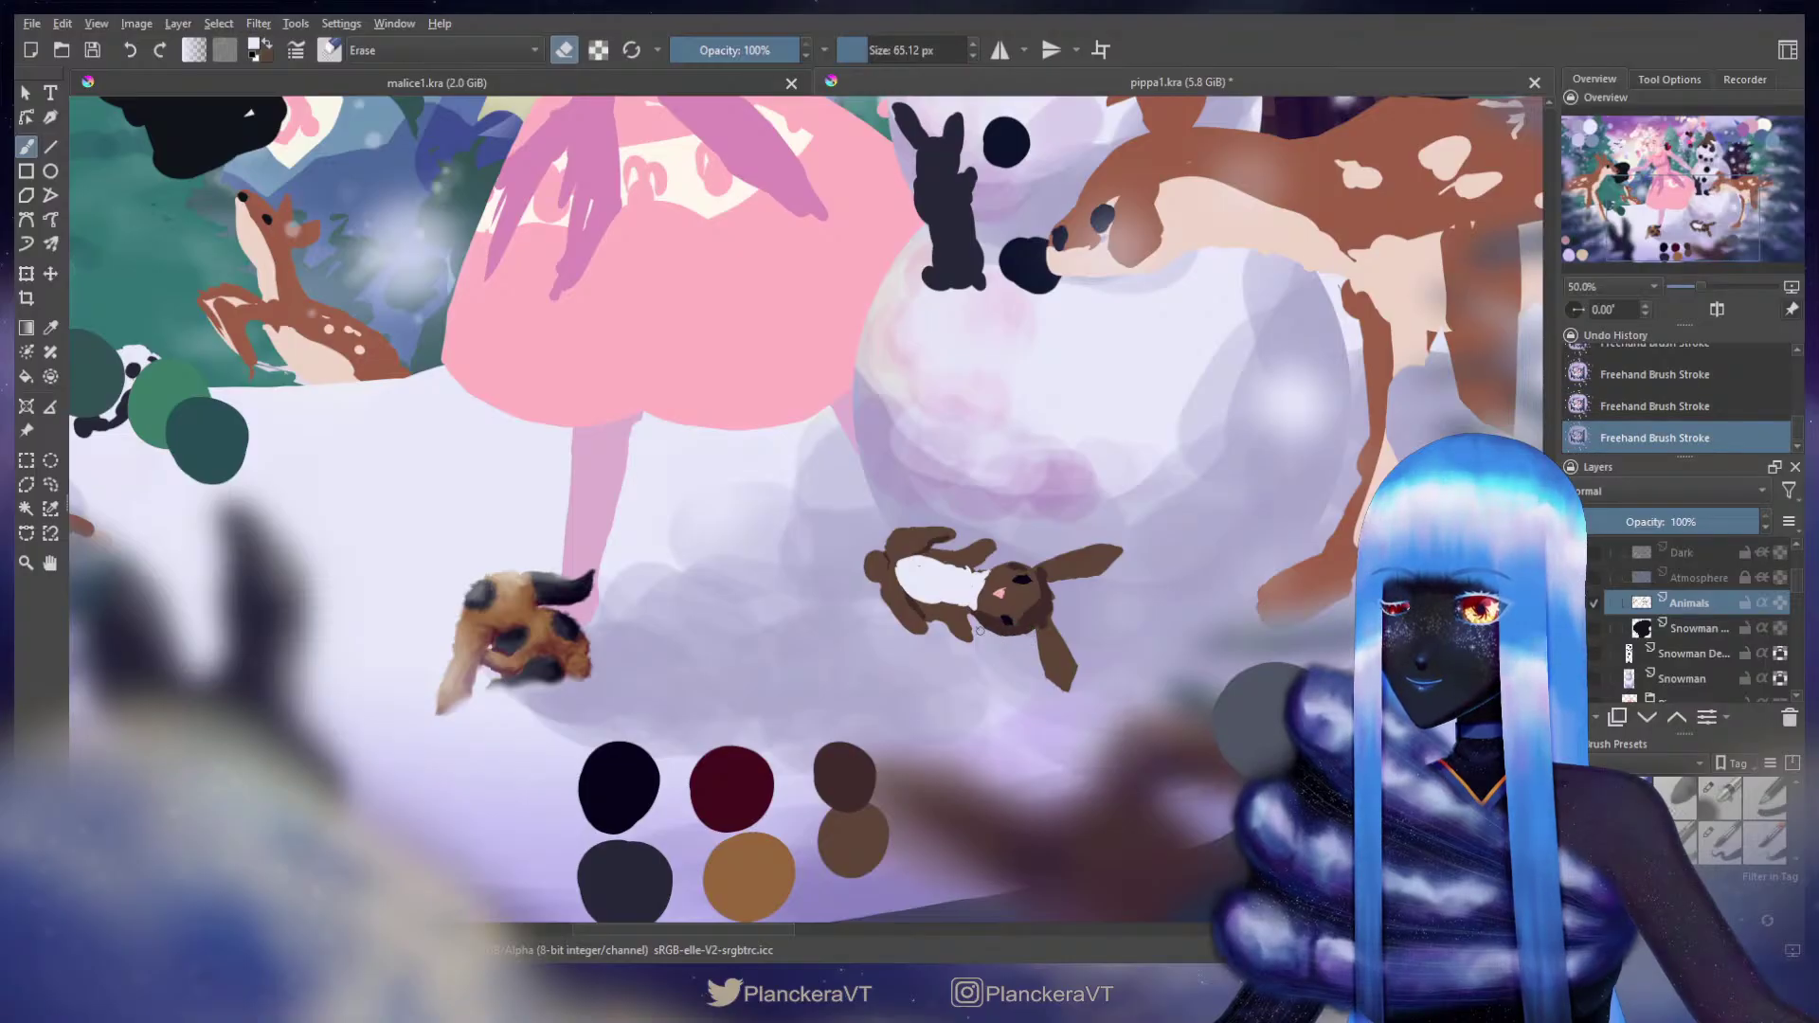
{"action": "key", "text": "e"}
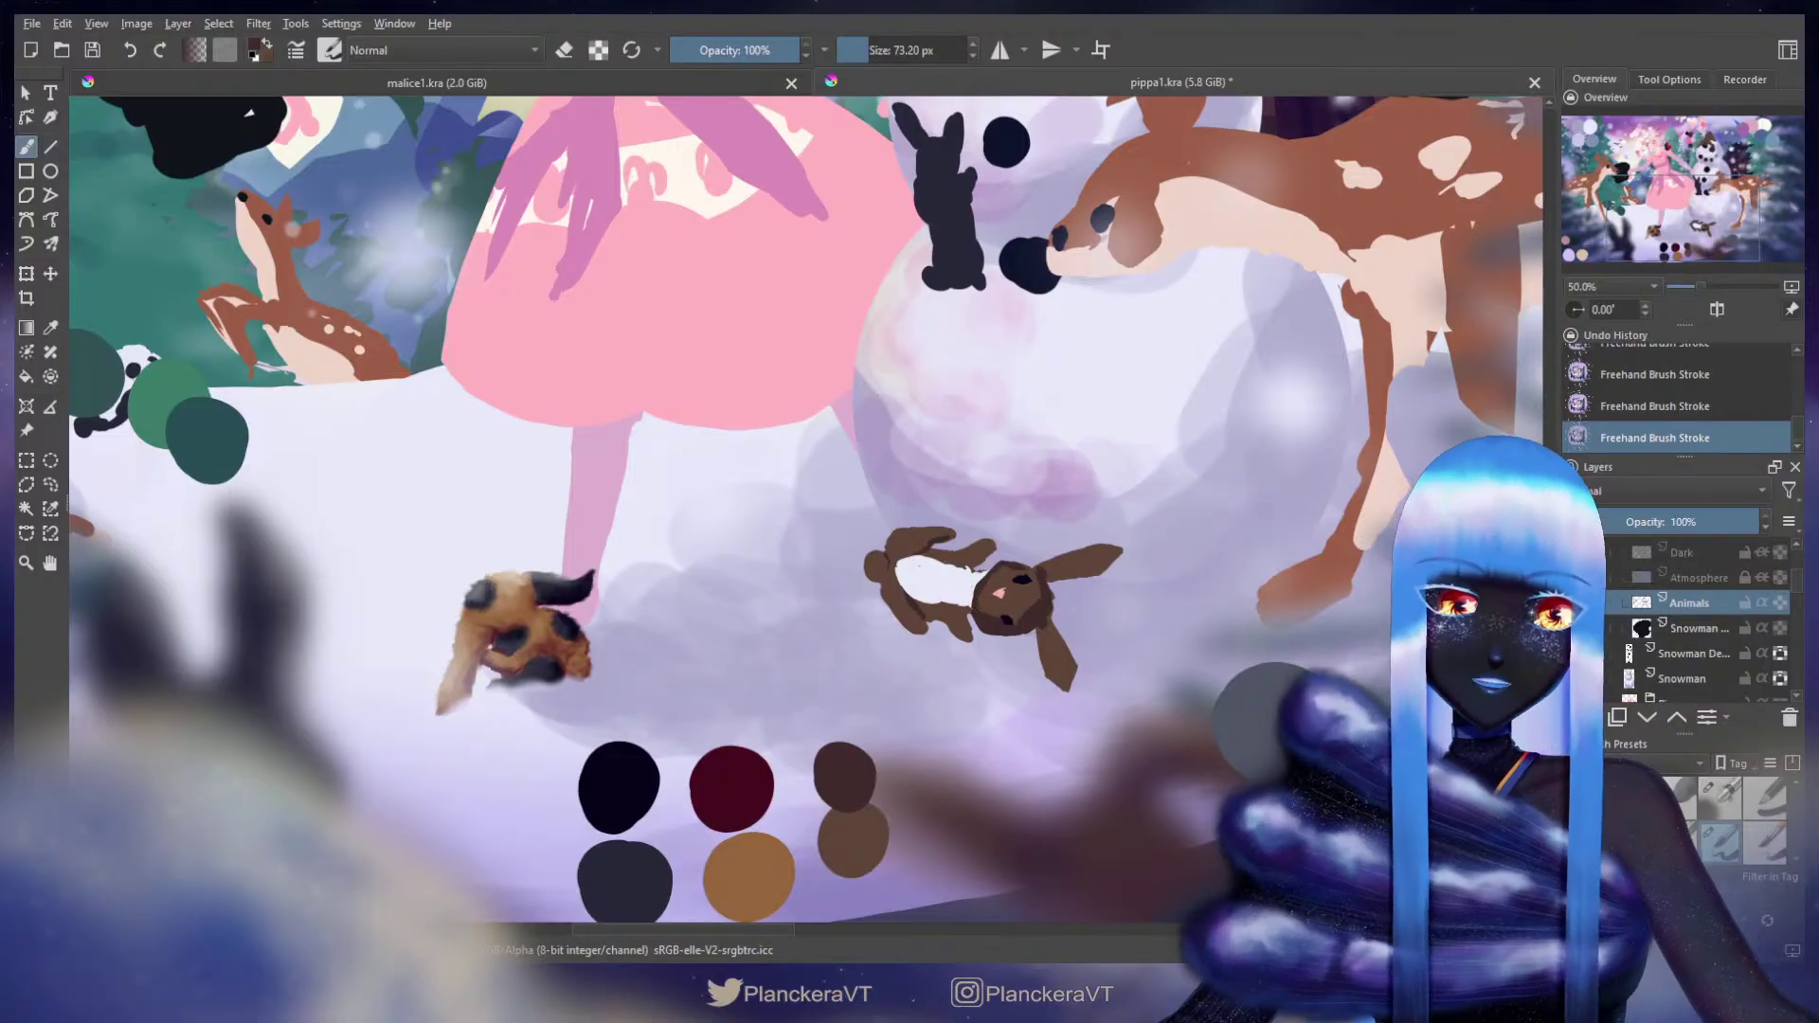
Step: Refine the rabbit's lower front paw in brown with a 43.08 px brush and trim its edge with a 40.49 px eraser
{"action": "left_click", "coordinate": [1780, 604]}
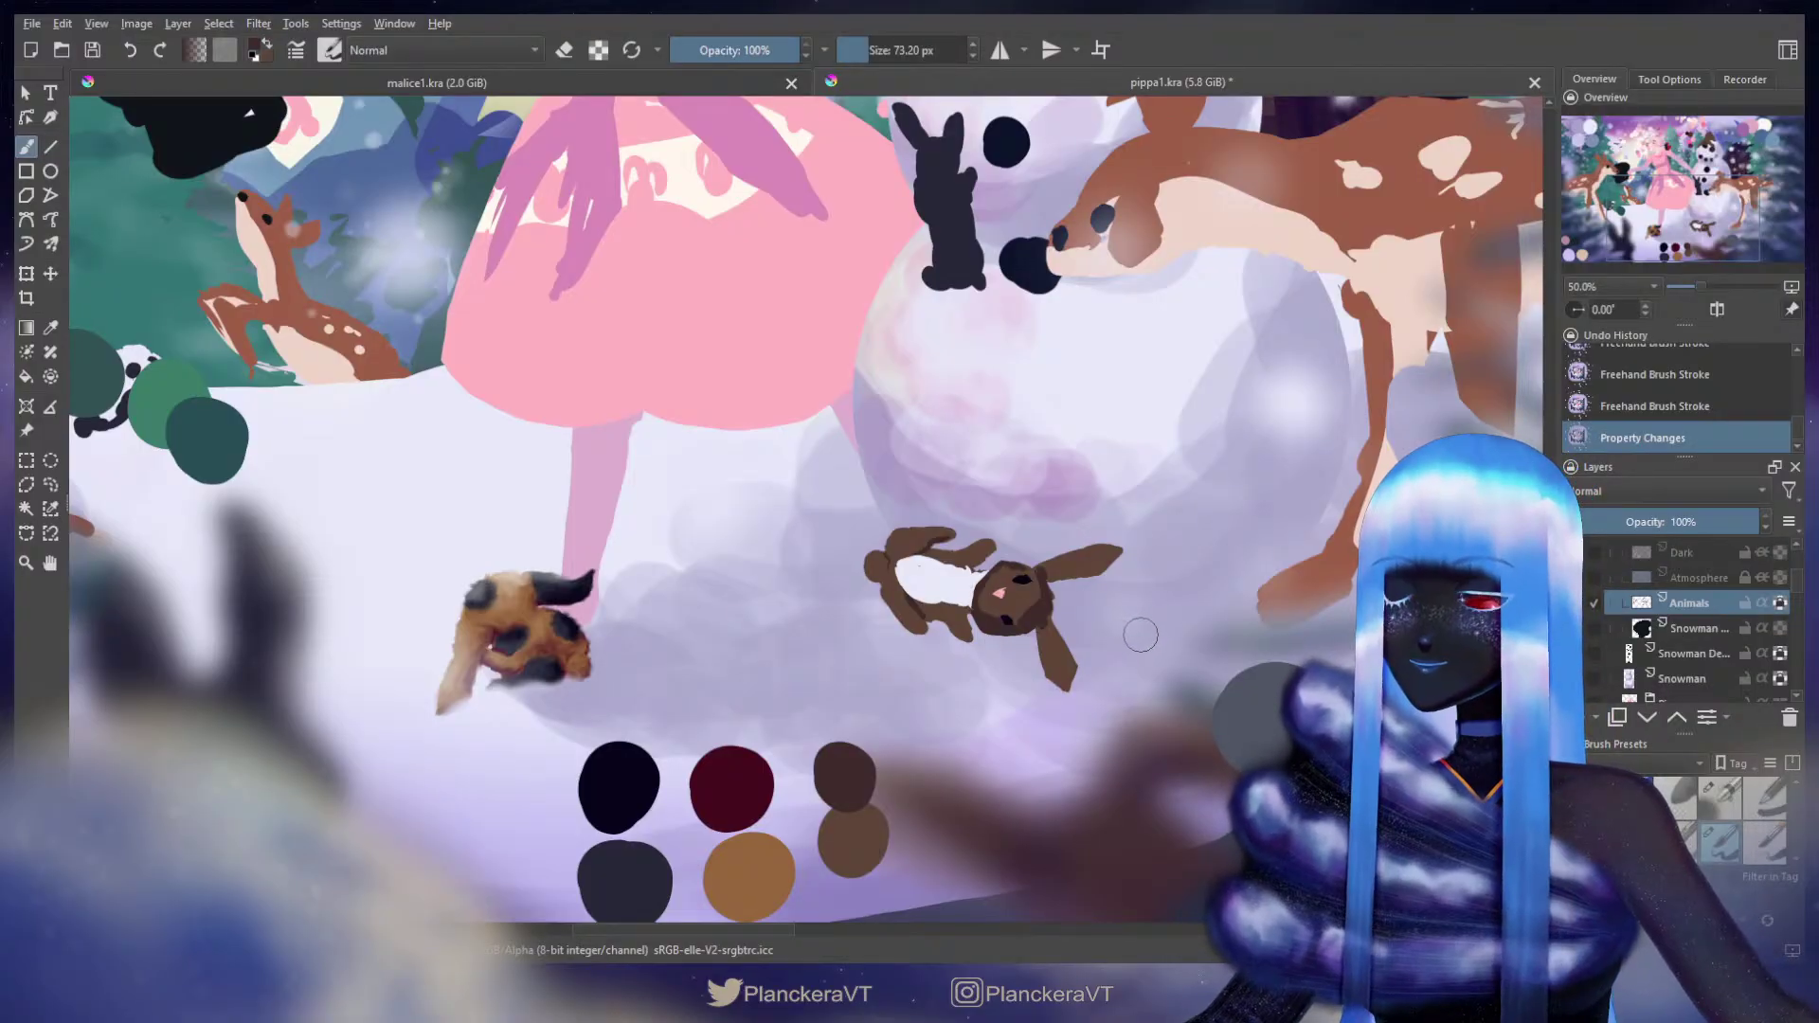
{"action": "left_click", "coordinate": [1780, 605]}
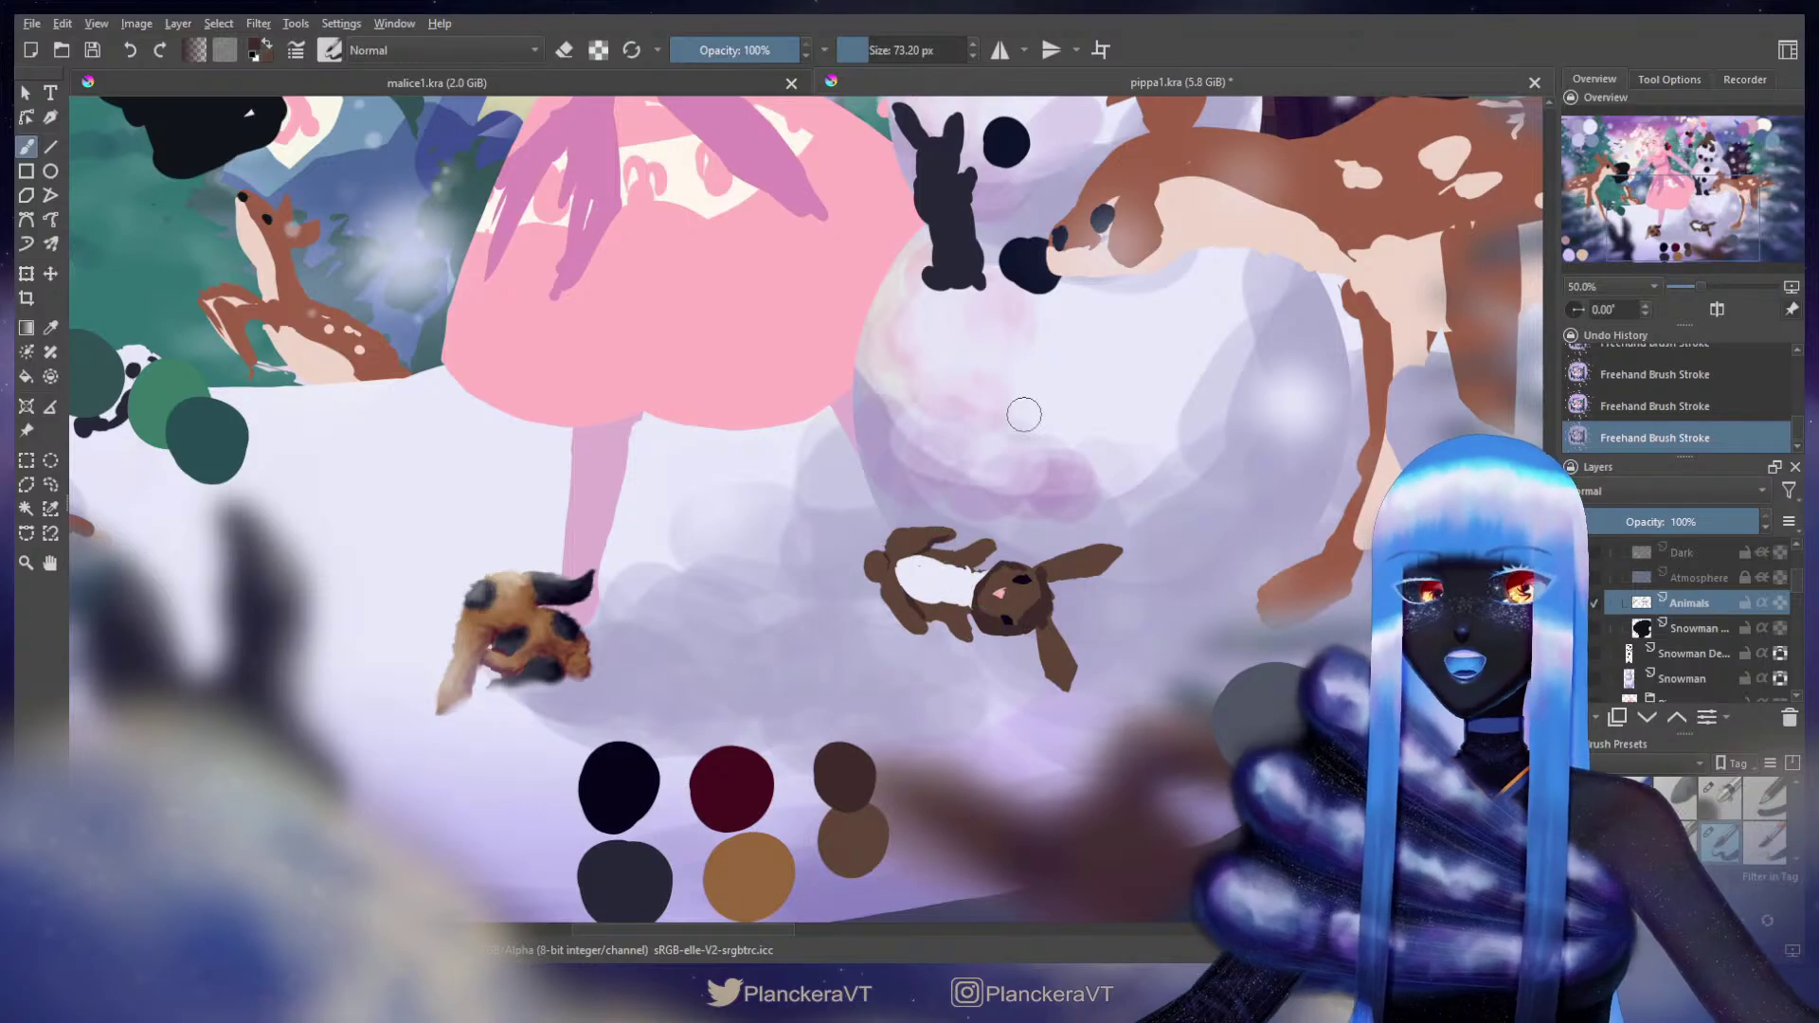
{"action": "key", "text": "1"}
{"action": "scroll", "coordinate": [1007, 649], "scroll_direction": "down", "scroll_amount": 3}
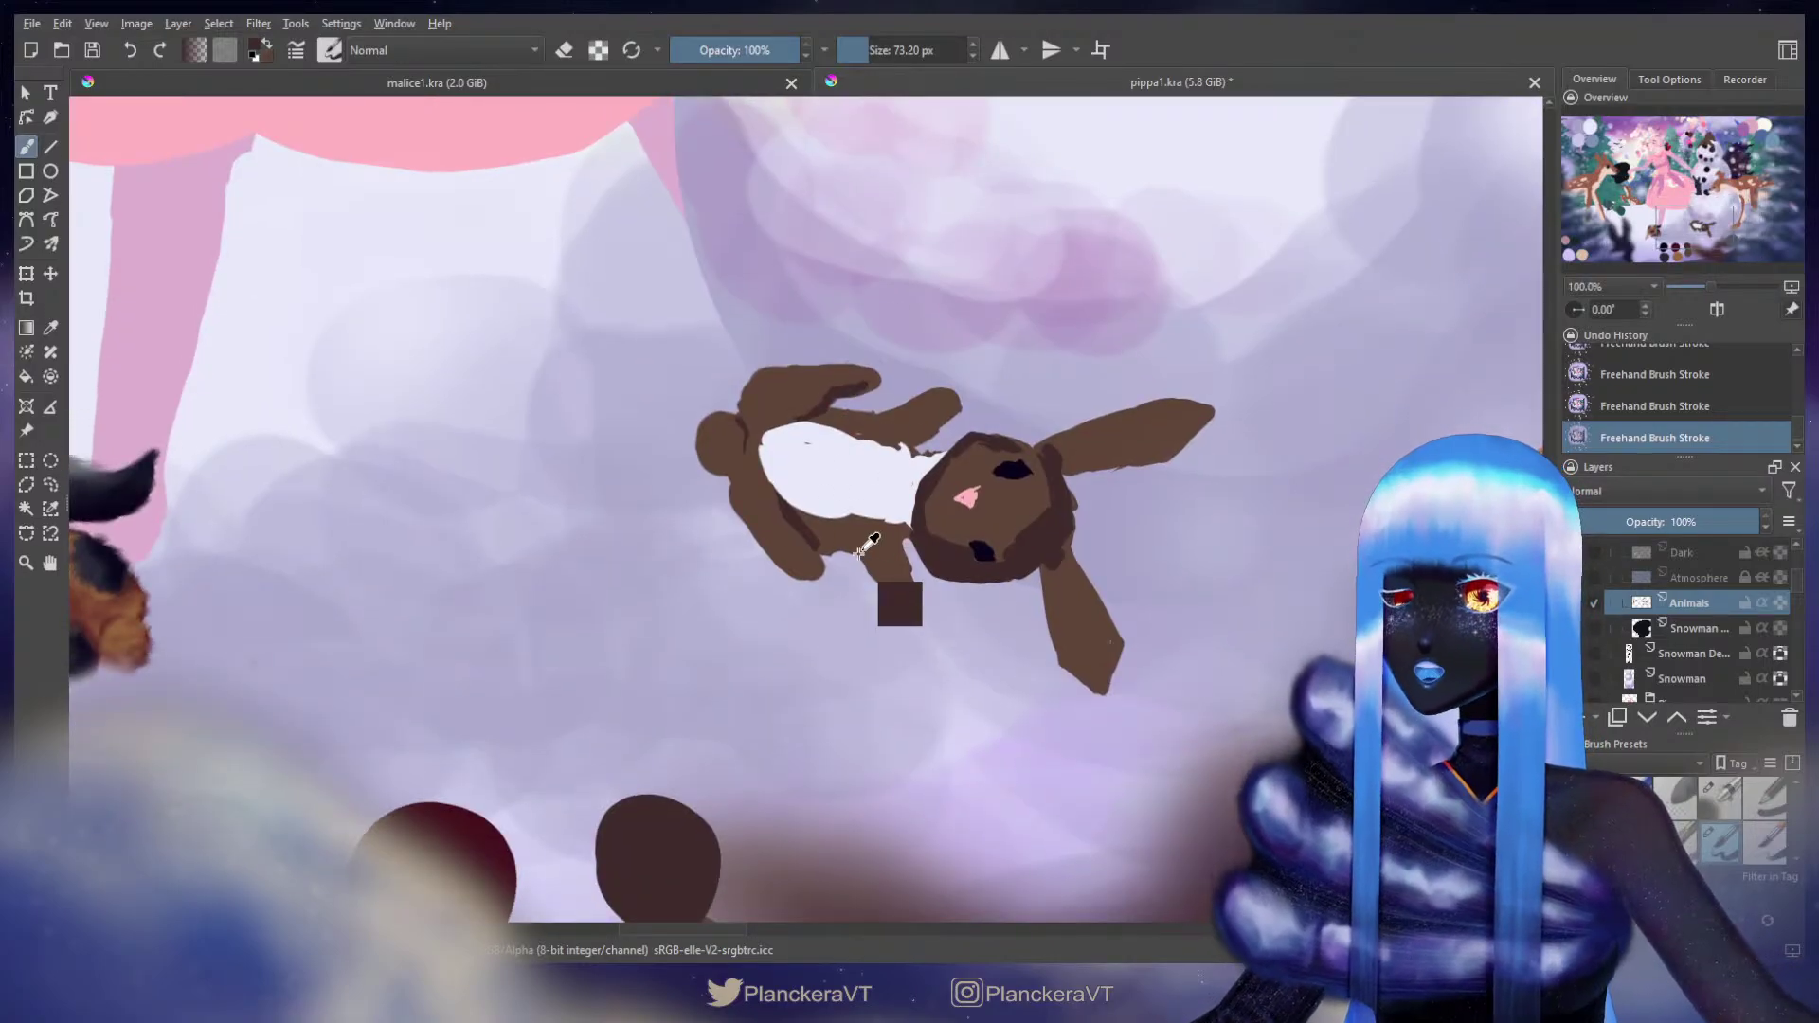
{"action": "left_click_drag", "start_coordinate": [886, 548], "coordinate": [862, 548]}
{"action": "left_click", "coordinate": [687, 850], "text": "ctrl"}
{"action": "left_click_drag", "start_coordinate": [691, 845], "coordinate": [666, 828]}
{"action": "left_click_drag", "start_coordinate": [847, 540], "coordinate": [844, 540]}
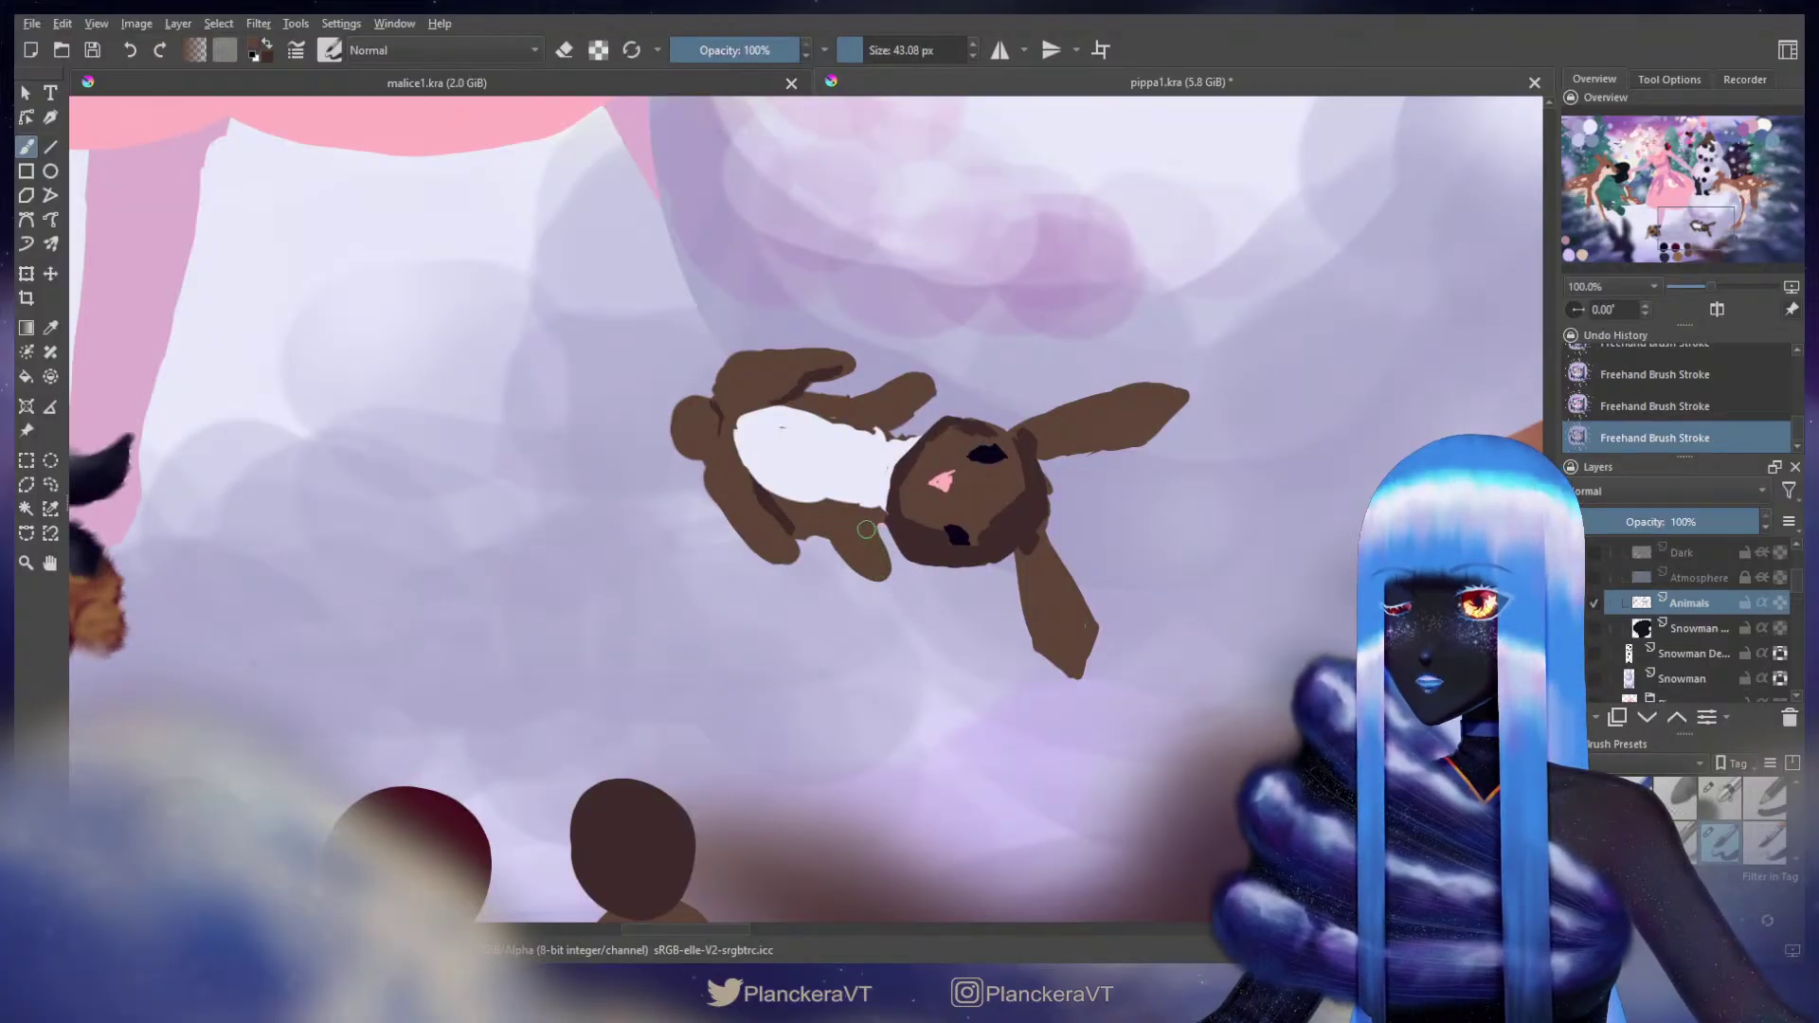
{"action": "key", "text": "e"}
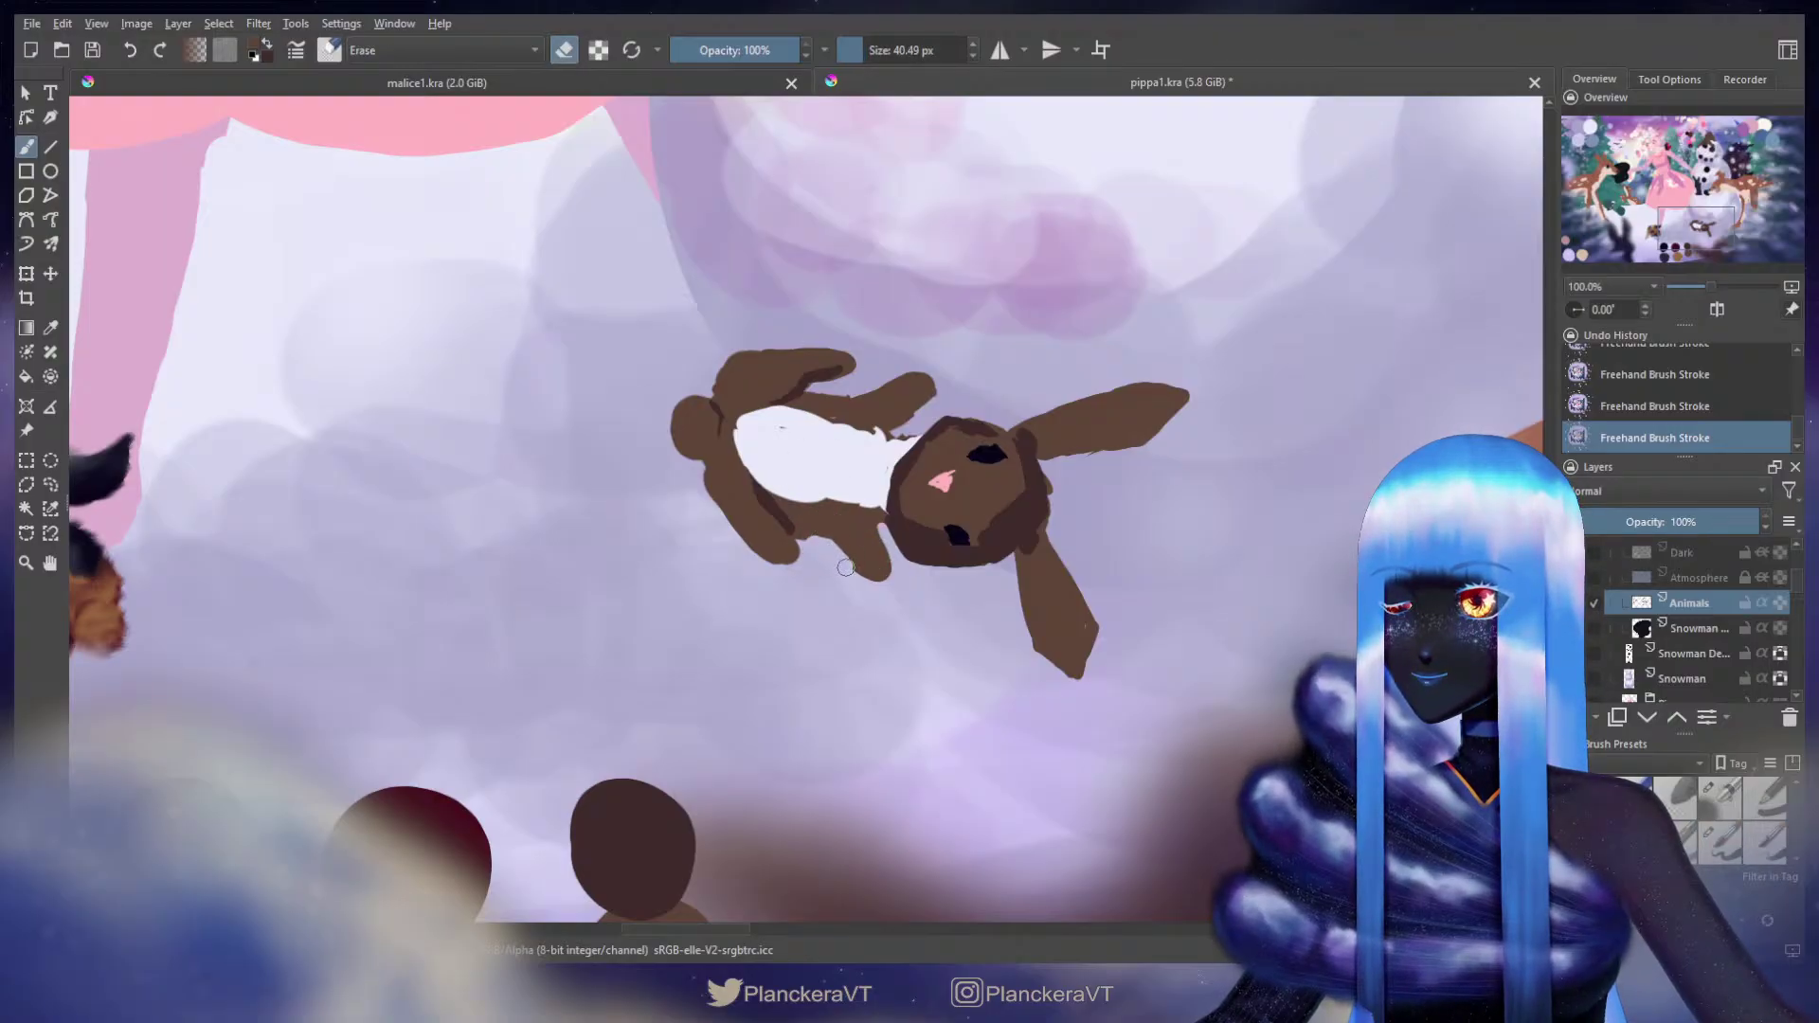
{"action": "key", "text": "e"}
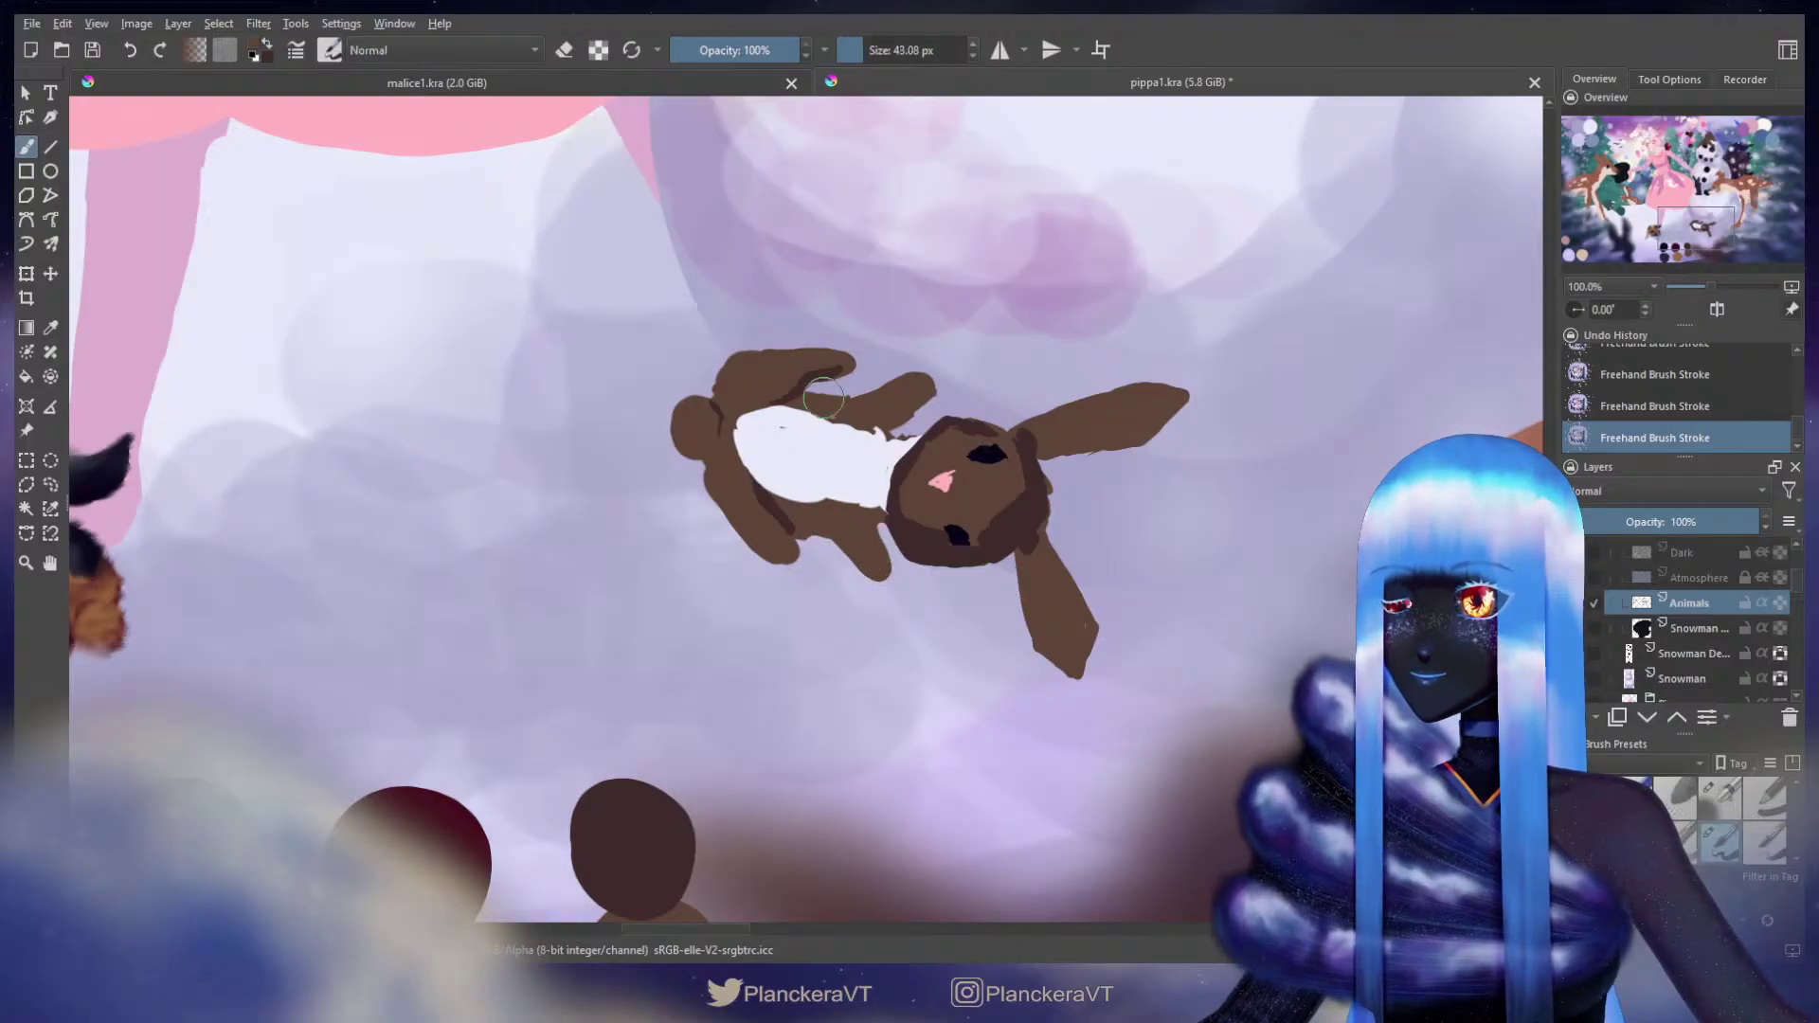
Step: Touch up the rabbit's head with a 38.20 px brush and paint over its eyes and nose in brown at 31.96 px
{"action": "left_click", "coordinate": [900, 529], "text": "ctrl"}
{"action": "left_click_drag", "start_coordinate": [900, 531], "coordinate": [895, 530], "text": "shift"}
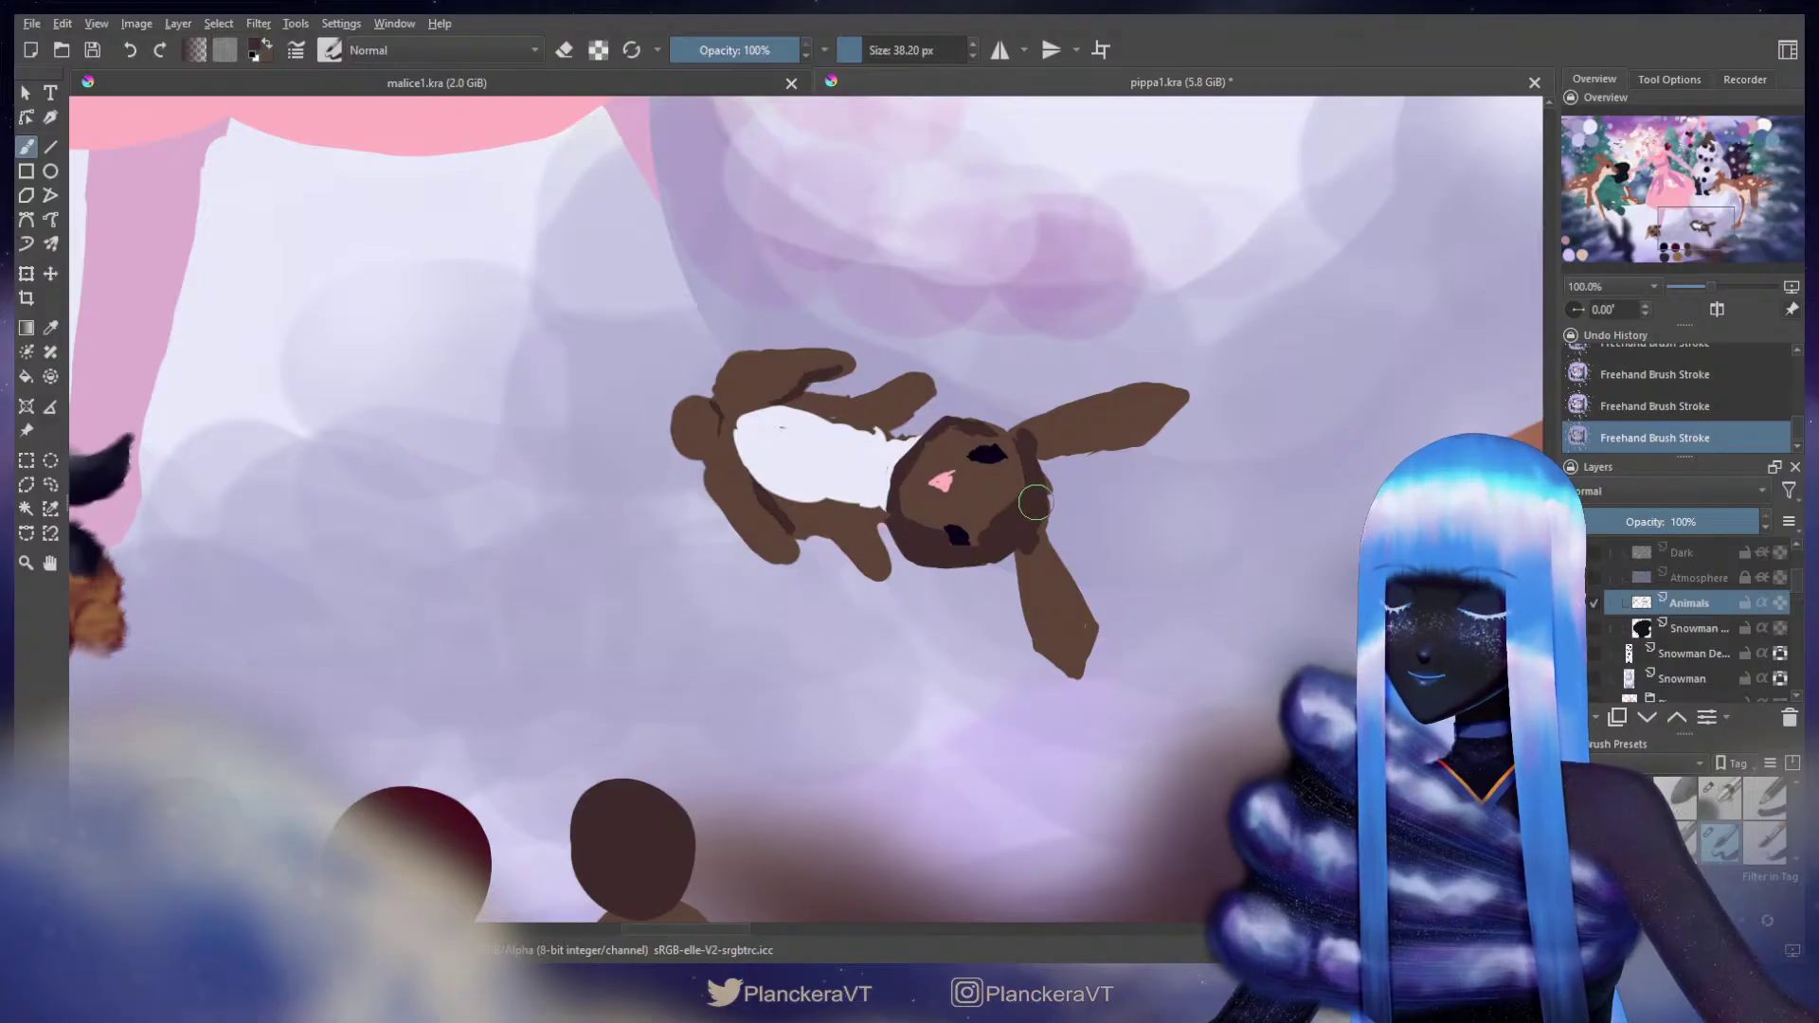
{"action": "key", "text": "e"}
{"action": "left_click", "coordinate": [1006, 560]}
{"action": "mouse_move", "coordinate": [1032, 464]}
{"action": "left_mouse_down"}
{"action": "mouse_move", "coordinate": [968, 575]}
{"action": "mouse_move", "coordinate": [861, 548]}
{"action": "mouse_move", "coordinate": [880, 558]}
{"action": "mouse_move", "coordinate": [890, 538]}
{"action": "mouse_move", "coordinate": [894, 569]}
{"action": "mouse_move", "coordinate": [931, 566]}
{"action": "mouse_move", "coordinate": [869, 589]}
{"action": "mouse_move", "coordinate": [899, 619]}
{"action": "mouse_move", "coordinate": [891, 645]}
{"action": "mouse_move", "coordinate": [906, 622]}
{"action": "mouse_move", "coordinate": [836, 637]}
{"action": "mouse_move", "coordinate": [898, 659]}
{"action": "mouse_move", "coordinate": [862, 655]}
{"action": "mouse_move", "coordinate": [962, 629]}
{"action": "left_mouse_up"}
{"action": "key", "text": "slash"}
{"action": "left_click", "coordinate": [894, 554], "text": "ctrl"}
{"action": "key", "text": "bracketleft"}
{"action": "key", "text": "bracketleft"}
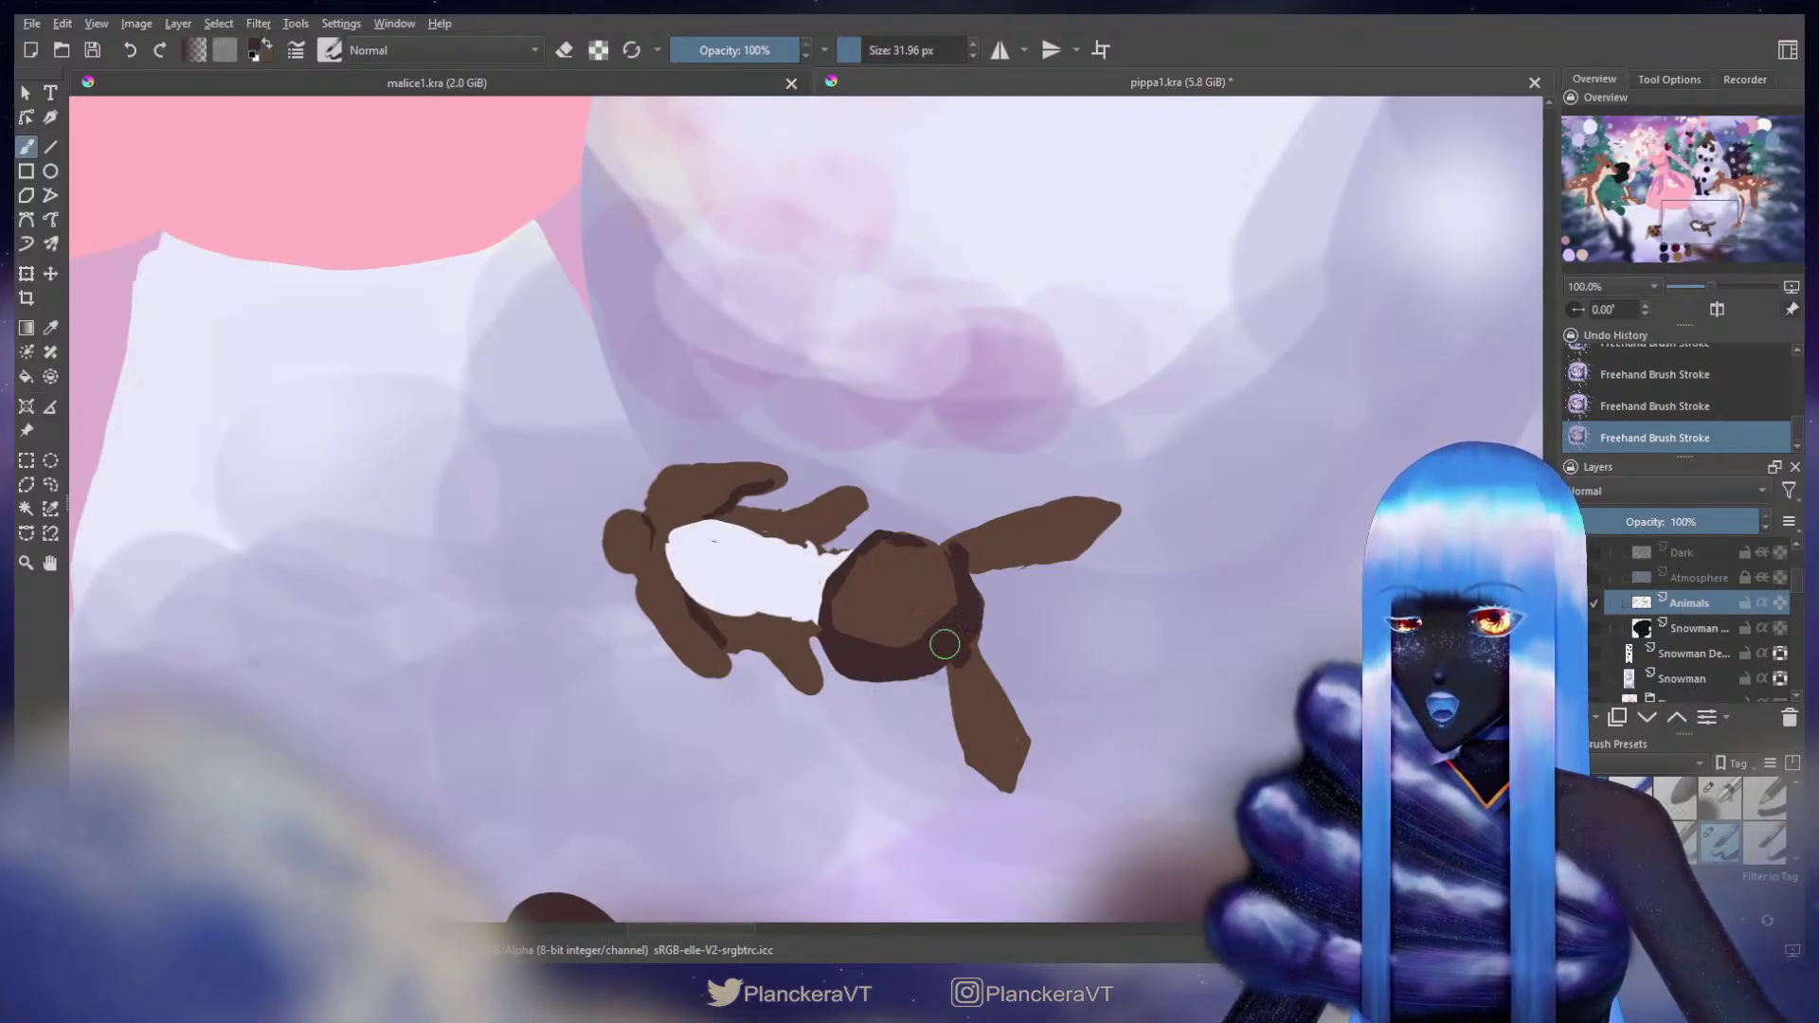
Step: Smooth the rabbit's head outline with erasers of 35.16 and 30.80 px and a 34.37 px brush, undoing stray strokes
{"action": "key", "text": "e"}
{"action": "key", "text": "bracketleft"}
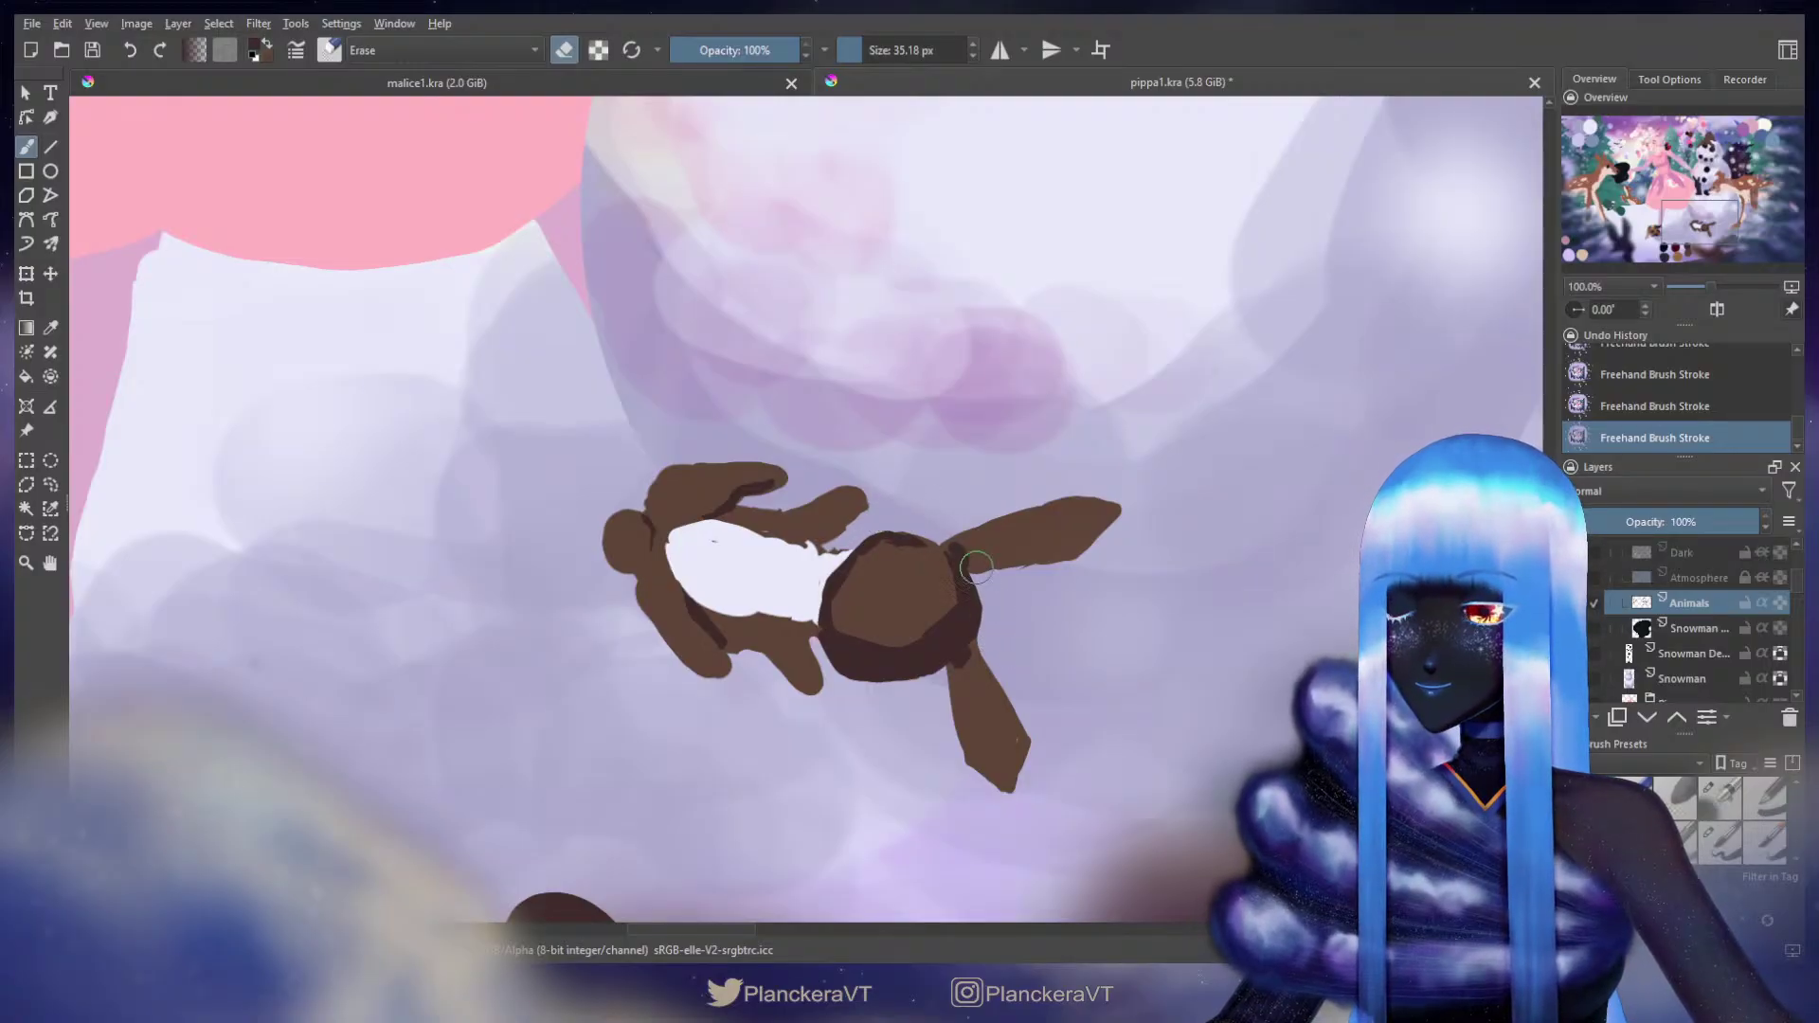
{"action": "key", "text": "e"}
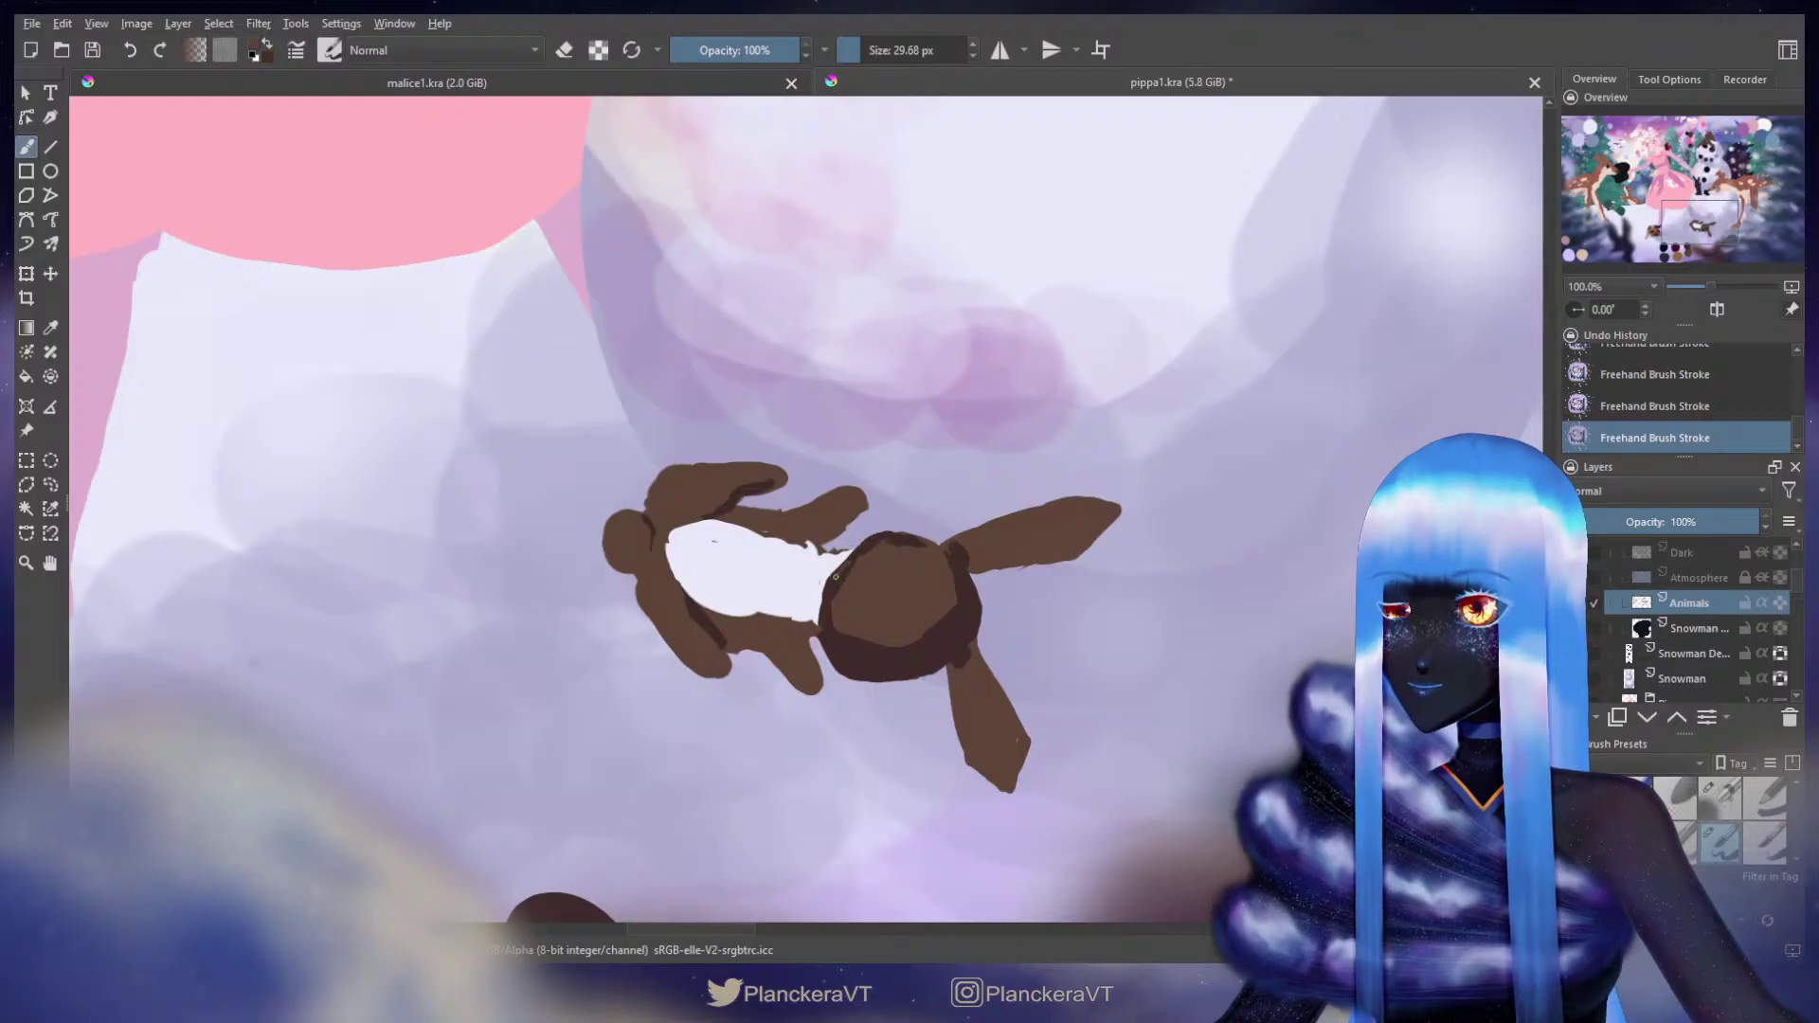
{"action": "key", "text": "ctrl+z"}
{"action": "key", "text": "x"}
{"action": "mouse_move", "coordinate": [865, 549]}
{"action": "left_mouse_down"}
{"action": "mouse_move", "coordinate": [874, 537]}
{"action": "mouse_move", "coordinate": [839, 558]}
{"action": "mouse_move", "coordinate": [871, 537]}
{"action": "left_mouse_up"}
{"action": "key", "text": "ctrl+z"}
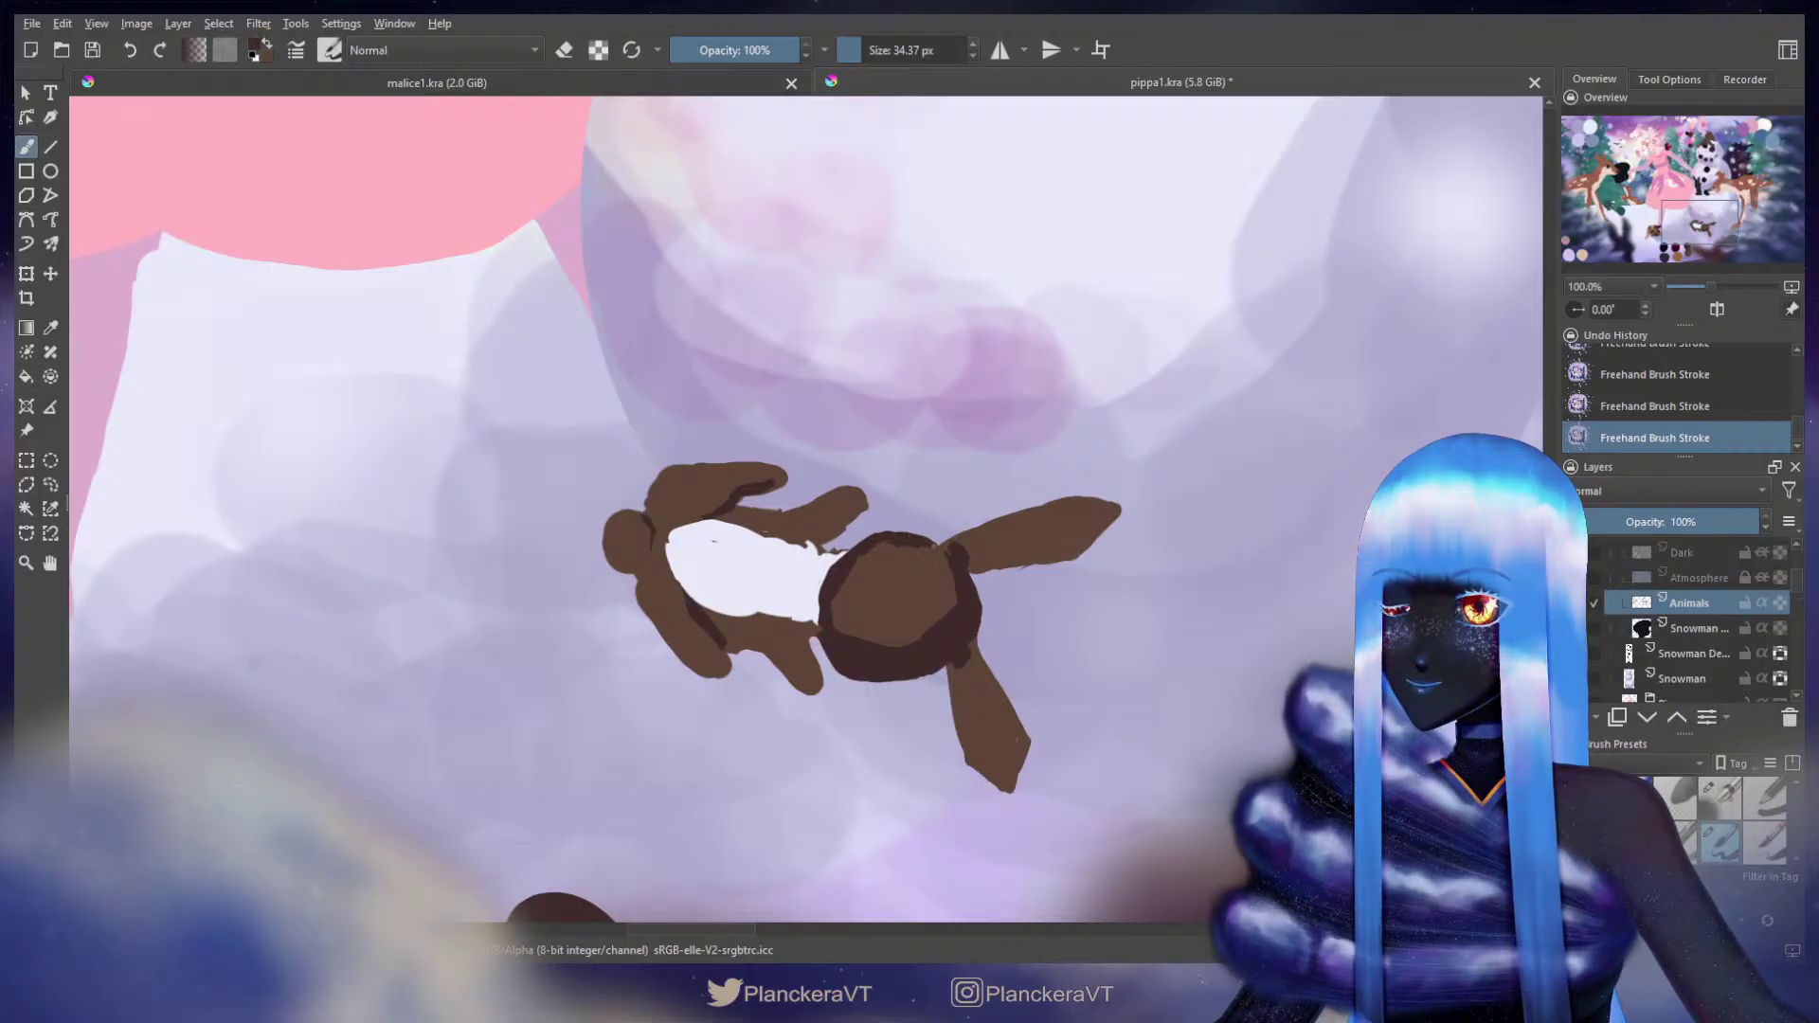
{"action": "key", "text": "e"}
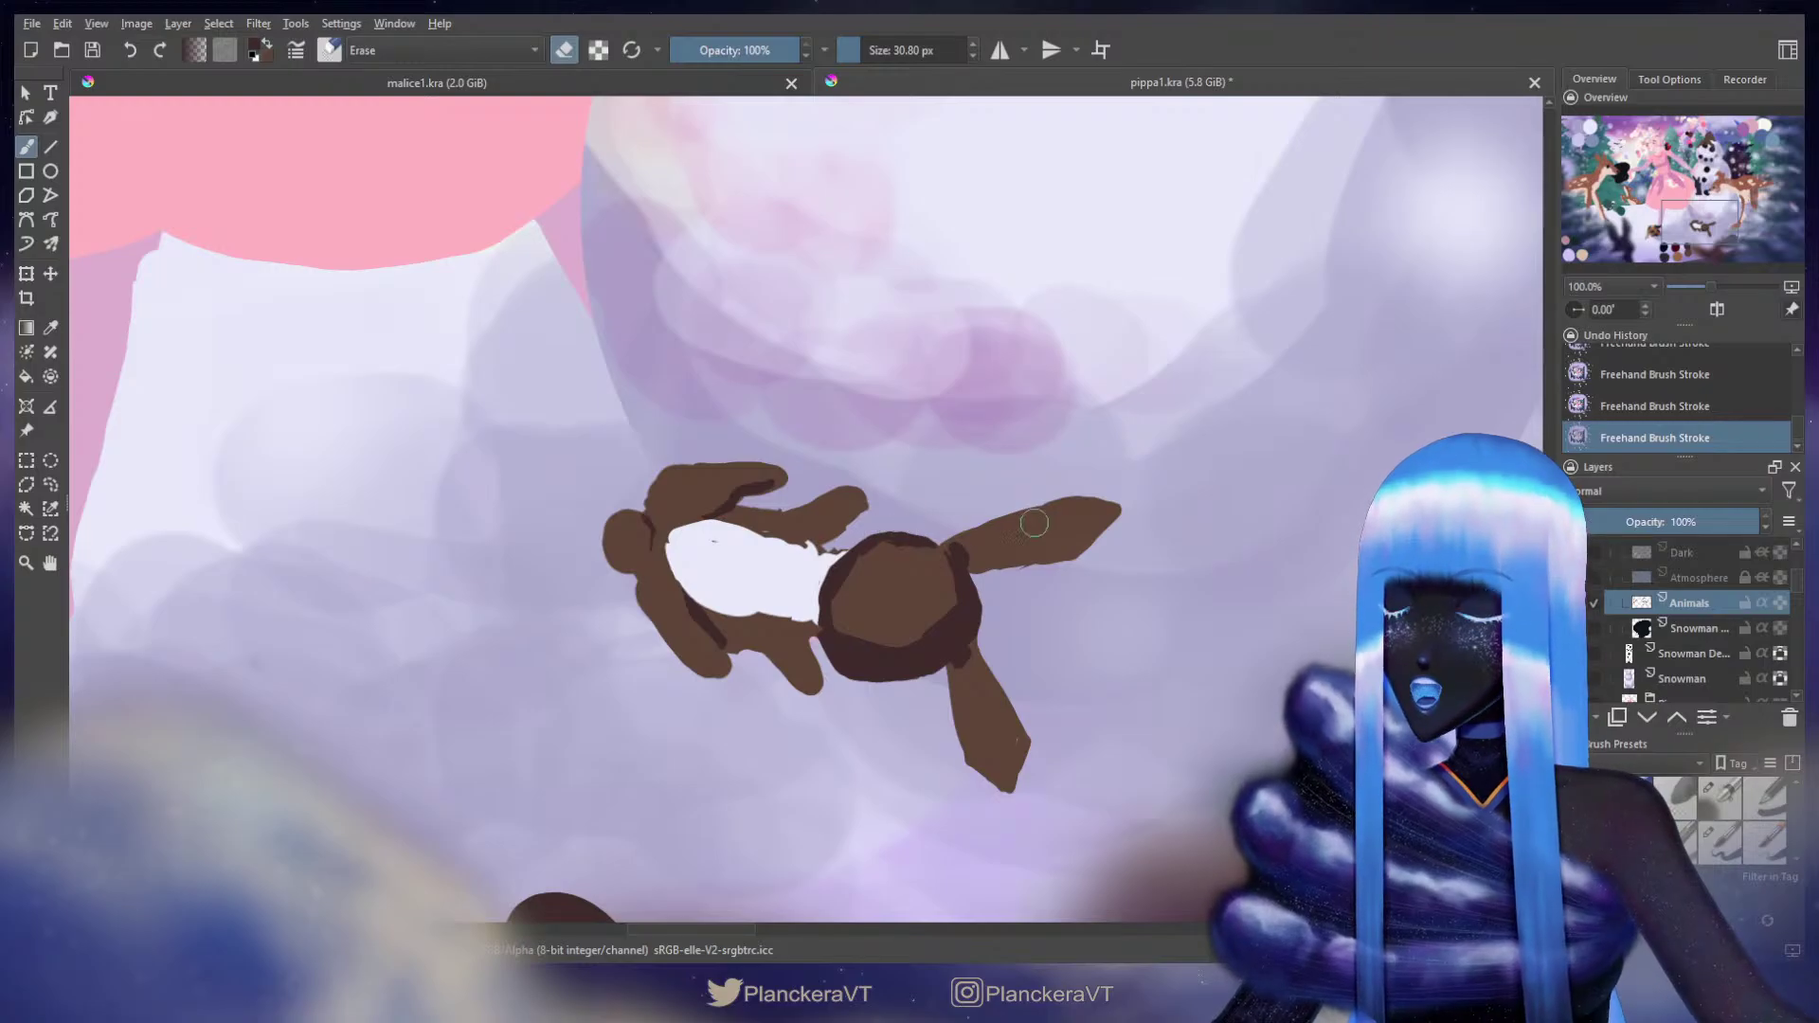
{"action": "key", "text": "e"}
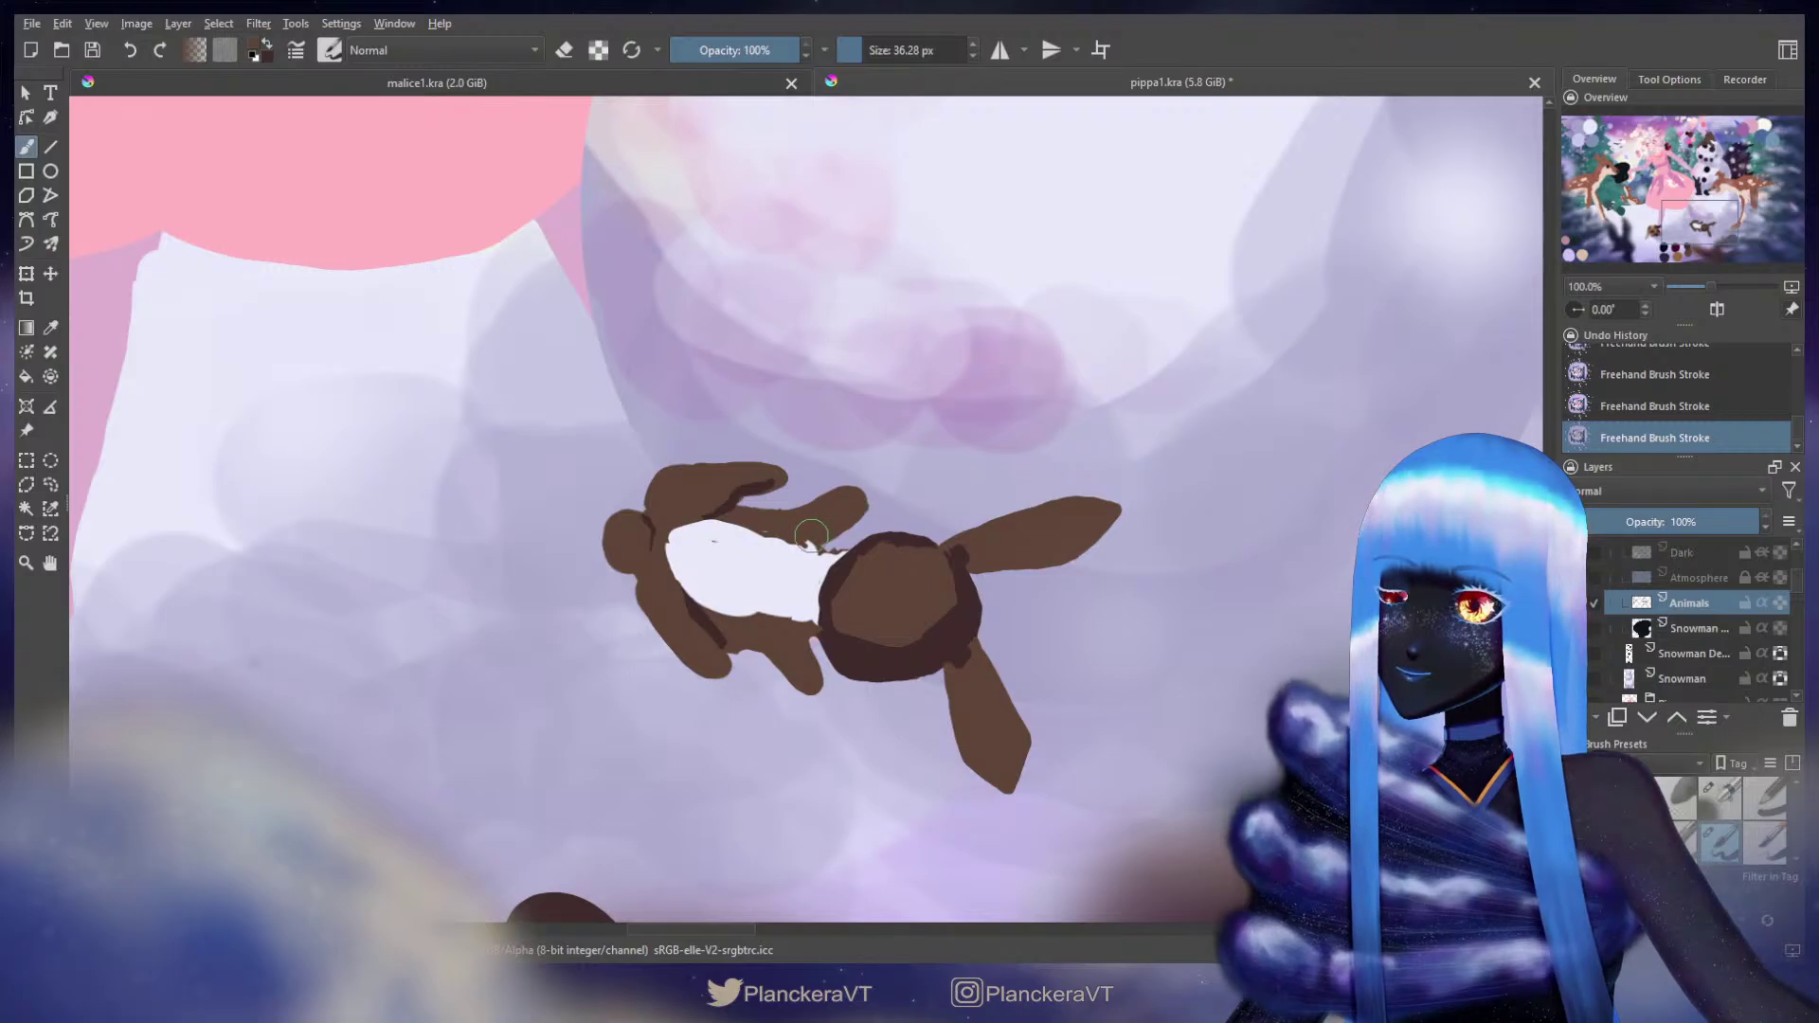
{"action": "key", "text": "e"}
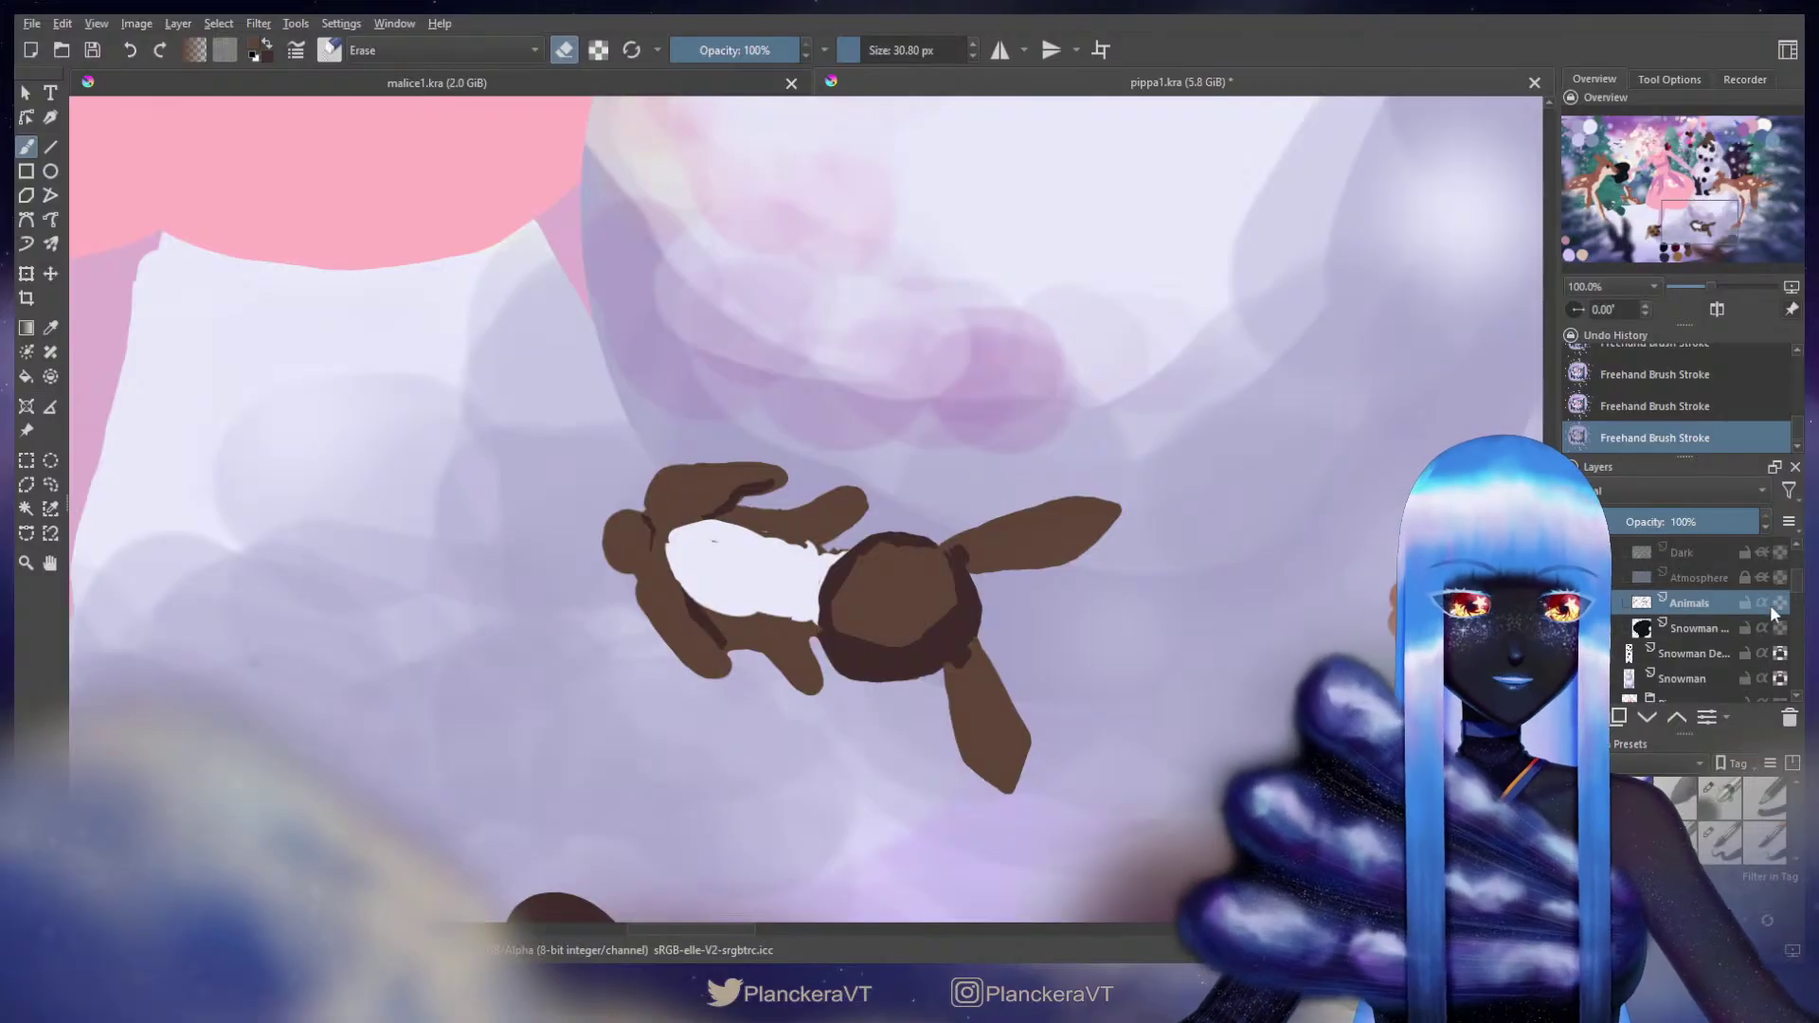
Step: Lock the Animals layer's transparency and shade the rabbit's limbs and body edges with a softer brush at 18.49 and 15.65 px
{"action": "left_click", "coordinate": [1780, 604]}
{"action": "key", "text": "e"}
{"action": "left_click", "coordinate": [1708, 803]}
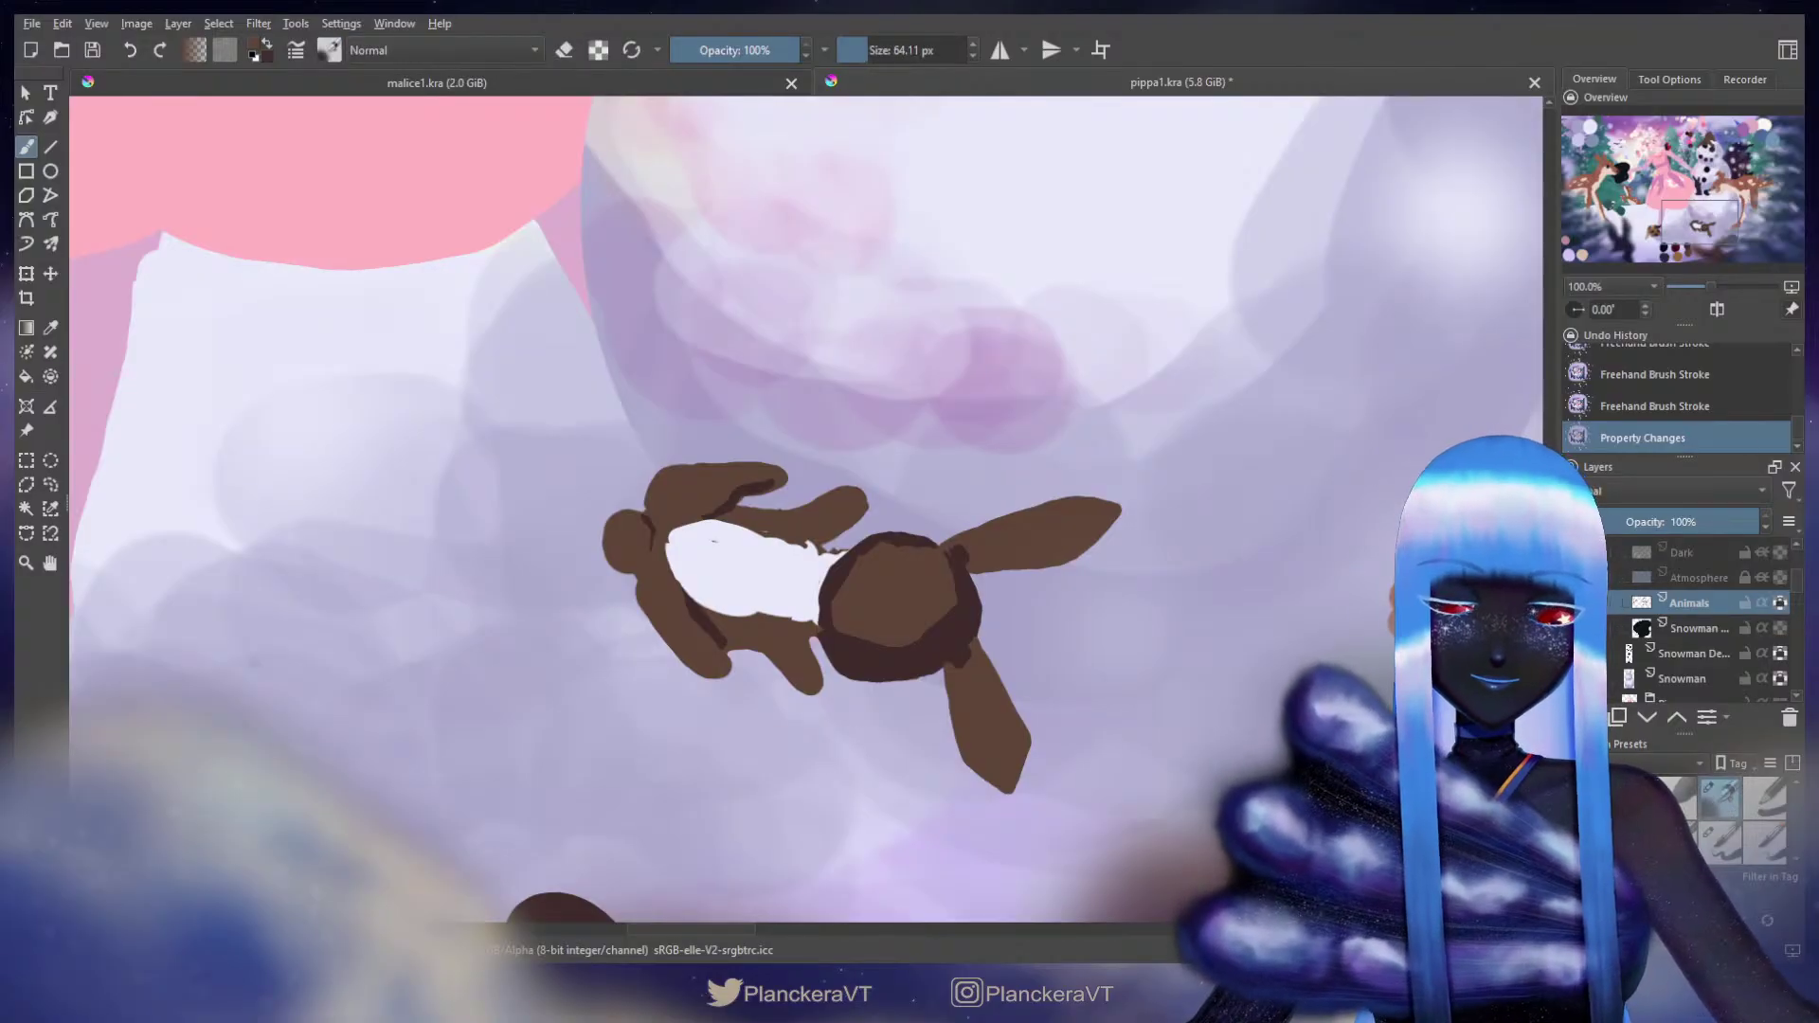
{"action": "mouse_move", "coordinate": [736, 618]}
{"action": "left_mouse_down", "text": "shift"}
{"action": "mouse_move", "coordinate": [704, 611]}
{"action": "mouse_move", "coordinate": [725, 639]}
{"action": "left_mouse_up", "text": "shift"}
{"action": "left_click_drag", "start_coordinate": [723, 637], "coordinate": [730, 642]}
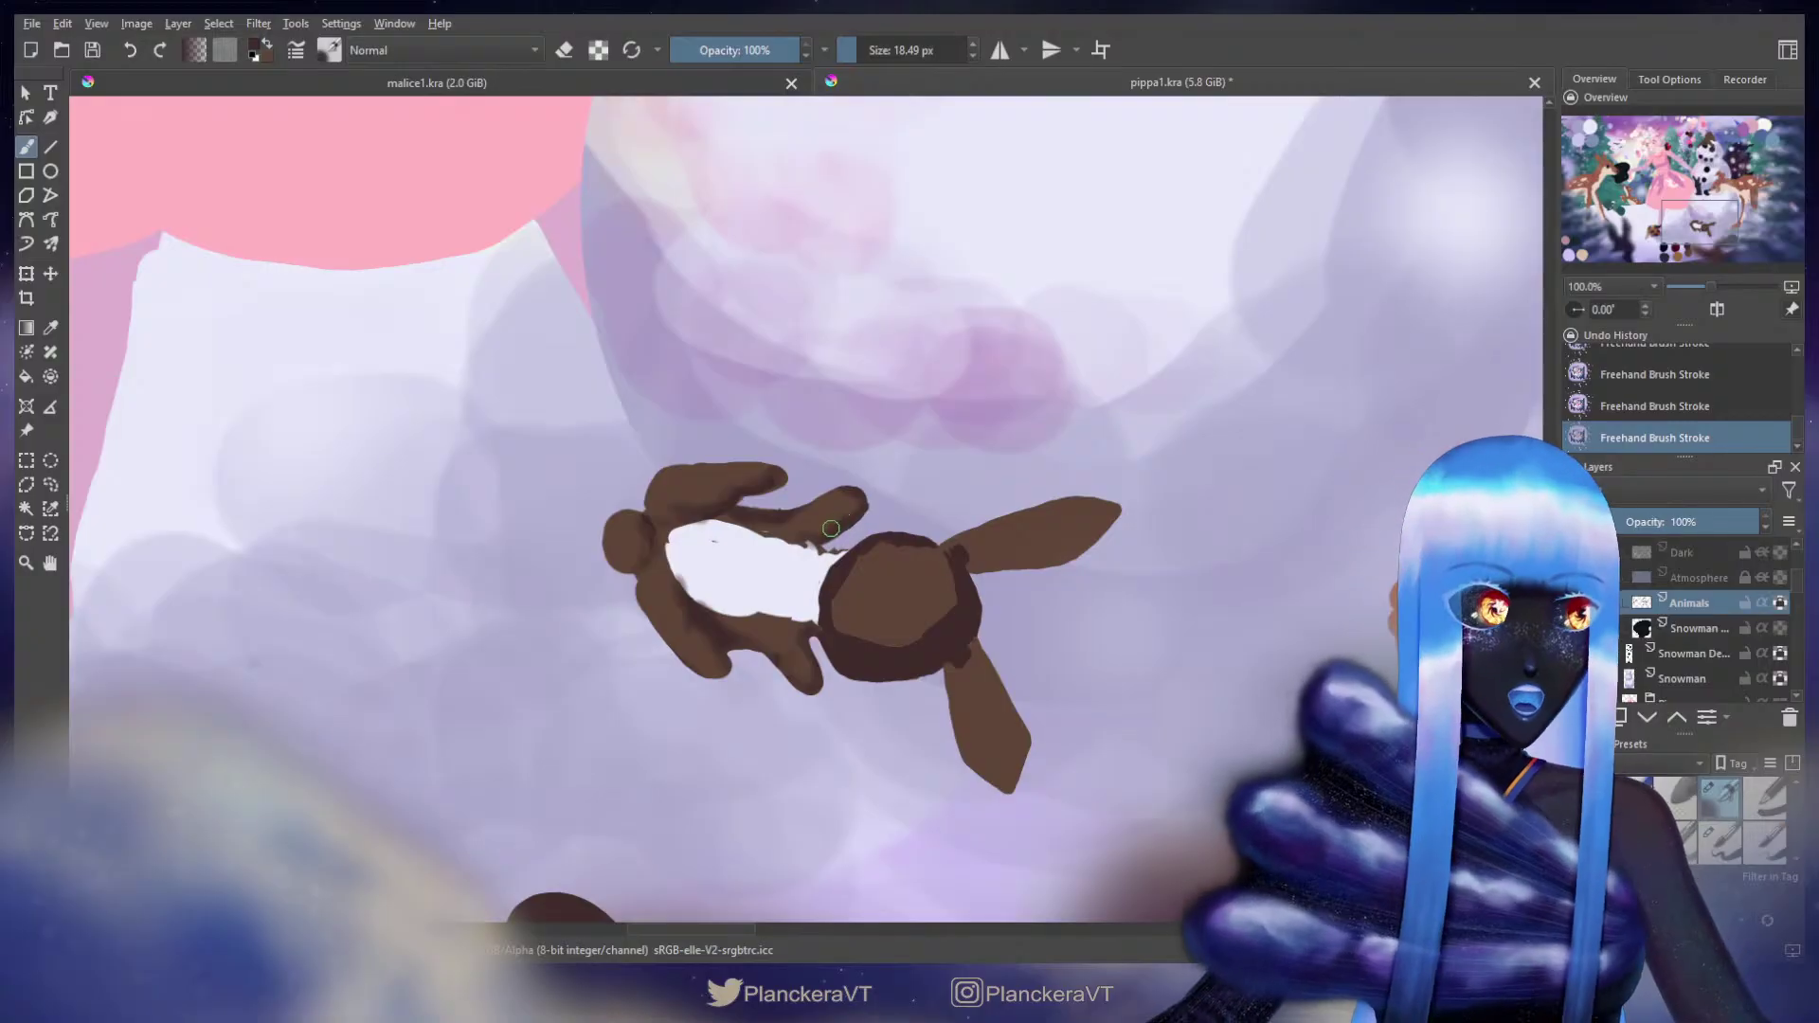
{"action": "key", "text": "bracketleft"}
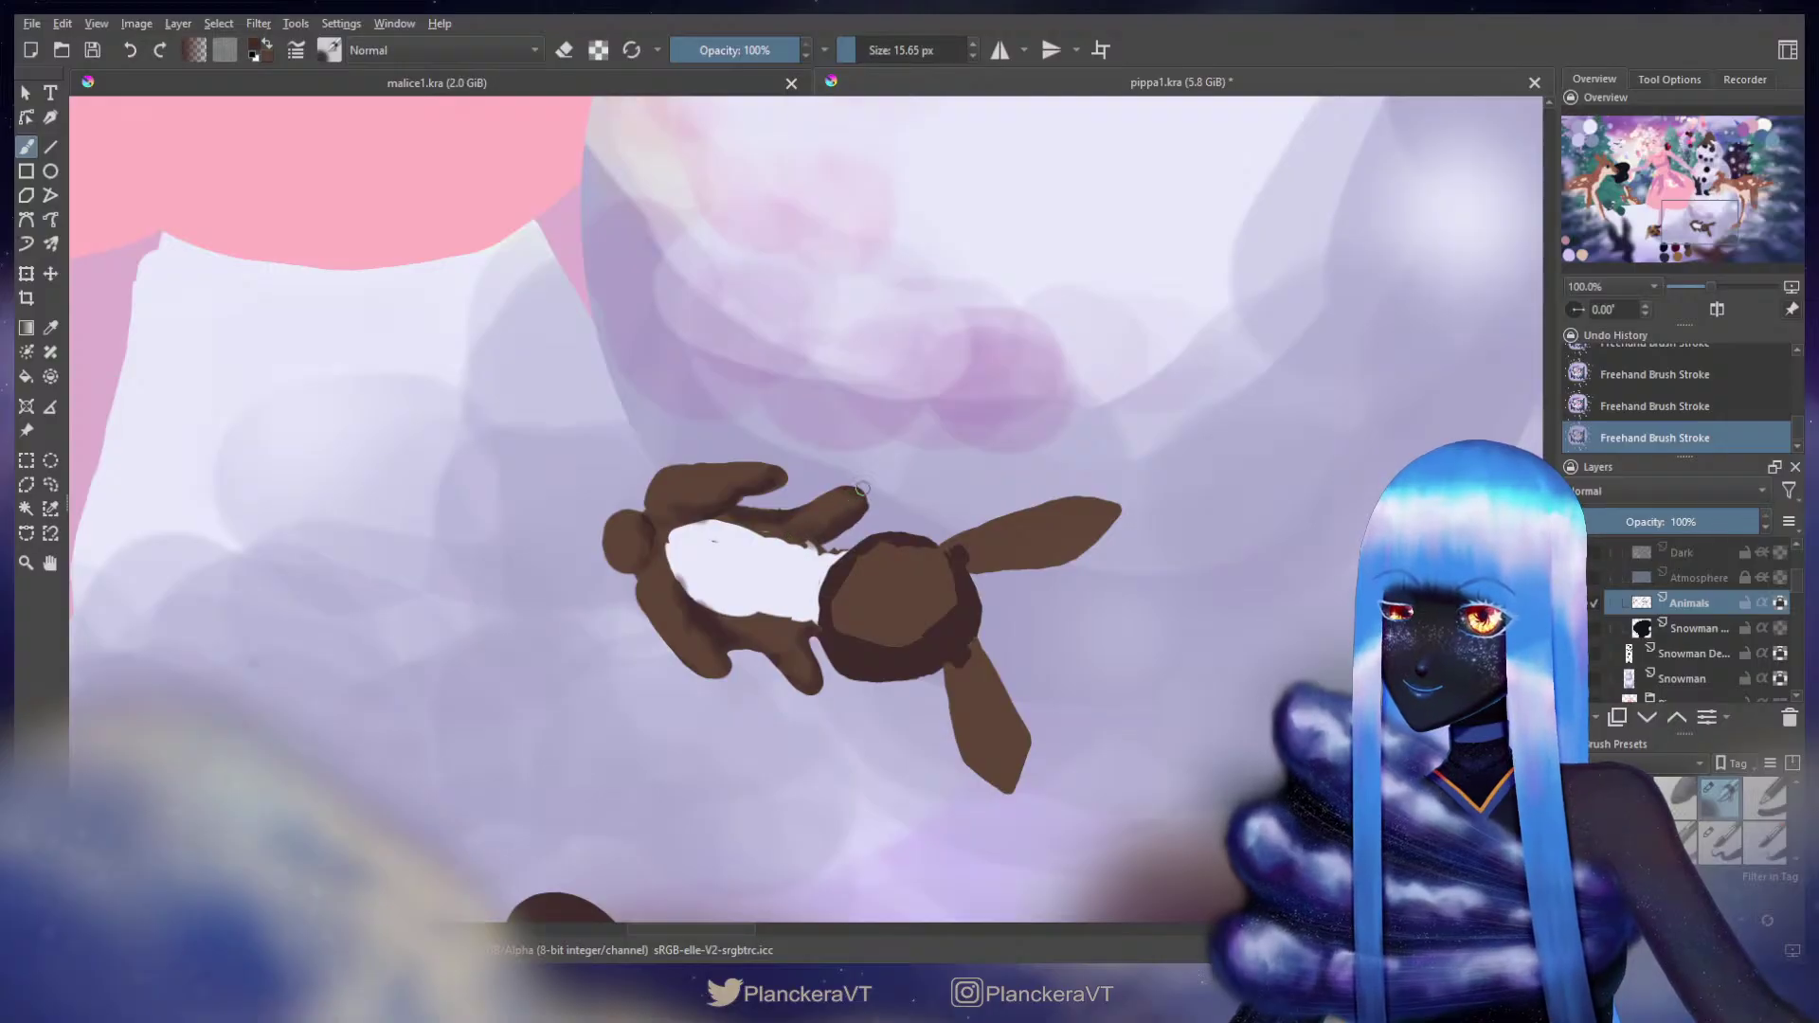
Step: Blend the light and dark browns of the rabbit's head with the soft brush at 36.39 and 30.84 px
{"action": "key", "text": "bracketright"}
{"action": "key", "text": "bracketright"}
{"action": "key", "text": "bracketright"}
{"action": "key", "text": "bracketright"}
{"action": "key", "text": "bracketright"}
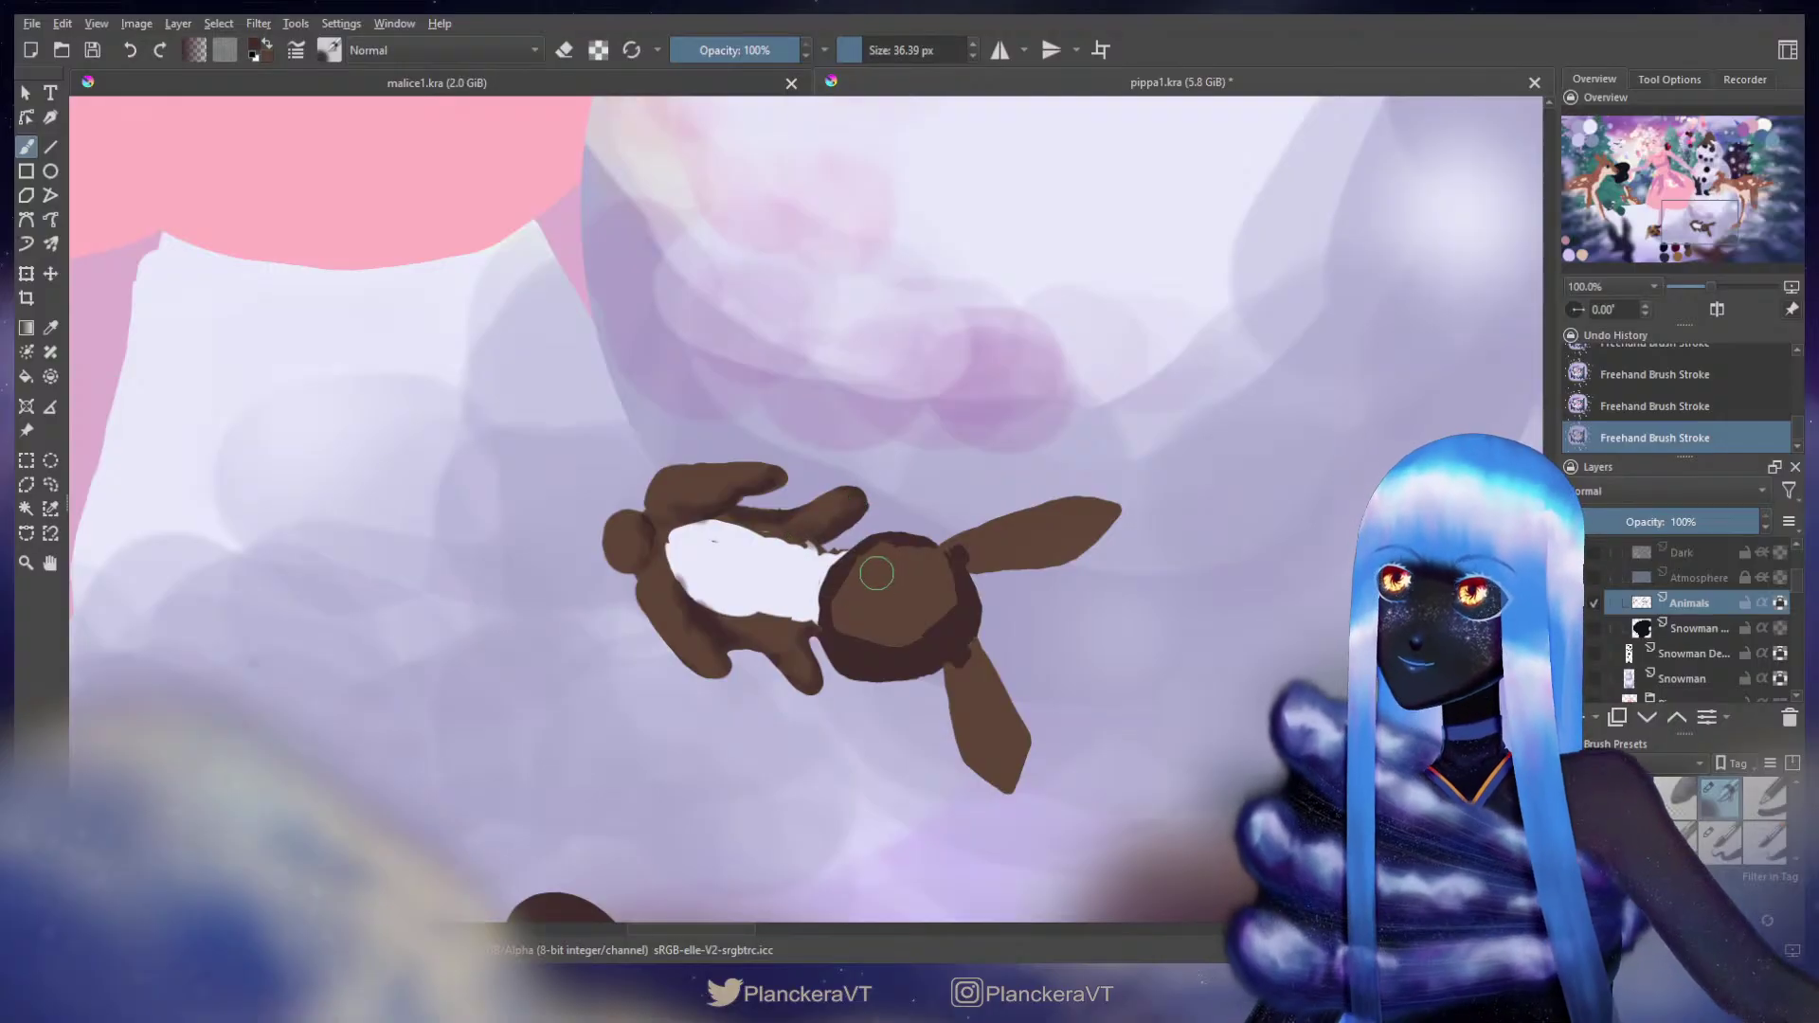
{"action": "key", "text": "bracketleft"}
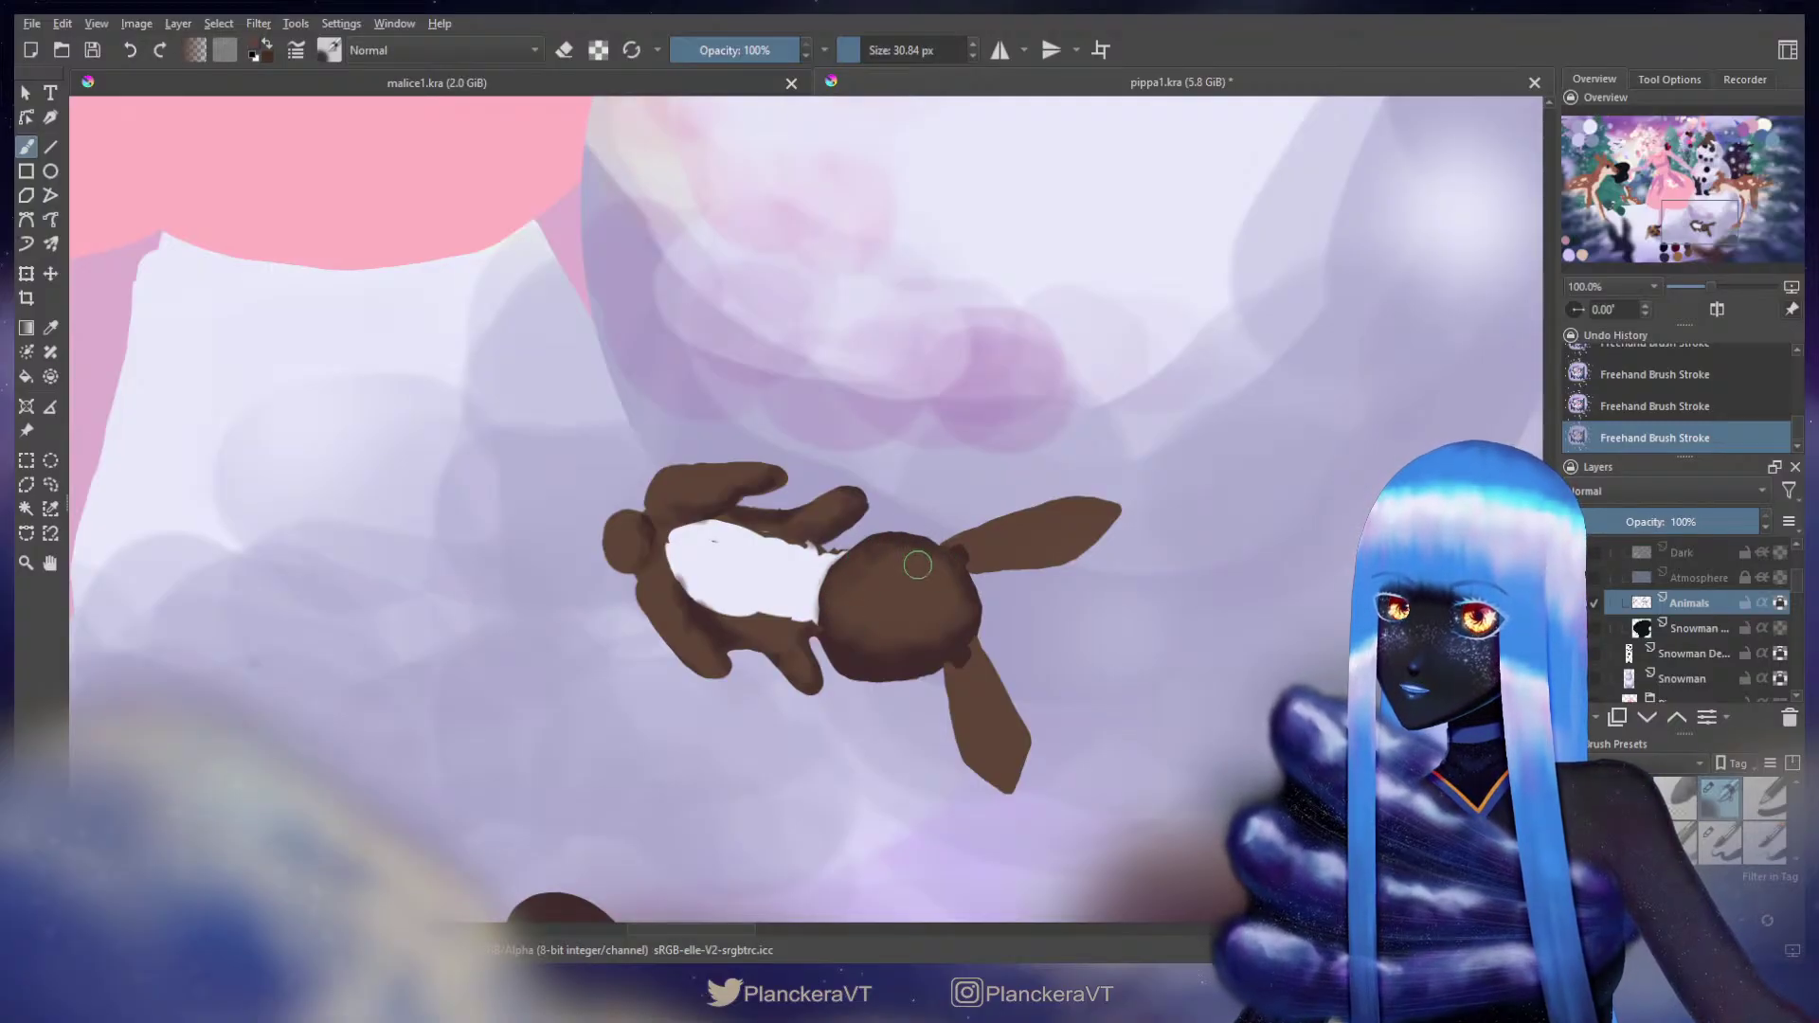
Step: Shade both rabbit ears in browns, using the soft brush at 29.66 px and 13.92 px
{"action": "key", "text": "bracketleft"}
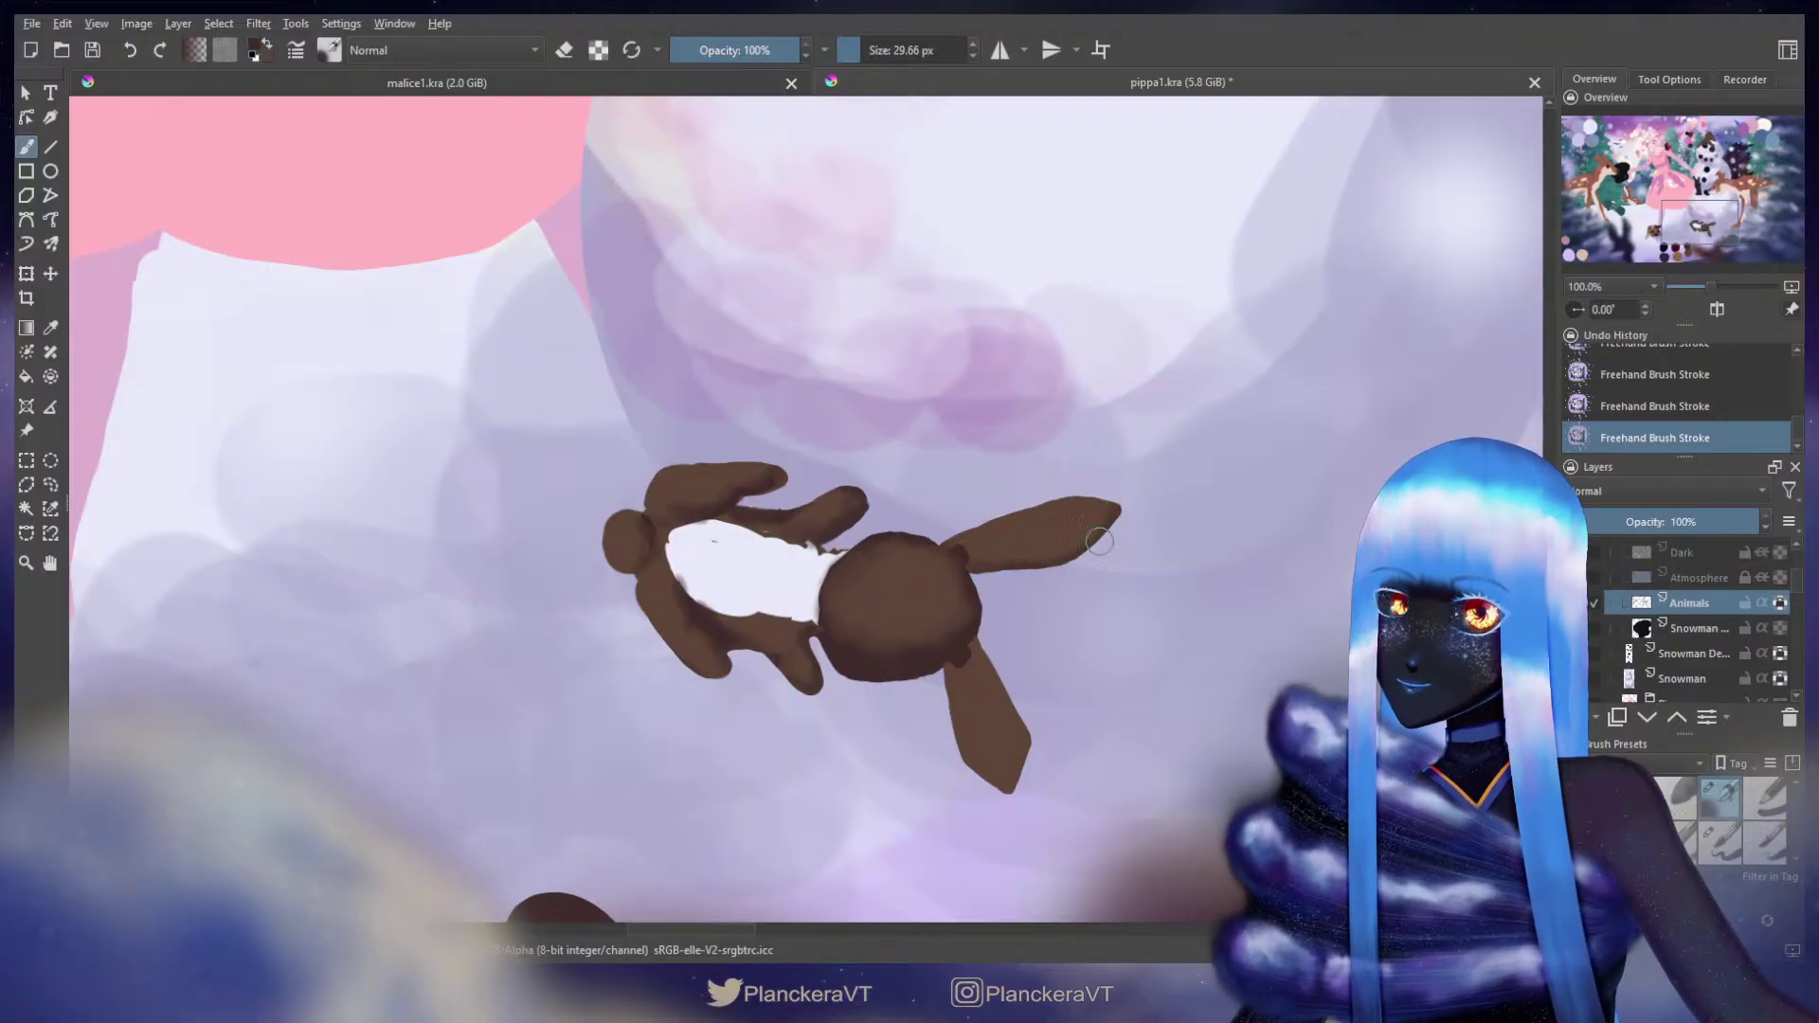
{"action": "key", "text": "bracketleft"}
{"action": "key", "text": "bracketleft"}
{"action": "key", "text": "bracketleft"}
{"action": "key", "text": "bracketleft"}
{"action": "key", "text": "bracketleft"}
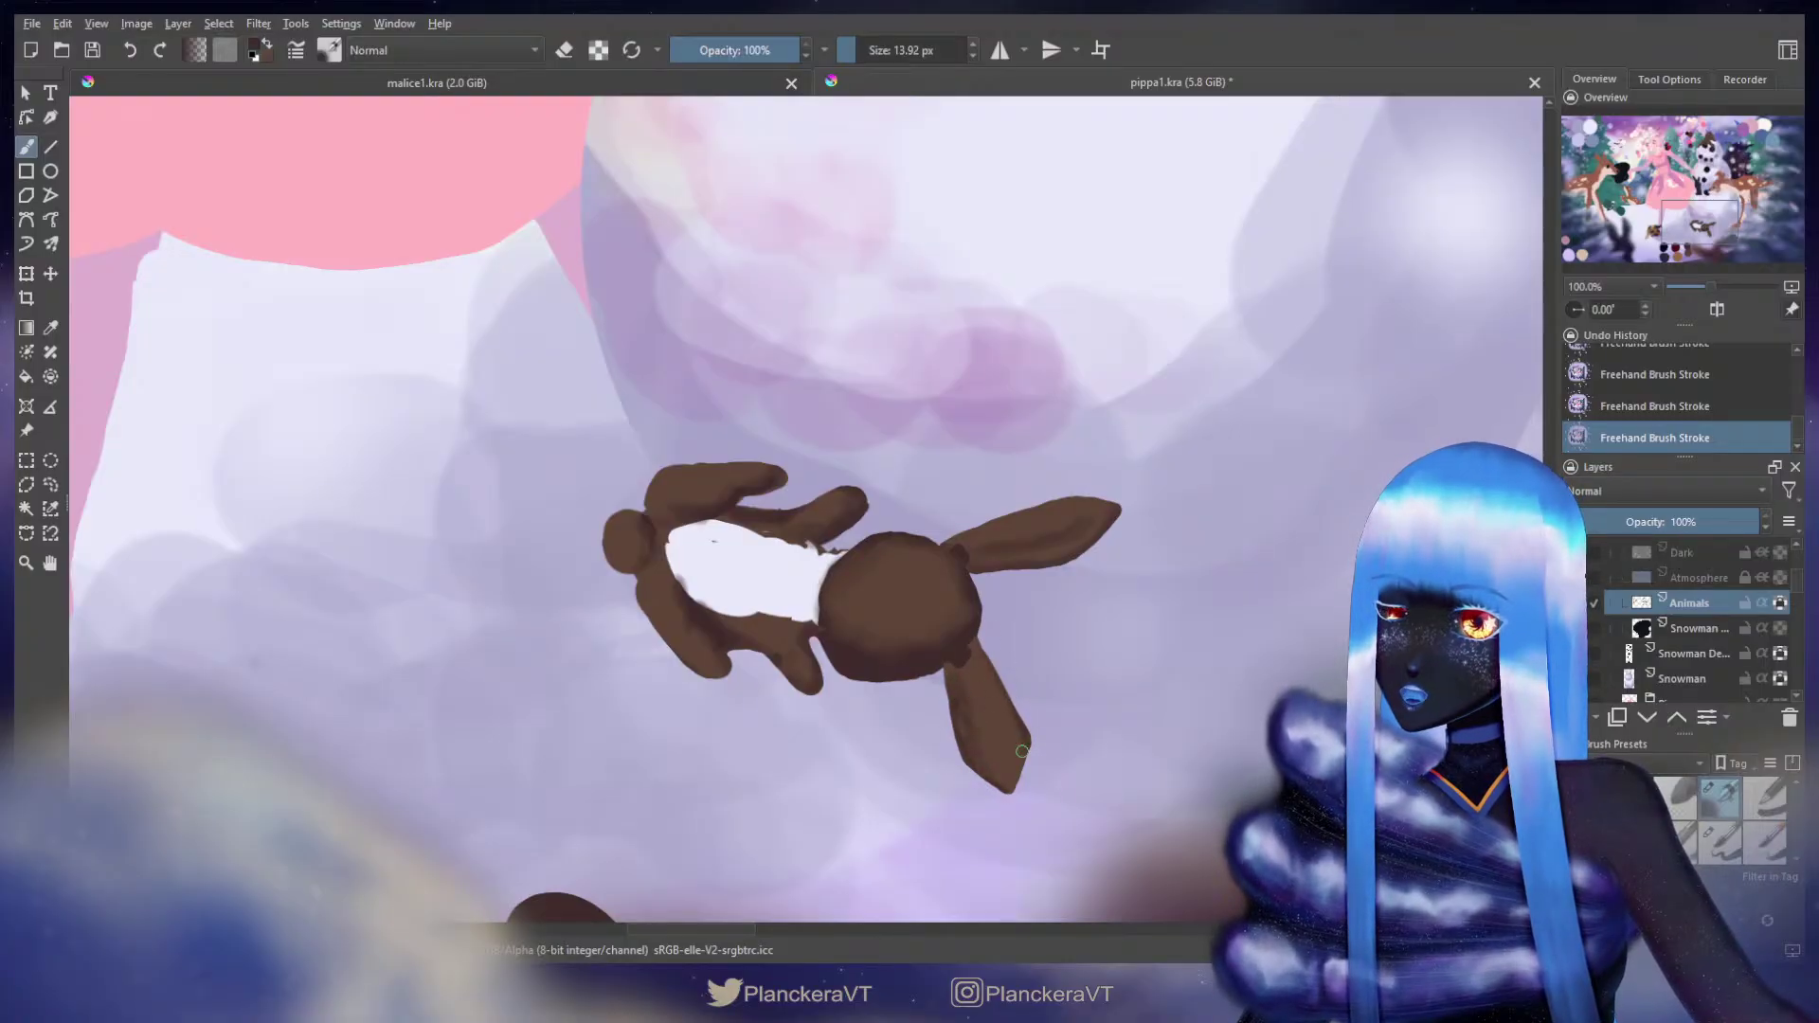
Step: Sample the pale lavender swatch beside the trees and shade the rabbit's white belly near the neck at 17.01 px
{"action": "left_click_drag", "start_coordinate": [1088, 611], "coordinate": [1291, 622]}
{"action": "left_click_drag", "start_coordinate": [1182, 610], "coordinate": [1198, 640]}
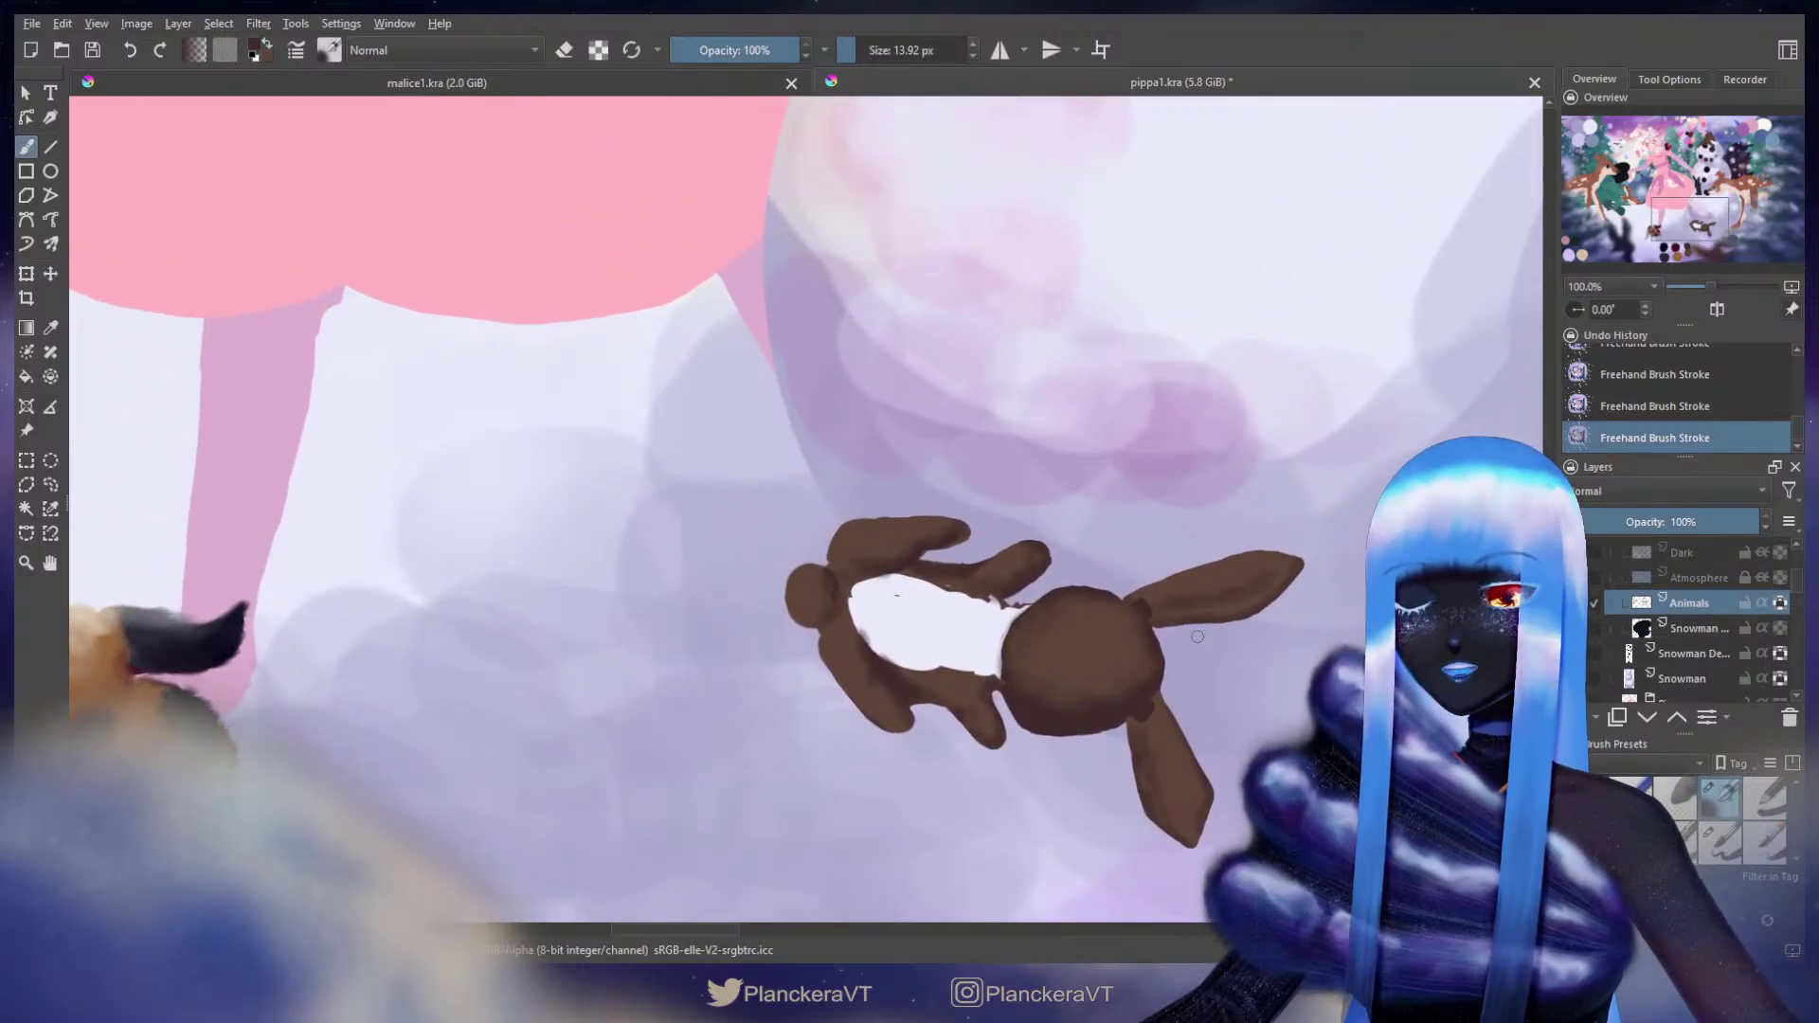
{"action": "scroll", "coordinate": [767, 510], "scroll_direction": "down", "scroll_amount": 4}
{"action": "left_click_drag", "start_coordinate": [764, 513], "coordinate": [1017, 693]}
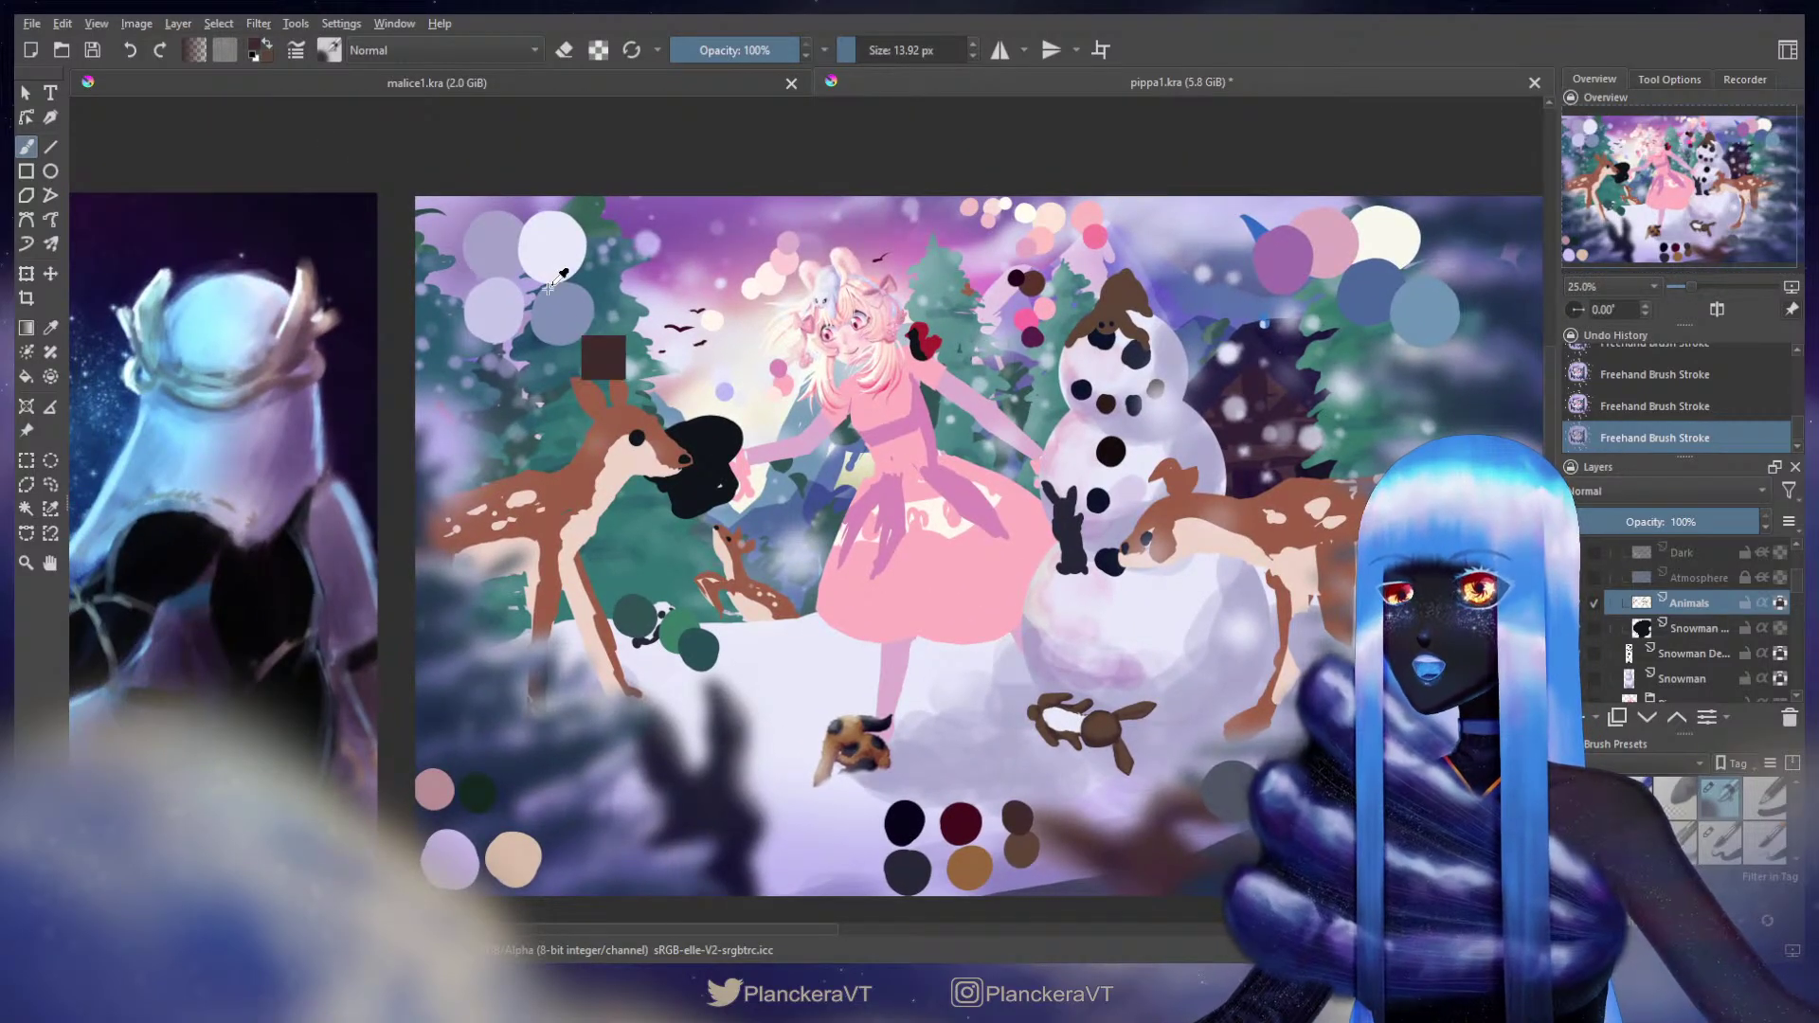
{"action": "key", "text": "x"}
{"action": "left_click", "coordinate": [498, 308], "text": "ctrl"}
{"action": "scroll", "coordinate": [1037, 669], "scroll_direction": "up", "scroll_amount": 4}
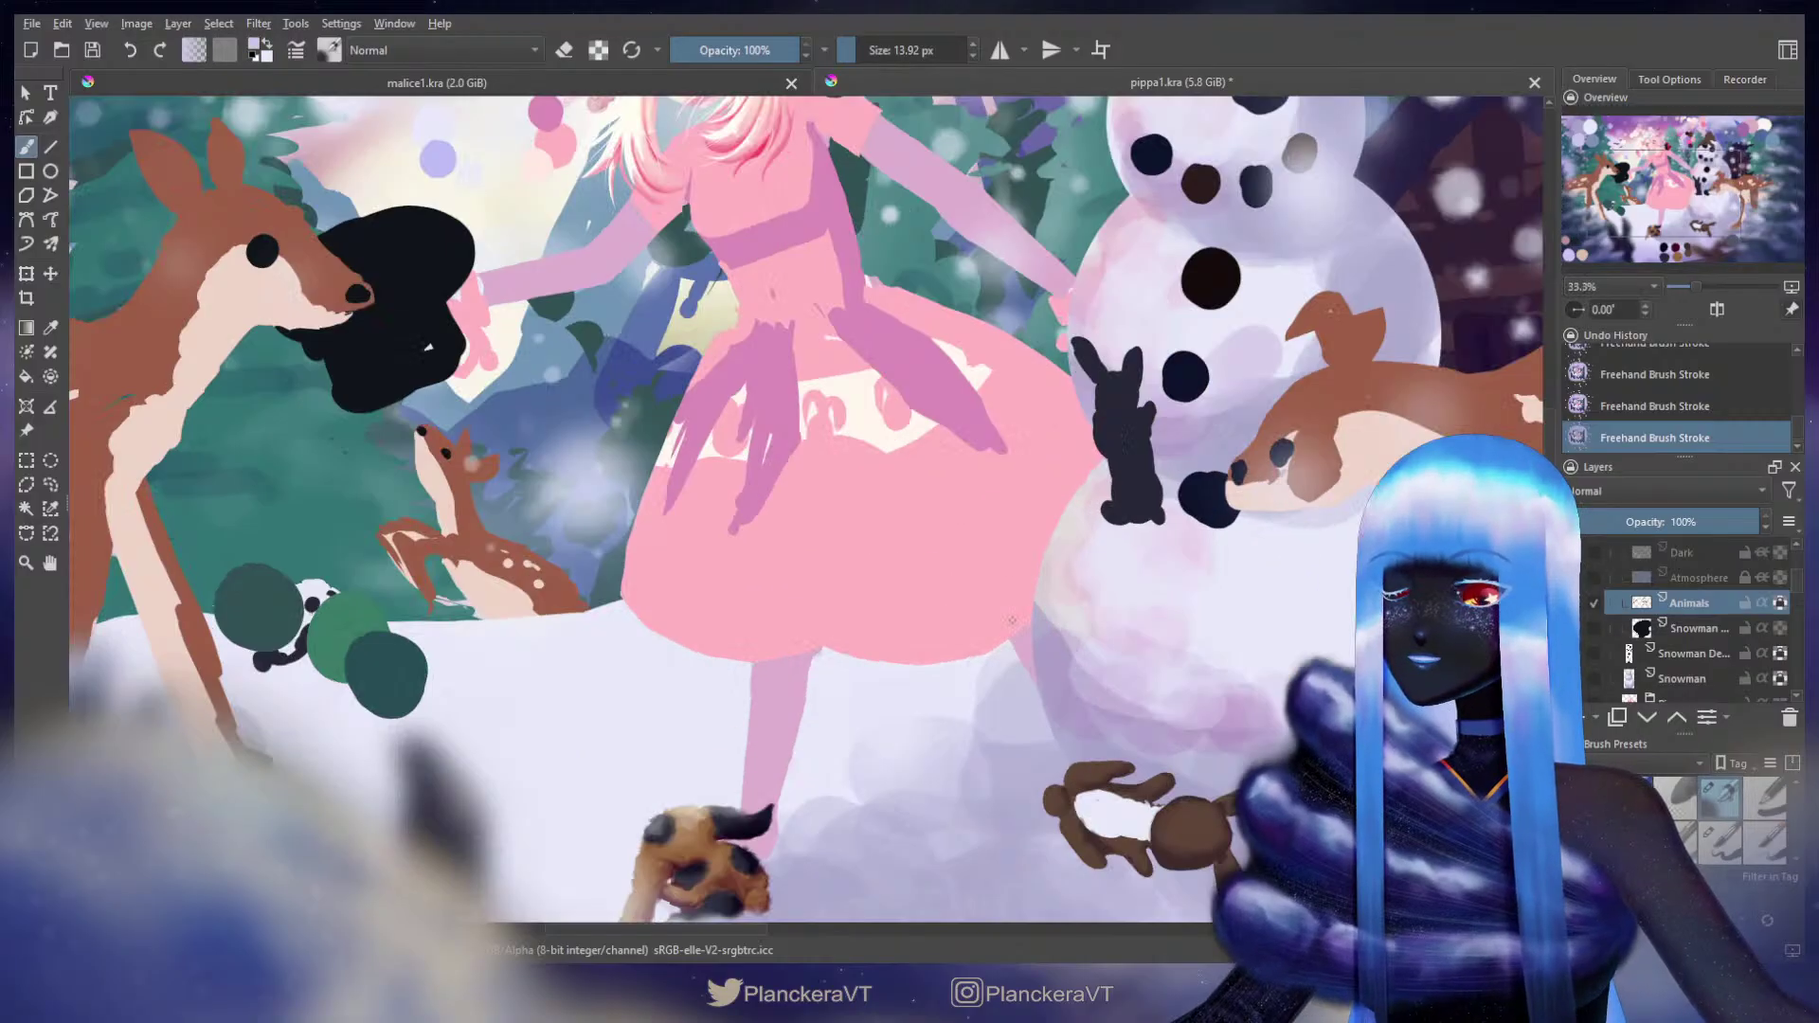
{"action": "left_click_drag", "start_coordinate": [1259, 813], "coordinate": [939, 490]}
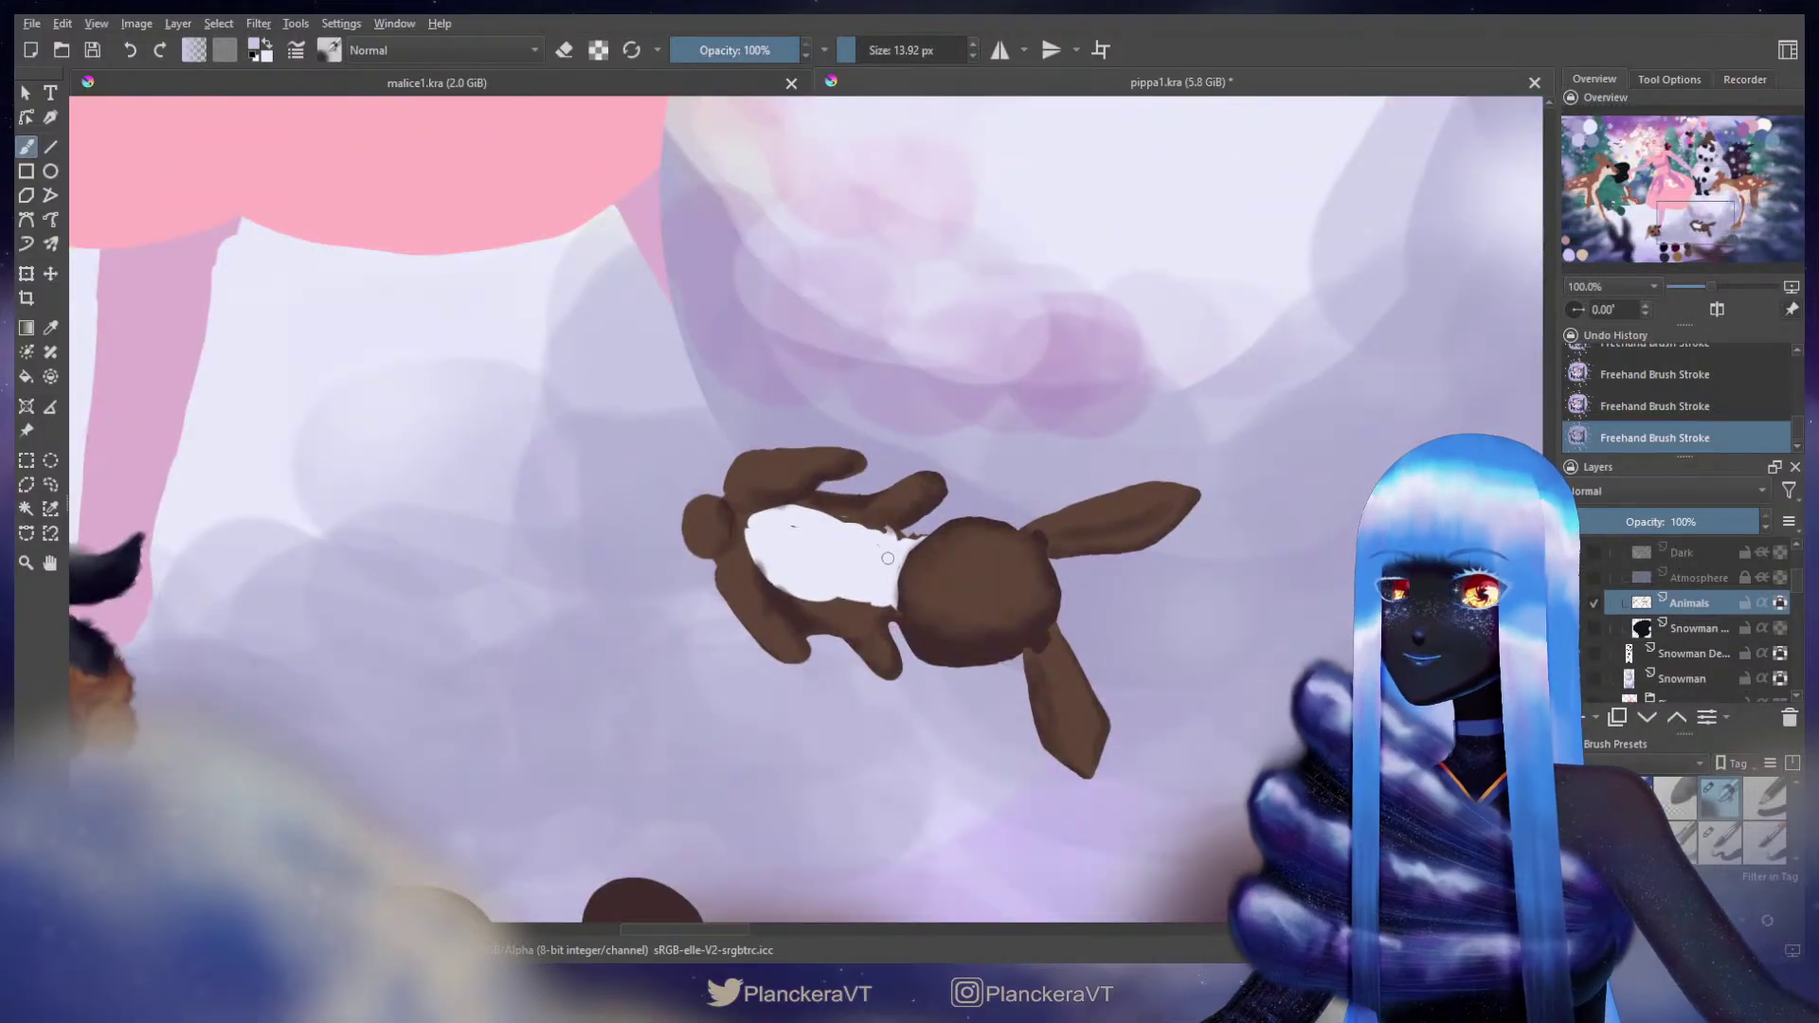
{"action": "key", "text": "bracketright"}
{"action": "left_click_drag", "start_coordinate": [909, 542], "coordinate": [886, 574]}
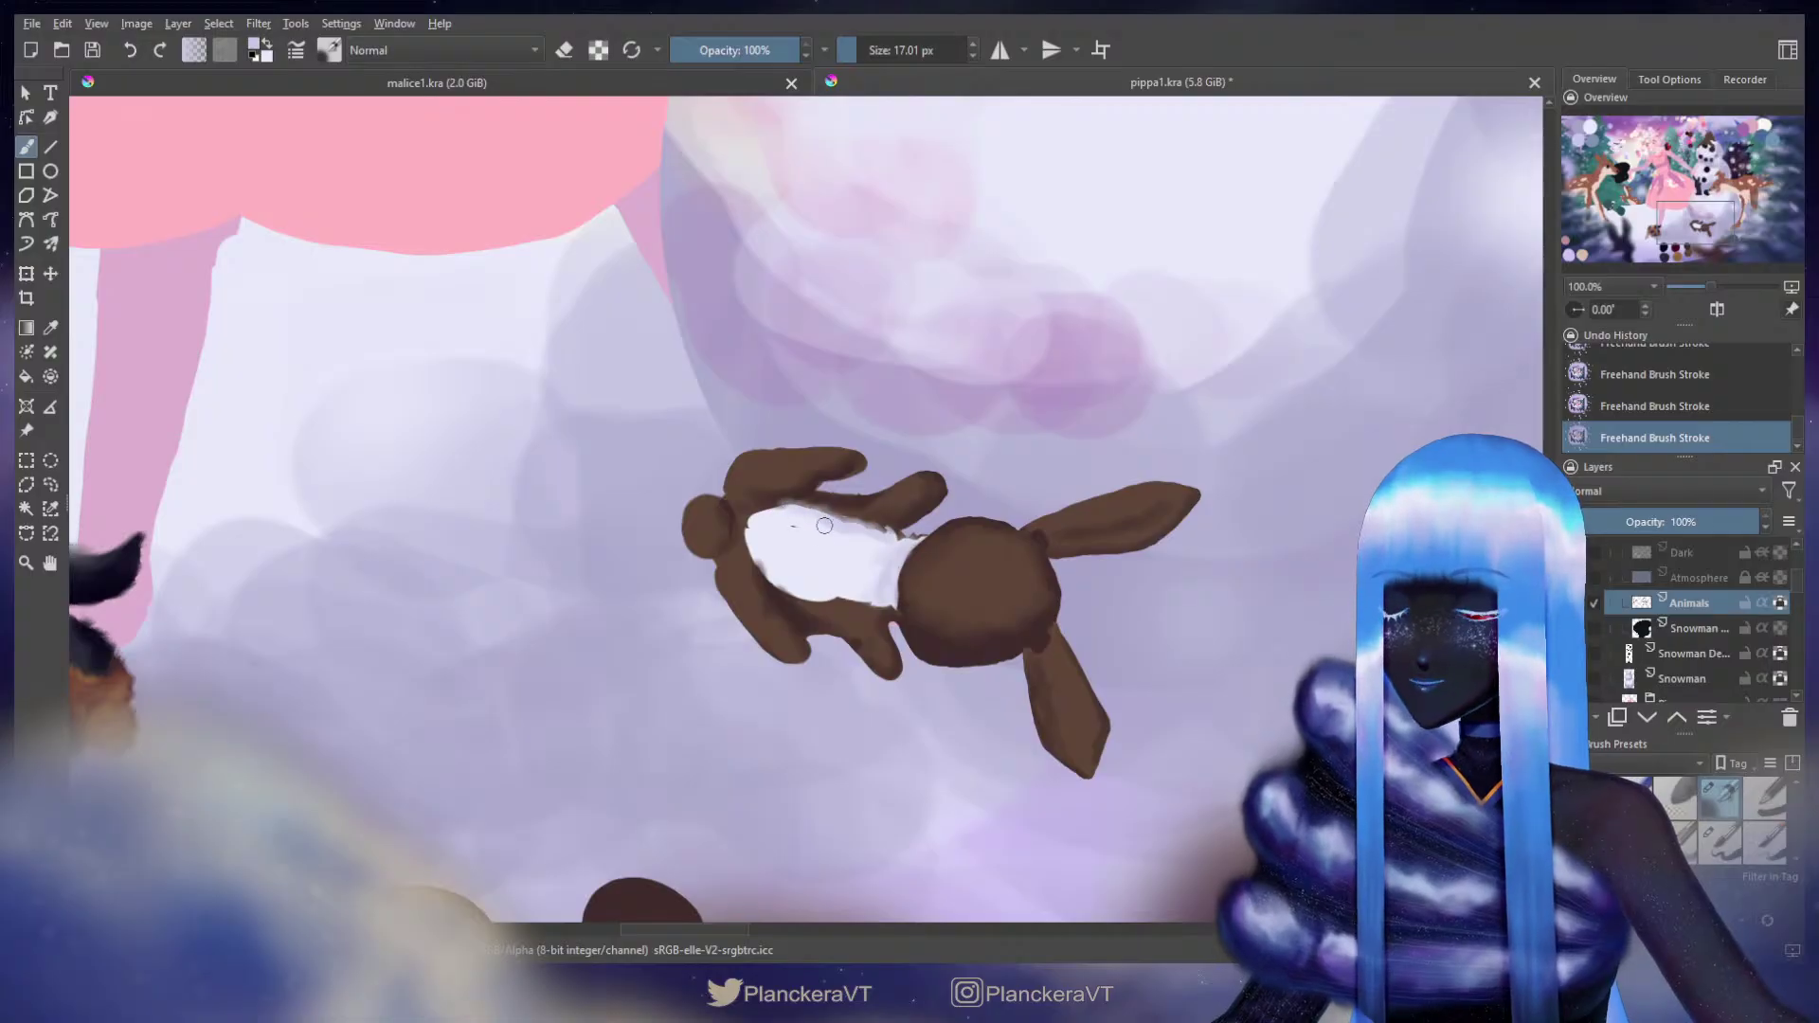
Step: Undo the last two belly shading strokes and touch up the rabbit's belly in white with a 13.18 px brush
{"action": "key", "text": "bracketright"}
{"action": "key", "text": "bracketright"}
{"action": "key", "text": "bracketright"}
{"action": "key", "text": "bracketright"}
{"action": "key", "text": "bracketright"}
{"action": "key", "text": "bracketright"}
{"action": "key", "text": "bracketright"}
{"action": "key", "text": "bracketright"}
{"action": "key", "text": "ctrl+z"}
{"action": "key", "text": "ctrl+z"}
{"action": "left_click_drag", "start_coordinate": [860, 582], "coordinate": [827, 588]}
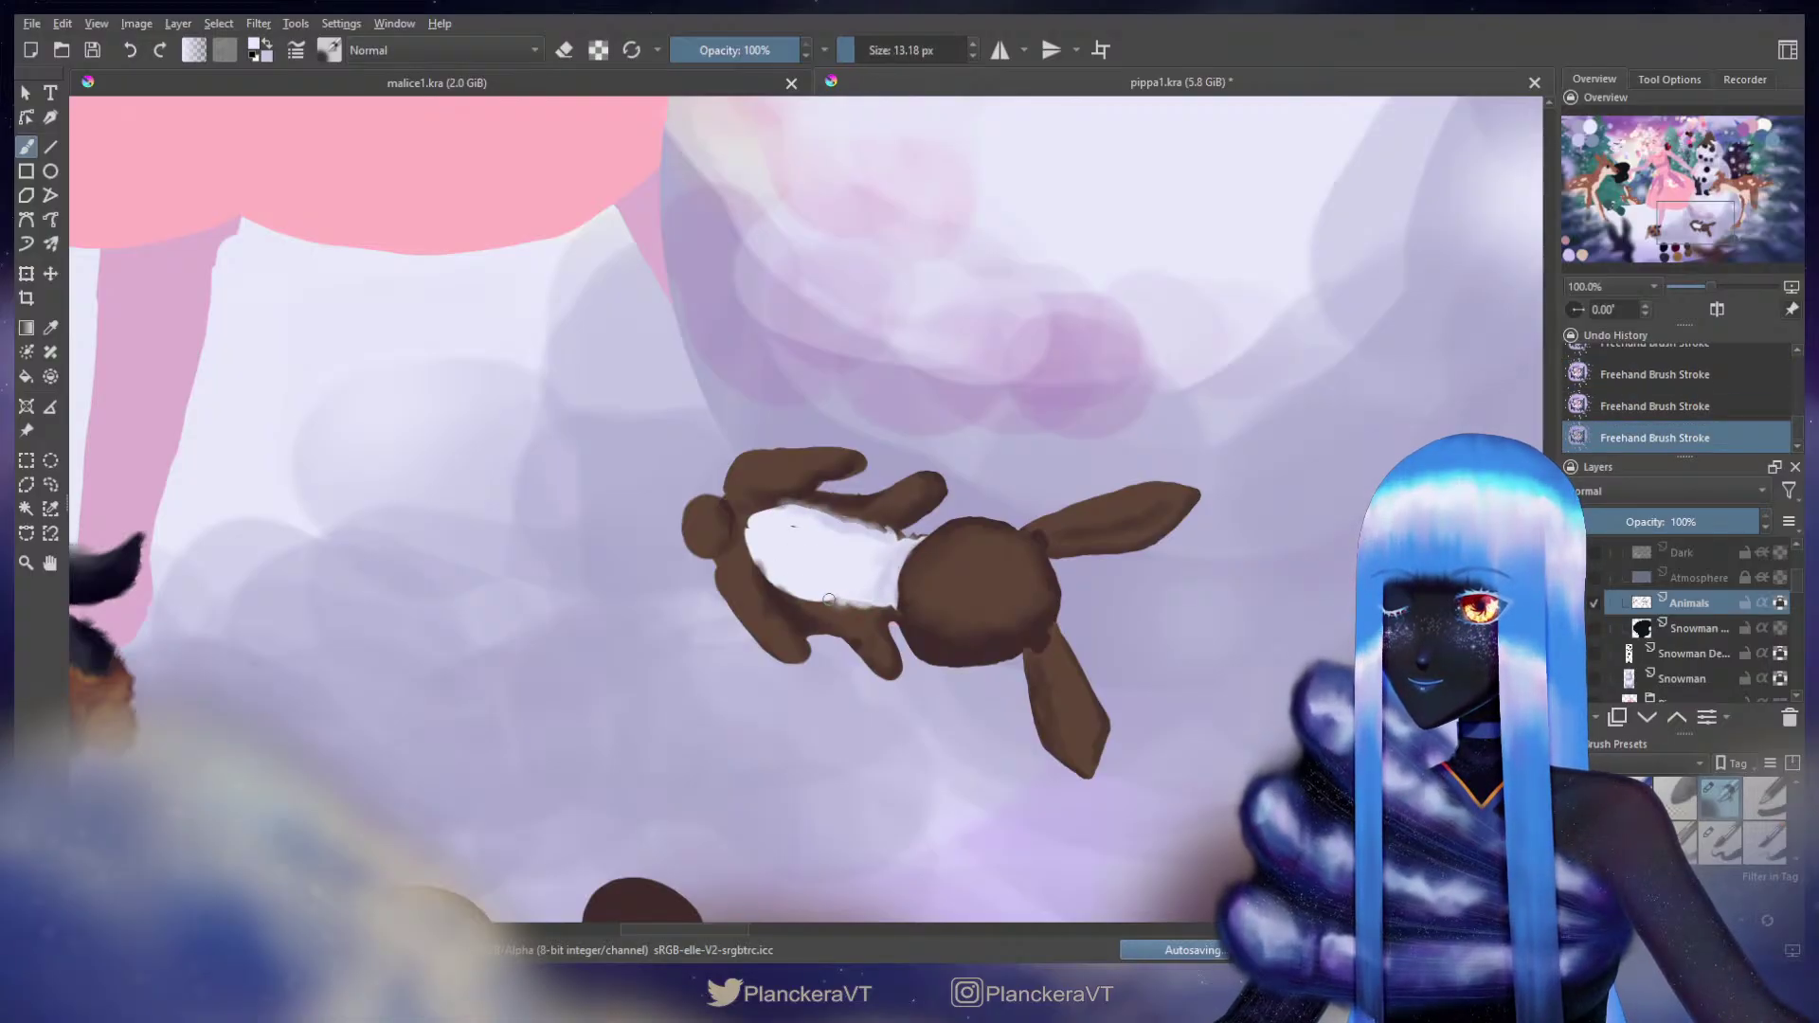
Step: Sample brown from the belly's edge and break up the belly outline with short fur strokes at 10.71 px
{"action": "left_click", "coordinate": [827, 530], "text": "ctrl"}
{"action": "mouse_move", "coordinate": [801, 521]}
{"action": "left_mouse_down", "text": "shift"}
{"action": "mouse_move", "coordinate": [757, 508]}
{"action": "mouse_move", "coordinate": [781, 534]}
{"action": "mouse_move", "coordinate": [757, 582]}
{"action": "mouse_move", "coordinate": [760, 512]}
{"action": "left_mouse_up", "text": "shift"}
{"action": "key", "text": "bracketleft"}
{"action": "key", "text": "bracketleft"}
{"action": "key", "text": "bracketleft"}
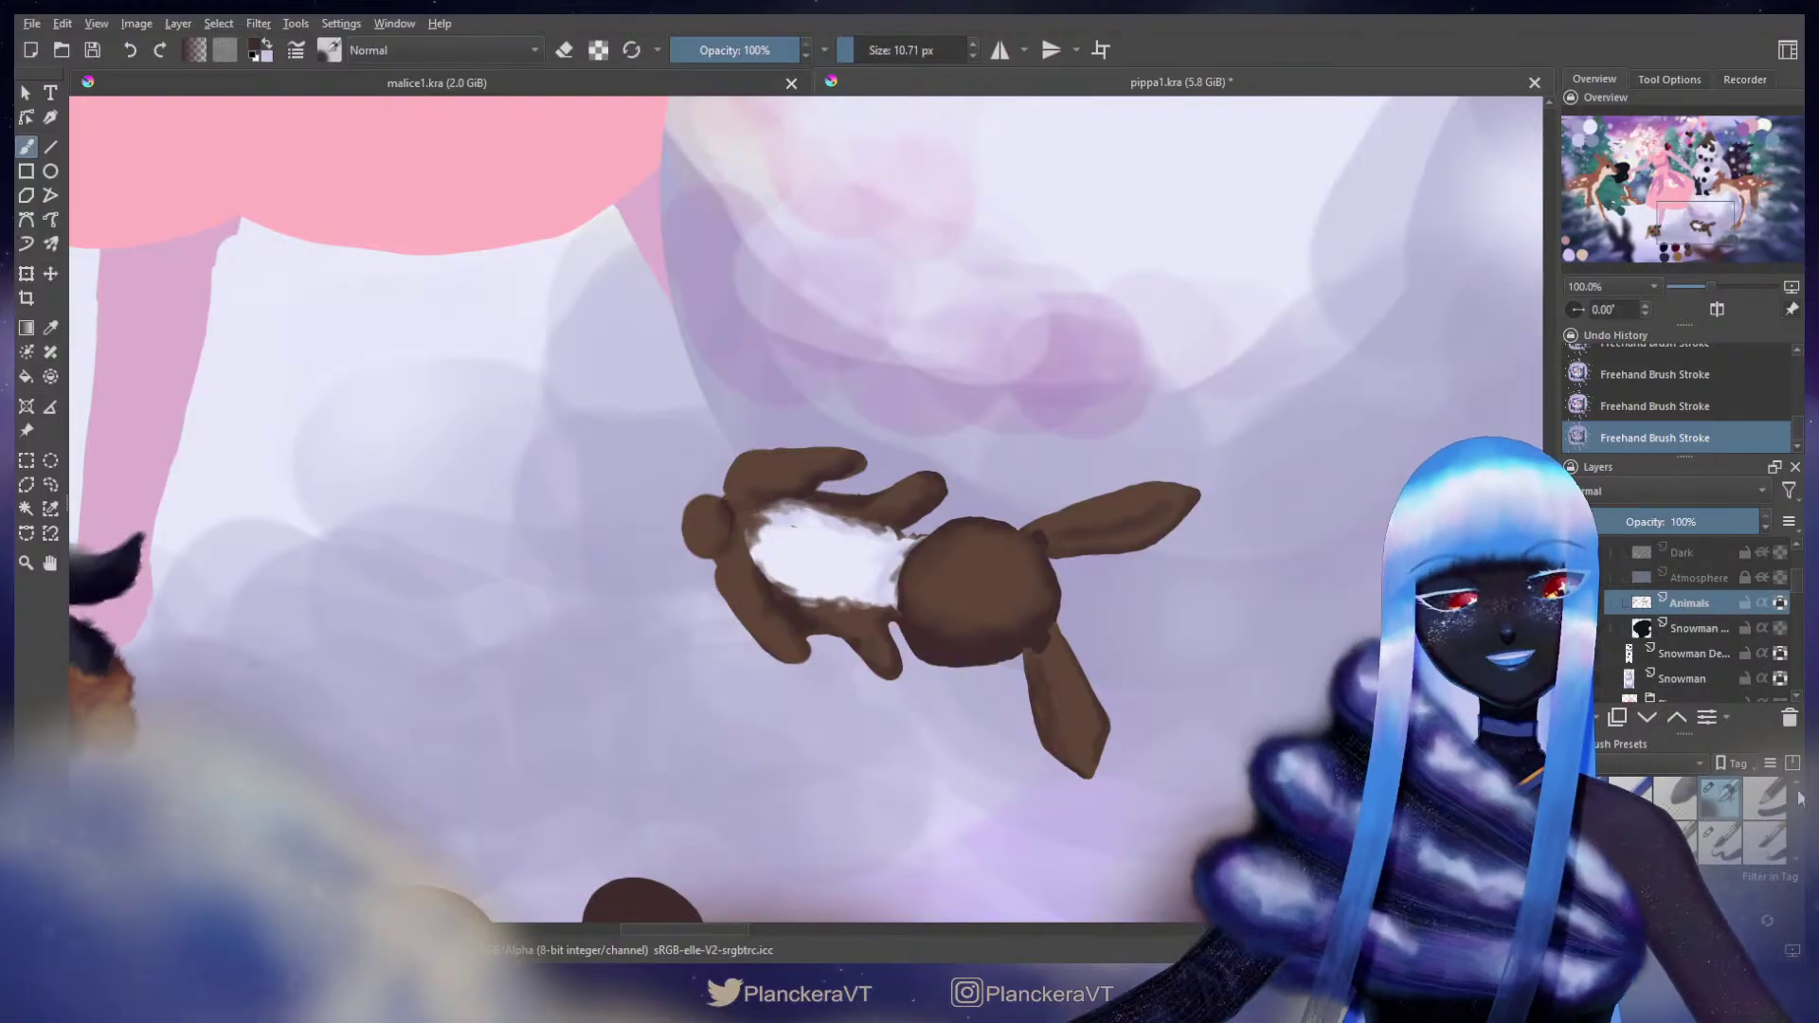
Step: Turn off the Animals layer's alpha lock and roughen the rabbit's head, ears, legs and tail with fur strokes at 16.66 px
{"action": "left_click", "coordinate": [1779, 604]}
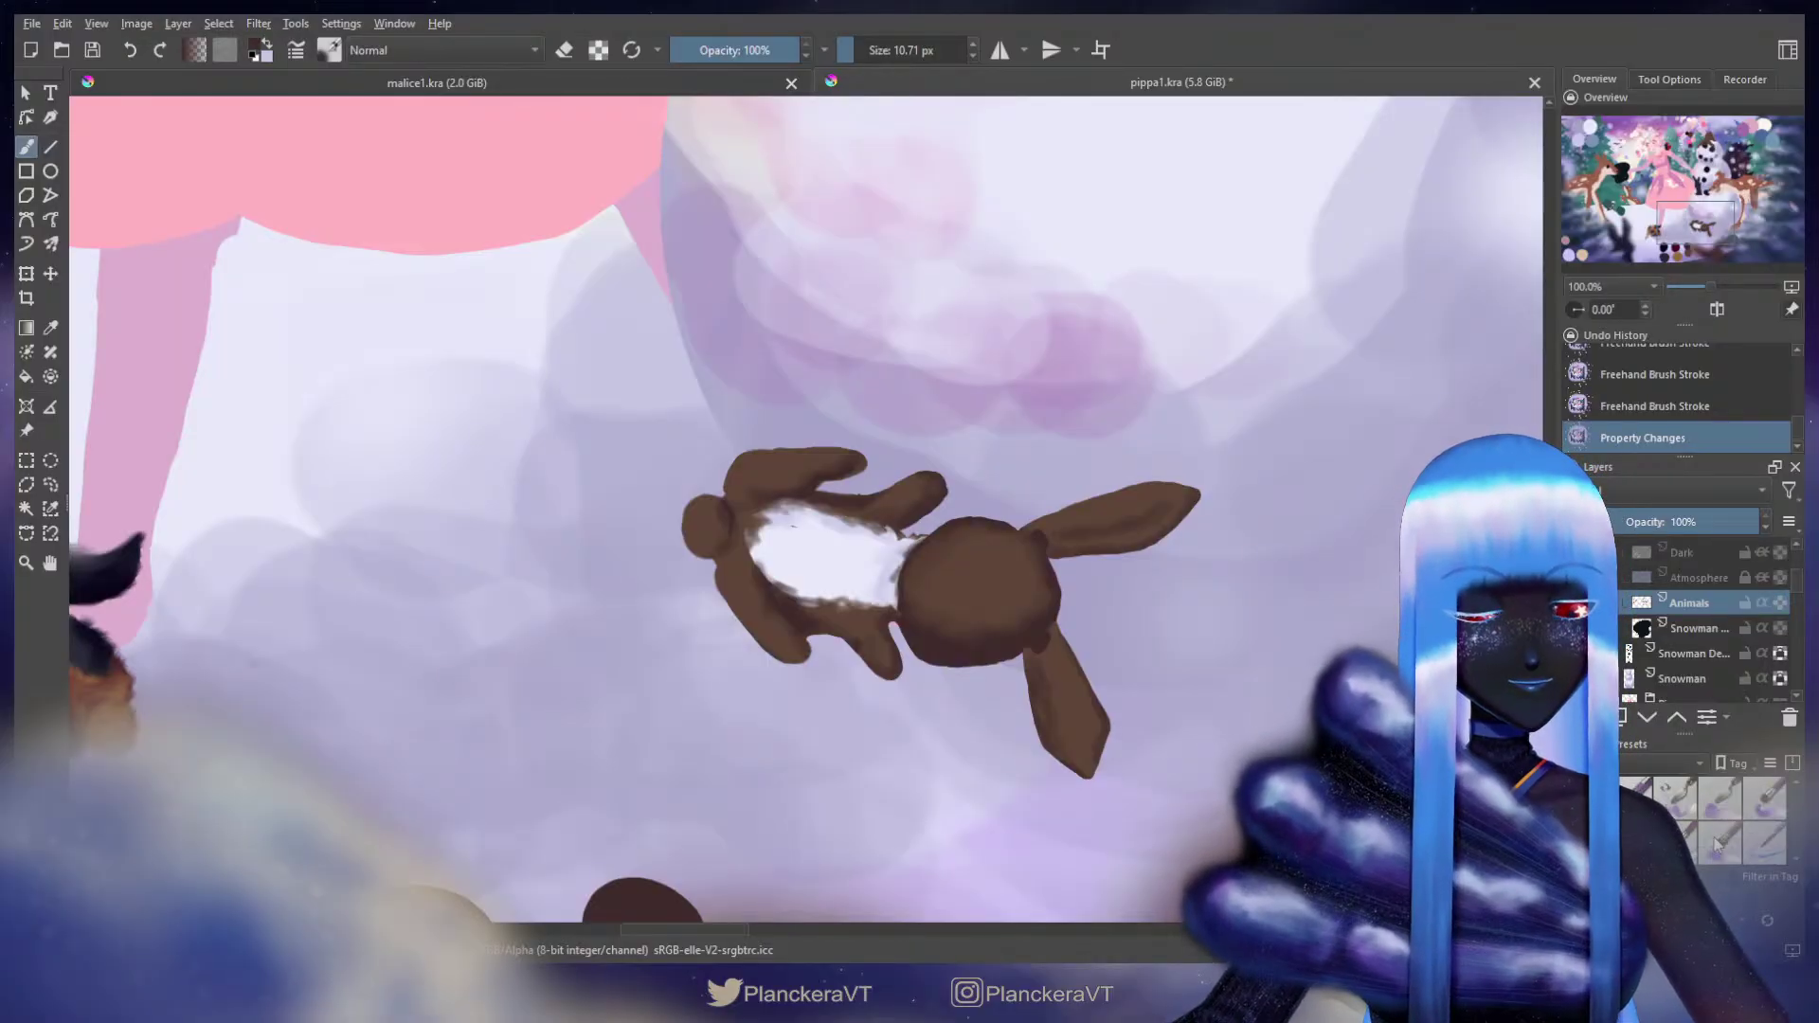
{"action": "key", "text": "slash"}
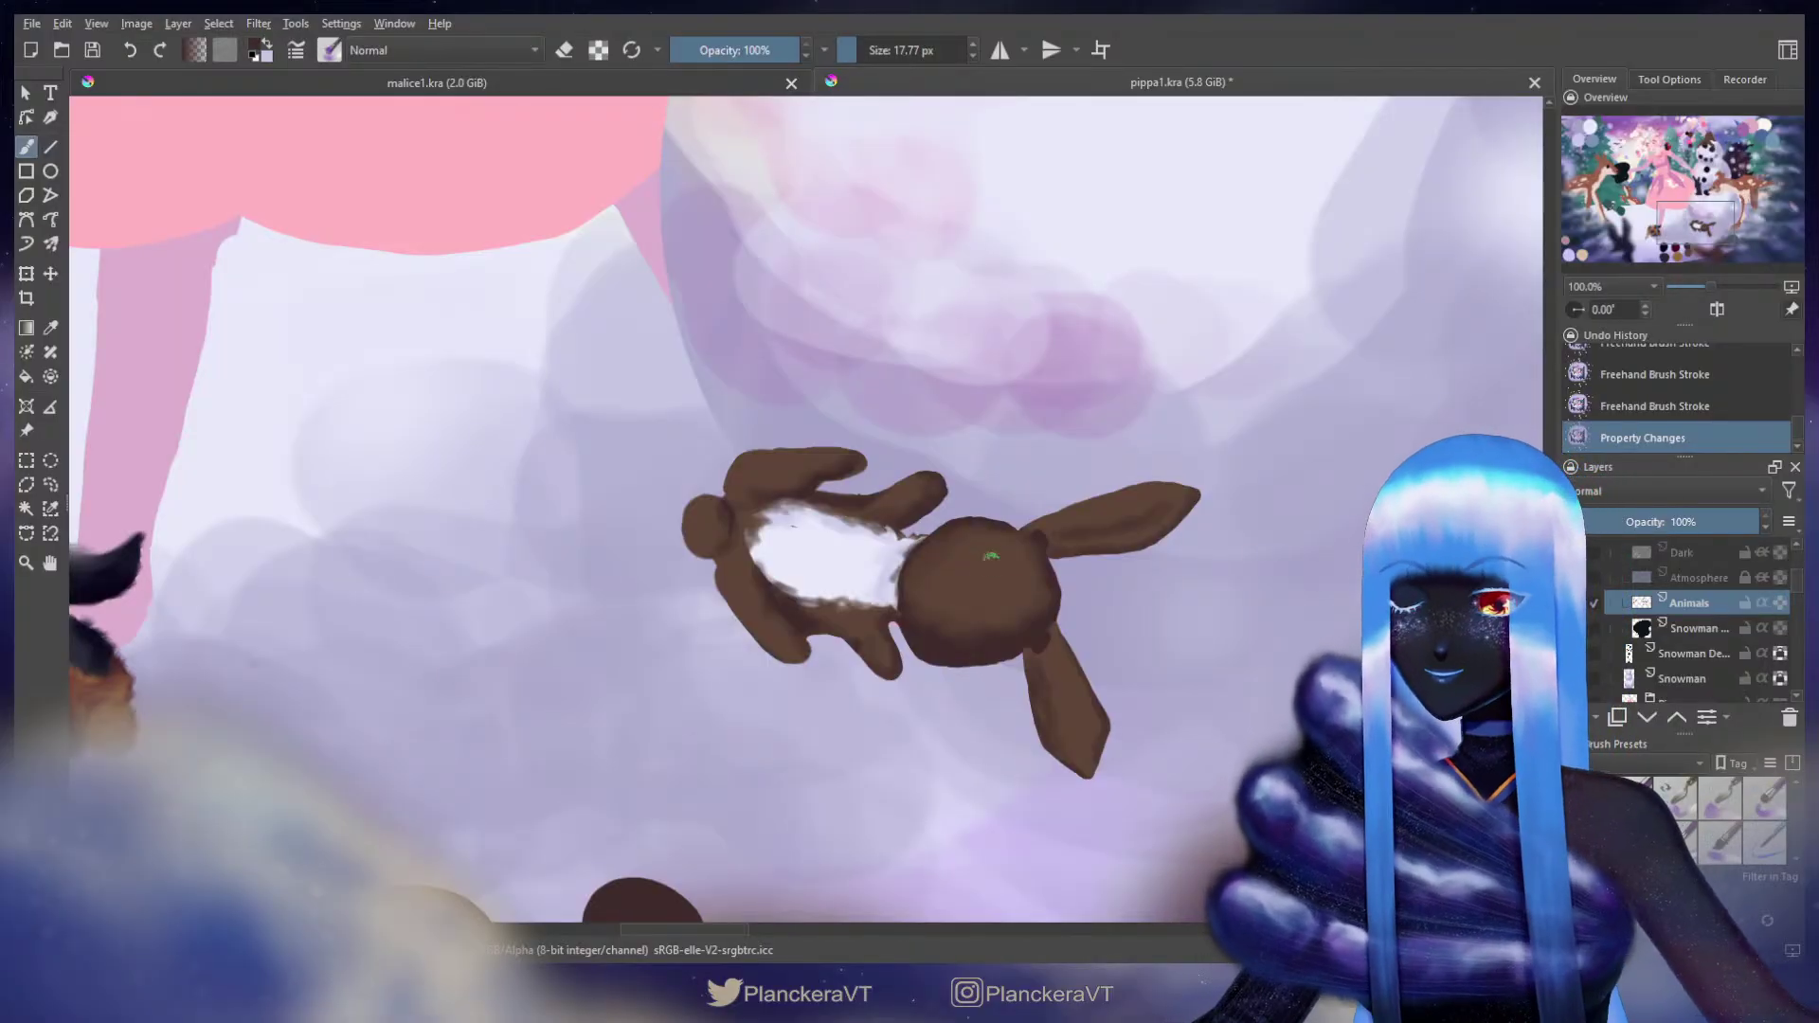
{"action": "key", "text": "bracketleft"}
{"action": "left_click_drag", "start_coordinate": [900, 627], "coordinate": [917, 661]}
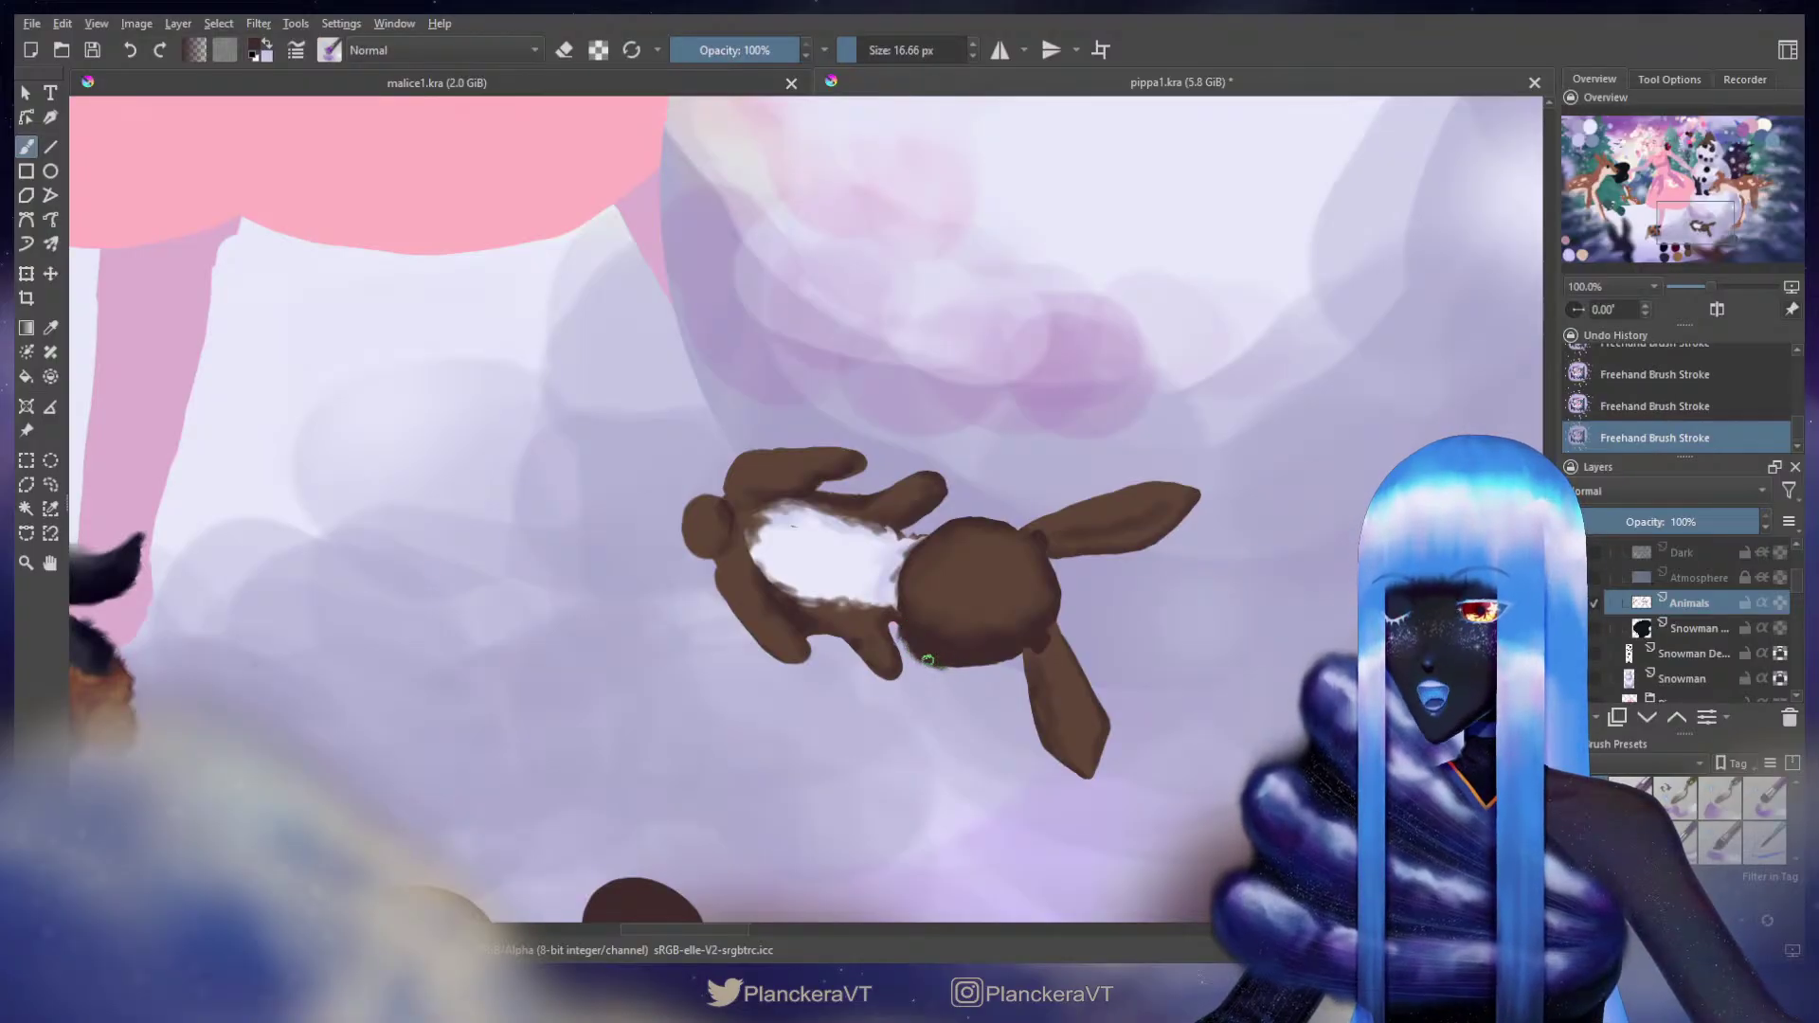
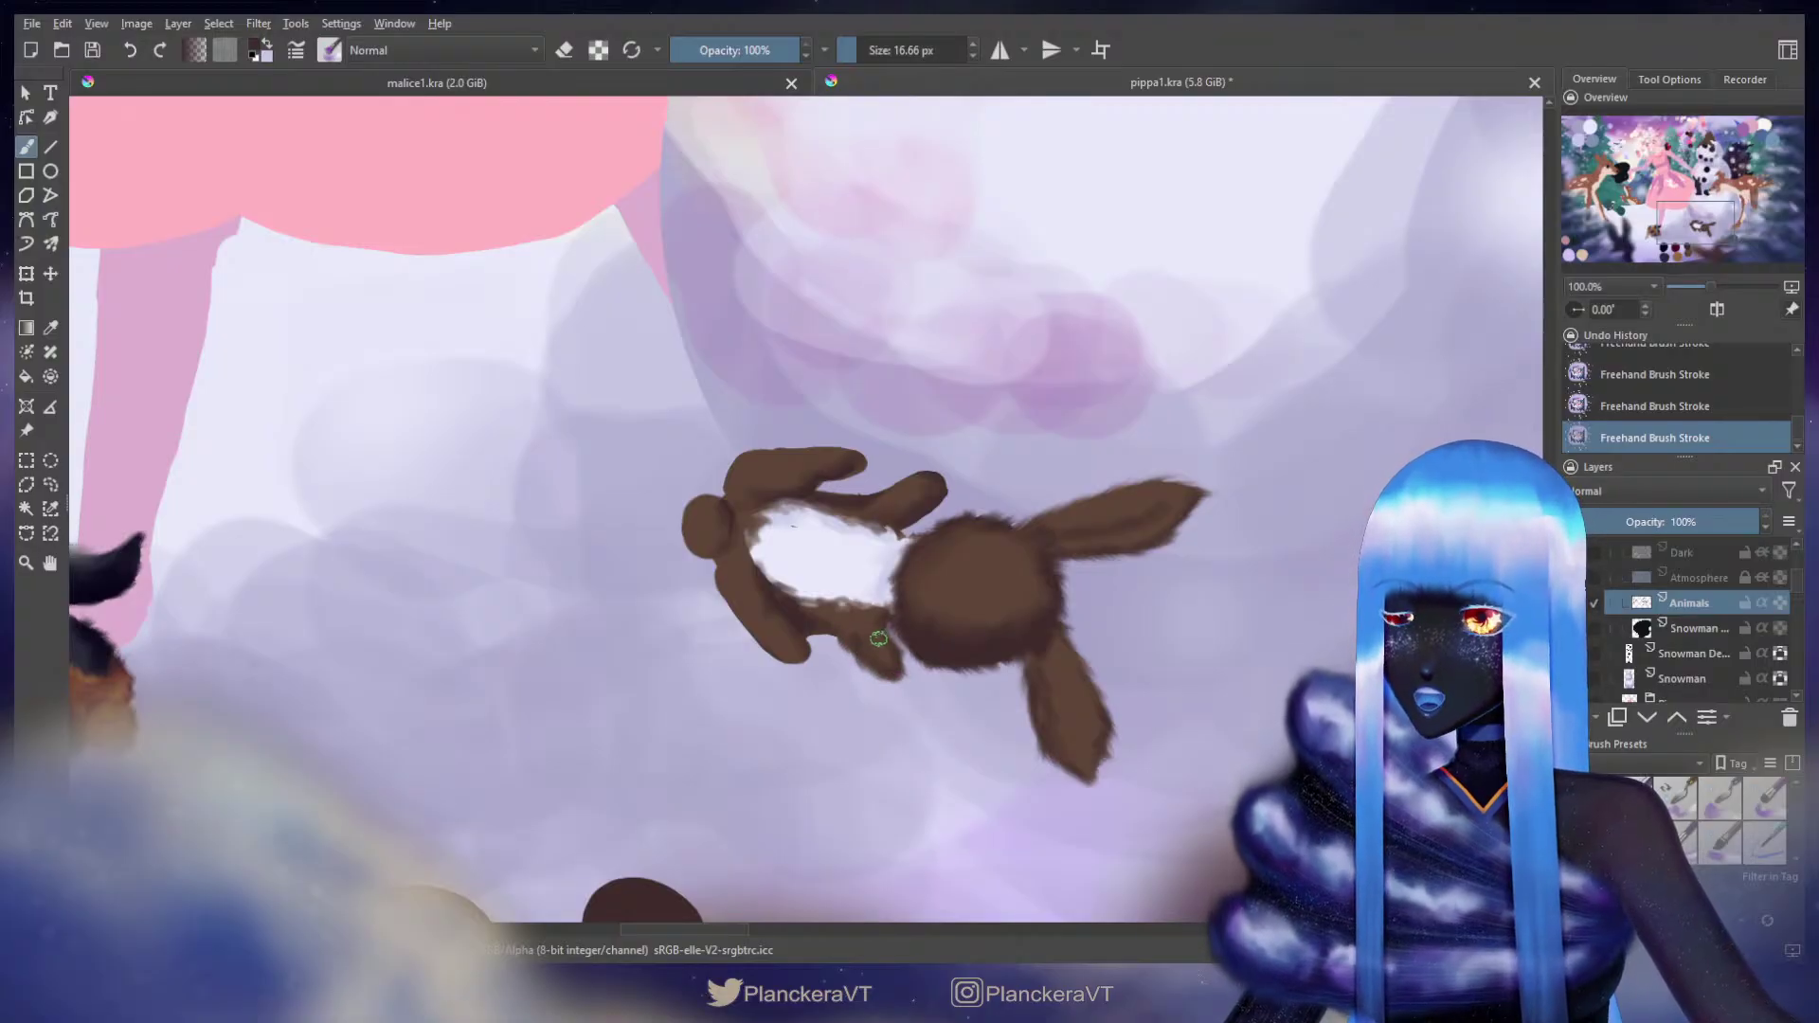
{"action": "mouse_move", "coordinate": [878, 599]}
{"action": "left_mouse_down"}
{"action": "mouse_move", "coordinate": [860, 591]}
{"action": "mouse_move", "coordinate": [846, 580]}
{"action": "mouse_move", "coordinate": [820, 612]}
{"action": "mouse_move", "coordinate": [772, 571]}
{"action": "mouse_move", "coordinate": [813, 595]}
{"action": "mouse_move", "coordinate": [897, 584]}
{"action": "mouse_move", "coordinate": [872, 551]}
{"action": "mouse_move", "coordinate": [858, 594]}
{"action": "mouse_move", "coordinate": [883, 594]}
{"action": "mouse_move", "coordinate": [838, 590]}
{"action": "mouse_move", "coordinate": [849, 612]}
{"action": "mouse_move", "coordinate": [820, 587]}
{"action": "left_mouse_up"}
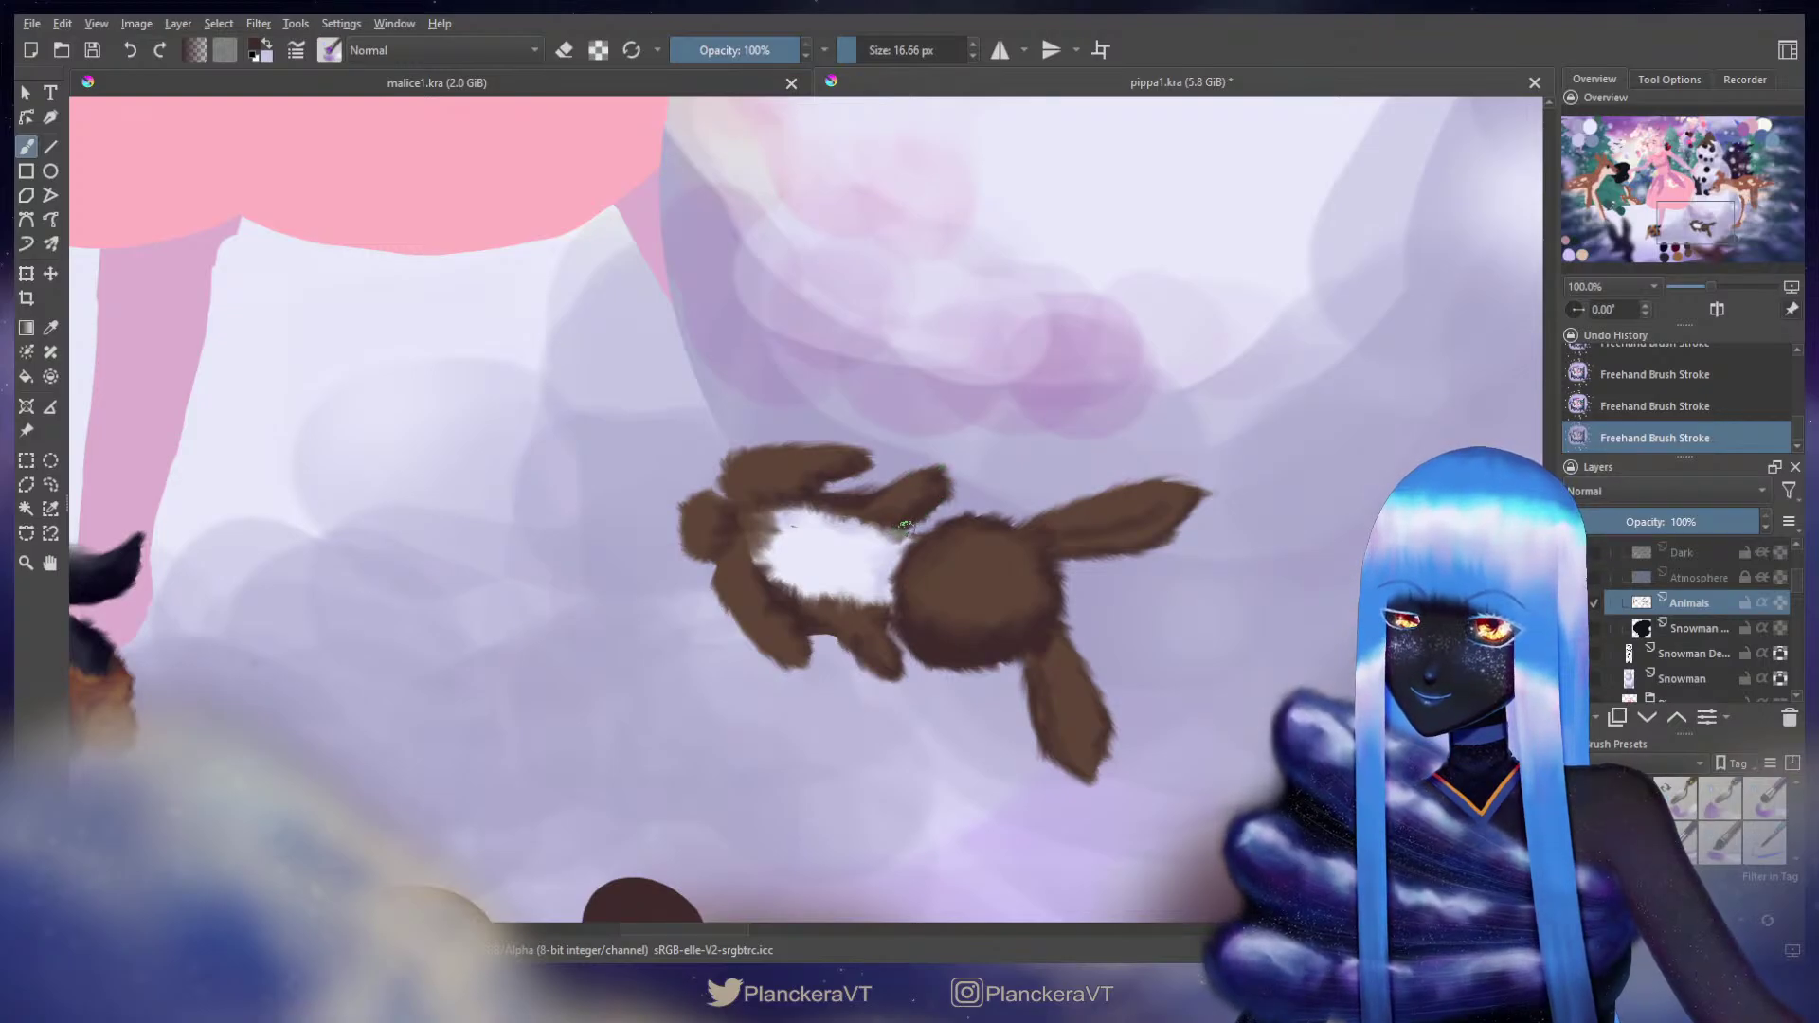
Step: Re-enable the Animals layer's alpha lock, sample cream and highlight the rabbit's tail and upper legs with the soft brush at 19.97 px
{"action": "scroll", "coordinate": [965, 498], "scroll_direction": "down", "scroll_amount": 3}
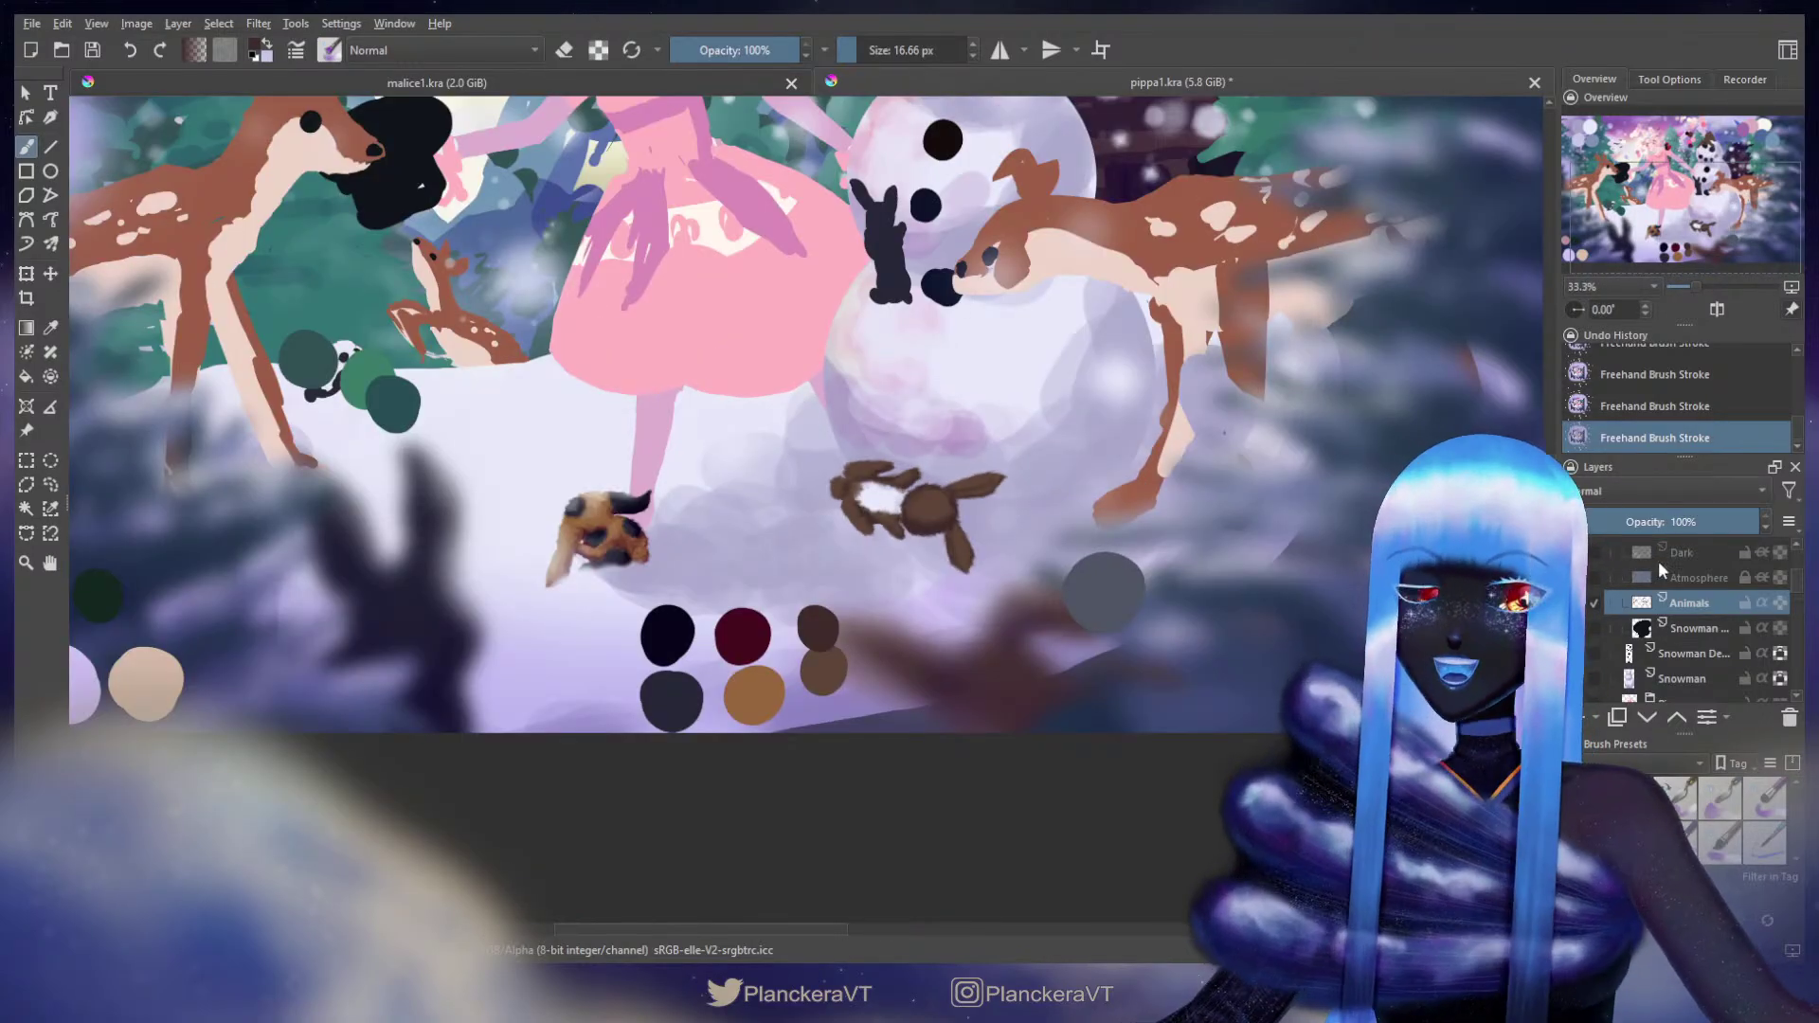
{"action": "left_click", "coordinate": [1778, 604]}
{"action": "scroll", "coordinate": [942, 468], "scroll_direction": "down", "scroll_amount": 2}
{"action": "left_click_drag", "start_coordinate": [936, 484], "coordinate": [1008, 566]}
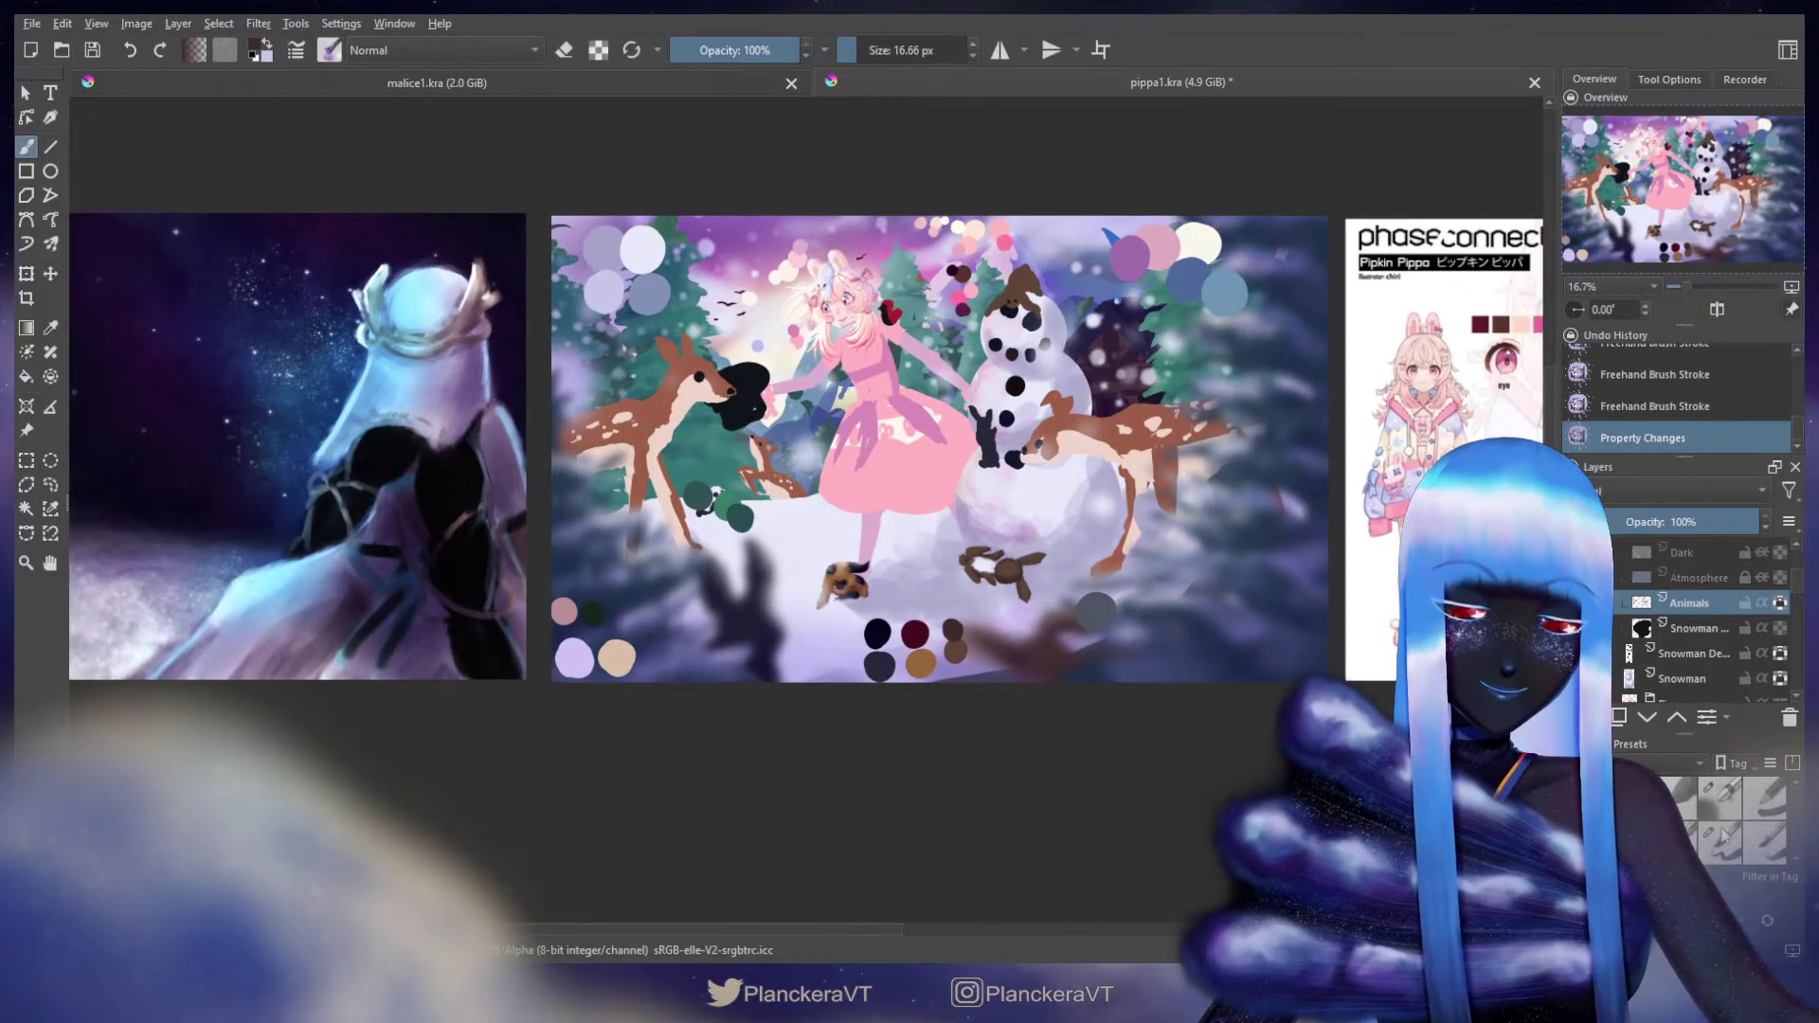
{"action": "left_click", "coordinate": [1705, 790]}
{"action": "left_click", "coordinate": [781, 399], "text": "ctrl"}
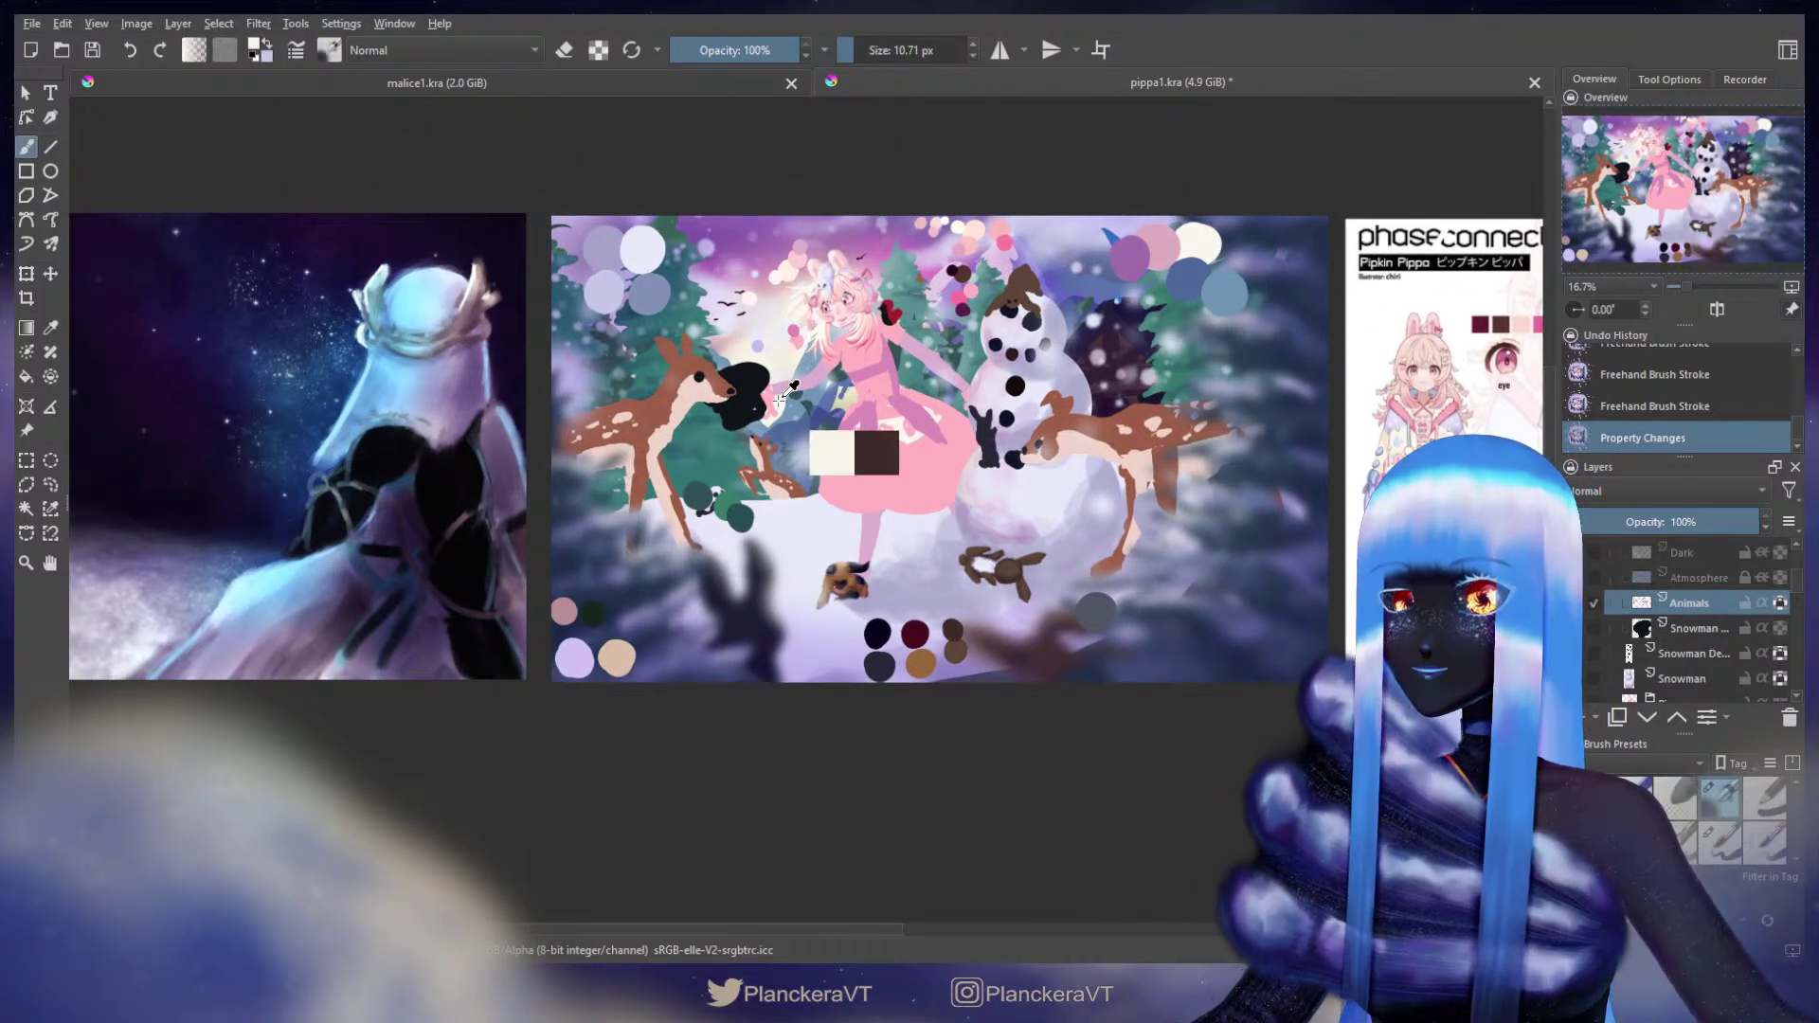
{"action": "scroll", "coordinate": [984, 600], "scroll_direction": "up", "scroll_amount": 1}
{"action": "scroll", "coordinate": [968, 616], "scroll_direction": "up", "scroll_amount": 4}
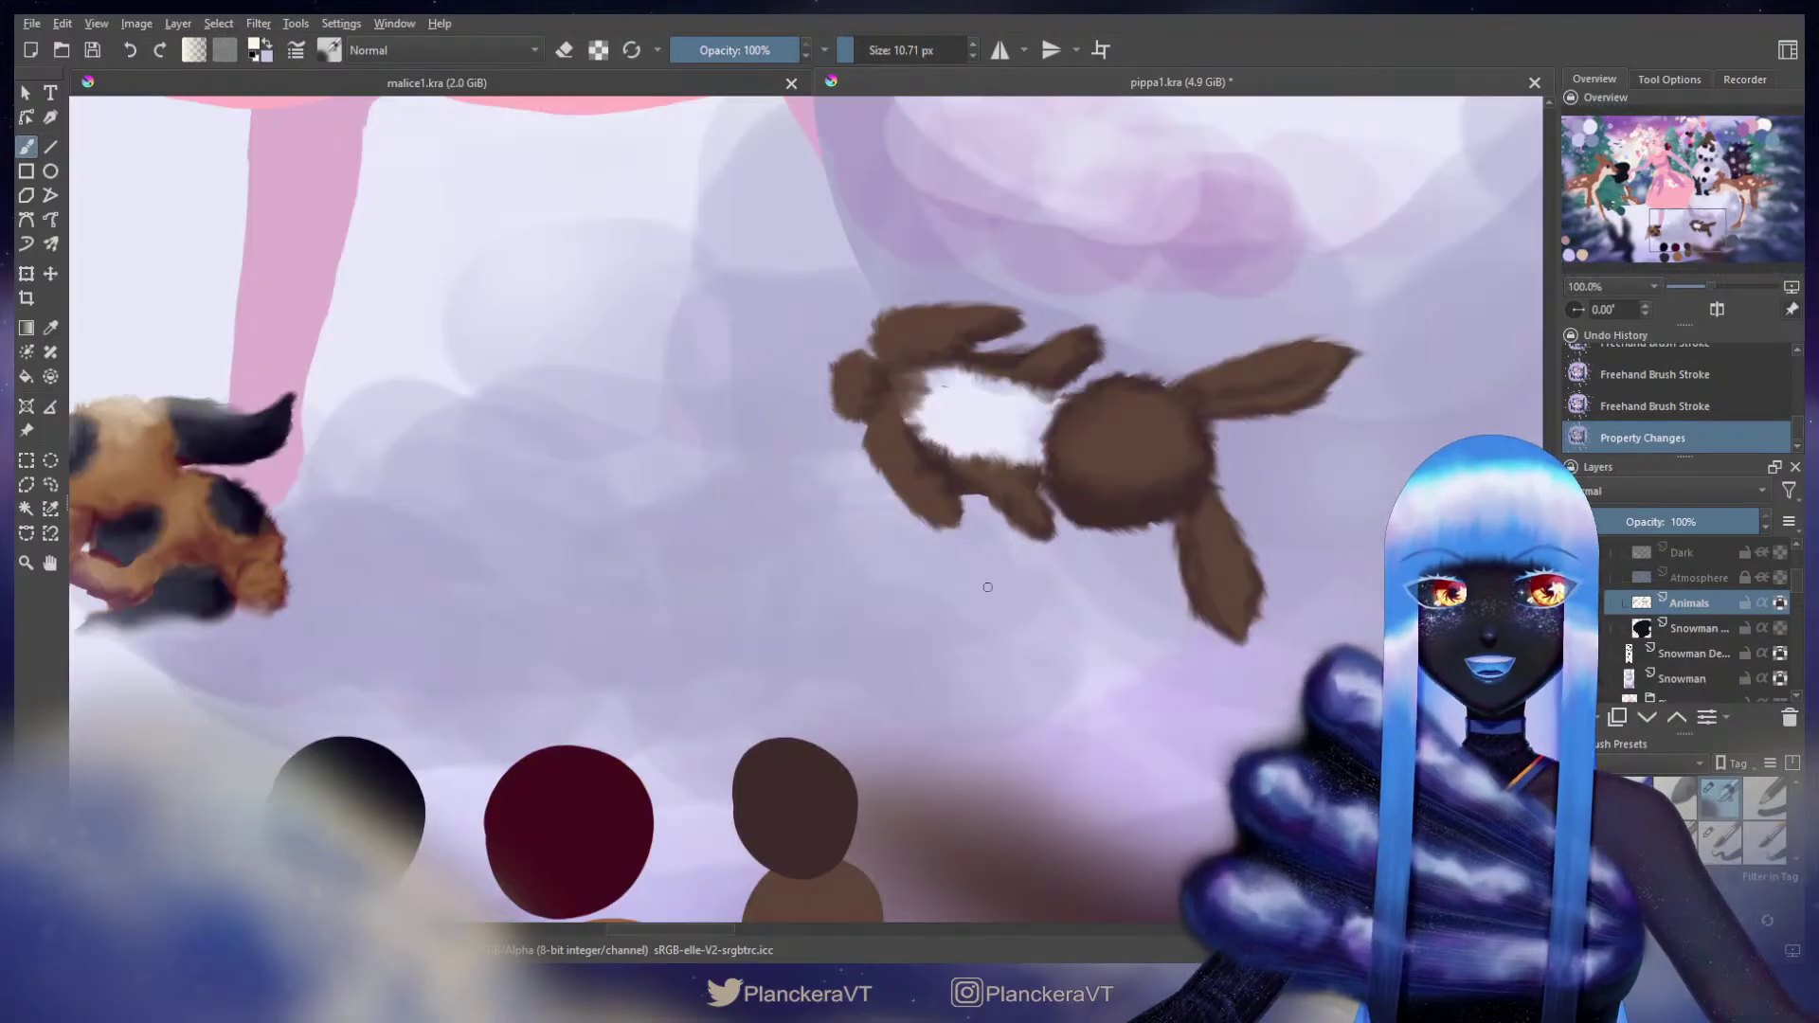
{"action": "left_click_drag", "start_coordinate": [837, 363], "coordinate": [851, 358], "text": "shift"}
{"action": "left_click_drag", "start_coordinate": [843, 372], "coordinate": [845, 384]}
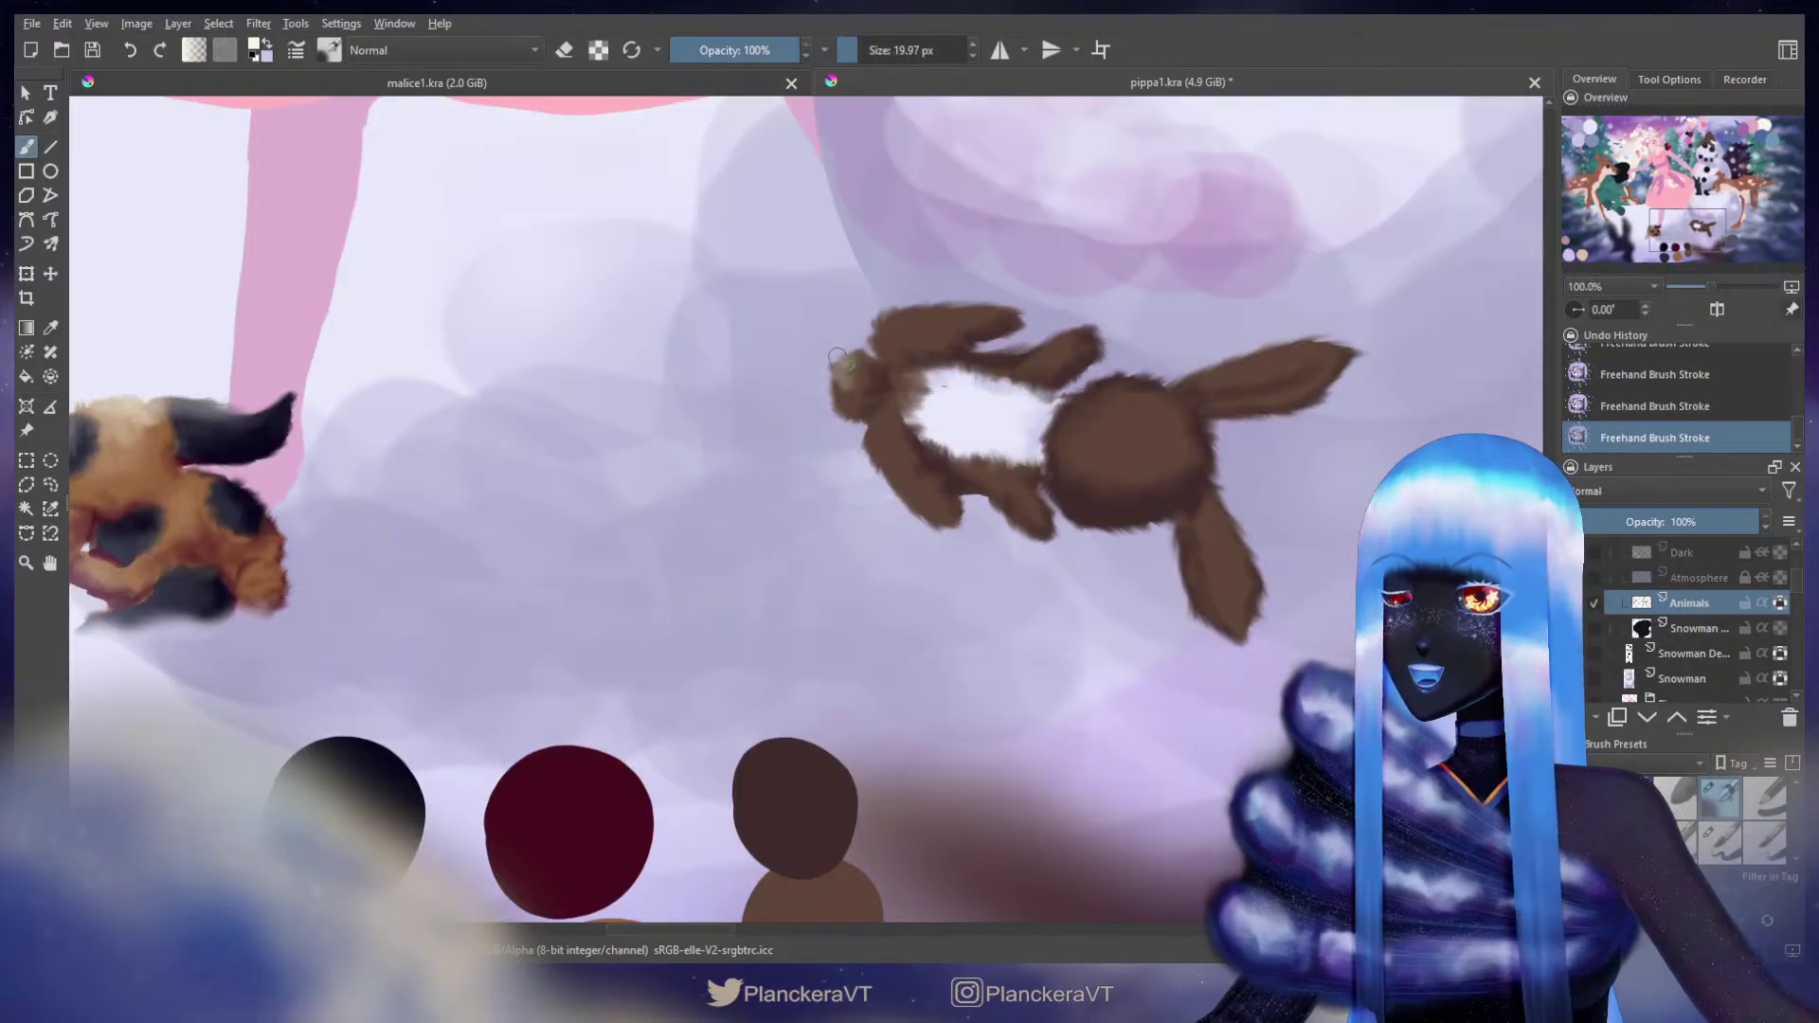
{"action": "mouse_move", "coordinate": [891, 313]}
{"action": "left_mouse_down"}
{"action": "mouse_move", "coordinate": [957, 308]}
{"action": "mouse_move", "coordinate": [878, 339]}
{"action": "mouse_move", "coordinate": [910, 307]}
{"action": "mouse_move", "coordinate": [961, 308]}
{"action": "mouse_move", "coordinate": [895, 336]}
{"action": "left_mouse_up"}
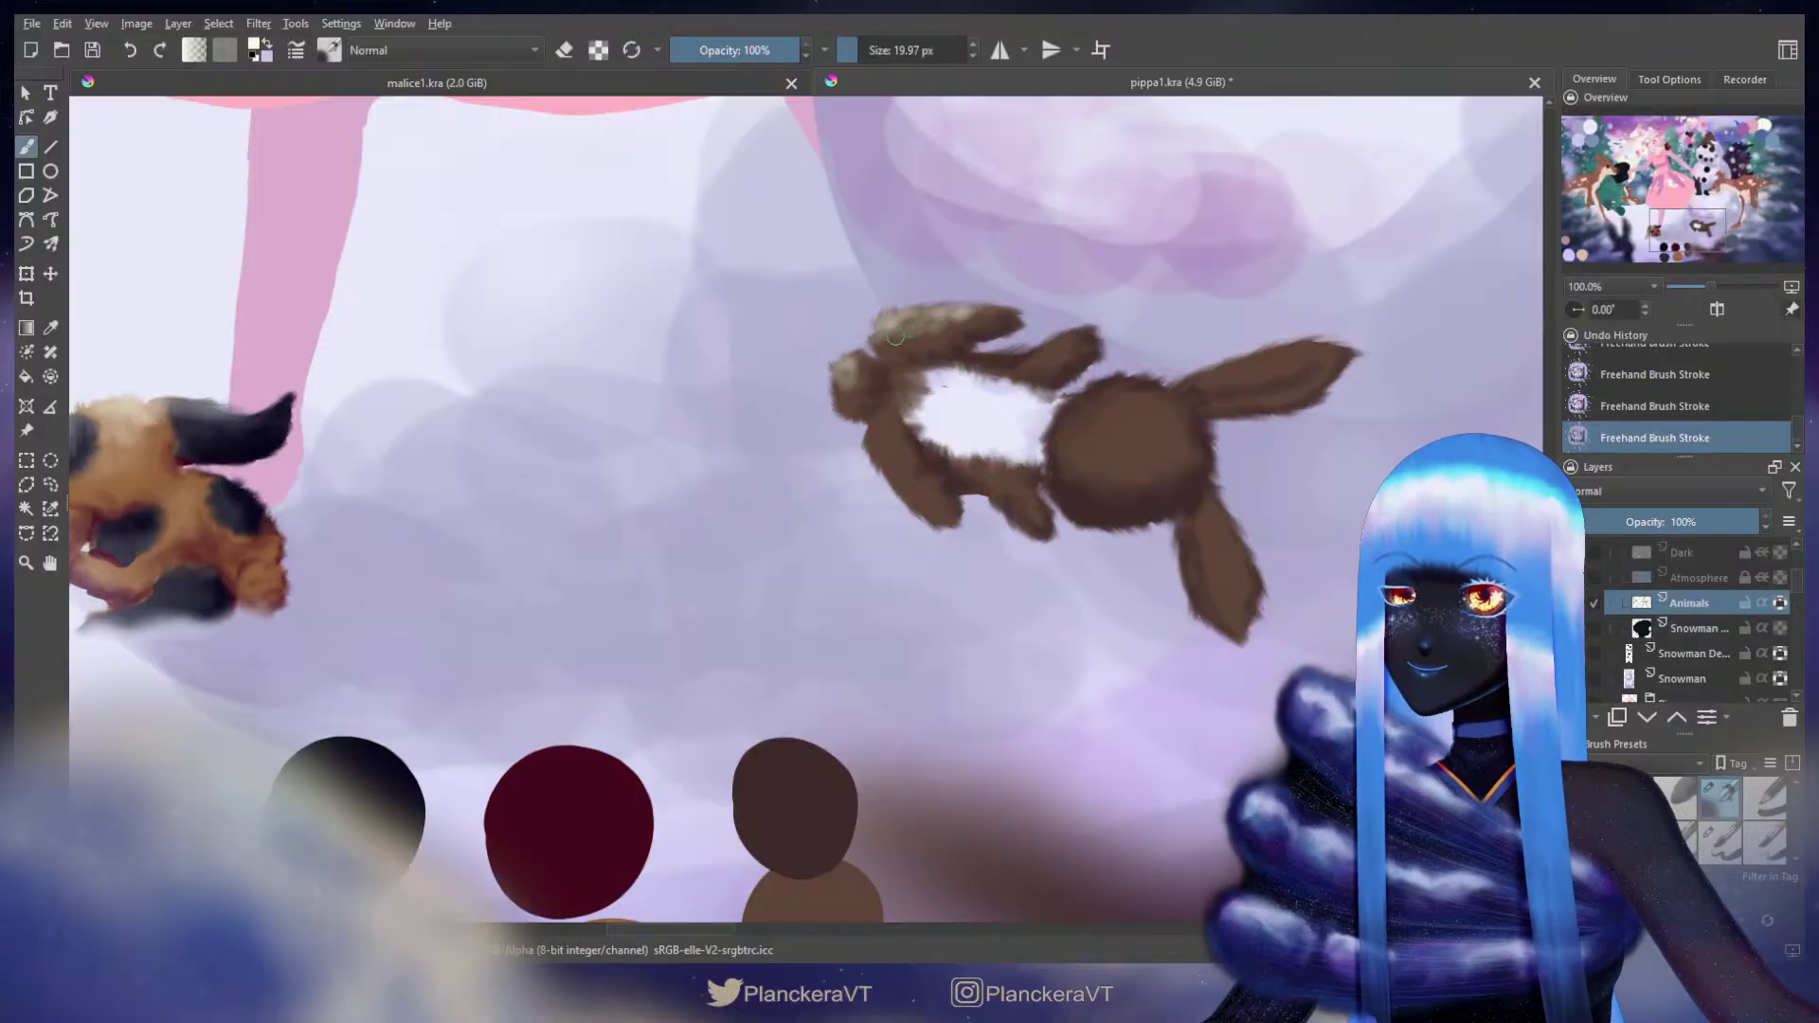
{"action": "mouse_move", "coordinate": [1059, 344]}
{"action": "left_mouse_down"}
{"action": "mouse_move", "coordinate": [1024, 357]}
{"action": "mouse_move", "coordinate": [1068, 336]}
{"action": "left_mouse_up"}
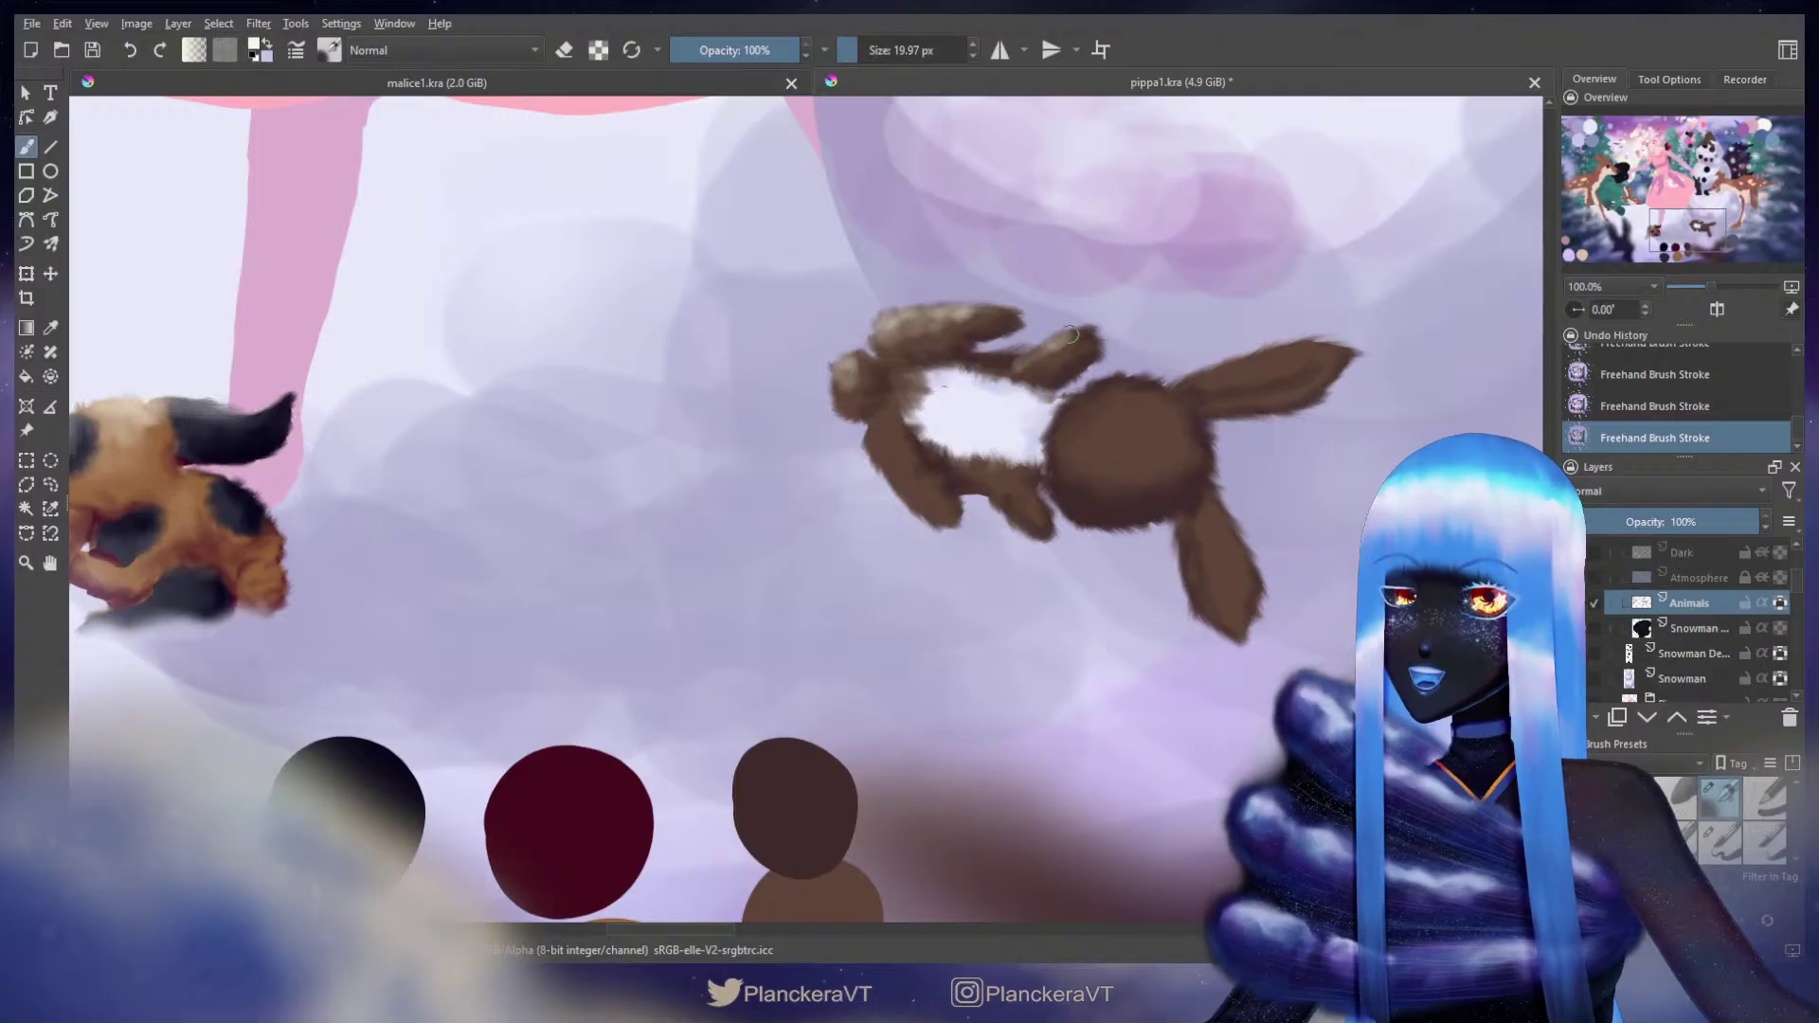
Step: Highlight the rabbit's head at 35.34 px and the upper ear and lower legs at 26.76 and 20.47 px
{"action": "mouse_move", "coordinate": [1080, 410]}
{"action": "left_mouse_down", "text": "shift"}
{"action": "mouse_move", "coordinate": [1103, 410]}
{"action": "mouse_move", "coordinate": [1099, 395]}
{"action": "mouse_move", "coordinate": [1112, 410]}
{"action": "left_mouse_up", "text": "shift"}
{"action": "key", "text": "bracketleft"}
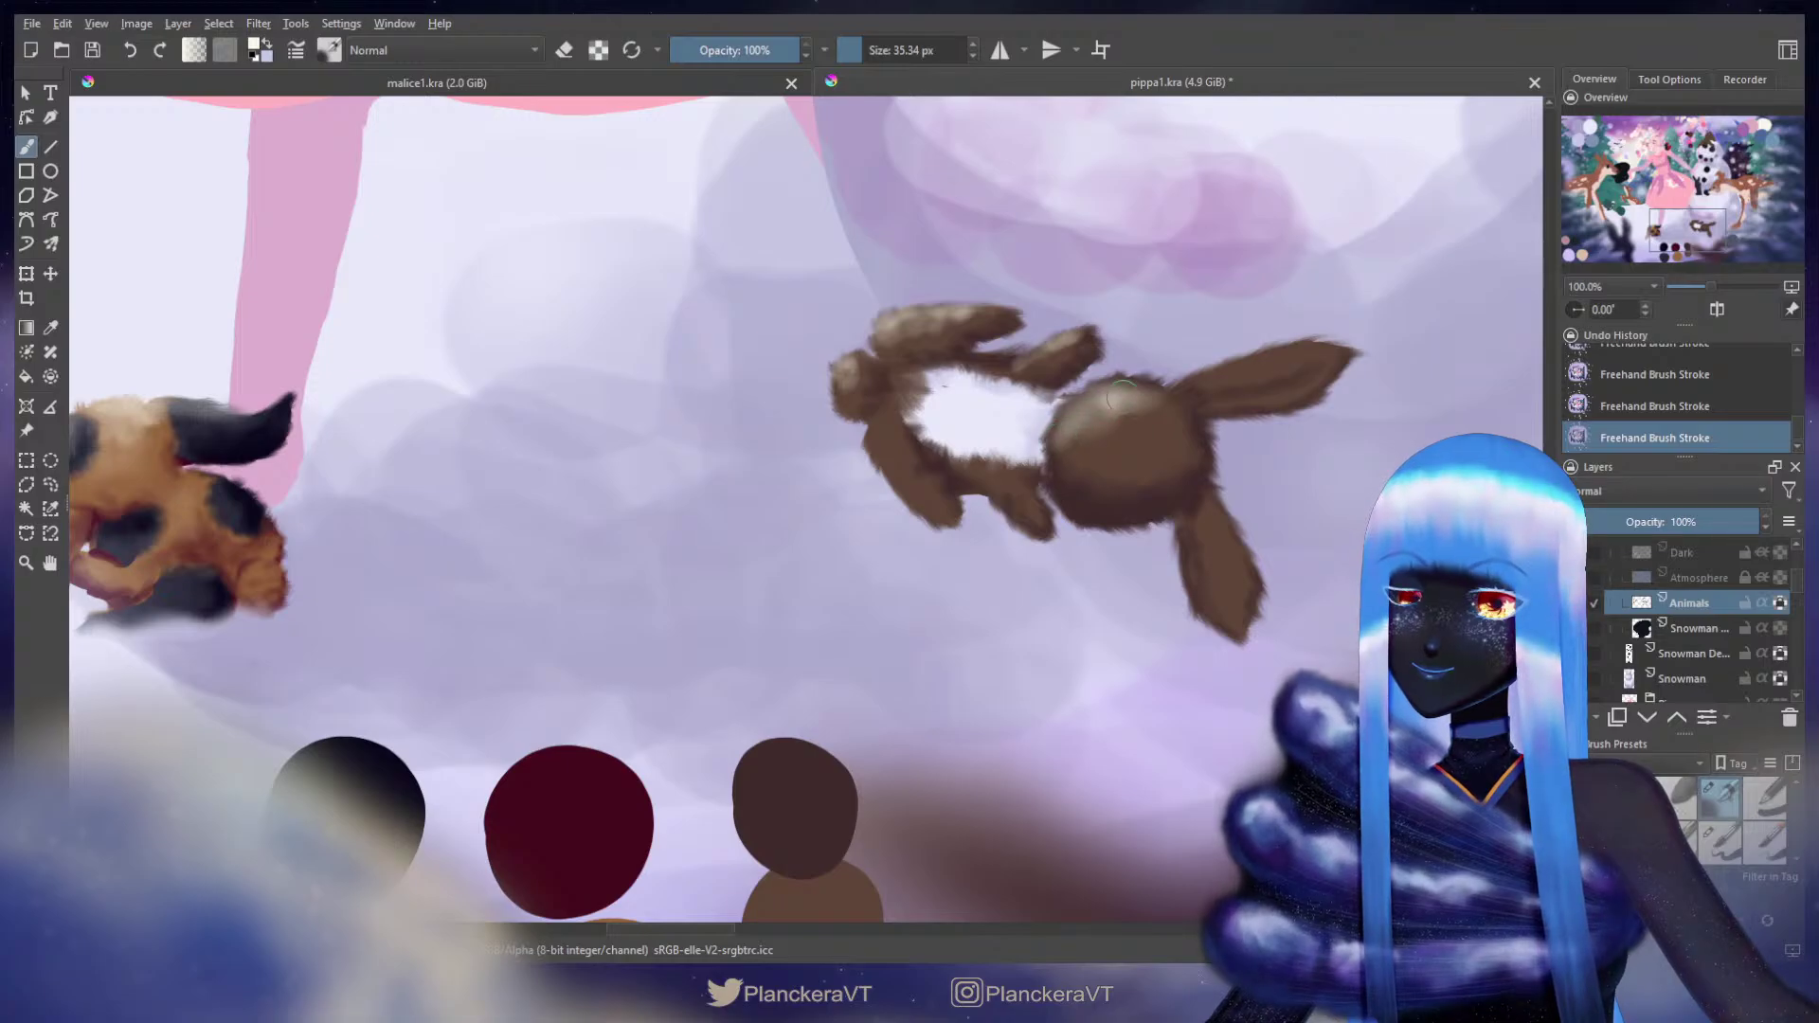
{"action": "key", "text": "bracketleft"}
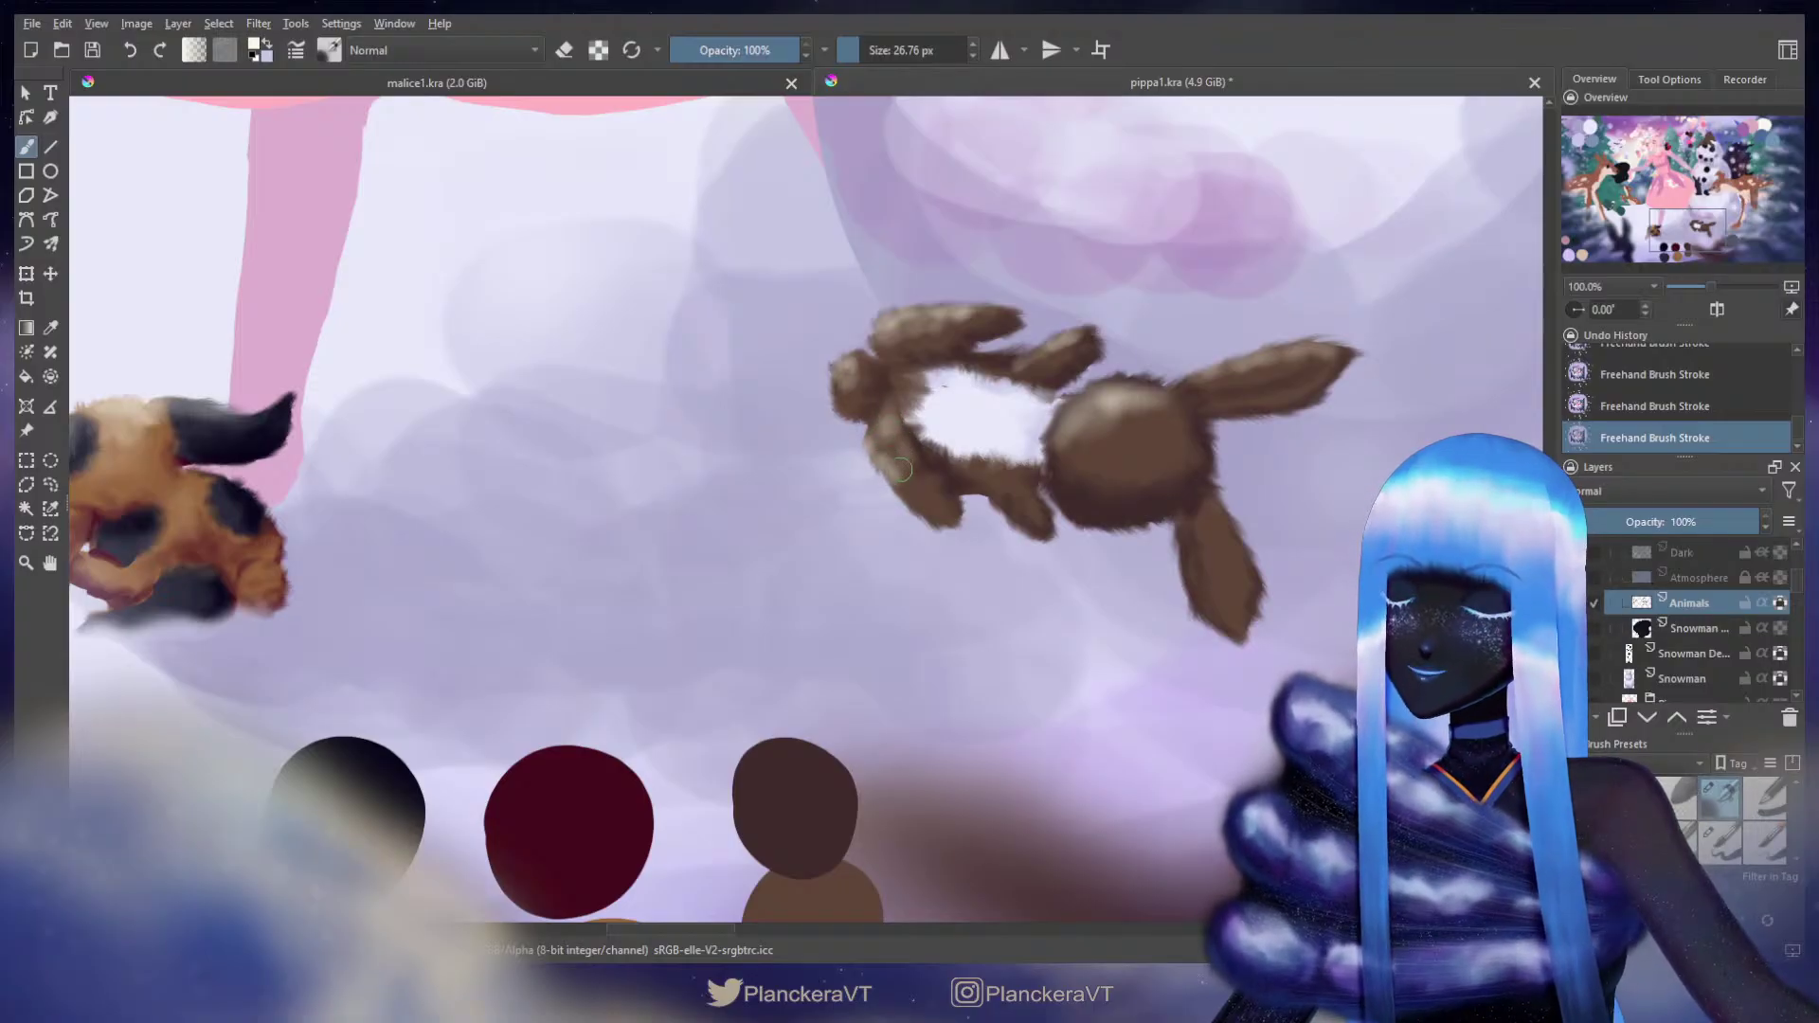
{"action": "key", "text": "bracketleft"}
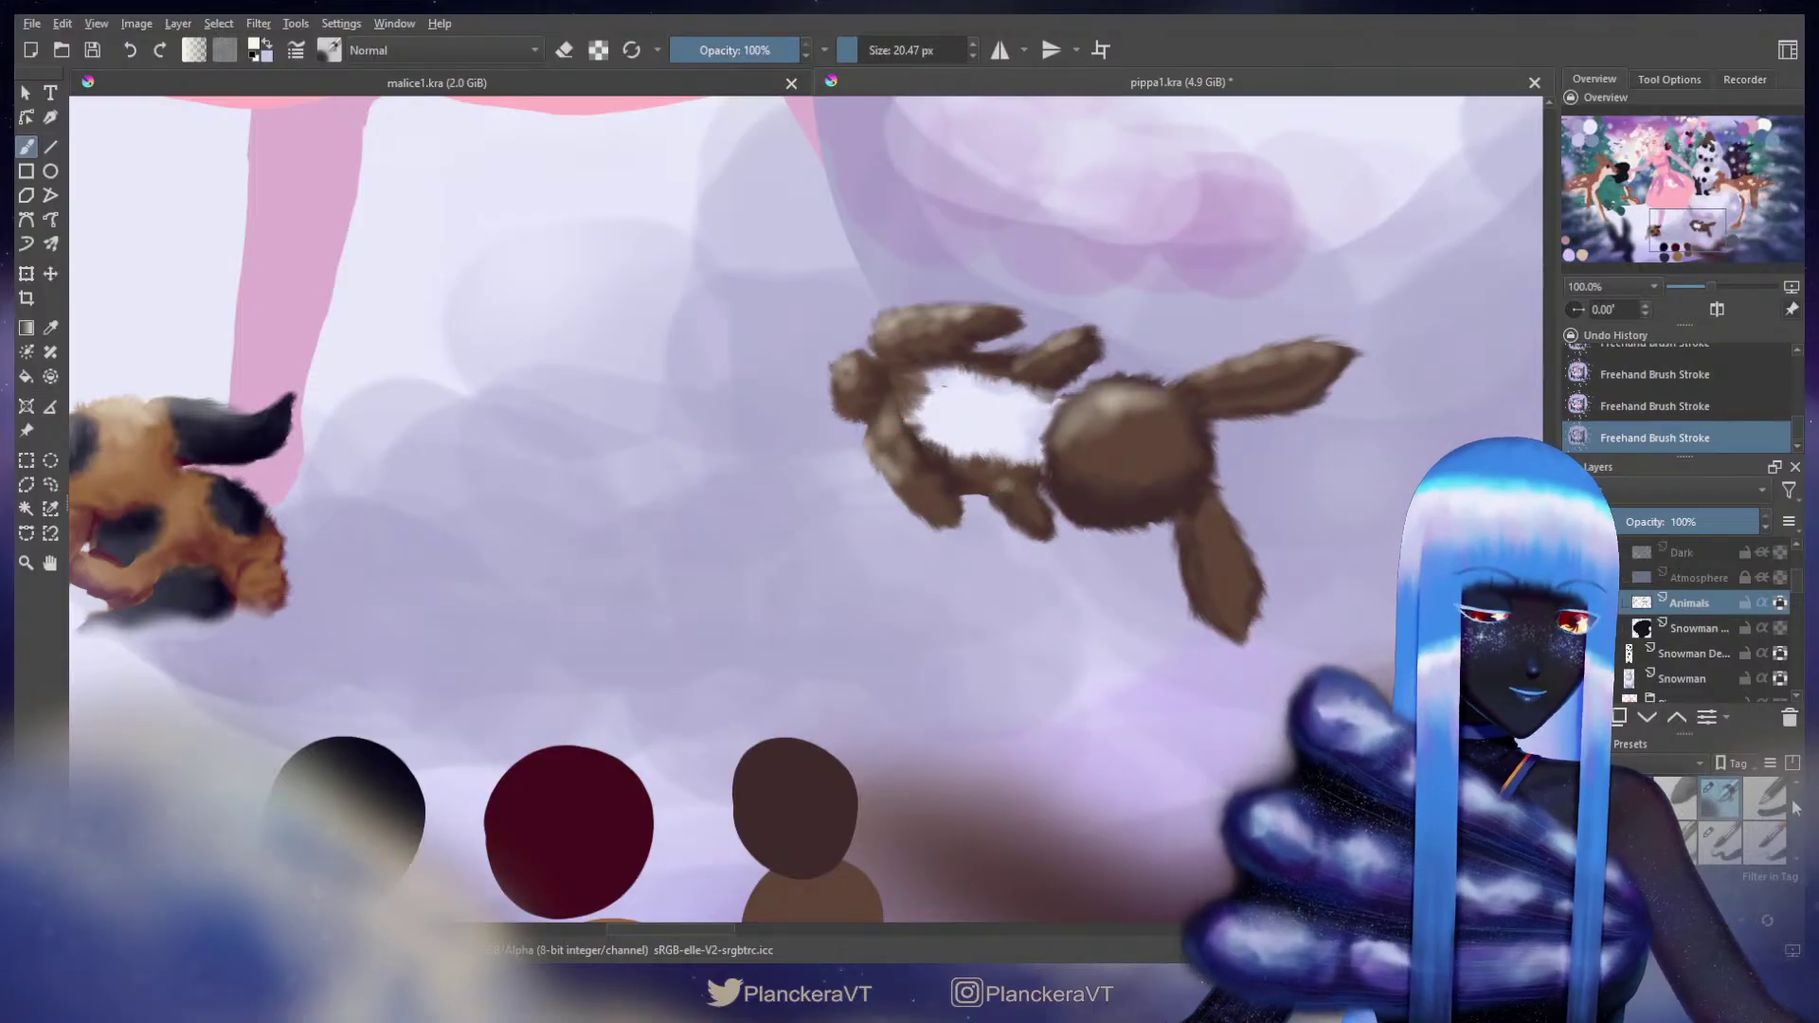
Step: Blend the cream highlights into the rabbit's fur on the head, legs and ears with the fur brush at 16.66 and 18.94 px
{"action": "scroll", "coordinate": [1793, 801], "scroll_direction": "down", "scroll_amount": 4}
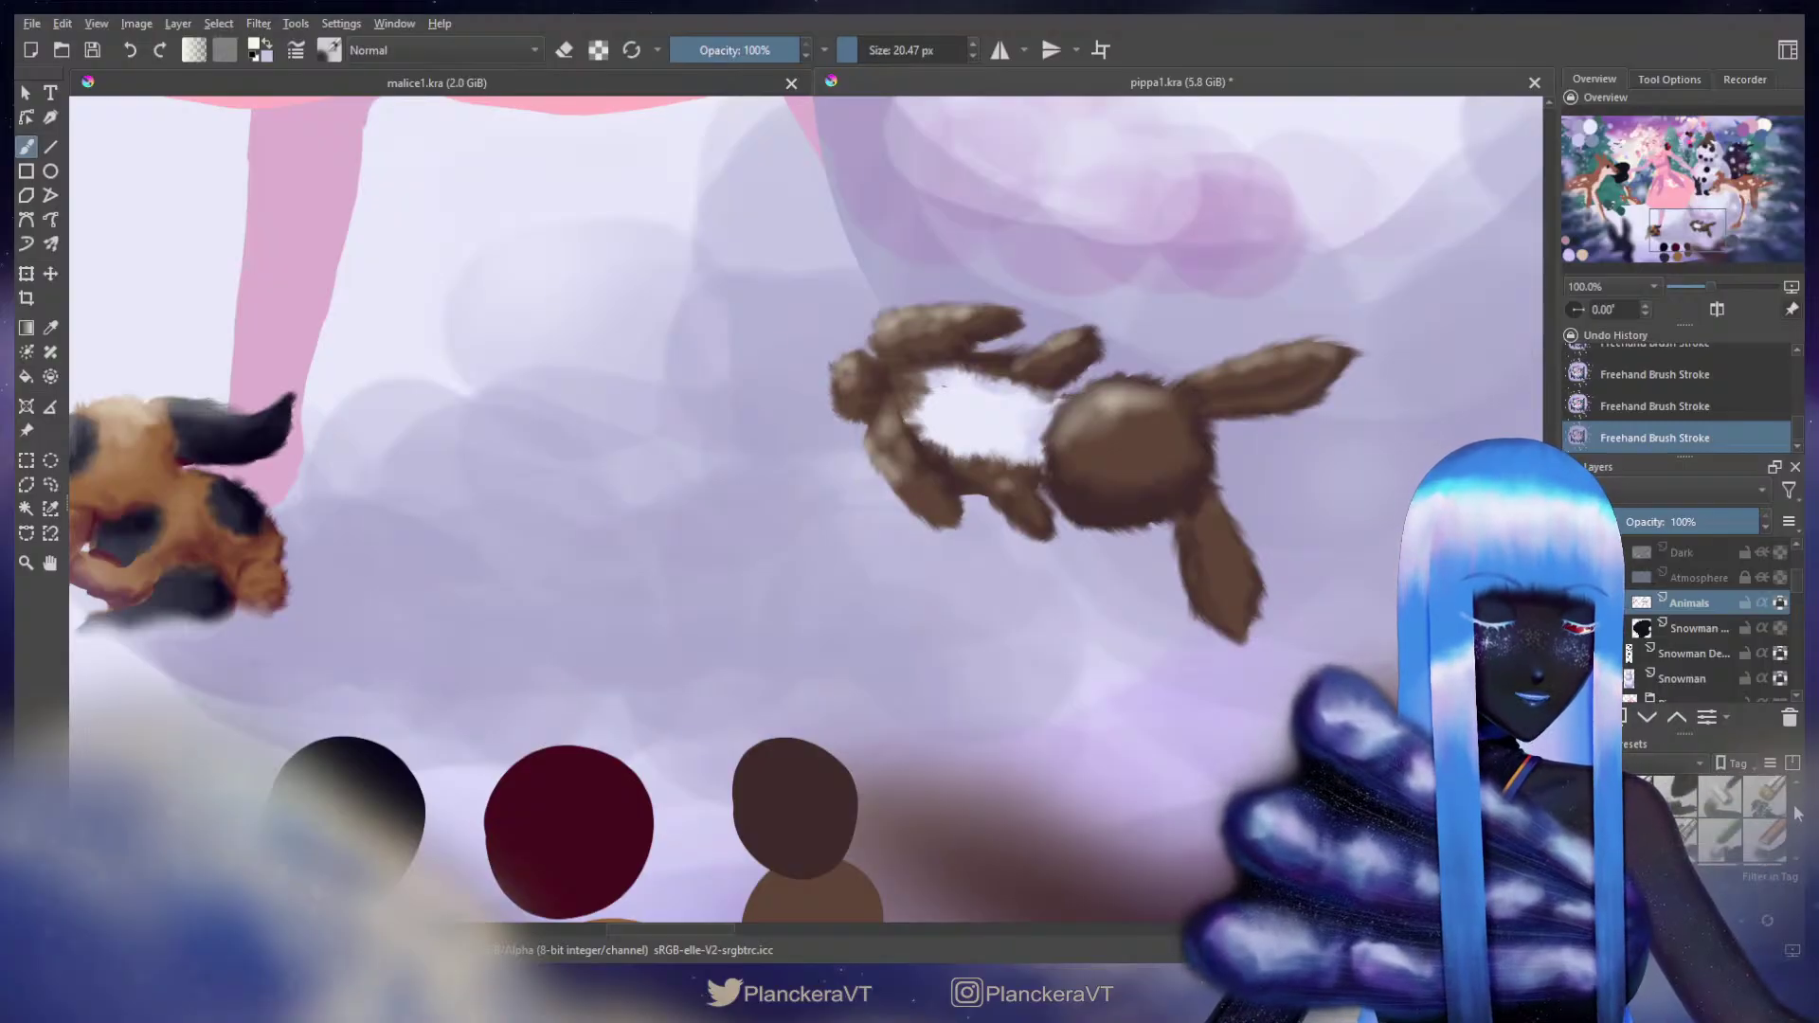
{"action": "scroll", "coordinate": [1798, 813], "scroll_direction": "down", "scroll_amount": 3}
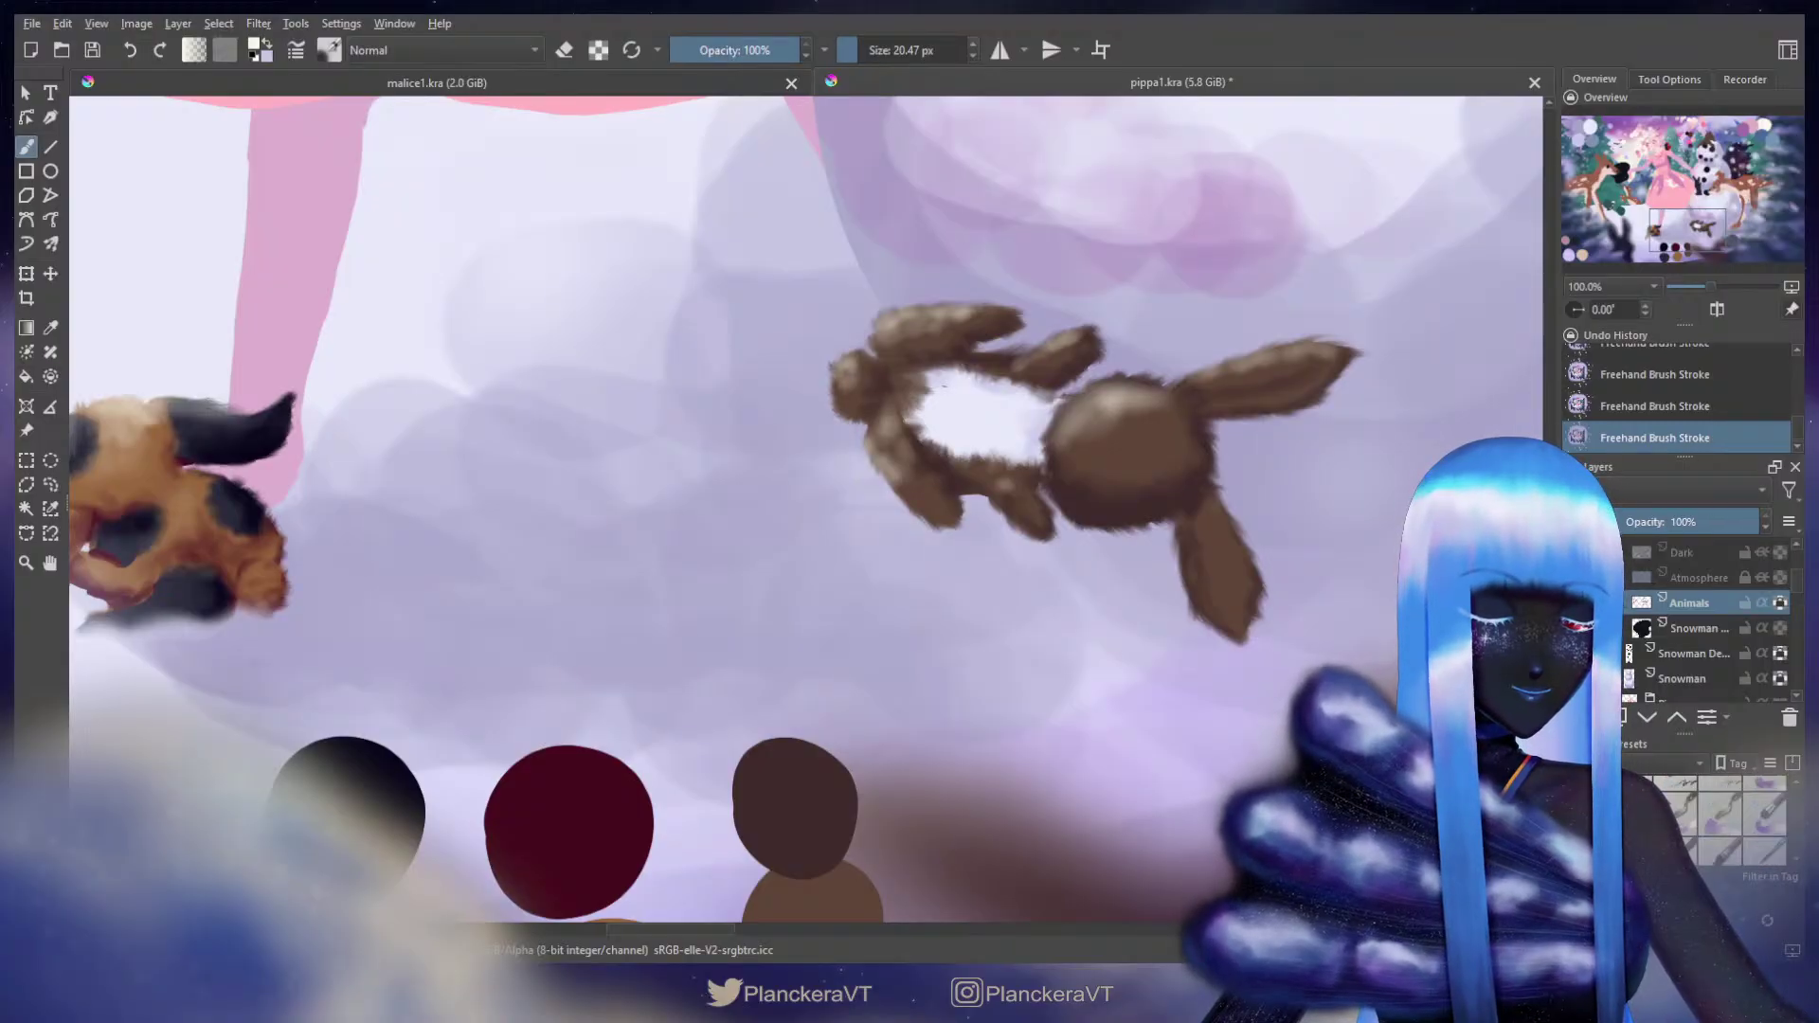
{"action": "left_click", "coordinate": [1764, 813]}
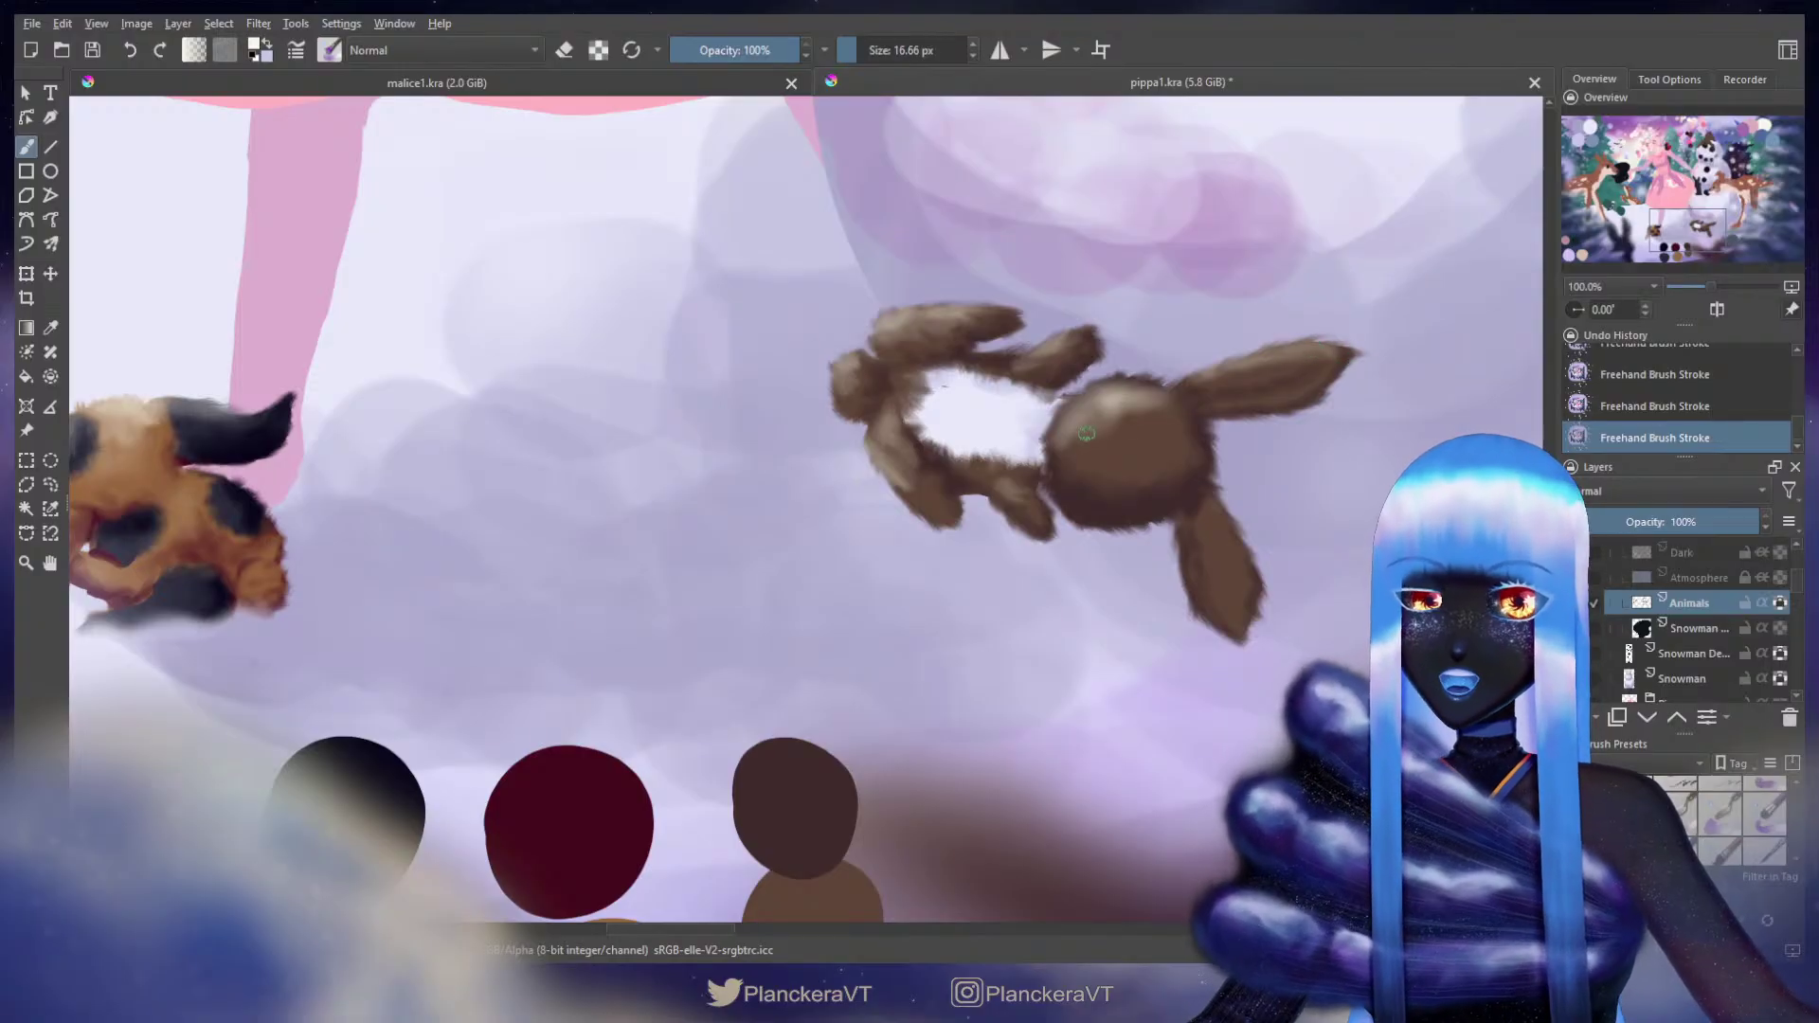
{"action": "mouse_move", "coordinate": [1122, 459]}
{"action": "left_mouse_down"}
{"action": "mouse_move", "coordinate": [1116, 506]}
{"action": "mouse_move", "coordinate": [1110, 446]}
{"action": "left_mouse_up"}
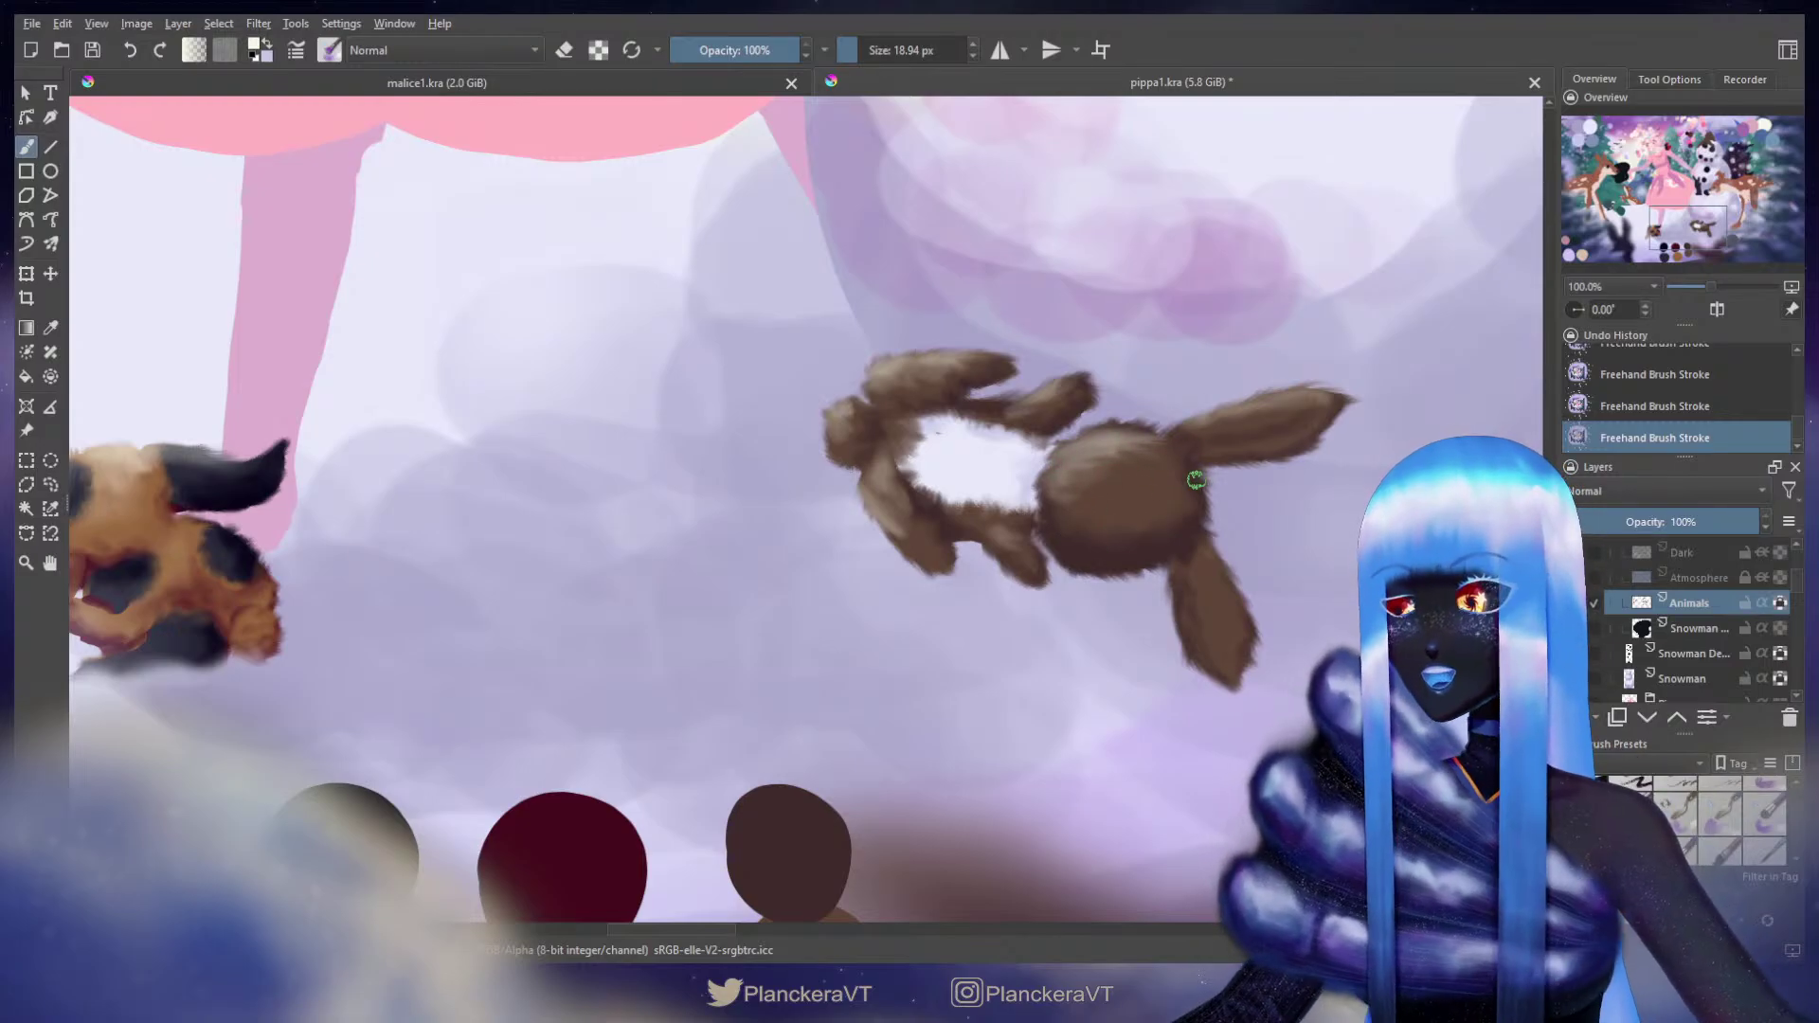
{"action": "scroll", "coordinate": [1764, 825], "scroll_direction": "up", "scroll_amount": 2}
{"action": "scroll", "coordinate": [1798, 804], "scroll_direction": "down", "scroll_amount": 2}
Step: Pick dark navy and paint the rabbit's upper eye with the hard-edged brush at 35.36 px, undoing the trial strokes
{"action": "left_click", "coordinate": [1734, 848]}
{"action": "mouse_move", "coordinate": [1223, 359]}
{"action": "left_mouse_down"}
{"action": "mouse_move", "coordinate": [1048, 682]}
{"action": "mouse_move", "coordinate": [1063, 864]}
{"action": "left_mouse_up"}
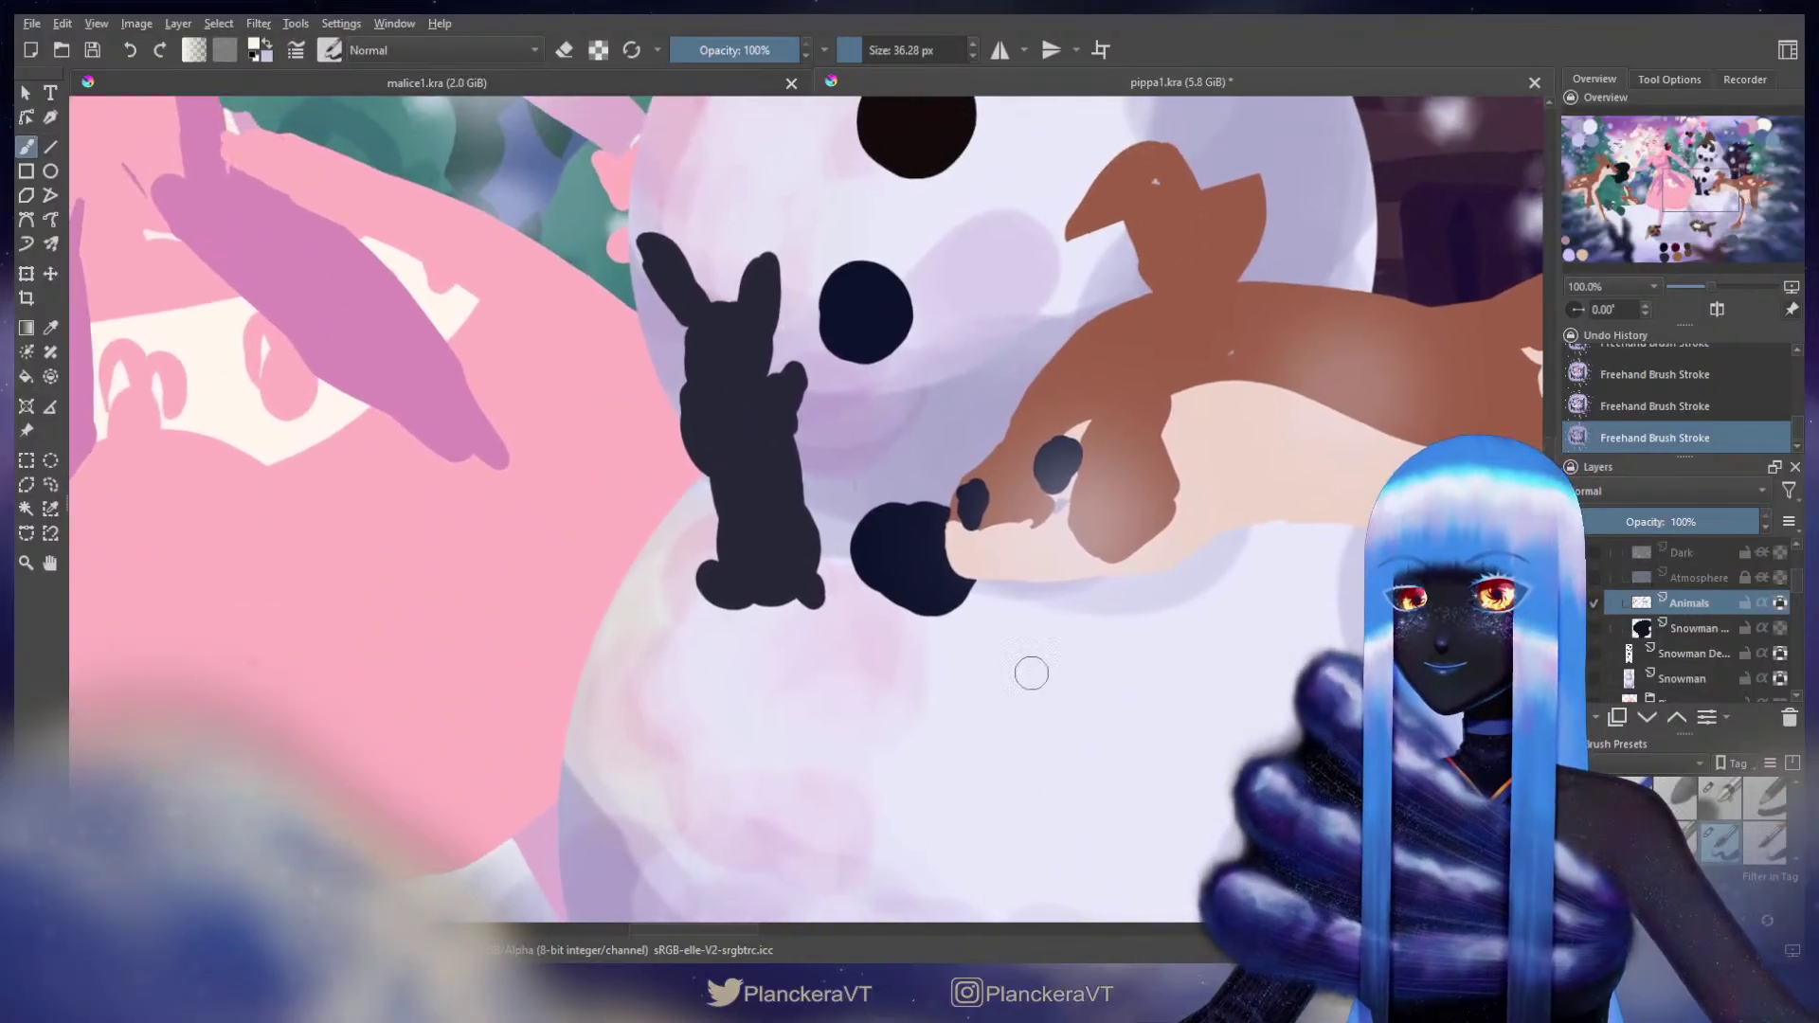
{"action": "left_click_drag", "start_coordinate": [929, 580], "coordinate": [1119, 451]}
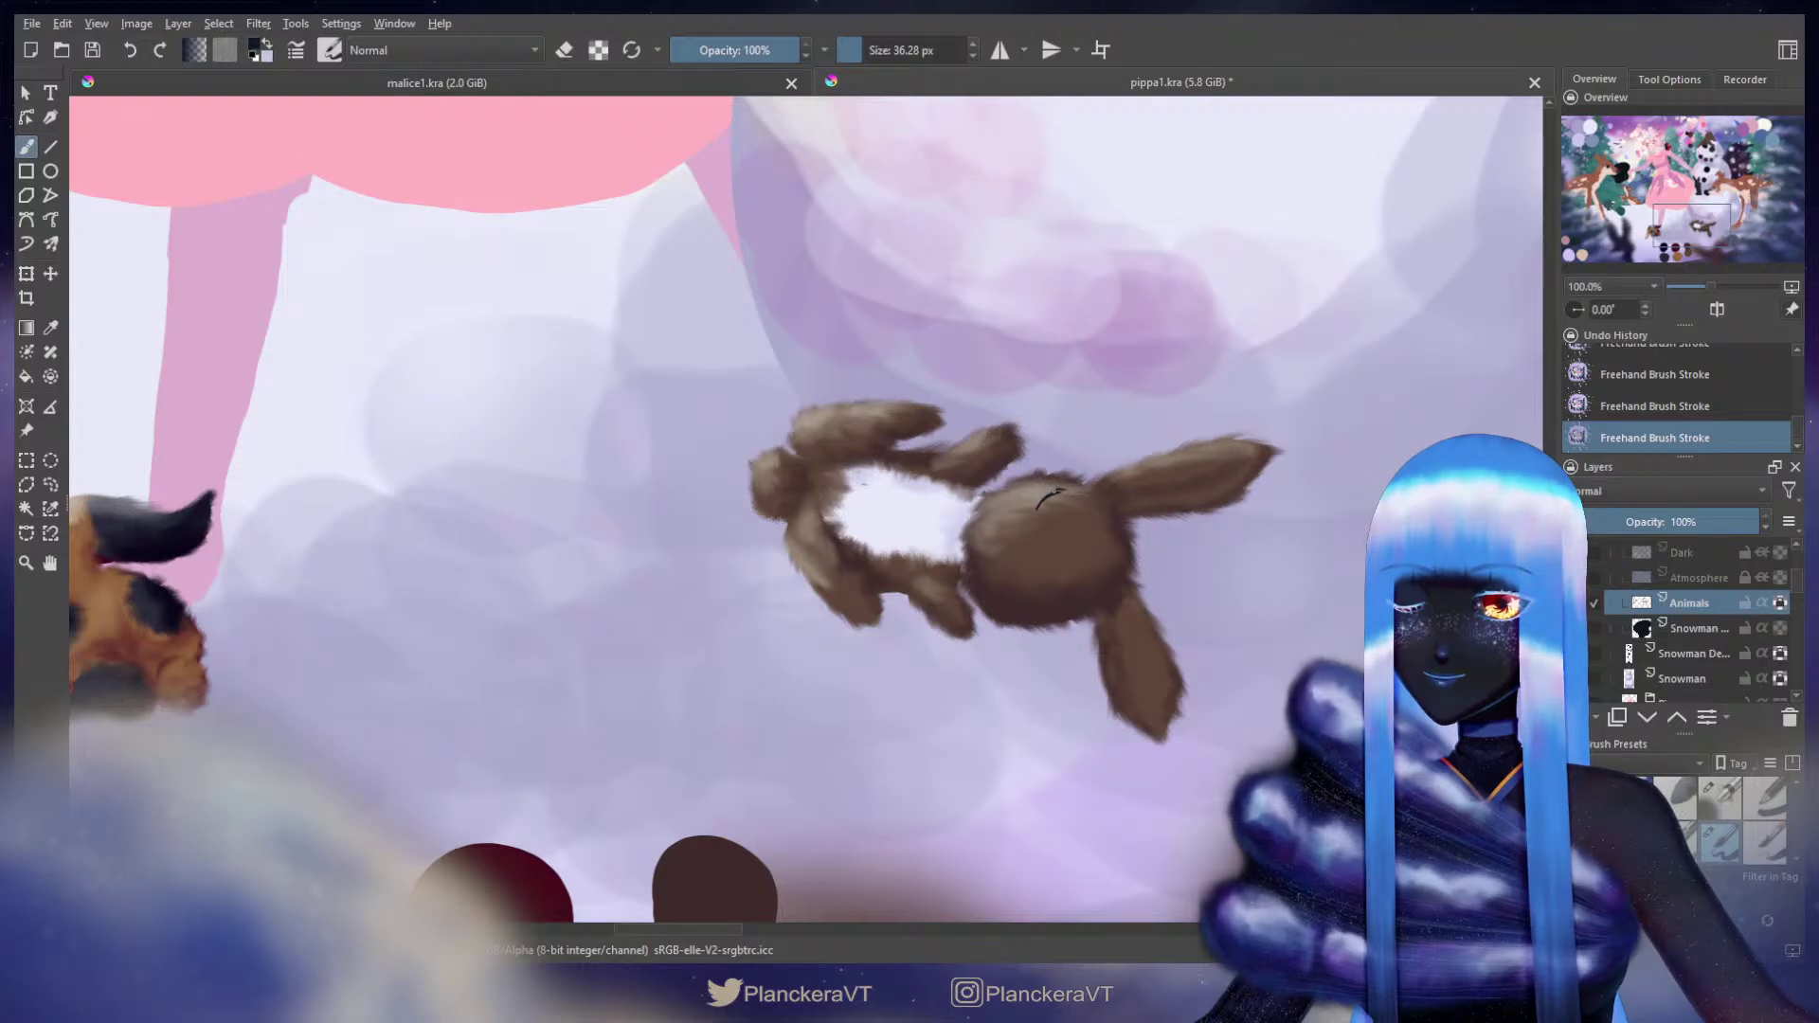
{"action": "key", "text": "ctrl+z"}
{"action": "key", "text": "ctrl+z"}
{"action": "left_click_drag", "start_coordinate": [1037, 510], "coordinate": [1054, 498]}
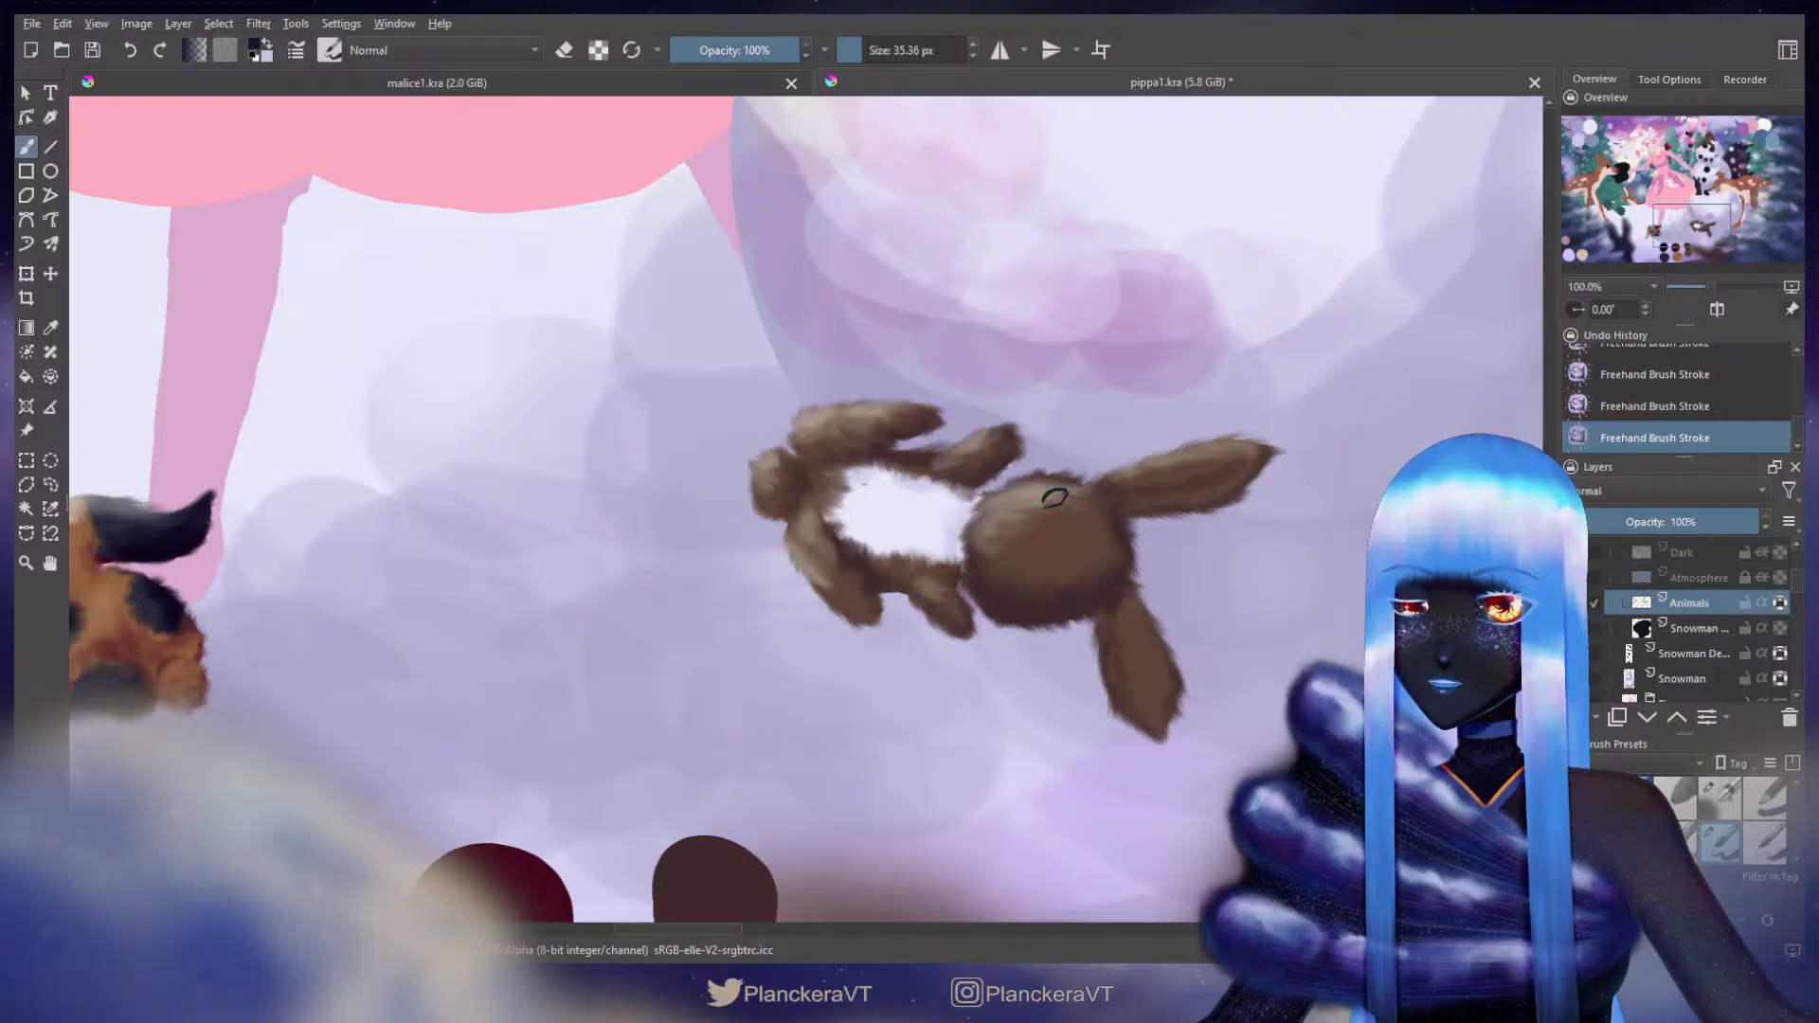
{"action": "left_click_drag", "start_coordinate": [1065, 493], "coordinate": [1047, 499]}
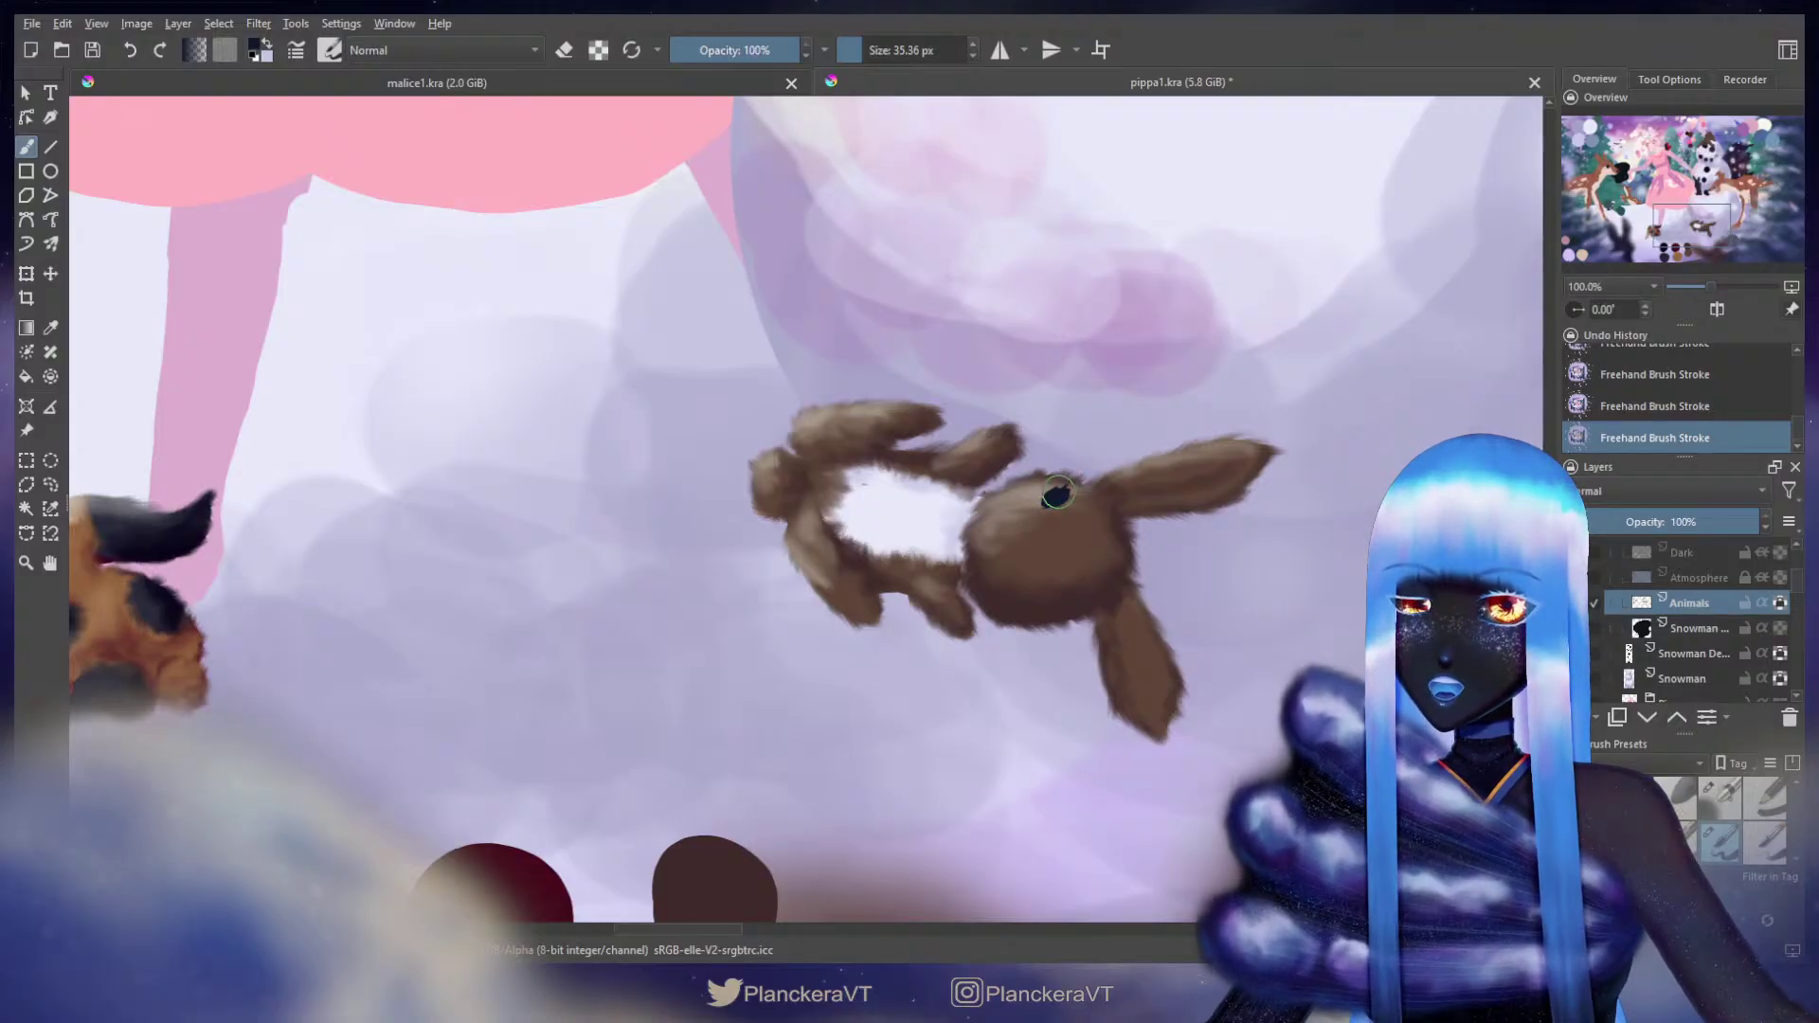
{"action": "key", "text": "ctrl+z"}
{"action": "key", "text": "ctrl+z"}
{"action": "left_click", "coordinate": [1054, 492]}
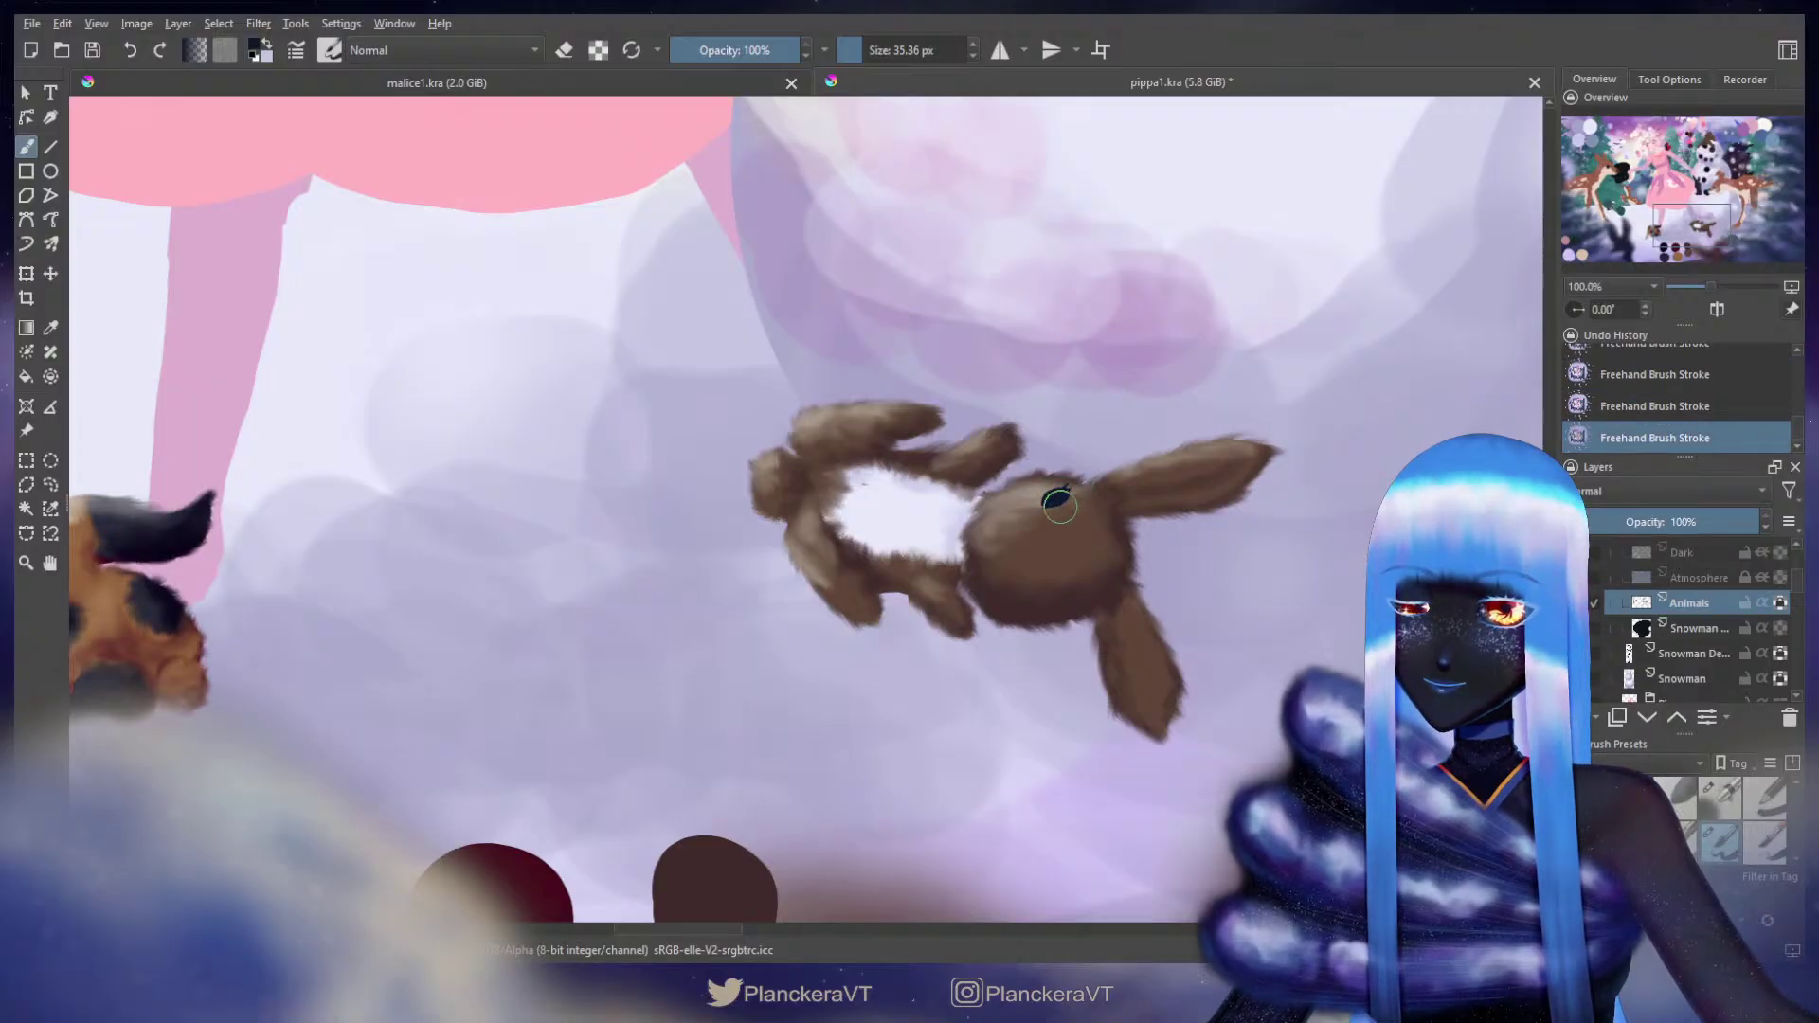
Step: Paint the rabbit's lower eye in dark navy and refine its shape at 30.61 and 27.52 px
{"action": "left_click_drag", "start_coordinate": [1047, 566], "coordinate": [1025, 502]}
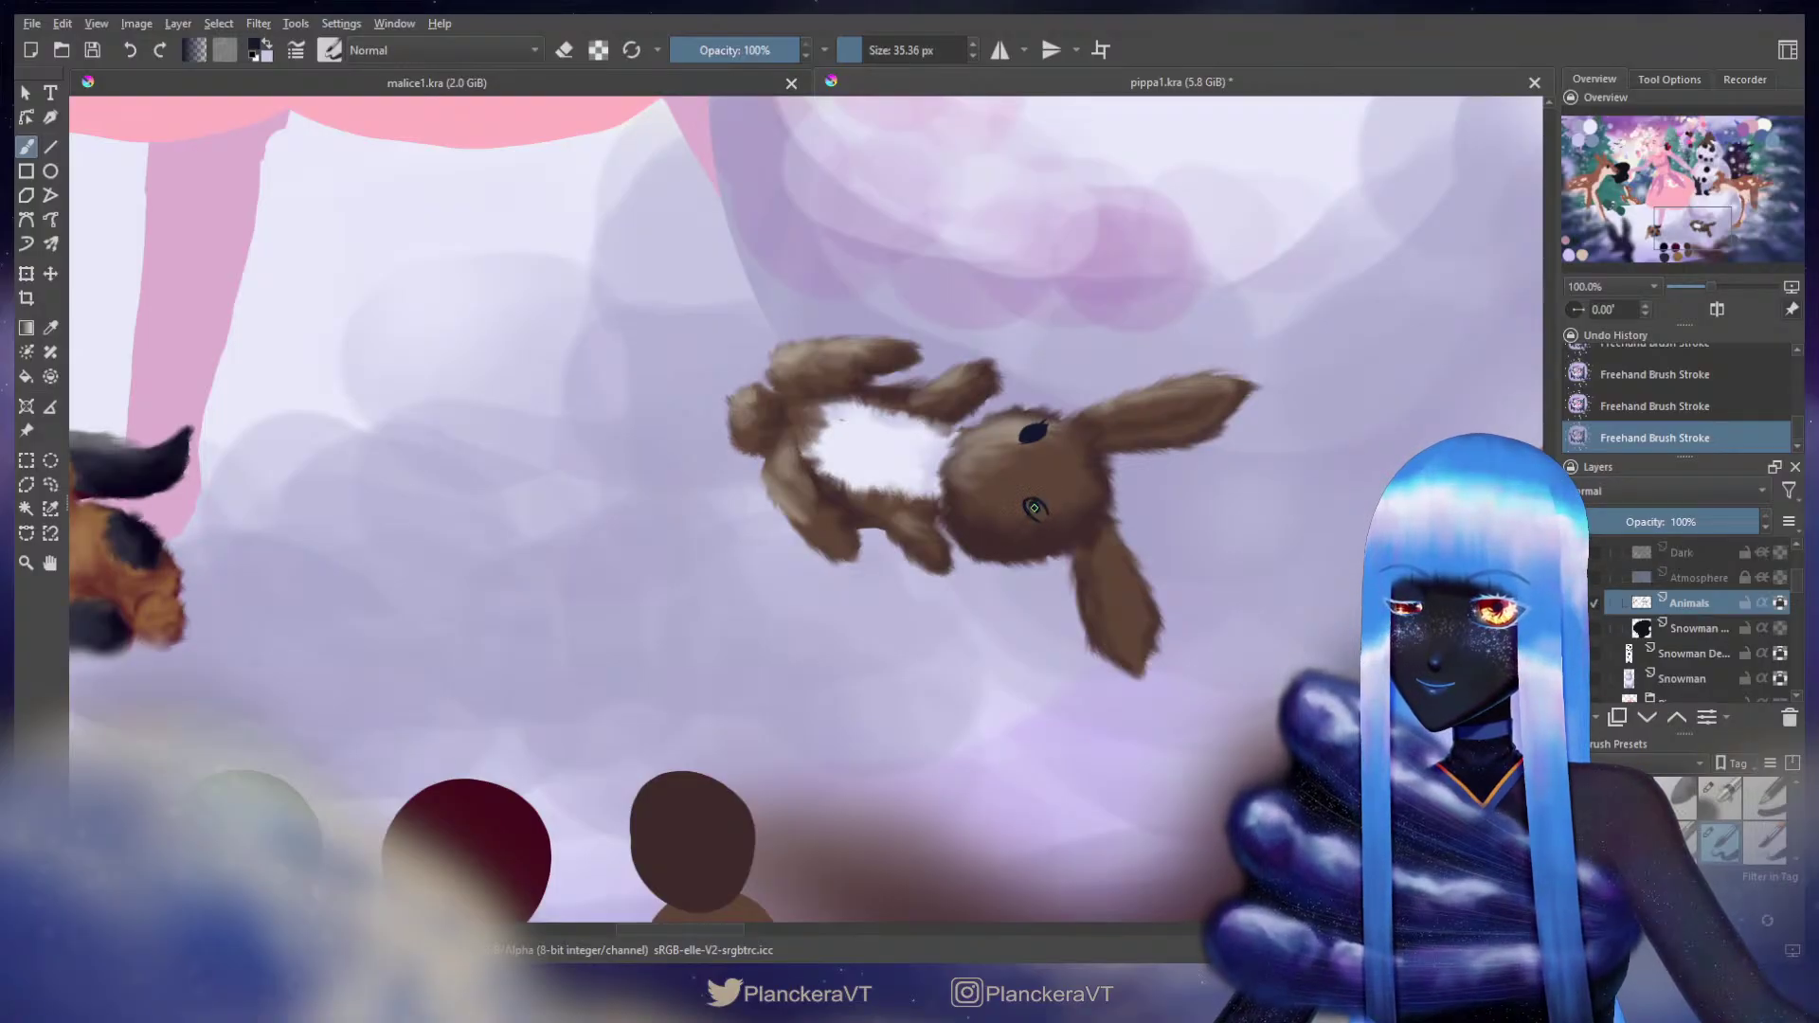
{"action": "key", "text": "bracketleft"}
{"action": "key", "text": "bracketleft"}
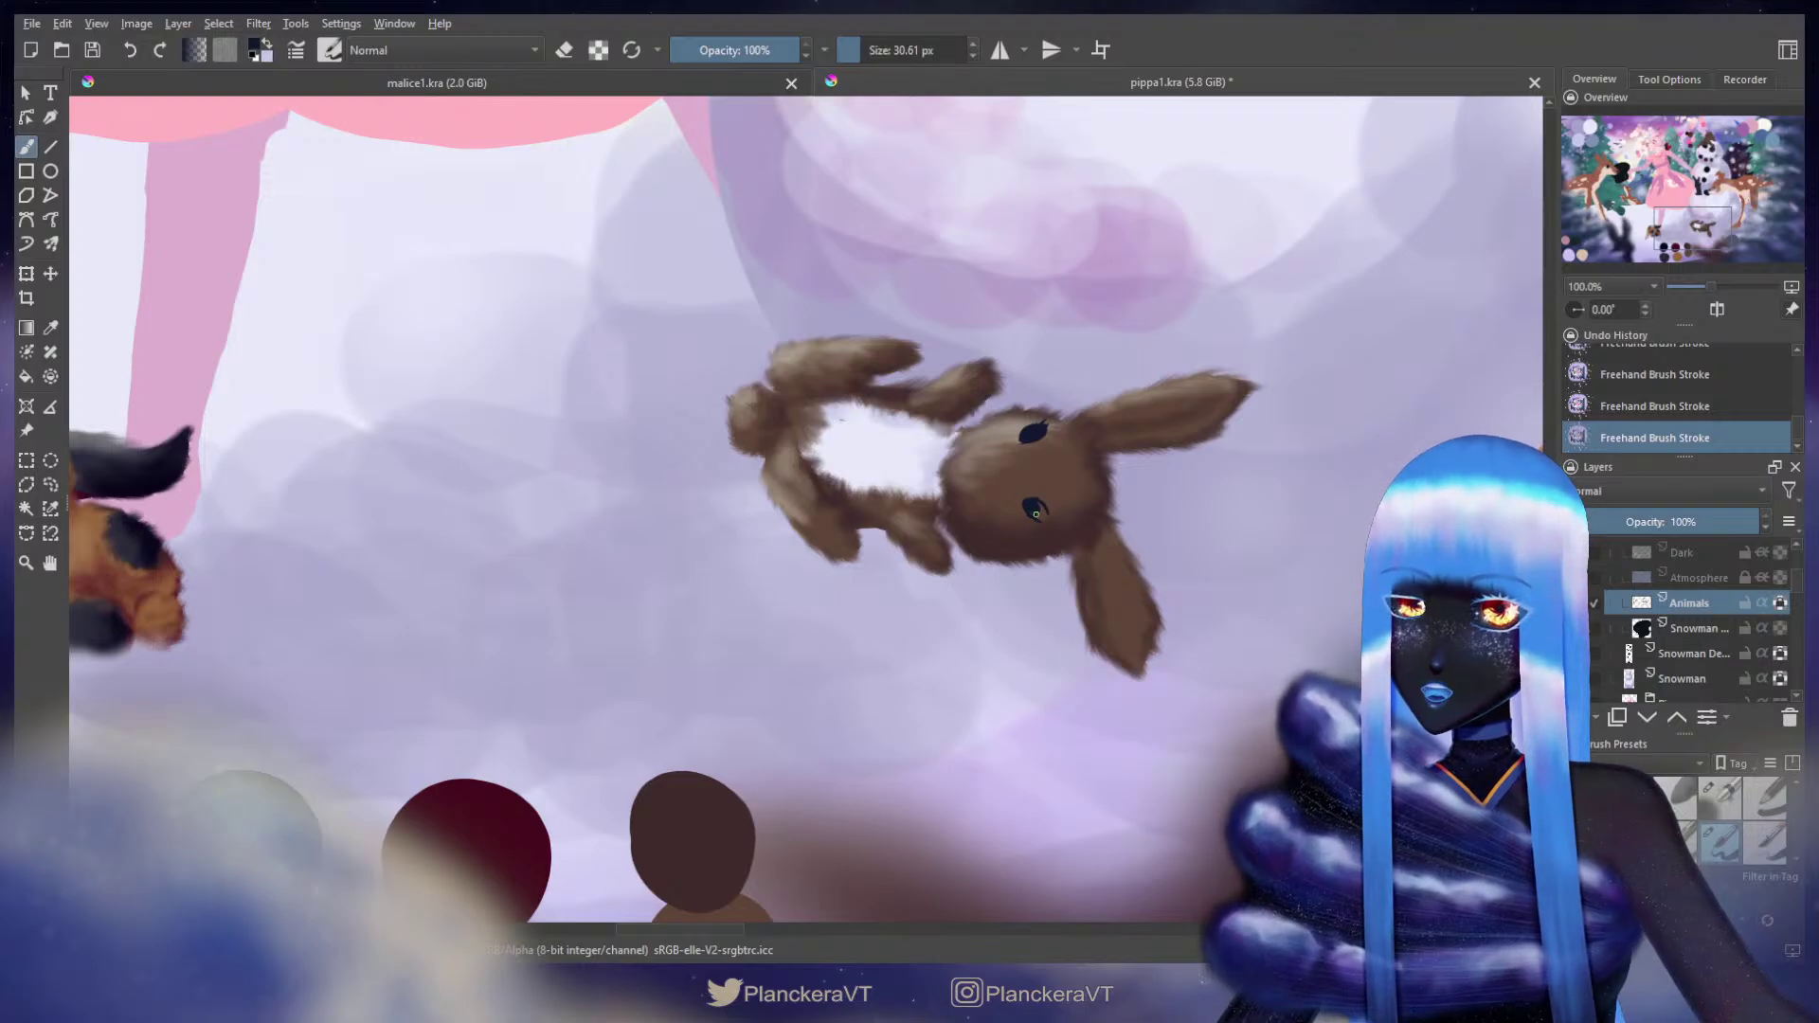
{"action": "left_click_drag", "start_coordinate": [1033, 509], "coordinate": [1042, 516]}
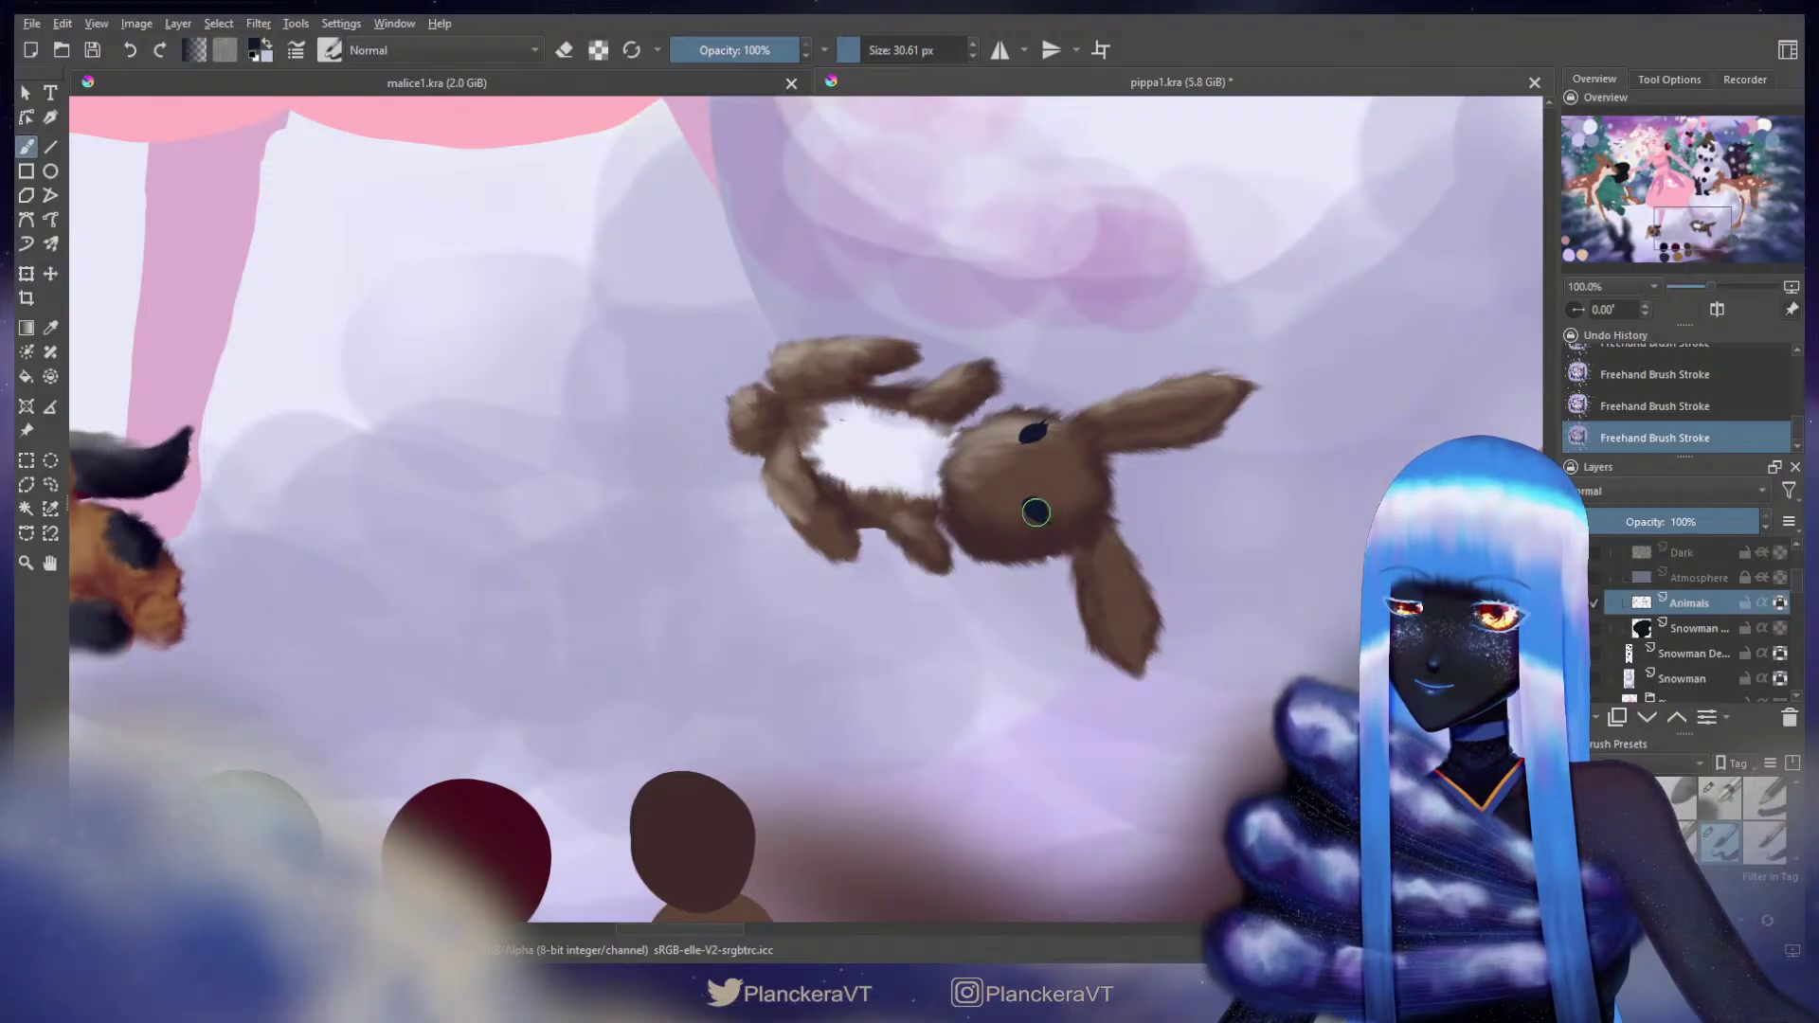
{"action": "key", "text": "bracketleft"}
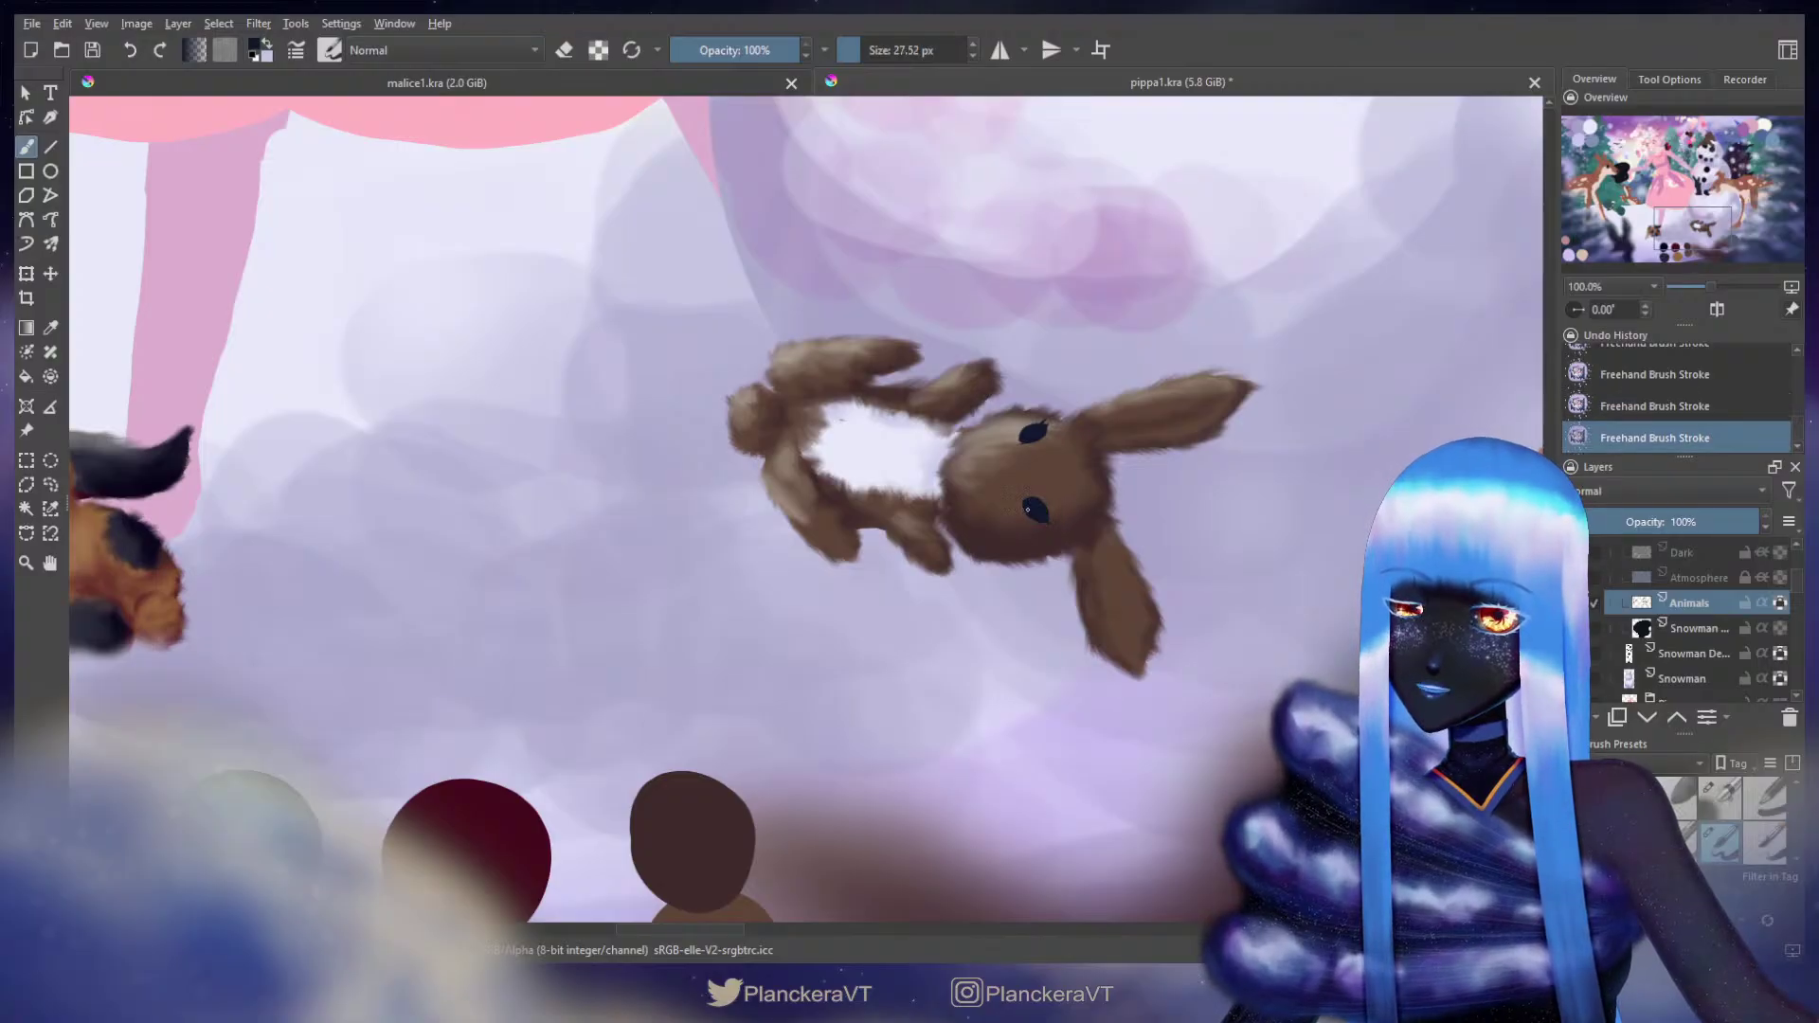
{"action": "mouse_move", "coordinate": [1045, 506]}
{"action": "left_mouse_down"}
{"action": "mouse_move", "coordinate": [1049, 520]}
{"action": "mouse_move", "coordinate": [1028, 507]}
{"action": "left_mouse_up"}
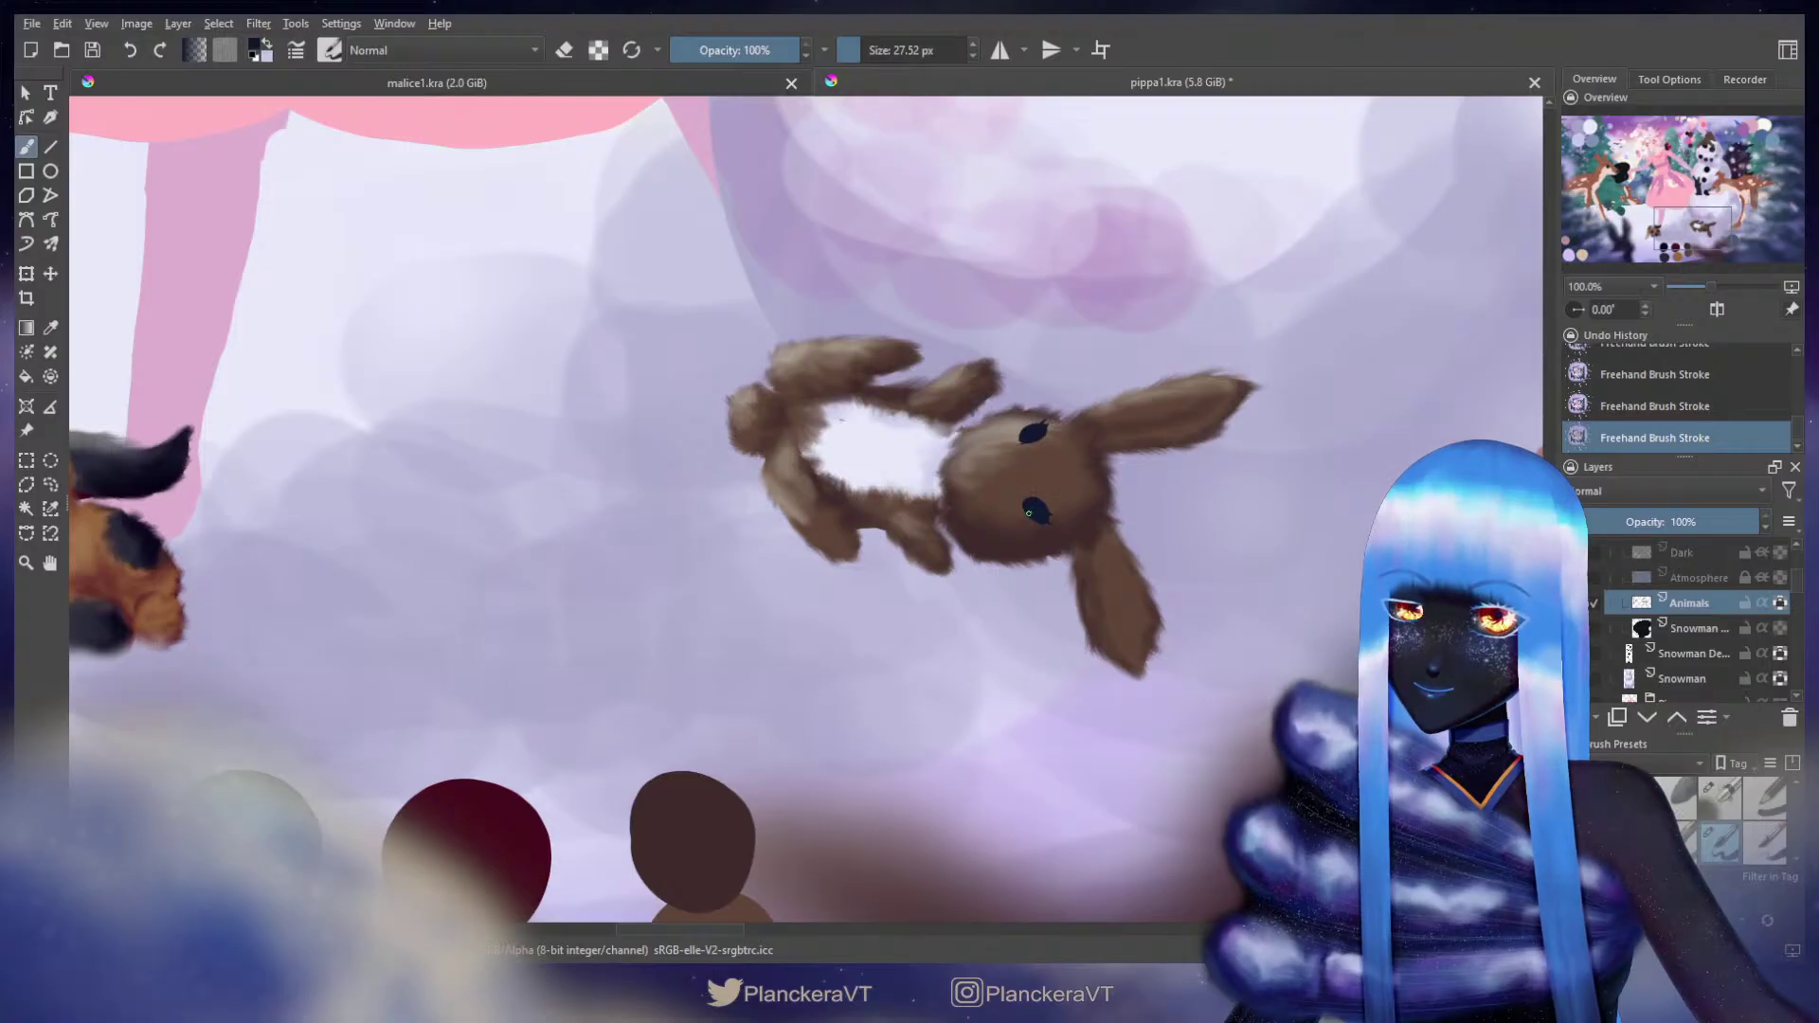
Step: Sample pink from the girl's dress and paint a small triangular nose on the rabbit at 27.52 px
{"action": "left_click_drag", "start_coordinate": [1094, 489], "coordinate": [1077, 645]}
{"action": "left_click_drag", "start_coordinate": [1061, 528], "coordinate": [1066, 559]}
{"action": "left_click", "coordinate": [588, 244], "text": "ctrl"}
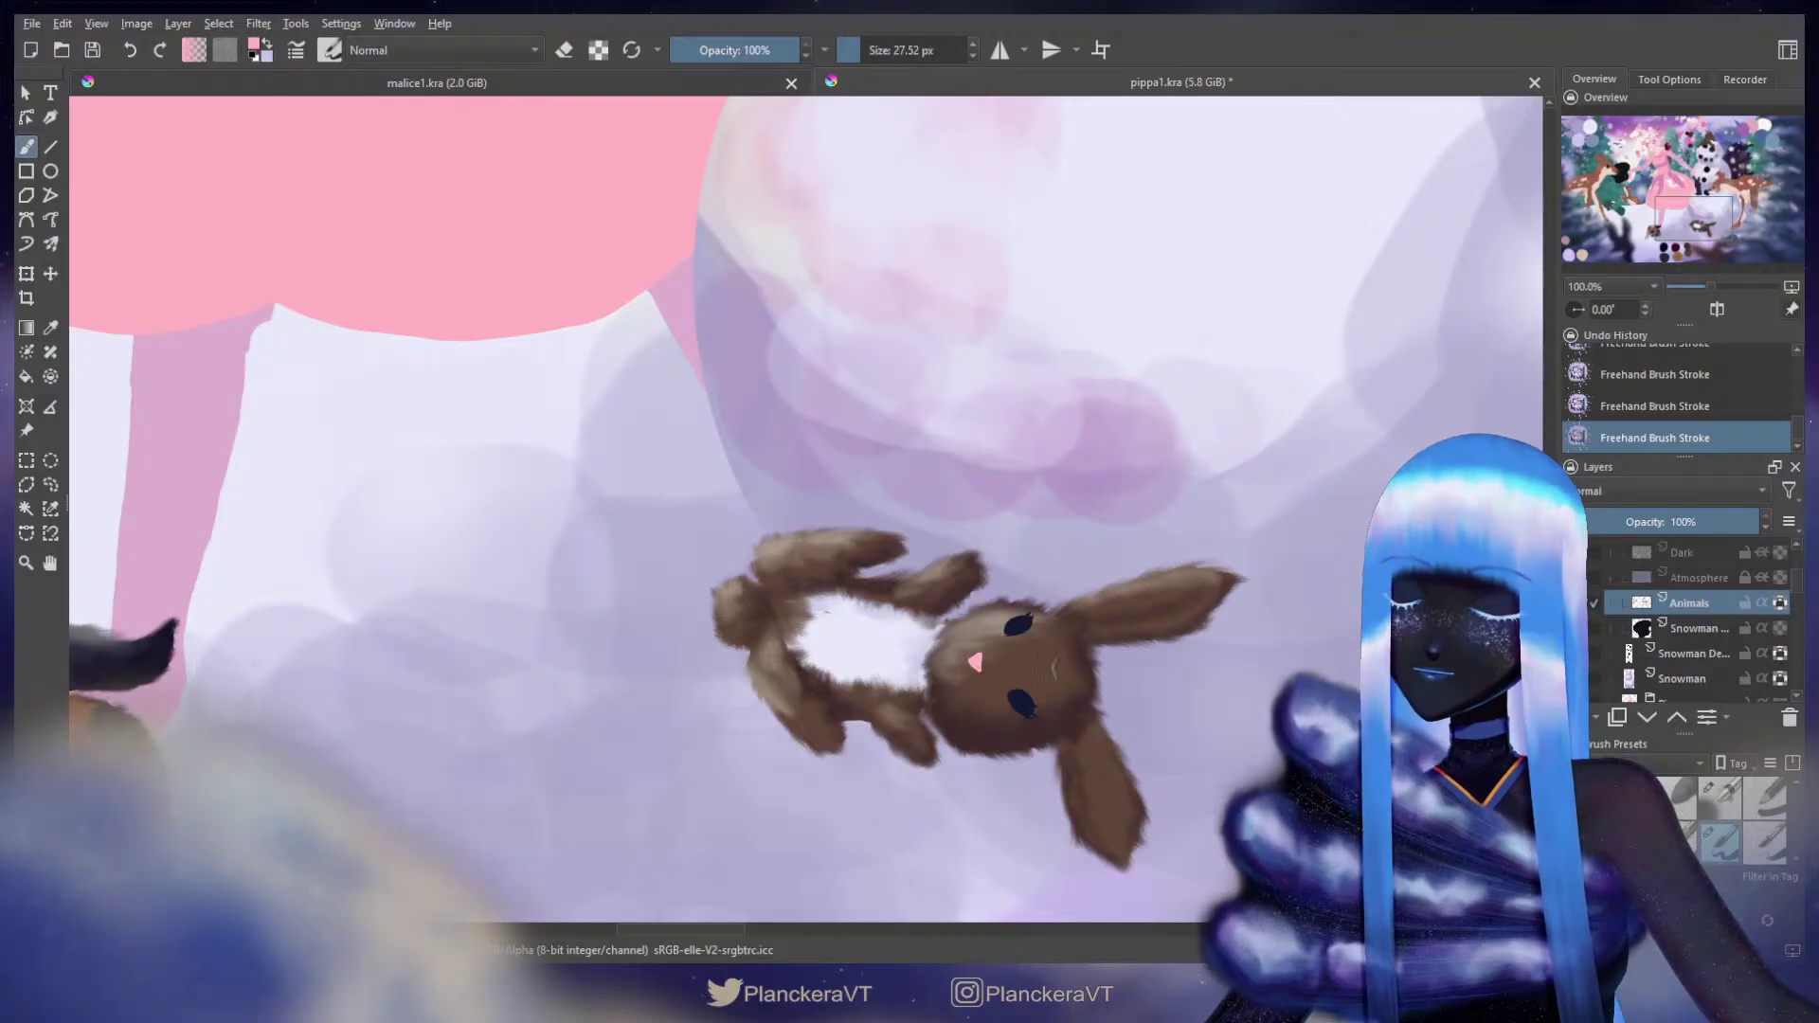
Step: Add faint highlights to both rabbit eyes with the soft brush at 11.33 px
{"action": "left_click", "coordinate": [1722, 800]}
{"action": "left_click_drag", "start_coordinate": [858, 50], "coordinate": [853, 49]}
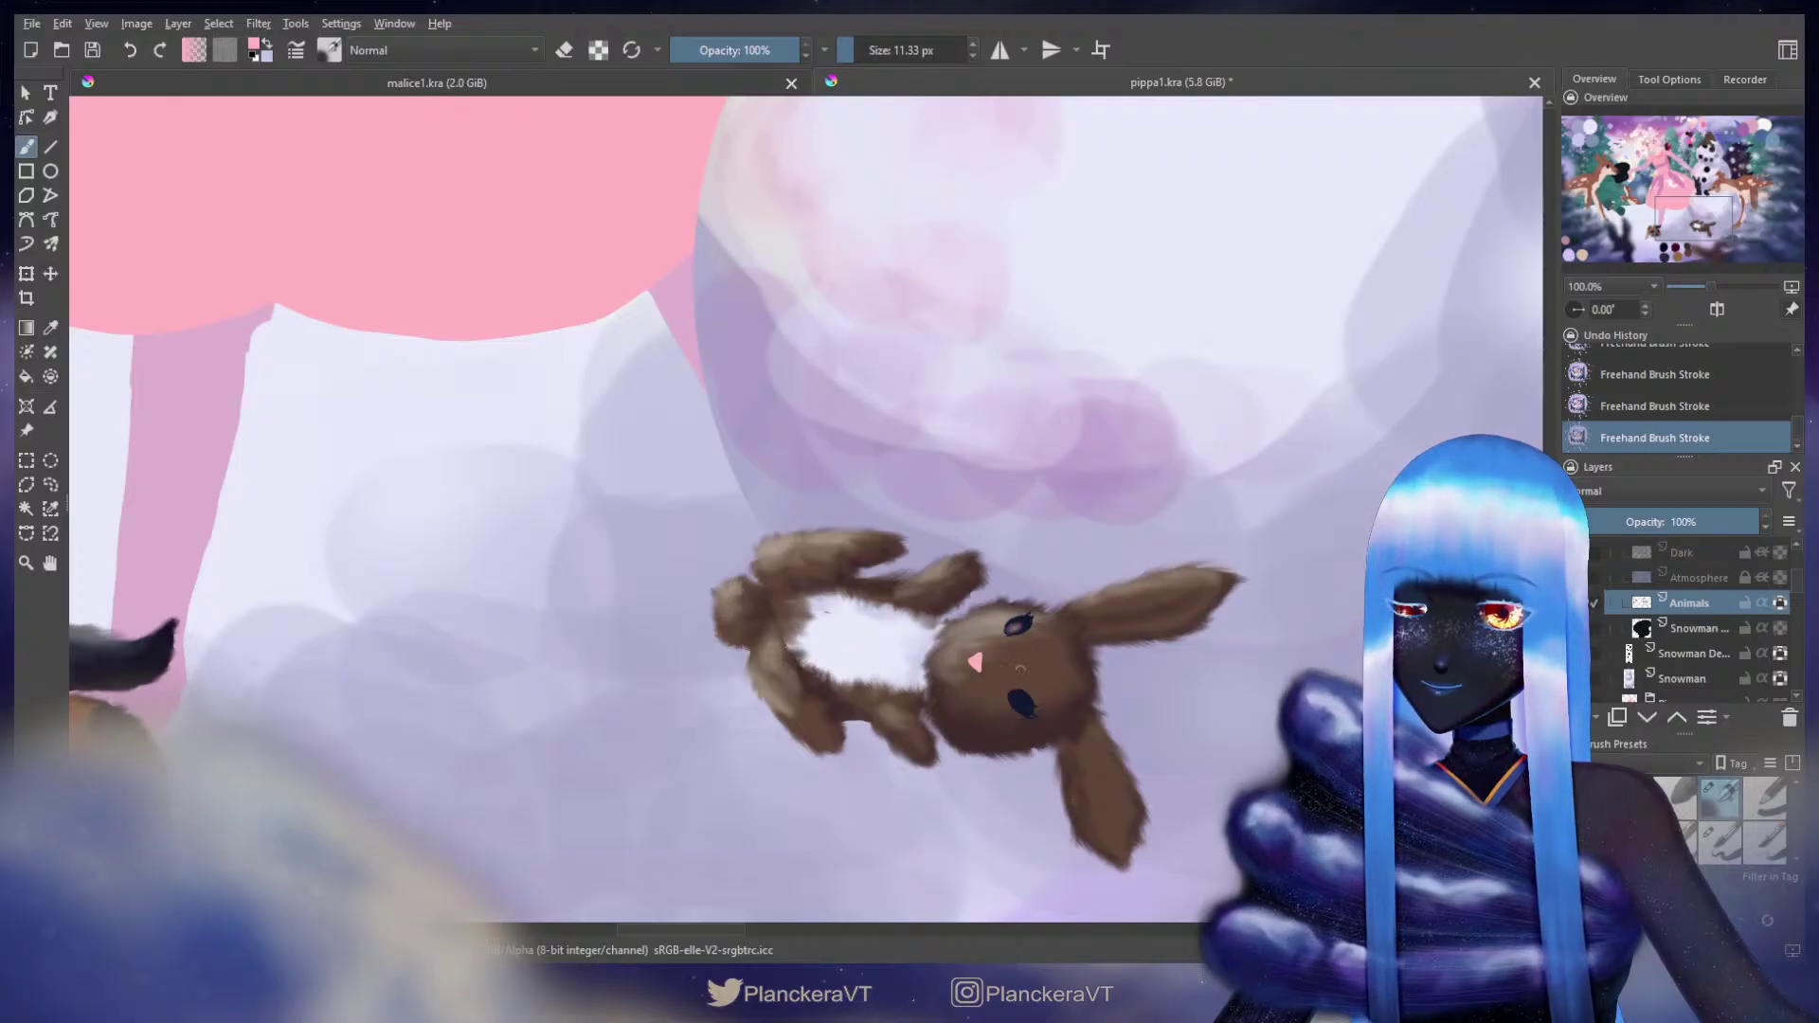
{"action": "left_click_drag", "start_coordinate": [1018, 697], "coordinate": [1027, 705]}
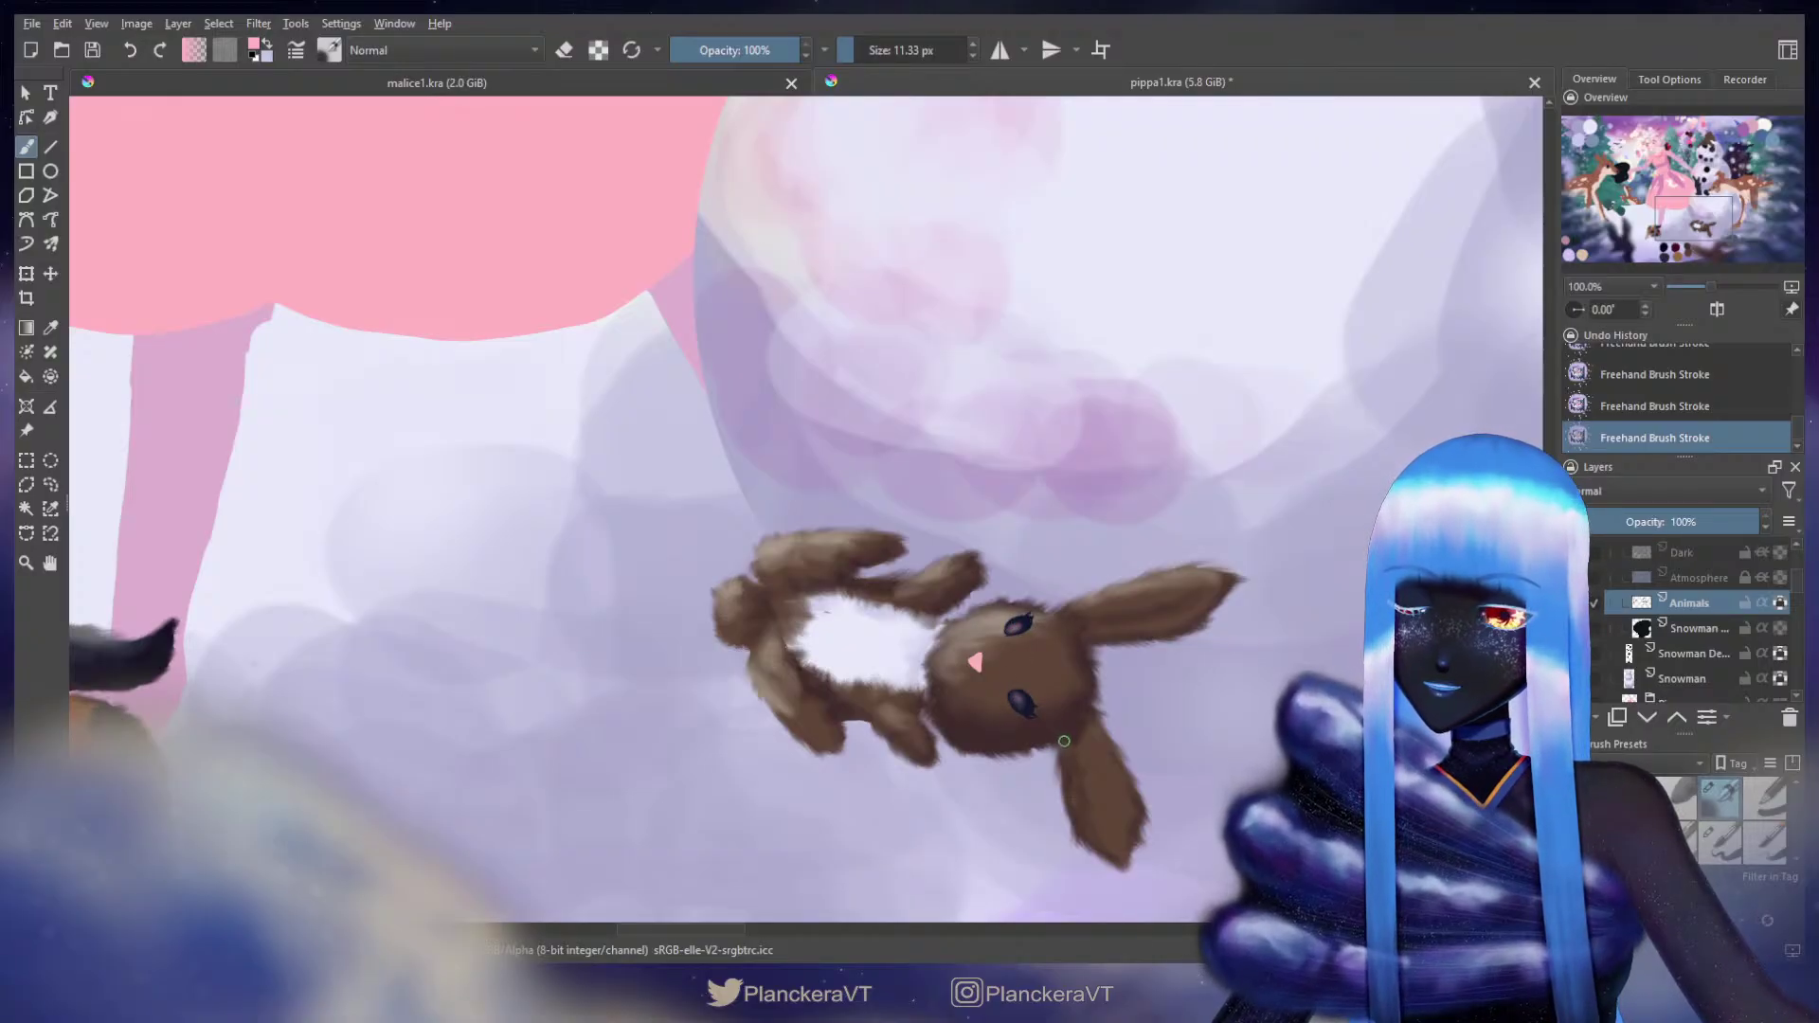
Step: Paint pink paw pads on the rabbit's two front paws with the hard-edged brush at 27.52 px
{"action": "left_click", "coordinate": [1718, 841]}
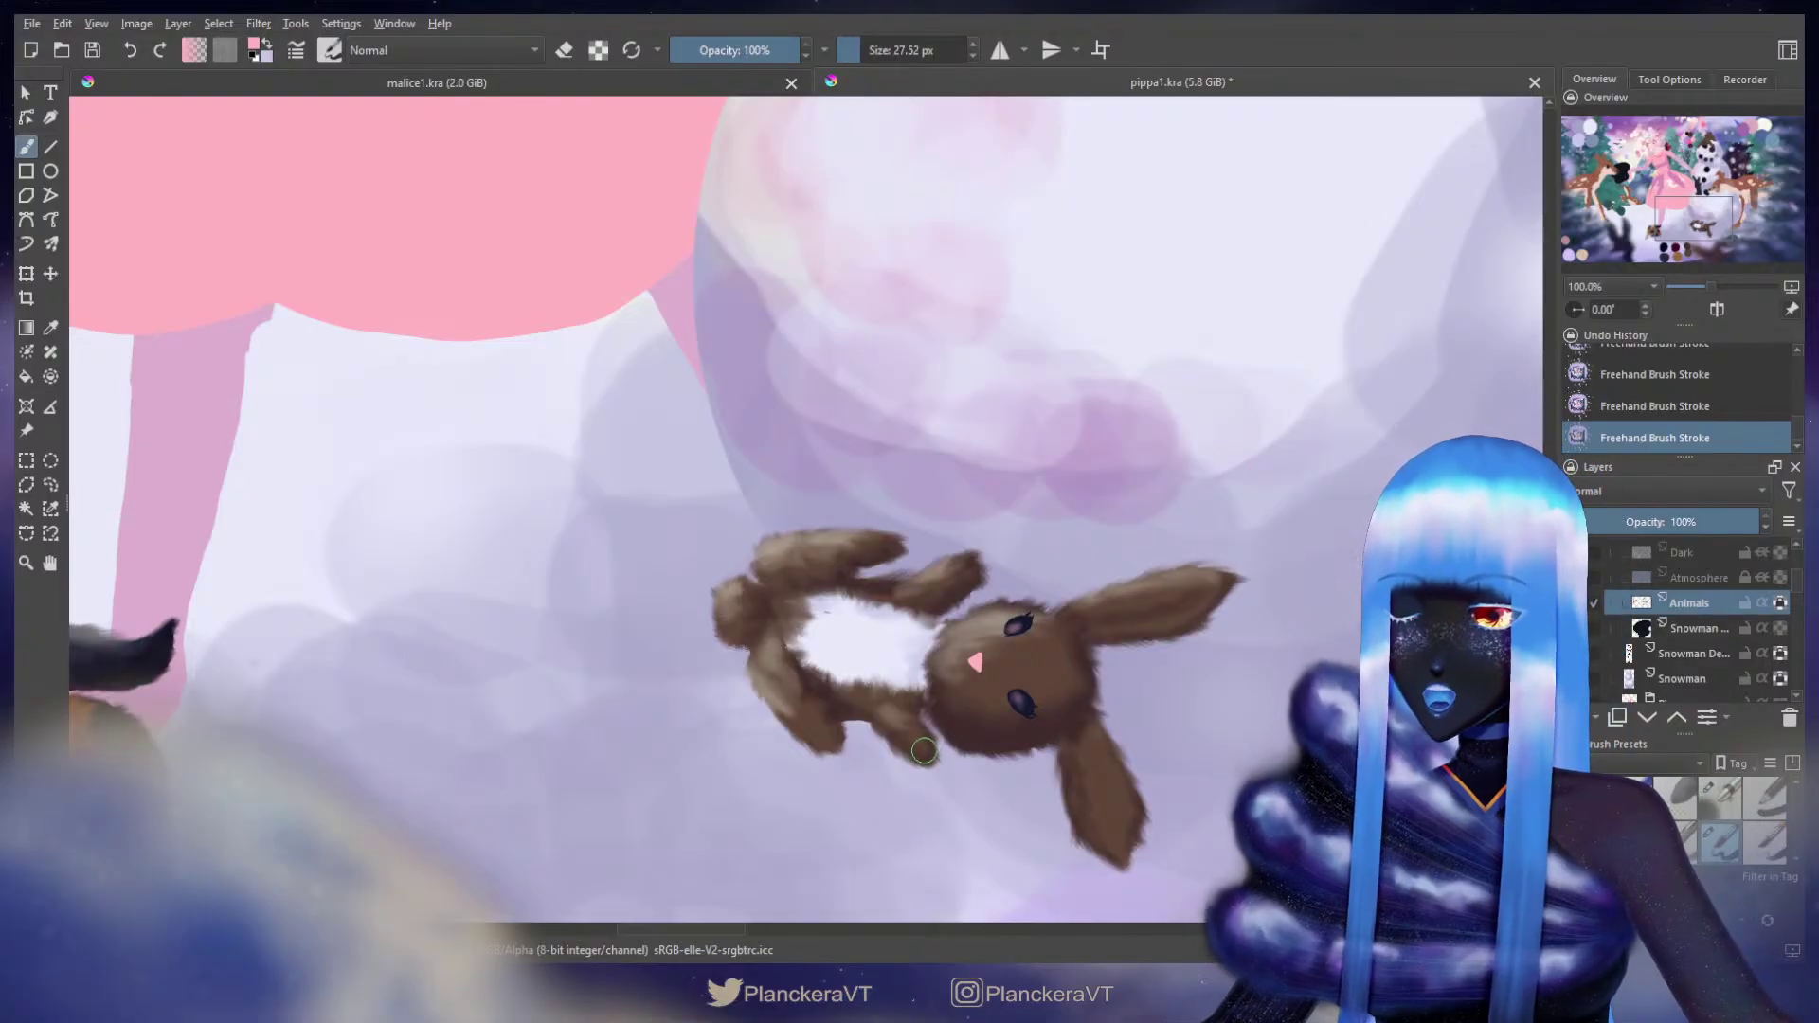
{"action": "key", "text": "ctrl+z"}
{"action": "left_click", "coordinate": [924, 755]}
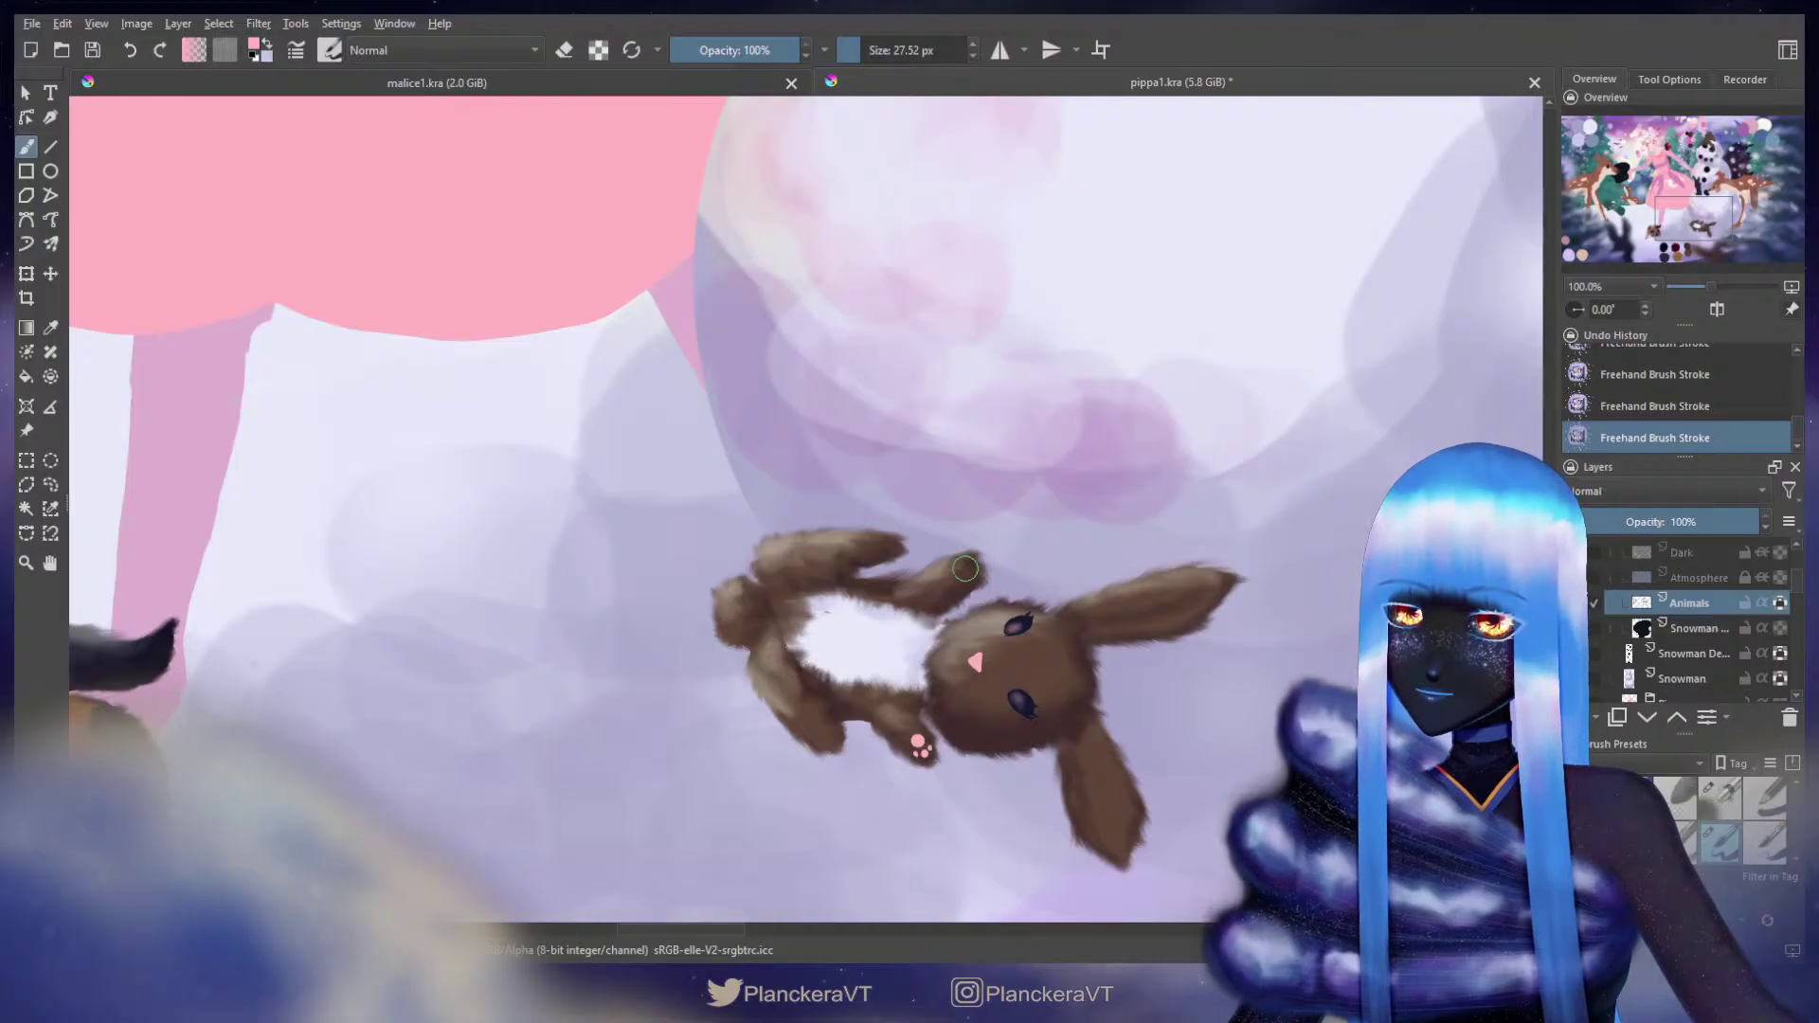
{"action": "key", "text": "ctrl+z"}
{"action": "key", "text": "ctrl+shift+z"}
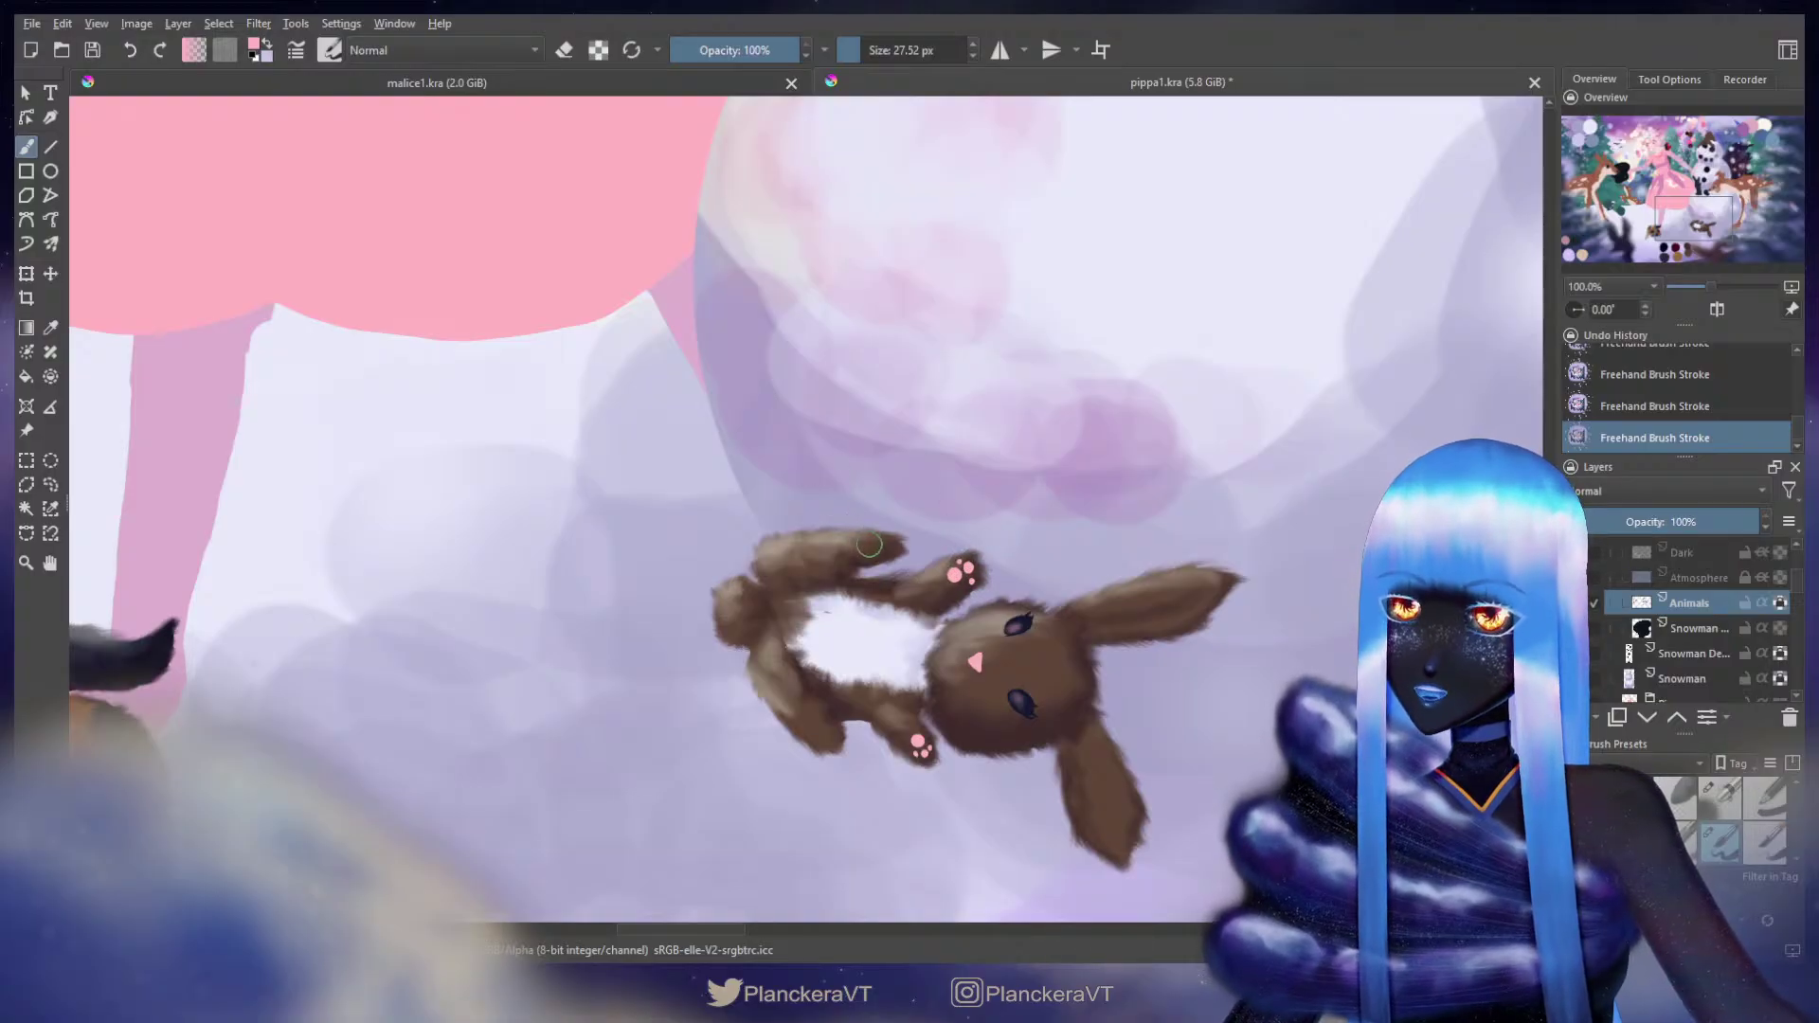
Step: Paint pink paw pads on the rabbit's two hind paws with the hard-edged brush at 27.52 px
{"action": "left_click_drag", "start_coordinate": [860, 544], "coordinate": [868, 541]}
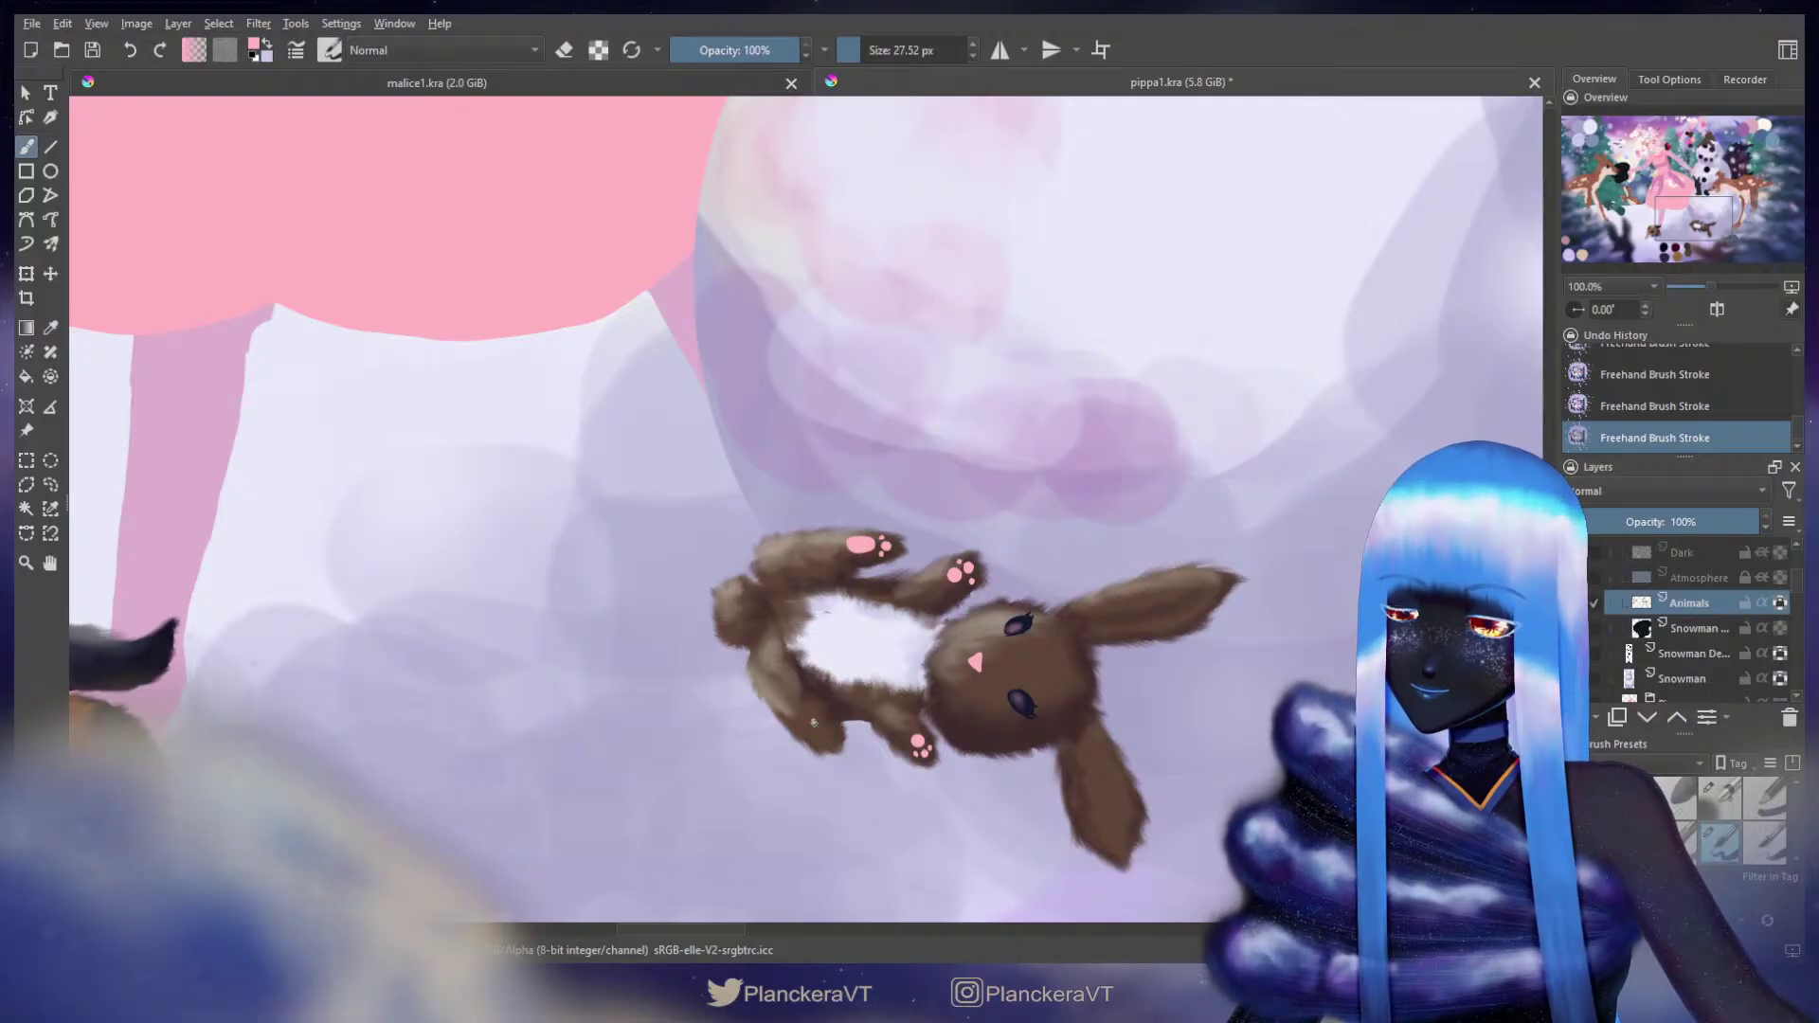
{"action": "left_click", "coordinate": [812, 721]}
{"action": "left_click_drag", "start_coordinate": [813, 723], "coordinate": [816, 724]}
{"action": "left_click", "coordinate": [827, 740]}
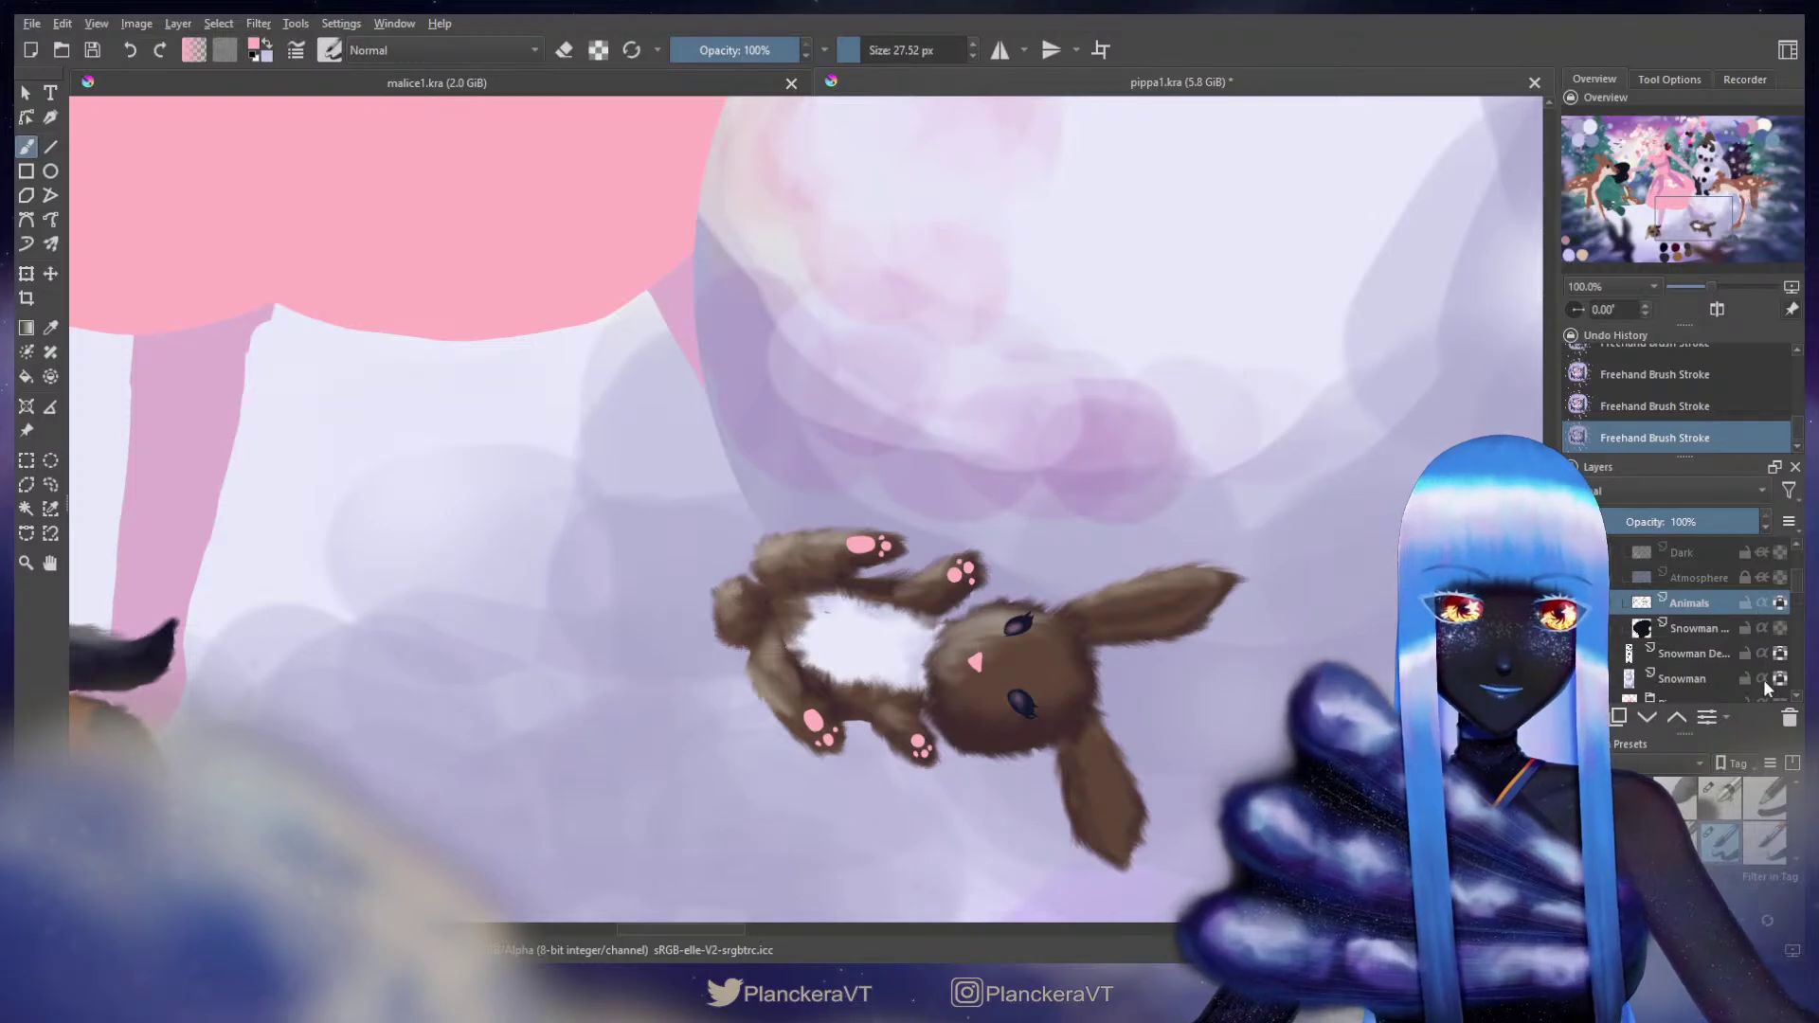
Step: Shade the rabbit's paw pads in a darker pink with the soft brush at 11.33 and 8.06 px
{"action": "left_click", "coordinate": [1718, 796]}
{"action": "left_click_drag", "start_coordinate": [983, 403], "coordinate": [943, 830]}
{"action": "left_click_drag", "start_coordinate": [962, 352], "coordinate": [1026, 689]}
{"action": "mouse_move", "coordinate": [960, 752]}
{"action": "left_mouse_down"}
{"action": "mouse_move", "coordinate": [887, 120]}
{"action": "mouse_move", "coordinate": [914, 28]}
{"action": "left_mouse_up"}
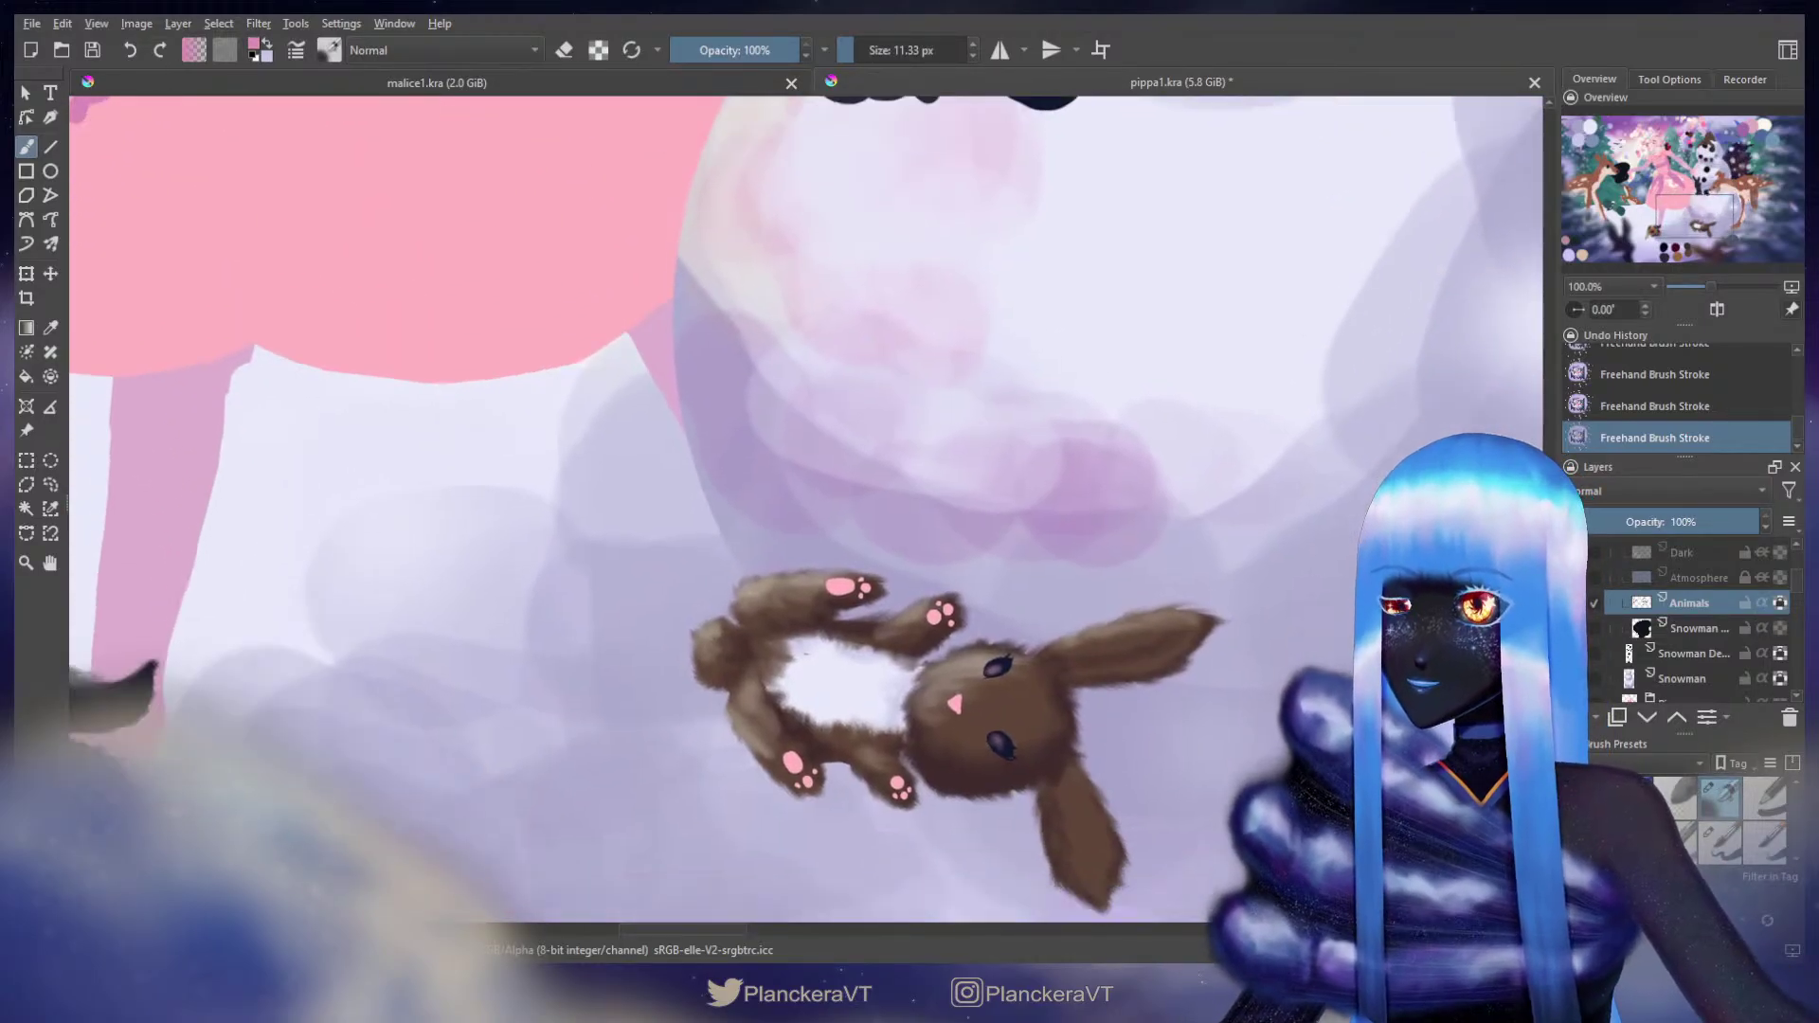
{"action": "left_click_drag", "start_coordinate": [847, 590], "coordinate": [840, 589]}
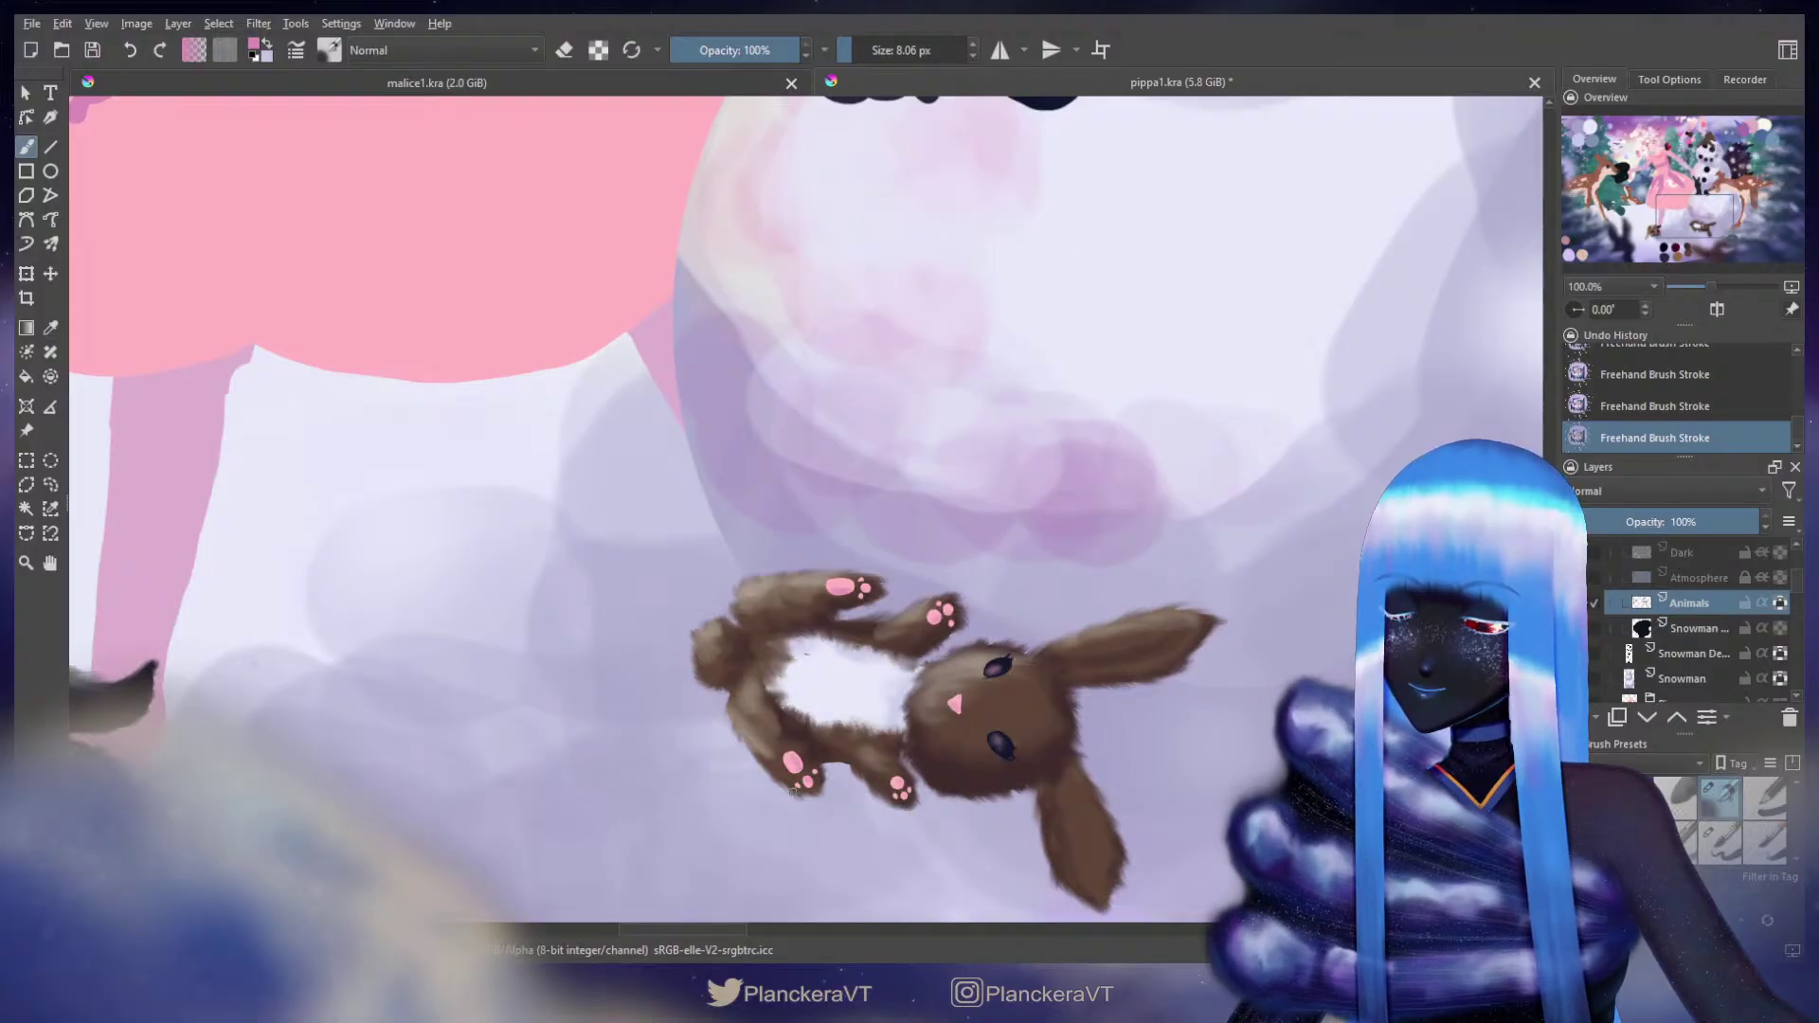
Step: Sample white from the rabbit's belly and paint bright highlights in both eyes with the hard-edged brush at 27.52 px
{"action": "key", "text": "/"}
{"action": "left_click", "coordinate": [887, 675], "text": "ctrl"}
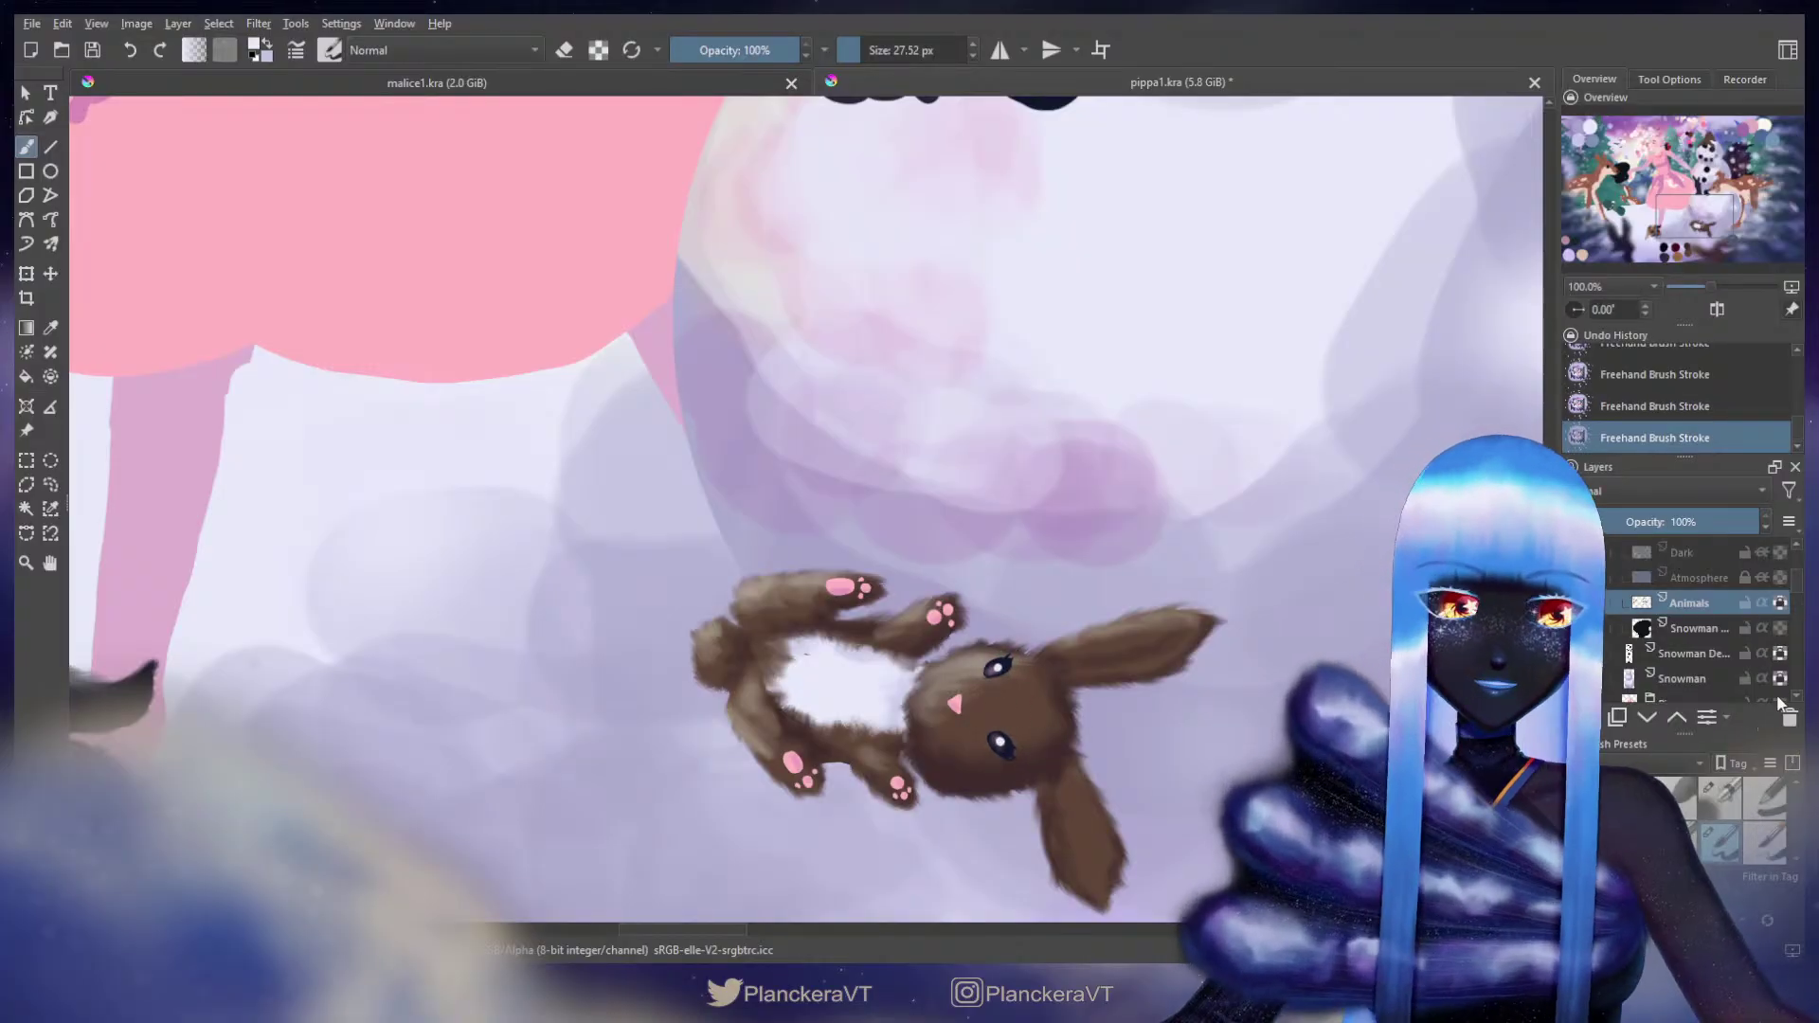
Step: Sample pink from a hind paw pad and paint the inner area of both rabbit ears at 27.52 px
{"action": "left_click", "coordinate": [857, 574], "text": "ctrl"}
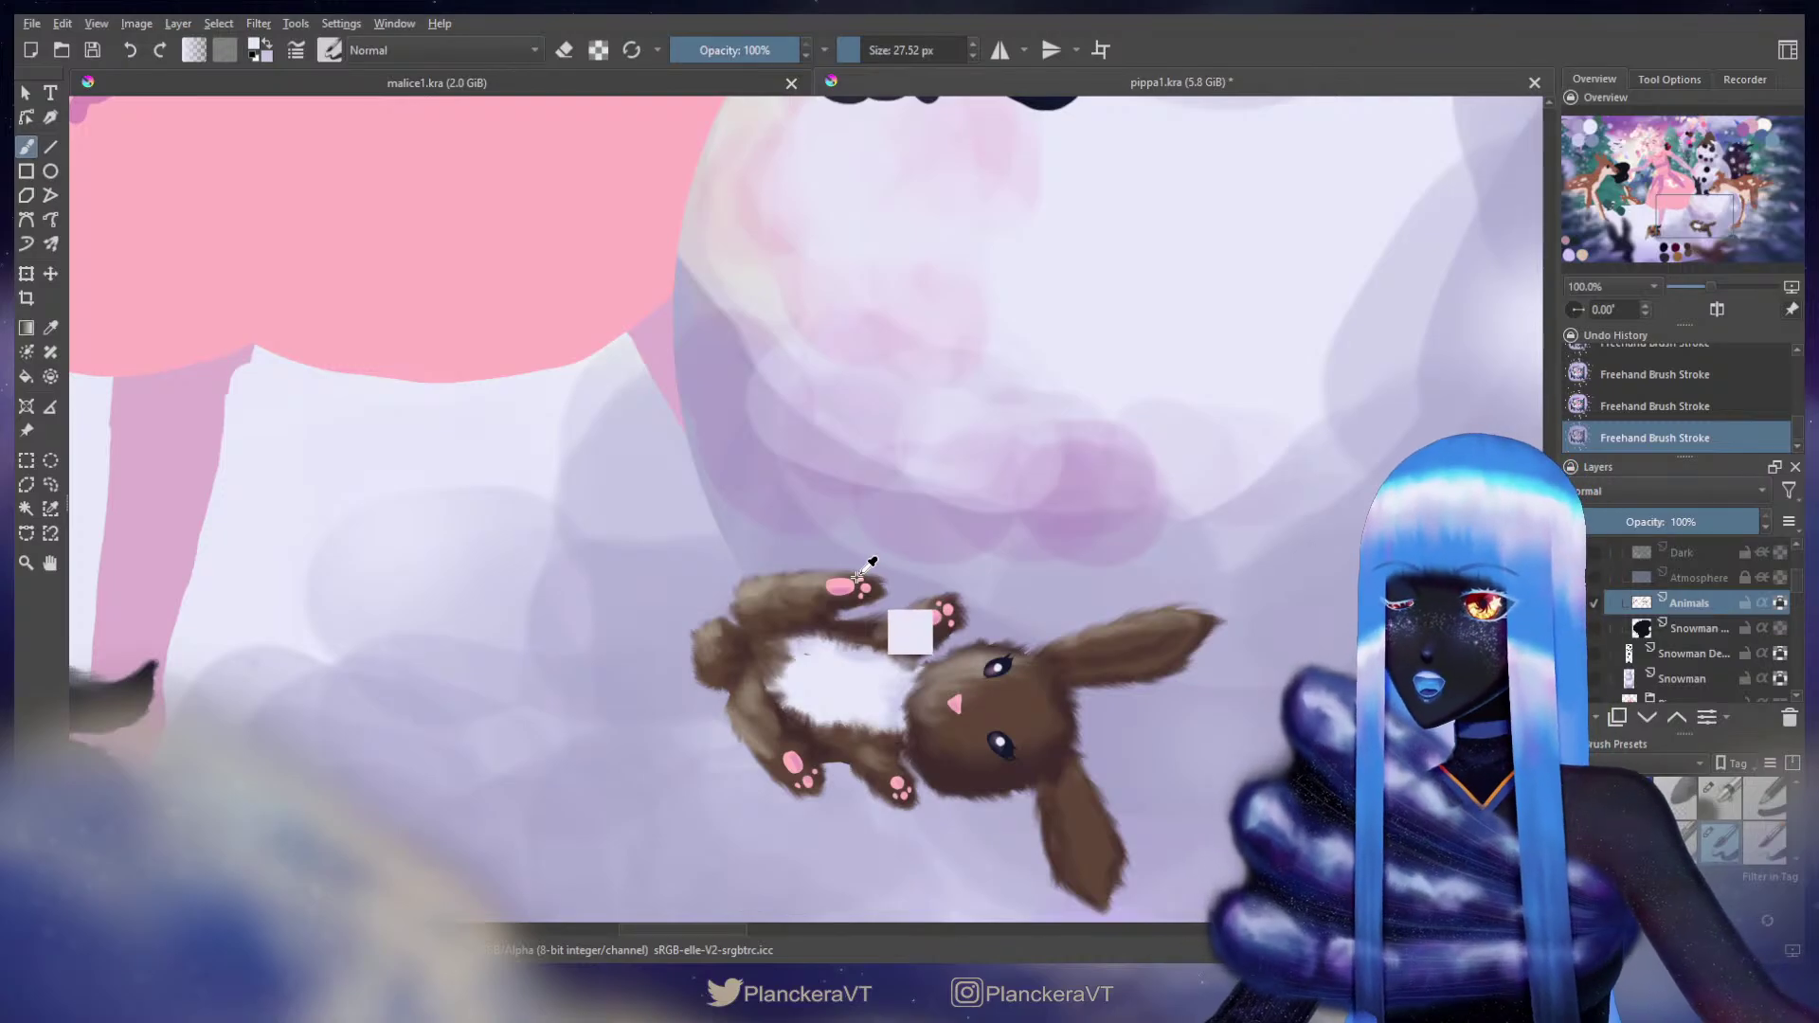
{"action": "left_click", "coordinate": [847, 583], "text": "ctrl"}
{"action": "mouse_move", "coordinate": [1058, 663]}
{"action": "left_mouse_down"}
{"action": "mouse_move", "coordinate": [1181, 632]}
{"action": "mouse_move", "coordinate": [1064, 664]}
{"action": "mouse_move", "coordinate": [1169, 633]}
{"action": "mouse_move", "coordinate": [1098, 658]}
{"action": "left_mouse_up"}
{"action": "key", "text": "ctrl+z"}
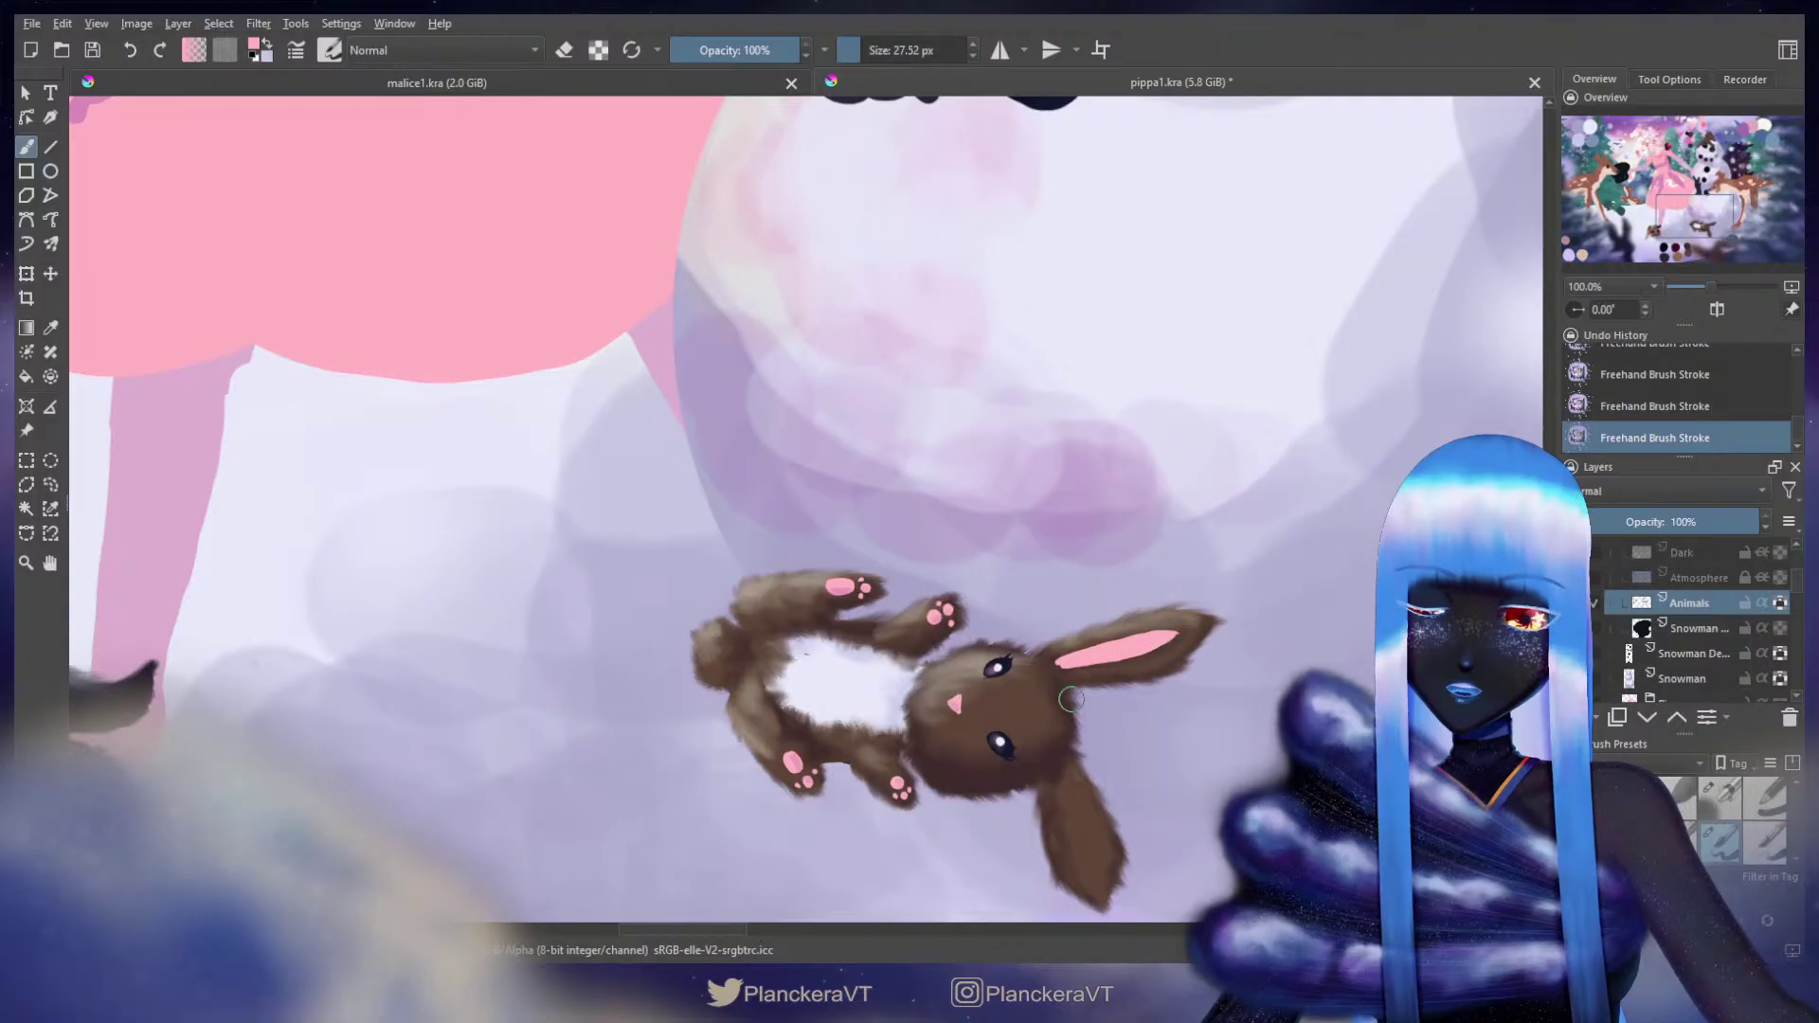
{"action": "mouse_move", "coordinate": [1074, 805]}
{"action": "left_mouse_down"}
{"action": "mouse_move", "coordinate": [1059, 625]}
{"action": "mouse_move", "coordinate": [1083, 717]}
{"action": "left_mouse_up"}
{"action": "mouse_move", "coordinate": [1049, 622]}
{"action": "left_mouse_down"}
{"action": "mouse_move", "coordinate": [1083, 722]}
{"action": "mouse_move", "coordinate": [1058, 636]}
{"action": "mouse_move", "coordinate": [1079, 720]}
{"action": "mouse_move", "coordinate": [1061, 667]}
{"action": "left_mouse_up"}
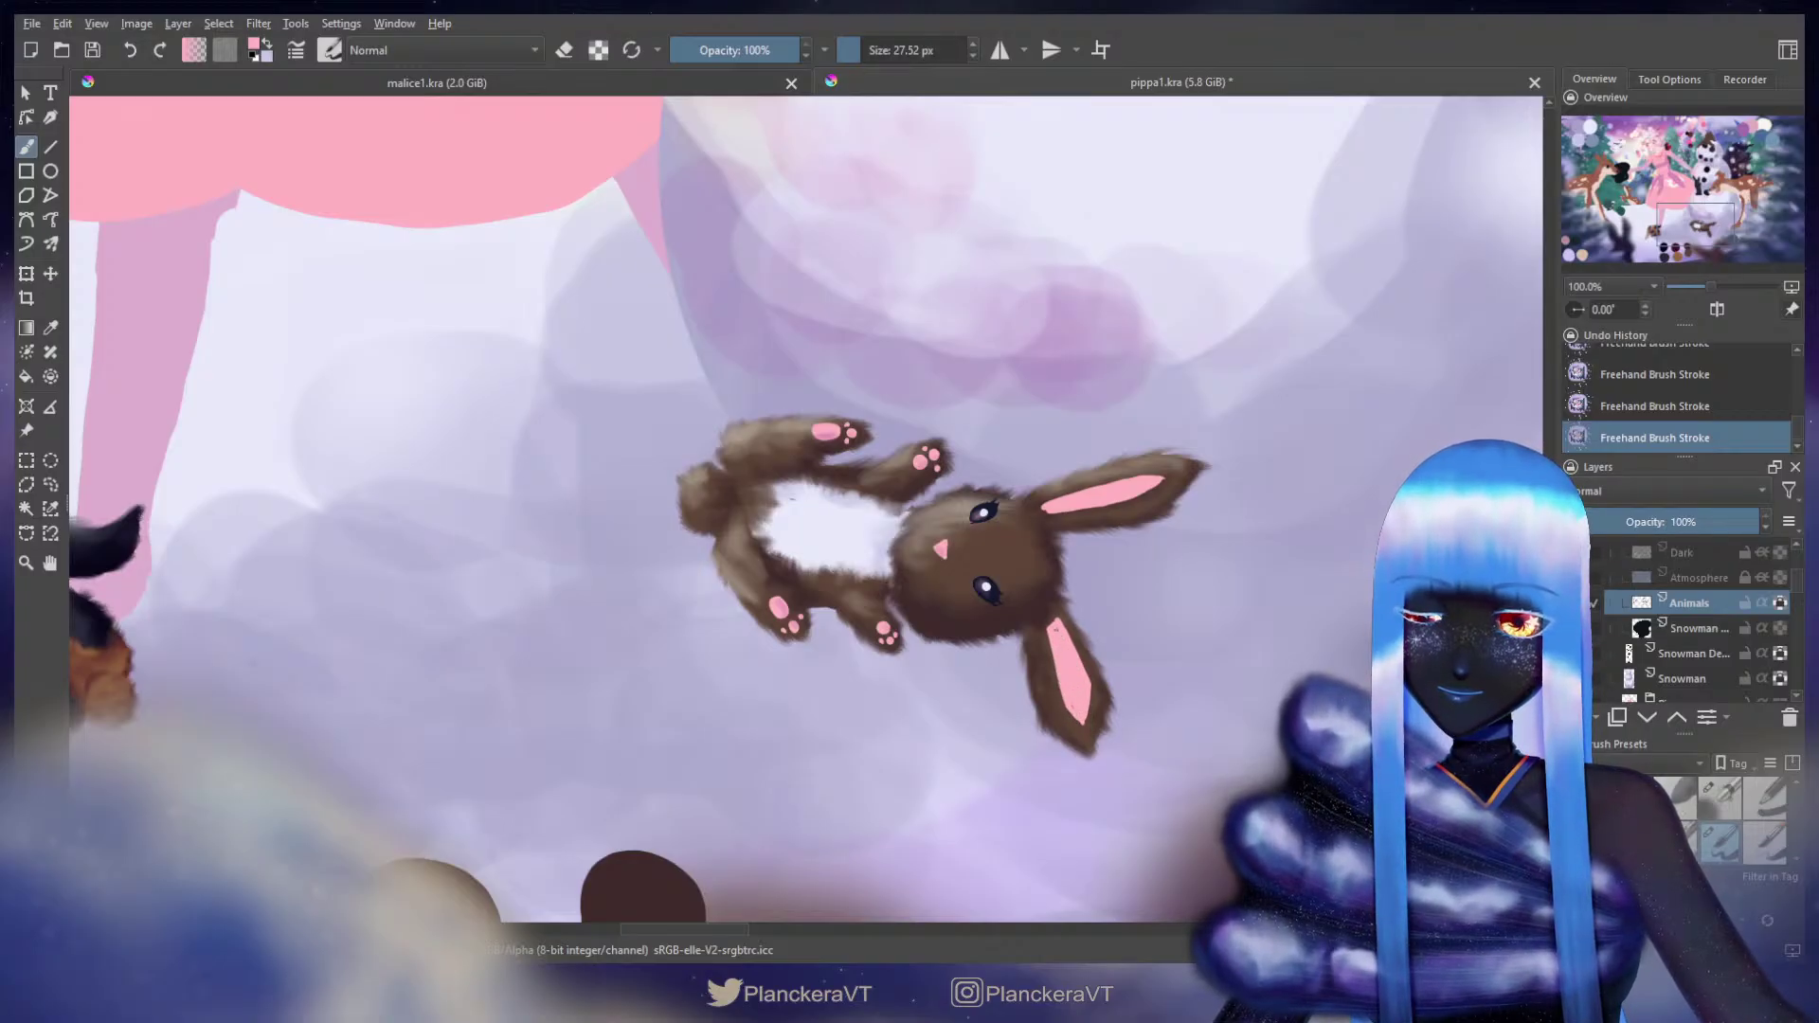
{"action": "key", "text": "bracketleft"}
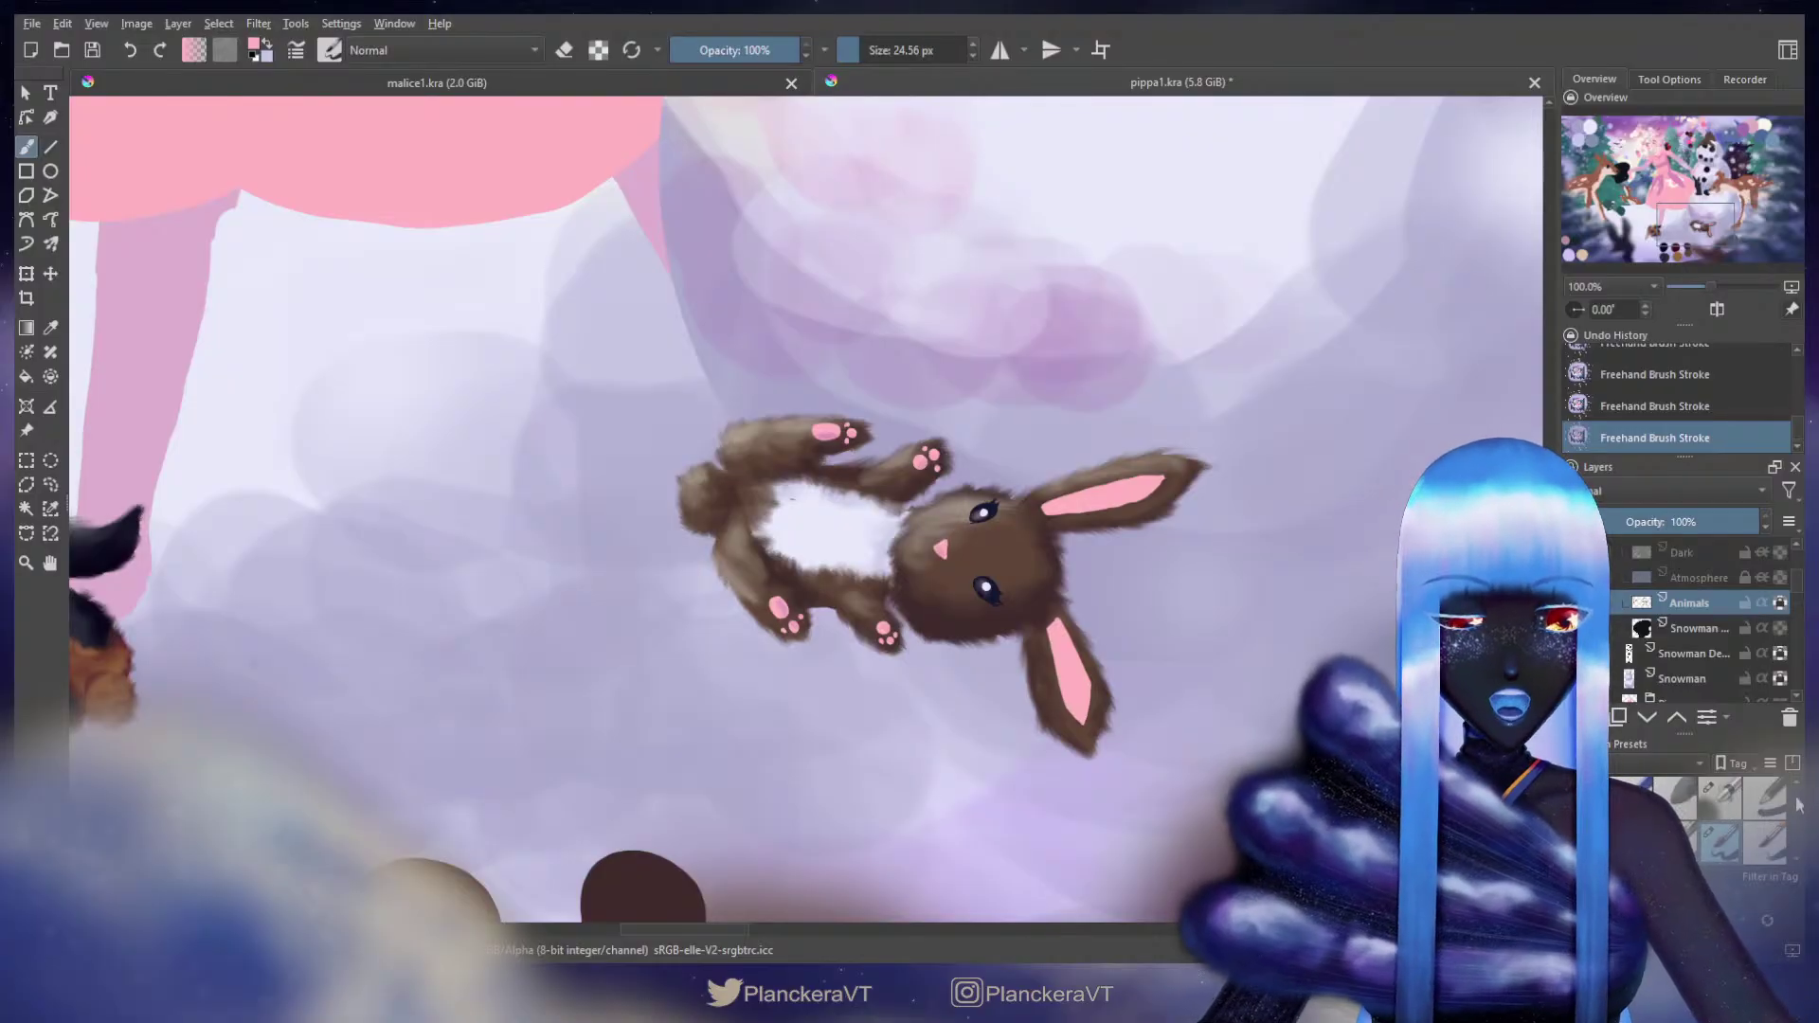
Step: Blend the base of the pink inner ears into the brown fur with a blending brush at 15.73 and 13.08 px
{"action": "left_click_drag", "start_coordinate": [1798, 800], "coordinate": [1799, 809]}
{"action": "scroll", "coordinate": [1800, 810], "scroll_direction": "down", "scroll_amount": 5}
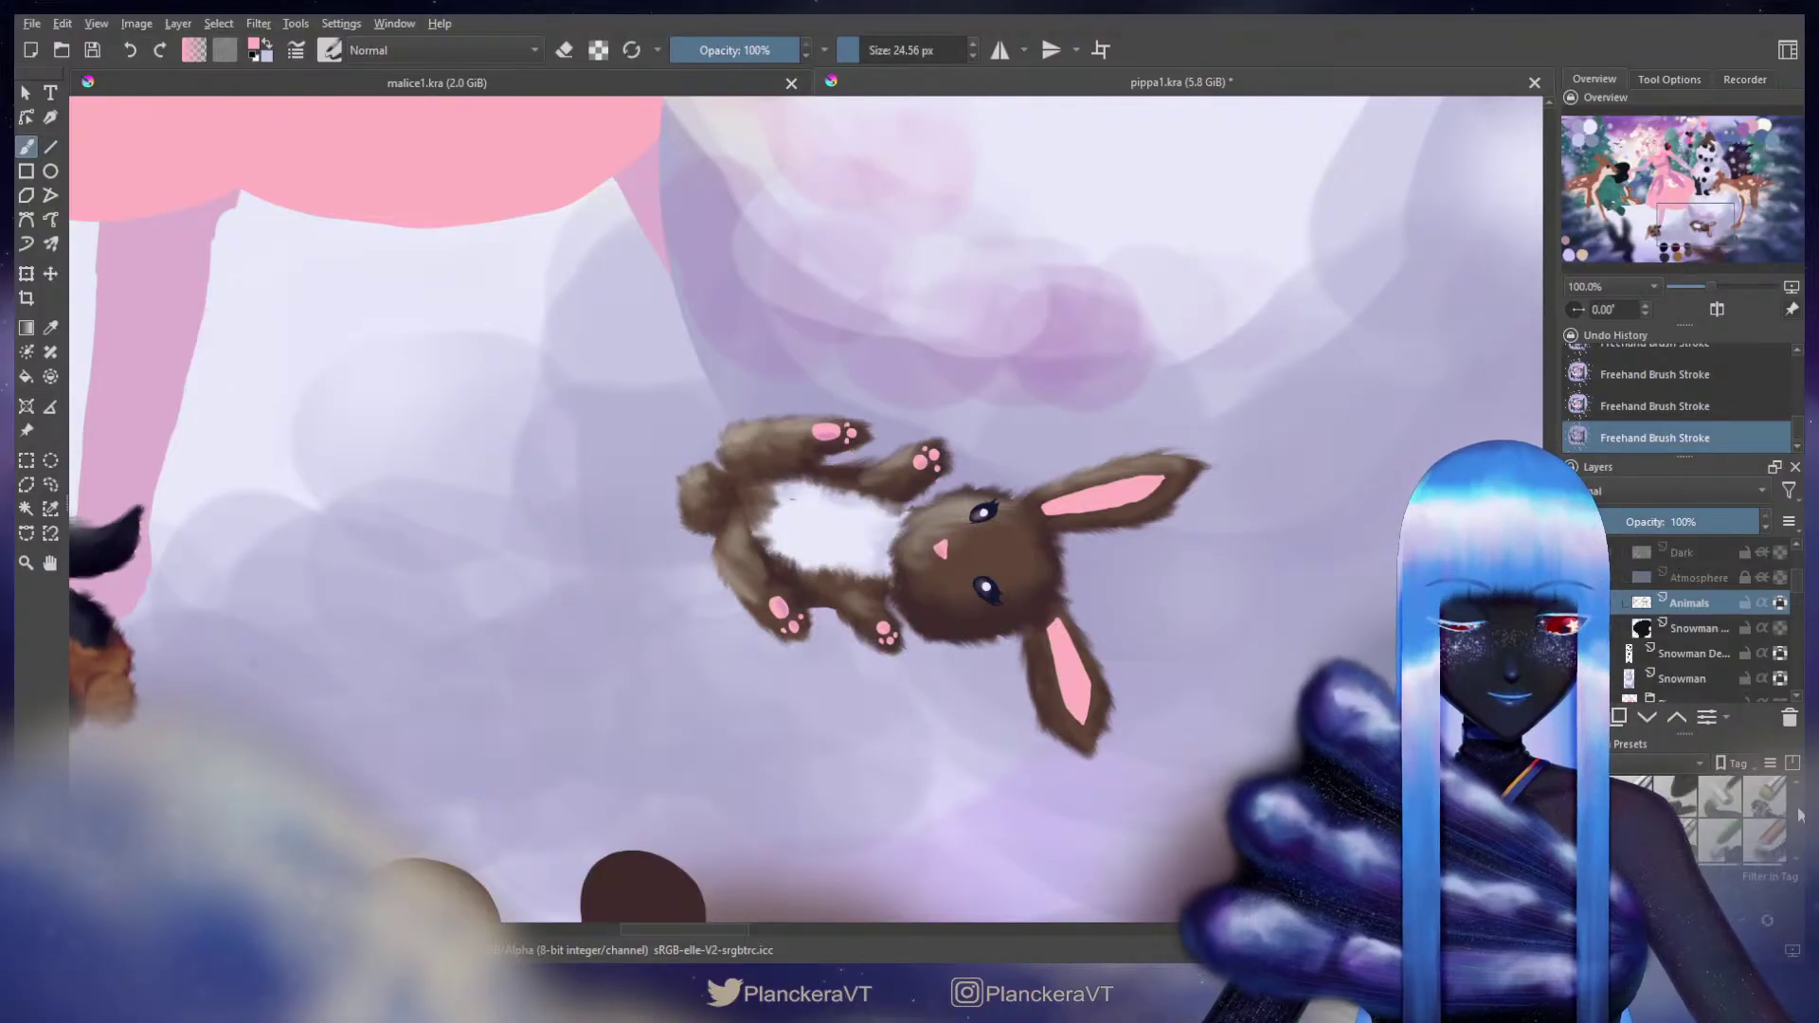
{"action": "scroll", "coordinate": [1798, 817], "scroll_direction": "down", "scroll_amount": 4}
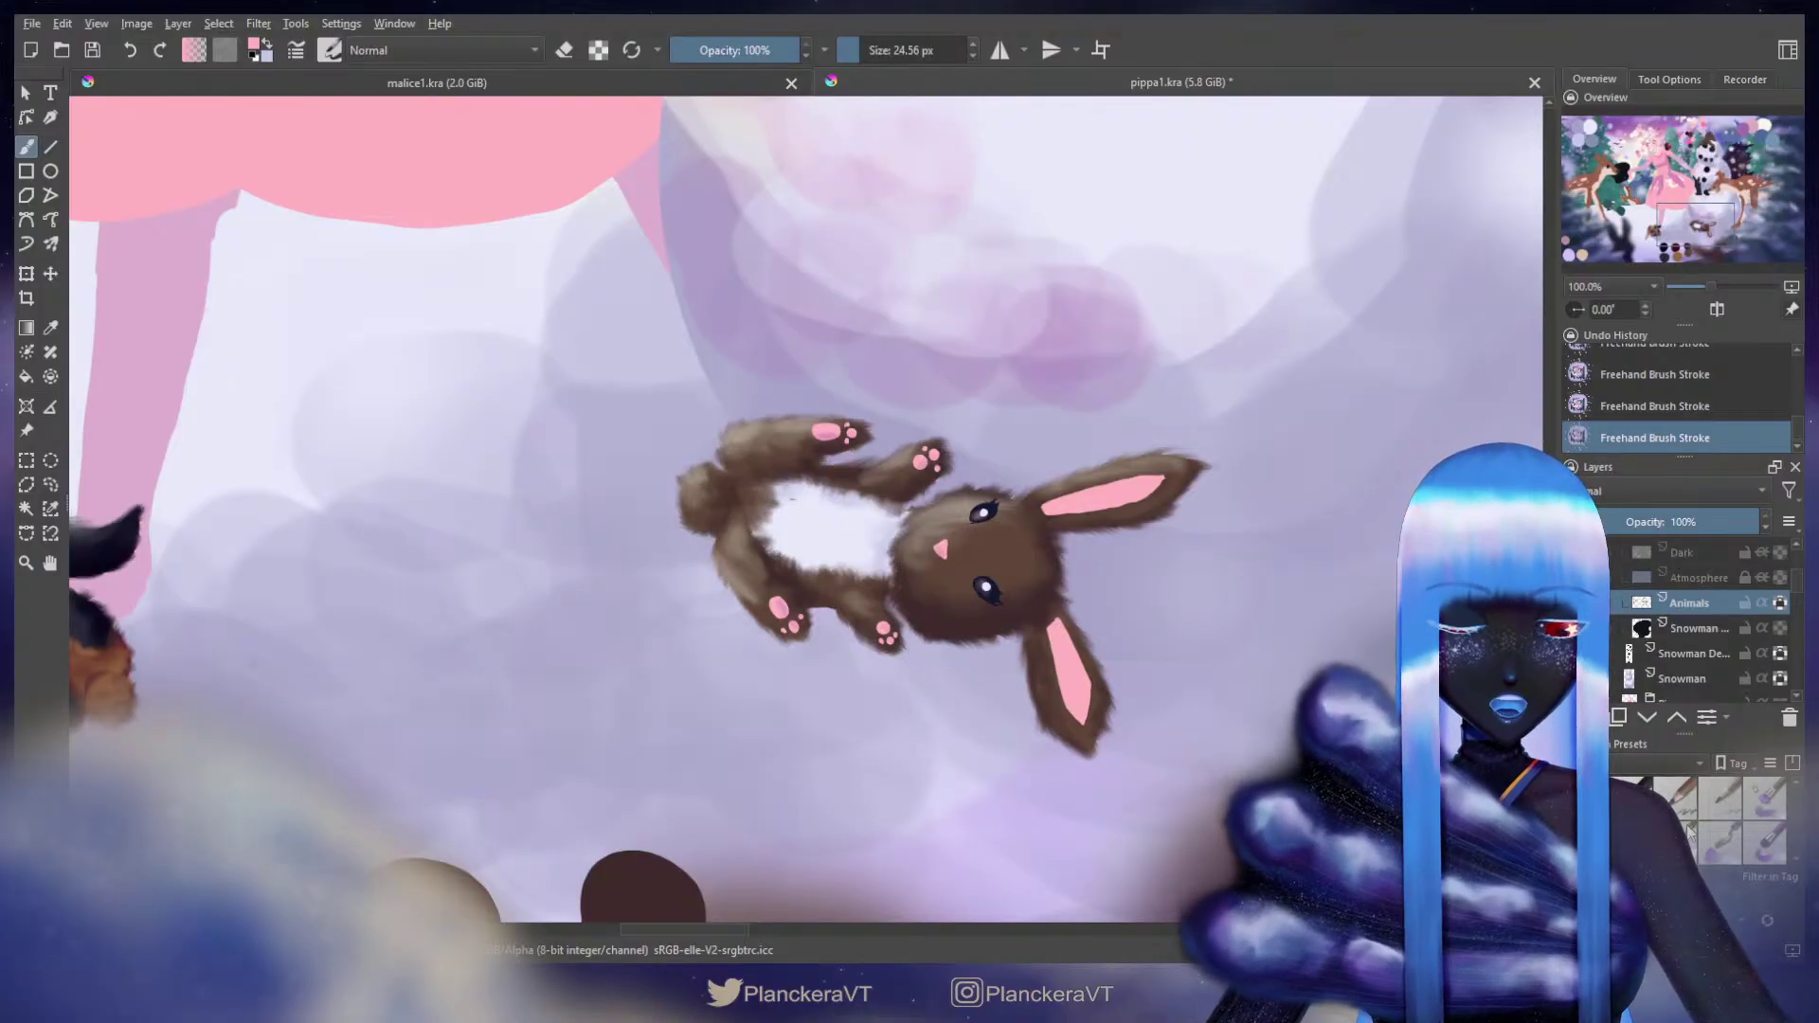
{"action": "left_click", "coordinate": [1764, 798]}
{"action": "left_click_drag", "start_coordinate": [967, 589], "coordinate": [937, 574]}
{"action": "key", "text": "bracketright"}
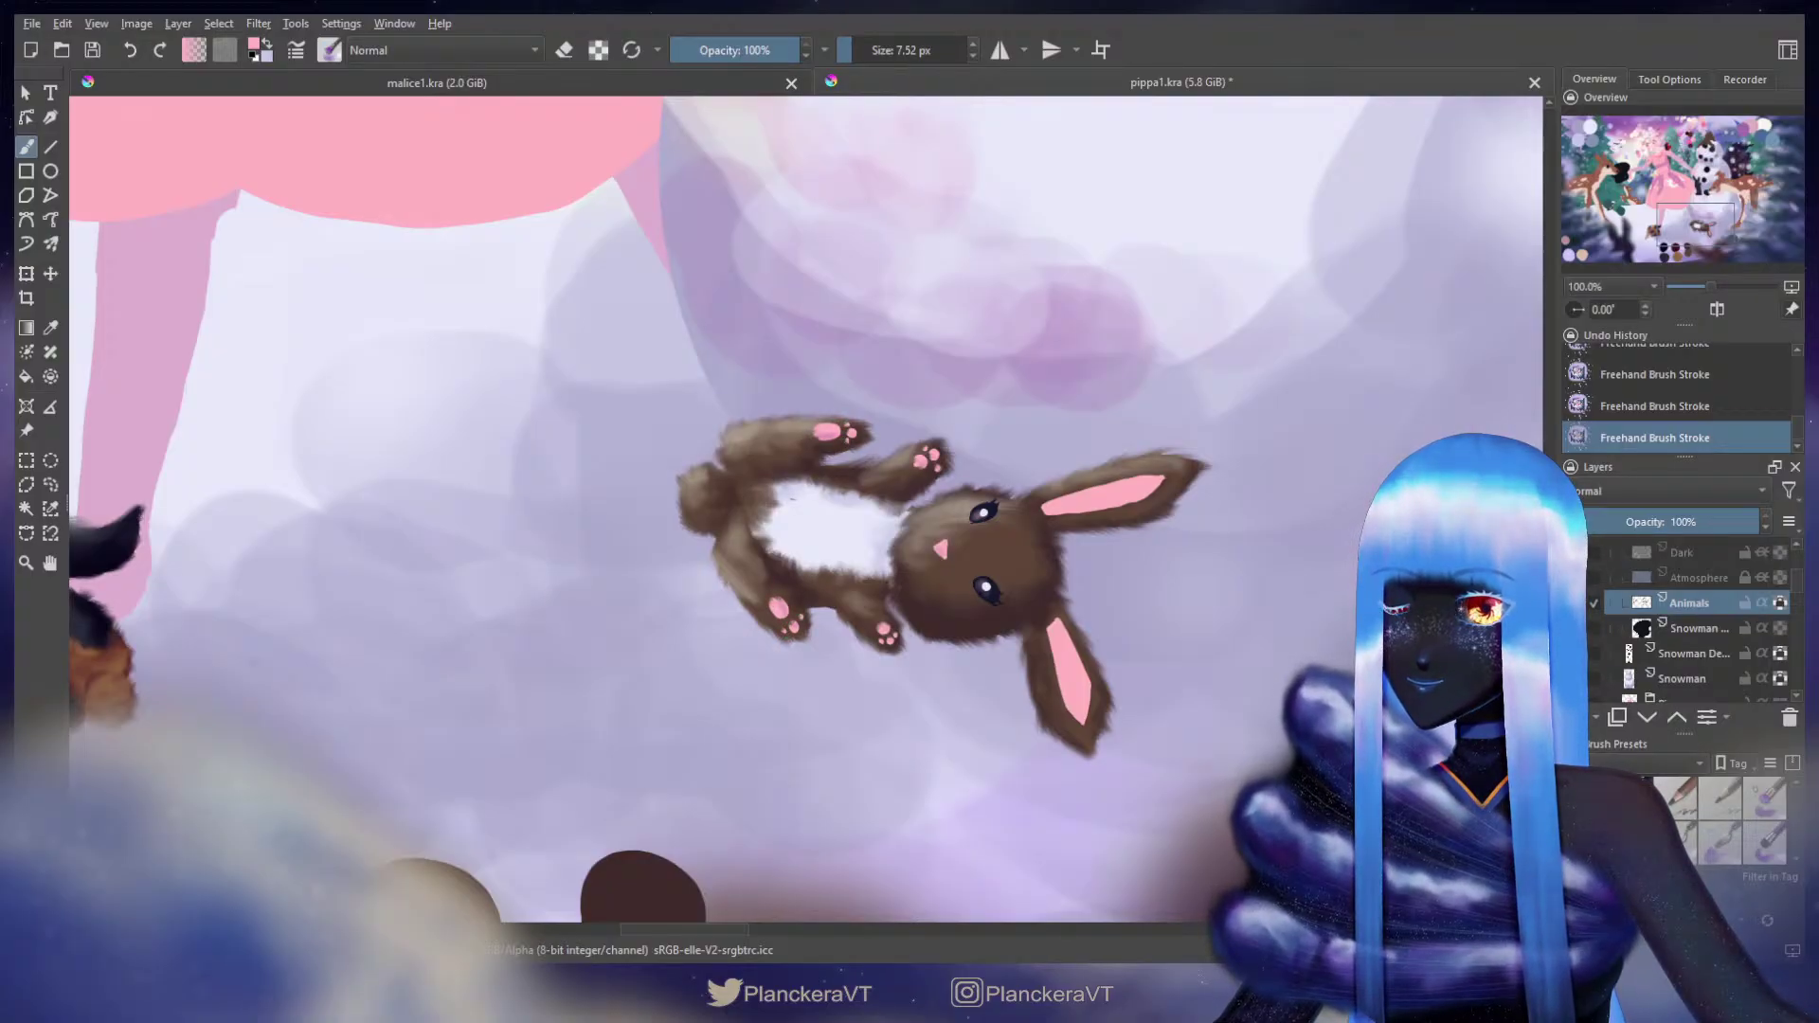
{"action": "left_click_drag", "start_coordinate": [1040, 511], "coordinate": [1048, 512]}
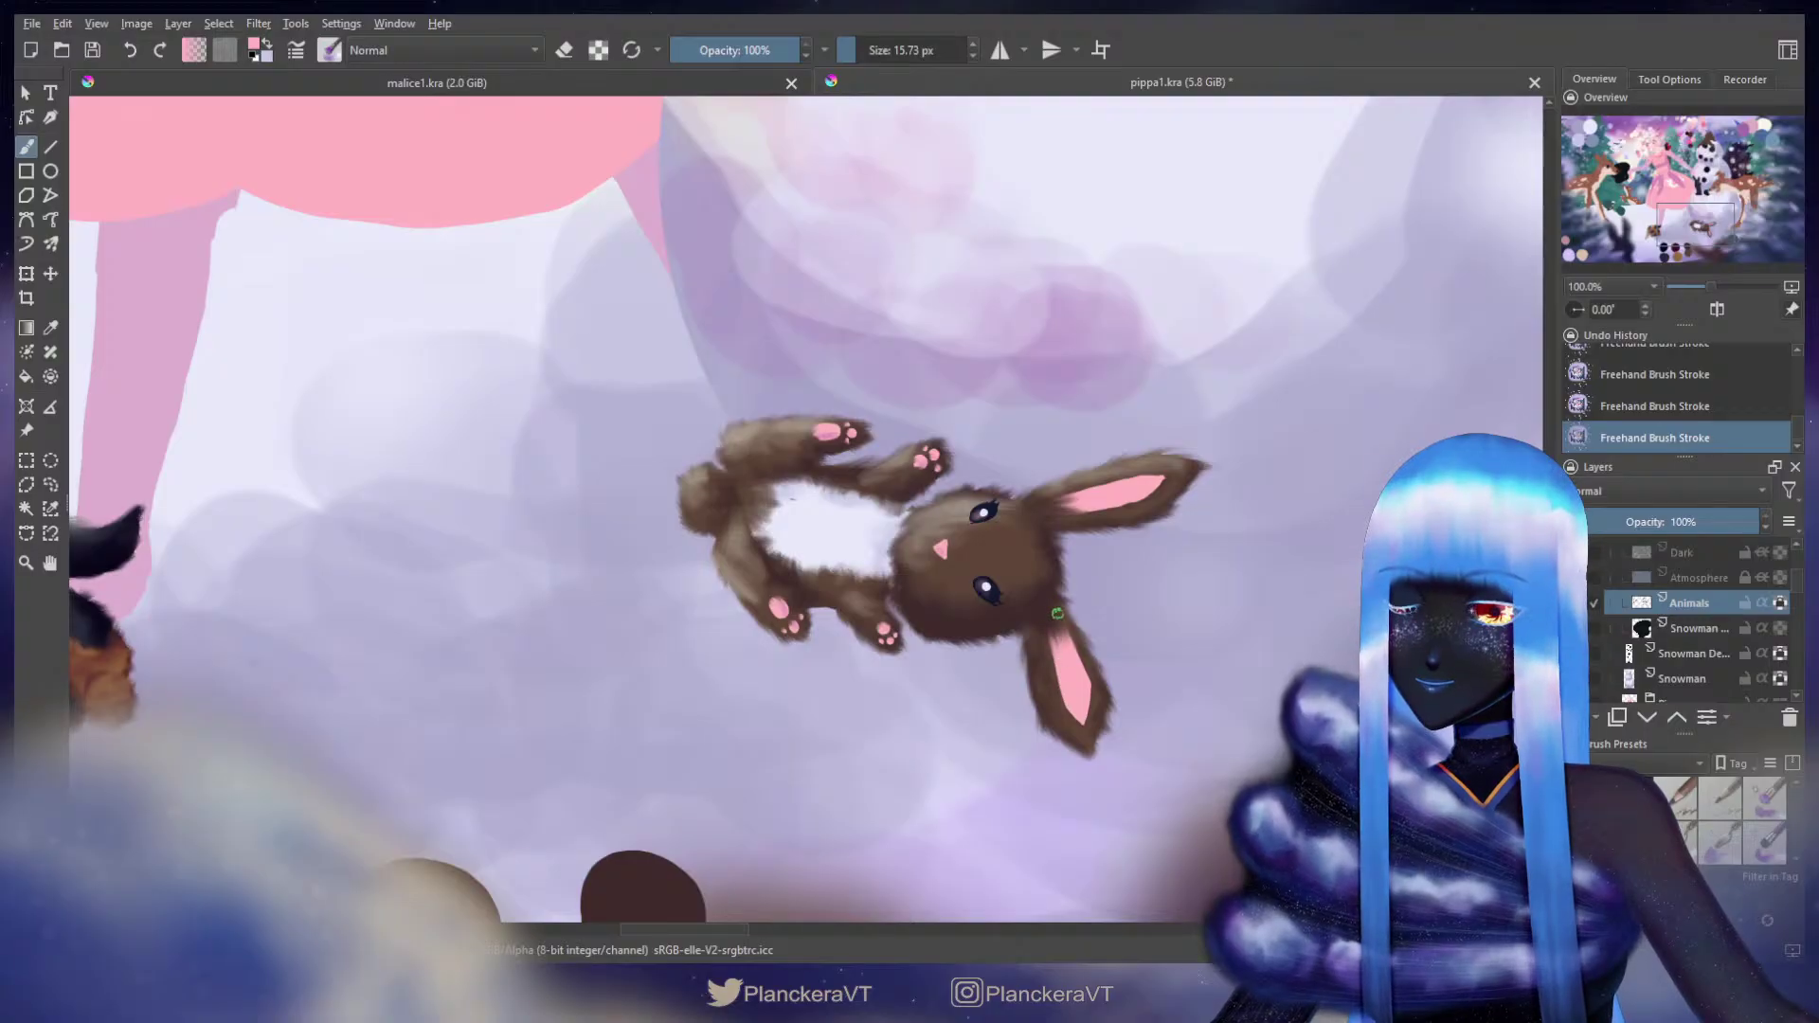
{"action": "left_click_drag", "start_coordinate": [1048, 668], "coordinate": [1046, 668], "text": "shift"}
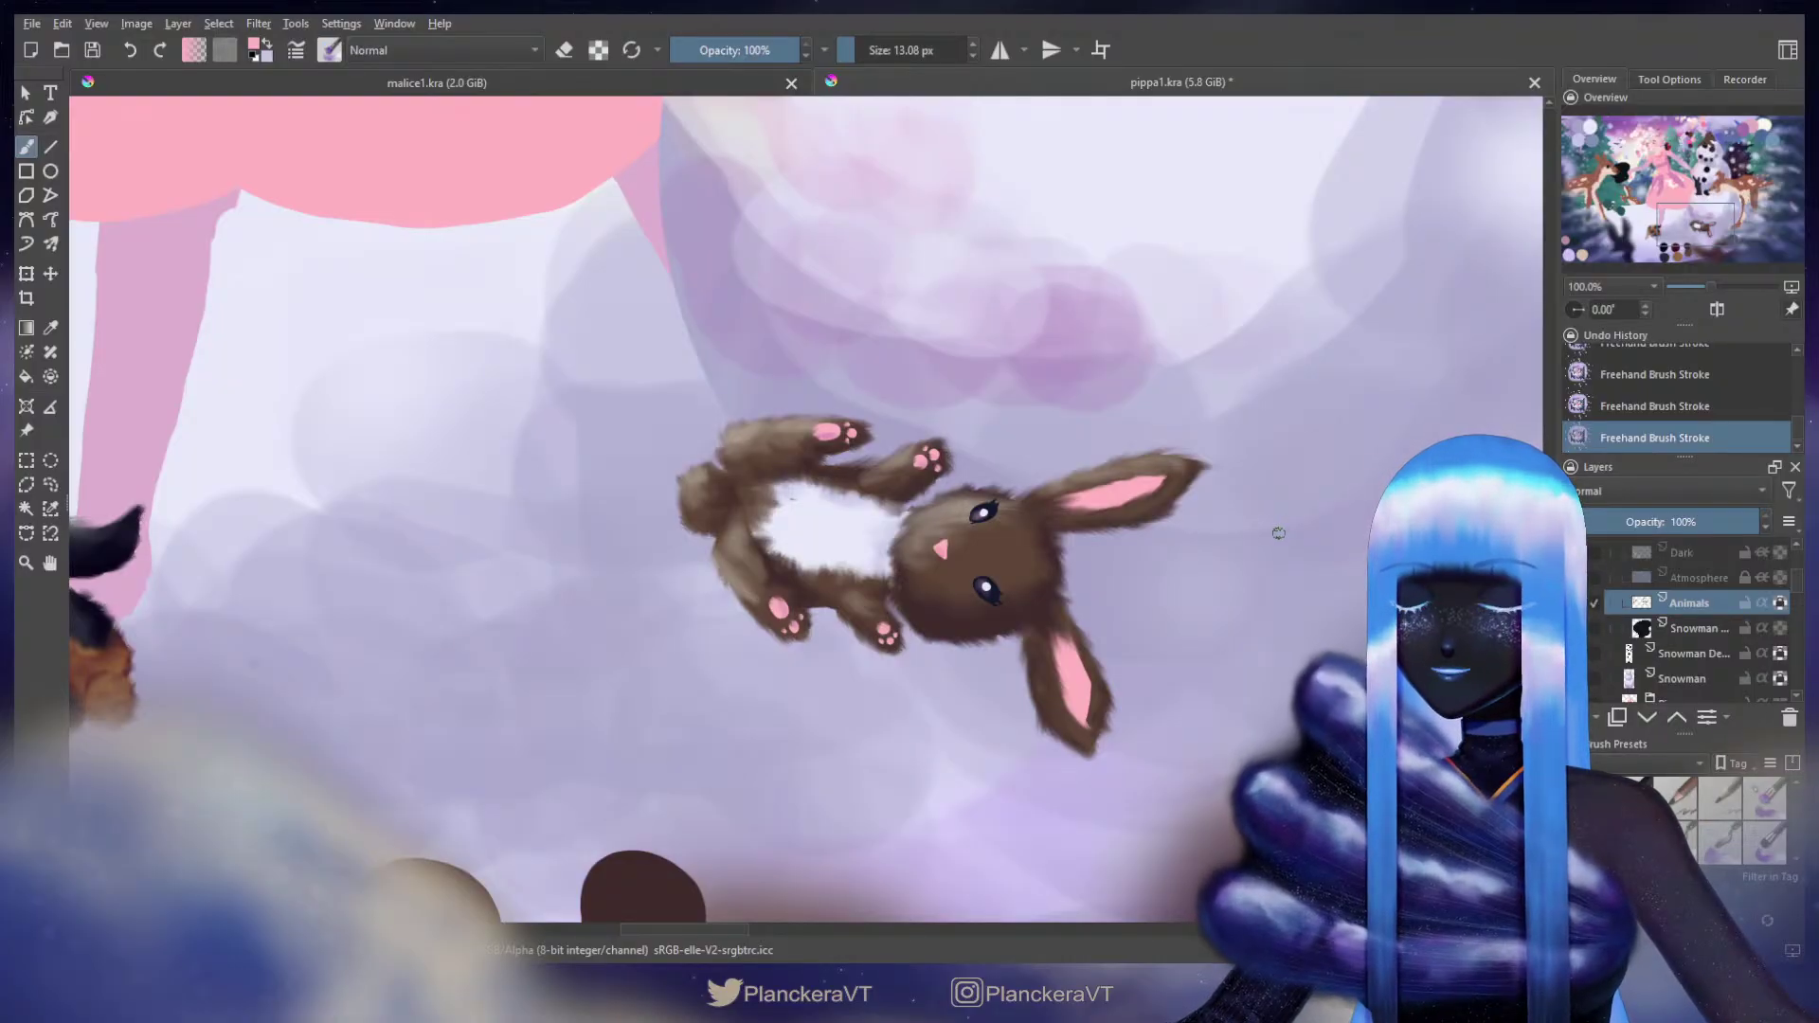
Step: Sample white from the belly and paint thin whiskers beside the rabbit's nose and above its eyes at 24.56 px
{"action": "left_click", "coordinate": [1716, 830]}
{"action": "left_click", "coordinate": [854, 541], "text": "ctrl"}
{"action": "mouse_move", "coordinate": [946, 562]}
{"action": "left_mouse_down"}
{"action": "mouse_move", "coordinate": [955, 624]}
{"action": "mouse_move", "coordinate": [946, 598]}
{"action": "mouse_move", "coordinate": [928, 639]}
{"action": "mouse_move", "coordinate": [946, 497]}
{"action": "left_mouse_up"}
{"action": "key", "text": "ctrl+z"}
{"action": "key", "text": "ctrl+z"}
{"action": "key", "text": "ctrl+shift+z"}
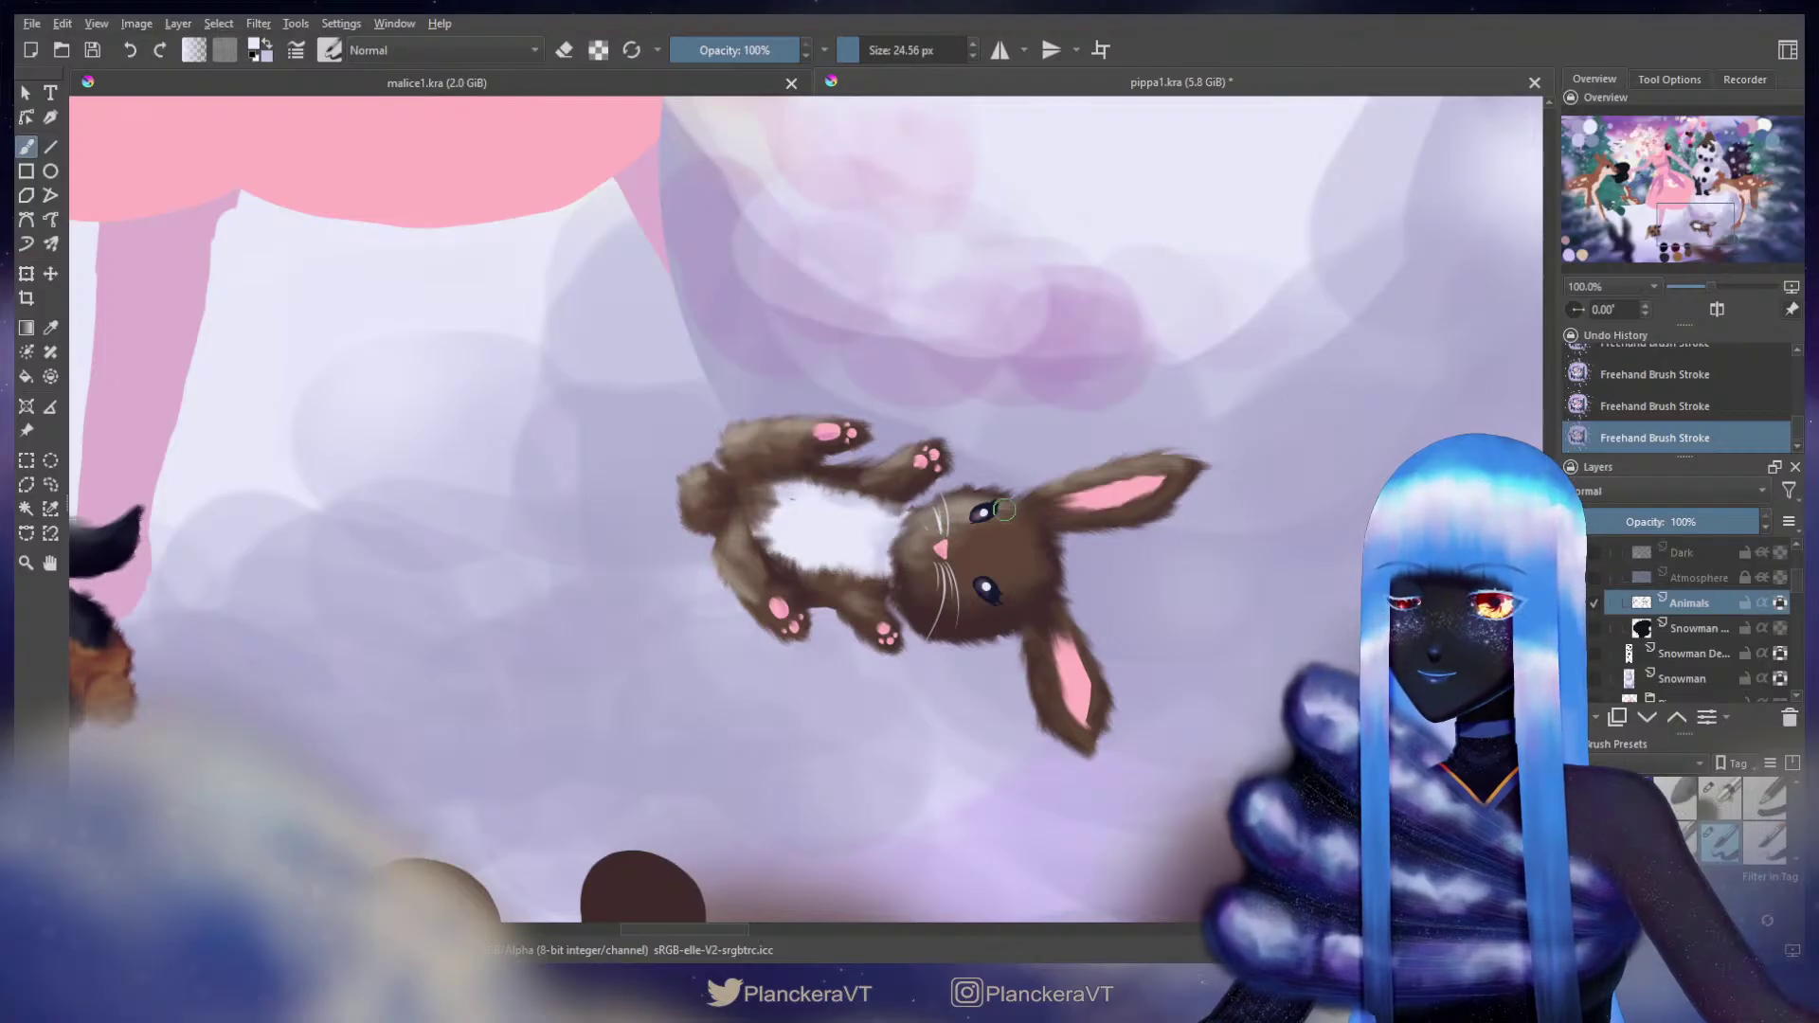
{"action": "key", "text": "ctrl+z"}
{"action": "key", "text": "ctrl+shift+z"}
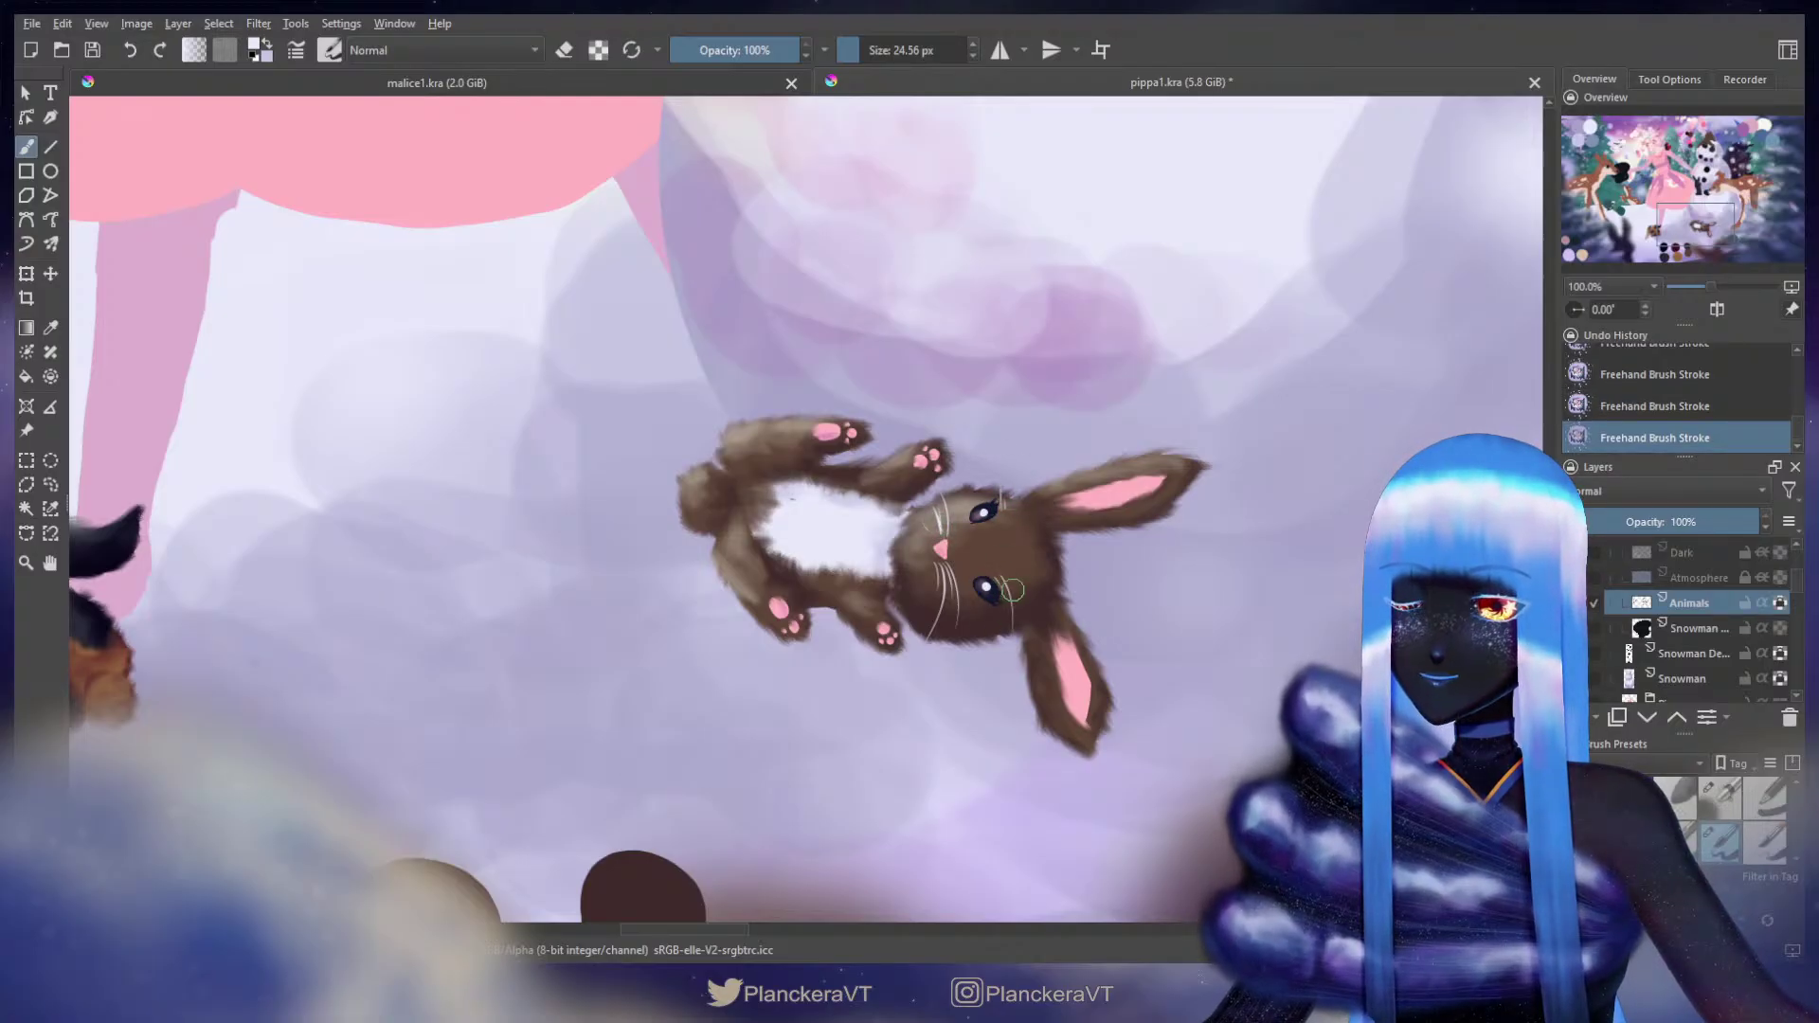
Step: Hide the Swatch layer so the color swatches no longer cover the illustration
{"action": "scroll", "coordinate": [1040, 517], "scroll_direction": "down", "scroll_amount": 3}
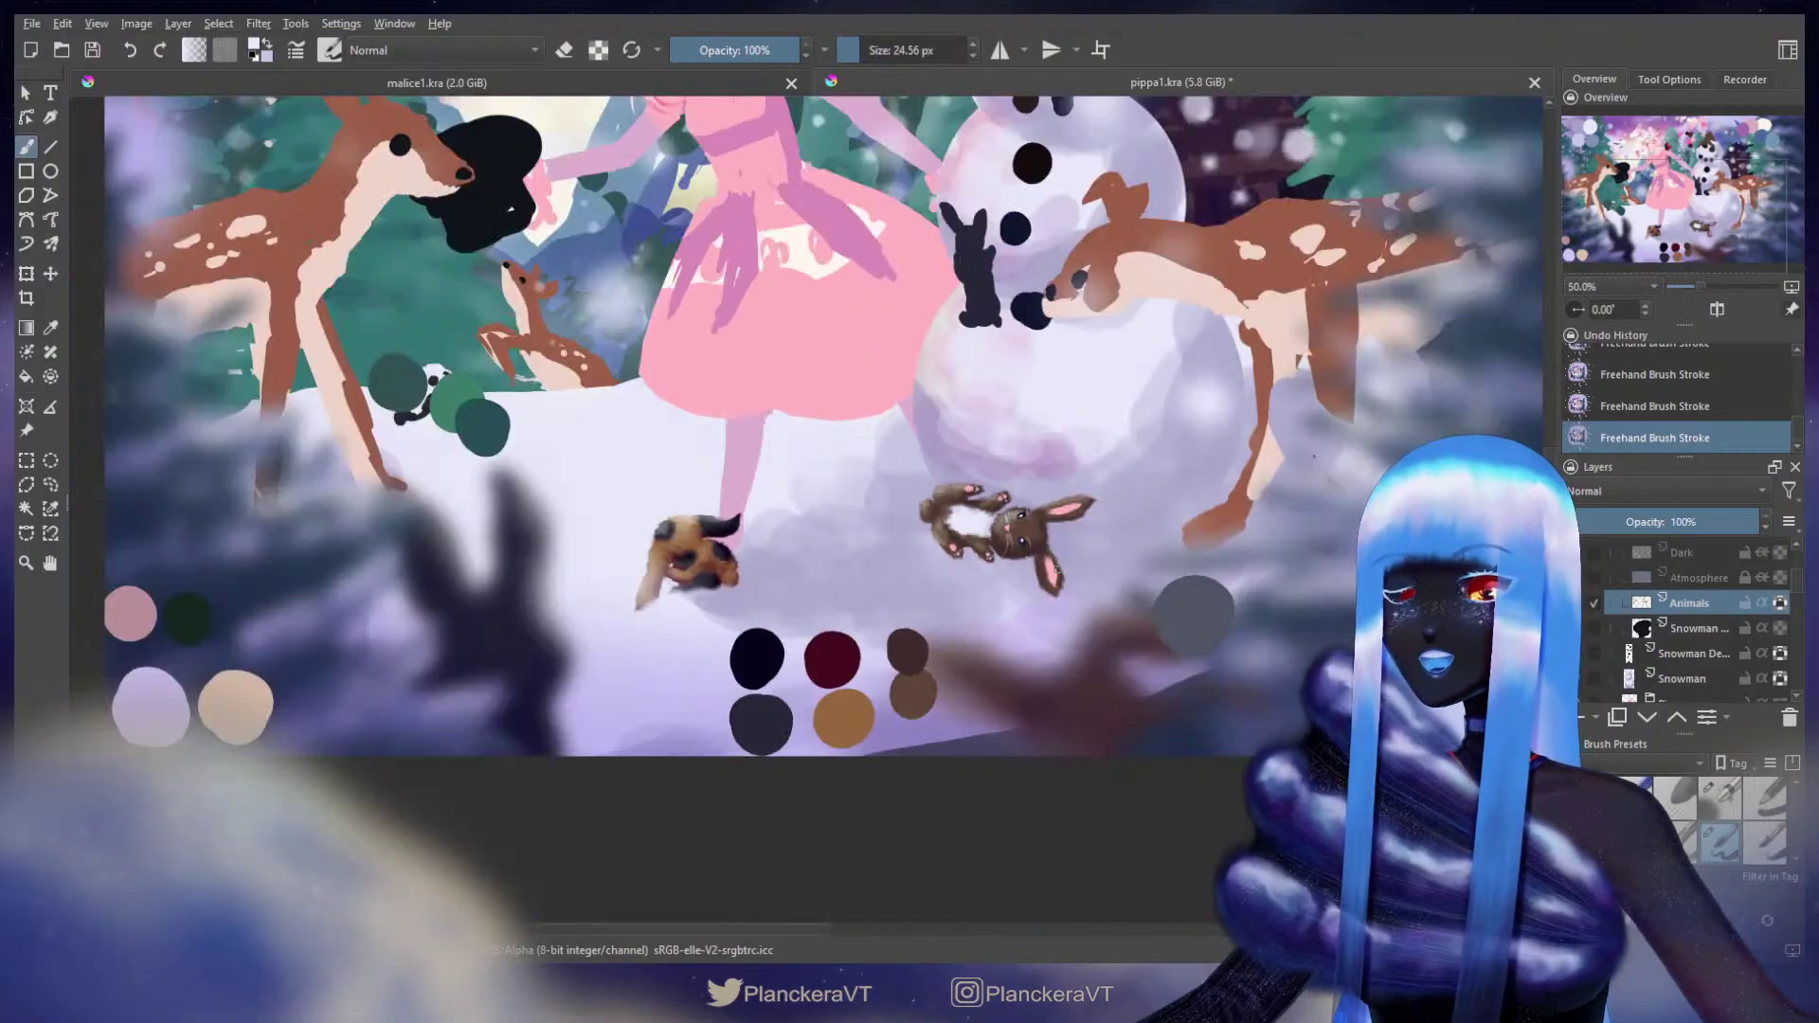
{"action": "key", "text": "minus"}
{"action": "key", "text": "minus"}
{"action": "key", "text": "minus"}
{"action": "key", "text": "minus"}
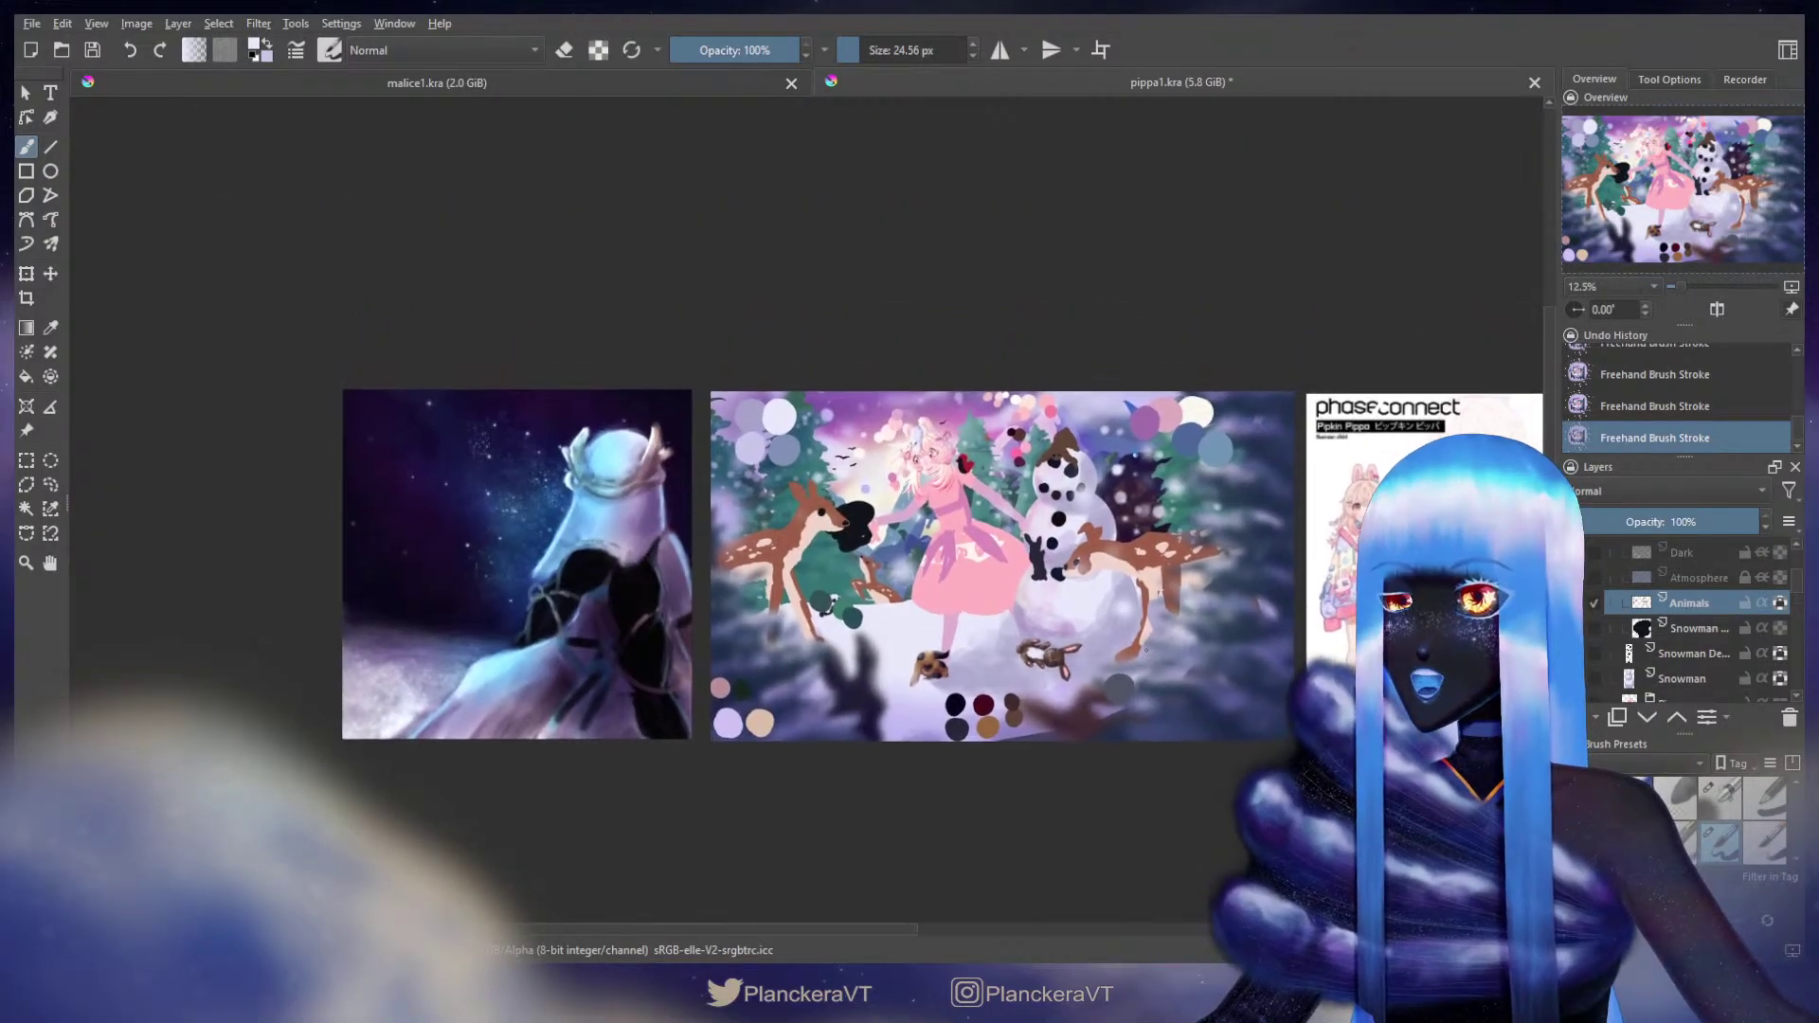
{"action": "key", "text": "plus"}
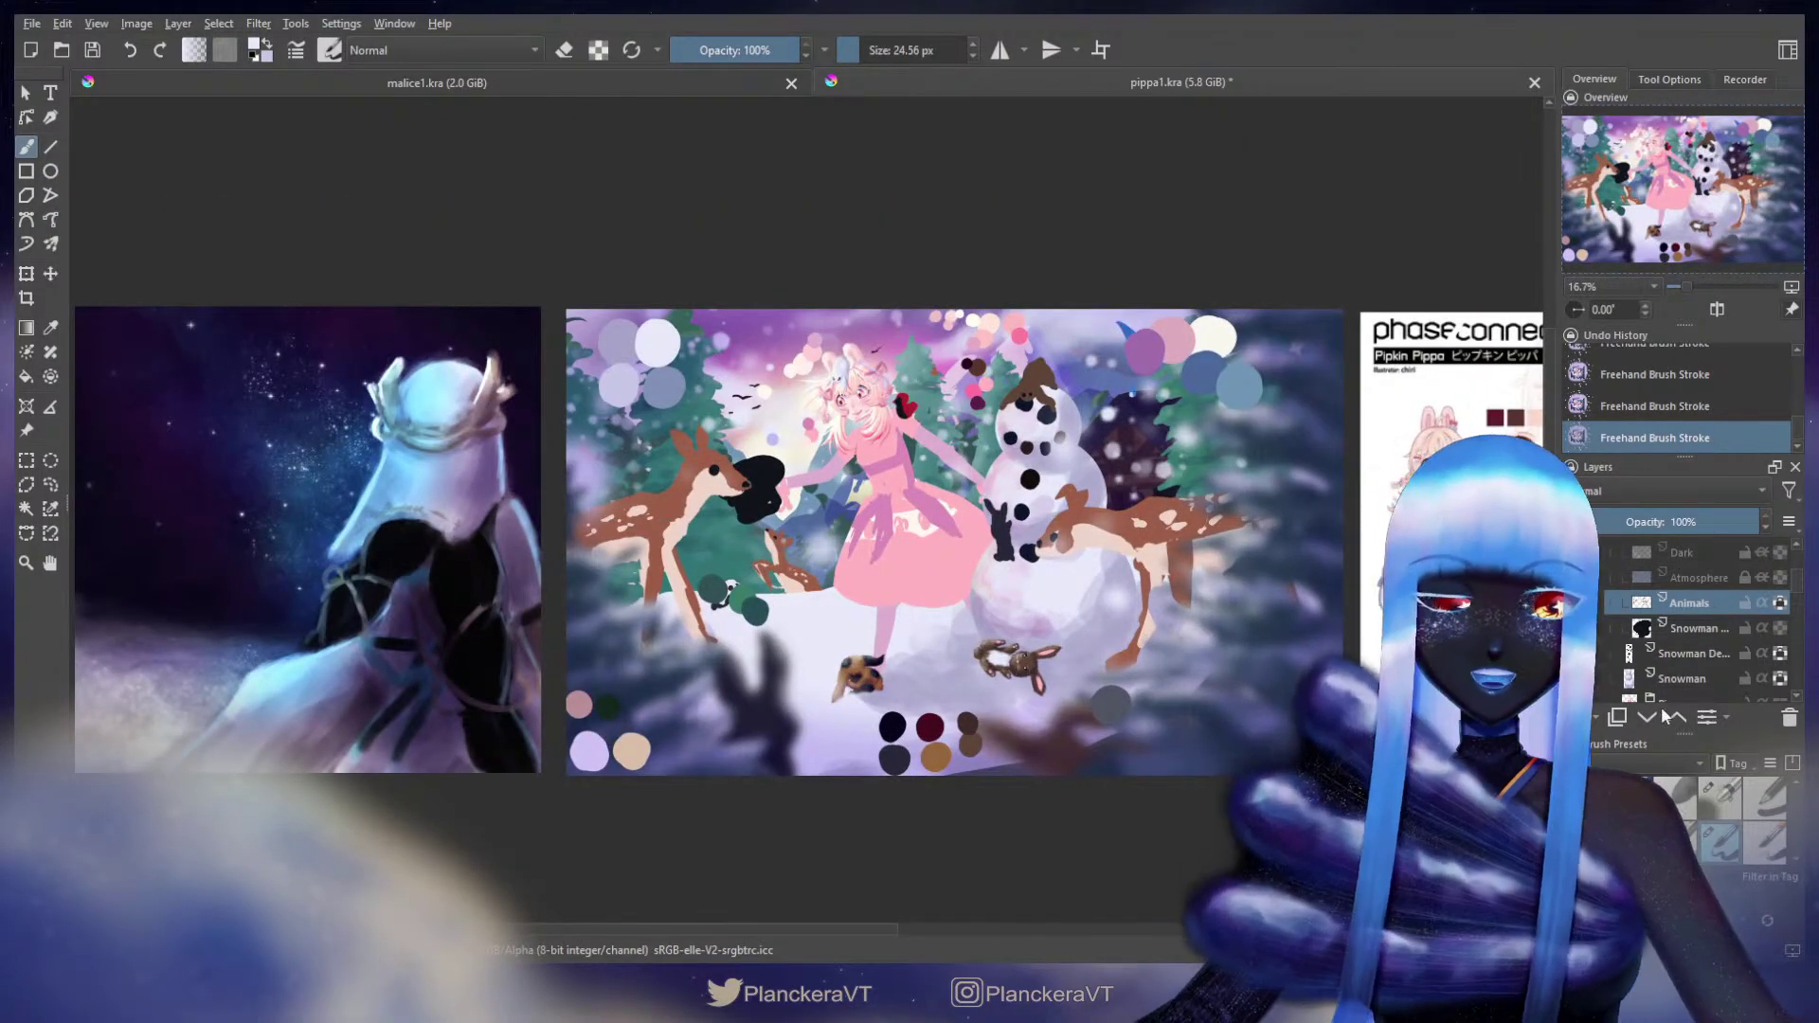
{"action": "scroll", "coordinate": [1800, 585], "scroll_direction": "up", "scroll_amount": 2}
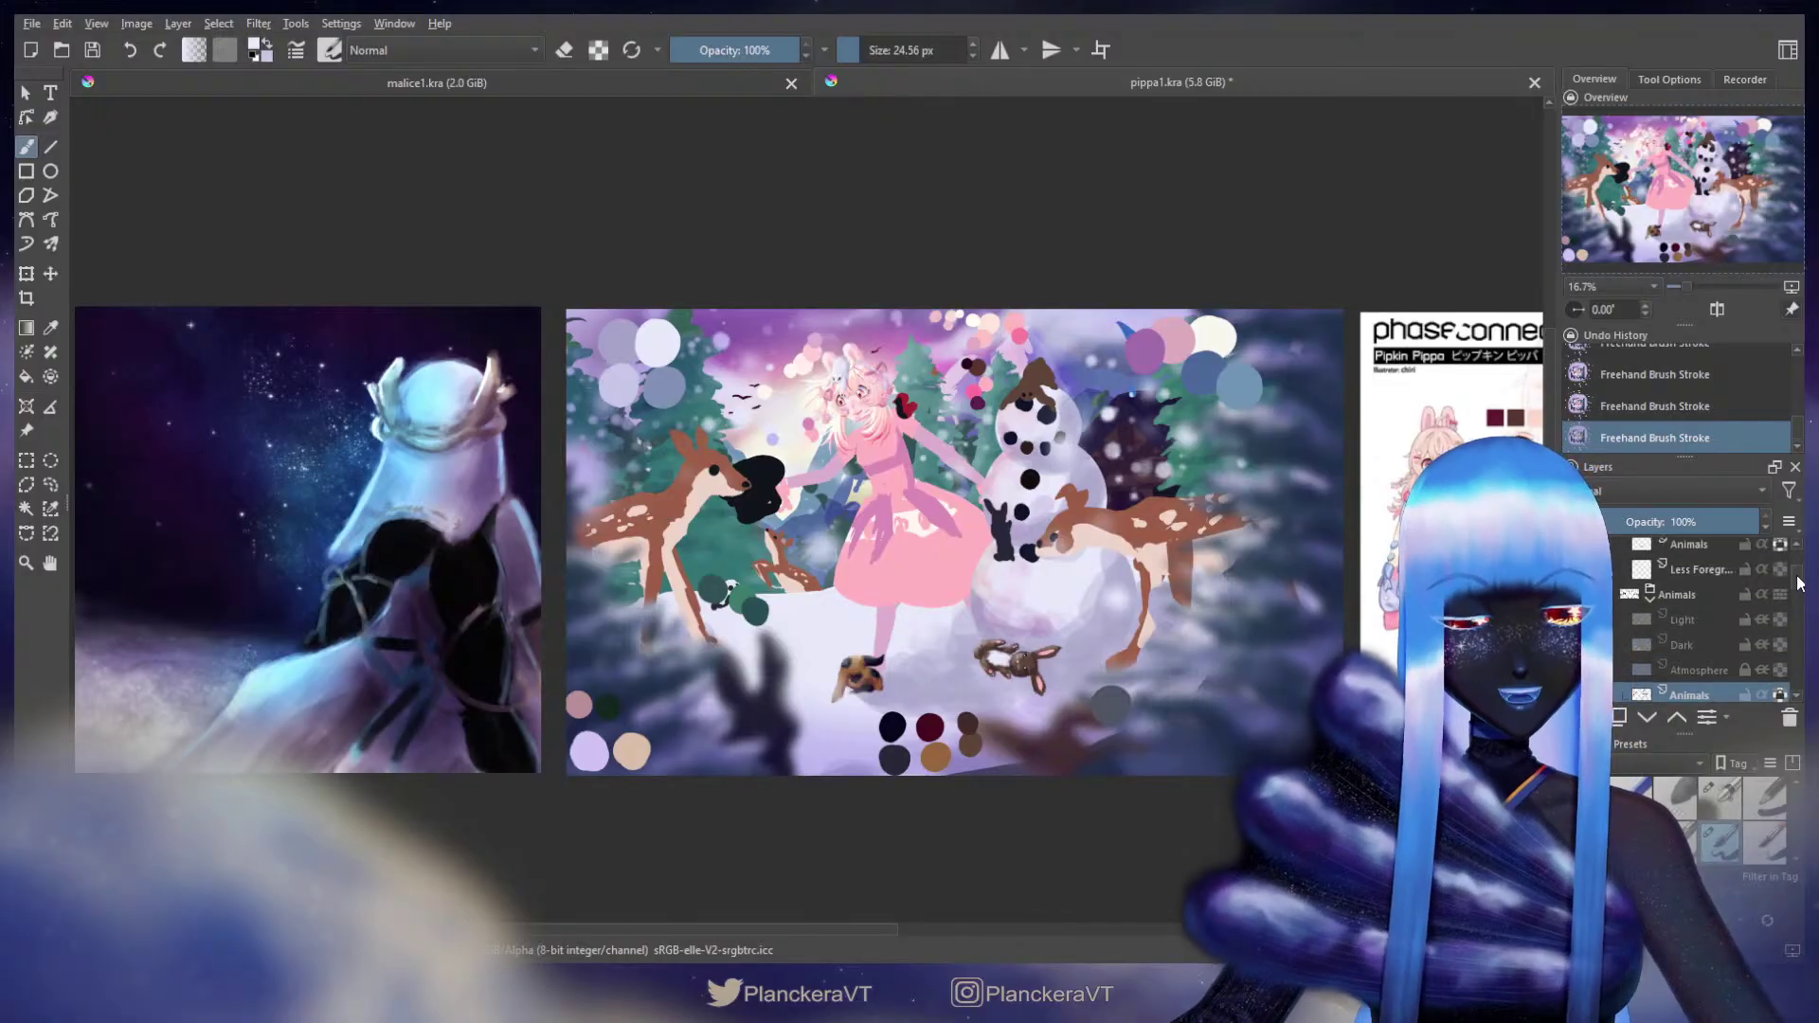
{"action": "scroll", "coordinate": [1800, 578], "scroll_direction": "up", "scroll_amount": 3}
{"action": "left_click_drag", "start_coordinate": [1798, 567], "coordinate": [1798, 554]}
{"action": "left_click", "coordinate": [1580, 651]}
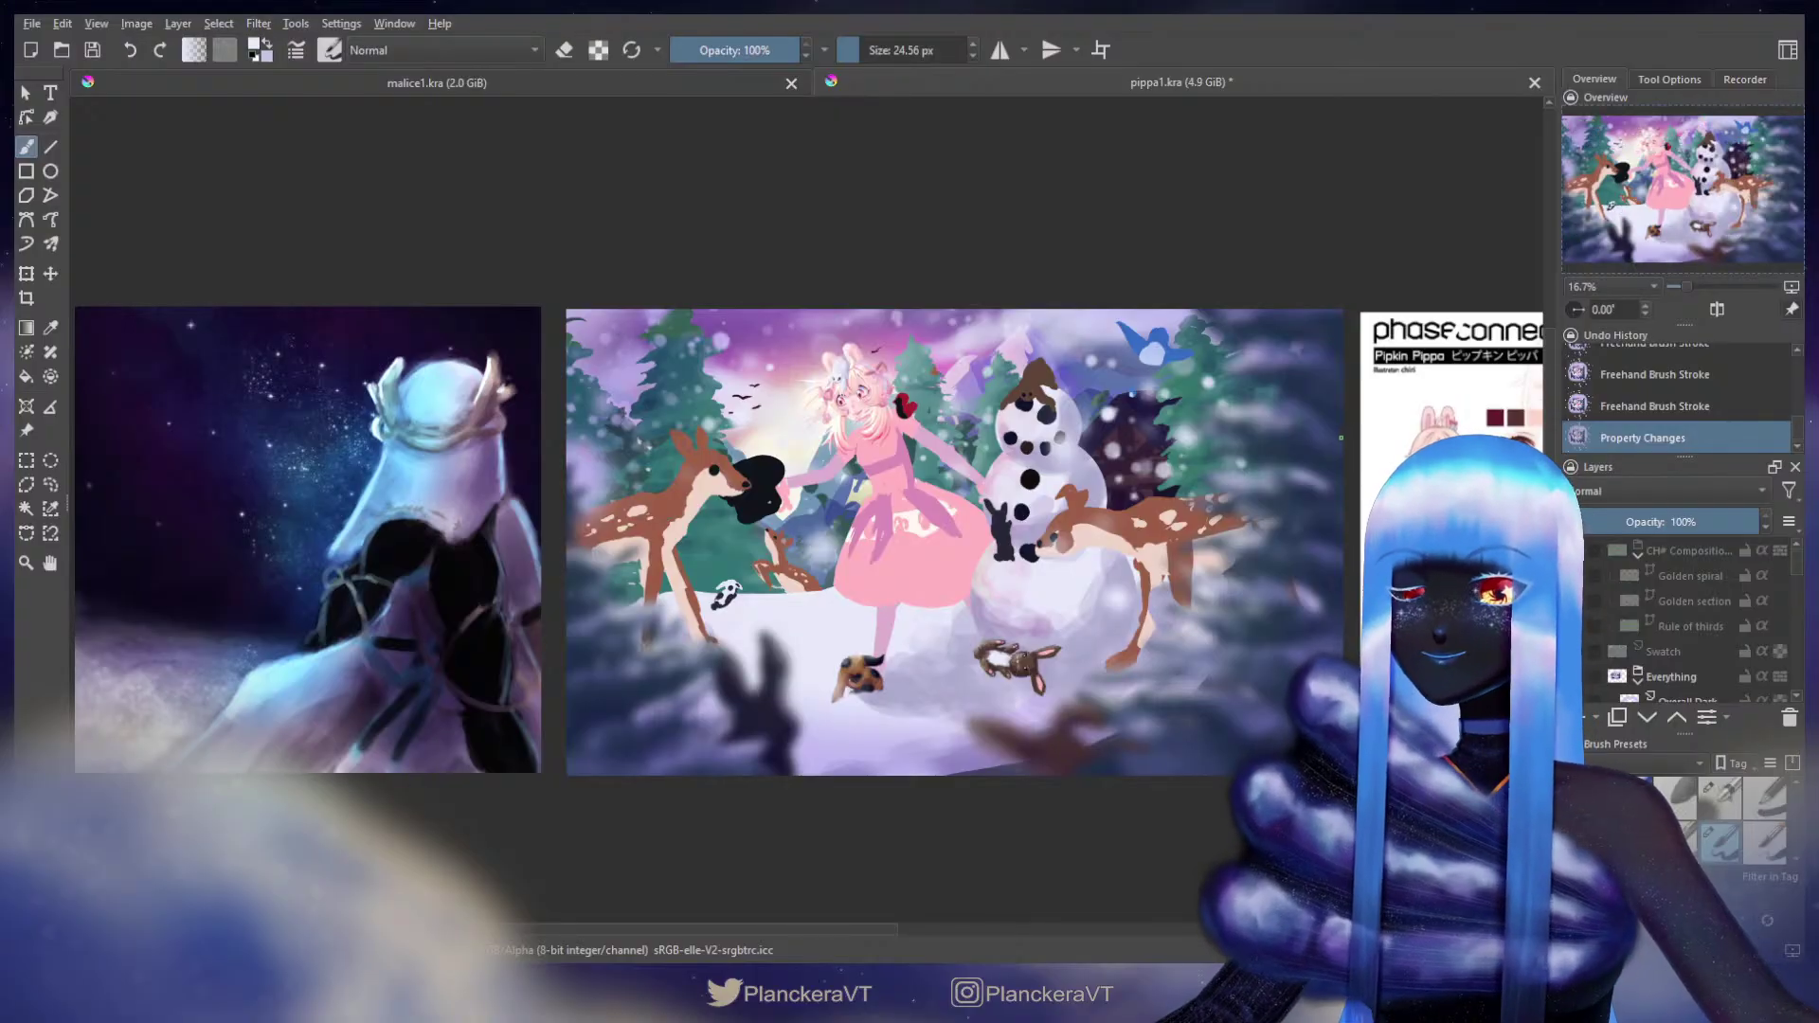
Step: Save the pippa1.kra illustration
{"action": "scroll", "coordinate": [970, 616], "scroll_direction": "up", "scroll_amount": 1}
{"action": "left_click_drag", "start_coordinate": [1009, 556], "coordinate": [919, 597]}
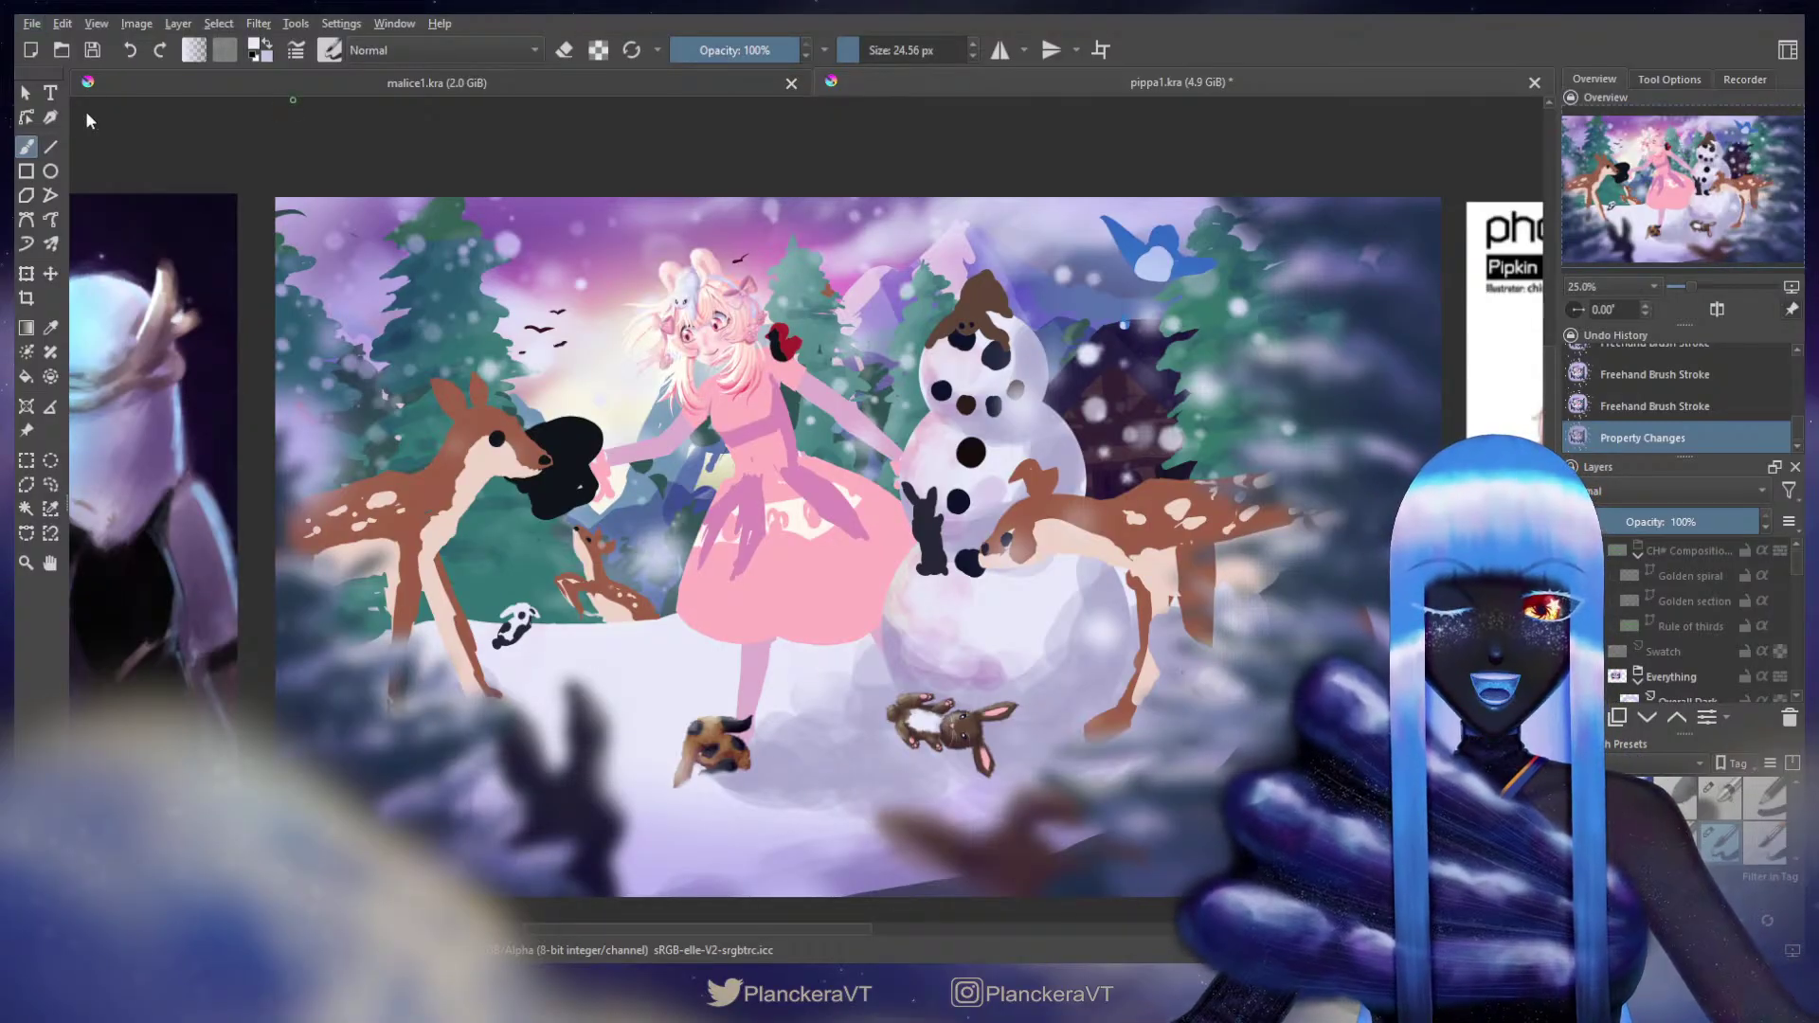
{"action": "key", "text": "ctrl+s"}
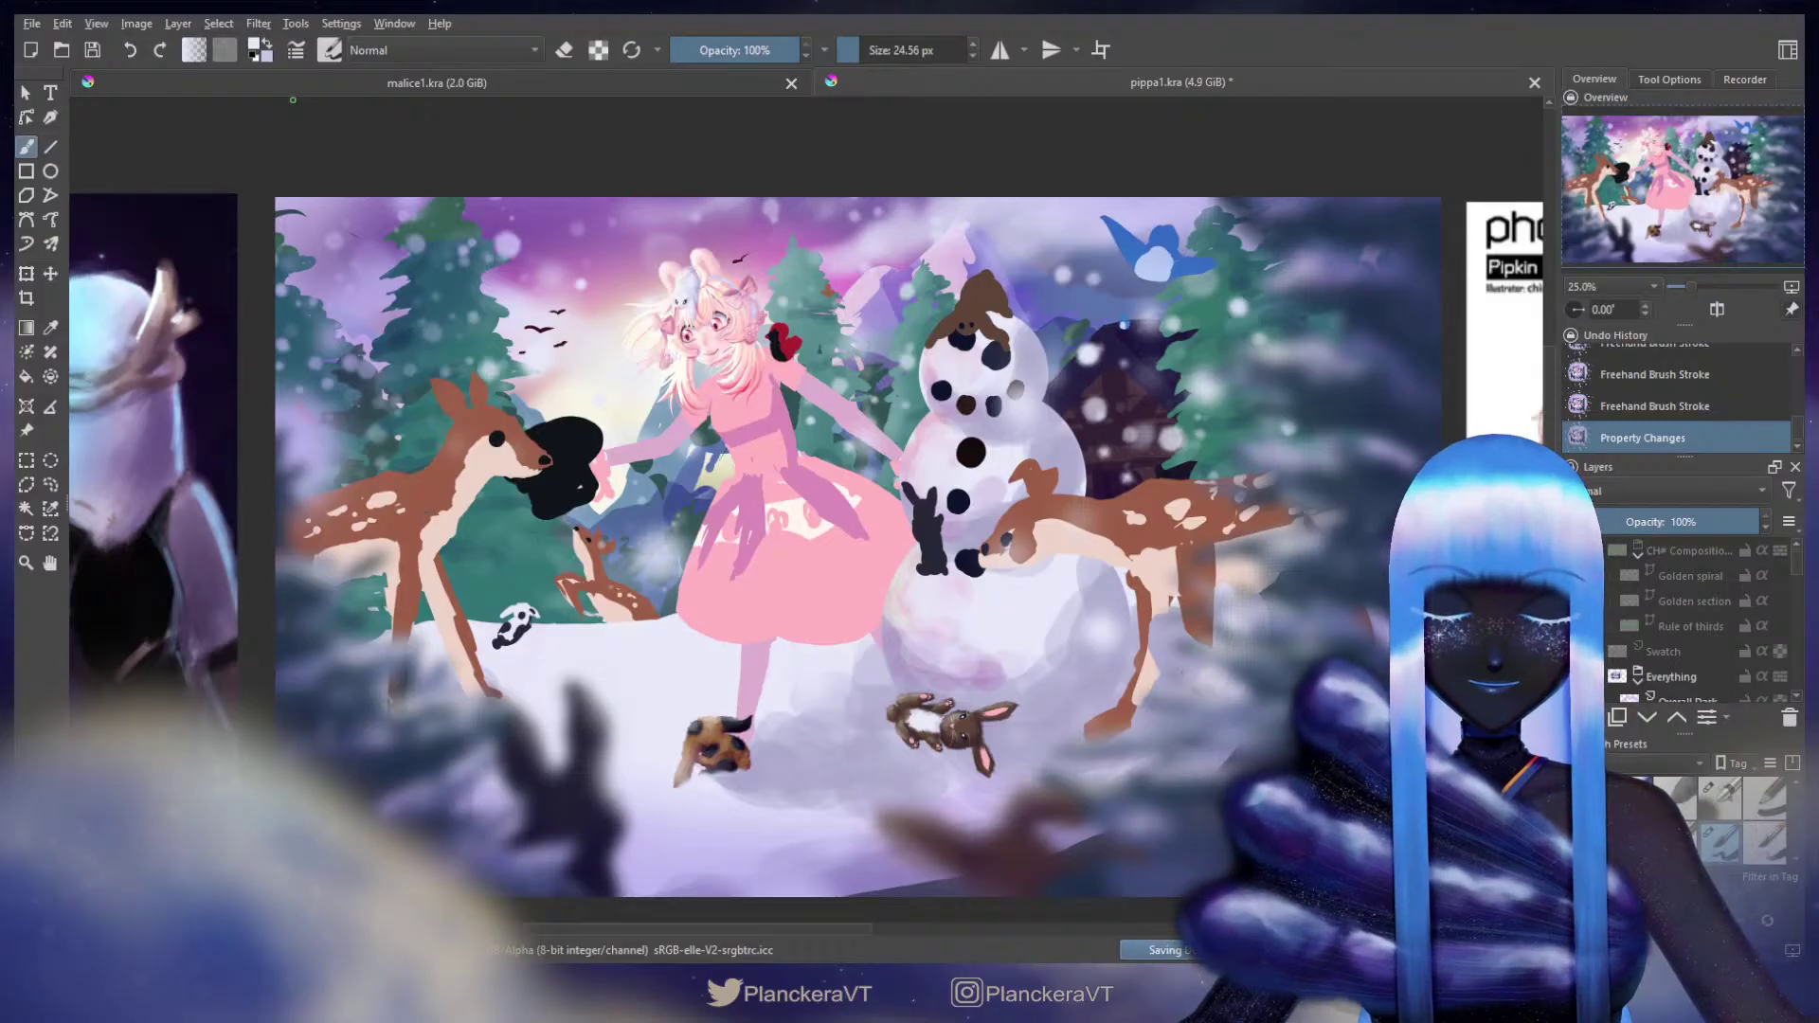